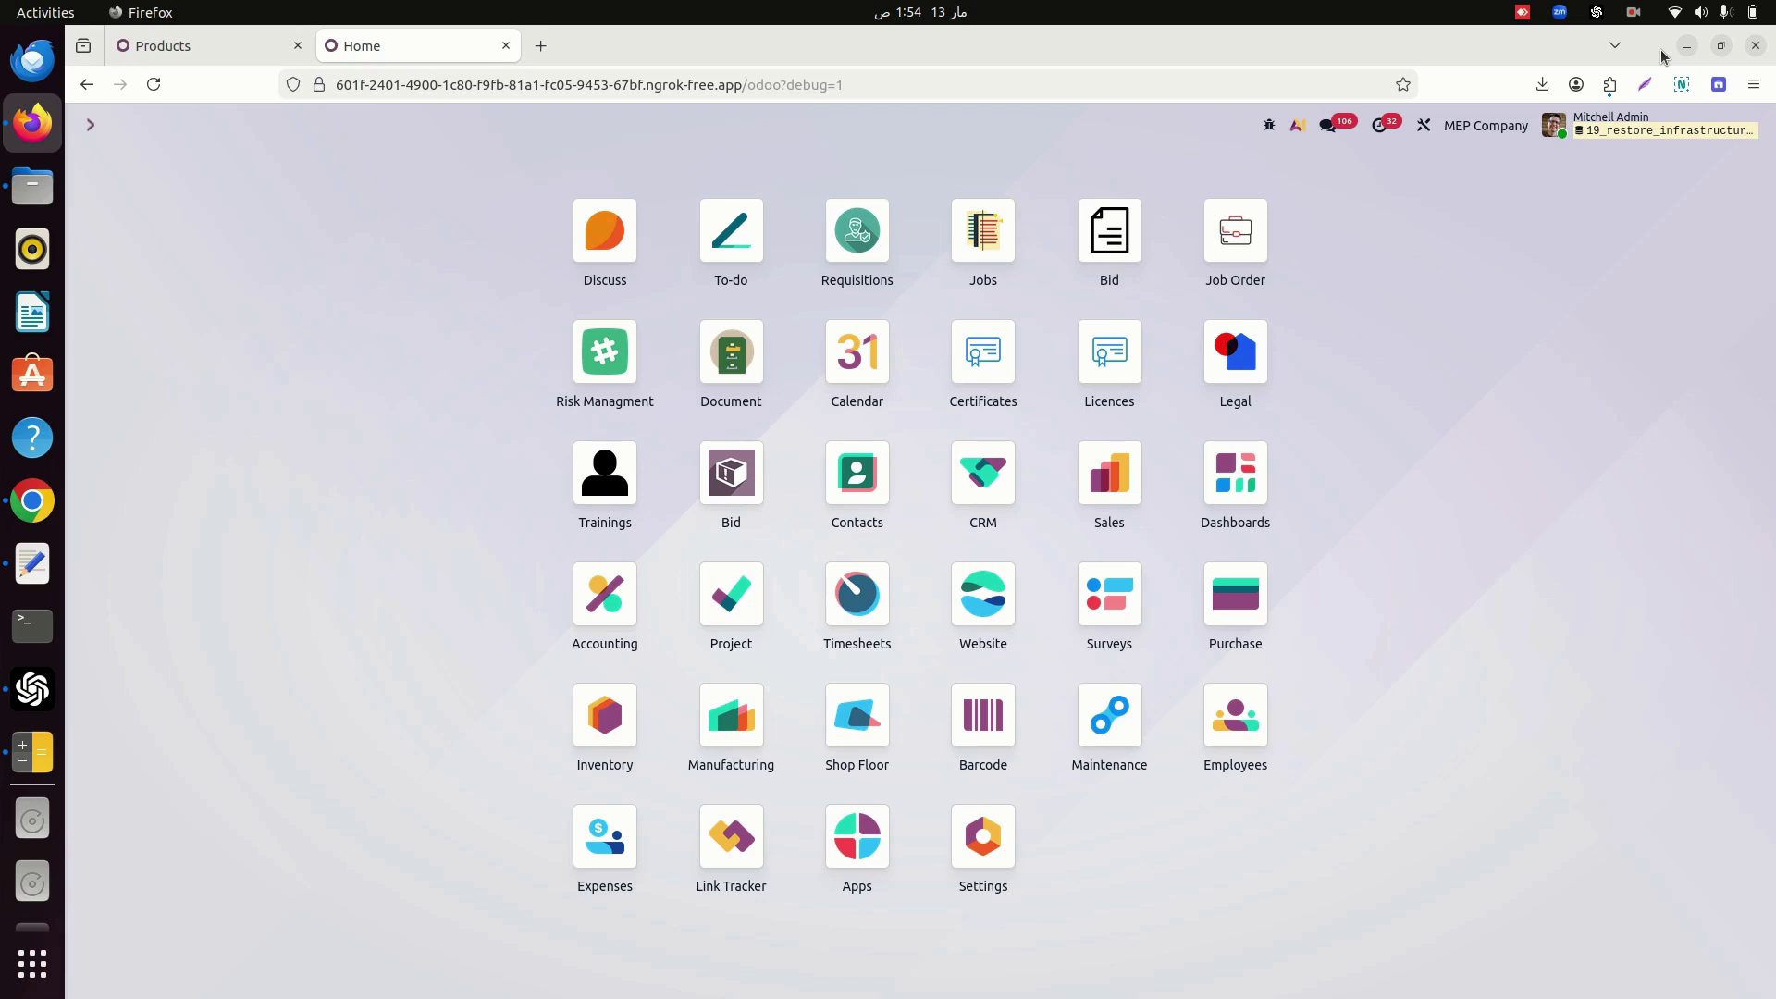
Go to the Contact us page on the public Odoo website.
{"action": "key", "text": "alt+Tab"}
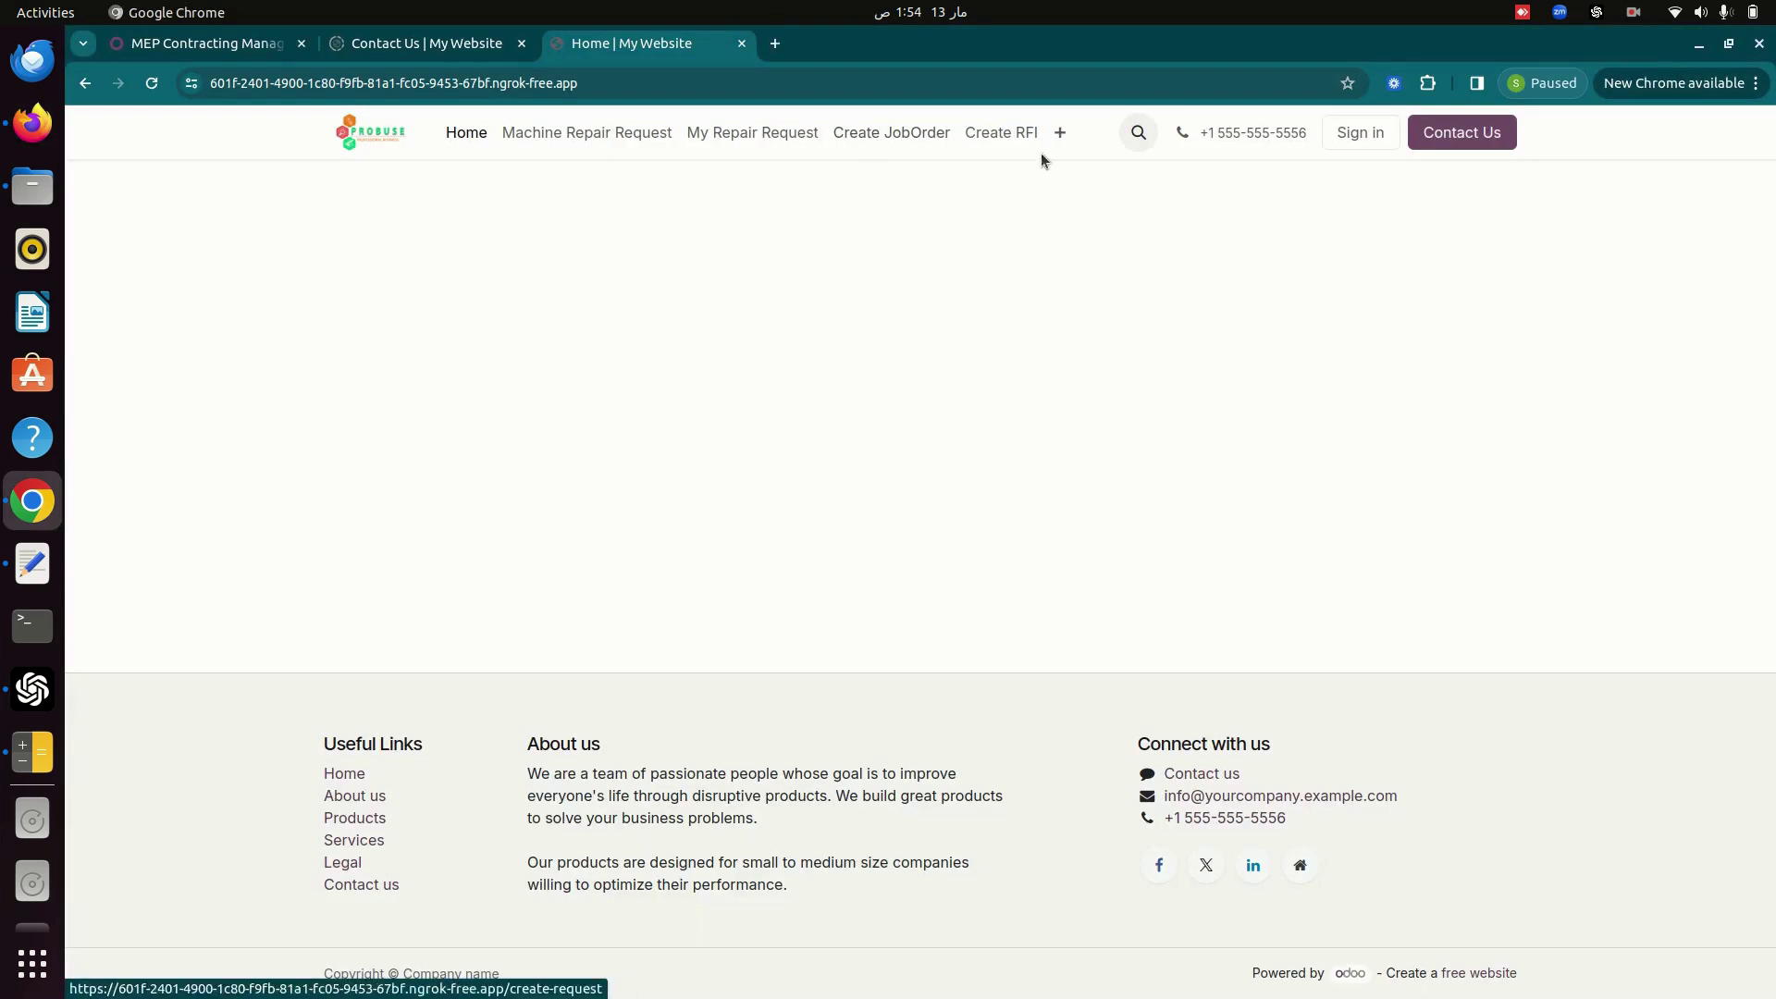
{"action": "left_click", "coordinate": [1060, 135]}
{"action": "left_click", "coordinate": [1099, 204]}
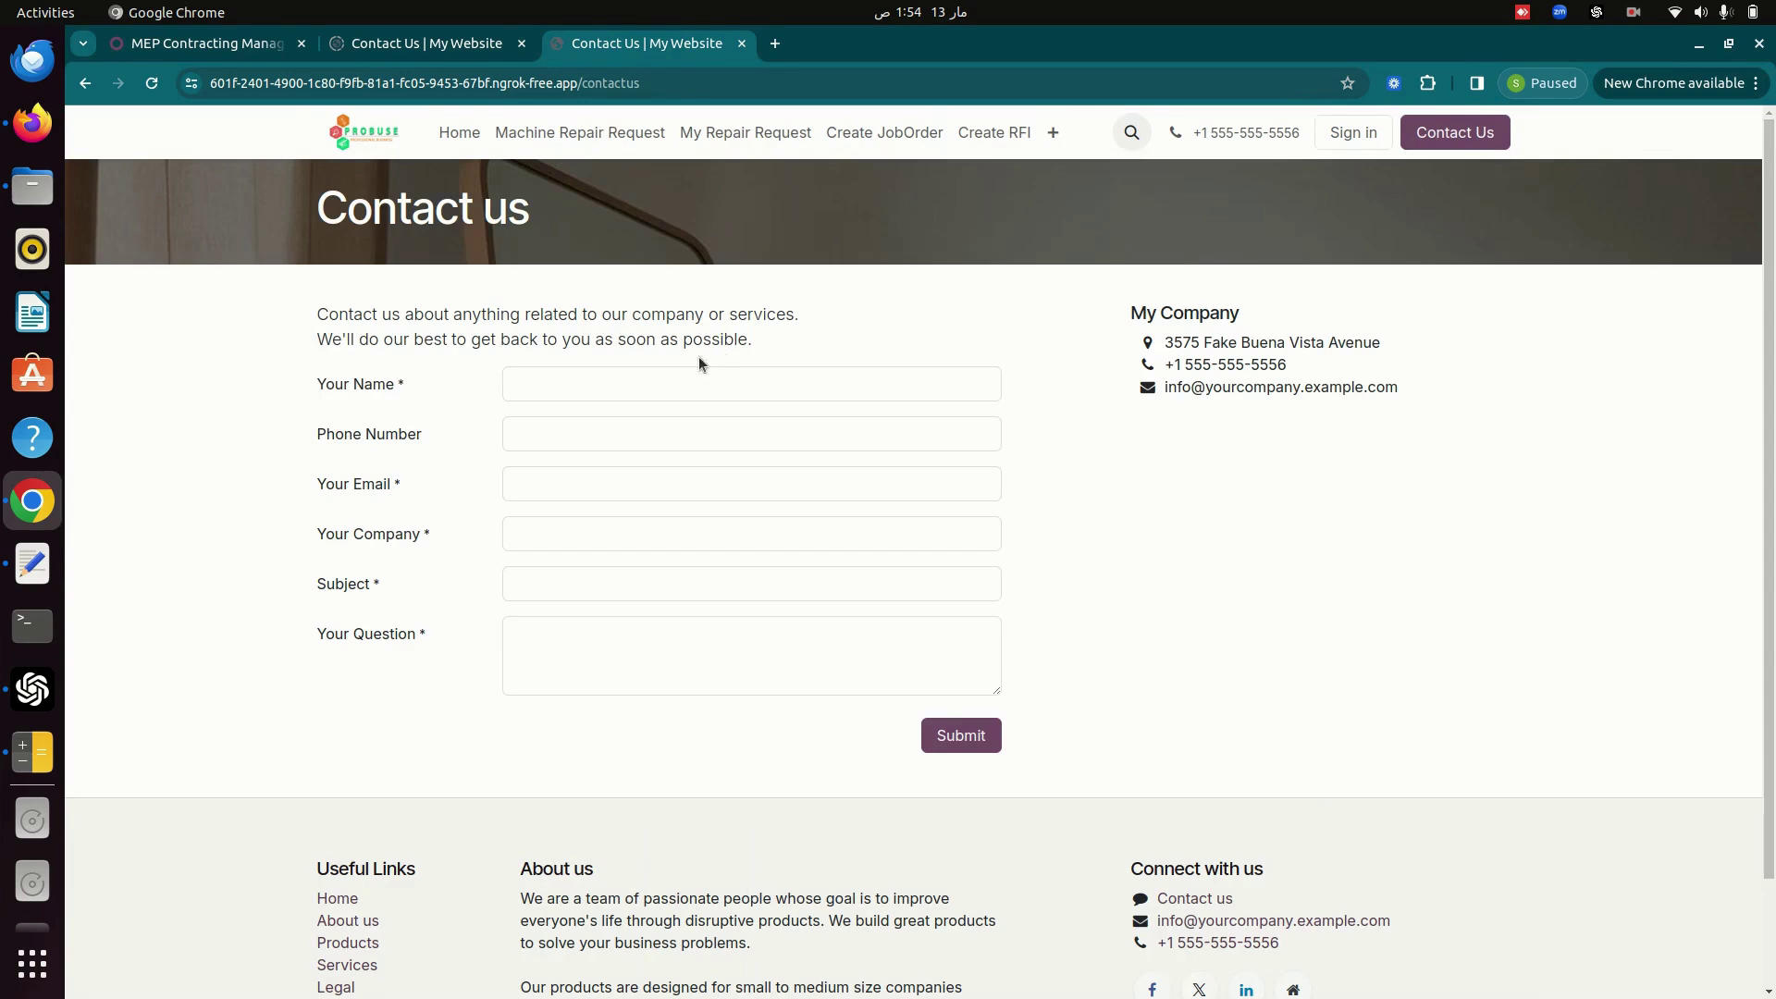
Enter the customer's name, phone number, e-mail address and company Diamond LLC.
{"action": "left_click", "coordinate": [700, 379]}
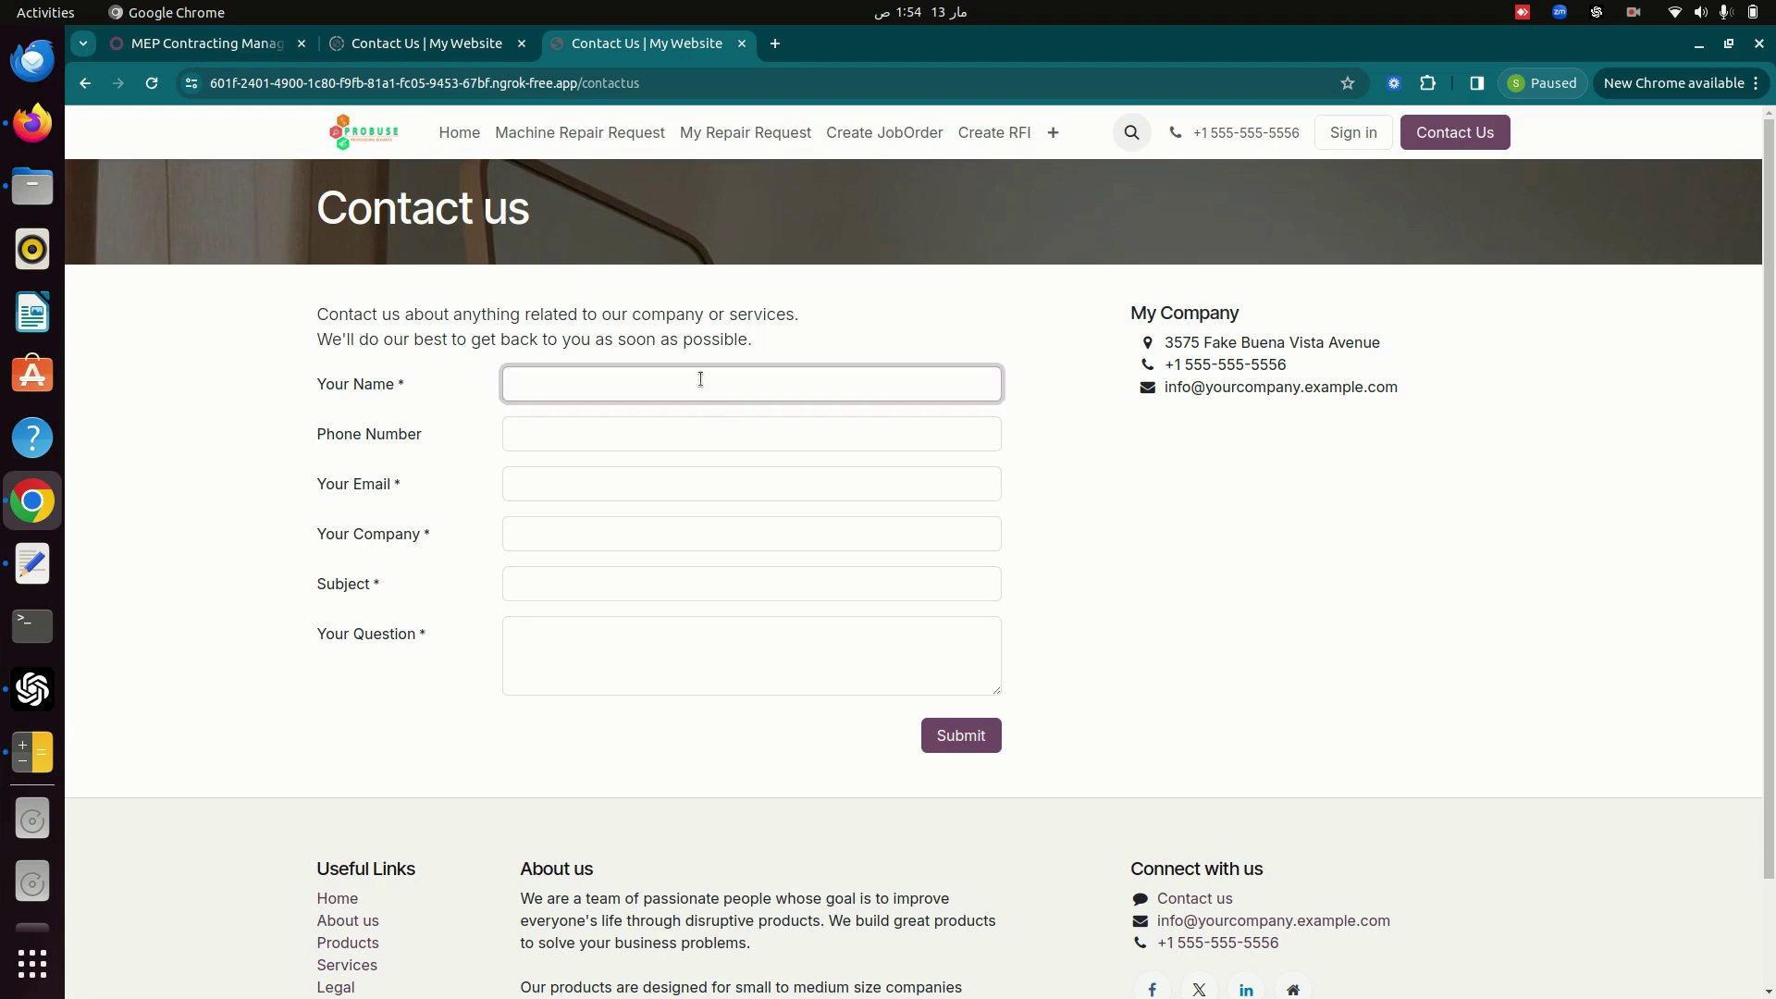
{"action": "type", "text": "Mr Jonathan"}
{"action": "key", "text": "Tab"}
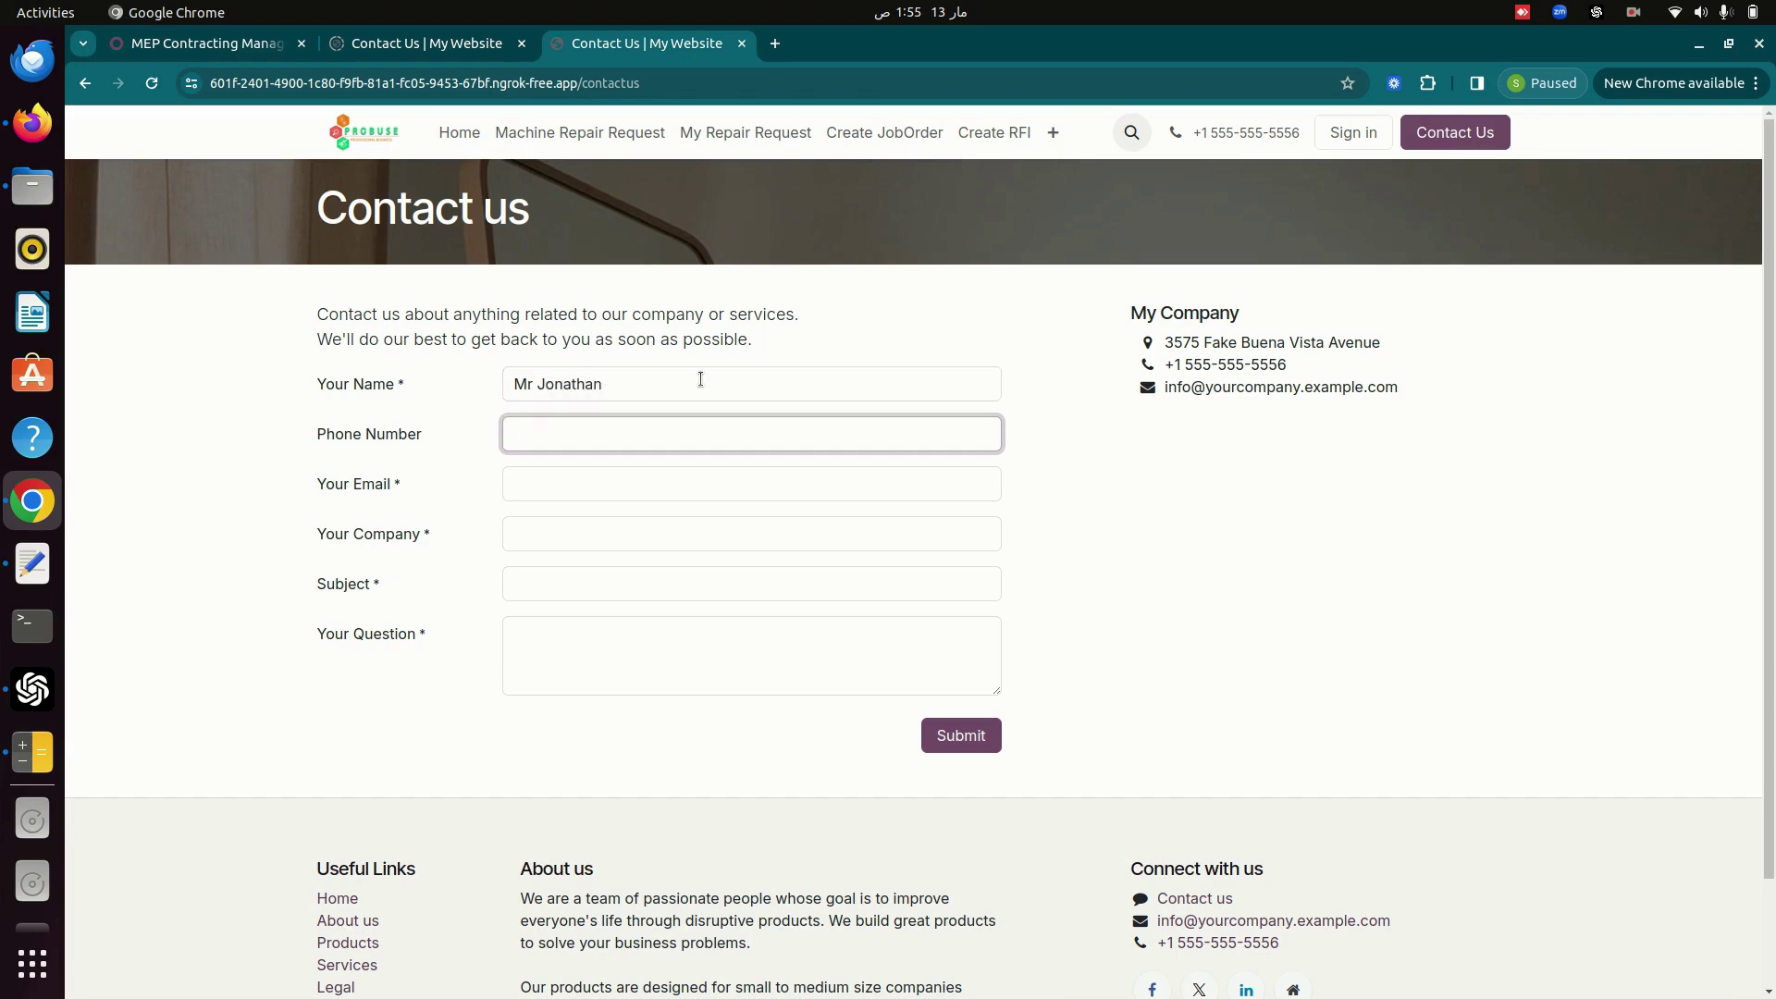
{"action": "type", "text": "808088"}
{"action": "key", "text": "Tab"}
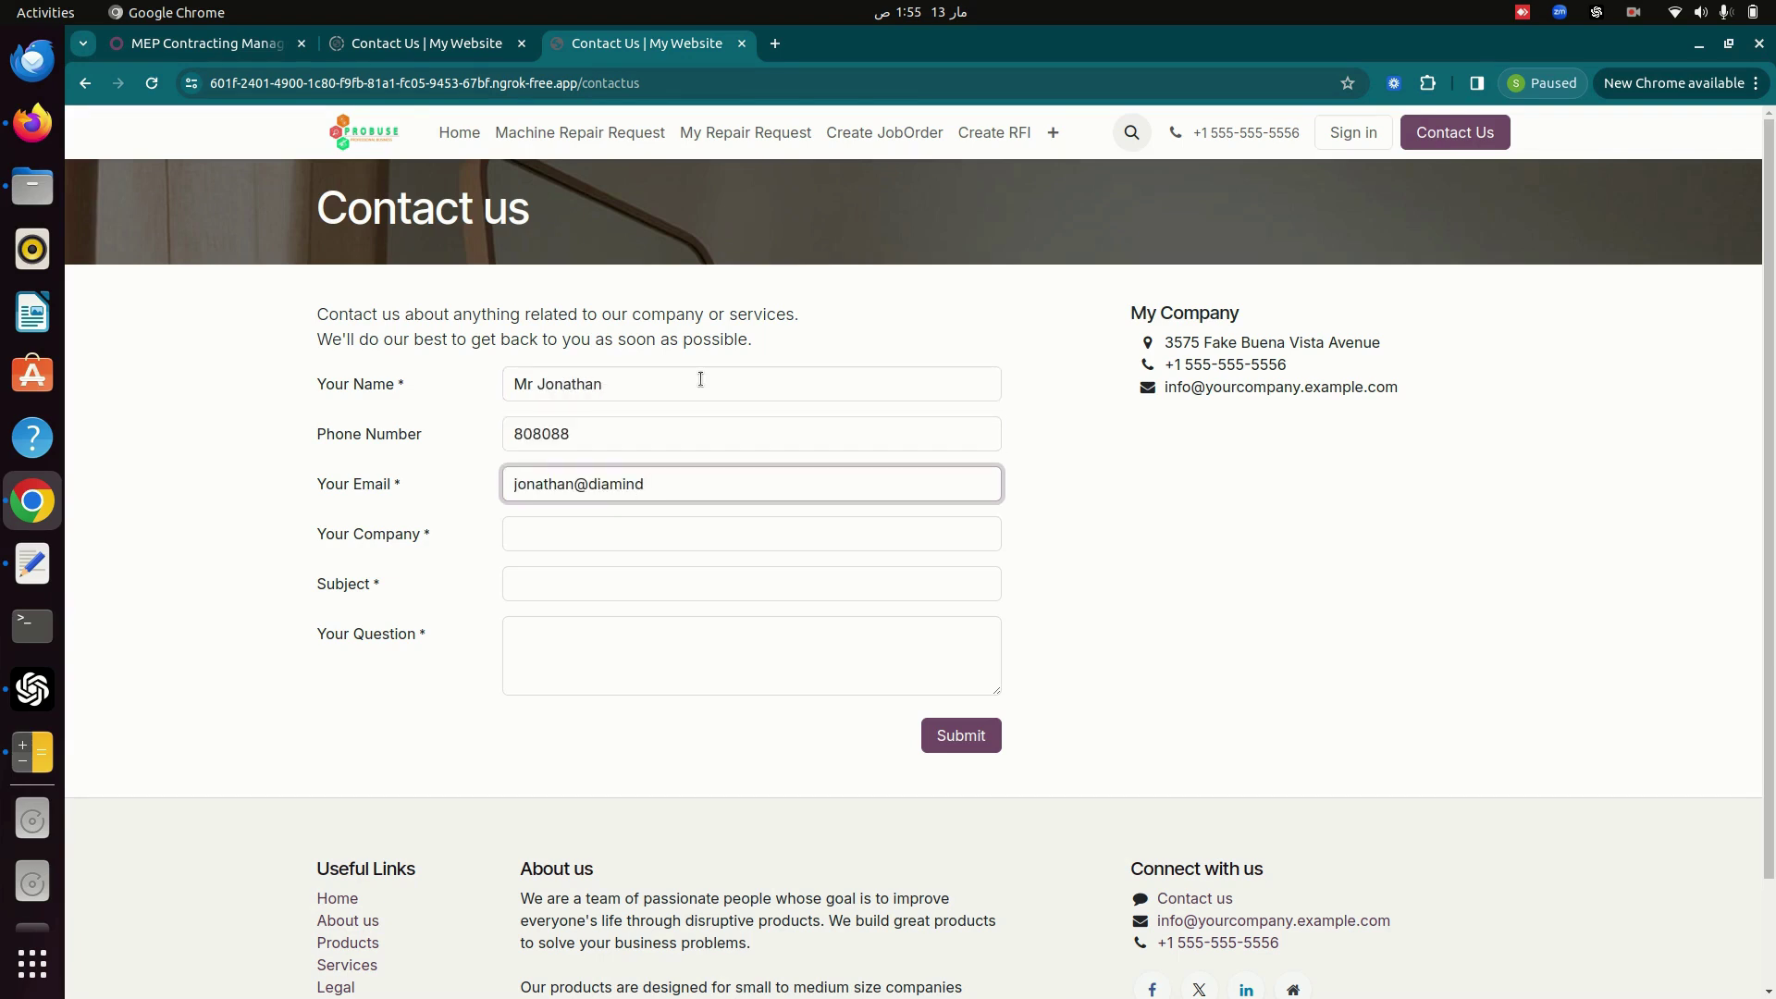
{"action": "key", "text": "Tab"}
{"action": "type", "text": "Diamond LLC"}
Set subject 'HVAC Product Requirement' and question 'HVAC system installation with Product', then submit.
{"action": "key", "text": "Tab"}
{"action": "type", "text": "H"}
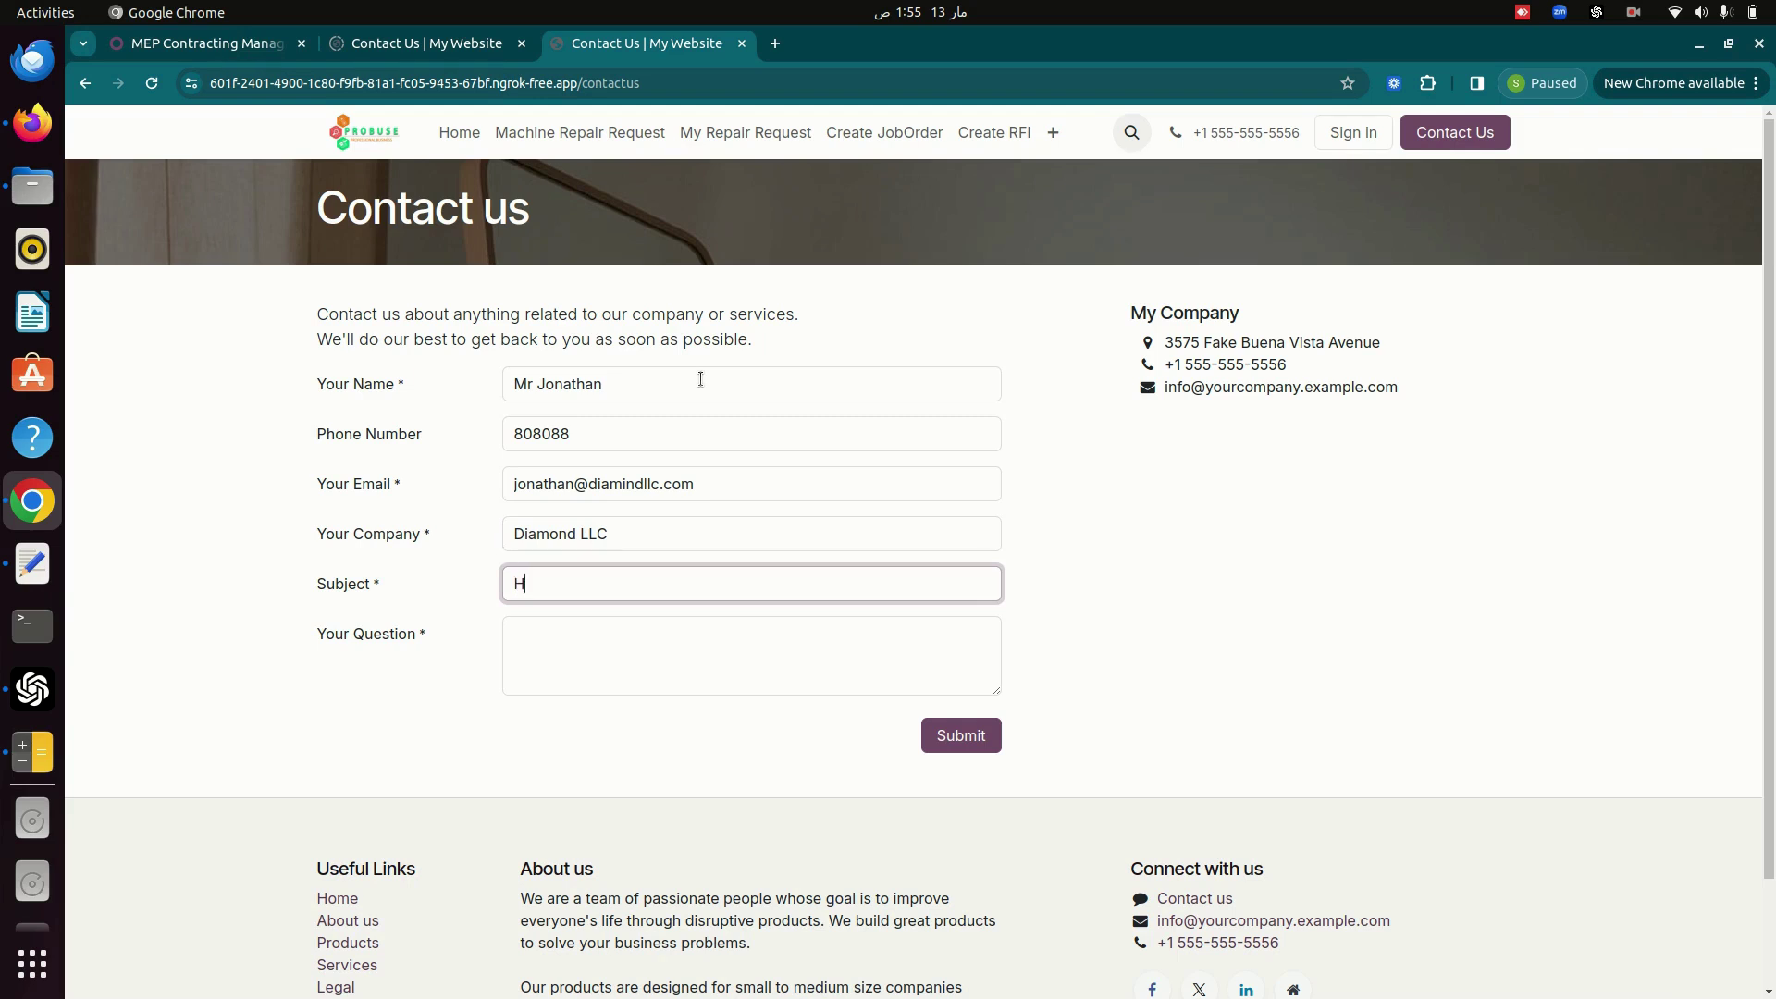
{"action": "type", "text": "VAC Prodcu"}
{"action": "key", "text": "BackSpace"}
{"action": "key", "text": "BackSpace"}
{"action": "type", "text": "uct Requirement"}
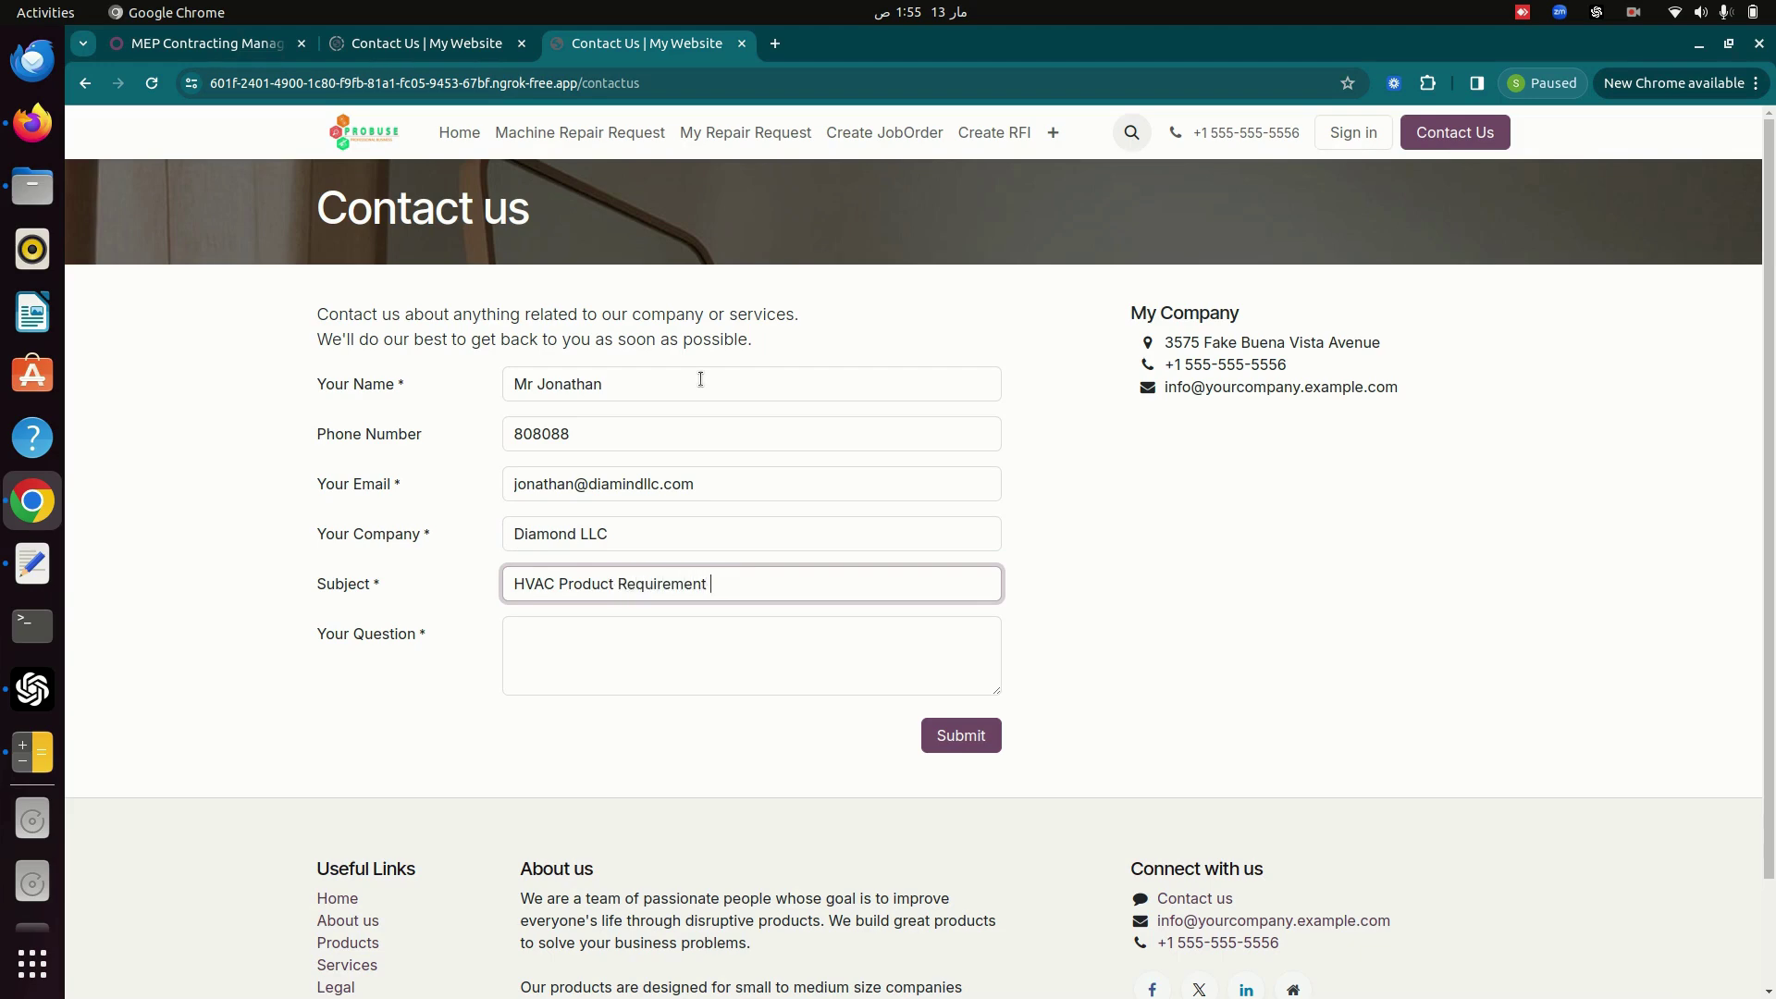
{"action": "key", "text": "Tab"}
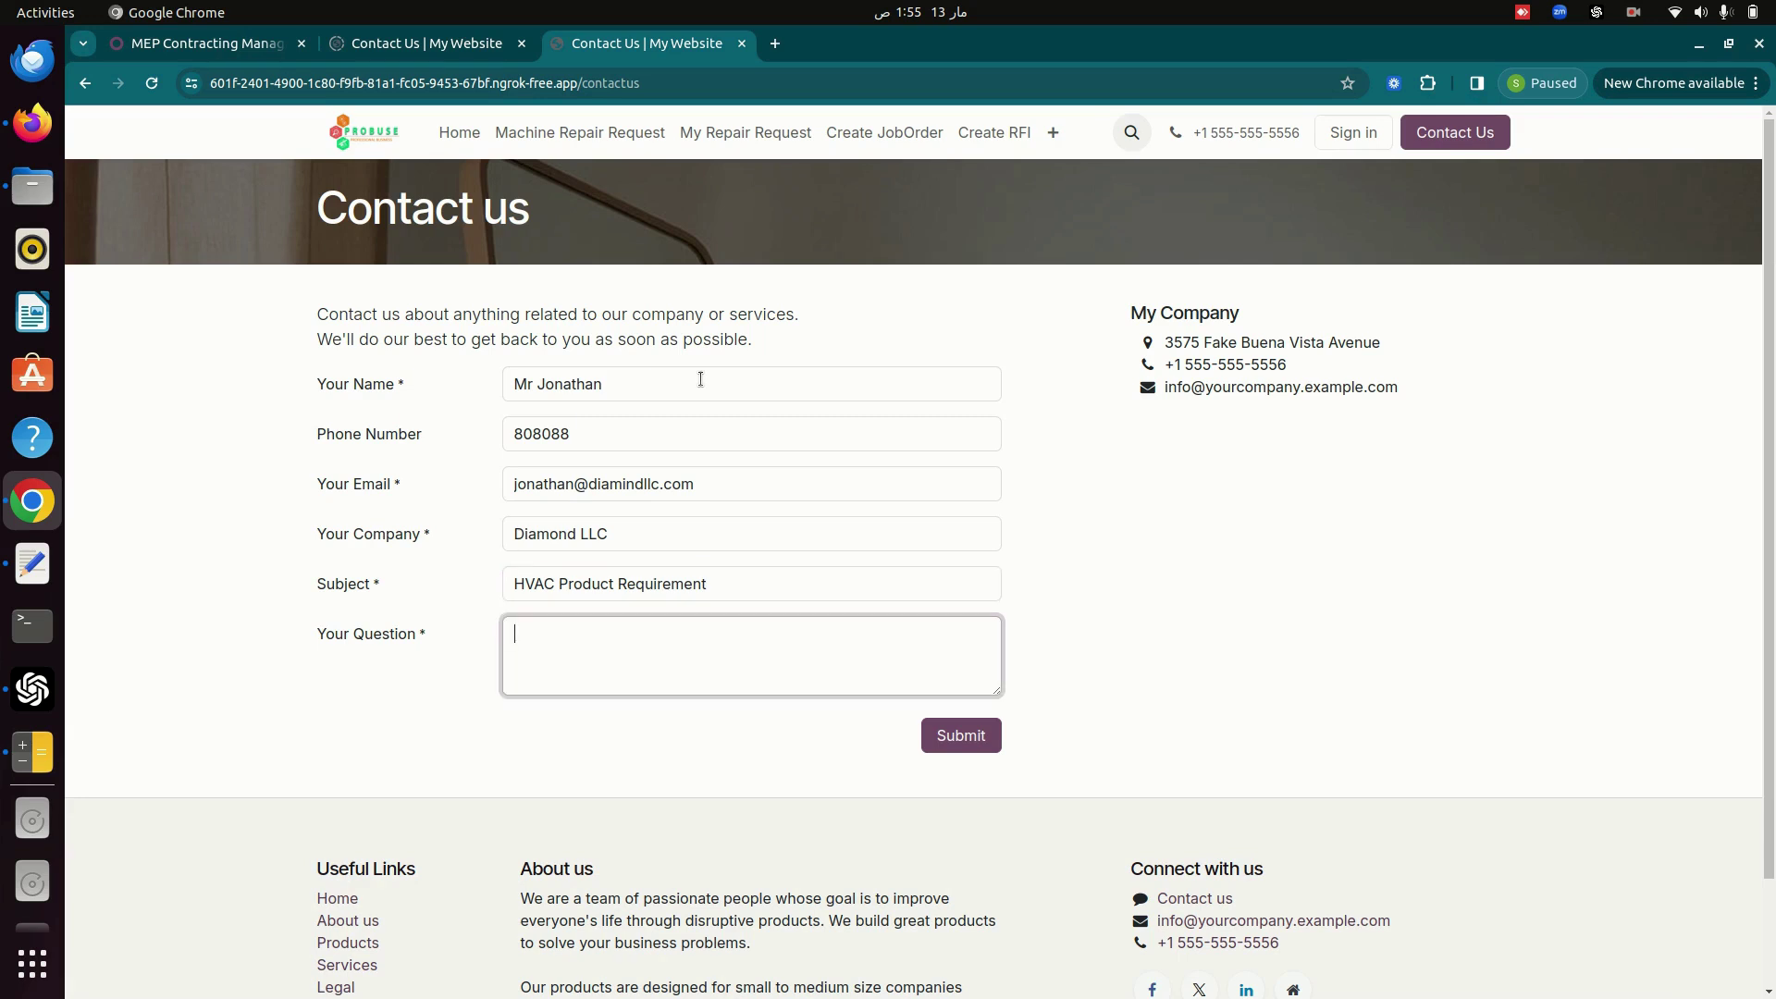
{"action": "type", "text": "HVAC system installation with P"}
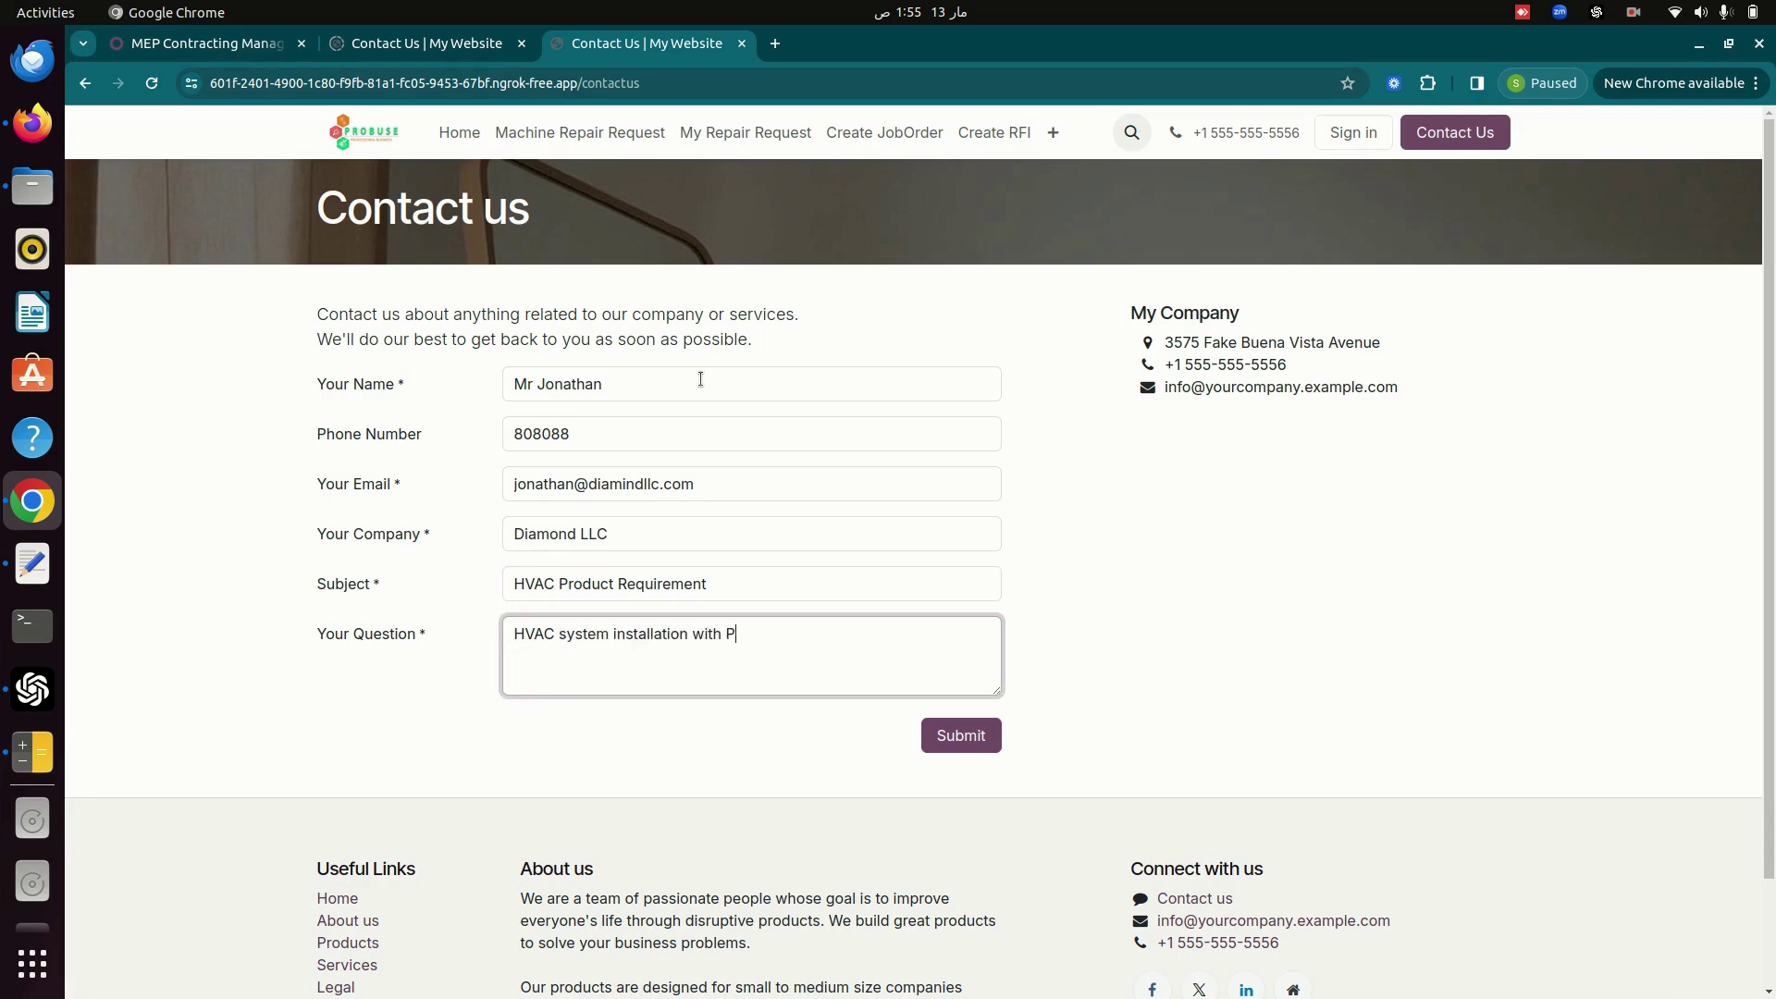
{"action": "type", "text": "roduct"}
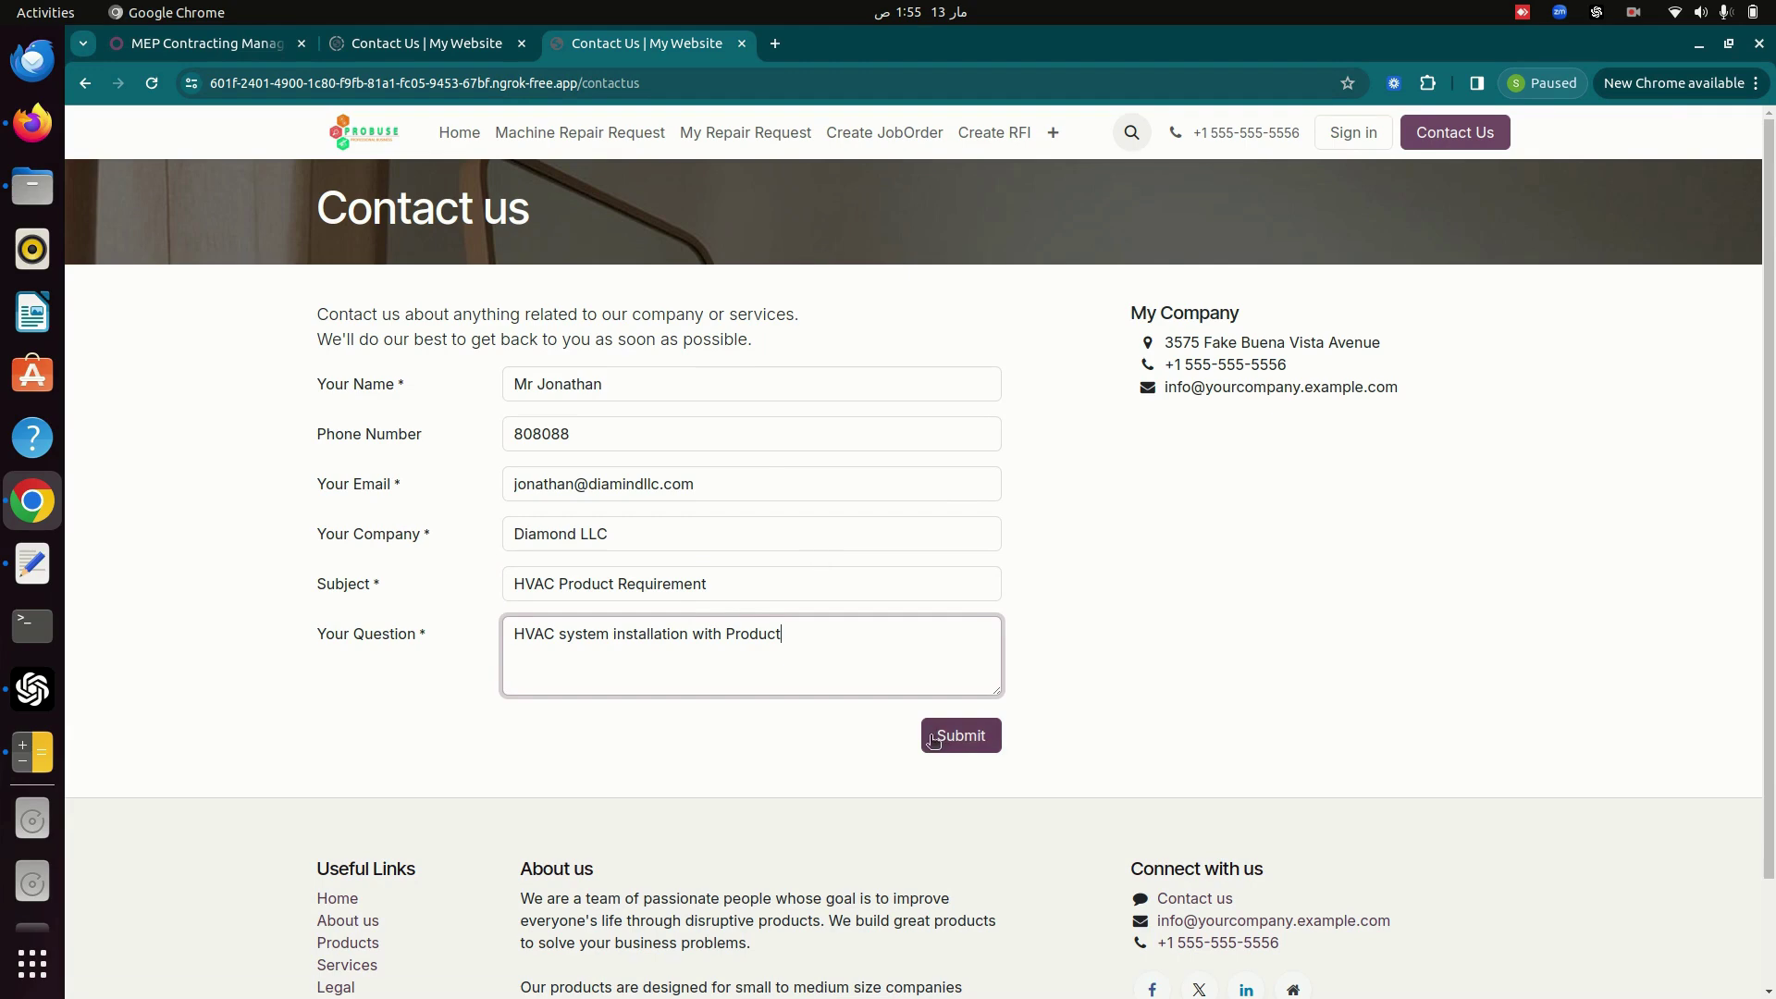
{"action": "left_click", "coordinate": [934, 740]}
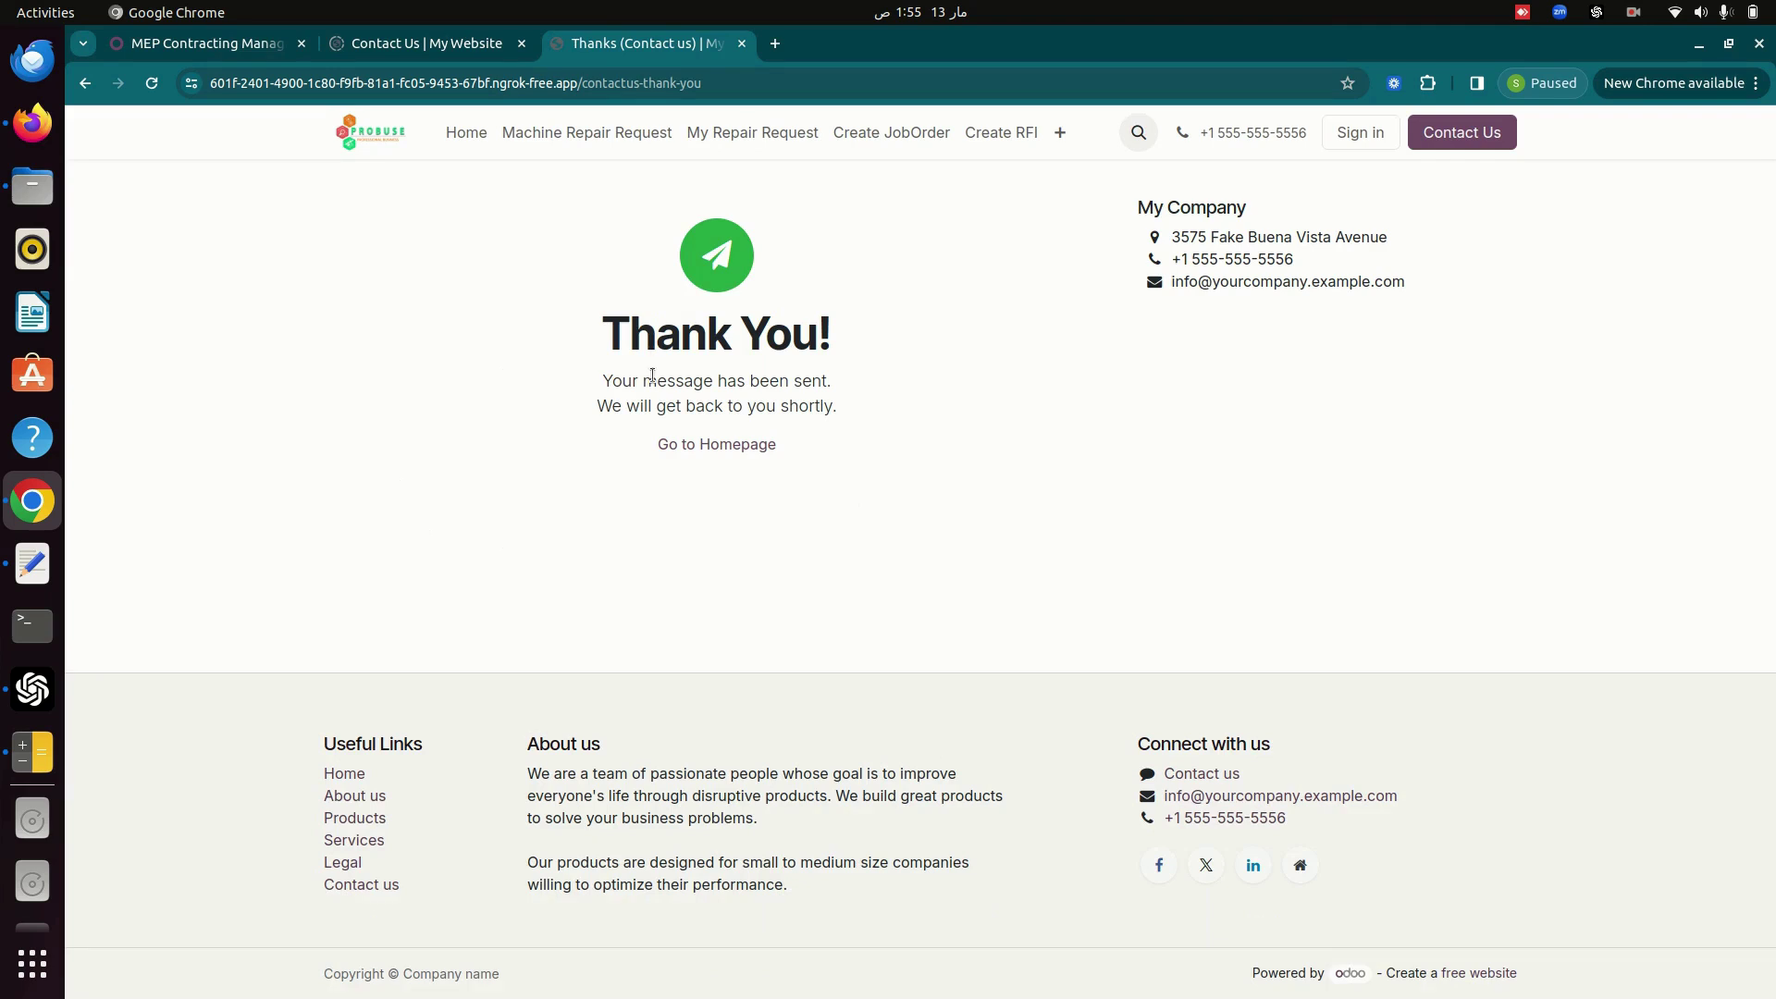
Open the CRM pipeline and the new 'HVAC Product Requirement' lead in the New column.
{"action": "key", "text": "alt+Tab"}
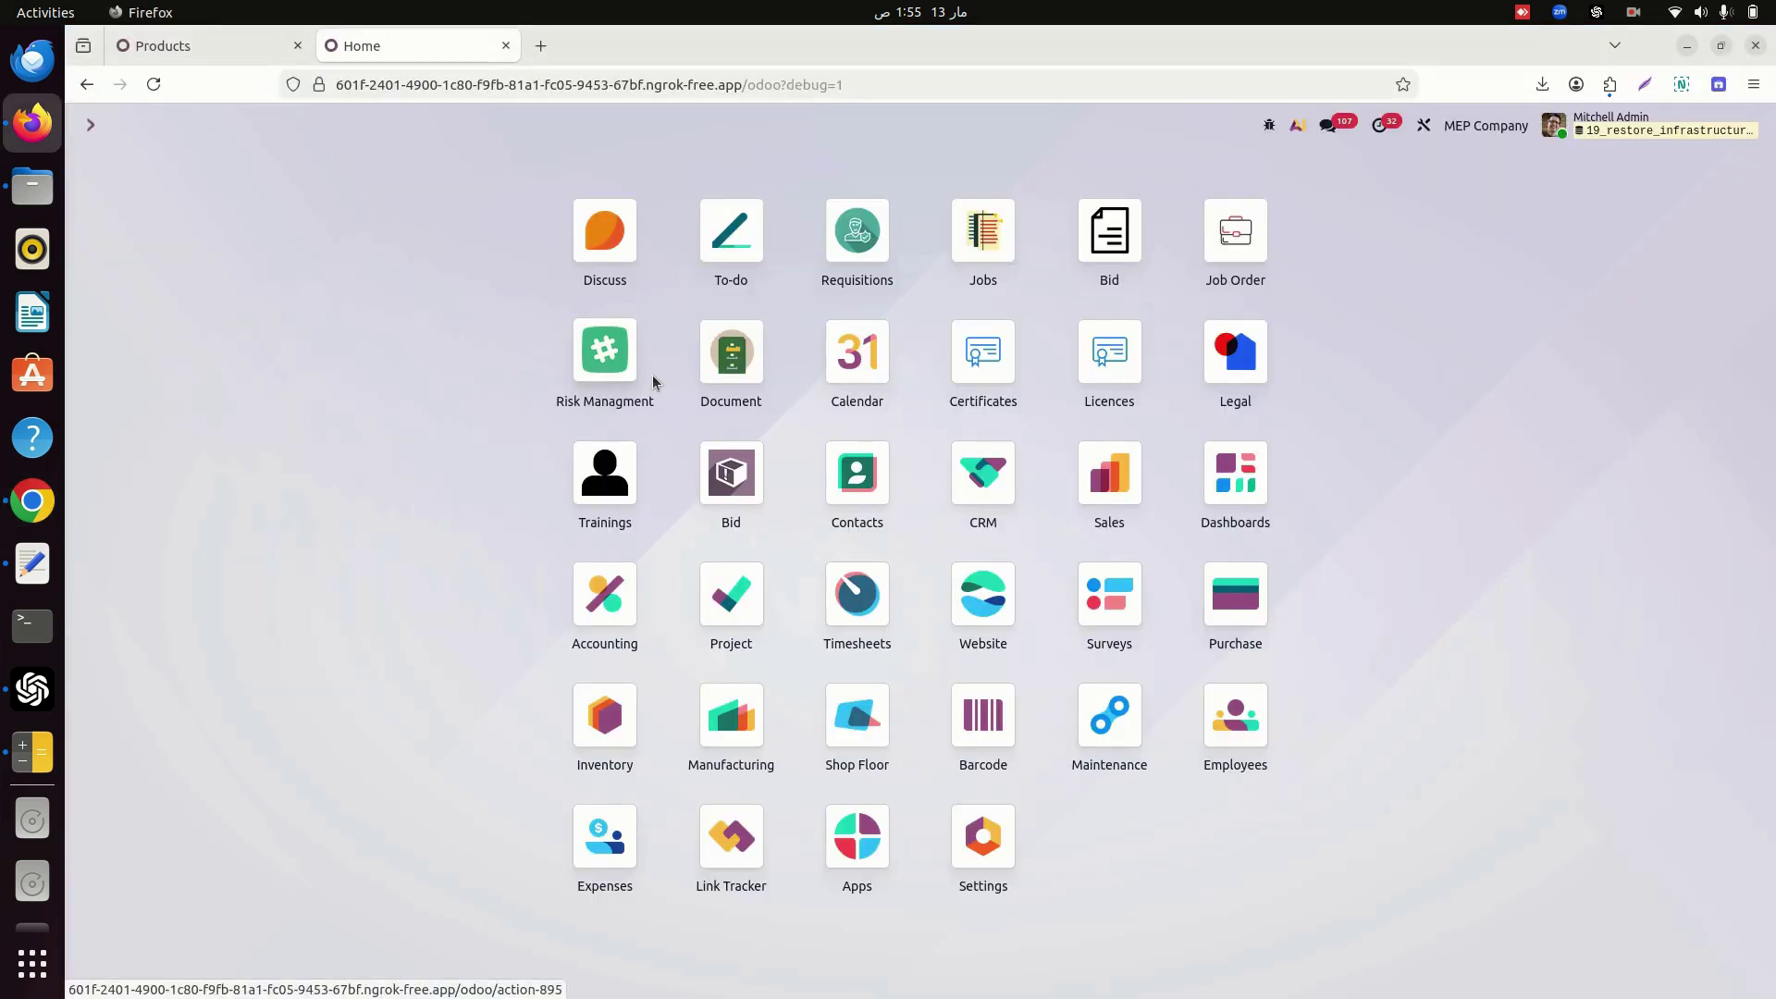
{"action": "left_click", "coordinate": [1002, 495]}
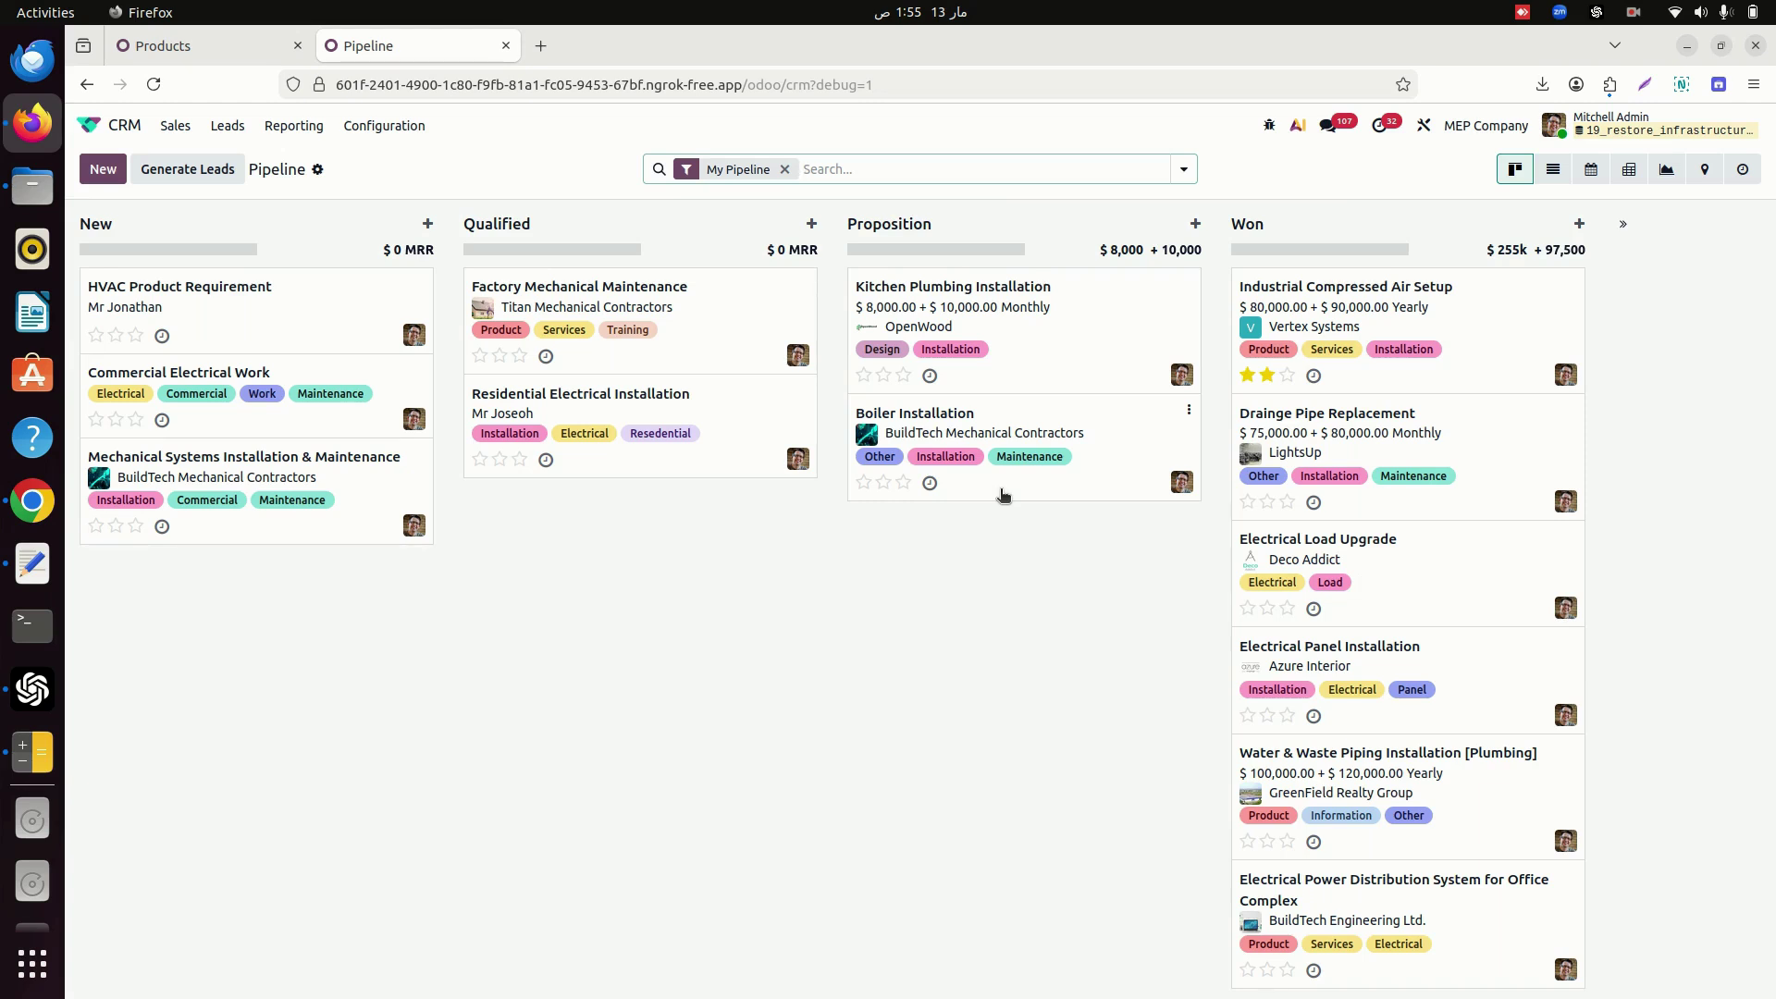
{"action": "left_click", "coordinate": [174, 127]}
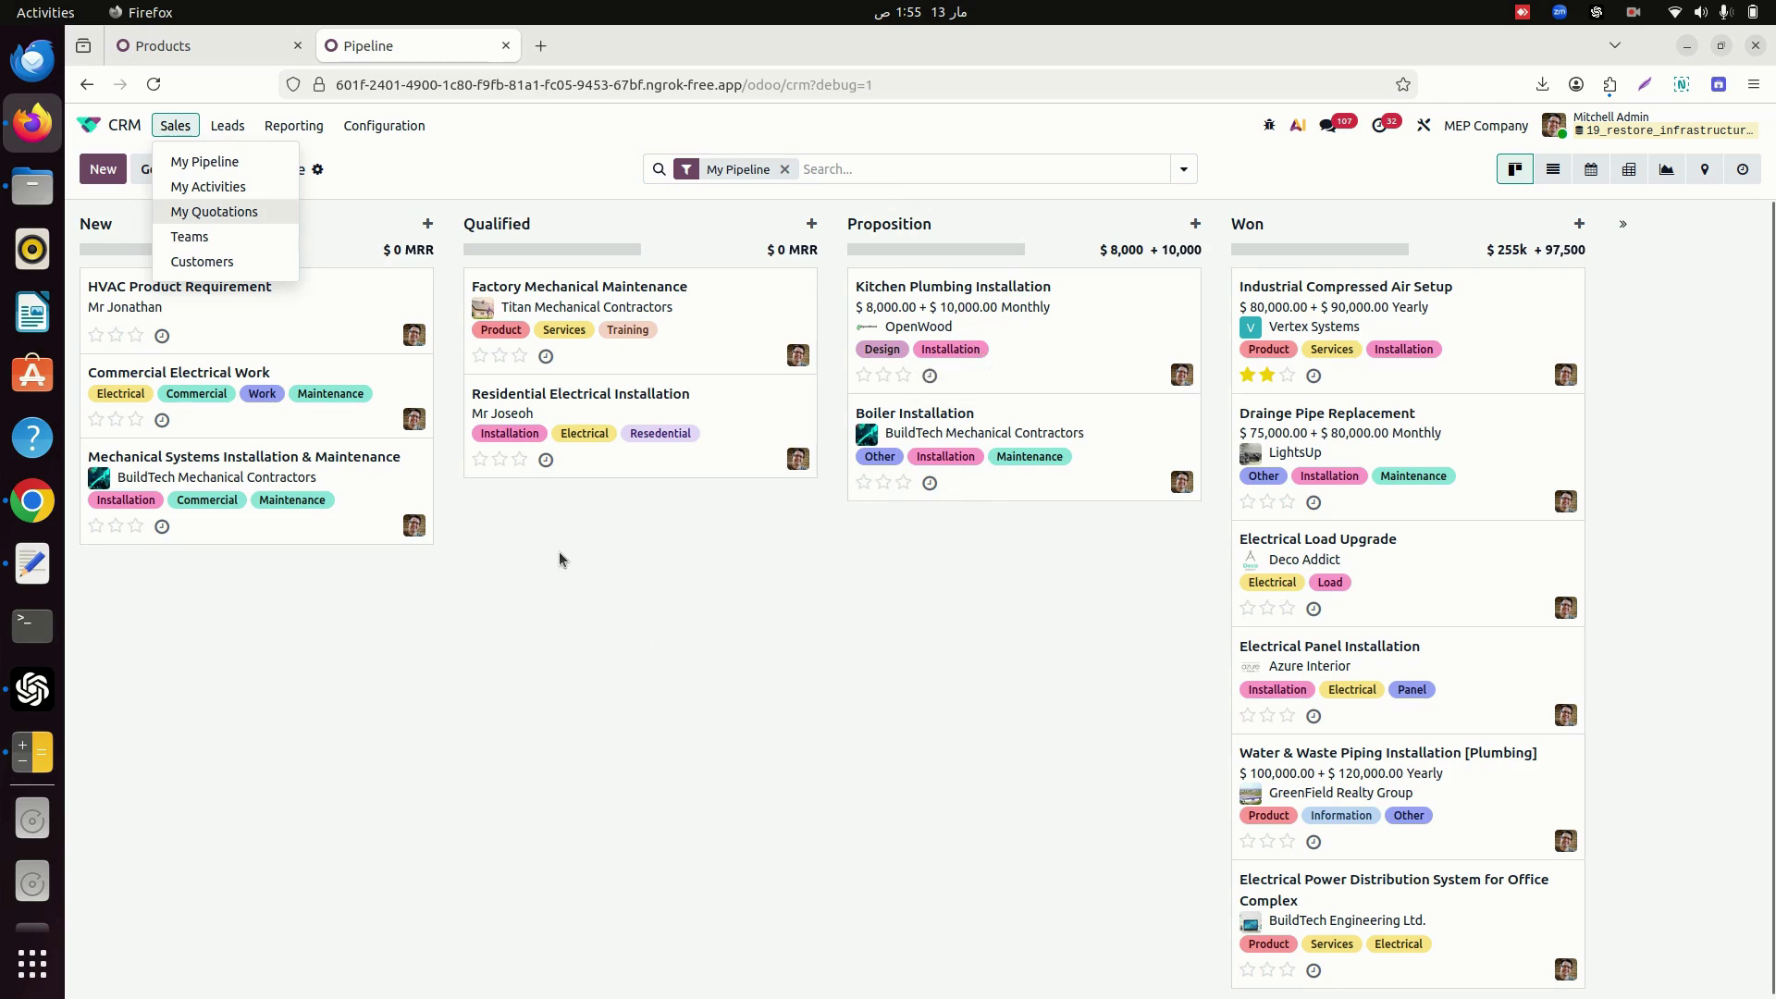
{"action": "left_click", "coordinate": [215, 294]}
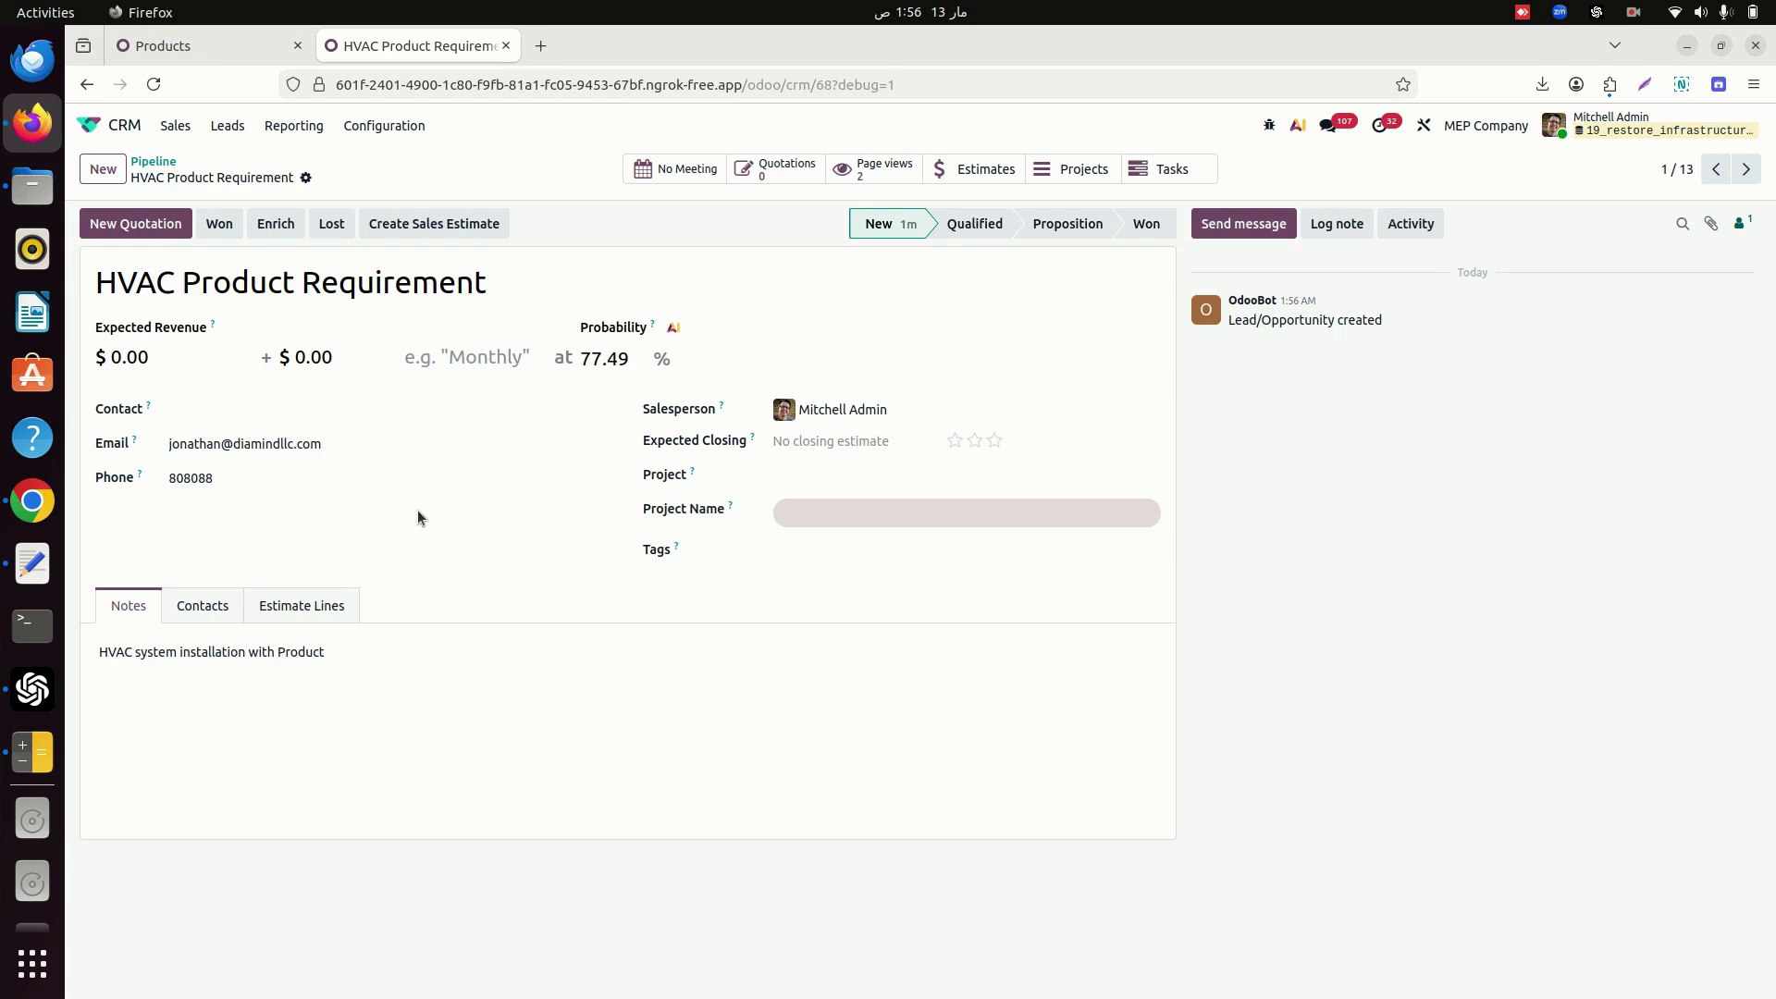
Add the HVAC tag to the lead and show its empty Estimate Lines tab.
{"action": "left_click", "coordinate": [795, 550]}
{"action": "type", "text": "HVAC"}
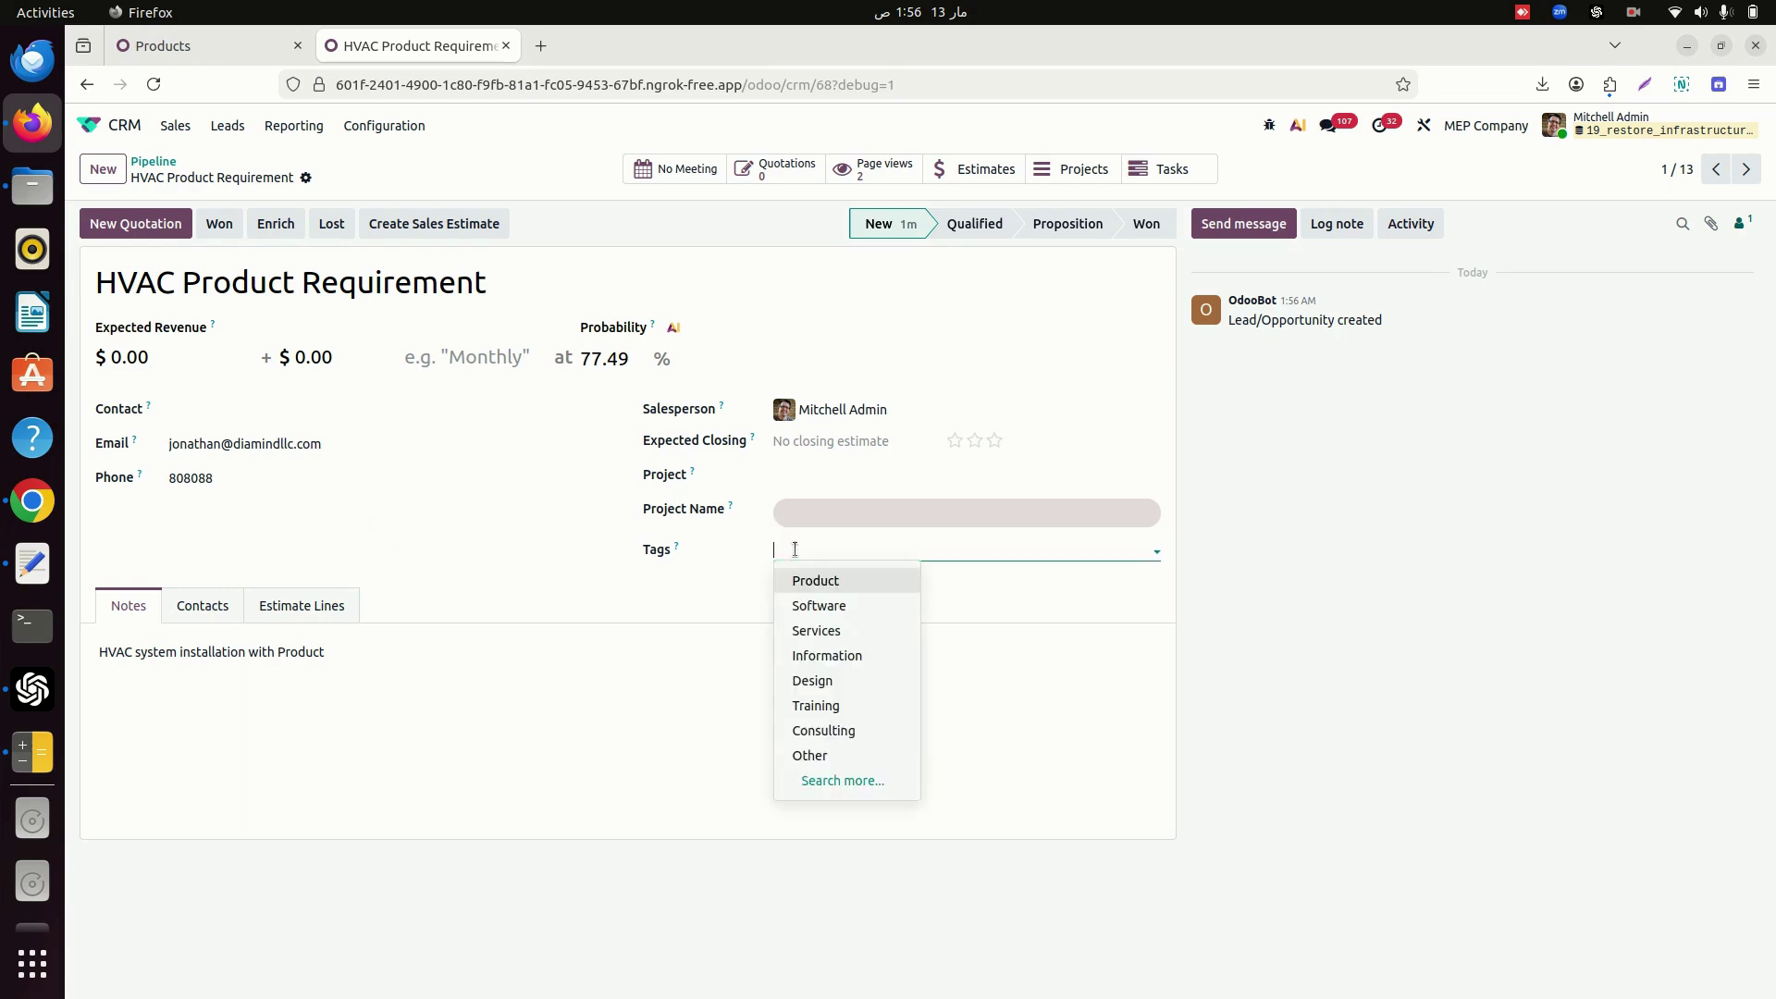
{"action": "key", "text": "Return"}
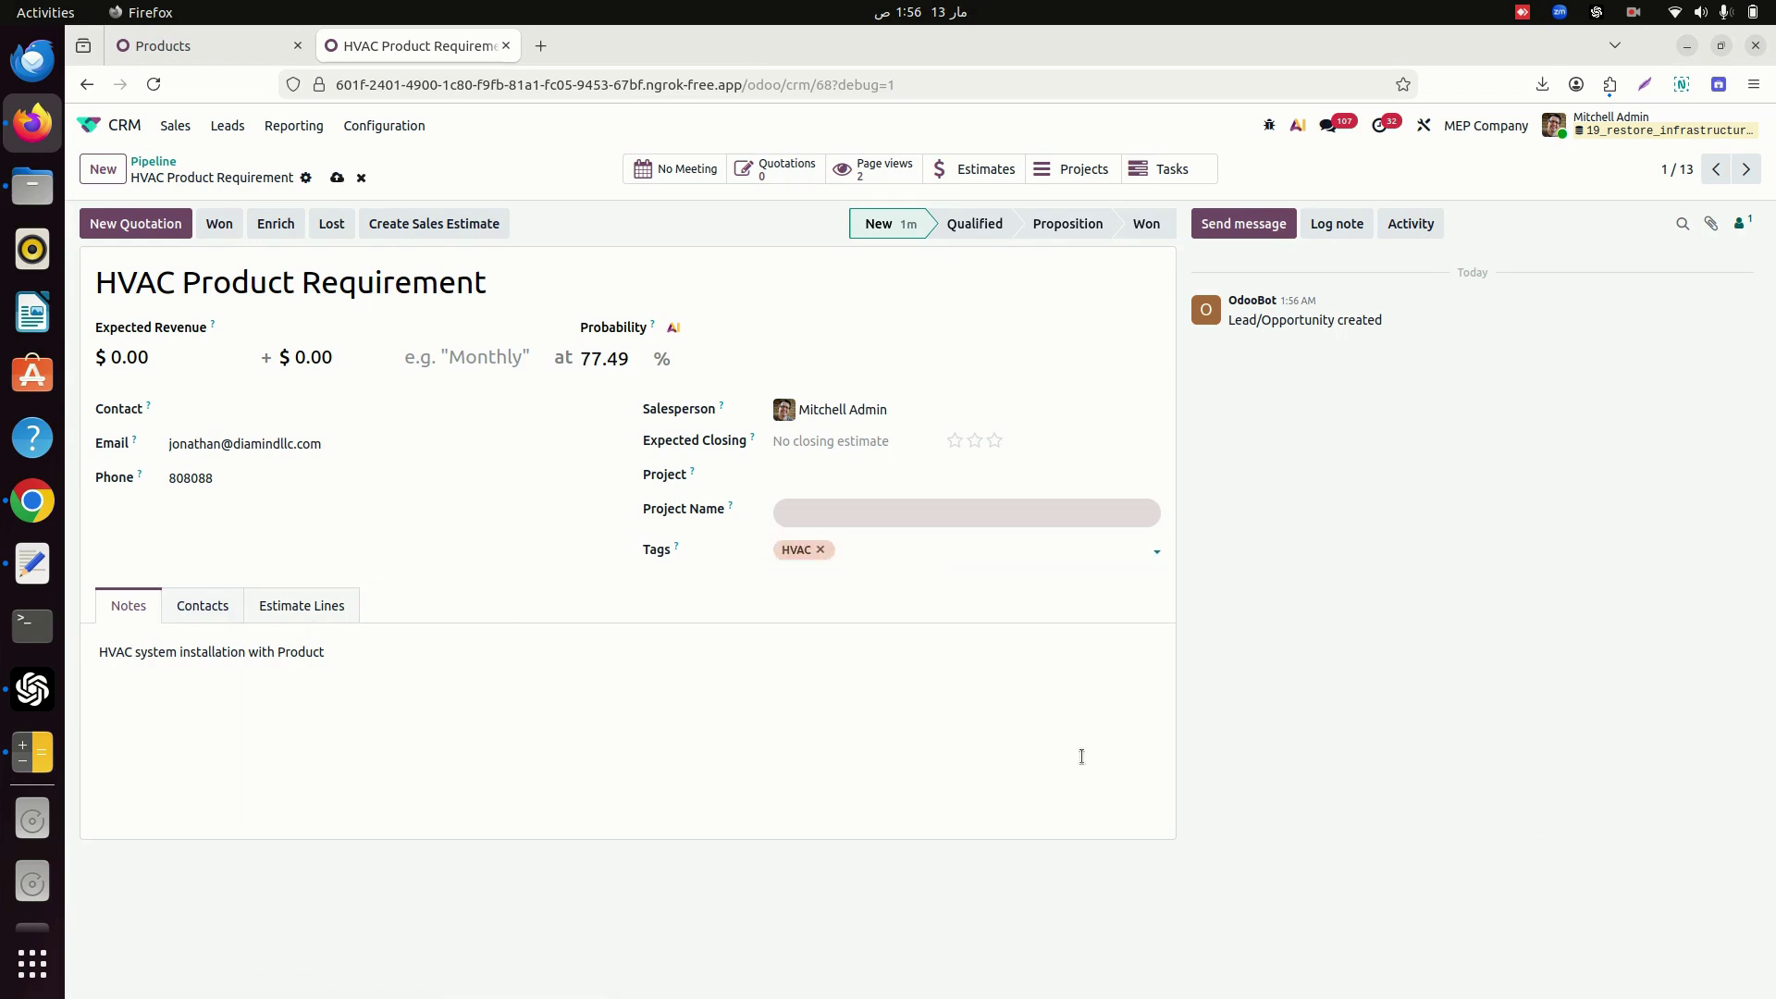
{"action": "left_click", "coordinate": [323, 609]}
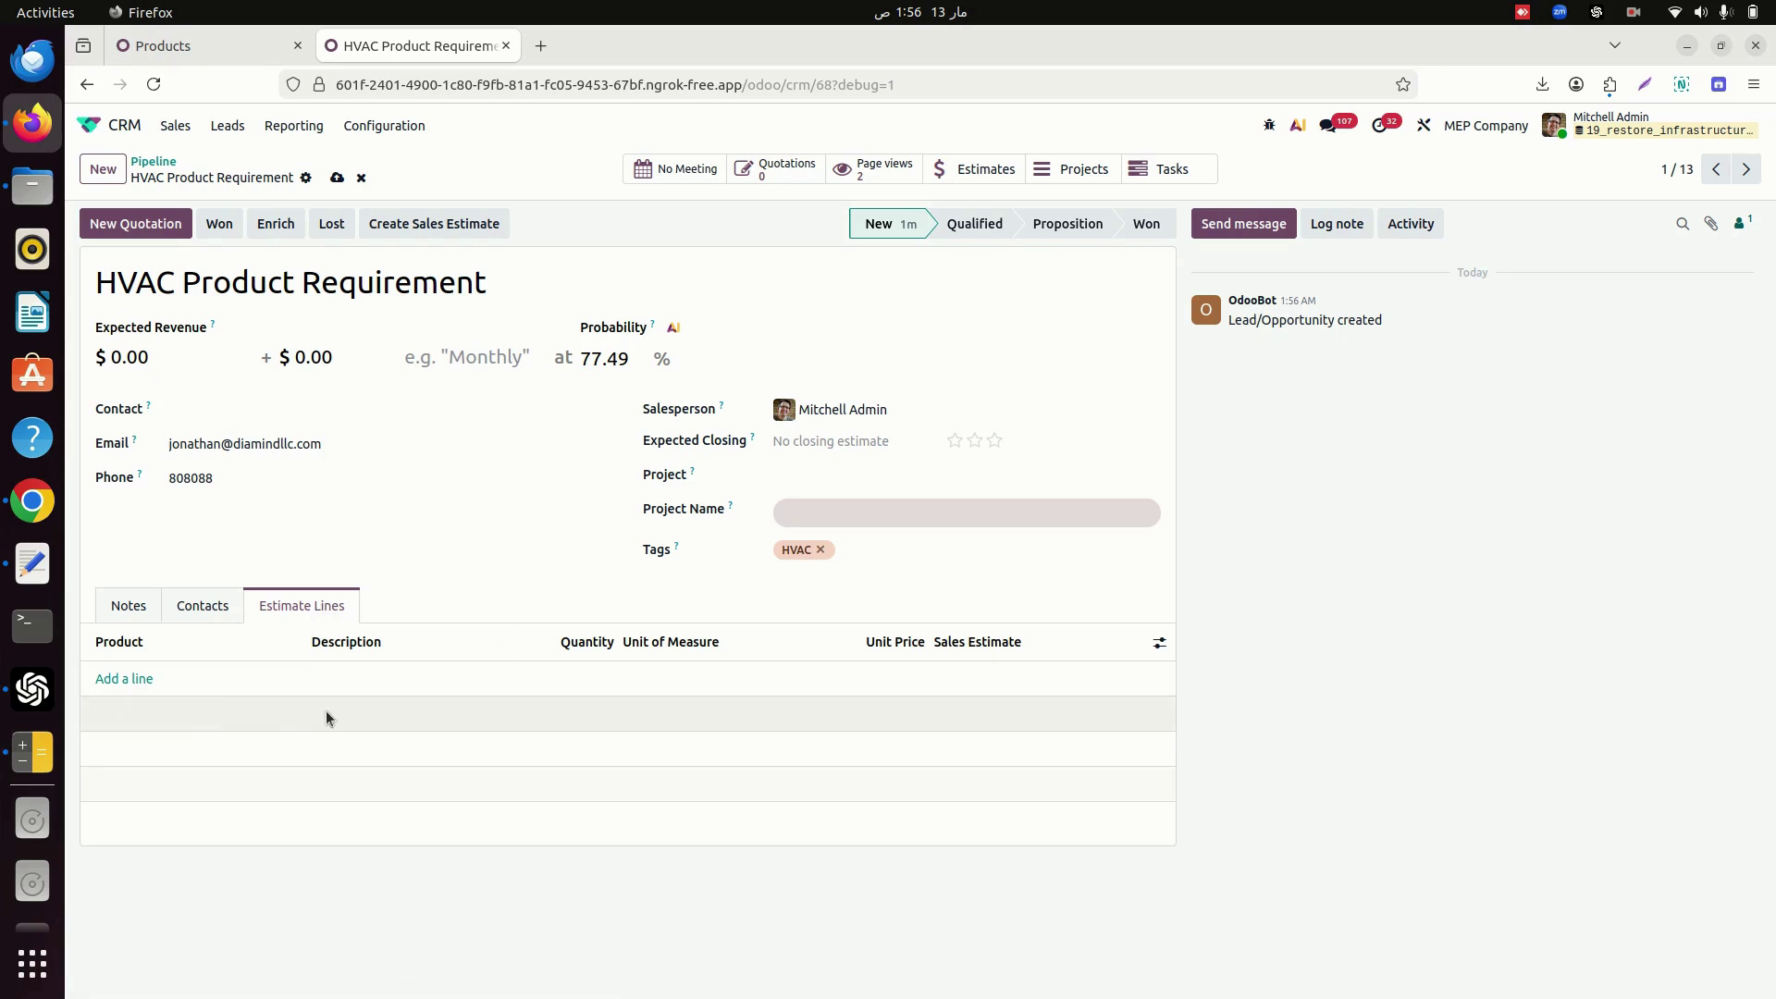
Add an estimate line for the HVAC Systems product.
{"action": "left_click", "coordinate": [131, 681]}
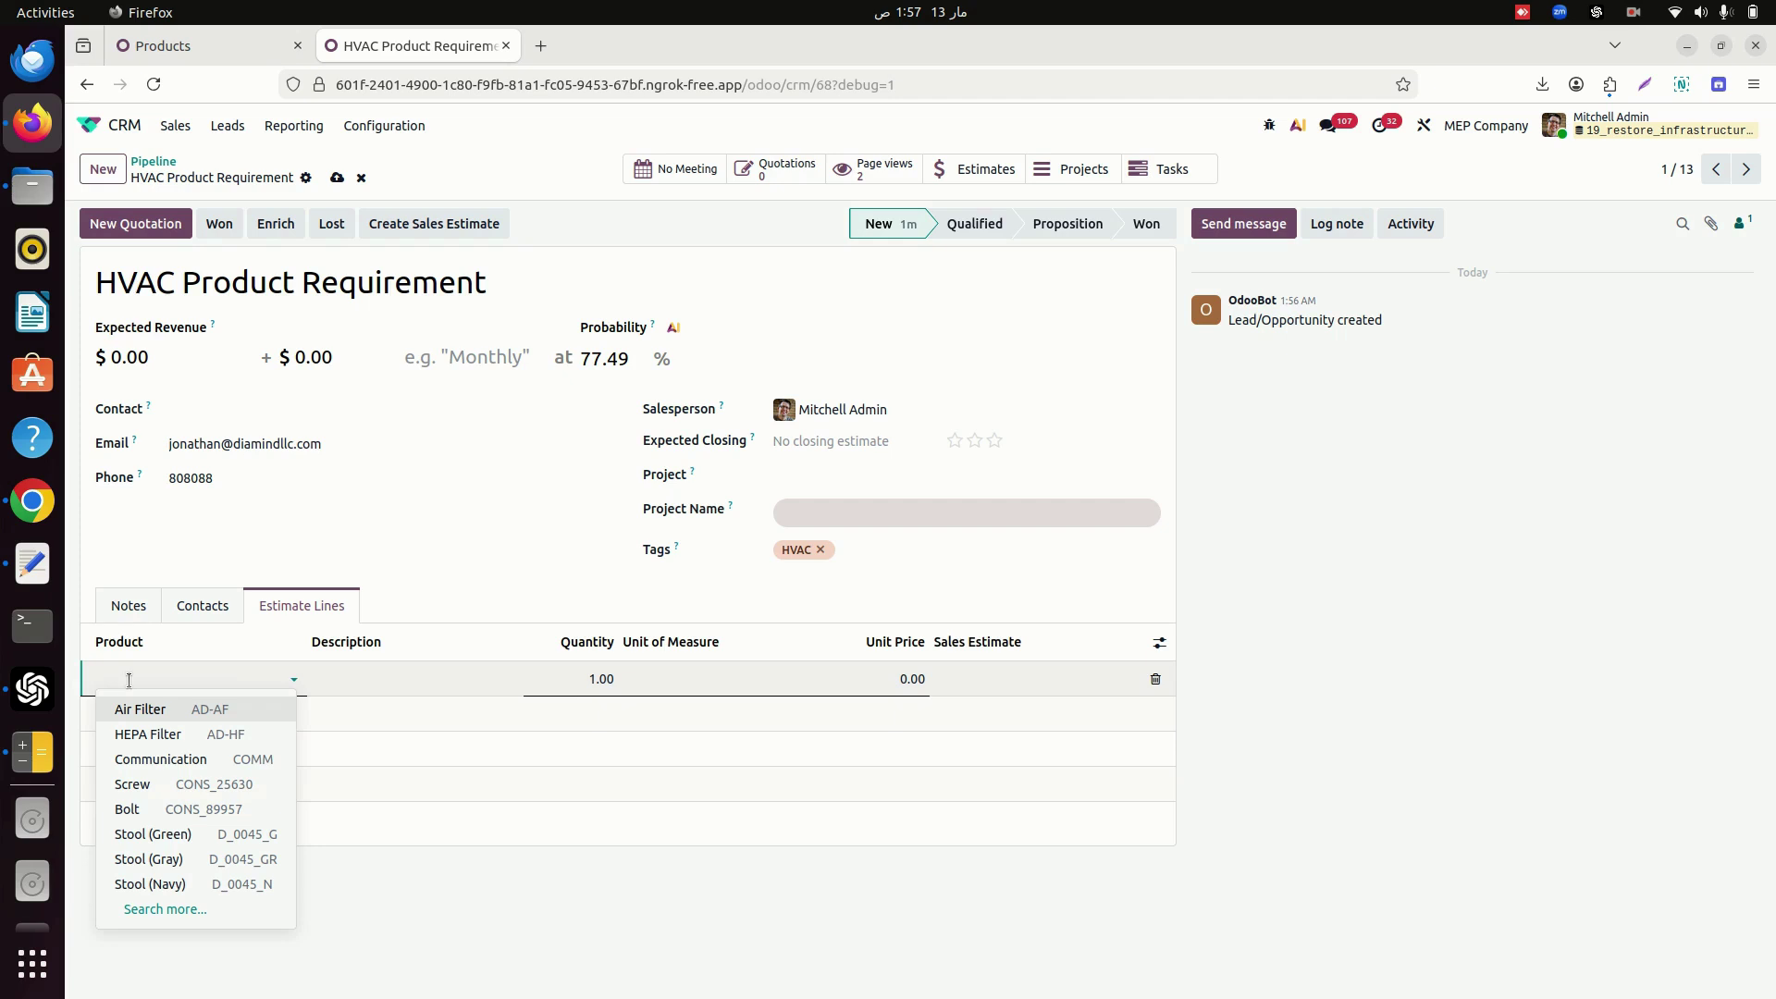
{"action": "type", "text": "a"}
{"action": "key", "text": "BackSpace"}
{"action": "type", "text": "hvac"}
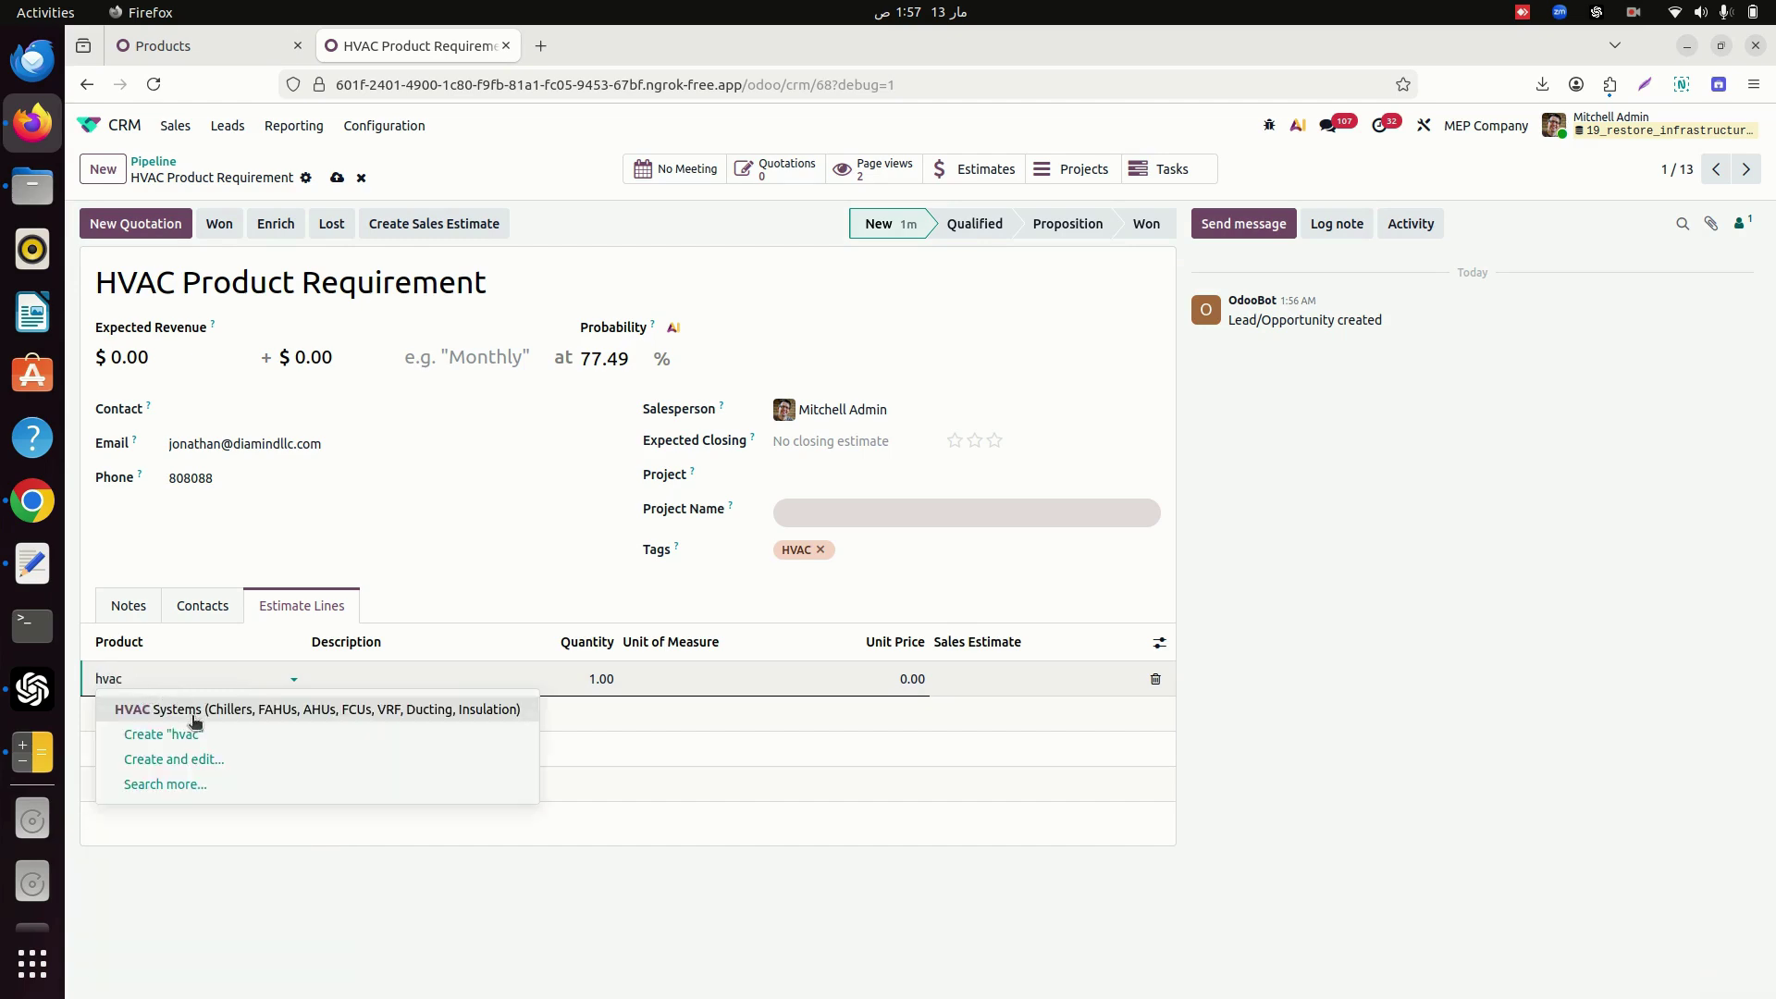
{"action": "left_click", "coordinate": [190, 711]}
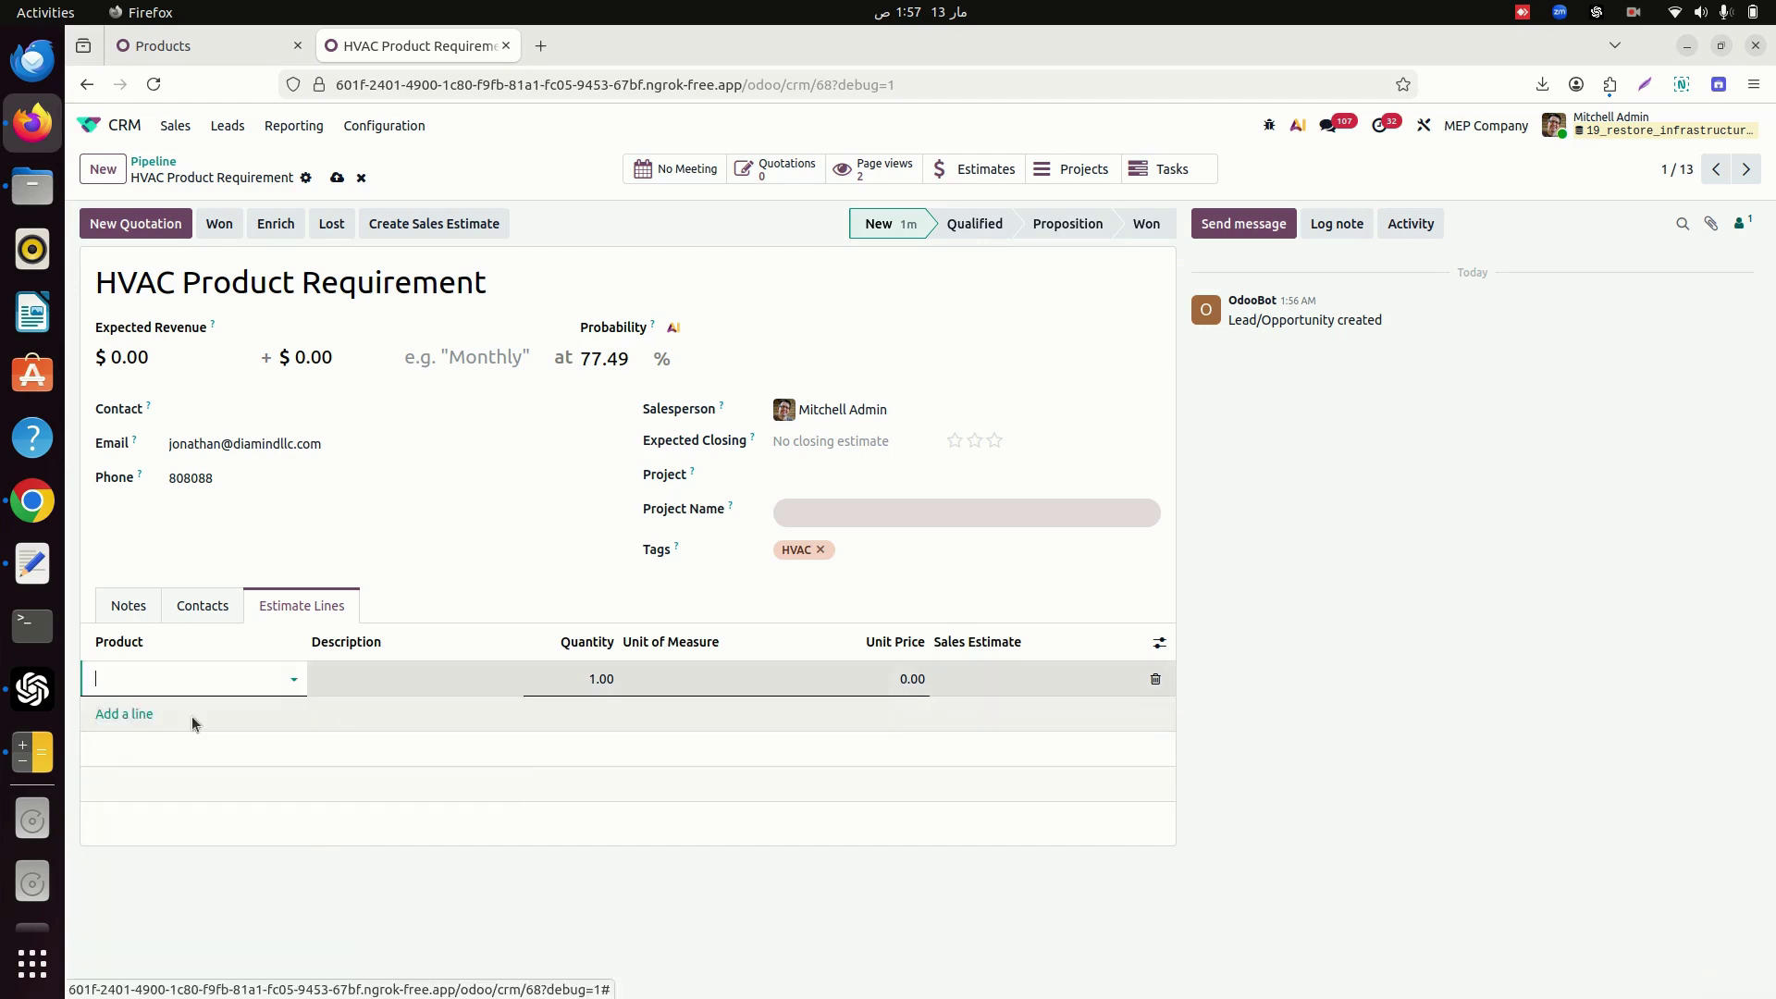
{"action": "left_click", "coordinate": [578, 683]}
Change the HVAC Systems product's sales unit to Units, save, and return to the lead.
{"action": "left_click", "coordinate": [264, 681]}
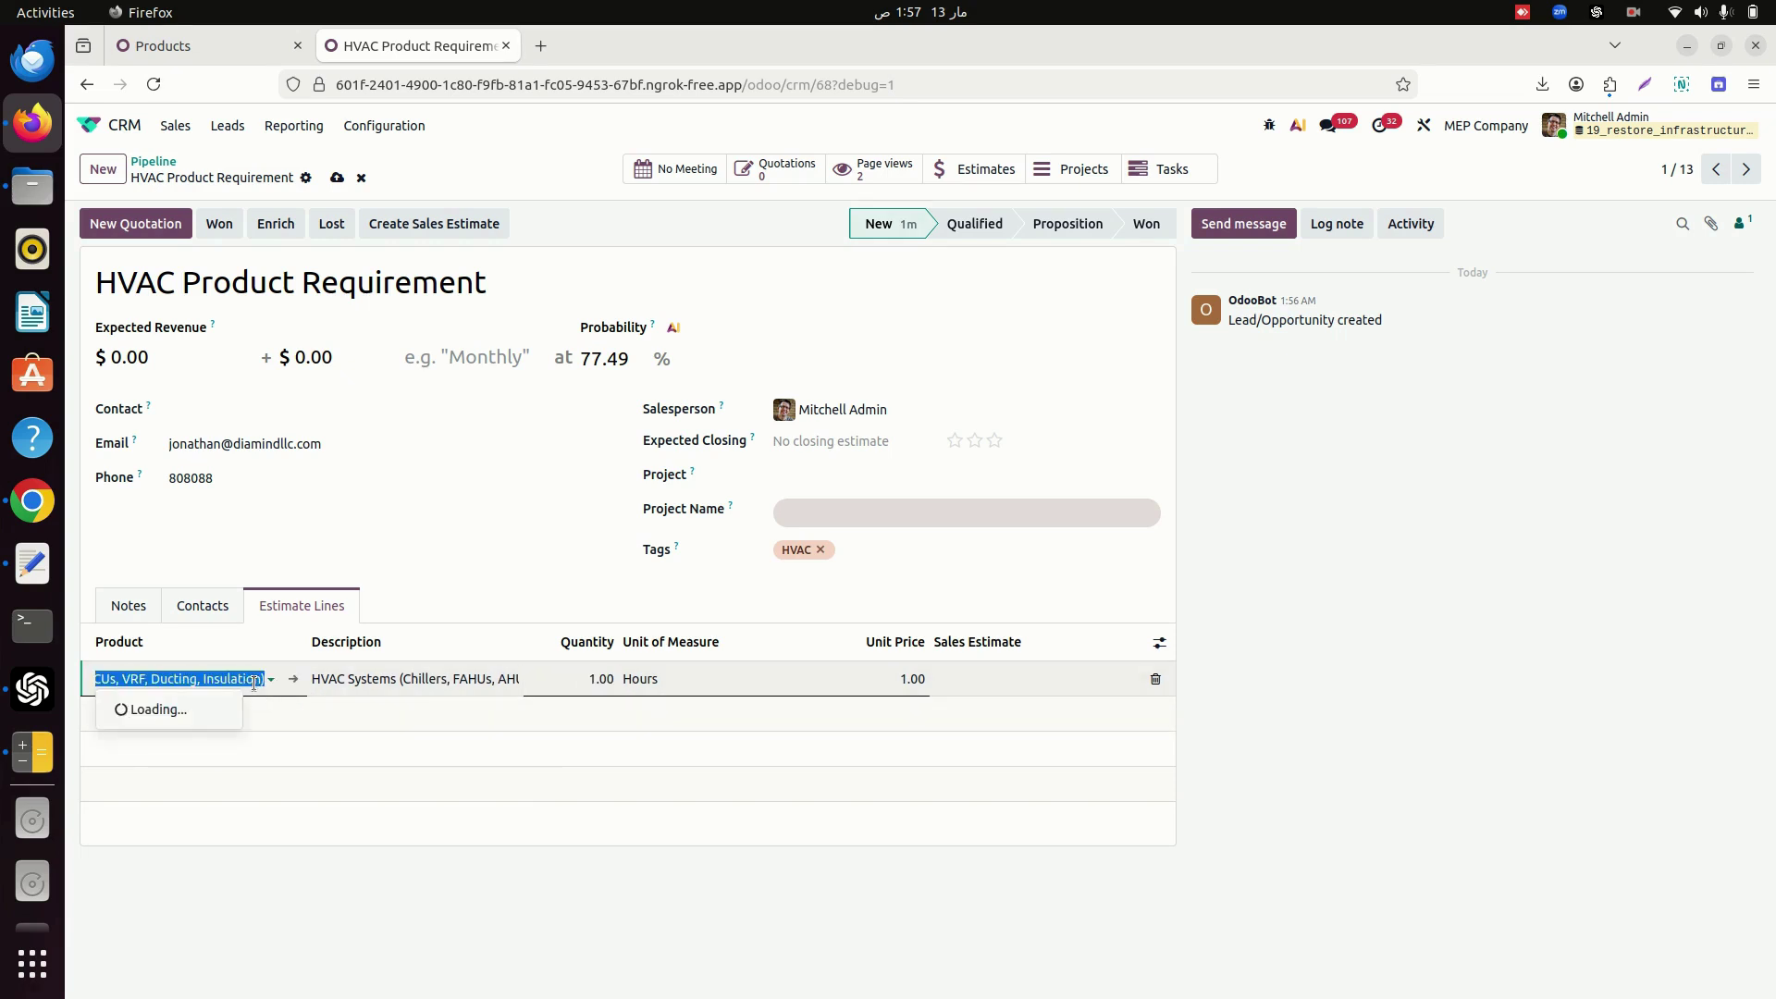
{"action": "left_click", "coordinate": [294, 681]}
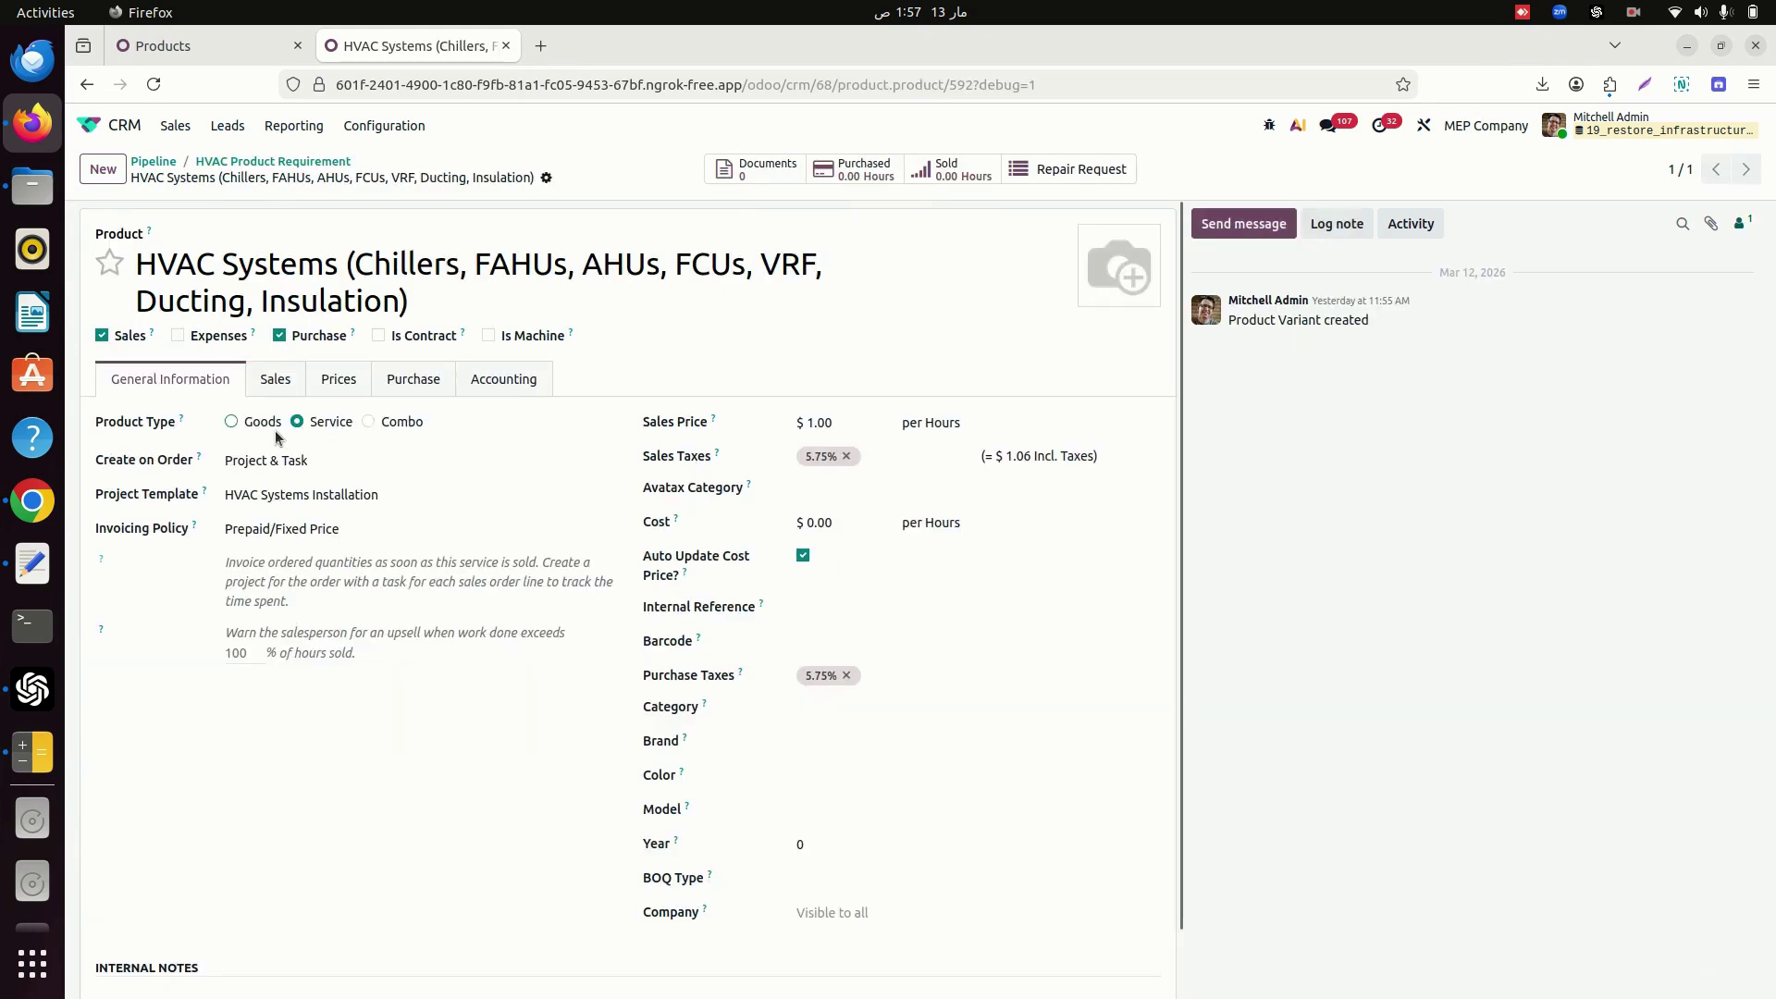
{"action": "left_click", "coordinate": [953, 424]}
{"action": "type", "text": "uni"}
{"action": "key", "text": "Return"}
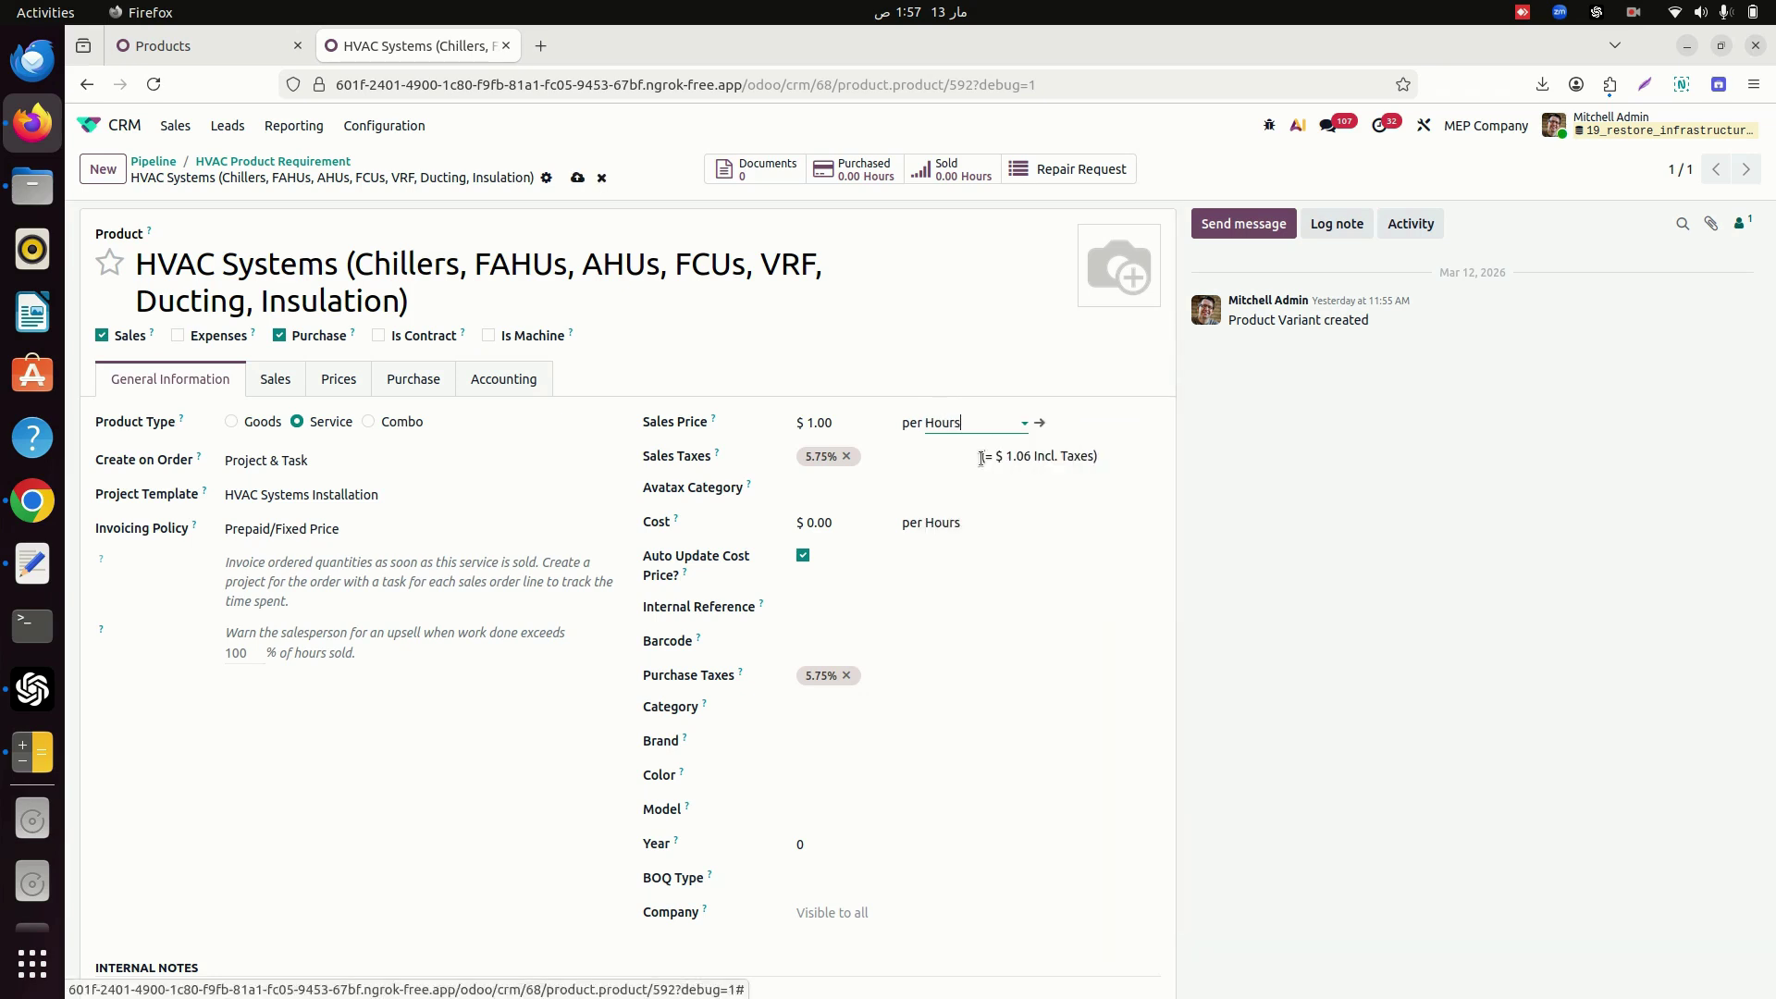
{"action": "left_click", "coordinate": [577, 178]}
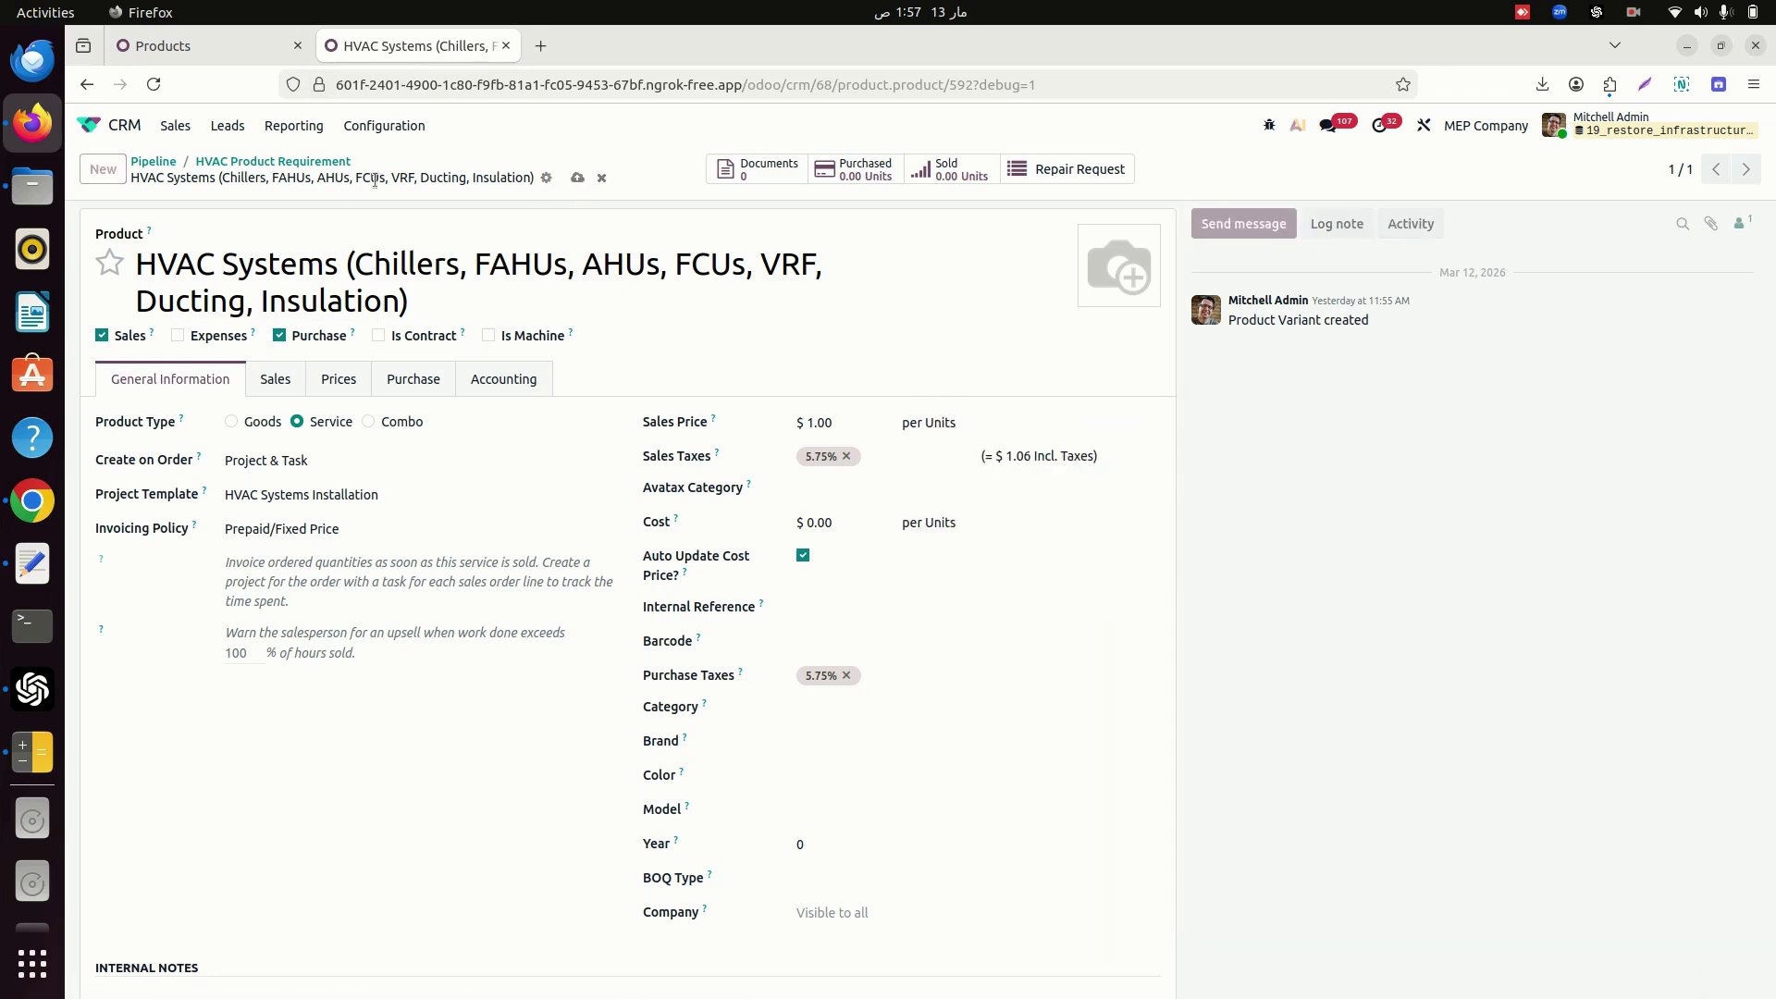
{"action": "left_click", "coordinate": [305, 164]}
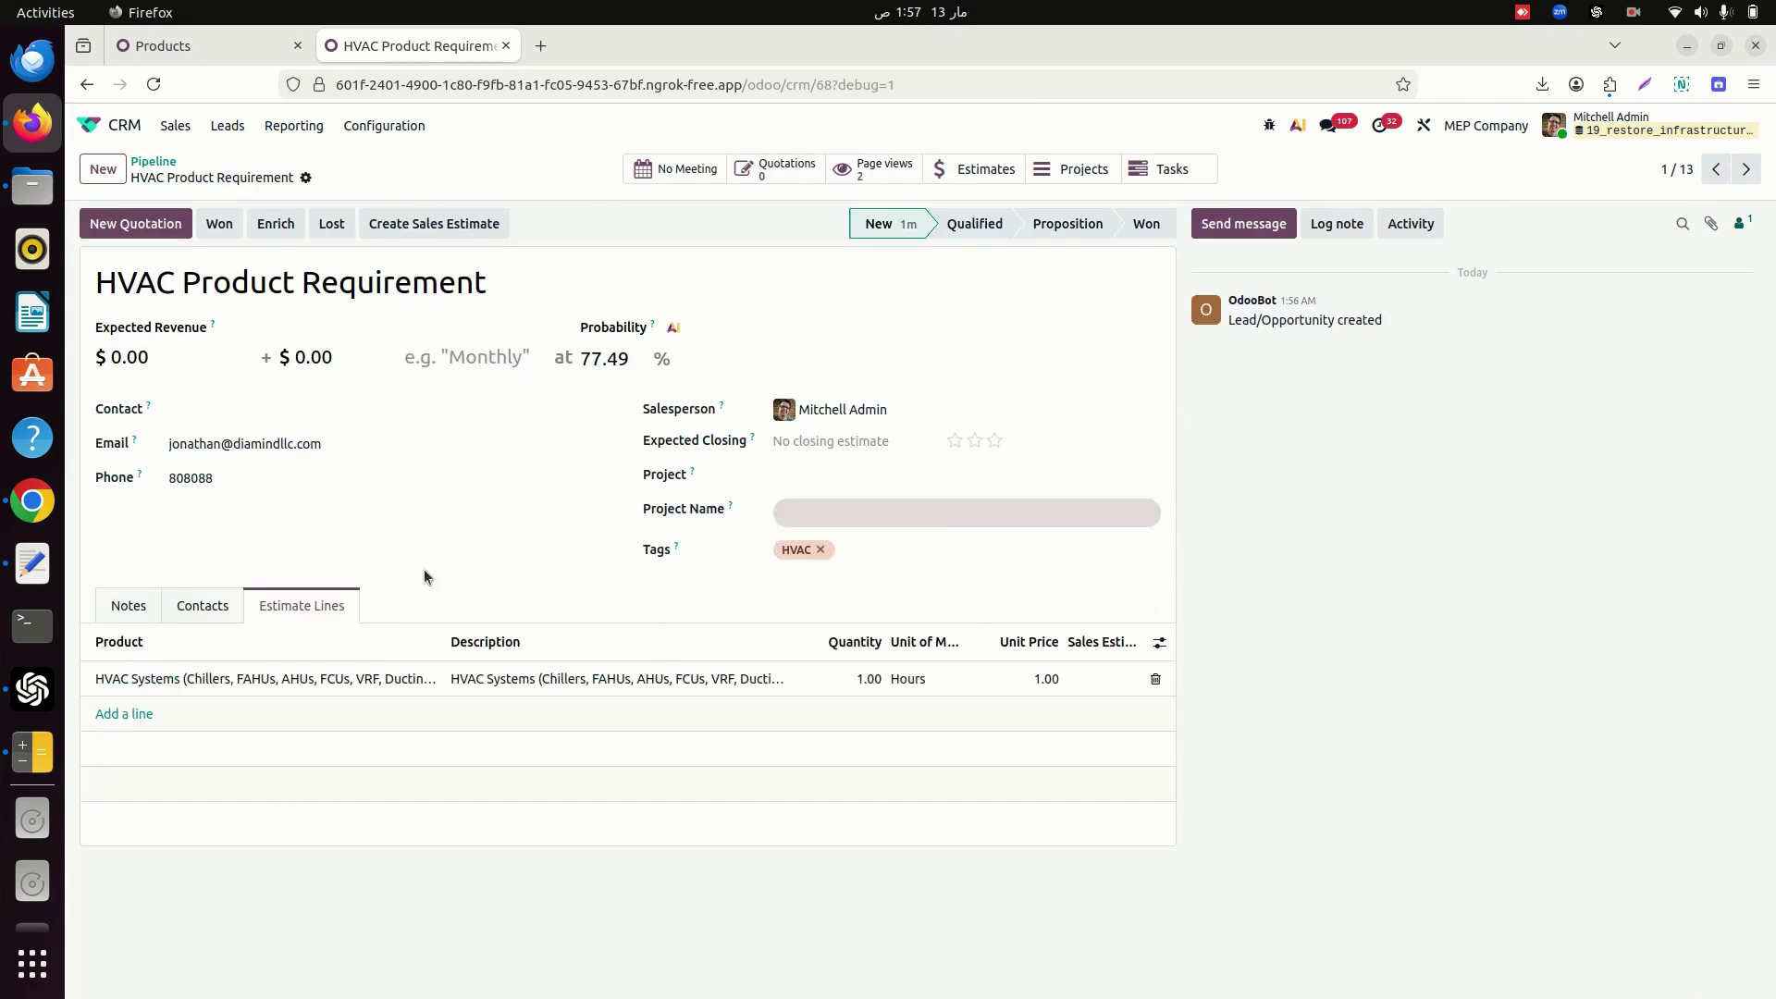
Set the HVAC Systems line's unit price to 1,000.
{"action": "left_click", "coordinate": [1027, 682]}
{"action": "type", "text": "1000"}
{"action": "key", "text": "Return"}
Add a Damper Frame Scrap line with quantity 5 and save the lead.
{"action": "type", "text": "j"}
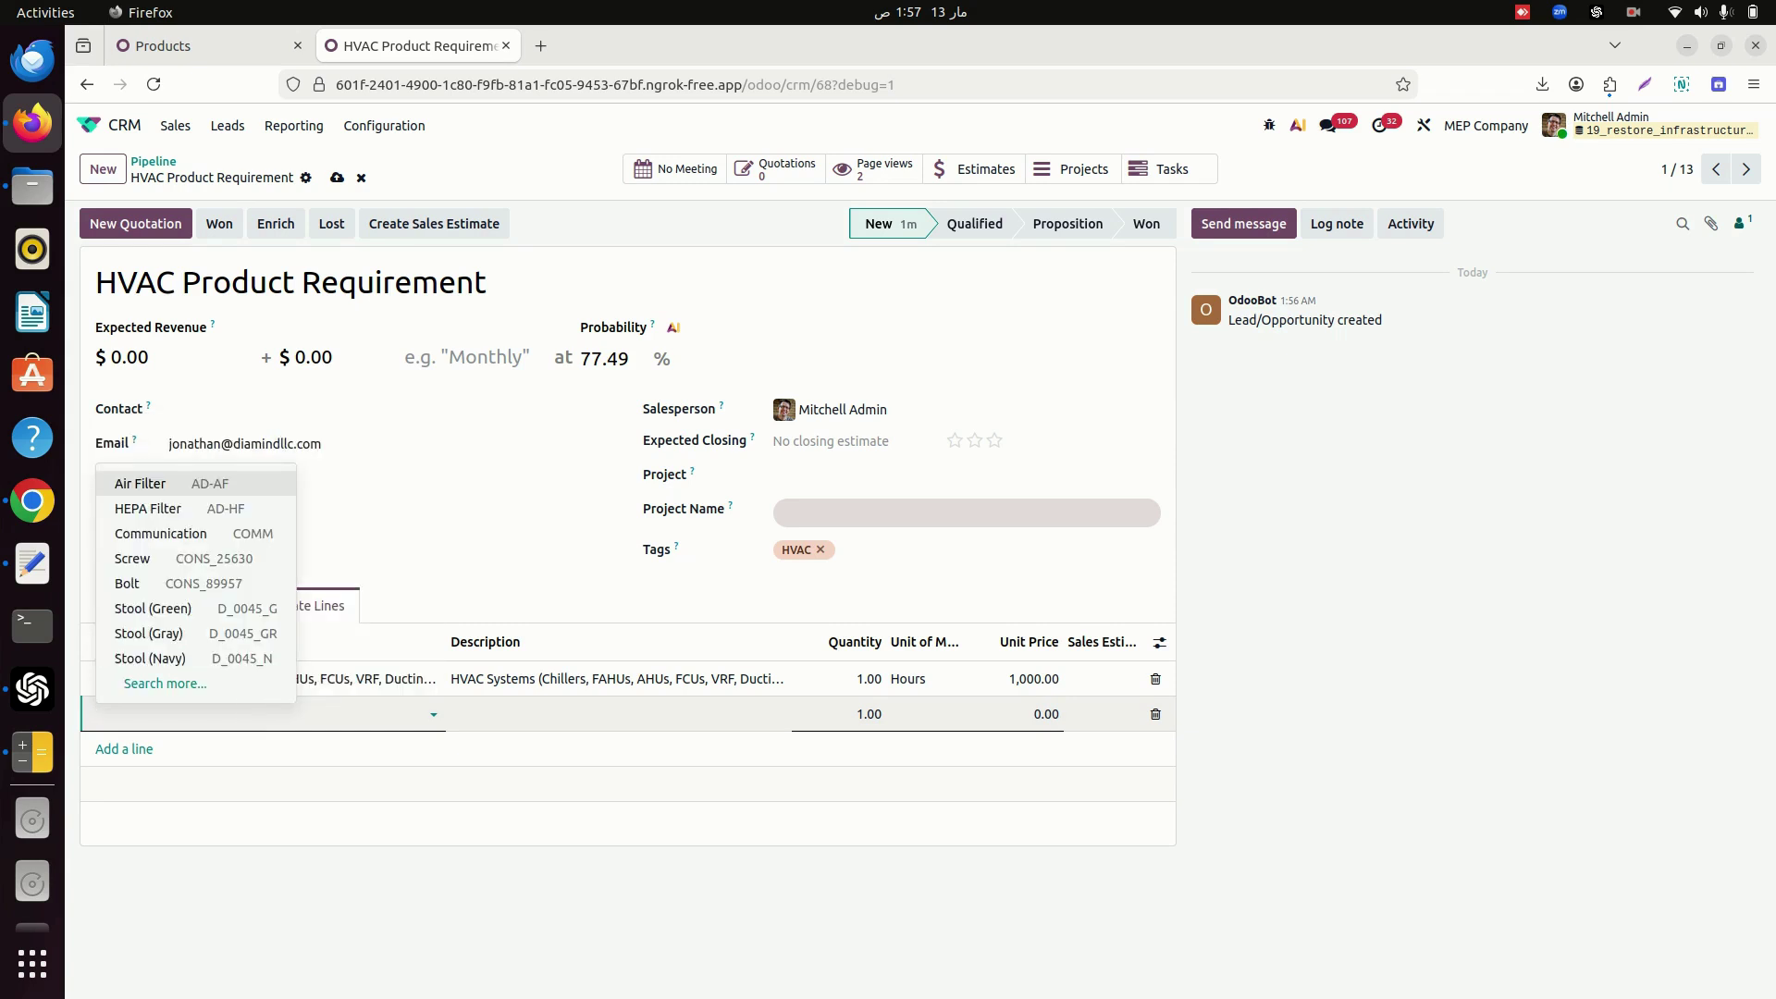
{"action": "type", "text": "sc"}
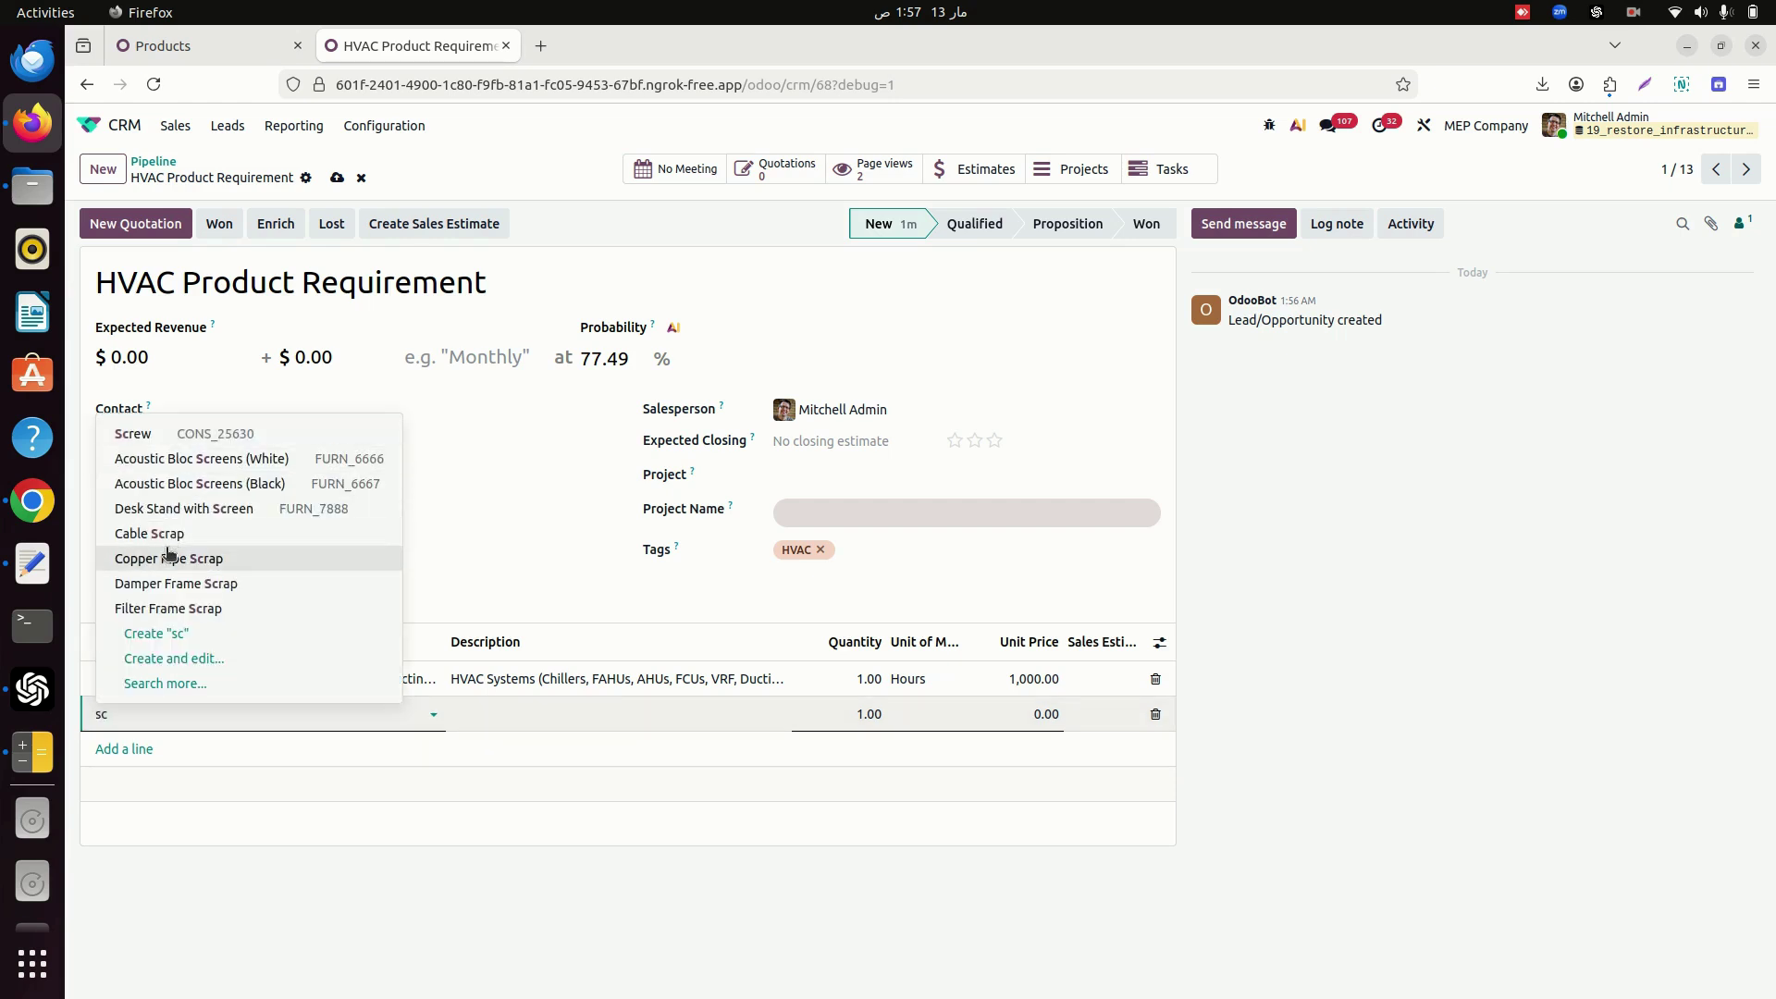
{"action": "left_click", "coordinate": [183, 590]}
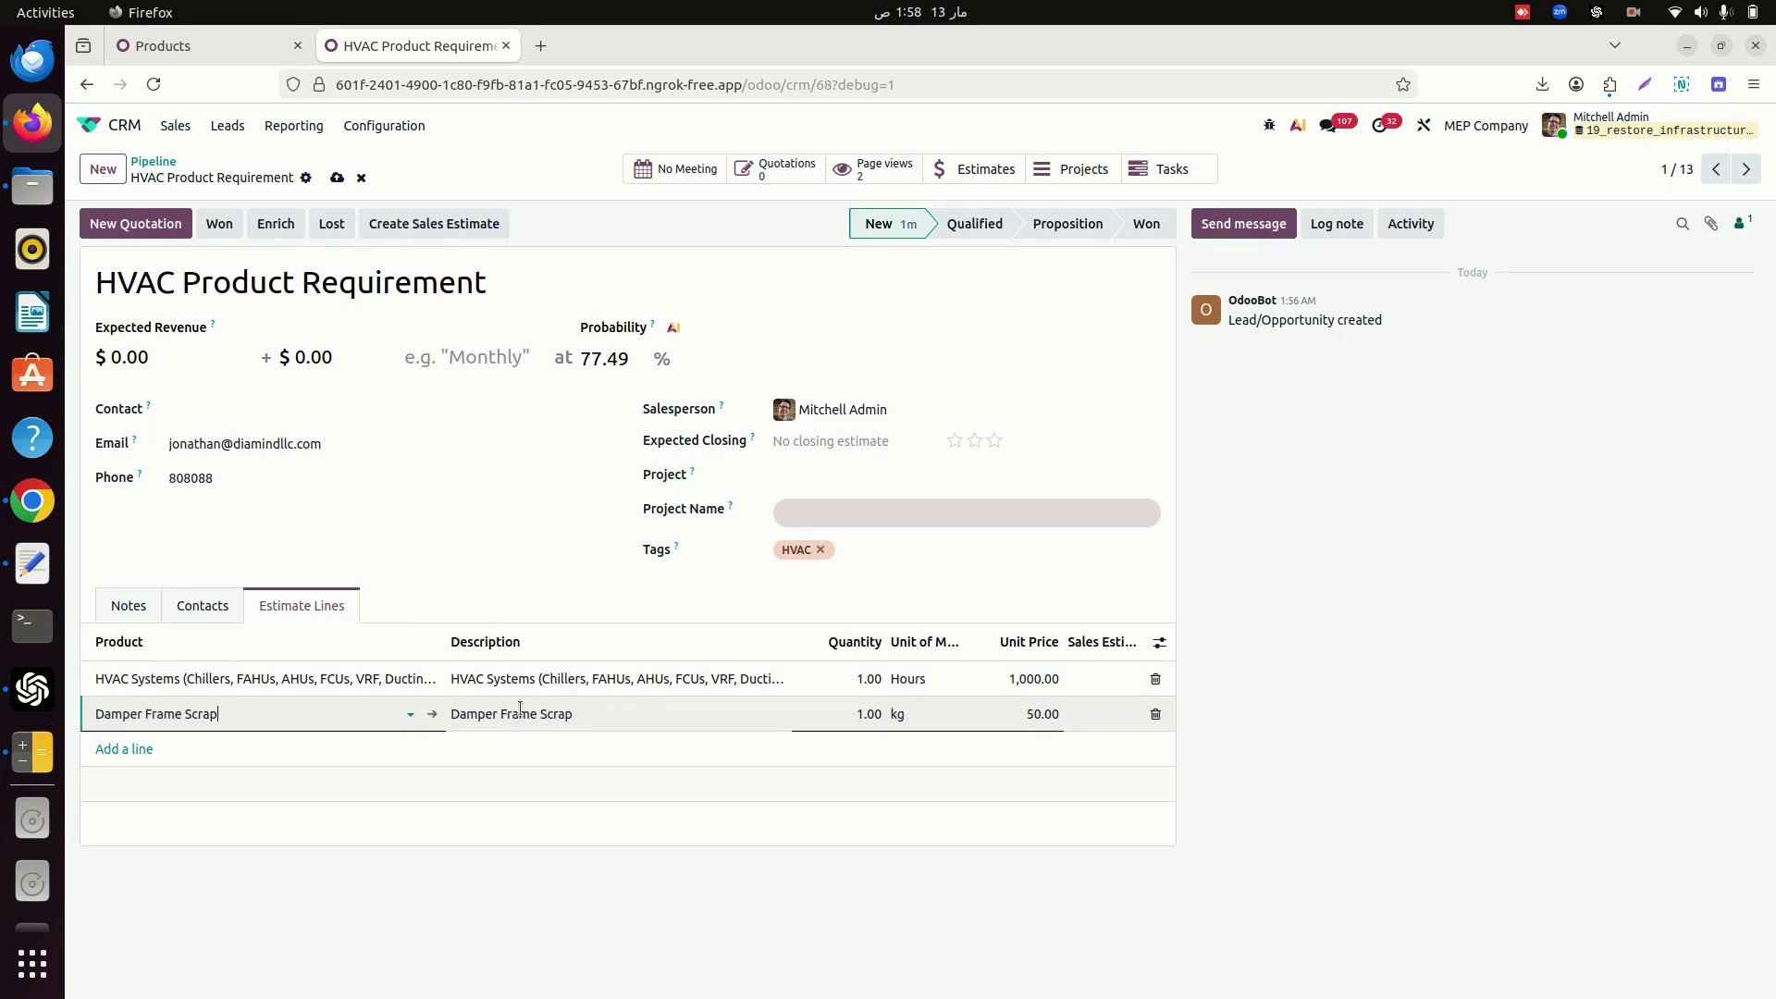
{"action": "left_click", "coordinate": [827, 715]}
{"action": "type", "text": "5"}
{"action": "key", "text": "Tab"}
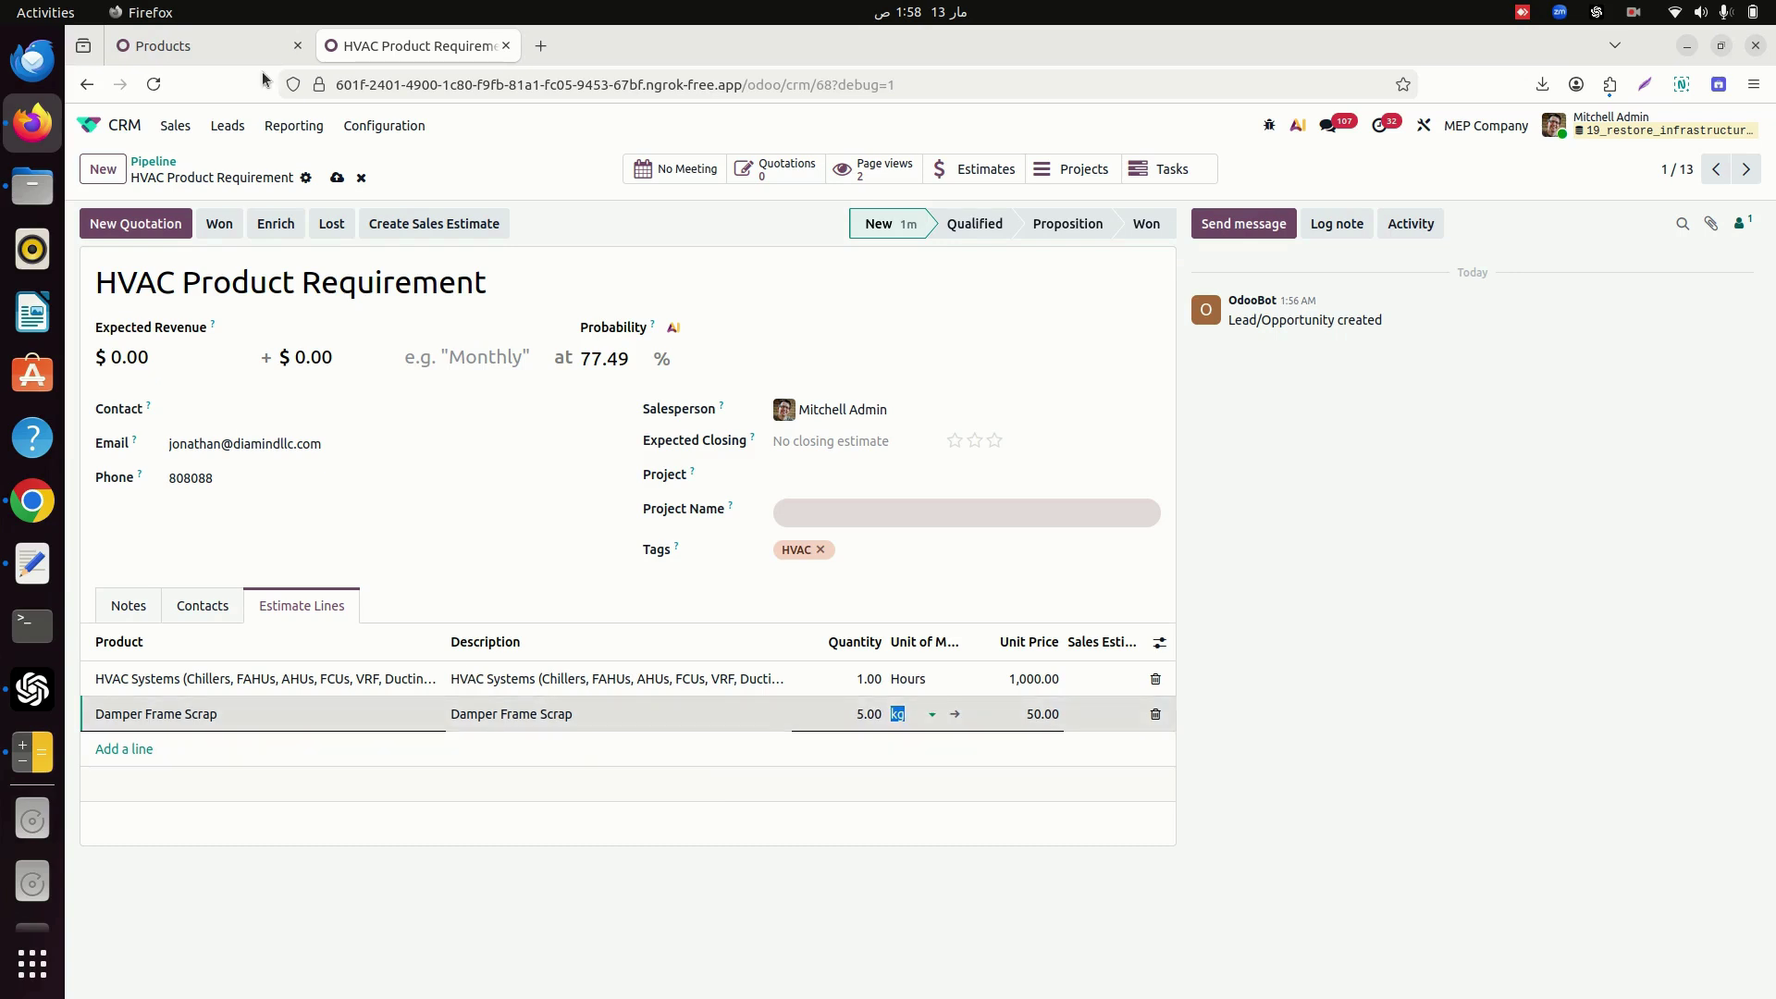
{"action": "left_click", "coordinate": [336, 180]}
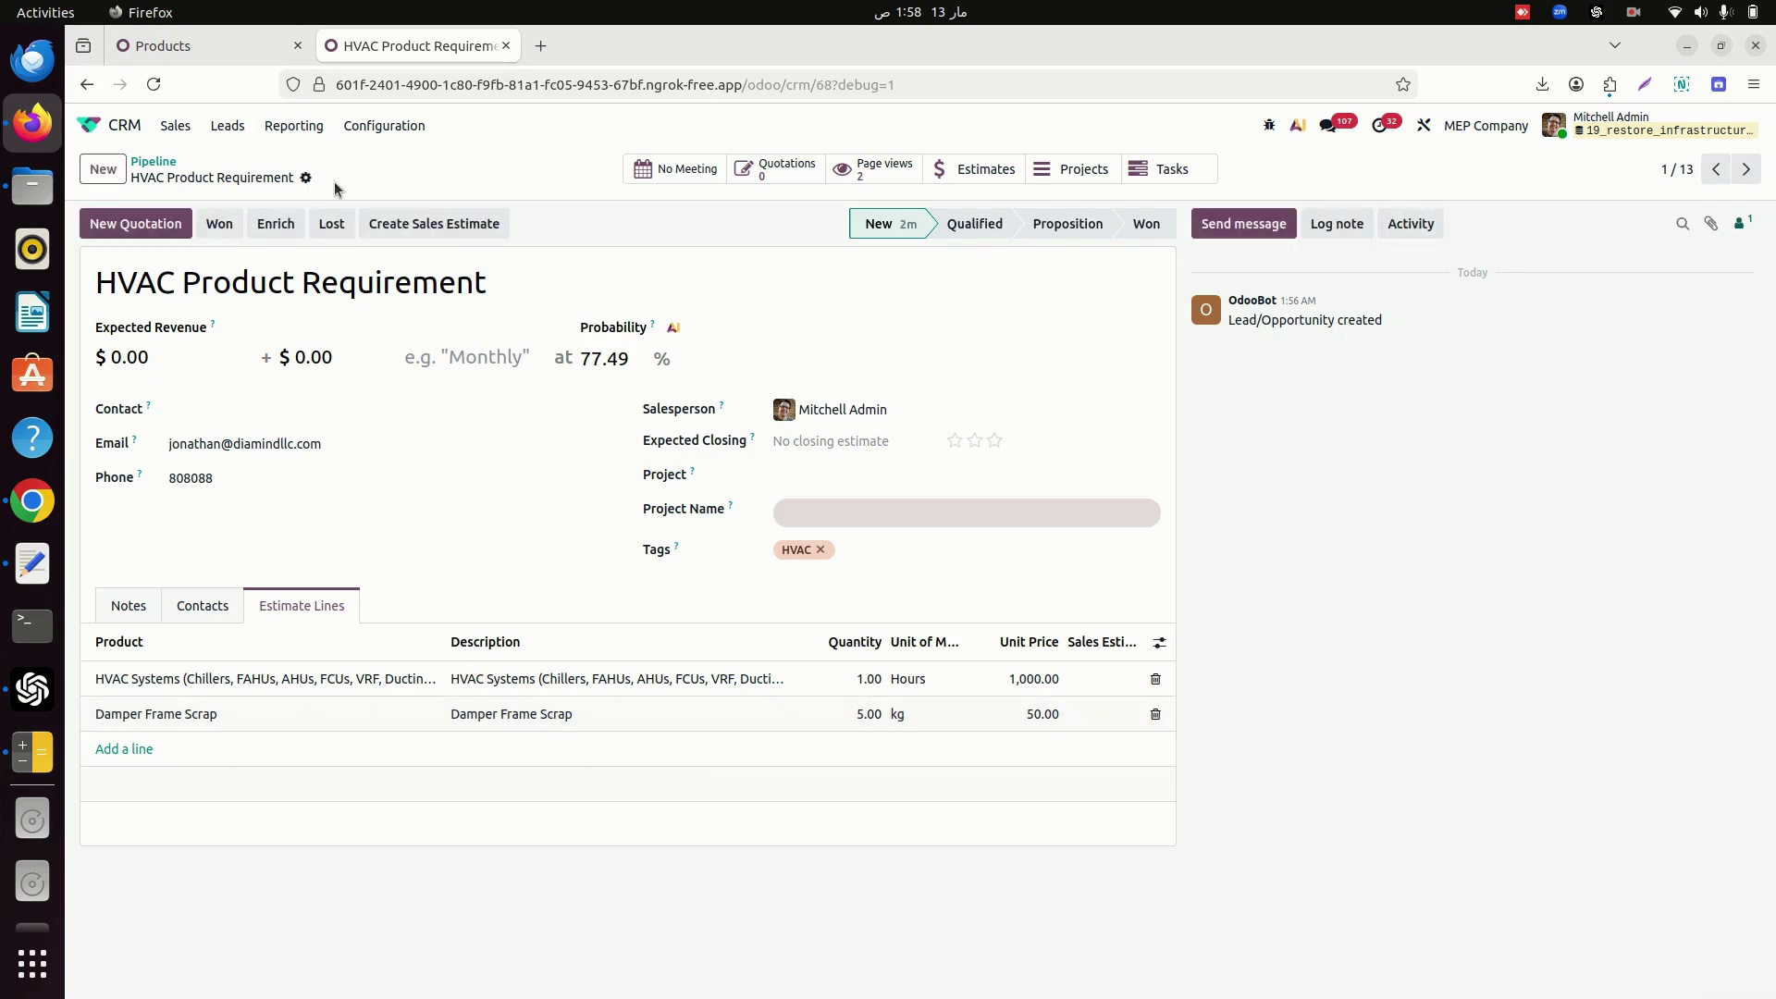
Create a sales estimate from the lead for newly created customer Diamond LLC.
{"action": "left_click", "coordinate": [470, 226]}
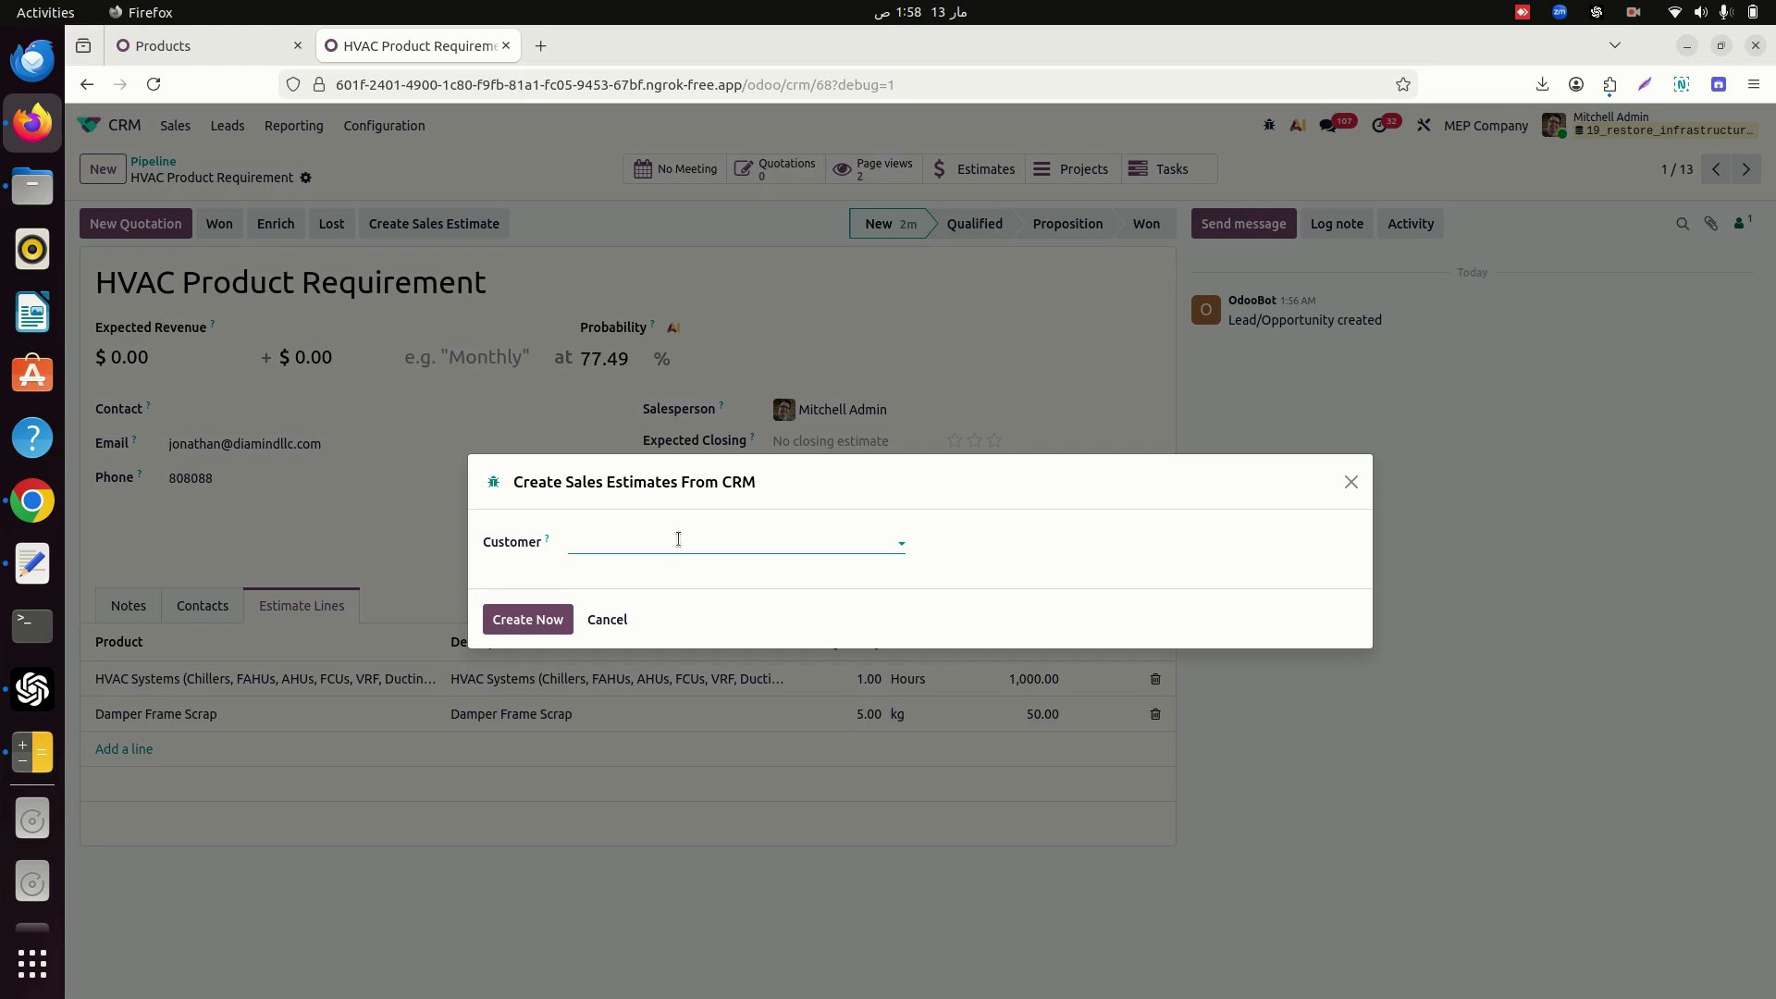
{"action": "type", "text": "Diamo"}
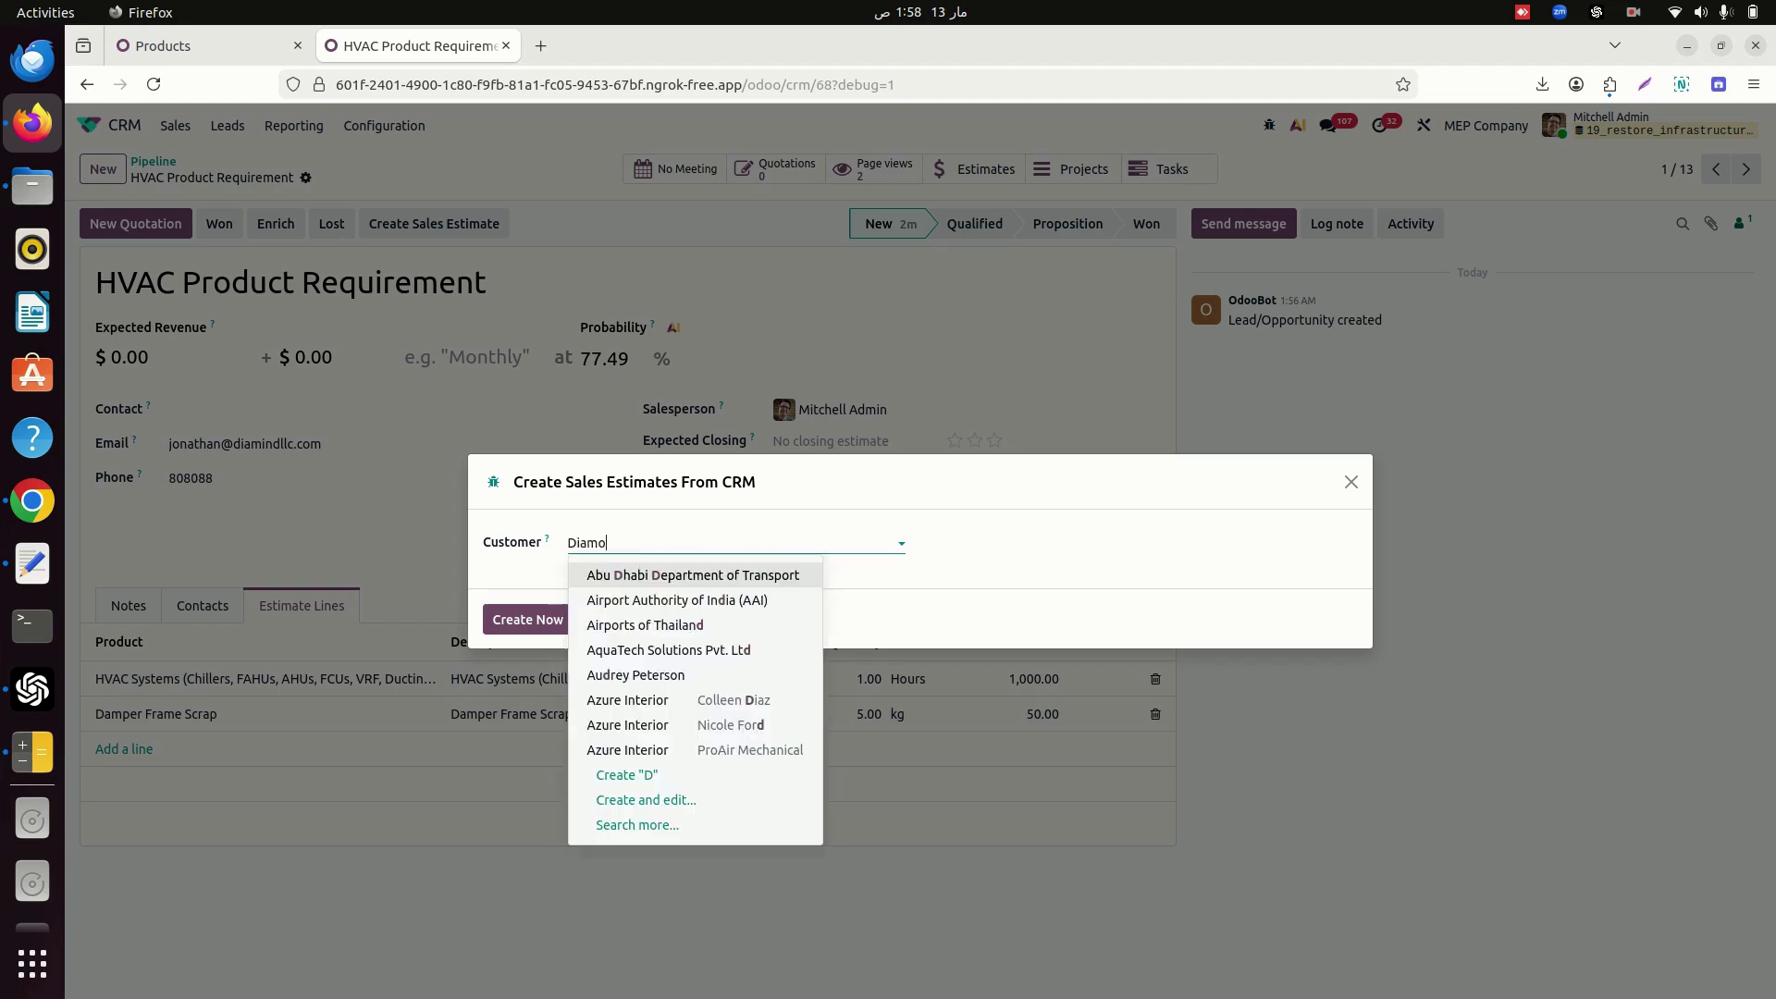
{"action": "type", "text": "nd Con"}
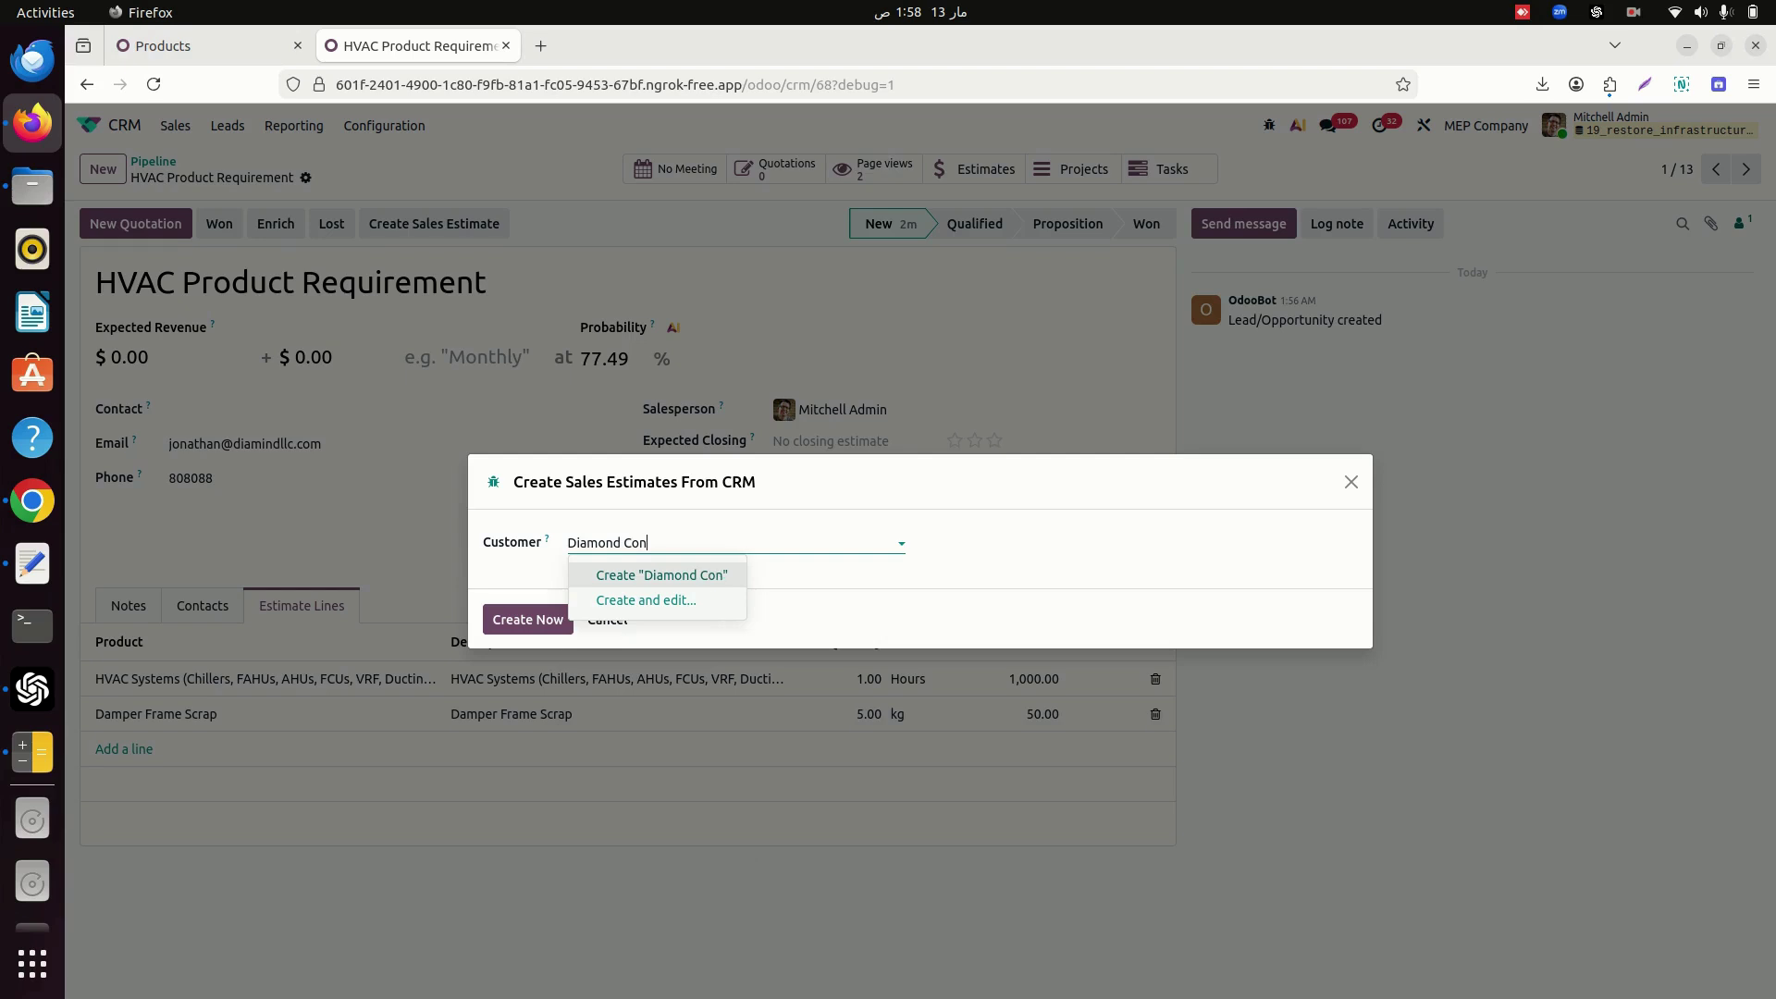
{"action": "key", "text": "BackSpace"}
{"action": "key", "text": "BackSpace"}
{"action": "key", "text": "BackSpace"}
{"action": "type", "text": "LLC"}
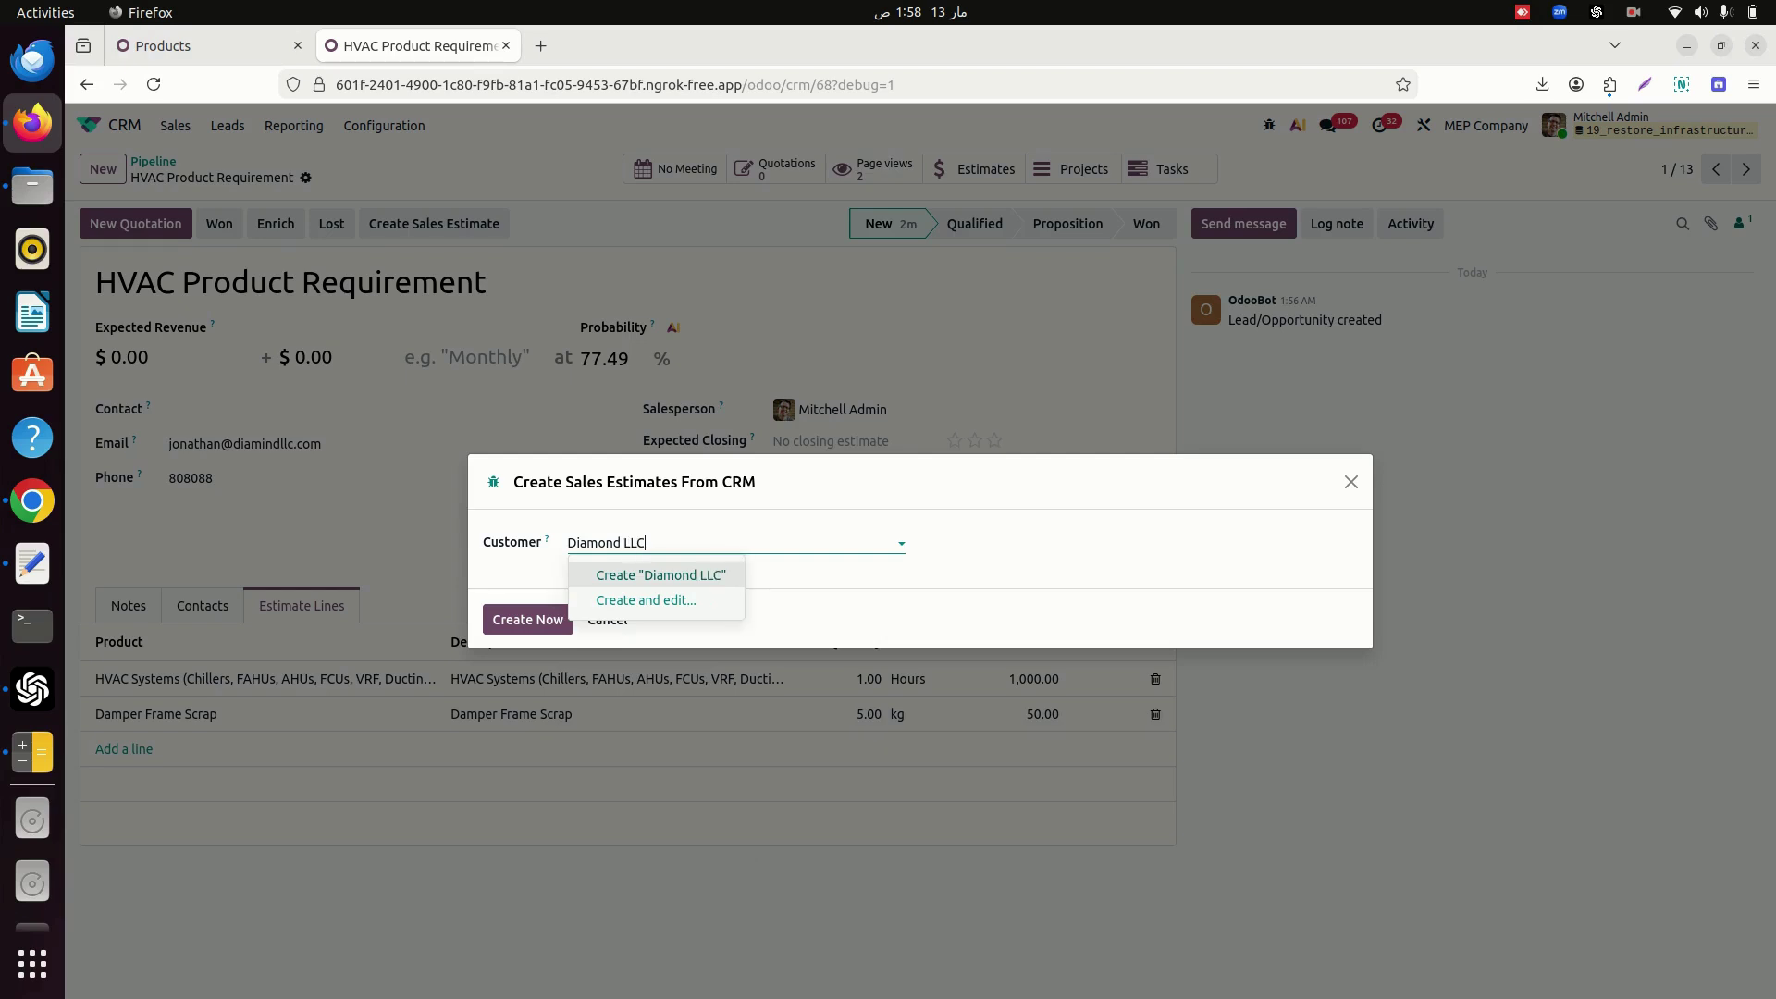
{"action": "key", "text": "Return"}
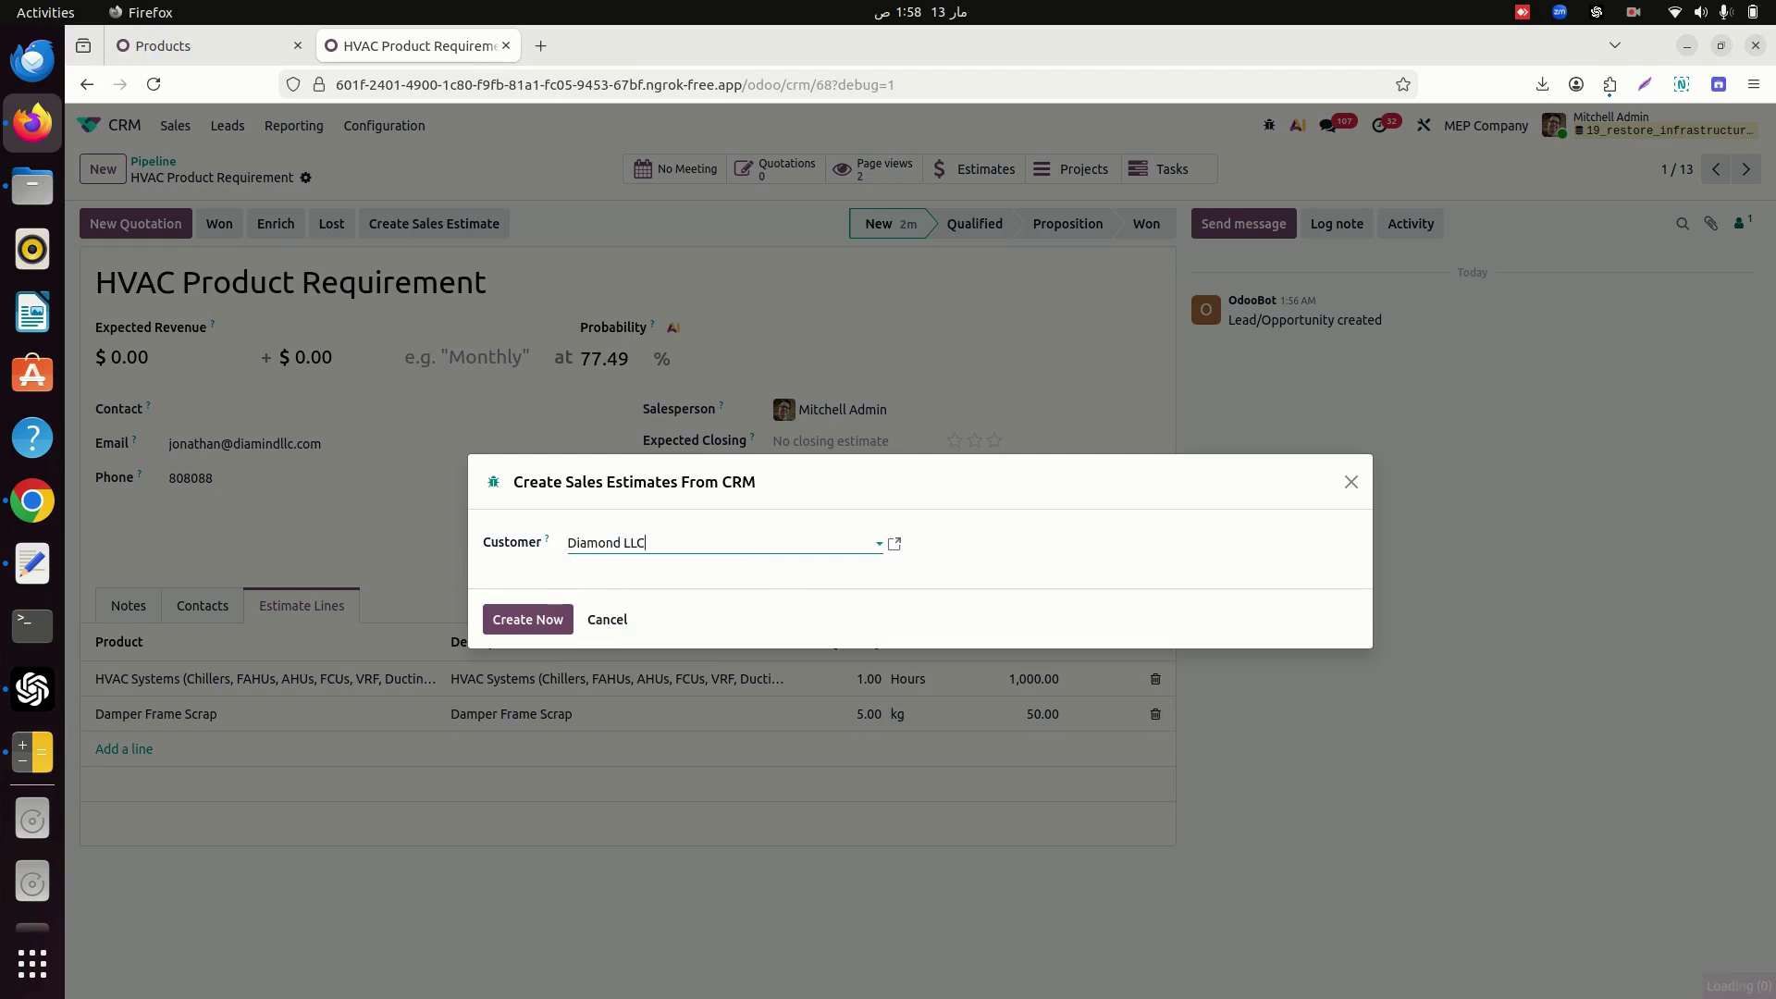
{"action": "left_click", "coordinate": [516, 618]}
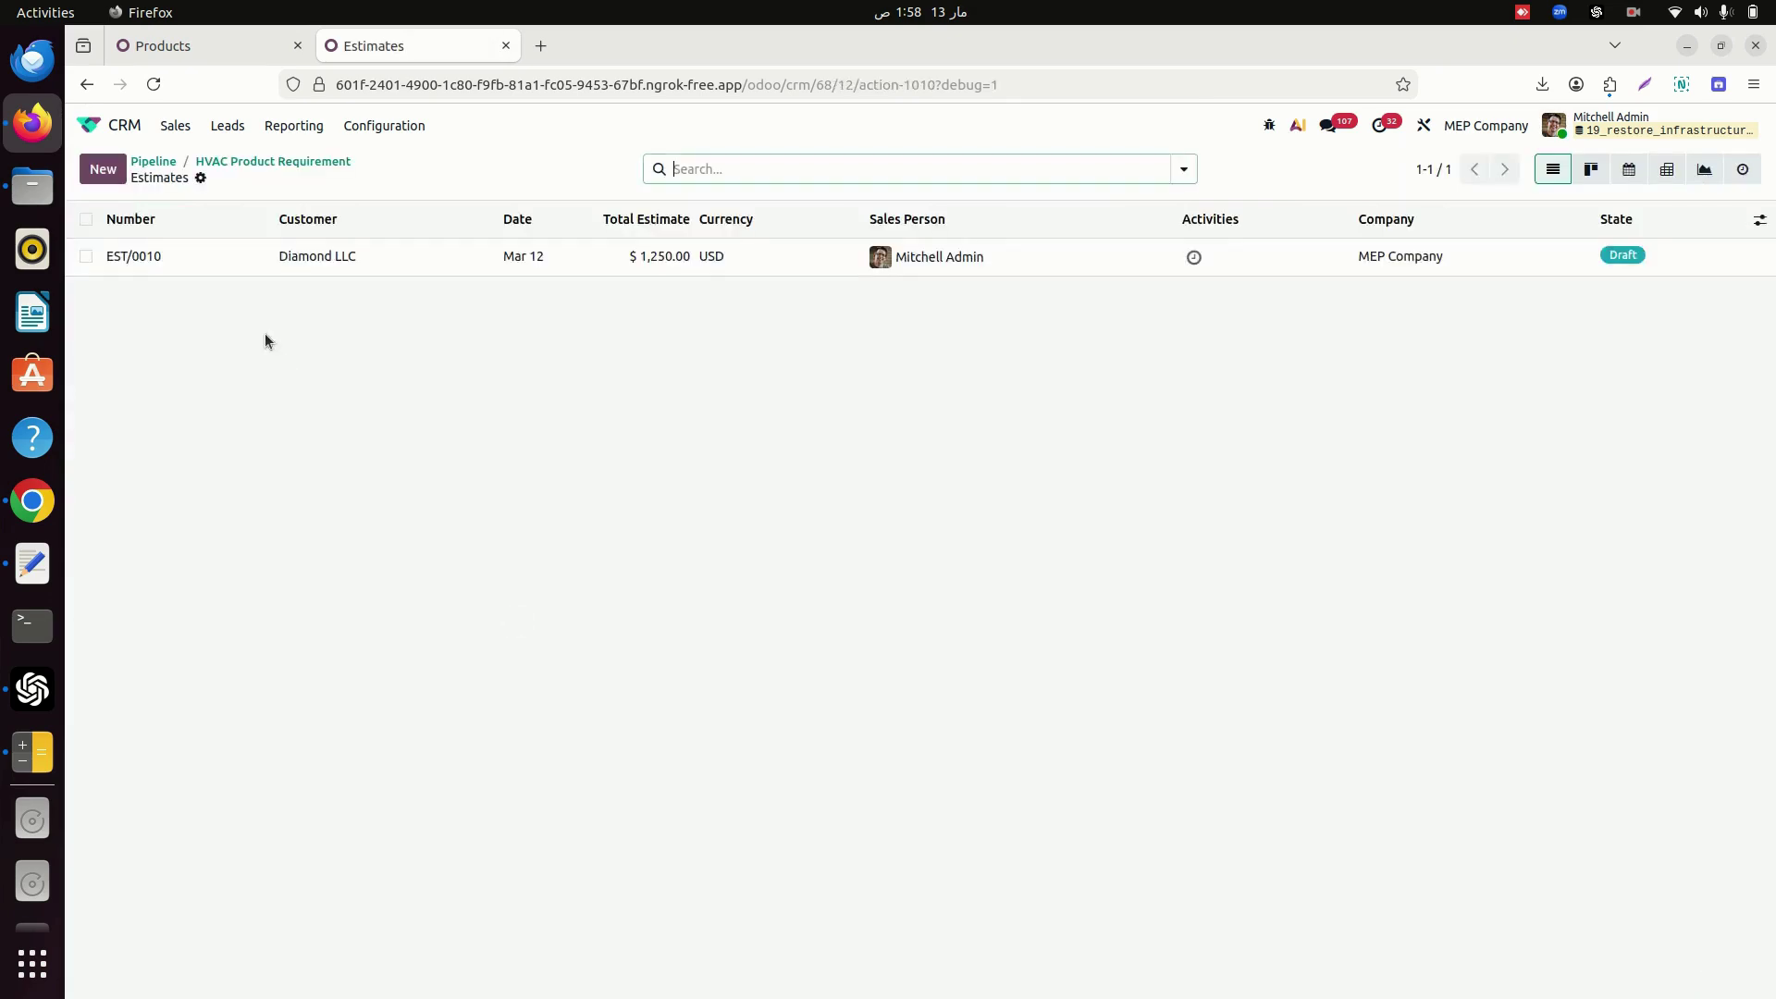
Open estimate EST/0010 and confirm it, moving it from Draft to Confirmed.
{"action": "left_click", "coordinate": [118, 263]}
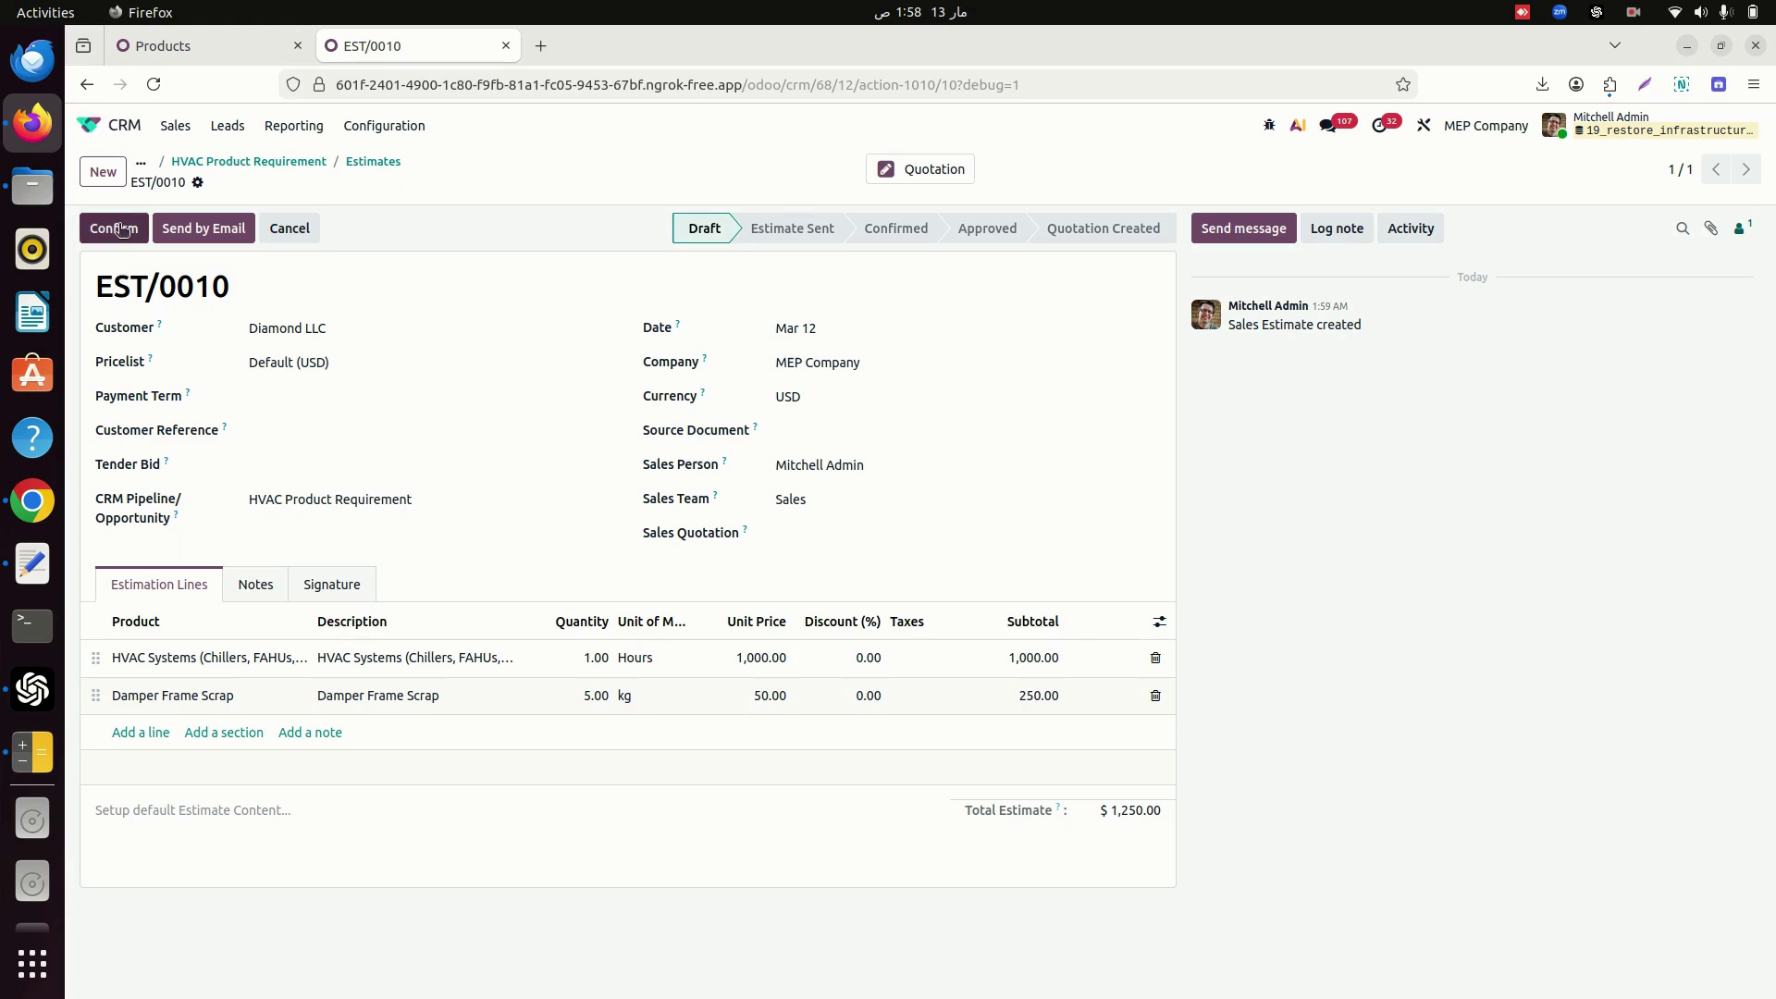
{"action": "left_click", "coordinate": [113, 229]}
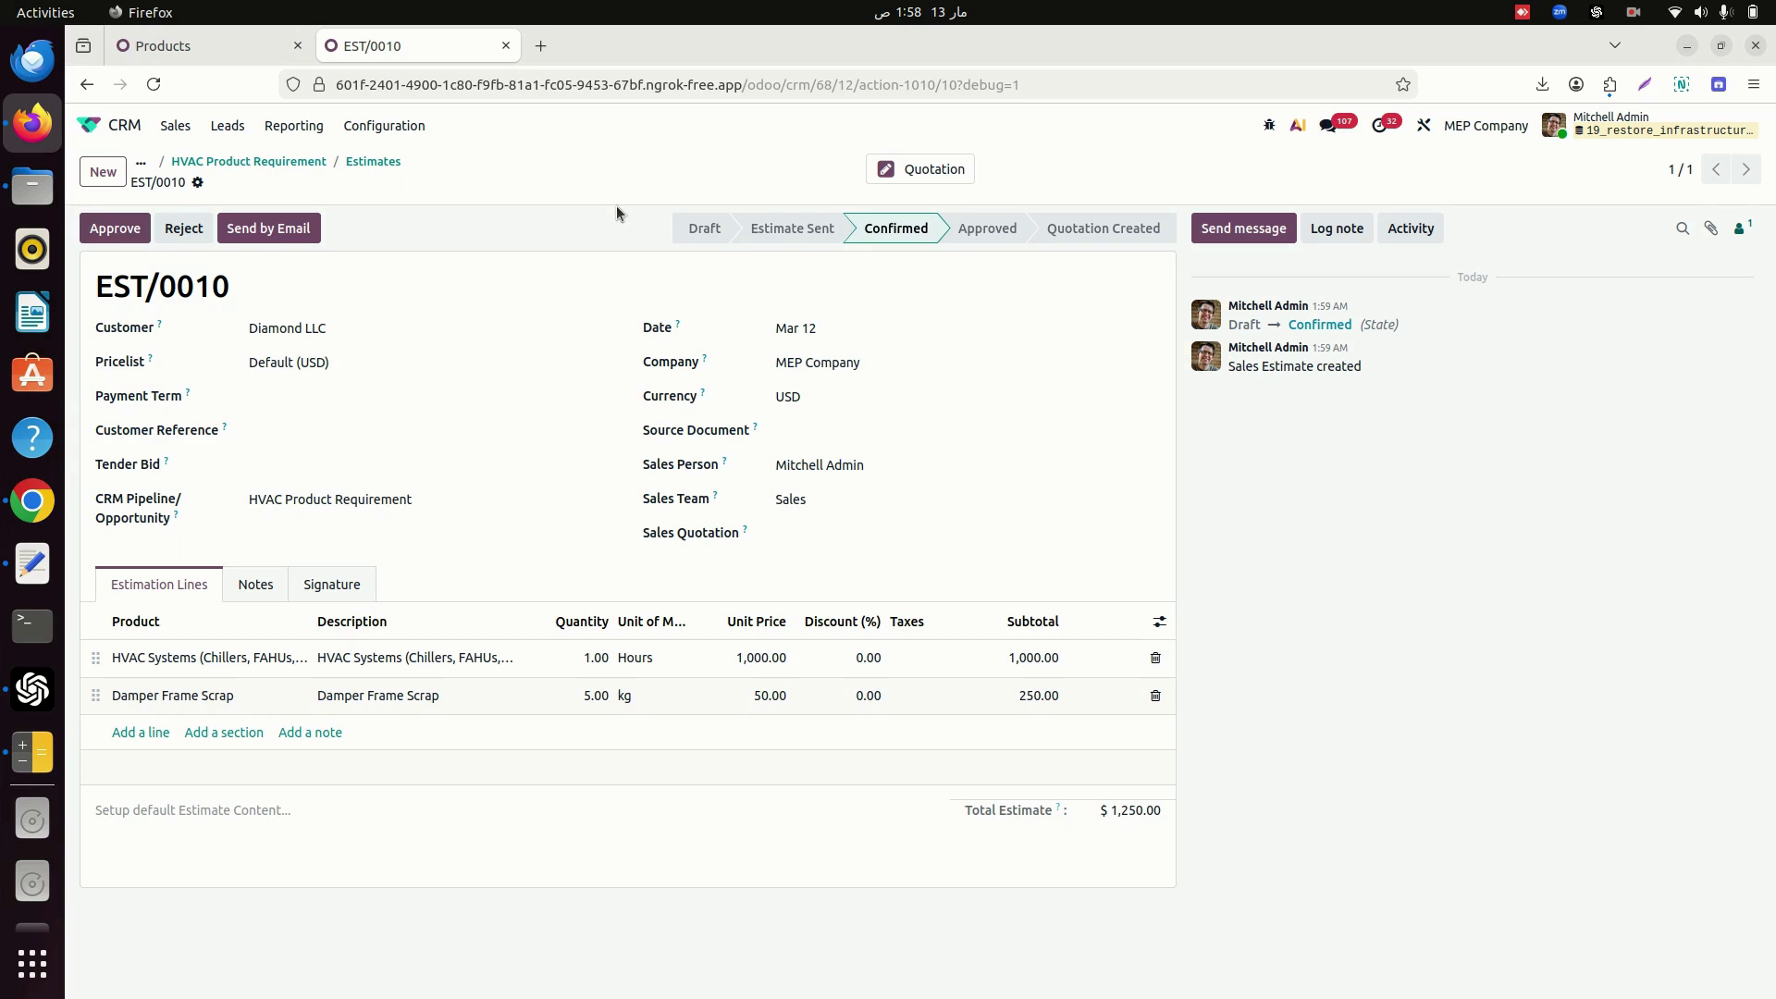
{"action": "left_click", "coordinate": [255, 243]}
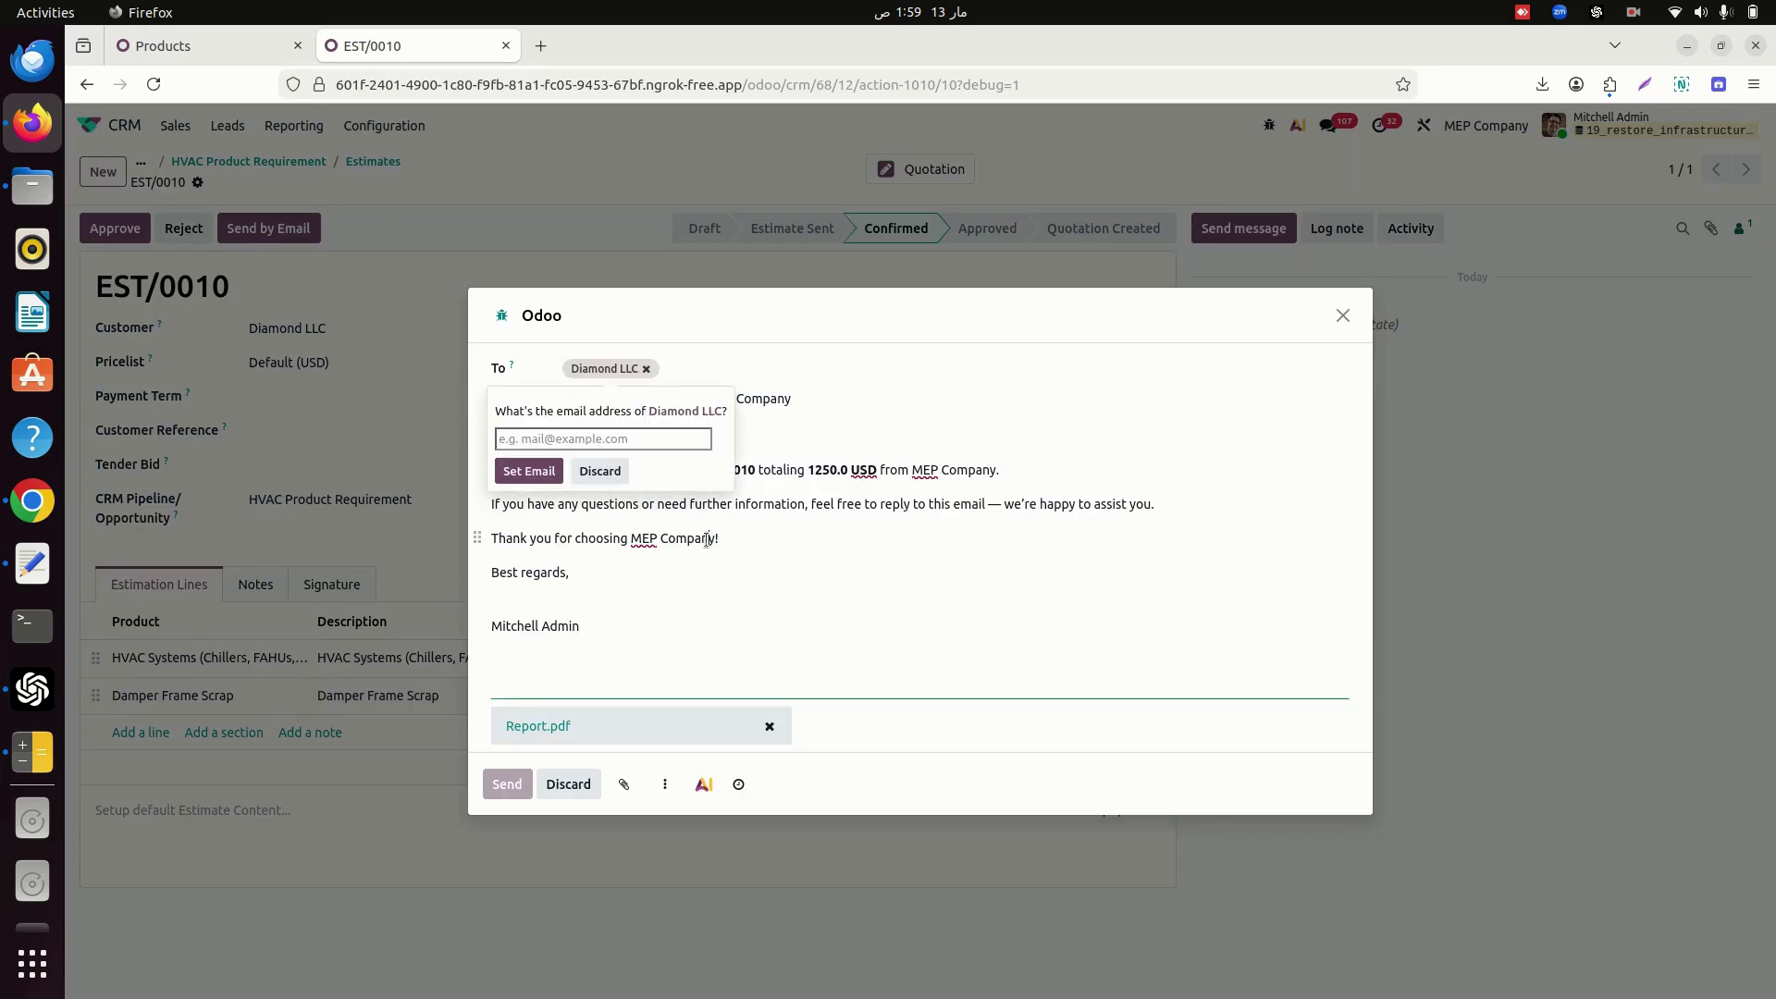
Review the attached Report.pdf of estimate EST/0010.
{"action": "left_click", "coordinate": [708, 538]}
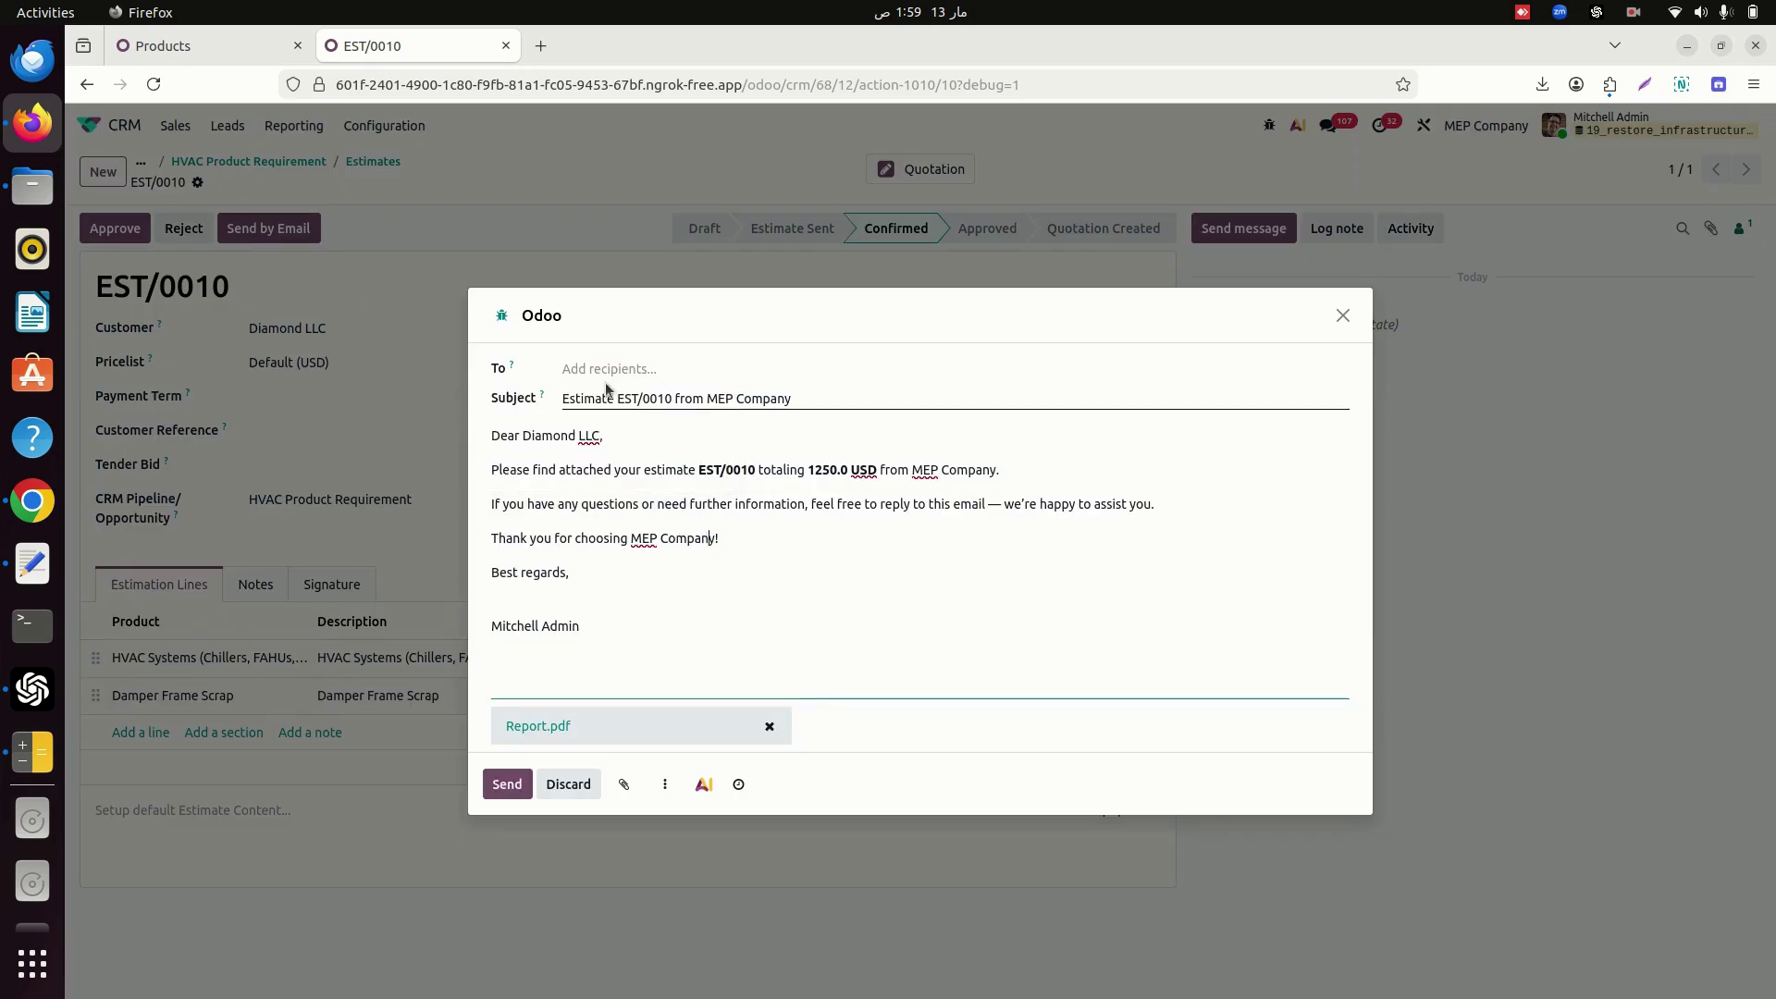
{"action": "left_click", "coordinate": [547, 737]}
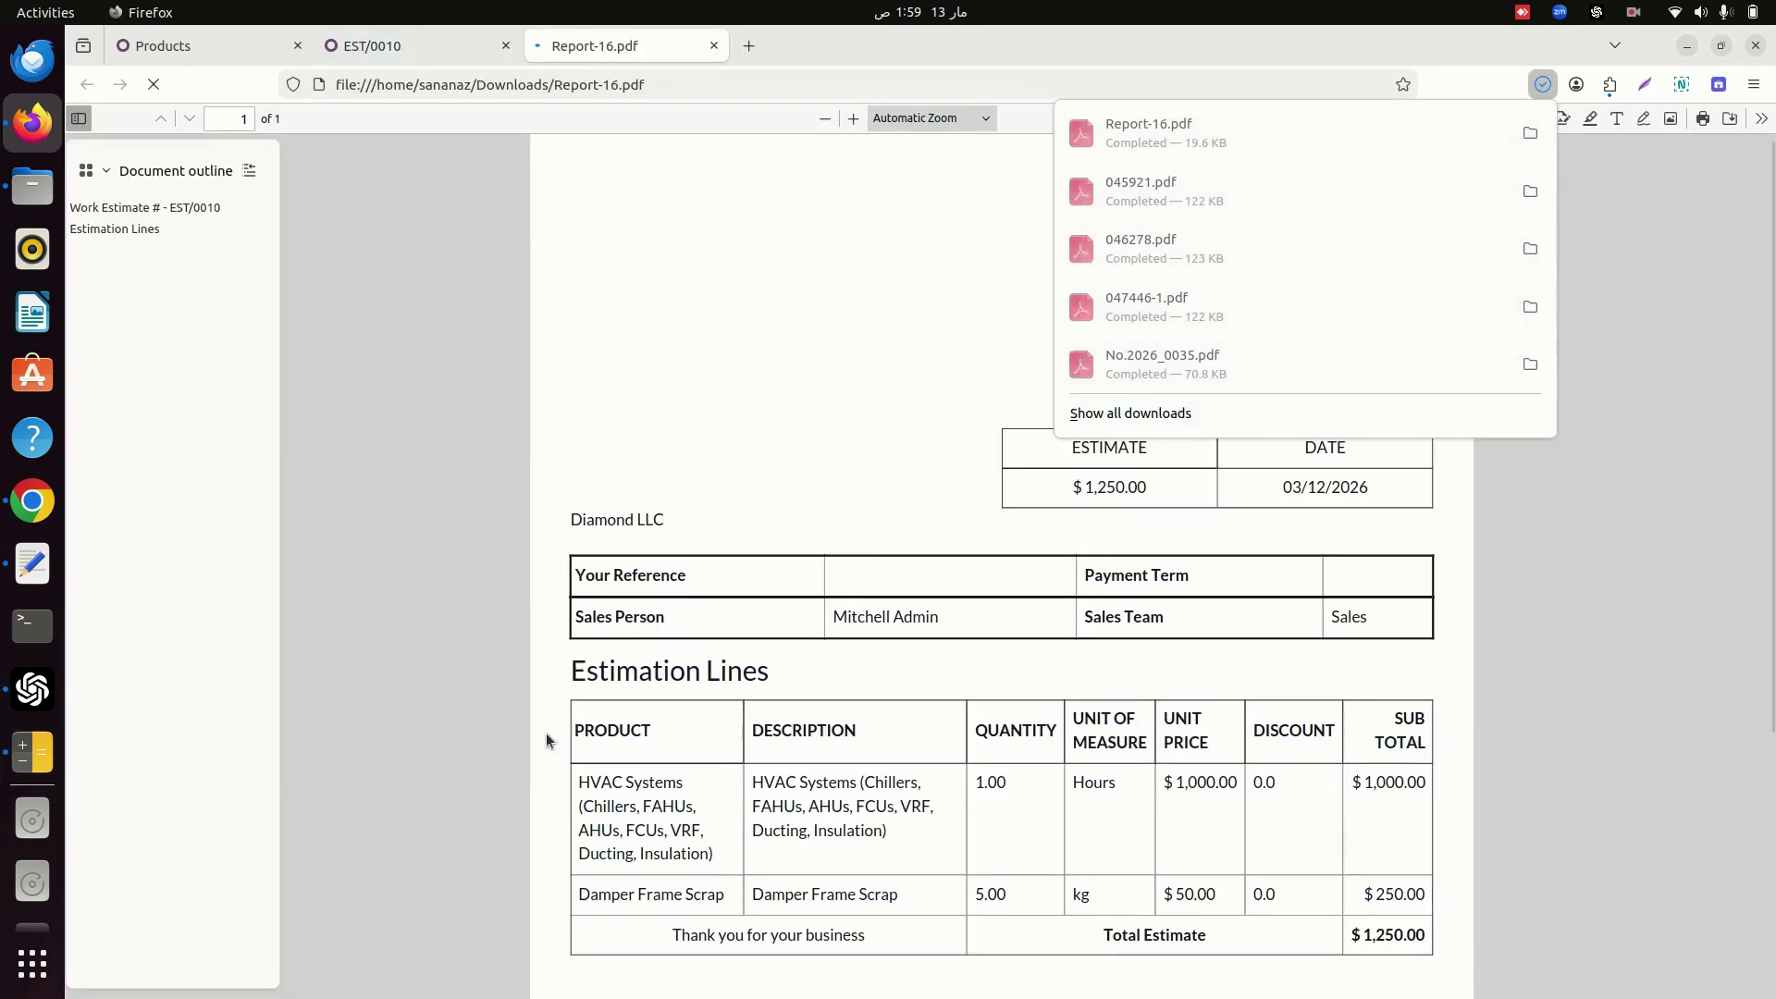
{"action": "left_click", "coordinate": [576, 611]}
{"action": "scroll", "coordinate": [575, 611], "scroll_direction": "down", "scroll_amount": 2}
{"action": "scroll", "coordinate": [575, 615], "scroll_direction": "down", "scroll_amount": 5}
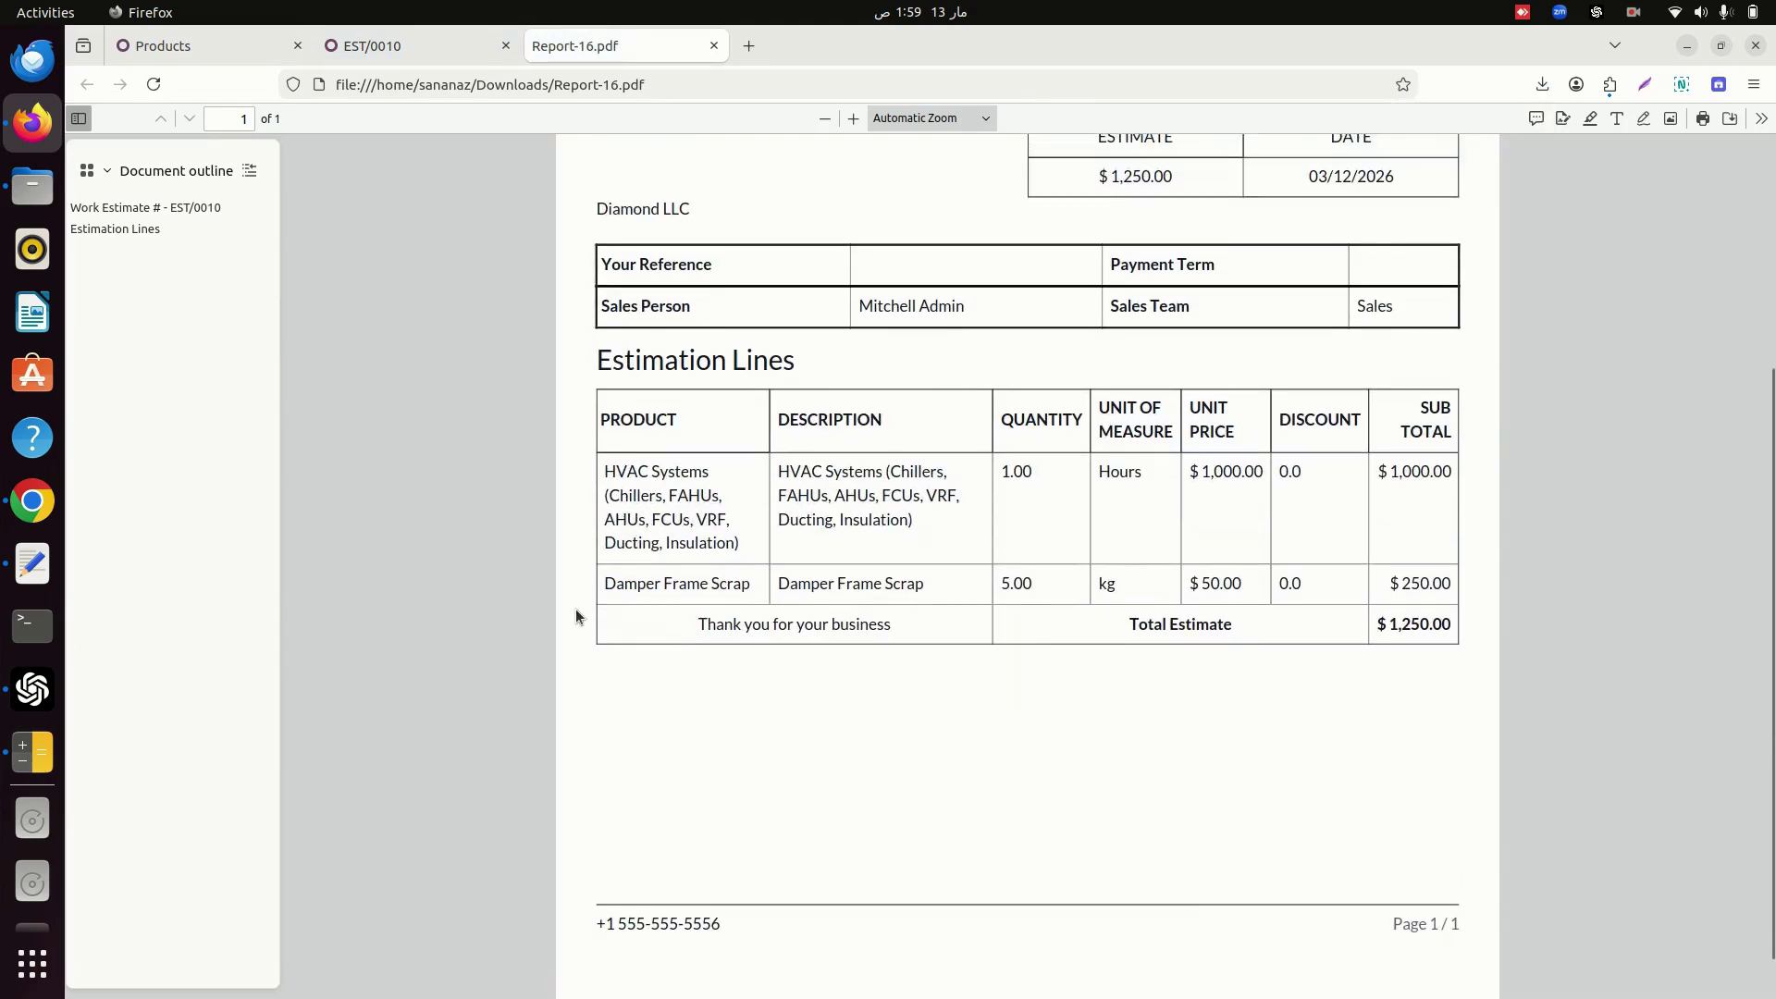
{"action": "scroll", "coordinate": [575, 611], "scroll_direction": "up", "scroll_amount": 7}
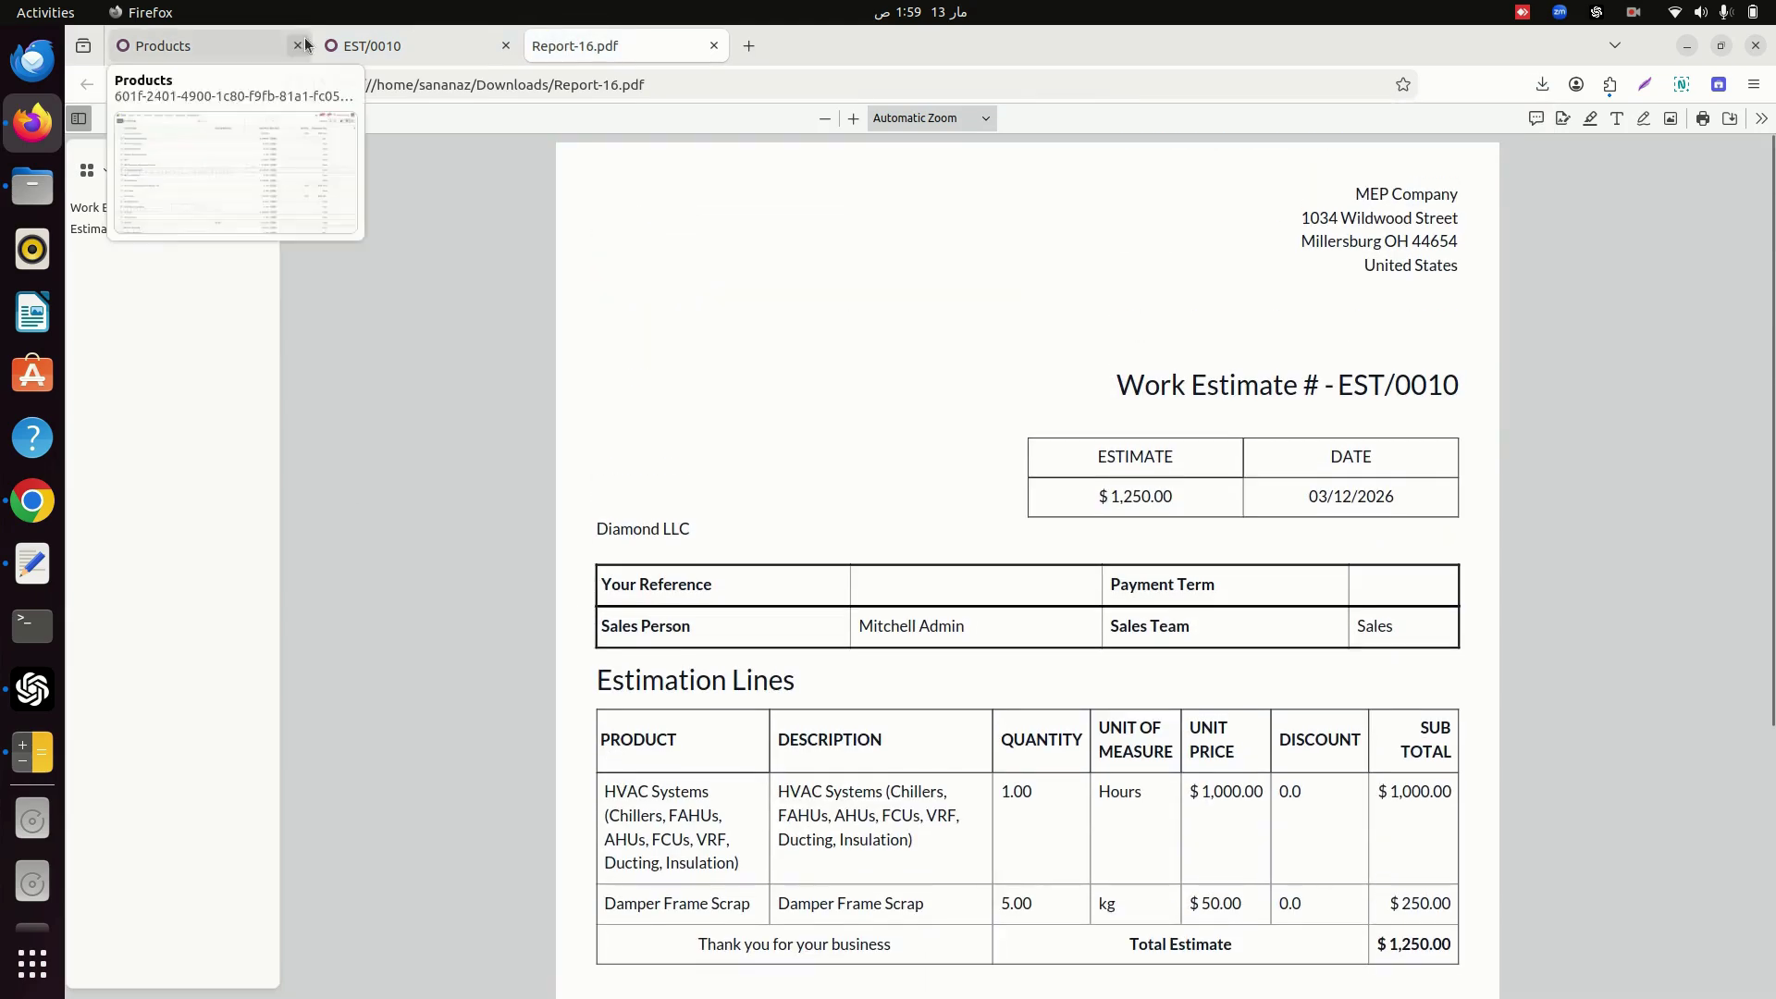
Send the EST/0010 email to Diamond LLC and open the customer's contact record.
{"action": "left_click", "coordinate": [398, 46]}
{"action": "left_click", "coordinate": [505, 784]}
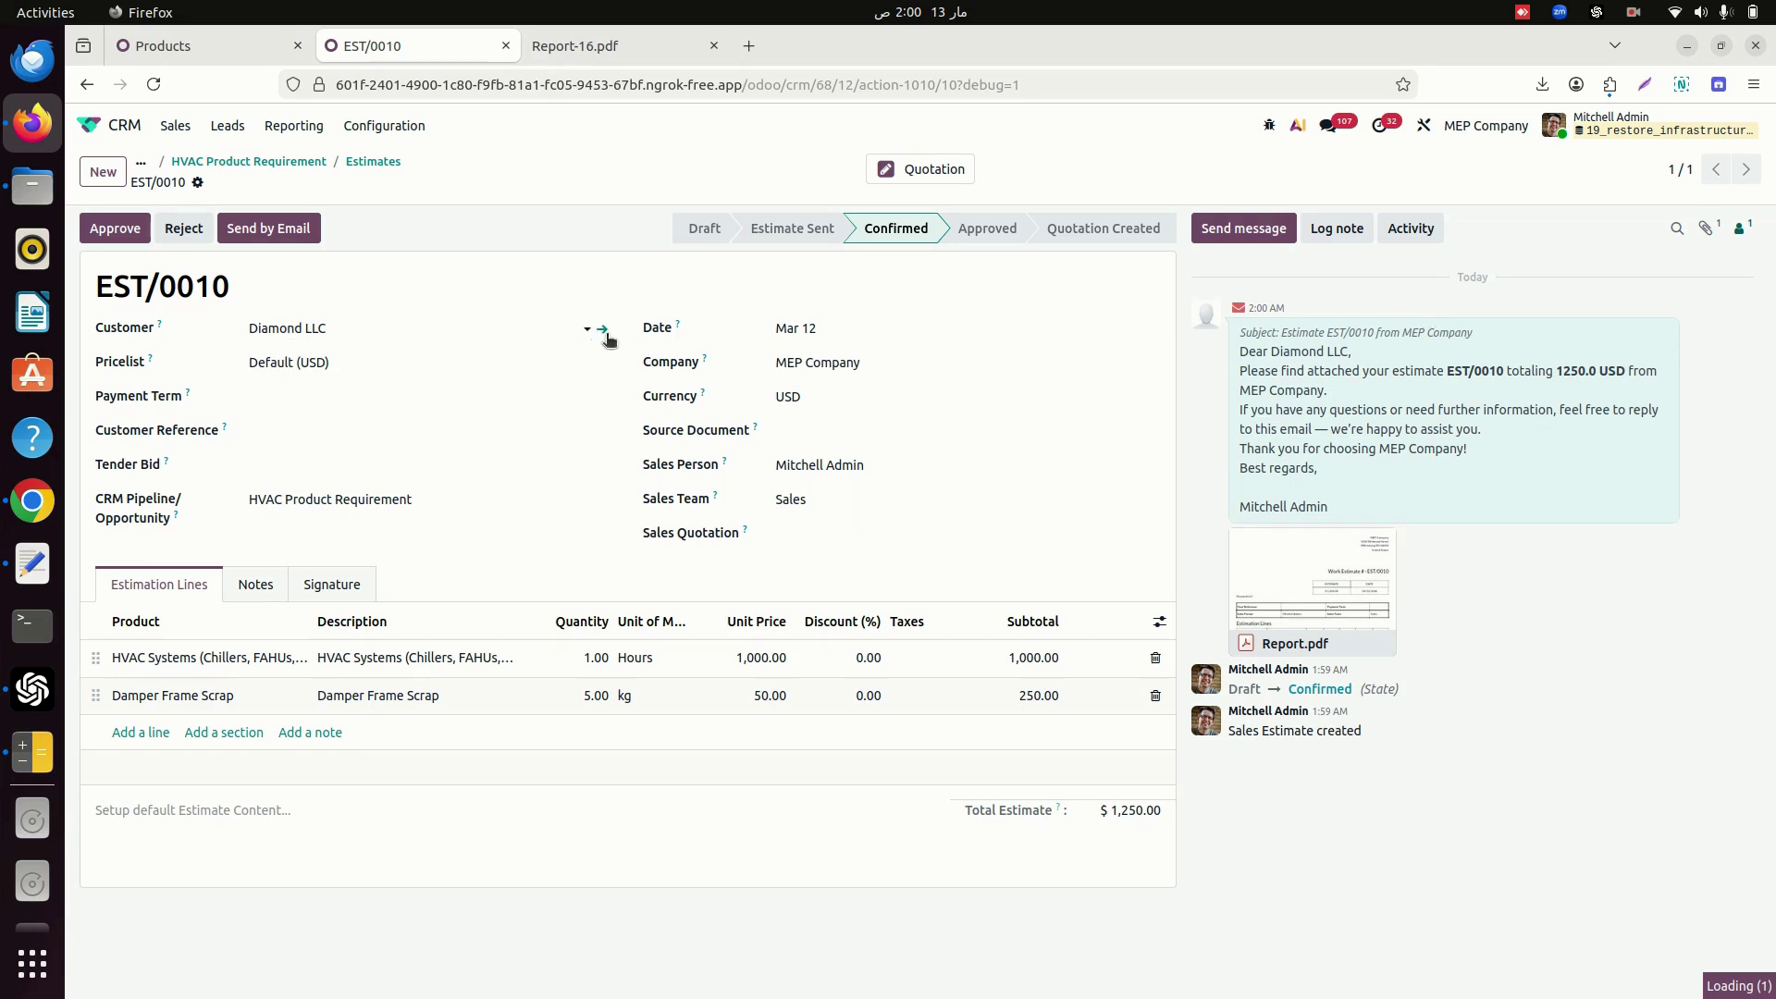
{"action": "left_click", "coordinate": [605, 333]}
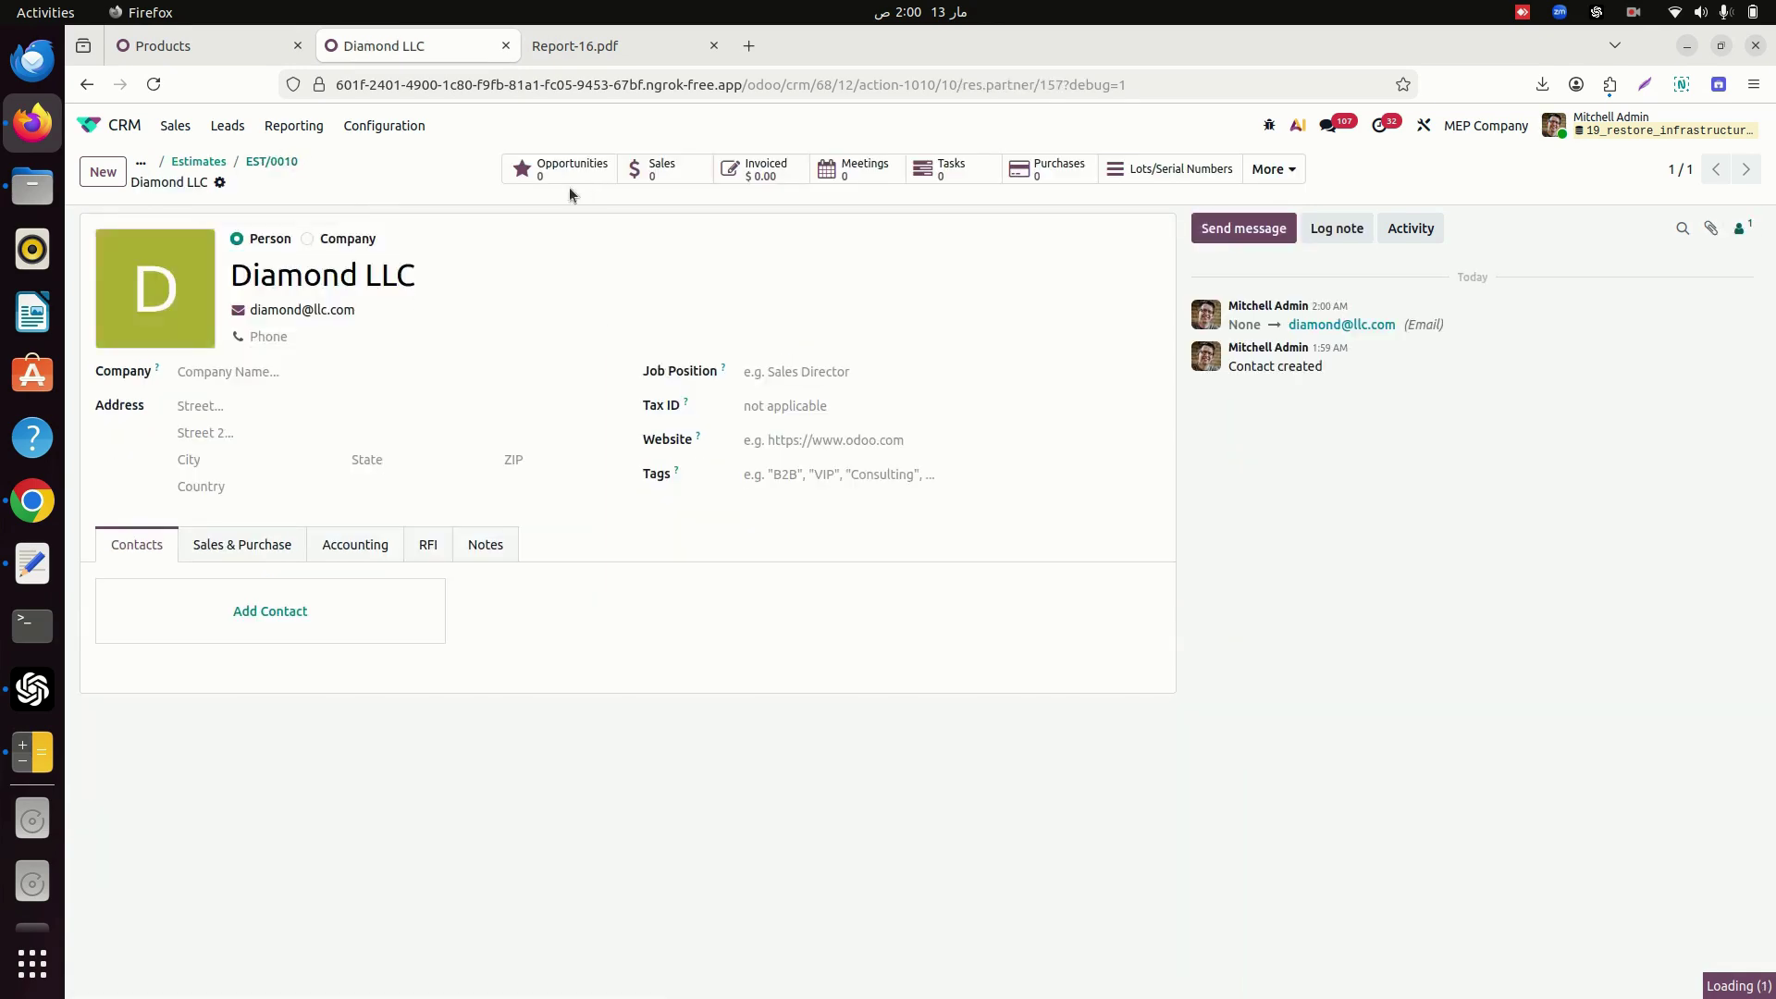
Grant Diamond LLC portal access and select its e-mail for the portal login.
{"action": "left_click", "coordinate": [220, 183]}
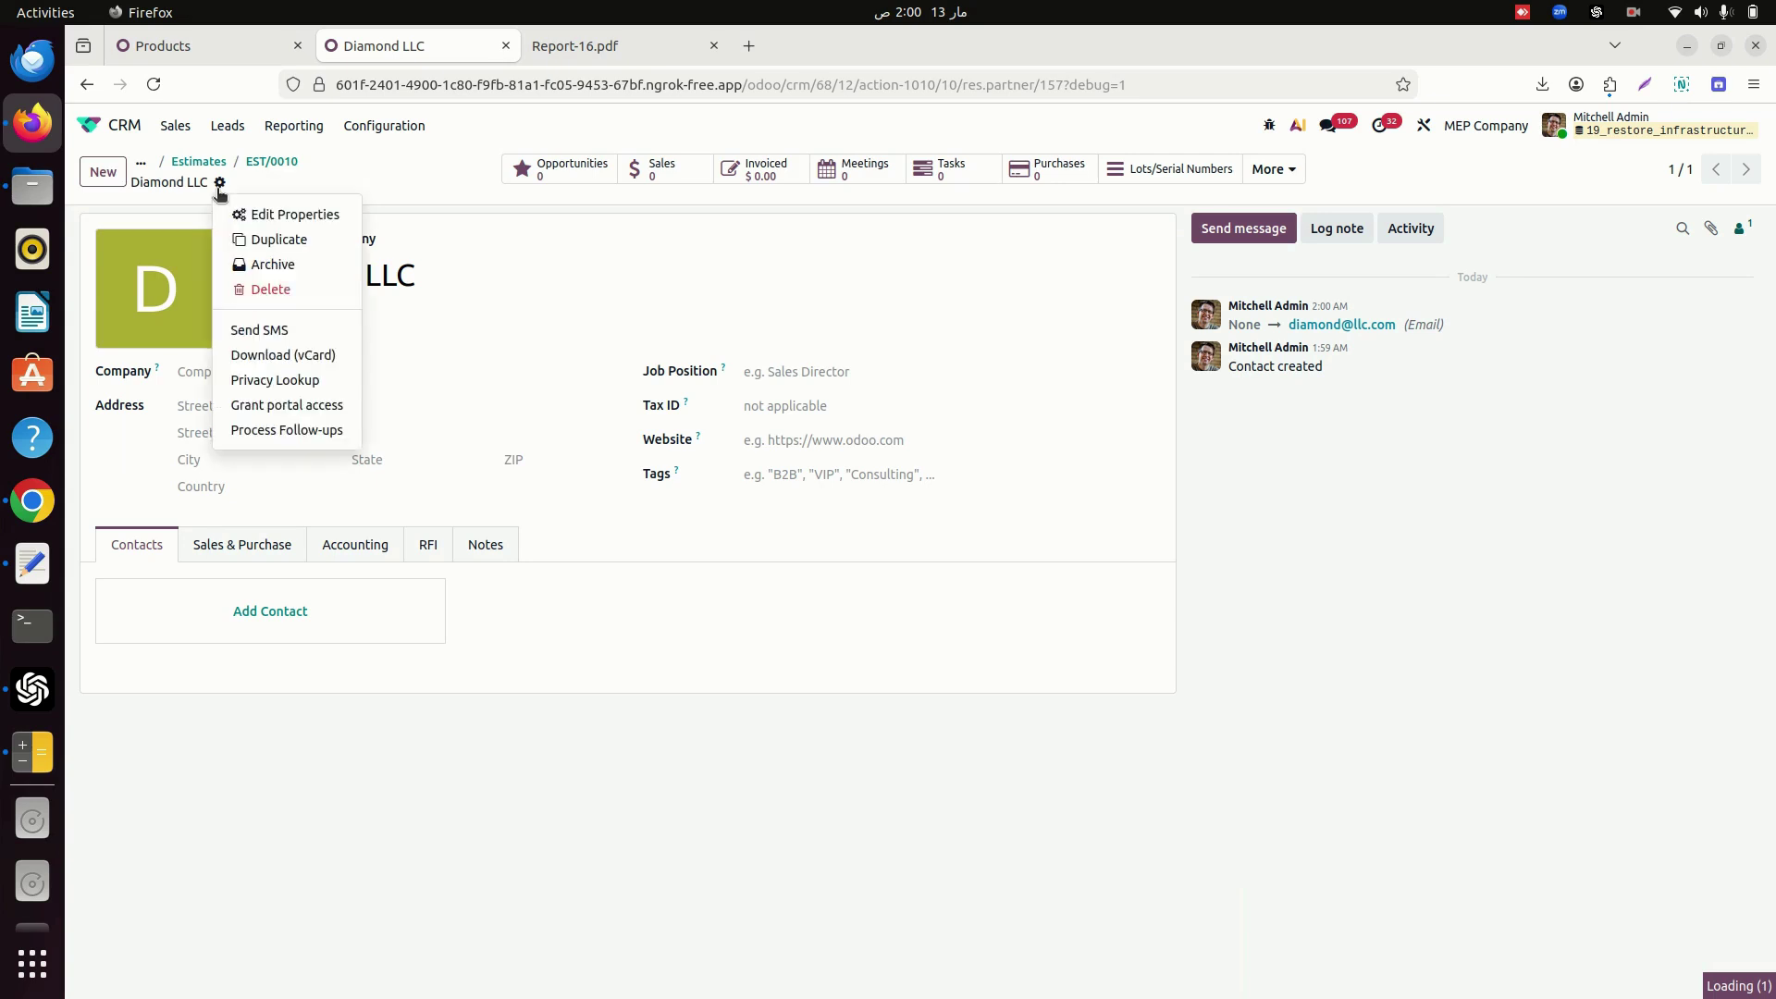
{"action": "left_click", "coordinate": [313, 404]}
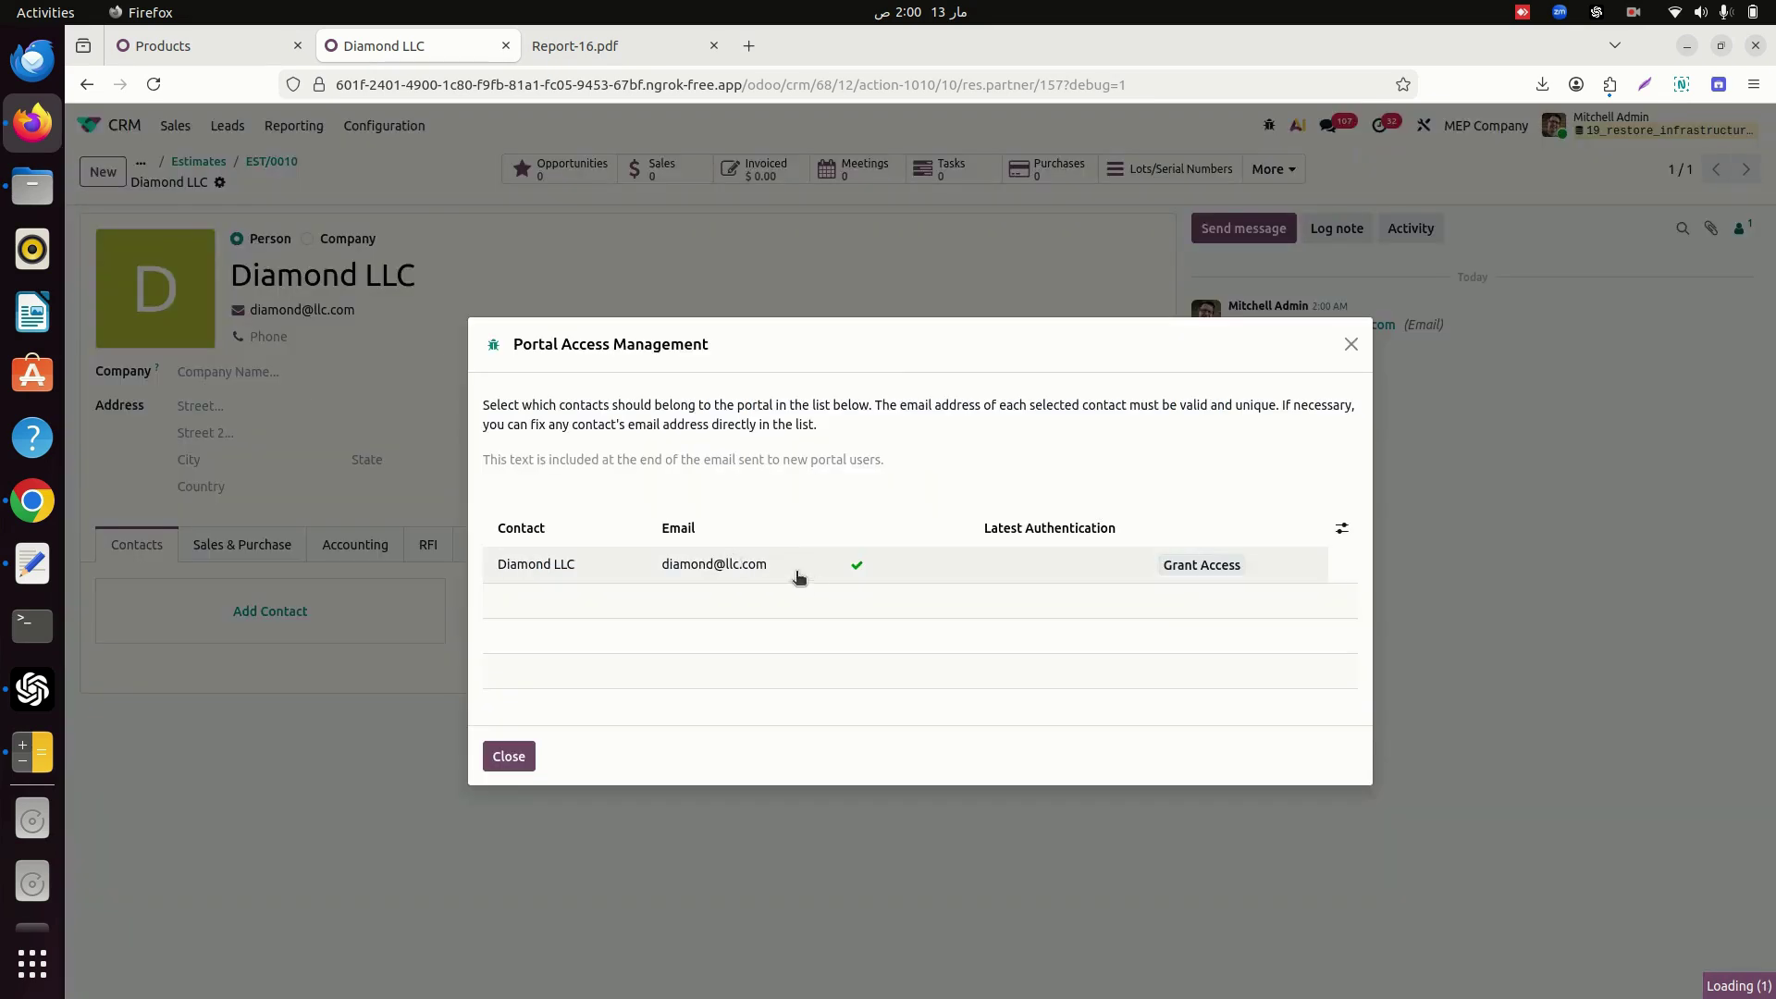
{"action": "left_click", "coordinate": [1202, 570]}
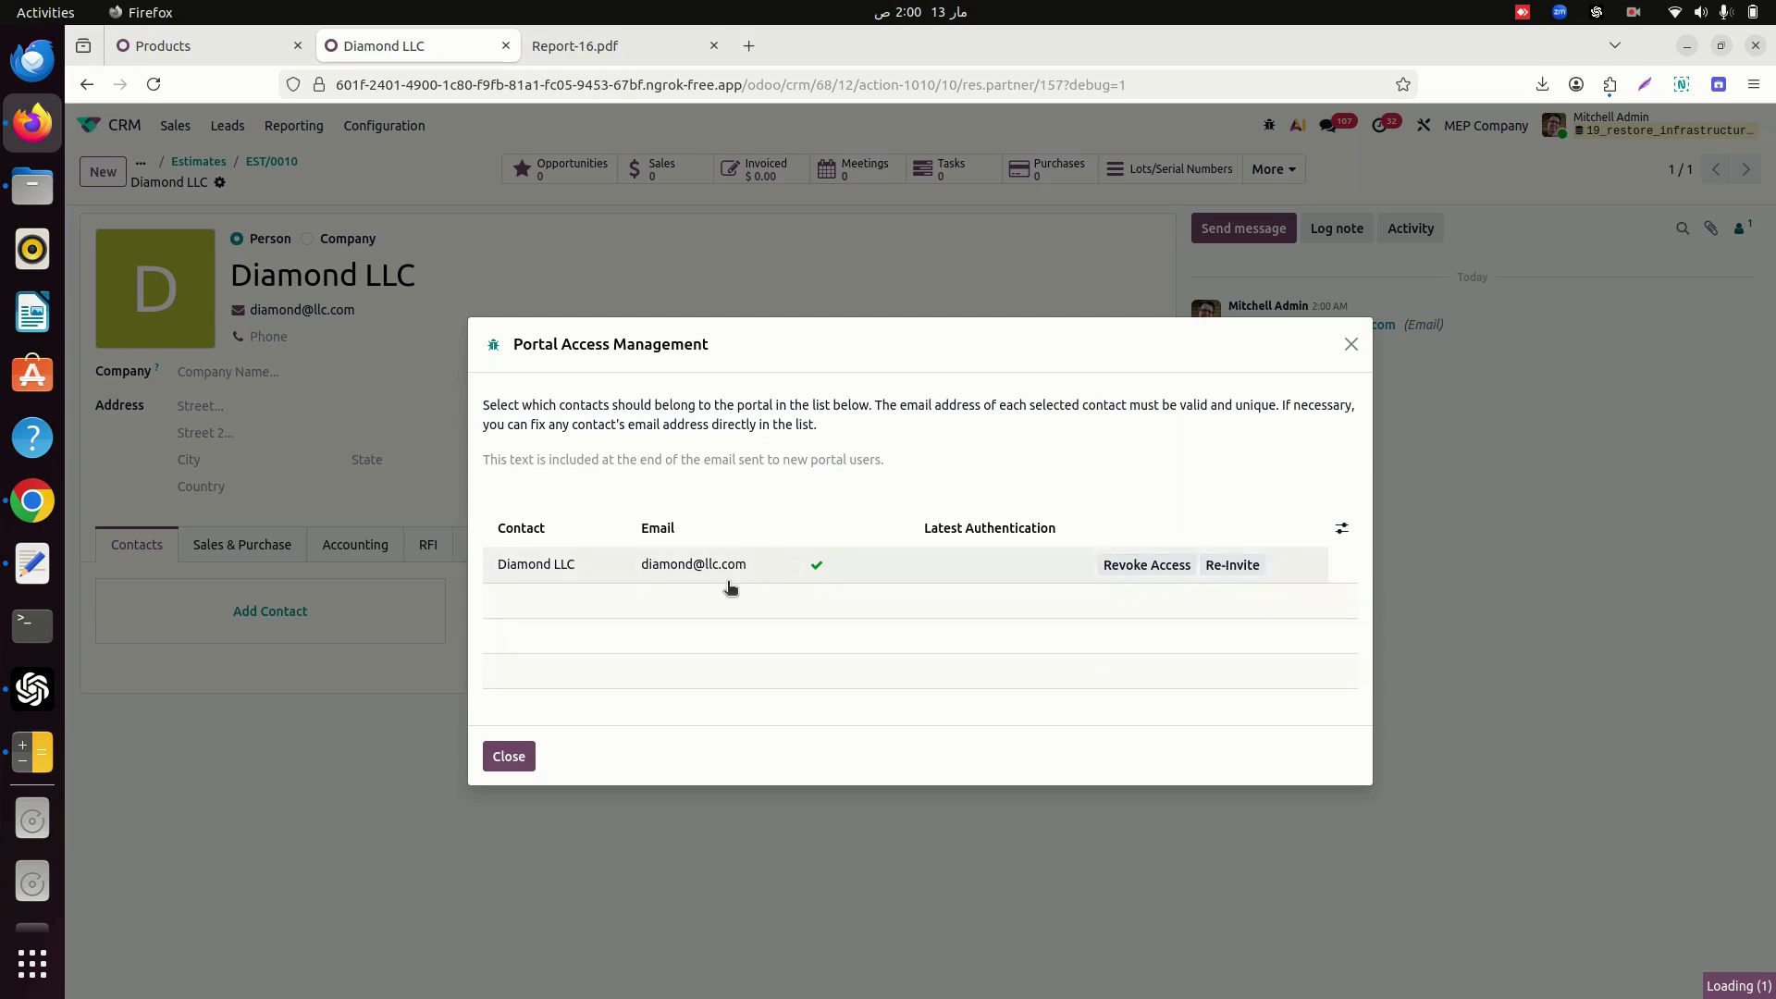
{"action": "left_click_drag", "start_coordinate": [635, 568], "coordinate": [749, 579]}
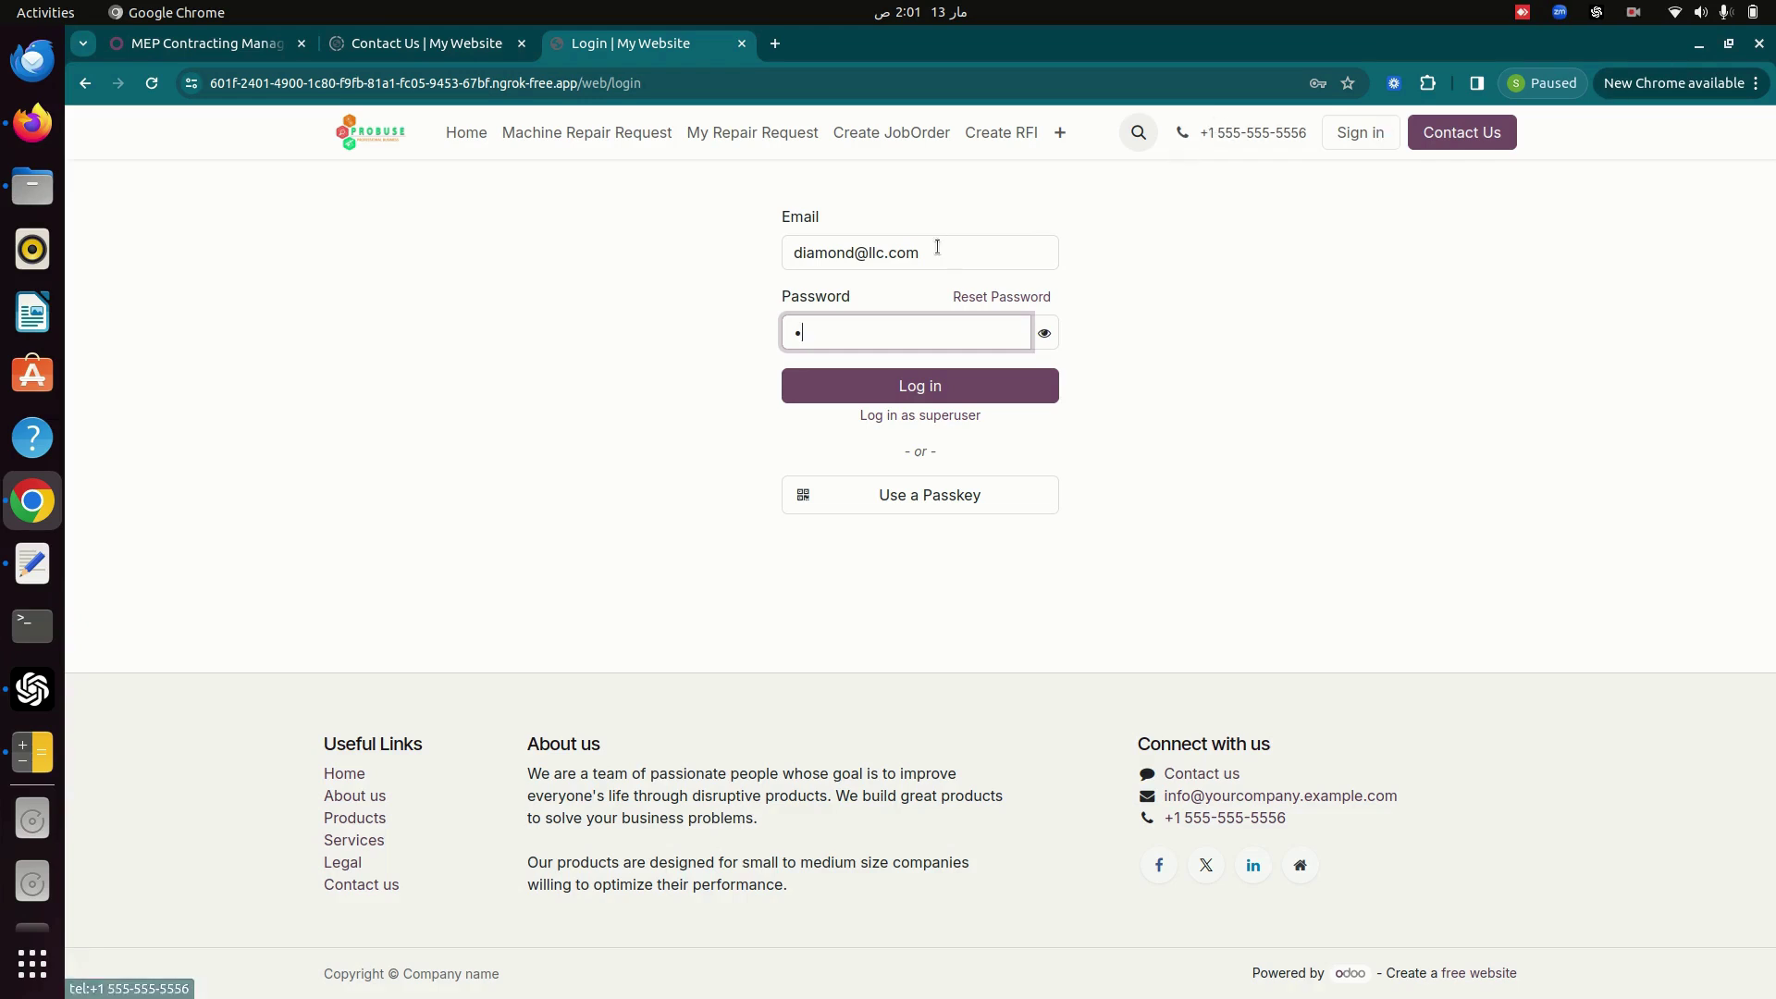
Log in to the portal as the customer and open estimate EST/0010.
{"action": "triple_click", "coordinate": [937, 248]}
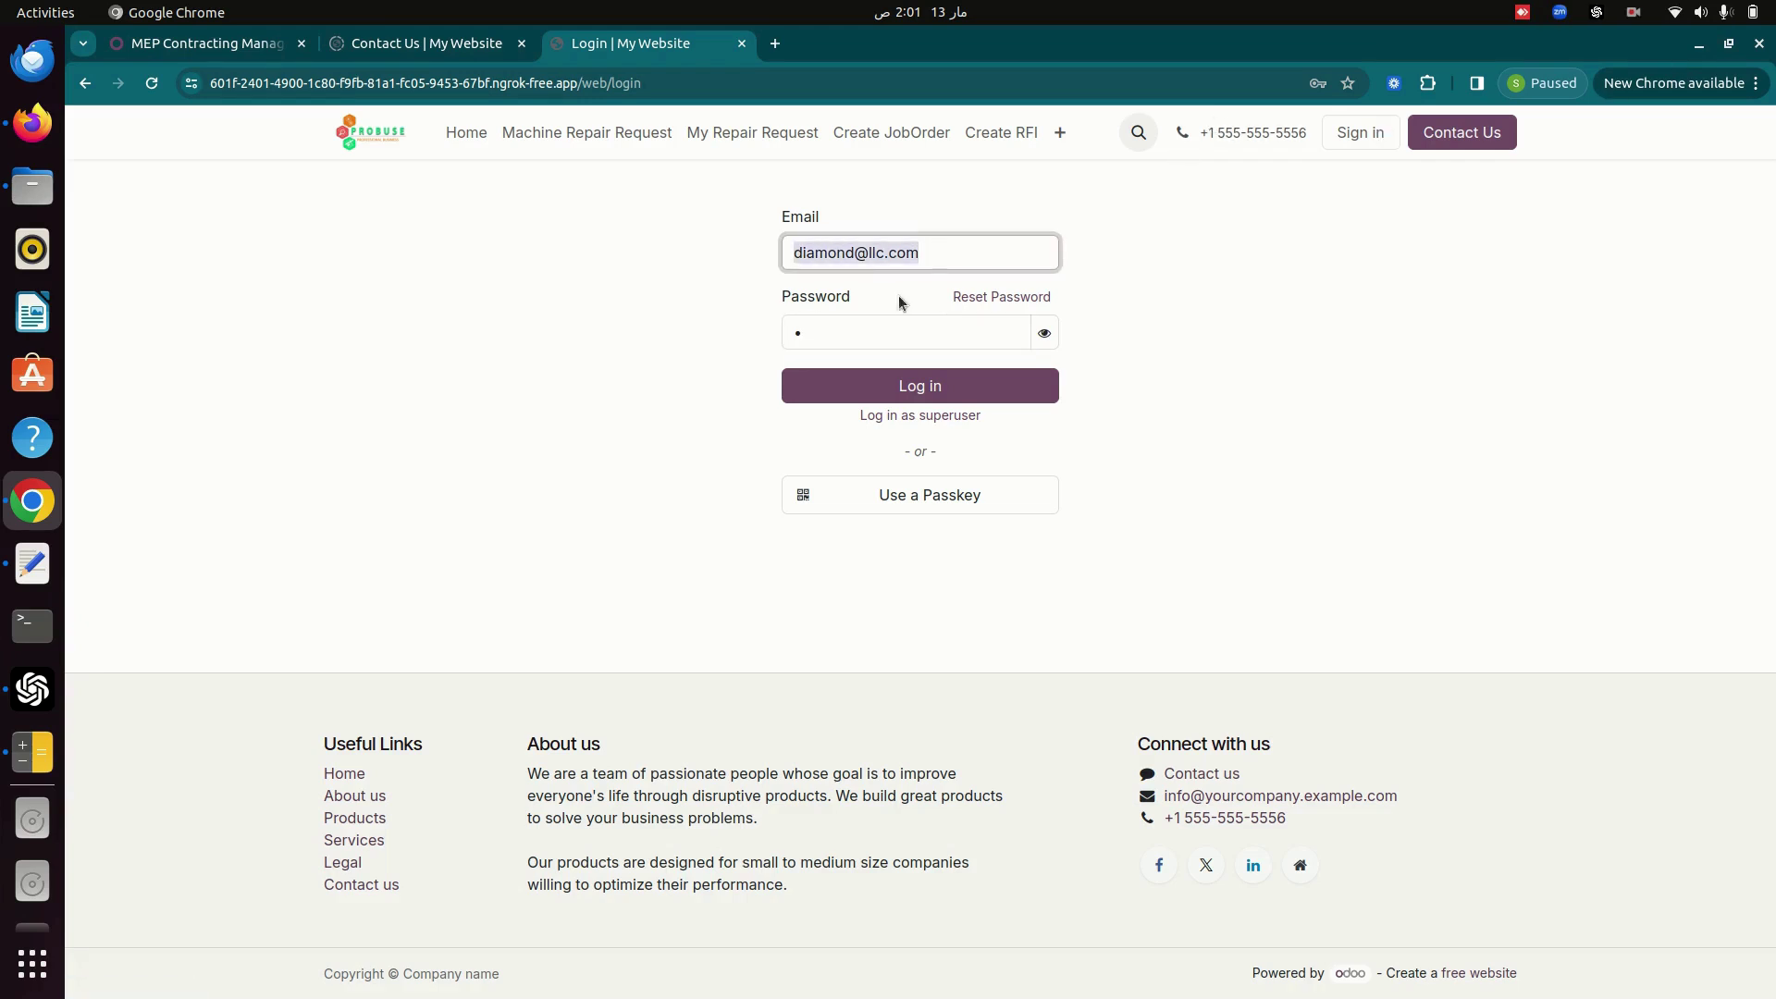
{"action": "left_click", "coordinate": [931, 388]}
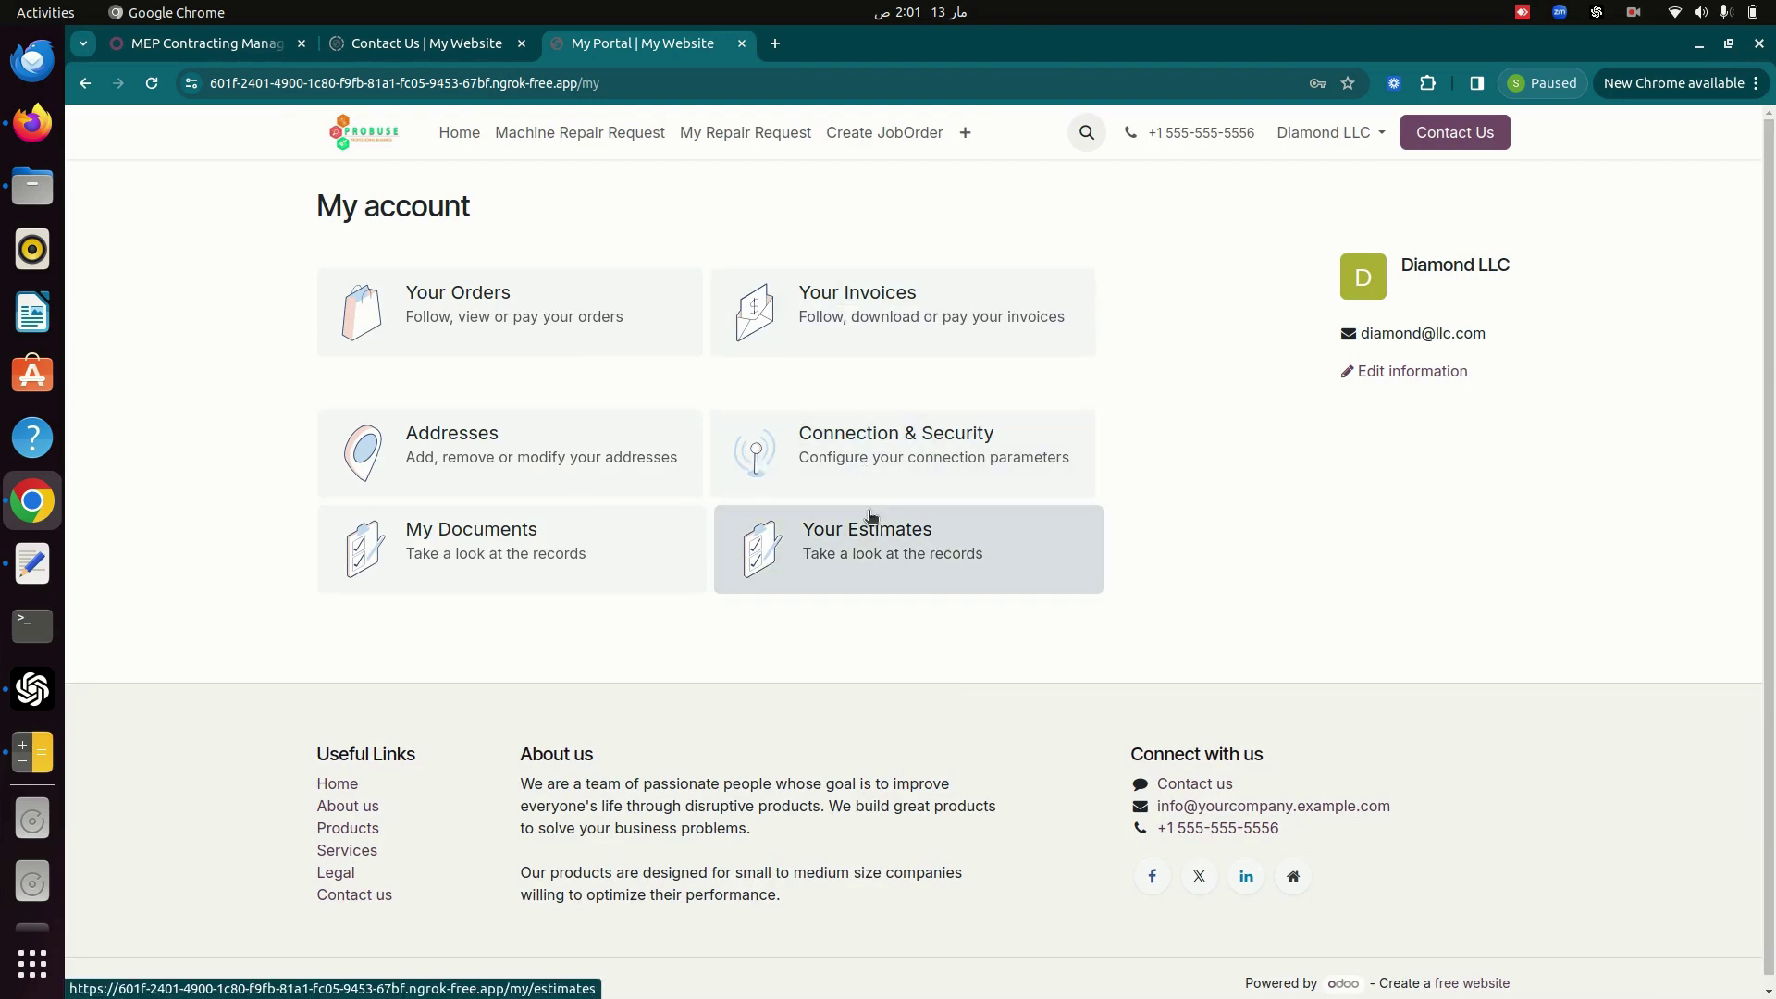
{"action": "left_click", "coordinate": [872, 532]}
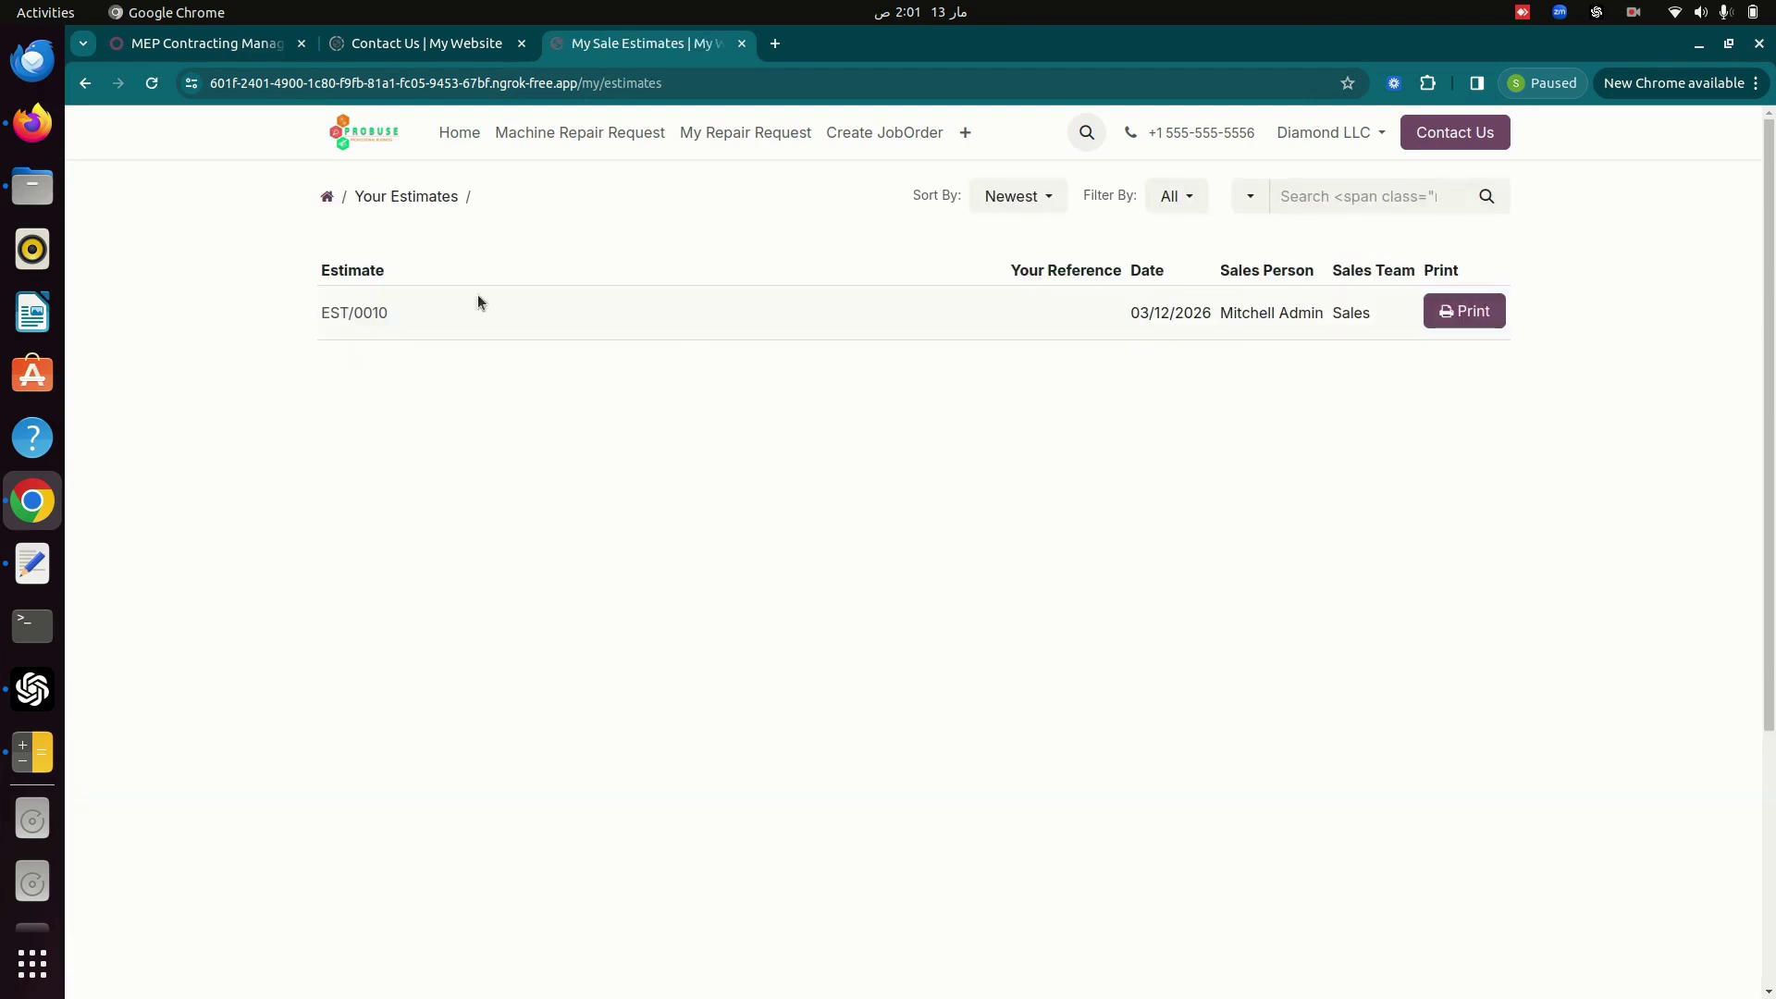
{"action": "left_click", "coordinate": [363, 312]}
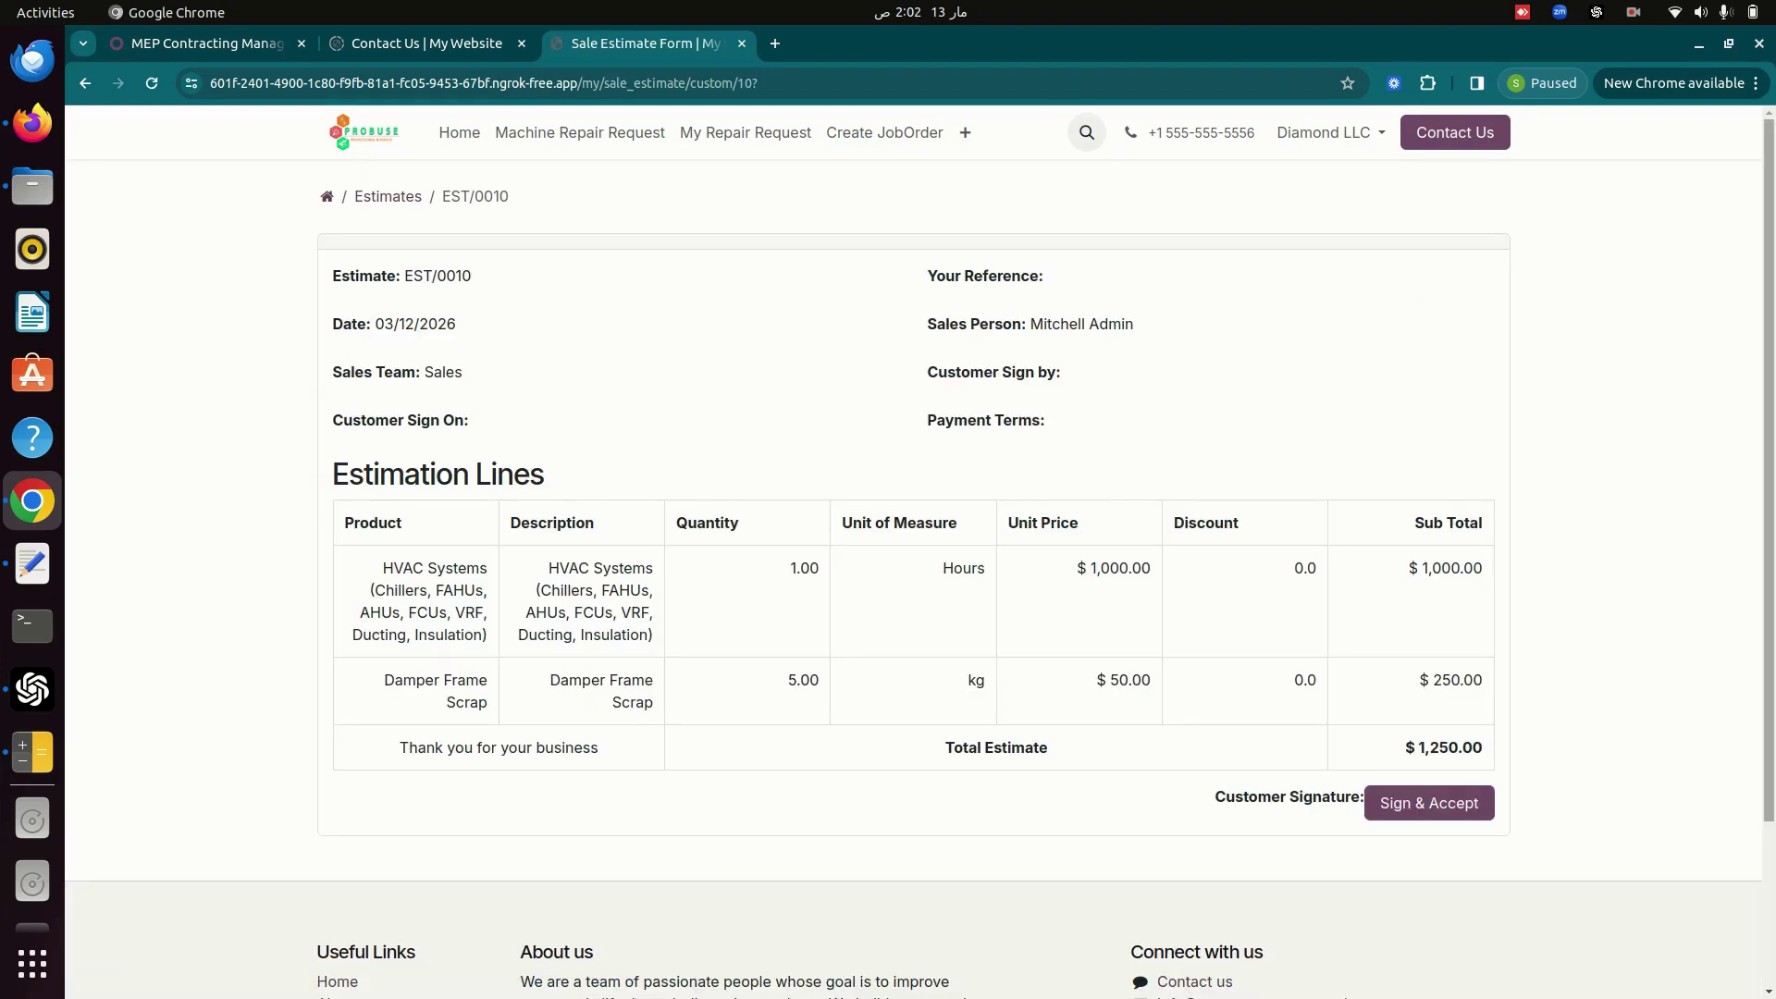
{"action": "scroll", "coordinate": [888, 556], "scroll_direction": "down", "scroll_amount": 3}
{"action": "scroll", "coordinate": [888, 555], "scroll_direction": "up", "scroll_amount": 3}
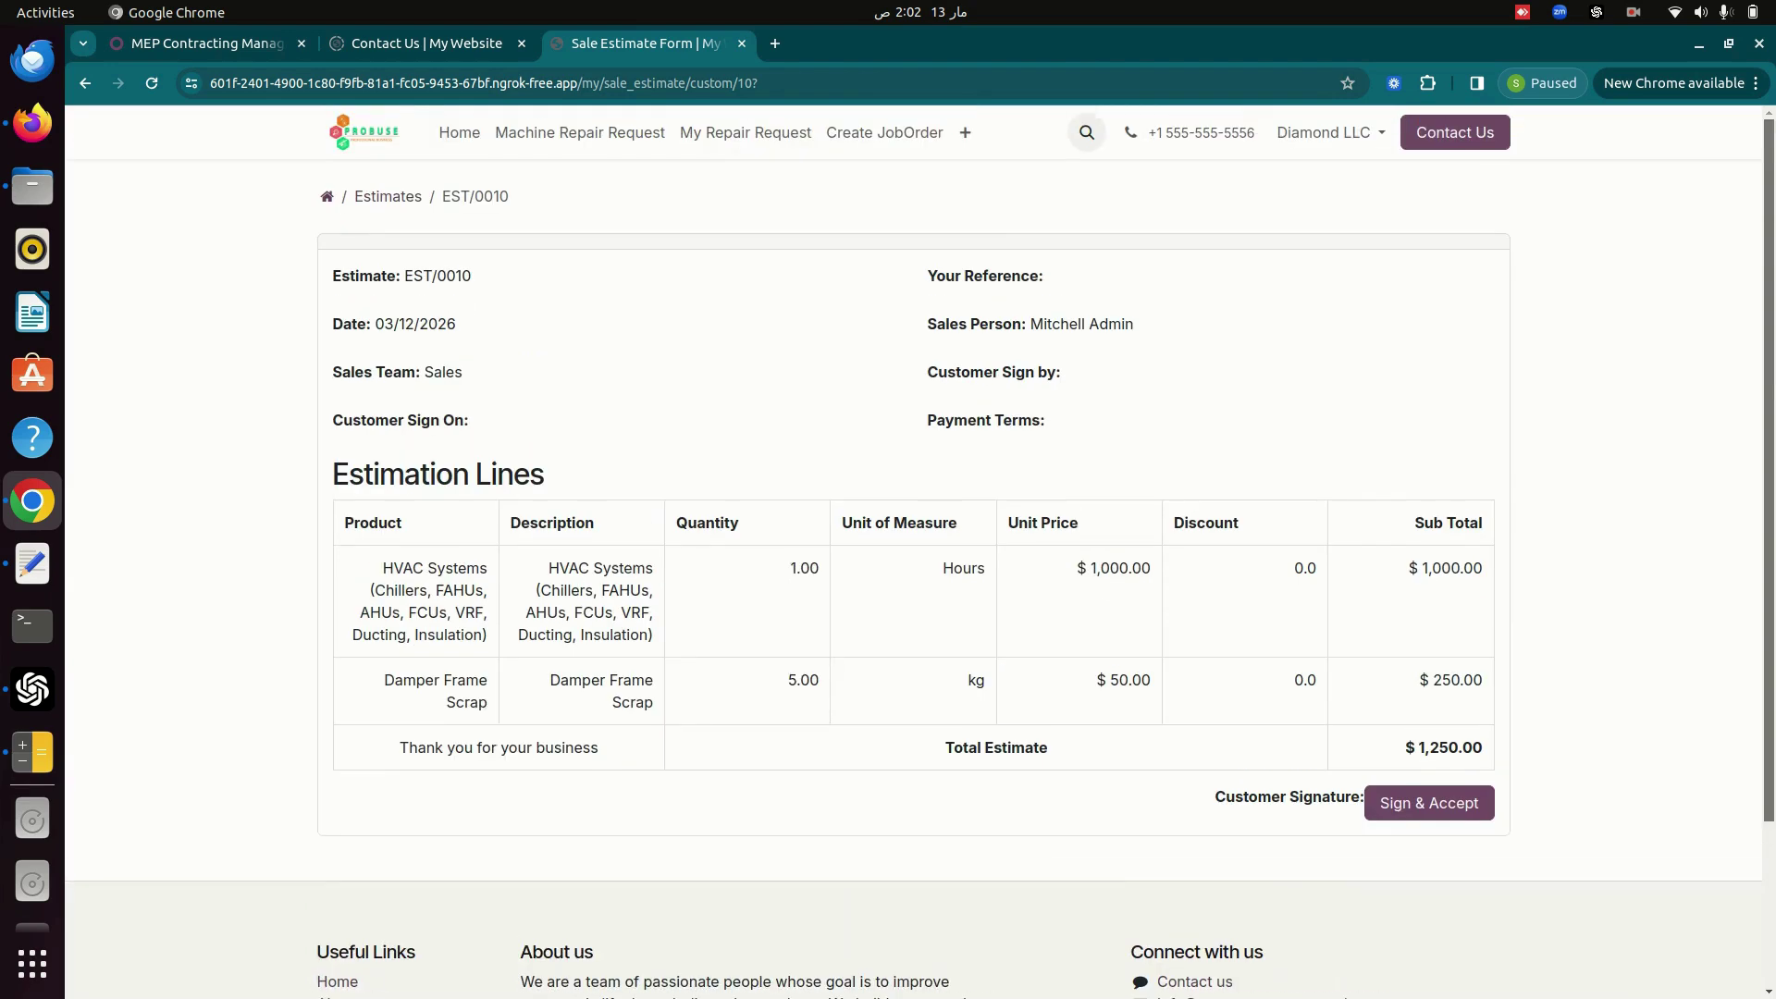
Sign EST/0010 with a hand-drawn signature and accept it.
{"action": "left_click", "coordinate": [1405, 804]}
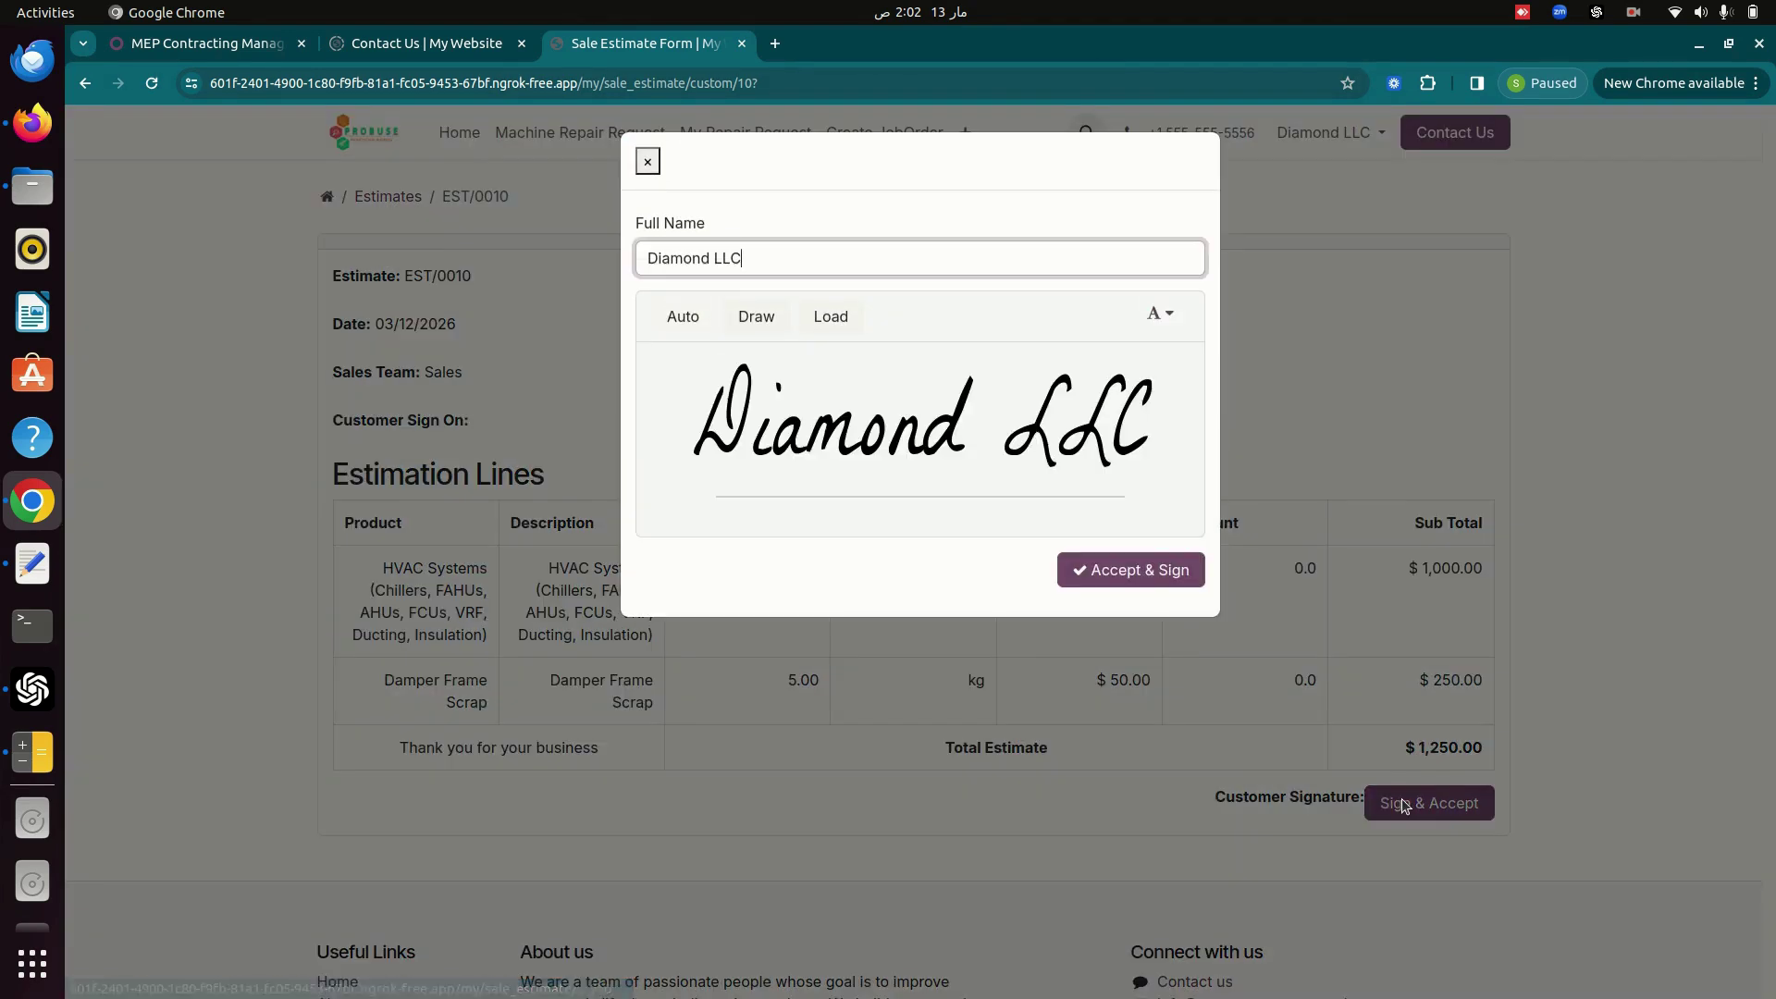
{"action": "left_click", "coordinate": [765, 328]}
{"action": "mouse_move", "coordinate": [784, 500]}
{"action": "left_mouse_down"}
{"action": "mouse_move", "coordinate": [813, 351]}
{"action": "mouse_move", "coordinate": [967, 375]}
{"action": "left_mouse_up"}
{"action": "left_click", "coordinate": [1129, 581]}
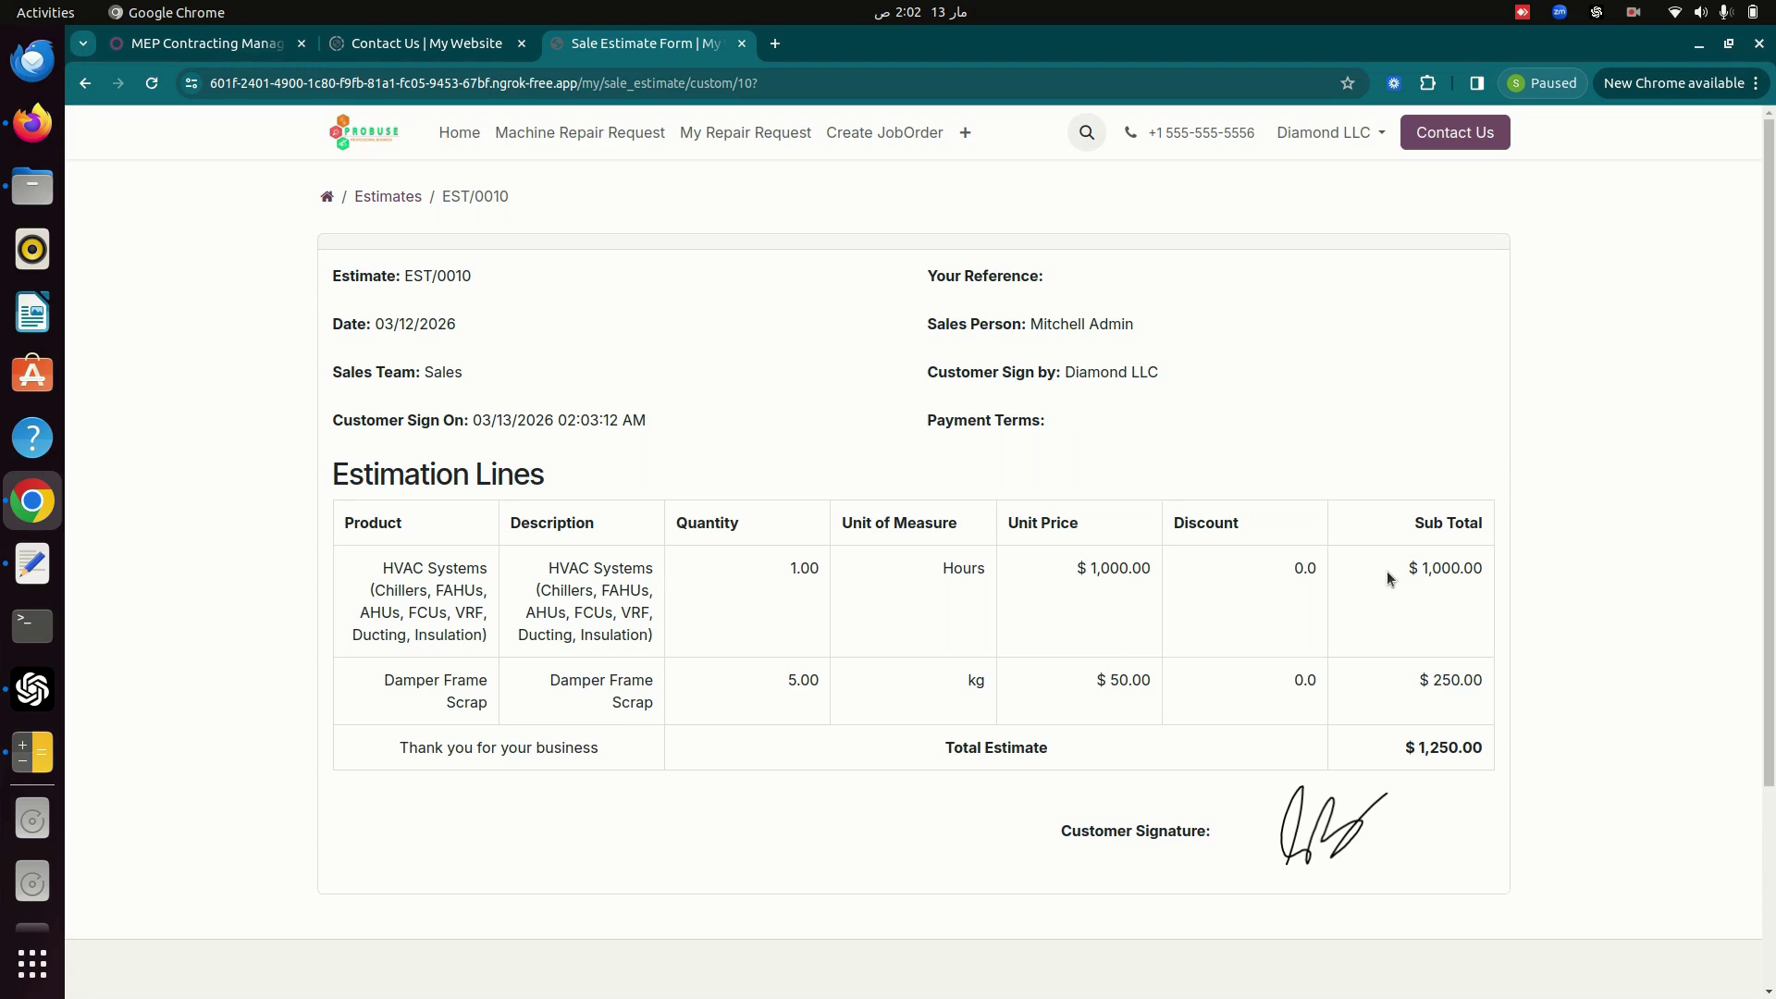
{"action": "key", "text": "alt+Tab"}
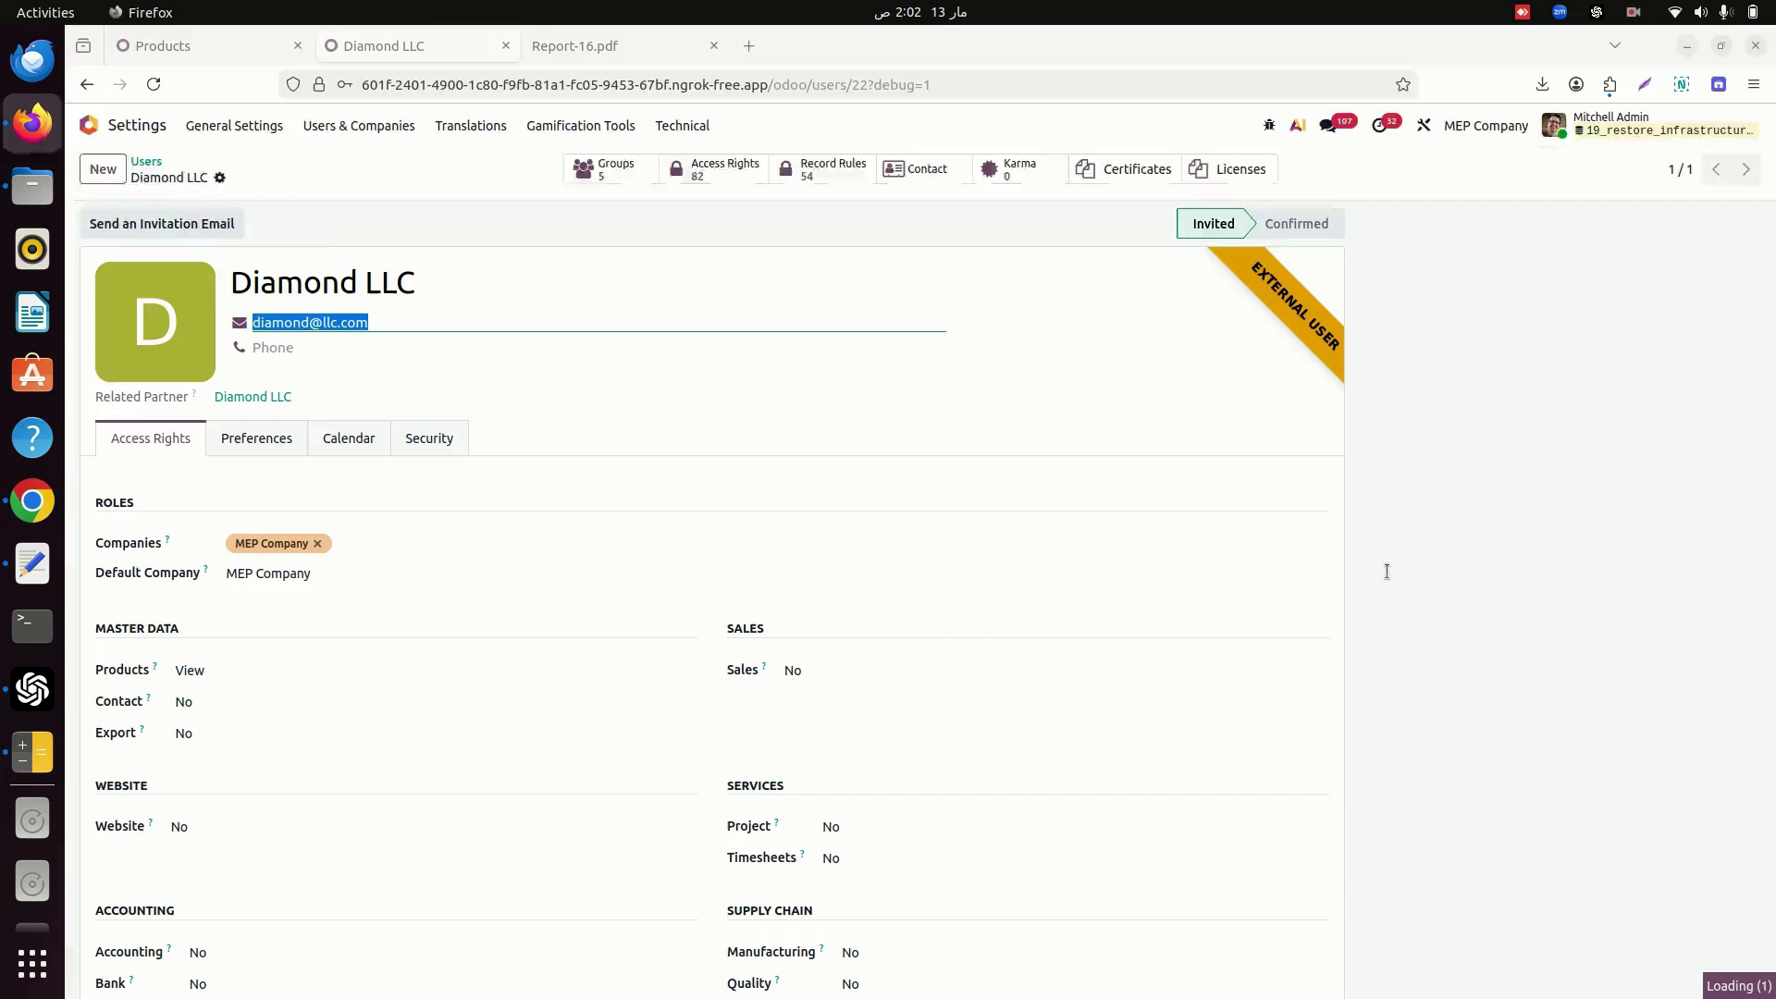
Return to the Diamond LLC tab and open the Sales Estimates list by searching 'estima'.
{"action": "left_click", "coordinate": [205, 42]}
{"action": "left_click", "coordinate": [387, 47]}
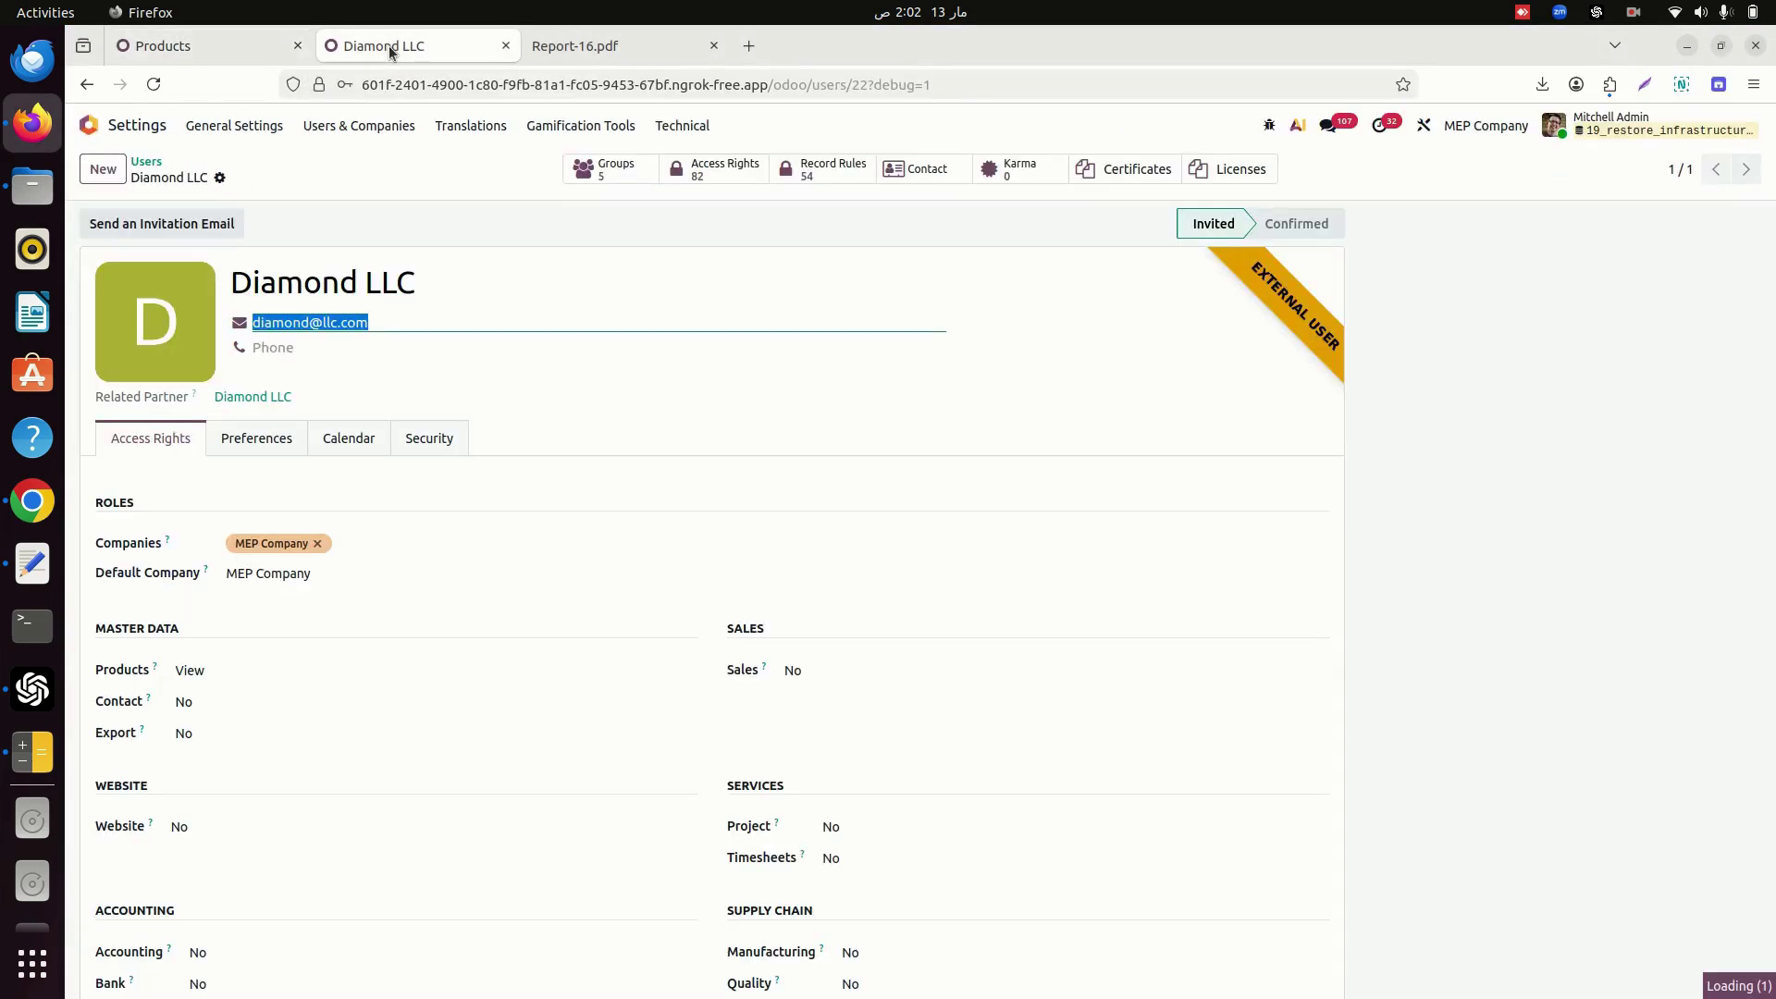
{"action": "left_click", "coordinate": [94, 125]}
{"action": "type", "text": "estima"}
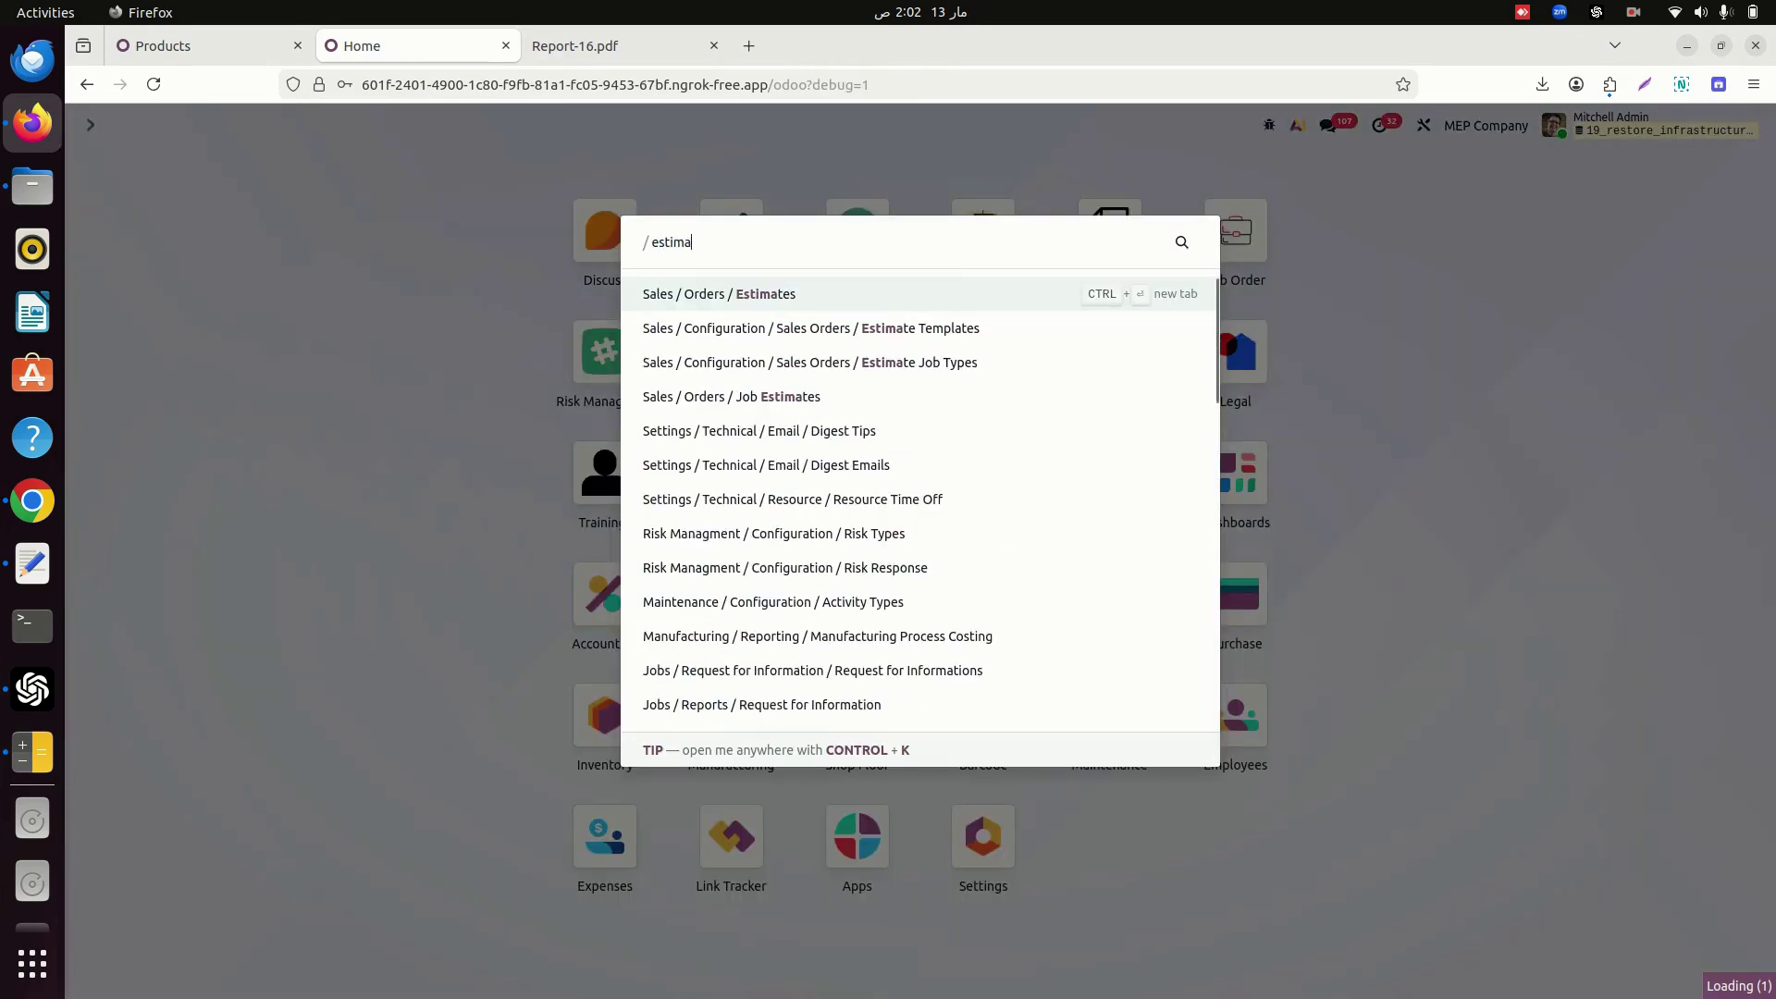
{"action": "key", "text": "Return"}
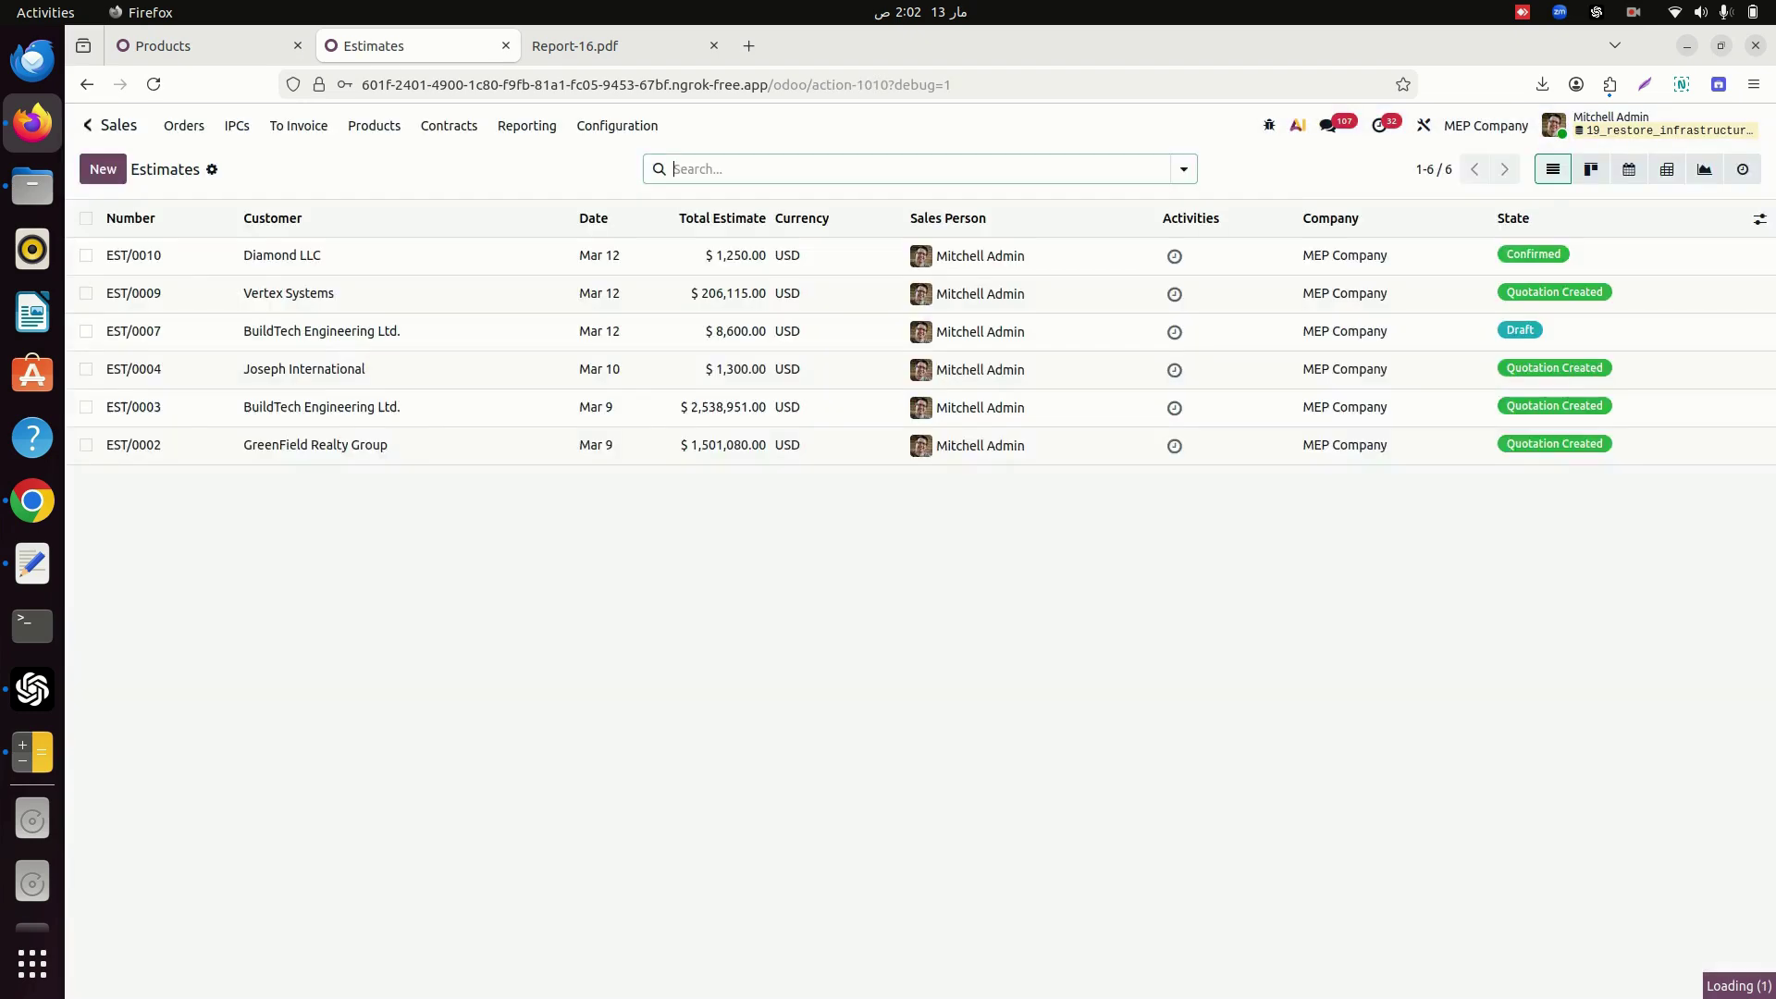
Open EST/0010, check Diamond LLC's signature, then go back to its estimation lines.
{"action": "left_click", "coordinate": [255, 255]}
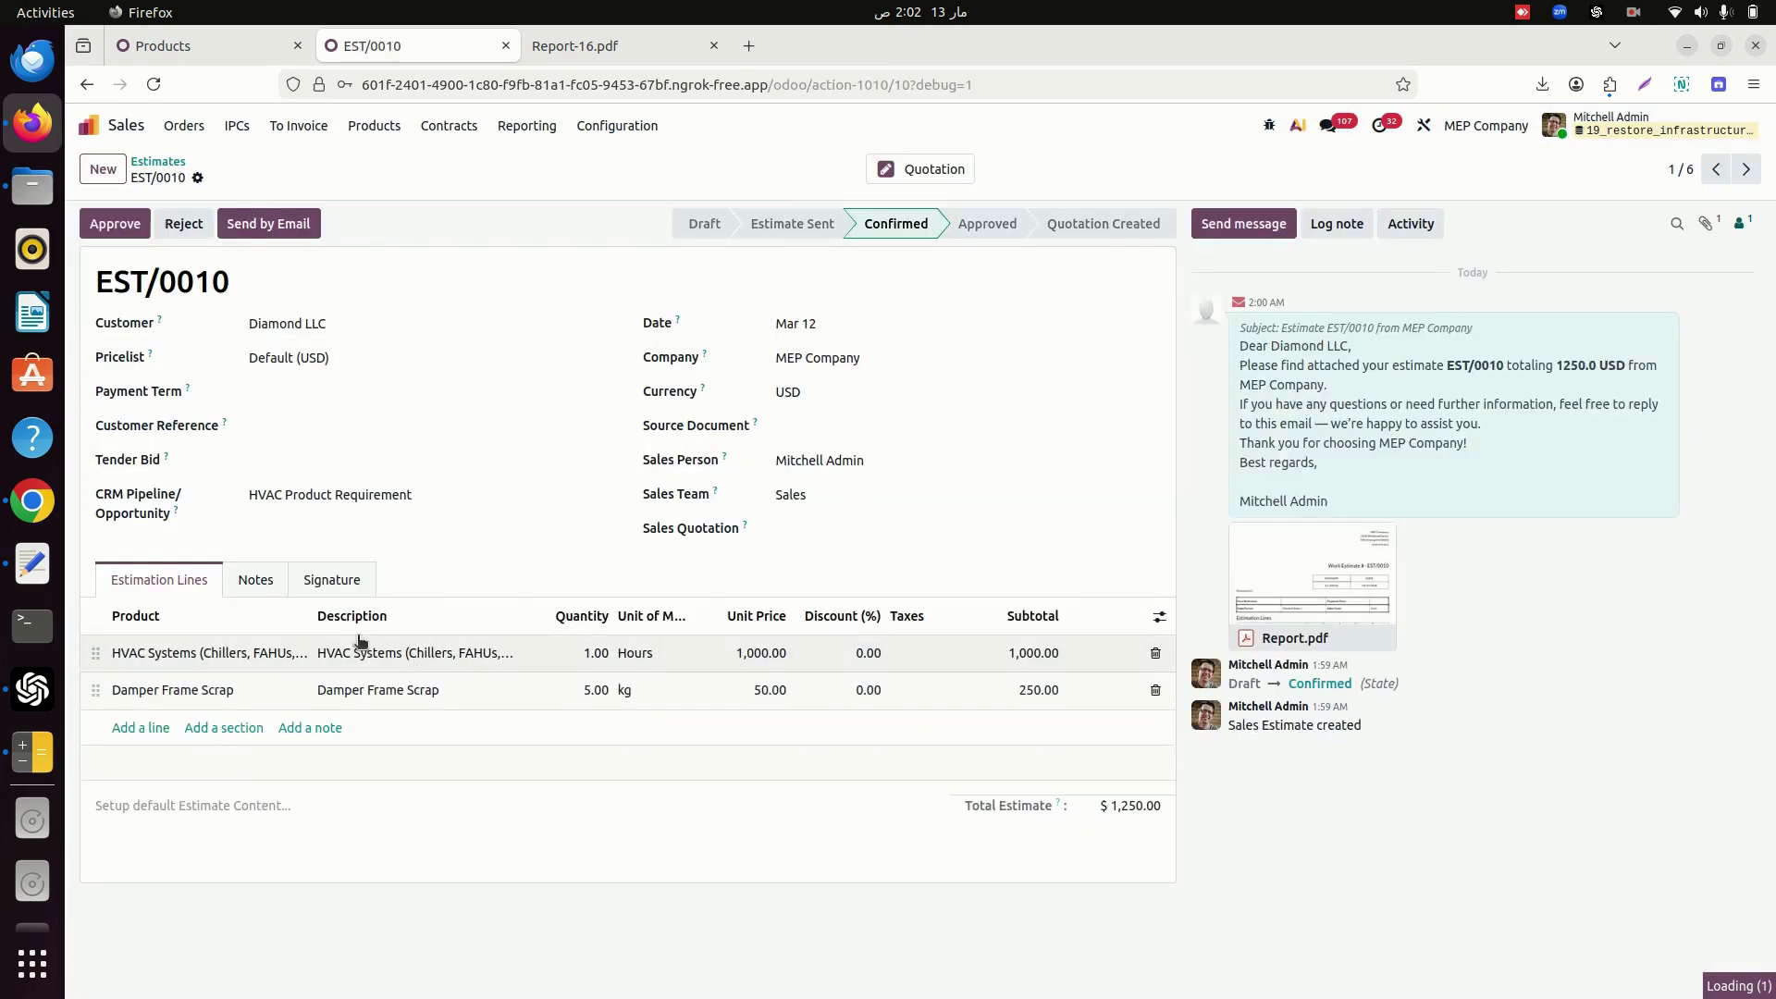
{"action": "left_click", "coordinate": [330, 595]}
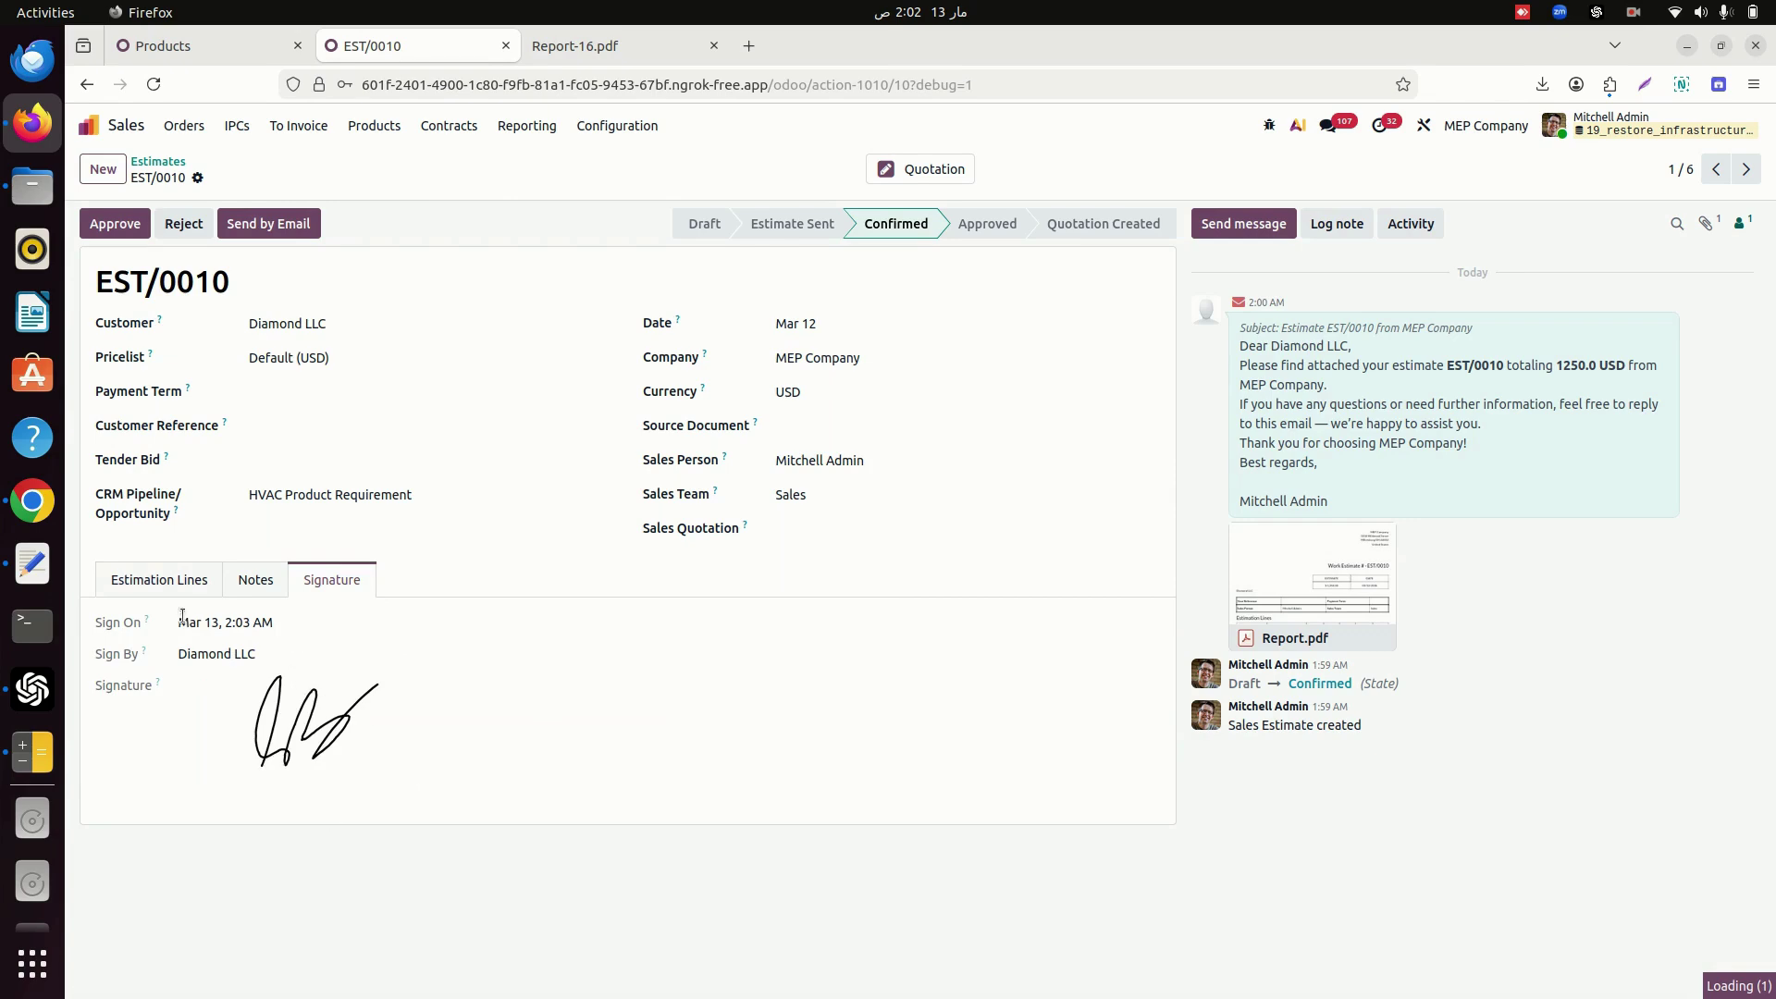
{"action": "left_click", "coordinate": [148, 585]}
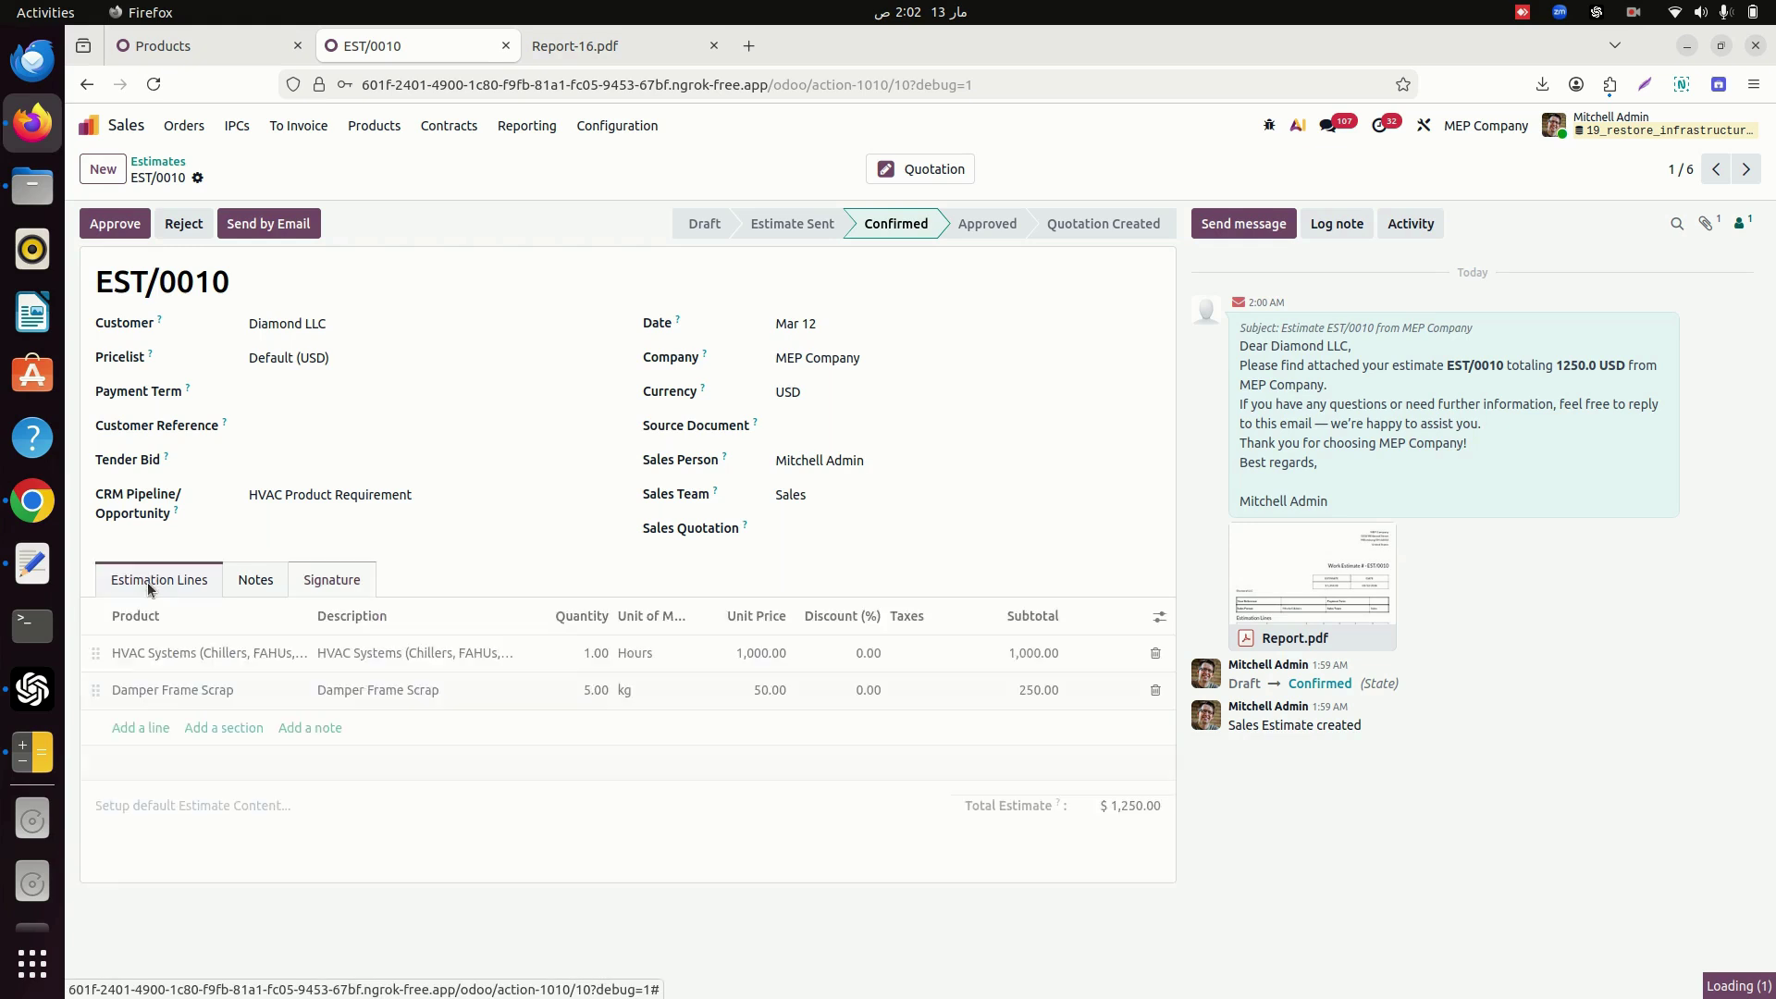
Approve EST/0010, create a quotation from it, and open the new quotation S00061.
{"action": "left_click", "coordinate": [104, 226]}
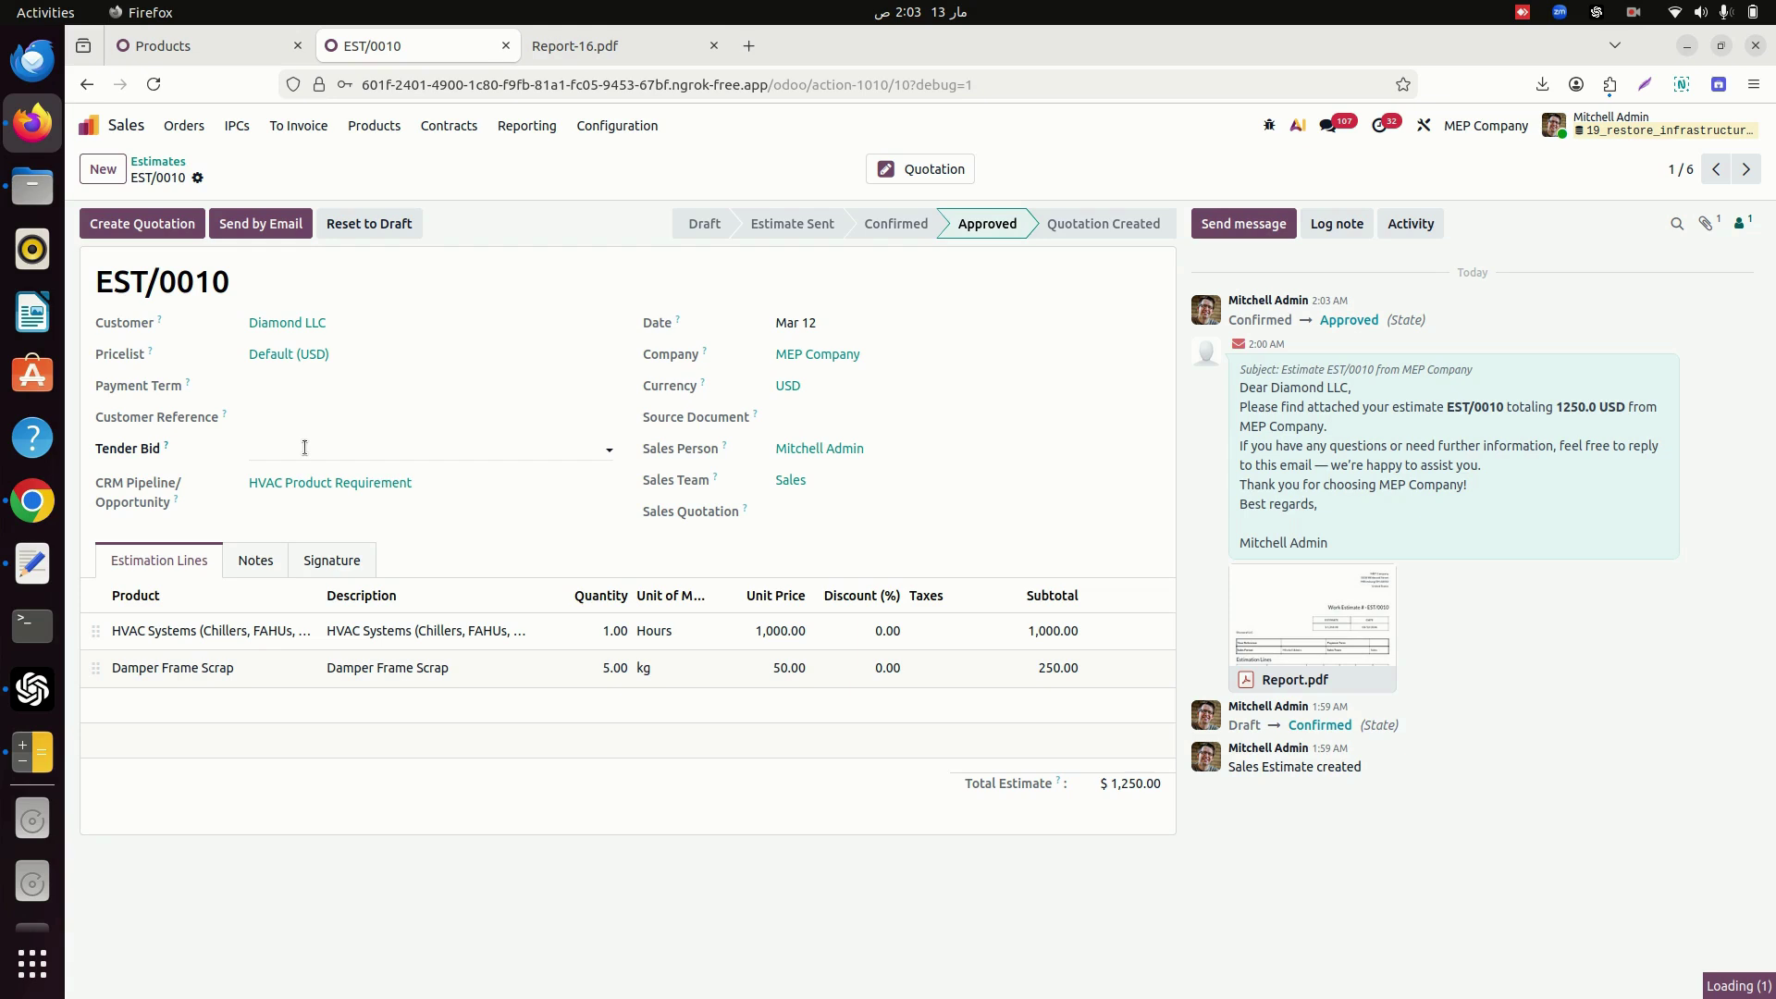
{"action": "left_click", "coordinate": [157, 226]}
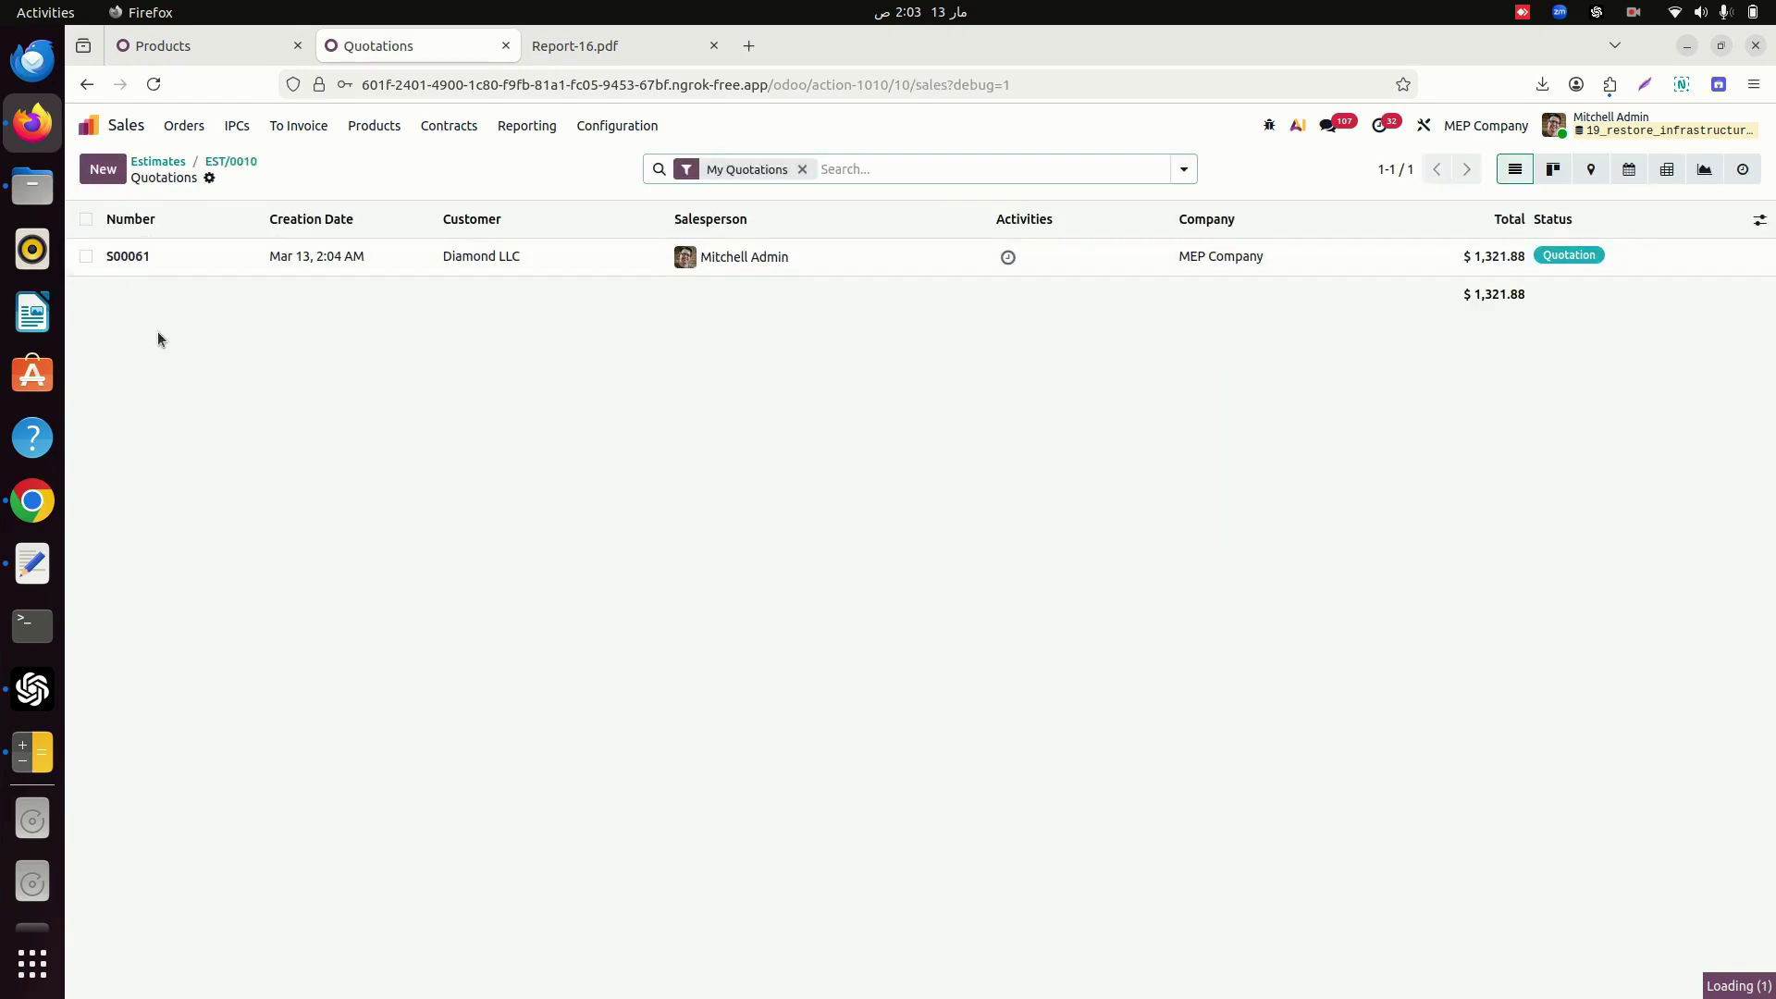
{"action": "left_click", "coordinate": [144, 264]}
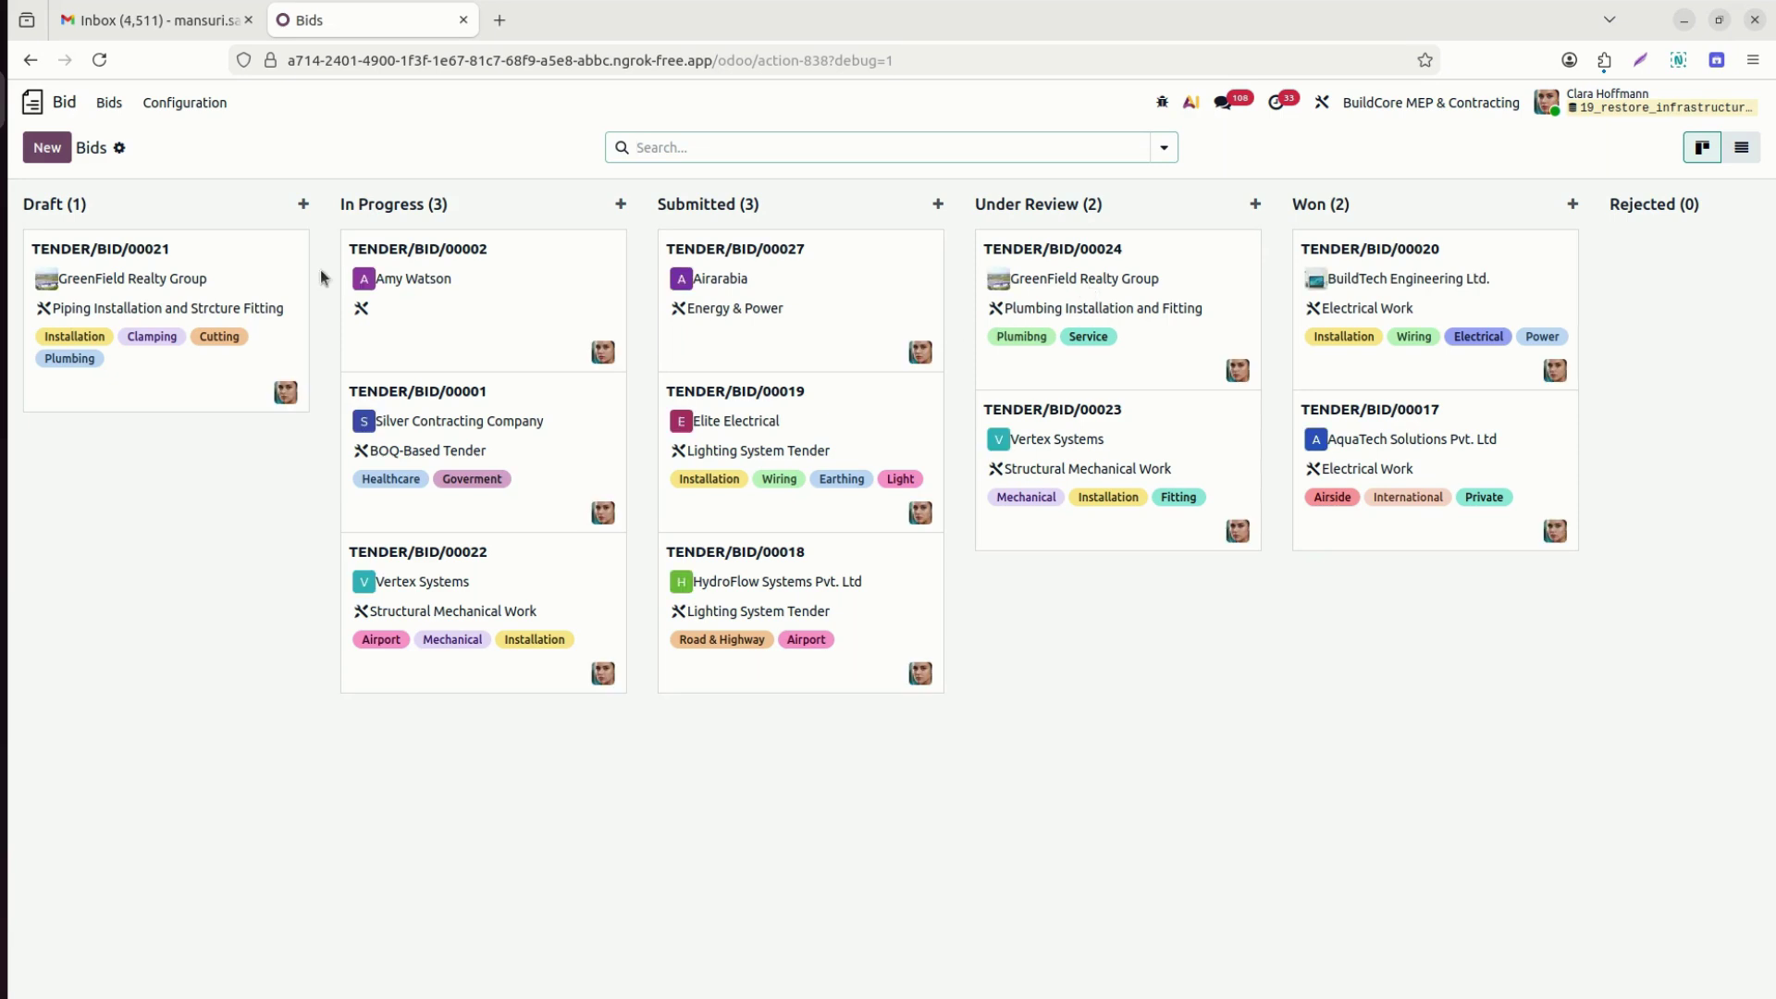
Open TENDER/BID/00001 and set its Bid Submission Date to Mar 18.
{"action": "left_click", "coordinate": [518, 411]}
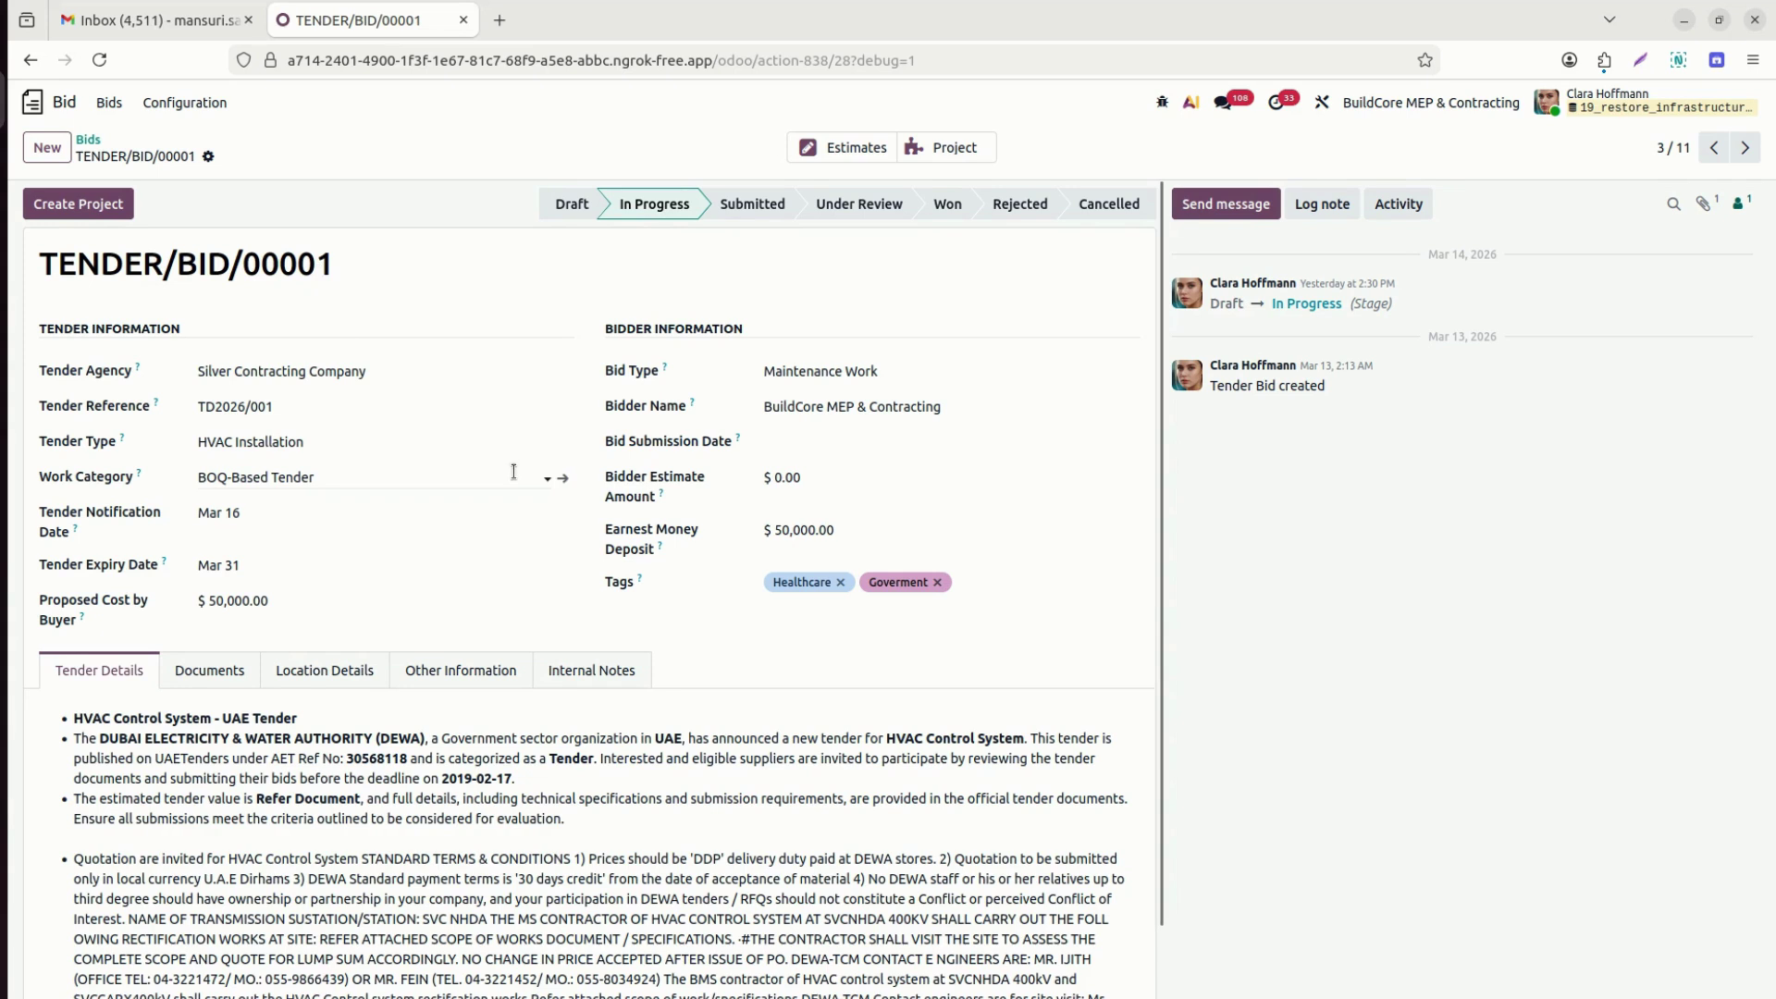
{"action": "left_click", "coordinate": [859, 450]}
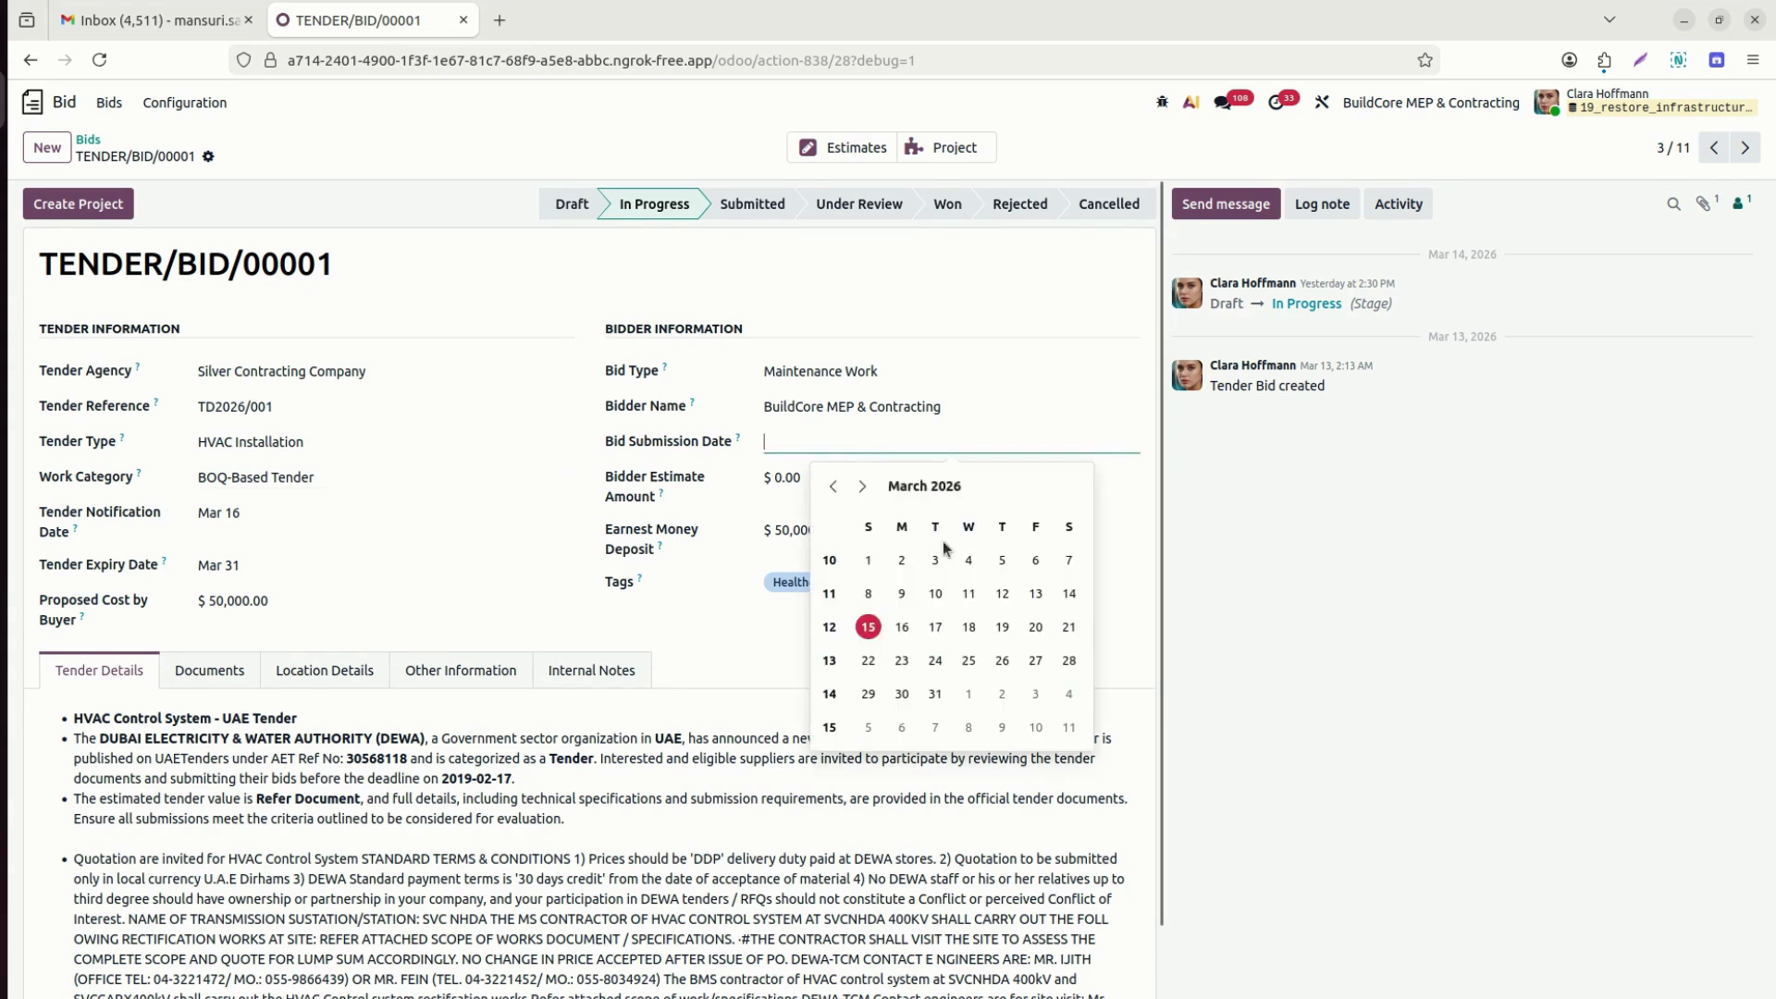
{"action": "left_click", "coordinate": [970, 626]}
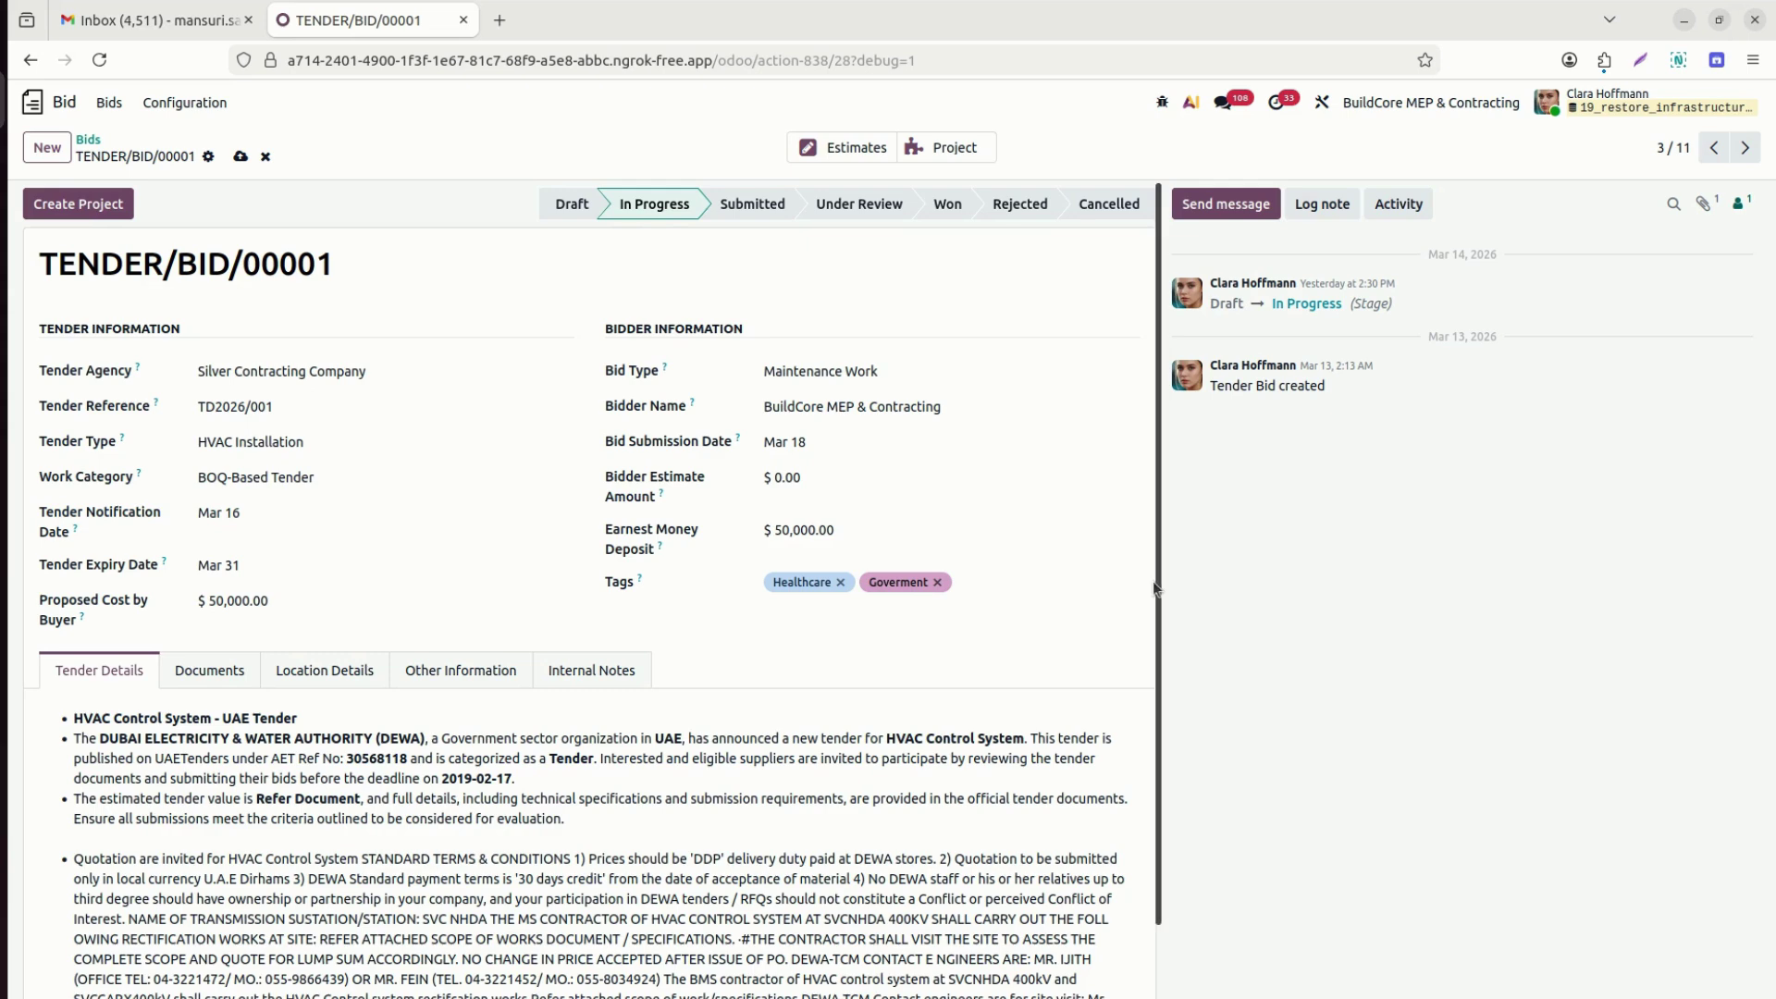
{"action": "scroll", "coordinate": [1155, 586], "scroll_direction": "down", "scroll_amount": 2}
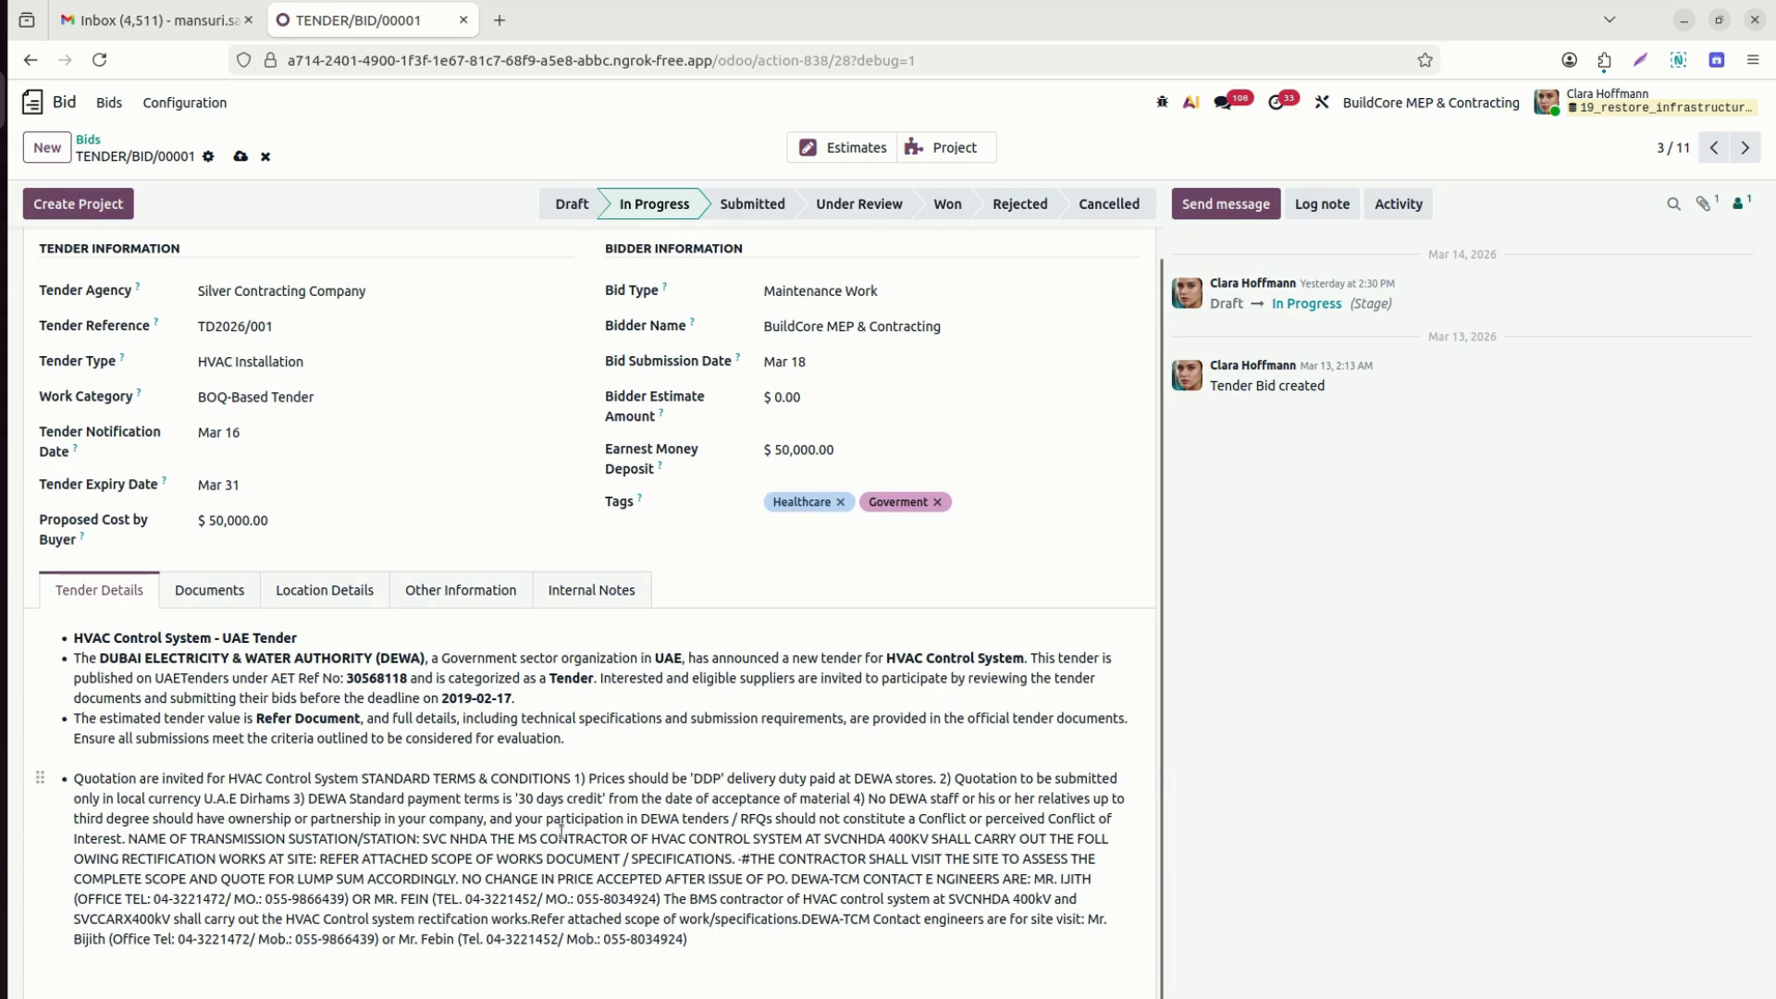
{"action": "left_click", "coordinate": [224, 580]}
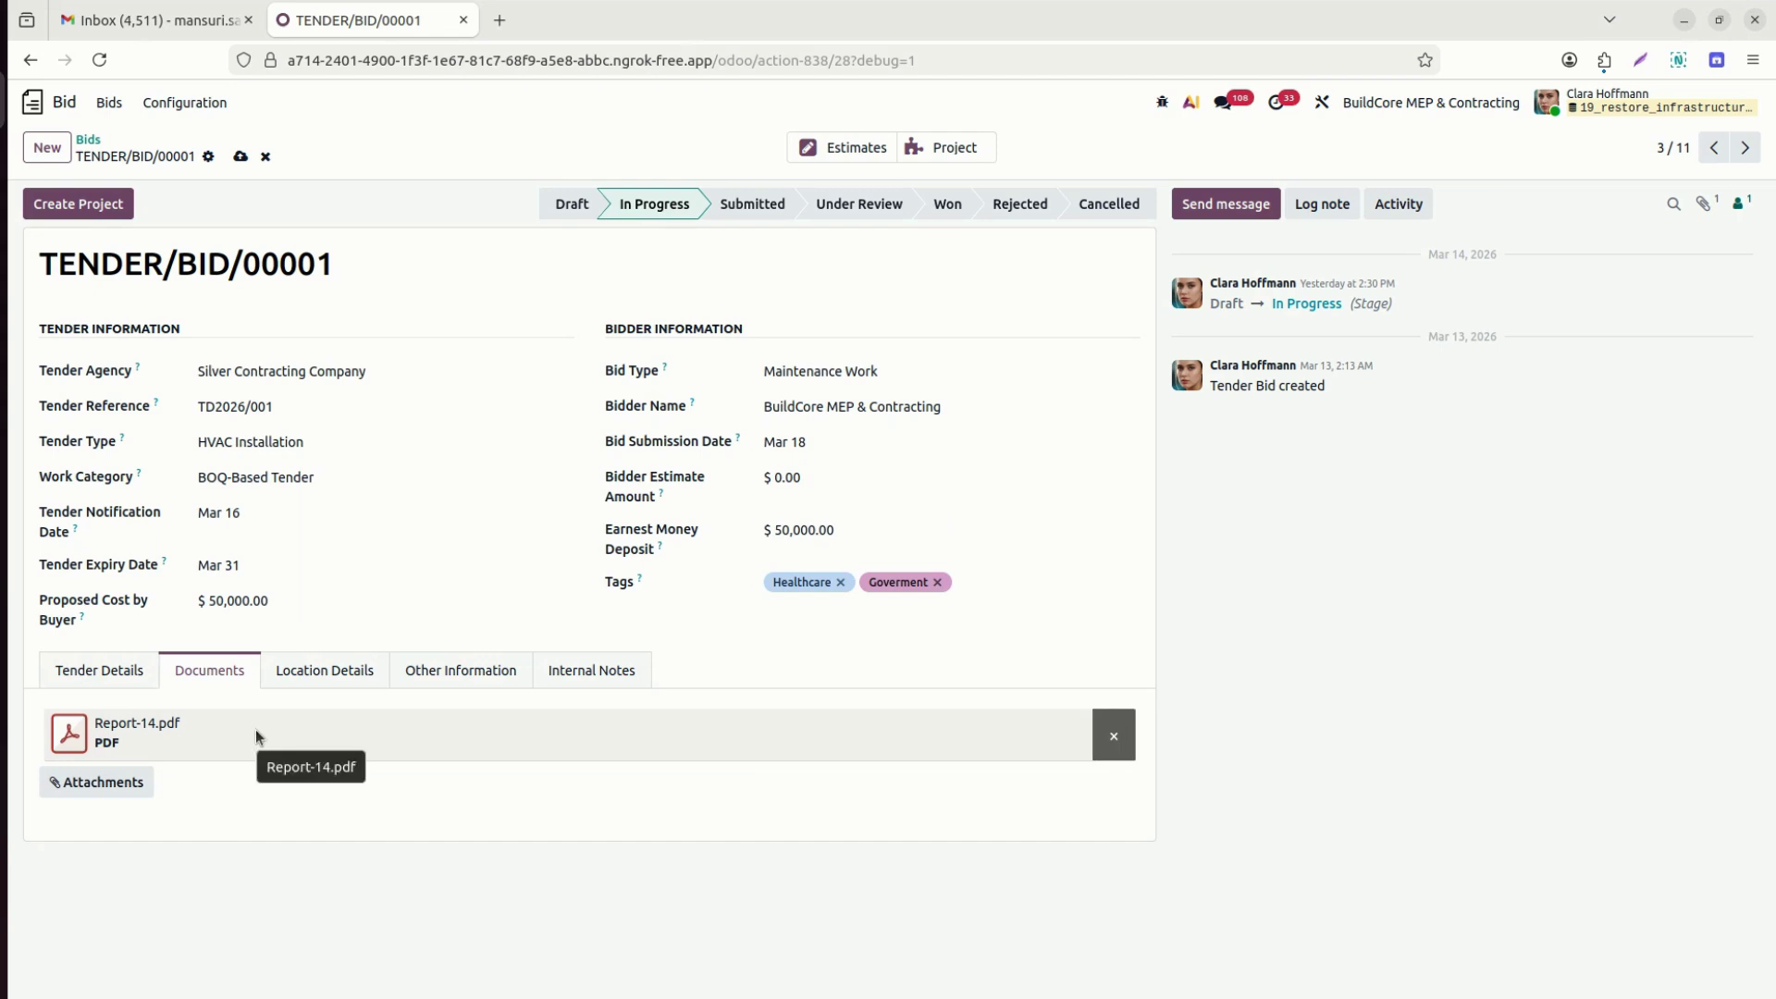
{"action": "left_click", "coordinate": [332, 678]}
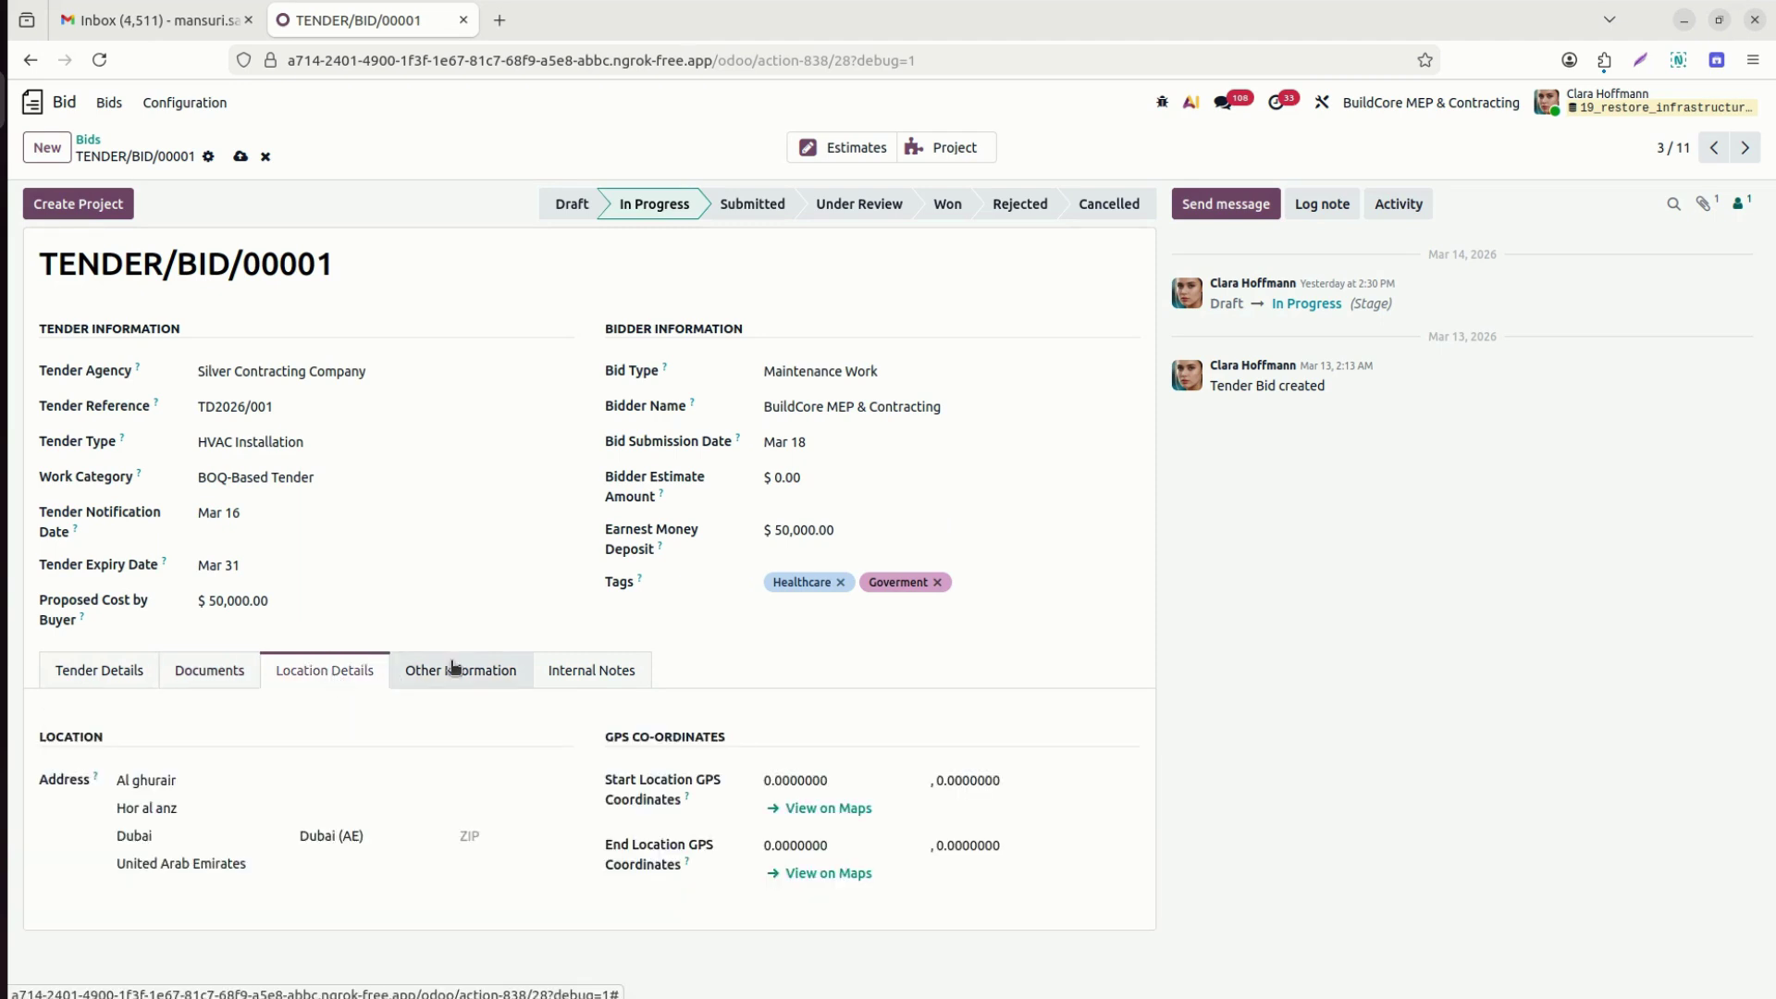
{"action": "left_click", "coordinate": [591, 668]}
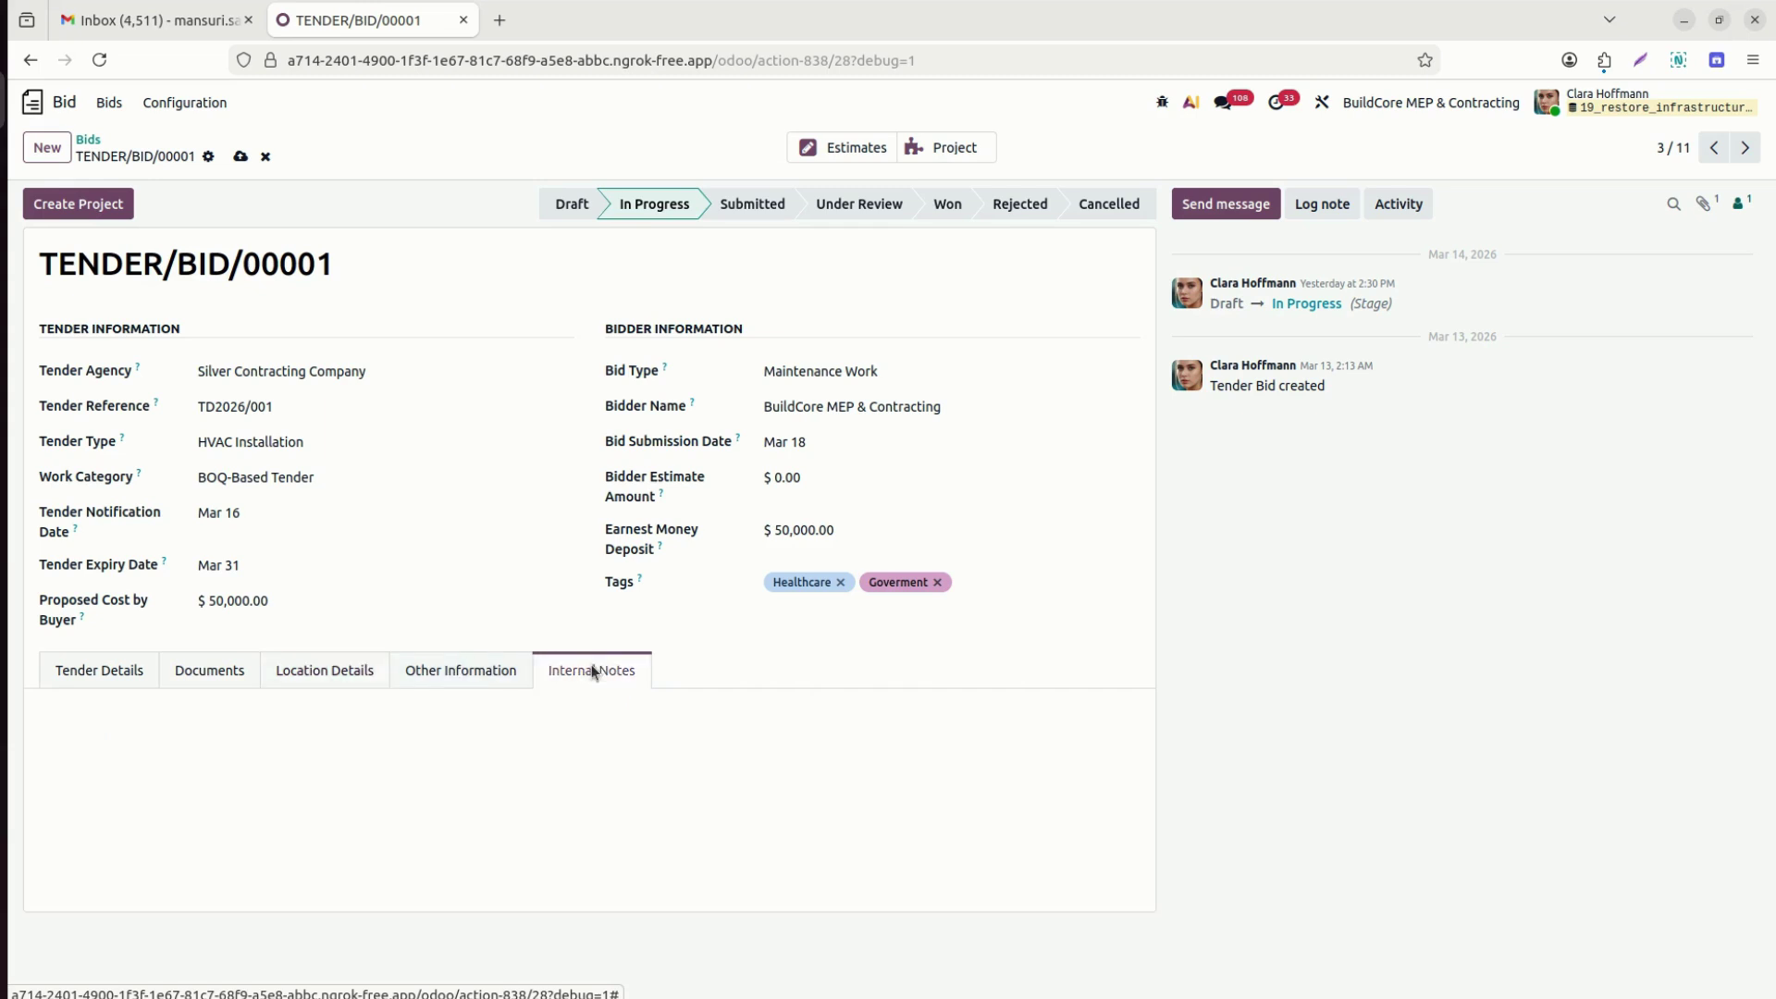
{"action": "left_click", "coordinate": [470, 682]}
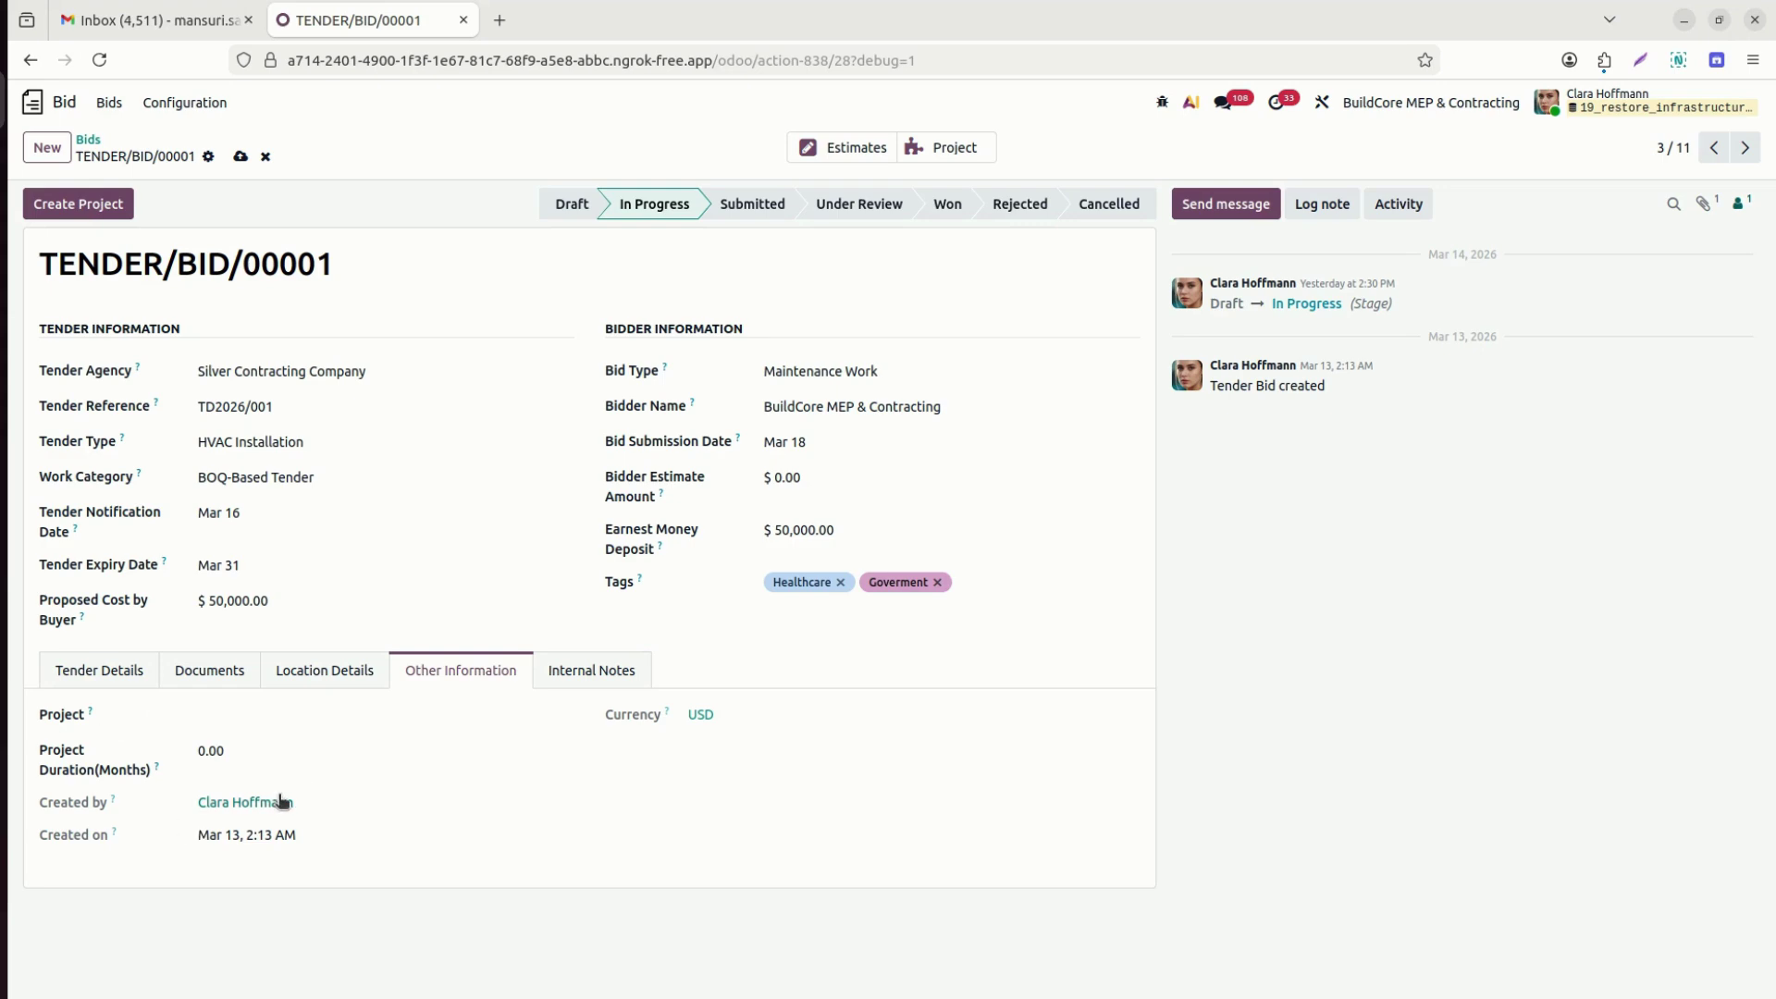
{"action": "left_click", "coordinate": [99, 670]}
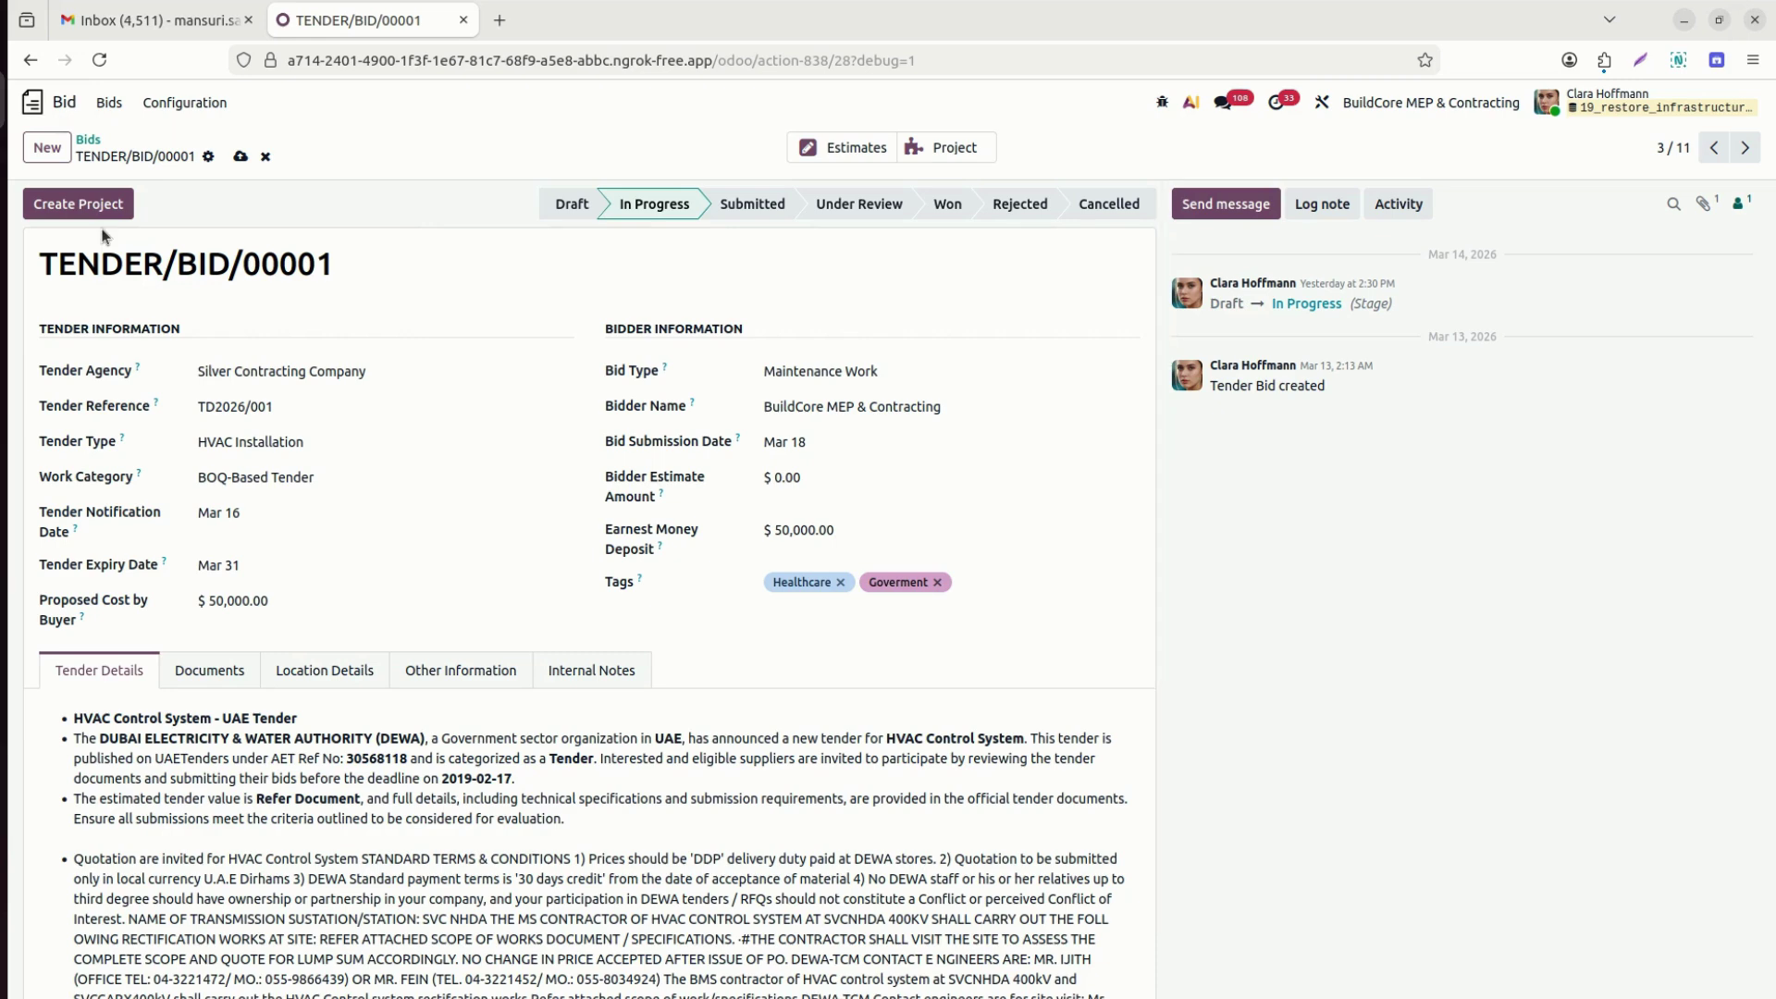
Open JOB/EST/0015 from the bid's Estimates and review its labour and overhead lines.
{"action": "left_click", "coordinate": [862, 152]}
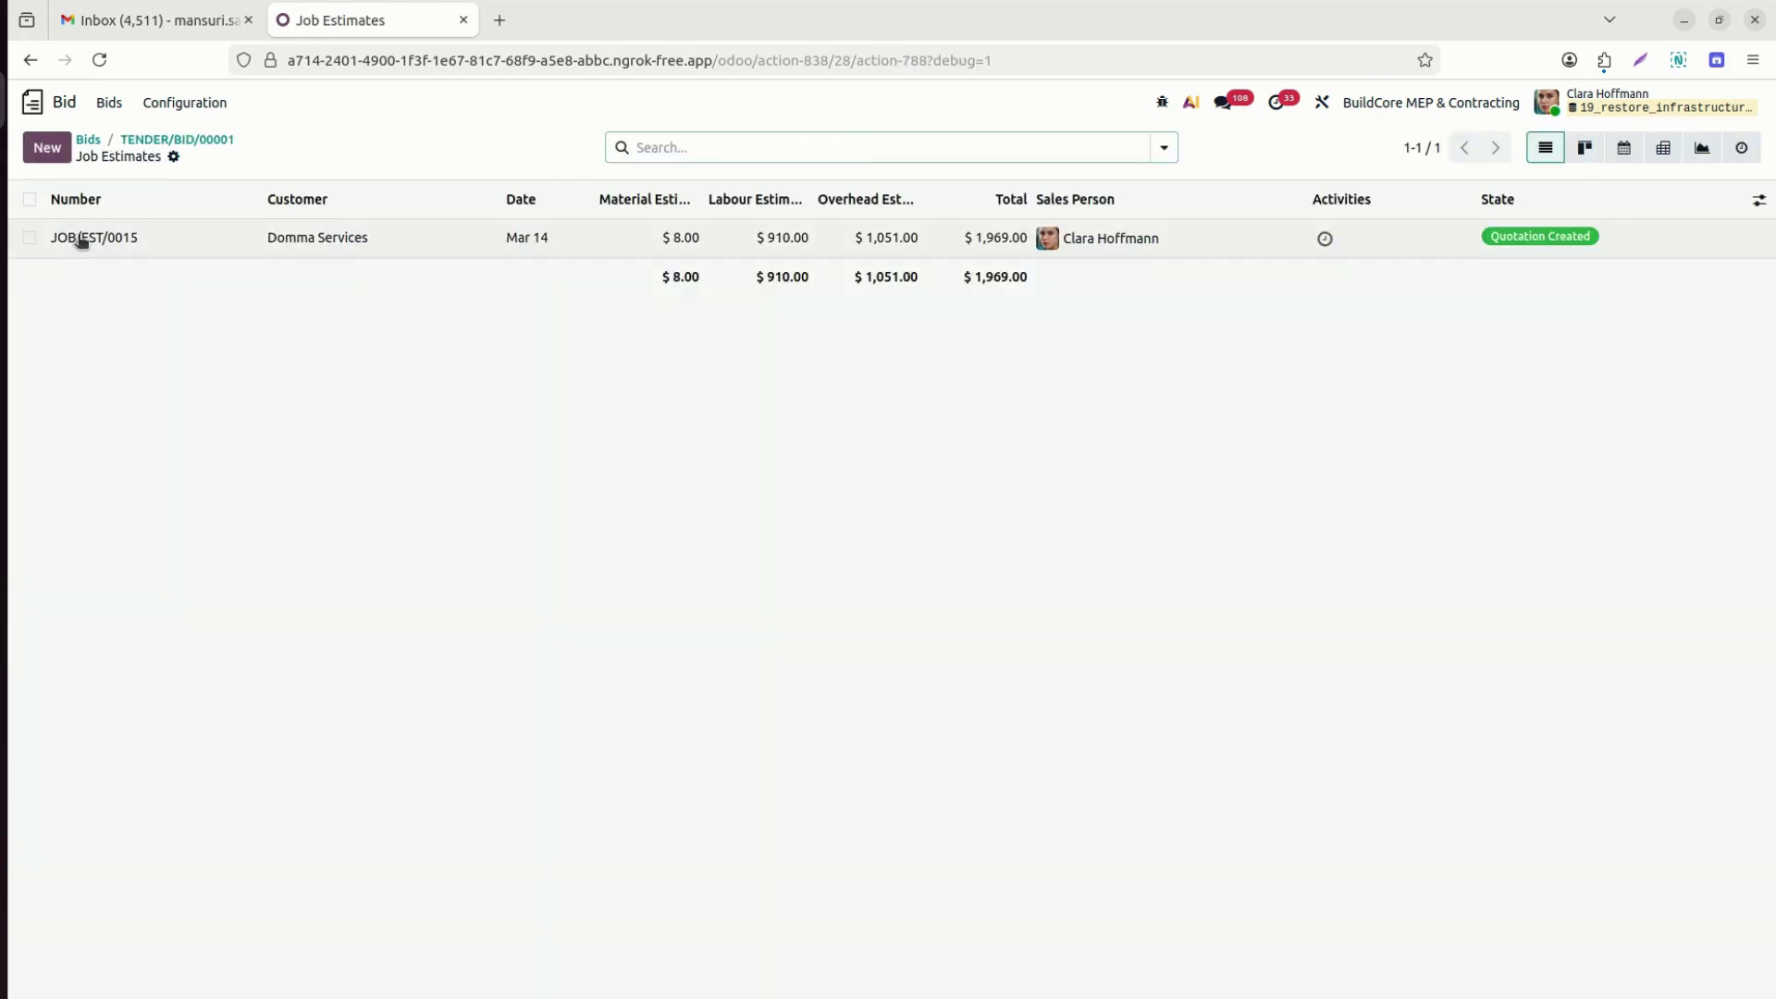
{"action": "left_click", "coordinate": [81, 239]}
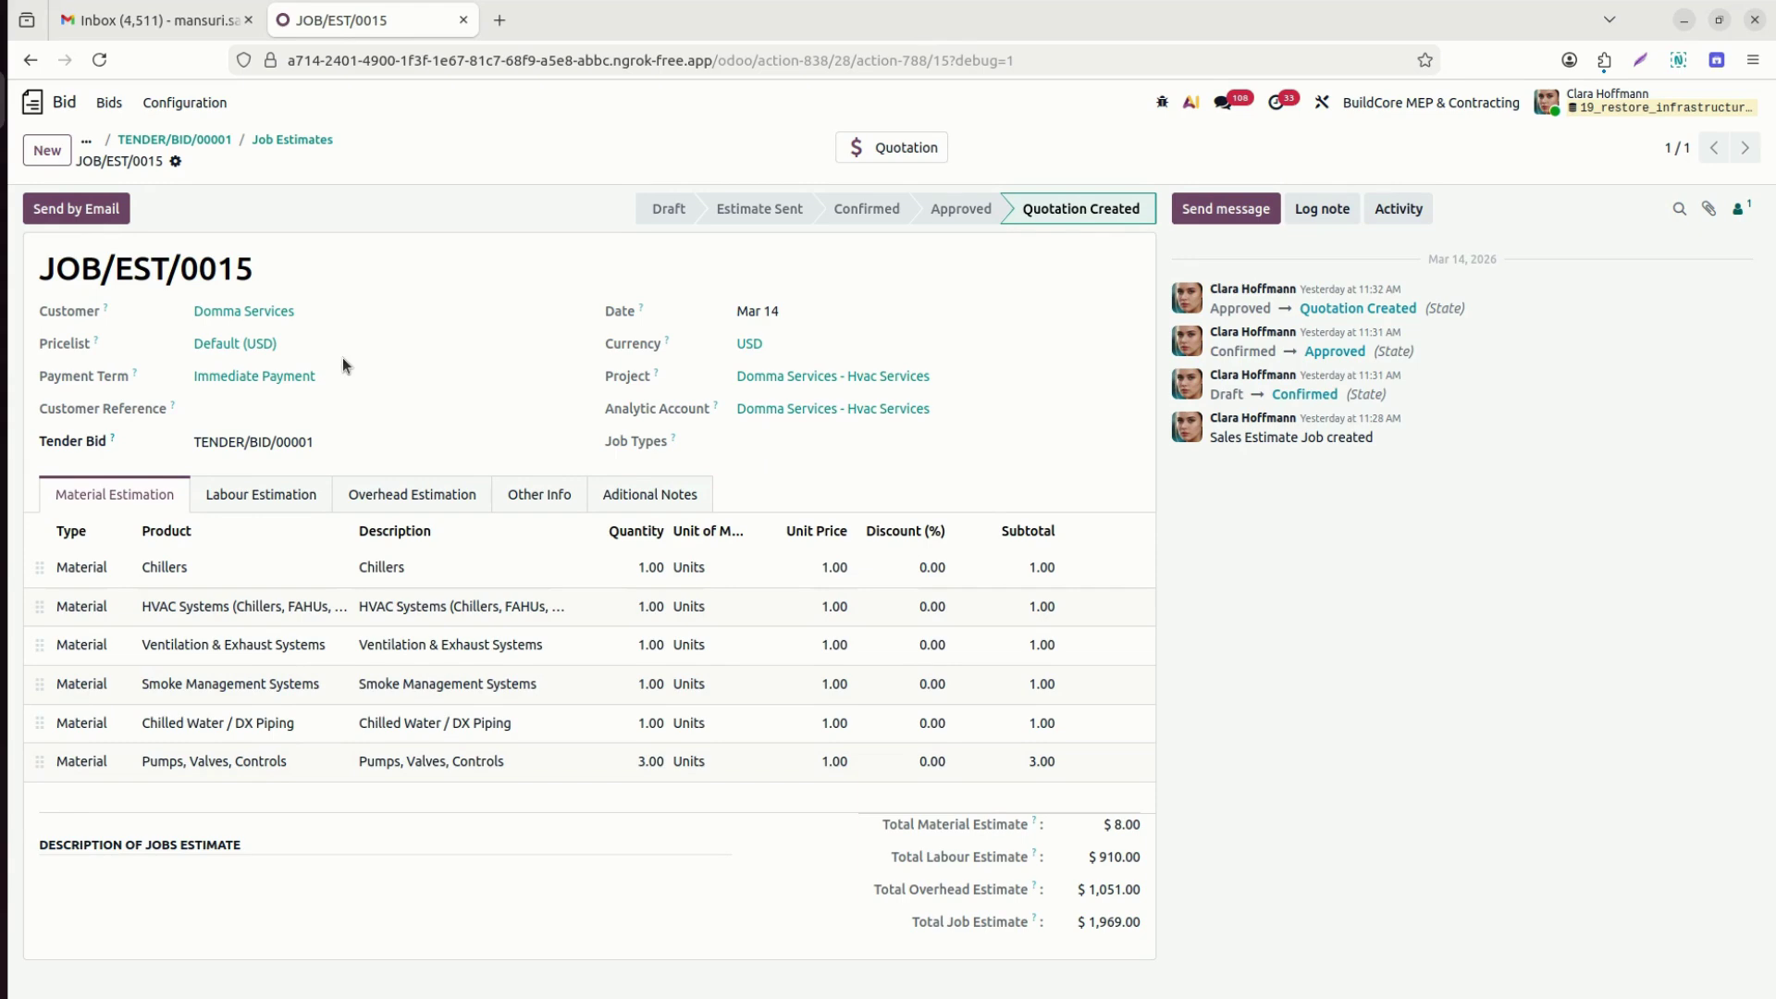
{"action": "left_click", "coordinate": [282, 495]}
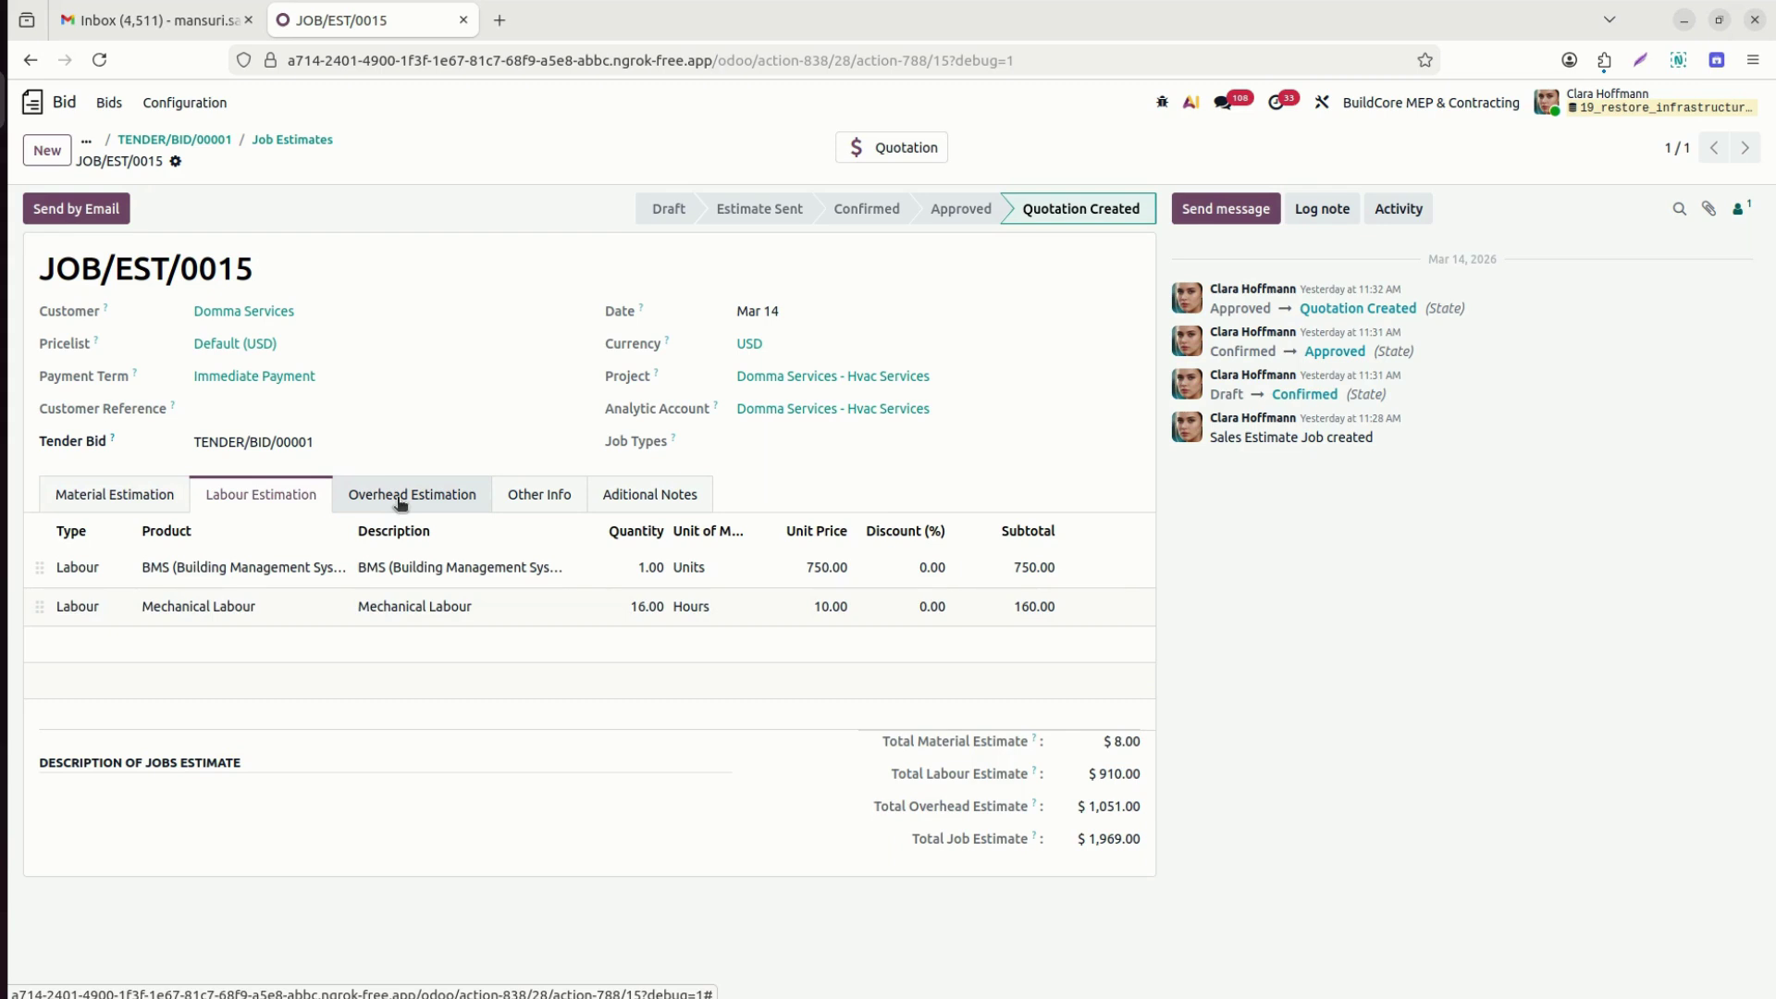
{"action": "left_click", "coordinate": [400, 499]}
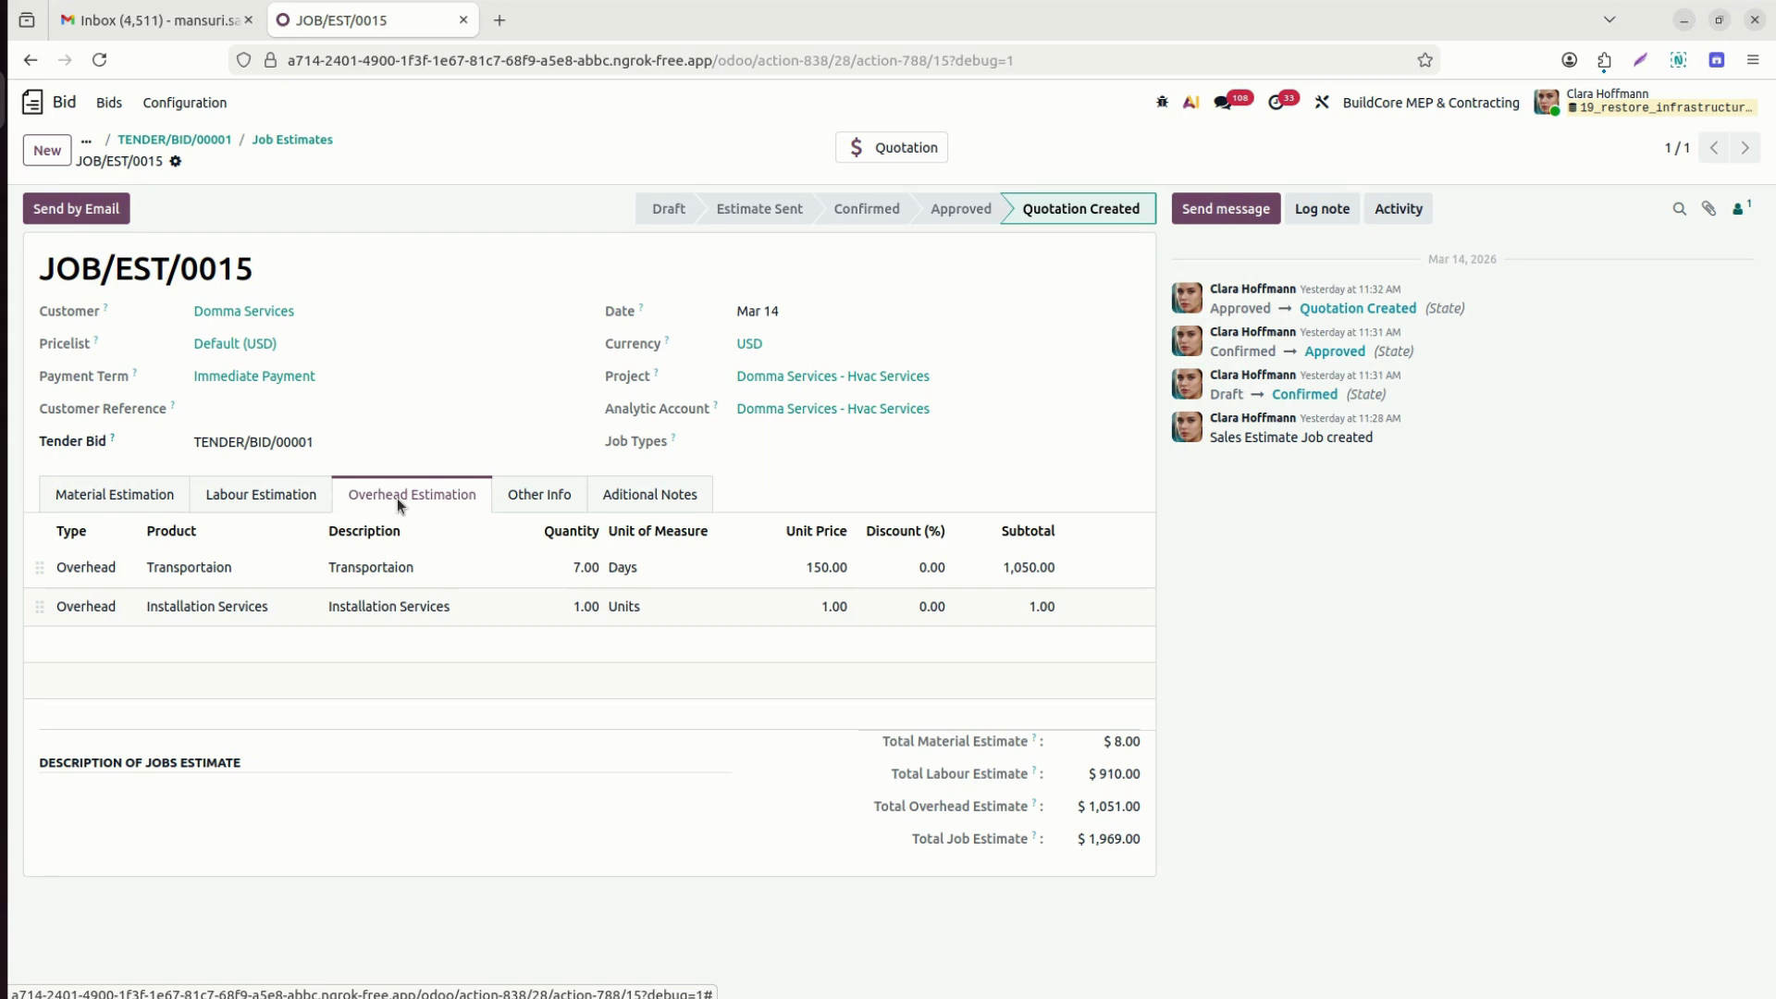
Go back to TENDER/BID/00001 and reopen JOB/EST/0015 from its Estimates.
{"action": "left_click", "coordinate": [289, 141]}
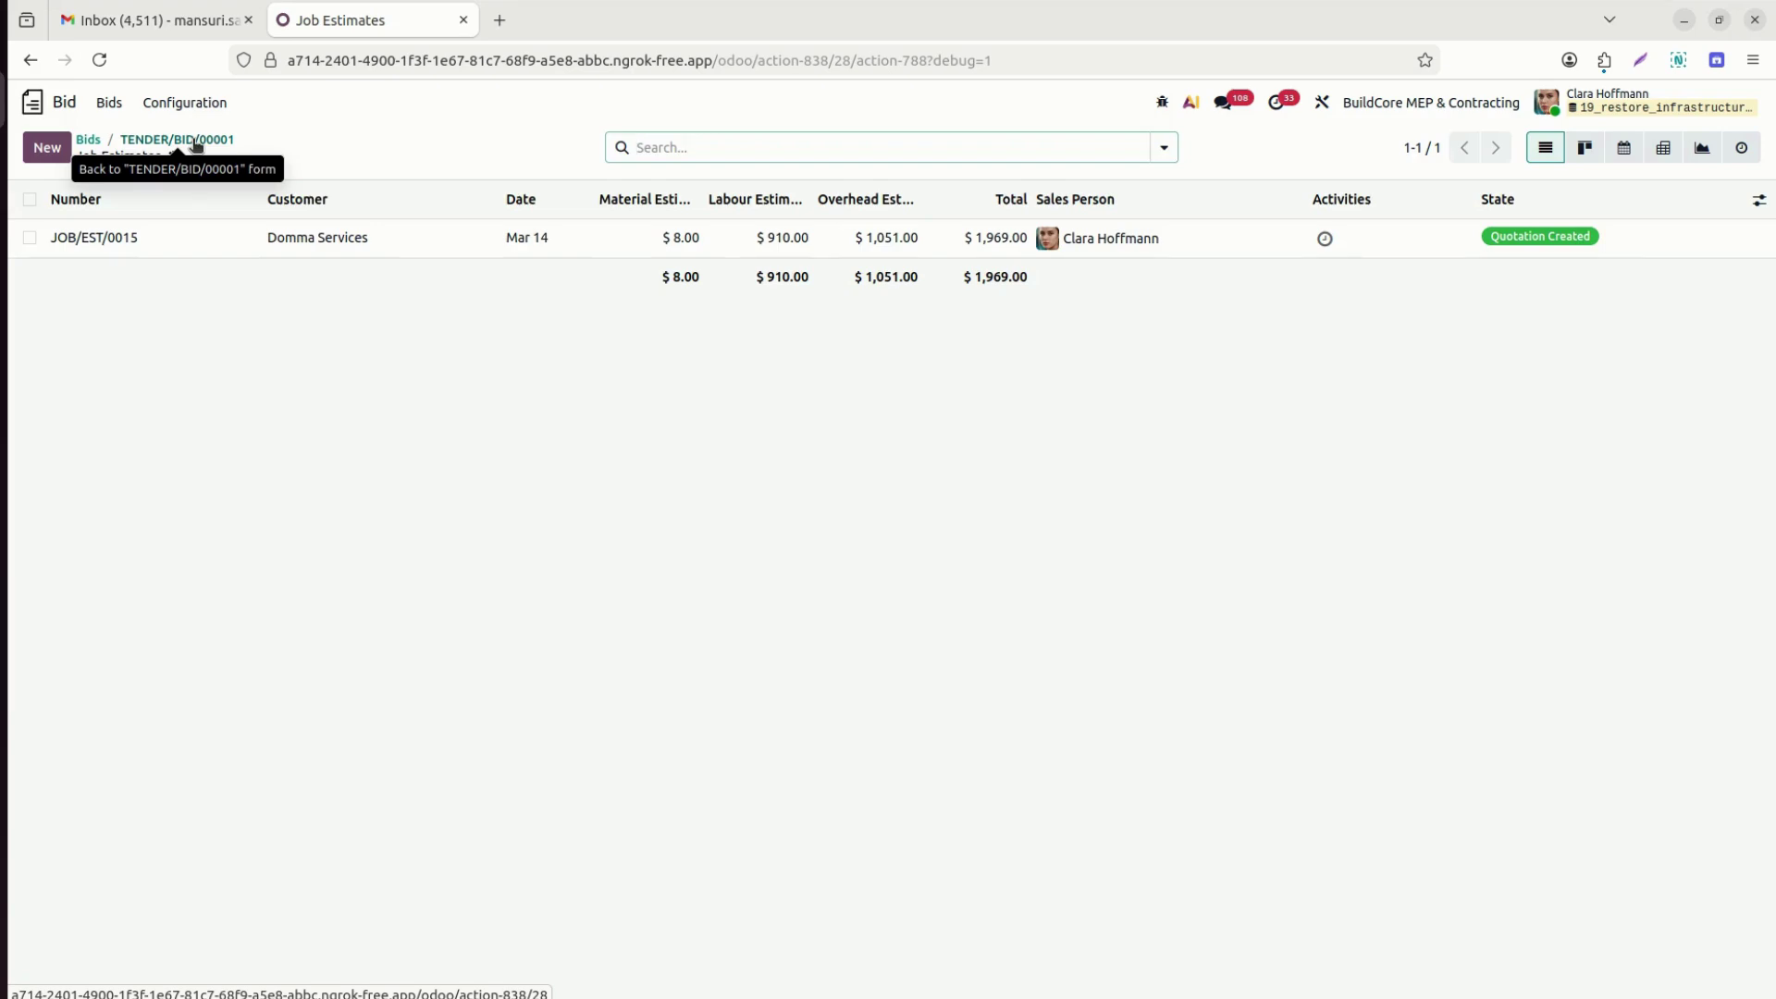
{"action": "left_click", "coordinate": [196, 143]}
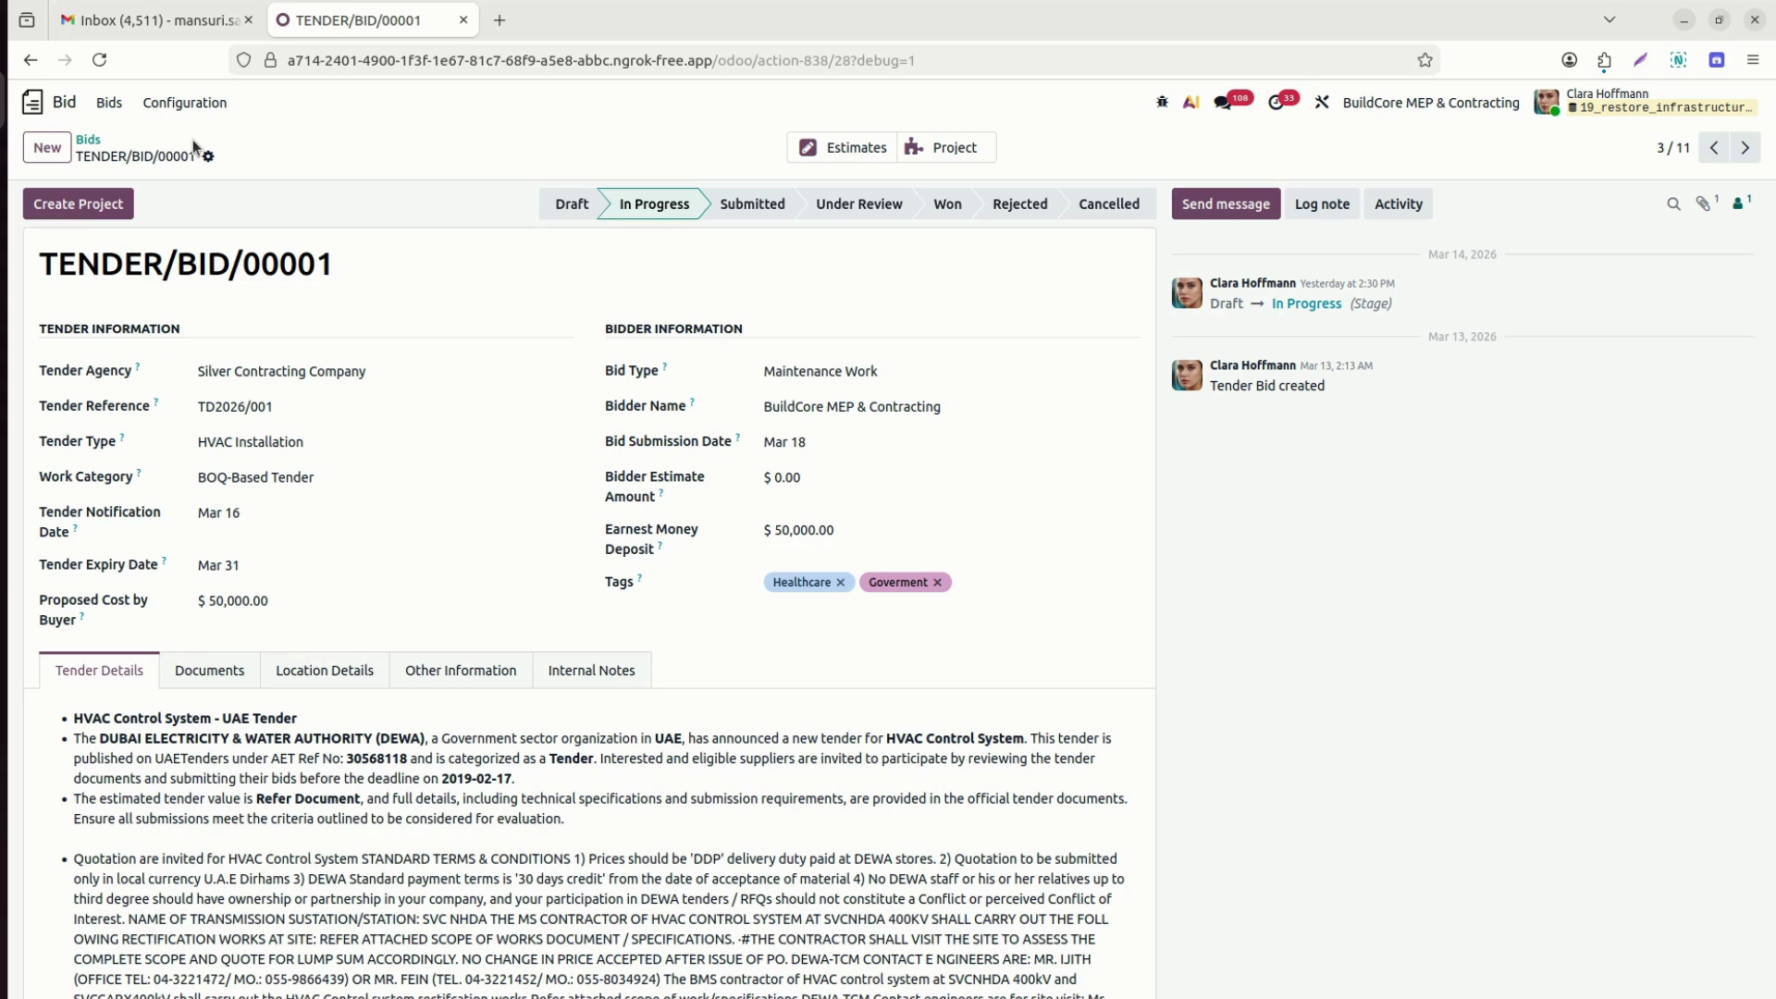
{"action": "left_click", "coordinate": [834, 145]}
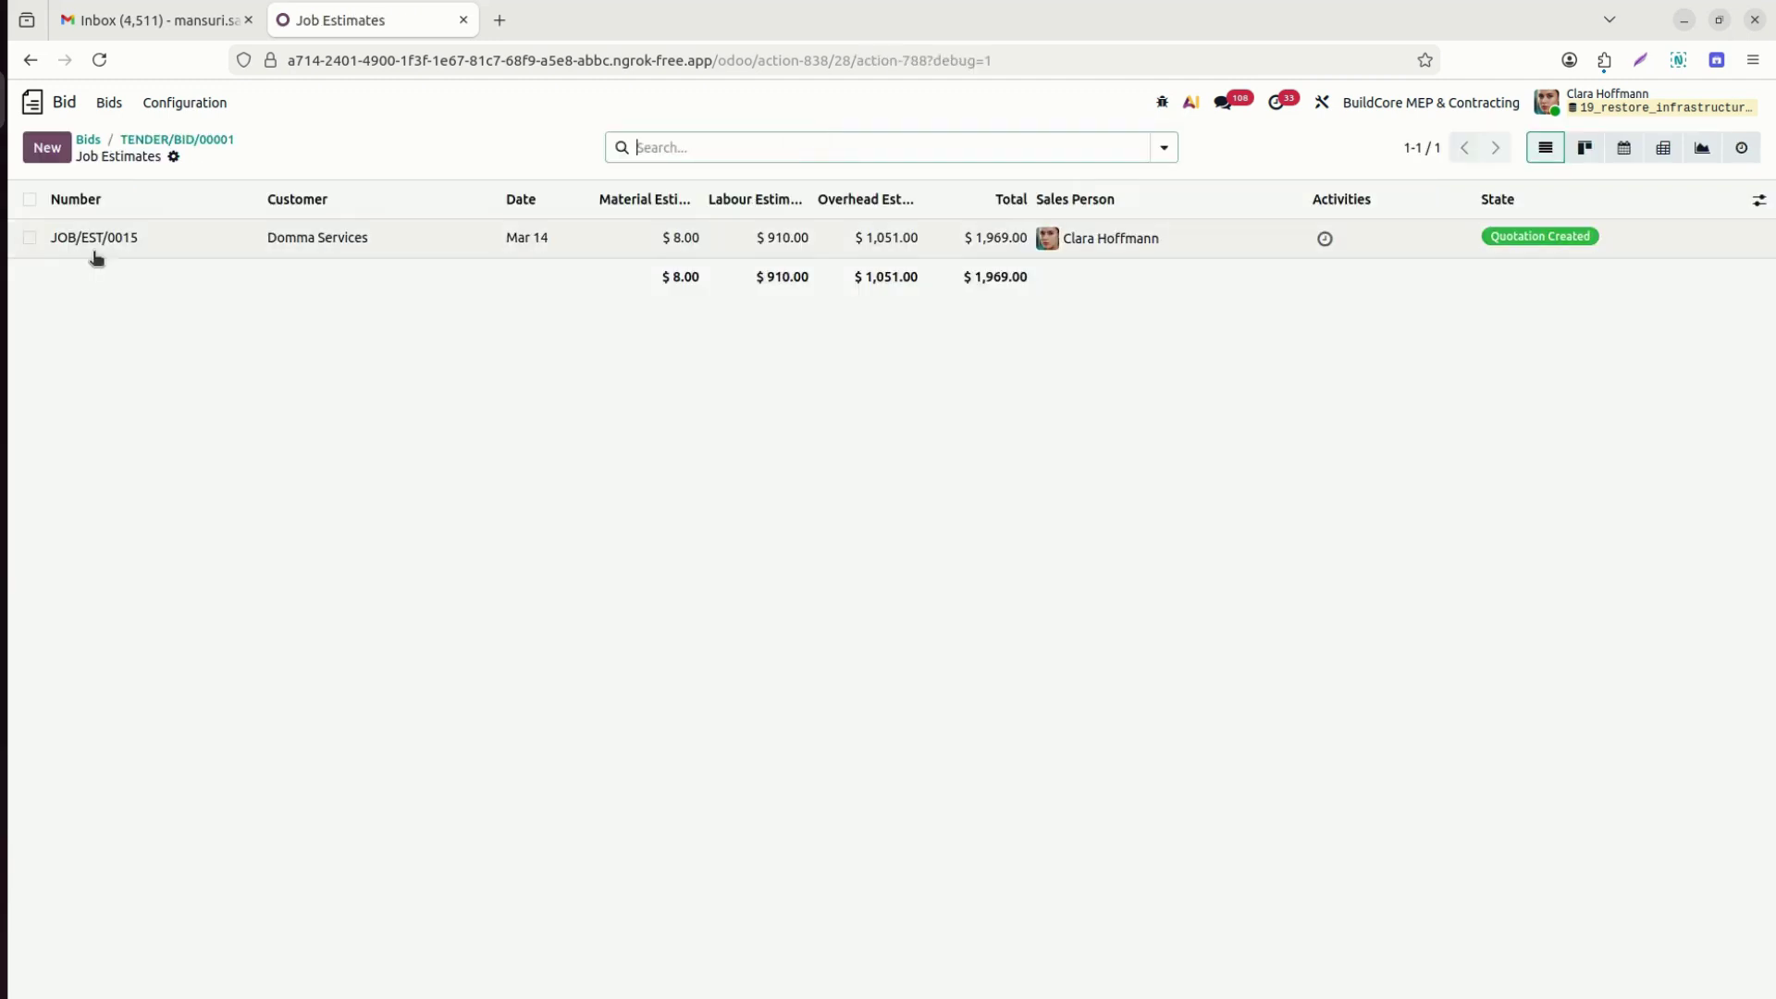
{"action": "left_click", "coordinate": [105, 242]}
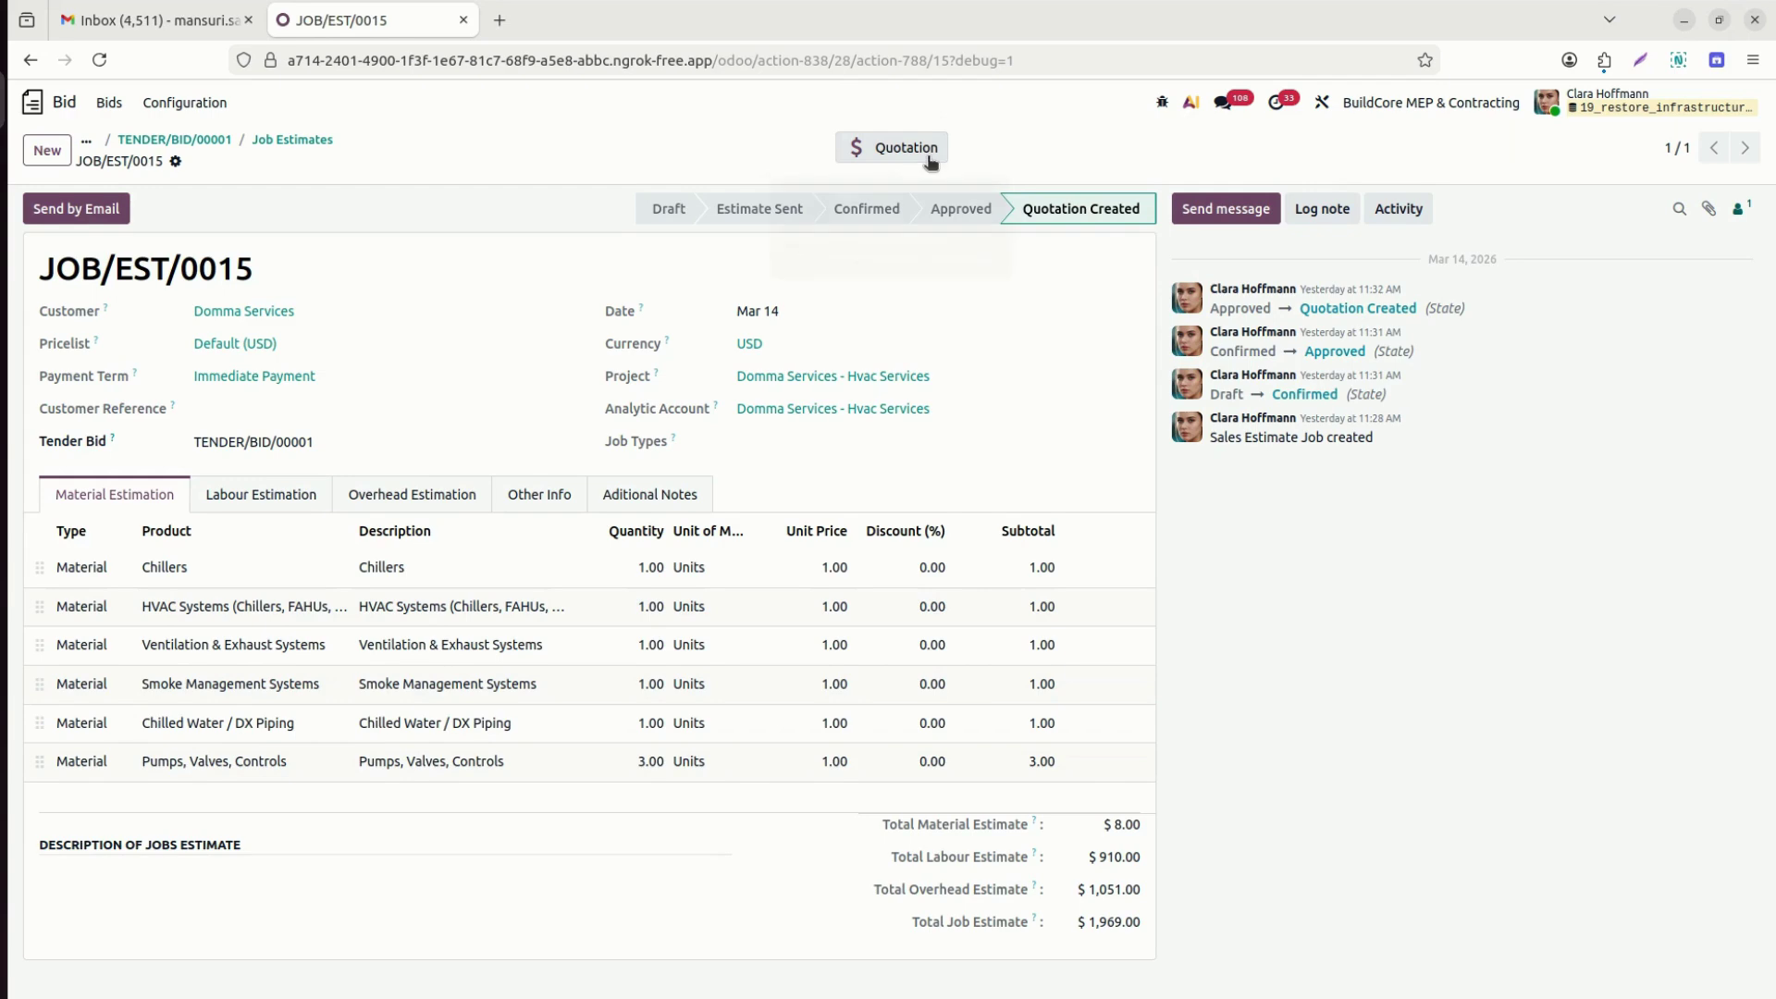
Start emailing JOB/EST/0015, then discard the email without sending it.
{"action": "left_click", "coordinate": [107, 209]}
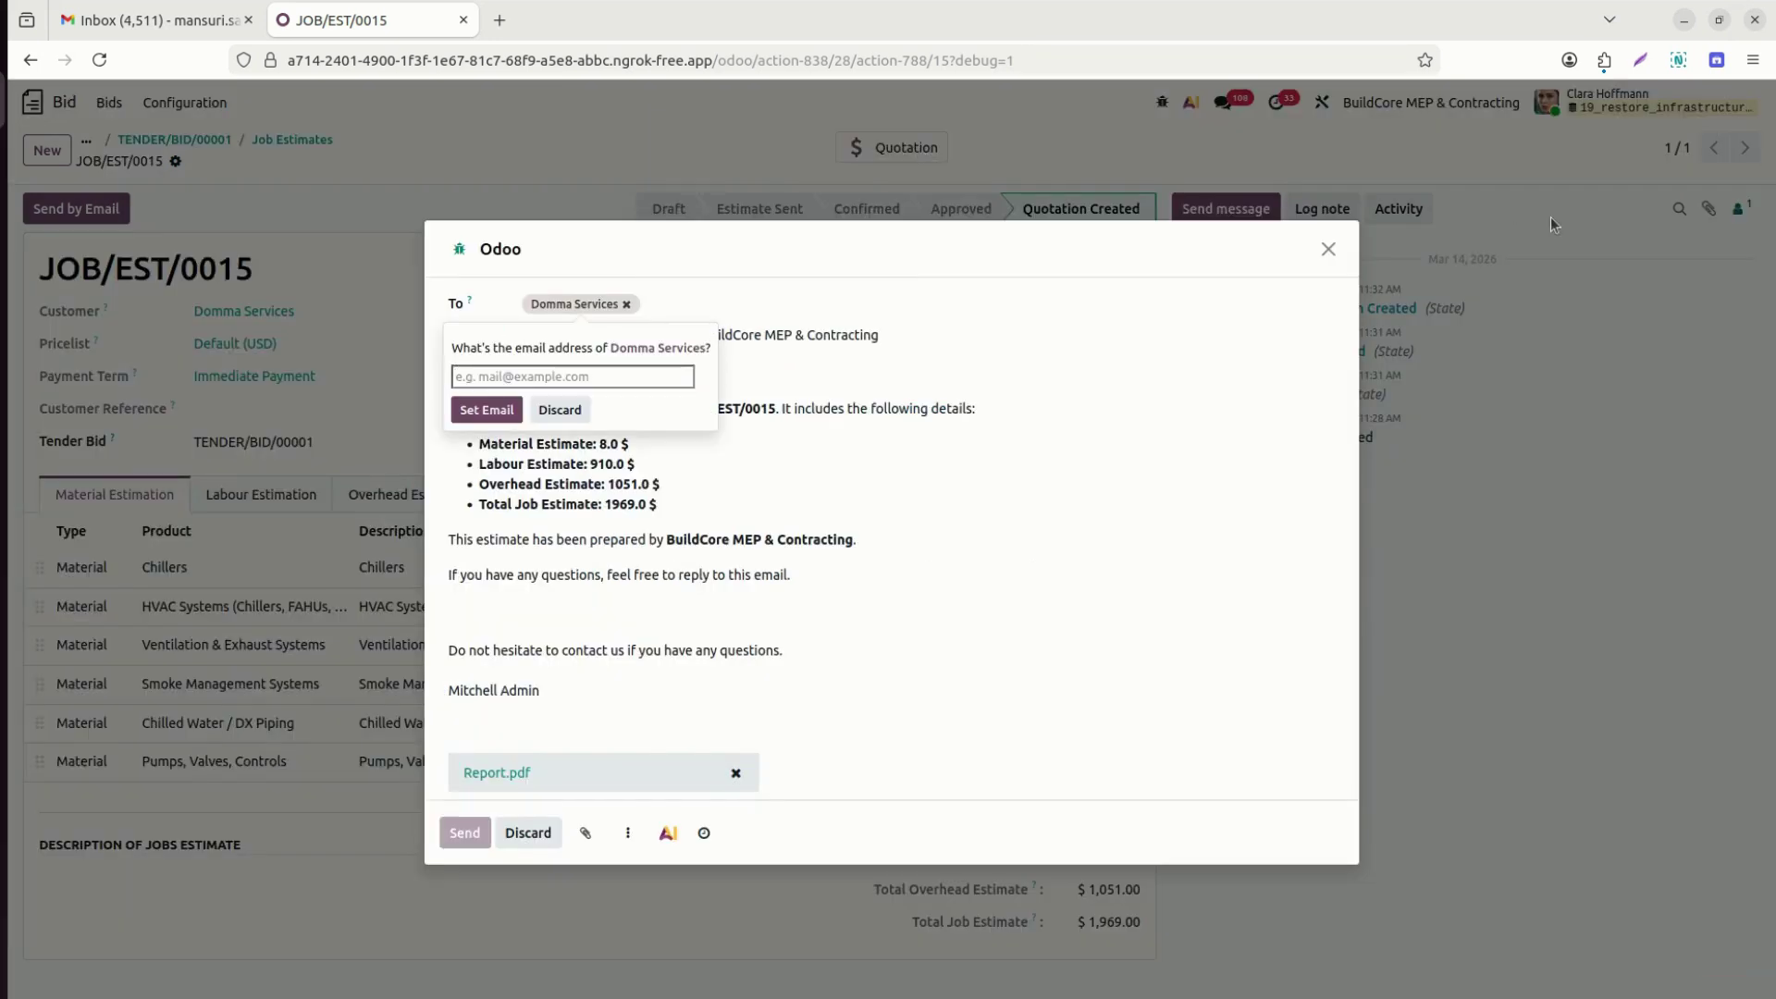
{"action": "left_click", "coordinate": [1328, 249]}
{"action": "left_click", "coordinate": [1329, 249]}
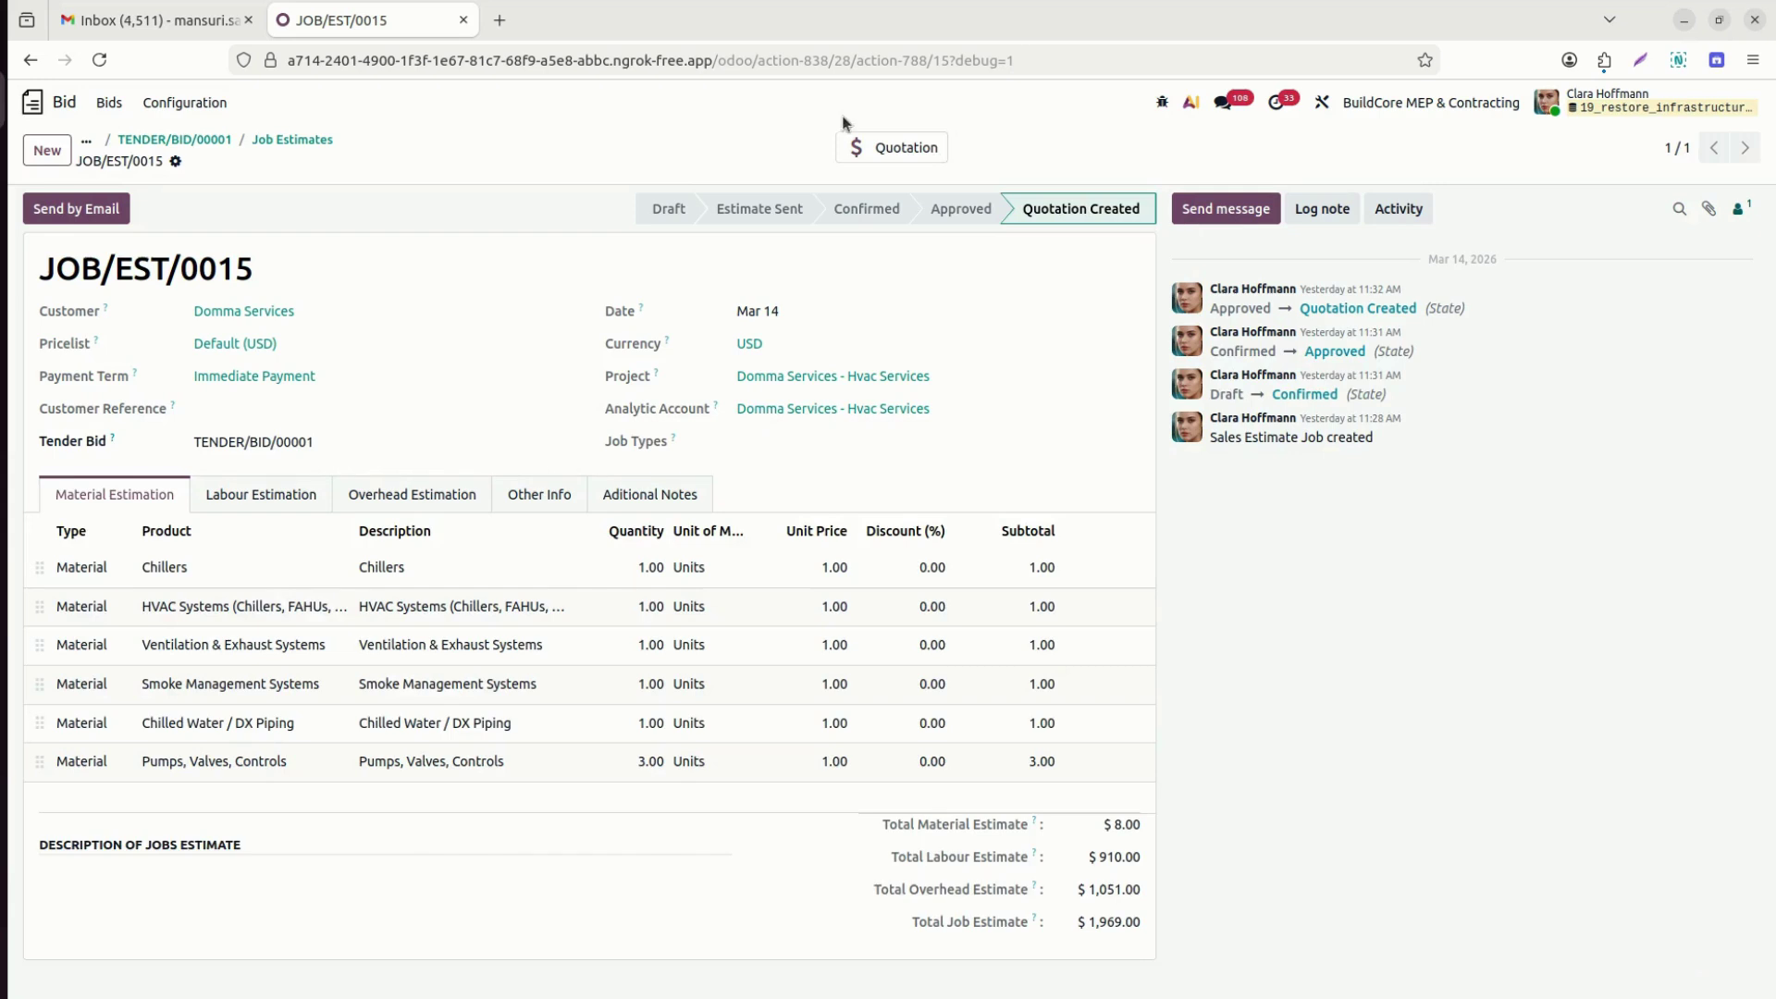
Open quotation S00069 from the Quotation smart button, then return to the apps home screen.
{"action": "left_click", "coordinate": [883, 146]}
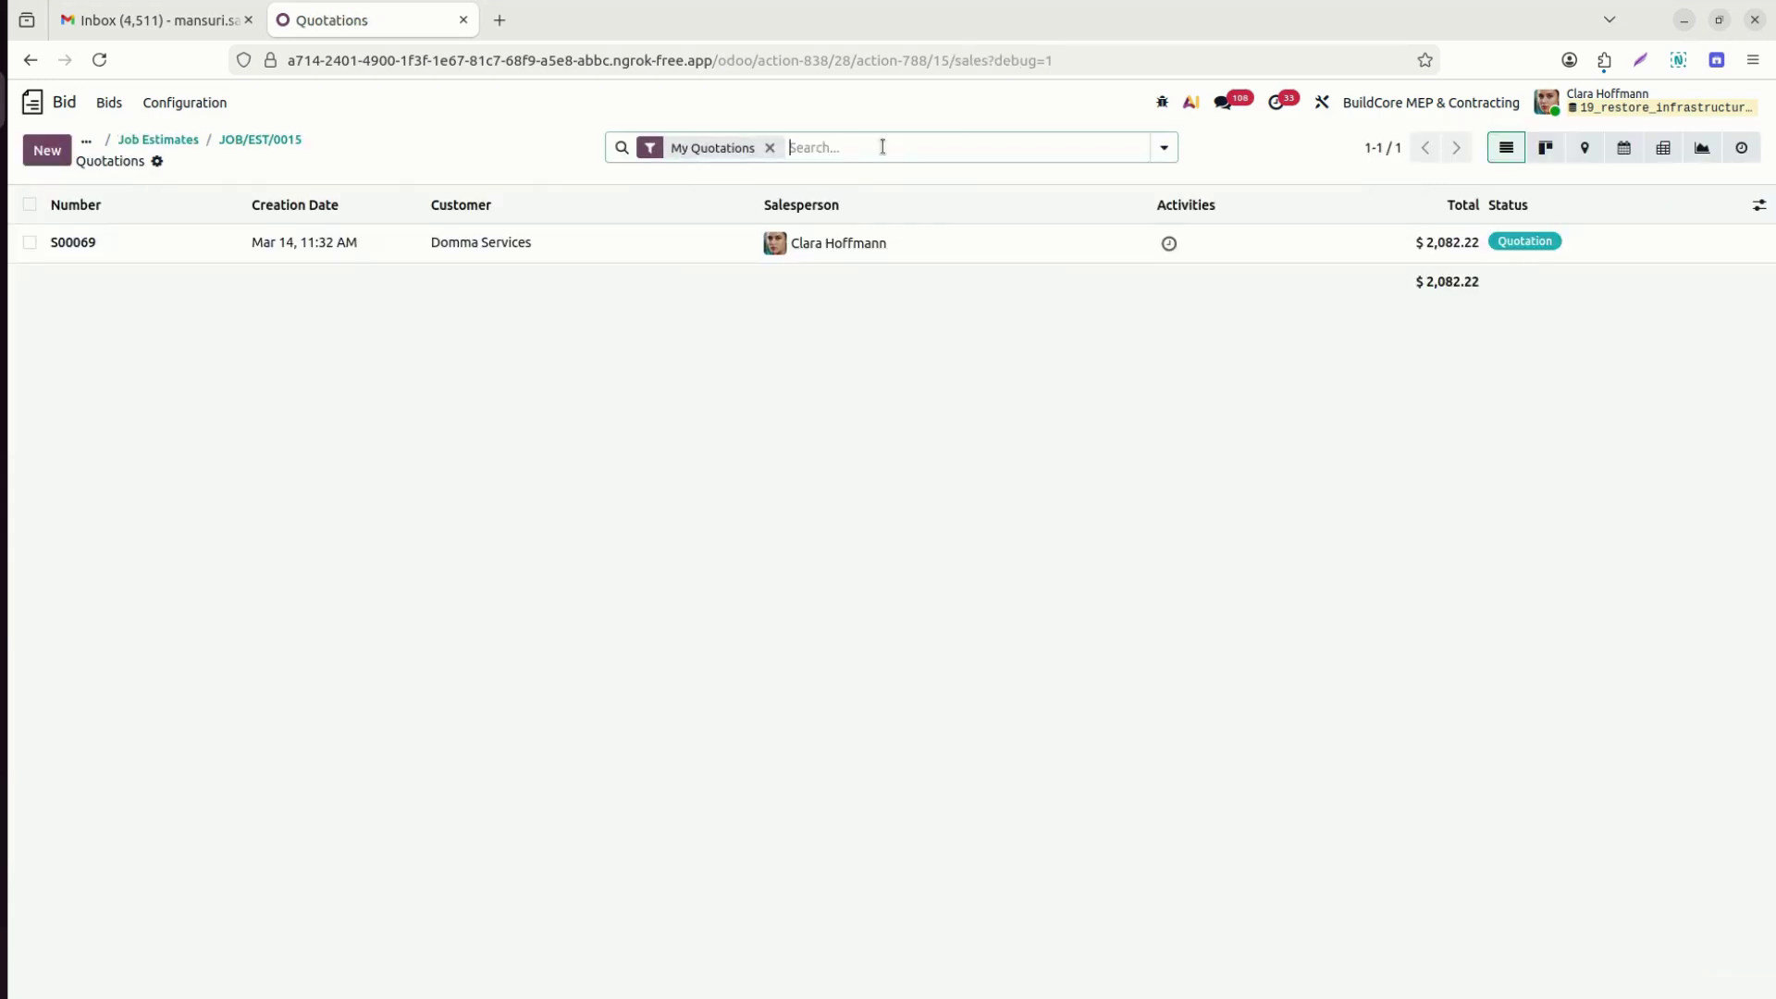
{"action": "left_click", "coordinate": [188, 247]}
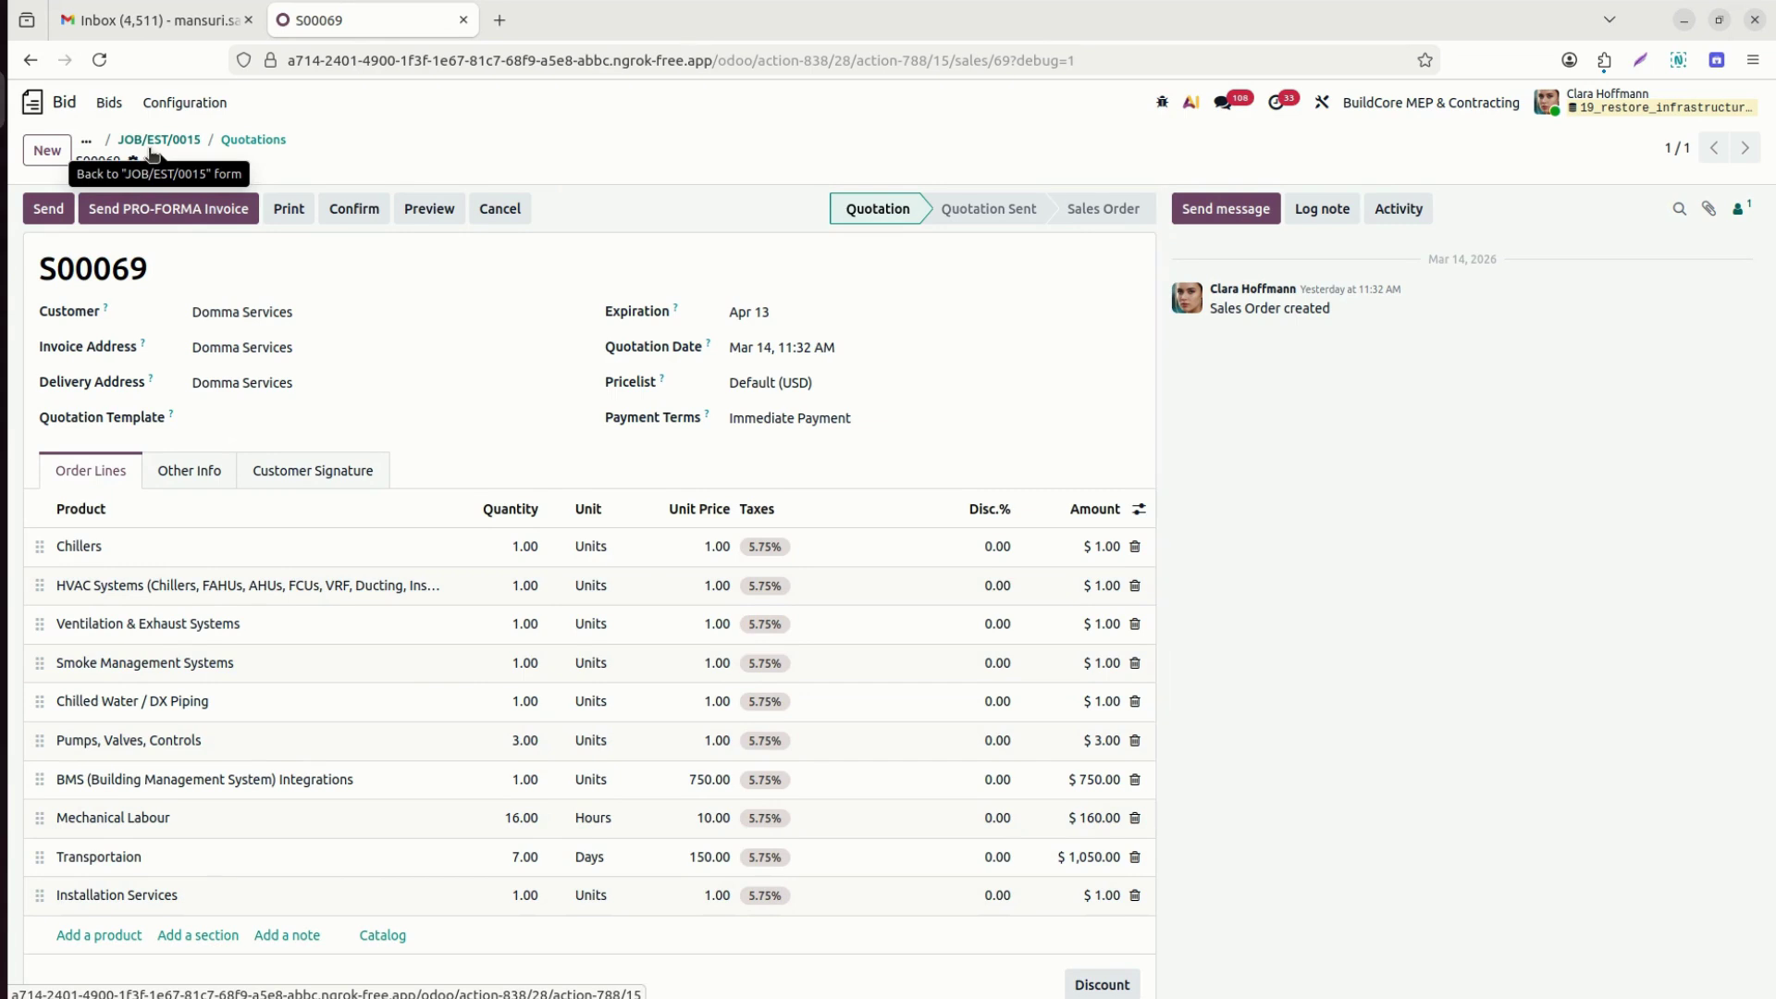
{"action": "left_click", "coordinate": [34, 104]}
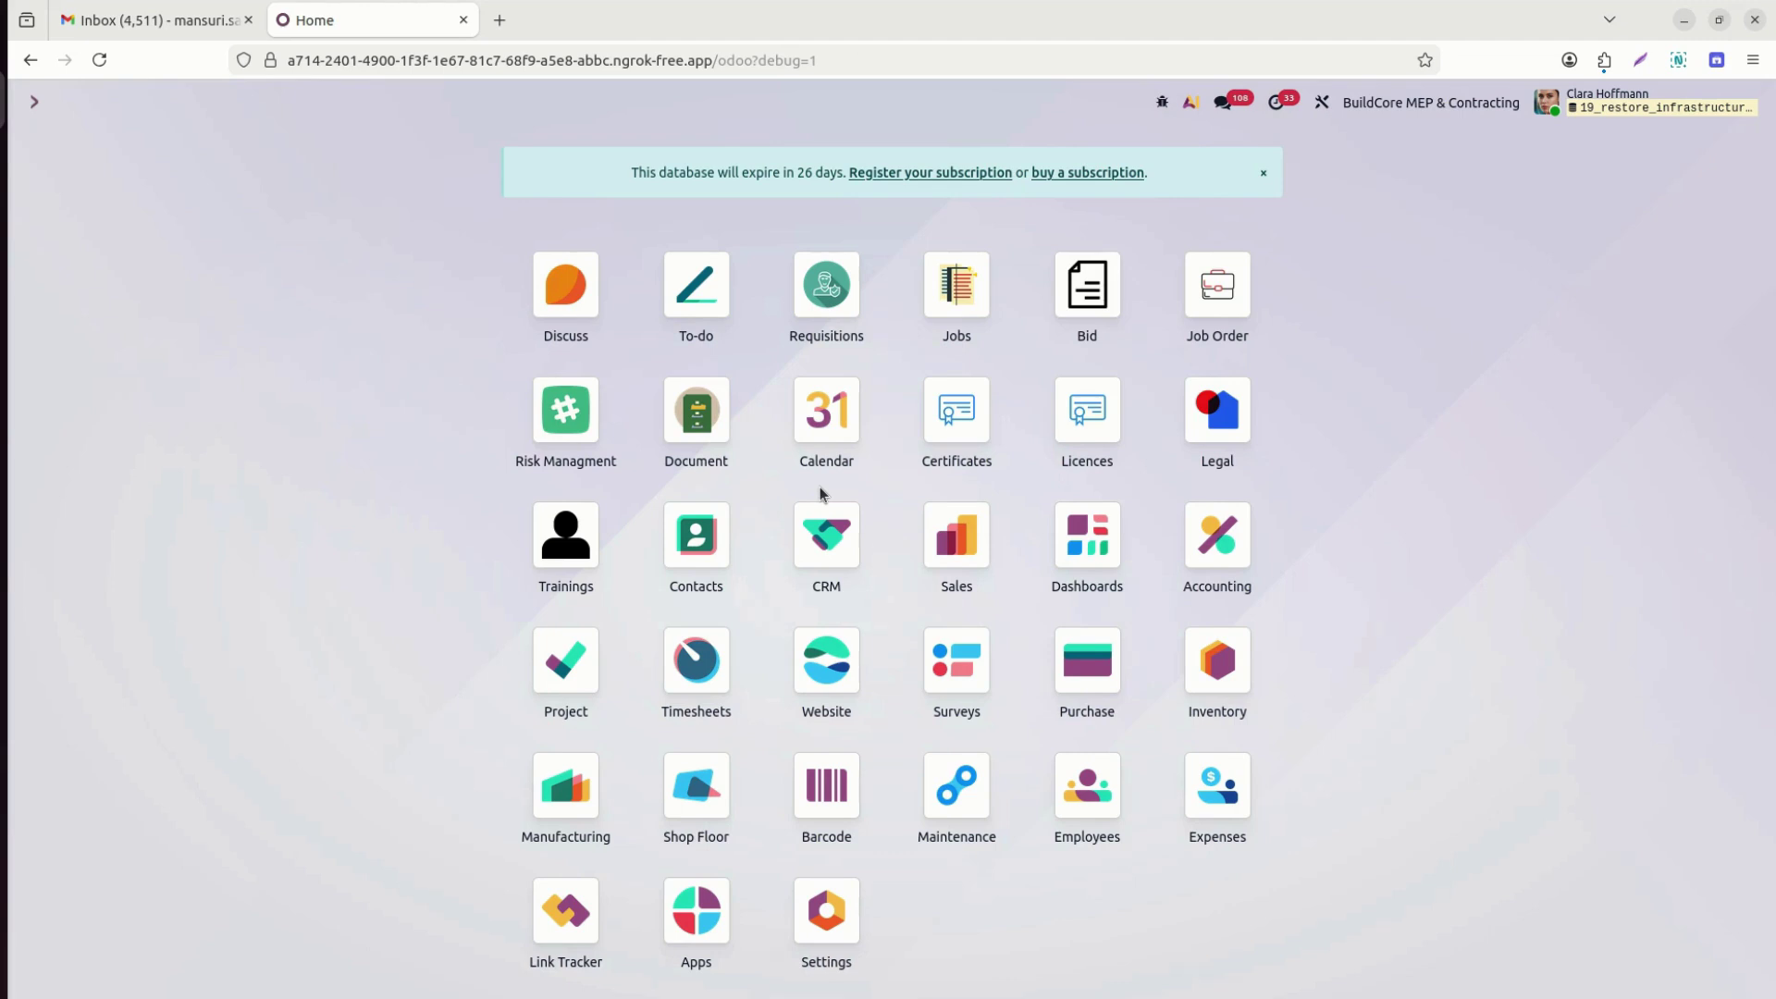
Create a new Project BOQ named 'Silver Tender - Costing'.
{"action": "left_click", "coordinate": [962, 279]}
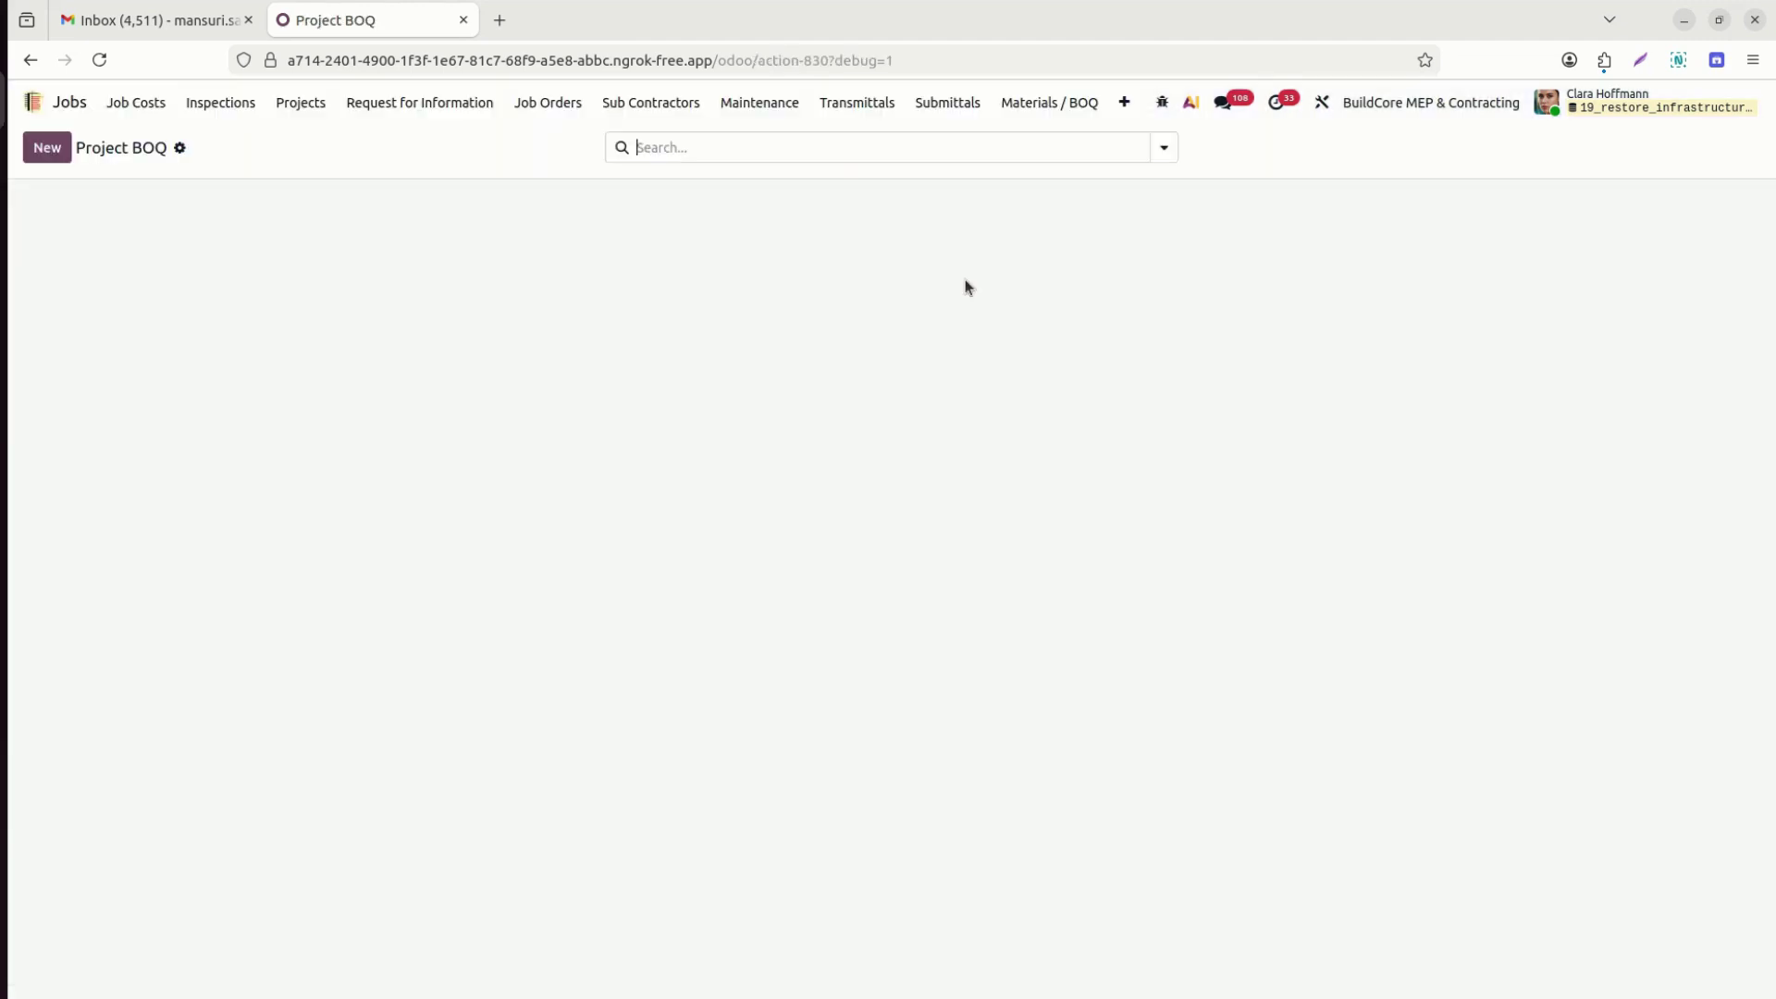
{"action": "left_click", "coordinate": [141, 102]}
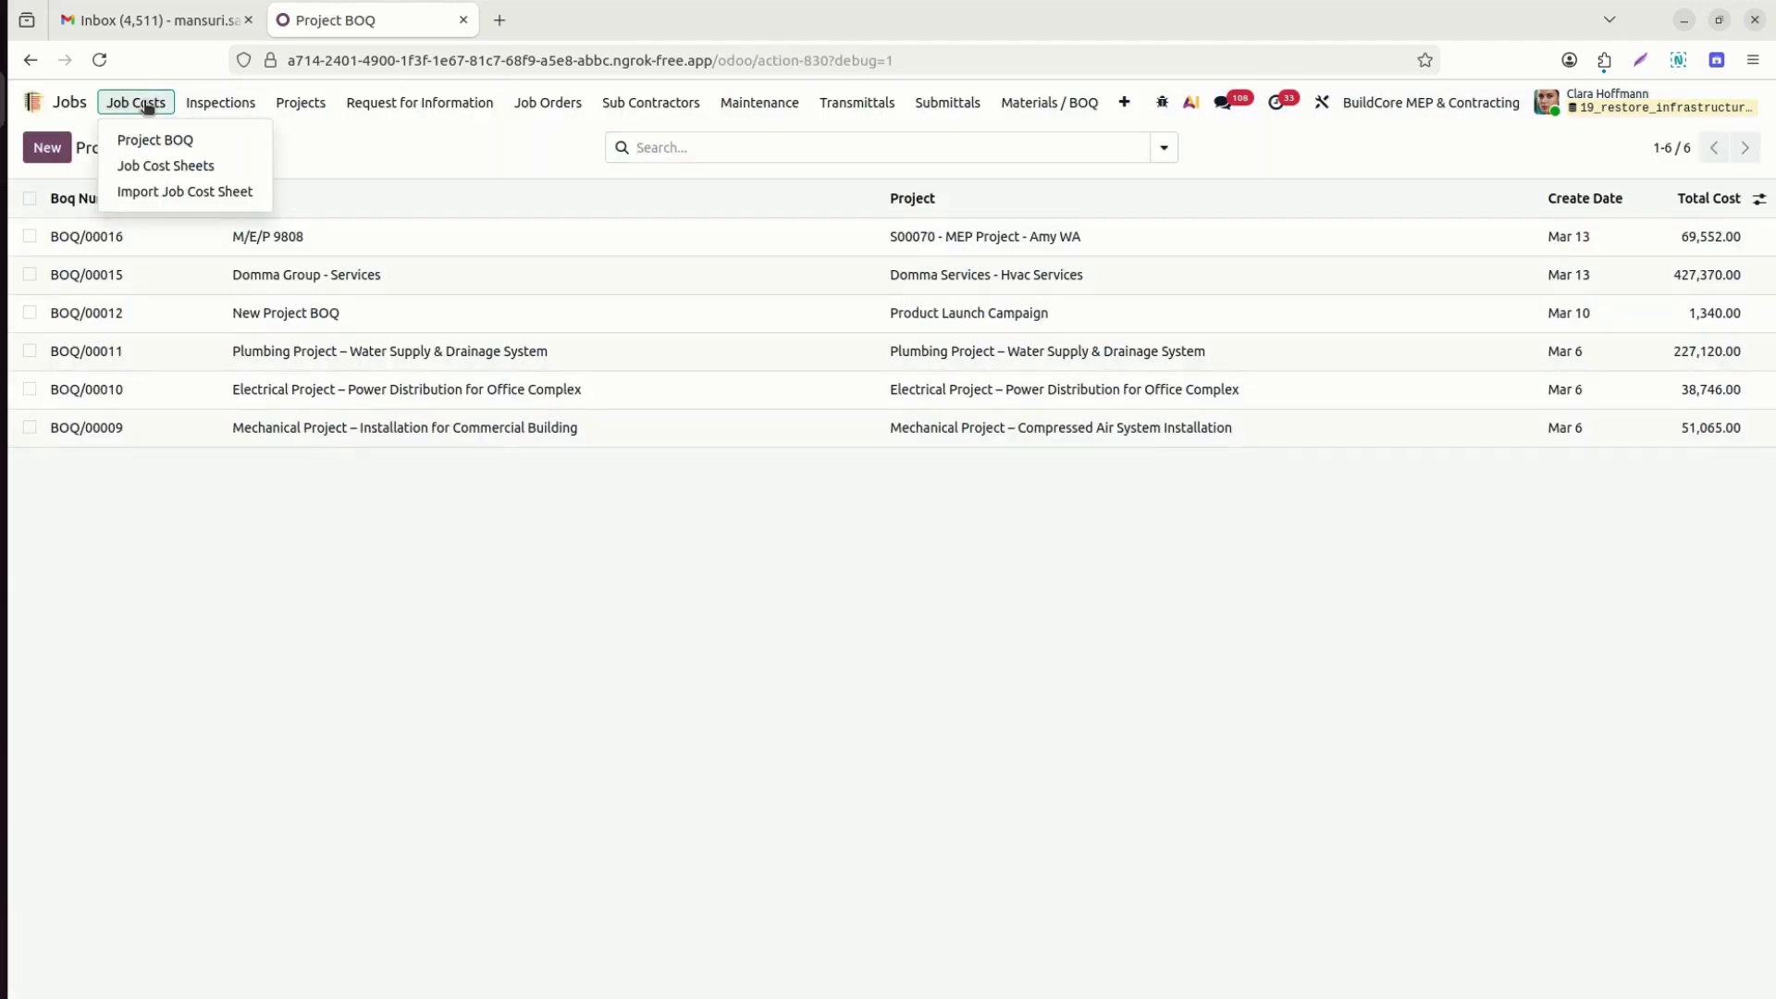
{"action": "left_click", "coordinate": [175, 148]}
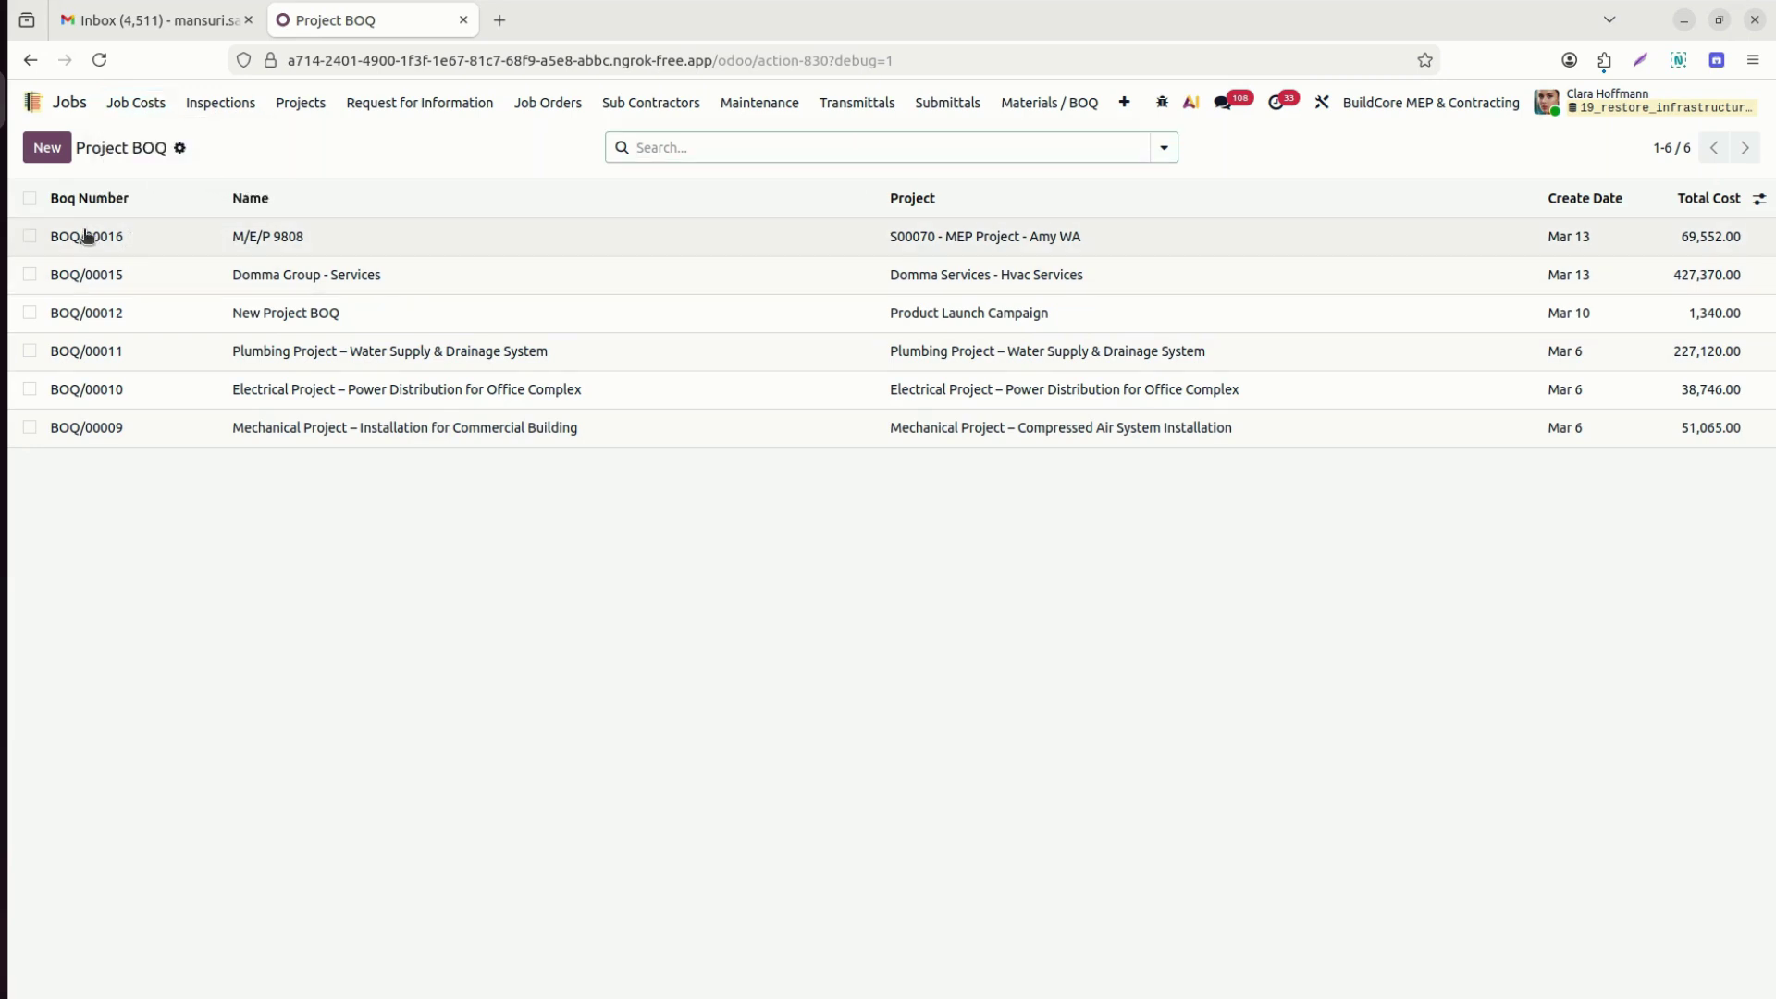
{"action": "left_click", "coordinate": [52, 149]}
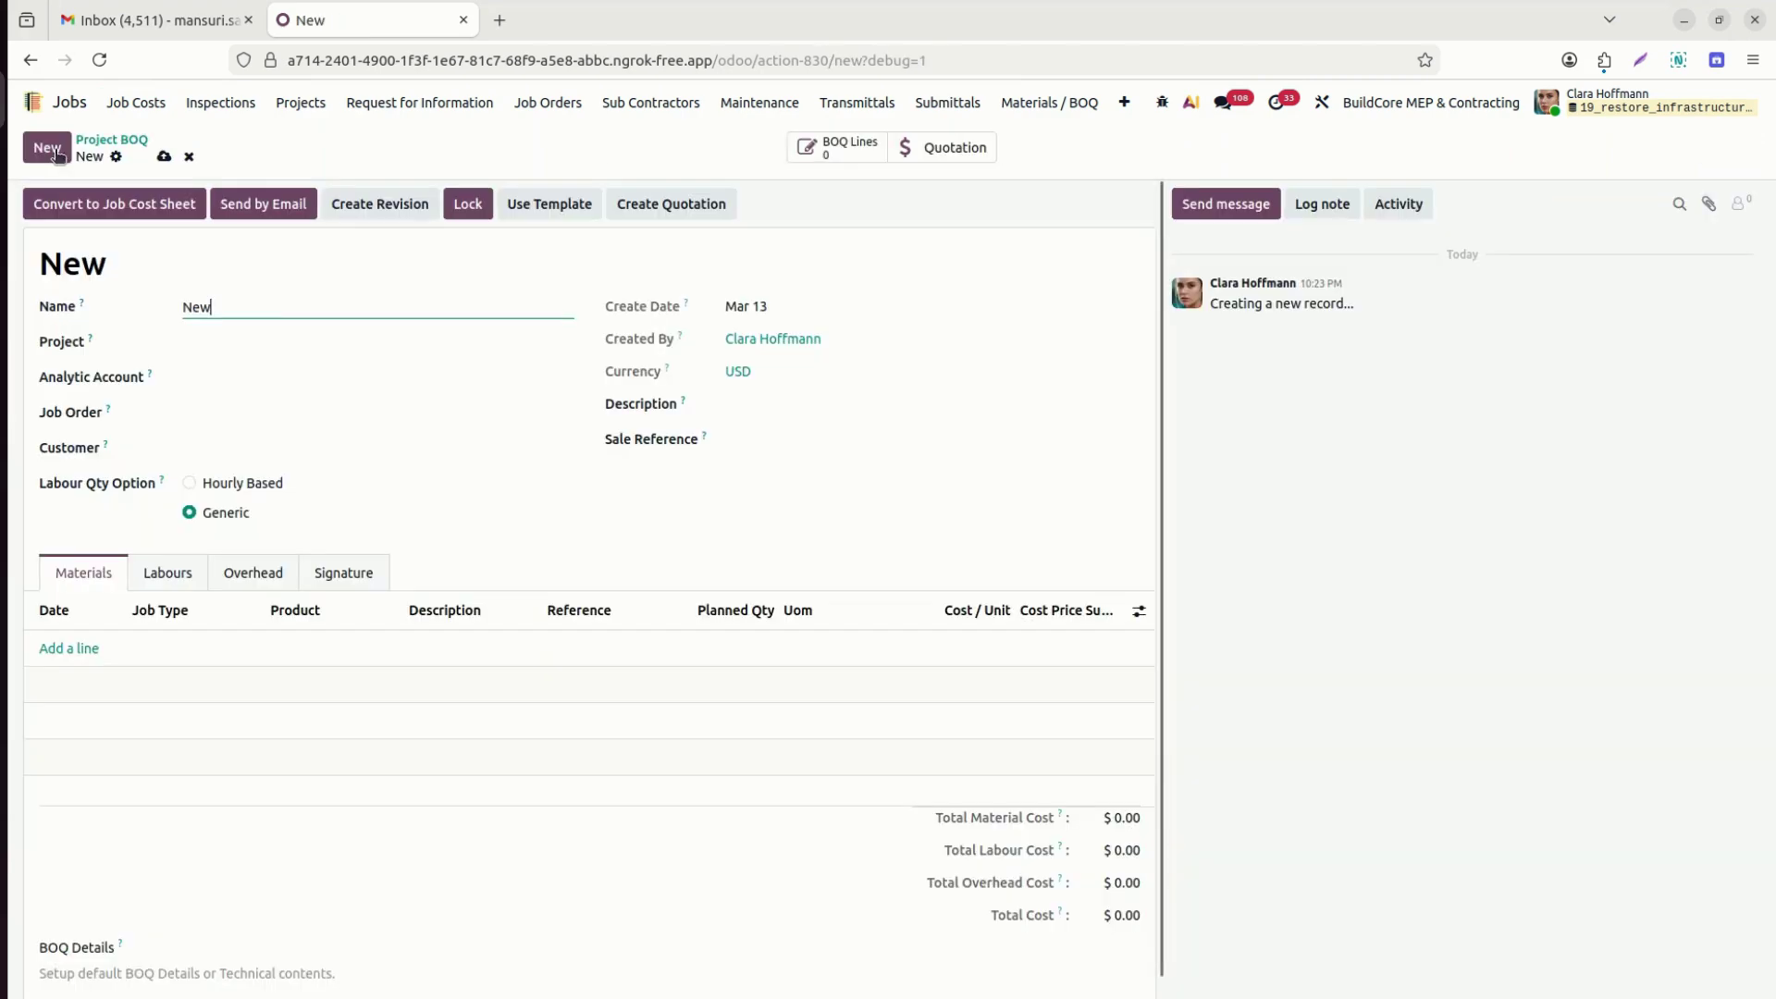
{"action": "double_click", "coordinate": [248, 308]}
{"action": "key", "text": "BackSpace"}
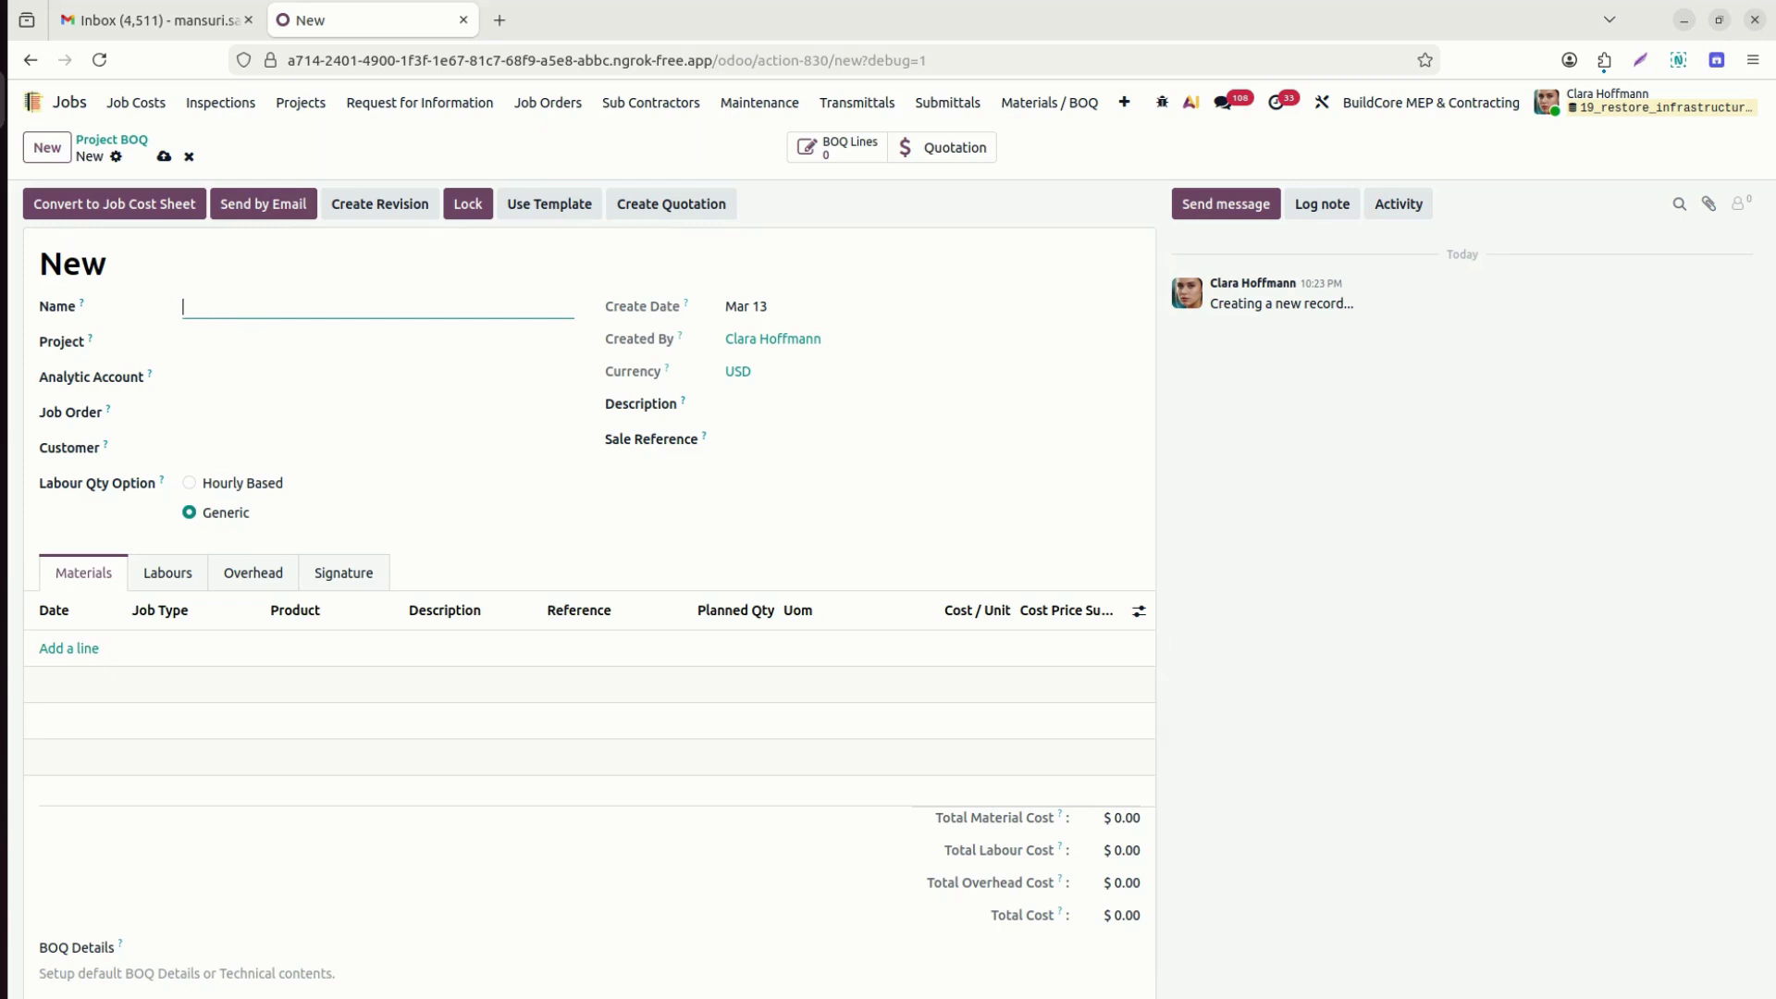
{"action": "type", "text": "Silver Tender - Costing"}
{"action": "key", "text": "Tab"}
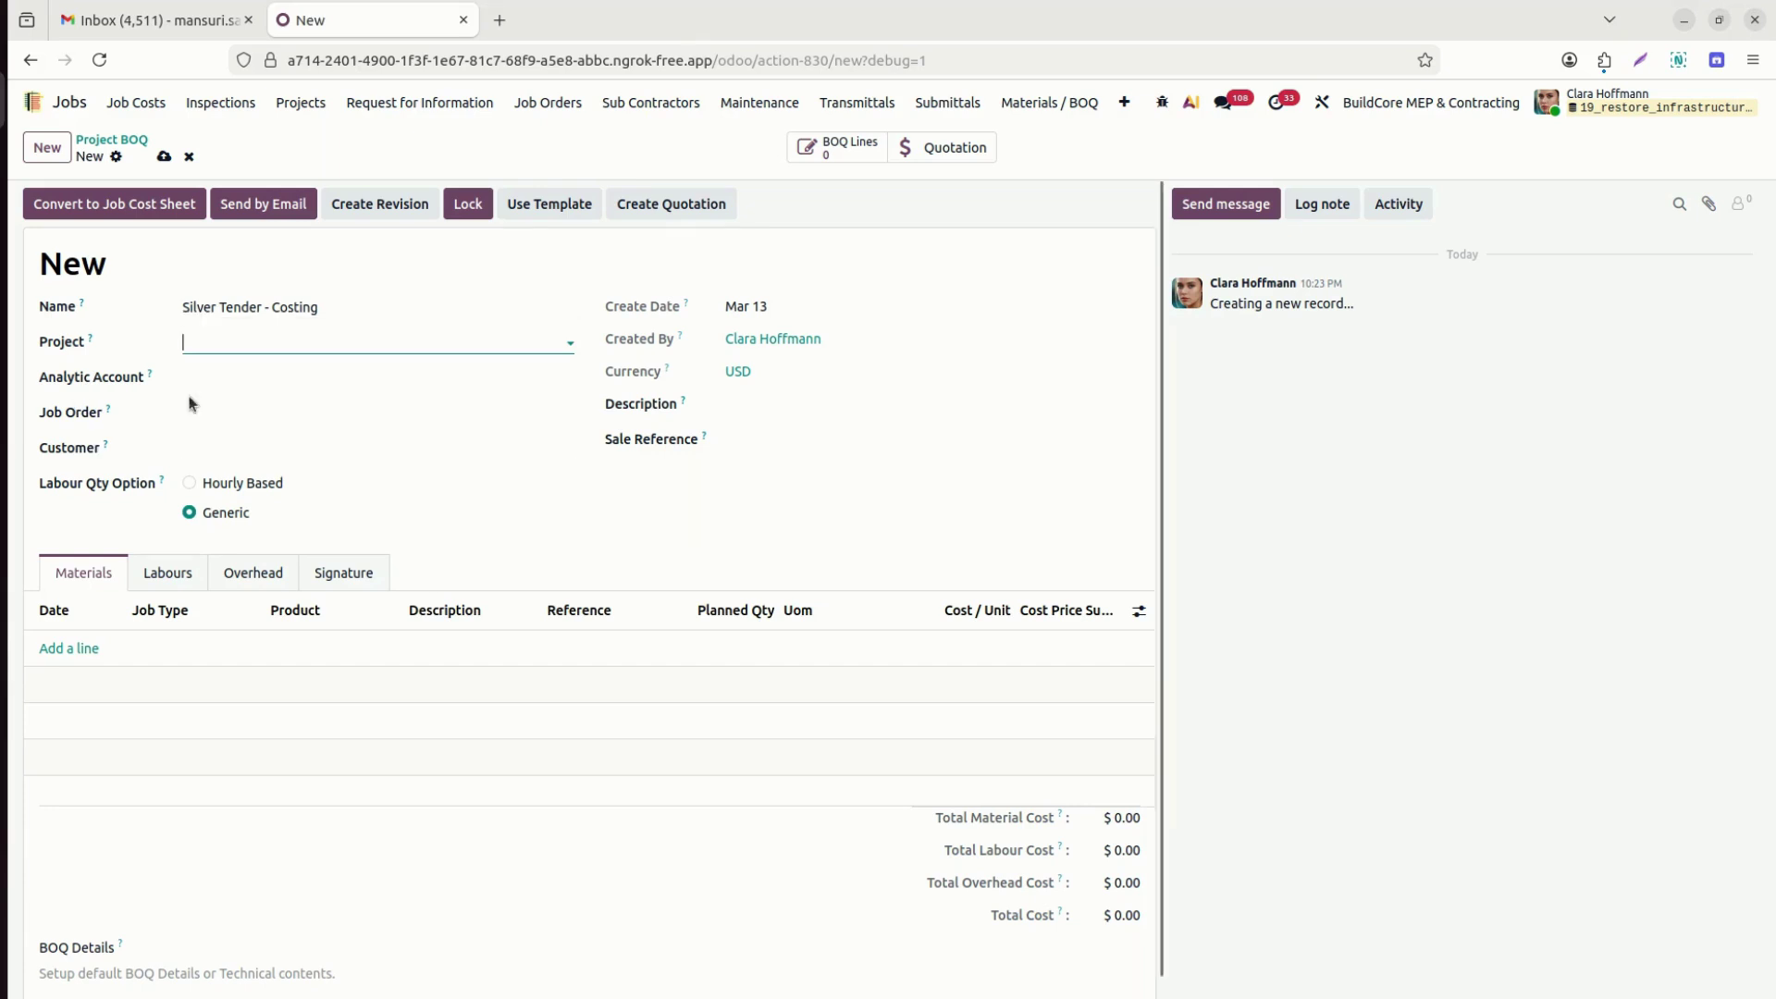
Set customer Silver Contracting Company and description 'Tender to be submit', then save via Use Template.
{"action": "left_click", "coordinate": [232, 436]}
{"action": "type", "text": "silve"}
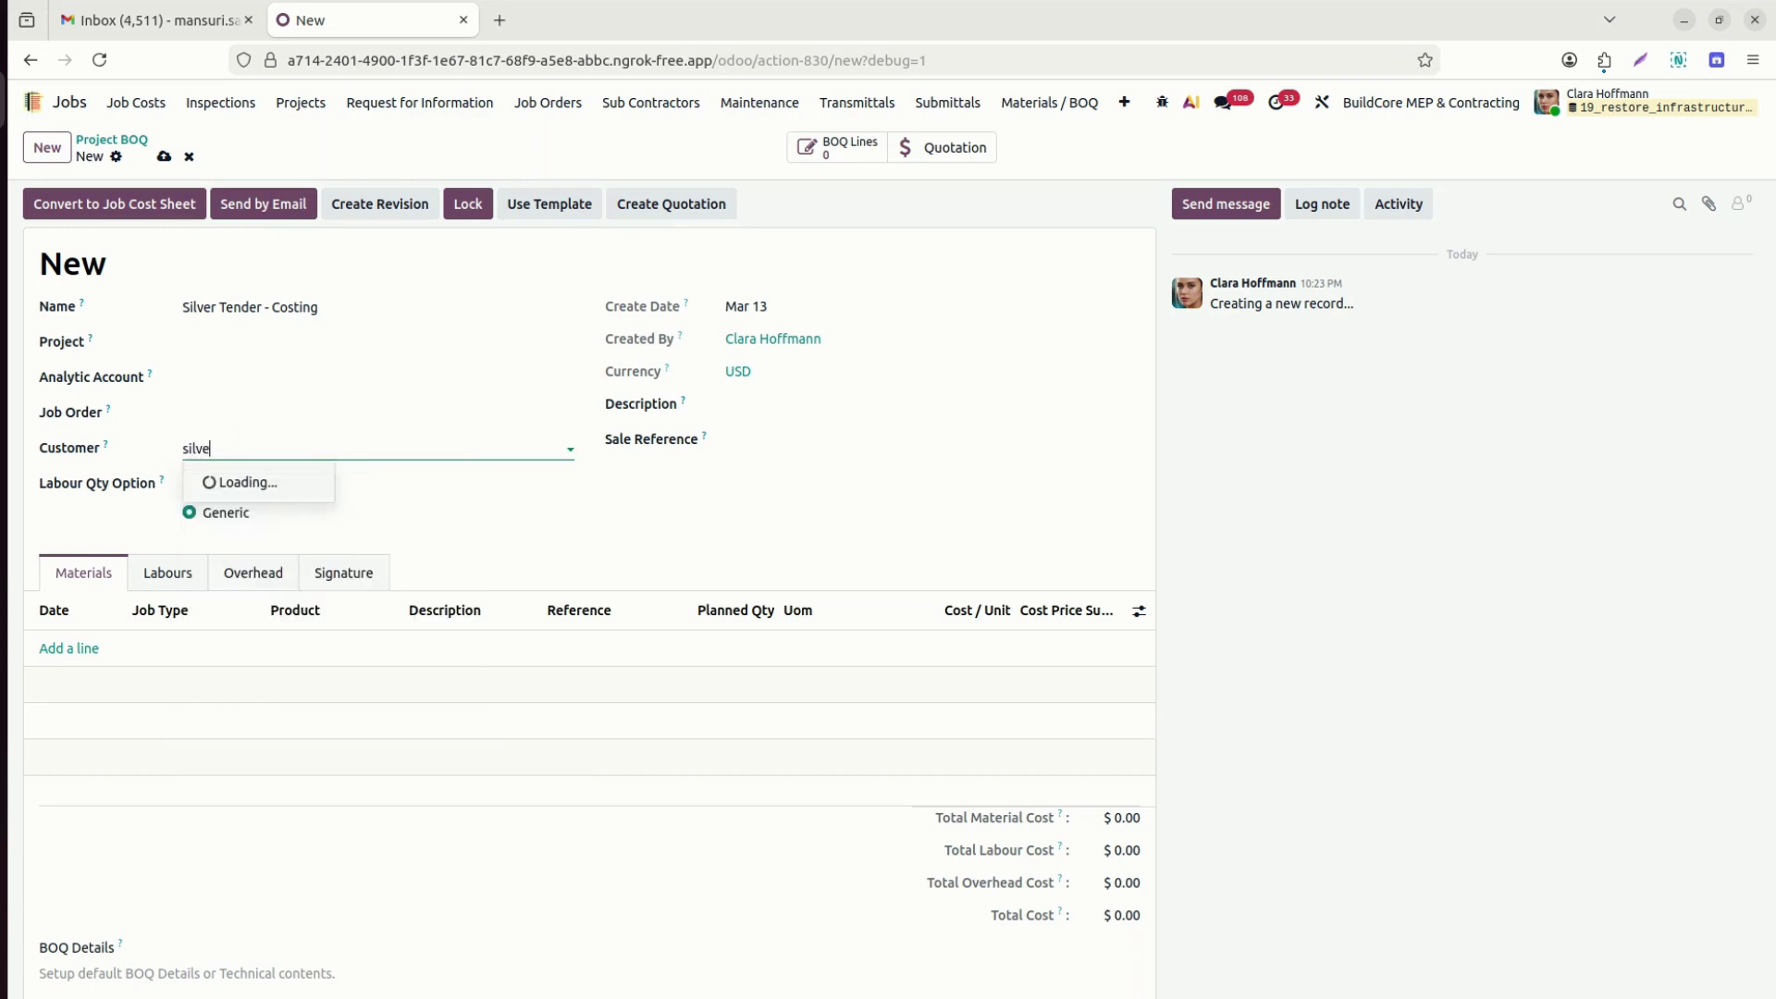
{"action": "left_click", "coordinate": [241, 482]}
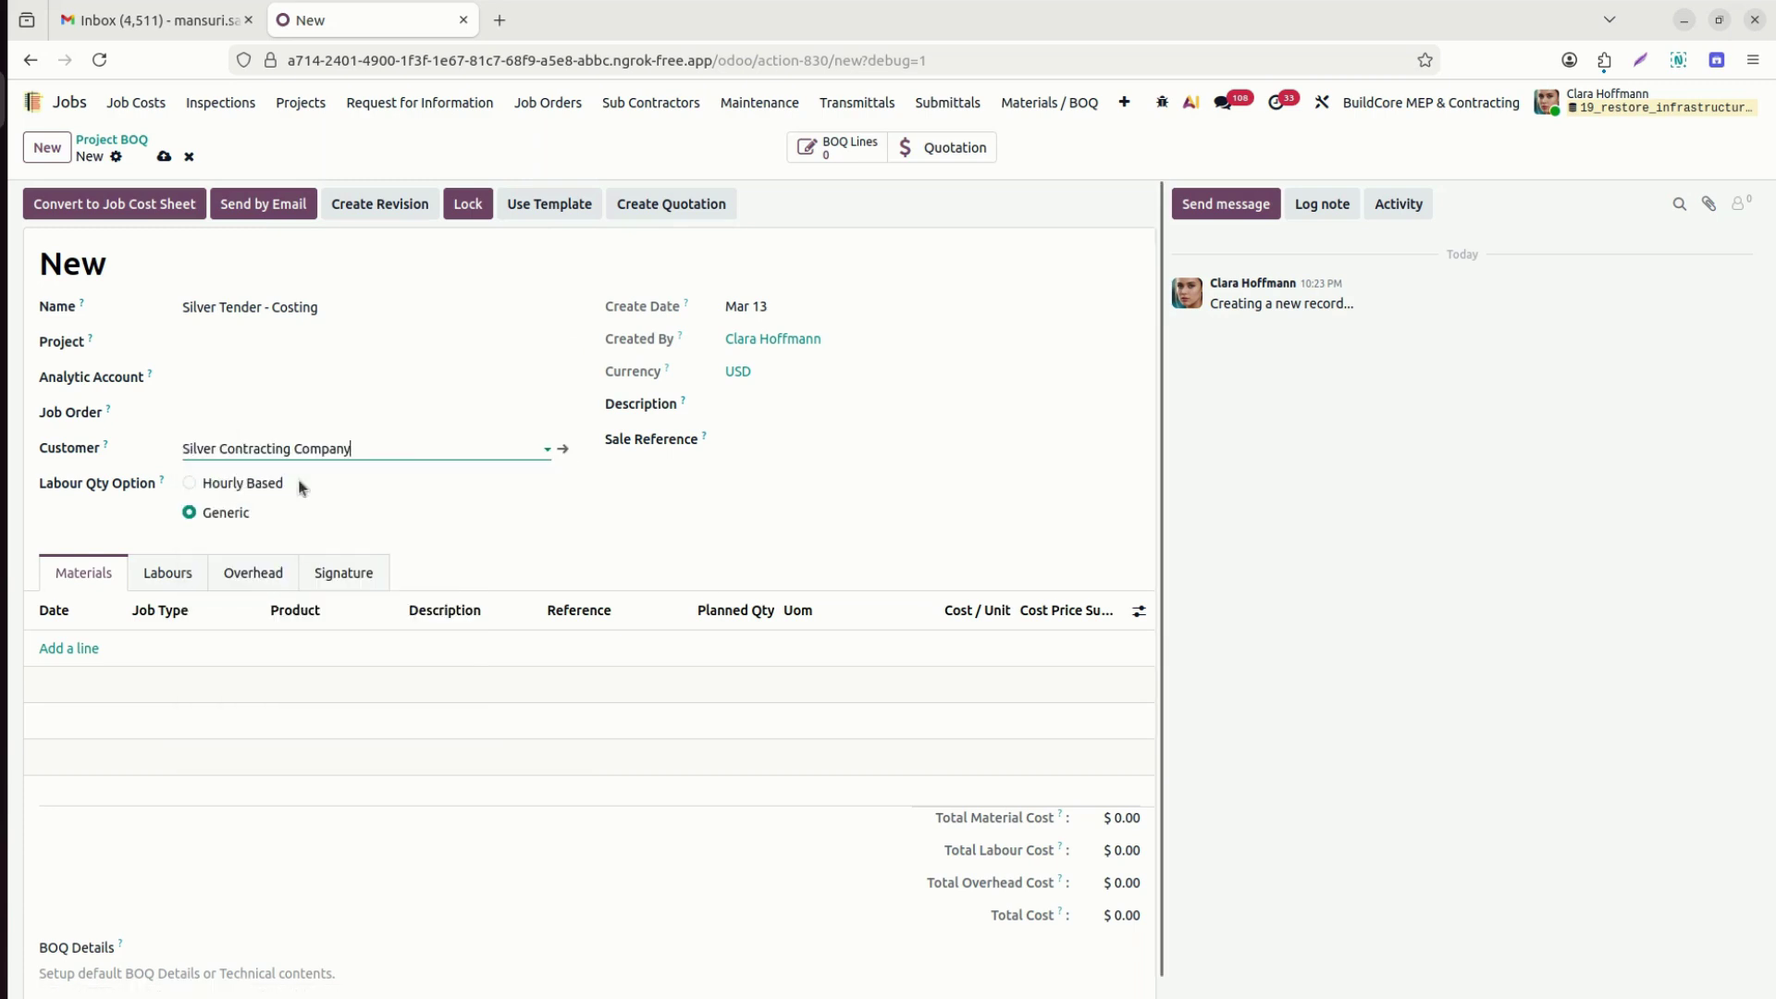
{"action": "left_click", "coordinate": [802, 397]}
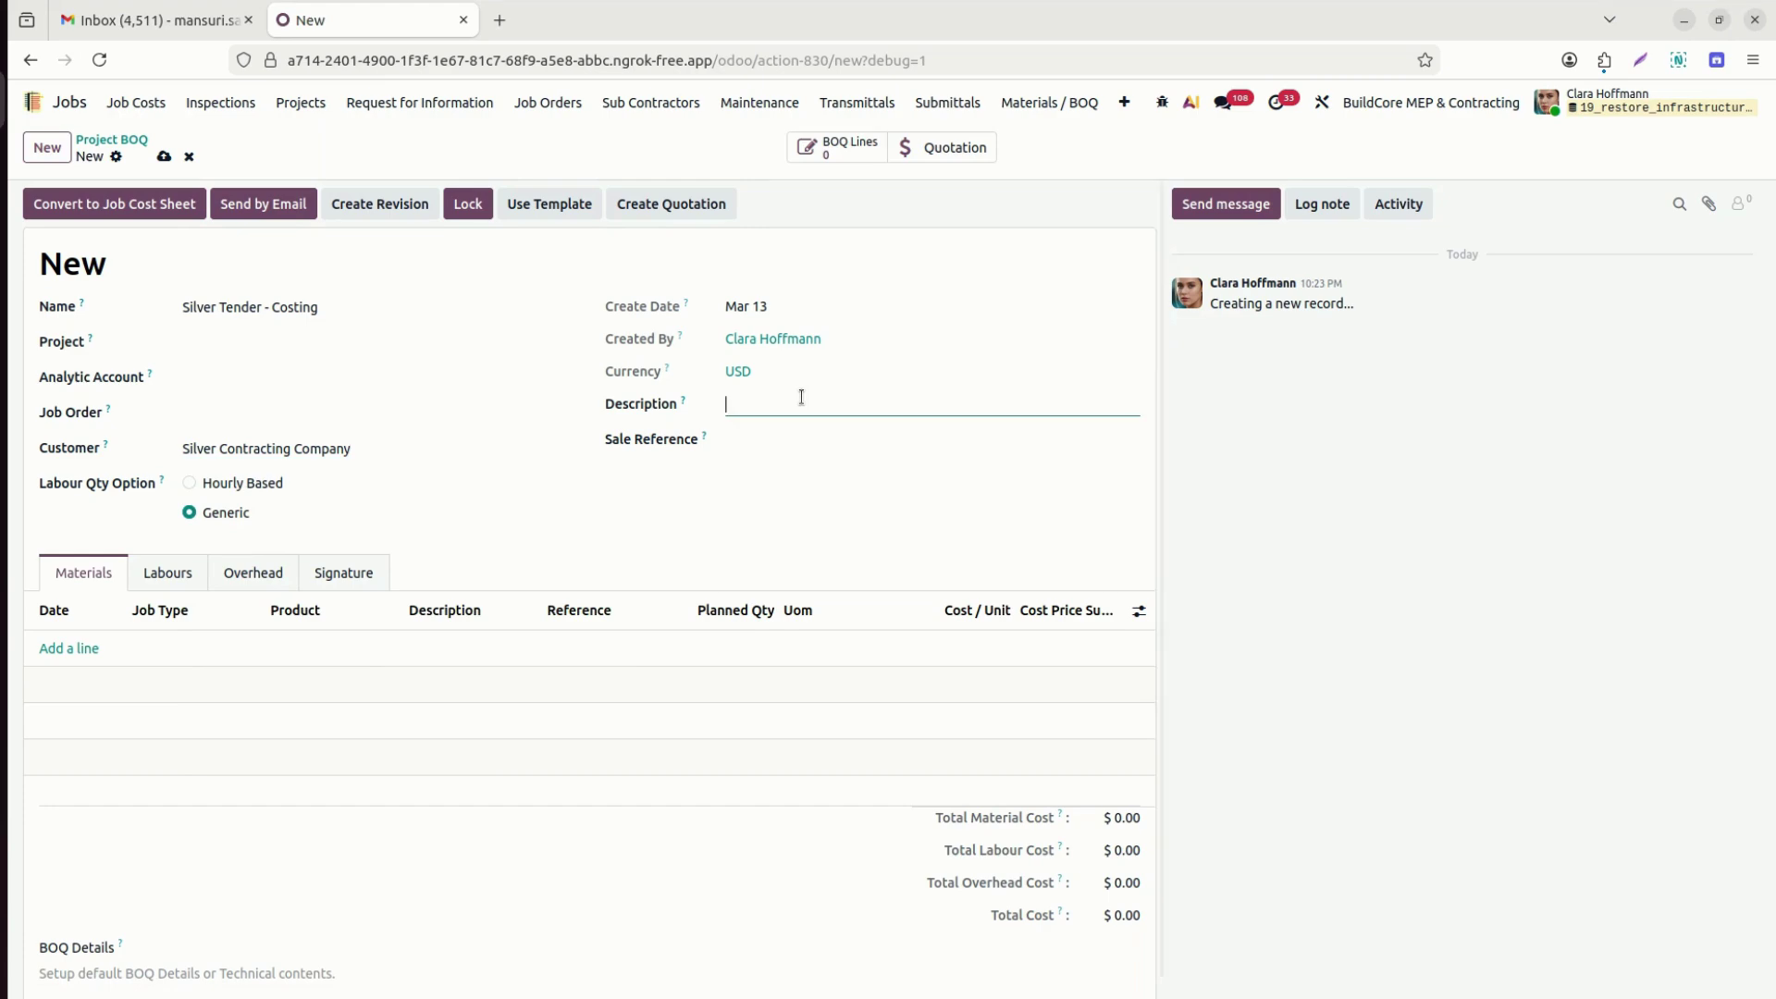
{"action": "type", "text": "Tender "}
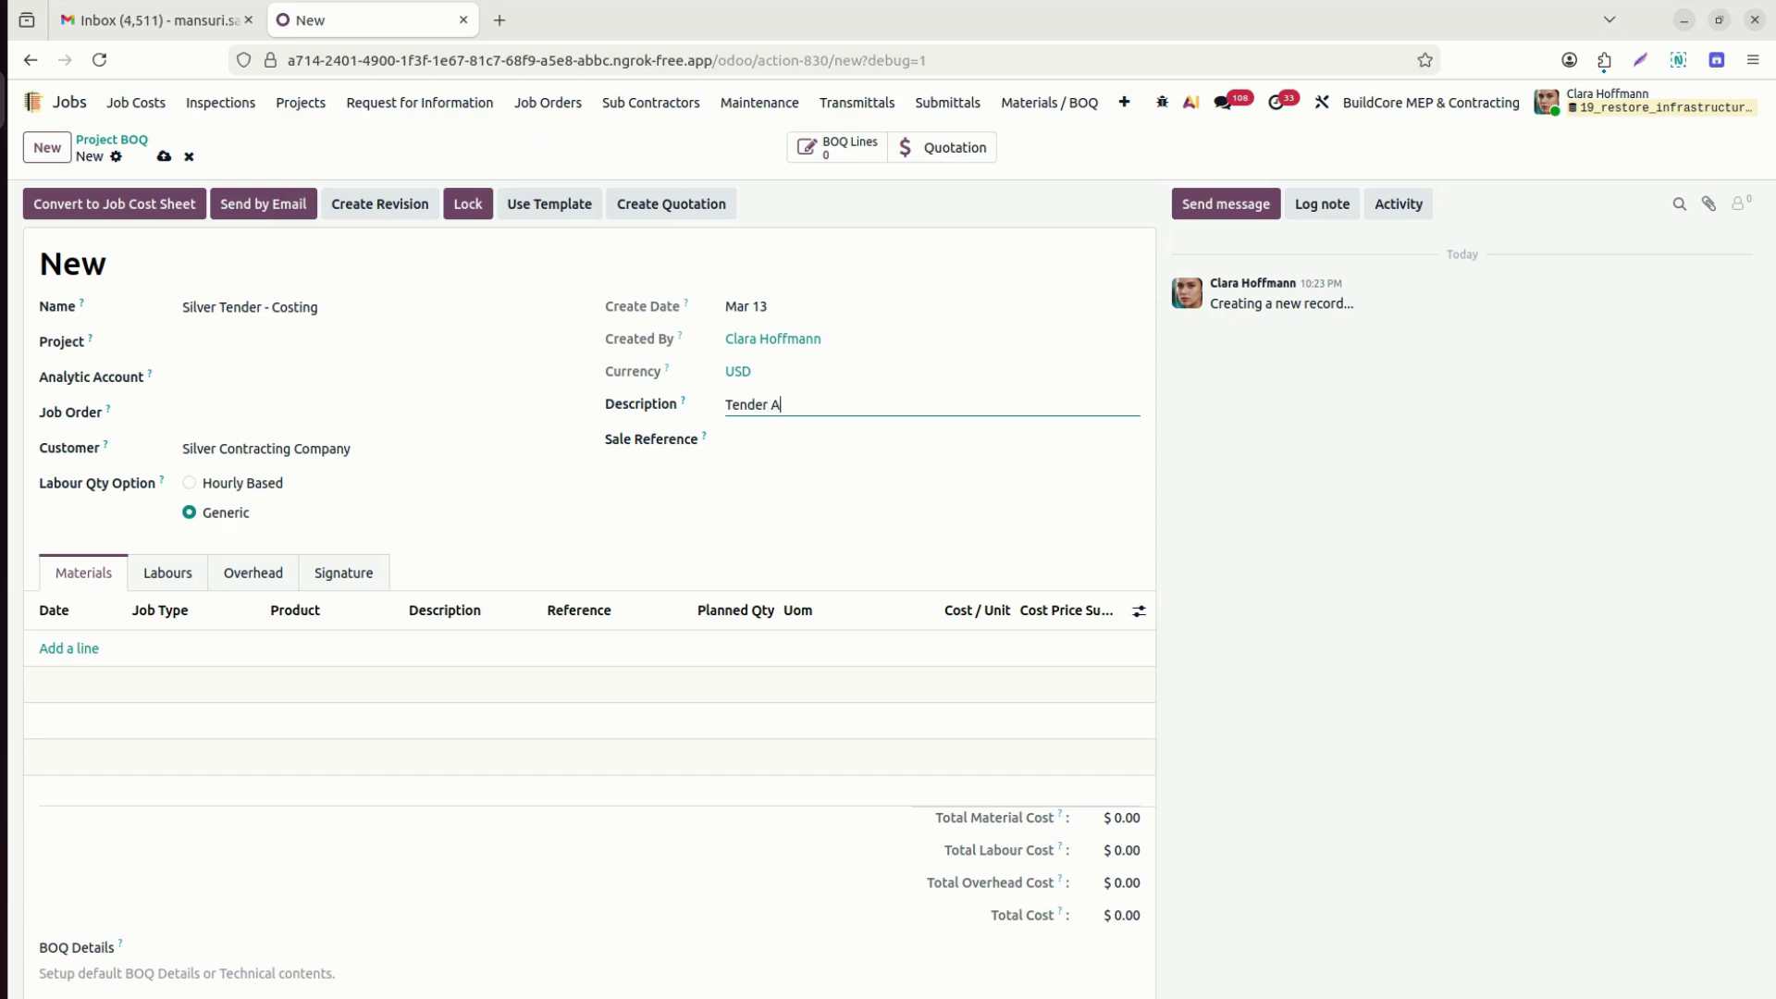
{"action": "type", "text": "to be submit"}
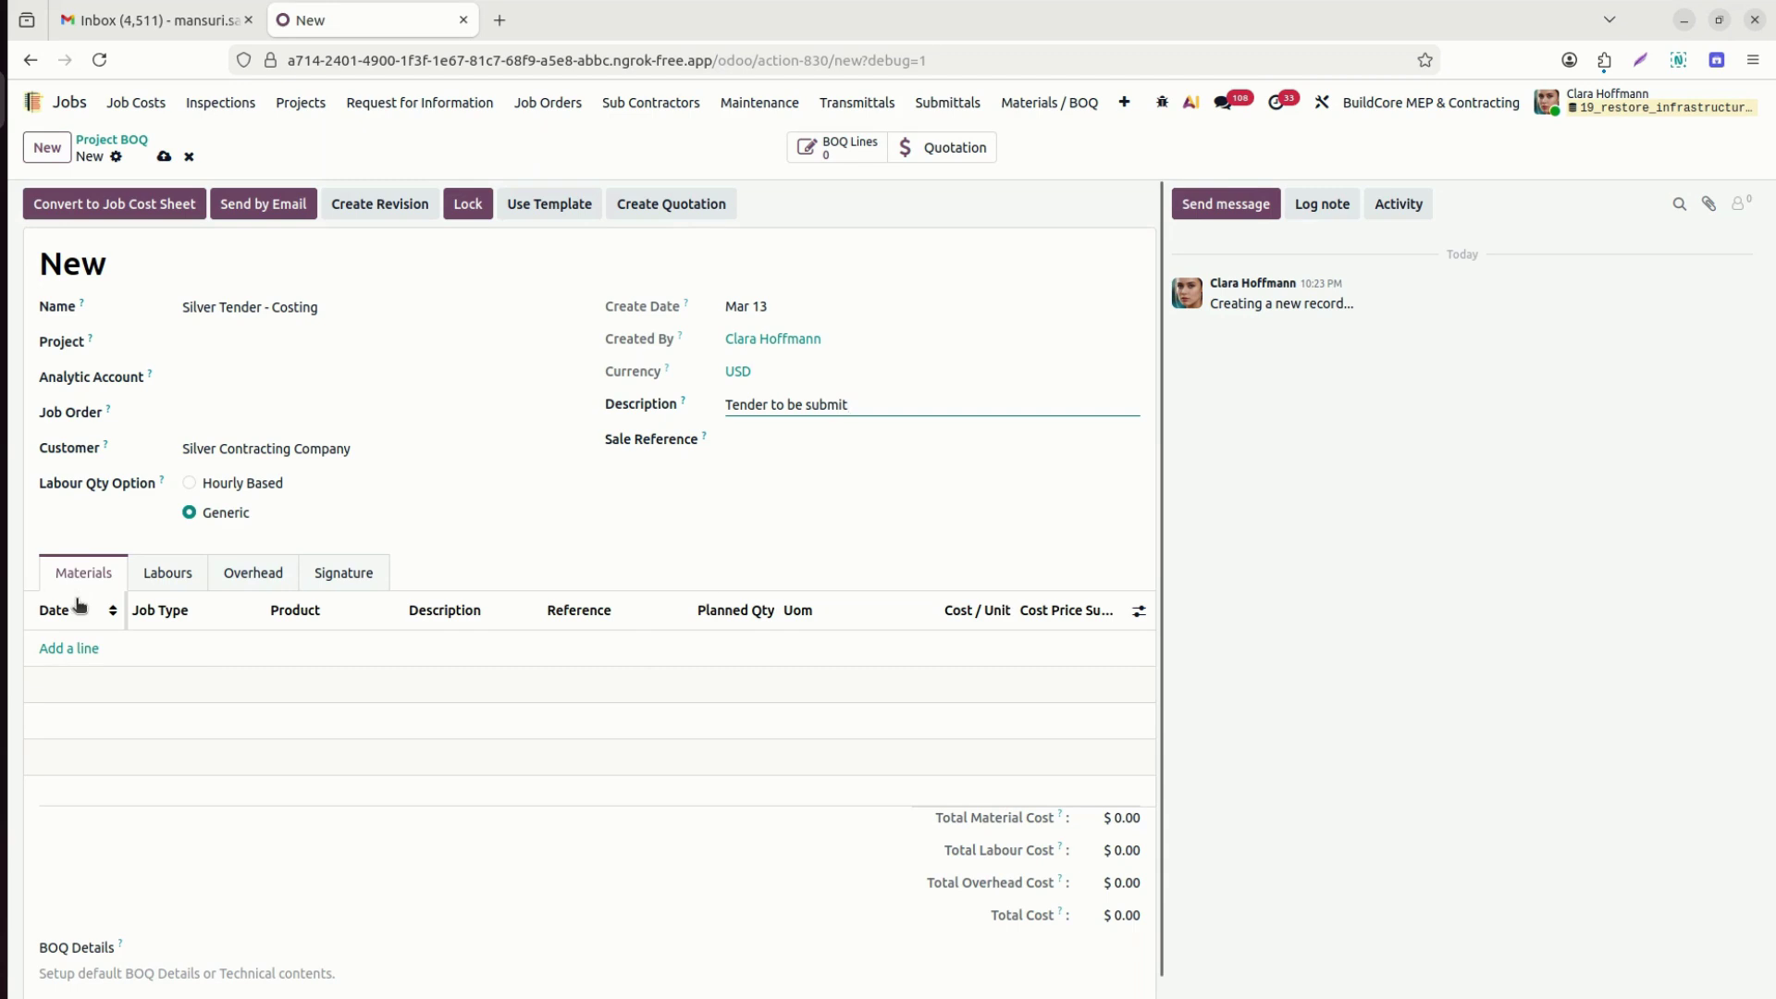
{"action": "mouse_move", "coordinate": [80, 607]}
{"action": "mouse_move", "coordinate": [578, 217]}
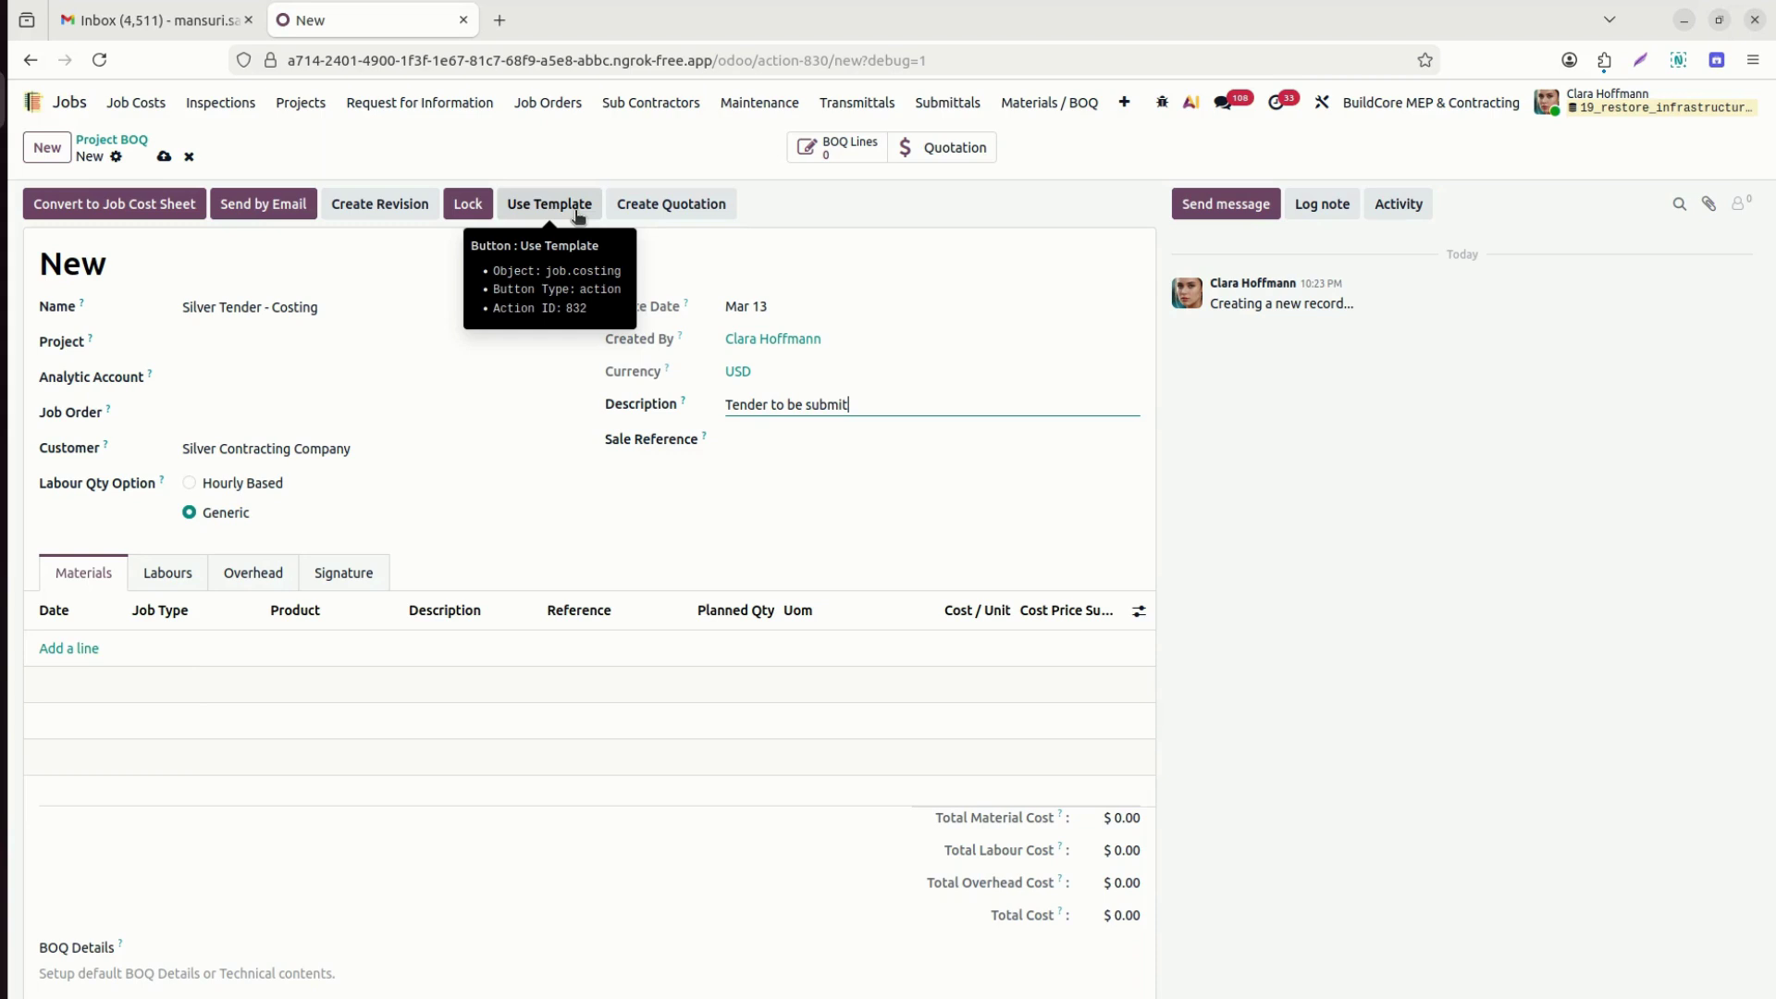
{"action": "left_click", "coordinate": [576, 212]}
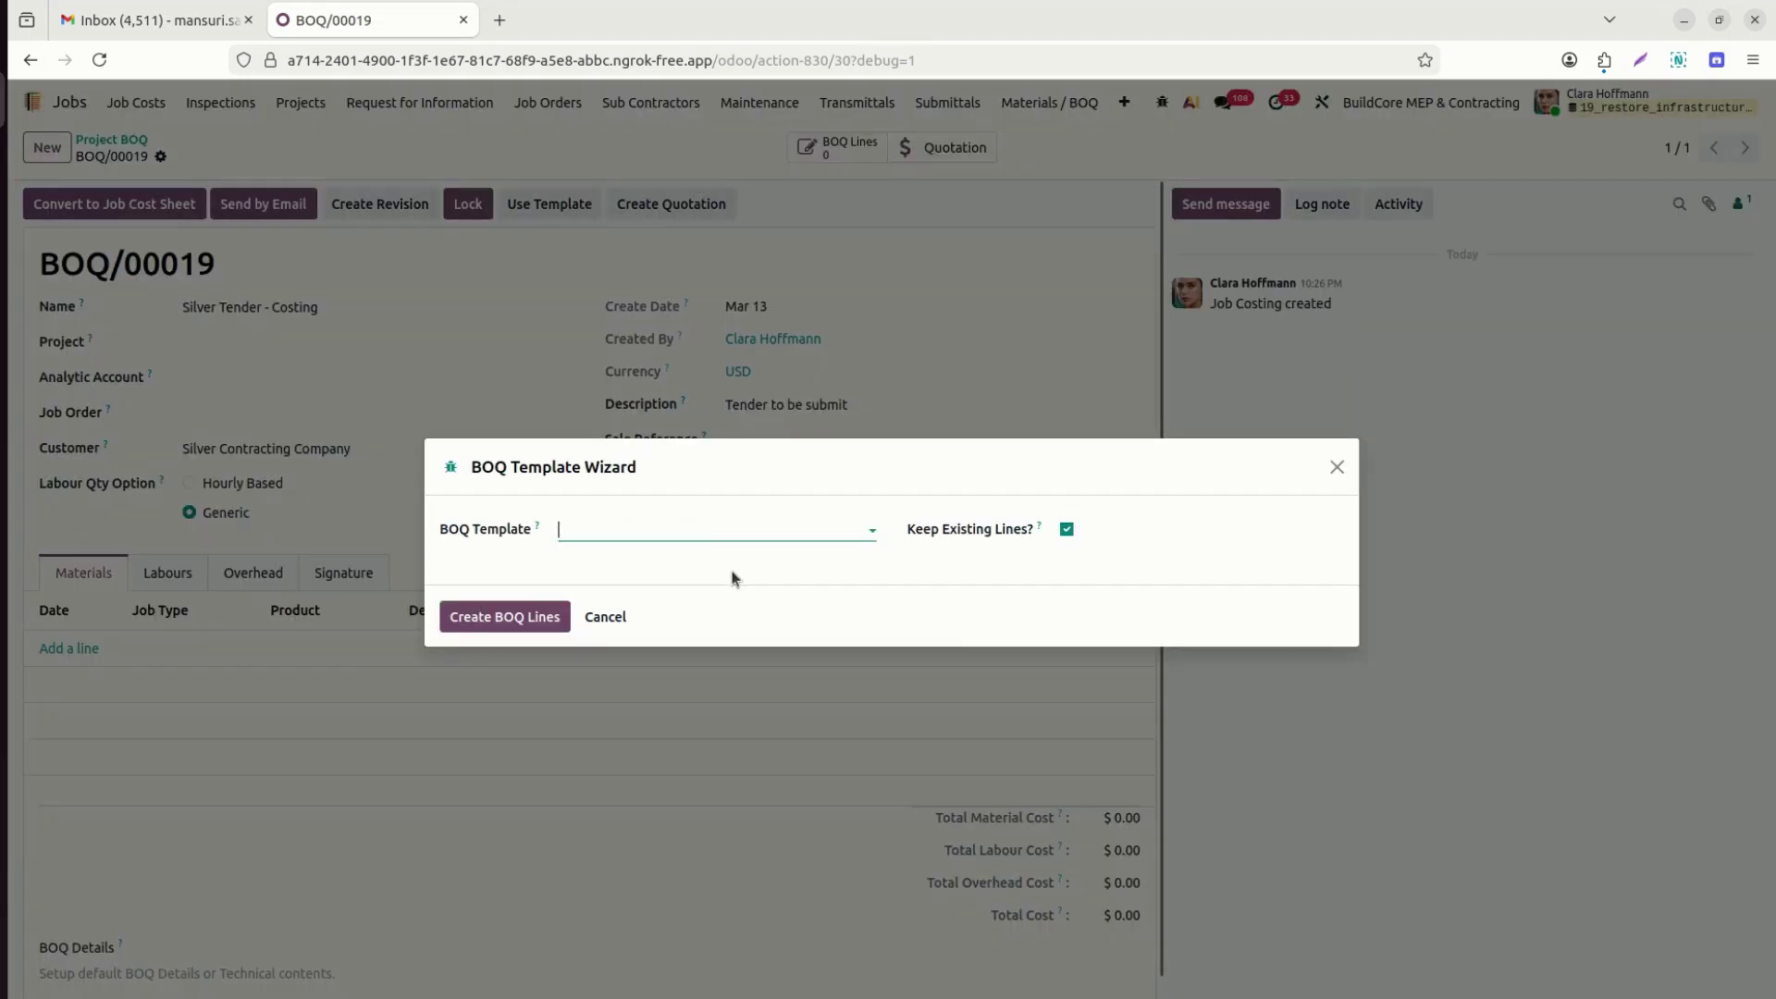
Pick the Mechanical Systems template in the BOQ Template Wizard and create the BOQ lines.
{"action": "left_click", "coordinate": [709, 525]}
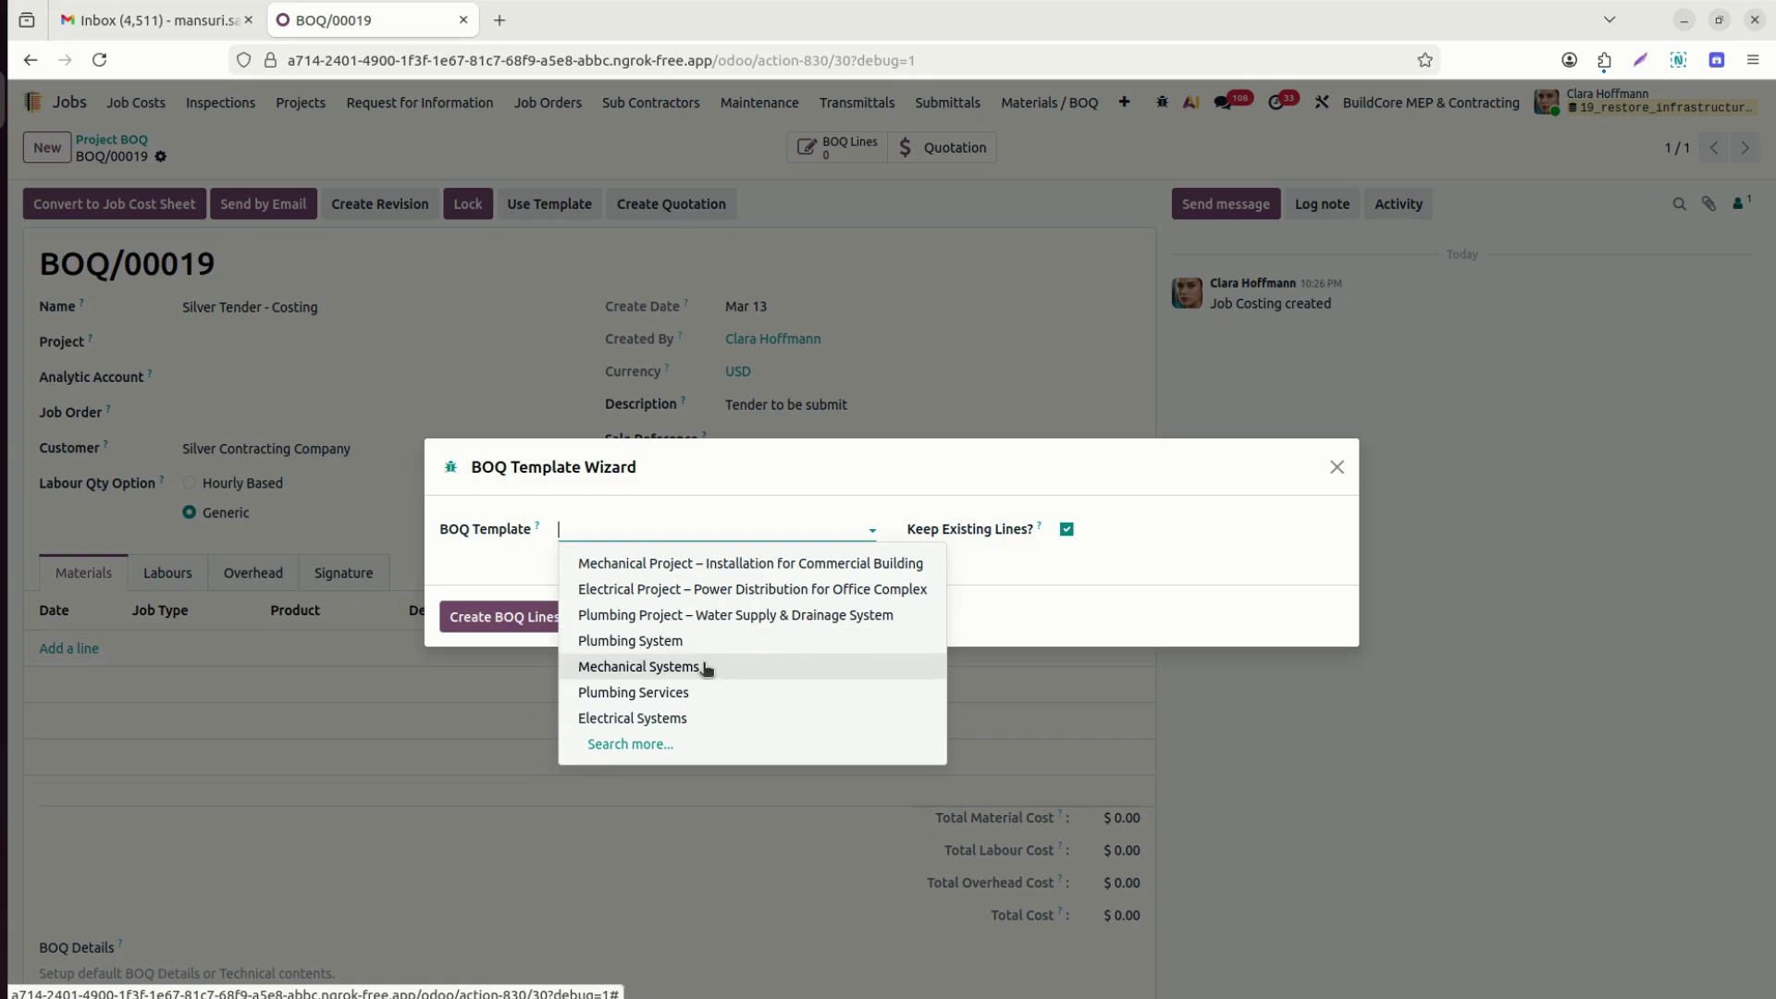
{"action": "left_click", "coordinate": [706, 667]}
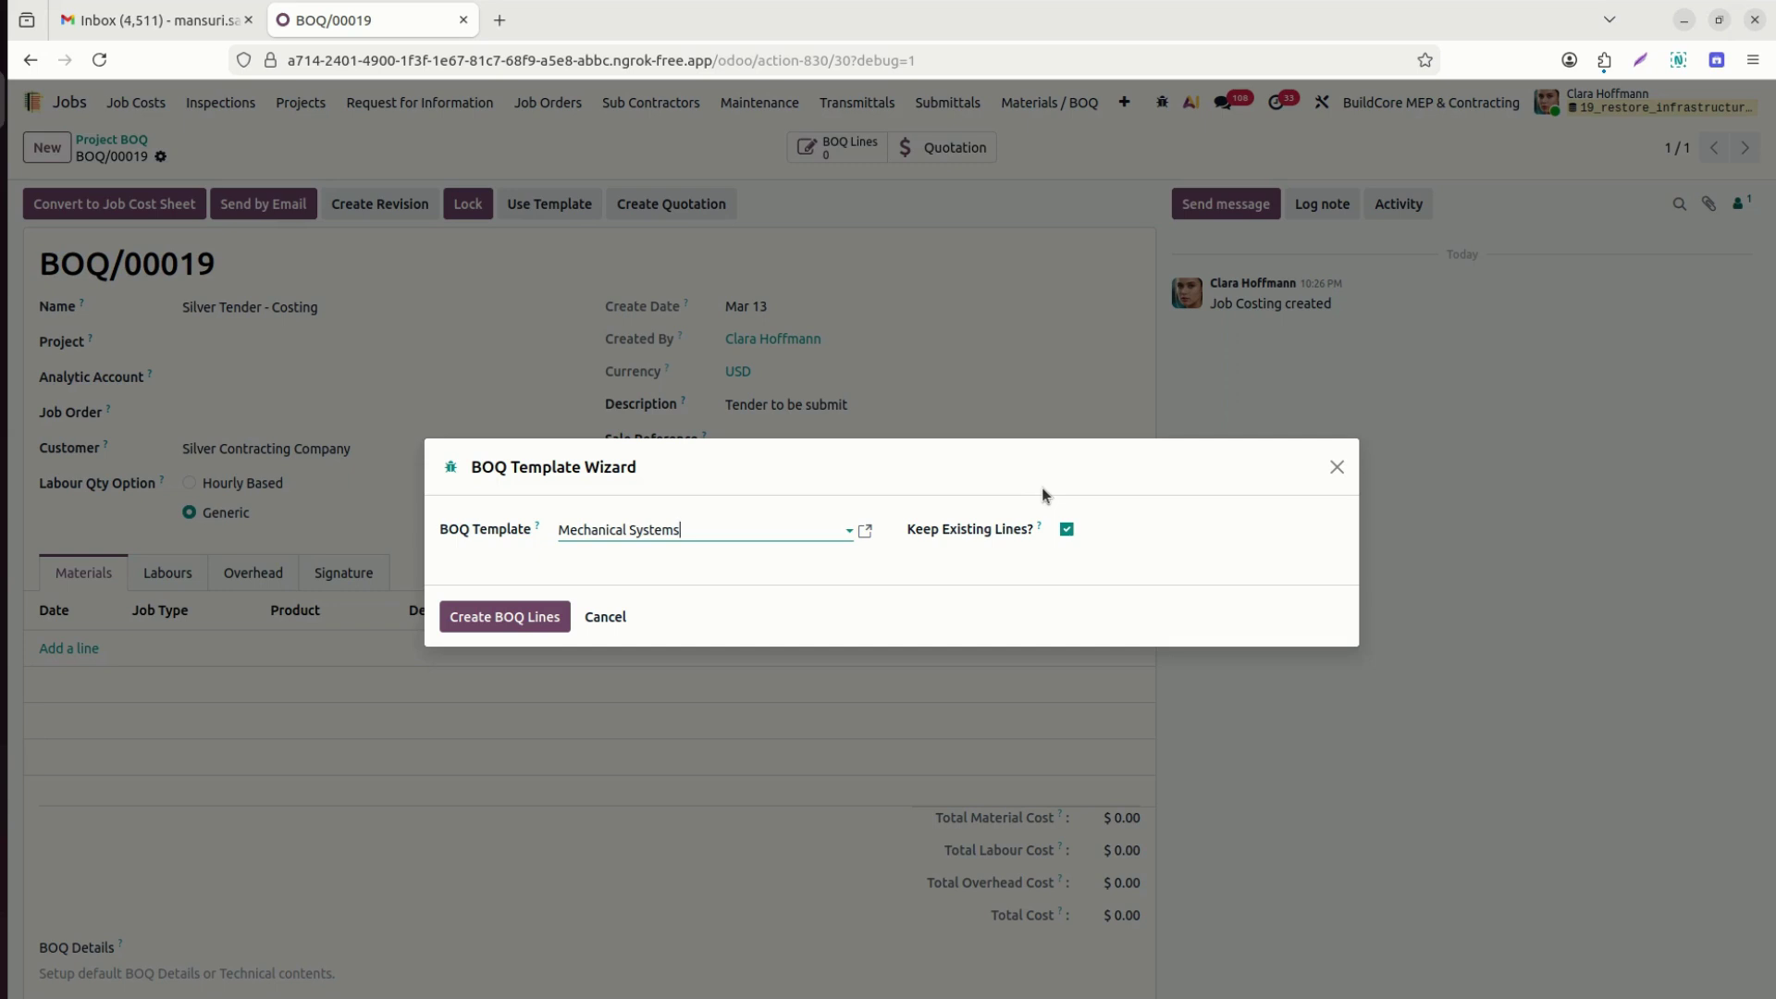
{"action": "left_click", "coordinate": [513, 616]}
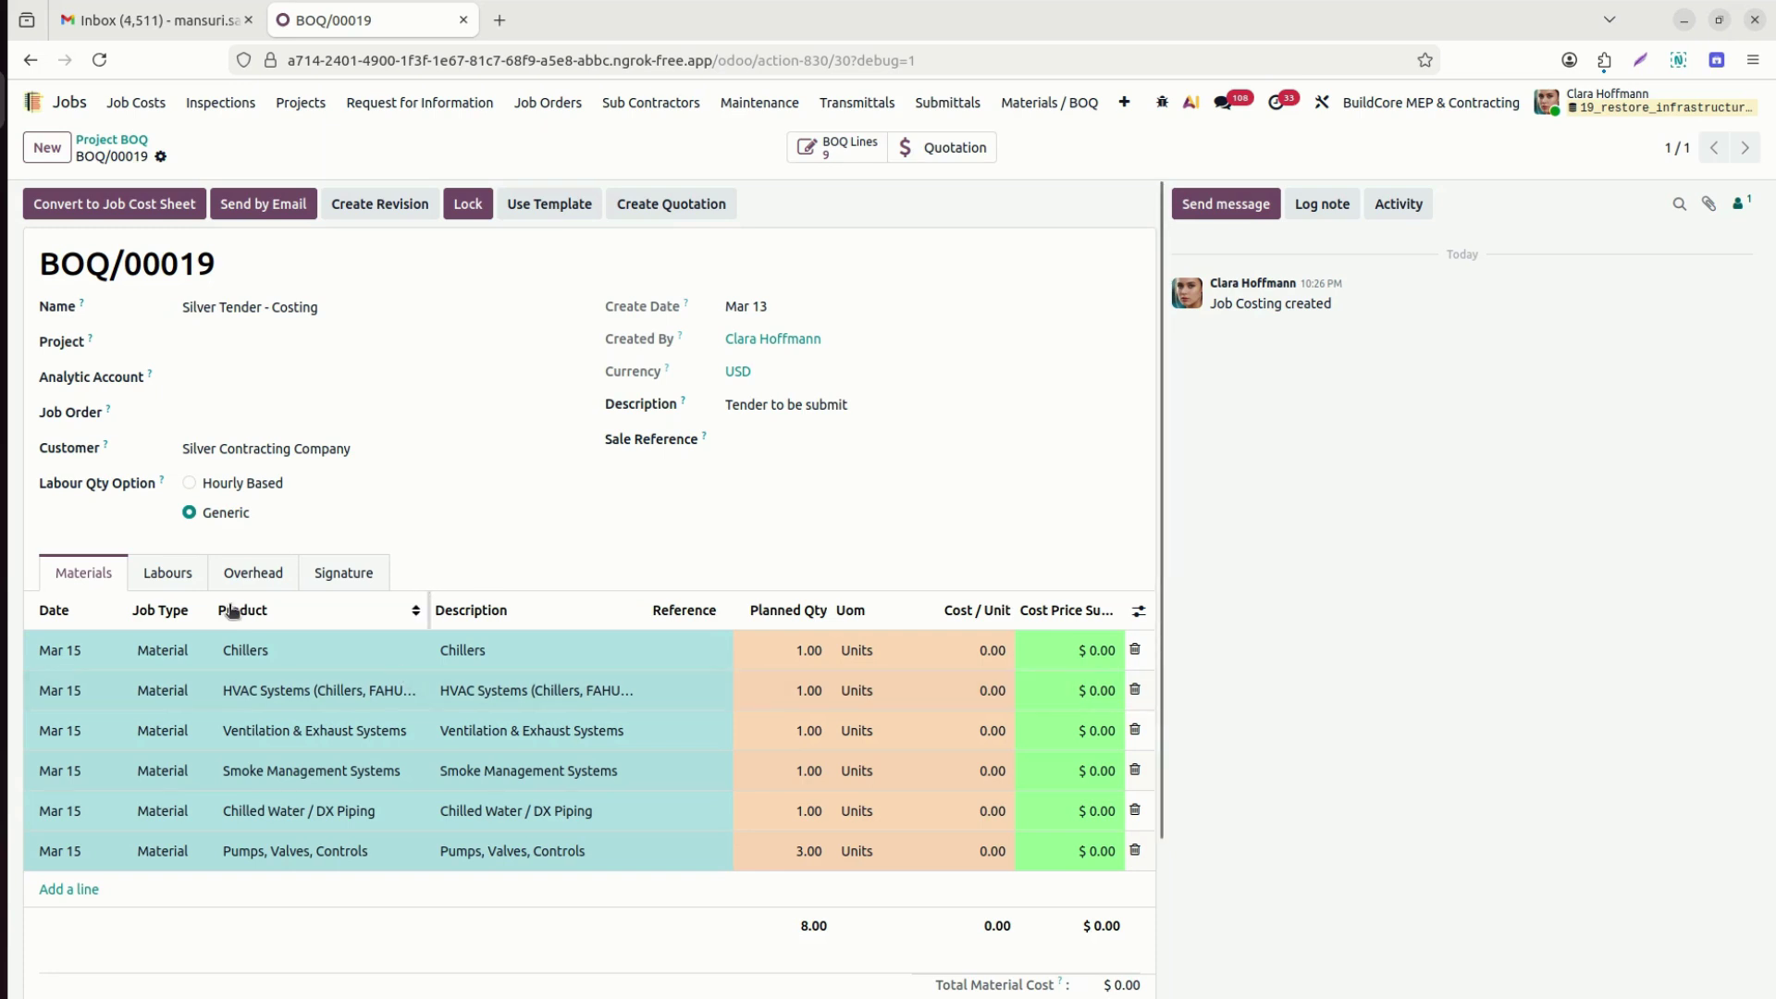
Review the template's labour and overhead lines, then add a new overhead line.
{"action": "mouse_move", "coordinate": [233, 610]}
{"action": "left_click", "coordinate": [168, 583]}
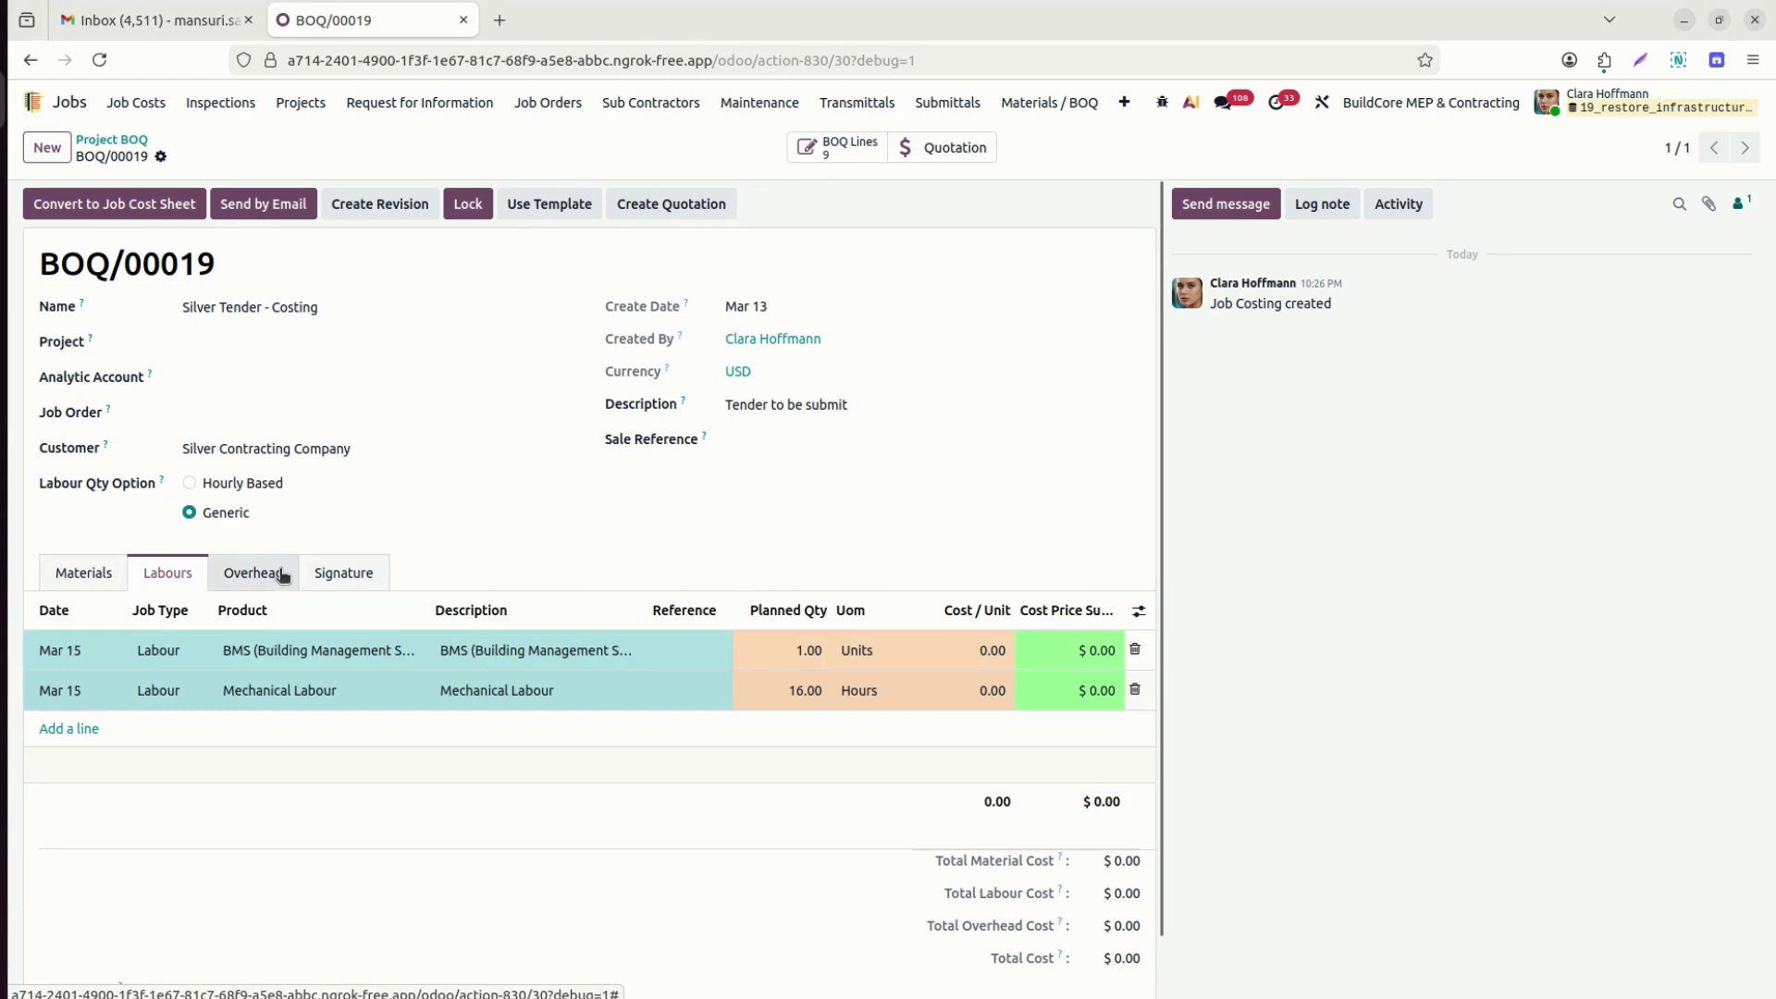
{"action": "left_click", "coordinate": [279, 574]}
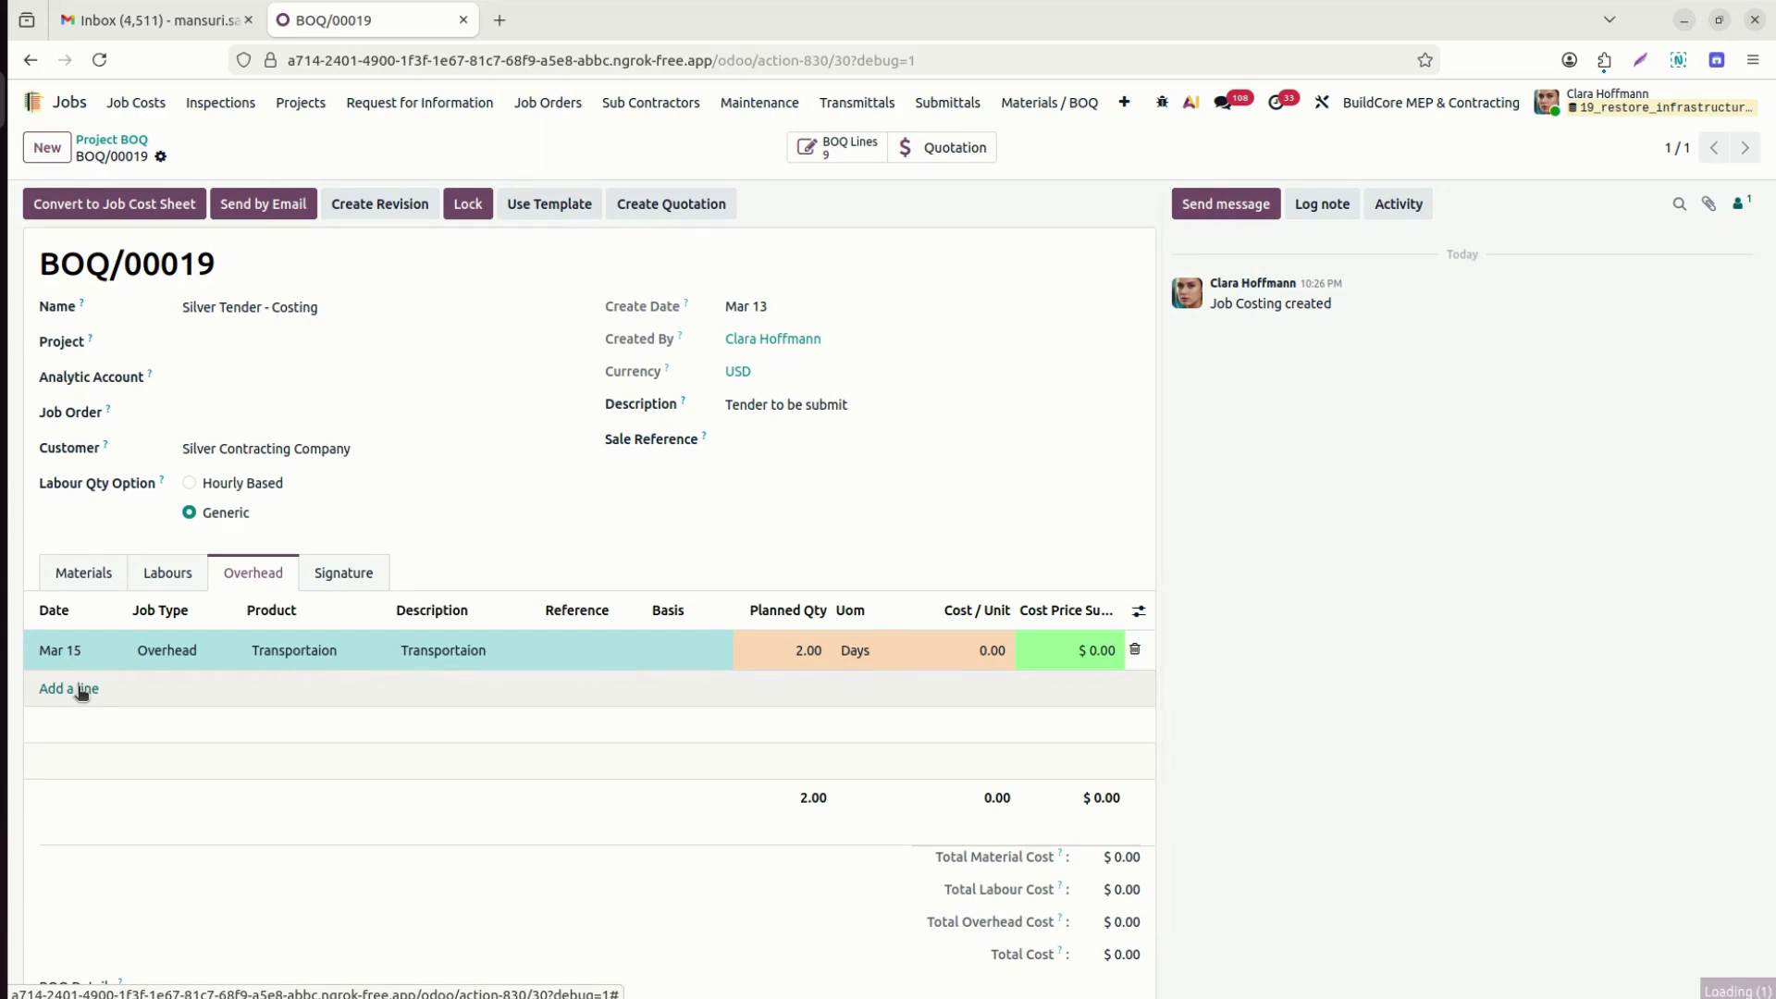
{"action": "left_click", "coordinate": [82, 690]}
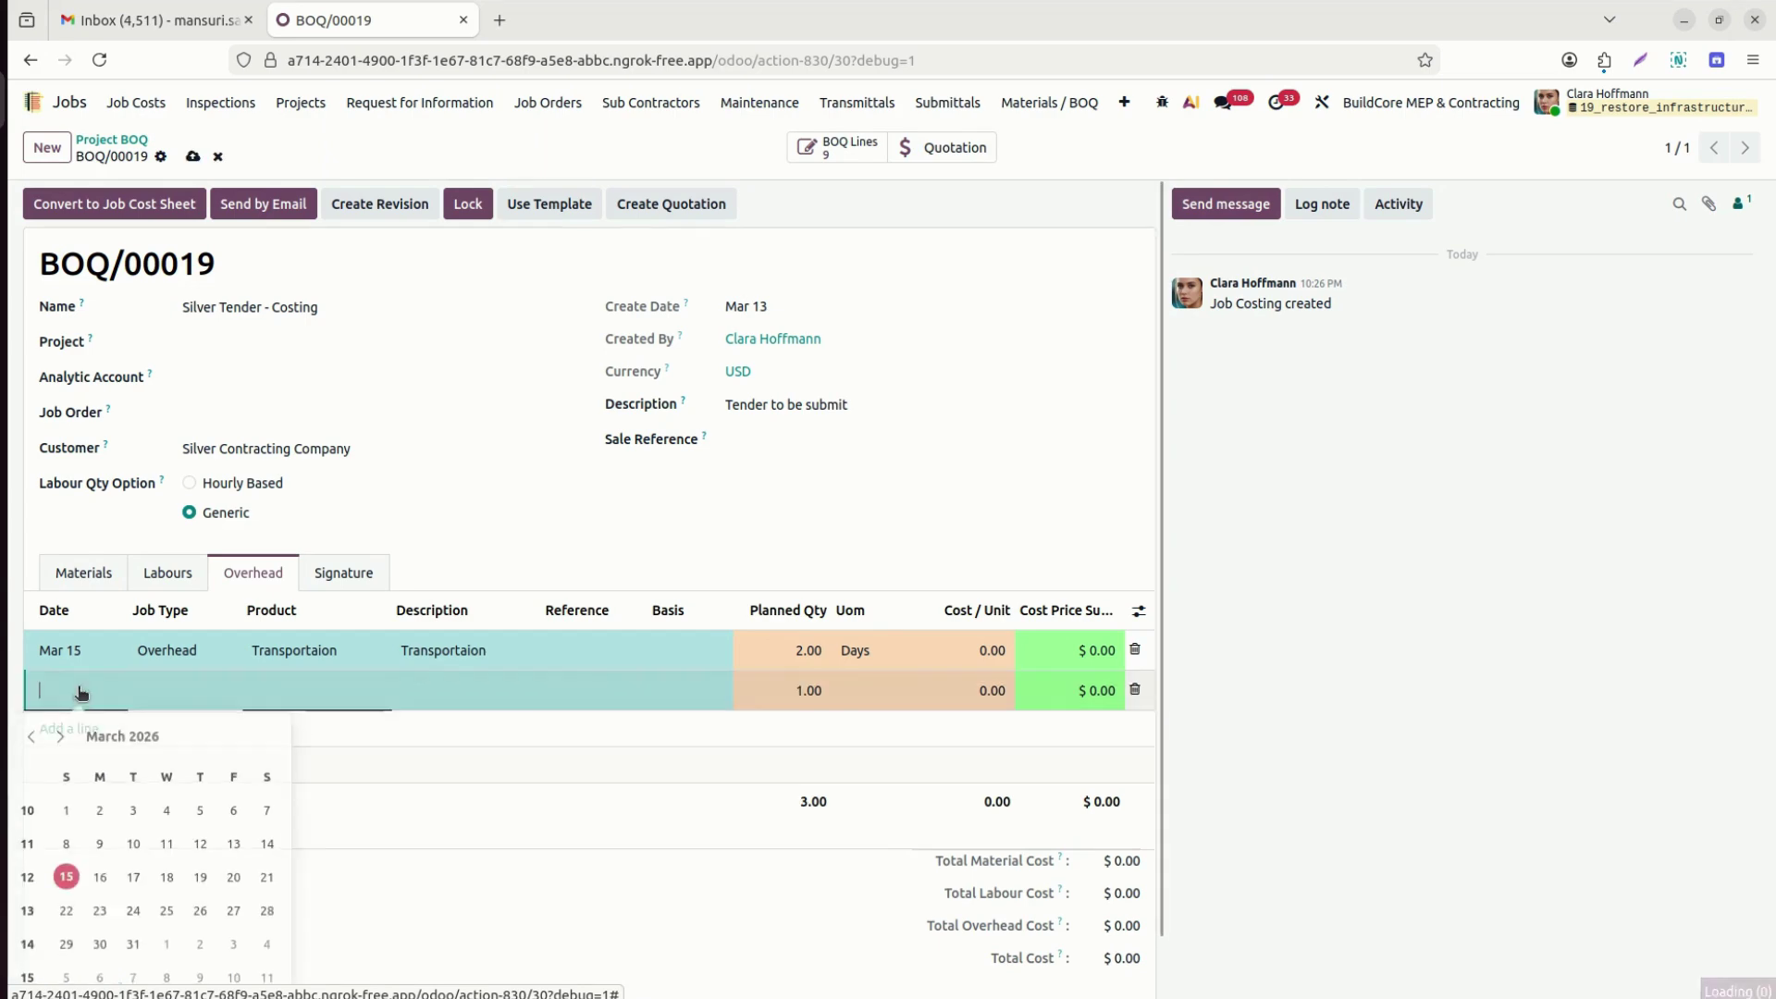
Fill the new overhead line: date Mar 16, job type Overhead, product Cable Installation.
{"action": "left_click", "coordinate": [67, 879]}
{"action": "left_click", "coordinate": [100, 873]}
{"action": "left_click", "coordinate": [166, 692]}
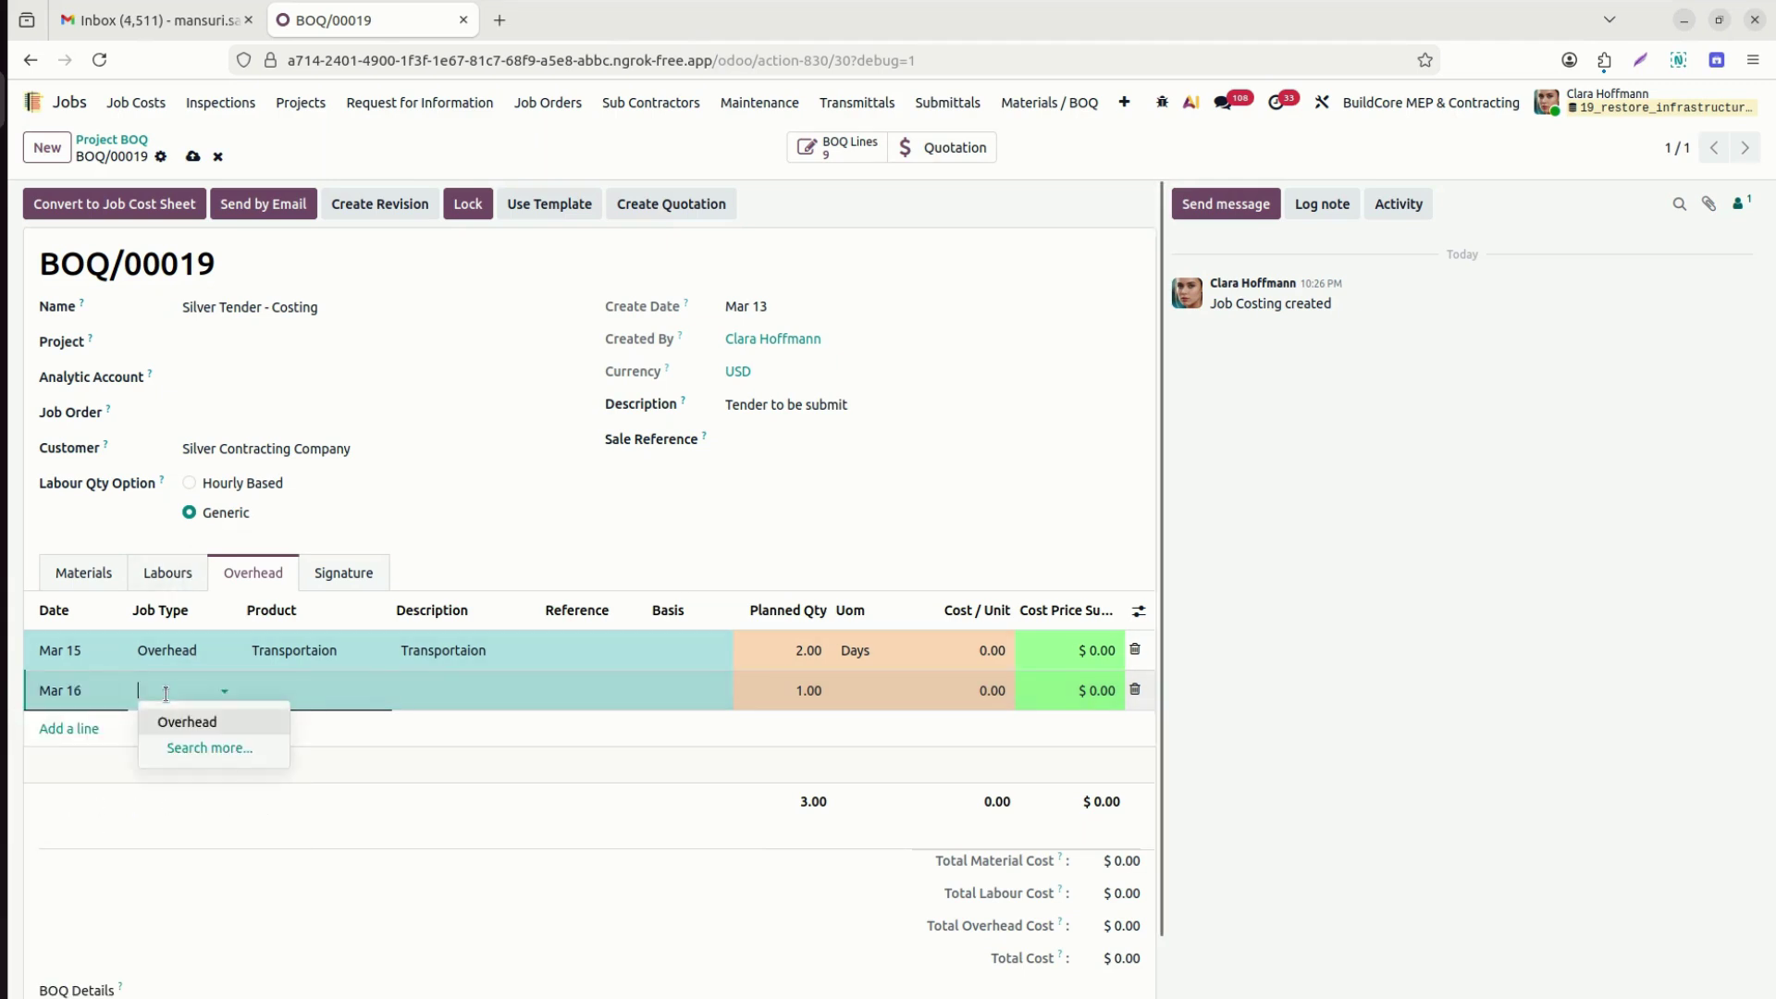
{"action": "left_click", "coordinate": [186, 723]}
{"action": "left_click", "coordinate": [325, 691]}
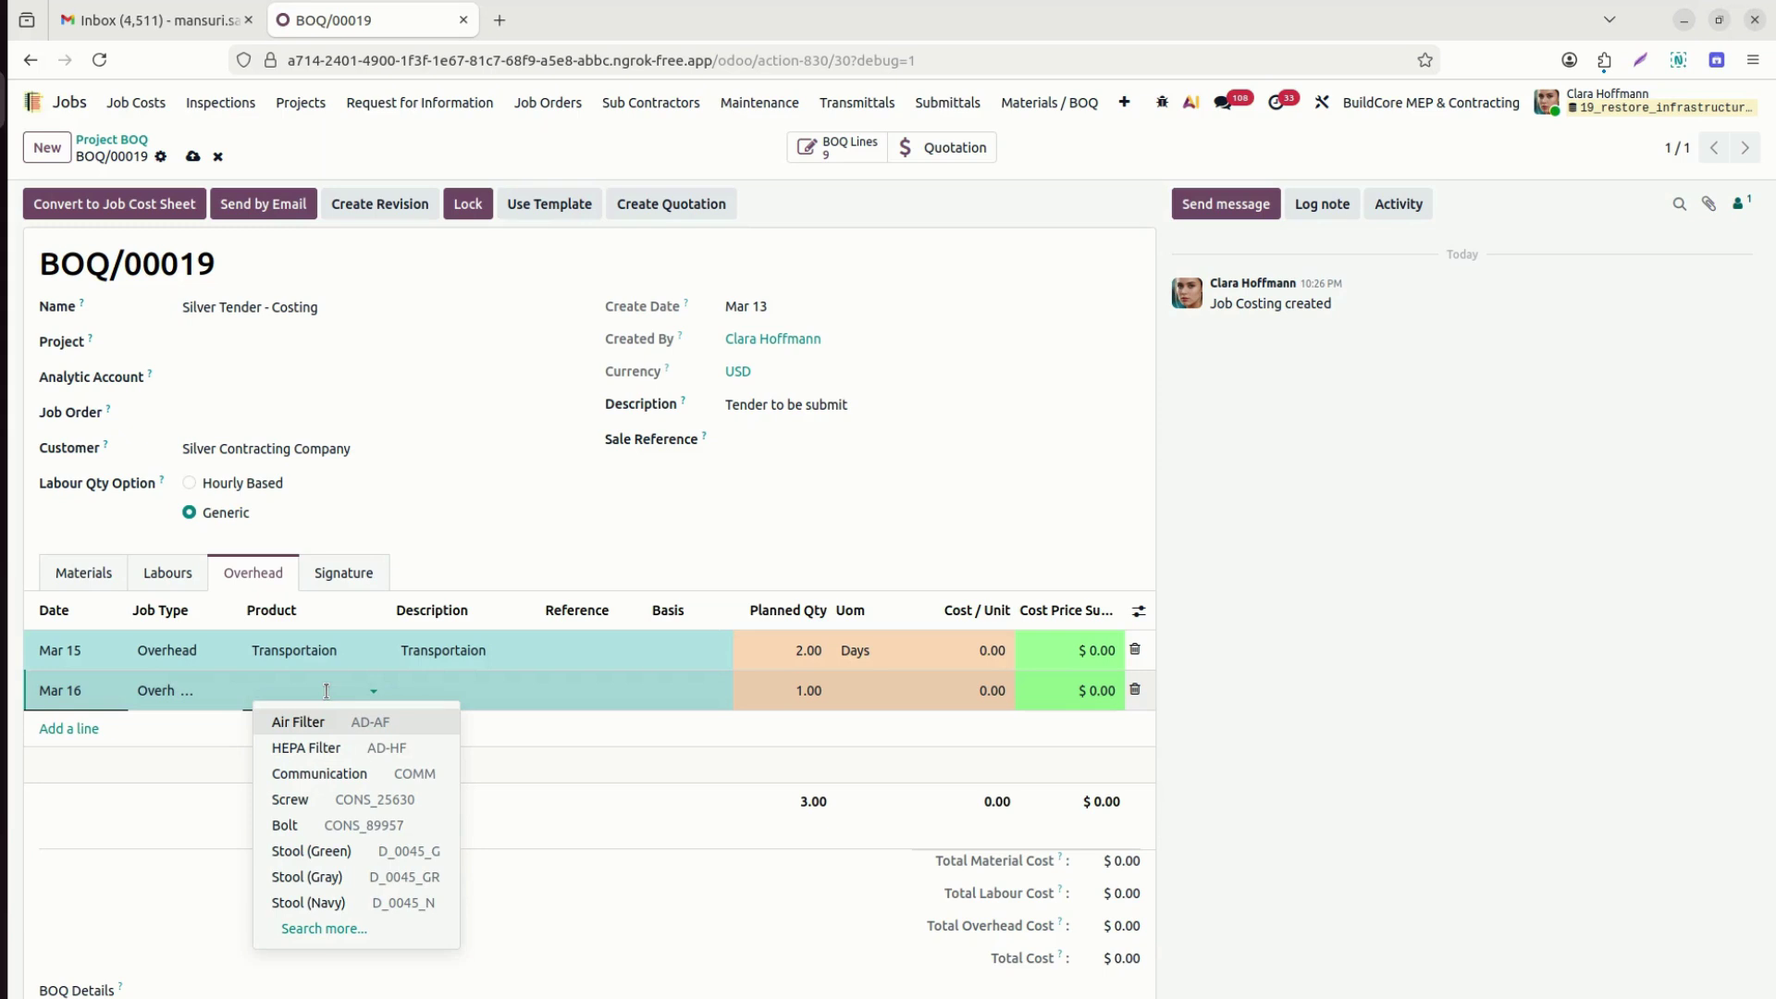
{"action": "type", "text": "Inst"}
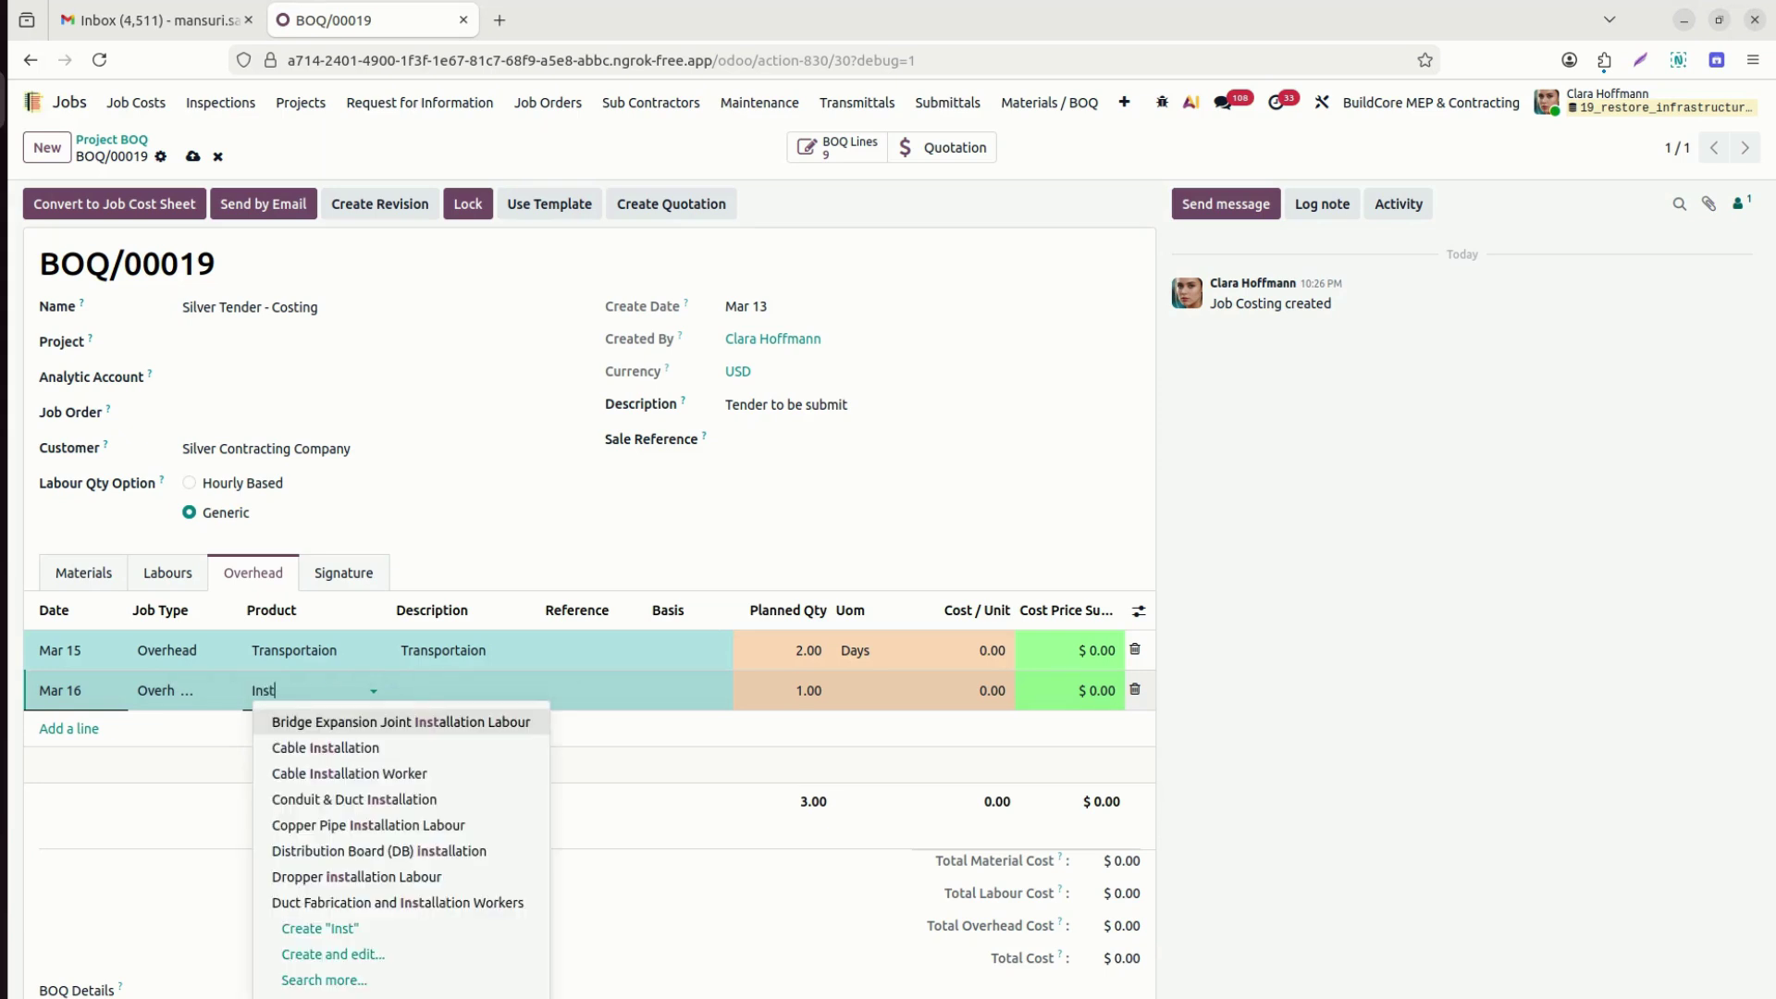
{"action": "key", "text": "Down"}
{"action": "key", "text": "Down"}
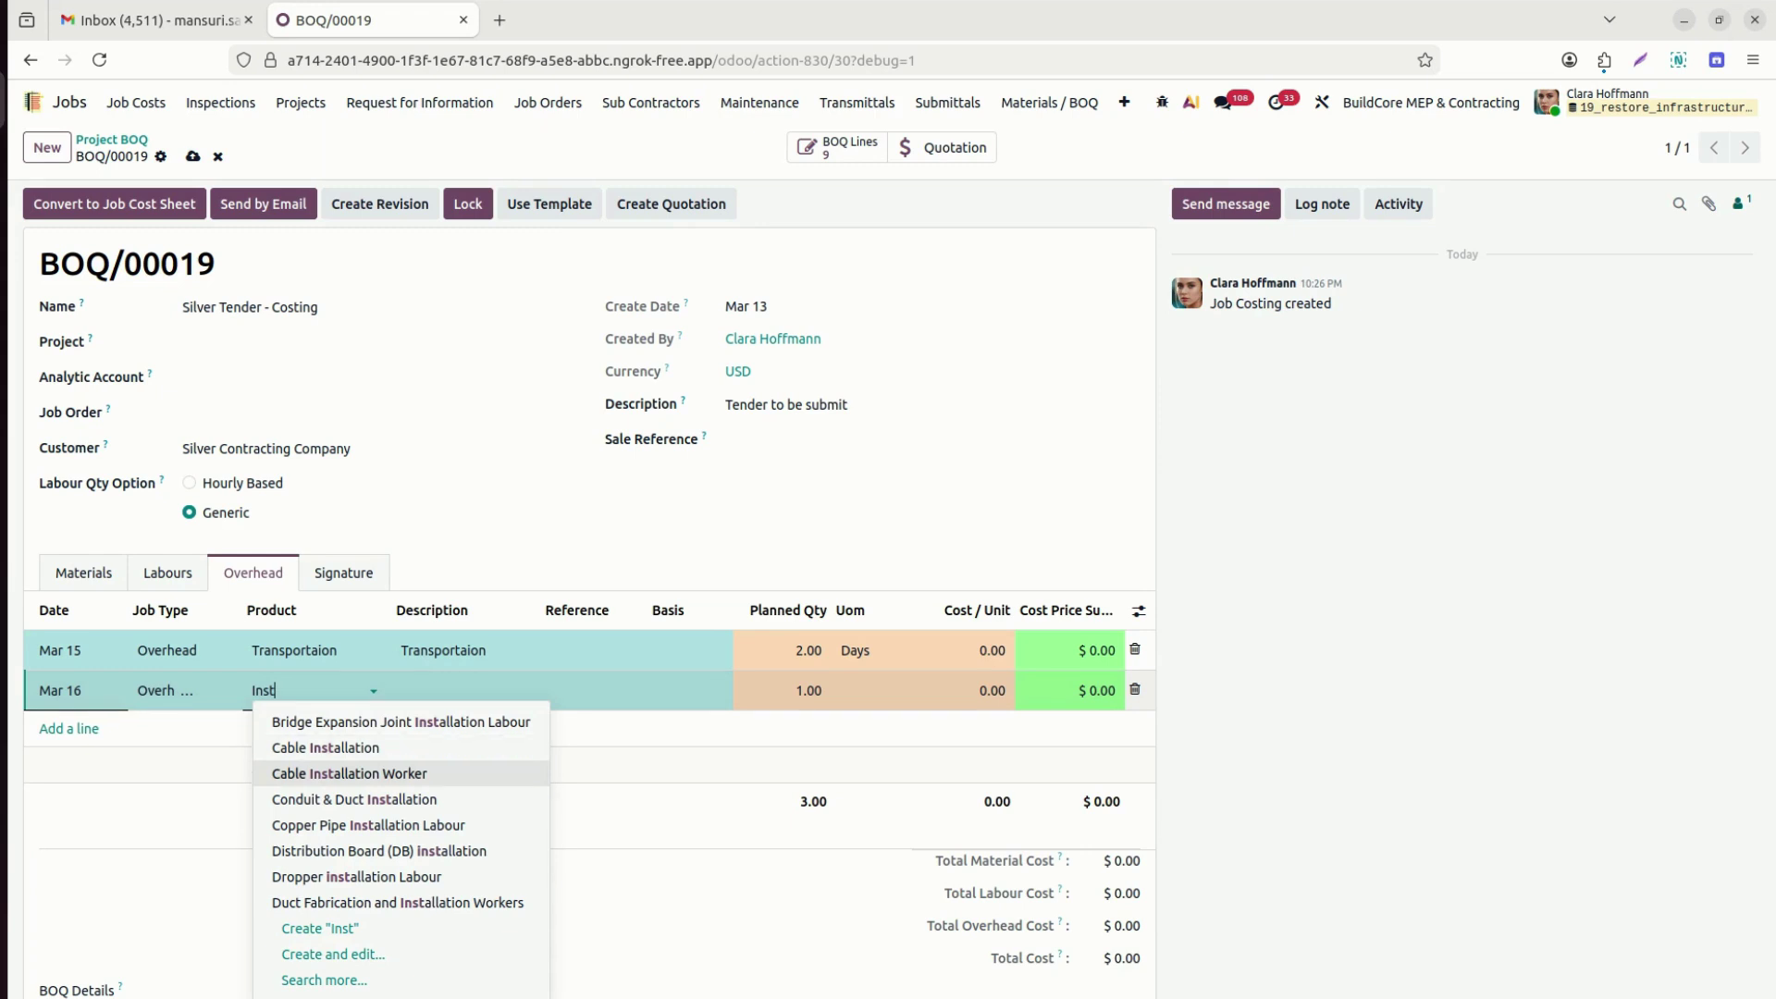
{"action": "key", "text": "Return"}
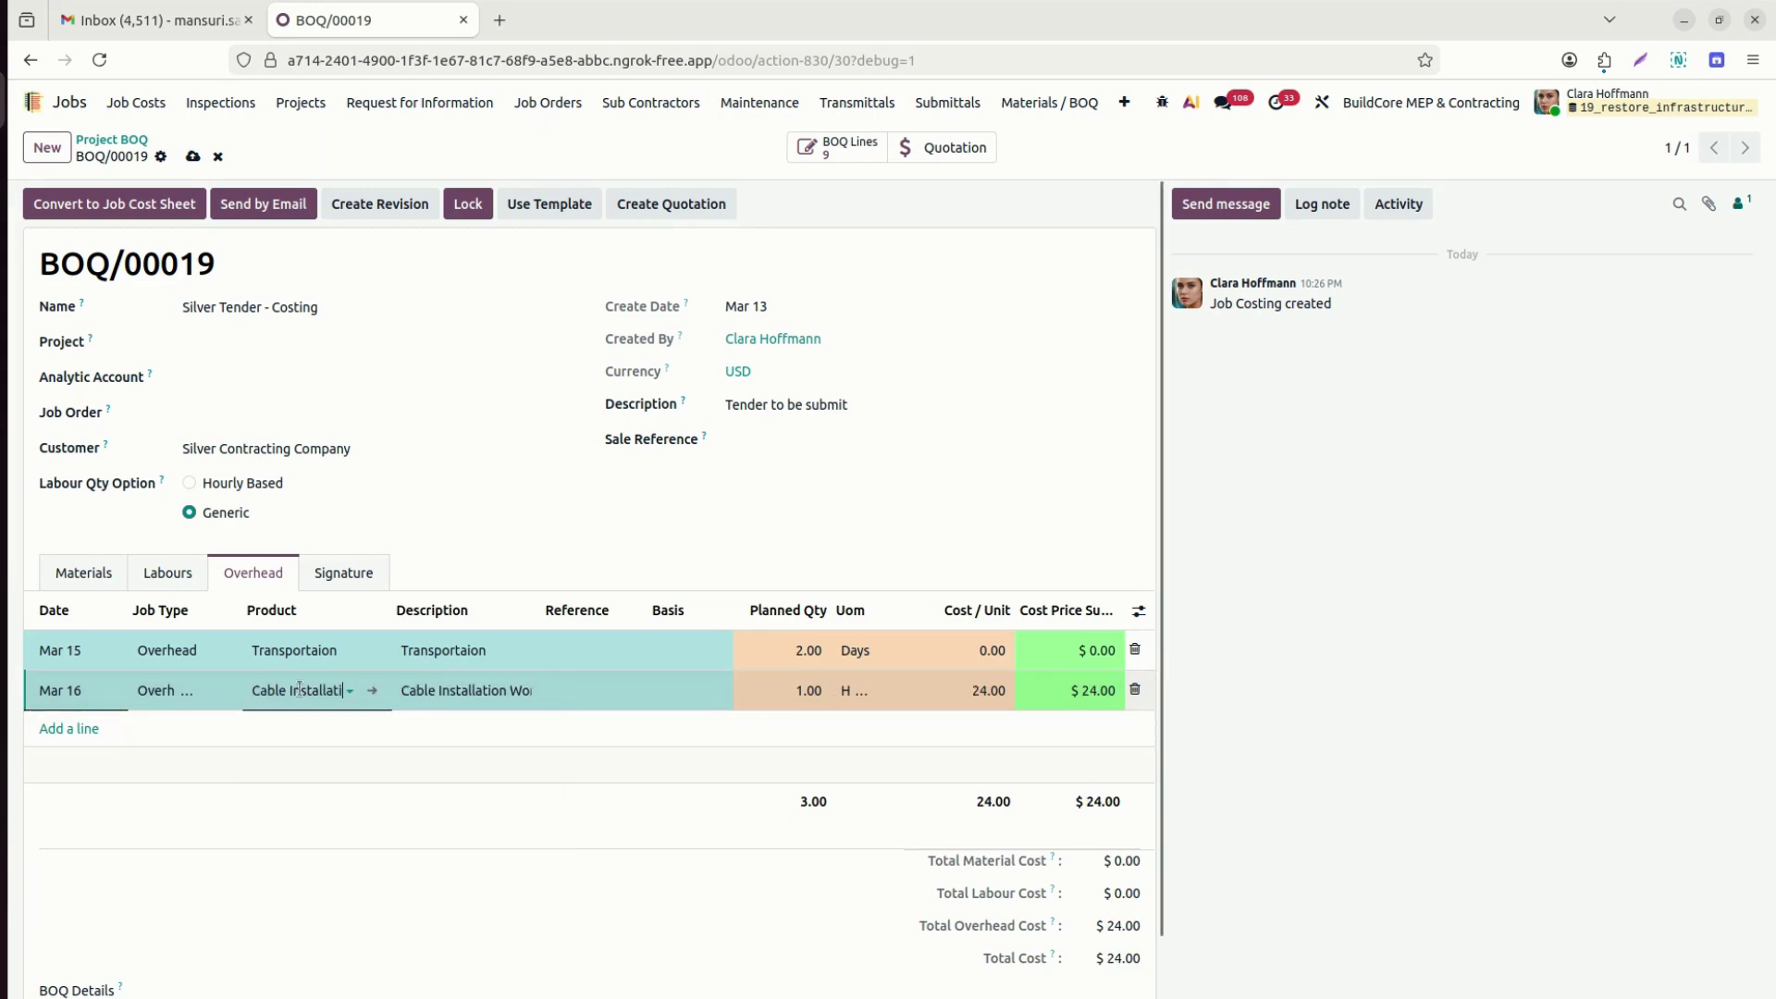
{"action": "left_click", "coordinate": [289, 685]}
{"action": "type", "text": "cab"}
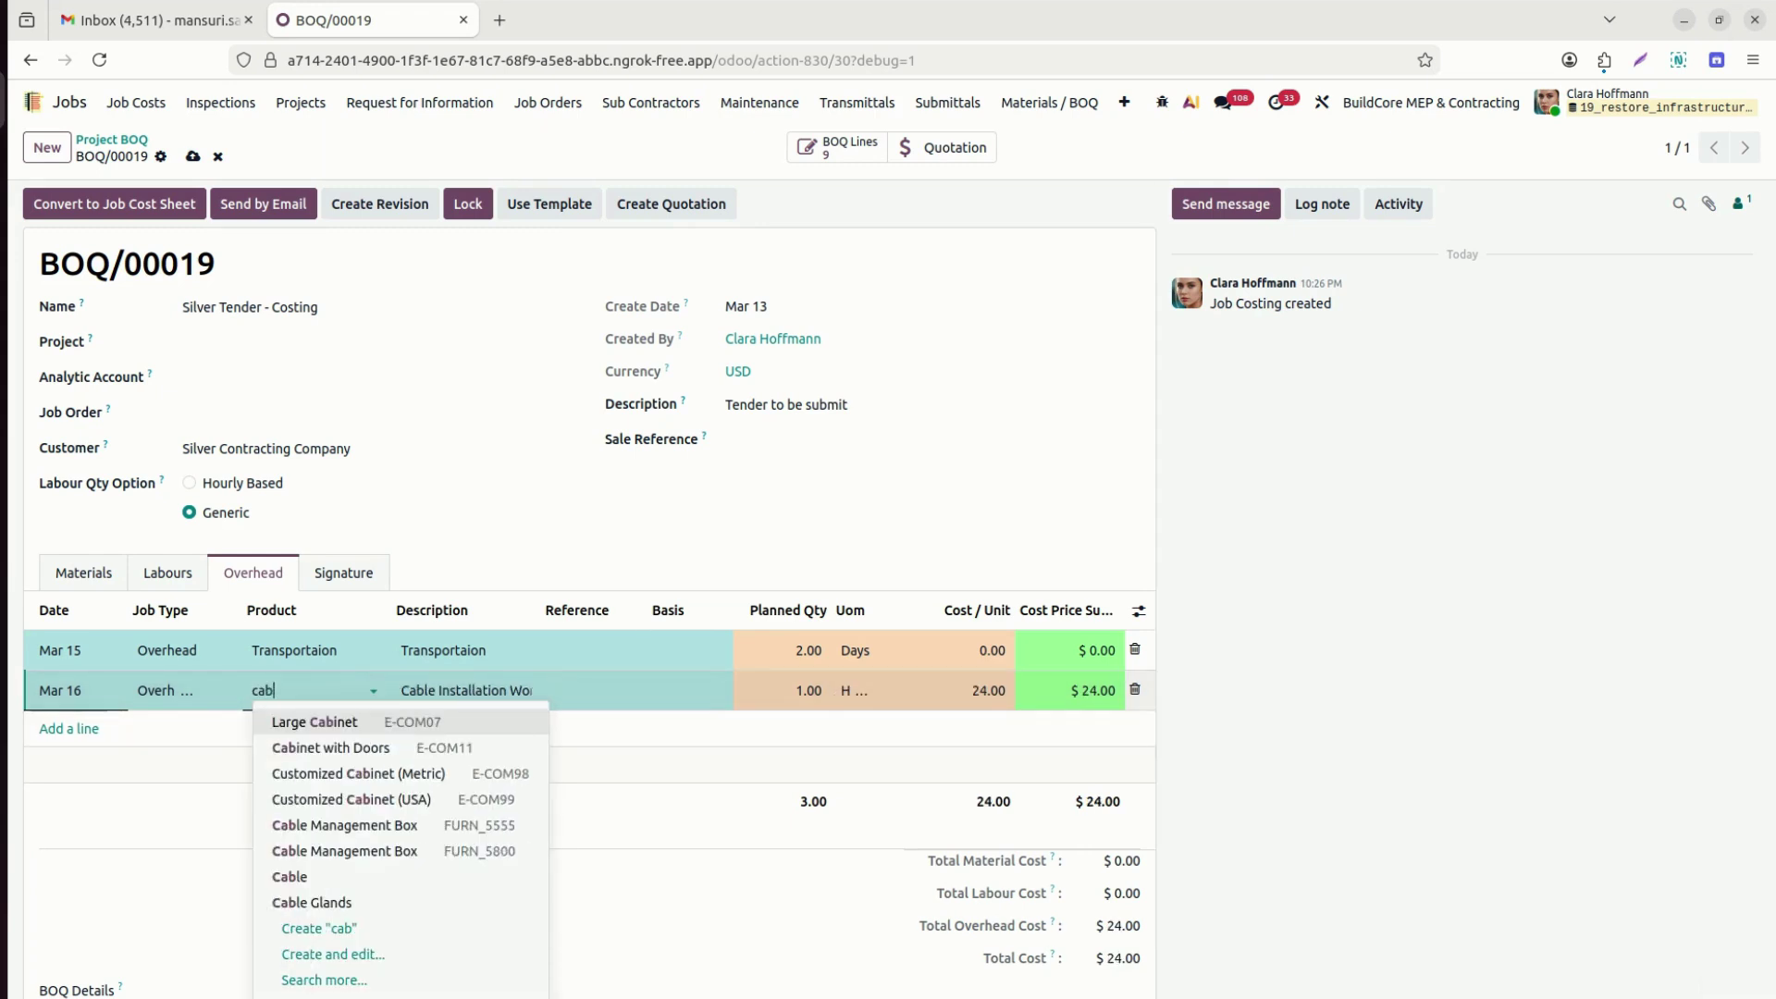
{"action": "key", "text": "BackSpace"}
{"action": "key", "text": "BackSpace"}
{"action": "key", "text": "BackSpace"}
{"action": "type", "text": "installa"}
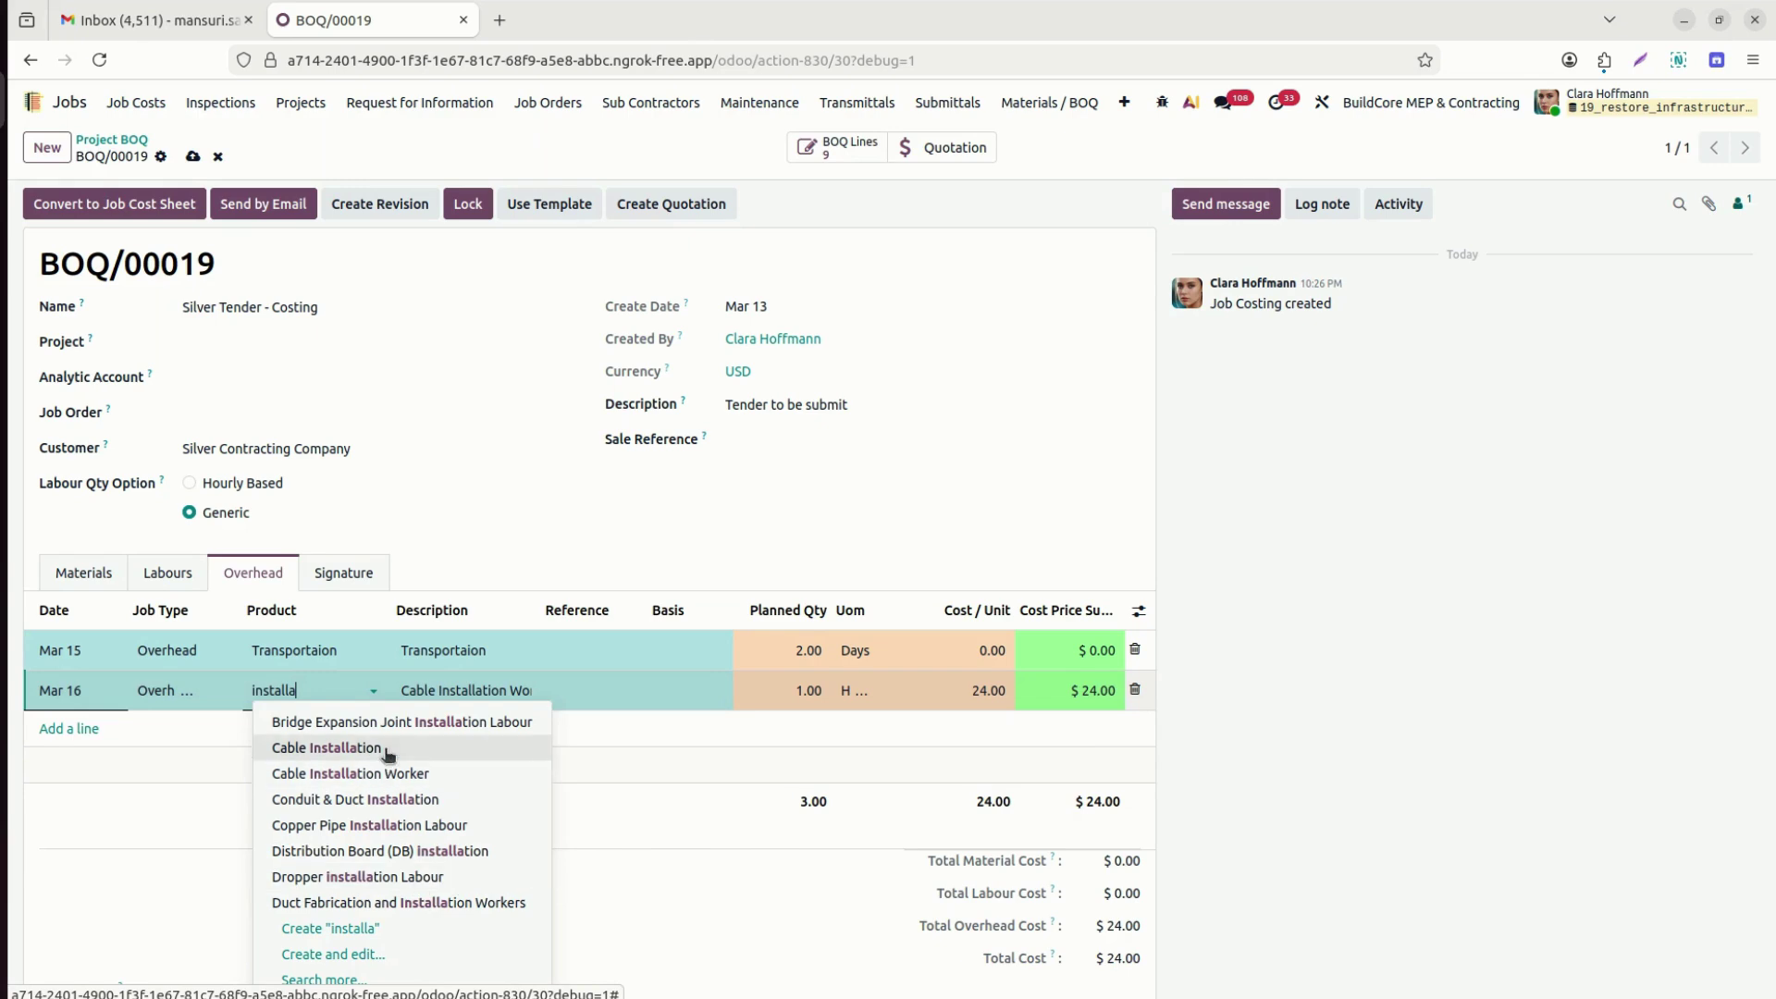
{"action": "left_click", "coordinate": [377, 743]}
Cost Cable Installation at 1,000 and Transportaion at 130 per unit.
{"action": "left_click", "coordinate": [810, 691]}
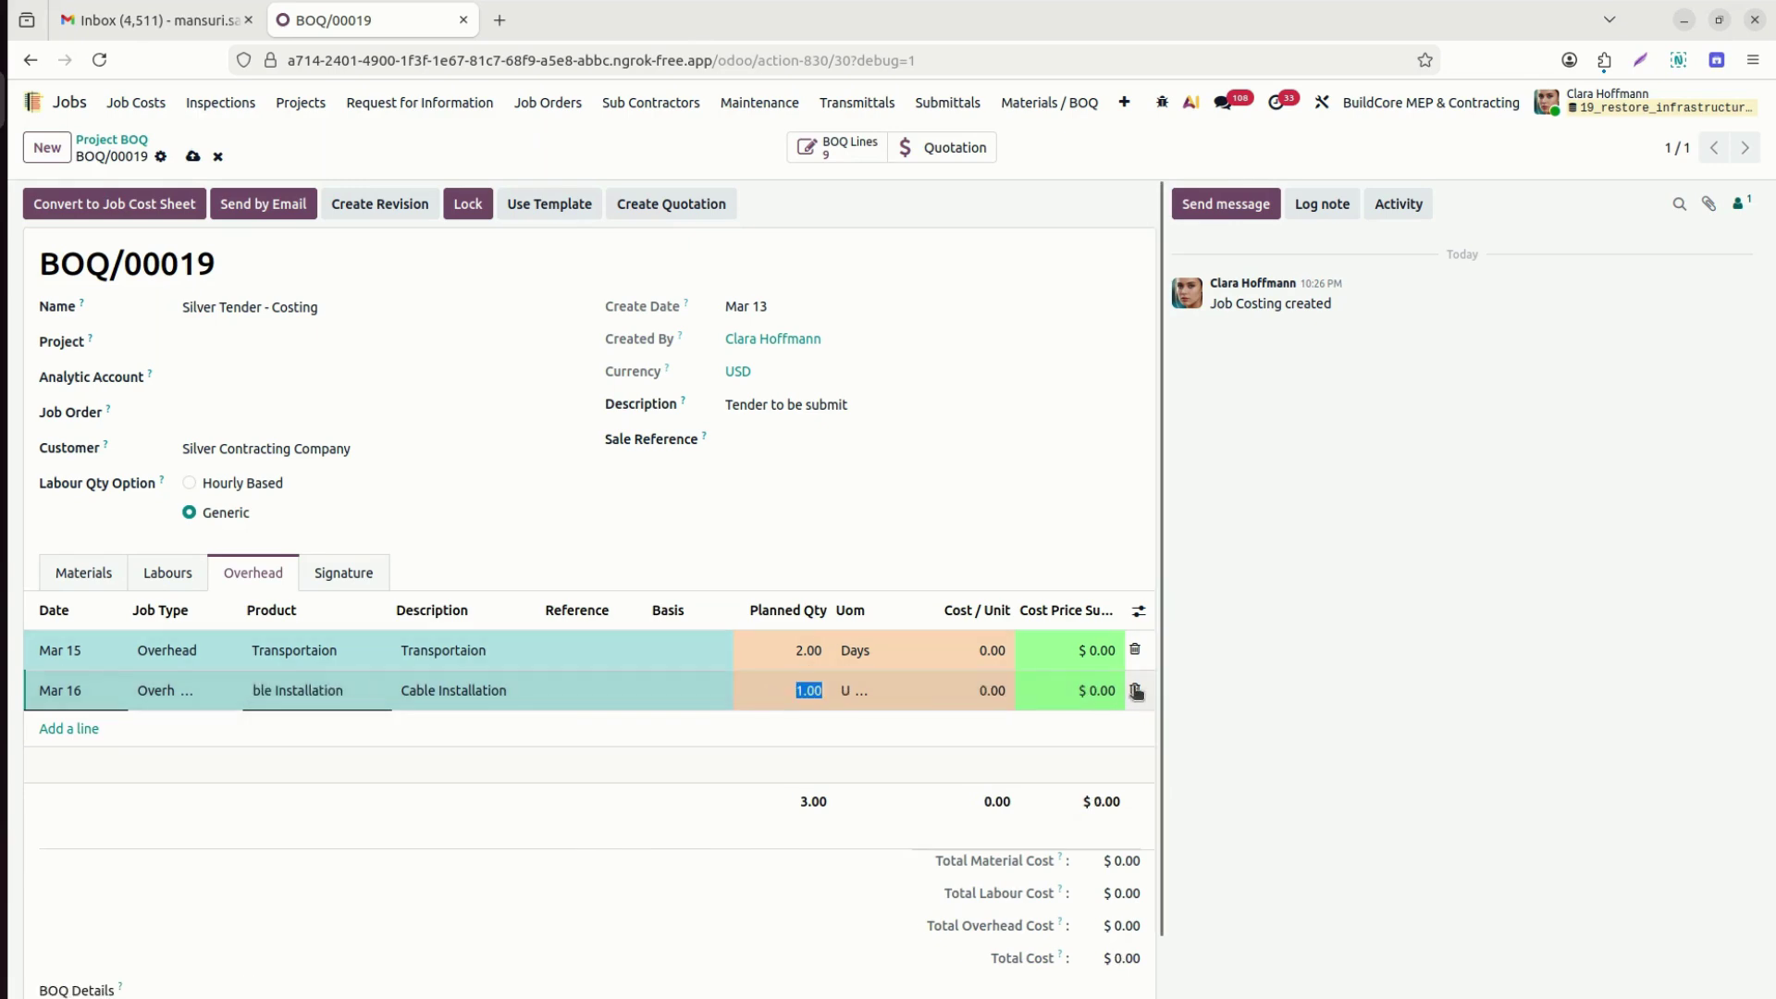
{"action": "left_click", "coordinate": [957, 693]}
{"action": "type", "text": "1000"}
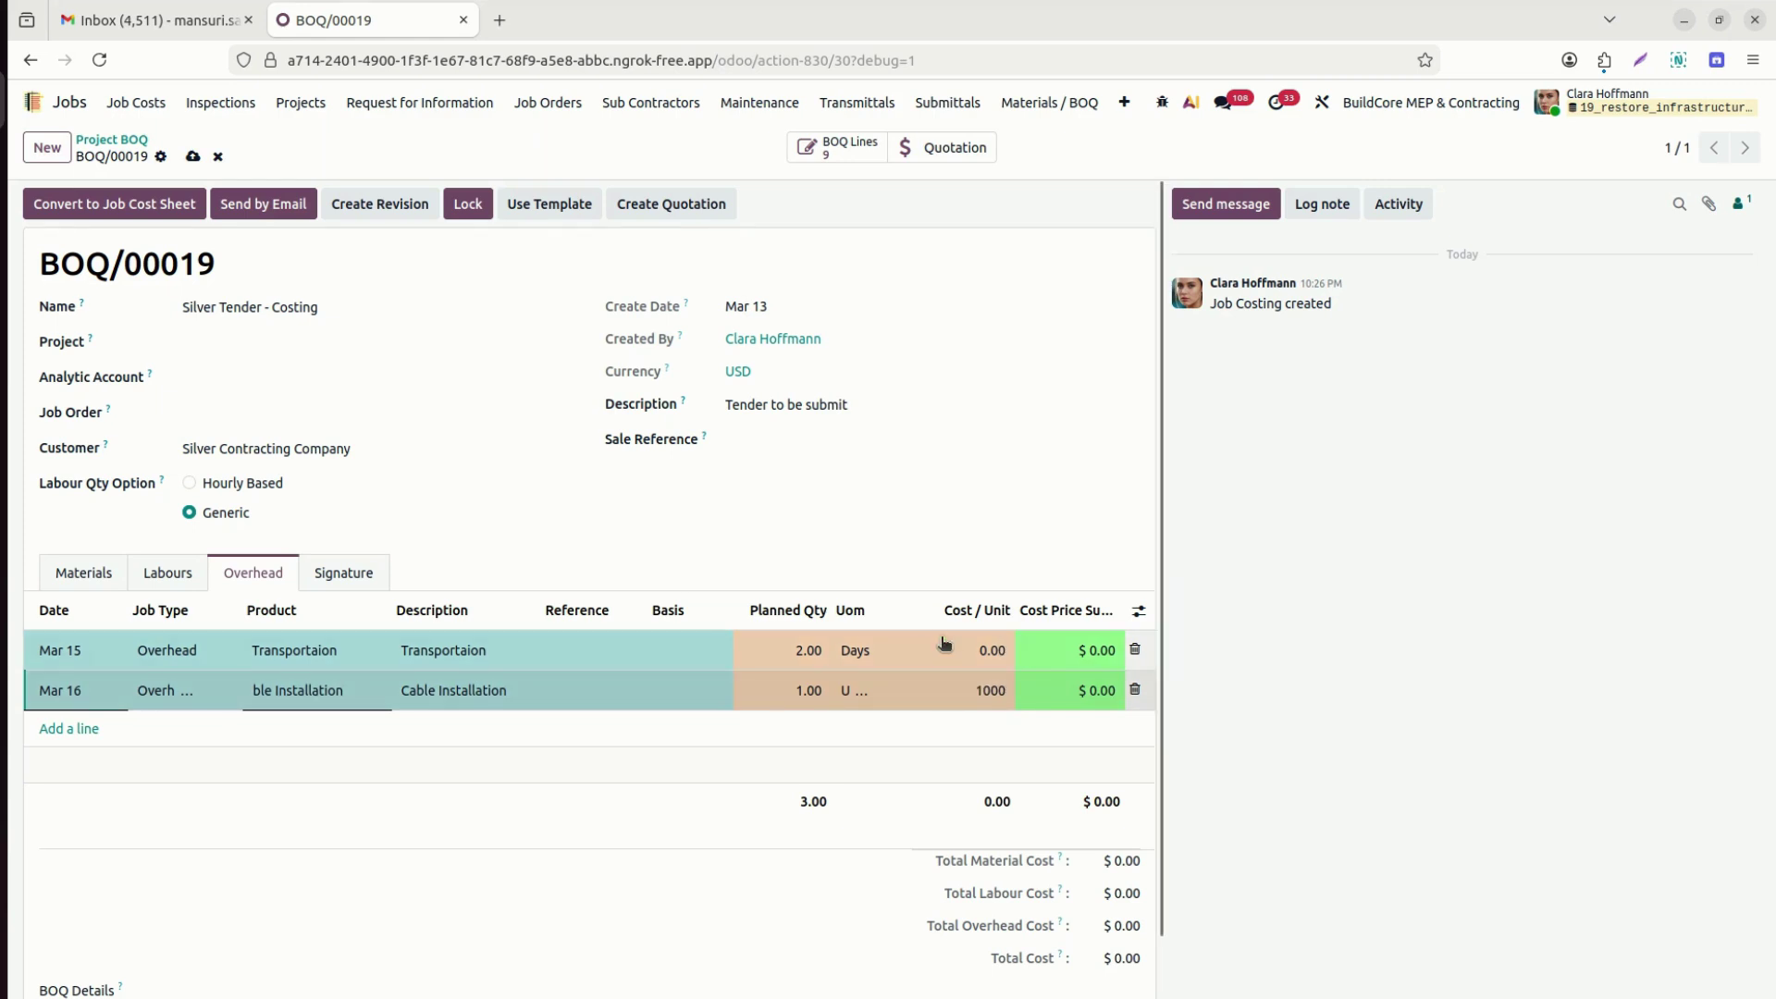
{"action": "left_click", "coordinate": [942, 642]}
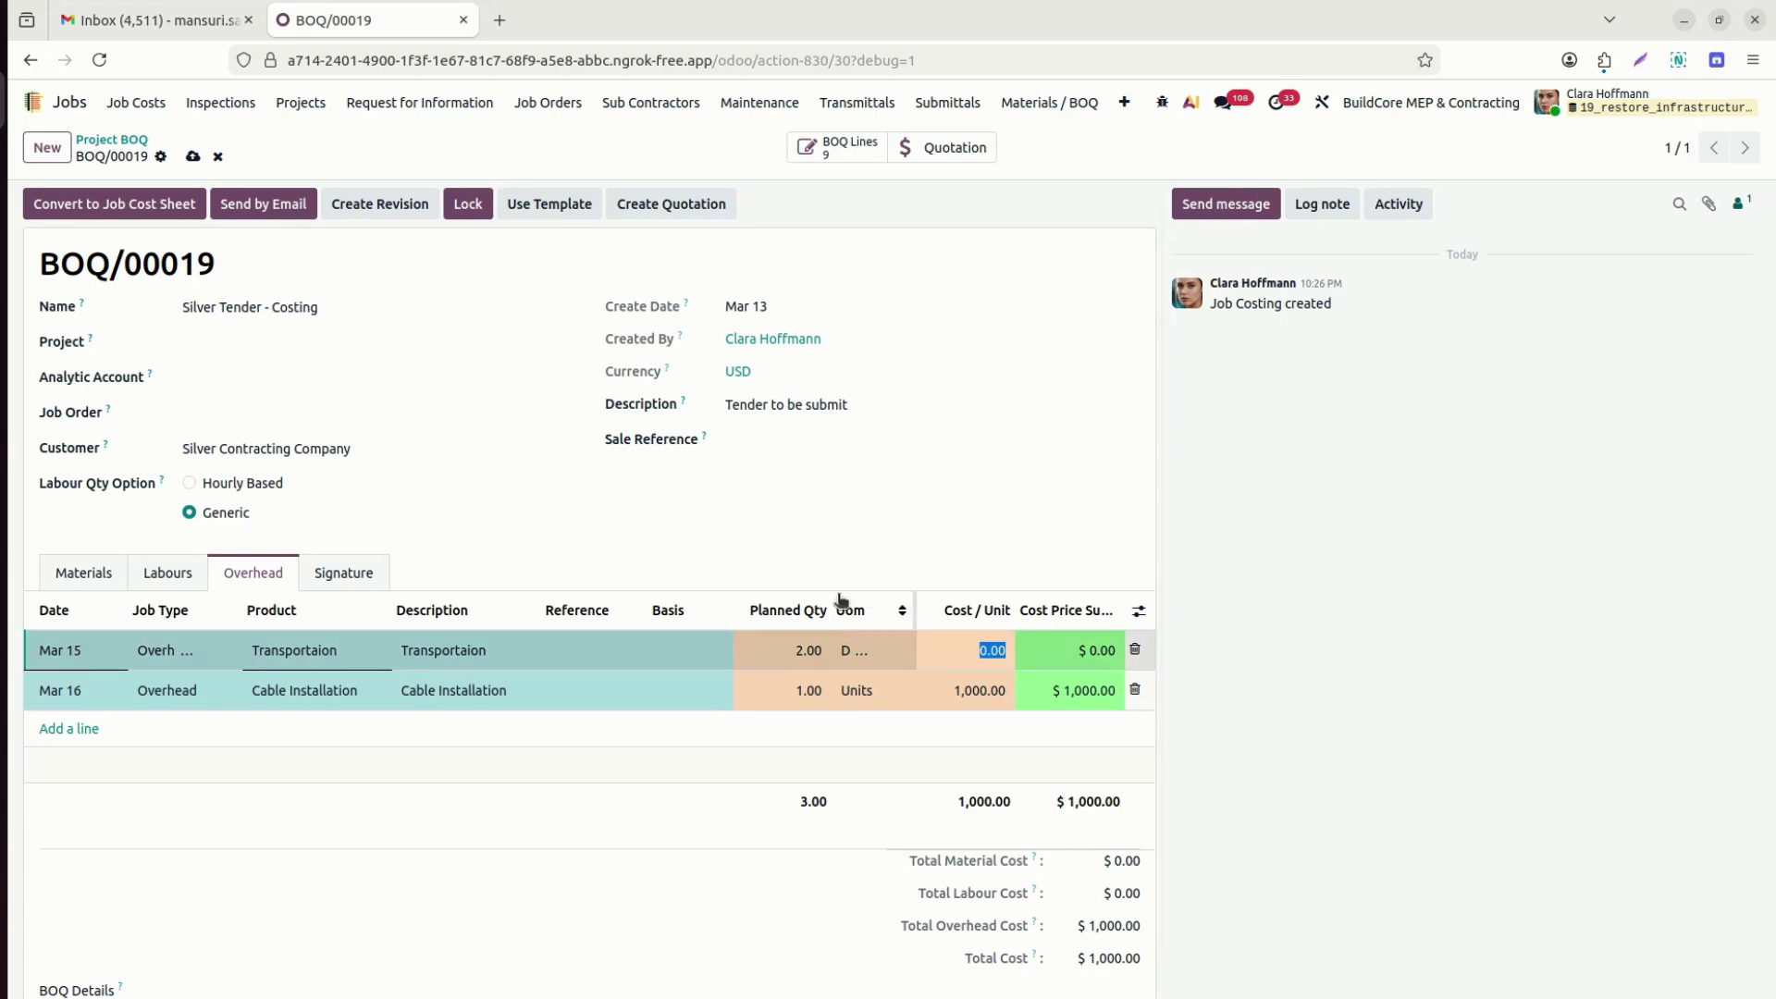
{"action": "type", "text": "130"}
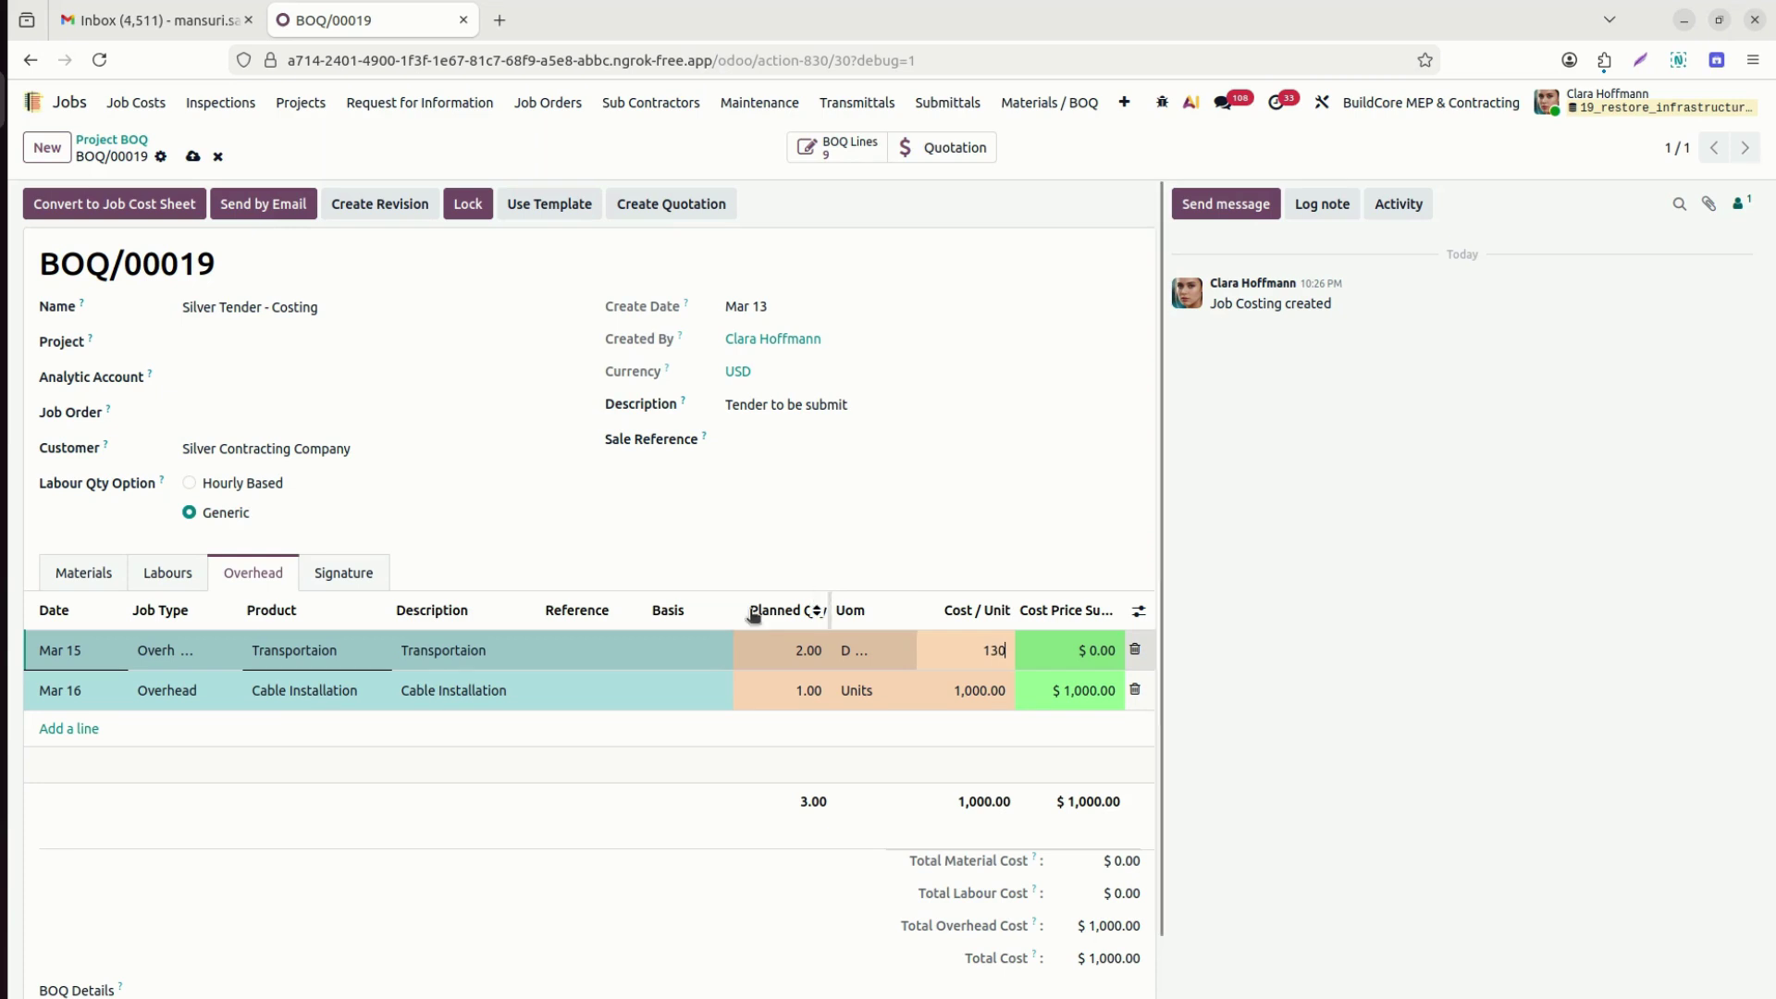
{"action": "left_click", "coordinate": [173, 587]}
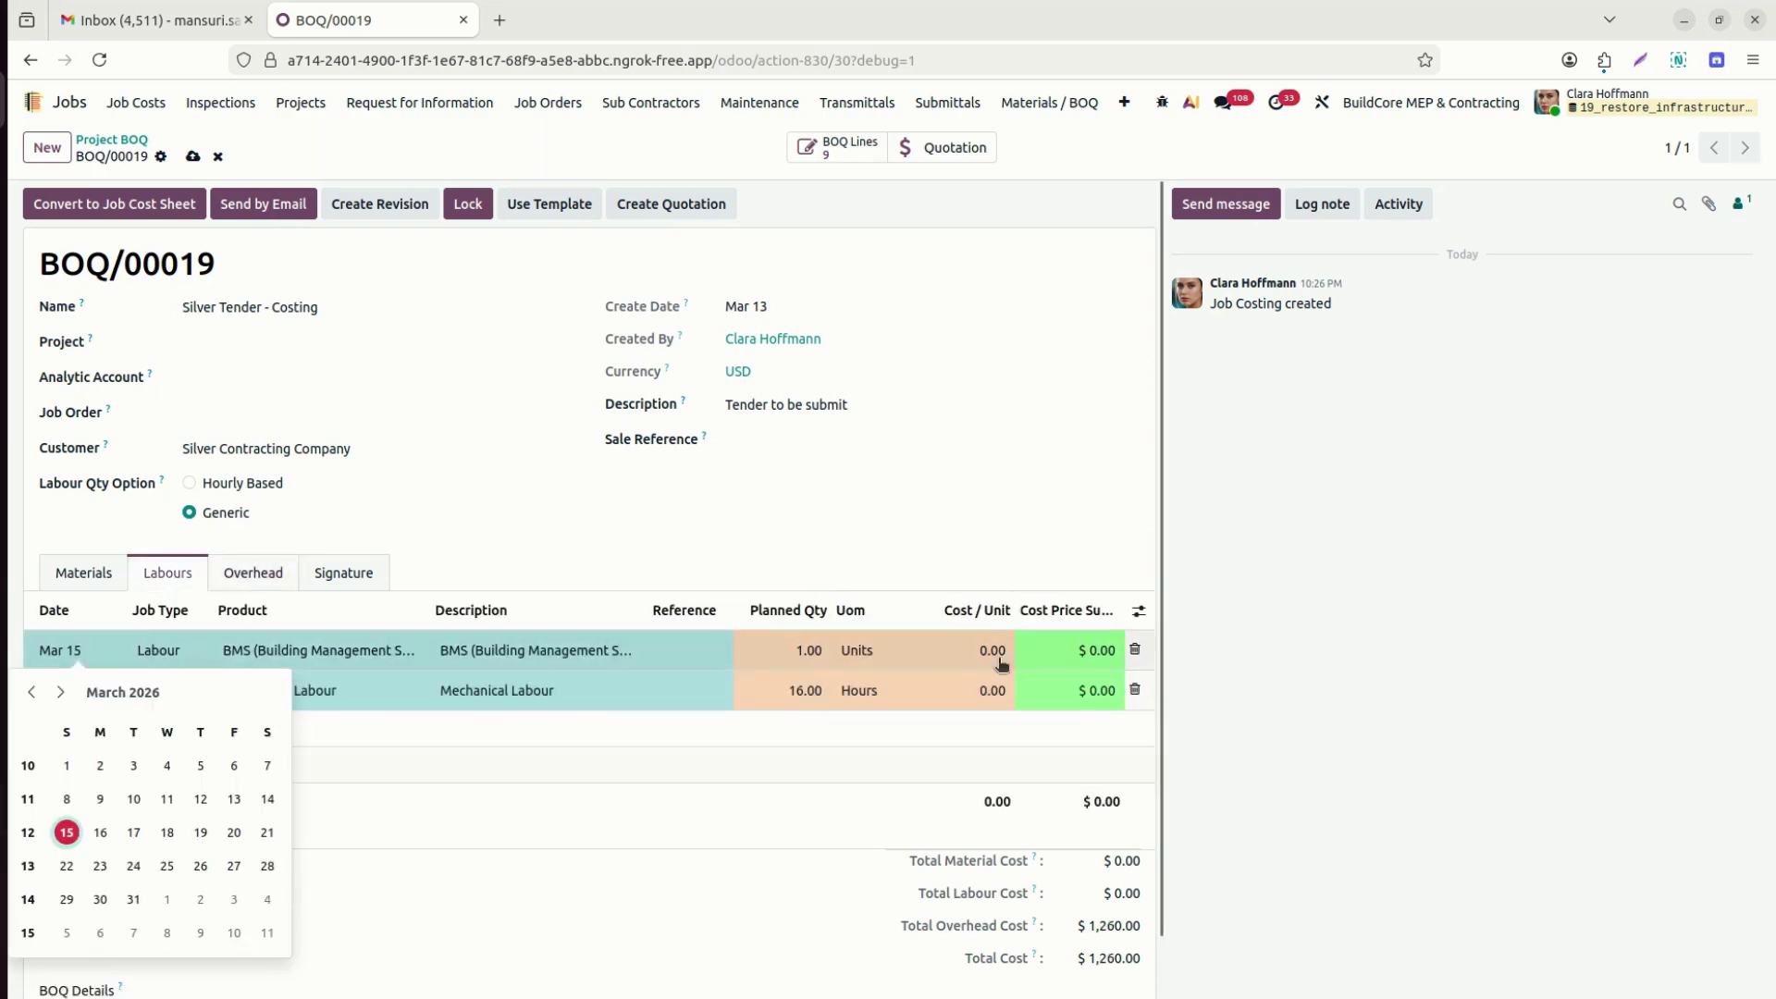
Set the BMS labour unit cost to 2,900 and Mechanical Labour to 15 per hour.
{"action": "left_click", "coordinate": [950, 659]}
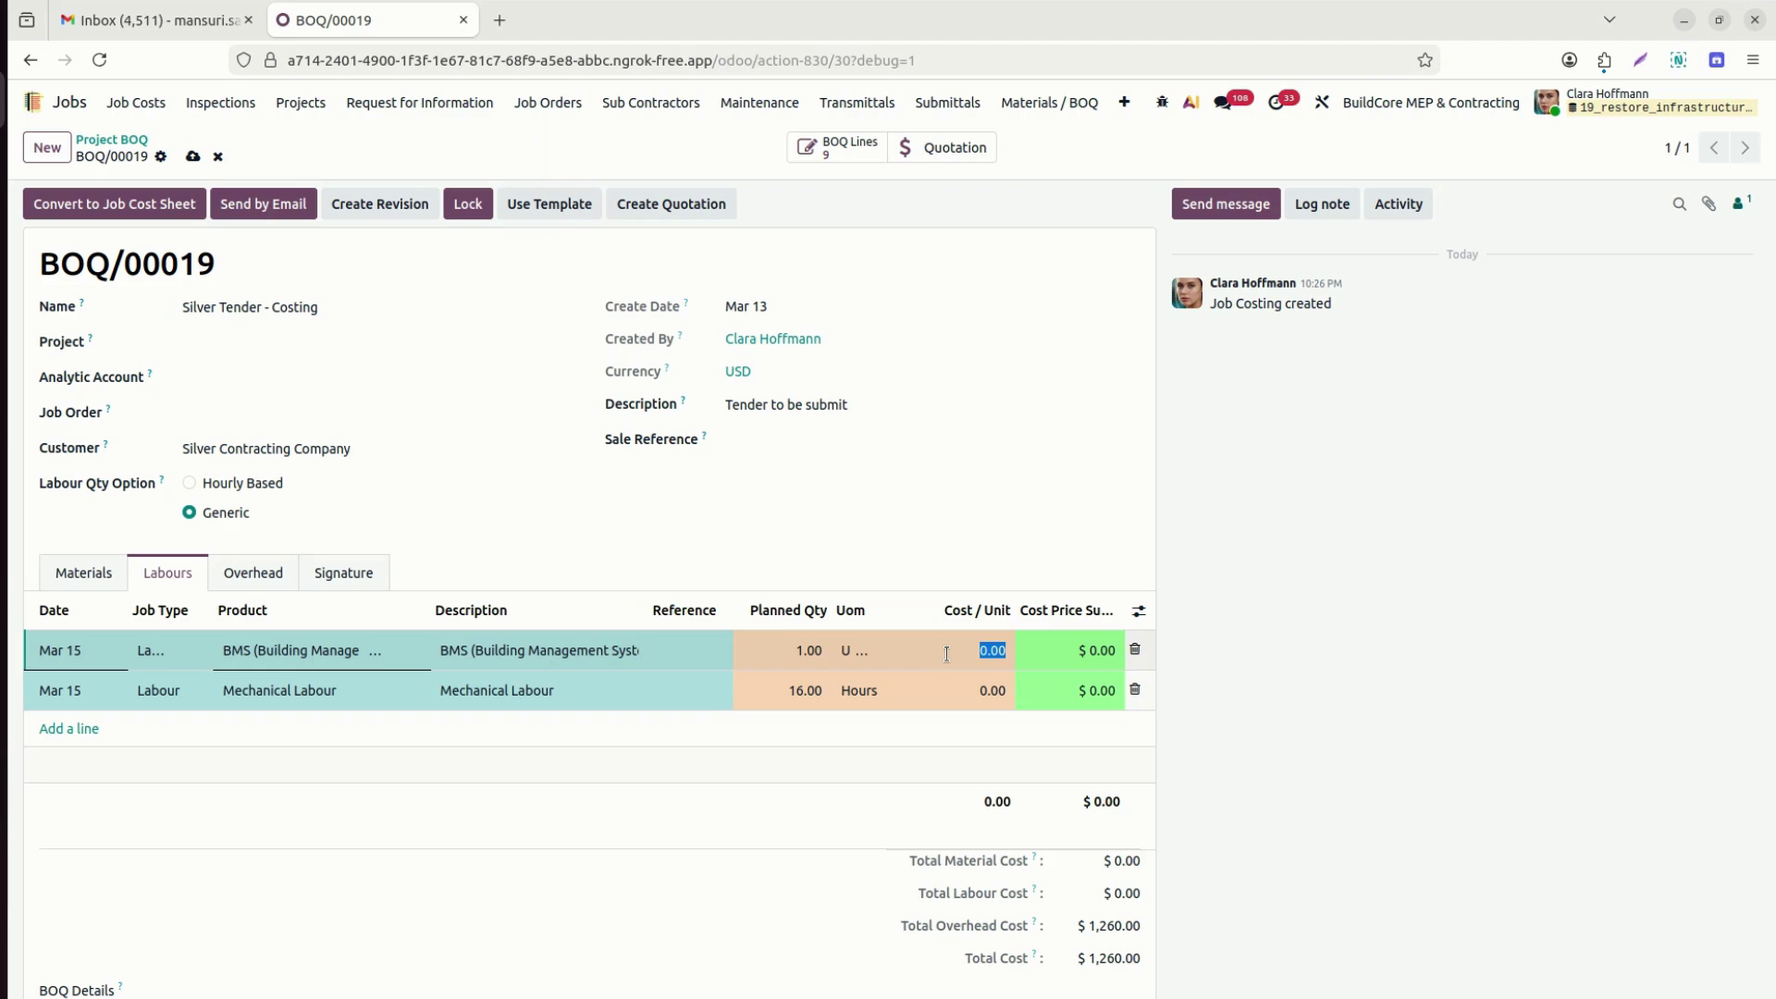
{"action": "type", "text": "290"}
{"action": "key", "text": "Return"}
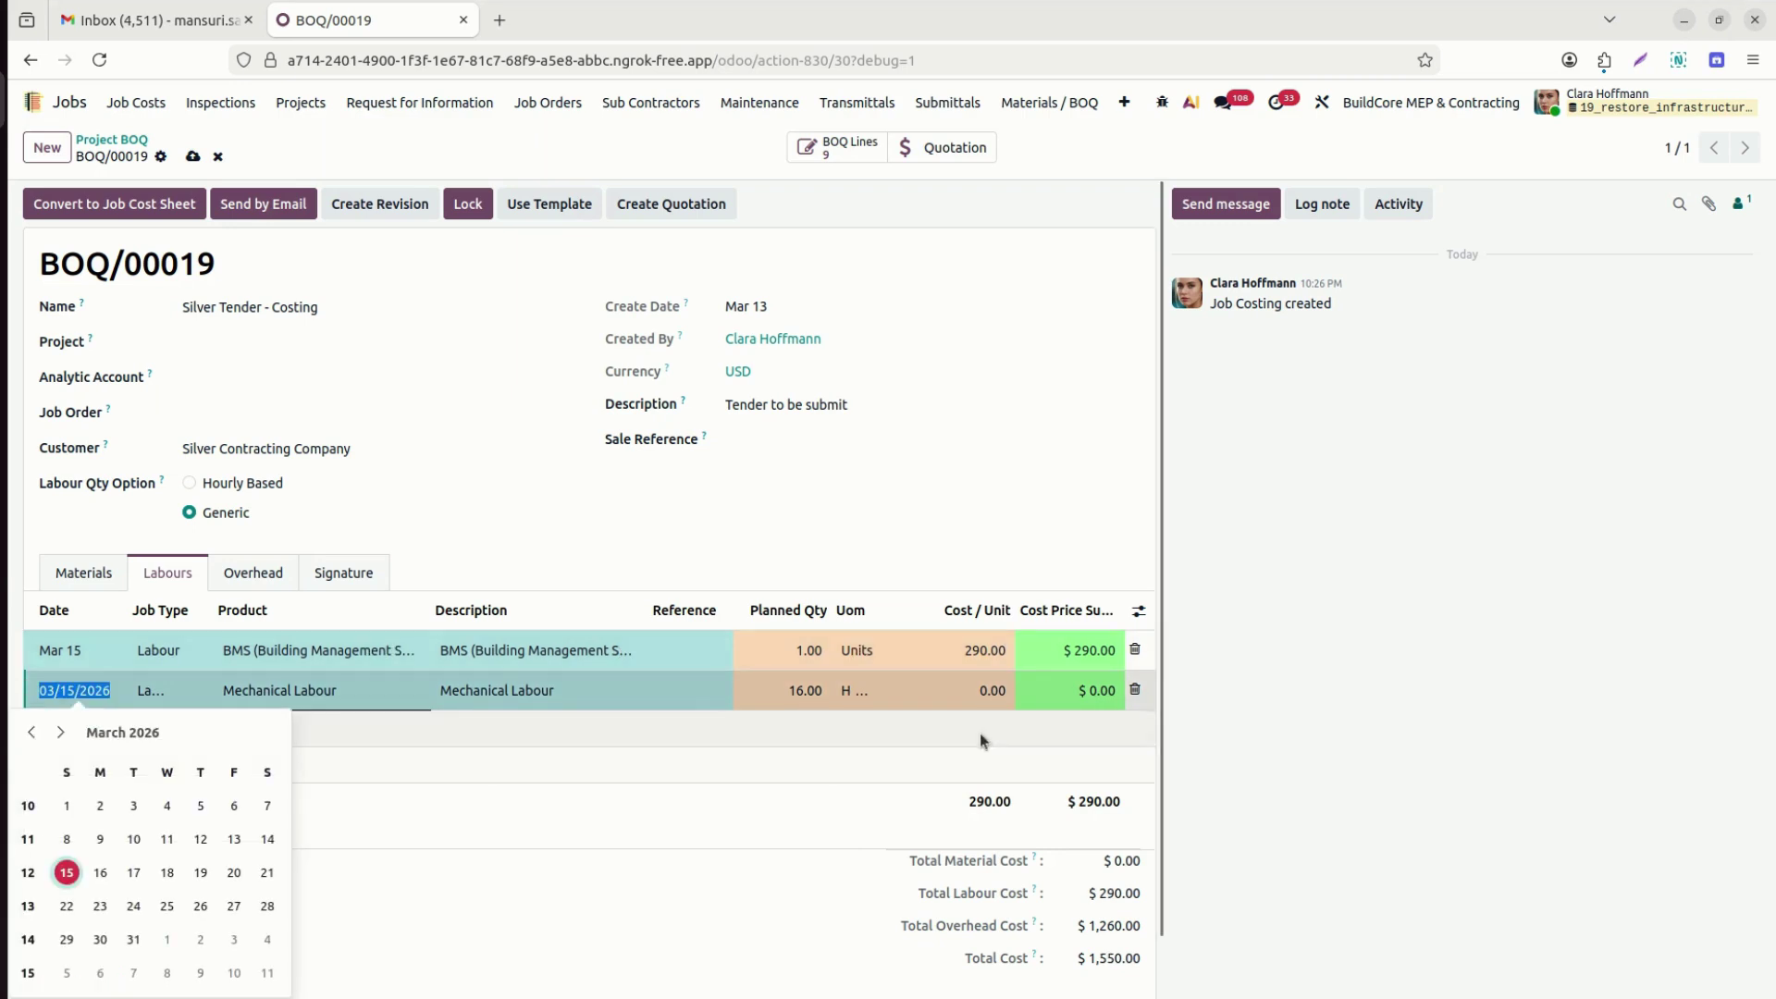
{"action": "left_click", "coordinate": [943, 648]}
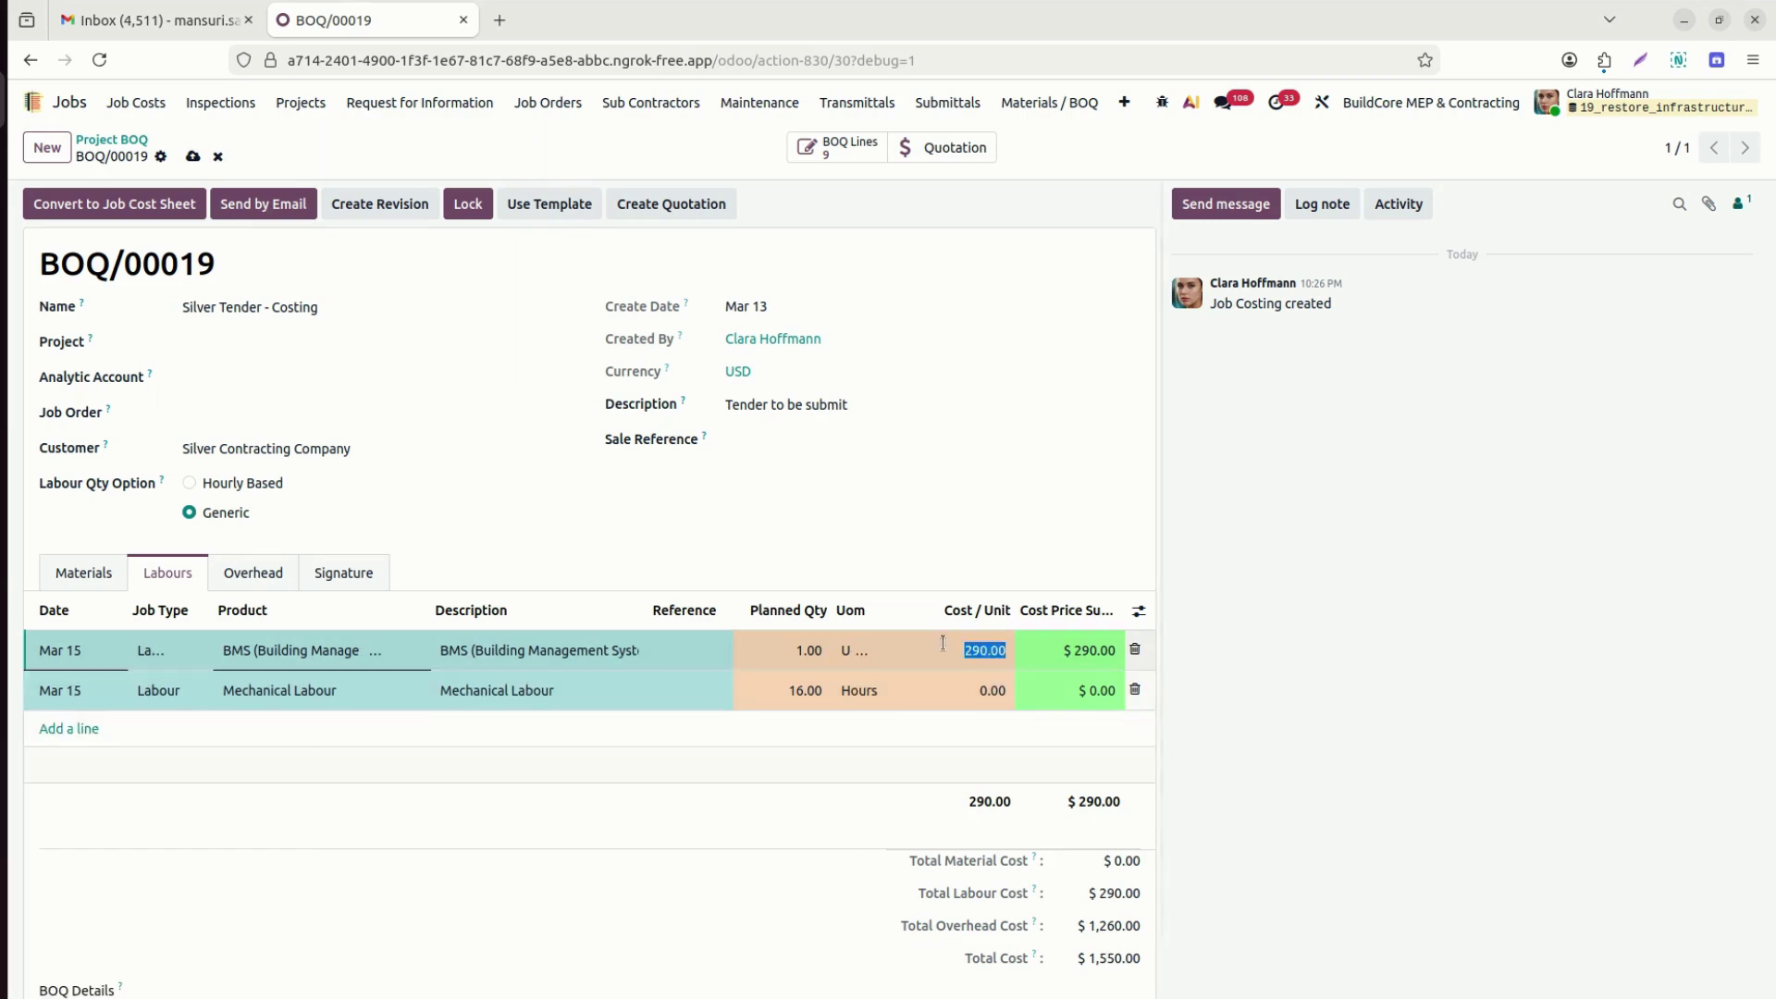
{"action": "type", "text": "2900"}
{"action": "key", "text": "Return"}
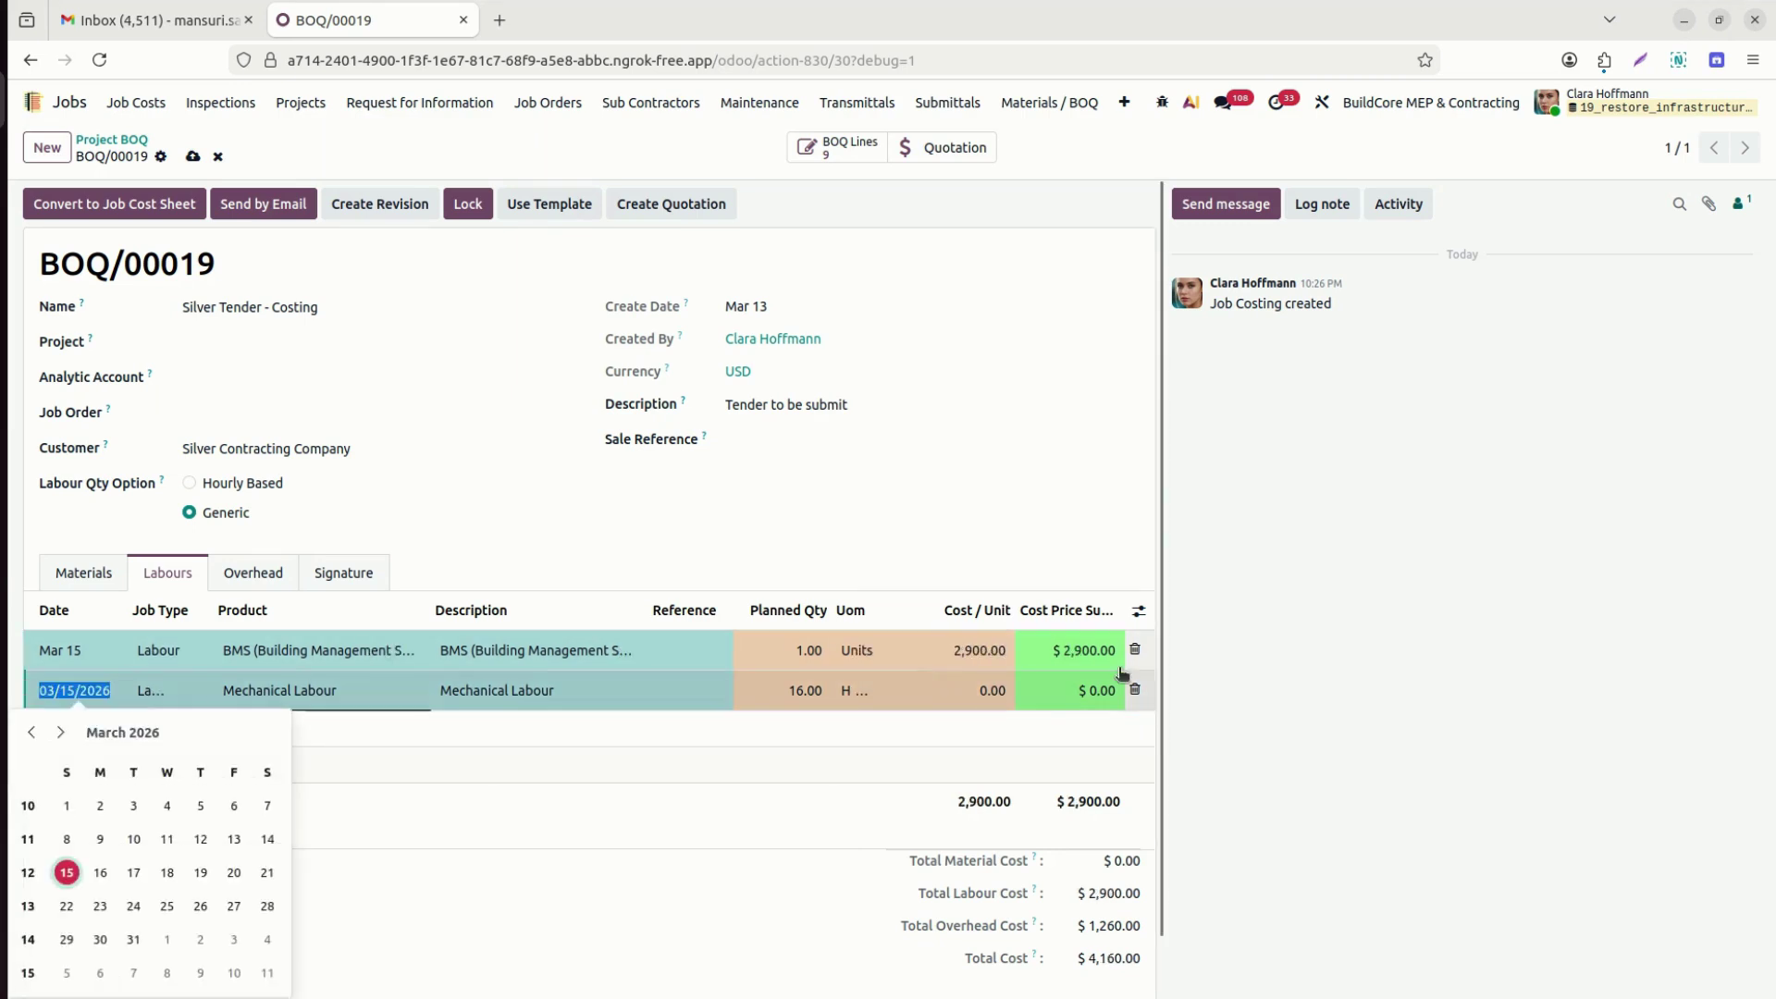
{"action": "left_click", "coordinate": [953, 692]}
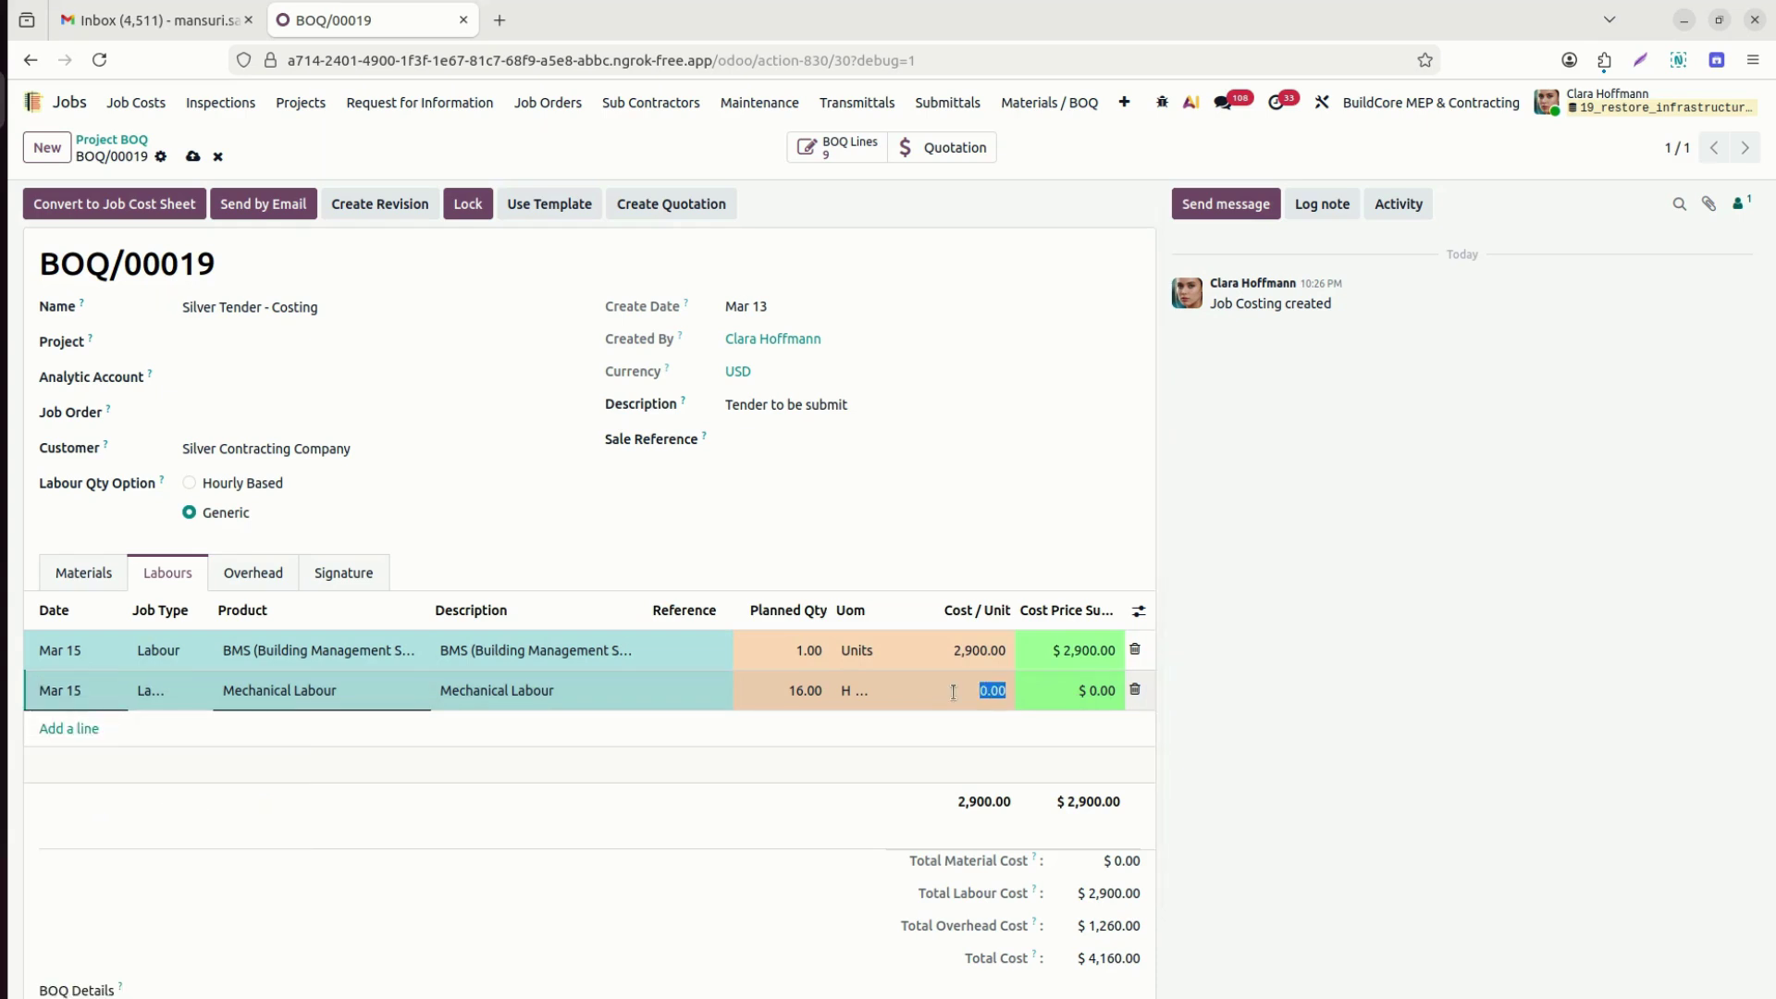
{"action": "type", "text": "15"}
{"action": "left_click", "coordinate": [689, 514]}
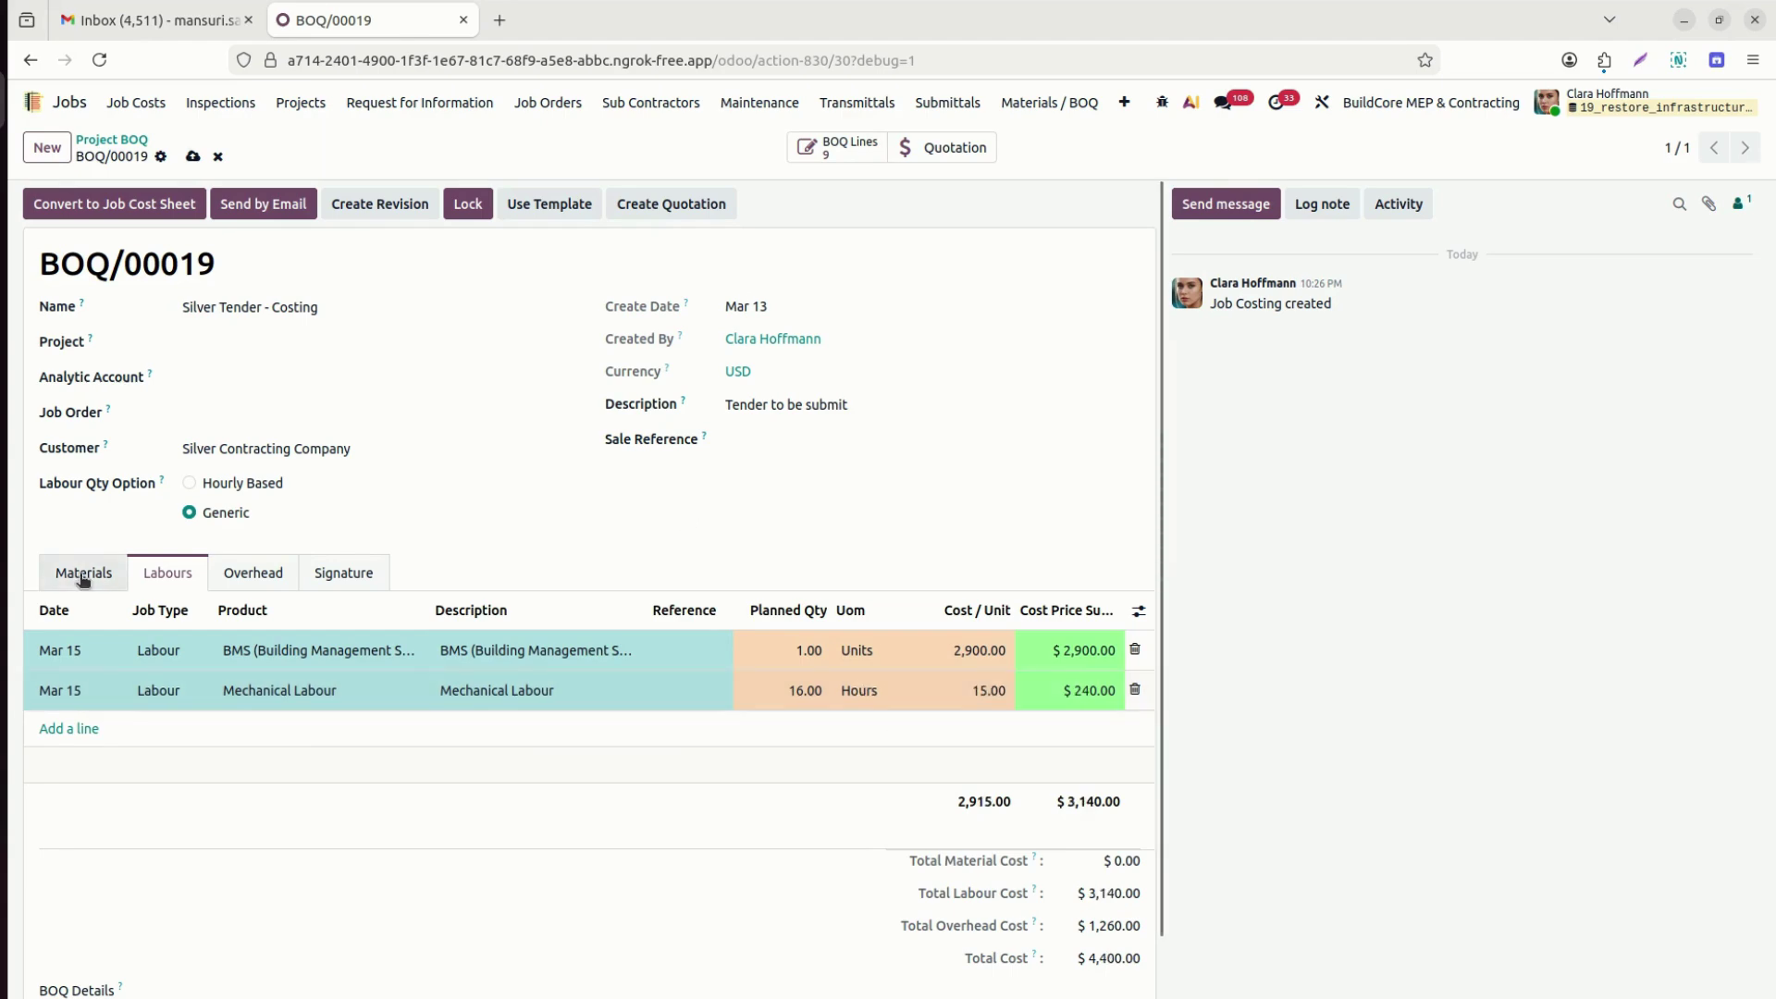
{"action": "left_click", "coordinate": [81, 574]}
{"action": "left_click", "coordinate": [969, 655]}
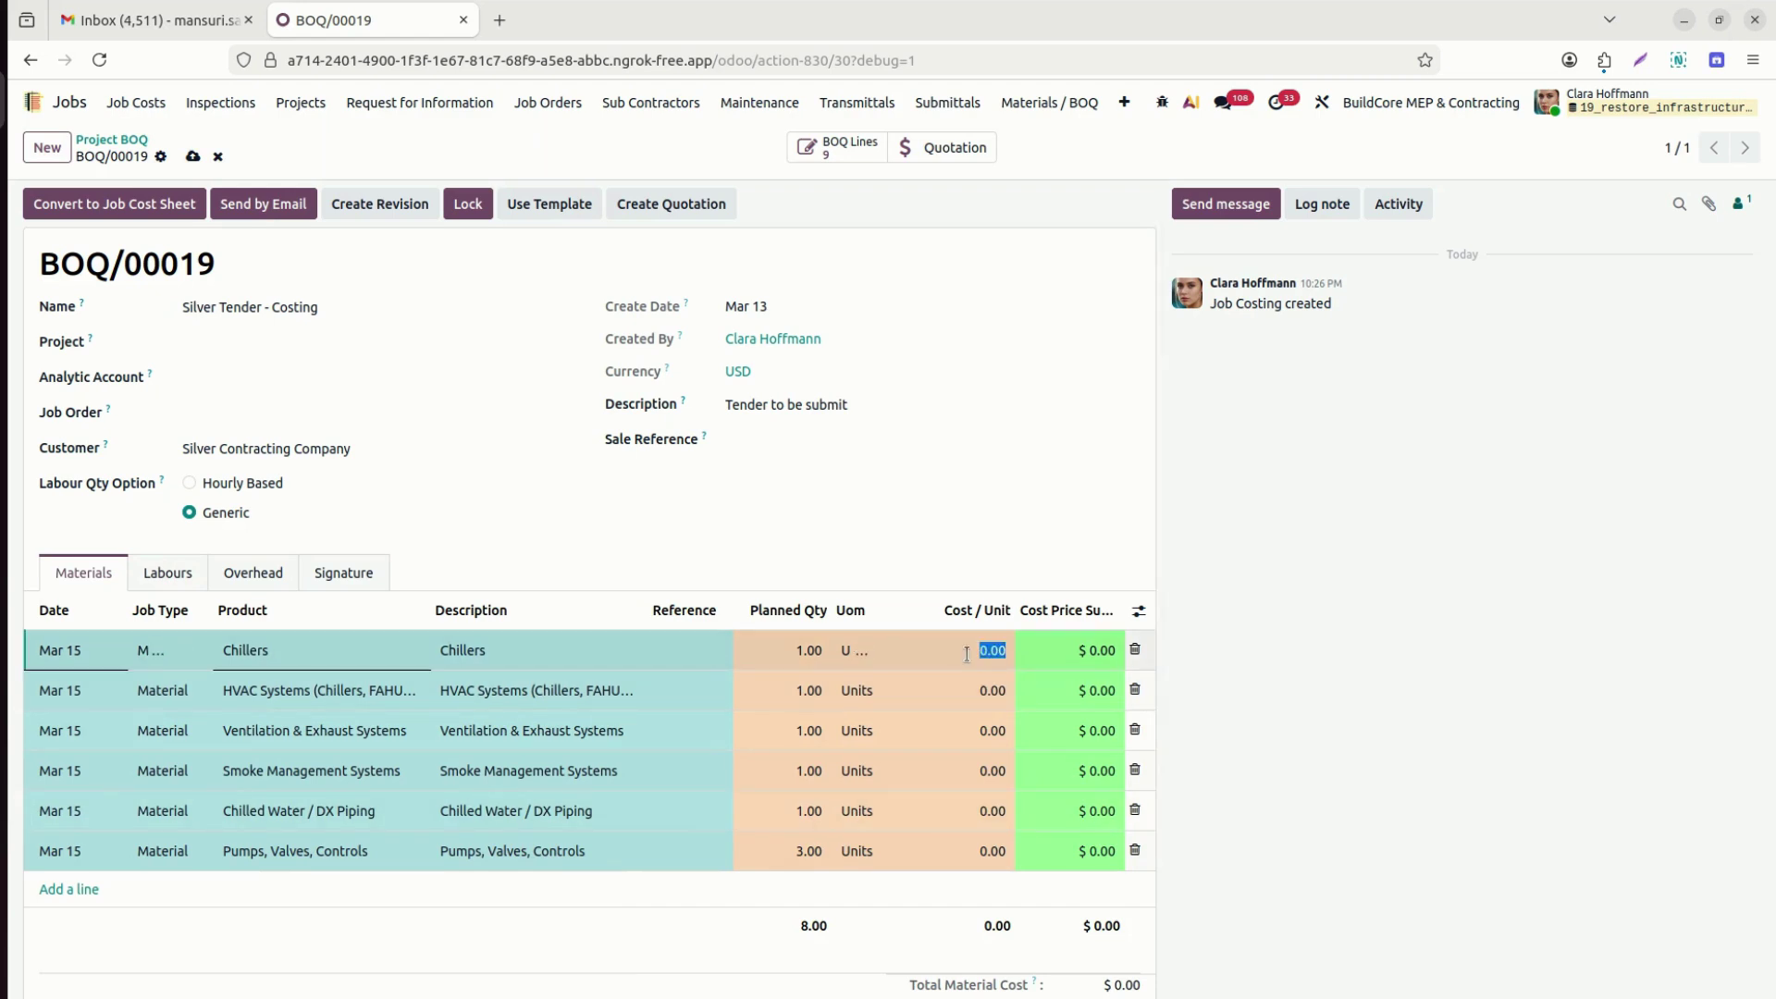
Enter Cost / Unit 43,000, 23,000, 10,000, 4,000, 3,000 and 5,000 for the six material lines.
{"action": "type", "text": "43000"}
{"action": "key", "text": "Return"}
{"action": "left_click", "coordinate": [954, 690]}
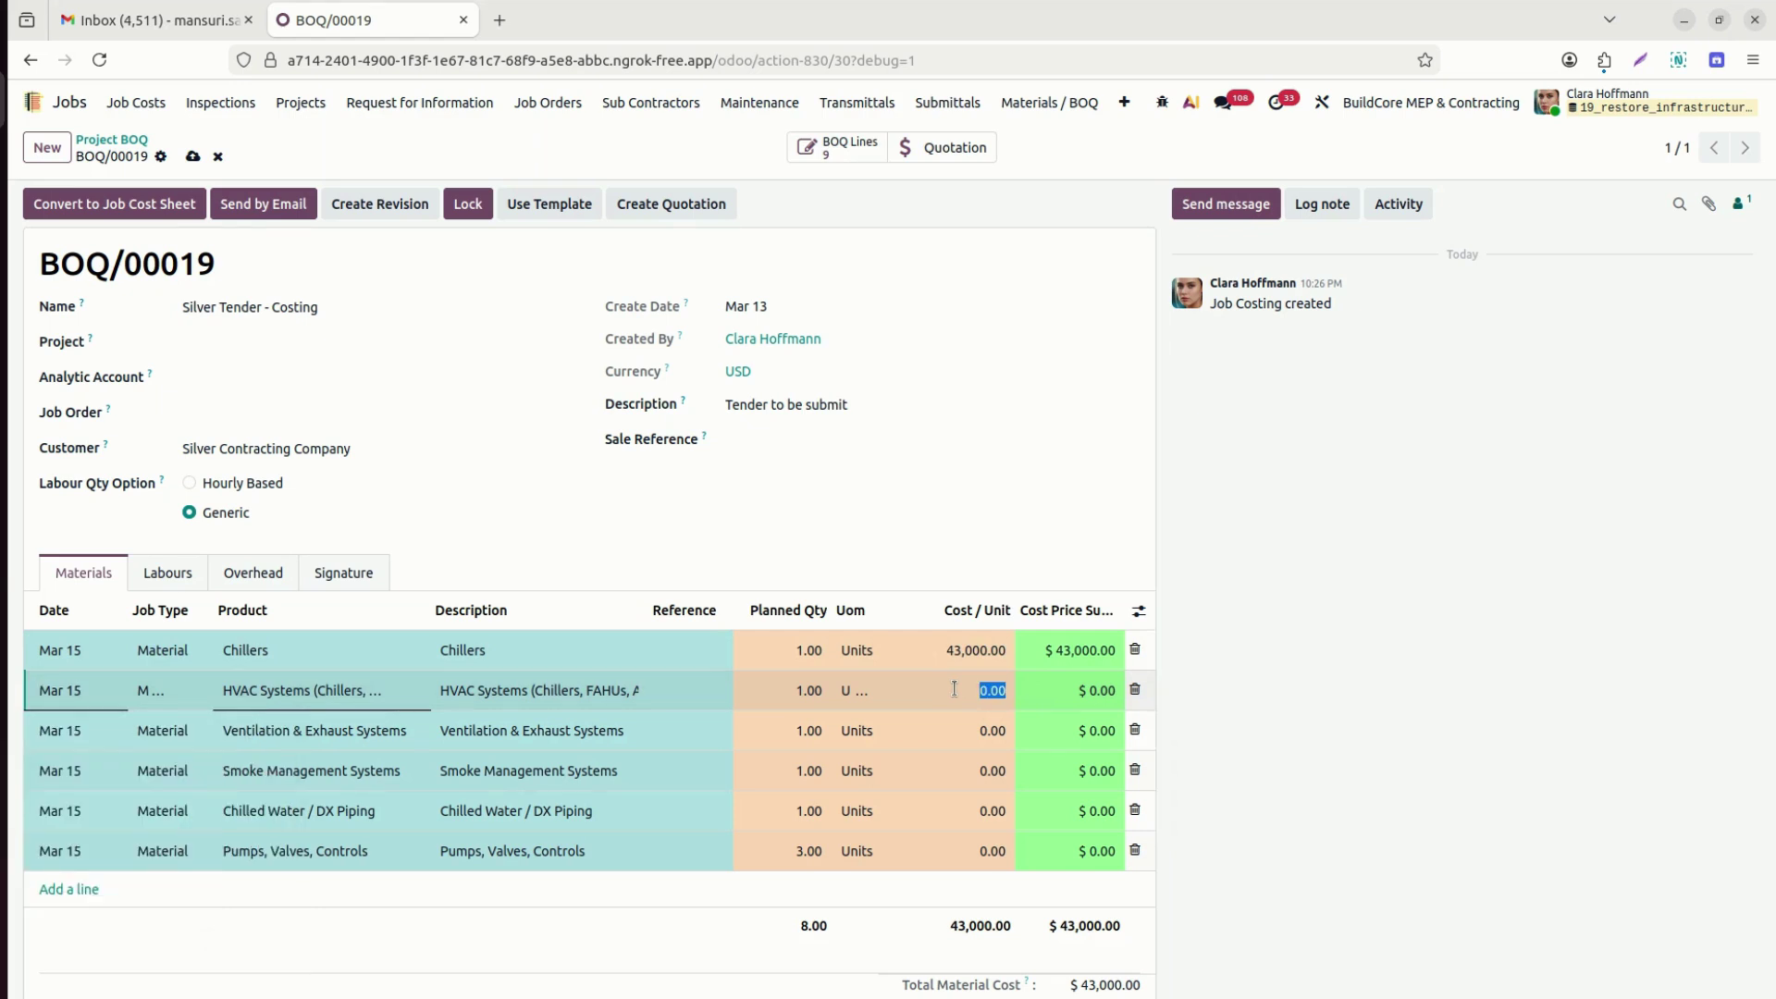
{"action": "type", "text": "23000"}
{"action": "left_click", "coordinate": [958, 731]}
{"action": "type", "text": "10000"}
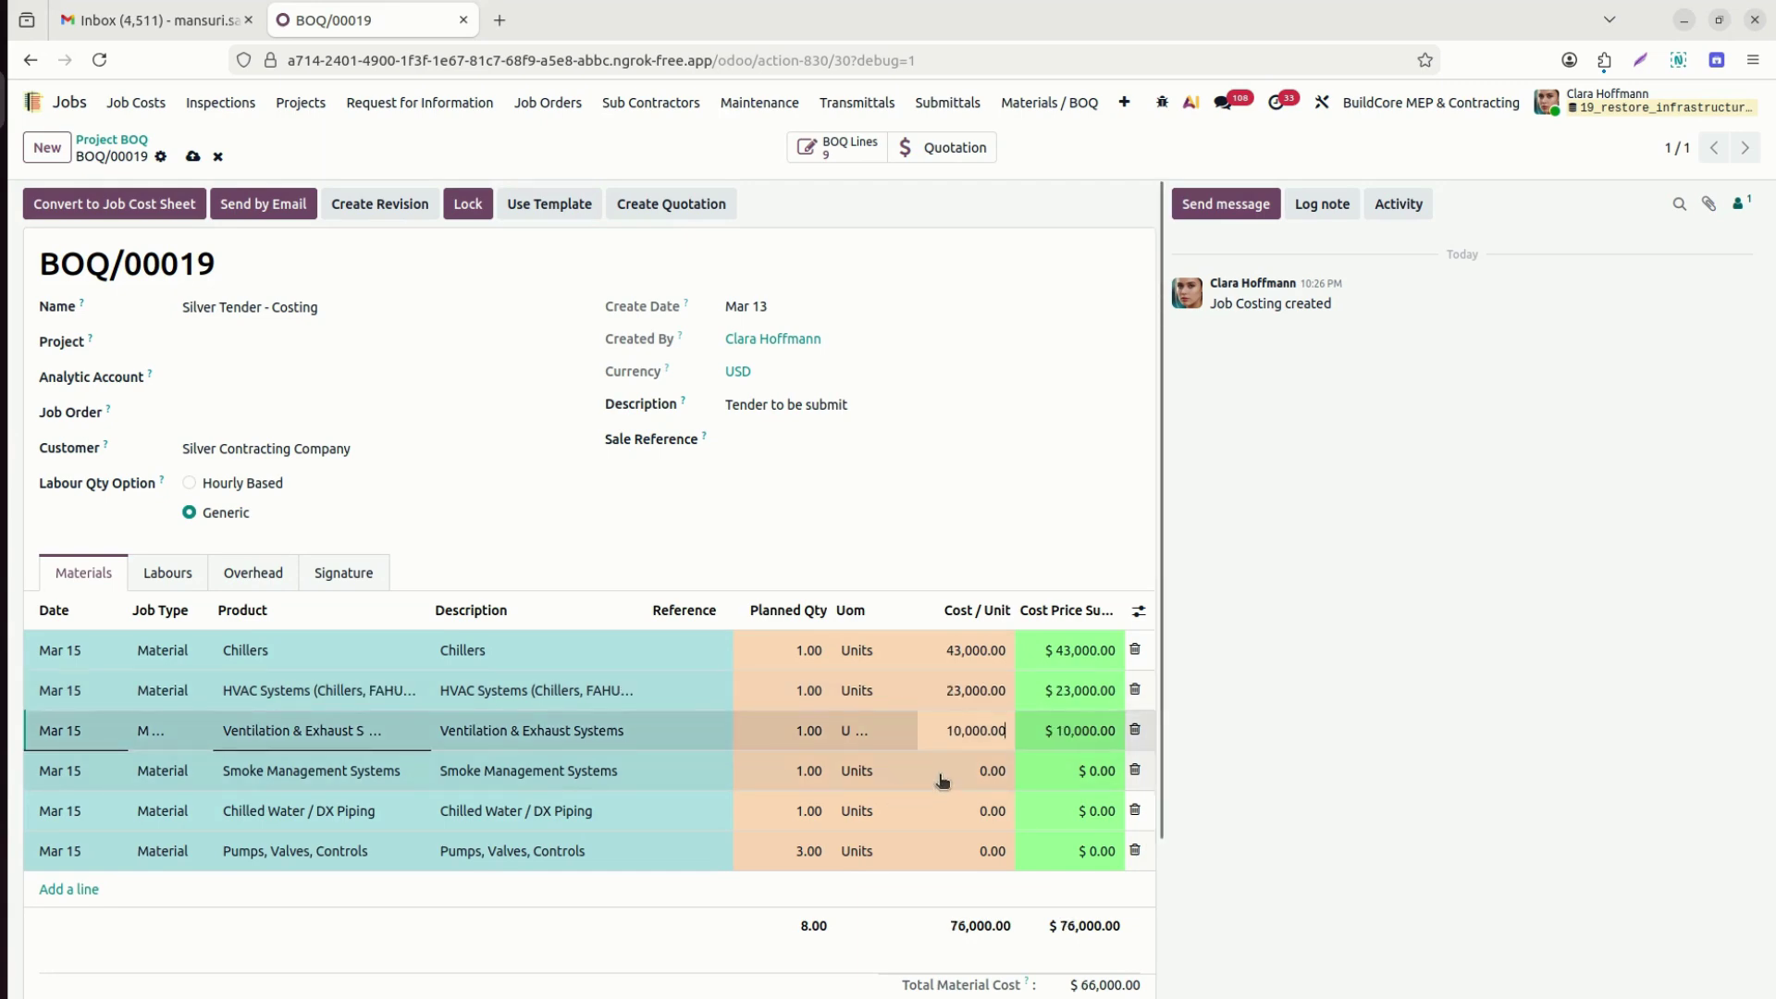
{"action": "left_click", "coordinate": [942, 779]}
{"action": "type", "text": "4000"}
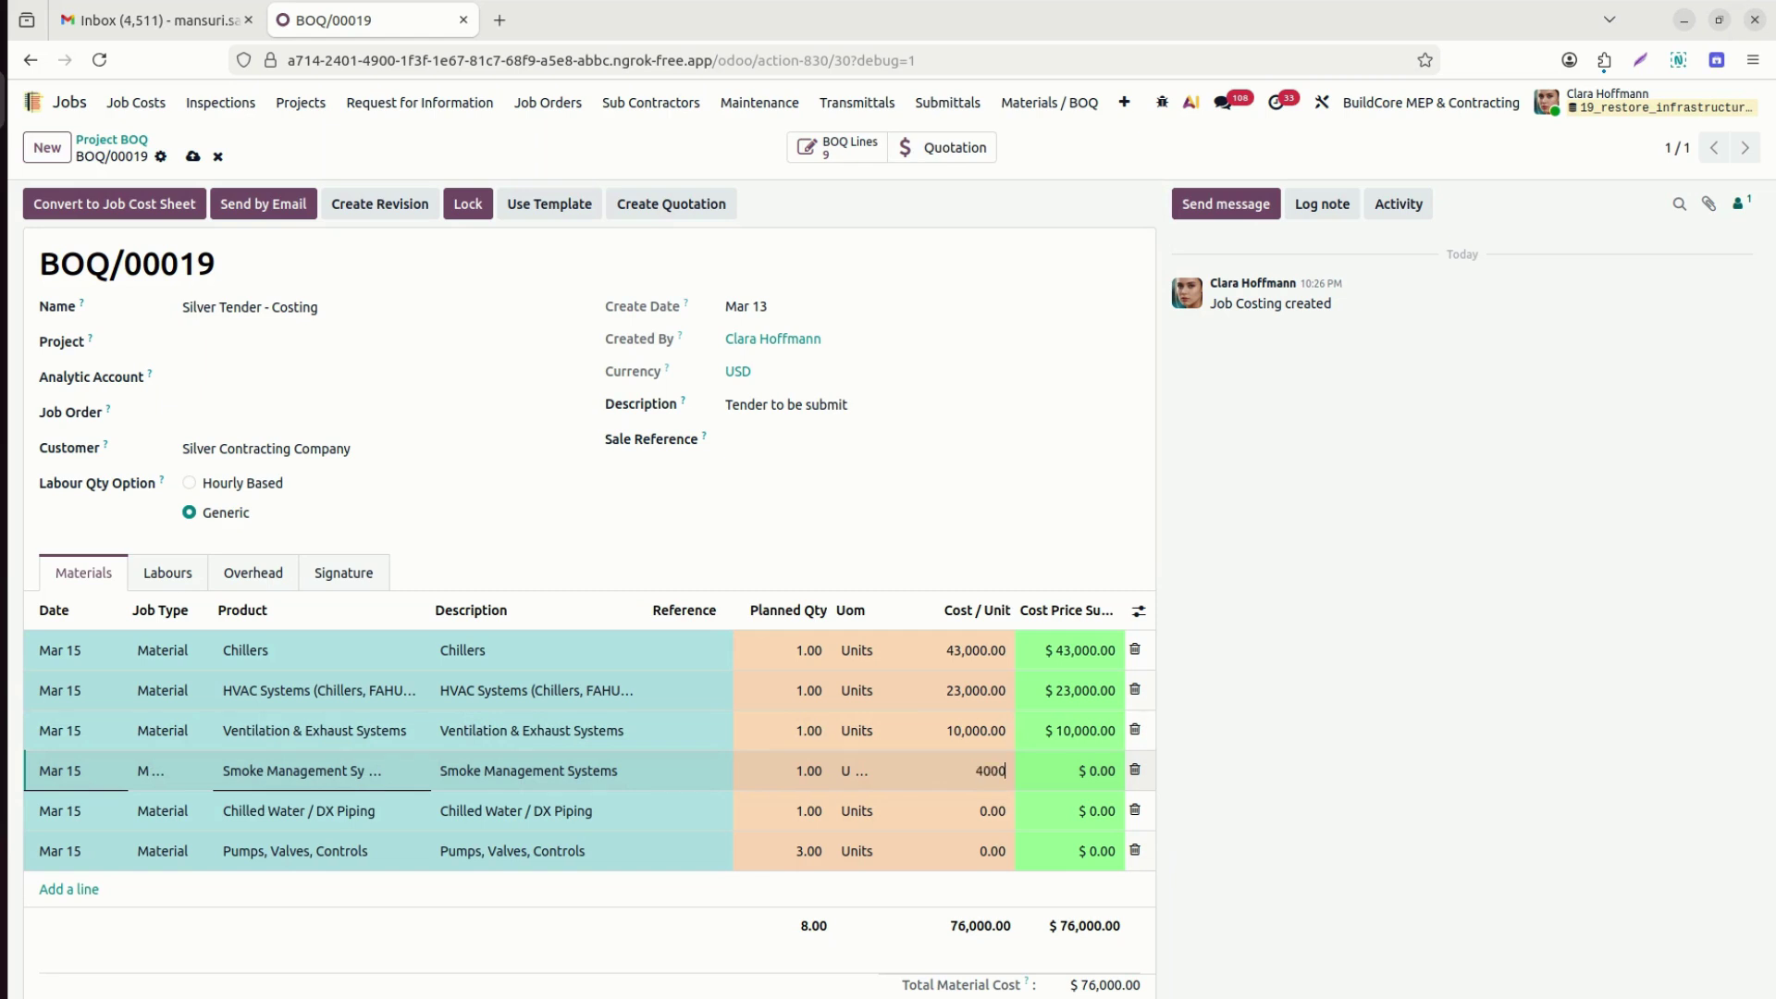
{"action": "type", "text": "3000"}
{"action": "left_click", "coordinate": [968, 857]}
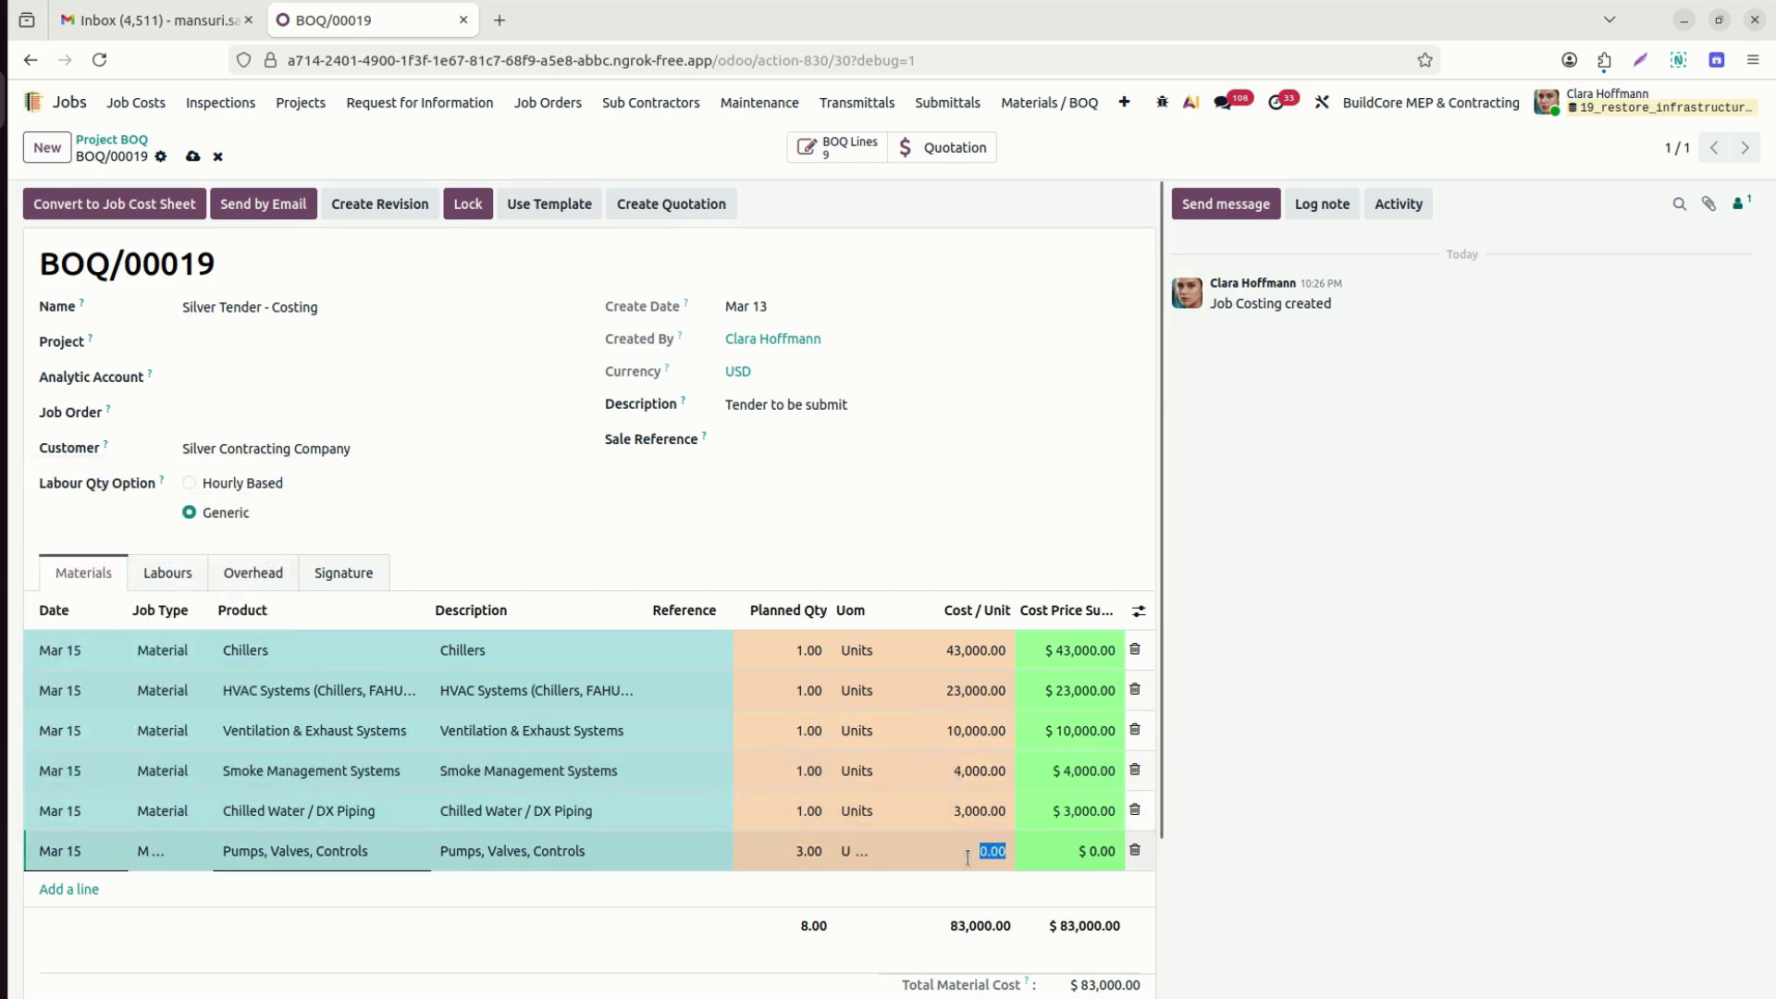
{"action": "type", "text": "5000"}
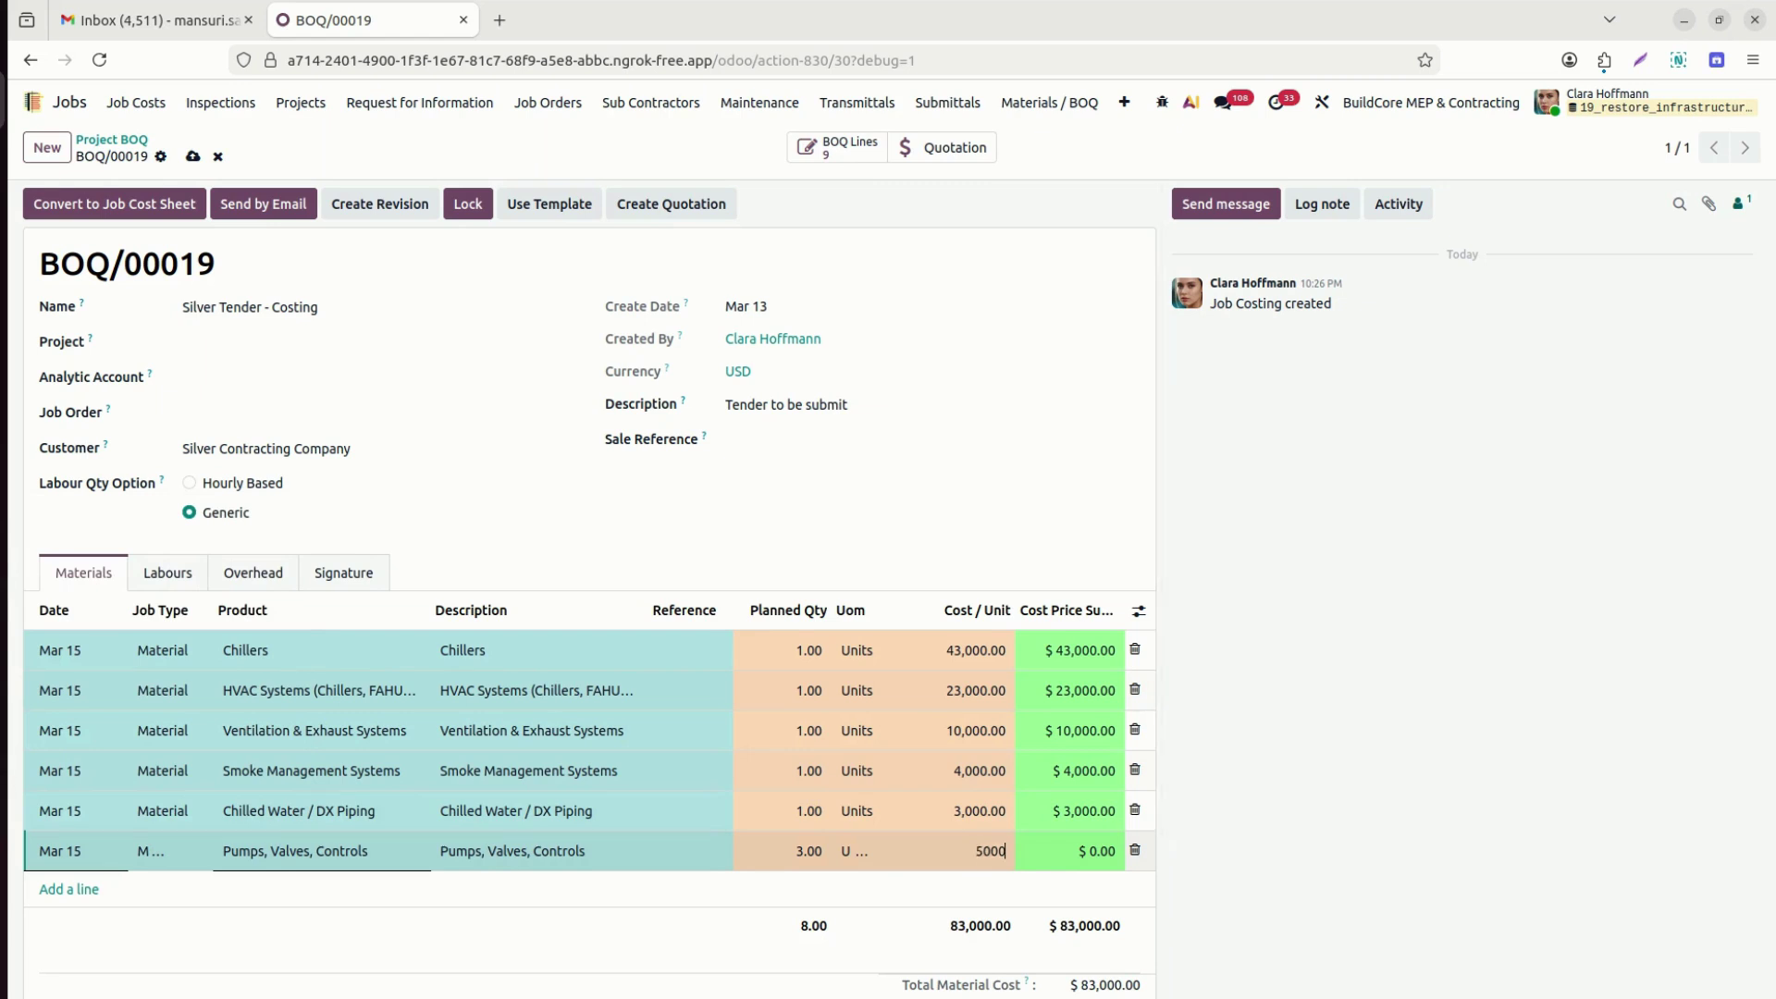
{"action": "left_click", "coordinate": [1316, 684]}
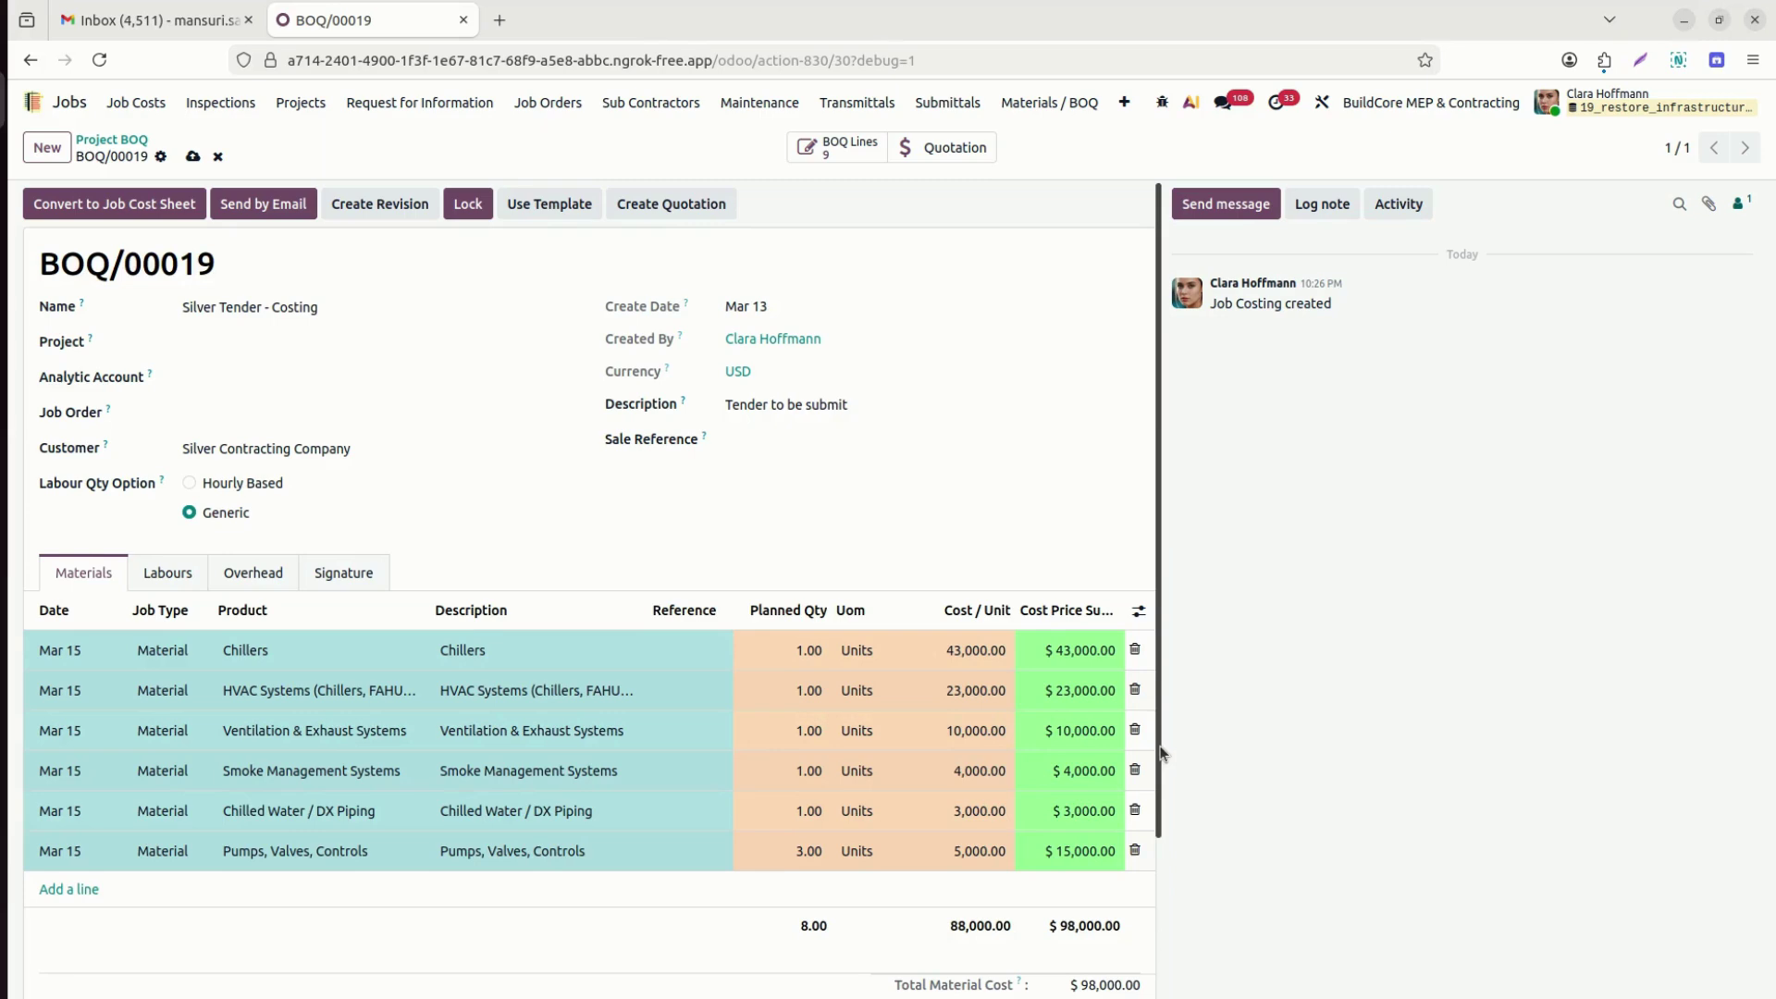
Review the $102,400 total cost at the bottom, then bring the Labours lines back into view.
{"action": "left_click_drag", "start_coordinate": [1163, 753], "coordinate": [1164, 939]}
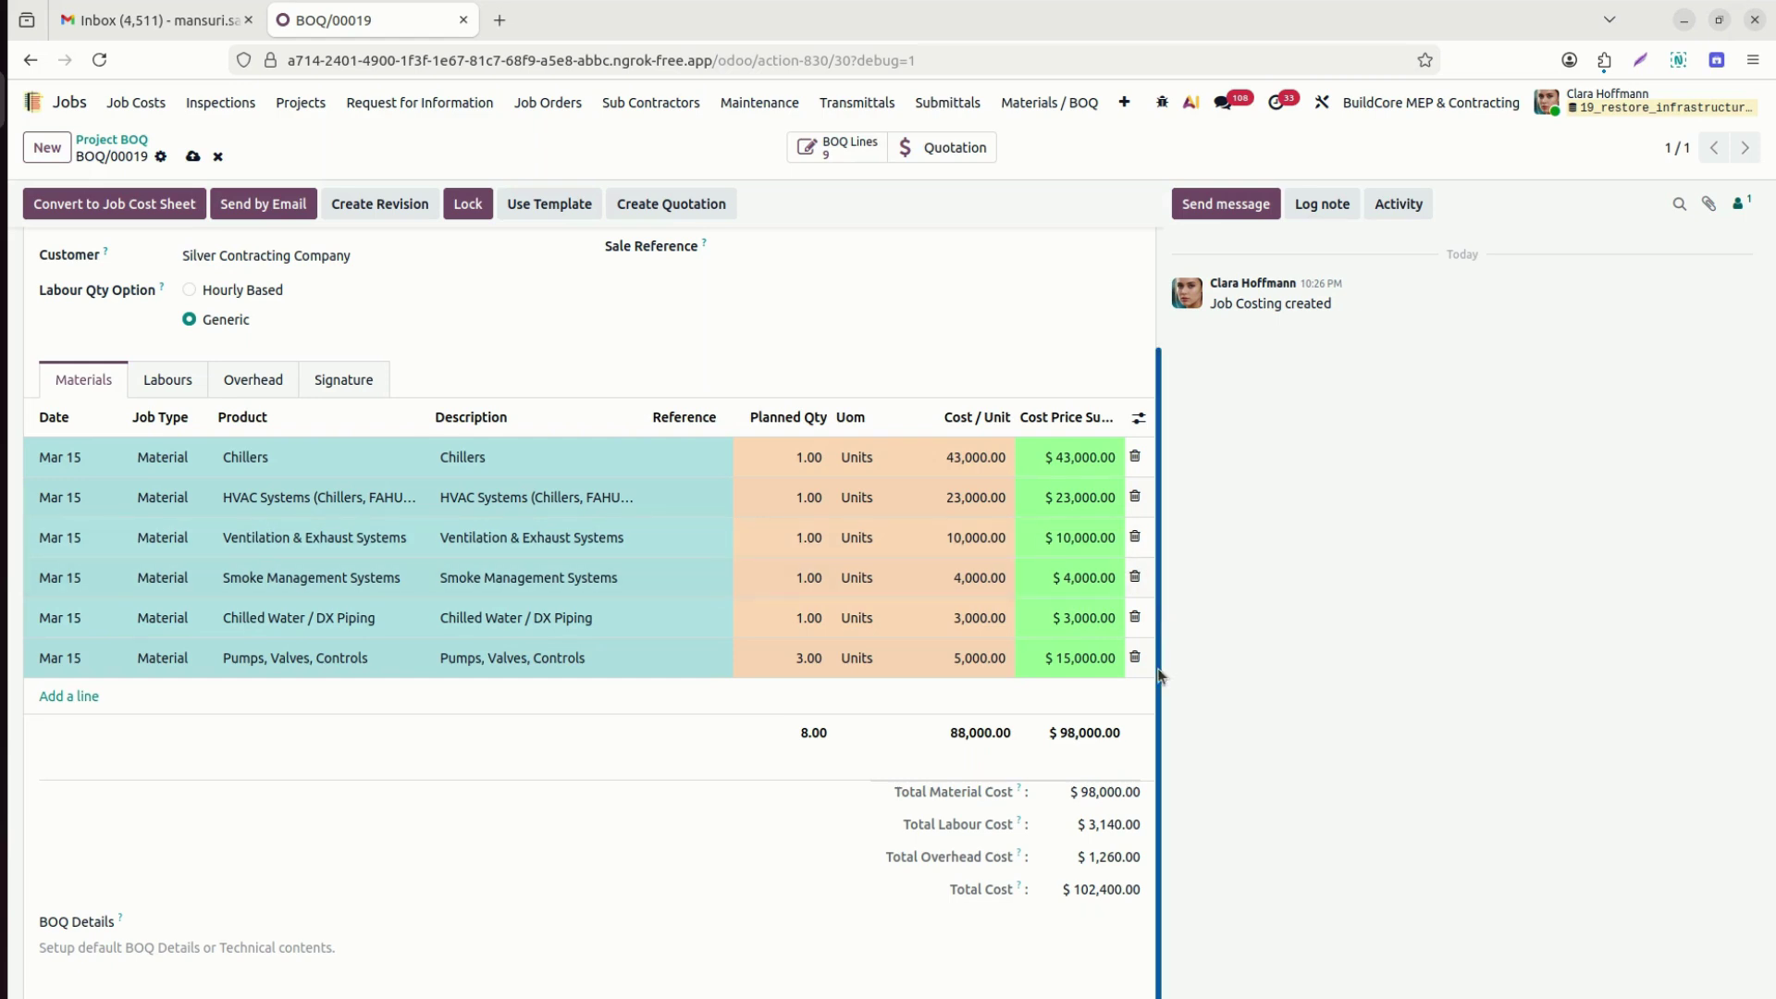
{"action": "left_click_drag", "start_coordinate": [1158, 653], "coordinate": [1179, 368]}
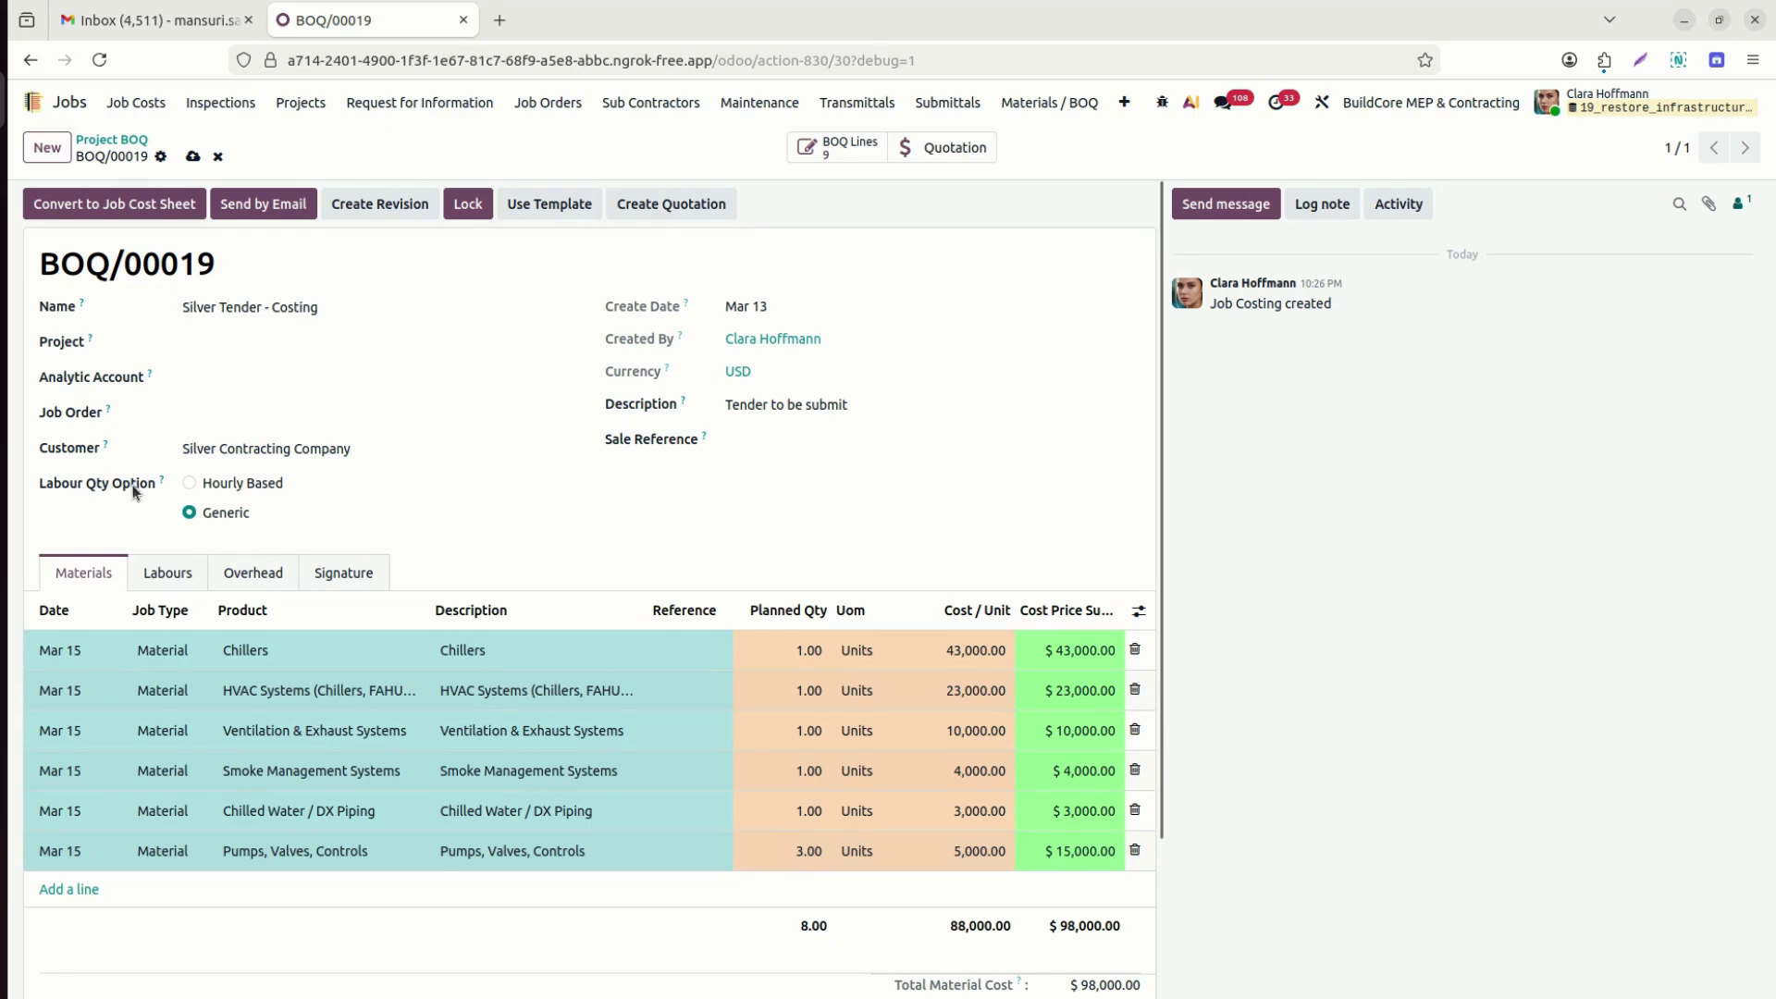
{"action": "left_click", "coordinate": [184, 579]}
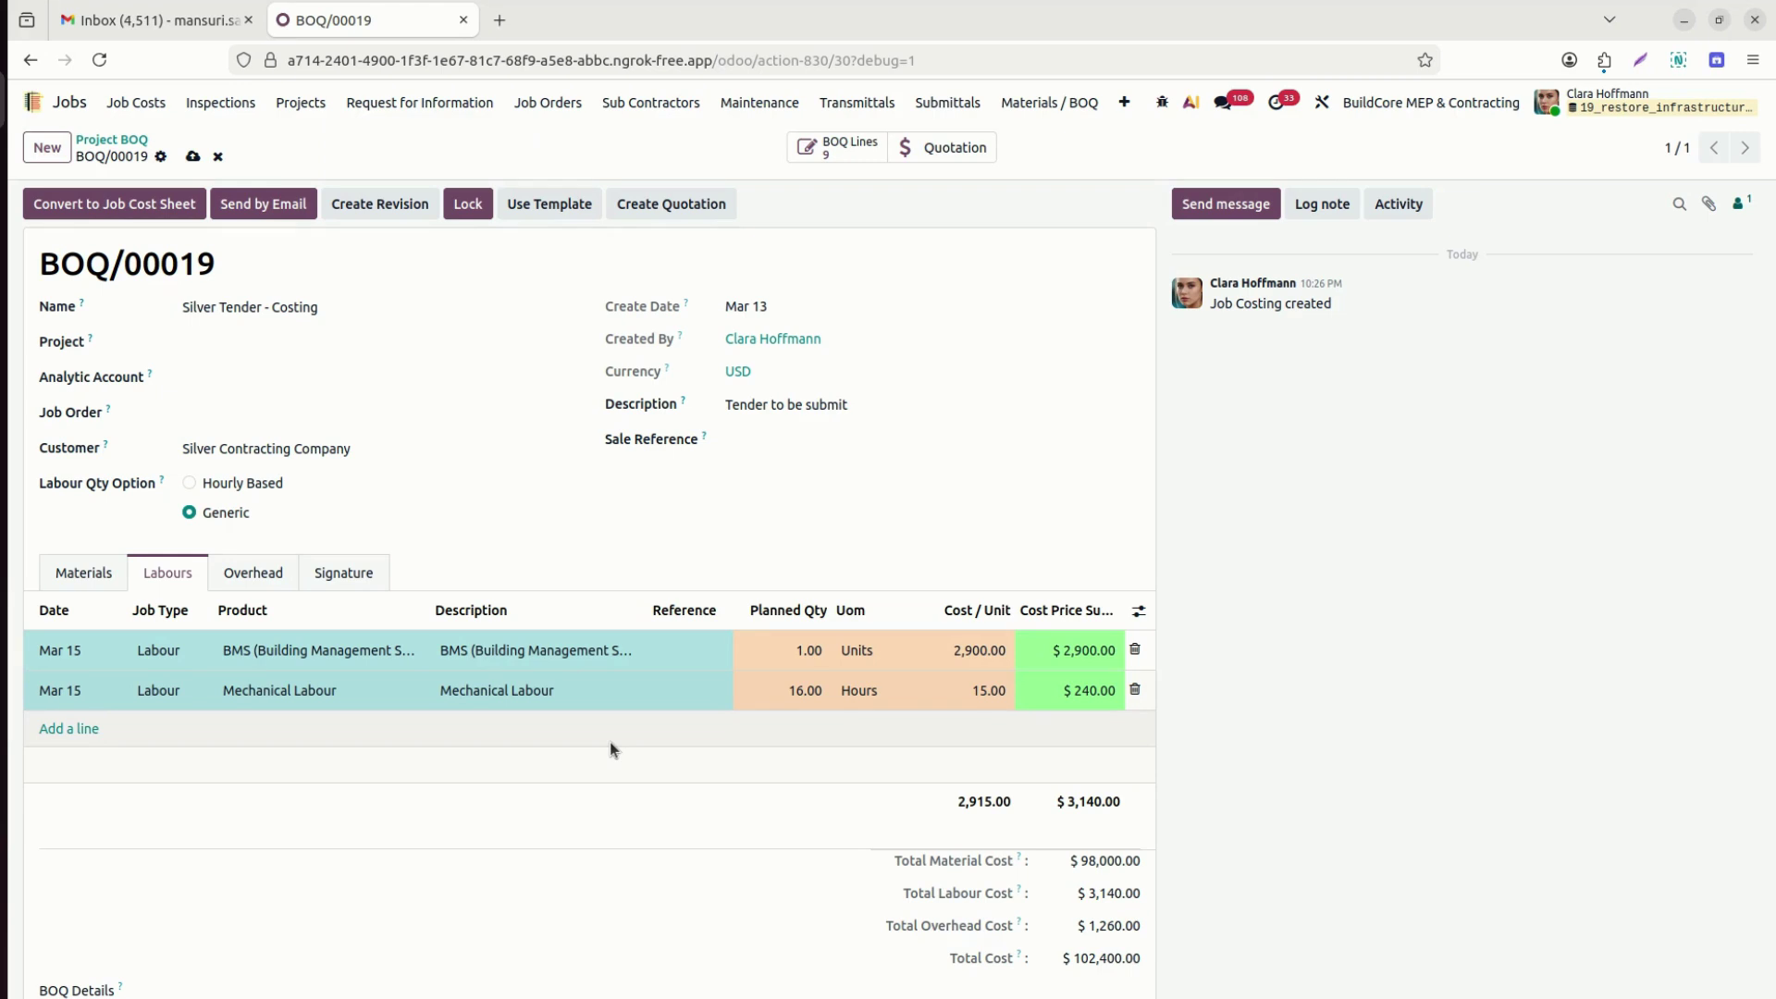
Start emailing BOQ/00019, set the customer's e-mail address, and open the attached BOQ/00019.pdf.
{"action": "left_click", "coordinate": [268, 202]}
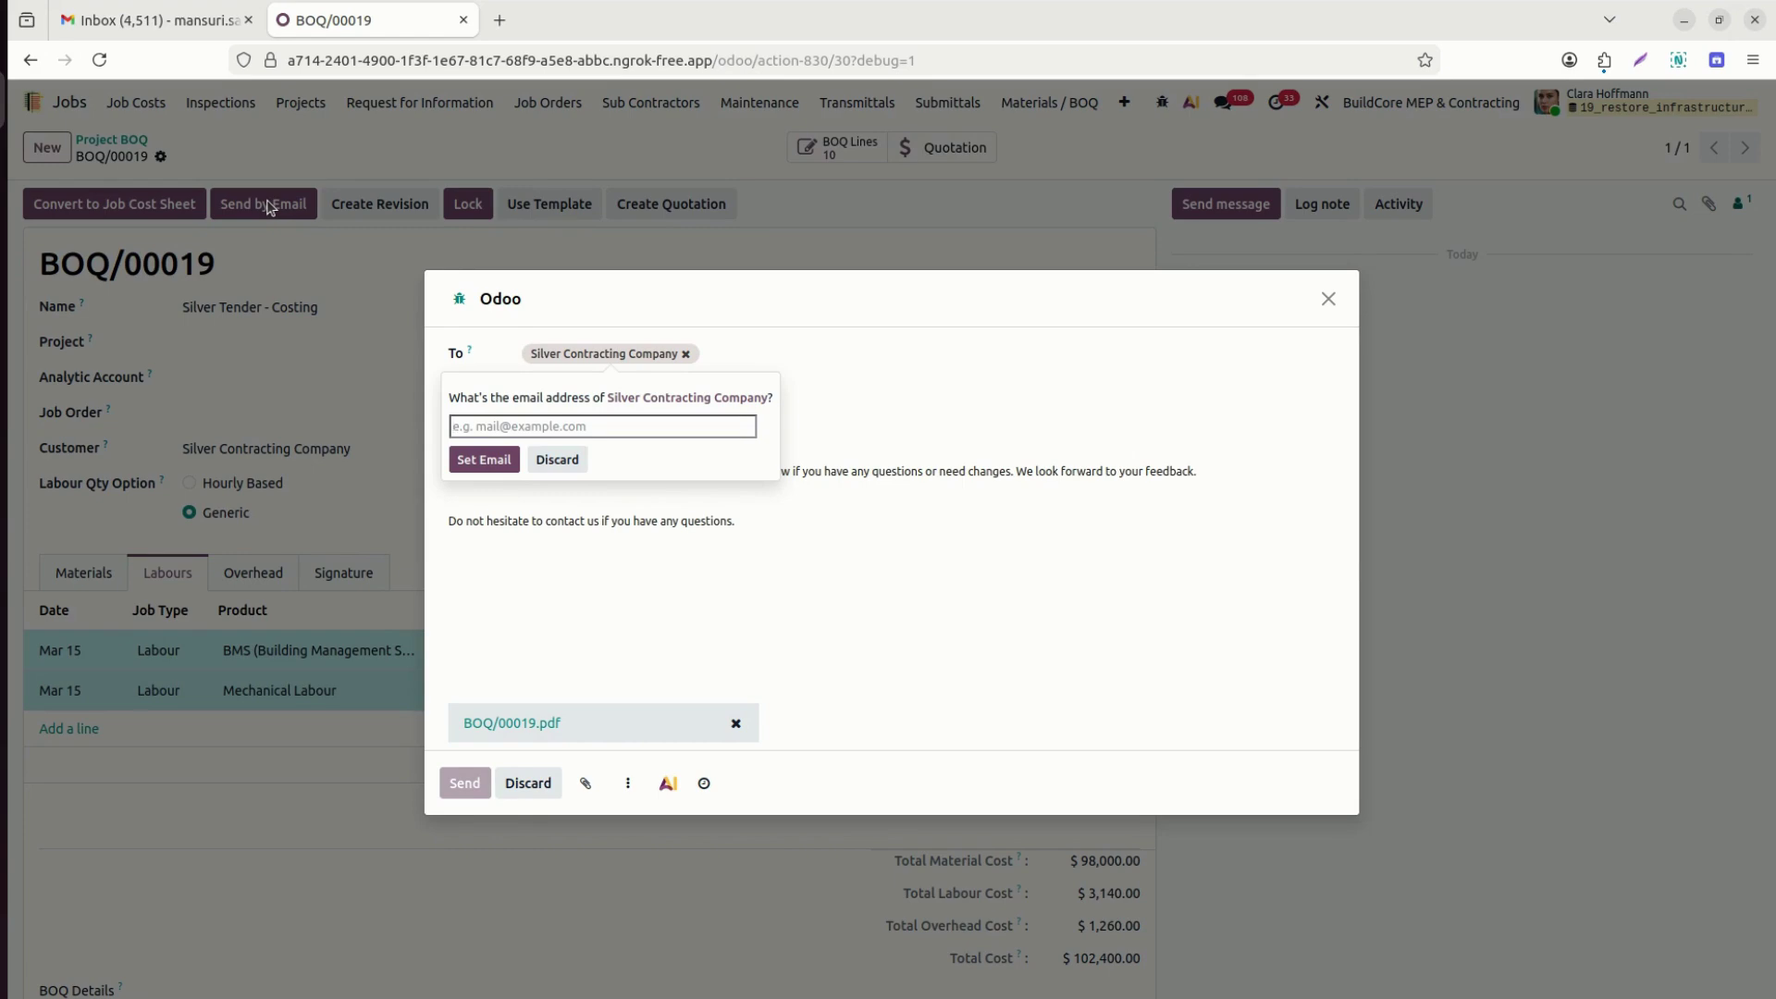
{"action": "left_click", "coordinate": [483, 460]}
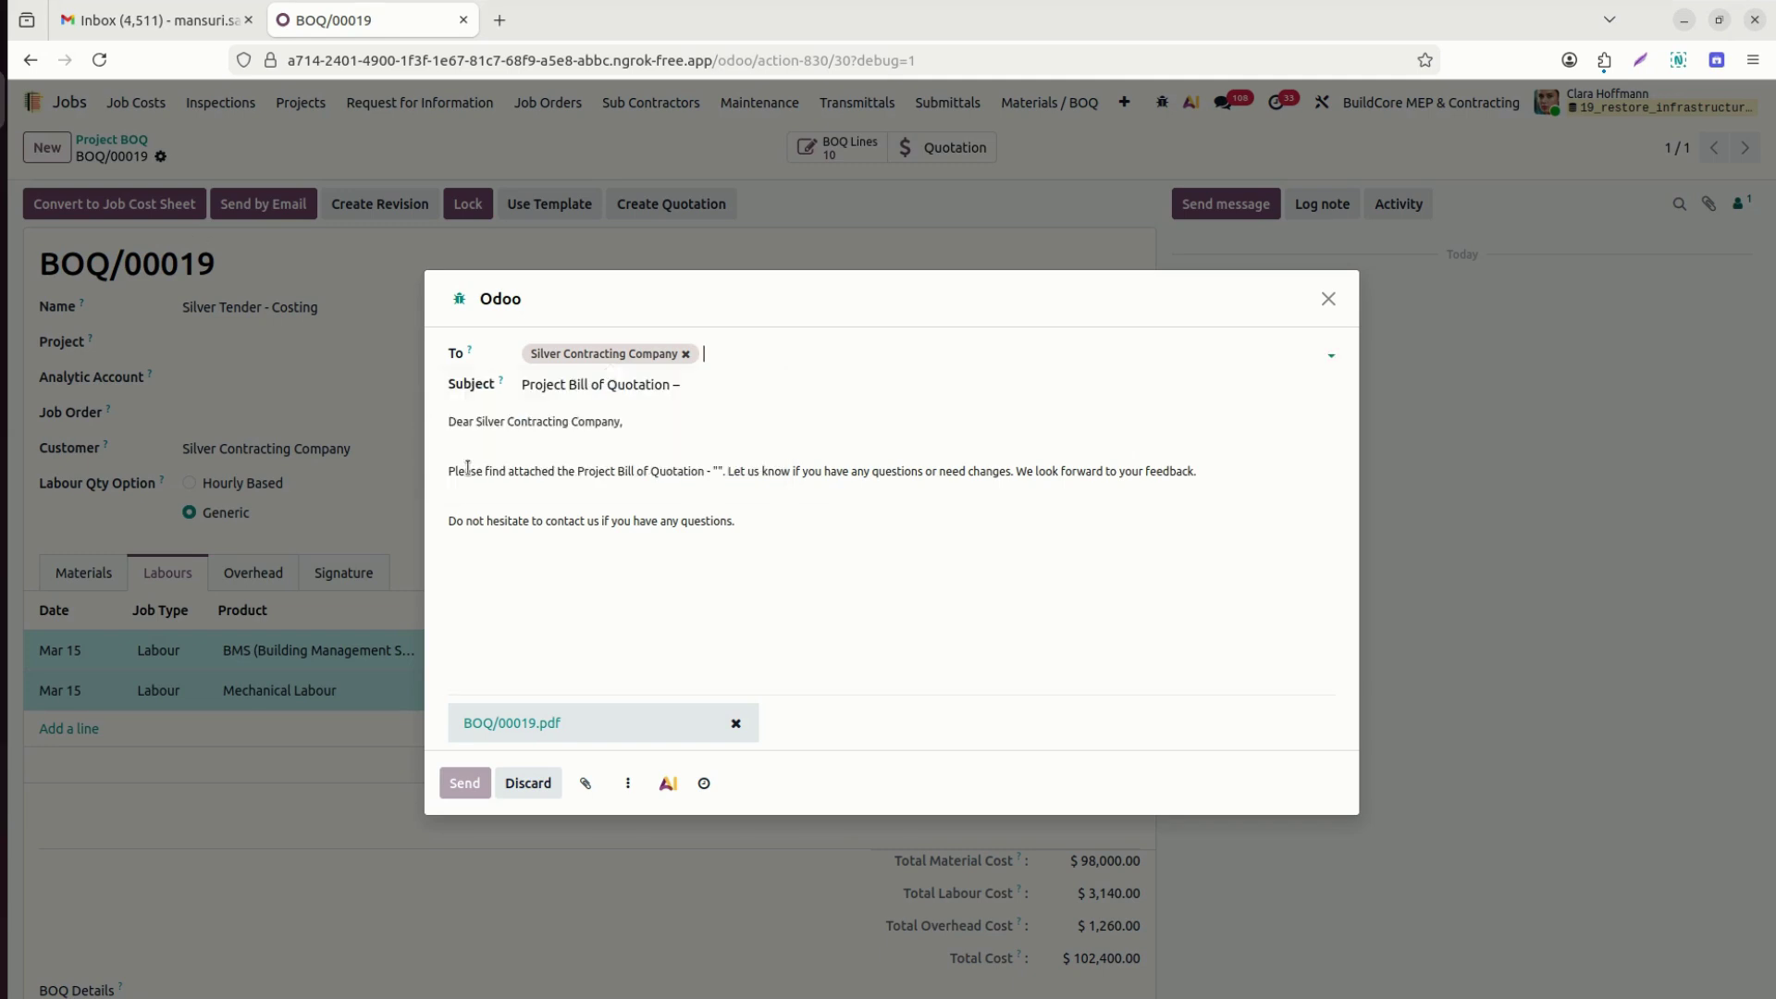
{"action": "left_click", "coordinate": [500, 723]}
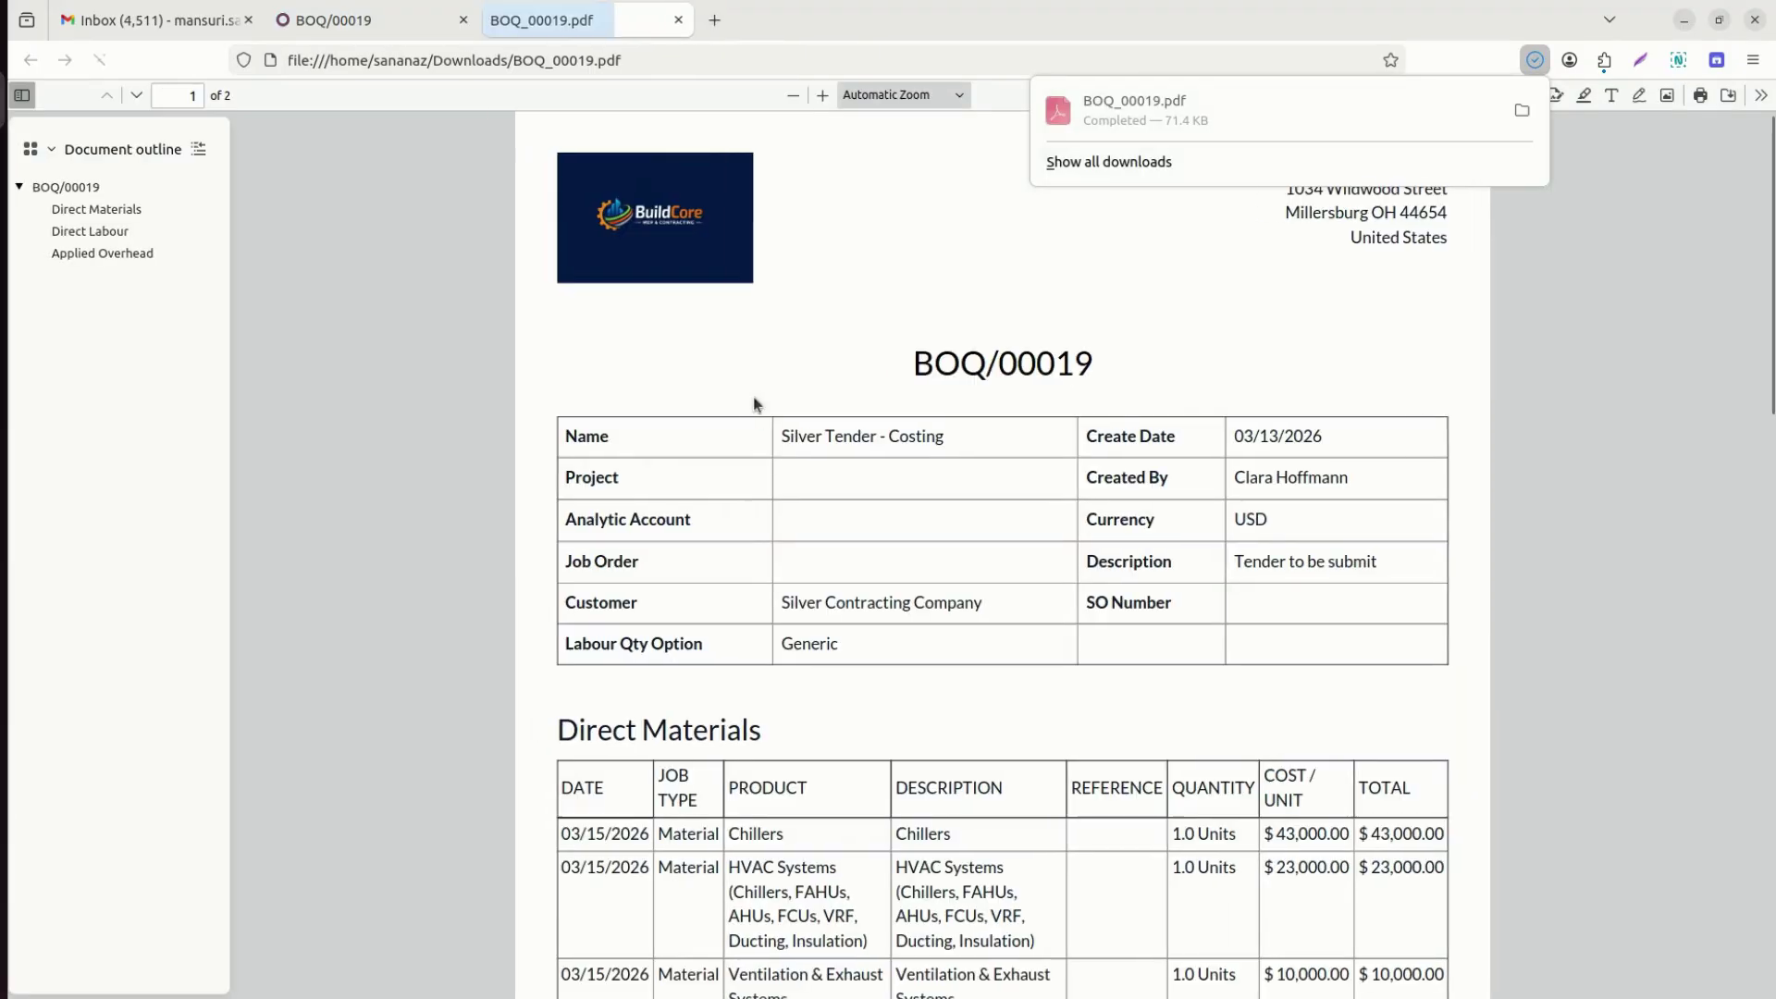
Read through both pages of the BOQ/00019 PDF, then return to the BOQ record in Odoo.
{"action": "left_click", "coordinate": [1162, 468]}
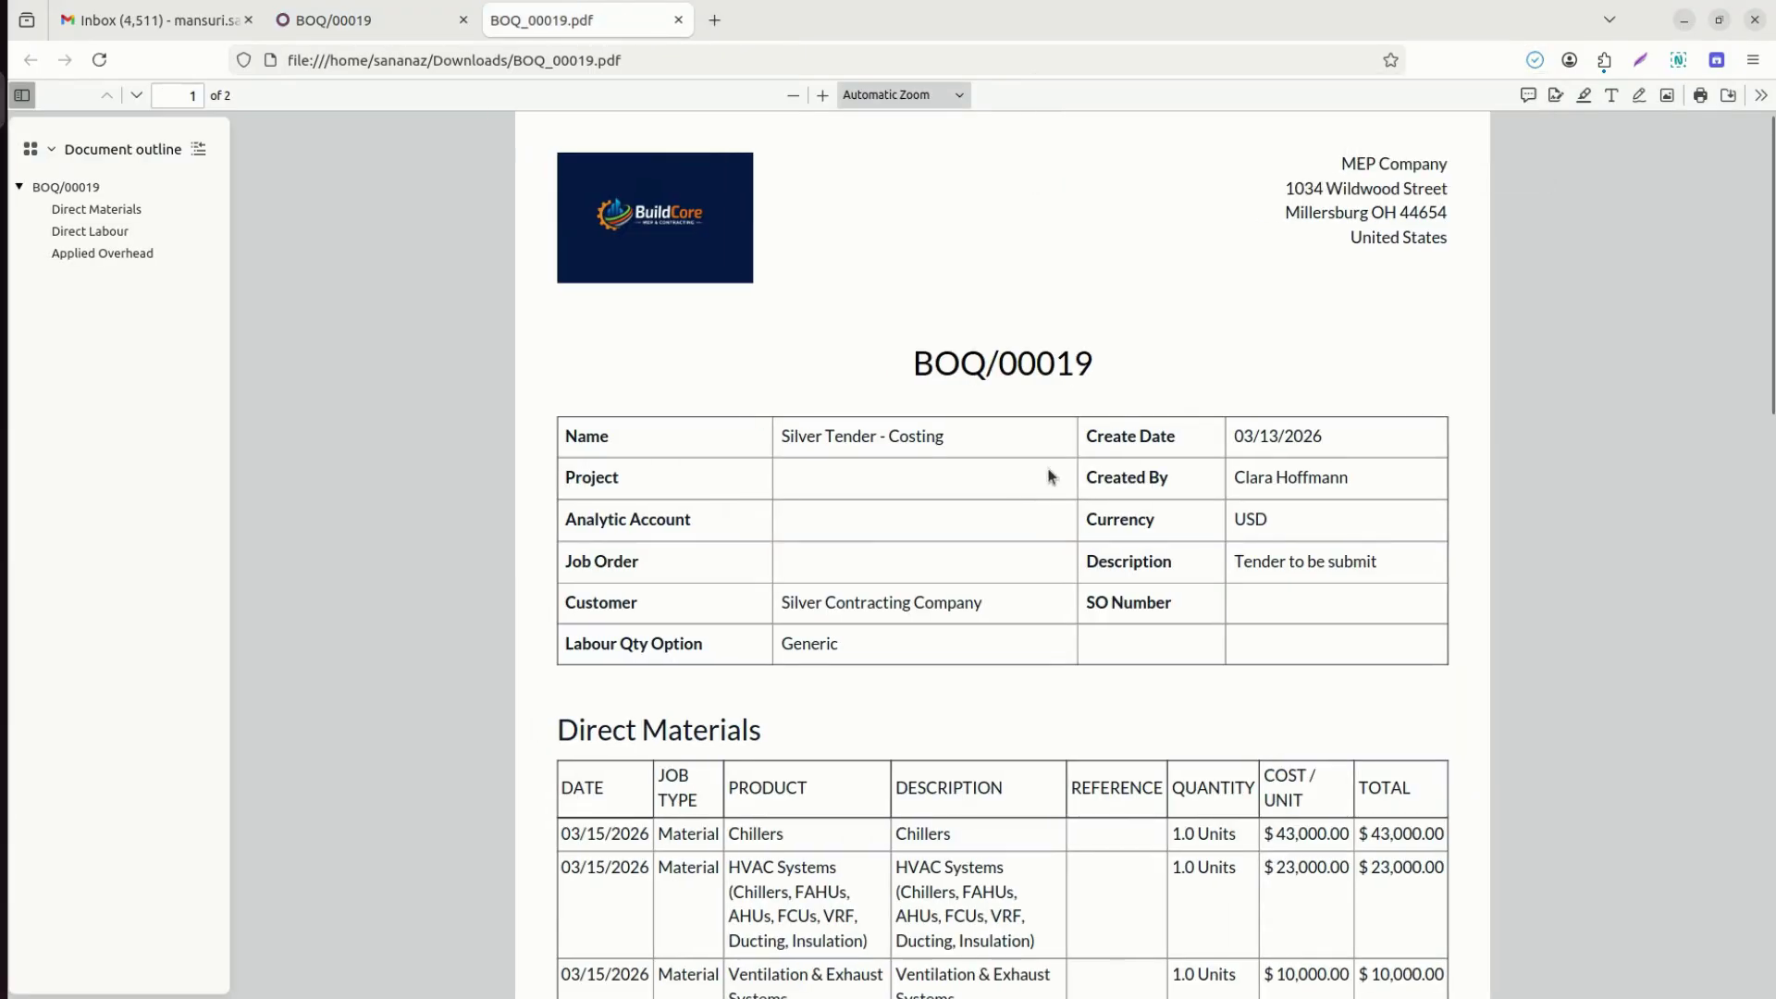
{"action": "scroll", "coordinate": [1048, 477], "scroll_direction": "down", "scroll_amount": 1}
{"action": "scroll", "coordinate": [1049, 477], "scroll_direction": "down", "scroll_amount": 15}
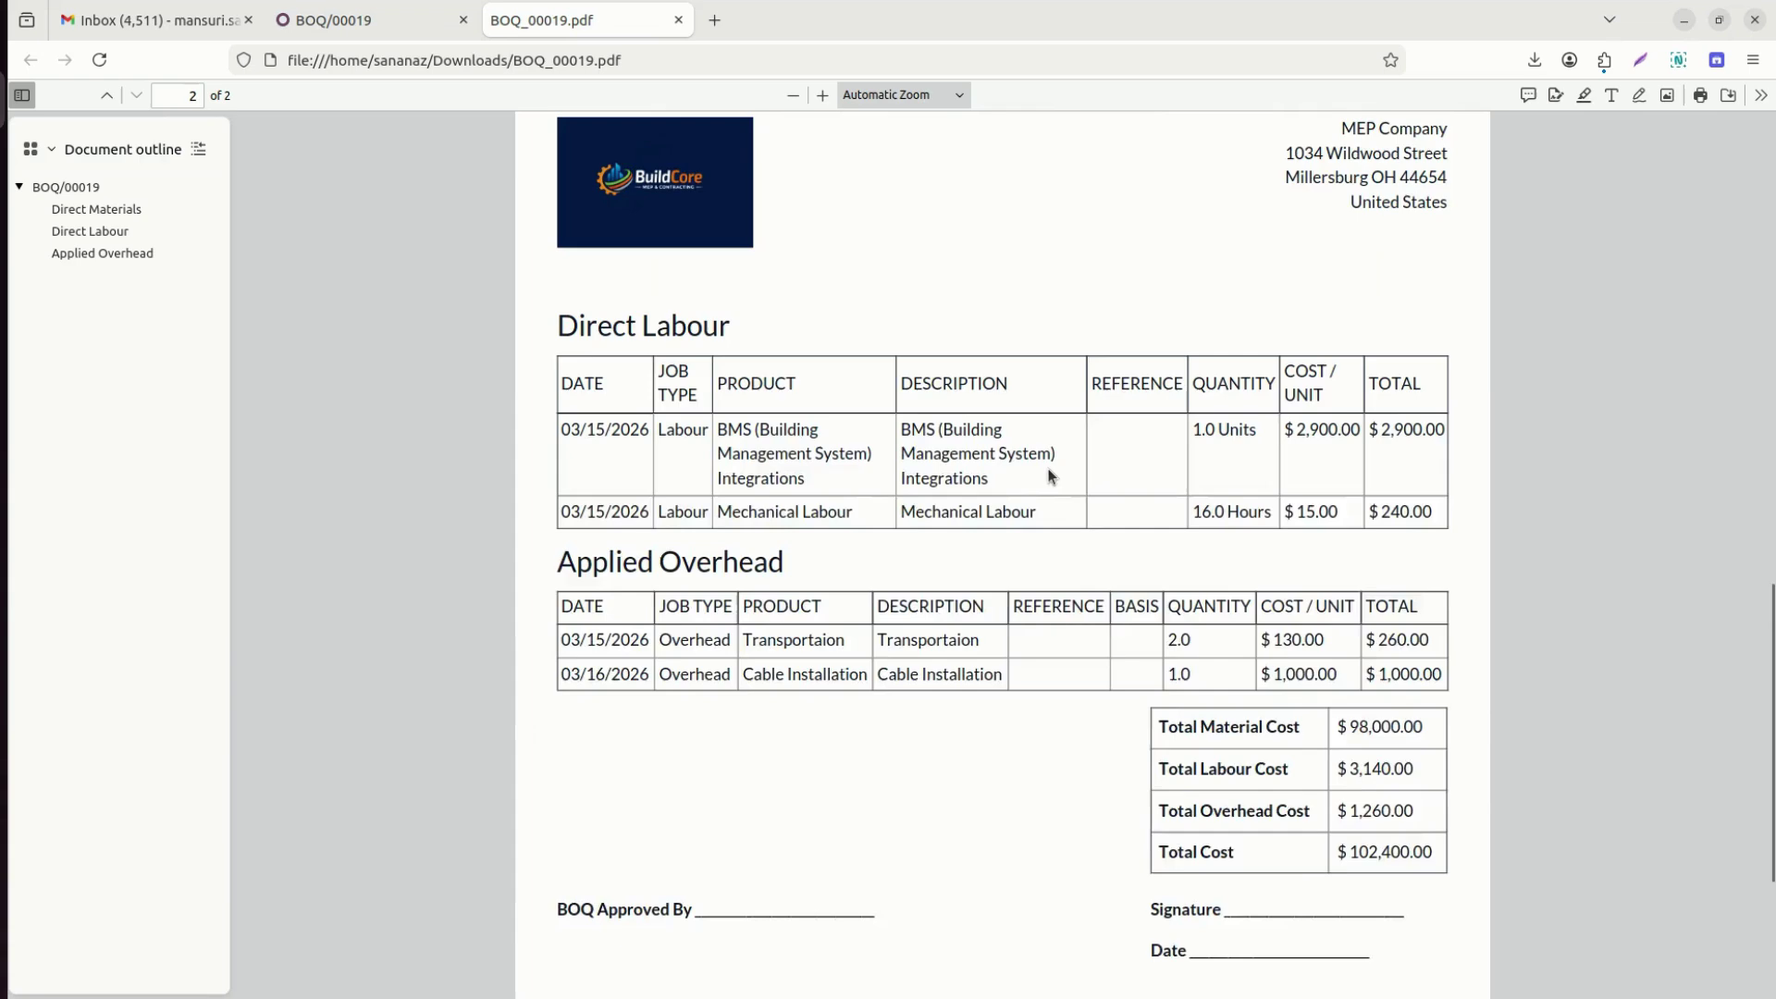
{"action": "scroll", "coordinate": [1049, 476], "scroll_direction": "down", "scroll_amount": 3}
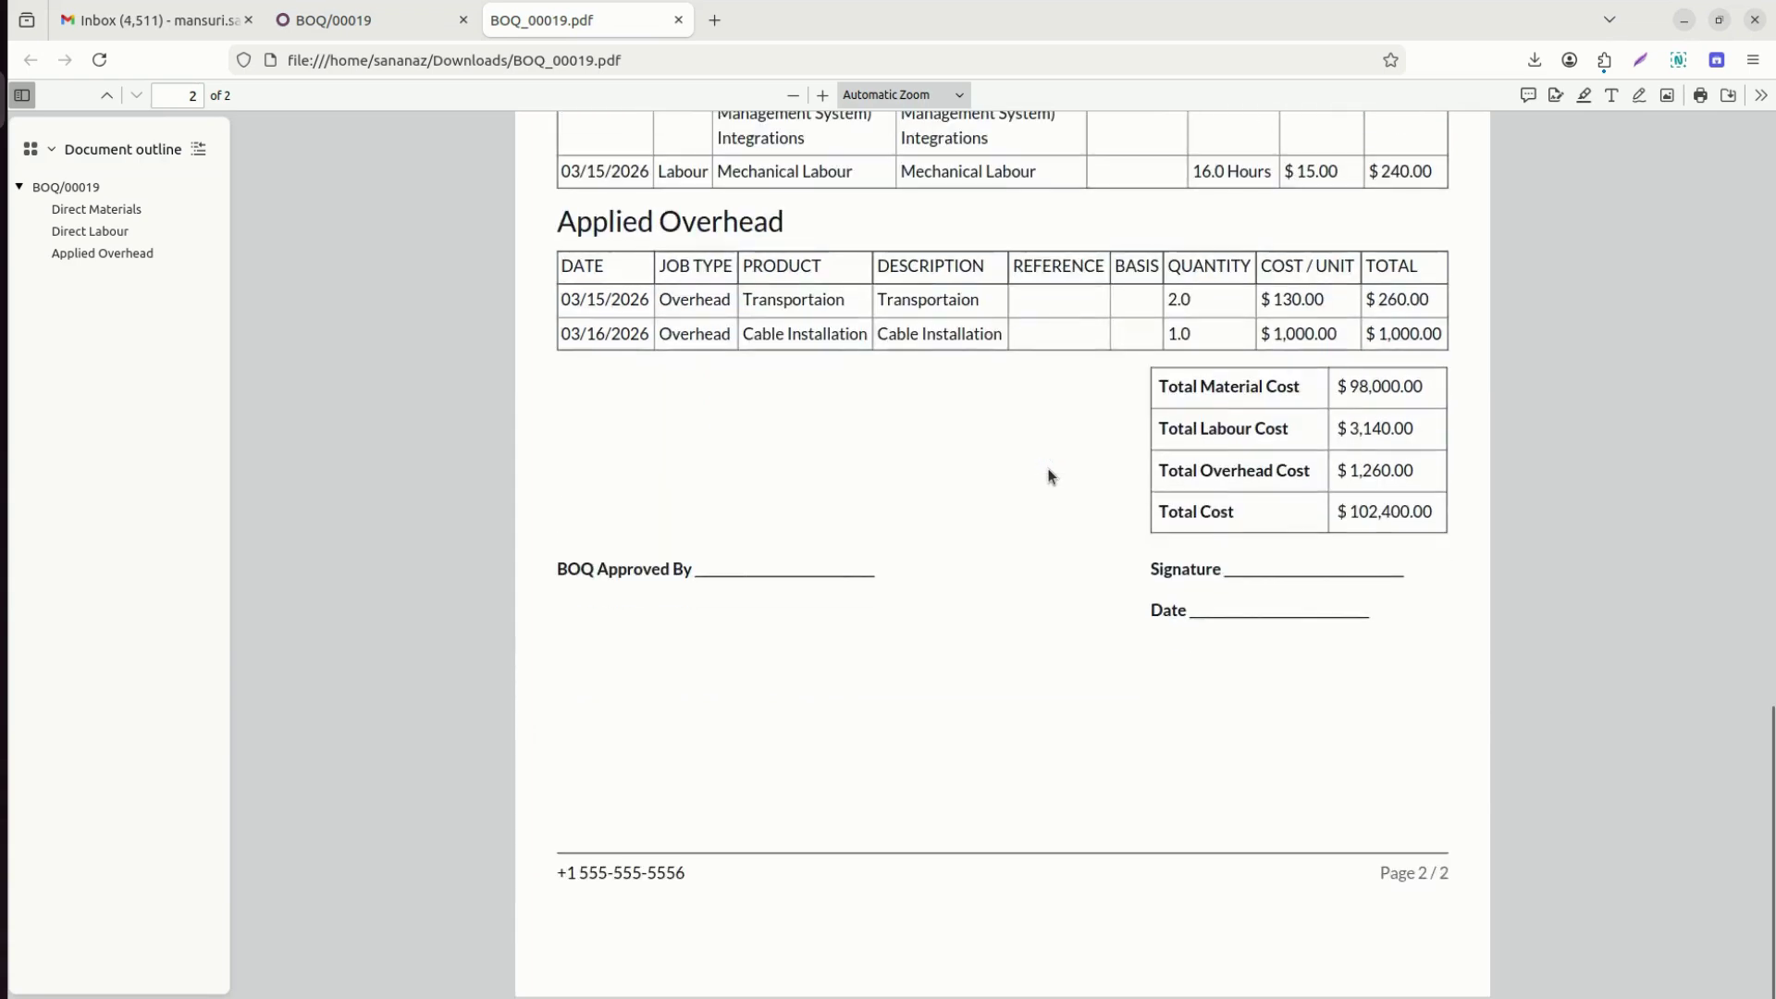
{"action": "scroll", "coordinate": [1049, 477], "scroll_direction": "up", "scroll_amount": 7}
{"action": "scroll", "coordinate": [1048, 477], "scroll_direction": "up", "scroll_amount": 10}
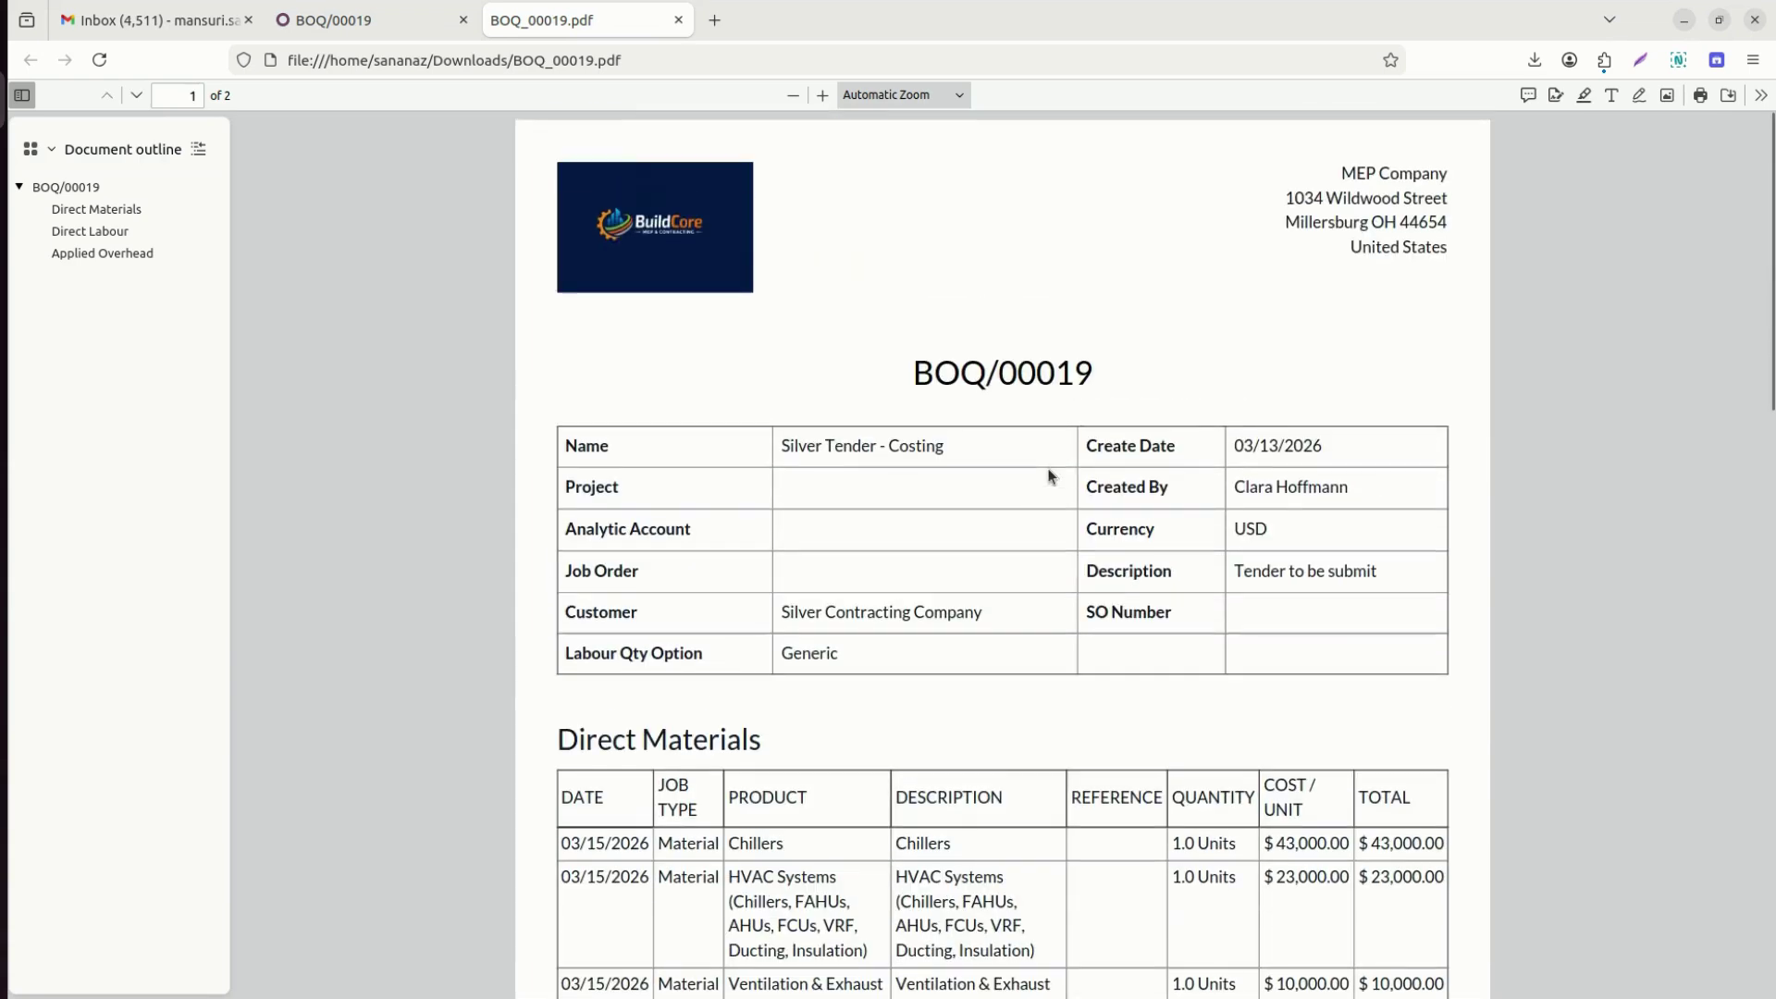
{"action": "left_click", "coordinate": [354, 30]}
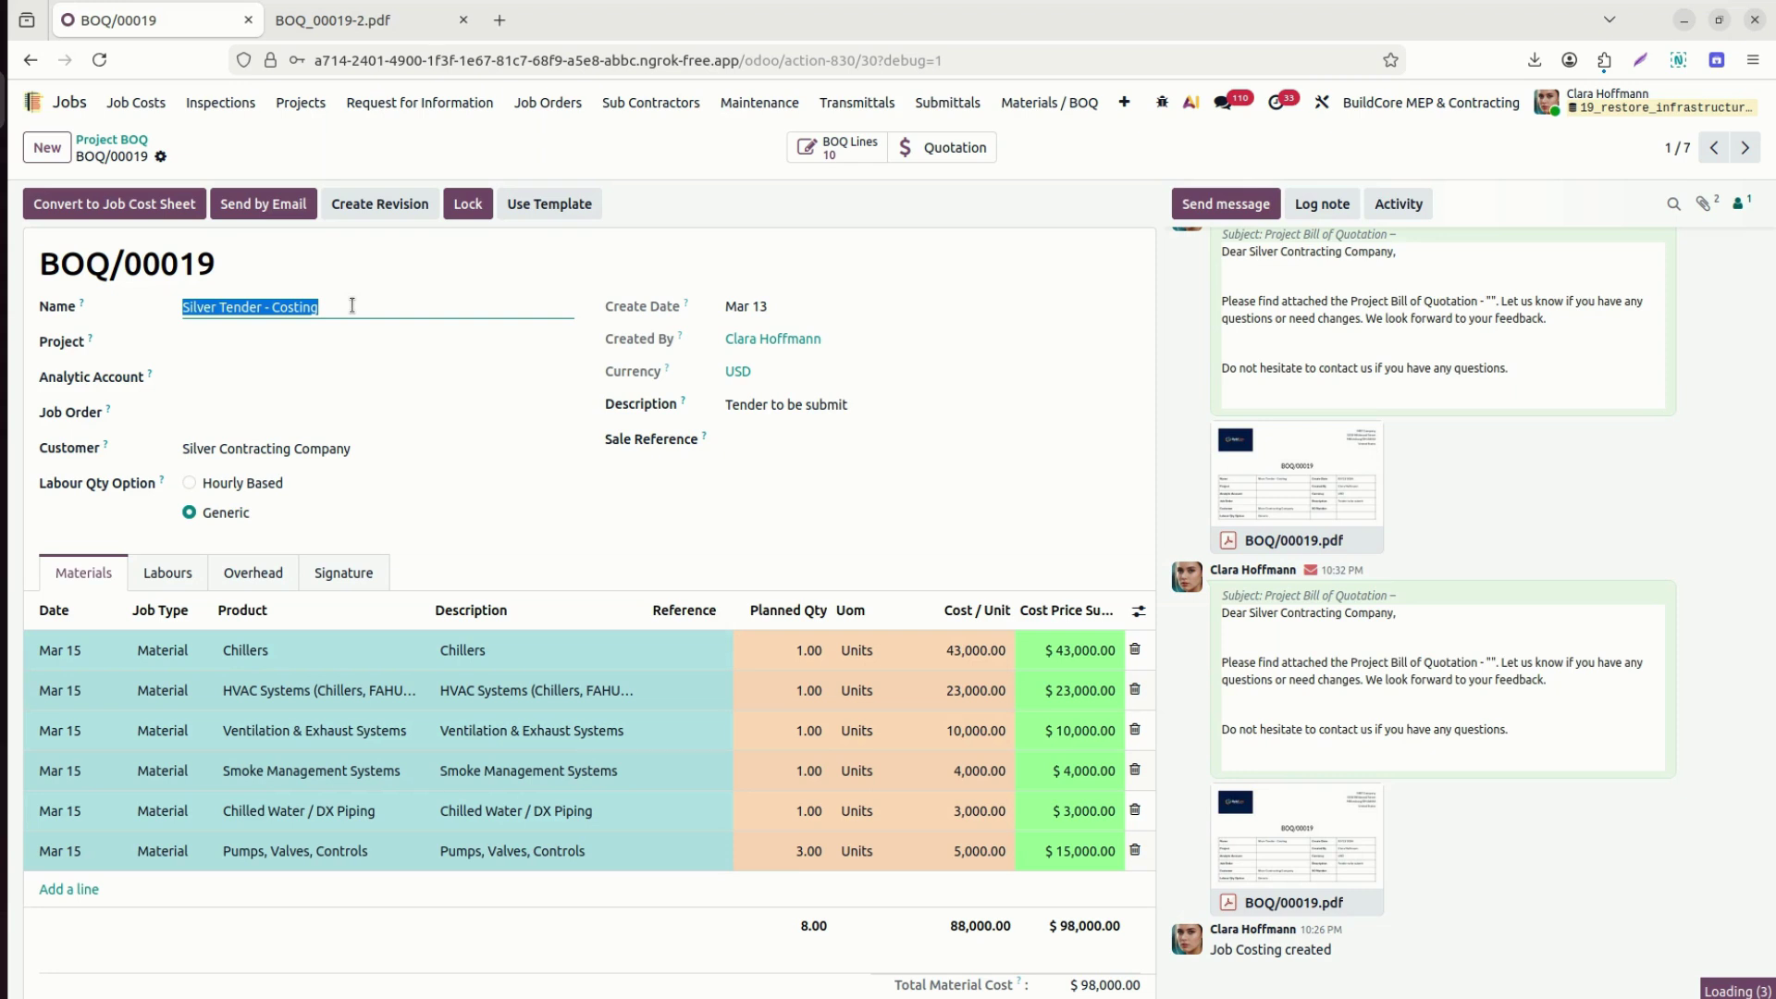
Switch to the customer portal window and go to the customer's My Account page.
{"action": "mouse_move", "coordinate": [163, 485]}
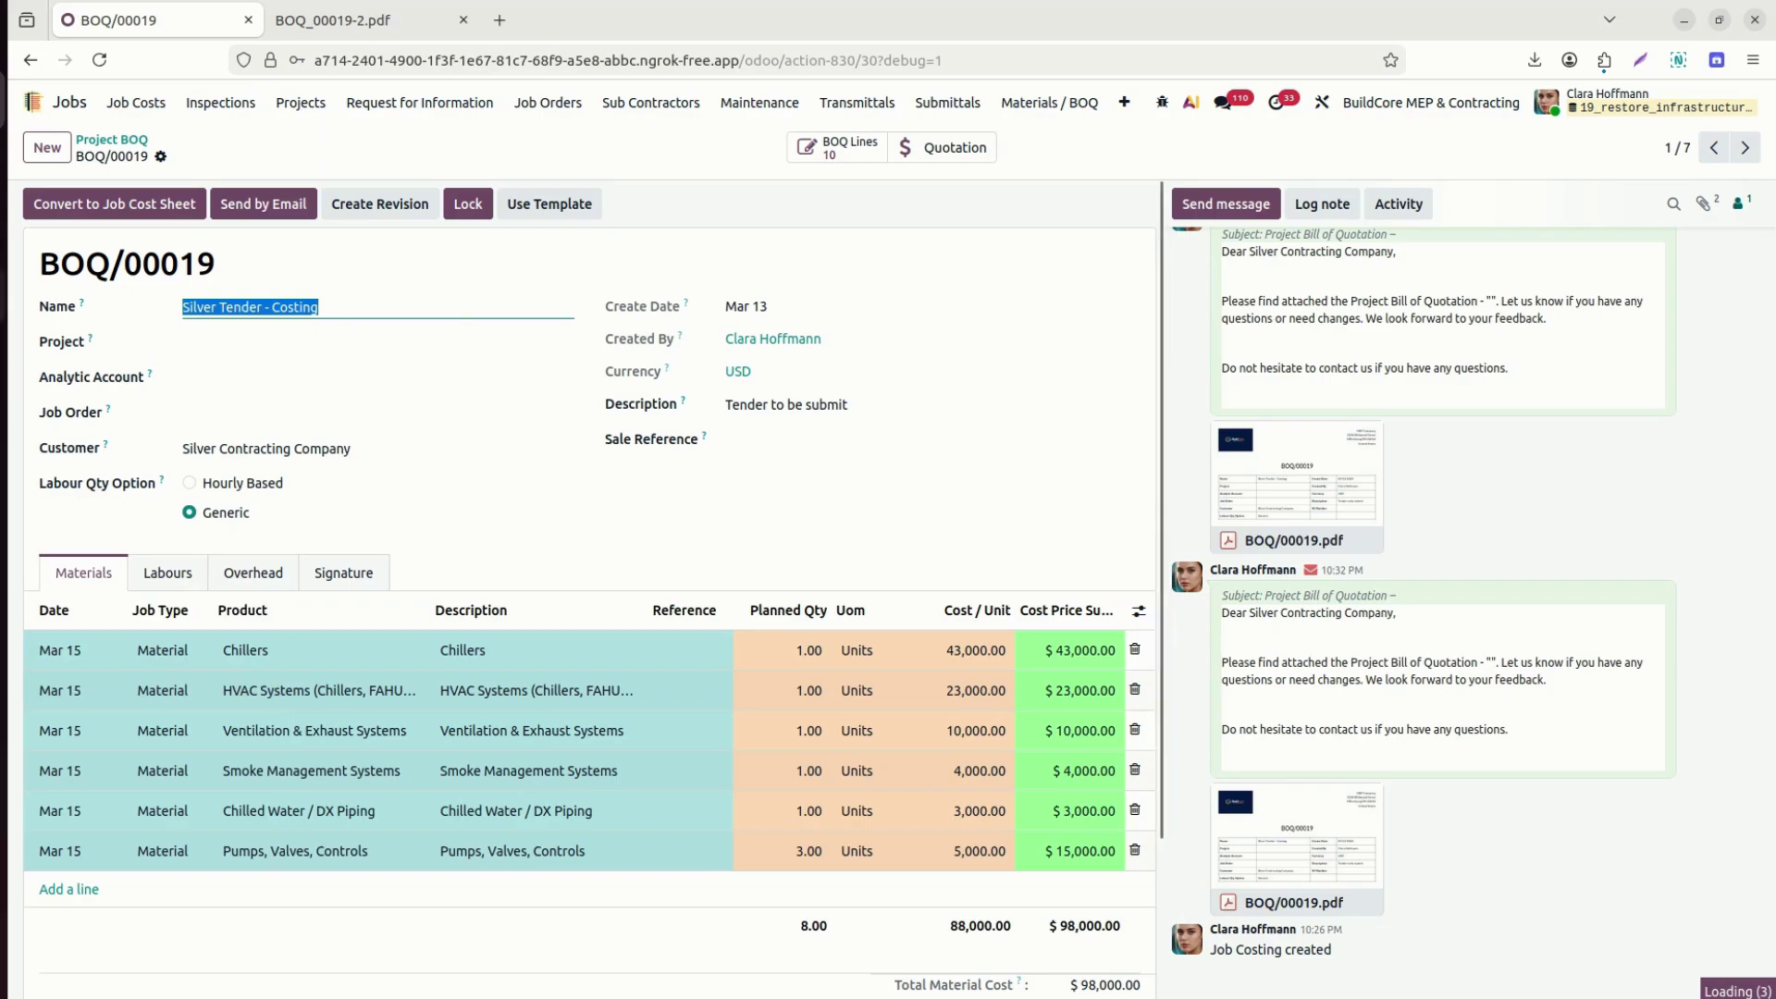
{"action": "left_click", "coordinate": [3, 294]}
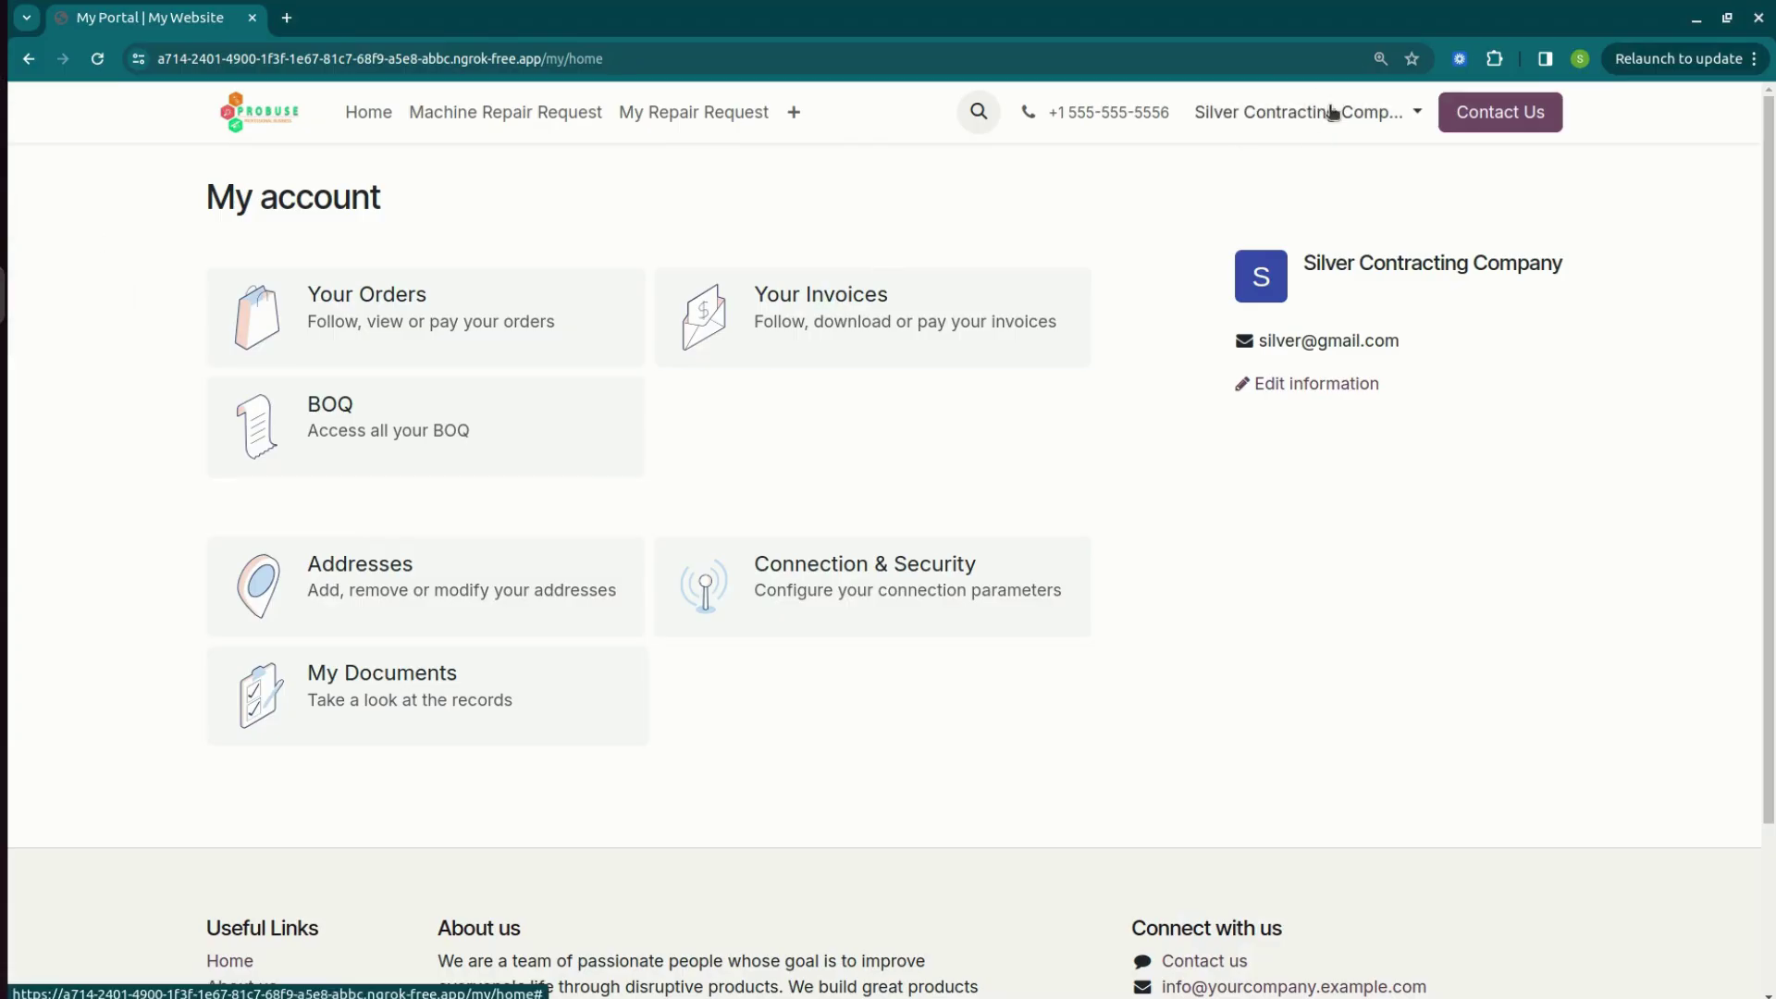
{"action": "left_click", "coordinate": [1332, 112]}
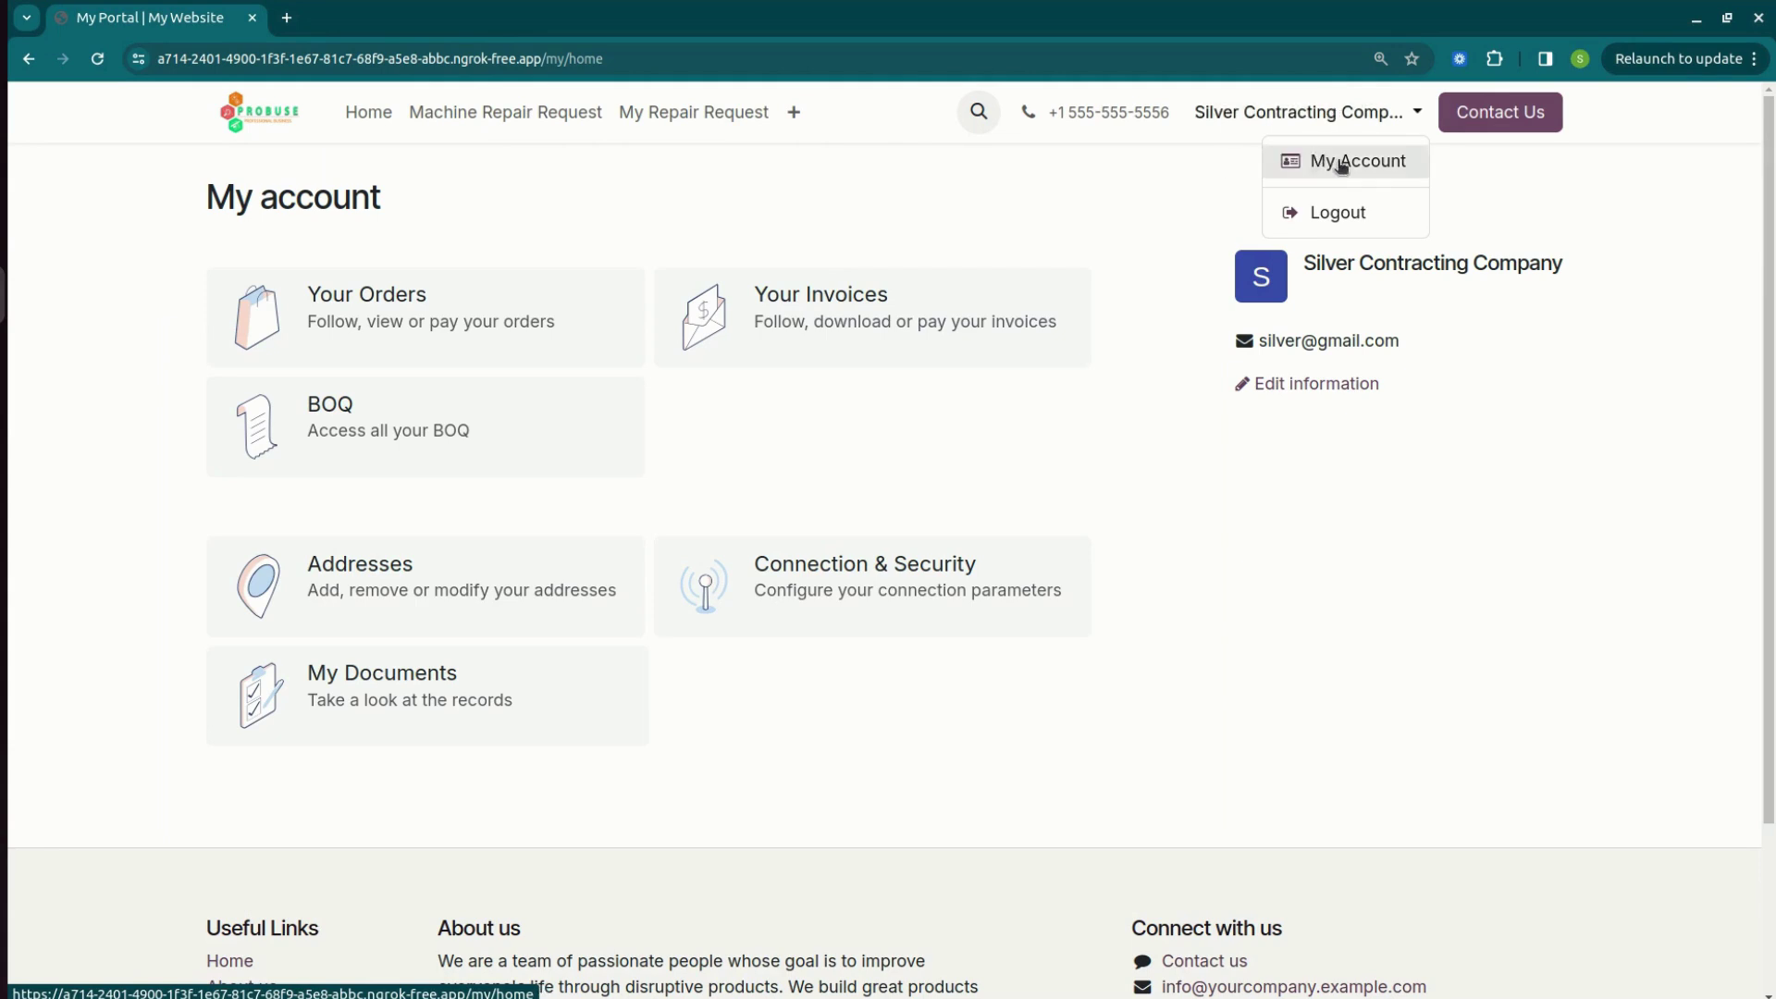
{"action": "left_click", "coordinate": [1353, 164]}
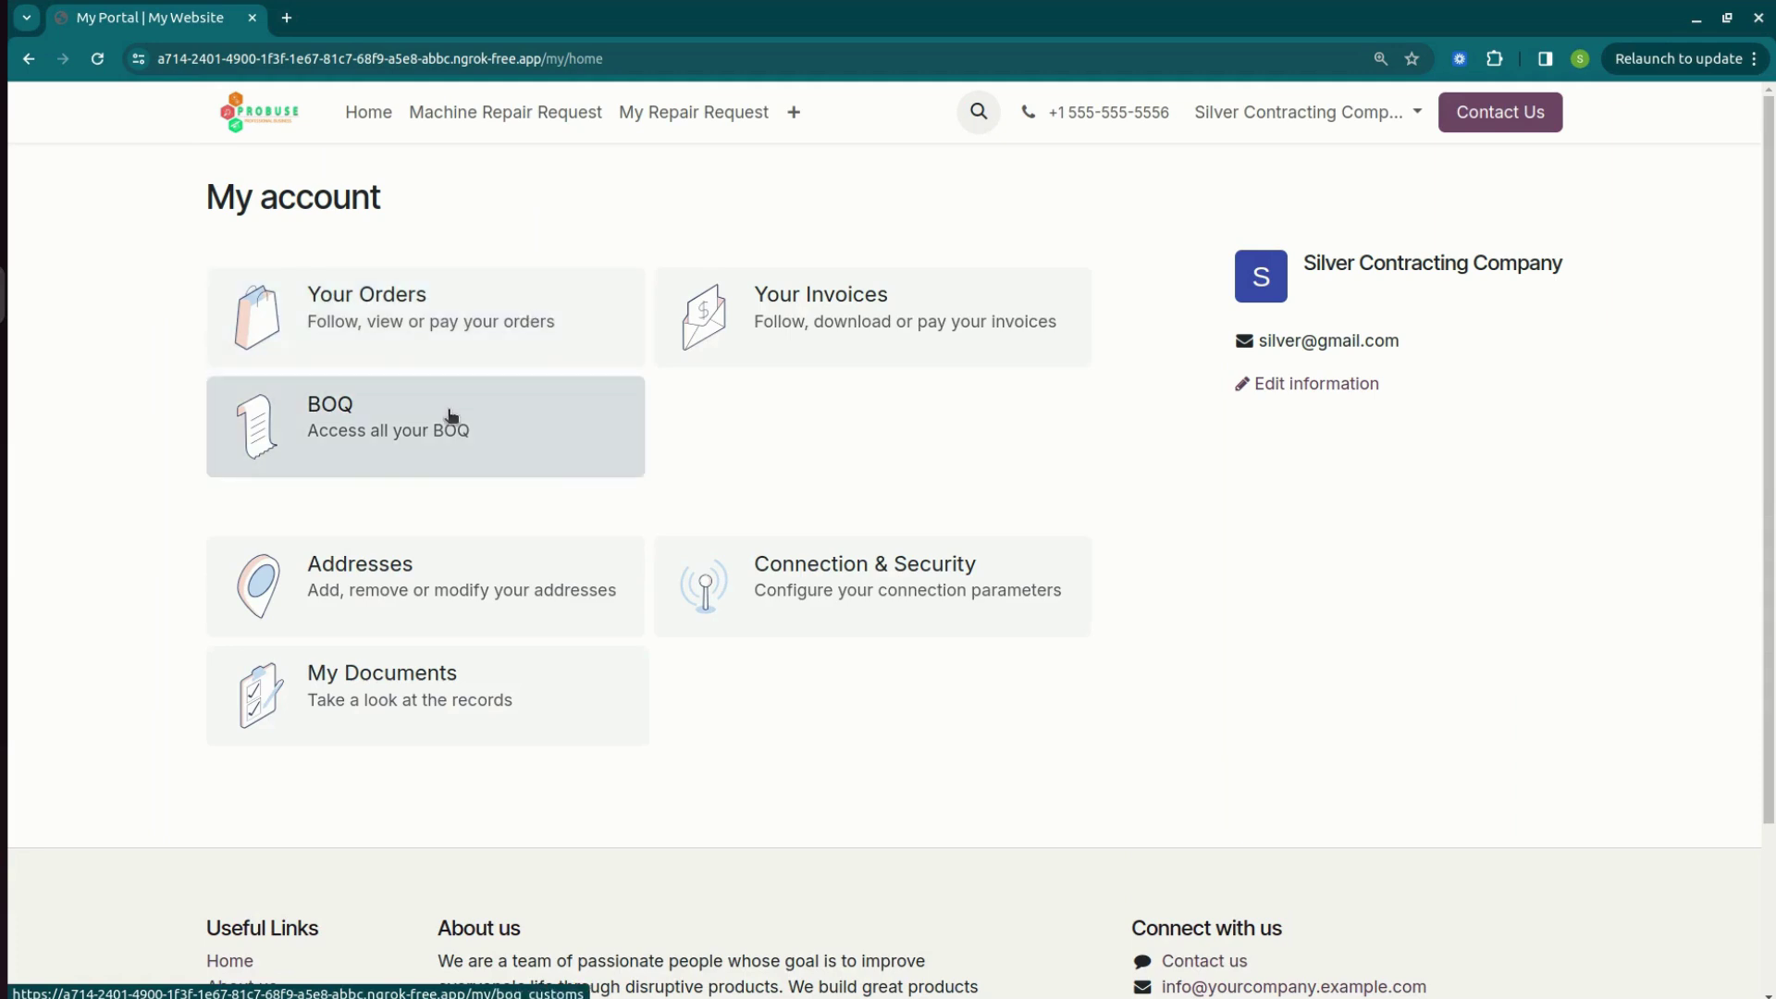
Open BOQ/00019 from the portal's BOQ list and review its materials and $102,400 total.
{"action": "left_click", "coordinate": [448, 409]}
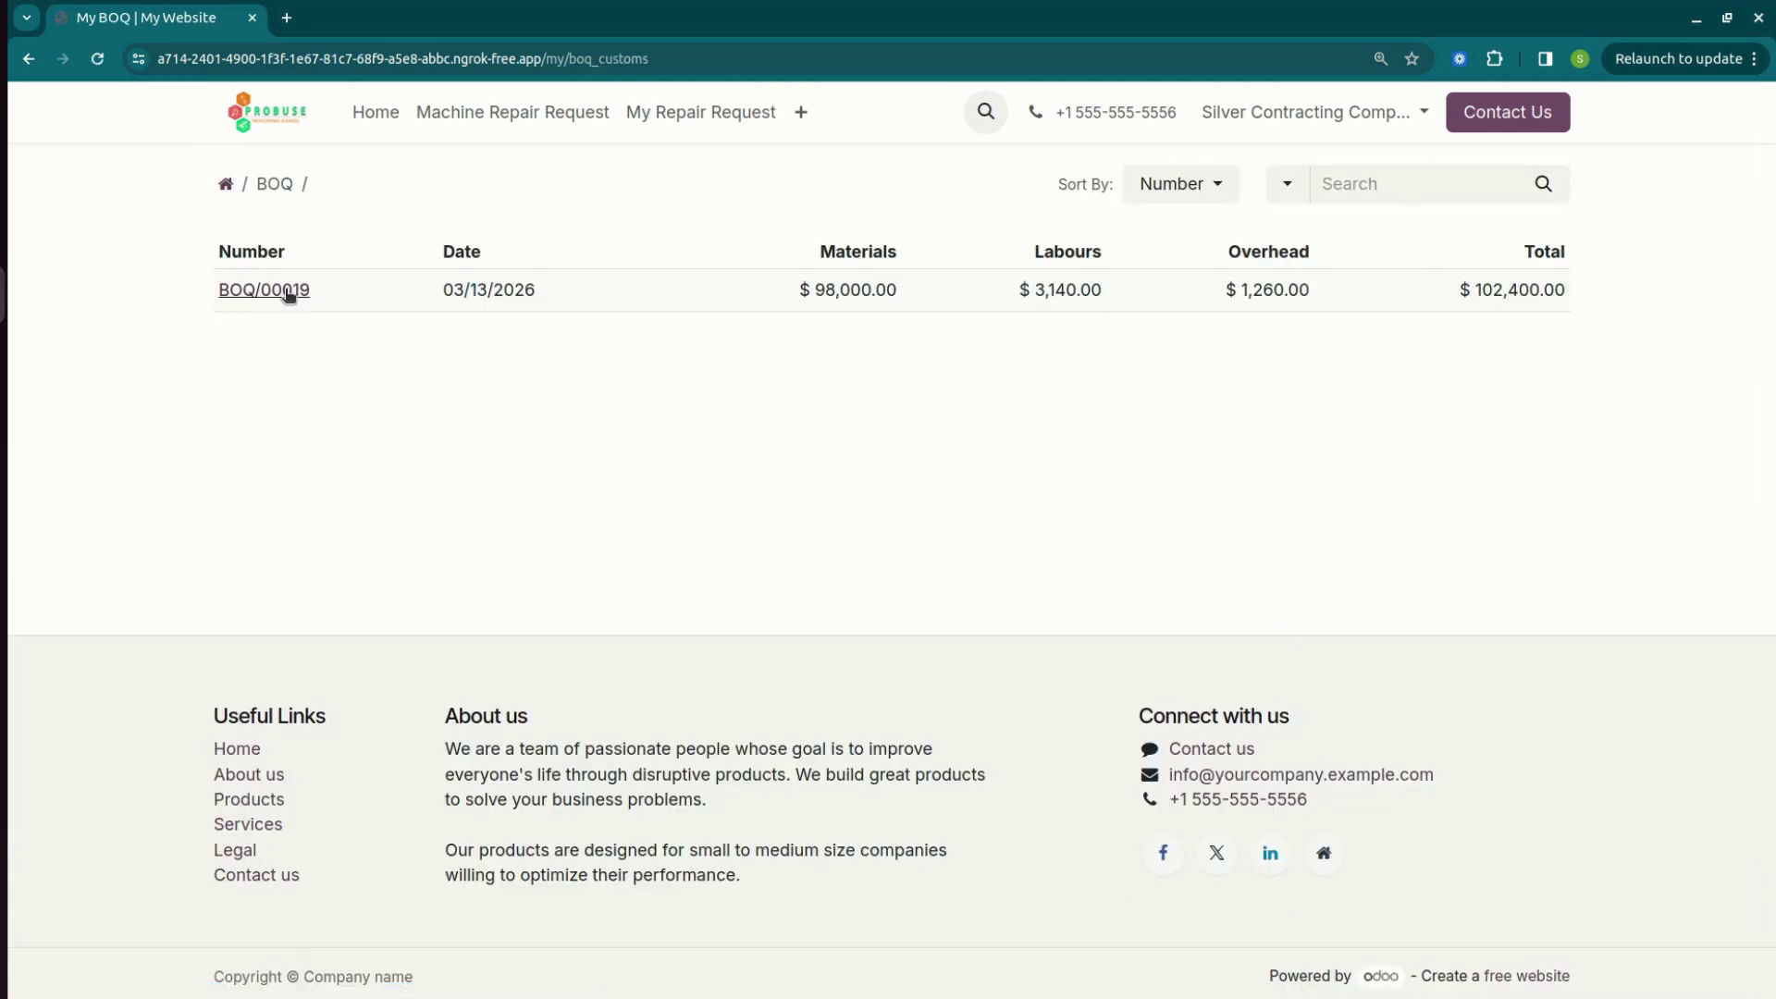
{"action": "left_click", "coordinate": [287, 291]}
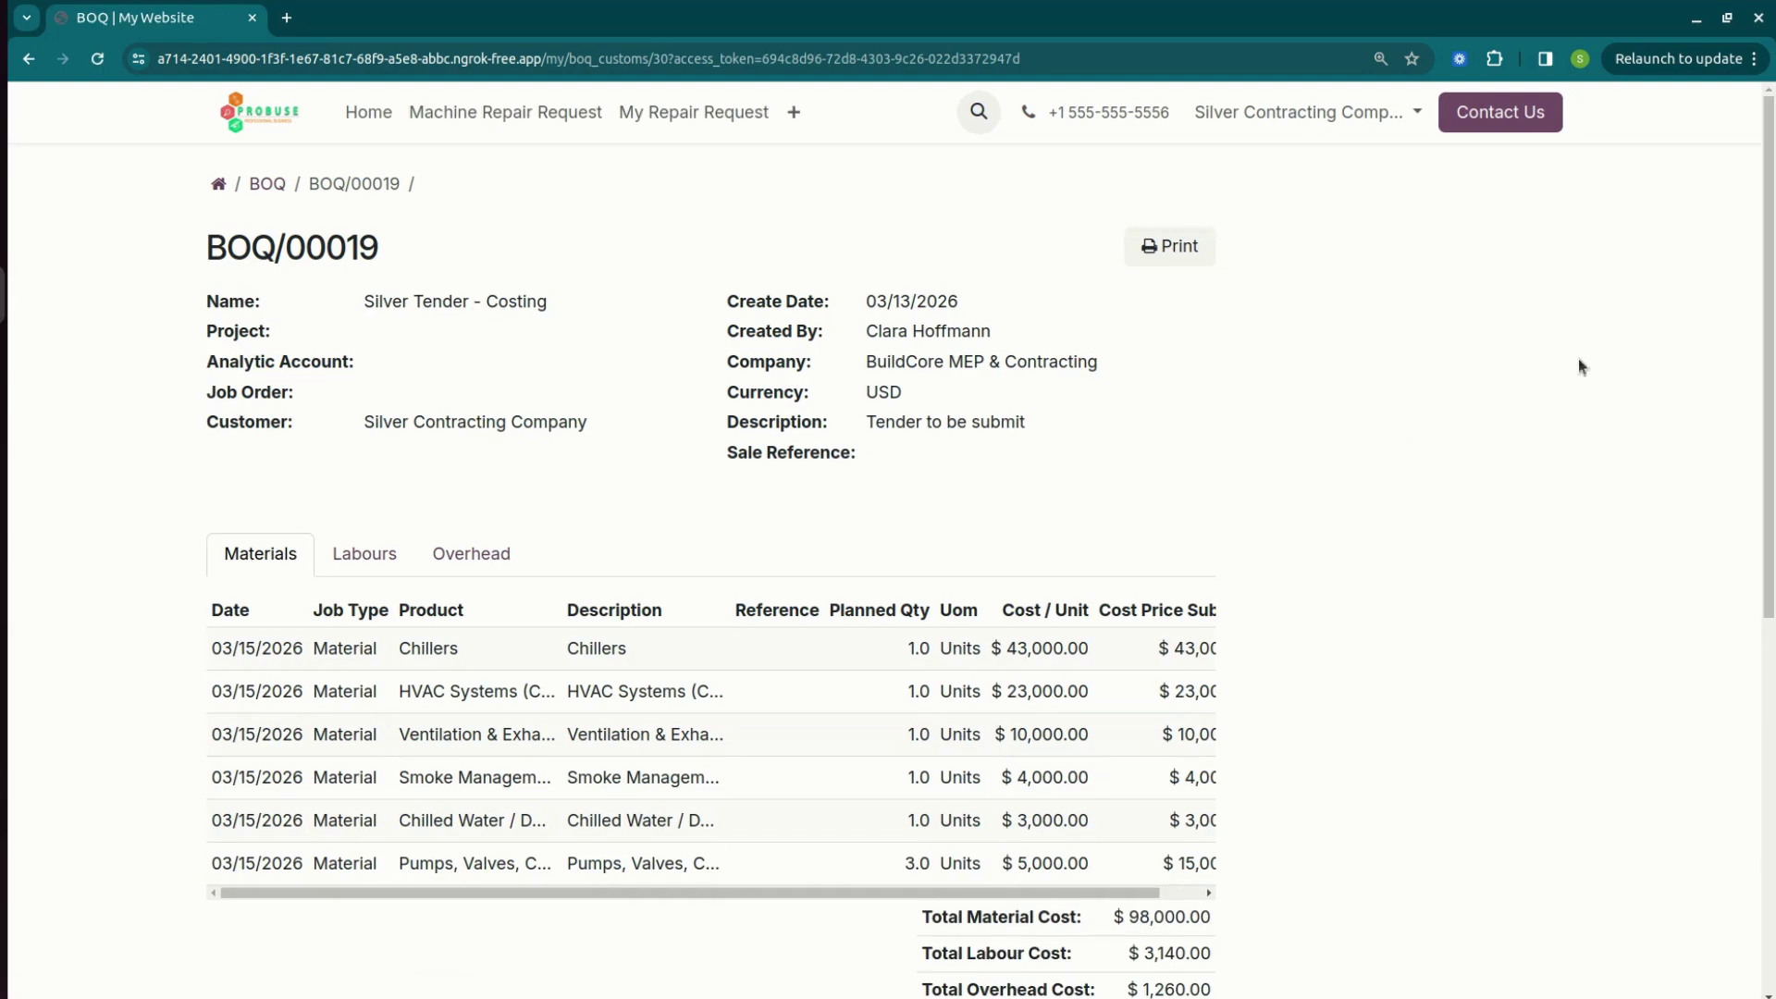
{"action": "scroll", "coordinate": [1399, 537], "scroll_direction": "down", "scroll_amount": 6}
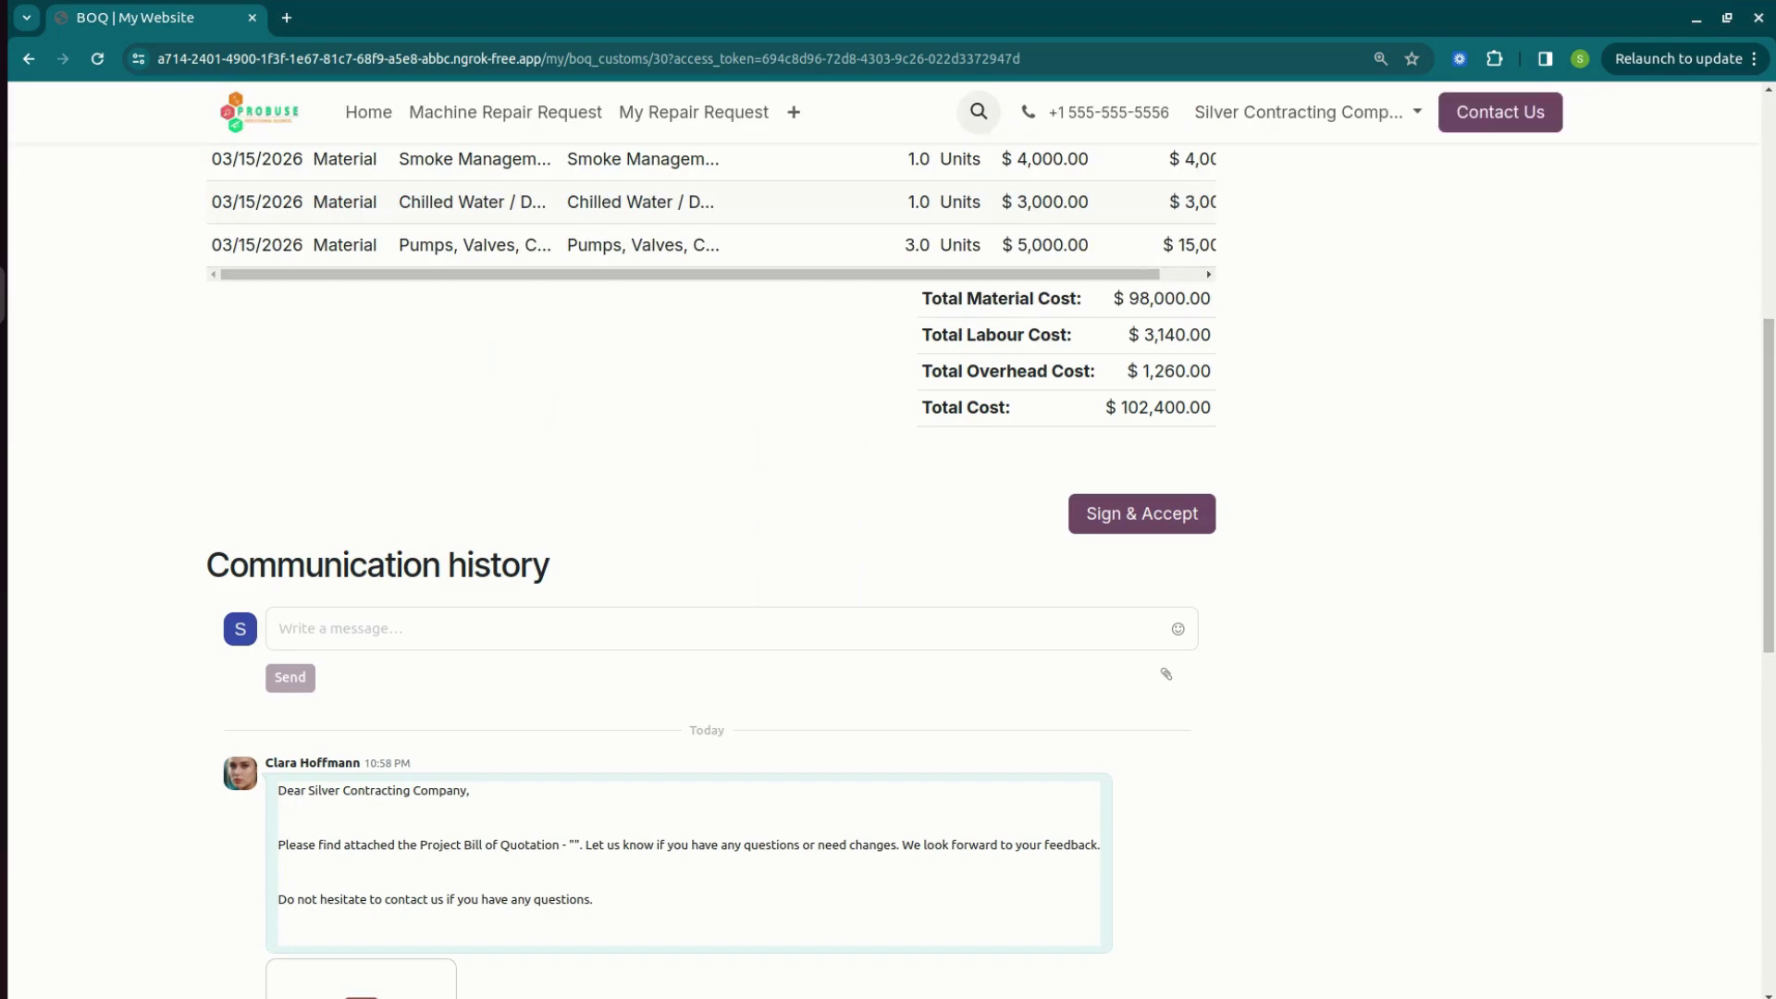
{"action": "scroll", "coordinate": [1347, 633], "scroll_direction": "down", "scroll_amount": 5}
{"action": "scroll", "coordinate": [888, 536], "scroll_direction": "up", "scroll_amount": 10}
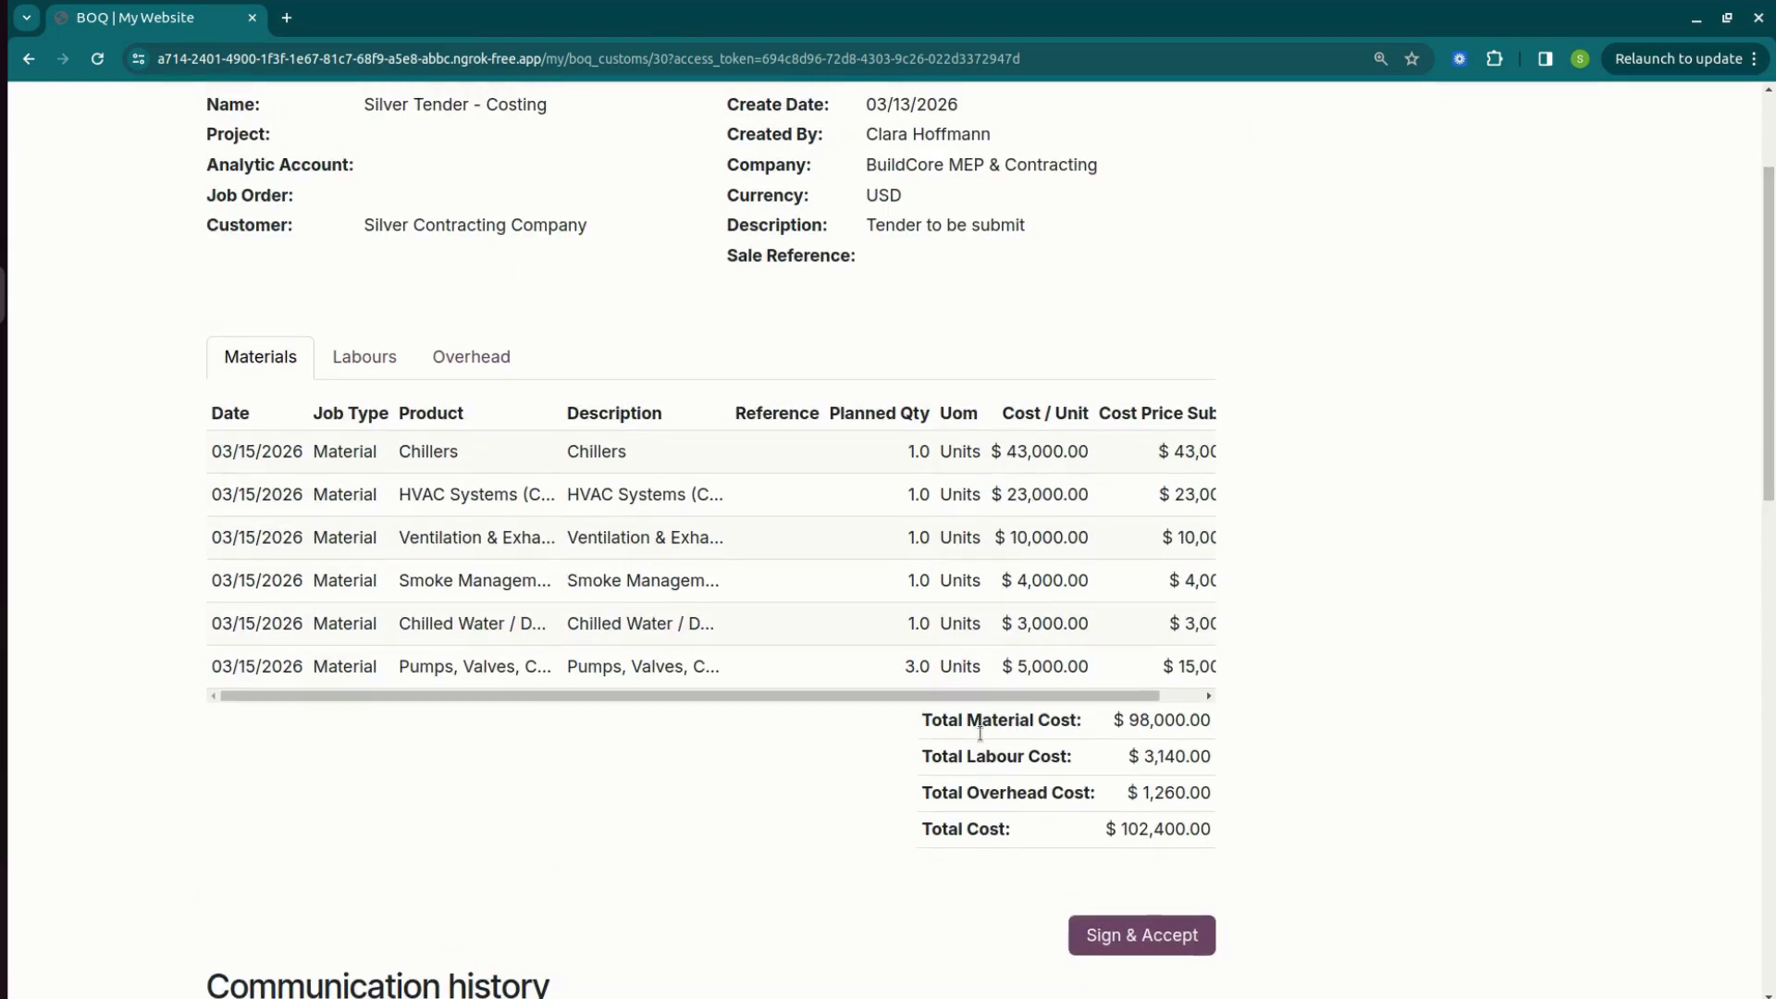
Sign & Accept BOQ/00019 on the portal with a hand-drawn customer signature.
{"action": "left_click", "coordinate": [1131, 937]}
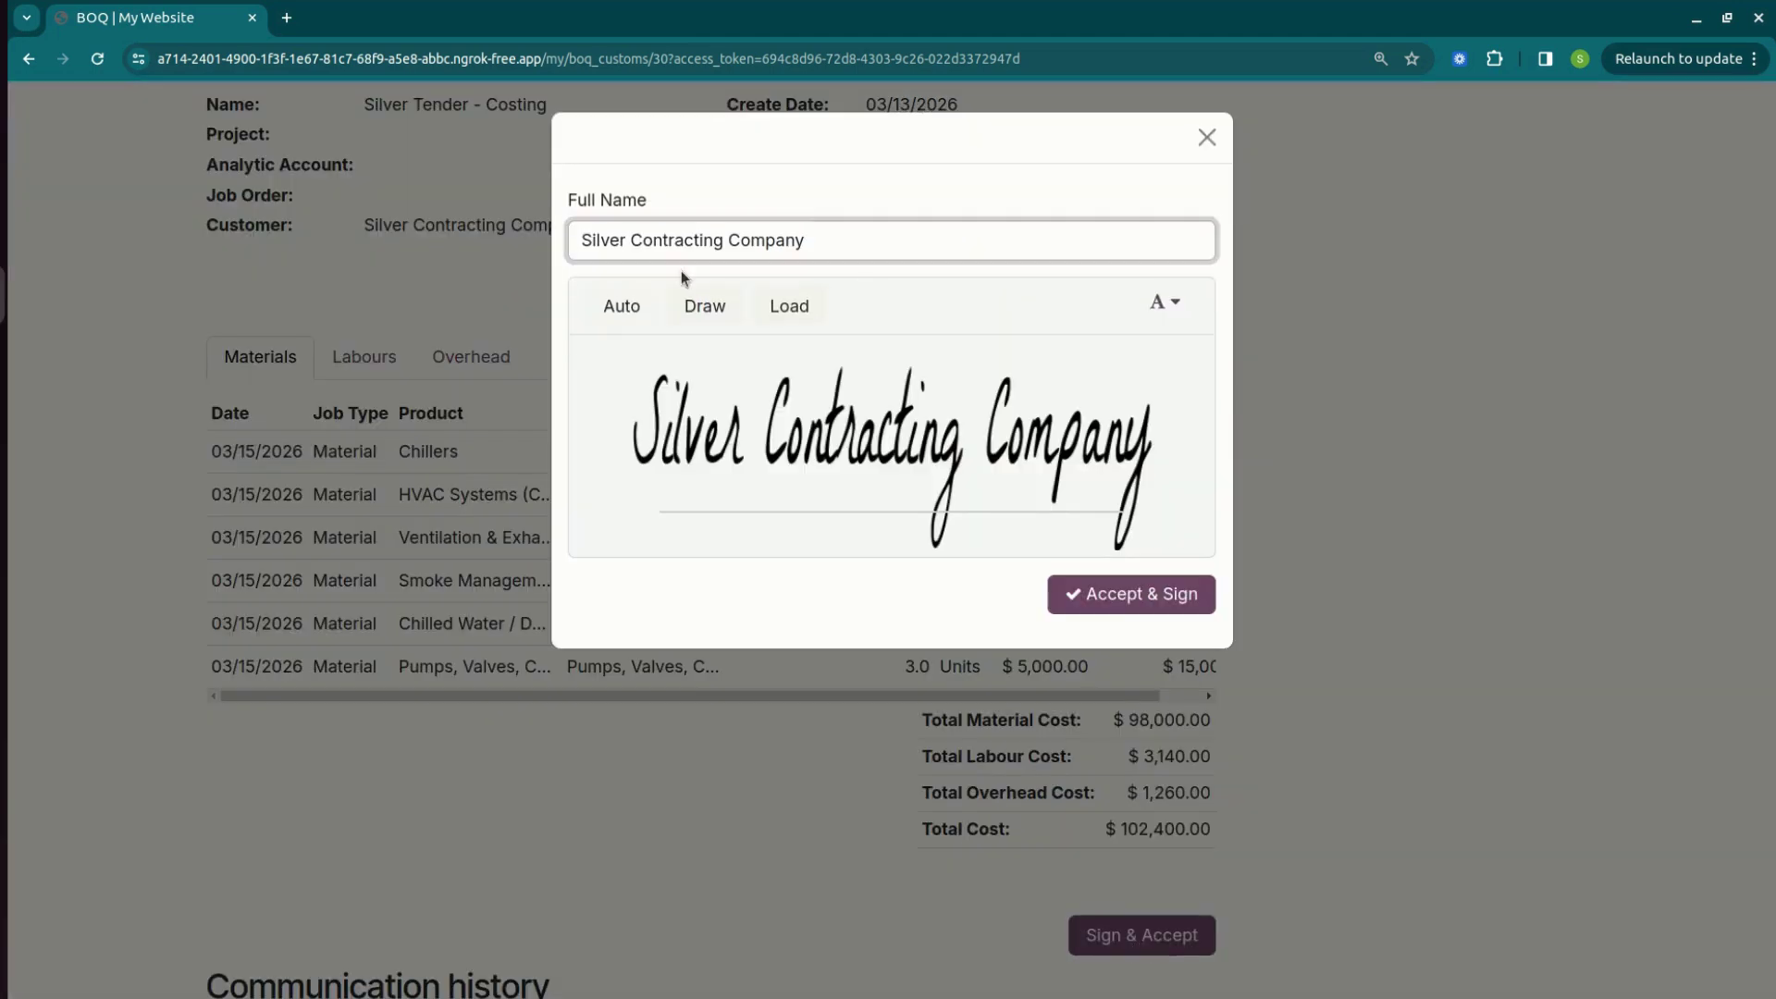
{"action": "left_click", "coordinate": [689, 305]}
{"action": "mouse_move", "coordinate": [707, 526]}
{"action": "left_mouse_down"}
{"action": "mouse_move", "coordinate": [724, 477]}
{"action": "mouse_move", "coordinate": [872, 363]}
{"action": "mouse_move", "coordinate": [957, 396]}
{"action": "left_mouse_up"}
{"action": "left_click", "coordinate": [1122, 606]}
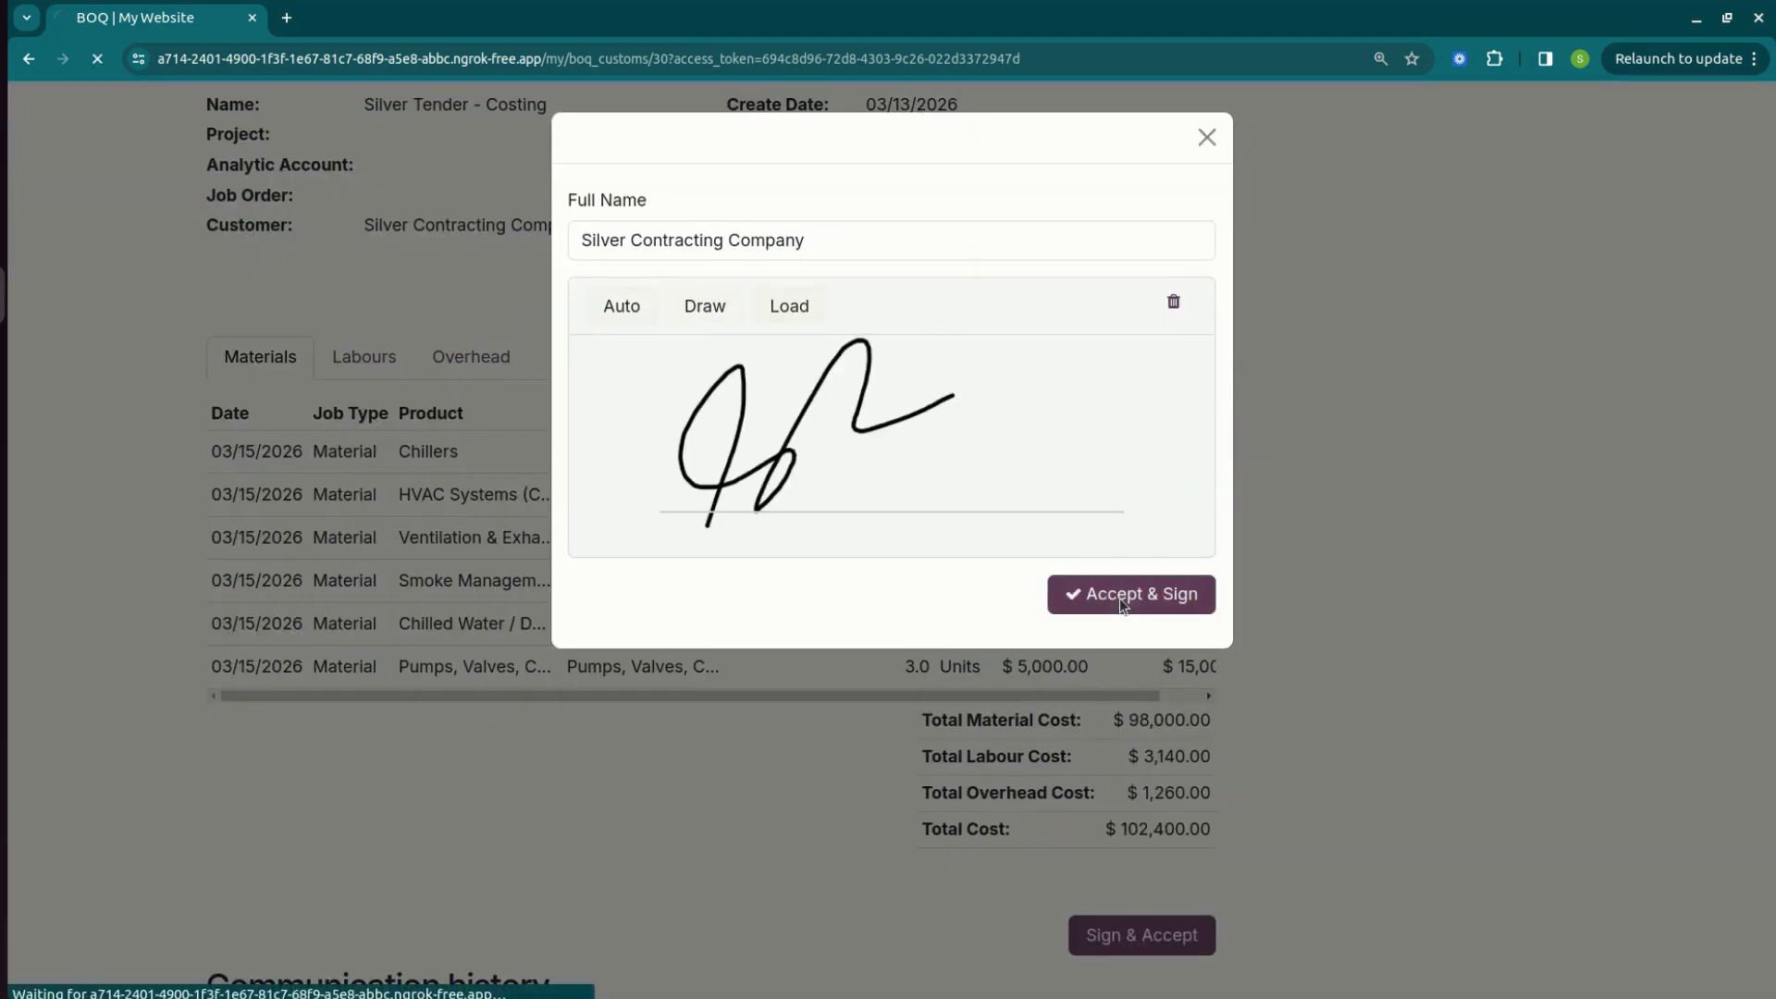
Check the signed BOQ page, then switch back to the backend BOQ/00019 record.
{"action": "scroll", "coordinate": [710, 555], "scroll_direction": "down", "scroll_amount": 10}
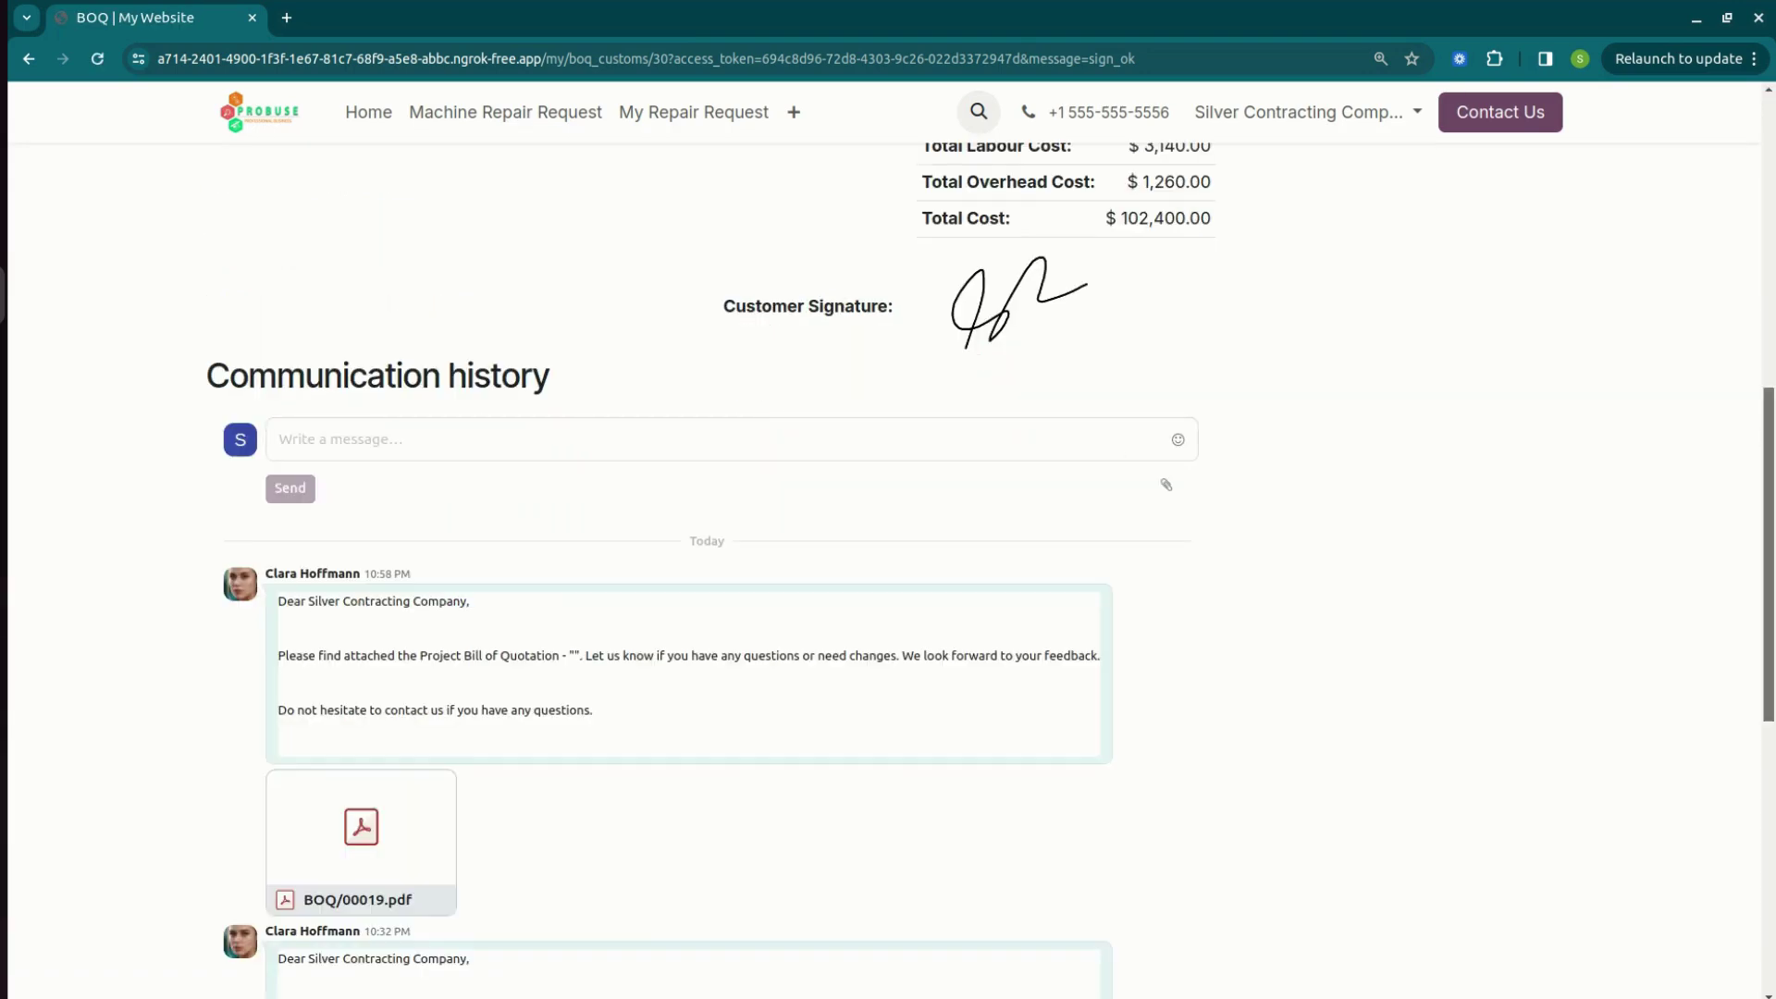
{"action": "scroll", "coordinate": [1517, 263], "scroll_direction": "up", "scroll_amount": 10}
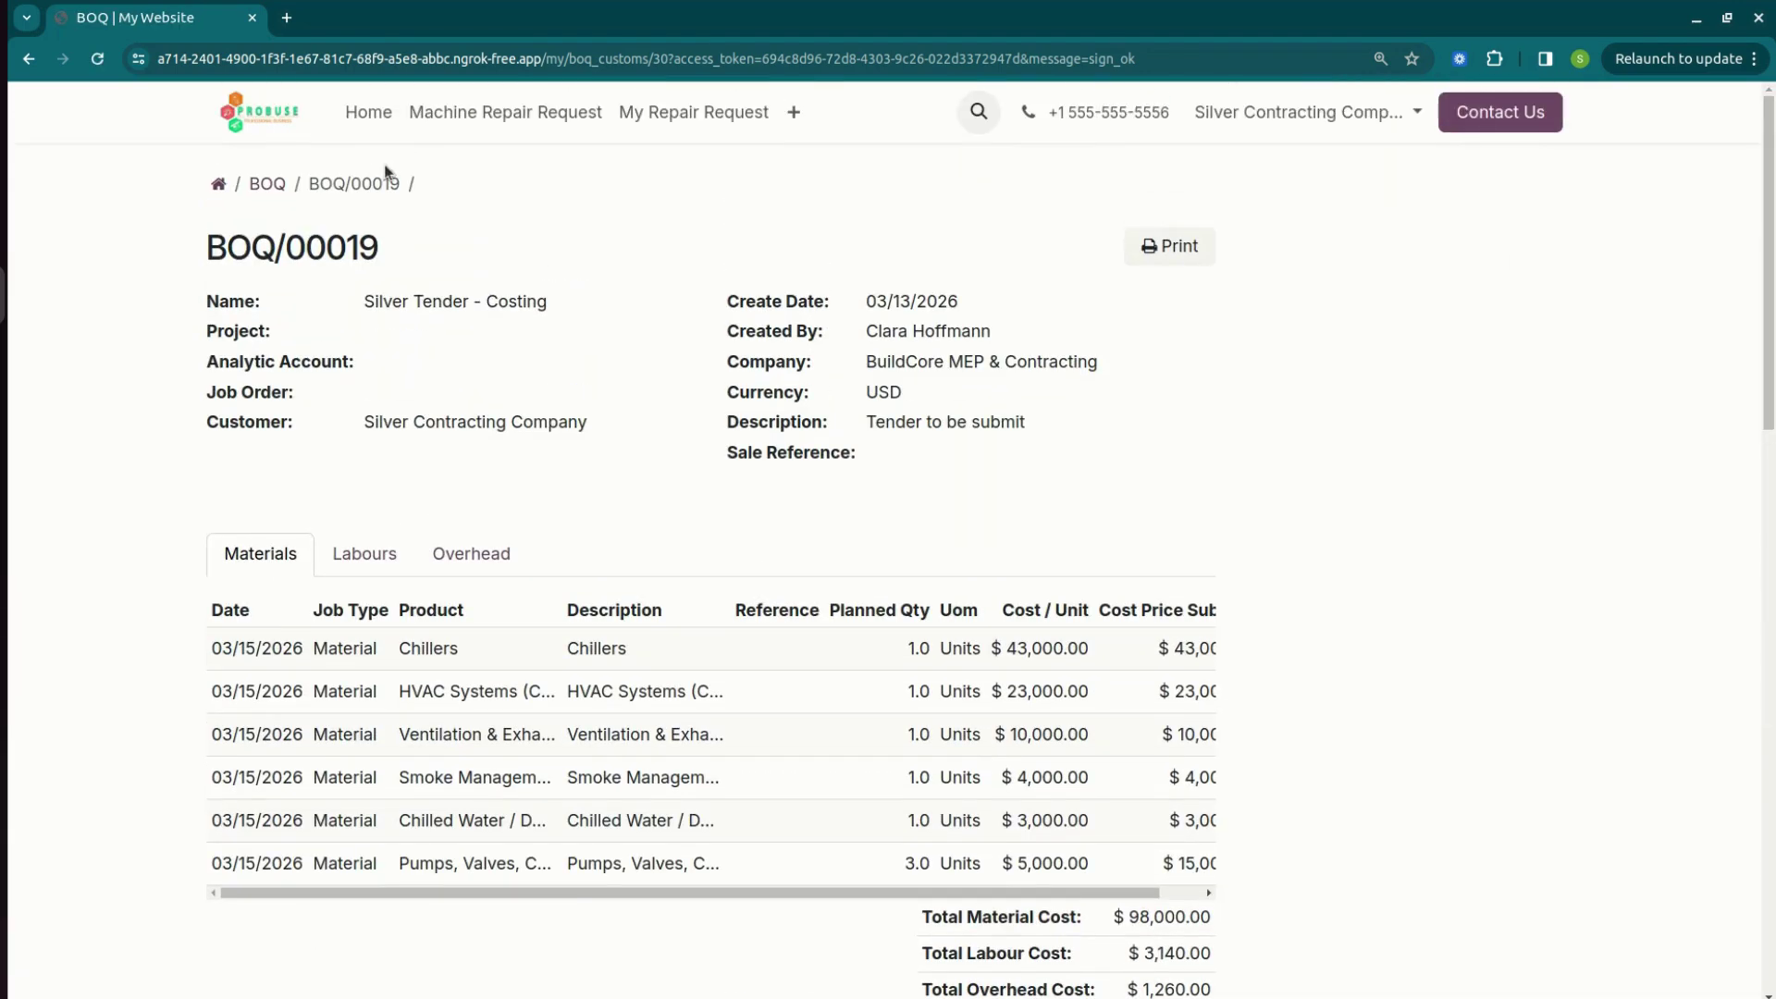
{"action": "key", "text": "alt+Tab"}
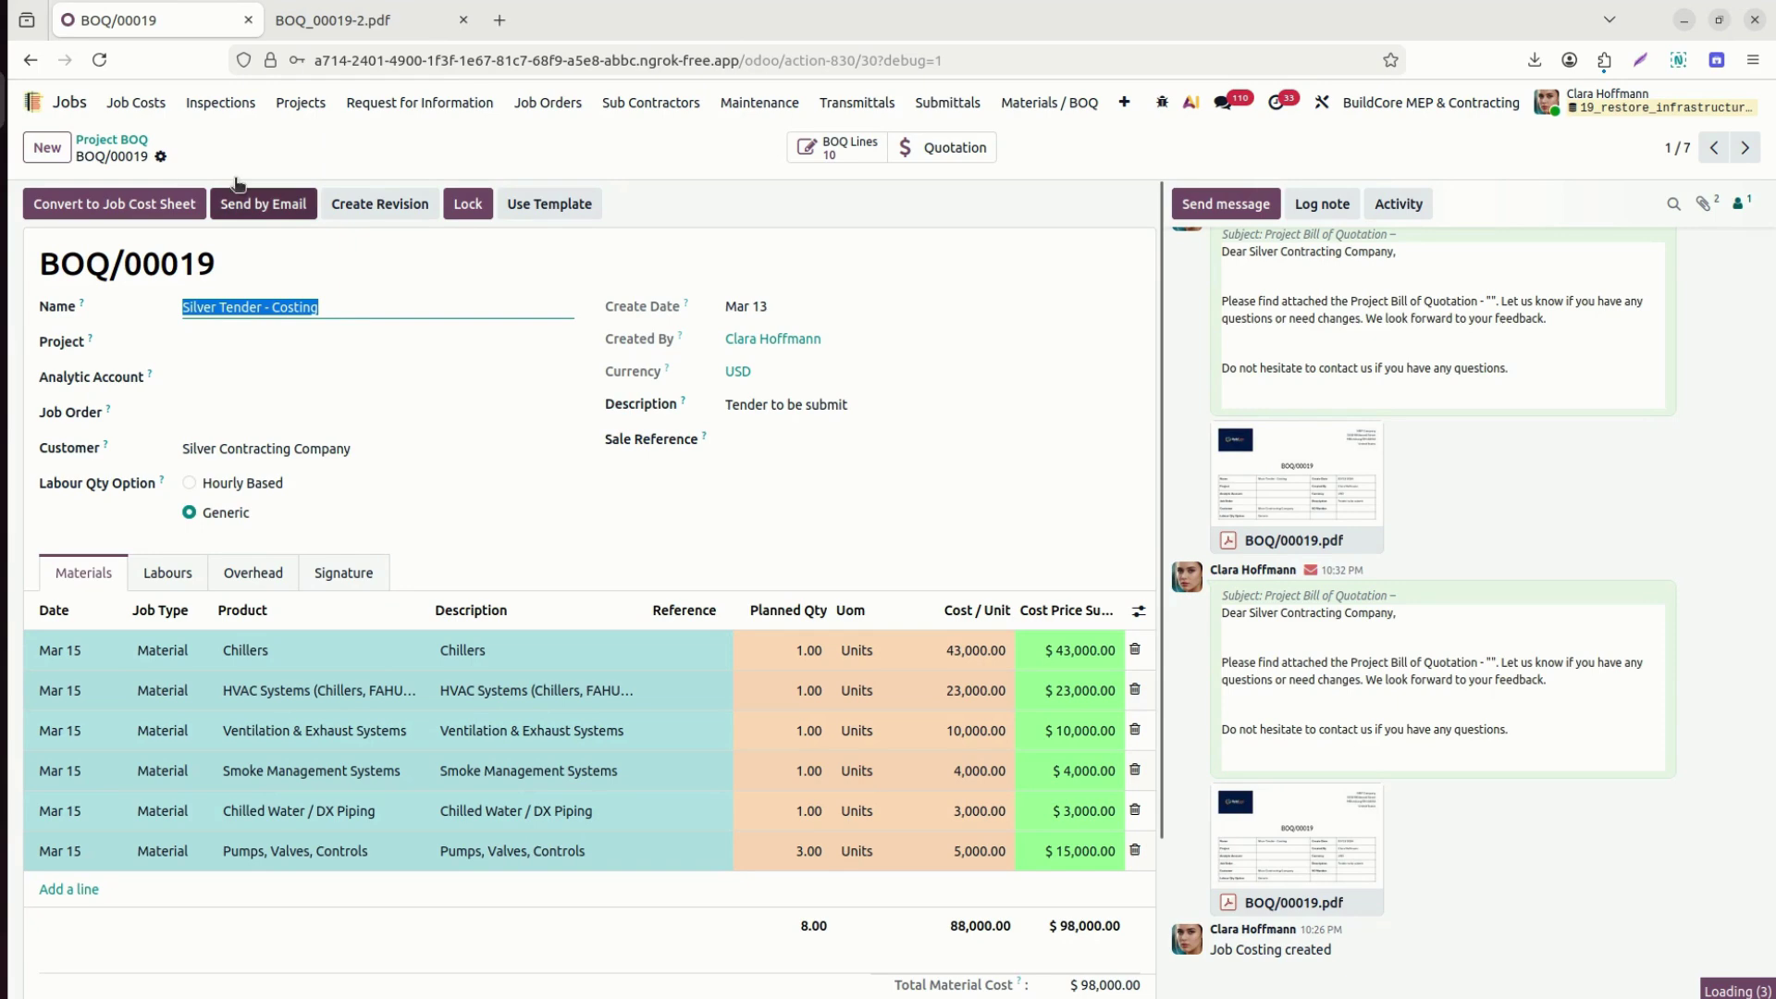
Reload BOQ/00019 from the BOQ list so the customer signature appears in the Signature tab.
{"action": "left_click", "coordinate": [347, 583]}
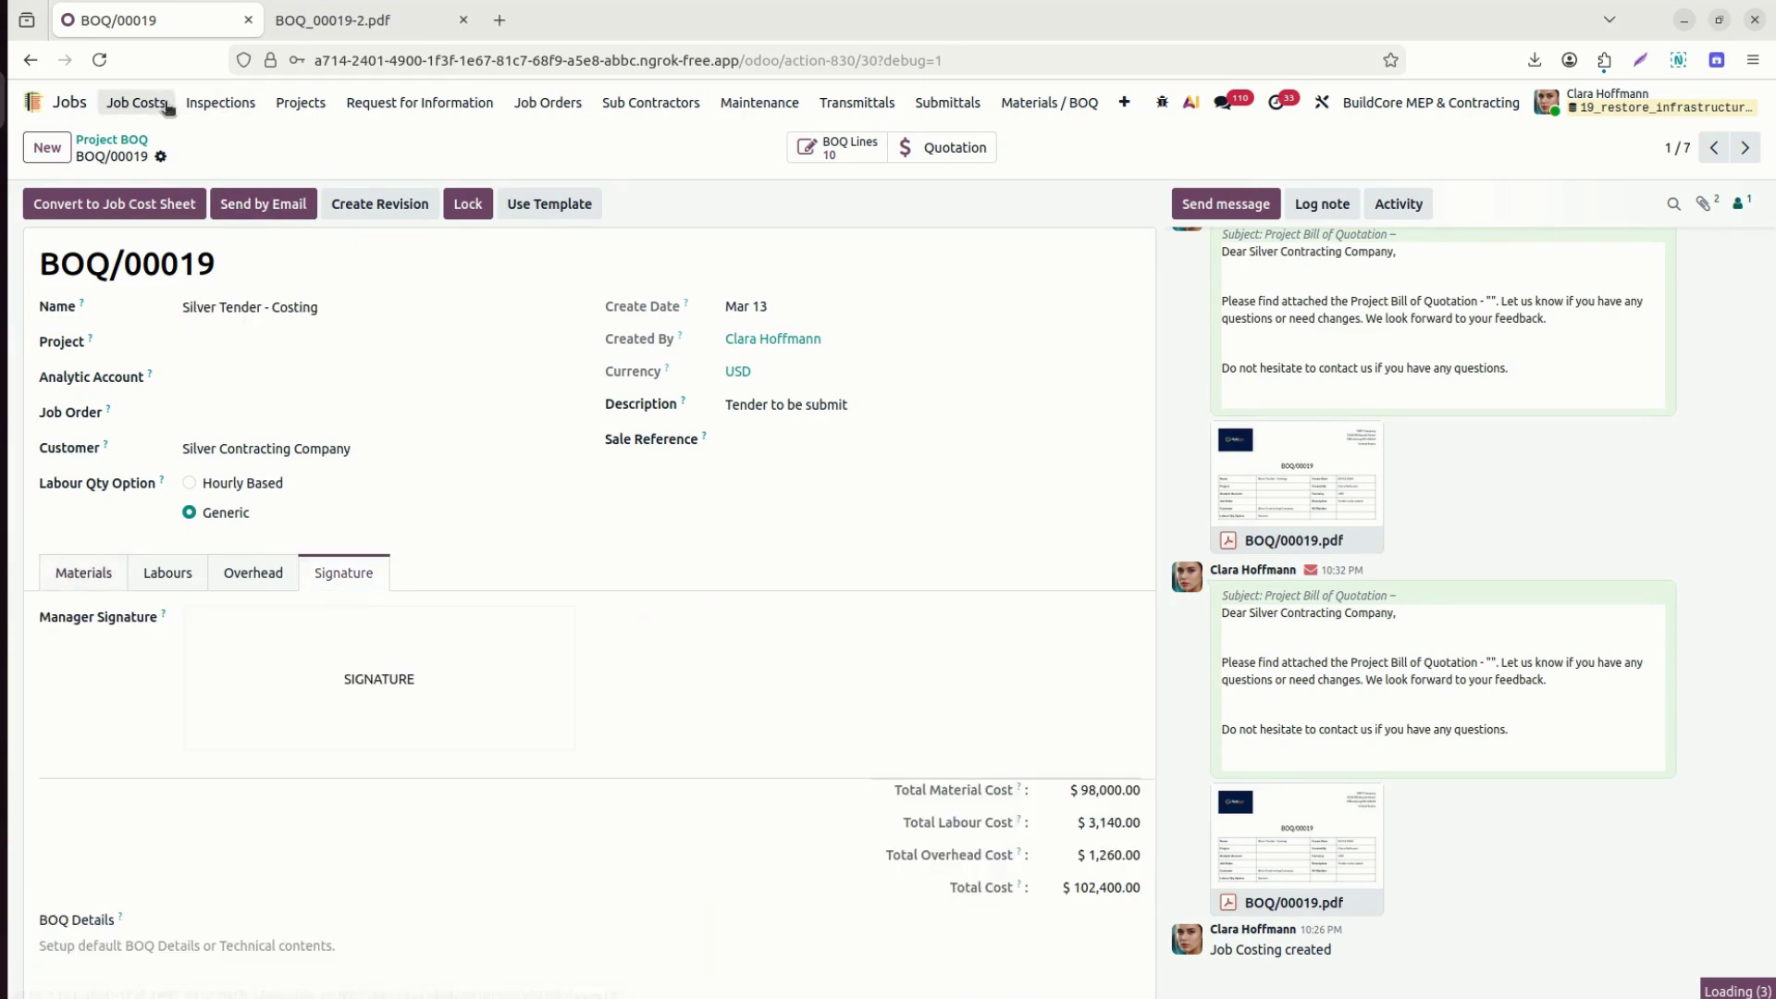
{"action": "left_click", "coordinate": [125, 140]}
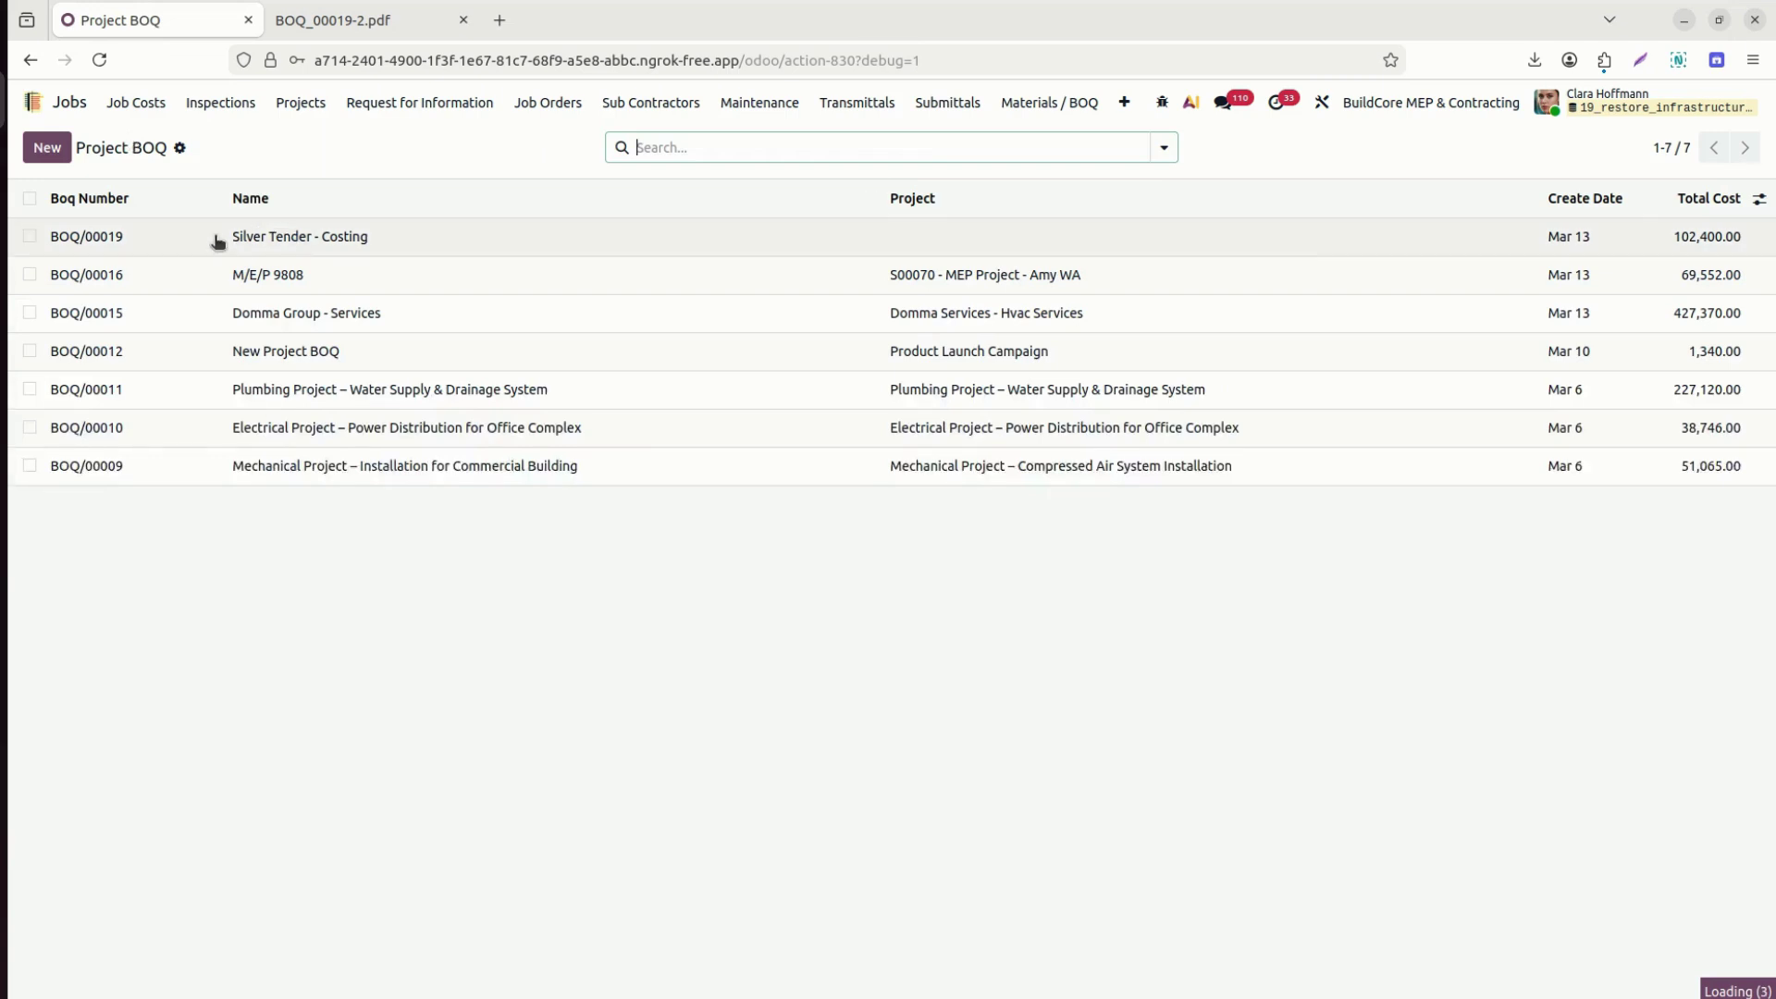
{"action": "left_click", "coordinate": [220, 241]}
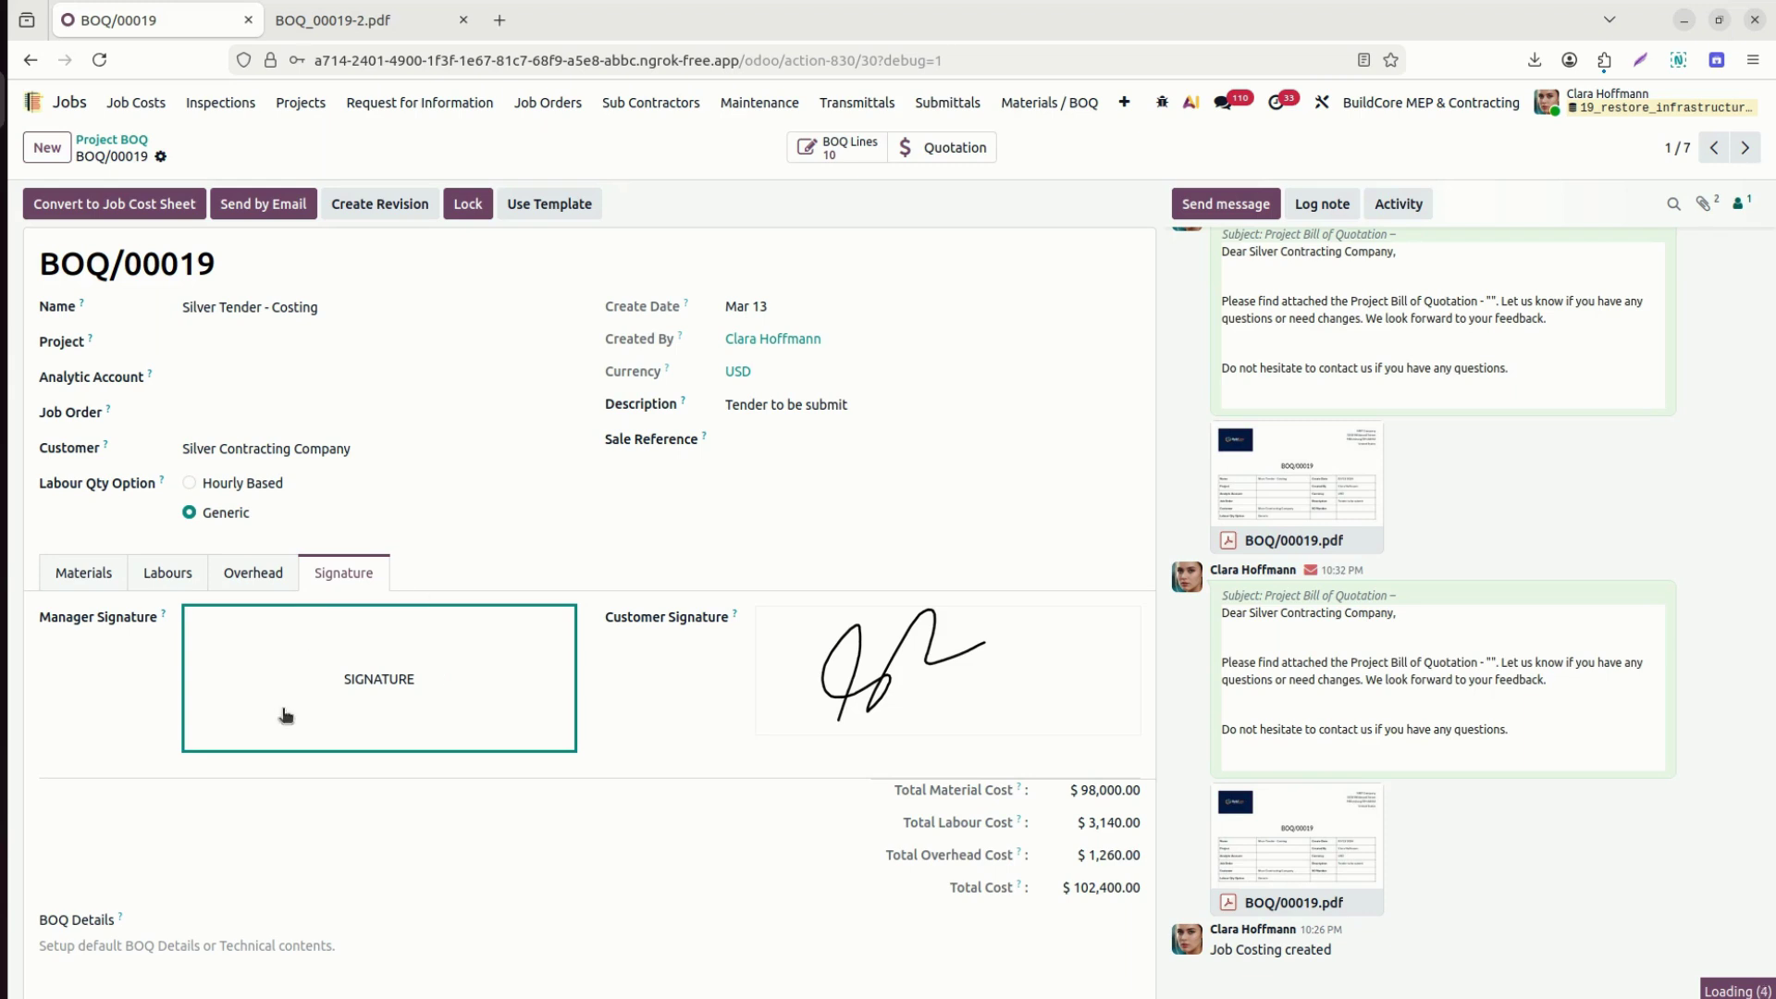
Draw and adopt the manager signature, then lock BOQ/00019.
{"action": "left_click", "coordinate": [344, 674]}
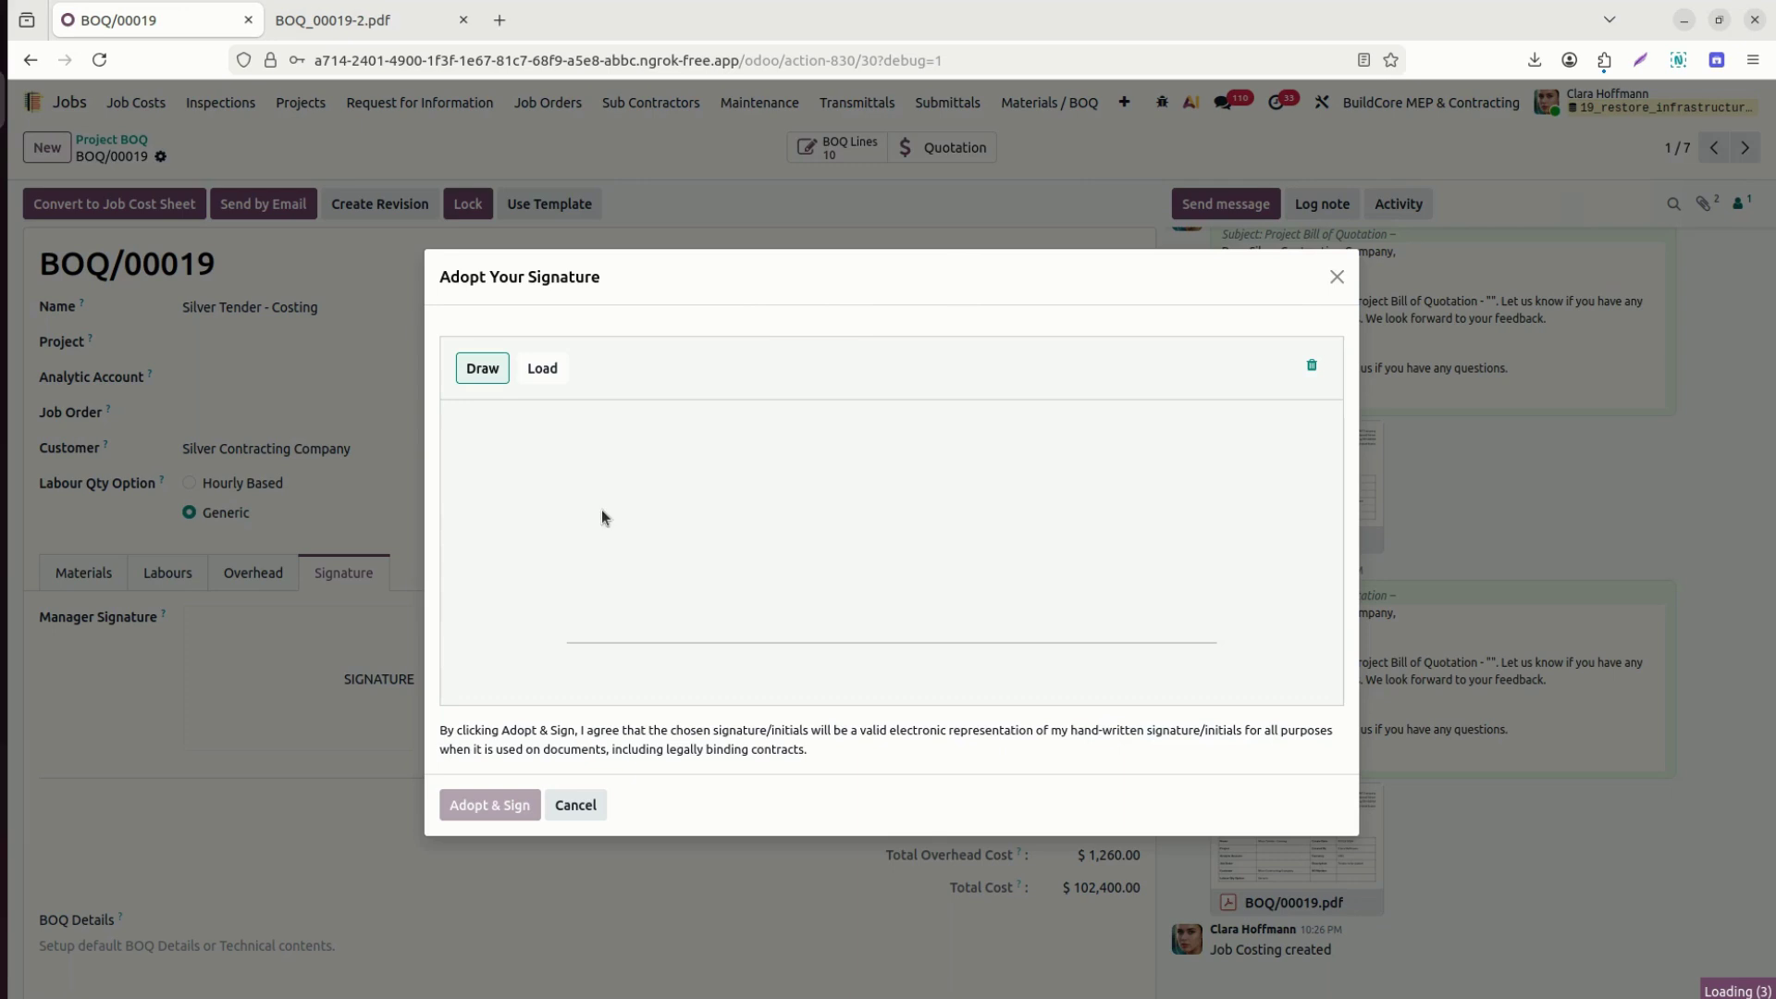
{"action": "left_click_drag", "start_coordinate": [653, 597], "coordinate": [649, 607]}
{"action": "mouse_move", "coordinate": [614, 479]}
{"action": "left_mouse_down"}
{"action": "mouse_move", "coordinate": [814, 470]}
{"action": "mouse_move", "coordinate": [883, 492]}
{"action": "left_mouse_up"}
{"action": "left_click", "coordinate": [489, 805]}
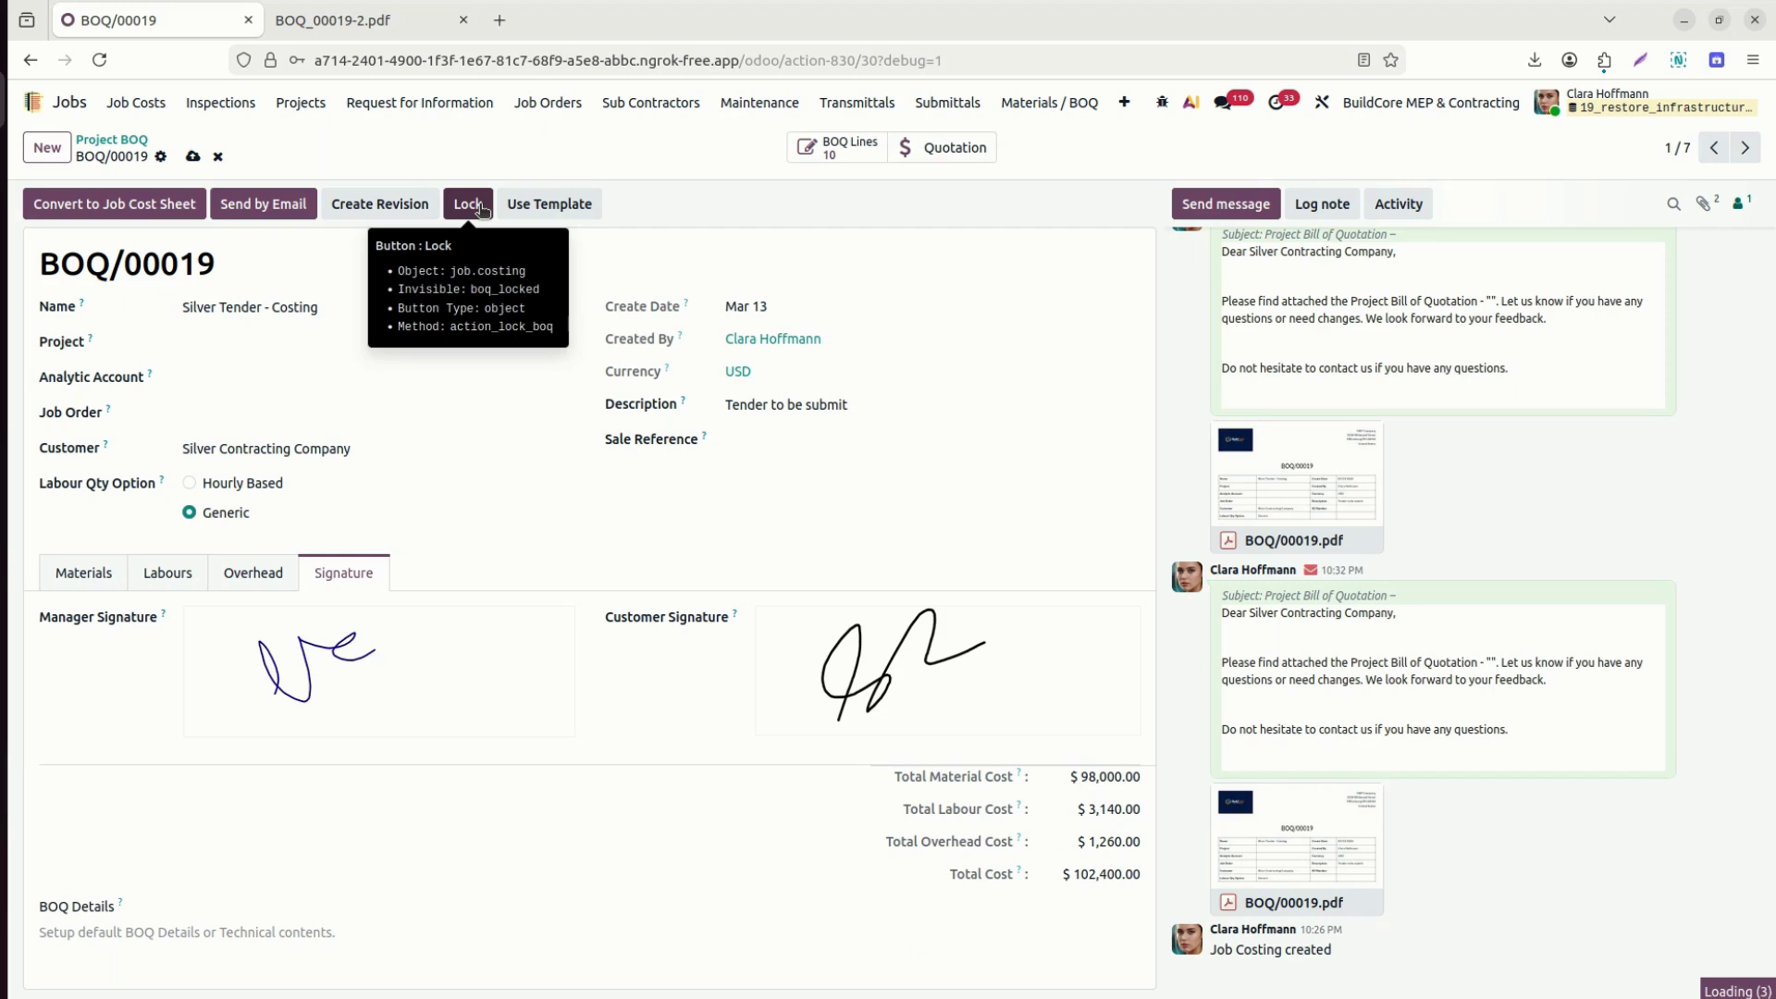
{"action": "left_click", "coordinate": [469, 204]}
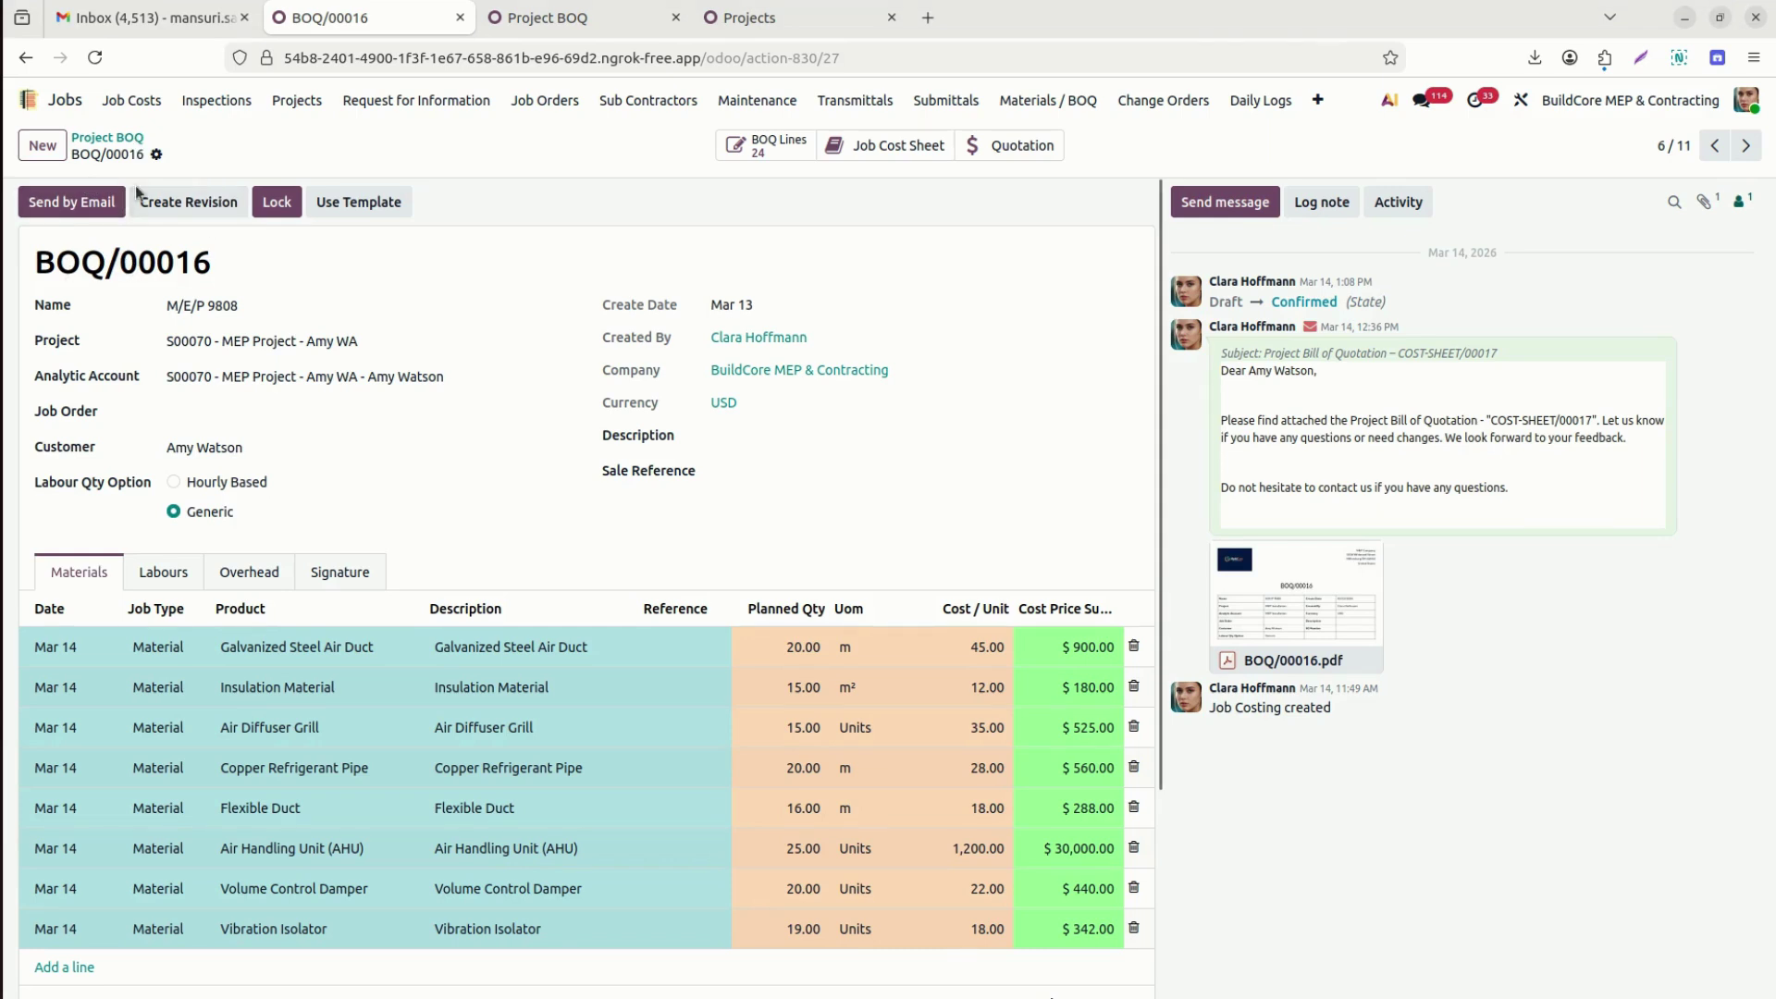
Create revision BOQ/00016-REV1 from BOQ/00016 and open it.
{"action": "left_click", "coordinate": [190, 199]}
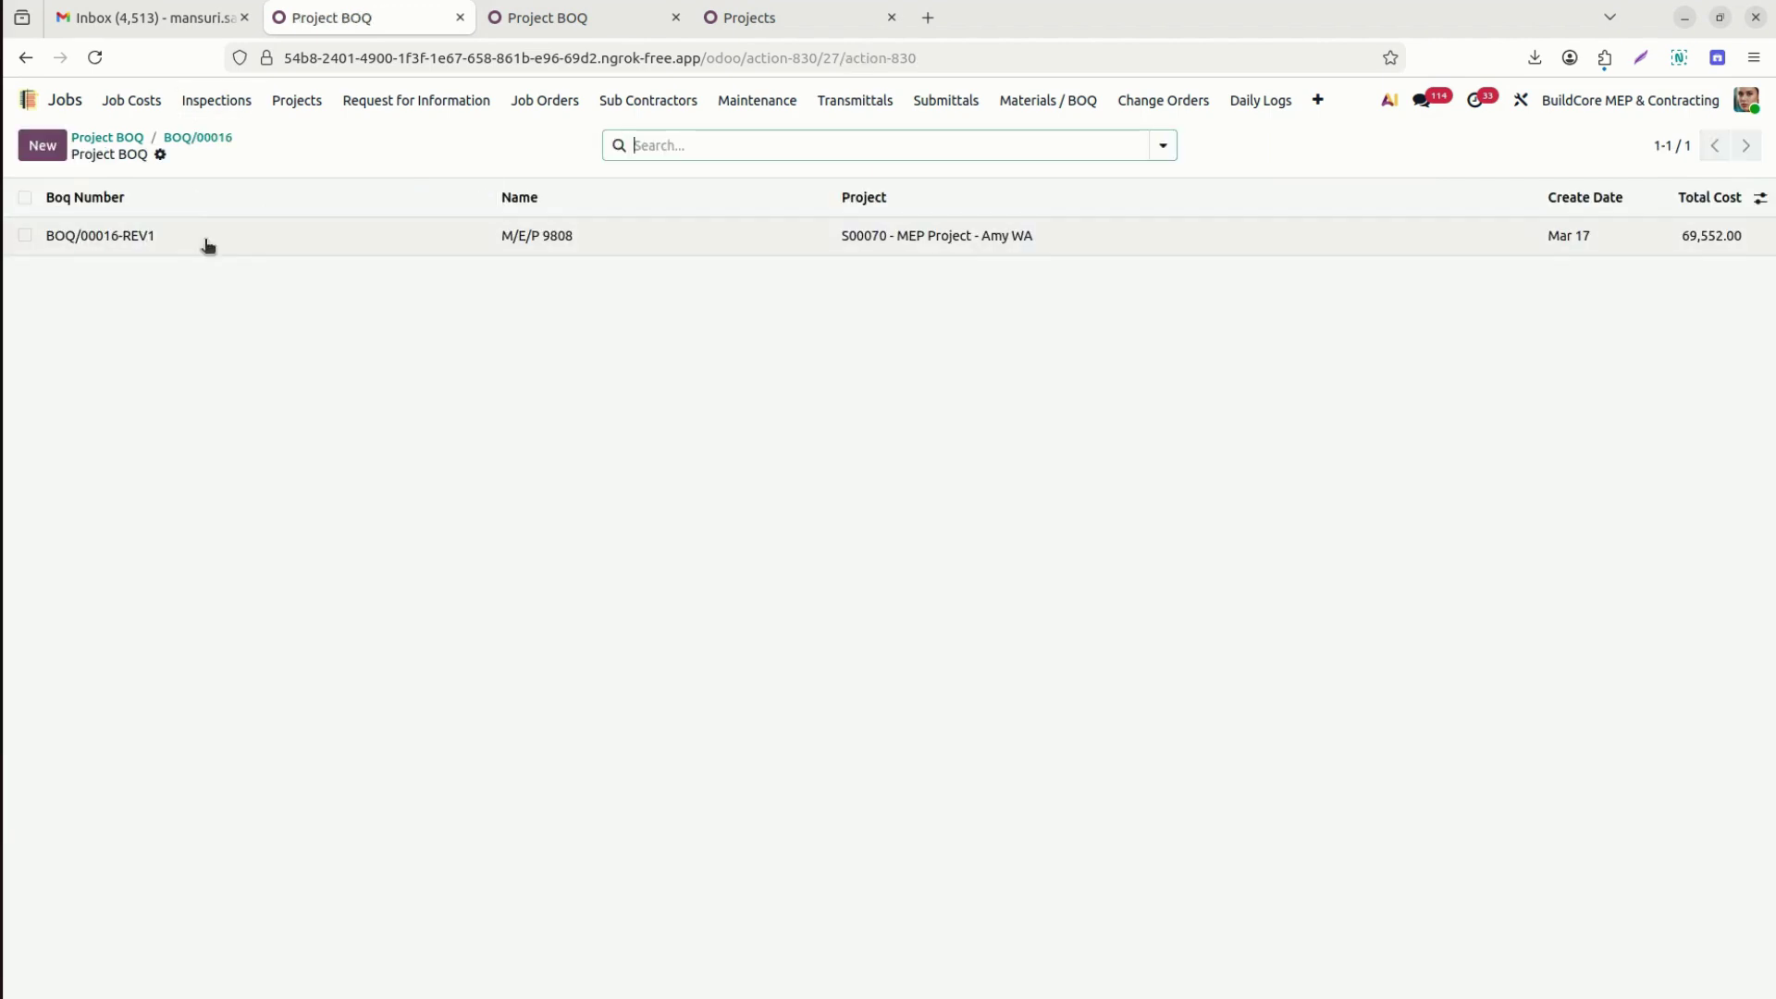
{"action": "left_click", "coordinate": [199, 139]}
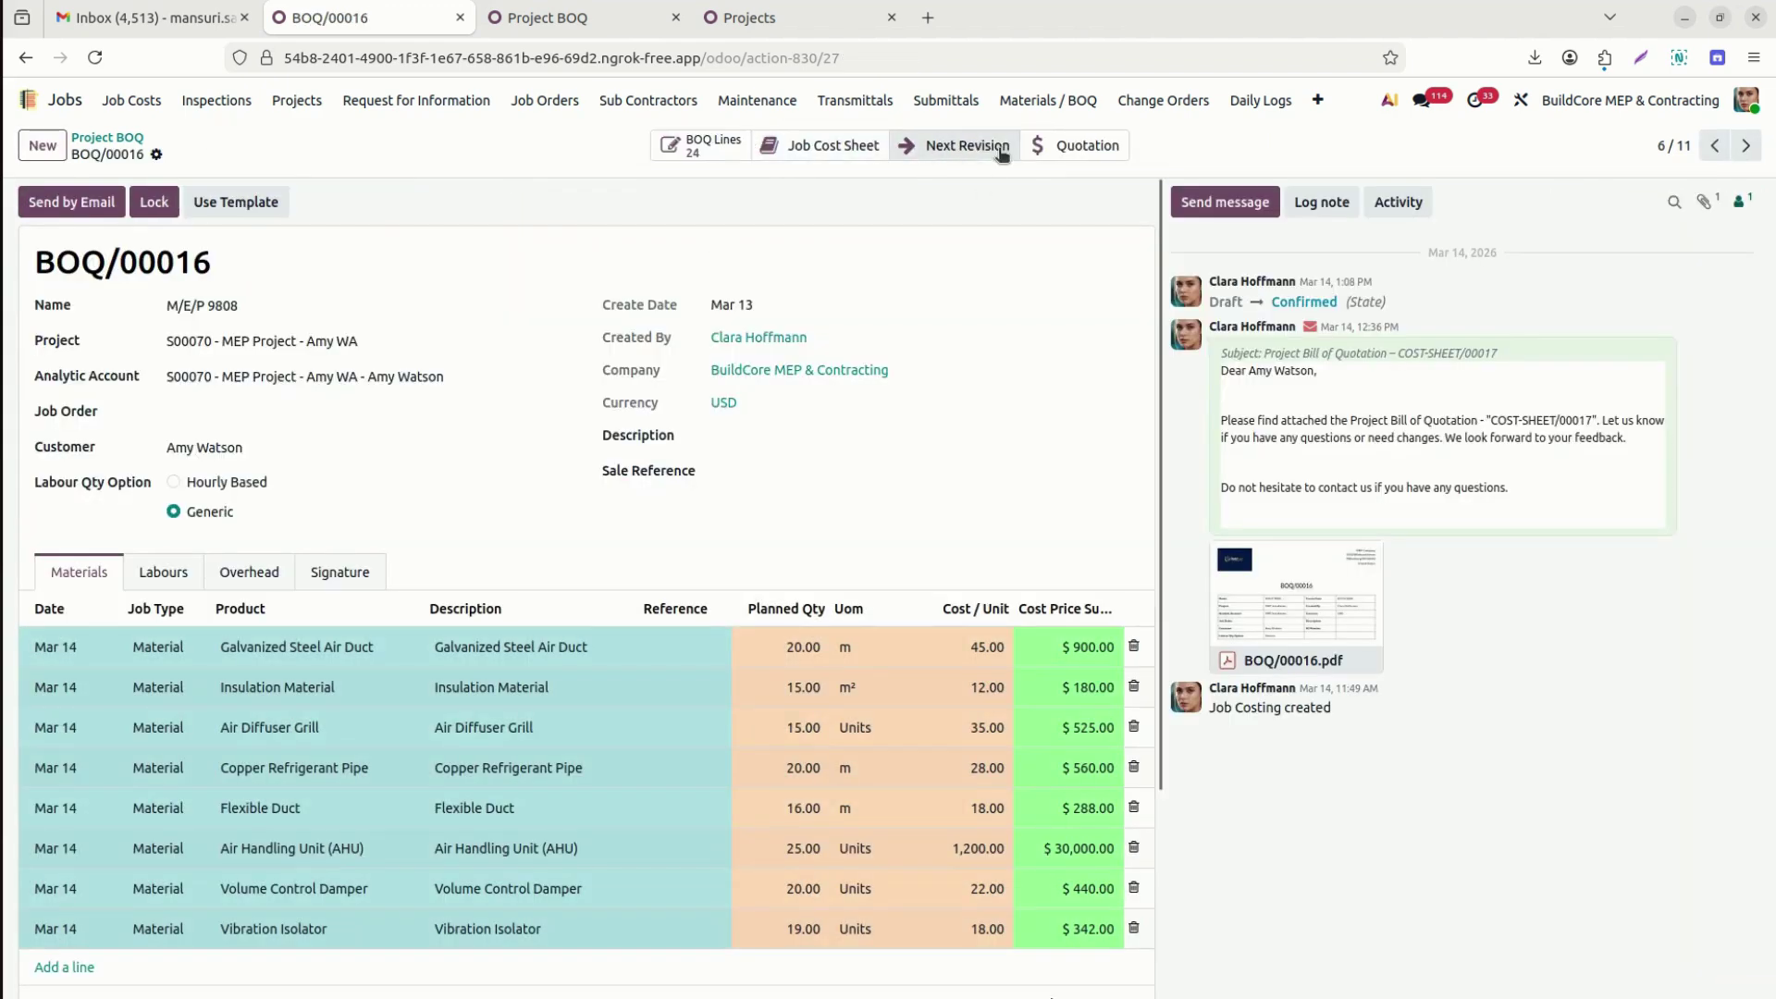
{"action": "left_click", "coordinate": [992, 147]}
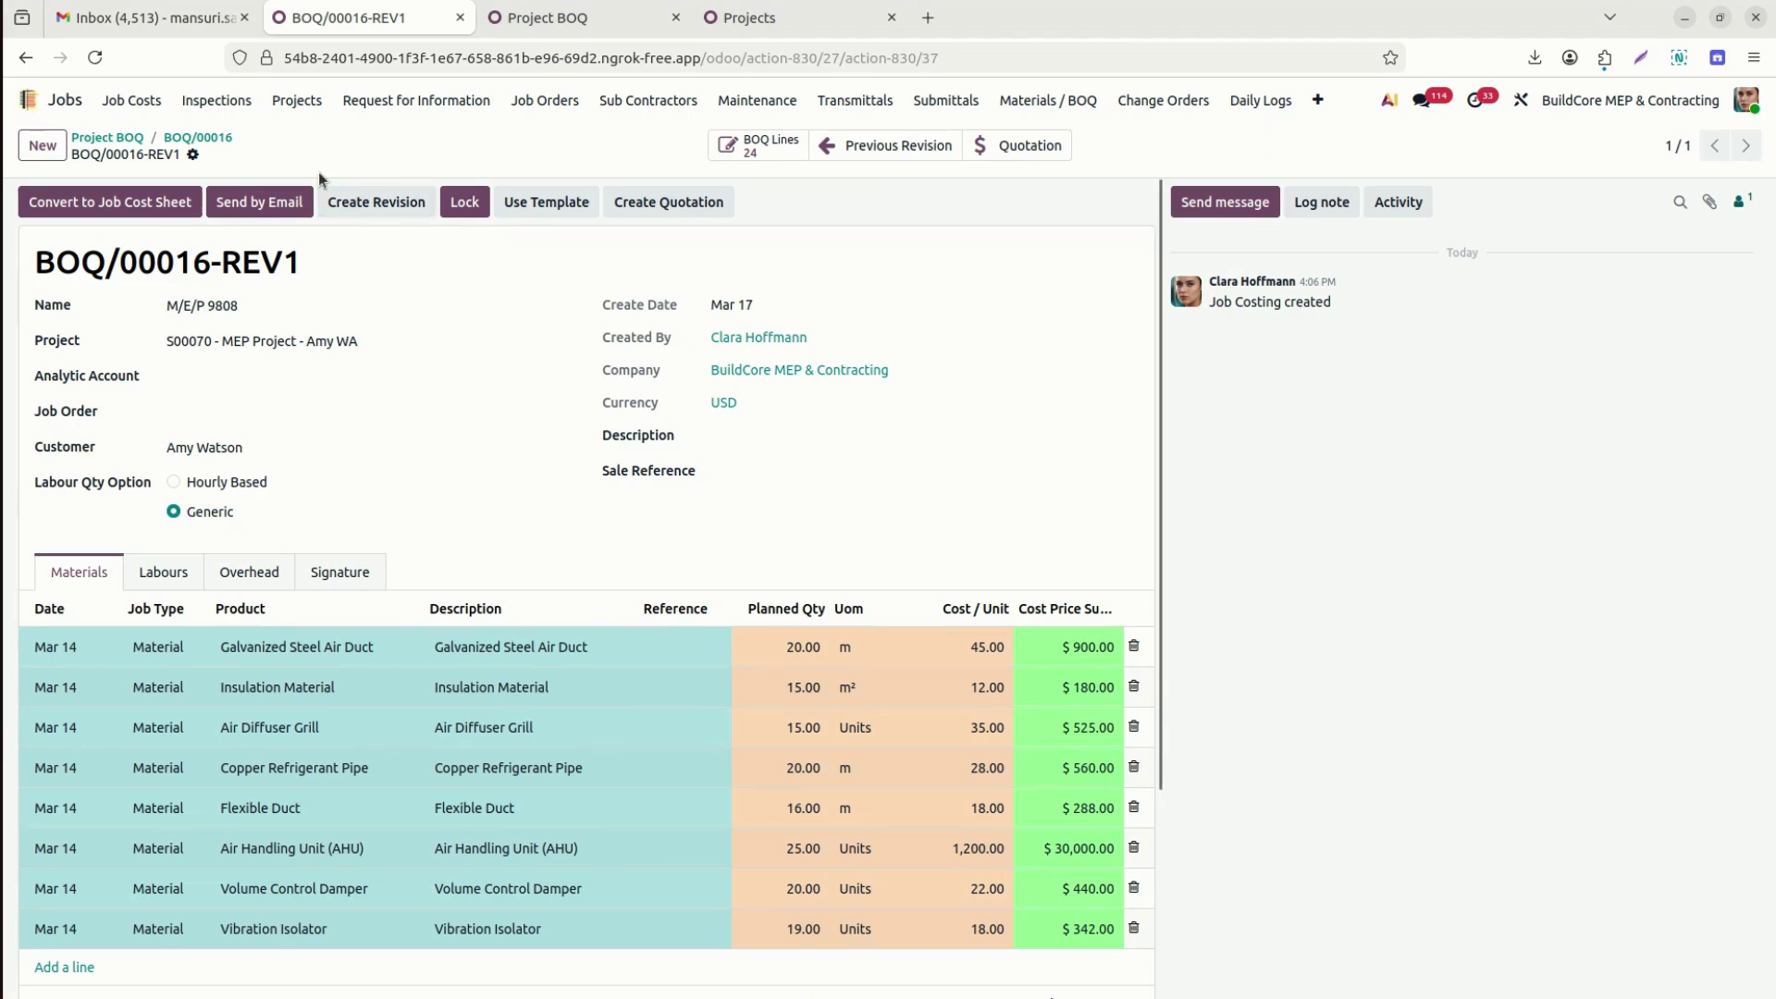
Create second revision BOQ/00016-REV2 and step between the original, REV1 and REV2.
{"action": "left_click", "coordinate": [413, 201]}
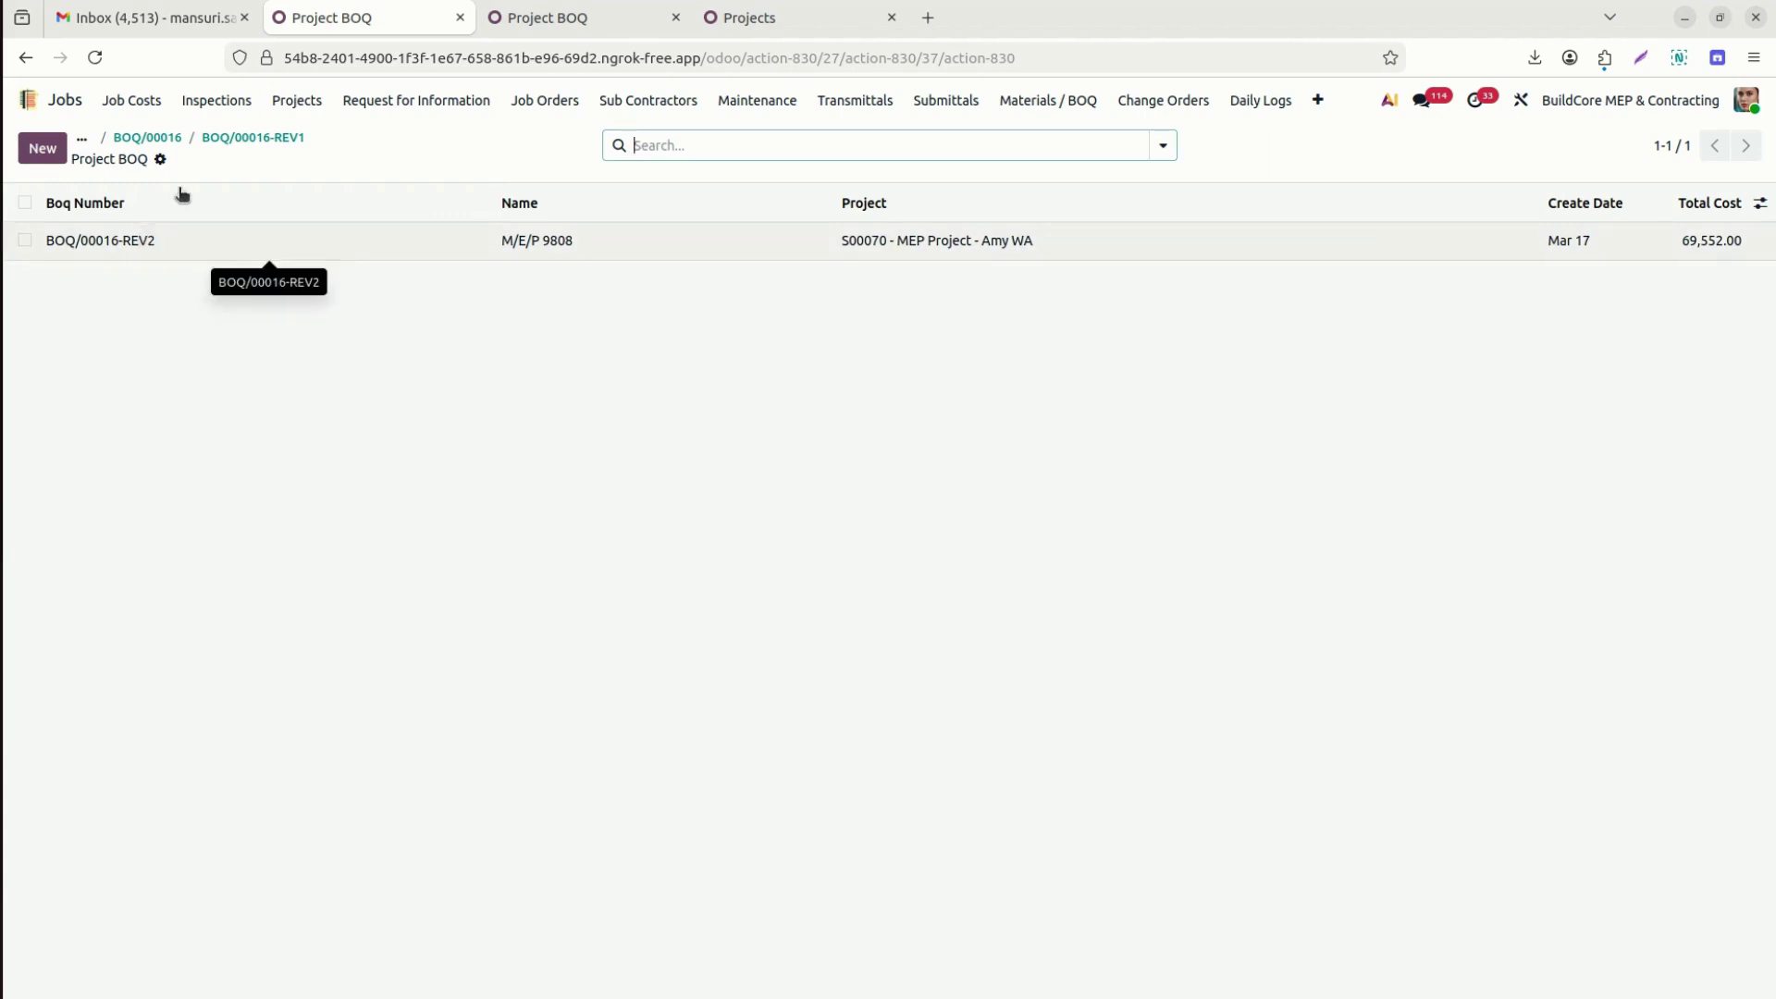
{"action": "left_click", "coordinate": [253, 137]}
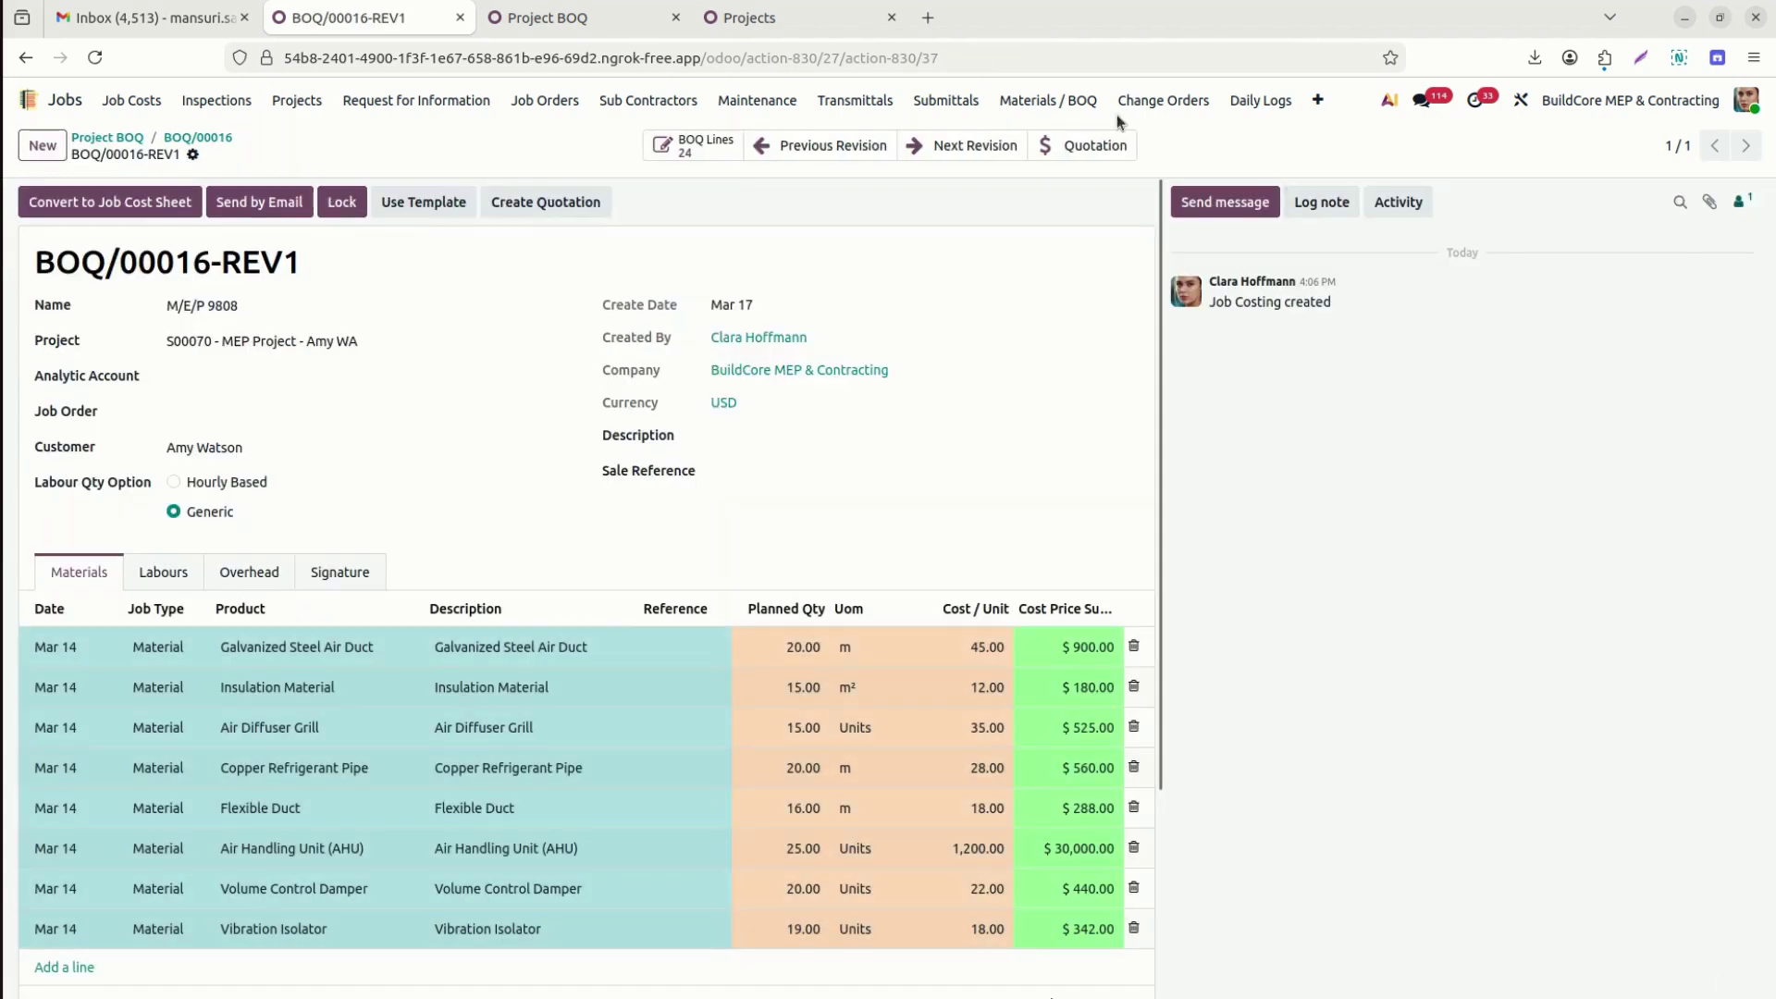
{"action": "left_click", "coordinate": [977, 160]}
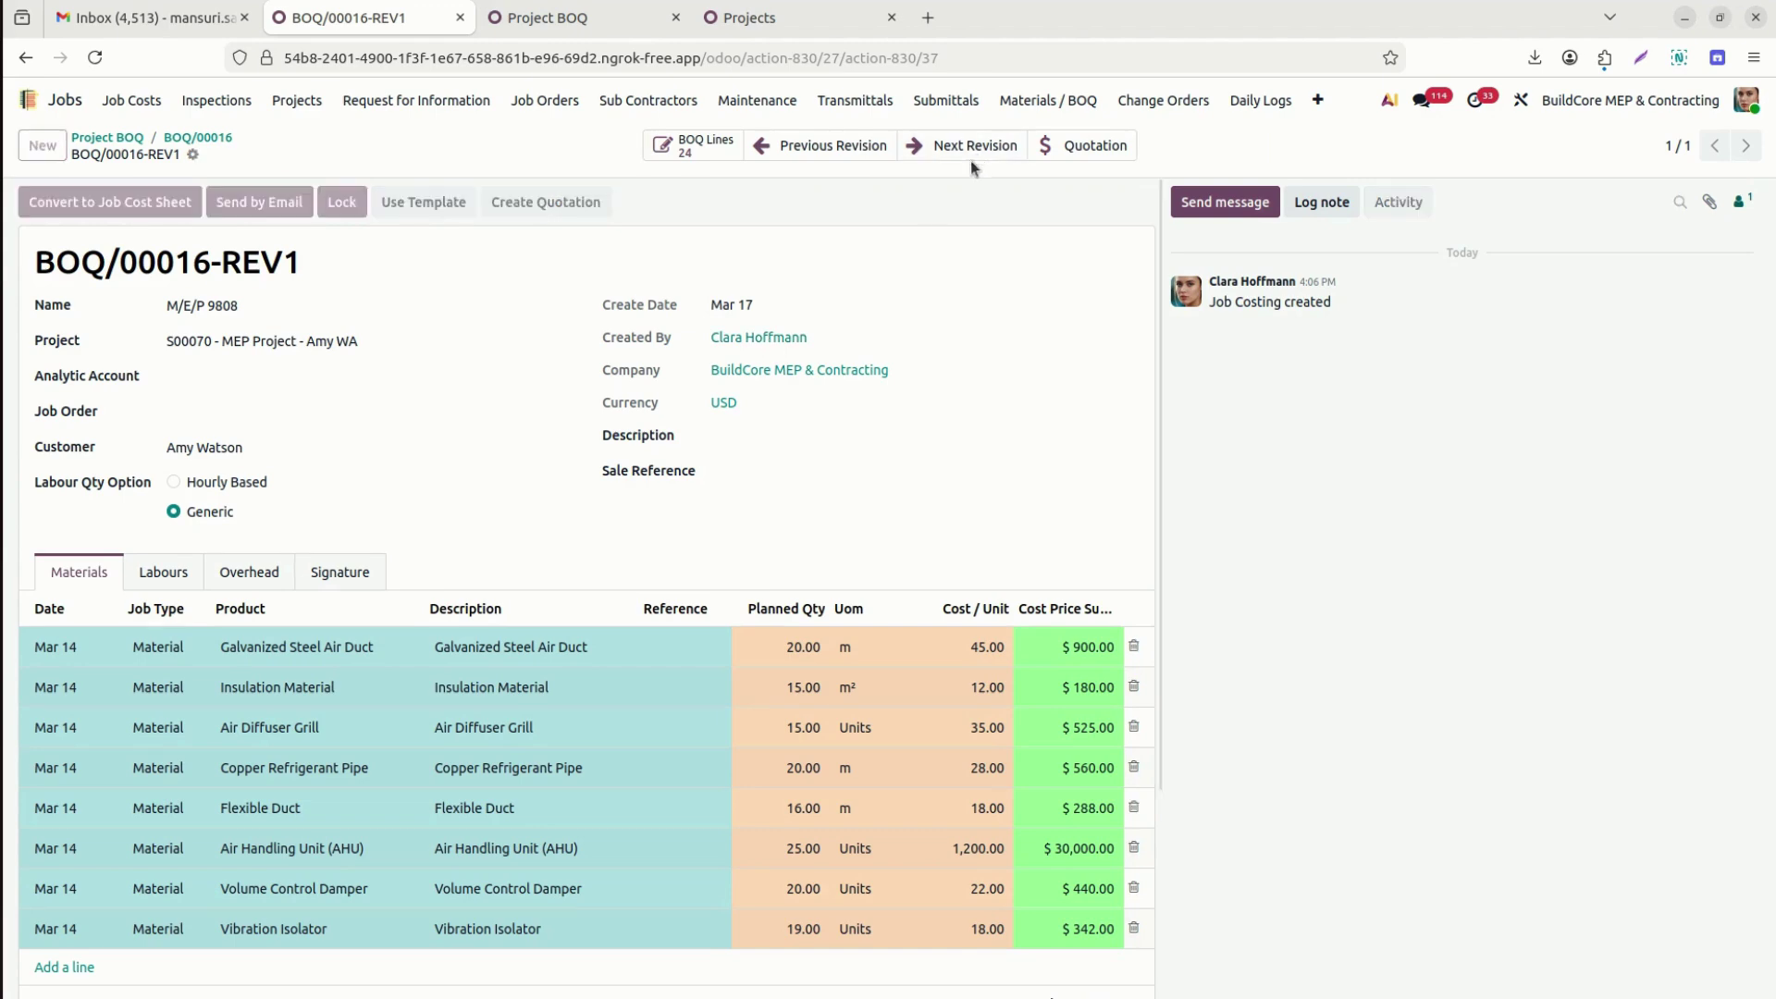
{"action": "left_click", "coordinate": [842, 152]}
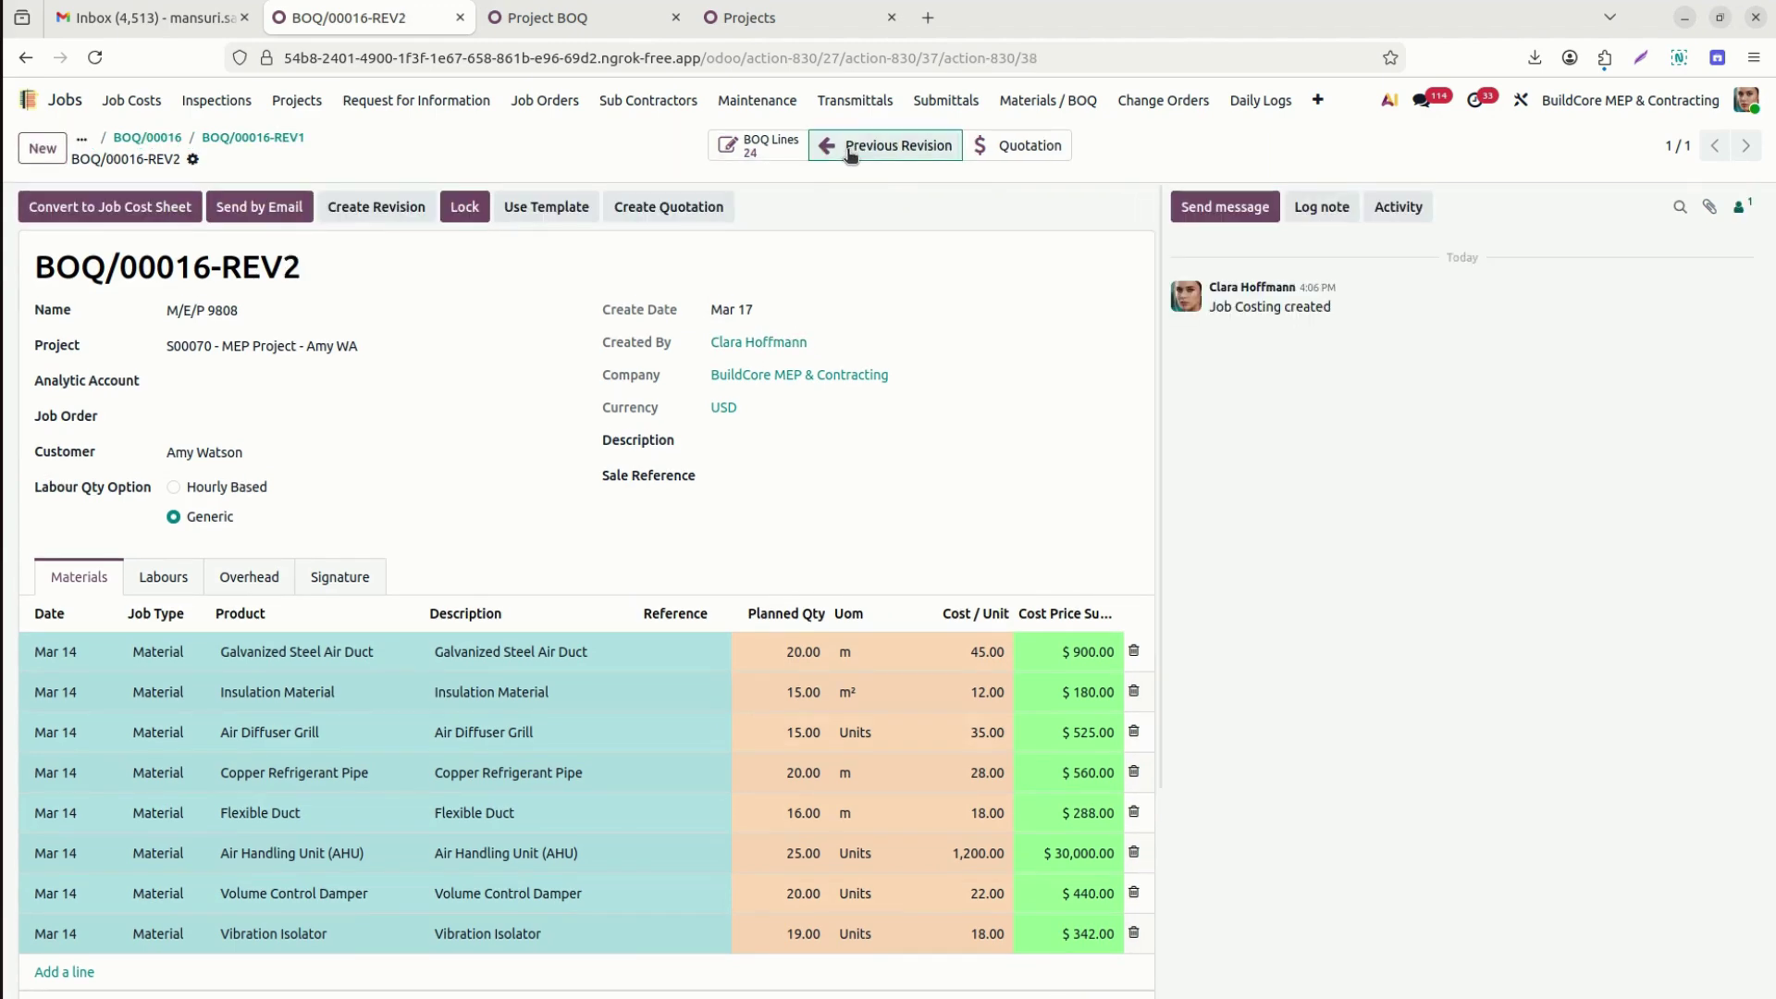
{"action": "left_click", "coordinate": [790, 149]}
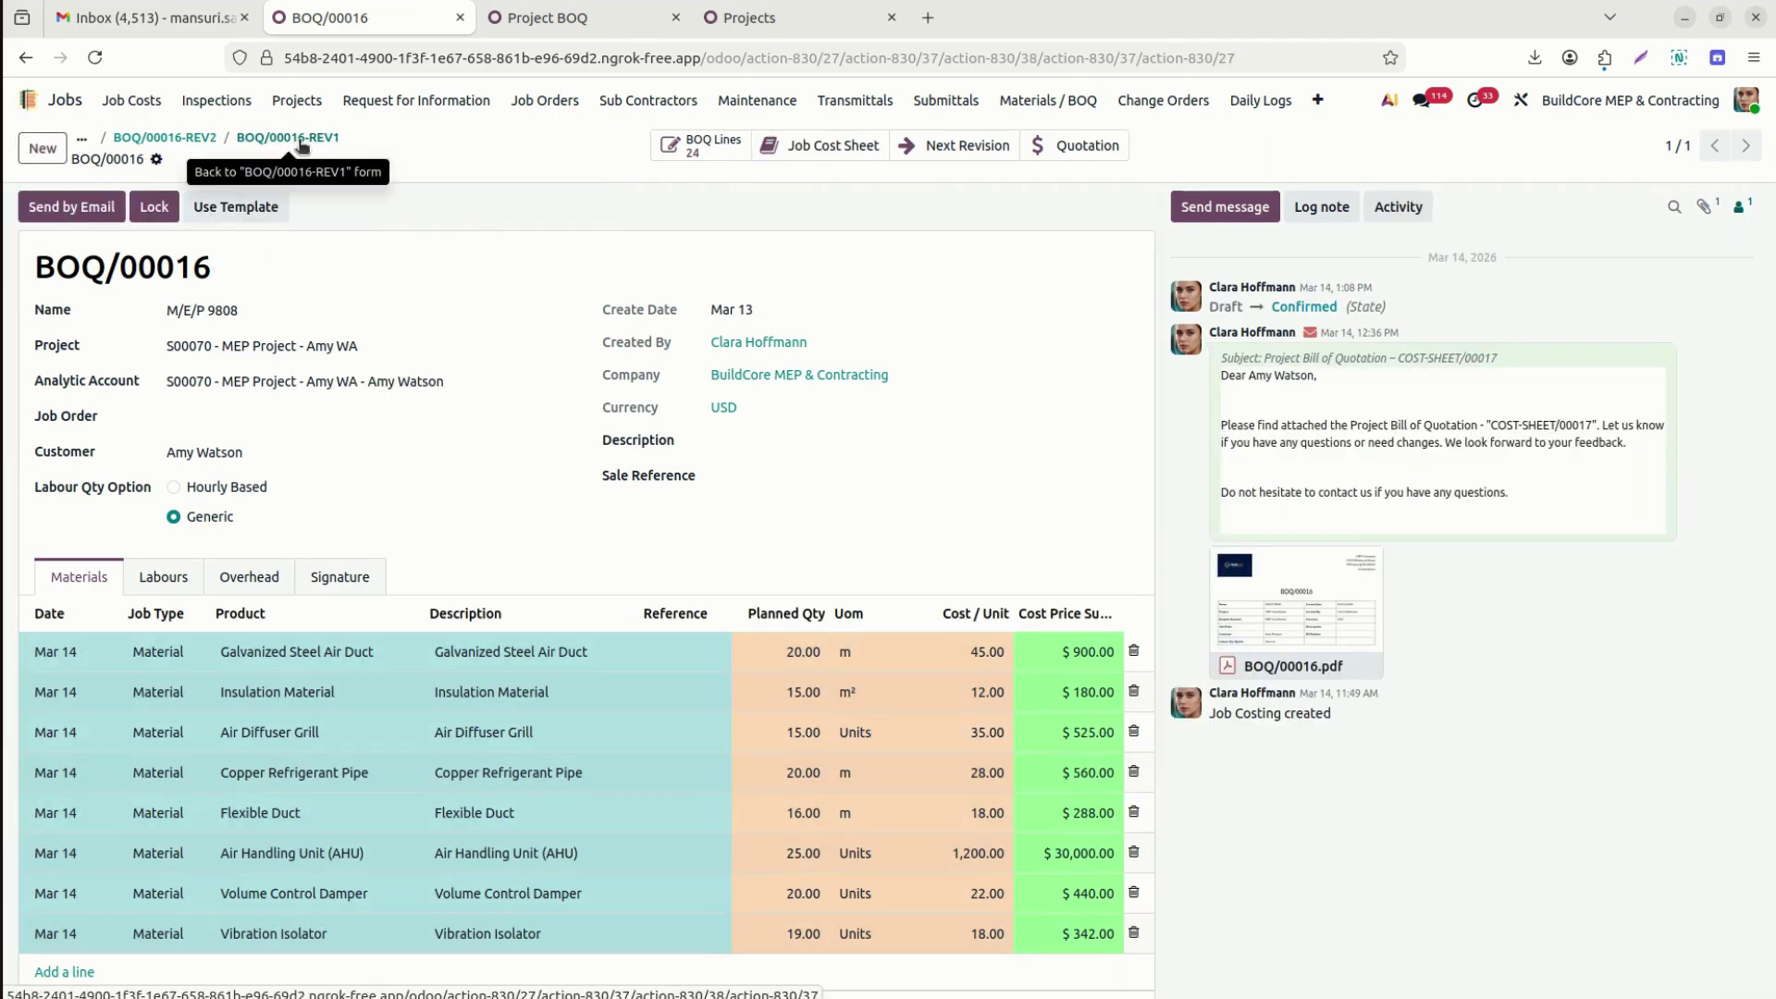
{"action": "left_click", "coordinate": [300, 141]}
{"action": "left_click", "coordinate": [301, 141]}
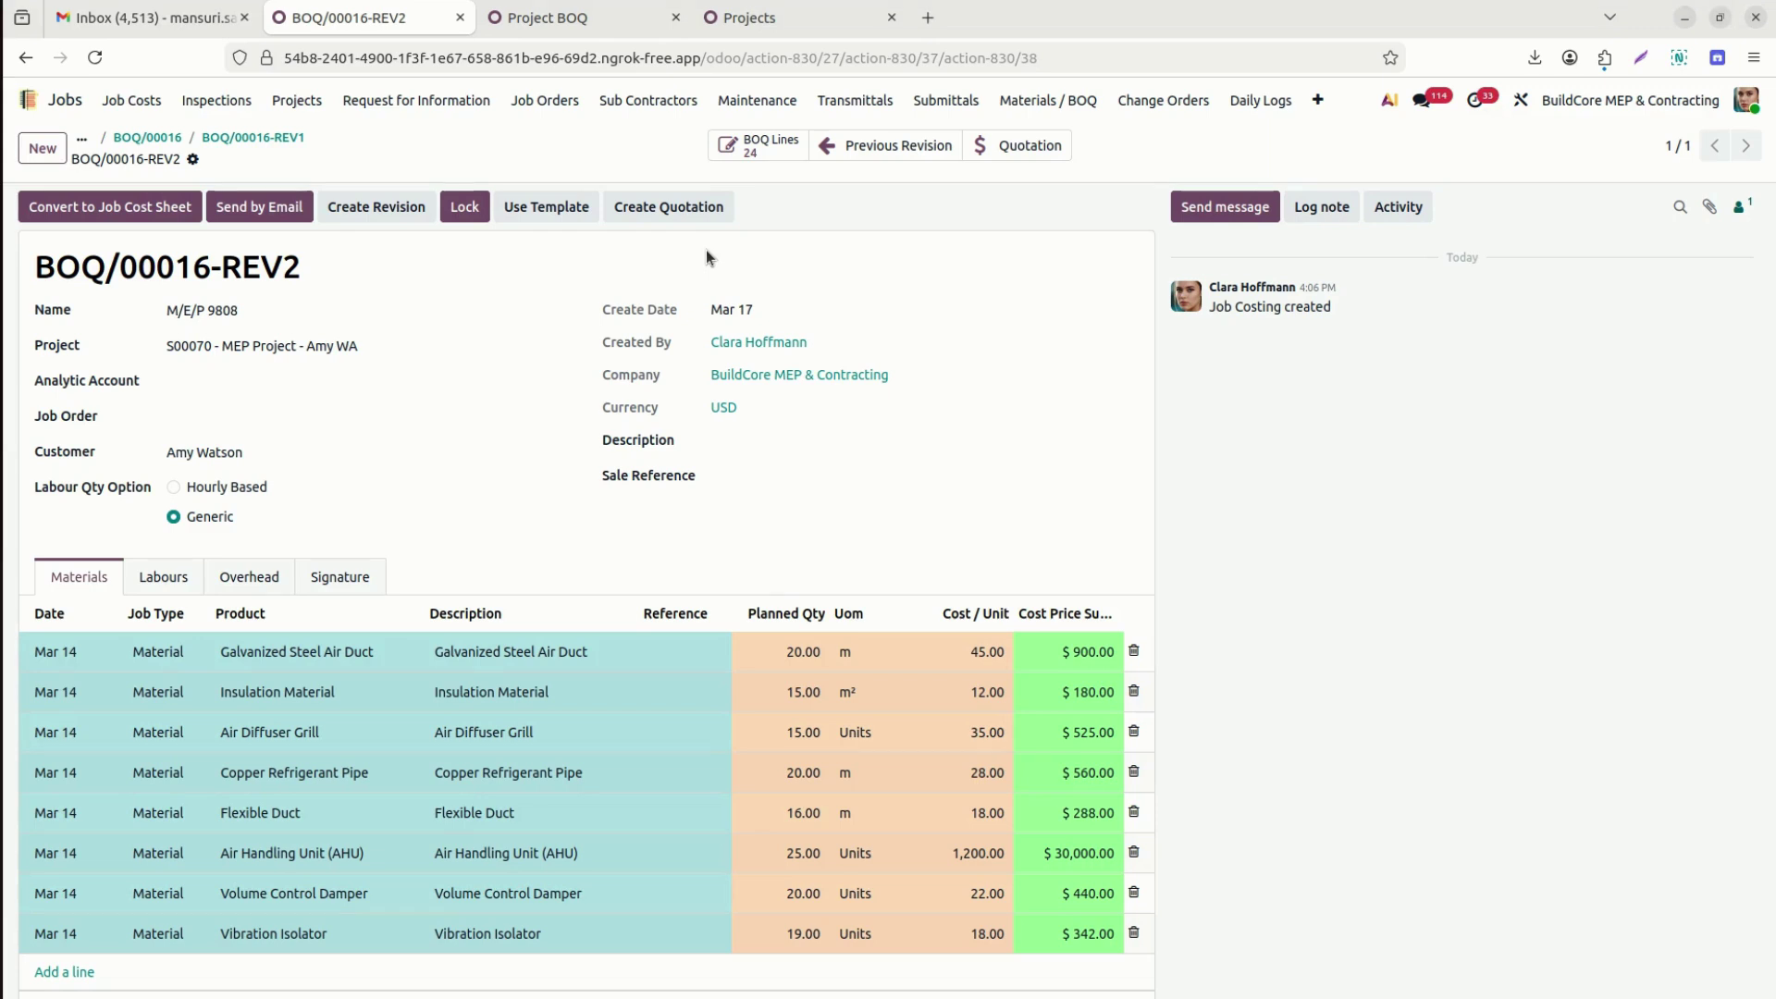
{"action": "left_click", "coordinate": [263, 138]}
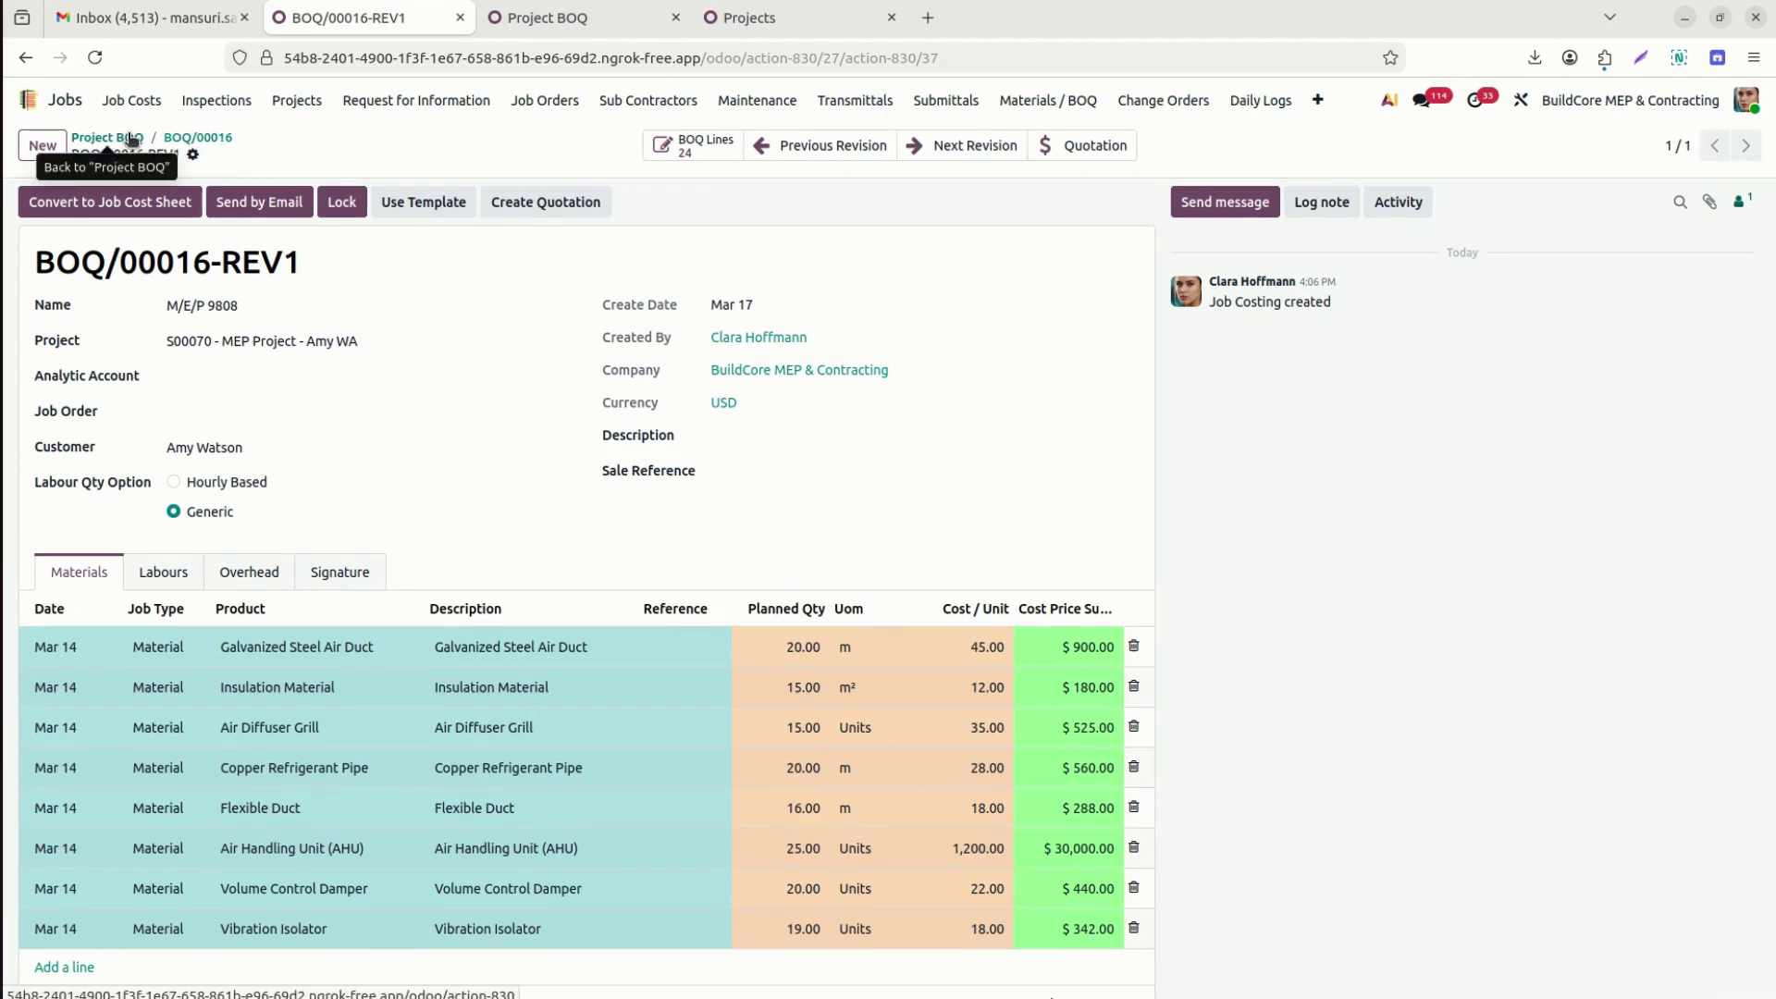
Reopen the original BOQ/00016 from the BOQ list and navigate back to revision REV1.
{"action": "left_click", "coordinate": [130, 138]}
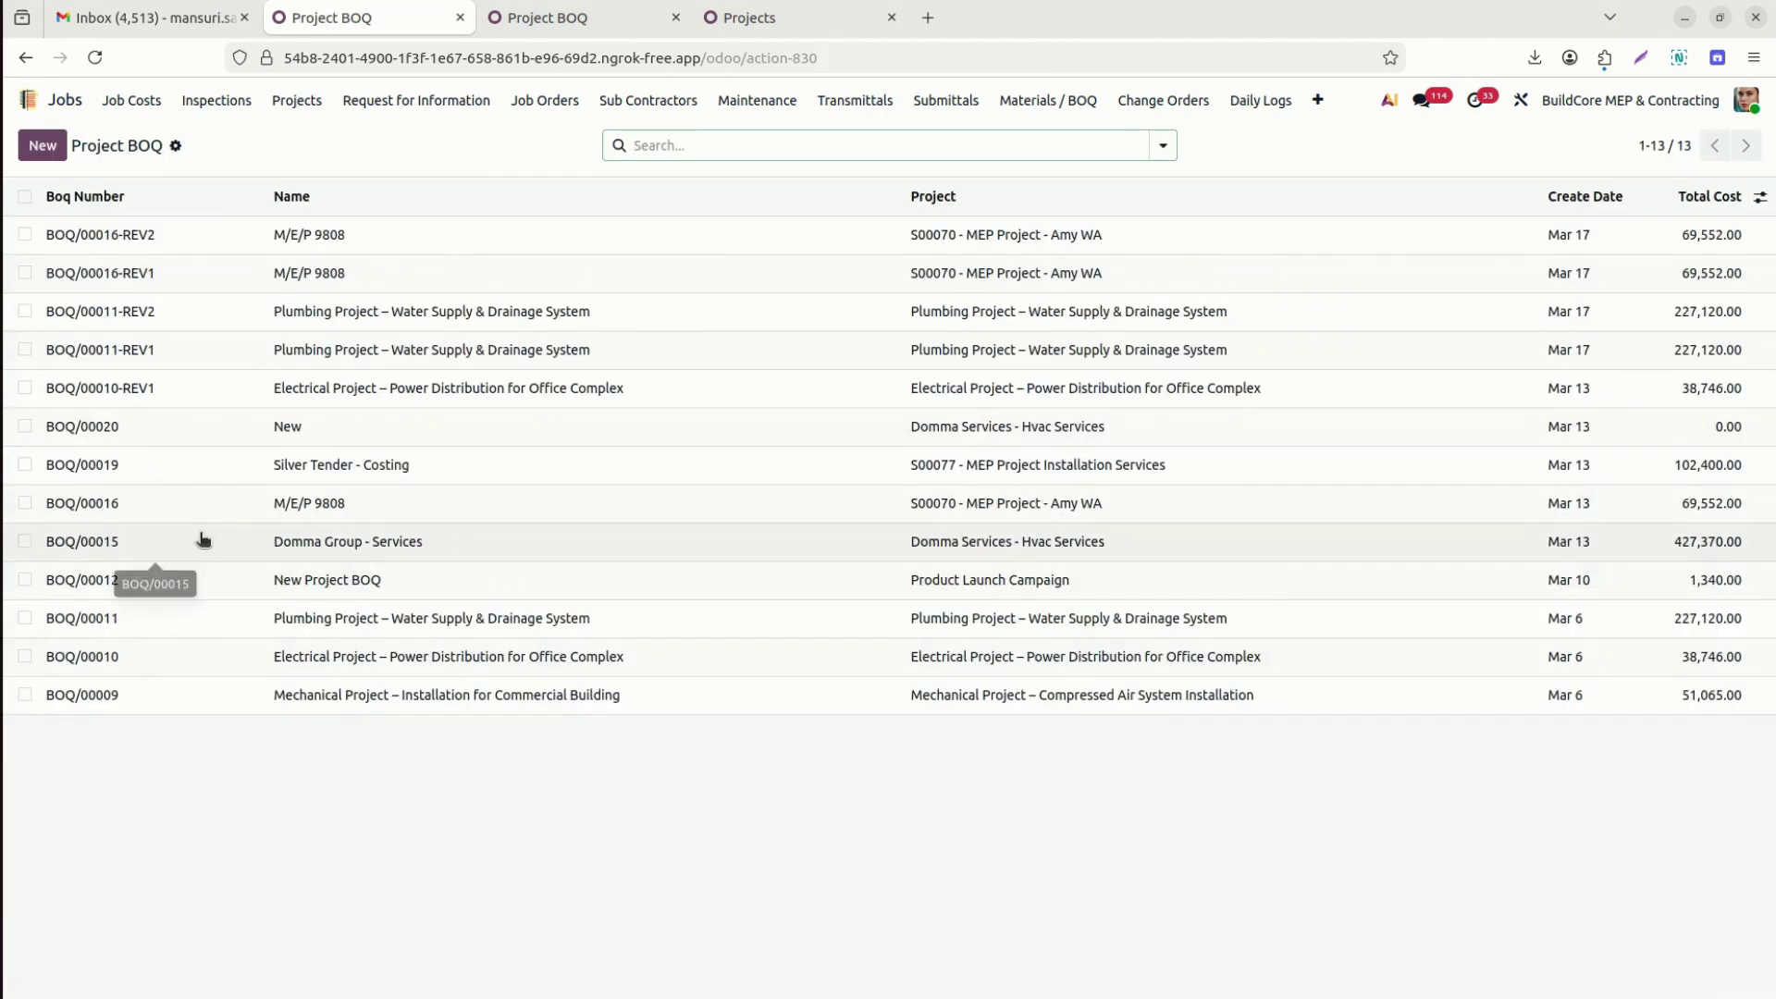
{"action": "left_click", "coordinate": [37, 505]}
{"action": "left_click_drag", "start_coordinate": [77, 504], "coordinate": [135, 505]}
{"action": "left_click", "coordinate": [135, 505]}
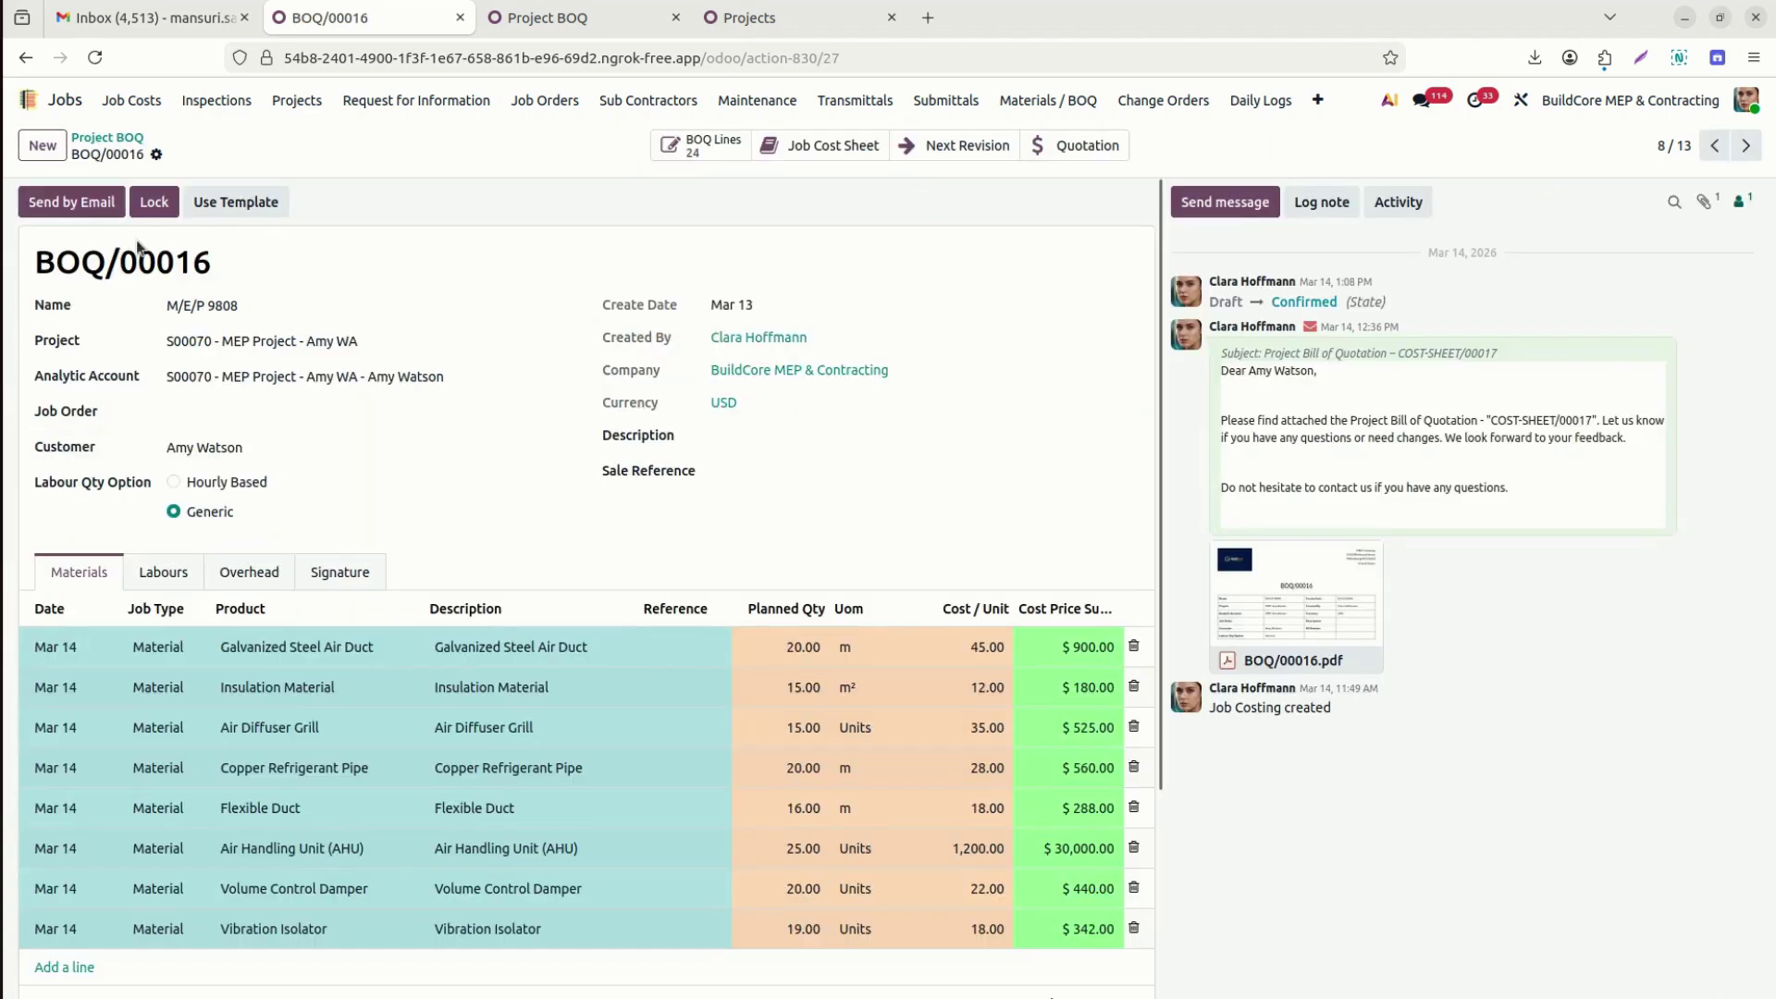
{"action": "triple_click", "coordinate": [137, 245]}
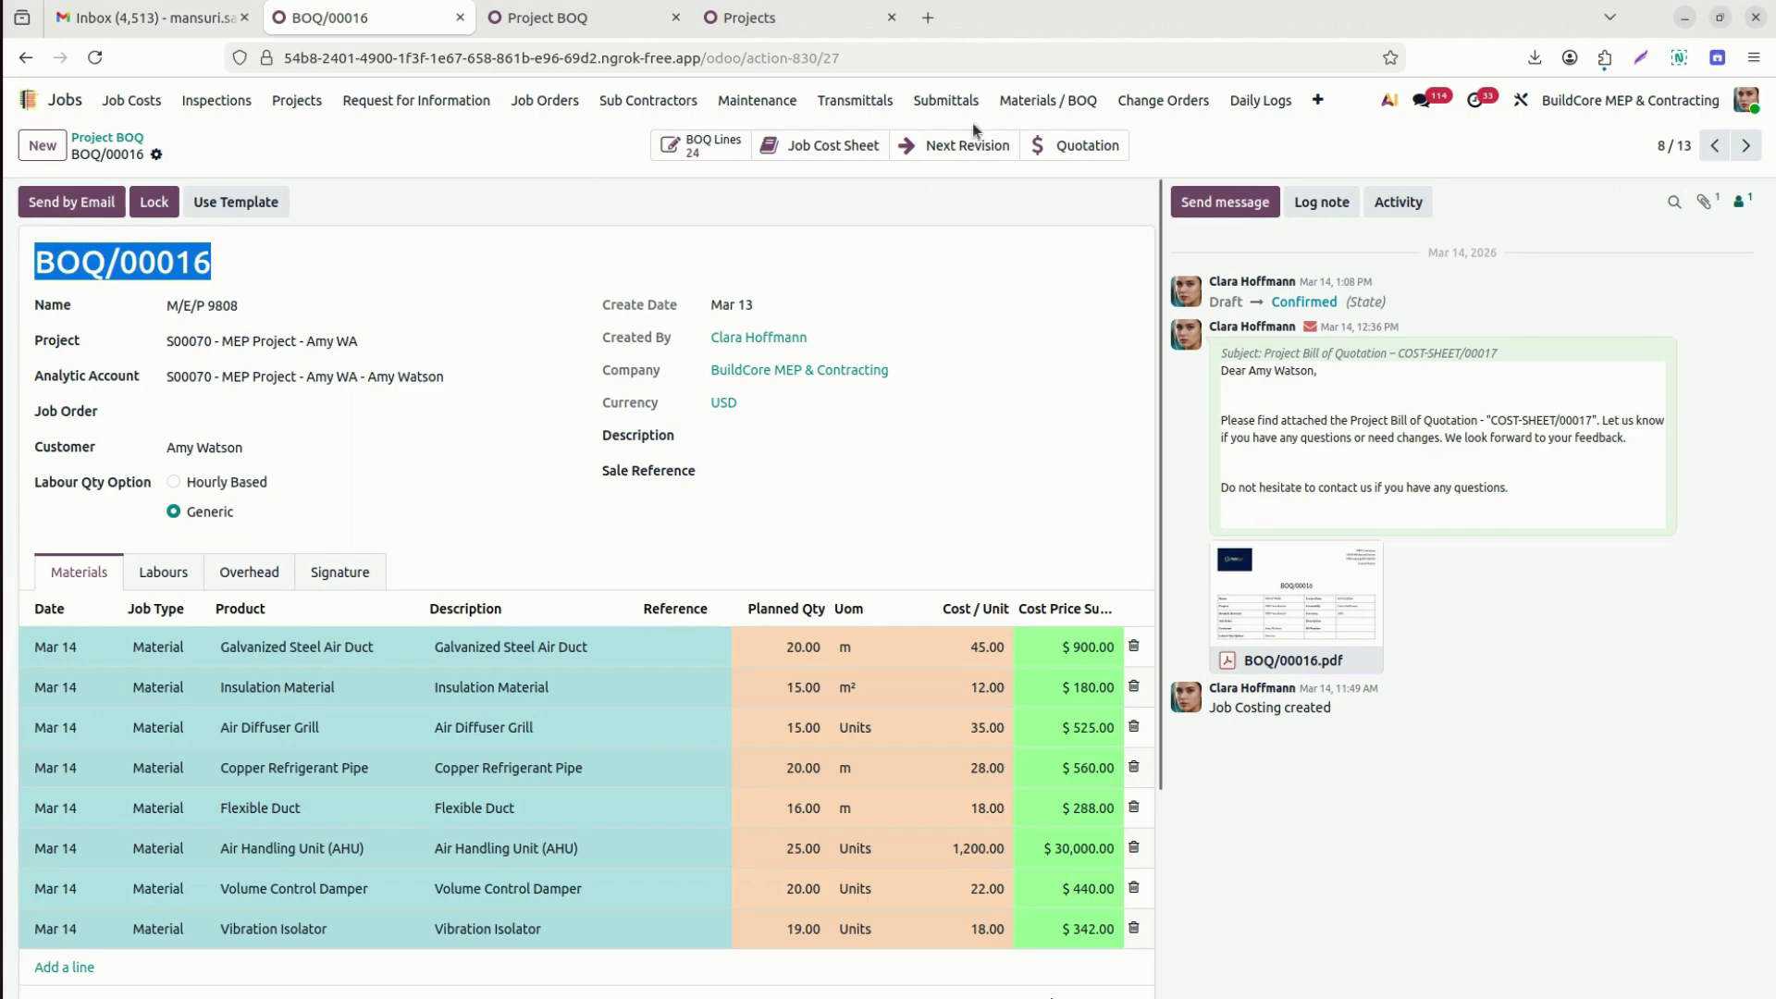
{"action": "left_click", "coordinate": [992, 145]}
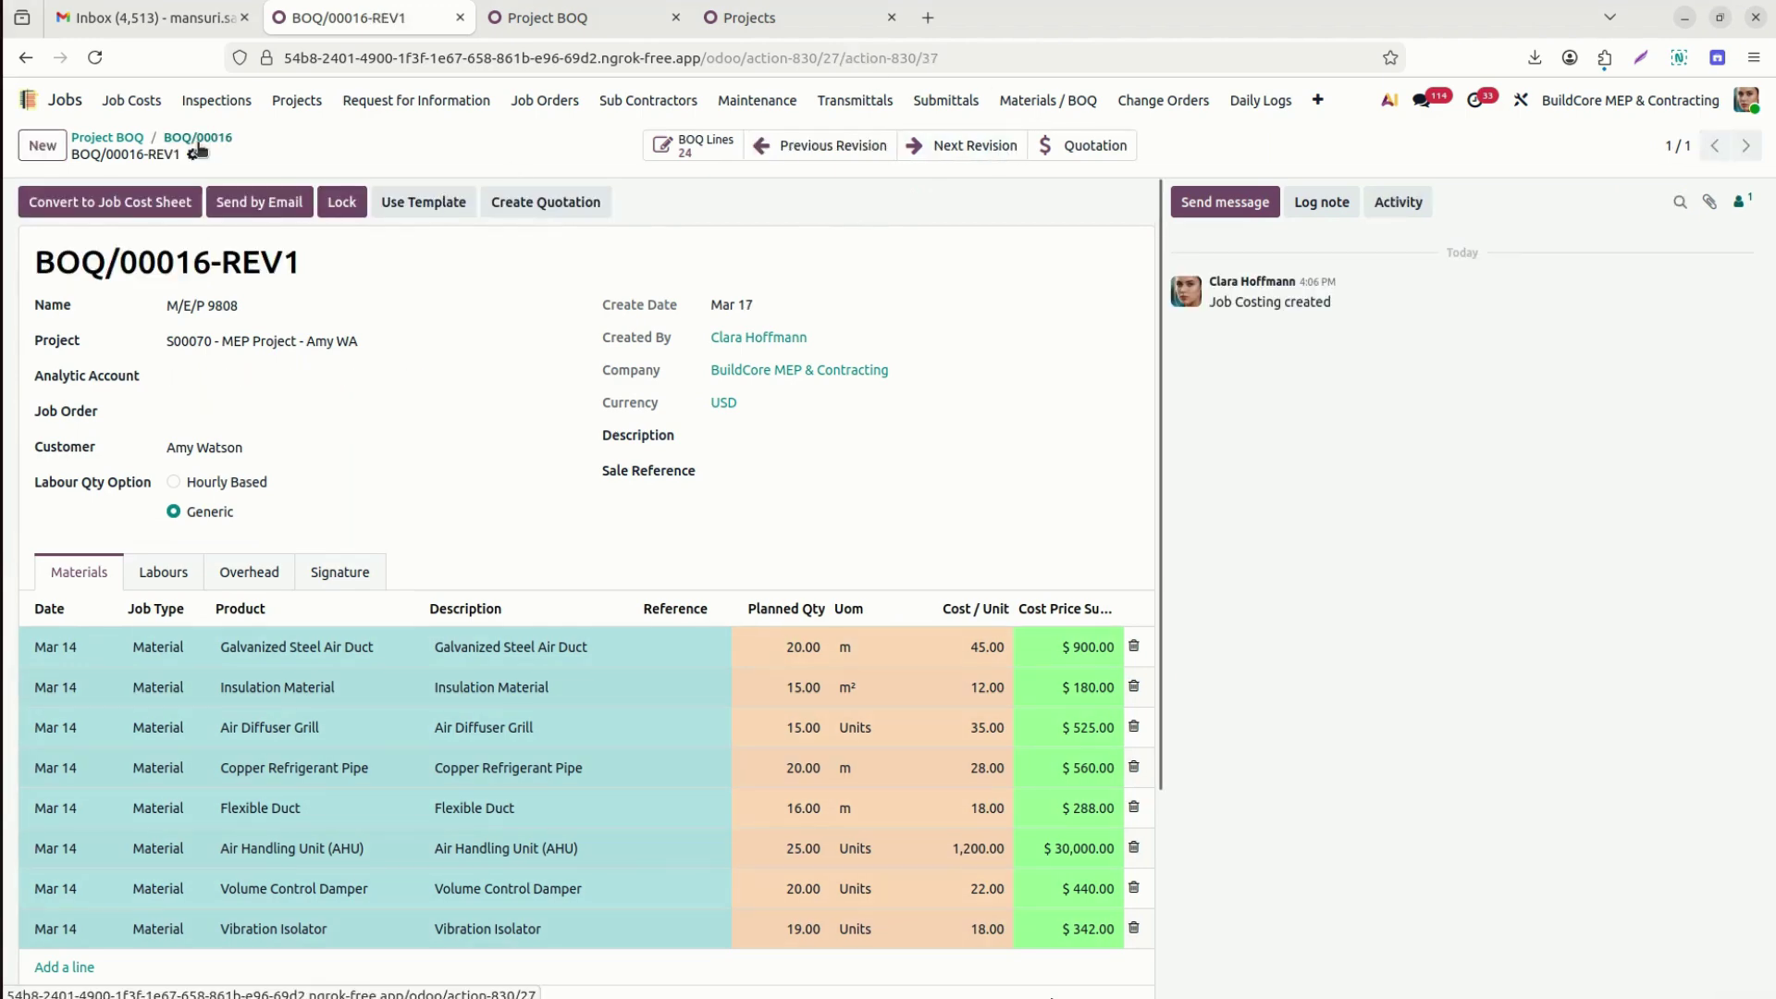
{"action": "left_click", "coordinate": [953, 141]}
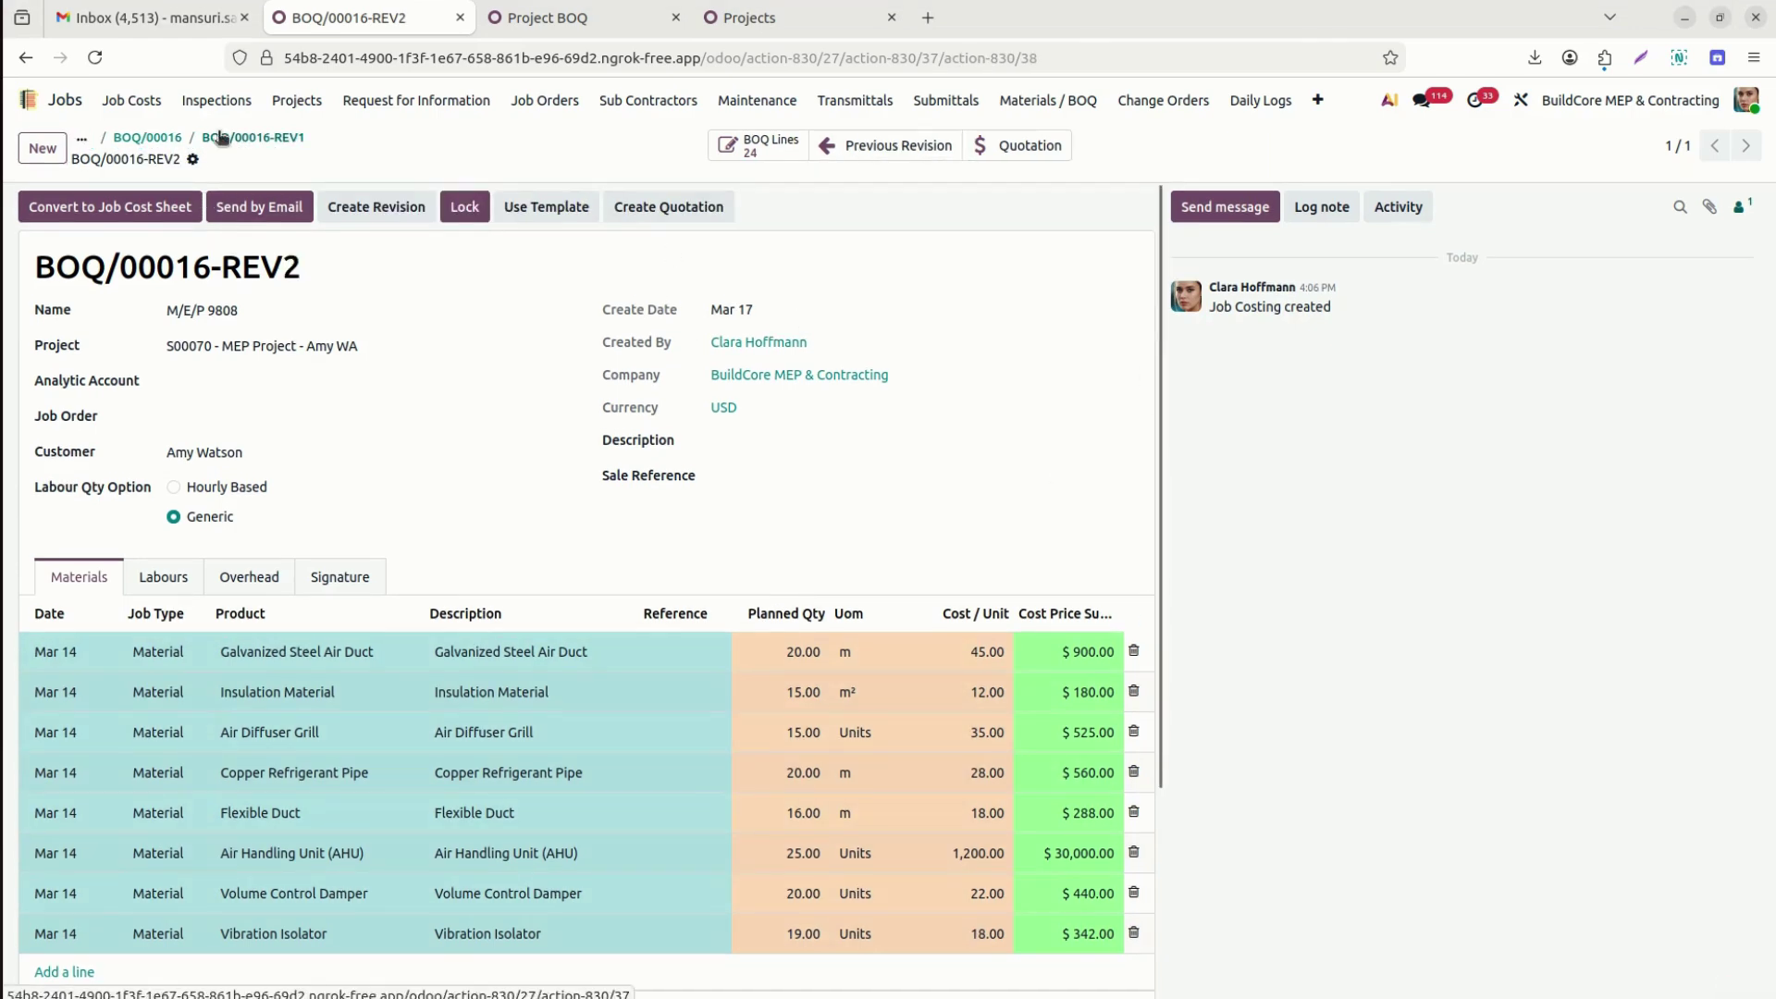
{"action": "left_click", "coordinate": [220, 137]}
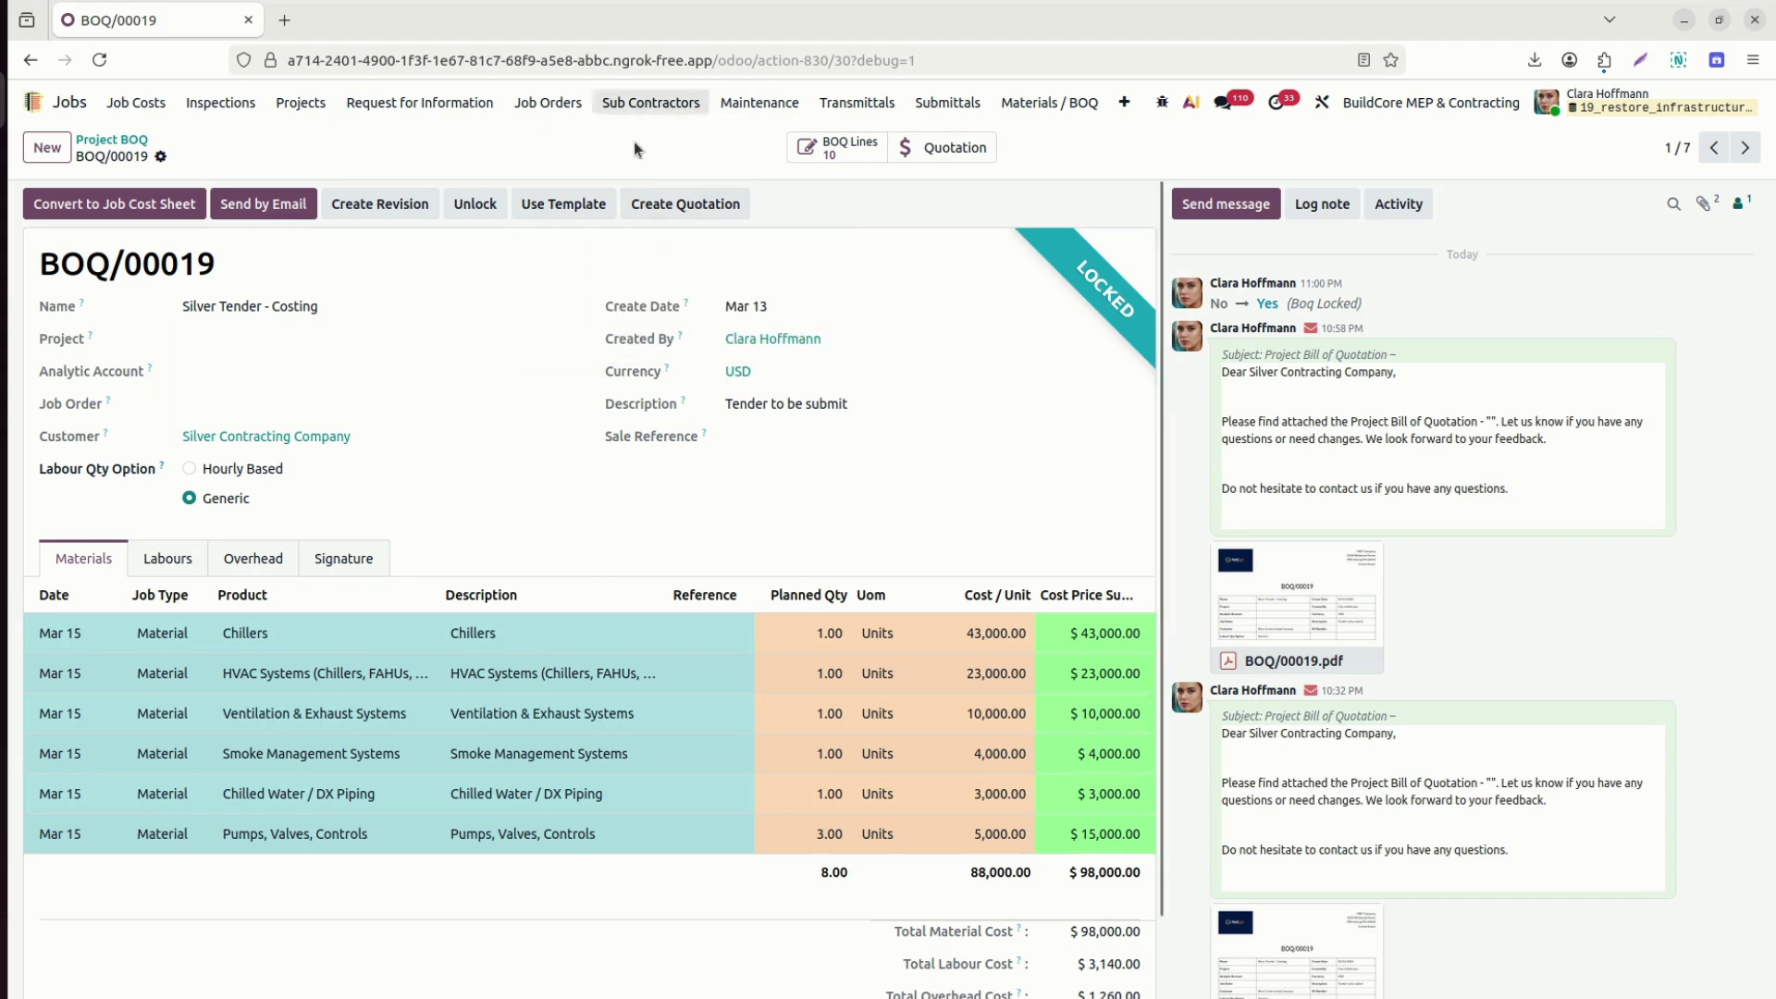
Create quotation S00077 from BOQ/00019 and open it to check its signature details and lines.
{"action": "left_click", "coordinate": [689, 206]}
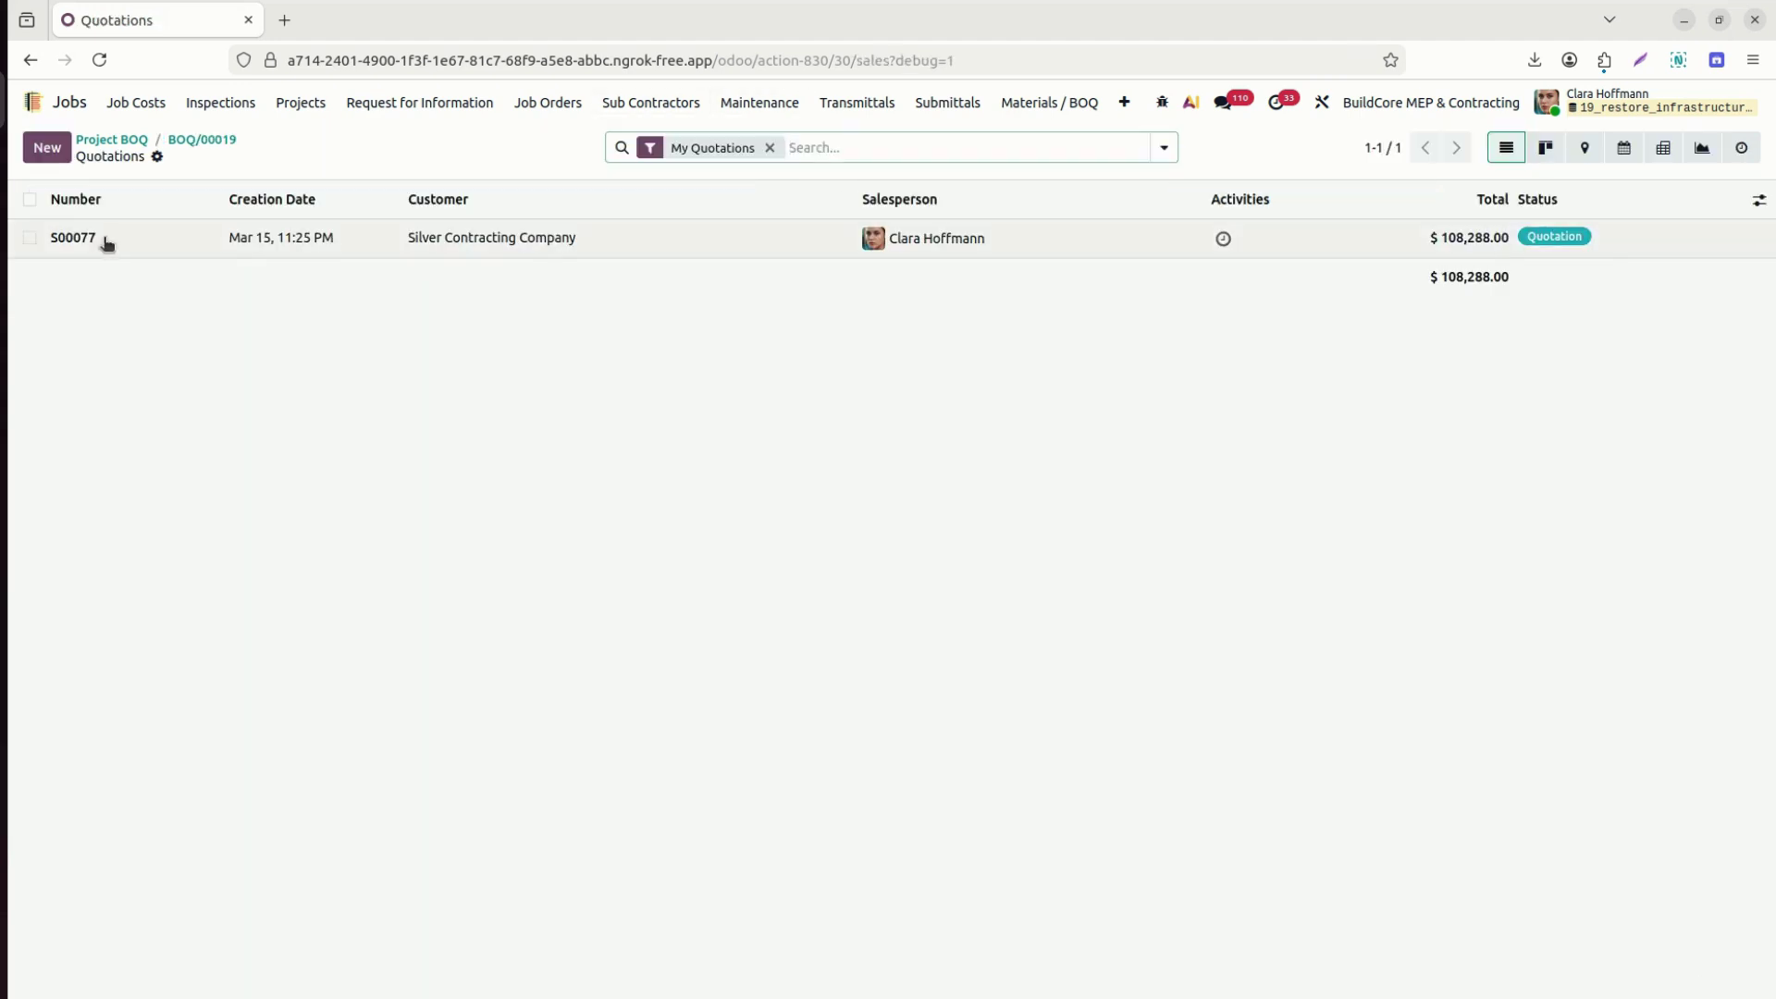
{"action": "left_click", "coordinate": [106, 239]}
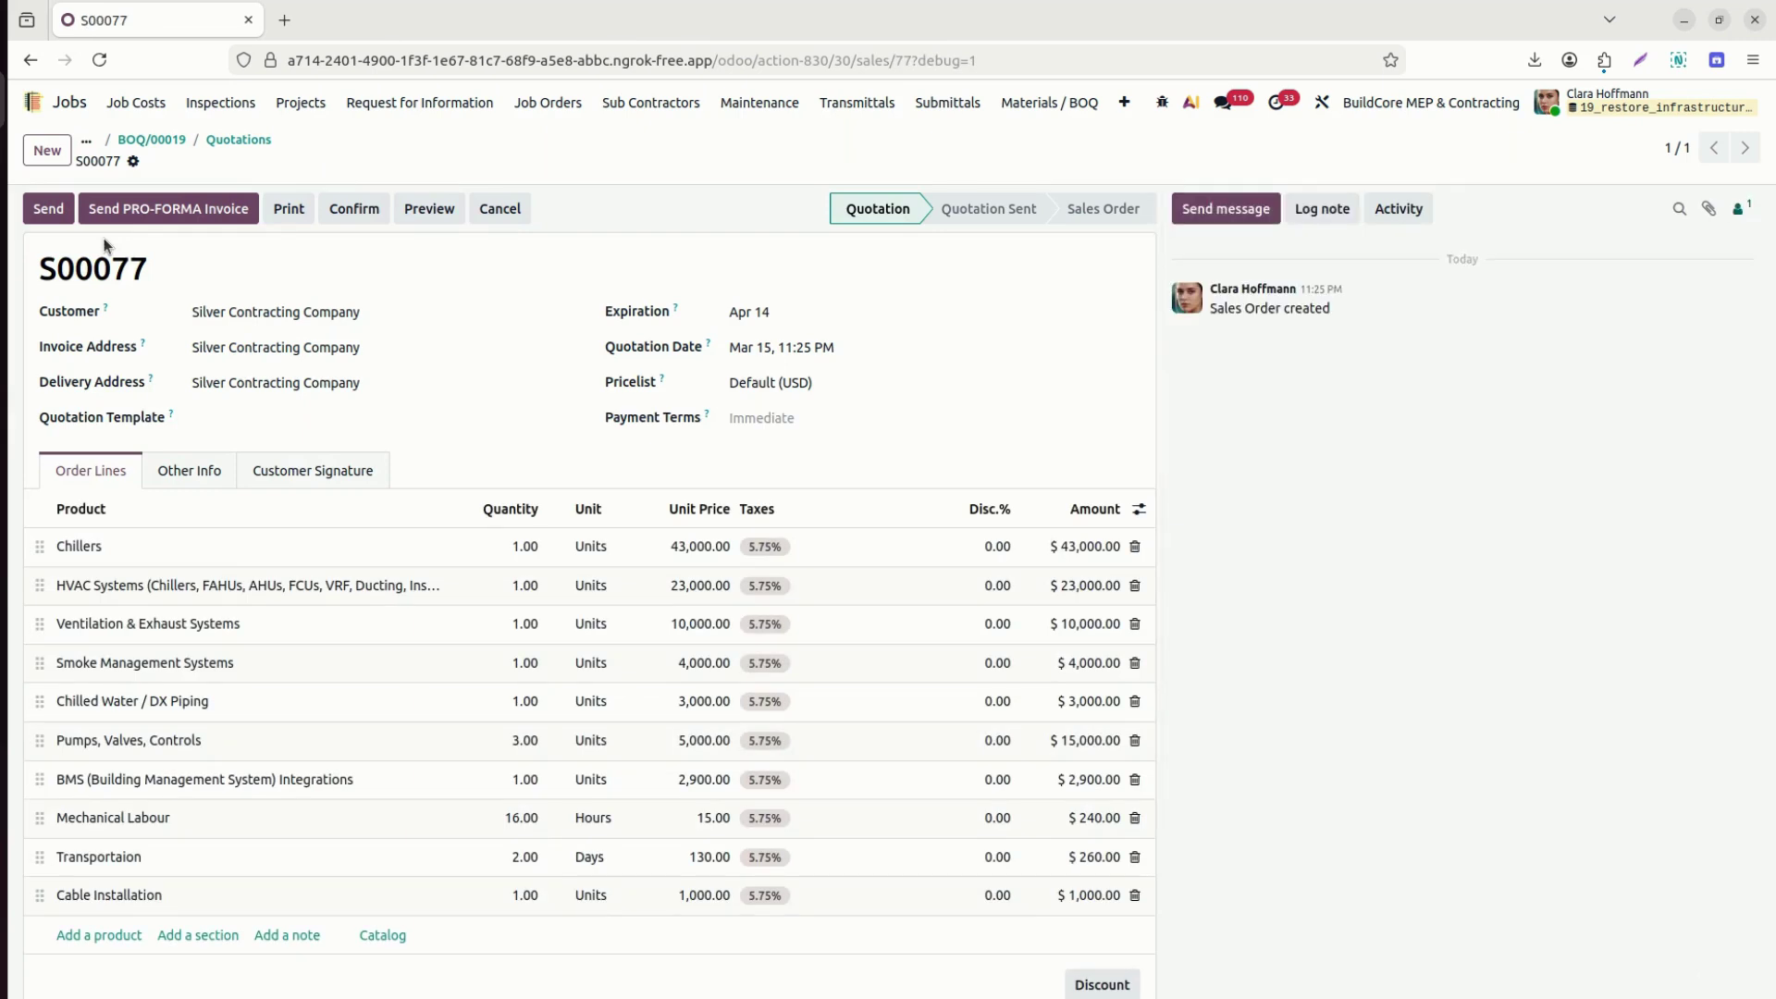
{"action": "left_click", "coordinate": [333, 472]}
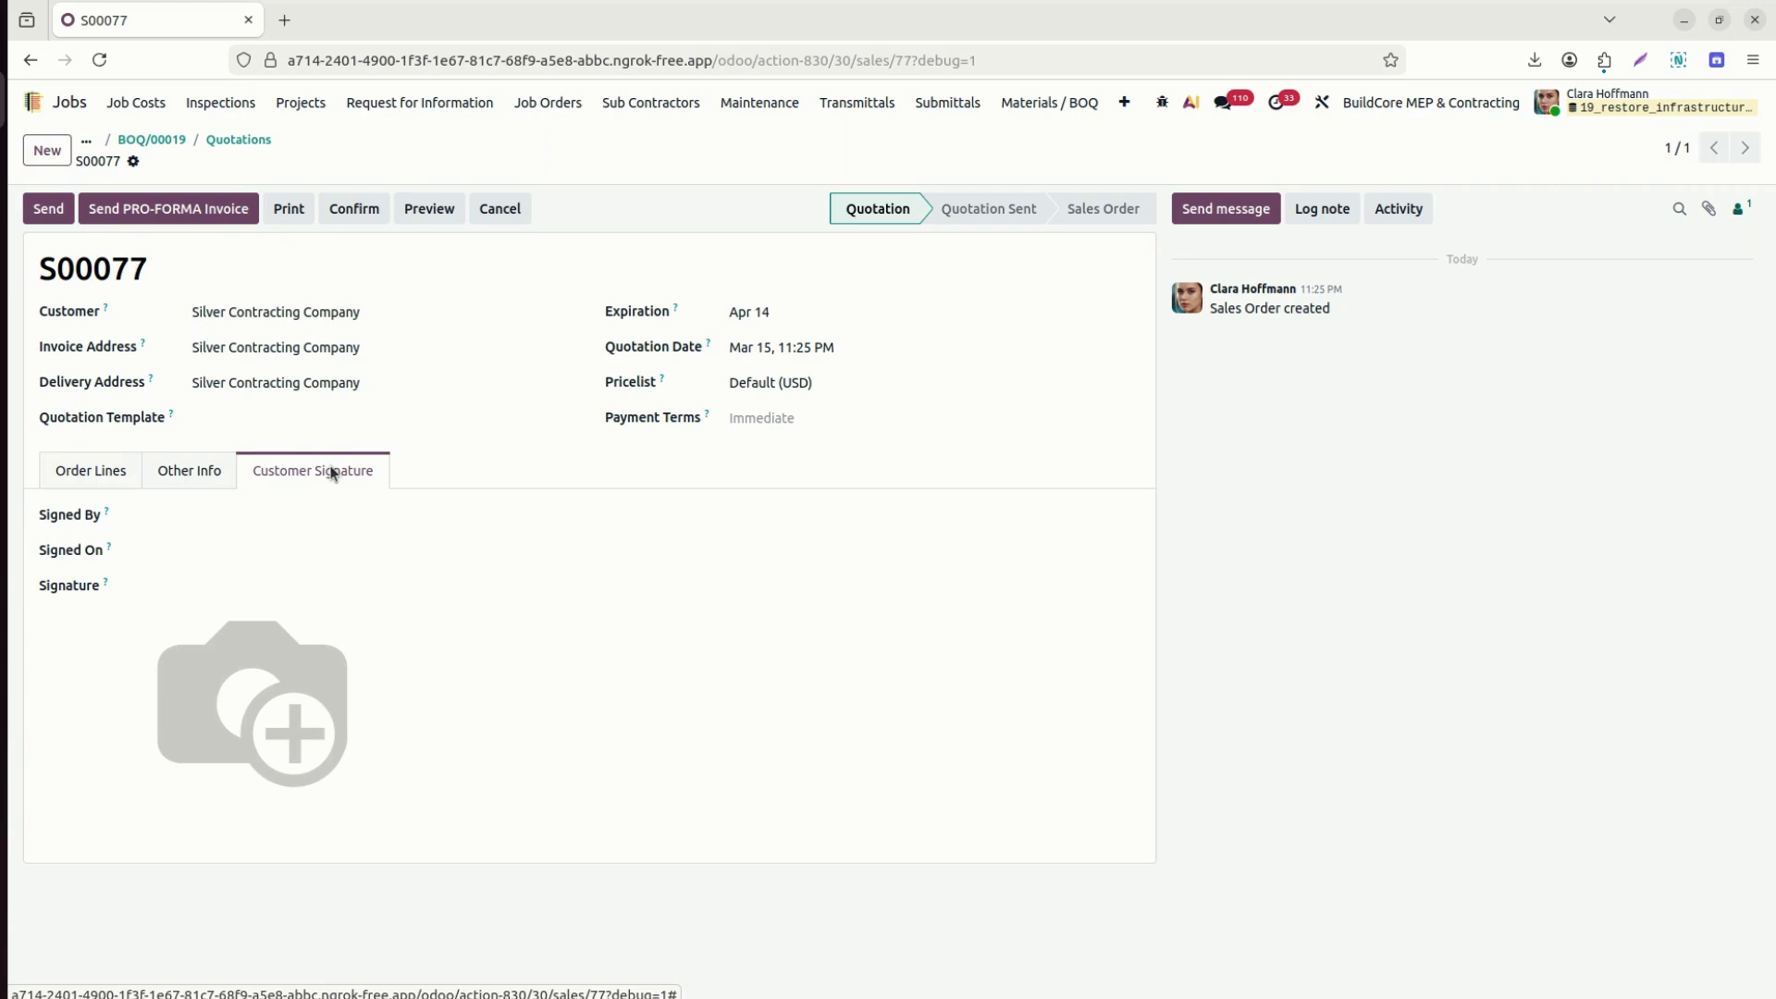
{"action": "left_click", "coordinate": [111, 471]}
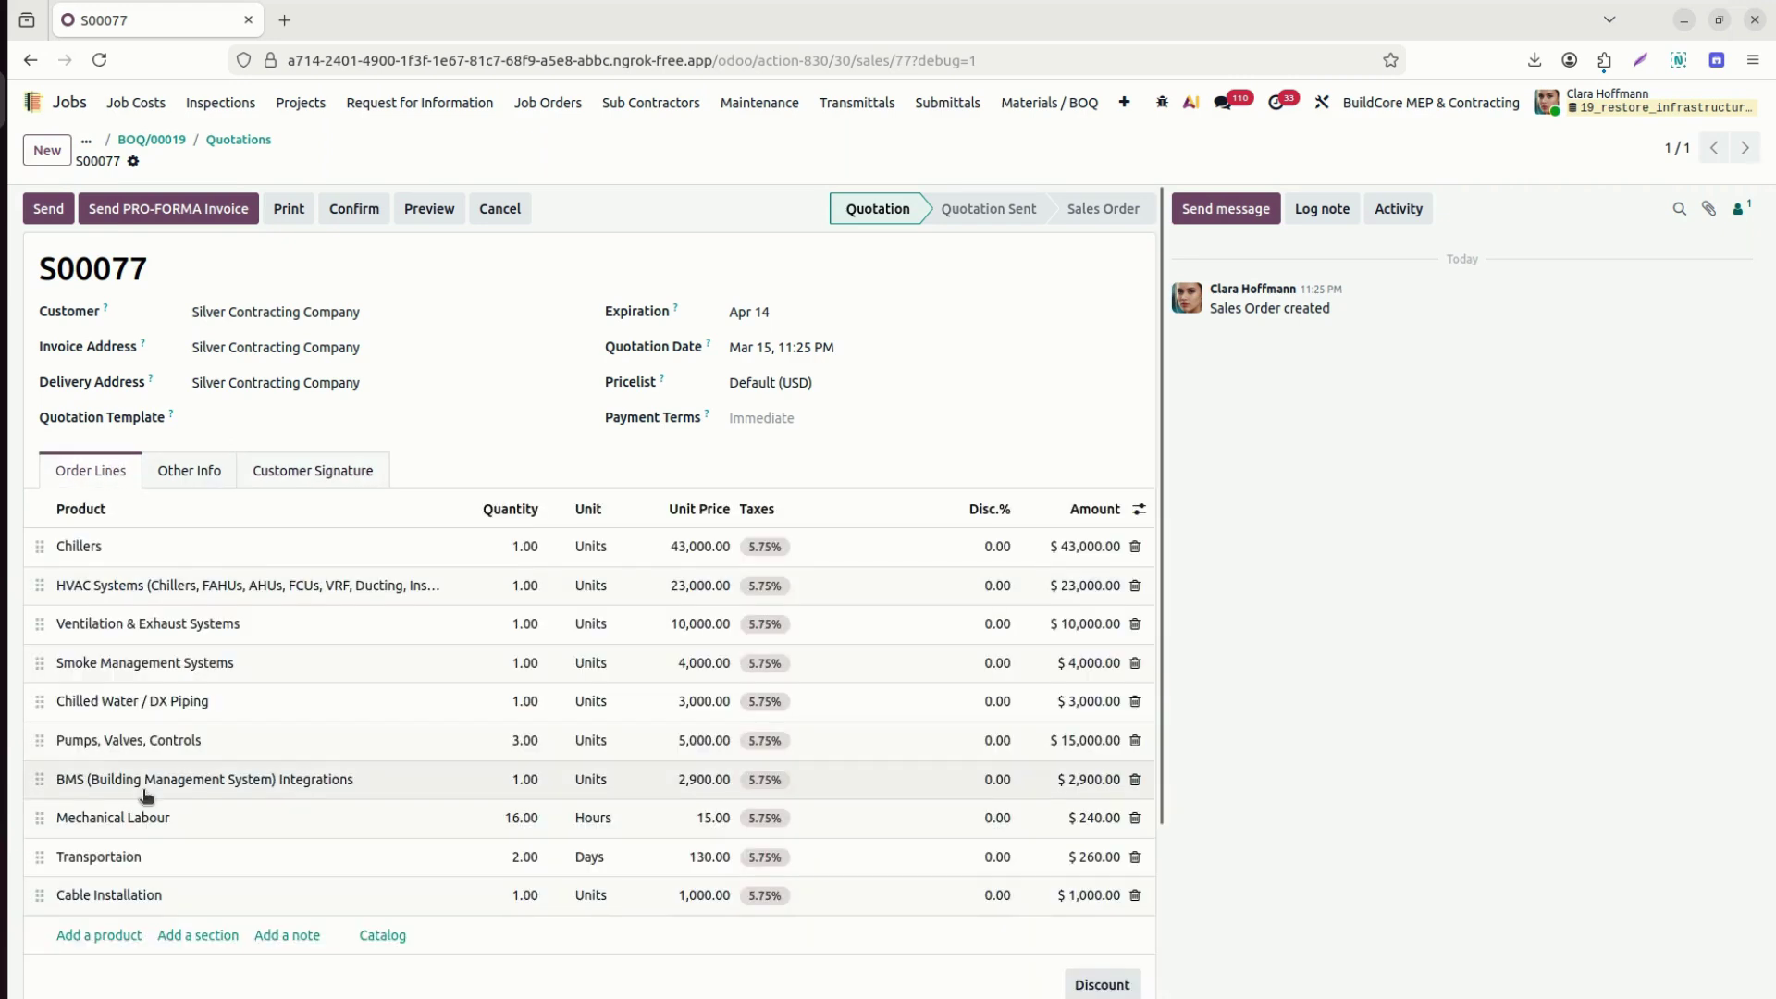
Add an Installation Services line at 12,000, then start sending the quotation by email.
{"action": "left_click", "coordinate": [114, 936]}
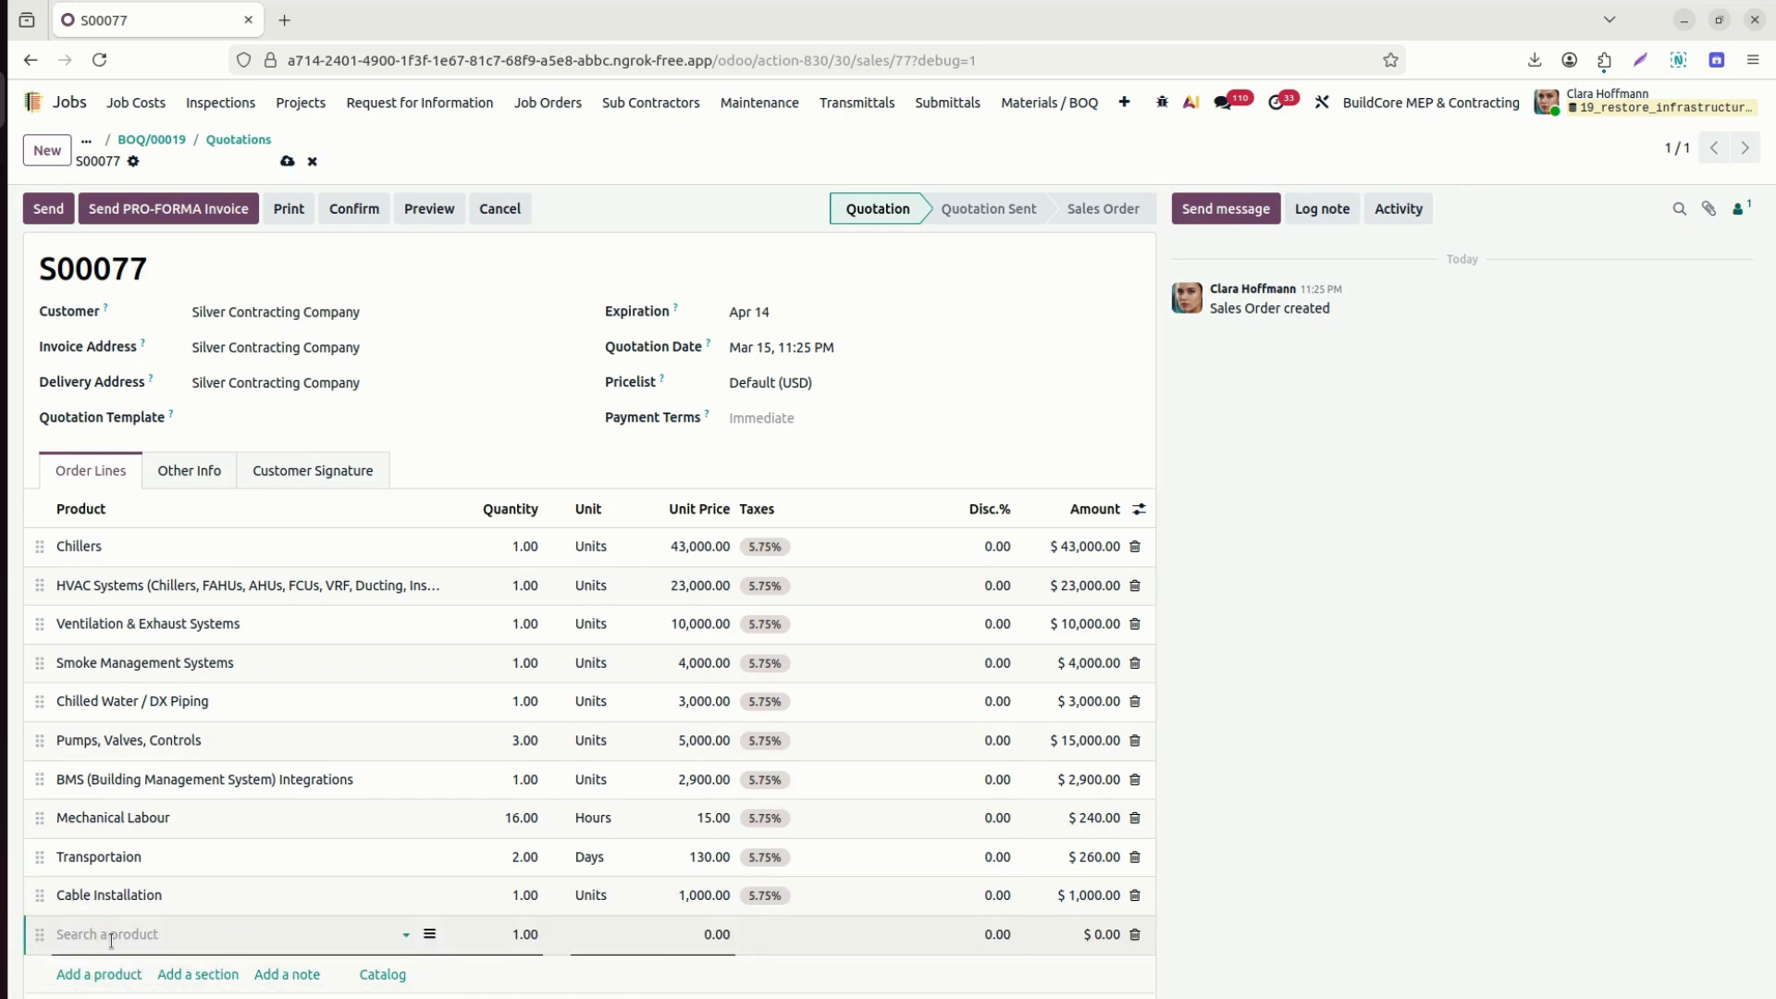
{"action": "type", "text": "ins"}
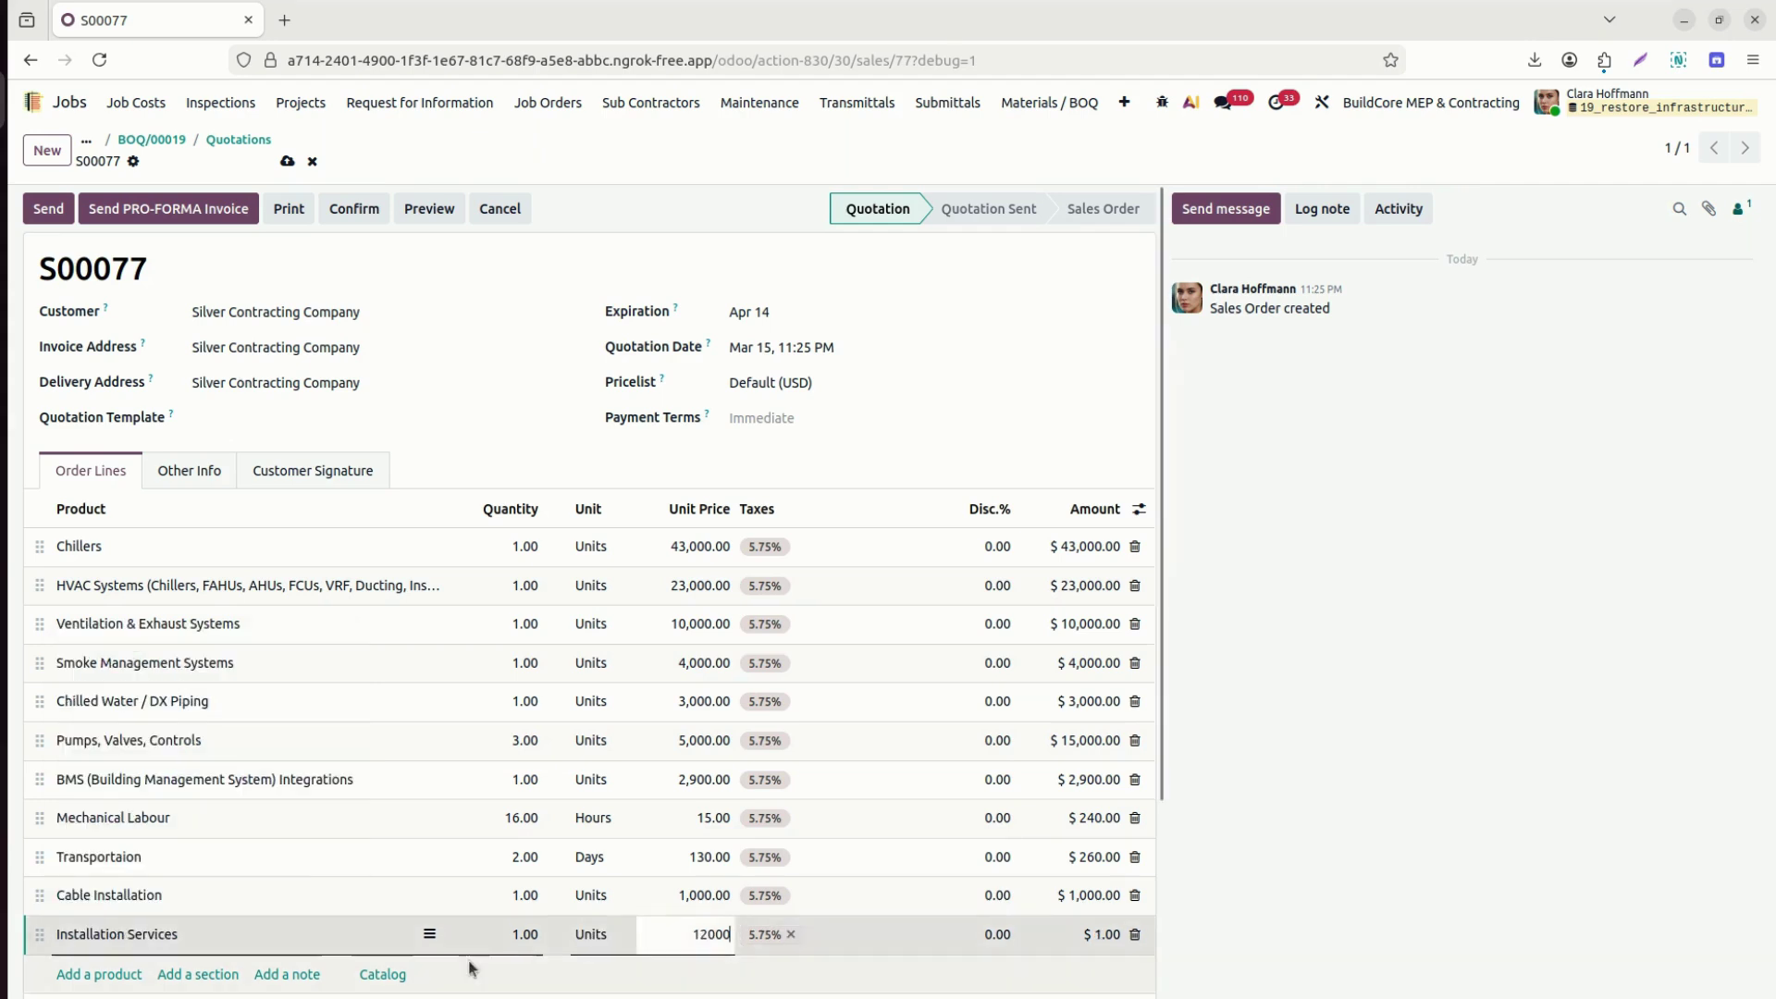
{"action": "left_click", "coordinate": [253, 939]}
{"action": "left_click", "coordinate": [407, 935]}
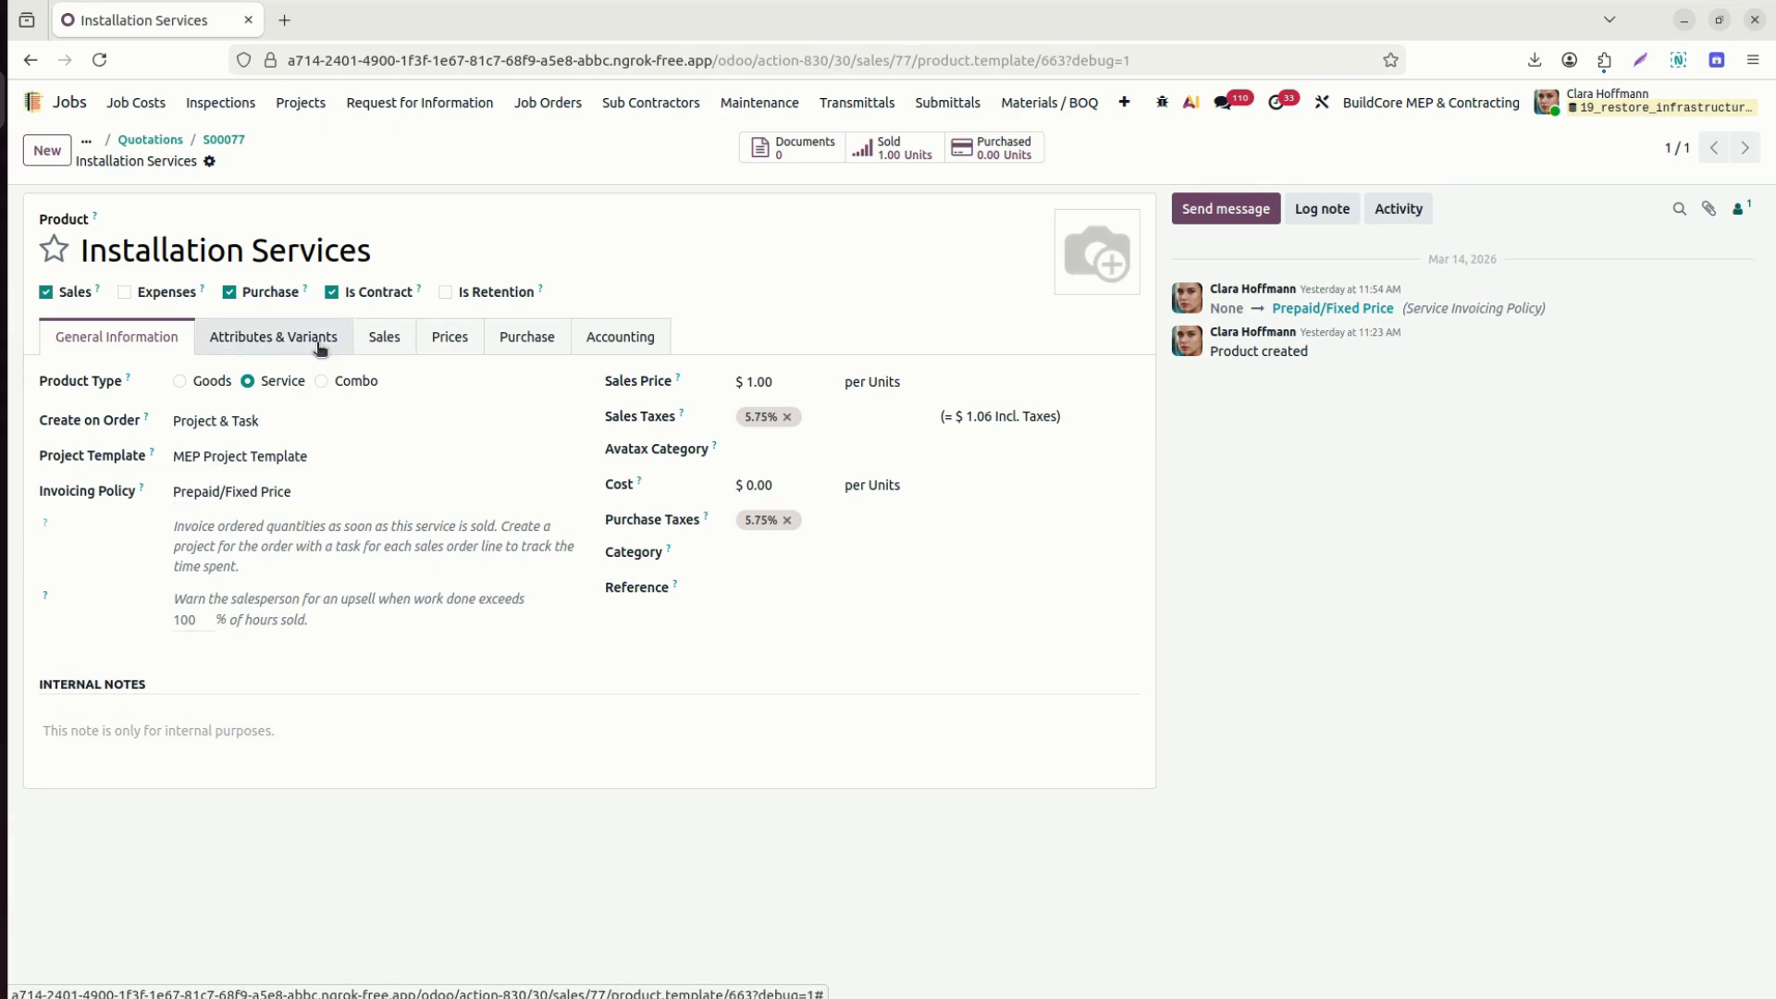
{"action": "left_click", "coordinate": [245, 139]}
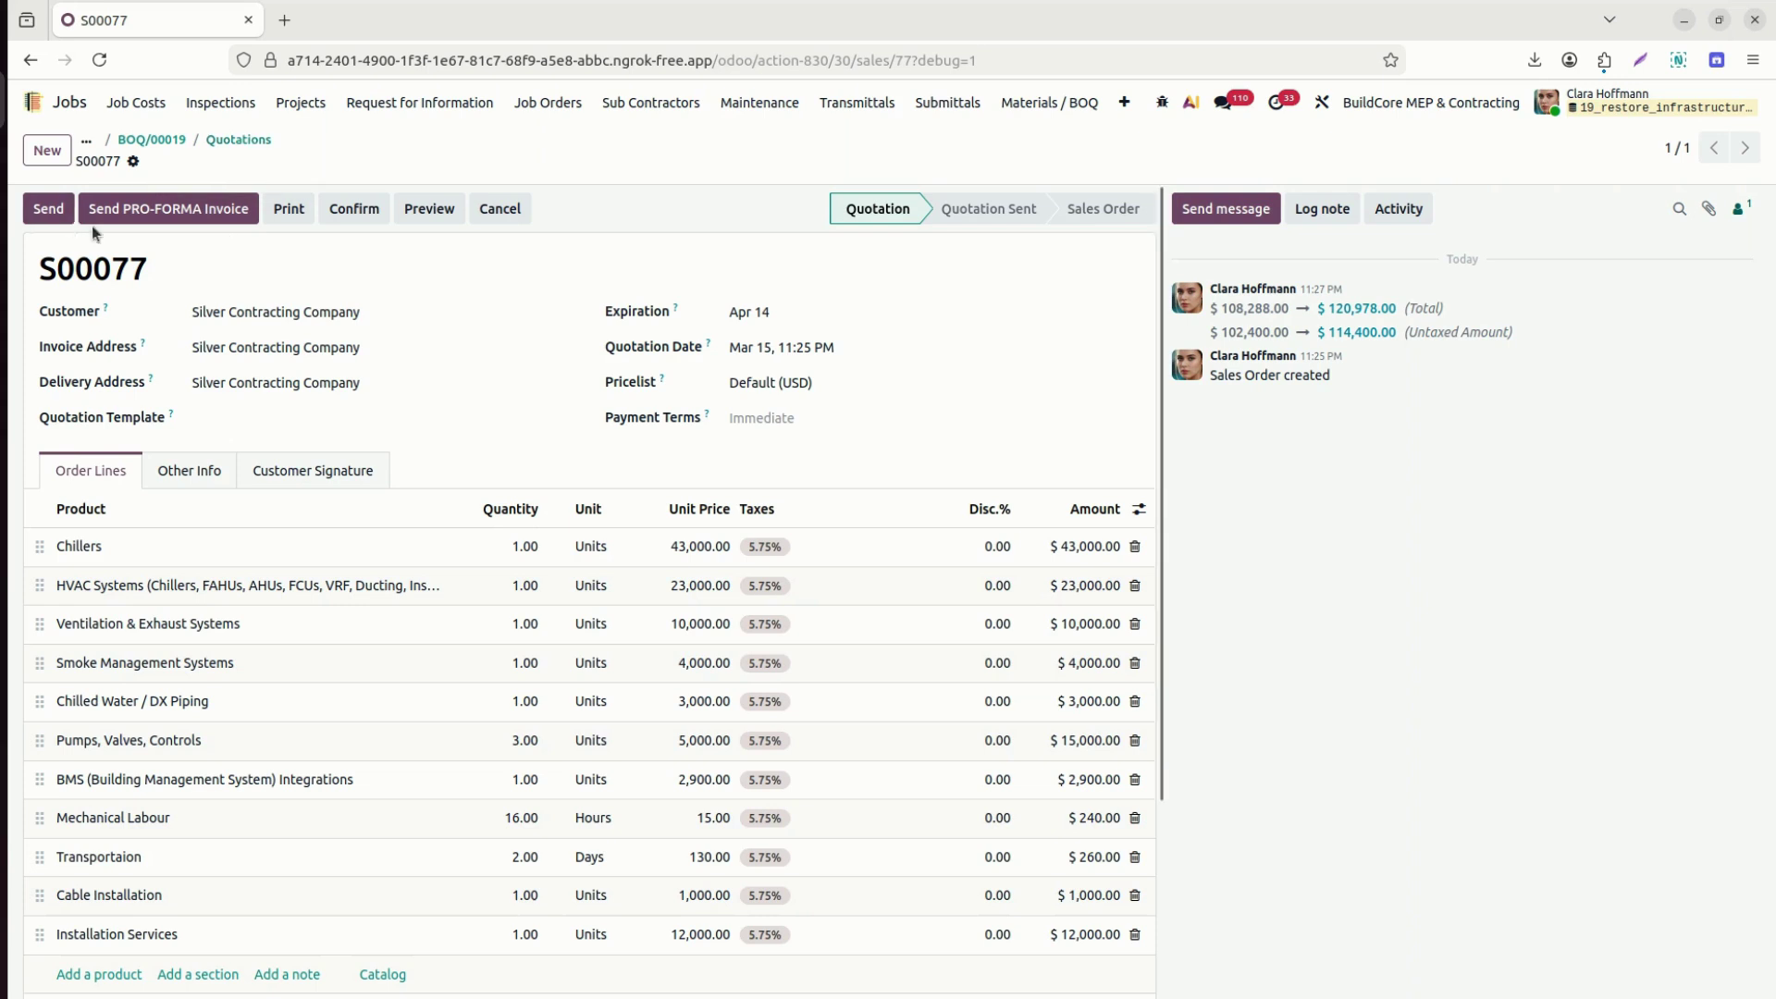
{"action": "left_click", "coordinate": [54, 209]}
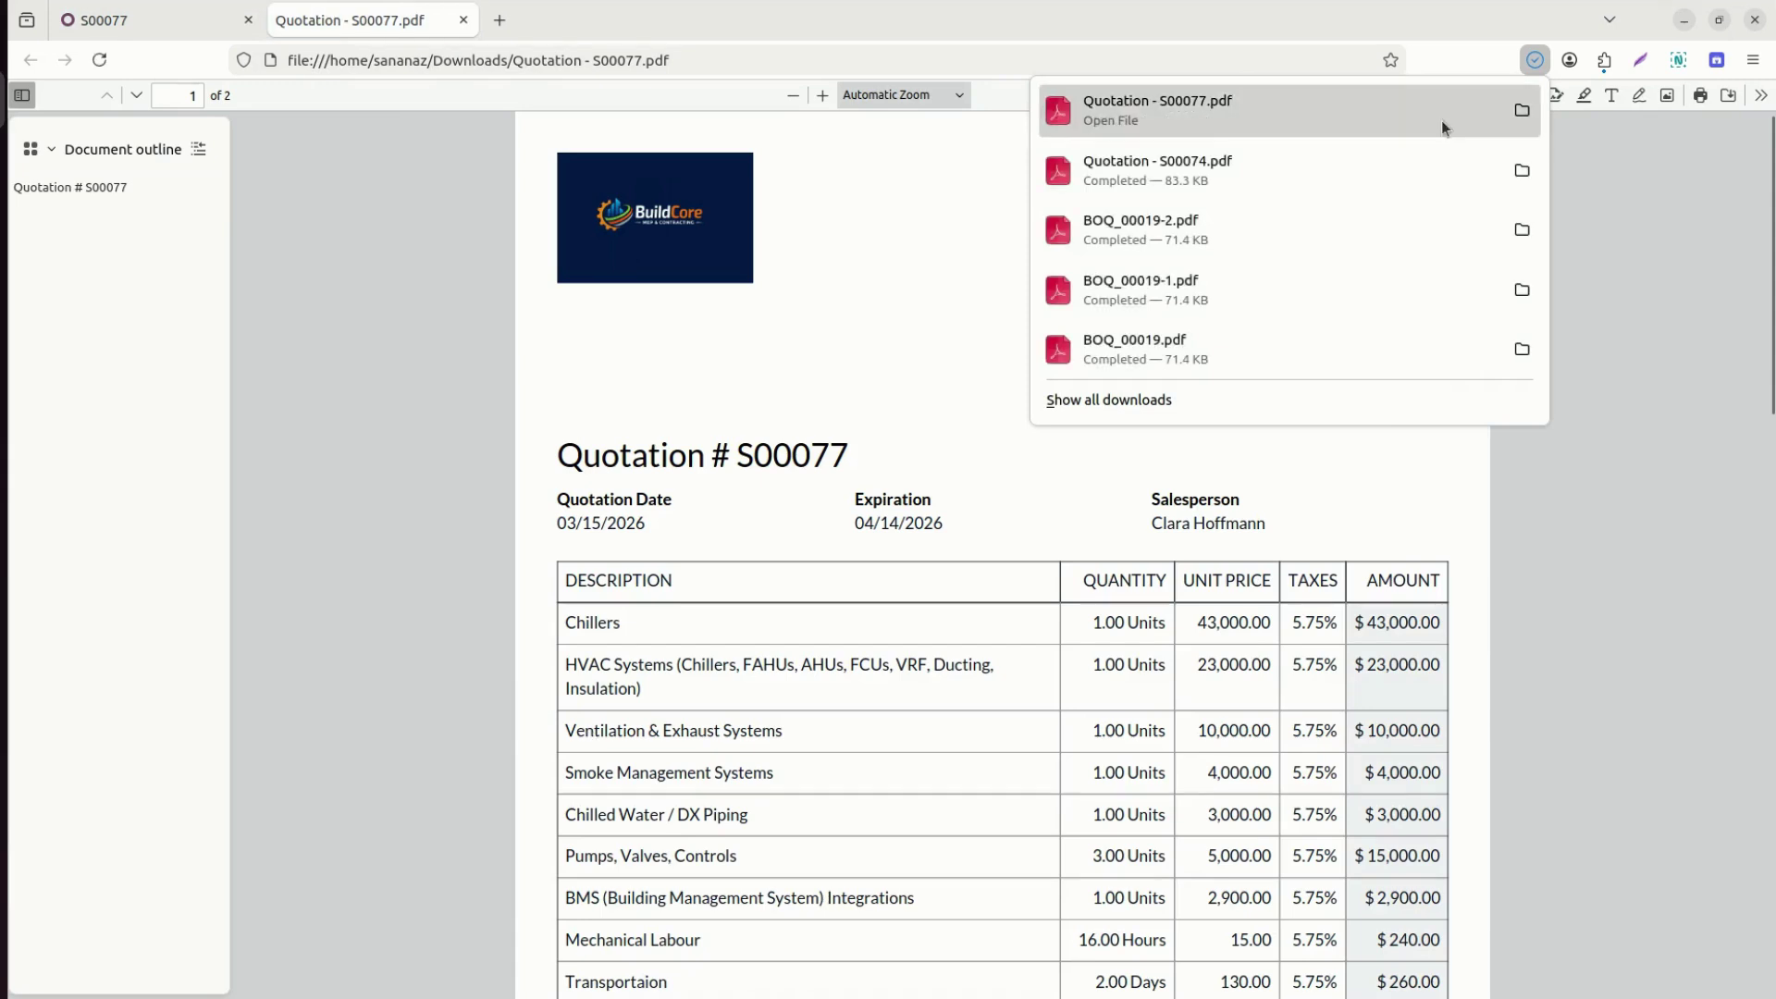
Scroll the S00077 PDF to page 2's 0.0% Retention Details, then return to the quotation.
{"action": "left_click", "coordinate": [1640, 268]}
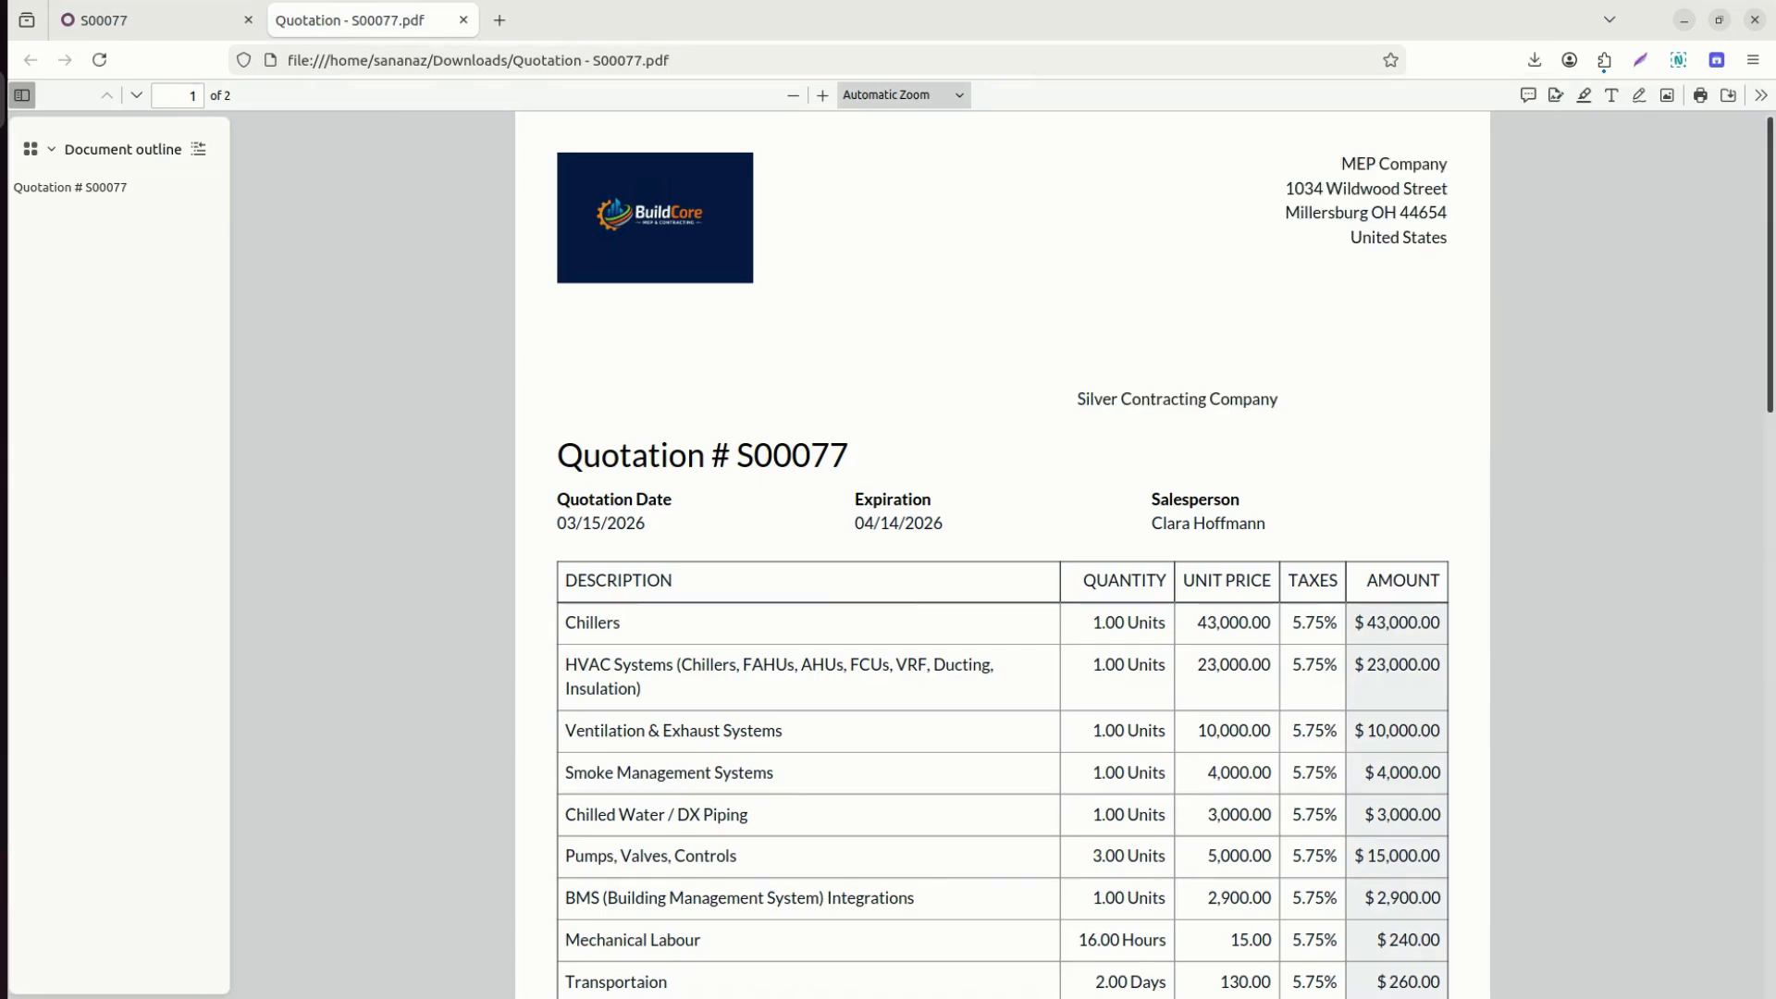
{"action": "scroll", "coordinate": [1002, 555], "scroll_direction": "down", "scroll_amount": 15}
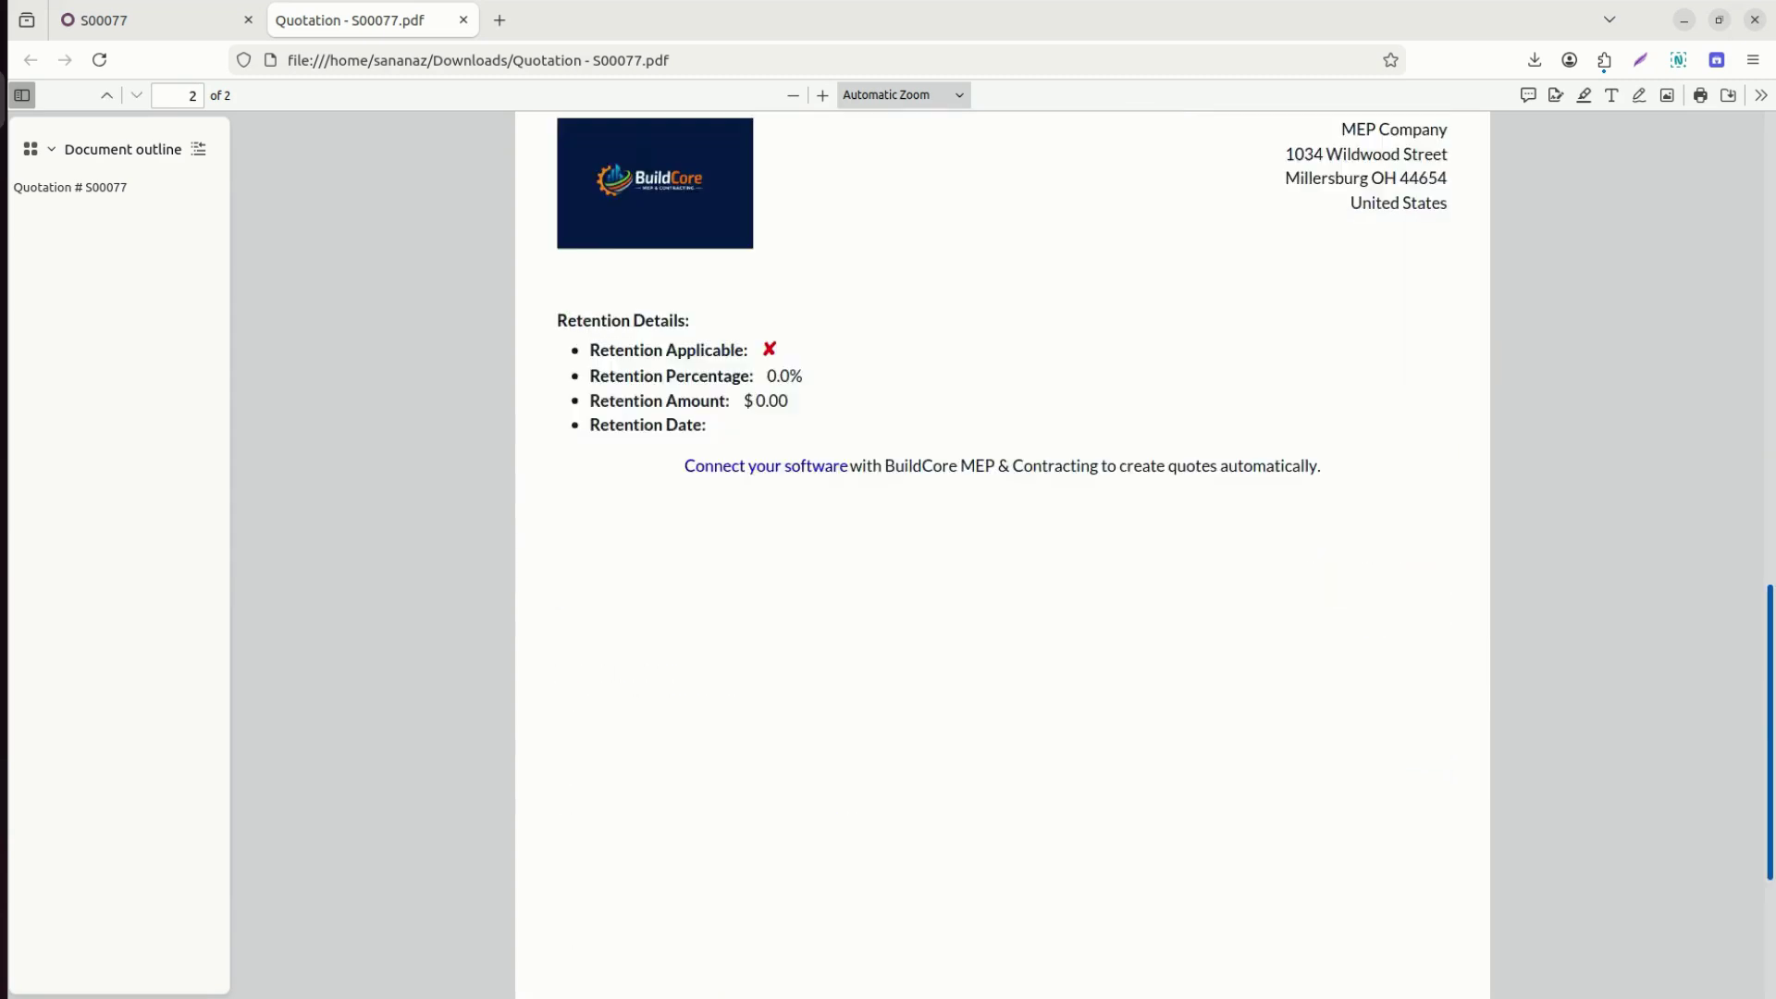
{"action": "left_click_drag", "start_coordinate": [1770, 783], "coordinate": [1770, 287]}
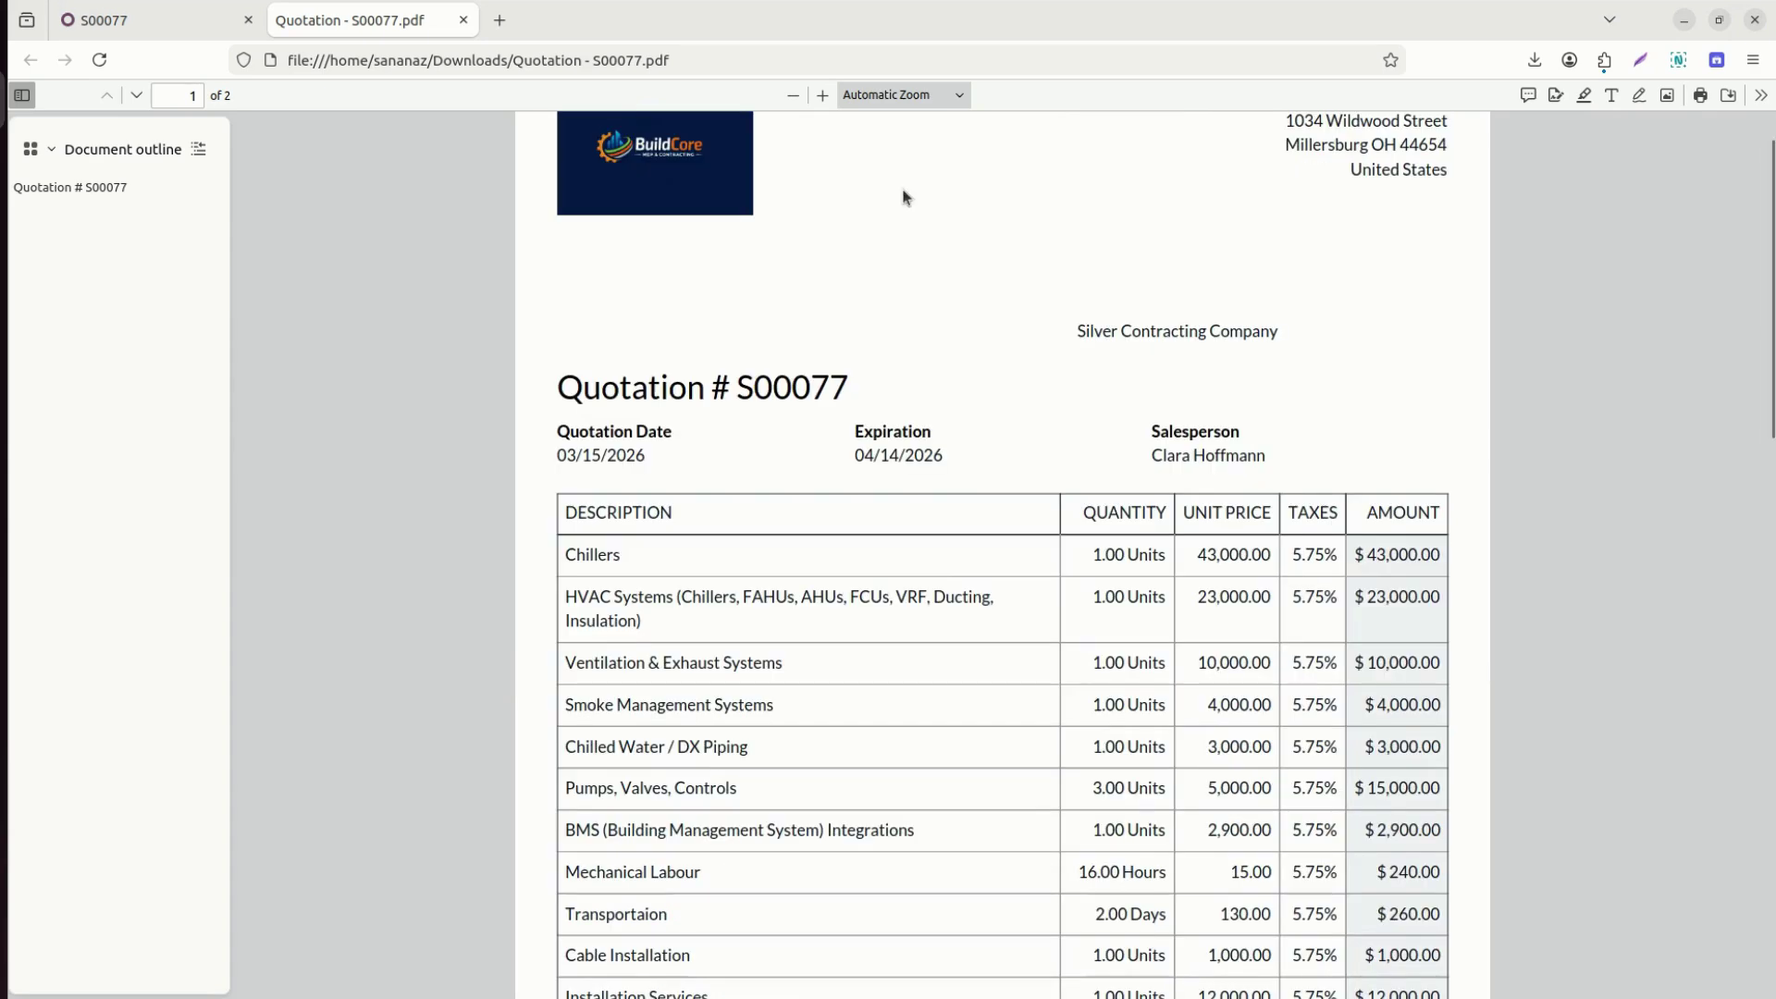
{"action": "left_click", "coordinate": [185, 22]}
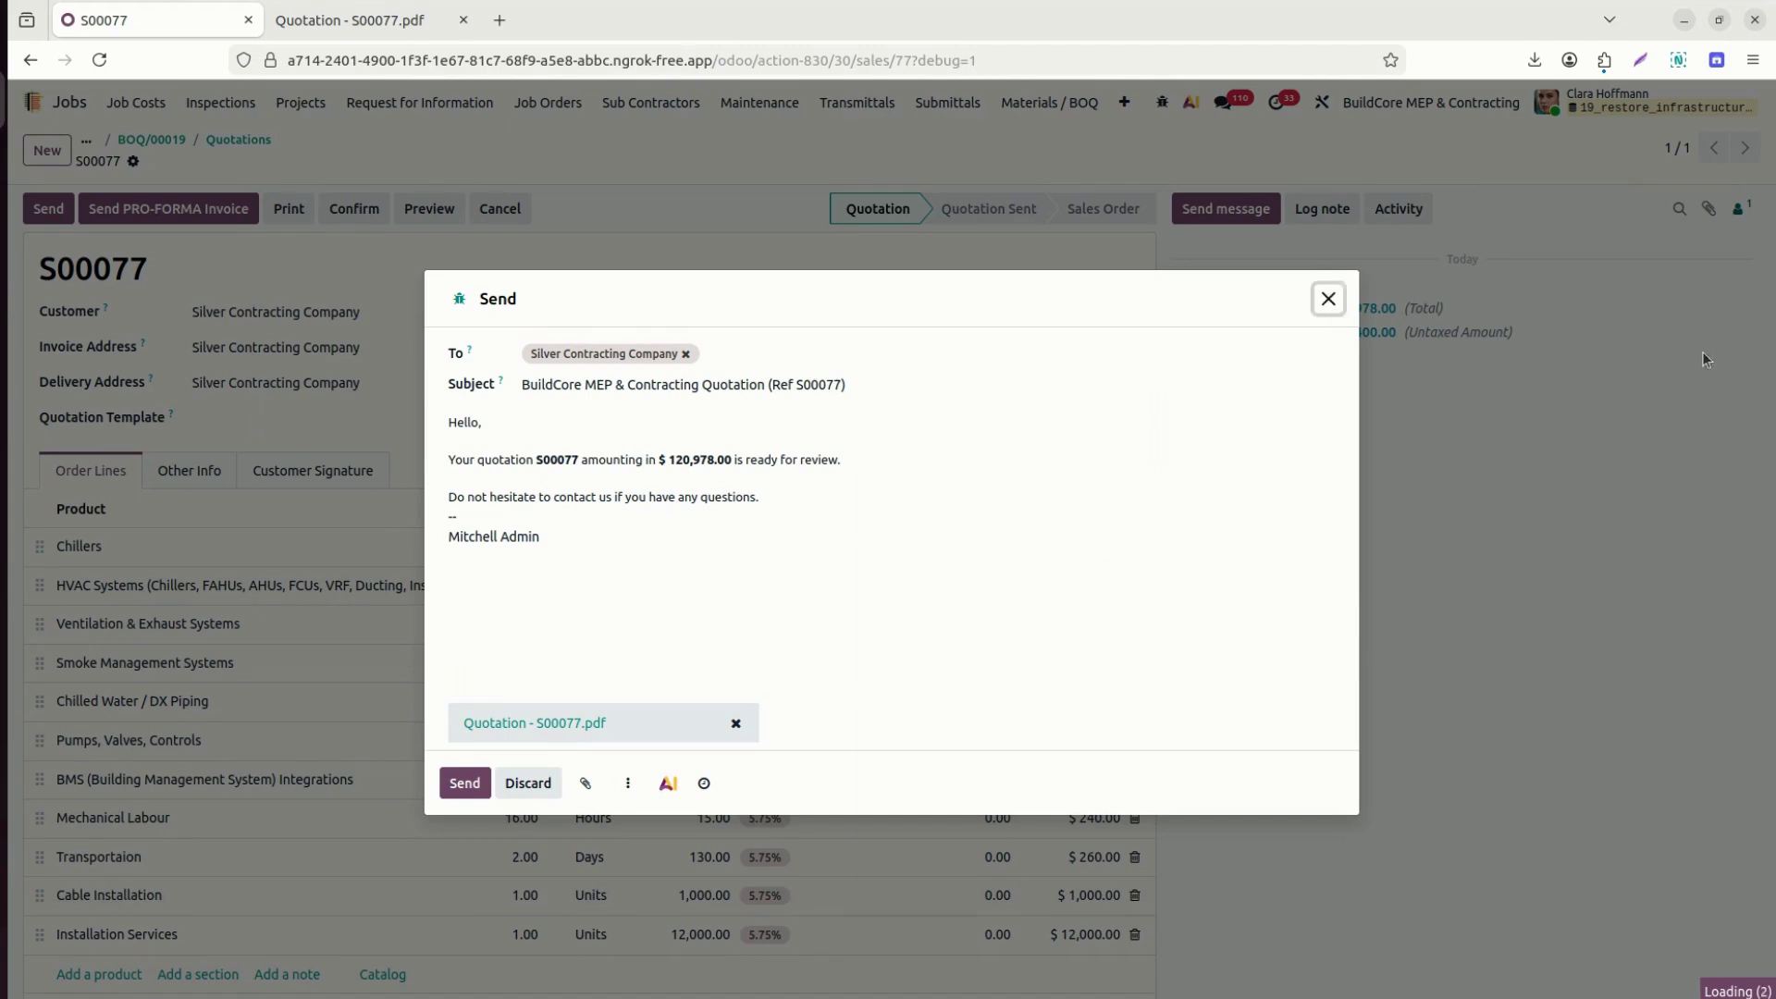
Close the email draft and make retention applicable to S00077 at 5%.
{"action": "left_click", "coordinate": [1329, 301]}
{"action": "scroll", "coordinate": [1161, 518], "scroll_direction": "down", "scroll_amount": 5}
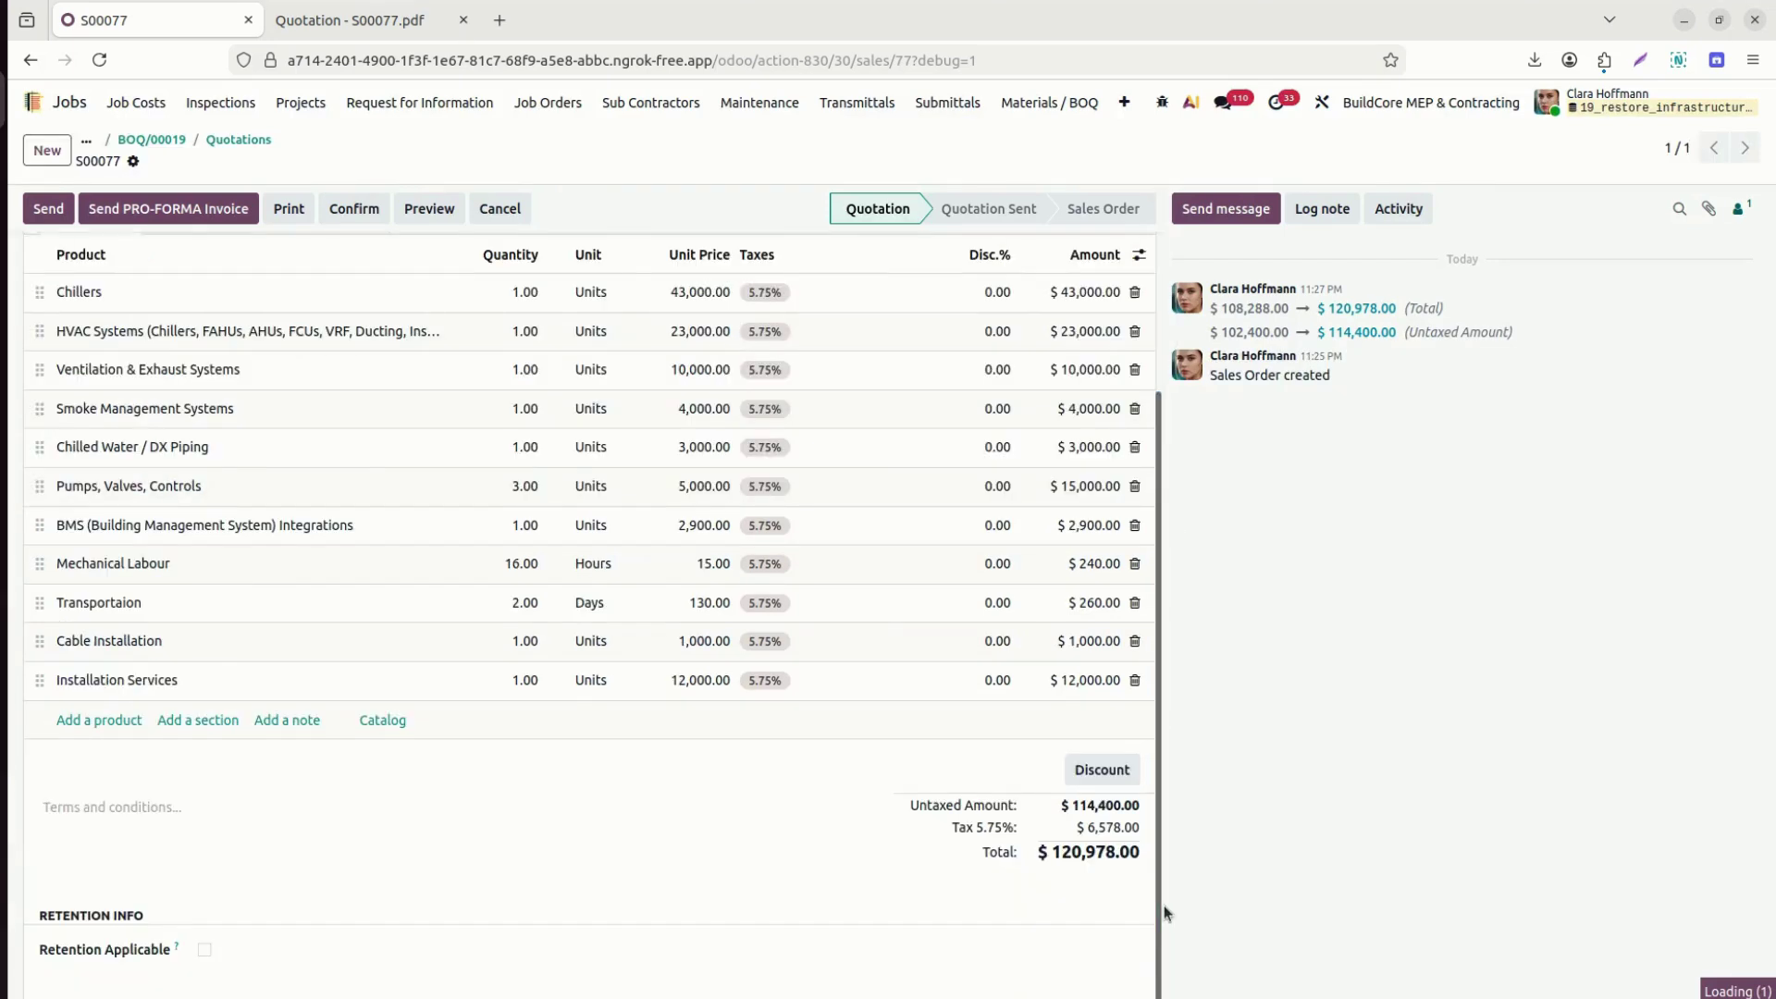
{"action": "left_click", "coordinate": [206, 951]}
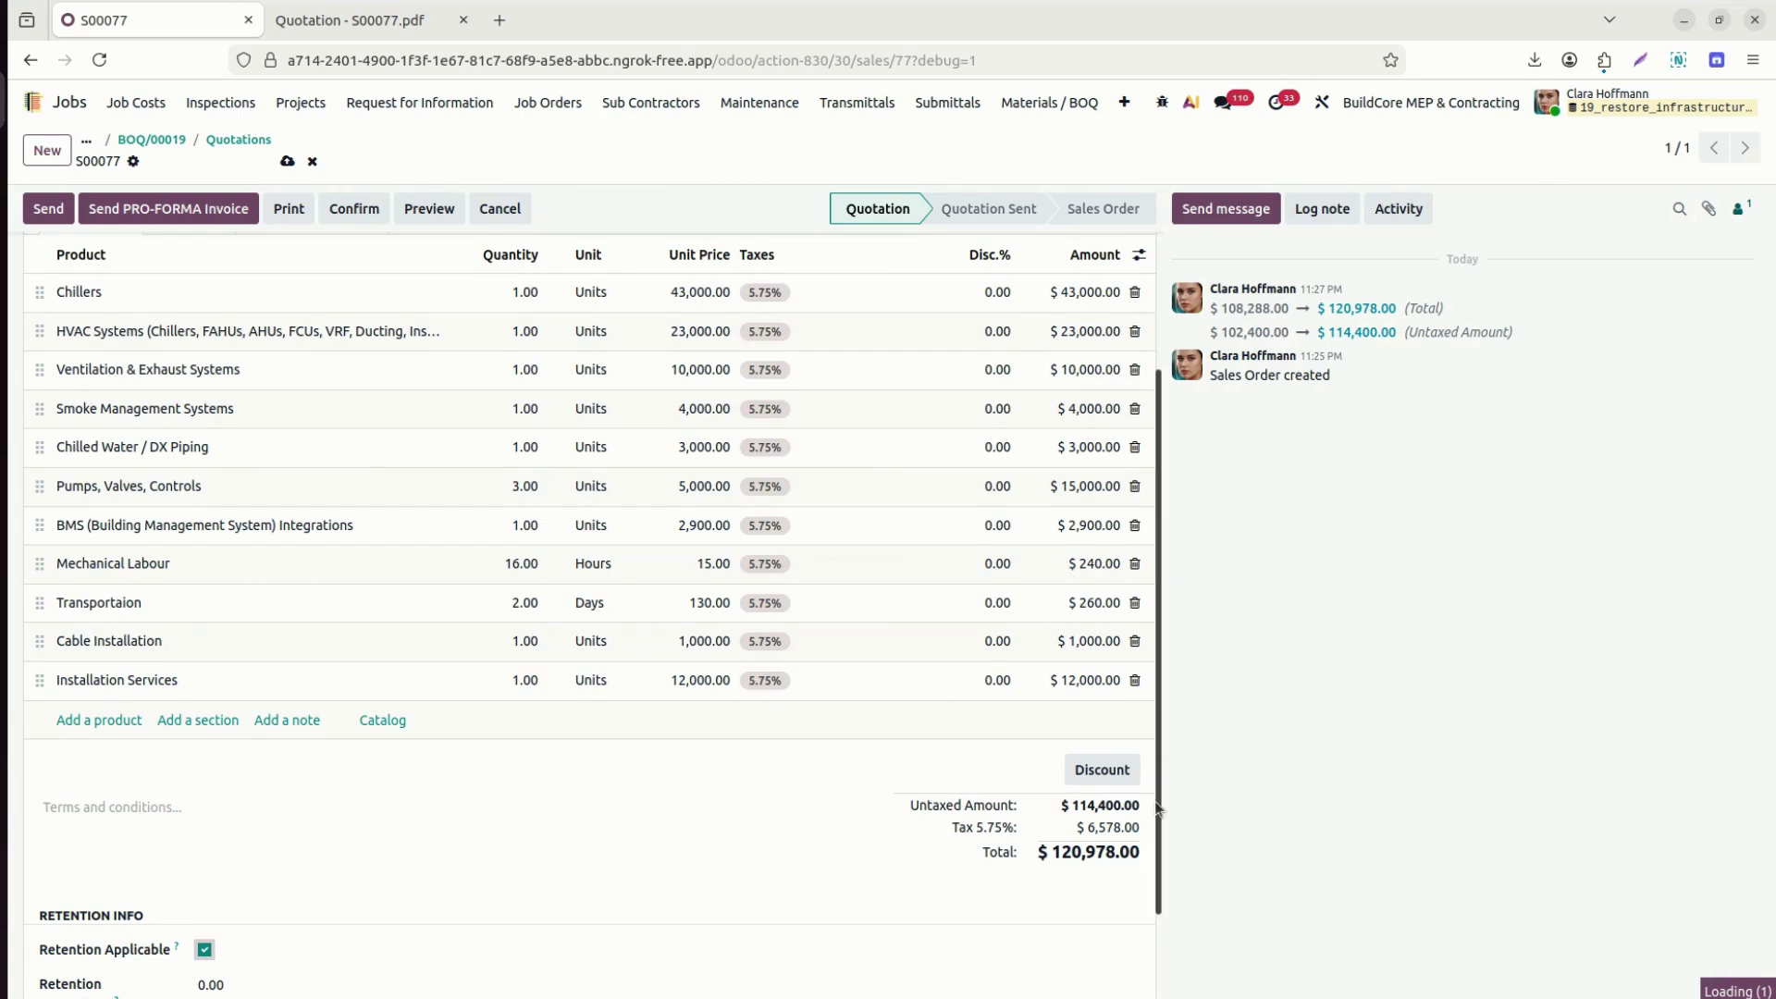
{"action": "scroll", "coordinate": [1156, 809], "scroll_direction": "down", "scroll_amount": 2}
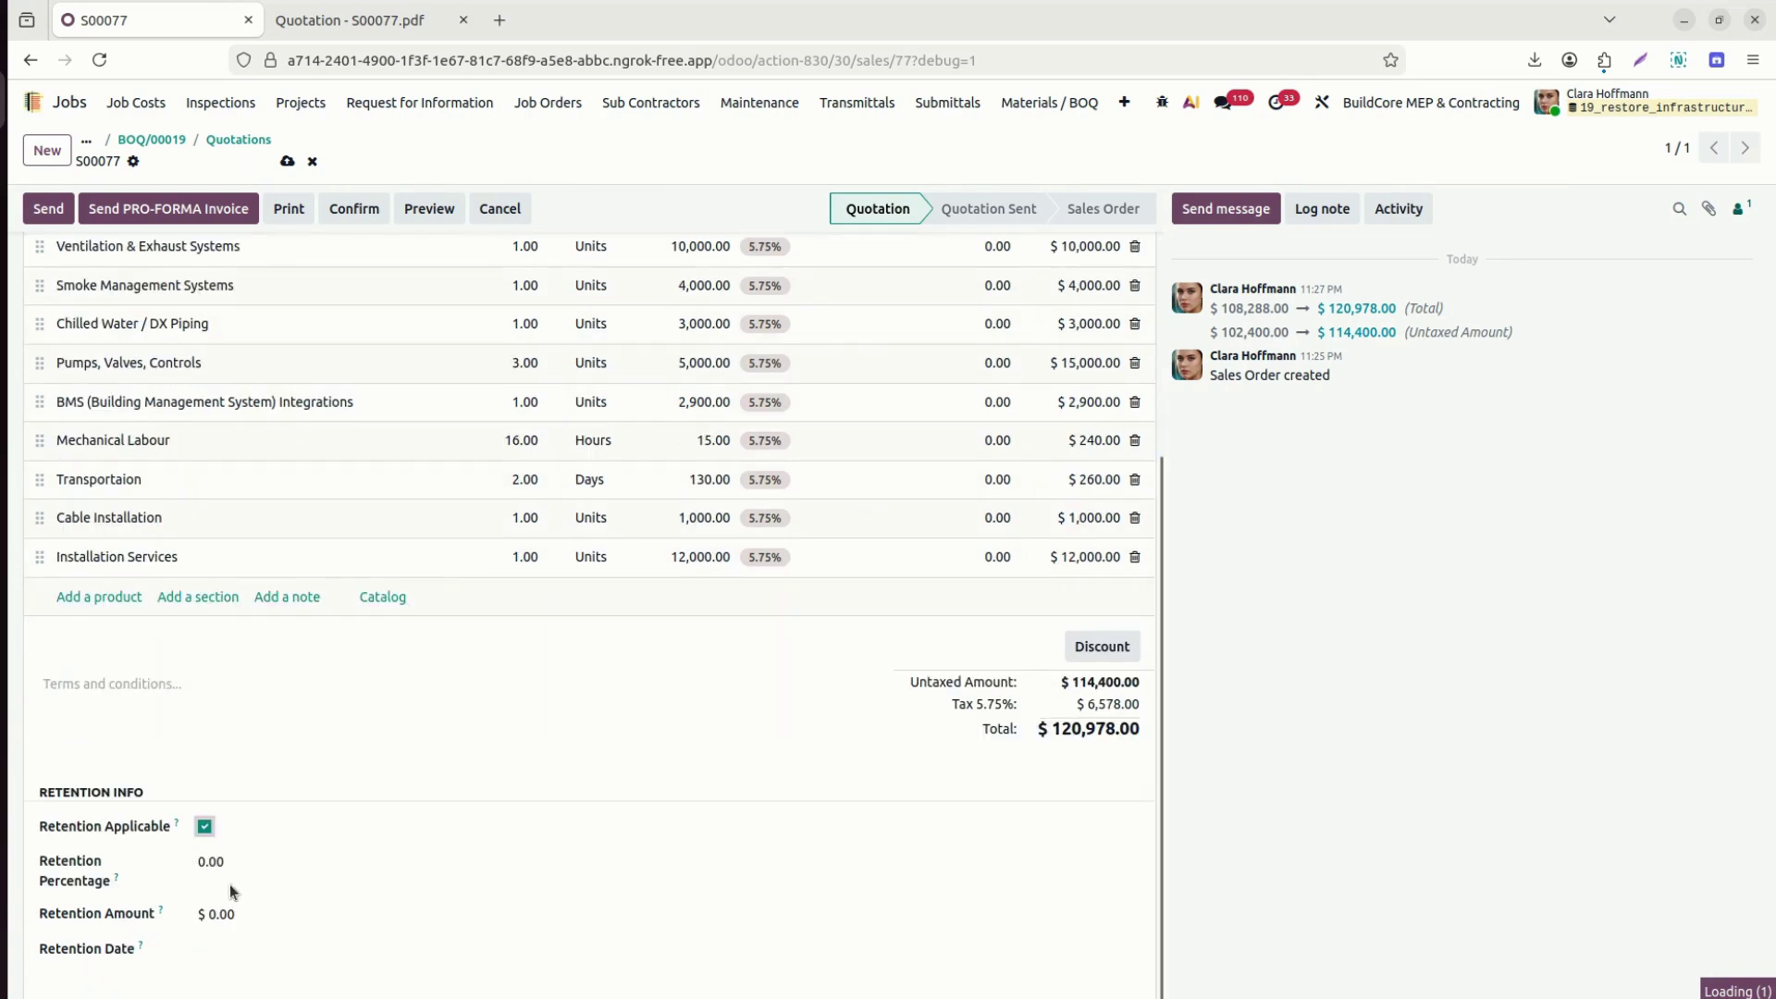
{"action": "left_click", "coordinate": [249, 866]}
{"action": "type", "text": "5"}
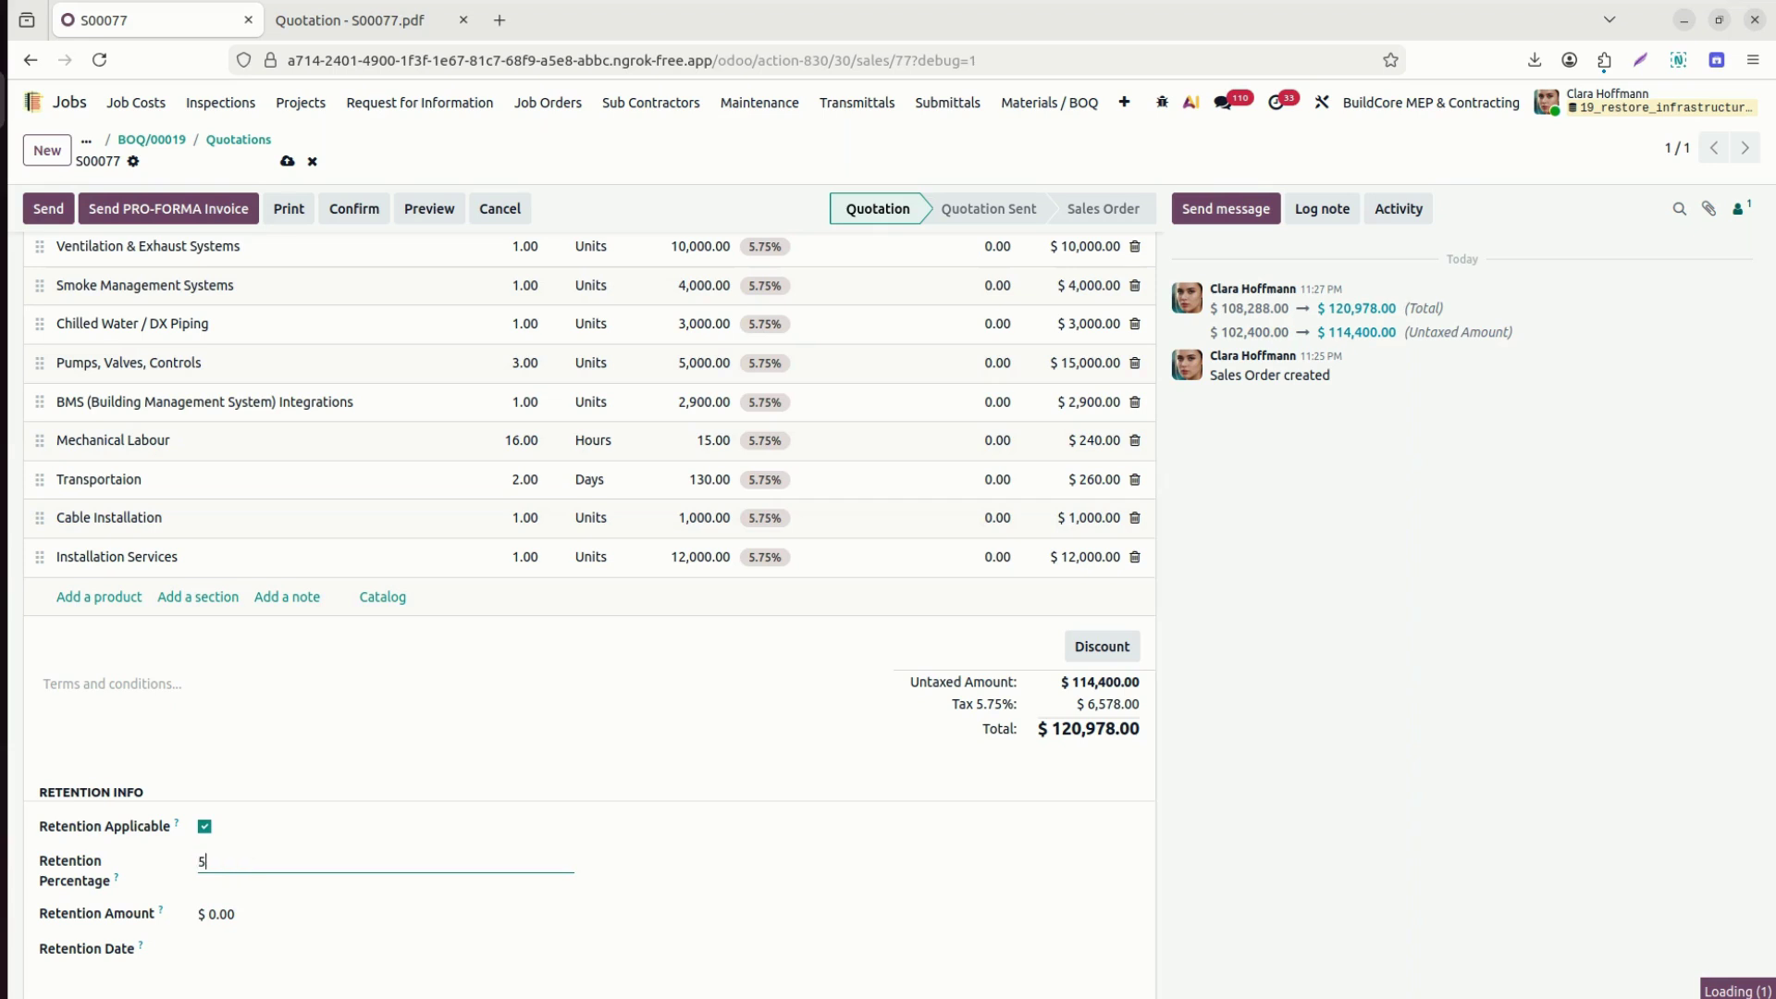
{"action": "left_click", "coordinate": [673, 738]}
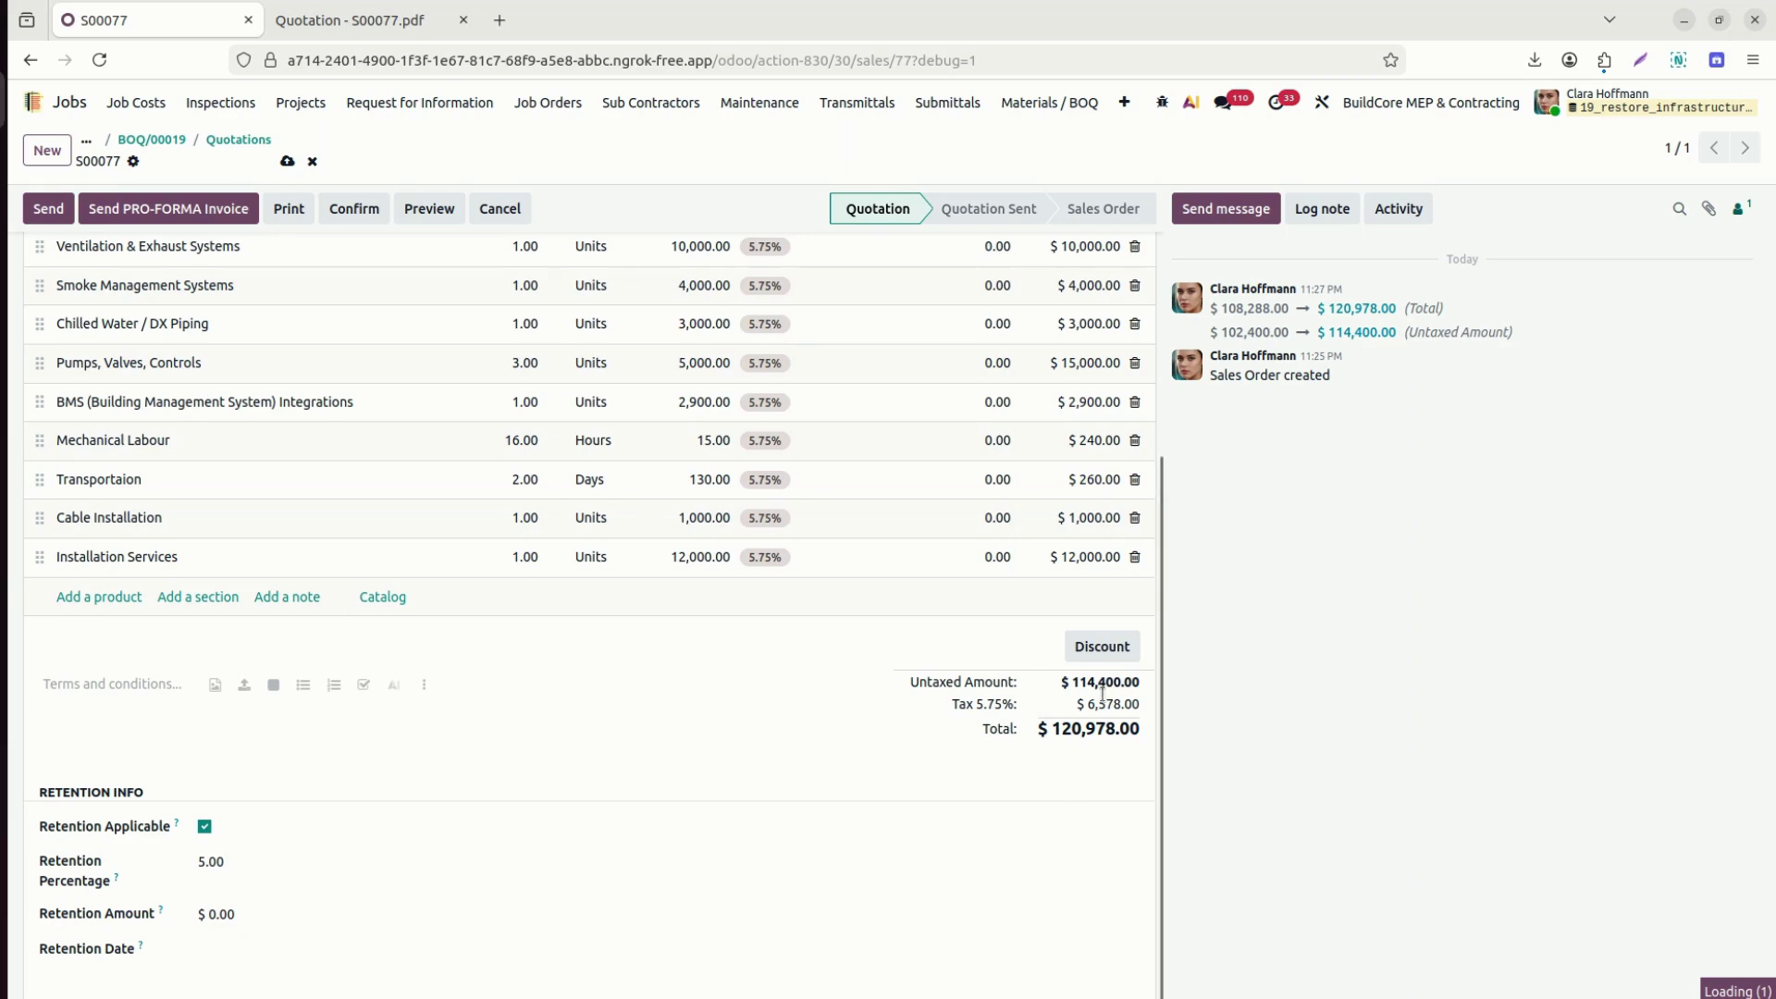
Date the retention Mar 15, save the quotation, and bring up its email draft again.
{"action": "left_click_drag", "start_coordinate": [1163, 744], "coordinate": [1175, 375]}
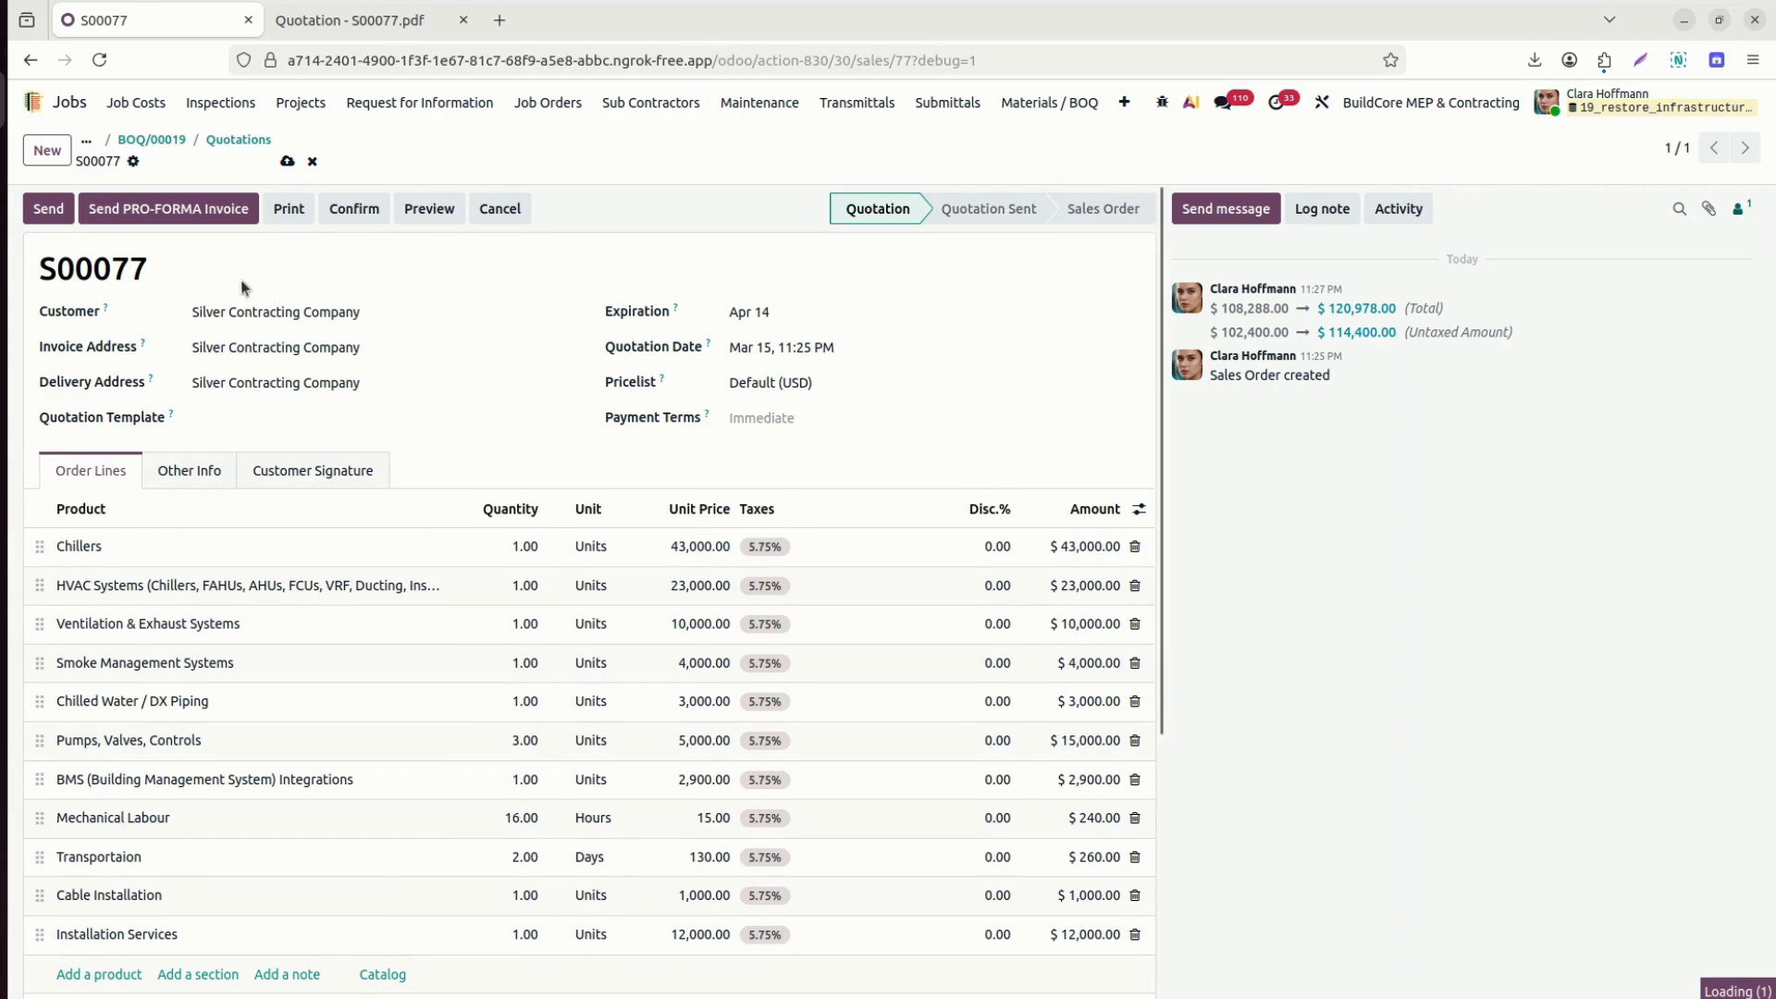
{"action": "left_click", "coordinate": [57, 210]}
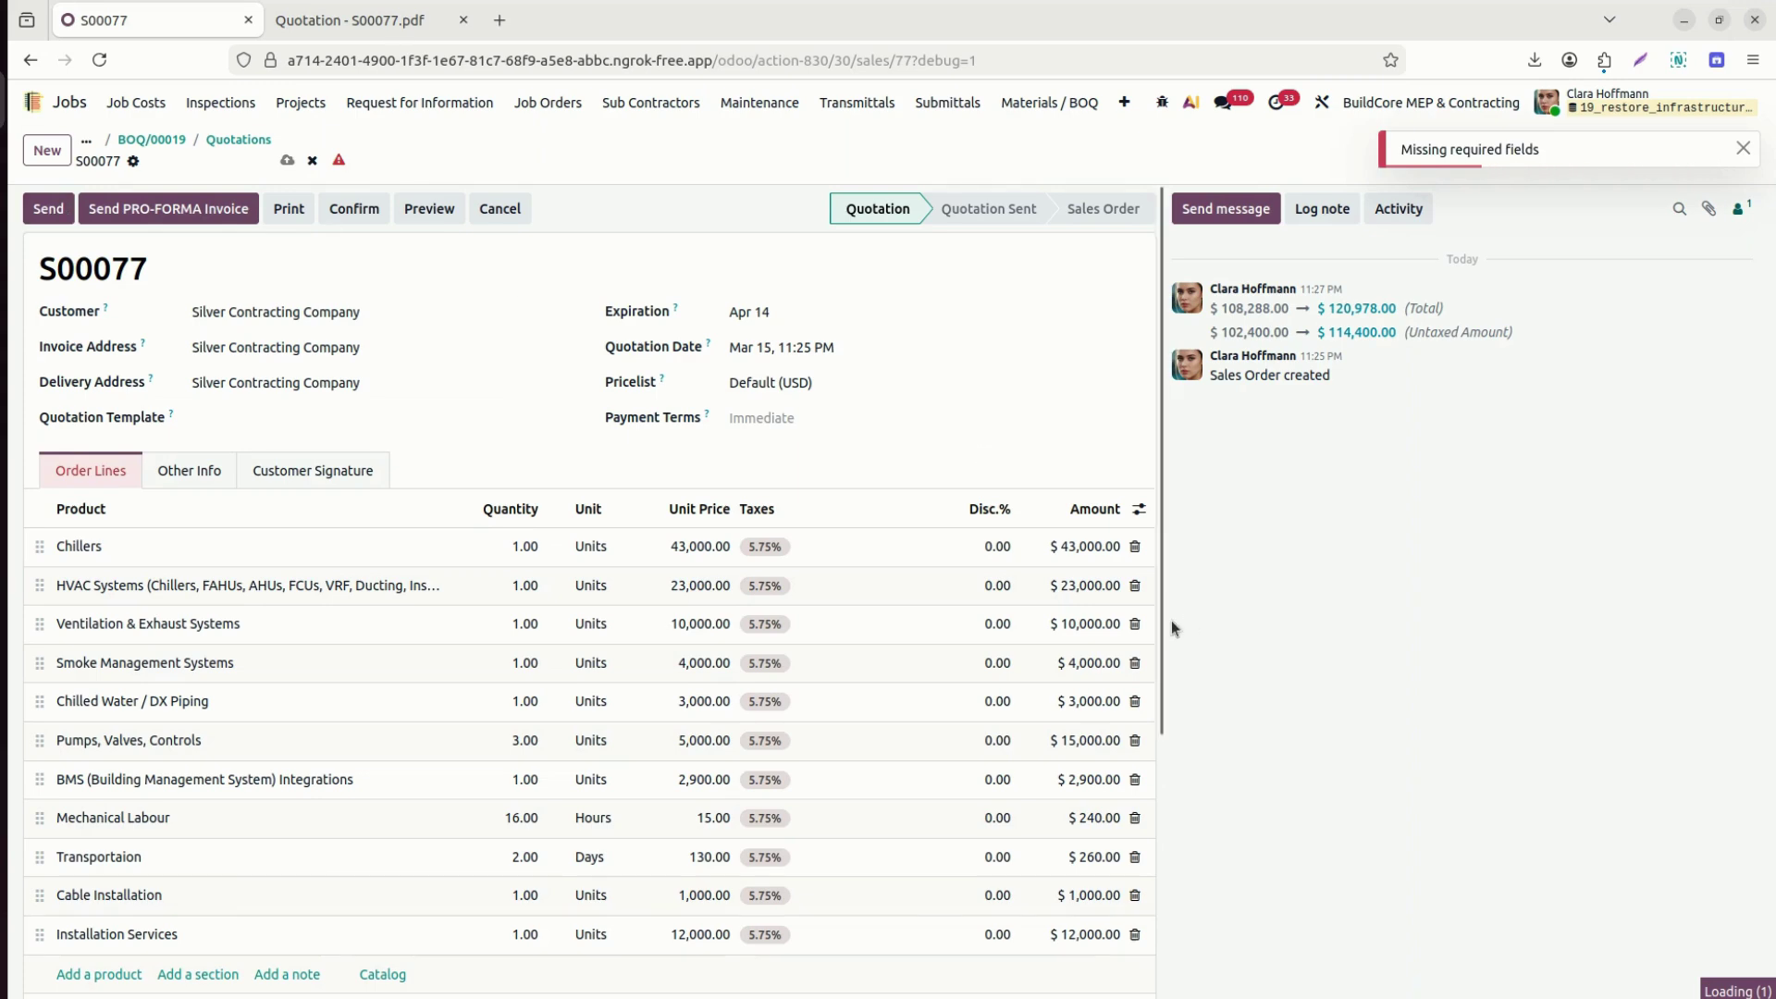
{"action": "scroll", "coordinate": [1168, 620], "scroll_direction": "down", "scroll_amount": 4}
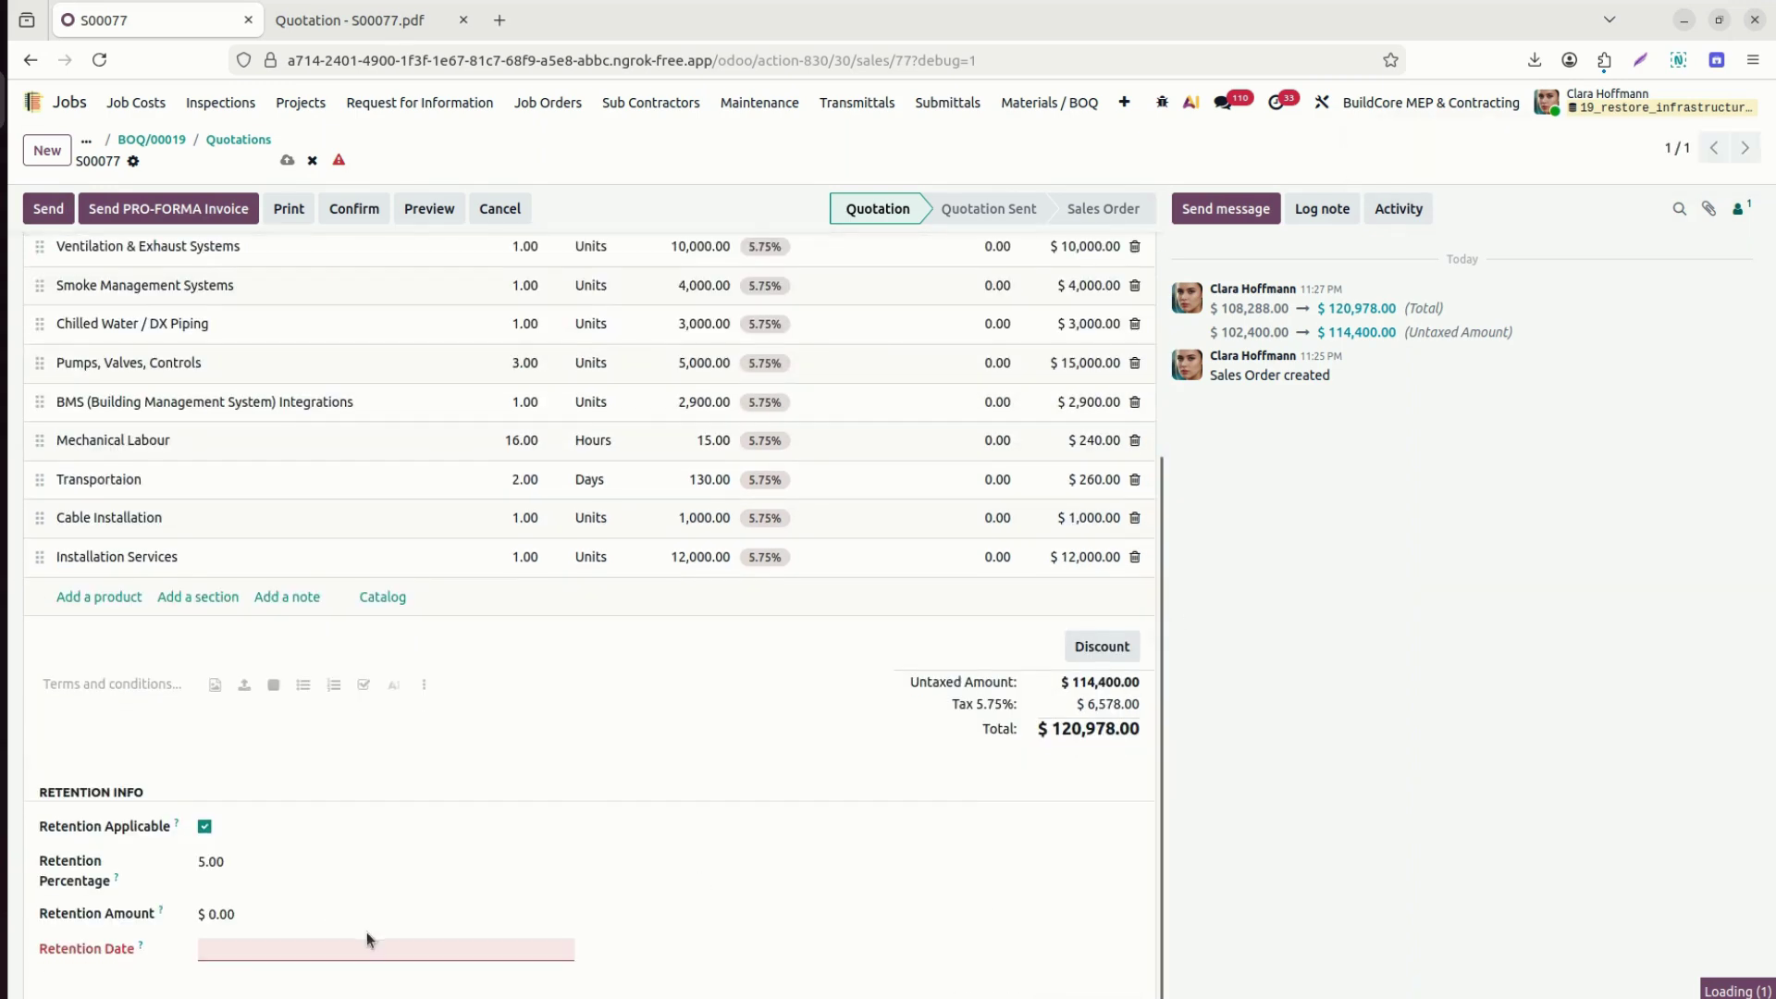
{"action": "left_click", "coordinate": [375, 949]}
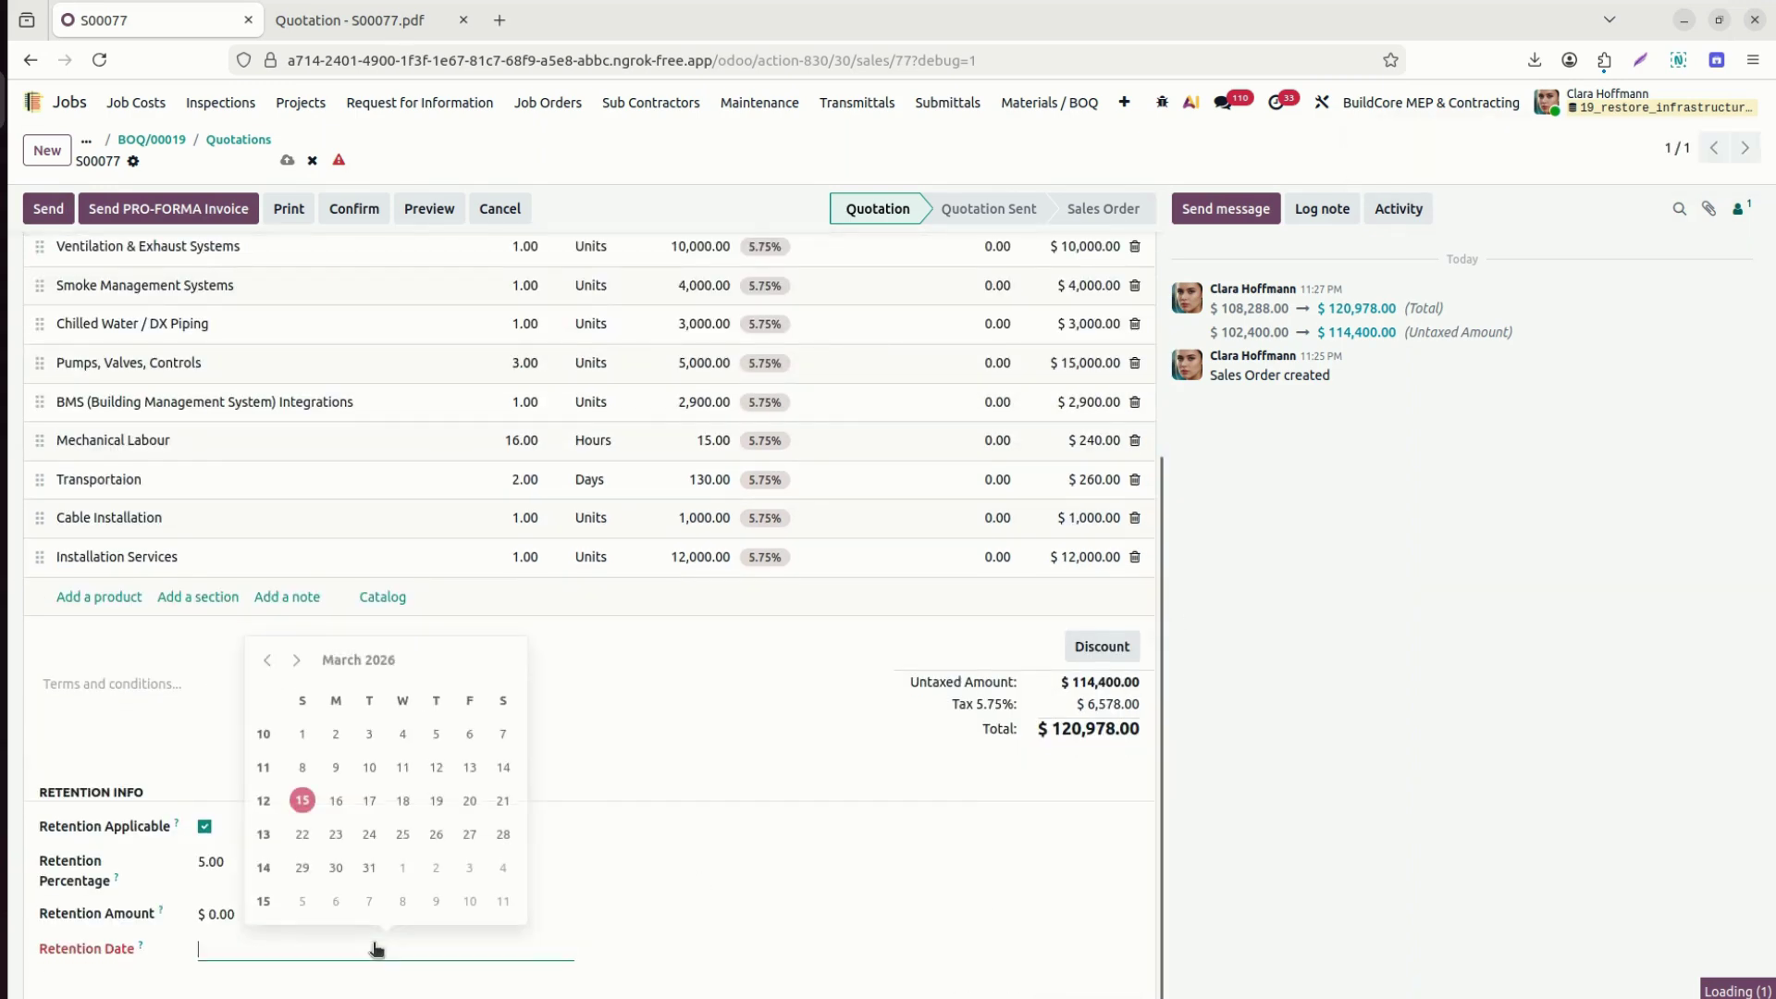
{"action": "left_click", "coordinate": [302, 807]}
{"action": "left_click", "coordinate": [288, 164]}
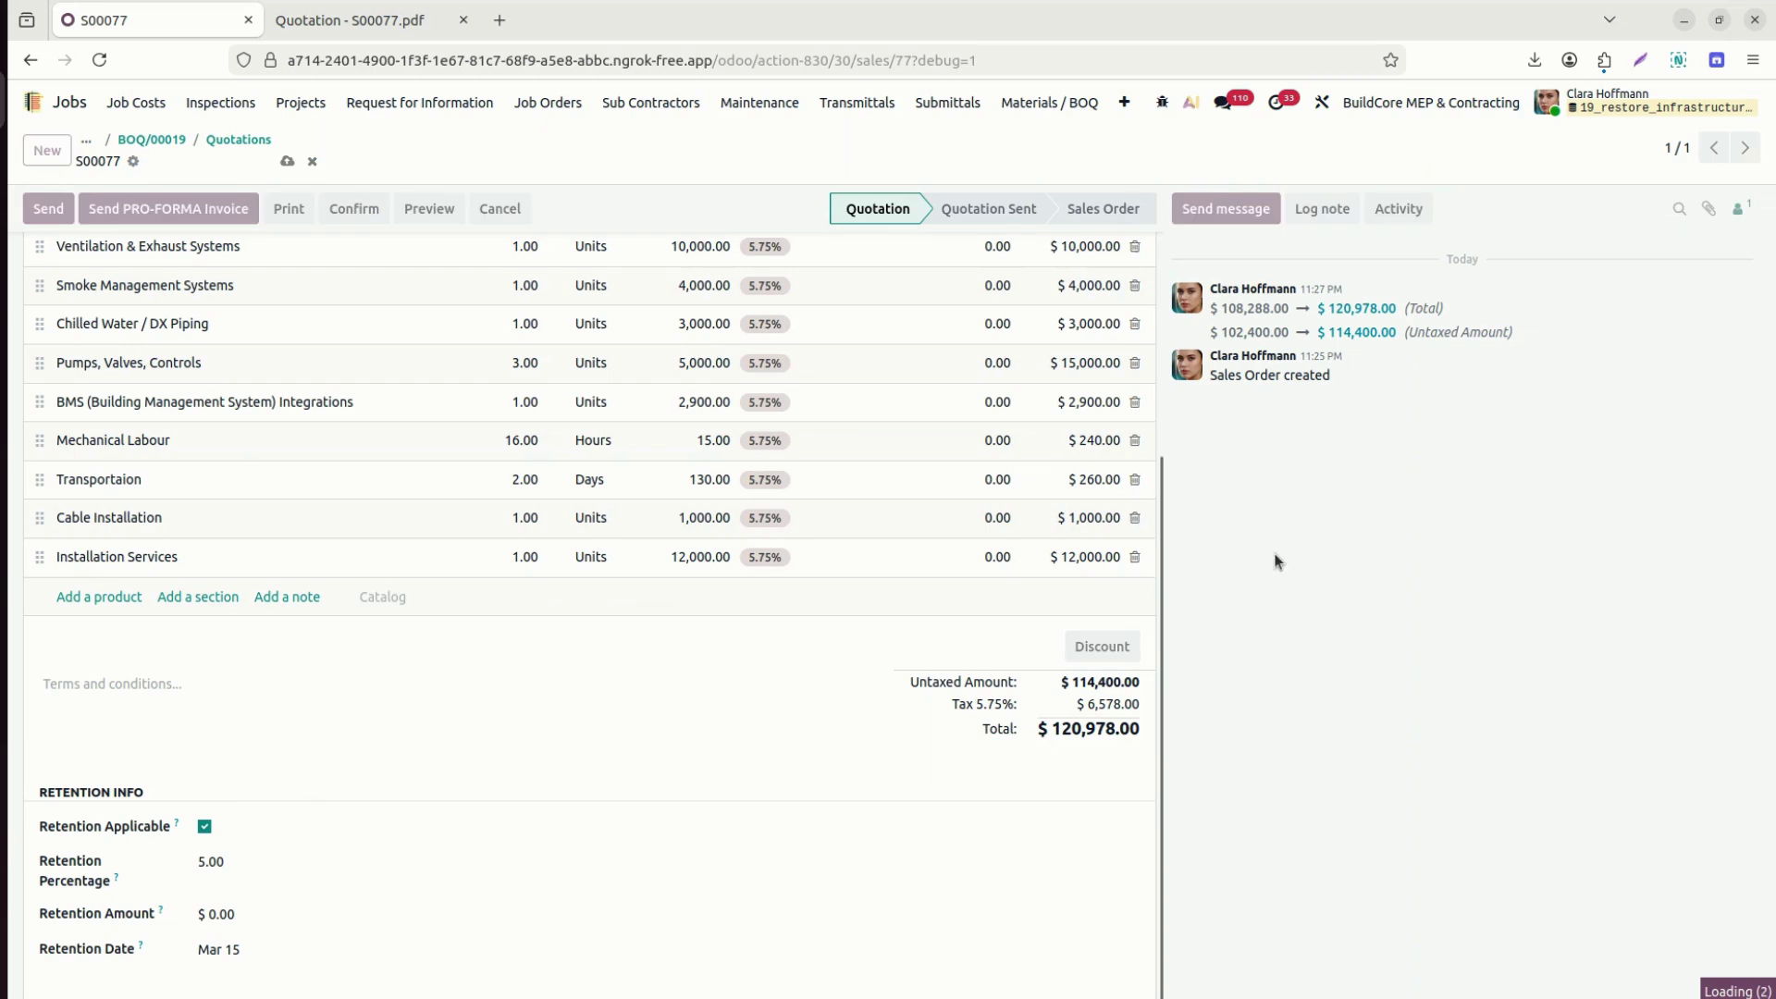
{"action": "scroll", "coordinate": [1173, 488], "scroll_direction": "up", "scroll_amount": 5}
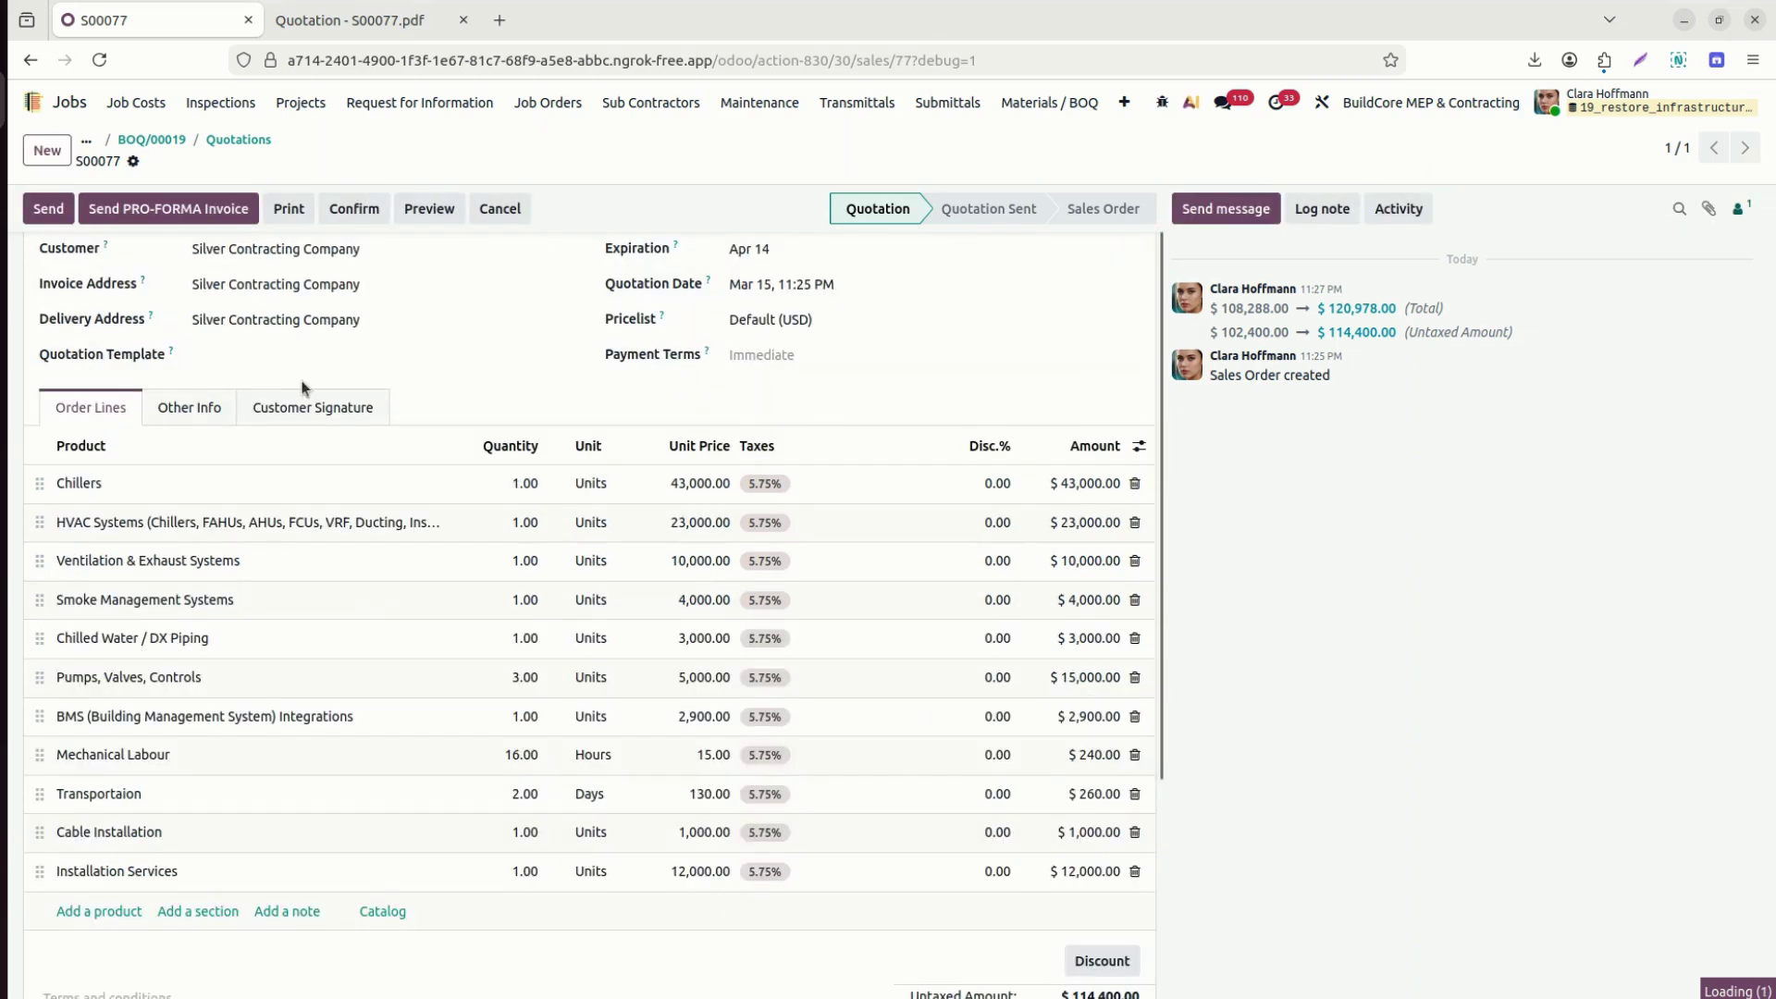
{"action": "left_click", "coordinate": [41, 211]}
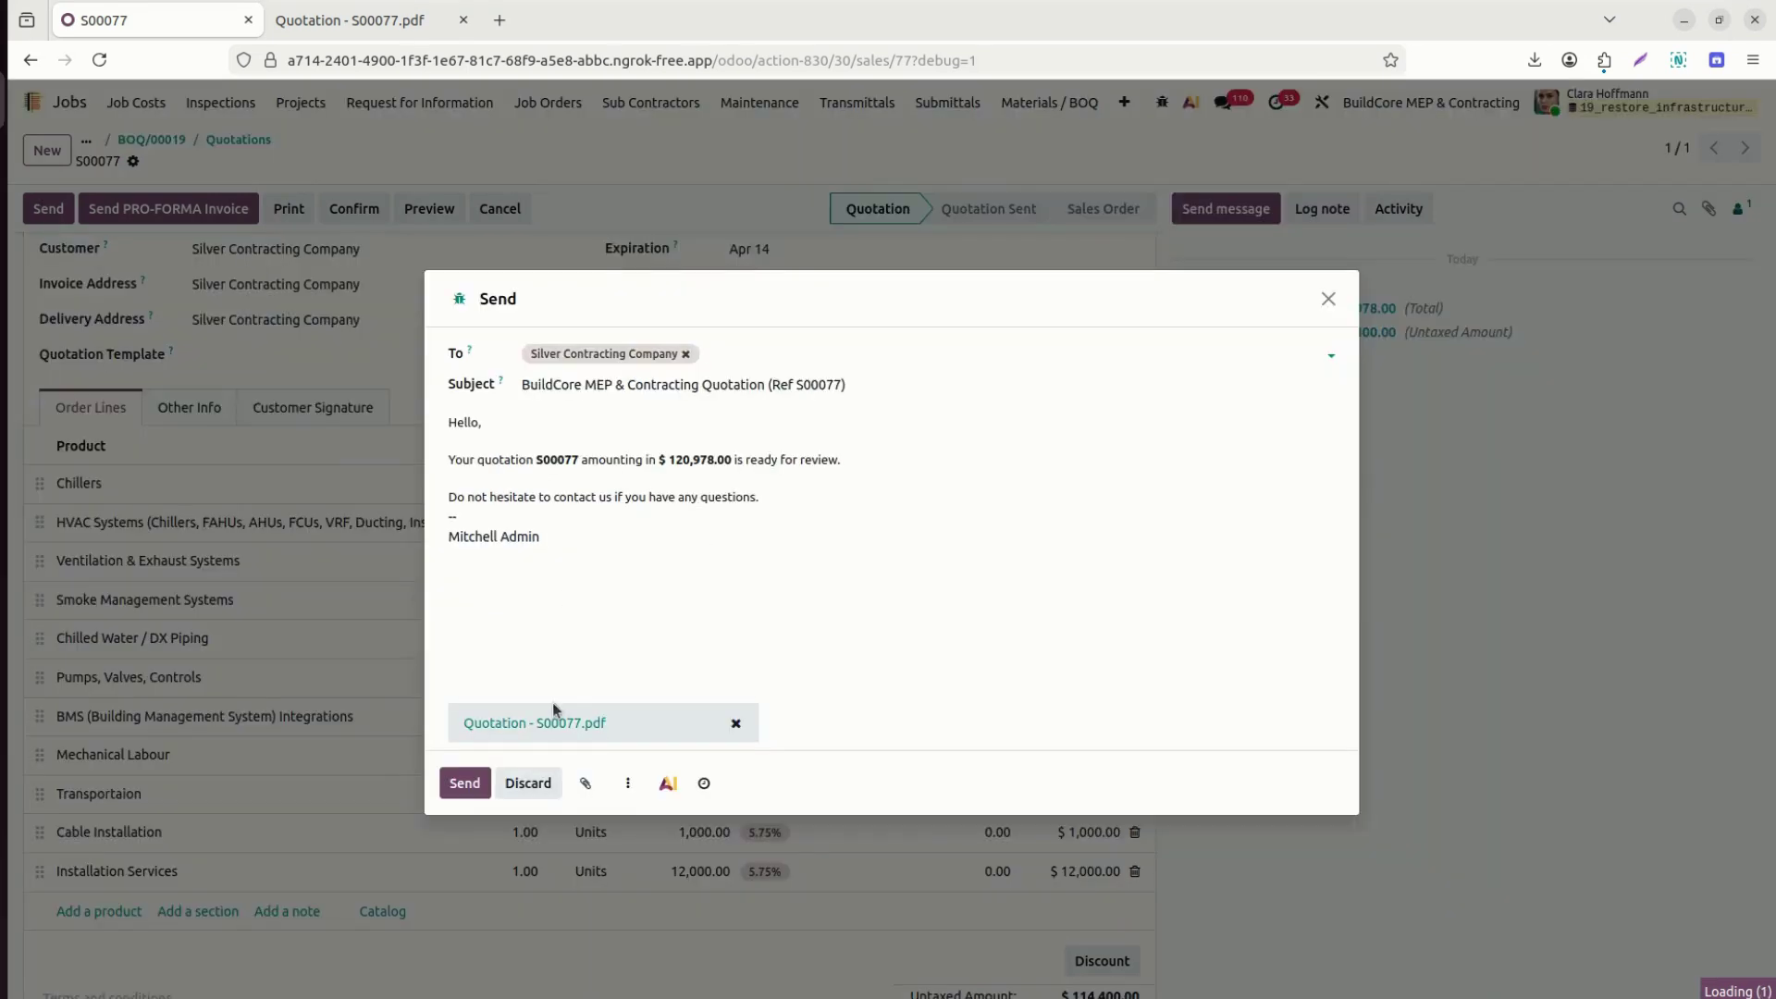
Email quotation S00077 to Silver Contracting Company, then switch to the customer portal in Chrome.
{"action": "left_click", "coordinate": [454, 787]}
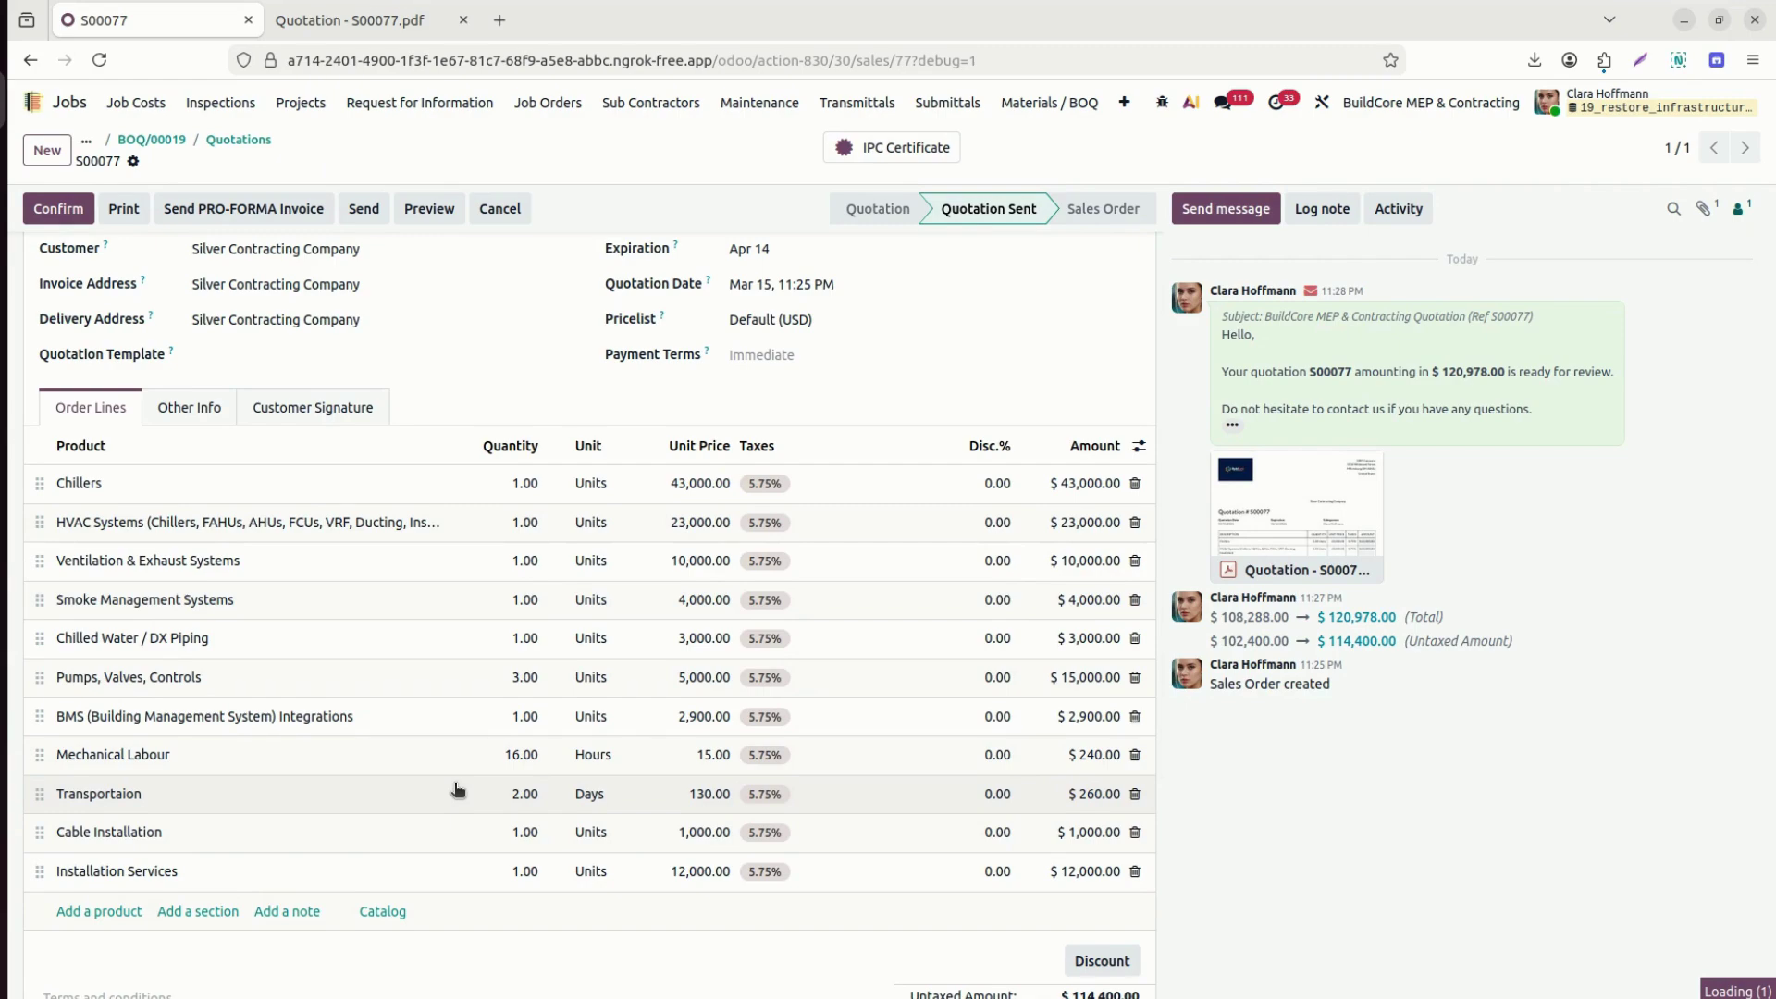
{"action": "key", "text": "alt+Tab"}
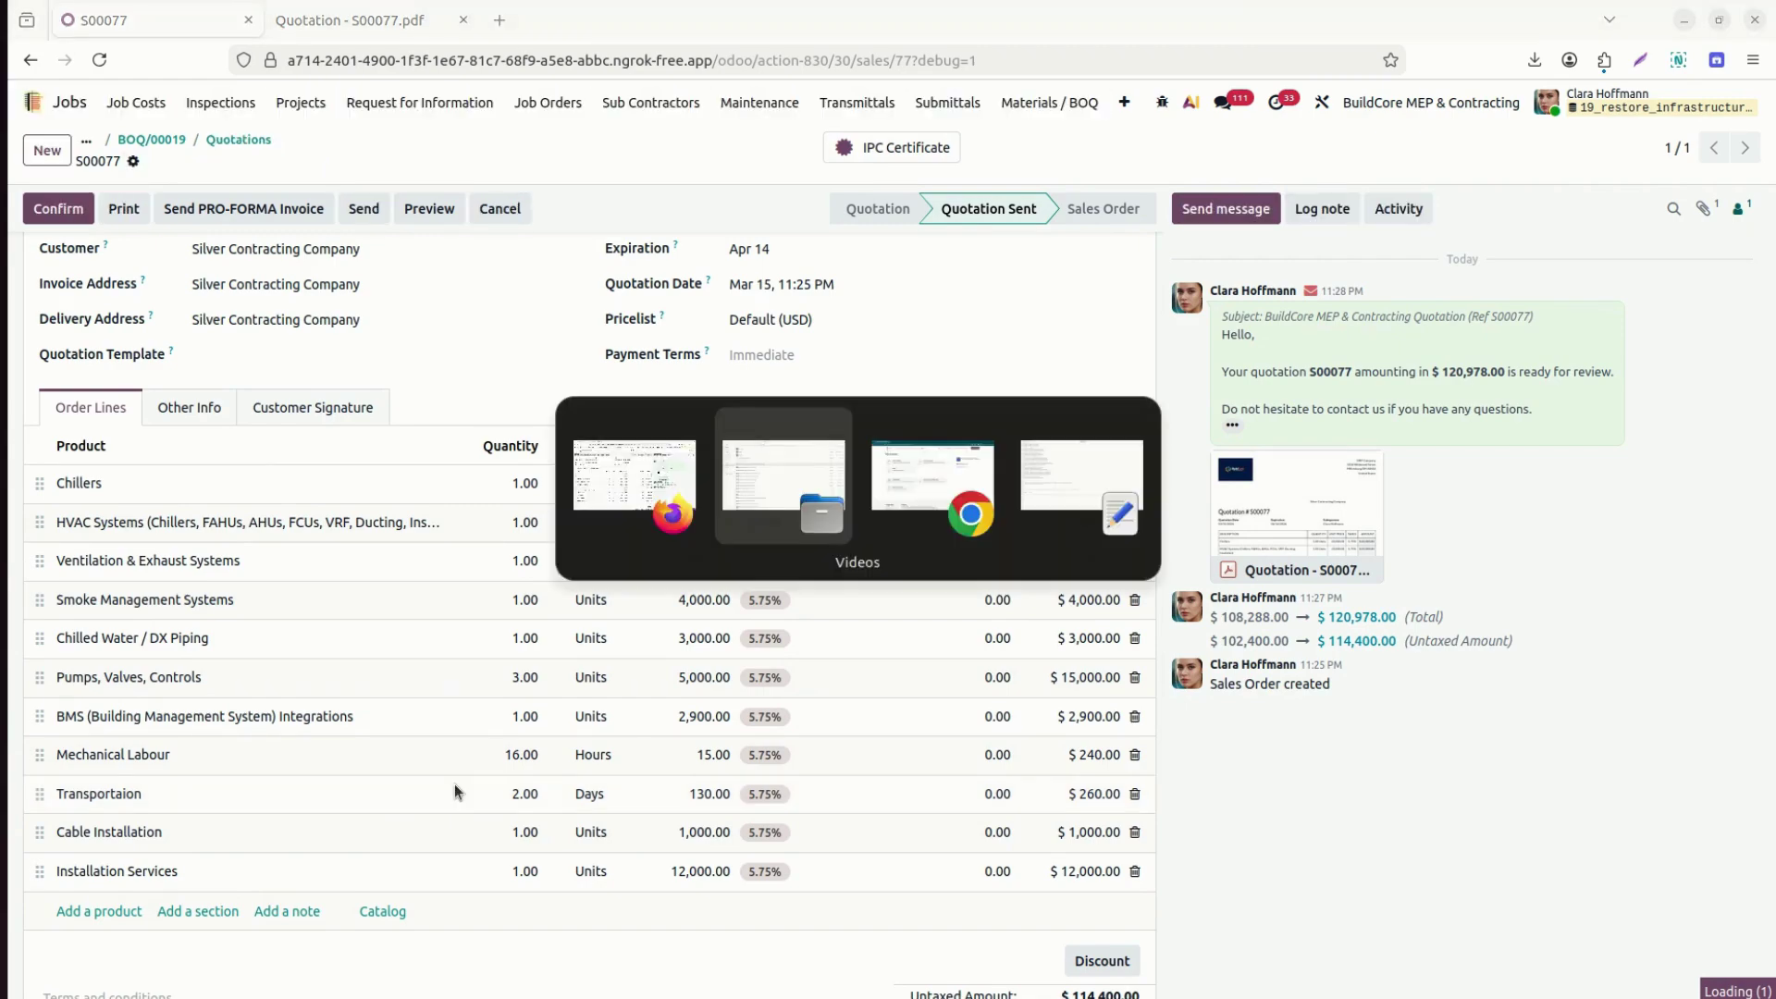
{"action": "key", "text": "alt+Tab"}
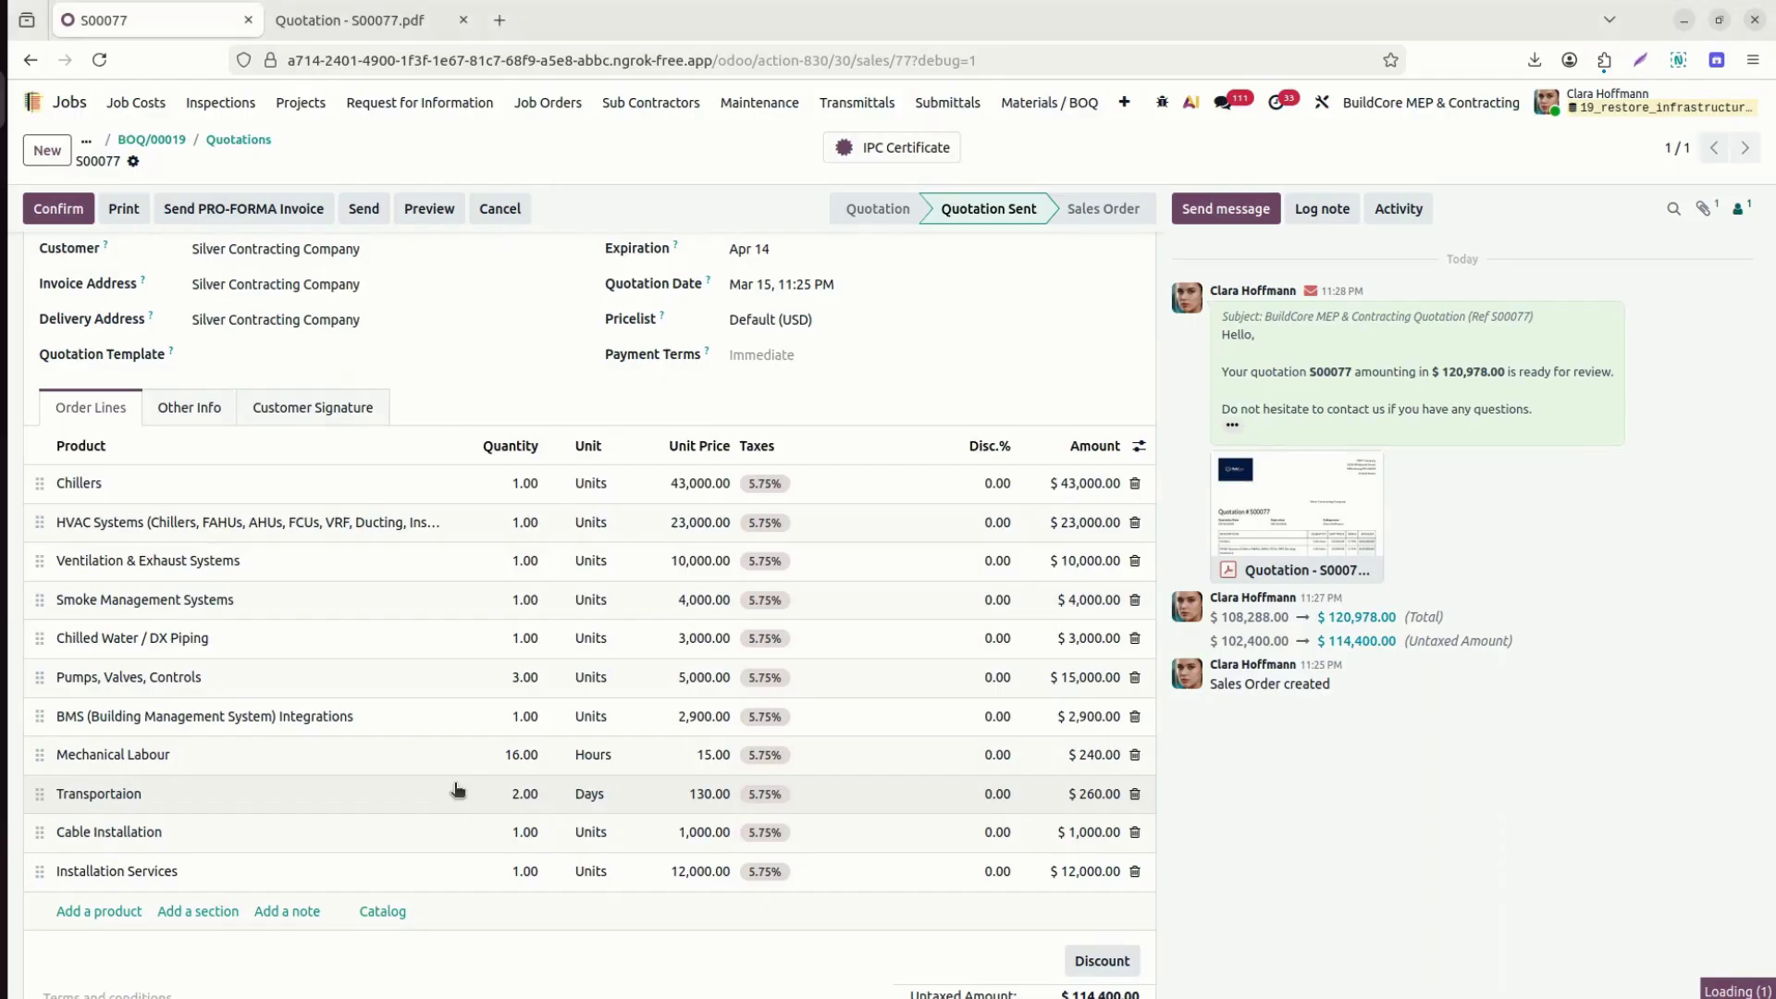
{"action": "key", "text": "alt+Tab"}
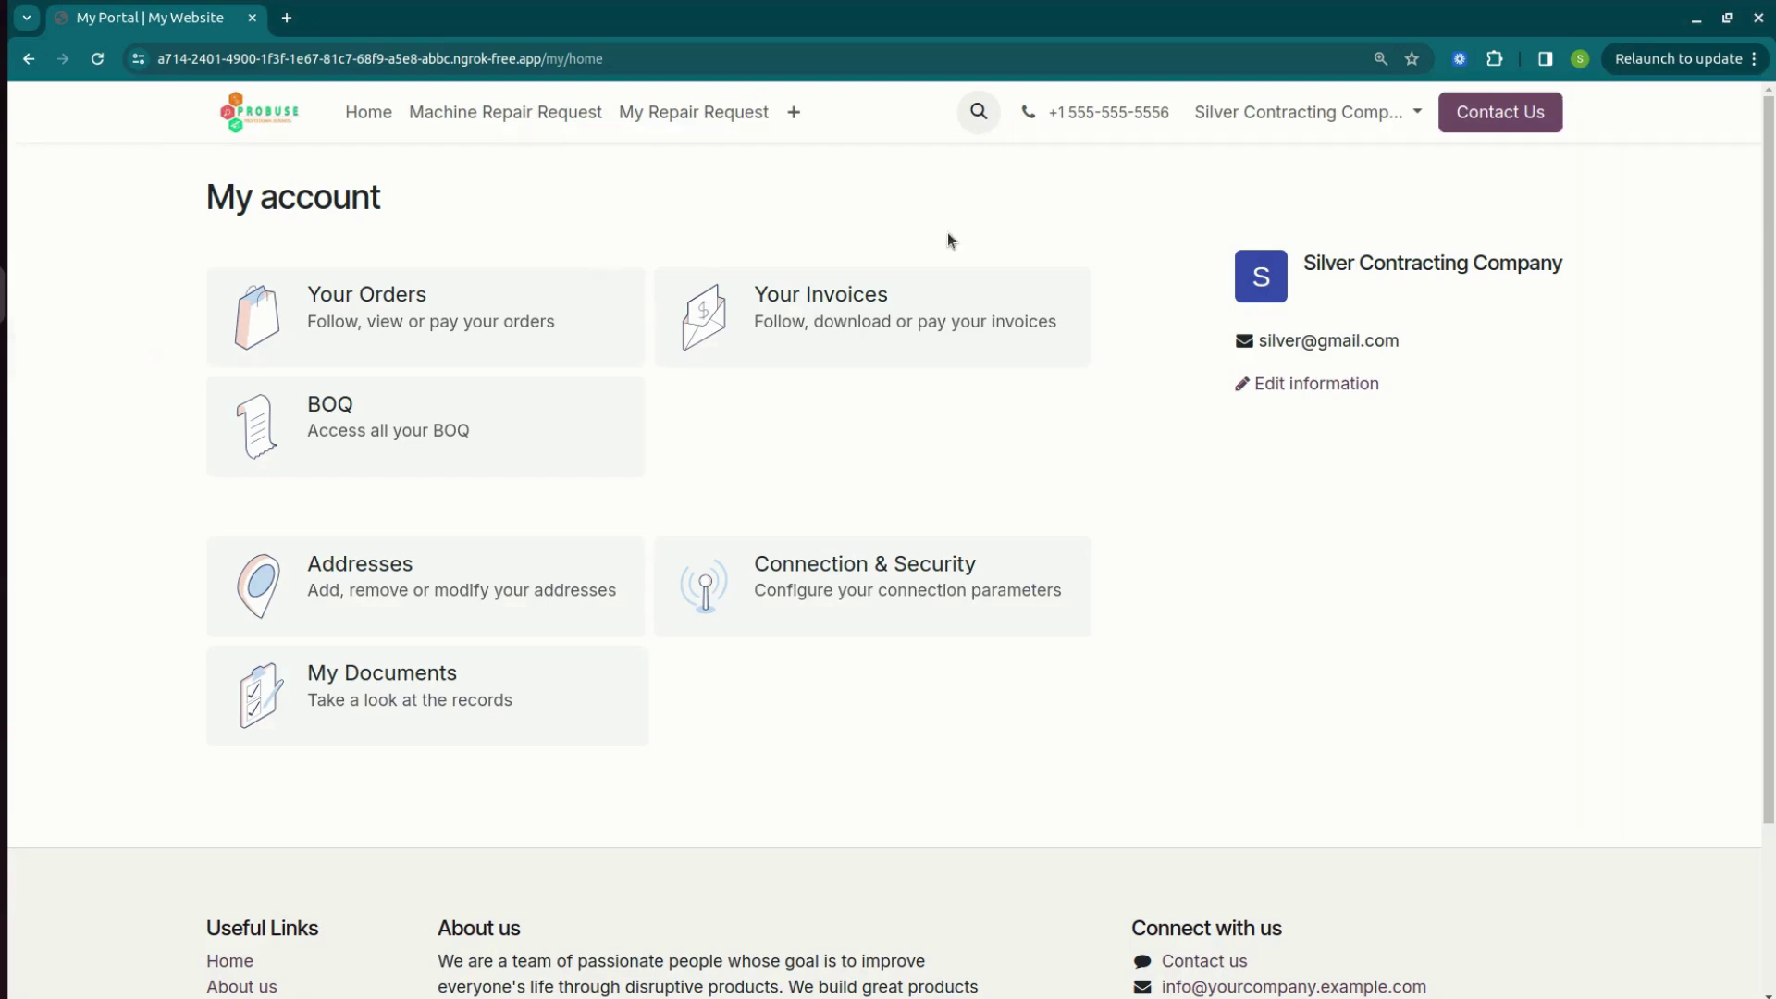
Open S00077 from '1 Quotations to review' on the portal, look it over, and start Accept & Sign.
{"action": "left_click", "coordinate": [97, 58]}
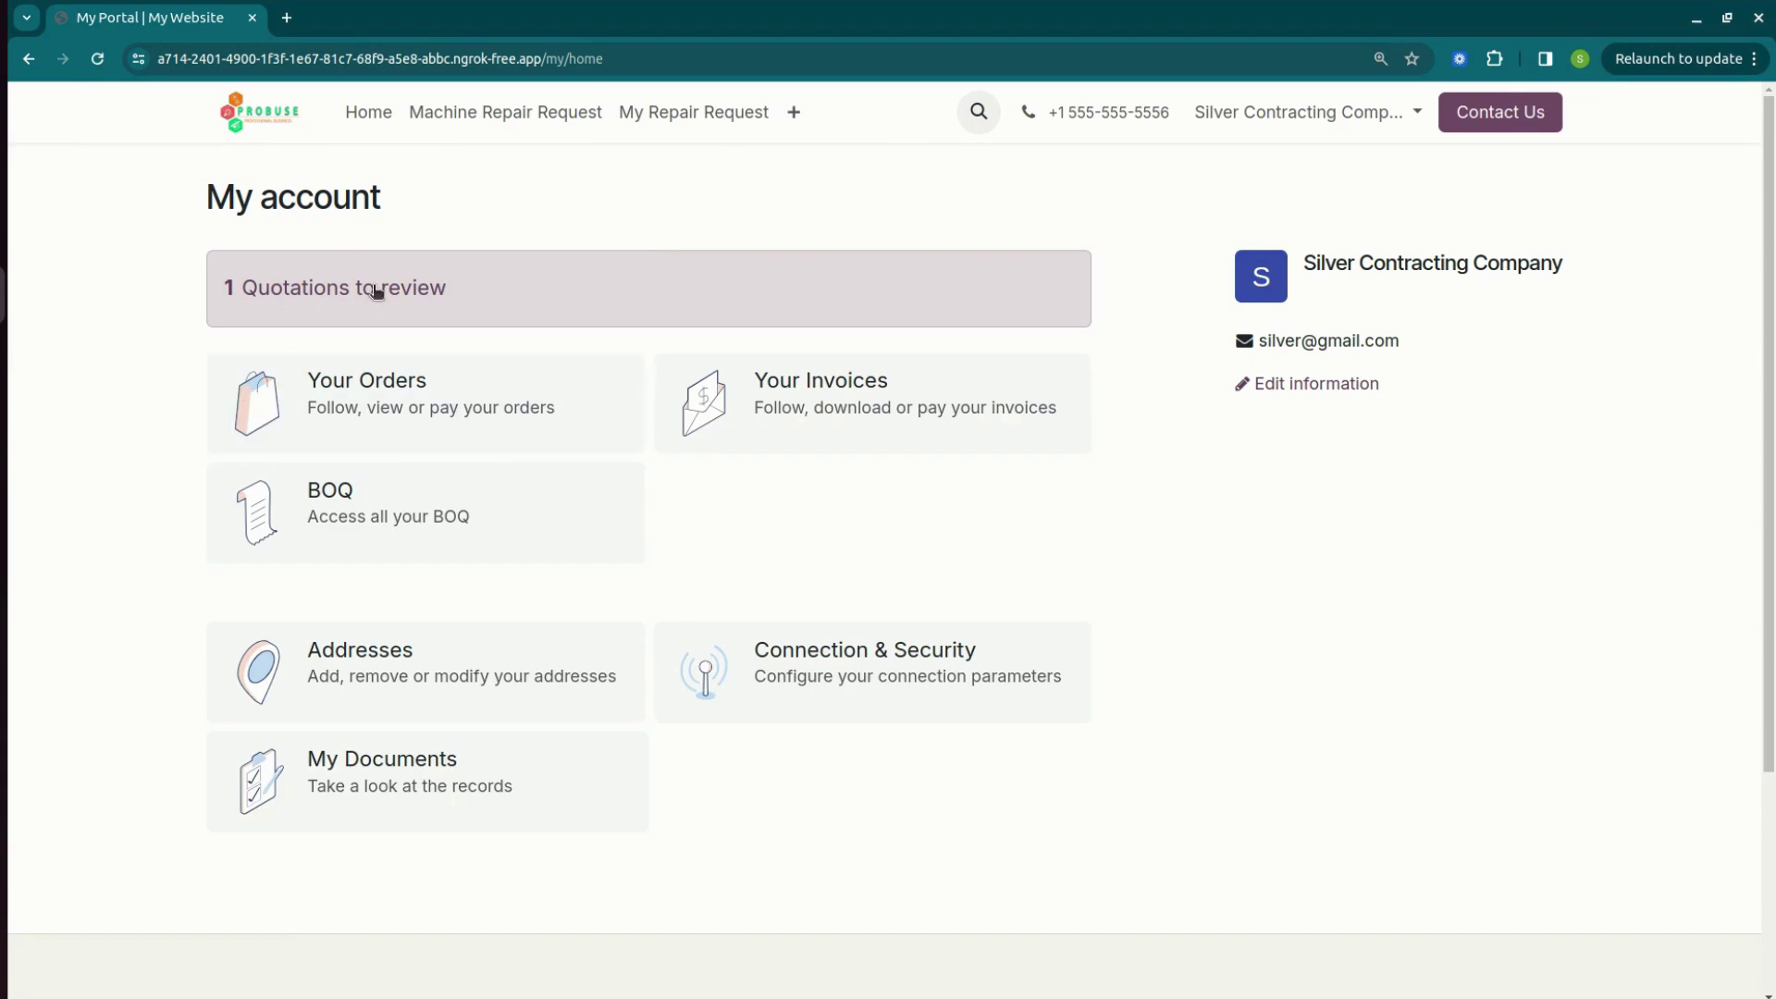
{"action": "left_click", "coordinate": [373, 291]}
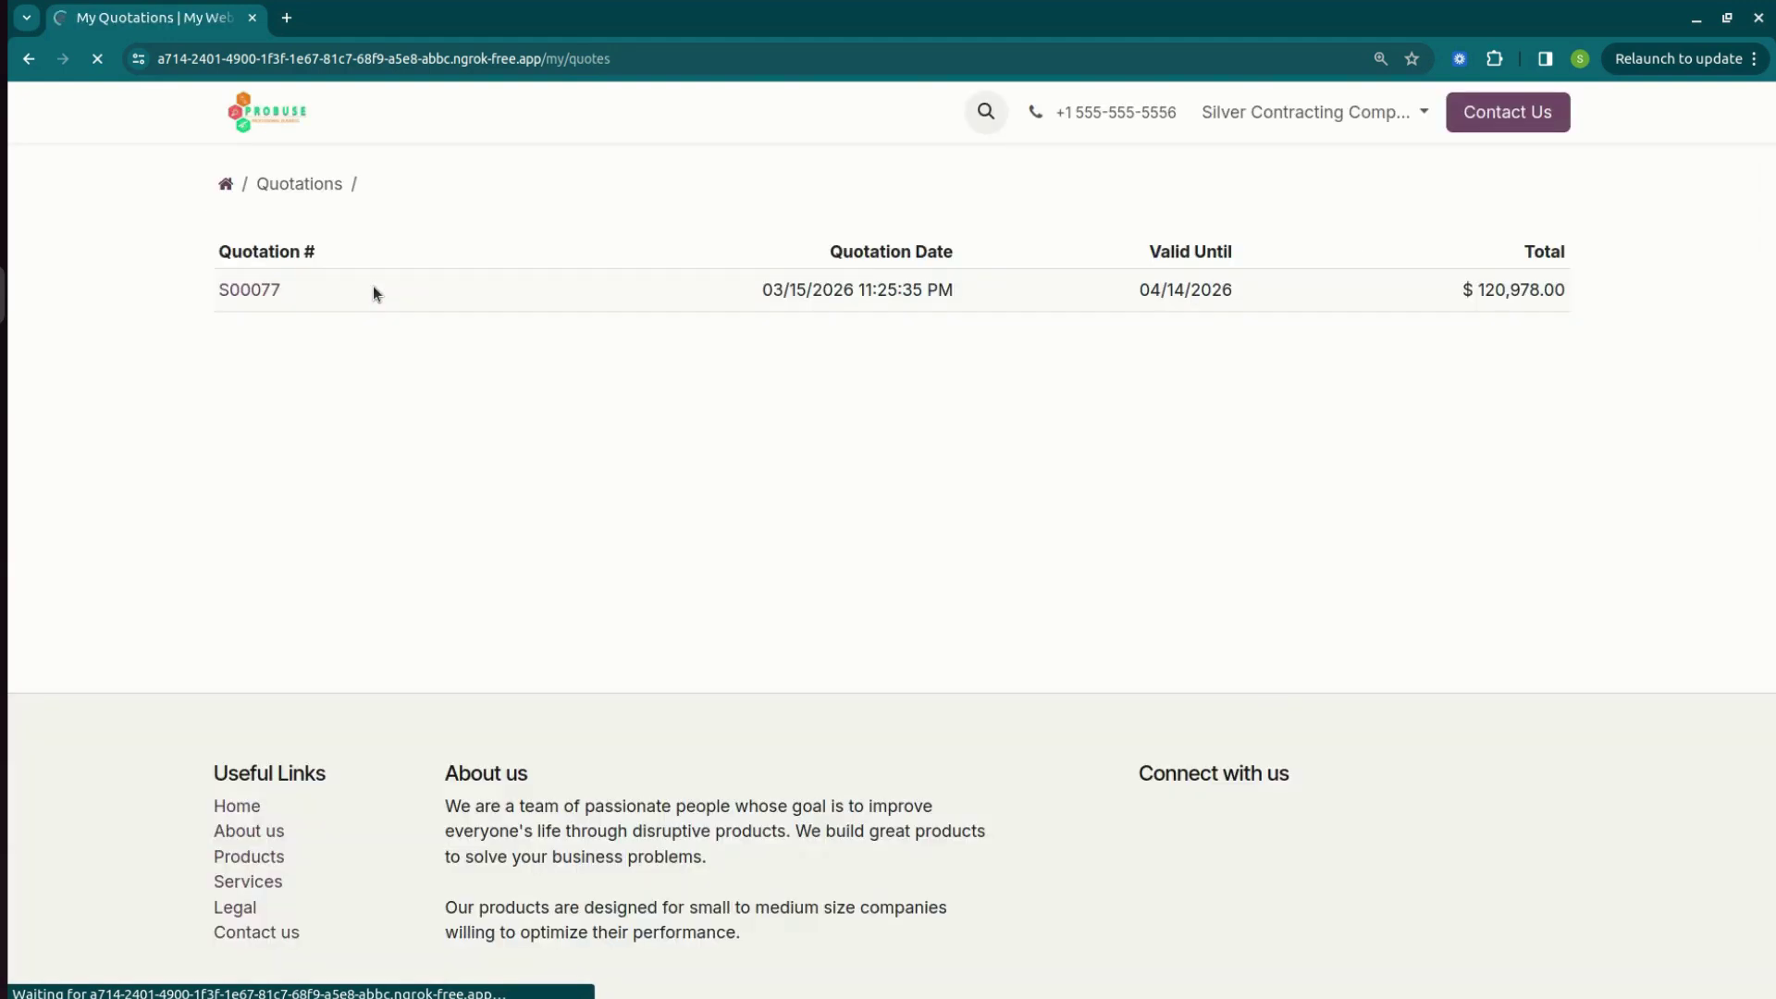
{"action": "left_click", "coordinate": [266, 291]}
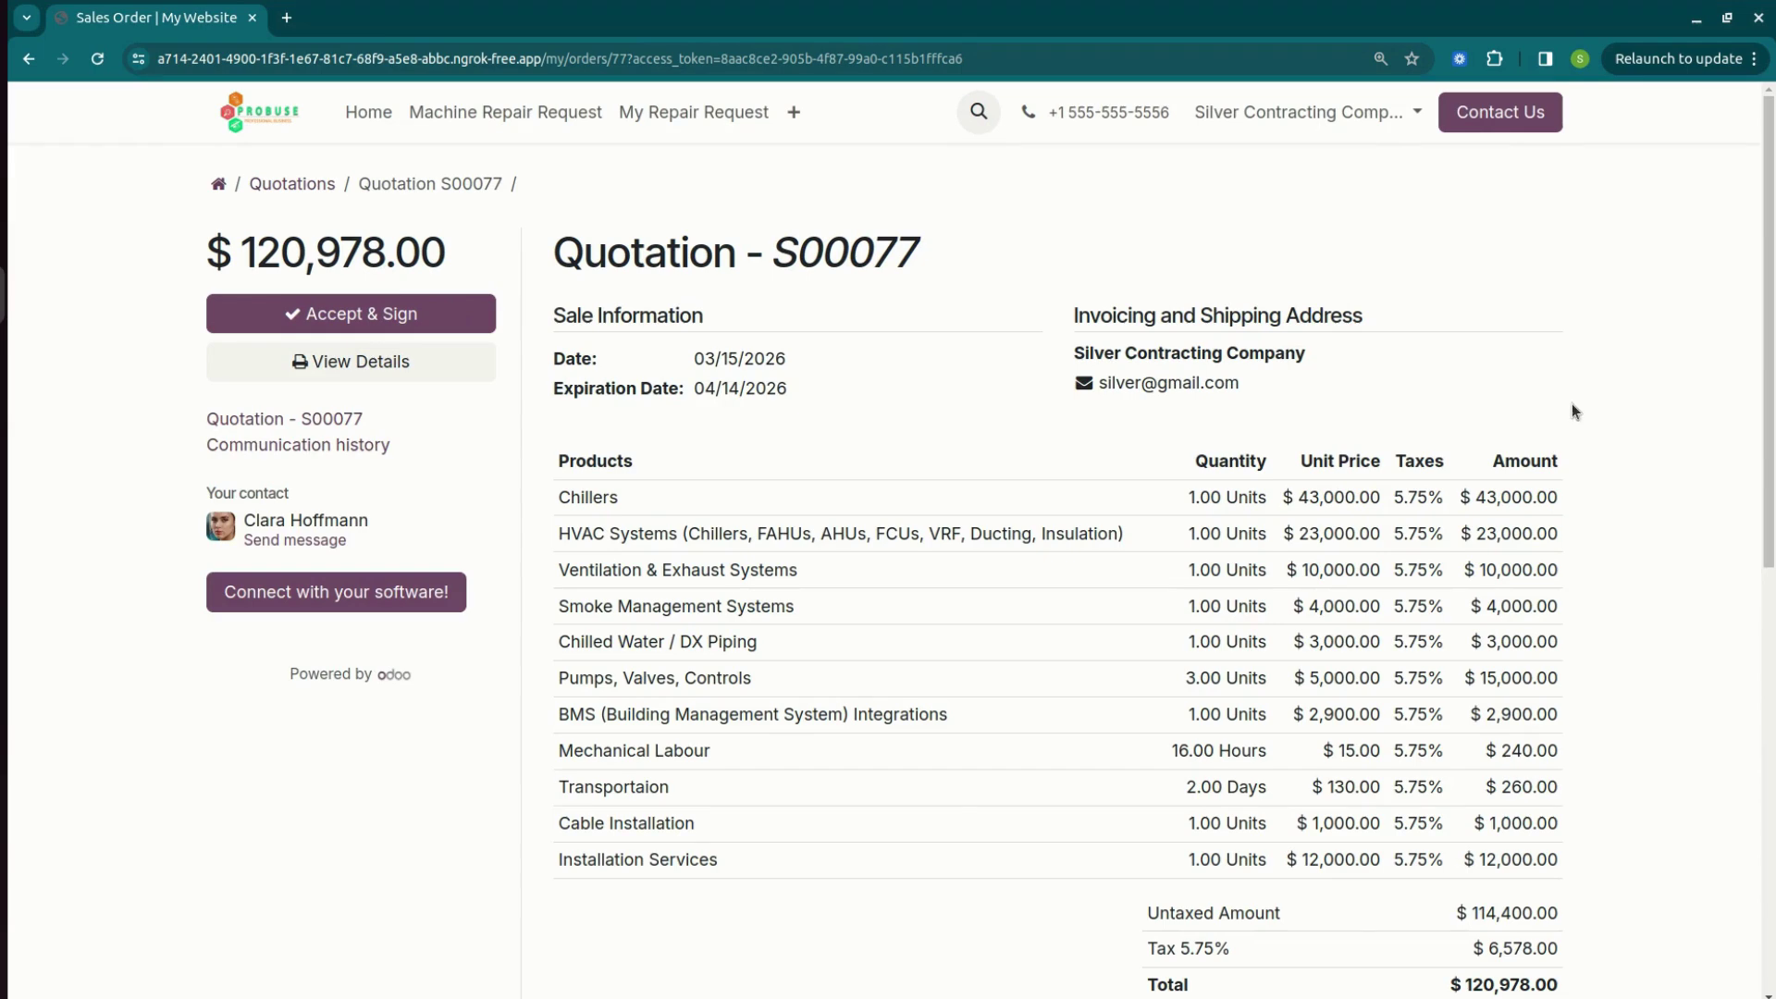
{"action": "scroll", "coordinate": [888, 556], "scroll_direction": "down", "scroll_amount": 8}
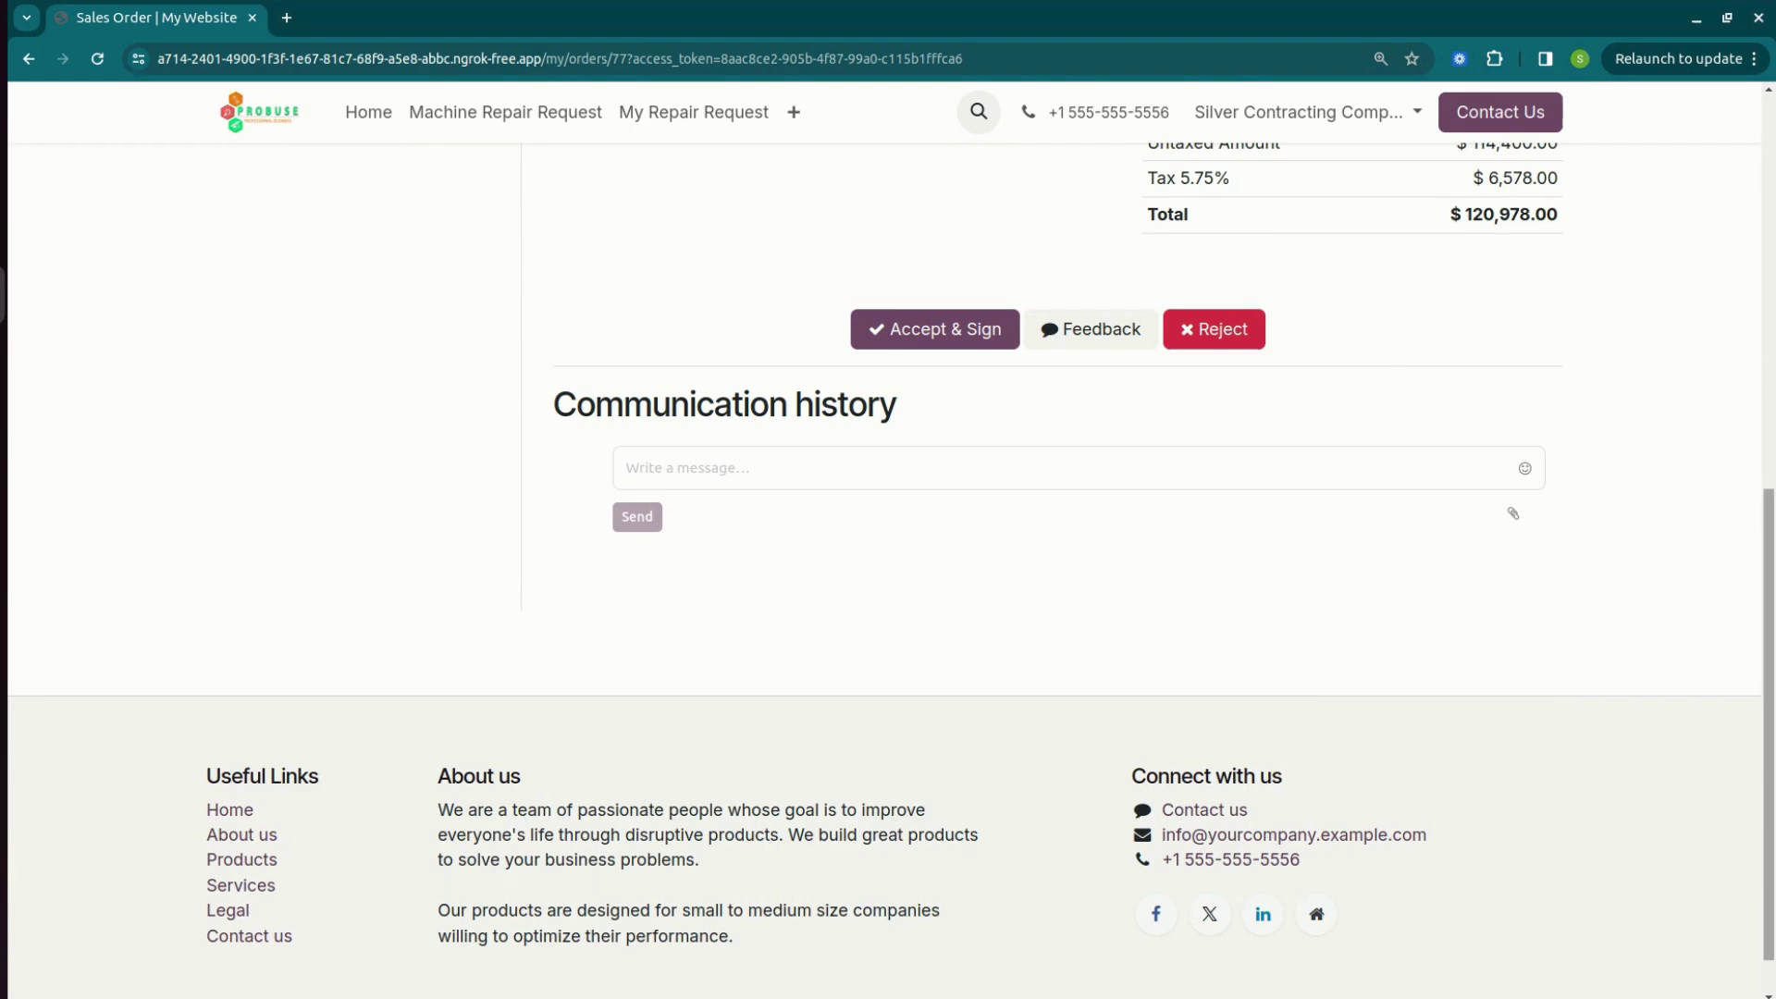
{"action": "scroll", "coordinate": [888, 555], "scroll_direction": "up", "scroll_amount": 6}
{"action": "left_click", "coordinate": [931, 880]}
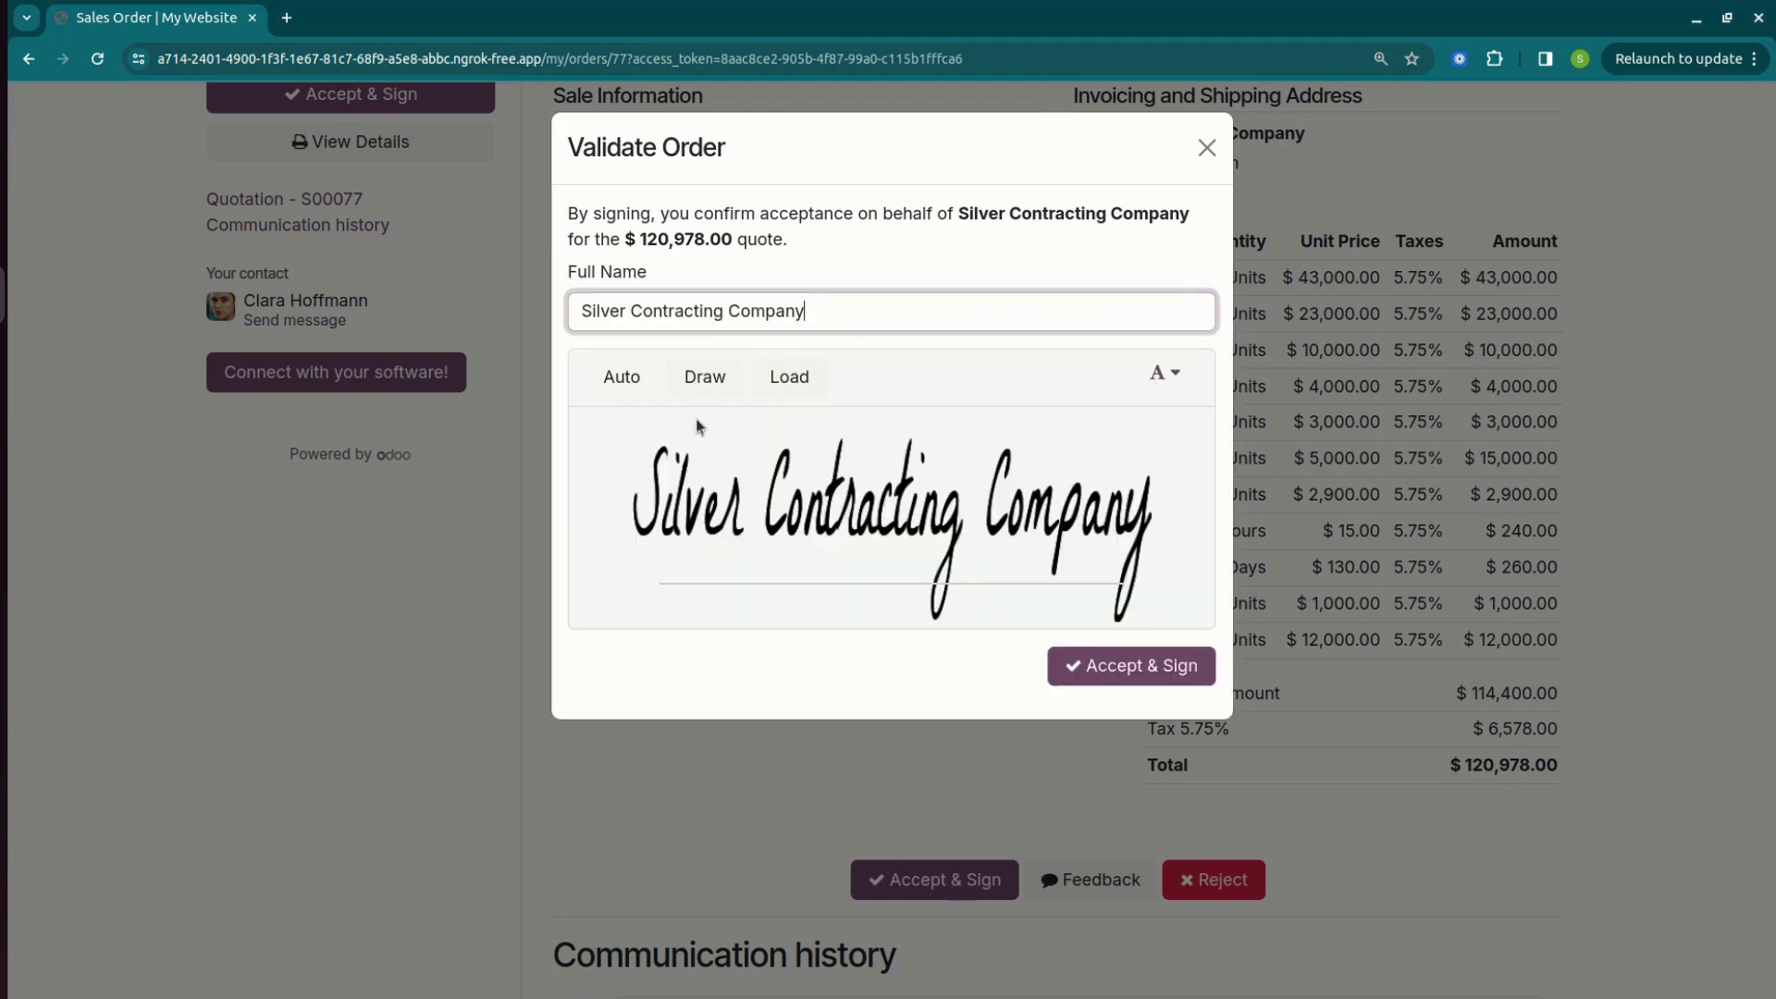
Draw a freehand signature to accept S00077, then return to the Odoo backend.
{"action": "left_click", "coordinate": [719, 396]}
{"action": "mouse_move", "coordinate": [752, 527]}
{"action": "left_mouse_down"}
{"action": "mouse_move", "coordinate": [1099, 457]}
{"action": "mouse_move", "coordinate": [1175, 476]}
{"action": "left_mouse_up"}
{"action": "left_click", "coordinate": [1122, 672]}
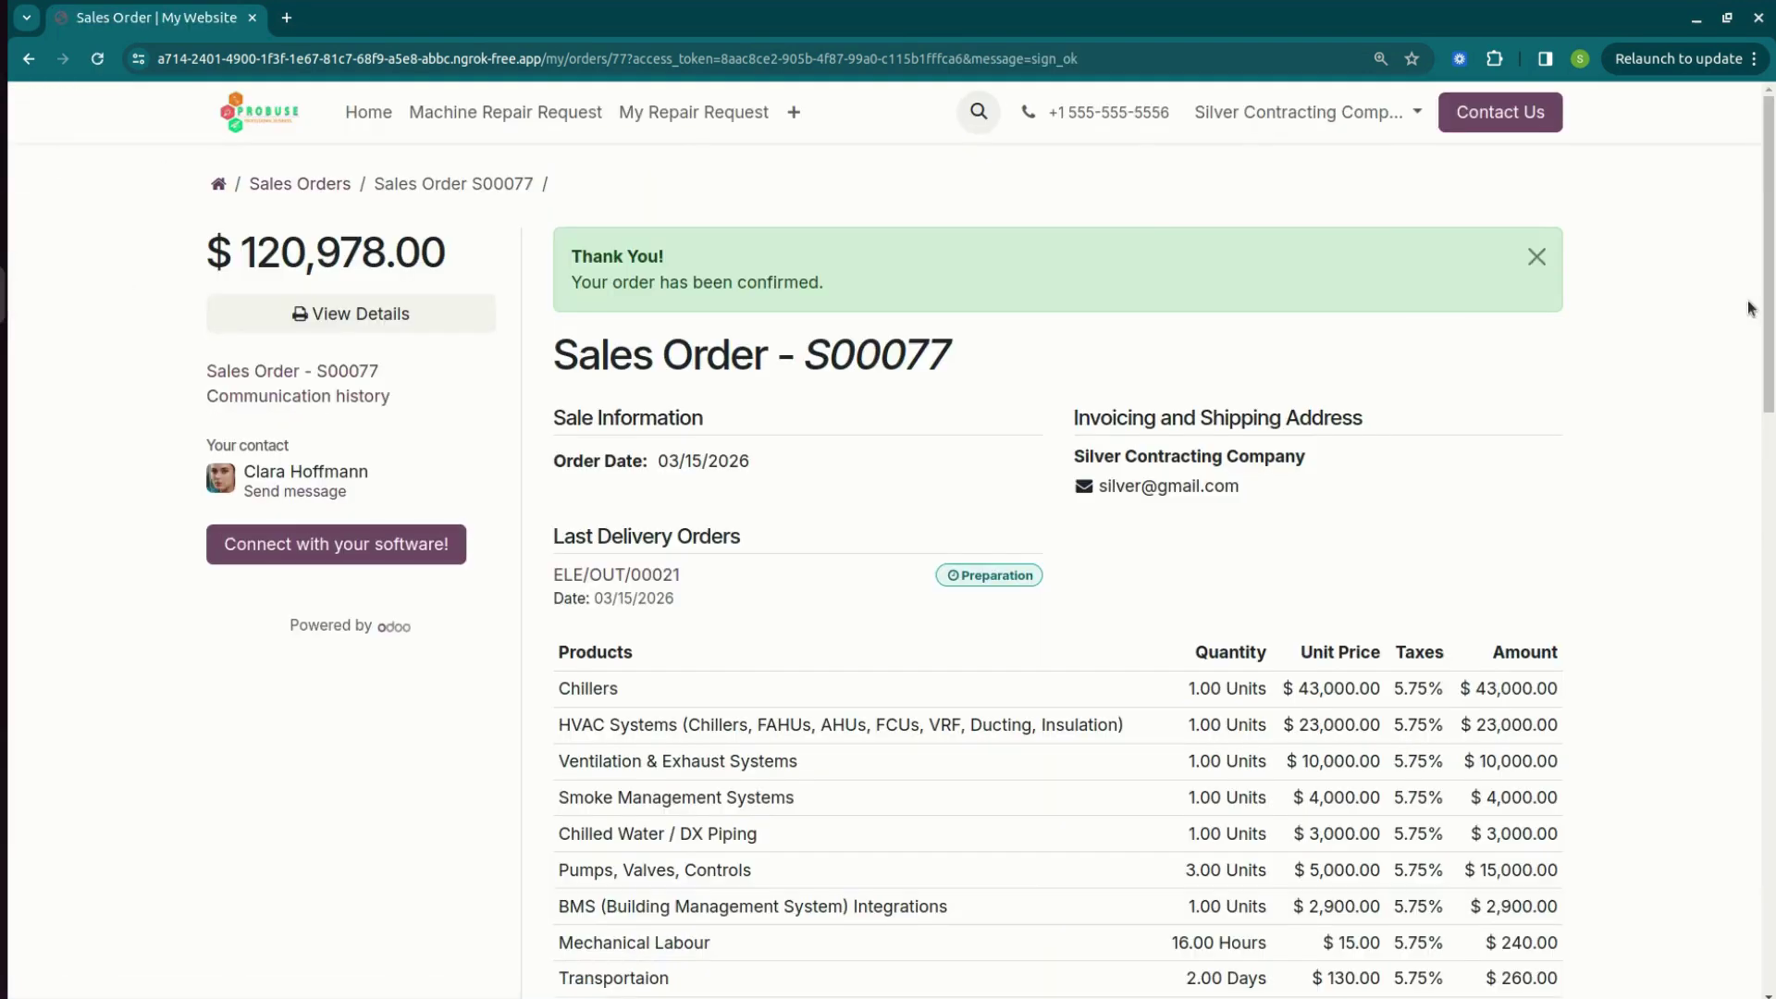
{"action": "scroll", "coordinate": [1751, 308], "scroll_direction": "down", "scroll_amount": 15}
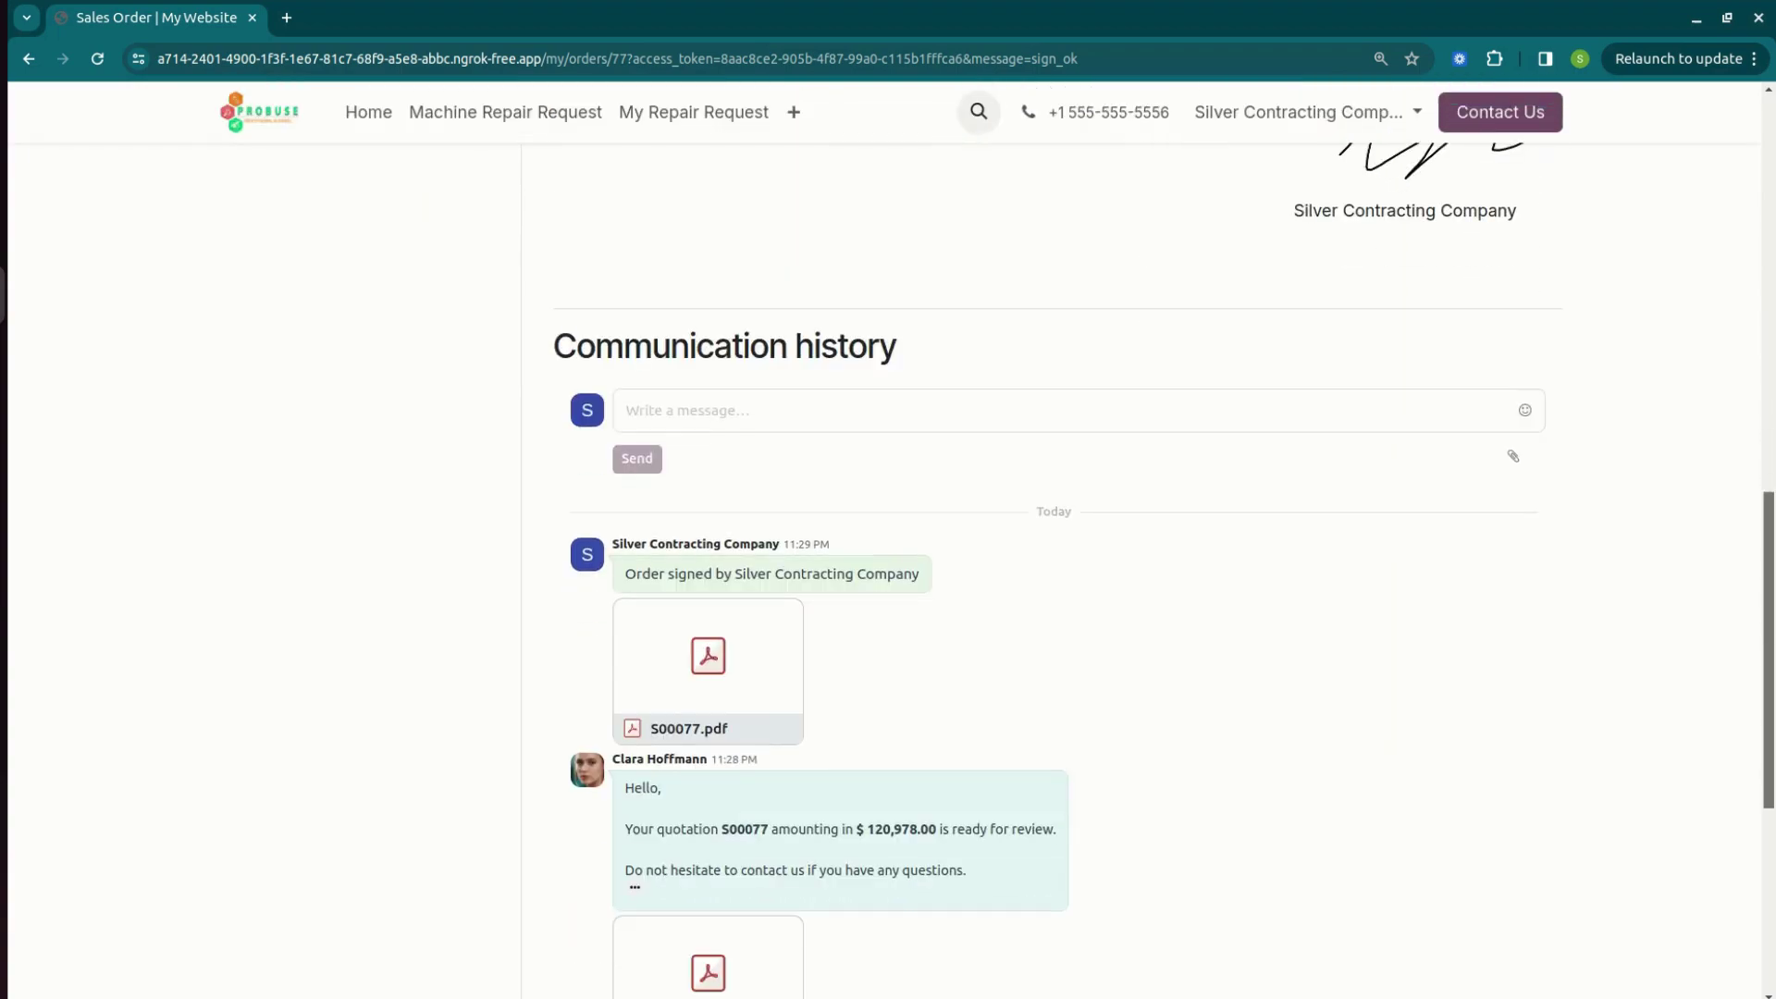
{"action": "key", "text": "alt+Tab"}
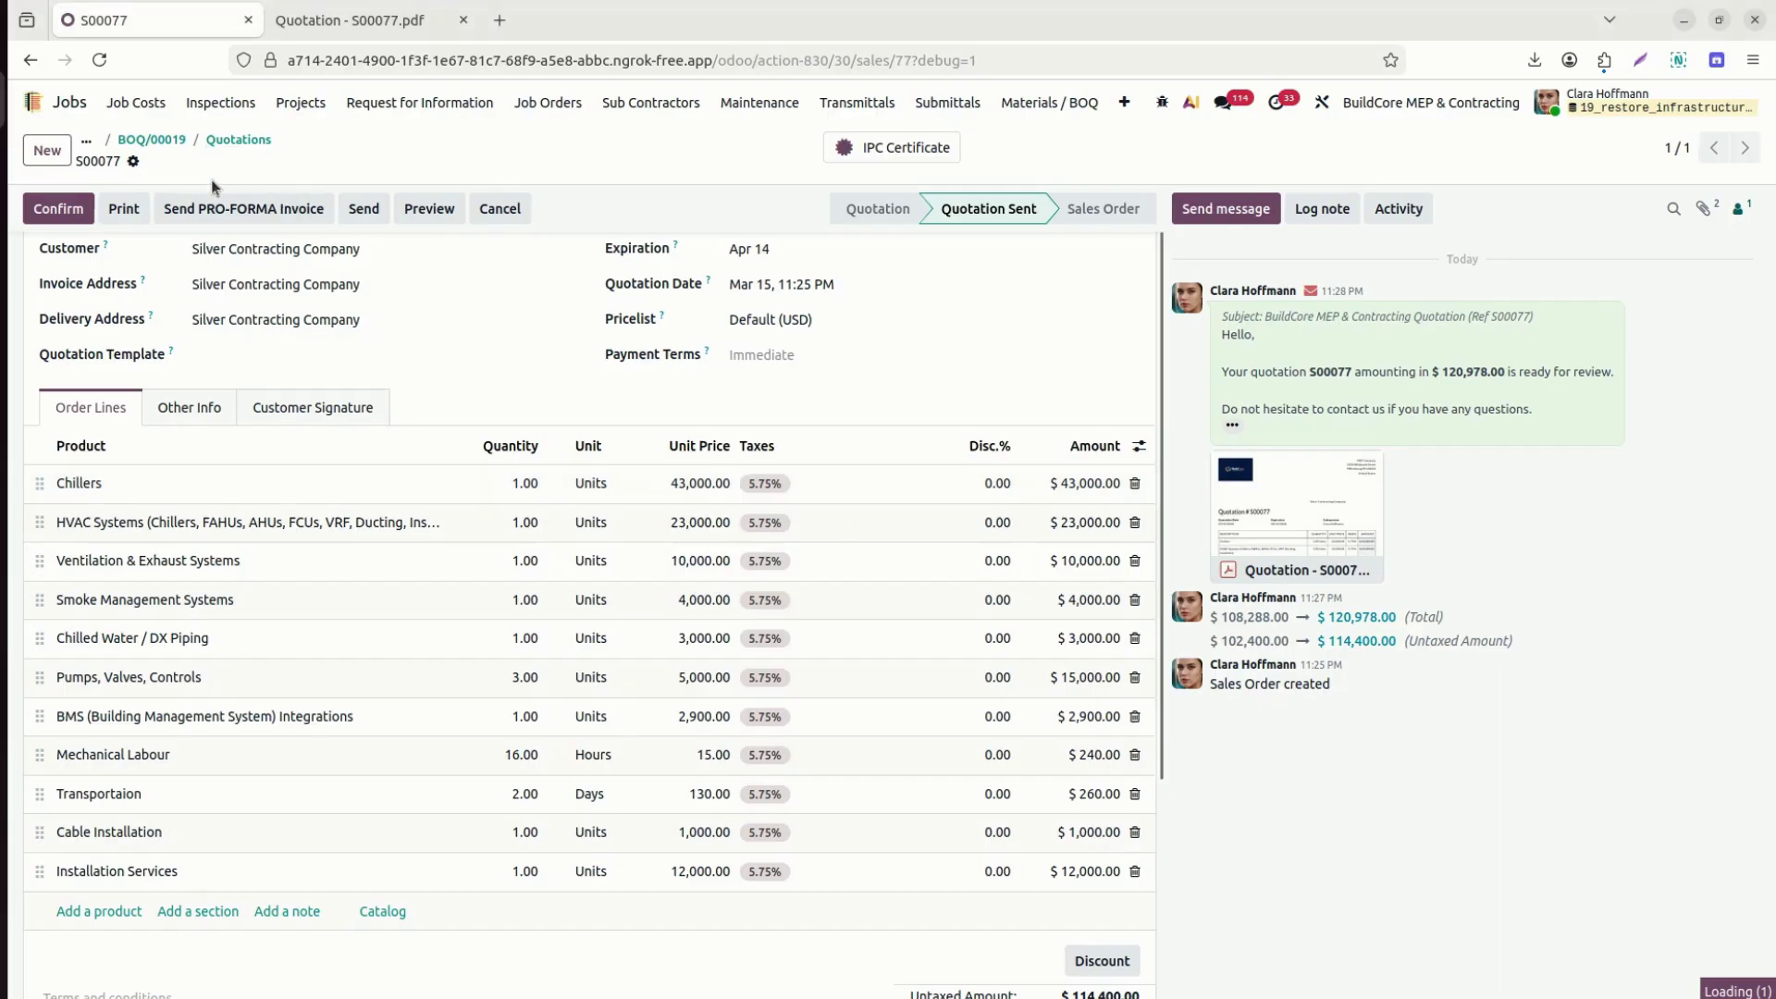
Reopen S00077 from the quotations list and review its seven project tasks.
{"action": "left_click", "coordinate": [235, 140]}
{"action": "left_click", "coordinate": [74, 235]}
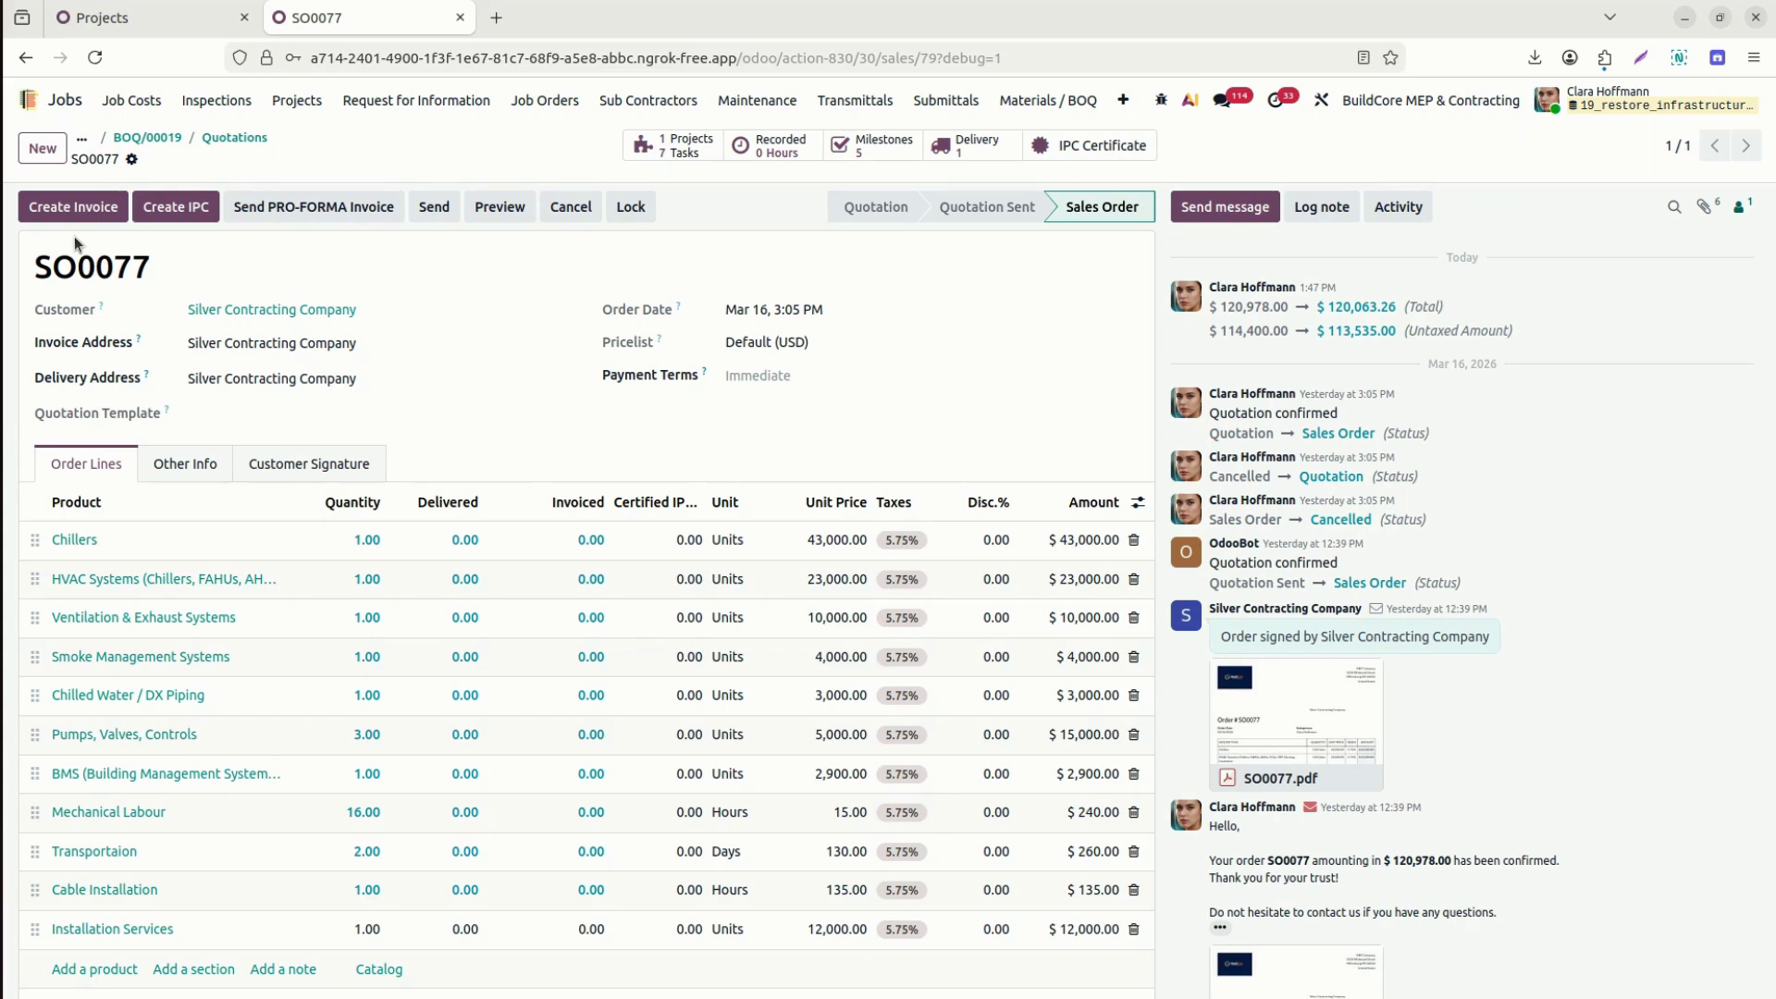
{"action": "left_click", "coordinate": [685, 145]}
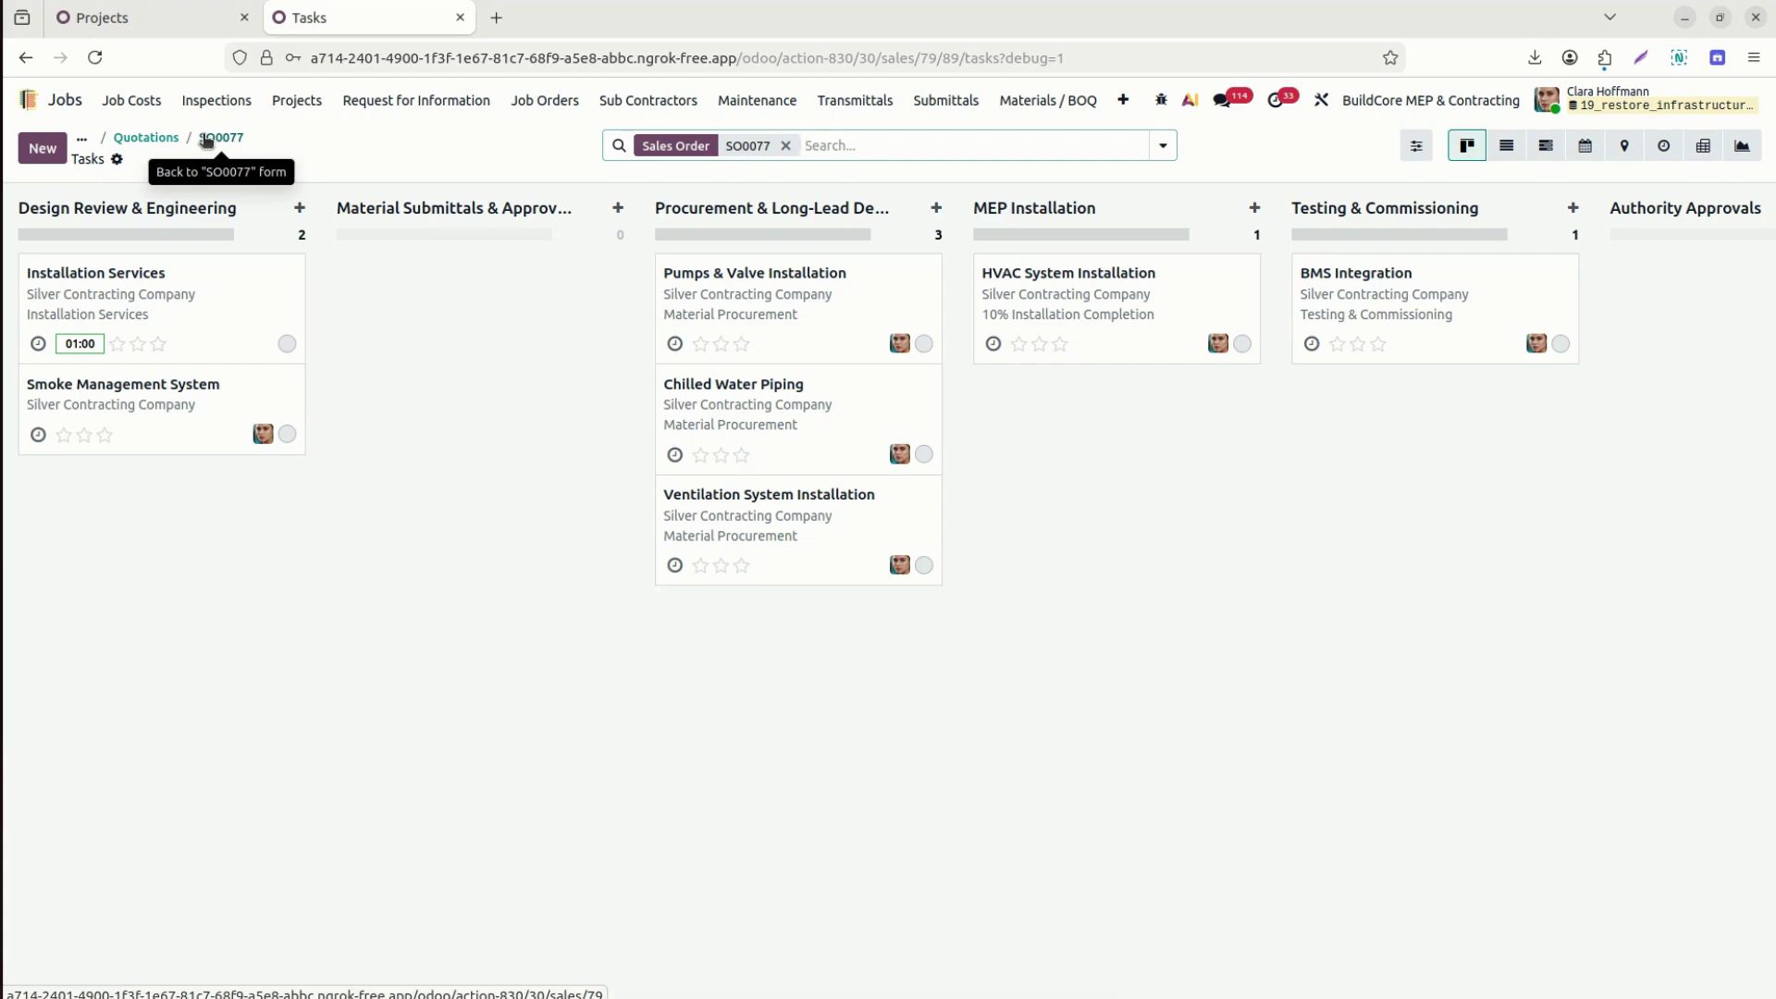
{"action": "left_click", "coordinate": [206, 140]}
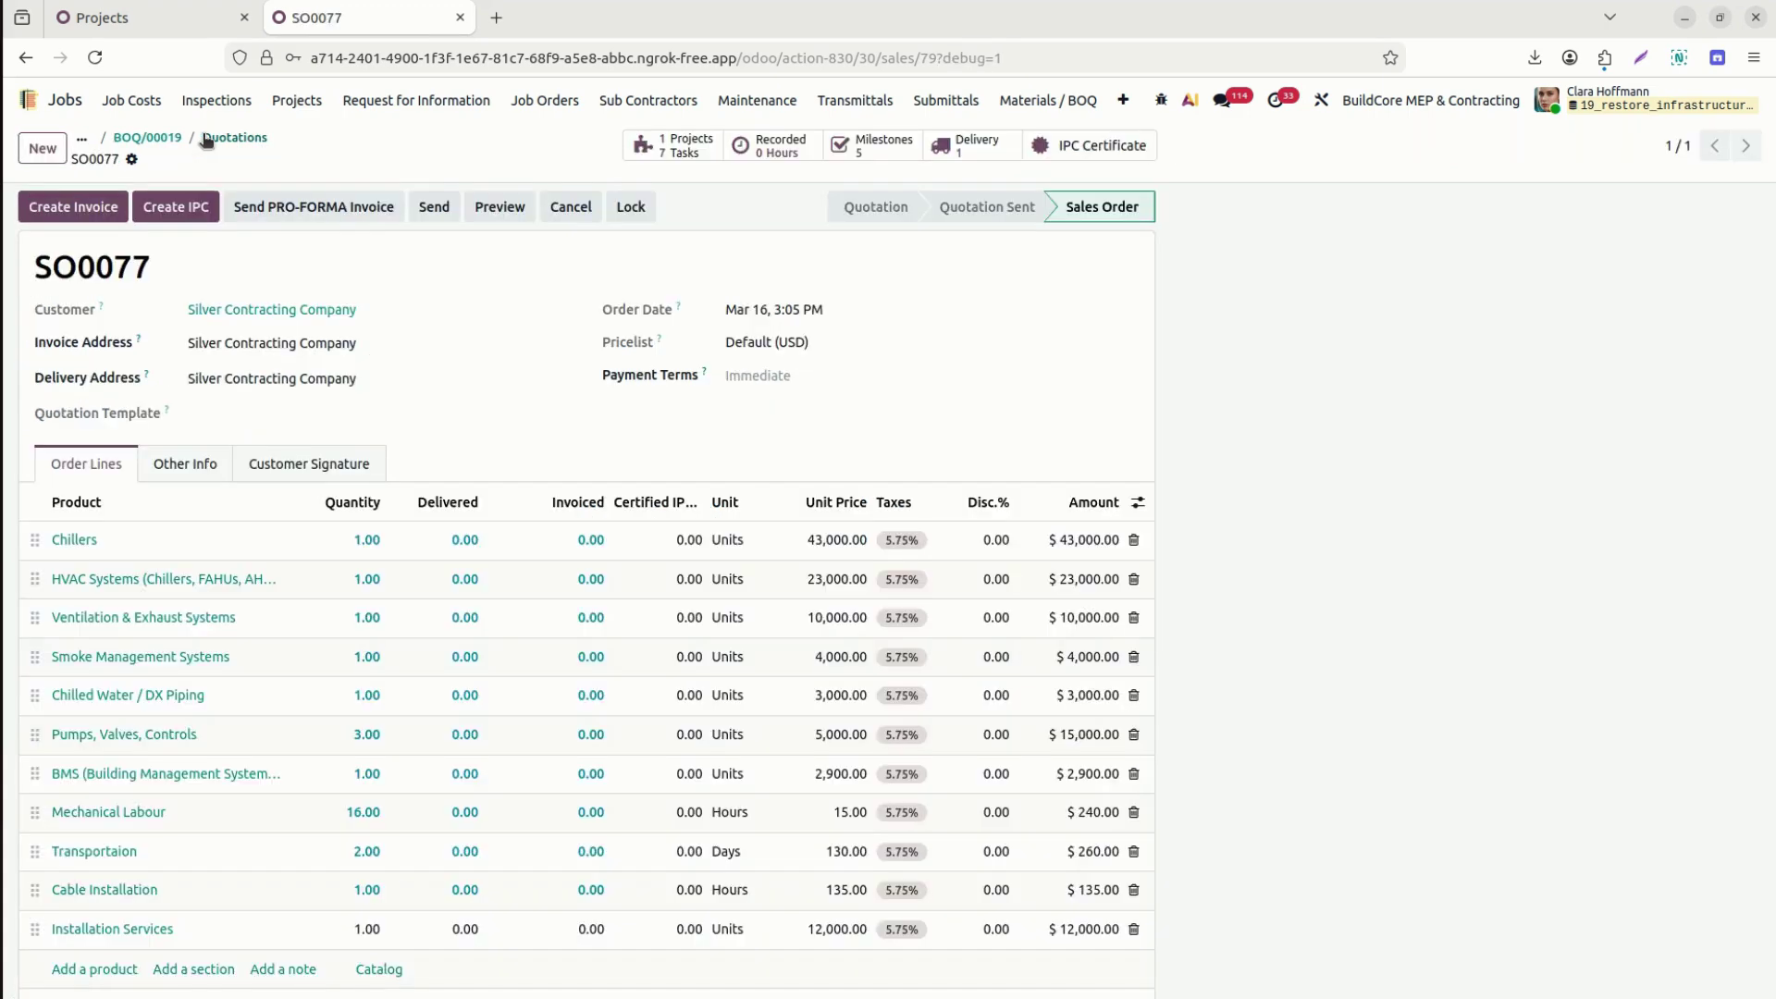
Set SO0077 milestones to 20% Installation Services and 30% Testing & Commissioning, then open task JOB/0136.
{"action": "left_click", "coordinate": [865, 148]}
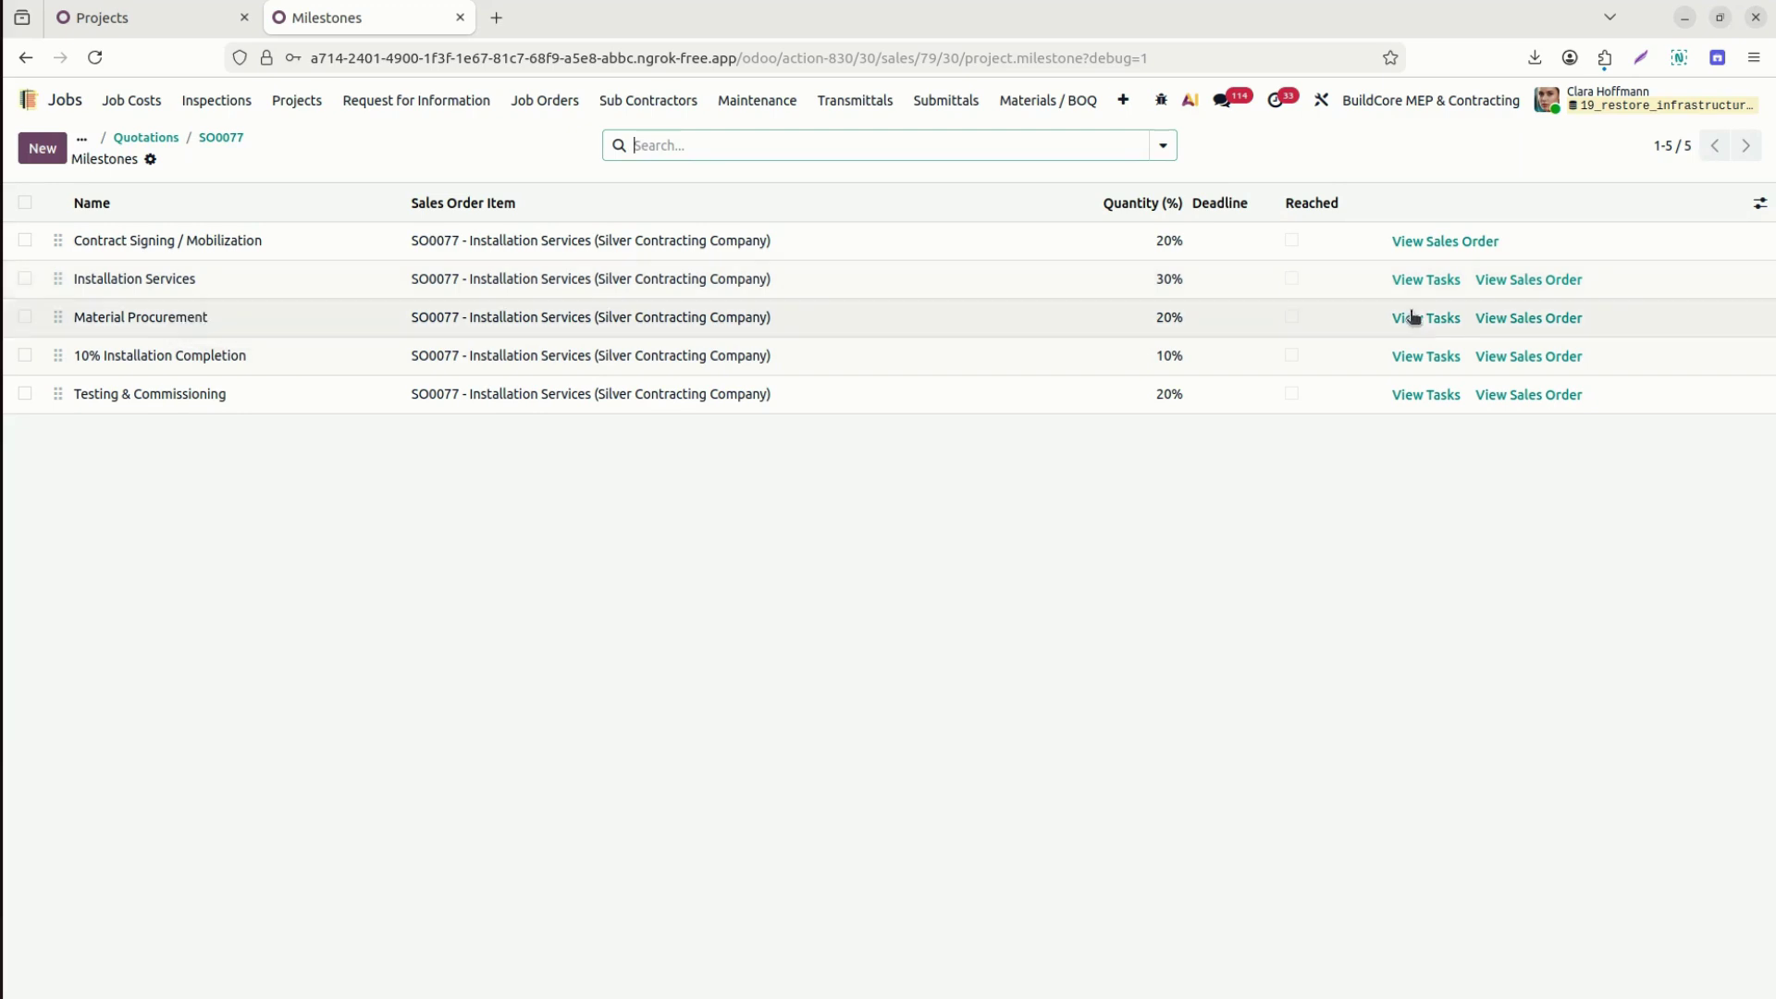
{"action": "left_click", "coordinate": [1150, 396]}
{"action": "left_click", "coordinate": [1143, 359]}
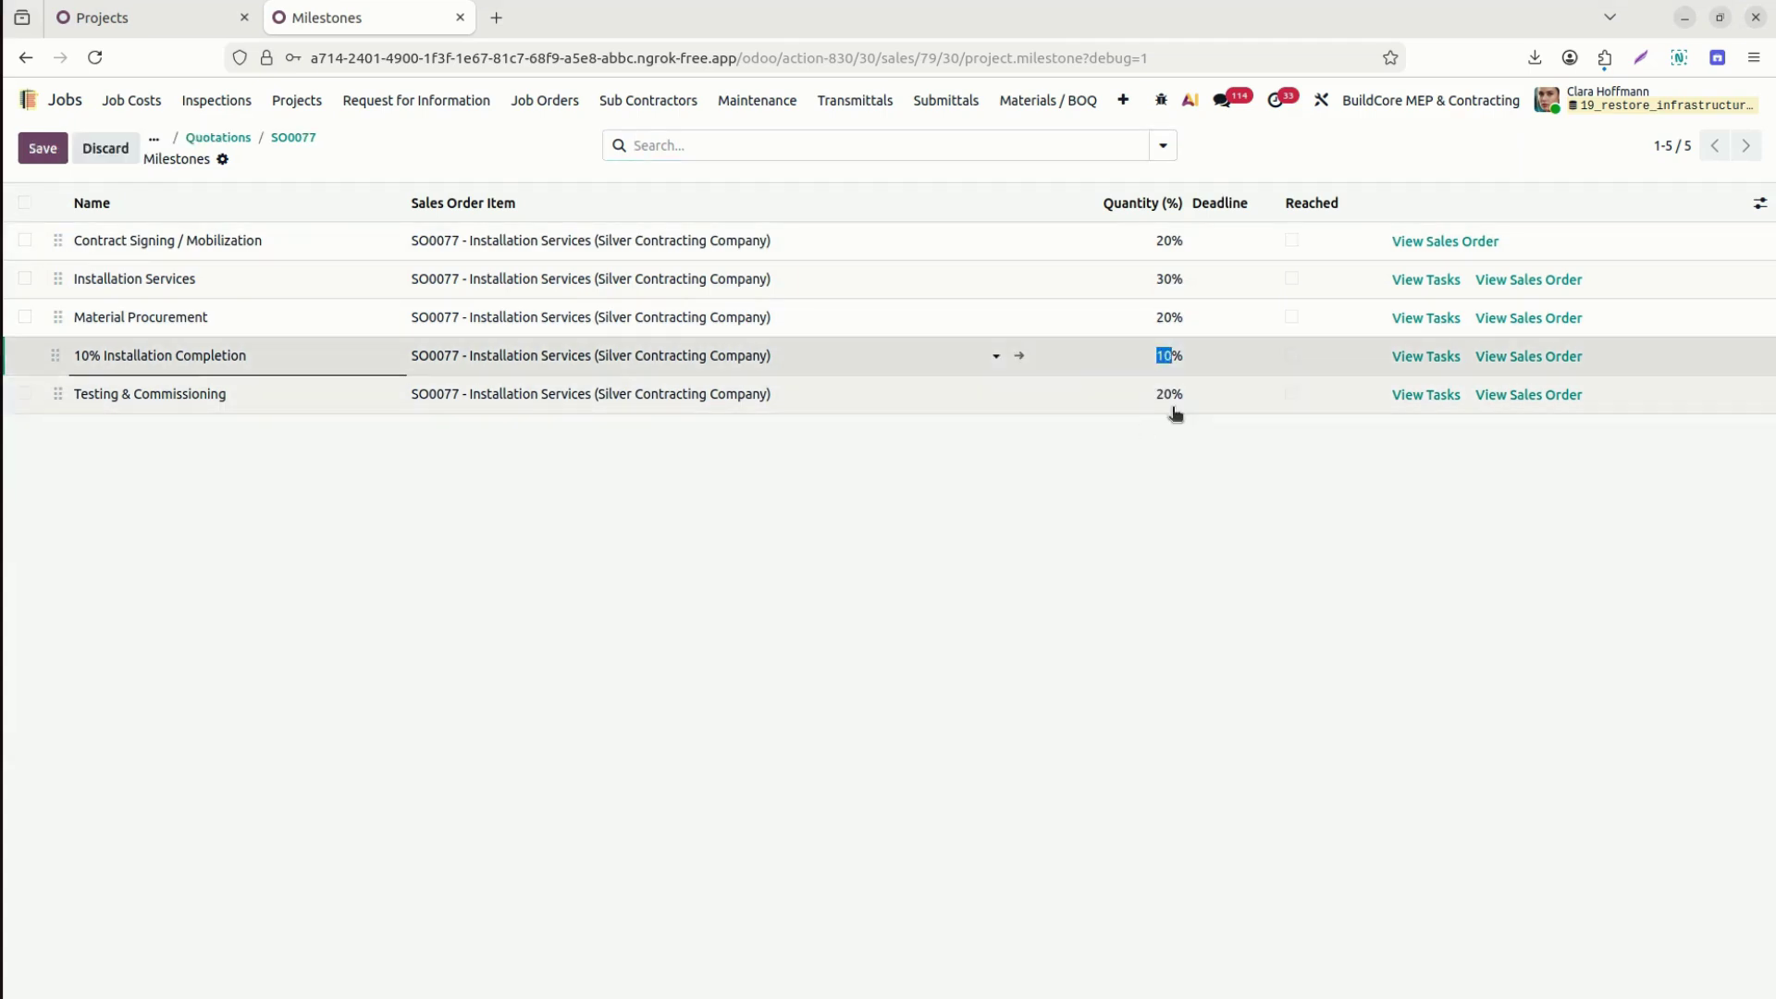
{"action": "left_click", "coordinate": [1148, 399]}
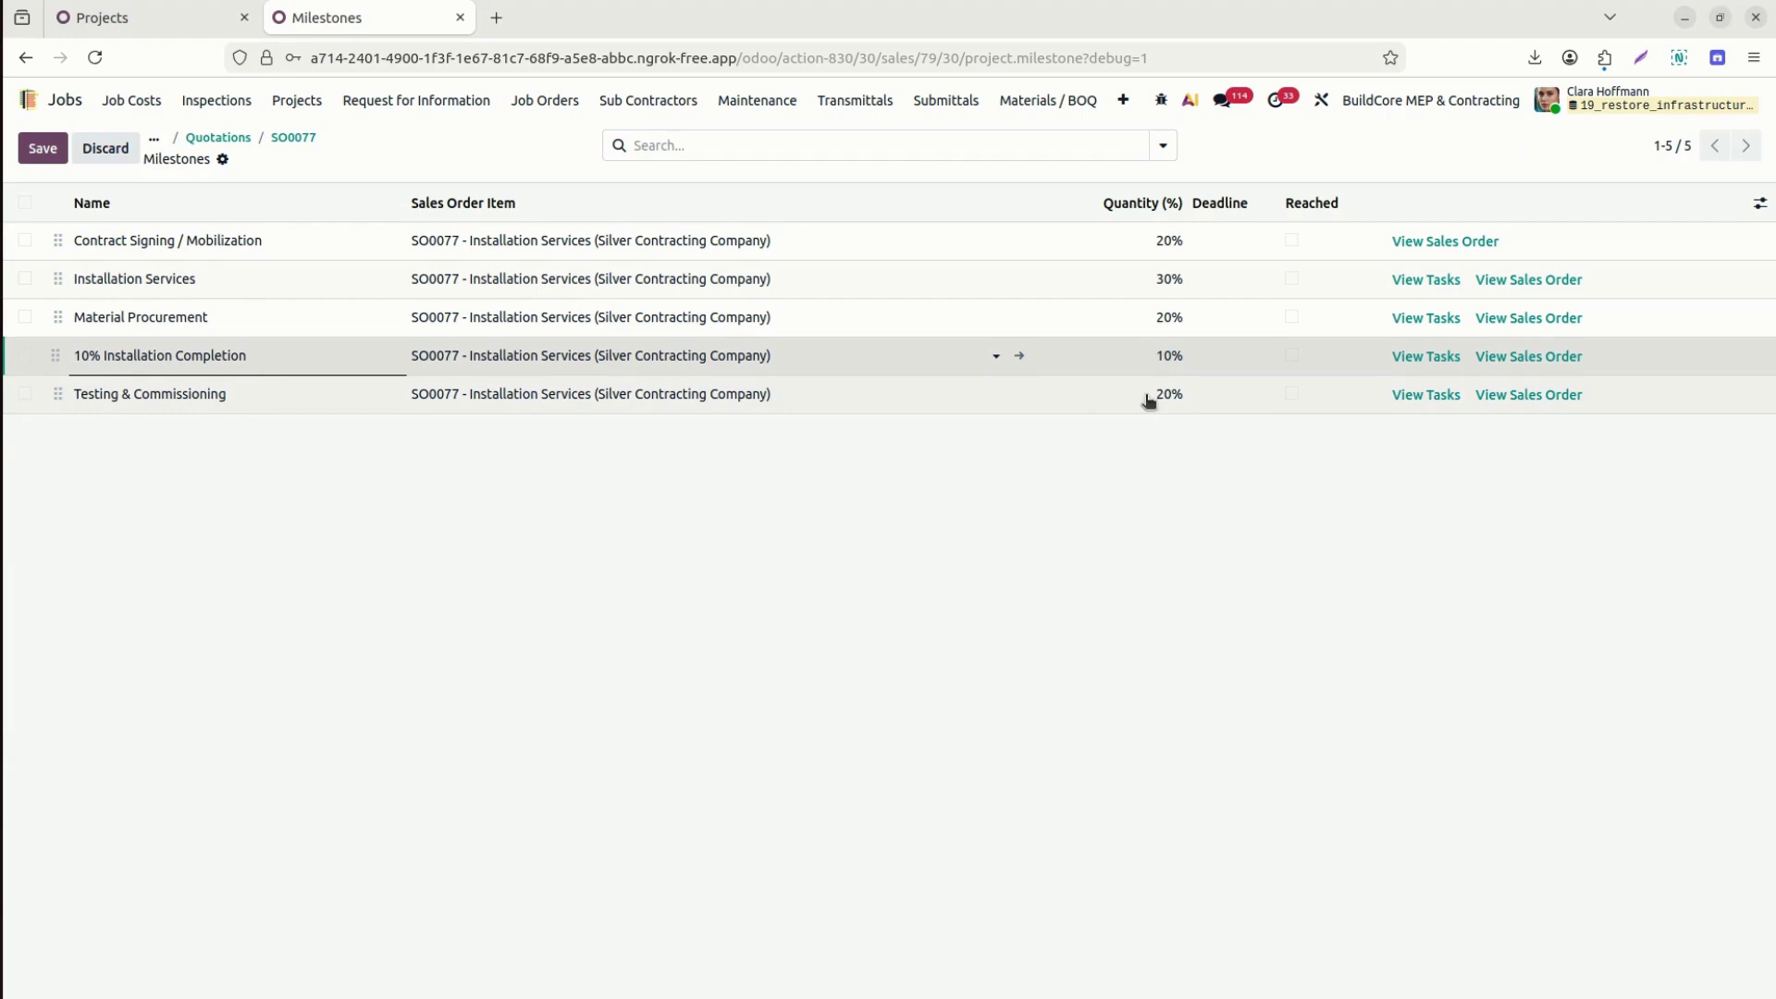
{"action": "left_click", "coordinate": [1142, 282]}
{"action": "left_click", "coordinate": [1163, 281]}
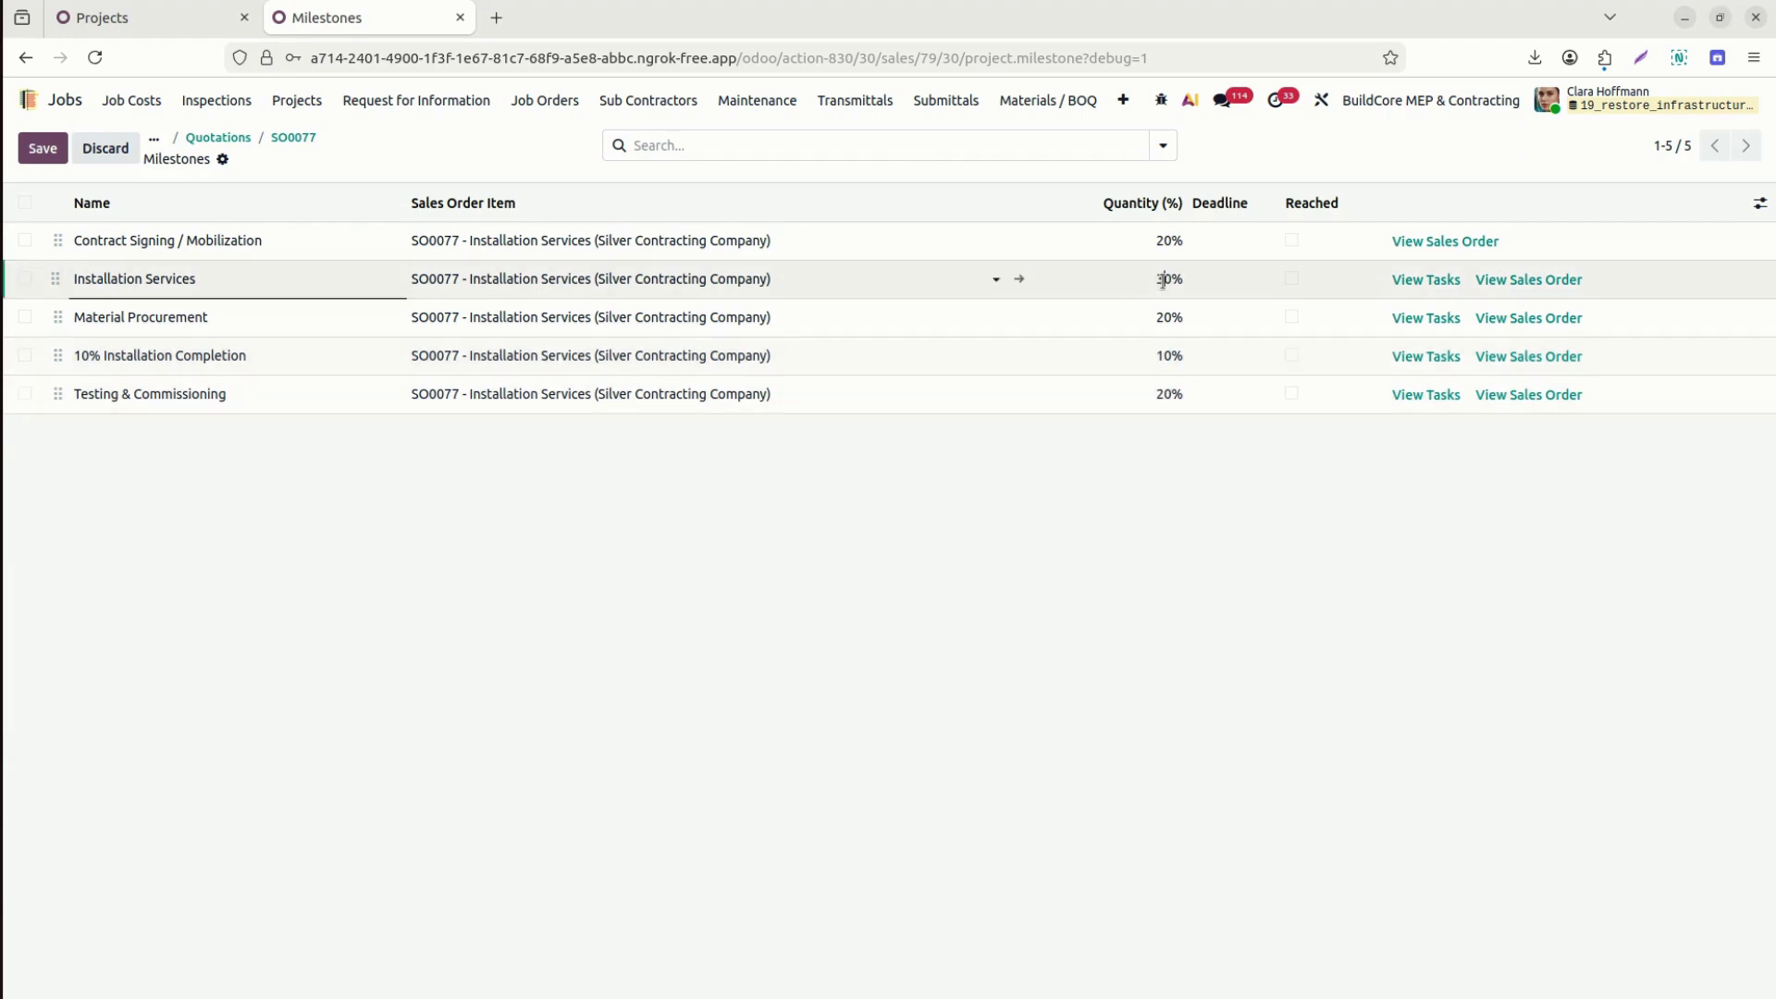
{"action": "left_click", "coordinate": [1161, 407]}
{"action": "type", "text": "10"}
{"action": "type", "text": "3"}
{"action": "left_click", "coordinate": [1129, 534]}
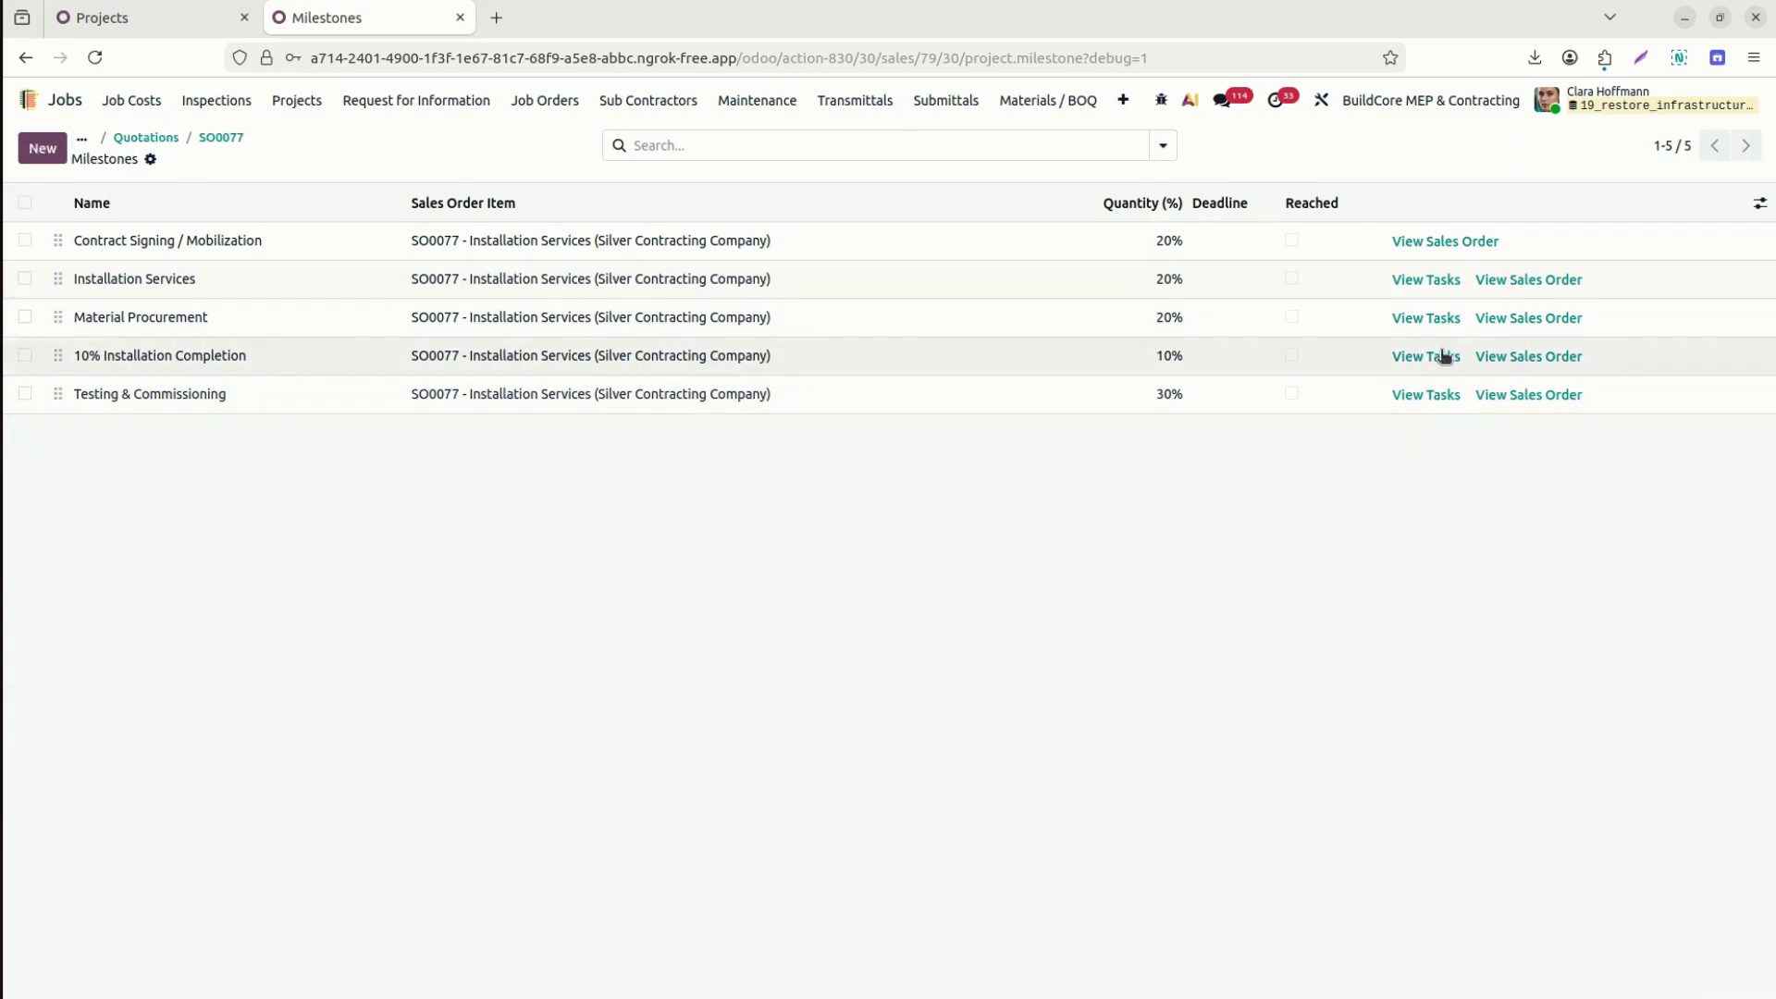
{"action": "left_click", "coordinate": [1444, 279]}
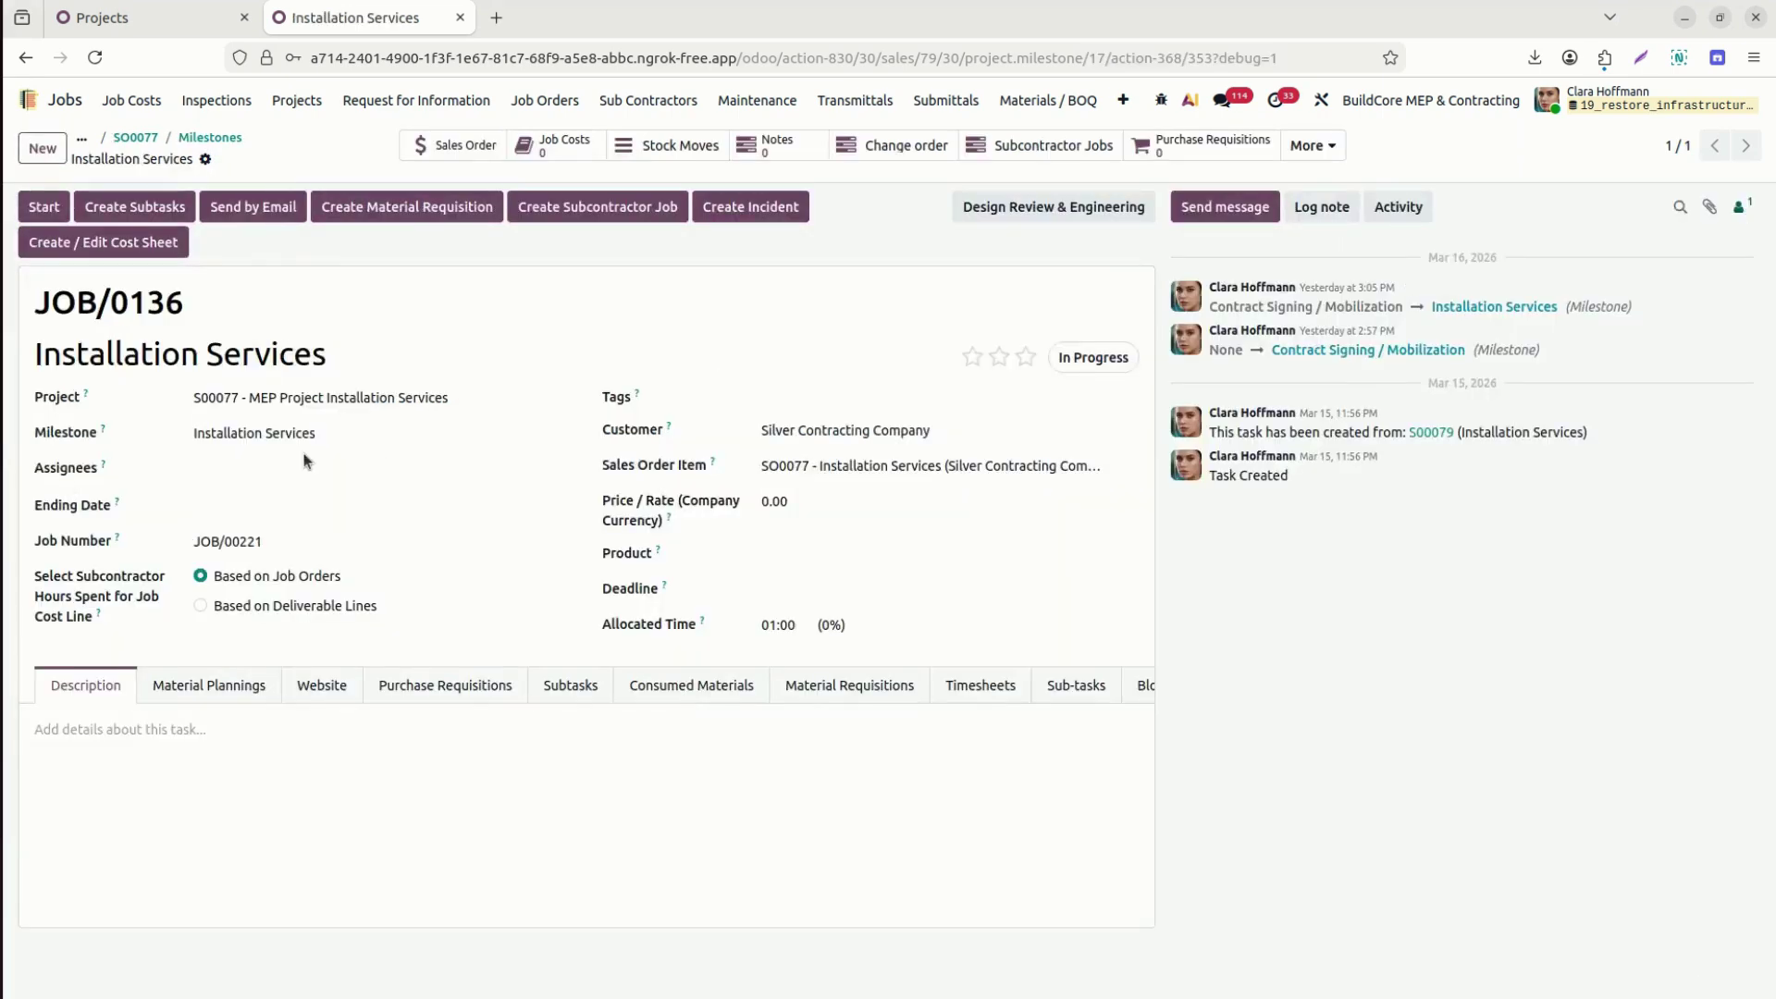
Go back through the Milestones breadcrumb to the SO0077 sales order form.
{"action": "left_click", "coordinate": [210, 137]}
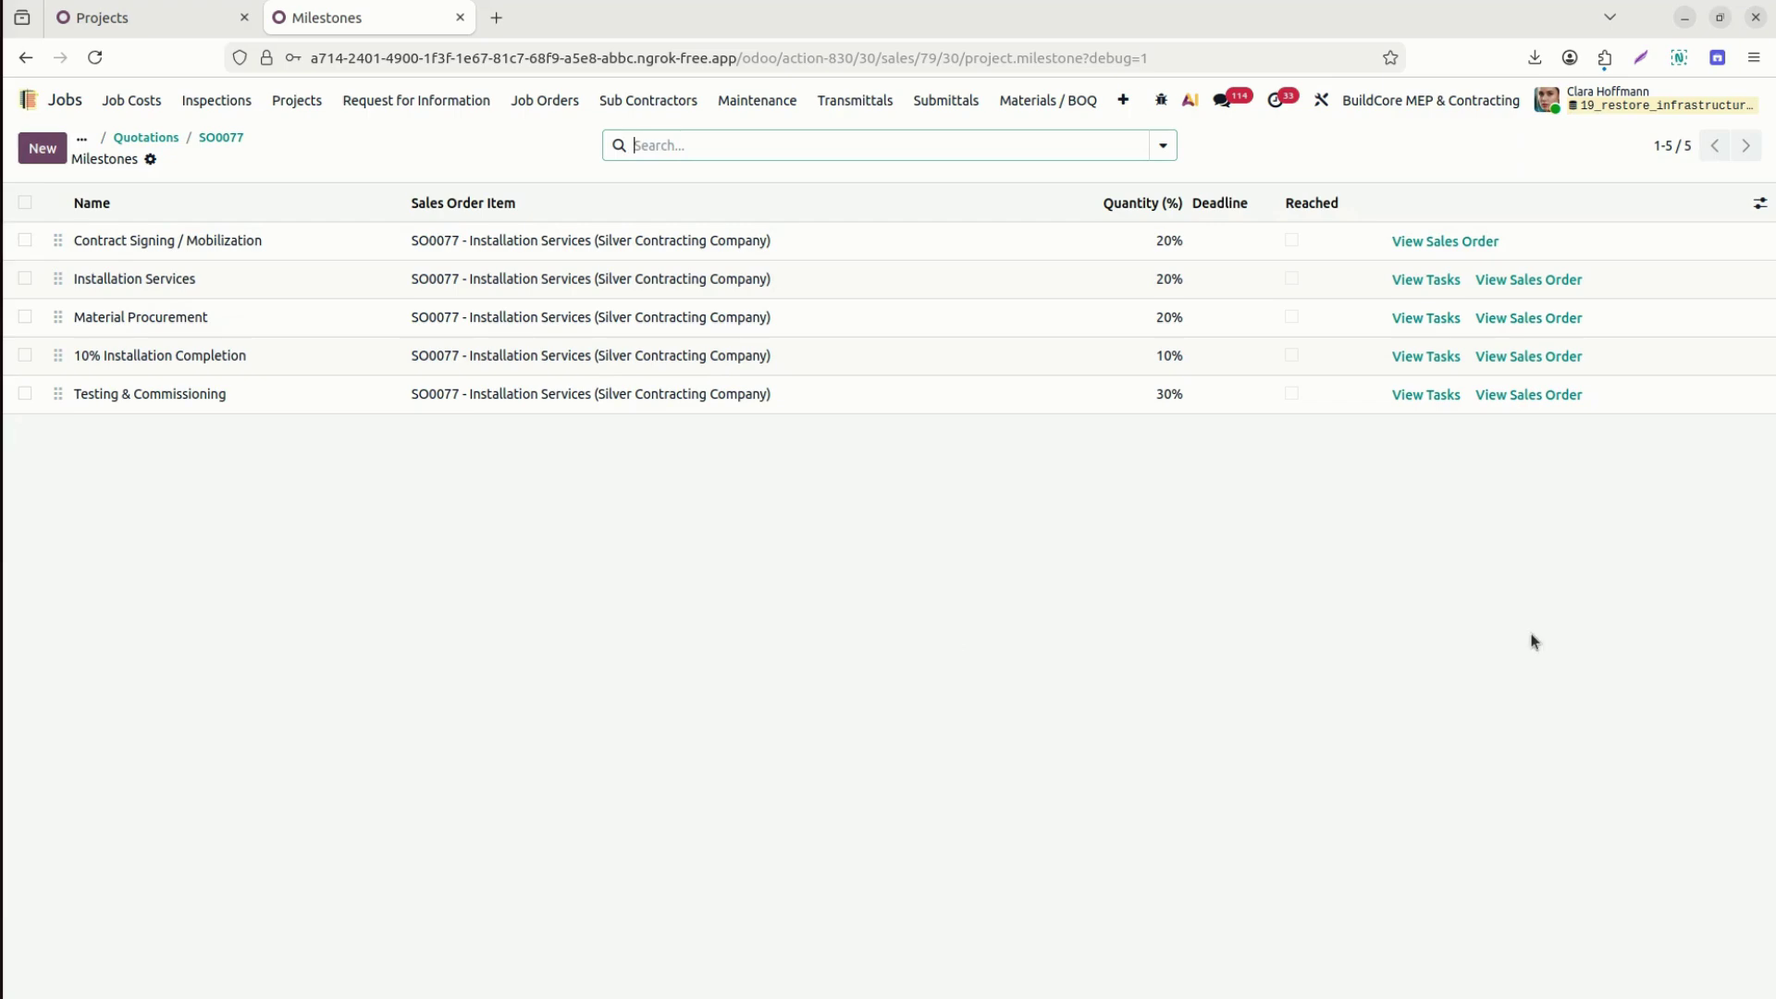
{"action": "left_click", "coordinate": [221, 137]}
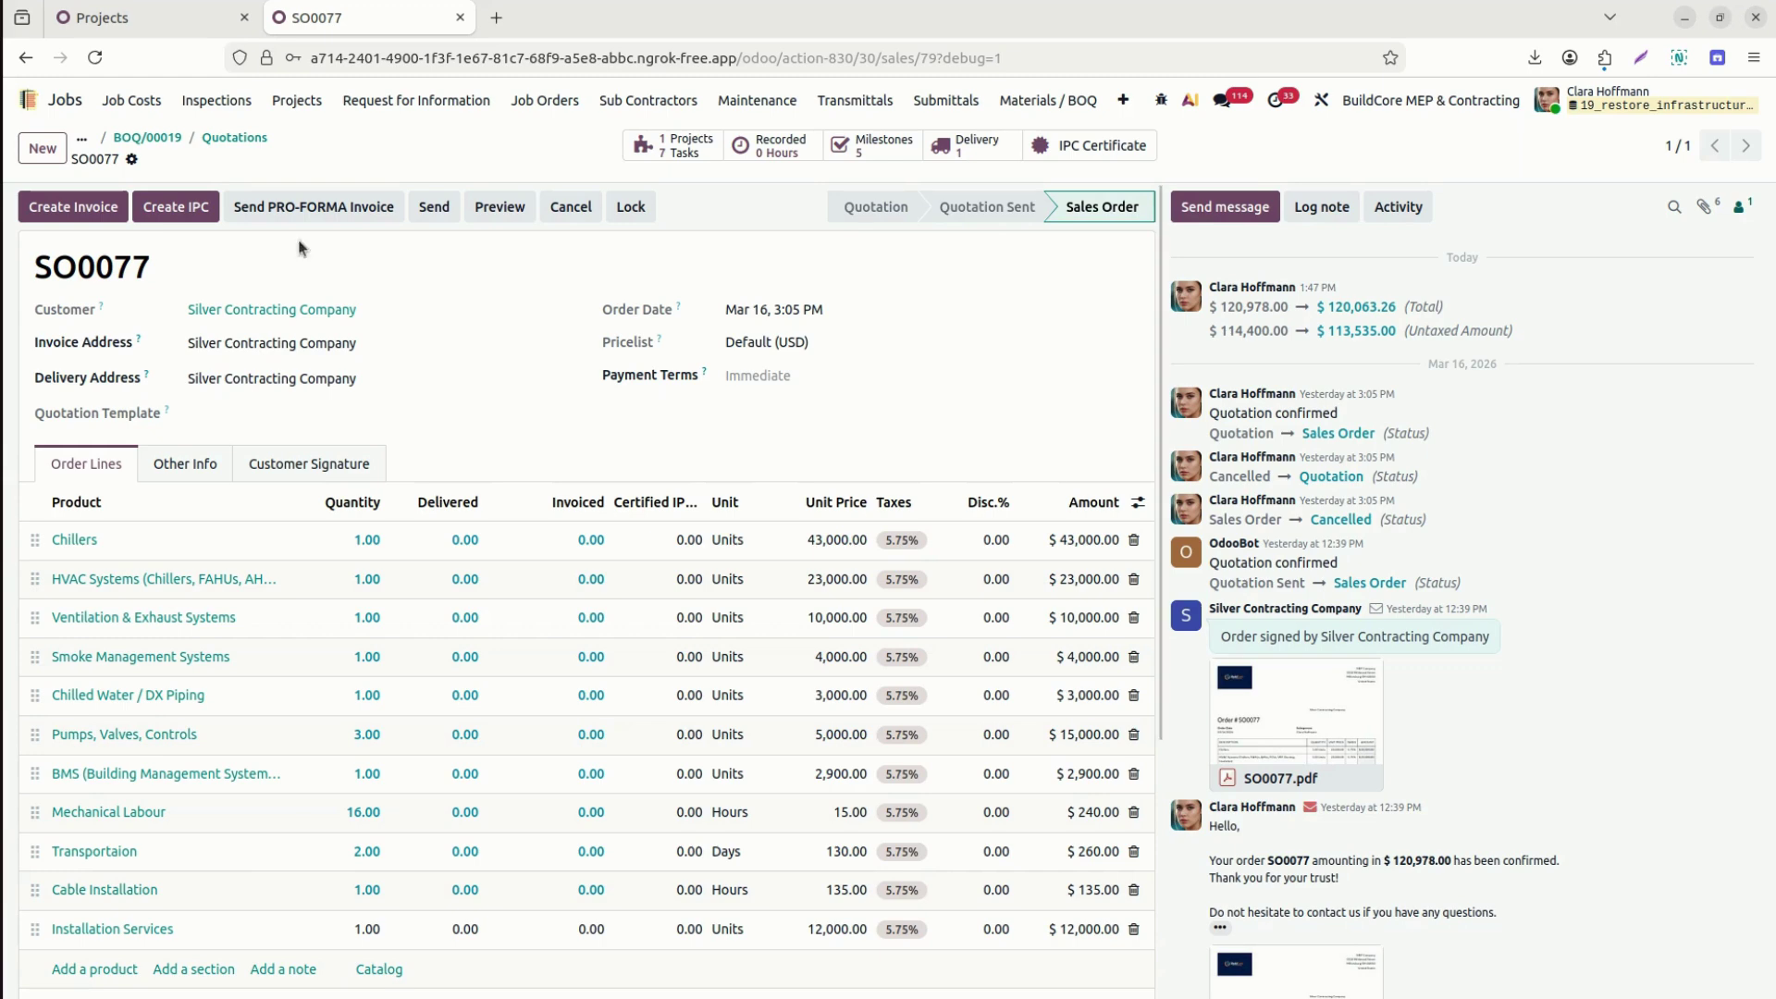
Unlock BOQ/00019, set its Project to S00077 - MEP Project Installation Services, and save.
{"action": "left_click", "coordinate": [164, 139]}
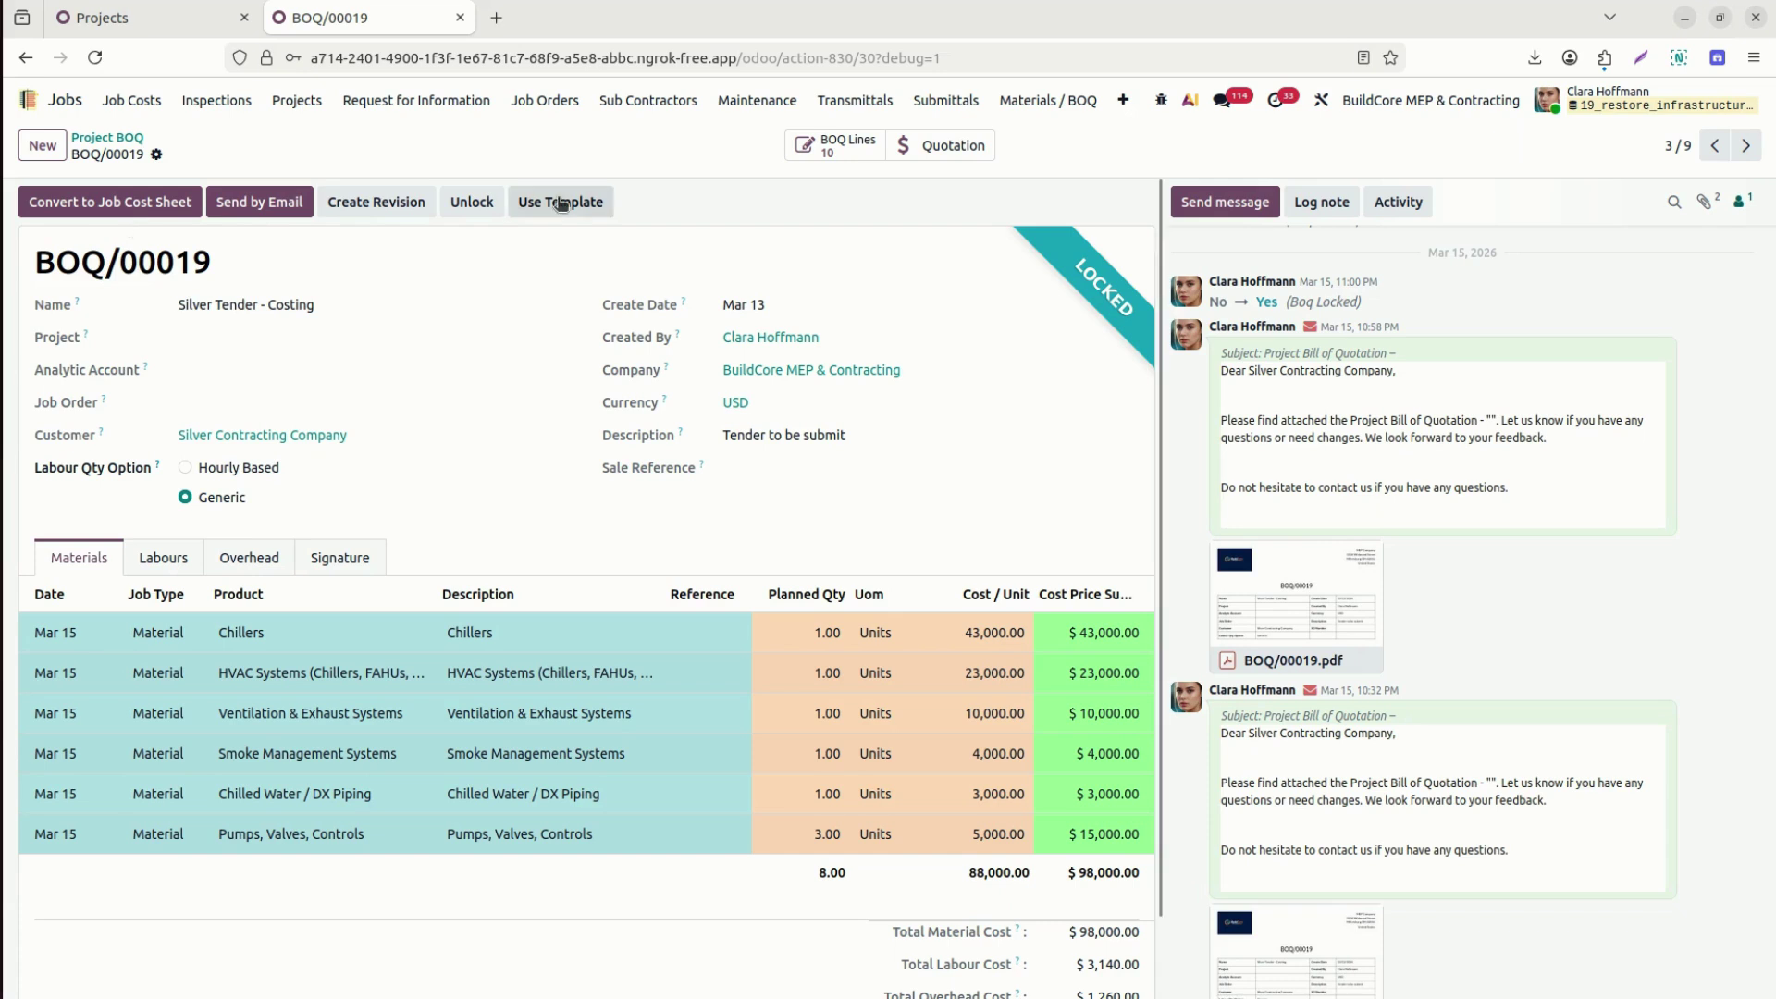
{"action": "left_click", "coordinate": [467, 203]}
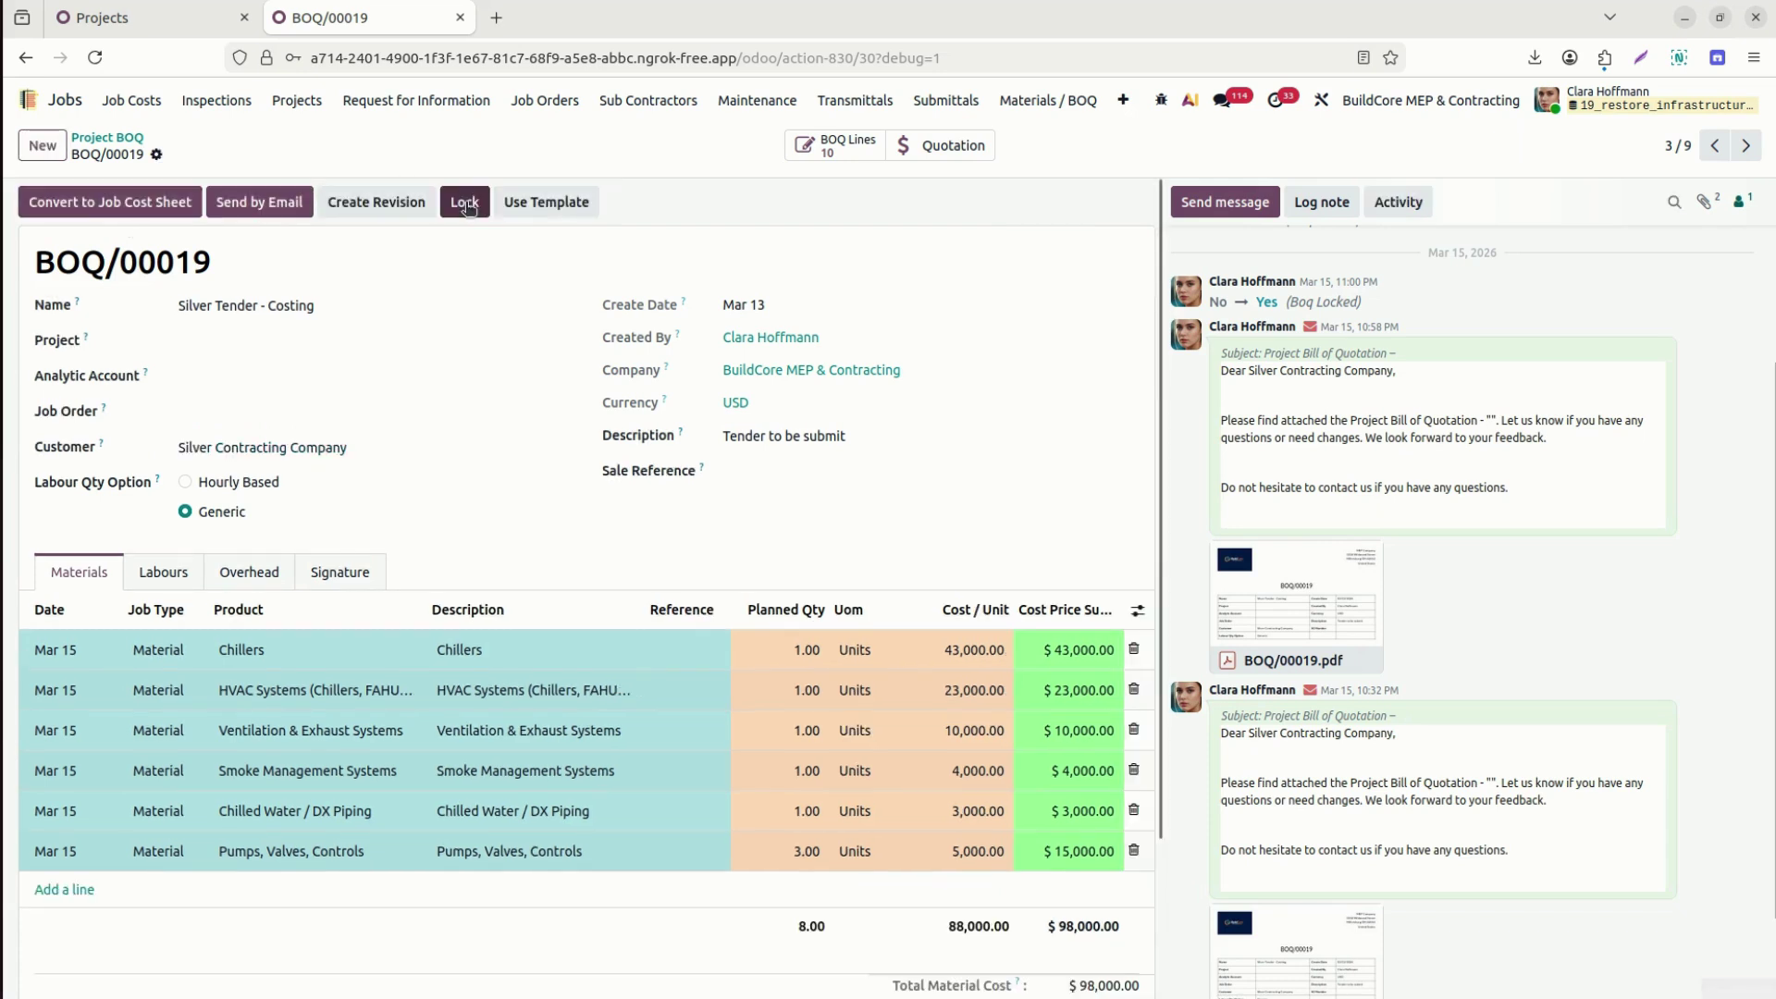
{"action": "left_click", "coordinate": [258, 346]}
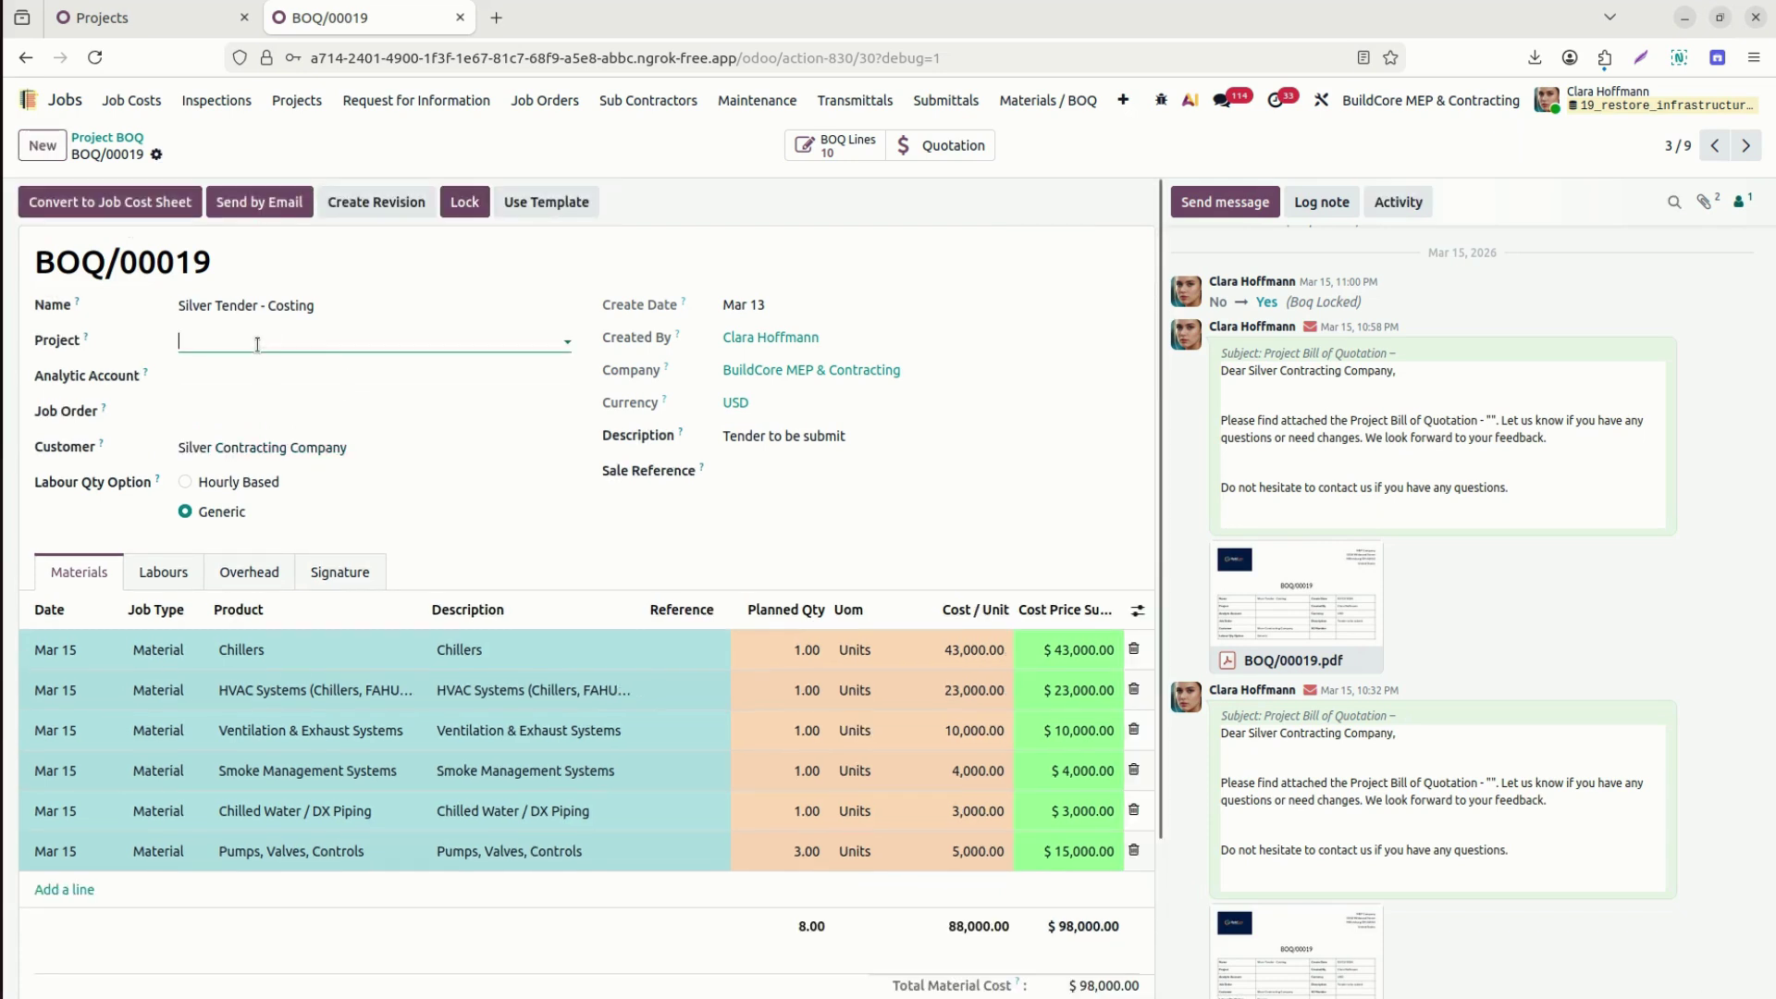
{"action": "type", "text": "77"}
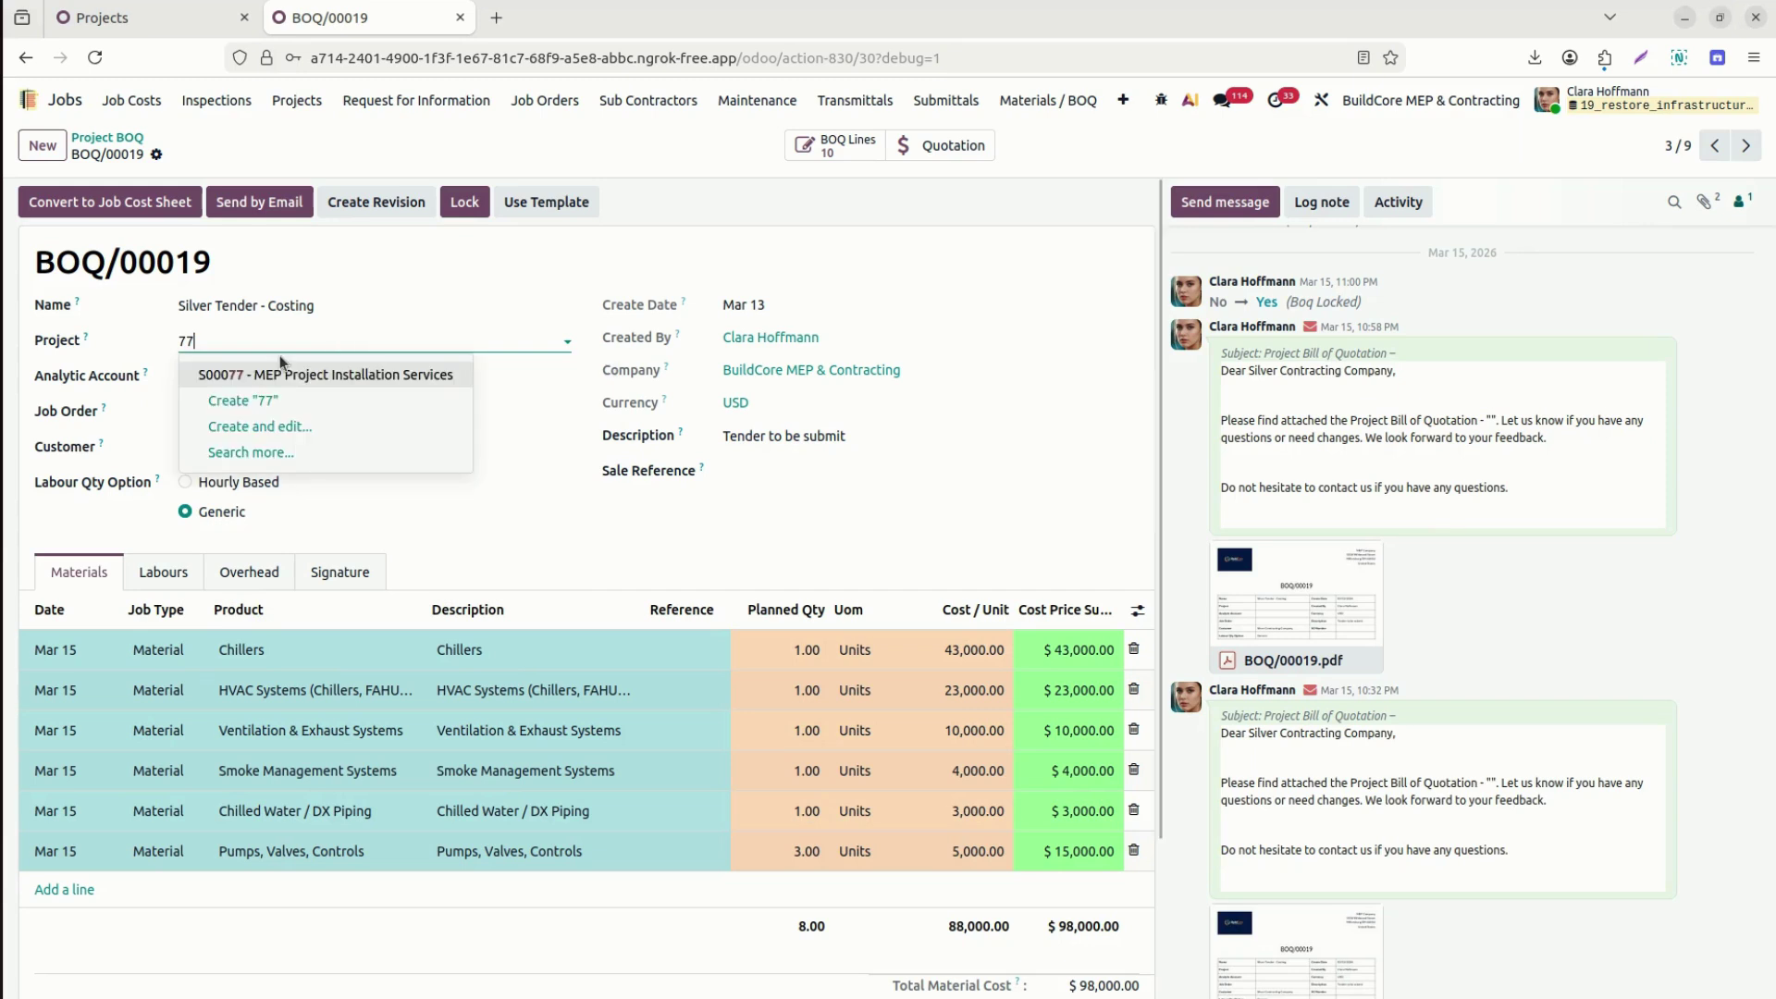
{"action": "key", "text": "Return"}
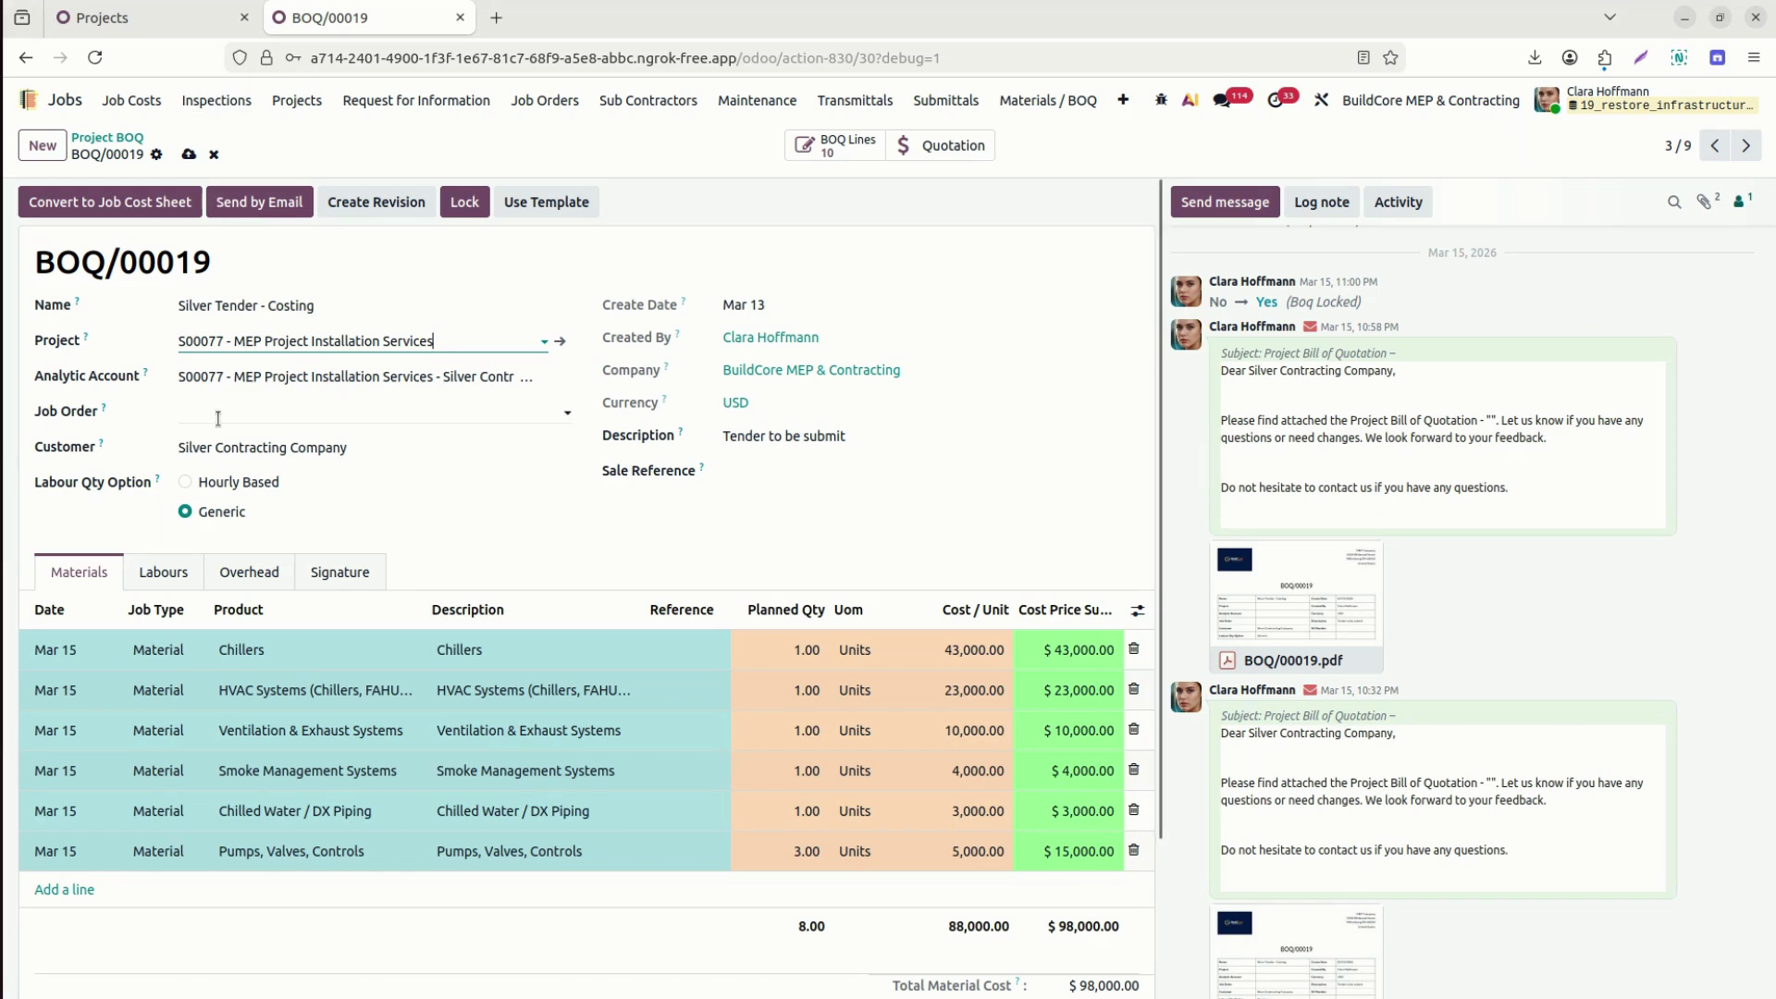
{"action": "left_click", "coordinate": [190, 159]}
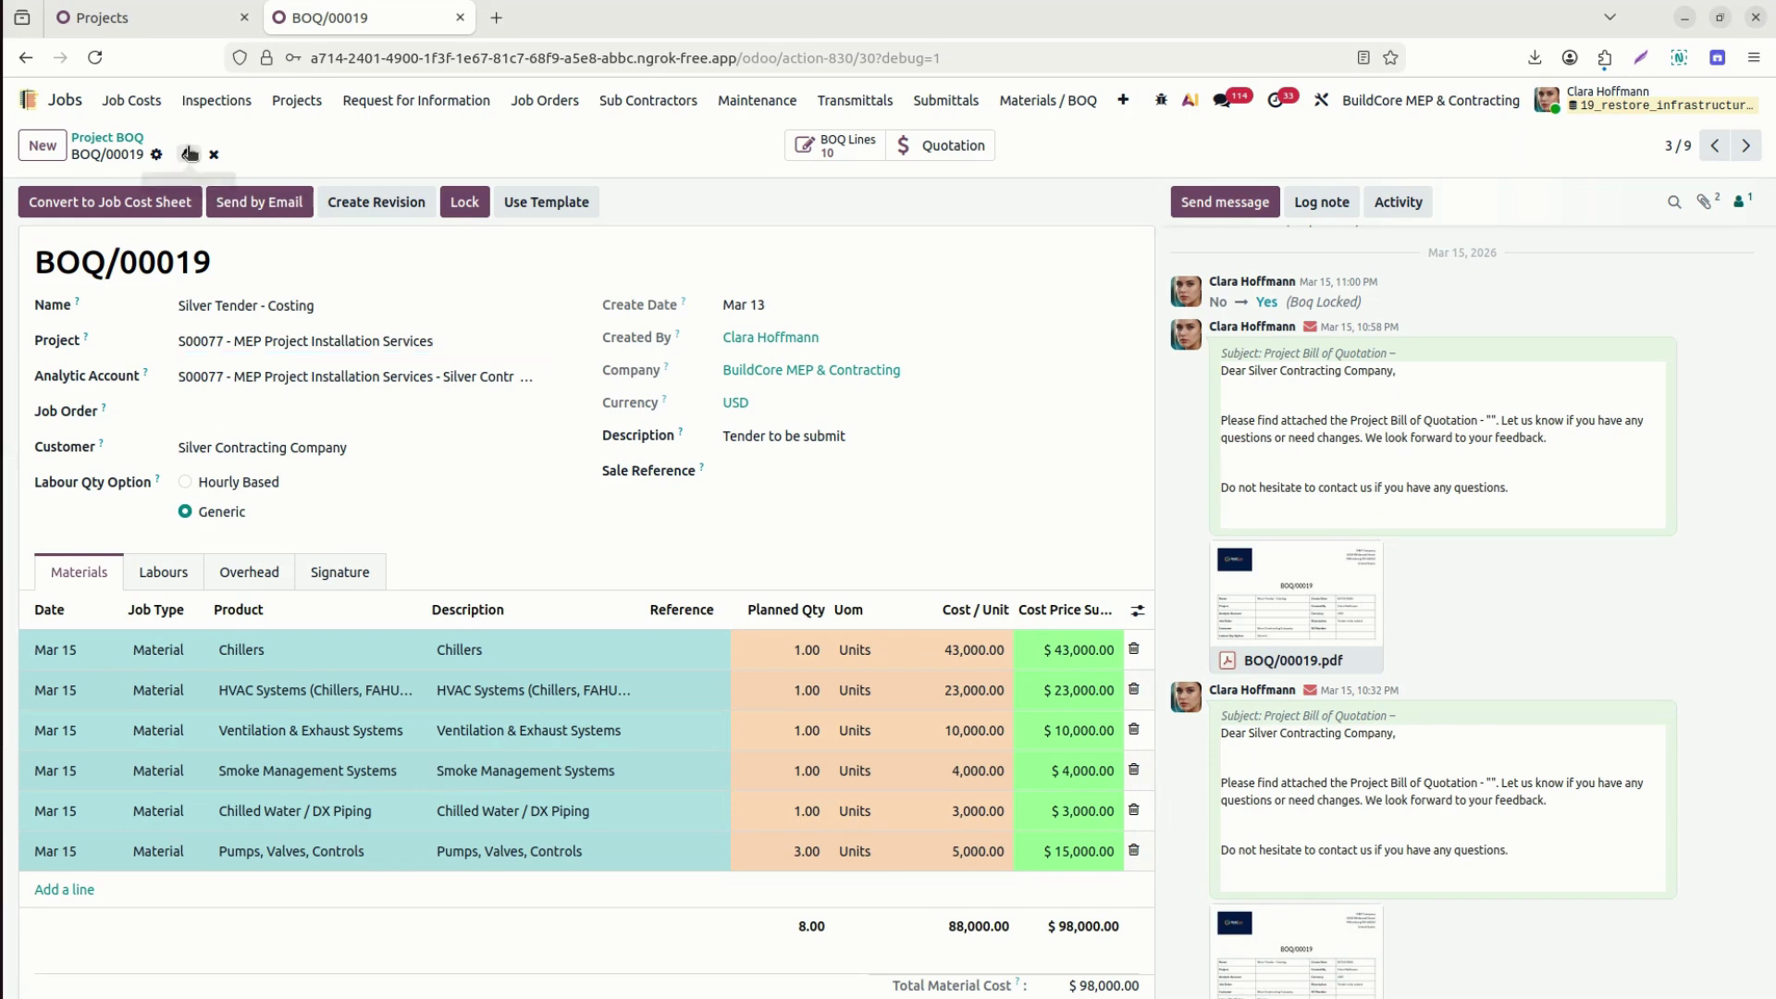
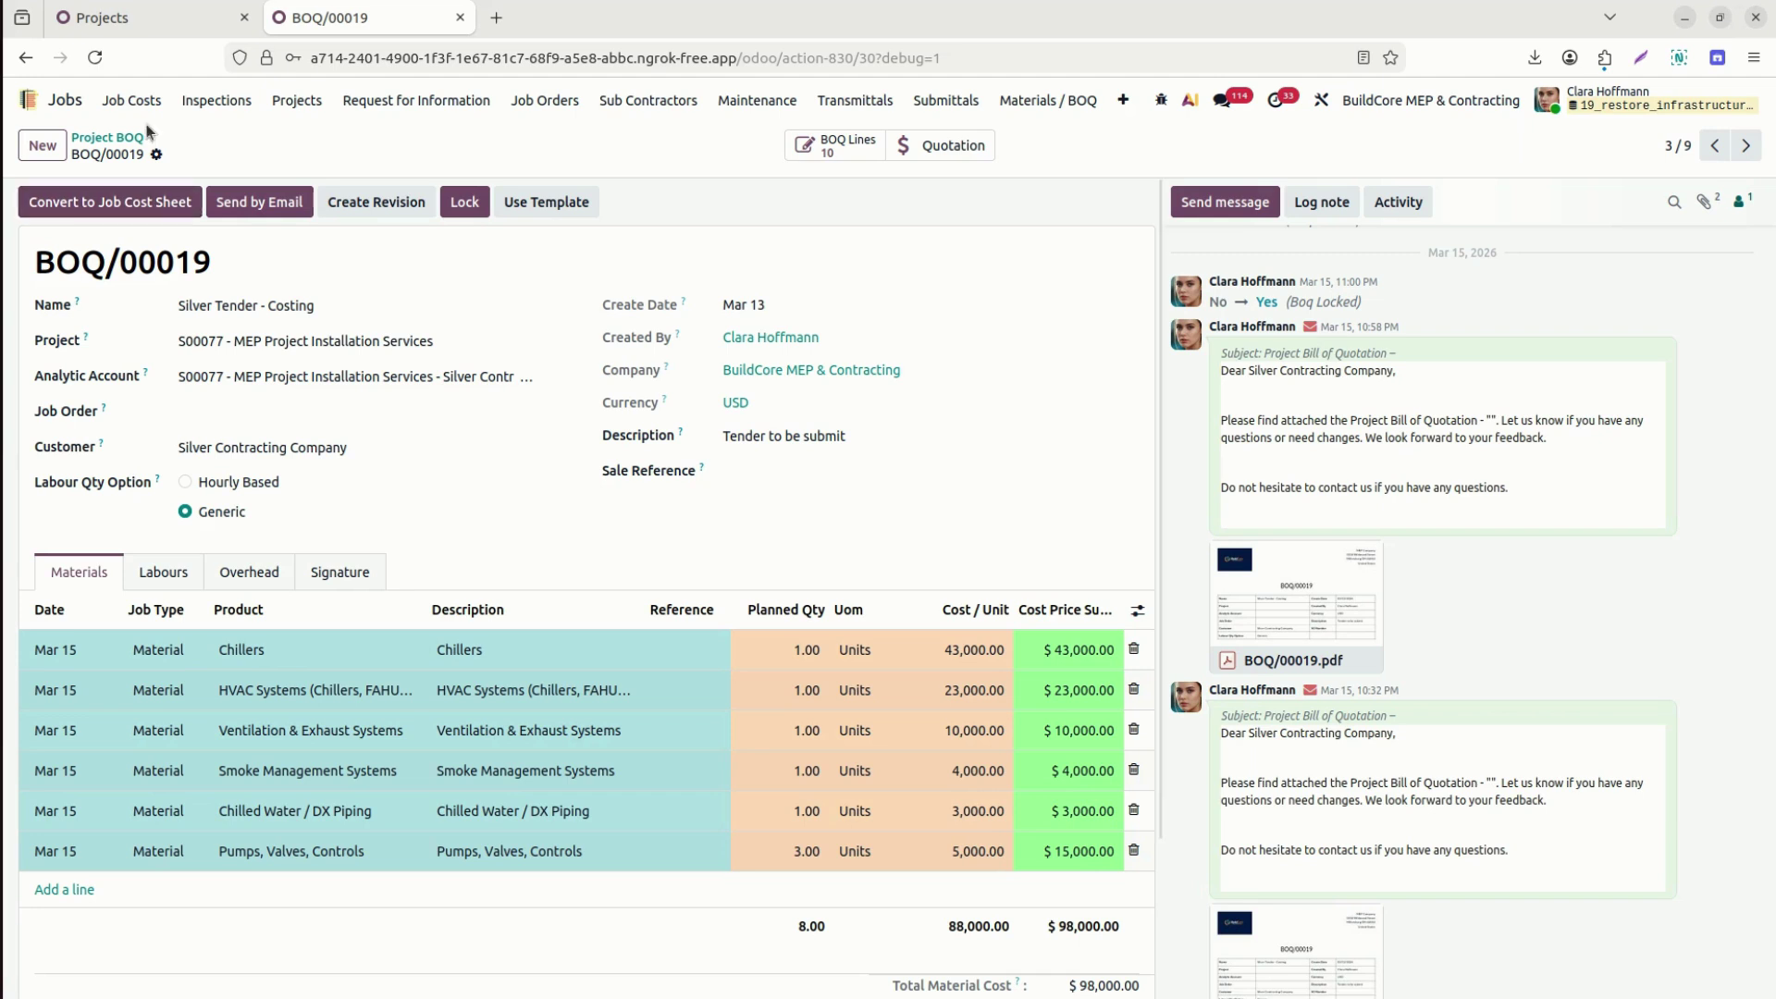
Convert BOQ/00019 into cost sheet COST-SHEET/00020 and enable the Budget Line column.
{"action": "left_click", "coordinate": [115, 200]}
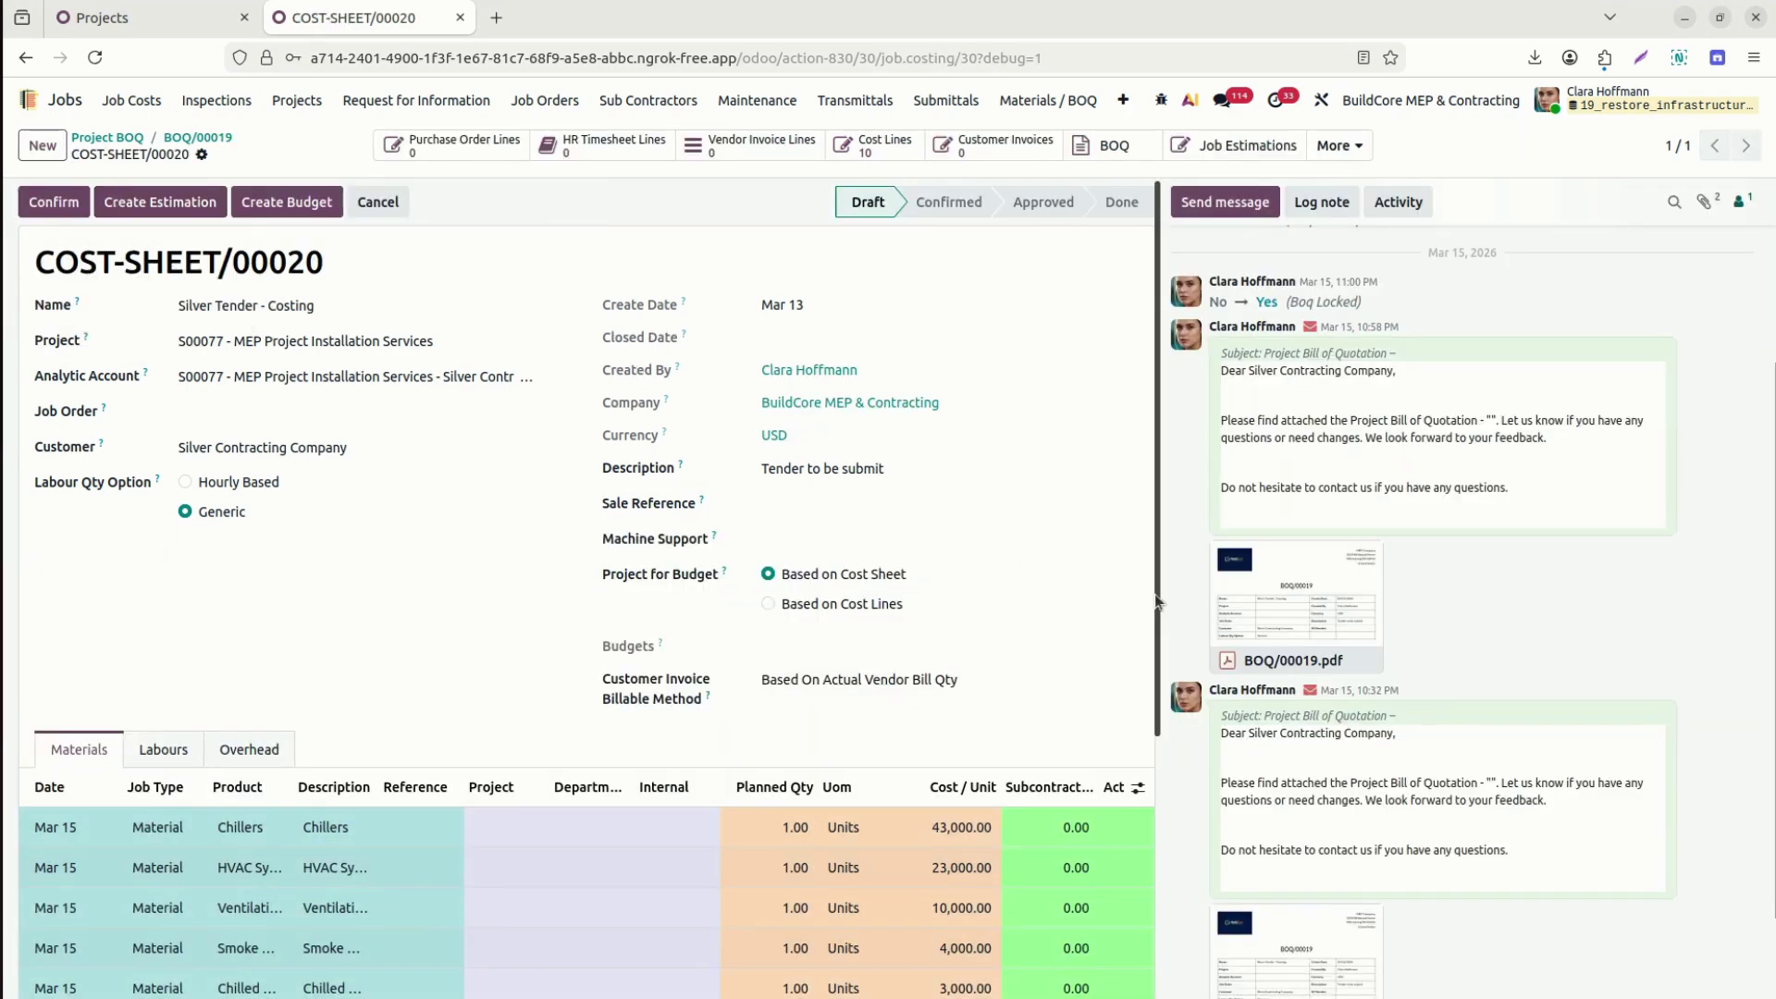
{"action": "left_click_drag", "start_coordinate": [1155, 594], "coordinate": [1159, 900]}
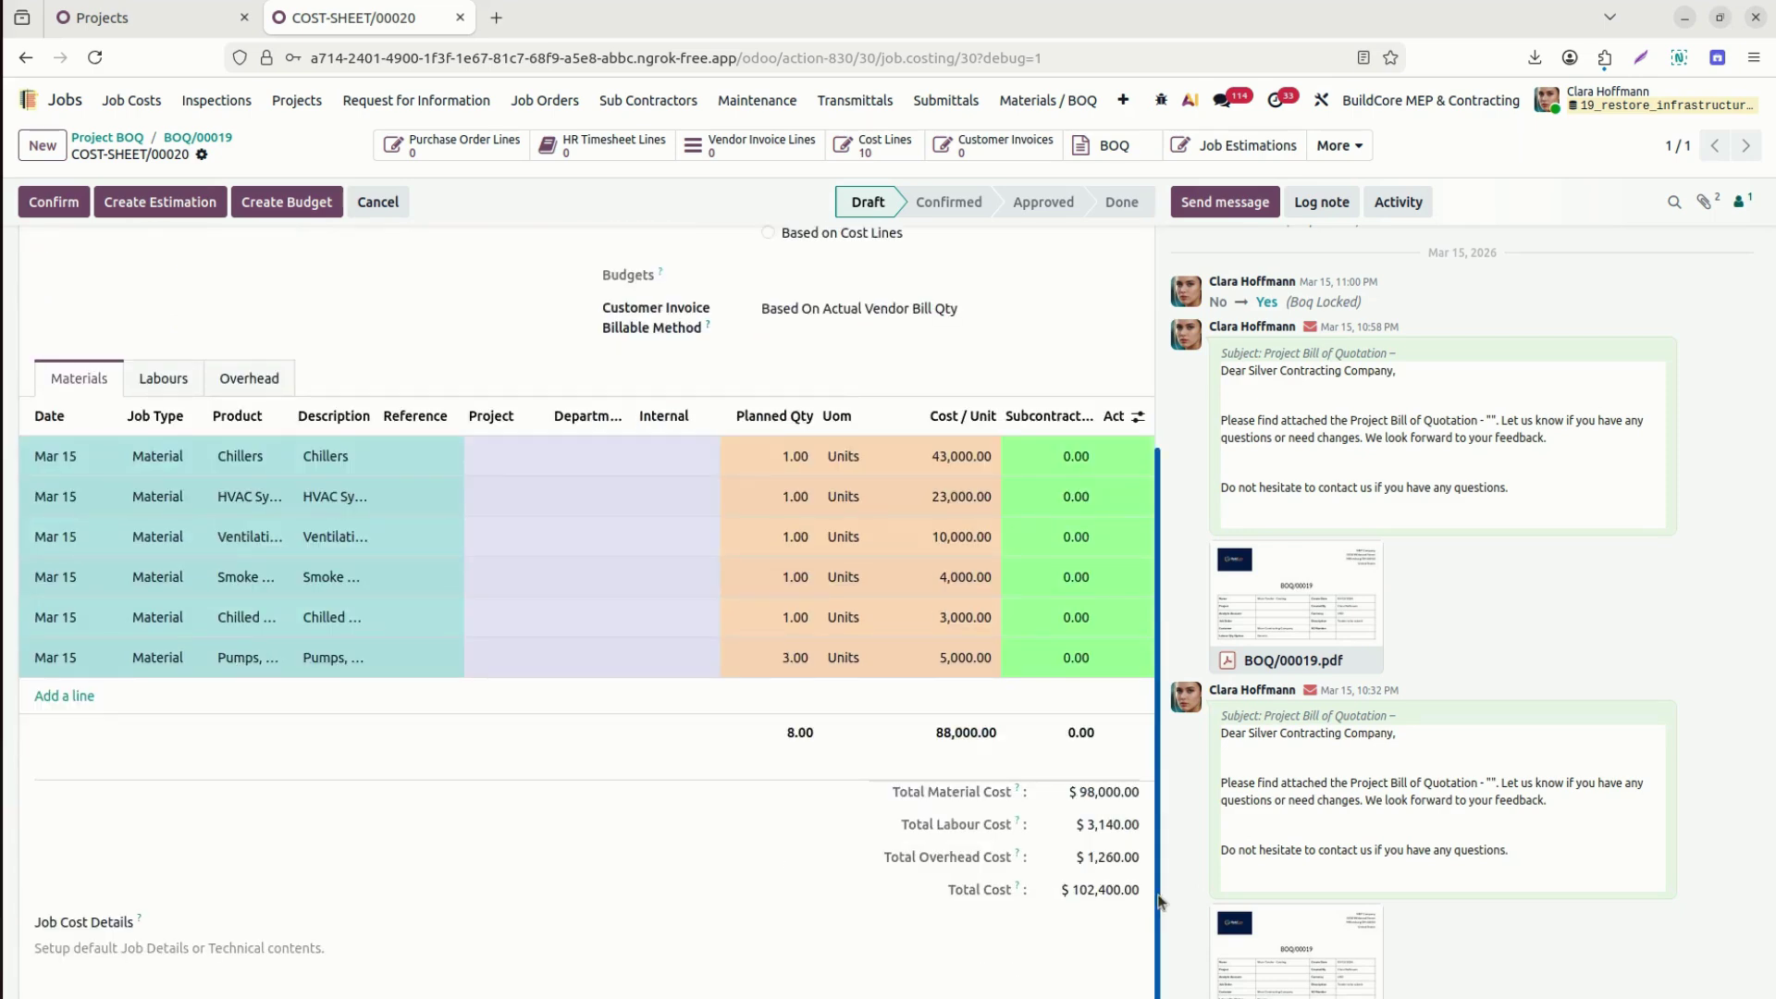
{"action": "left_click", "coordinate": [1139, 418]}
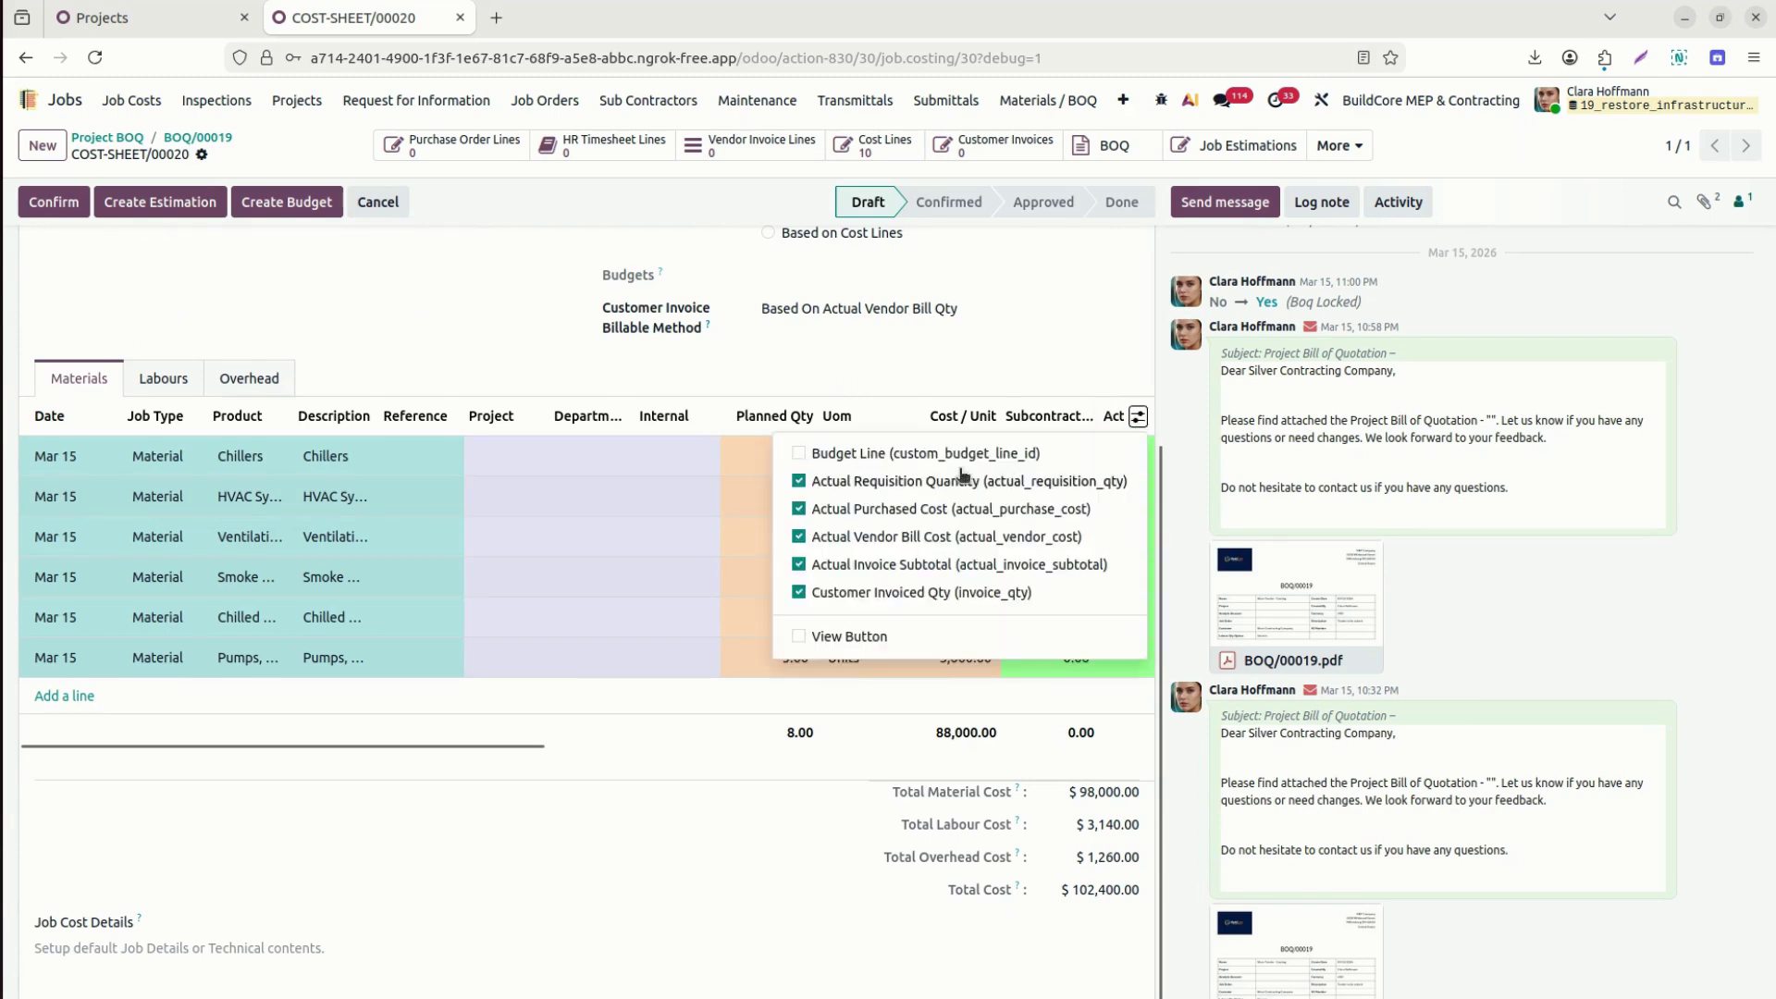
{"action": "left_click", "coordinate": [906, 454]}
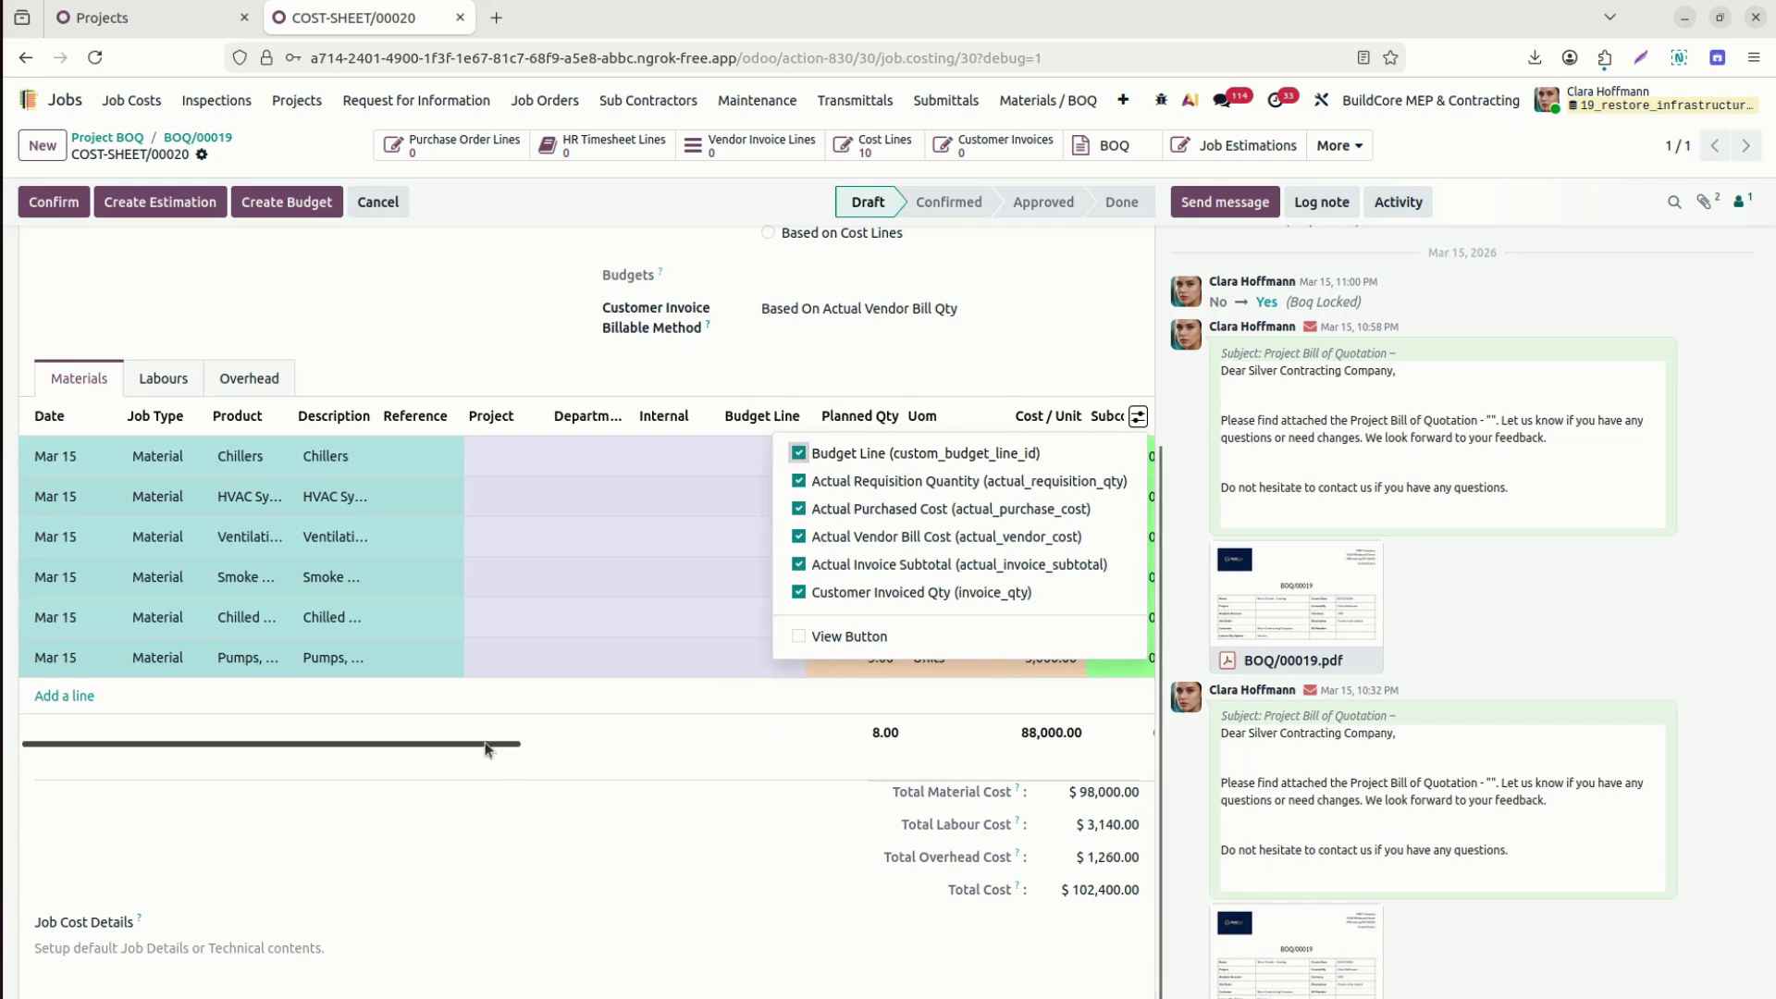
{"action": "left_click", "coordinate": [593, 929]}
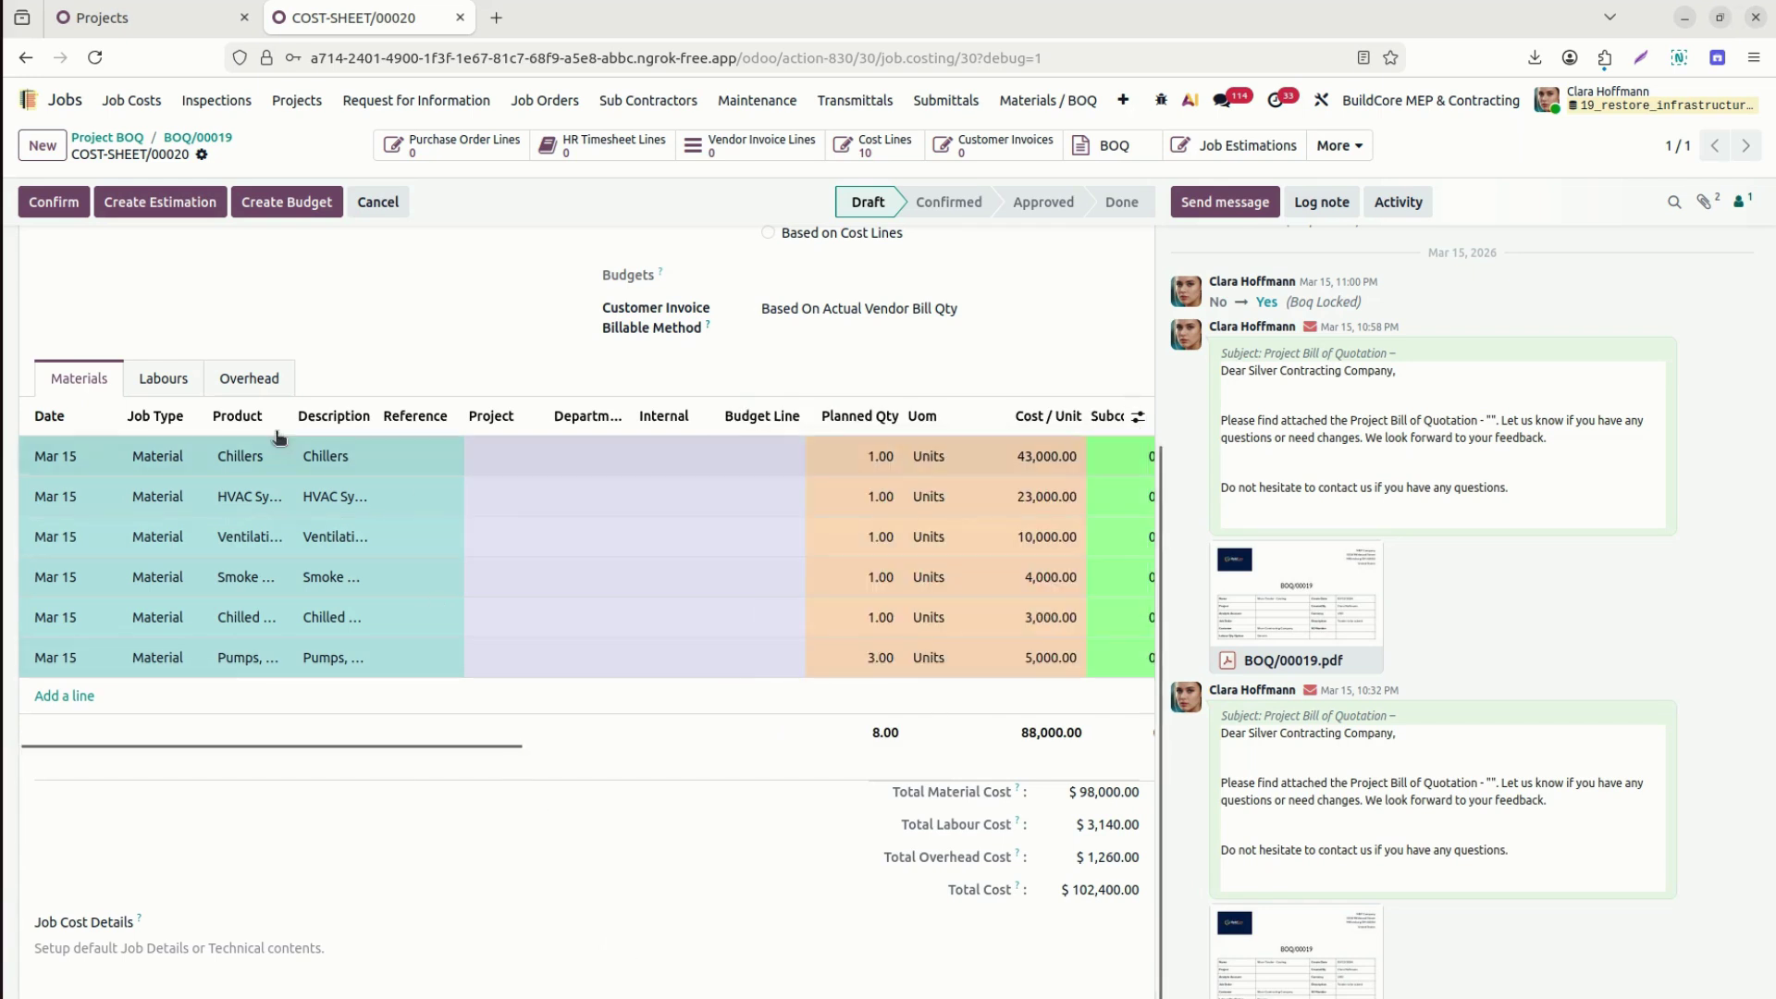
Browse COST-SHEET/00020's Labours and Overhead lines, then its Materials lines again.
{"action": "left_click", "coordinate": [163, 379]}
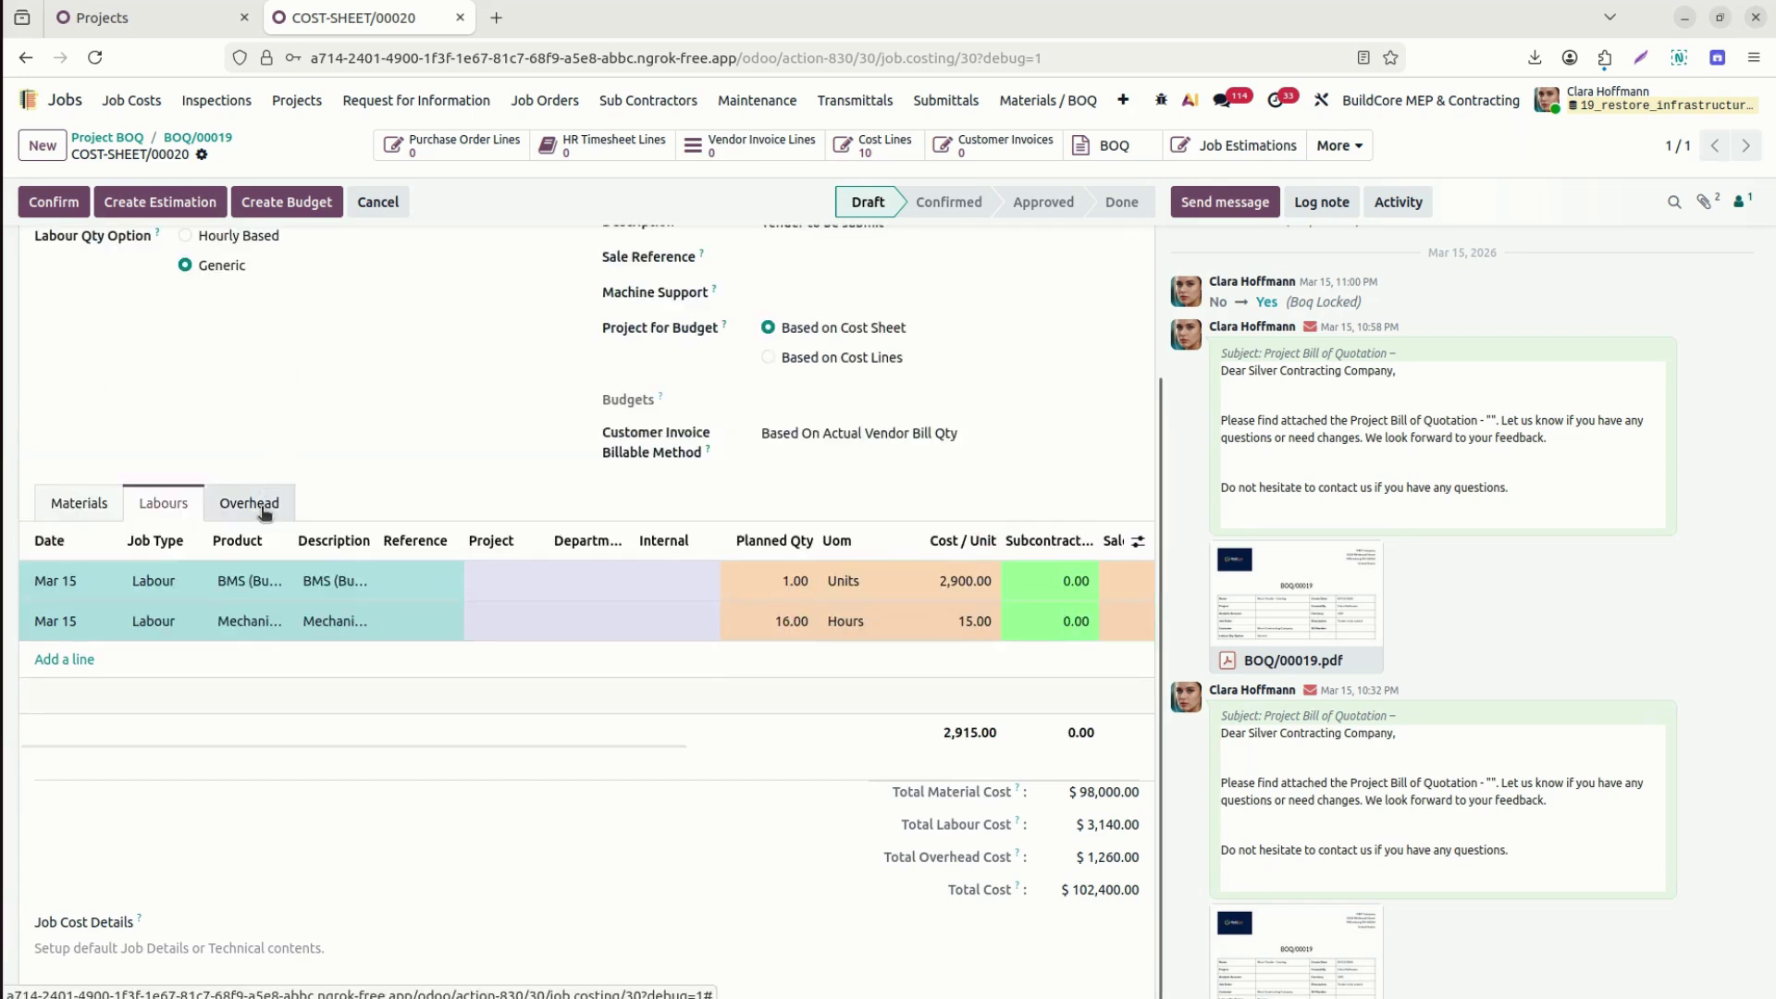
{"action": "left_click", "coordinate": [259, 505]}
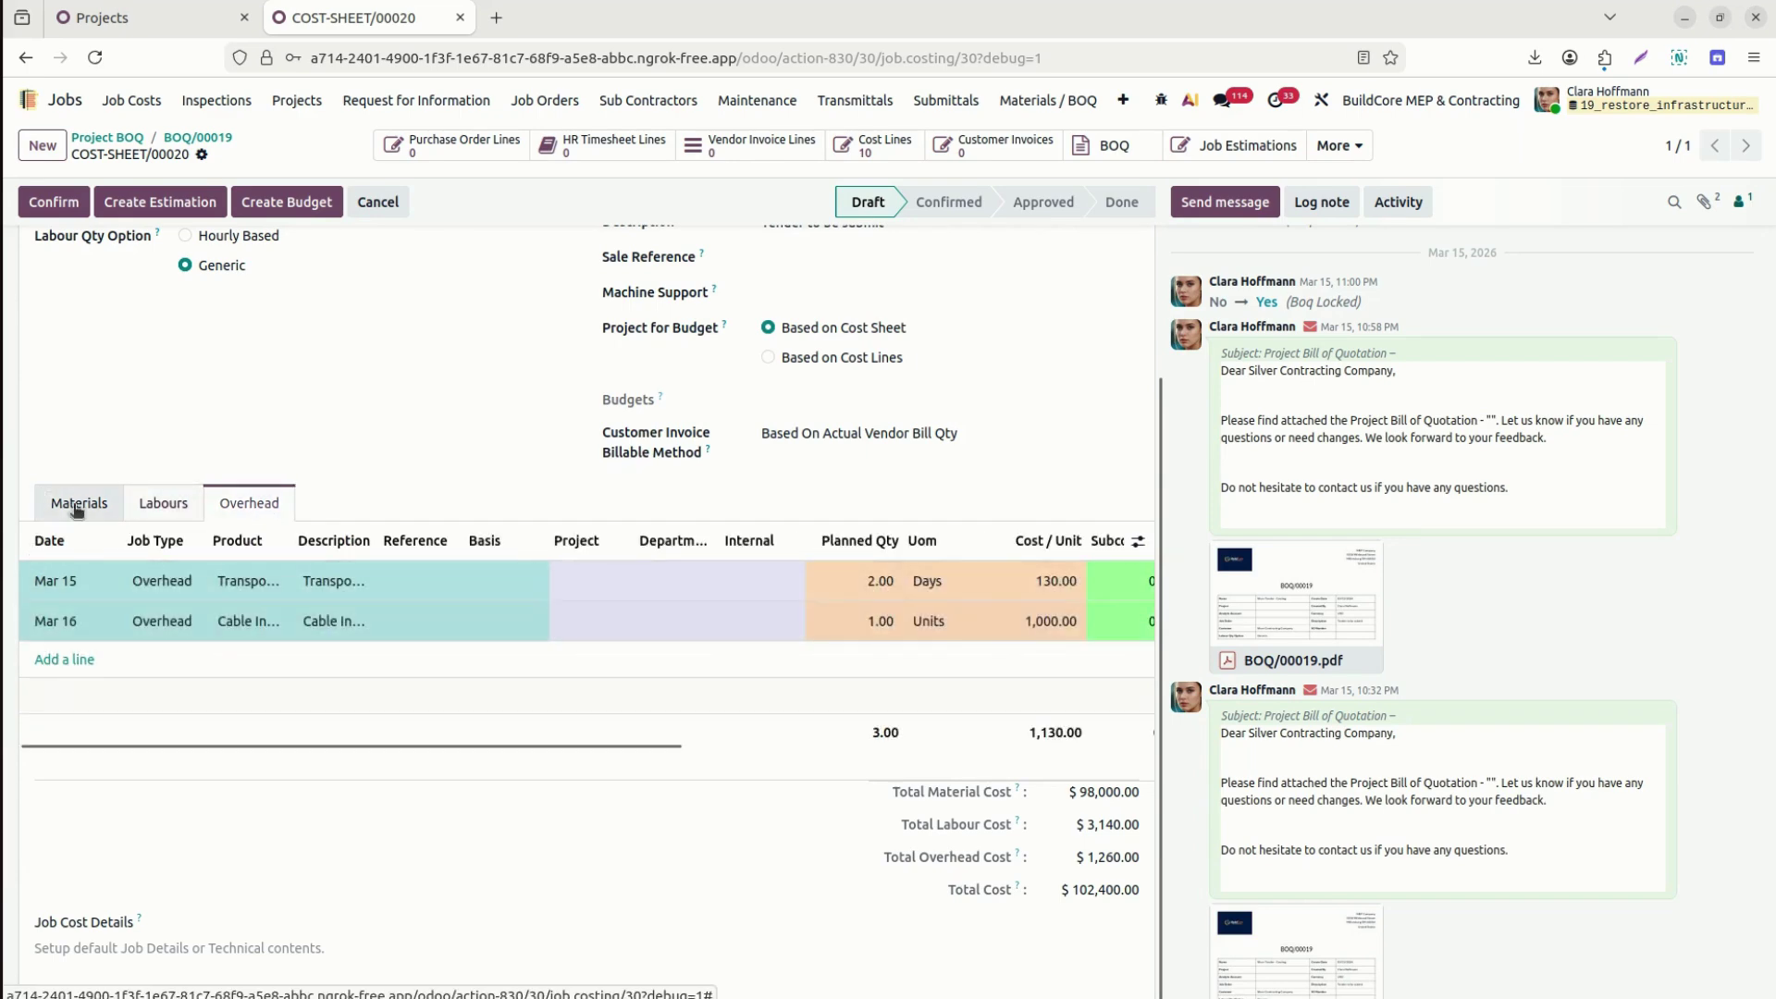
{"action": "left_click", "coordinate": [70, 502]}
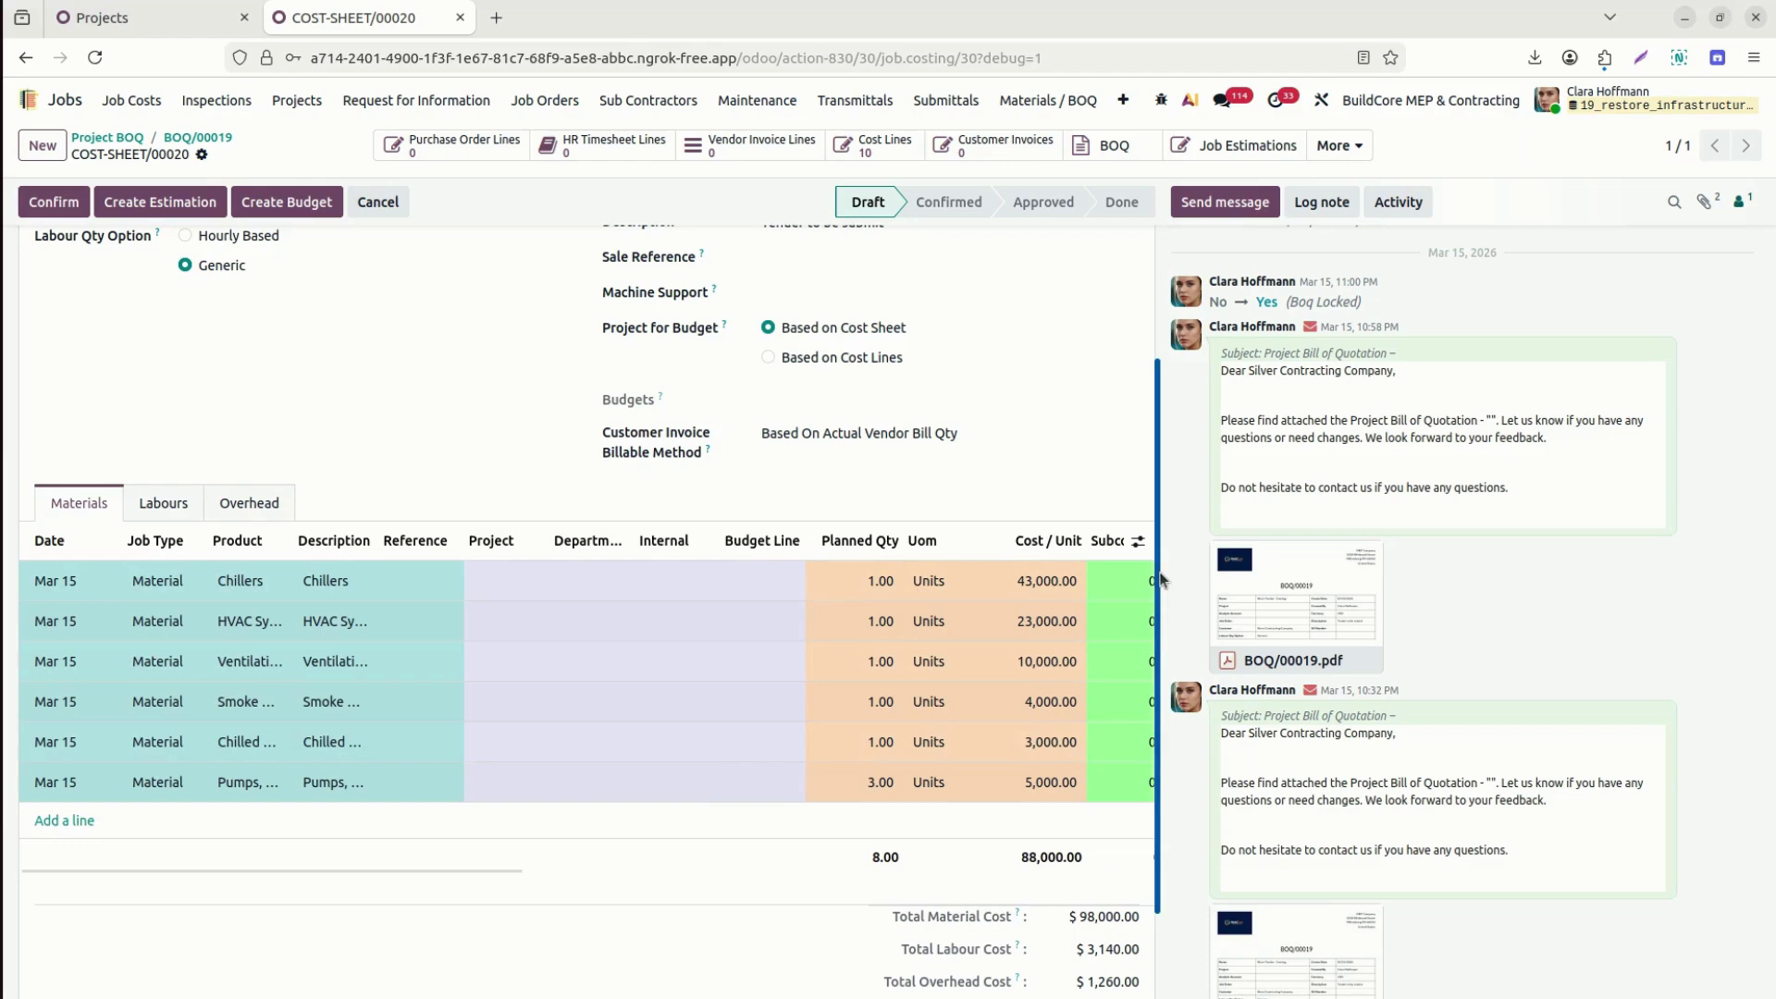
{"action": "left_click_drag", "start_coordinate": [501, 873], "coordinate": [1133, 869]}
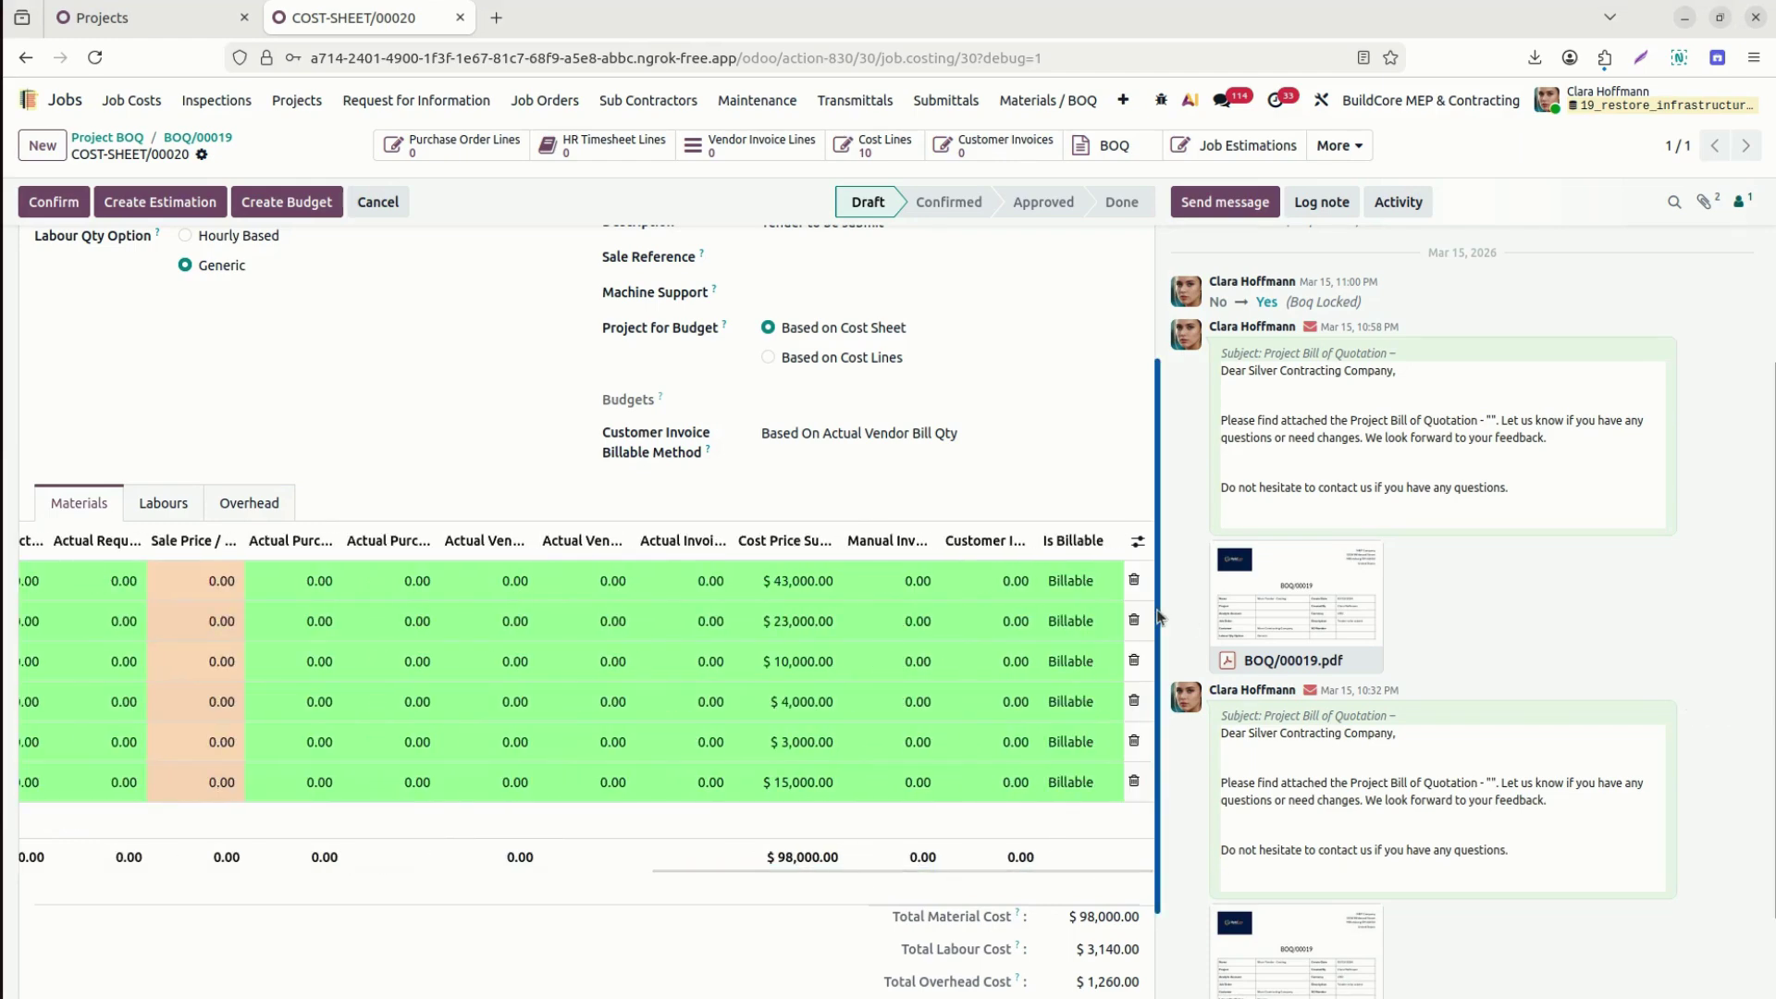
{"action": "scroll", "coordinate": [1144, 357], "scroll_direction": "up", "scroll_amount": 3}
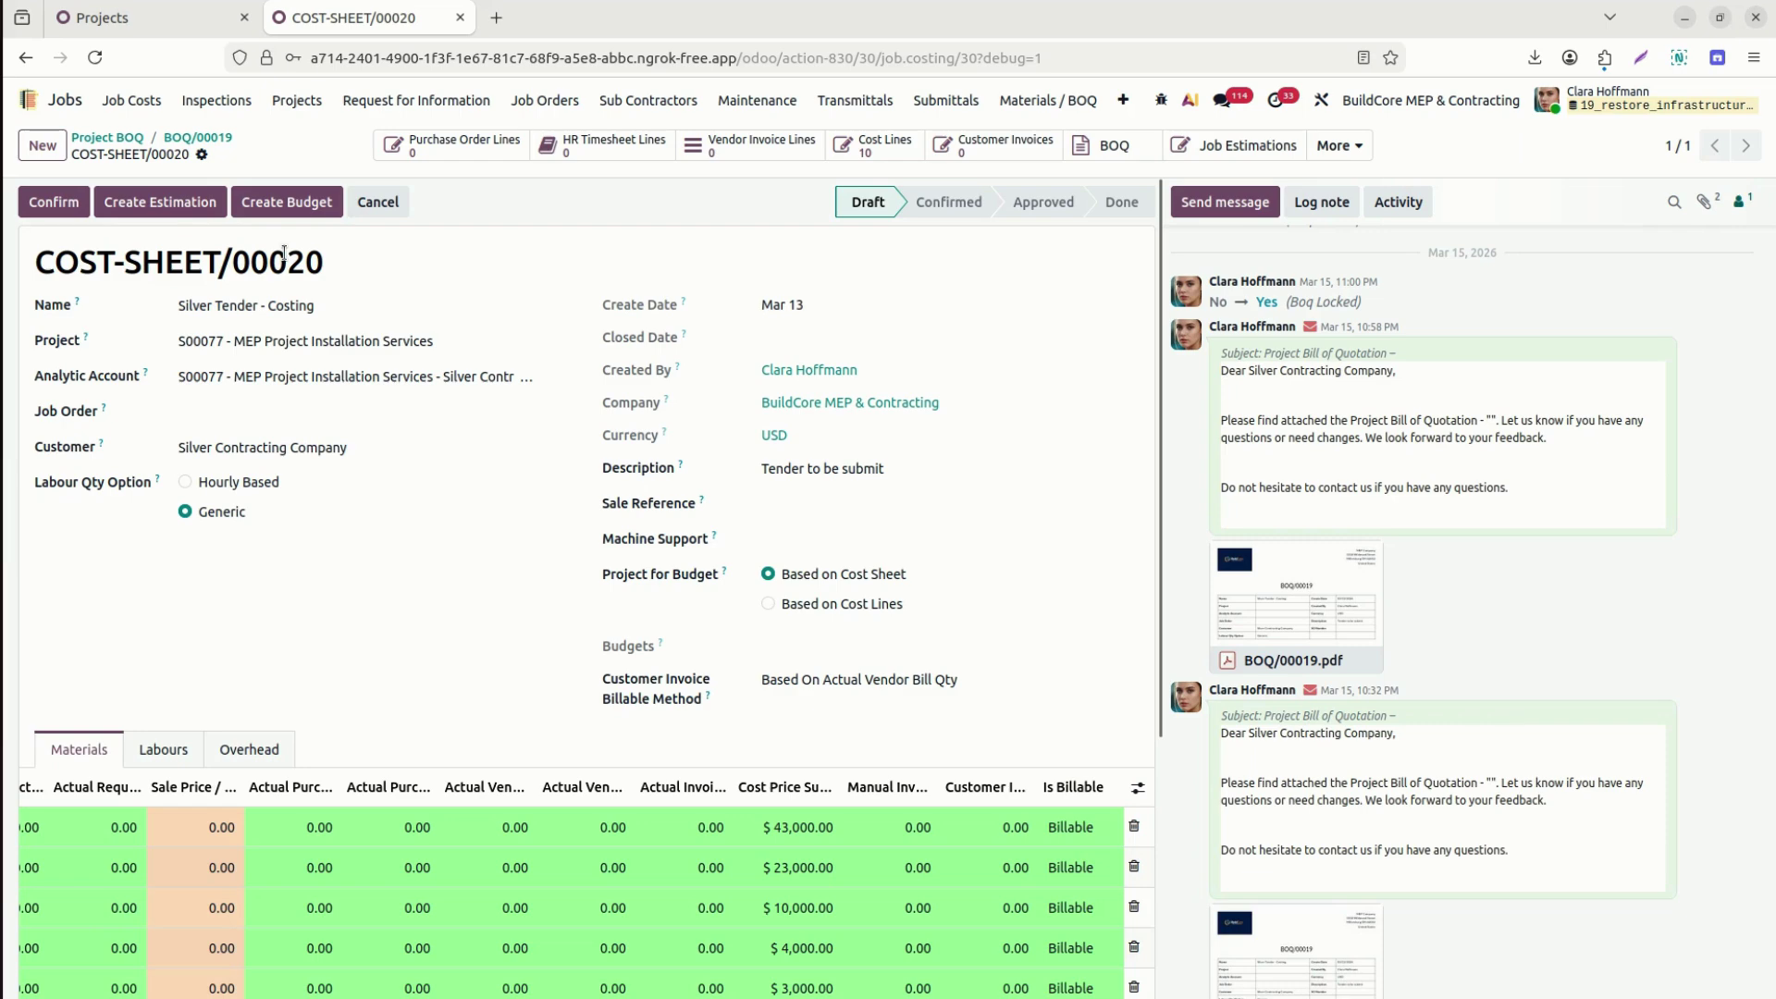
Check the job order suggestions and inspect project S00077's installation tasks, then return to COST-SHEET/00020.
{"action": "left_click", "coordinate": [229, 405]}
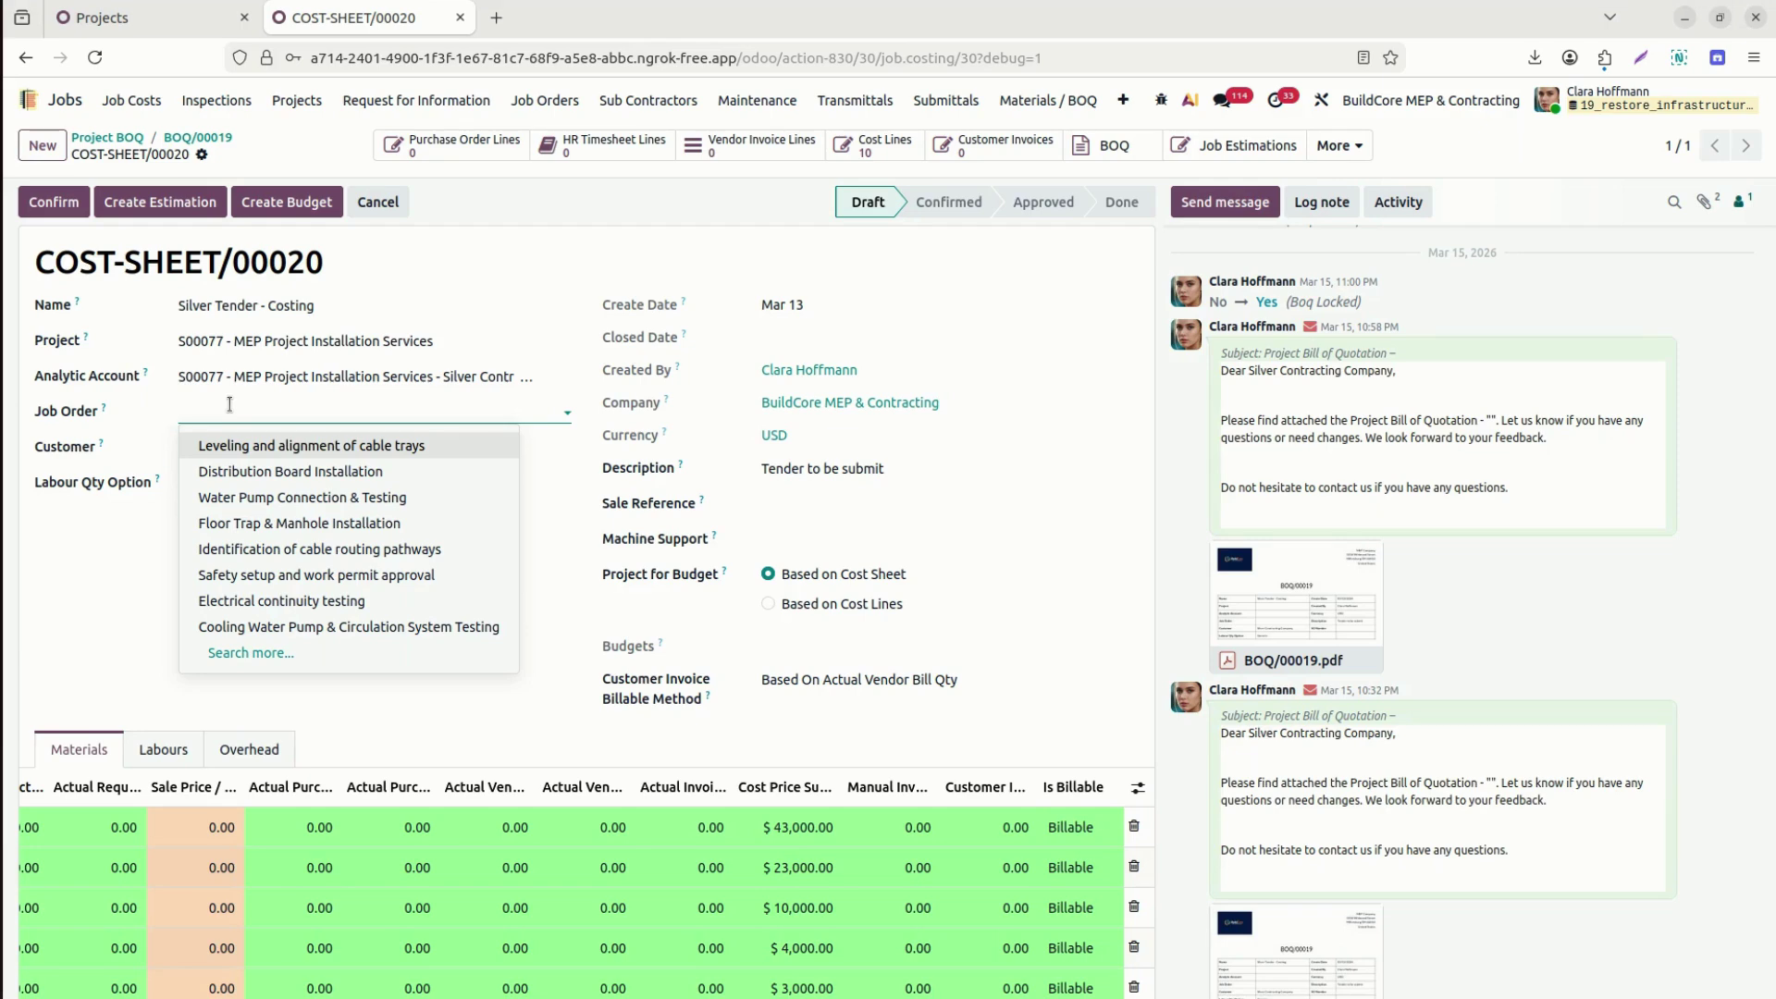
{"action": "left_click", "coordinate": [222, 277]}
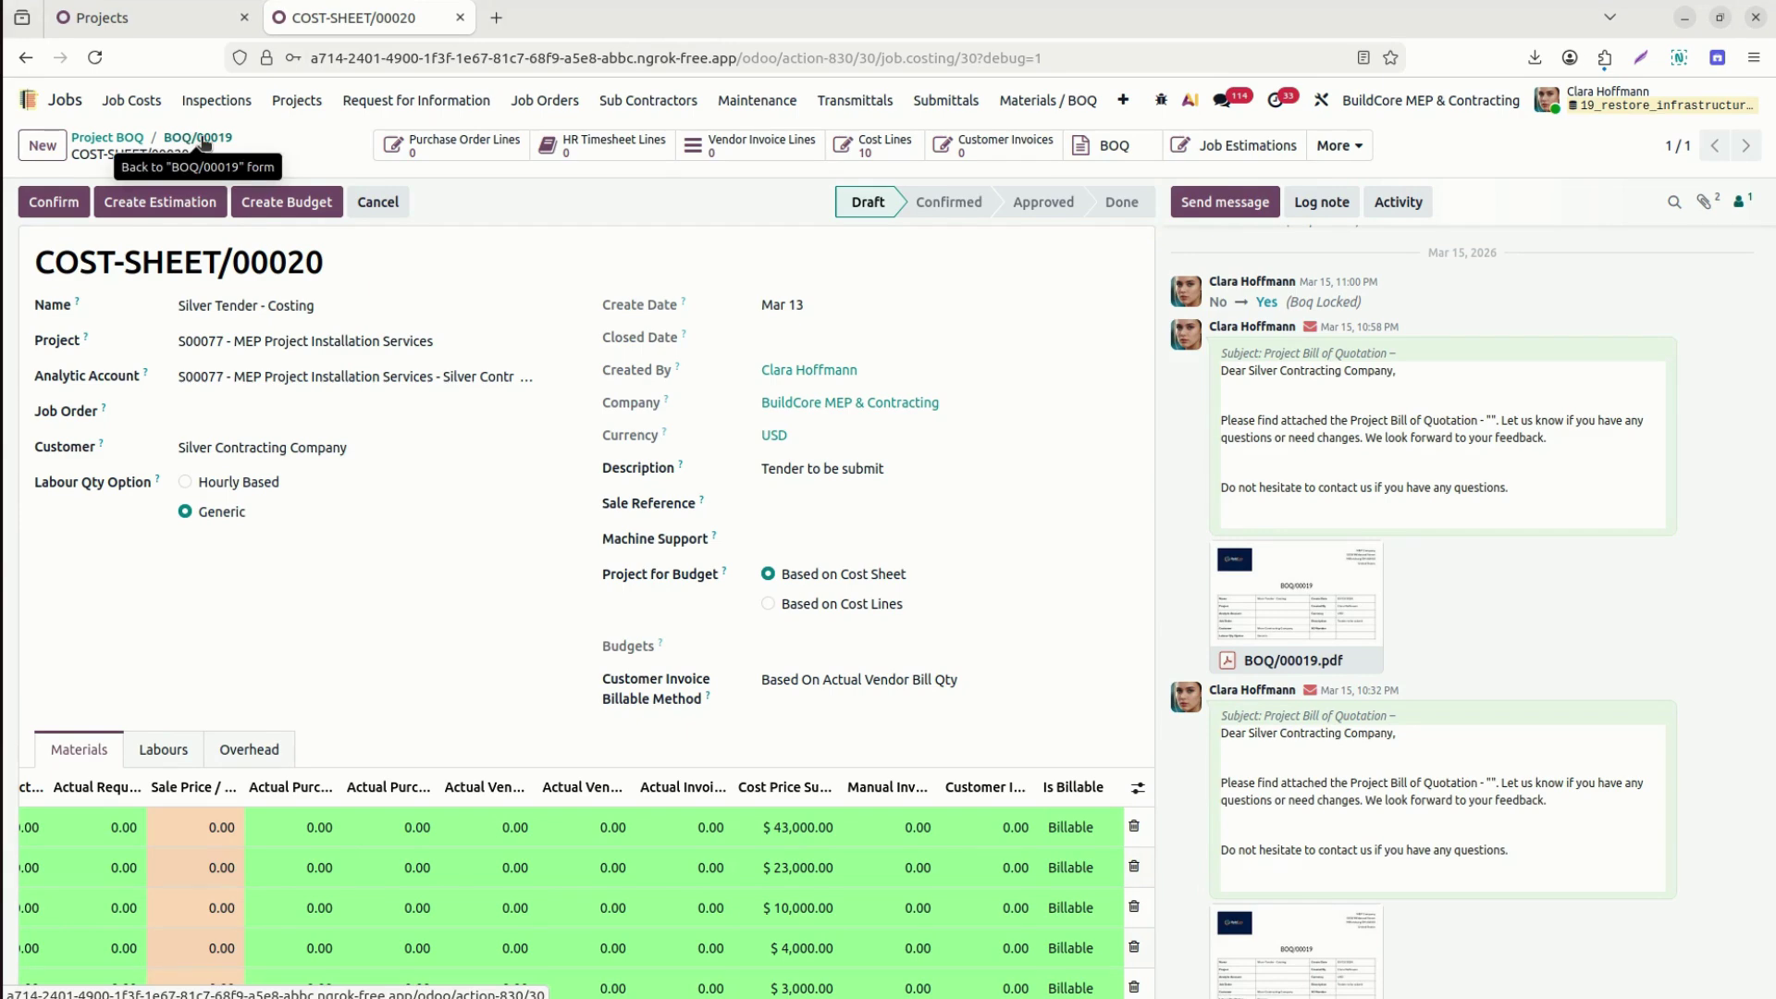
{"action": "left_click", "coordinate": [561, 343]}
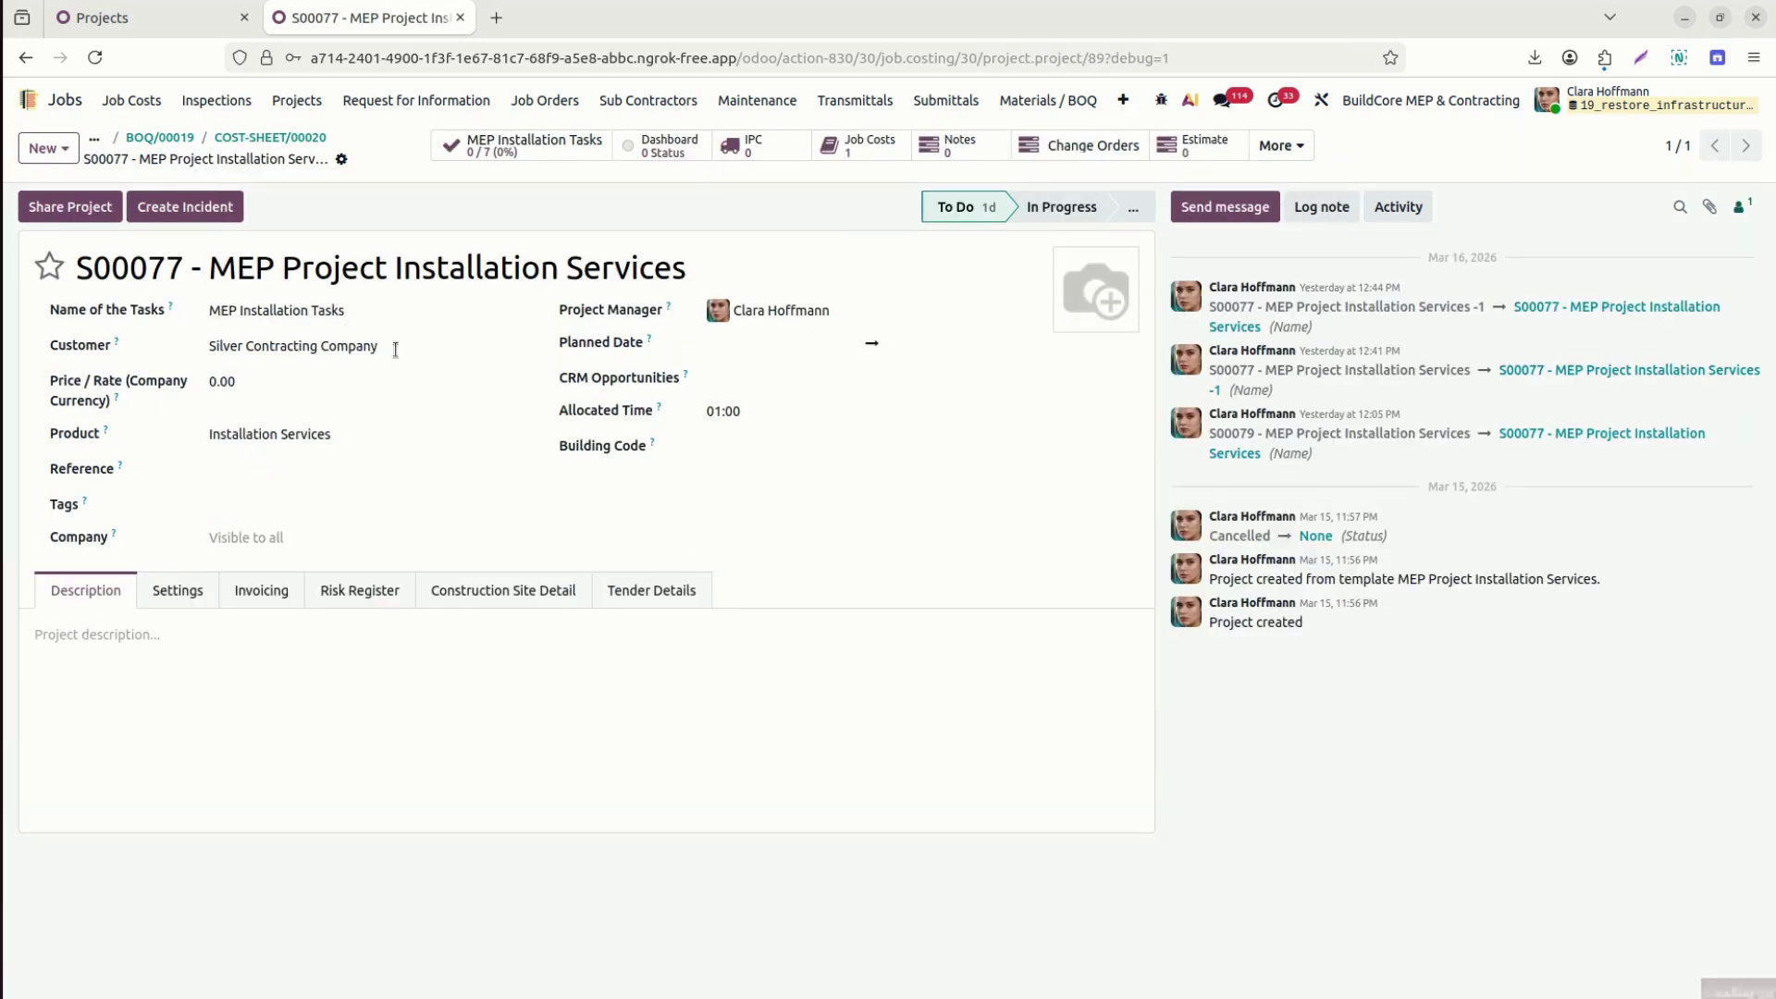
{"action": "left_click", "coordinate": [574, 145]}
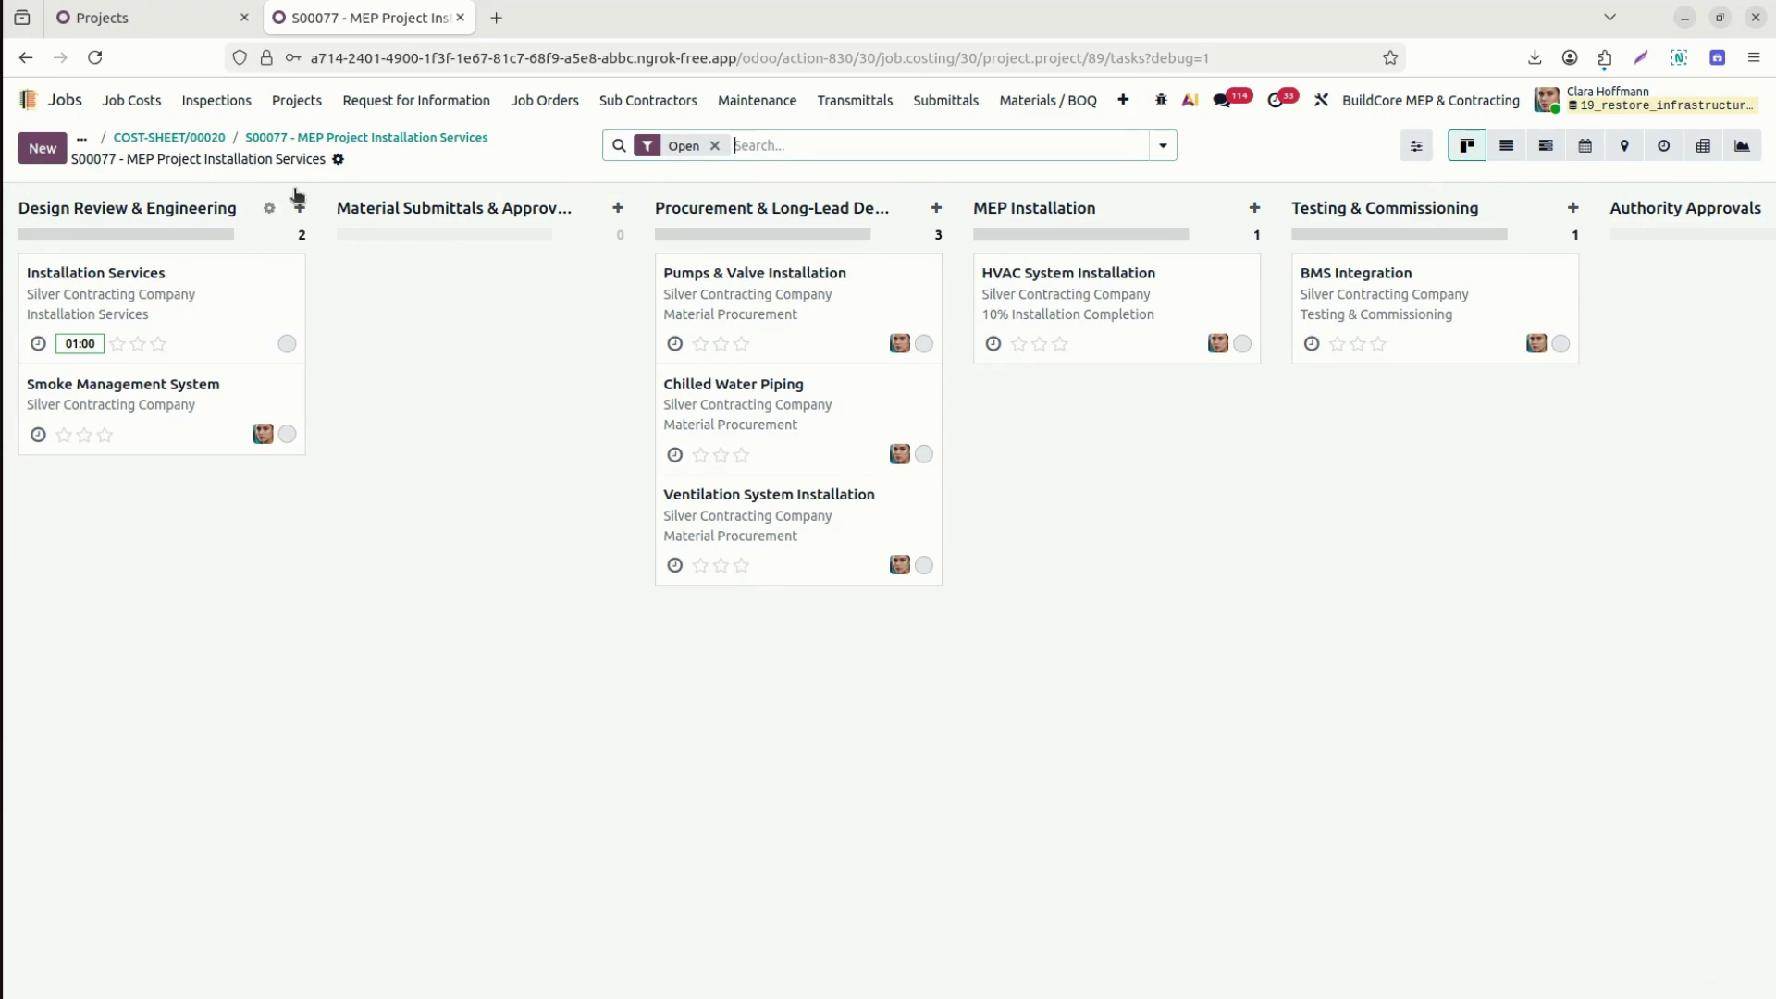
{"action": "left_click", "coordinate": [314, 138]}
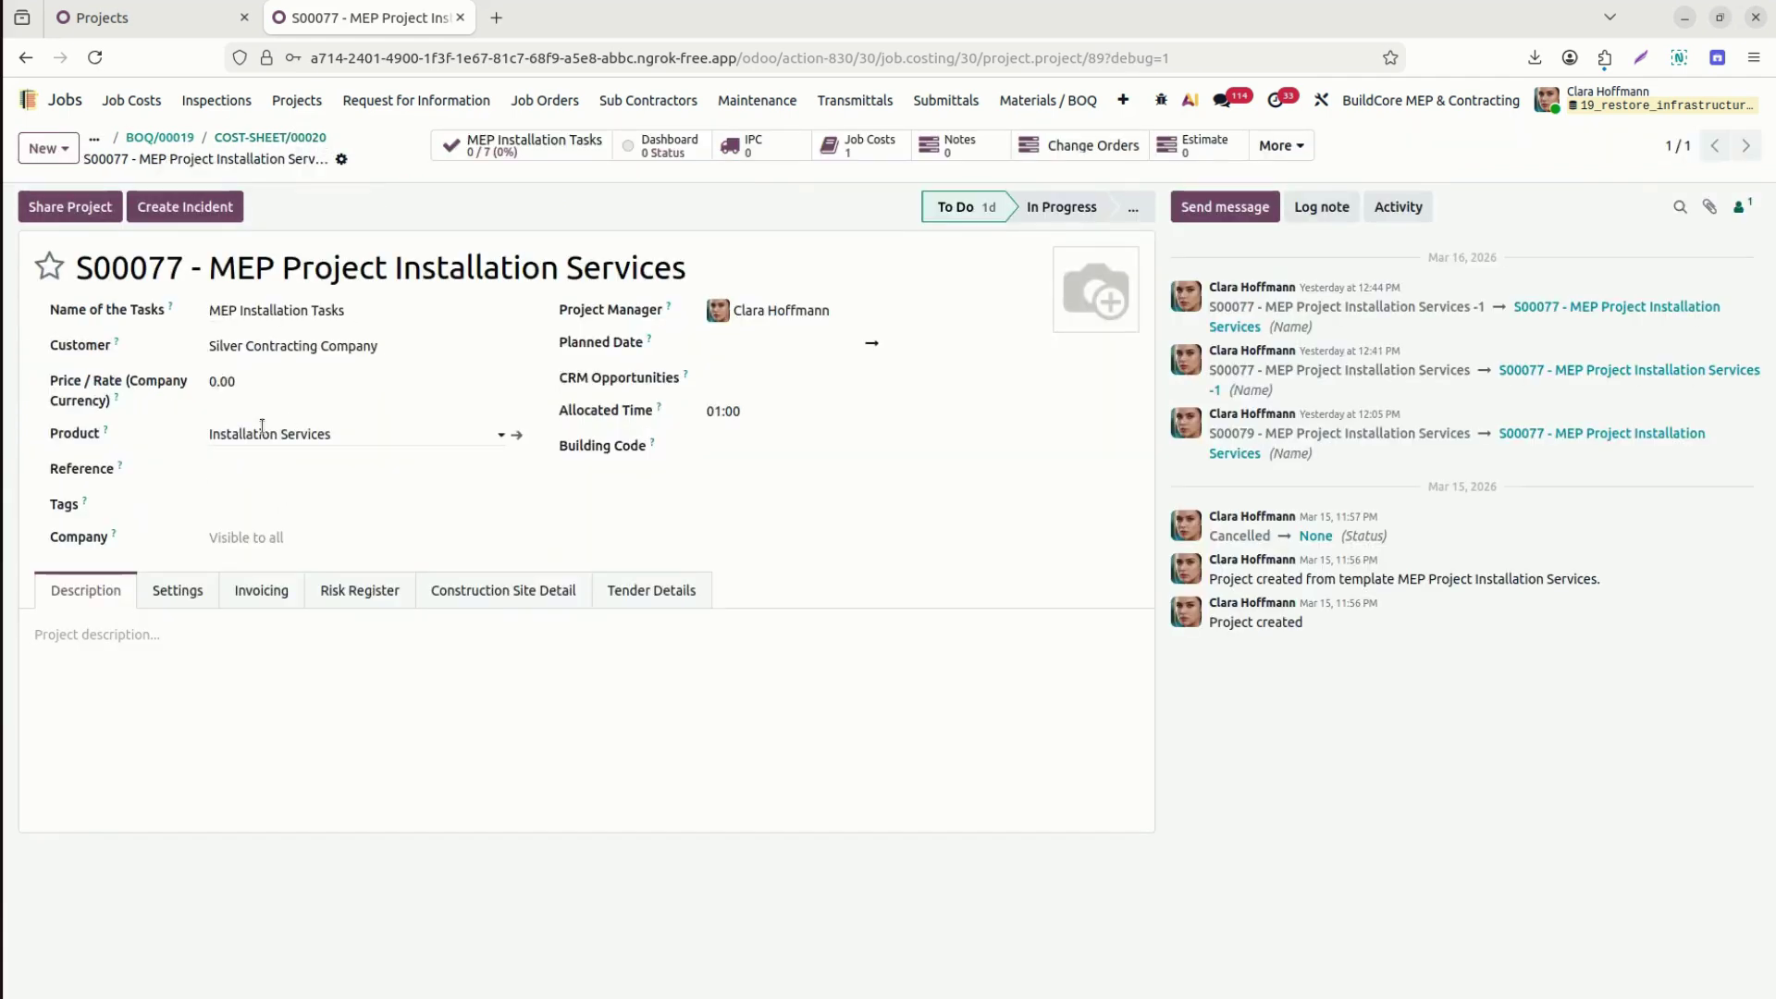
{"action": "left_click", "coordinate": [245, 139]}
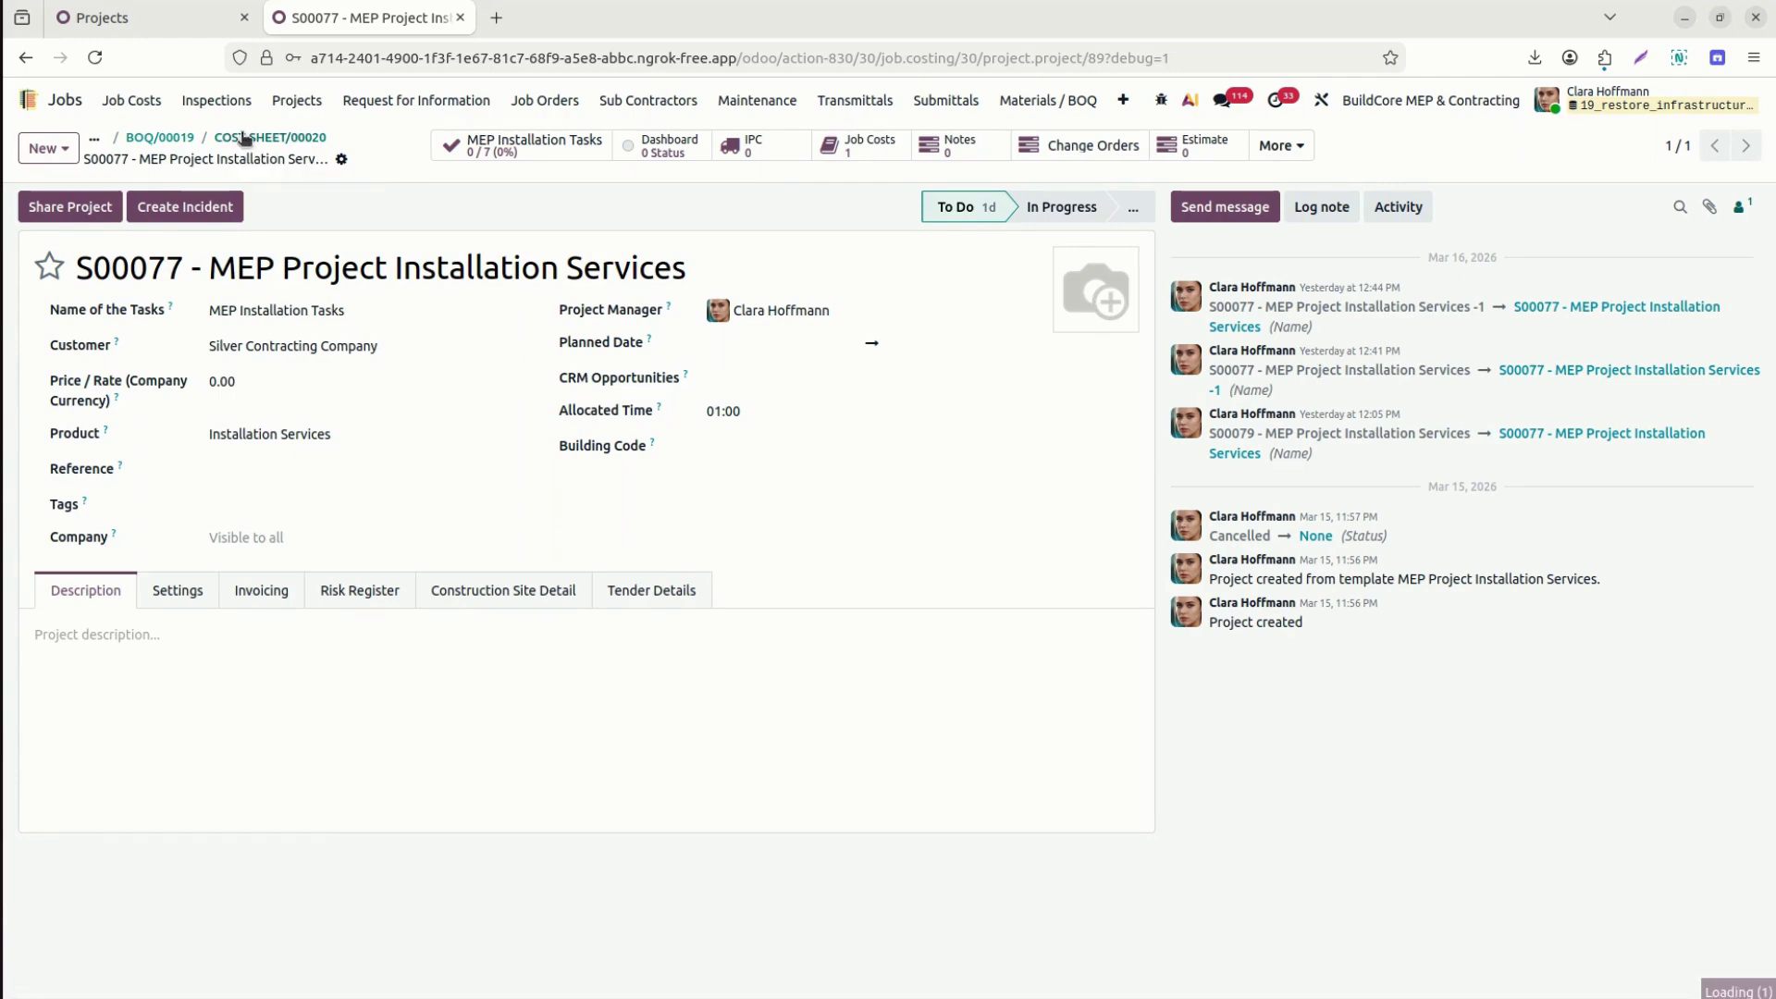
Set the cost sheet's Job Order to Installation Services under project S00077, found by grouping by Project.
{"action": "left_click", "coordinate": [255, 411]}
{"action": "type", "text": "Install"}
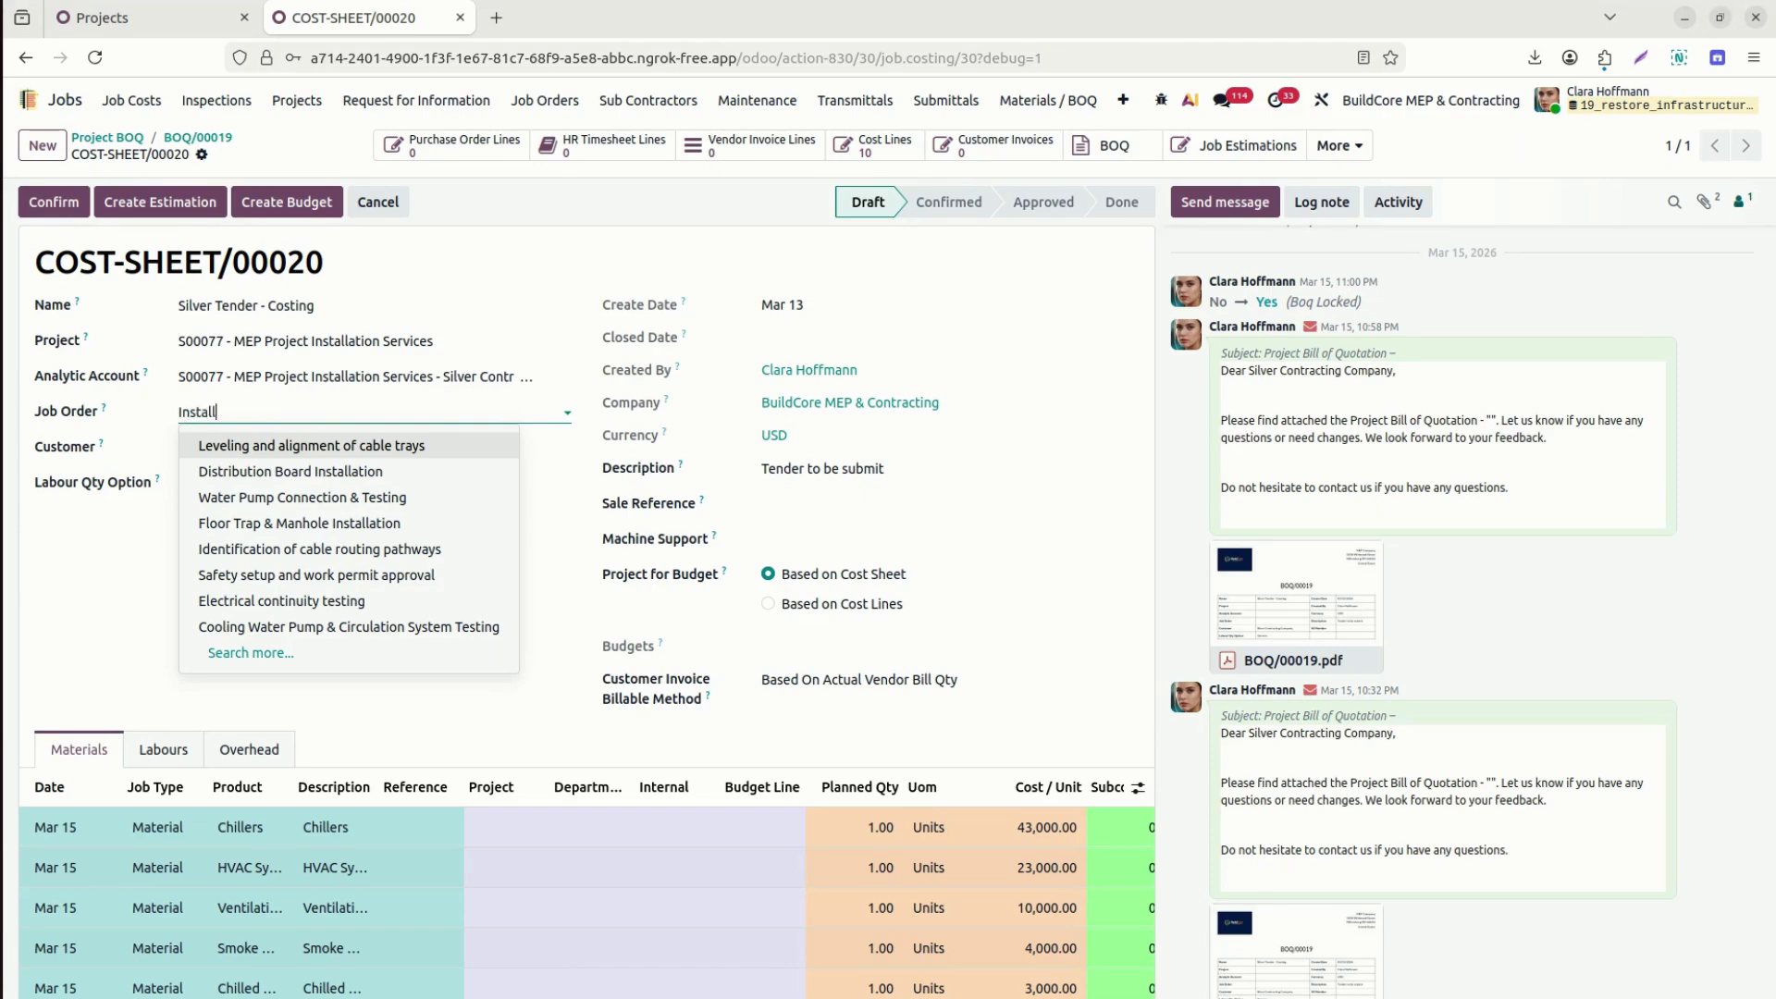
{"action": "type", "text": "ation ser"}
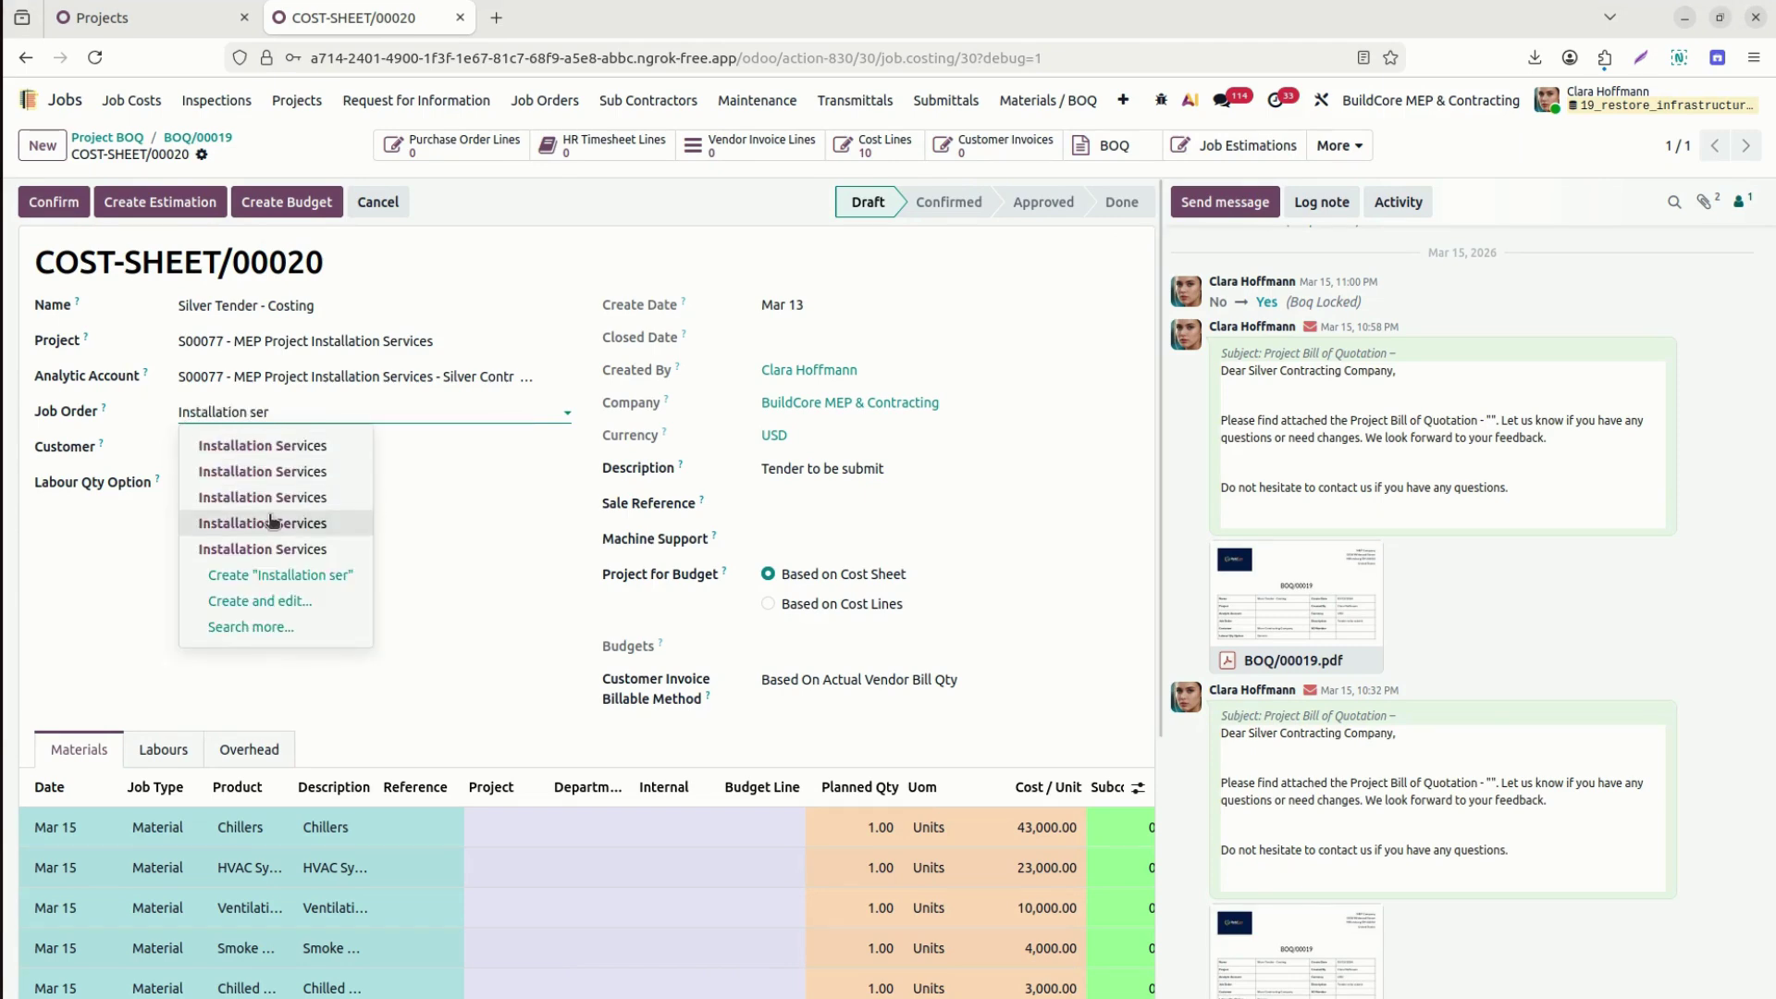
{"action": "left_click", "coordinate": [280, 627]}
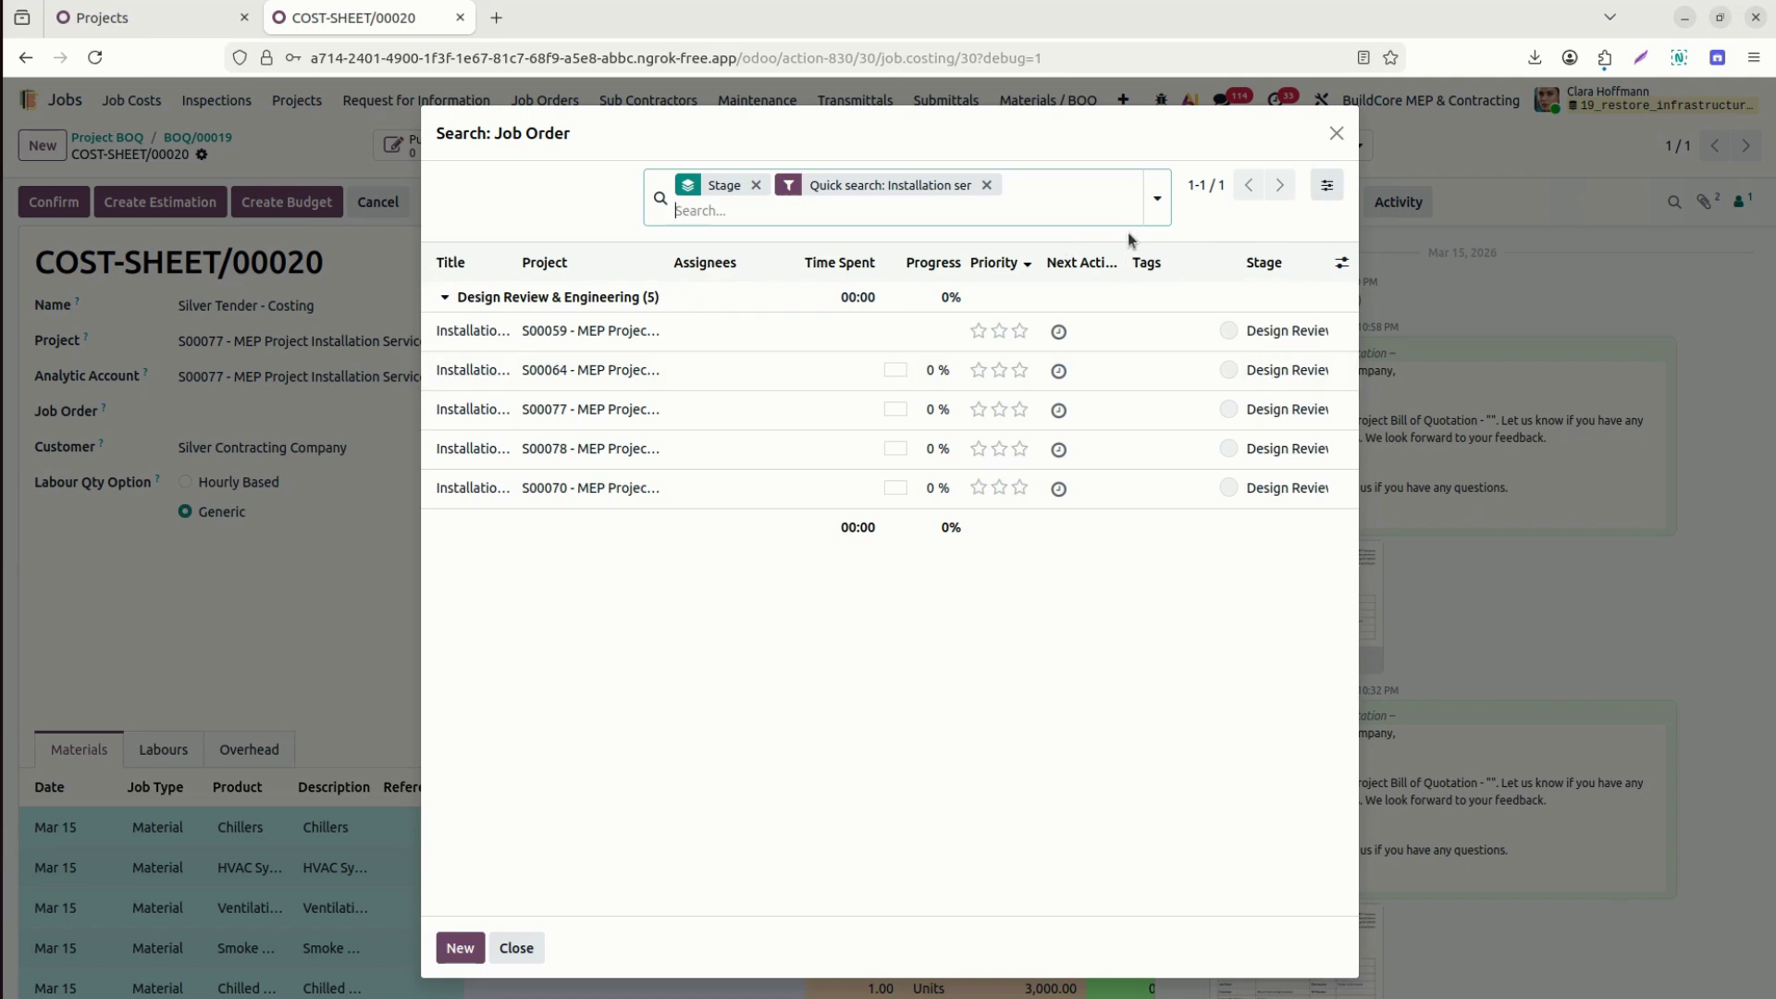
{"action": "left_click", "coordinate": [1157, 198]}
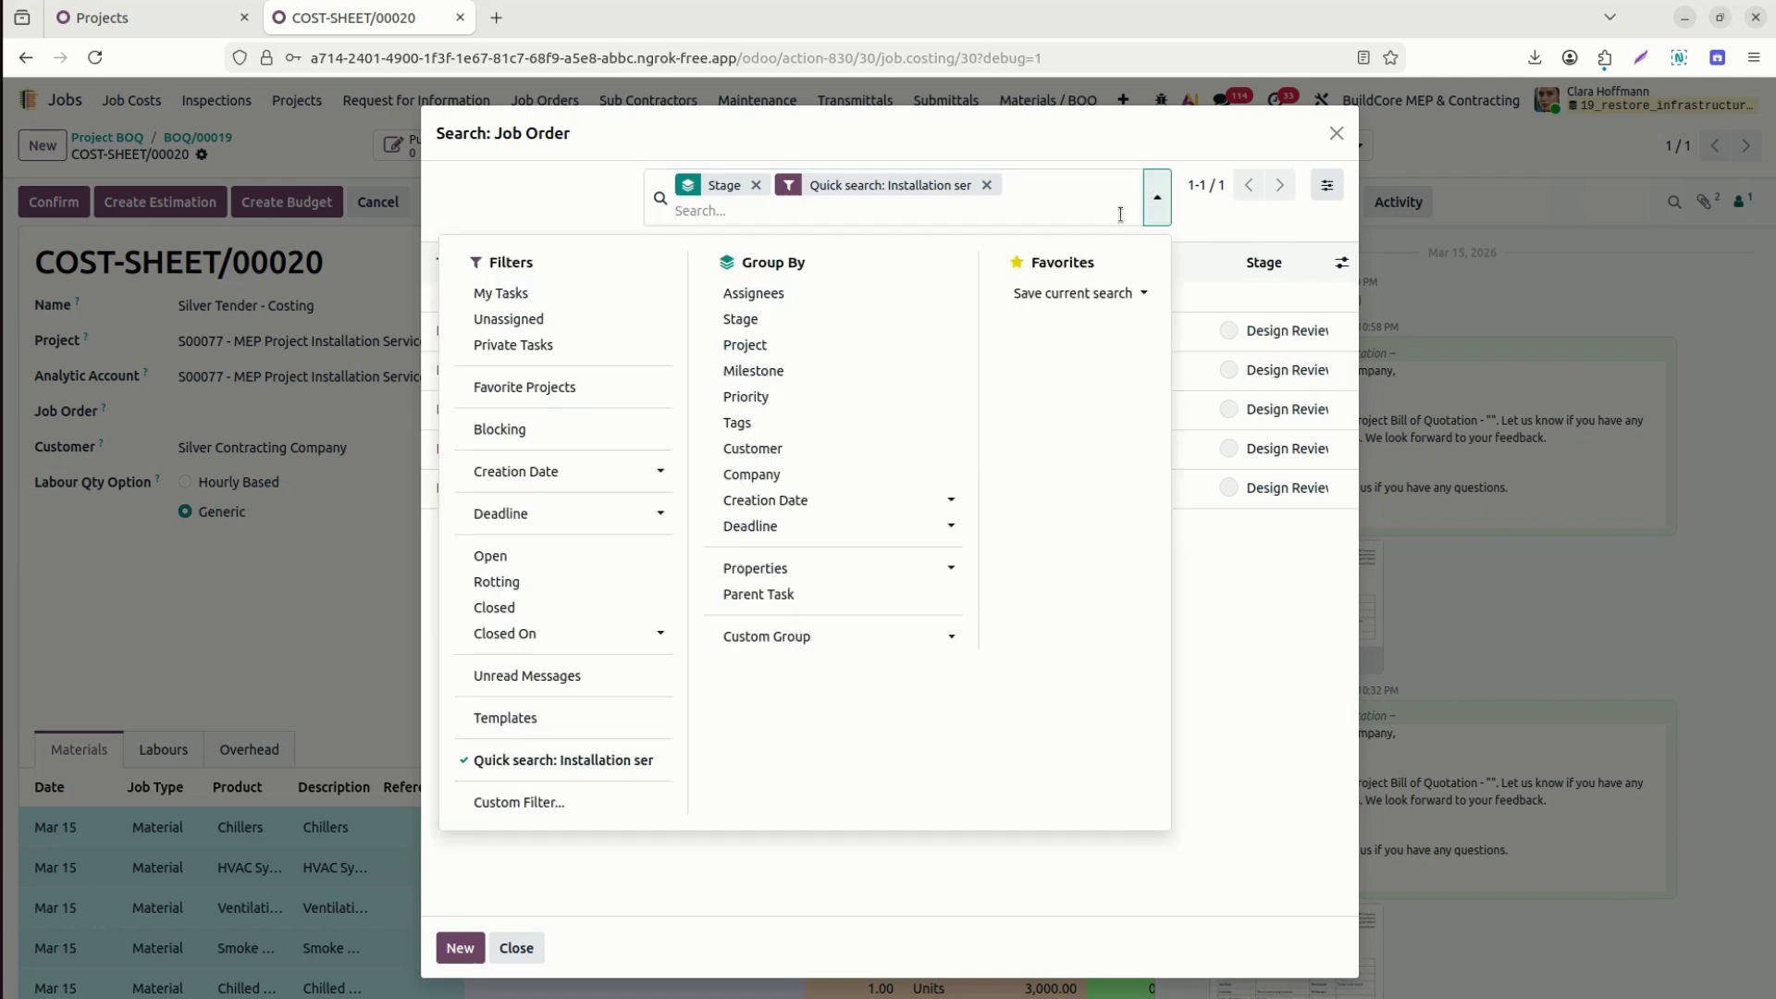
{"action": "left_click", "coordinate": [740, 344]}
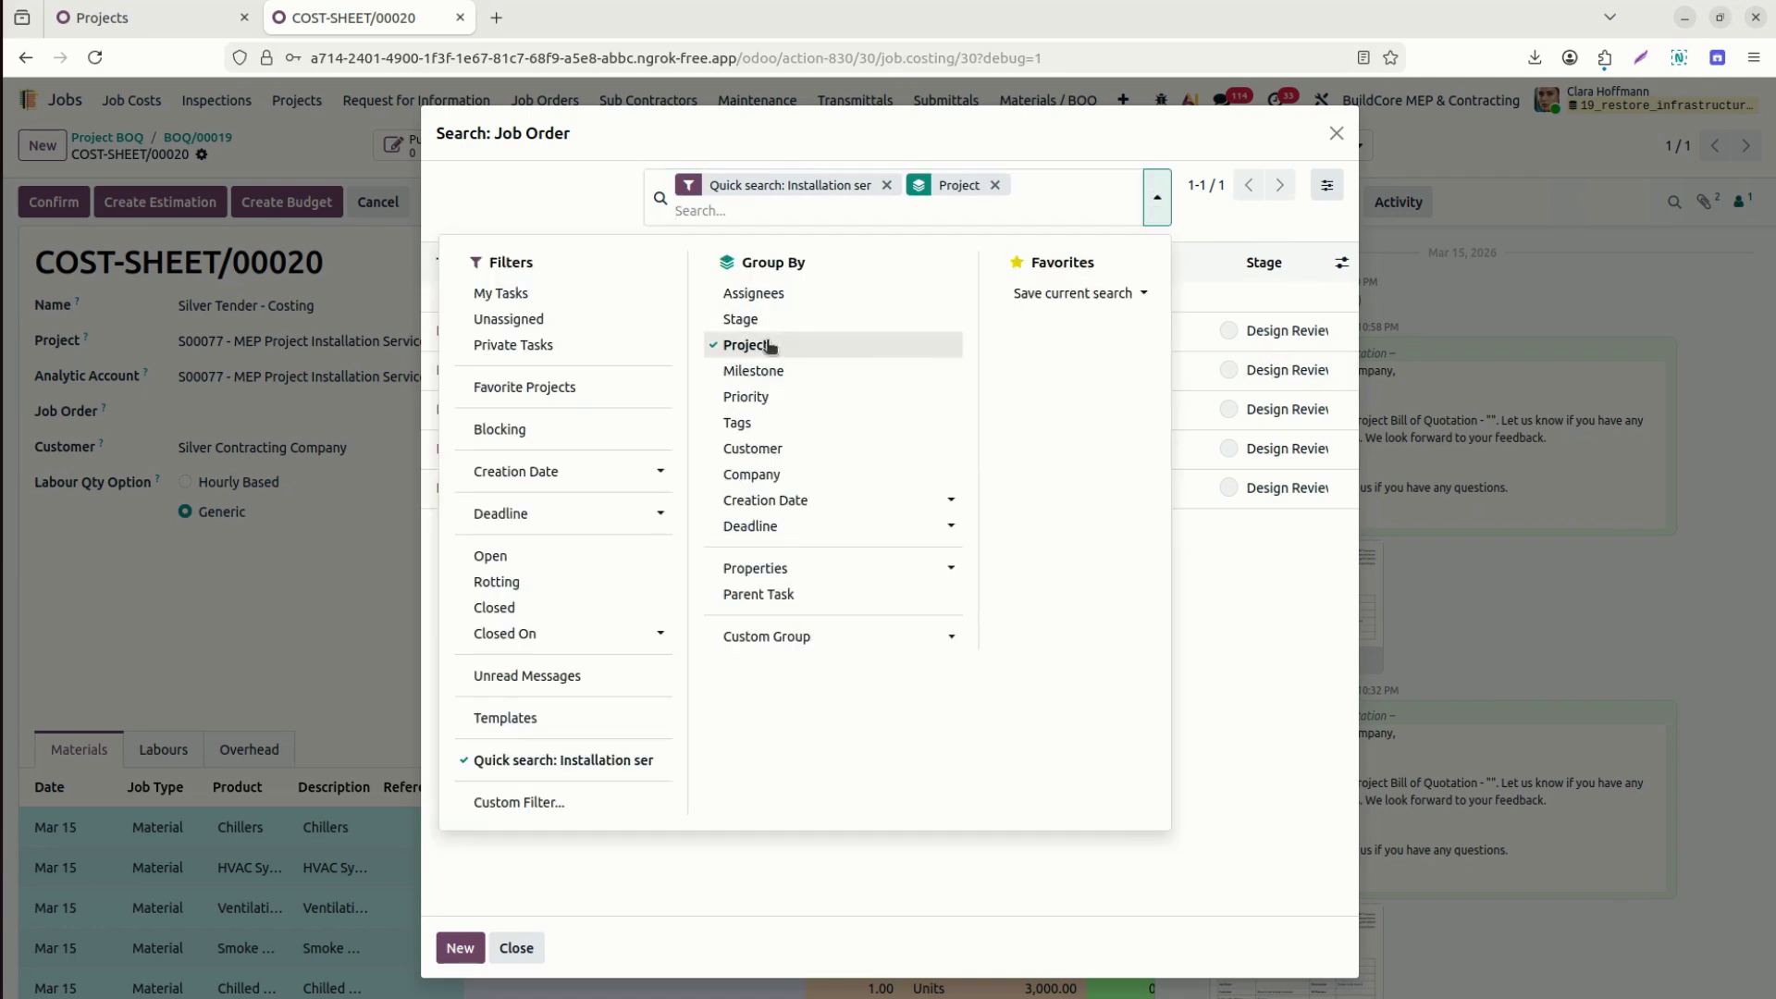
{"action": "left_click", "coordinate": [550, 188]}
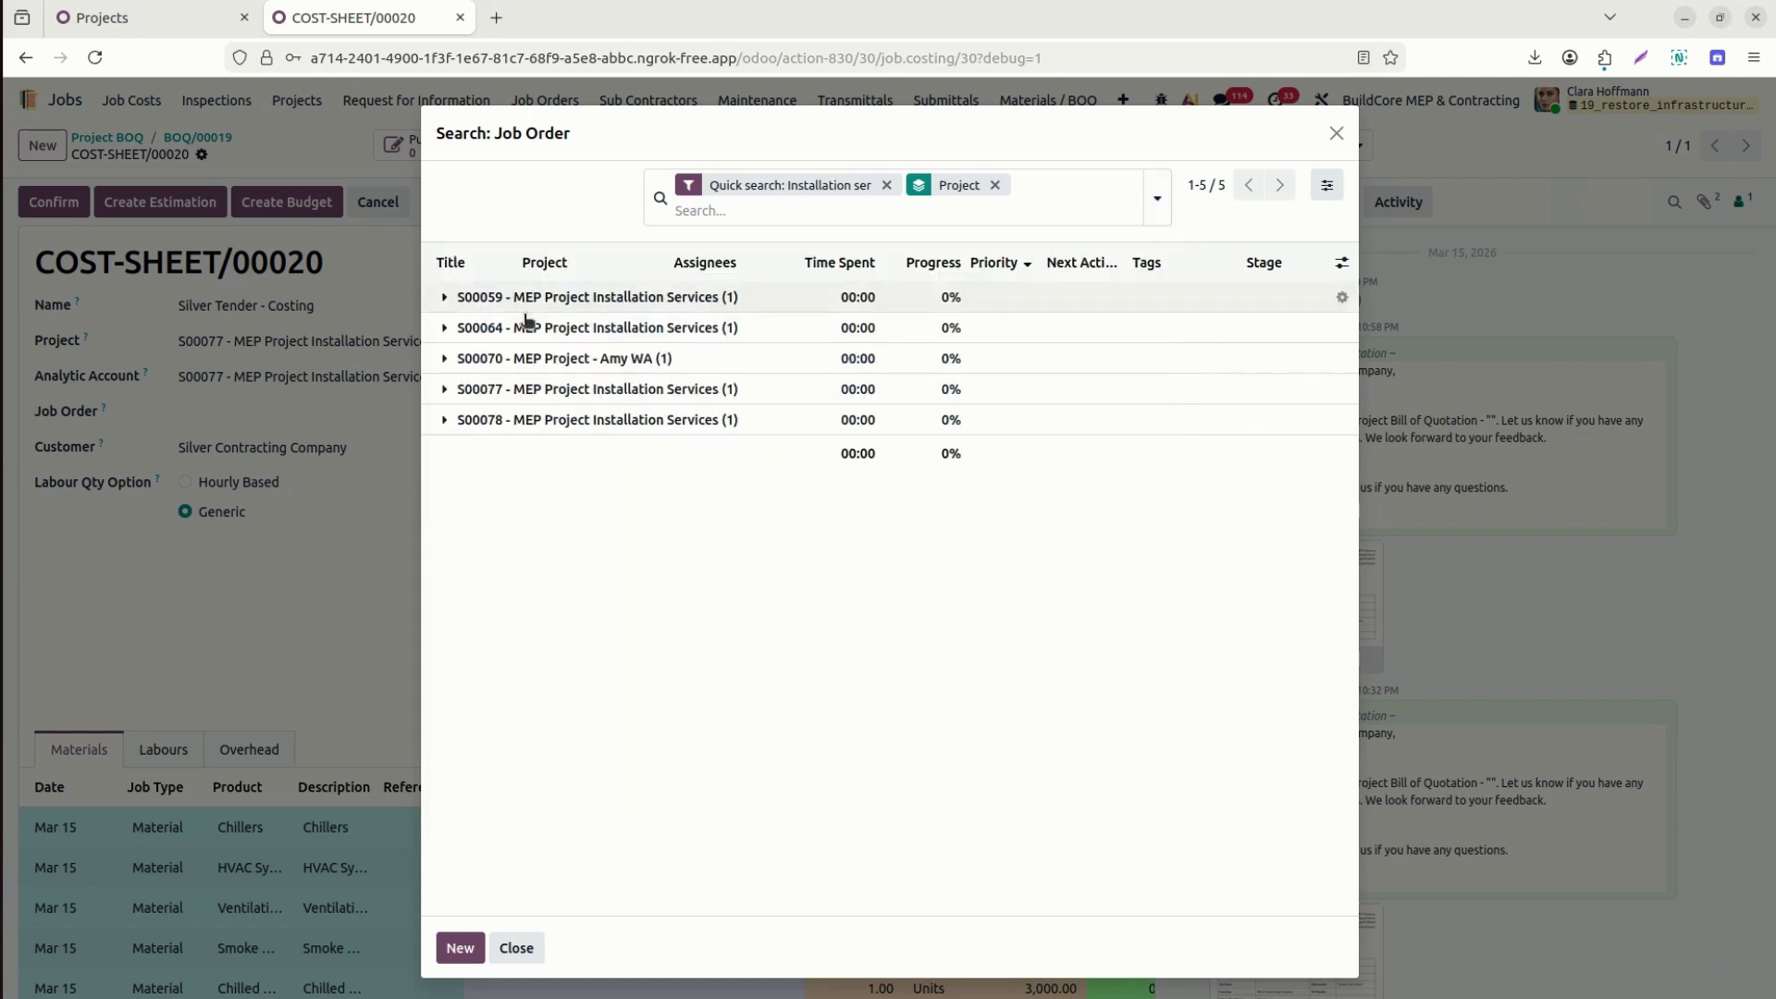
{"action": "left_click", "coordinate": [444, 388]}
{"action": "left_click", "coordinate": [435, 423]}
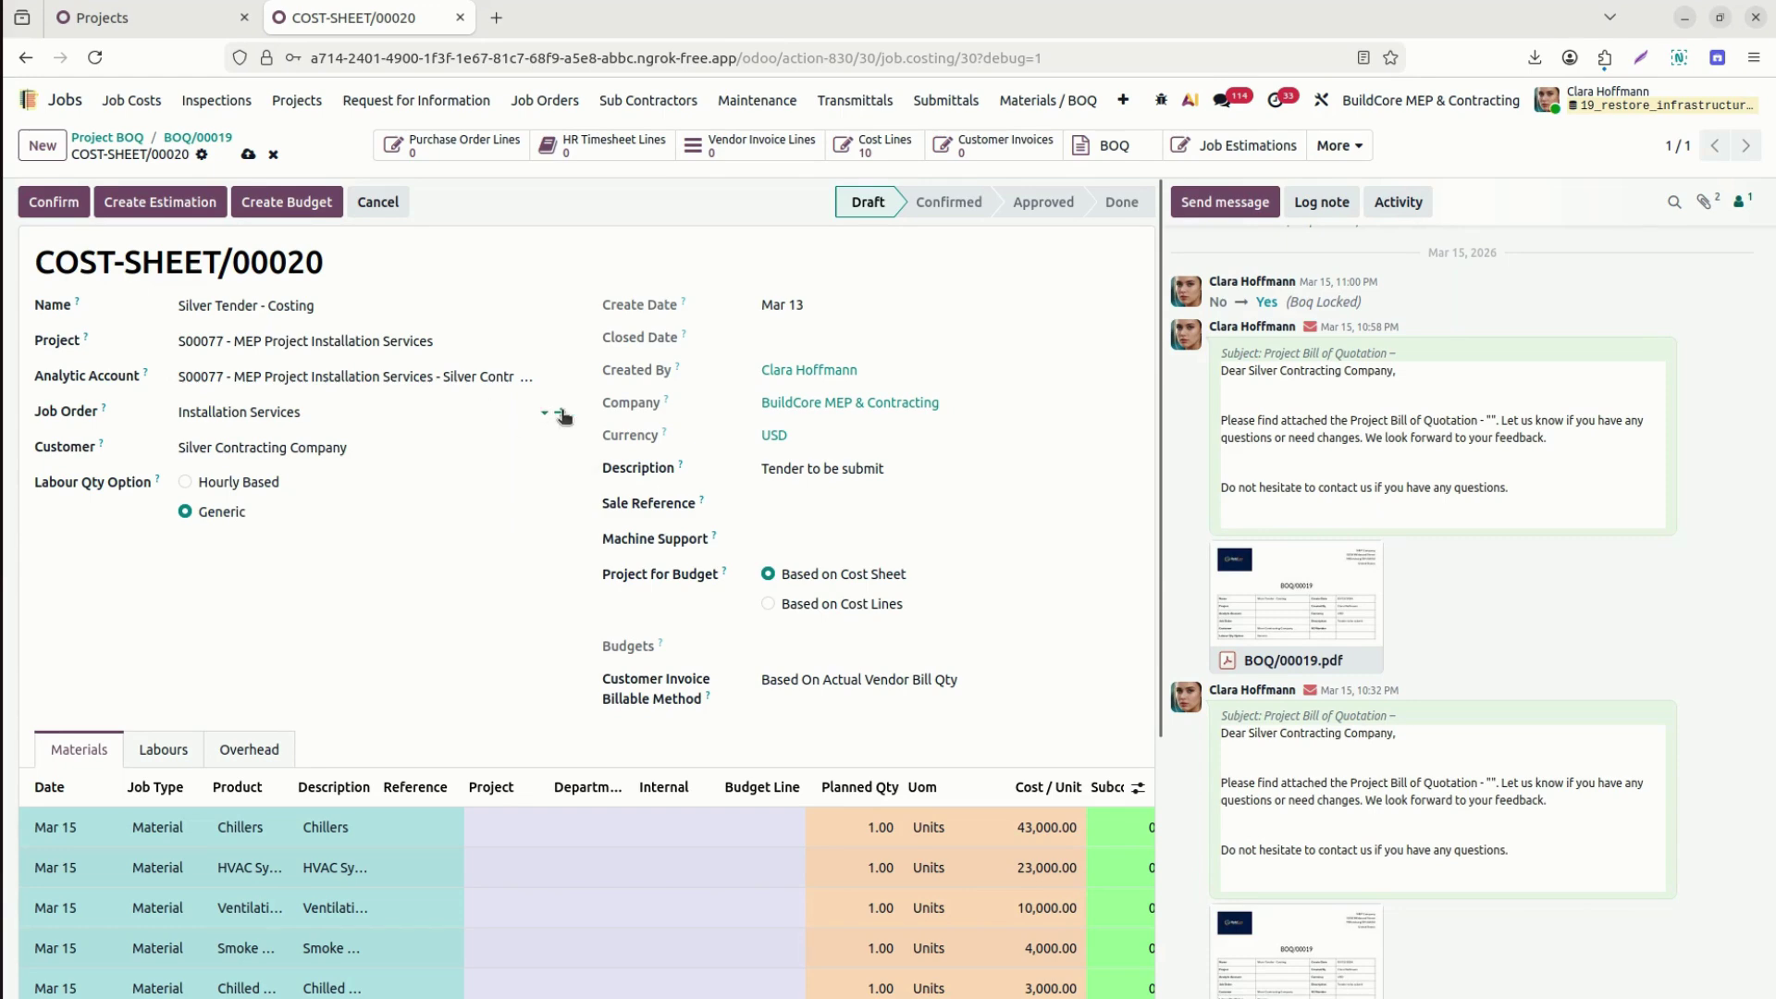
Rename job order JOB/0136 to 'Installation Services - SO0077', save, and return to COST-SHEET/00020.
{"action": "left_click", "coordinate": [562, 414]}
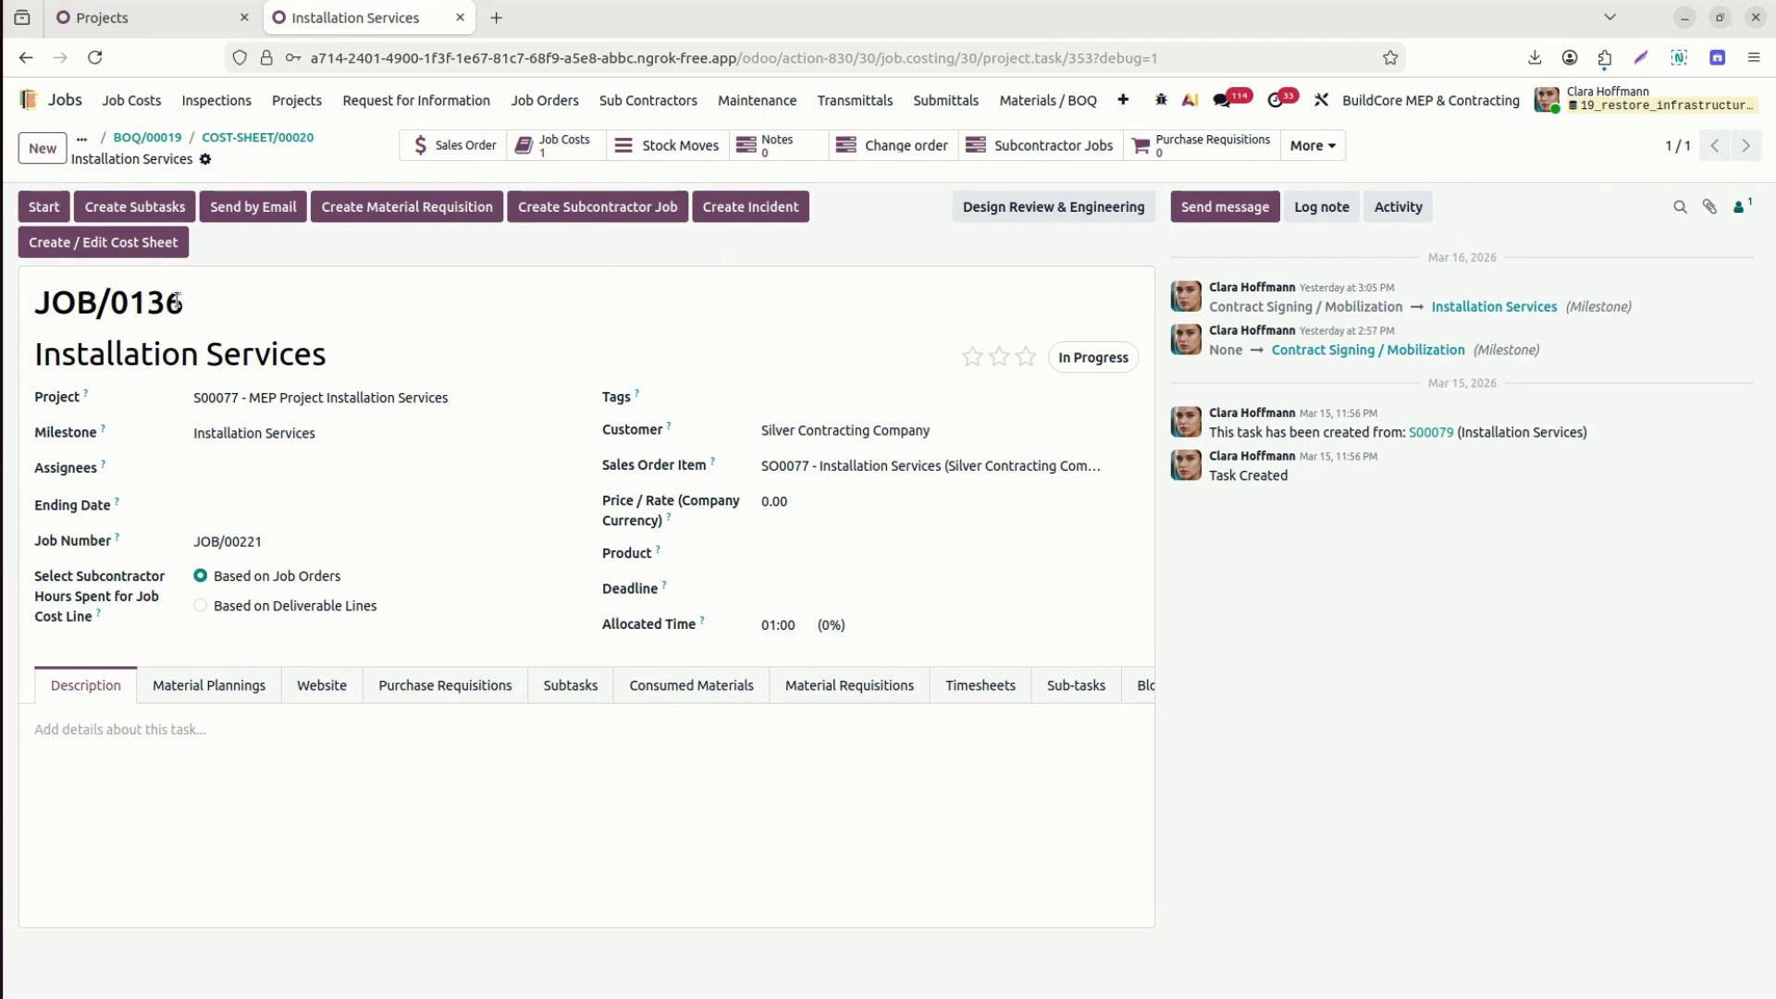
{"action": "left_click", "coordinate": [466, 355]}
{"action": "type", "text": "- SO"}
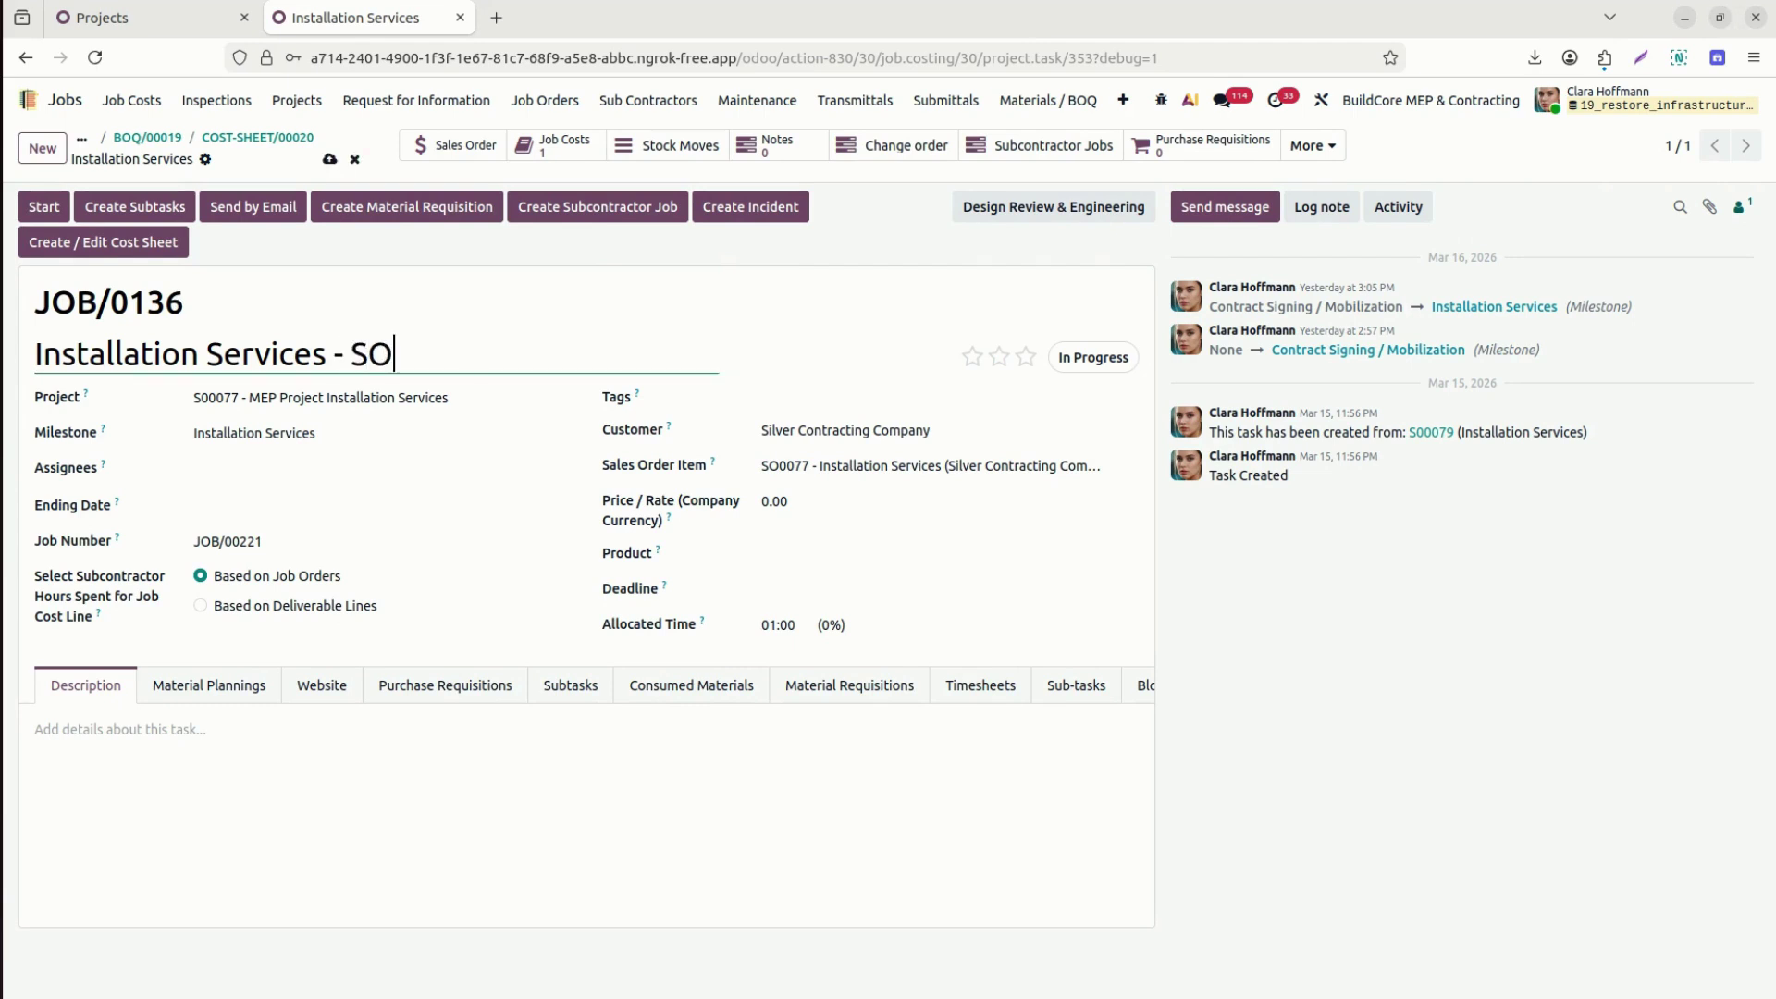
{"action": "type", "text": "0077"}
{"action": "left_click", "coordinate": [327, 160]}
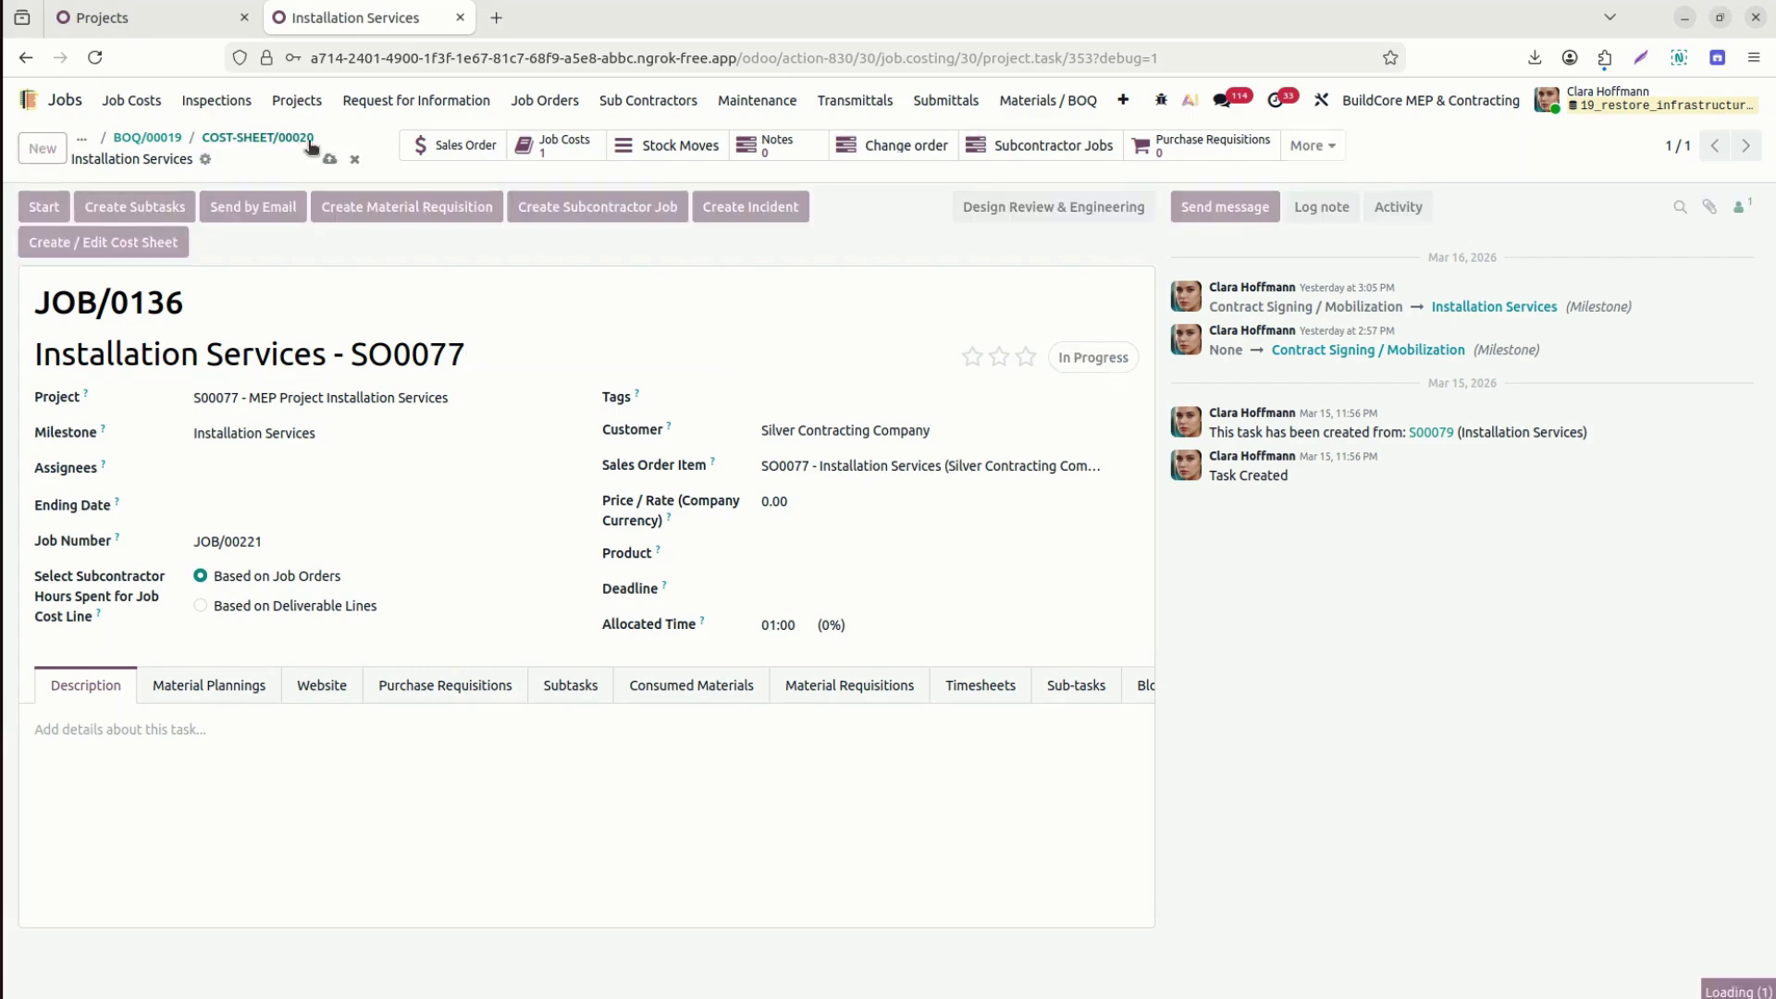
{"action": "left_click", "coordinate": [301, 138]}
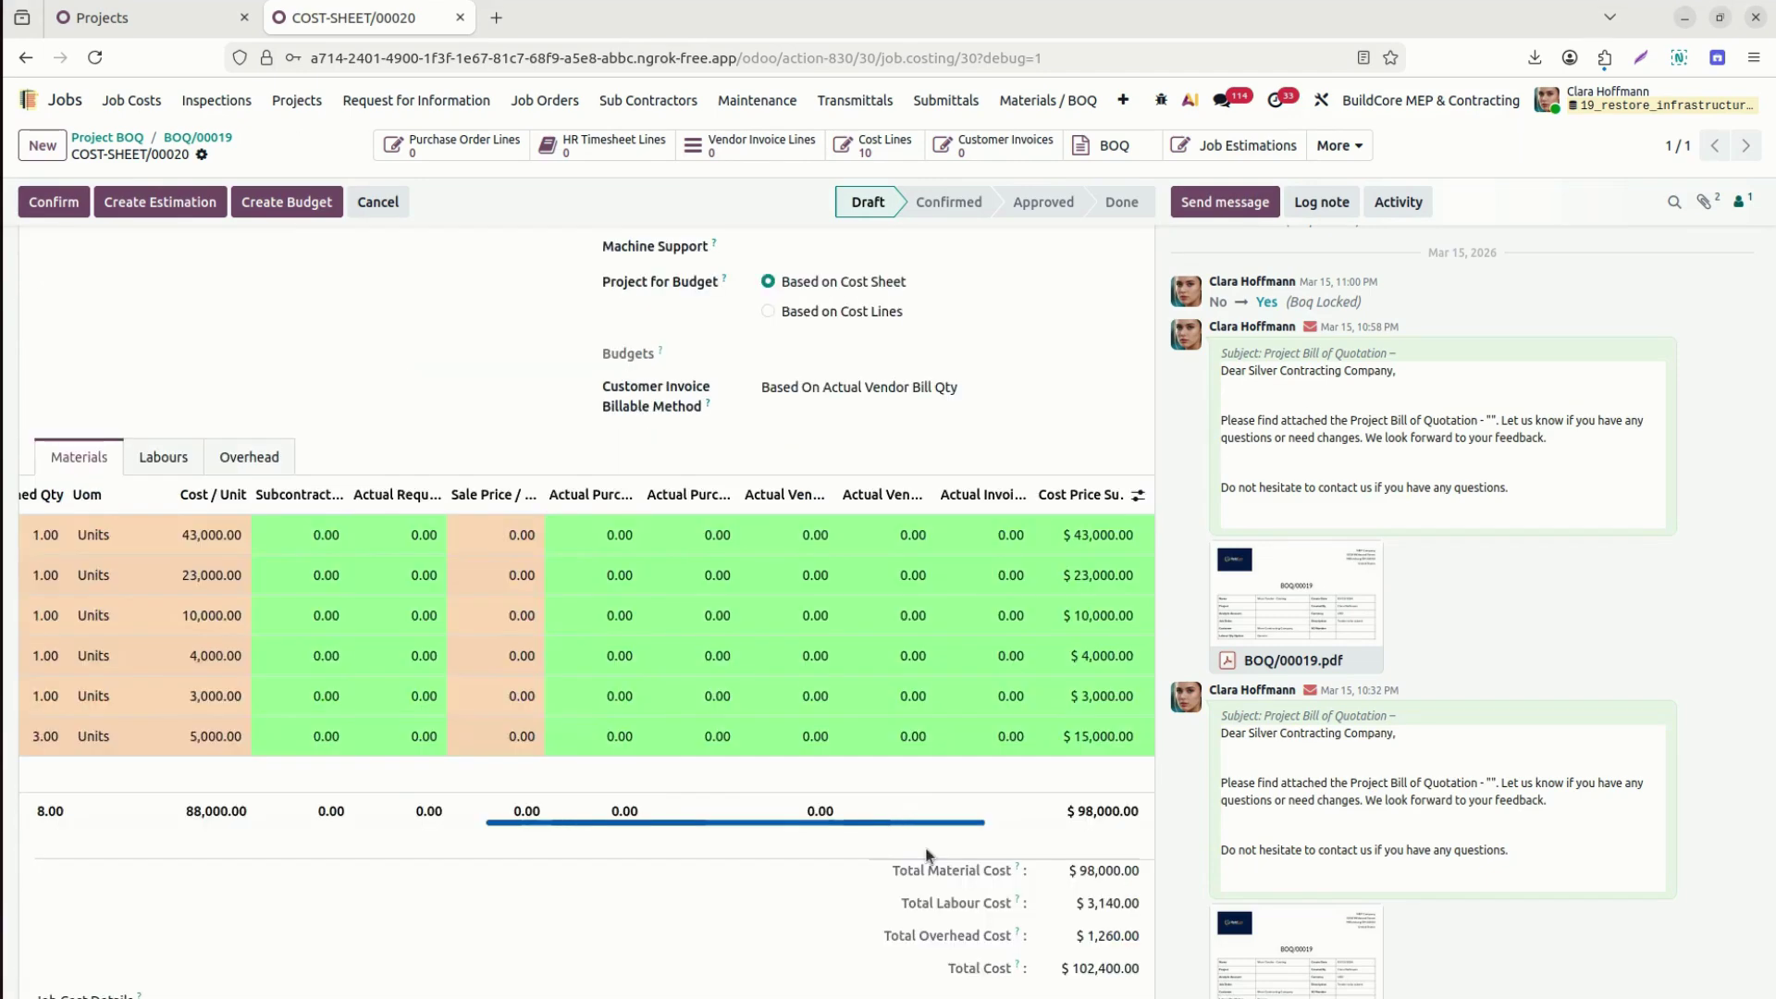
Widen the Subcontractor Actual Qty, Actual Requisition Quantity and Sale Price / Unit columns.
{"action": "scroll", "coordinate": [928, 853], "scroll_direction": "left", "scroll_amount": 2}
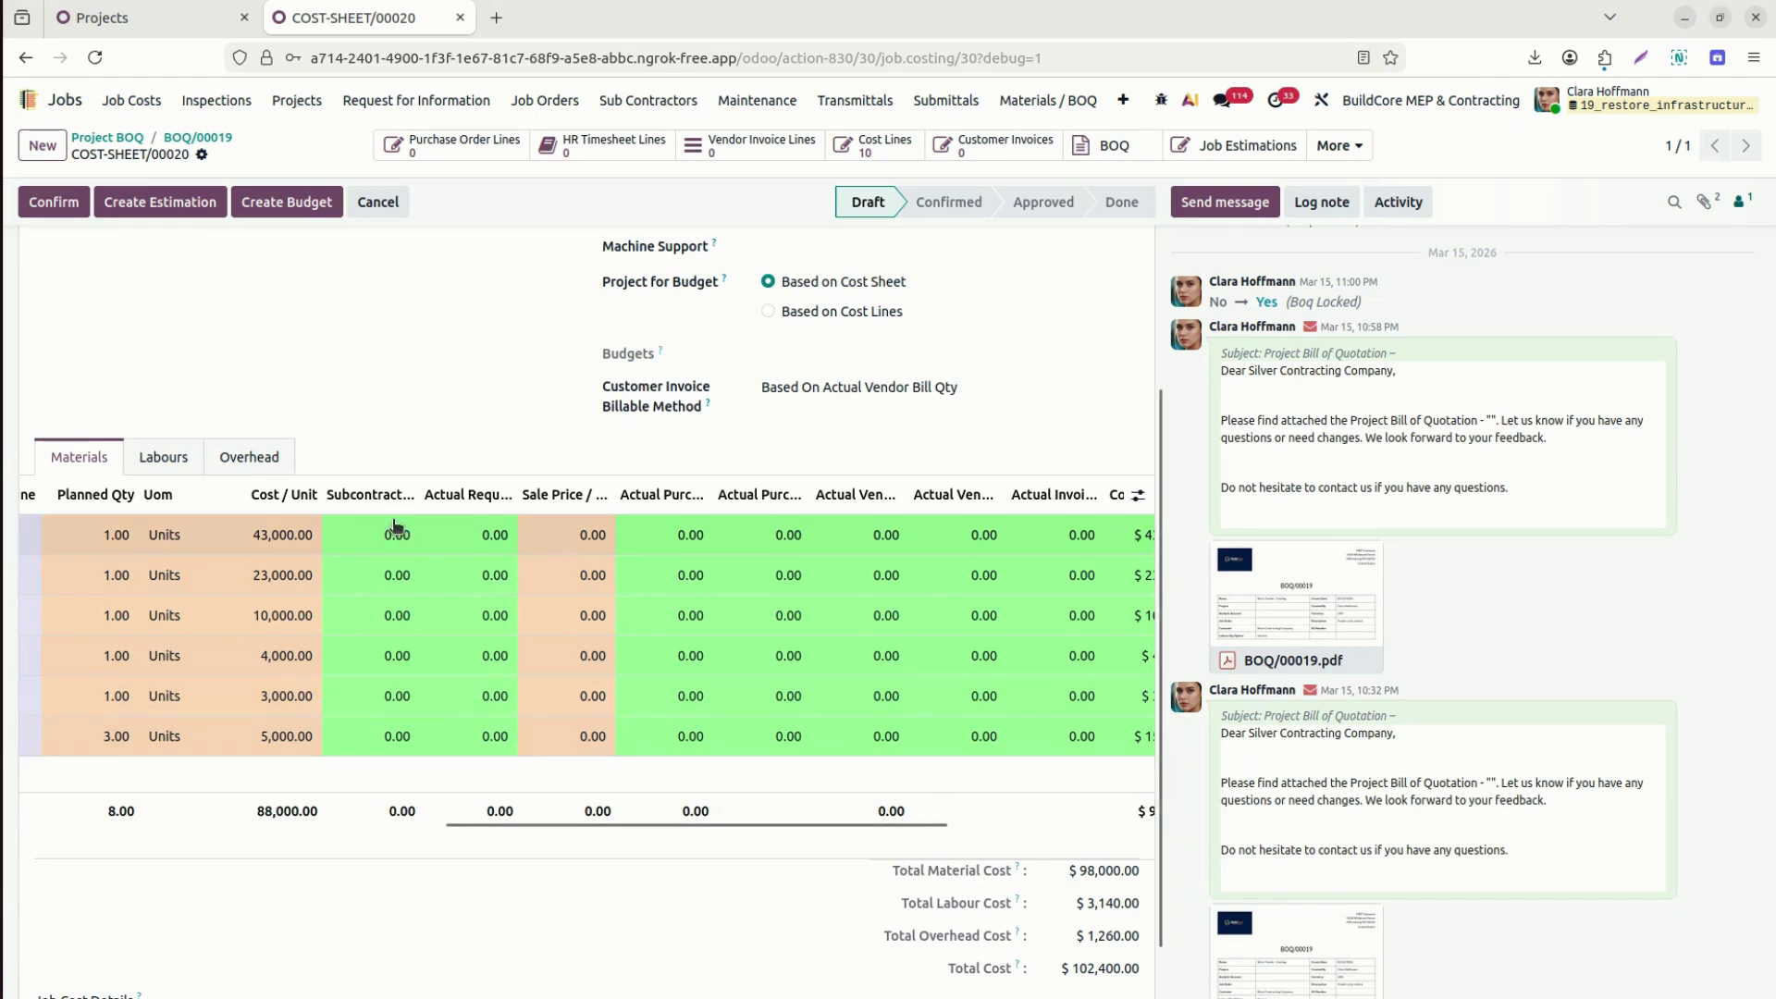
{"action": "left_click_drag", "start_coordinate": [418, 494], "coordinate": [501, 499]}
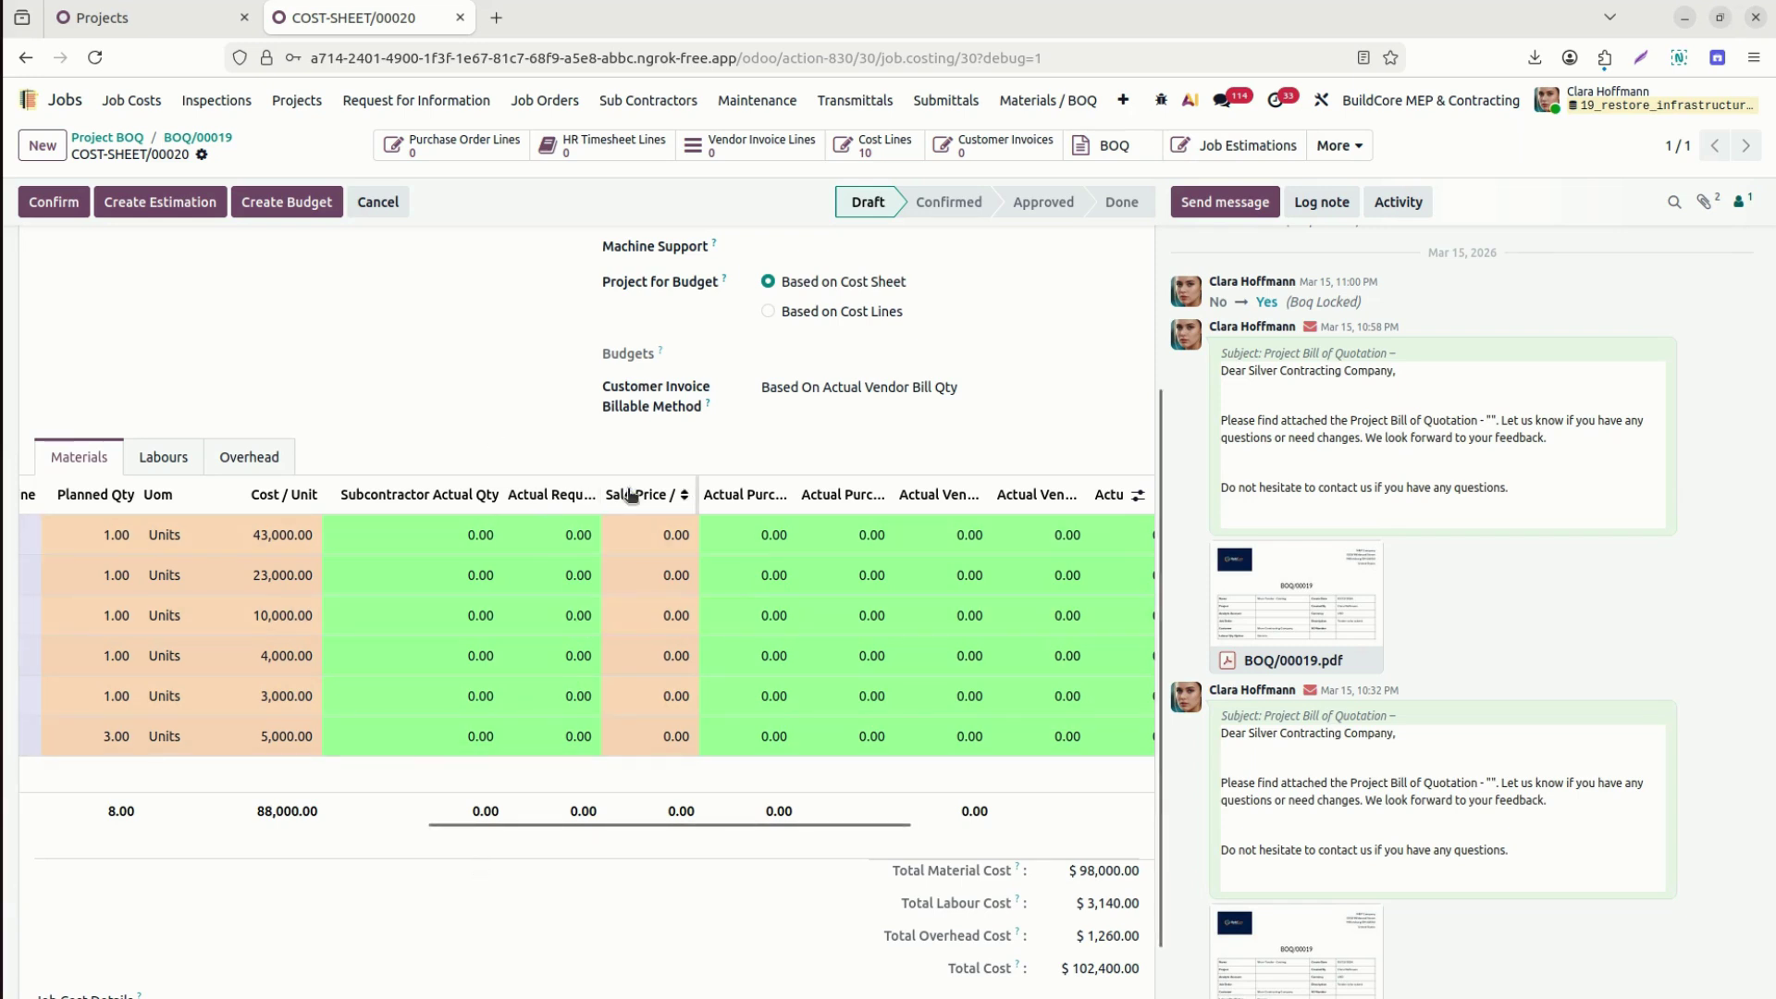
{"action": "left_click_drag", "start_coordinate": [603, 493], "coordinate": [719, 494]}
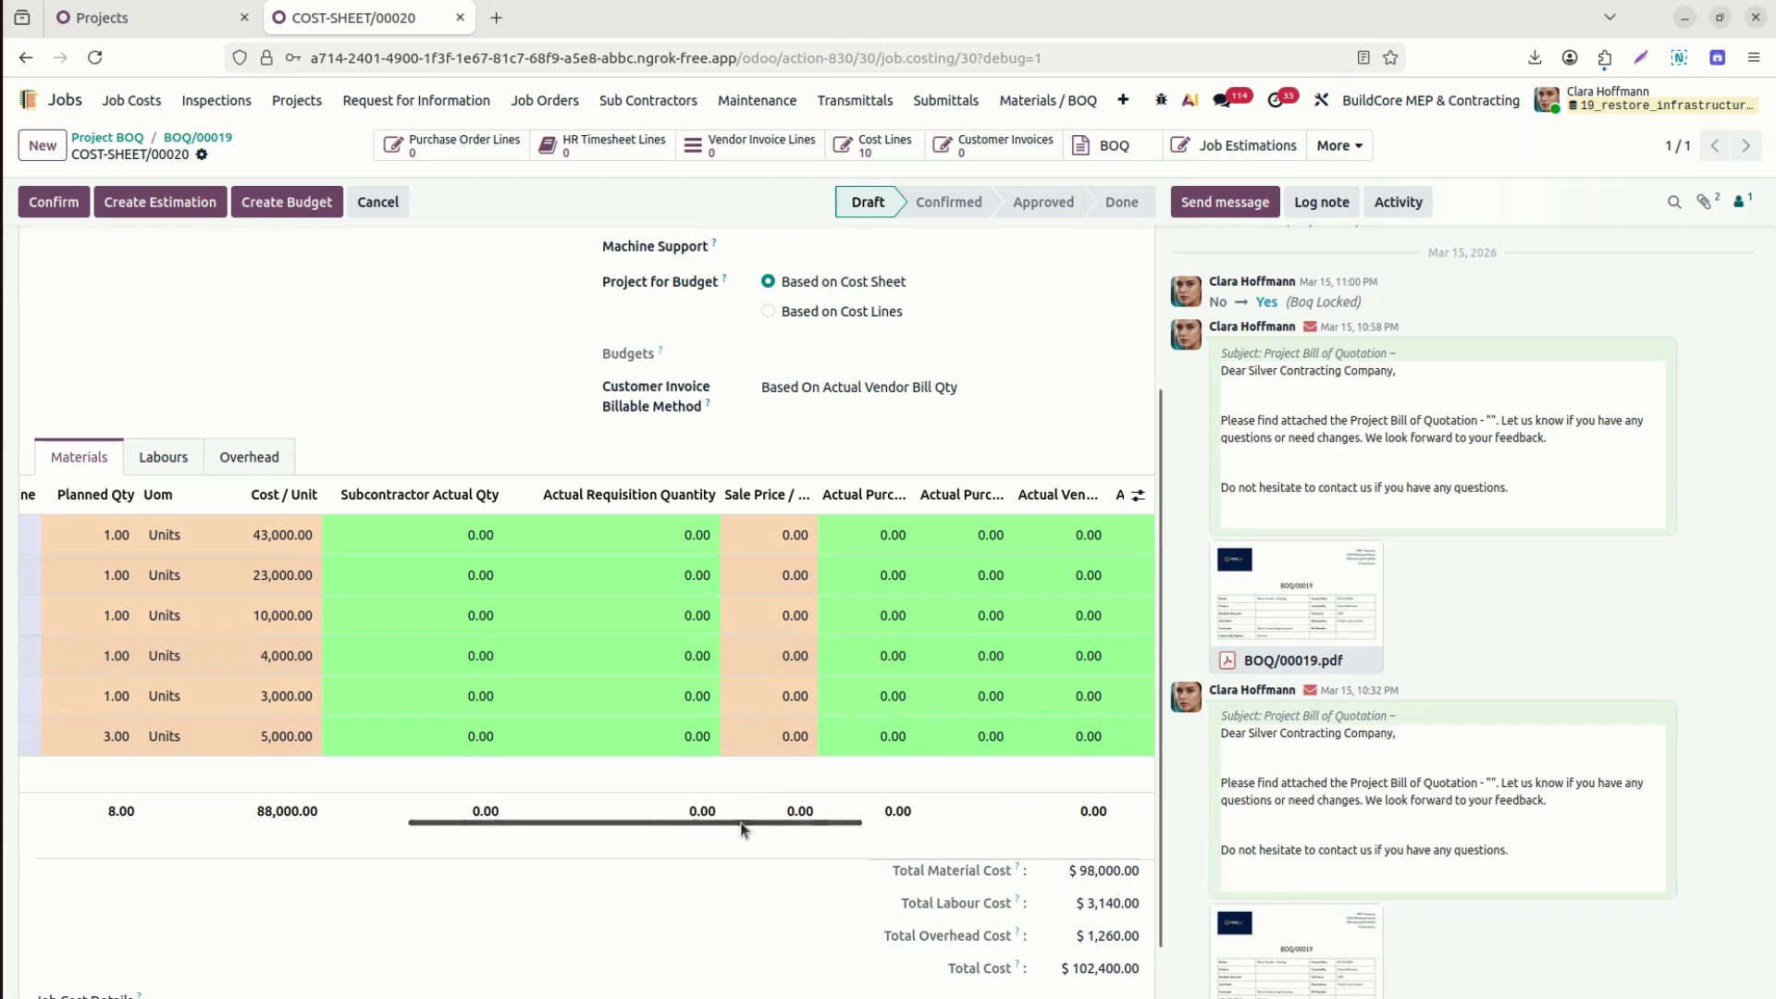
{"action": "left_click_drag", "start_coordinate": [743, 828], "coordinate": [1030, 830]}
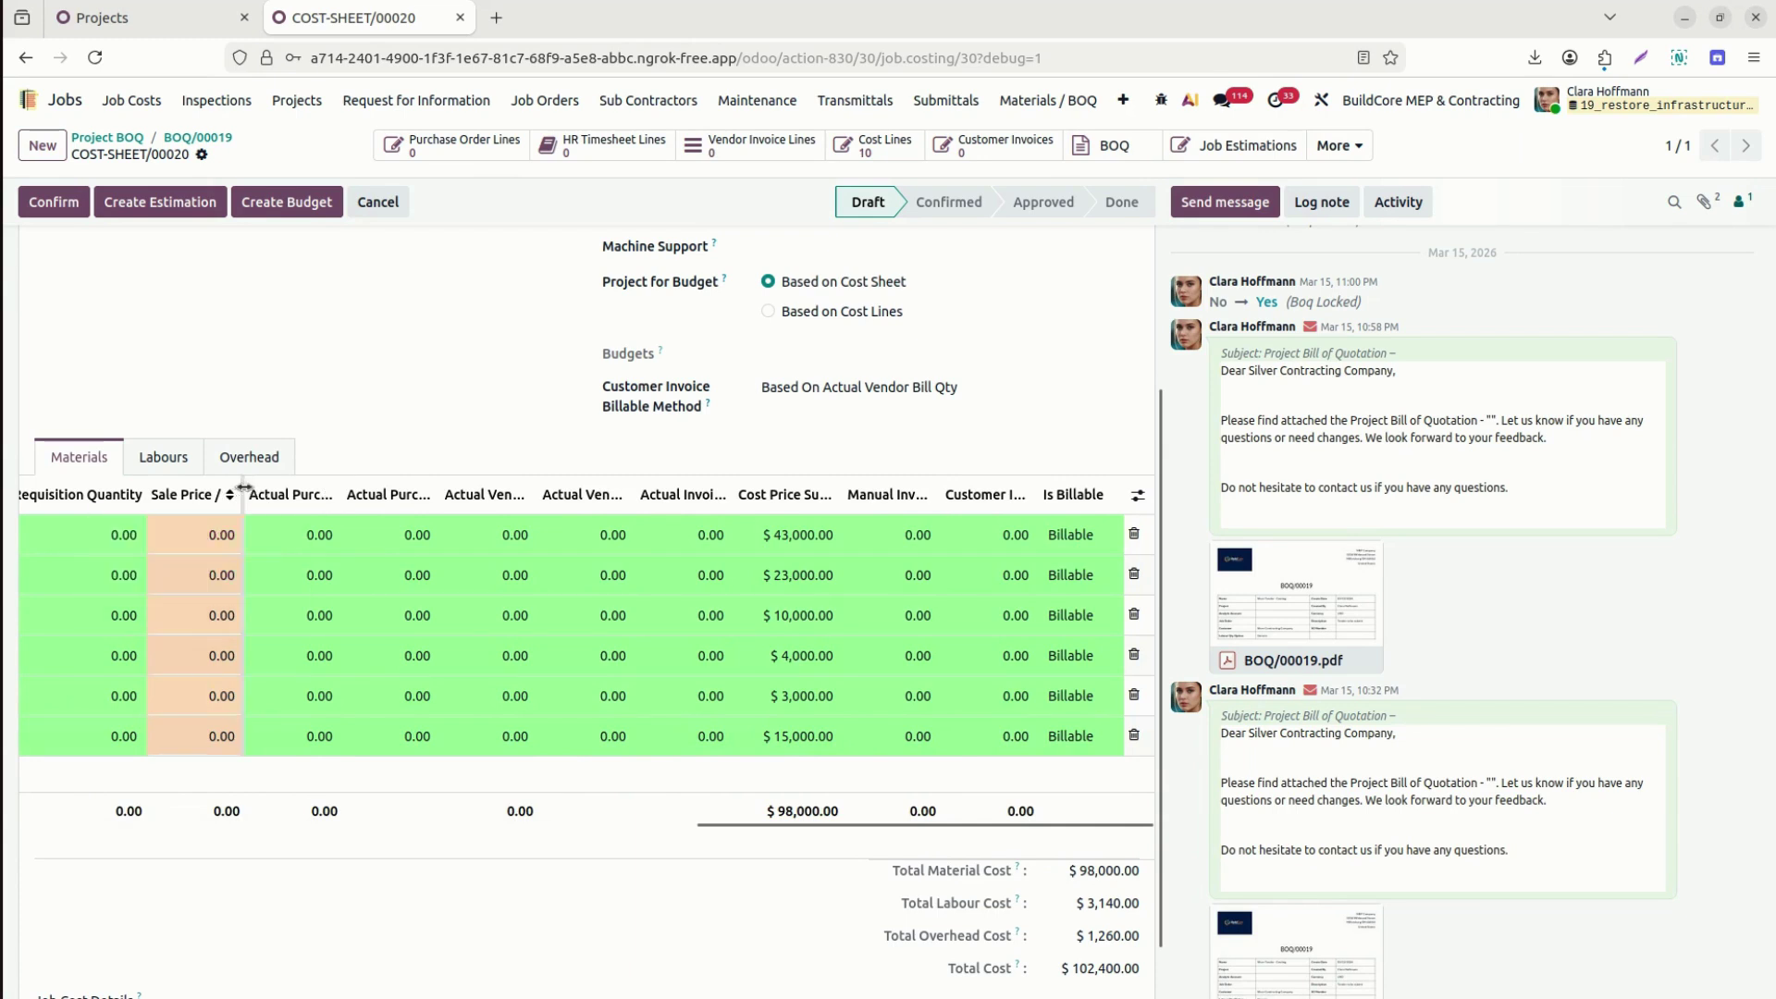
{"action": "left_click_drag", "start_coordinate": [244, 488], "coordinate": [408, 494]}
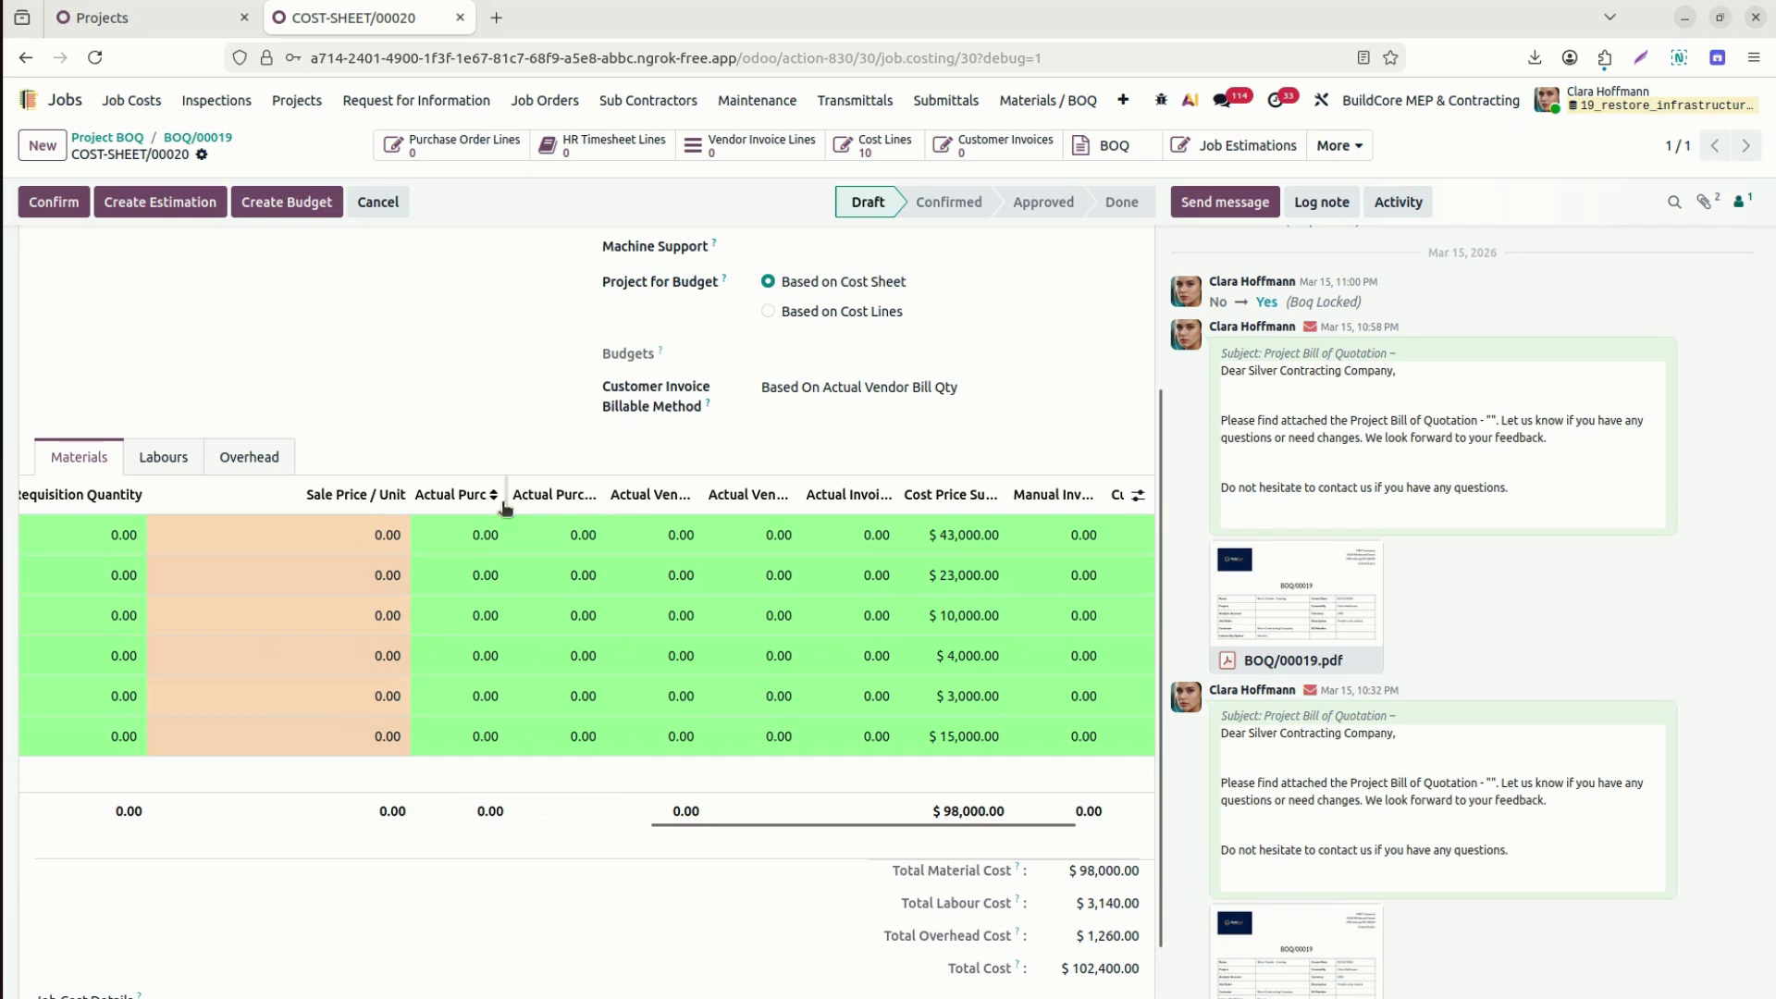
Widen the Actual Purchased Quantity, vendor bill and Actual Purchased Cost columns, sorting by vendor bill quantity.
{"action": "left_click_drag", "start_coordinate": [507, 498], "coordinate": [643, 506]}
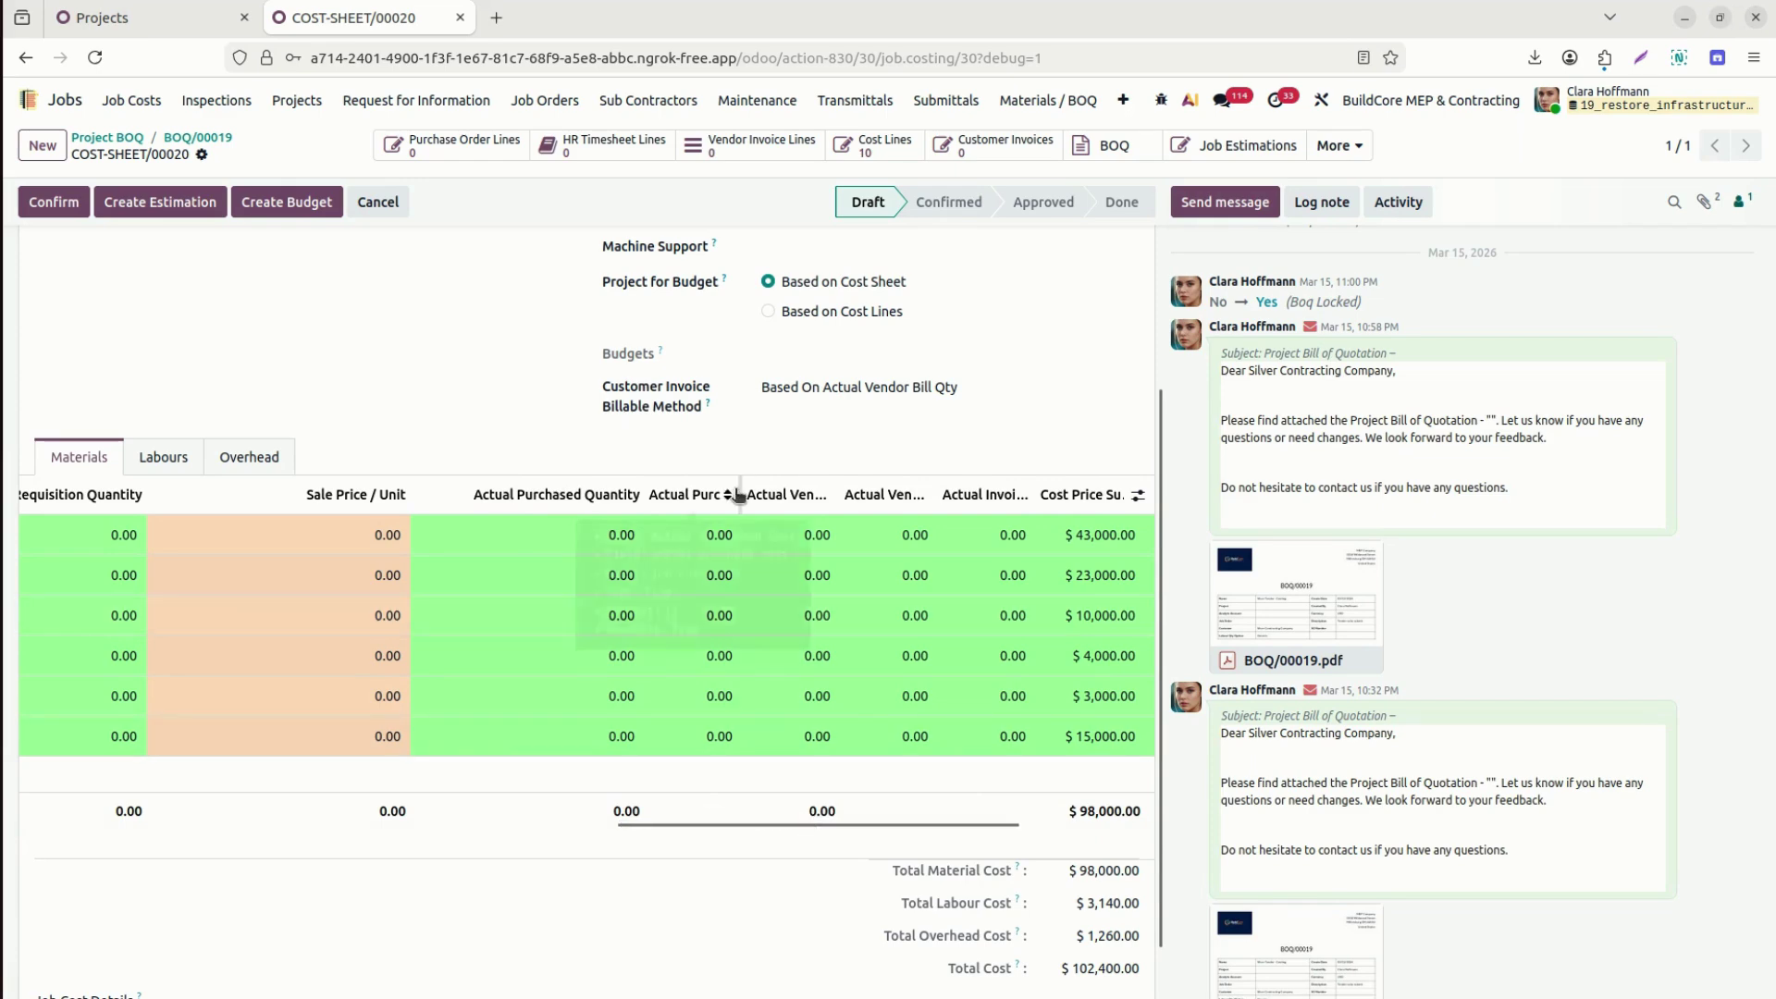
{"action": "left_click", "coordinate": [788, 495]}
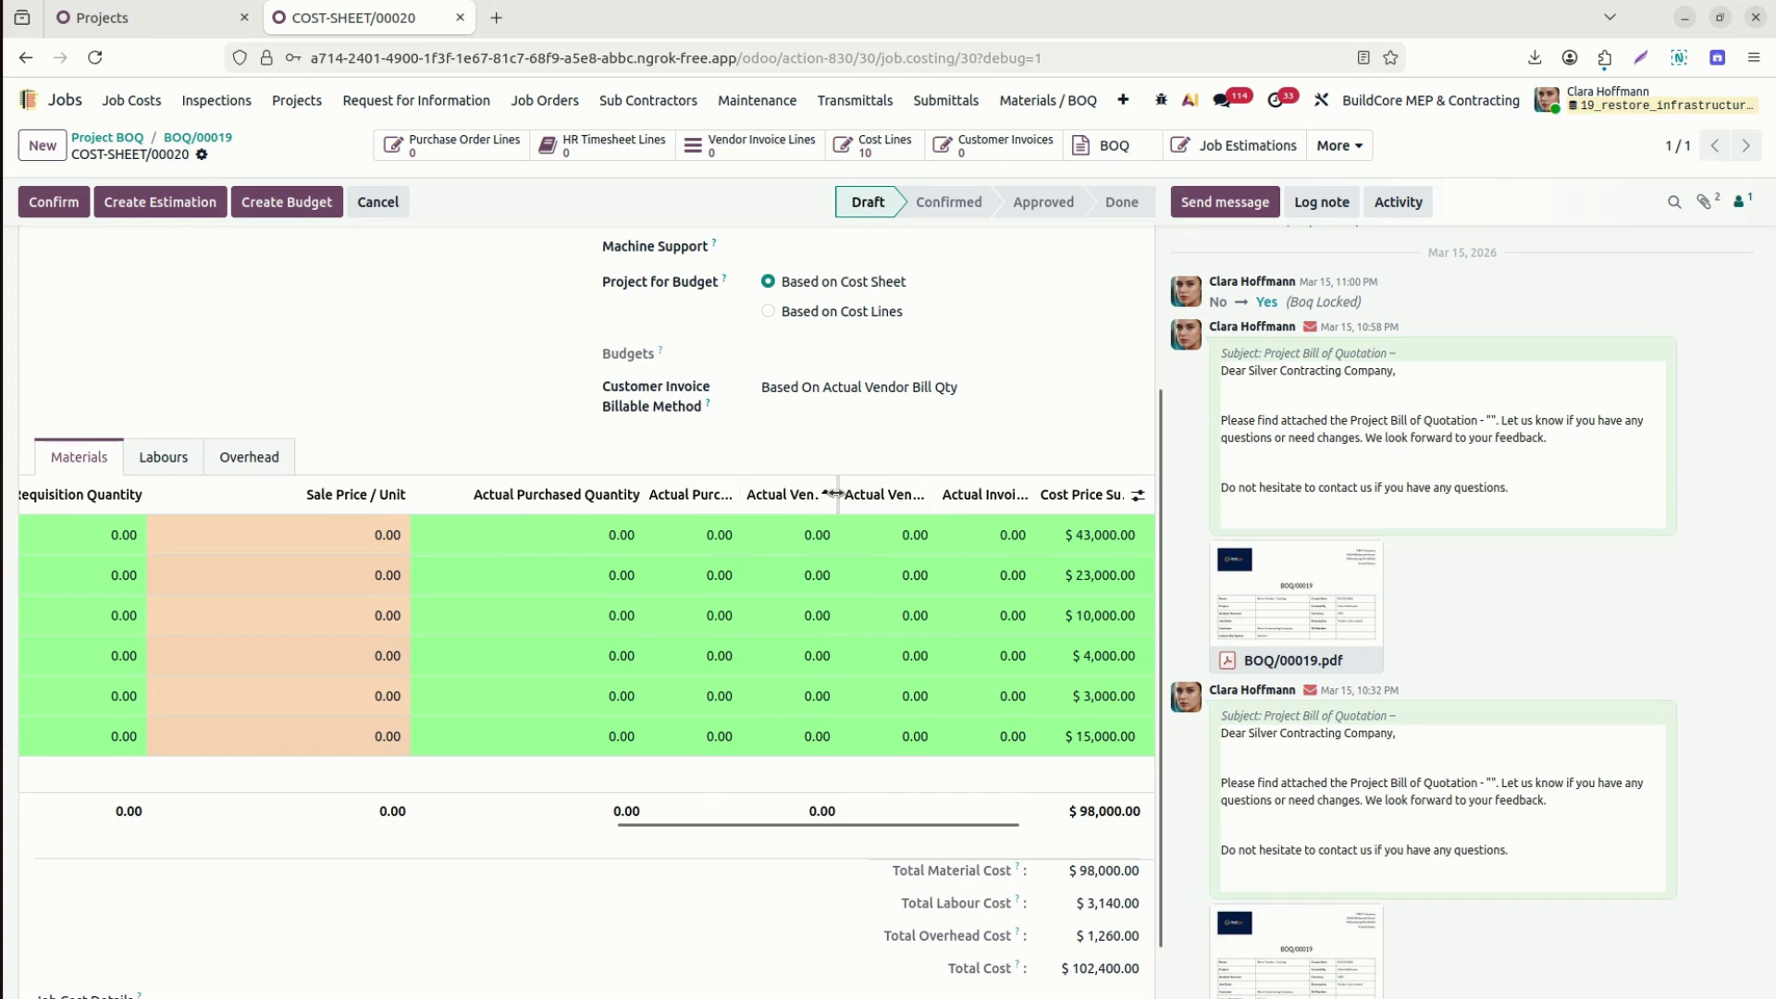
{"action": "left_click_drag", "start_coordinate": [835, 494], "coordinate": [884, 496]}
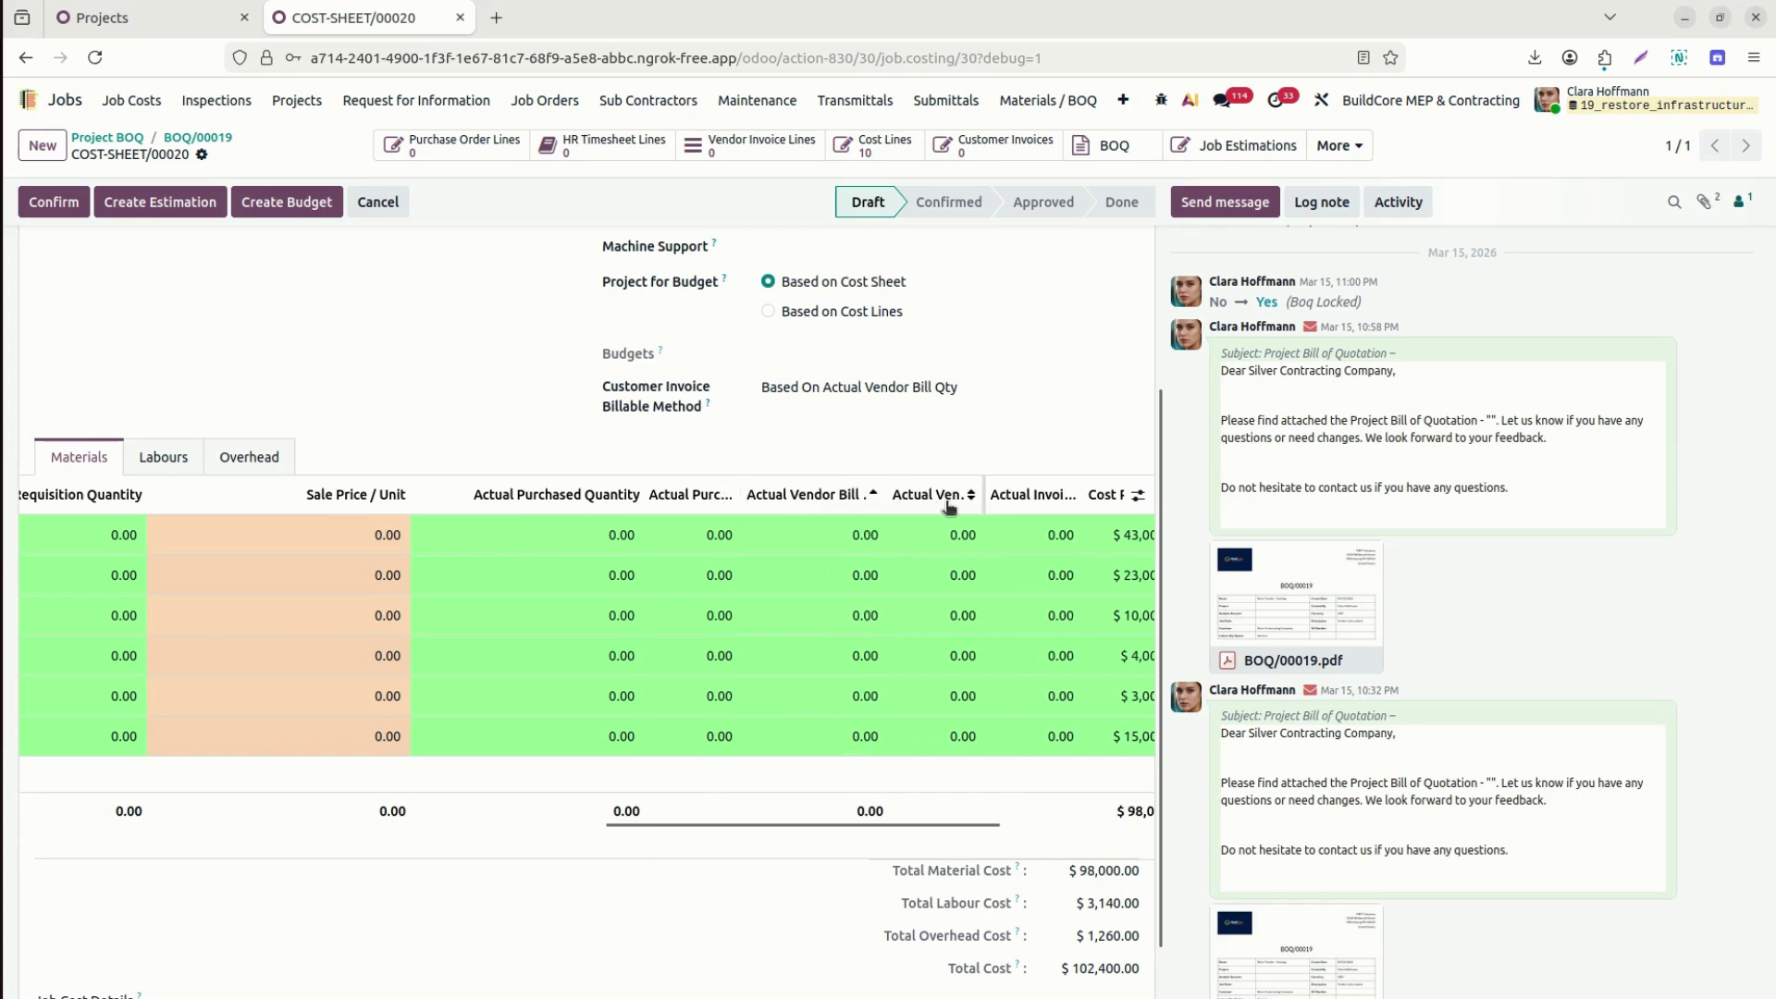
{"action": "left_click", "coordinate": [742, 494]}
{"action": "left_click_drag", "start_coordinate": [741, 487], "coordinate": [877, 494]}
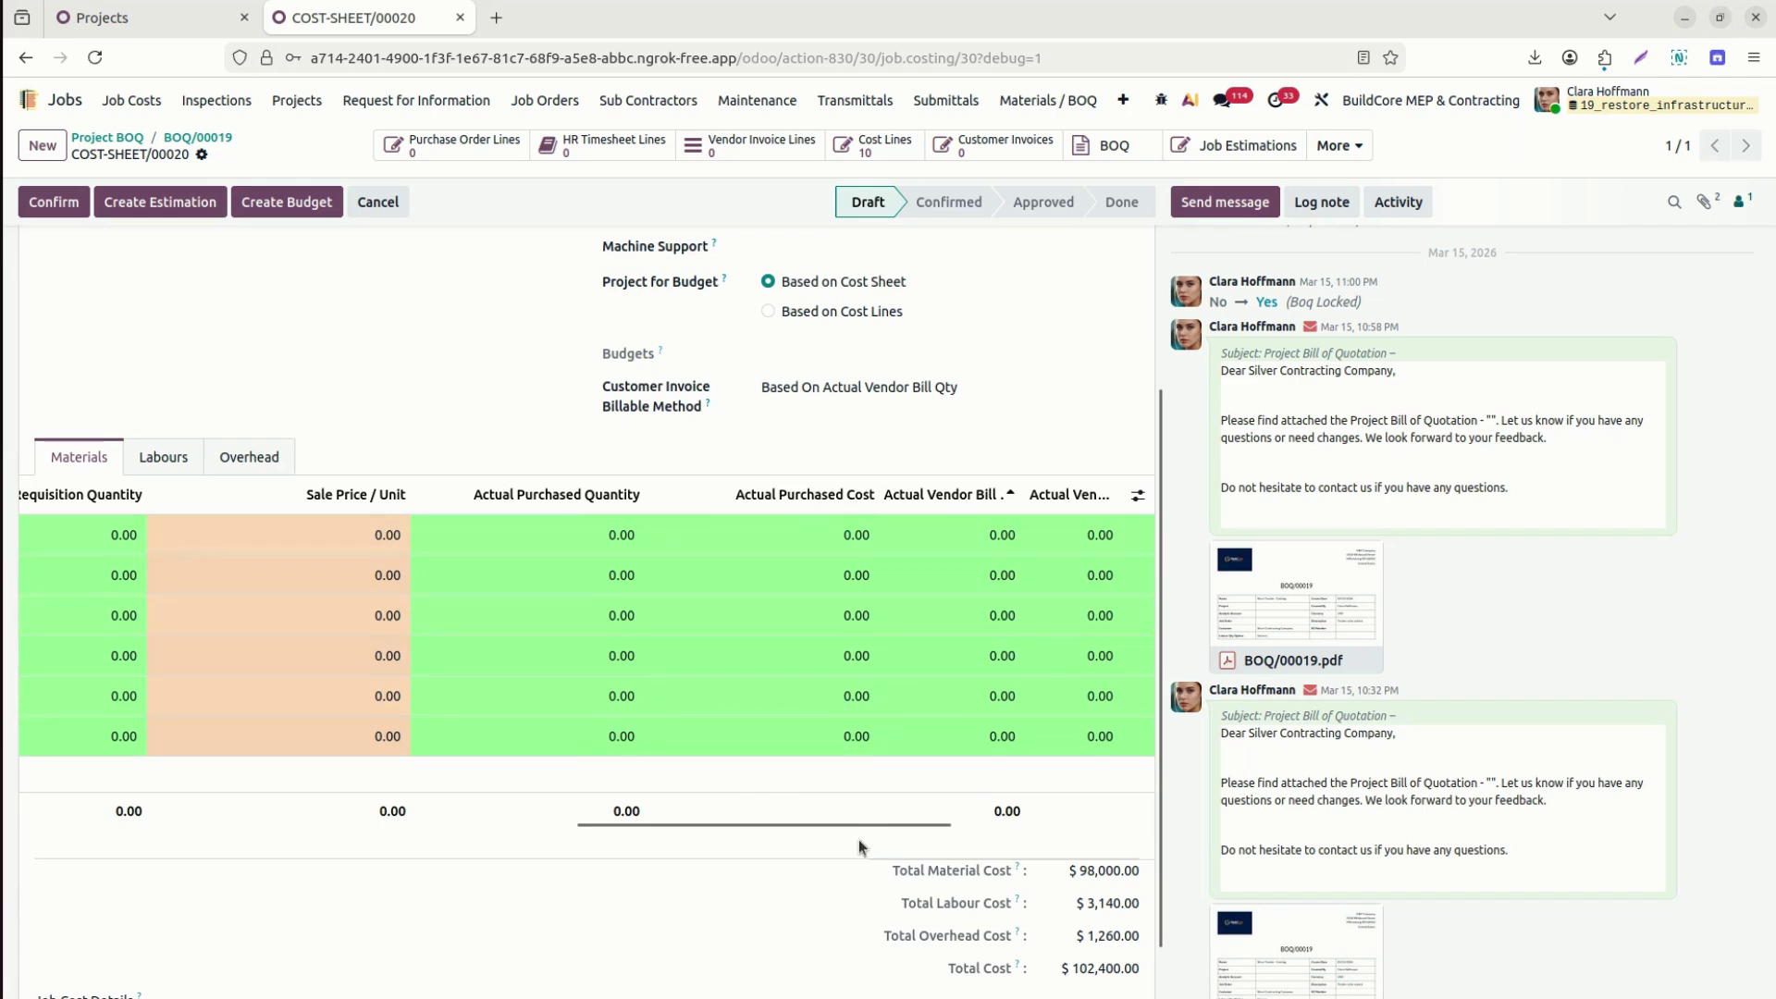
{"action": "left_click_drag", "start_coordinate": [860, 824], "coordinate": [1106, 830]}
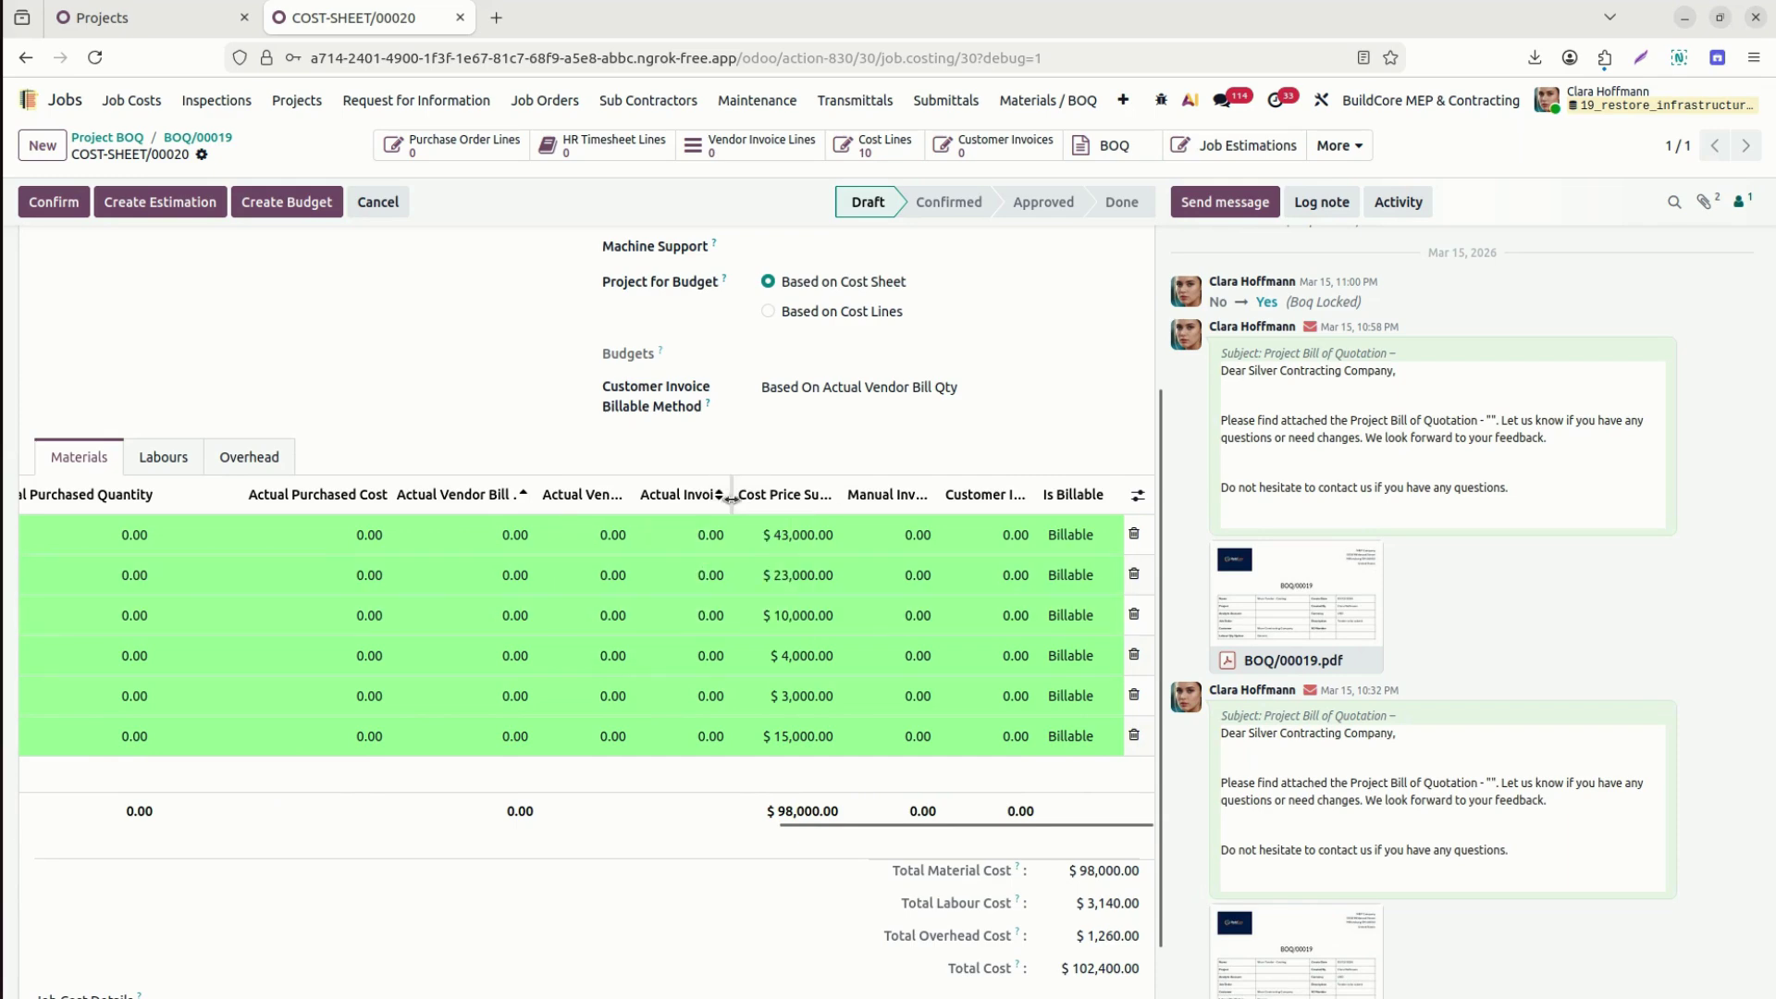
Sort material lines ascending by Cost Price Sub Total and widen that column.
{"action": "left_click_drag", "start_coordinate": [732, 499], "coordinate": [770, 499]}
{"action": "left_click", "coordinate": [814, 495]}
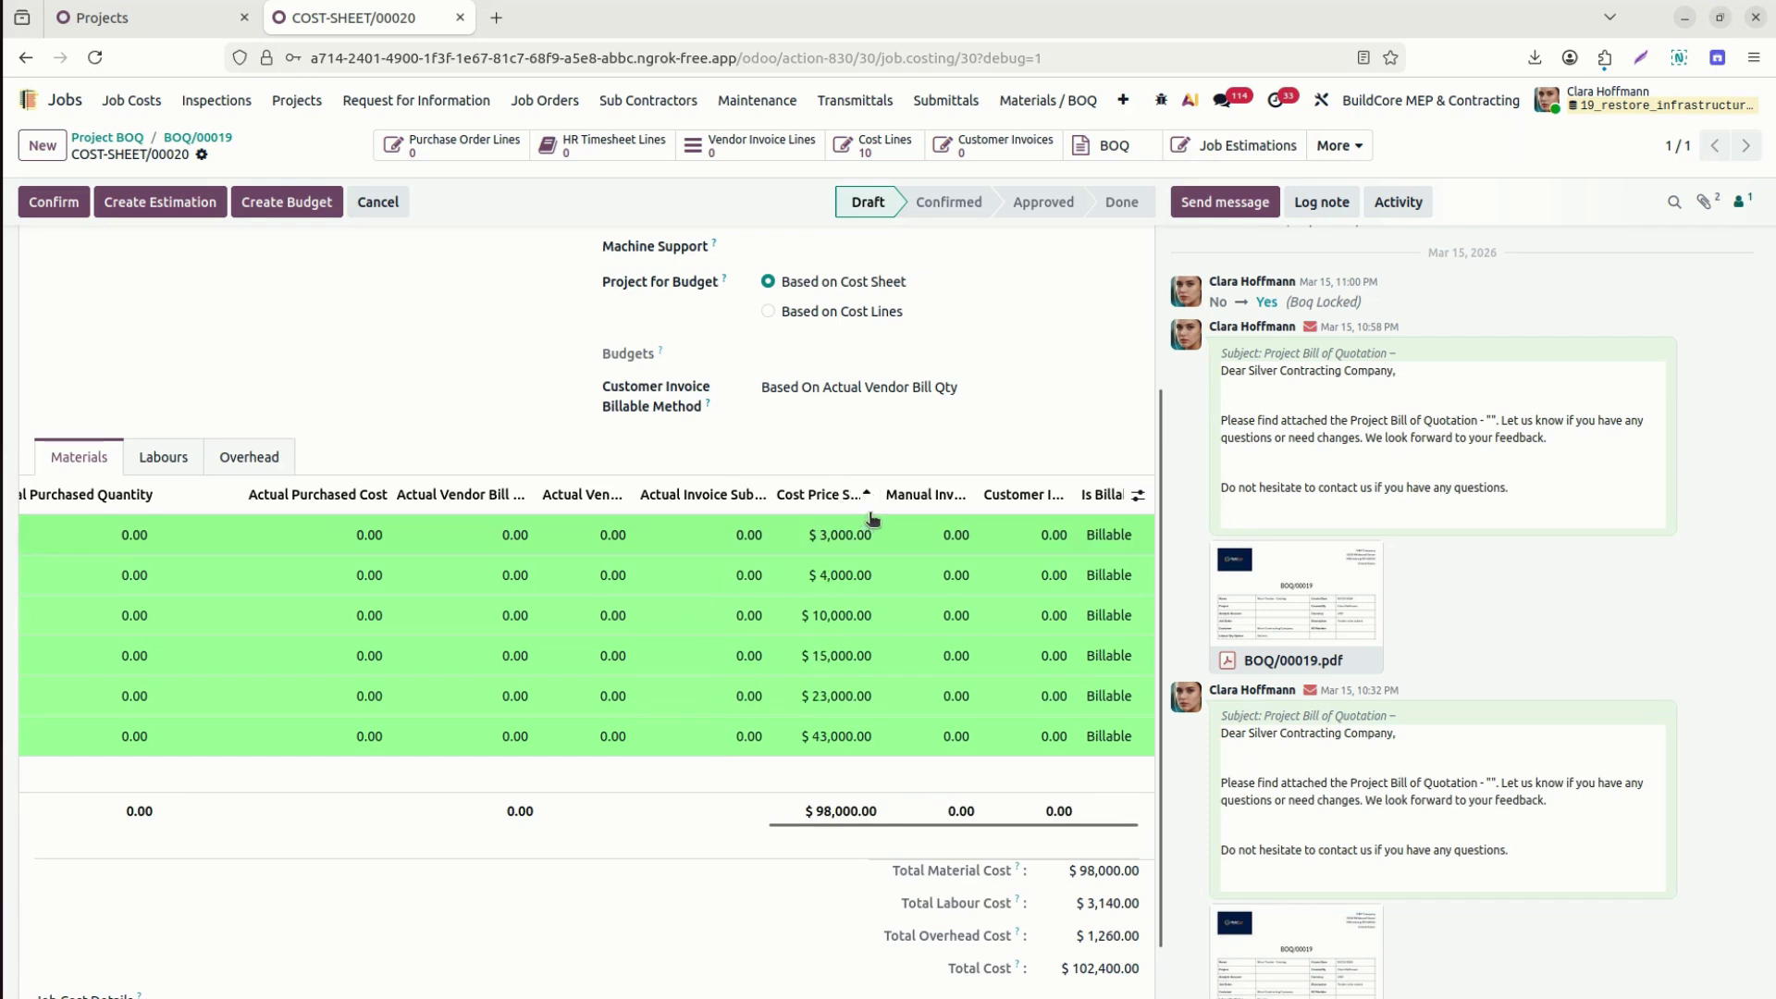
{"action": "left_click_drag", "start_coordinate": [879, 499], "coordinate": [983, 500]}
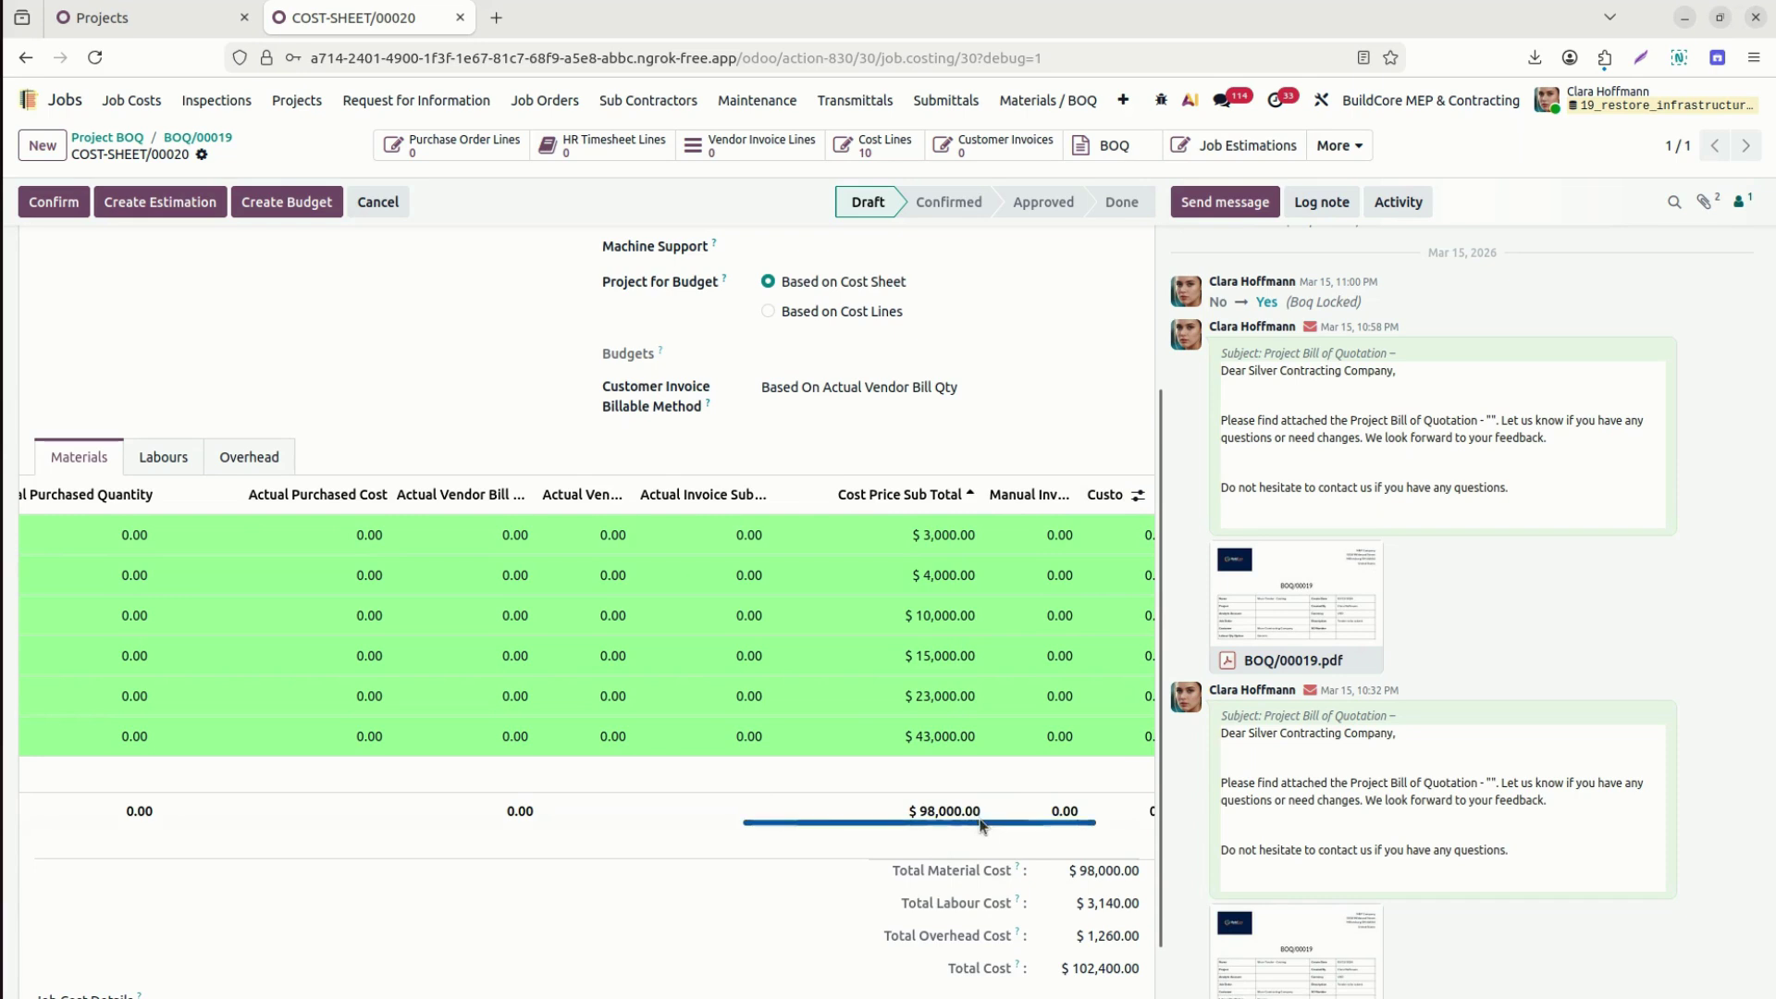
{"action": "left_click_drag", "start_coordinate": [971, 823], "coordinate": [1032, 822]}
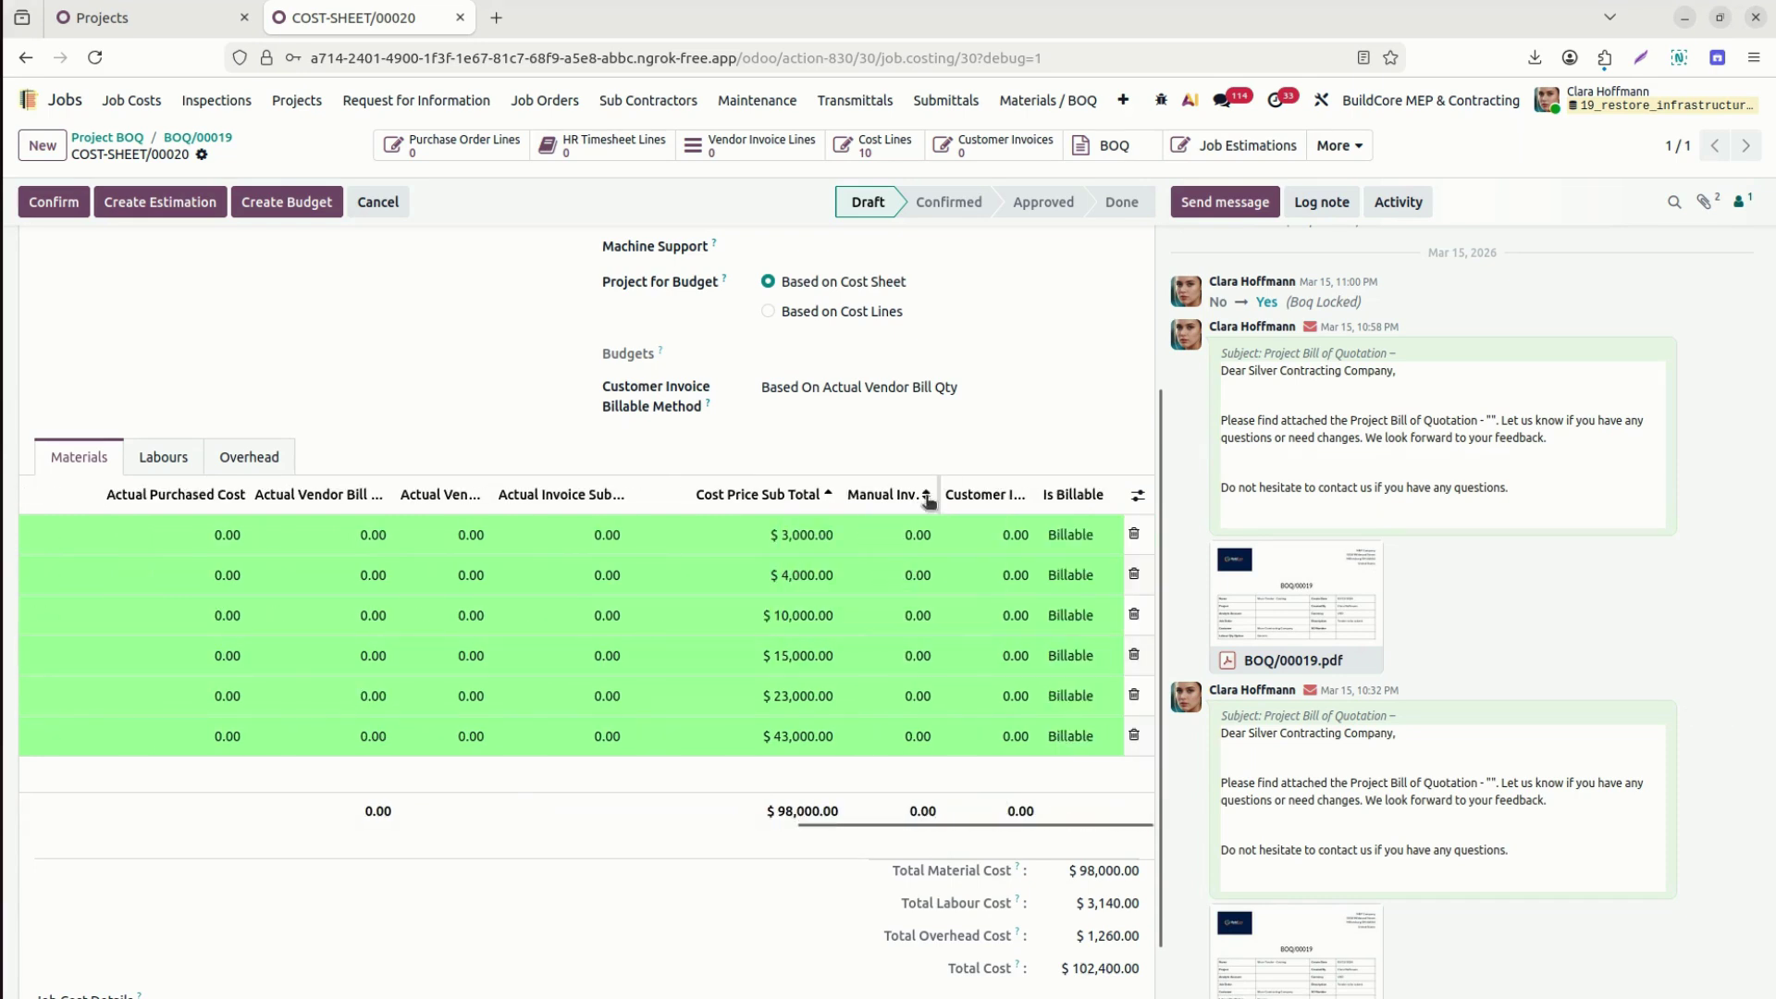
Widen the Manual Invoiced Qty and Customer Invoiced Qty columns, then return to the top of the sheet.
{"action": "left_click_drag", "start_coordinate": [943, 503], "coordinate": [1027, 504]}
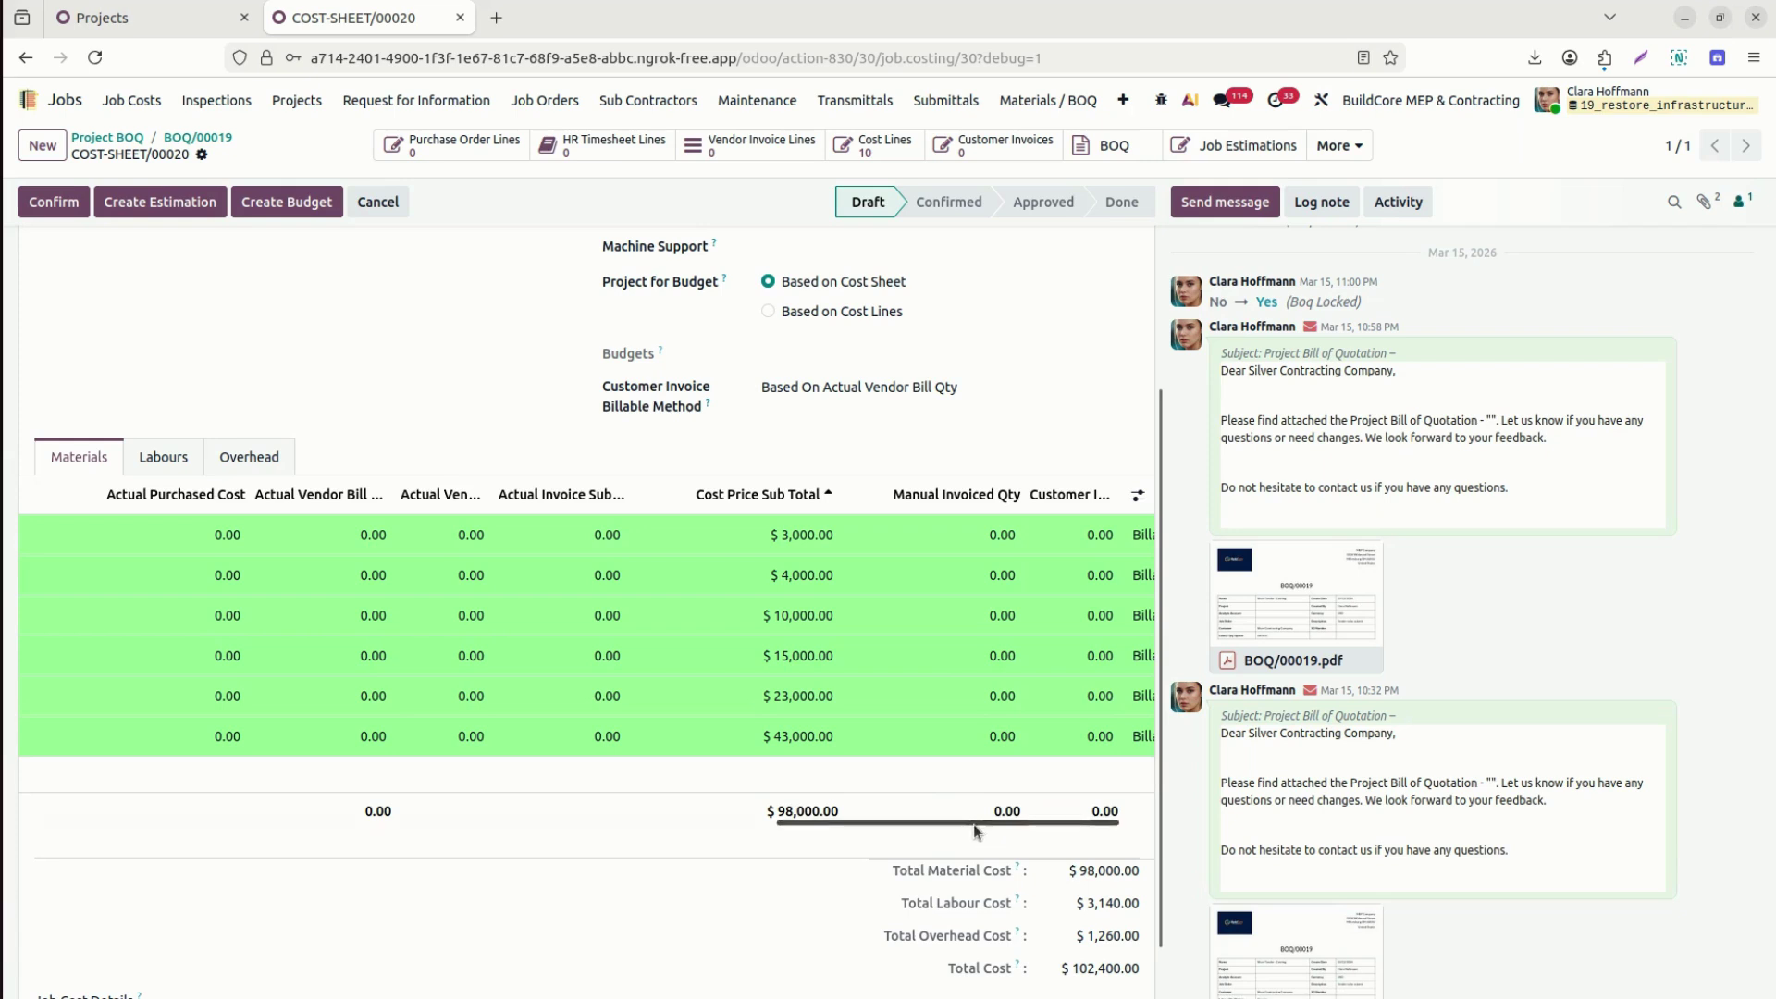
{"action": "left_click_drag", "start_coordinate": [978, 822], "coordinate": [1134, 849]}
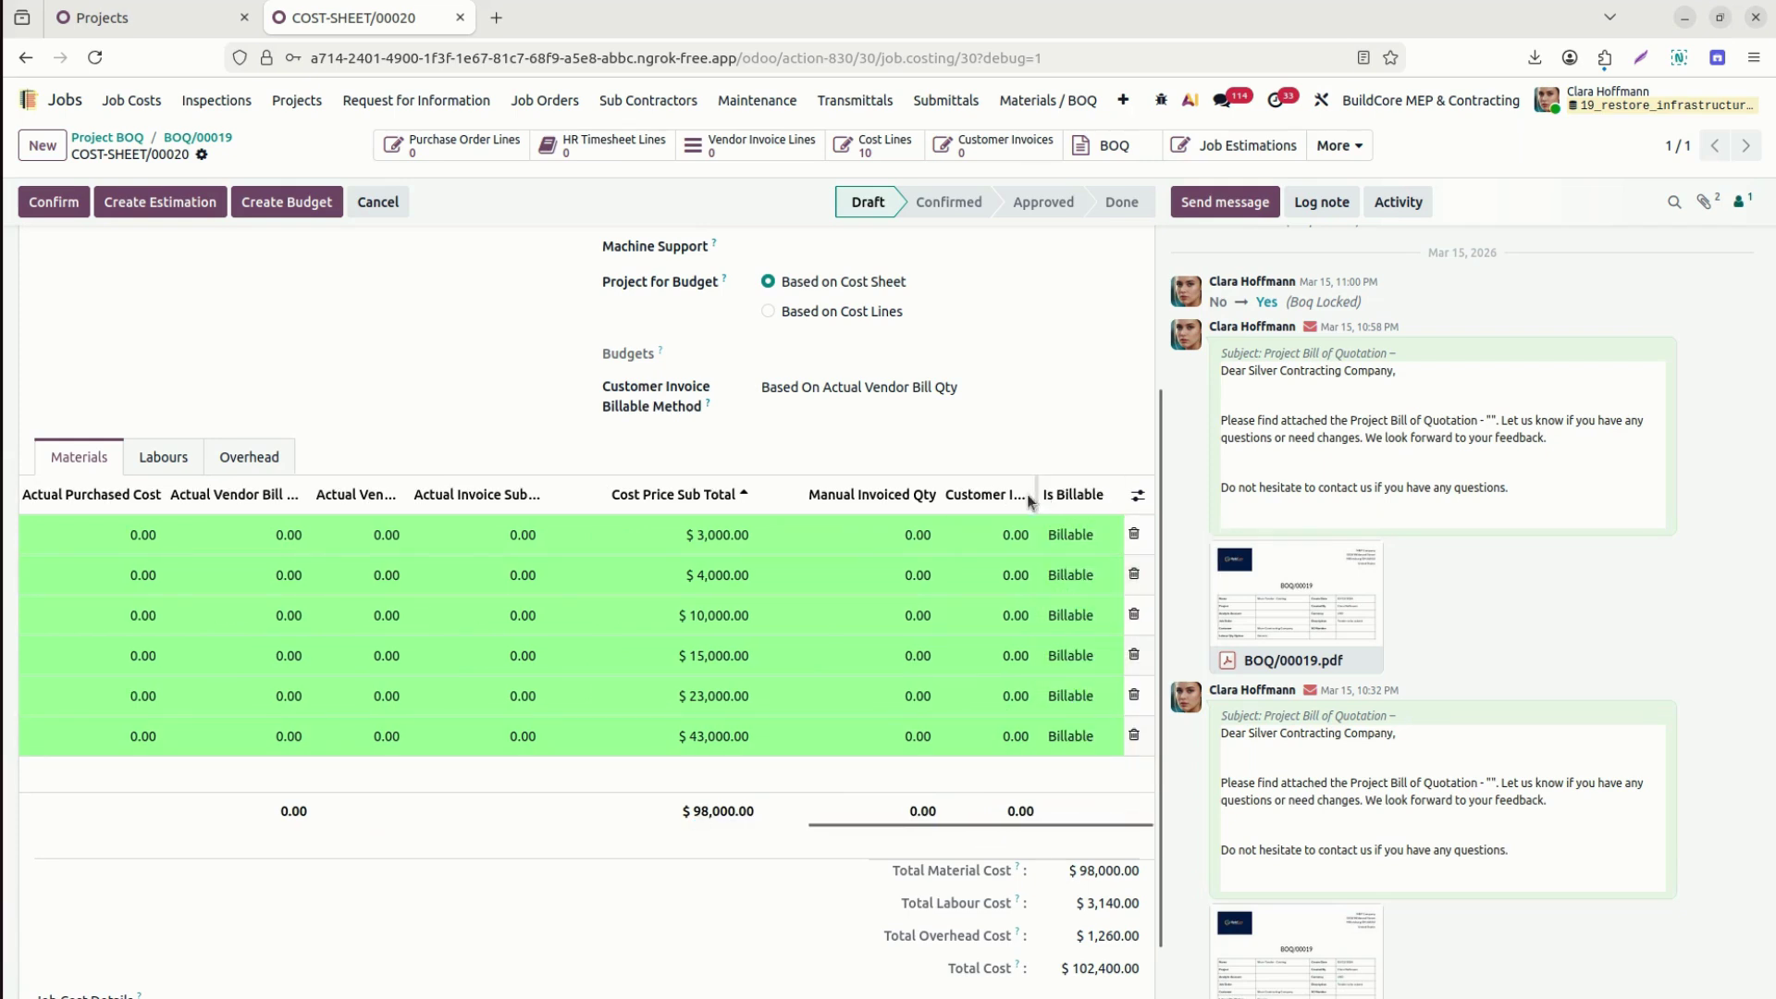
{"action": "left_click_drag", "start_coordinate": [1035, 501], "coordinate": [1110, 503]}
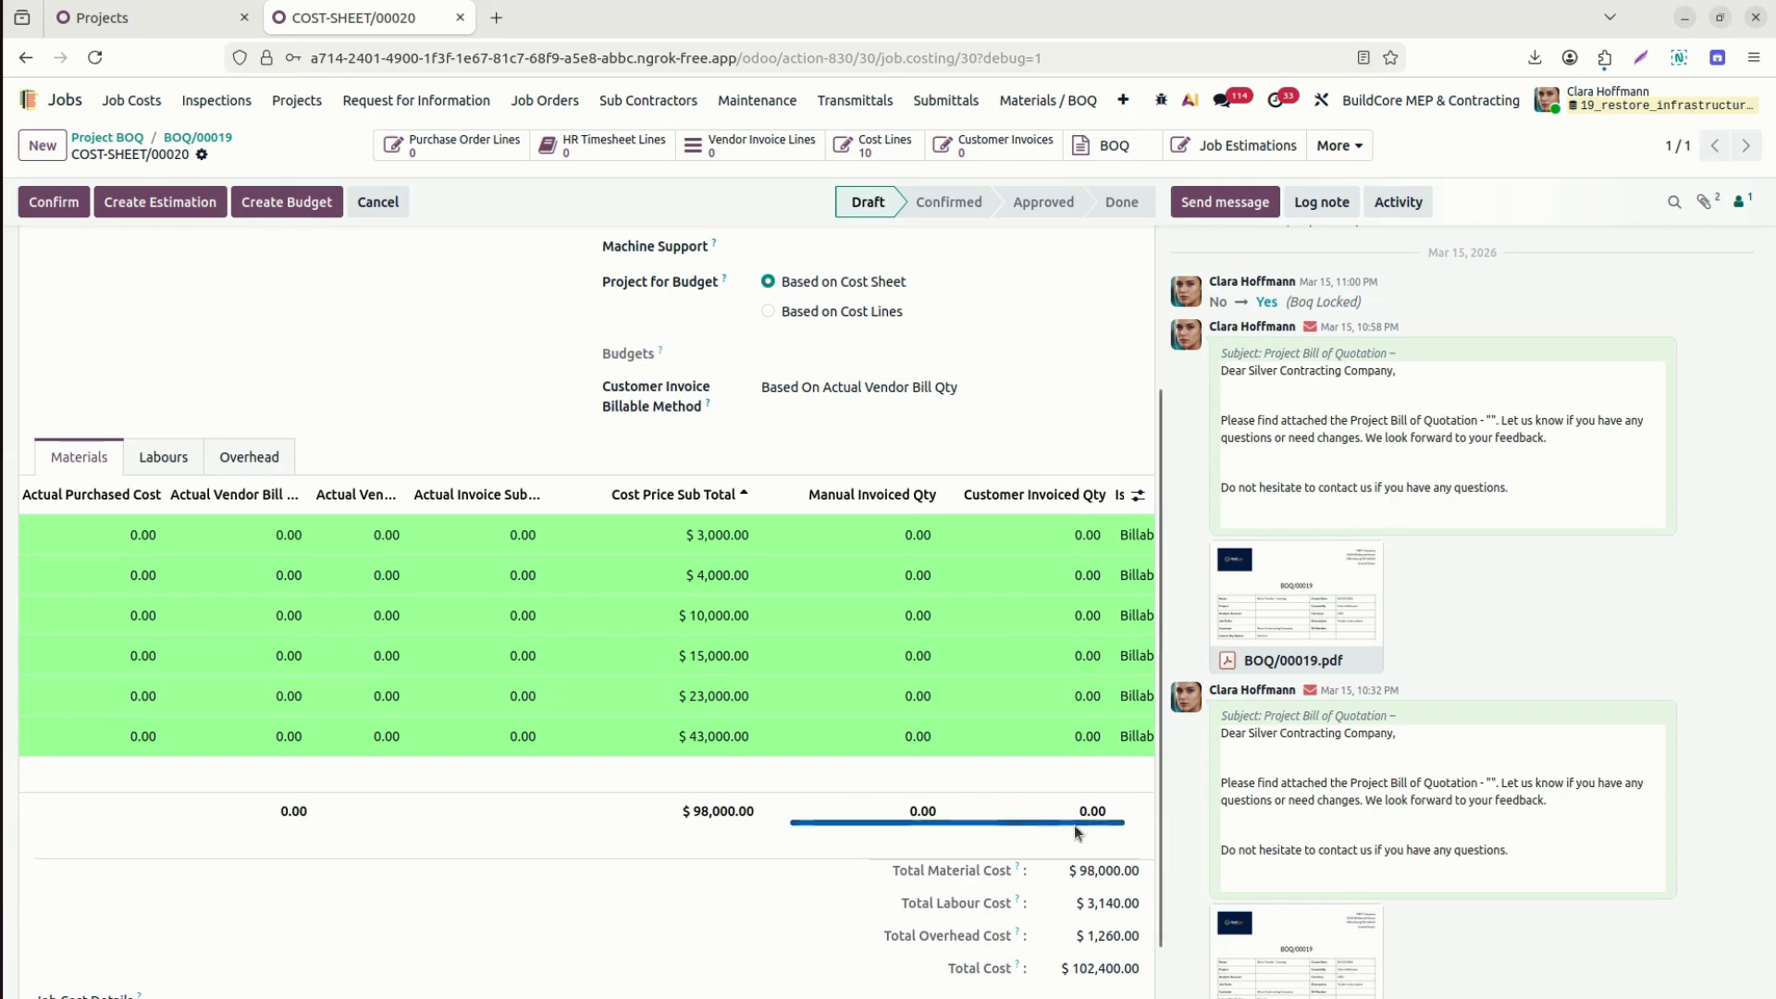
{"action": "left_click_drag", "start_coordinate": [1073, 829], "coordinate": [1164, 821]}
{"action": "left_click_drag", "start_coordinate": [1434, 661], "coordinate": [891, 842]}
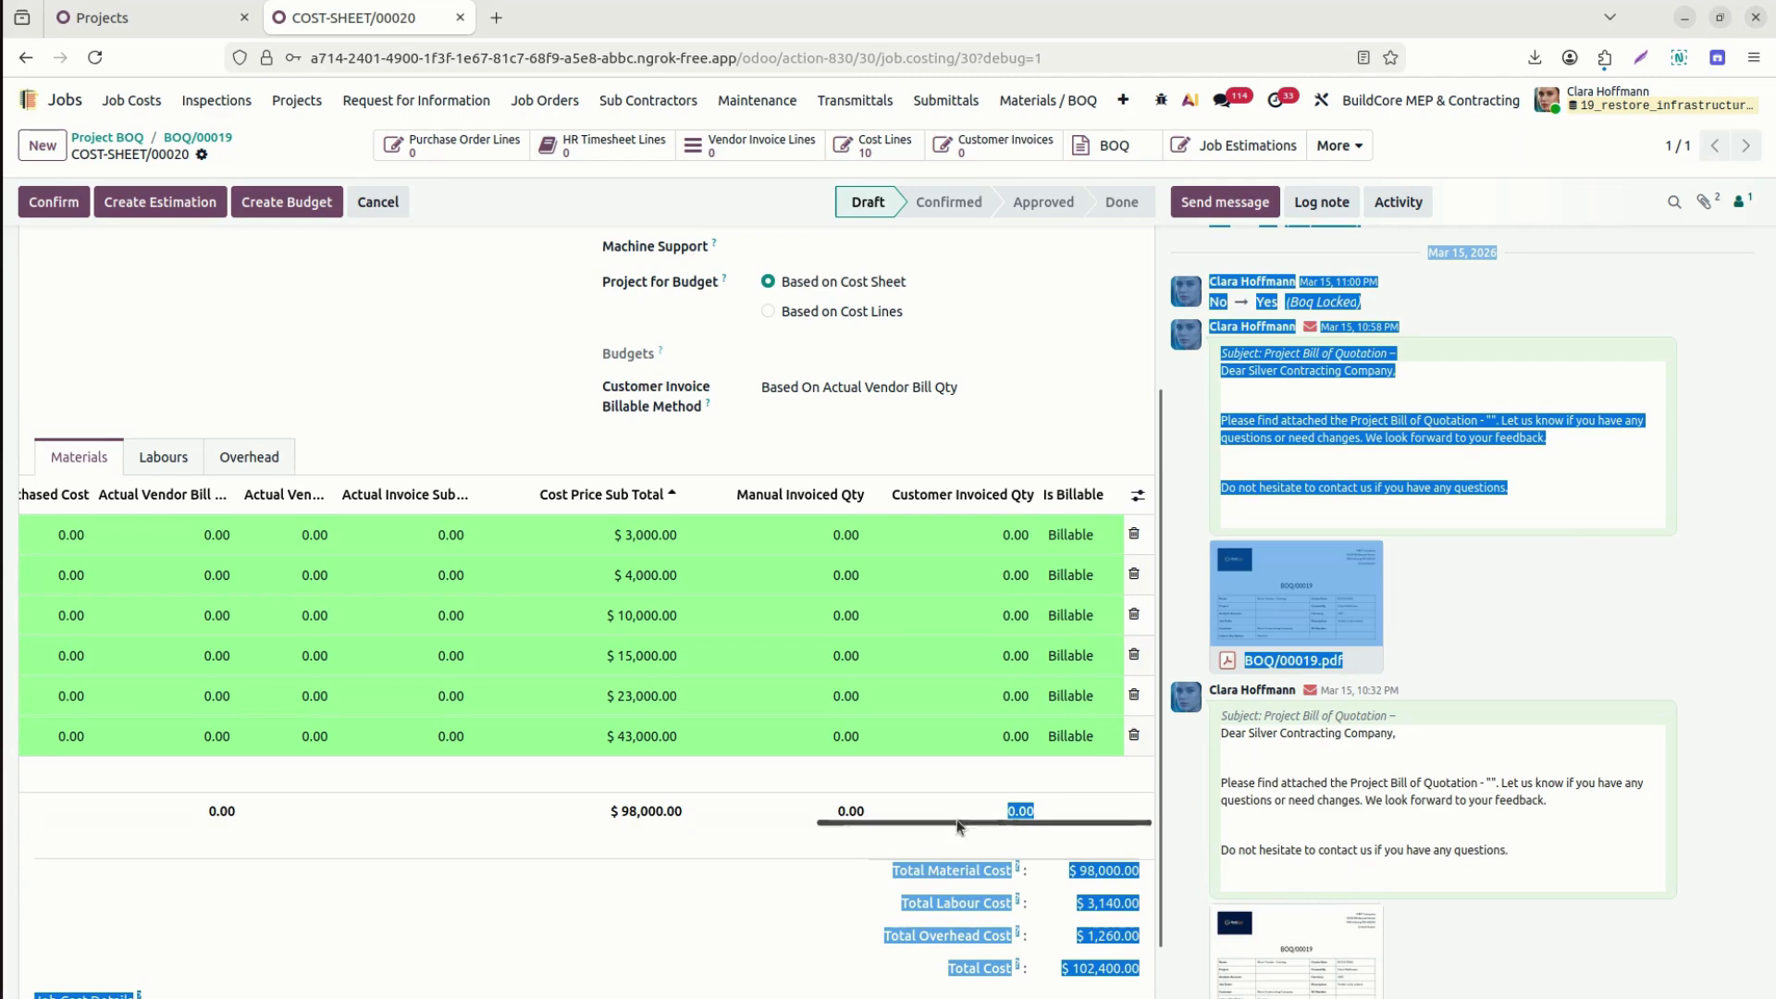
{"action": "left_click_drag", "start_coordinate": [957, 823], "coordinate": [31, 847]}
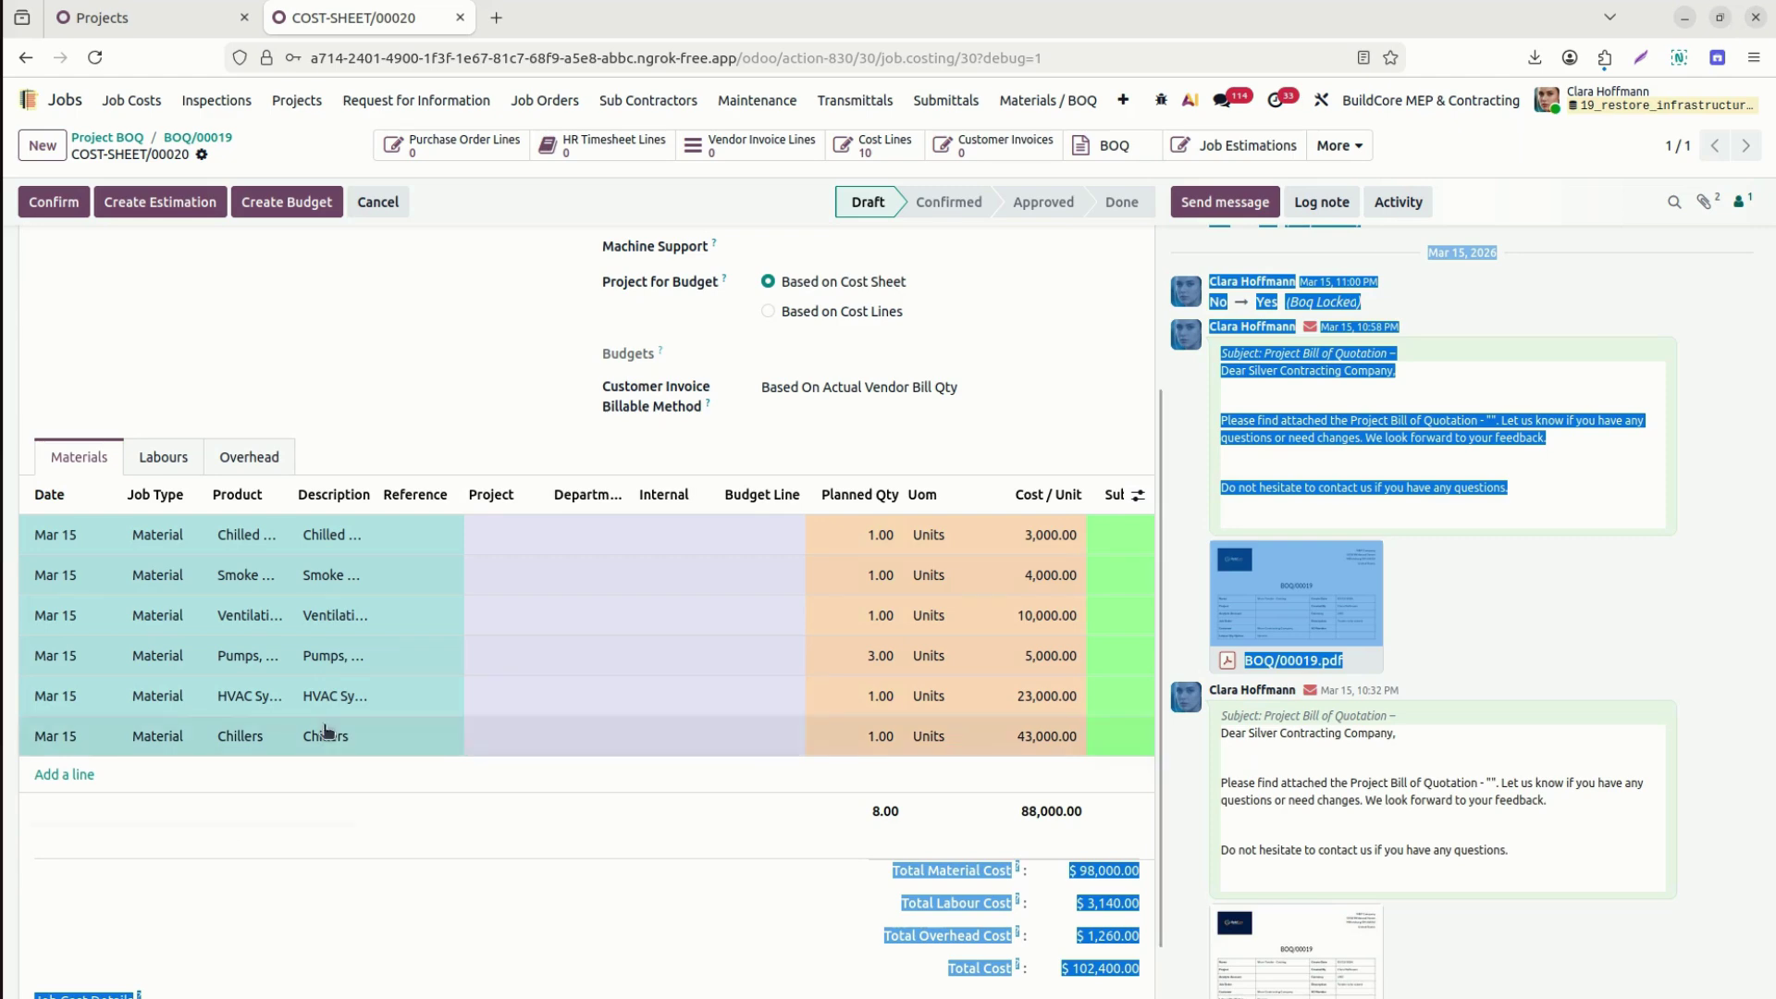
{"action": "scroll", "coordinate": [1158, 743], "scroll_direction": "up", "scroll_amount": 3}
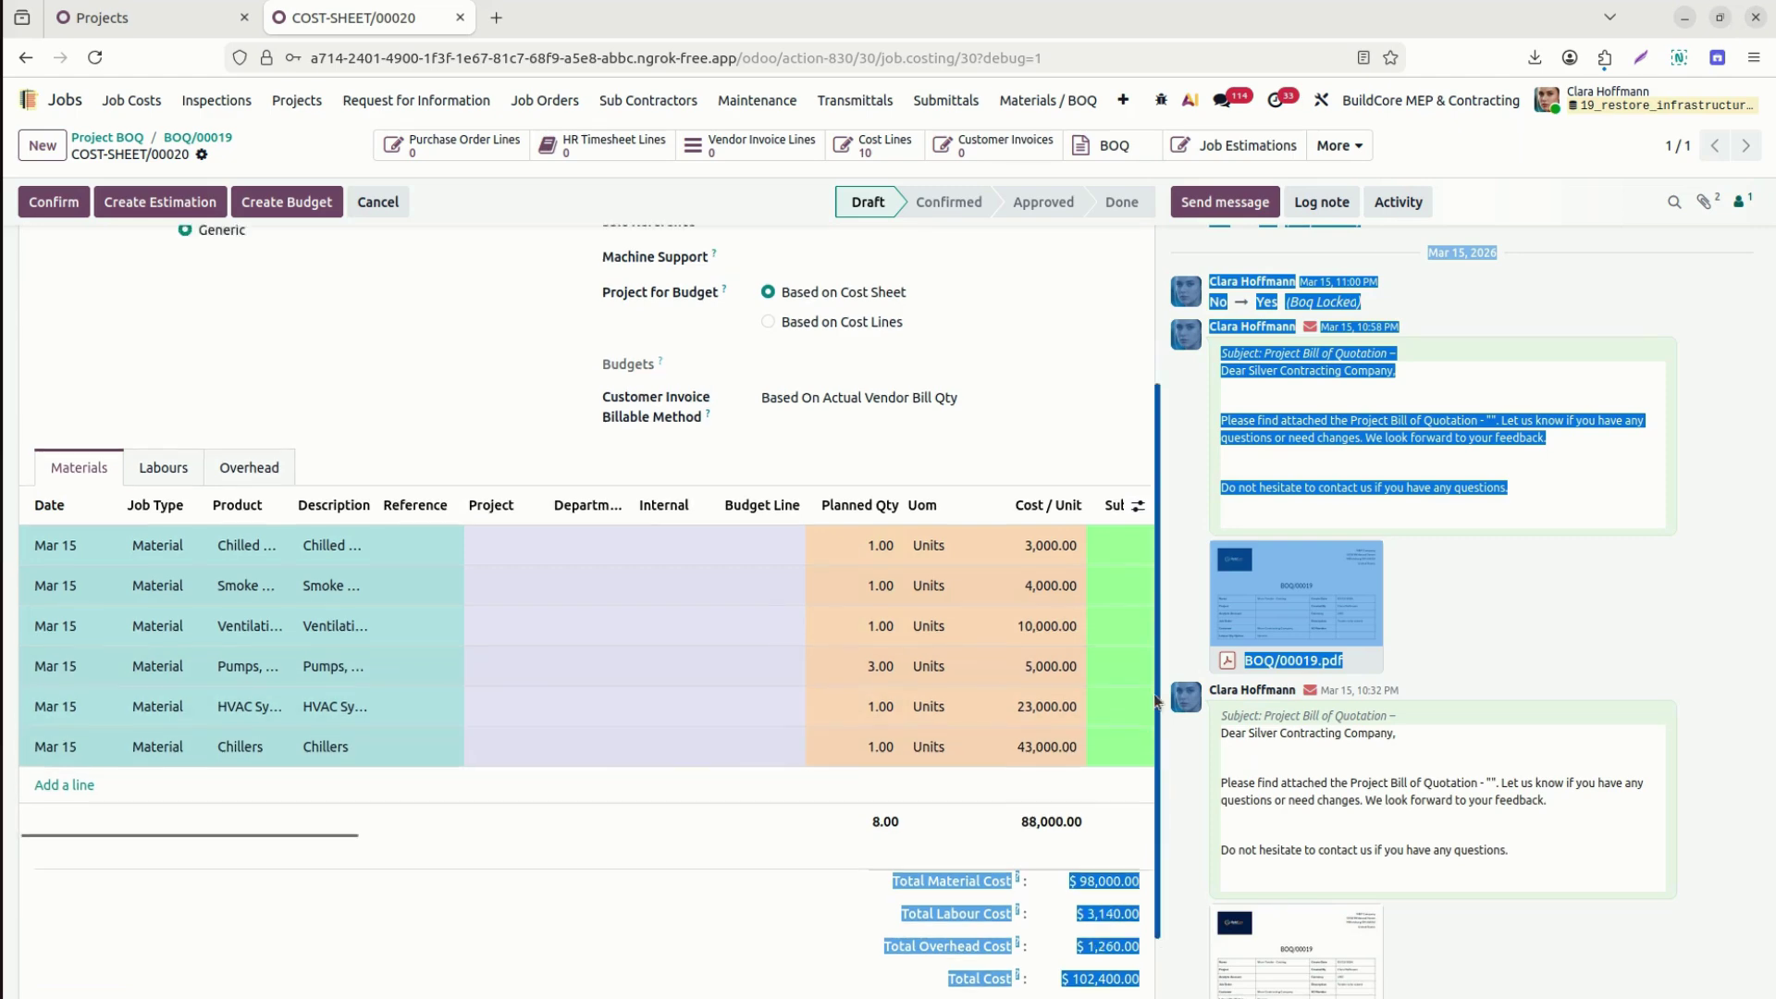
{"action": "left_click", "coordinate": [1146, 425]}
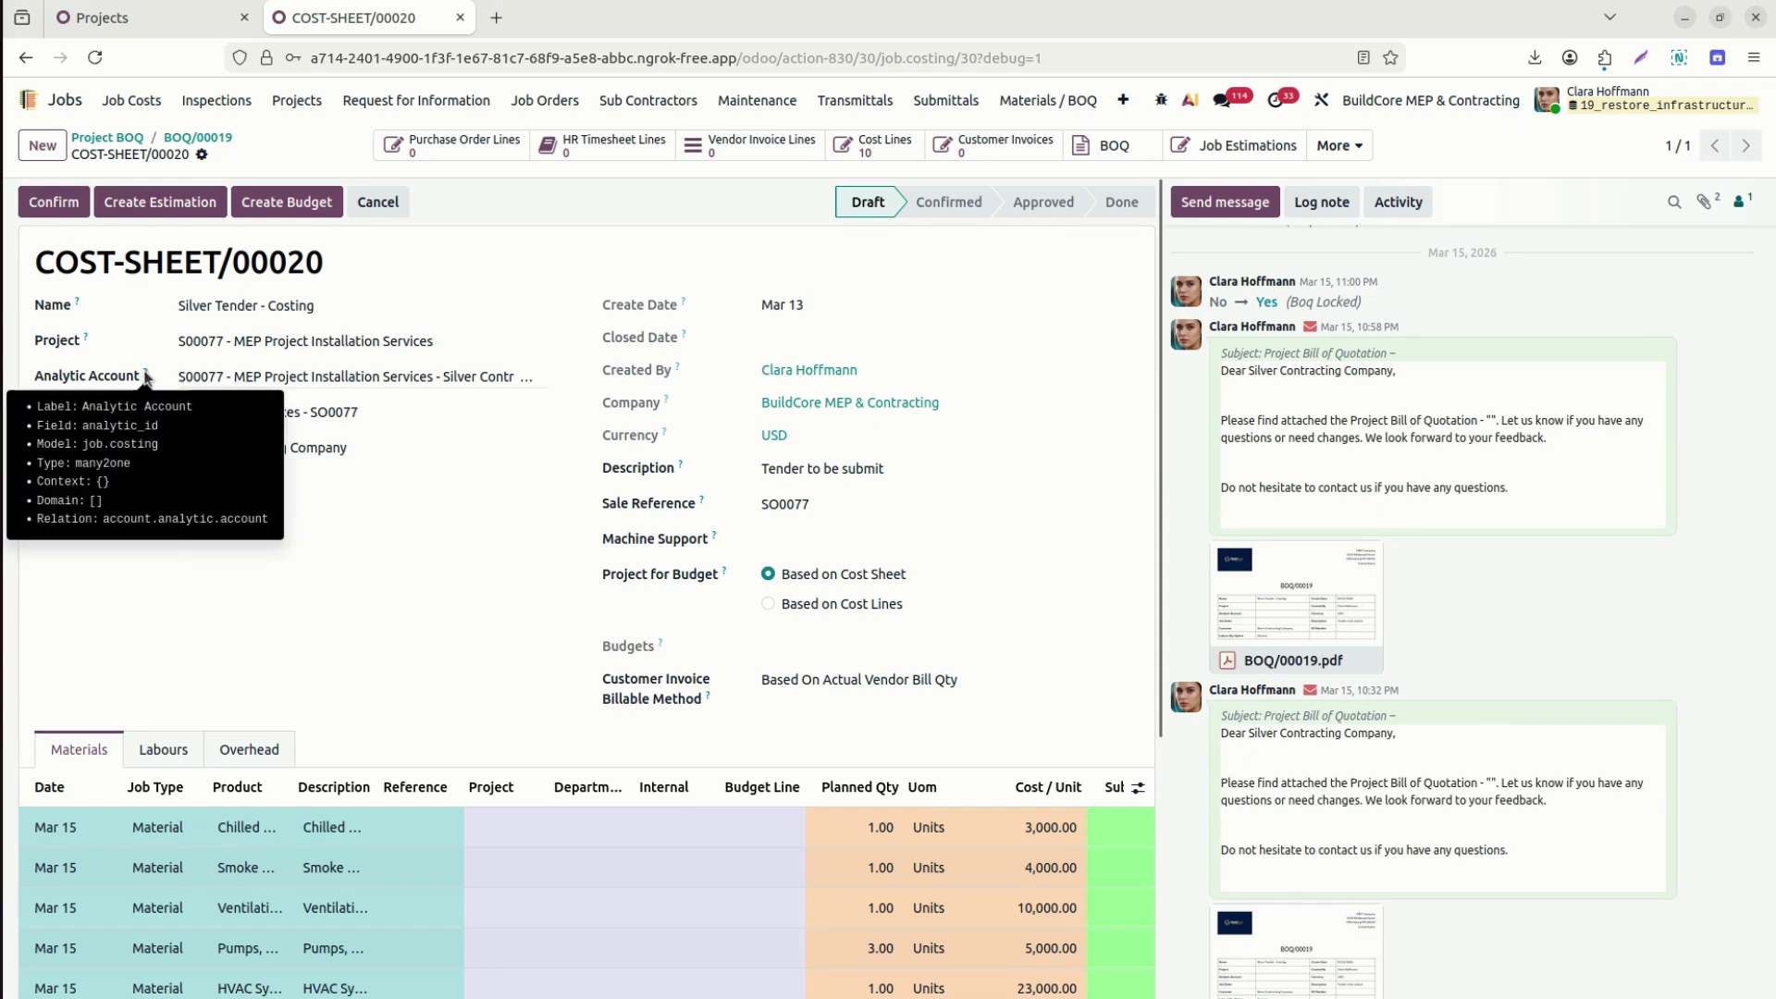
Confirm COST-SHEET/00020 and approve it, moving it from Draft to Approved.
{"action": "left_click", "coordinate": [54, 200]}
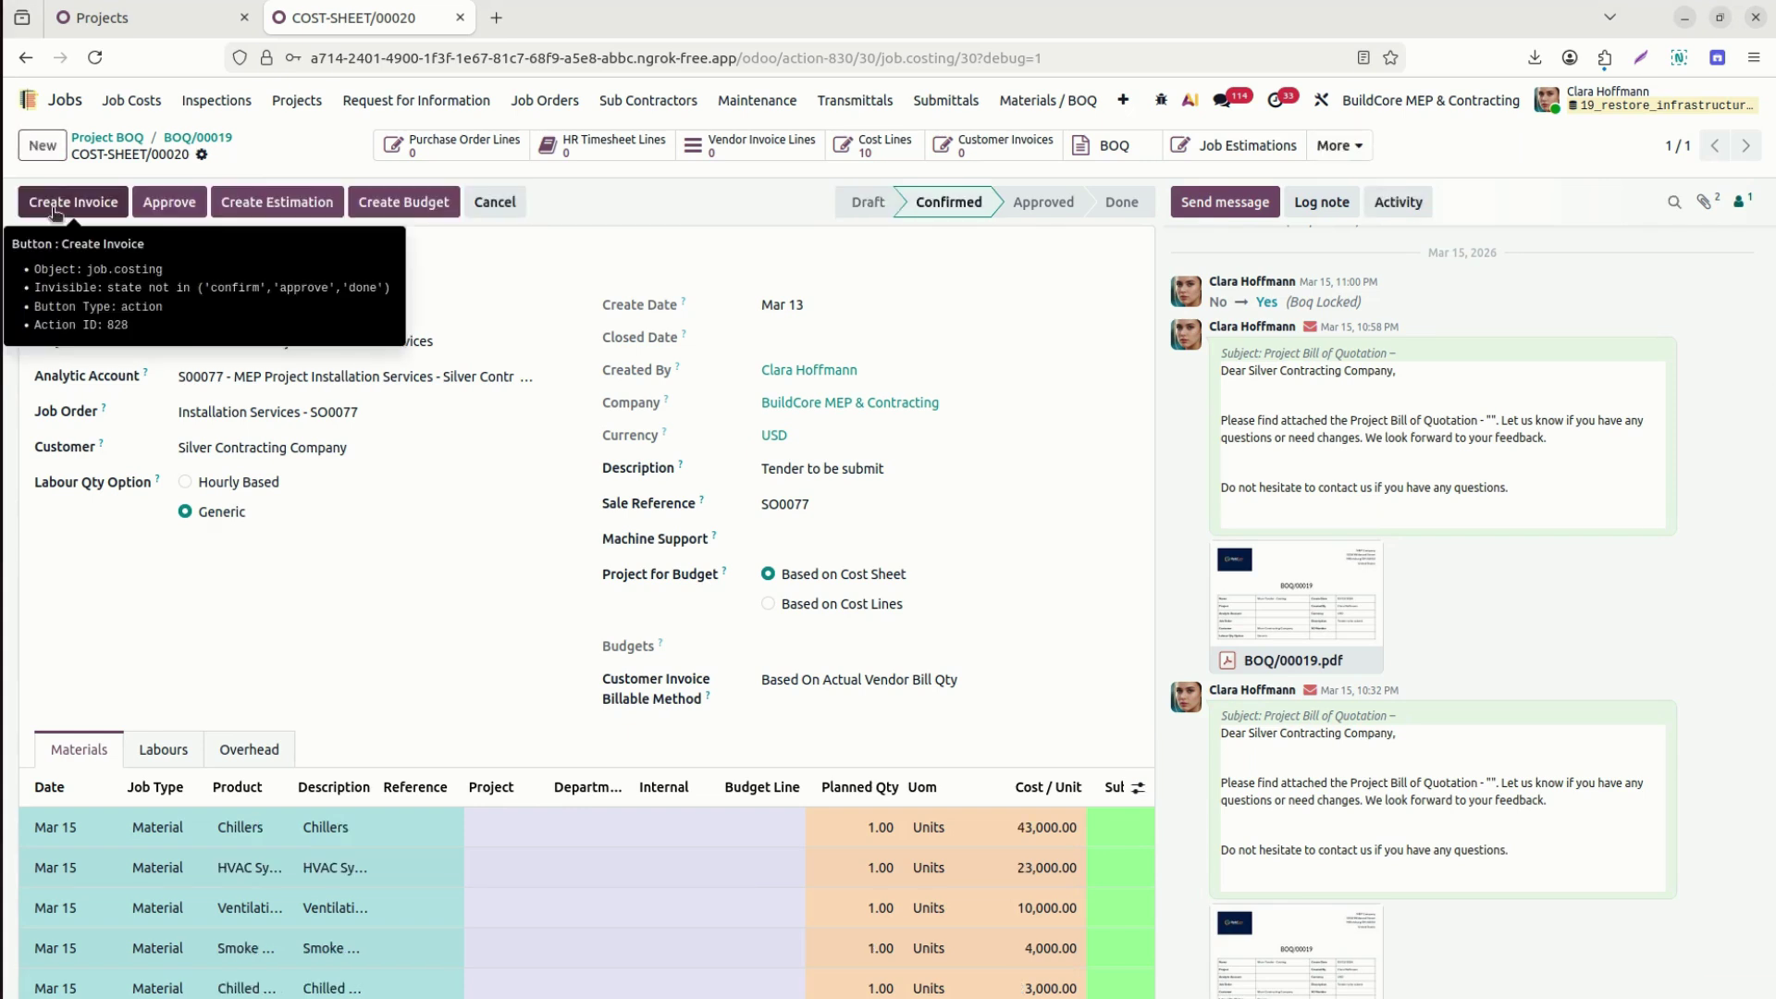
{"action": "left_click", "coordinate": [173, 200]}
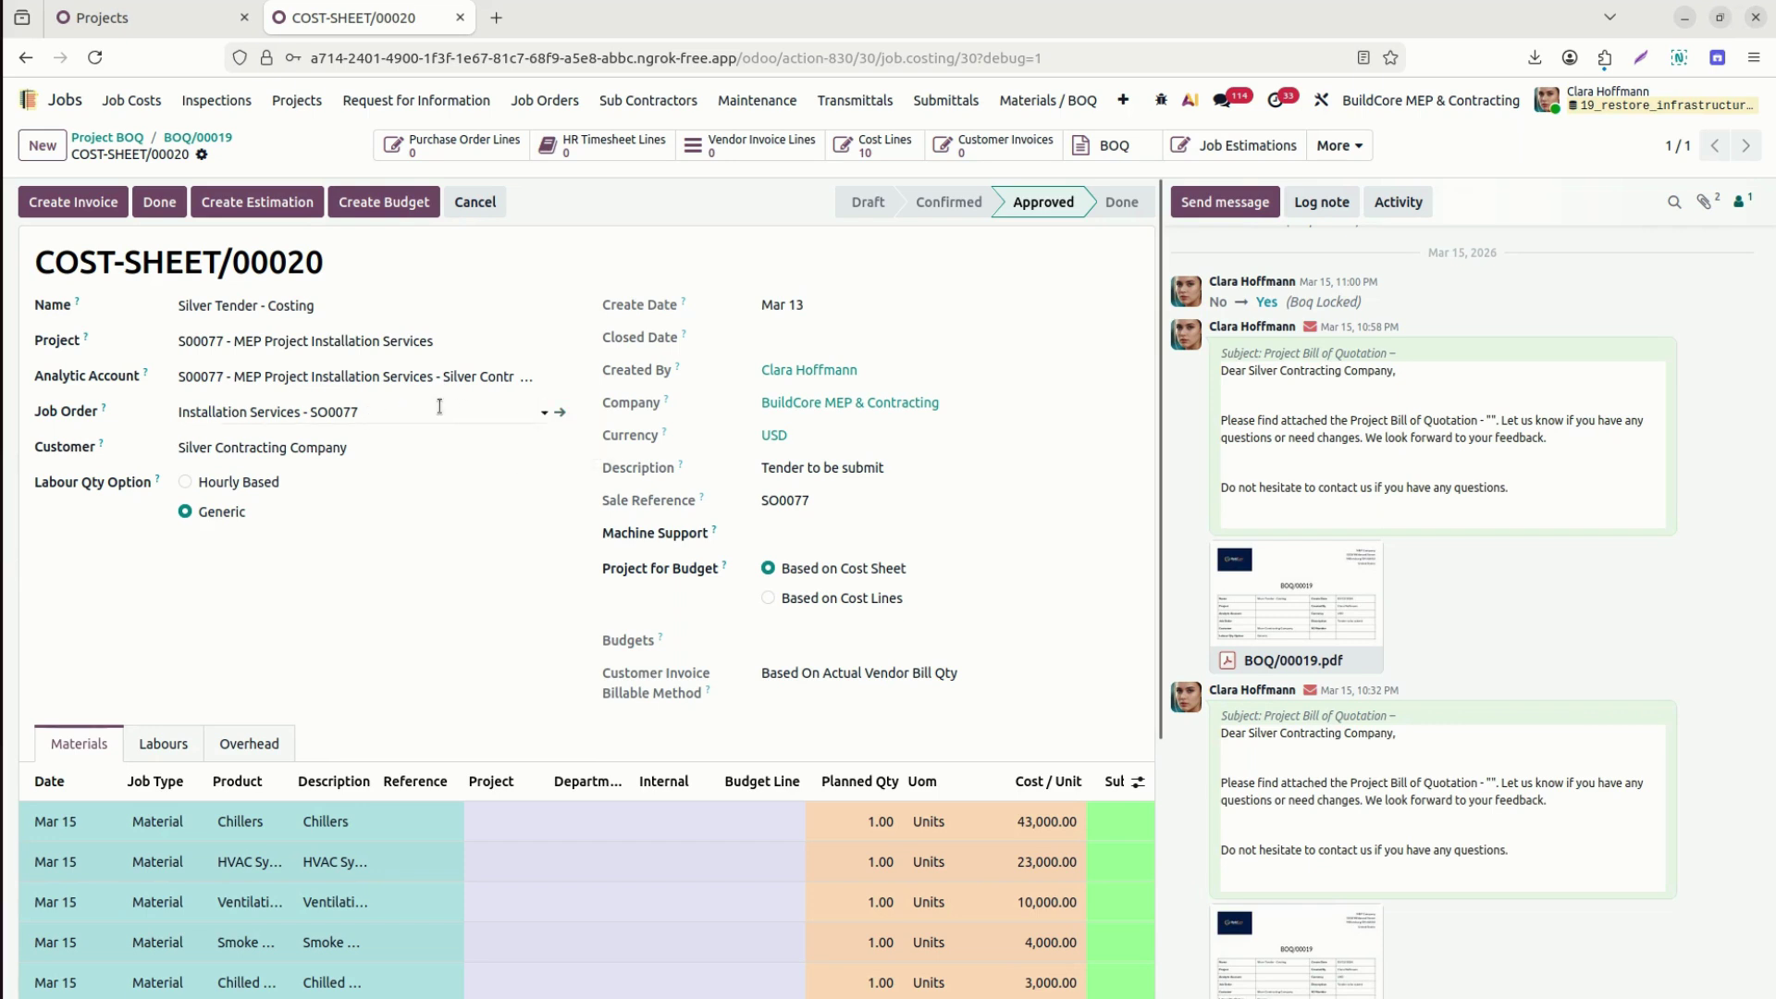
{"action": "left_click", "coordinate": [439, 407]}
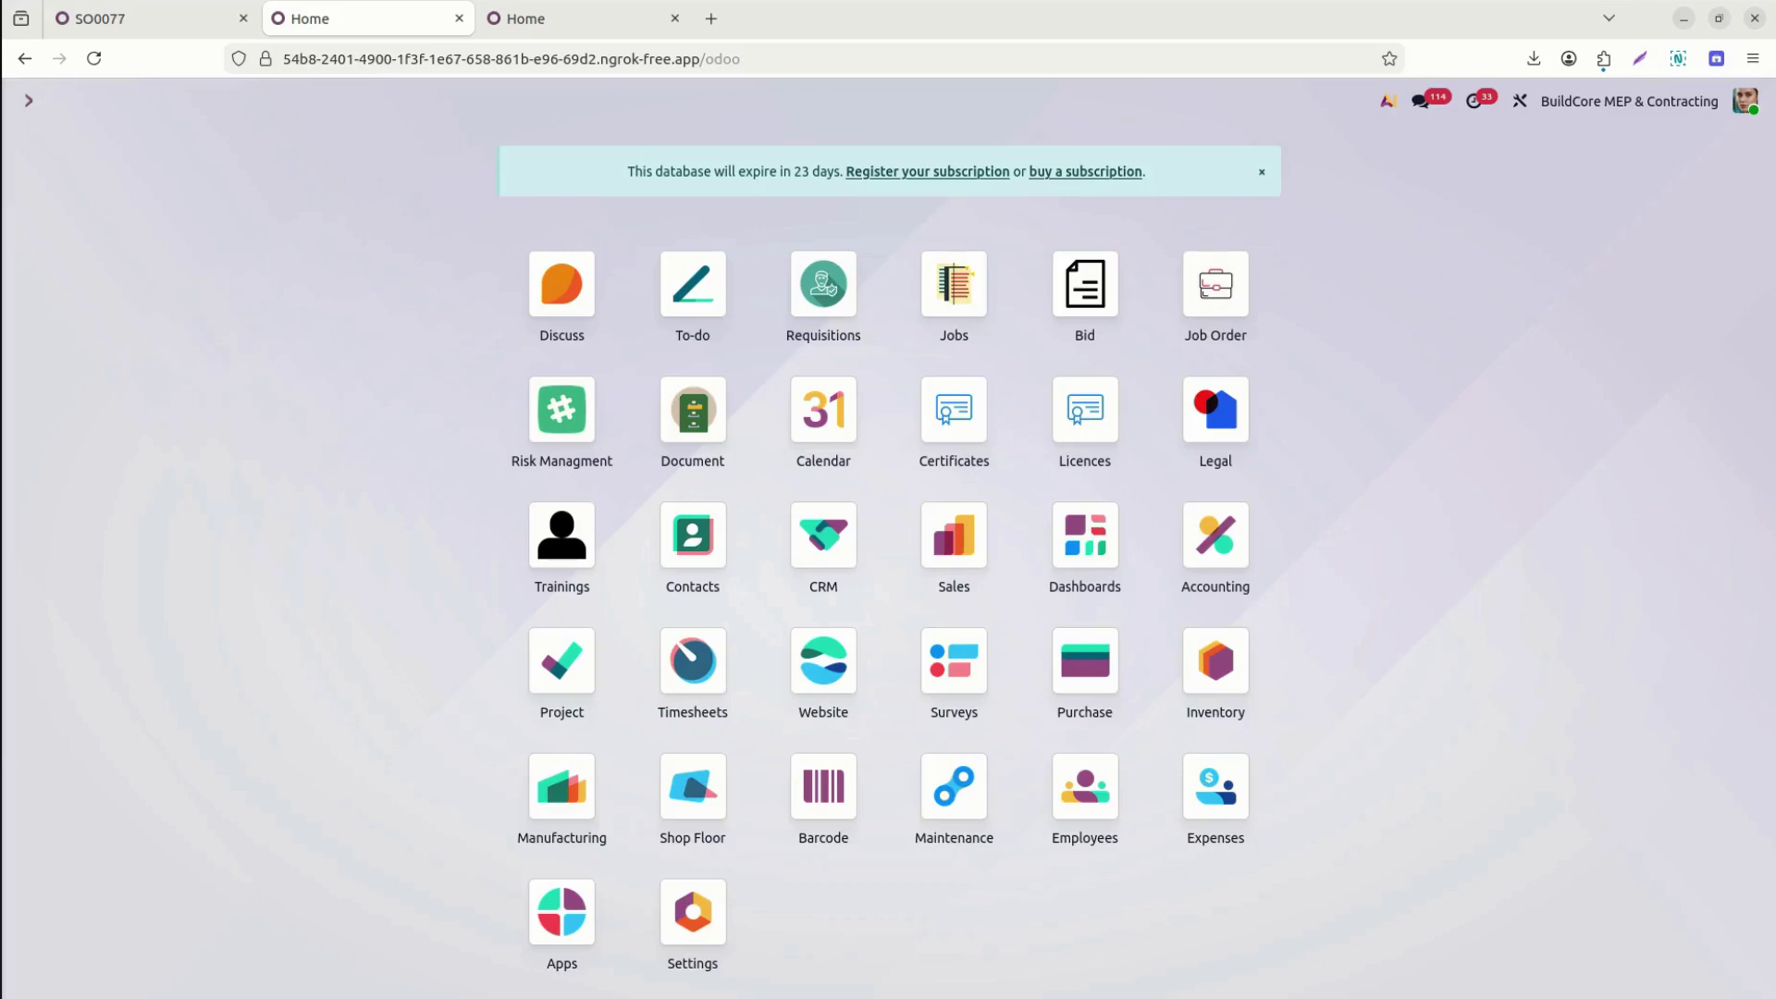
Go to the Job Orders list in the Jobs app.
{"action": "type", "text": "Jobs"}
{"action": "key", "text": "Return"}
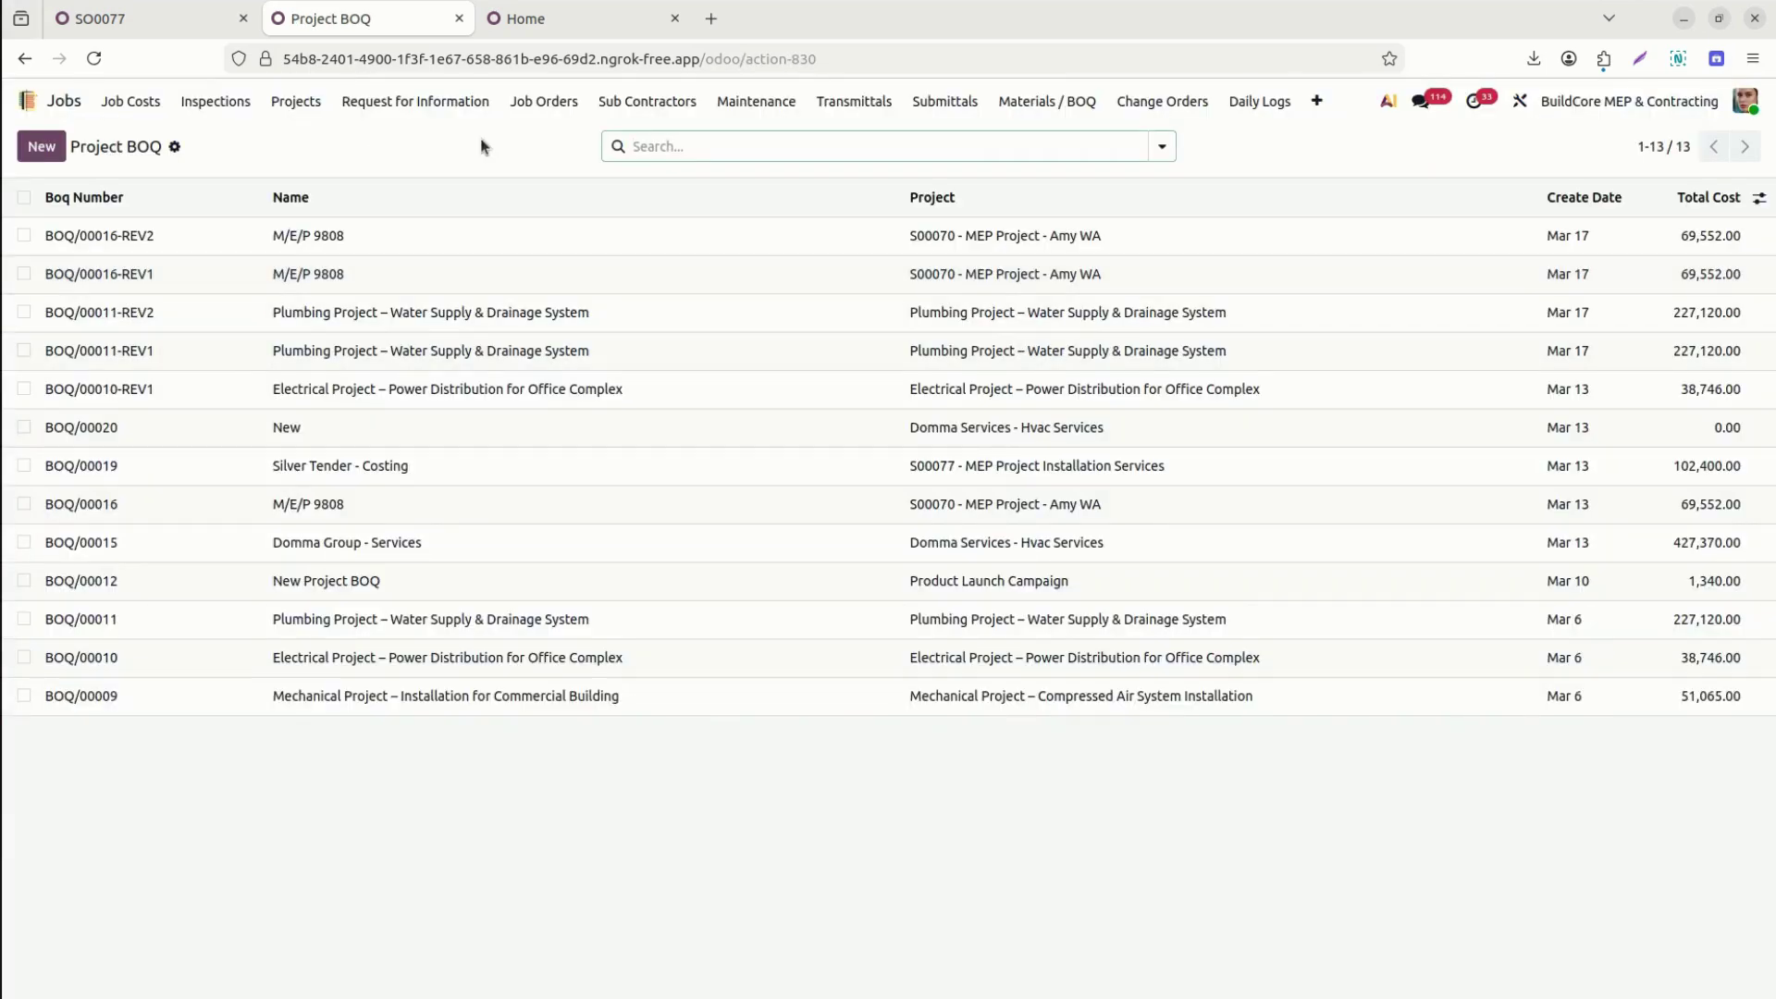
{"action": "left_click", "coordinate": [546, 104]}
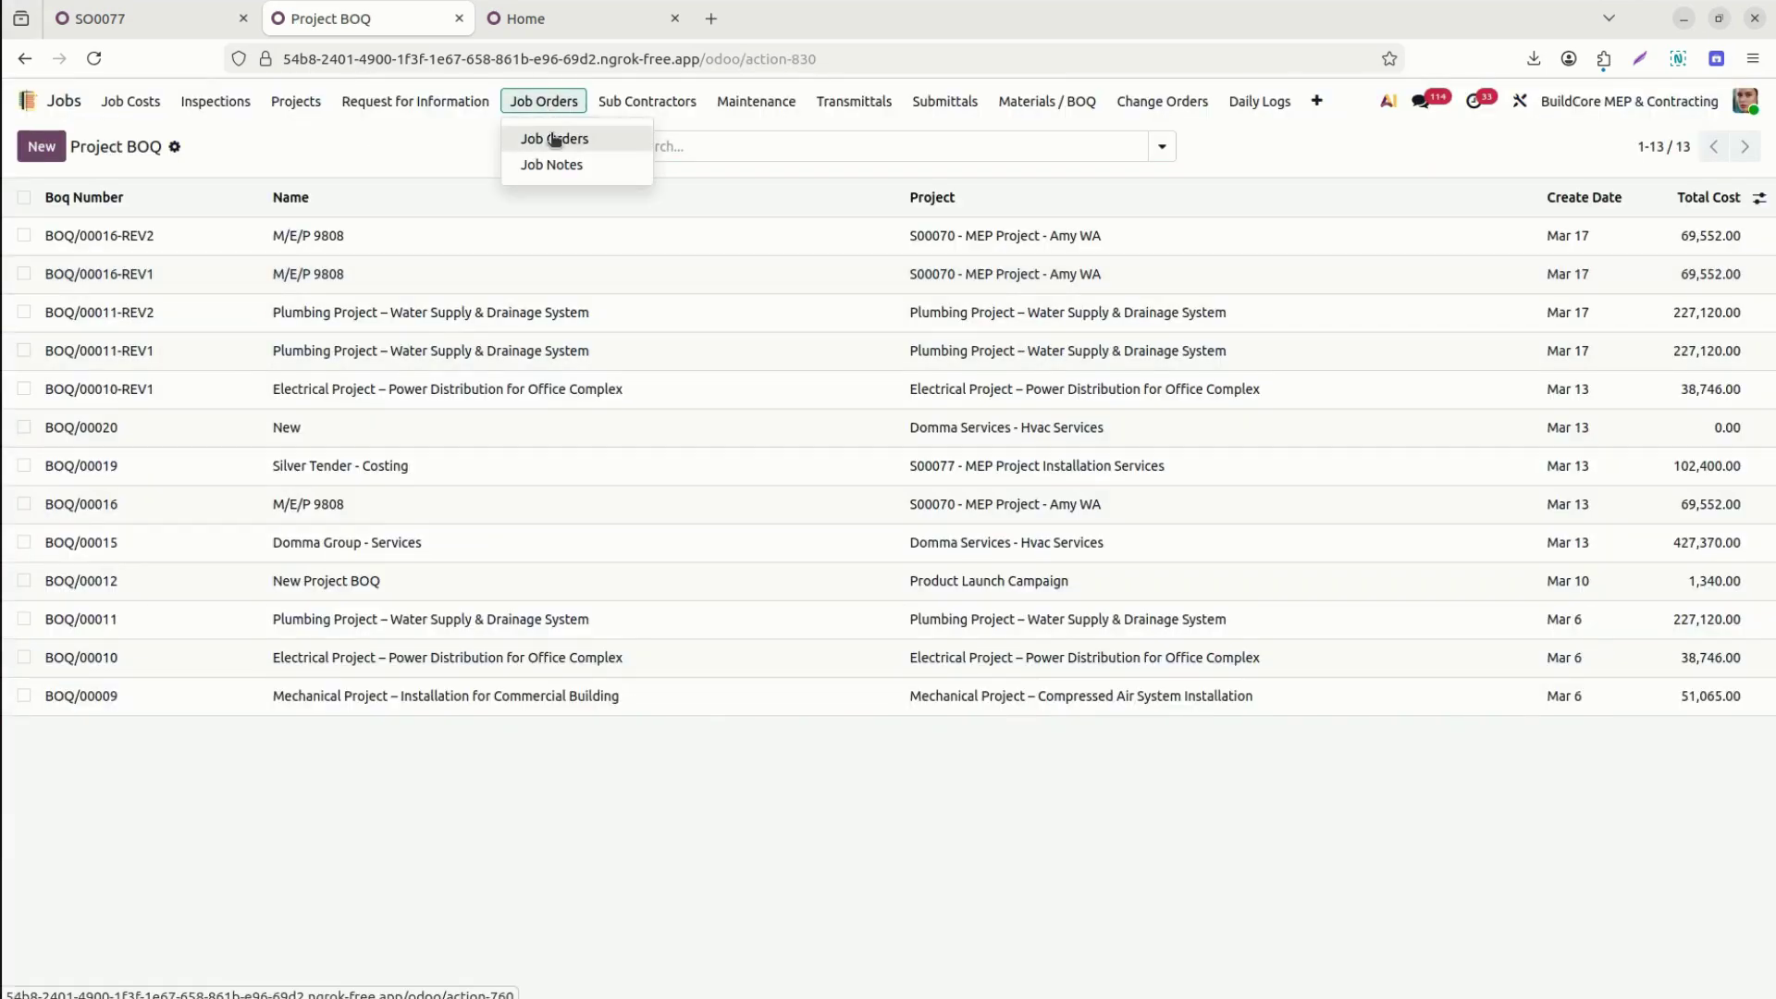
{"action": "left_click", "coordinate": [552, 140]}
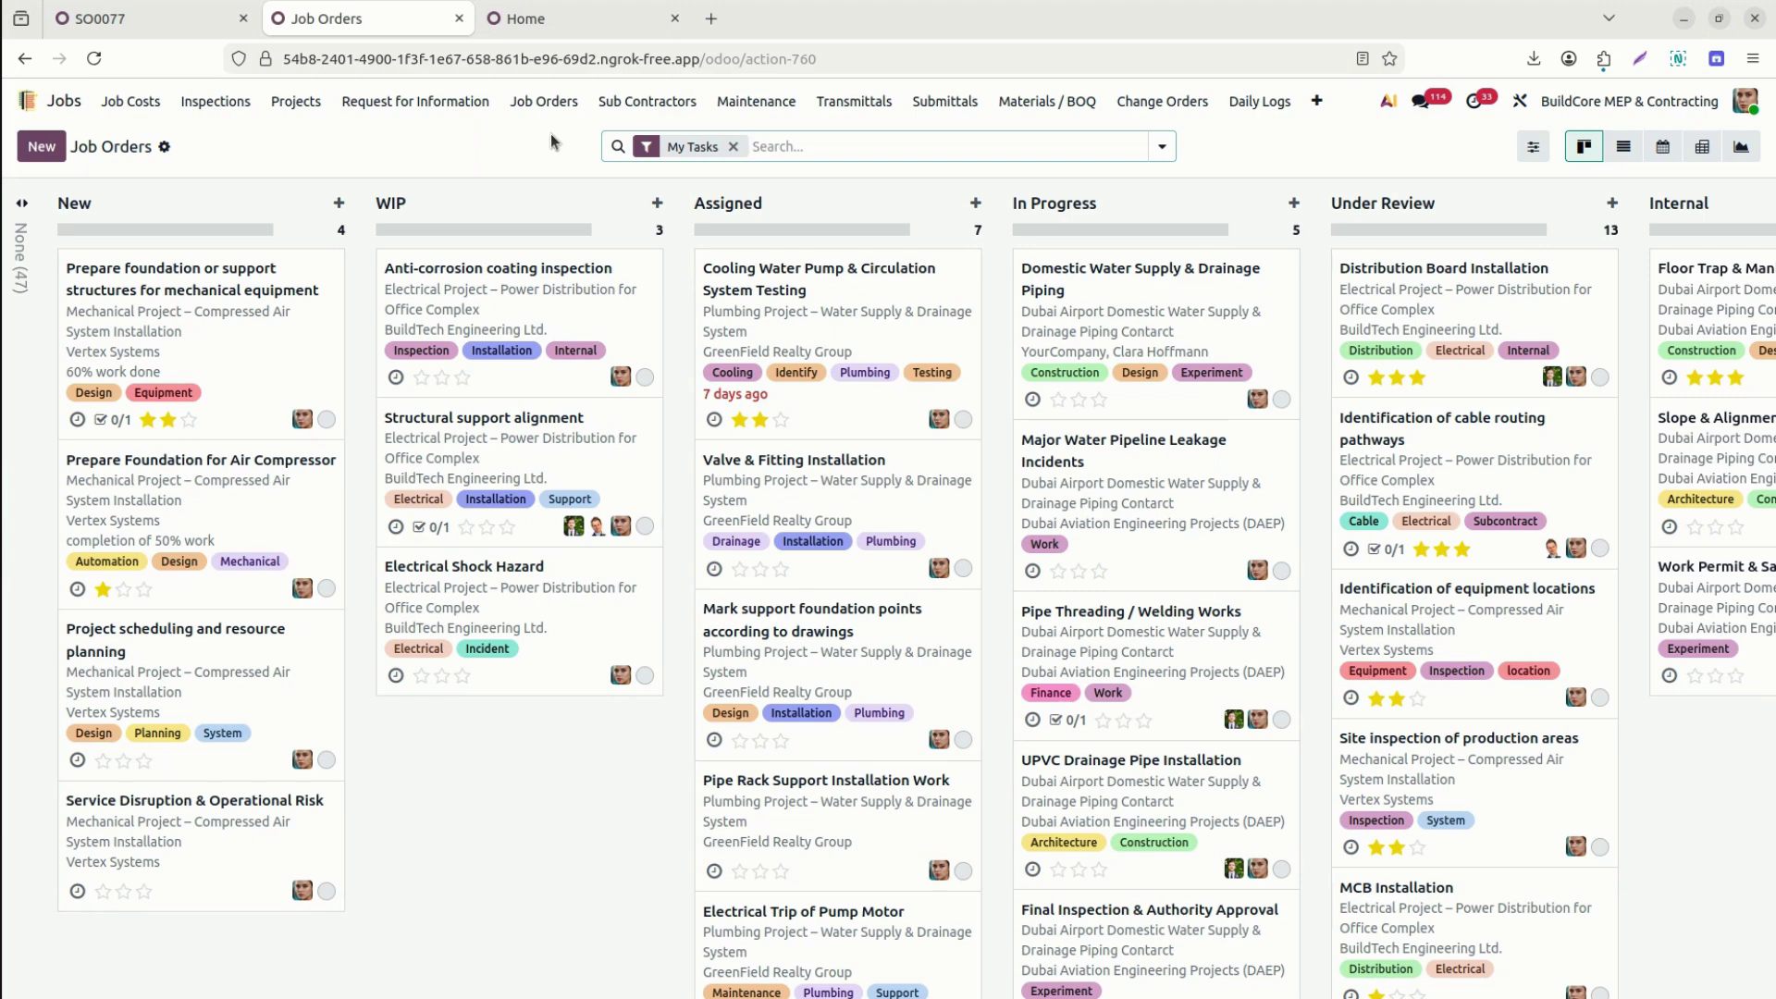
Filter job orders by project 77 without My Tasks, list them grouped by stage, and open Installation Services - SO0077.
{"action": "type", "text": "77"}
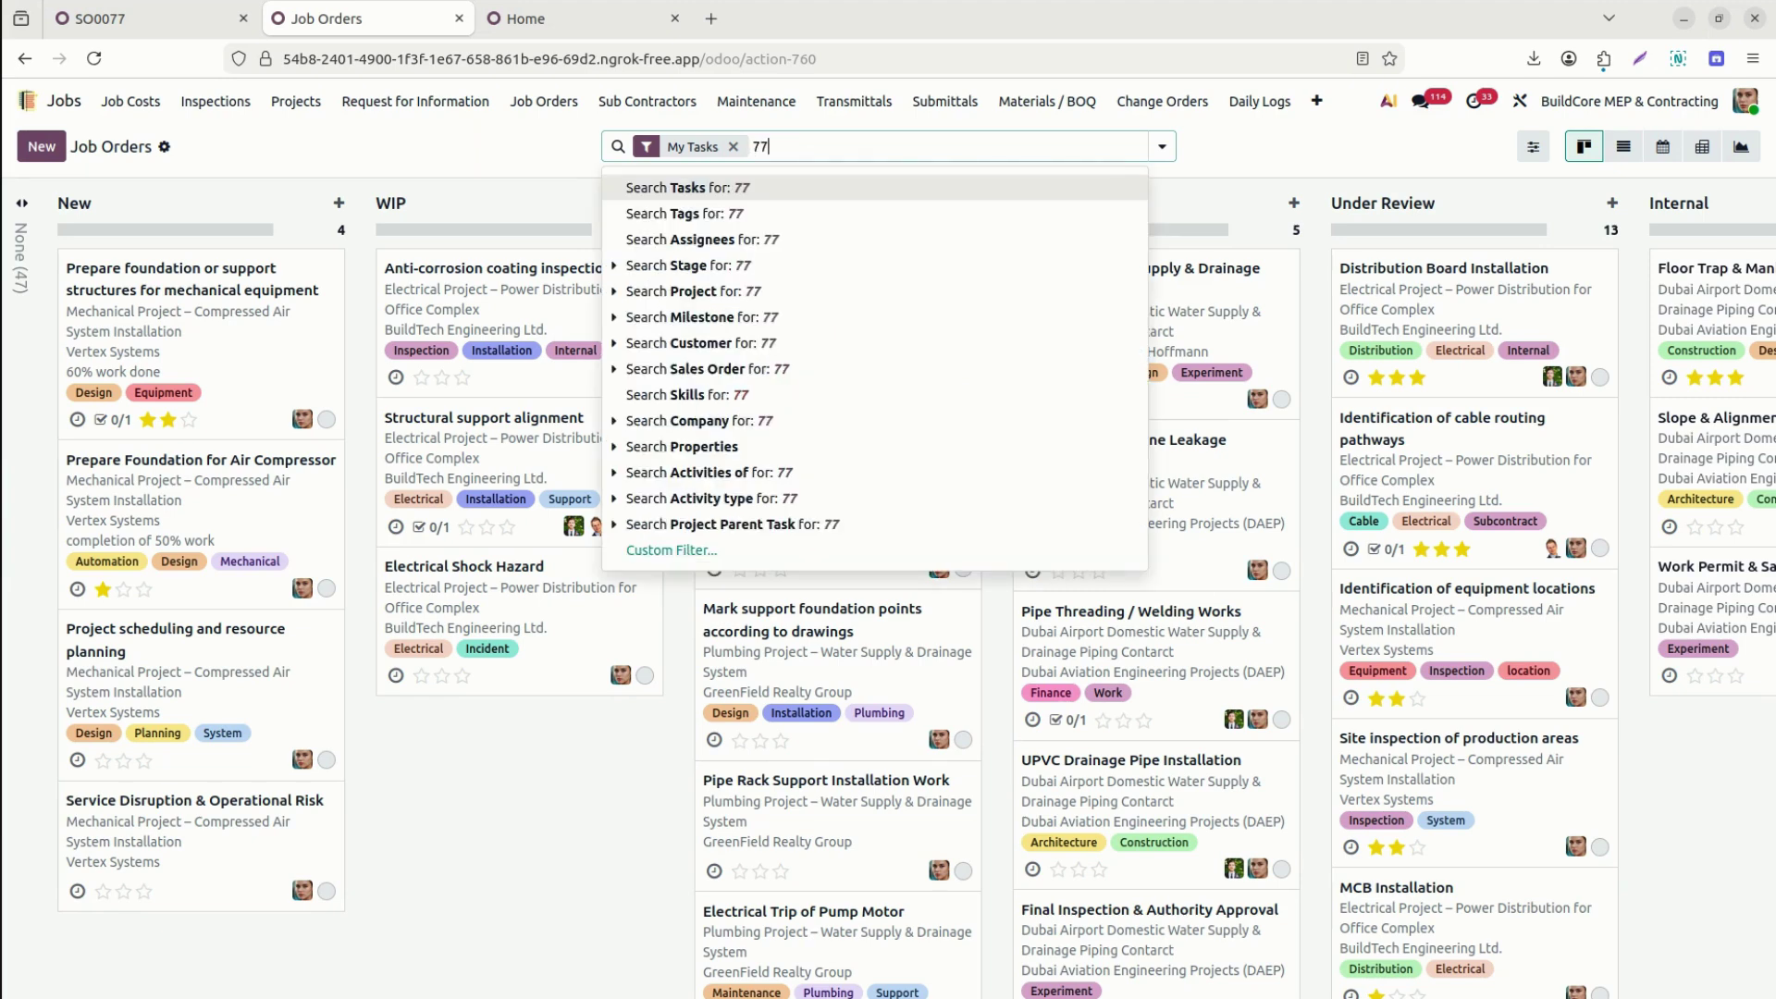
{"action": "key", "text": "Return"}
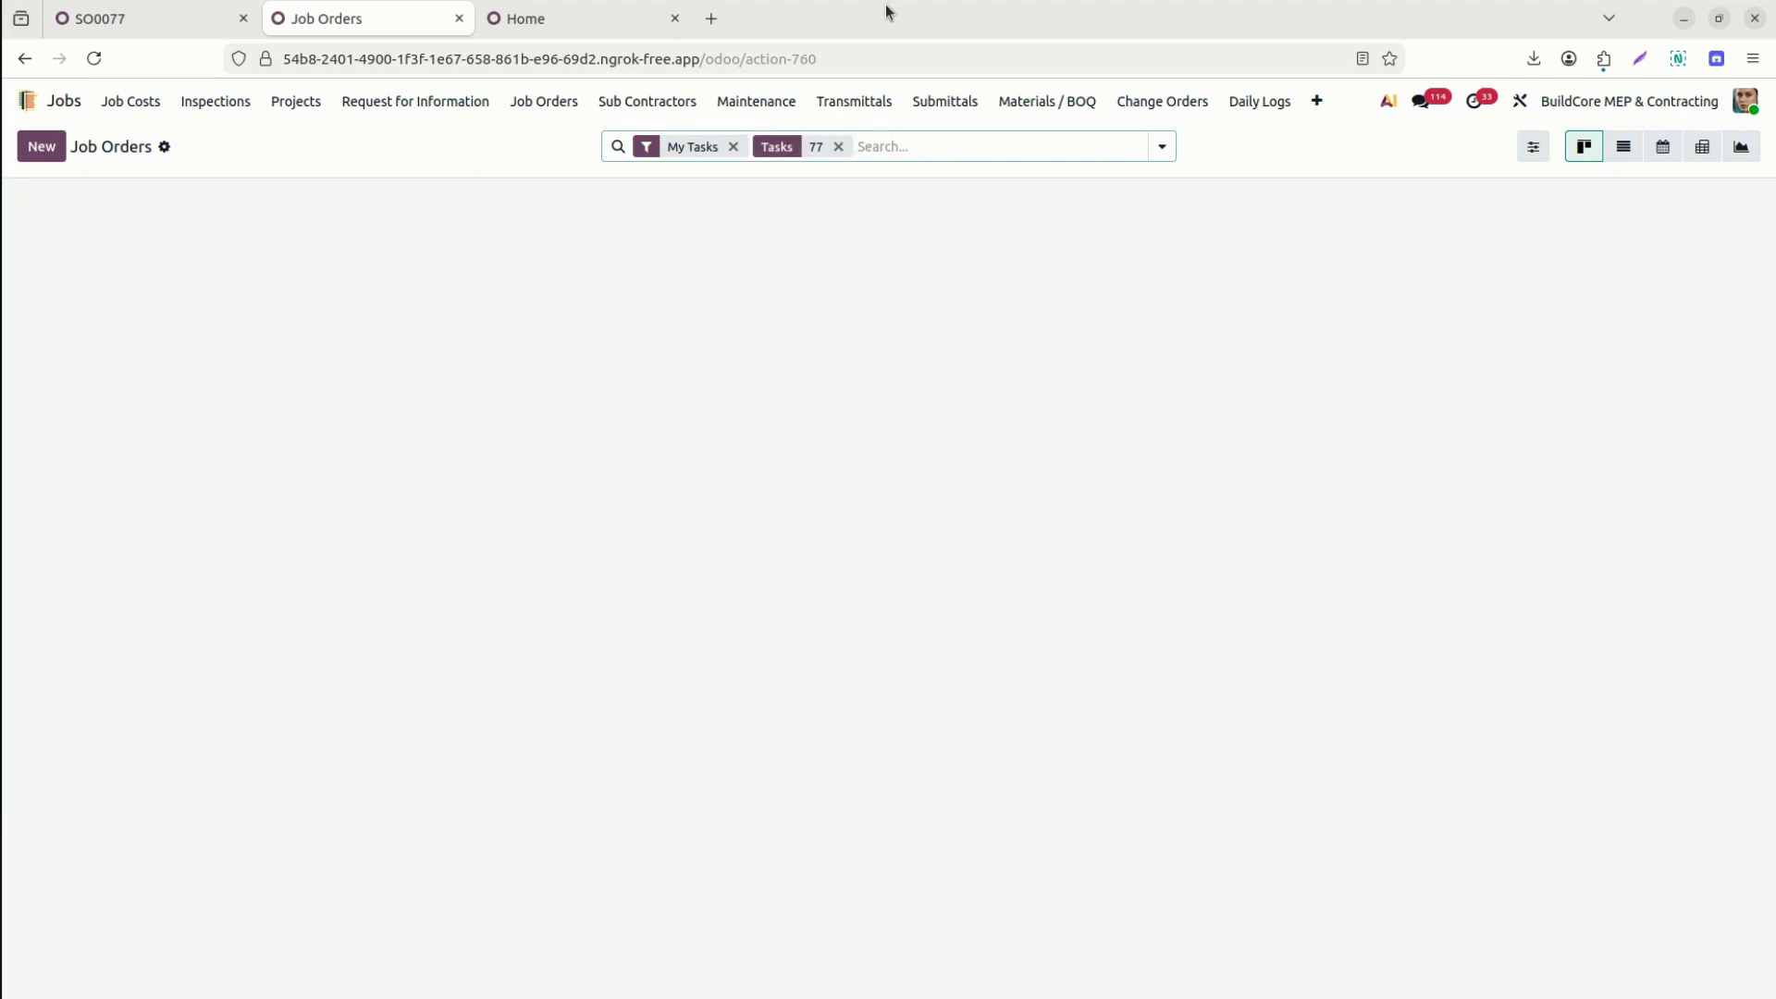
{"action": "key", "text": "BackSpace"}
{"action": "type", "text": "77"}
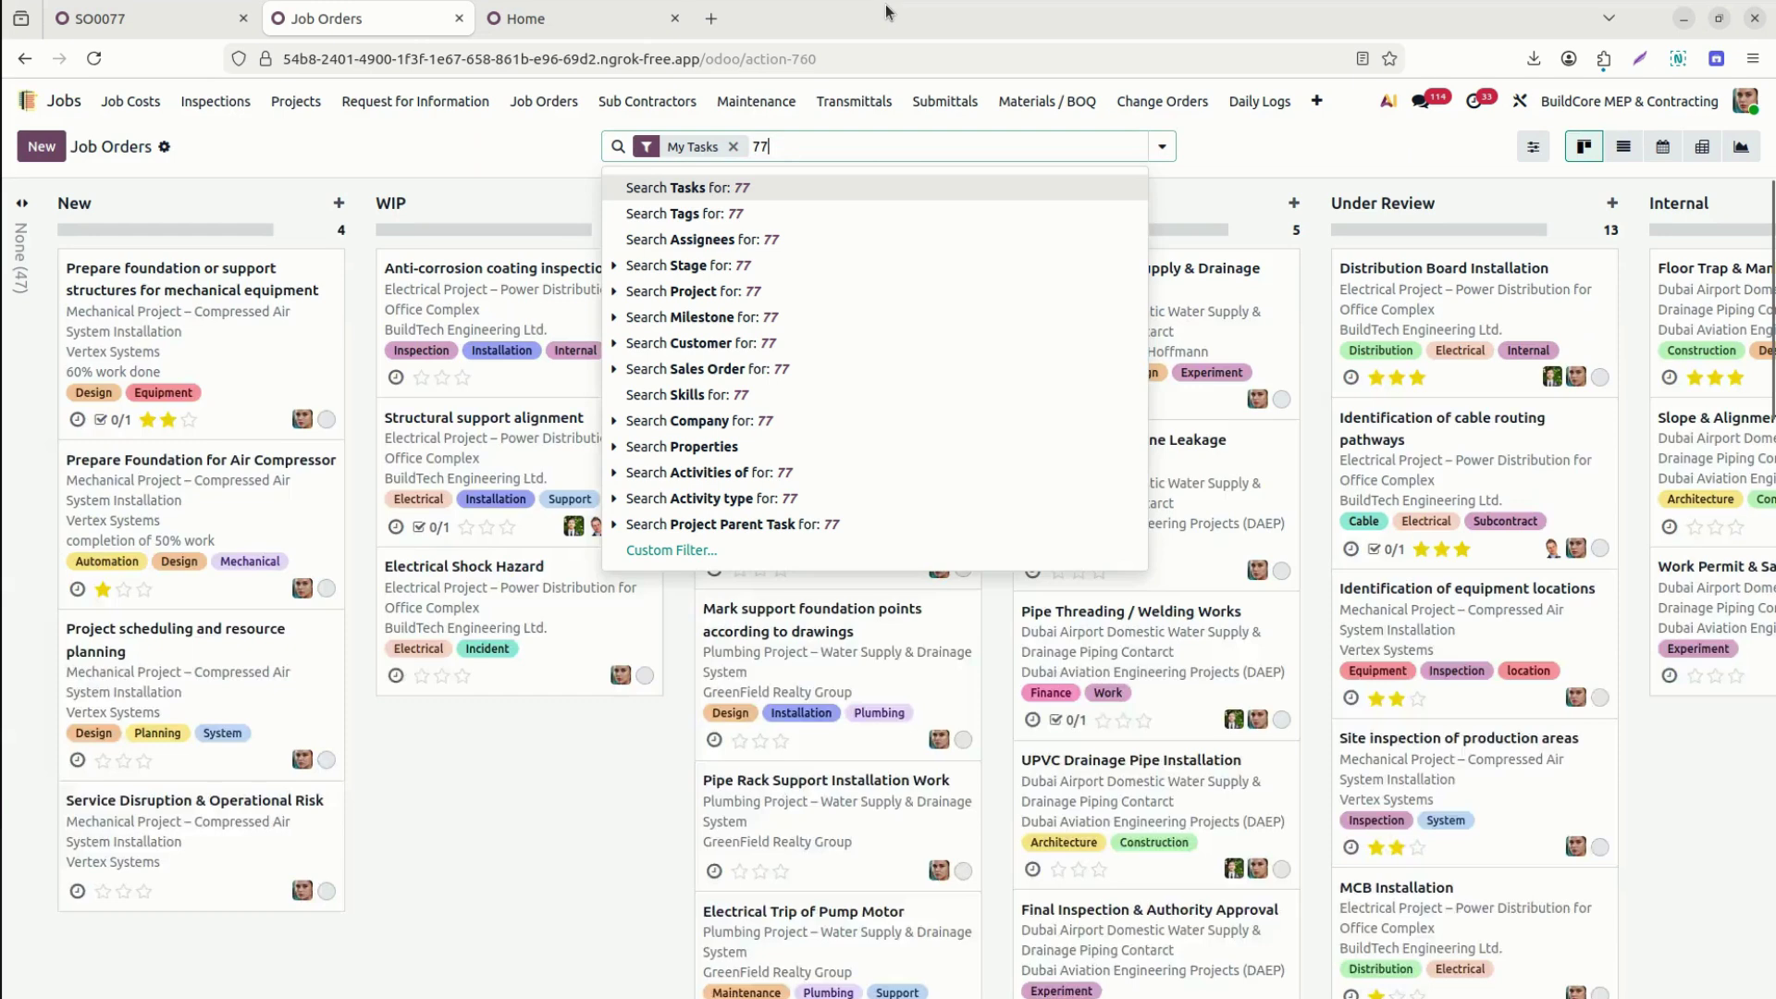
{"action": "key", "text": "Down"}
{"action": "key", "text": "Down"}
{"action": "key", "text": "Down"}
{"action": "key", "text": "Down"}
{"action": "key", "text": "Return"}
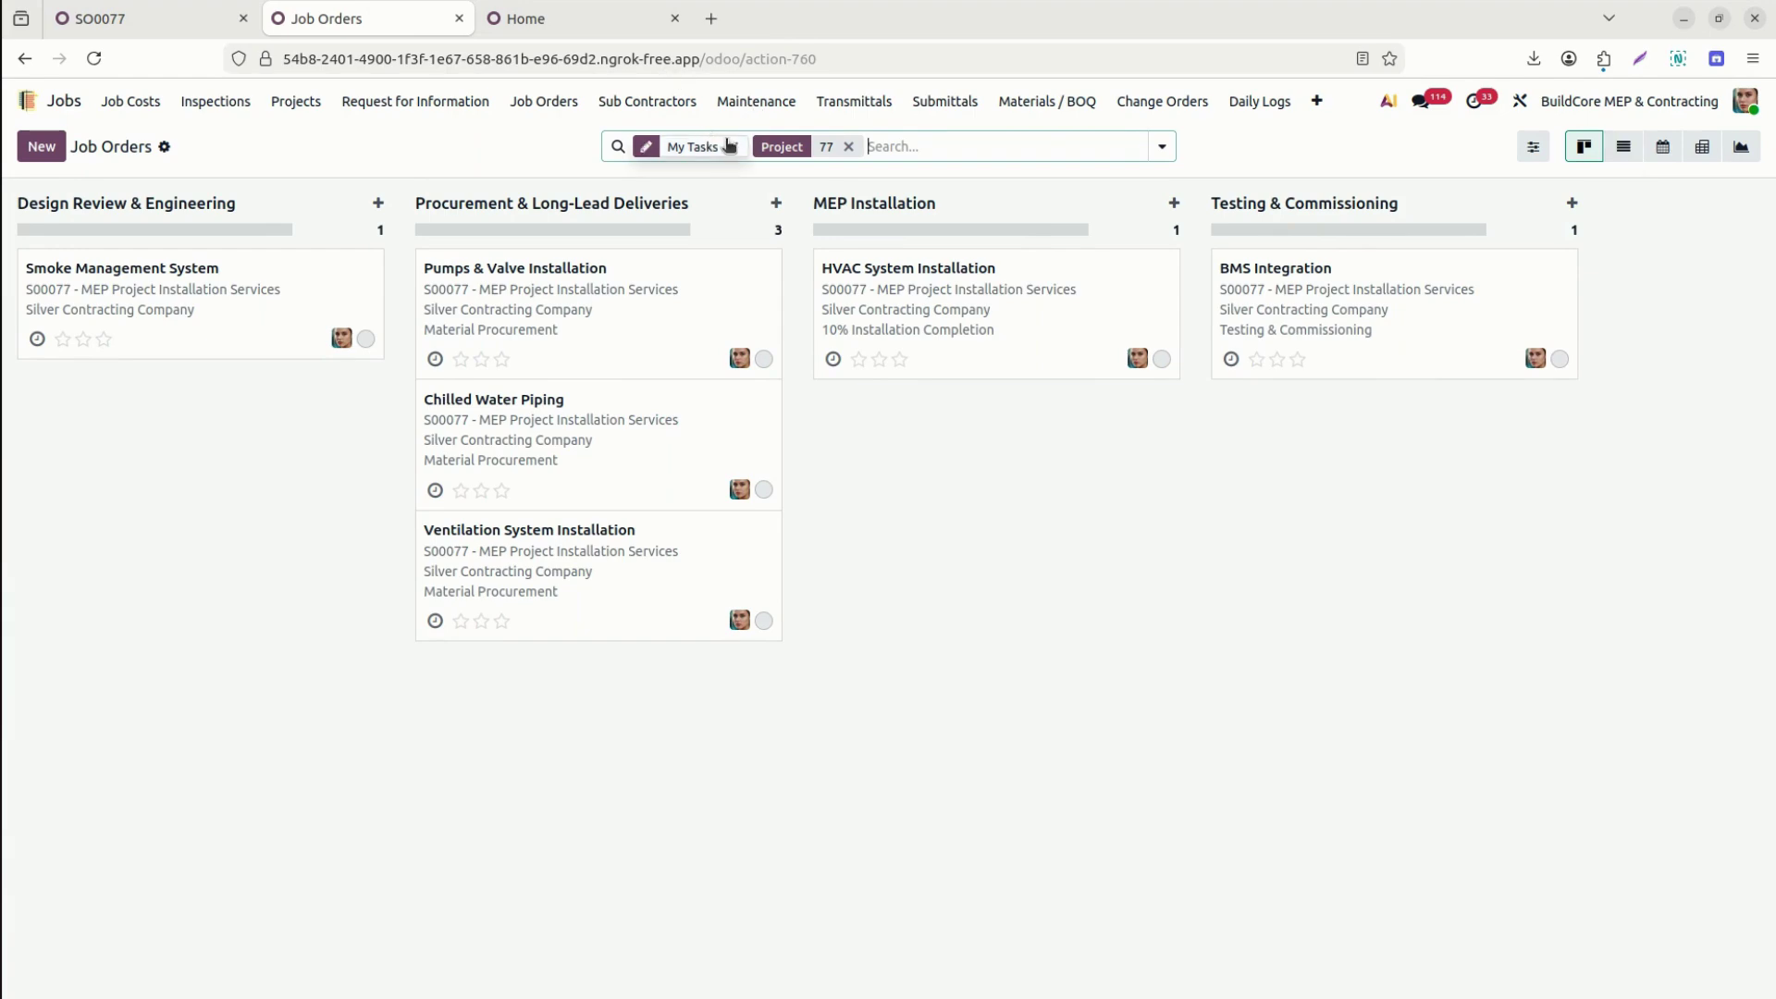
{"action": "left_click", "coordinate": [733, 146]}
{"action": "left_click", "coordinate": [1623, 146]}
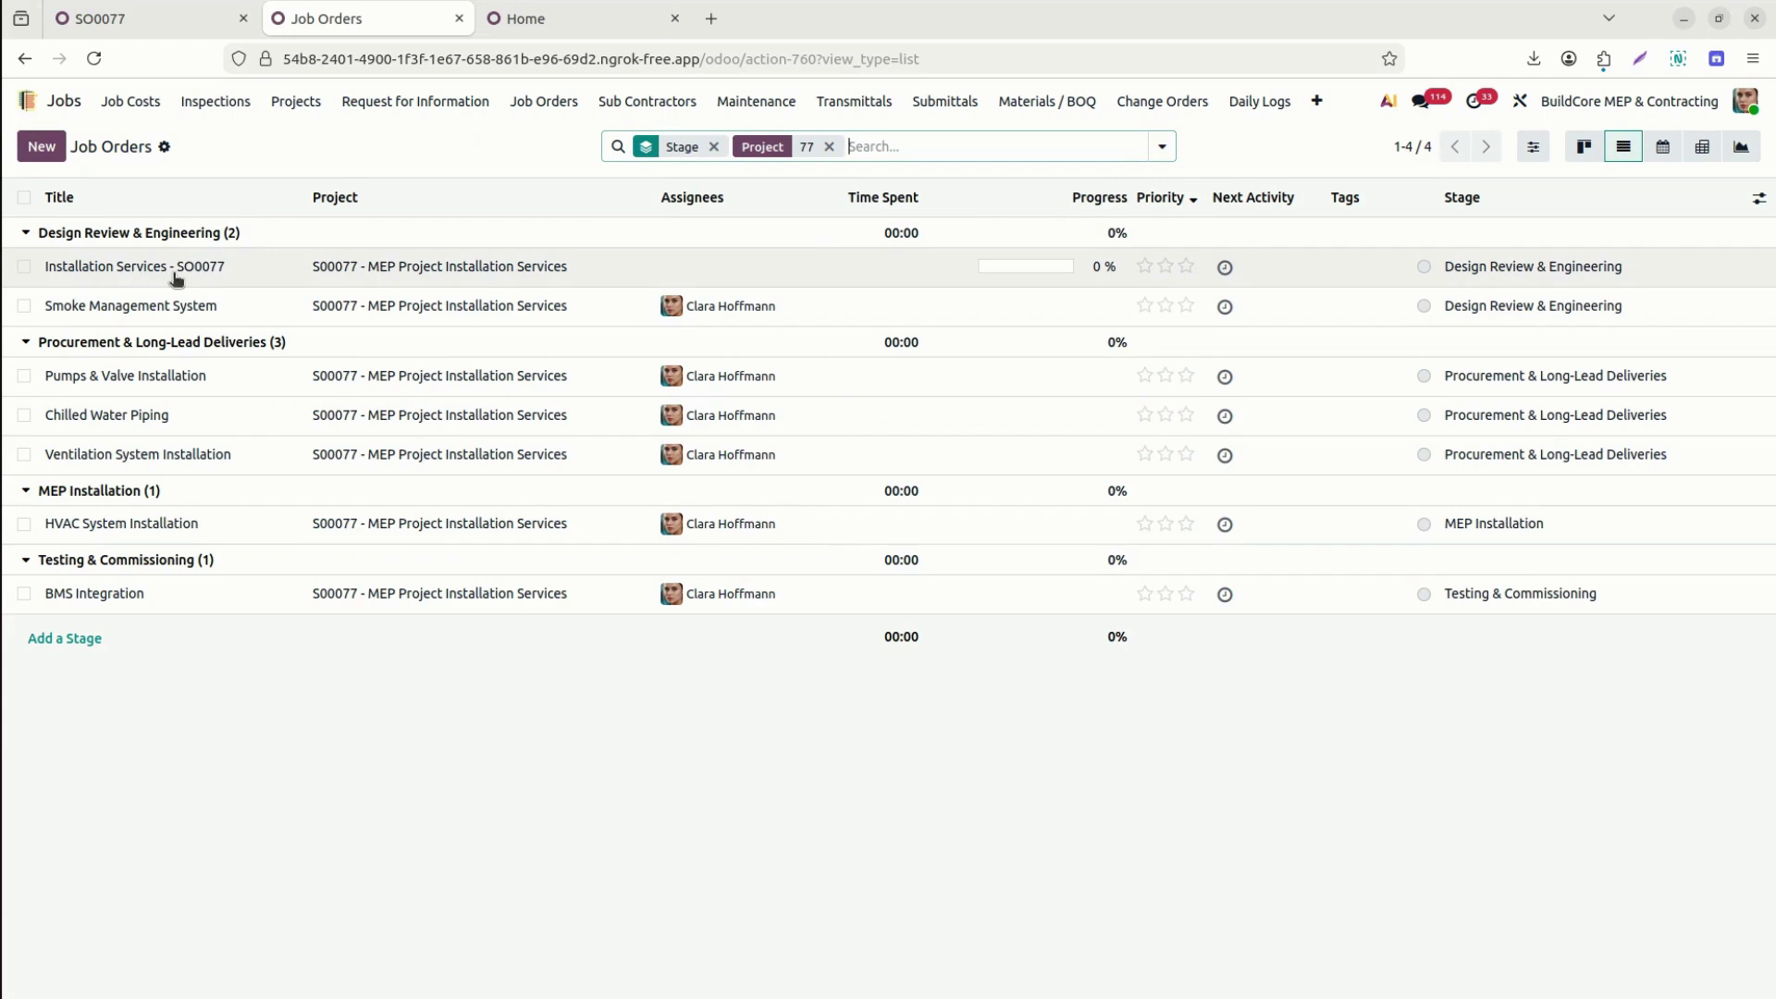
{"action": "left_click", "coordinate": [175, 275]}
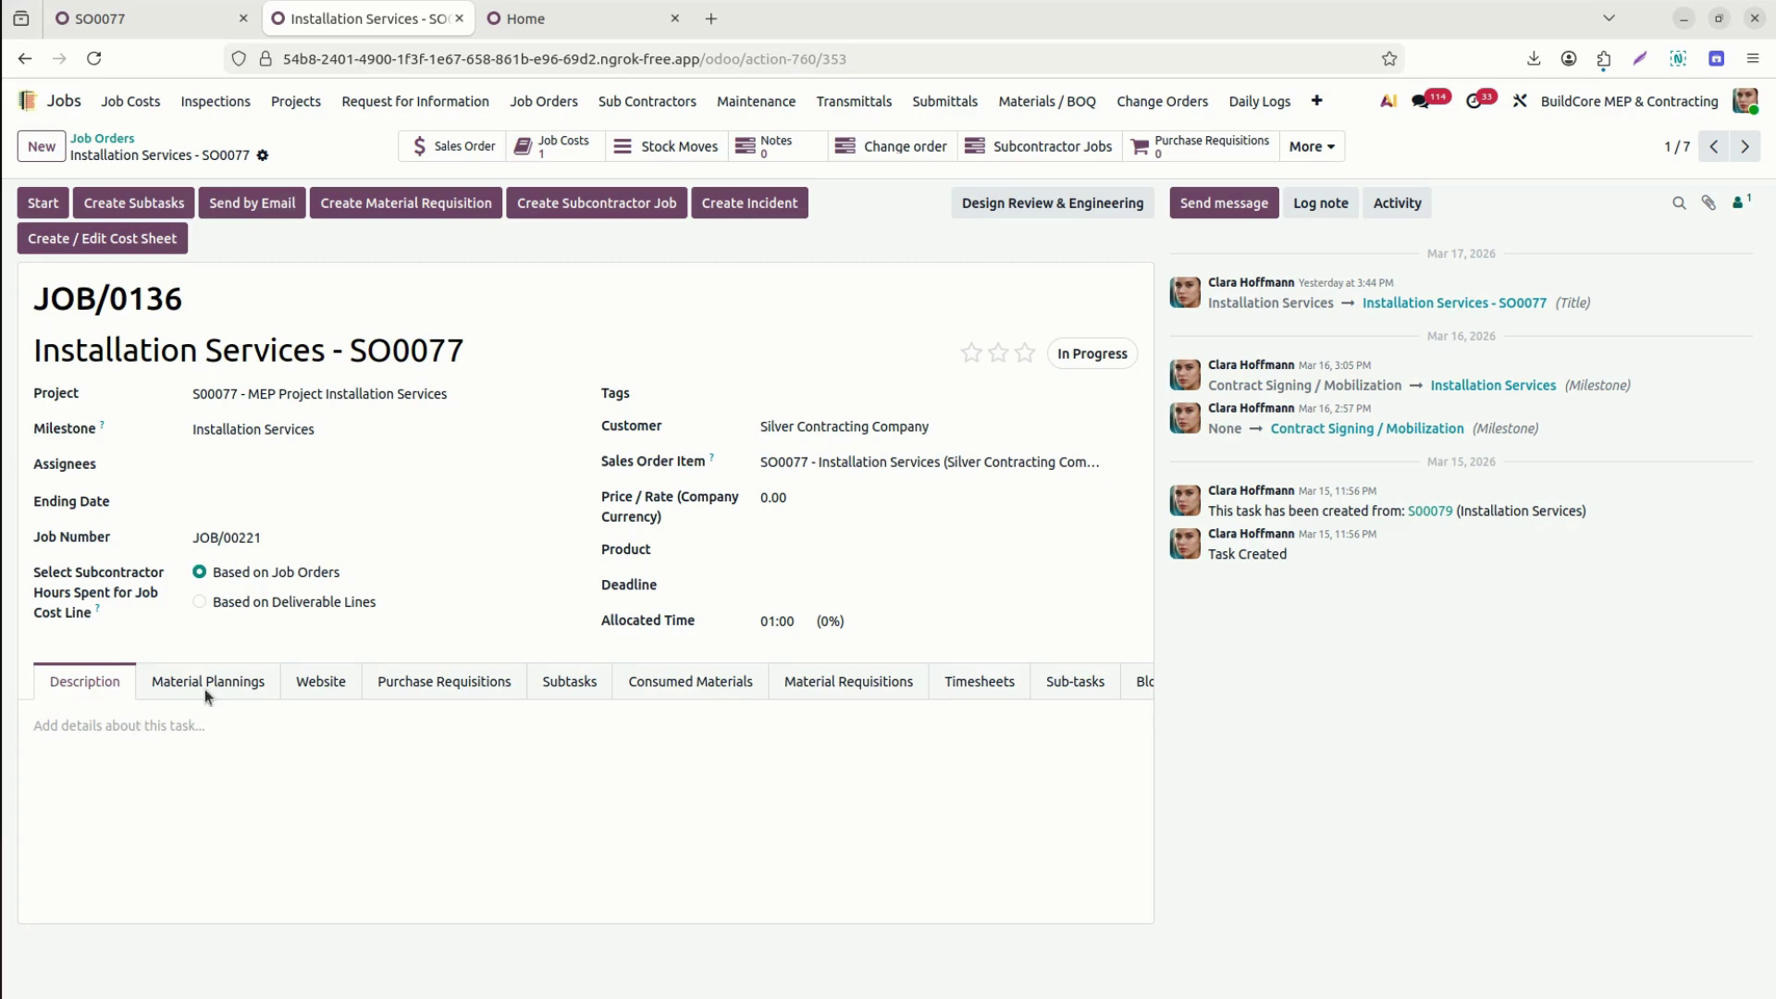
Compare JOB/0136's material plannings with sales order SO0077's product lines and start a new line.
{"action": "left_click", "coordinate": [229, 683]}
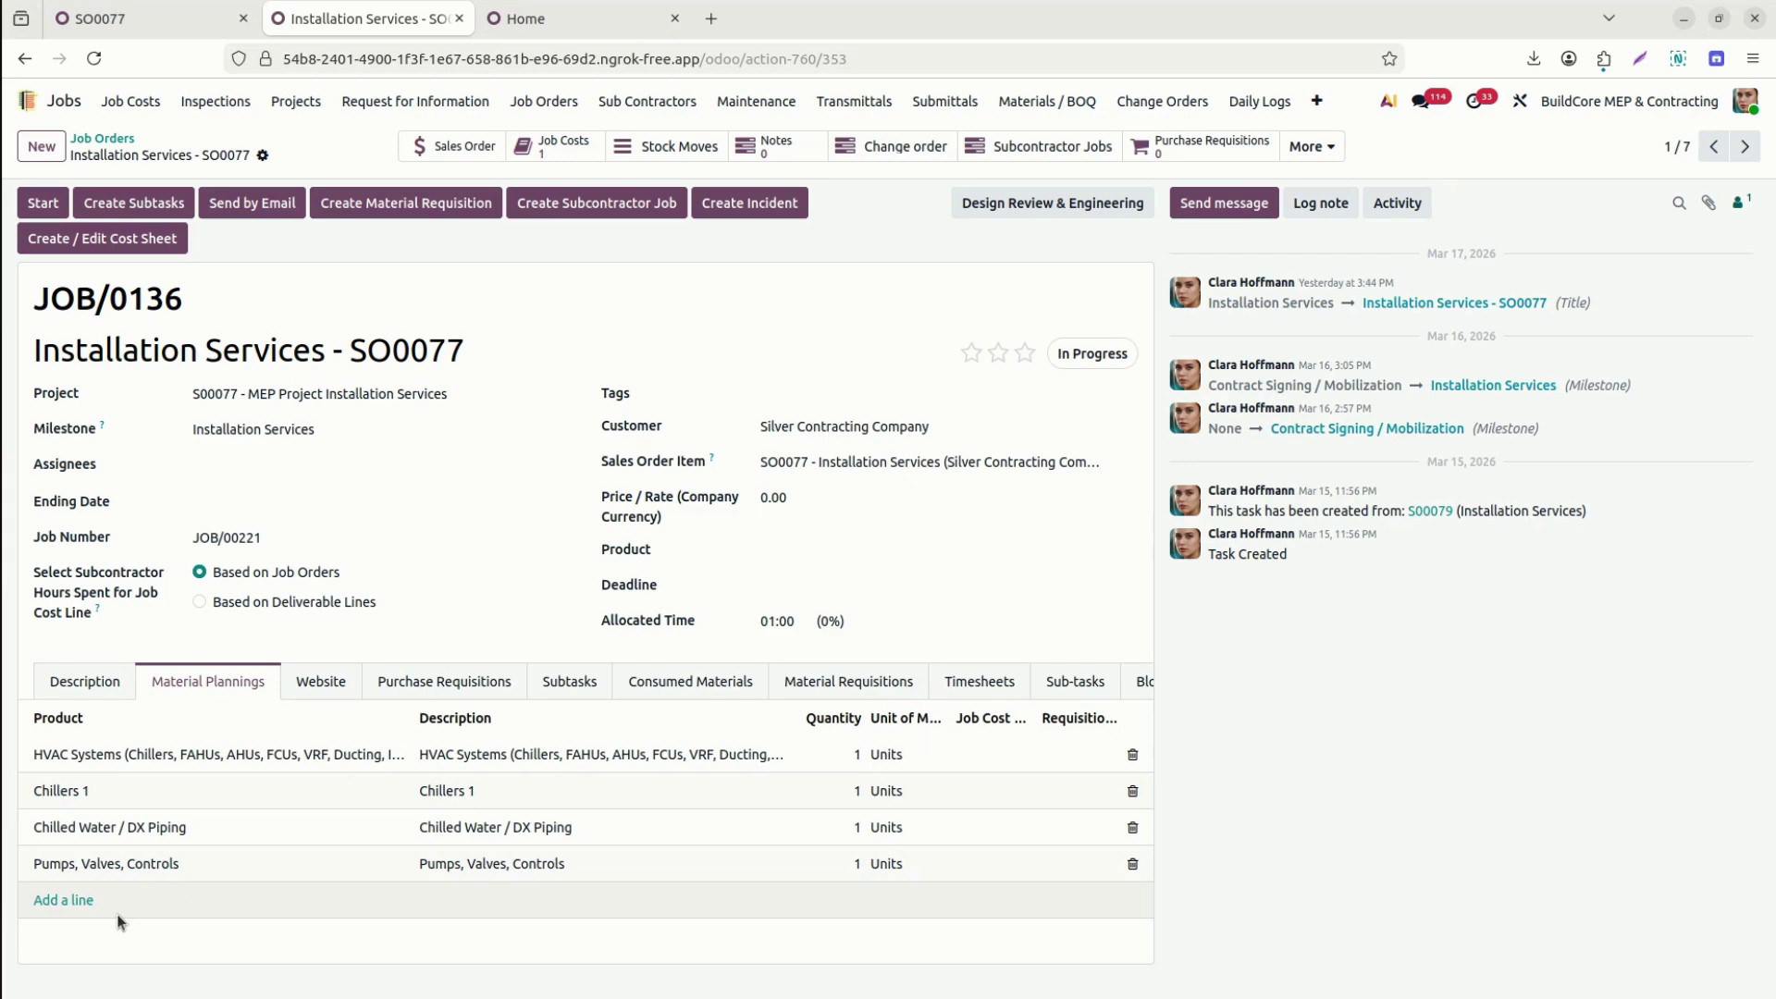
{"action": "left_click", "coordinate": [124, 21]}
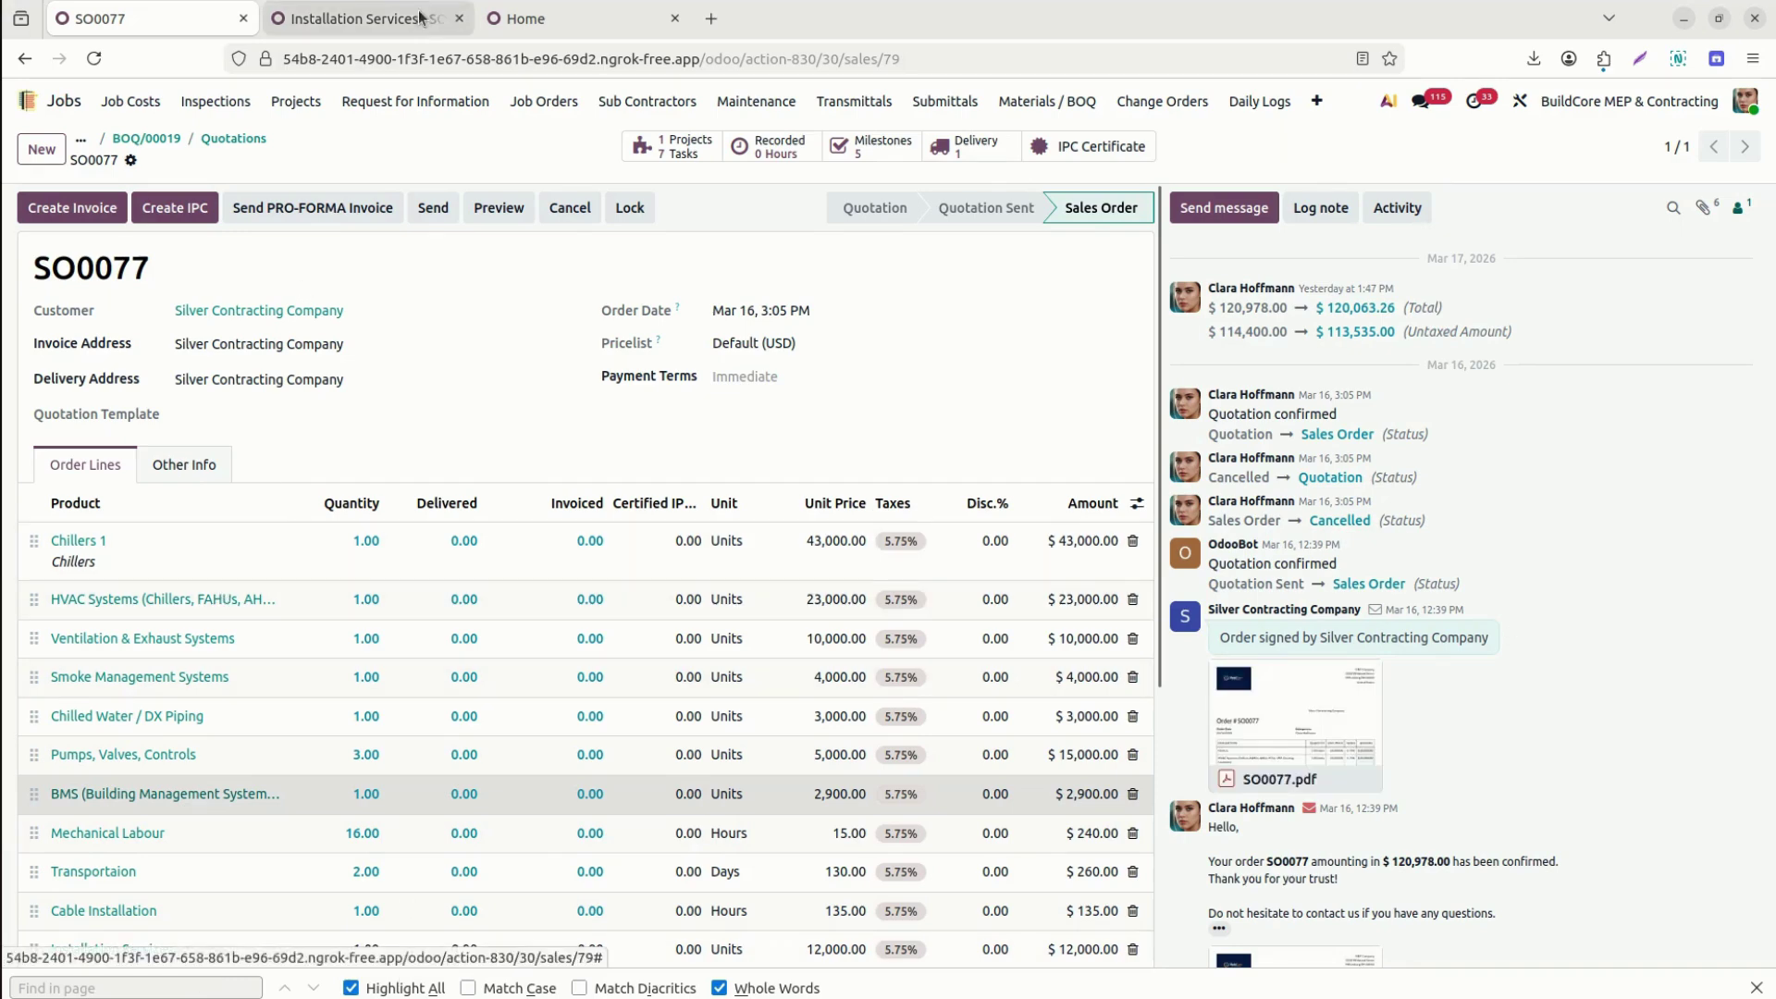
{"action": "left_click", "coordinate": [387, 22]}
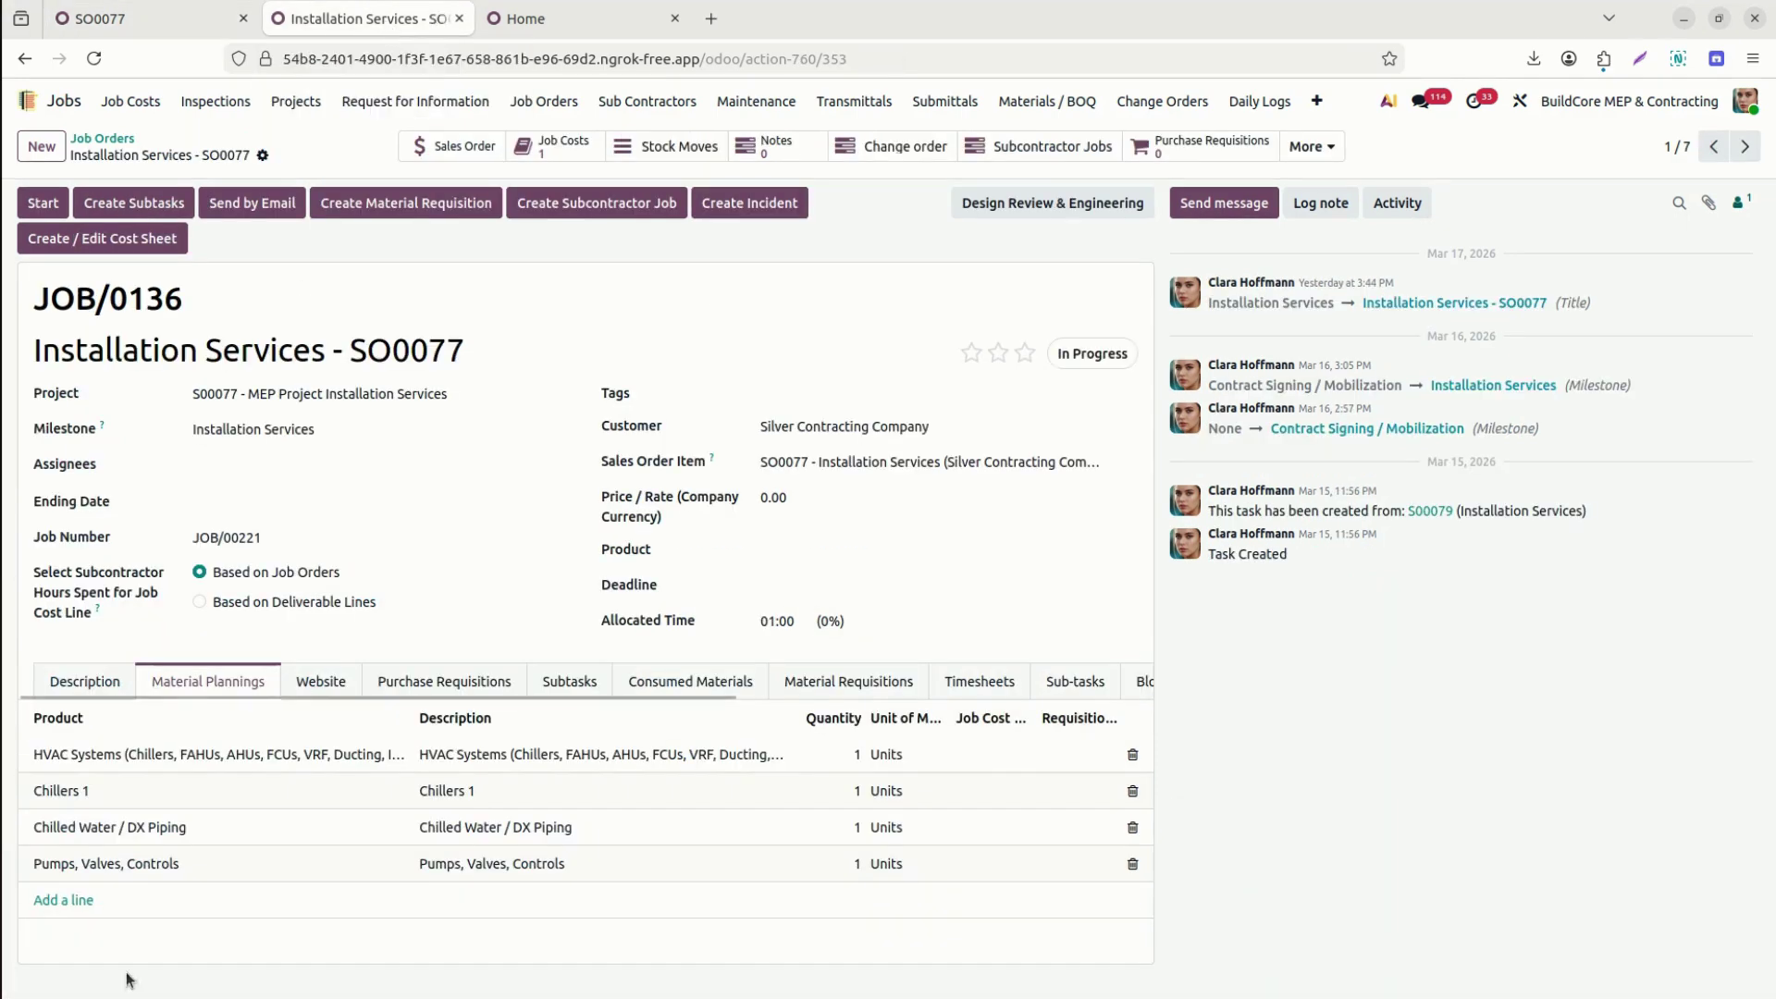
{"action": "left_click", "coordinate": [61, 902]}
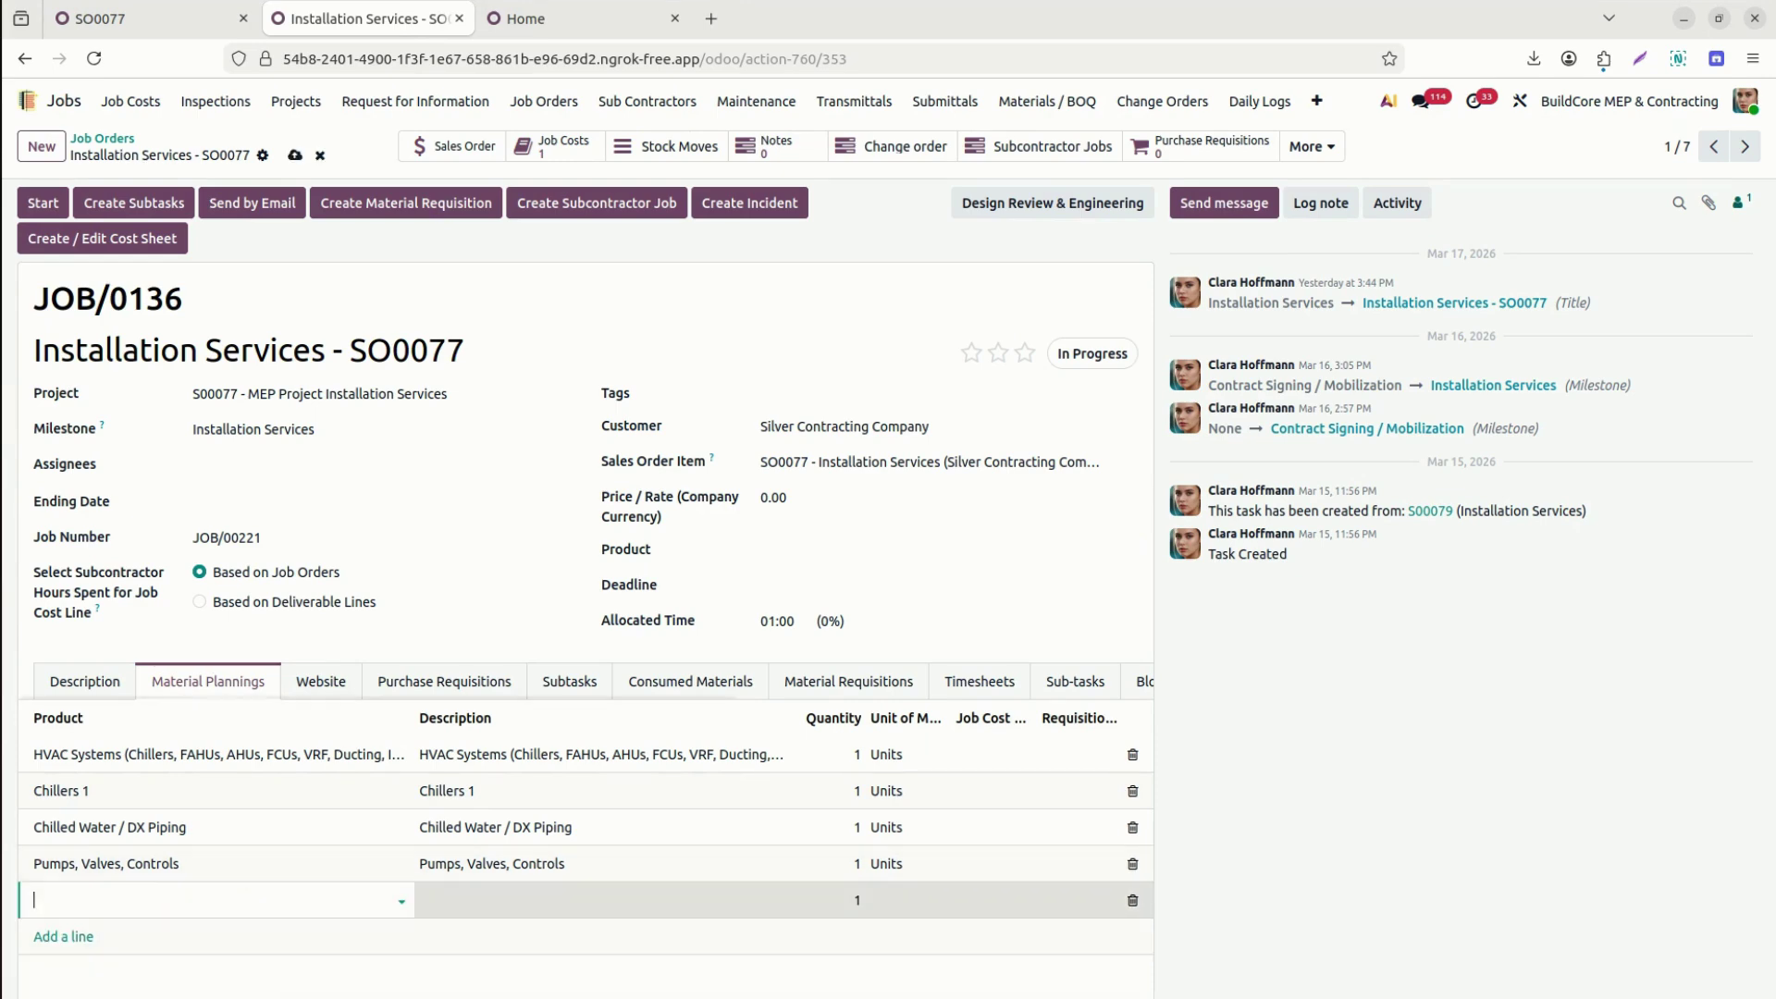
{"action": "left_click", "coordinate": [174, 17]}
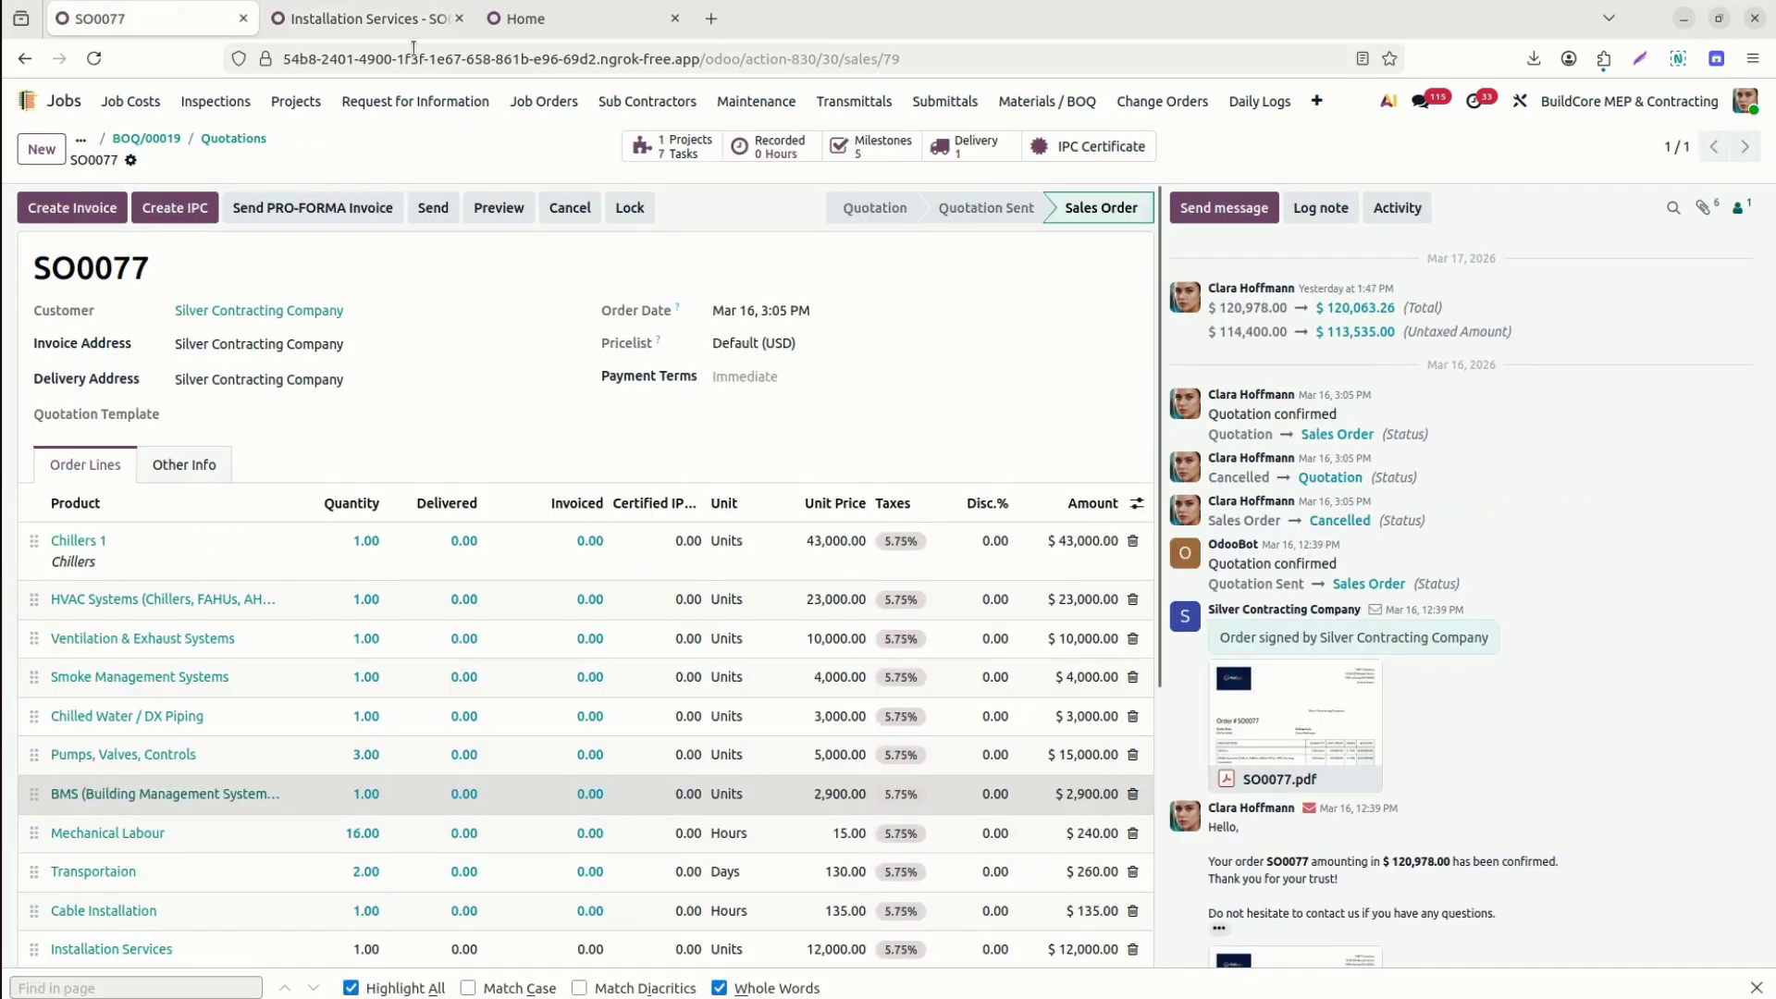
{"action": "left_click", "coordinate": [379, 22]}
Add Smoke Management Systems as a material planning line, save, and return to the job orders list.
{"action": "left_click", "coordinate": [61, 937]}
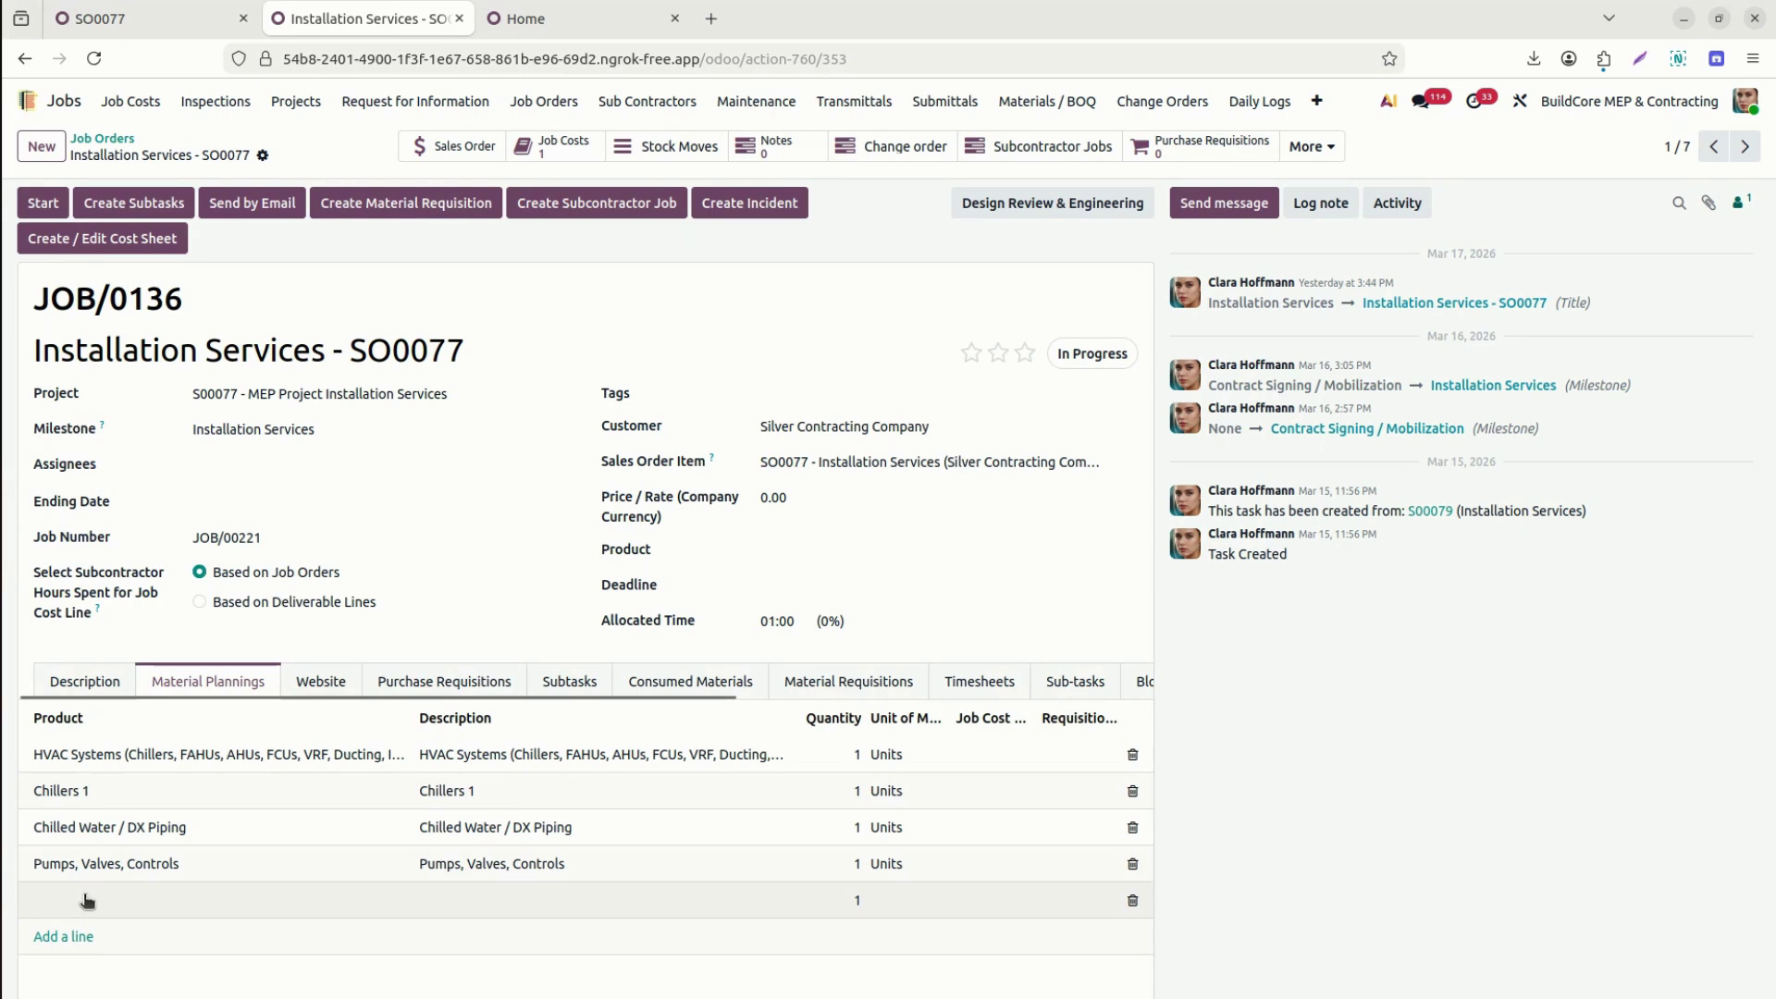
{"action": "type", "text": "smok"}
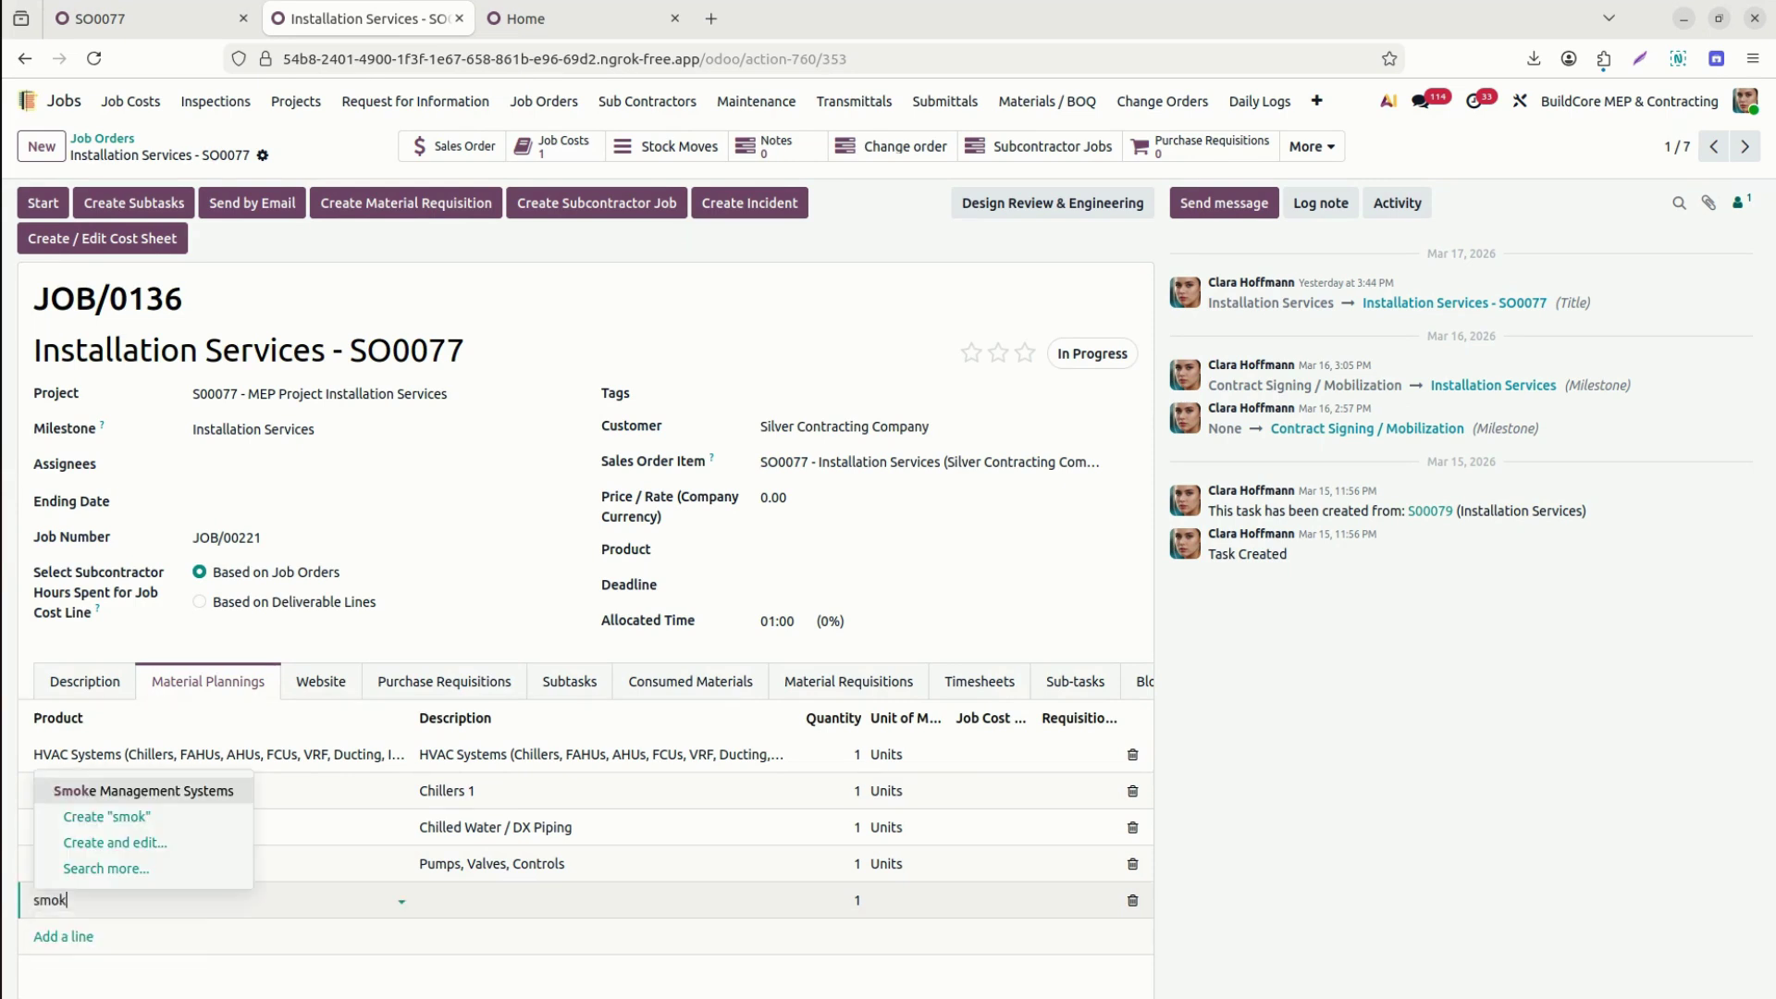
{"action": "left_click", "coordinate": [153, 791]}
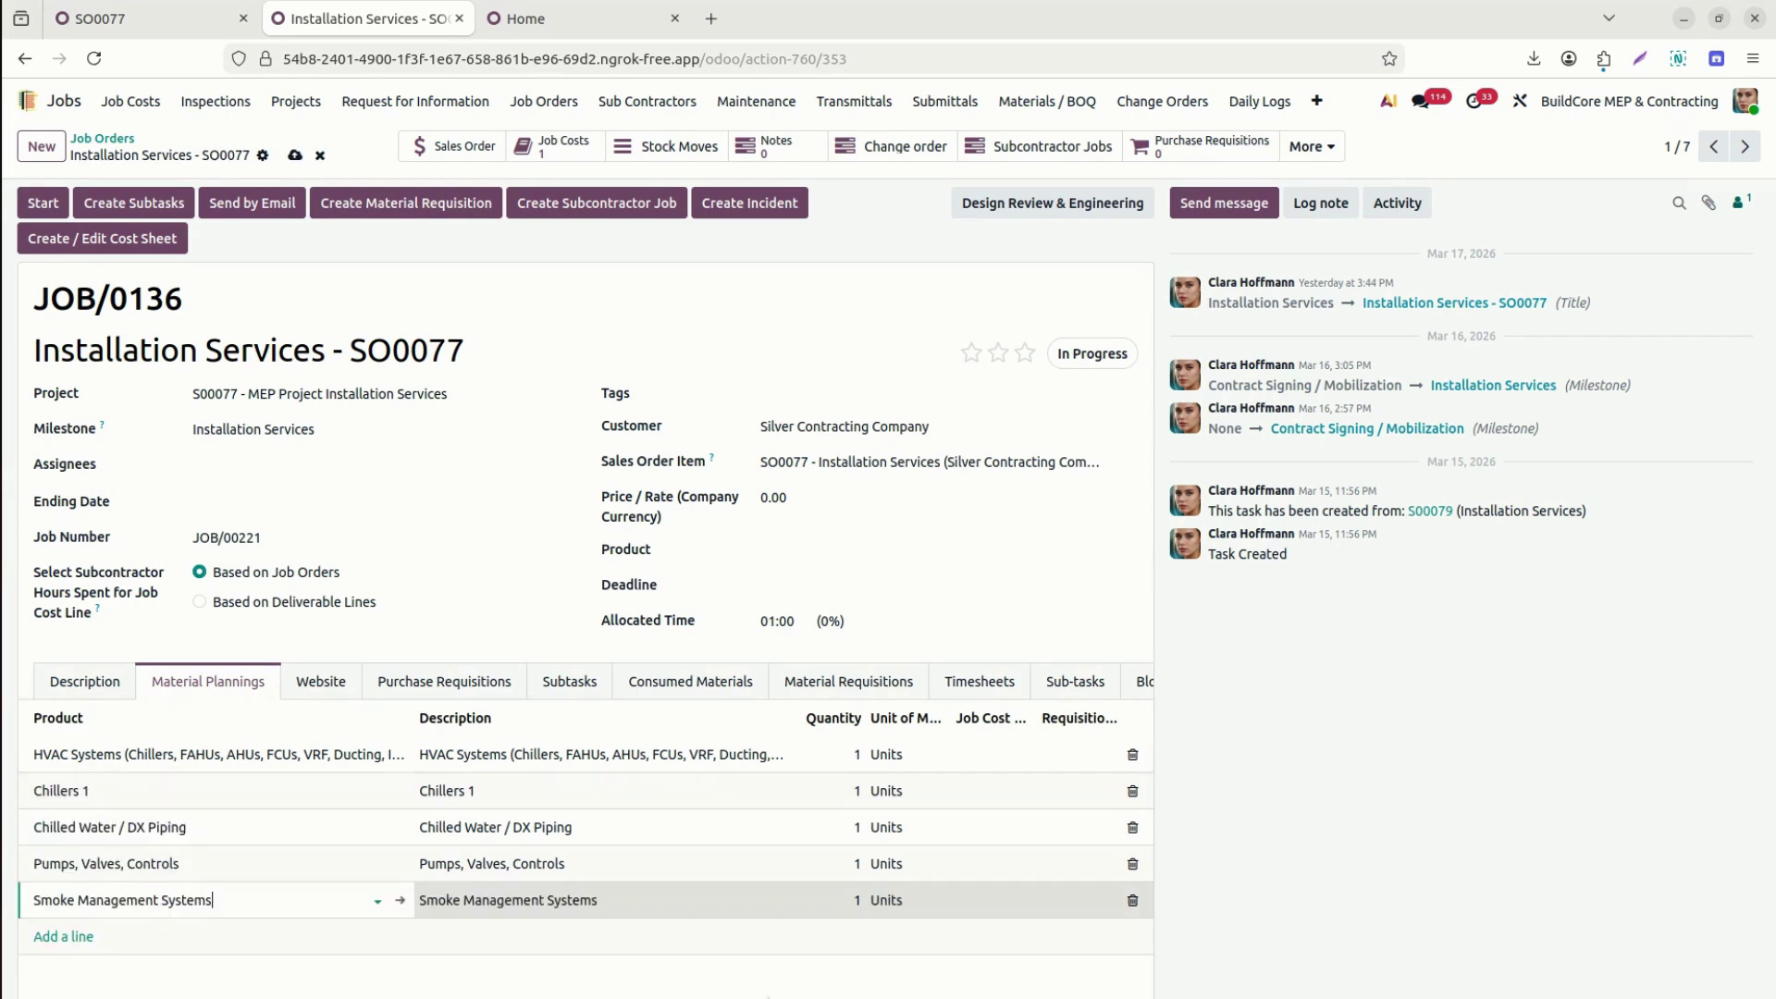
{"action": "left_click", "coordinate": [294, 156]}
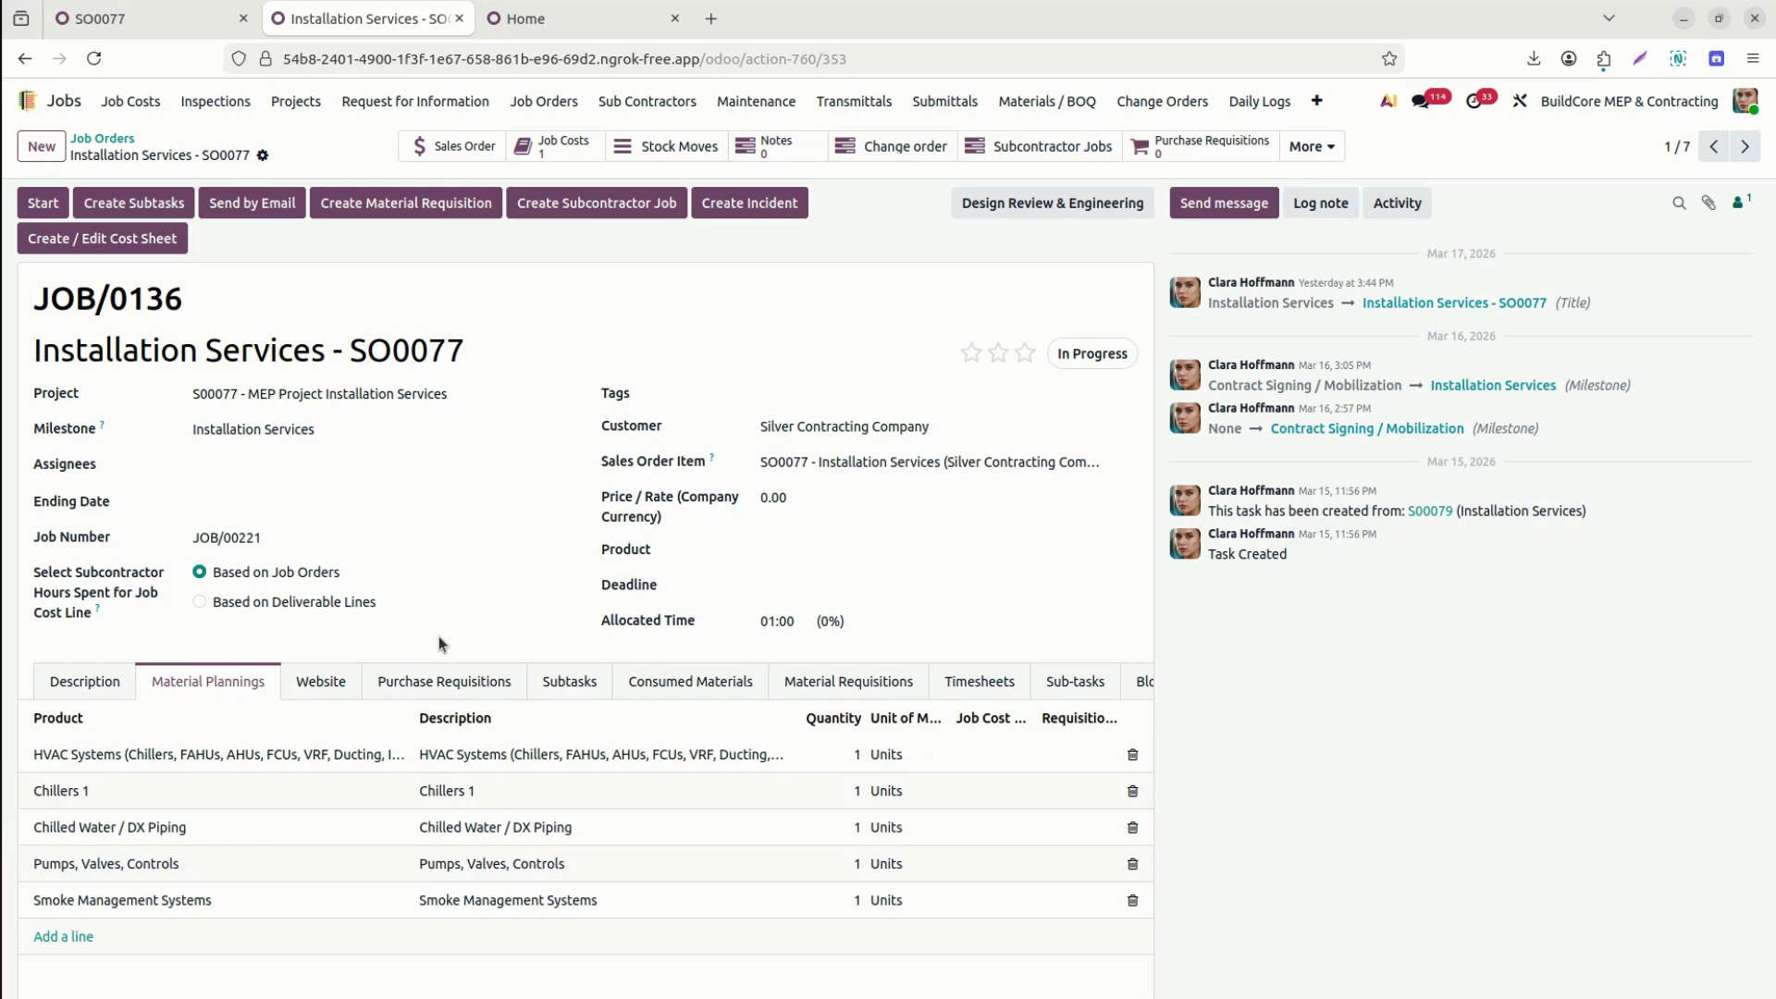
{"action": "left_click", "coordinate": [121, 141]}
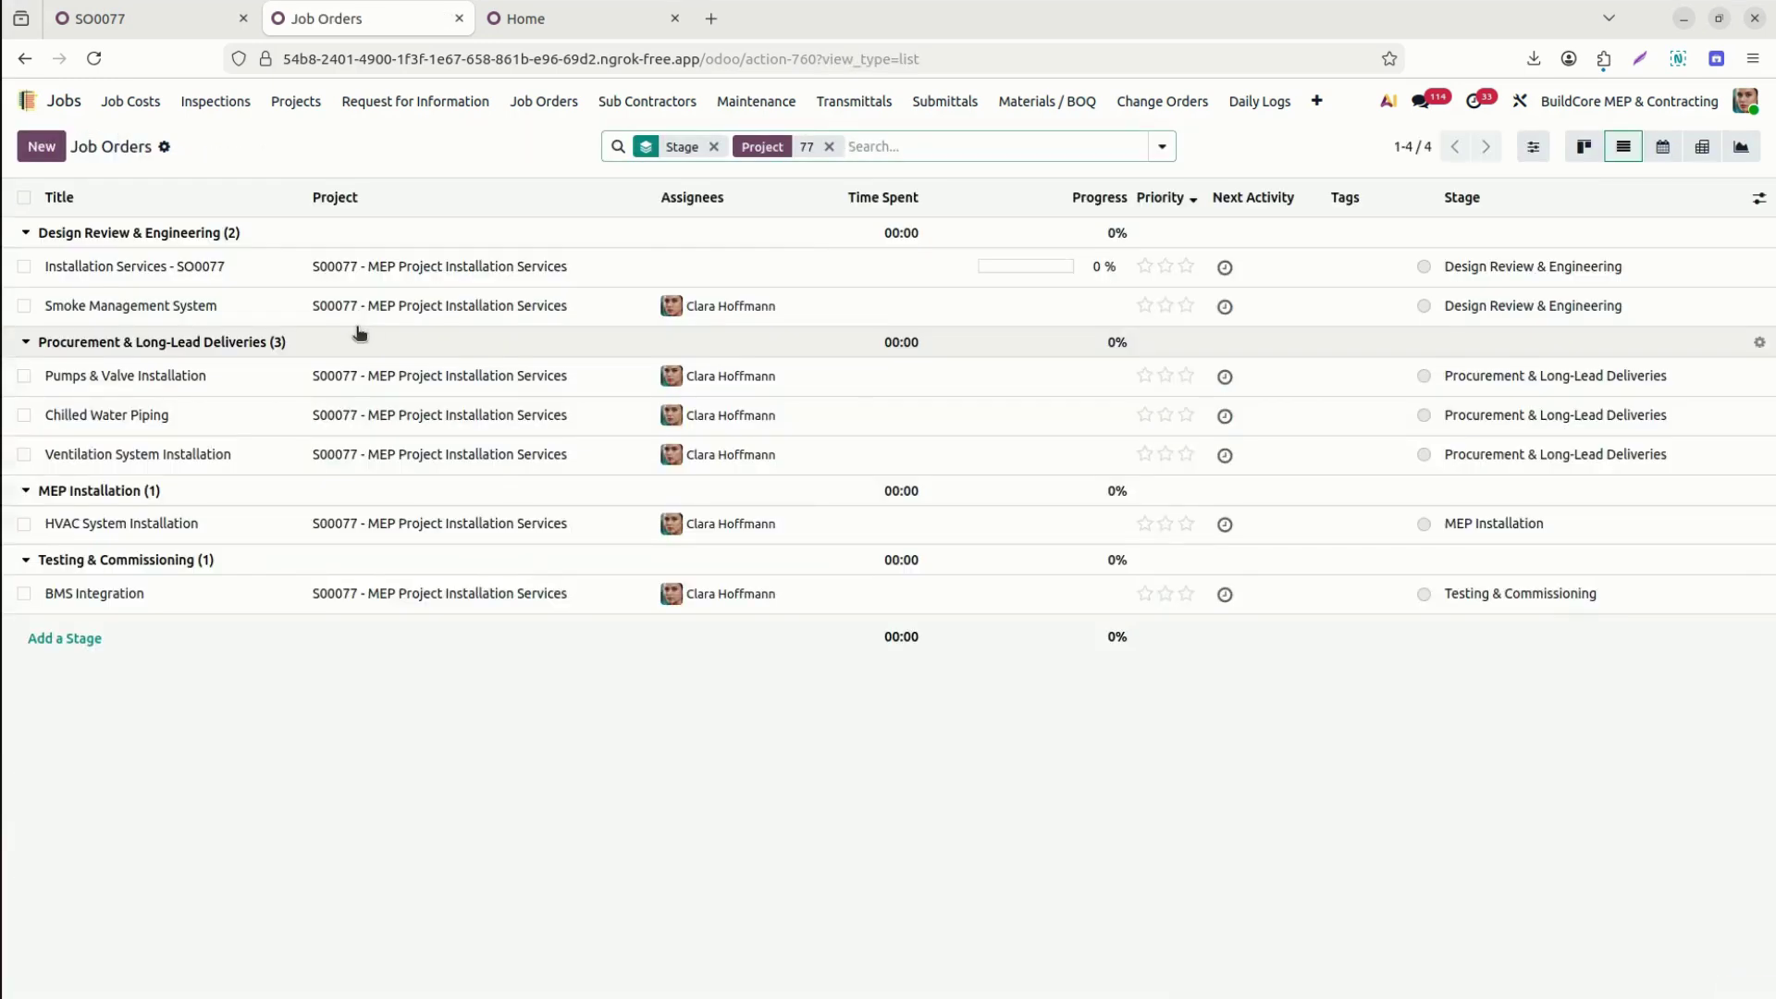
Add a Pumps, Valves, Controls material line to Pumps & Valve Installation JOB/0135, save, and return to the list.
{"action": "left_click", "coordinate": [183, 380]}
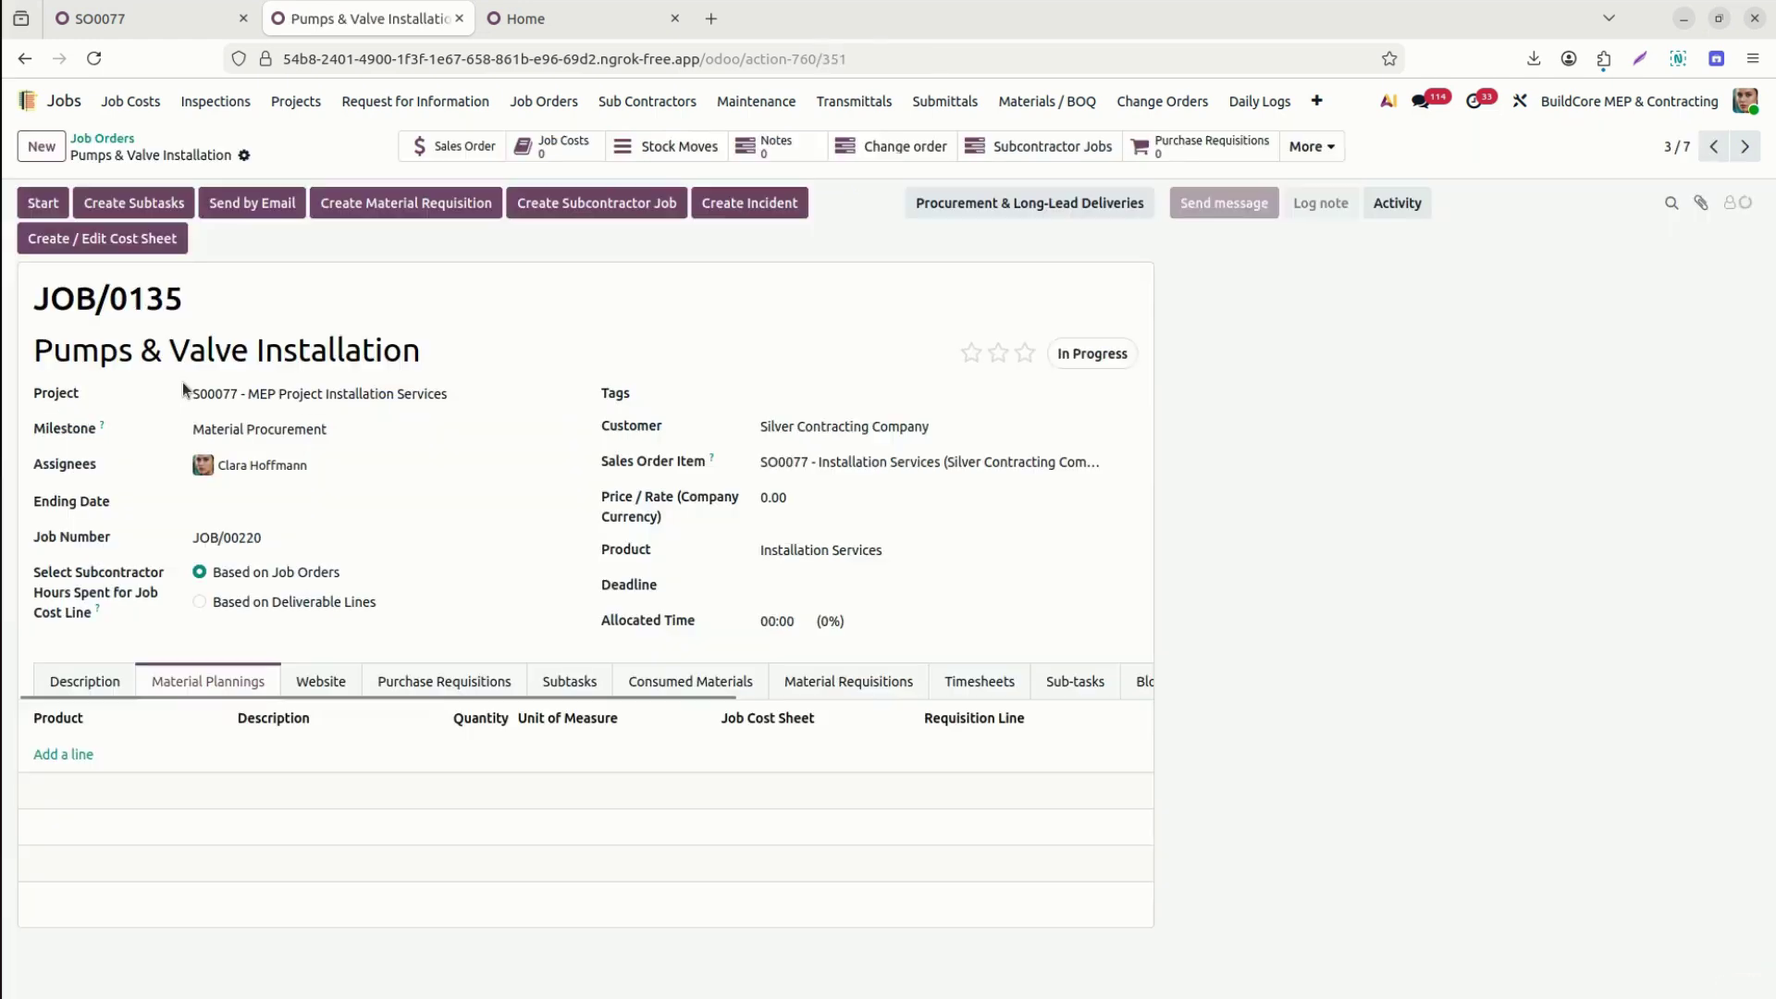
{"action": "left_click", "coordinate": [70, 754]}
{"action": "type", "text": "pul"}
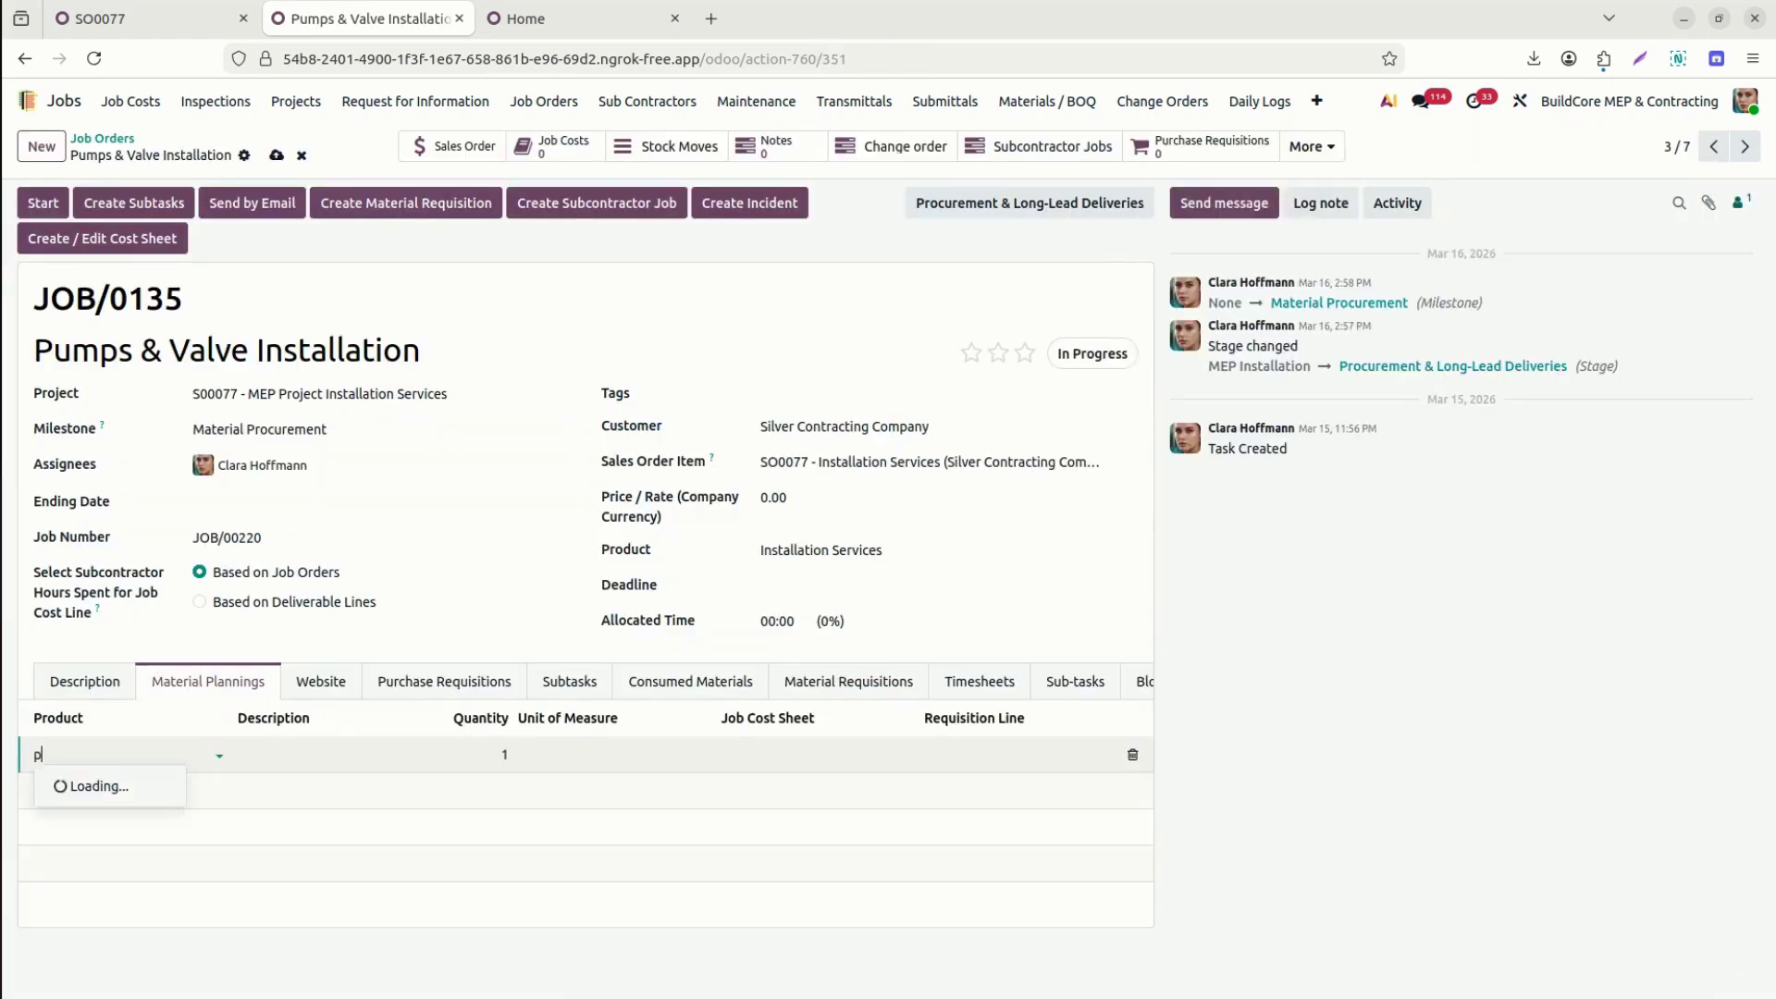
{"action": "key", "text": "BackSpace"}
{"action": "type", "text": "m"}
{"action": "key", "text": "ctrl+a"}
{"action": "type", "text": "Pumps, Valves, Controls"}
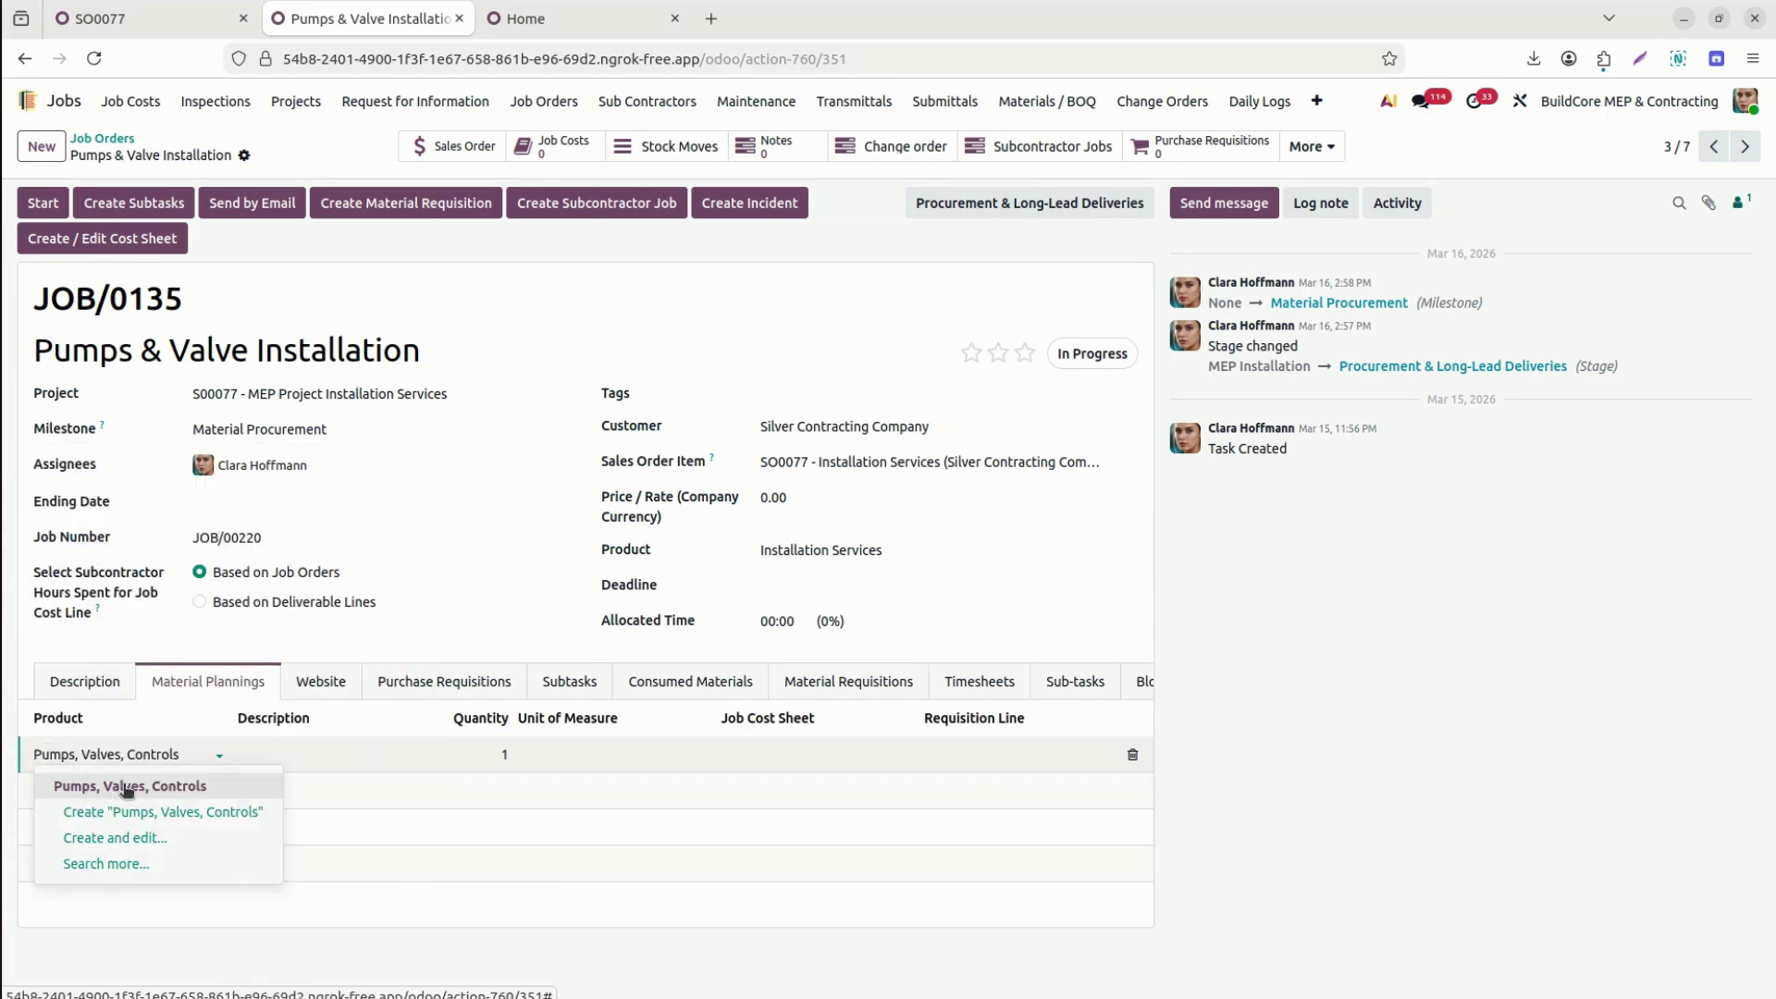
{"action": "left_click", "coordinate": [123, 786]}
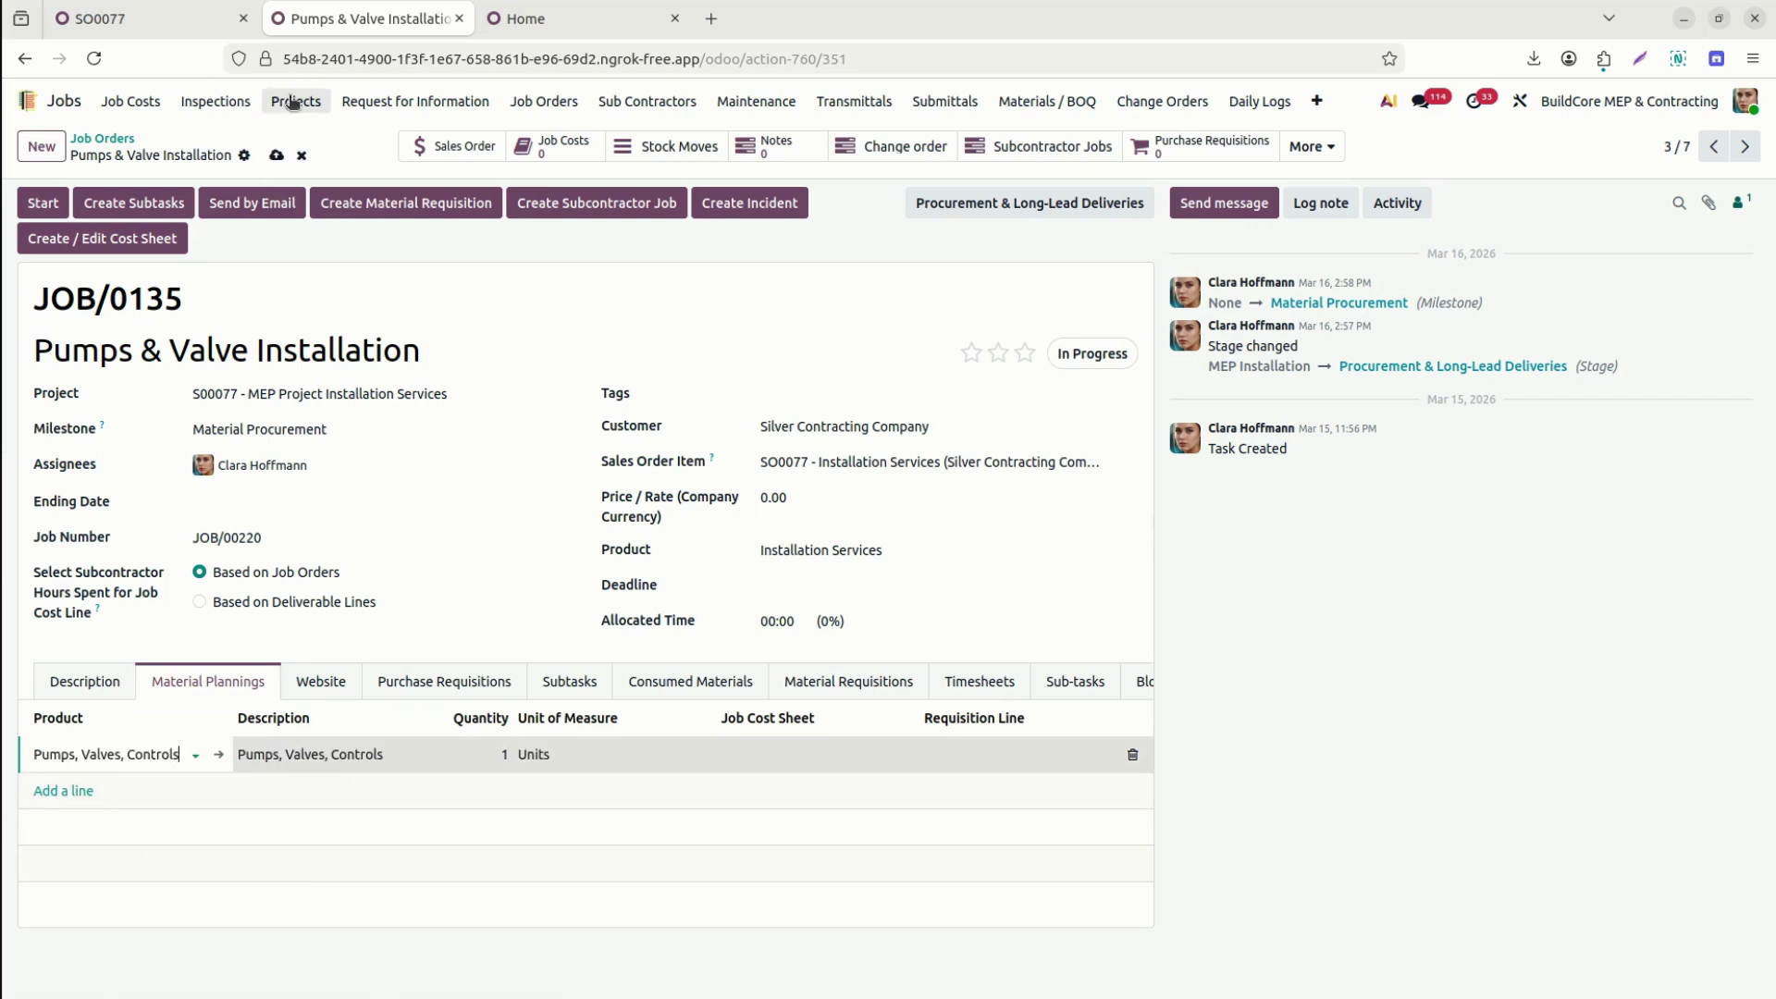
{"action": "left_click", "coordinate": [276, 156]}
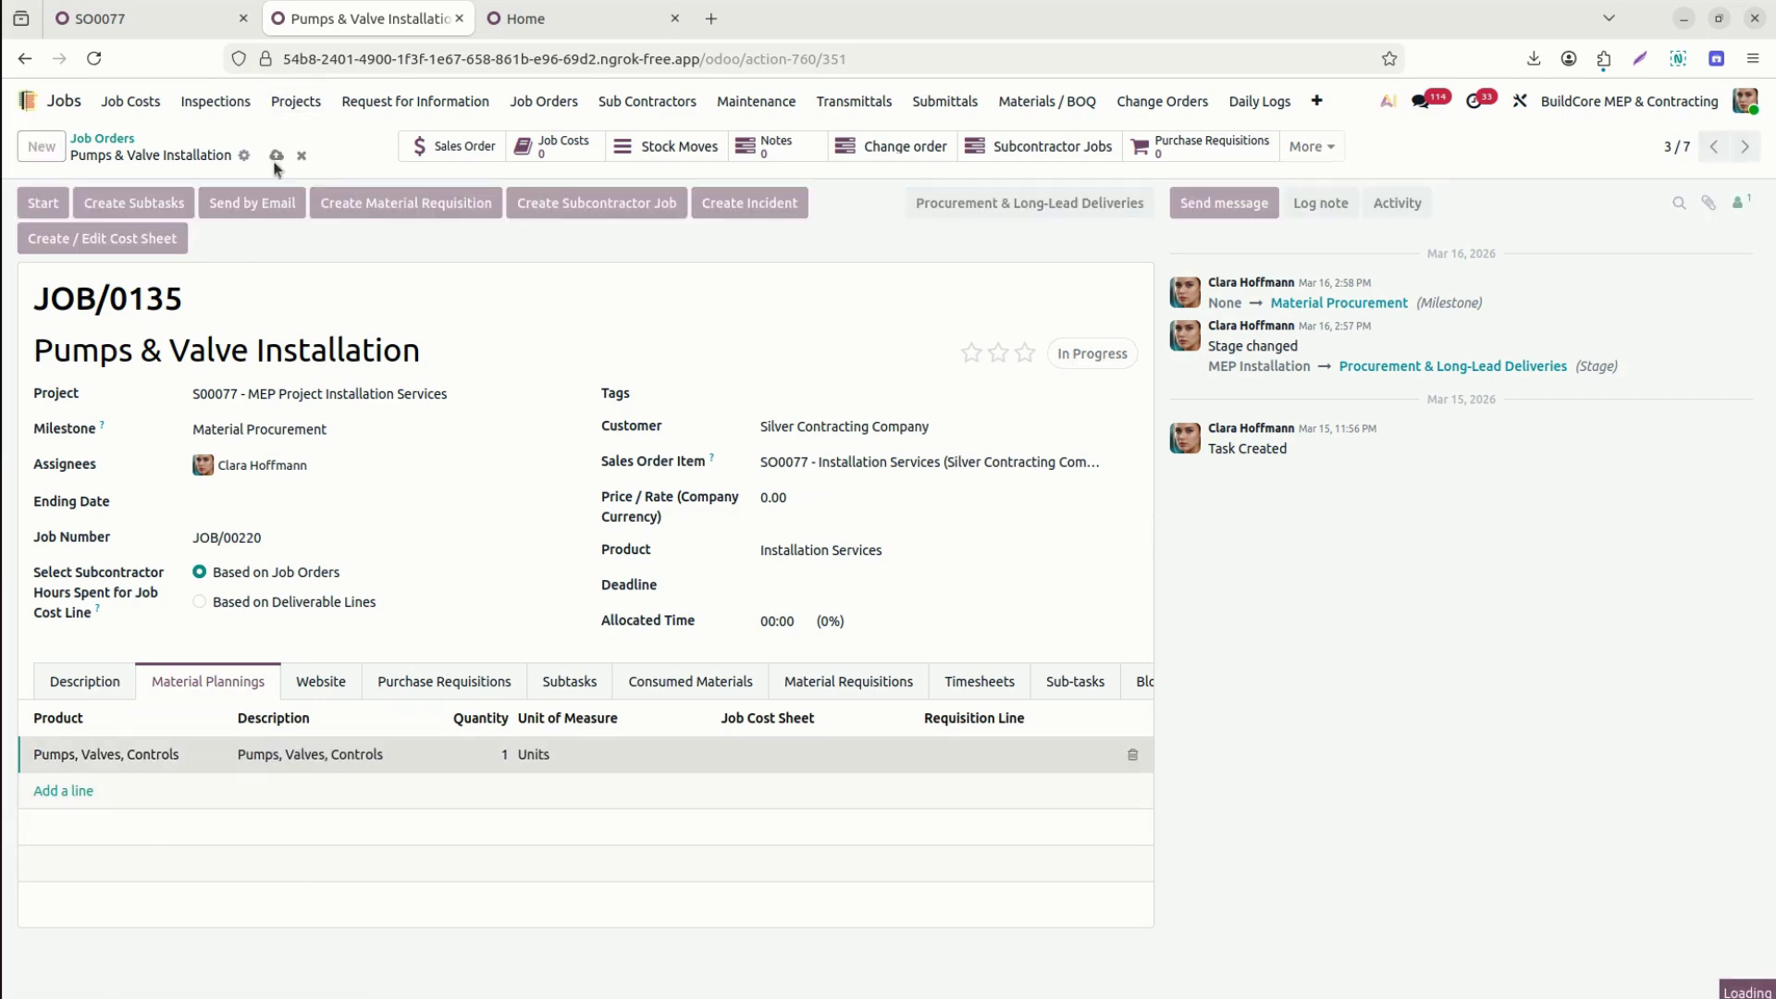
{"action": "left_click", "coordinate": [102, 139]}
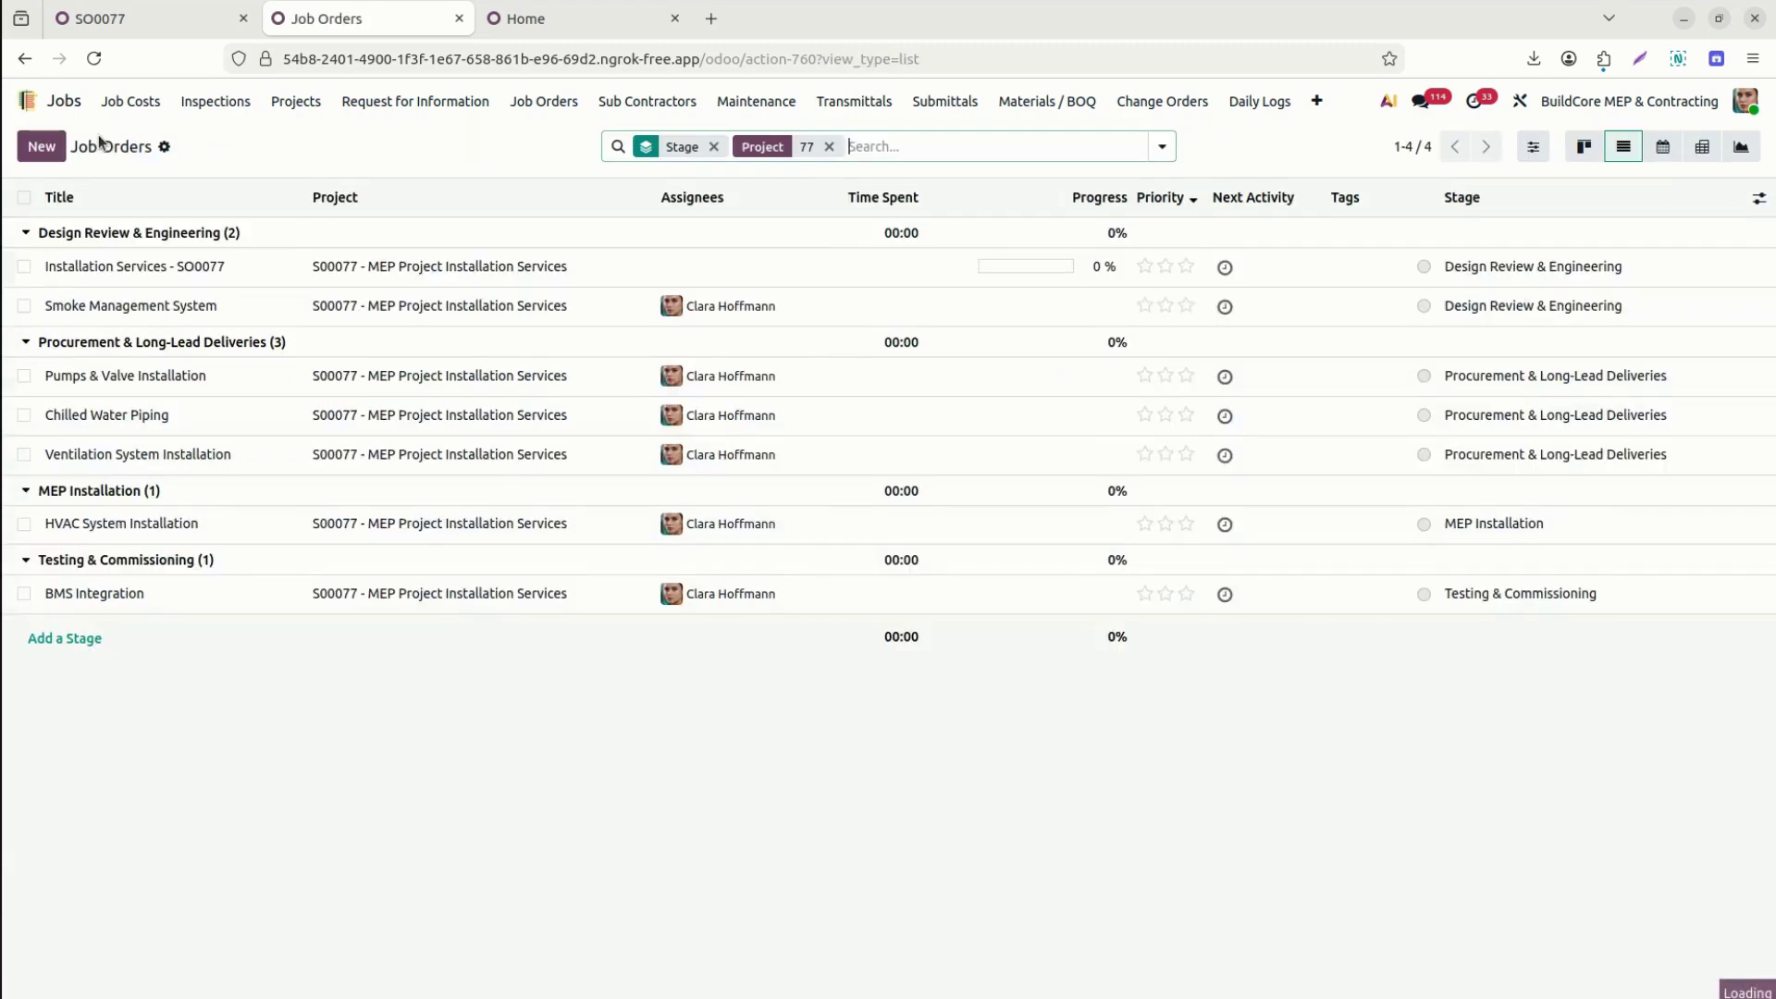
Delete the Pumps, Valves, Controls material line from Installation Services - SO0077 and save the job.
{"action": "left_click", "coordinate": [124, 266]}
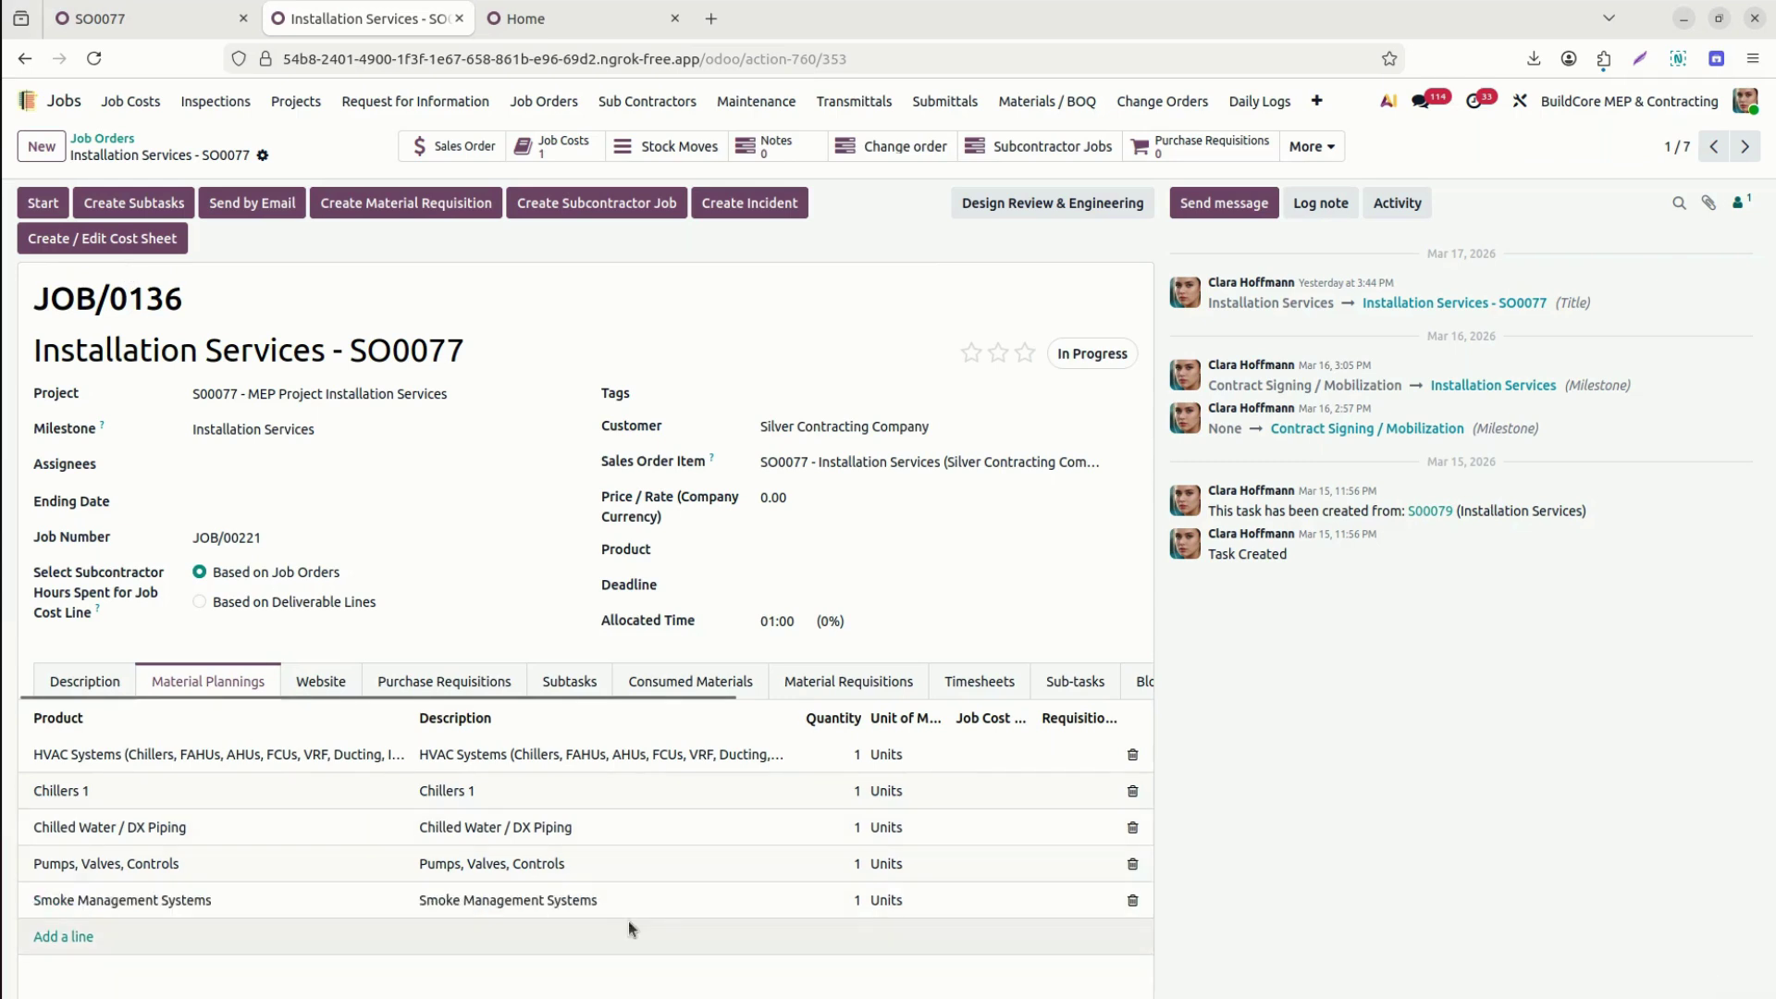
{"action": "left_click", "coordinate": [1133, 864]}
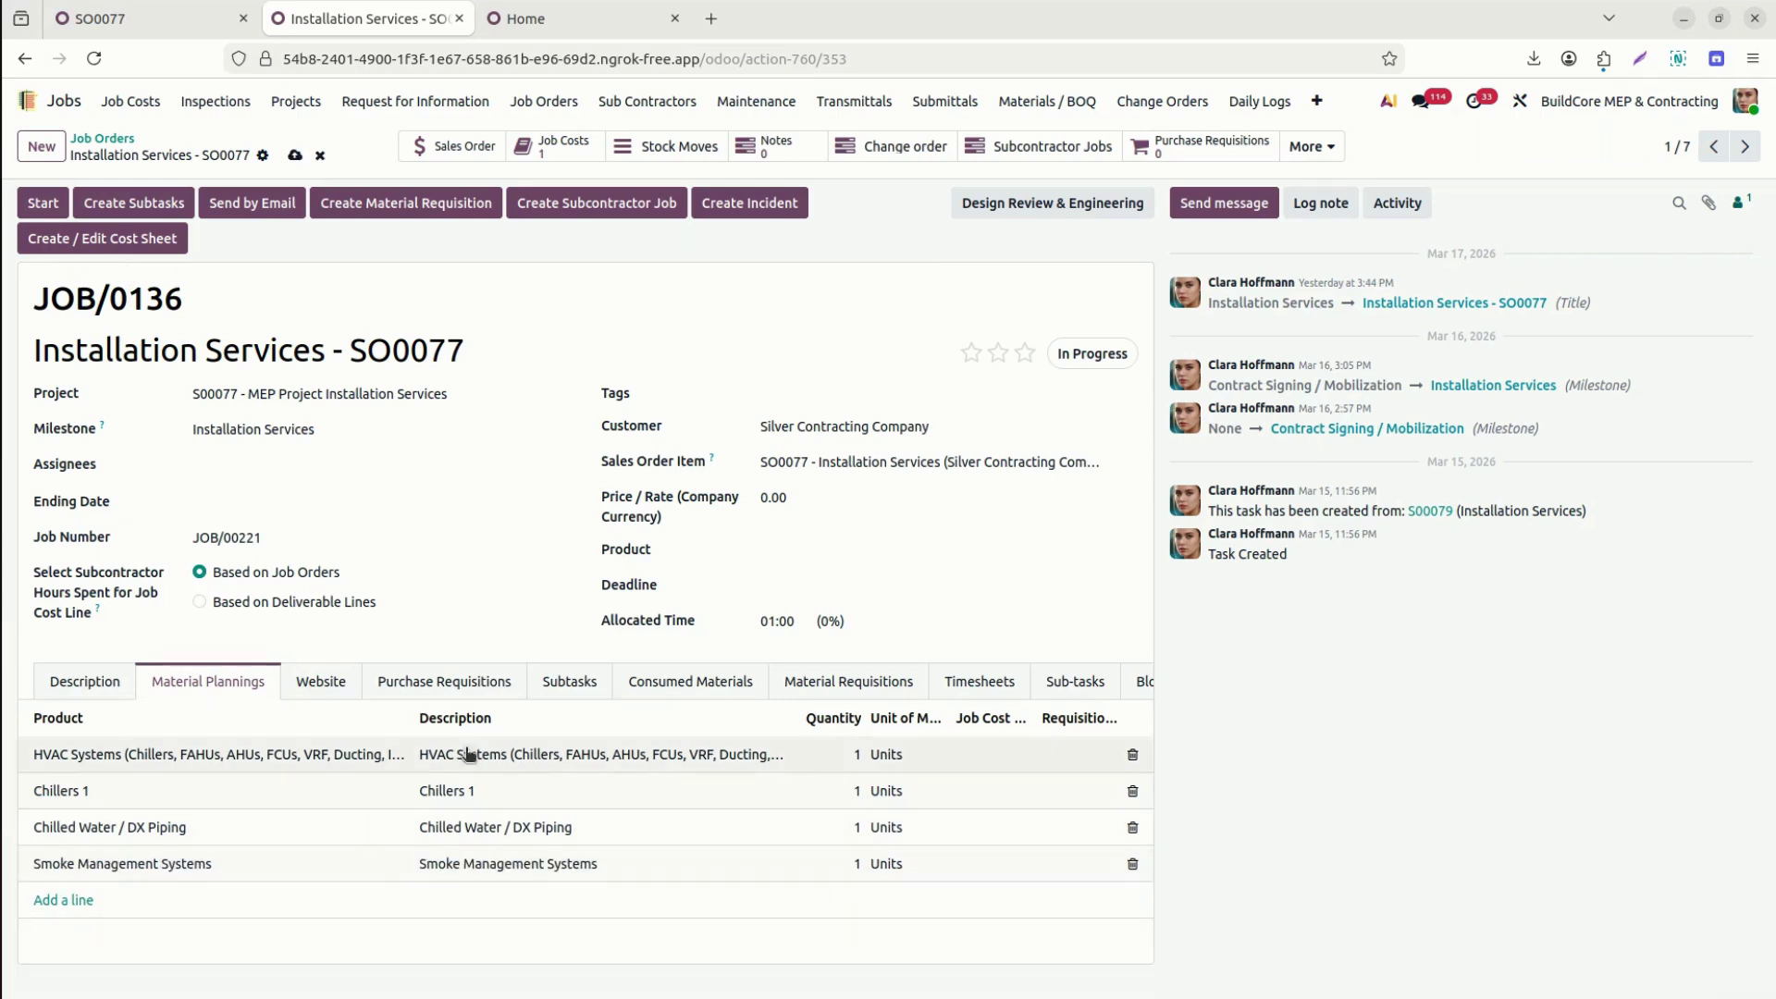
{"action": "left_click", "coordinate": [295, 155]}
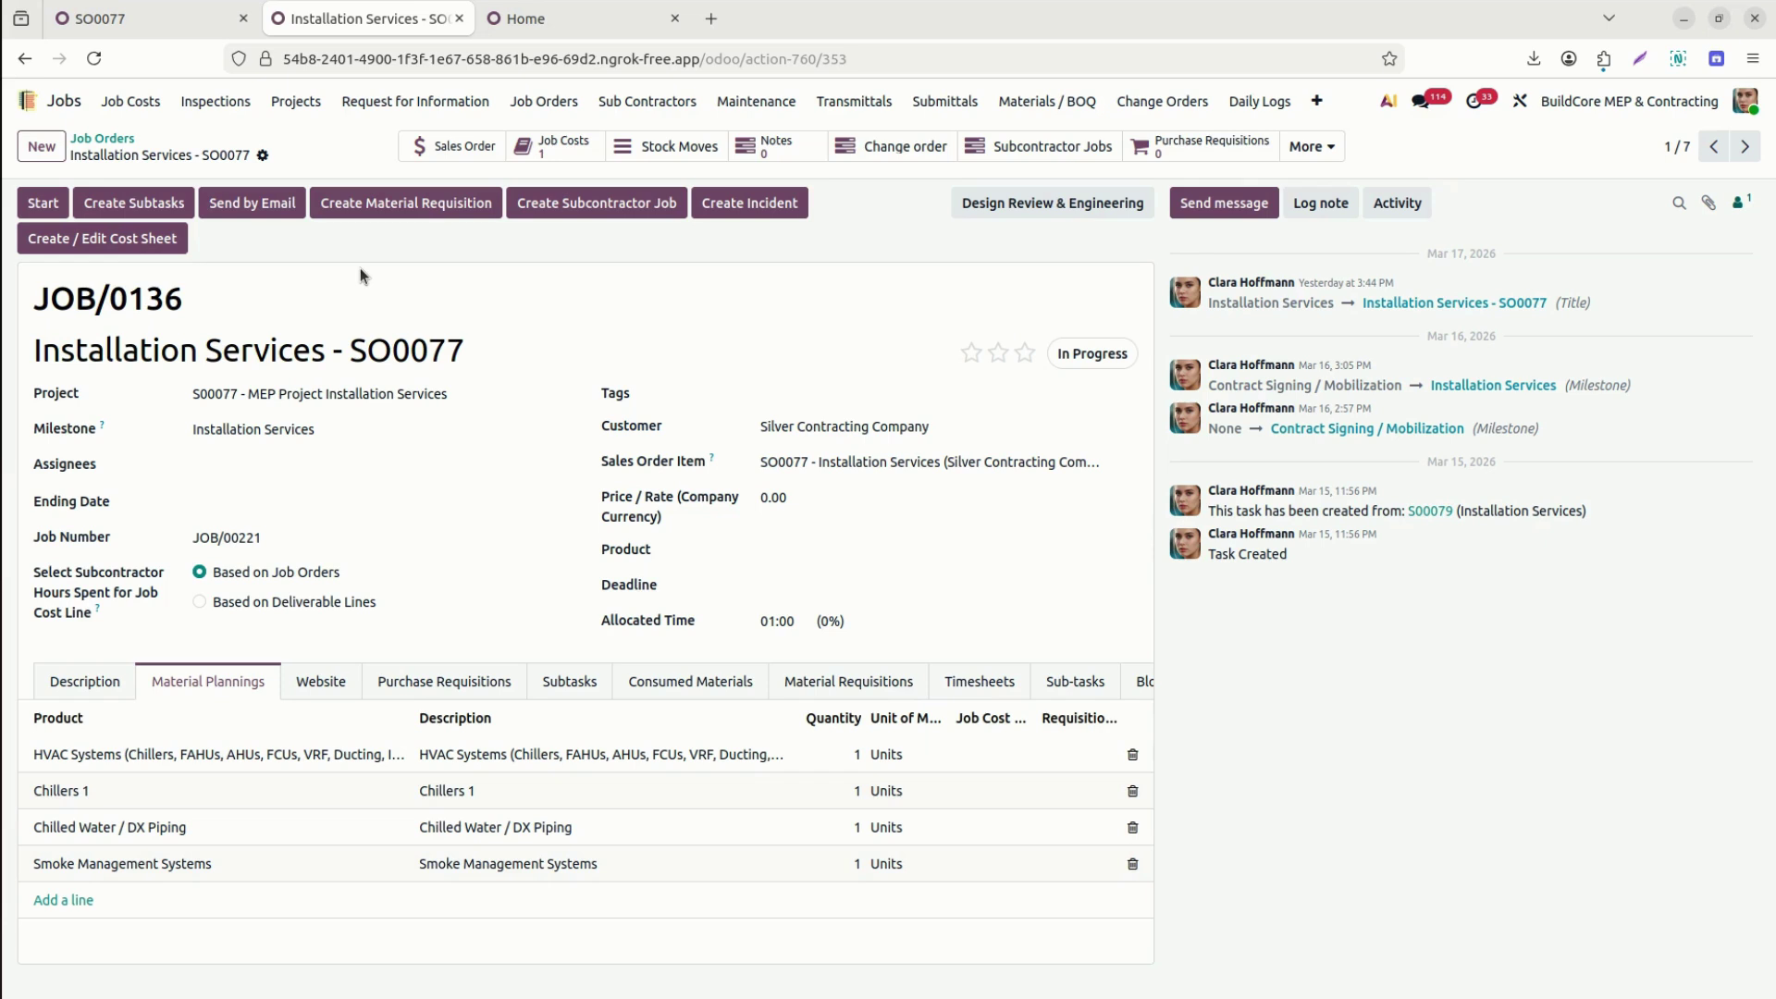
Look through the job's tabs and open its Purchase Requisitions list, which is still empty.
{"action": "left_click", "coordinate": [321, 681]}
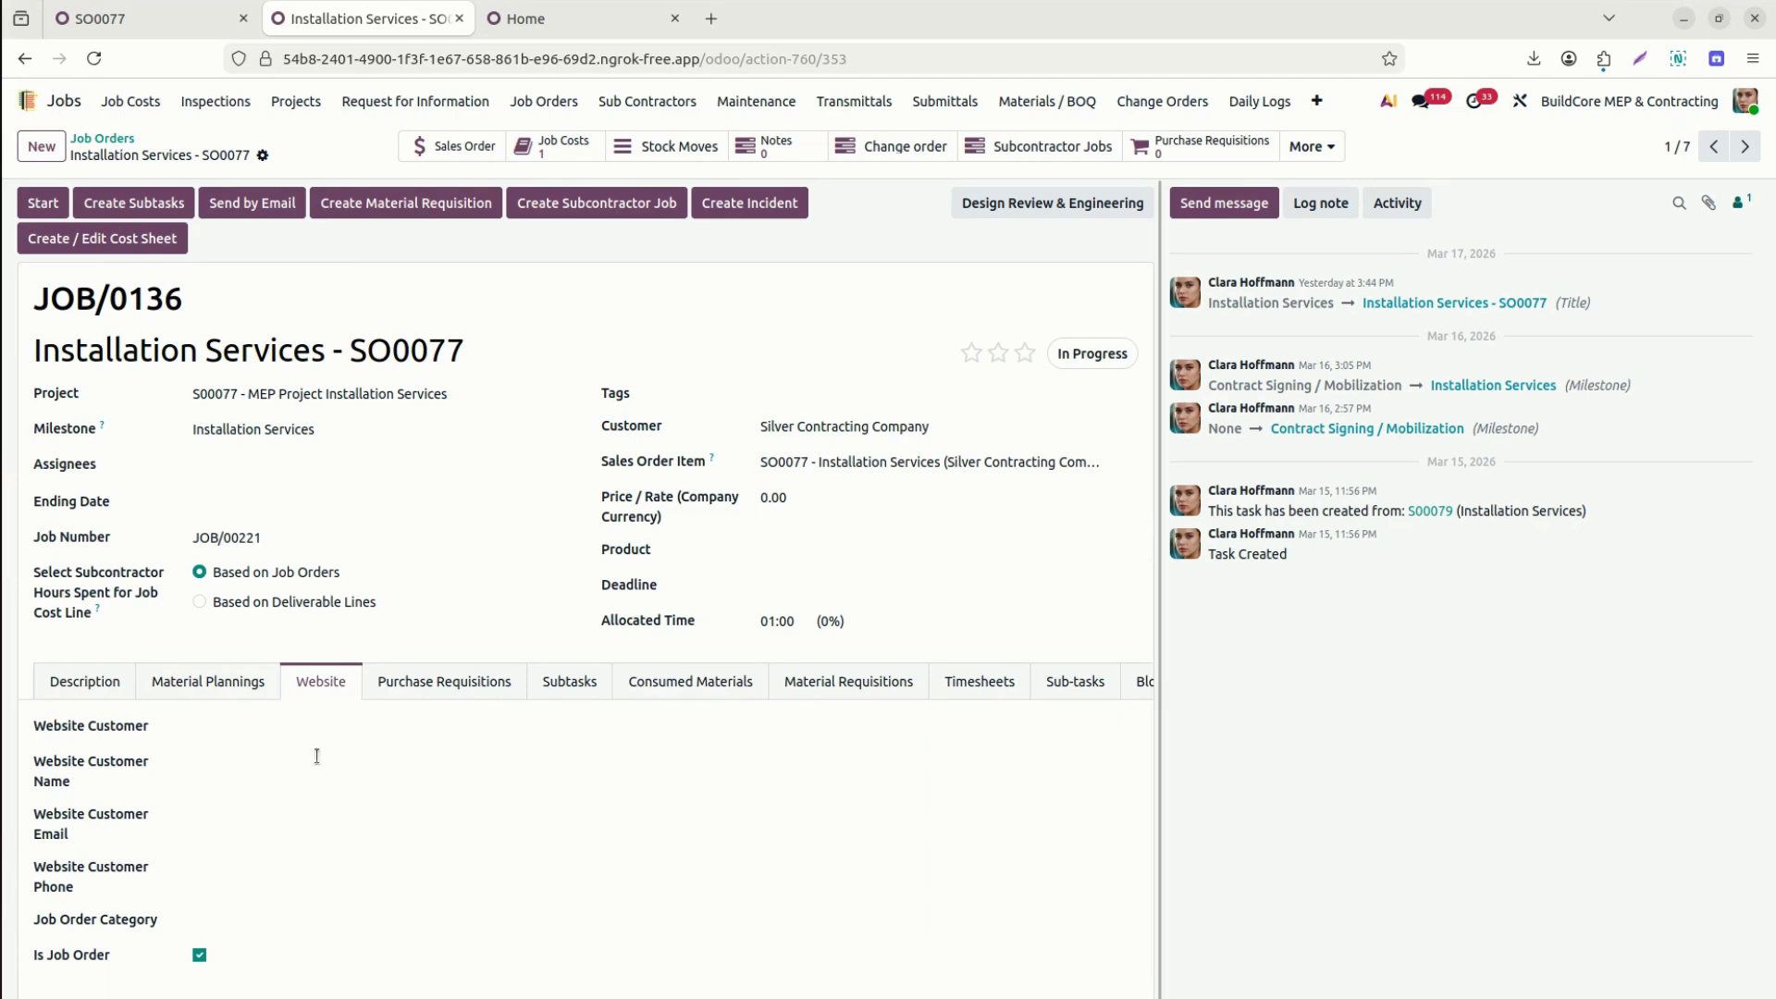
{"action": "left_click", "coordinate": [211, 682]}
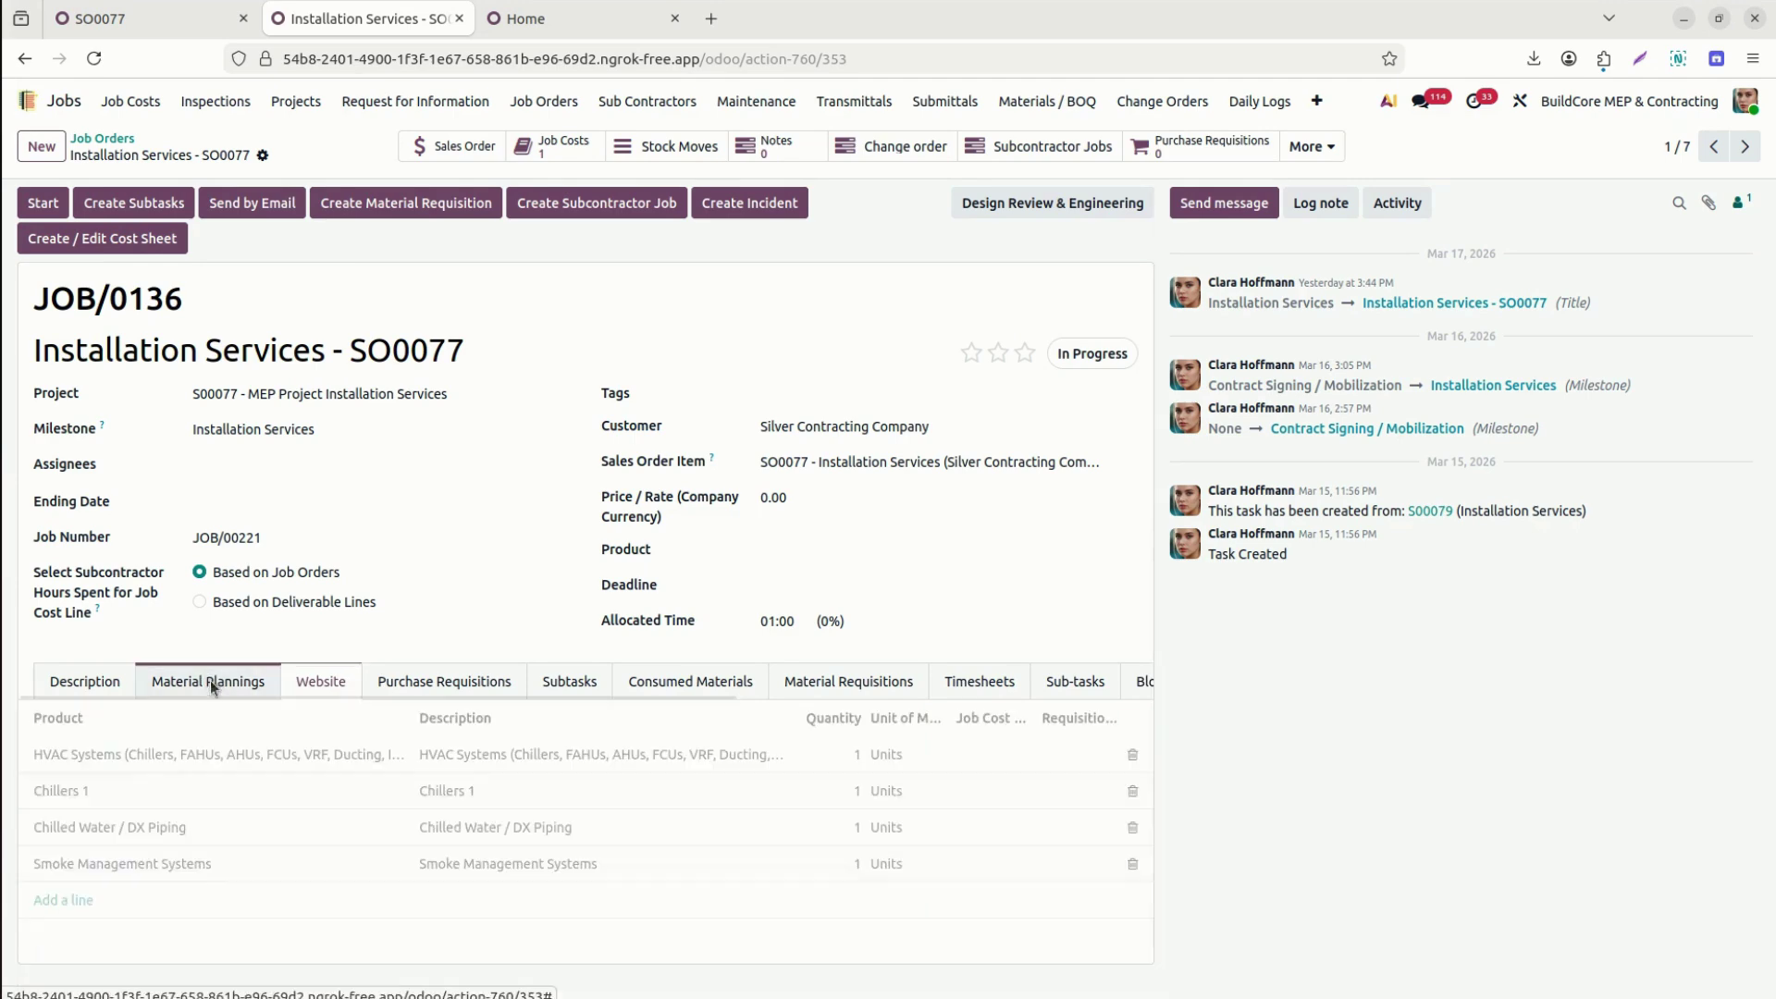
{"action": "left_click", "coordinate": [467, 684]}
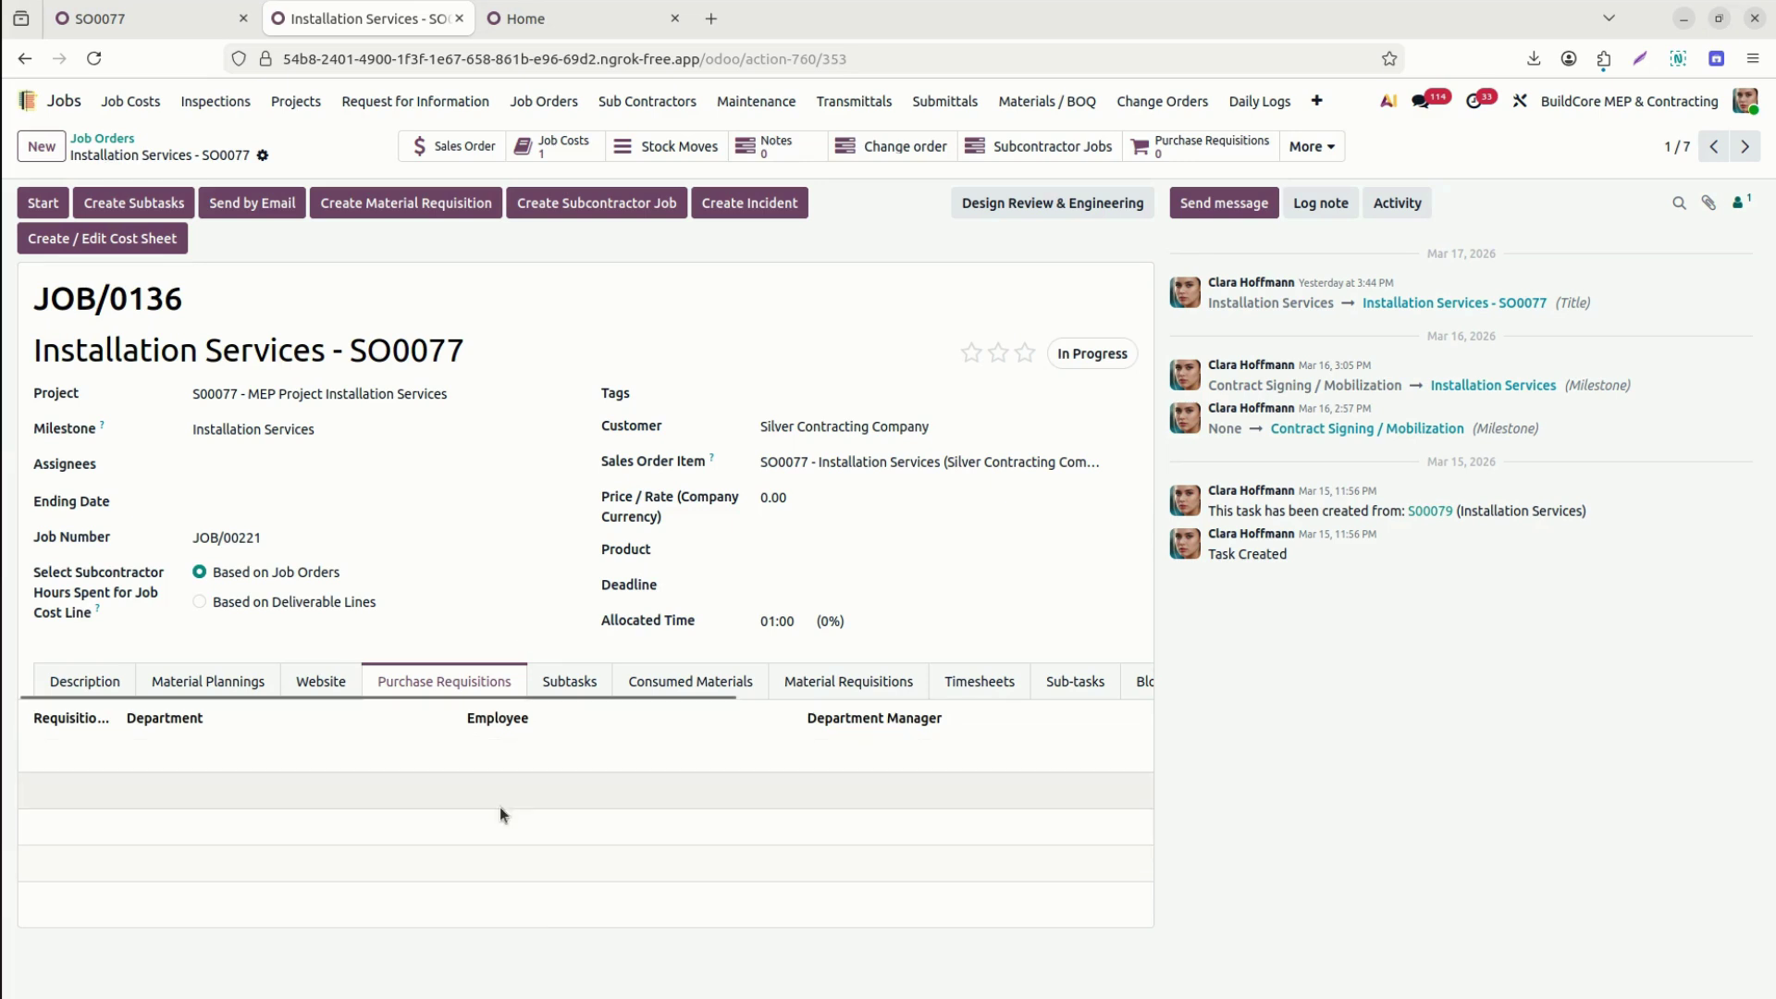
{"action": "left_click", "coordinate": [1219, 148]}
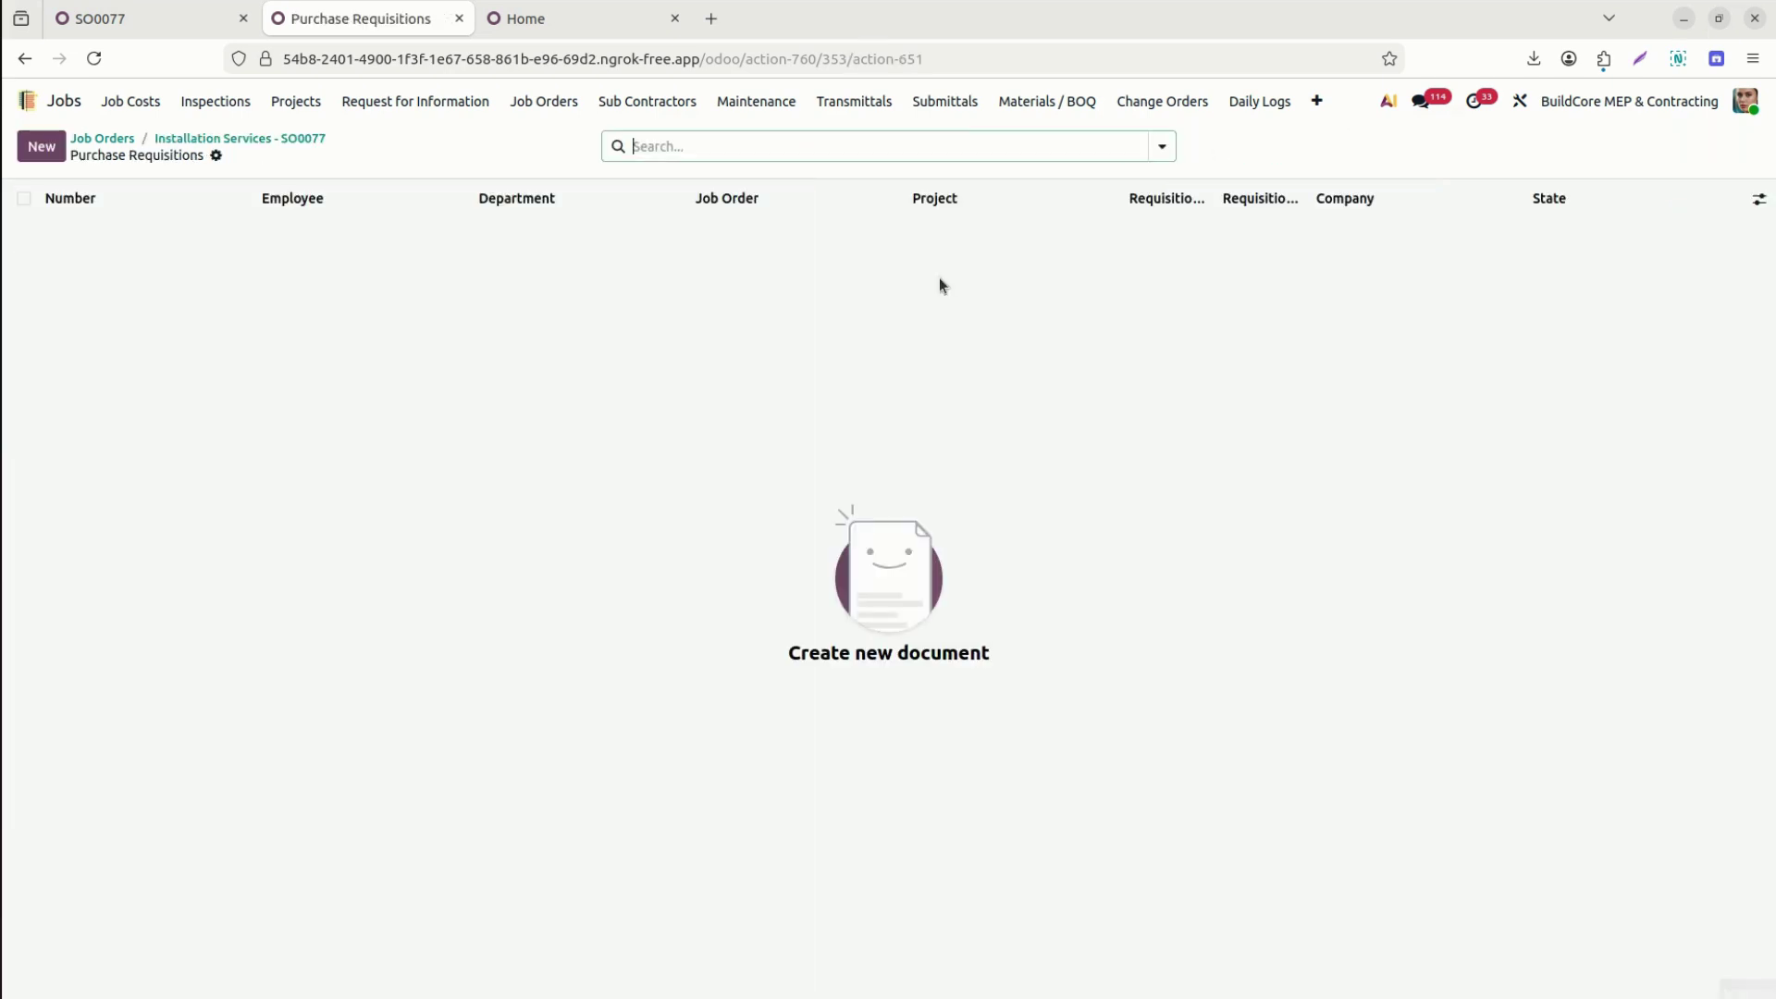
Start a new purchase requisition, discard it, and return to the SO0077 job's Subtasks tab.
{"action": "left_click", "coordinate": [42, 145]}
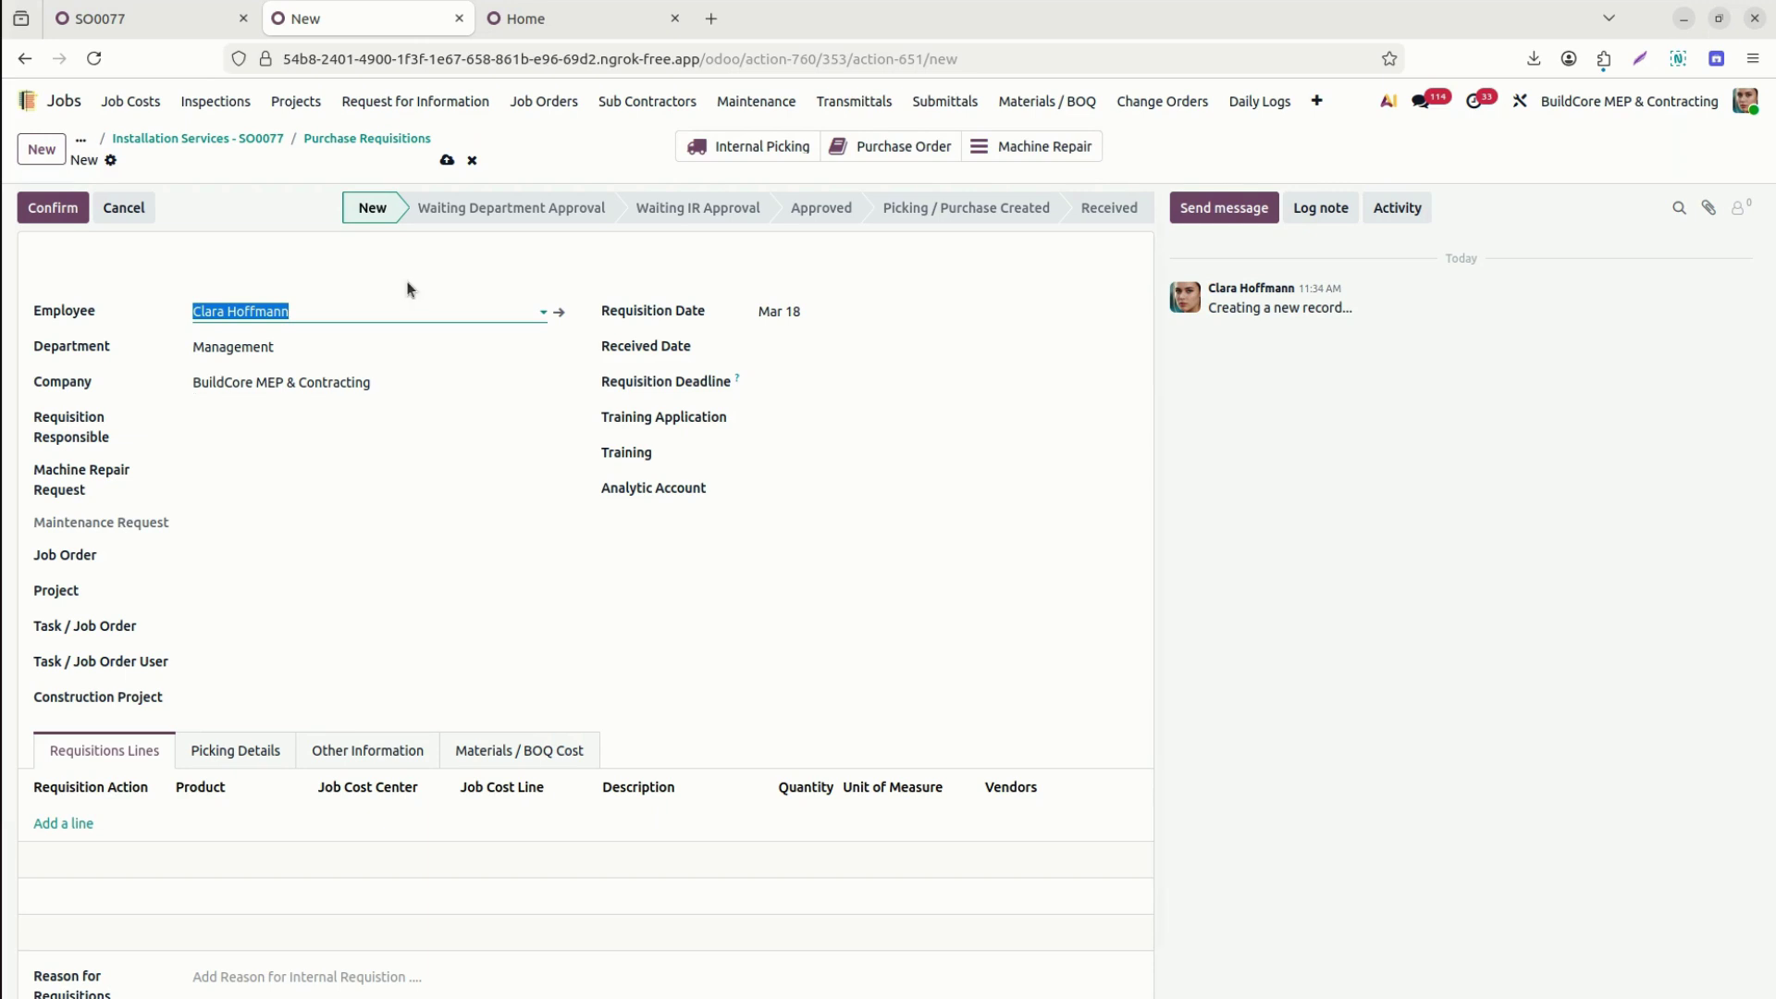
{"action": "left_click", "coordinate": [368, 139]}
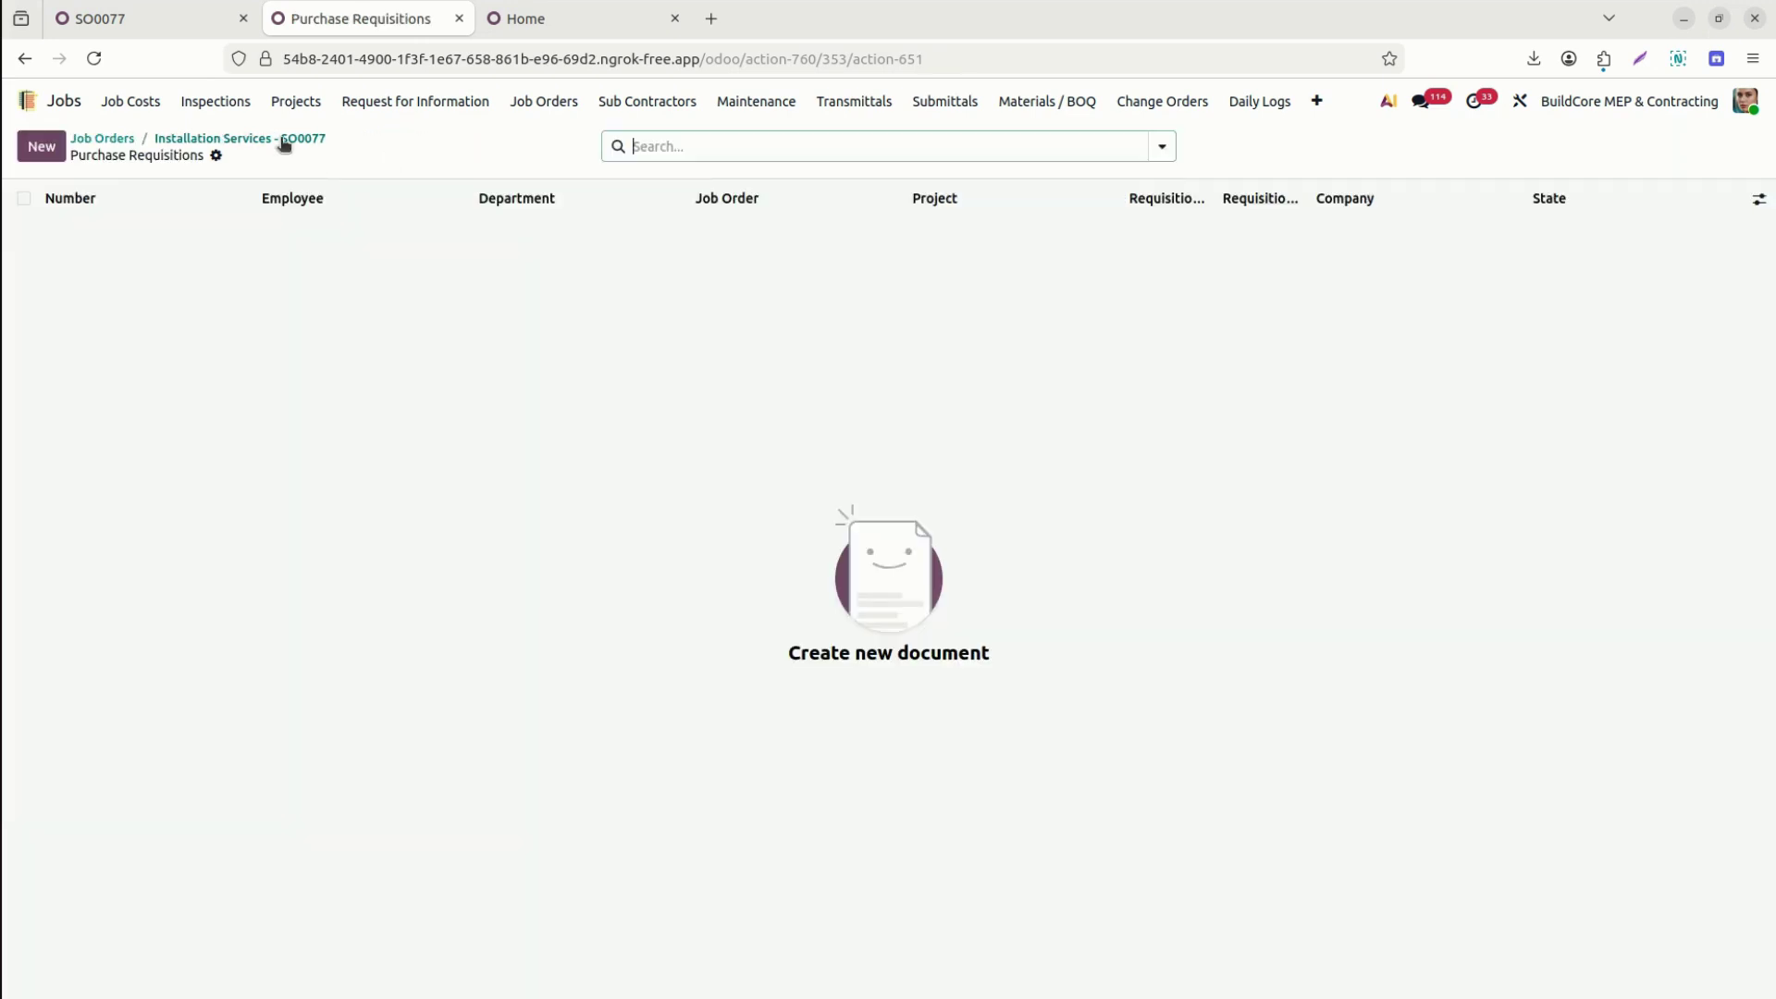
{"action": "left_click", "coordinate": [285, 140]}
{"action": "left_click", "coordinate": [566, 681]}
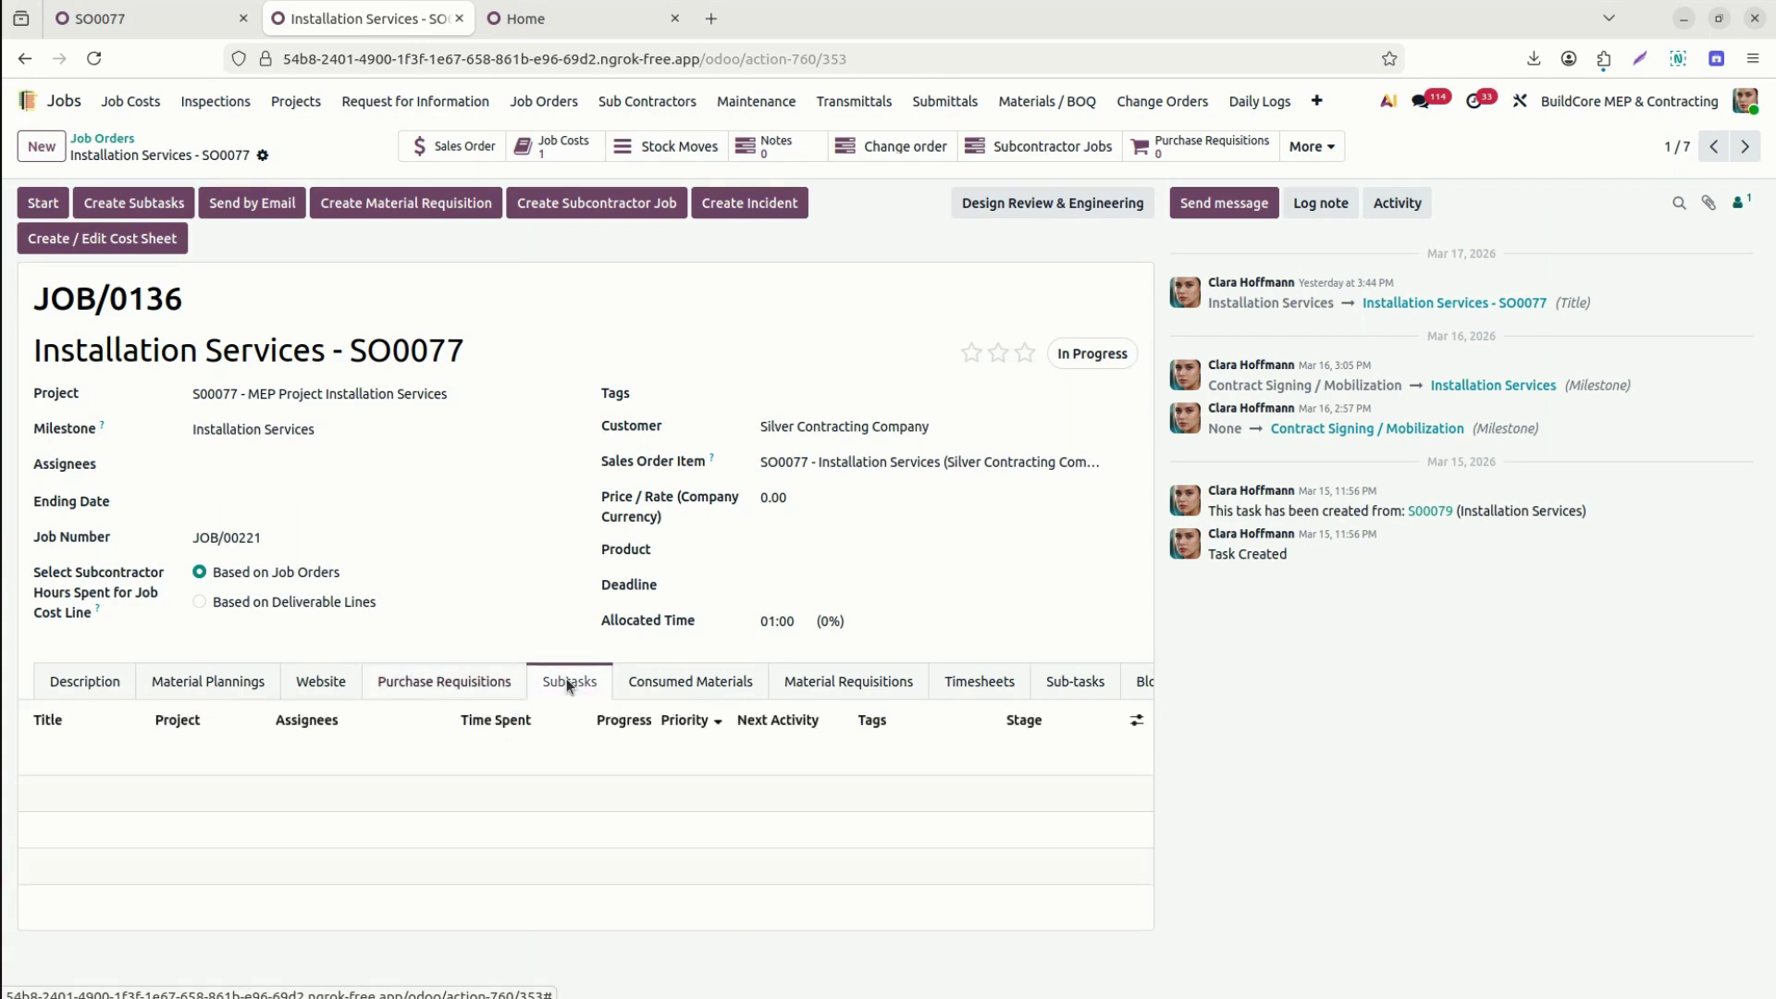
Start creating subtasks and add a subtask line assigned to the demo user.
{"action": "left_click", "coordinate": [159, 203]}
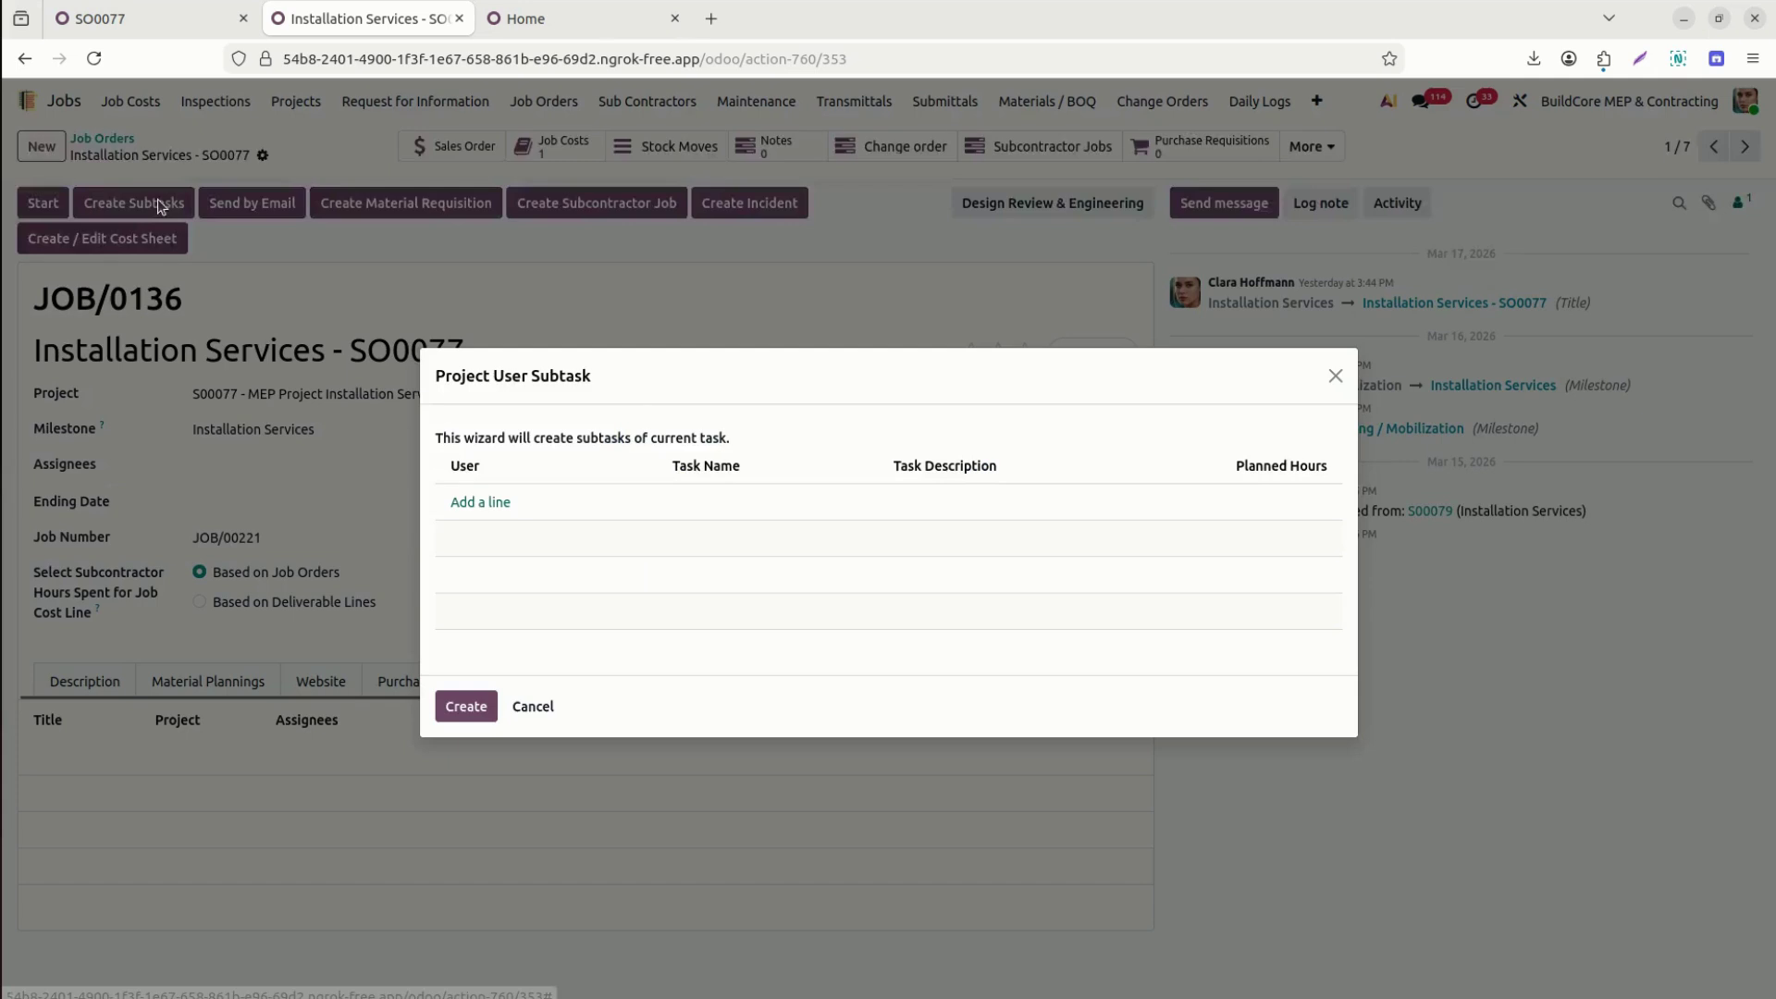
{"action": "left_click", "coordinate": [491, 511]}
{"action": "left_click", "coordinate": [477, 507]}
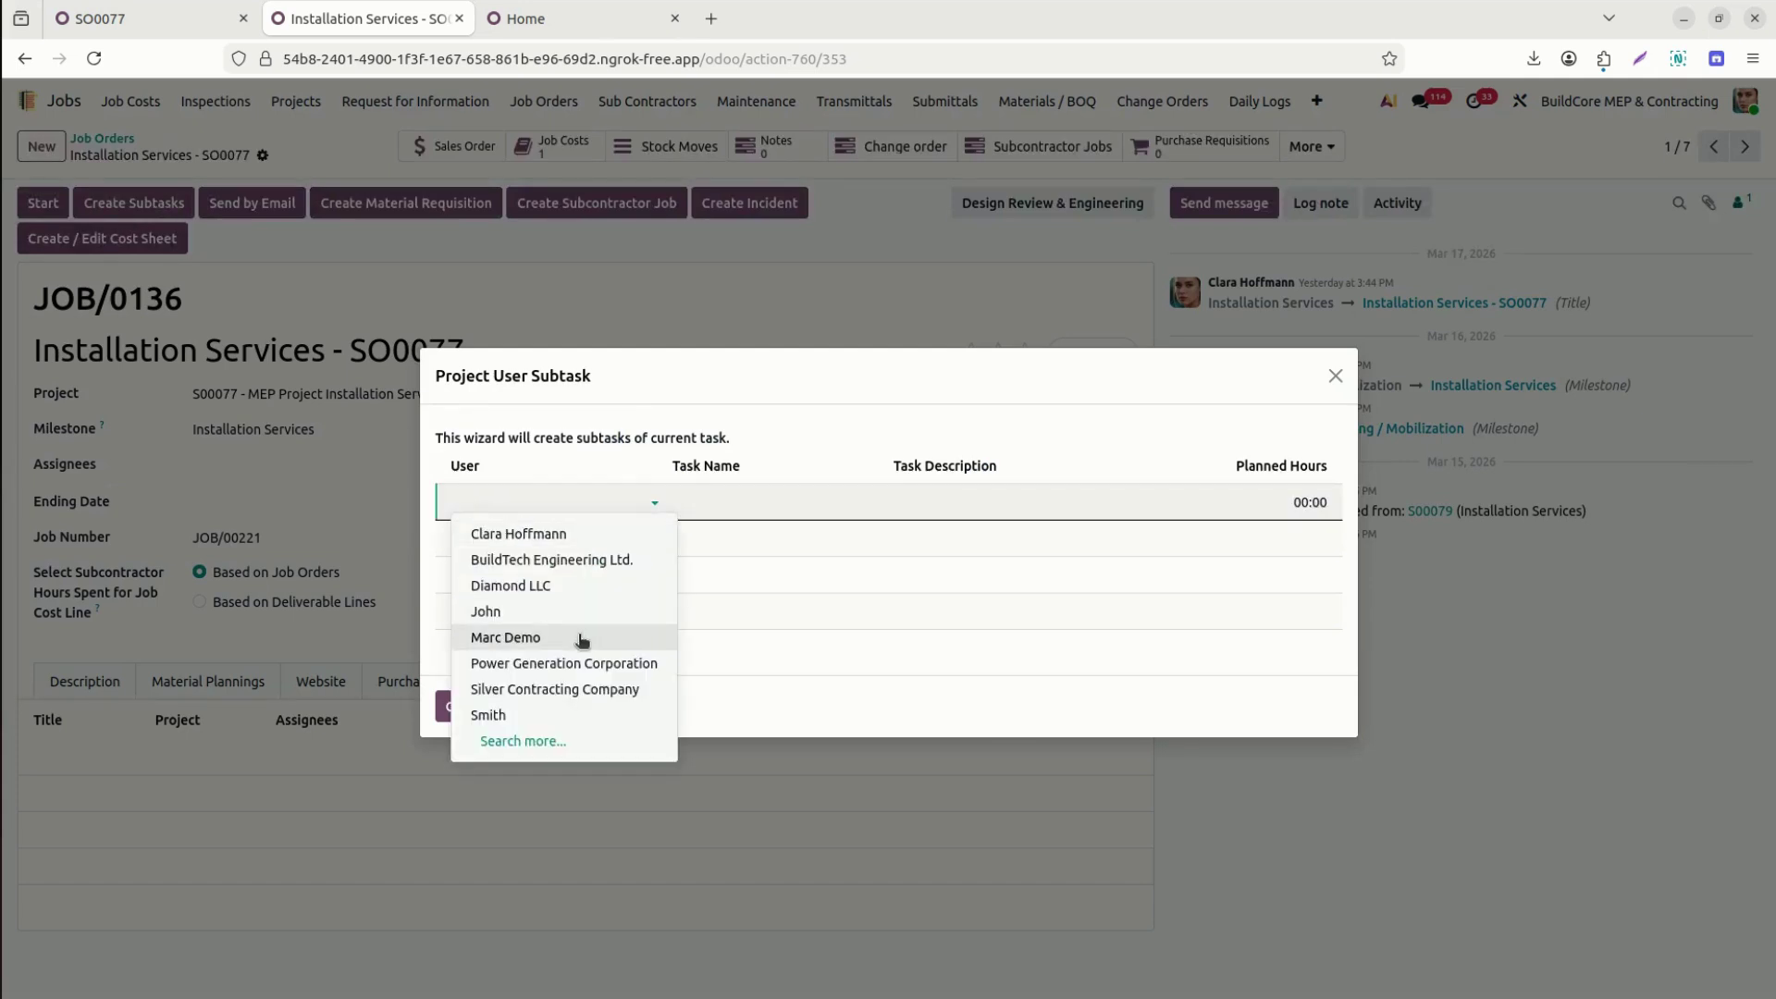
{"action": "type", "text": "demo"}
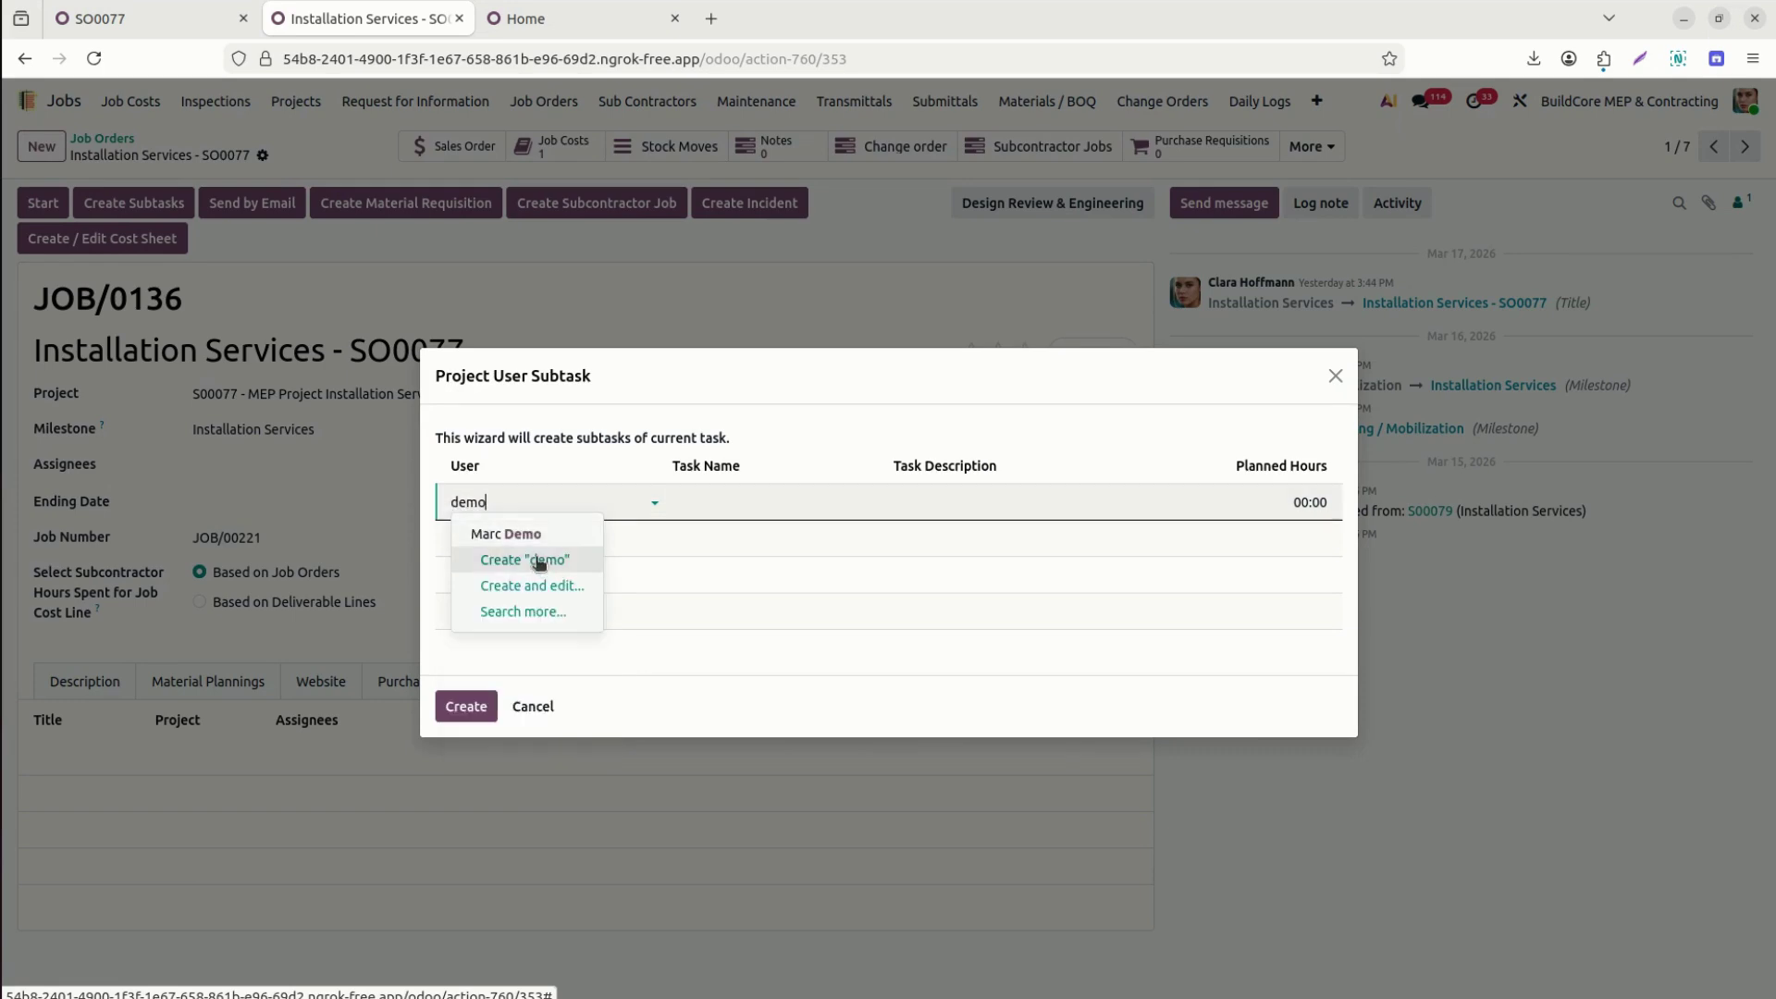
{"action": "left_click", "coordinate": [472, 533]}
Name the subtask 'Check soil and chart' with description Review and 4 planned hours, then create it.
{"action": "type", "text": "Check"}
{"action": "type", "text": " re"}
{"action": "type", "text": "il and"}
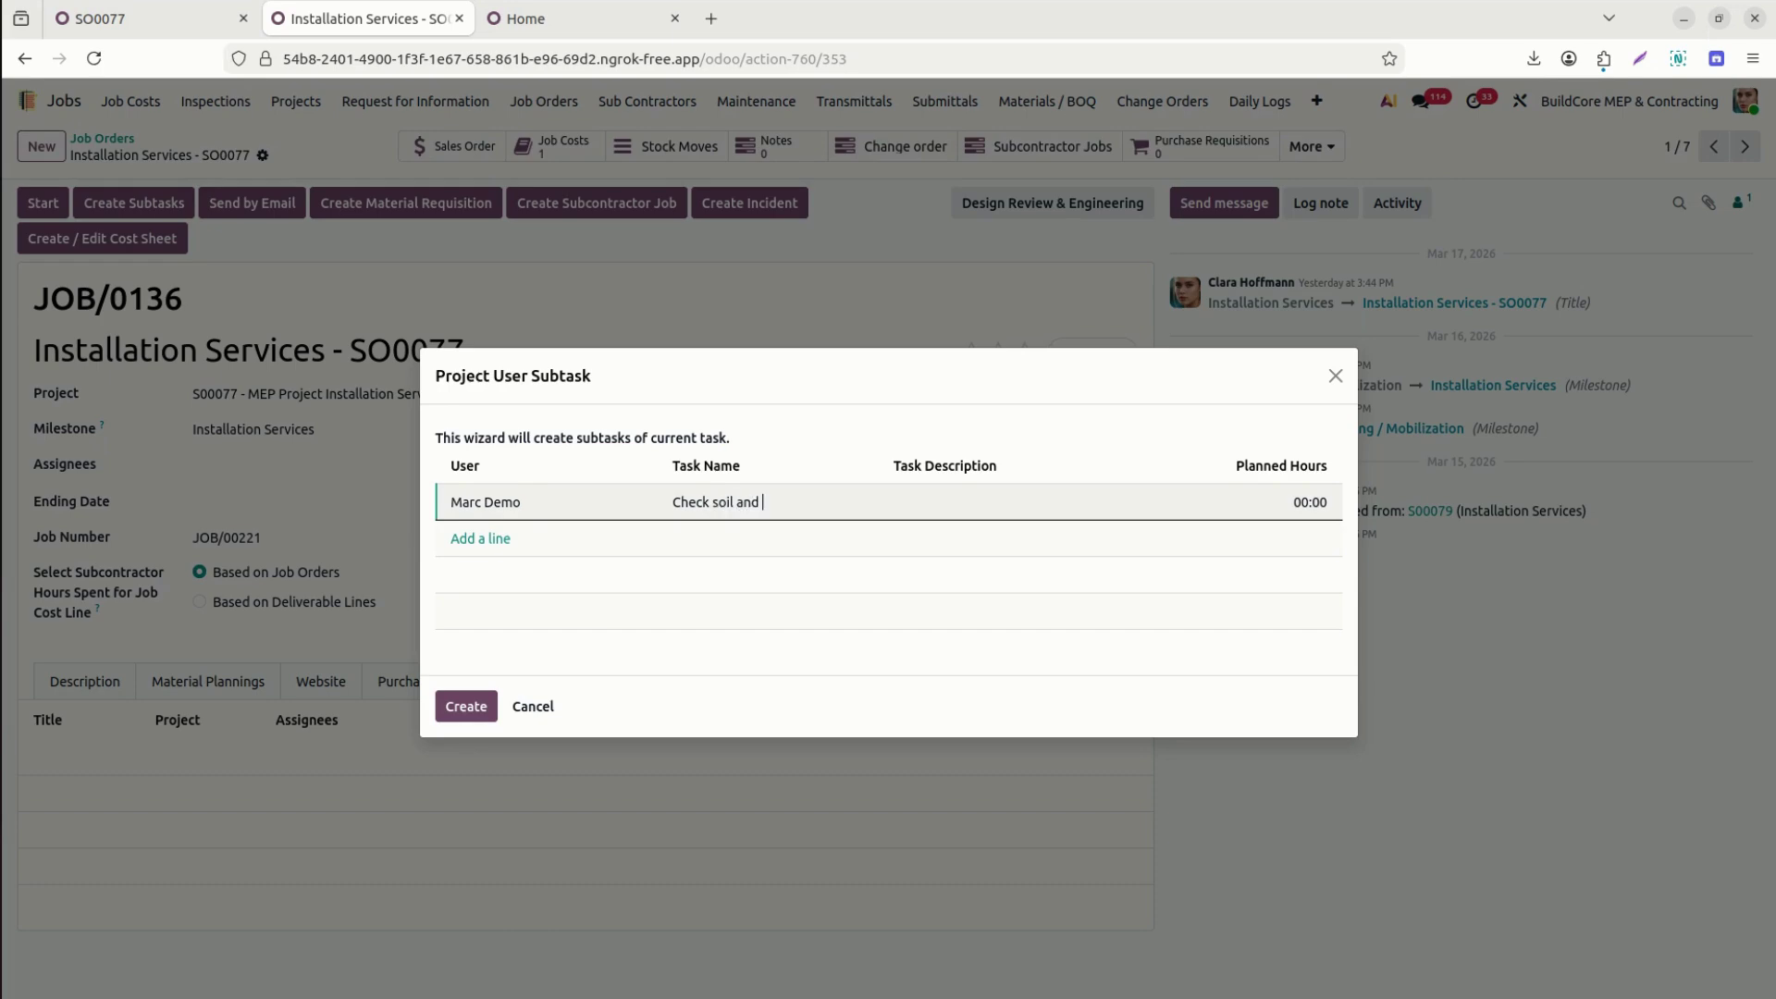
{"action": "type", "text": " cha"}
{"action": "triple_click", "coordinate": [756, 506]}
{"action": "left_click", "coordinate": [960, 500]}
{"action": "type", "text": "Reviewq"}
{"action": "key", "text": "BackSpace"}
{"action": "key", "text": "Tab"}
{"action": "type", "text": "4"}
{"action": "left_click", "coordinate": [467, 544]}
{"action": "left_click", "coordinate": [466, 707]}
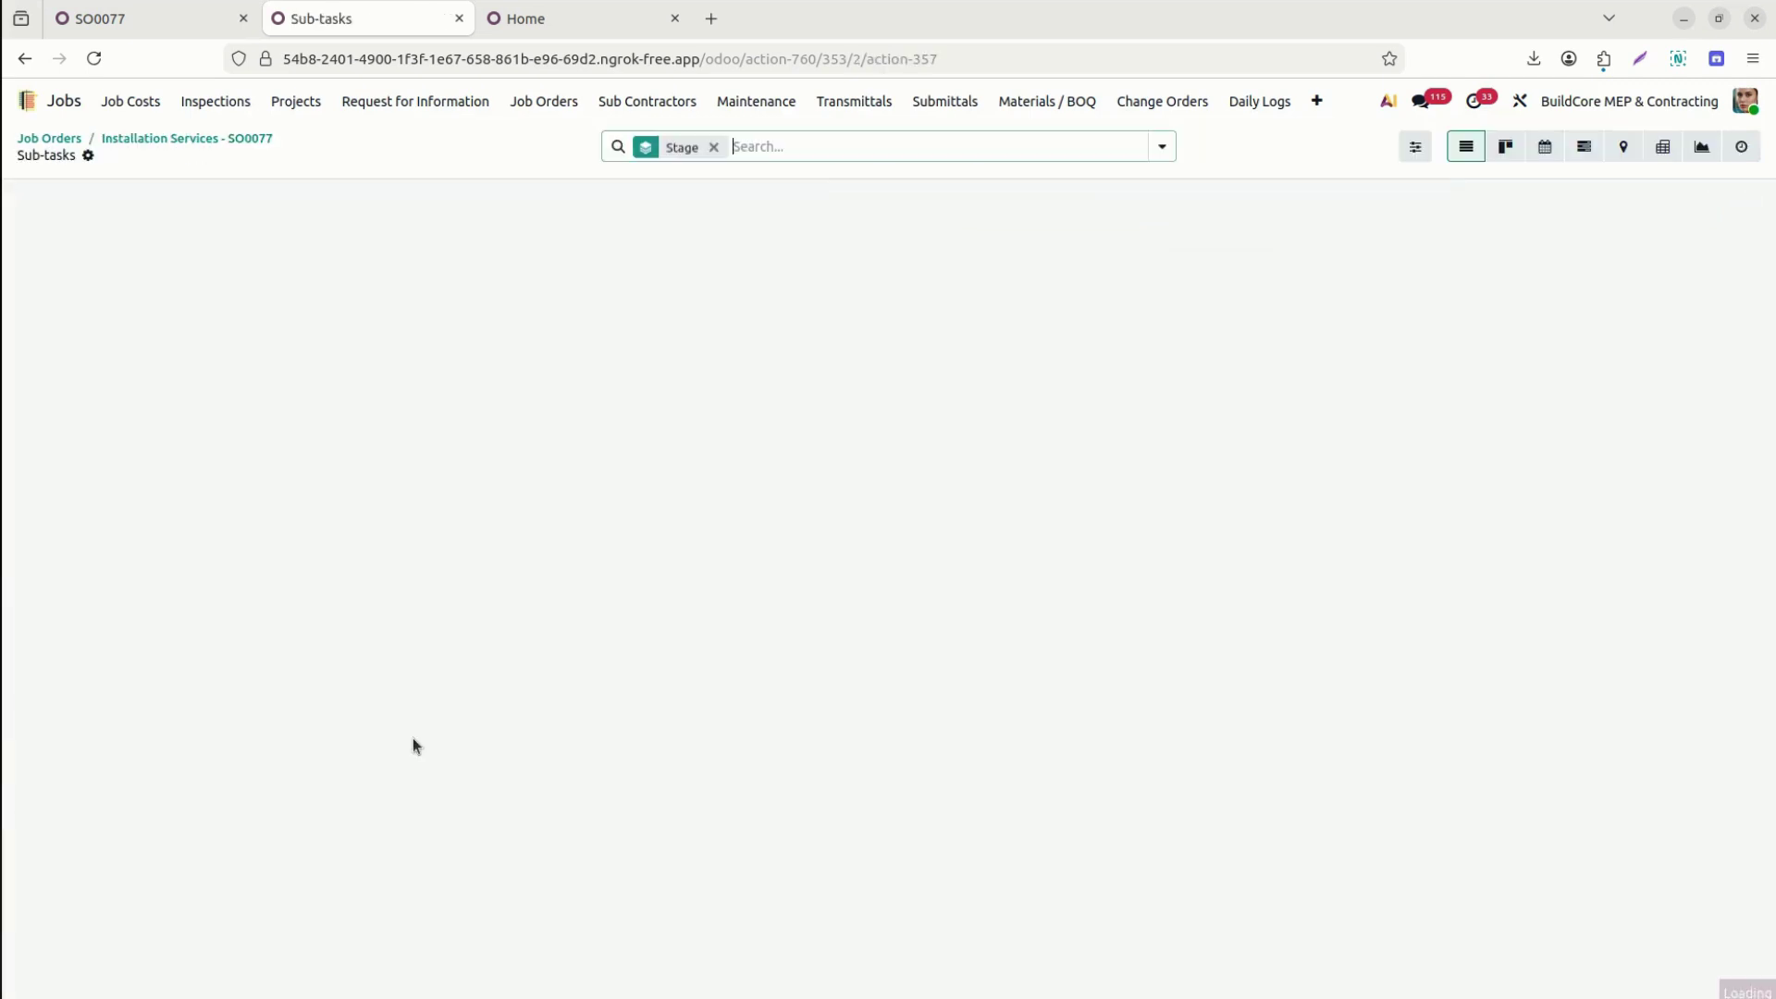
{"action": "left_click", "coordinate": [218, 140]}
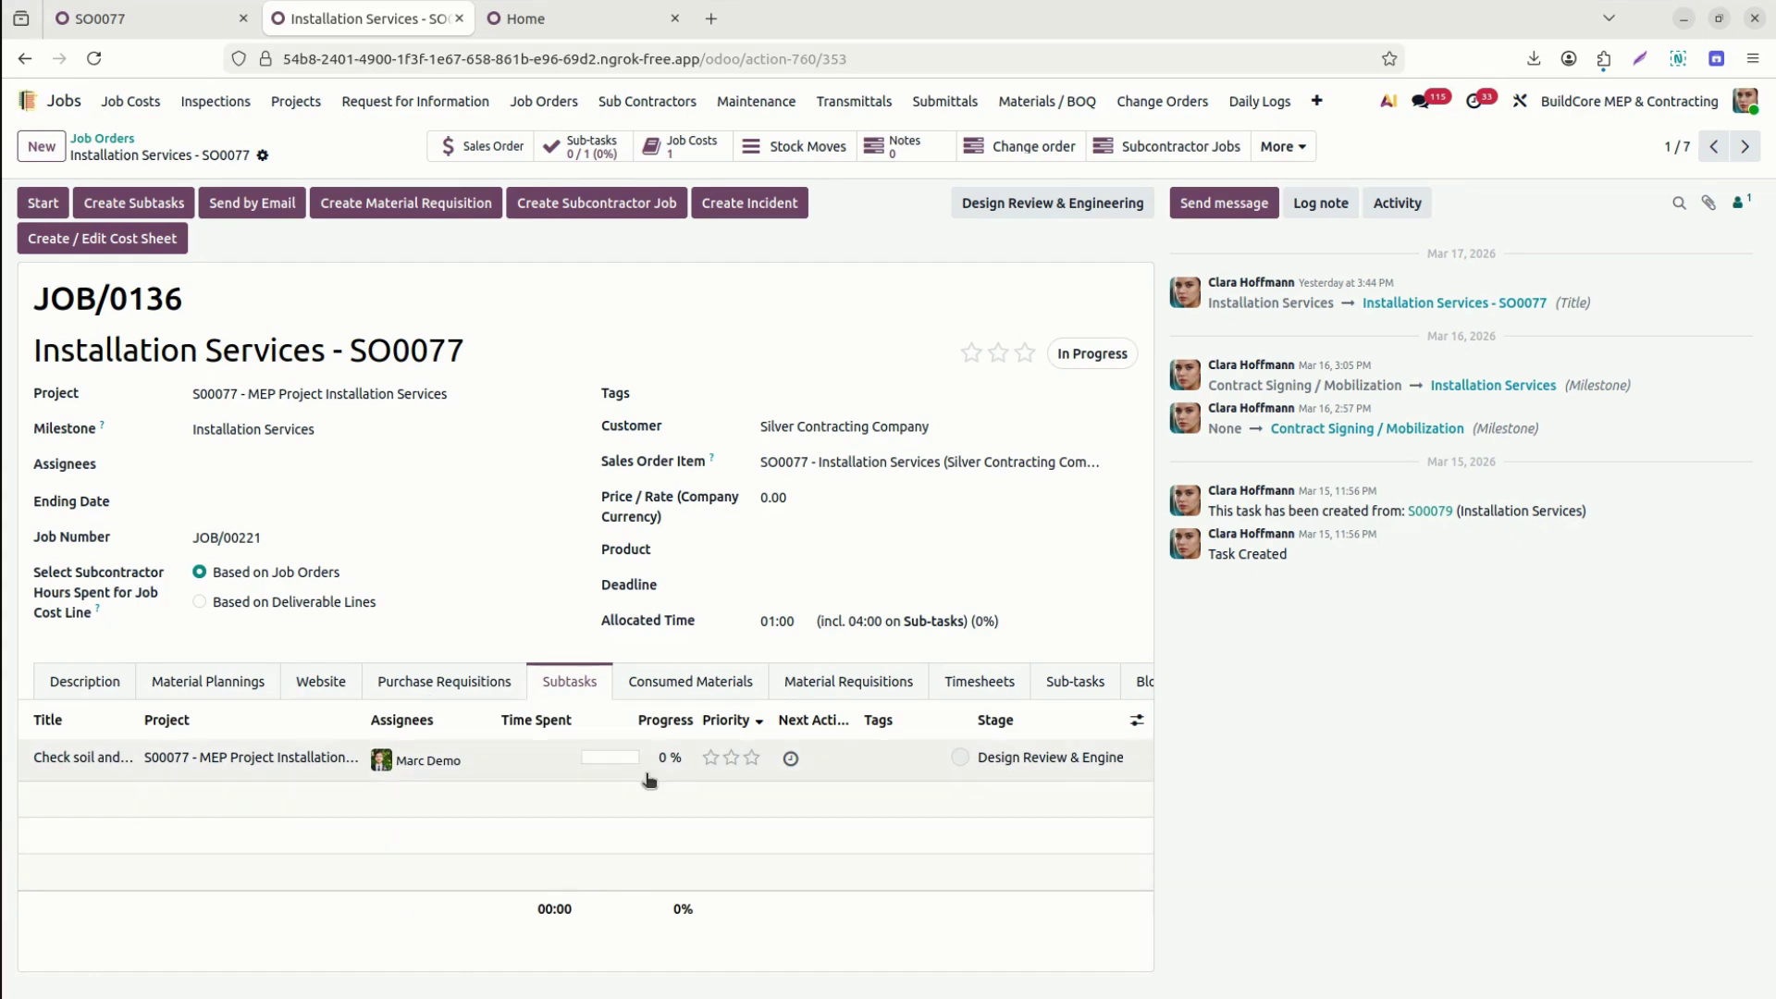
Browse JOB/0136's tabs through to Maintenance Equipment, which lists only Heavy Equipment.
{"action": "left_click", "coordinate": [674, 682]}
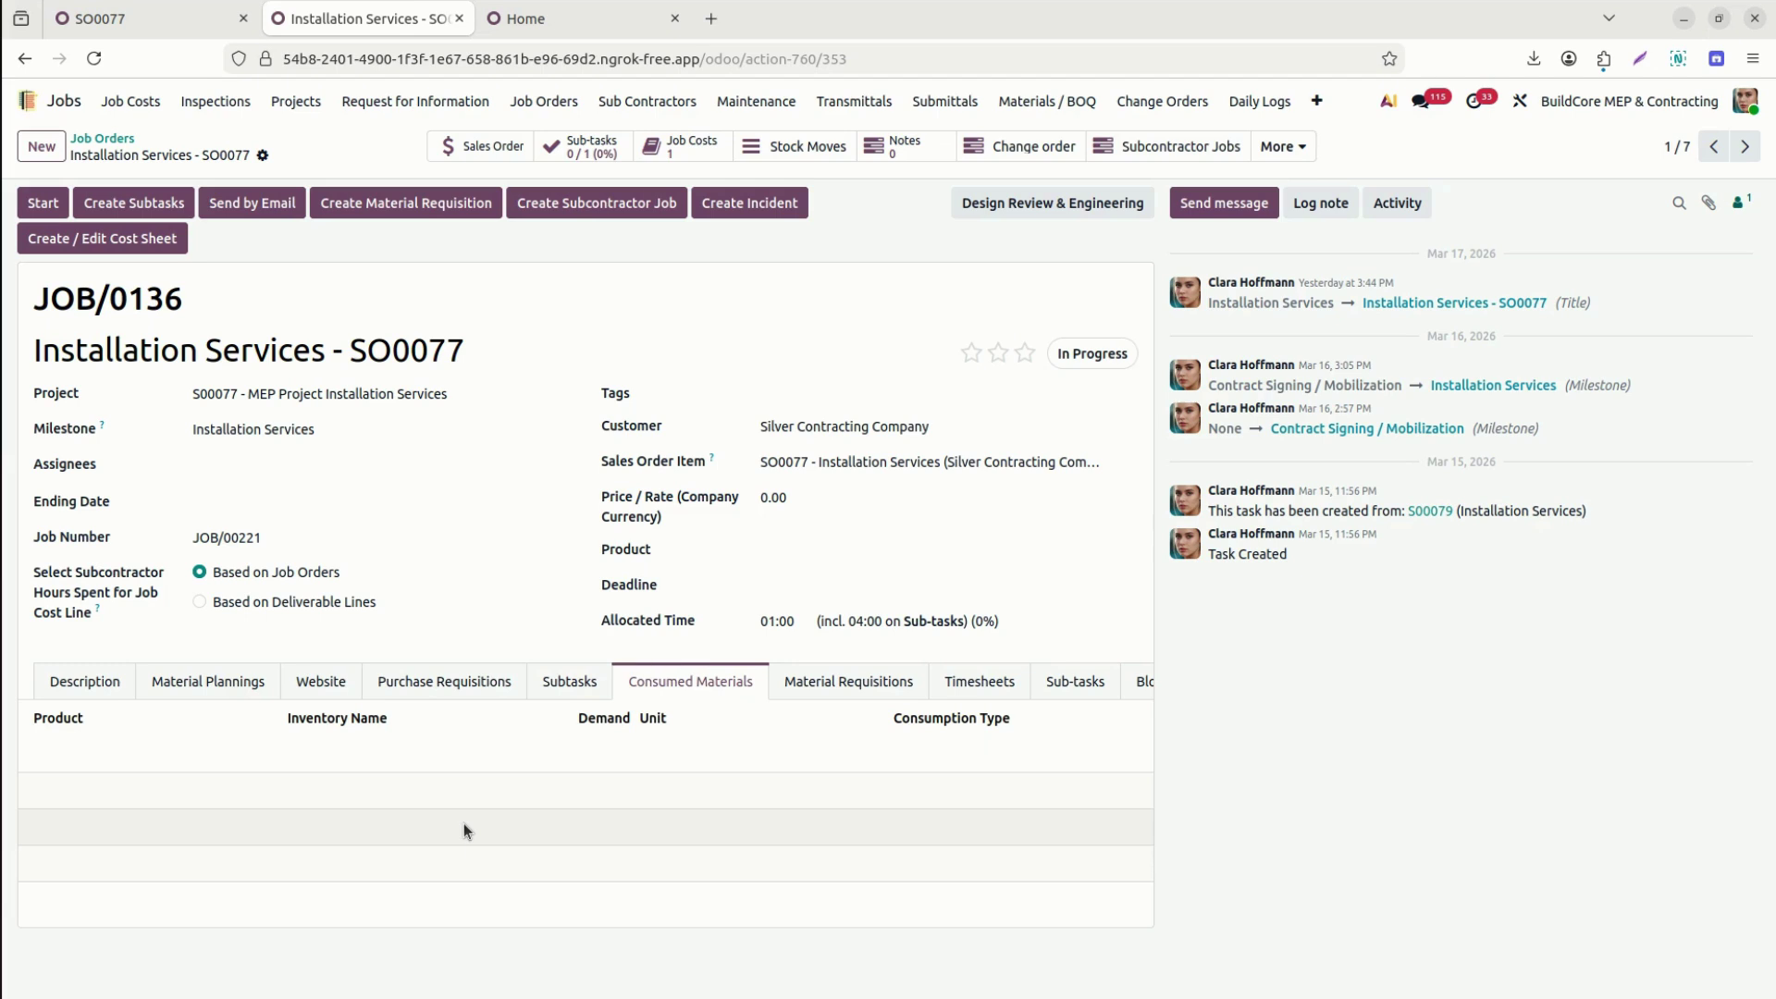
{"action": "left_click", "coordinate": [814, 685]}
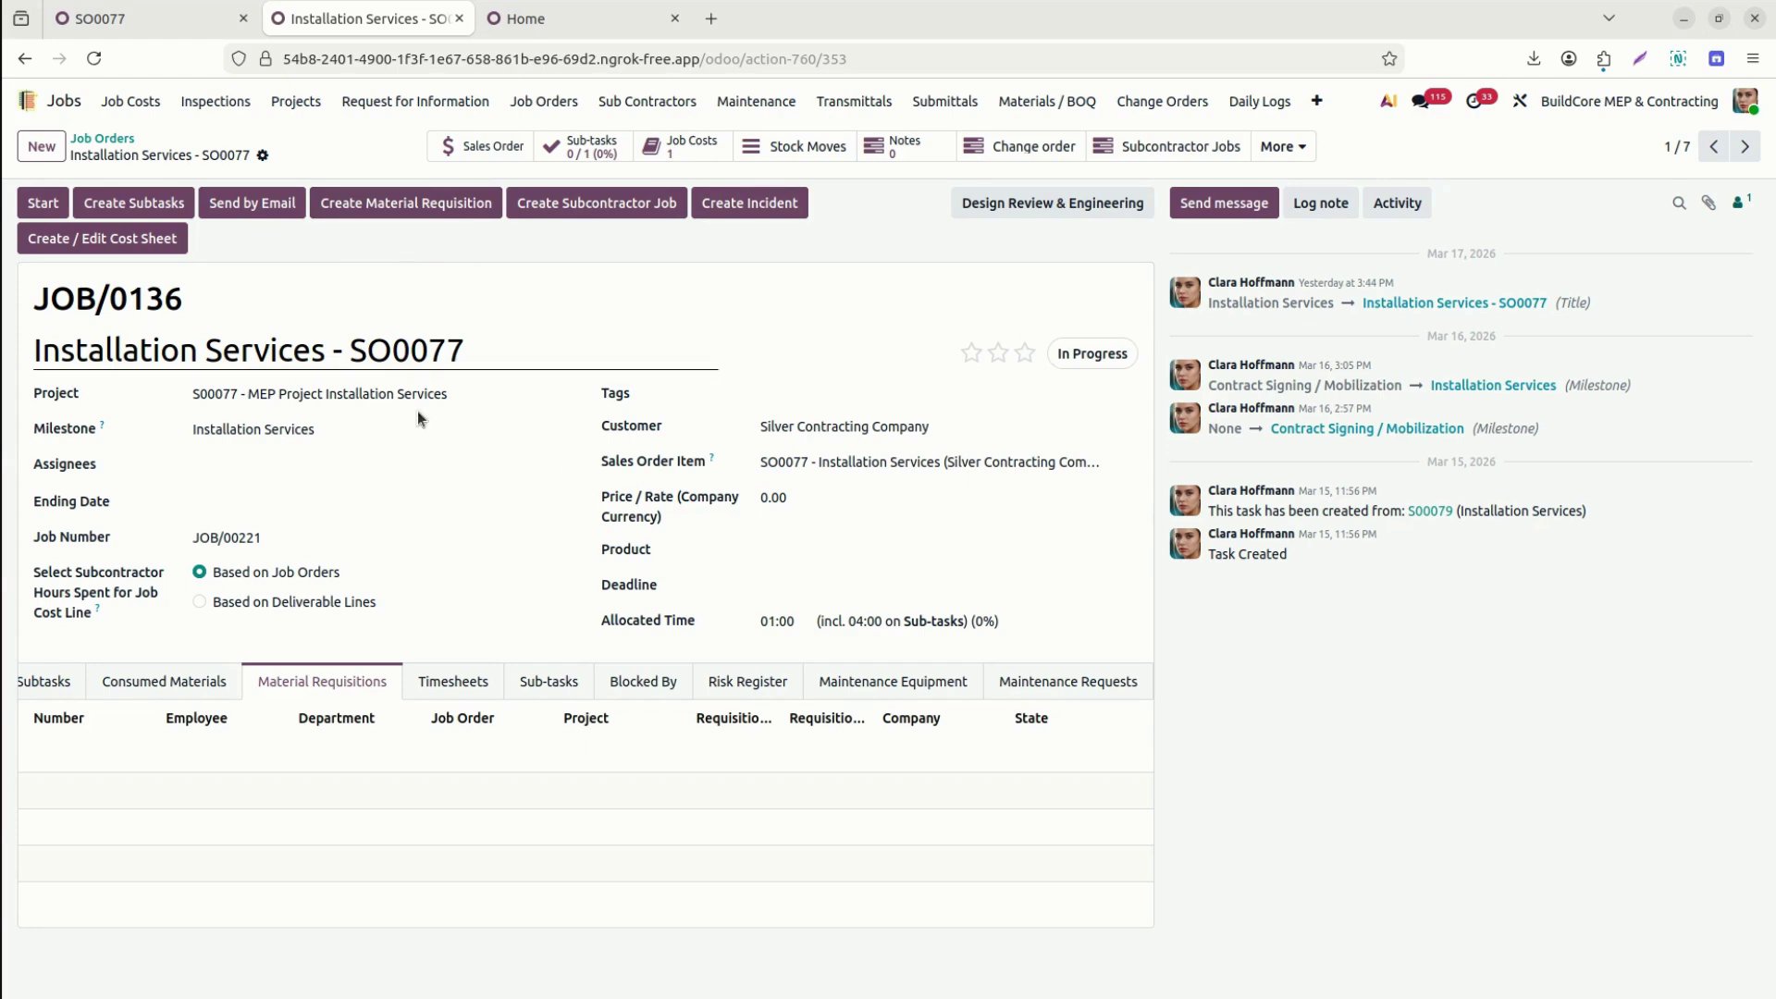
{"action": "left_click", "coordinate": [451, 680]}
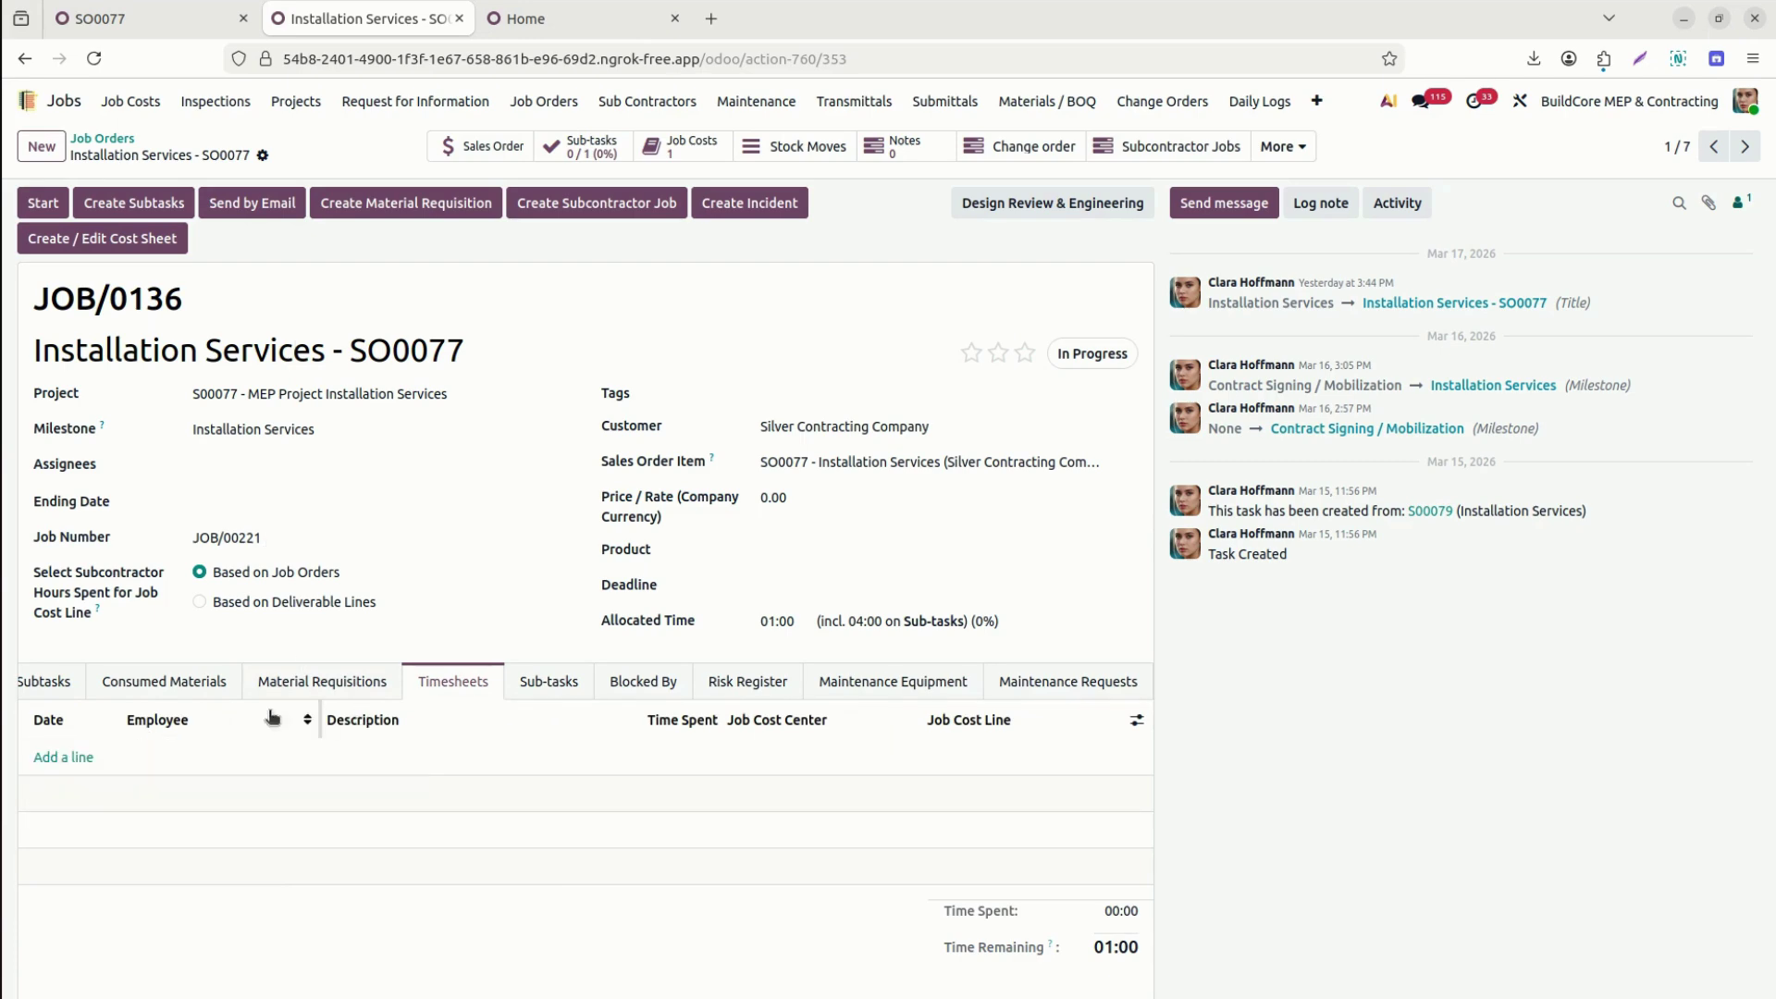
{"action": "left_click", "coordinate": [543, 685]}
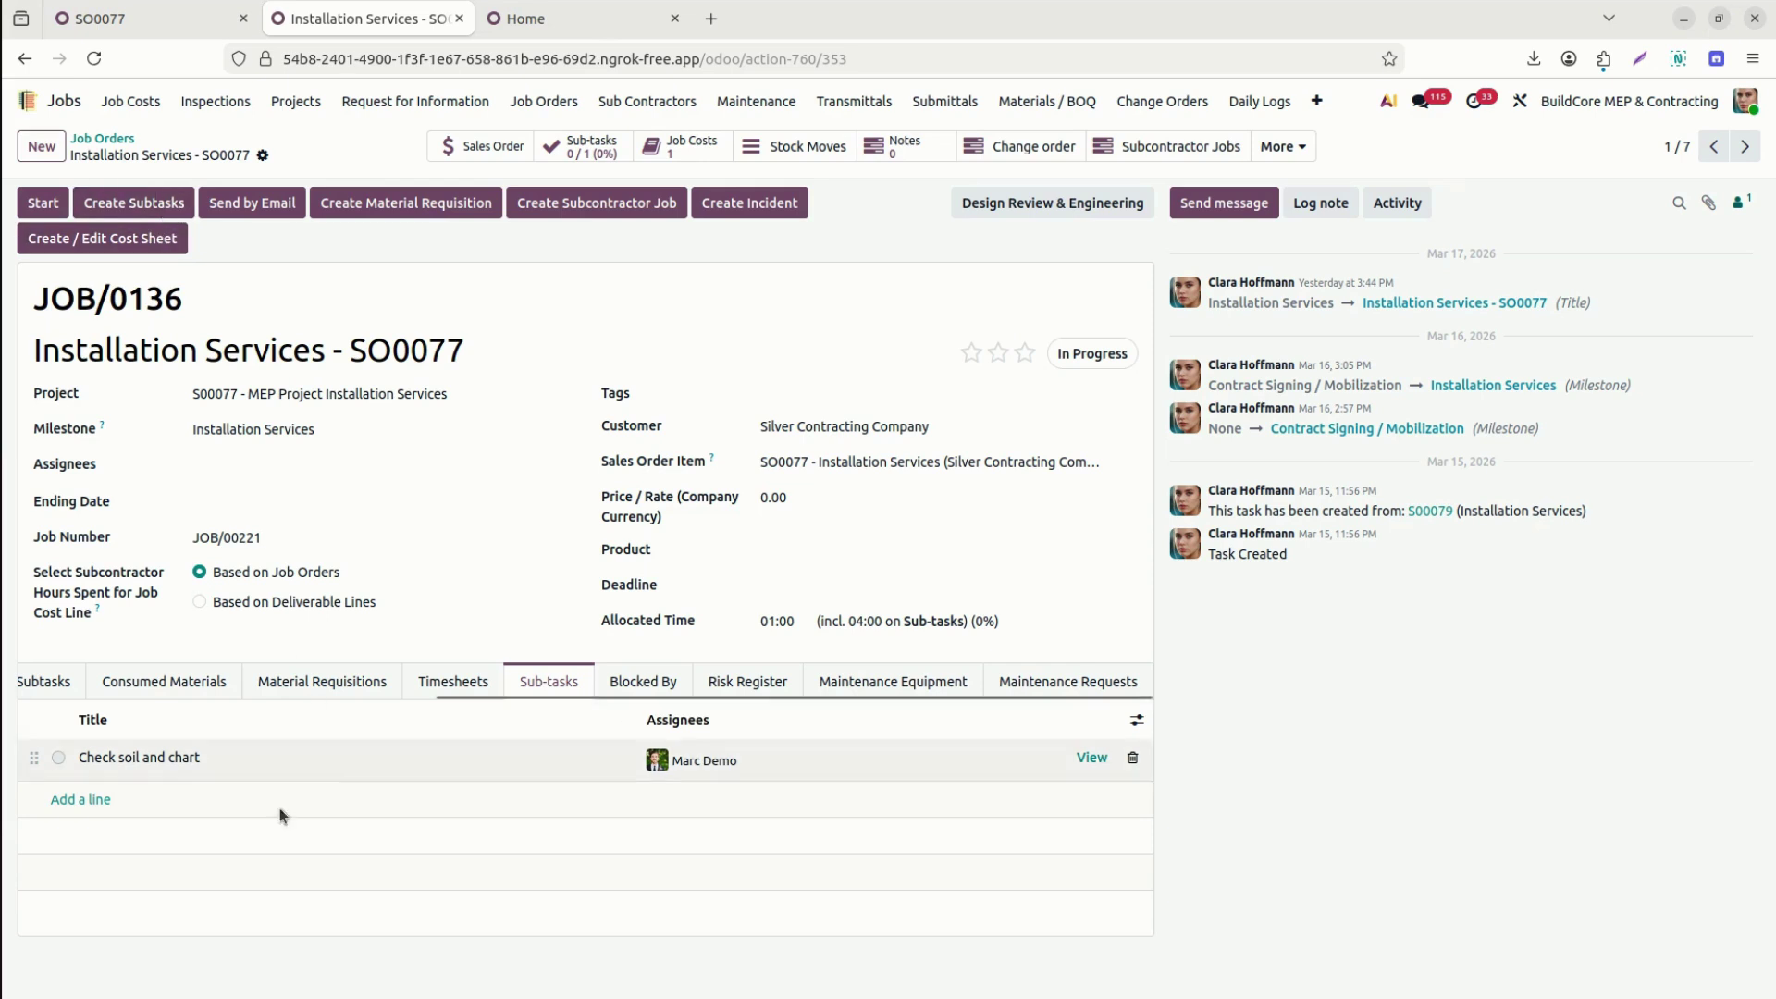
{"action": "left_click", "coordinate": [636, 680]}
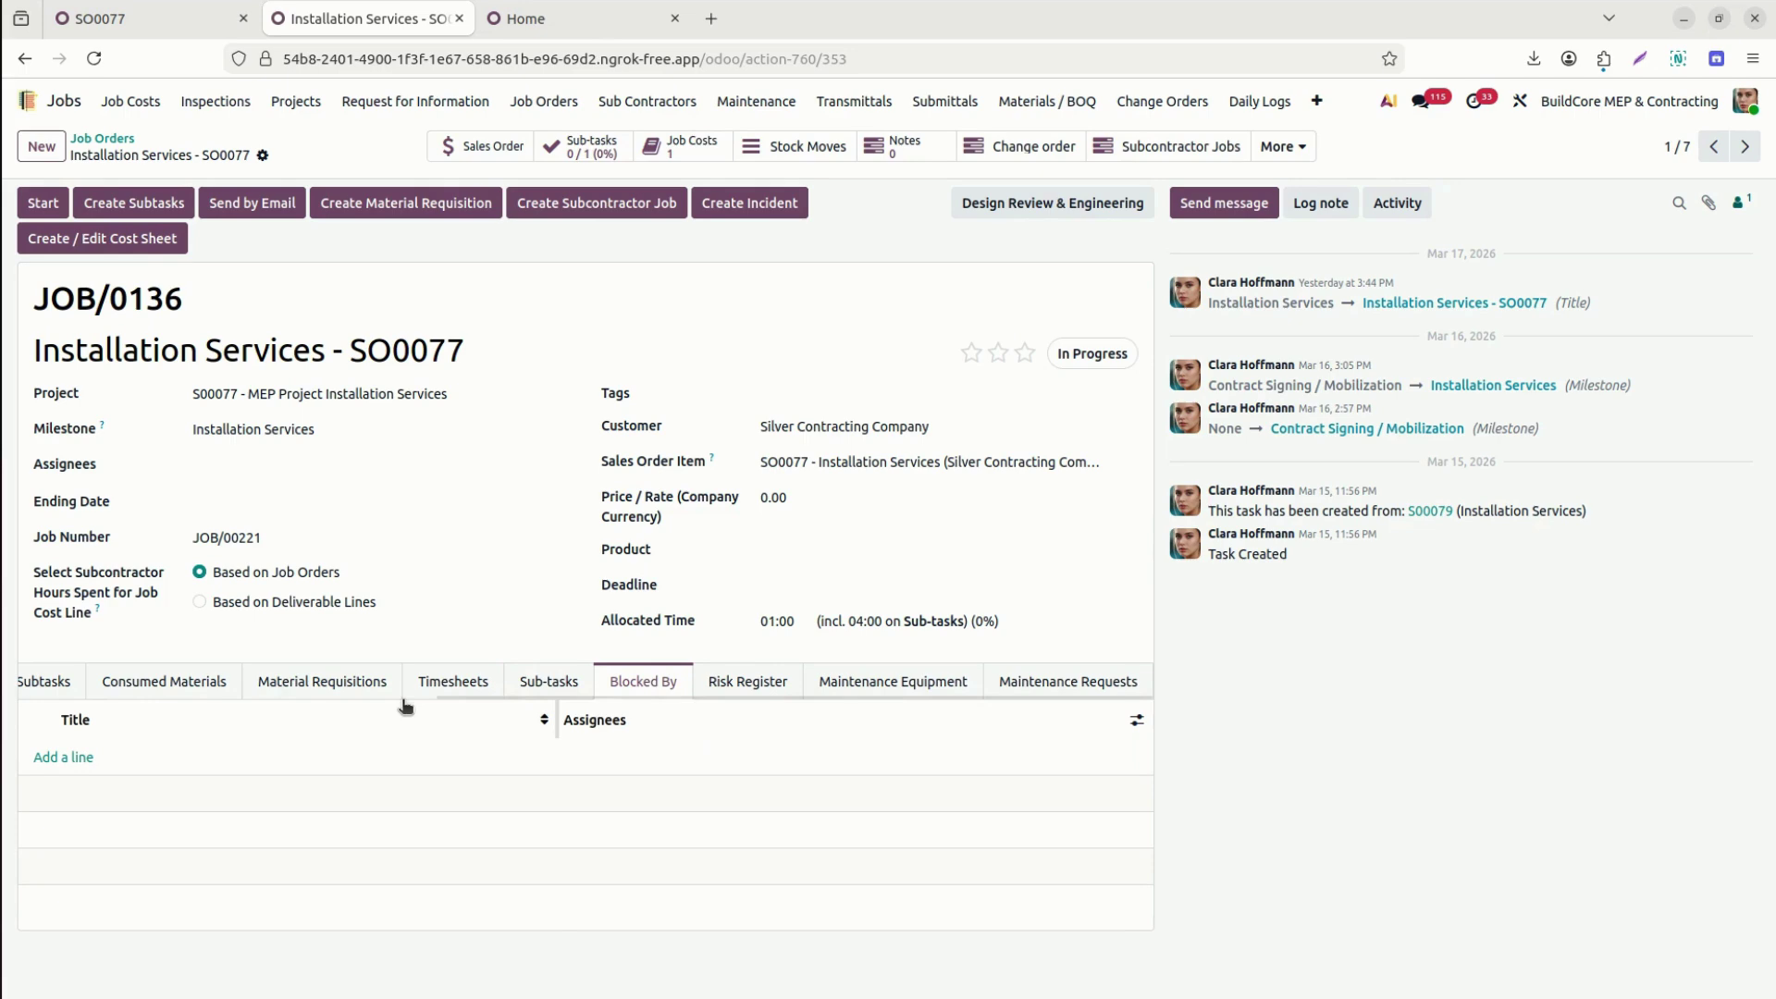
{"action": "left_click", "coordinate": [749, 685]}
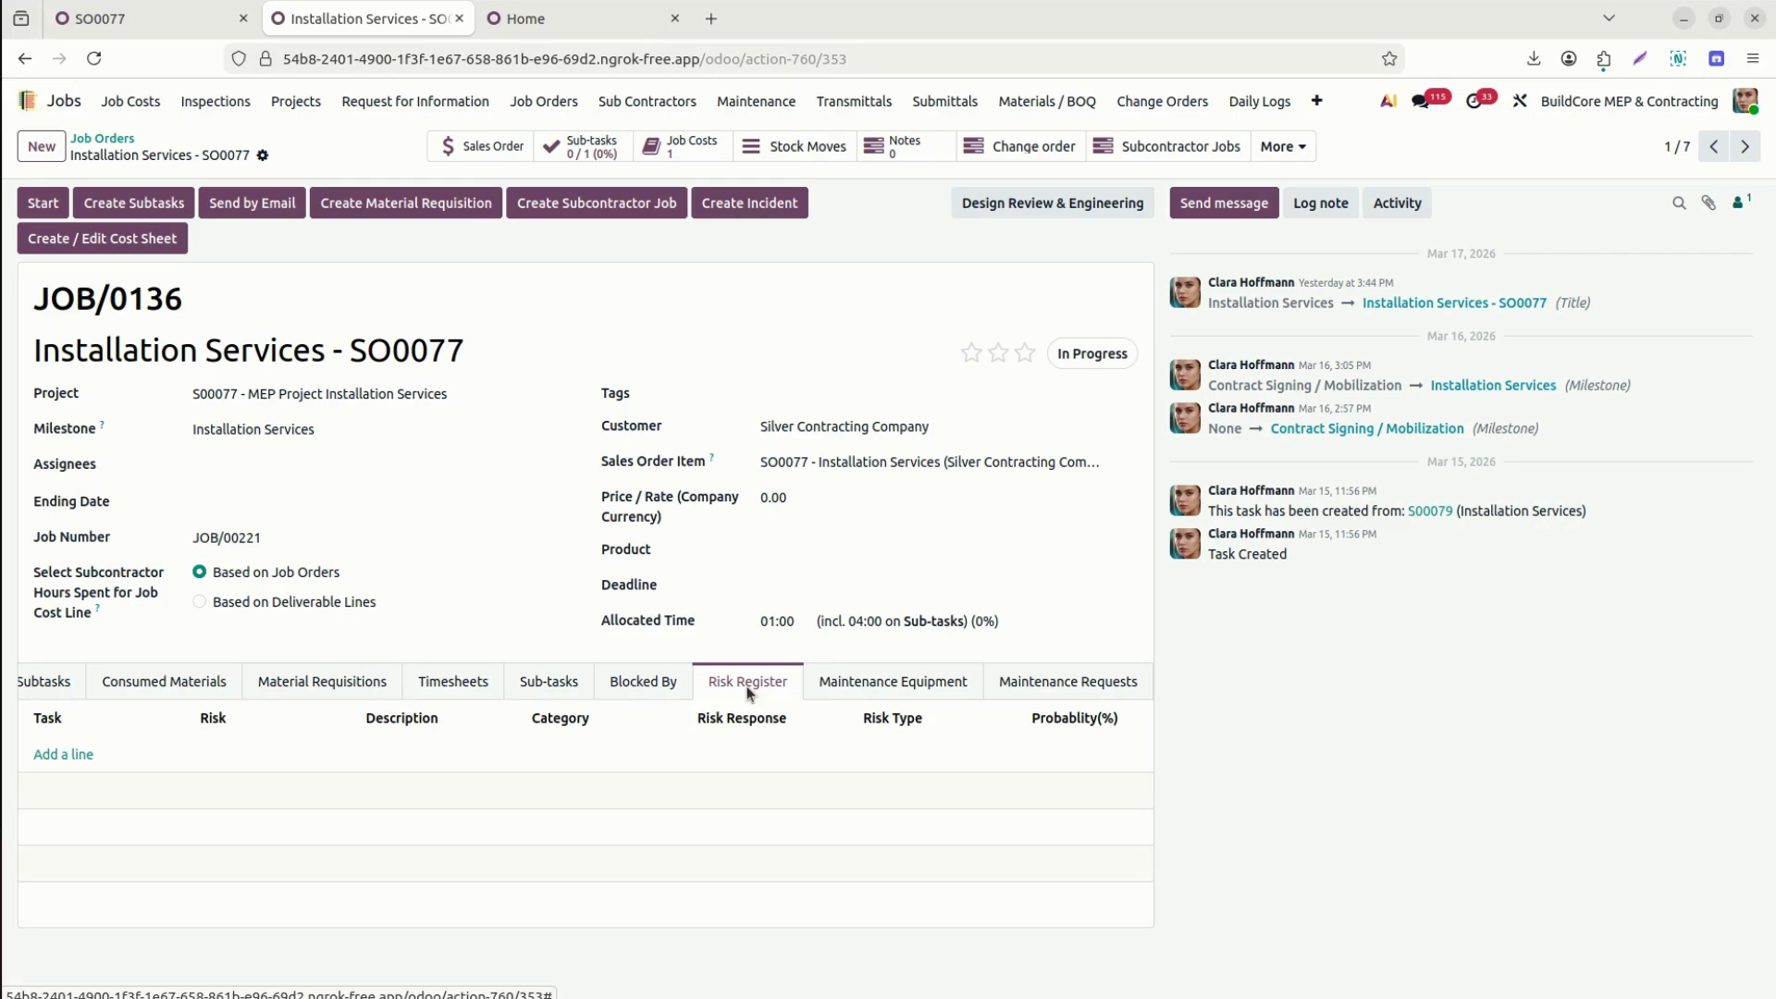
{"action": "left_click", "coordinate": [895, 682]}
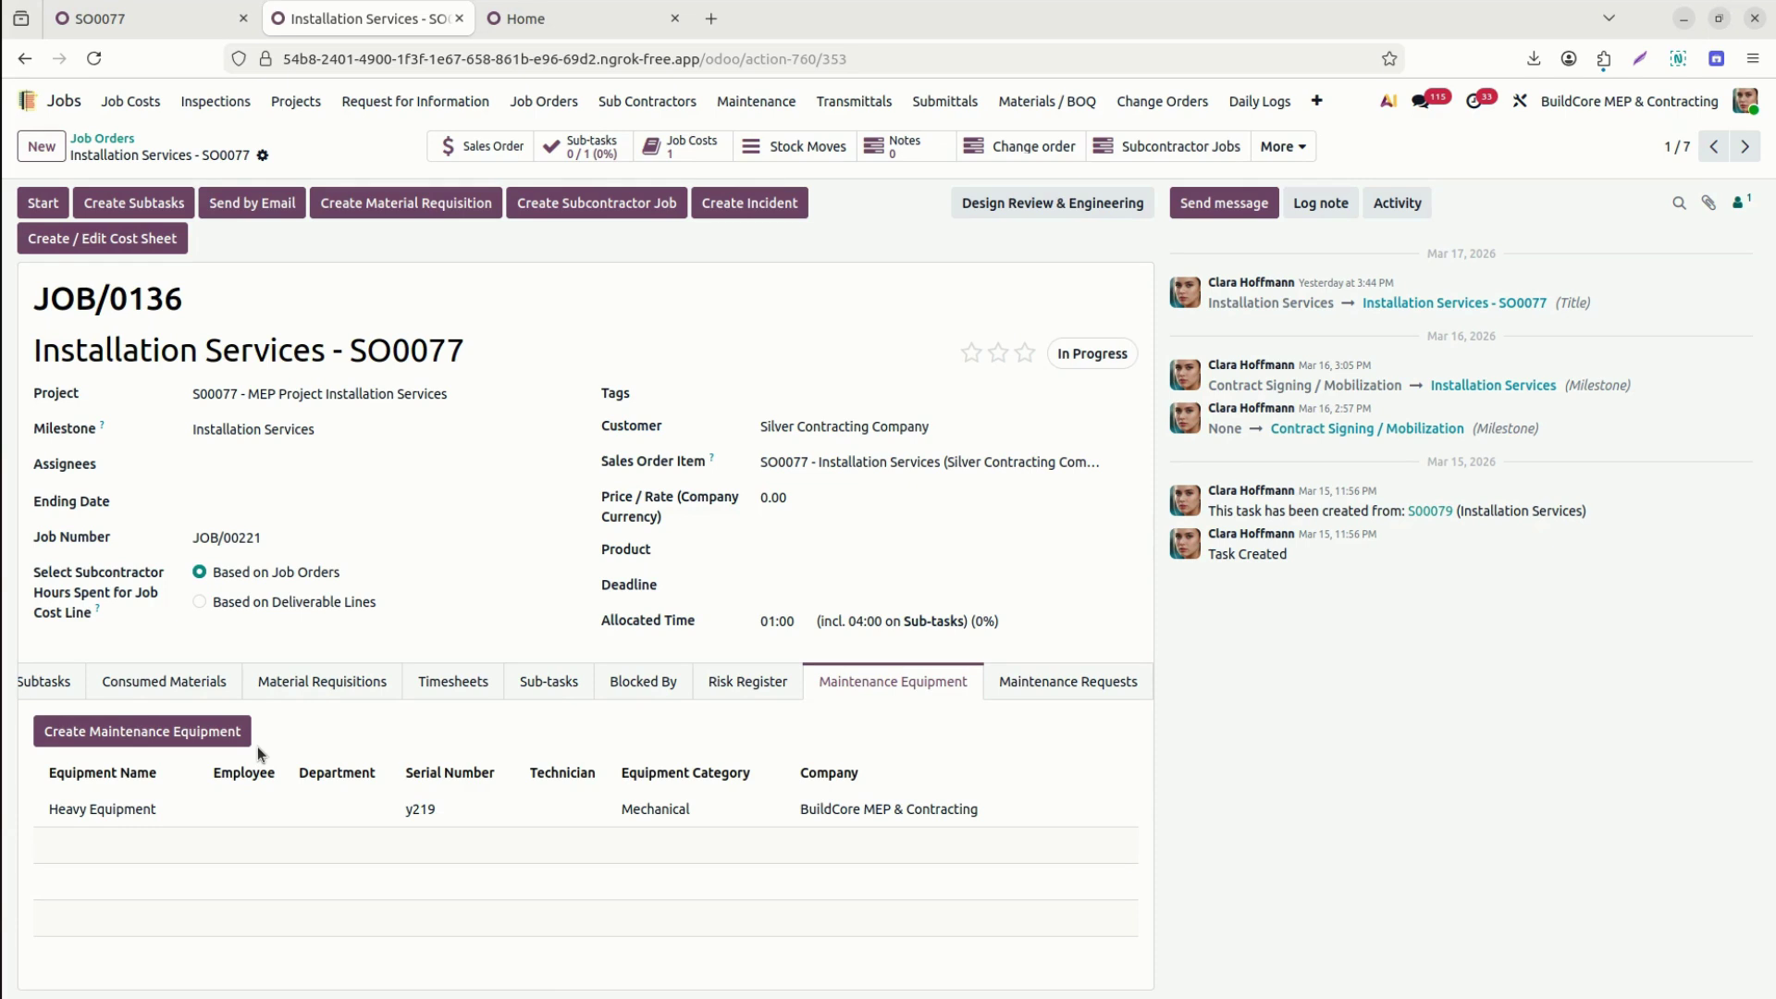
Create equipment Excavation: Mechanical category, model 328038, serial 3203801, note 'Heavy equipment'.
{"action": "left_click", "coordinate": [160, 735]}
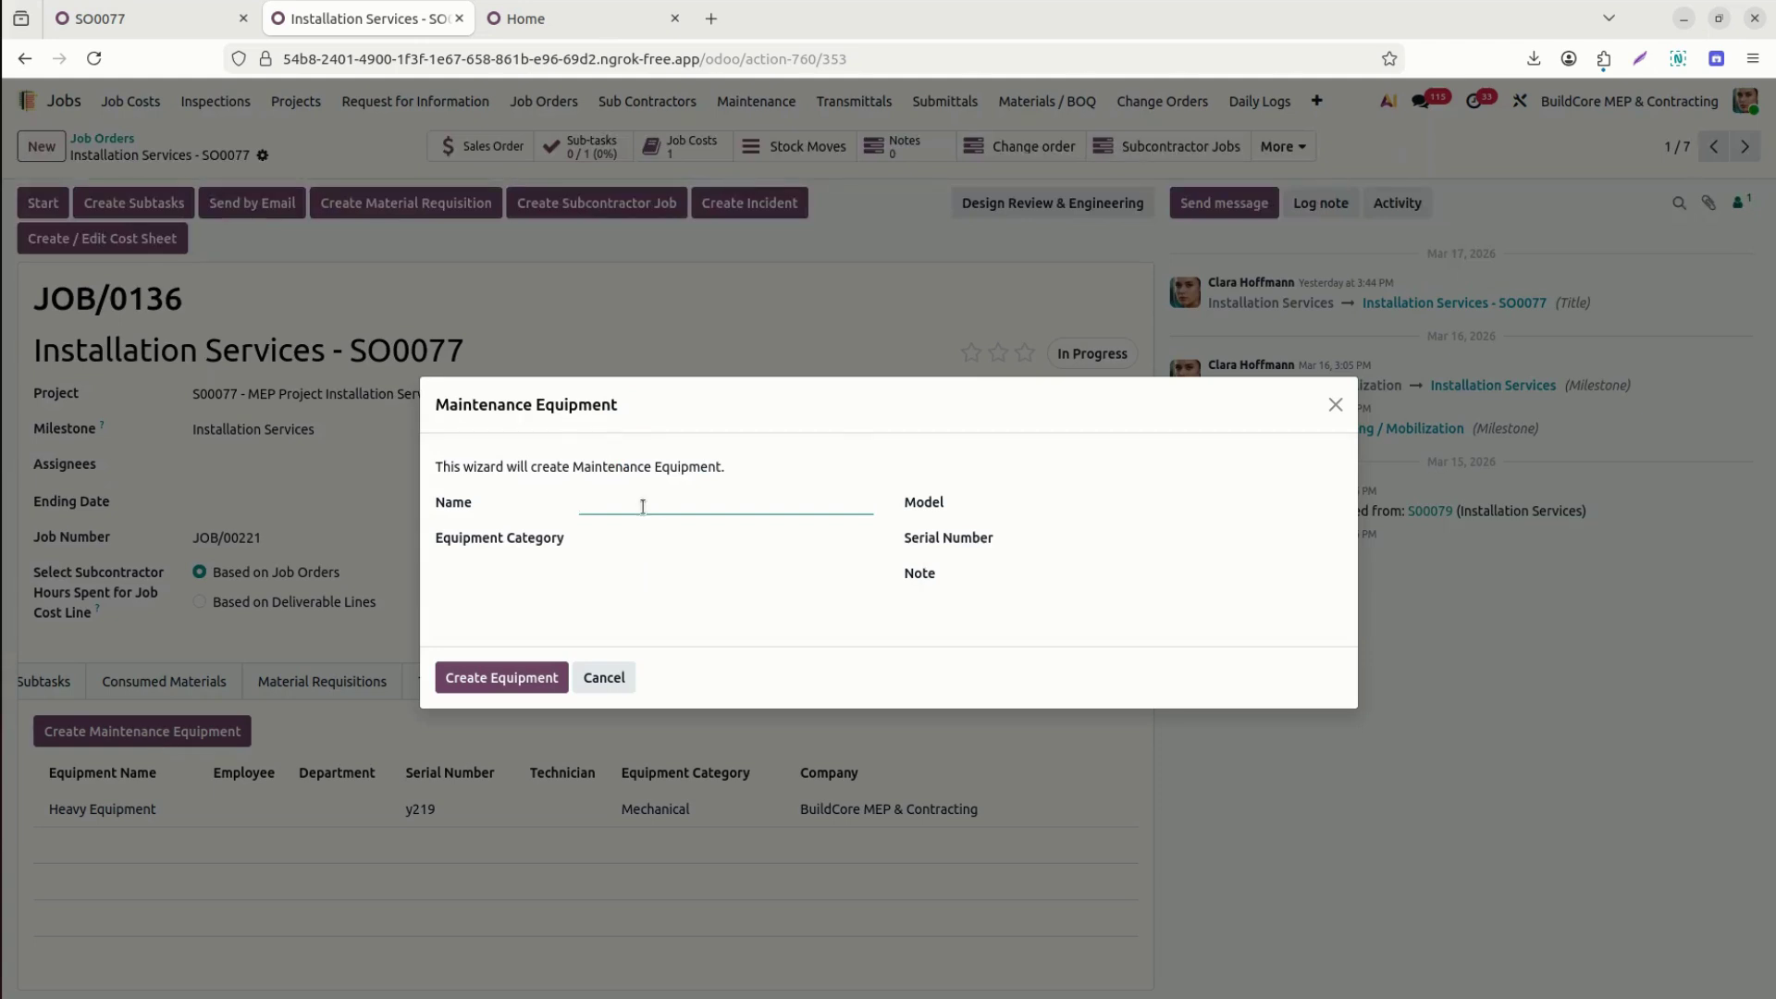
{"action": "type", "text": "Excavation"}
{"action": "key", "text": "Tab"}
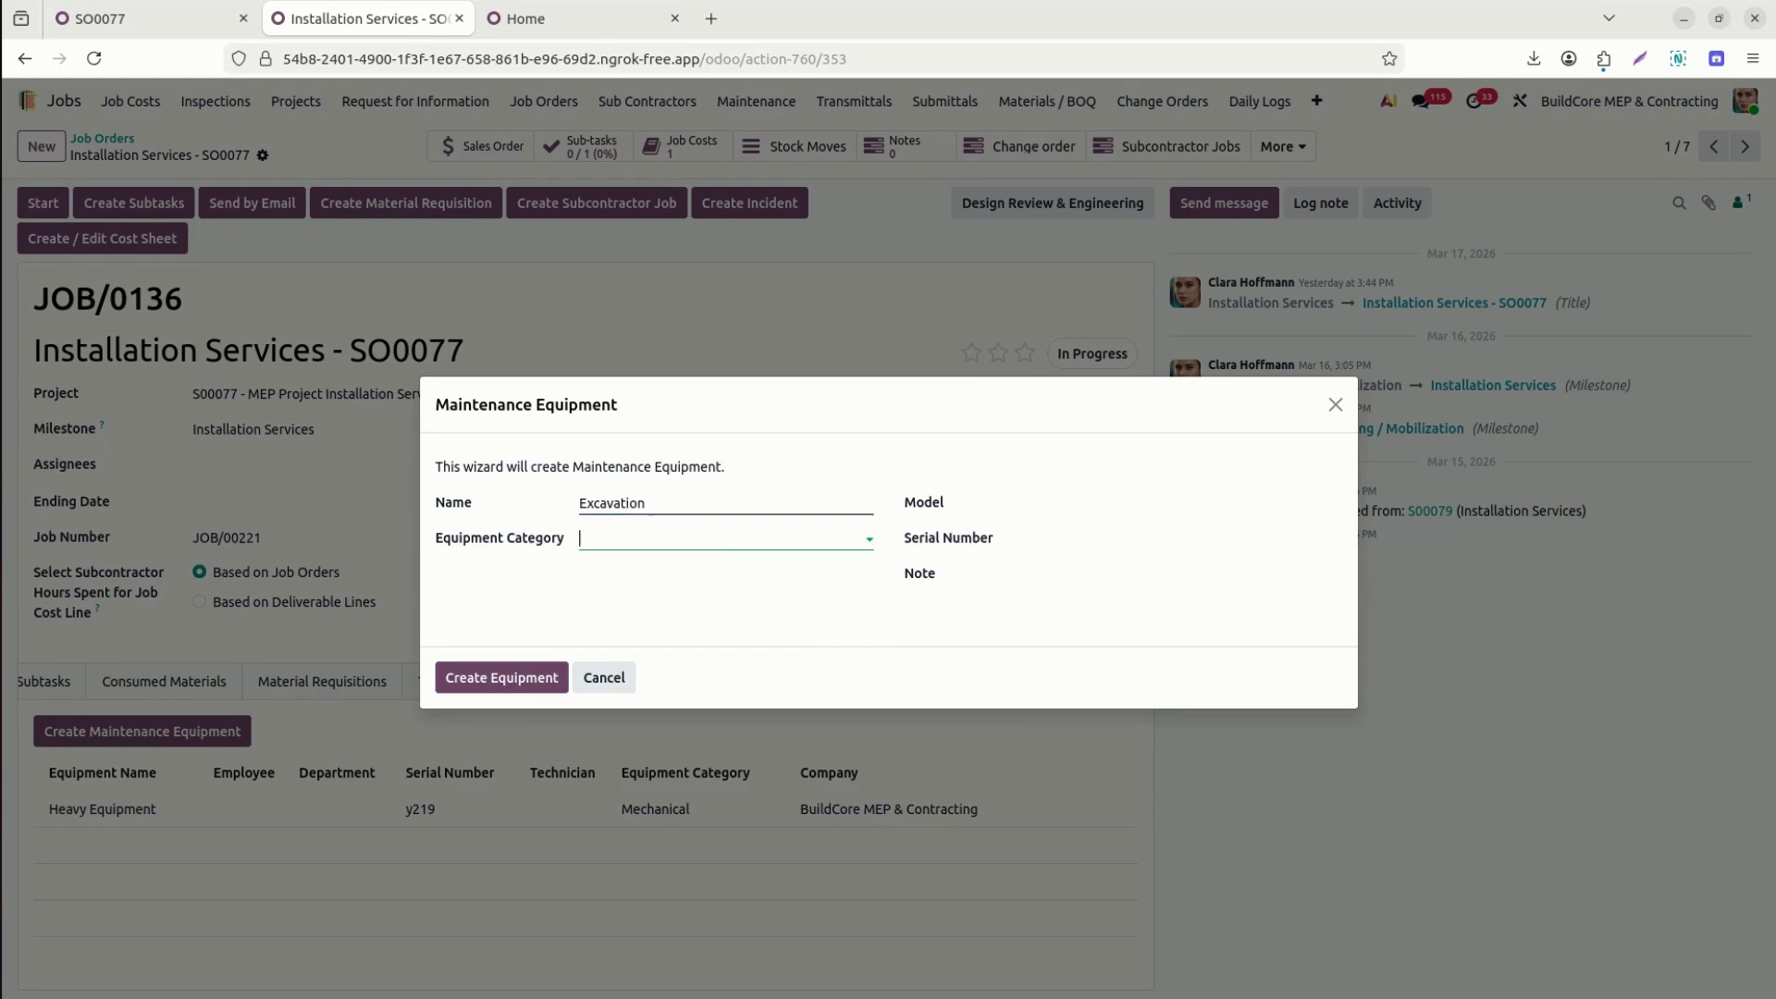
{"action": "key", "text": "Down"}
{"action": "key", "text": "Down"}
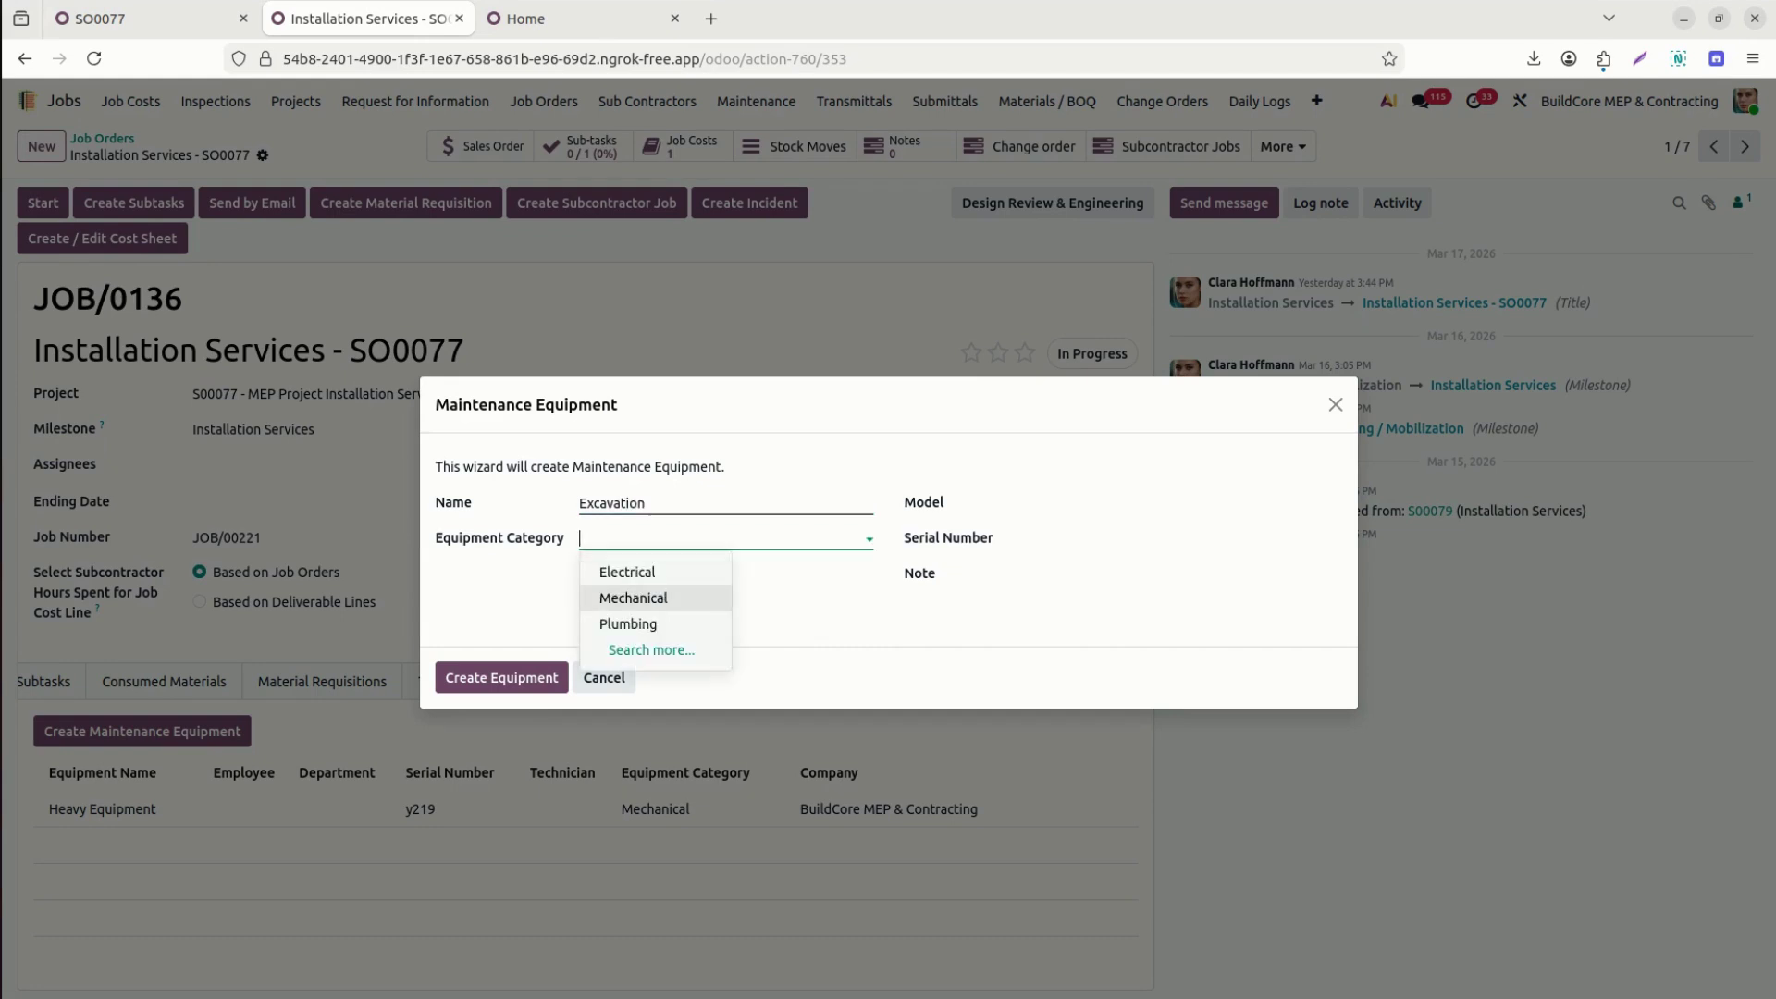
{"action": "key", "text": "Return"}
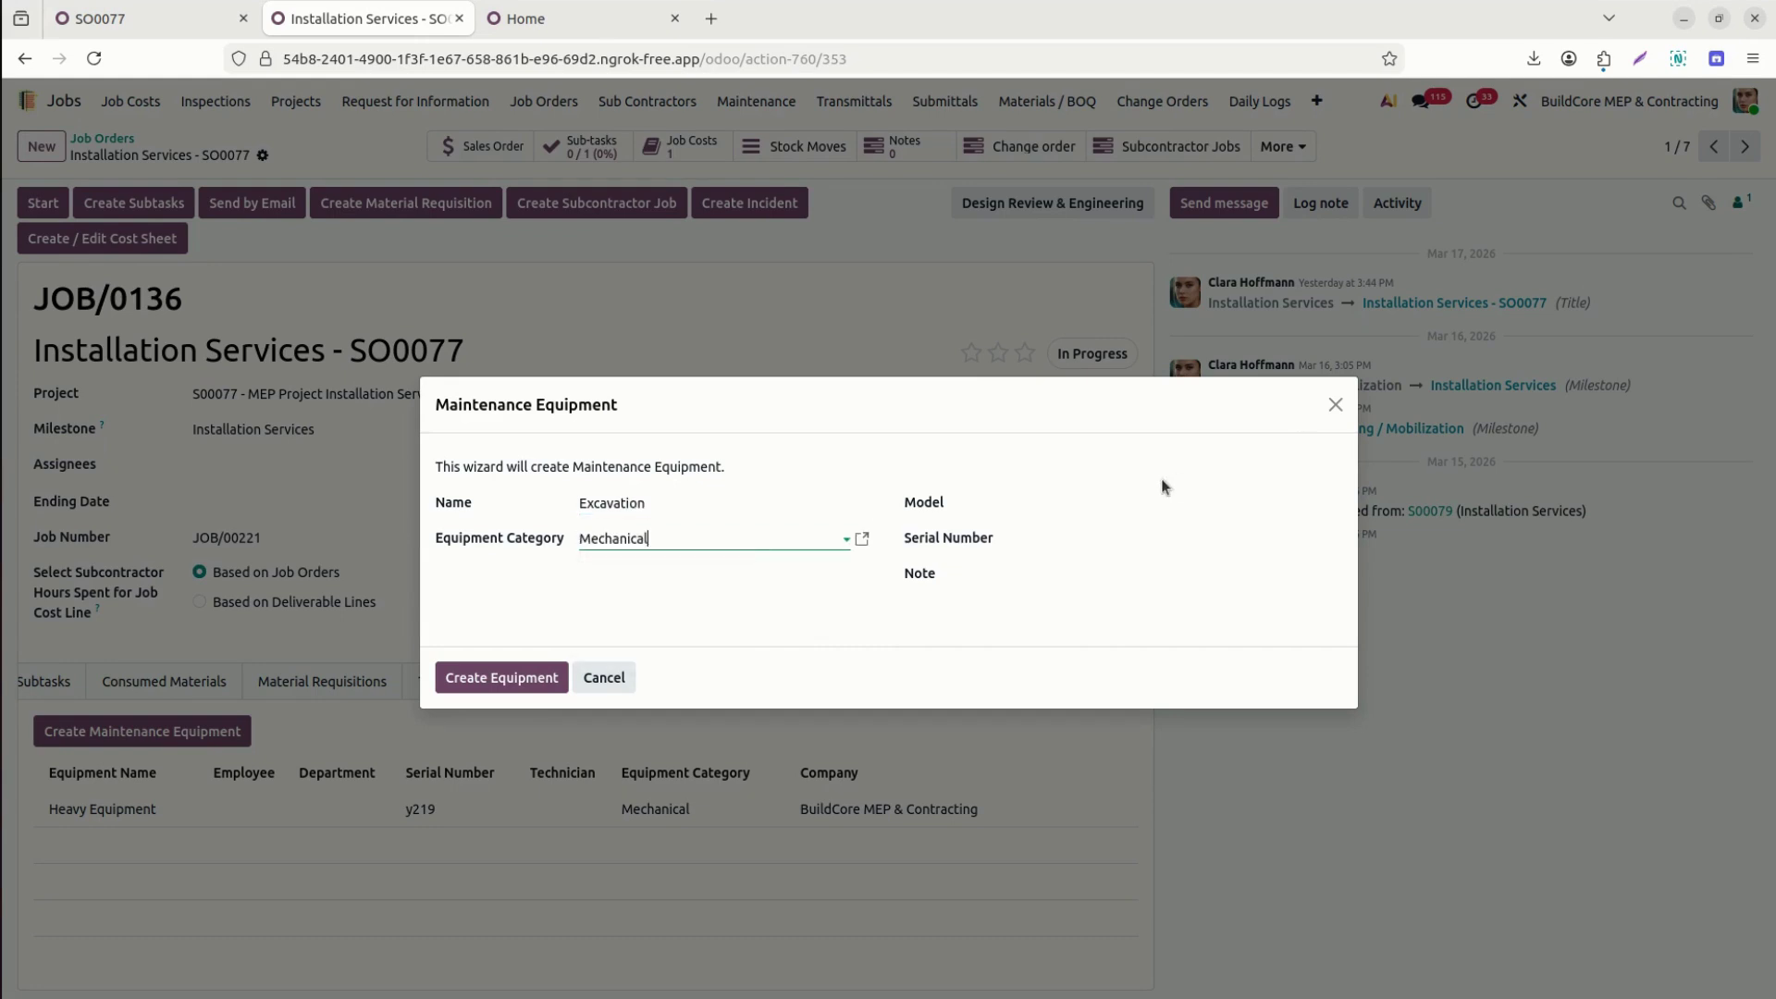
{"action": "left_click", "coordinate": [1146, 508]}
{"action": "type", "text": "328038"}
{"action": "key", "text": "Tab"}
{"action": "type", "text": "3203801"}
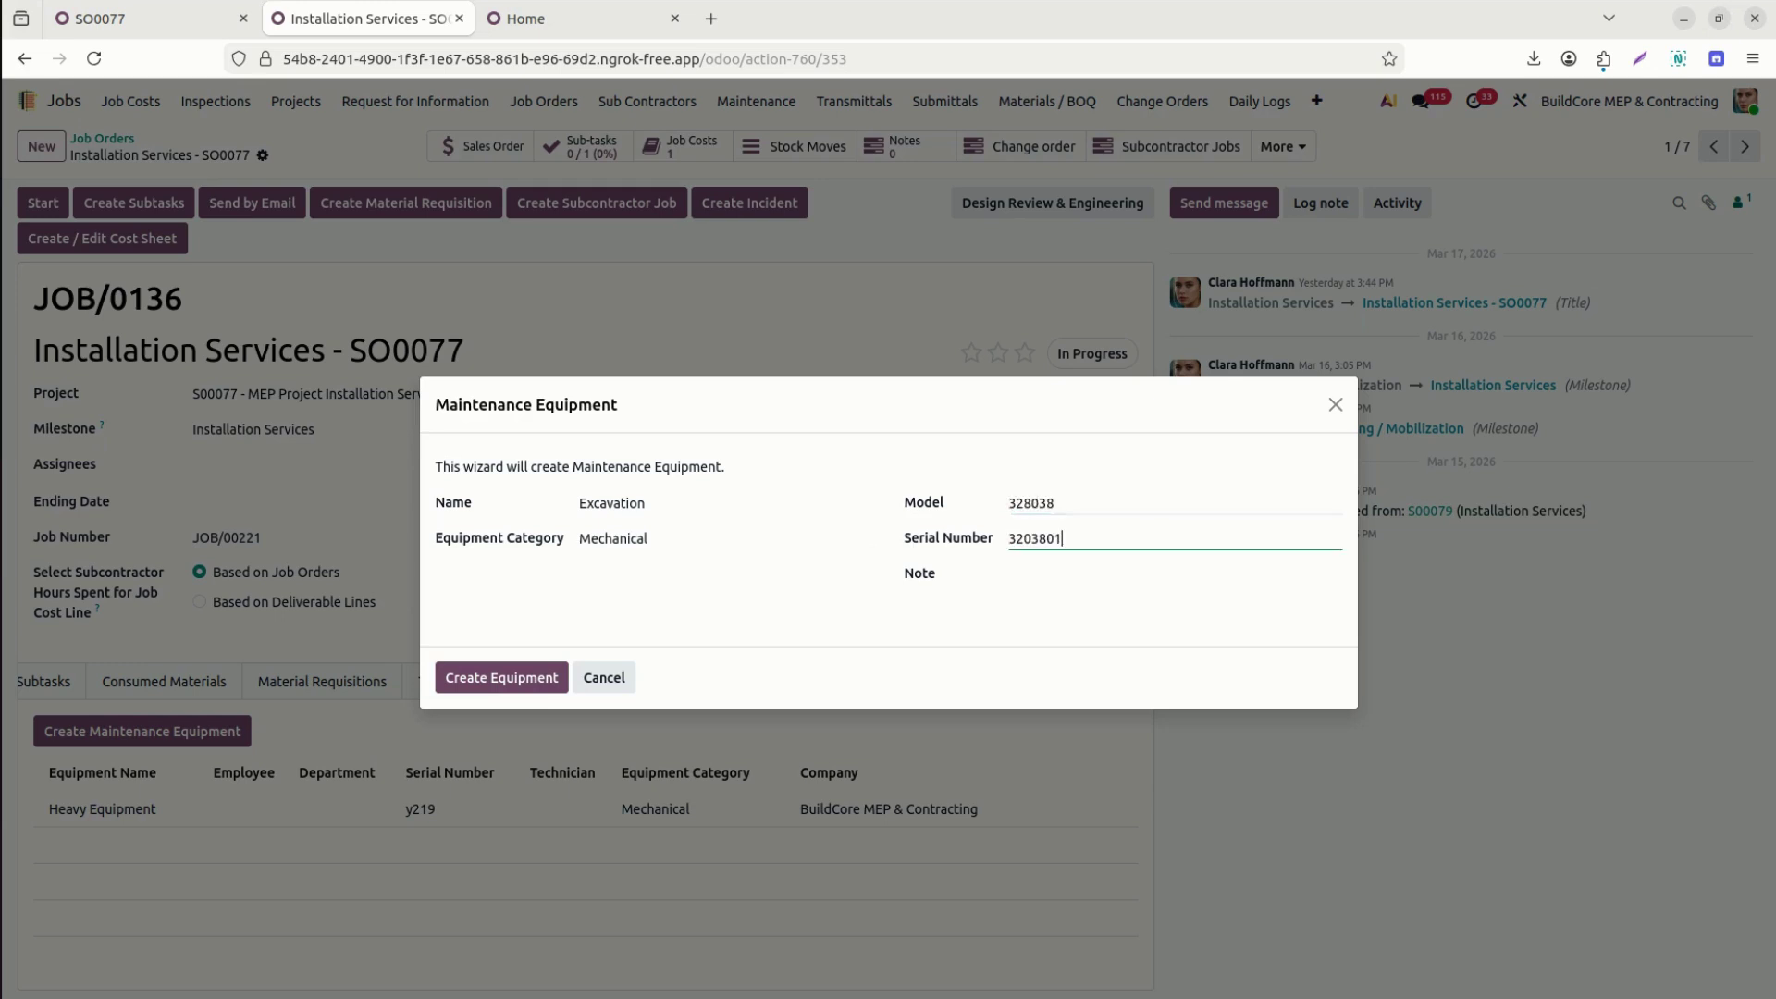
{"action": "key", "text": "Tab"}
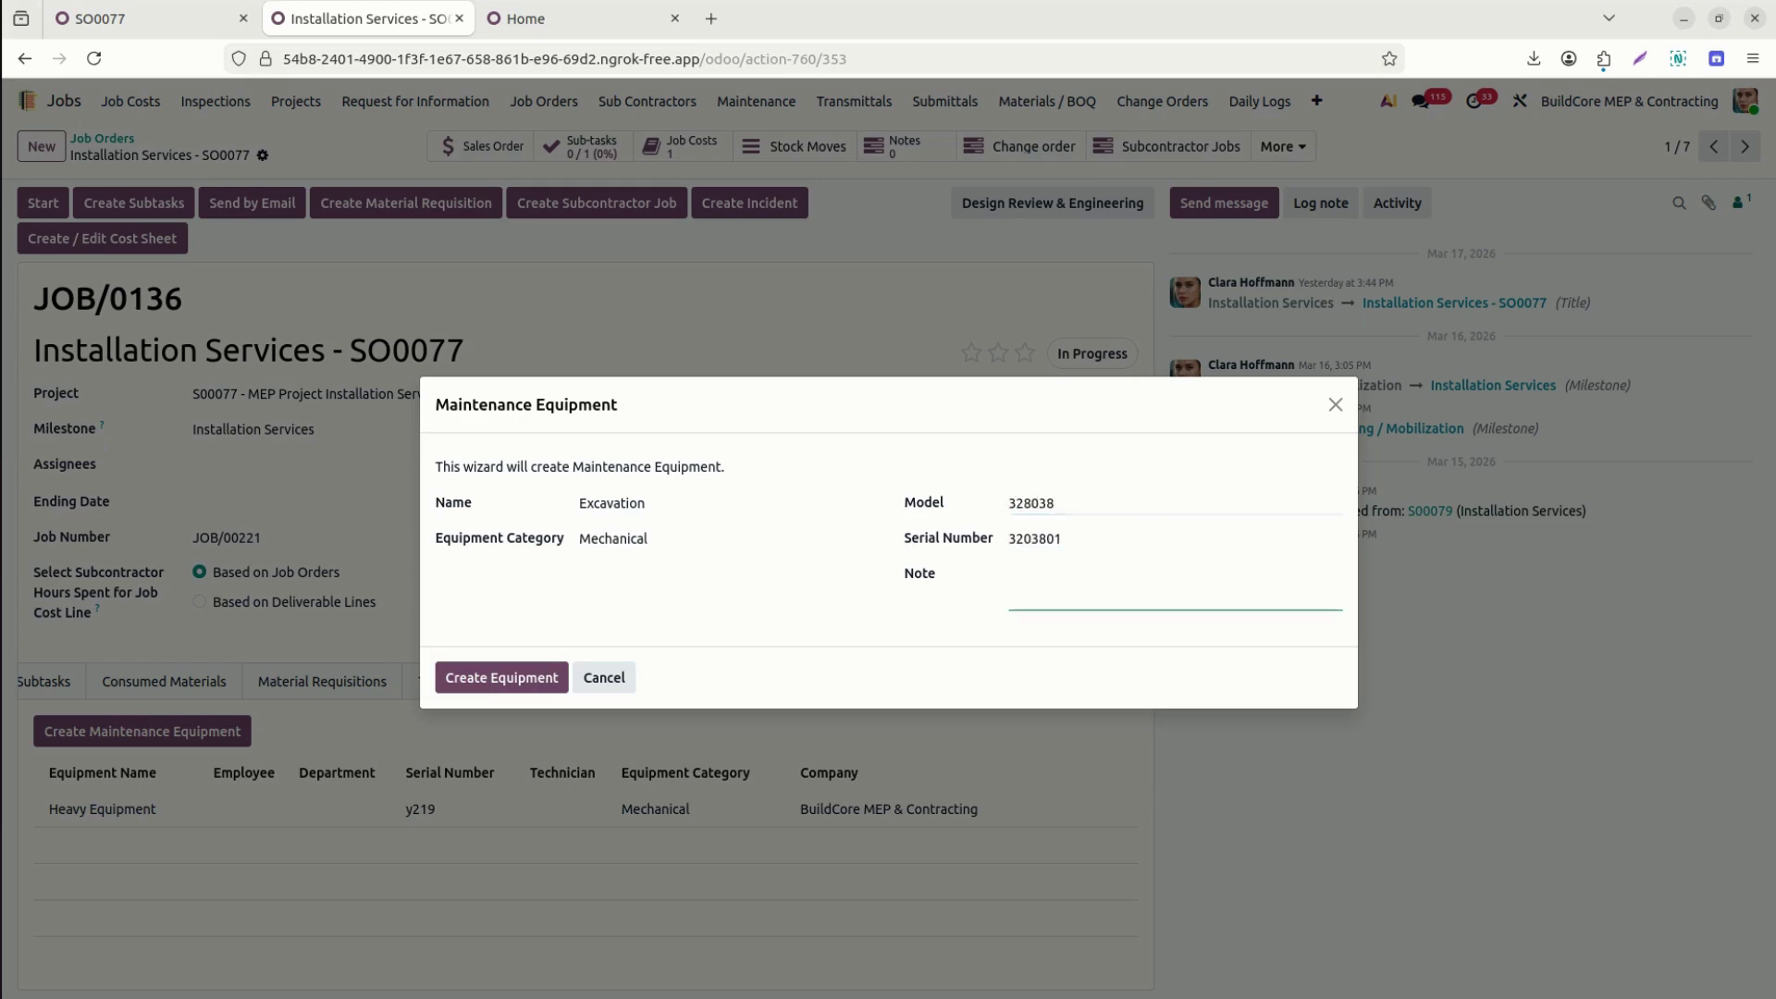
{"action": "type", "text": "Heavy equipment"}
{"action": "left_click", "coordinate": [535, 673]}
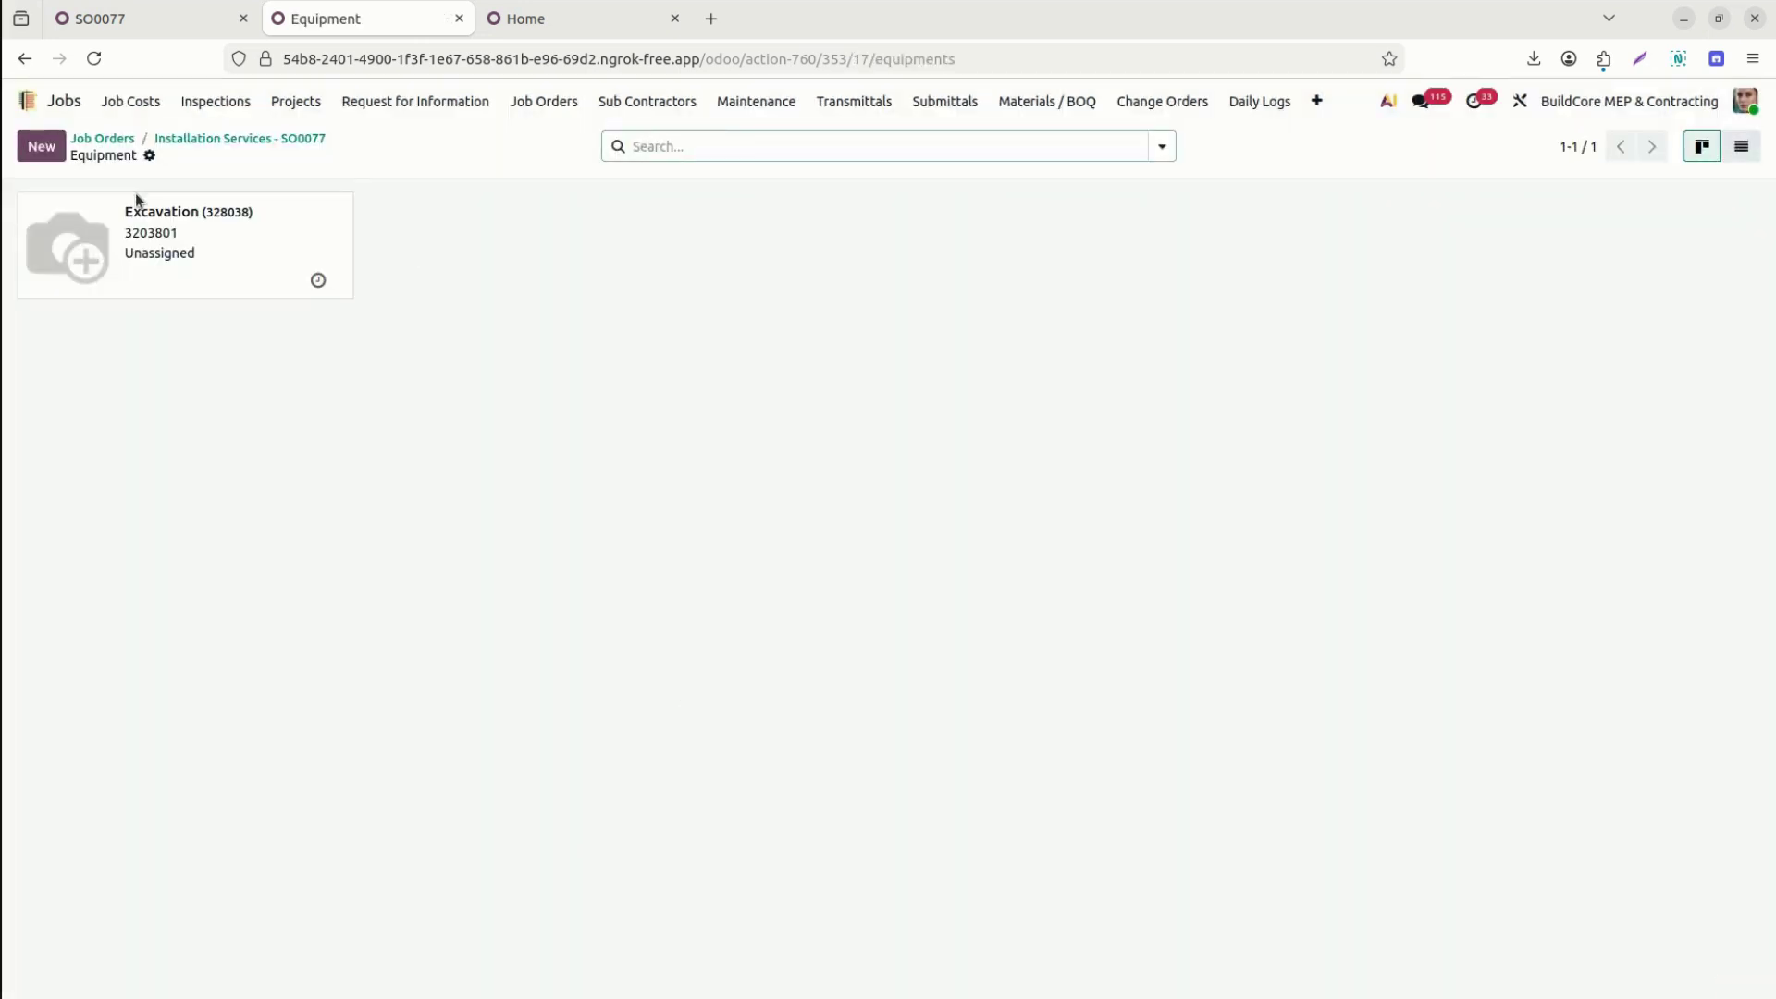
{"action": "left_click", "coordinate": [239, 139]}
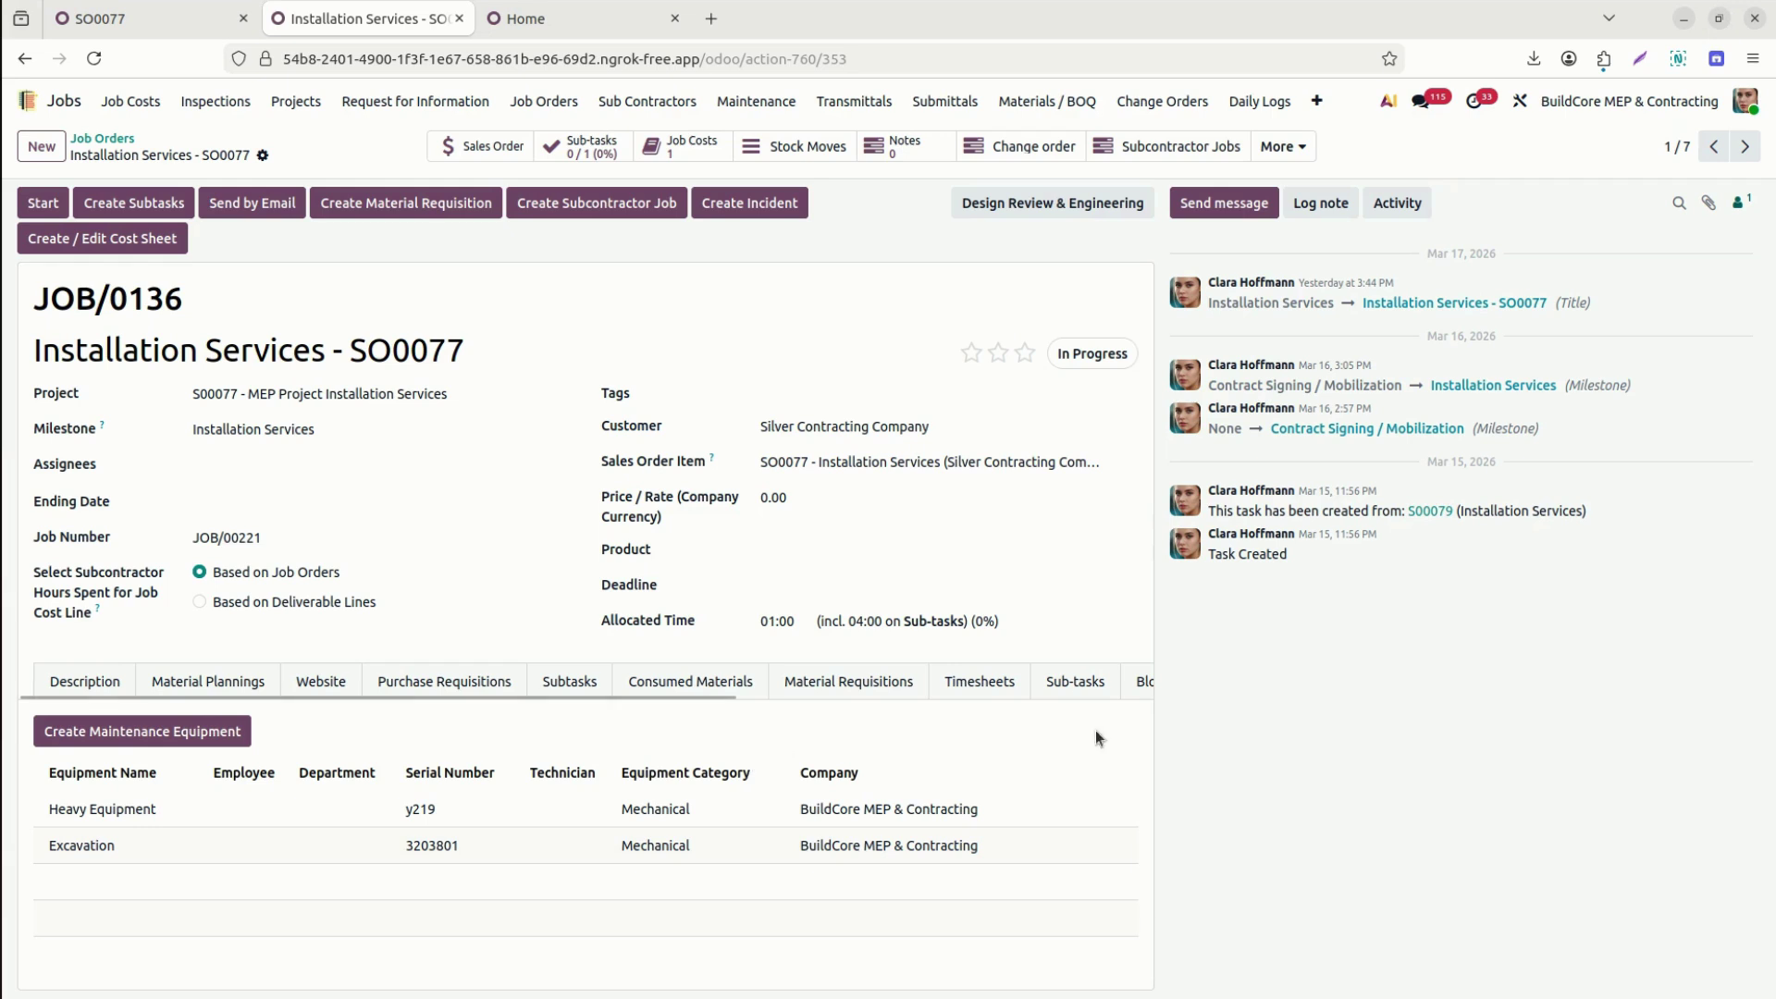
Start maintenance request 'Breakoil change' for Heavy Equipment/y219, Plumbing team, with a responsible person.
{"action": "left_click_drag", "start_coordinate": [618, 692], "coordinate": [1125, 694]}
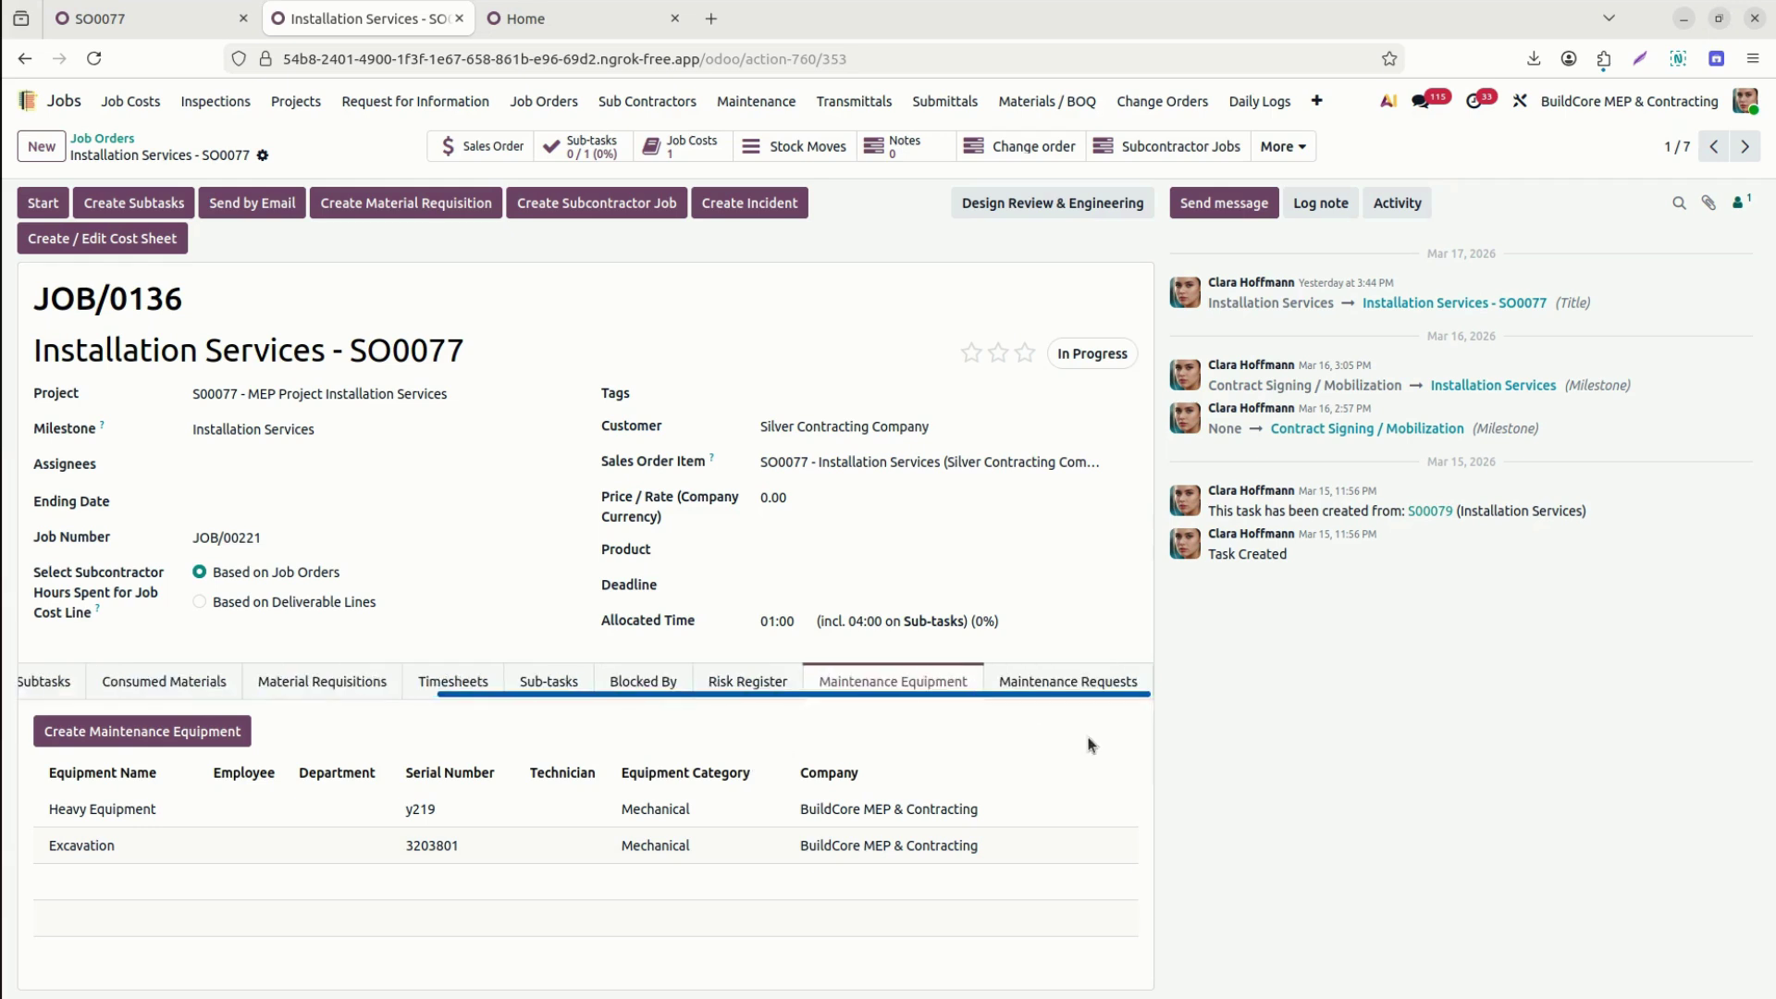
{"action": "left_click", "coordinate": [1095, 675]}
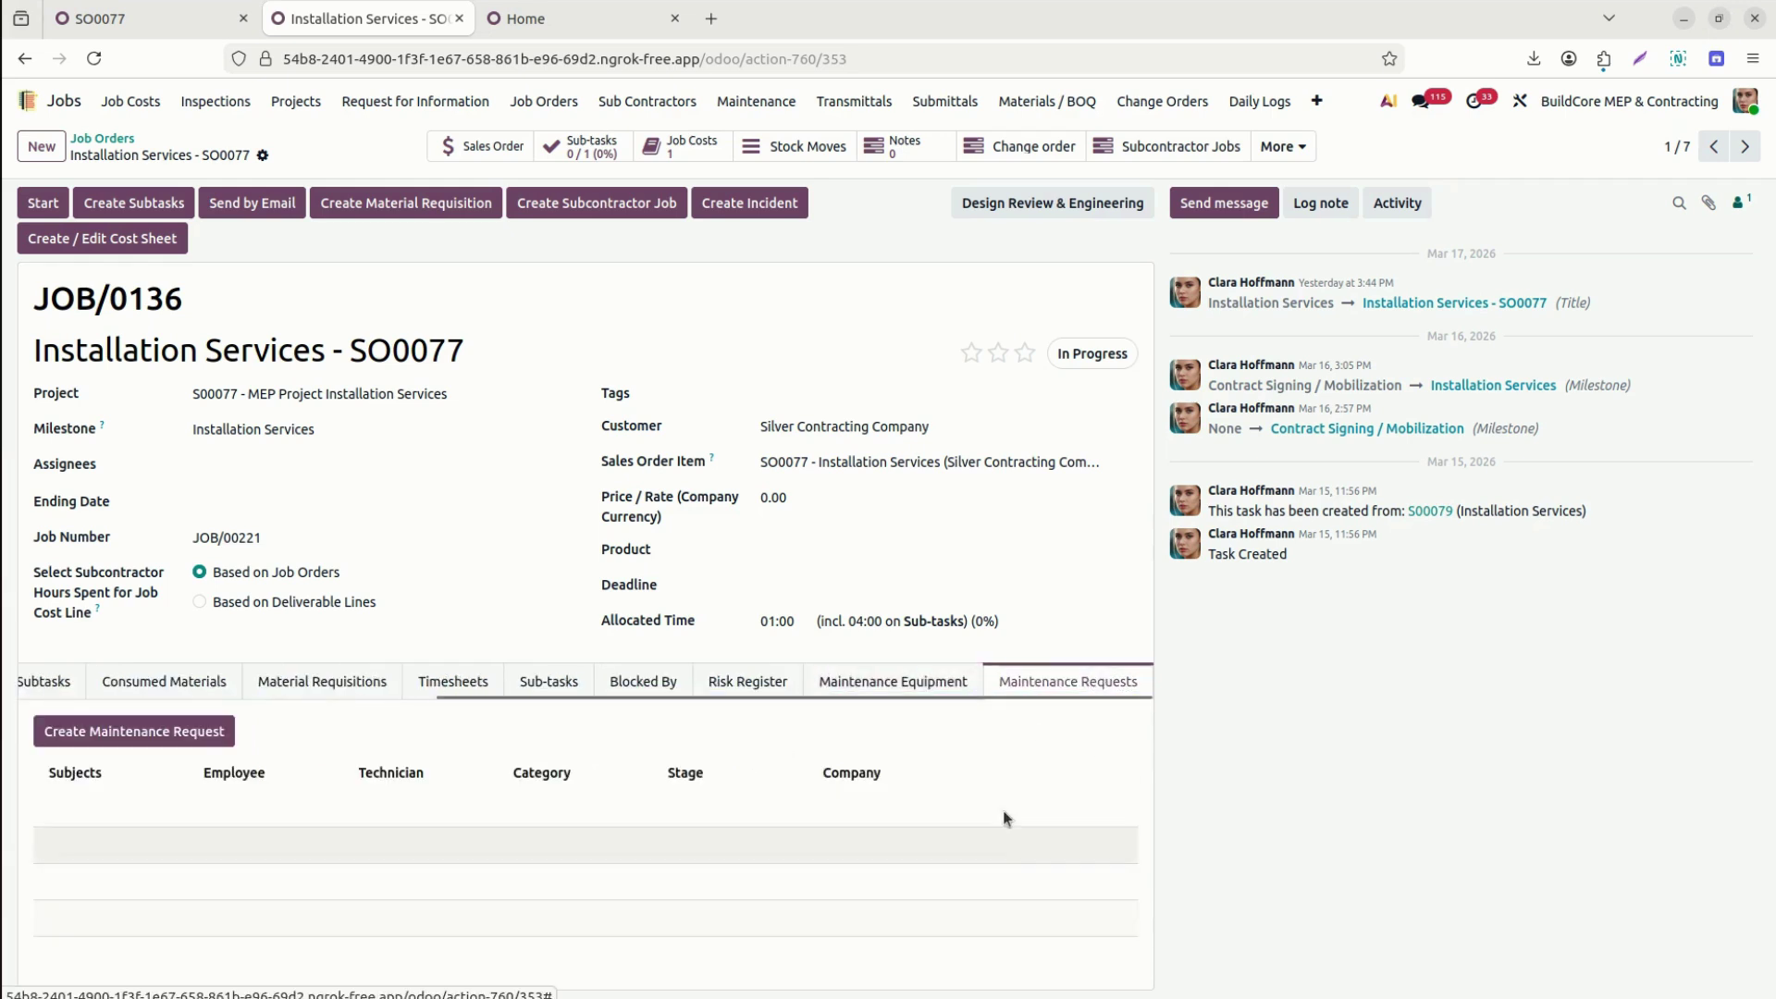
{"action": "left_click", "coordinate": [185, 732]}
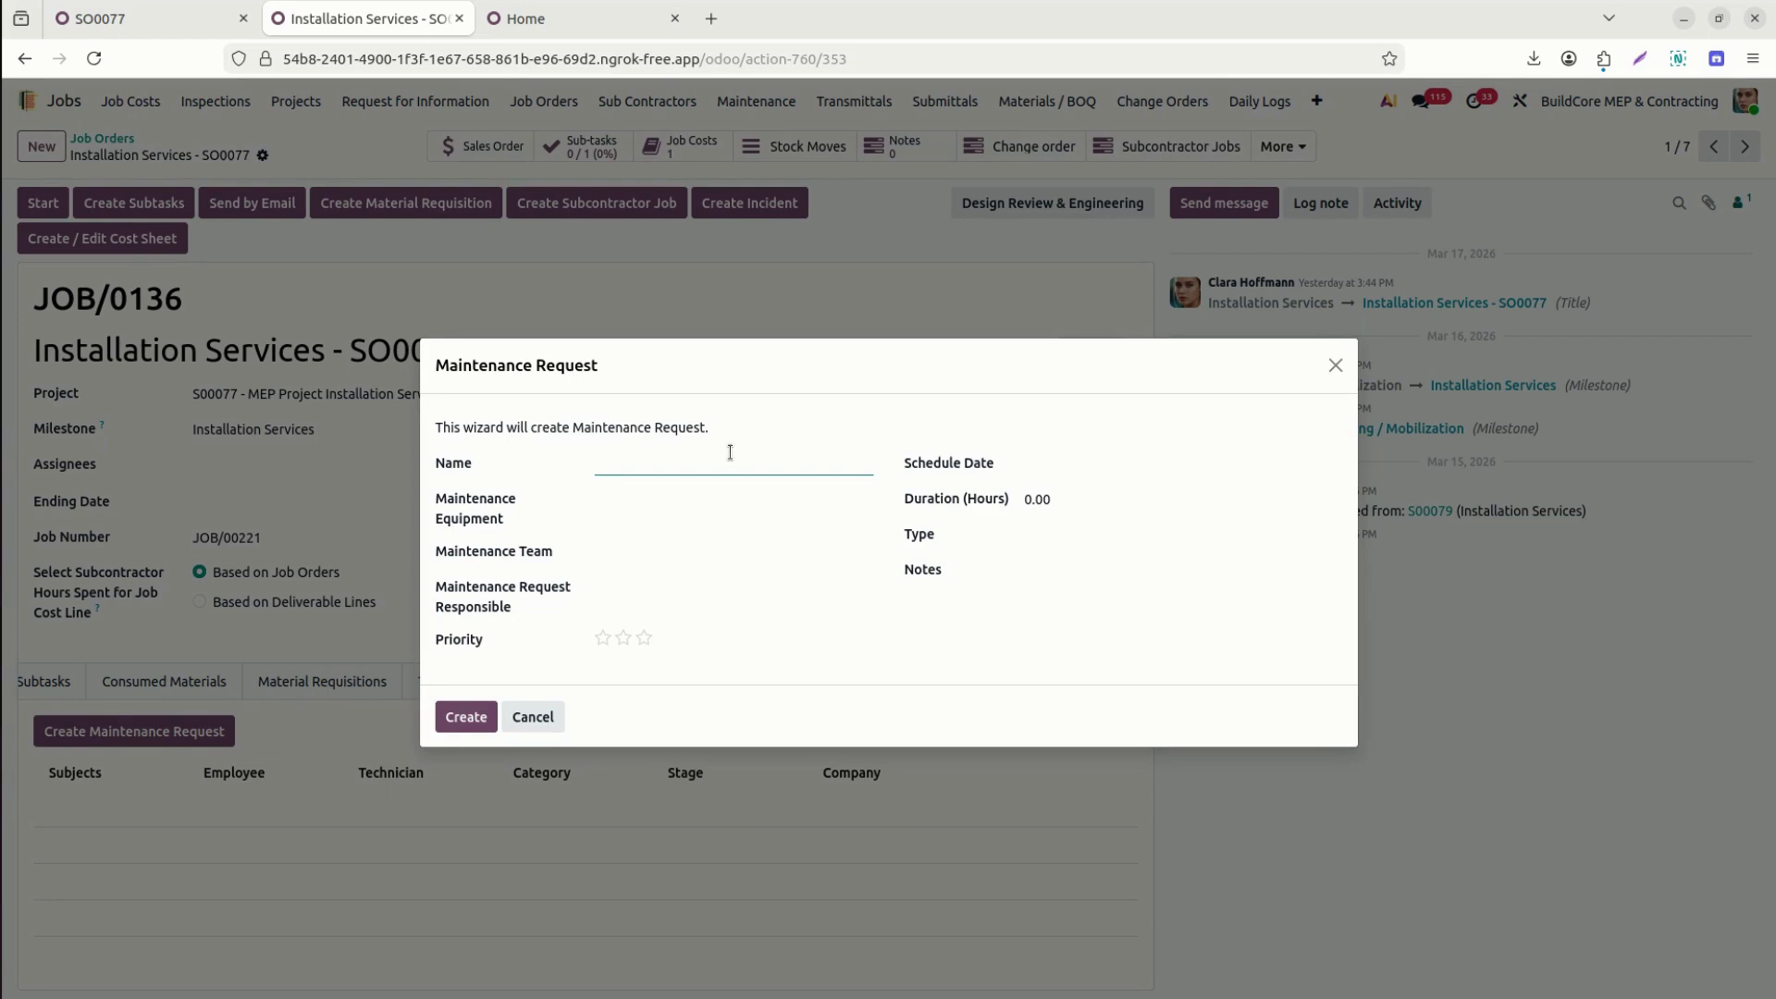
{"action": "type", "text": "Breakoil change"}
{"action": "left_click", "coordinate": [654, 500]}
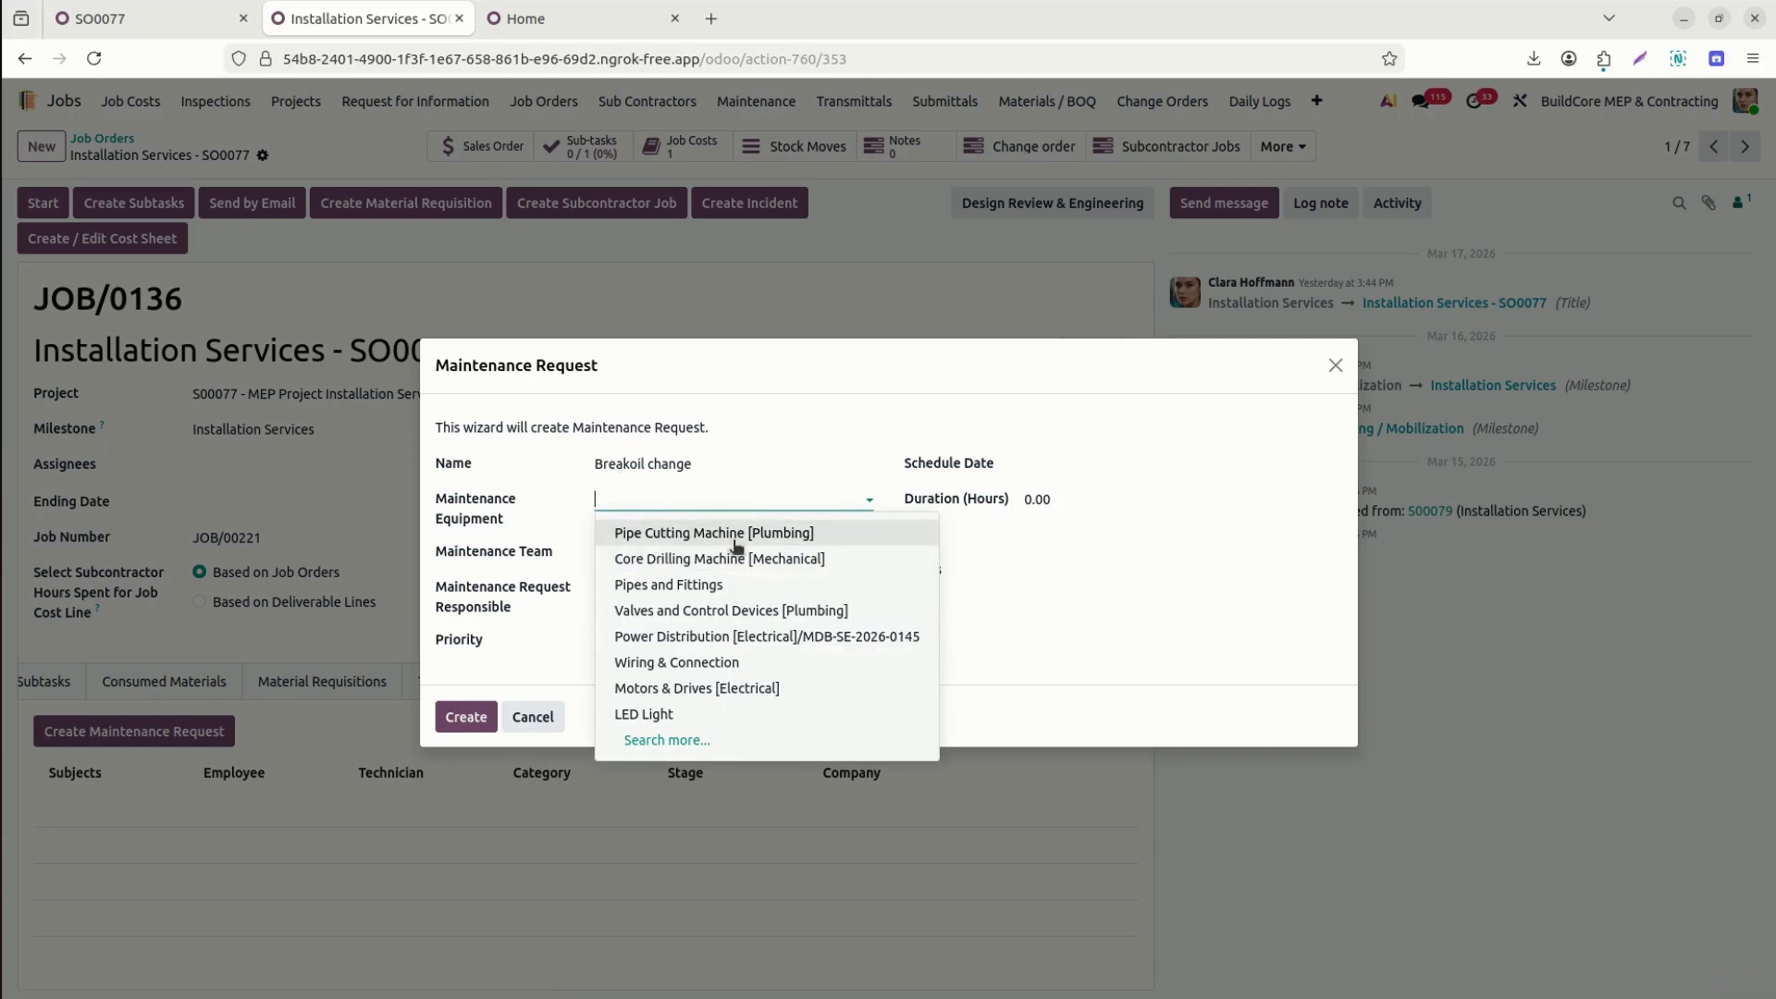
{"action": "type", "text": "heavy"}
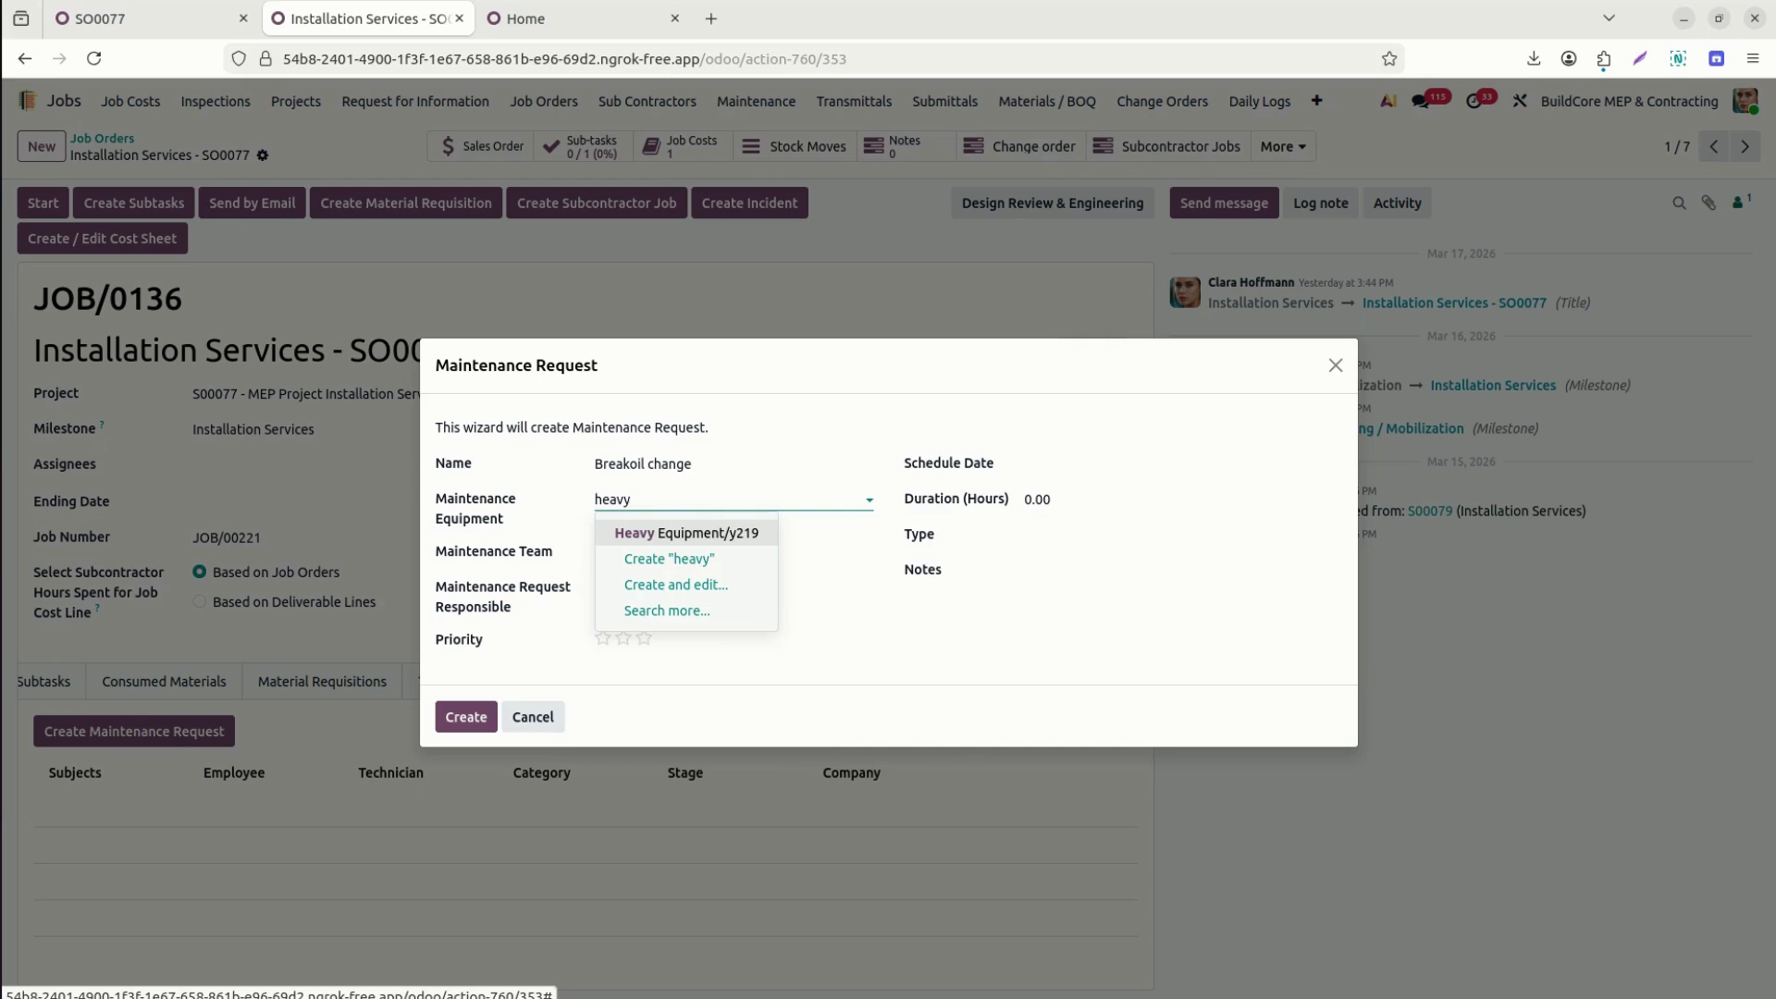
{"action": "key", "text": "Return"}
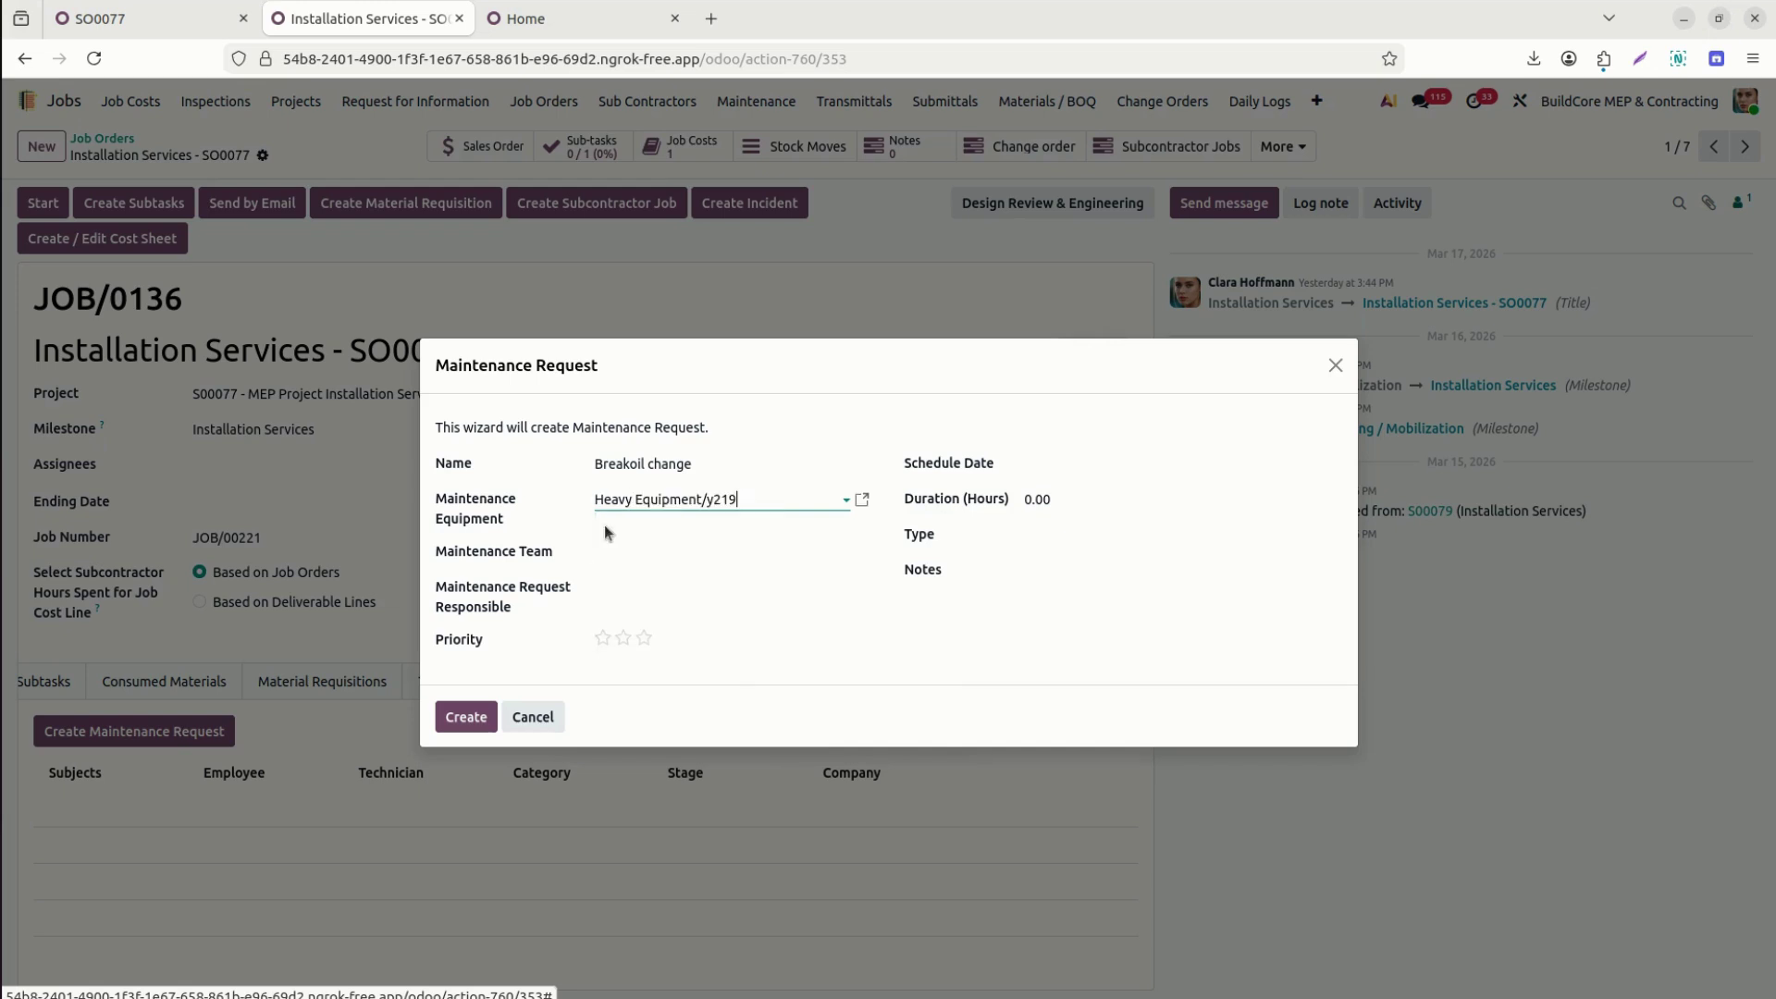
{"action": "left_click", "coordinate": [710, 557]}
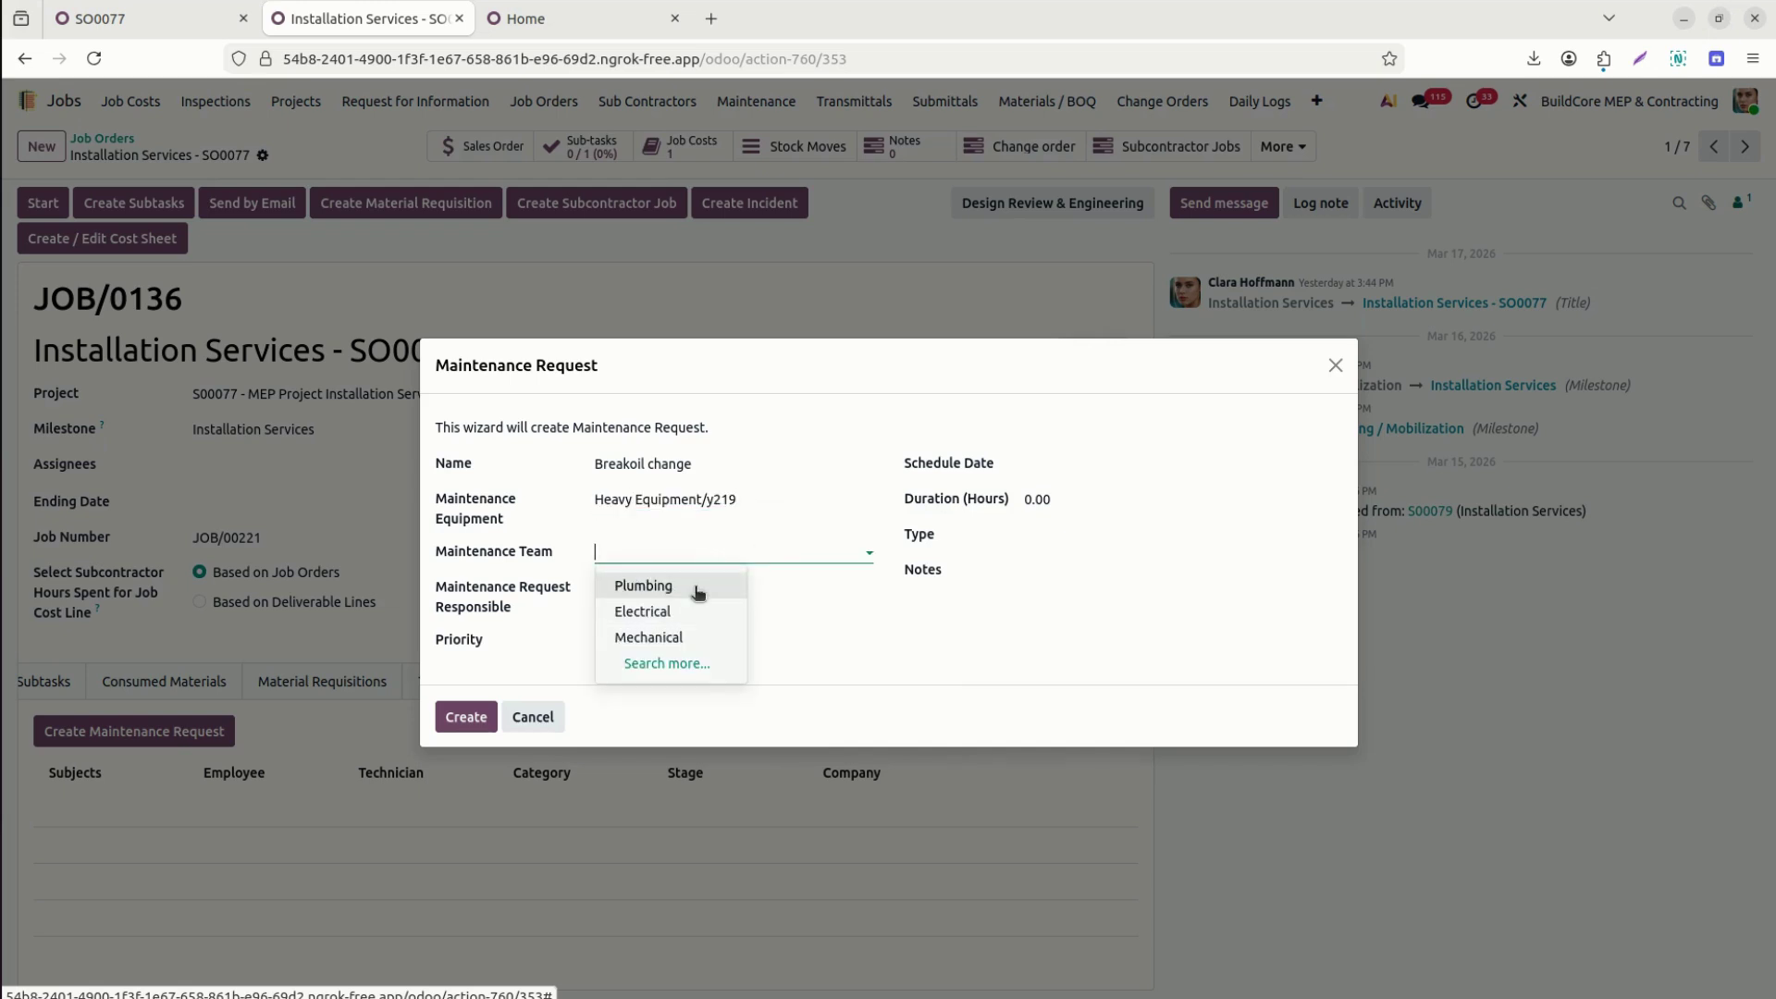
{"action": "left_click", "coordinate": [694, 586]}
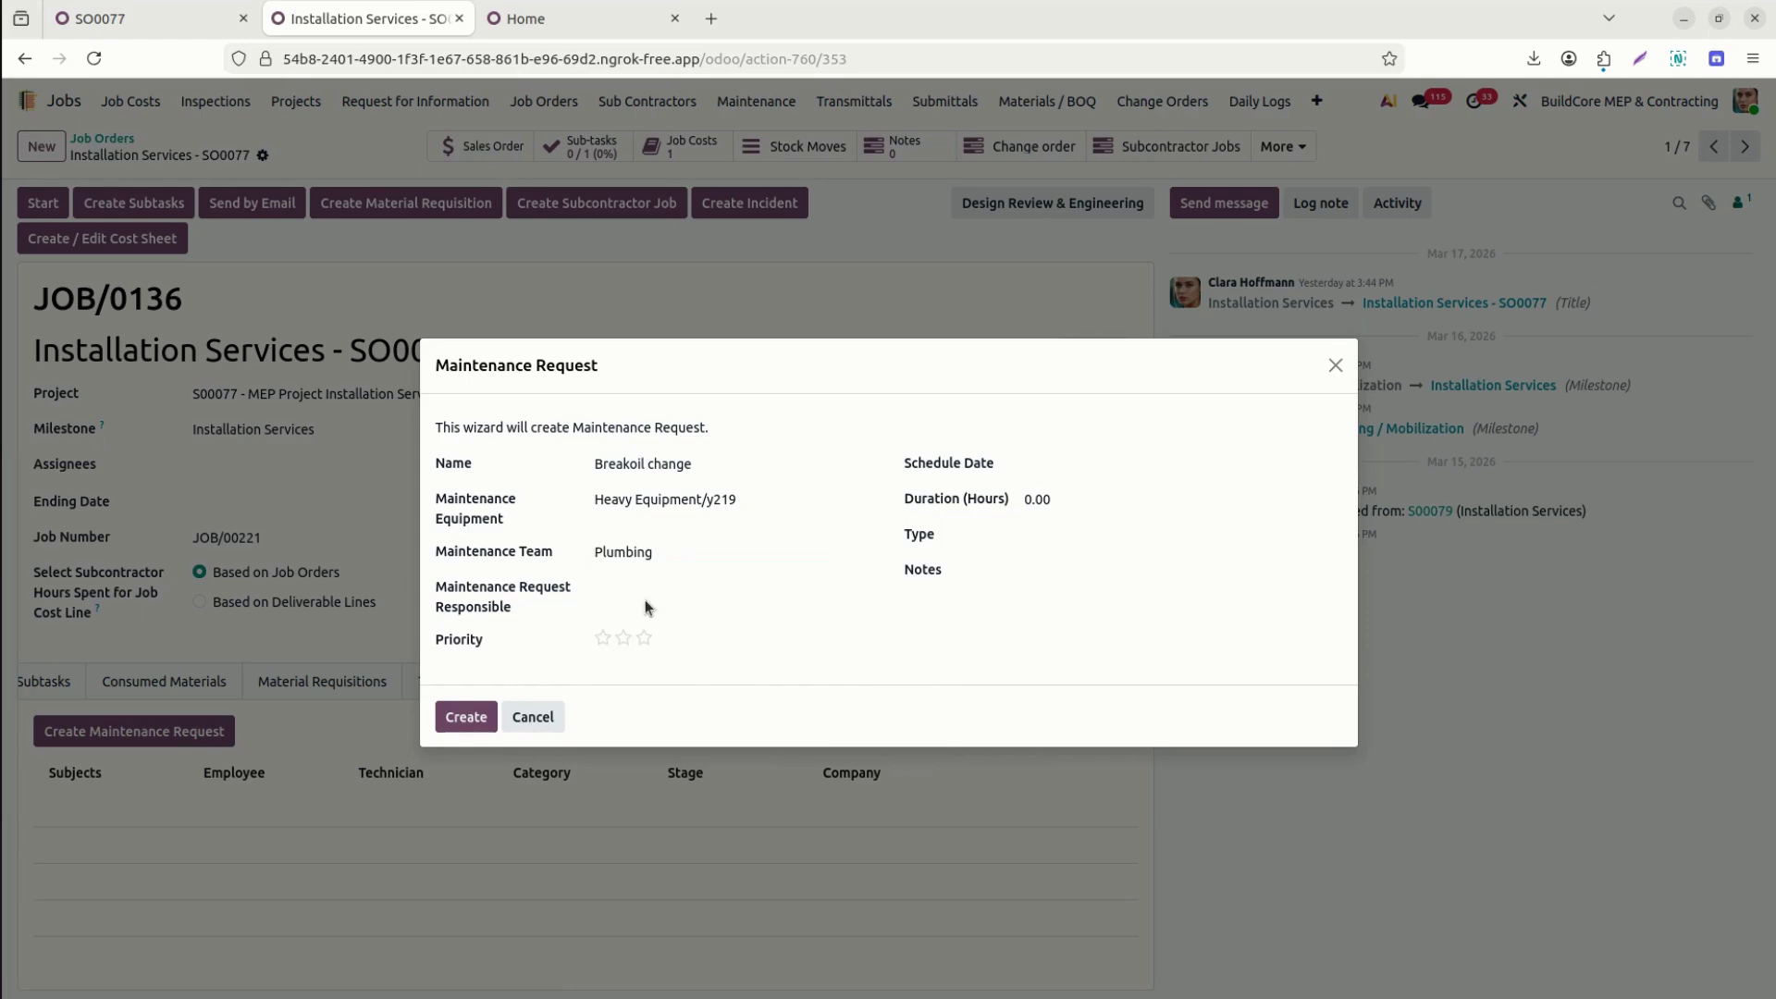
{"action": "left_click", "coordinate": [654, 590]}
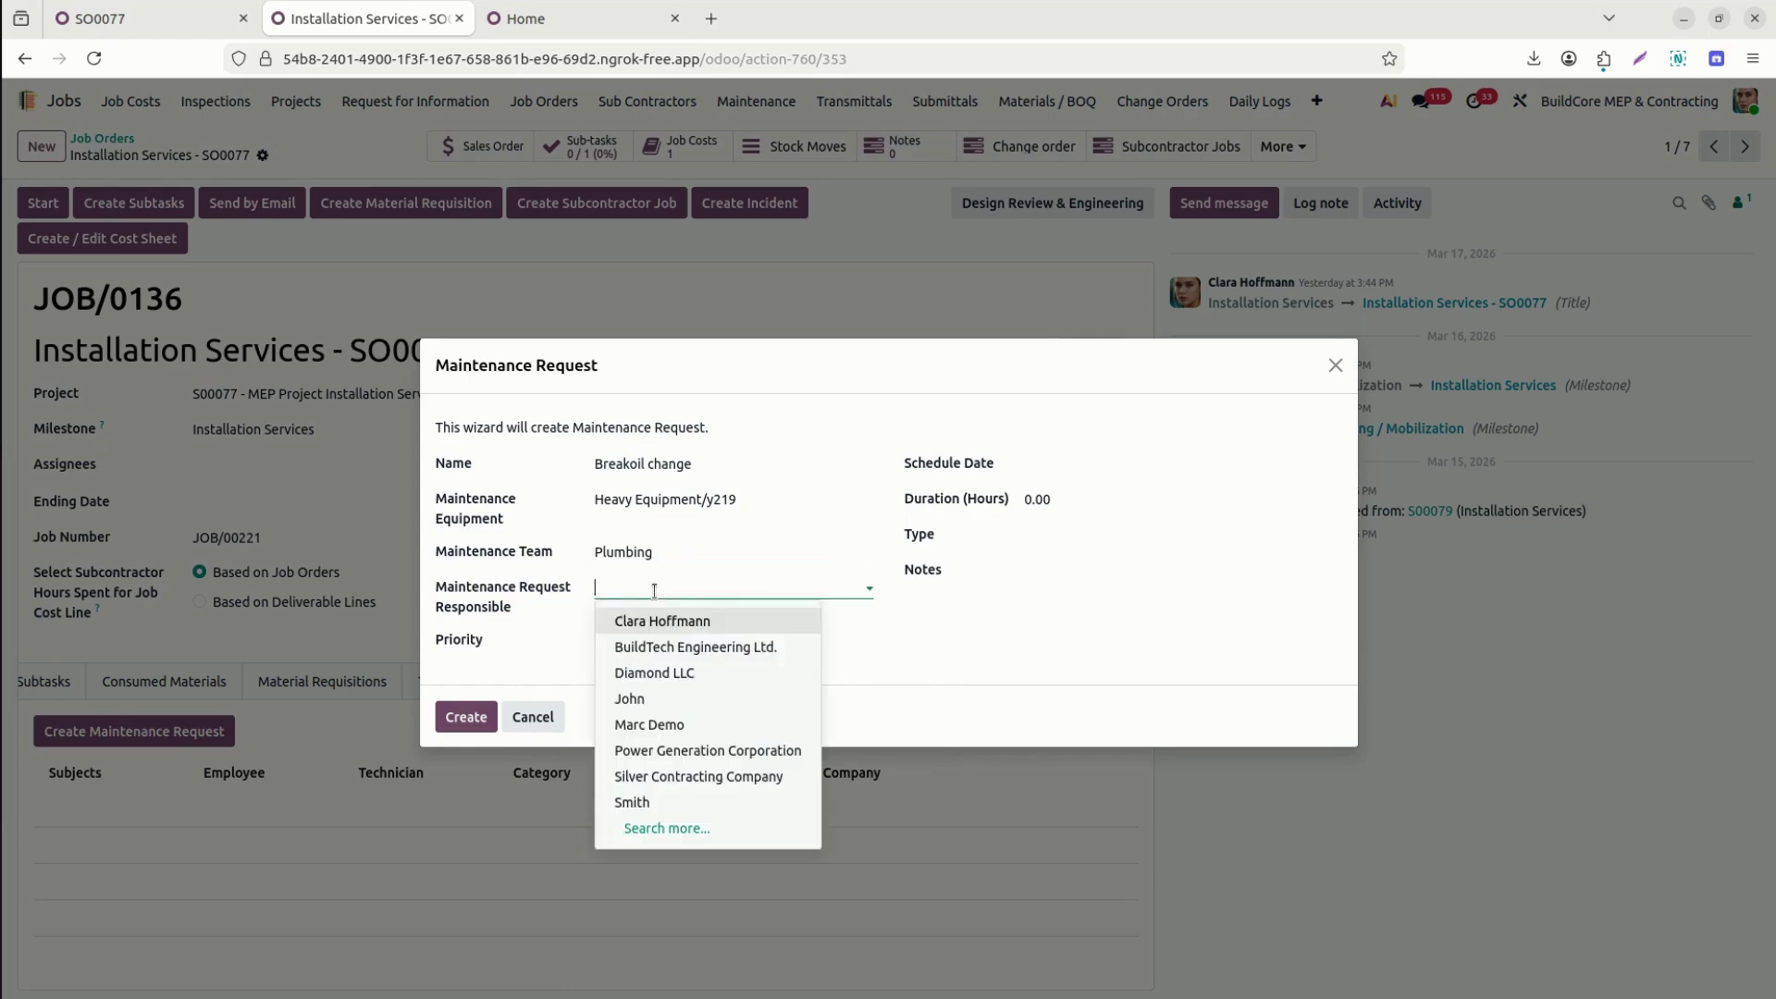
{"action": "left_click", "coordinate": [662, 700]}
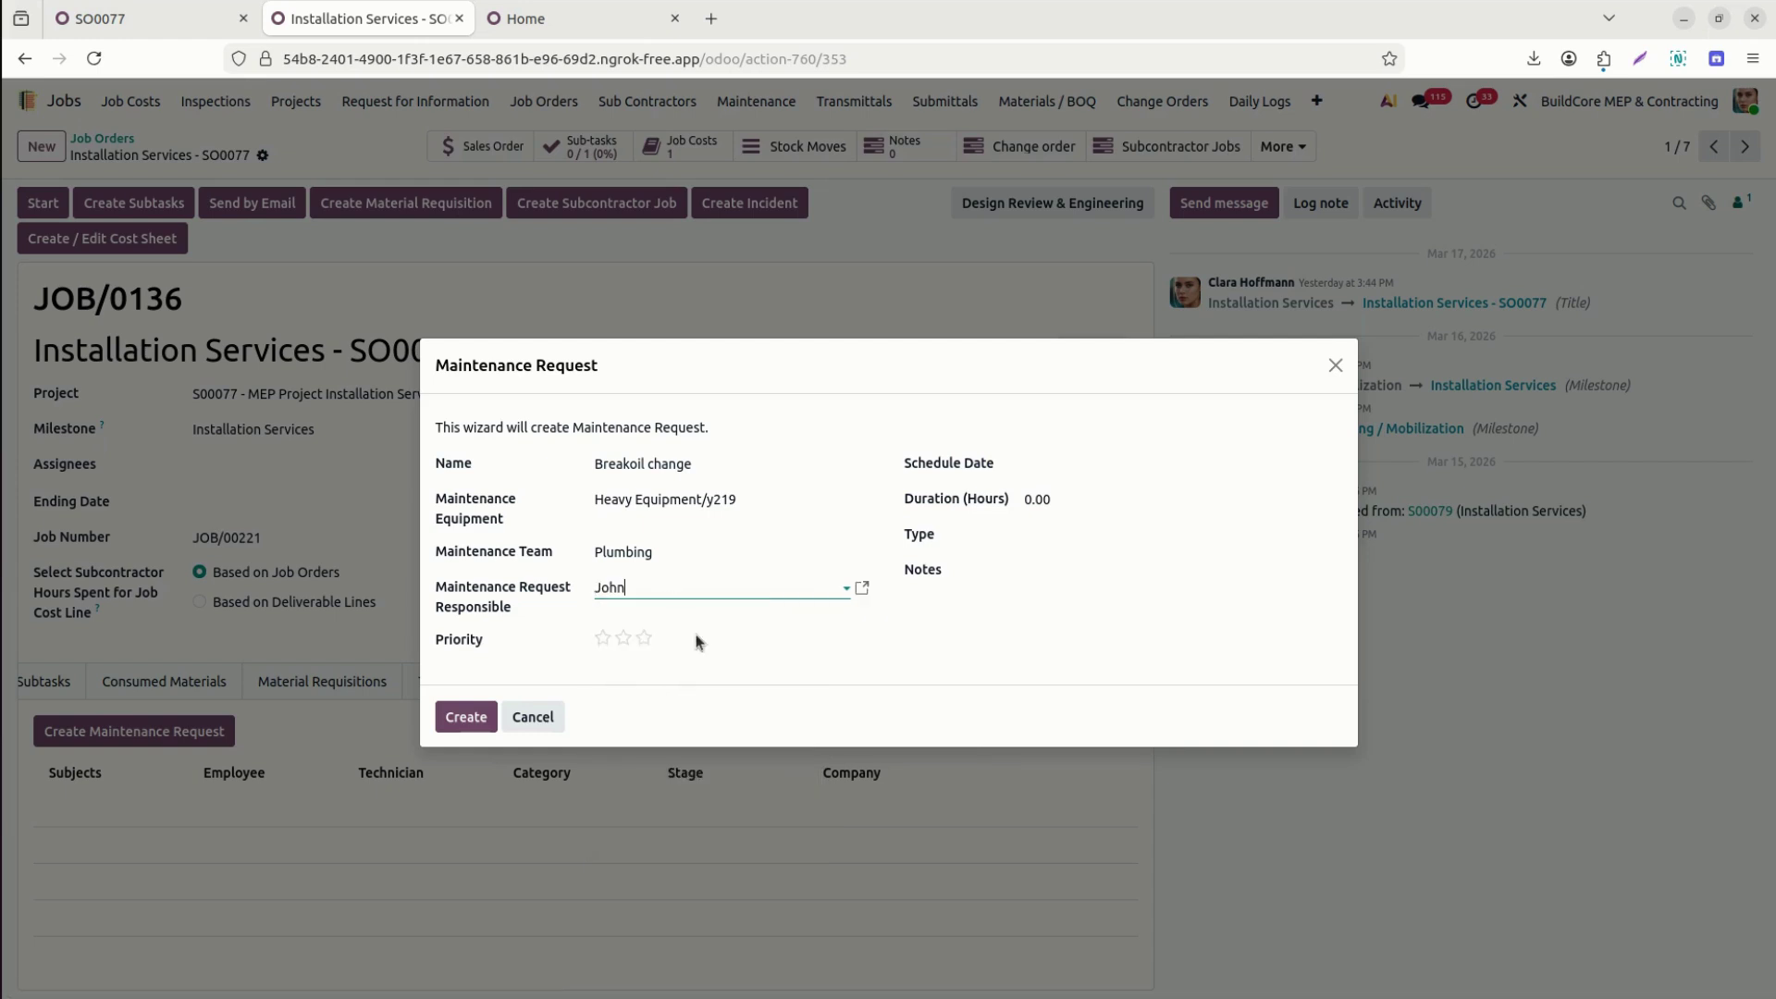
Give the request three-star priority, schedule Mar 28 11:00 AM, type Corrective, and create it.
{"action": "left_click", "coordinate": [645, 638]}
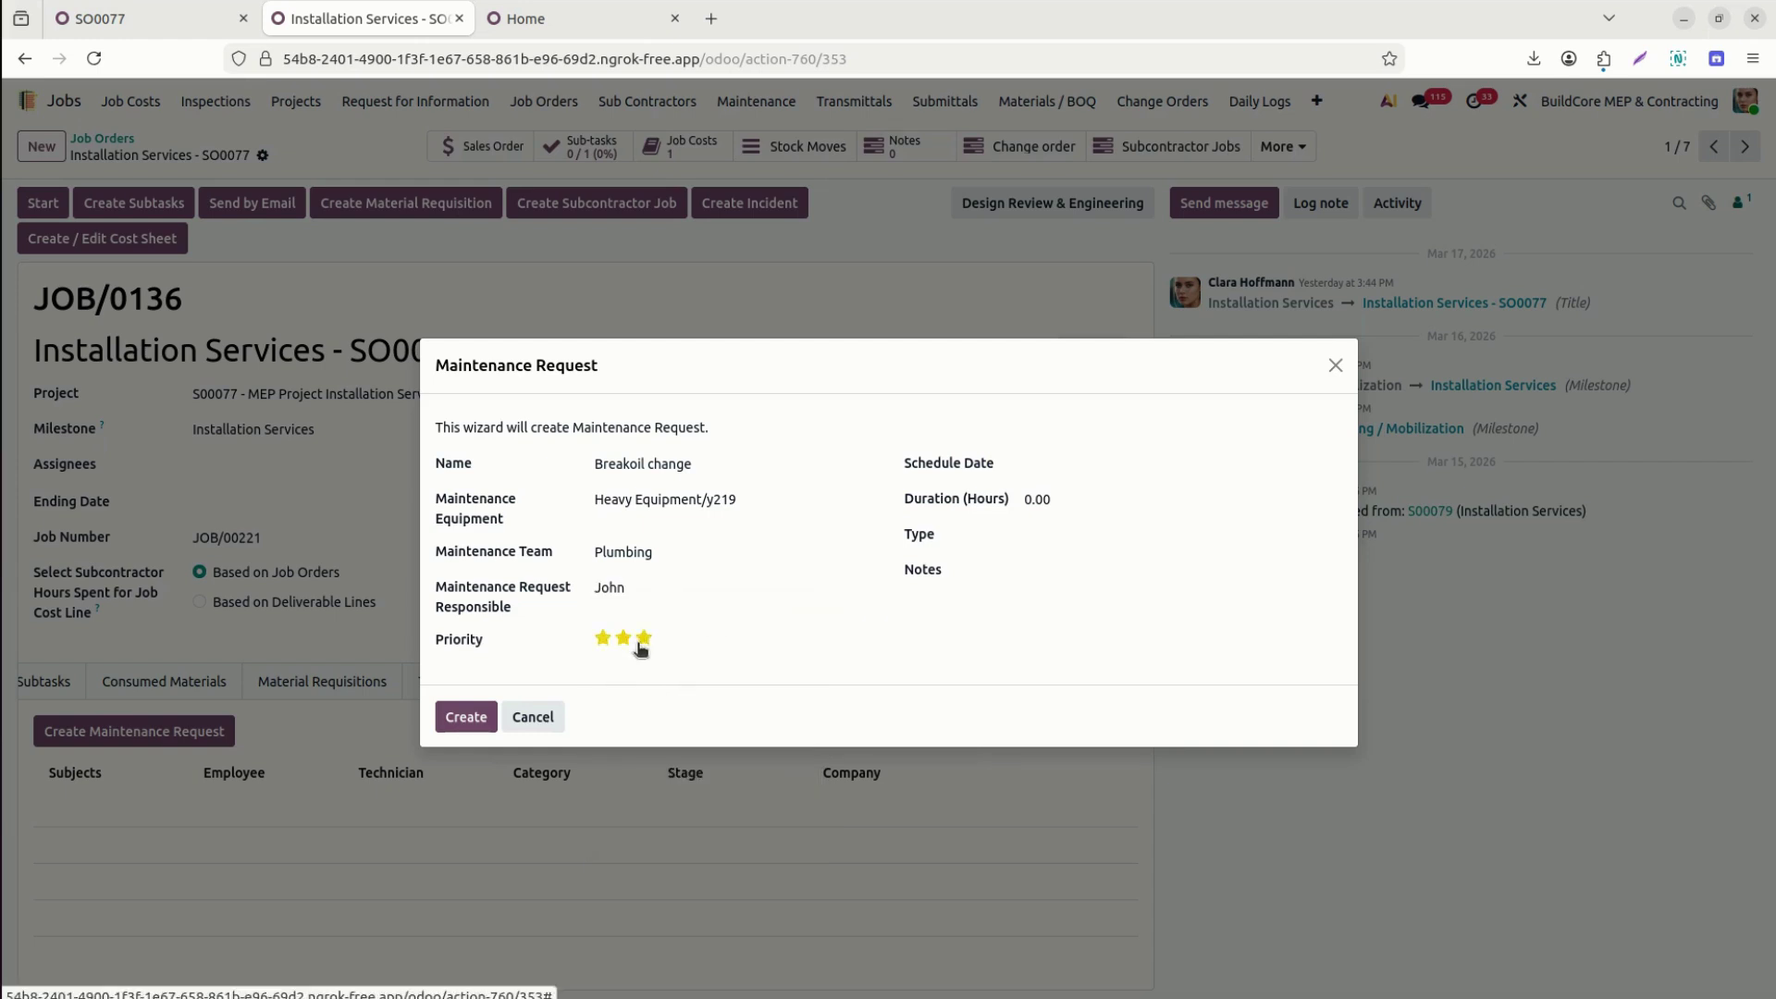
{"action": "left_click", "coordinate": [1088, 463]}
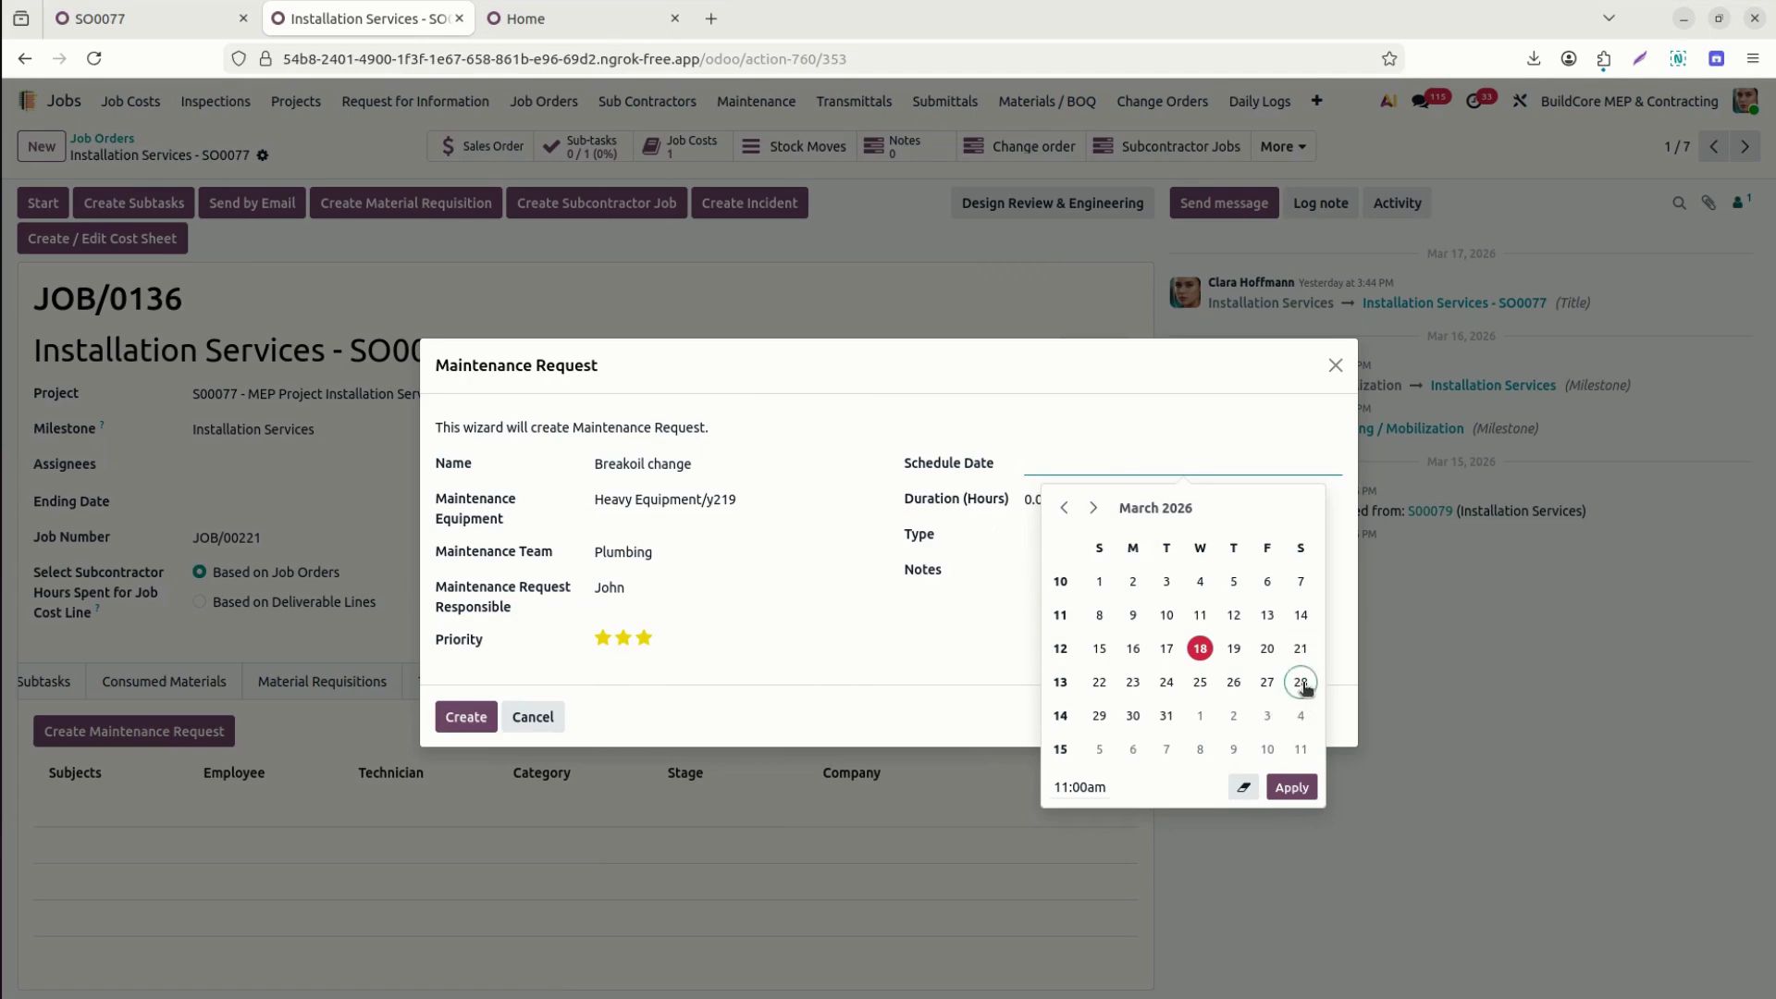
{"action": "left_click", "coordinate": [1301, 682]}
{"action": "left_click", "coordinate": [984, 543]}
{"action": "left_click", "coordinate": [1075, 498]}
{"action": "left_click", "coordinate": [1066, 529]}
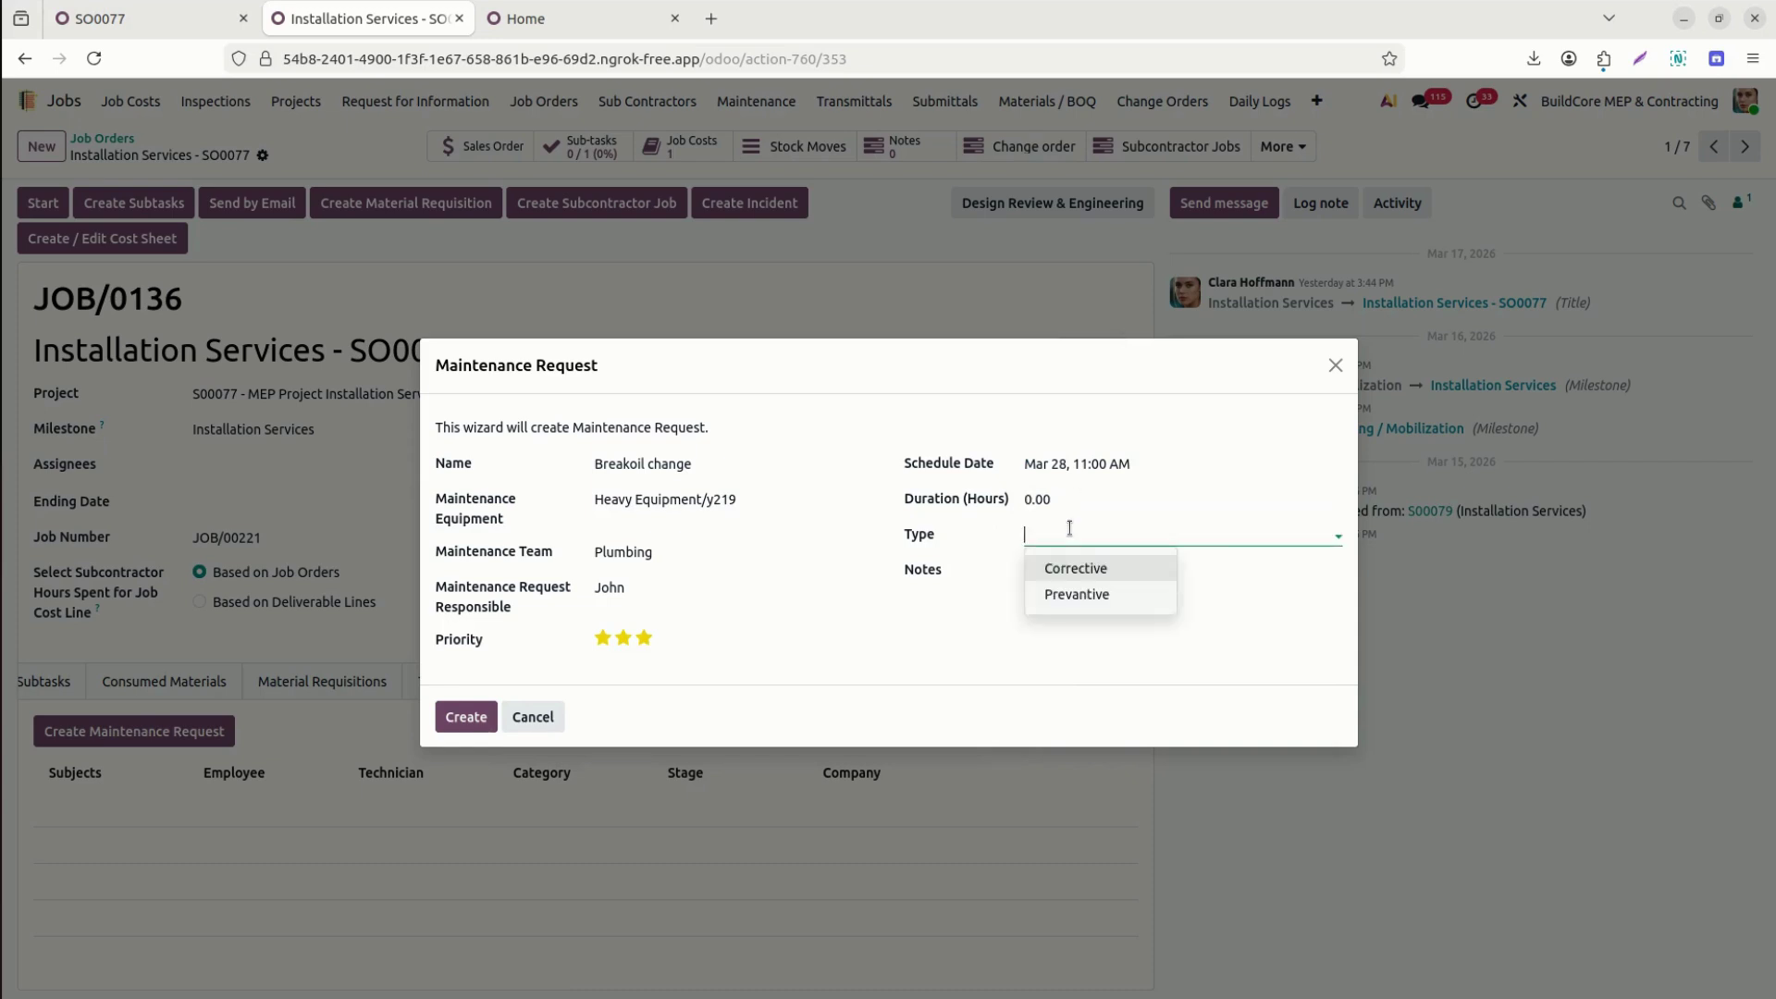
{"action": "left_click", "coordinate": [1124, 570]}
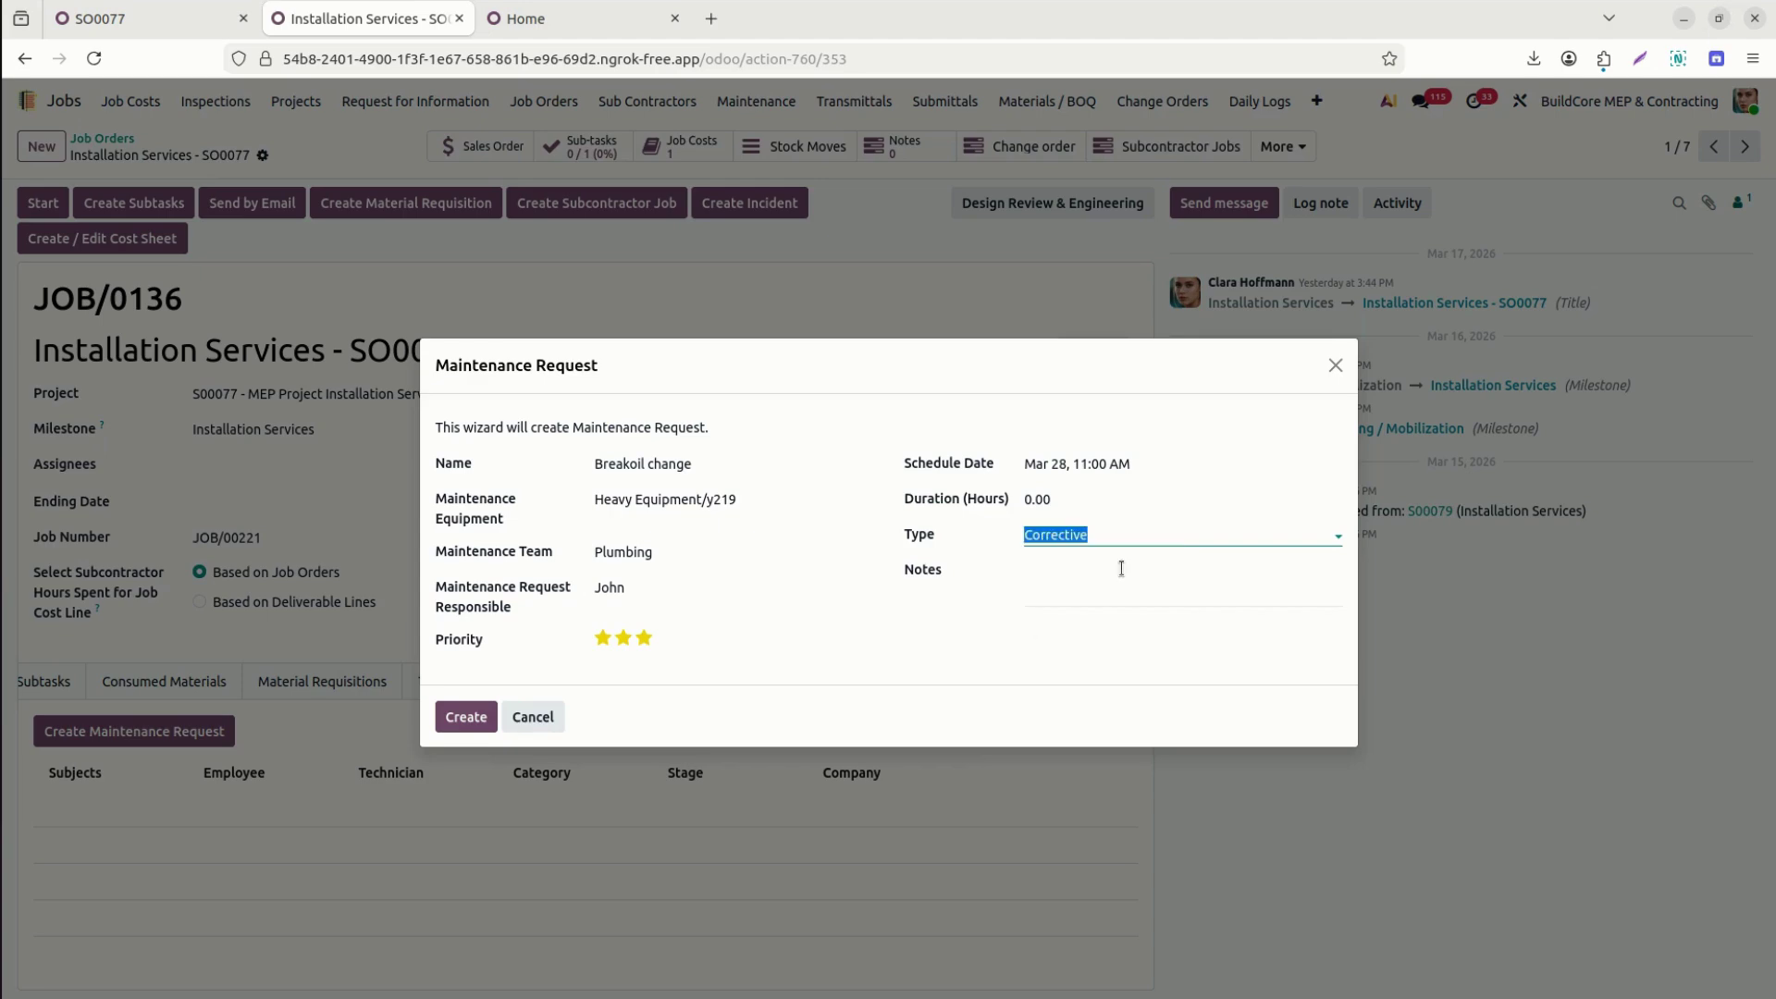
{"action": "left_click", "coordinate": [465, 719]}
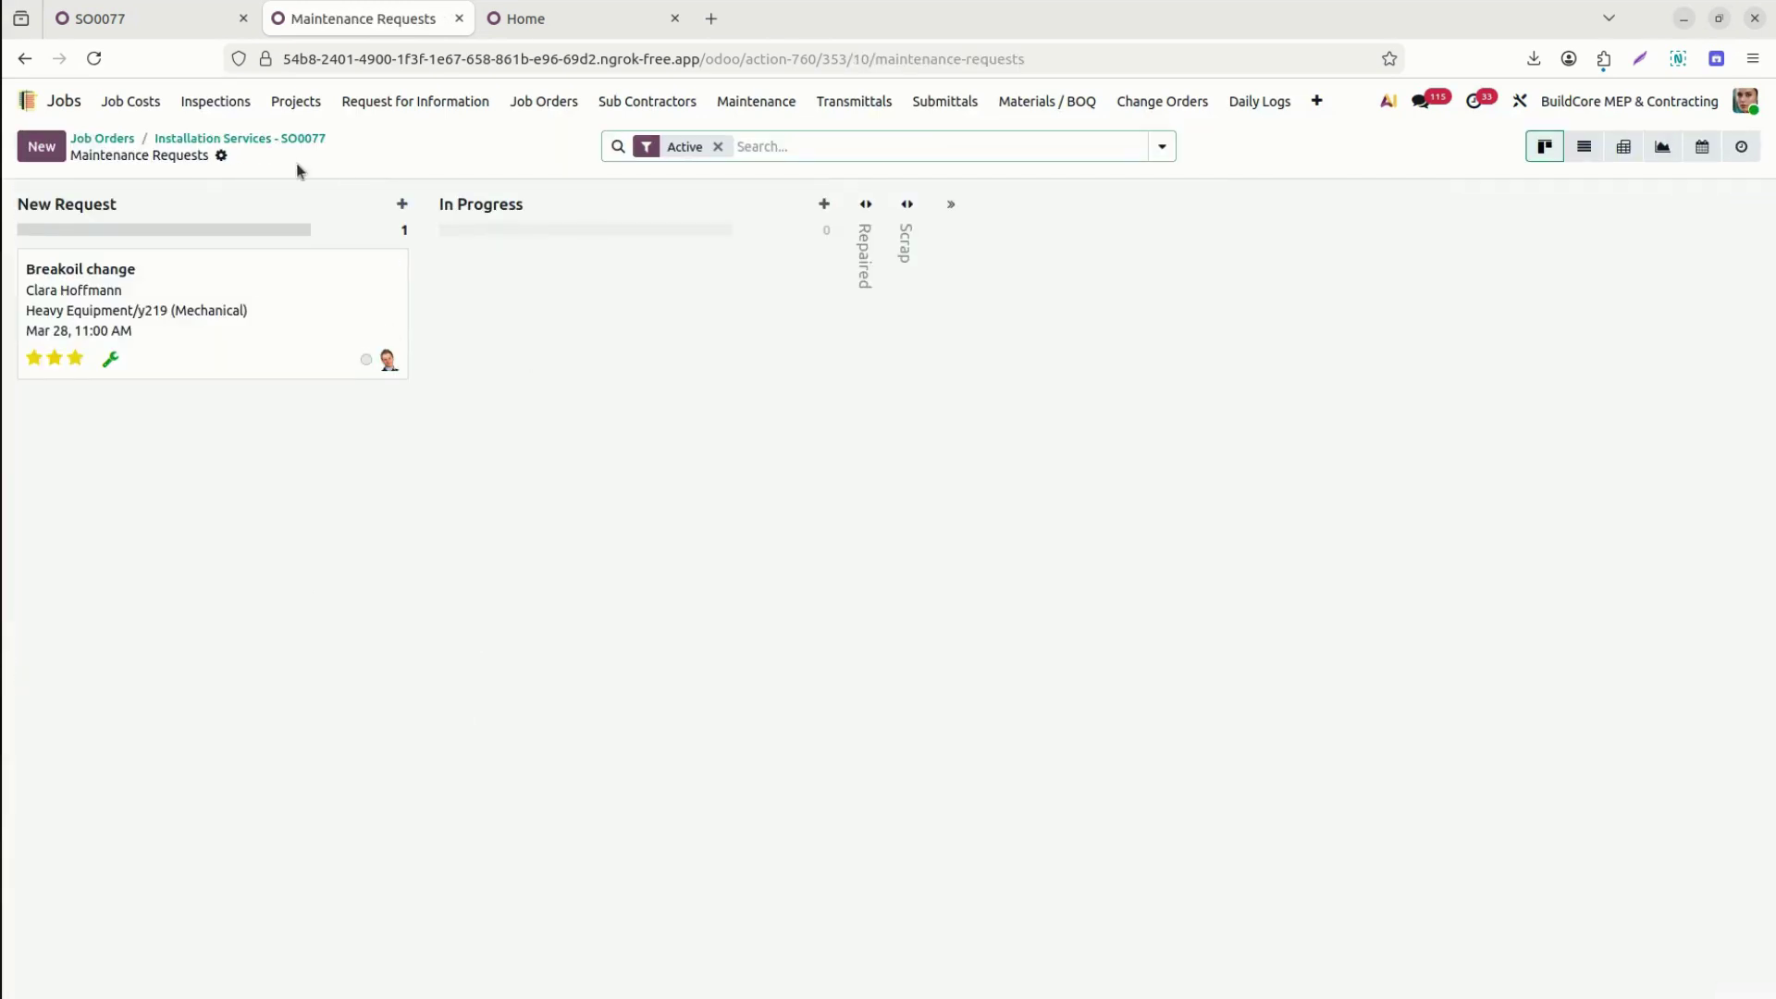
{"action": "left_click", "coordinate": [277, 138]}
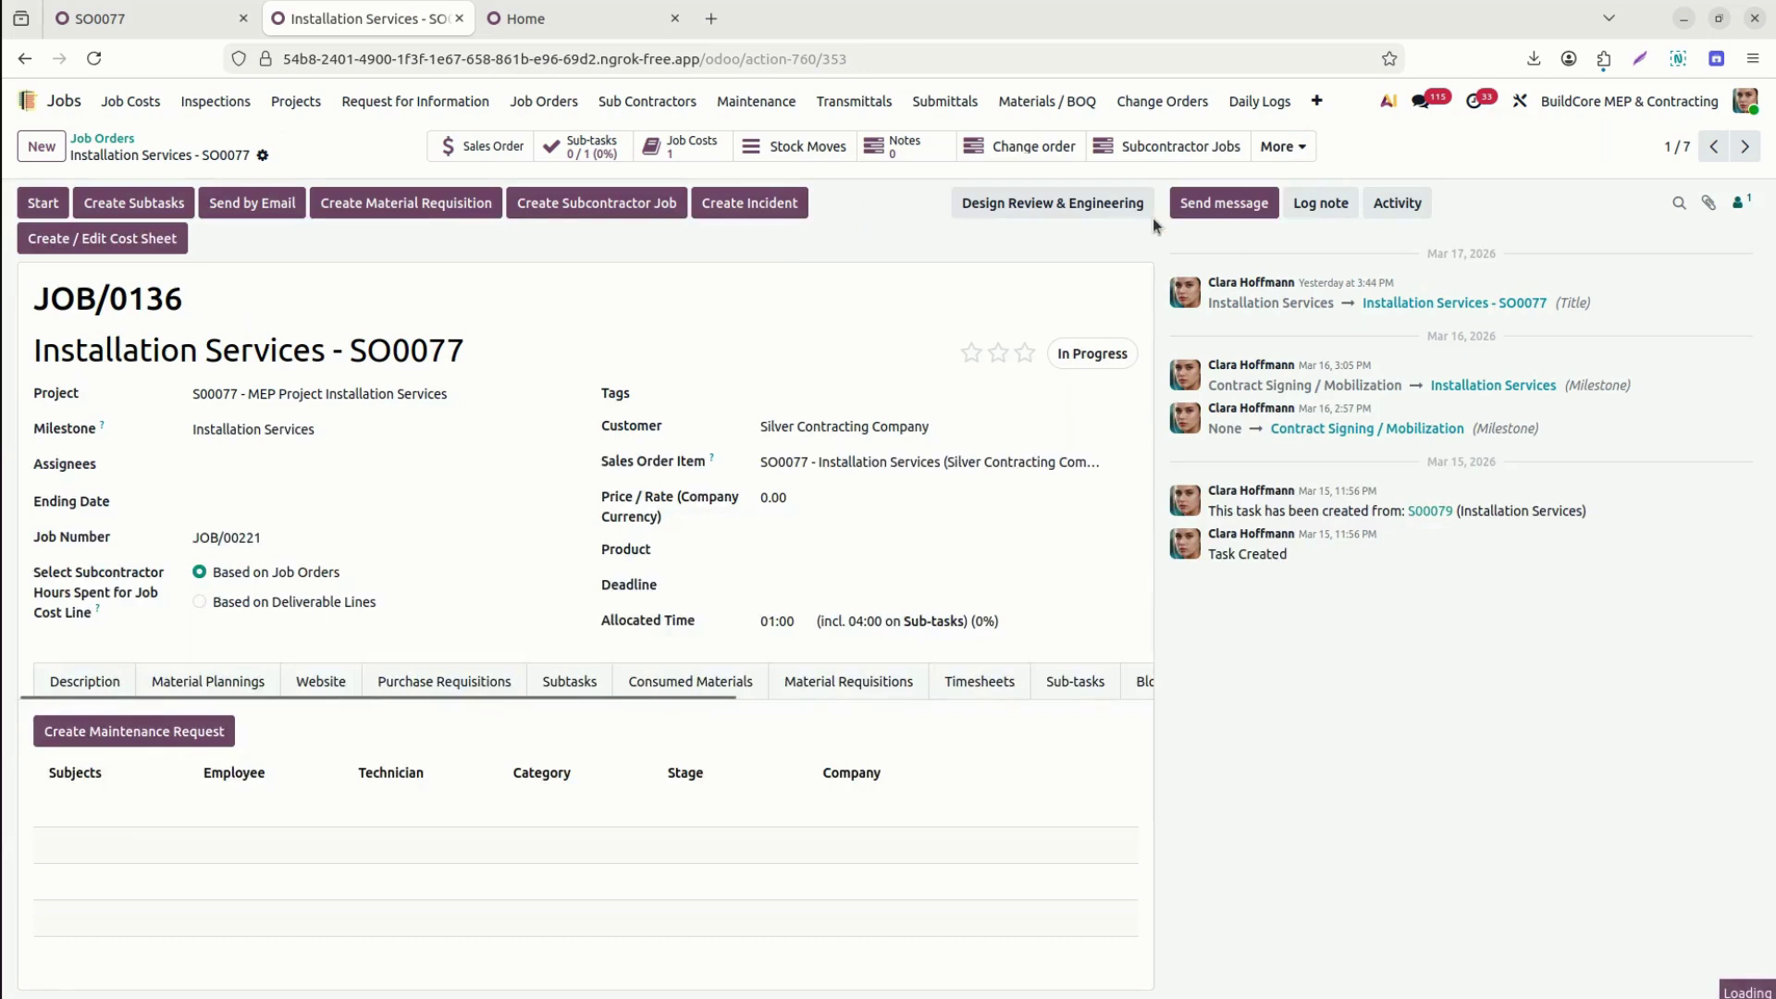
Close the More menu and open JOB/0136's Material Plannings tab with its four planned items.
{"action": "left_click", "coordinate": [1289, 154]}
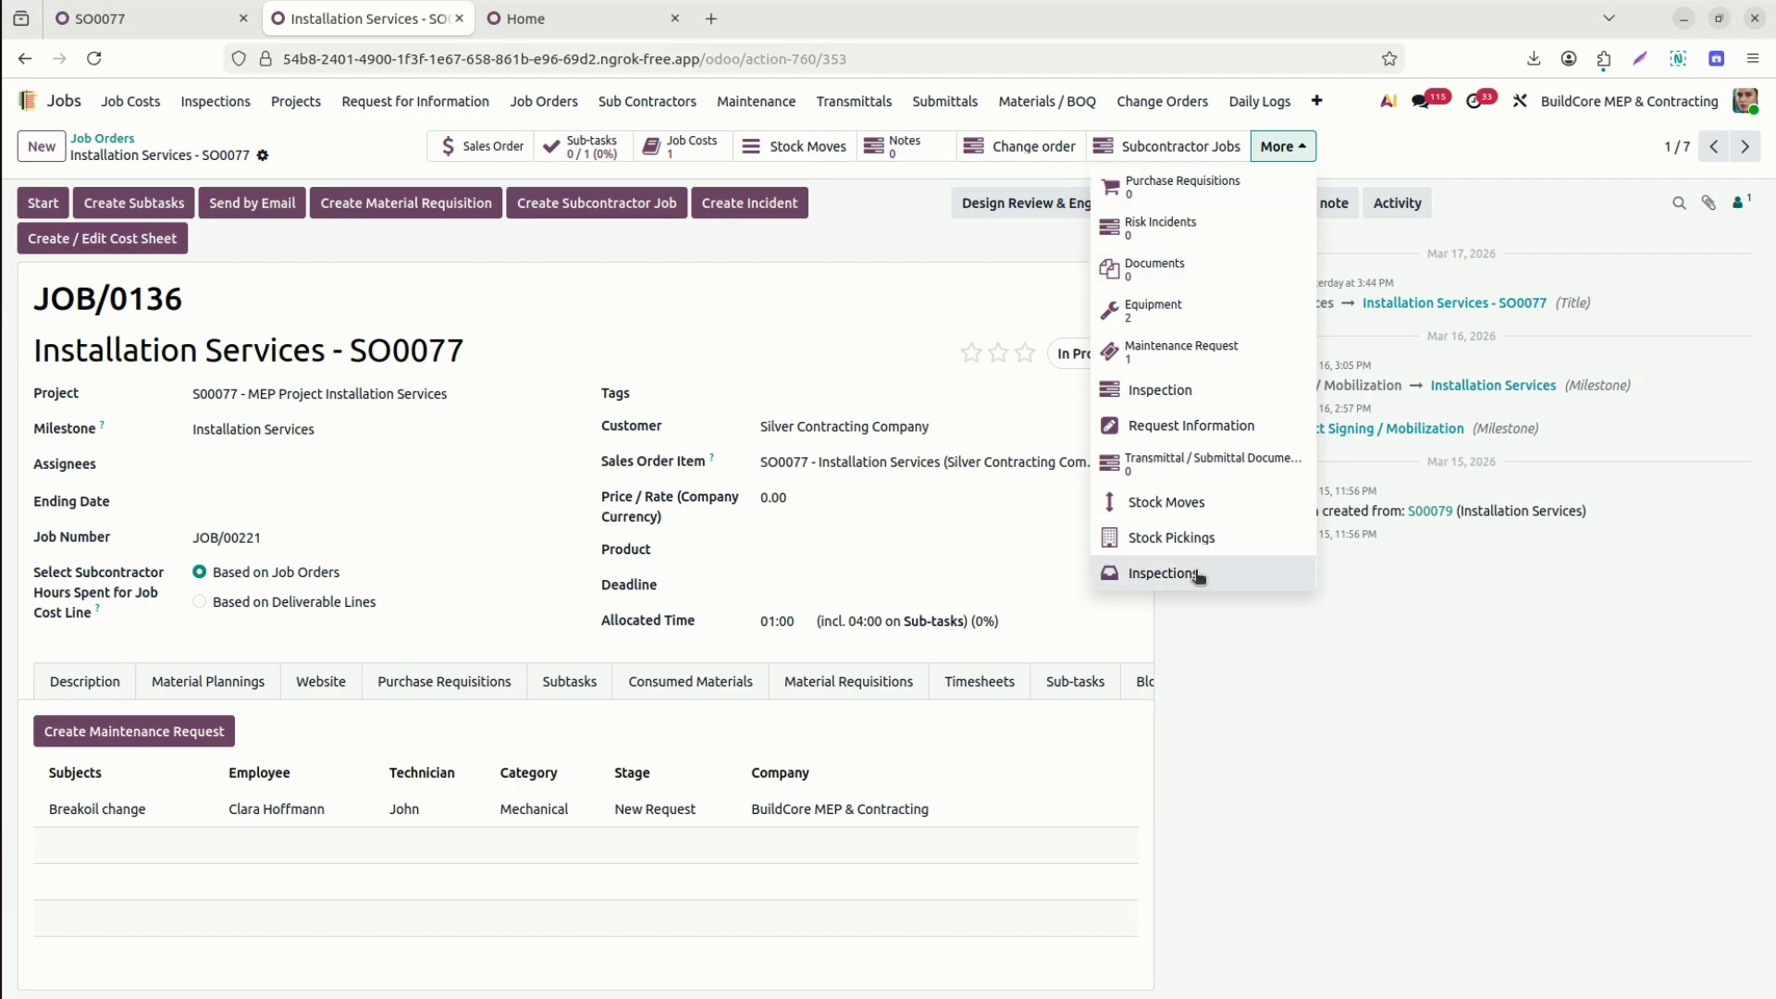
{"action": "left_click", "coordinate": [951, 269]}
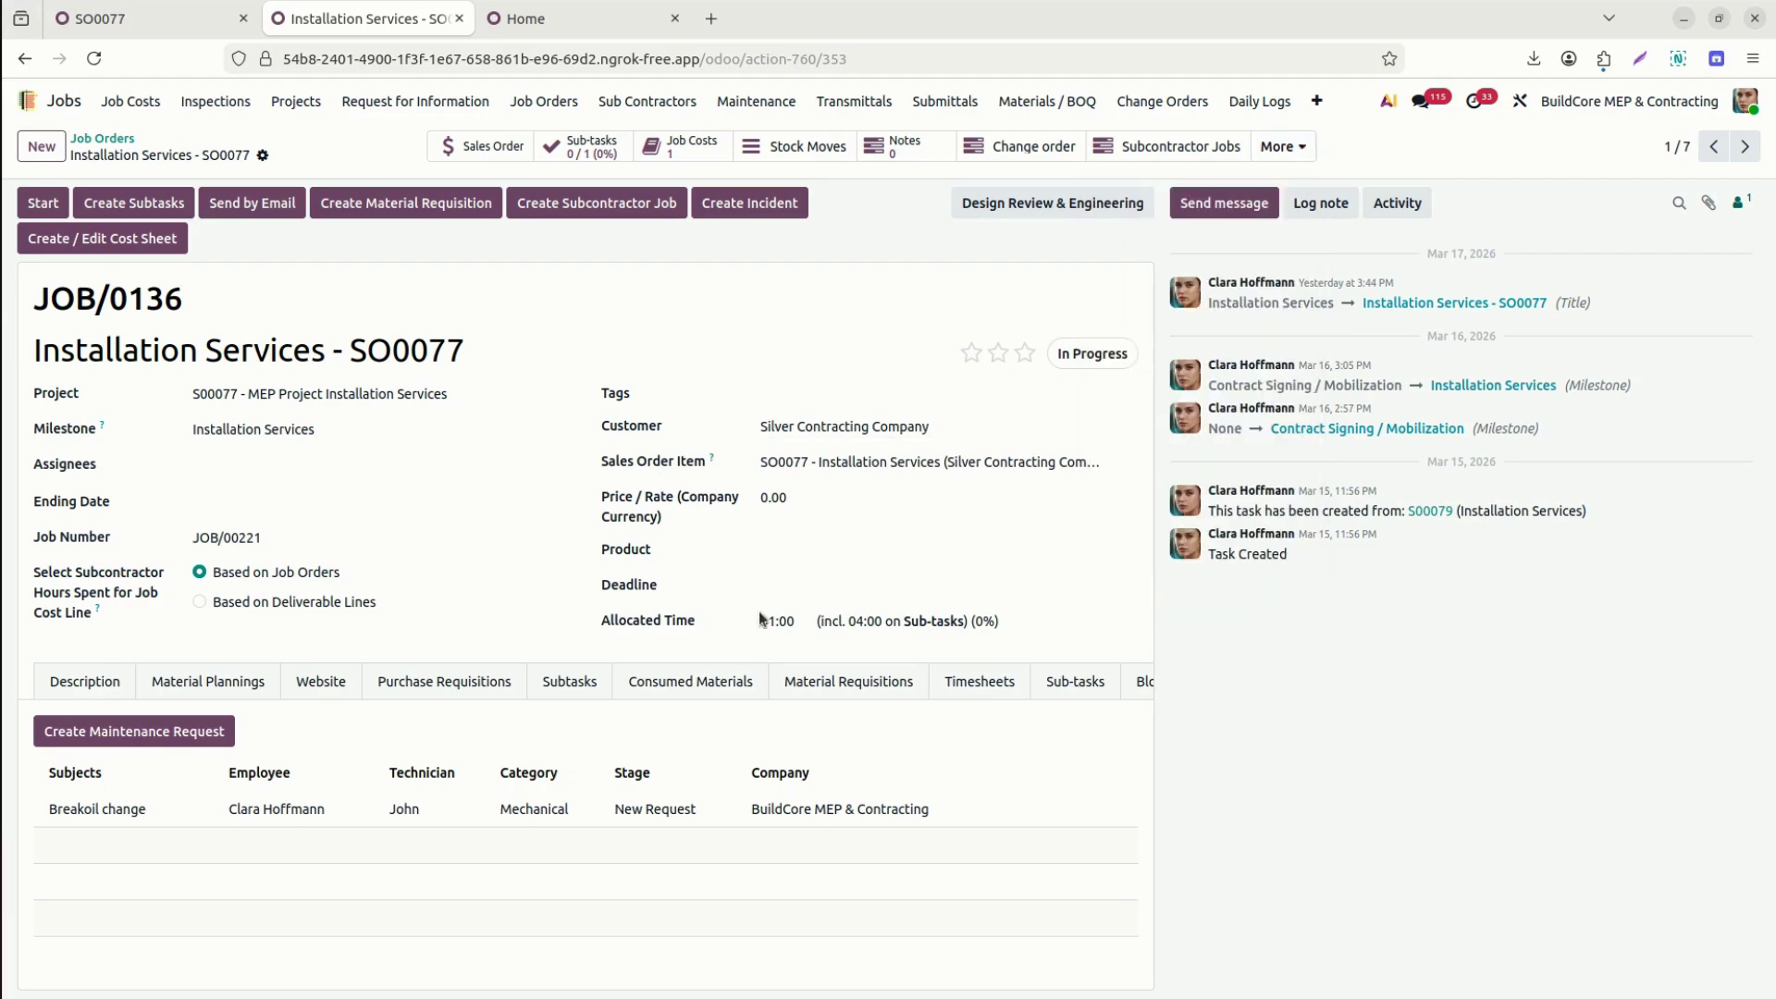
{"action": "left_click_drag", "start_coordinate": [558, 695], "coordinate": [216, 764]}
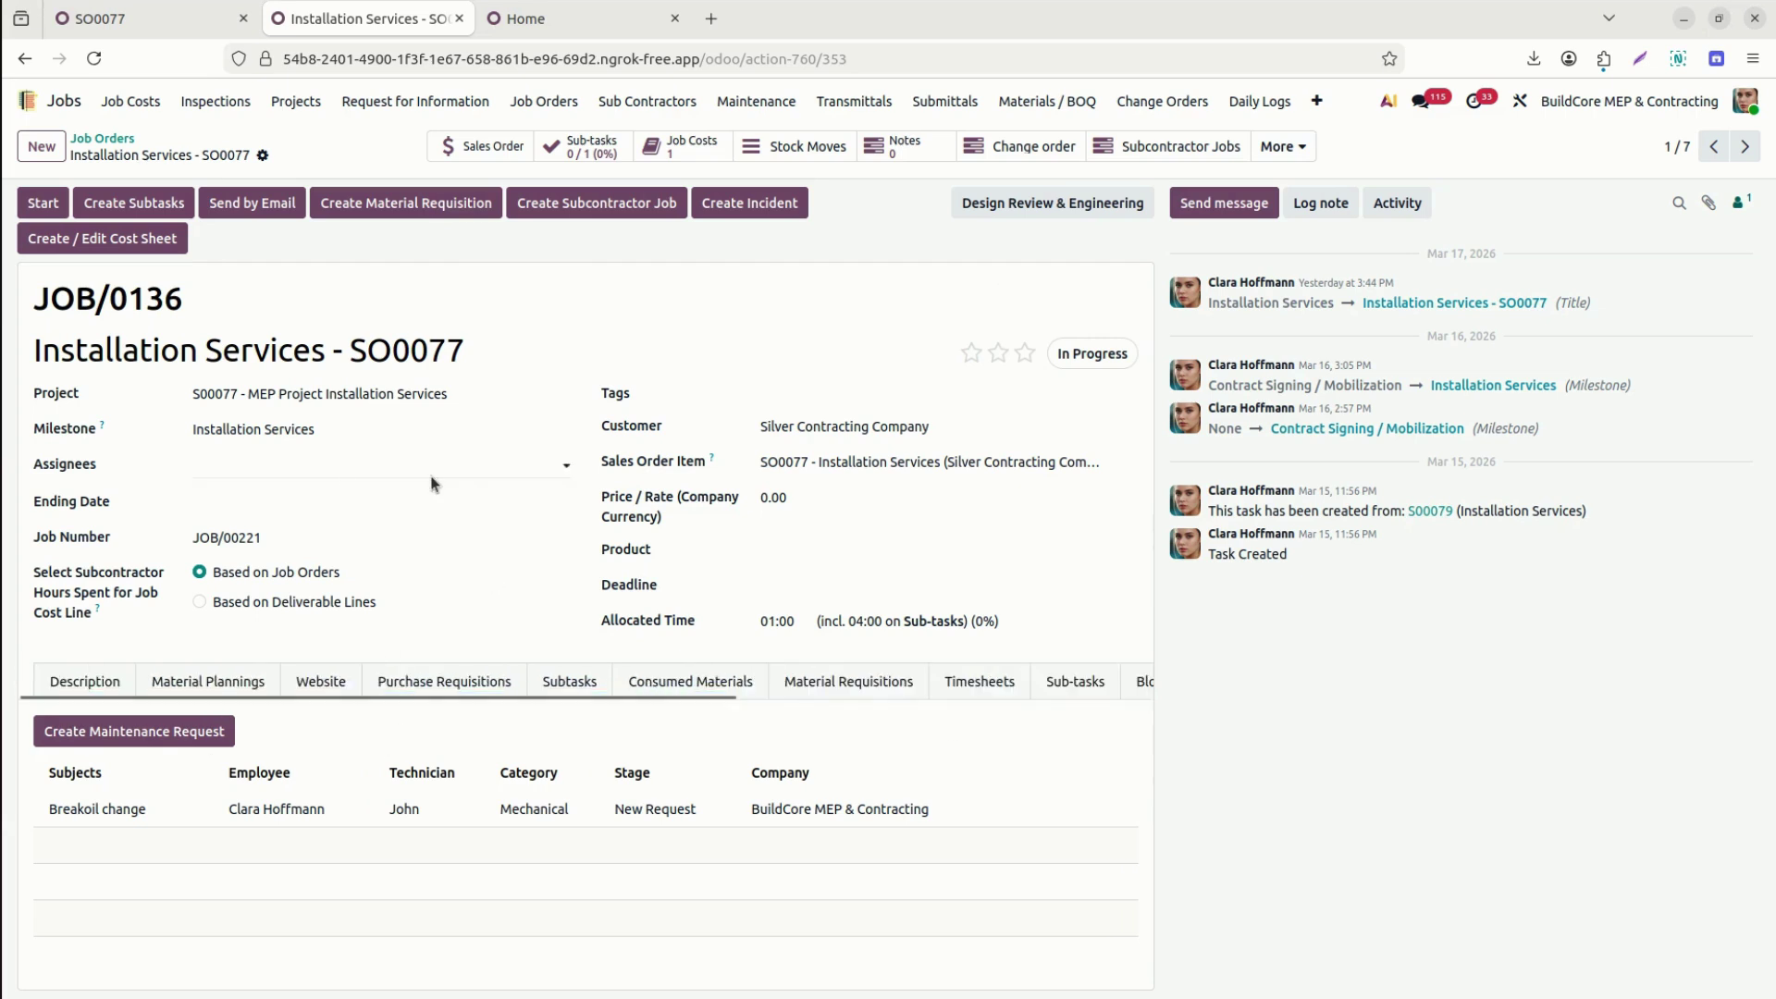
{"action": "left_click", "coordinate": [195, 680]}
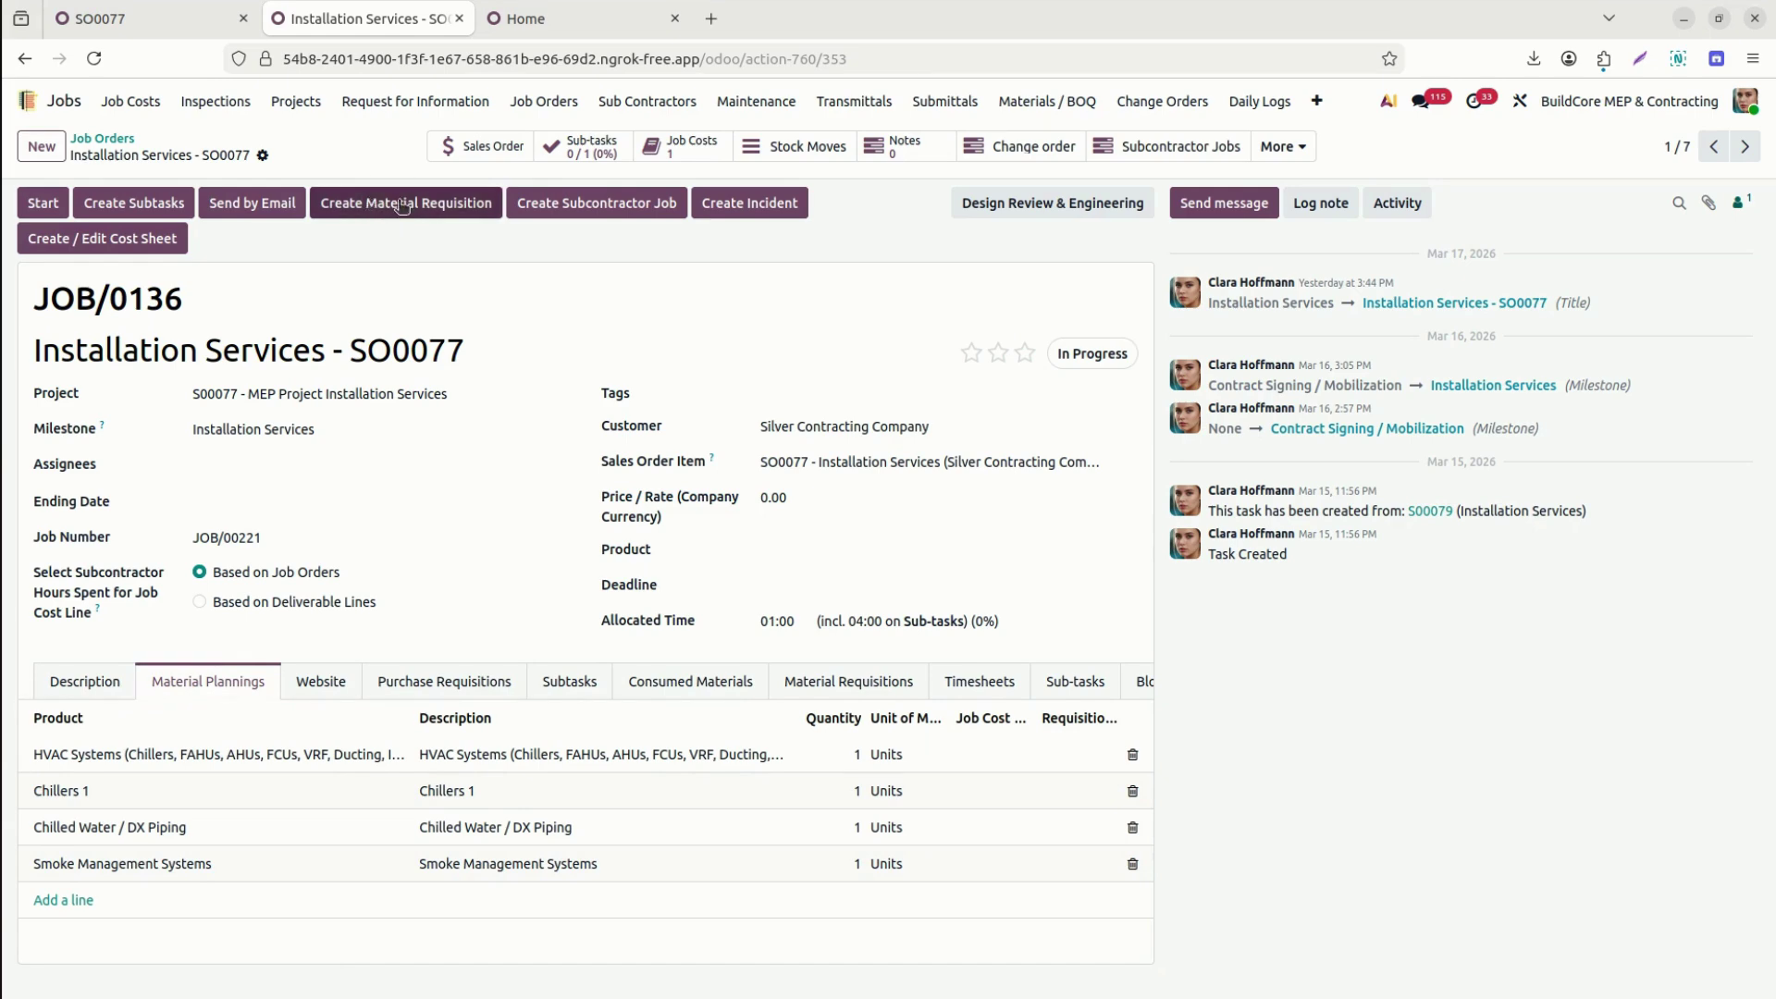
Generate a requisition with operation 'Create a new Requisition' and open the resulting EPR00038.
{"action": "left_click", "coordinate": [399, 204]}
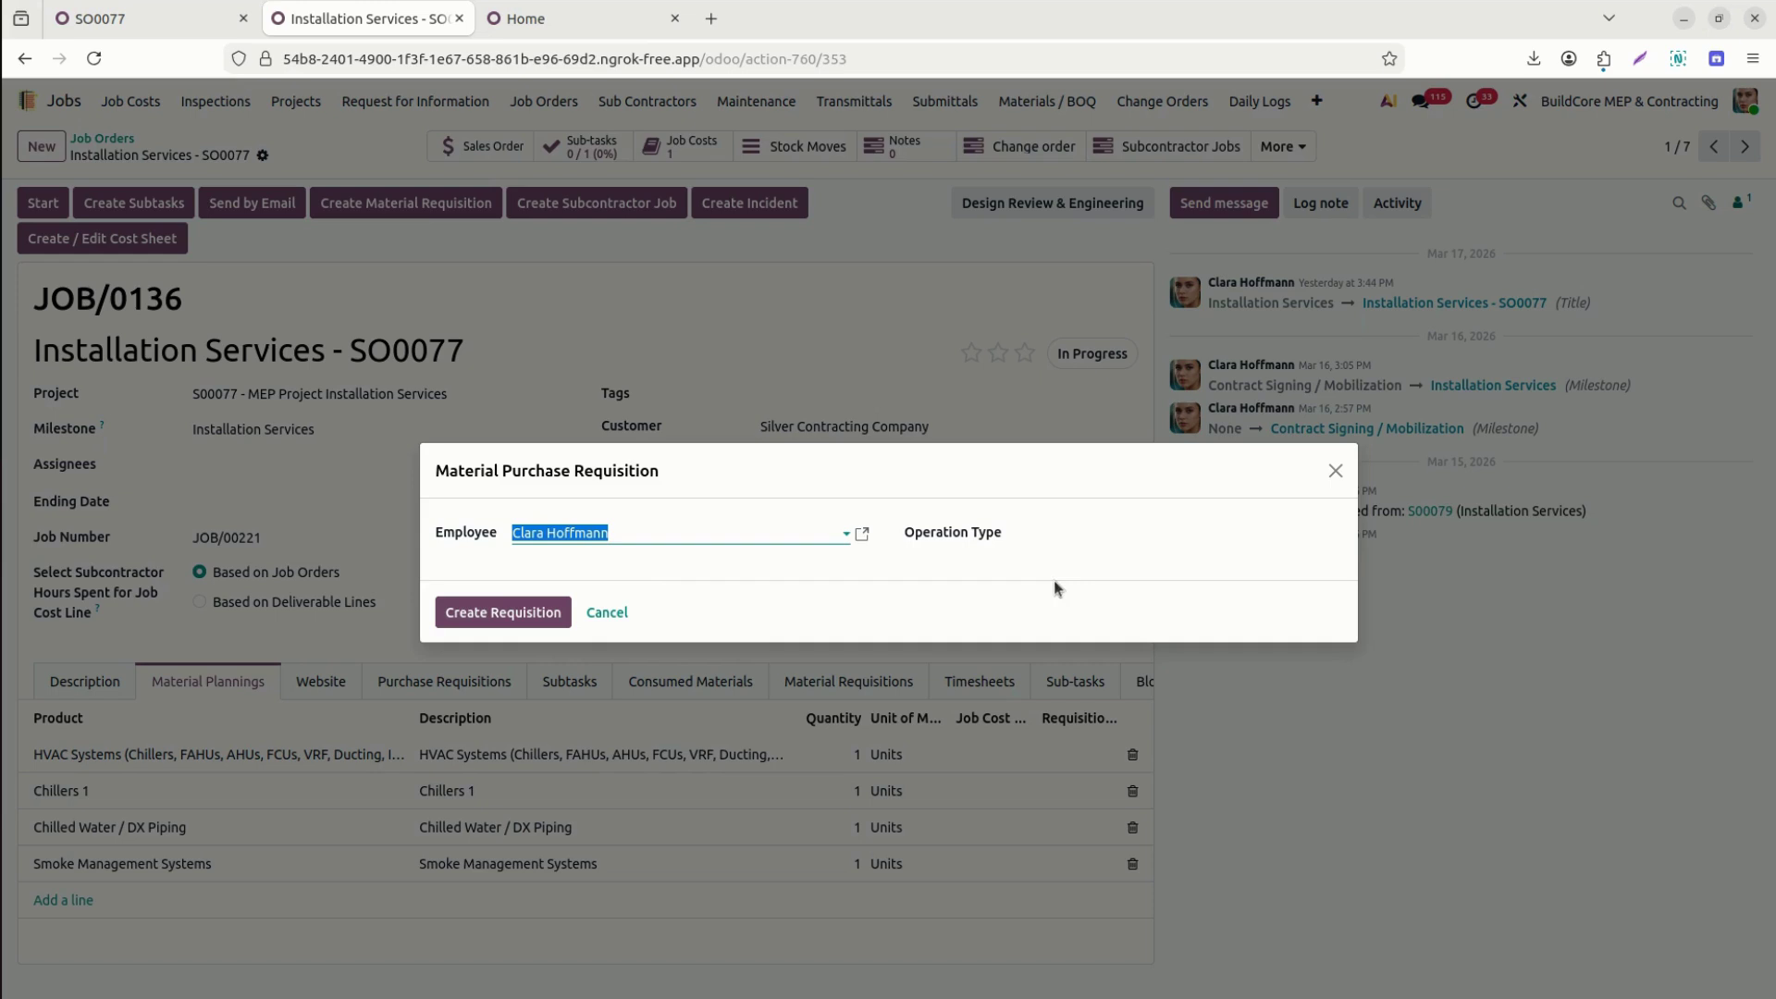
{"action": "left_click", "coordinate": [1125, 539]}
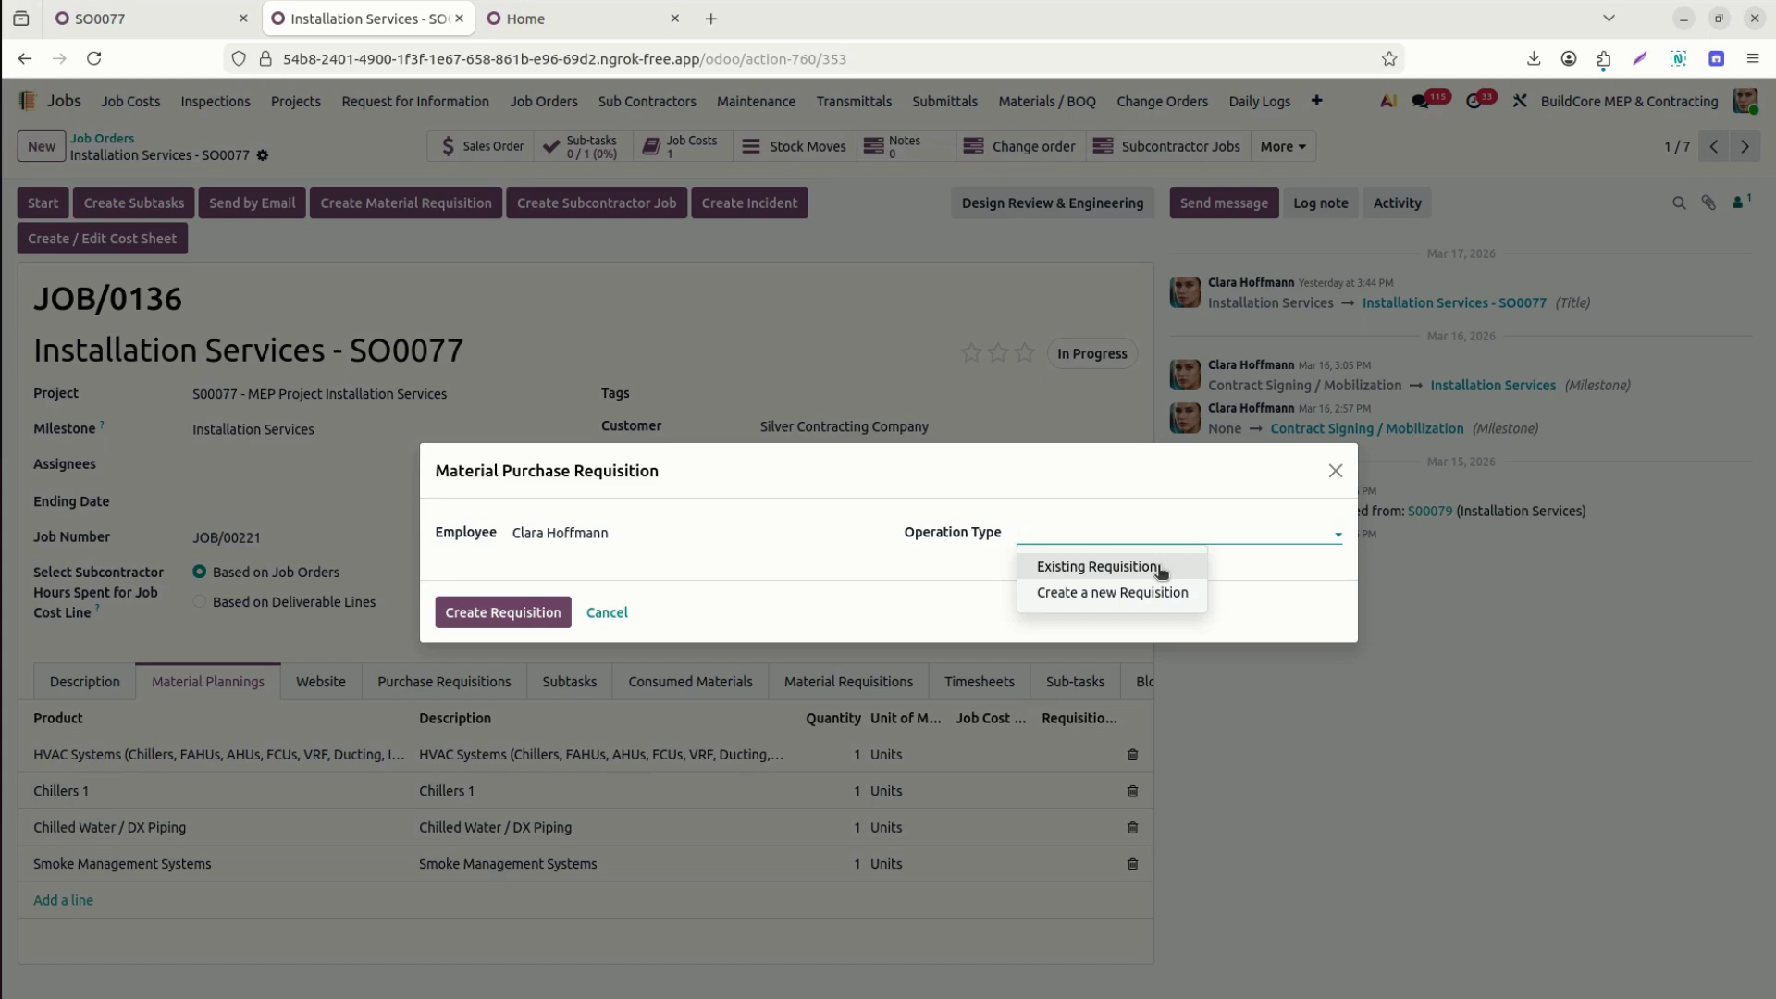
{"action": "left_click", "coordinate": [1150, 593]}
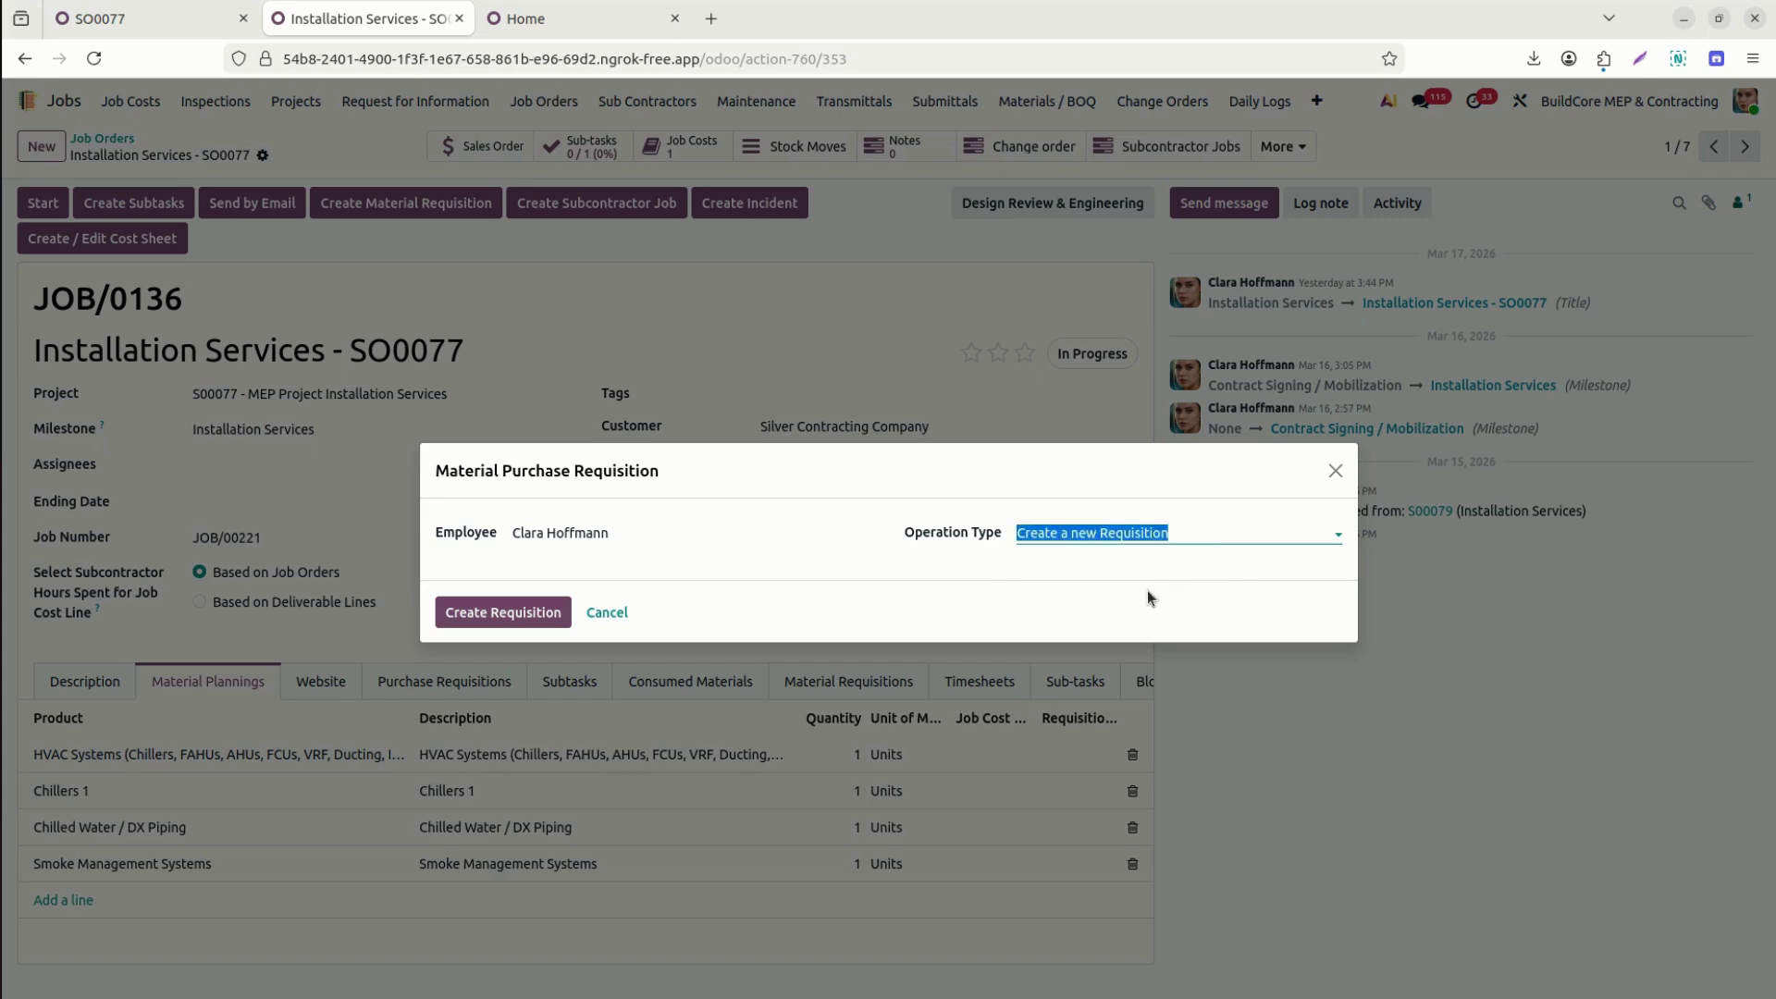
{"action": "left_click", "coordinate": [528, 614]}
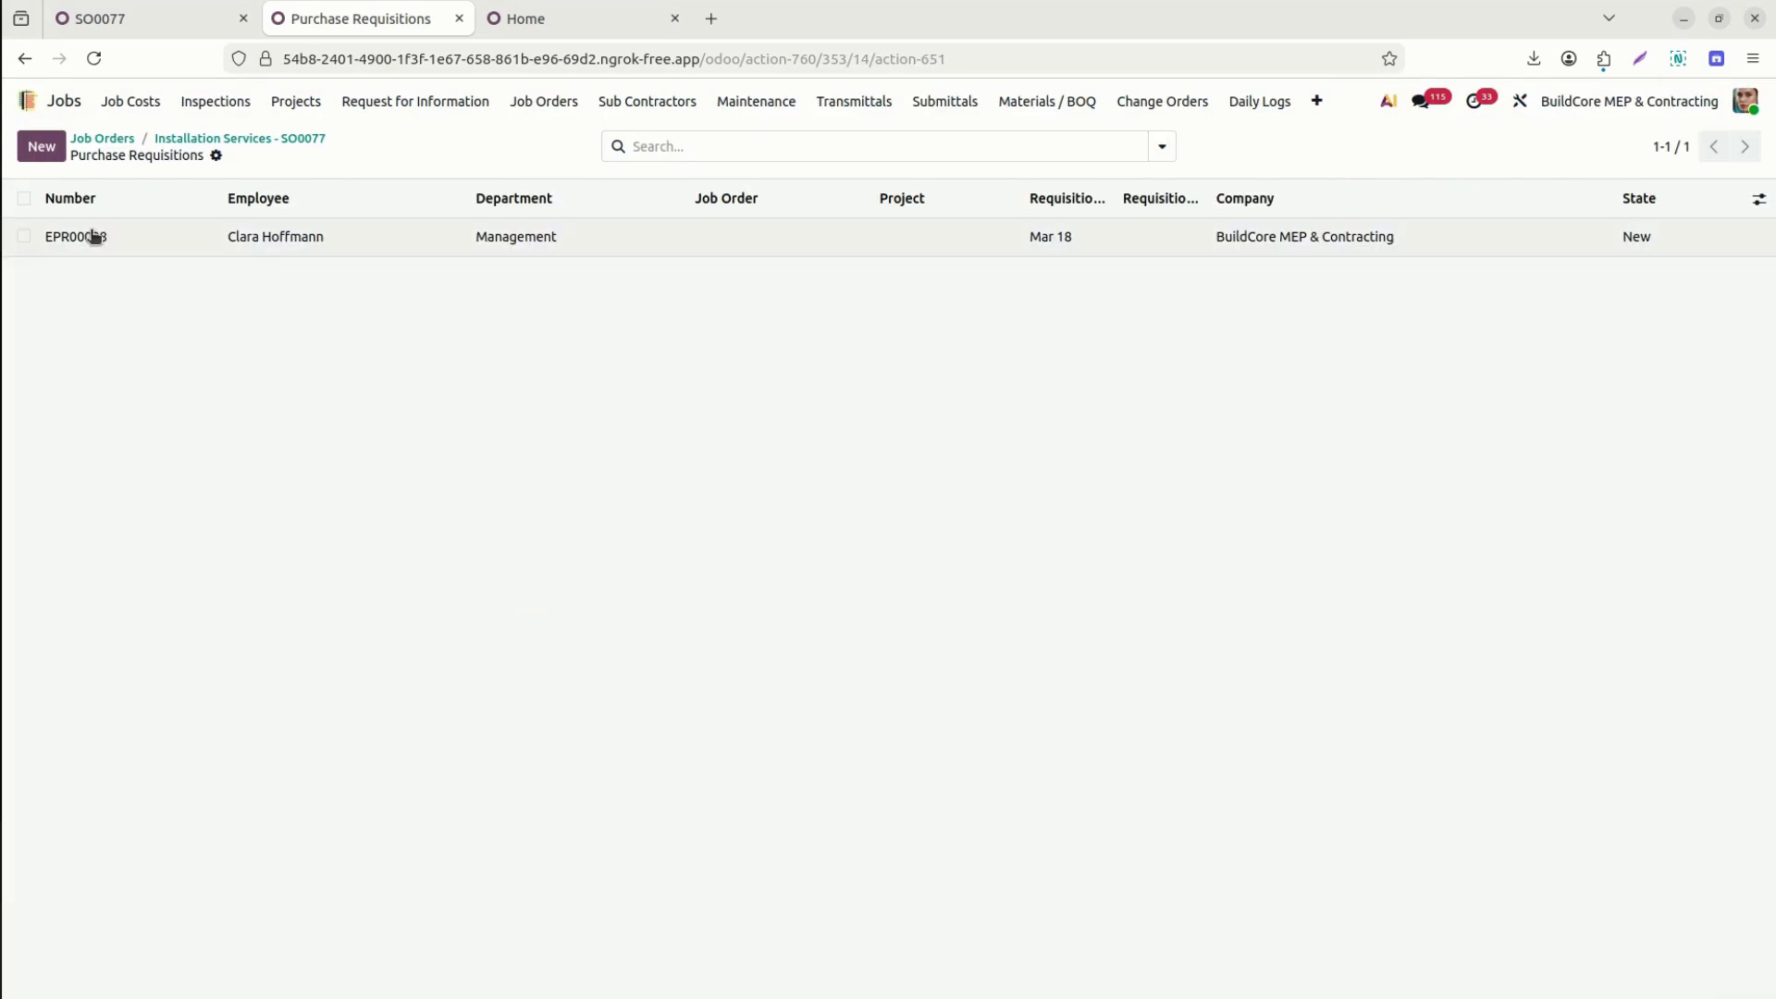
{"action": "left_click", "coordinate": [93, 236]}
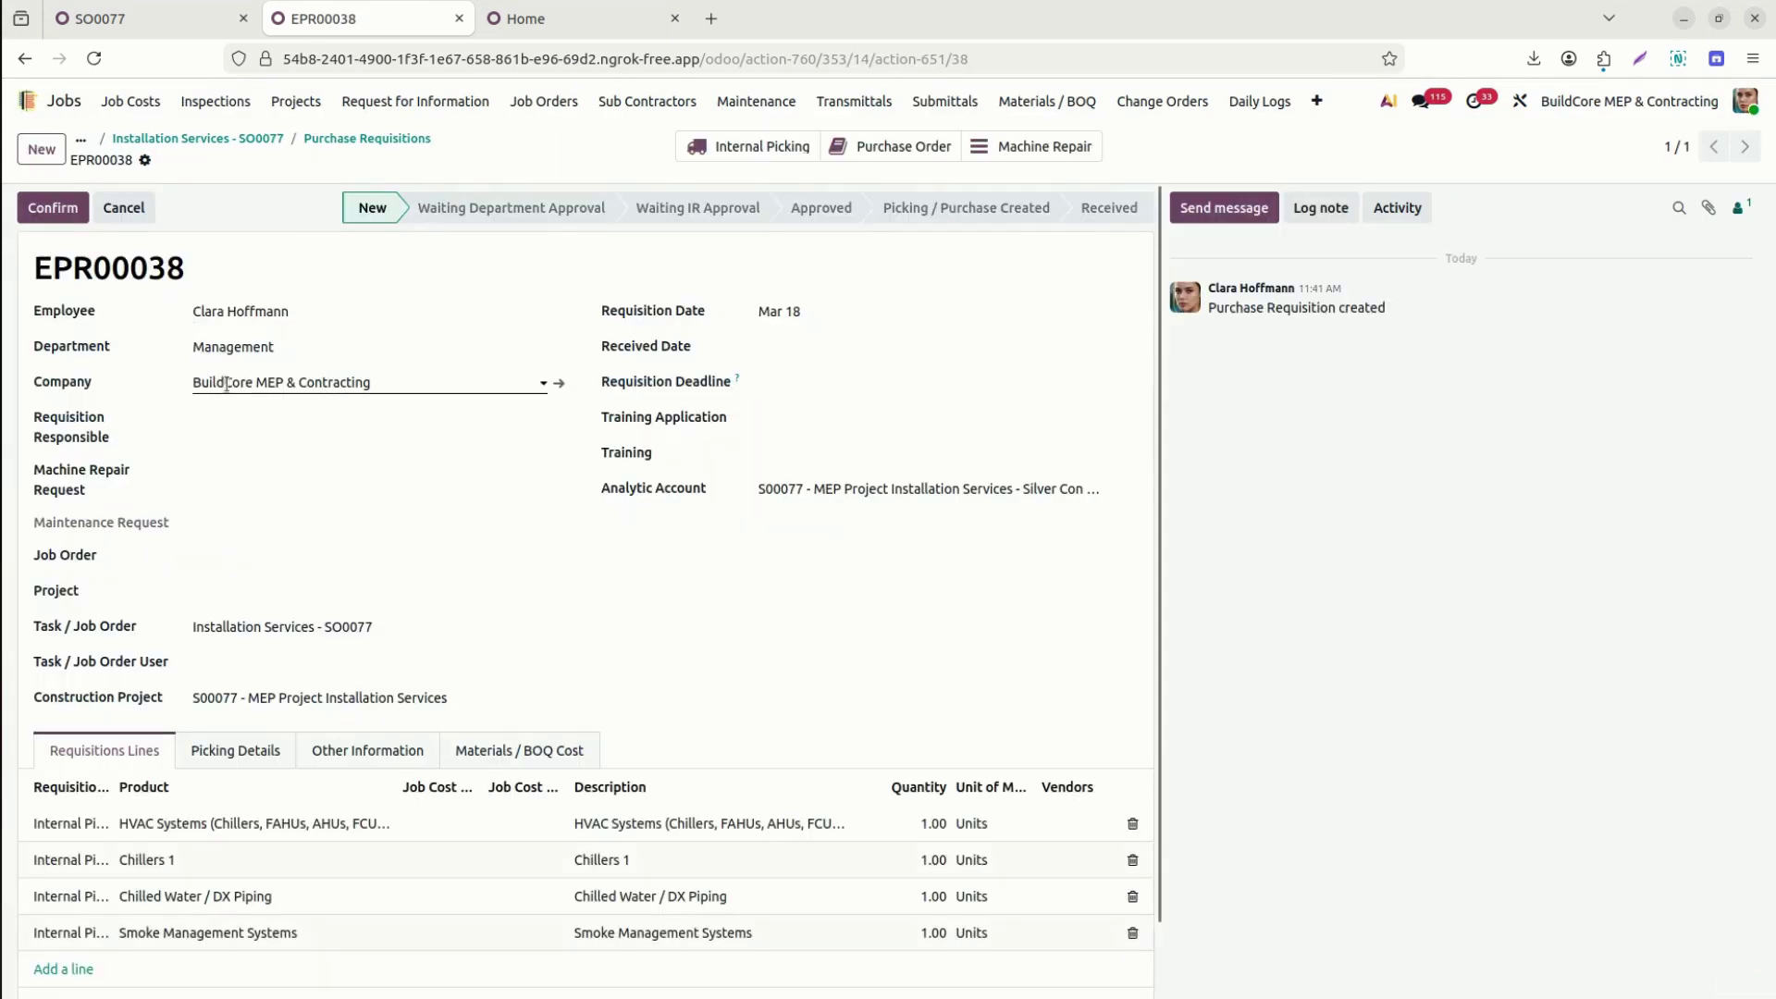
Open the Requisitions app from the Odoo home screen, then switch back to the EPR00038 tab.
{"action": "left_click", "coordinate": [558, 19]}
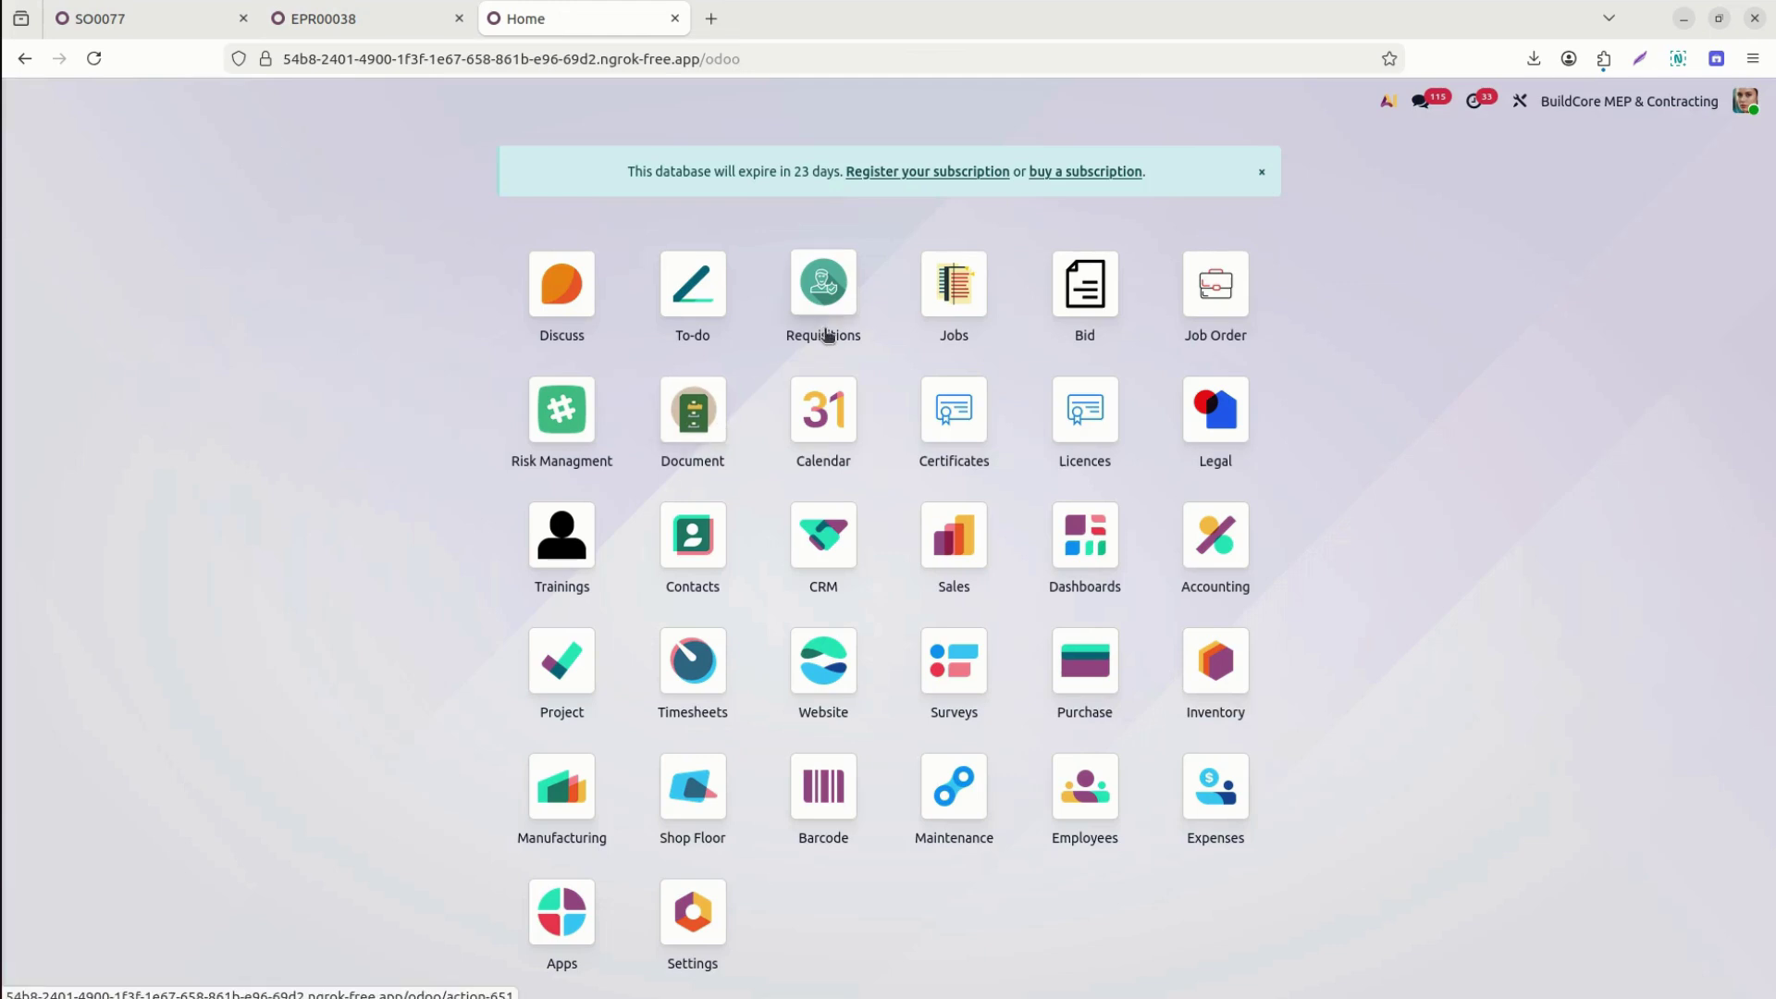
{"action": "left_click", "coordinate": [819, 308]}
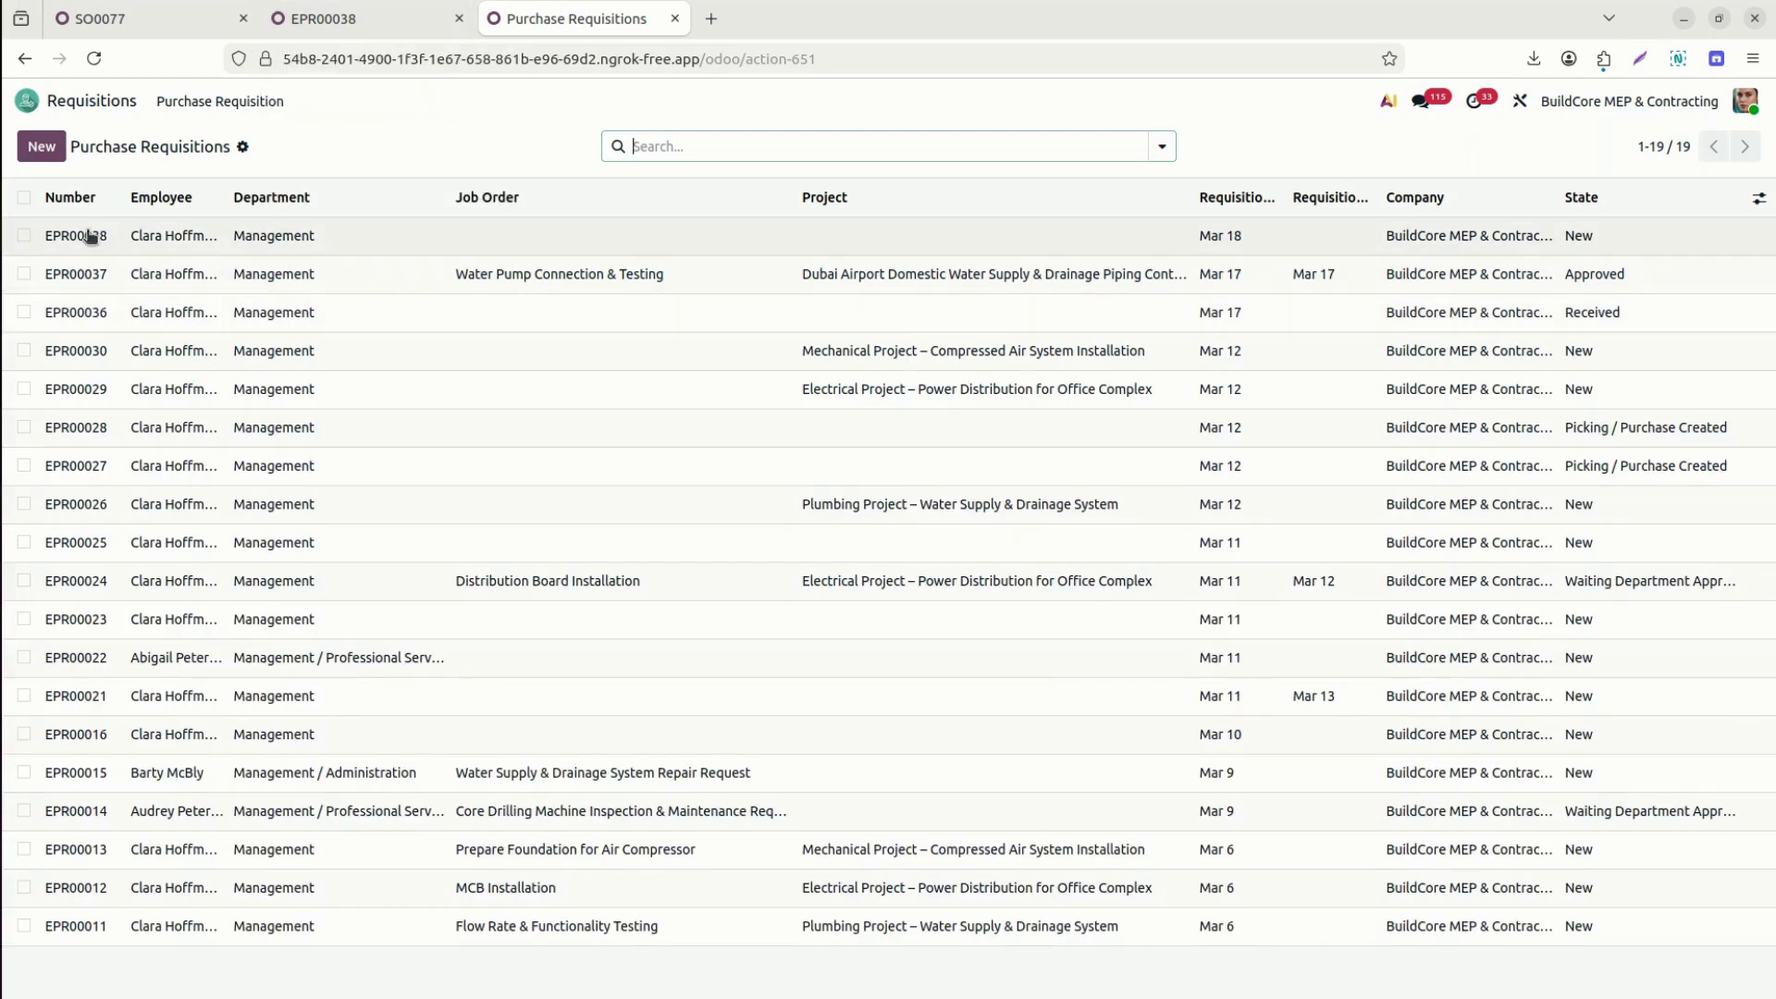
{"action": "left_click", "coordinate": [335, 27]}
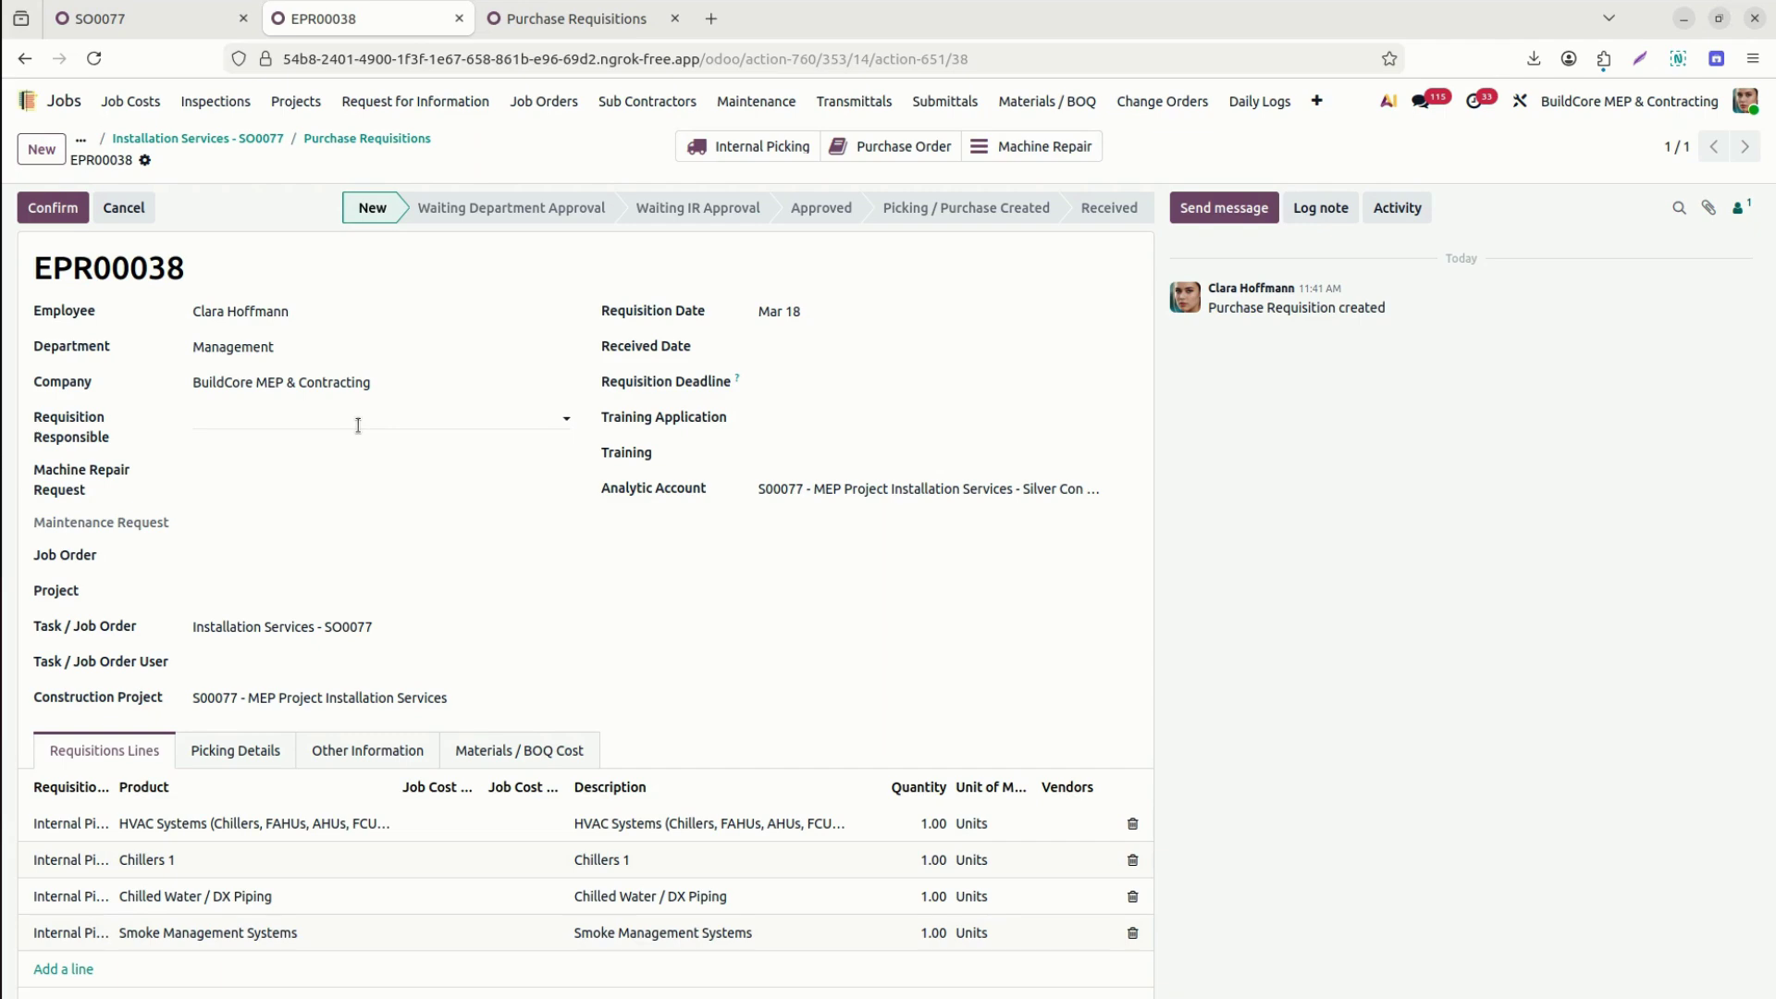
Assign EPR00038's requisition responsible and set its Job Order to Installation Services - SO0077.
{"action": "left_click", "coordinate": [358, 425]}
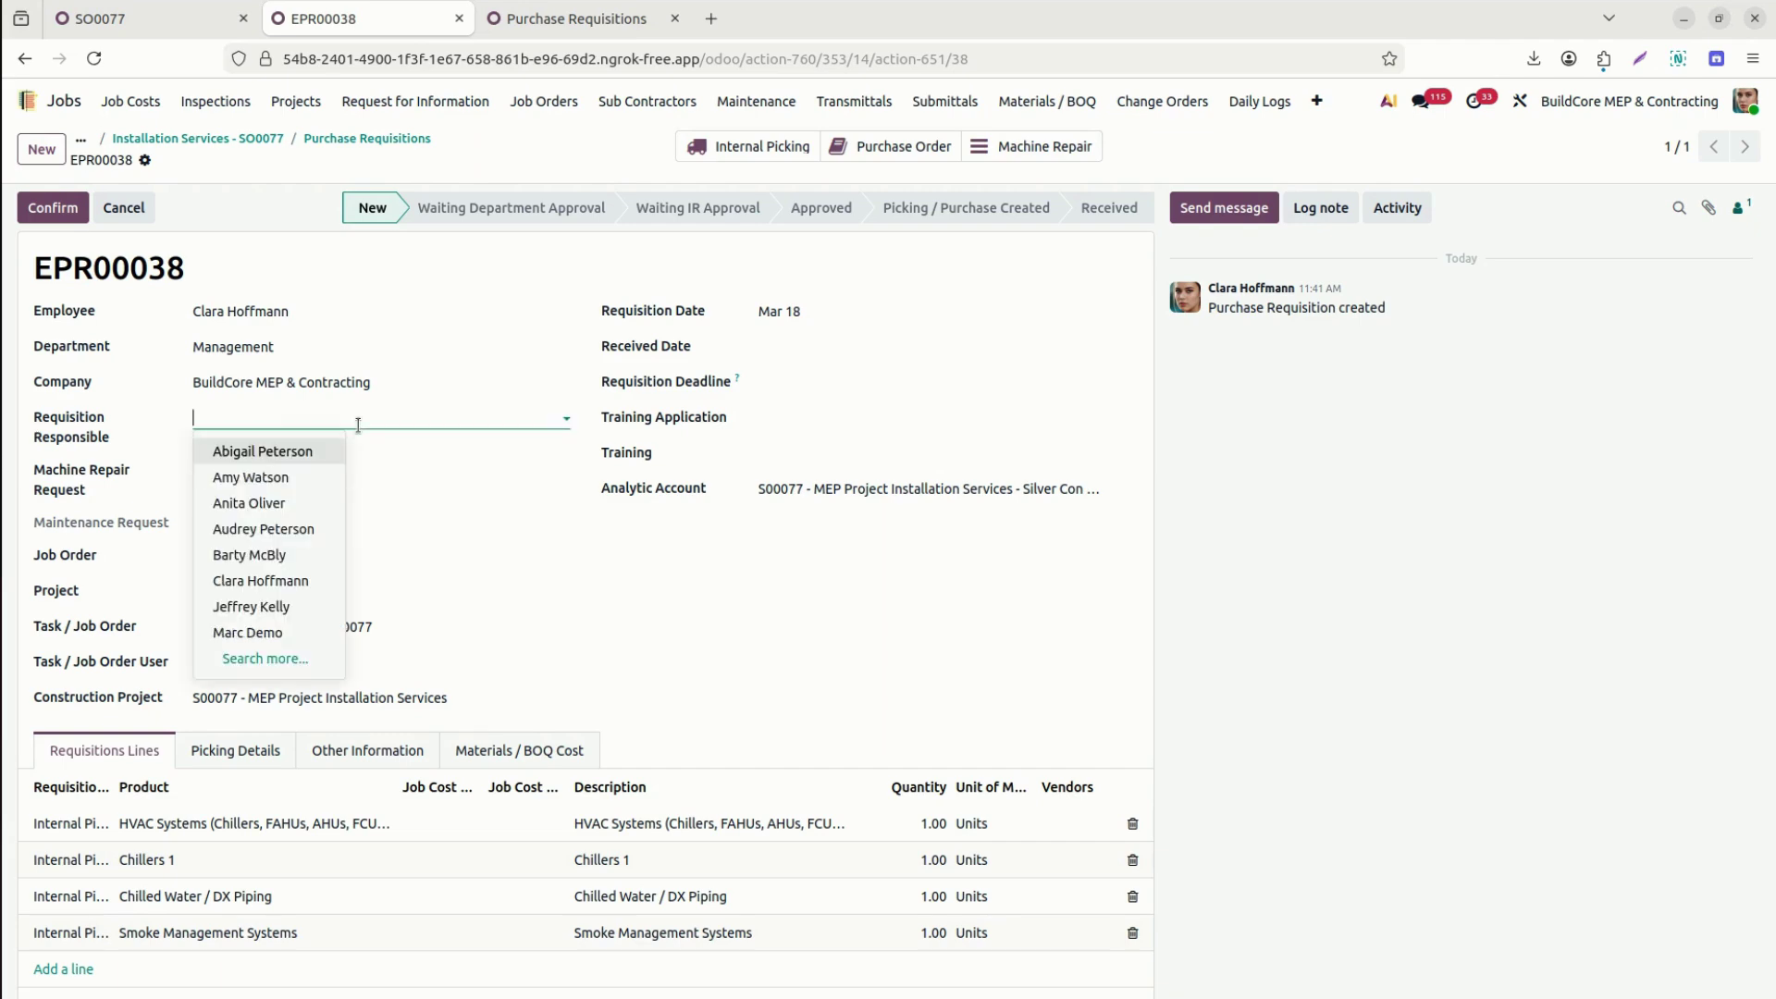
{"action": "left_click", "coordinate": [292, 476]}
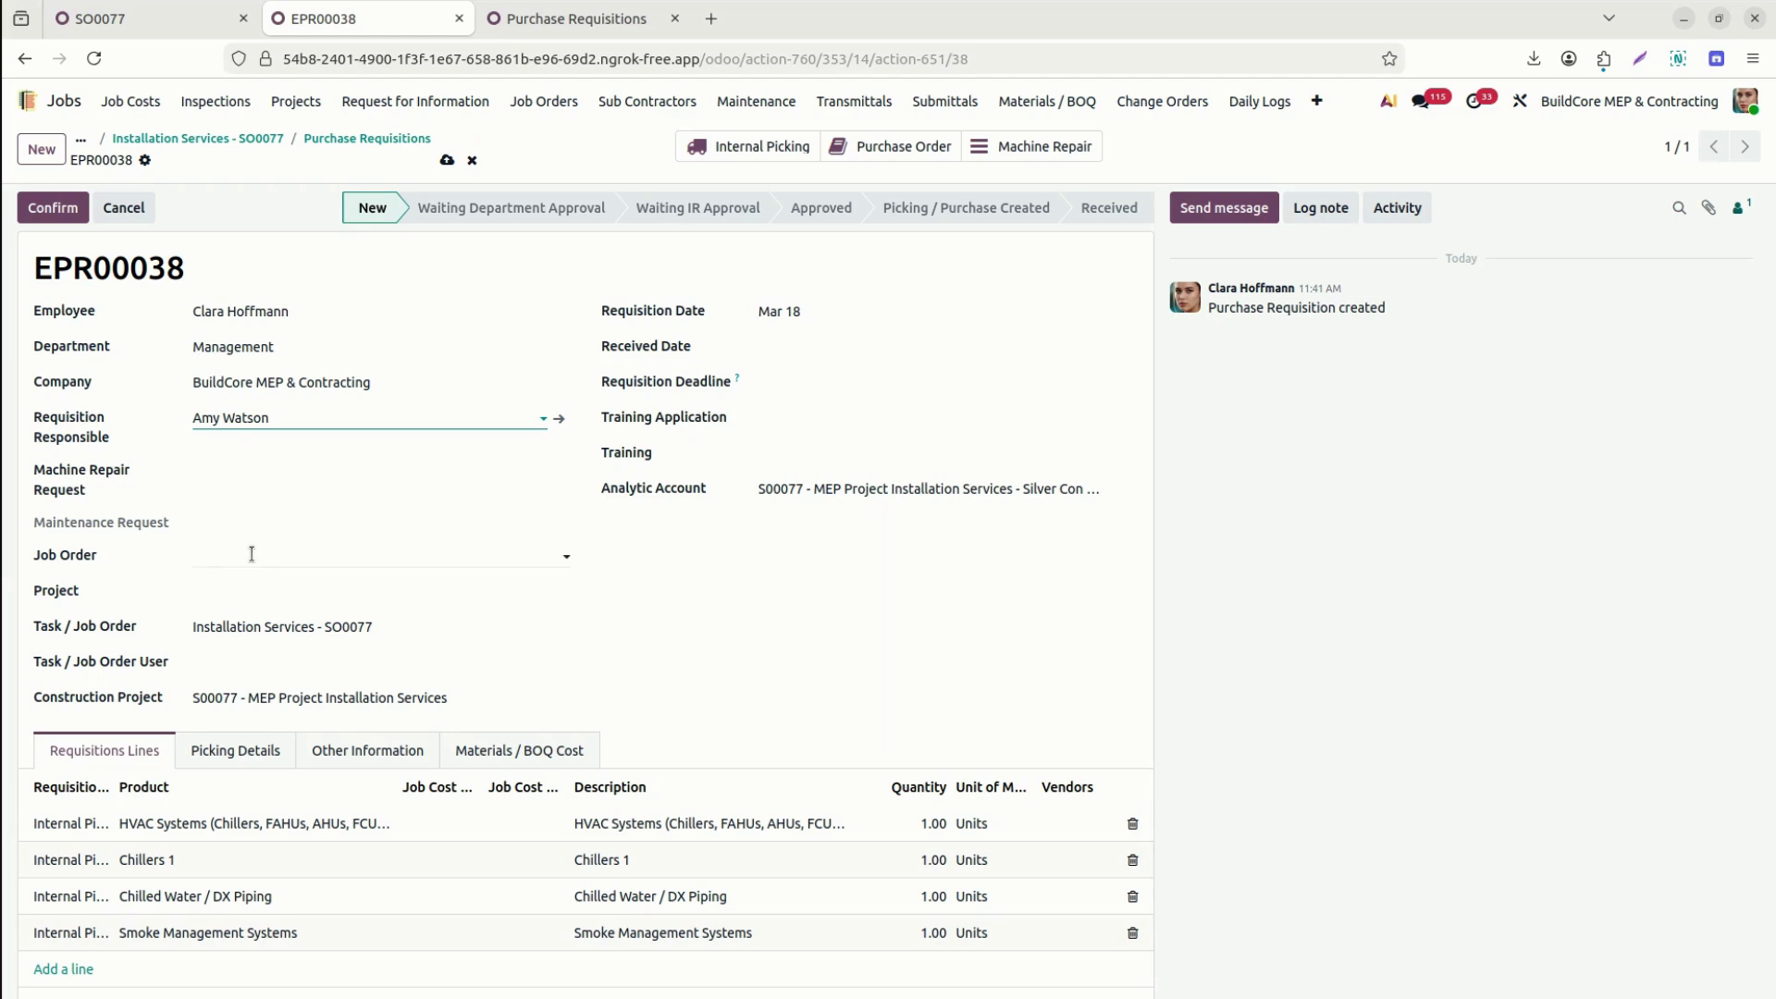
{"action": "left_click", "coordinate": [251, 553]}
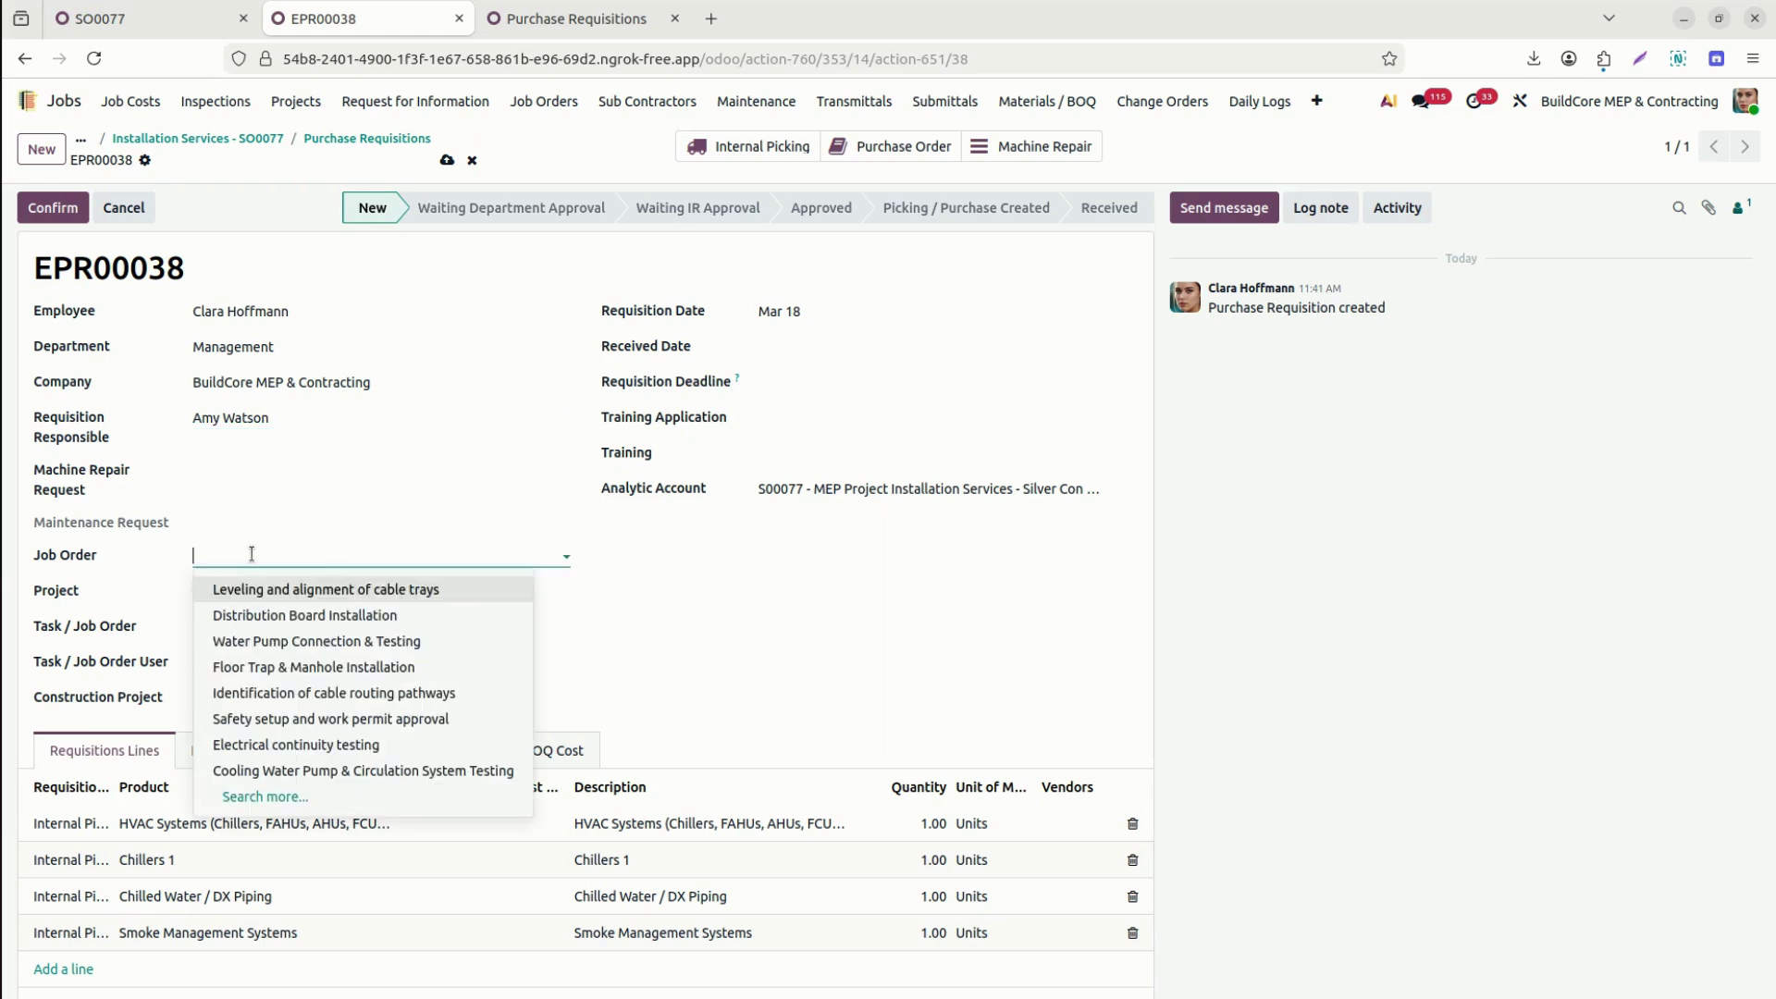
{"action": "type", "text": "inst"}
{"action": "key", "text": "BackSpace"}
{"action": "key", "text": "BackSpace"}
{"action": "key", "text": "BackSpace"}
{"action": "key", "text": "BackSpace"}
{"action": "type", "text": "77"}
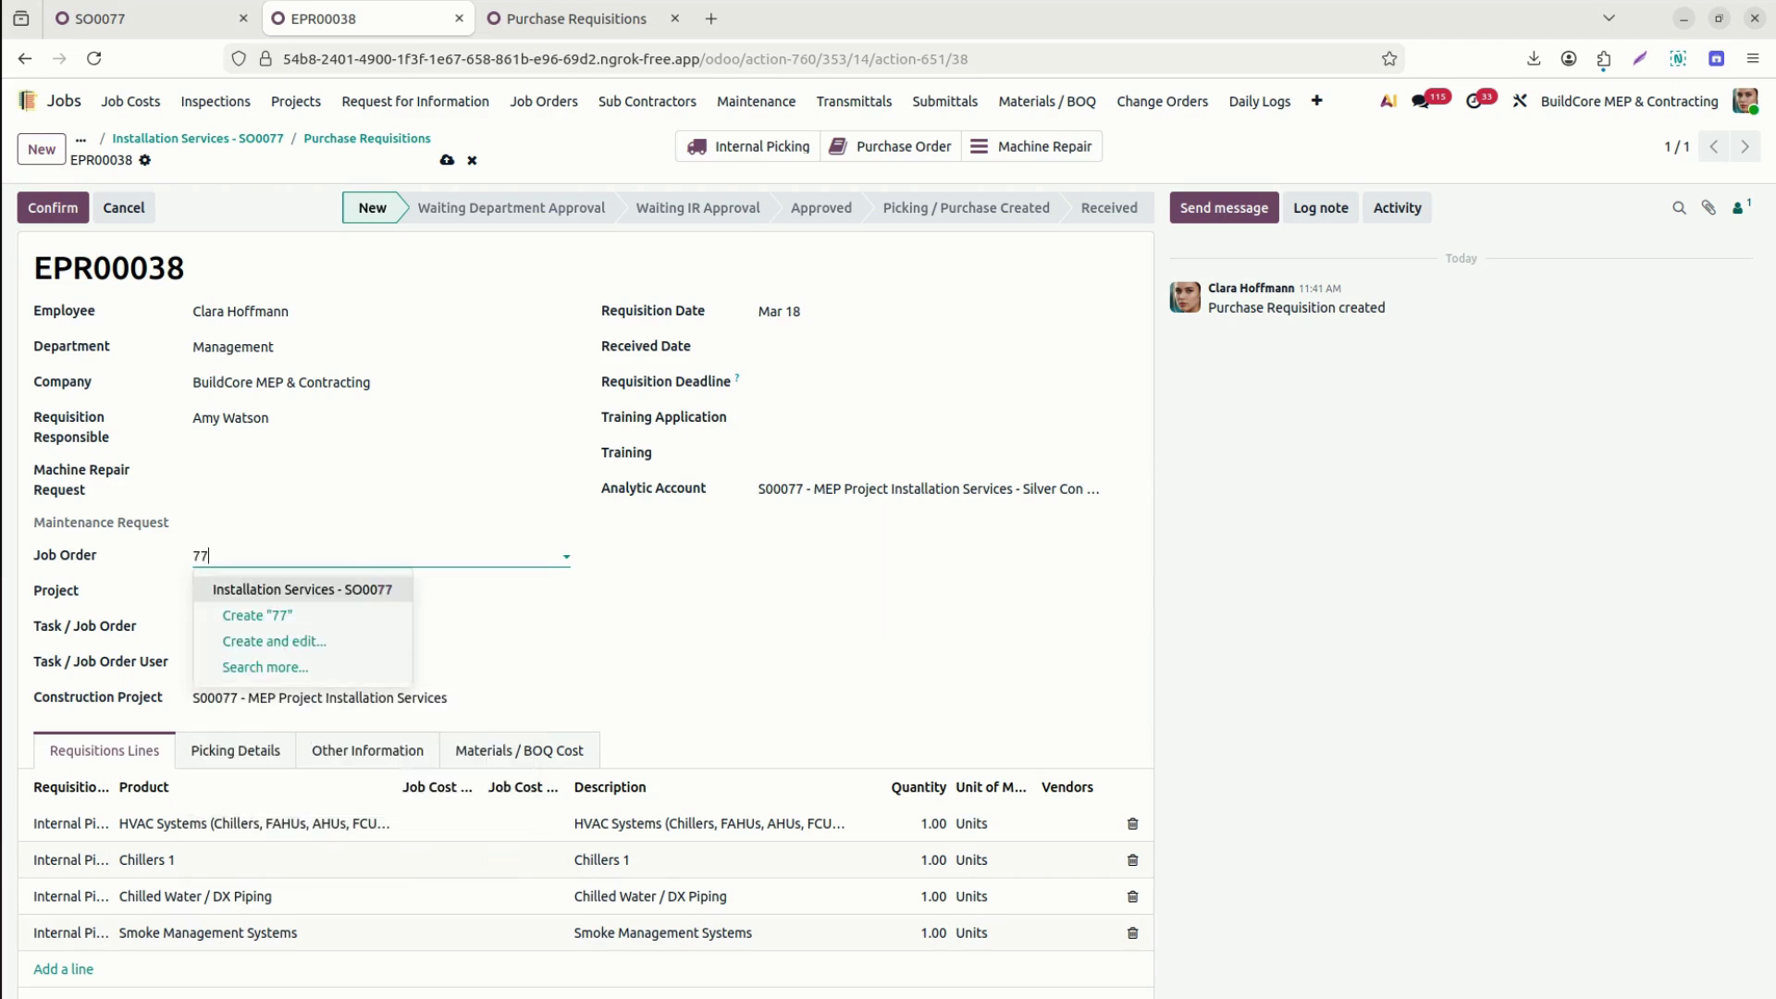
{"action": "left_click", "coordinate": [264, 590]}
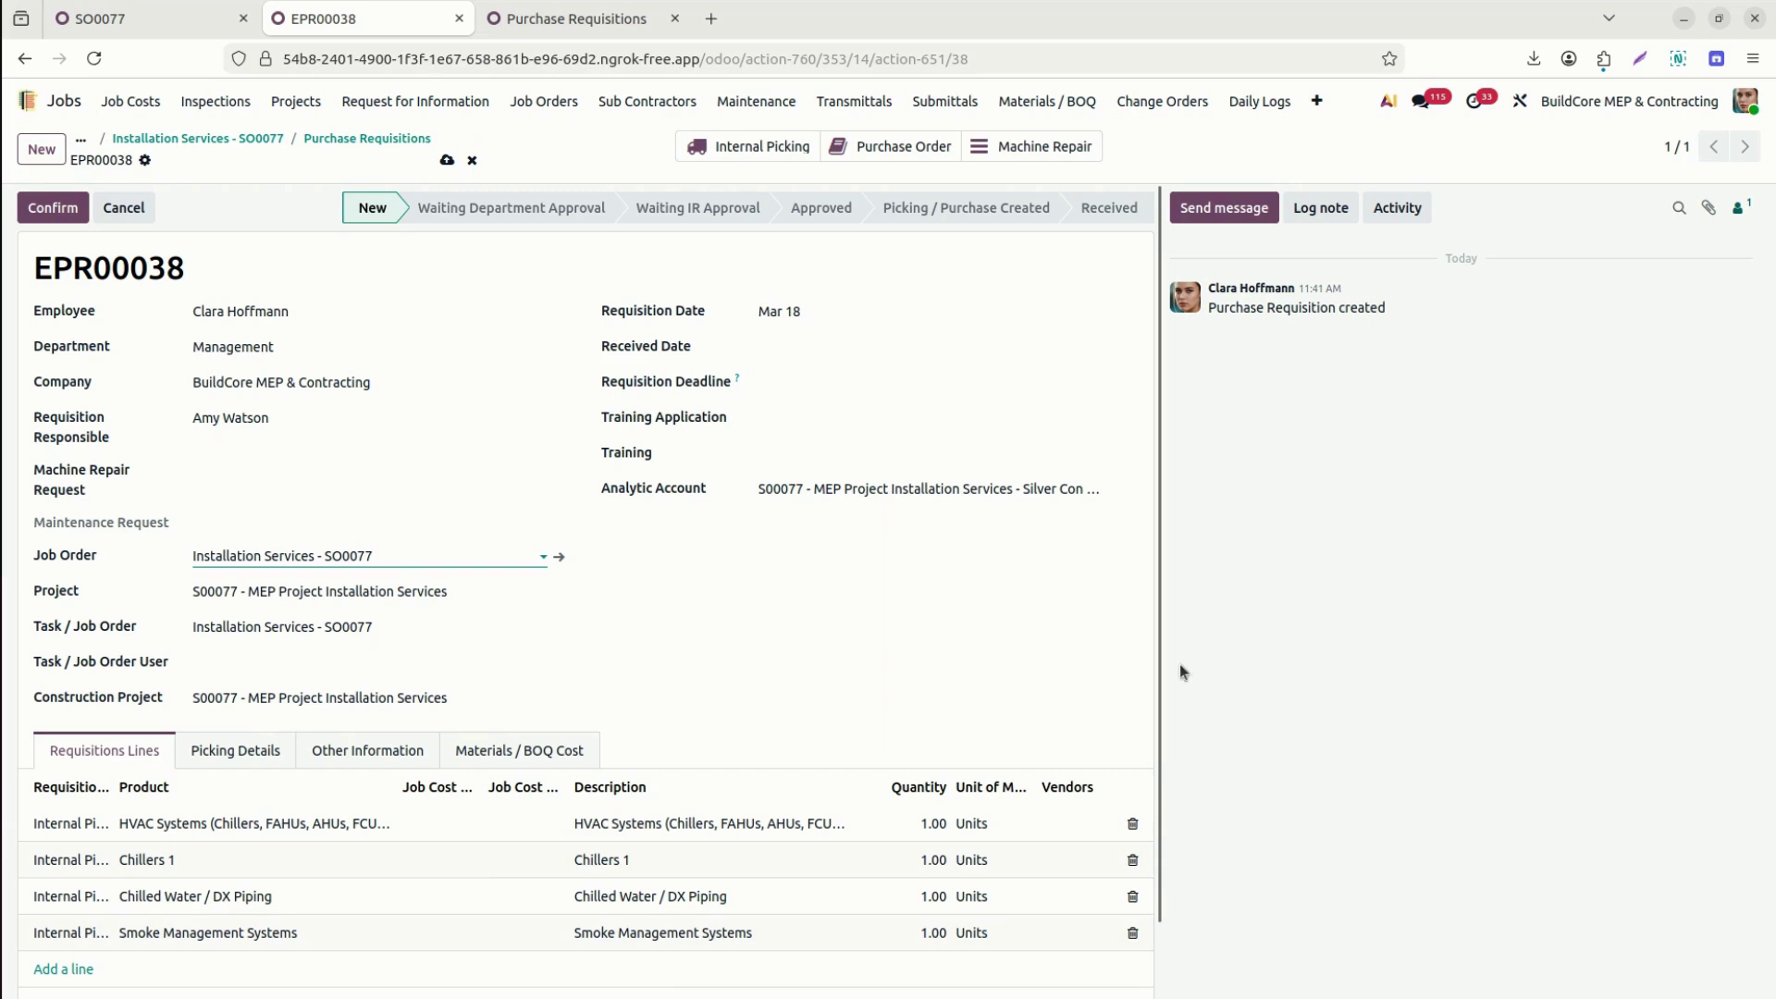
{"action": "scroll", "coordinate": [1154, 680], "scroll_direction": "down", "scroll_amount": 2}
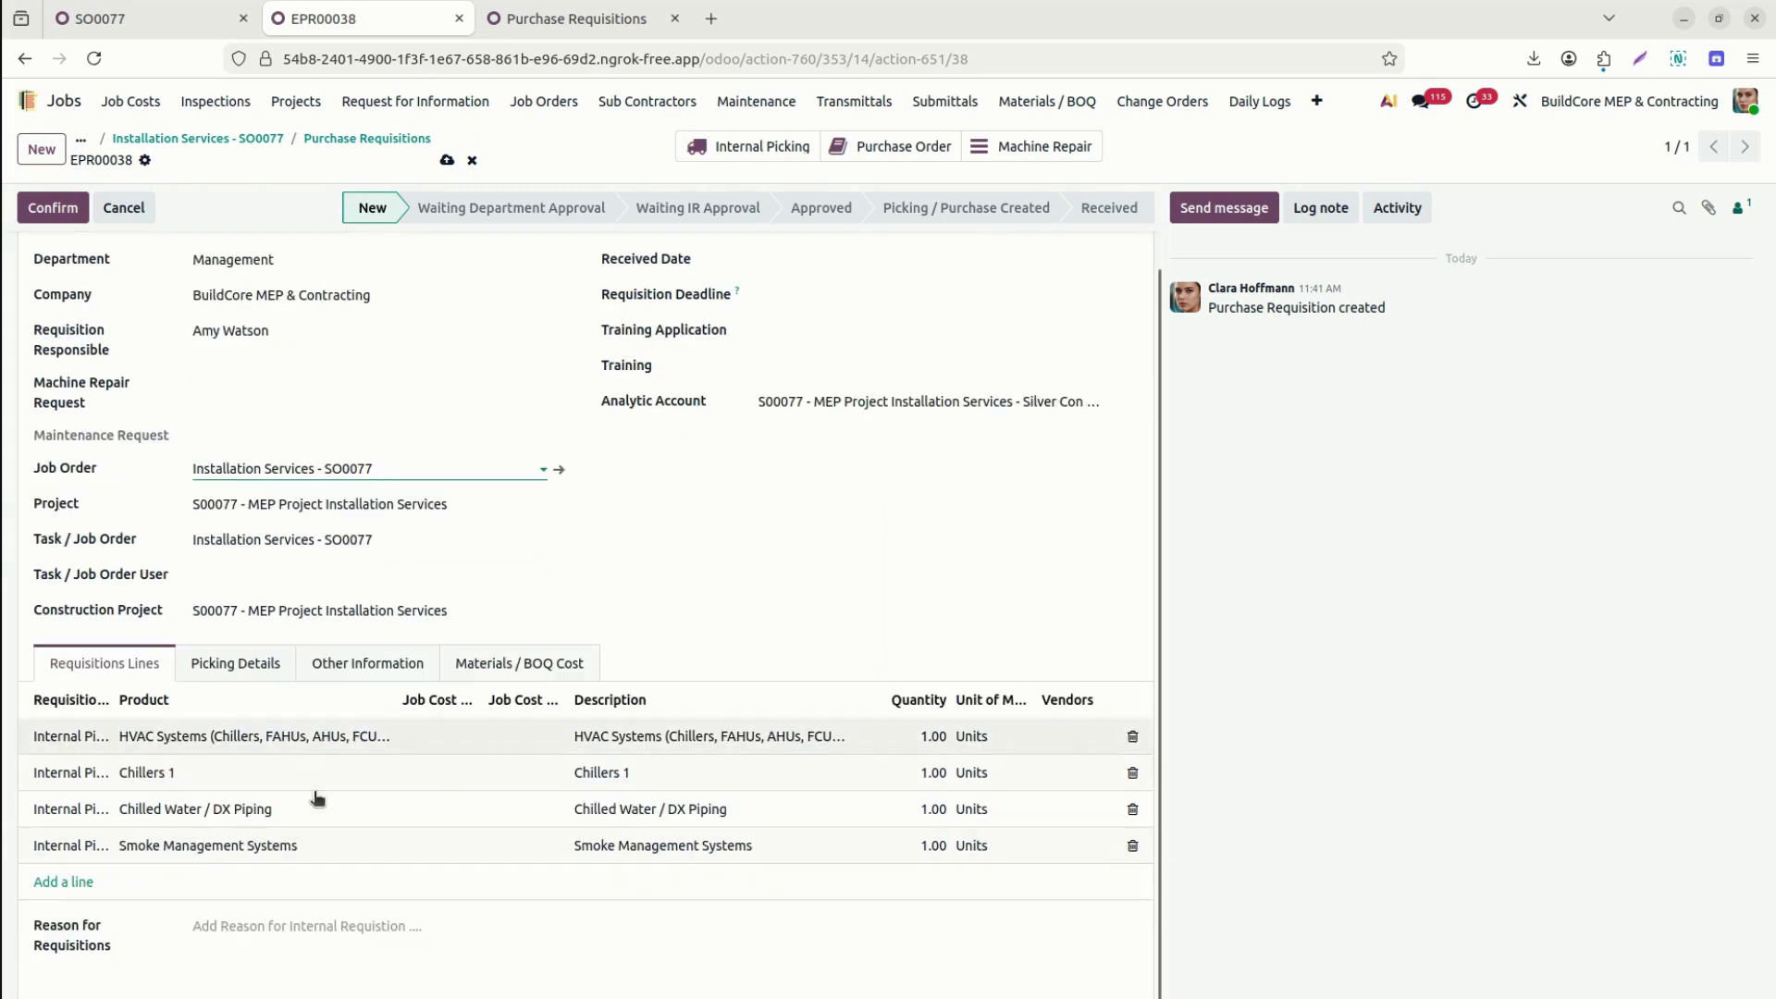
Return to the requisitions view and open Job Cost Sheets via the 'jobc' menu search.
{"action": "left_click", "coordinate": [433, 737]}
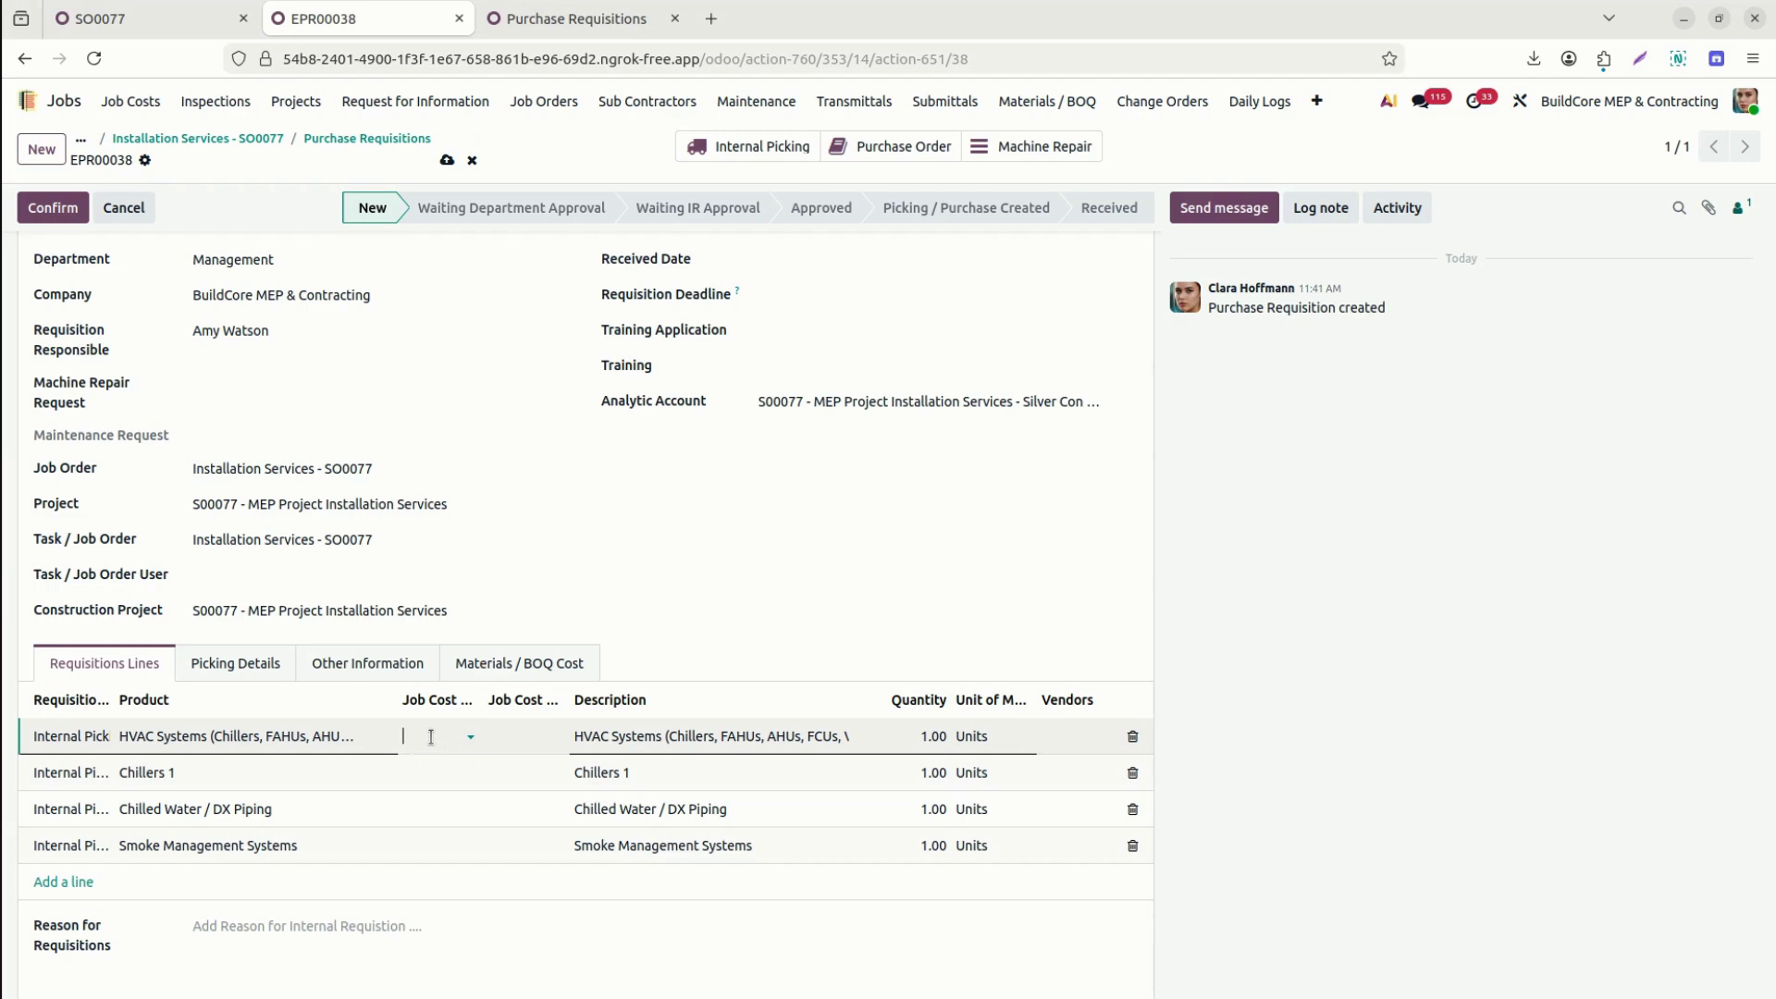
{"action": "left_click", "coordinate": [571, 17]}
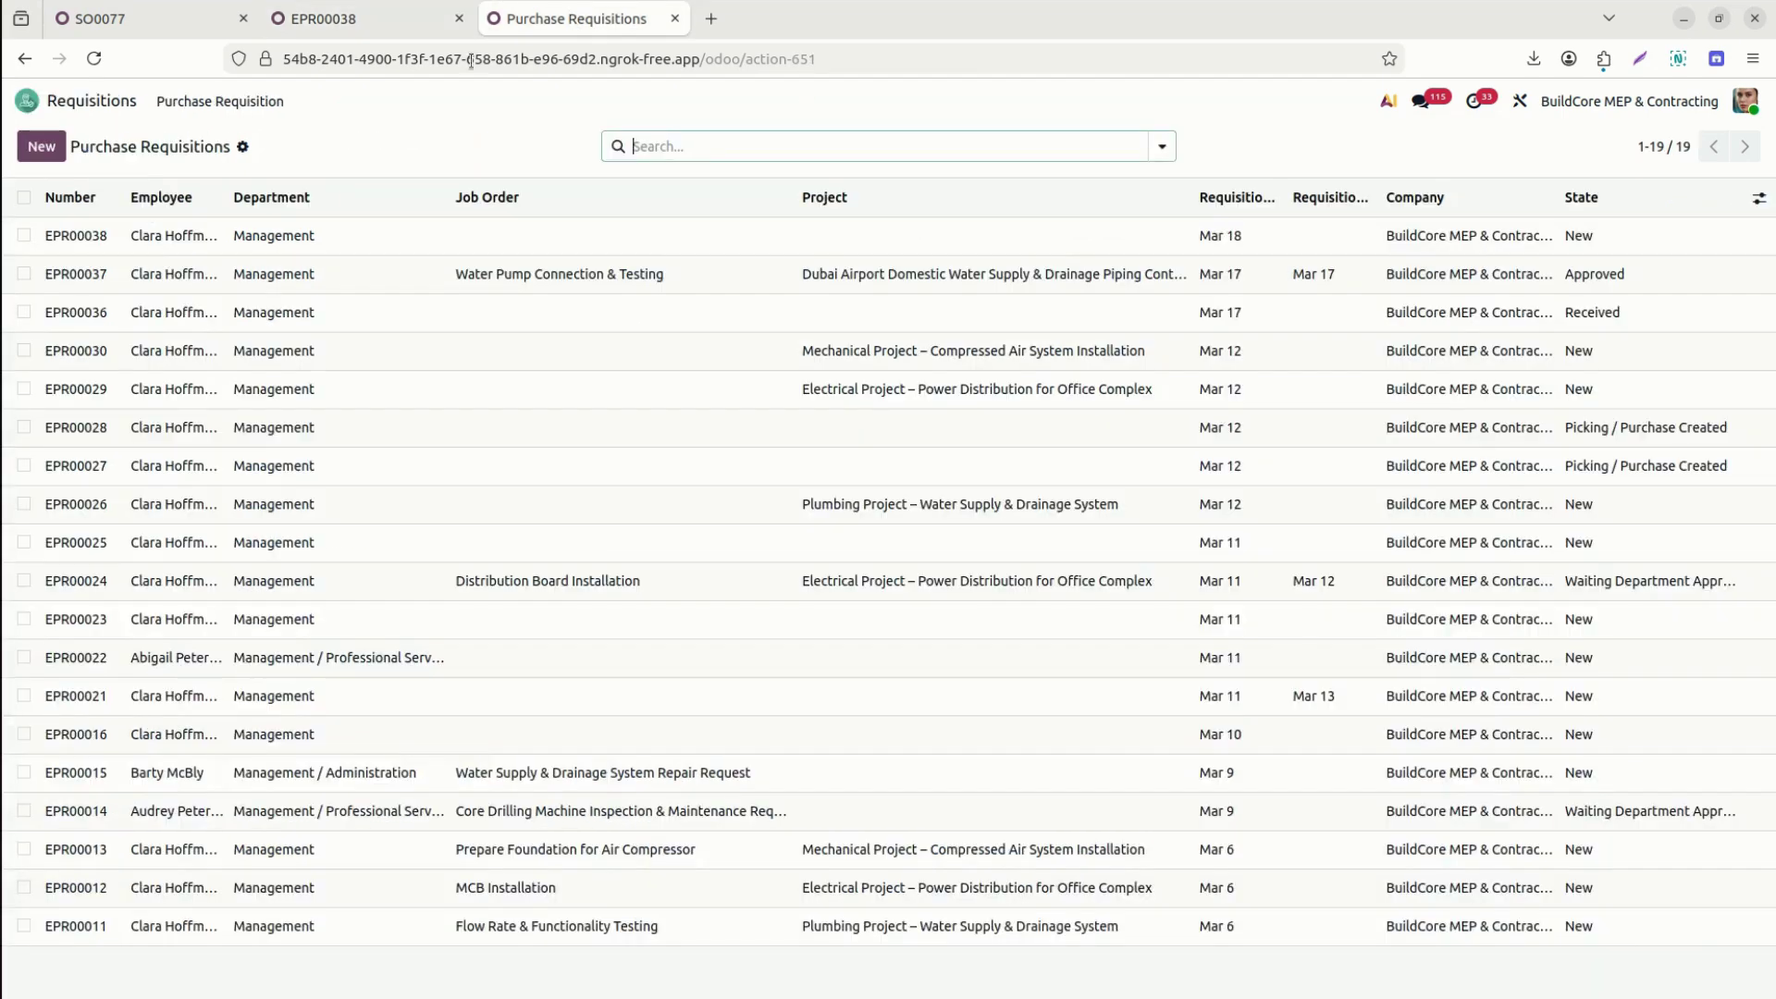
{"action": "left_click", "coordinate": [27, 101]}
{"action": "type", "text": "jobc"}
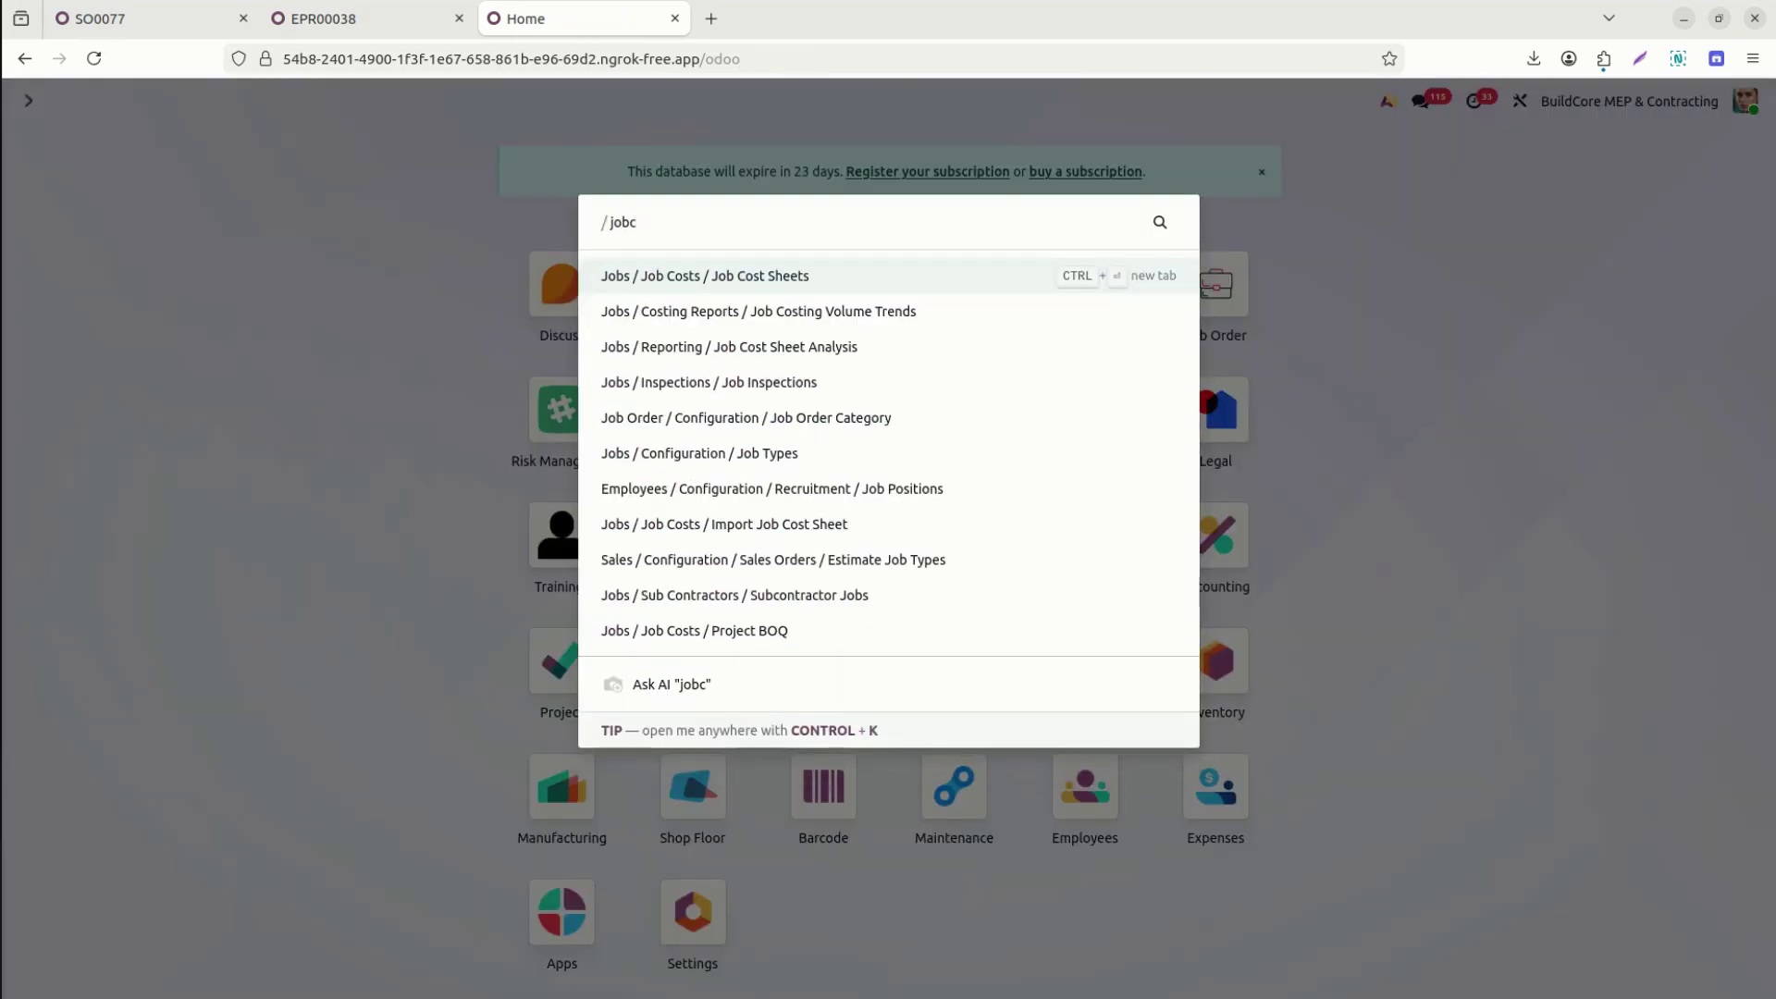
{"action": "key", "text": "Return"}
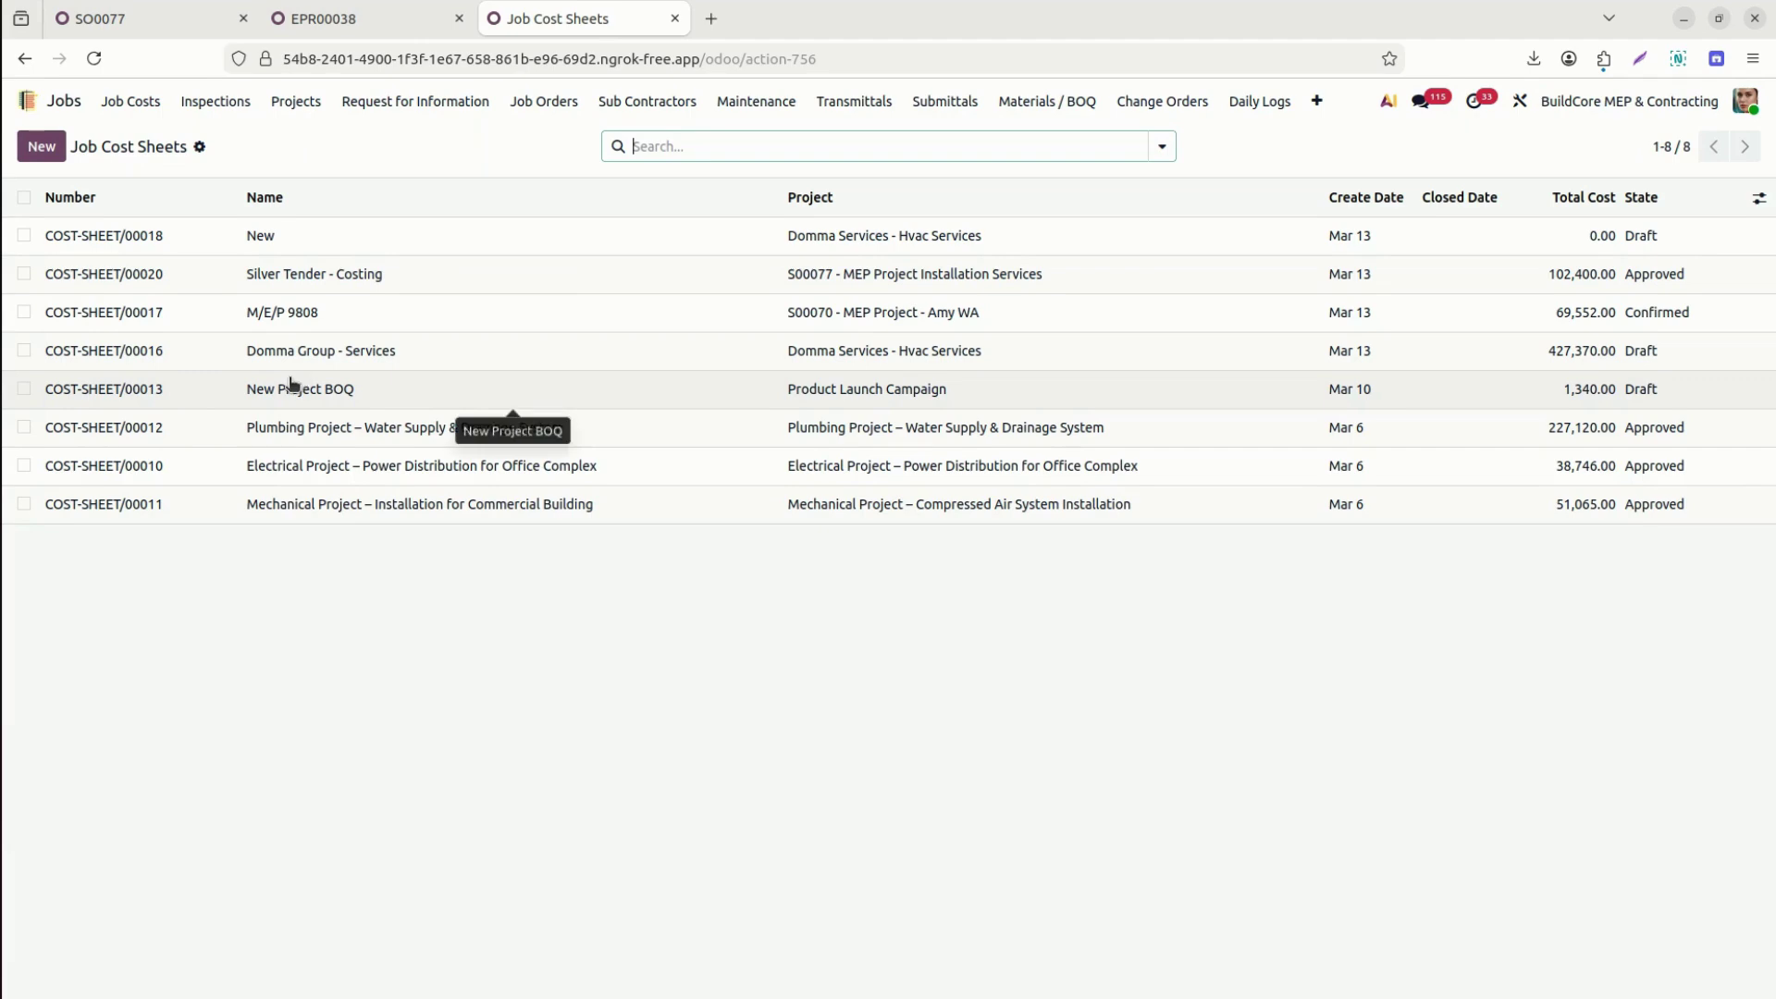
Review COST-SHEET/00020's material lines ($98,000.00 of $102,400.00 total), then return to EPR00038.
{"action": "left_click", "coordinate": [137, 275]}
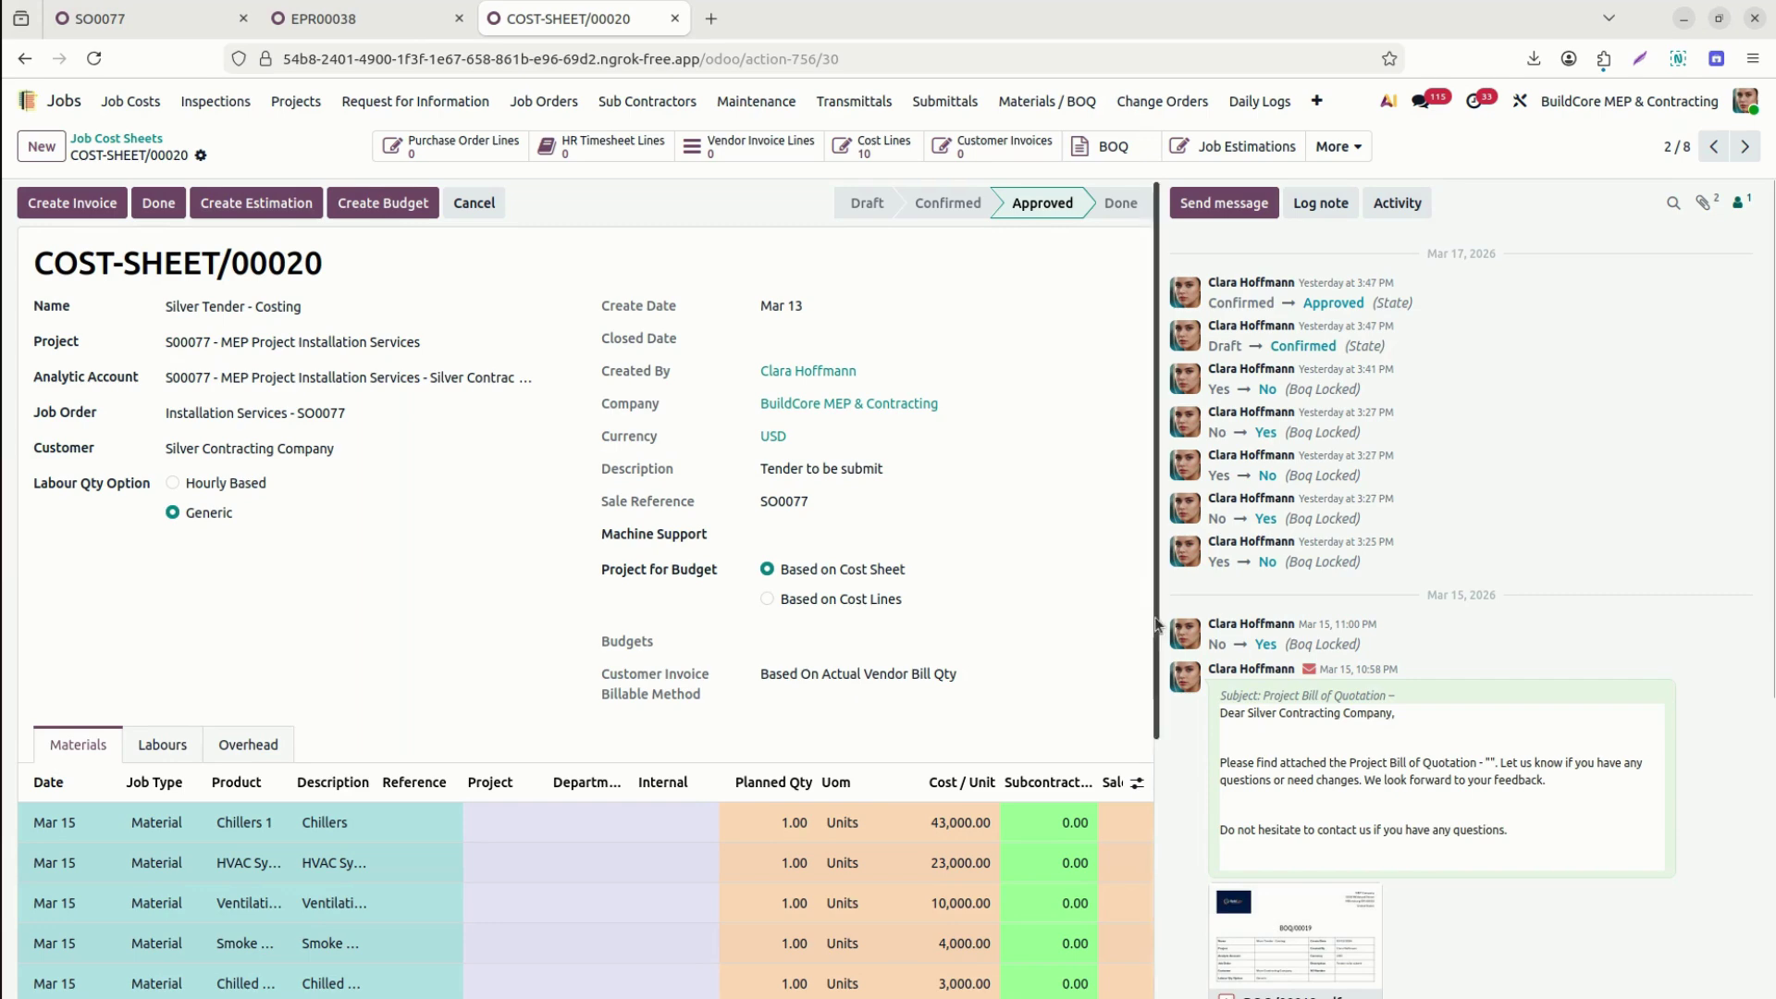
{"action": "scroll", "coordinate": [1166, 902], "scroll_direction": "down", "scroll_amount": 4}
{"action": "left_click_drag", "start_coordinate": [651, 745], "coordinate": [1107, 748]}
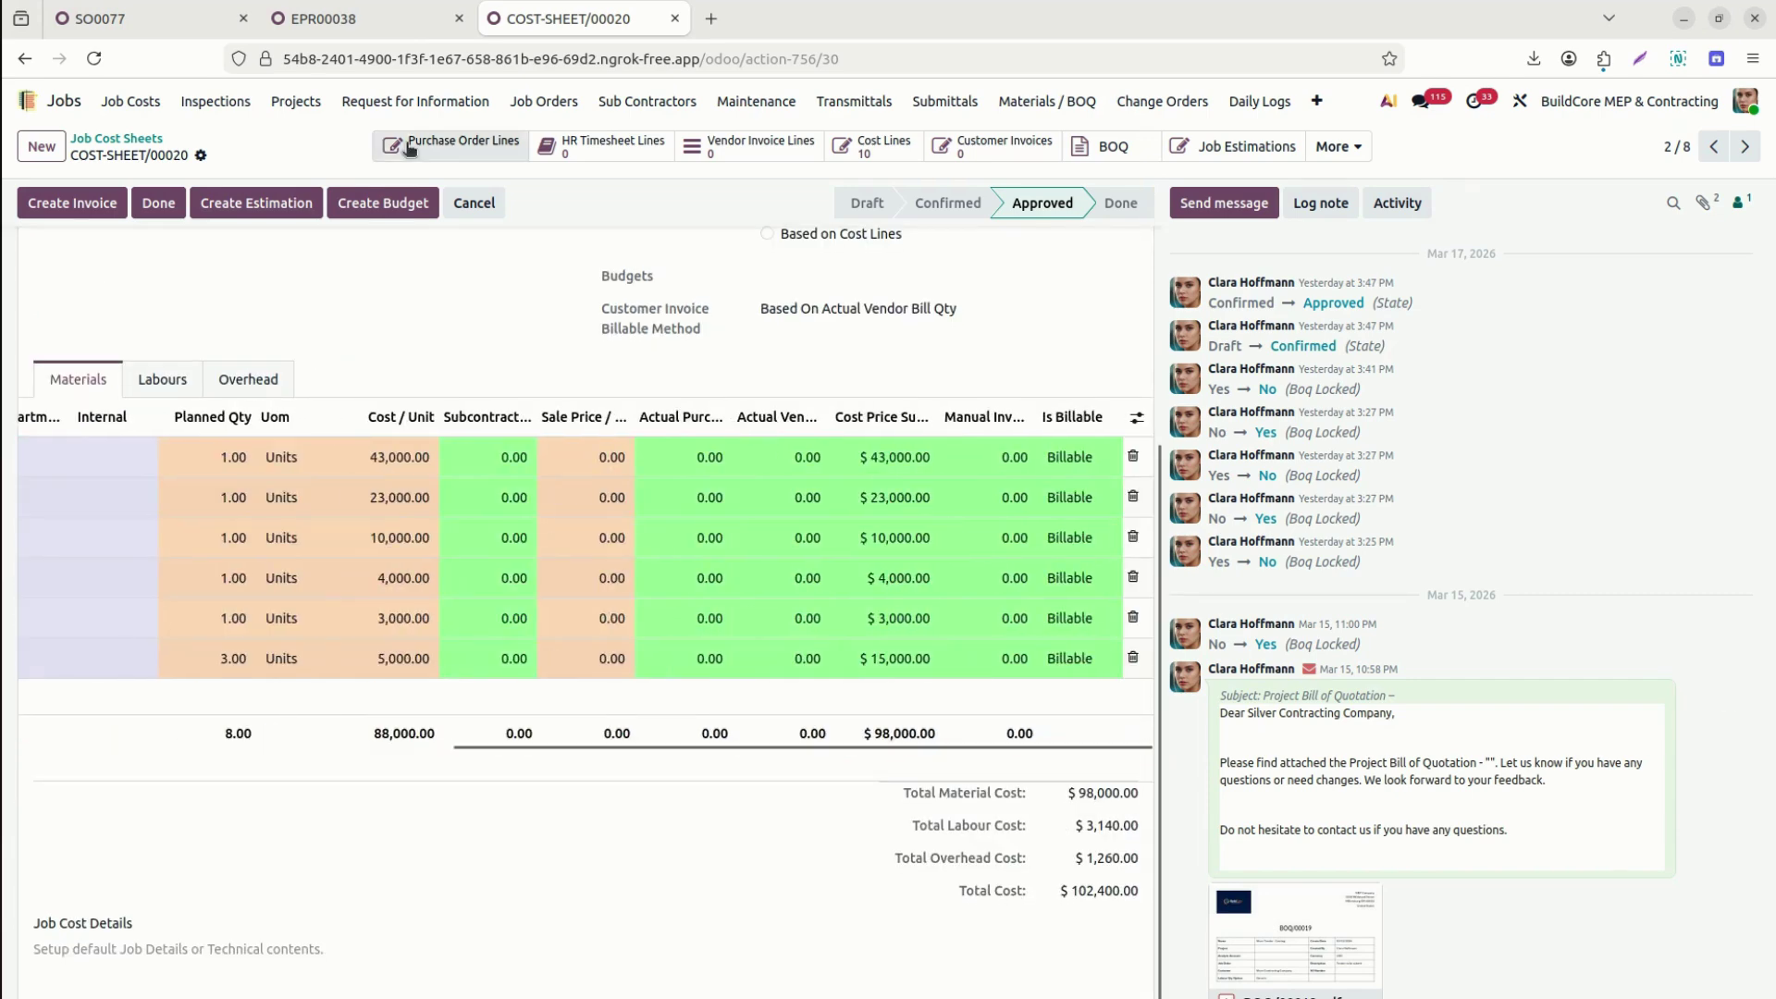
{"action": "left_click", "coordinate": [348, 26]}
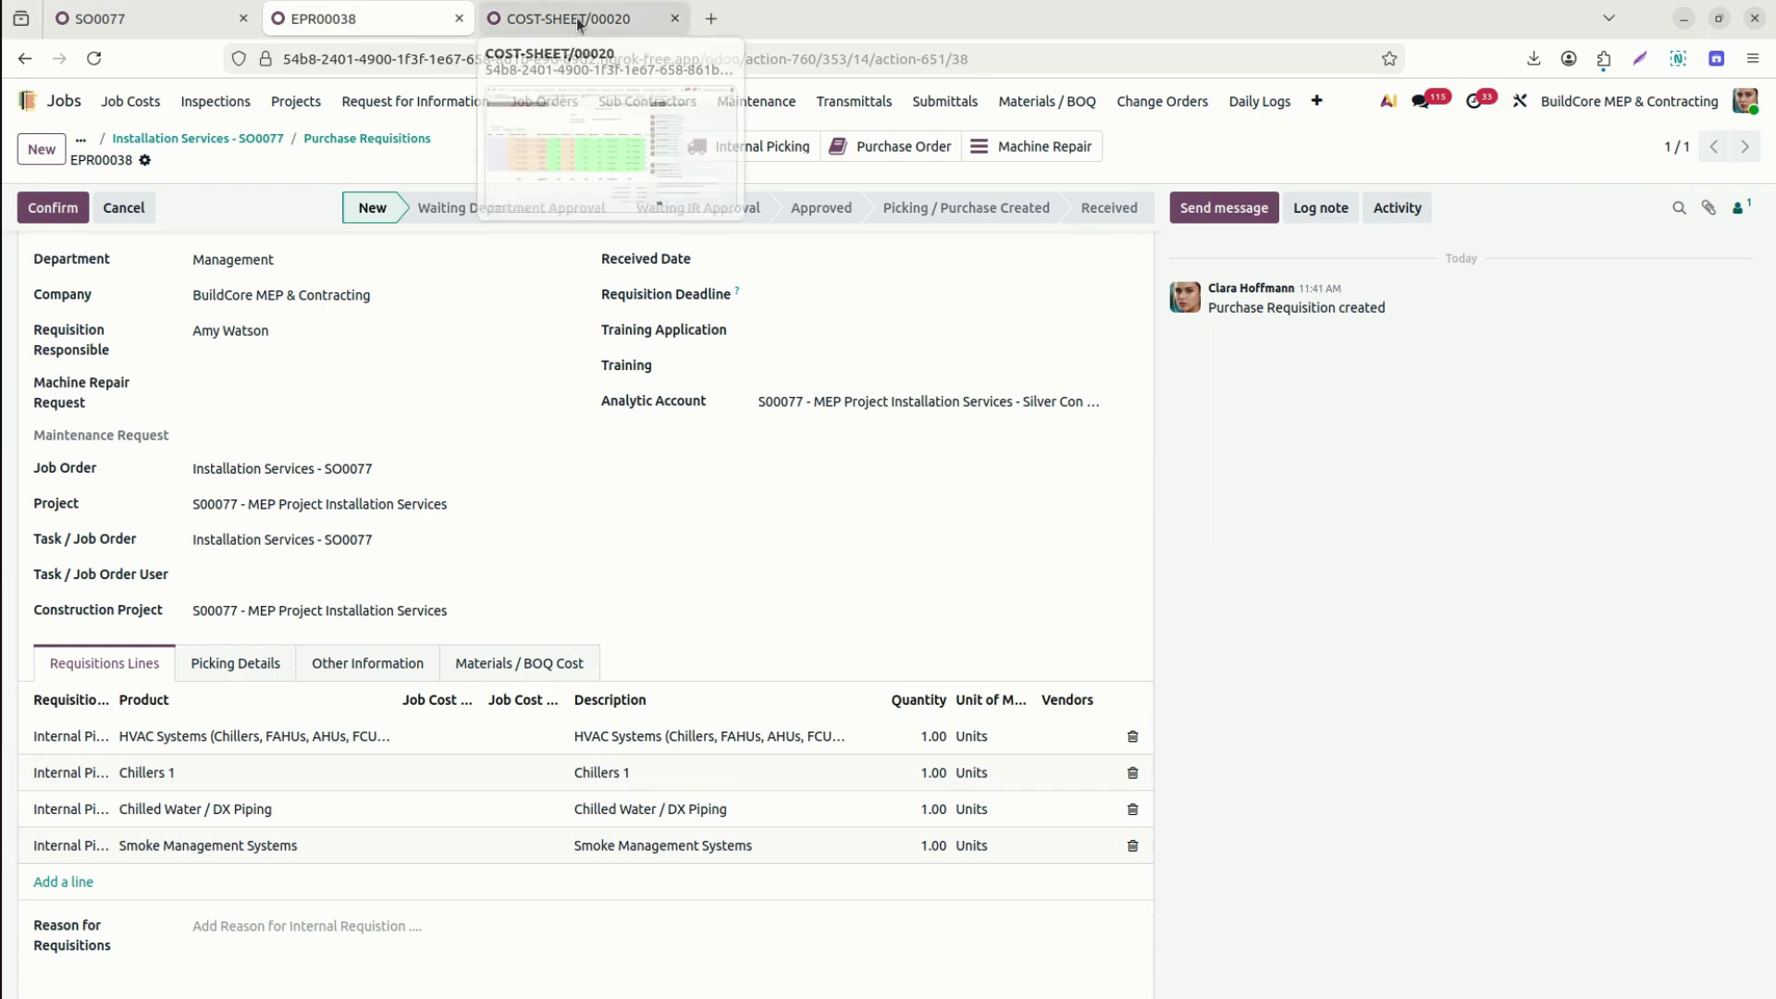
Link the HVAC Systems line to COST-SHEET/00020 and its HVAC Systems cost line.
{"action": "left_click", "coordinate": [430, 741]}
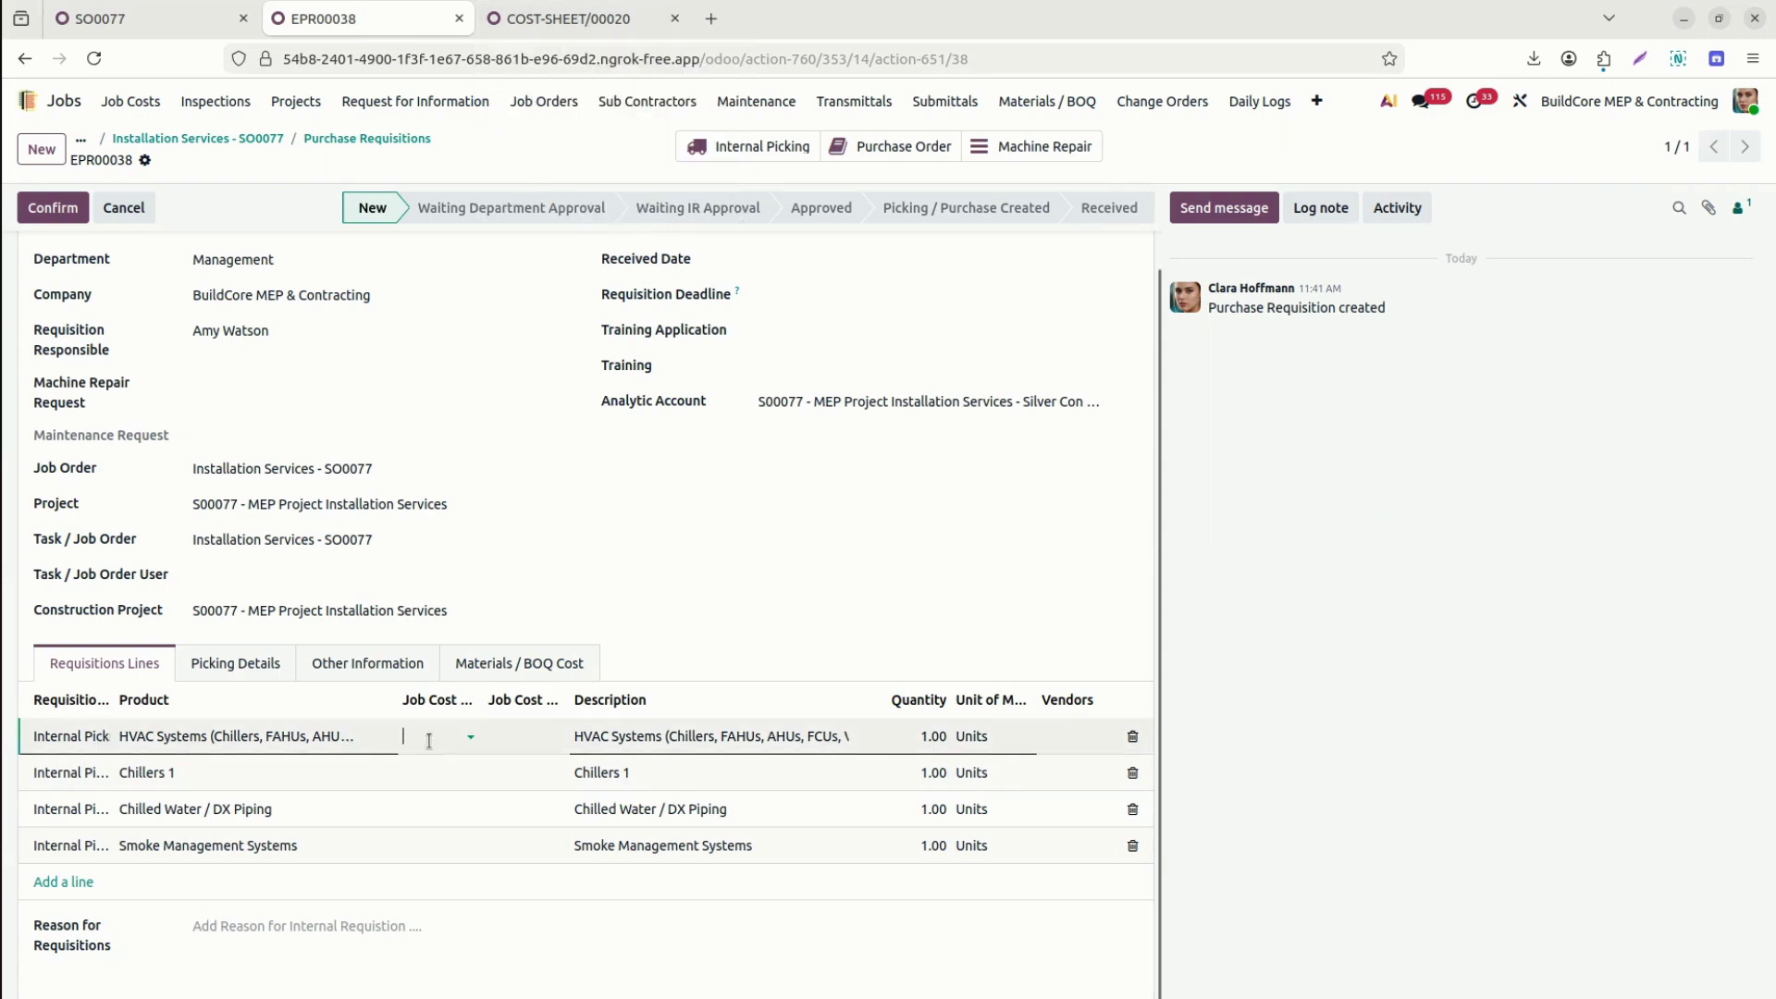
{"action": "type", "text": "20"}
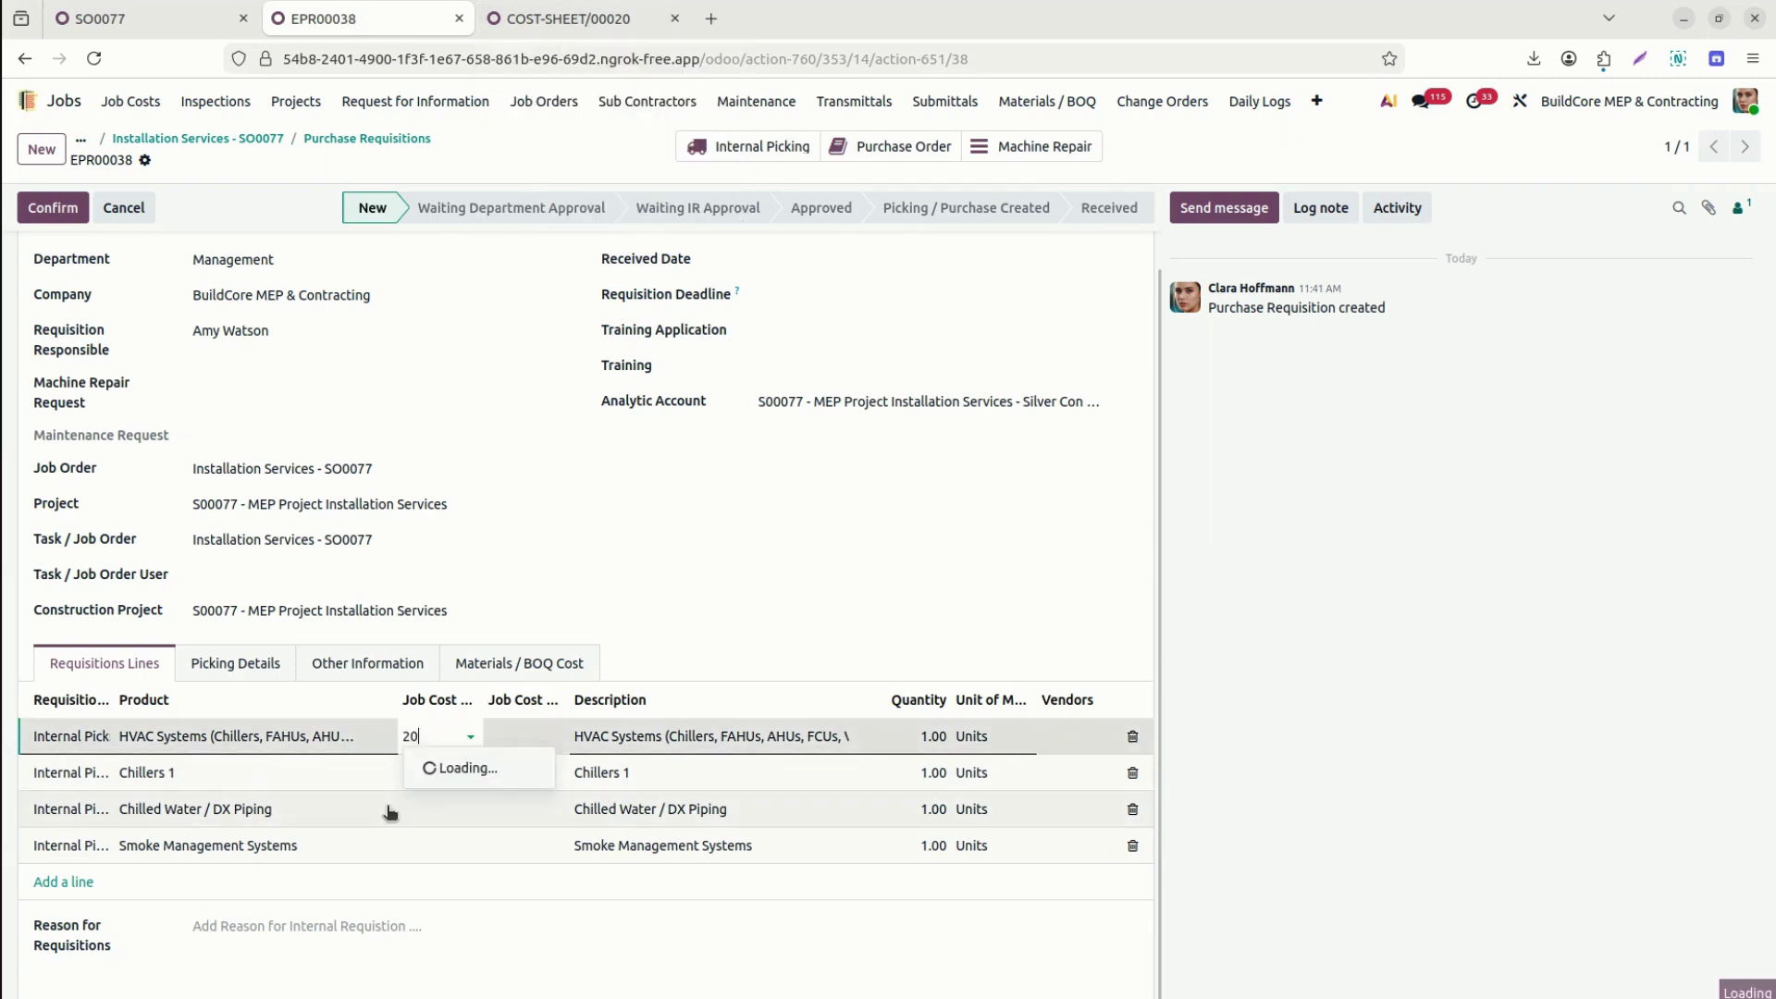
{"action": "left_click", "coordinate": [483, 770]}
{"action": "left_click", "coordinate": [533, 737]}
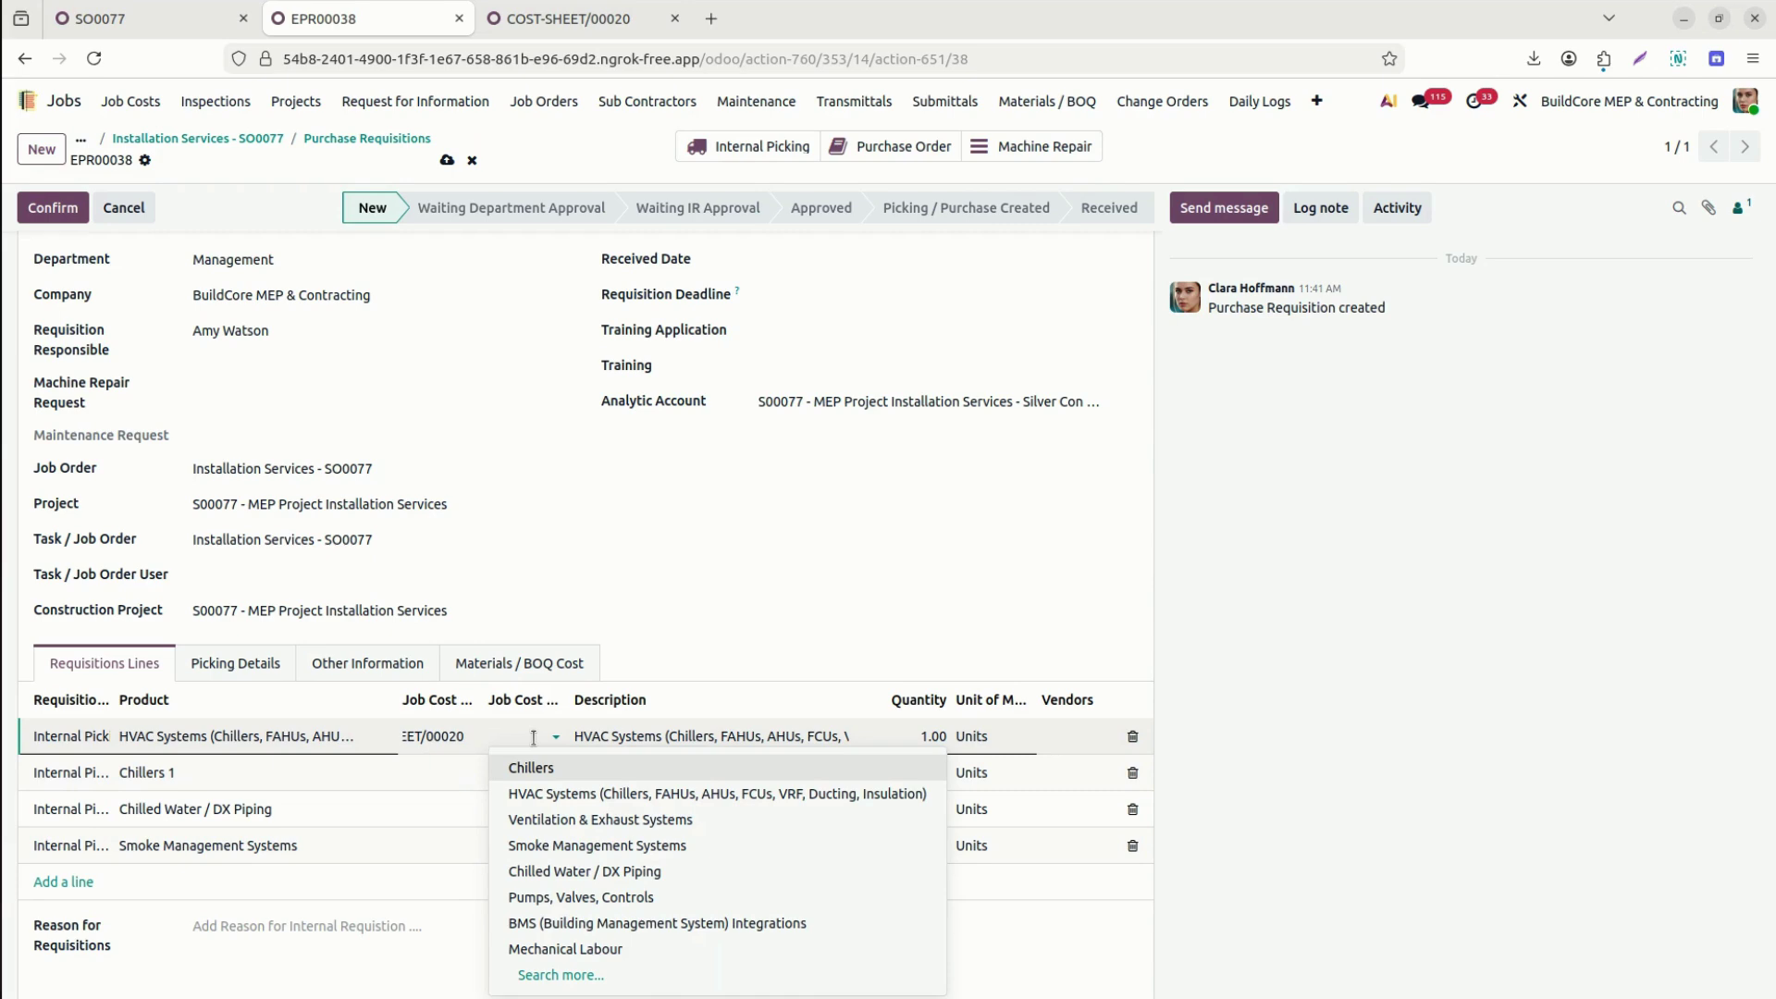
{"action": "left_click", "coordinate": [556, 794]}
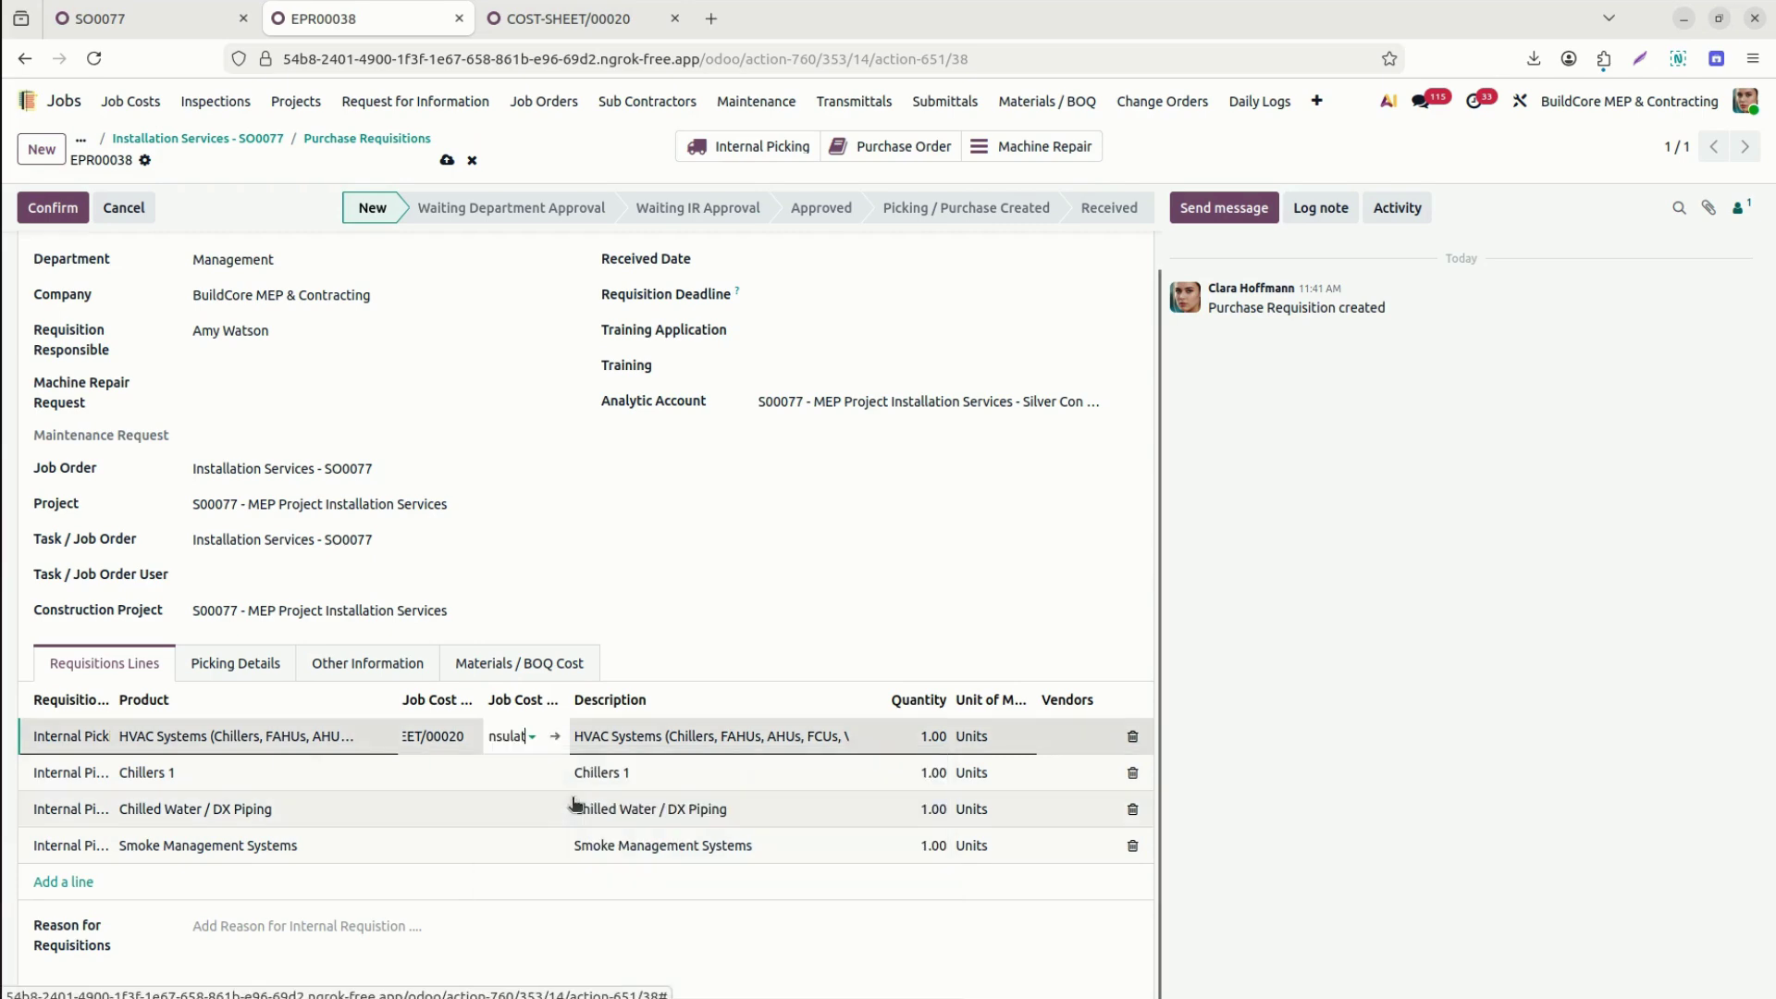
Link the Chillers 1 line to COST-SHEET/00020 and the Chillers cost line.
{"action": "left_click", "coordinate": [416, 777]}
{"action": "left_click", "coordinate": [427, 775]}
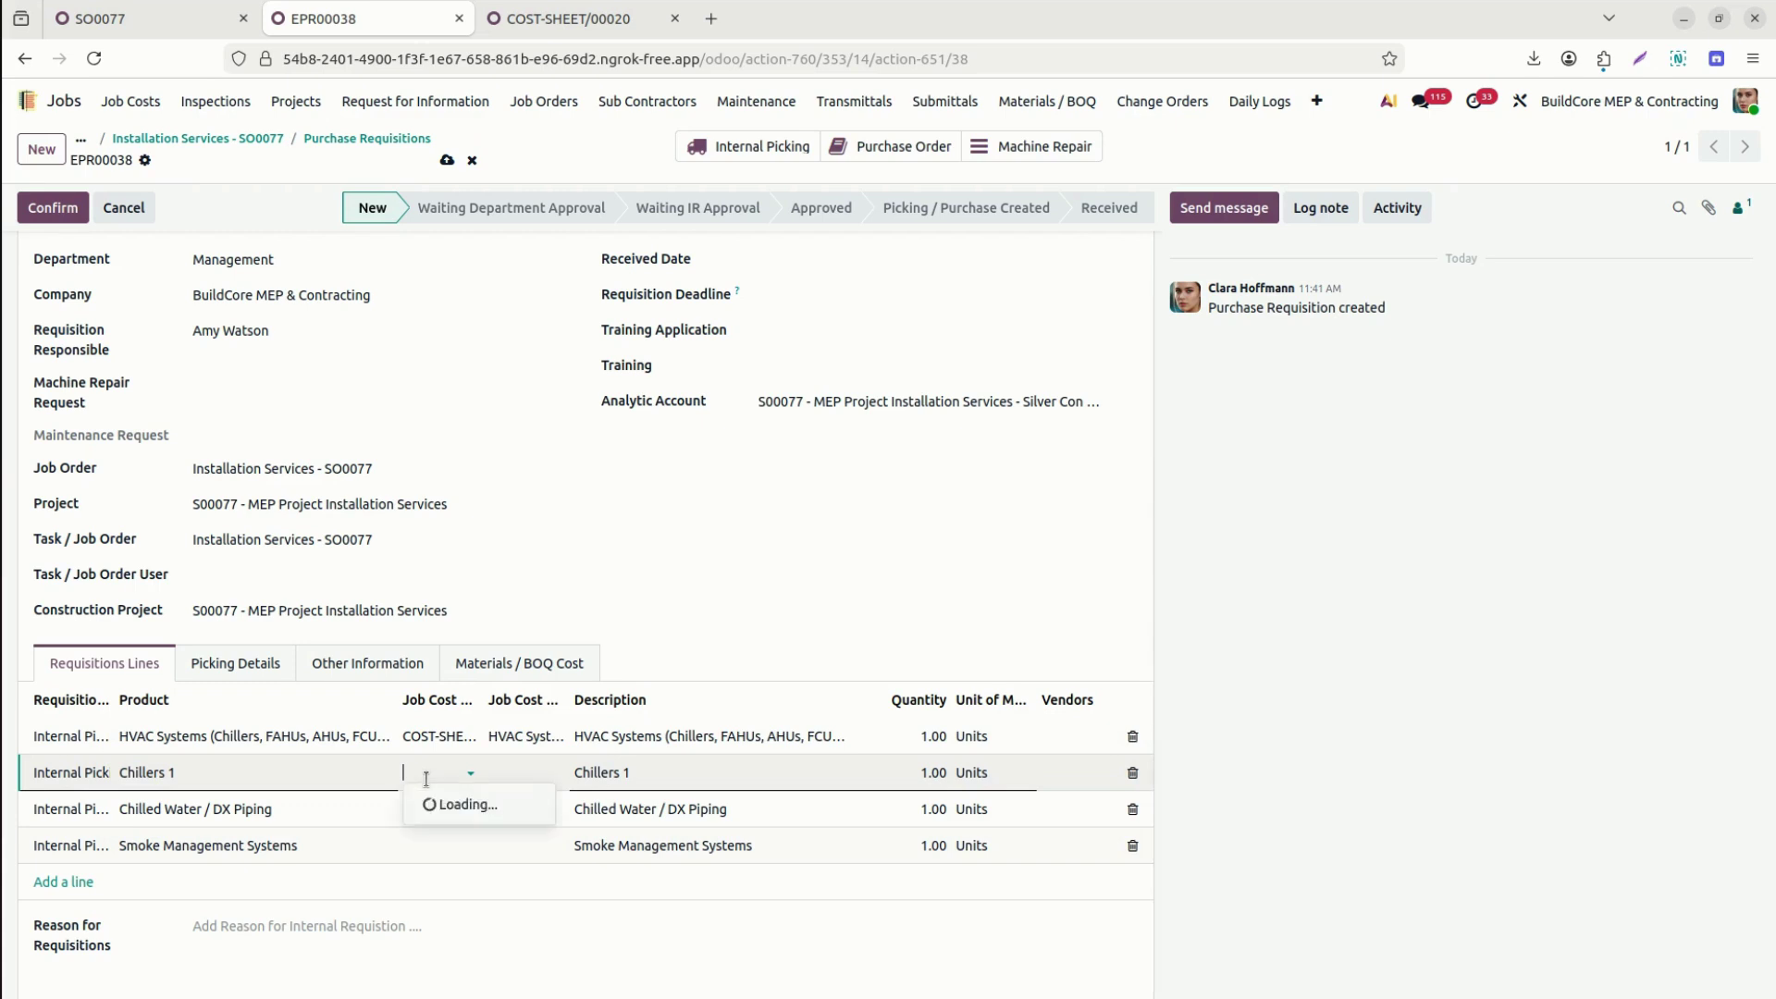
{"action": "type", "text": "chi"}
{"action": "key", "text": "BackSpace"}
{"action": "key", "text": "BackSpace"}
{"action": "key", "text": "BackSpace"}
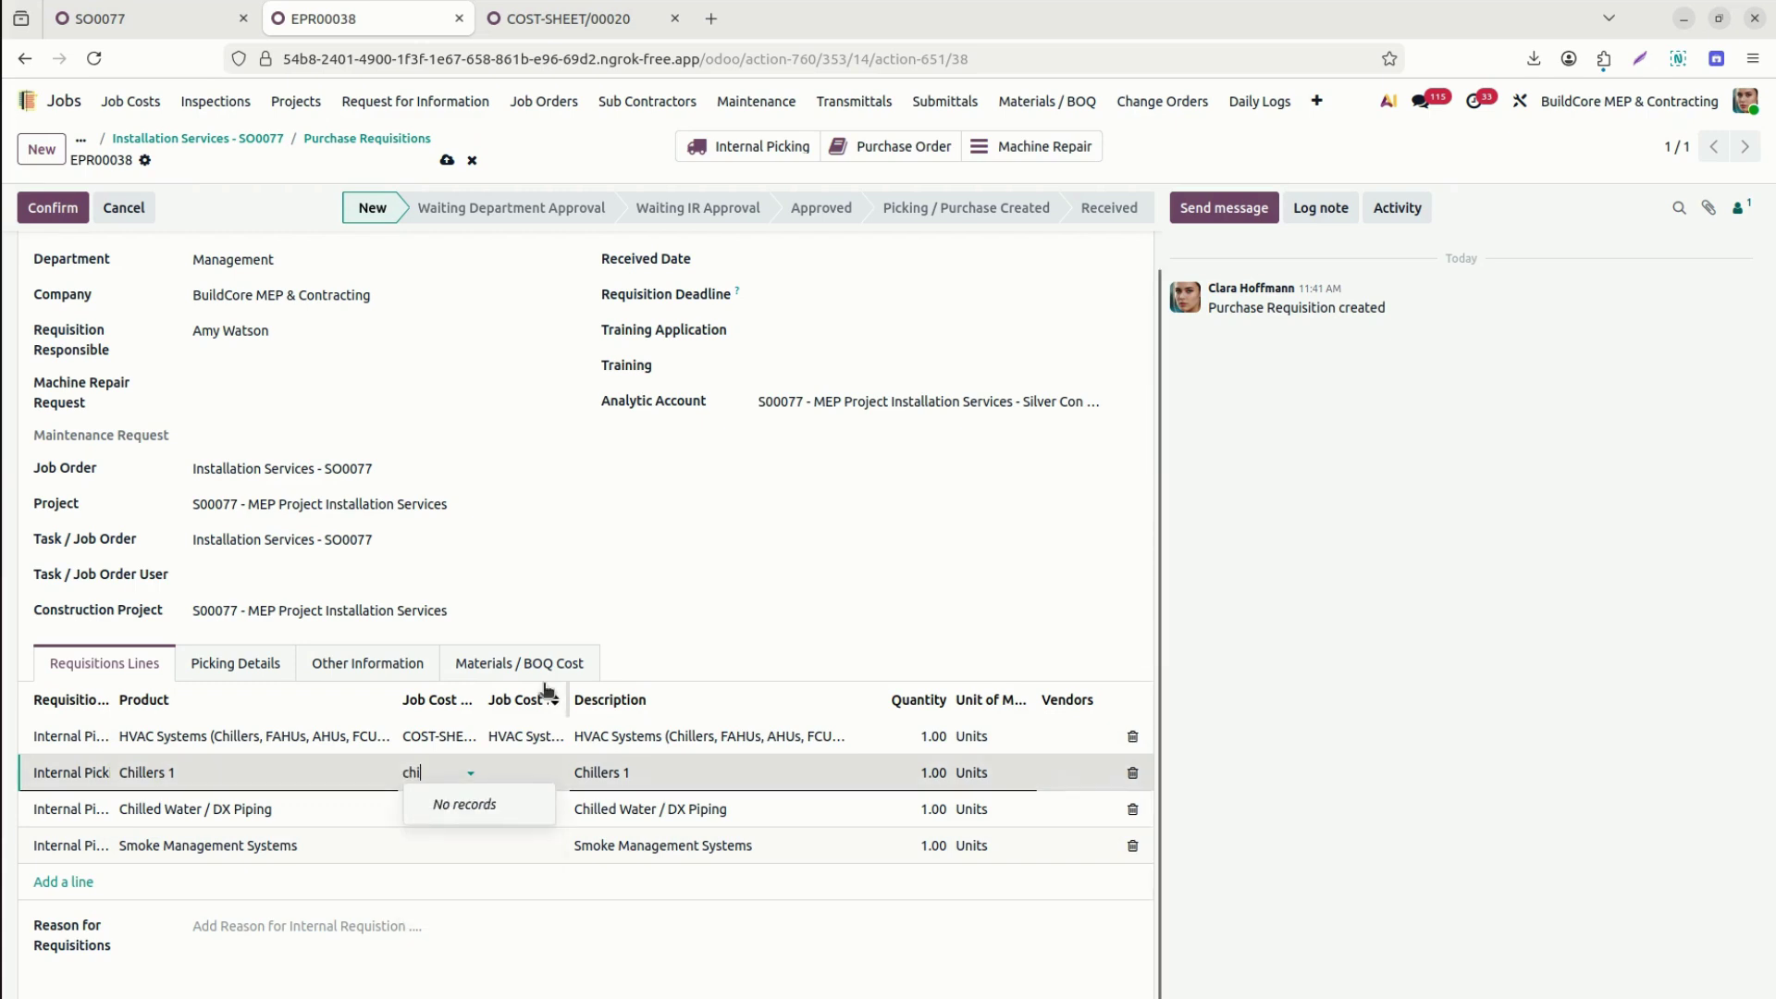
{"action": "type", "text": "20"}
{"action": "left_click", "coordinate": [508, 804]}
{"action": "left_click", "coordinate": [535, 761]}
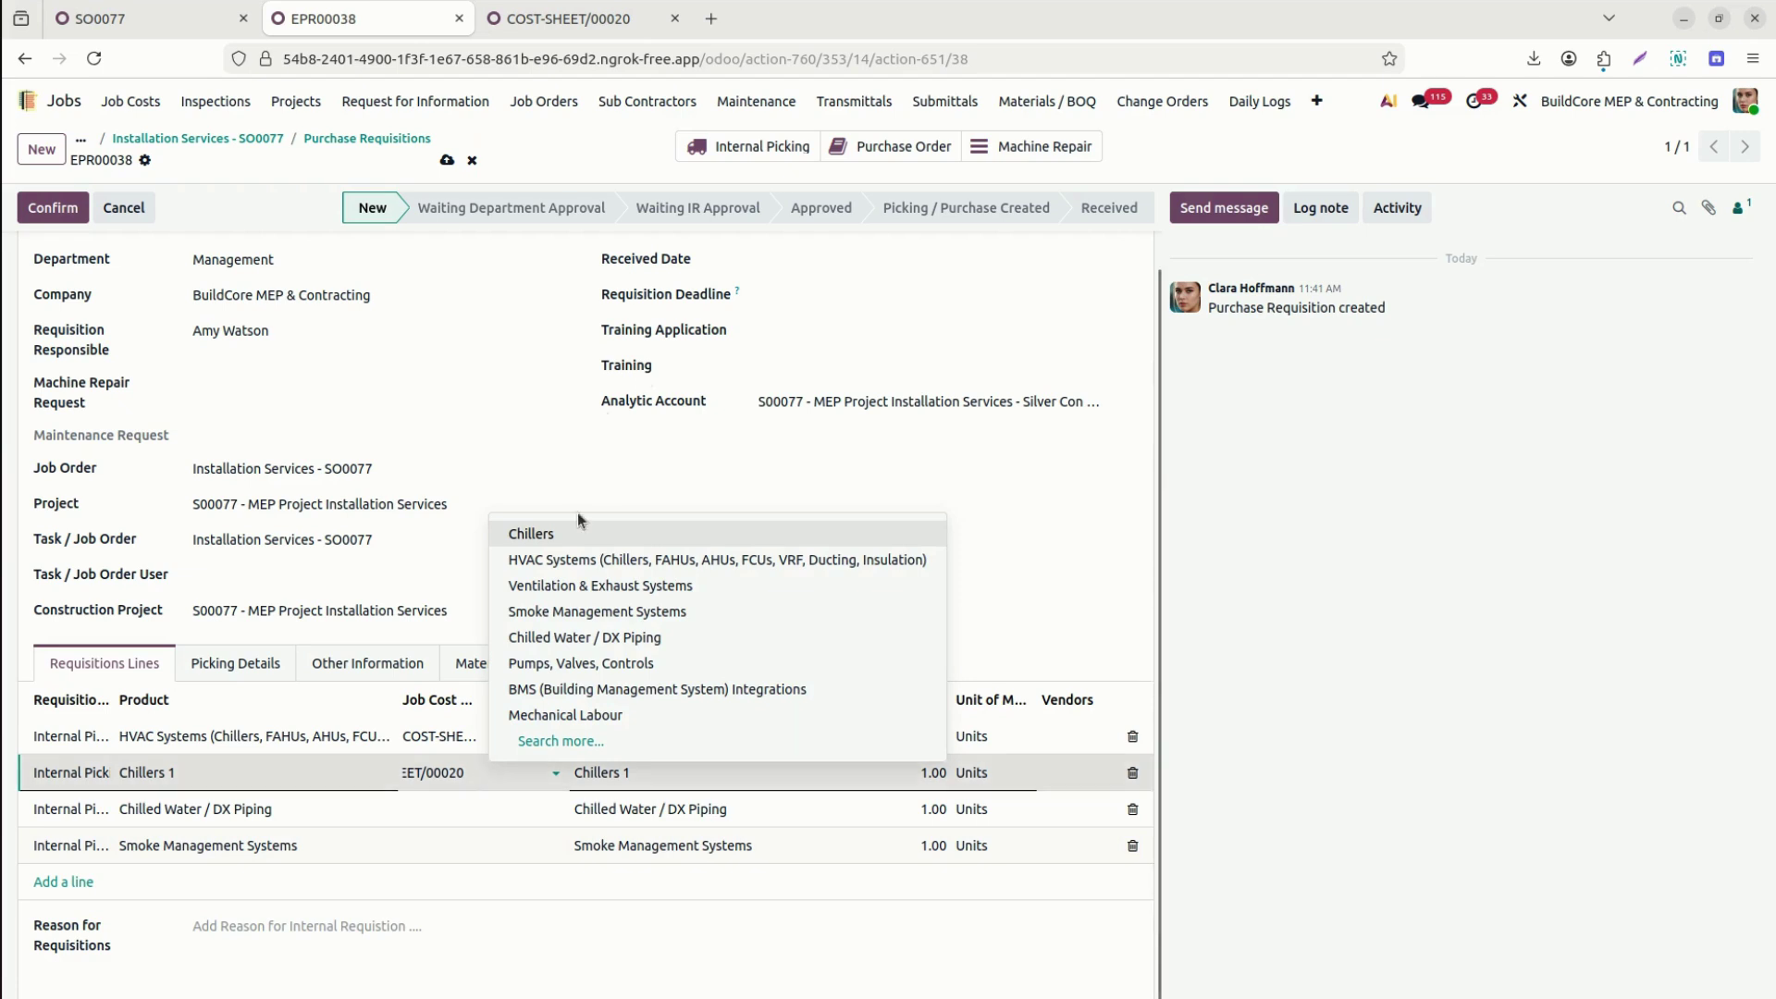
{"action": "left_click", "coordinate": [575, 537]}
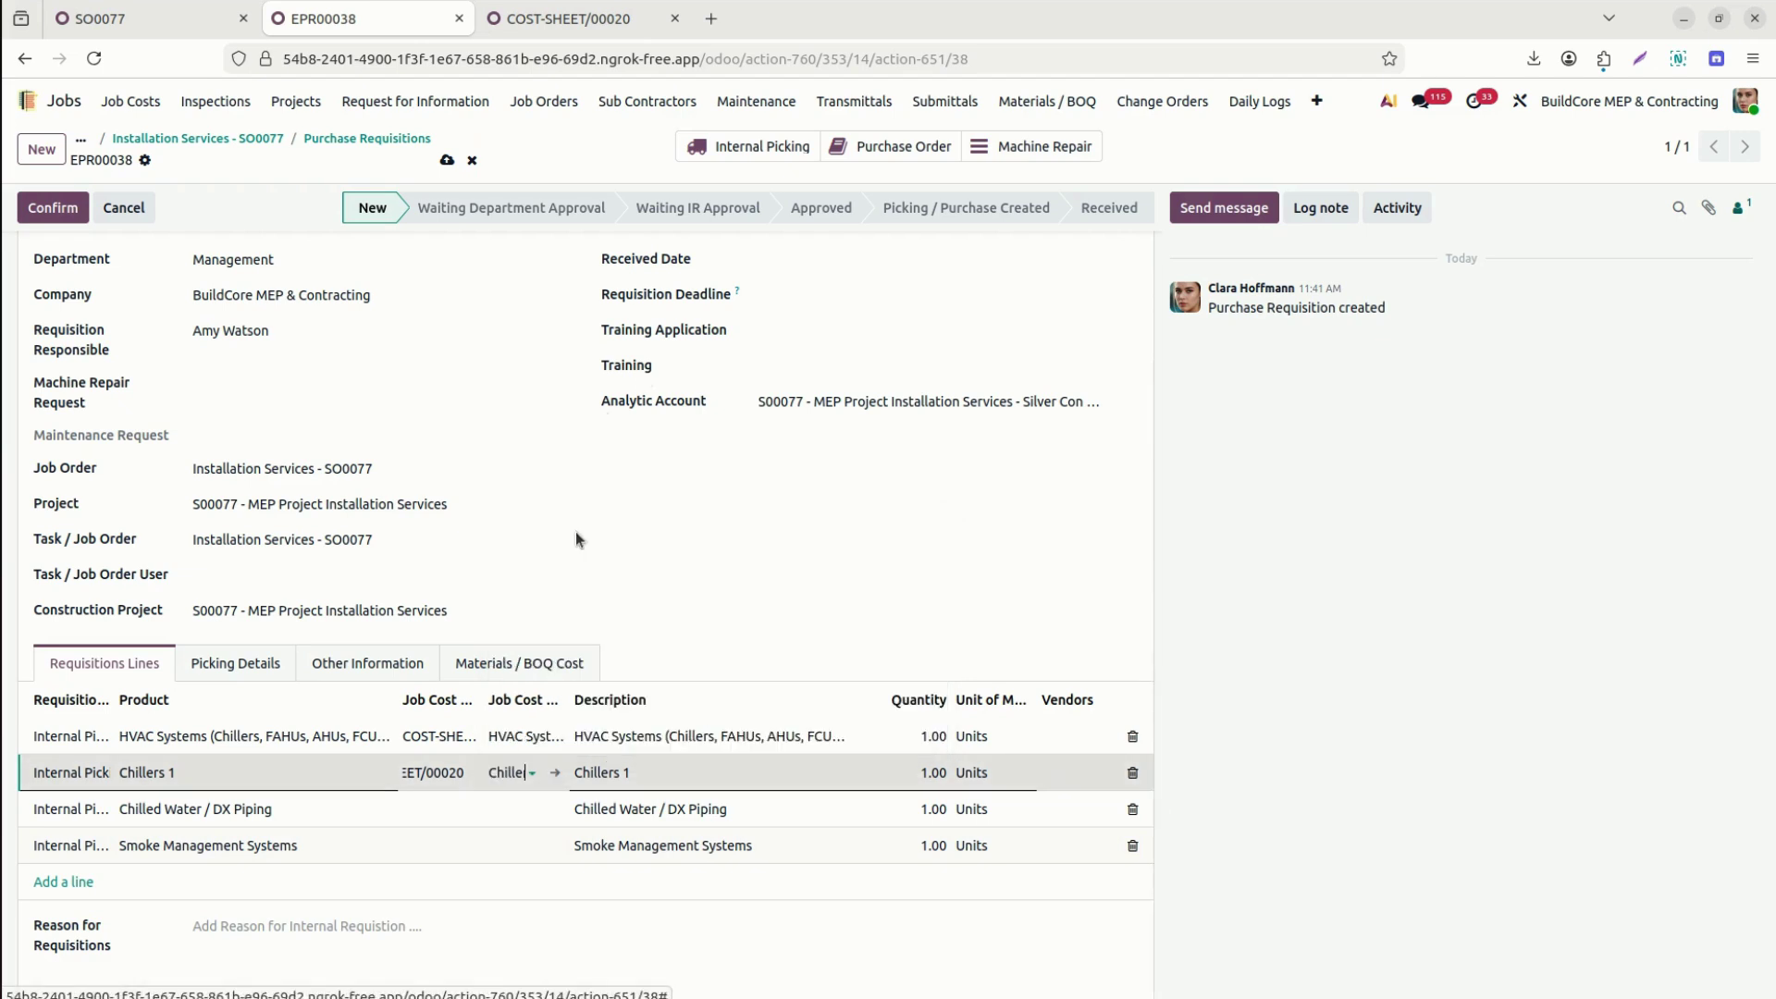
Link the Chilled Water line to COST-SHEET/00020 and the Chilled Water / DX Piping cost line.
{"action": "left_click", "coordinate": [413, 806]}
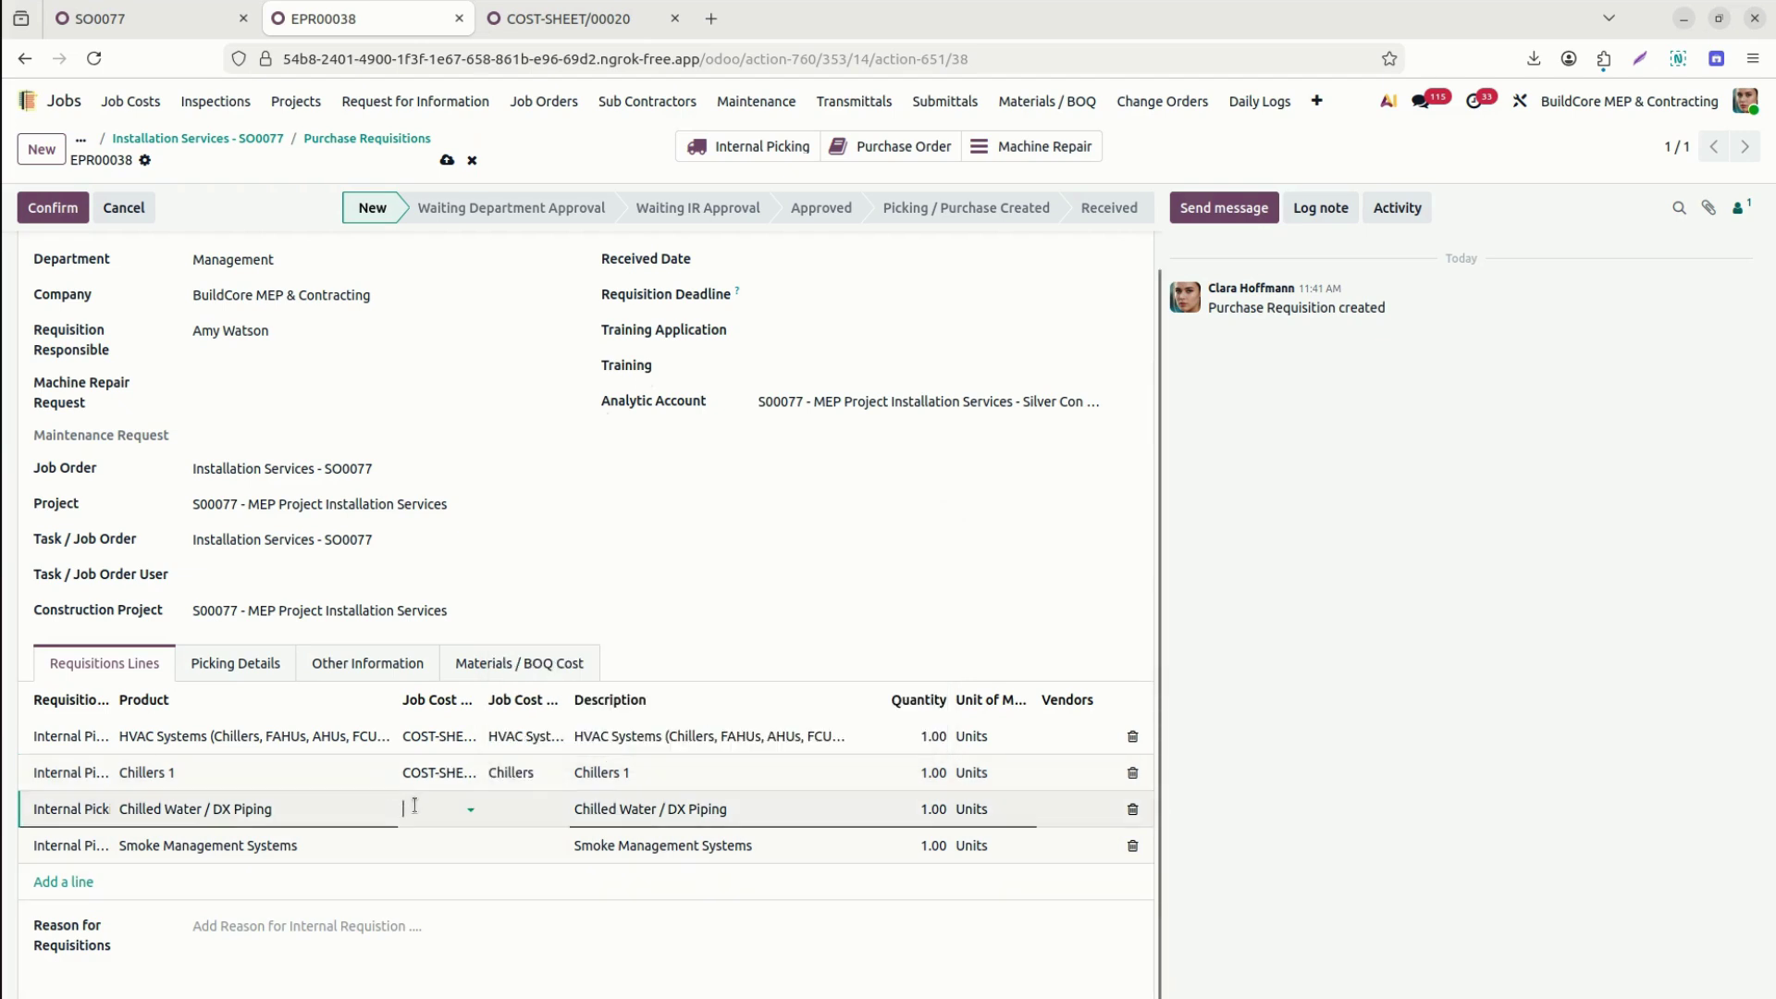
{"action": "type", "text": "20"}
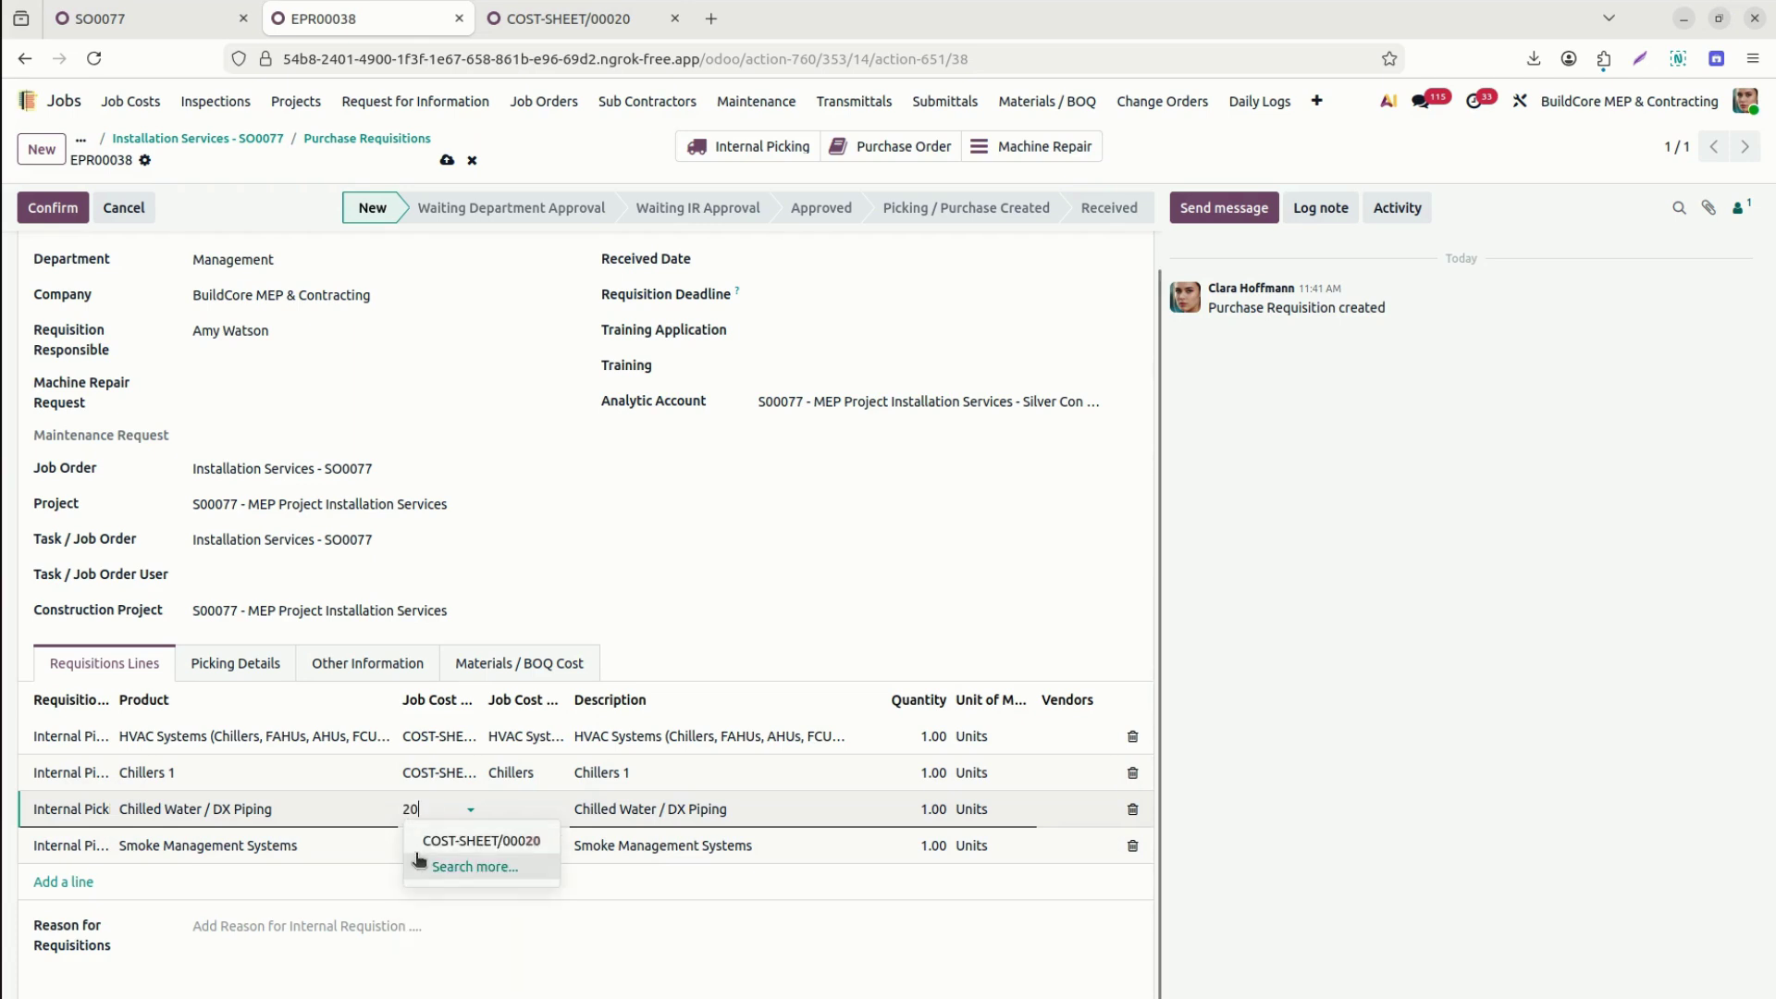
{"action": "left_click", "coordinate": [448, 841]}
{"action": "left_click", "coordinate": [518, 812]}
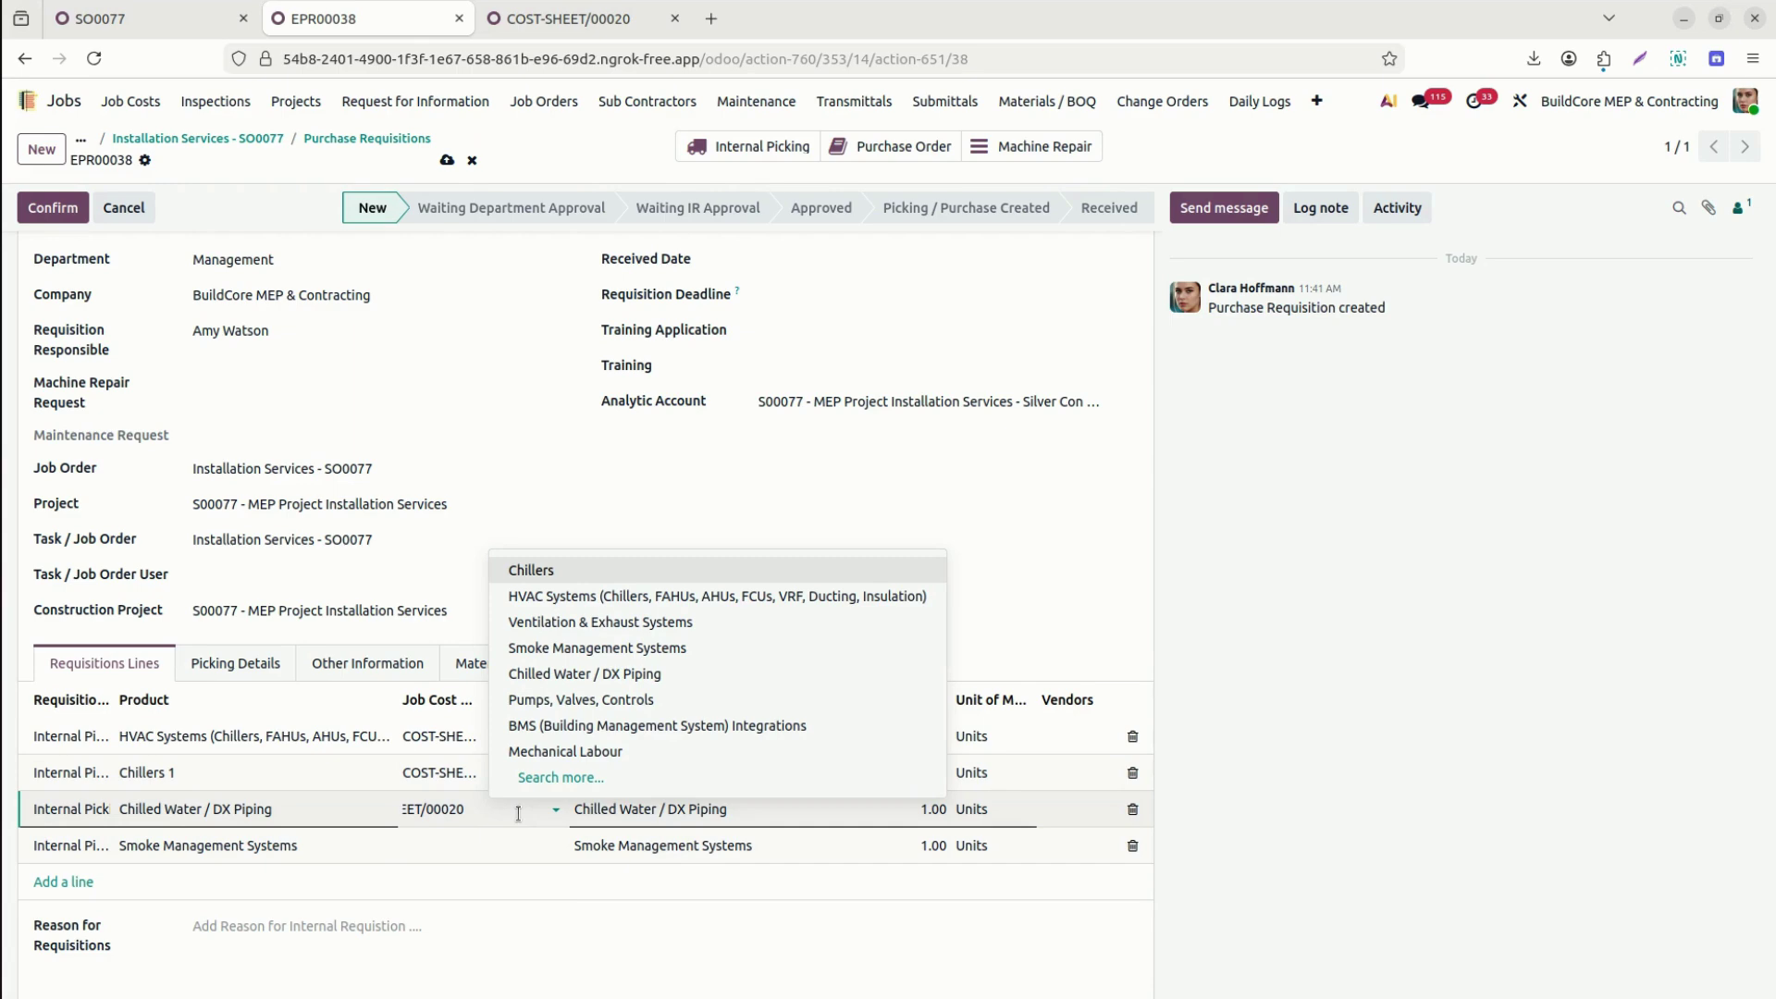
{"action": "left_click", "coordinate": [592, 676]}
Link Smoke Management to the Smoke Management Systems cost line, save, and submit for department approval.
{"action": "left_click", "coordinate": [457, 845]}
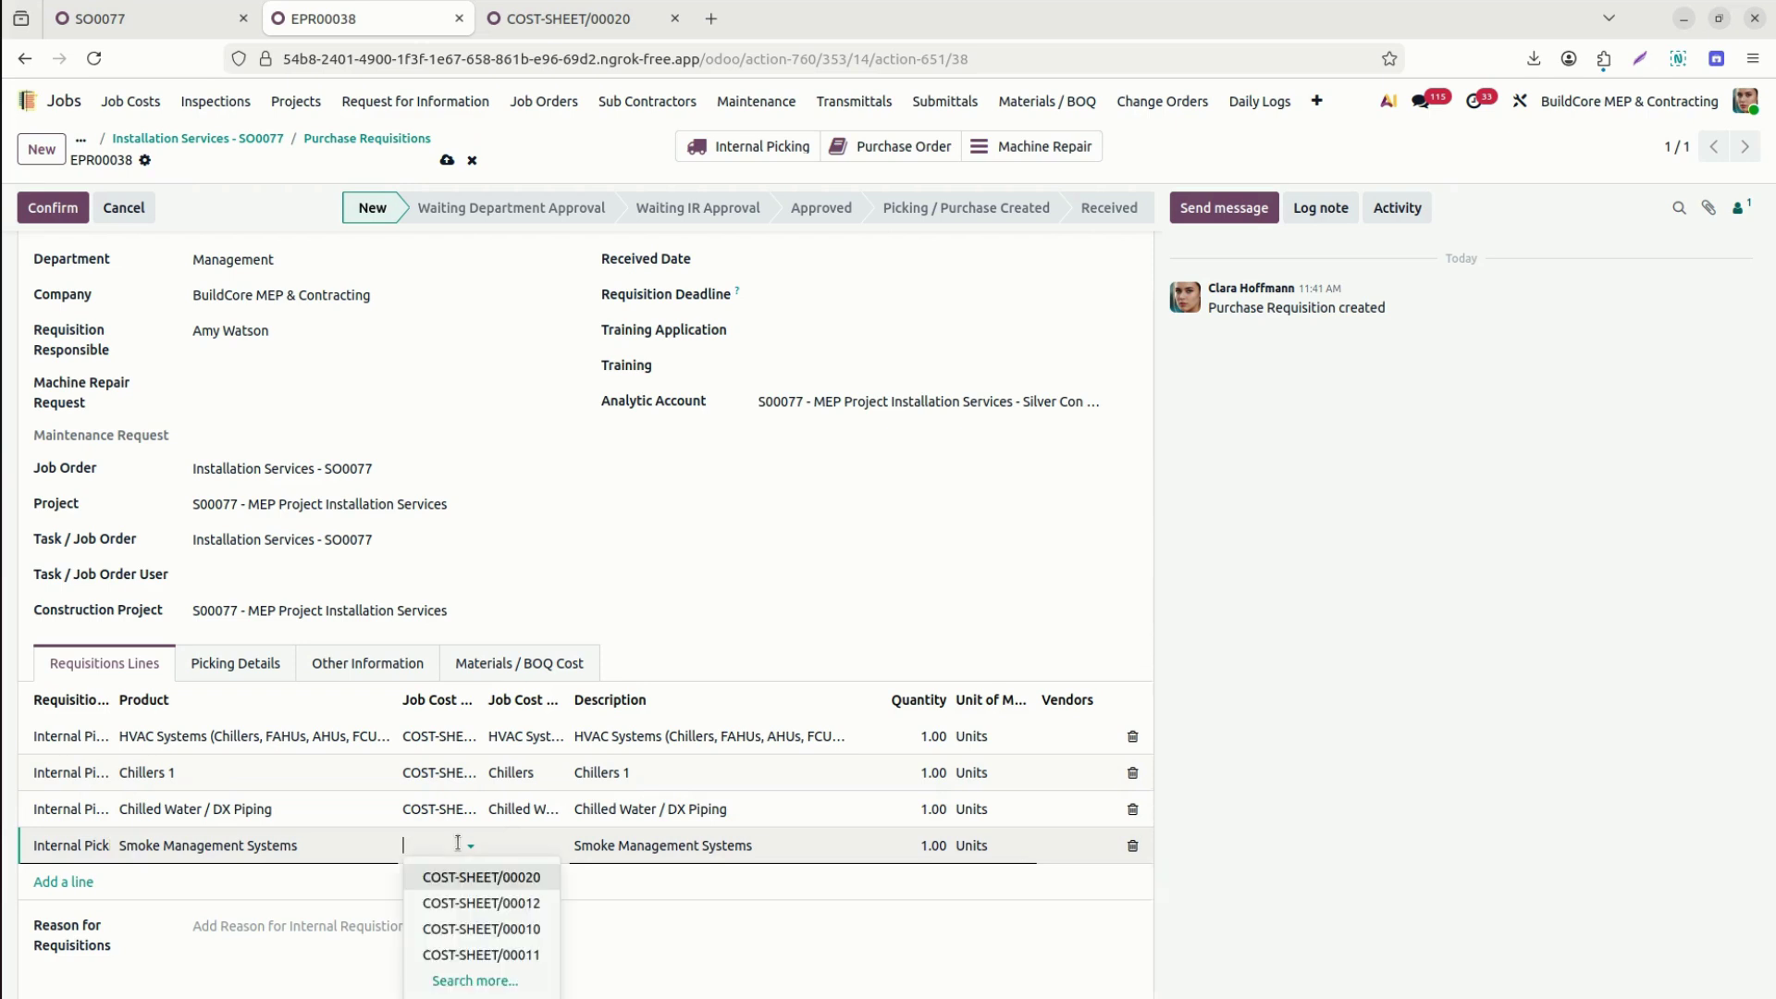
{"action": "left_click", "coordinate": [513, 885]}
{"action": "left_click", "coordinate": [527, 846]}
{"action": "type", "text": "smo"}
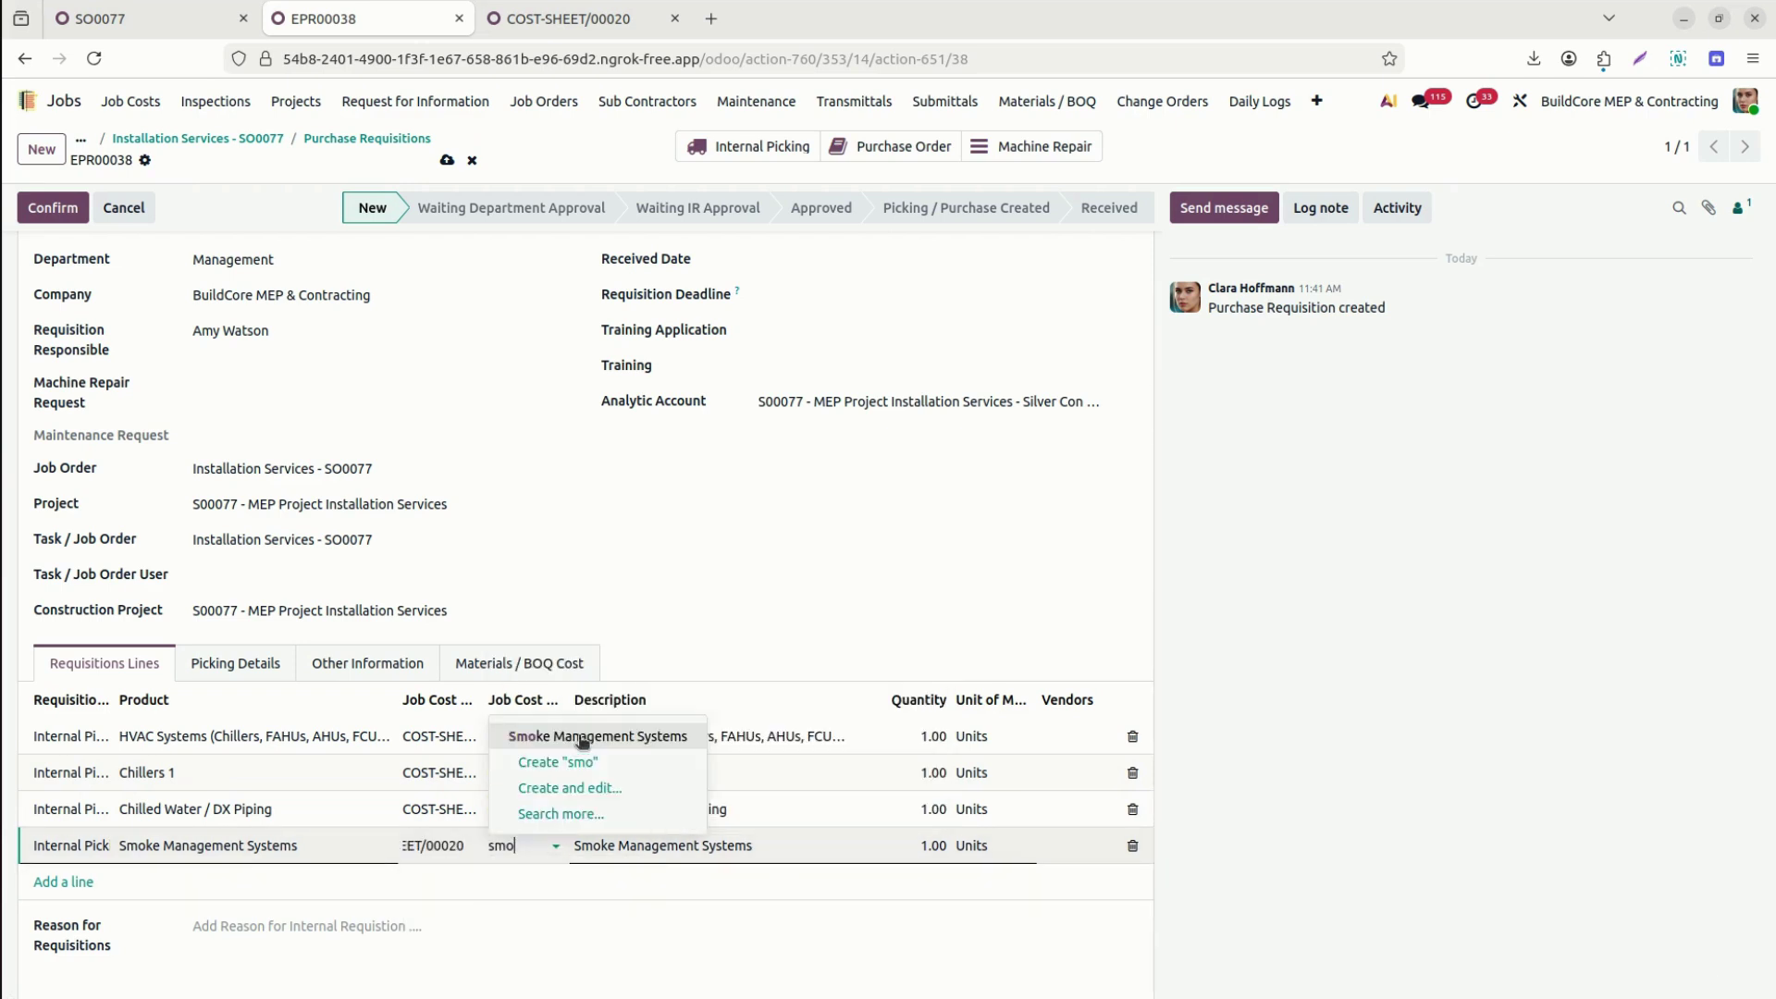
{"action": "left_click", "coordinate": [583, 738]}
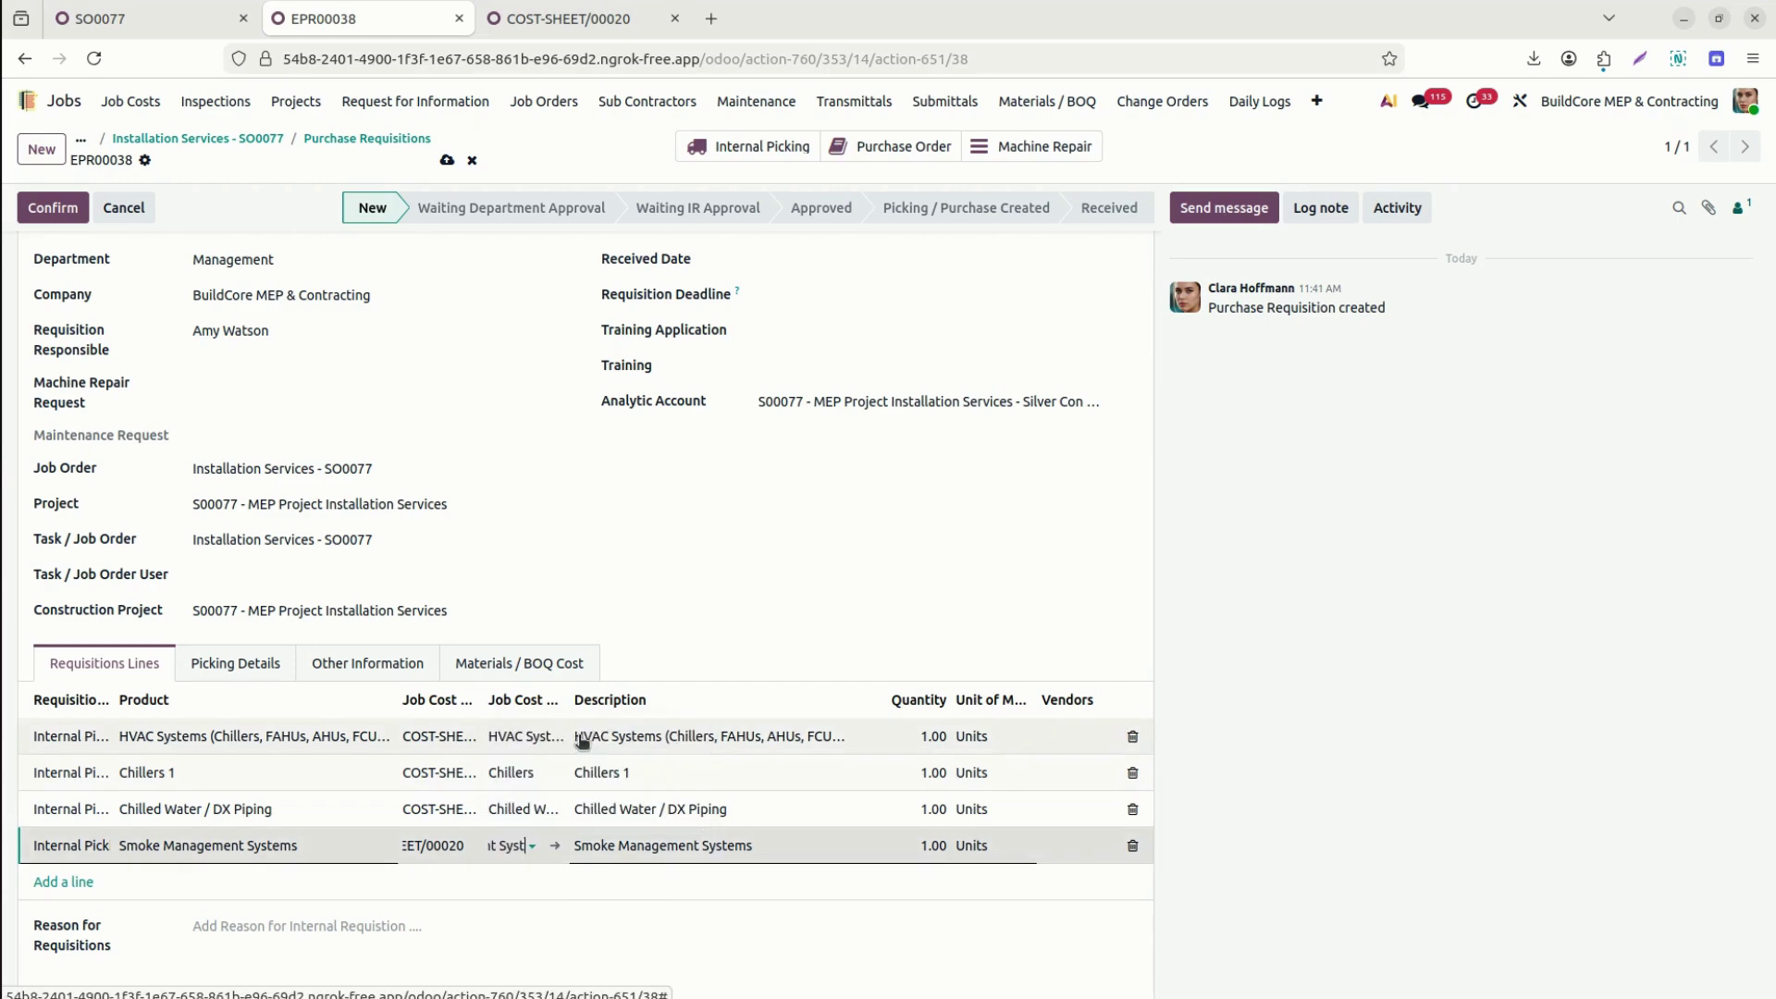
{"action": "left_click", "coordinate": [446, 162]}
{"action": "left_click", "coordinate": [55, 204]}
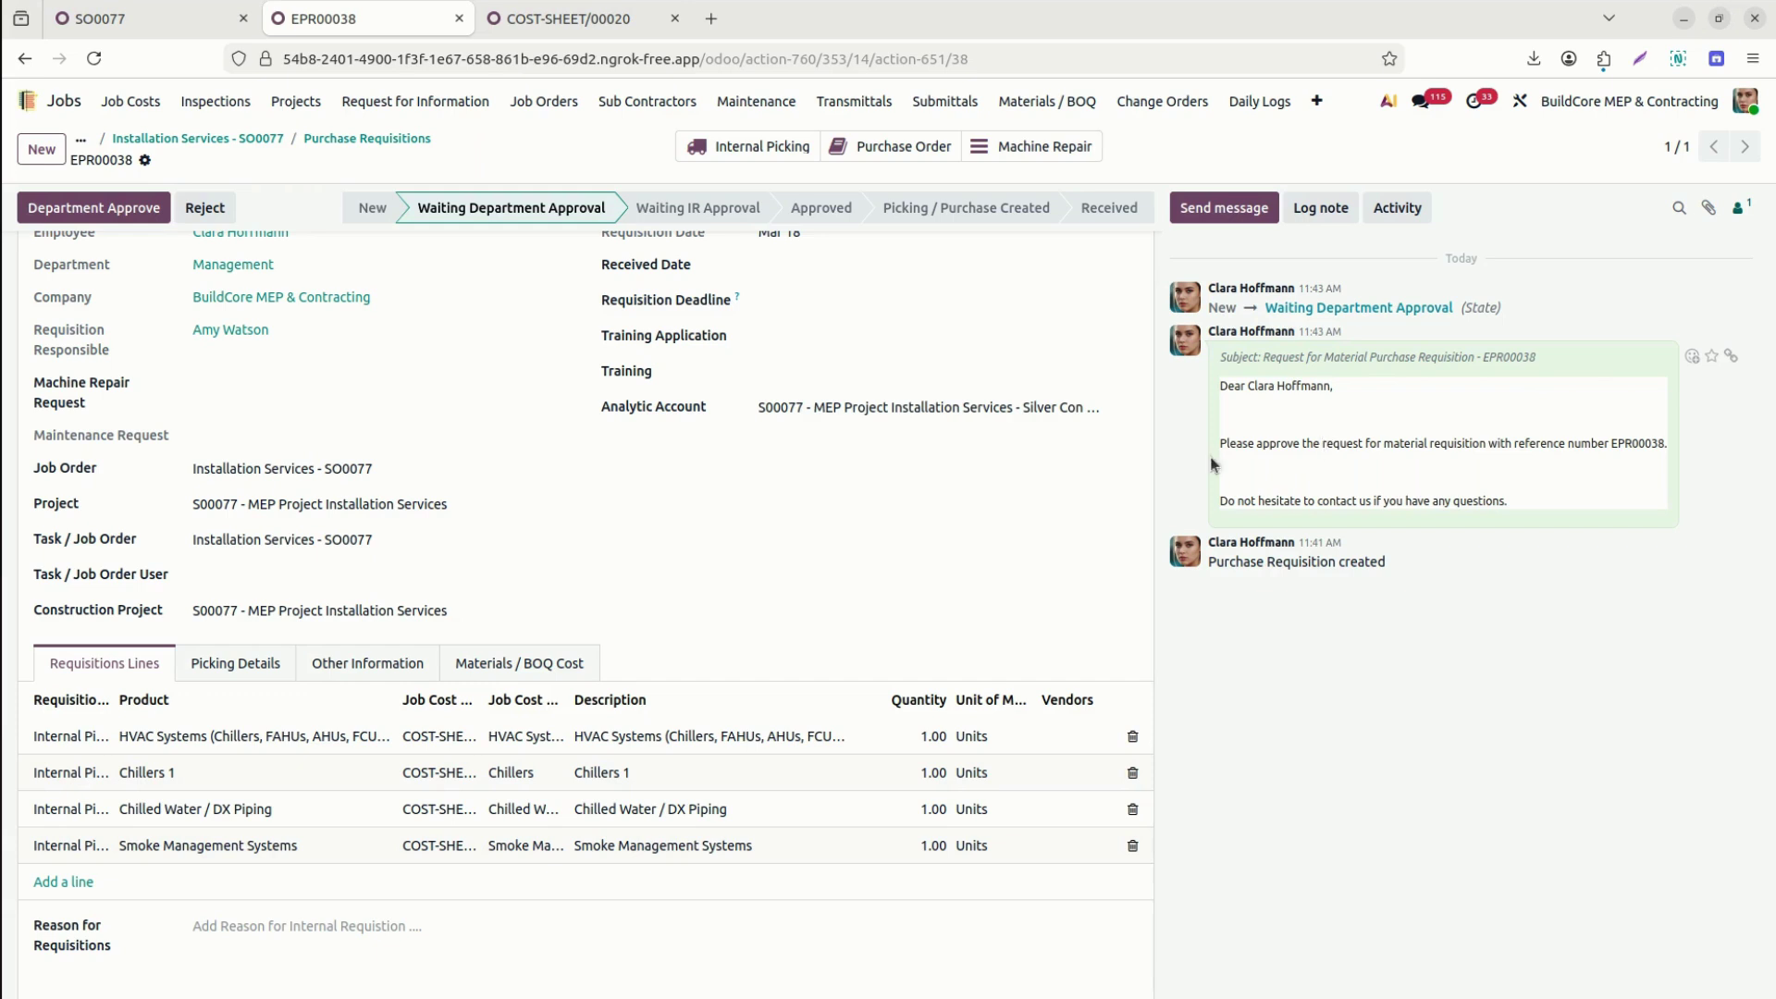
Set both the Received Date and the Requisition Deadline to Mar 19.
{"action": "scroll", "coordinate": [1154, 446], "scroll_direction": "up", "scroll_amount": 2}
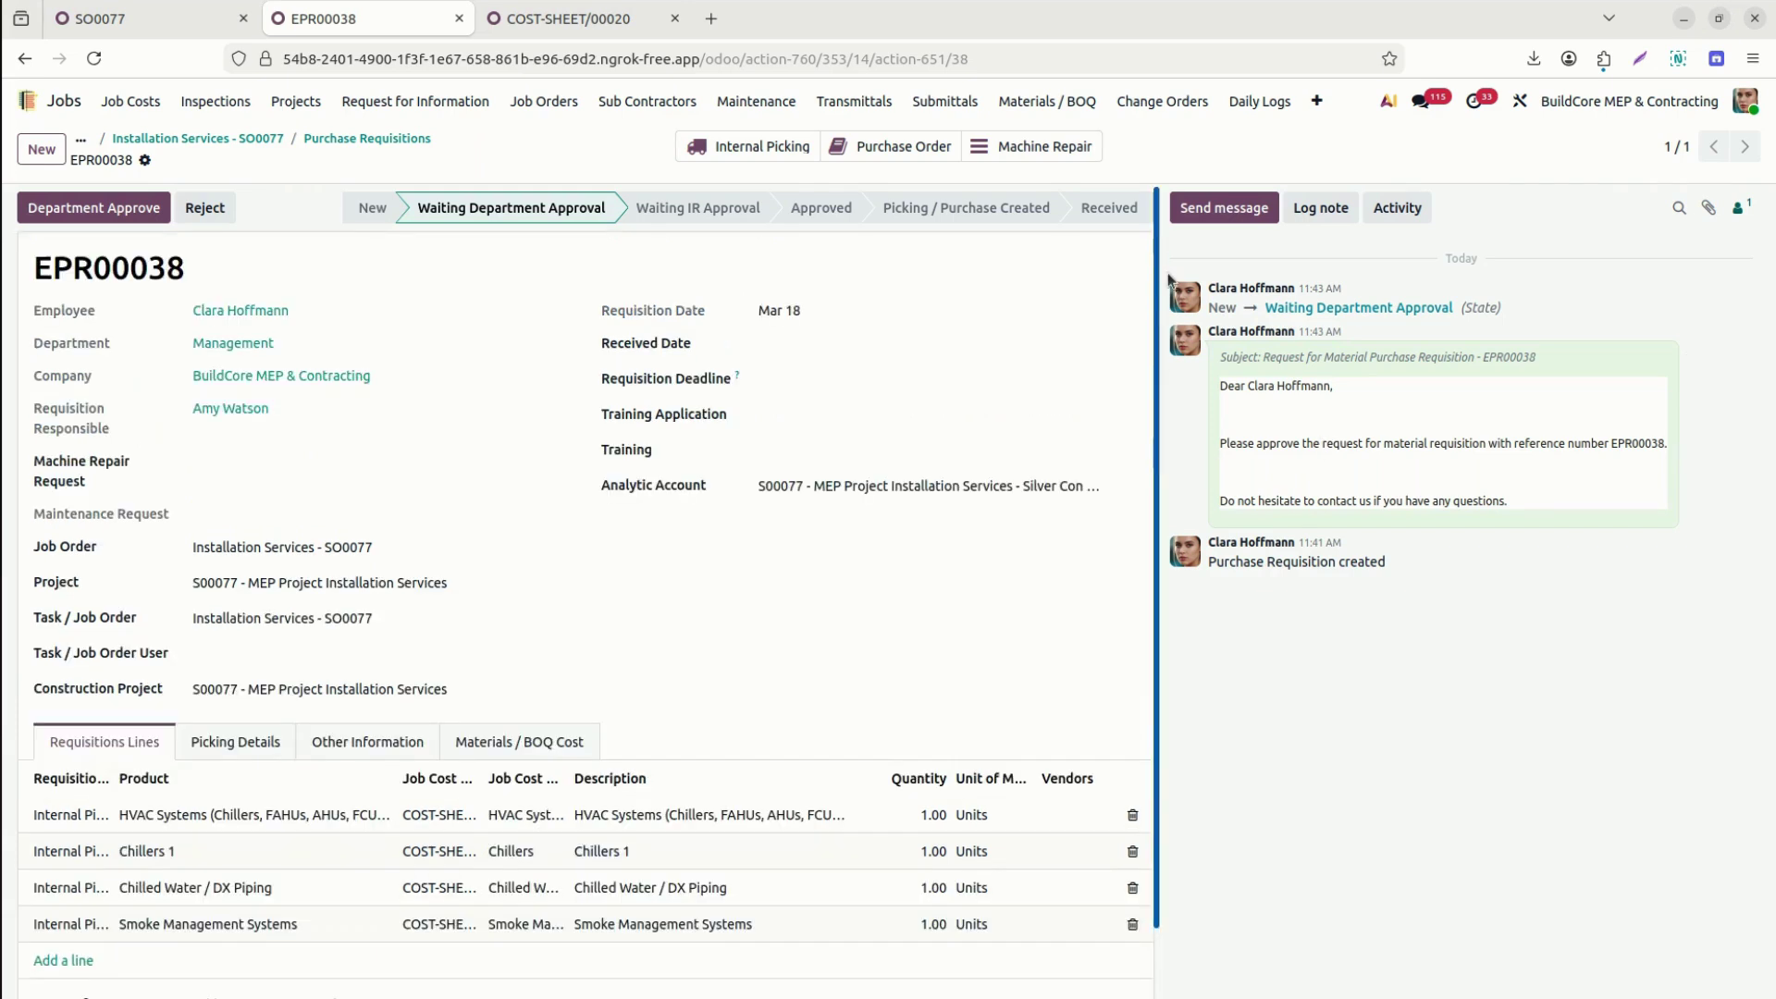
{"action": "left_click", "coordinate": [863, 349]}
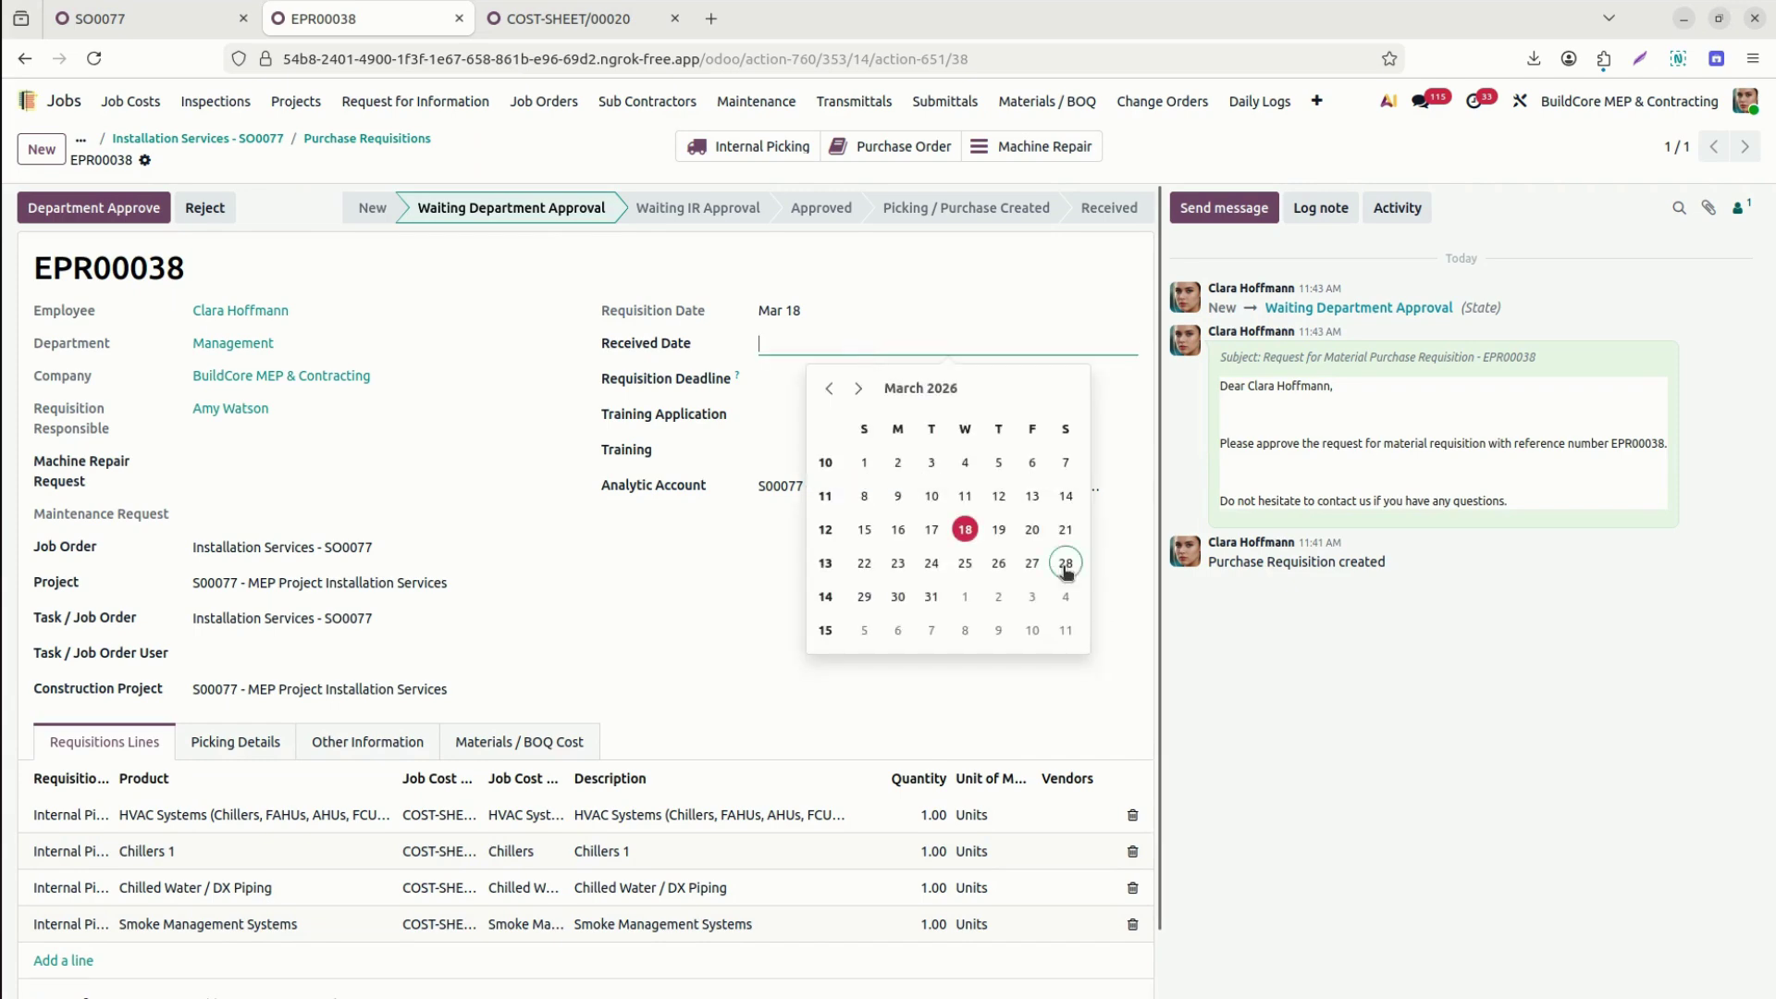
{"action": "left_click", "coordinate": [998, 530]}
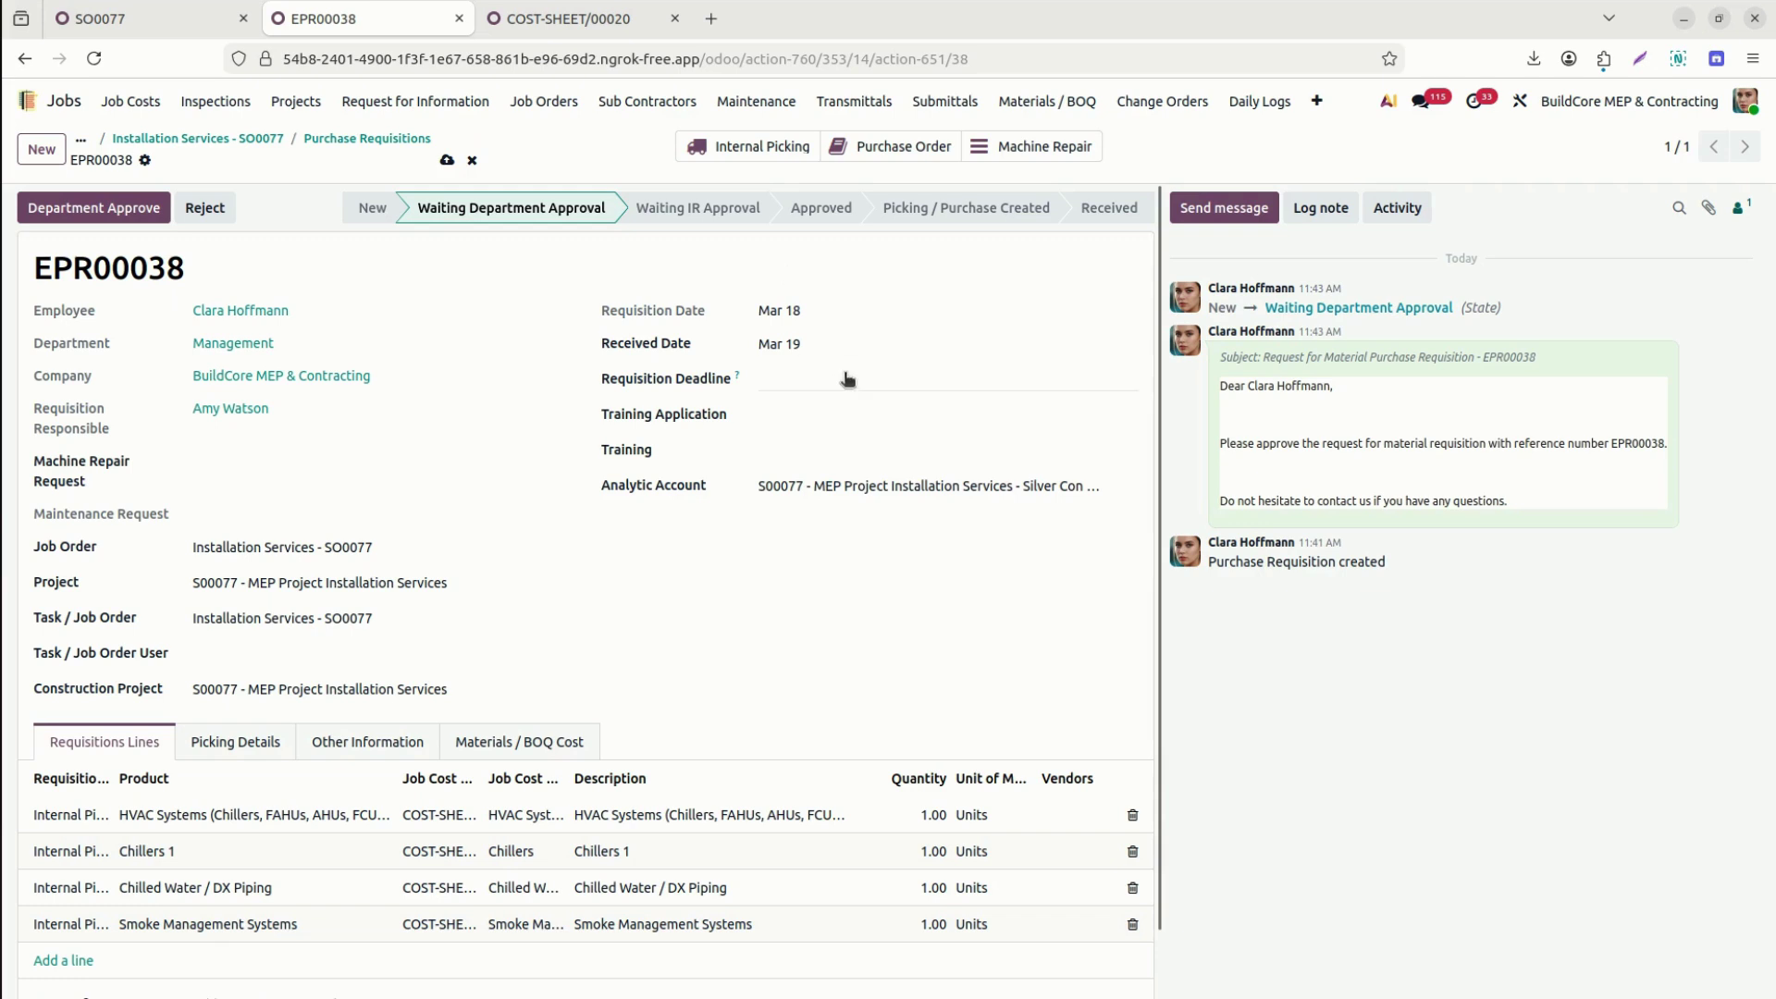
{"action": "left_click", "coordinate": [848, 378]}
{"action": "left_click", "coordinate": [999, 565]}
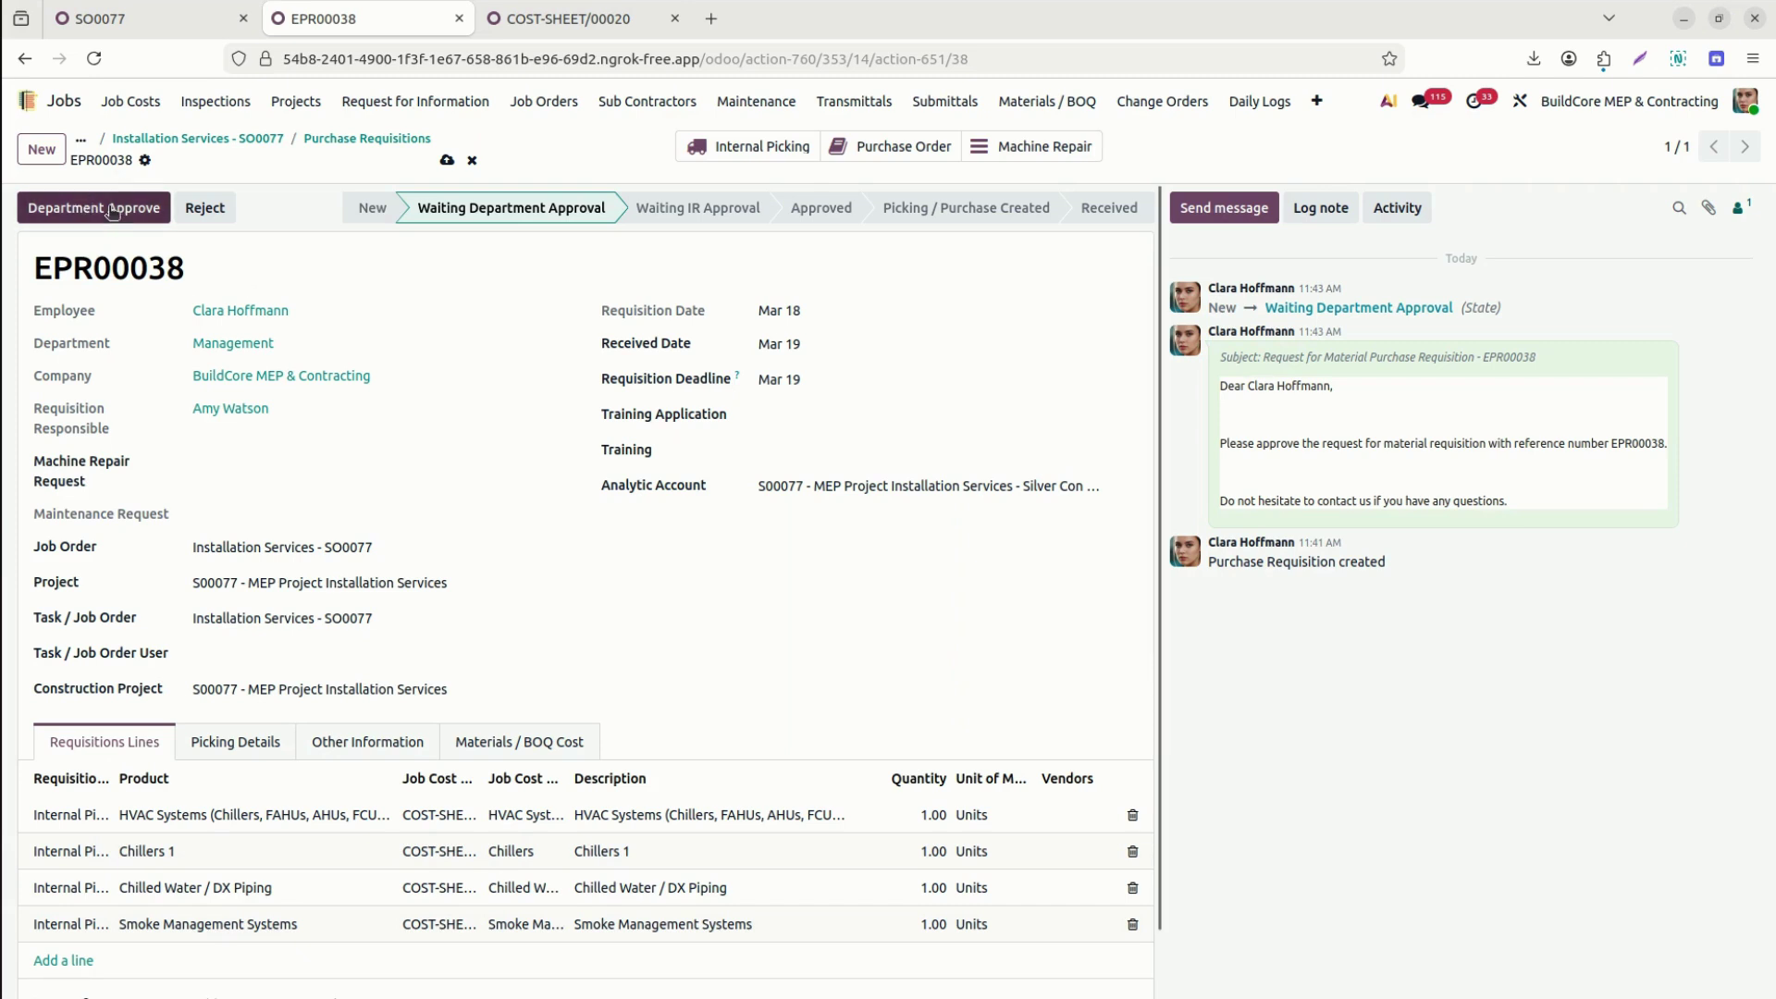
Department-approve EPR00038 and widen the Requisition Action column.
{"action": "left_click", "coordinate": [110, 210]}
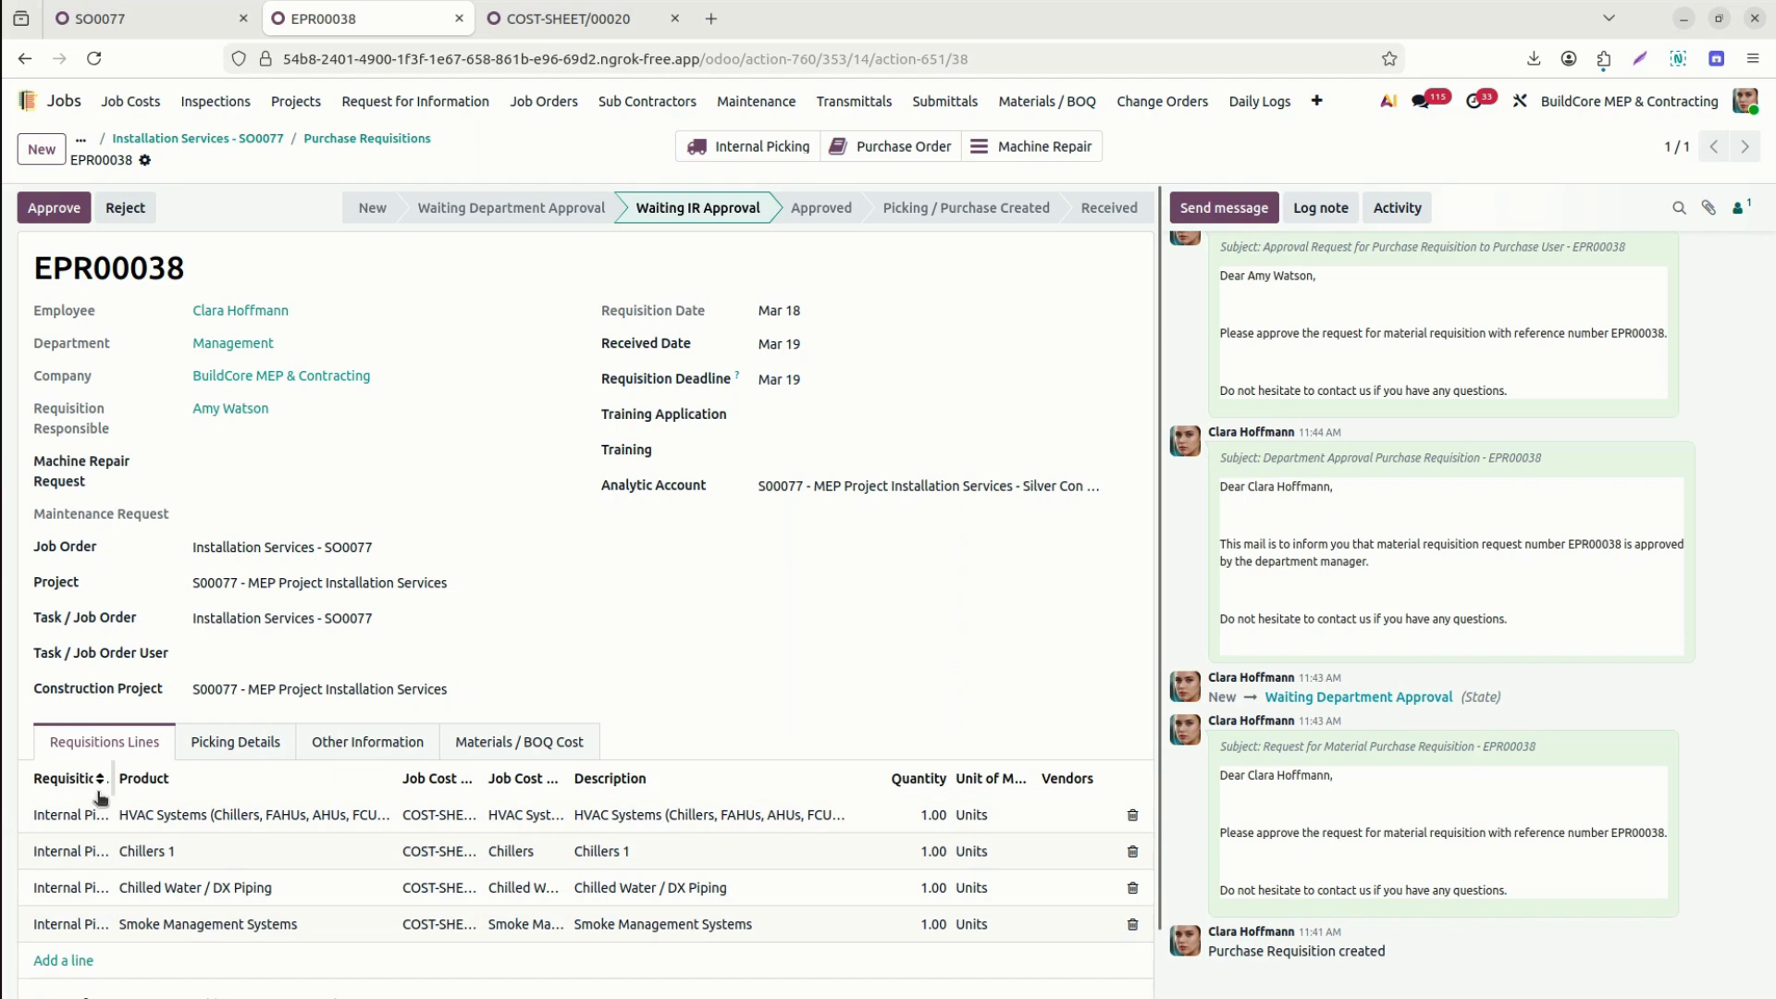
{"action": "left_click_drag", "start_coordinate": [113, 782], "coordinate": [166, 783]}
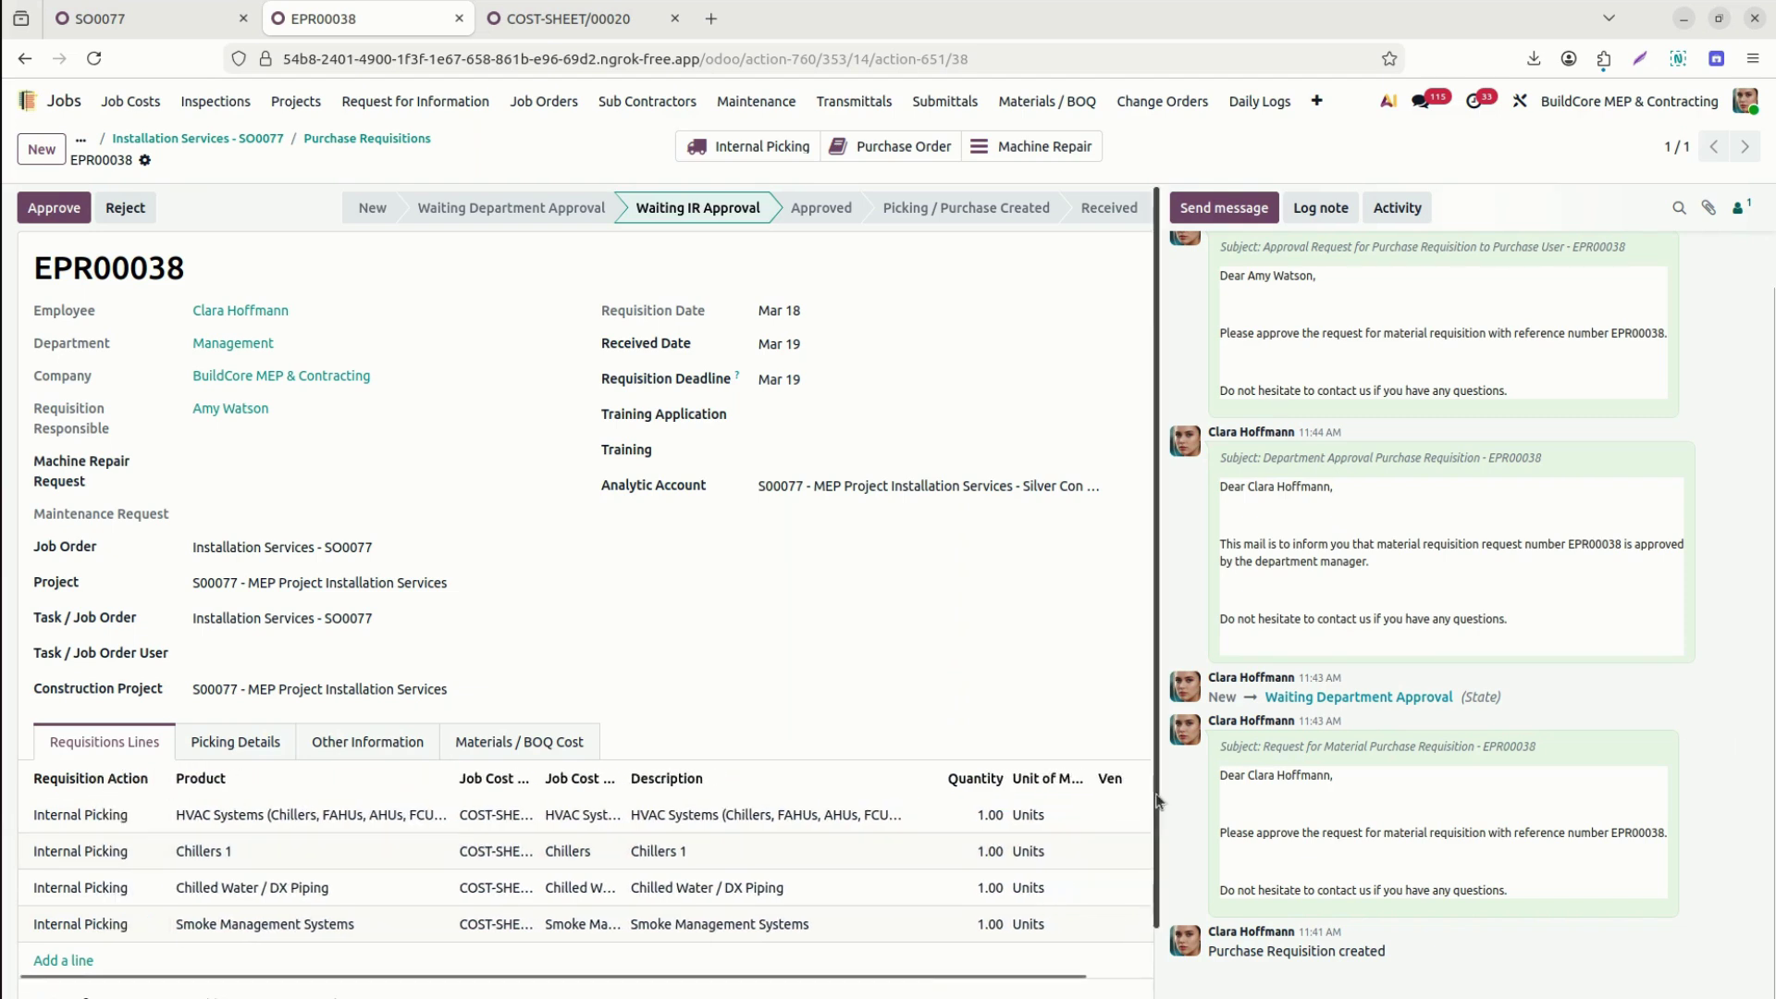
{"action": "scroll", "coordinate": [703, 786], "scroll_direction": "down", "scroll_amount": 1}
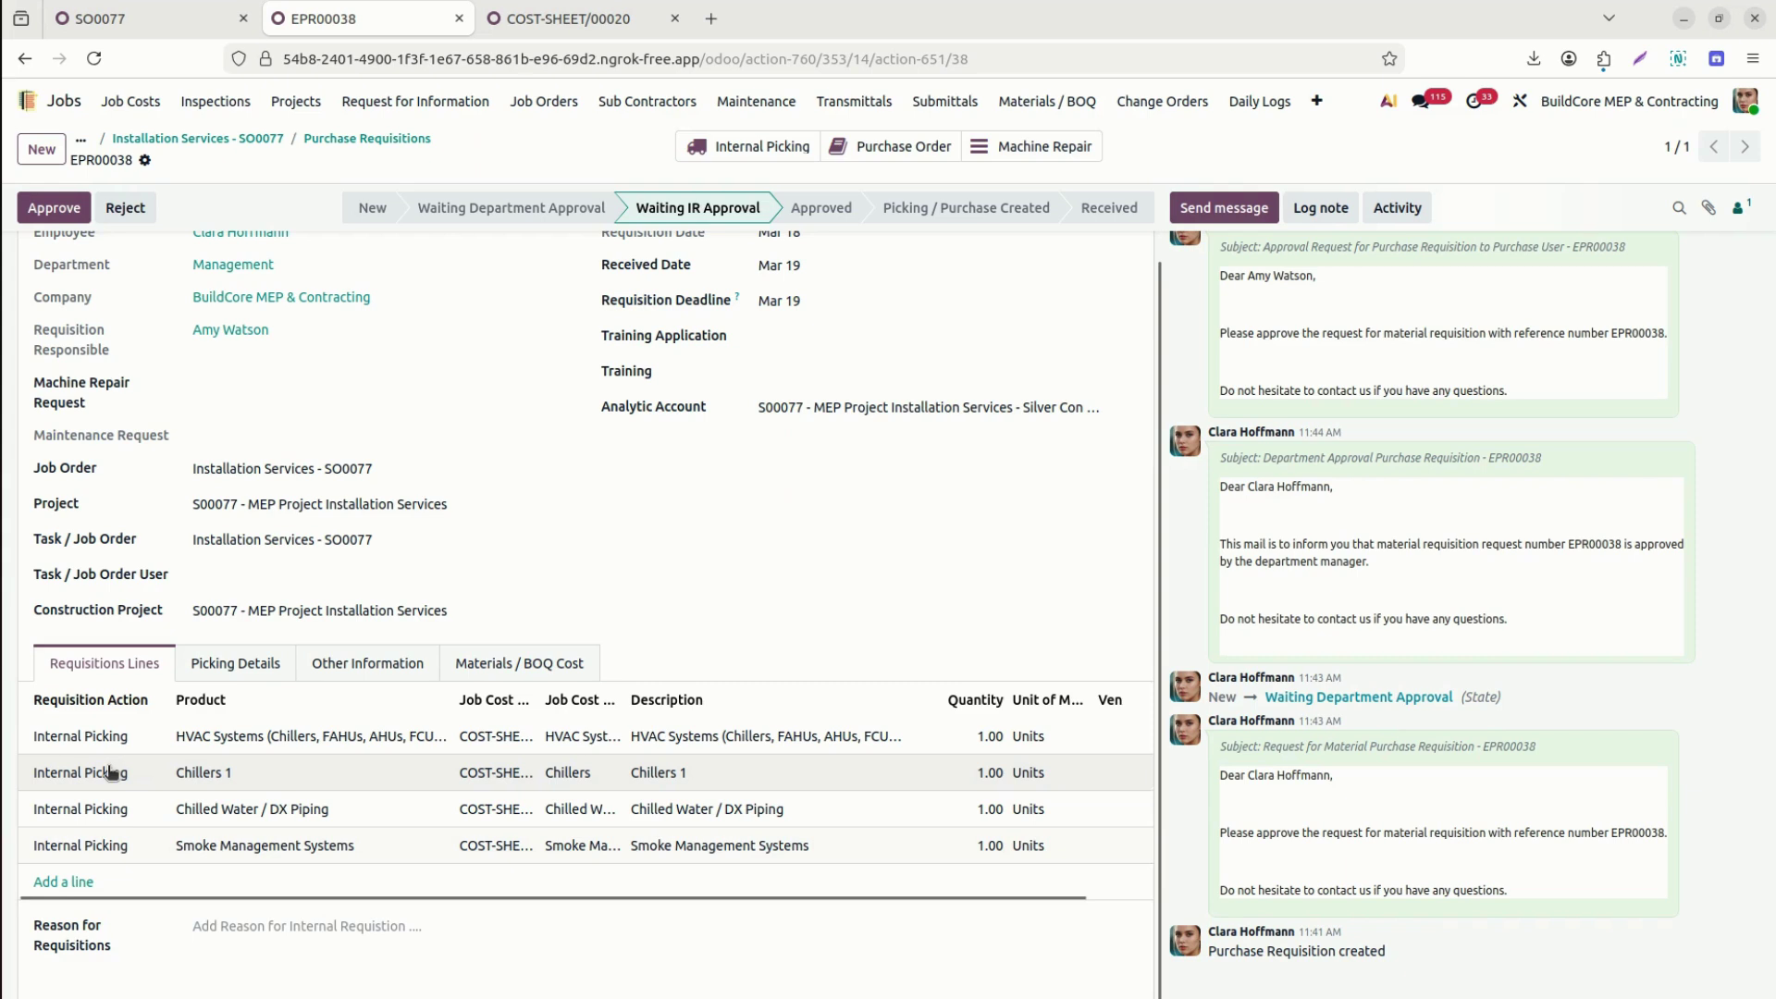
Set Requisition Action to Purchase Order for HVAC Systems, Chillers 1 and Smoke Management Systems lines.
{"action": "left_click", "coordinate": [111, 772]}
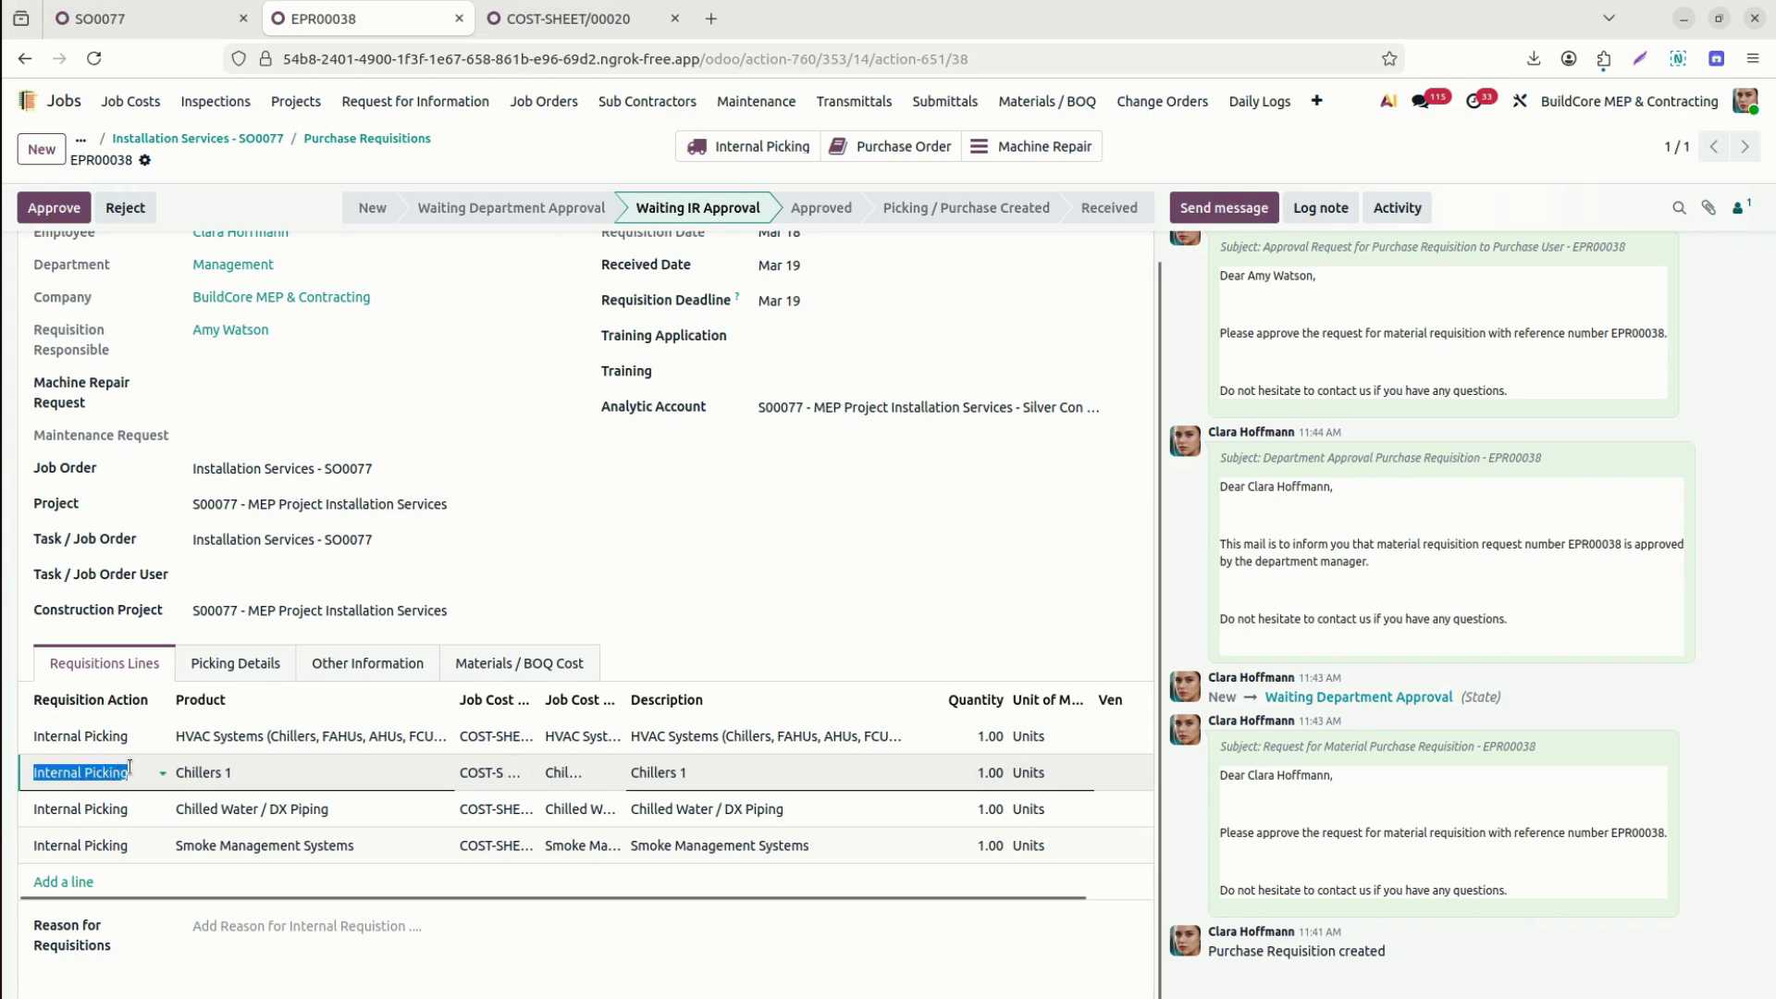
{"action": "left_click", "coordinate": [118, 739]}
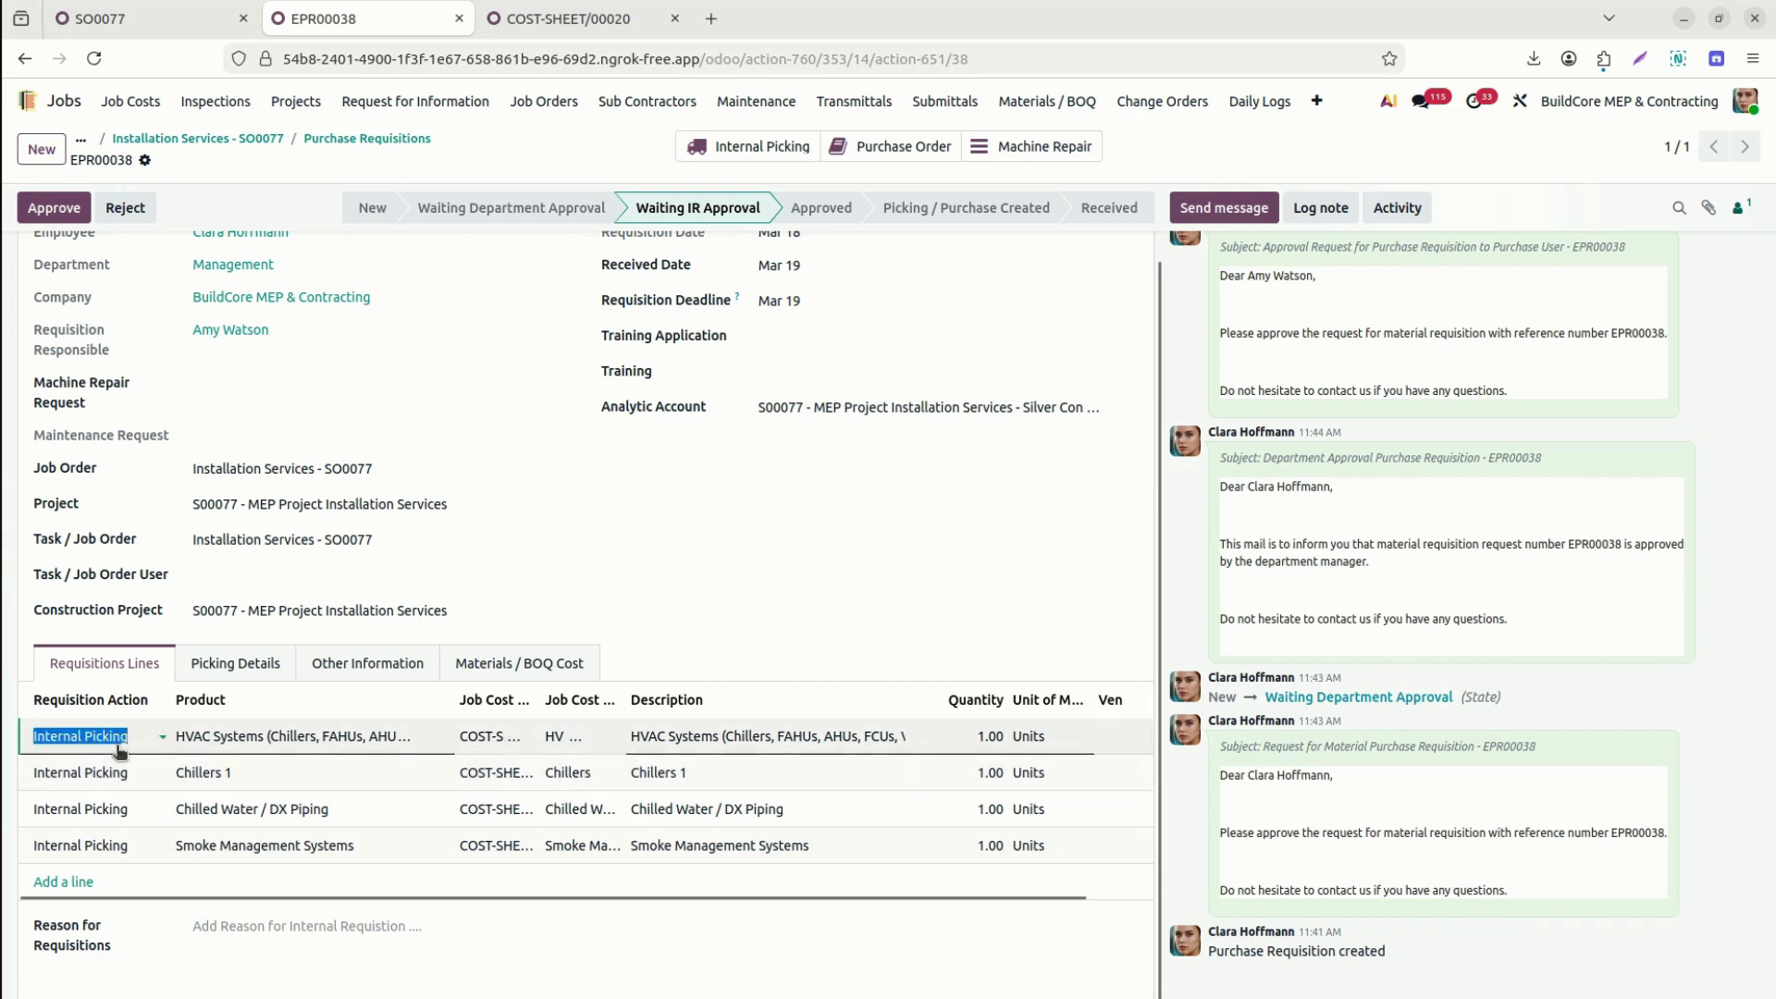
{"action": "type", "text": "p"}
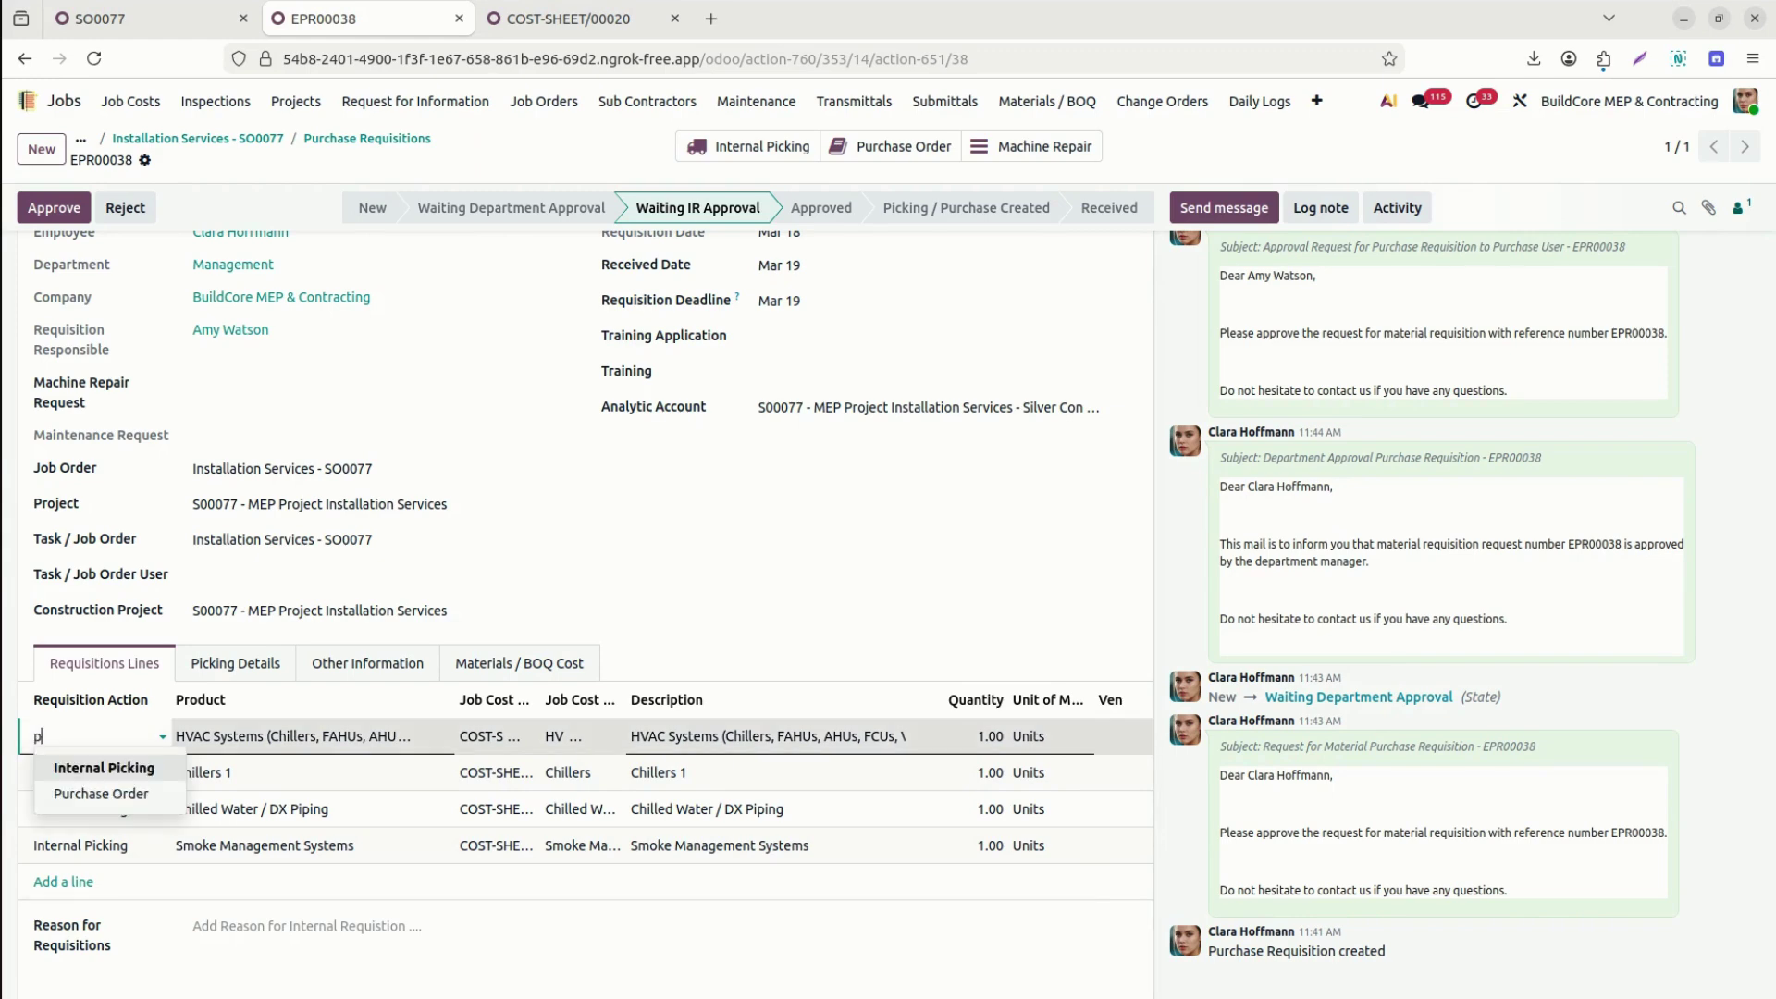
{"action": "left_click", "coordinate": [102, 794]}
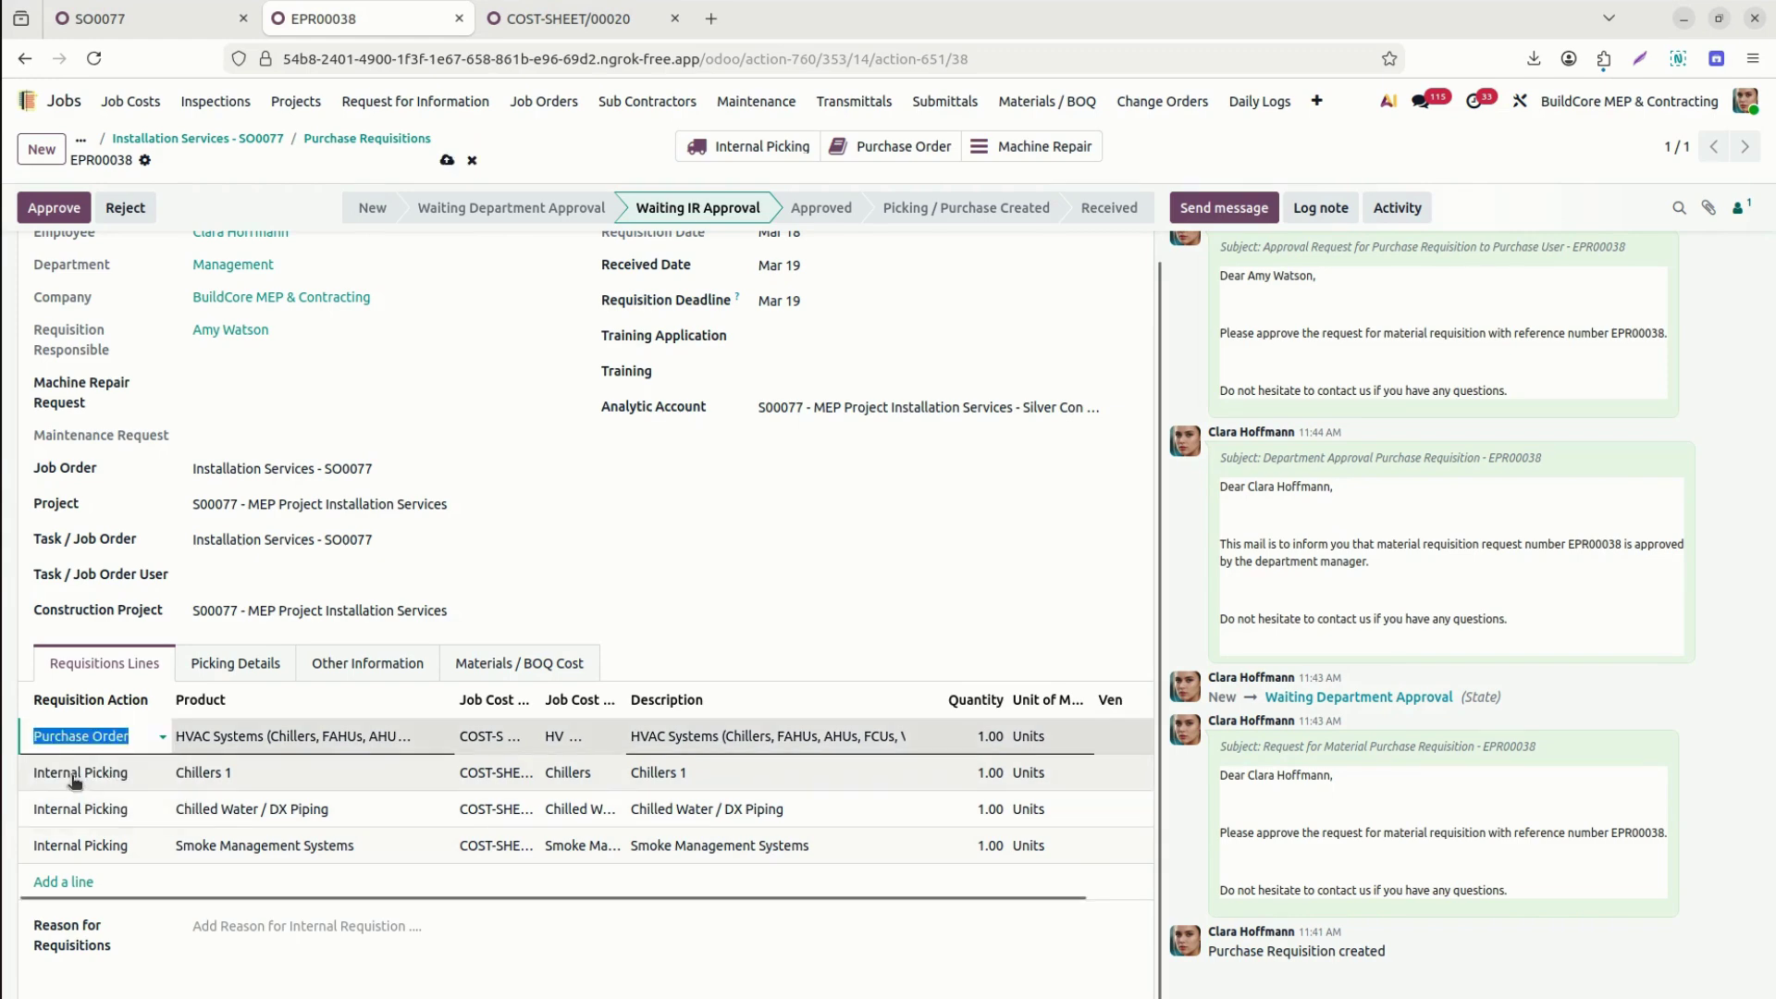
{"action": "left_click", "coordinate": [72, 775]}
{"action": "left_click", "coordinate": [72, 775]}
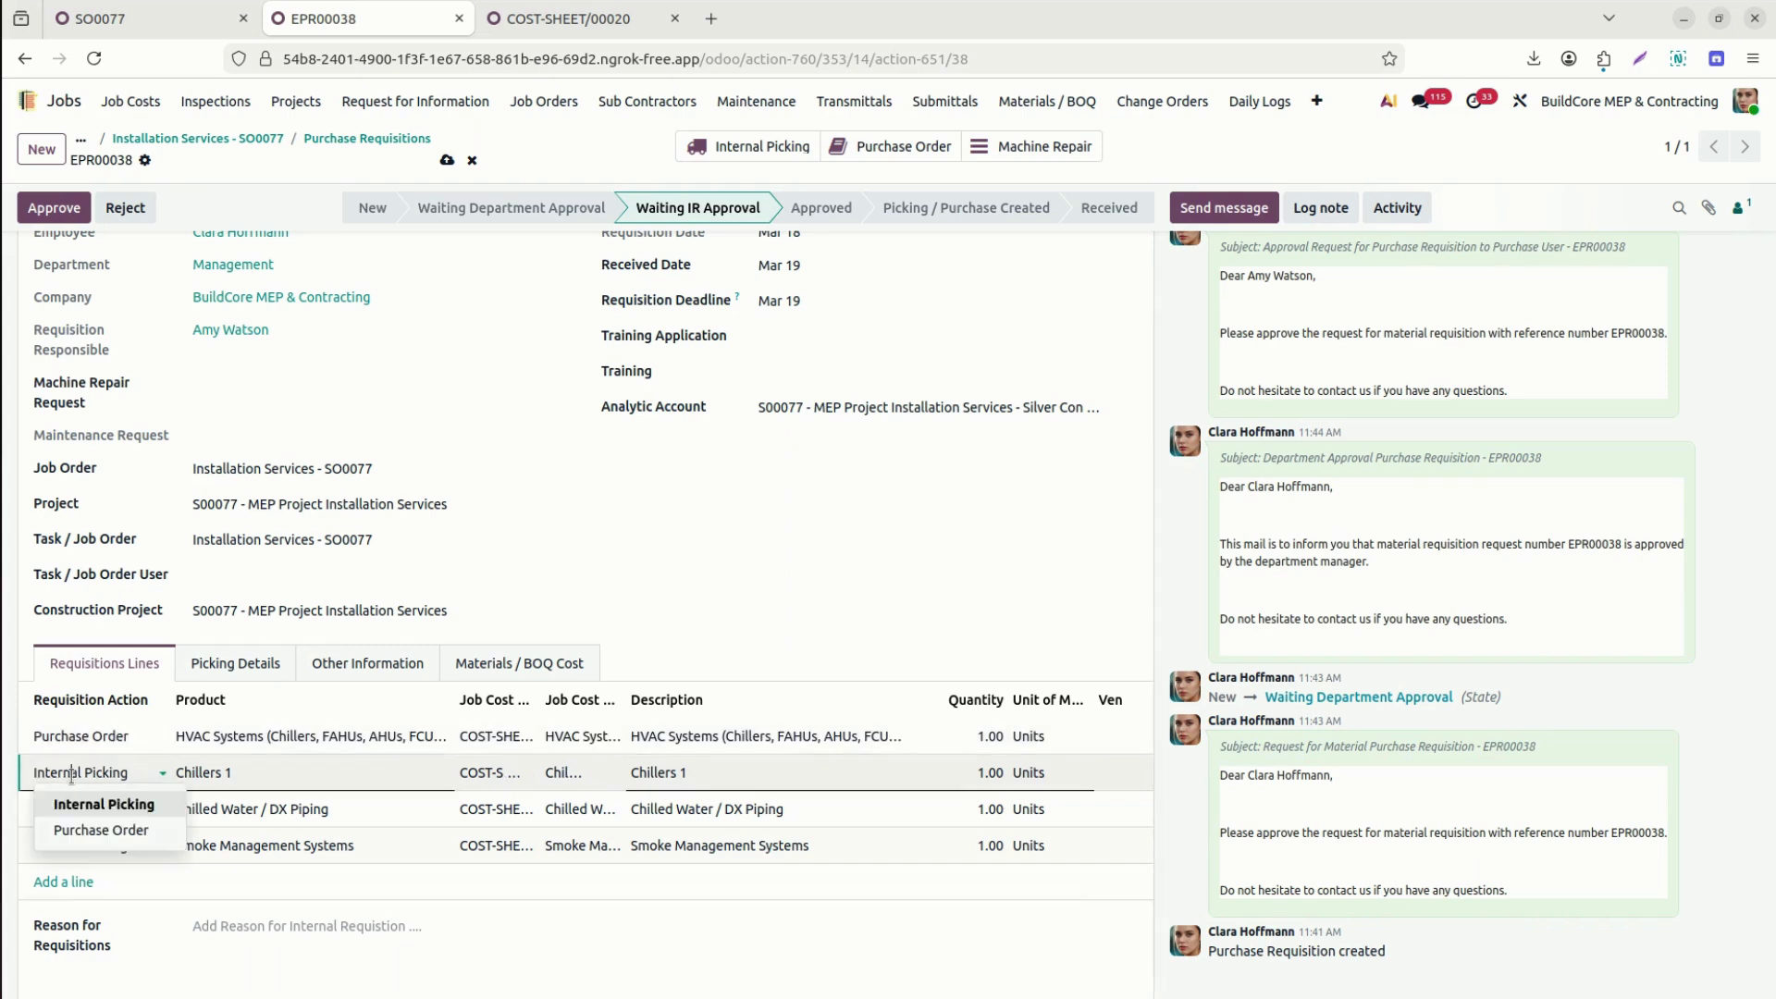
{"action": "left_click", "coordinate": [97, 830]}
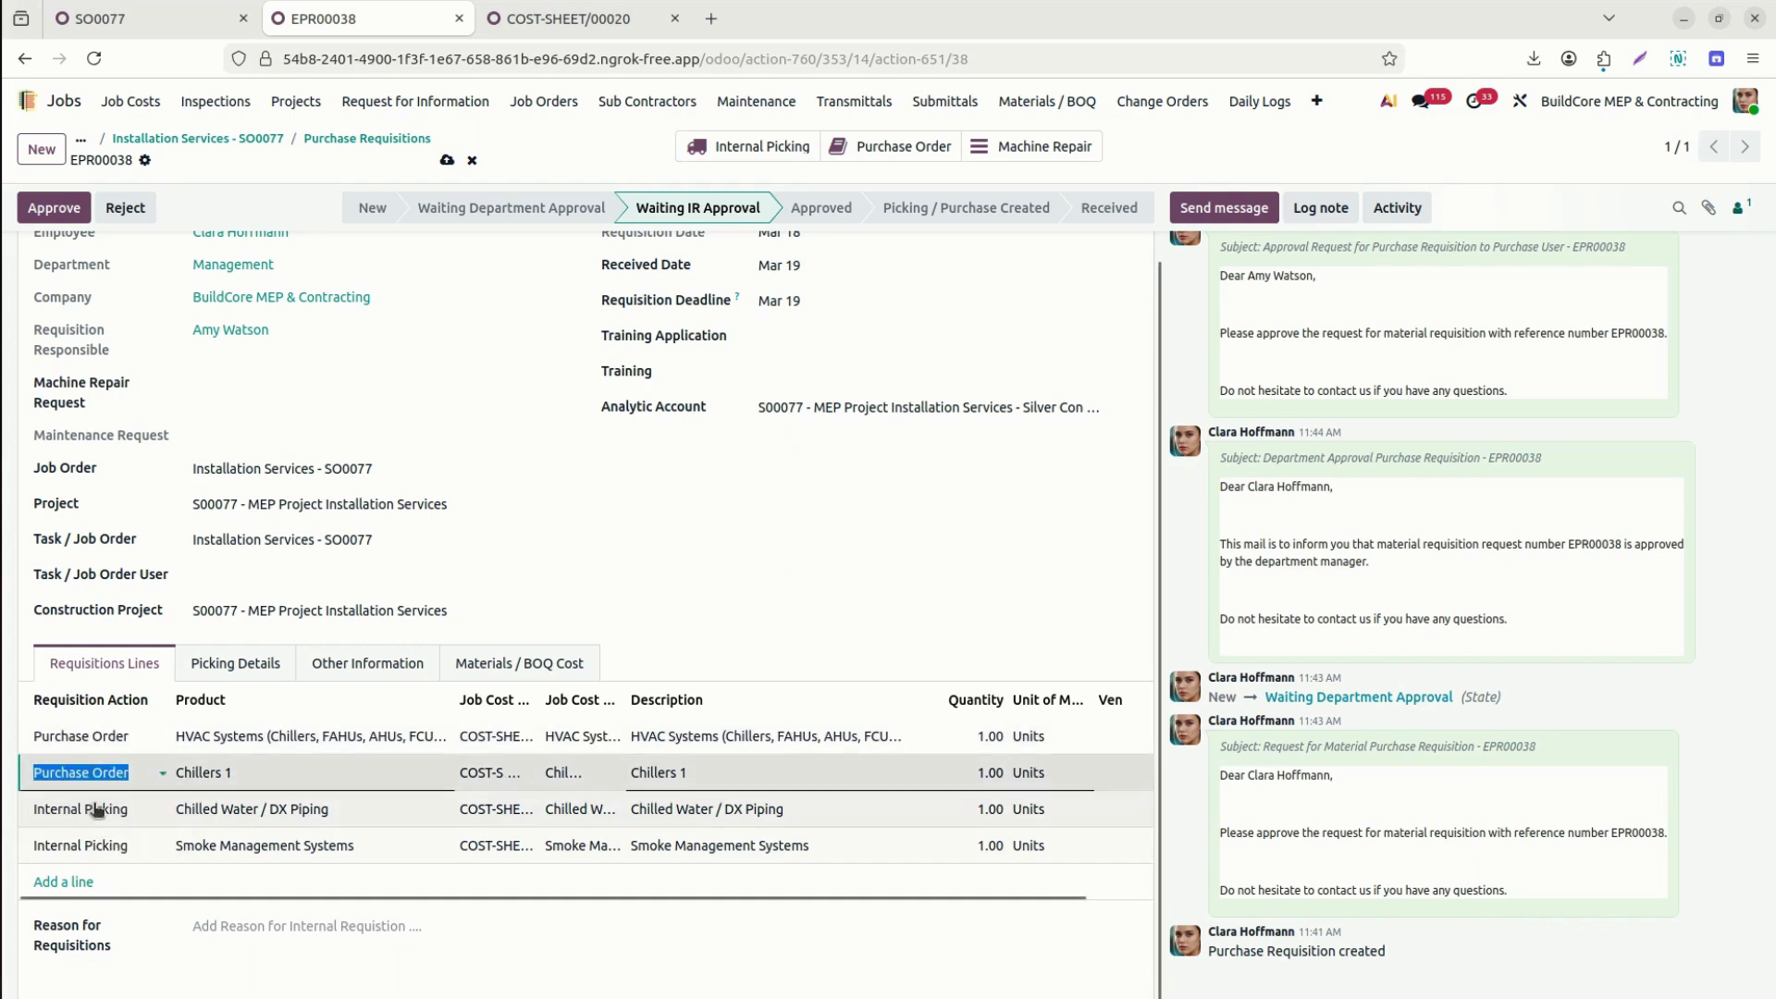
{"action": "left_click", "coordinate": [95, 808]}
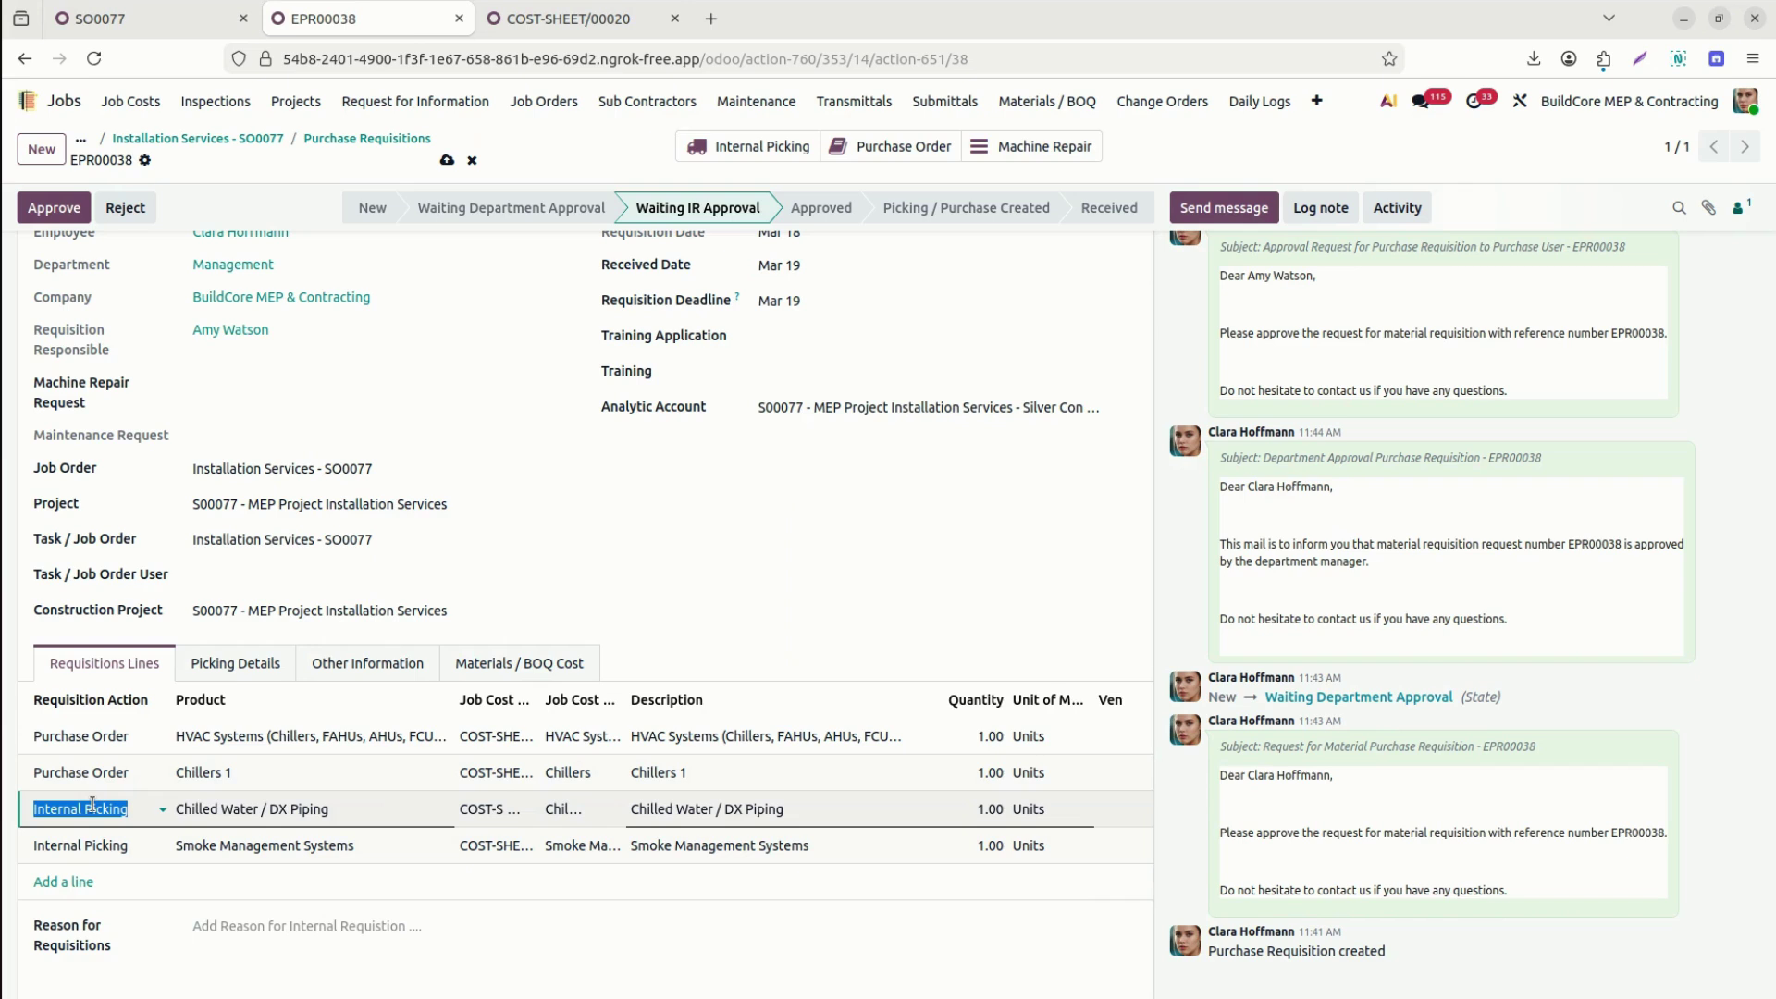
{"action": "left_click", "coordinate": [104, 846]}
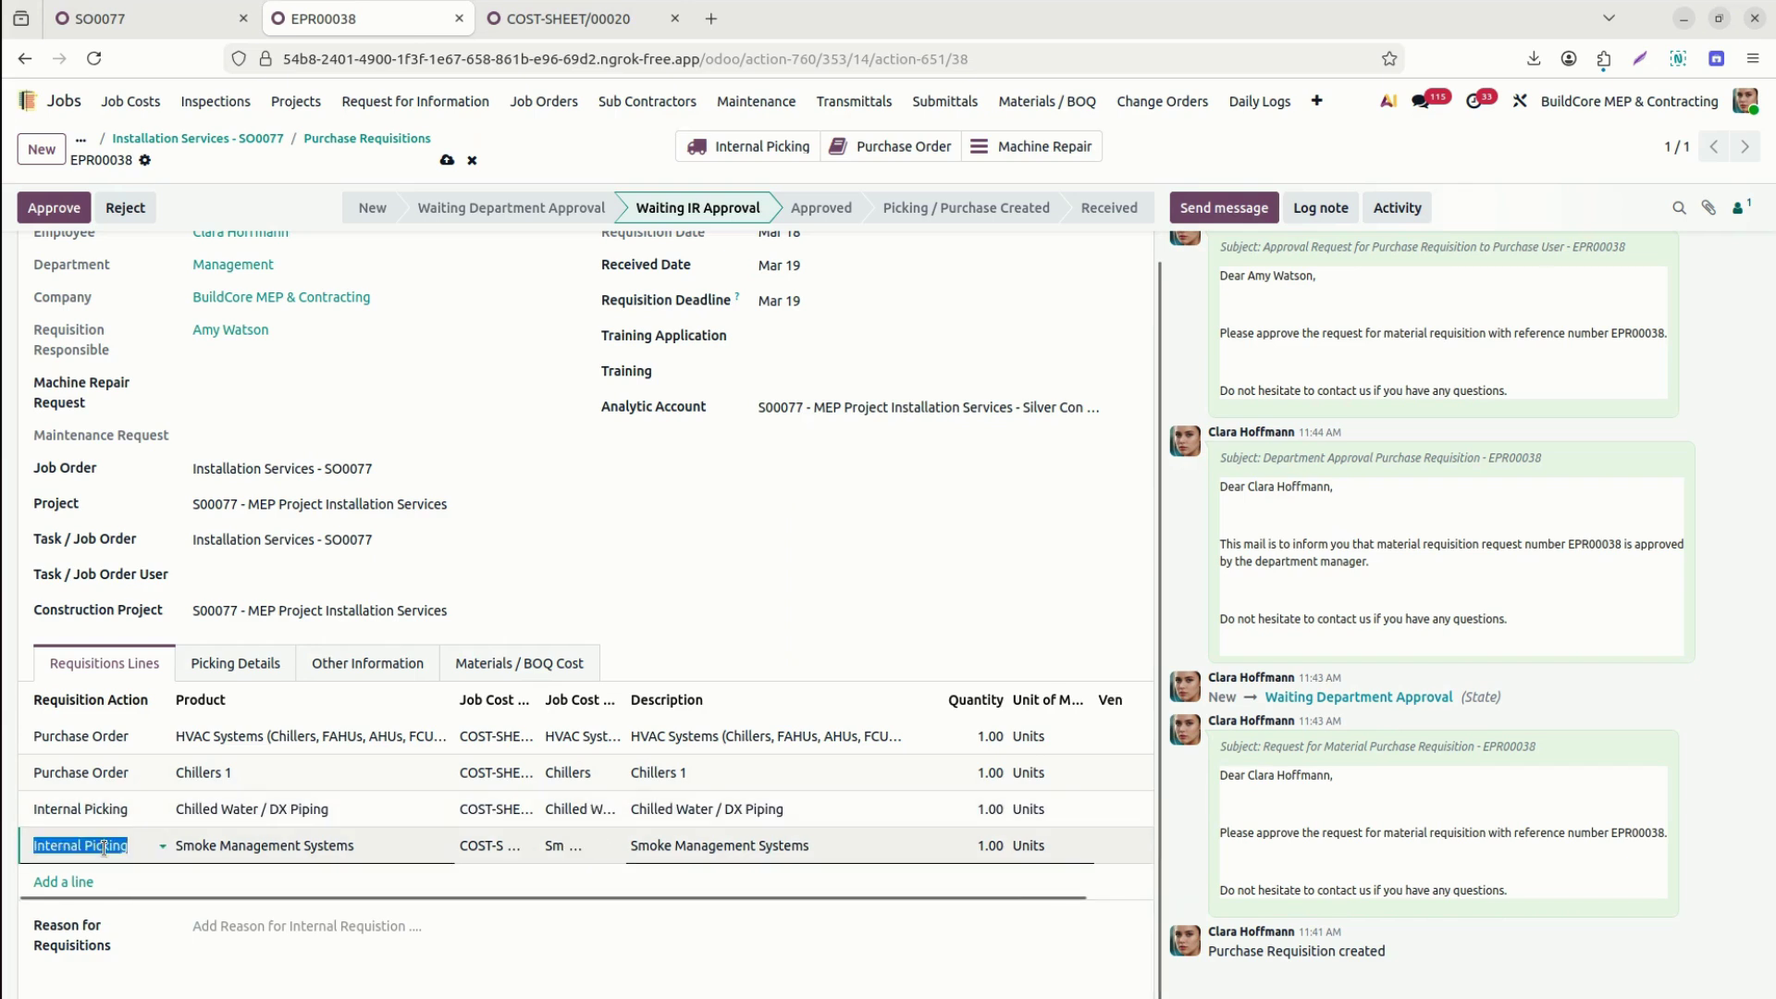
{"action": "type", "text": "pu"}
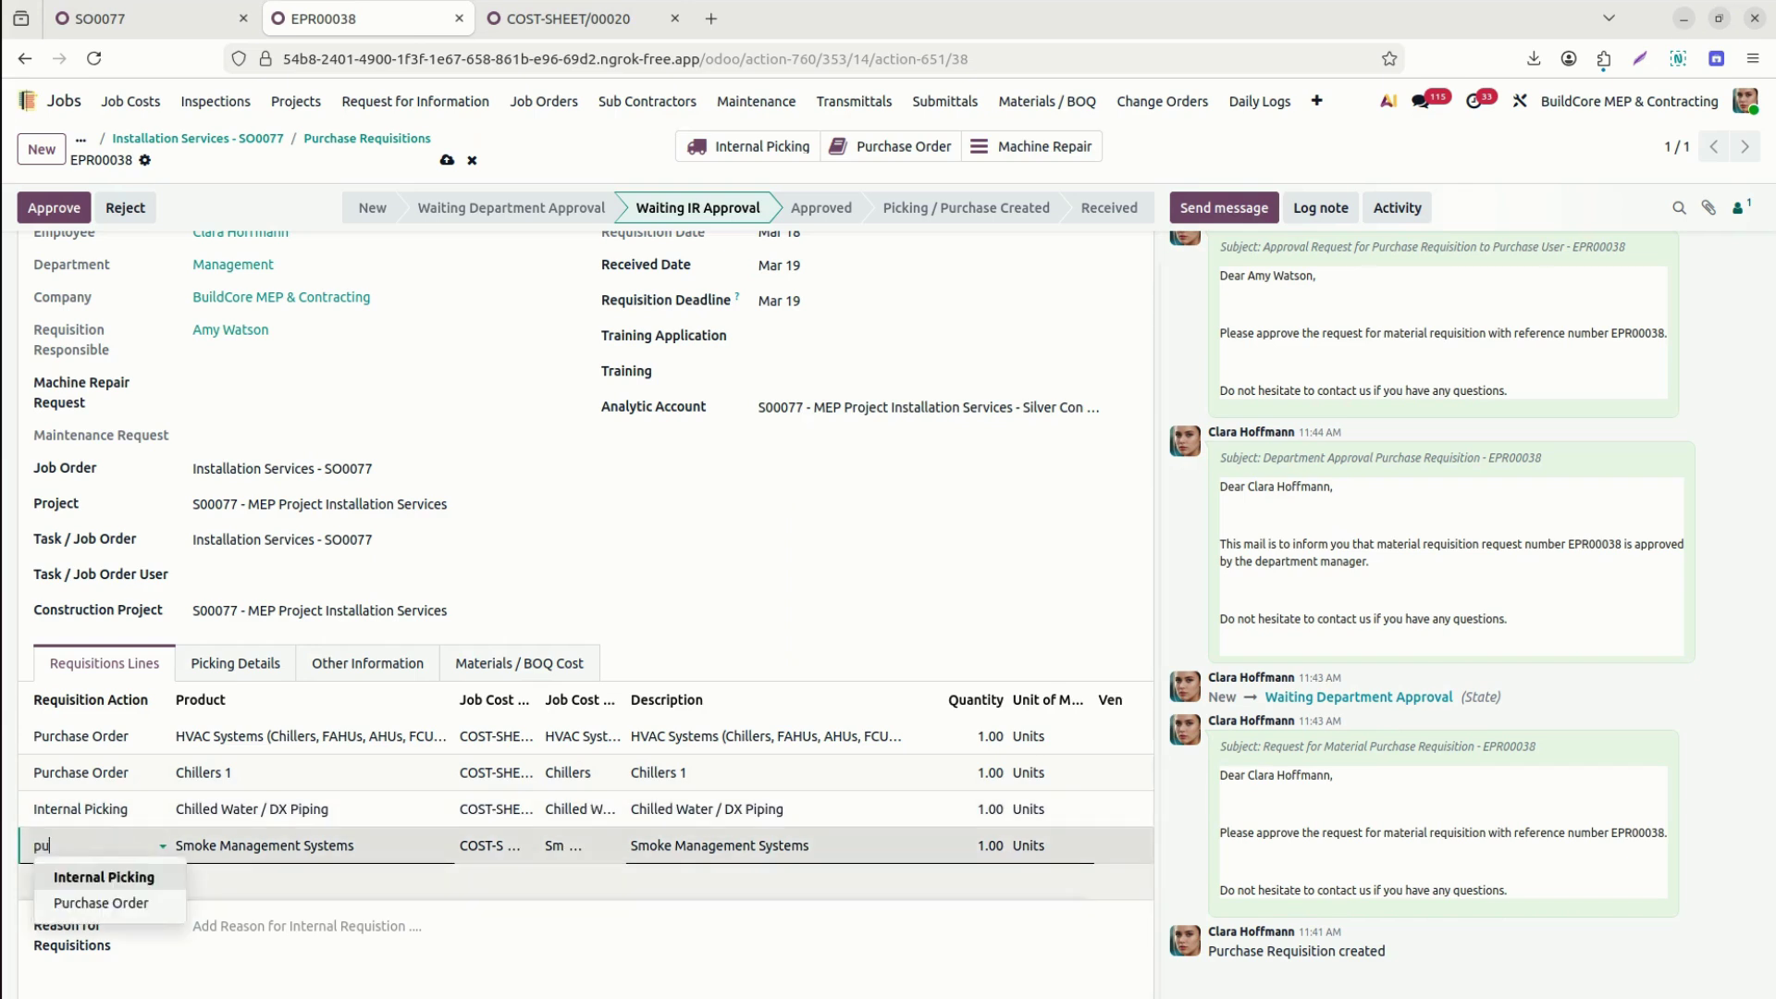
{"action": "left_click", "coordinate": [102, 903]}
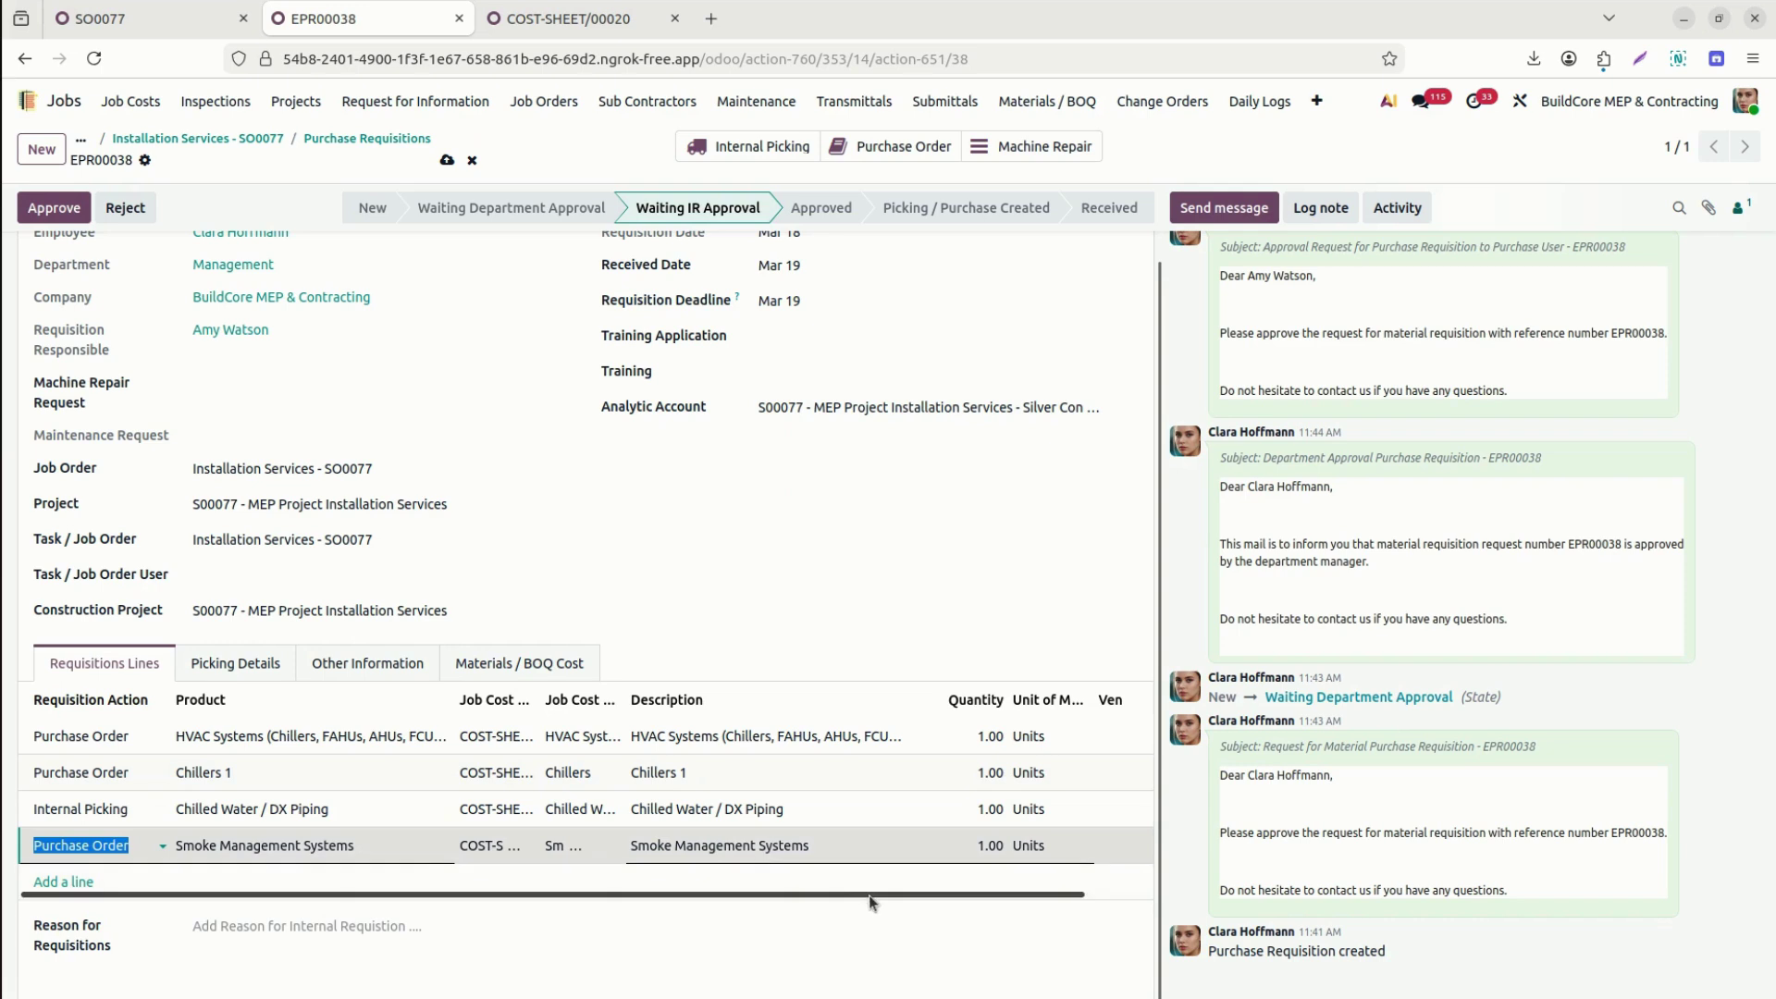
{"action": "left_click_drag", "start_coordinate": [900, 896], "coordinate": [1092, 895]}
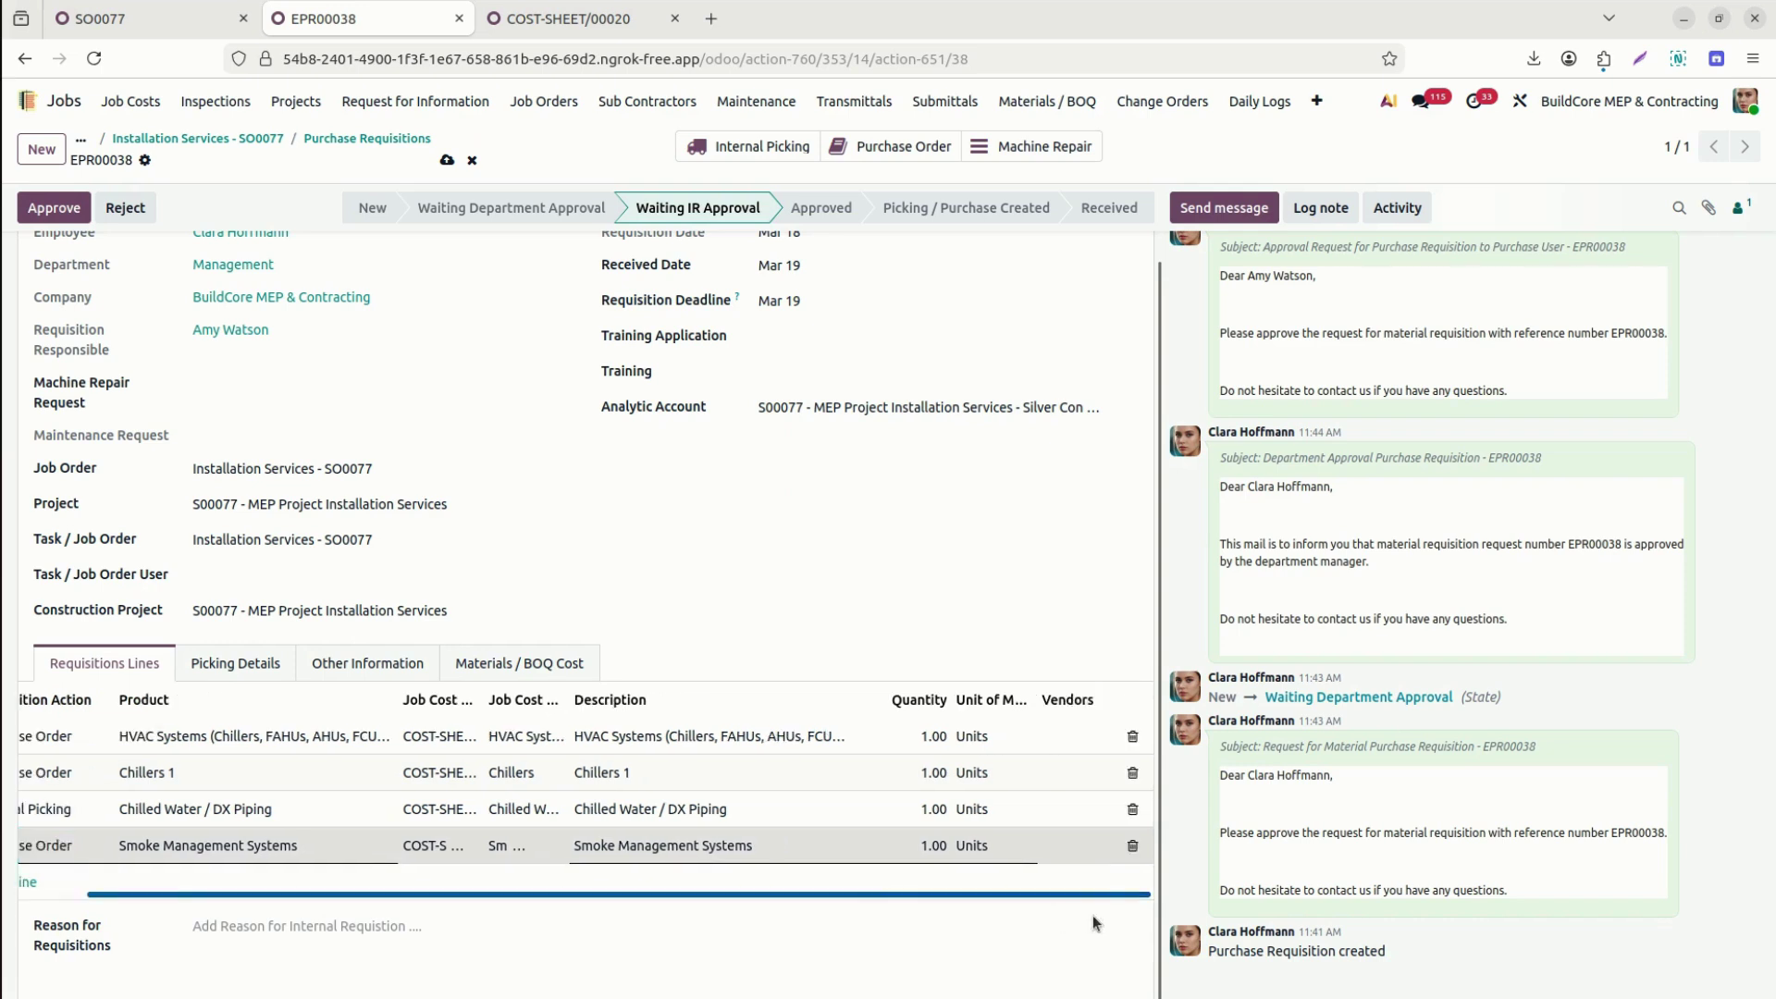
Add two vendors, including EcoVent Systems, to the HVAC Systems line.
{"action": "left_click", "coordinate": [1073, 740]}
{"action": "left_click", "coordinate": [1073, 740]}
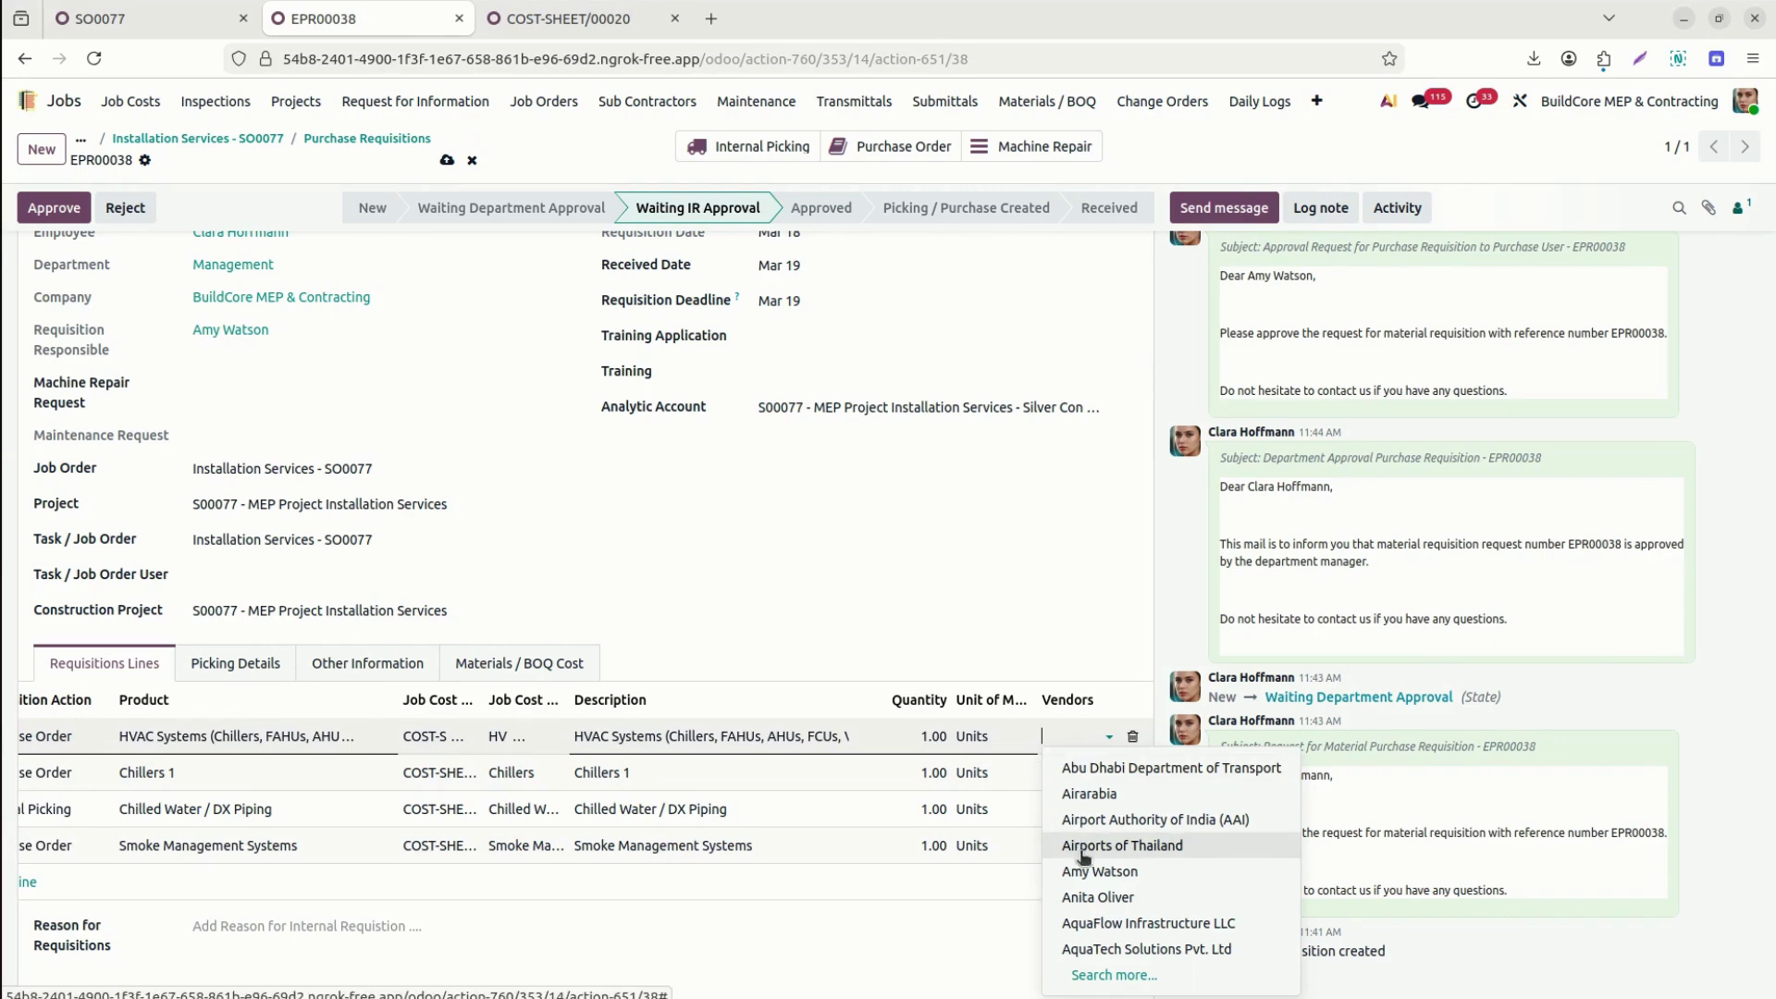
{"action": "left_click", "coordinate": [1087, 925]}
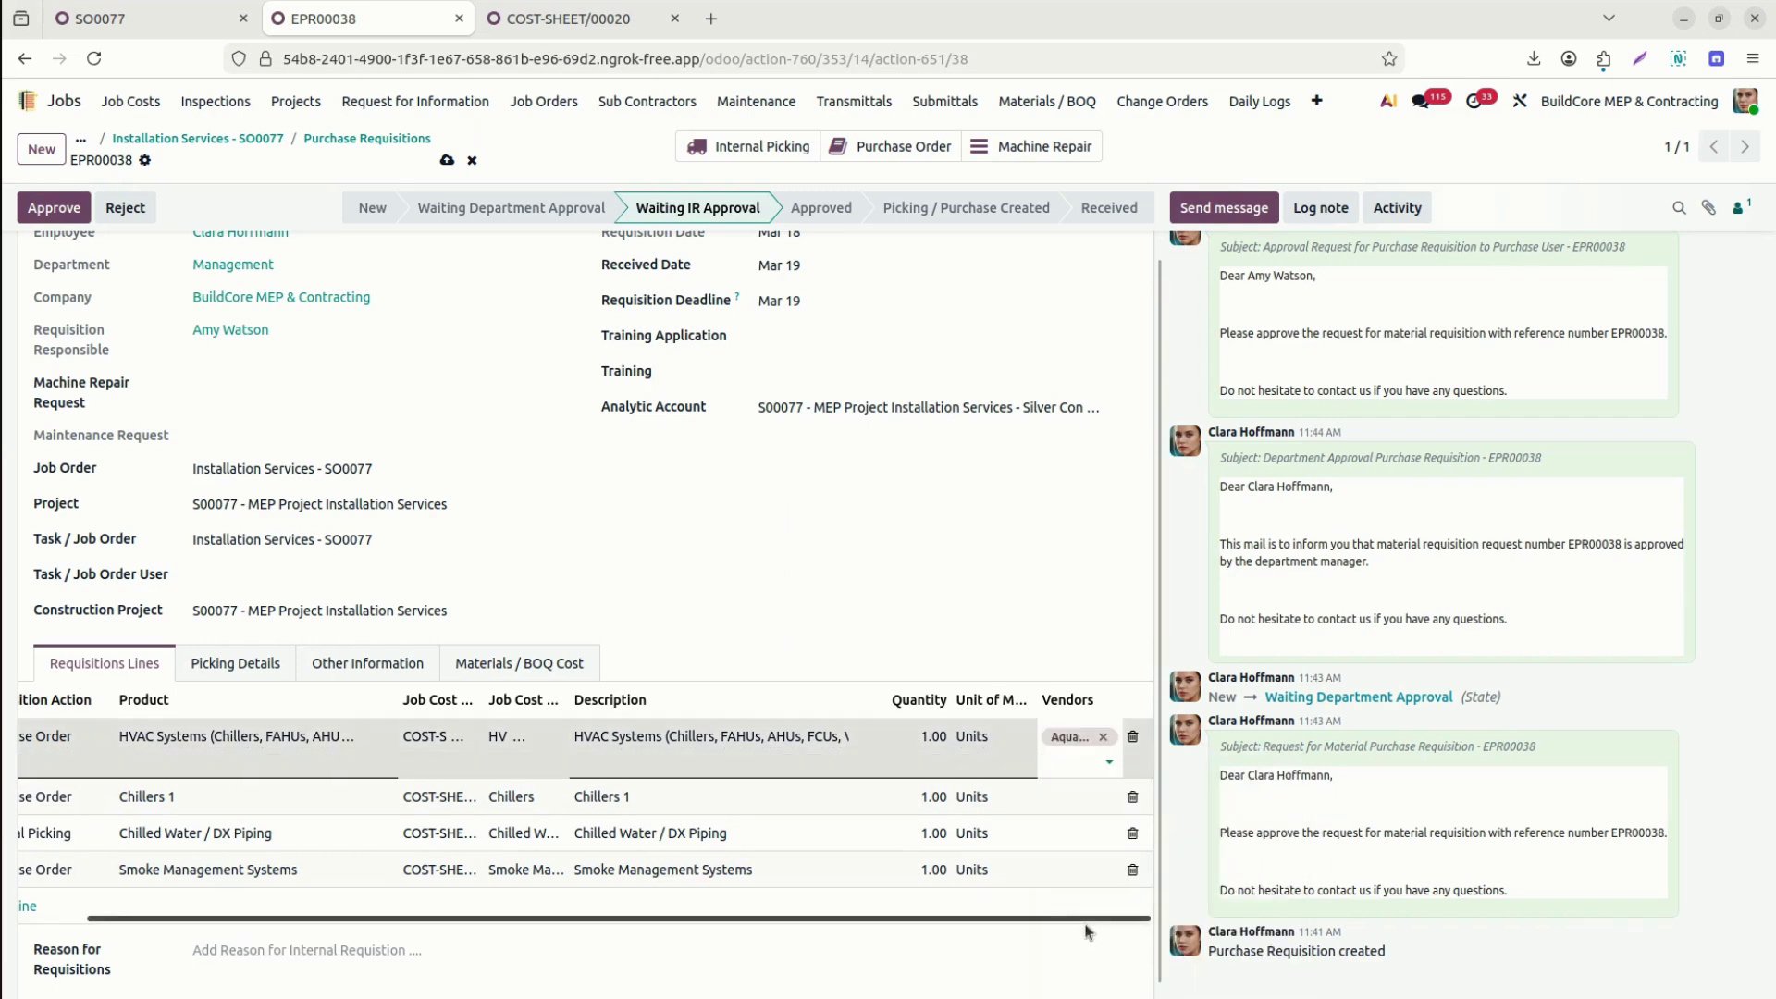
{"action": "type", "text": "v"}
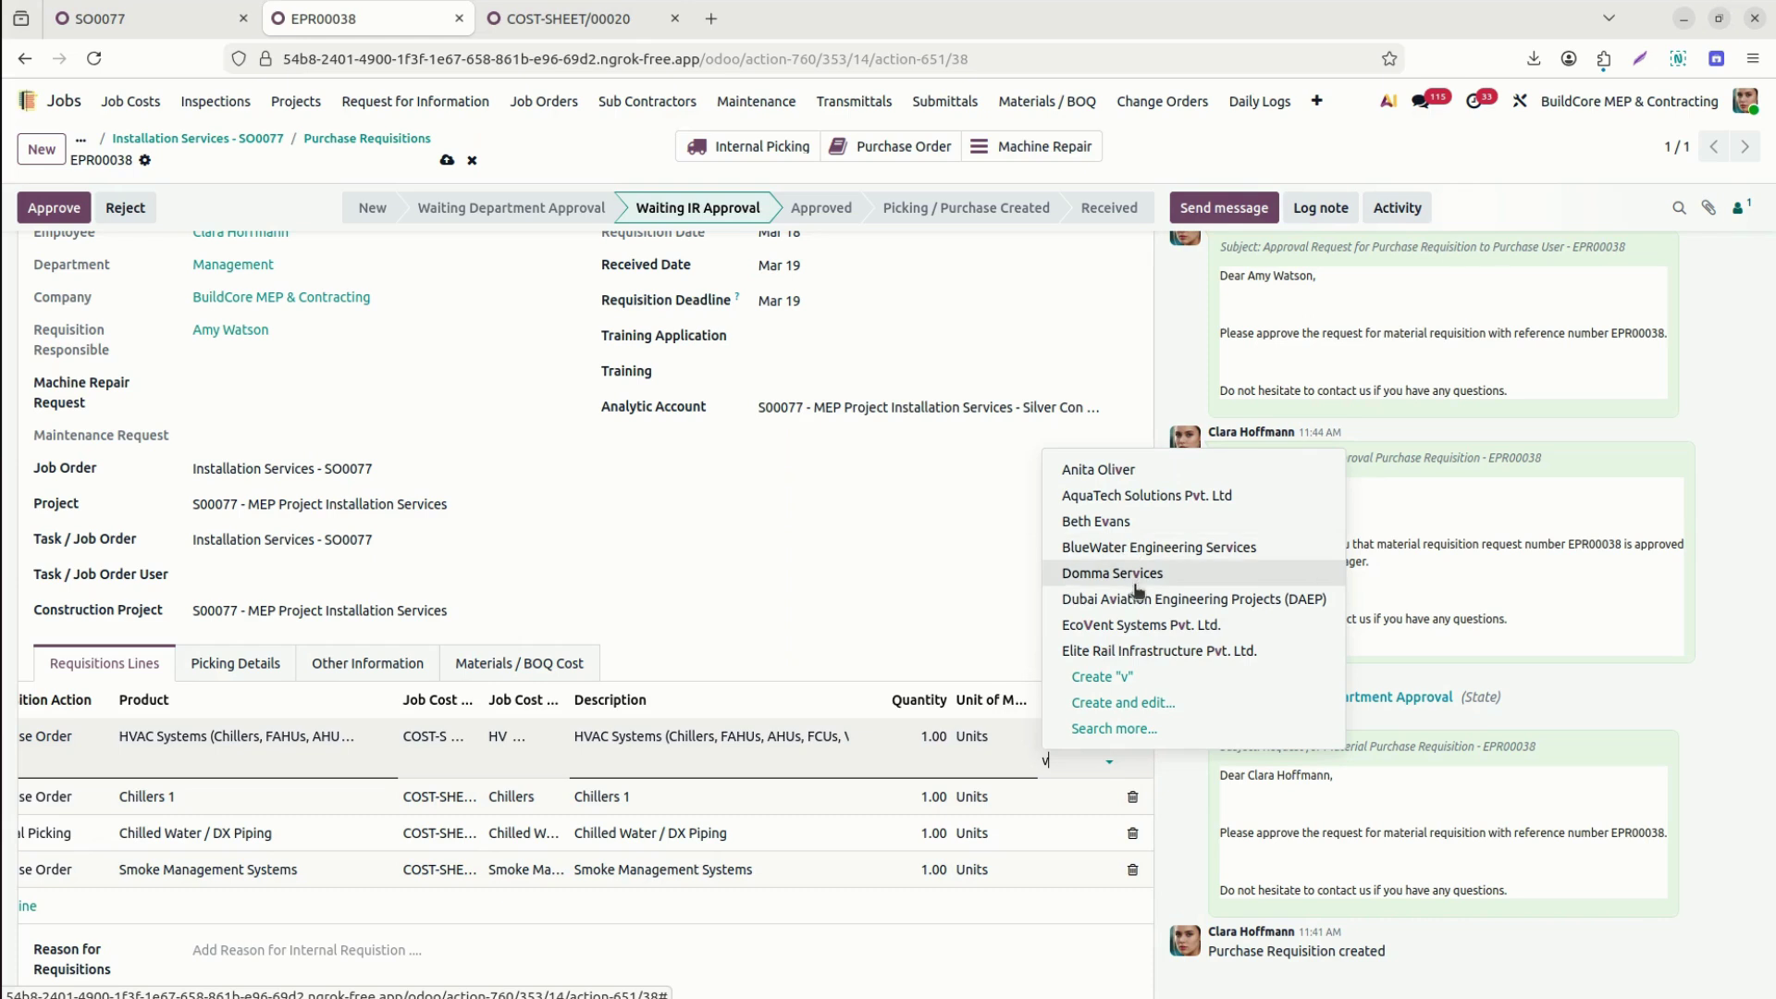
{"action": "left_click", "coordinate": [1142, 629]}
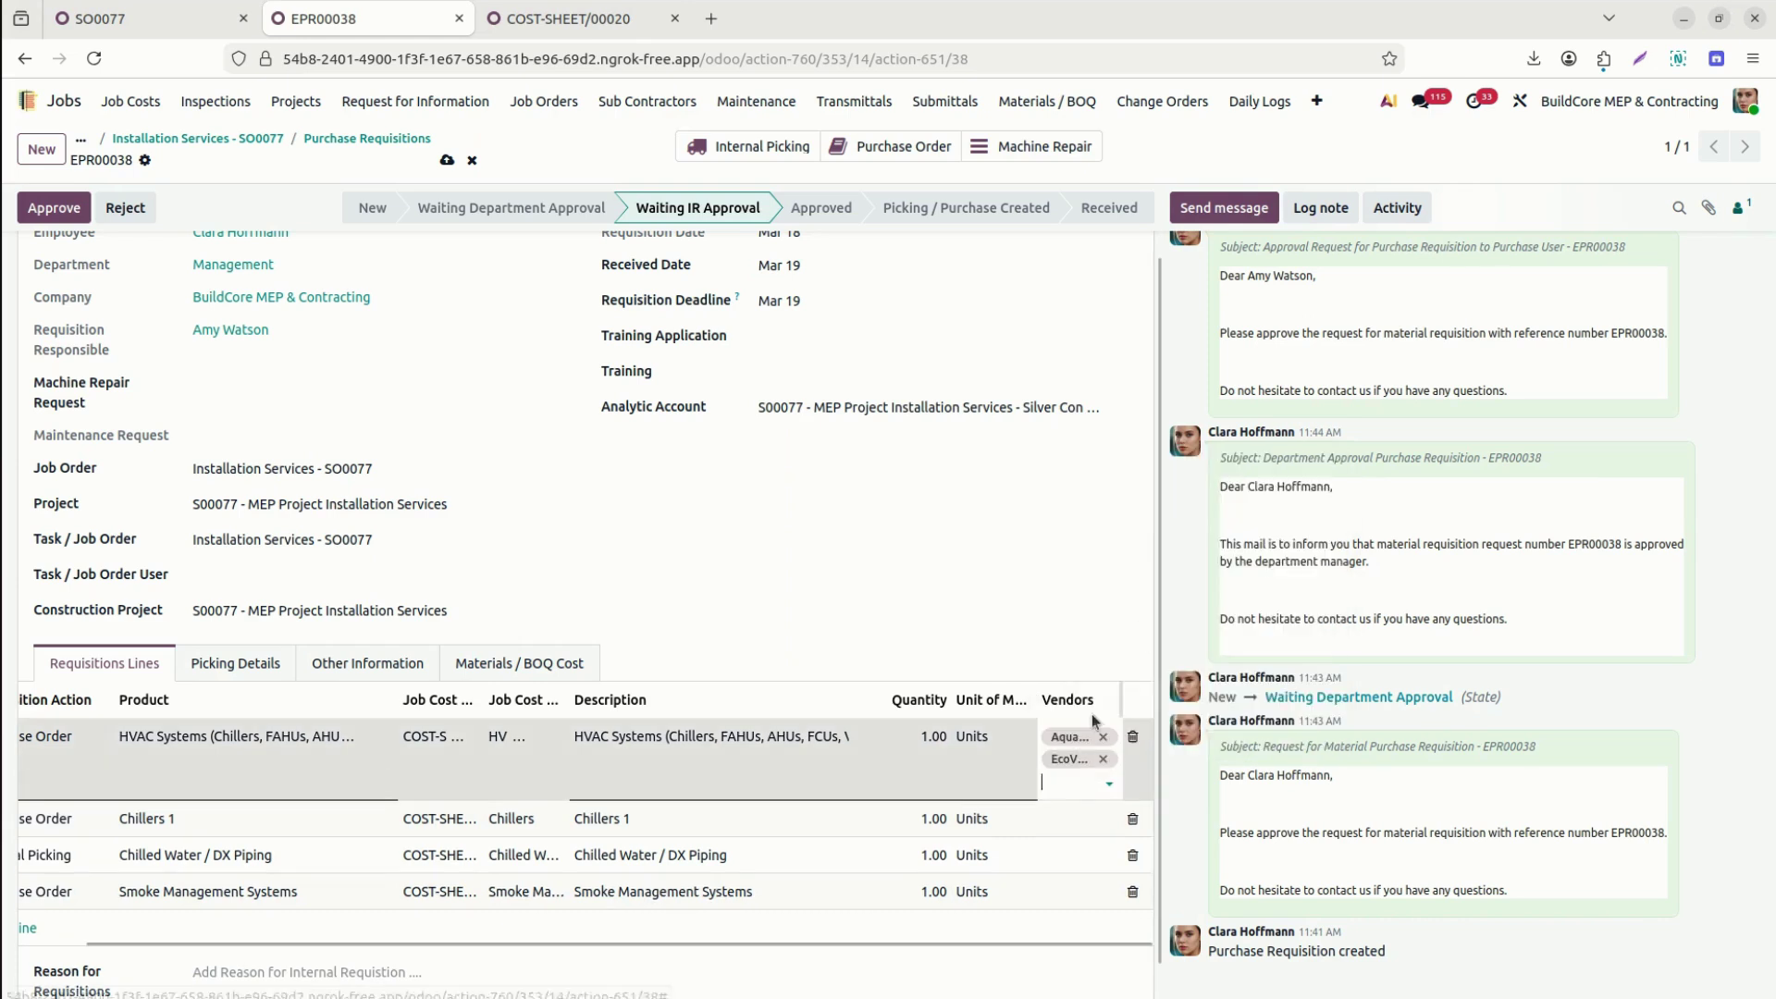
Set AquaFlow Infrastructure LLC as the Chillers 1 line's vendor.
{"action": "left_click", "coordinate": [1075, 823]}
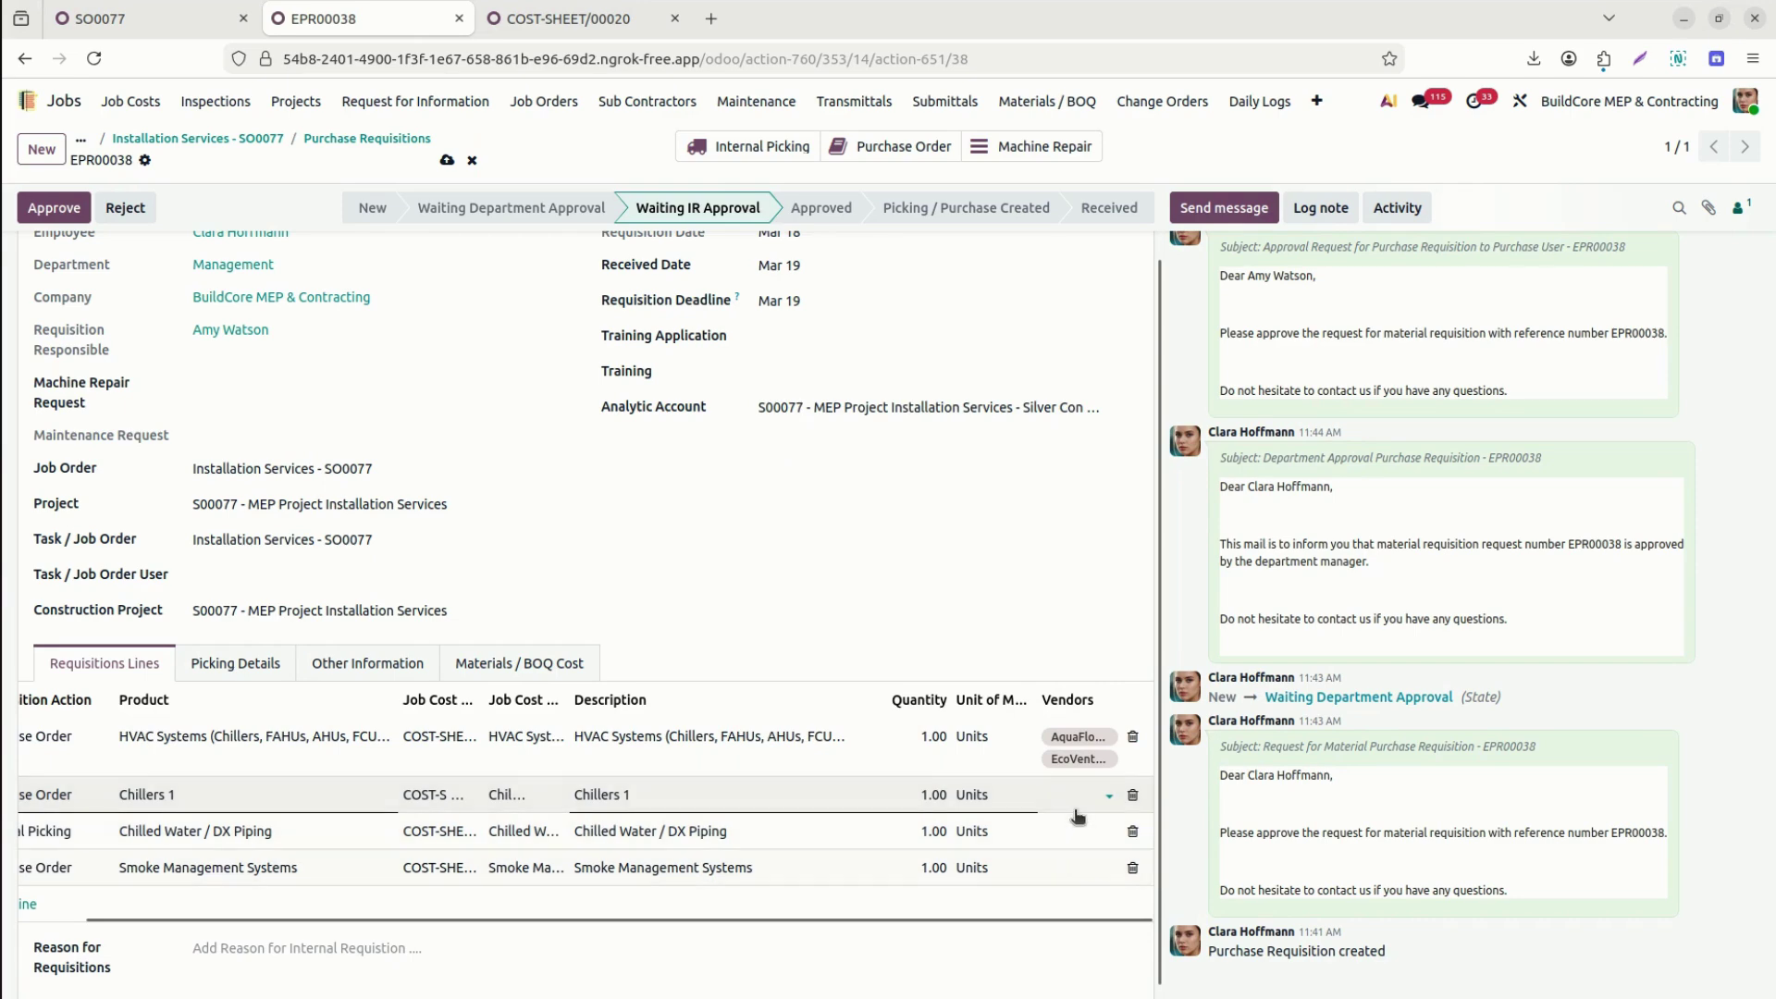
{"action": "type", "text": "aqu"}
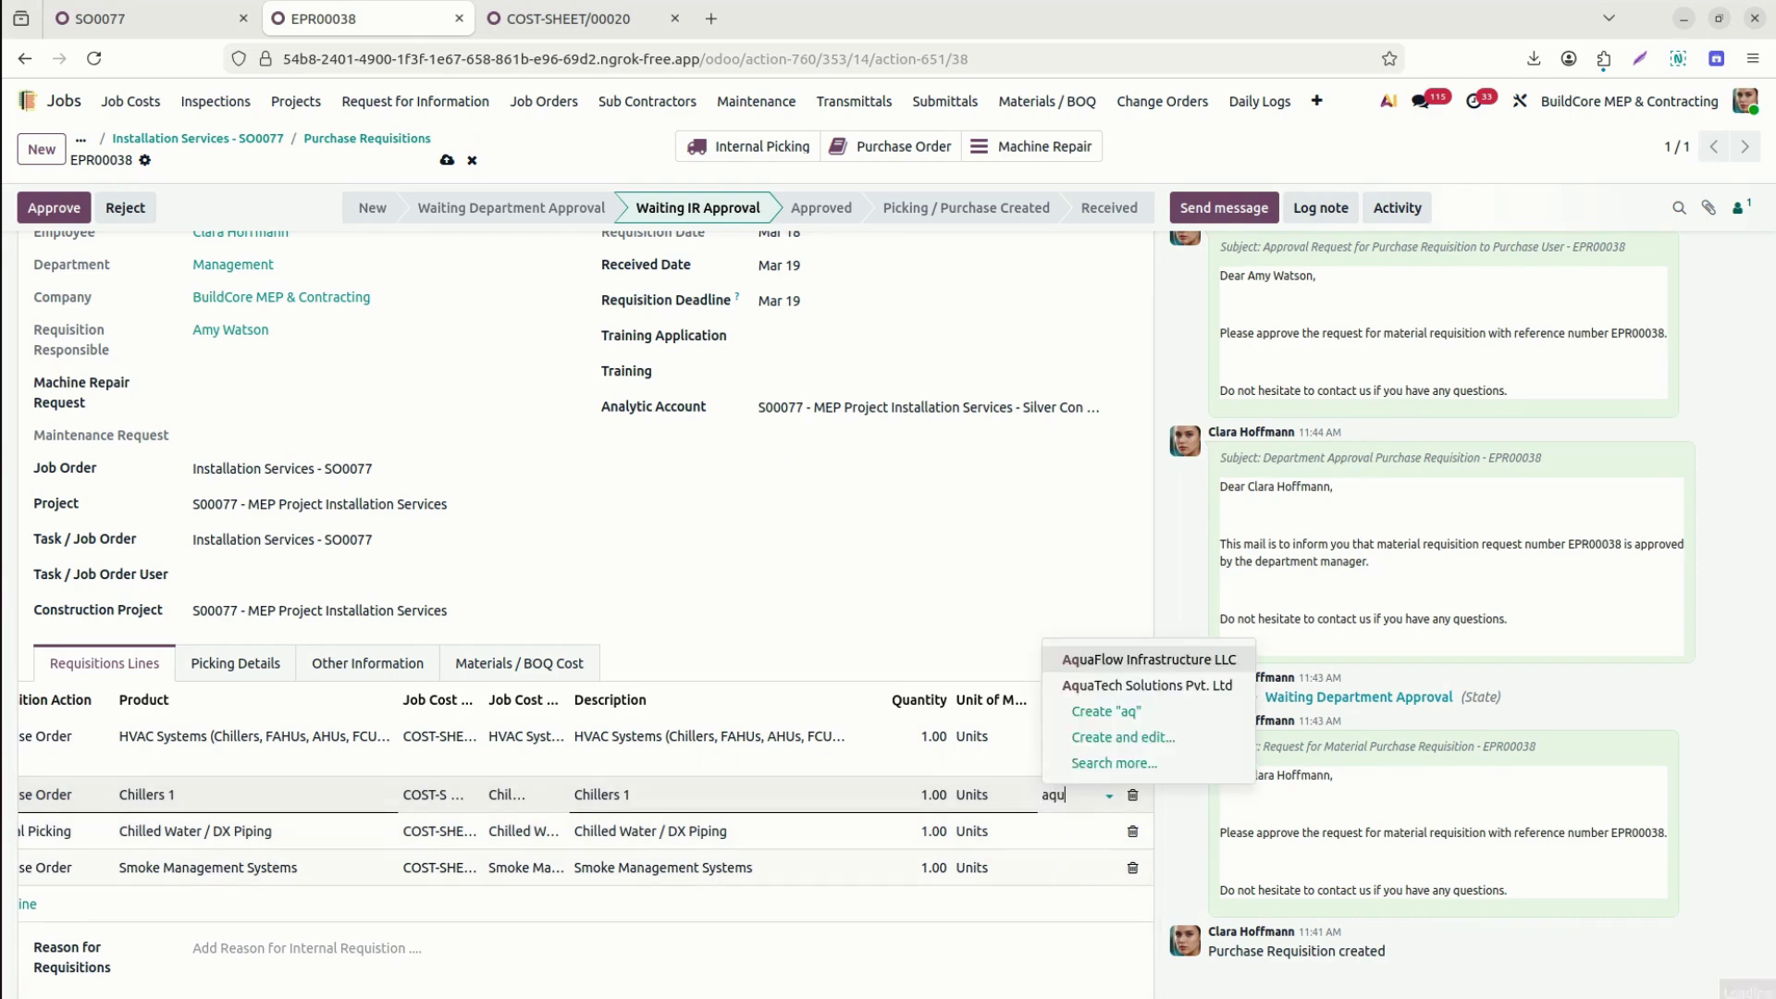
{"action": "left_click", "coordinate": [1179, 662]}
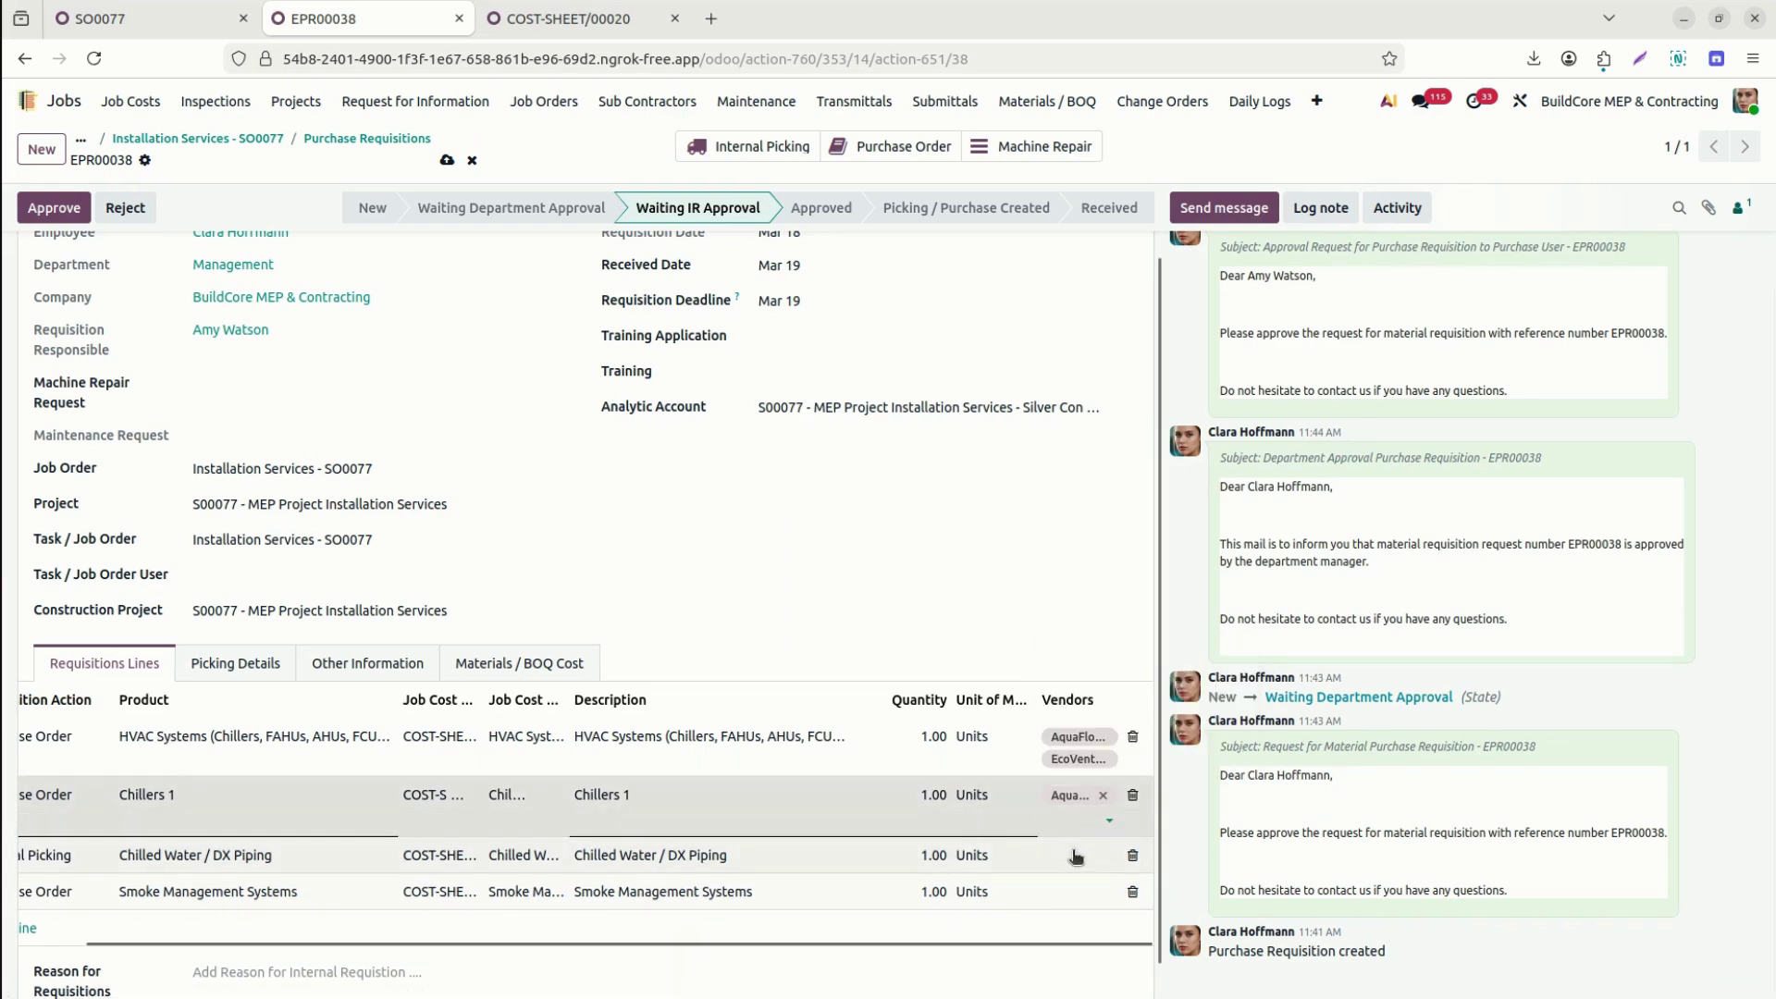
{"action": "left_click", "coordinate": [1073, 861]}
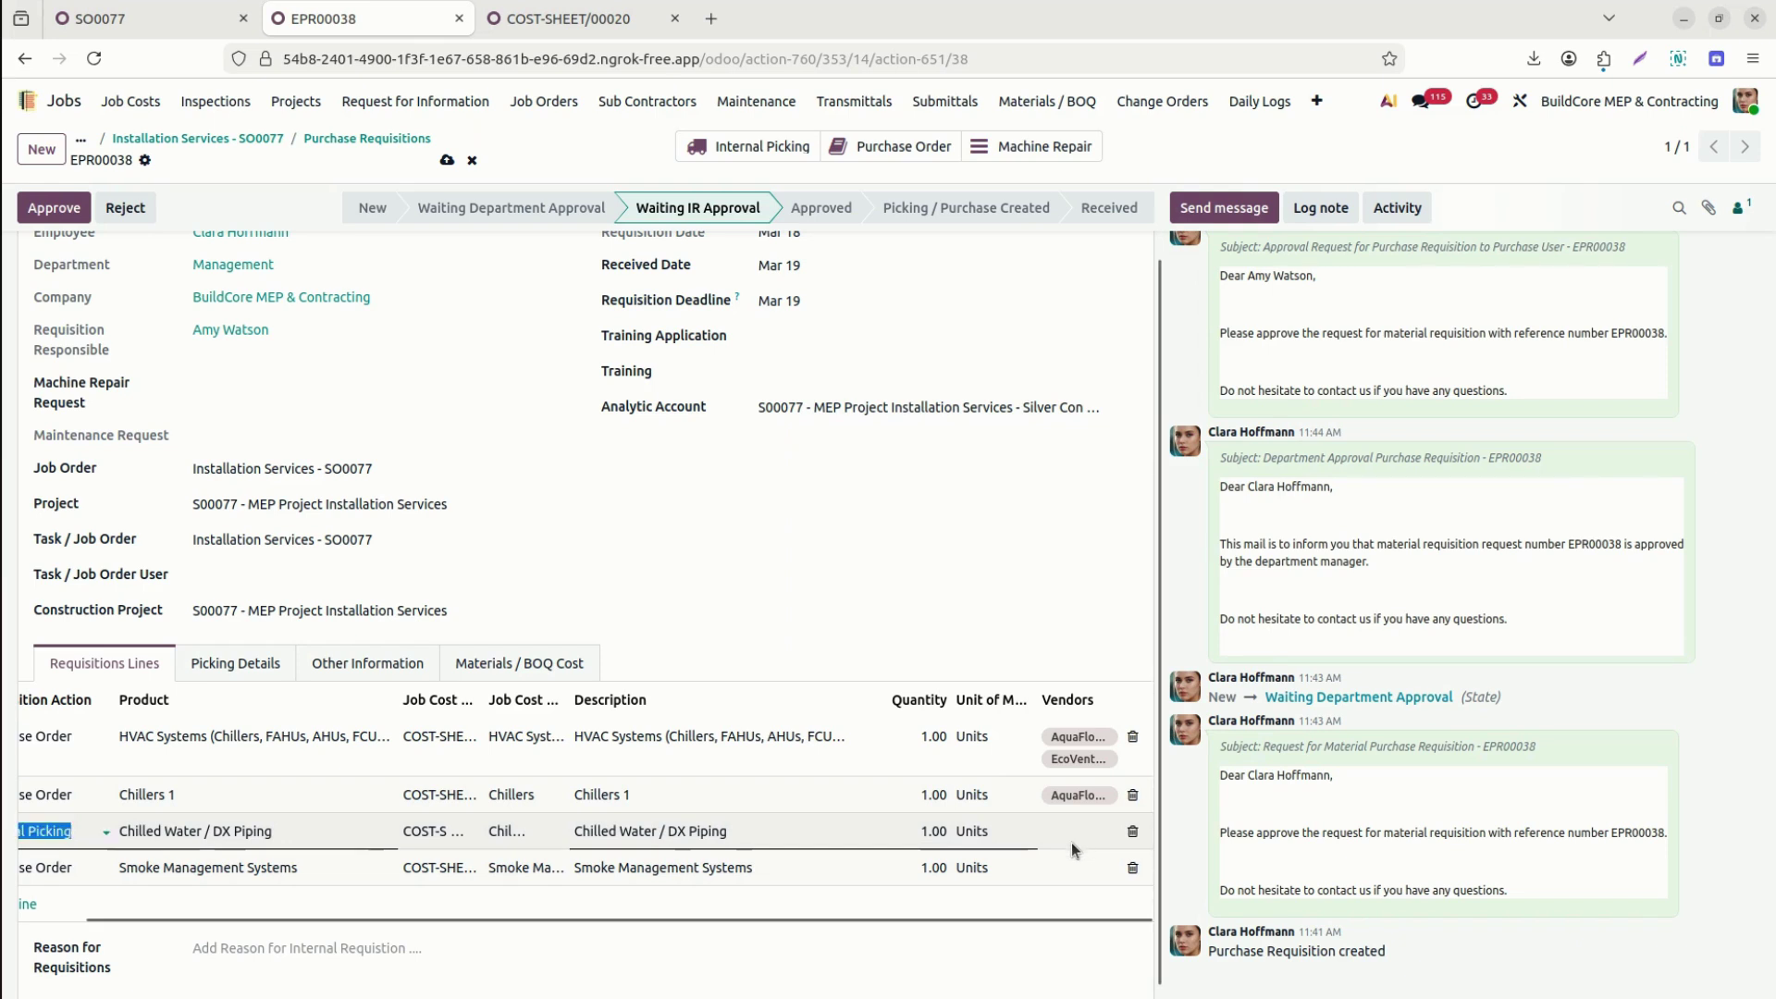
Replace the wrong Smoke Management Systems vendor with AquaFlow Infrastructure LLC.
{"action": "left_click", "coordinate": [1083, 872]}
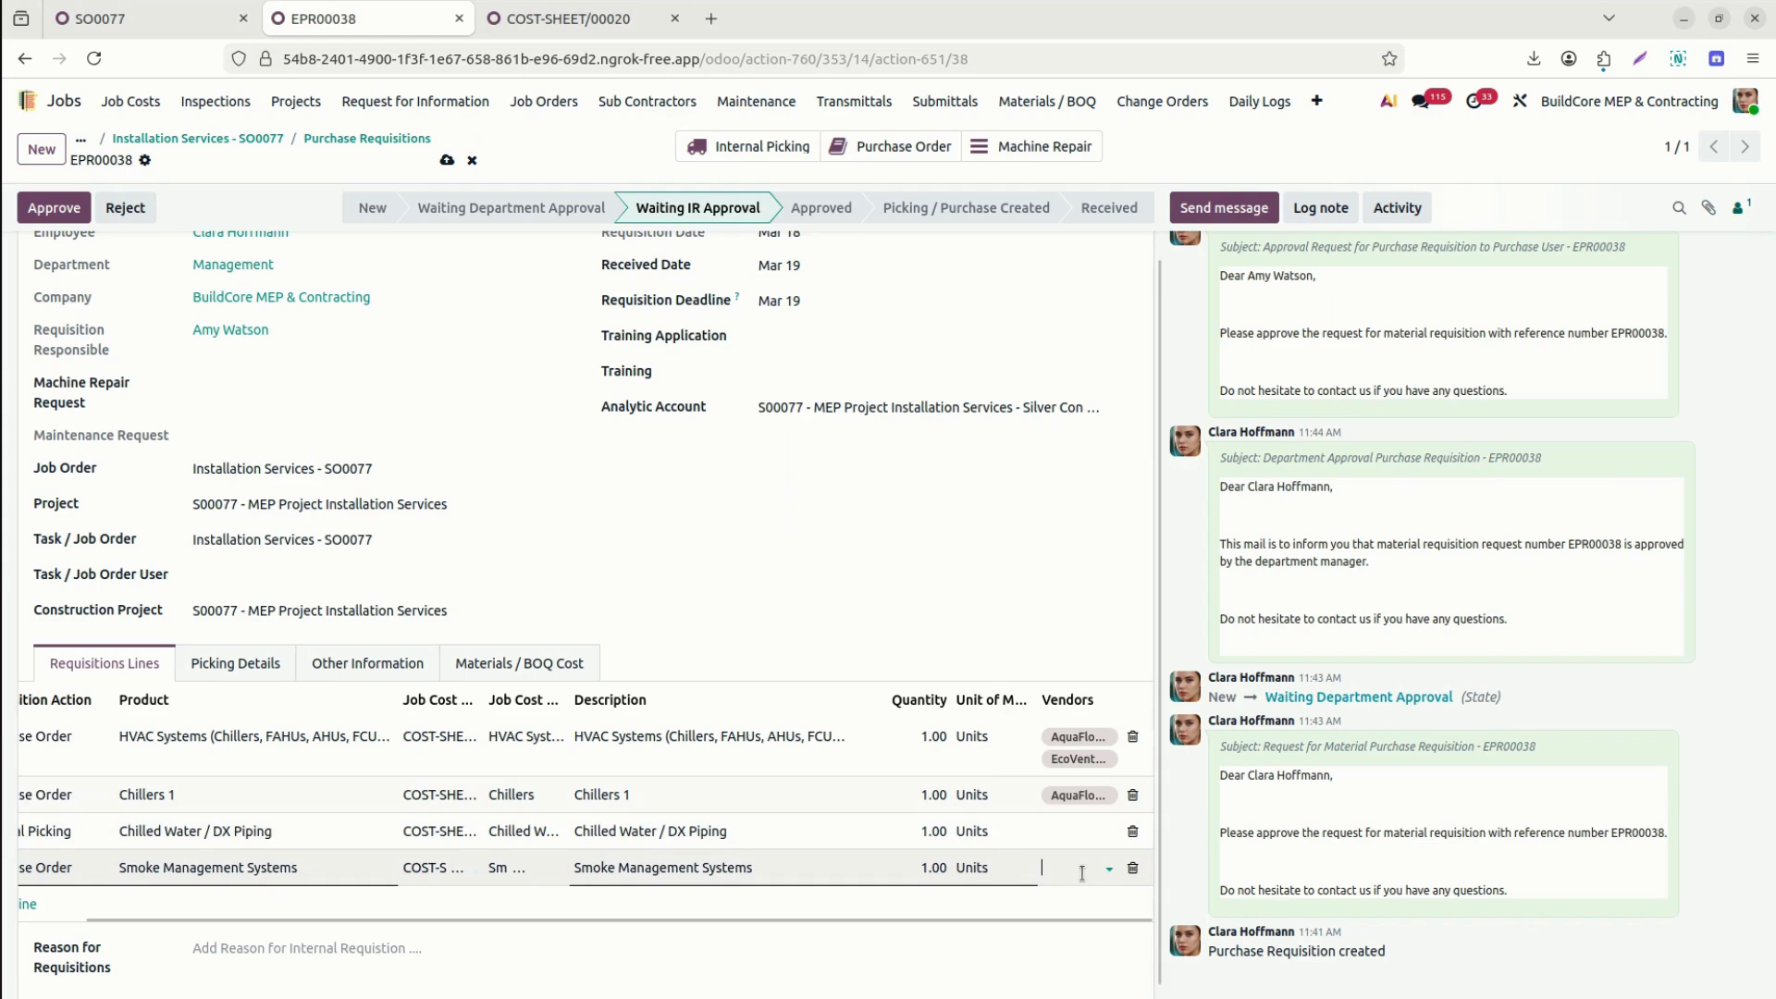
{"action": "type", "text": "p"}
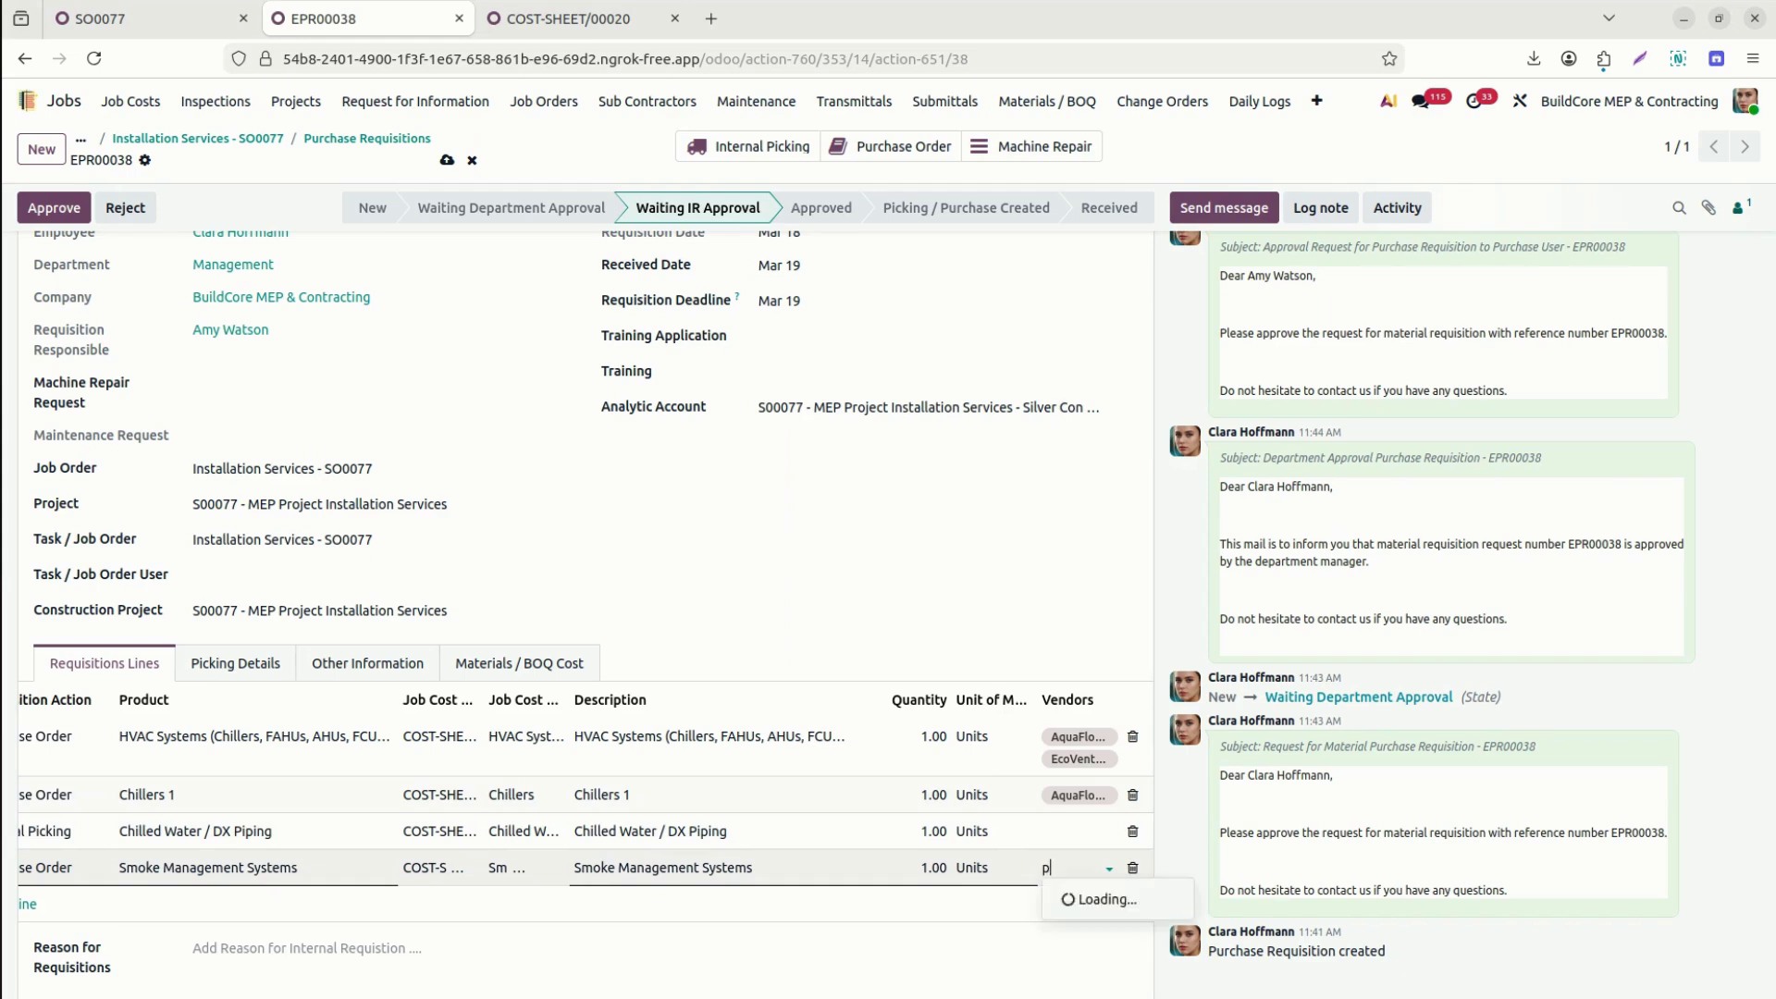
{"action": "left_click", "coordinate": [1129, 732]}
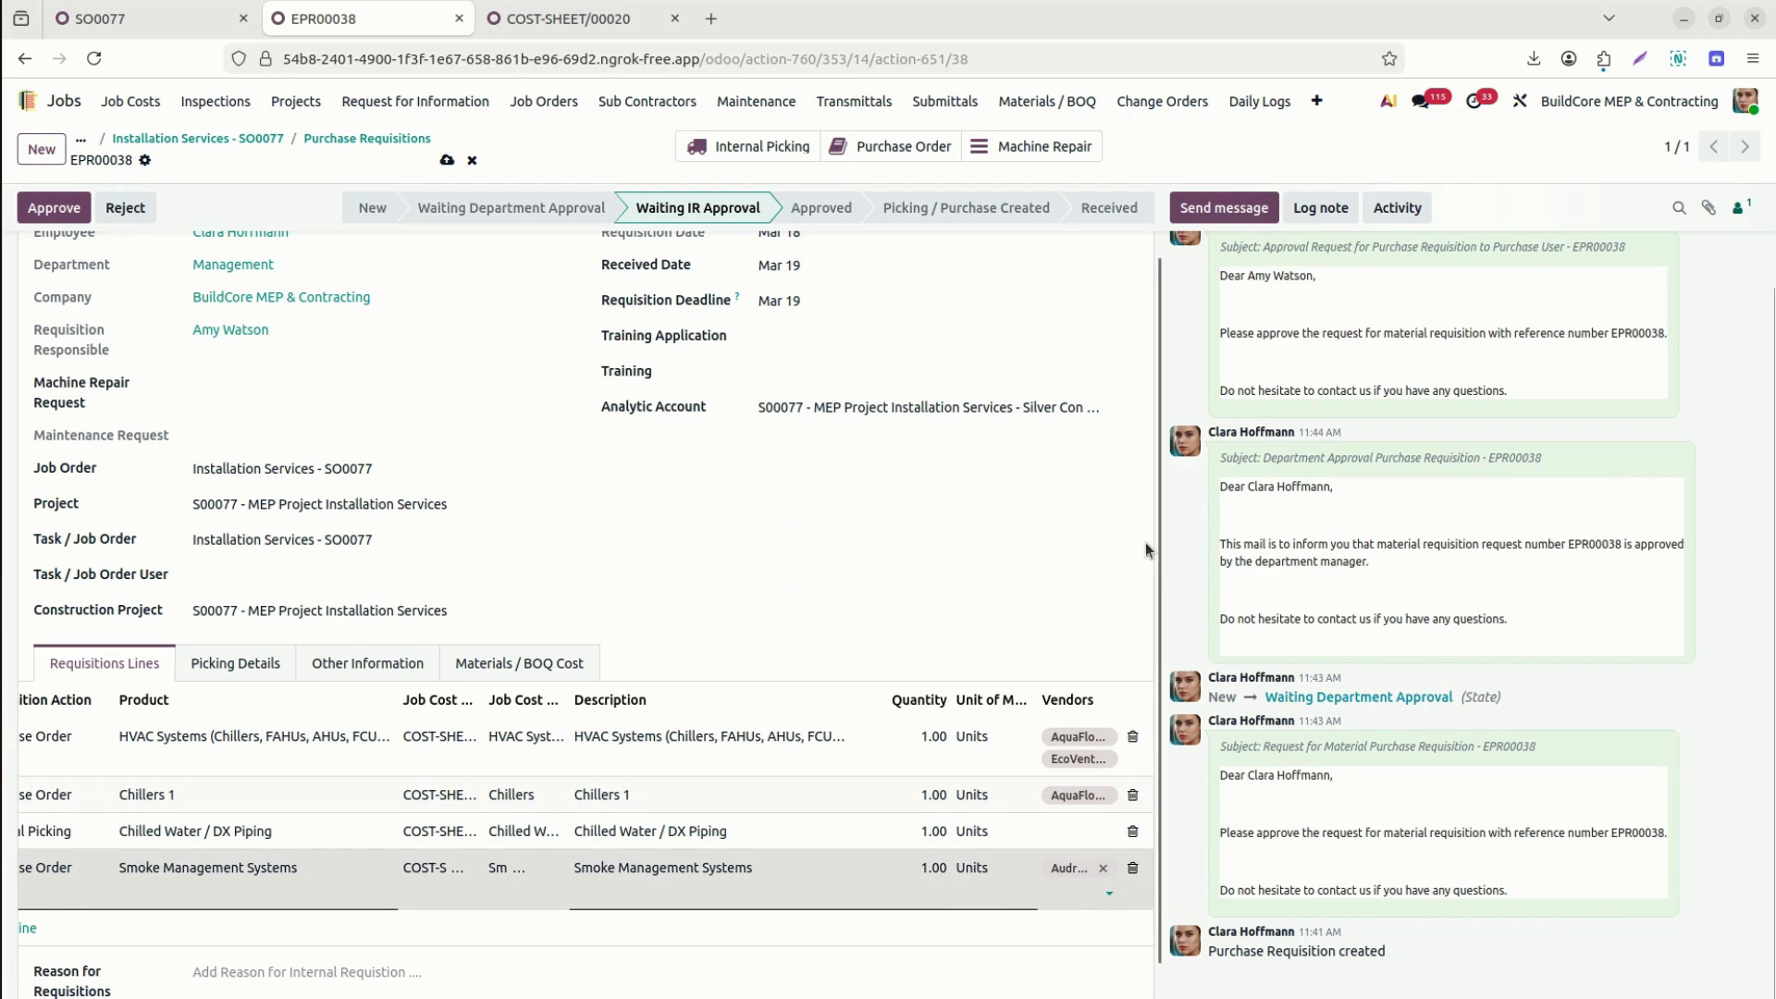
{"action": "left_click", "coordinate": [1103, 870]}
{"action": "type", "text": "aq"}
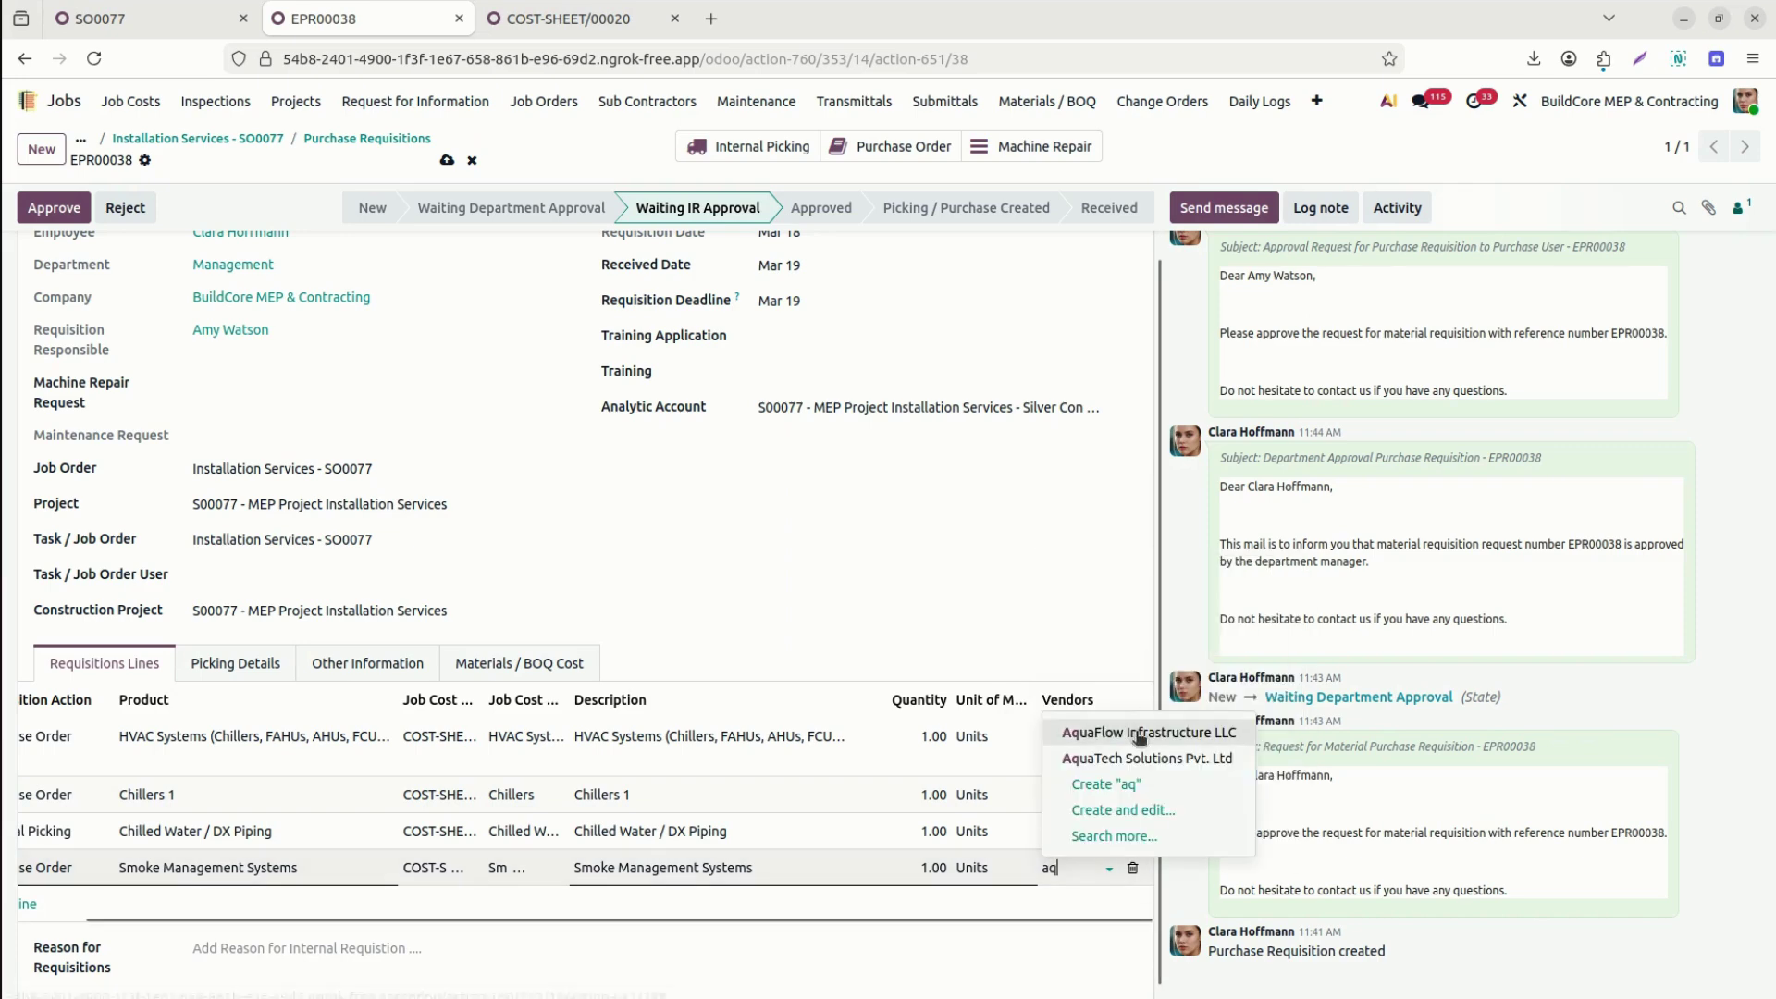
{"action": "left_click", "coordinate": [1140, 732]}
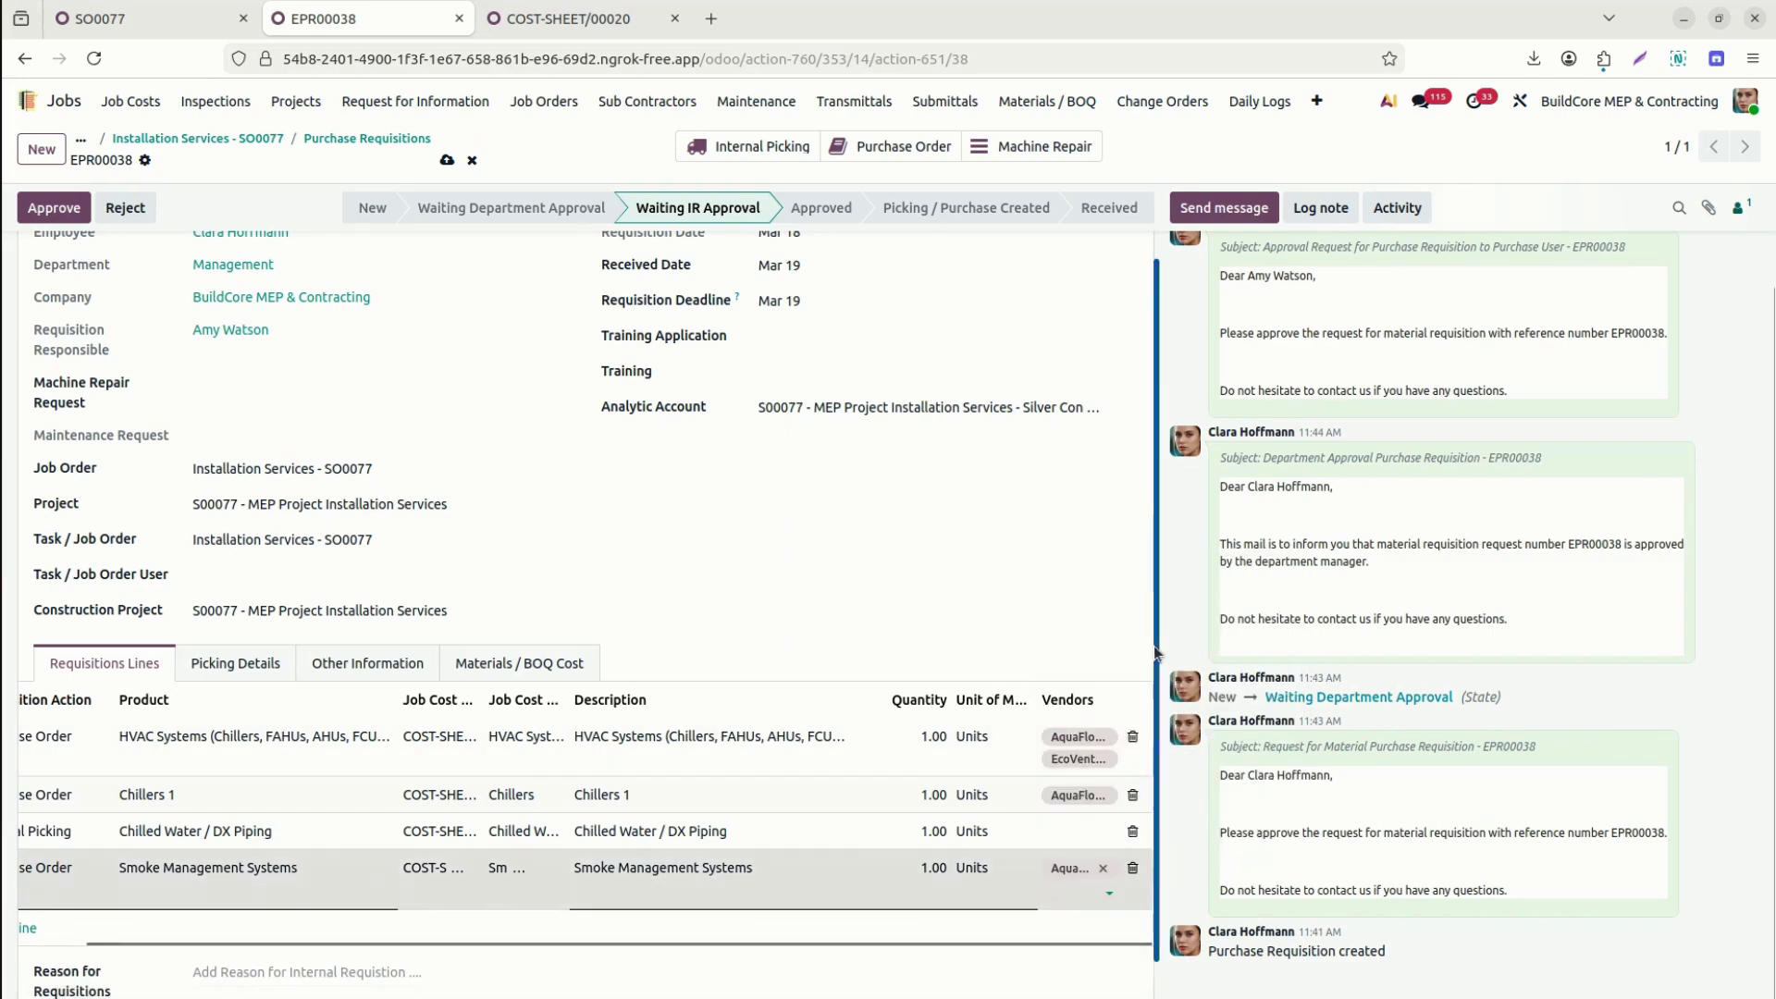
{"action": "scroll", "coordinate": [1153, 646], "scroll_direction": "up", "scroll_amount": 2}
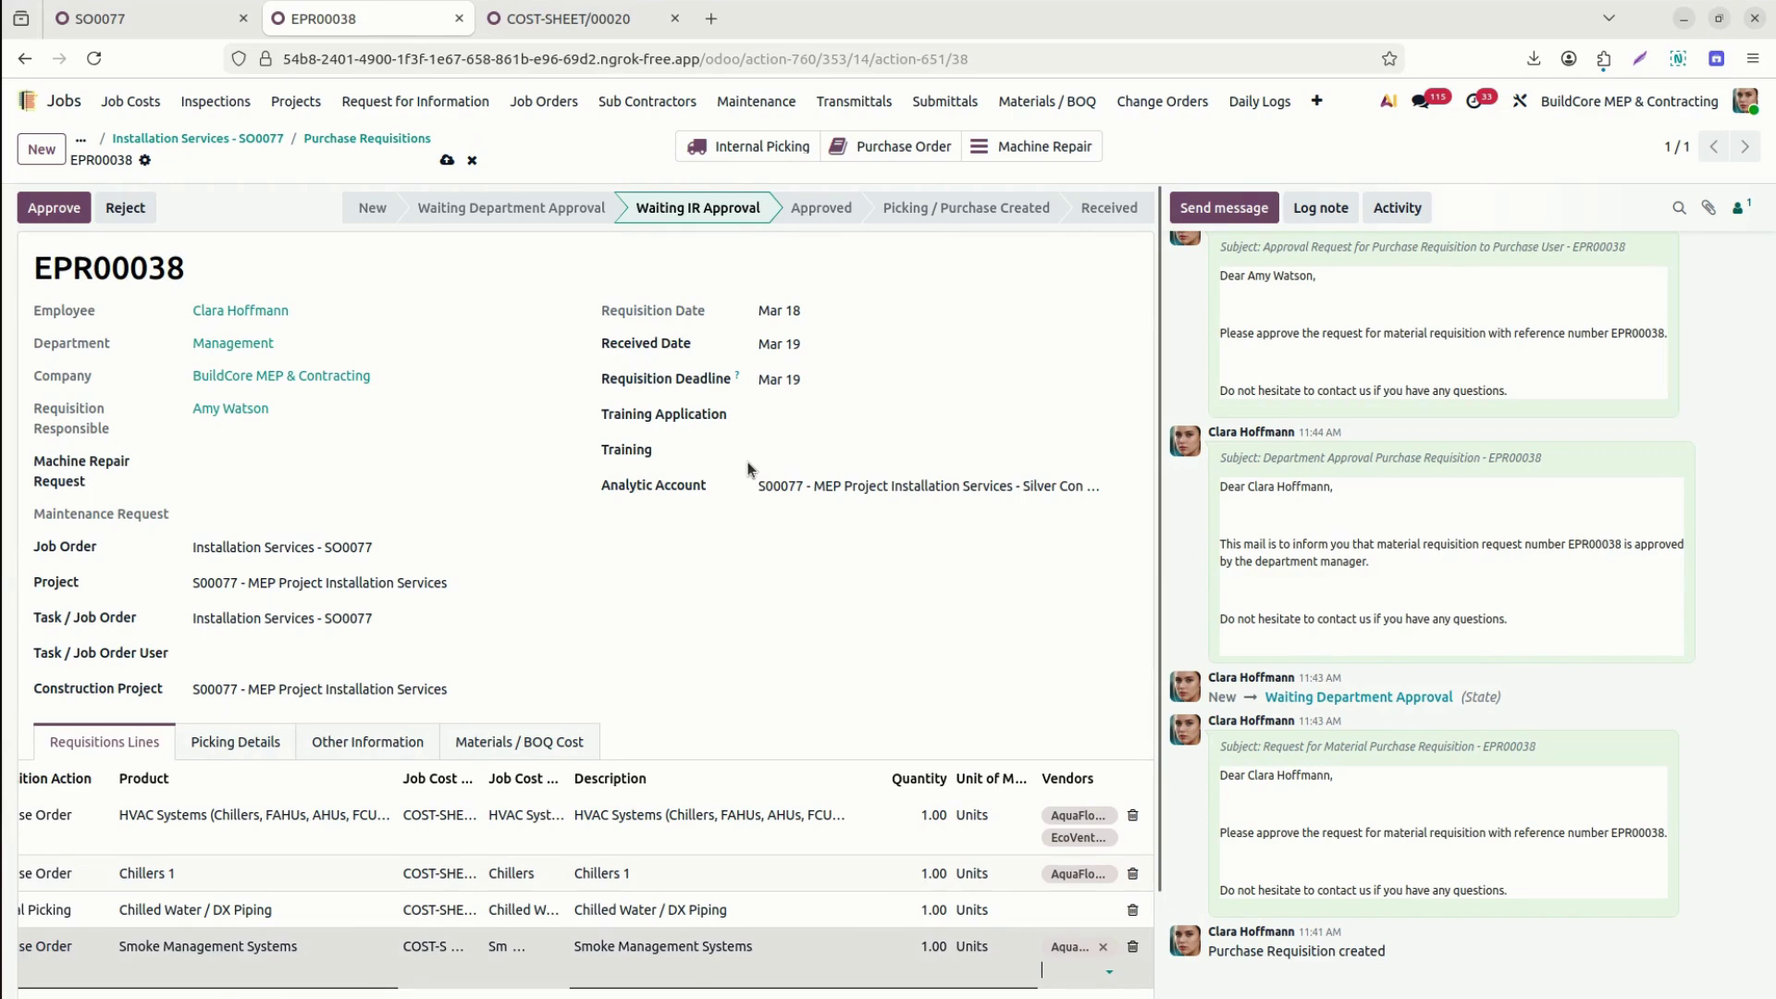
{"action": "left_click", "coordinate": [213, 743]}
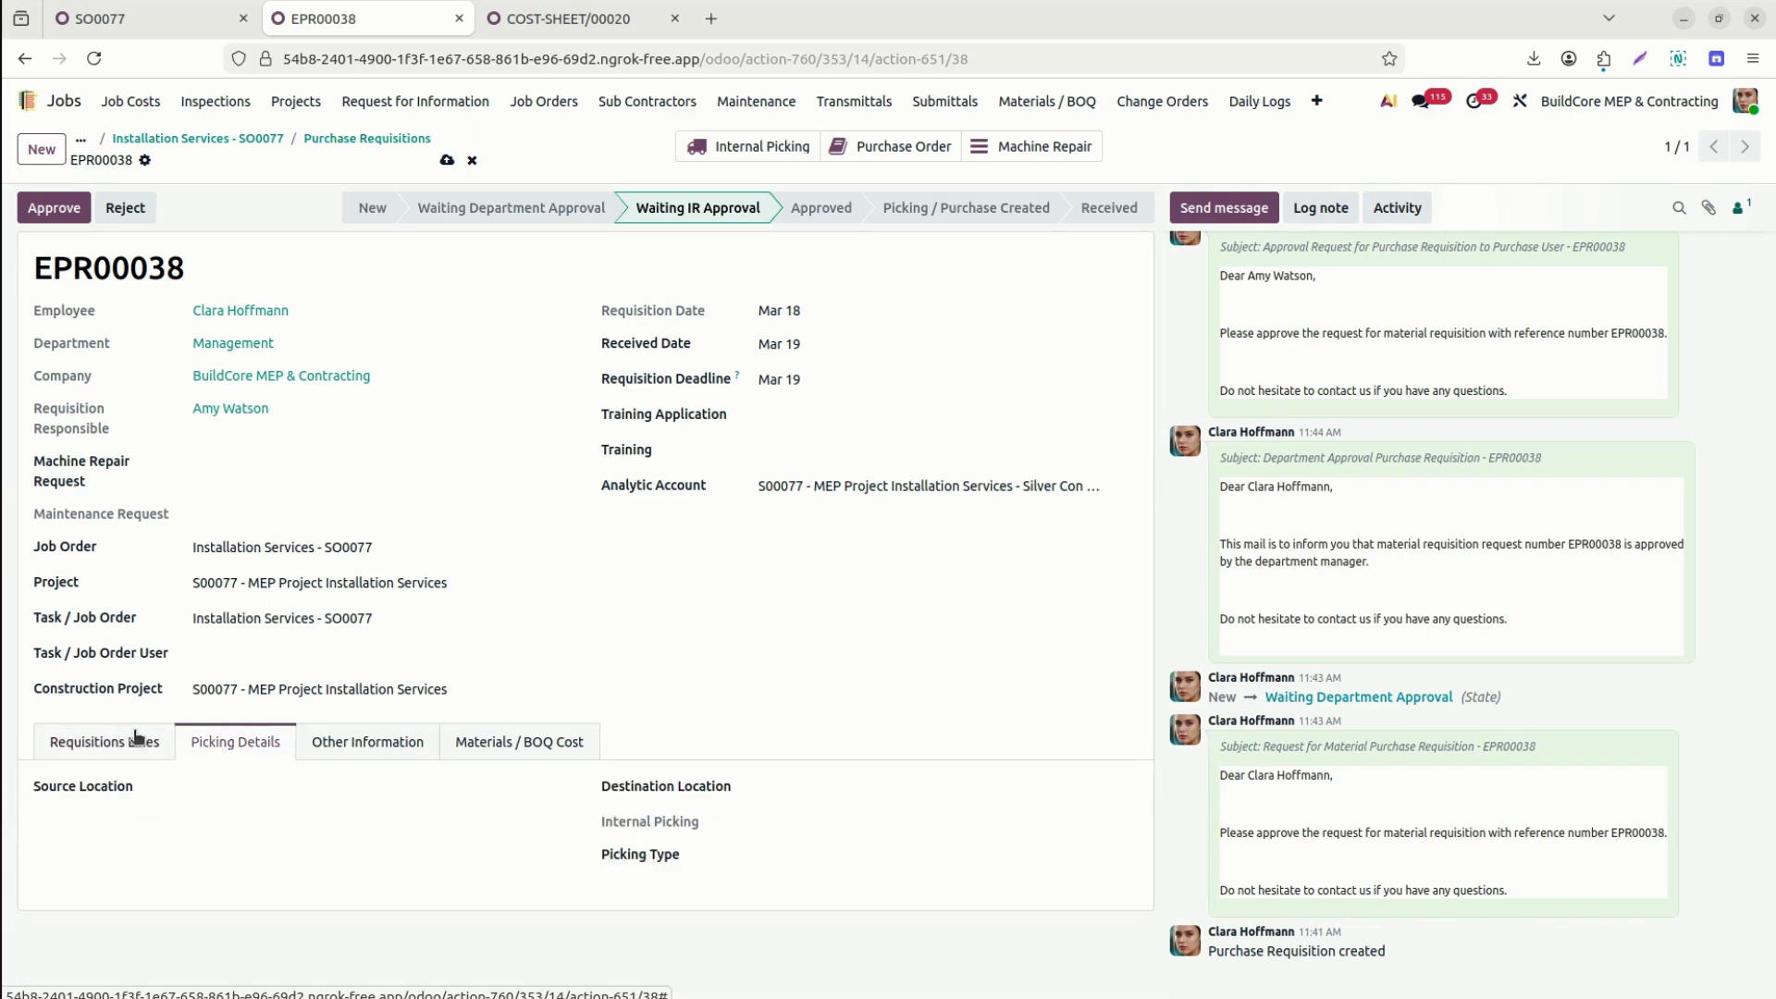
Set source ELE/Stock, destination Production, picking type Delivery Orders, and save.
{"action": "left_click", "coordinate": [214, 789]}
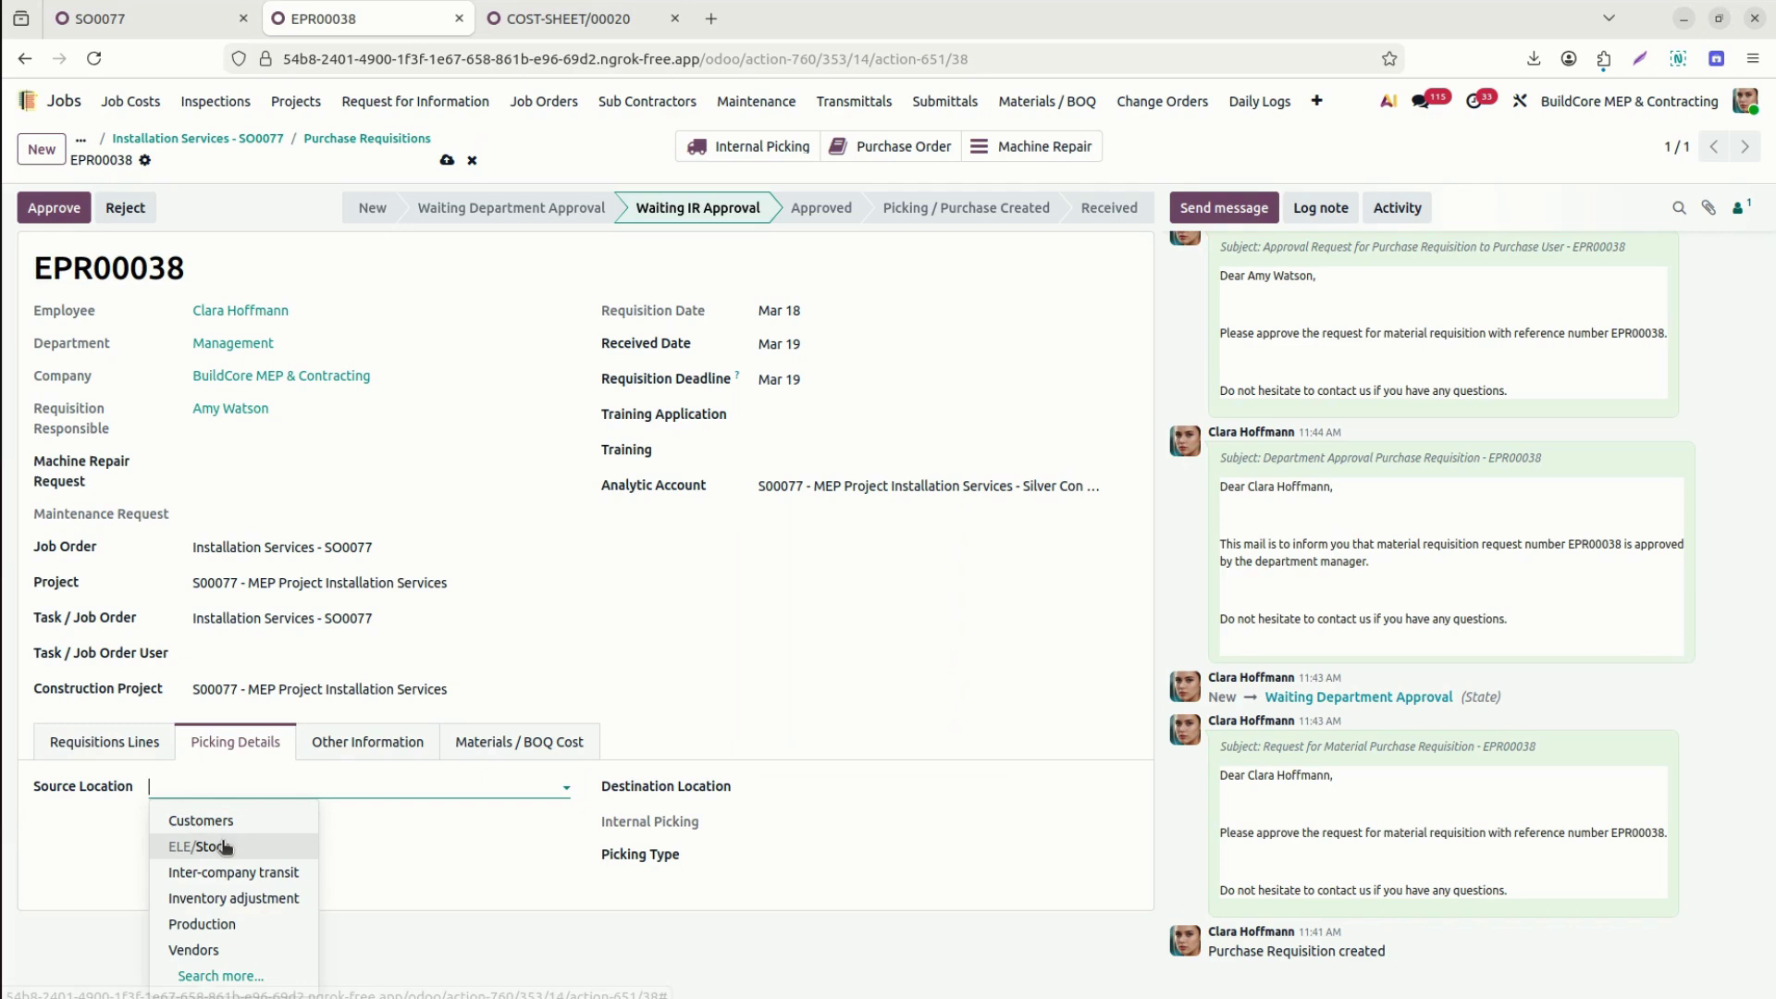
{"action": "type", "text": "stock"}
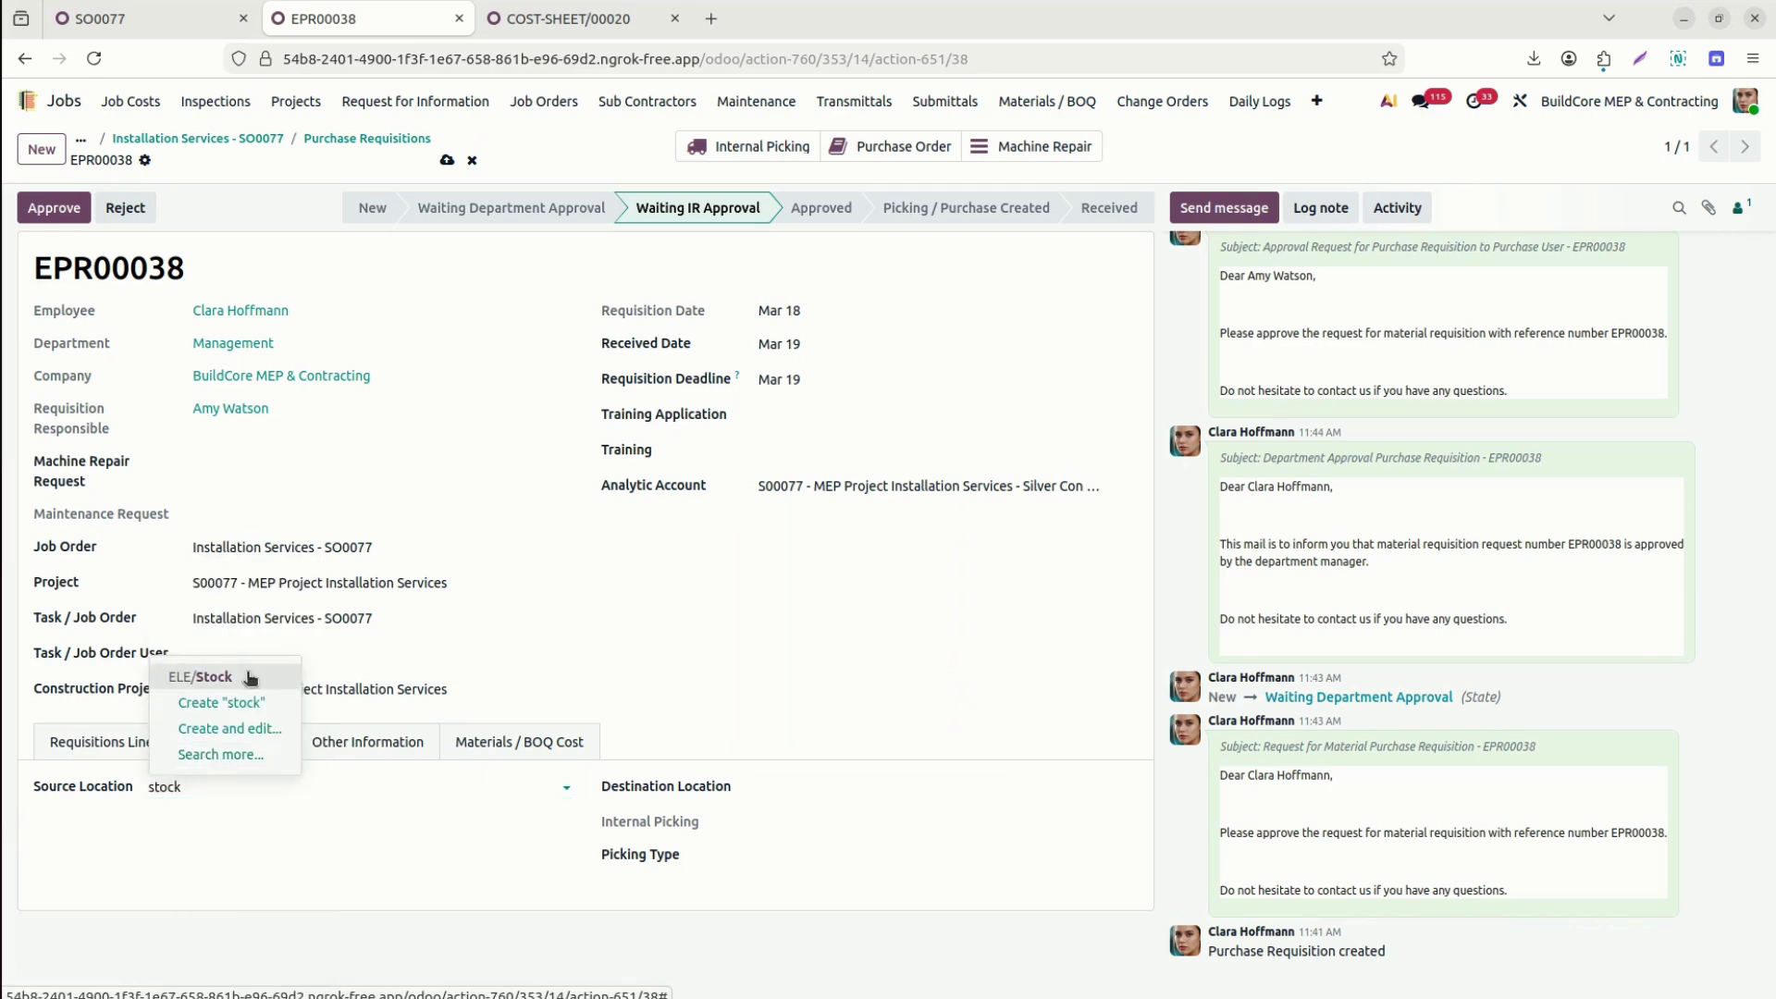
{"action": "left_click", "coordinate": [248, 677]}
{"action": "left_click", "coordinate": [830, 784]}
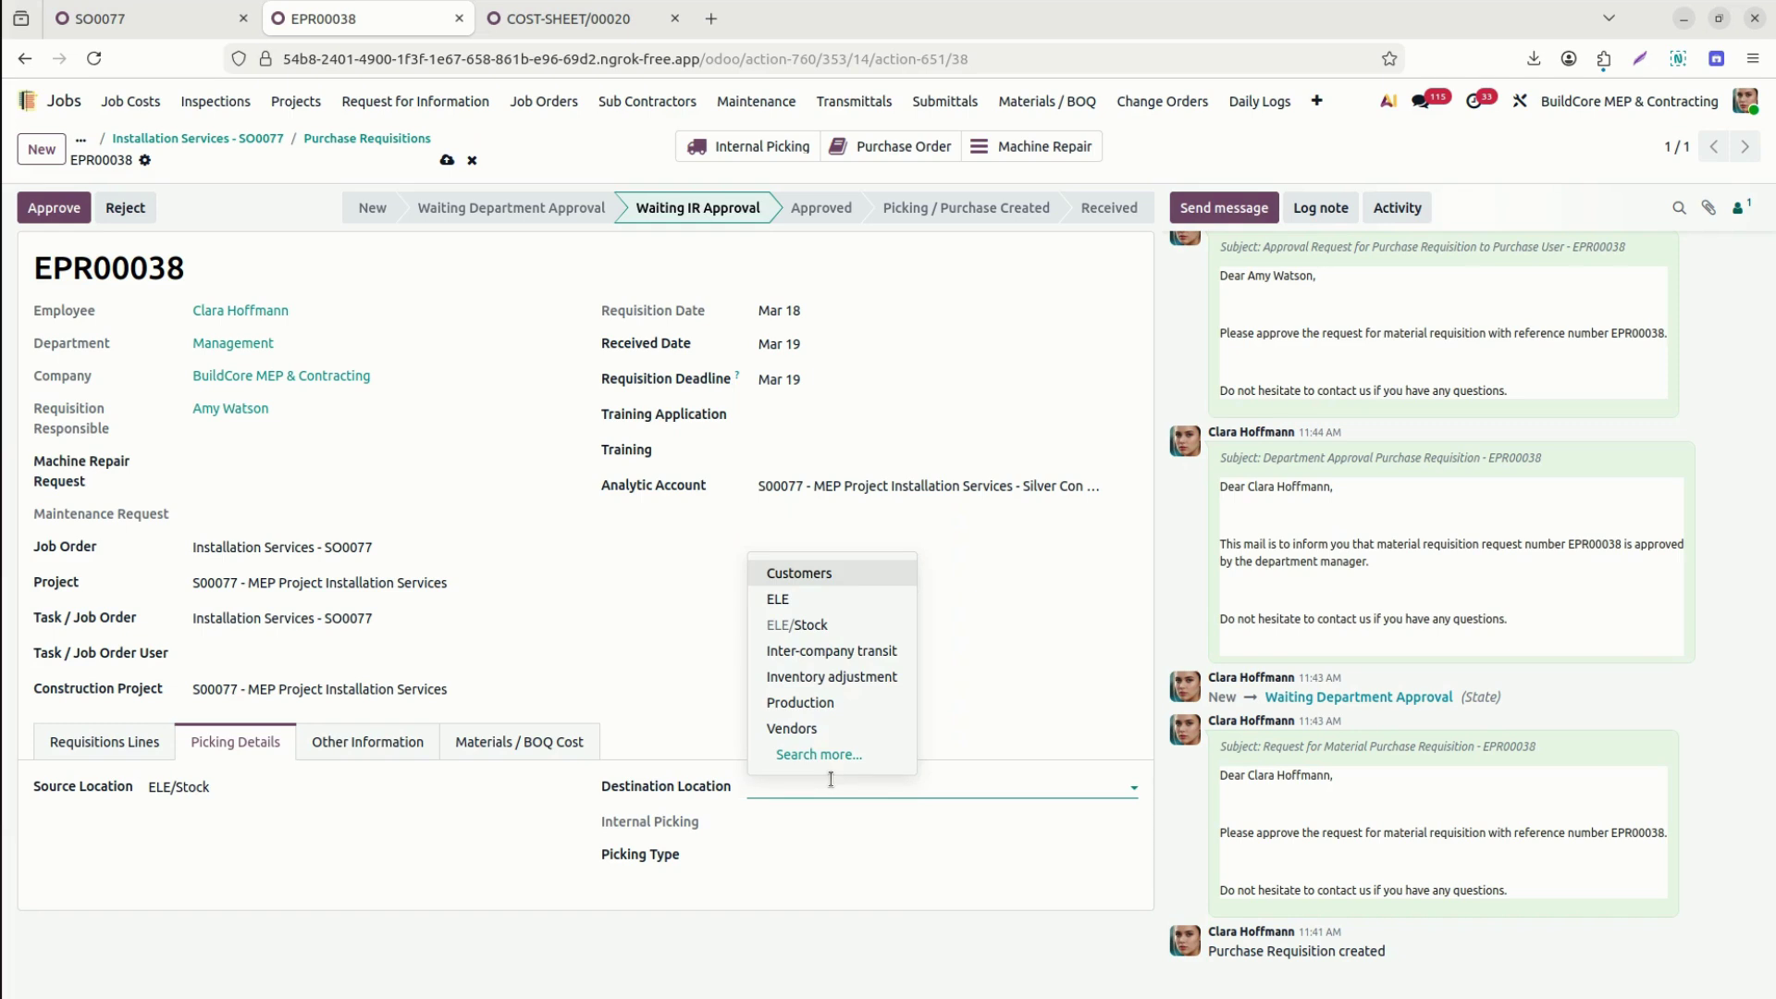
{"action": "left_click", "coordinate": [814, 704]}
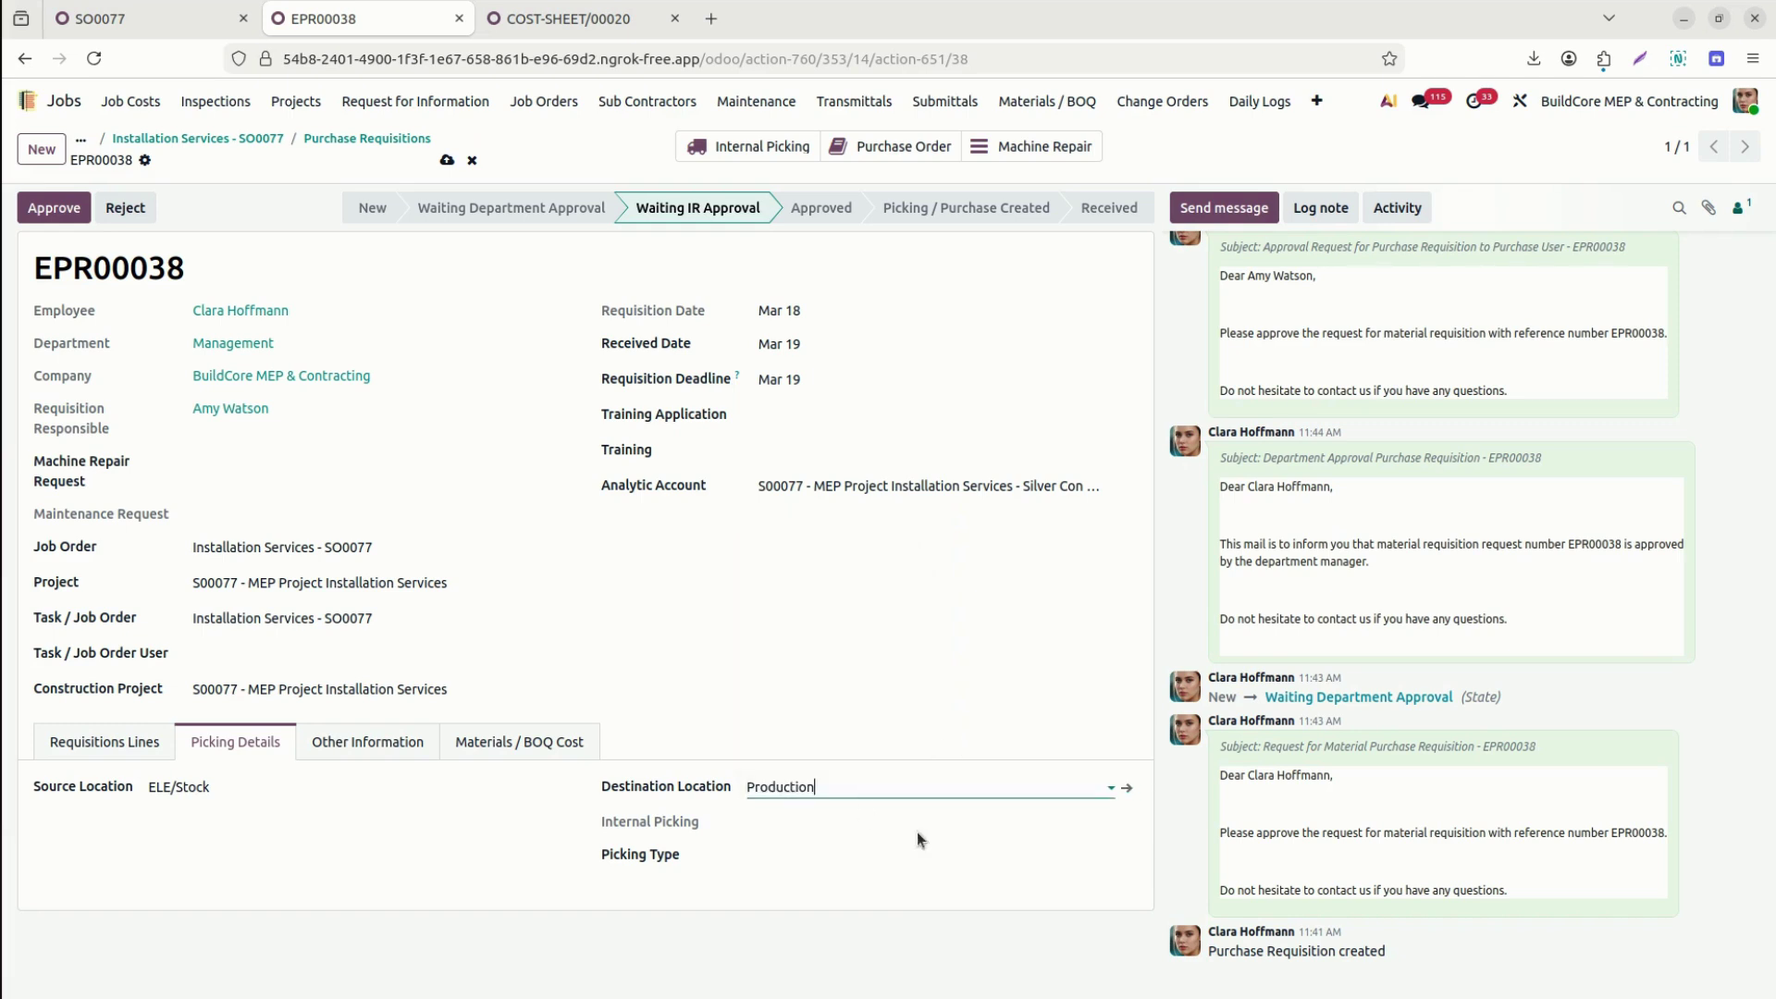
{"action": "left_click", "coordinate": [899, 855]}
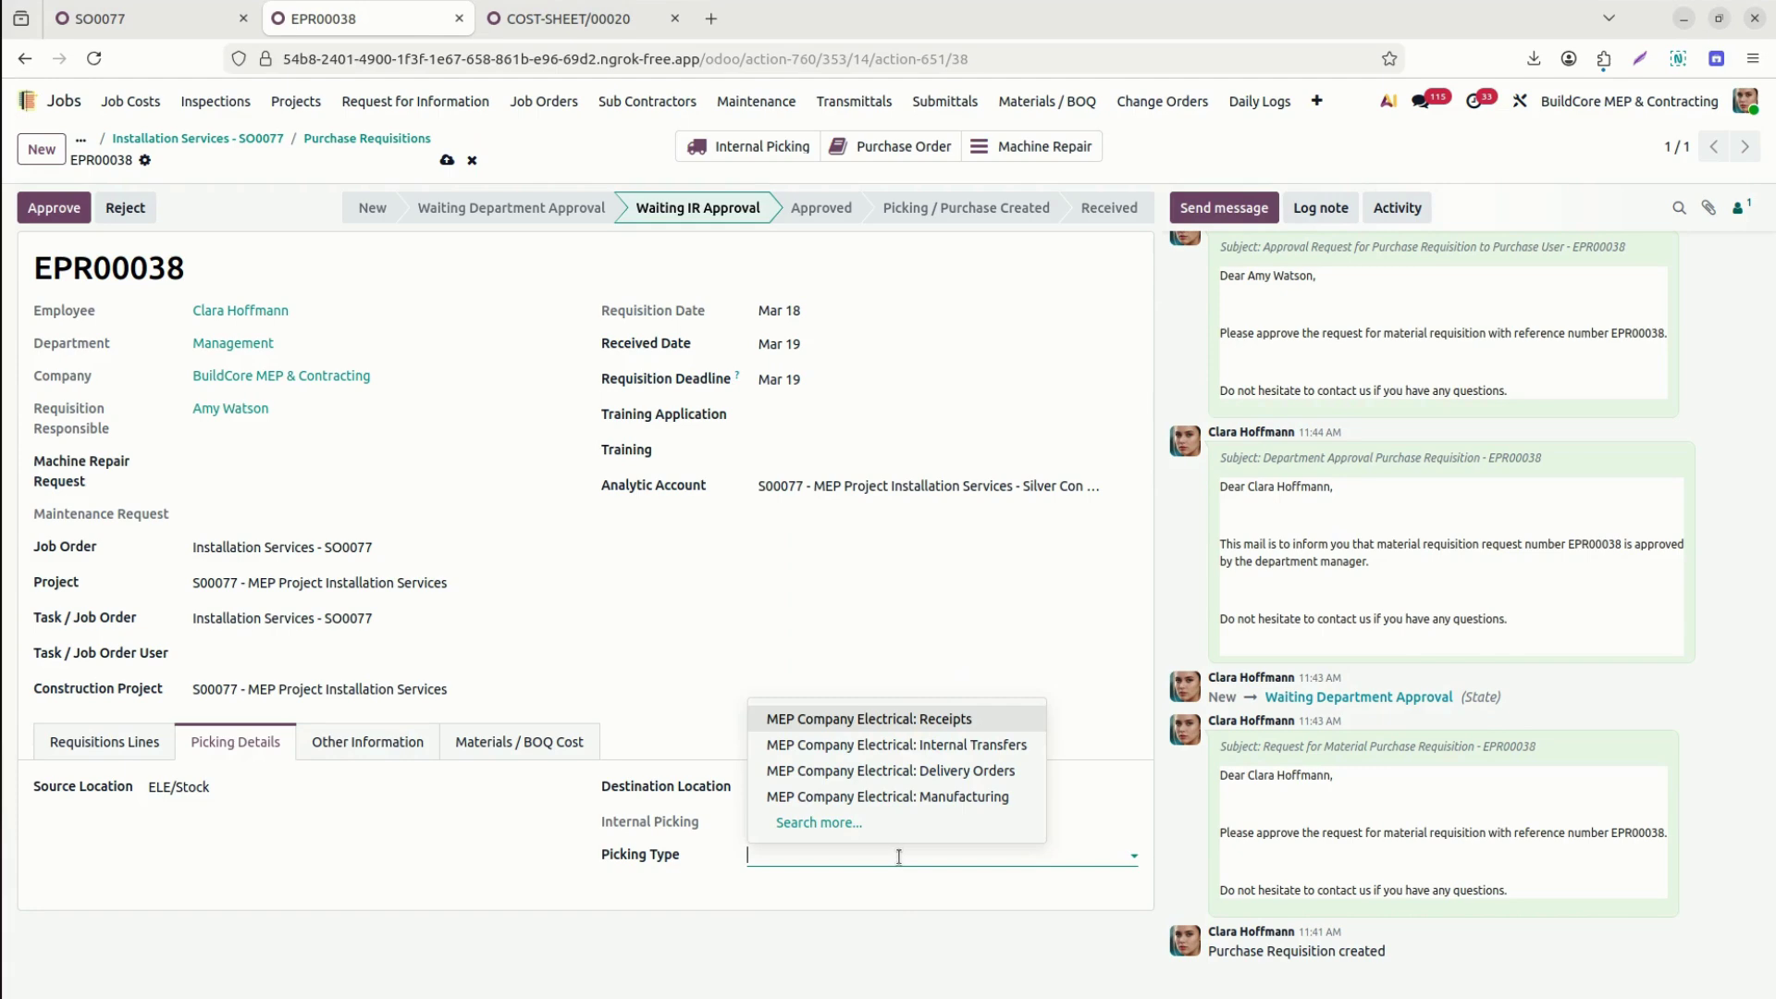
{"action": "left_click", "coordinate": [902, 771]}
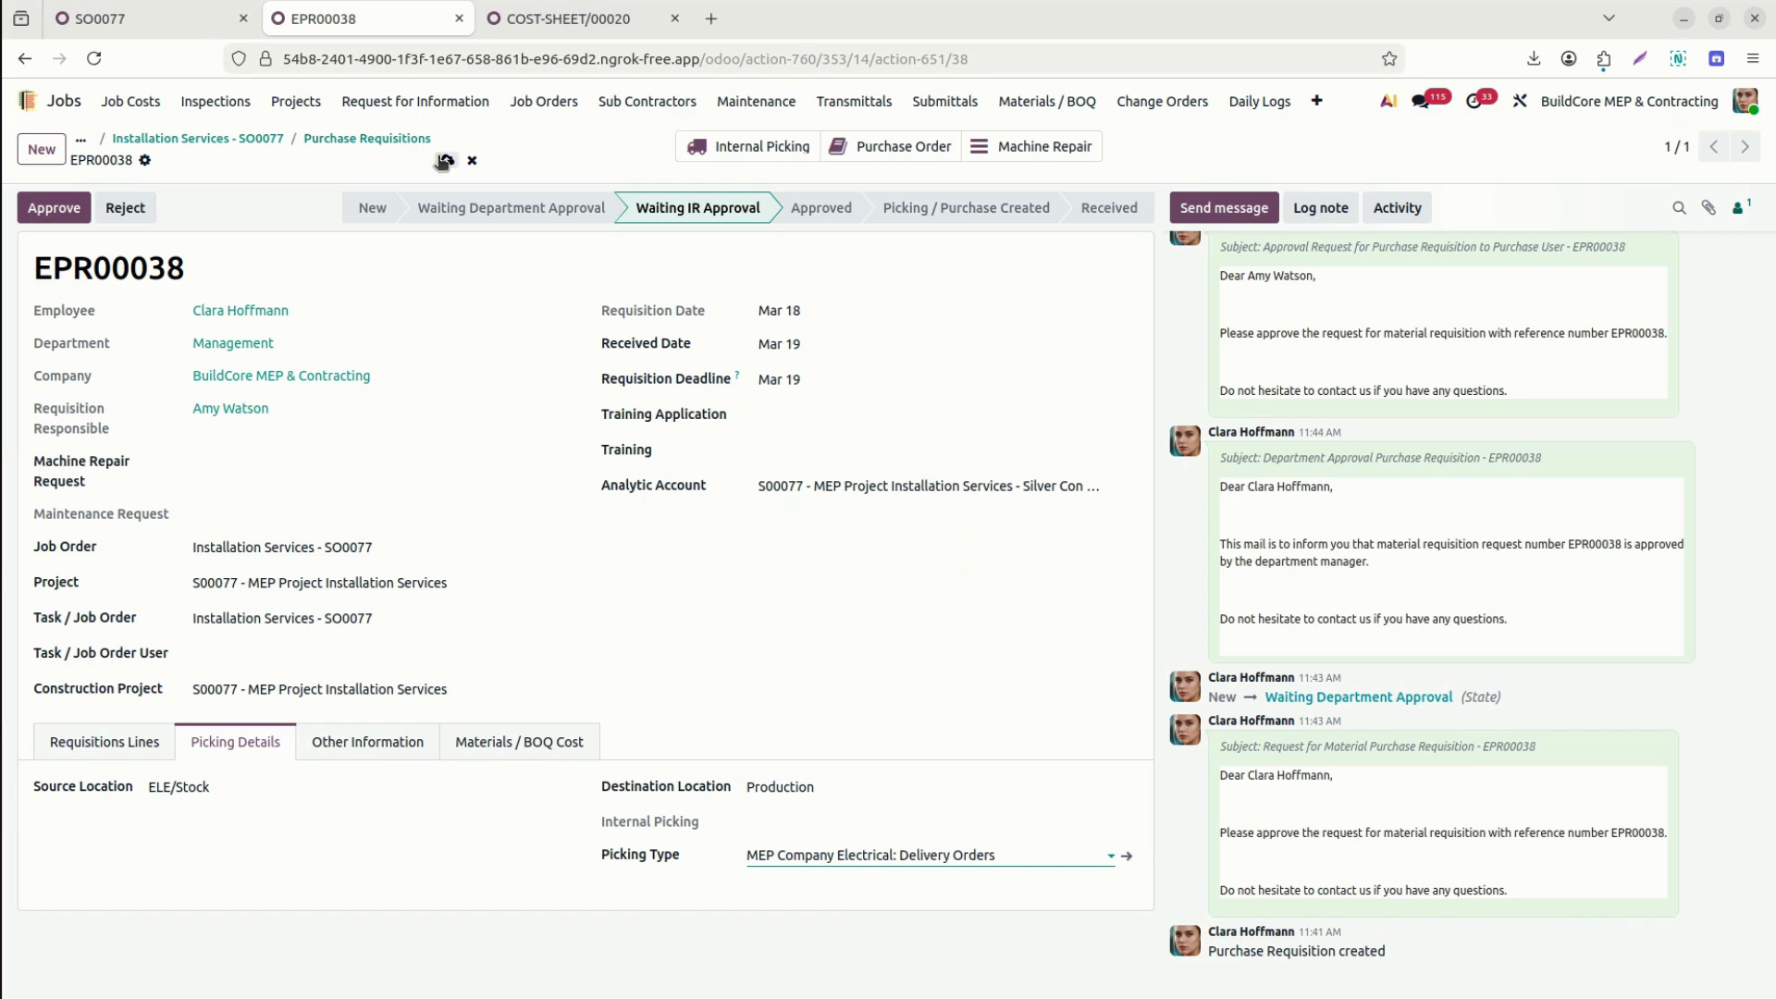
{"action": "left_click", "coordinate": [446, 161]}
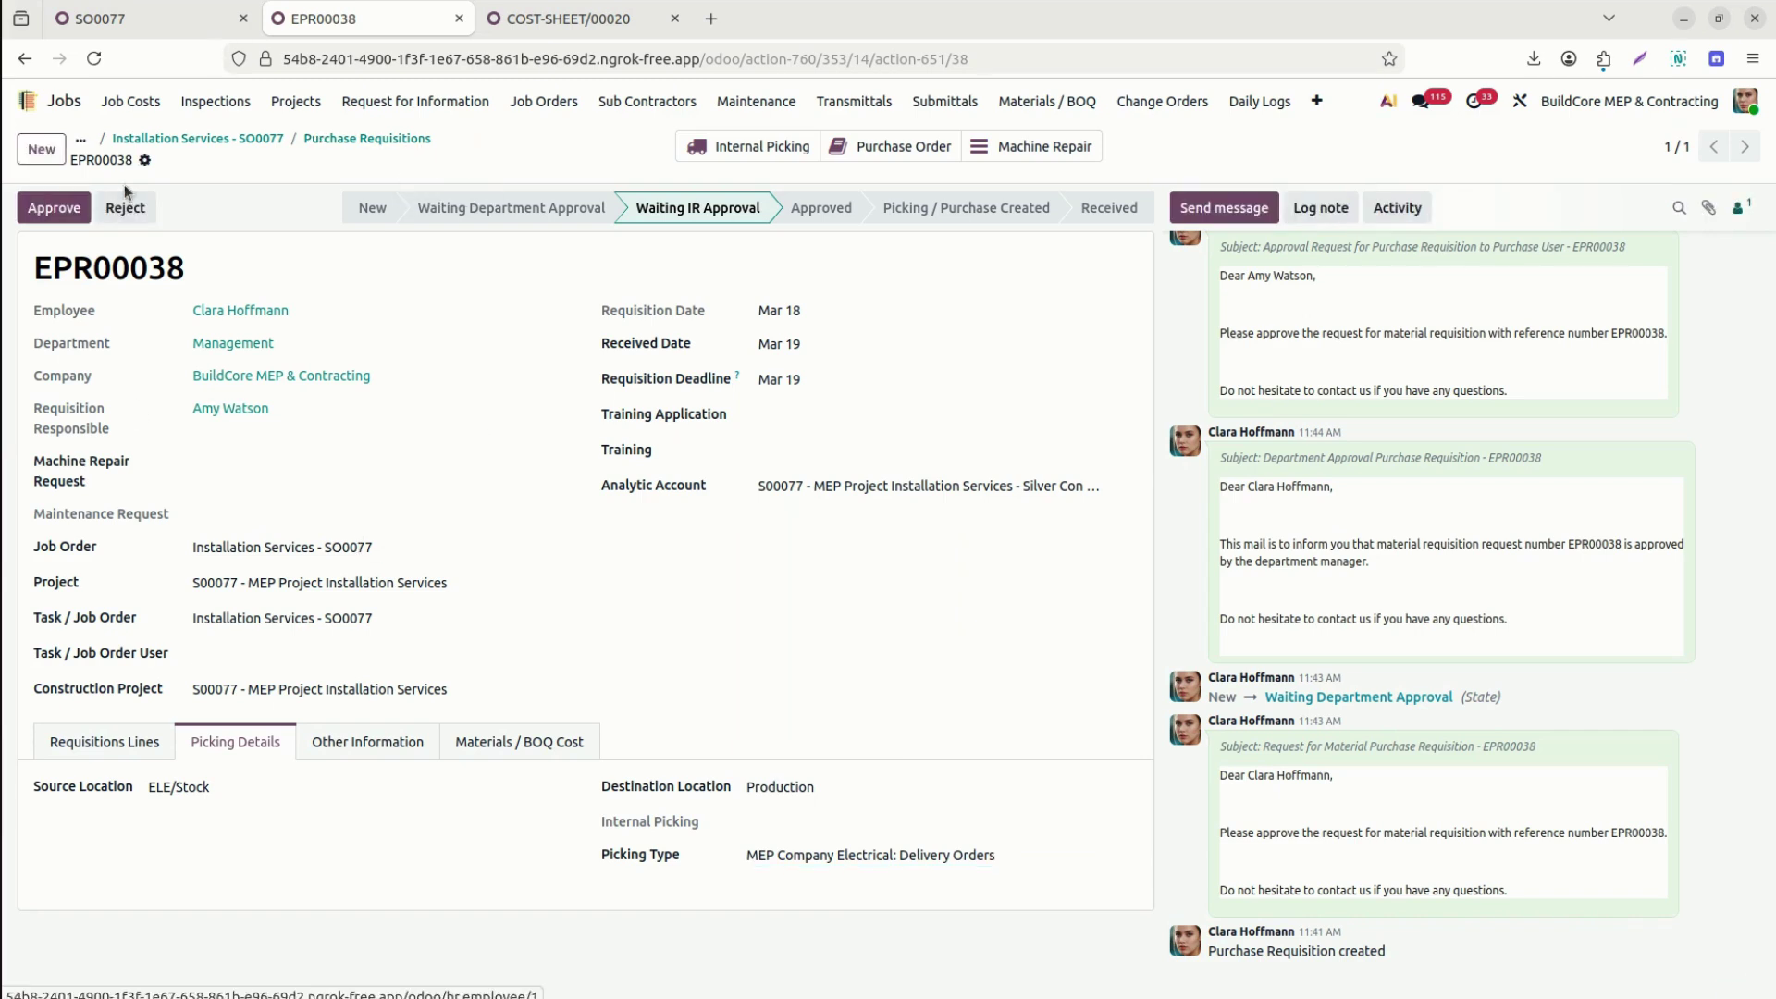
Approve EPR00038 and create its picking and PO, generating ELE/OUT/00039.
{"action": "left_click", "coordinate": [61, 207]}
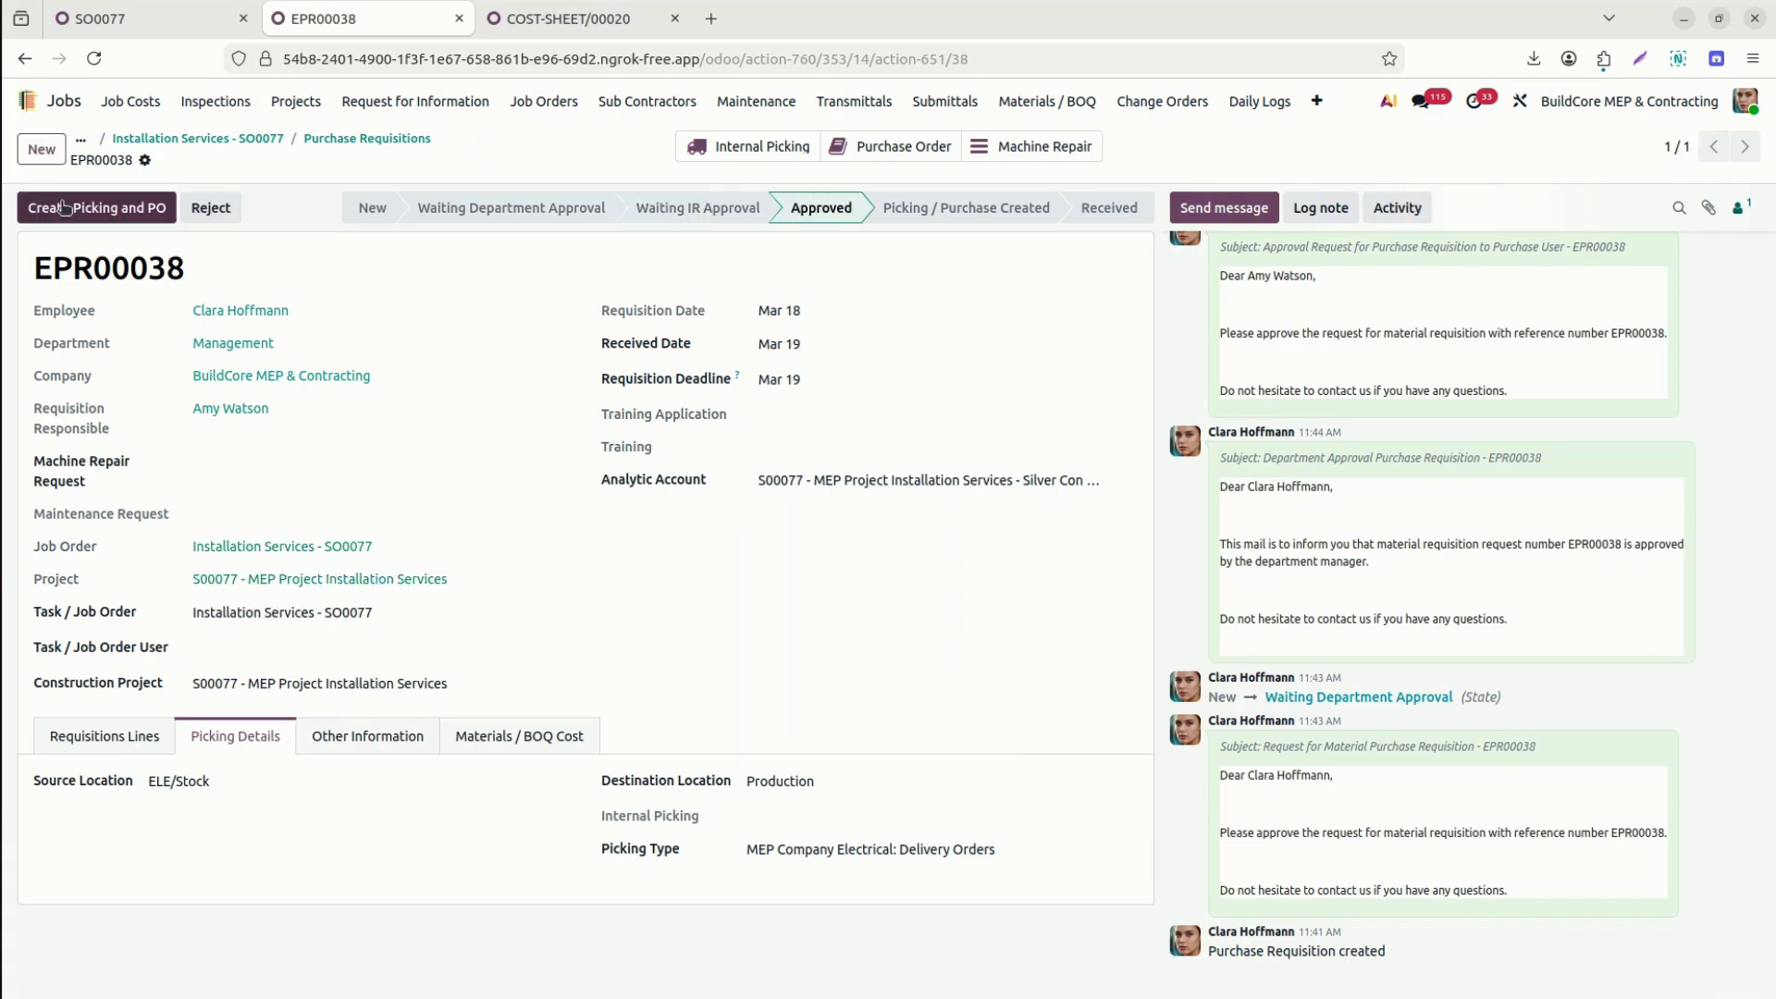
{"action": "left_click", "coordinate": [96, 209]}
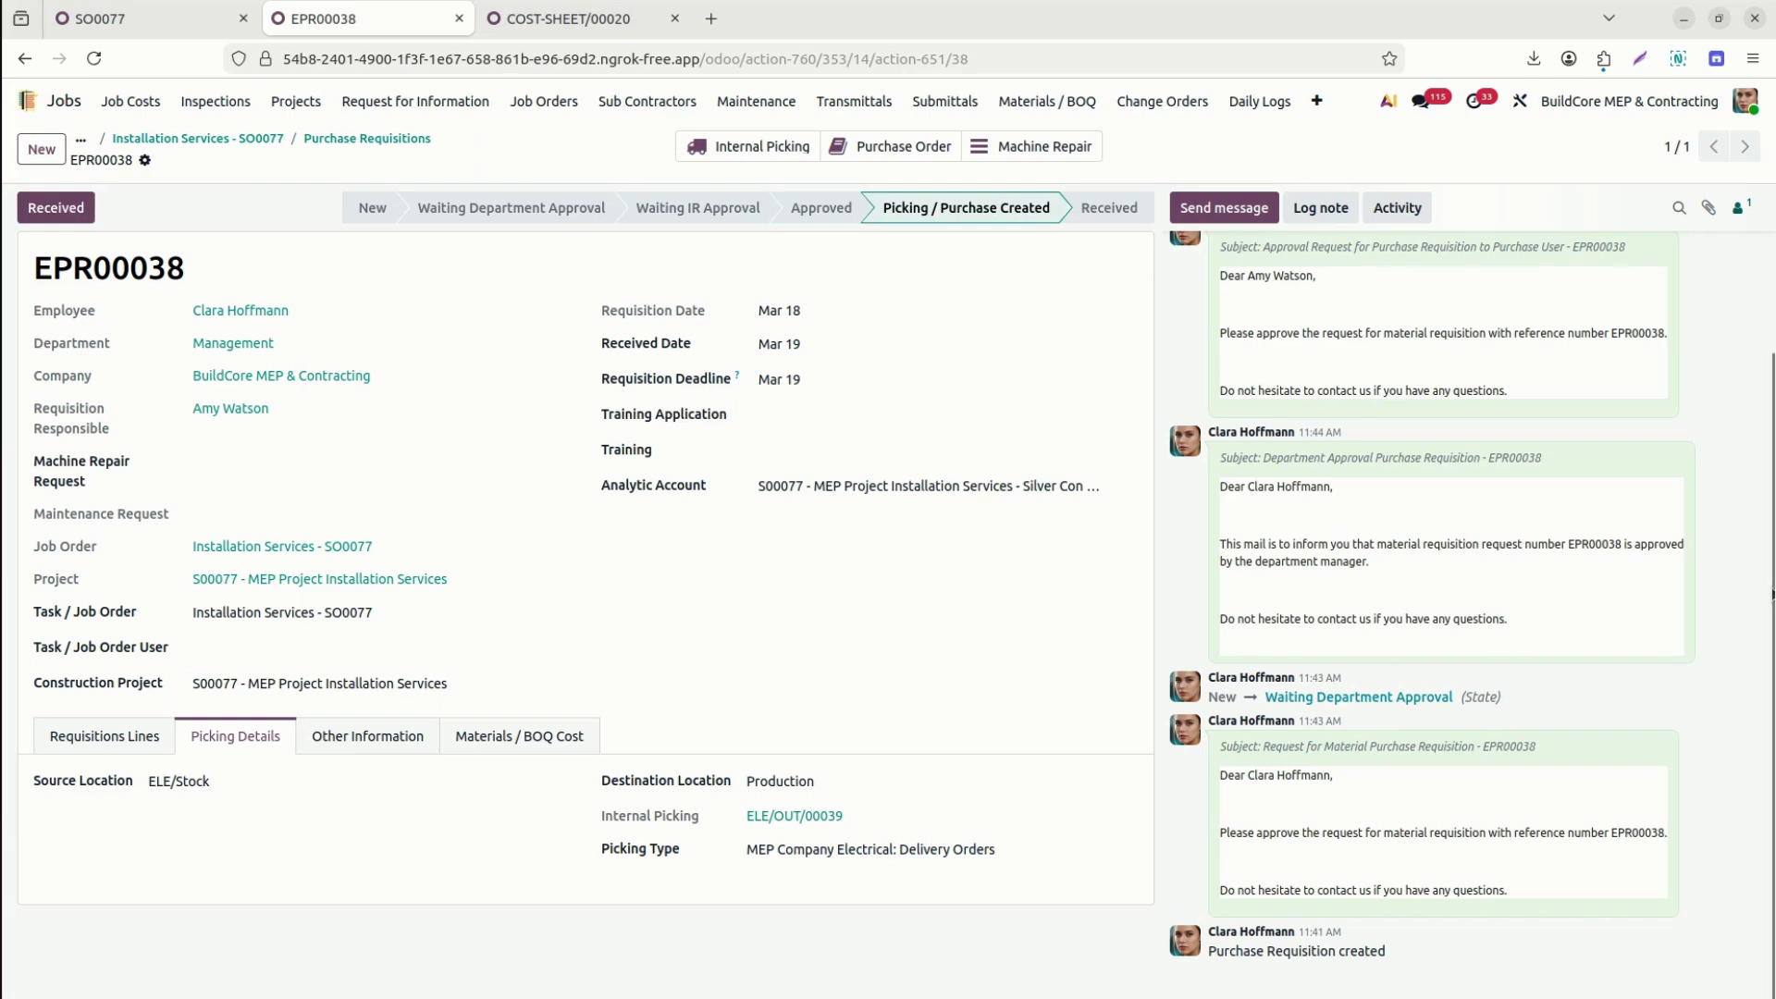
{"action": "scroll", "coordinate": [1354, 330], "scroll_direction": "up", "scroll_amount": 5}
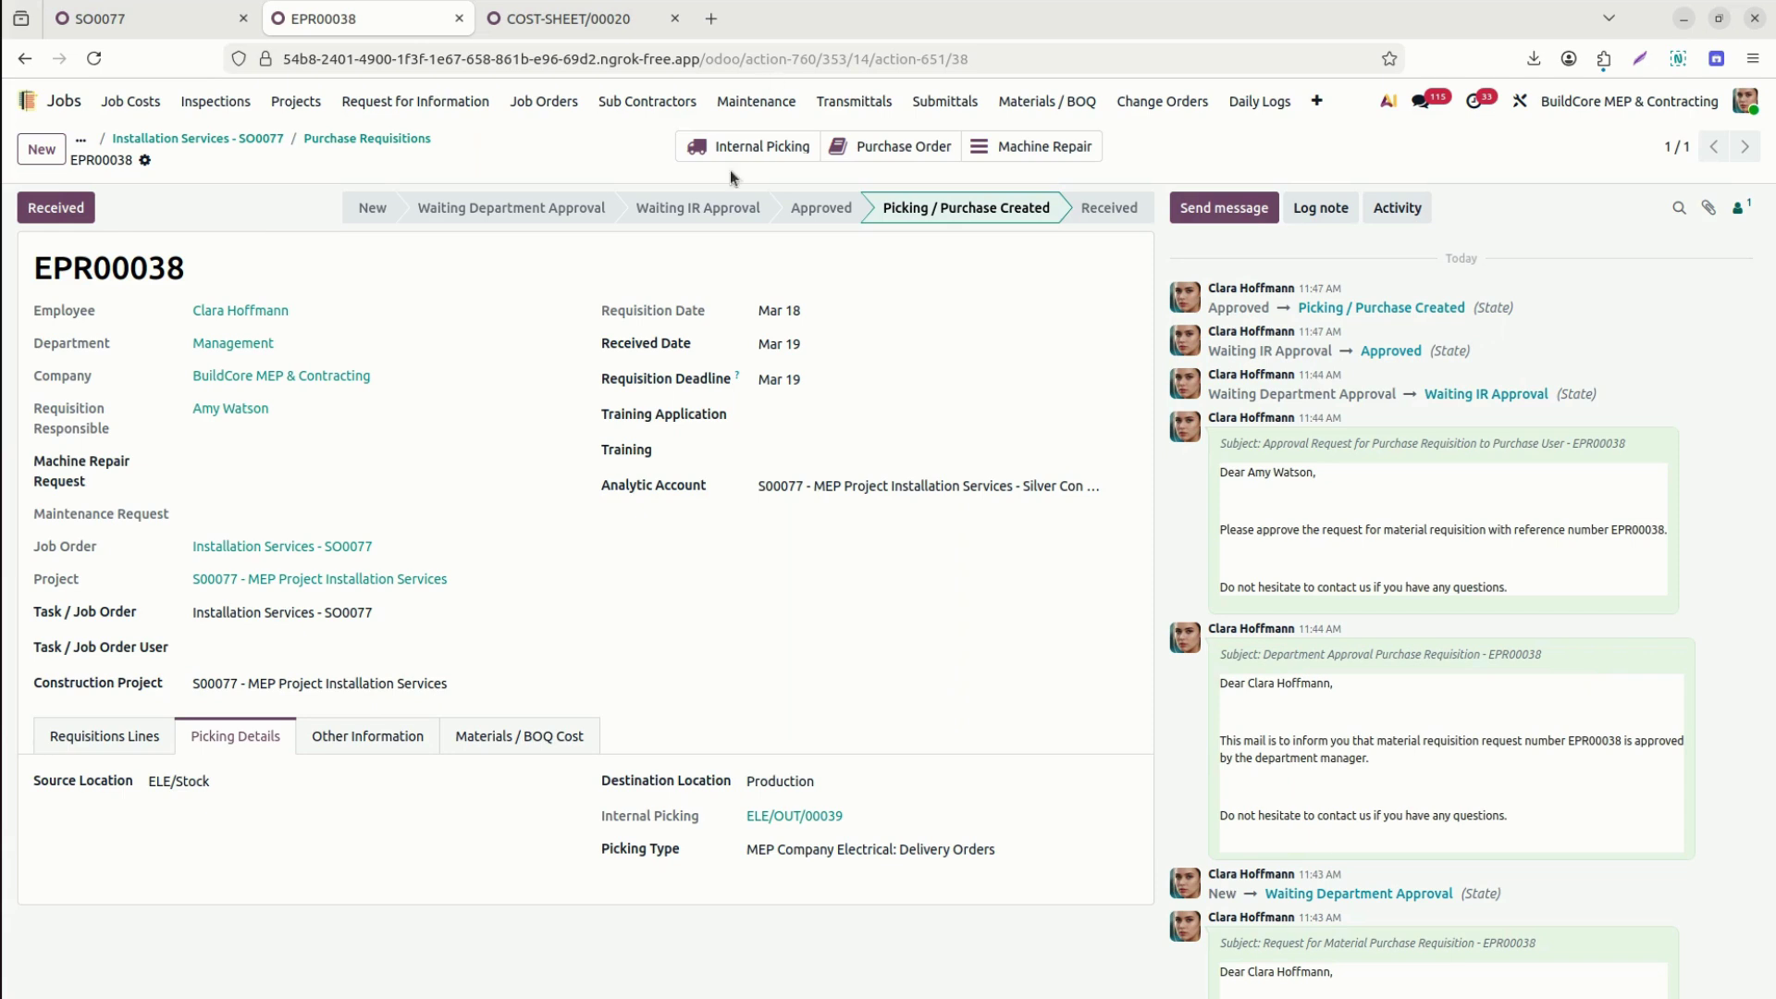
Open ELE/OUT/00039 and set project S00077 and job order Installation Services - SO0077.
{"action": "left_click", "coordinate": [754, 147]}
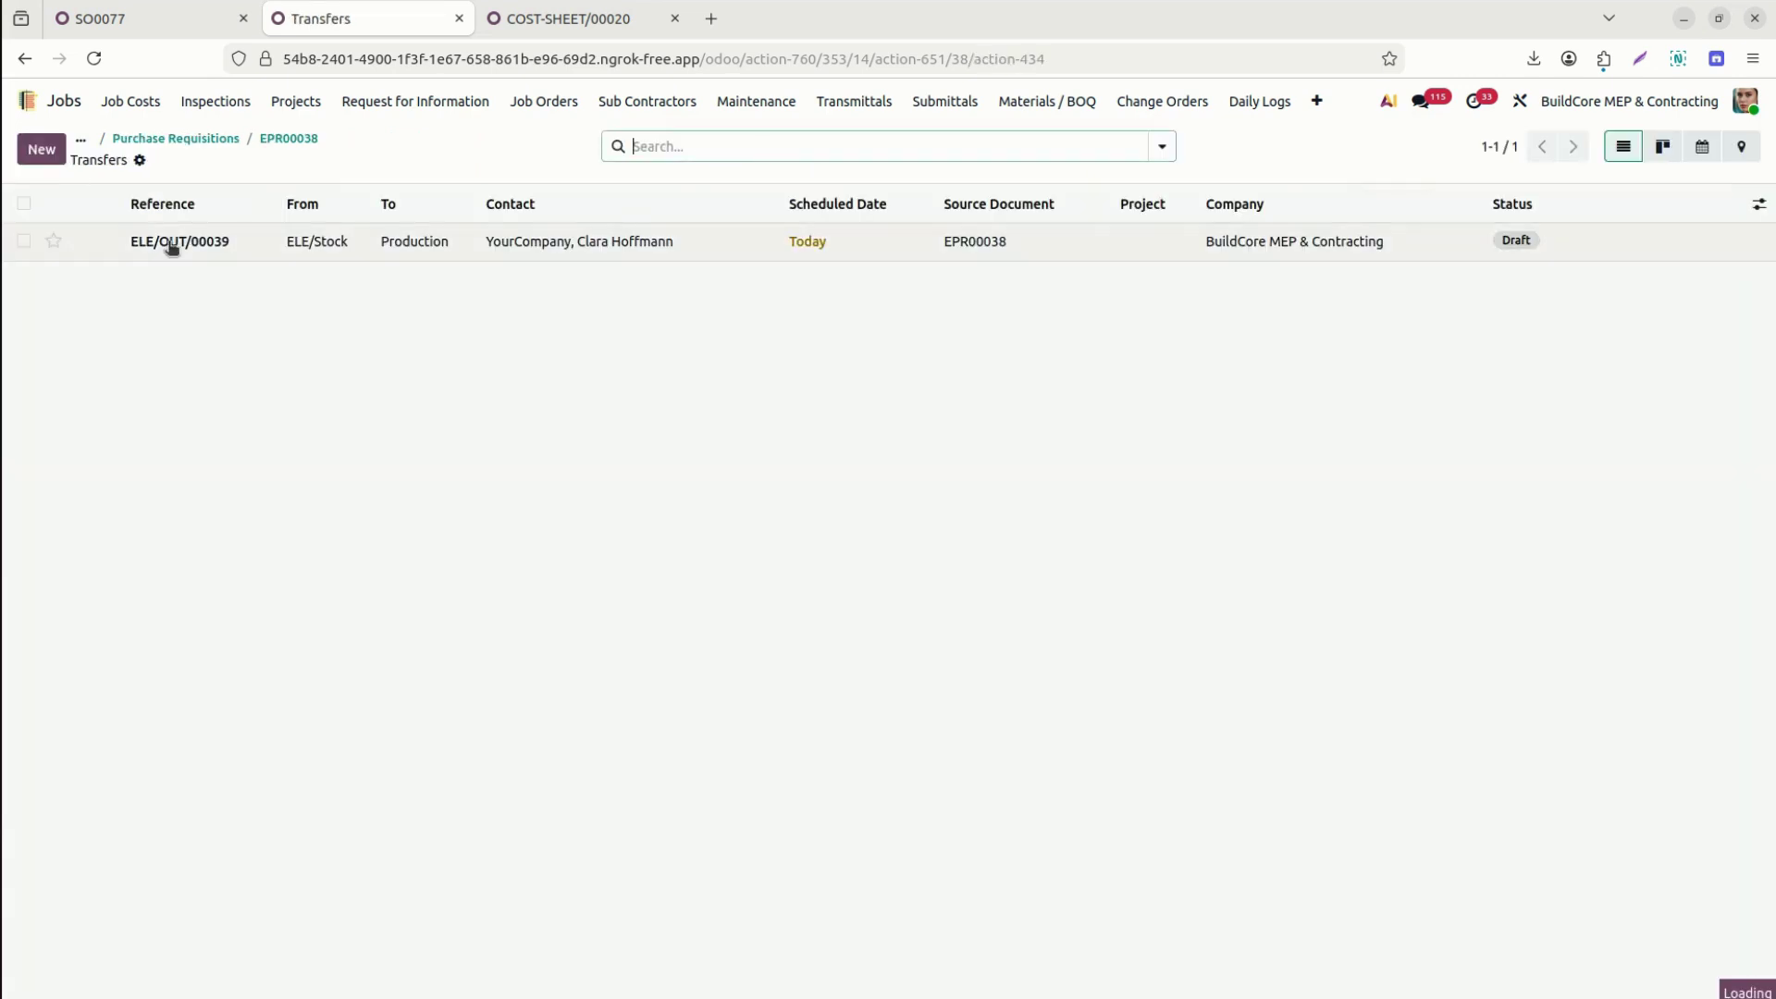
{"action": "left_click", "coordinate": [167, 242]}
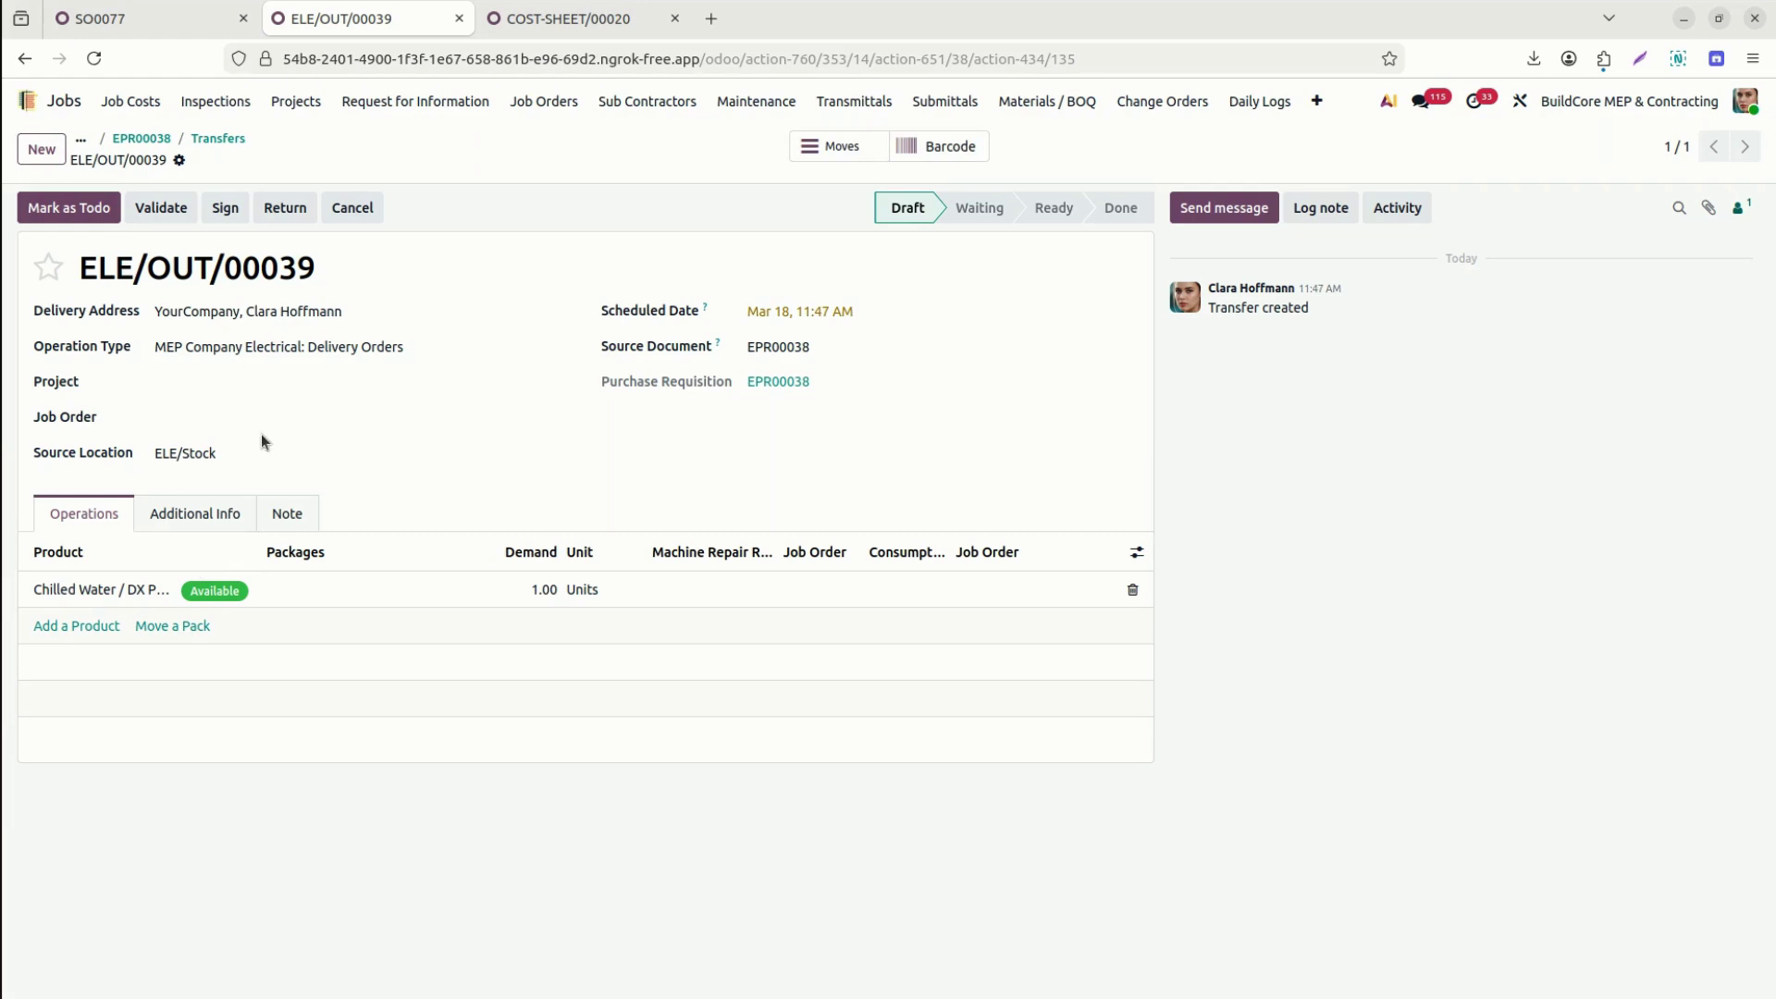
{"action": "left_click", "coordinate": [237, 385]}
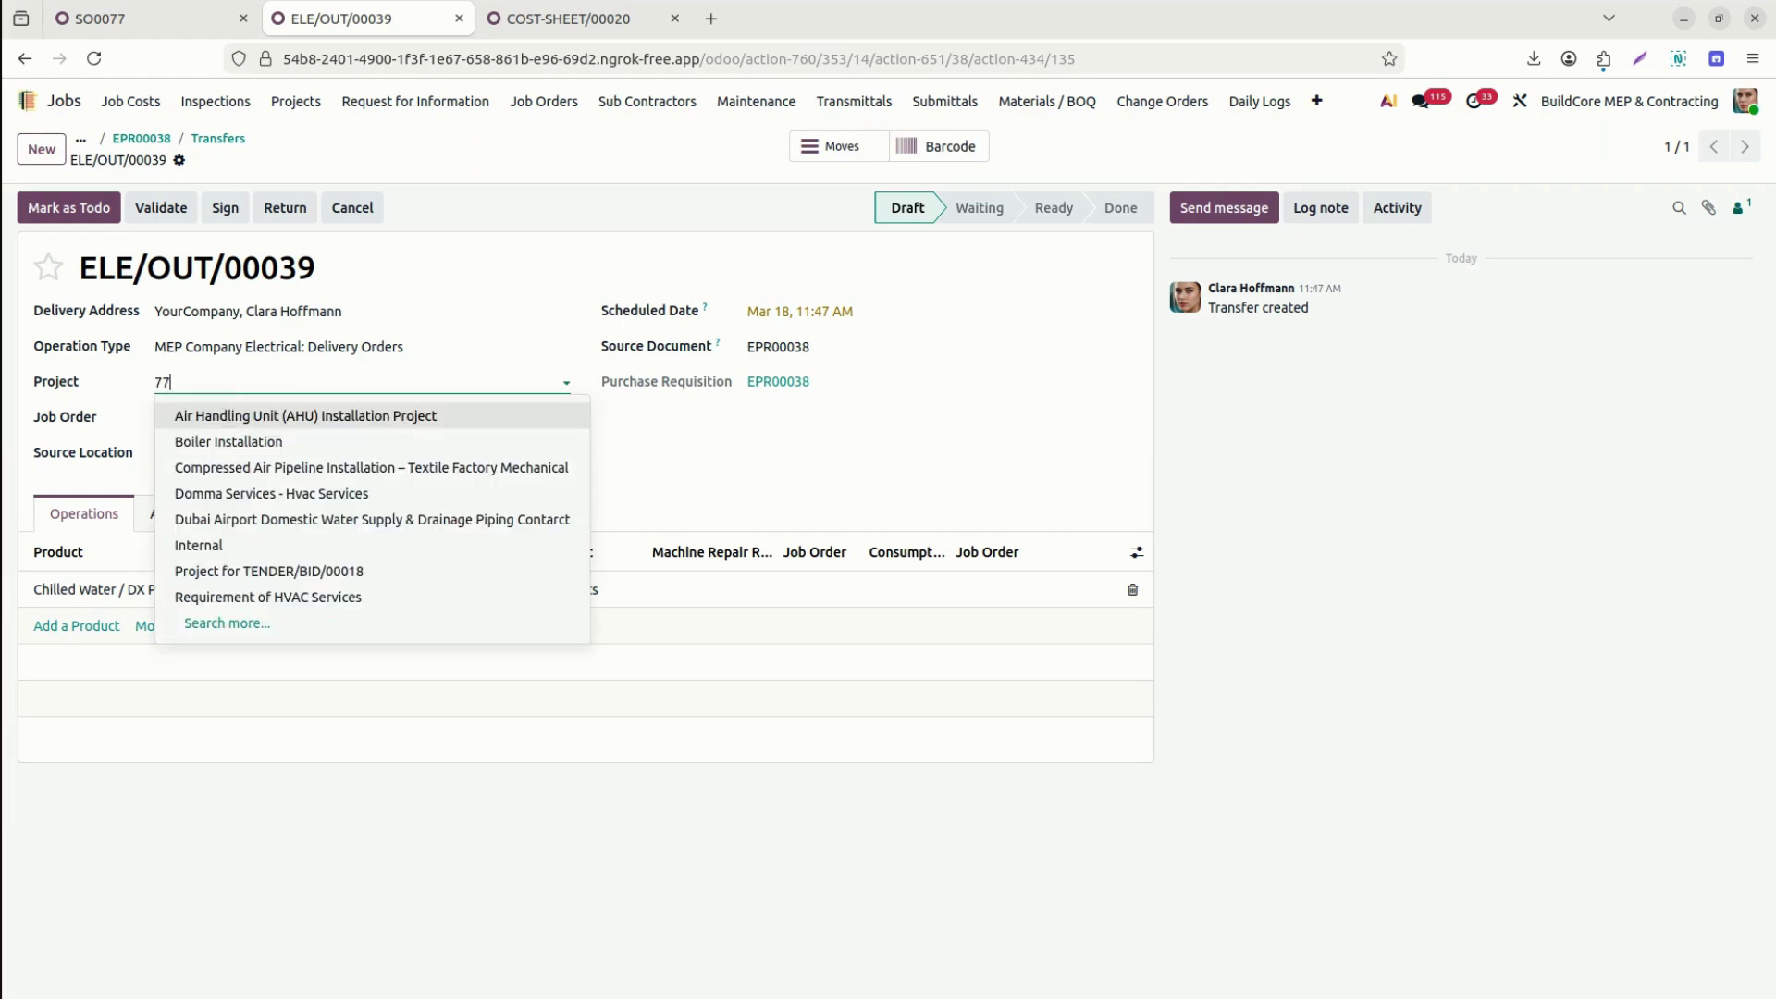
{"action": "left_click", "coordinate": [225, 413]}
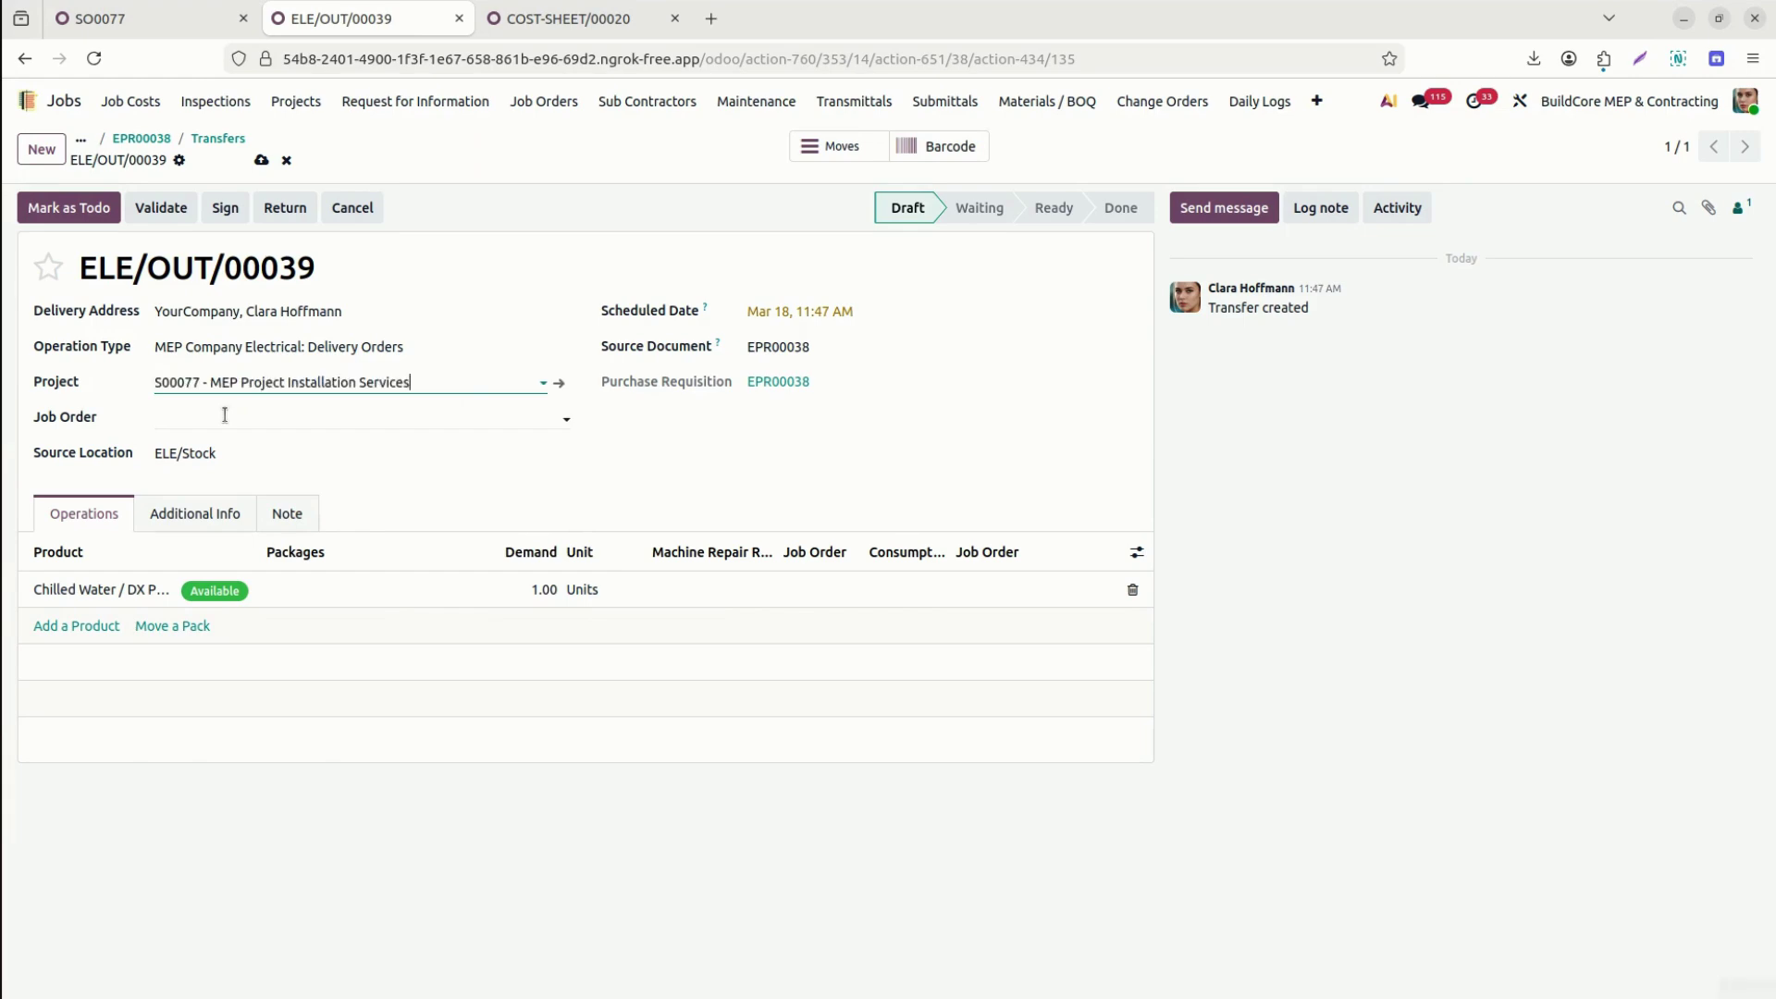
{"action": "left_click", "coordinate": [224, 415]}
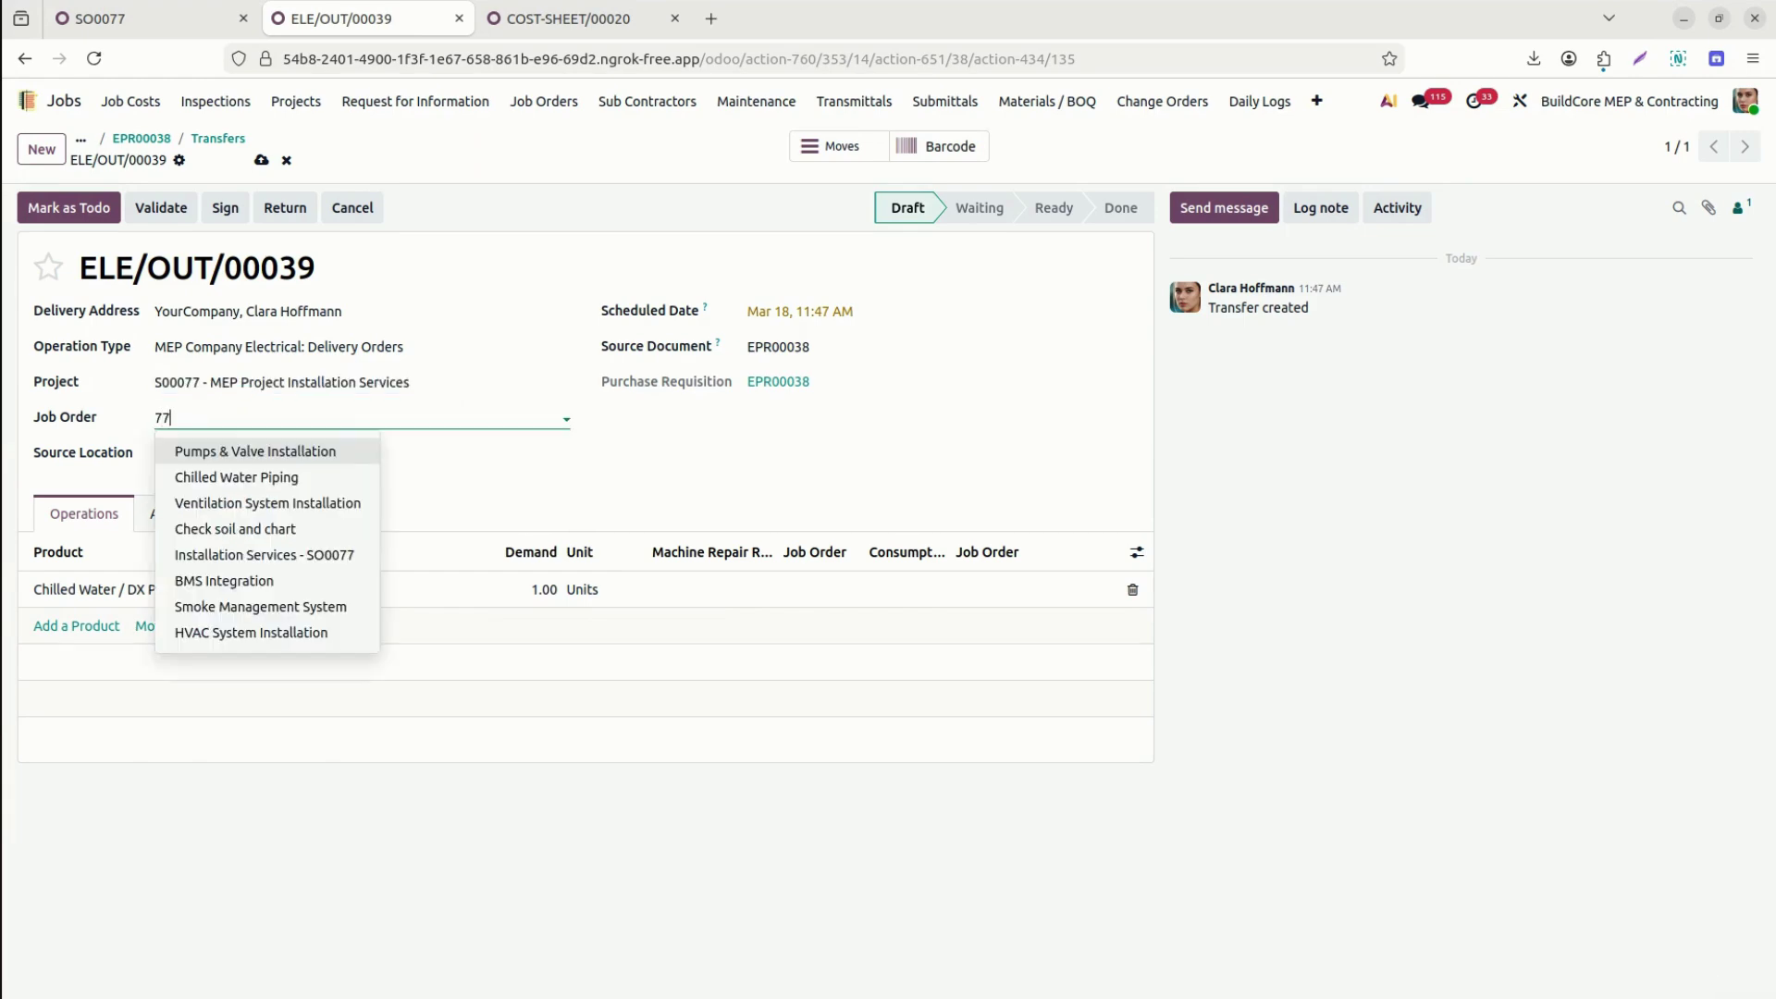
{"action": "type", "text": "77"}
{"action": "left_click", "coordinate": [234, 450]}
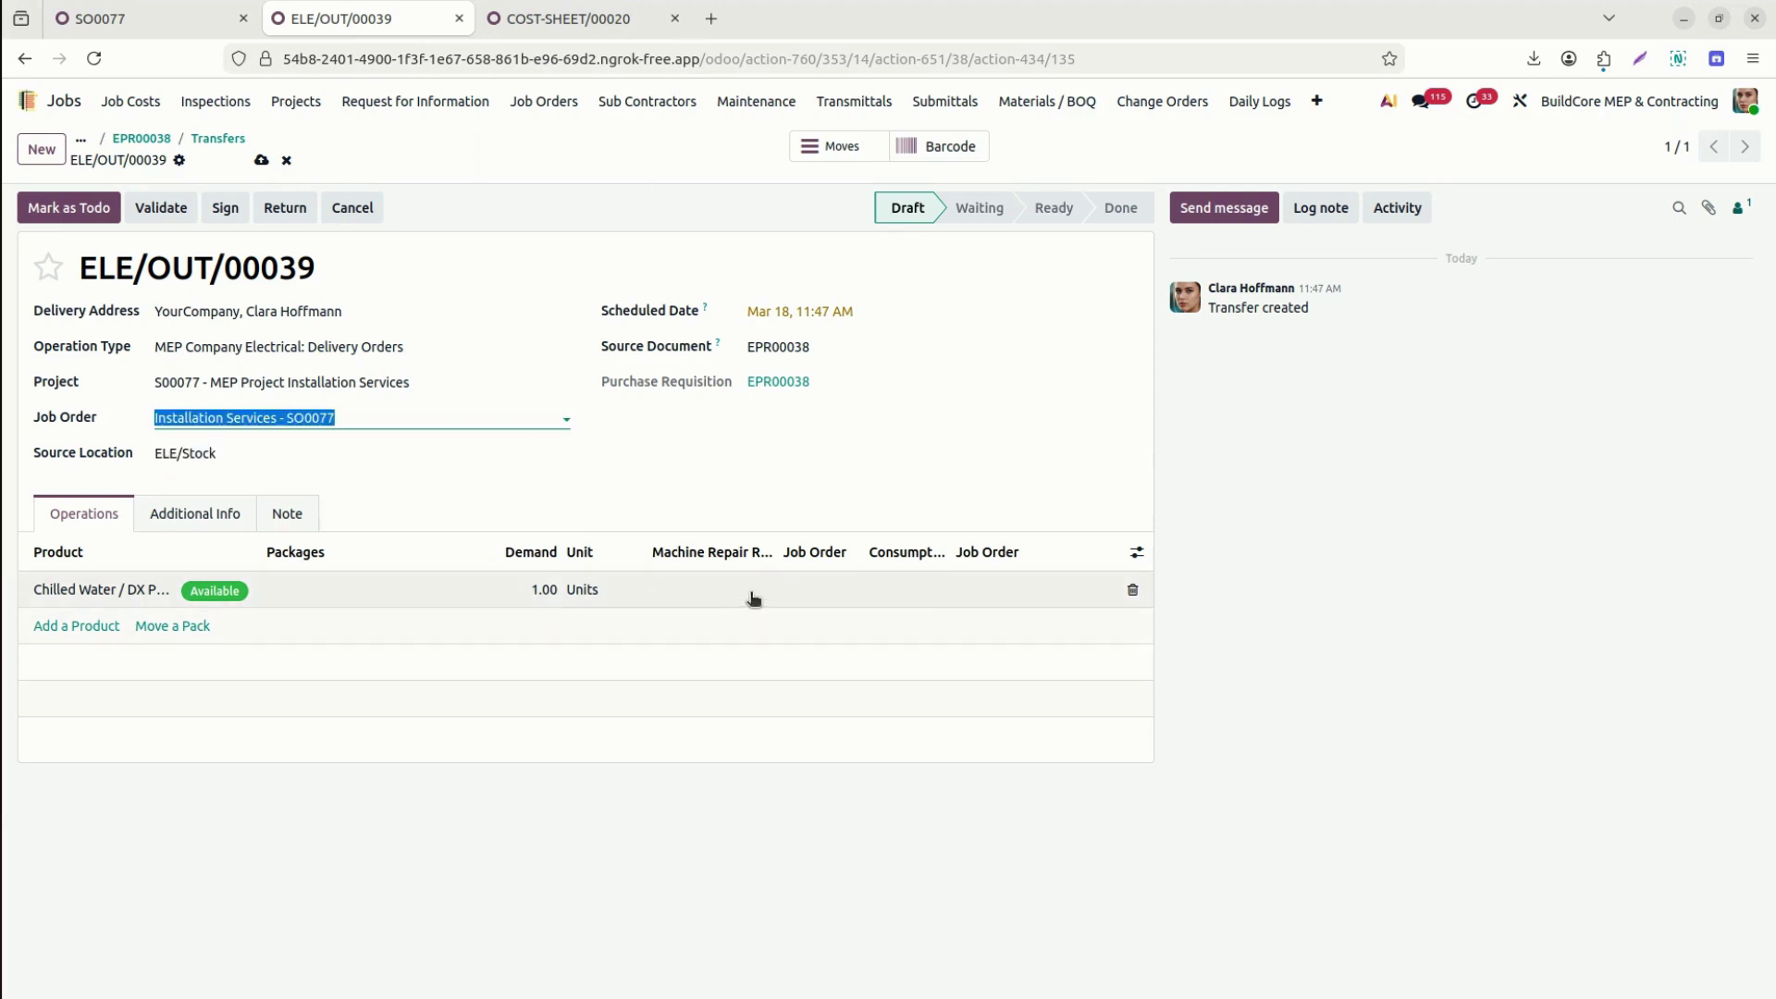
Give the product line job order Installation Services - SO0077 and Row Material Consumption, then save.
{"action": "left_click", "coordinate": [813, 596]}
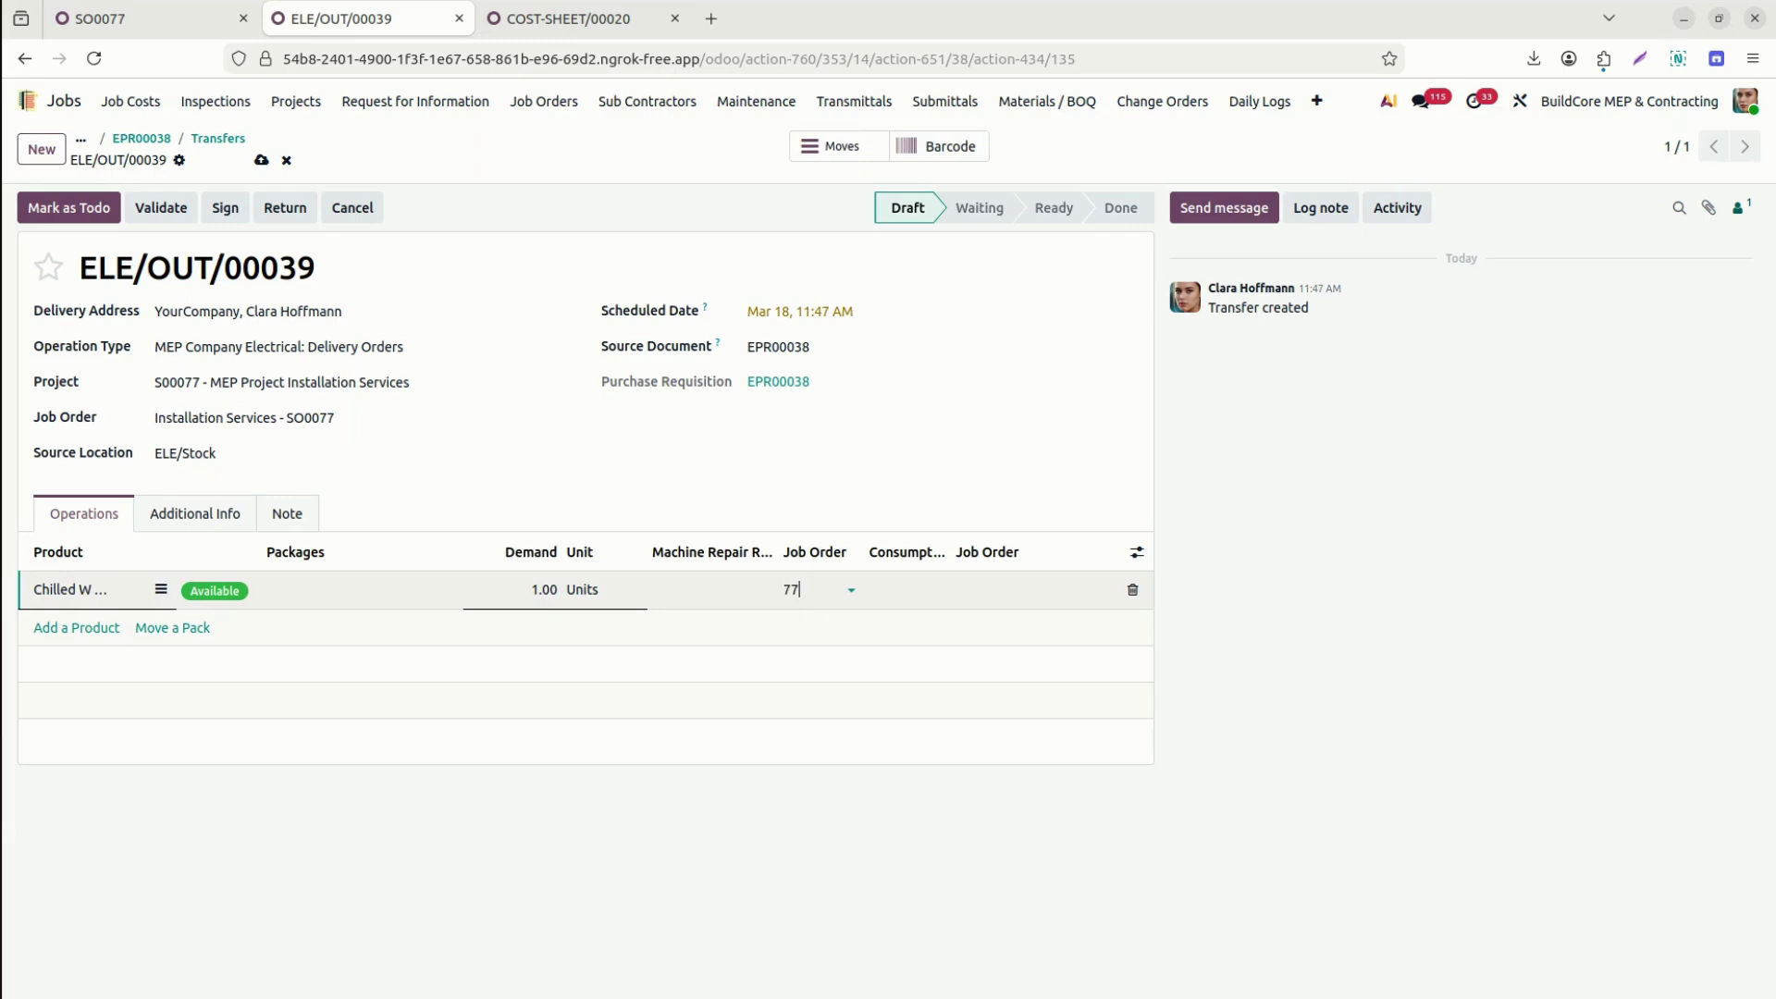
{"action": "left_click", "coordinate": [894, 621]}
{"action": "left_click", "coordinate": [905, 590]}
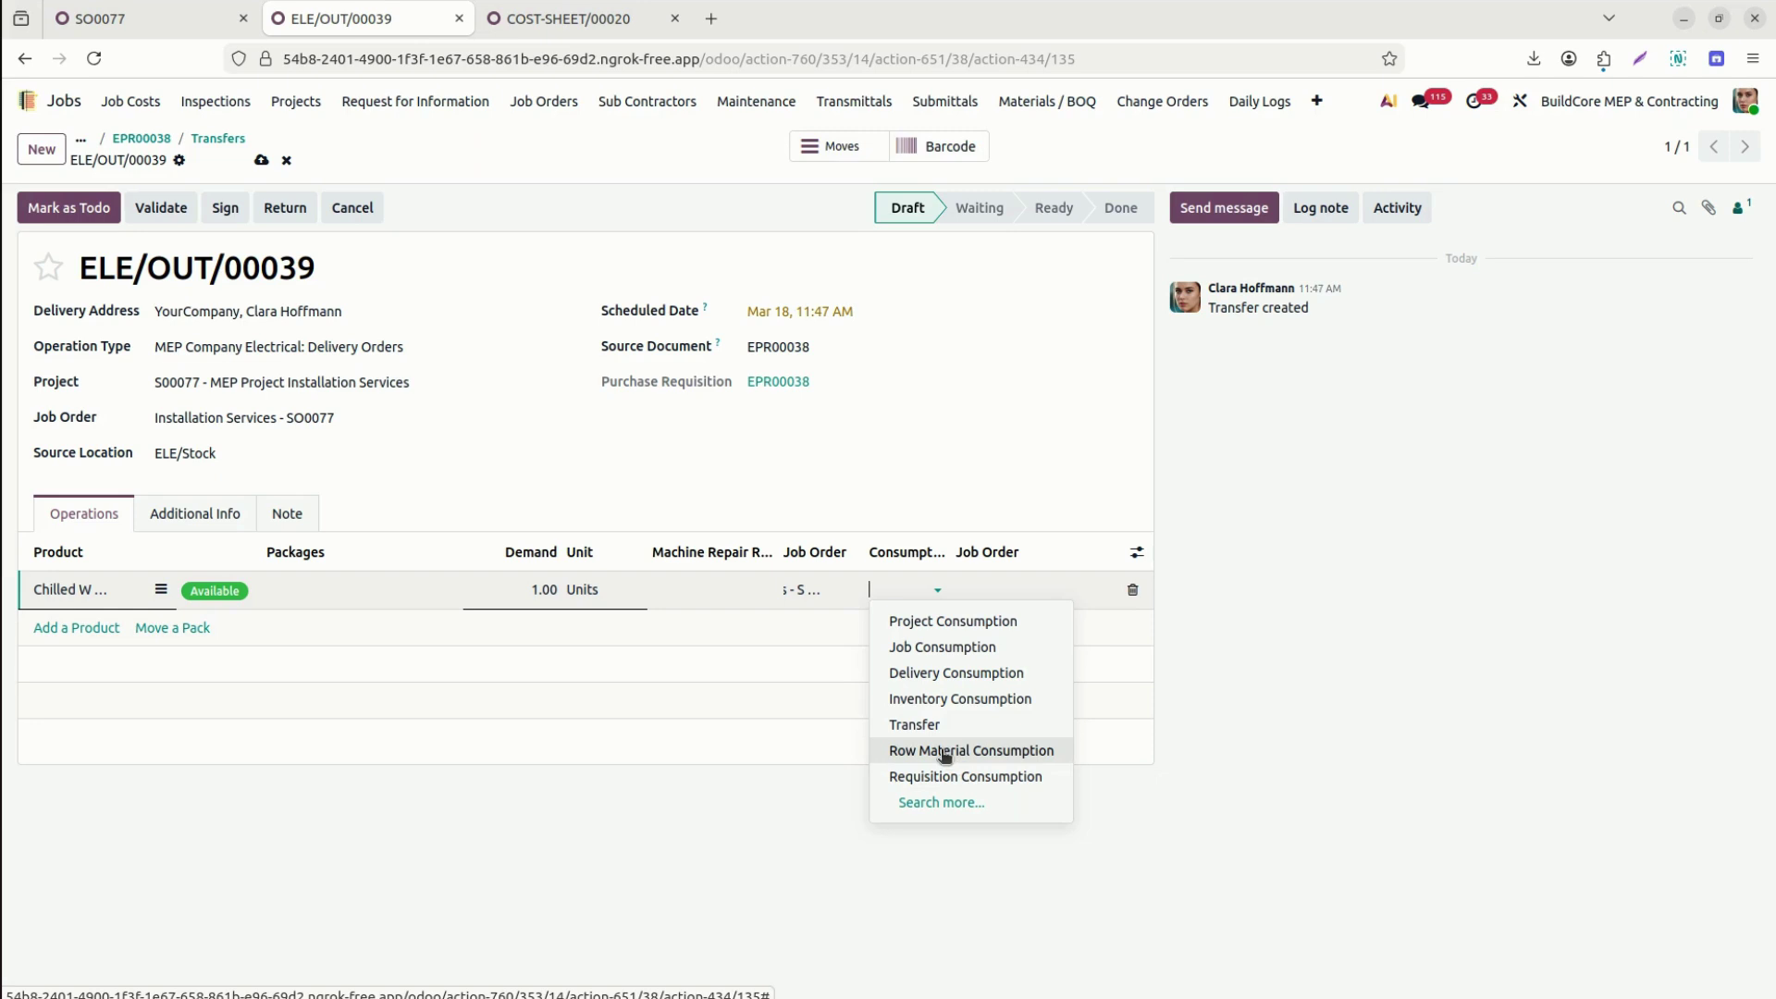
{"action": "left_click", "coordinate": [943, 751]}
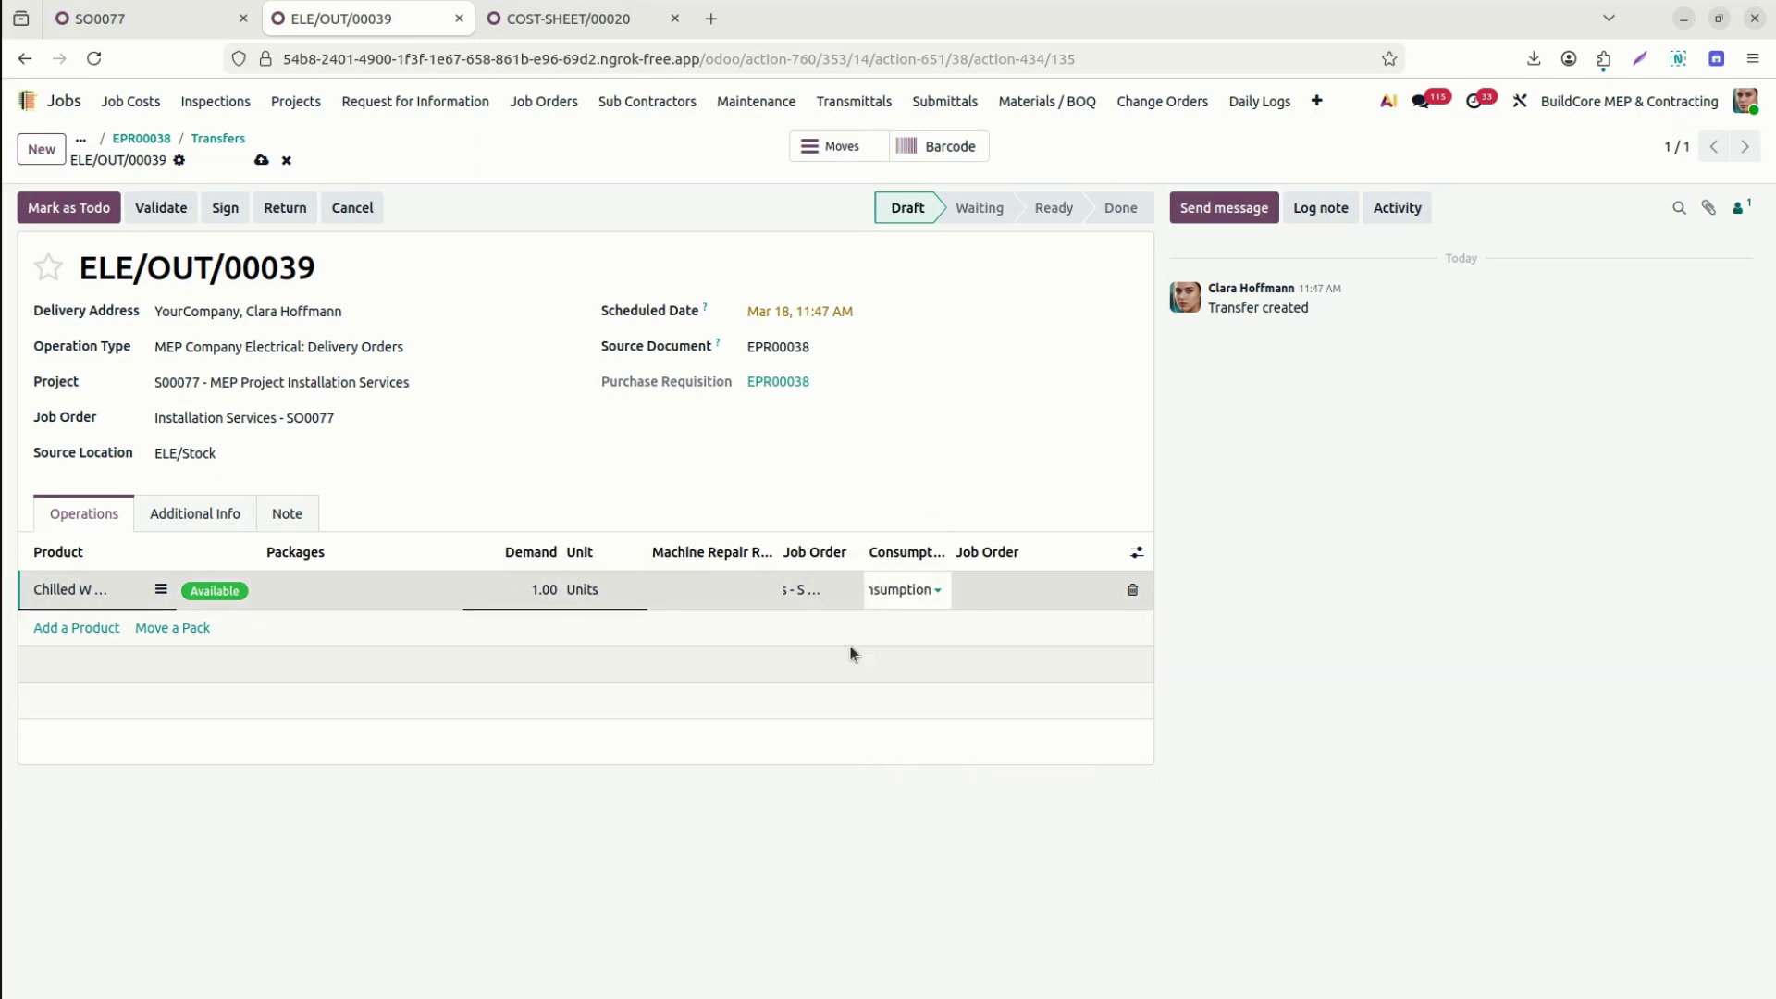
{"action": "left_click", "coordinate": [1006, 590]}
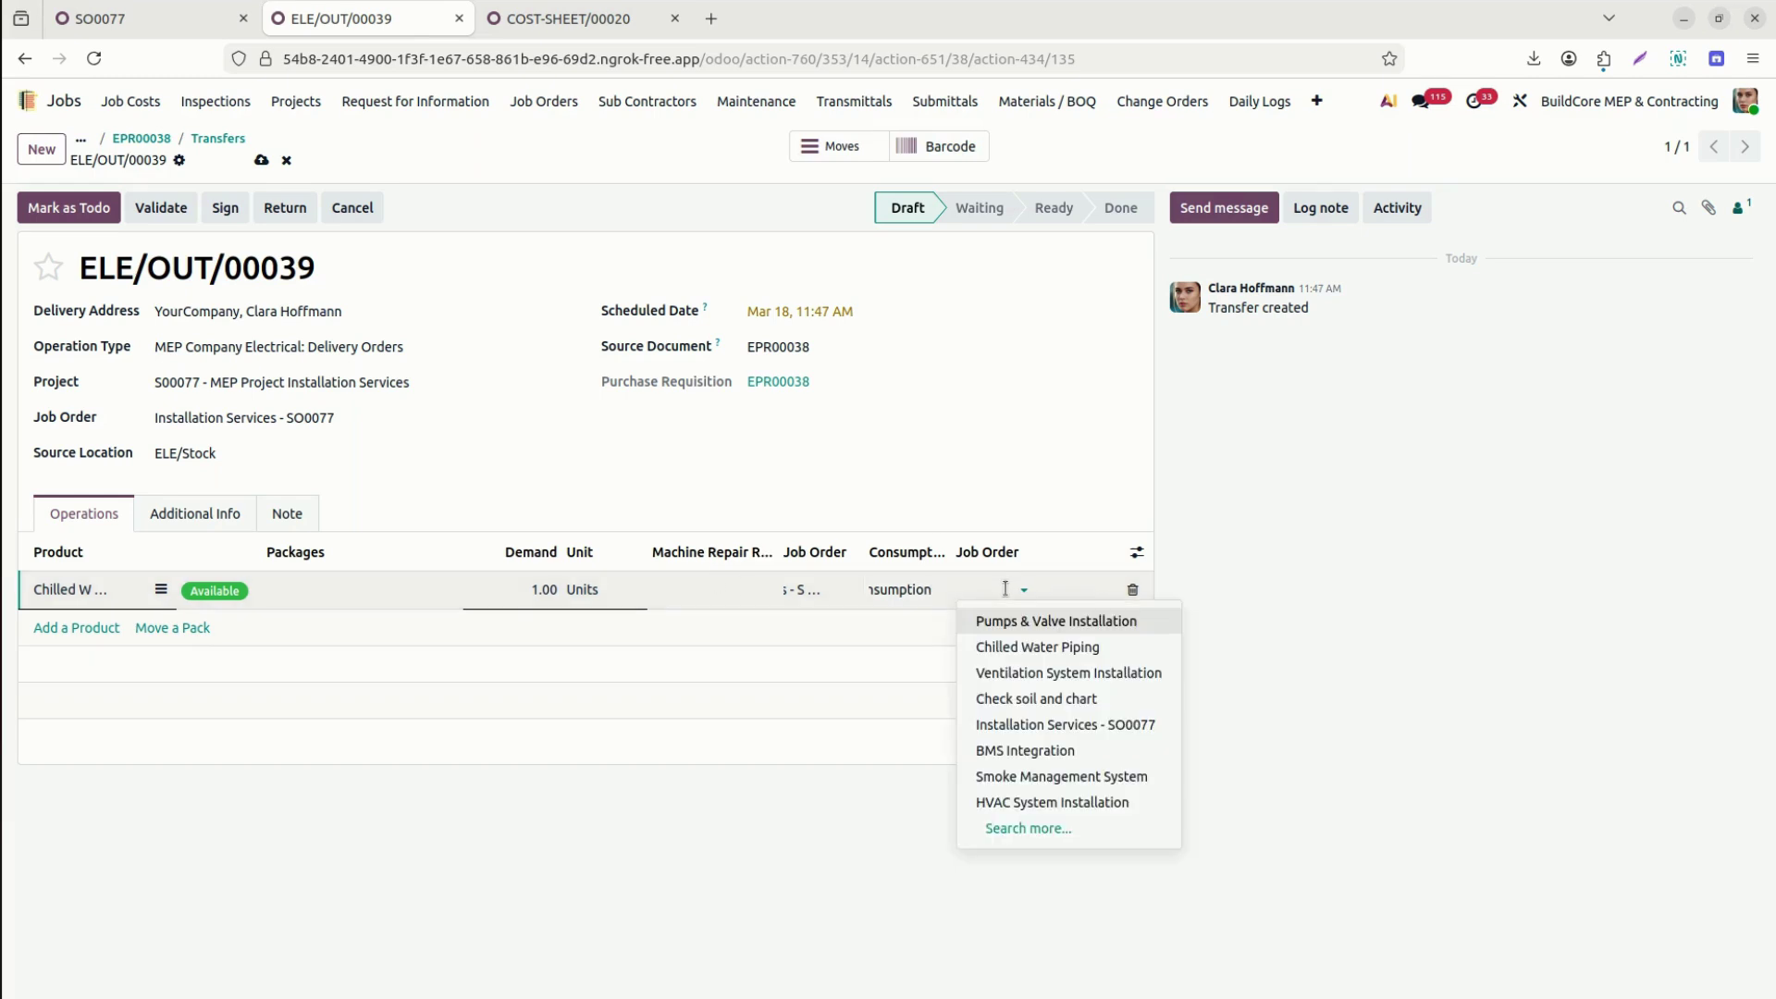
{"action": "left_click", "coordinate": [1057, 725]}
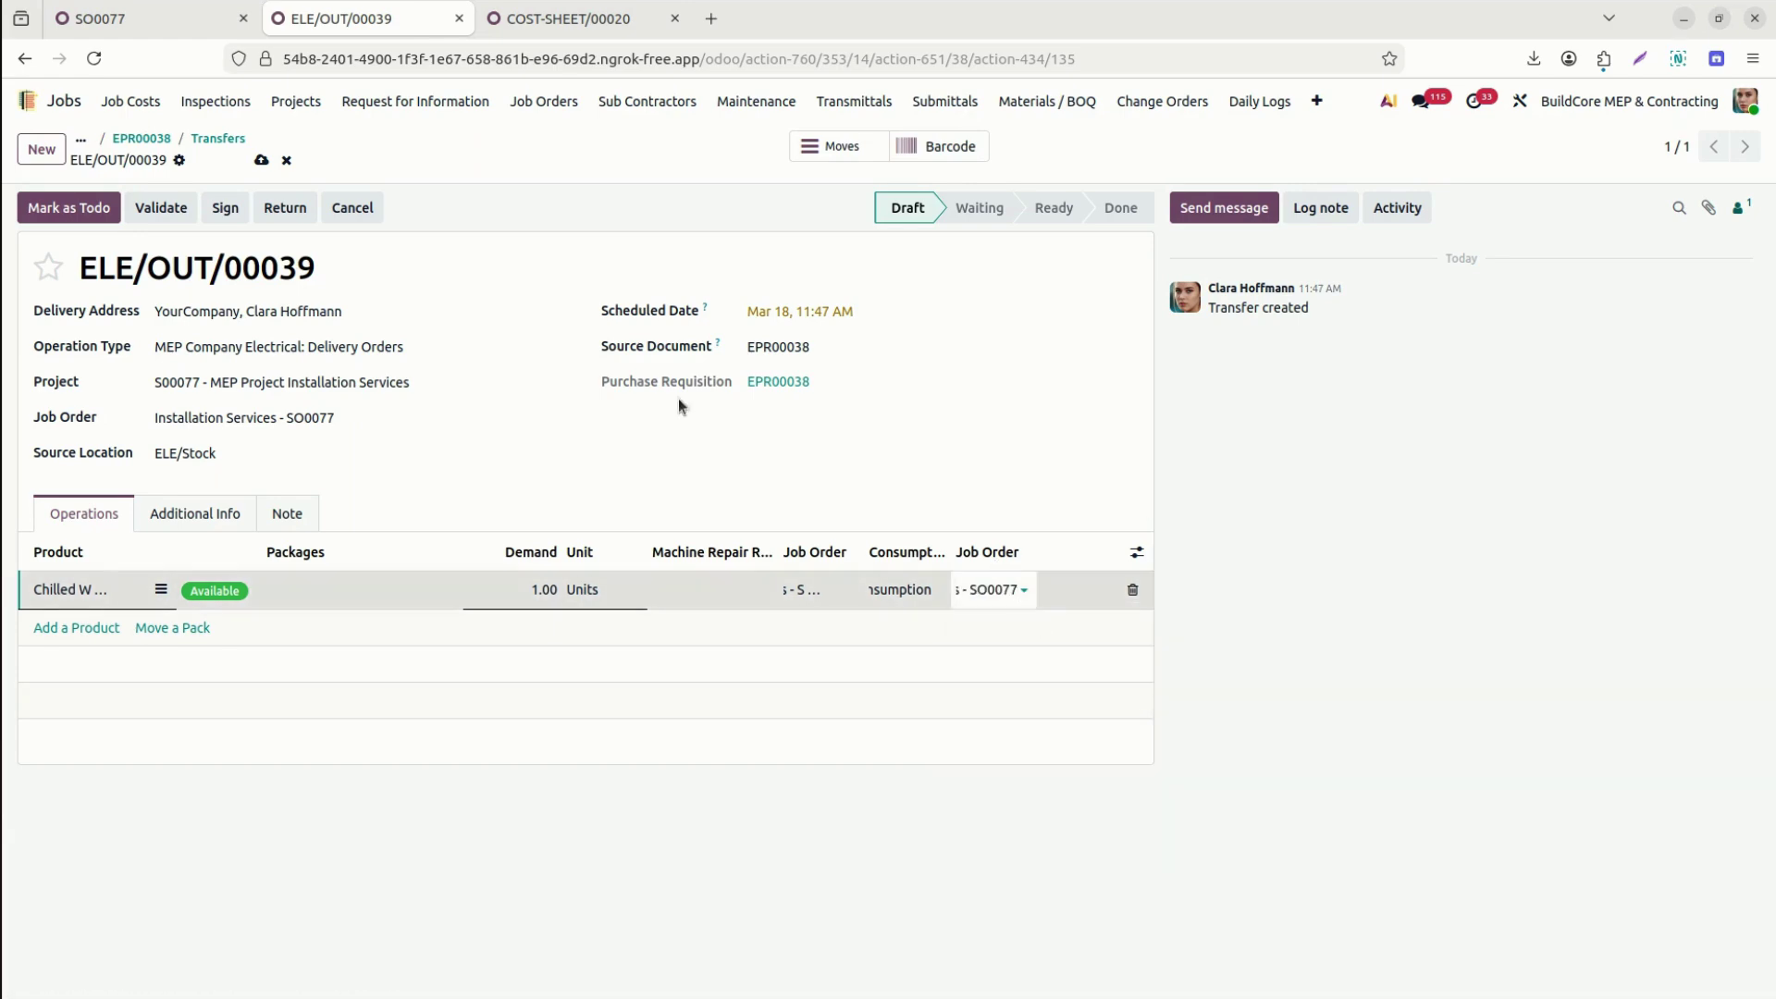
{"action": "left_click", "coordinate": [262, 161]}
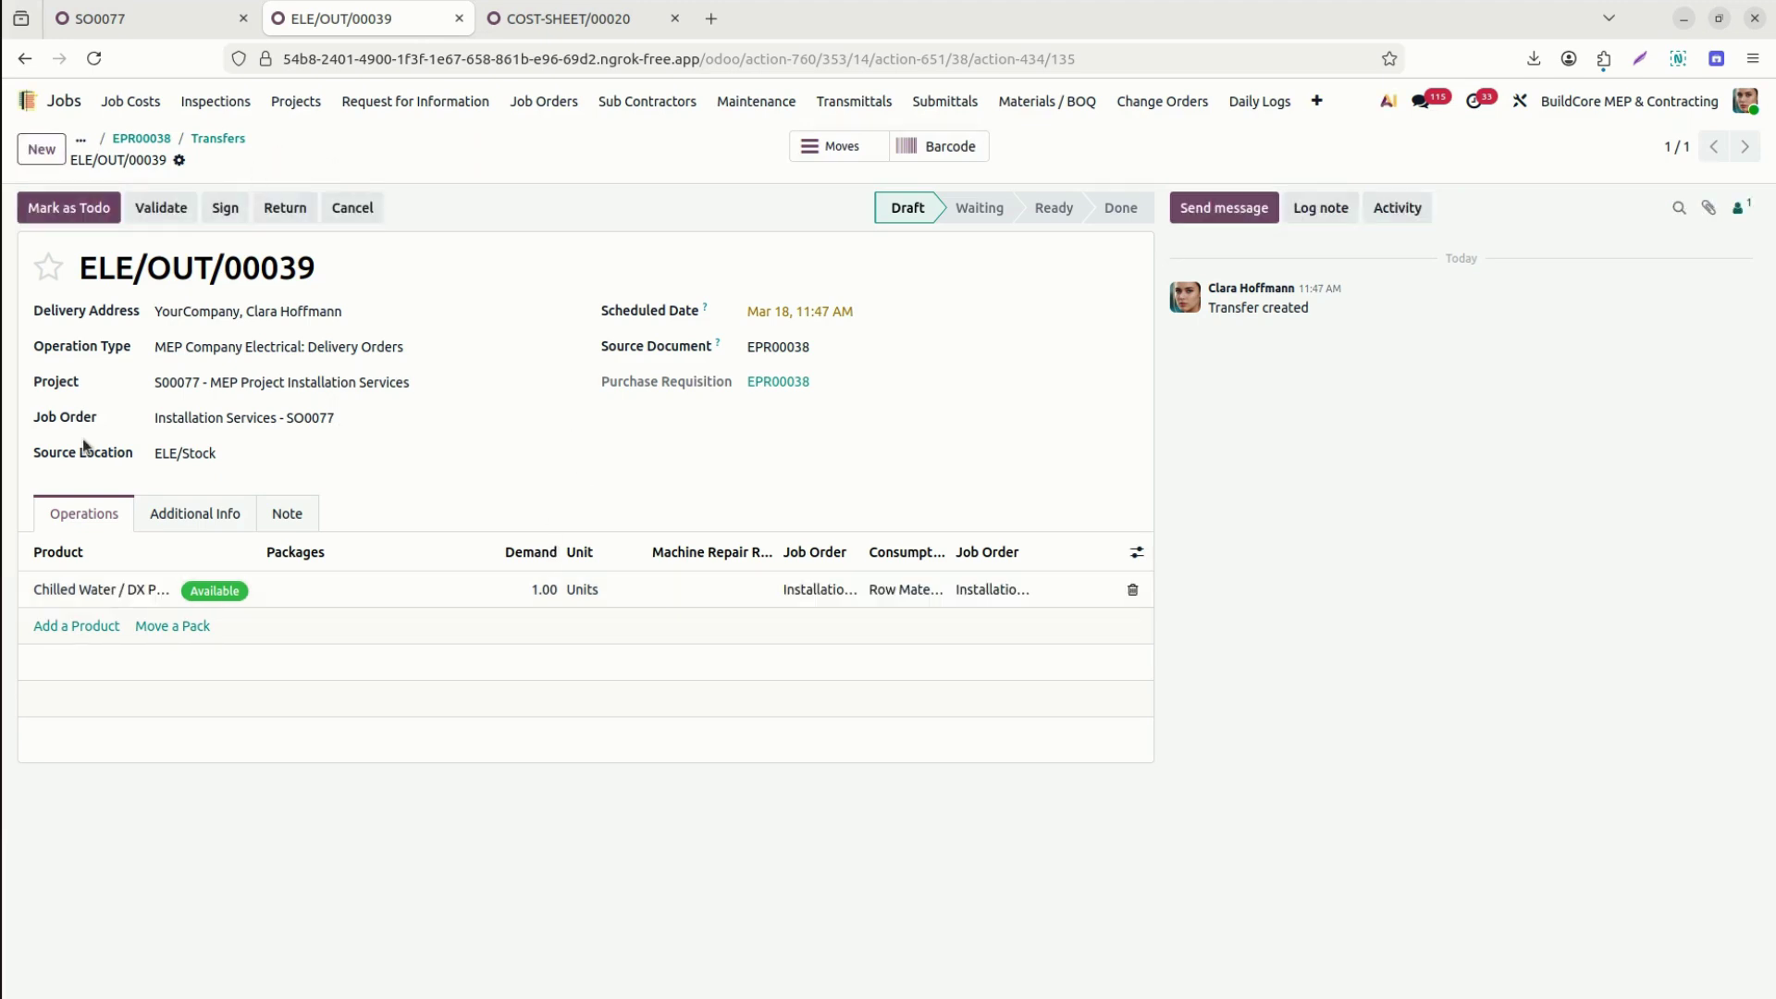
Validate delivery ELE/OUT/00039 to Done and review its stock moves.
{"action": "left_click", "coordinate": [147, 207]}
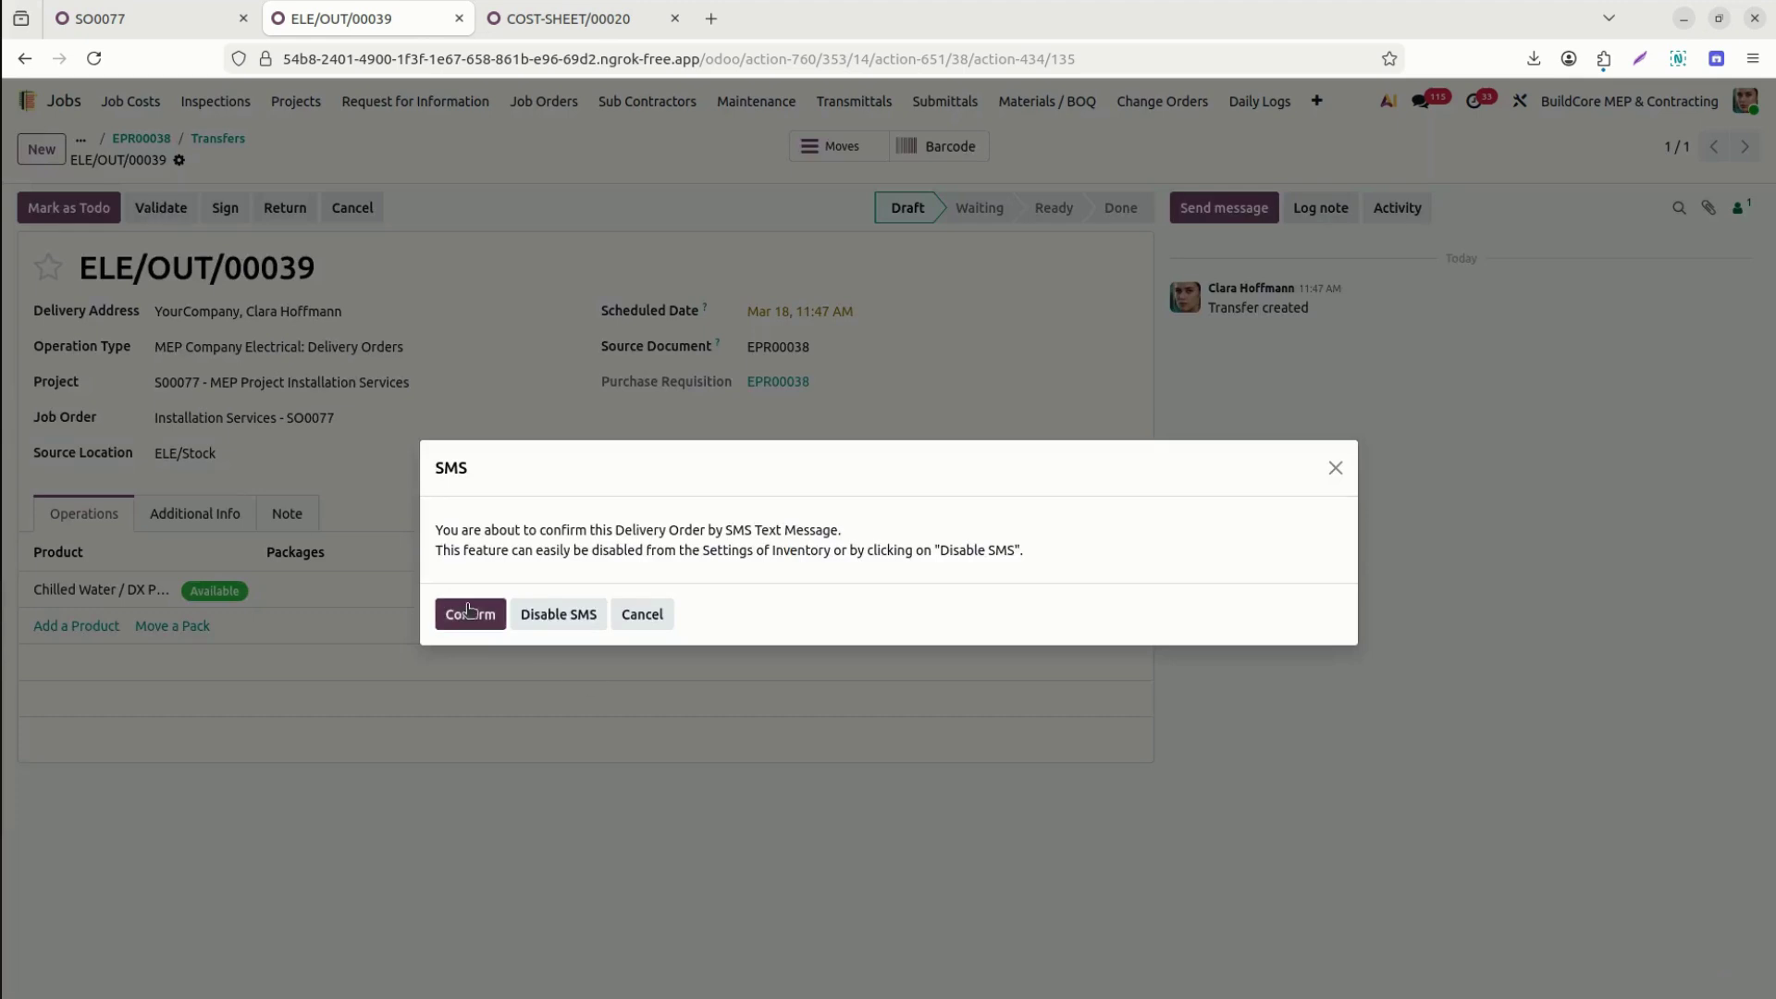
{"action": "left_click", "coordinate": [468, 610]}
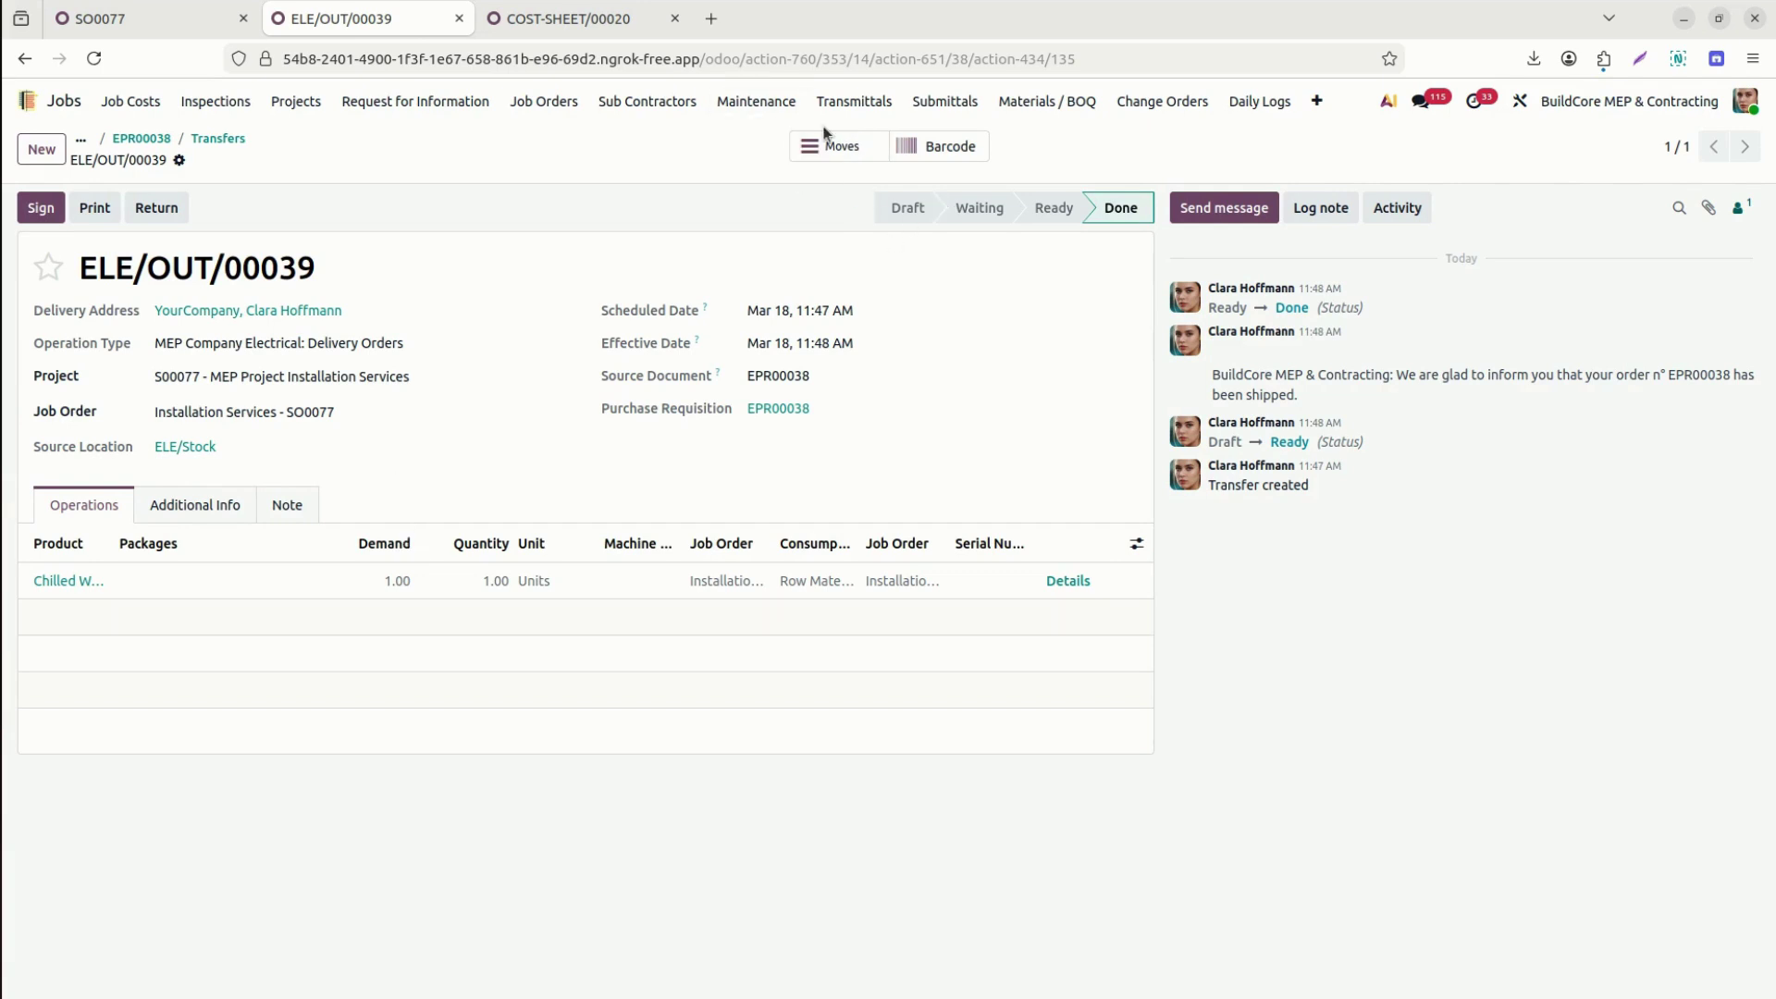
{"action": "left_click", "coordinate": [834, 149]}
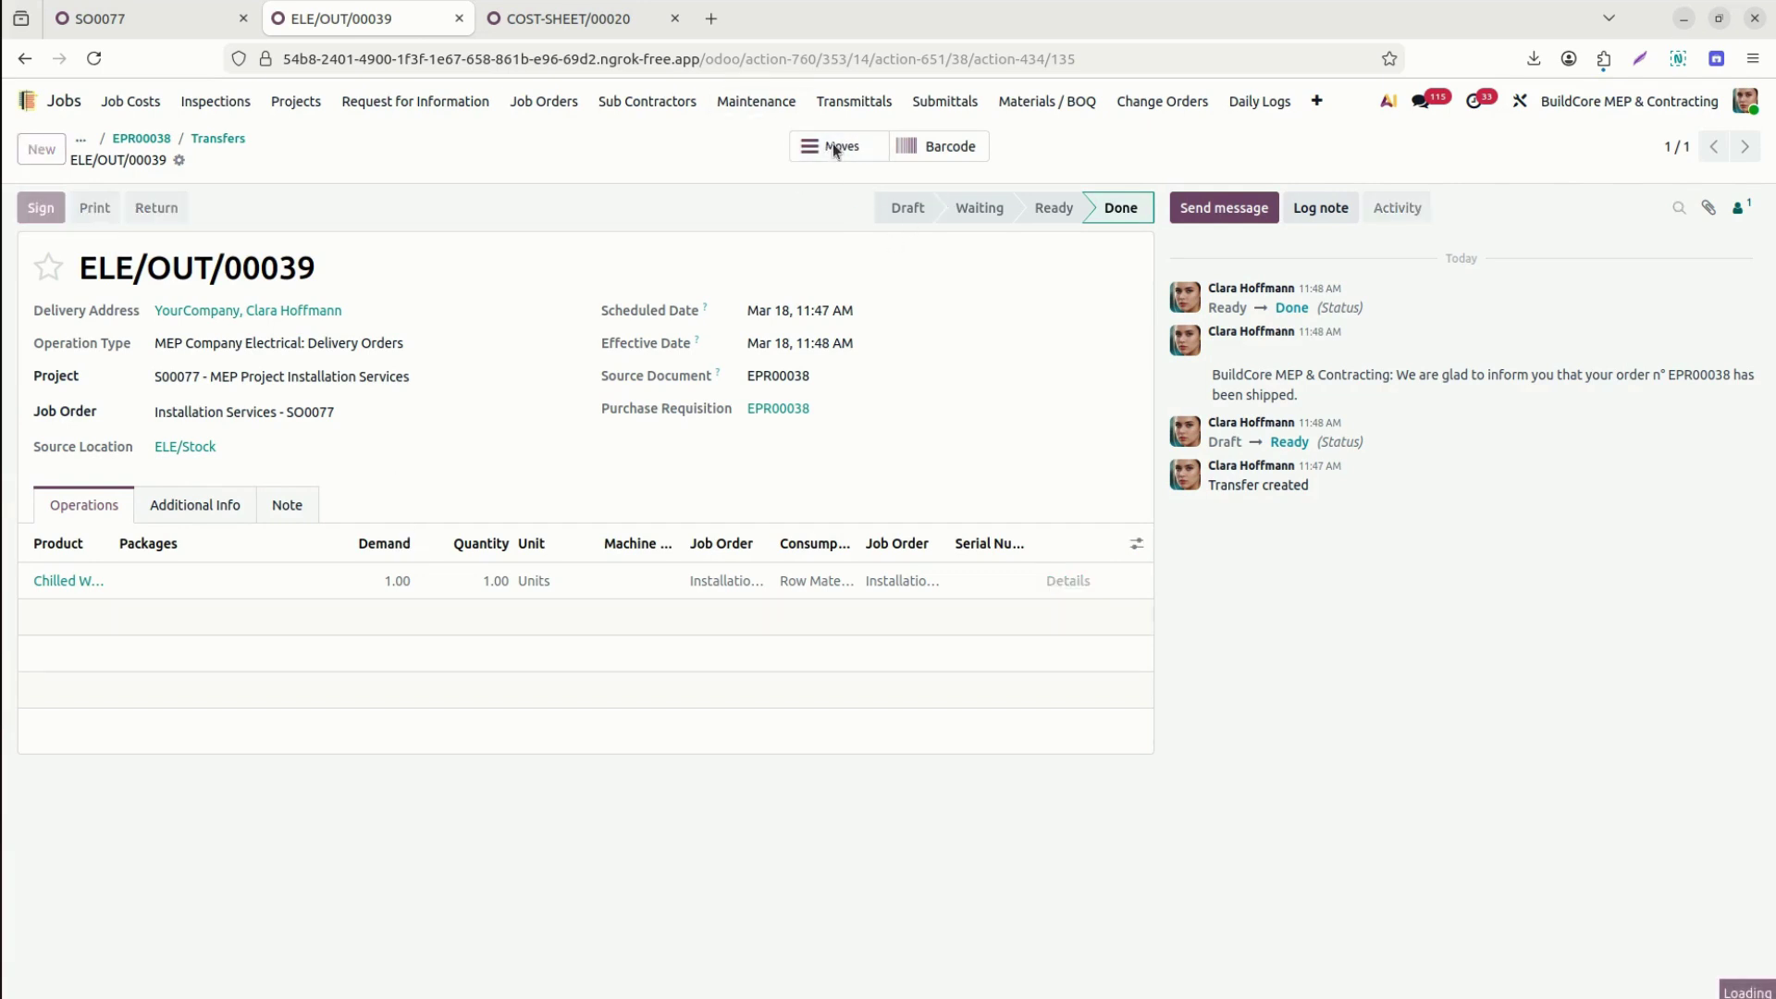
Go back to requisition EPR00038 and show its linked purchase orders.
{"action": "left_click", "coordinate": [170, 141]}
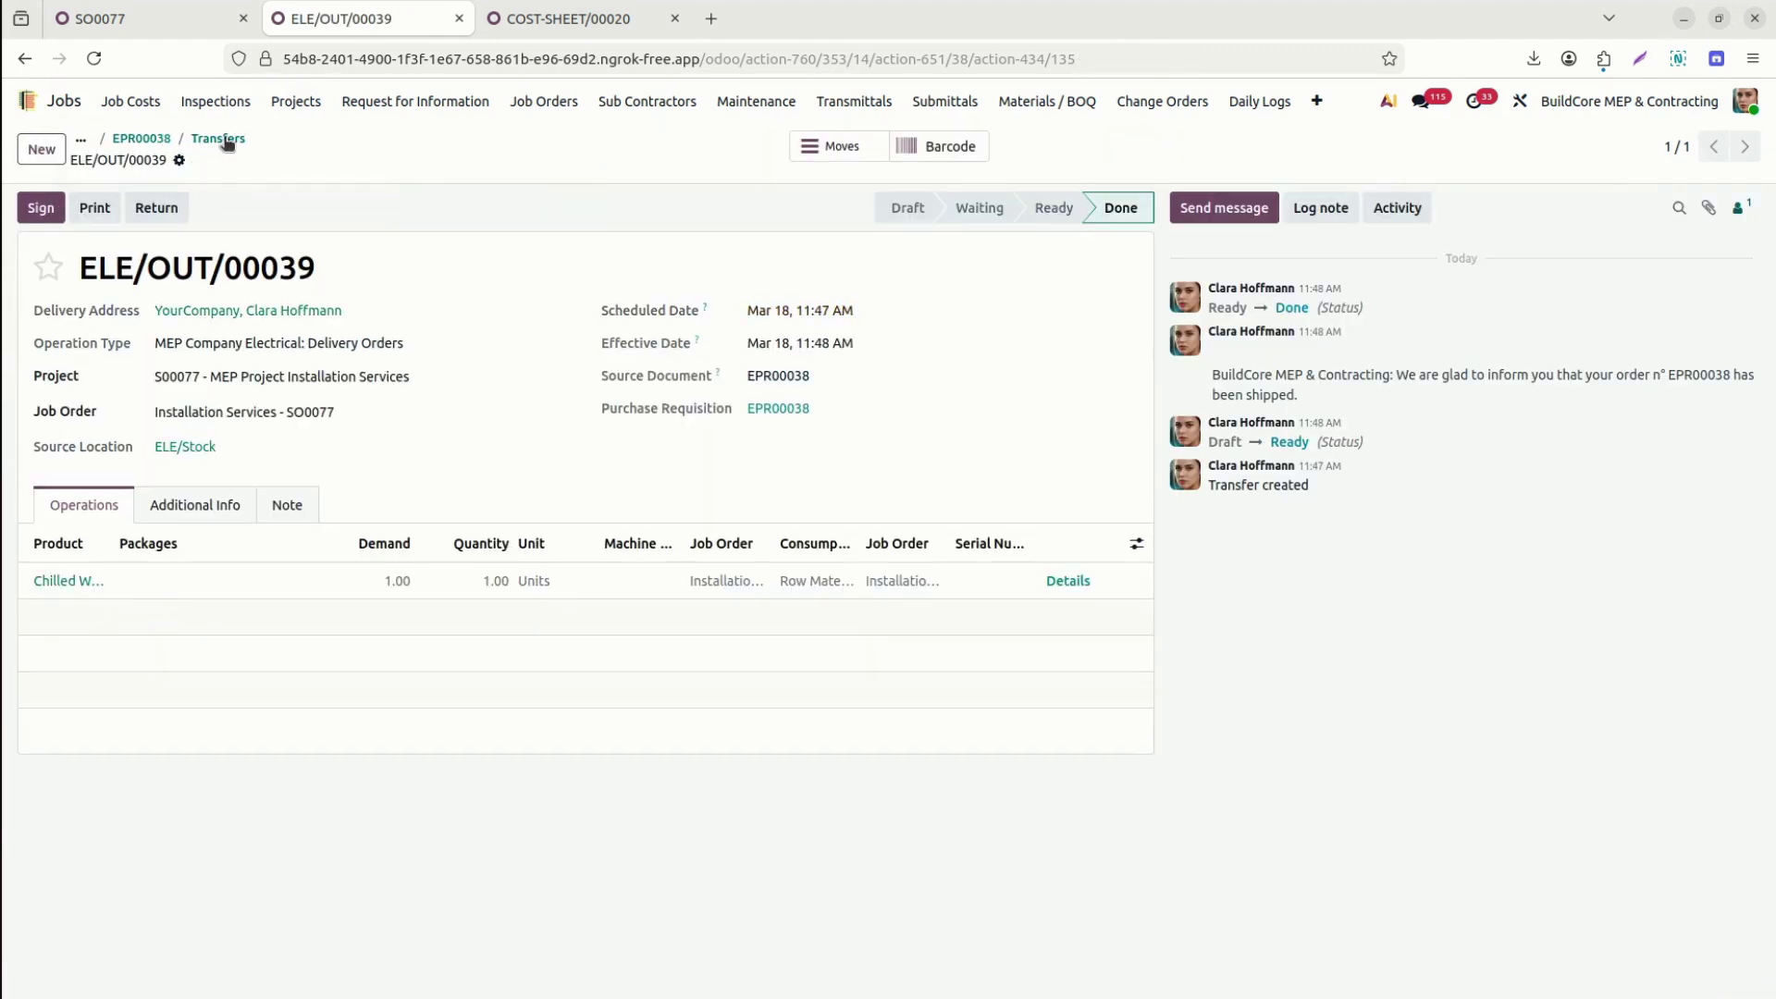
{"action": "left_click", "coordinate": [226, 140]}
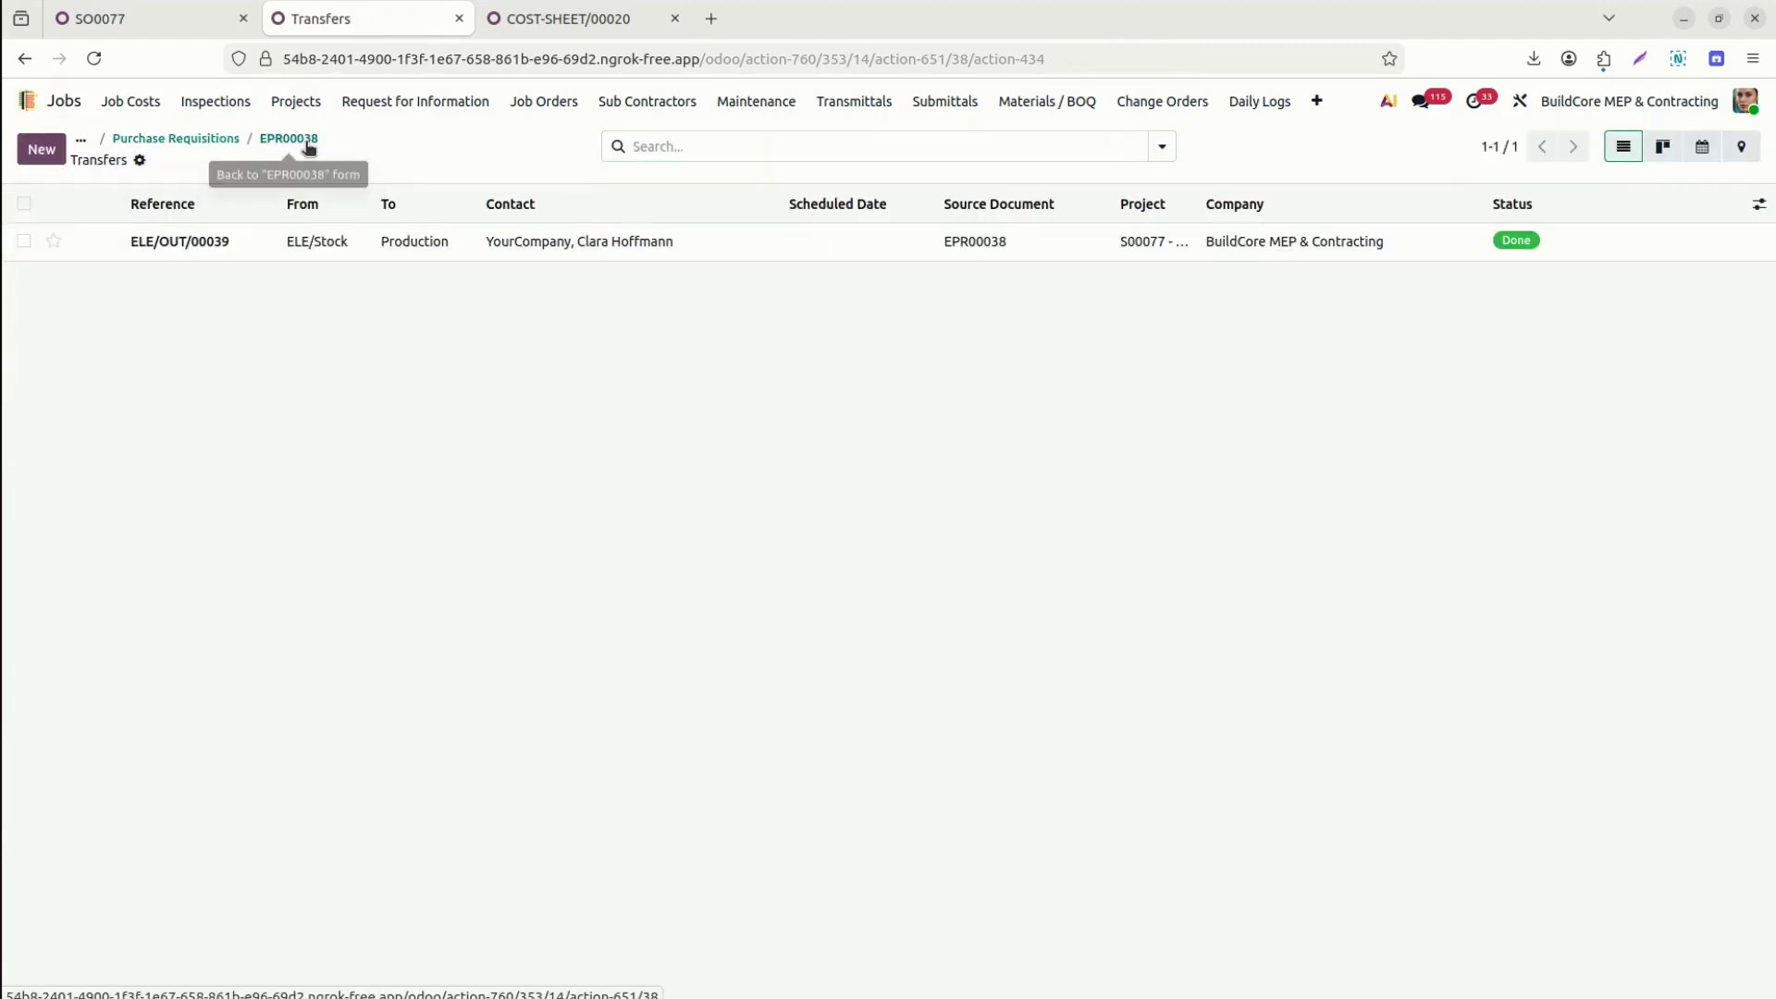
{"action": "left_click", "coordinate": [309, 144]}
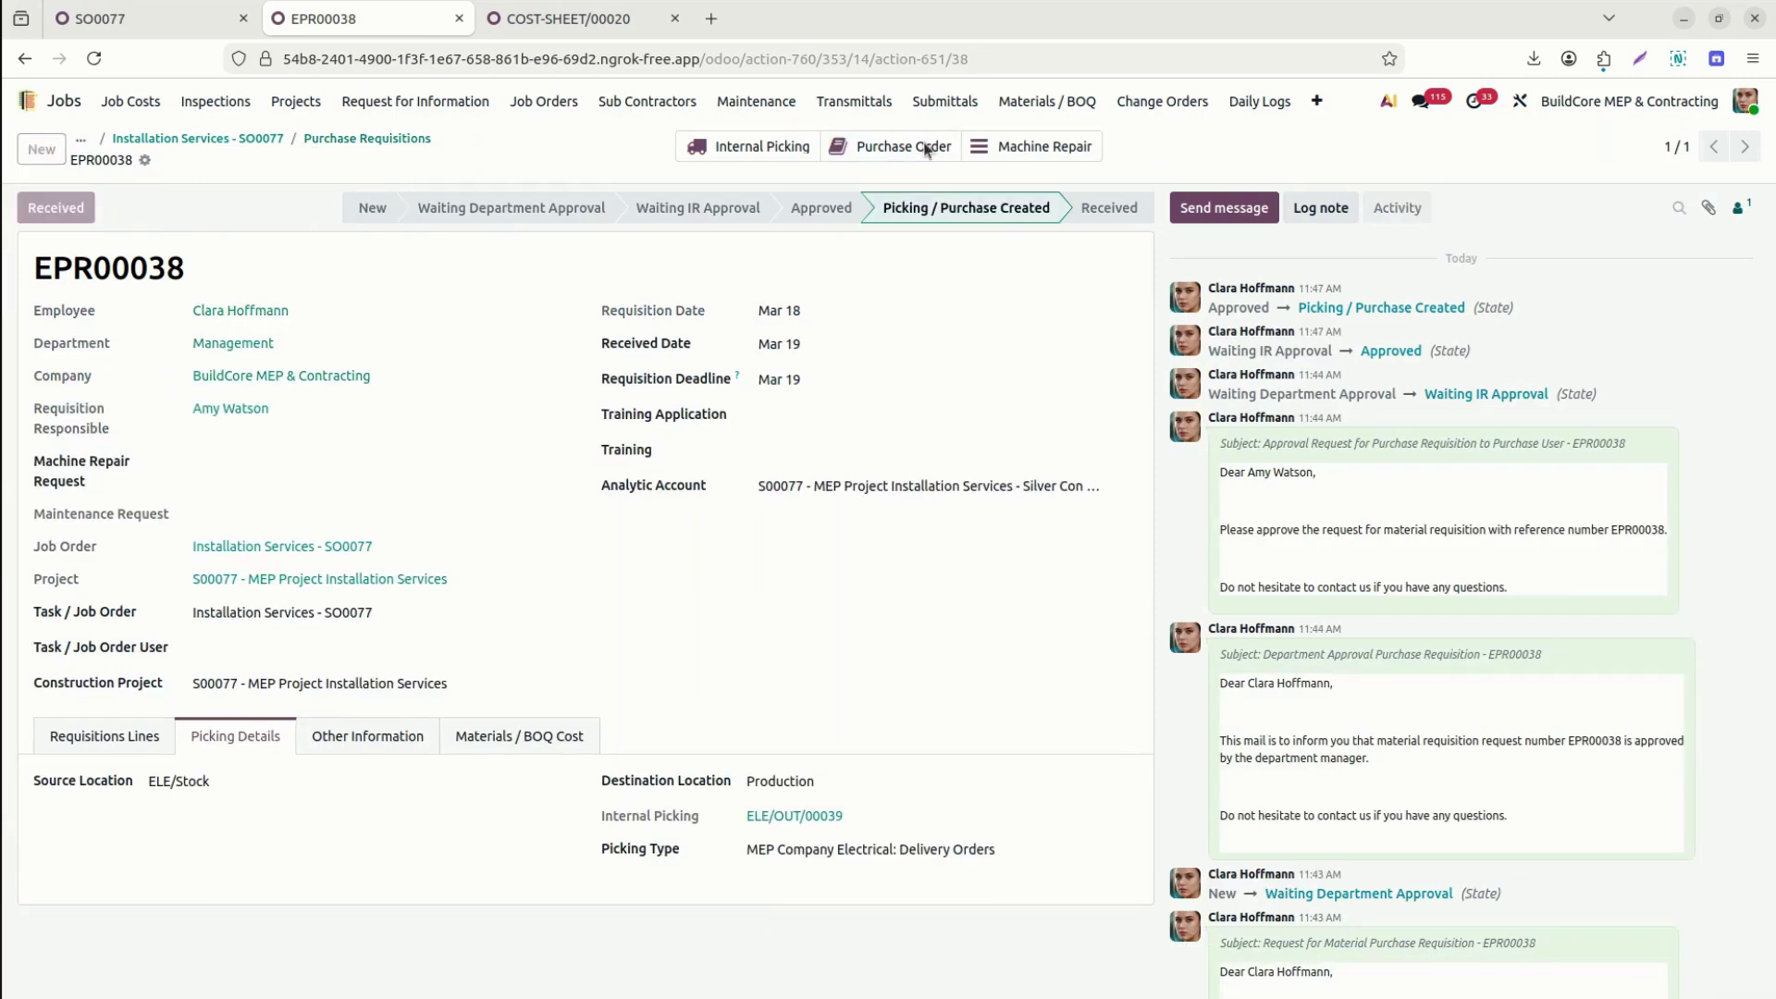
{"action": "left_click", "coordinate": [927, 150]}
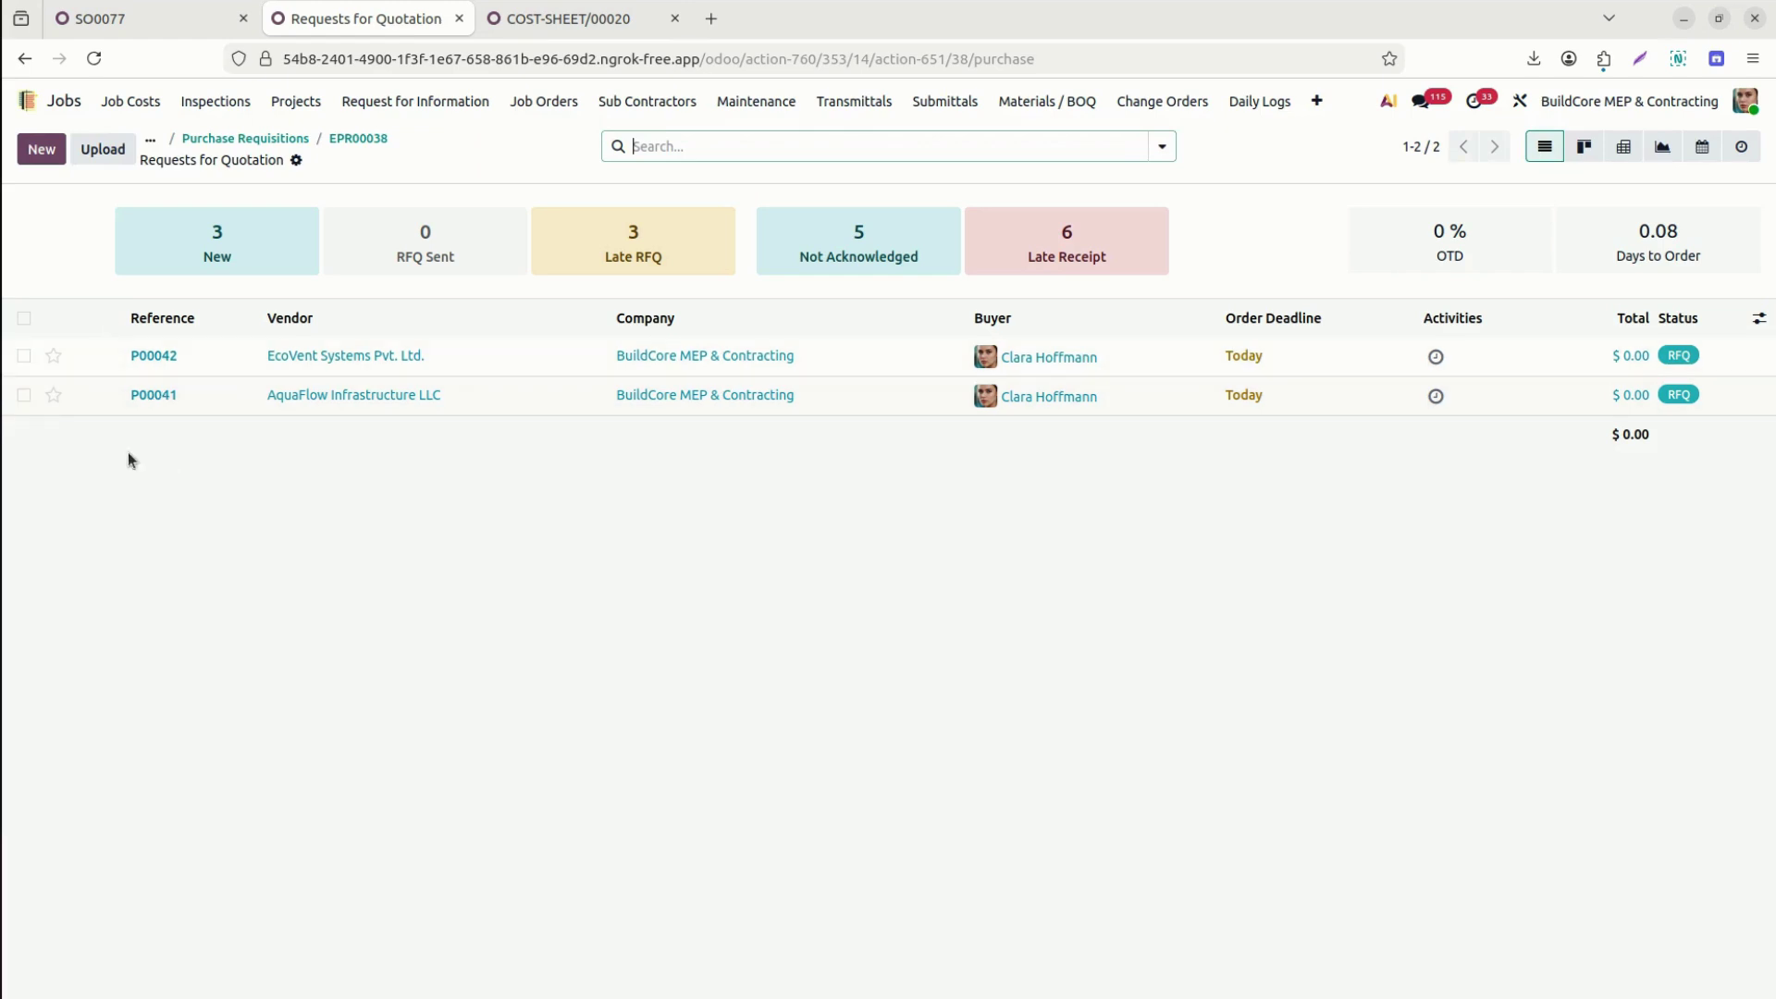
Move from RFQ P00042 to P00041 and start on the HVAC line's unit price.
{"action": "left_click", "coordinate": [103, 363]}
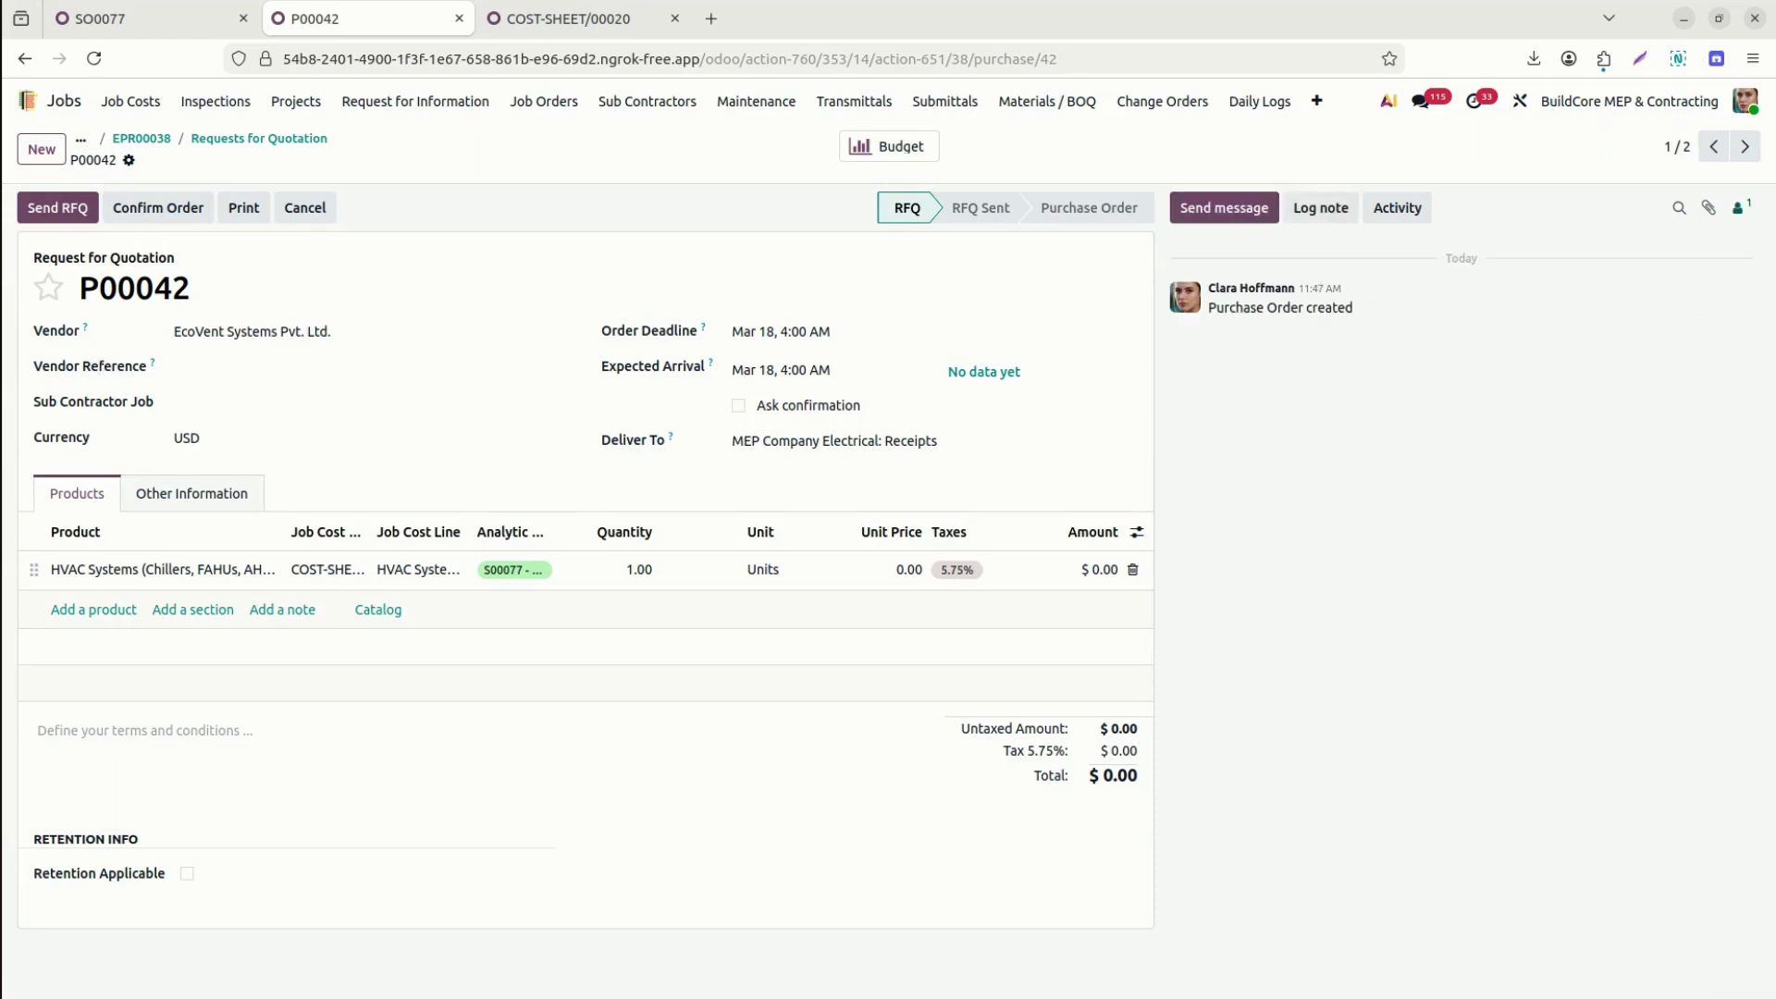
{"action": "left_click", "coordinate": [1746, 147]}
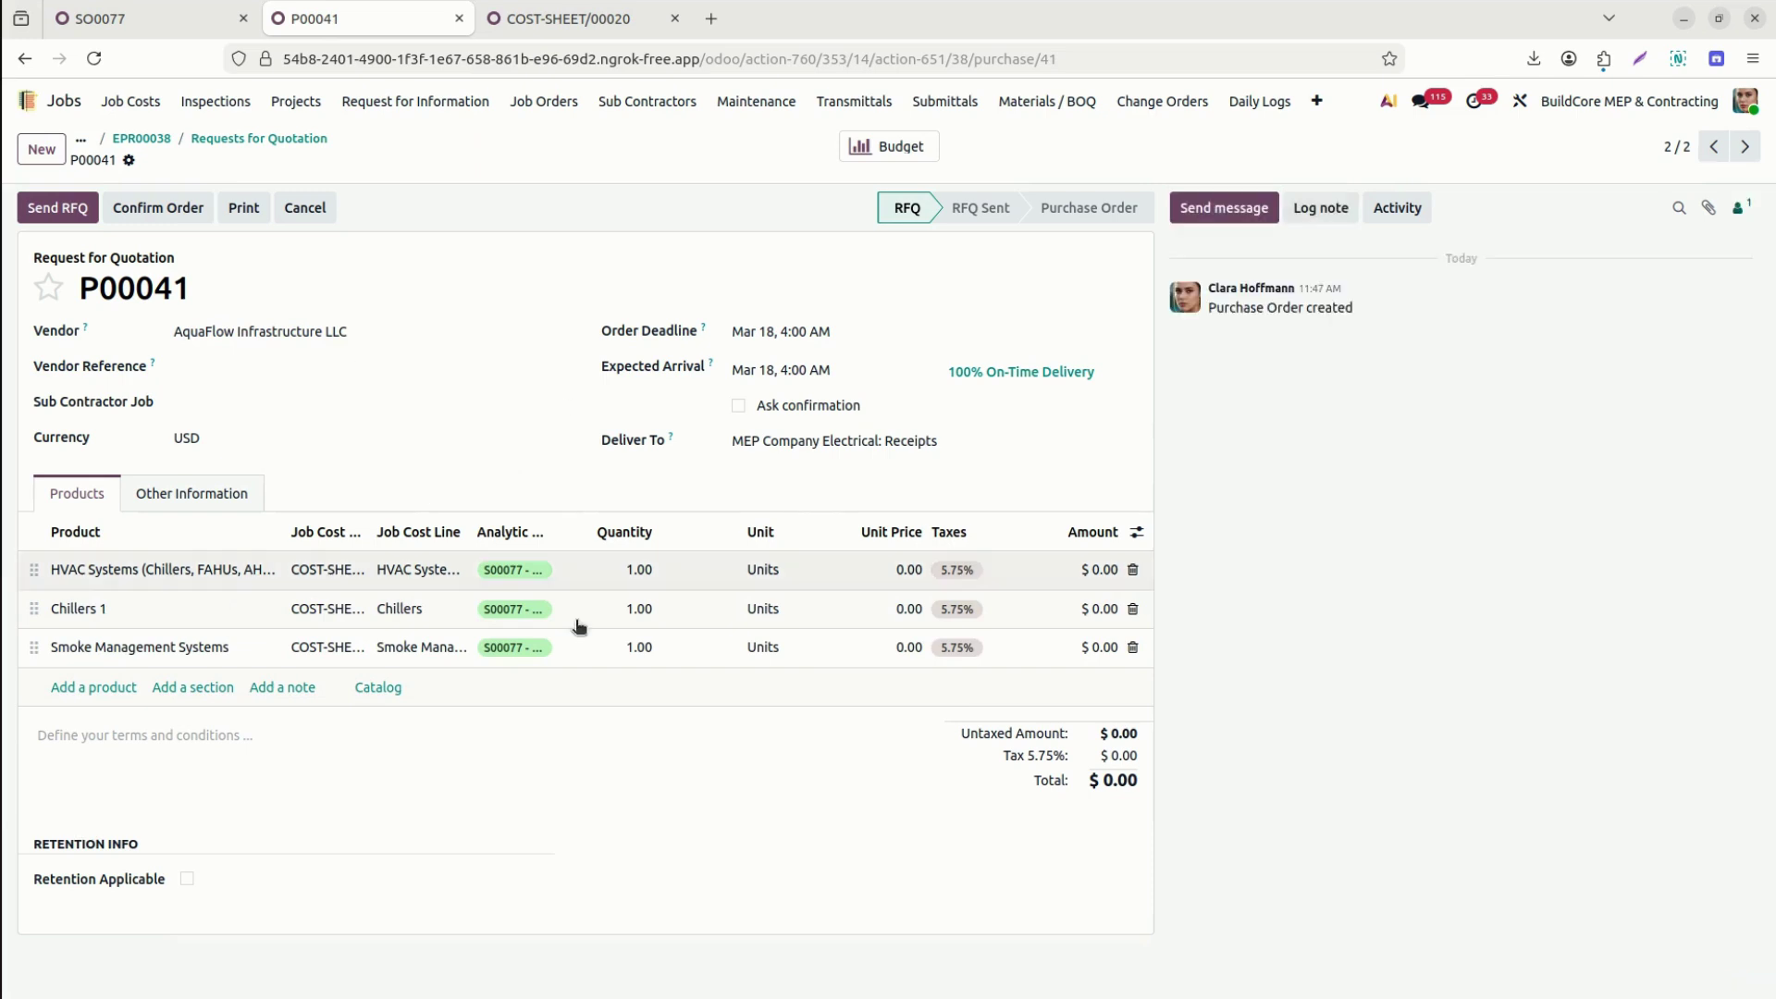
{"action": "left_click", "coordinate": [900, 579]}
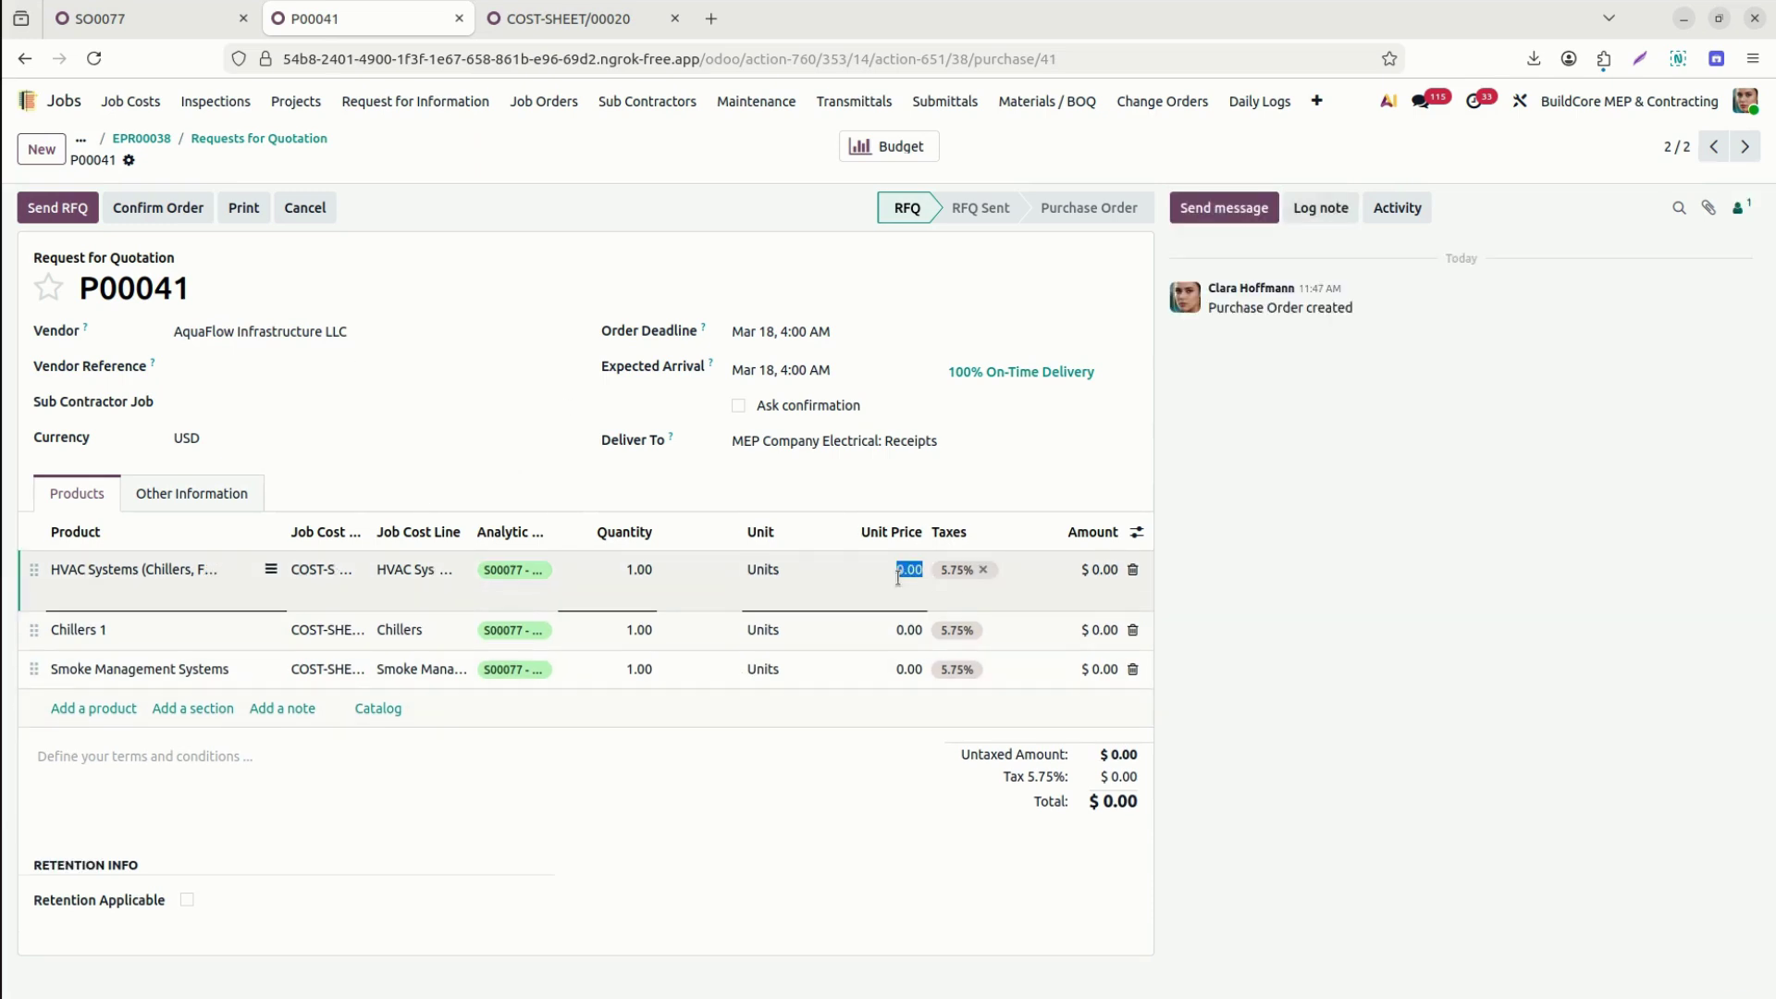
Price P00041's lines: HVAC Systems 10,000, Chillers 1 20,000, Smoke Management Systems 5,000.
{"action": "type", "text": "10,00"}
{"action": "left_click", "coordinate": [883, 633]}
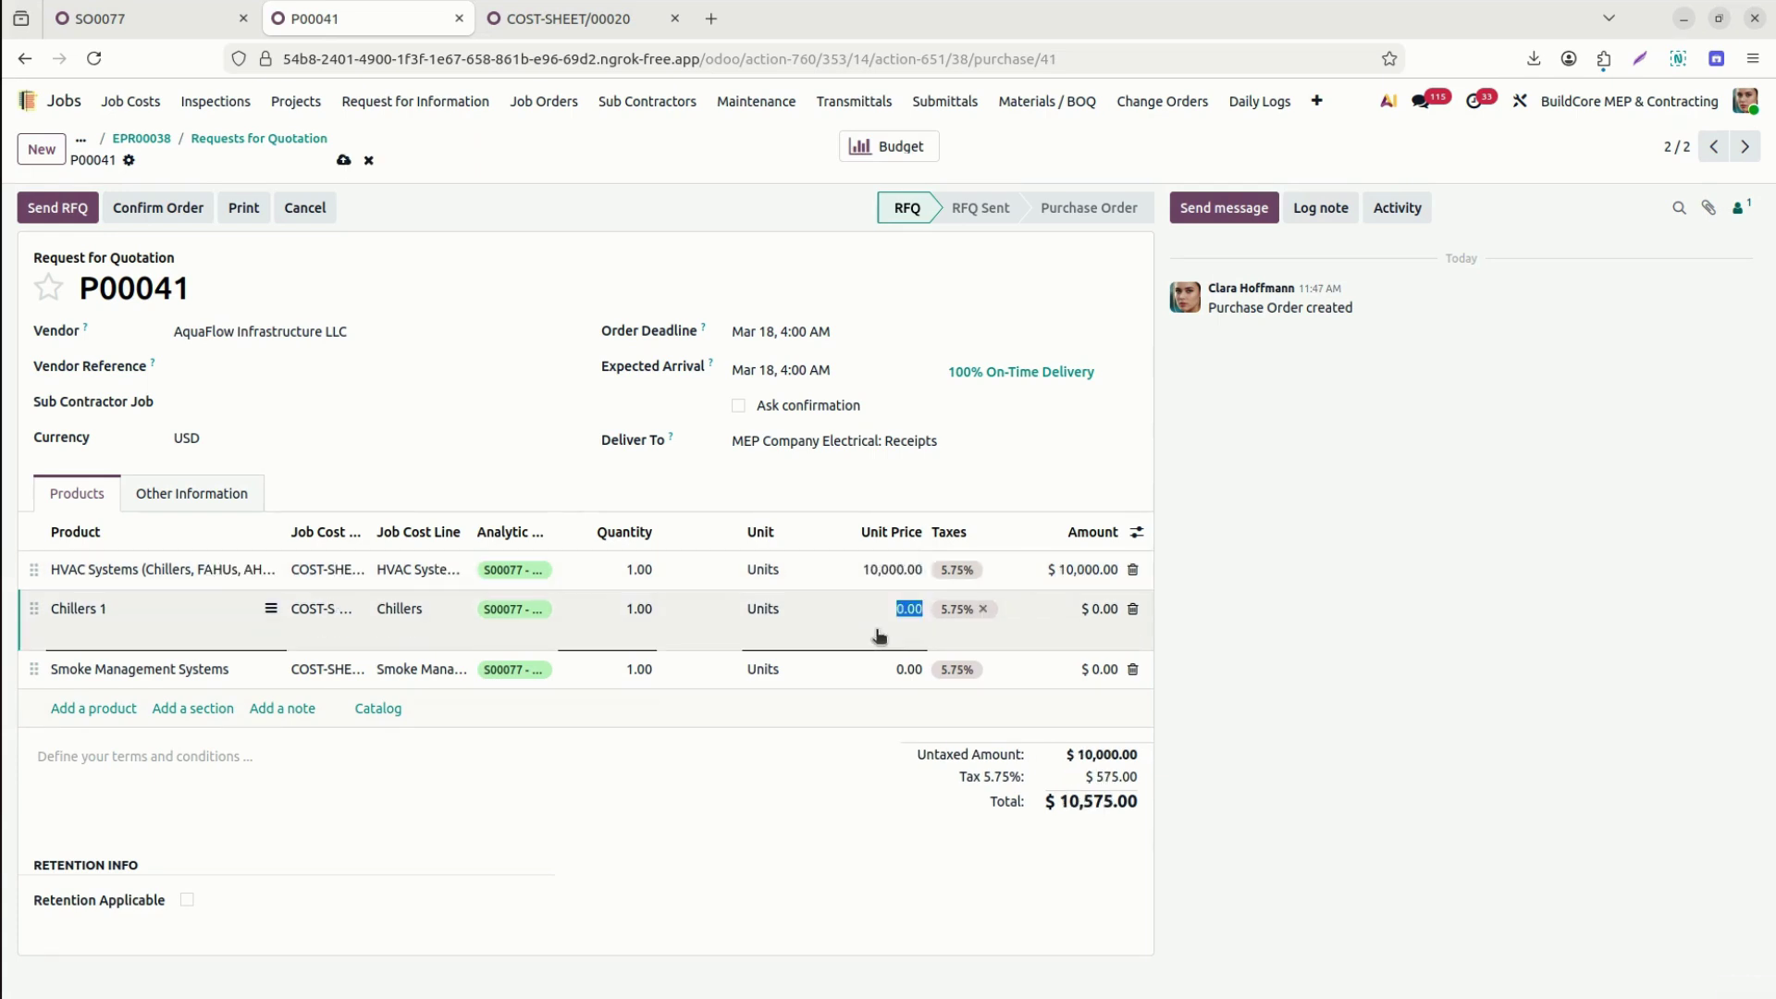
{"action": "type", "text": "20,00"}
{"action": "left_click", "coordinate": [882, 676]}
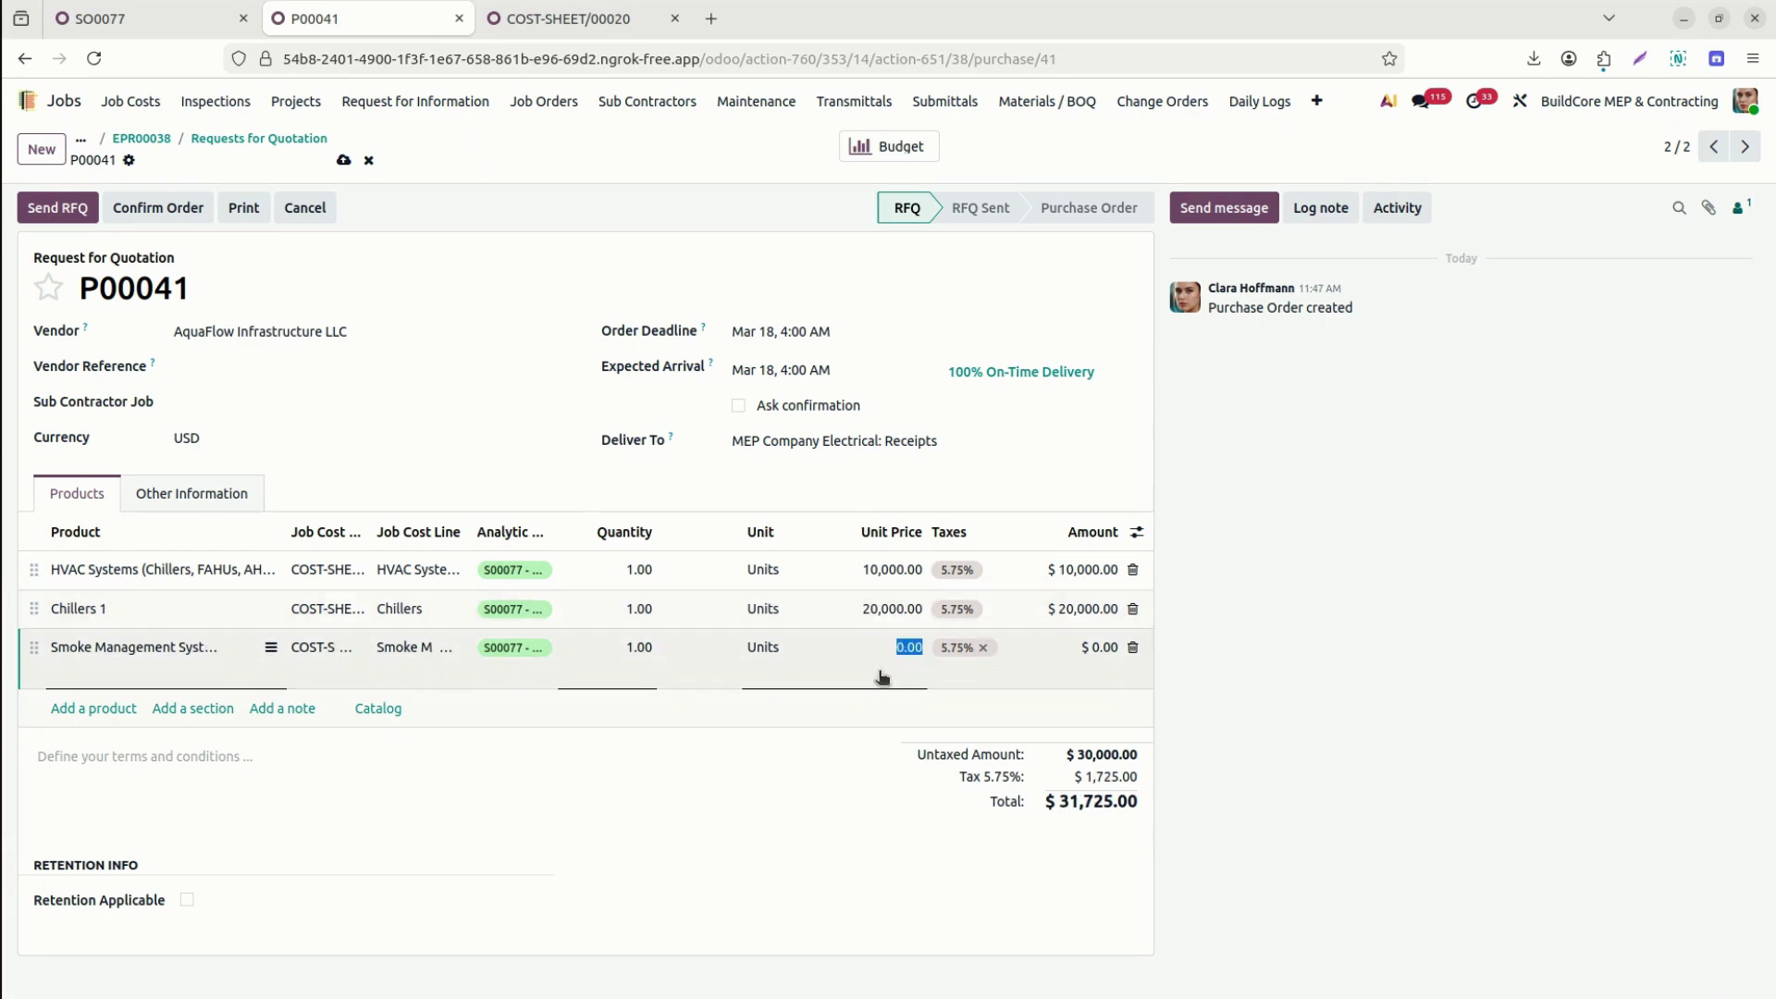
{"action": "type", "text": "5,000"}
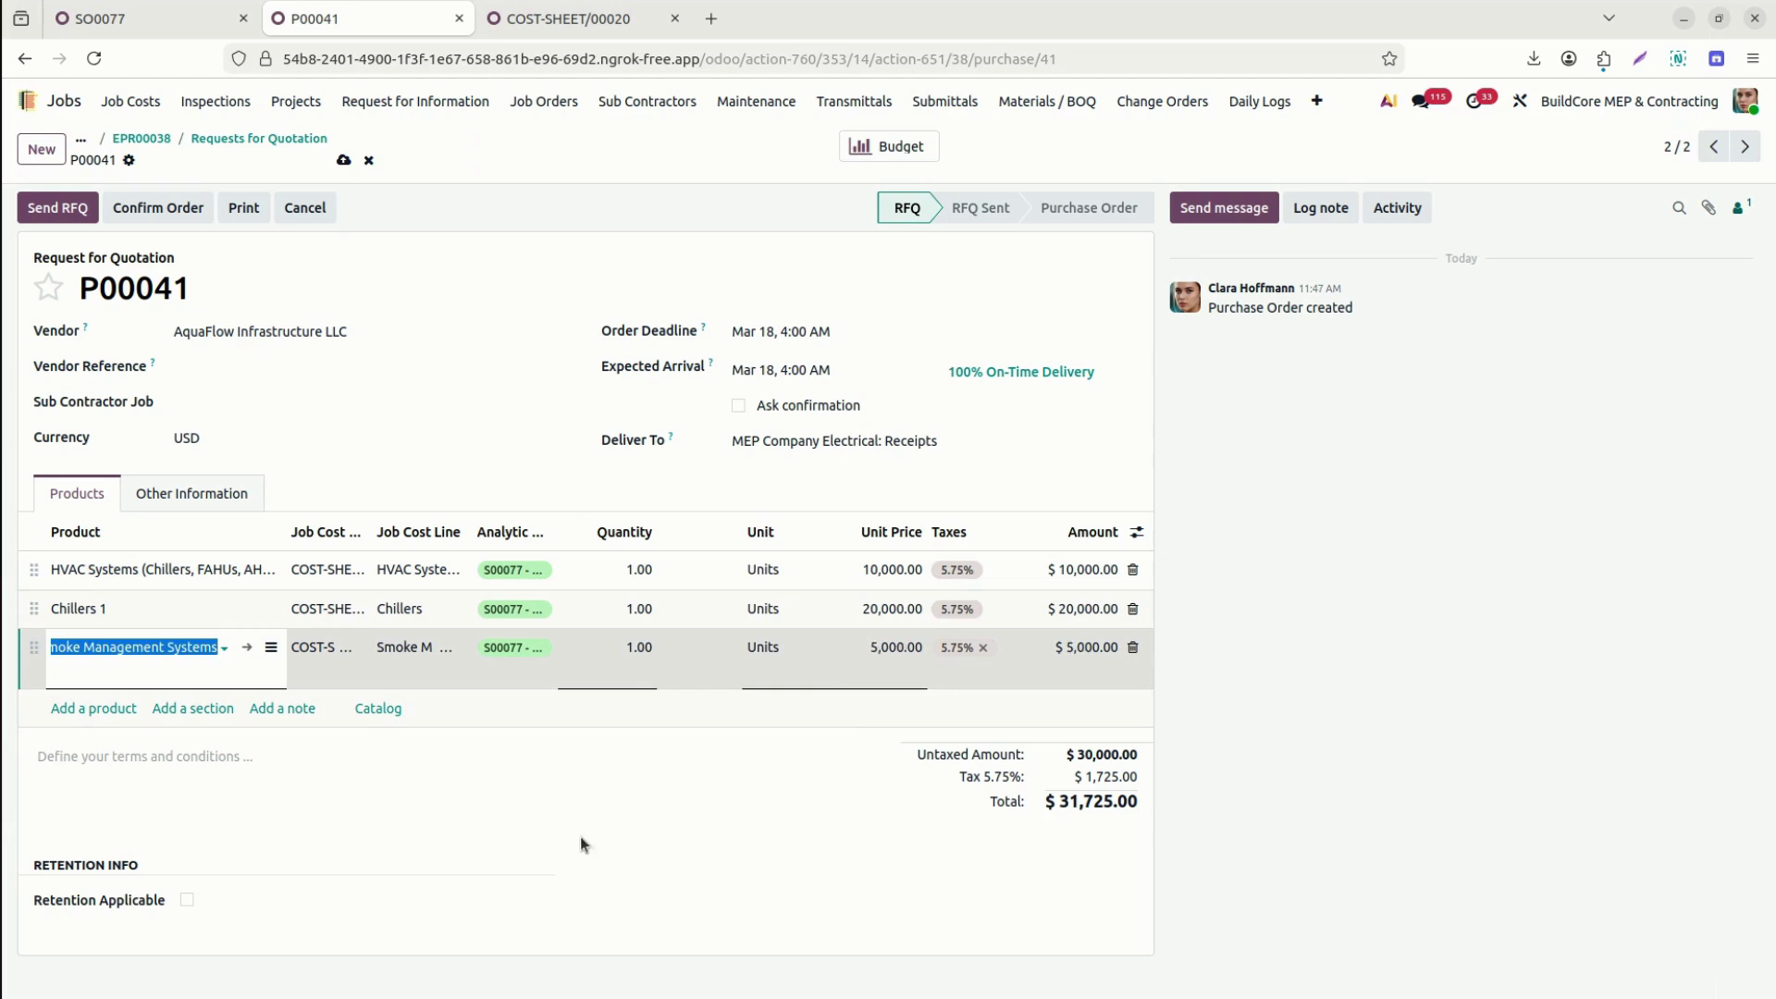
{"action": "left_click", "coordinate": [392, 385]}
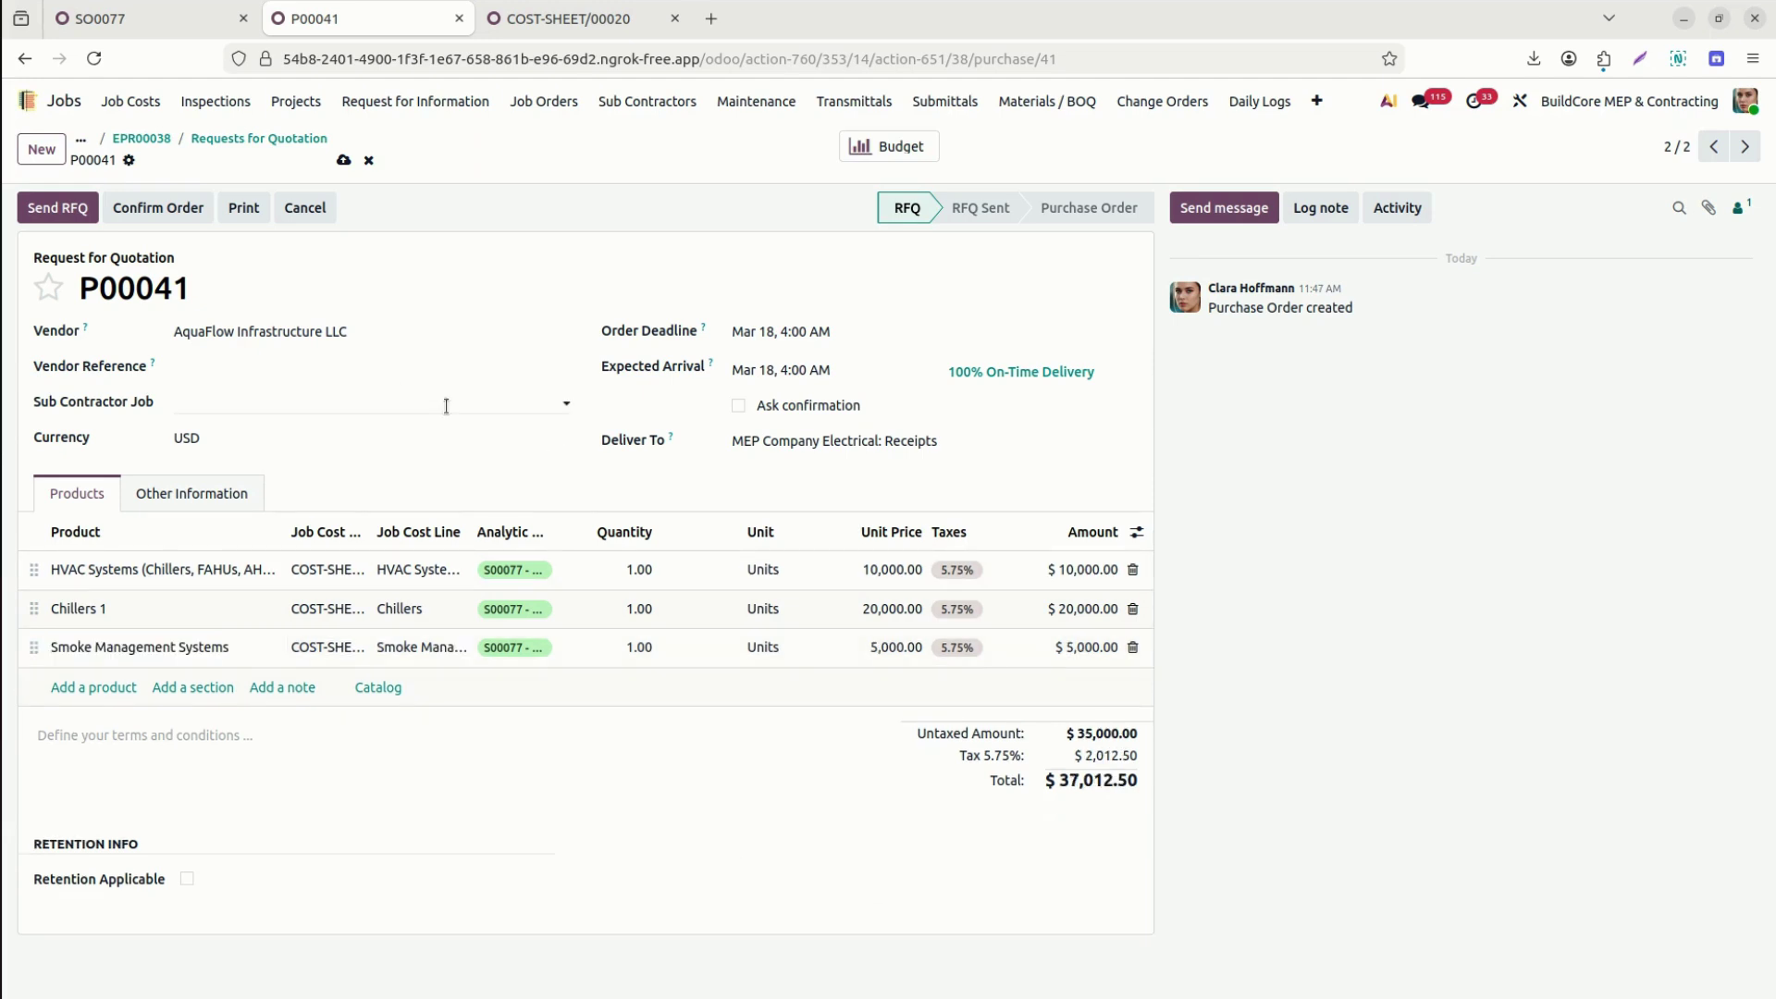
Confirm P00041 as a purchase order and widen the Job Cost Center and Job Cost Line columns.
{"action": "left_click", "coordinate": [156, 211]}
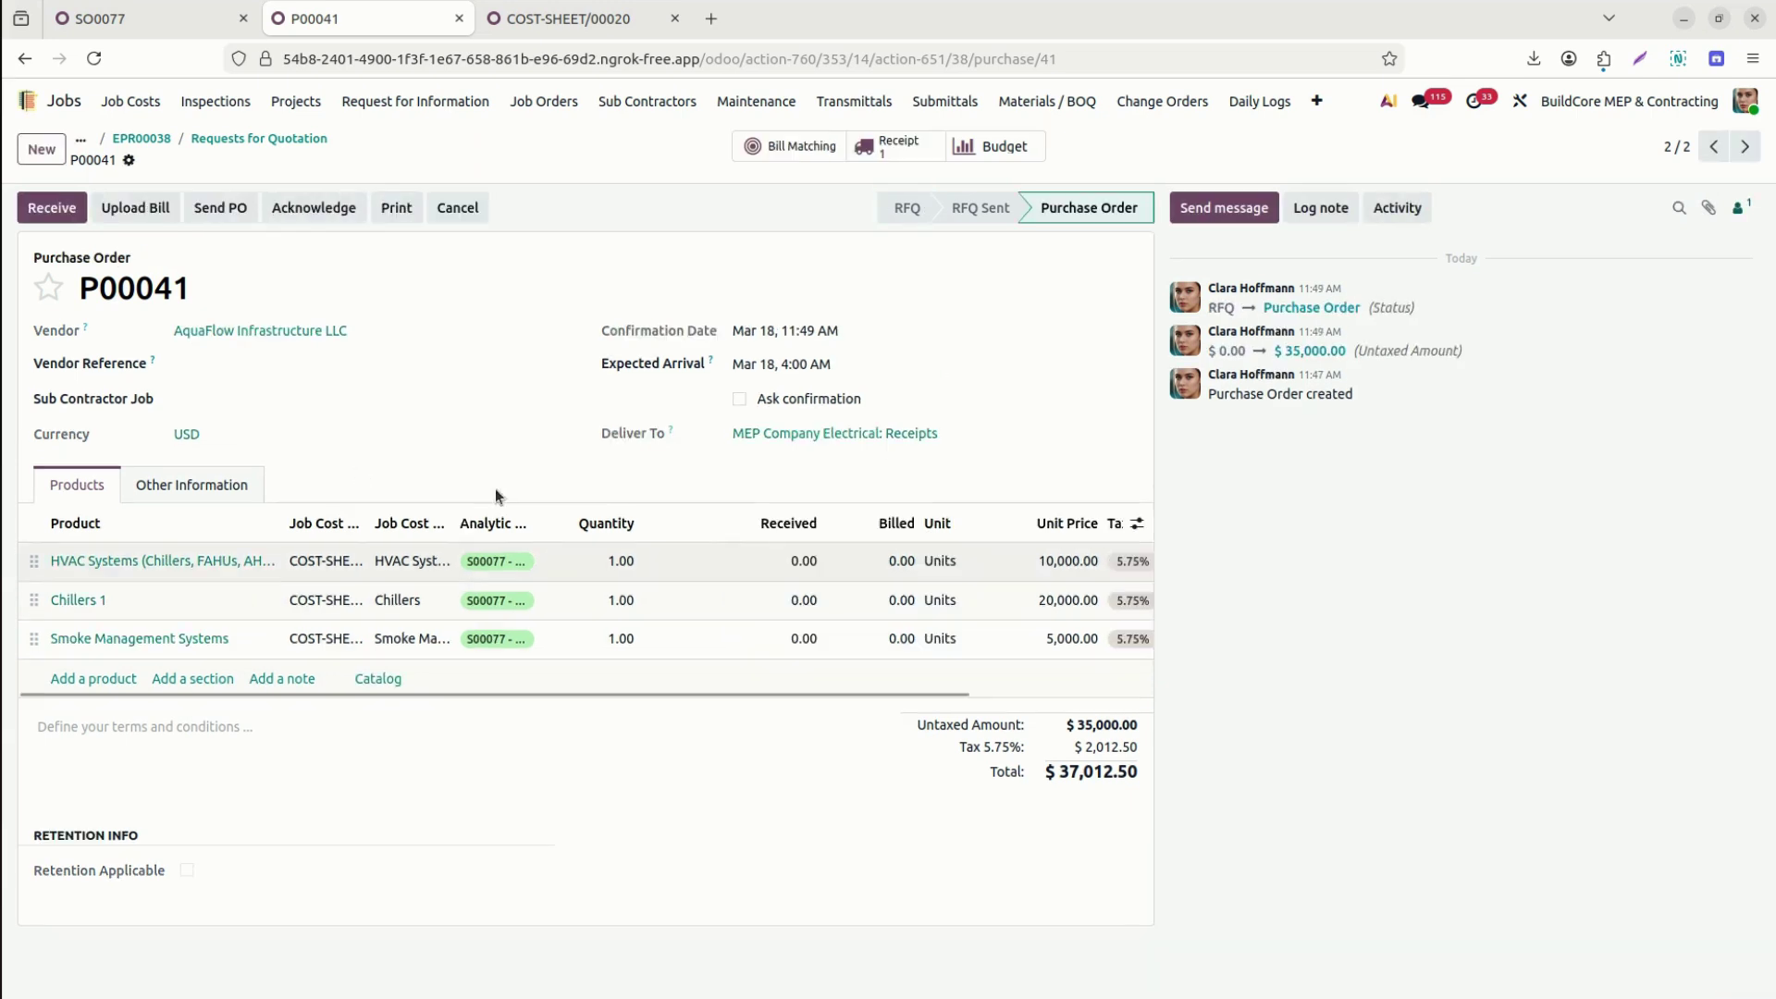
{"action": "left_click_drag", "start_coordinate": [369, 521], "coordinate": [484, 519]}
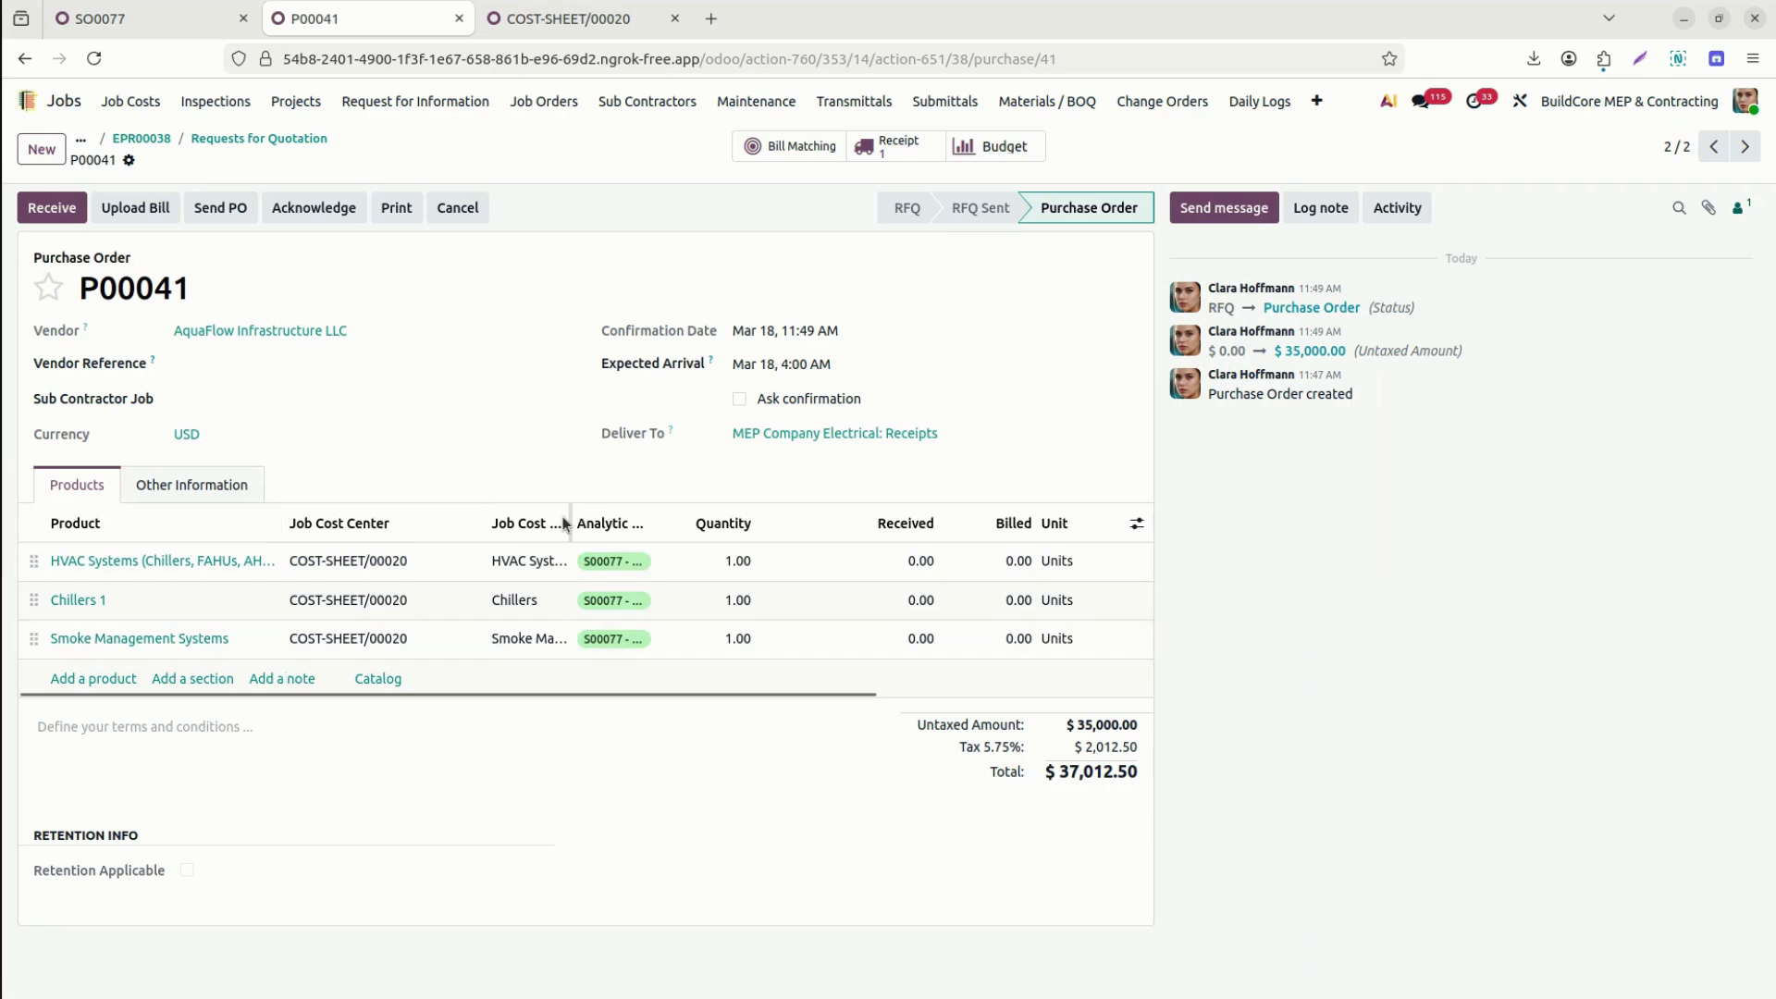
{"action": "left_click_drag", "start_coordinate": [656, 522], "coordinate": [751, 539]}
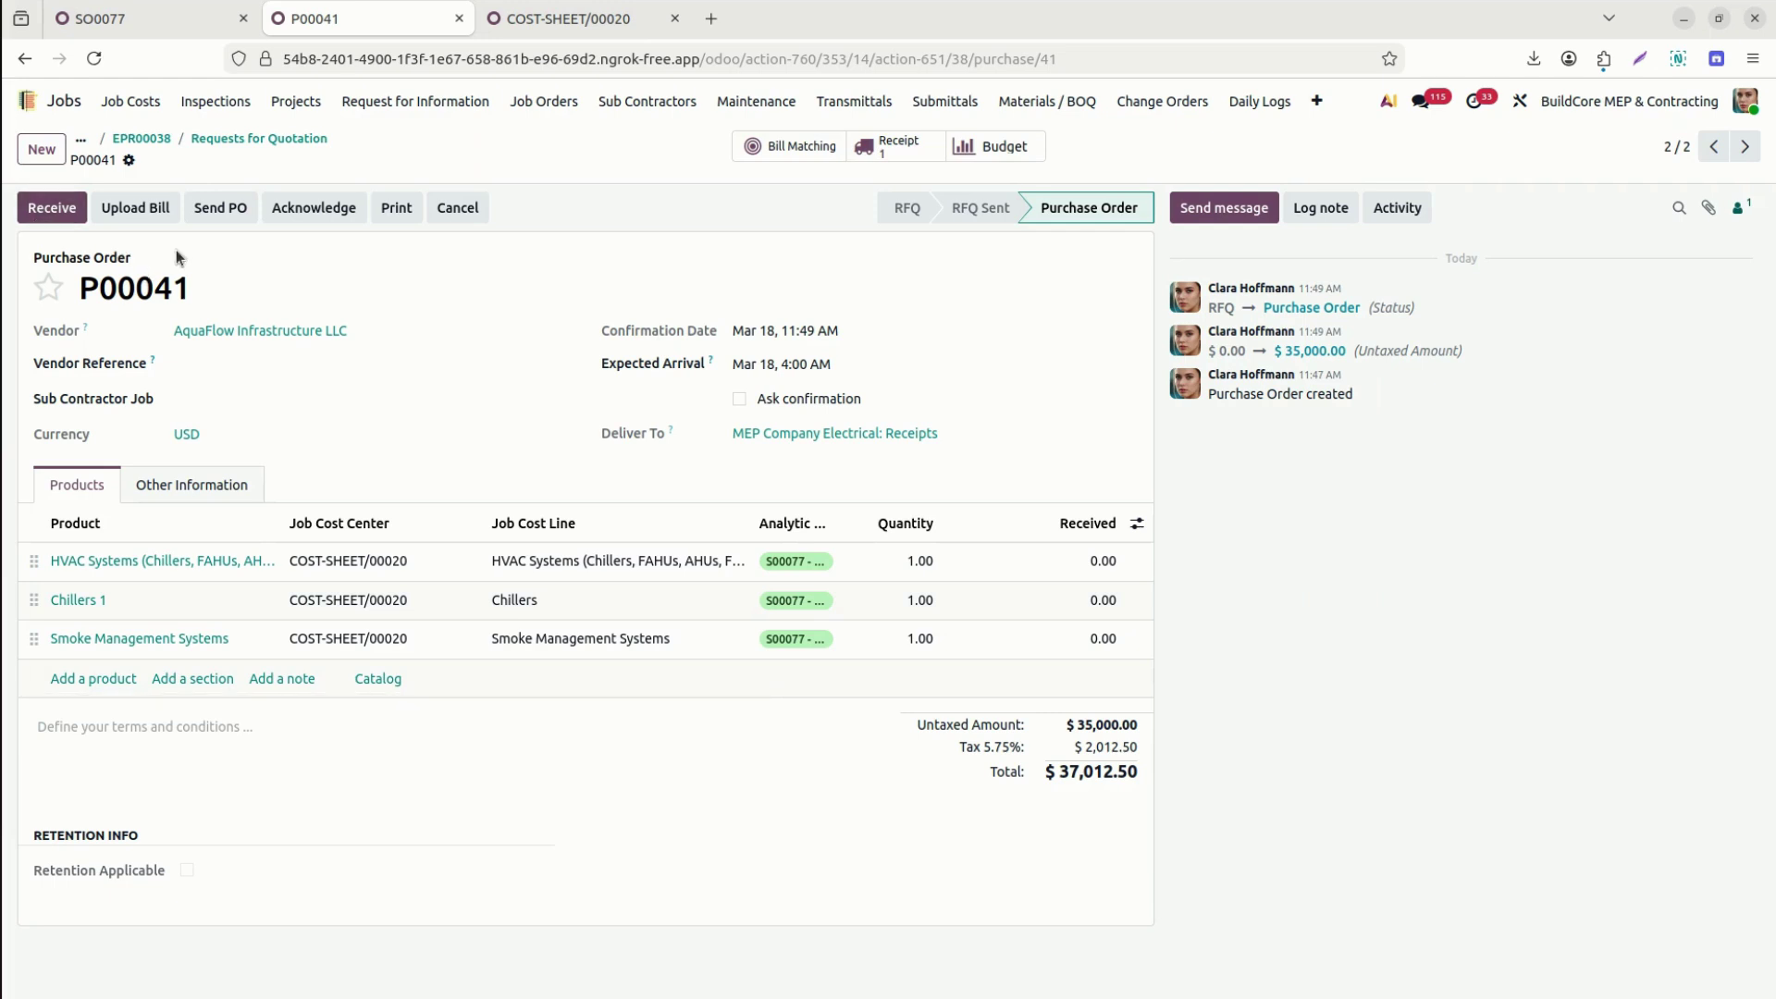
Open receipt ELE/IN/00015 from purchase order P00041's Receive button.
{"action": "left_click", "coordinate": [48, 206]}
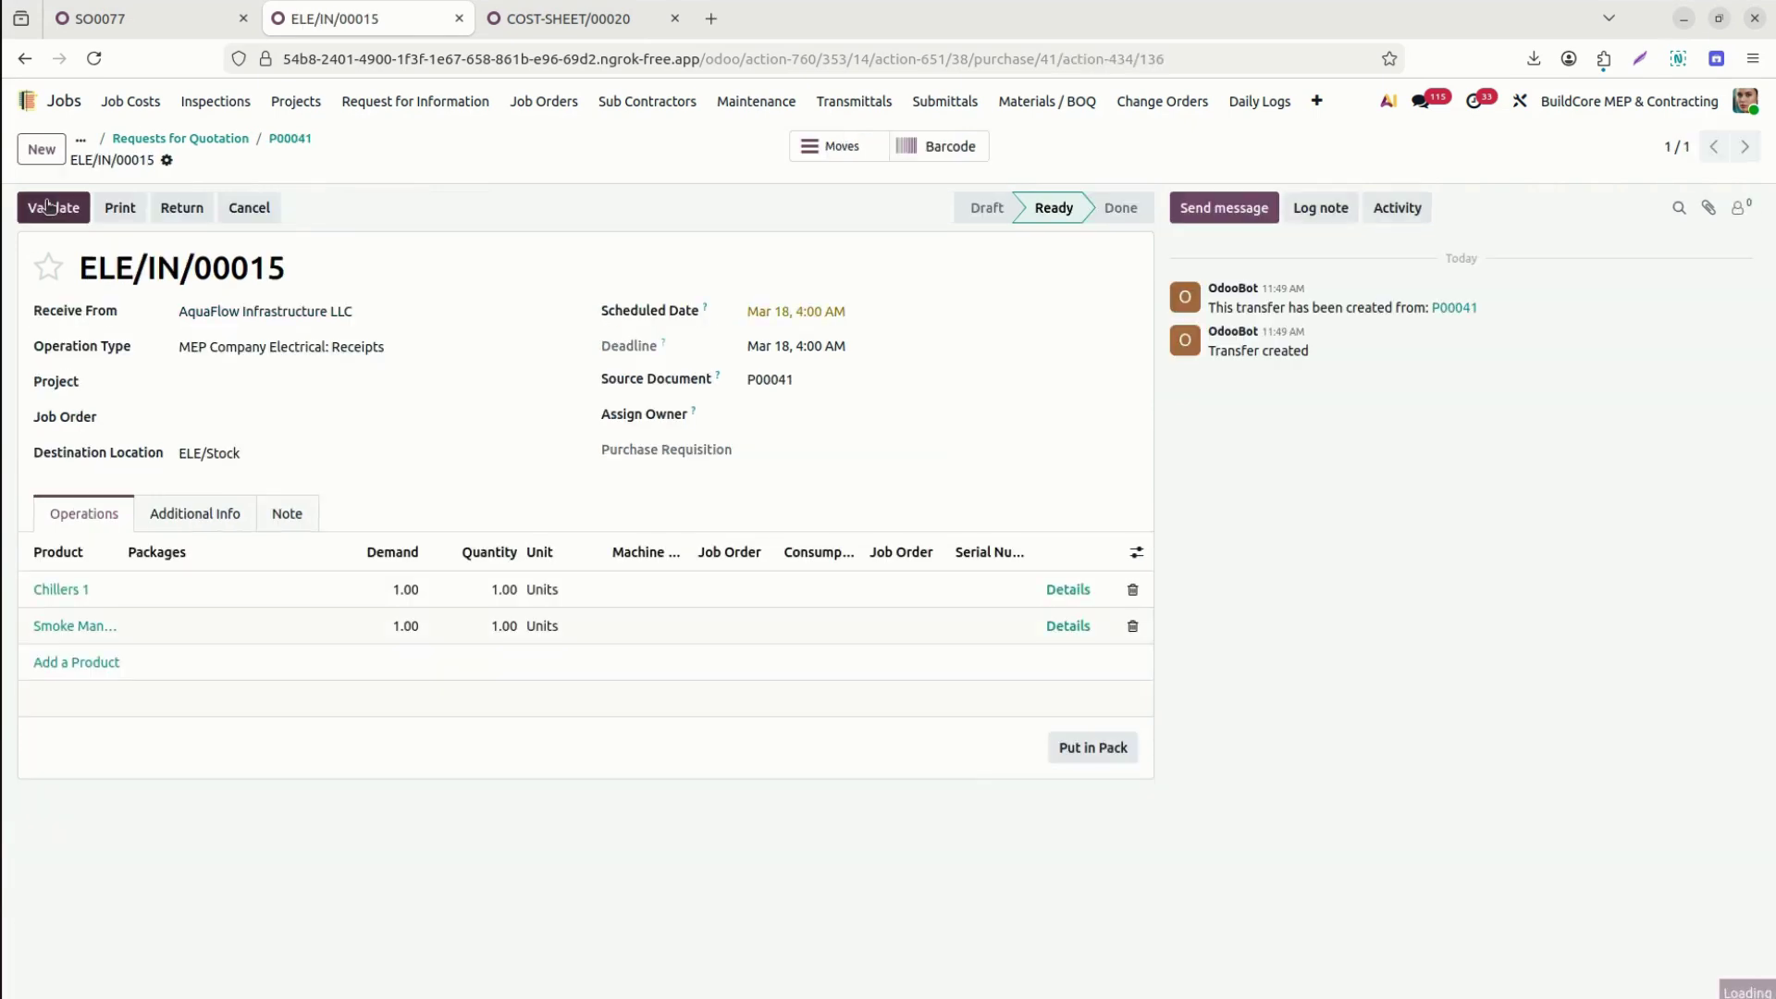
Set the receipt's project to S00077 and job order to Installation Services - SO0077.
{"action": "left_click", "coordinate": [270, 379]}
{"action": "type", "text": "77"}
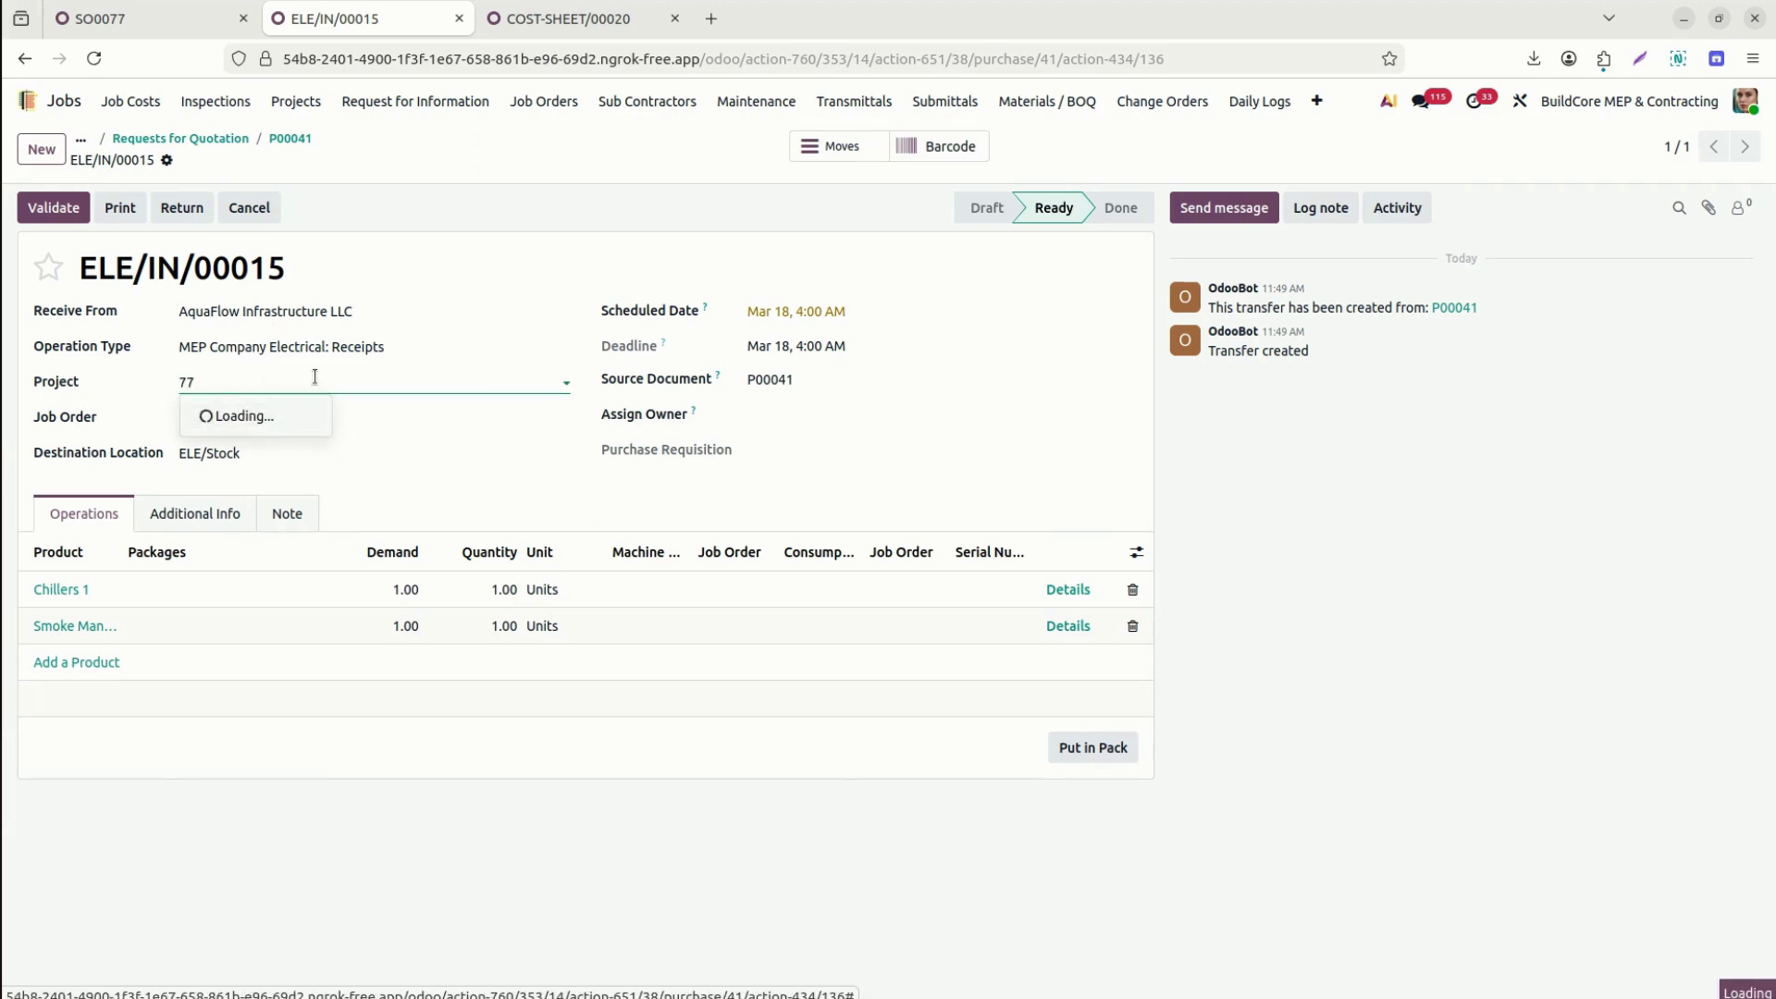
{"action": "left_click", "coordinate": [309, 418]}
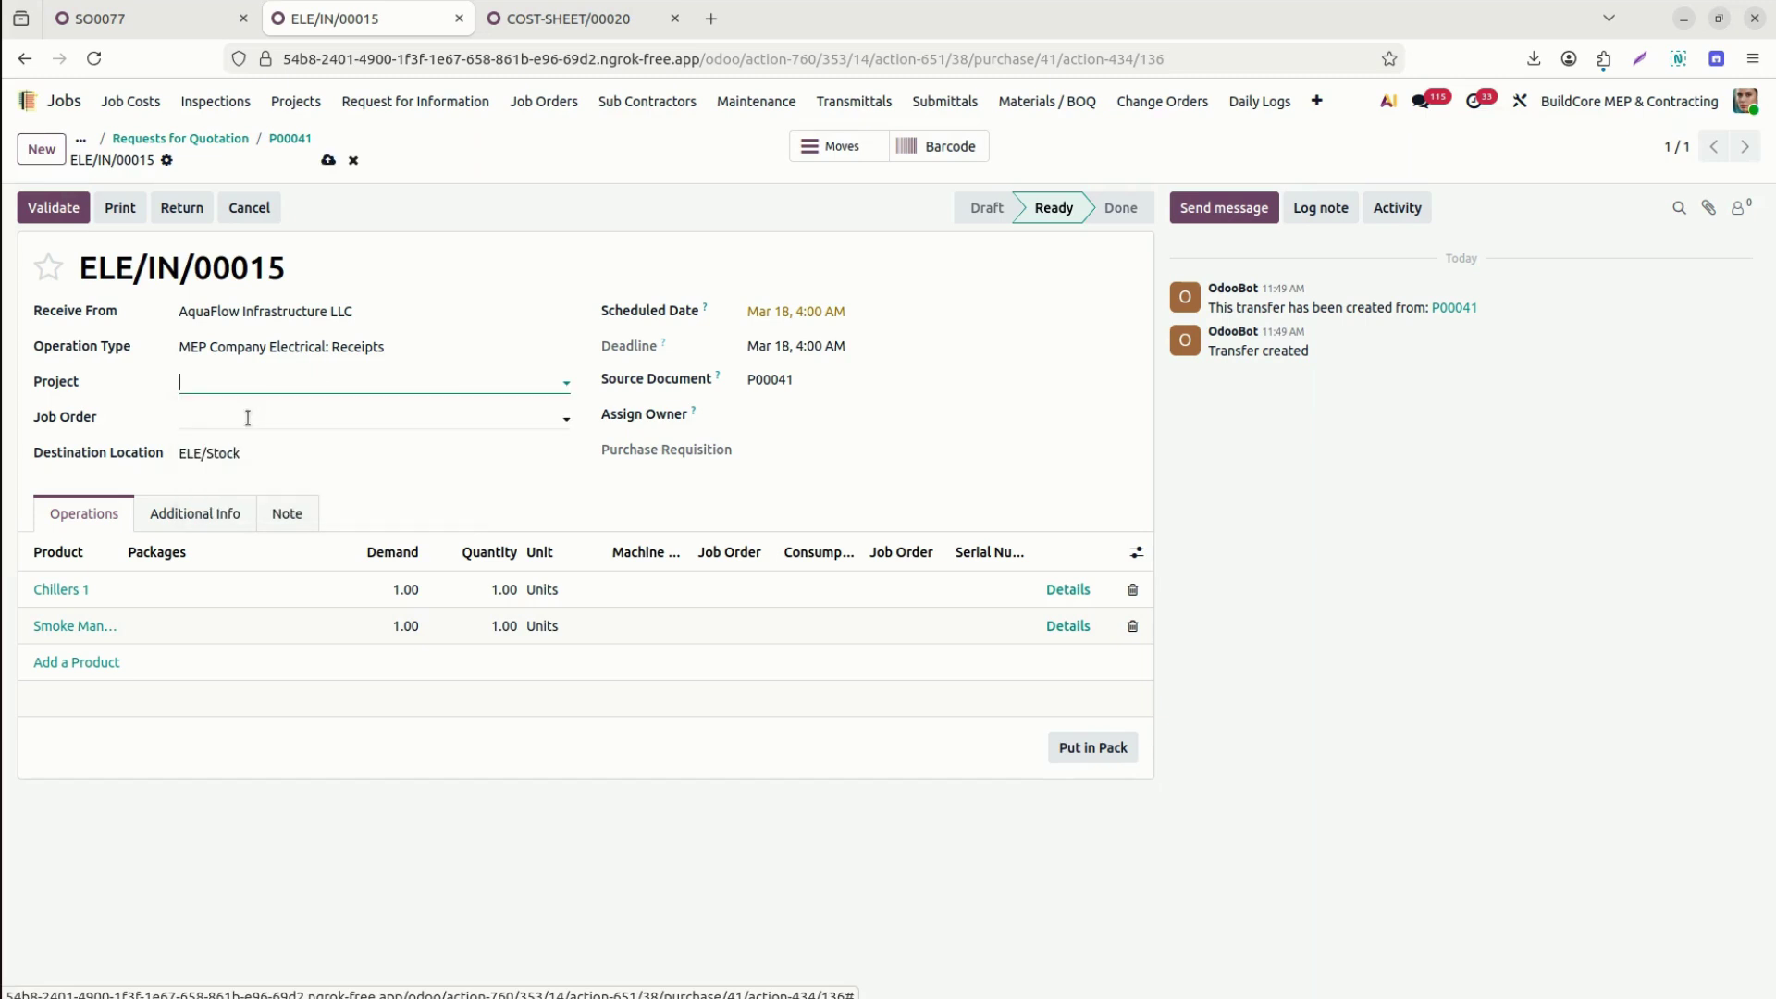
{"action": "left_click", "coordinate": [245, 418]}
{"action": "type", "text": "77"}
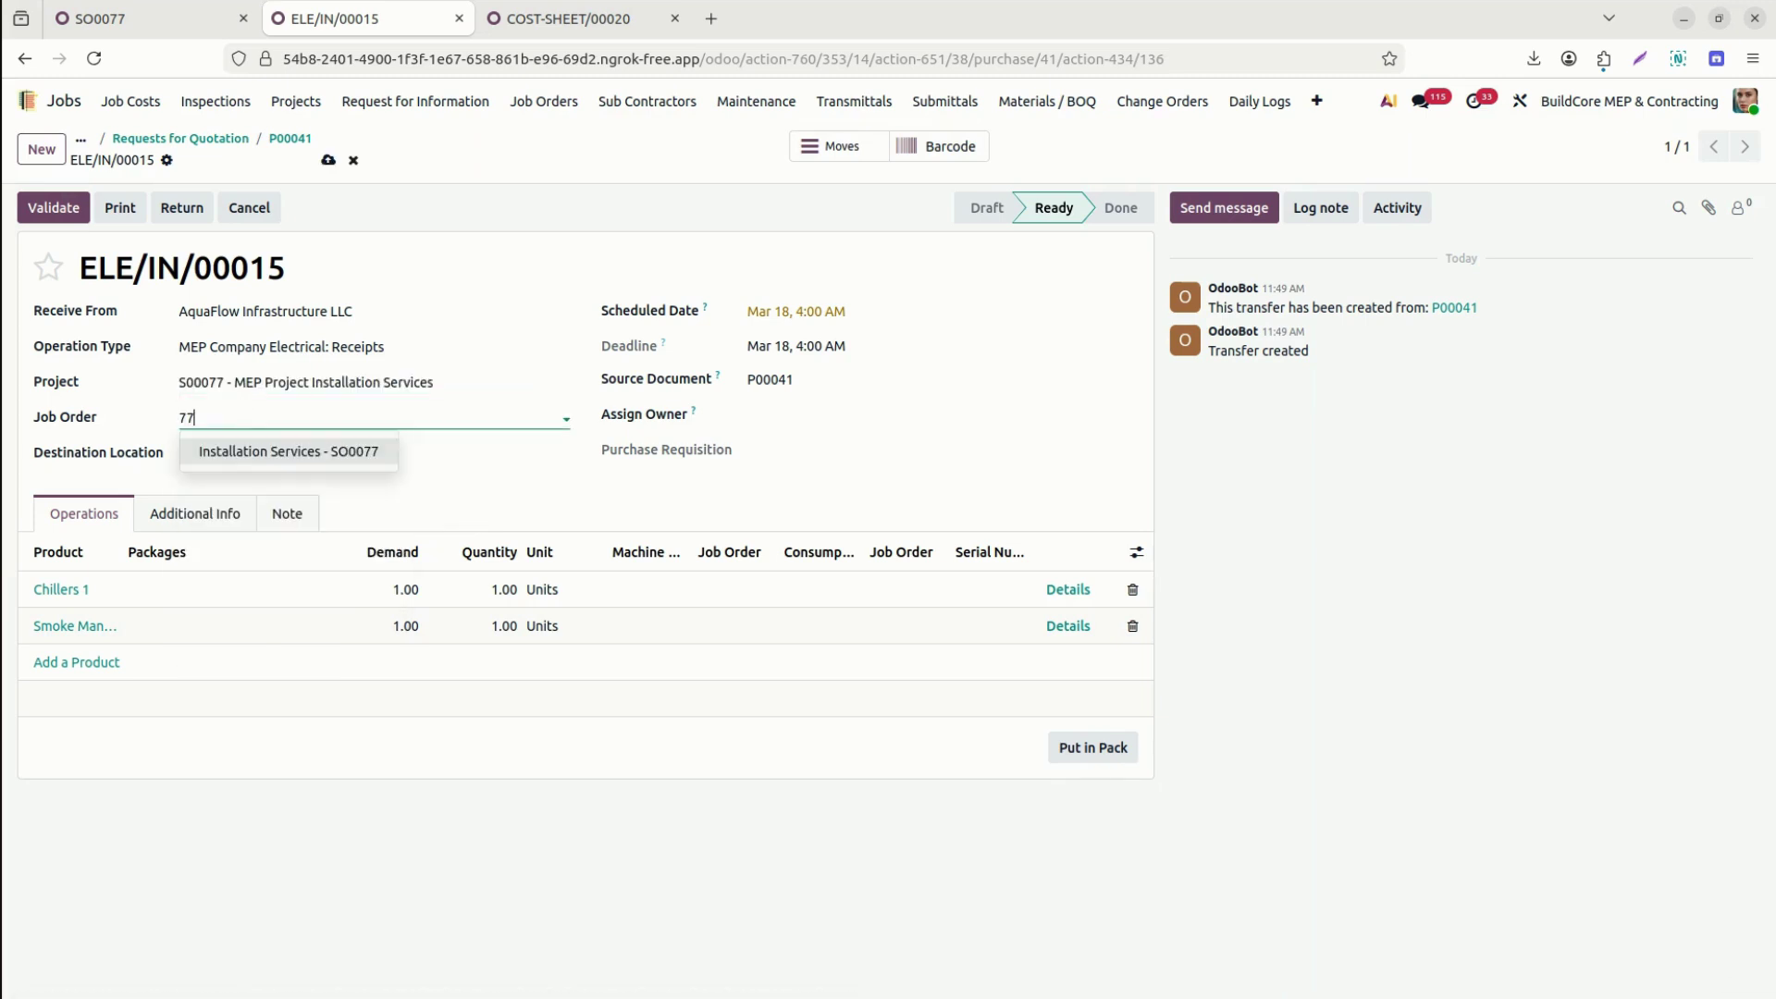
{"action": "left_click", "coordinate": [250, 454]}
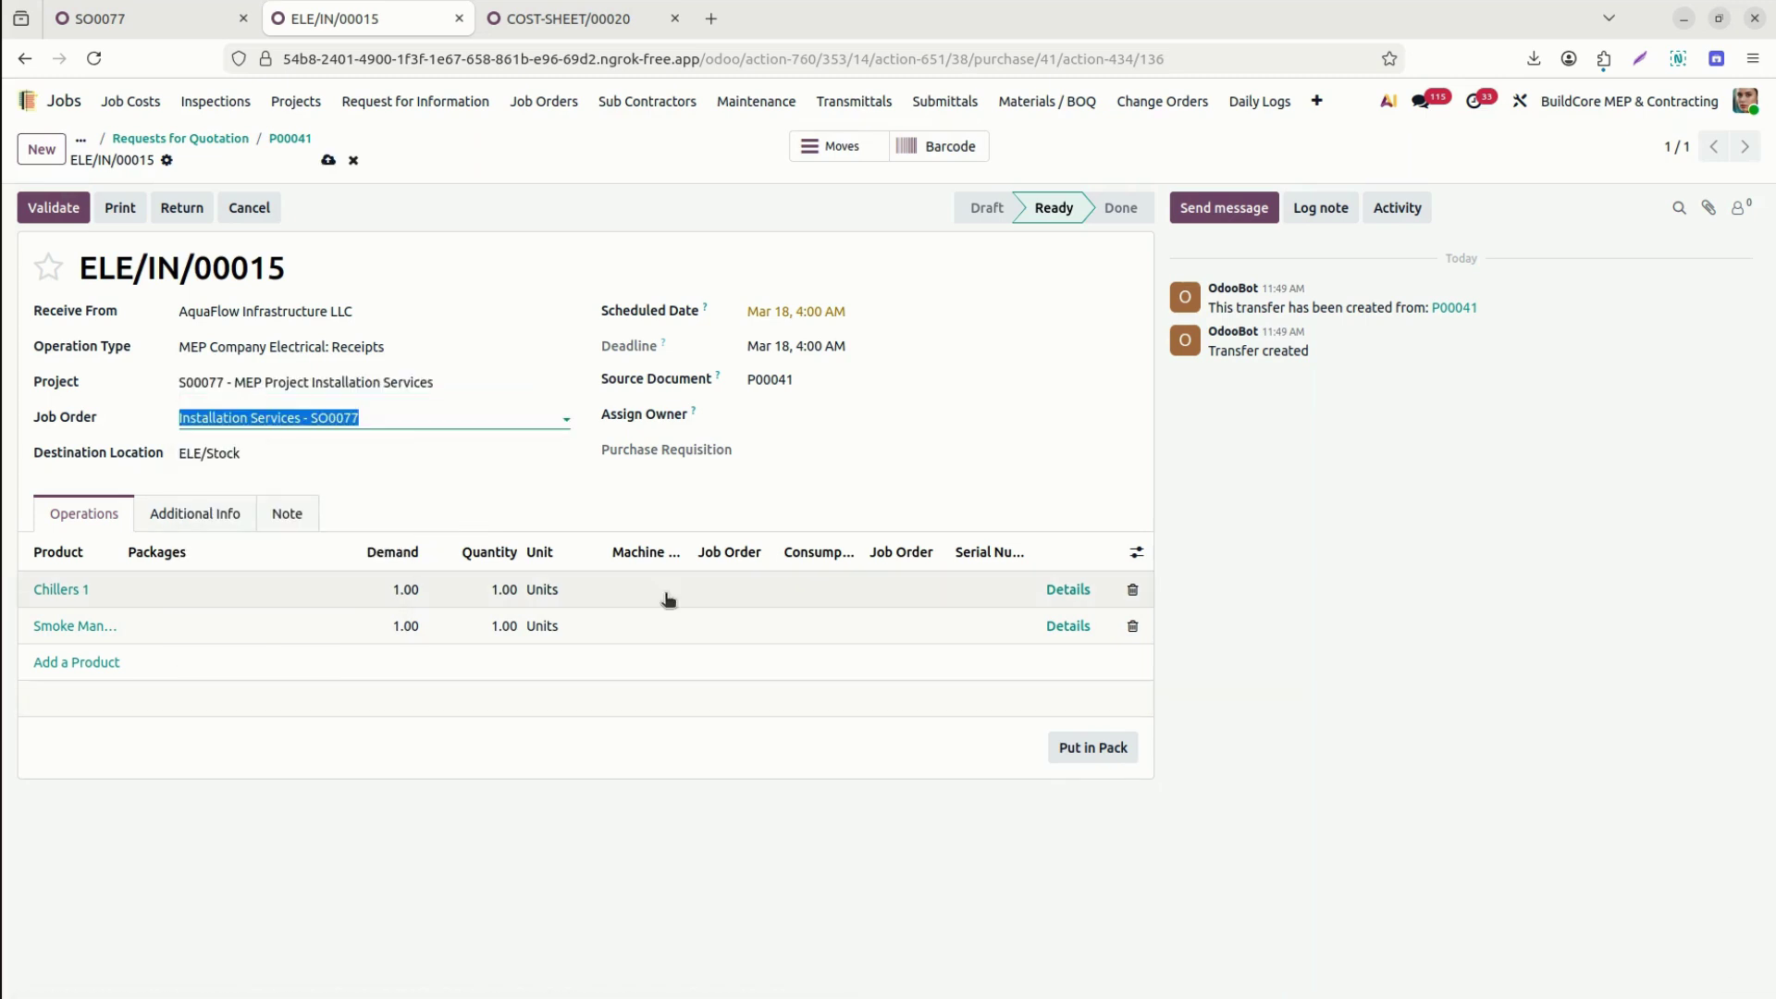
Give the Chillers 1 line job order Installation Services - SO0077 and Inventory Consumption.
{"action": "left_click", "coordinate": [718, 585]}
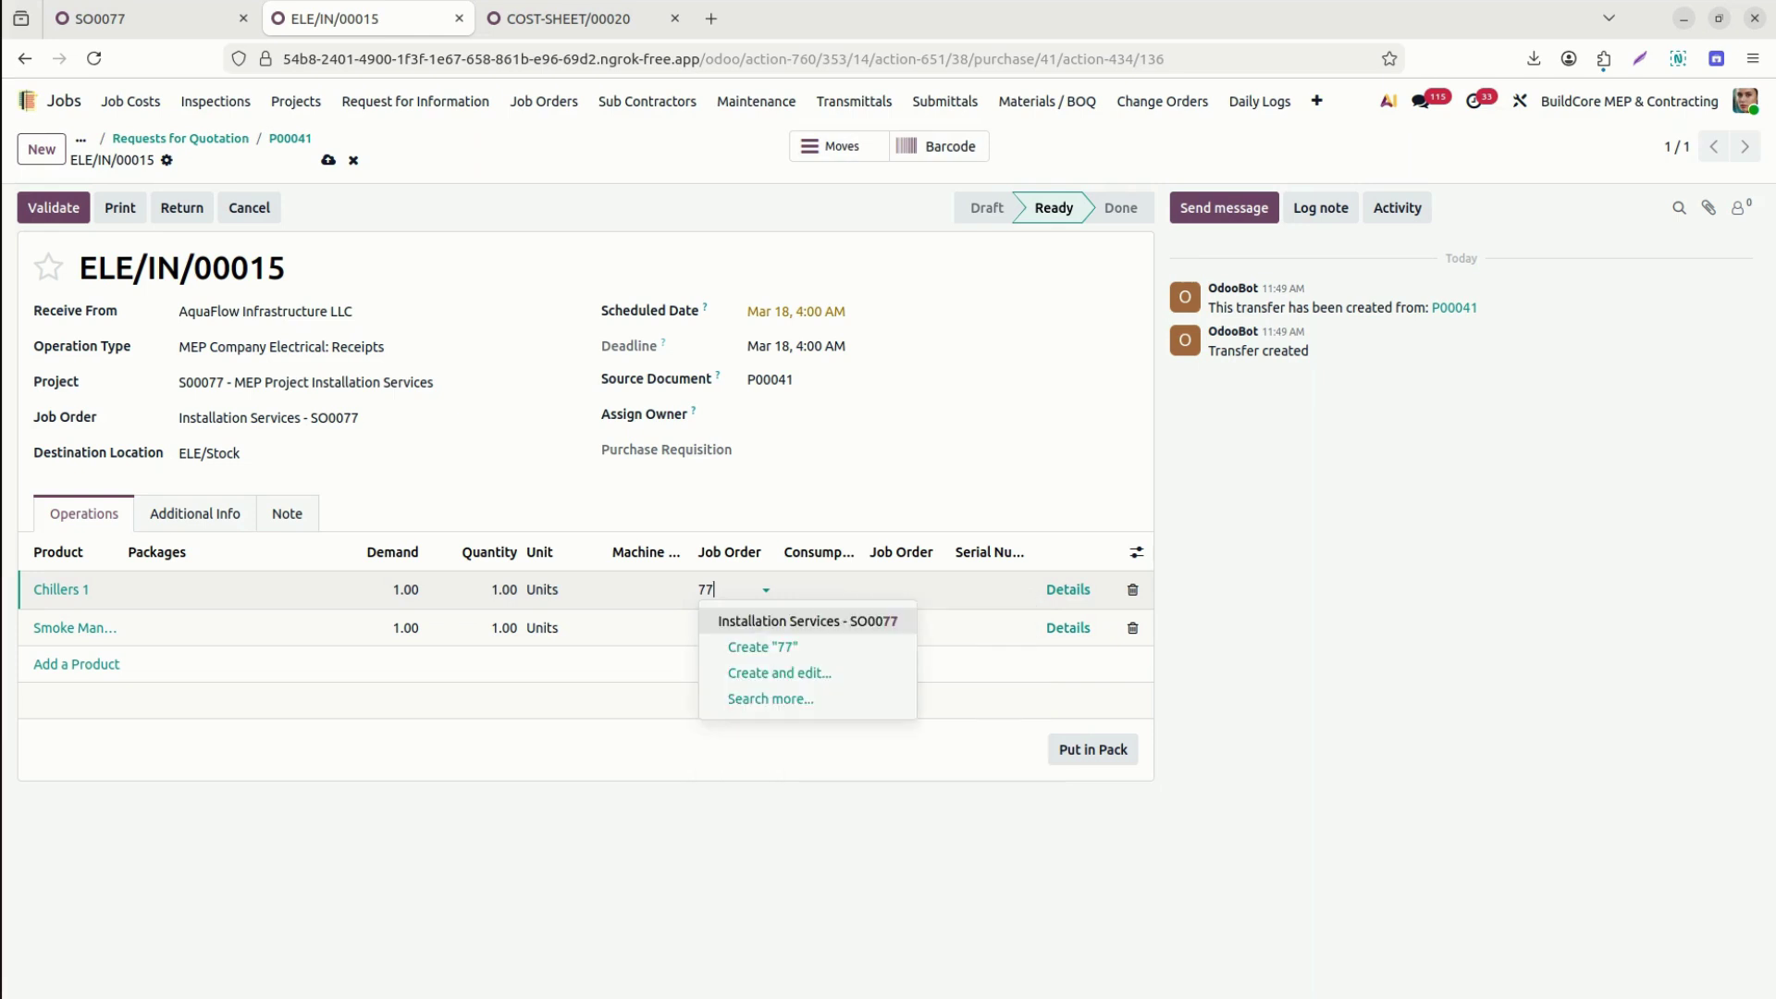
{"action": "left_click", "coordinate": [762, 621]}
{"action": "left_click", "coordinate": [826, 591]}
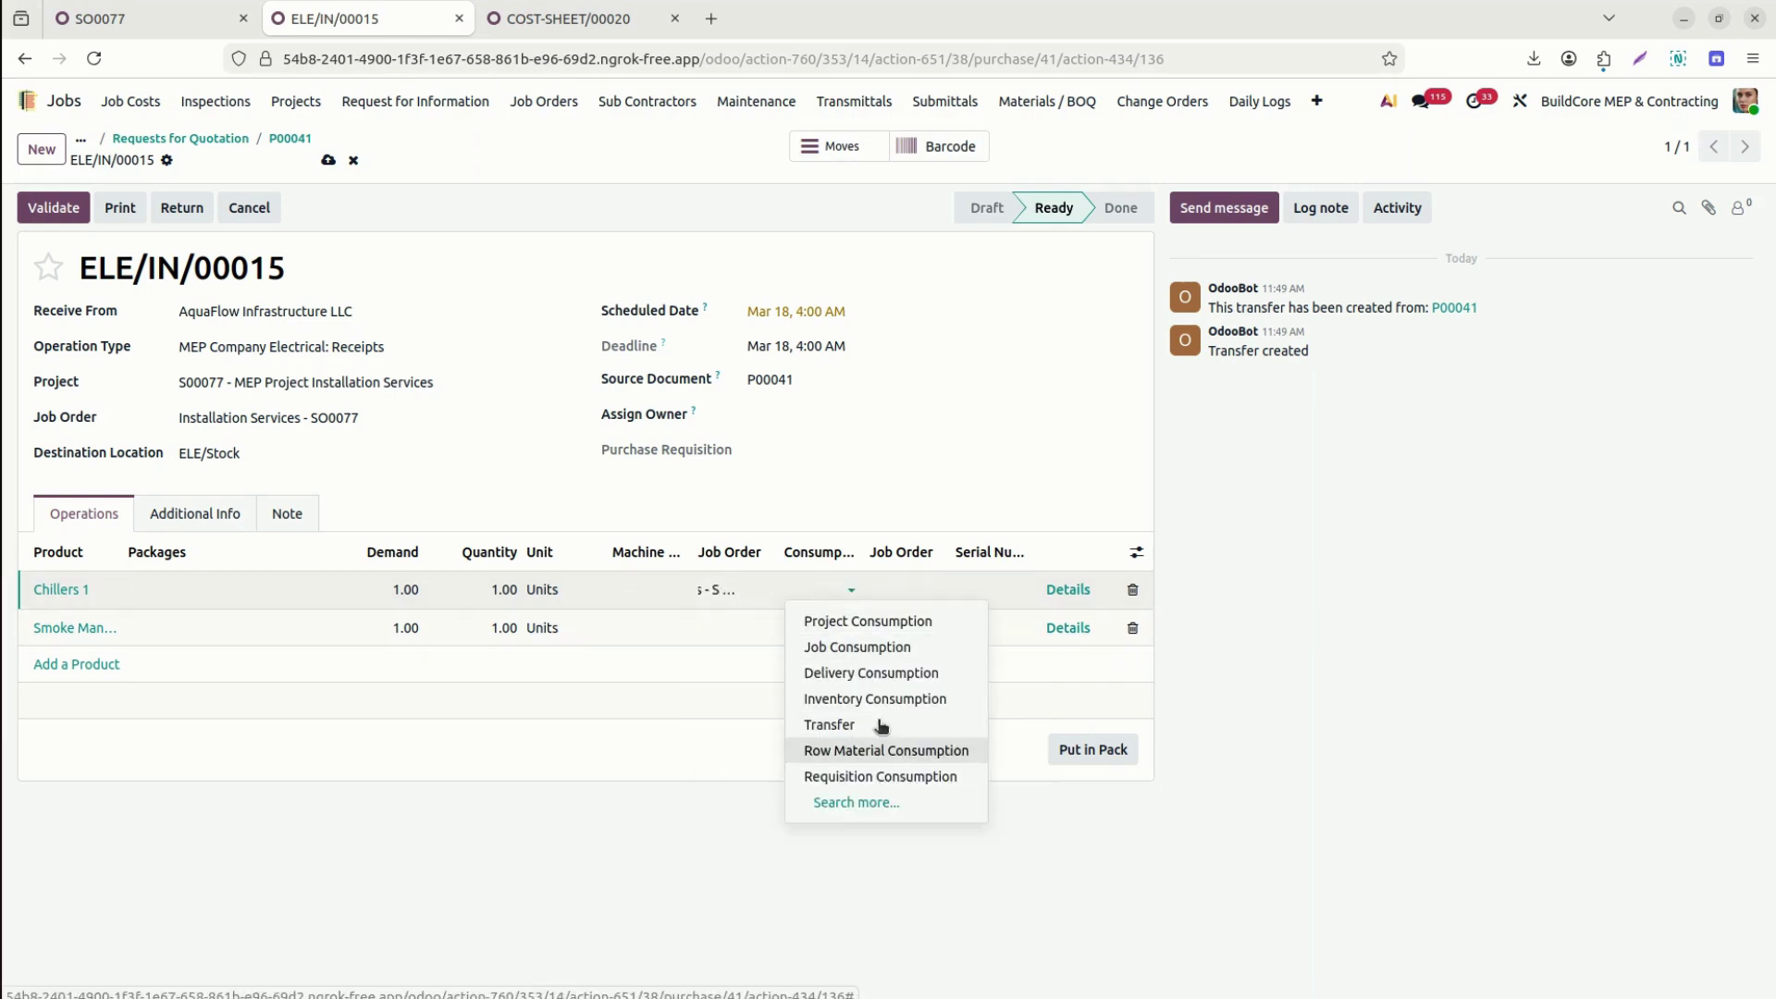
{"action": "left_click", "coordinate": [919, 701]}
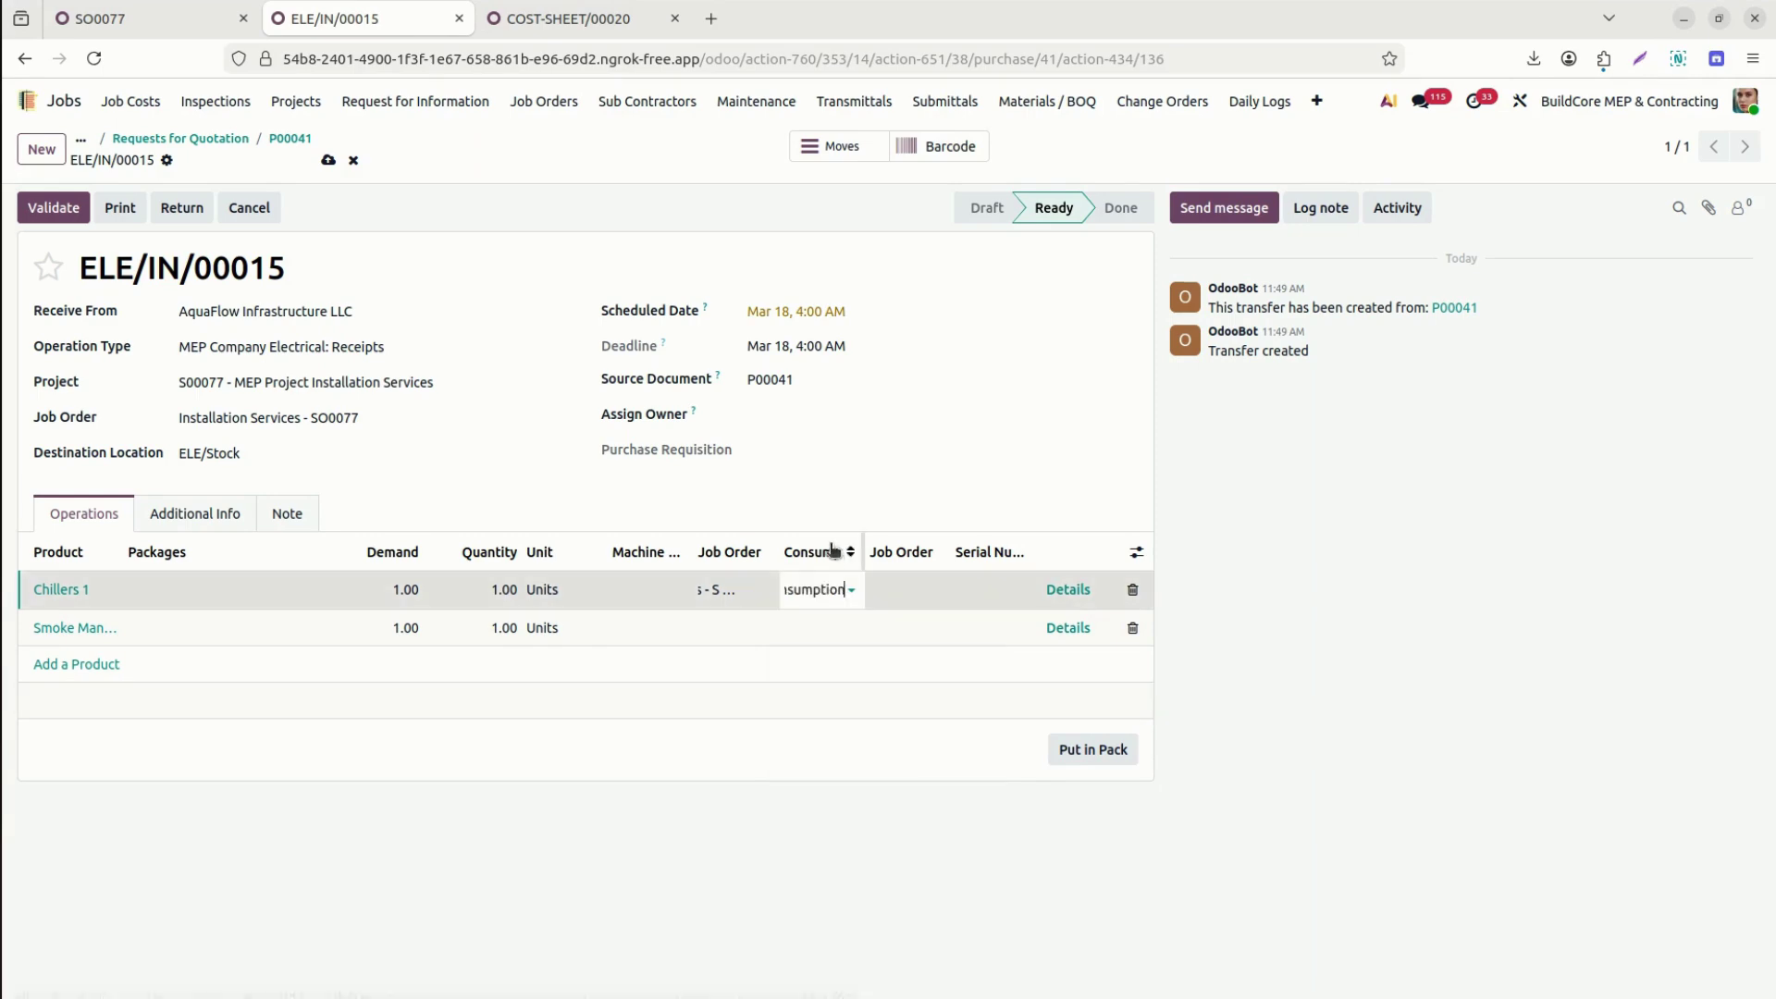
Give the Smoke Management line job order Installation Services - SO0077 and Inventory Consumption.
{"action": "left_click", "coordinate": [715, 628]}
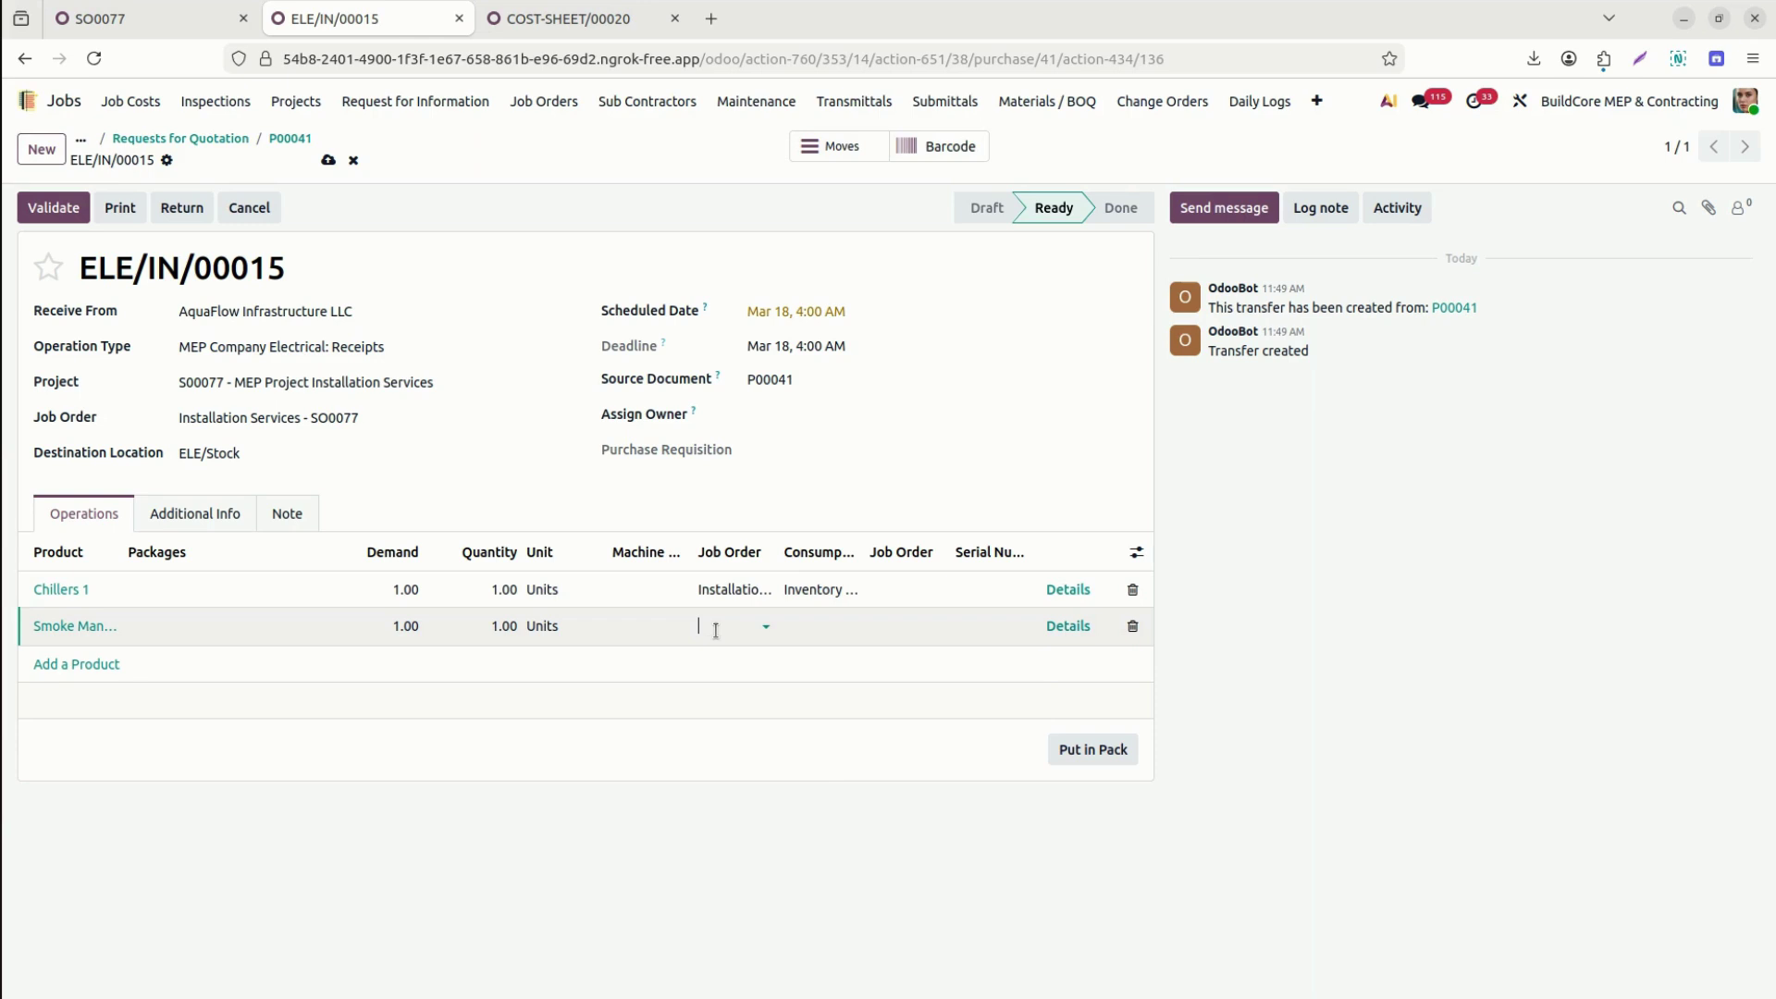
{"action": "left_click", "coordinate": [715, 630]}
{"action": "type", "text": "ins"}
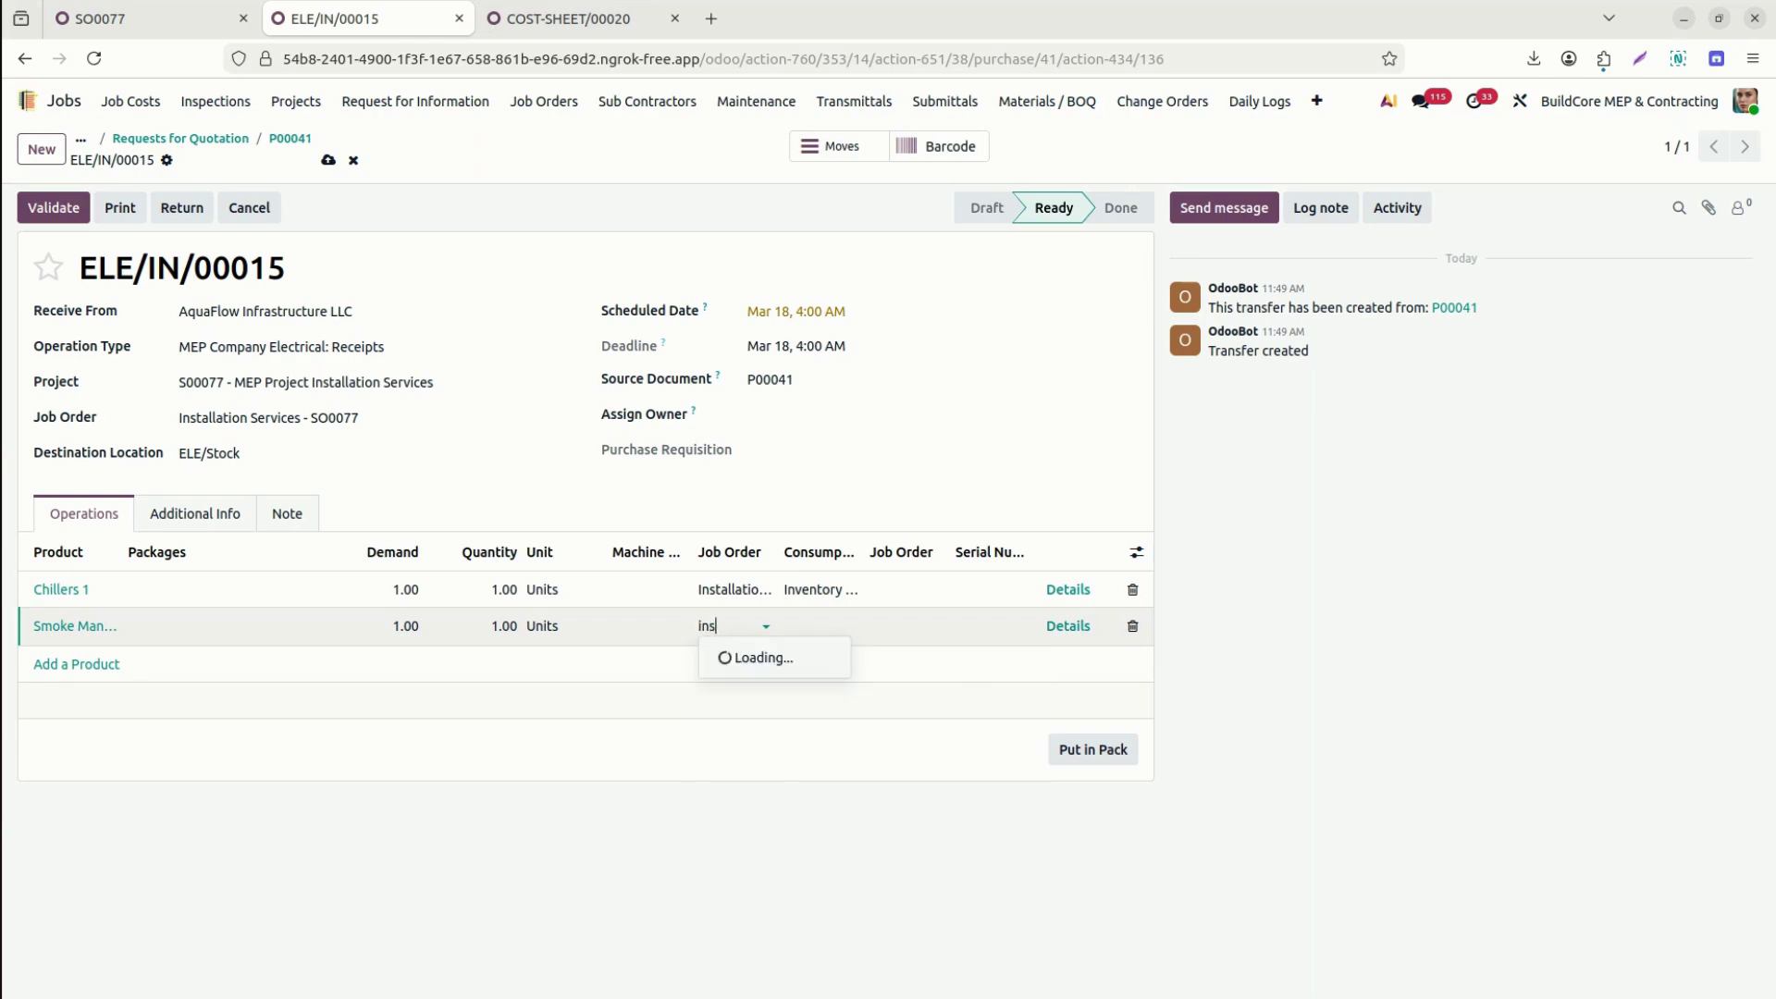
{"action": "type", "text": "ta"}
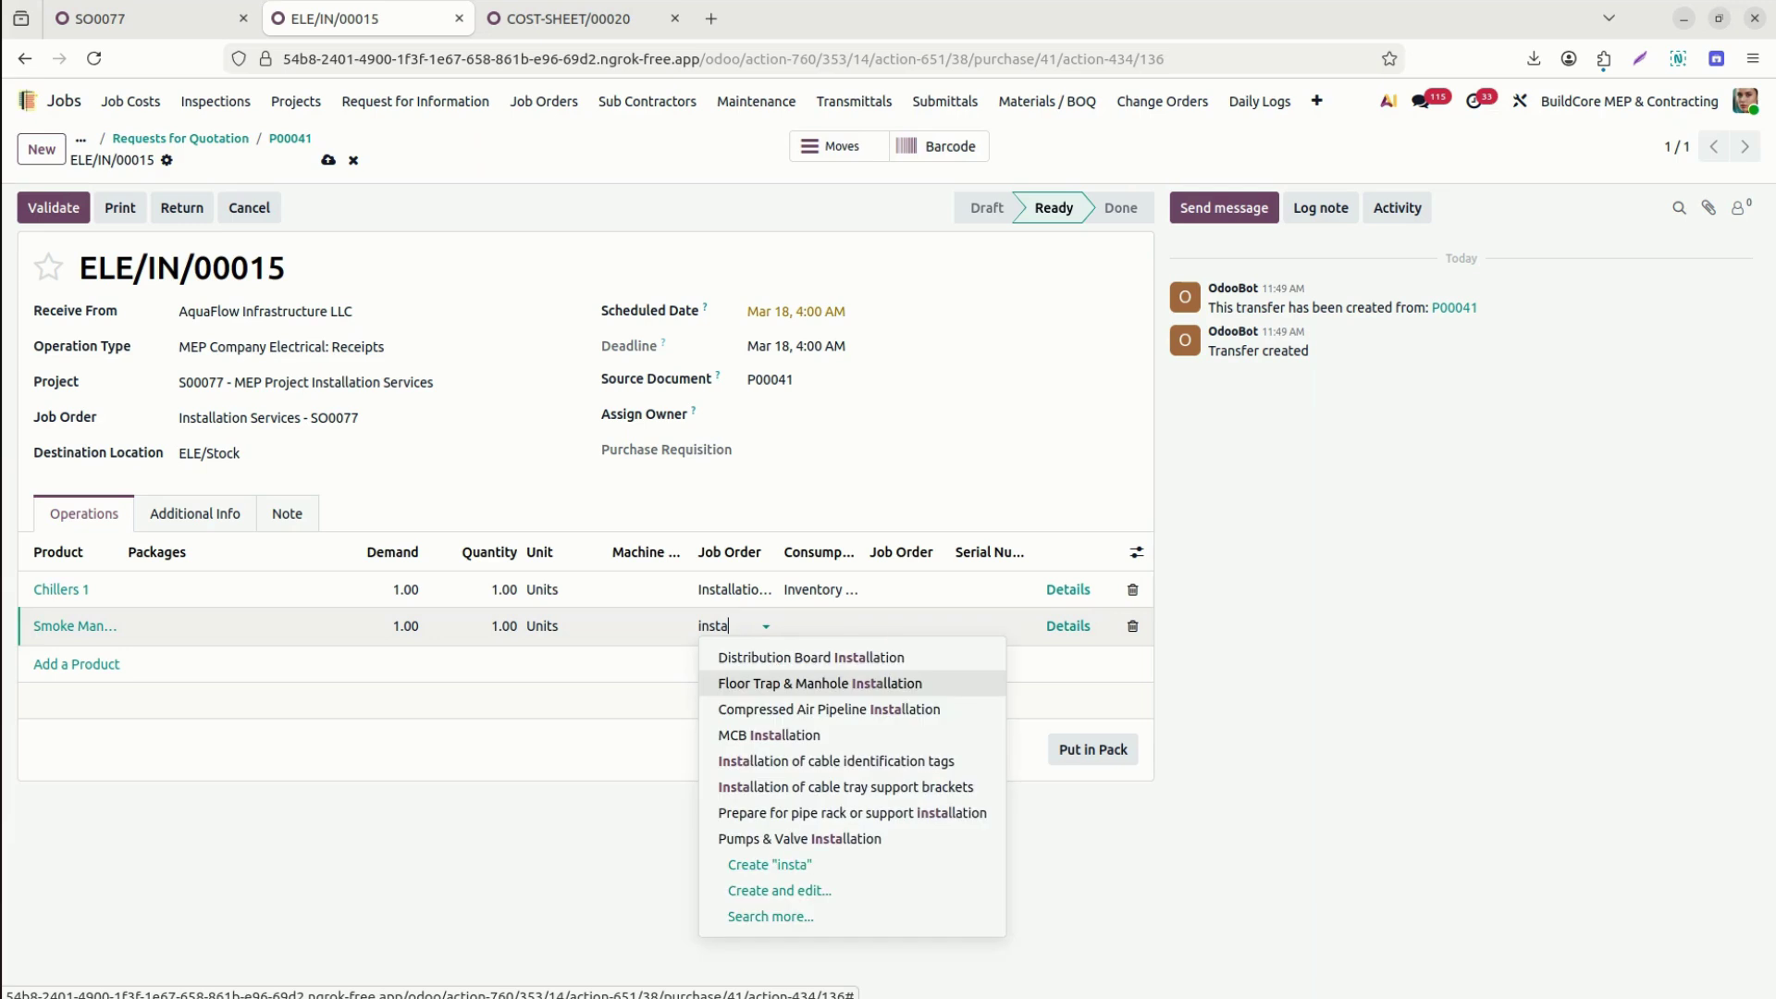
{"action": "key", "text": "ctrl+a"}
{"action": "key", "text": "BackSpace"}
{"action": "type", "text": "77"}
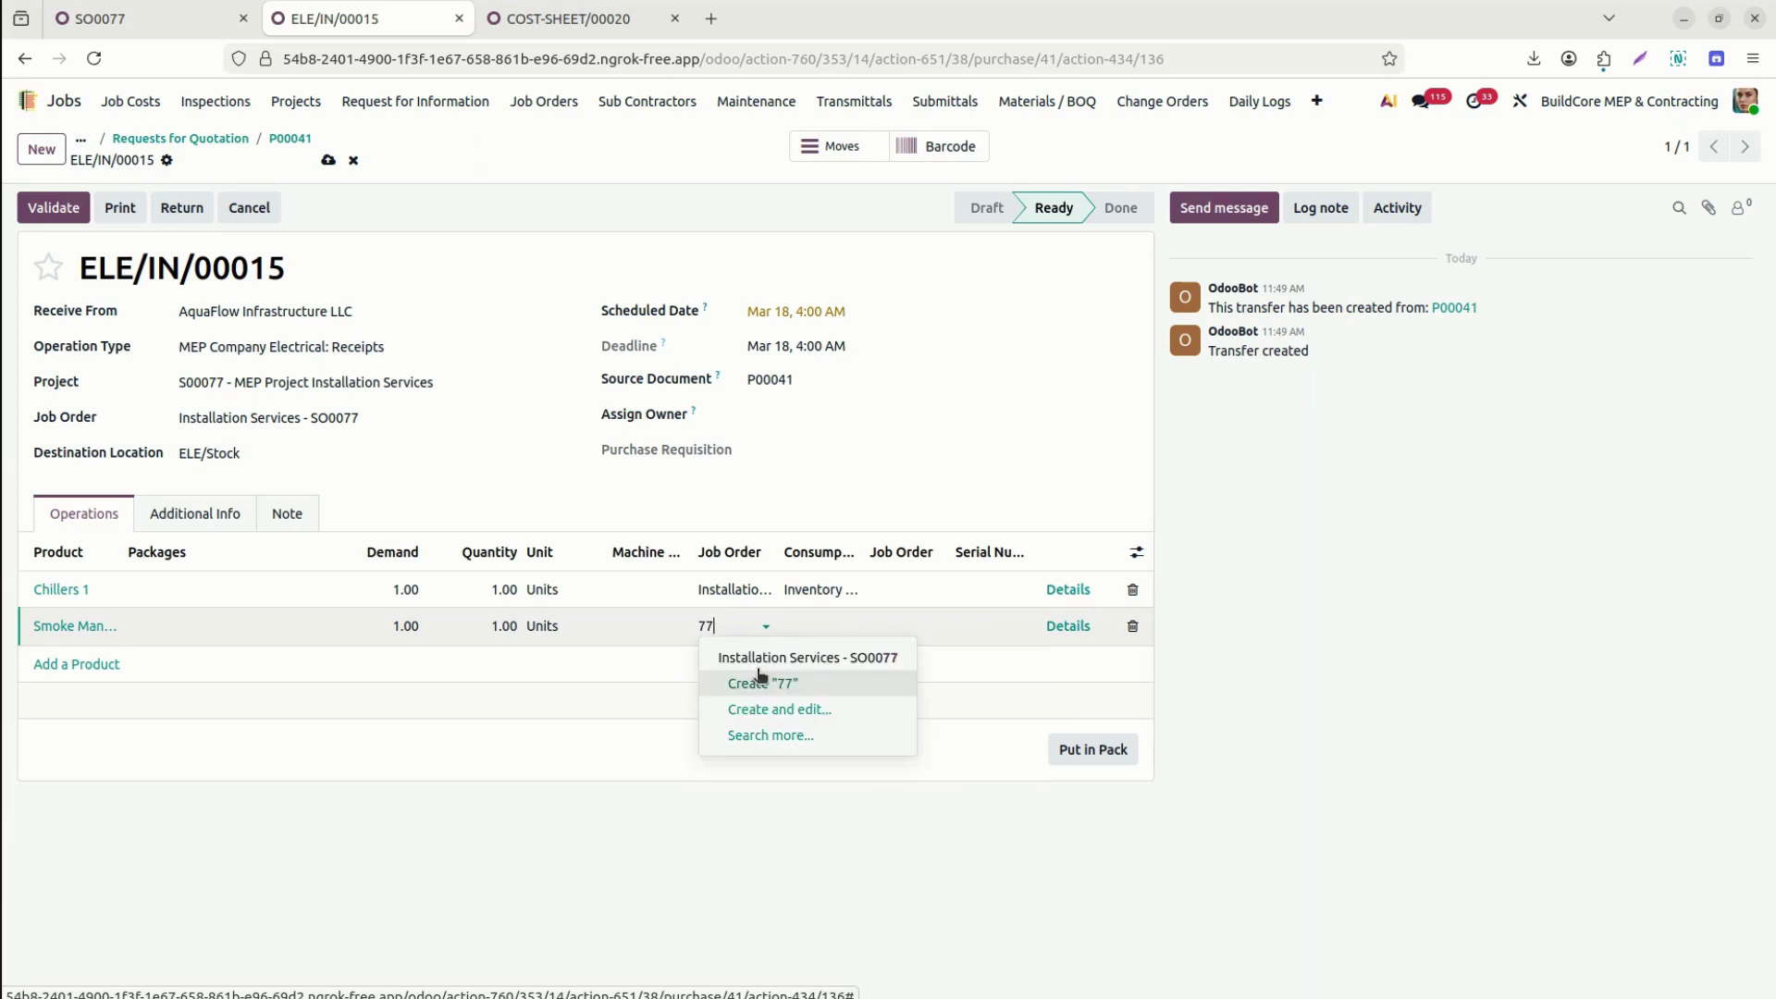
{"action": "left_click", "coordinate": [818, 659]}
{"action": "left_click", "coordinate": [806, 623]}
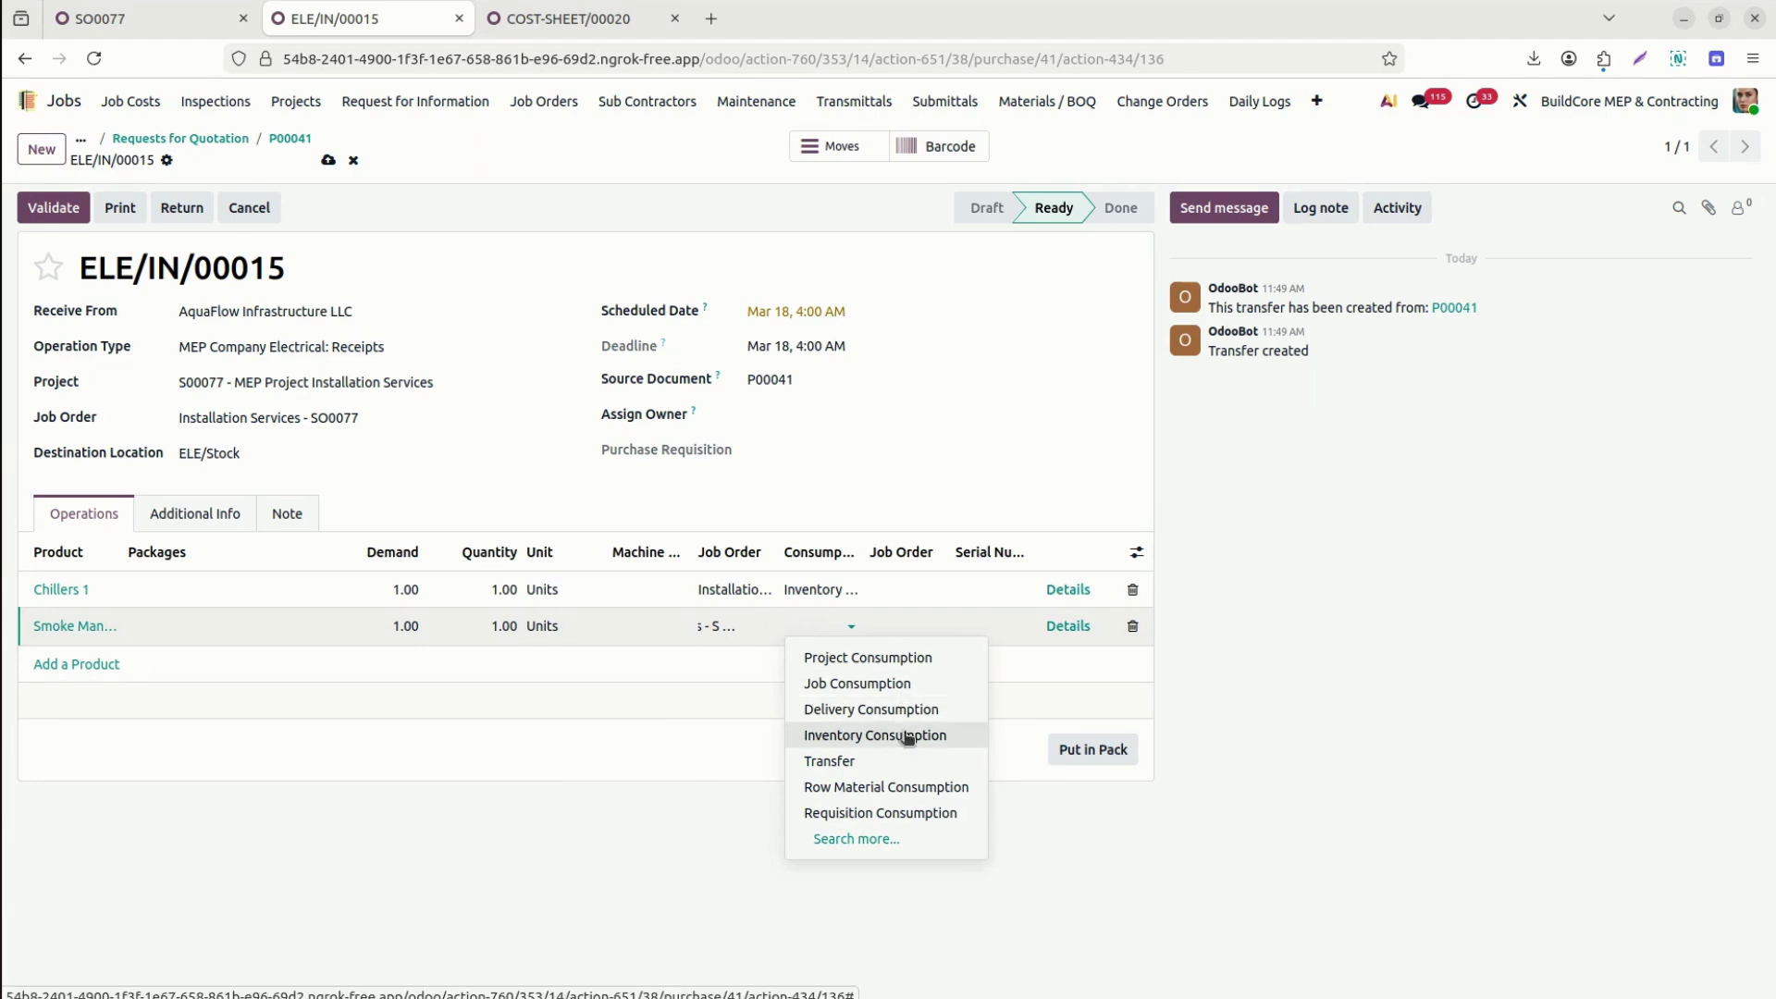
{"action": "left_click", "coordinate": [899, 735]}
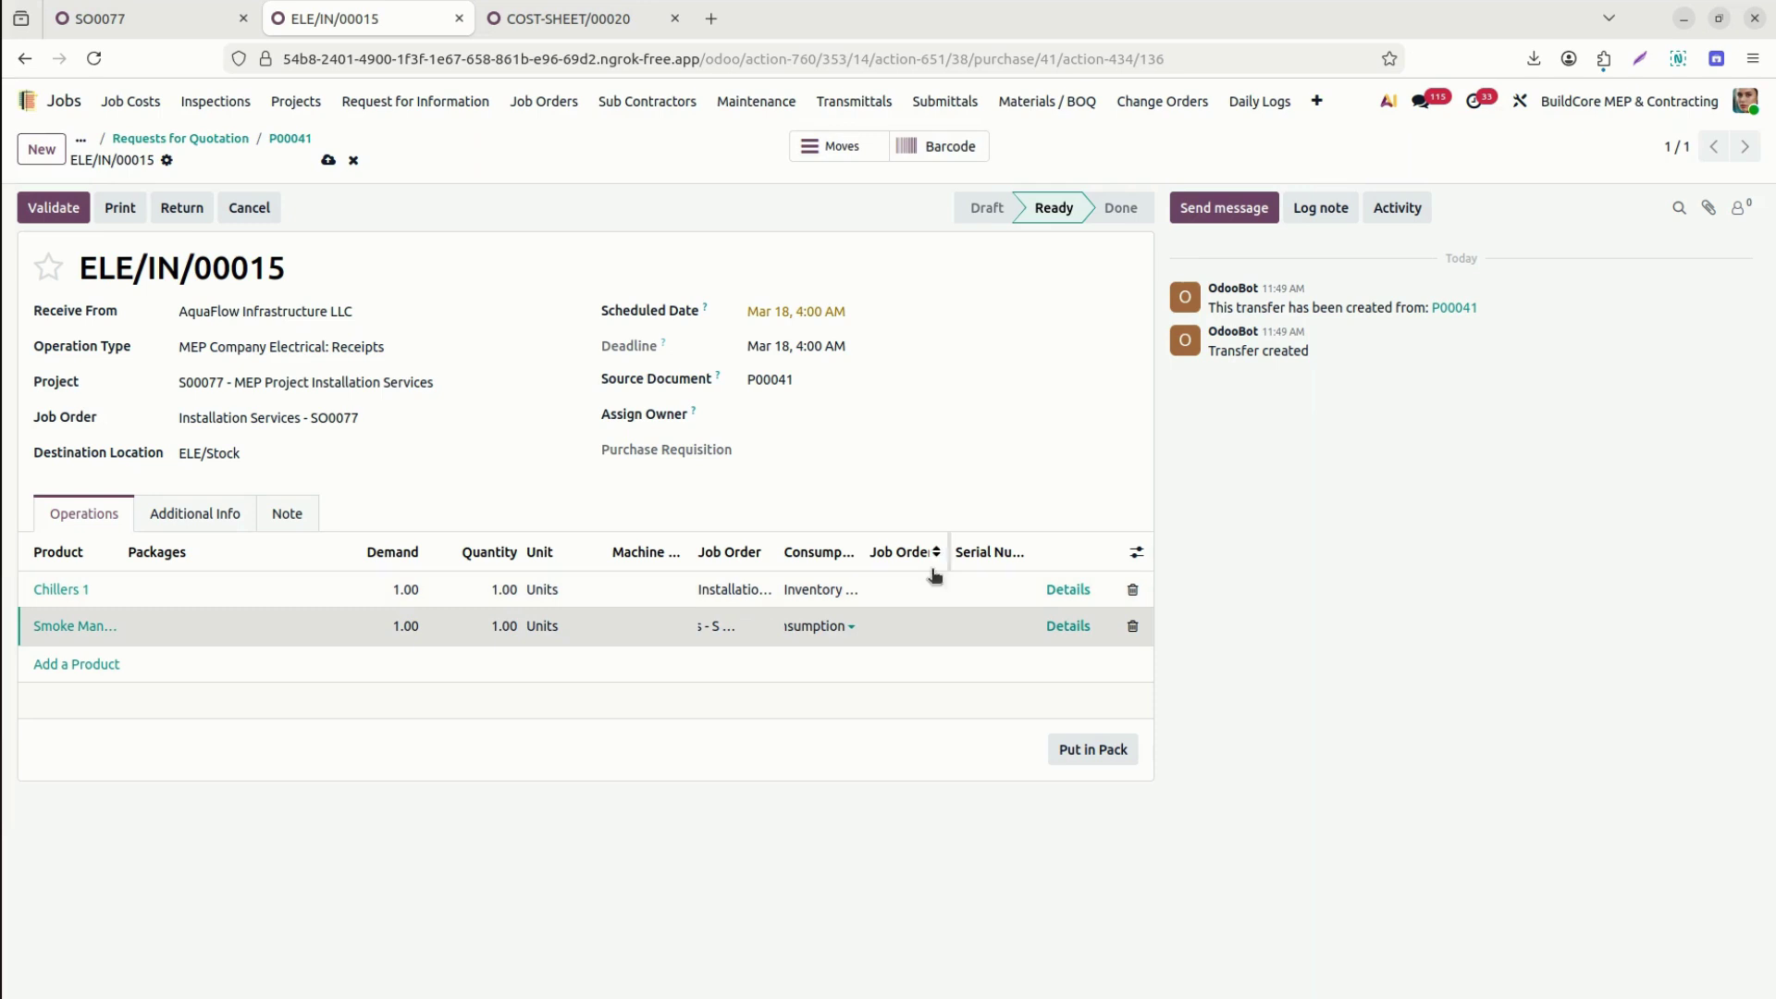
Reassign Installation Services - SO0077 on both lines, save, and validate the receipt.
{"action": "left_click", "coordinate": [903, 592]}
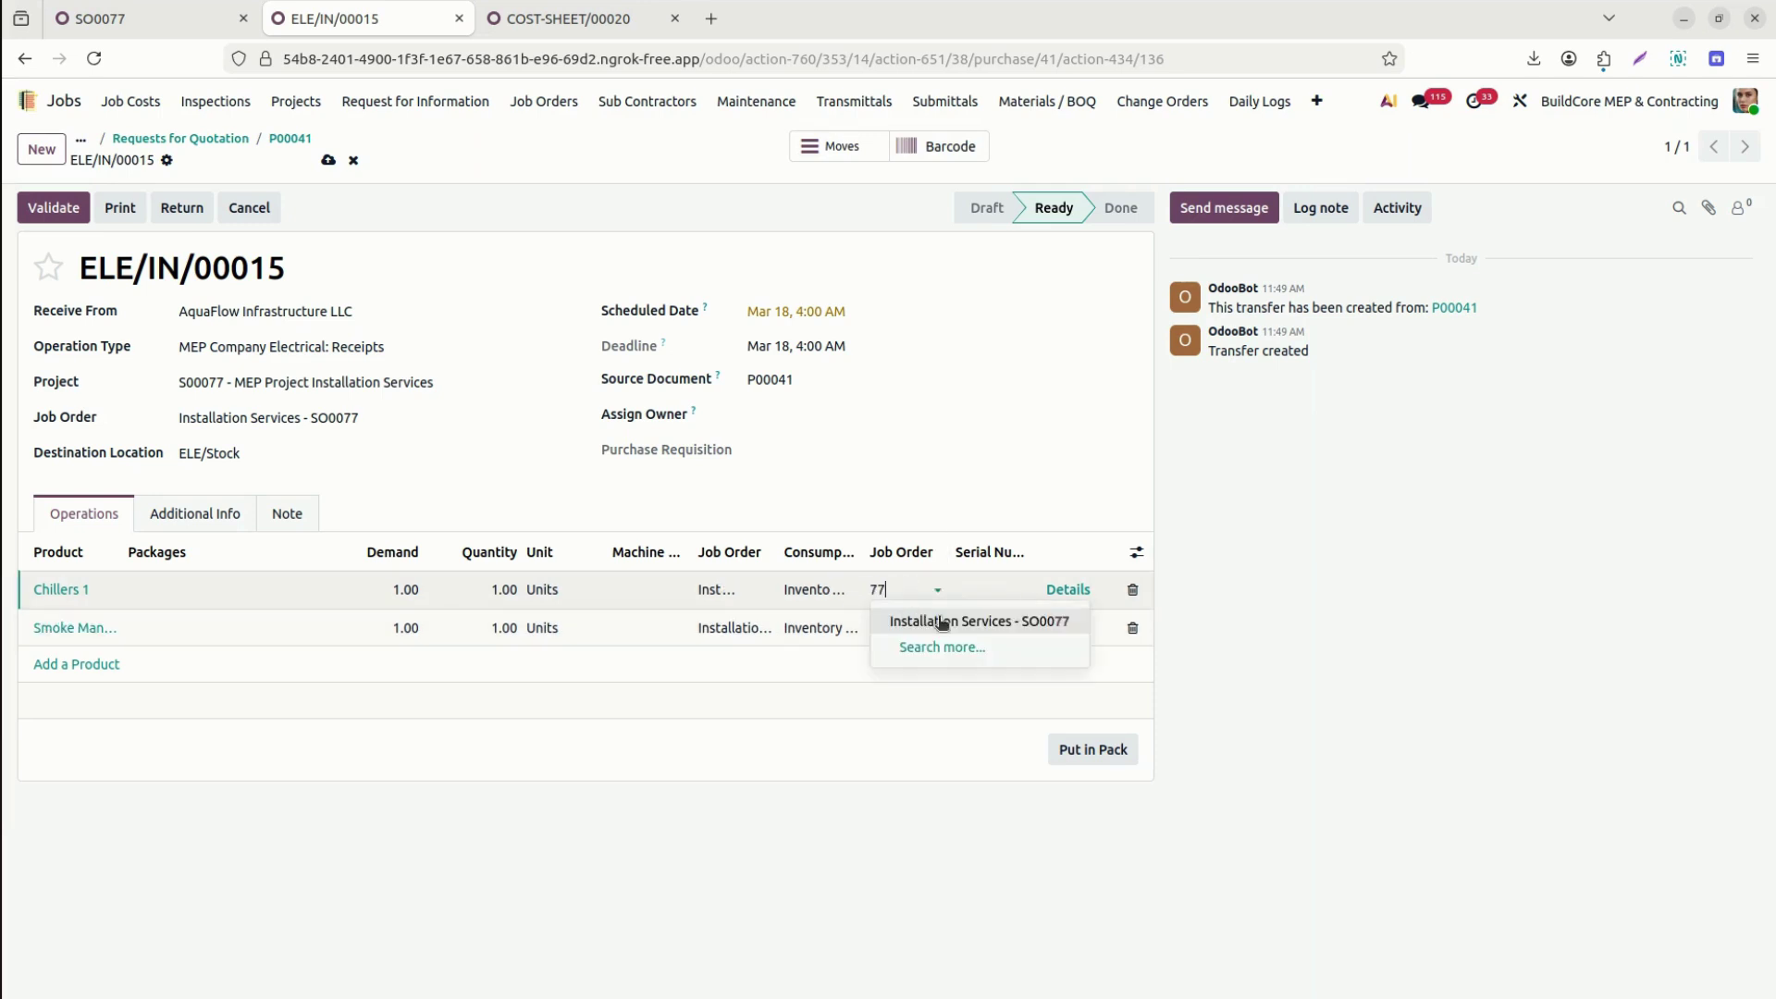
{"action": "left_click", "coordinate": [942, 622]}
{"action": "left_click", "coordinate": [903, 627]}
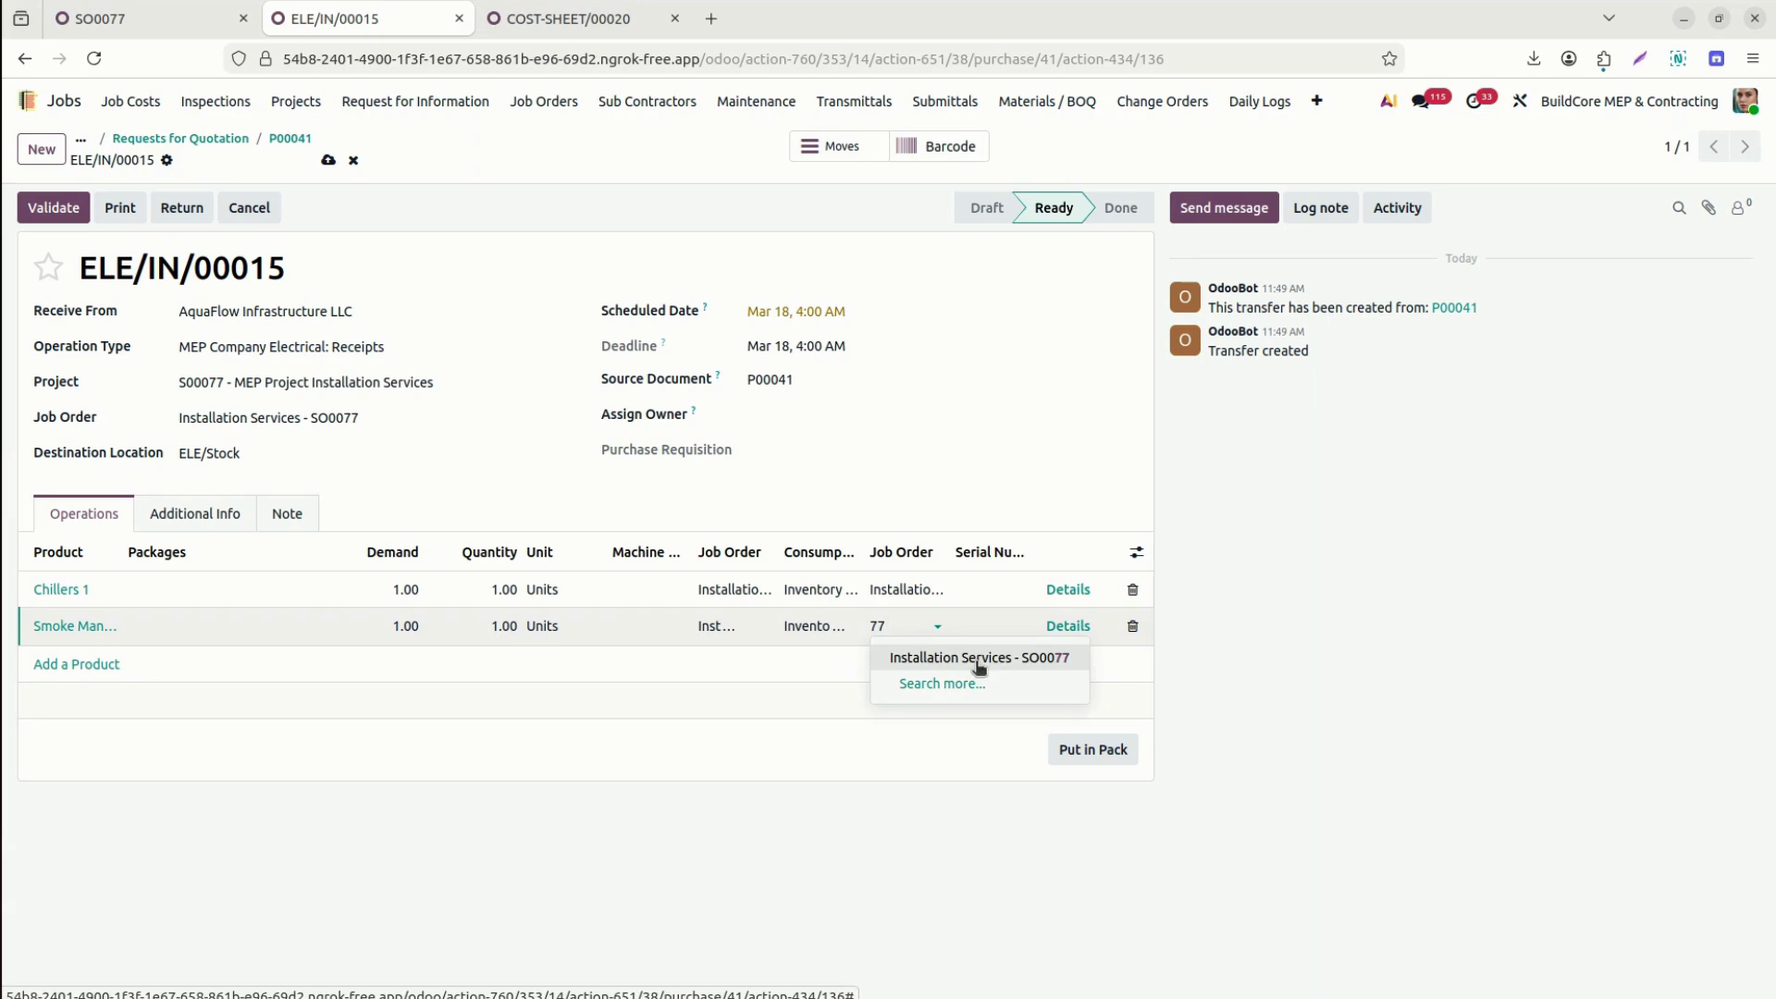
{"action": "left_click", "coordinate": [978, 659]}
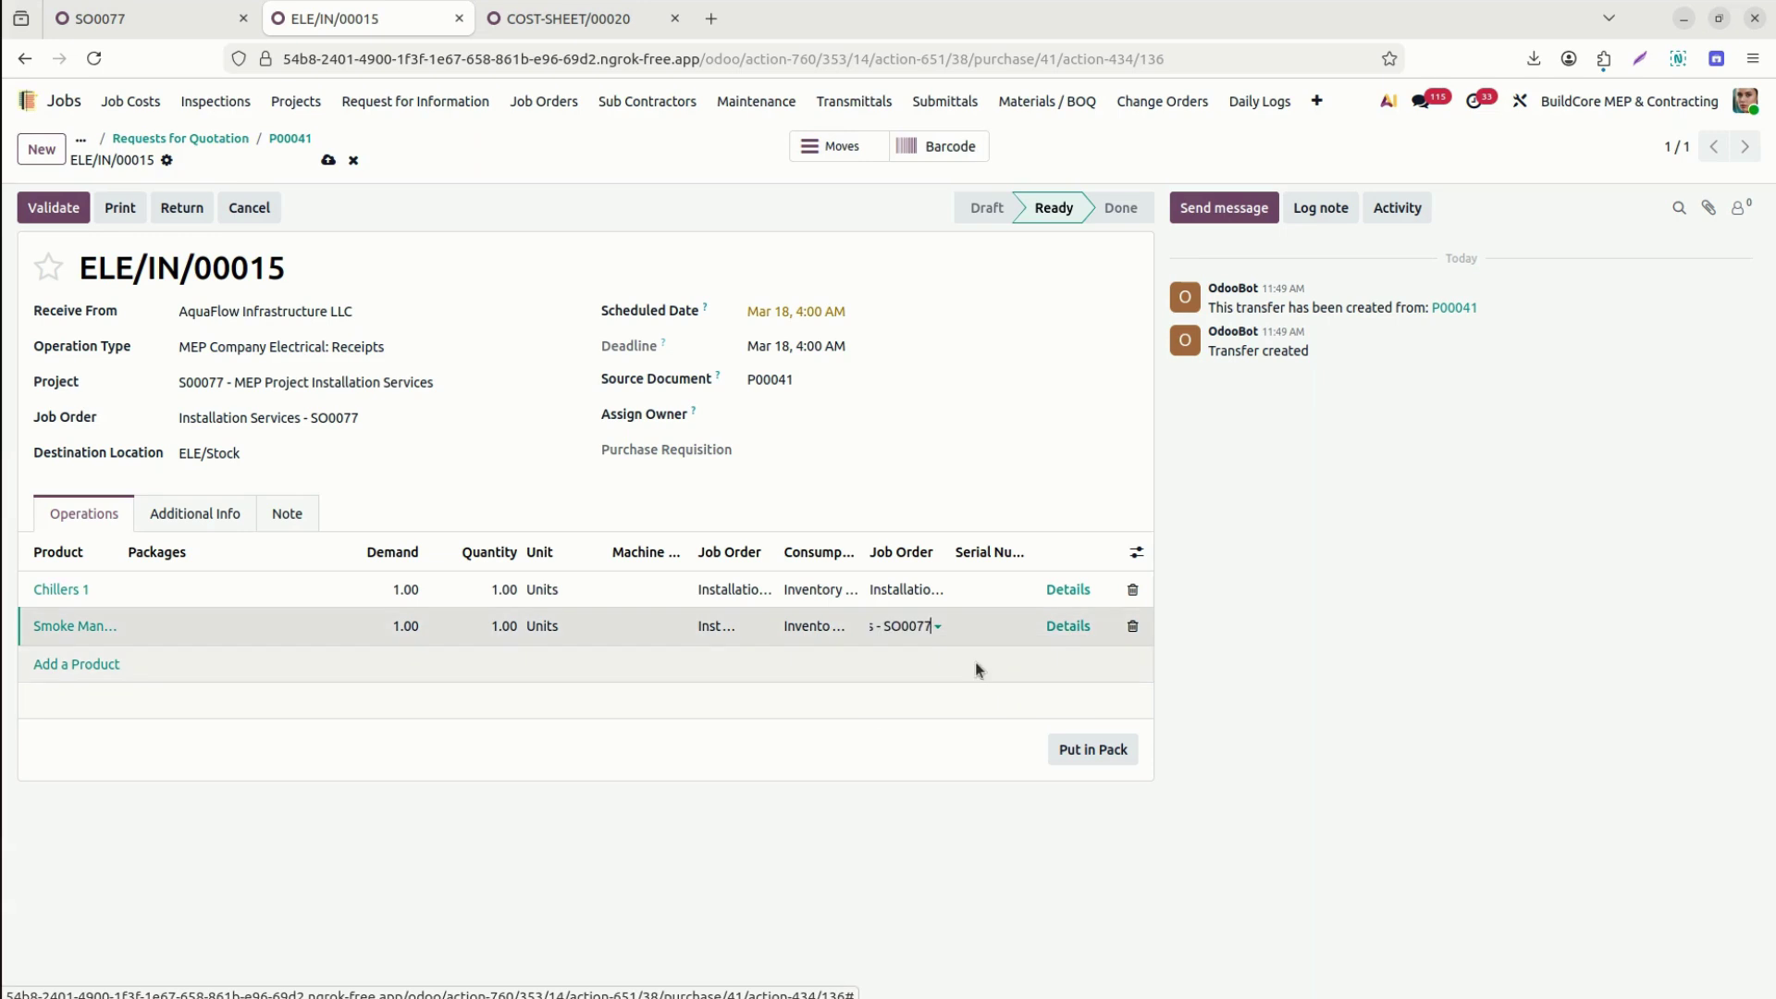
{"action": "left_click", "coordinate": [327, 160]}
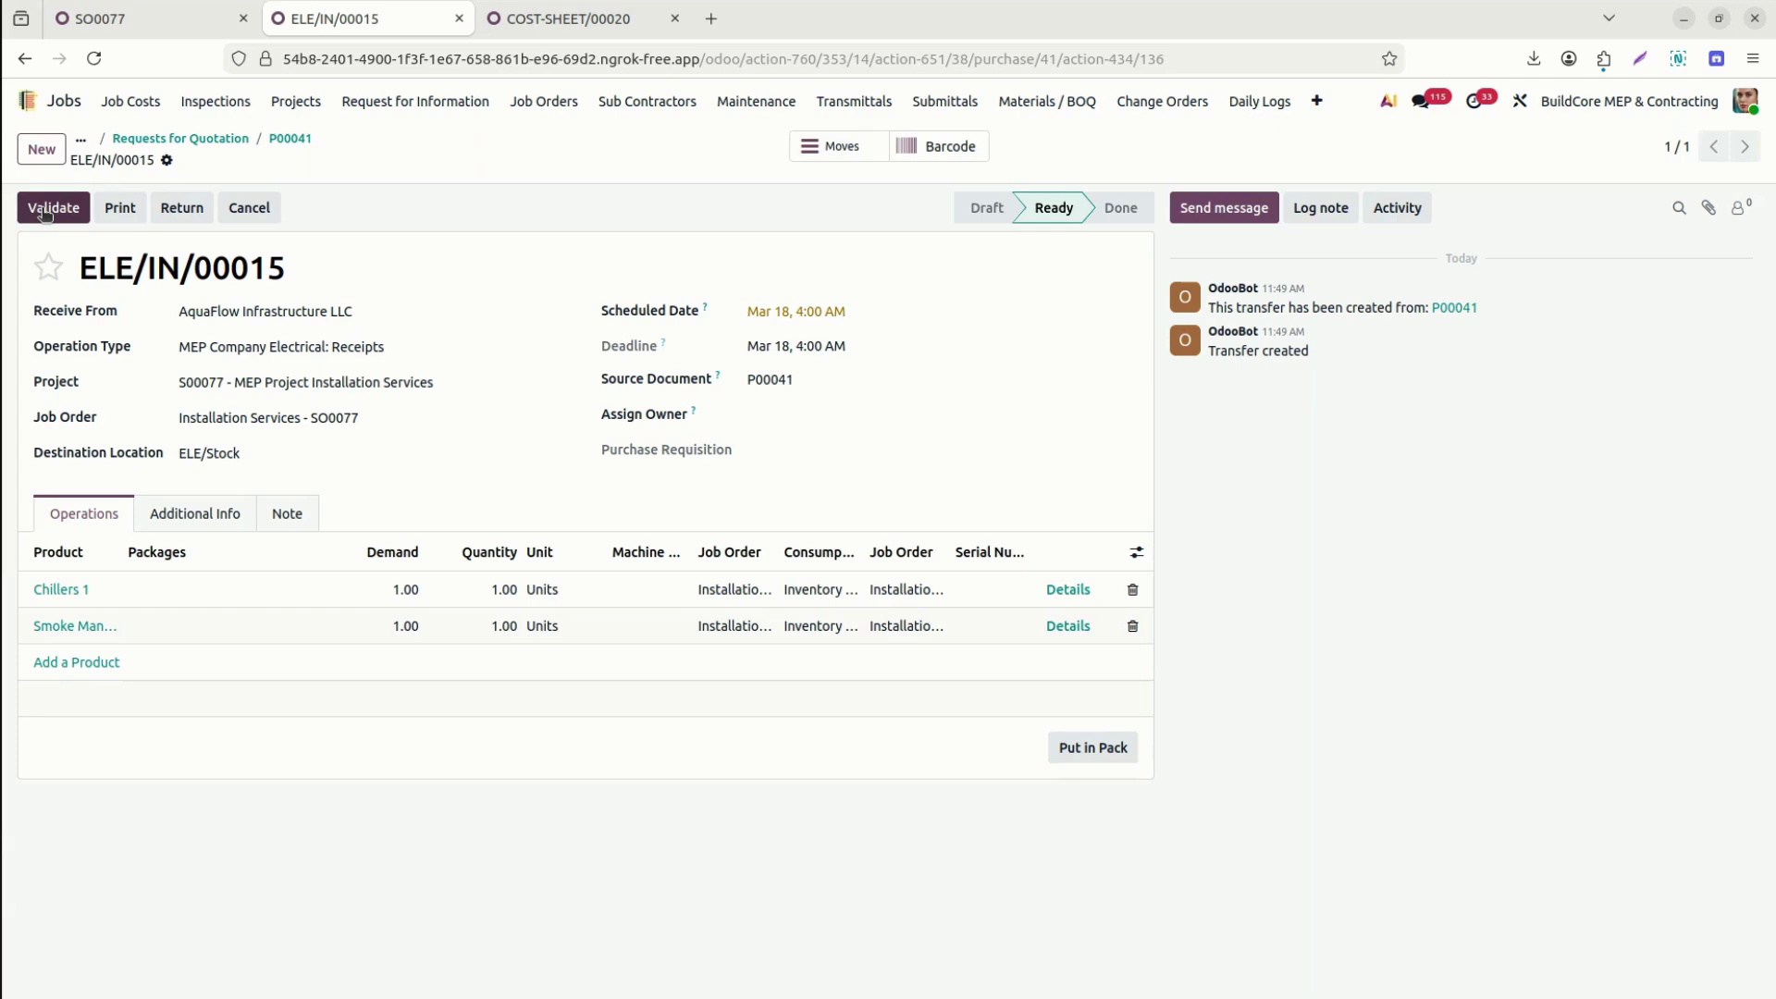
{"action": "left_click", "coordinate": [44, 209]}
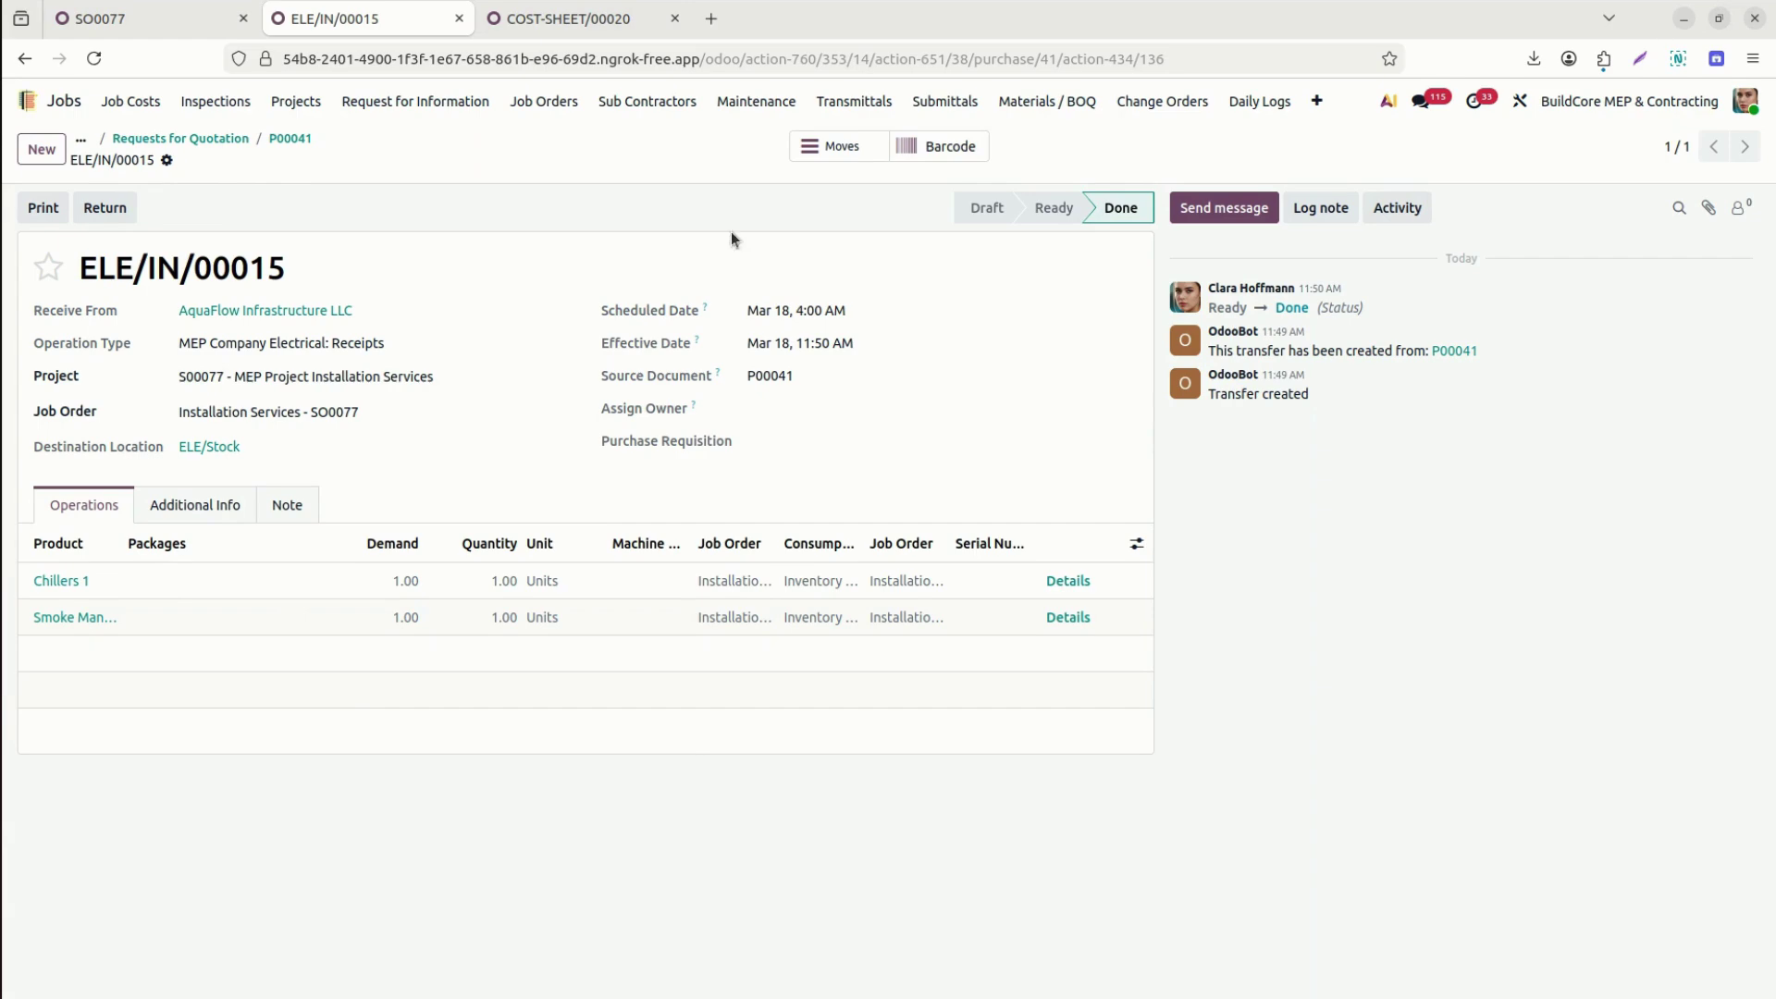
Check ELE/IN/00015's stock moves, then go back to purchase order P00041.
{"action": "left_click", "coordinate": [842, 156]}
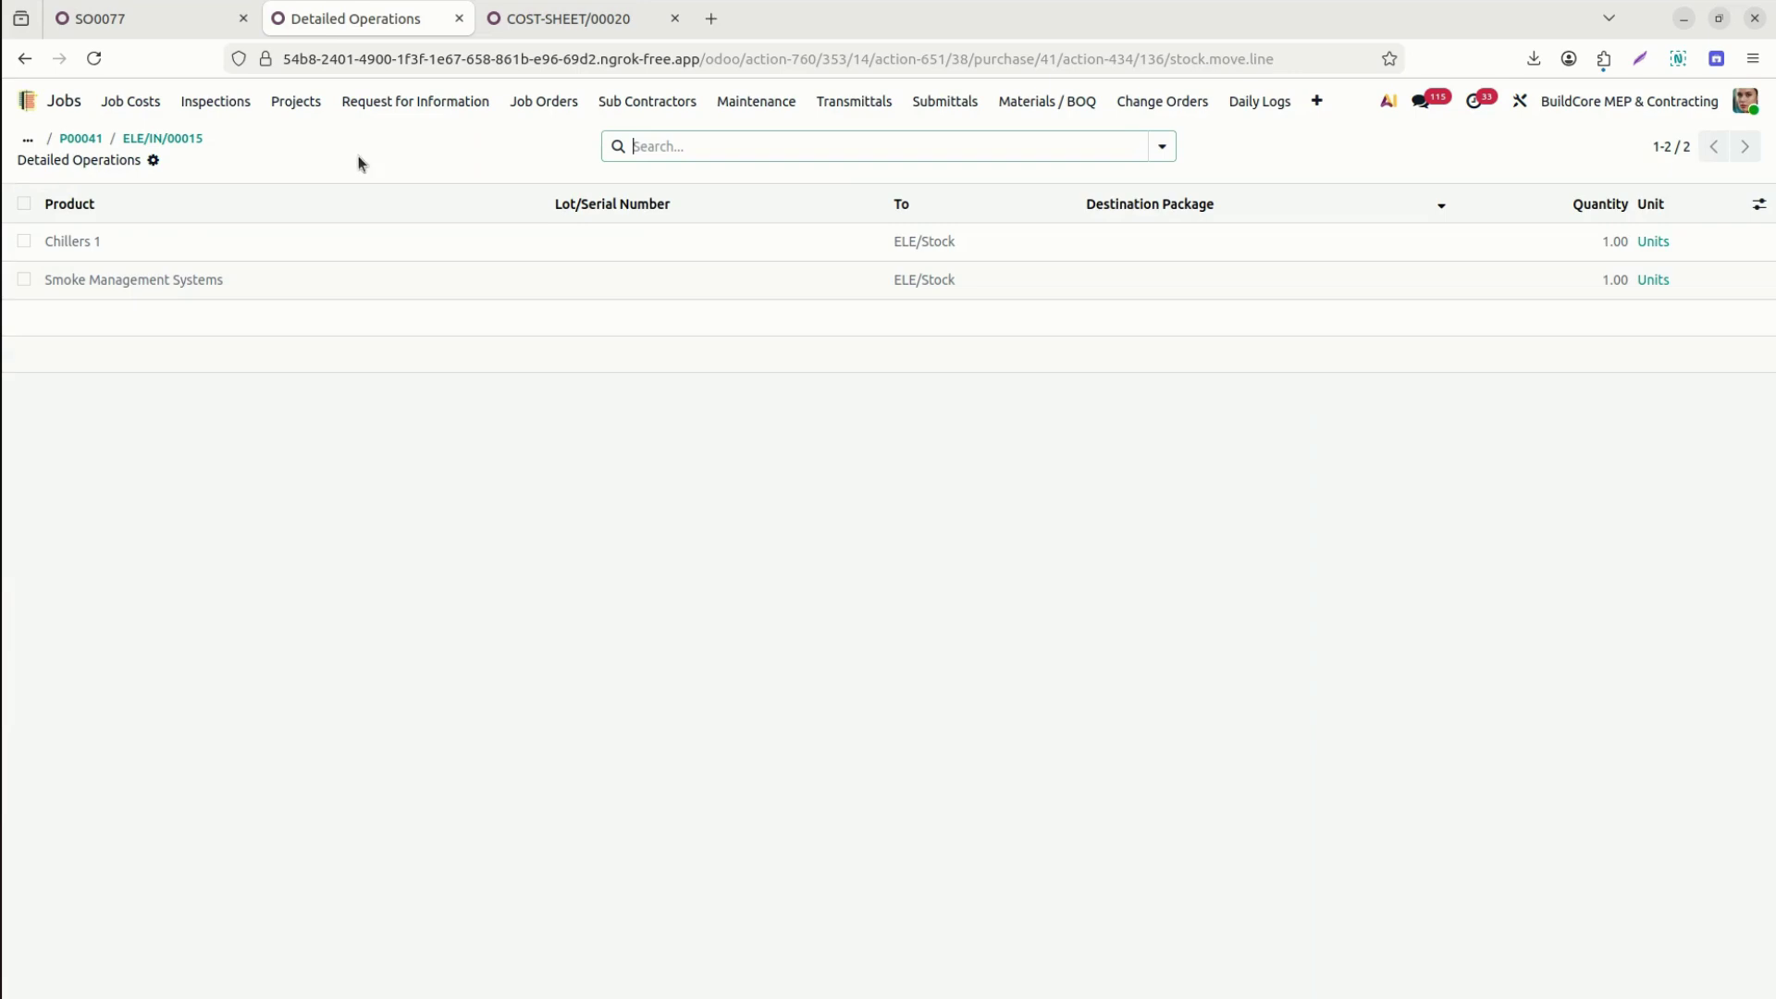
{"action": "left_click", "coordinate": [153, 138]}
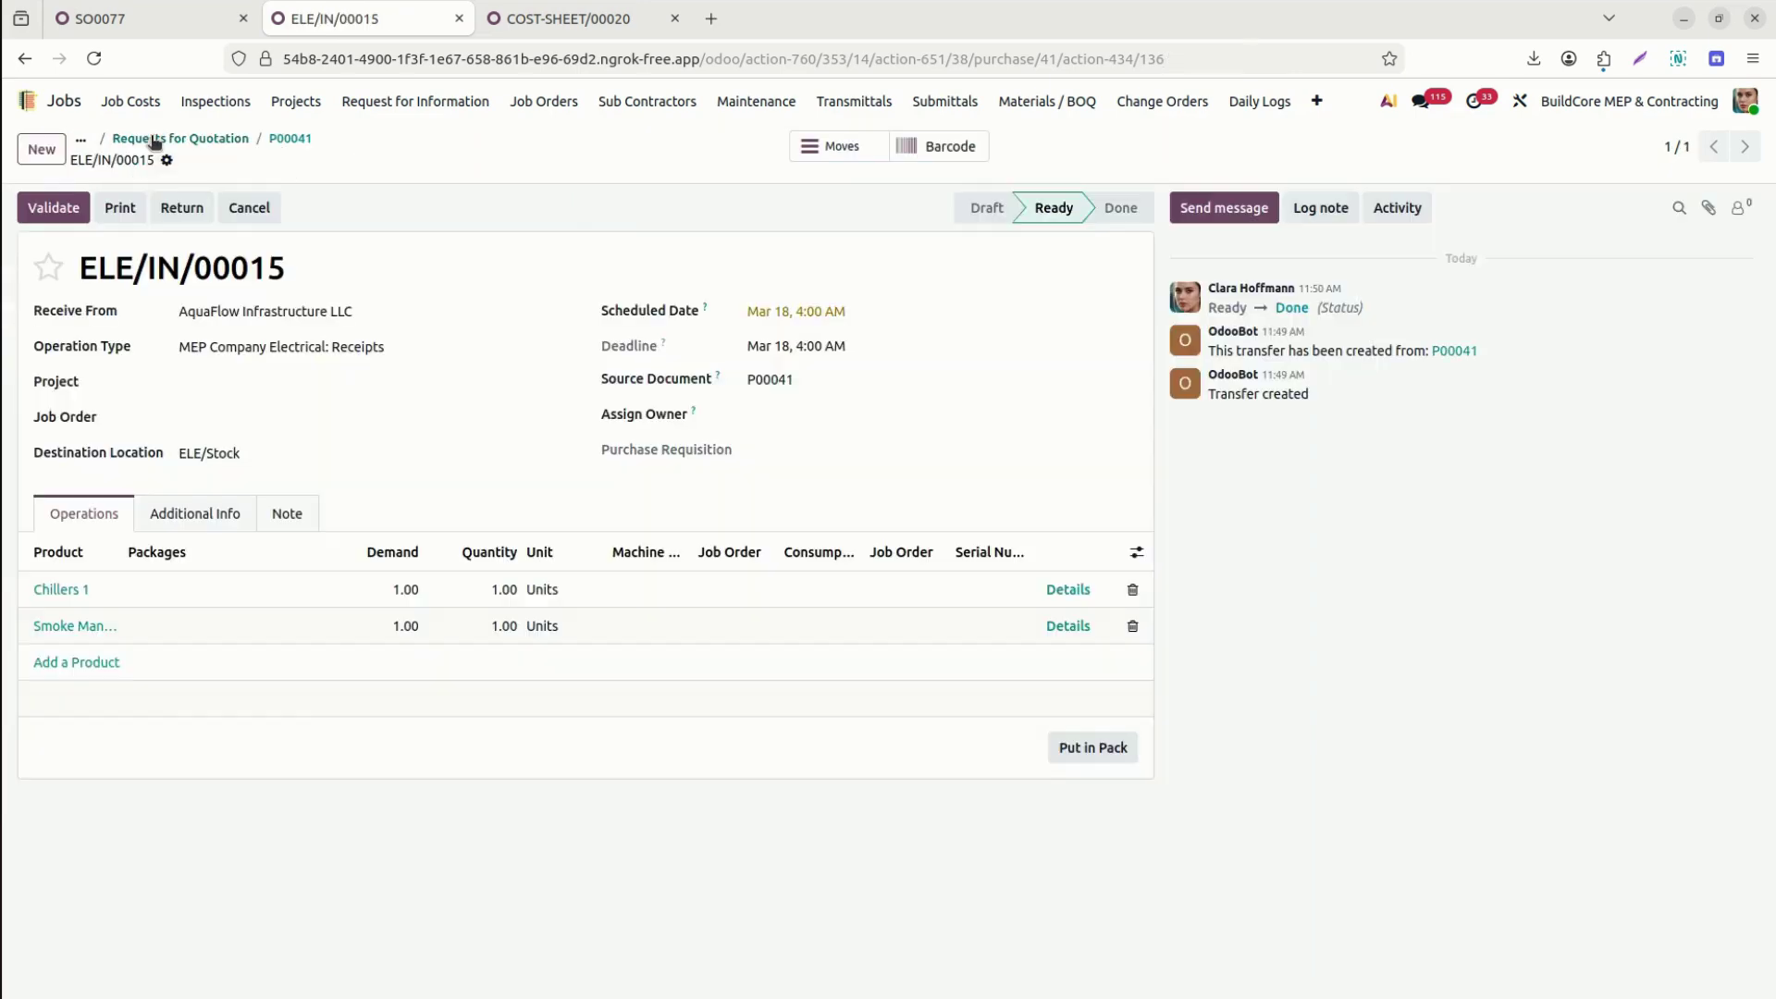
{"action": "left_click", "coordinate": [287, 139]}
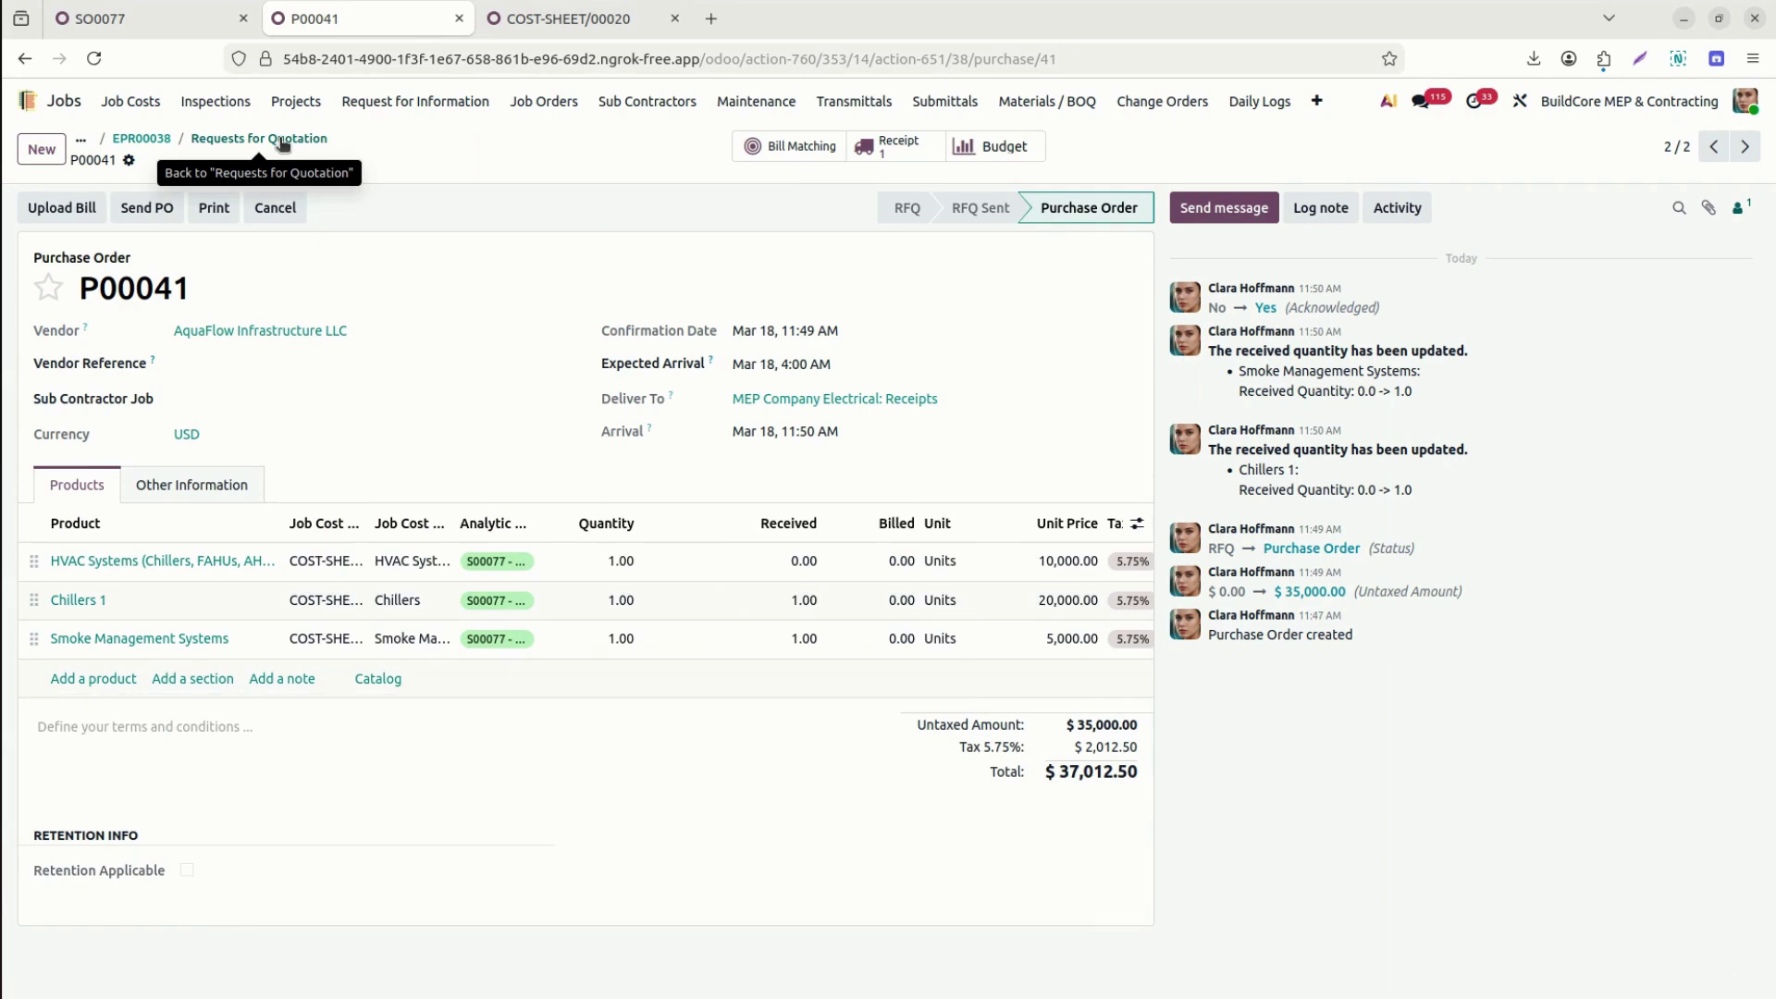
{"action": "left_click", "coordinate": [574, 28]}
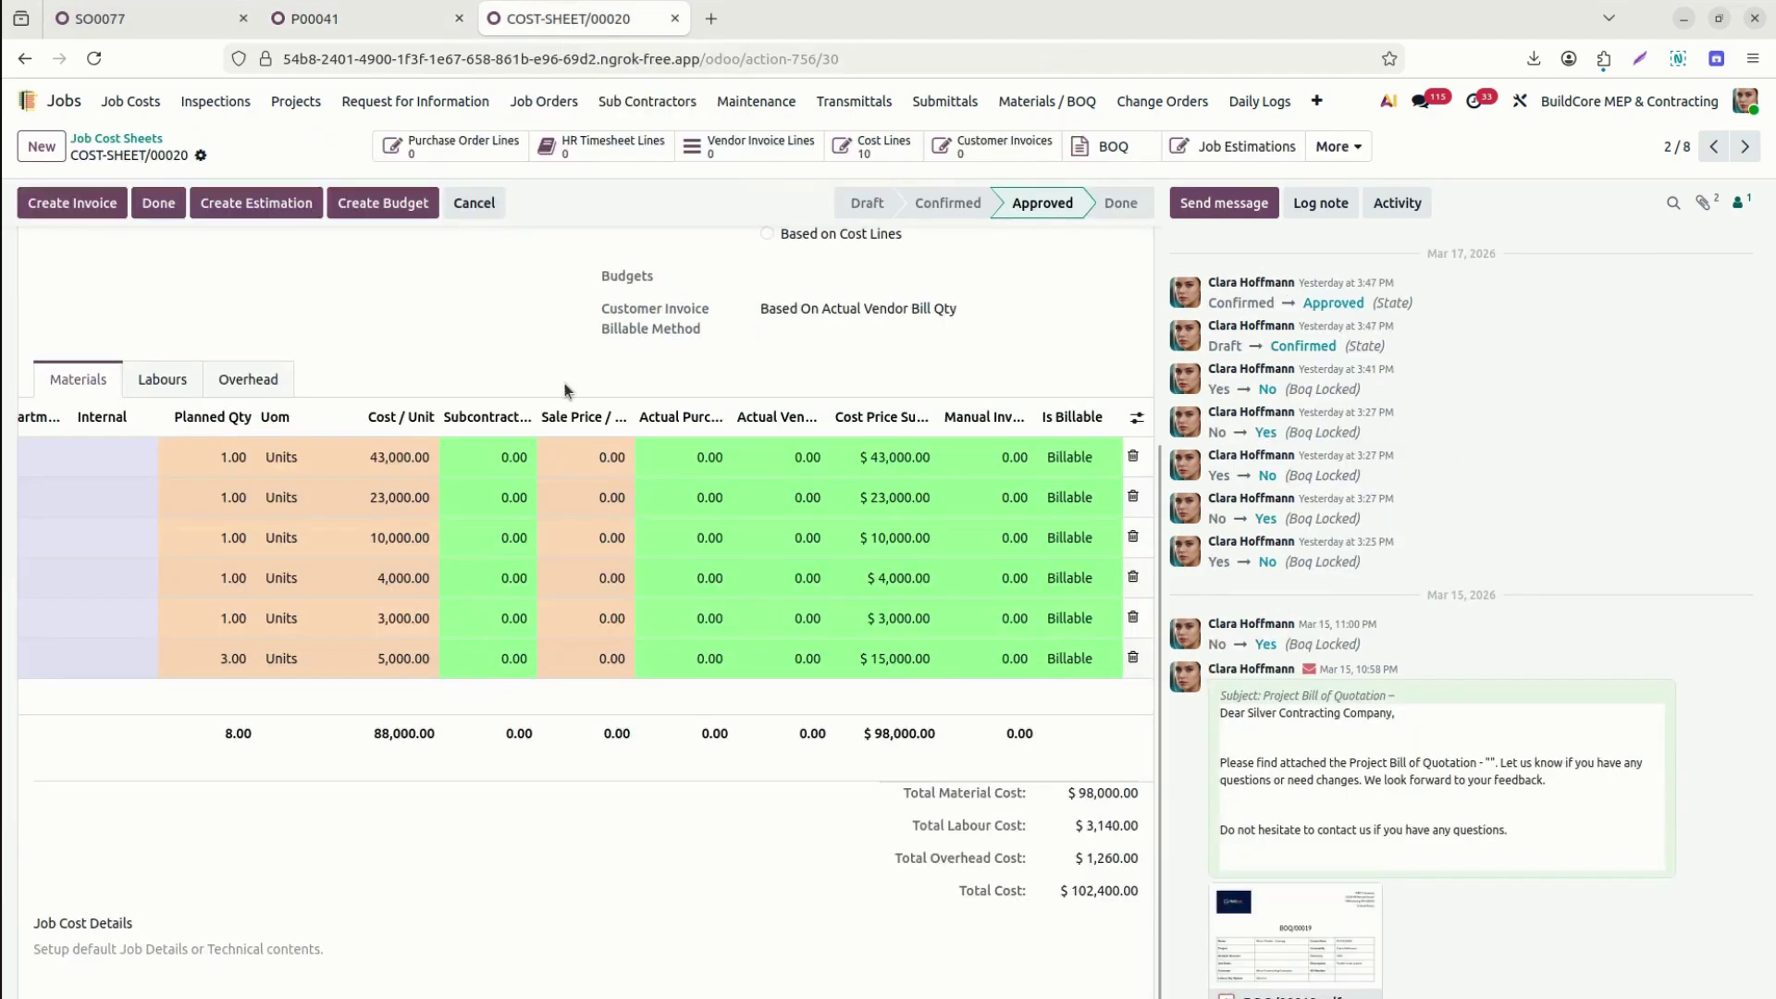
{"action": "left_click", "coordinate": [375, 28]}
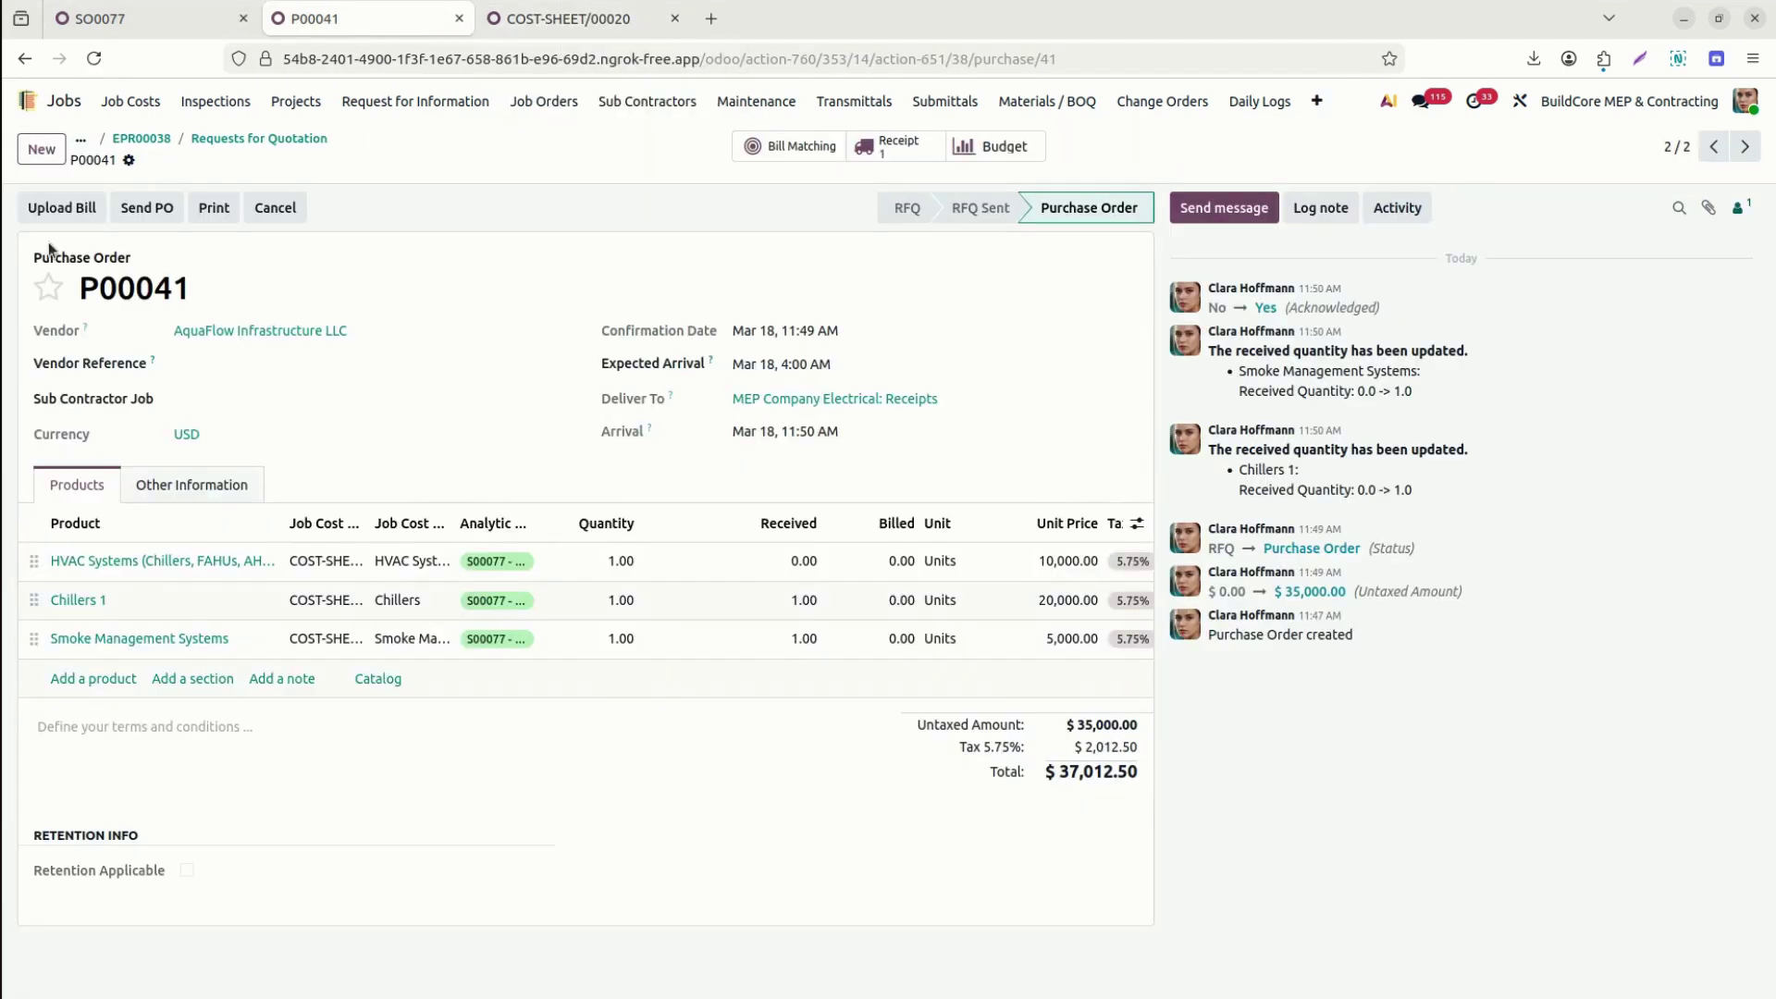
{"action": "left_click", "coordinate": [574, 19]}
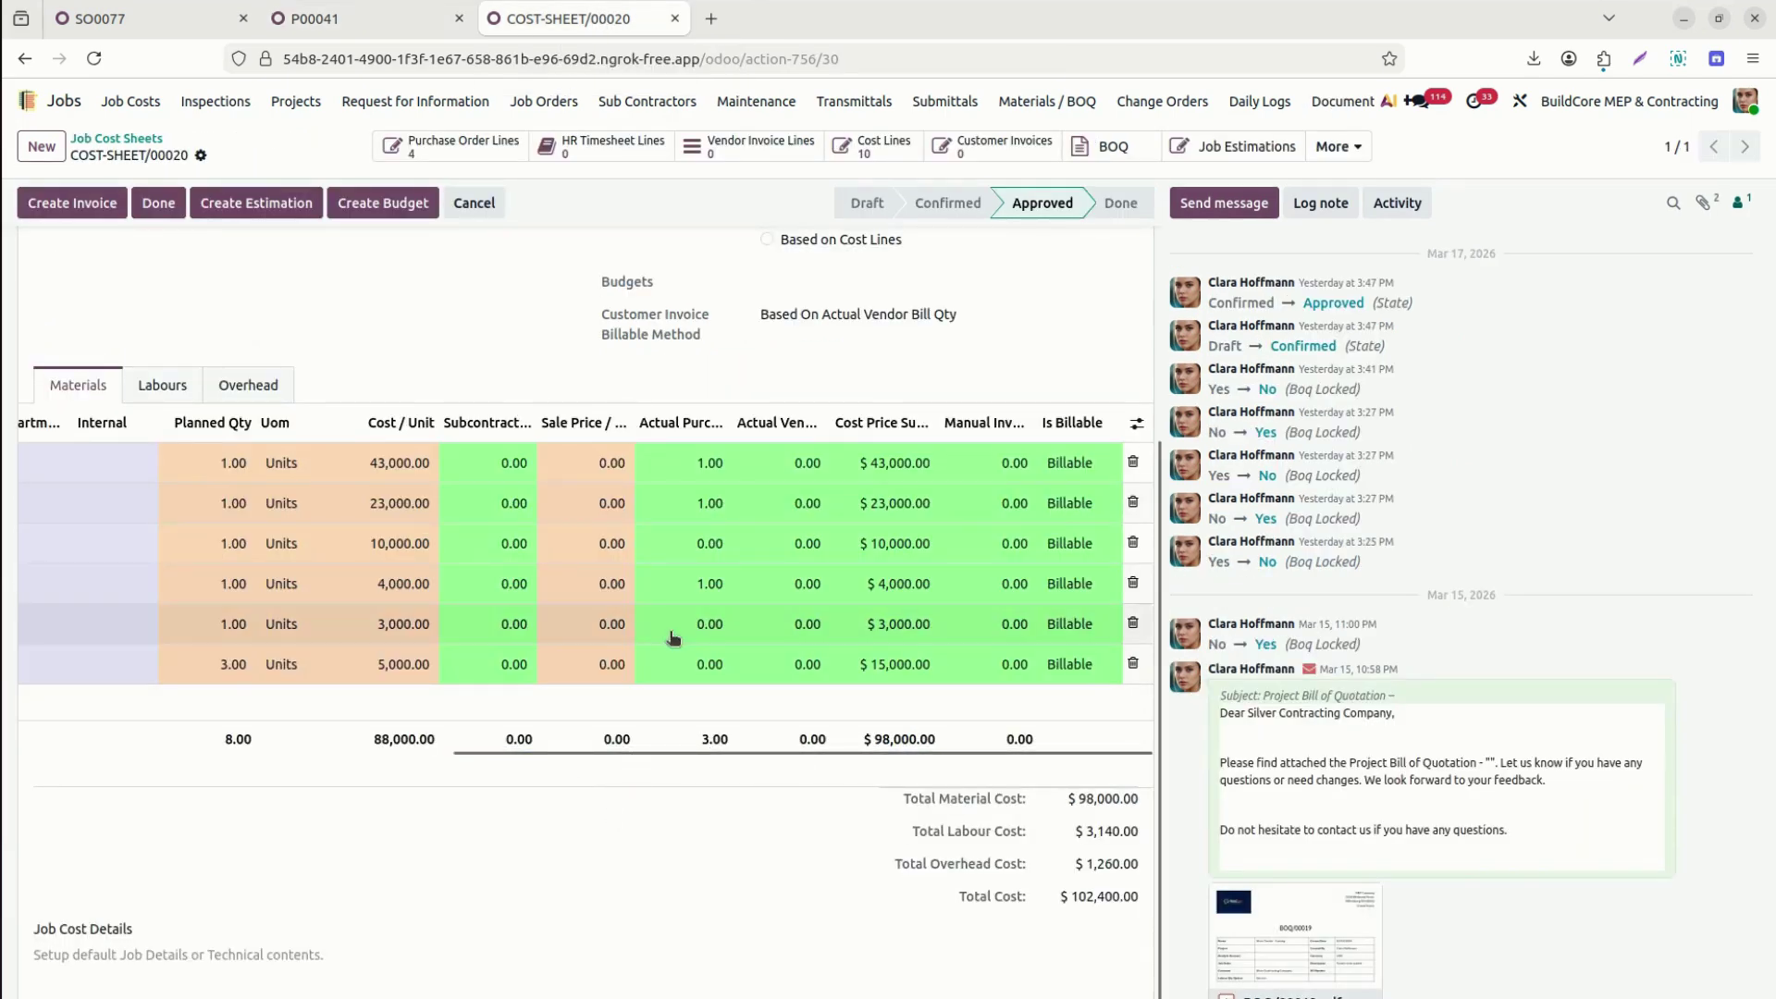
{"action": "left_click_drag", "start_coordinate": [731, 417], "coordinate": [753, 462]}
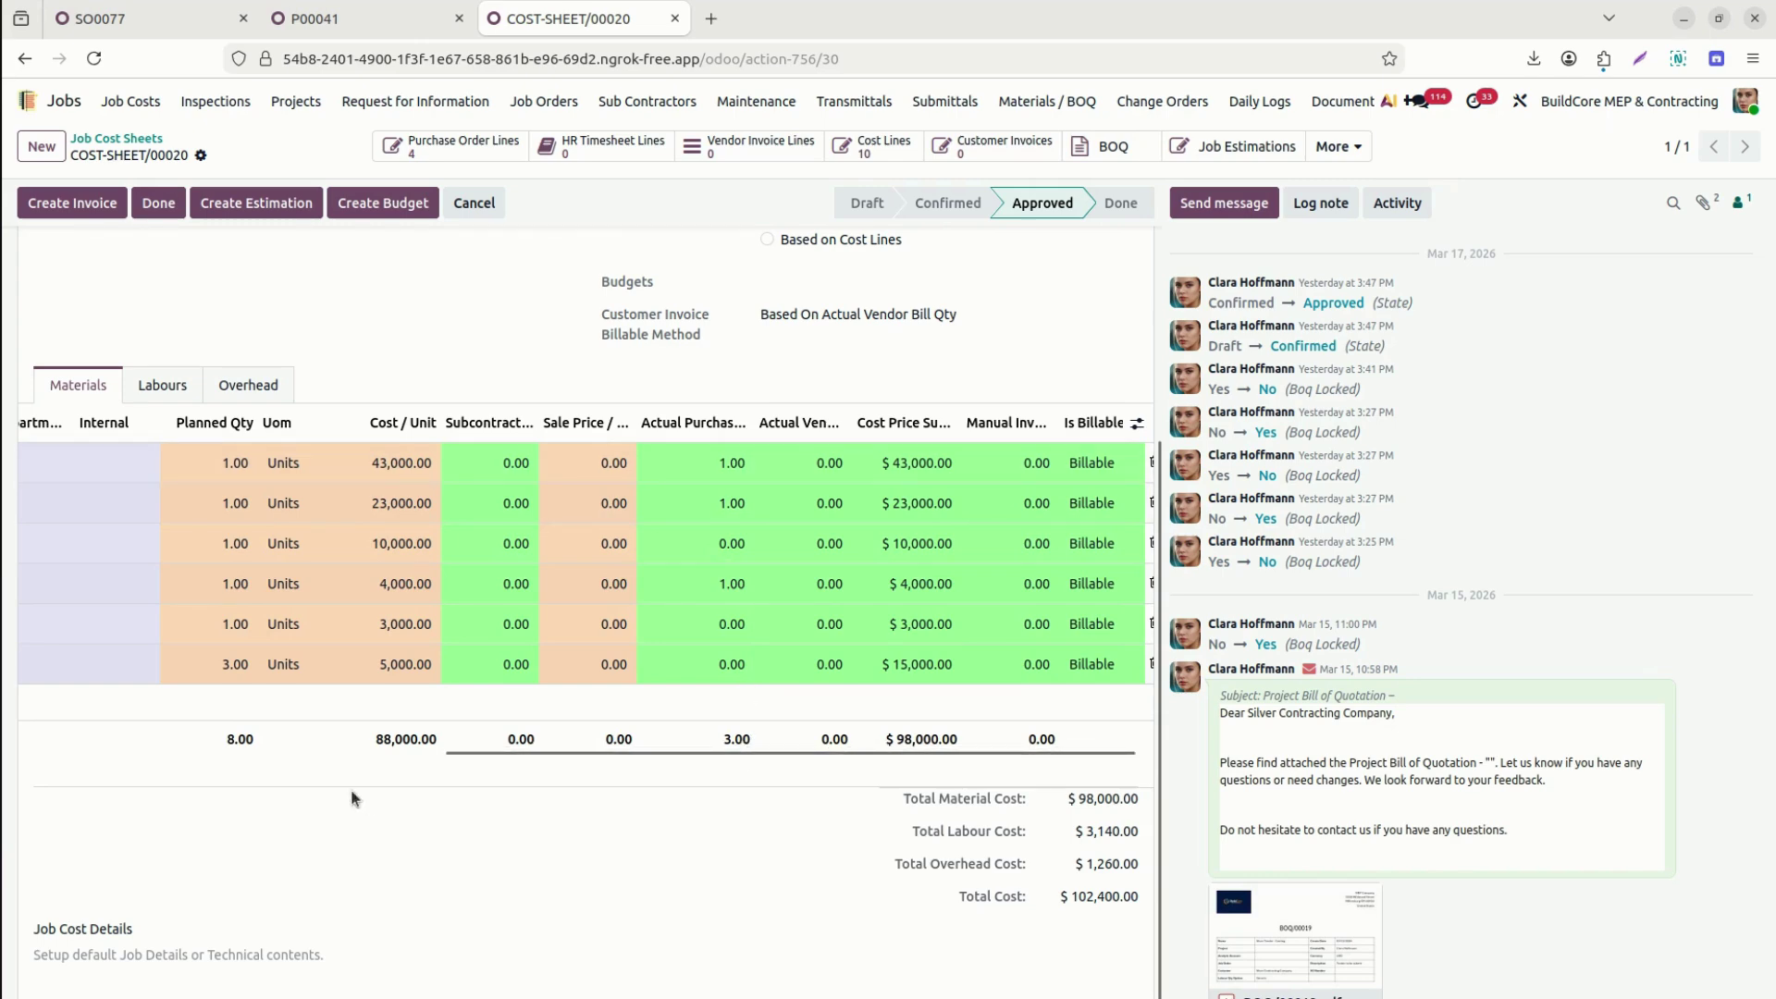
{"action": "left_click_drag", "start_coordinate": [540, 750], "coordinate": [76, 742]}
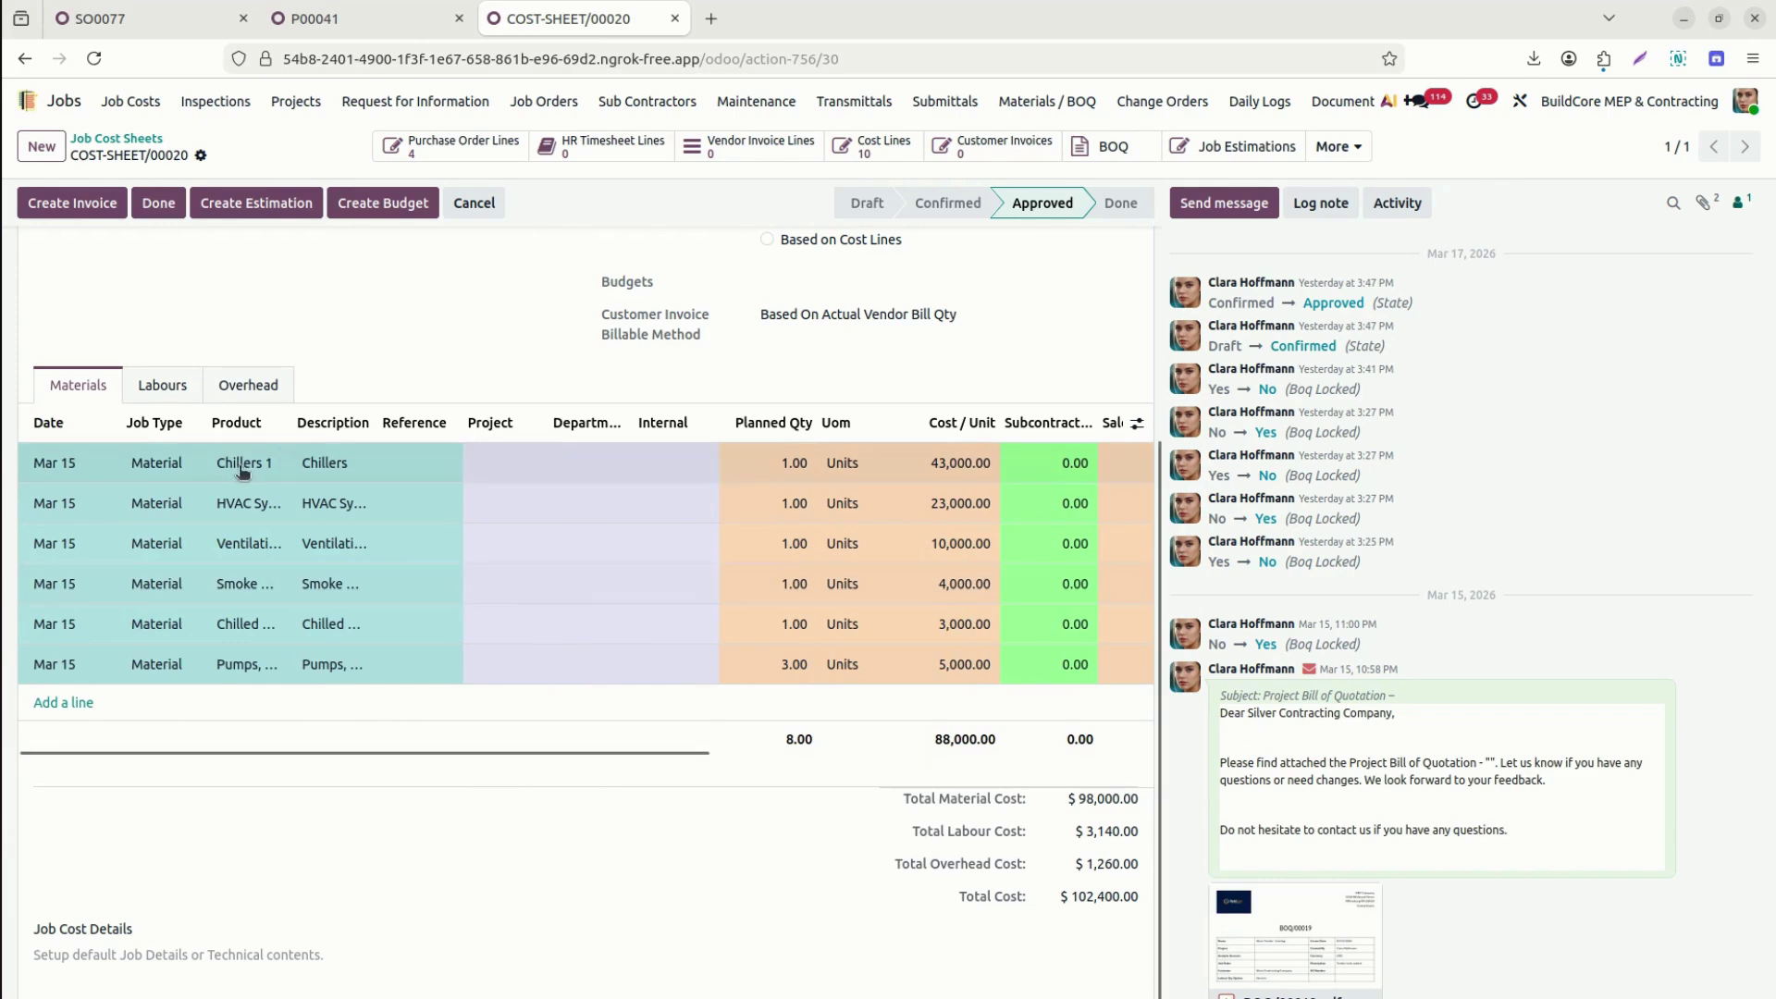
{"action": "left_click_drag", "start_coordinate": [437, 752], "coordinate": [884, 768]}
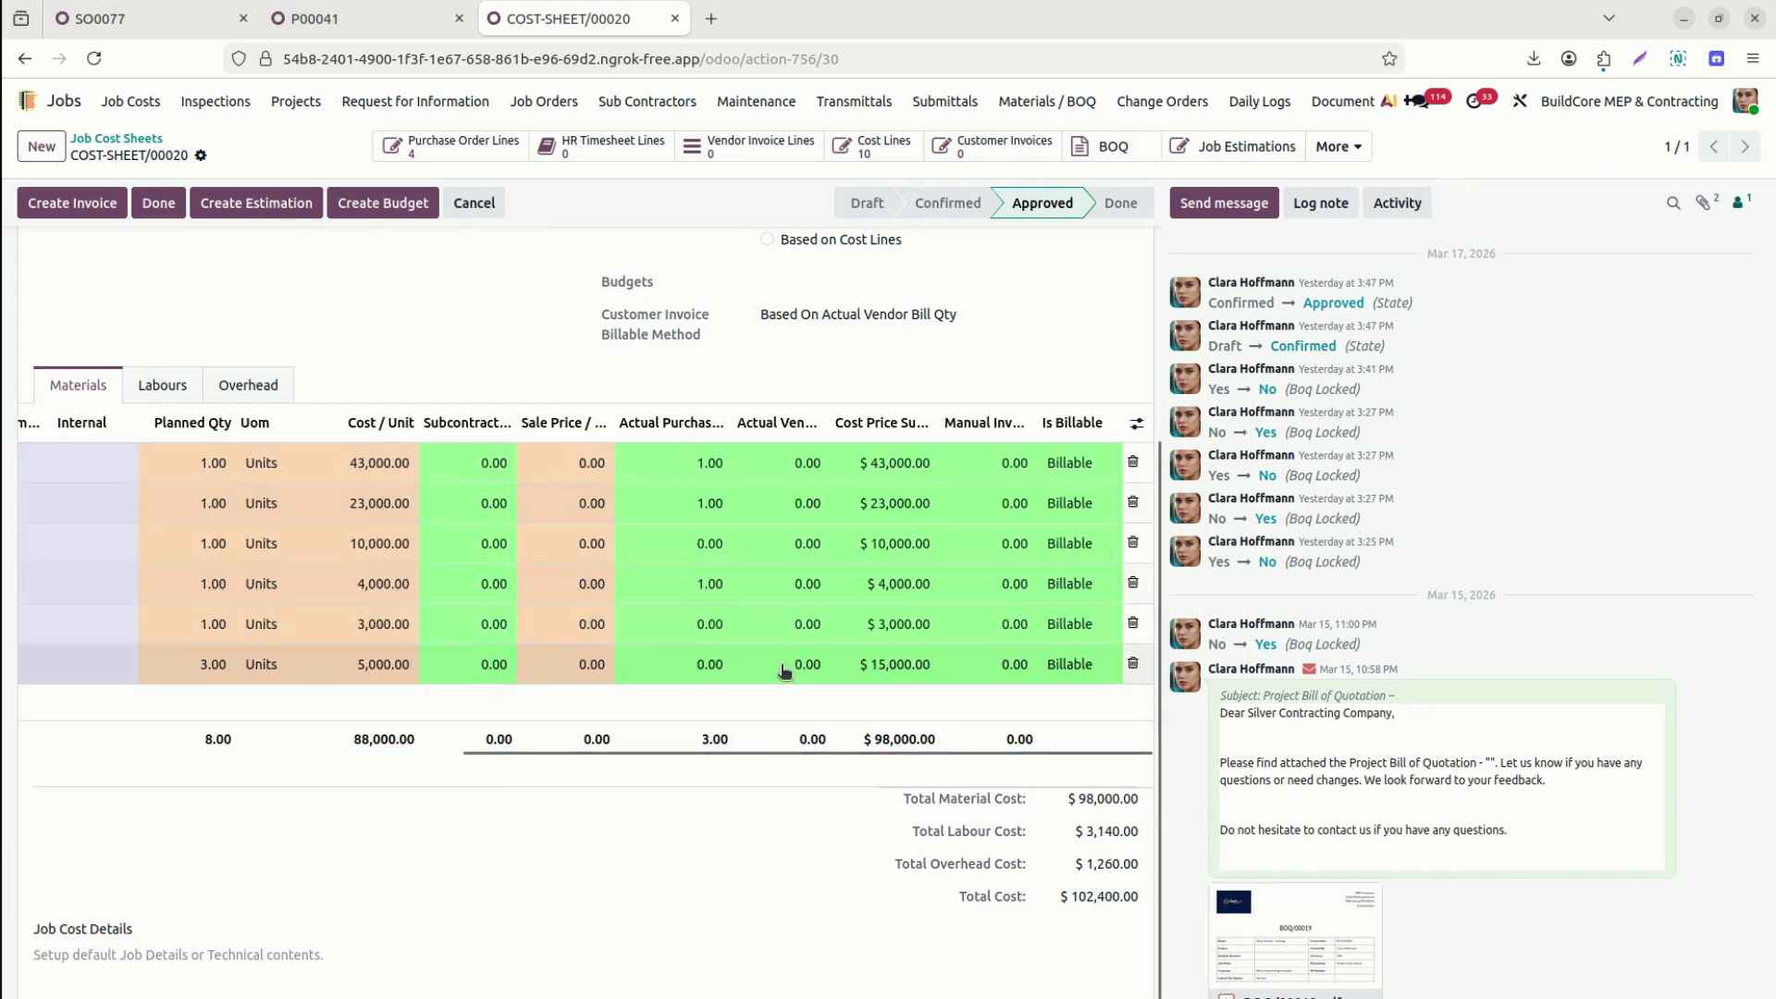
{"action": "left_click", "coordinate": [310, 18]}
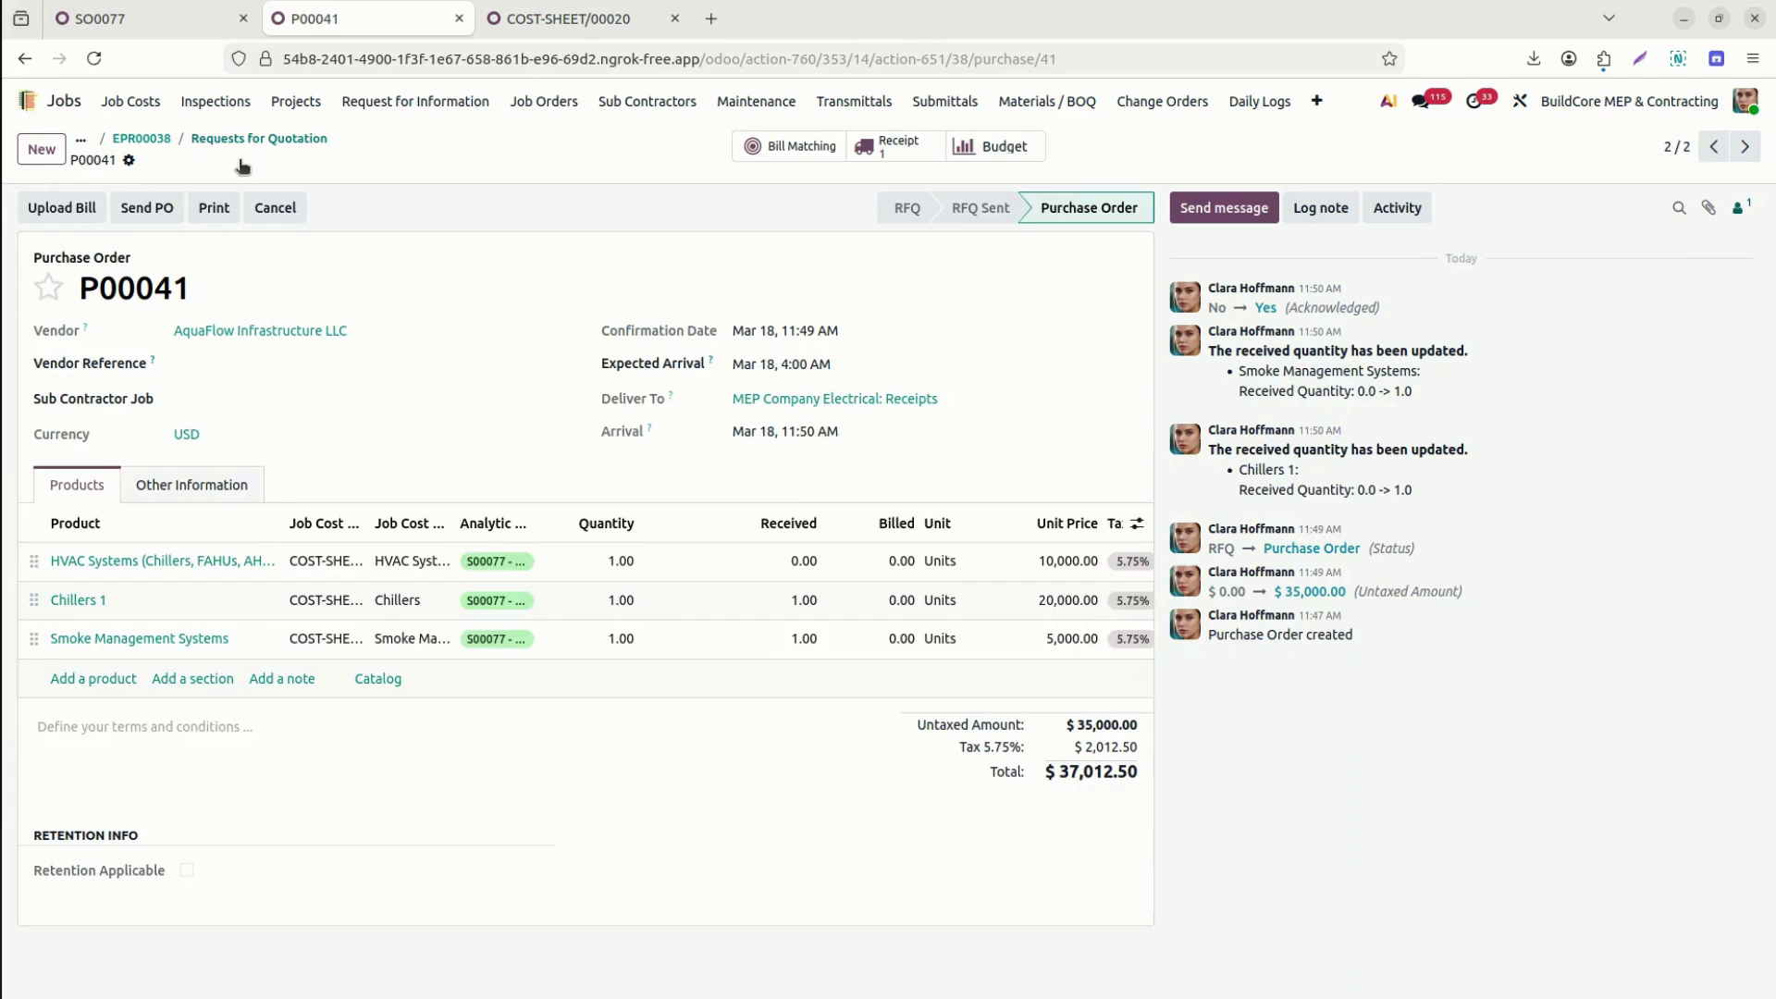
Create a vendor bill from P00041 with bill date March 18.
{"action": "left_click", "coordinate": [61, 205]}
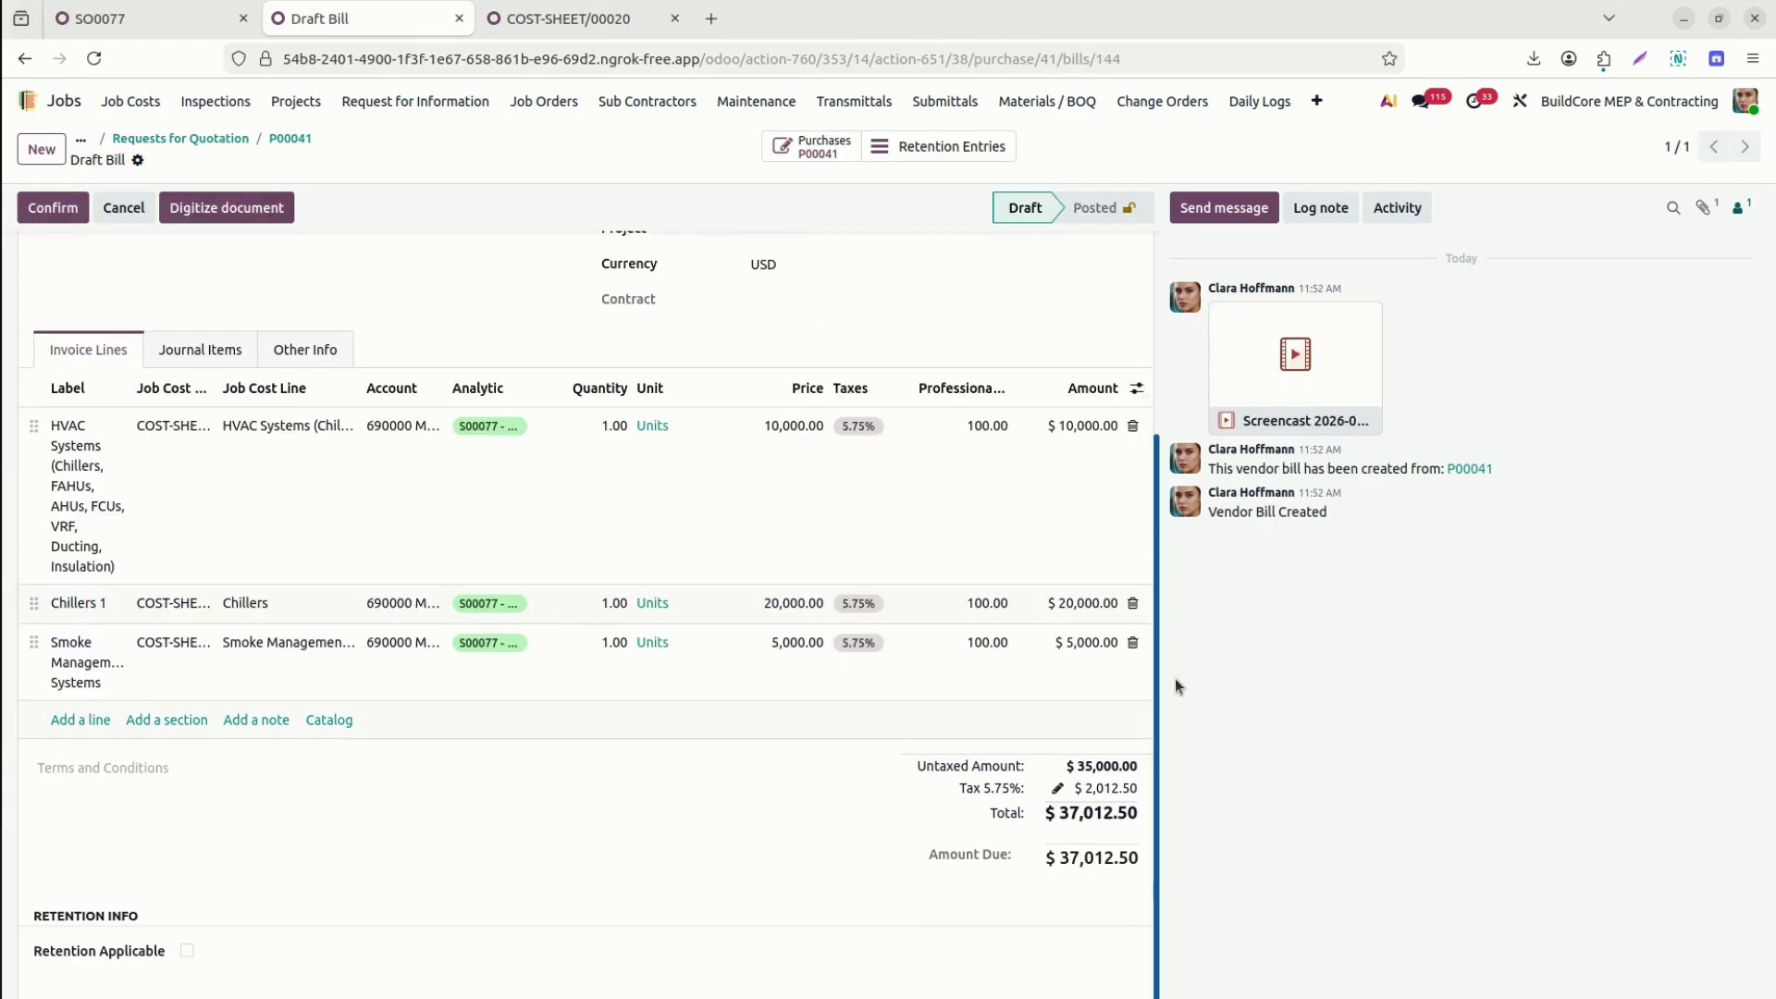
{"action": "scroll", "coordinate": [1145, 390], "scroll_direction": "up", "scroll_amount": 4}
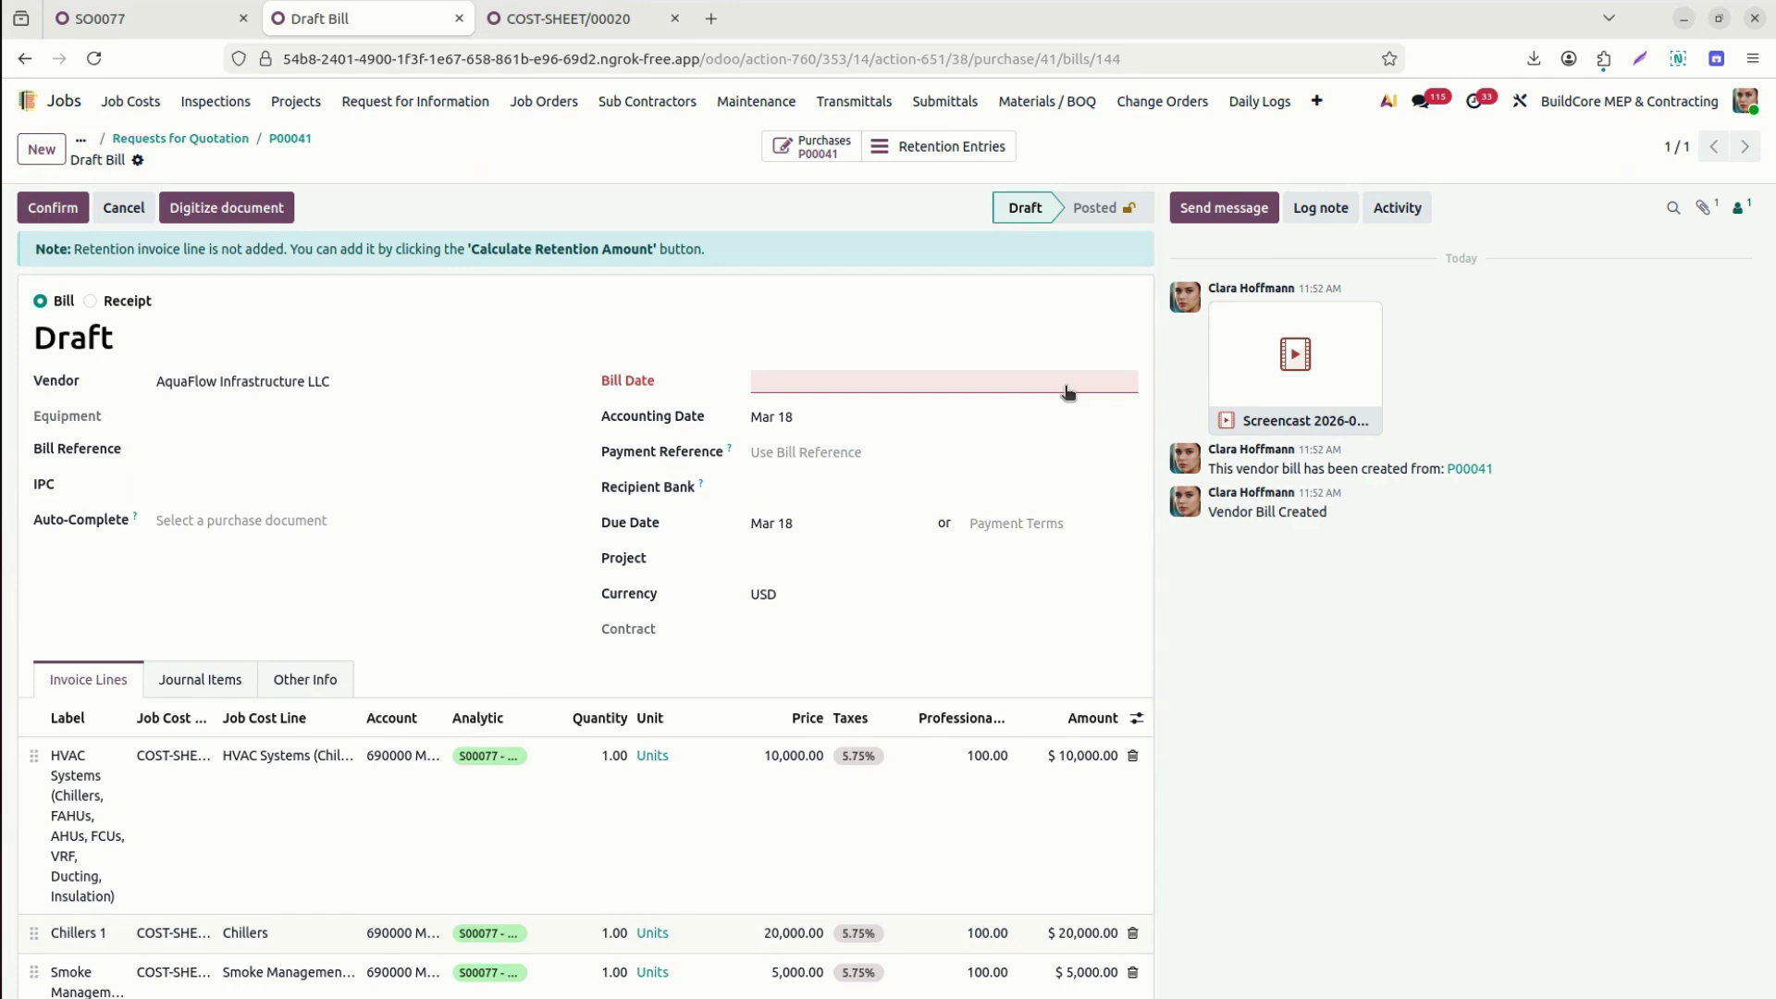
{"action": "left_click", "coordinate": [926, 386]}
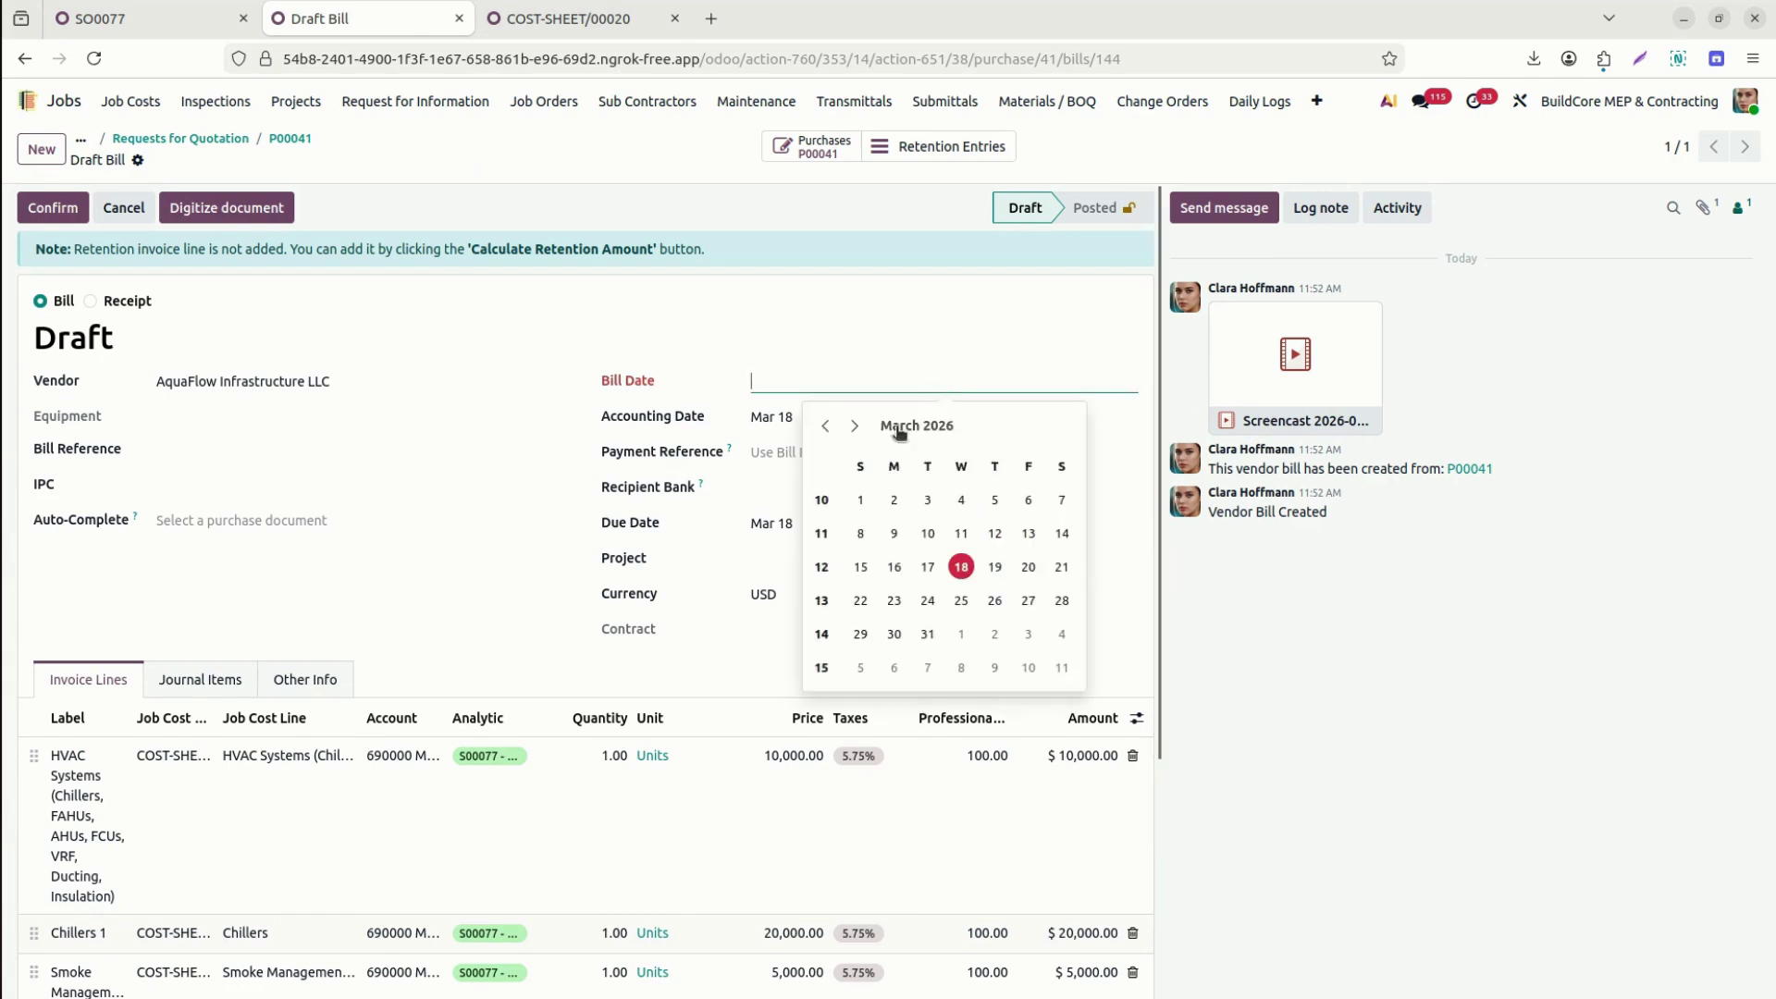
{"action": "left_click", "coordinate": [928, 566]}
{"action": "left_click", "coordinate": [916, 387]}
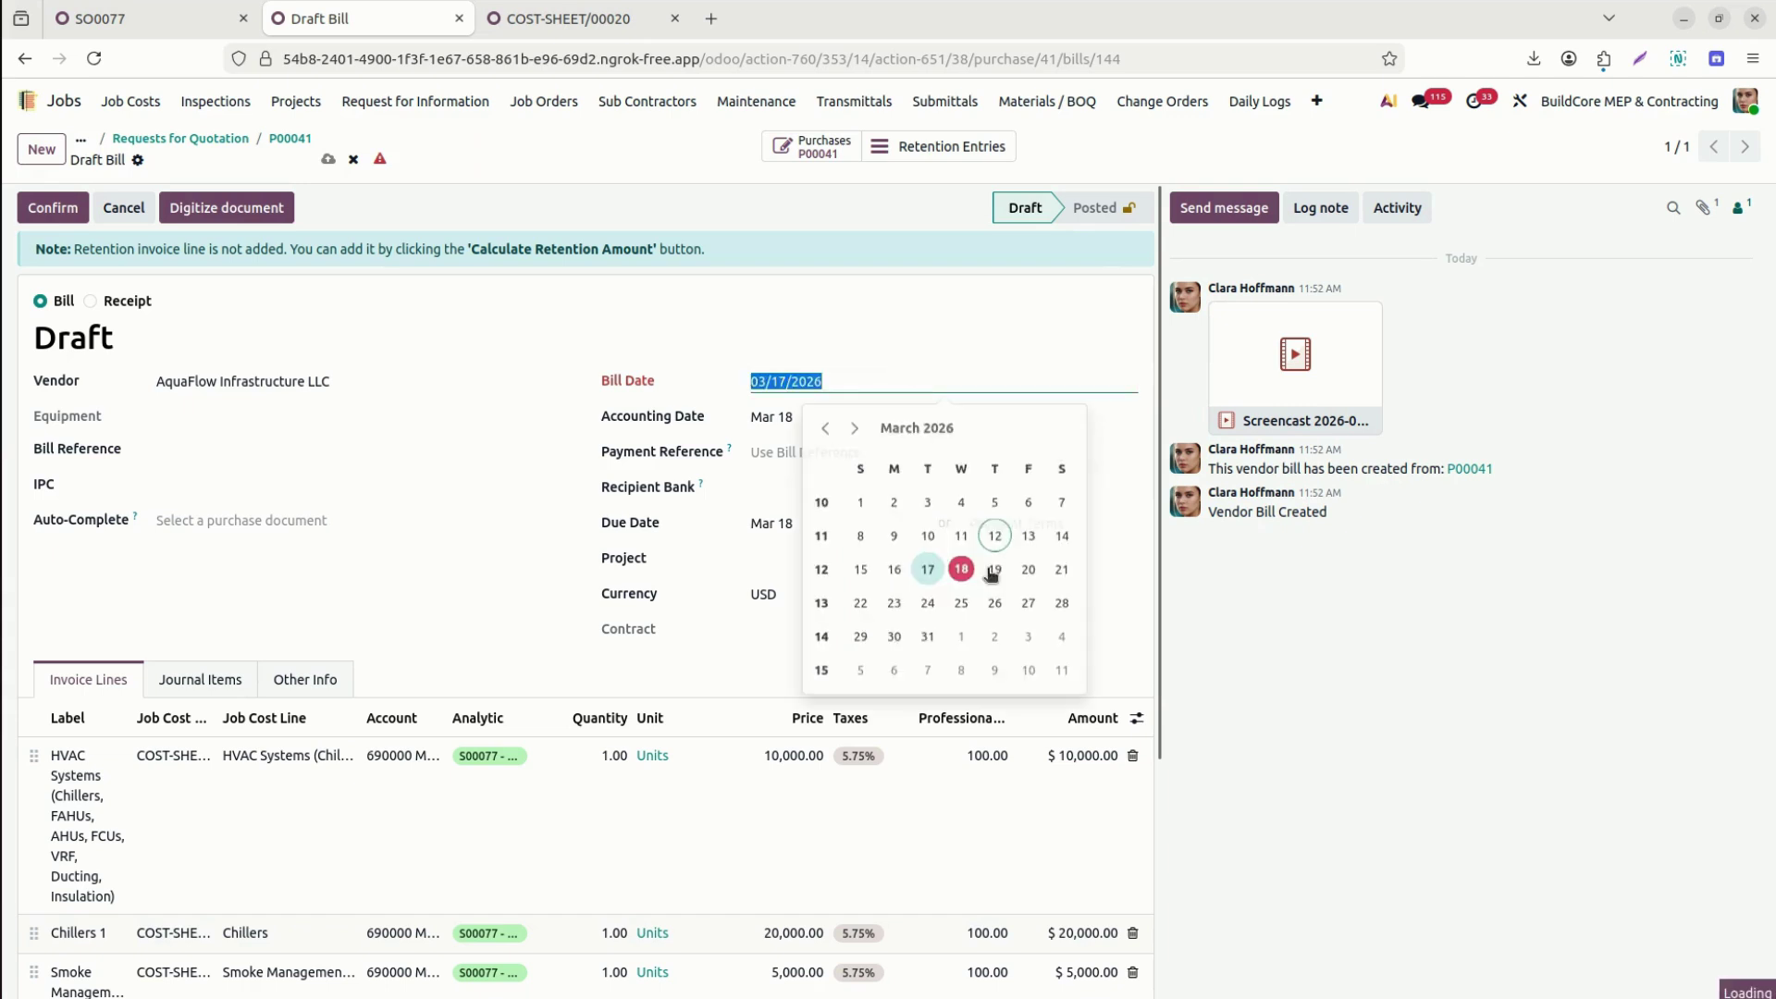
{"action": "left_click", "coordinate": [962, 569]}
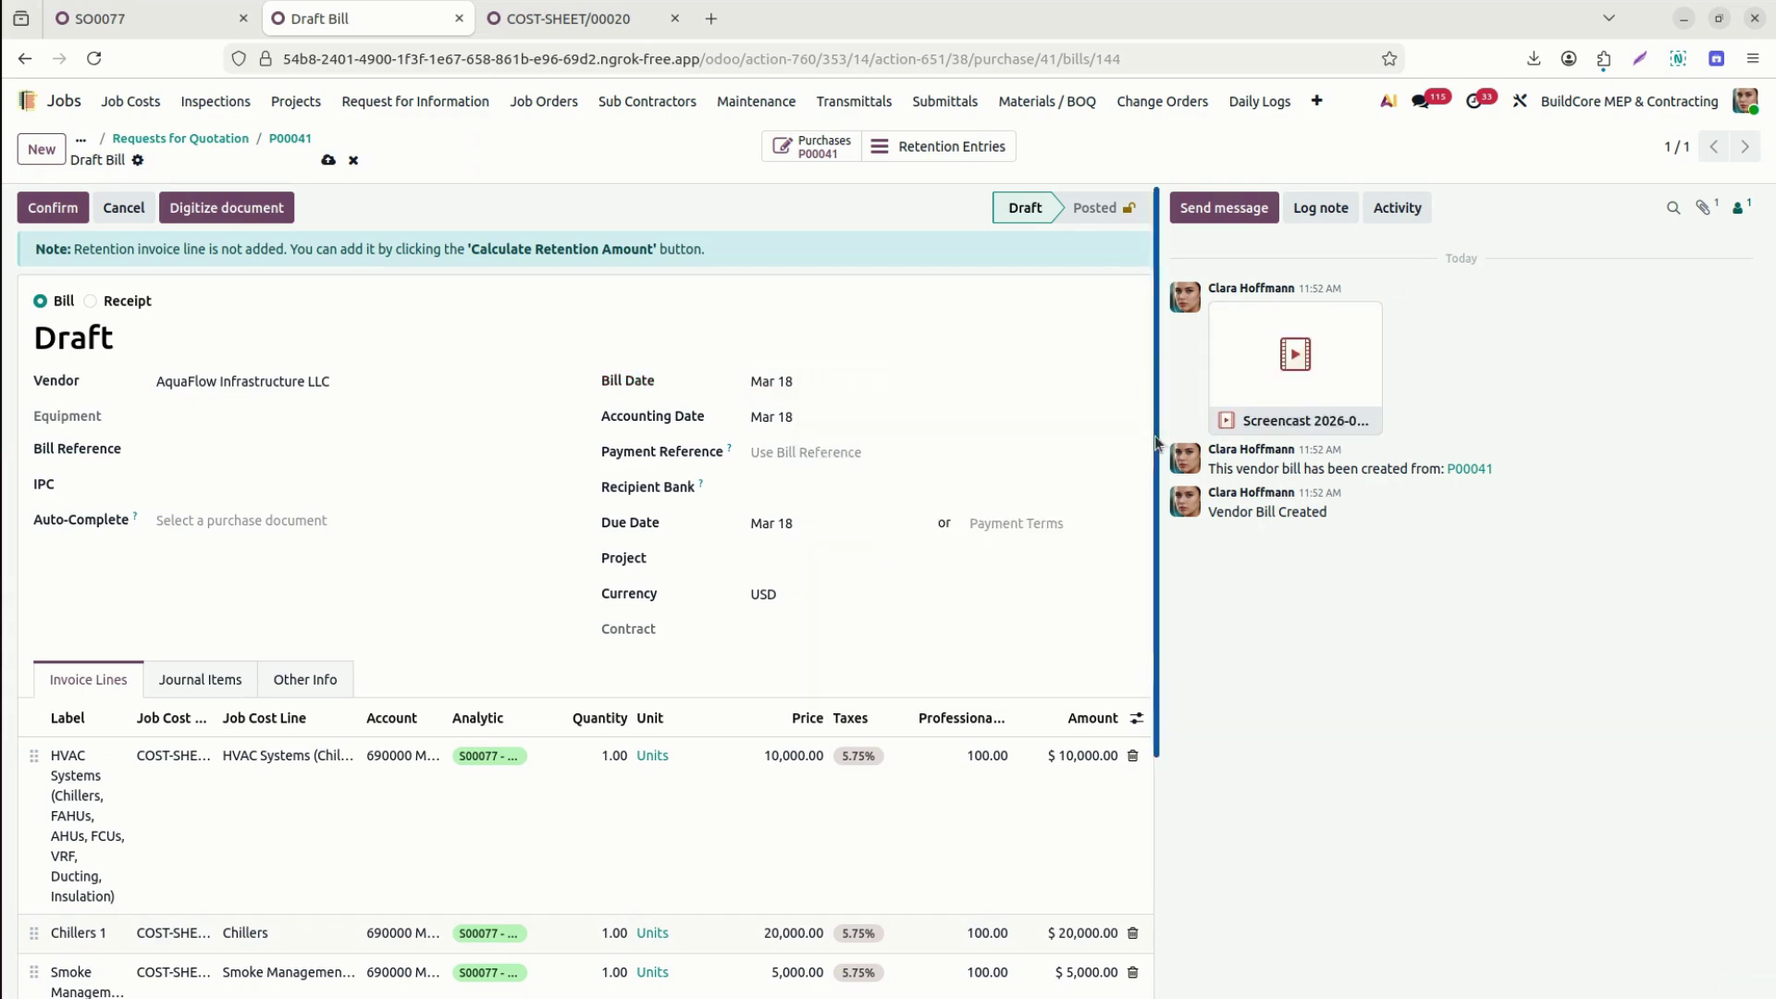
{"action": "left_click_drag", "start_coordinate": [1155, 435], "coordinate": [1179, 705]}
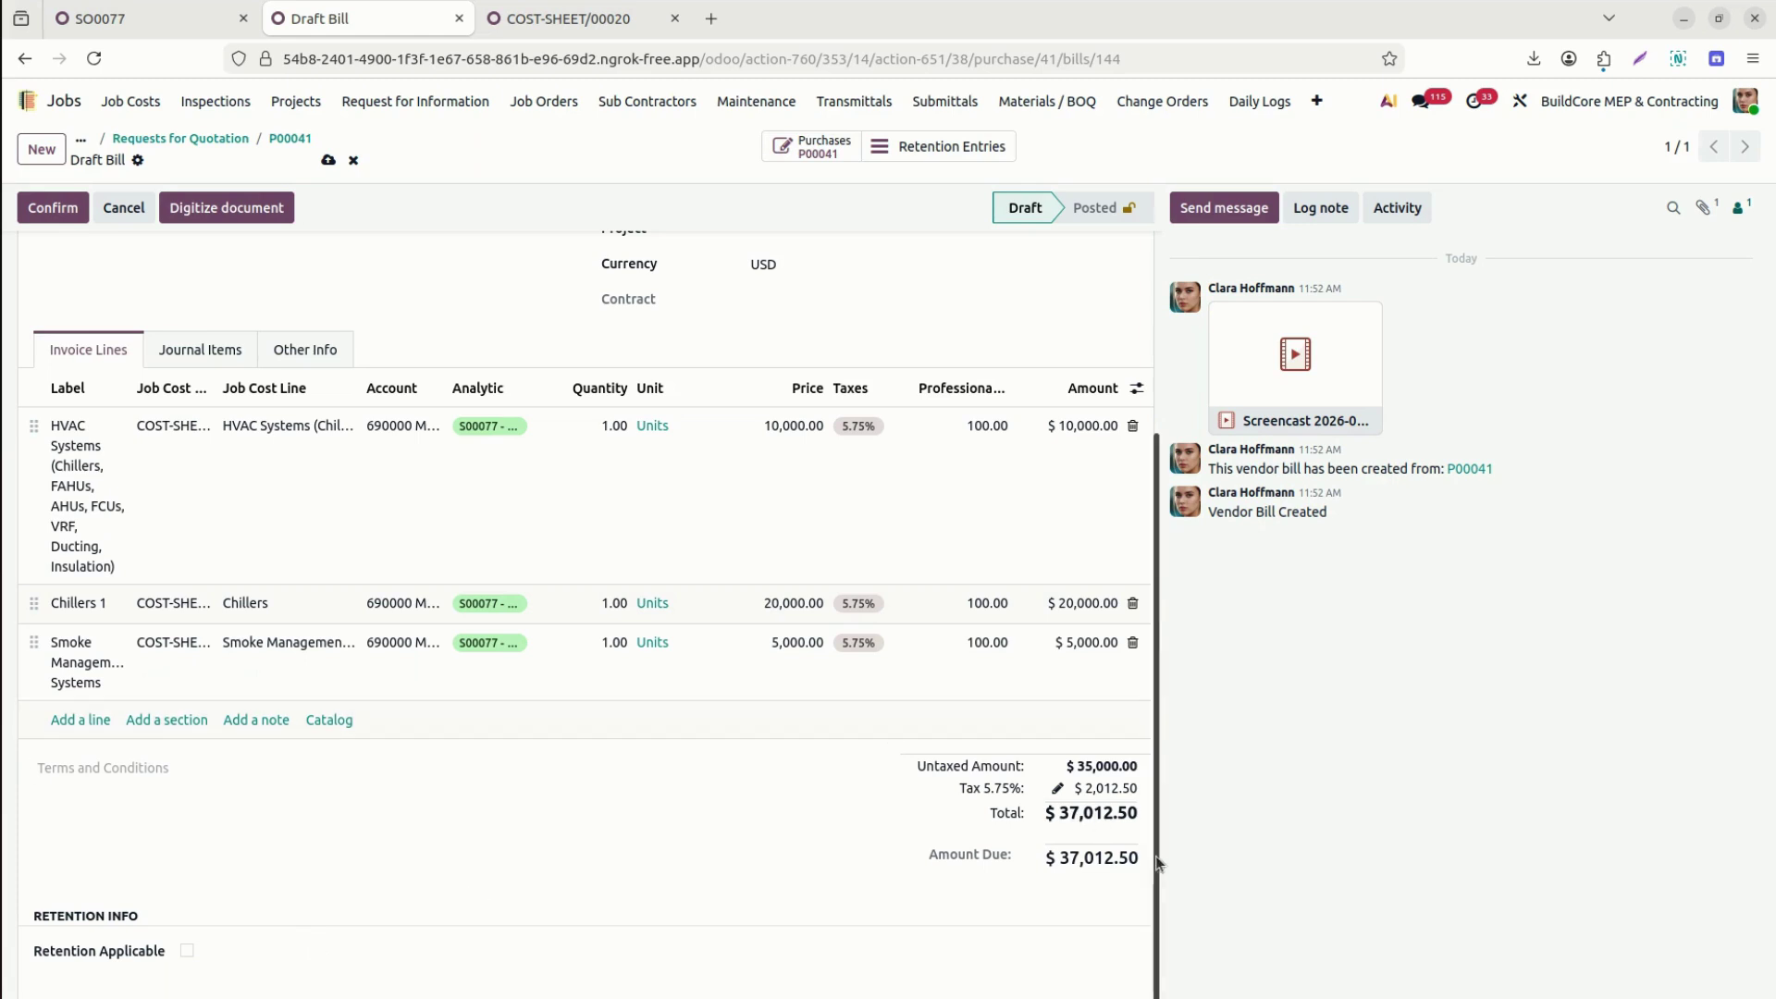
{"action": "left_click_drag", "start_coordinate": [1156, 860], "coordinate": [1162, 593]}
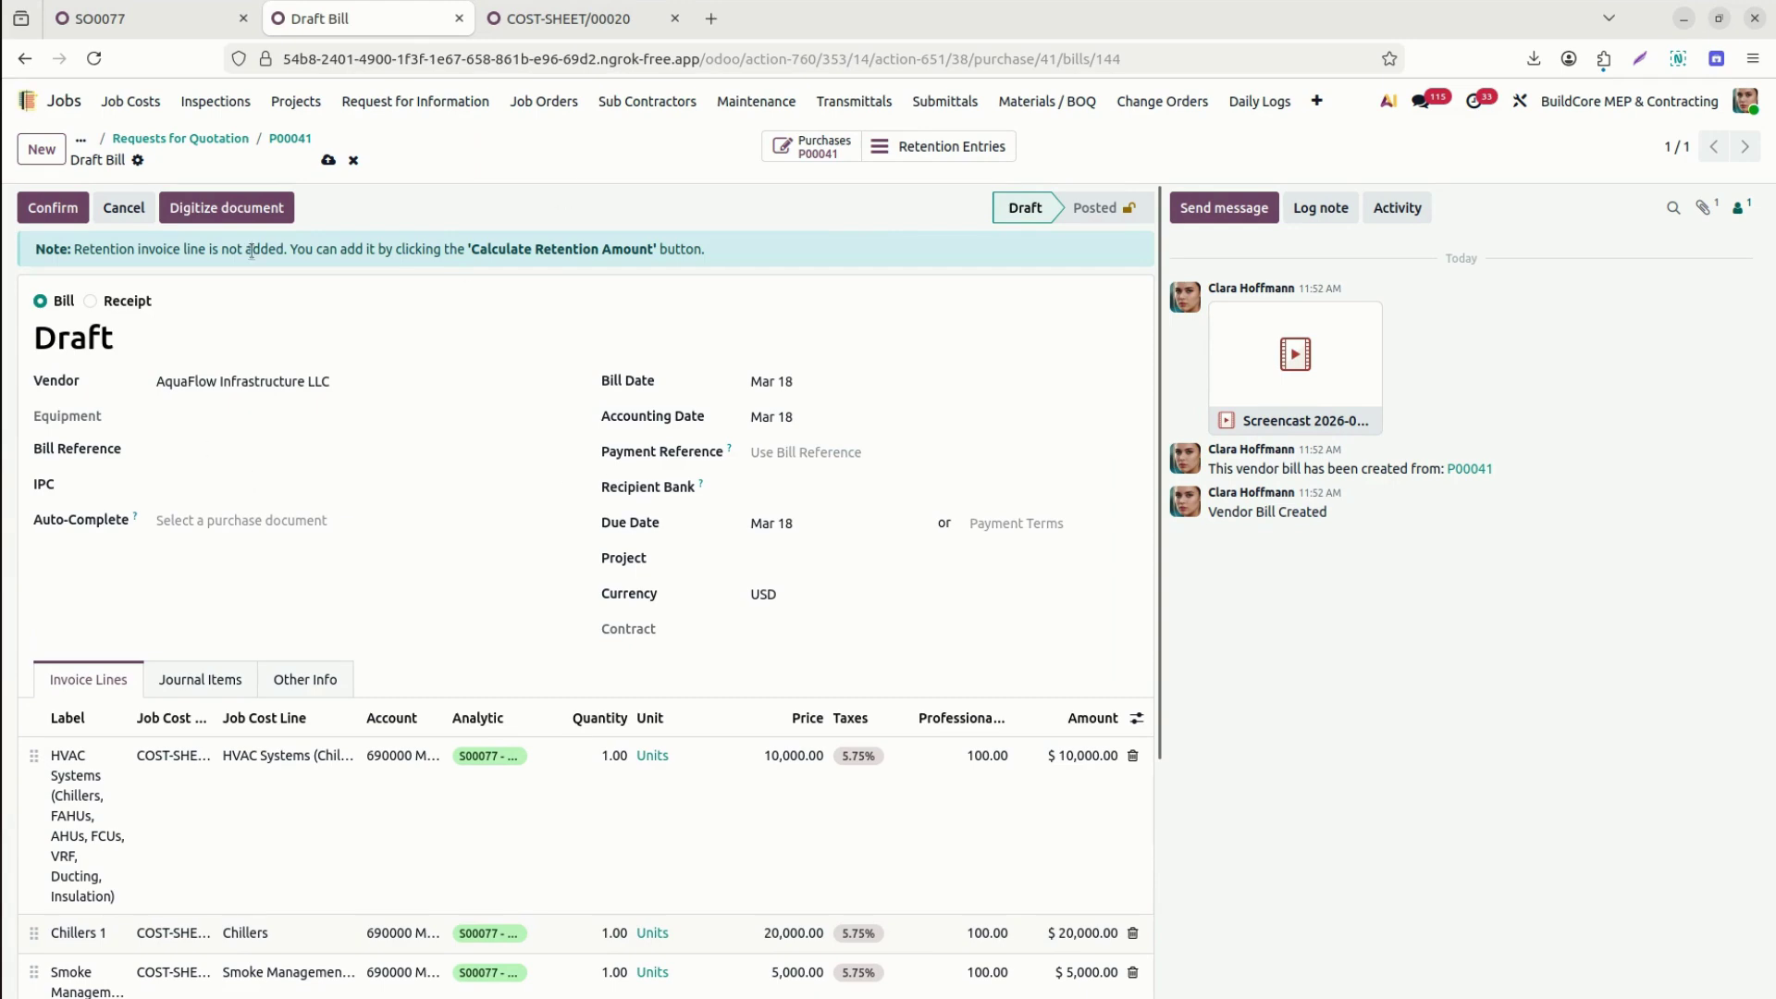
Post the bill as BILL/2026/03/0013 and reload COST-SHEET/00020.
{"action": "left_click", "coordinate": [42, 209]}
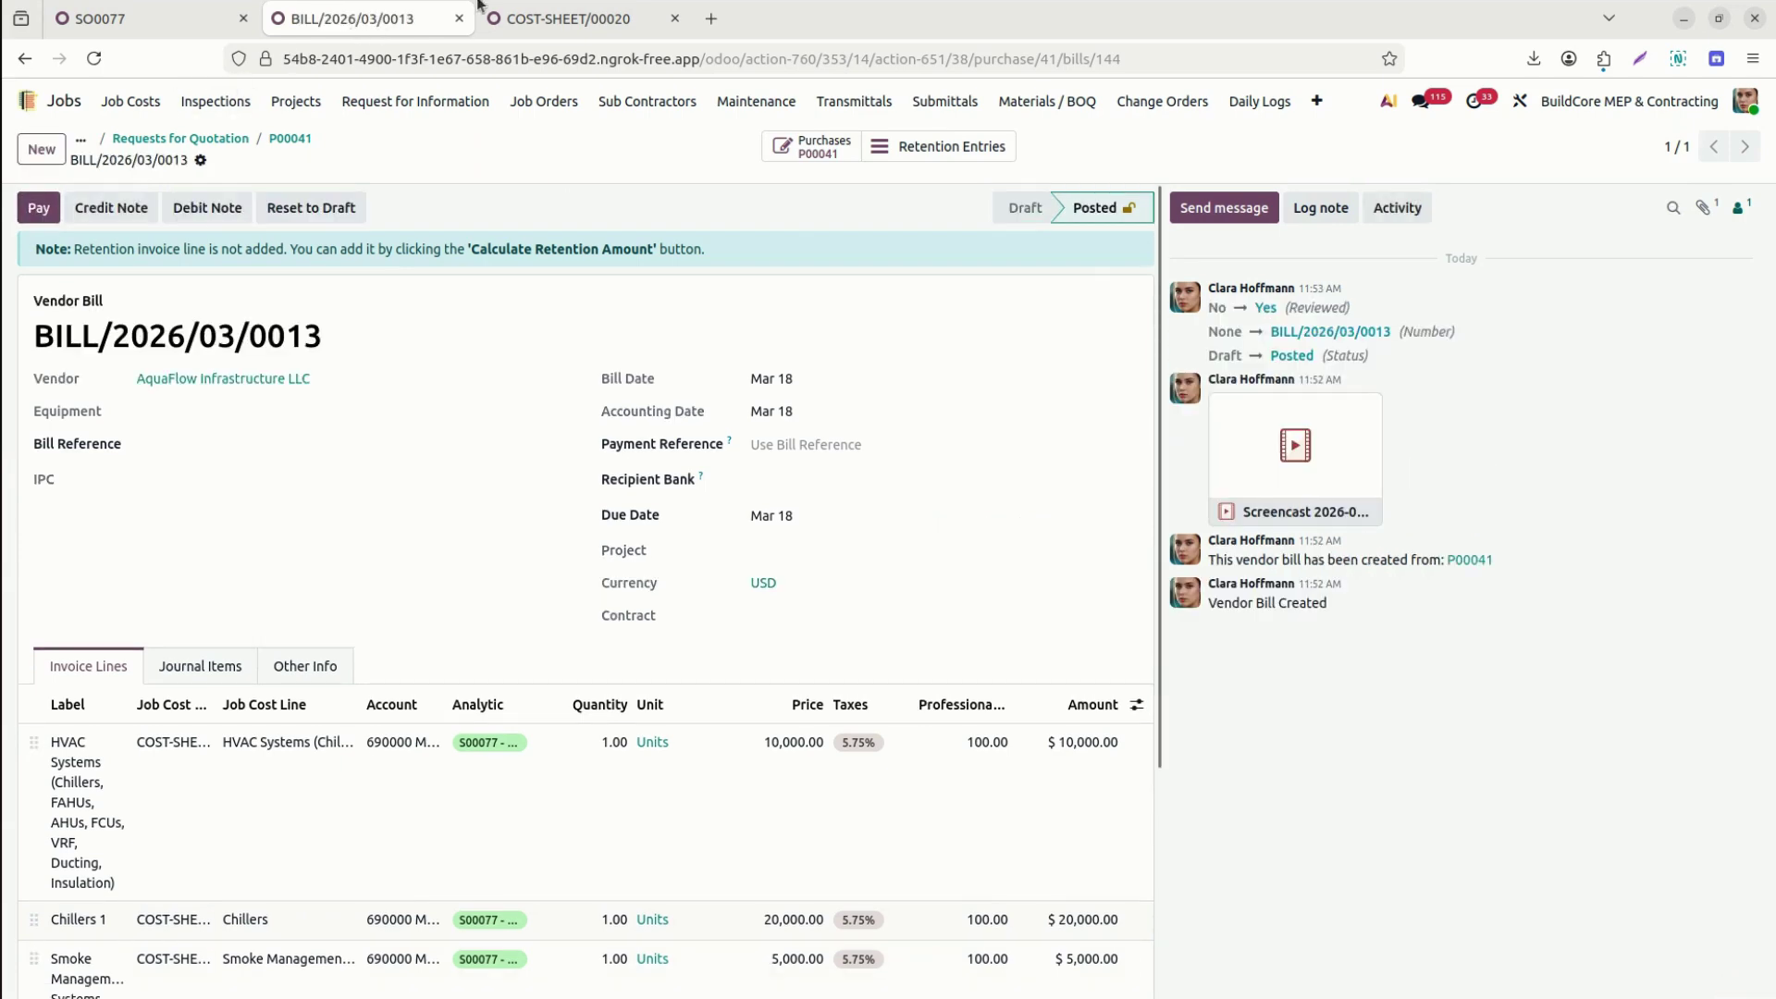
{"action": "left_click", "coordinate": [558, 20]}
{"action": "left_click", "coordinate": [96, 58]}
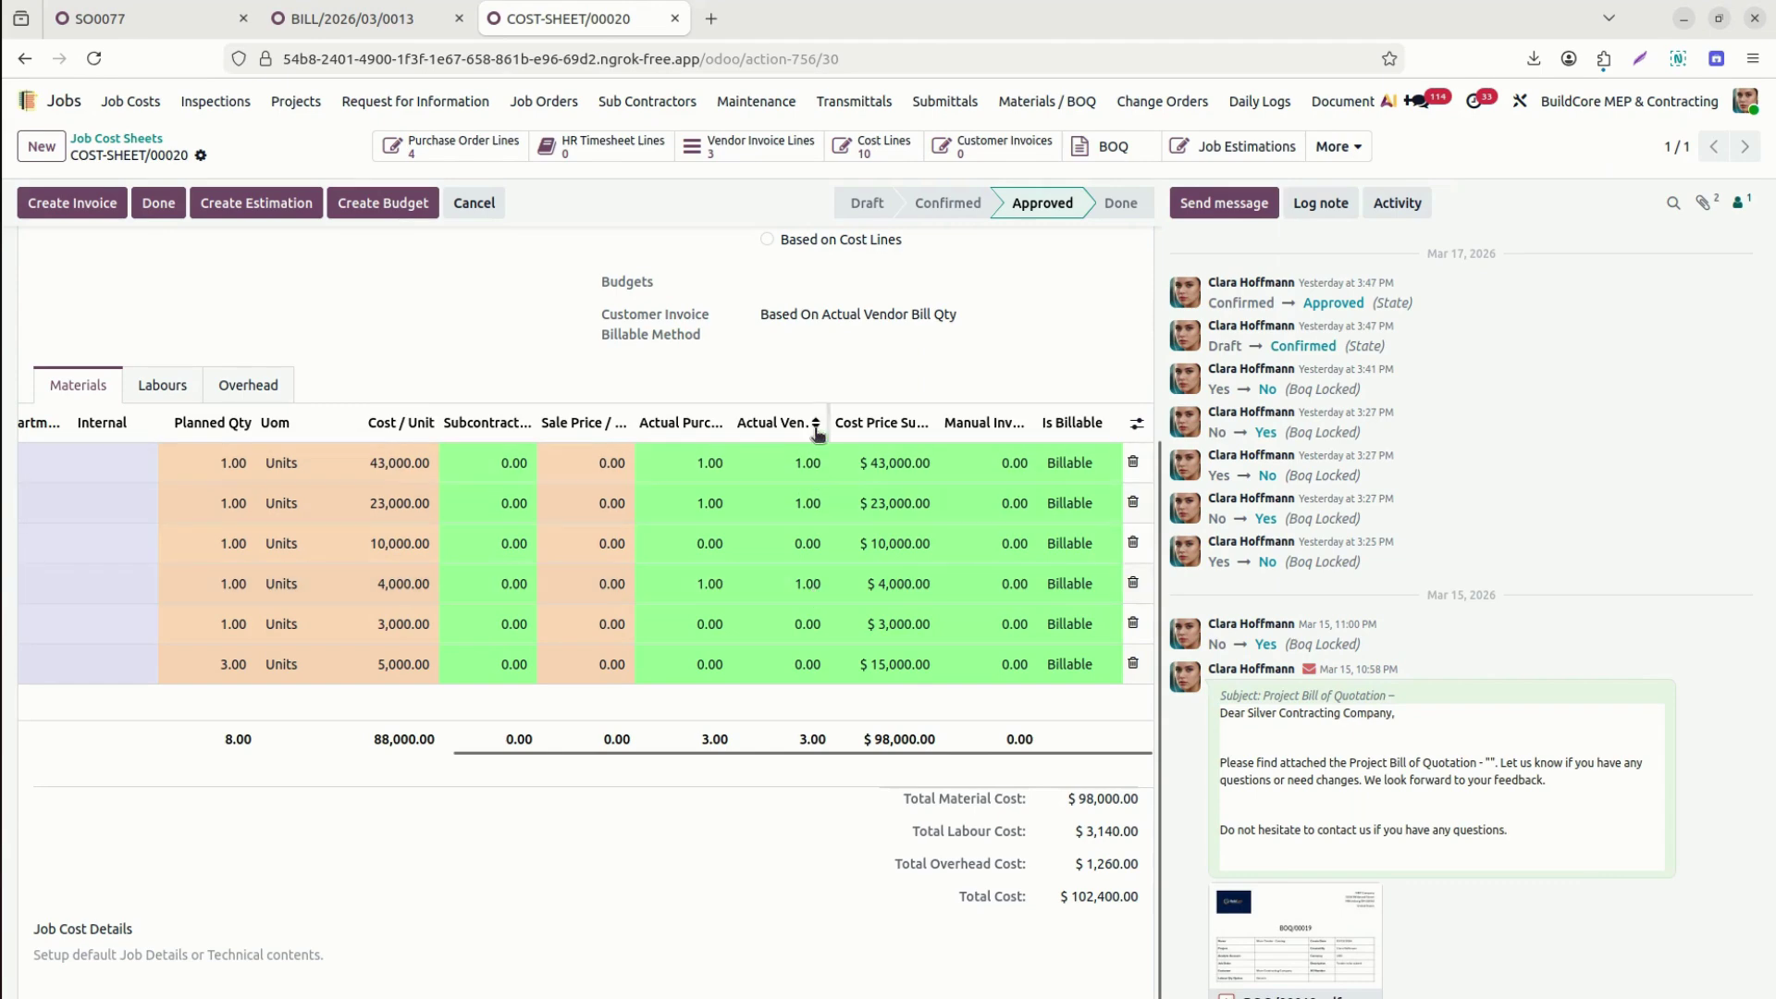
Widen the Actual Vendor Bill Qty column to show 3.00 billed beside 3.00 purchased.
{"action": "left_click_drag", "start_coordinate": [829, 416], "coordinate": [907, 417]}
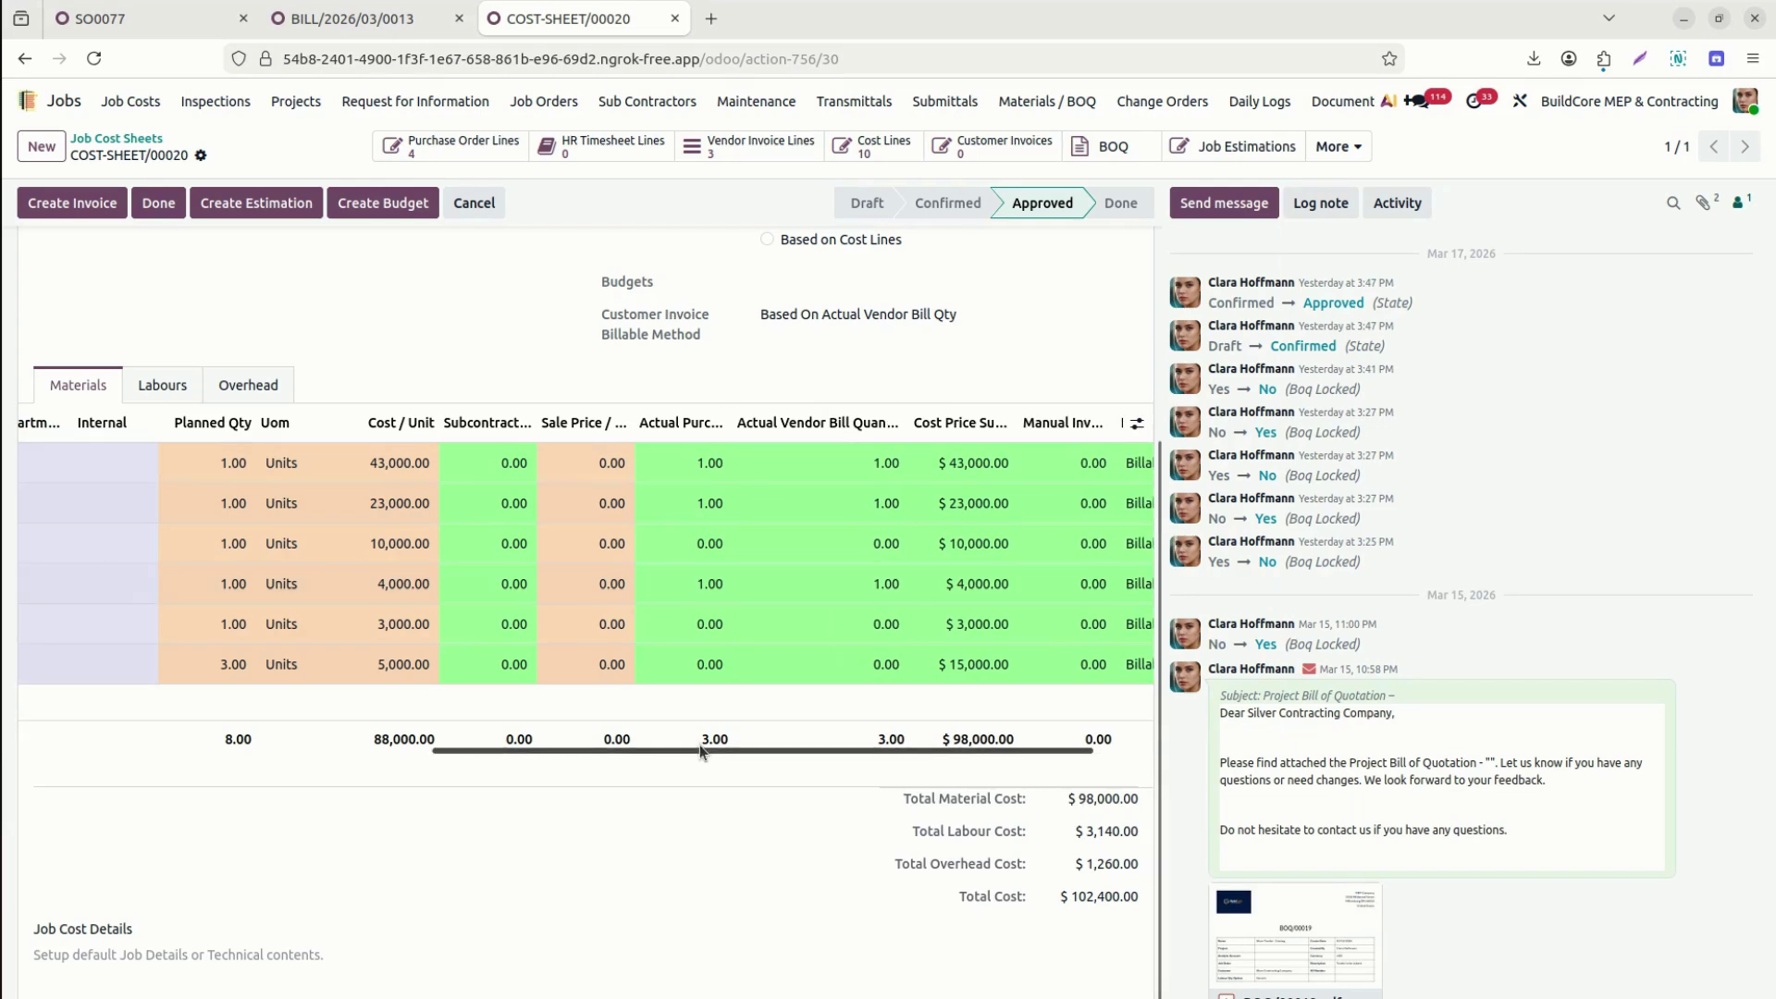
{"action": "left_click_drag", "start_coordinate": [674, 747], "coordinate": [418, 781]}
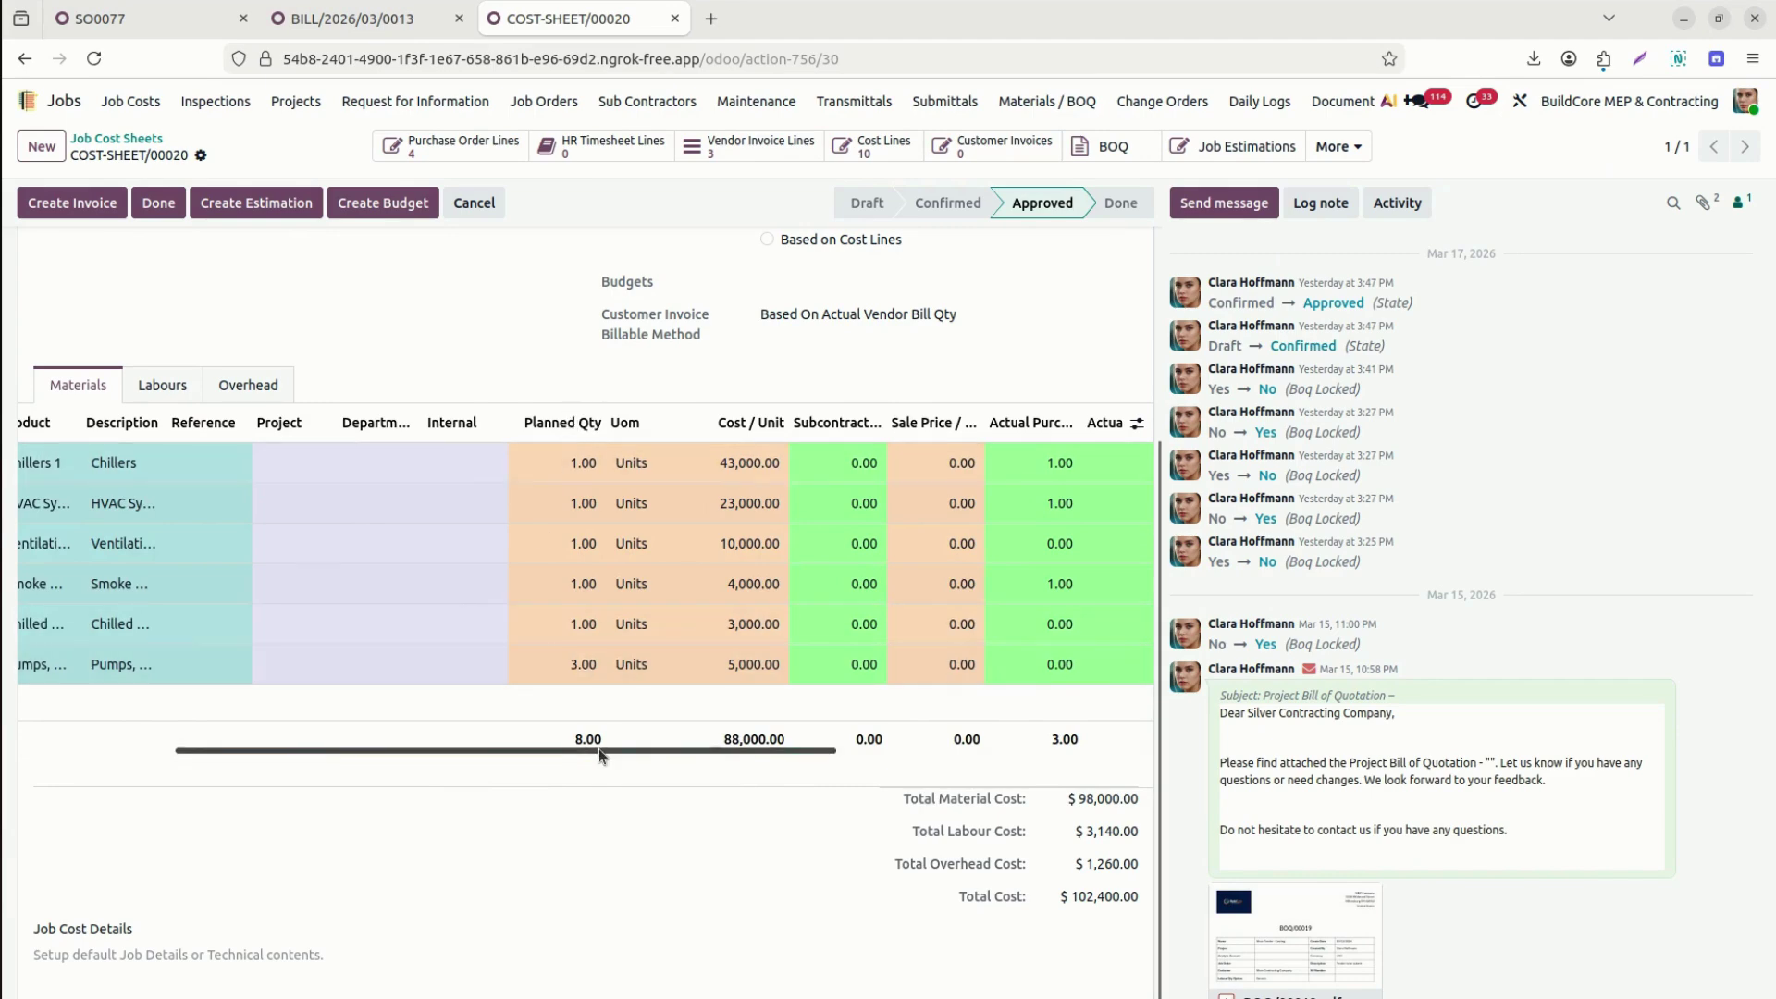
{"action": "left_click_drag", "start_coordinate": [598, 748], "coordinate": [1000, 786]}
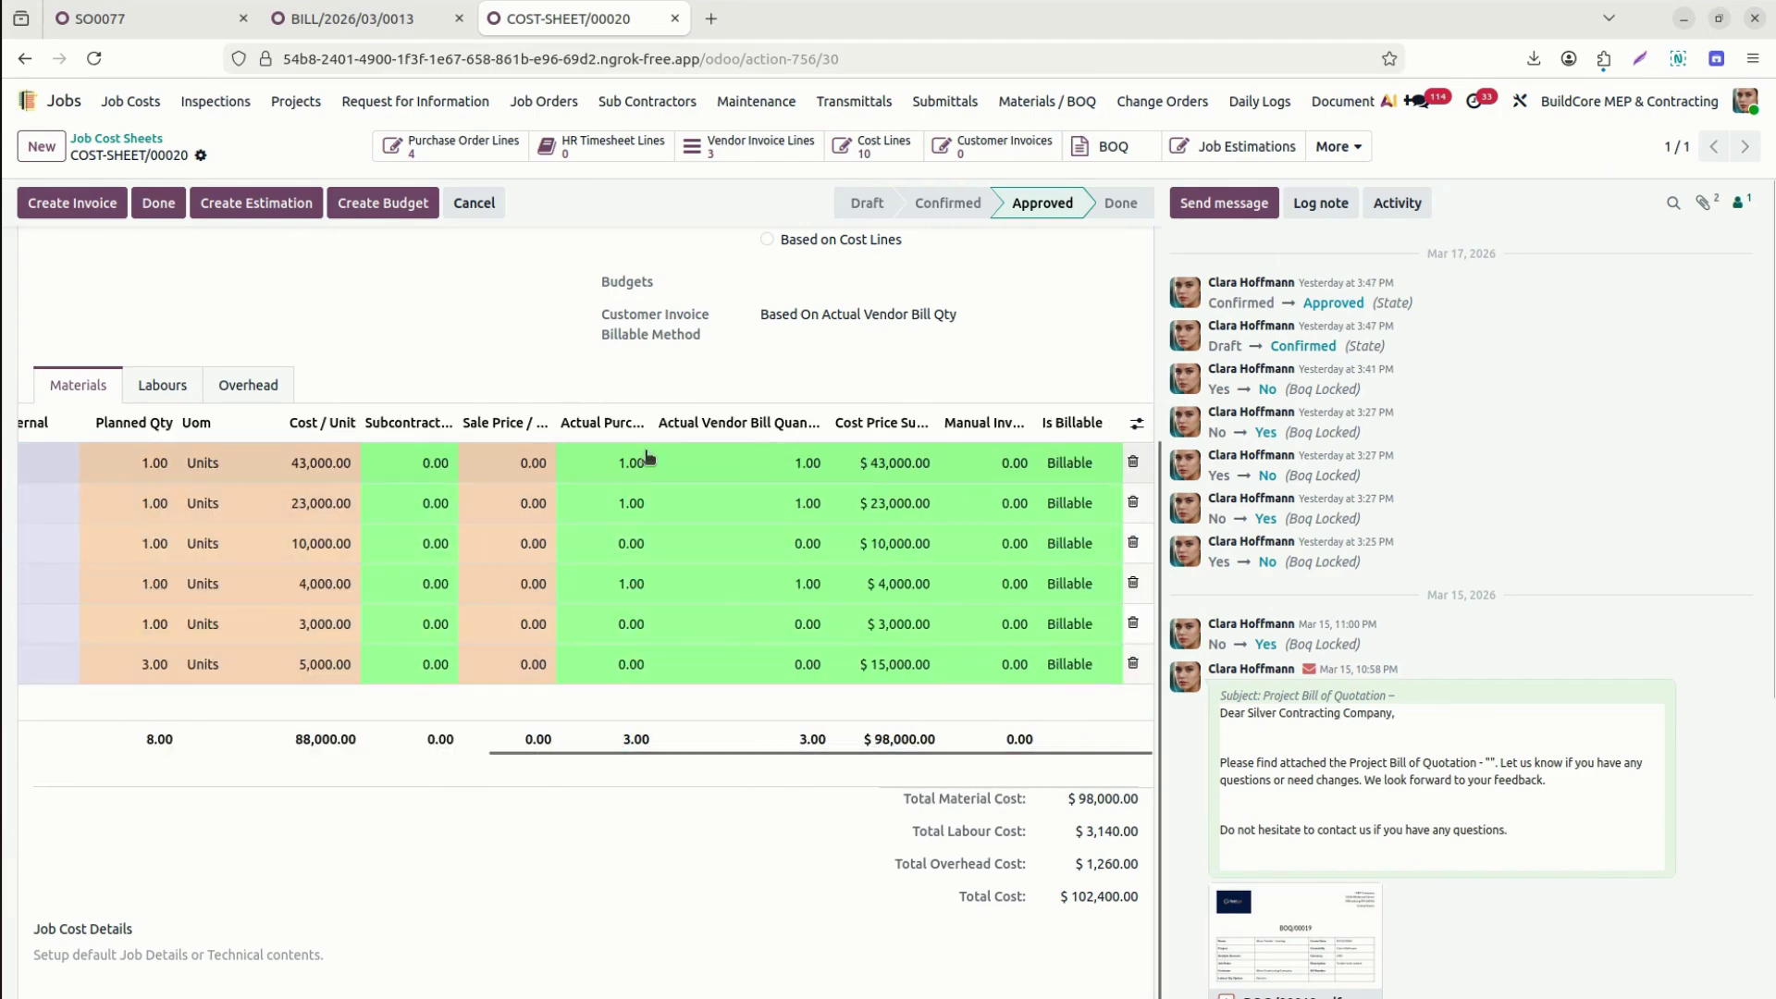
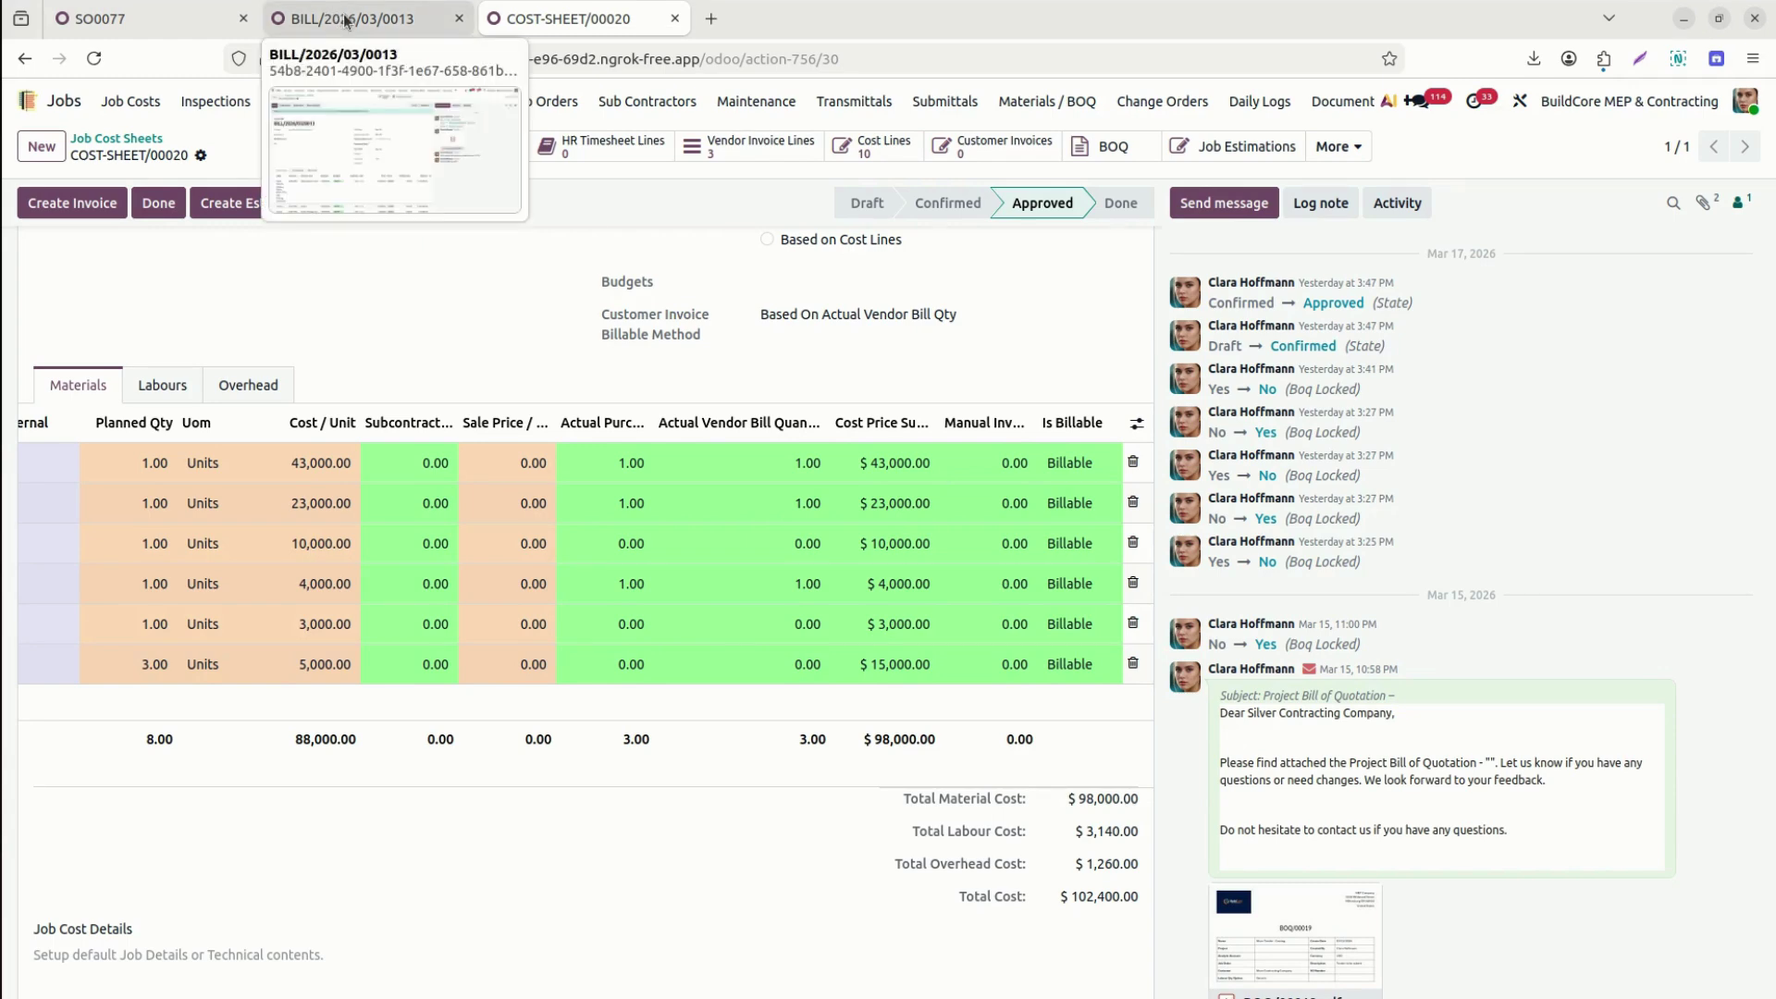
Check COST-SHEET/00020's labour and overhead lines, then bring up bill BILL/2026/03/0013.
{"action": "left_click_drag", "start_coordinate": [802, 762], "coordinate": [109, 803]}
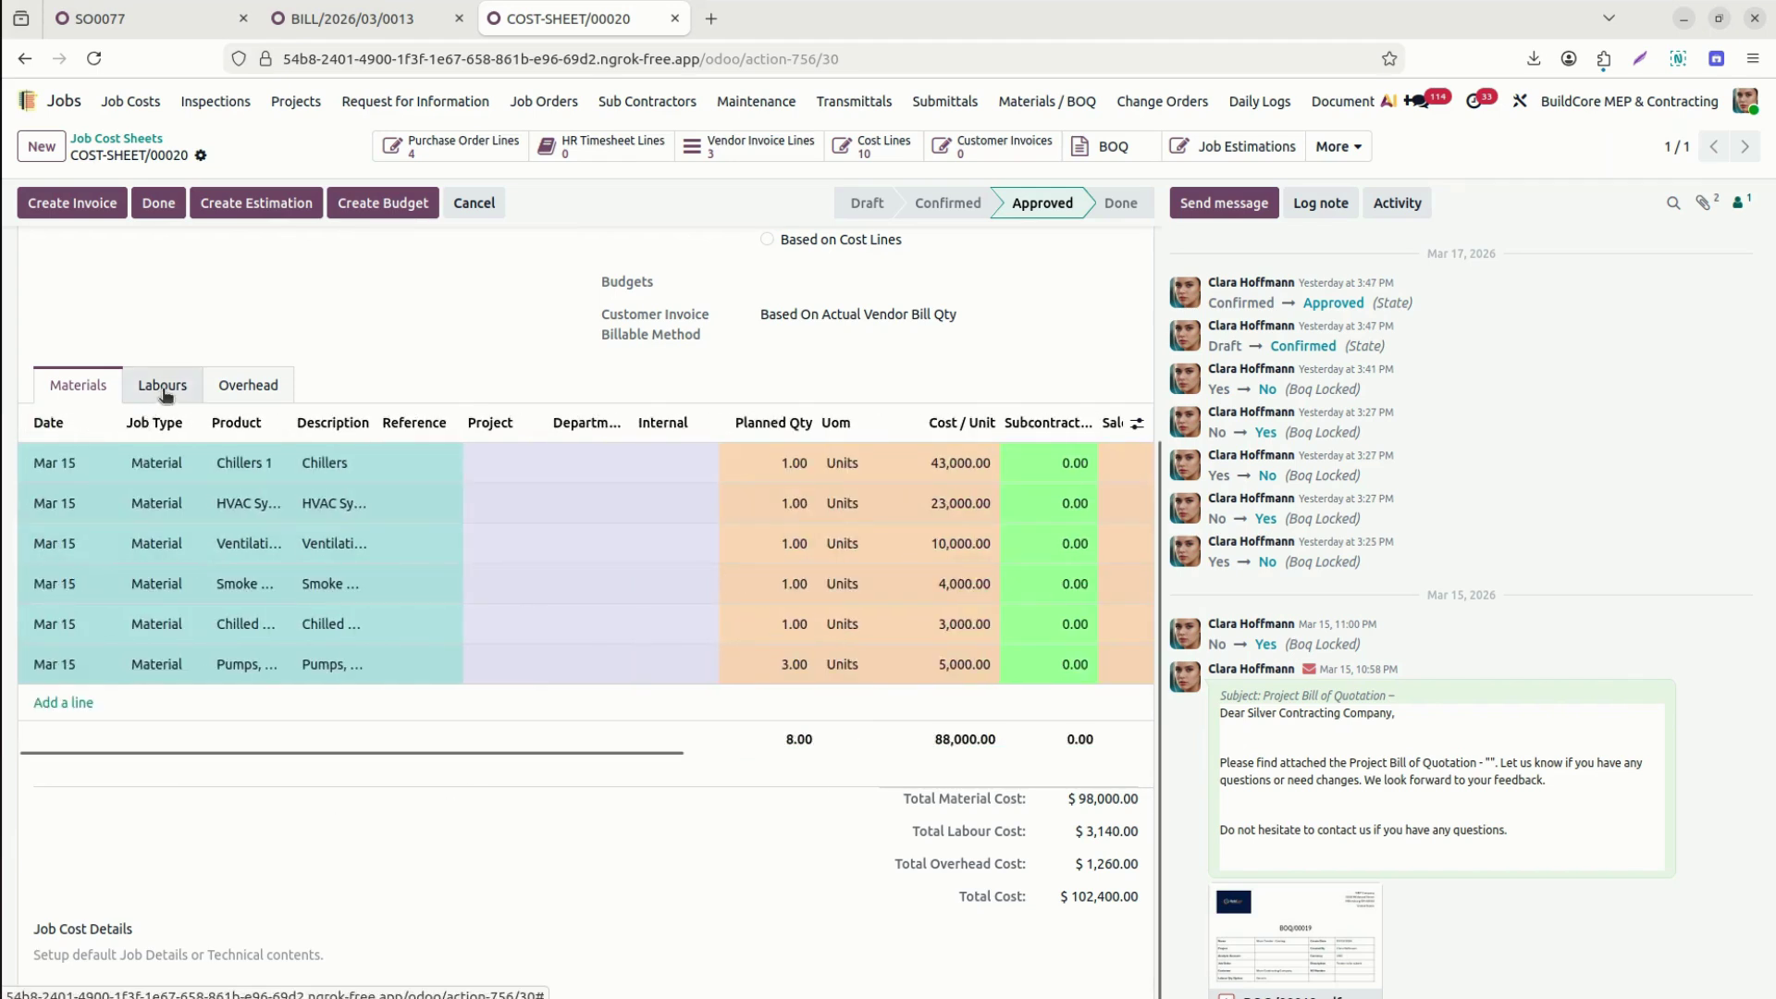
{"action": "left_click", "coordinate": [162, 387]}
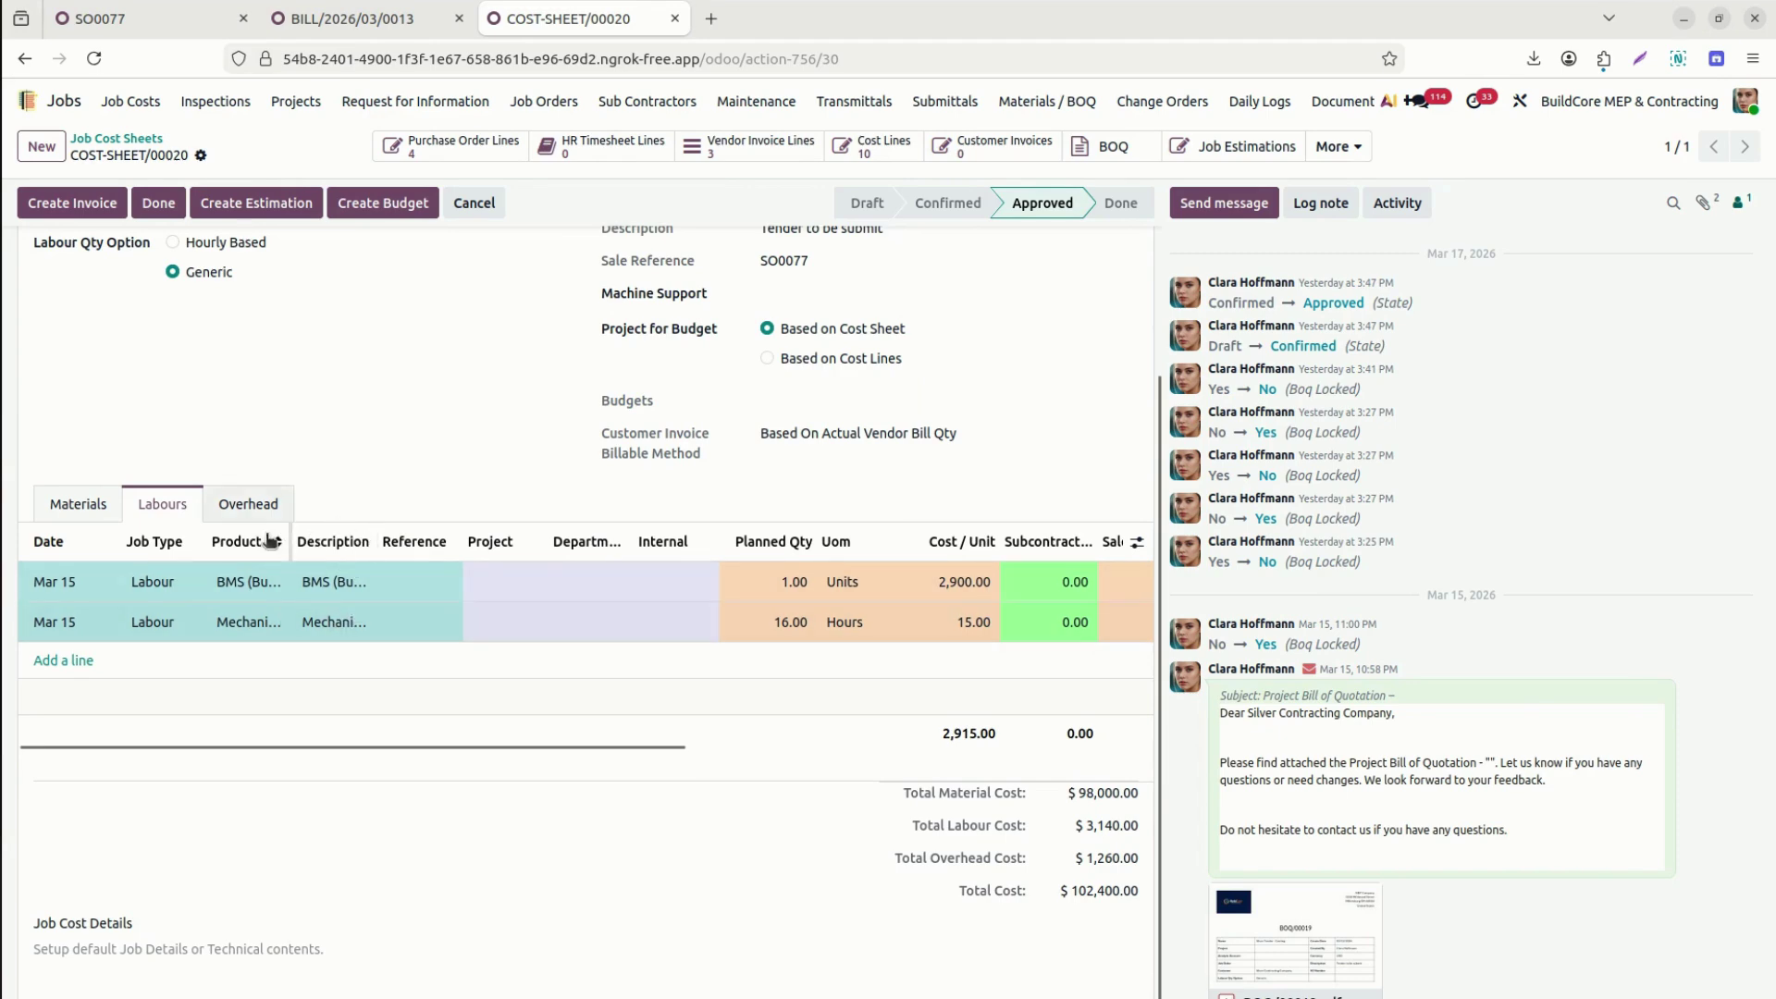
{"action": "left_click", "coordinate": [248, 505]}
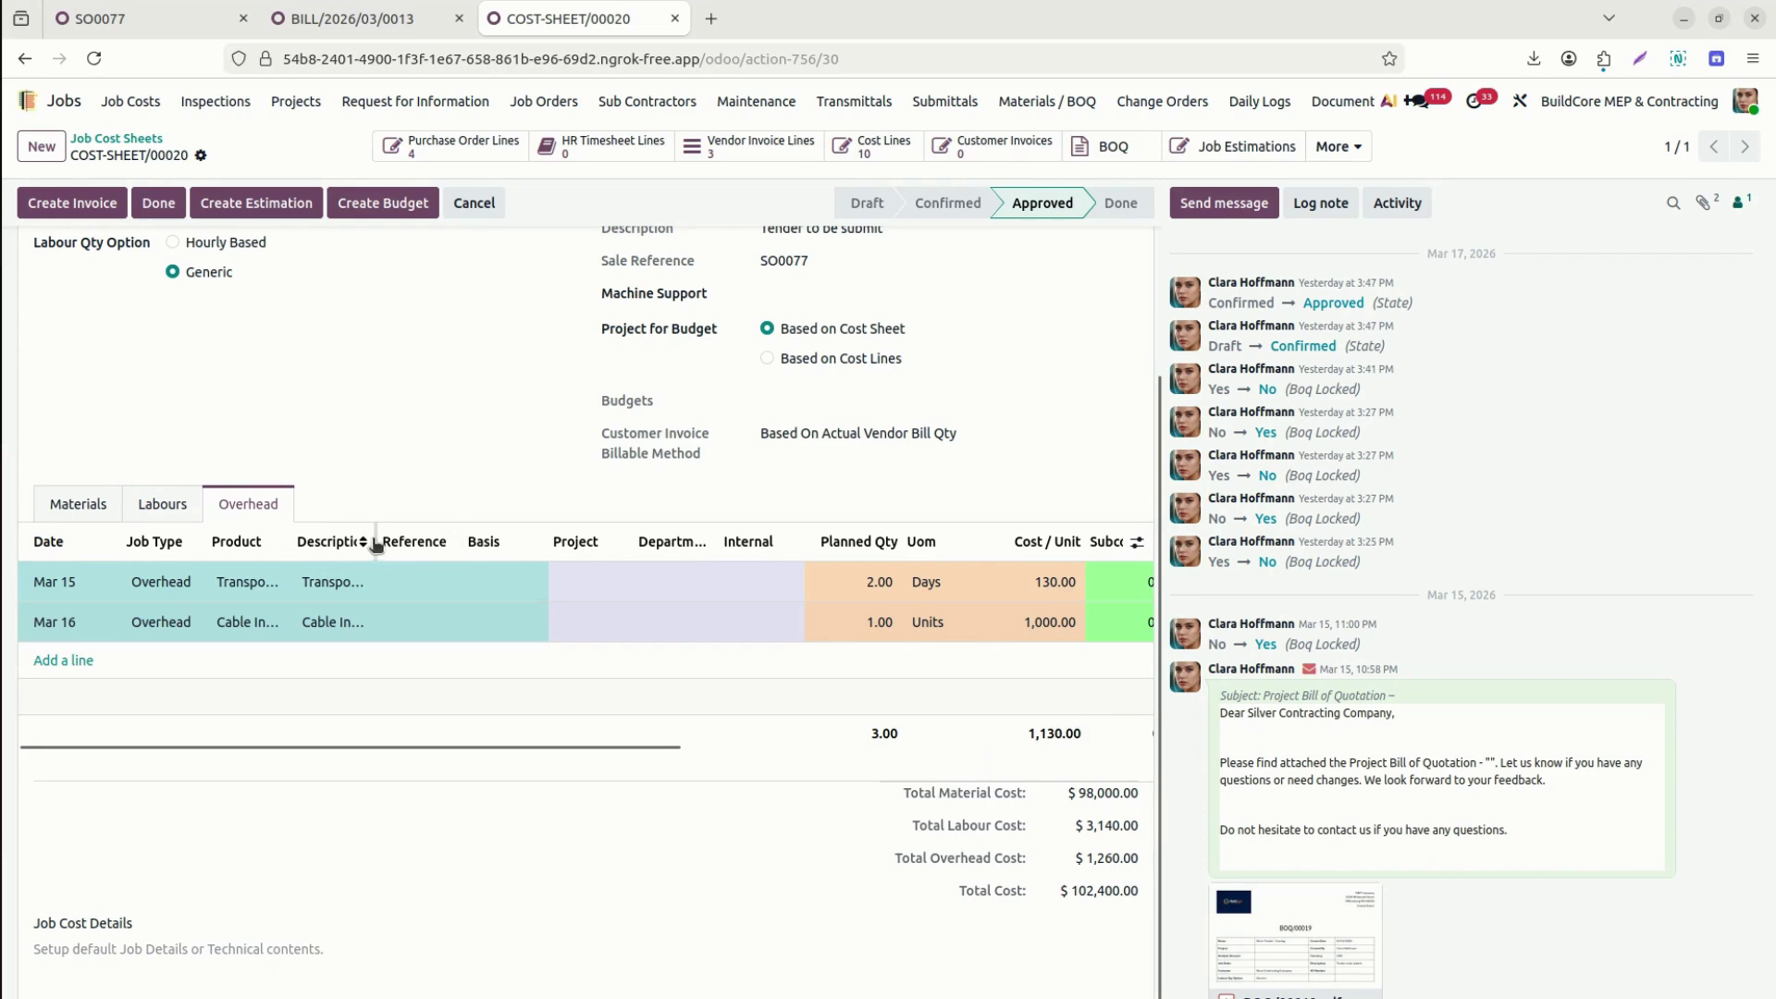
{"action": "left_click_drag", "start_coordinate": [375, 541], "coordinate": [458, 569]}
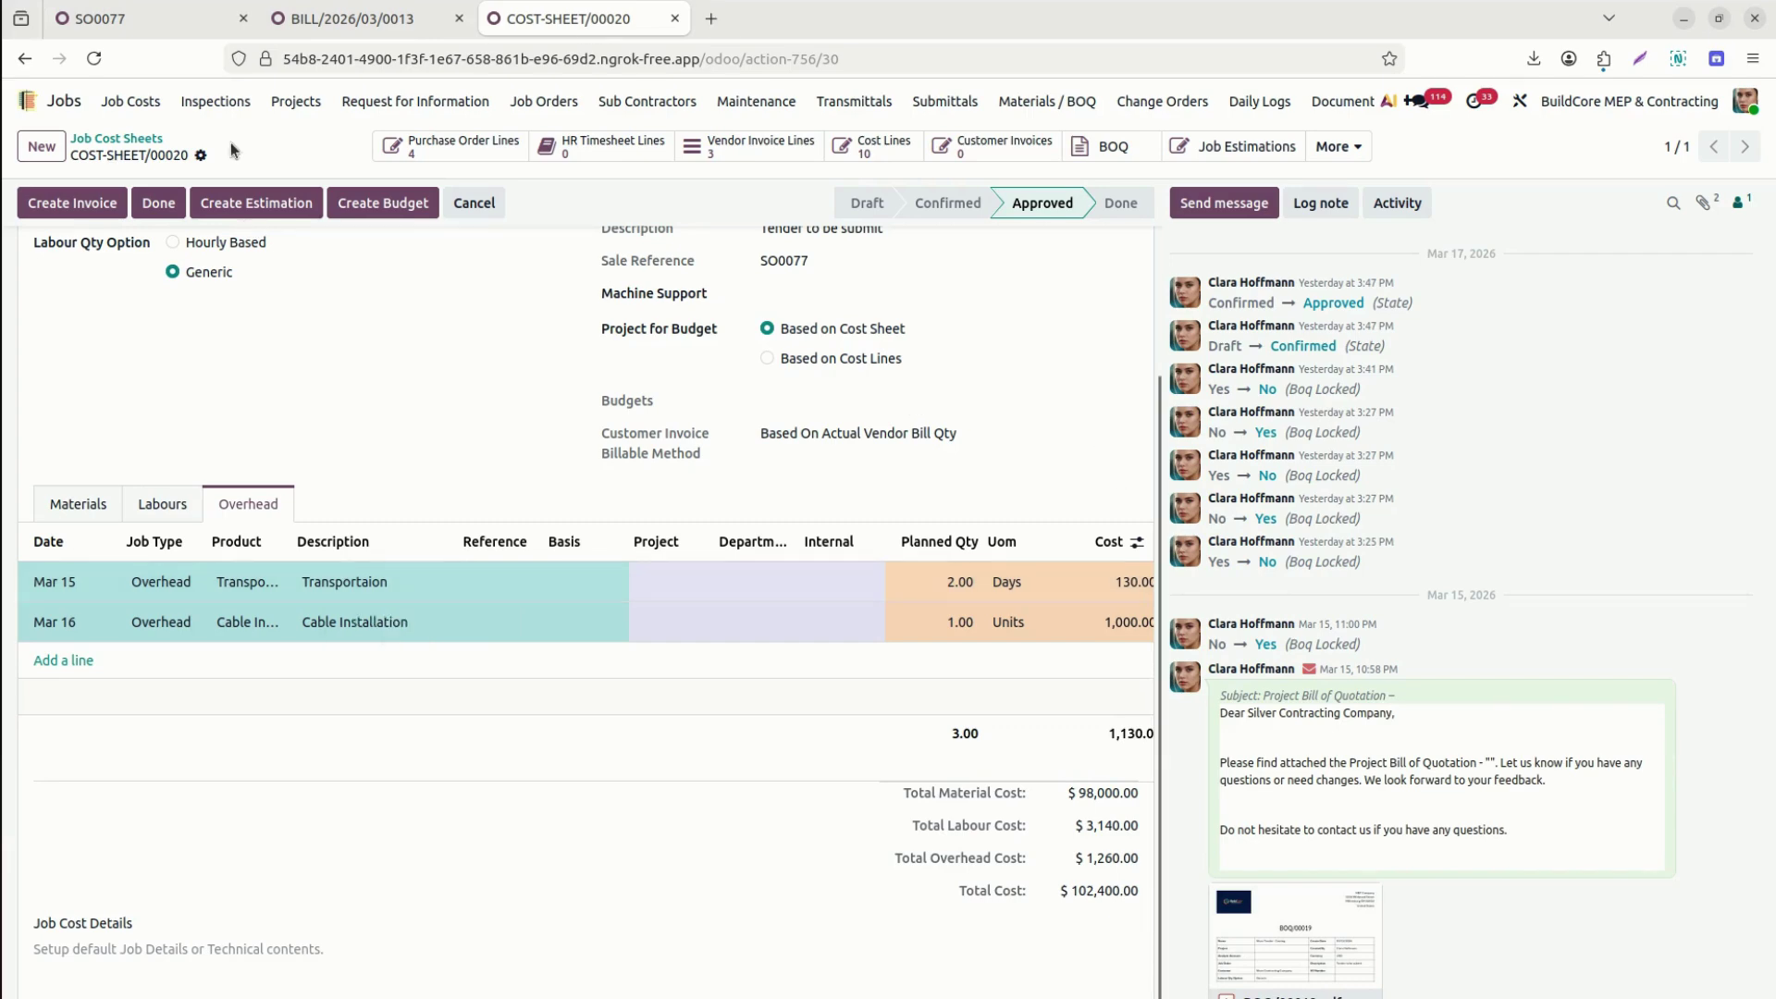
{"action": "left_click", "coordinate": [335, 21]}
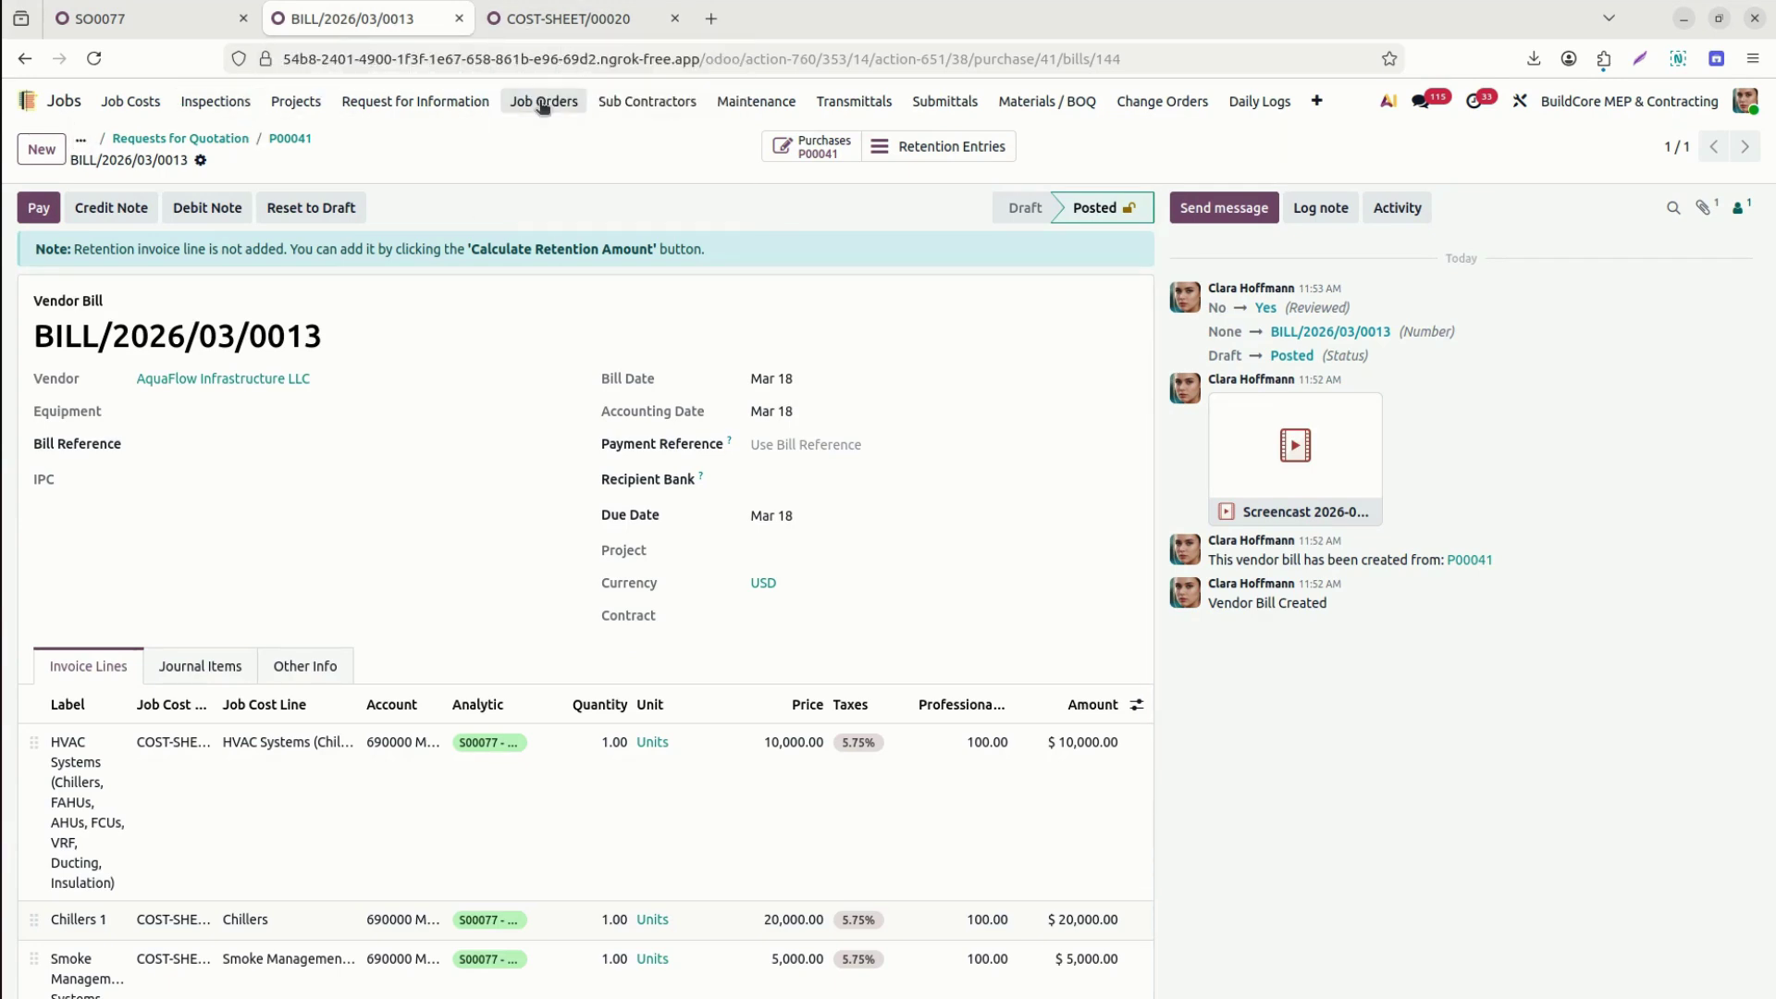
Filter all job orders by project 77 and open the BMS Integration job order JOB/0135.
{"action": "left_click", "coordinate": [574, 105]}
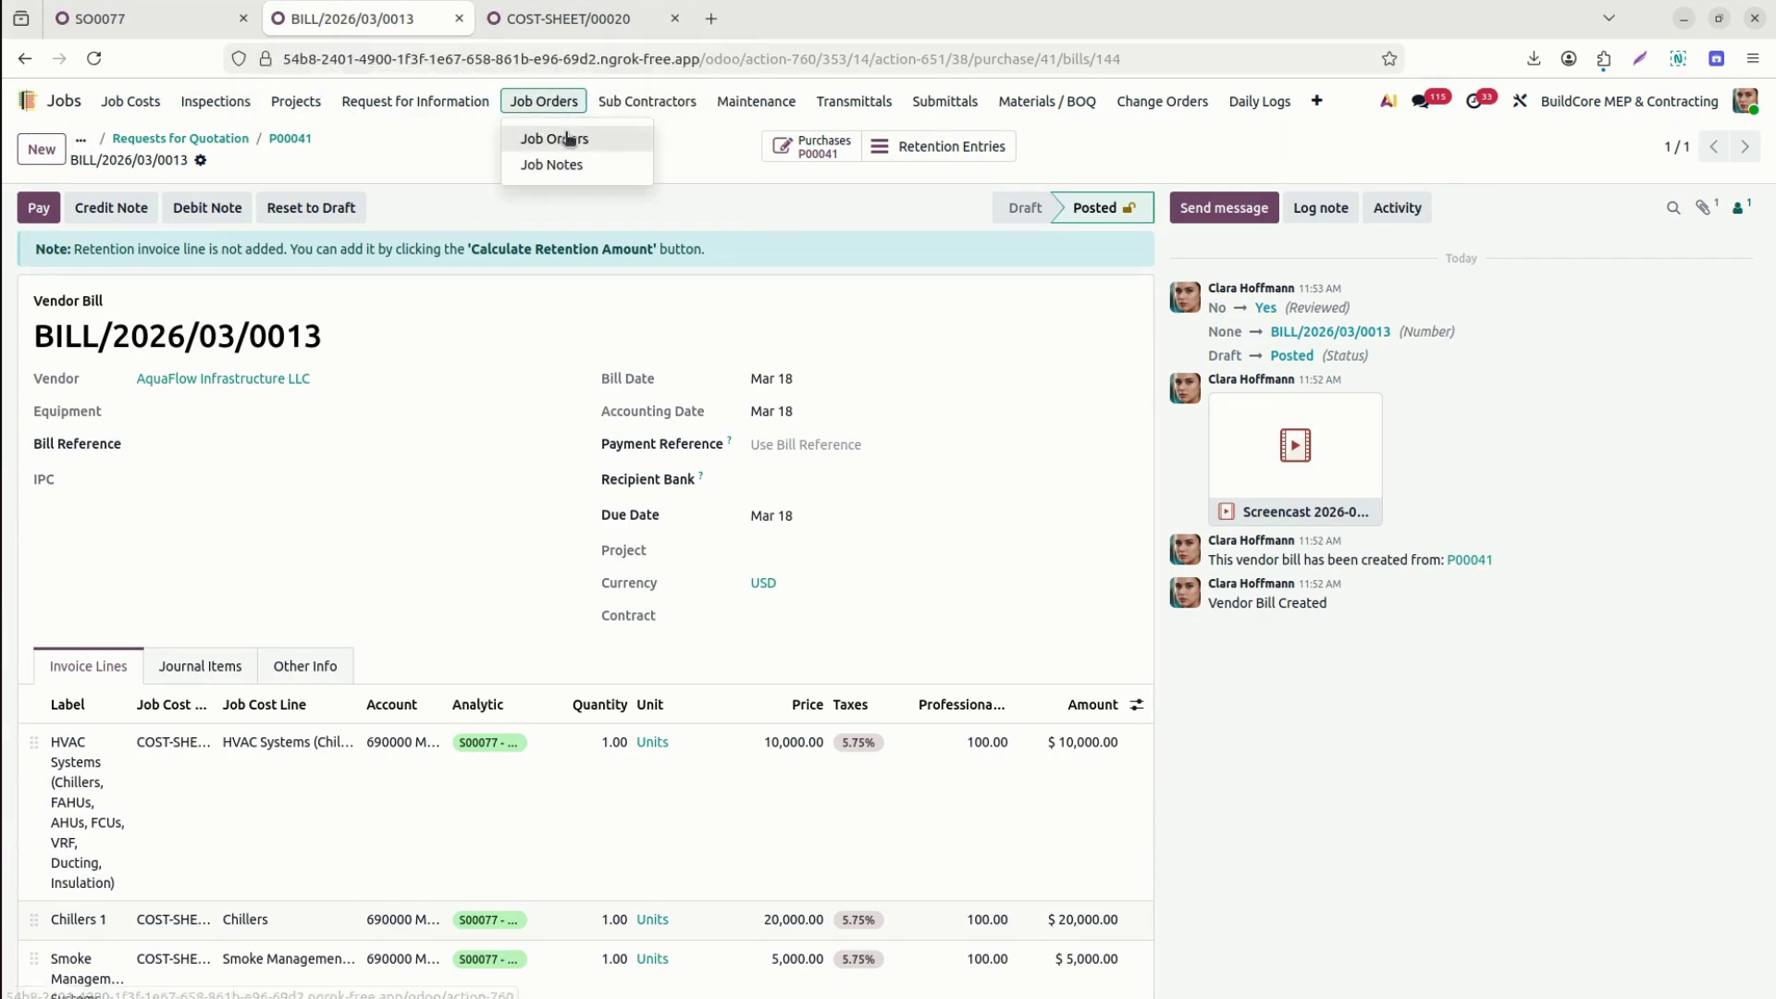
{"action": "left_click", "coordinate": [564, 135]}
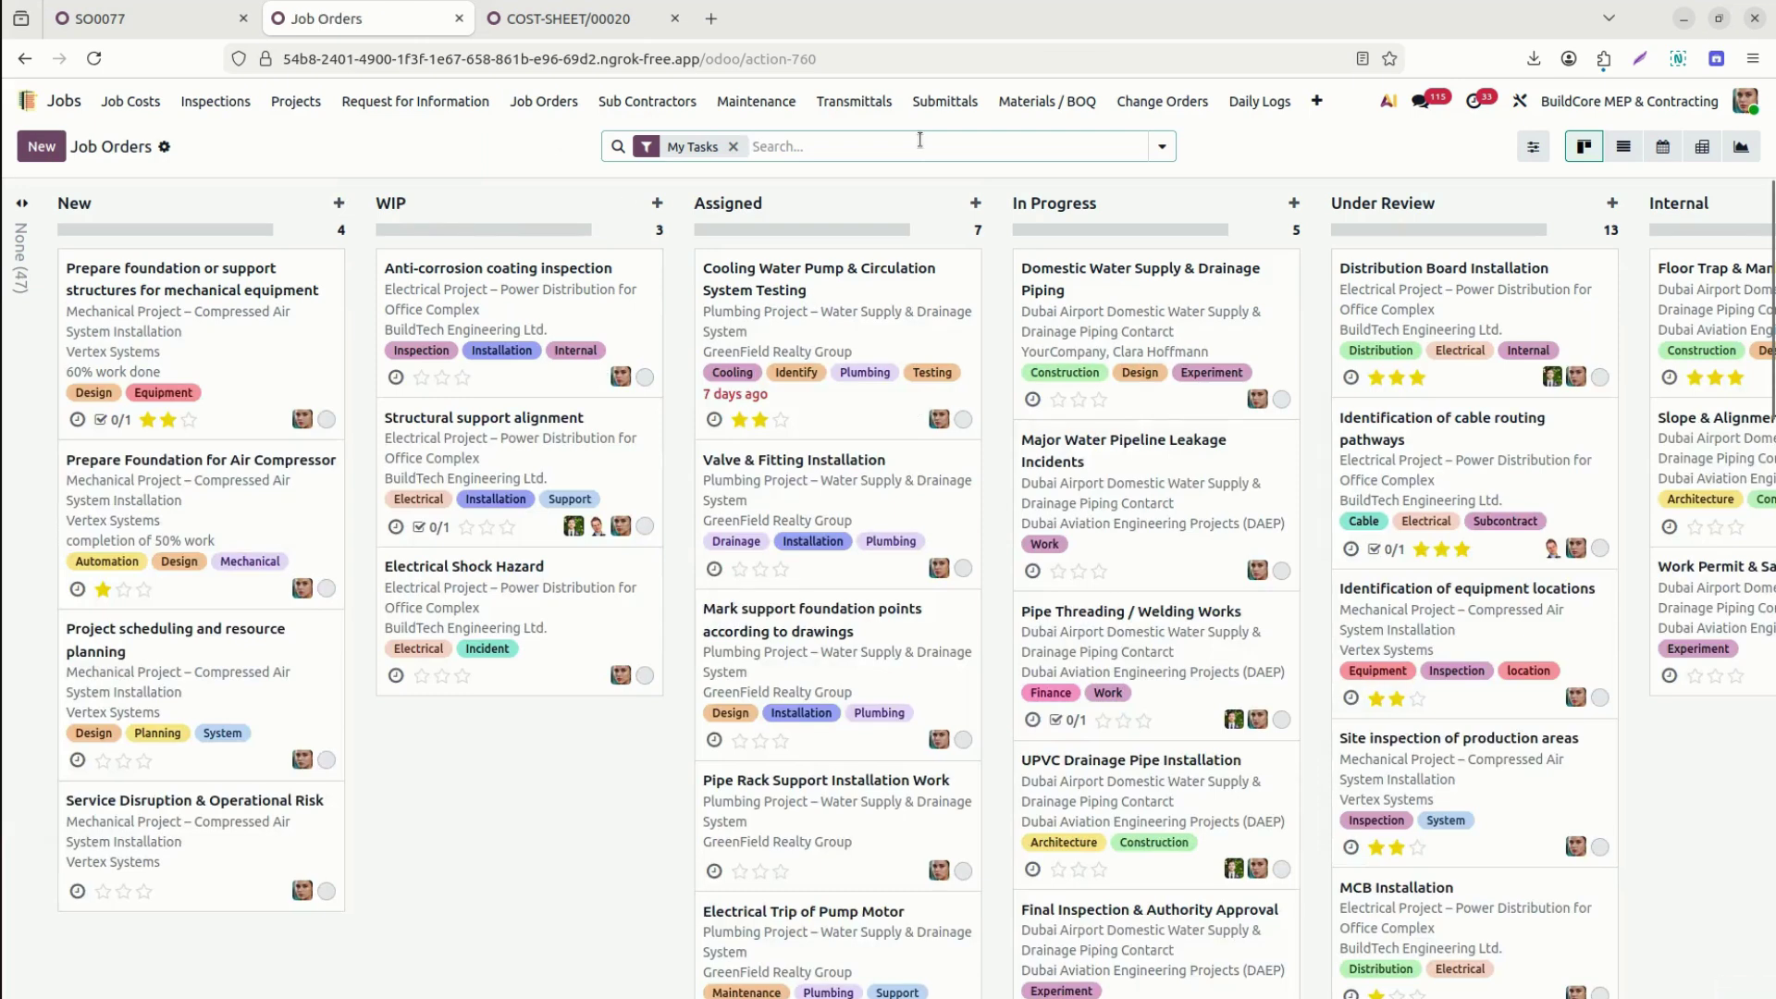
{"action": "key", "text": "BackSpace"}
{"action": "type", "text": "7"}
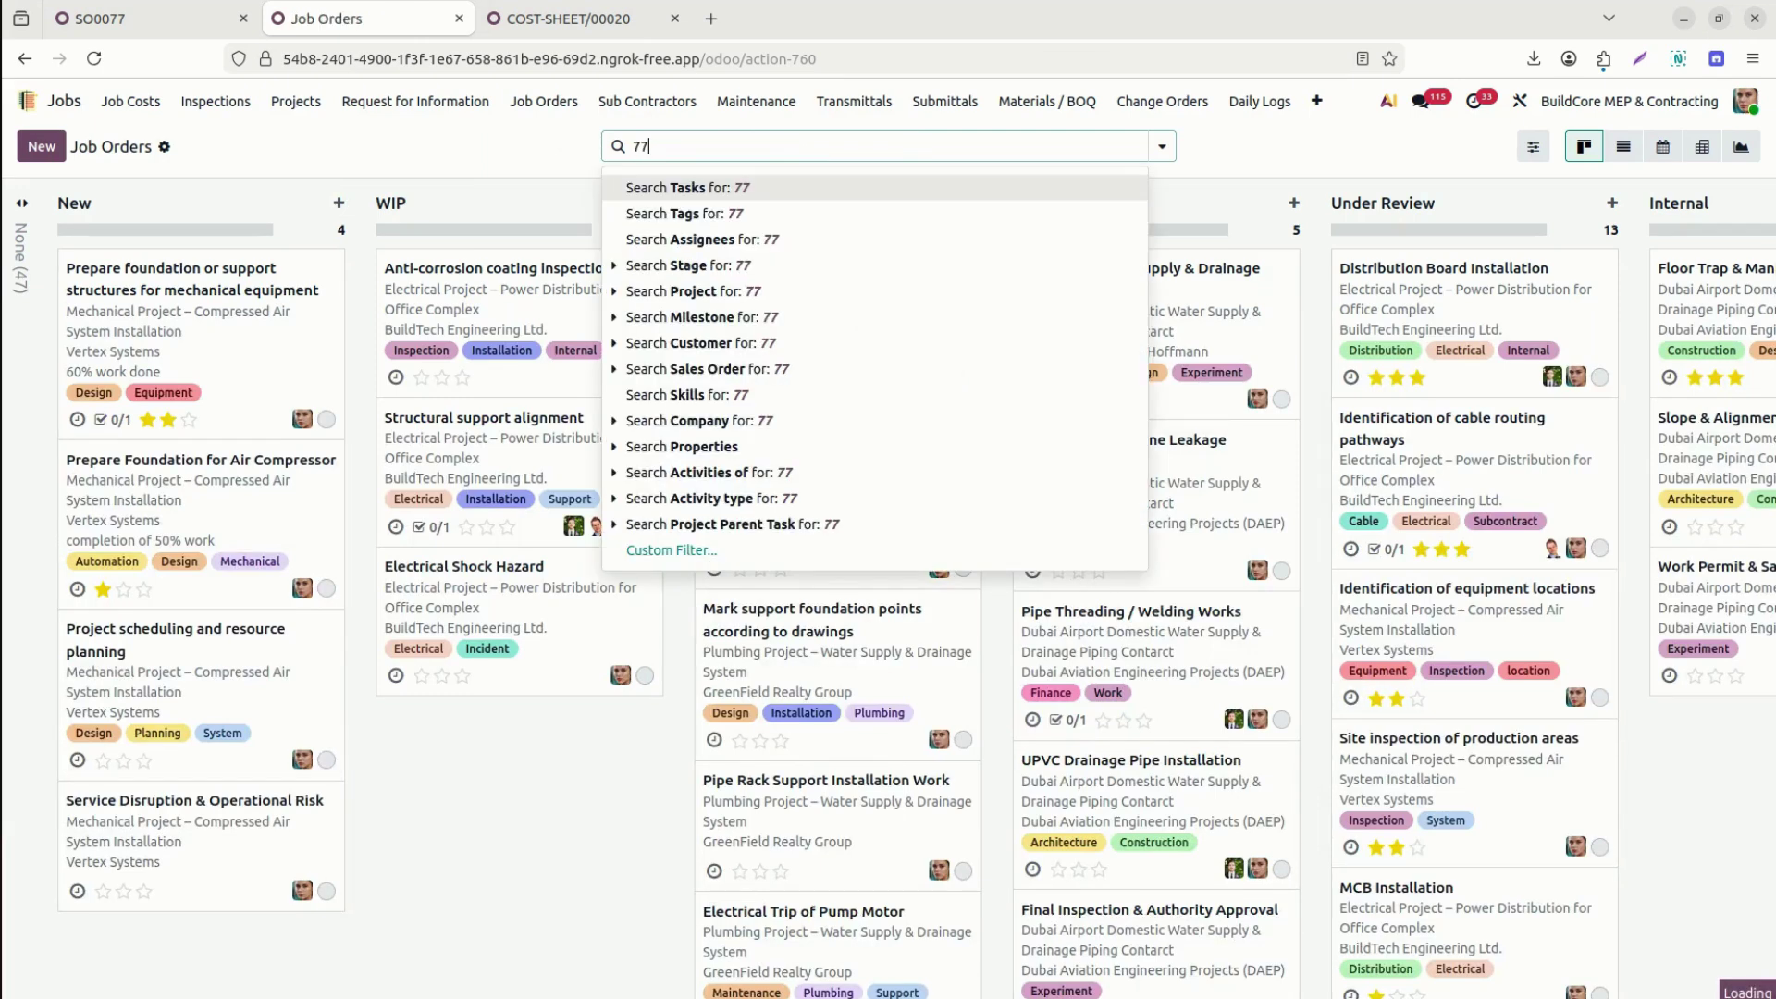
{"action": "type", "text": "7"}
{"action": "key", "text": "Return"}
{"action": "key", "text": "BackSpace"}
{"action": "type", "text": "77"}
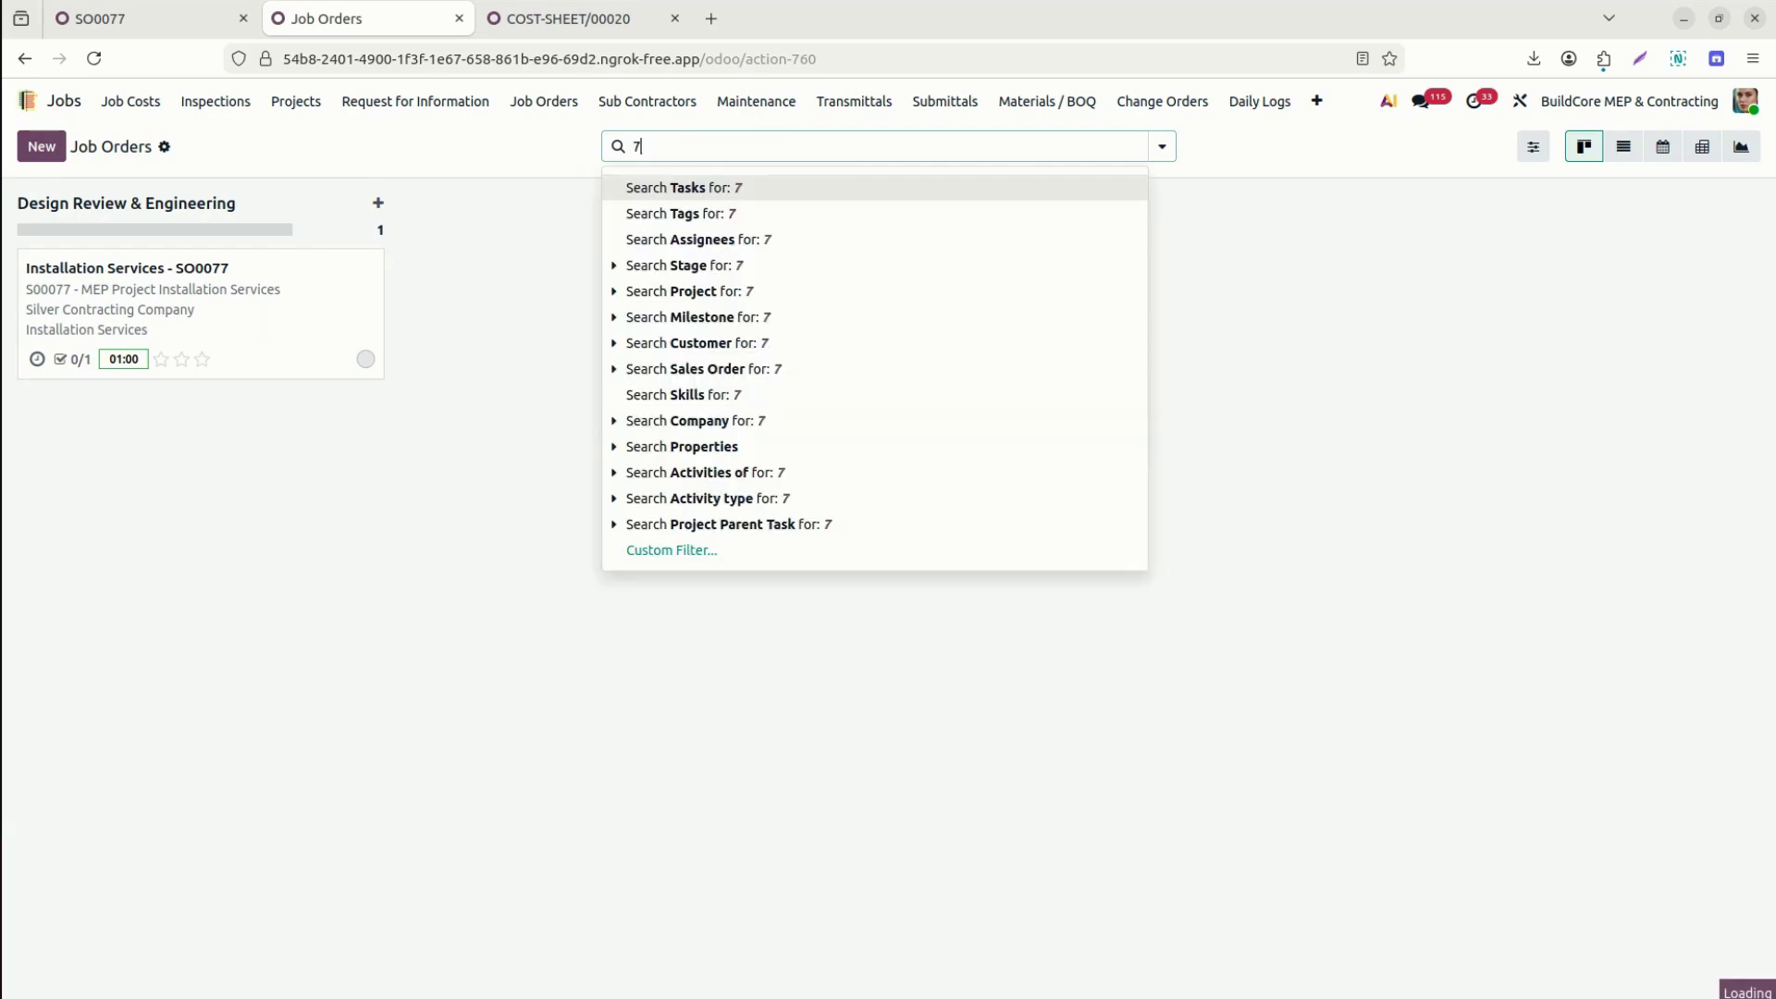
{"action": "left_click", "coordinate": [714, 295]}
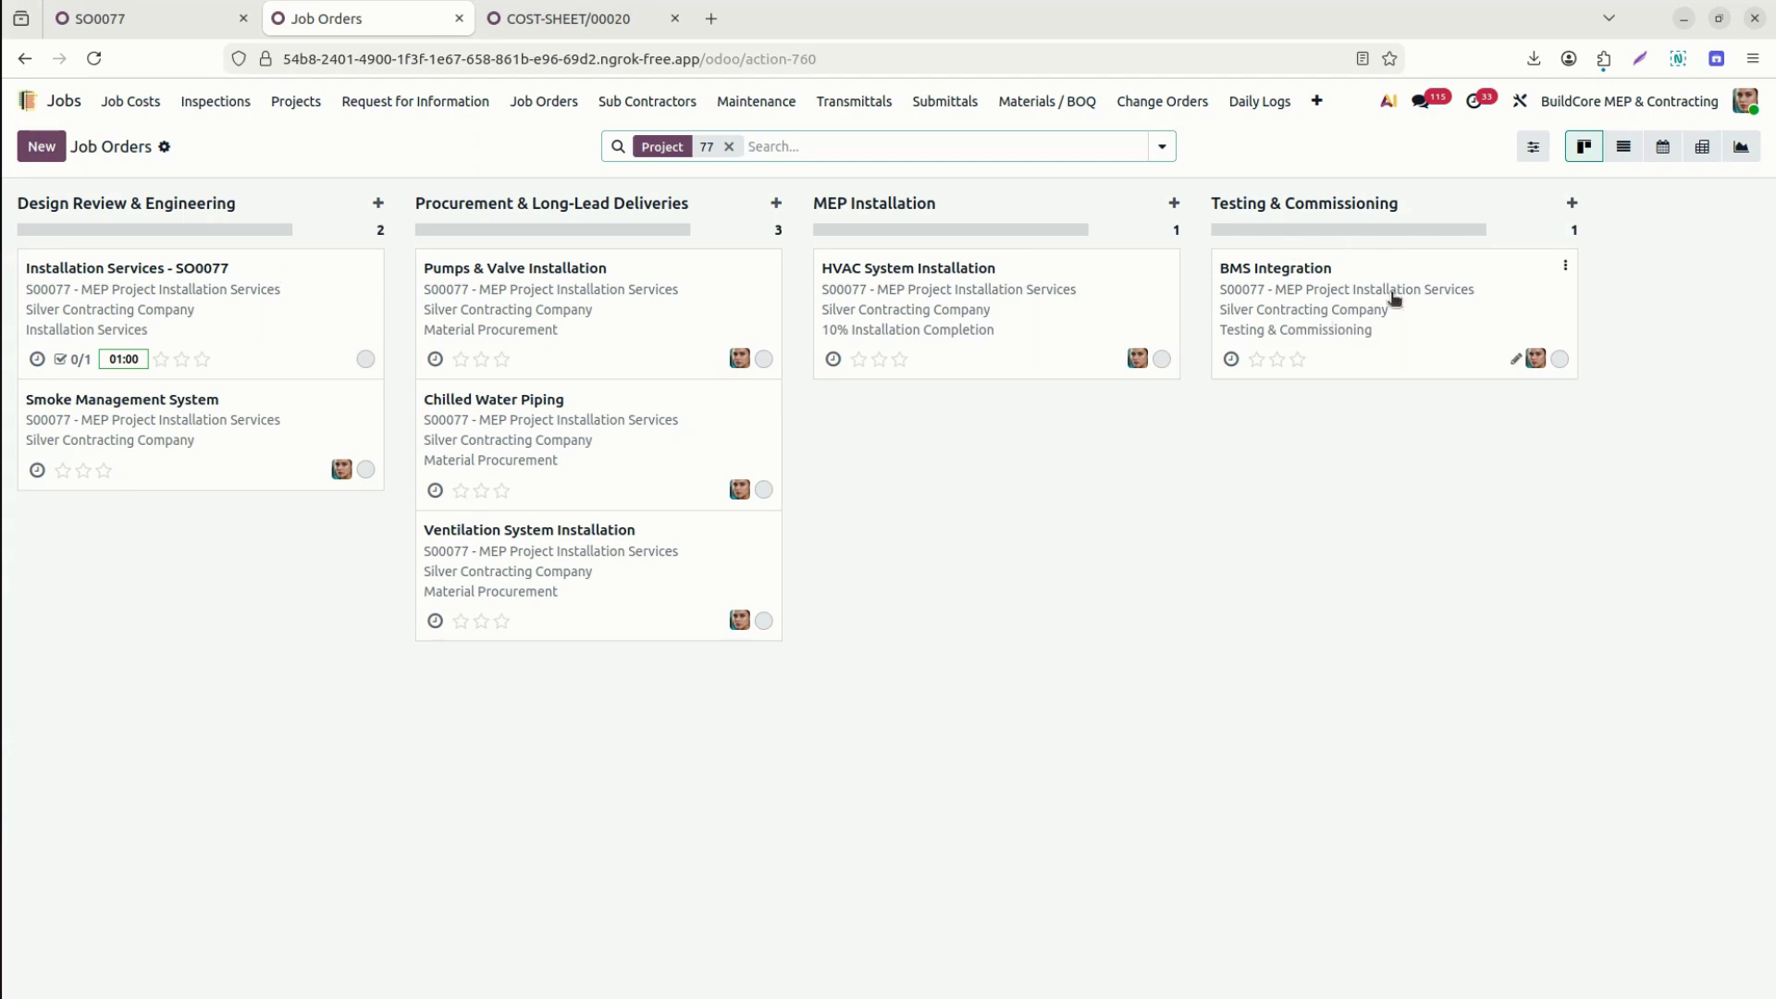
{"action": "left_click", "coordinate": [1321, 267]}
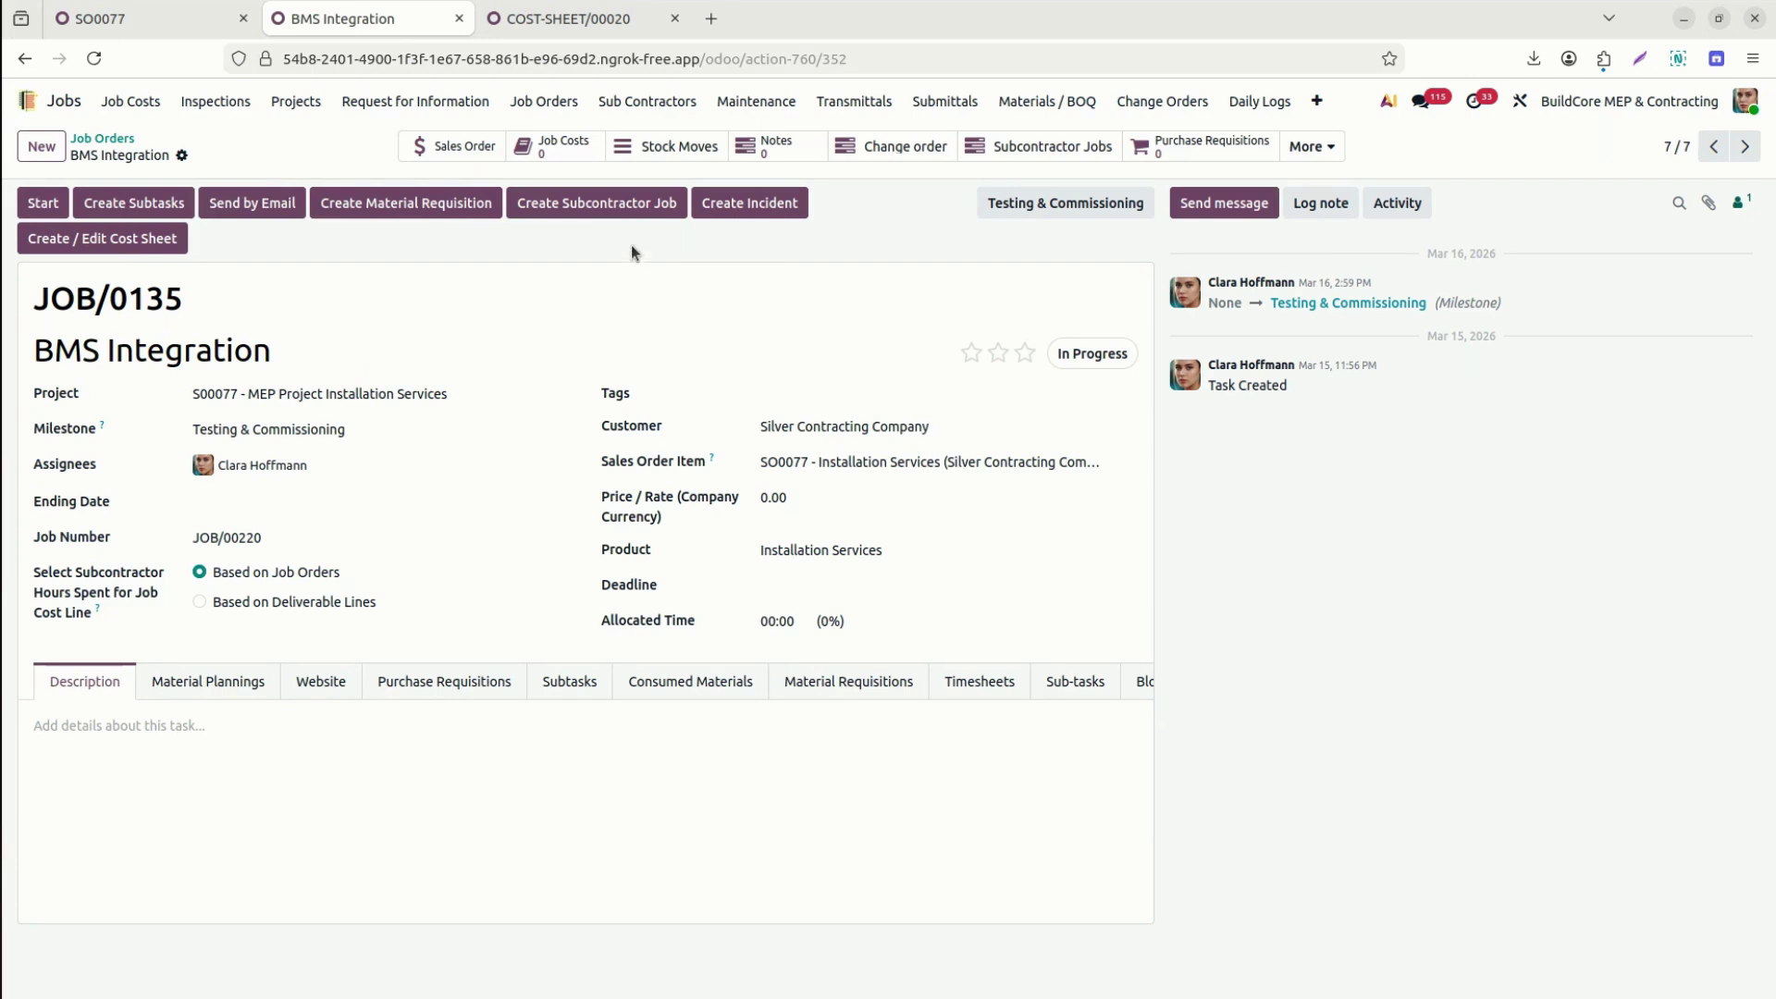
Start a BMS Integration subcontractor job with a responsible user and one searched subcontractor.
{"action": "left_click", "coordinate": [615, 199]}
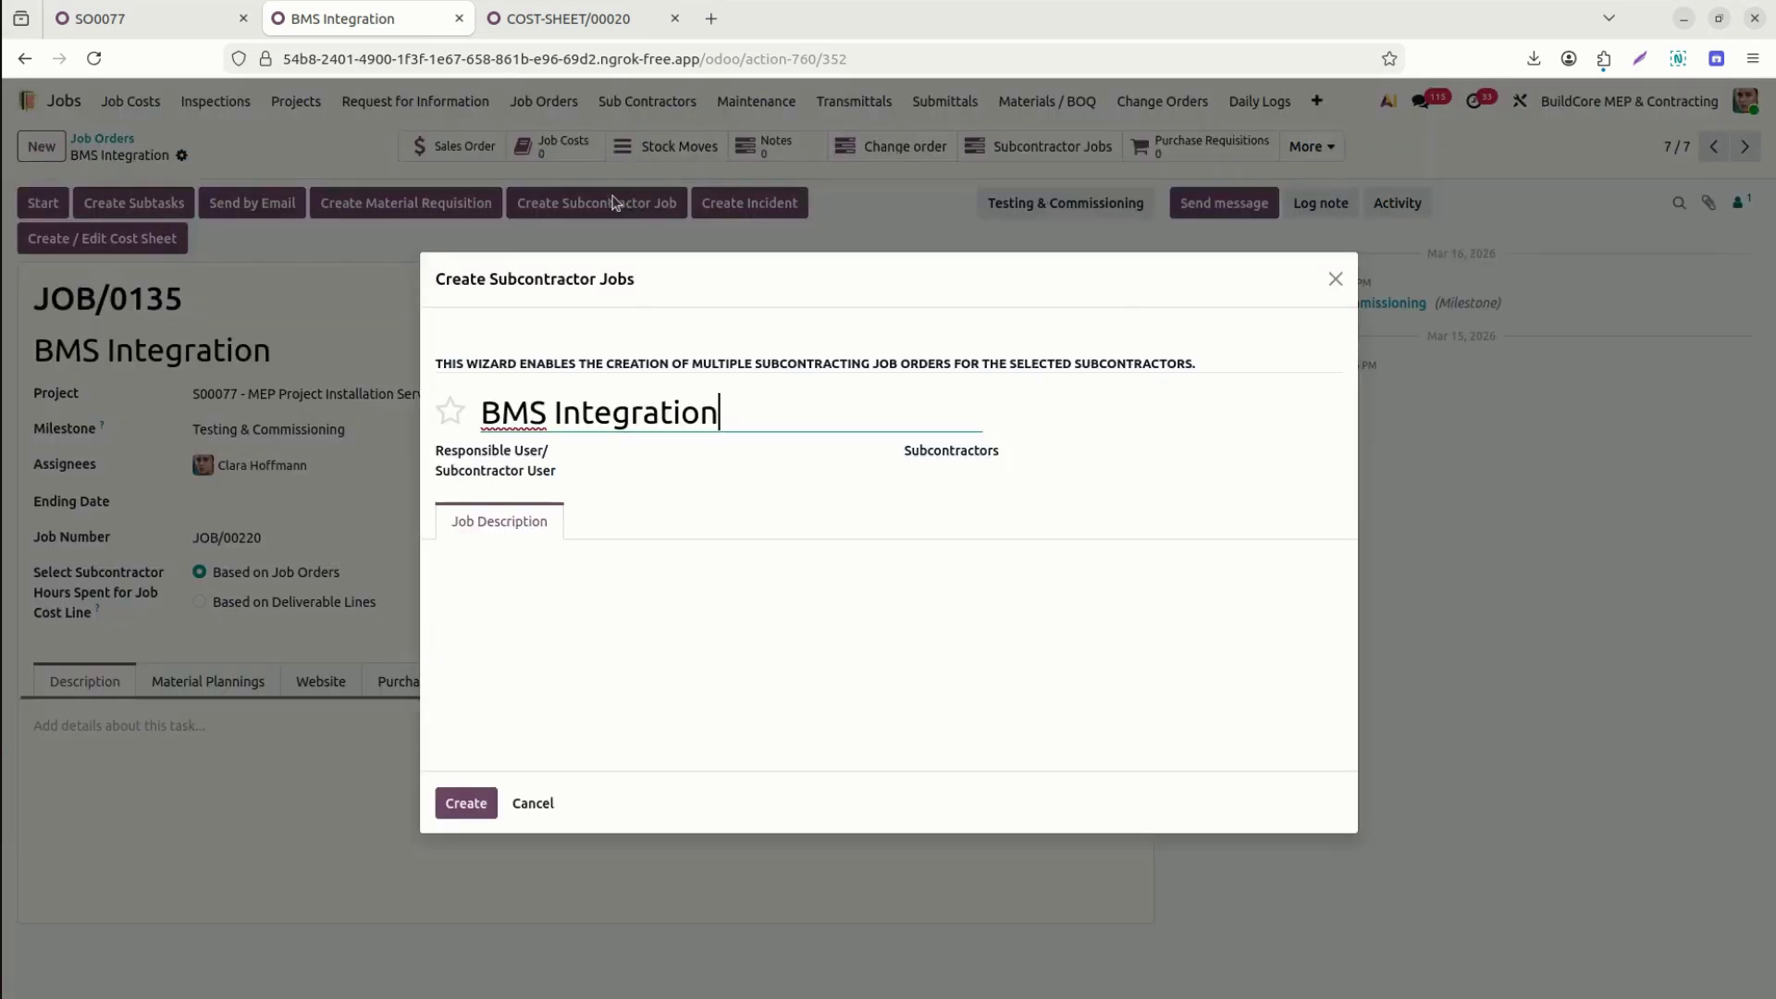
{"action": "left_click", "coordinate": [673, 458]}
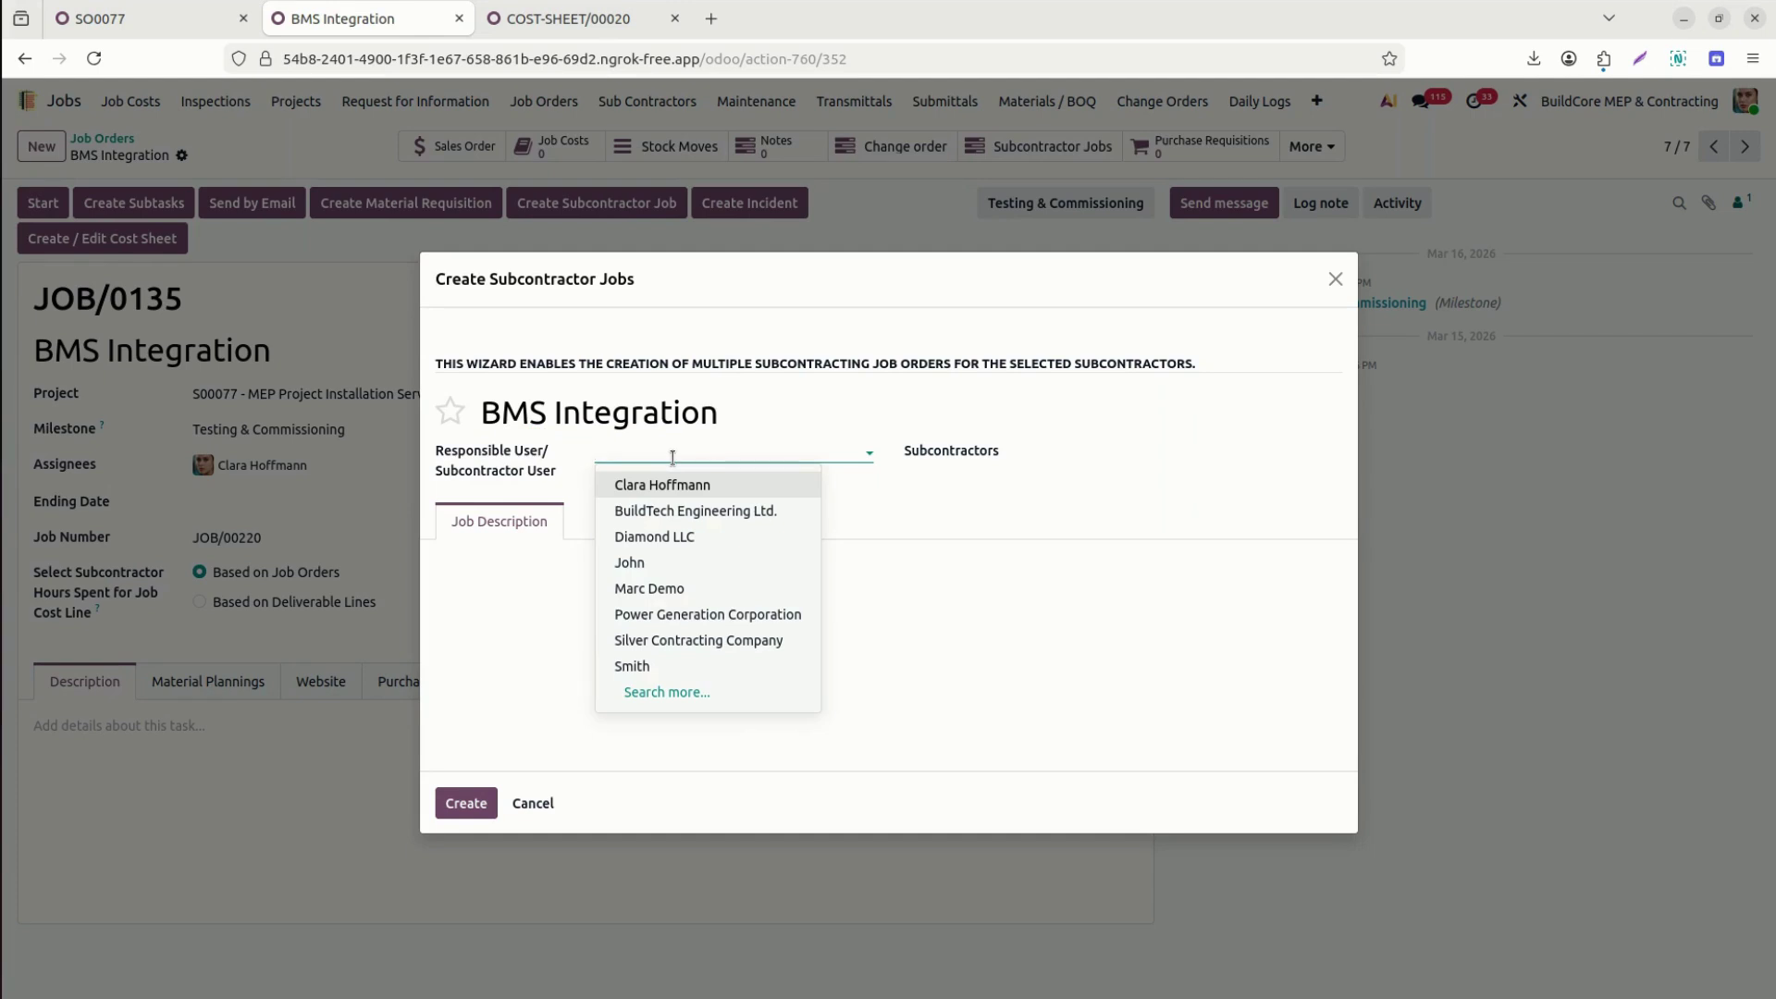
{"action": "left_click", "coordinate": [690, 589]}
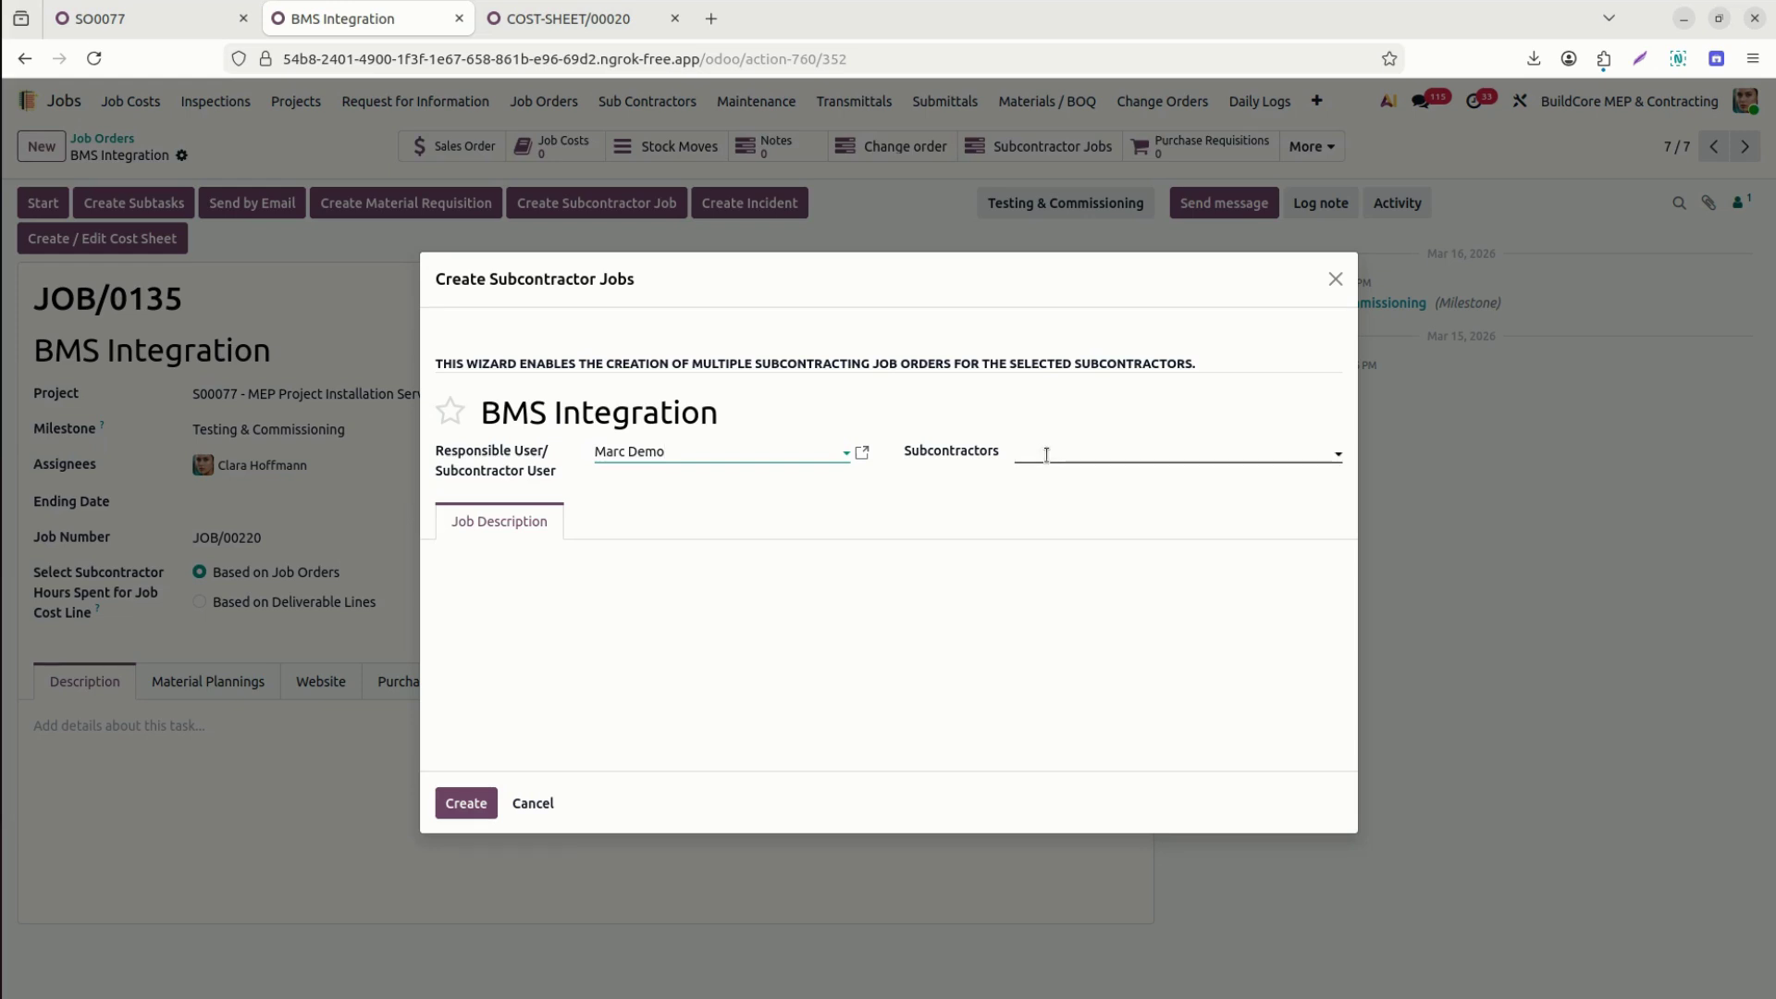
{"action": "left_click", "coordinate": [1047, 455]}
{"action": "type", "text": "joel"}
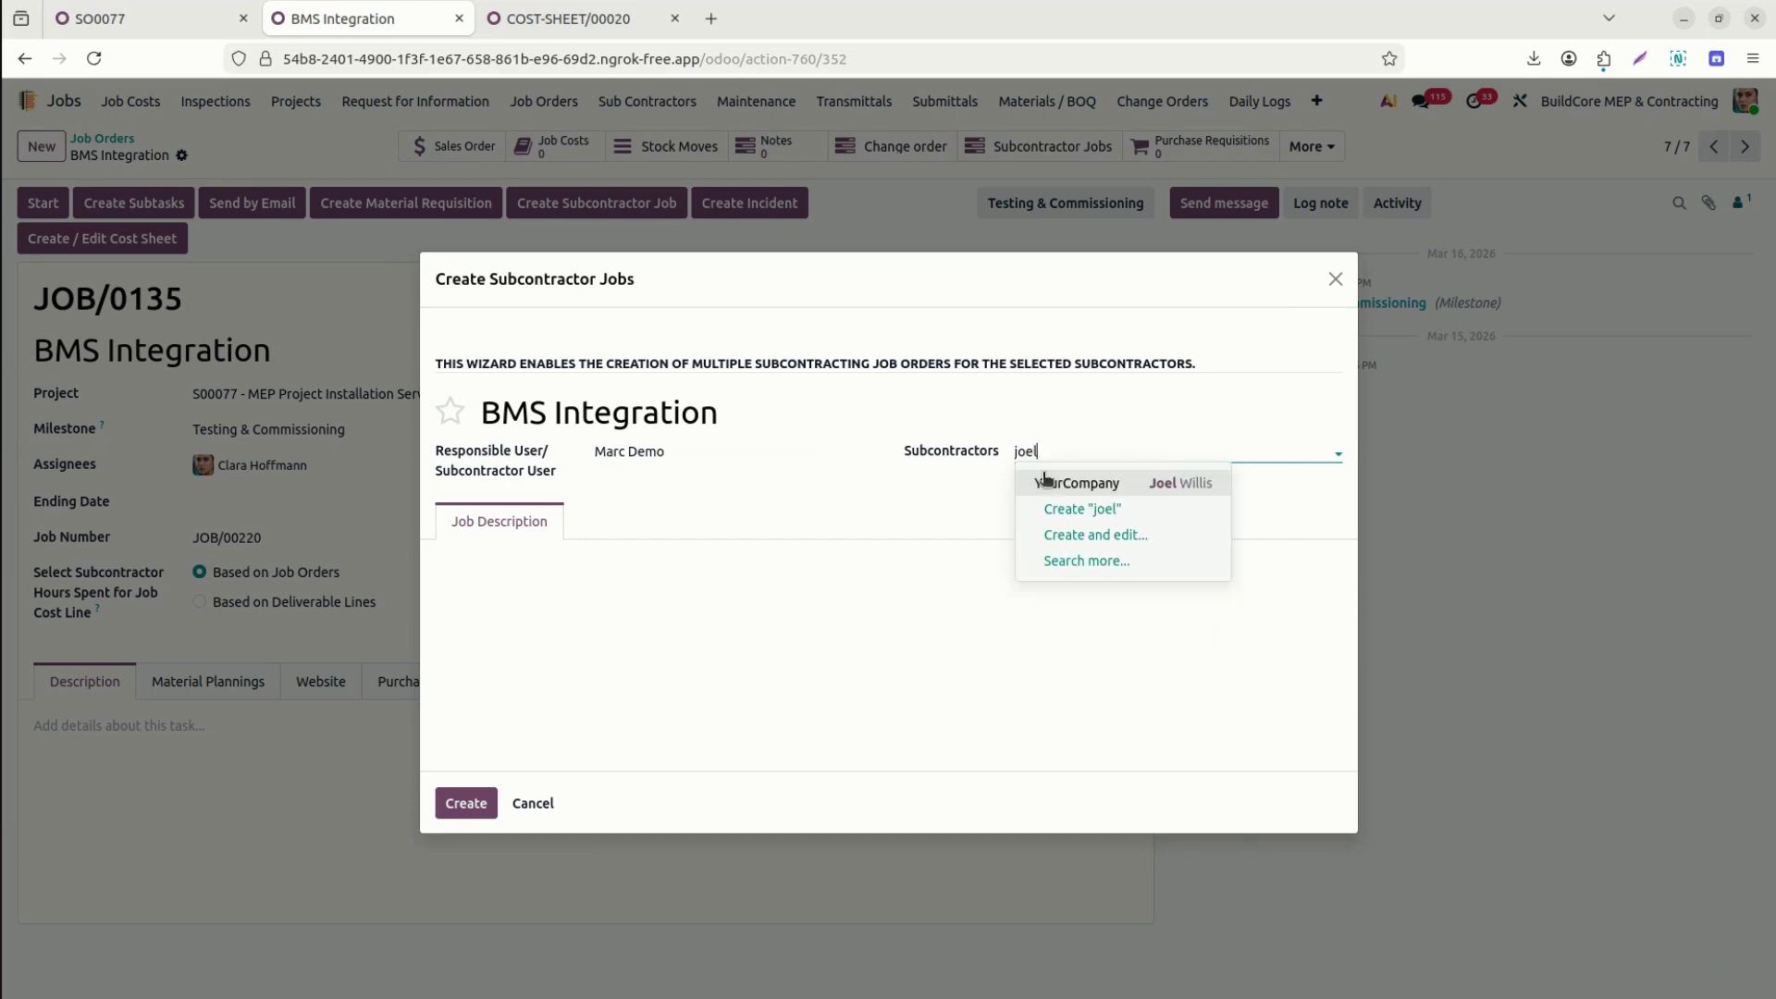
{"action": "left_click", "coordinate": [1076, 481]}
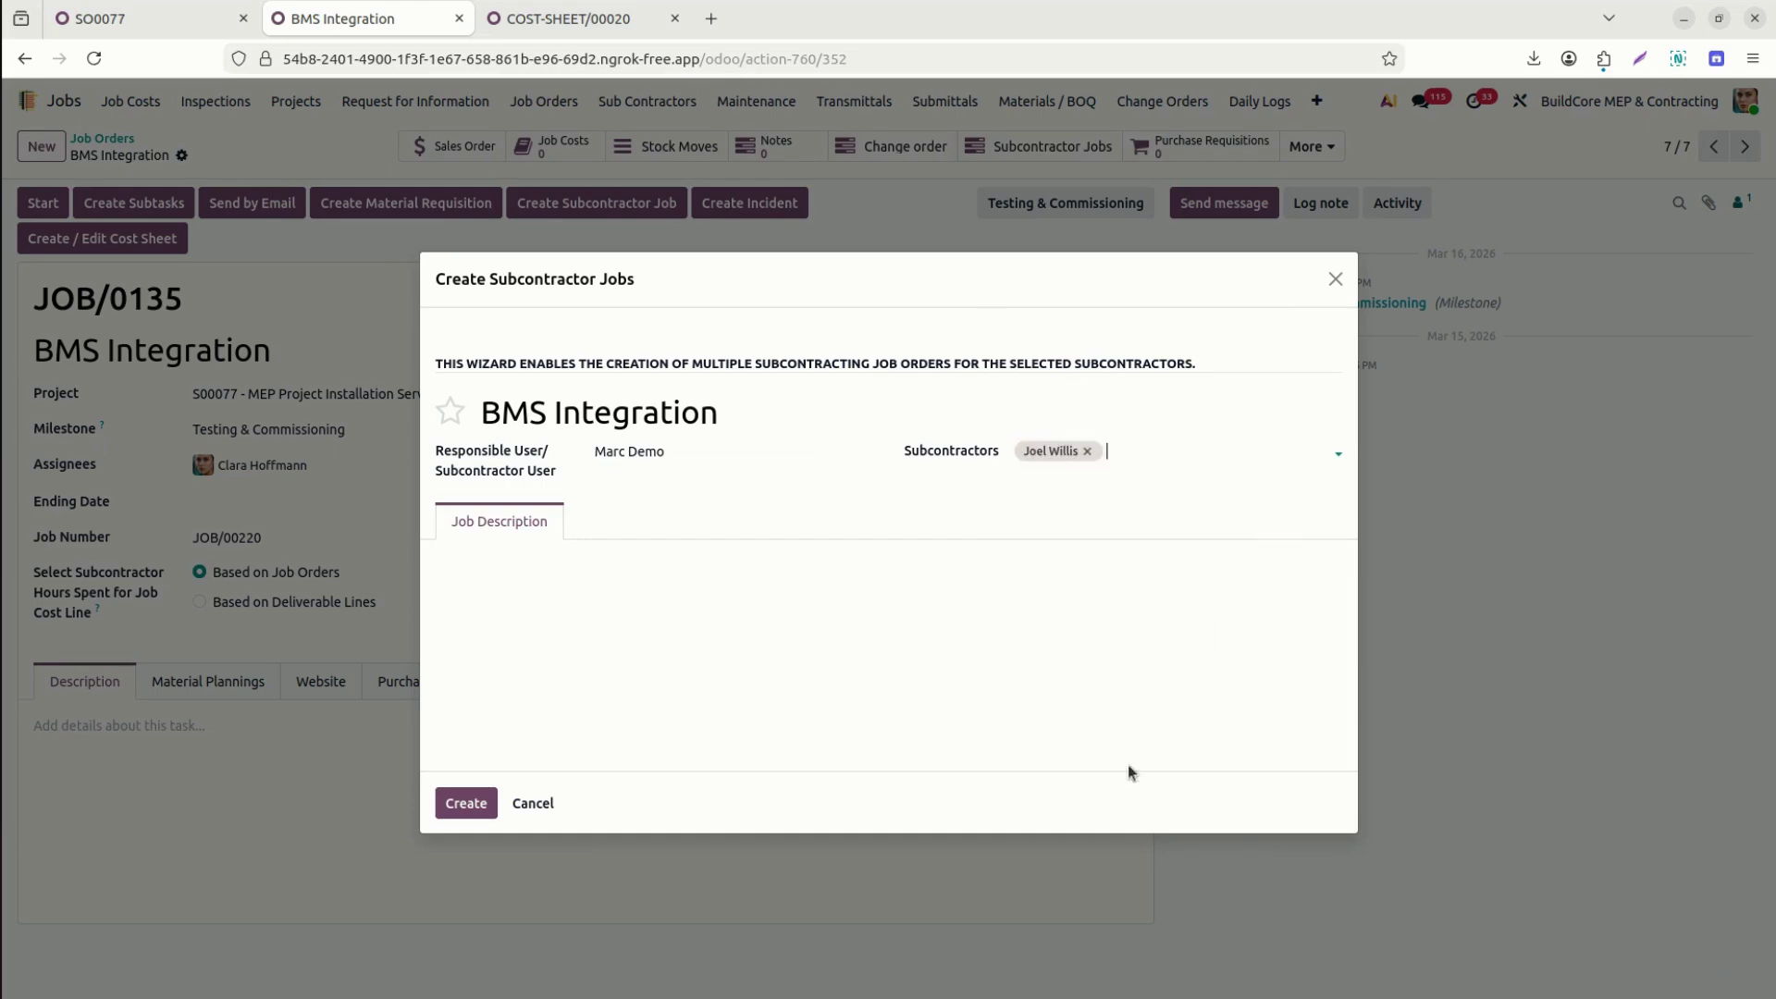
{"action": "left_click", "coordinate": [1183, 451]}
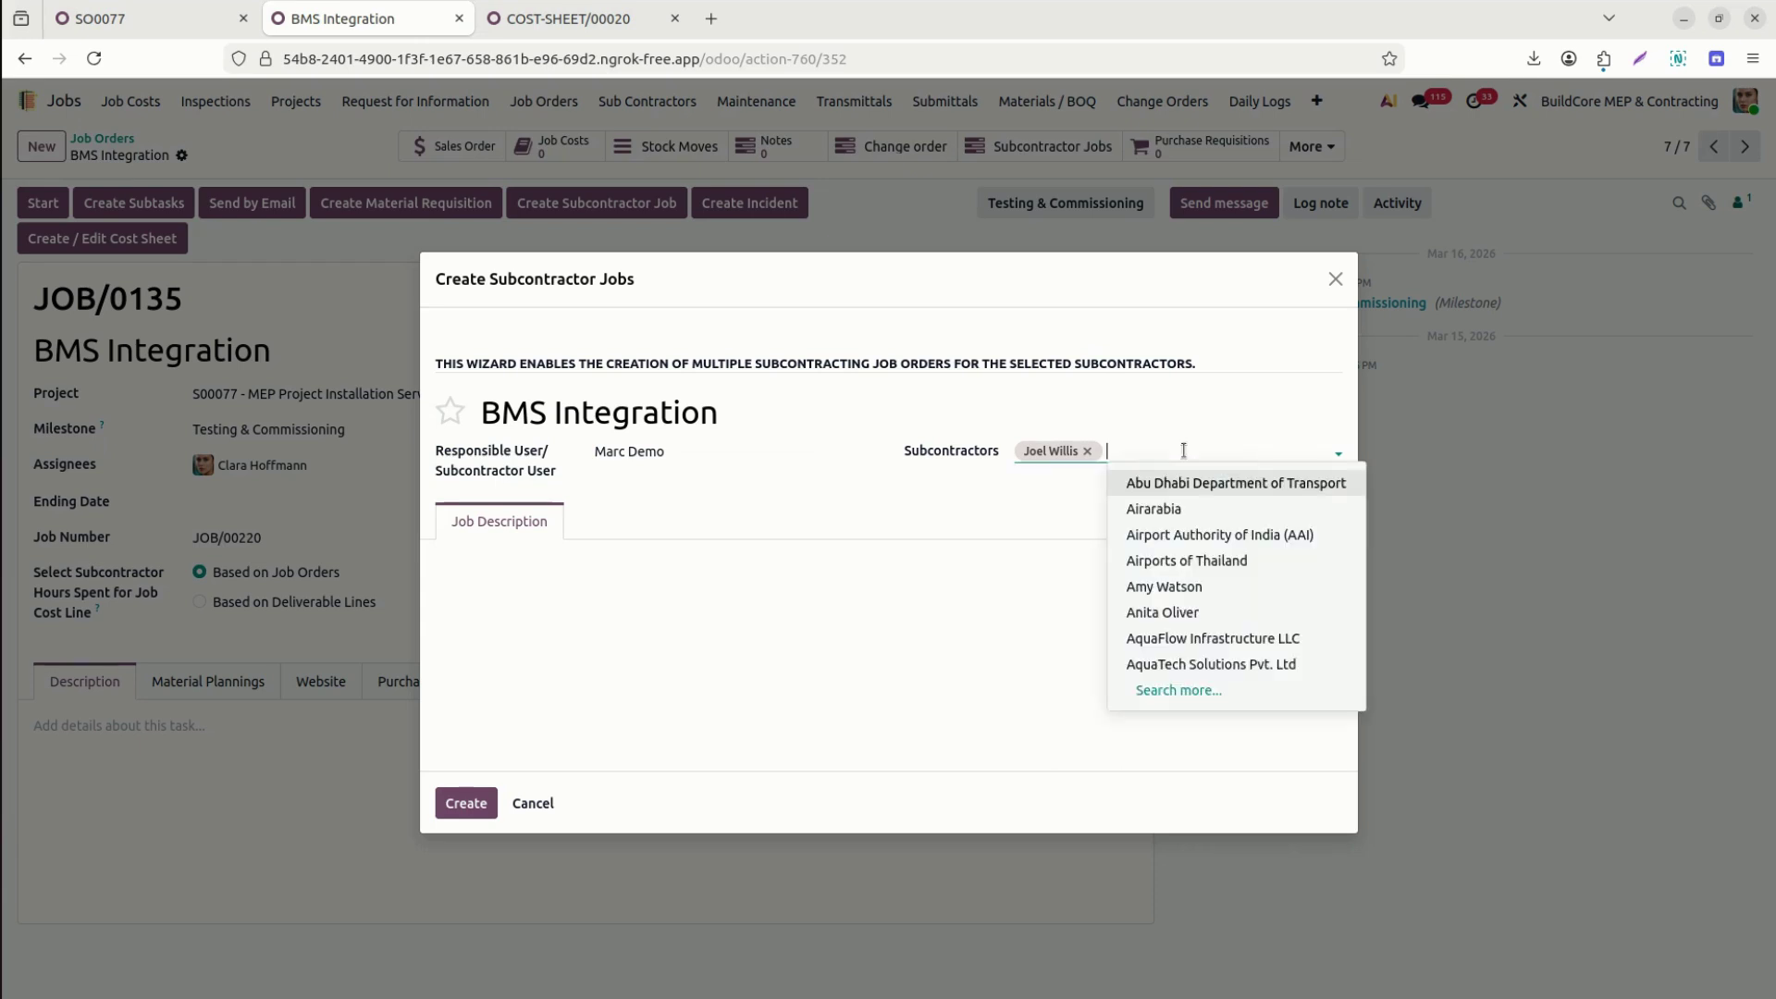
{"action": "left_click", "coordinate": [964, 526]}
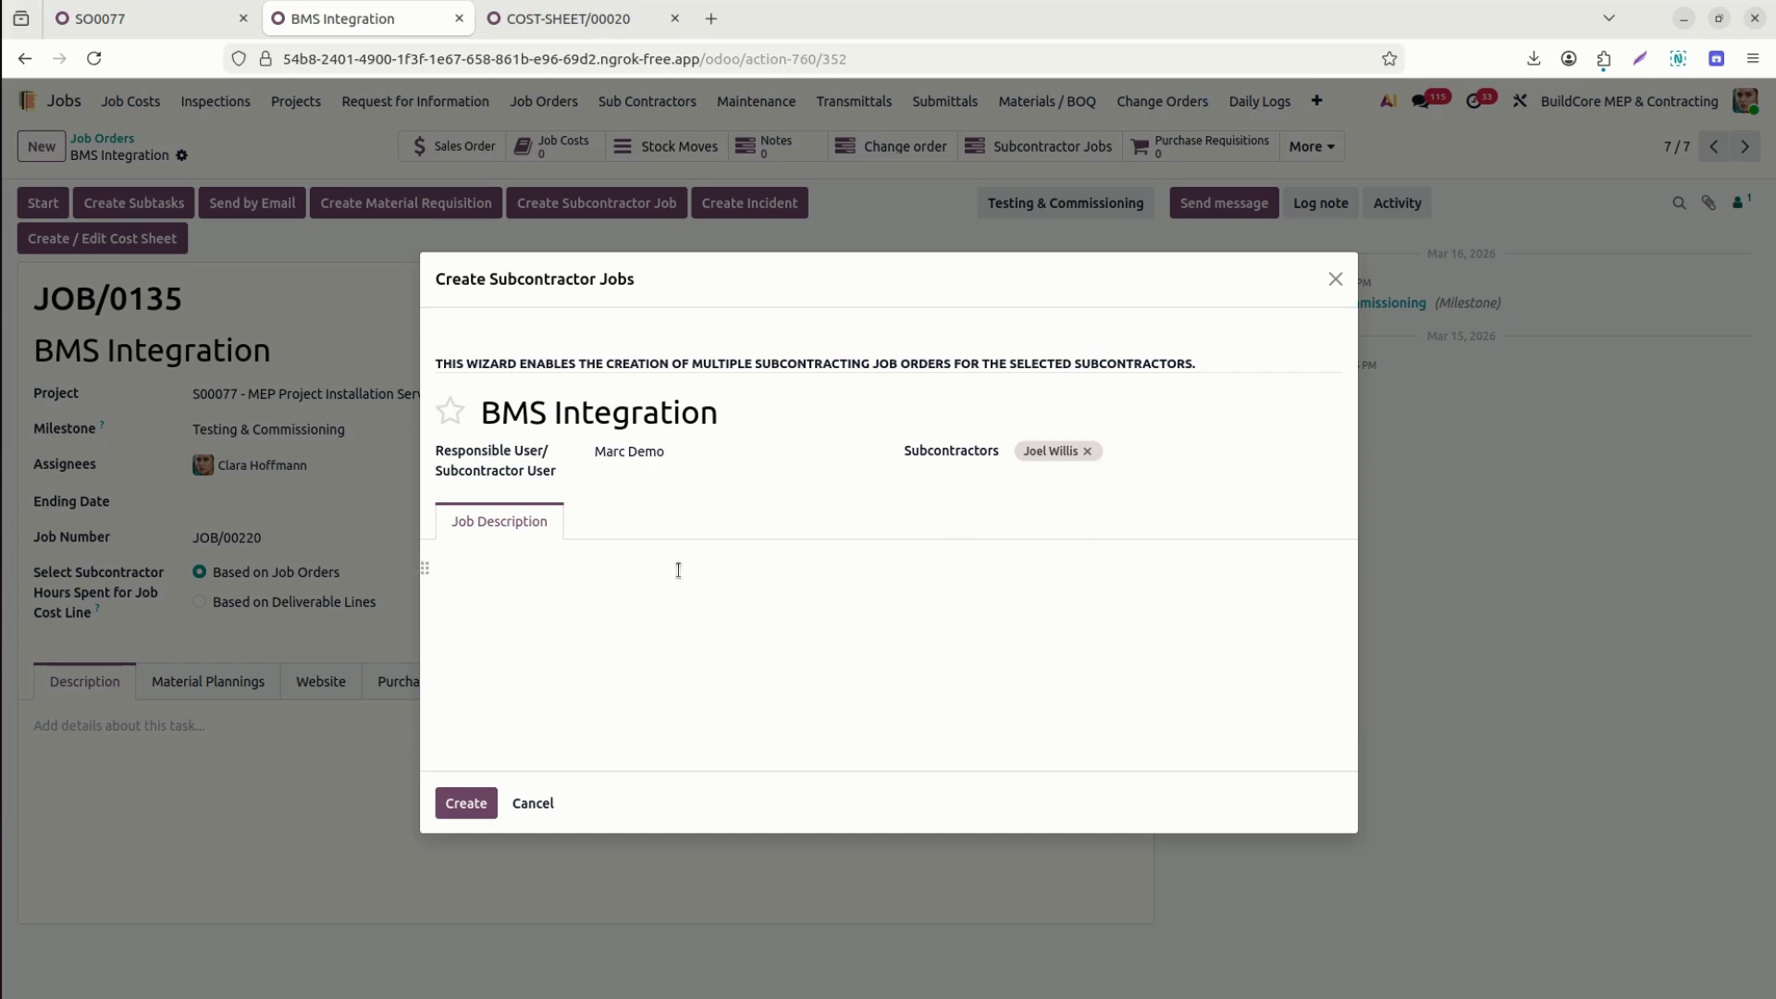
Enter the job description 'Add more details' and create the subcontractor job.
{"action": "left_click", "coordinate": [706, 636]}
{"action": "left_click", "coordinate": [640, 571]}
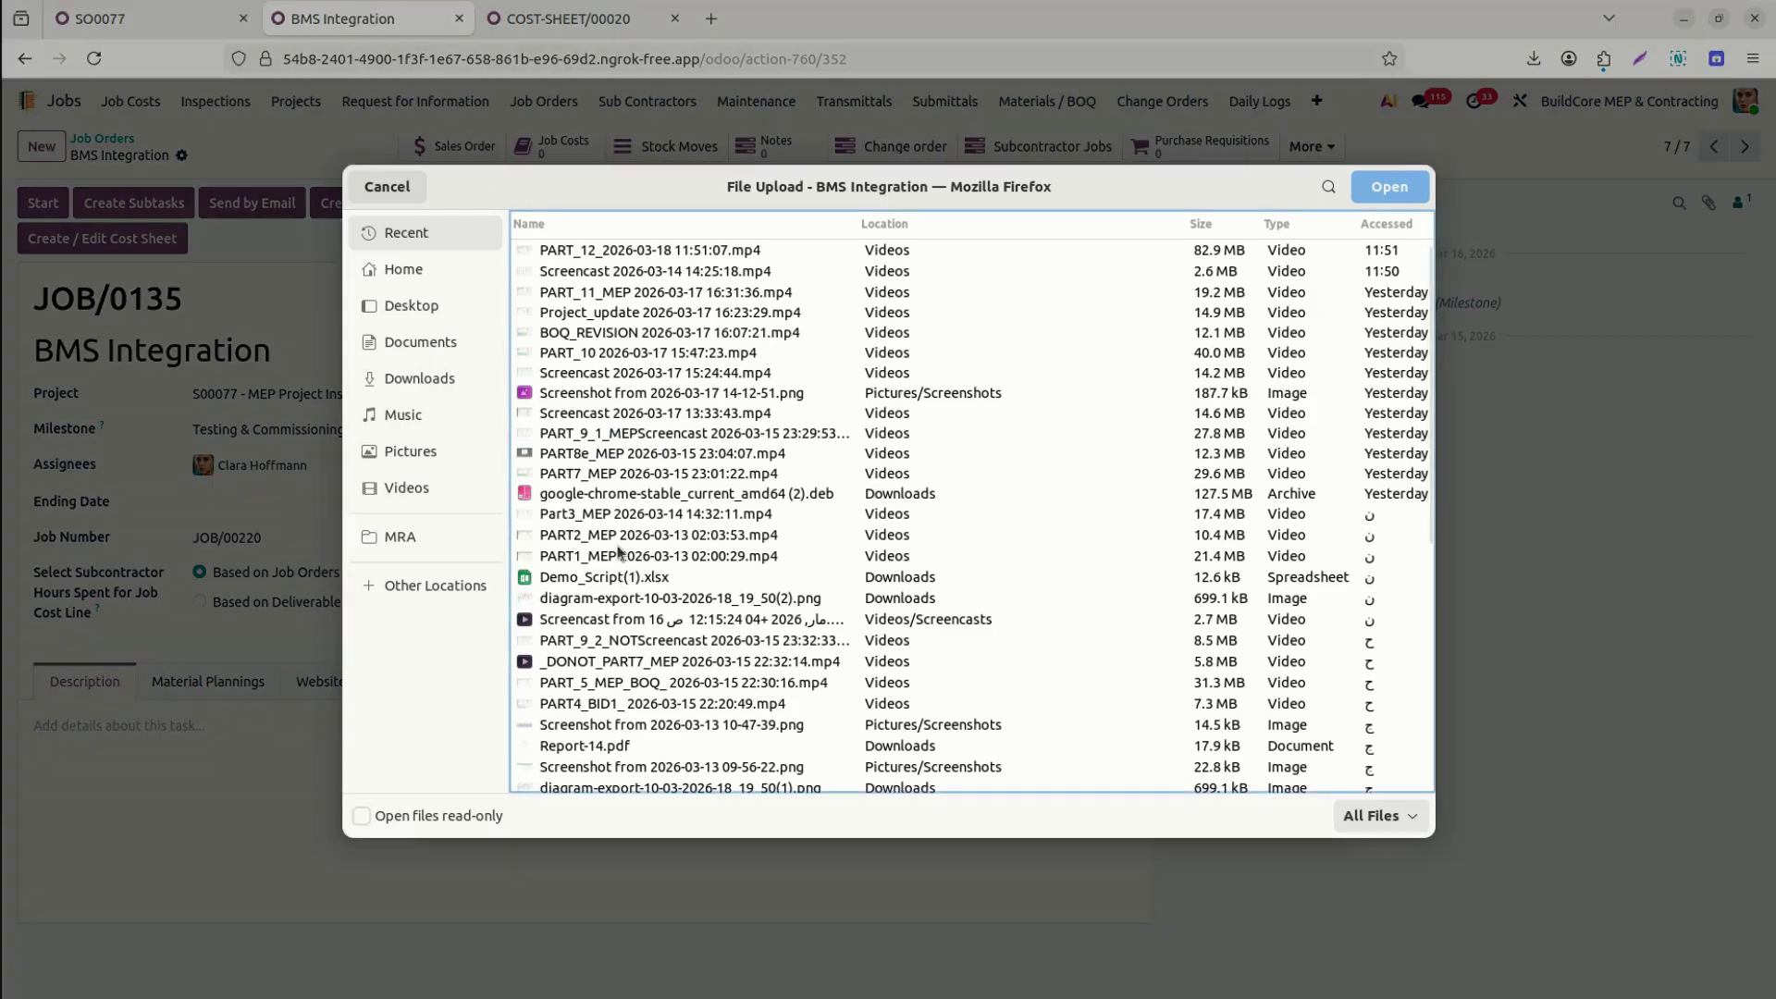
{"action": "double_click", "coordinate": [588, 535]}
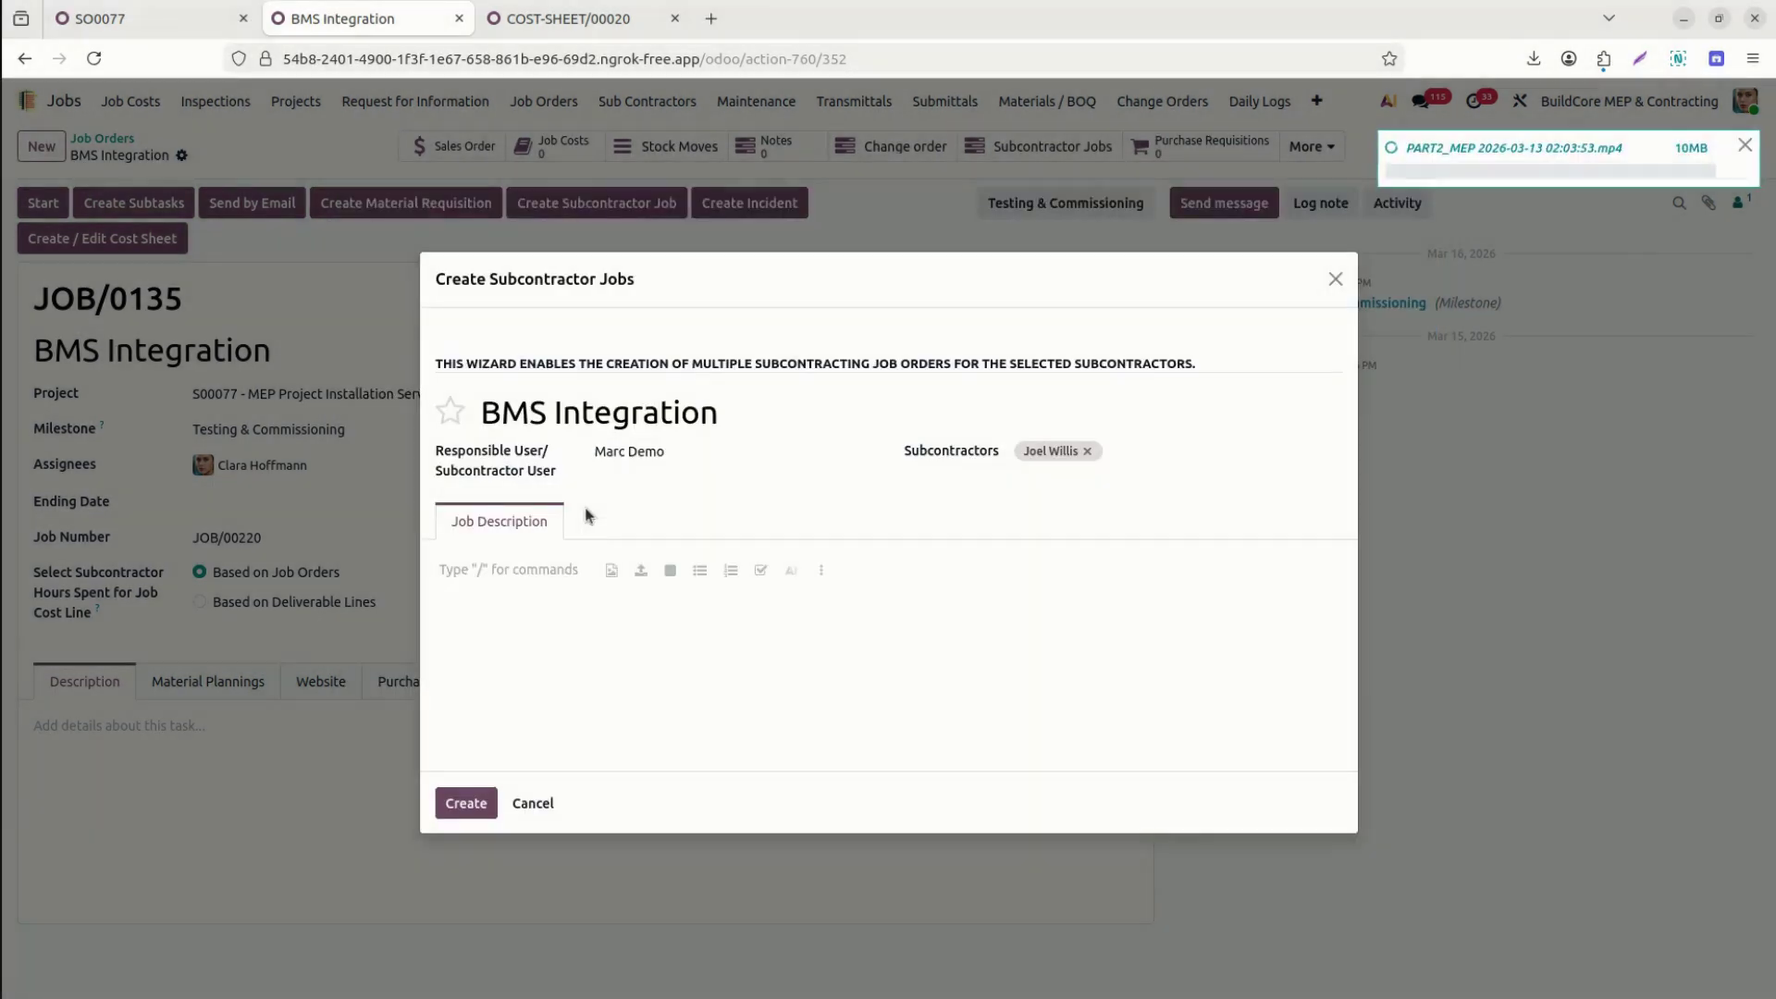
{"action": "left_click", "coordinate": [1741, 145]}
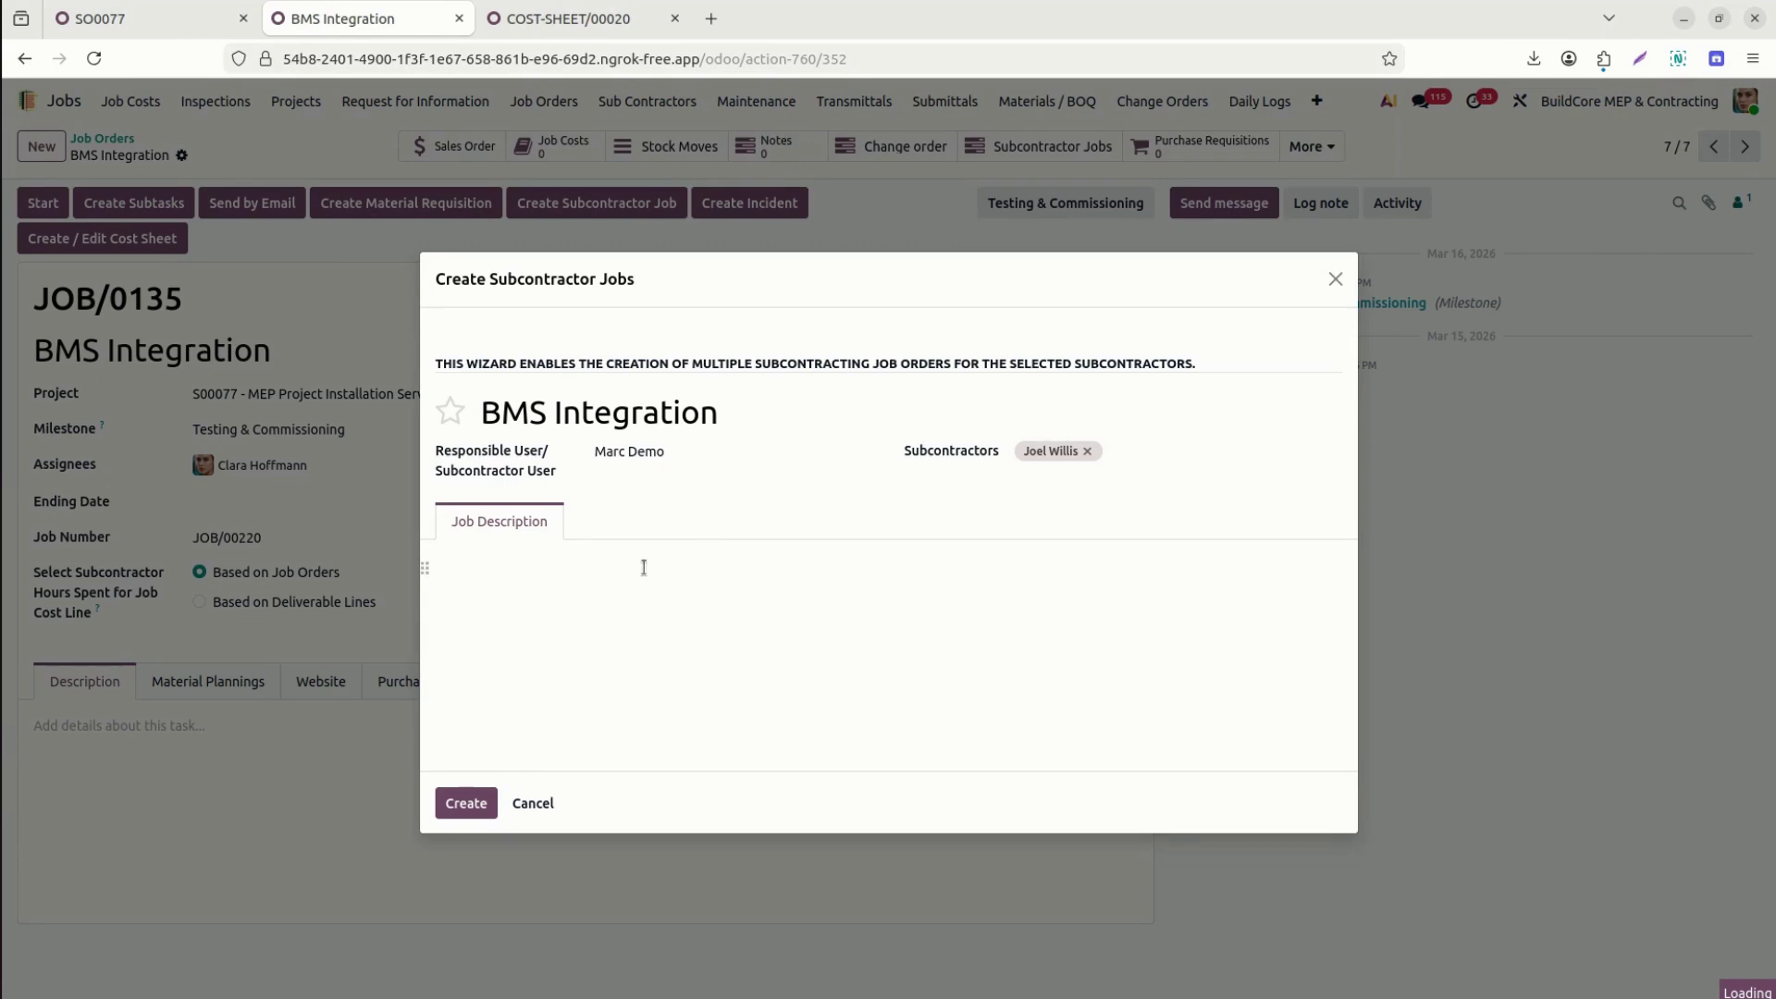
{"action": "left_click", "coordinate": [518, 570]}
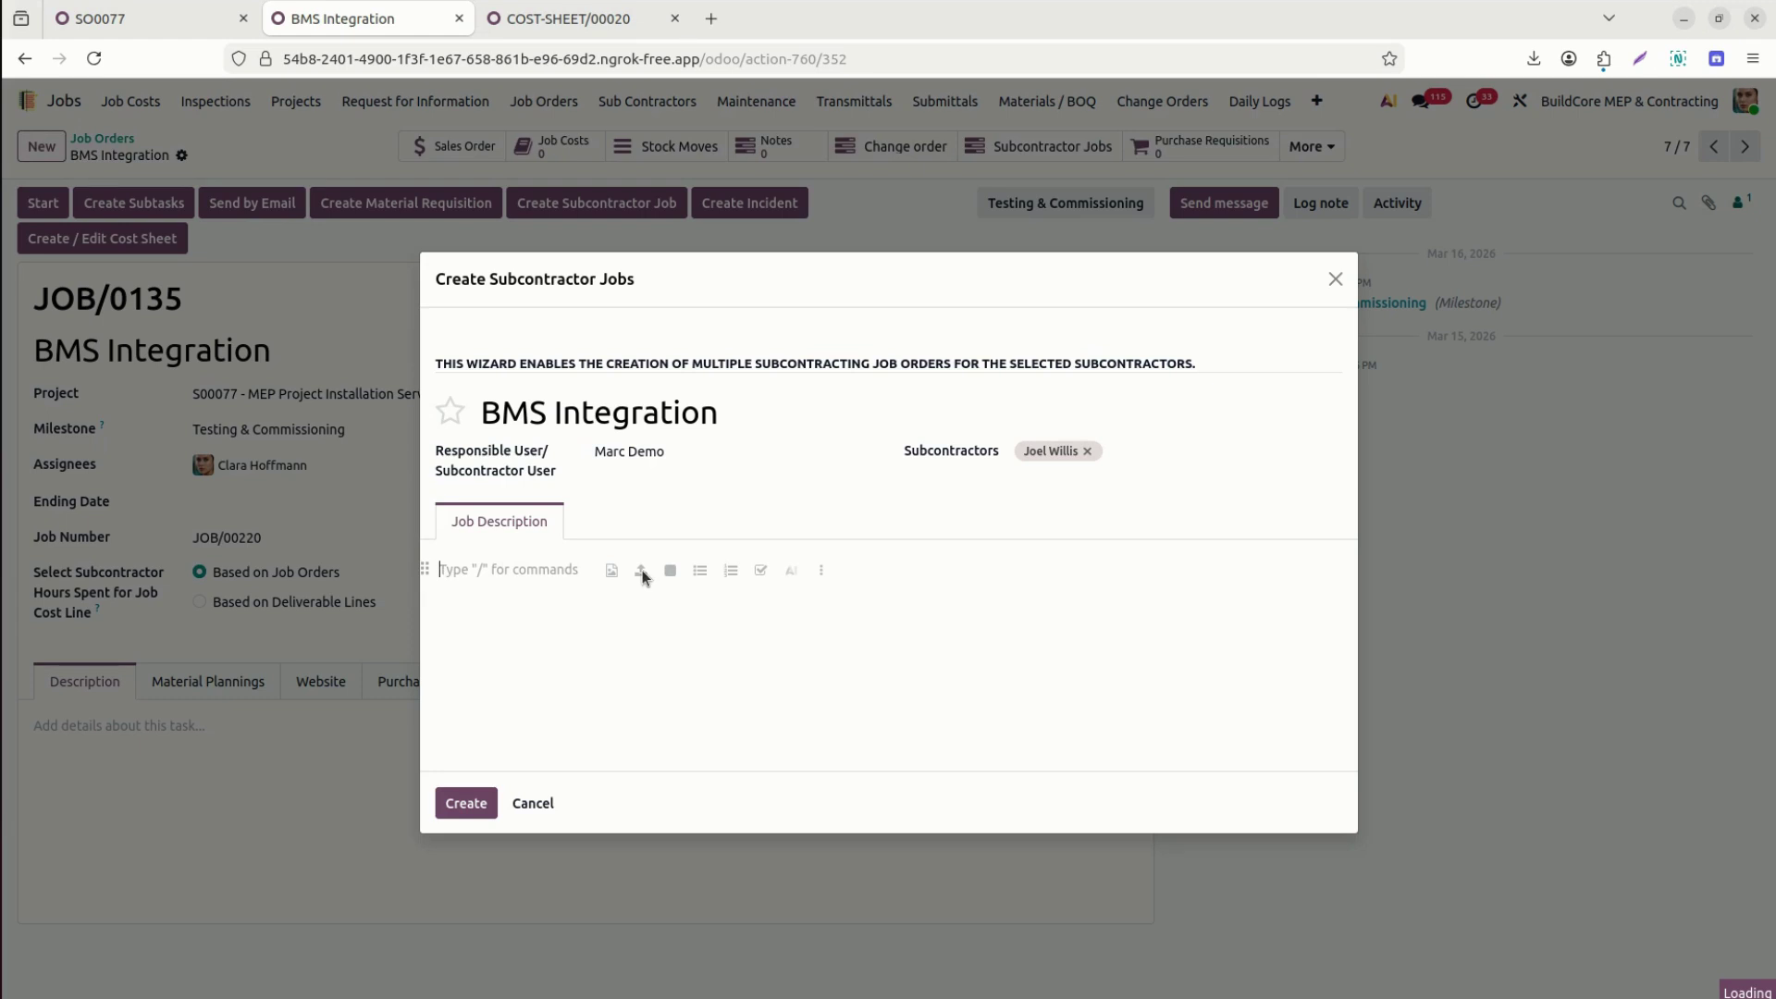
{"action": "type", "text": "Add more details"}
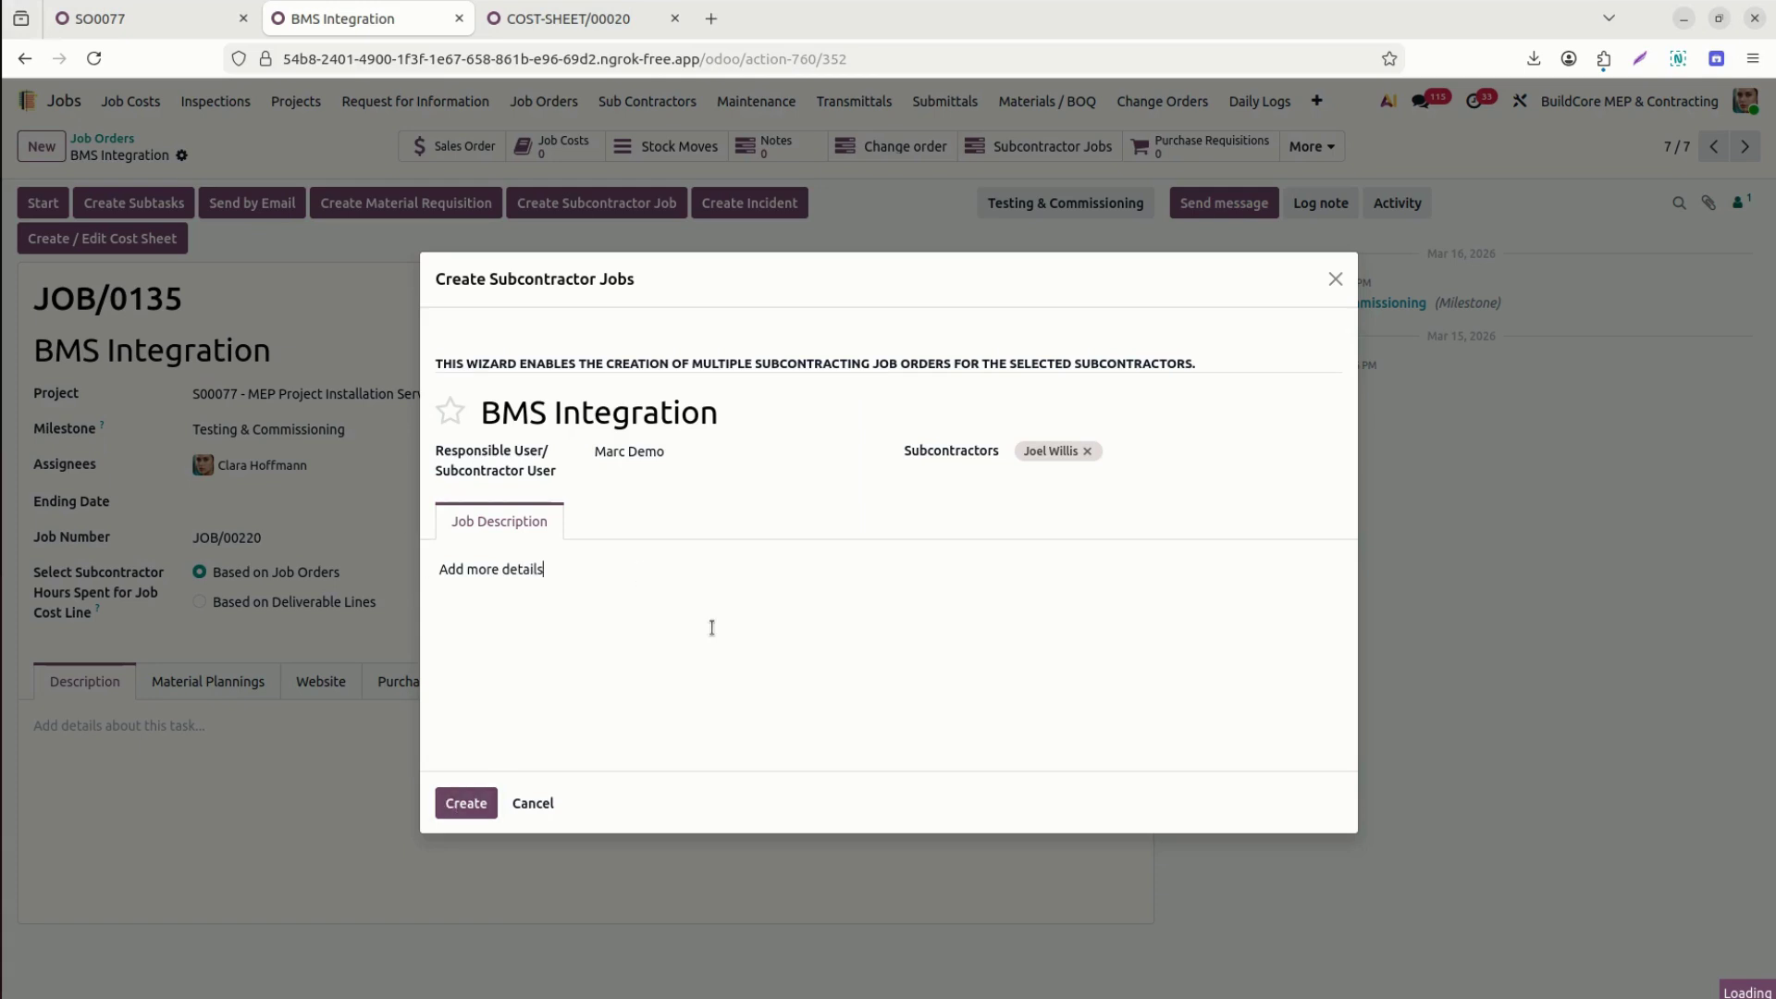
{"action": "left_click", "coordinate": [465, 805]}
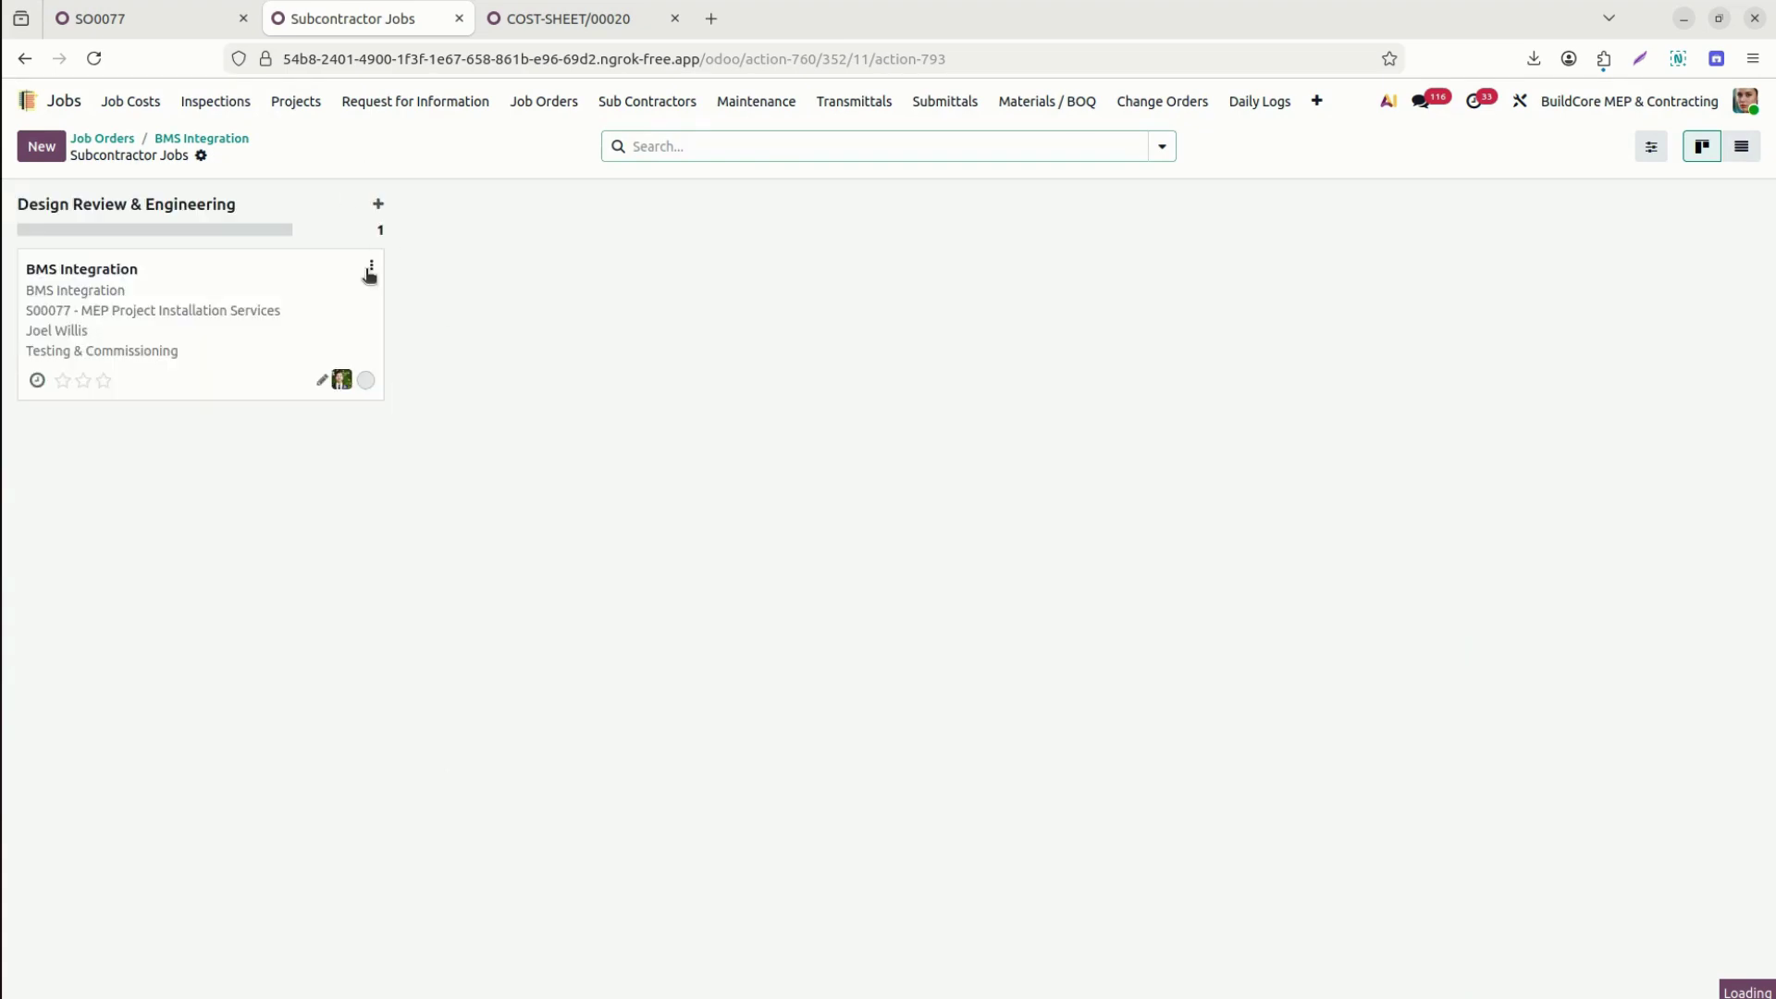
Open subcontractor job JOB/0170, try its portal job order link, and return to the form.
{"action": "left_click", "coordinate": [371, 271]}
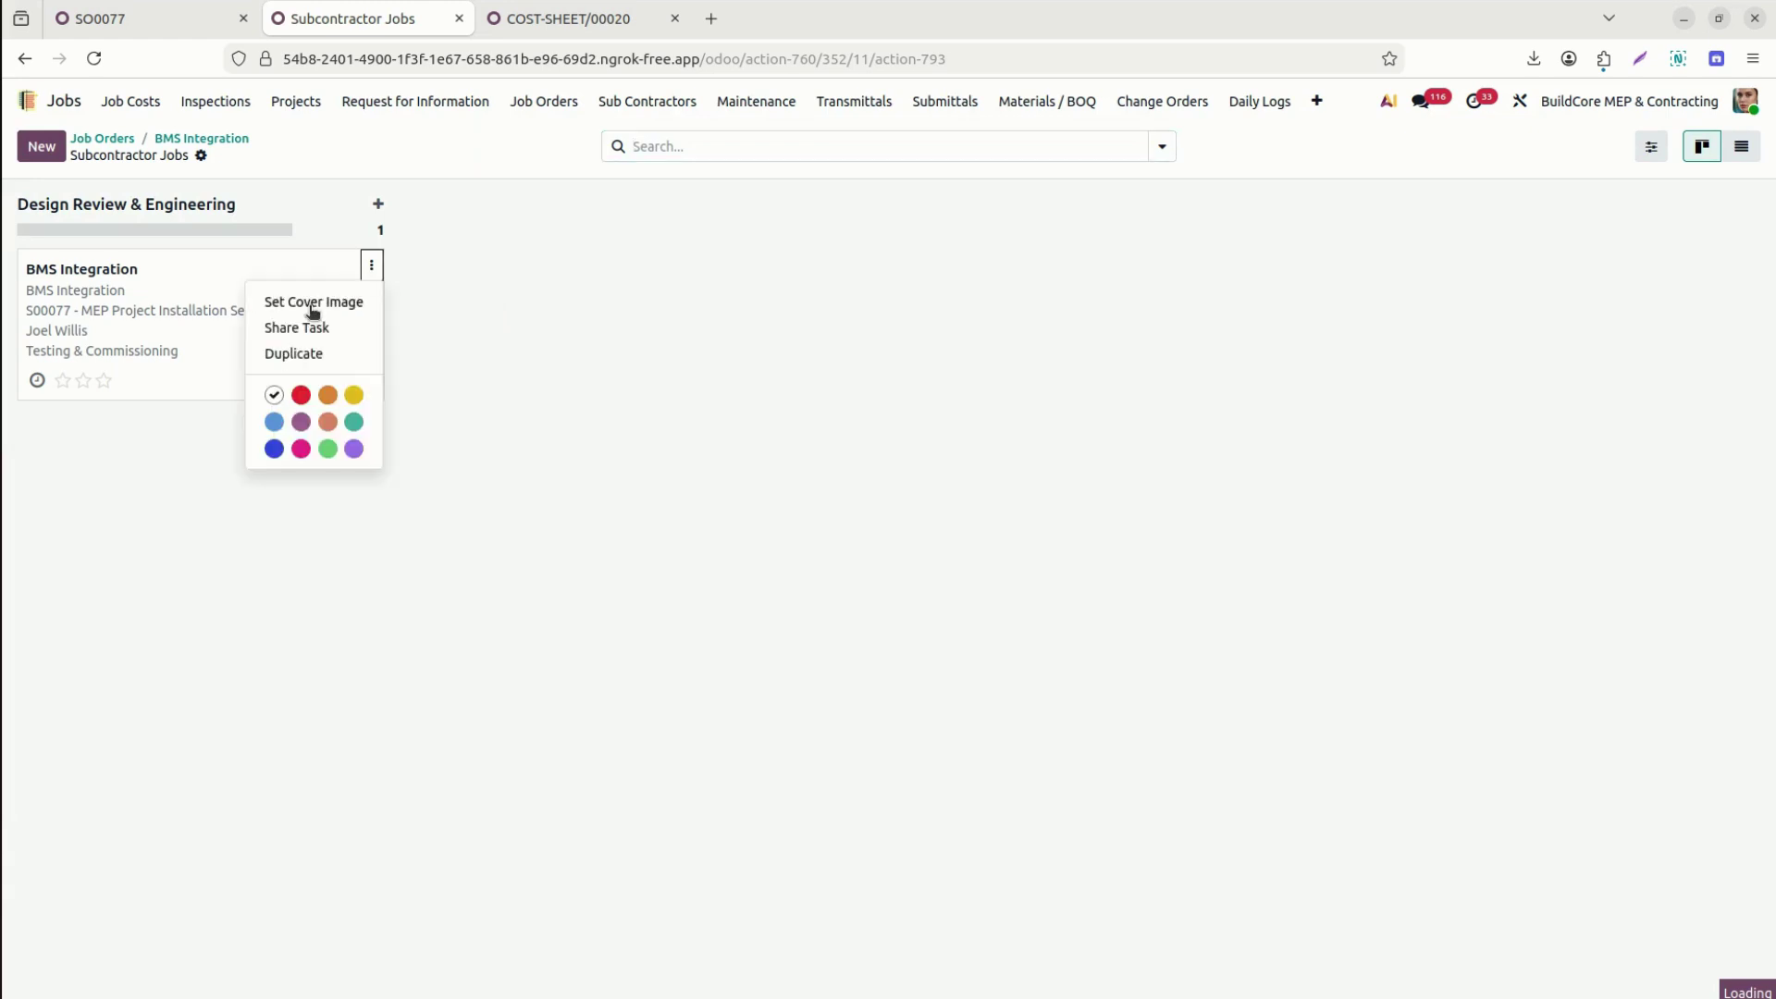
{"action": "left_click", "coordinate": [182, 352]}
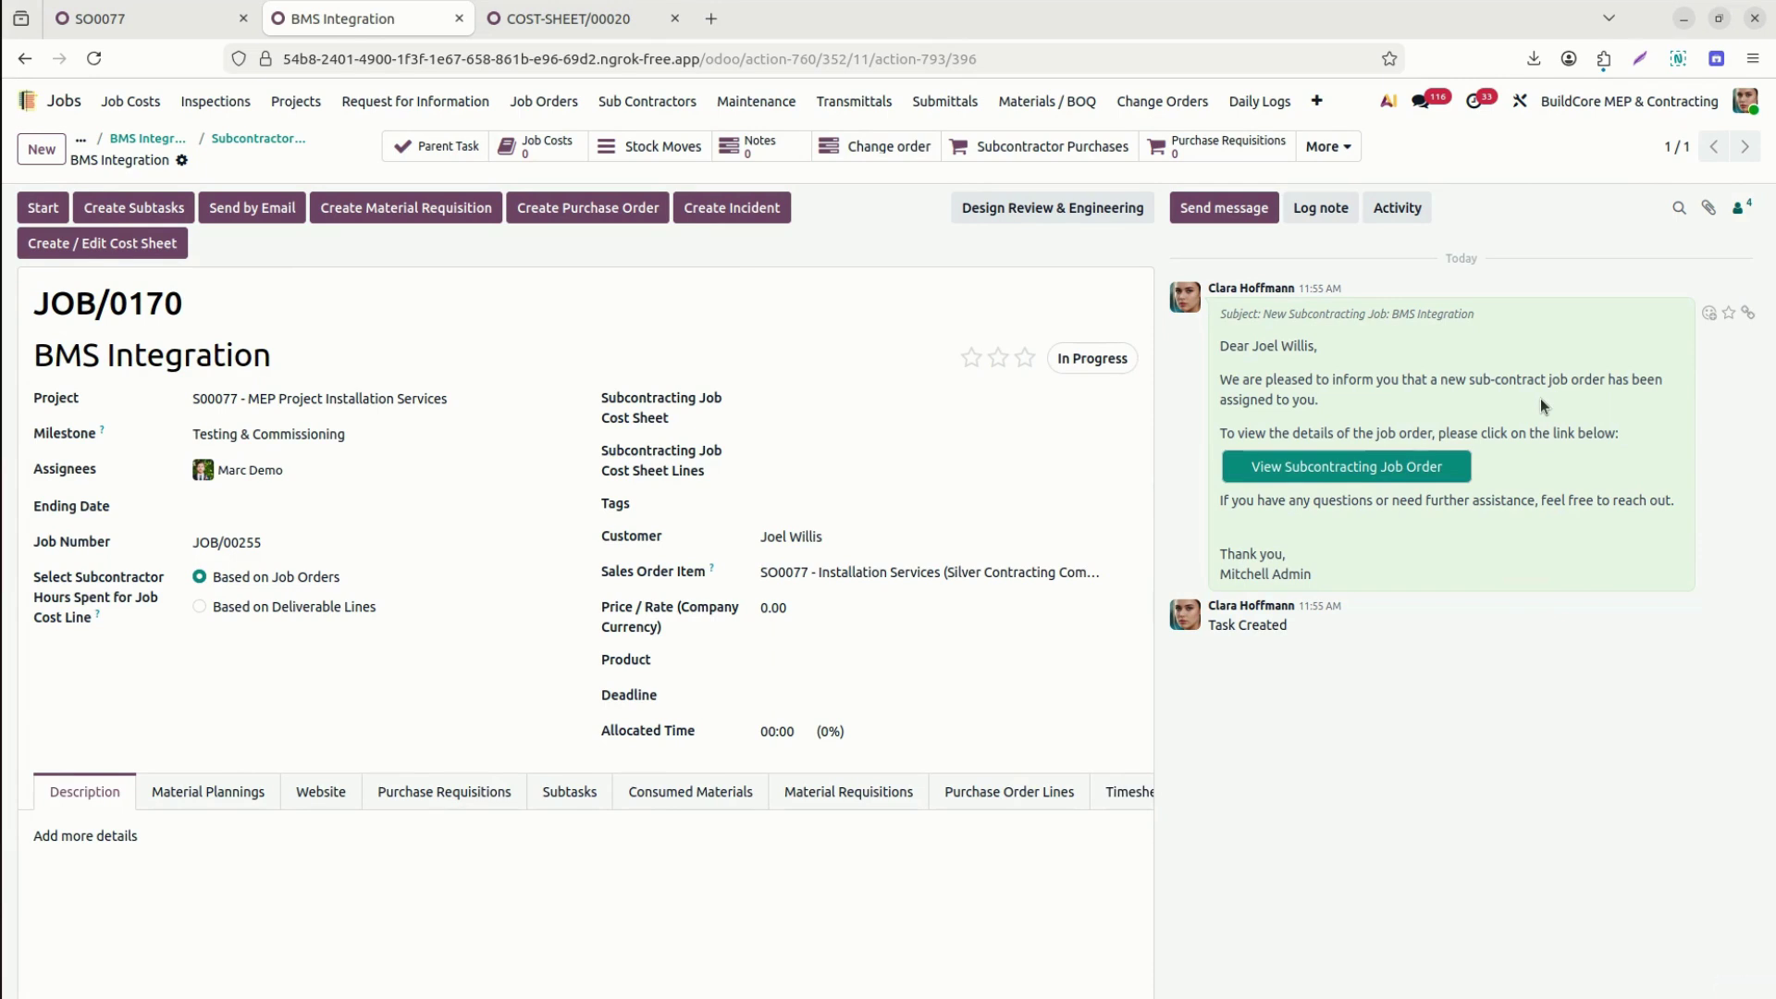
{"action": "left_click", "coordinate": [1435, 466]}
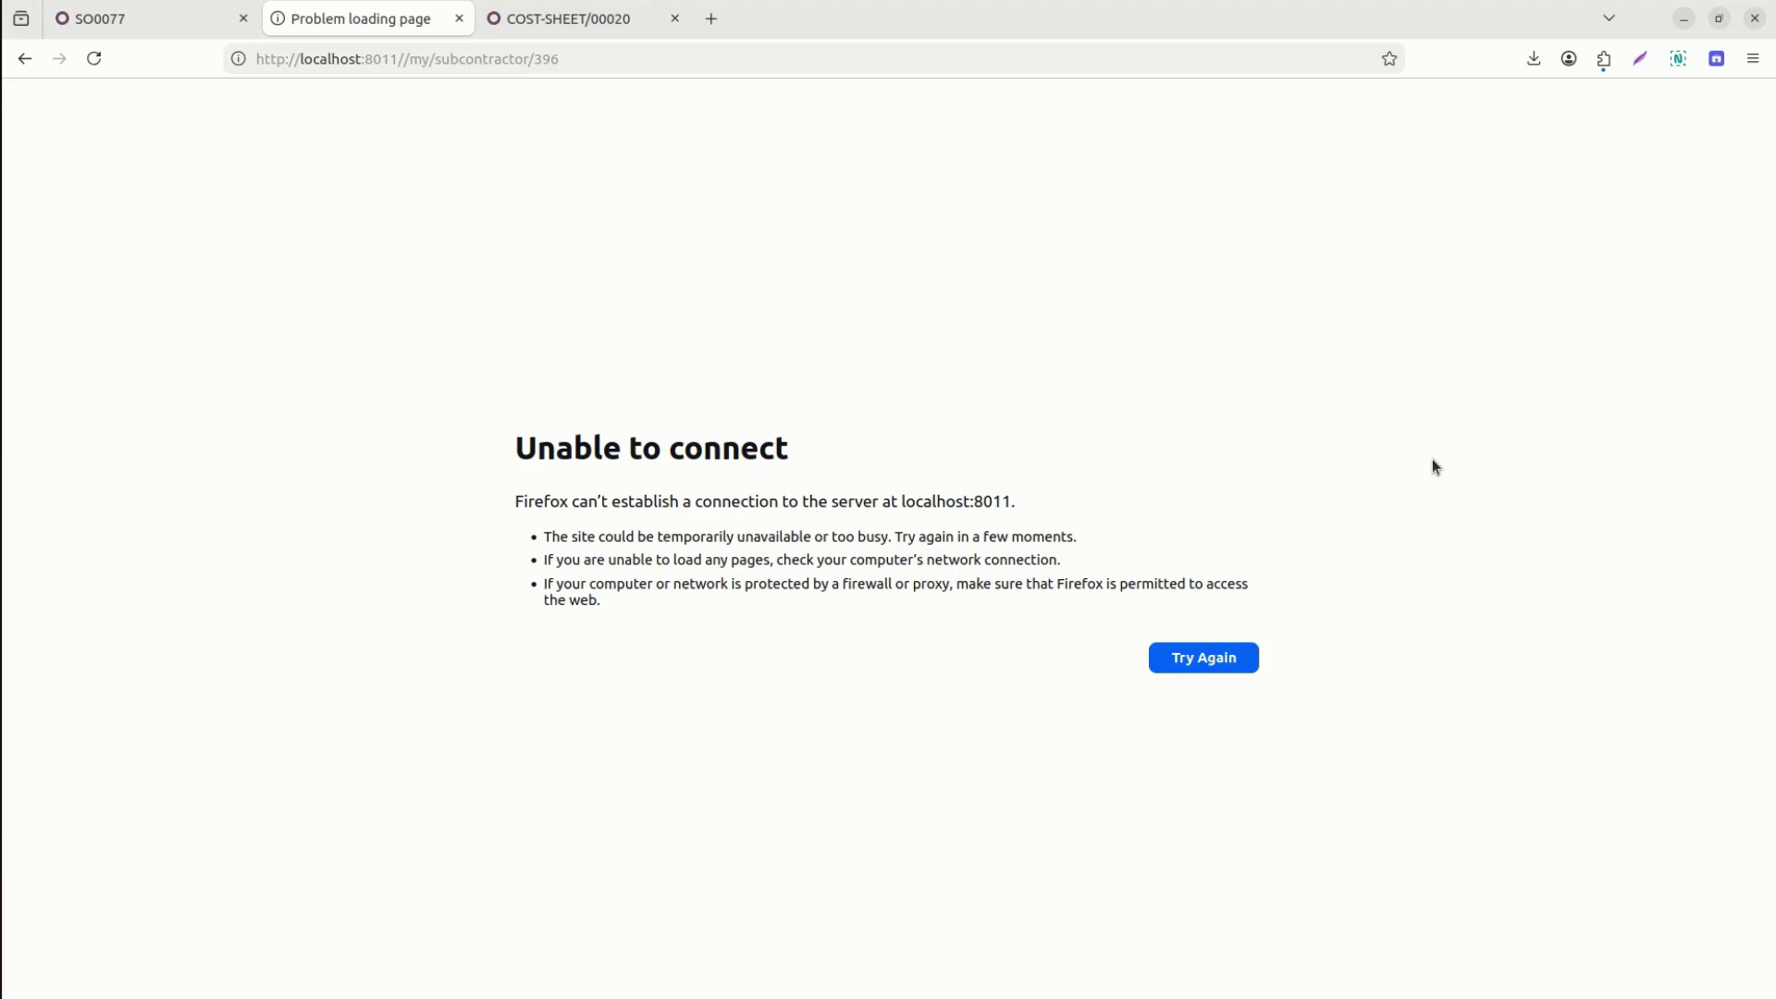
{"action": "left_click", "coordinate": [204, 20]}
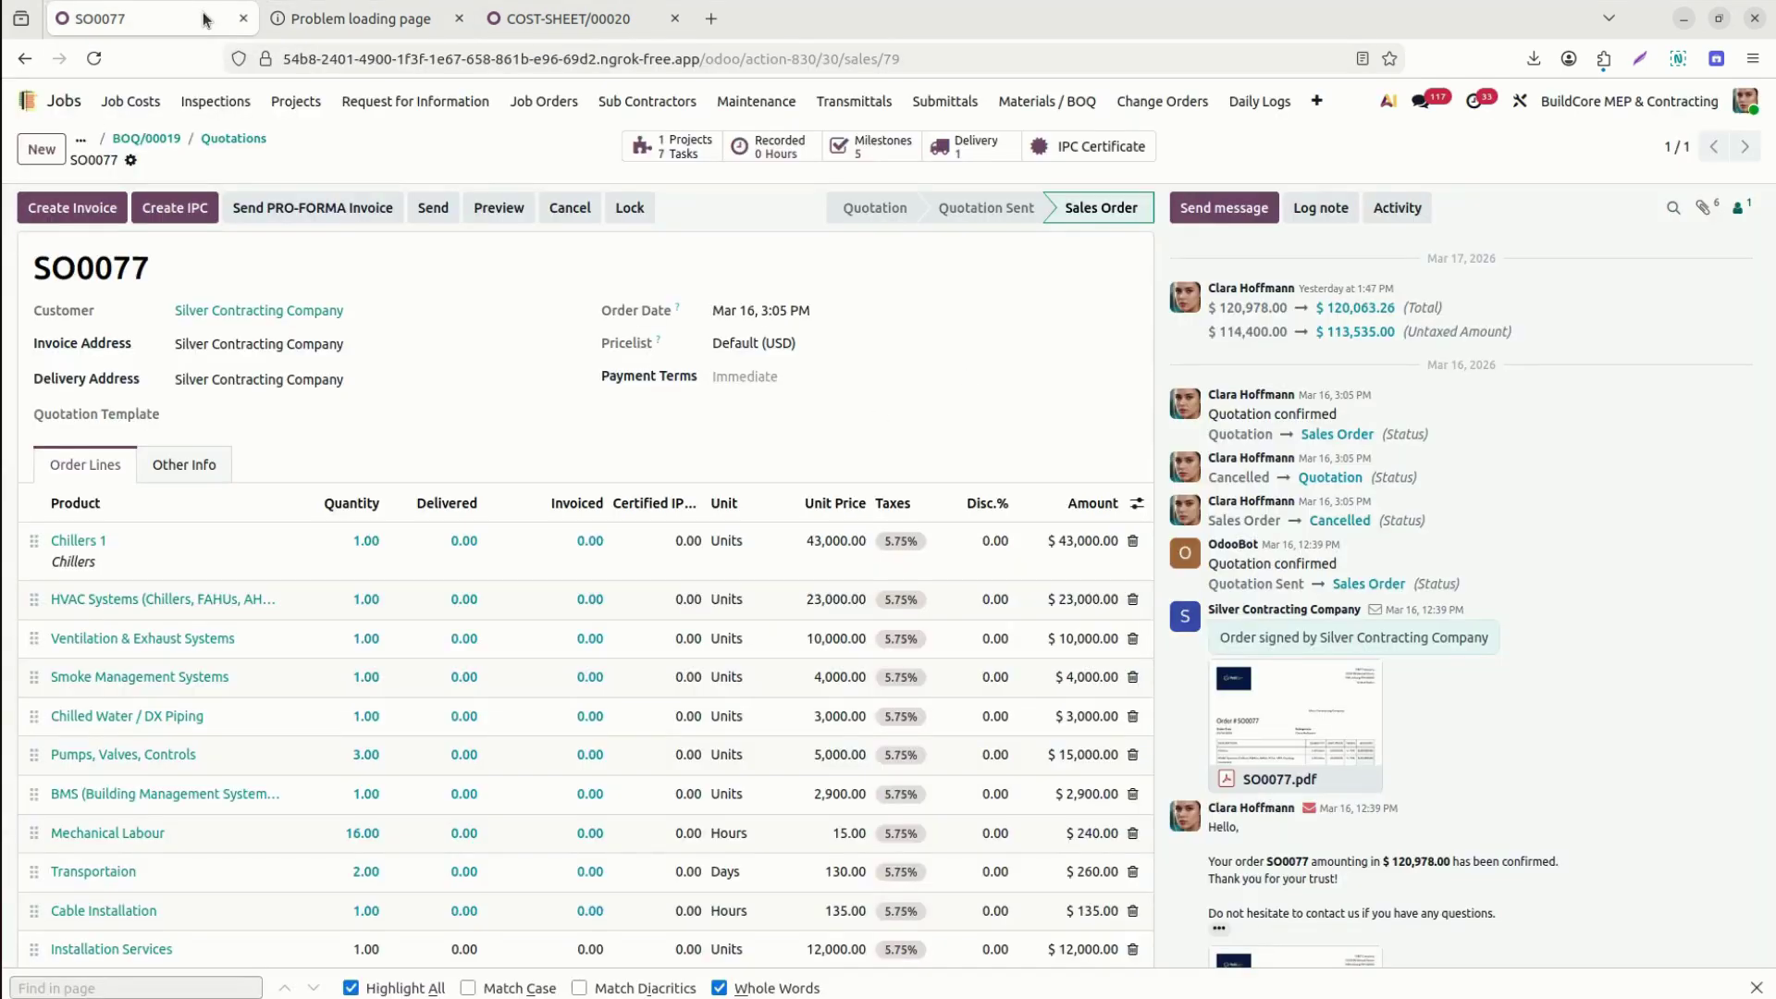
{"action": "left_click", "coordinate": [370, 18]}
{"action": "left_click", "coordinate": [24, 59]}
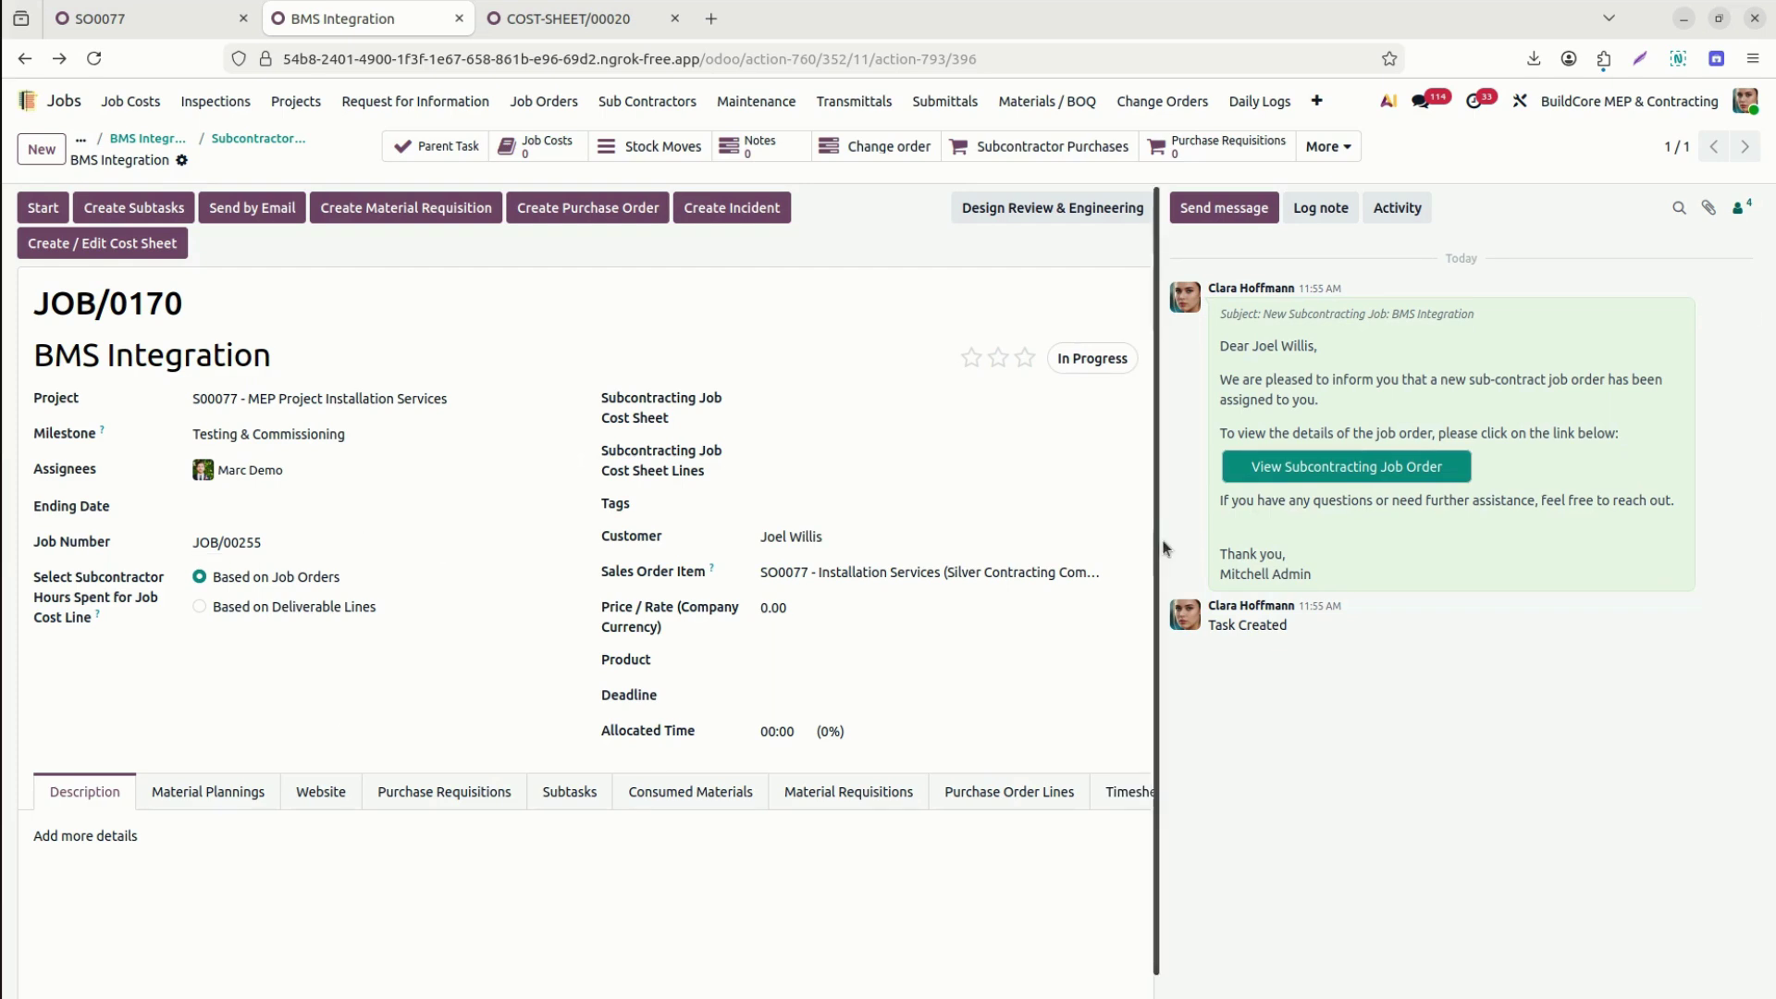
Link JOB/0170 to cost sheet COST-SHEET/00020.
{"action": "scroll", "coordinate": [1143, 593], "scroll_direction": "down", "scroll_amount": 1}
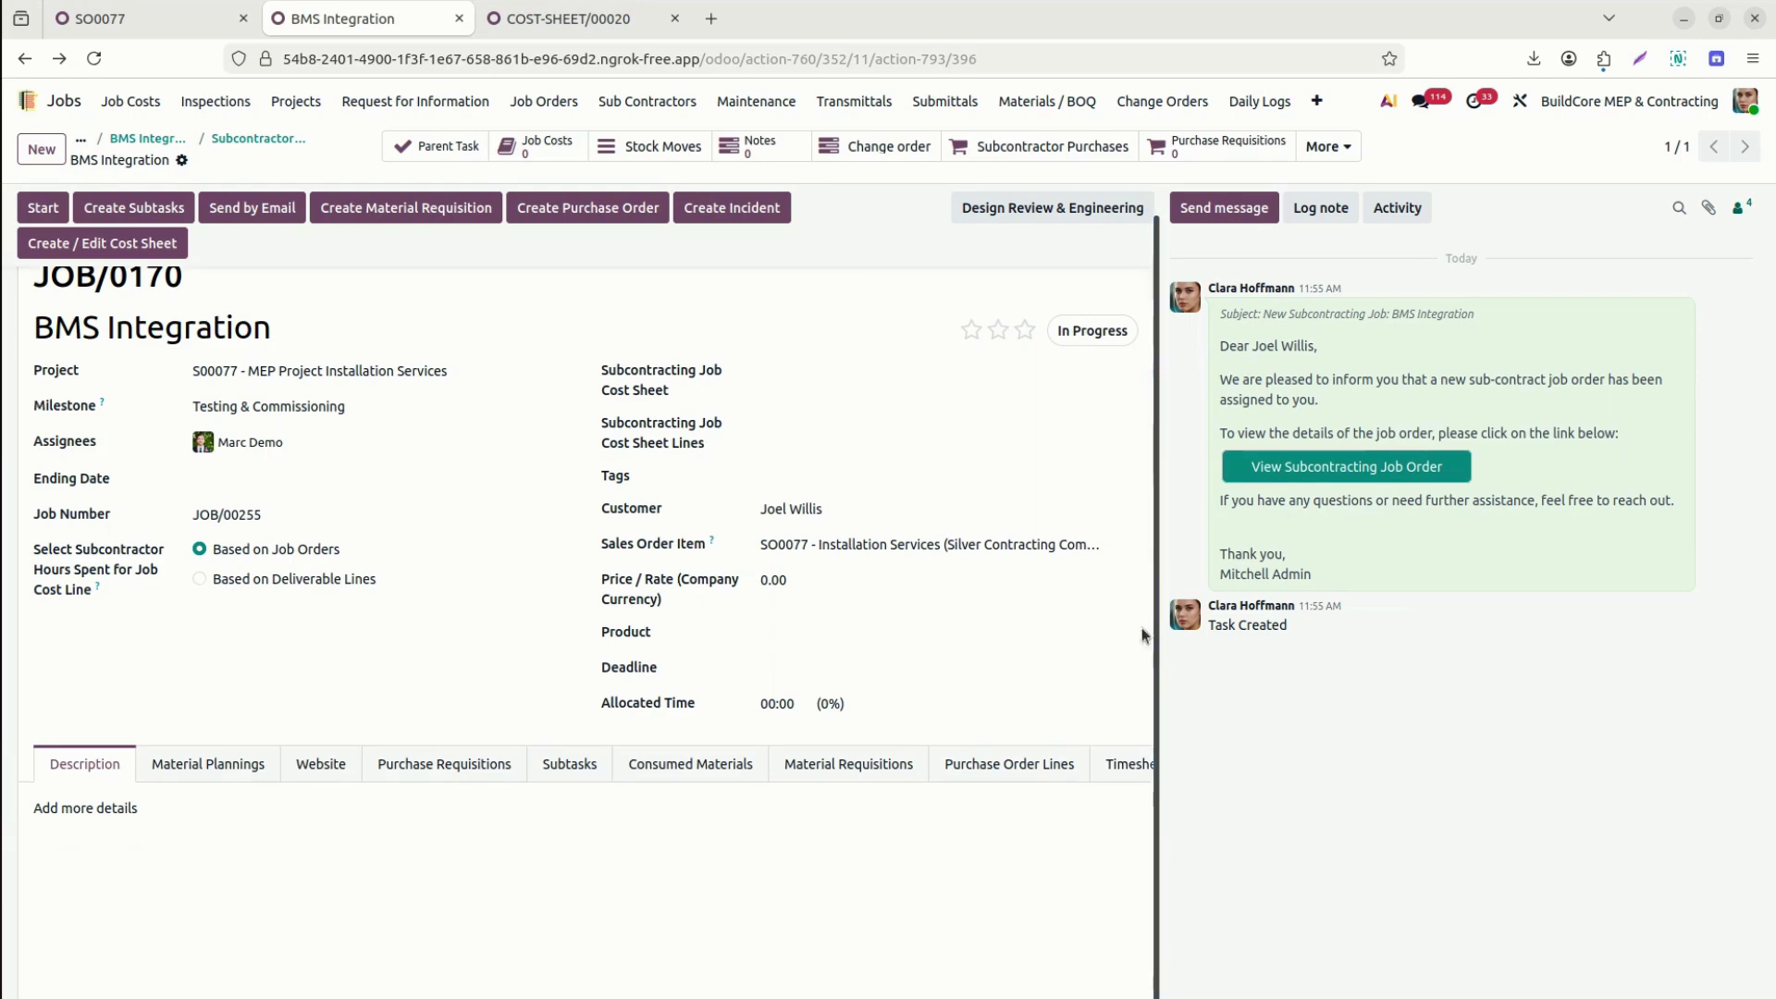
{"action": "left_click", "coordinate": [851, 373]}
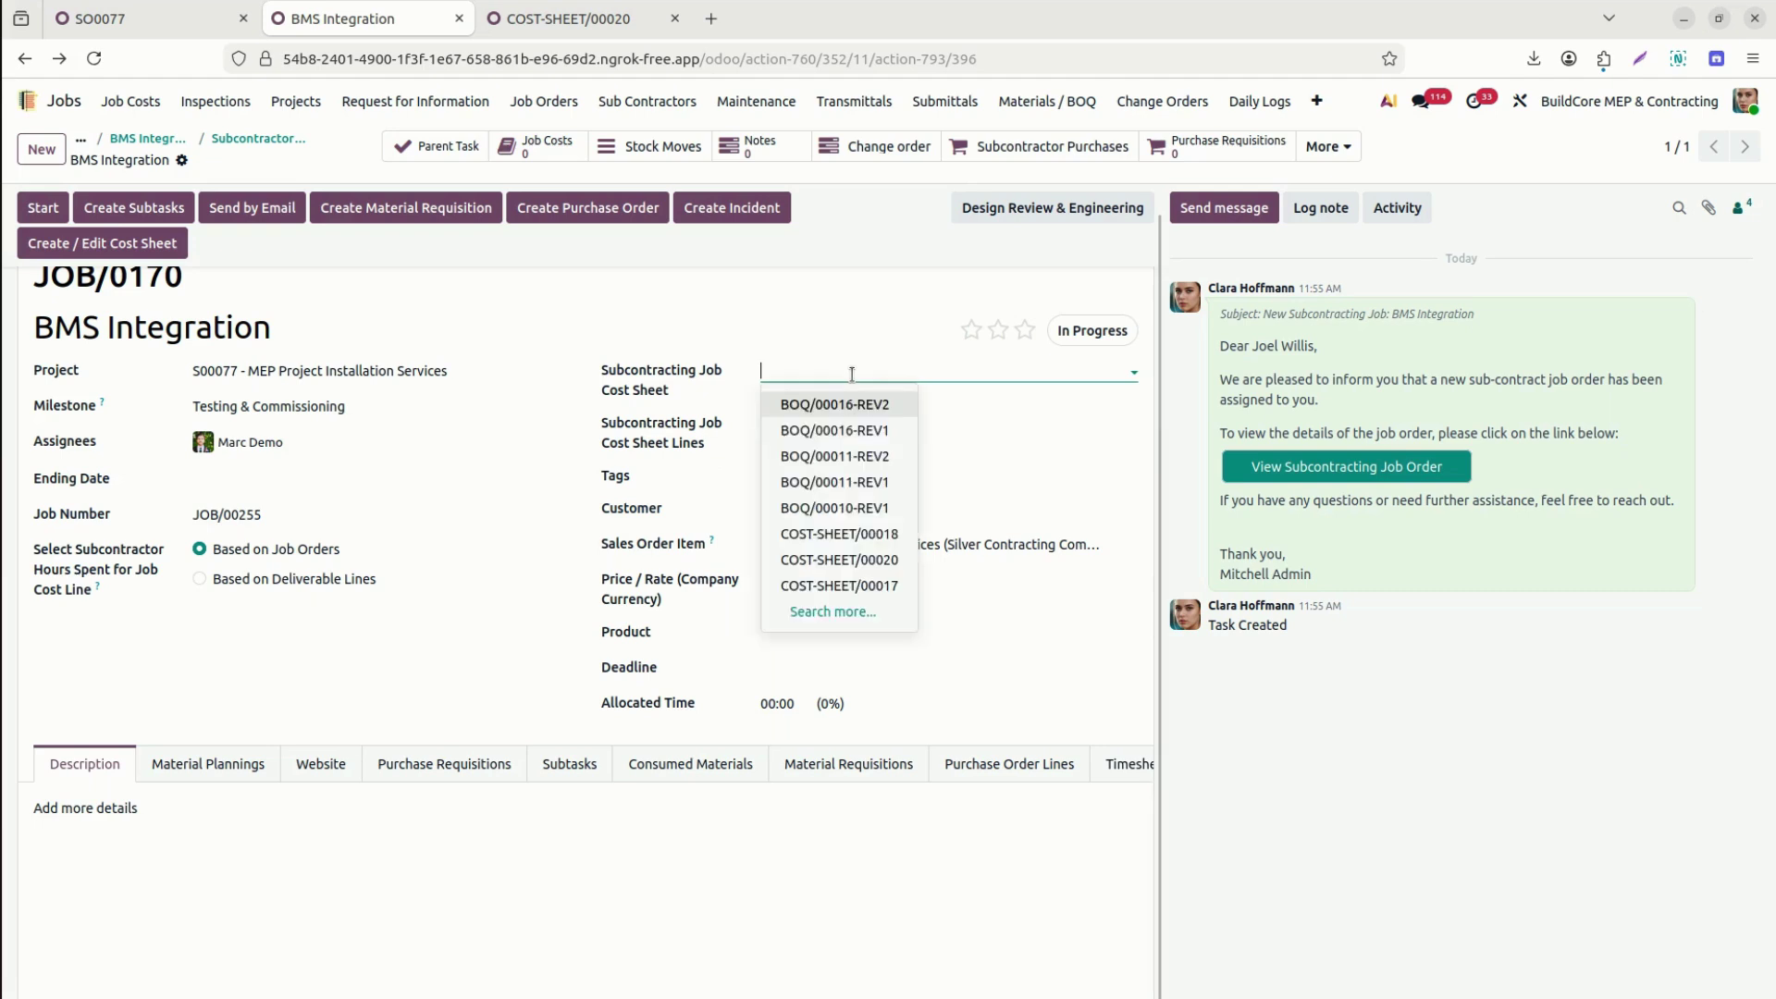
{"action": "type", "text": "20"}
{"action": "left_click", "coordinate": [881, 405]}
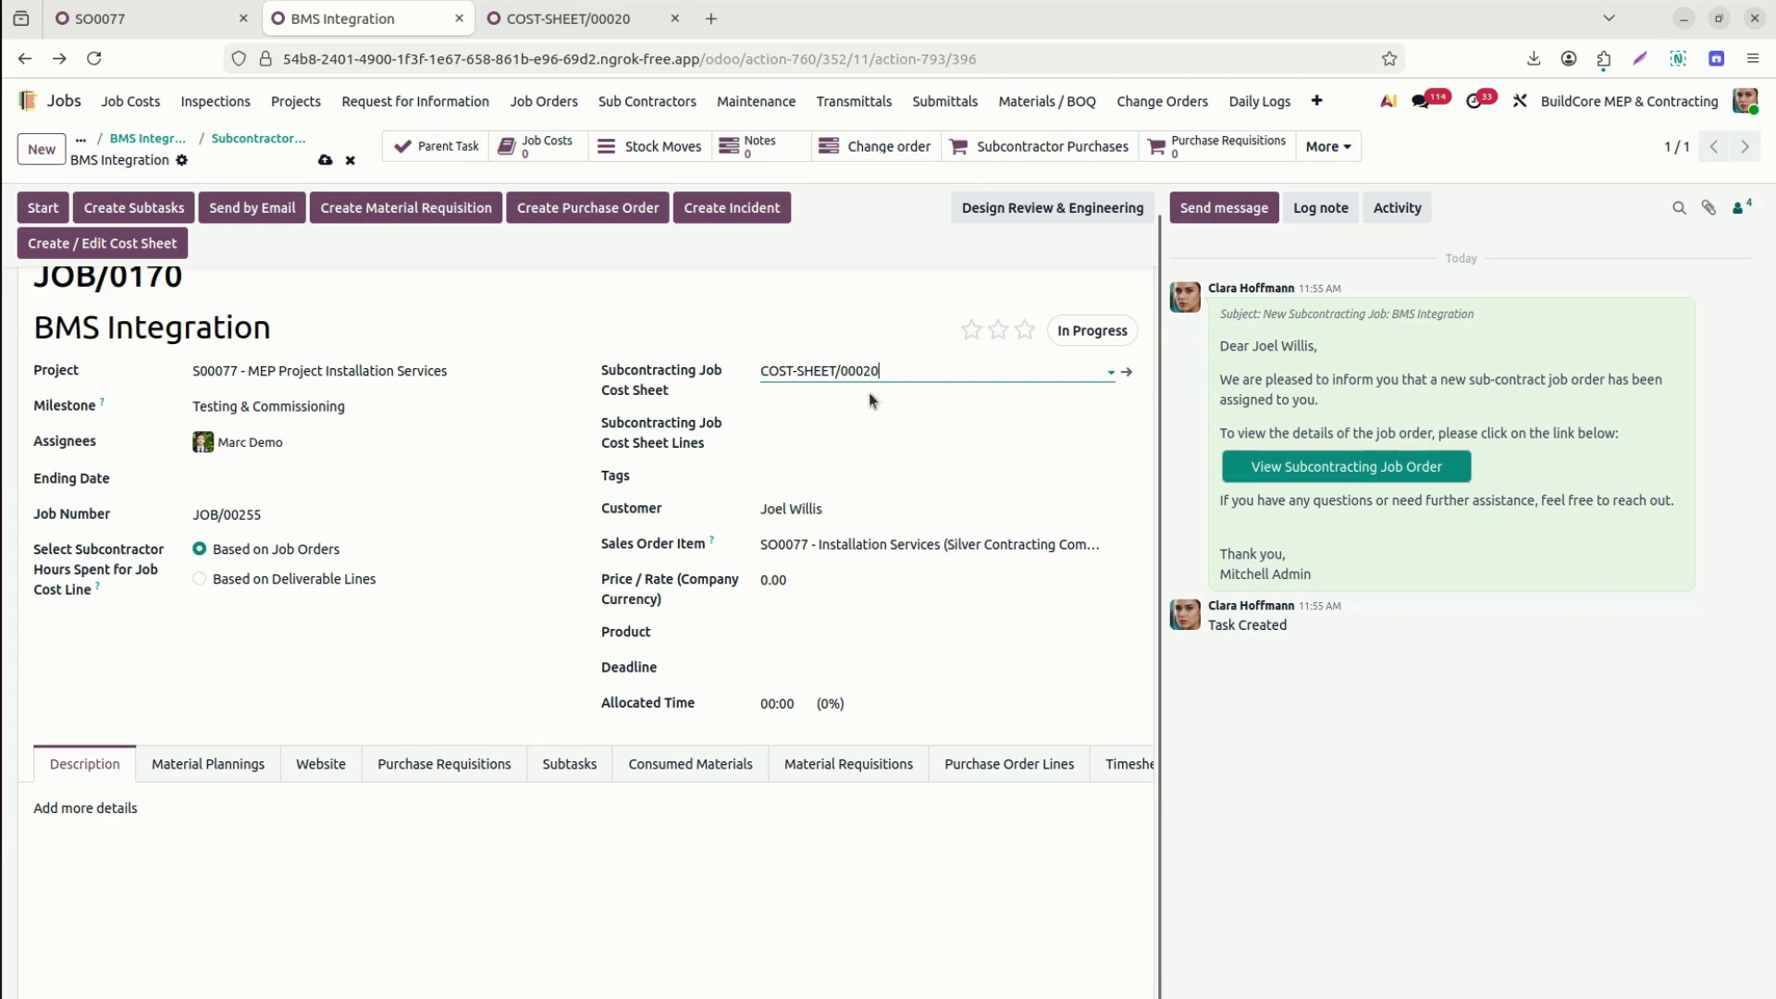
Attach the BMS integrations and Cable Installation cost sheet lines to the job.
{"action": "left_click", "coordinate": [858, 419]}
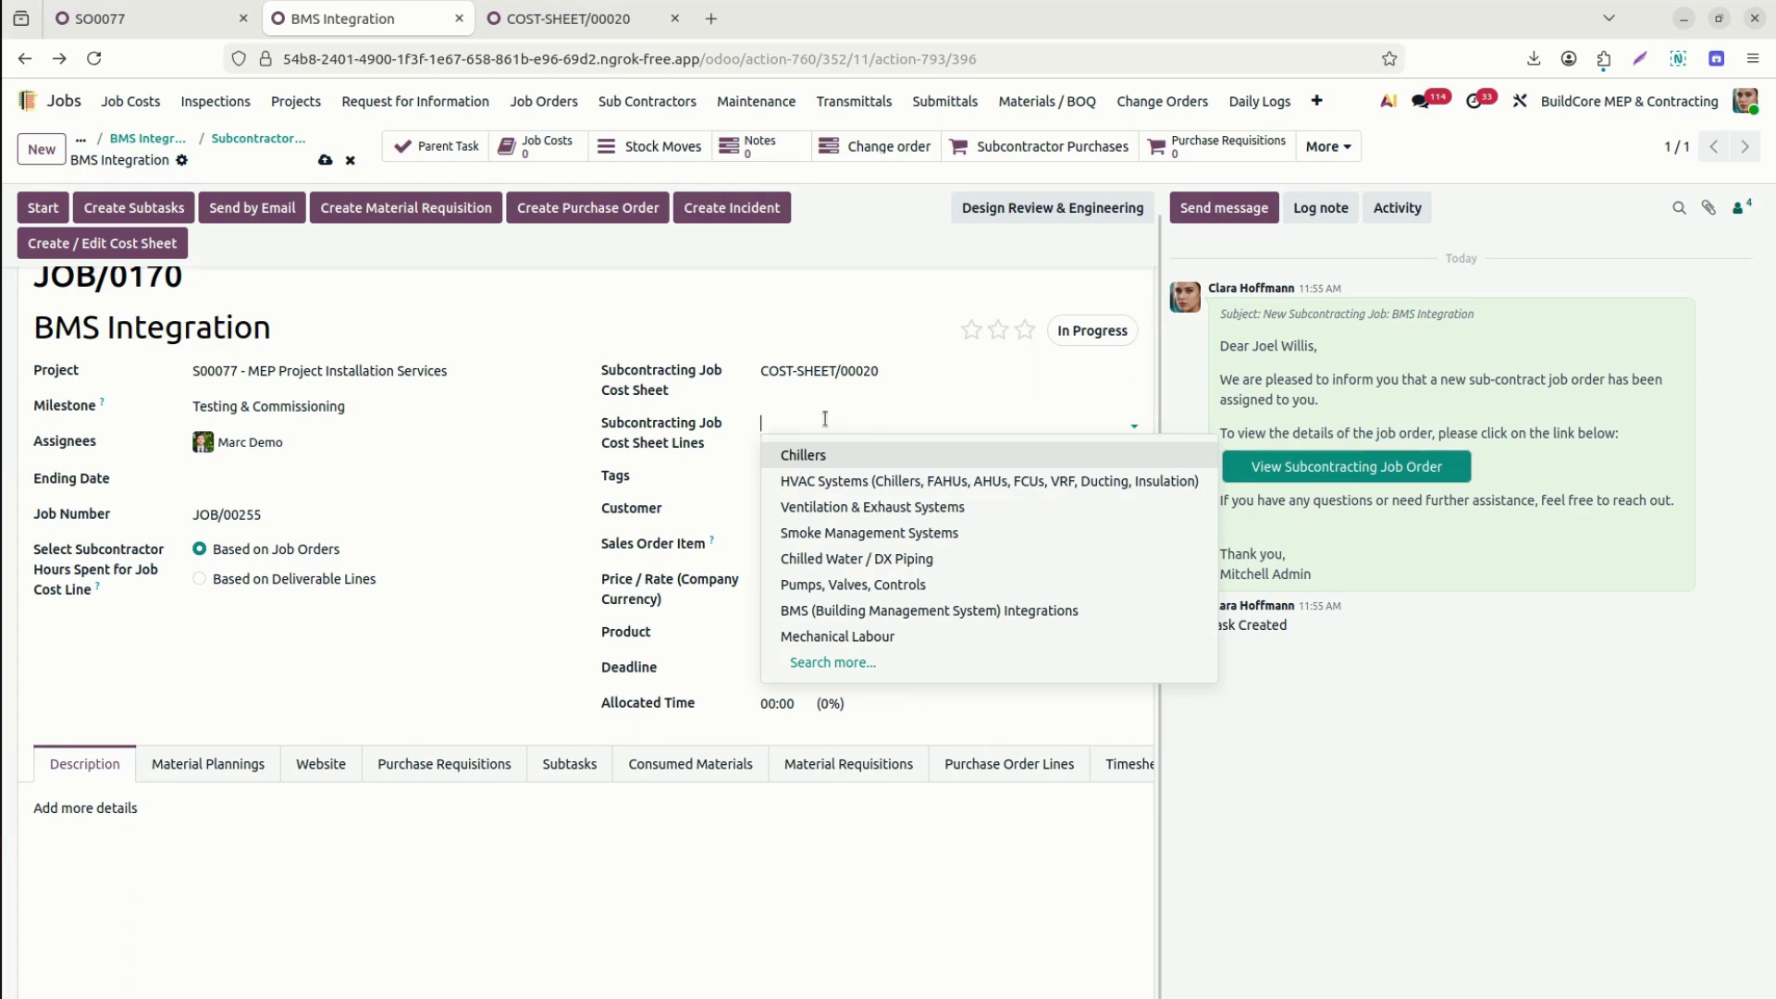
{"action": "left_click", "coordinate": [934, 609]}
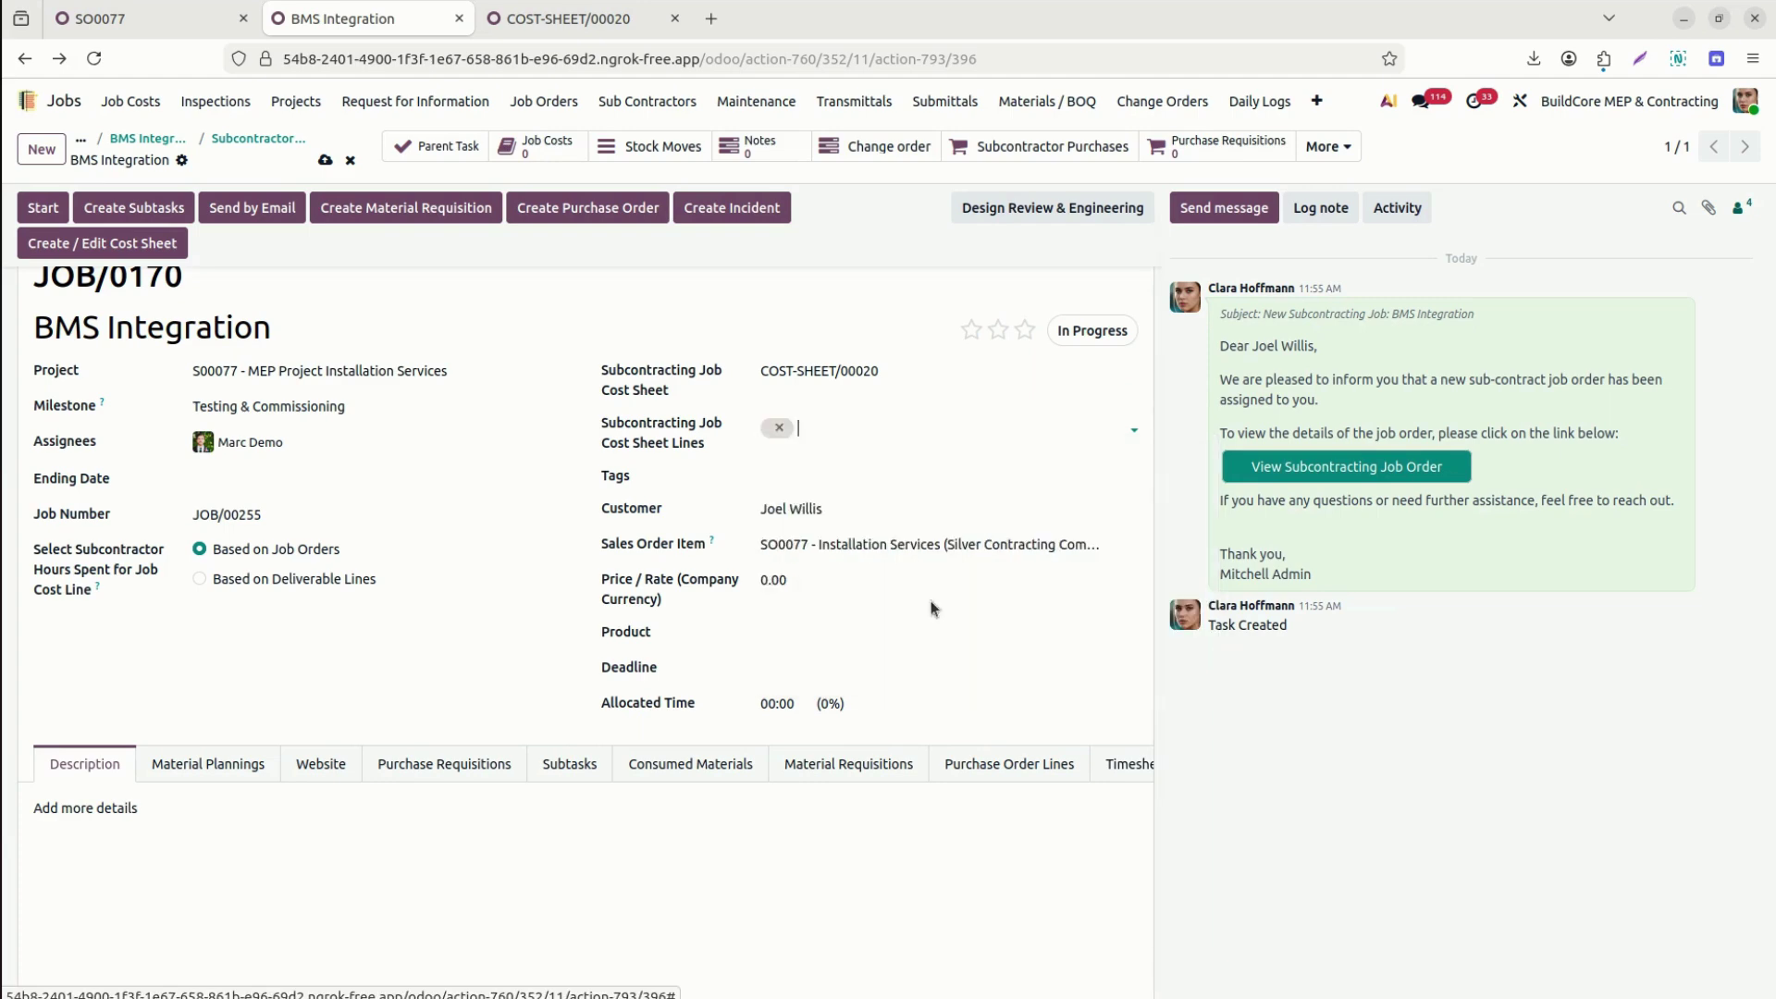
{"action": "left_click", "coordinate": [1058, 425]}
{"action": "type", "text": "cab"}
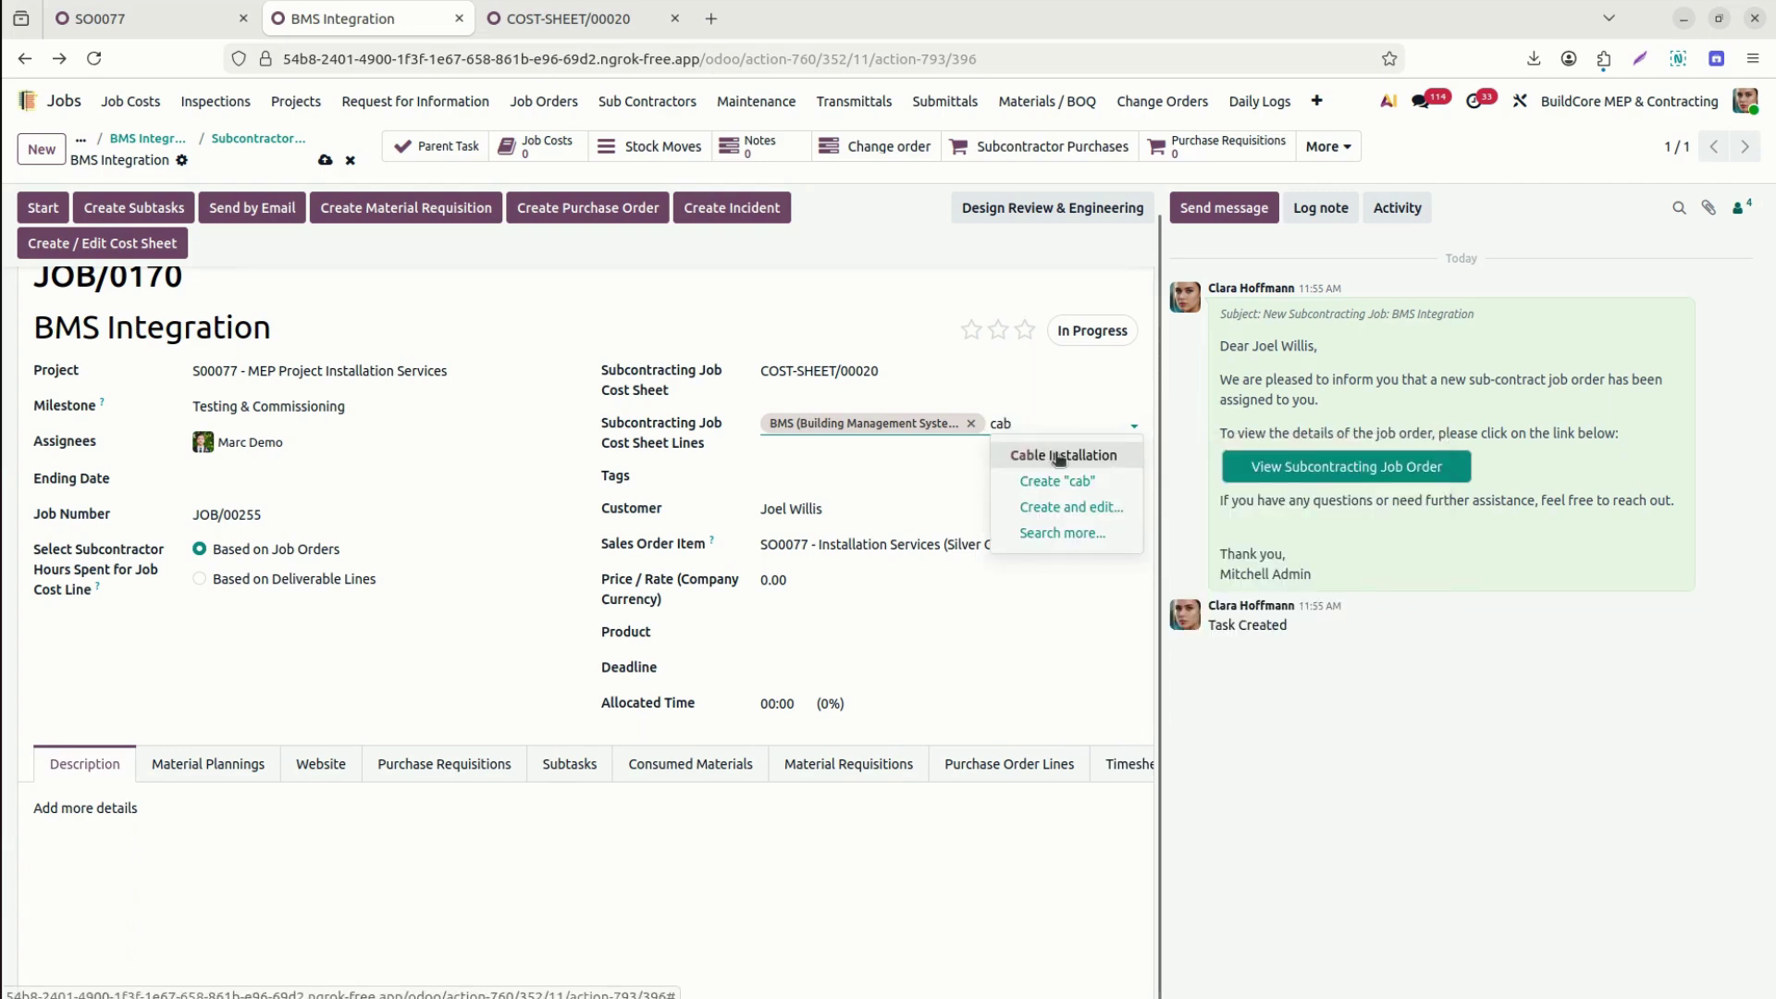
{"action": "left_click", "coordinate": [1061, 456]}
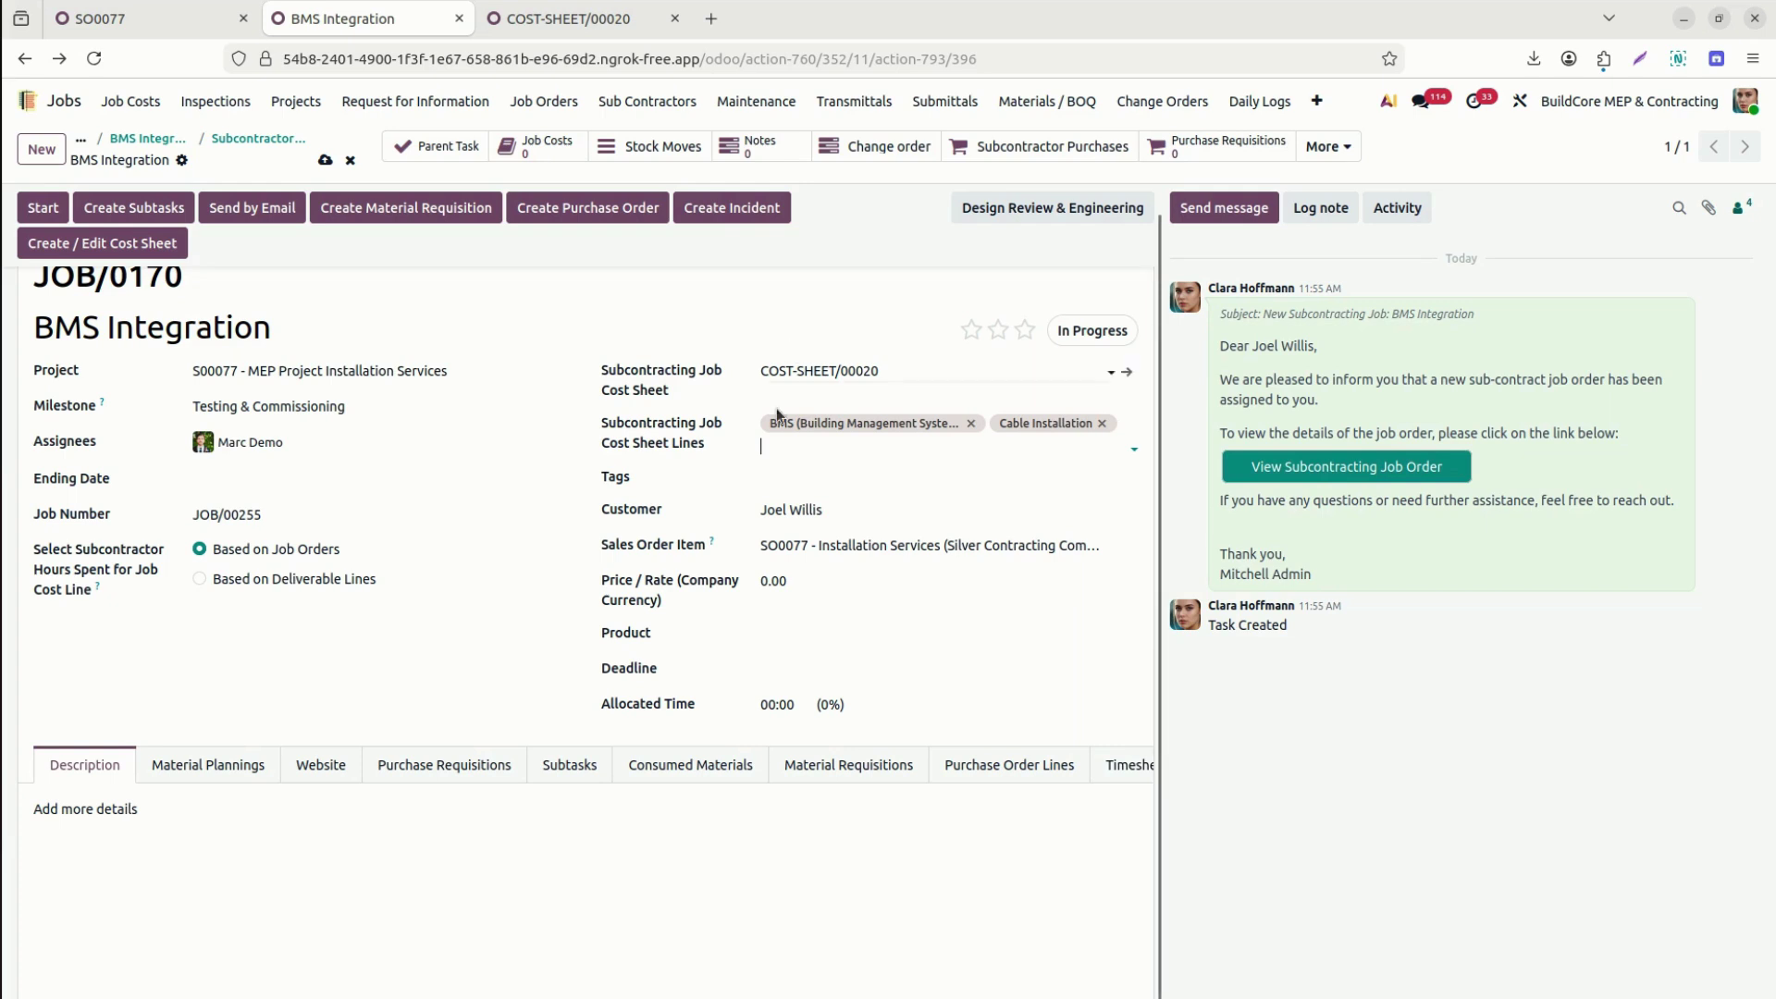
{"action": "left_click", "coordinate": [236, 478]}
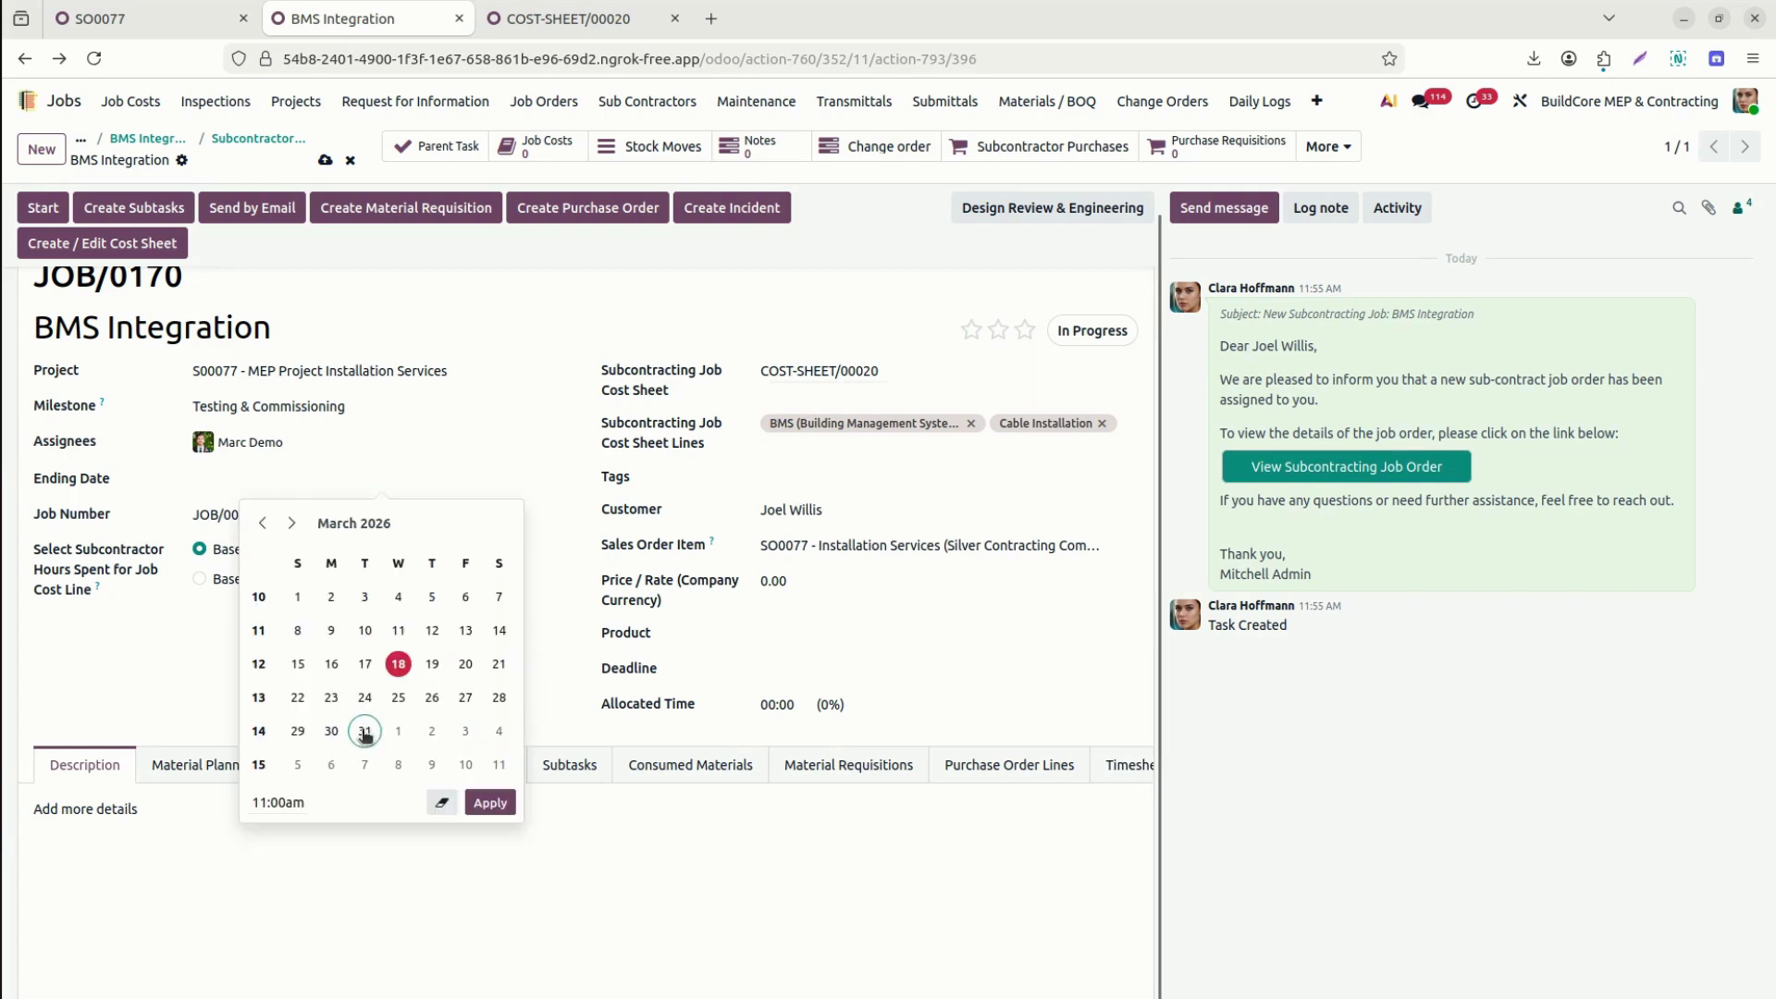
Set the ending date to March 31, 11:00 AM and the deadline to June 28, 2026, 12:00 PM.
{"action": "left_click", "coordinate": [364, 731]}
{"action": "left_click", "coordinate": [1379, 699]}
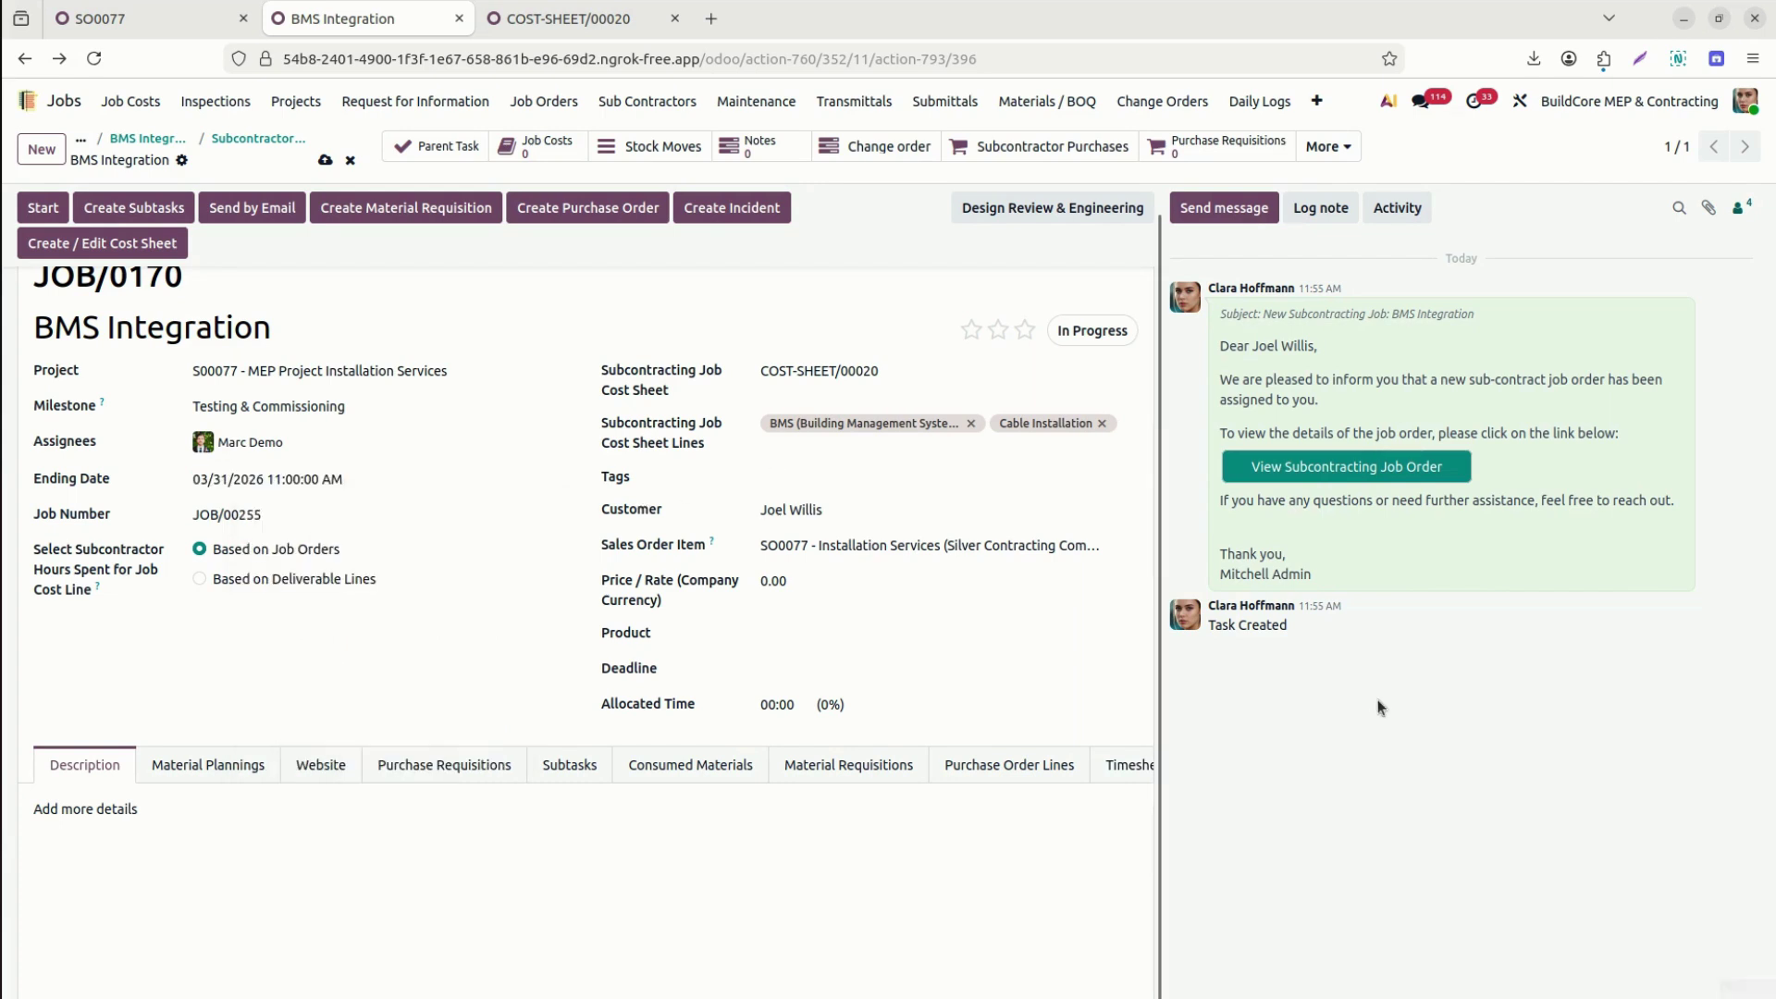
{"action": "double_click", "coordinate": [831, 580]}
{"action": "triple_click", "coordinate": [831, 580]}
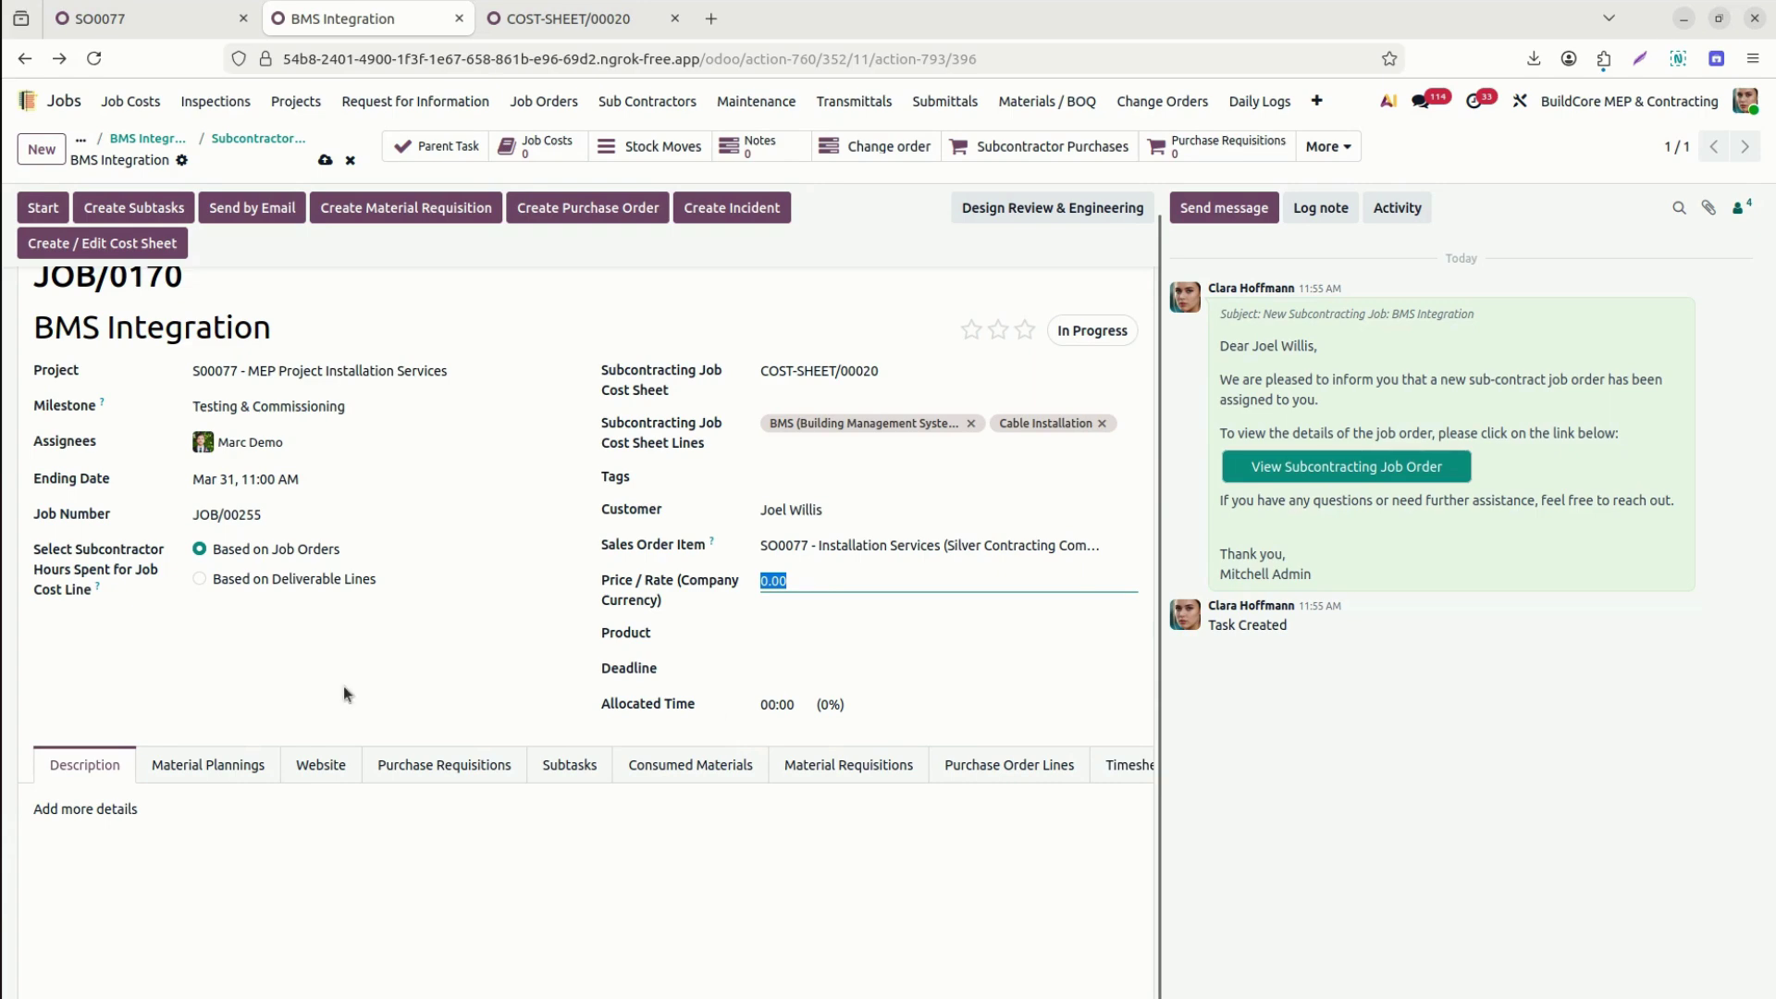
{"action": "left_click", "coordinate": [789, 680]}
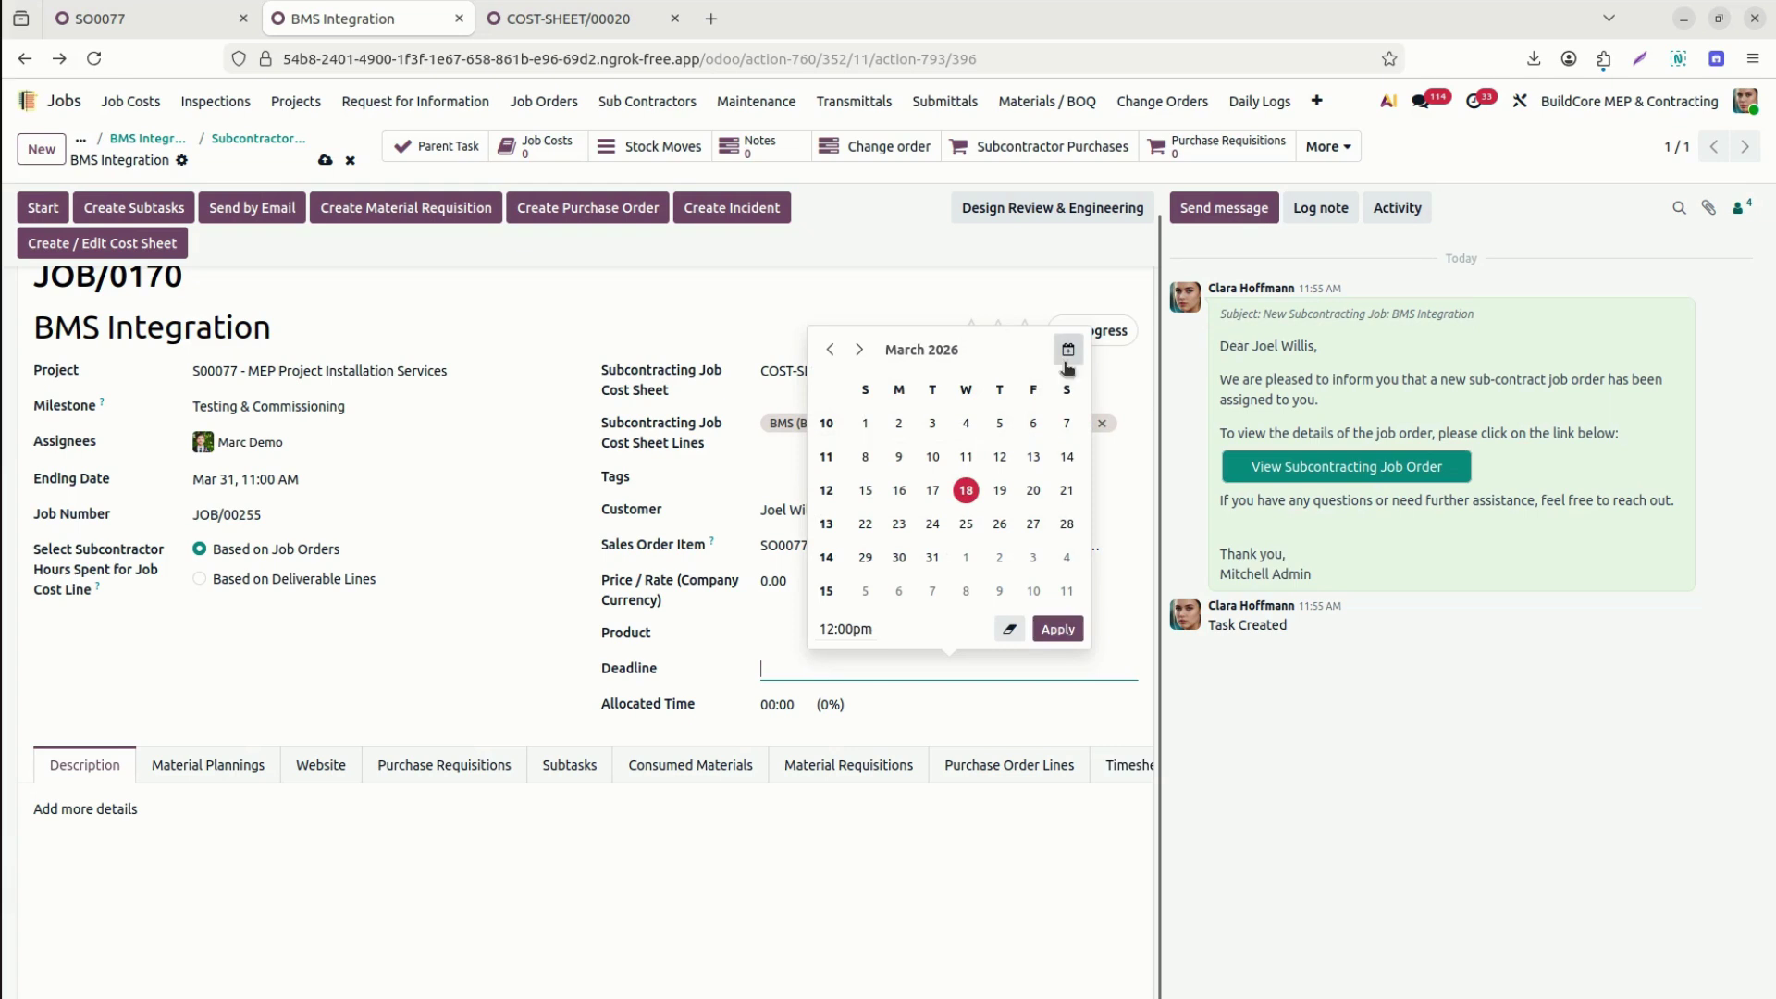
{"action": "left_click", "coordinate": [859, 350]}
{"action": "left_click", "coordinate": [859, 350]}
{"action": "left_click", "coordinate": [859, 349]}
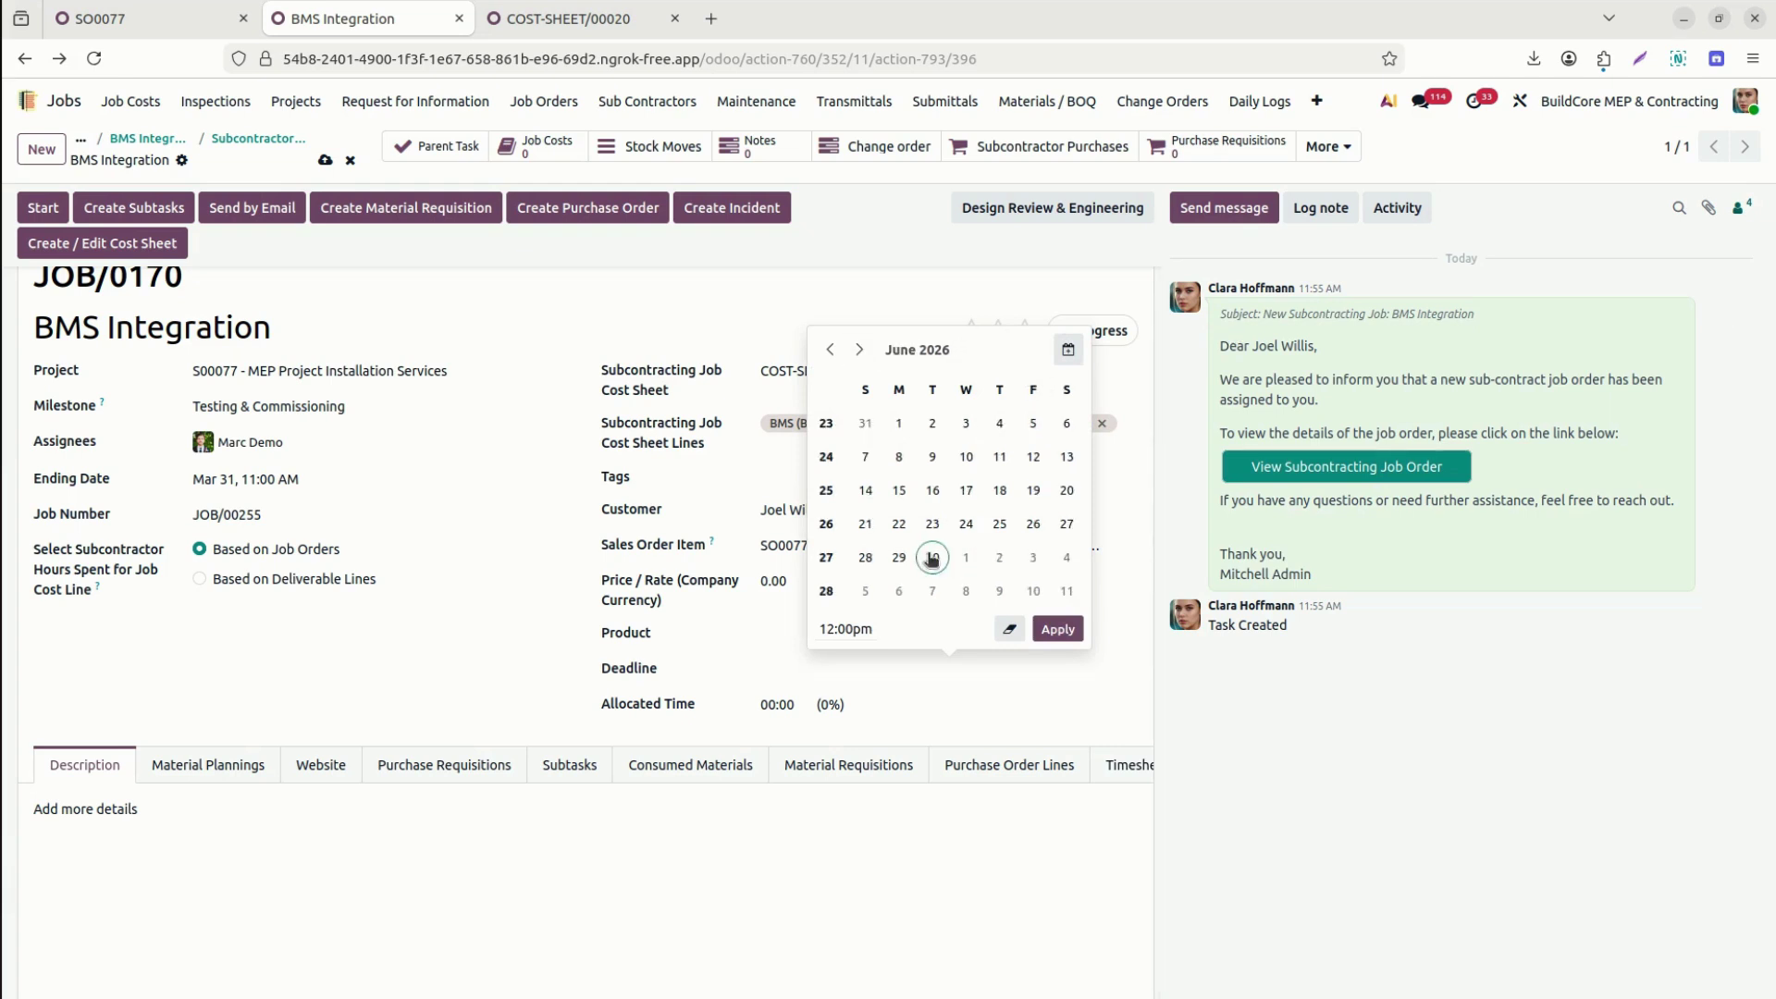
{"action": "left_click", "coordinate": [865, 558]}
{"action": "left_click", "coordinate": [216, 696]}
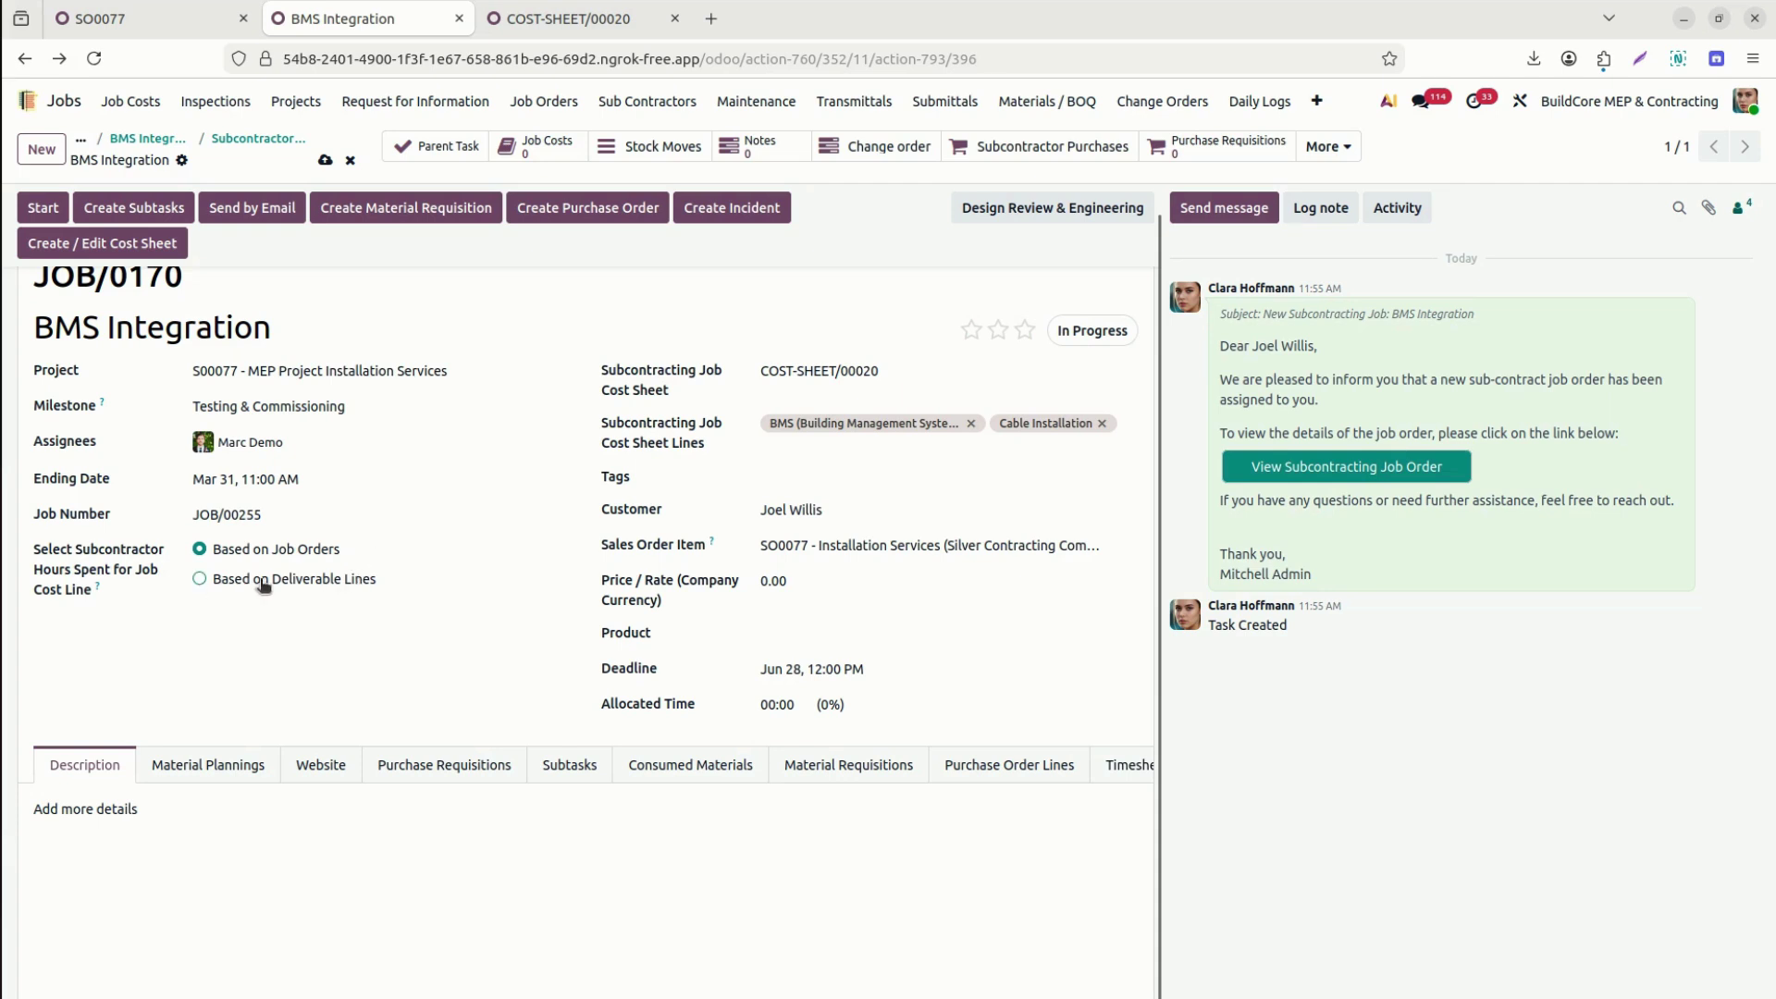
Check the empty Deliverables tab and base subcontractor hours on deliverable lines.
{"action": "mouse_move", "coordinate": [308, 777]}
{"action": "left_mouse_down"}
{"action": "mouse_move", "coordinate": [710, 781]}
{"action": "mouse_move", "coordinate": [935, 811]}
{"action": "left_mouse_up"}
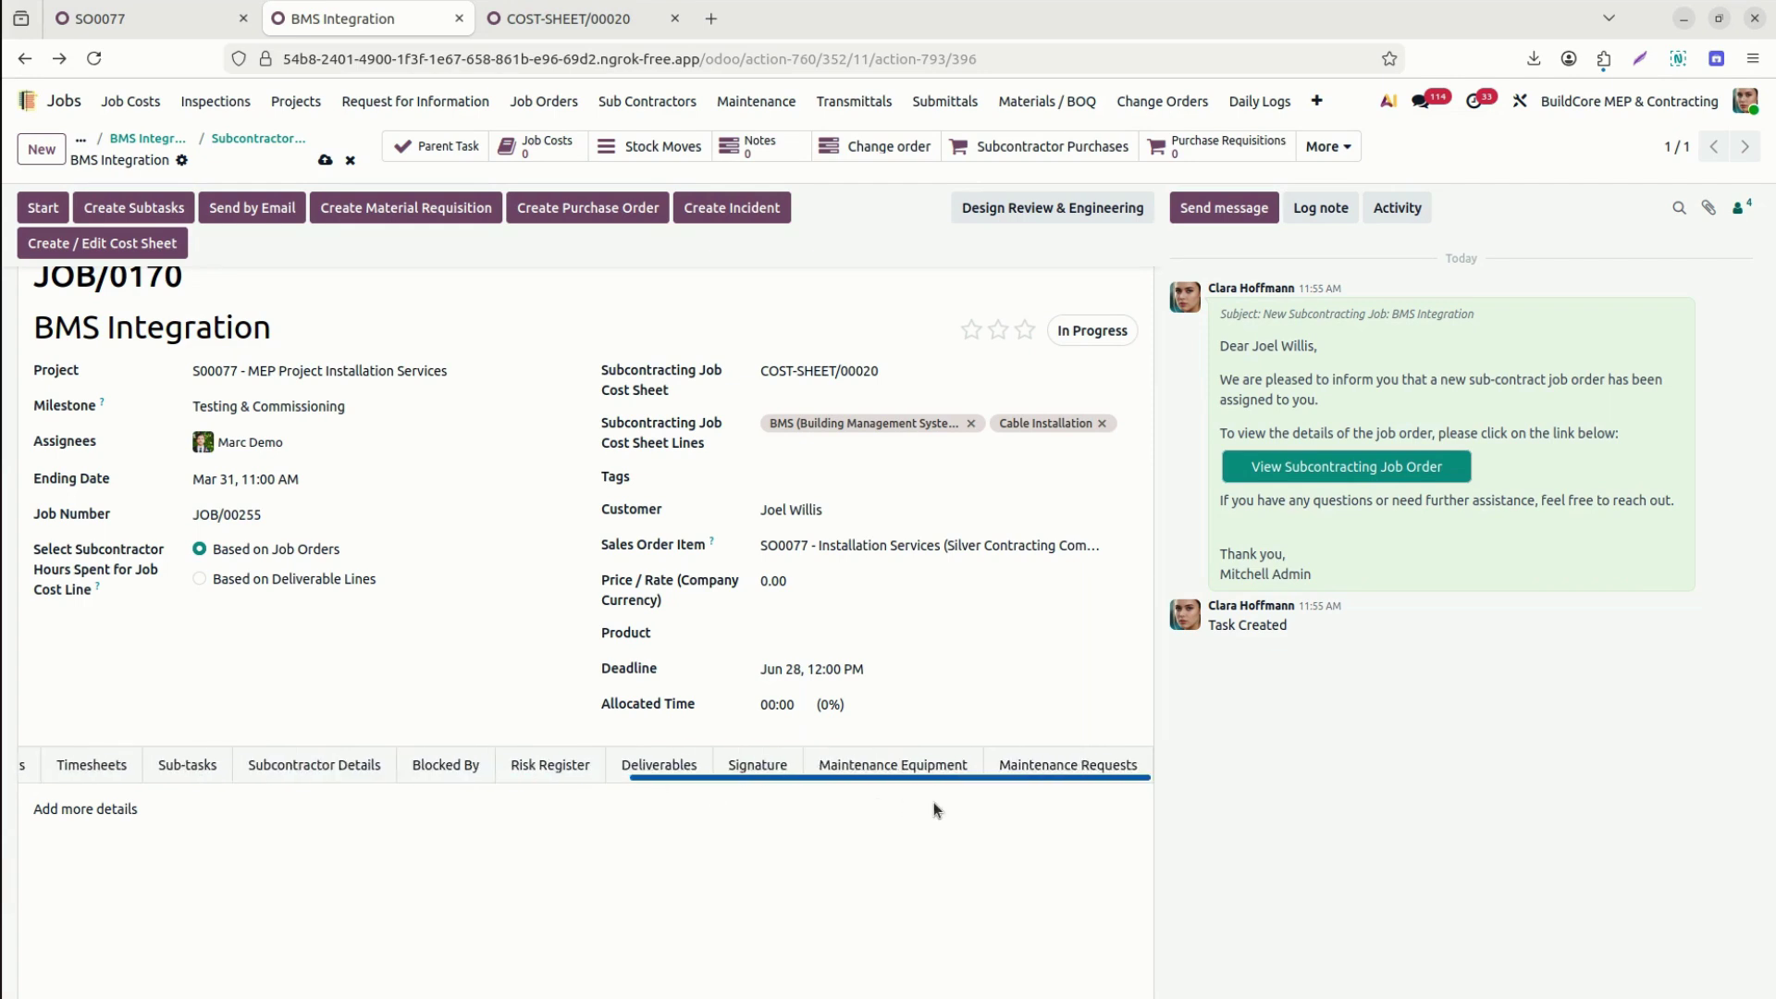
{"action": "left_click", "coordinate": [644, 768]}
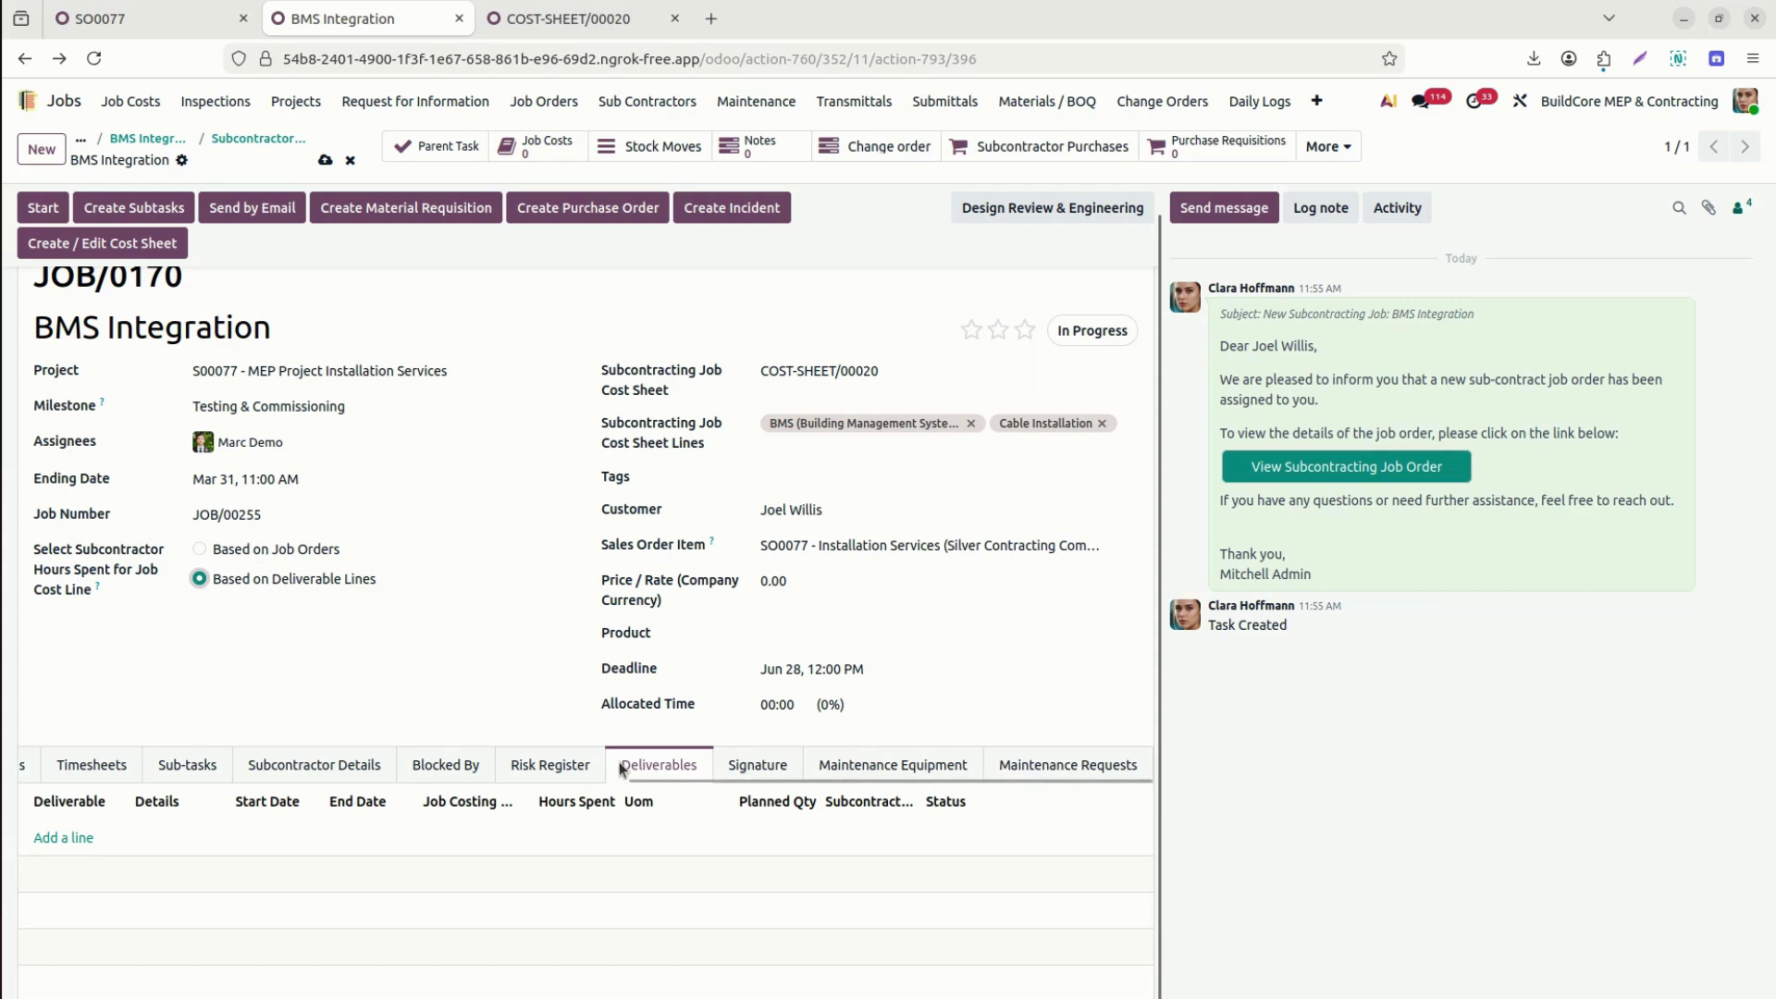
{"action": "left_click_drag", "start_coordinate": [674, 780], "coordinate": [65, 793]}
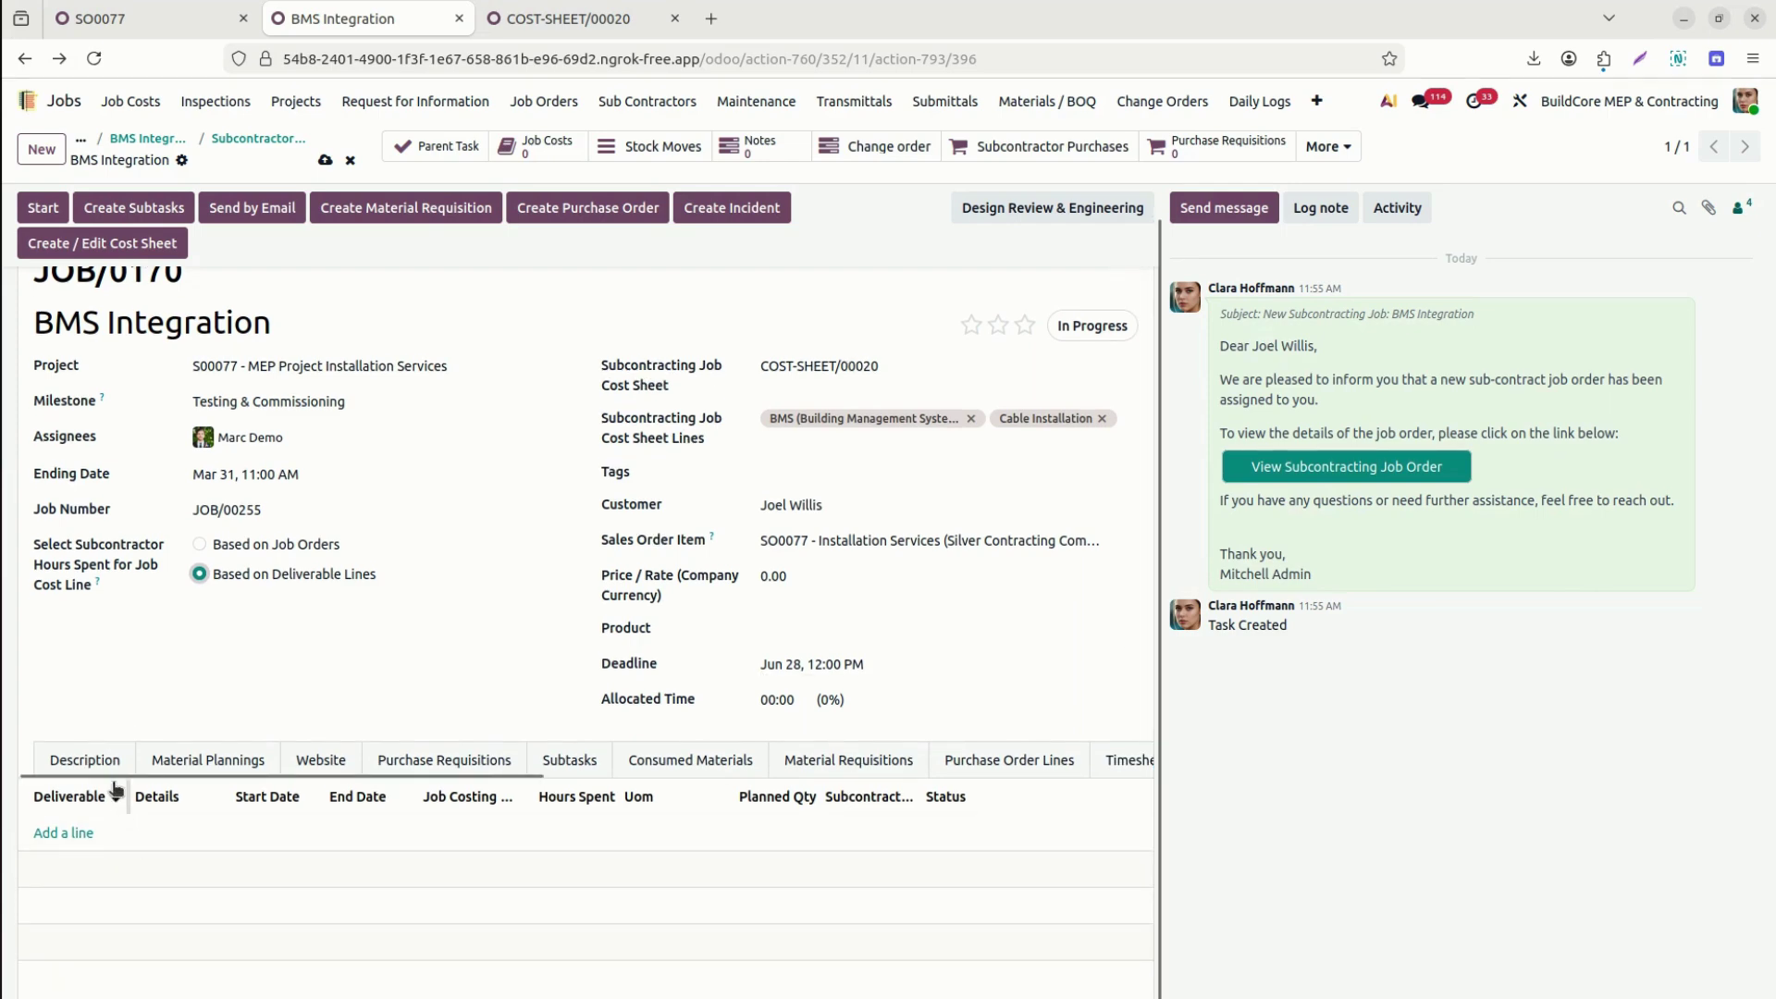
{"action": "left_click", "coordinate": [89, 759]}
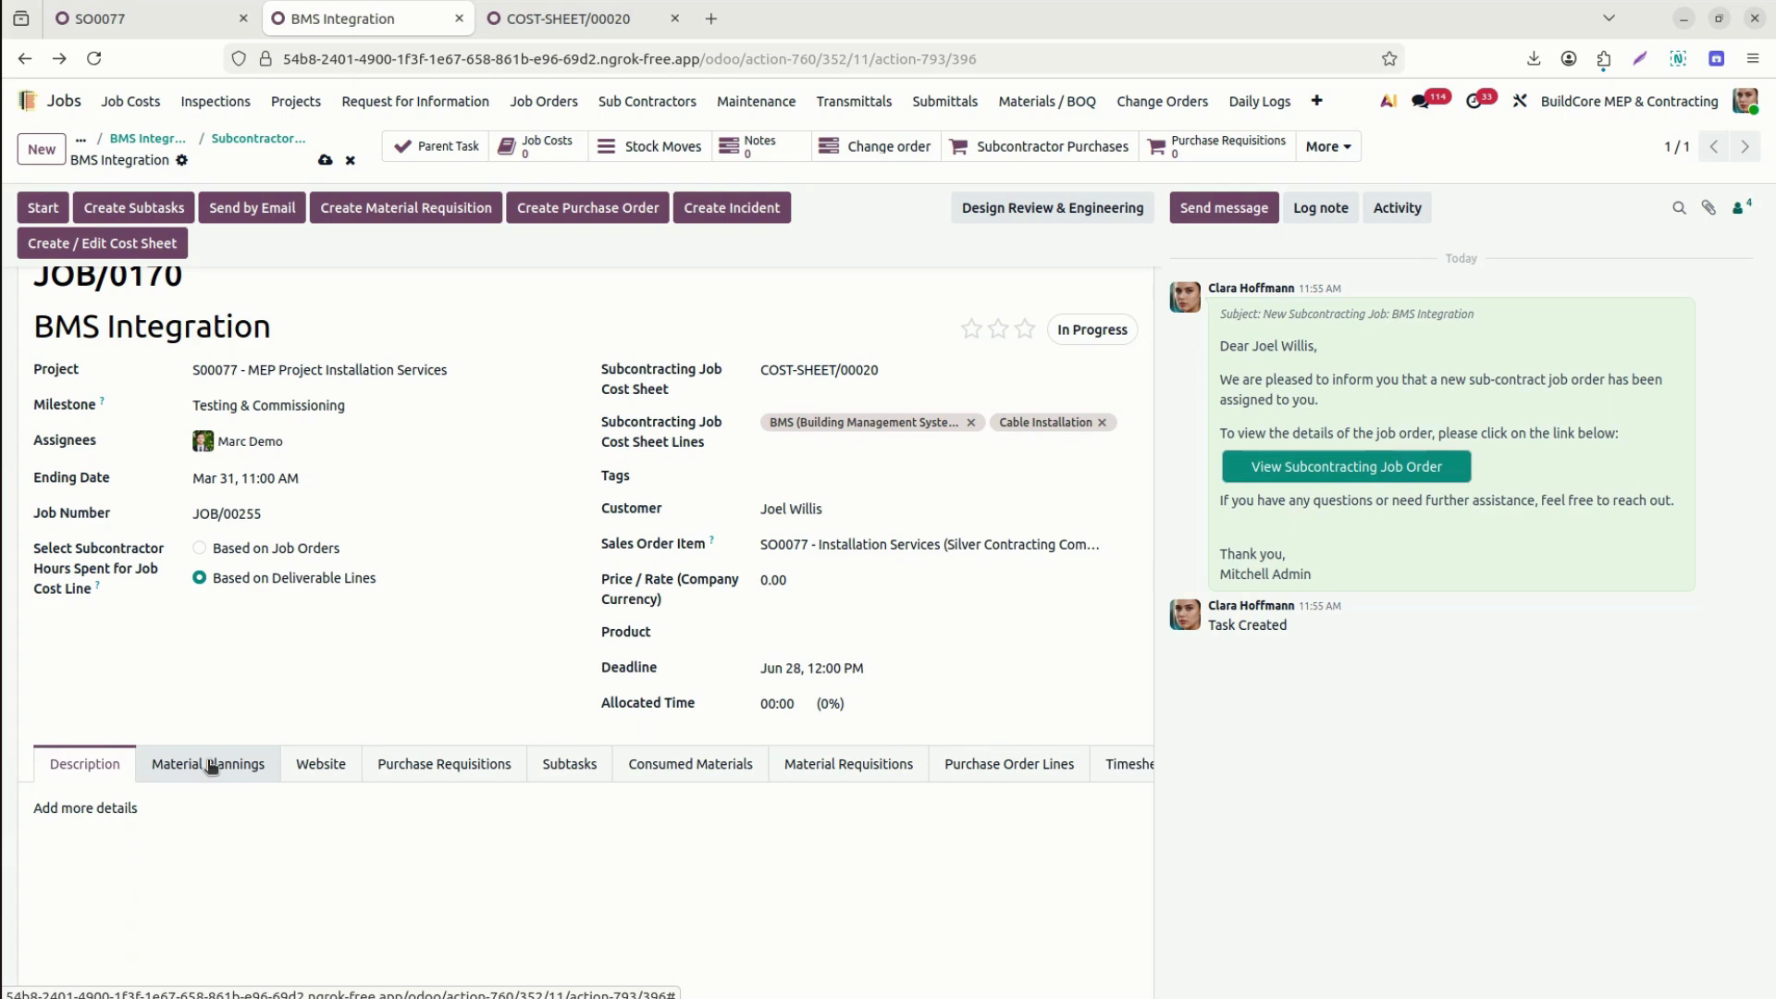
Review the empty Material Plannings, Purchase Requisitions and Subtasks lists, then Purchase Order Lines.
{"action": "left_click", "coordinate": [210, 765]}
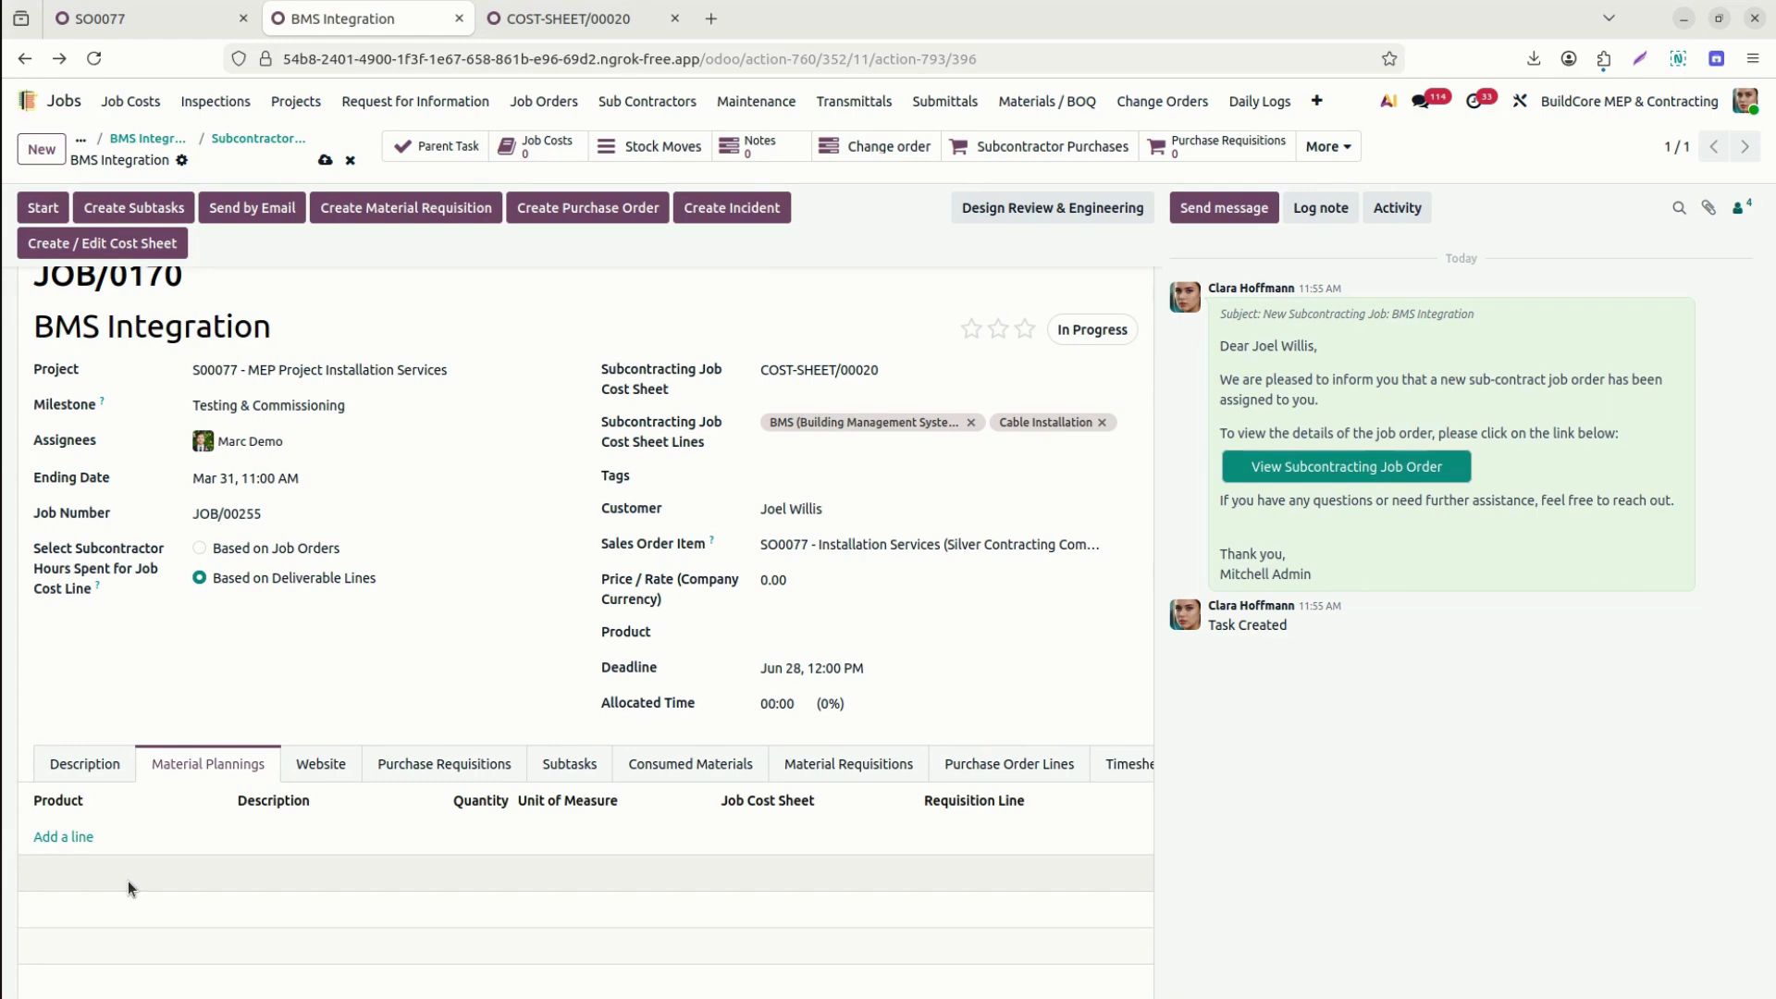
{"action": "left_click", "coordinate": [415, 770]}
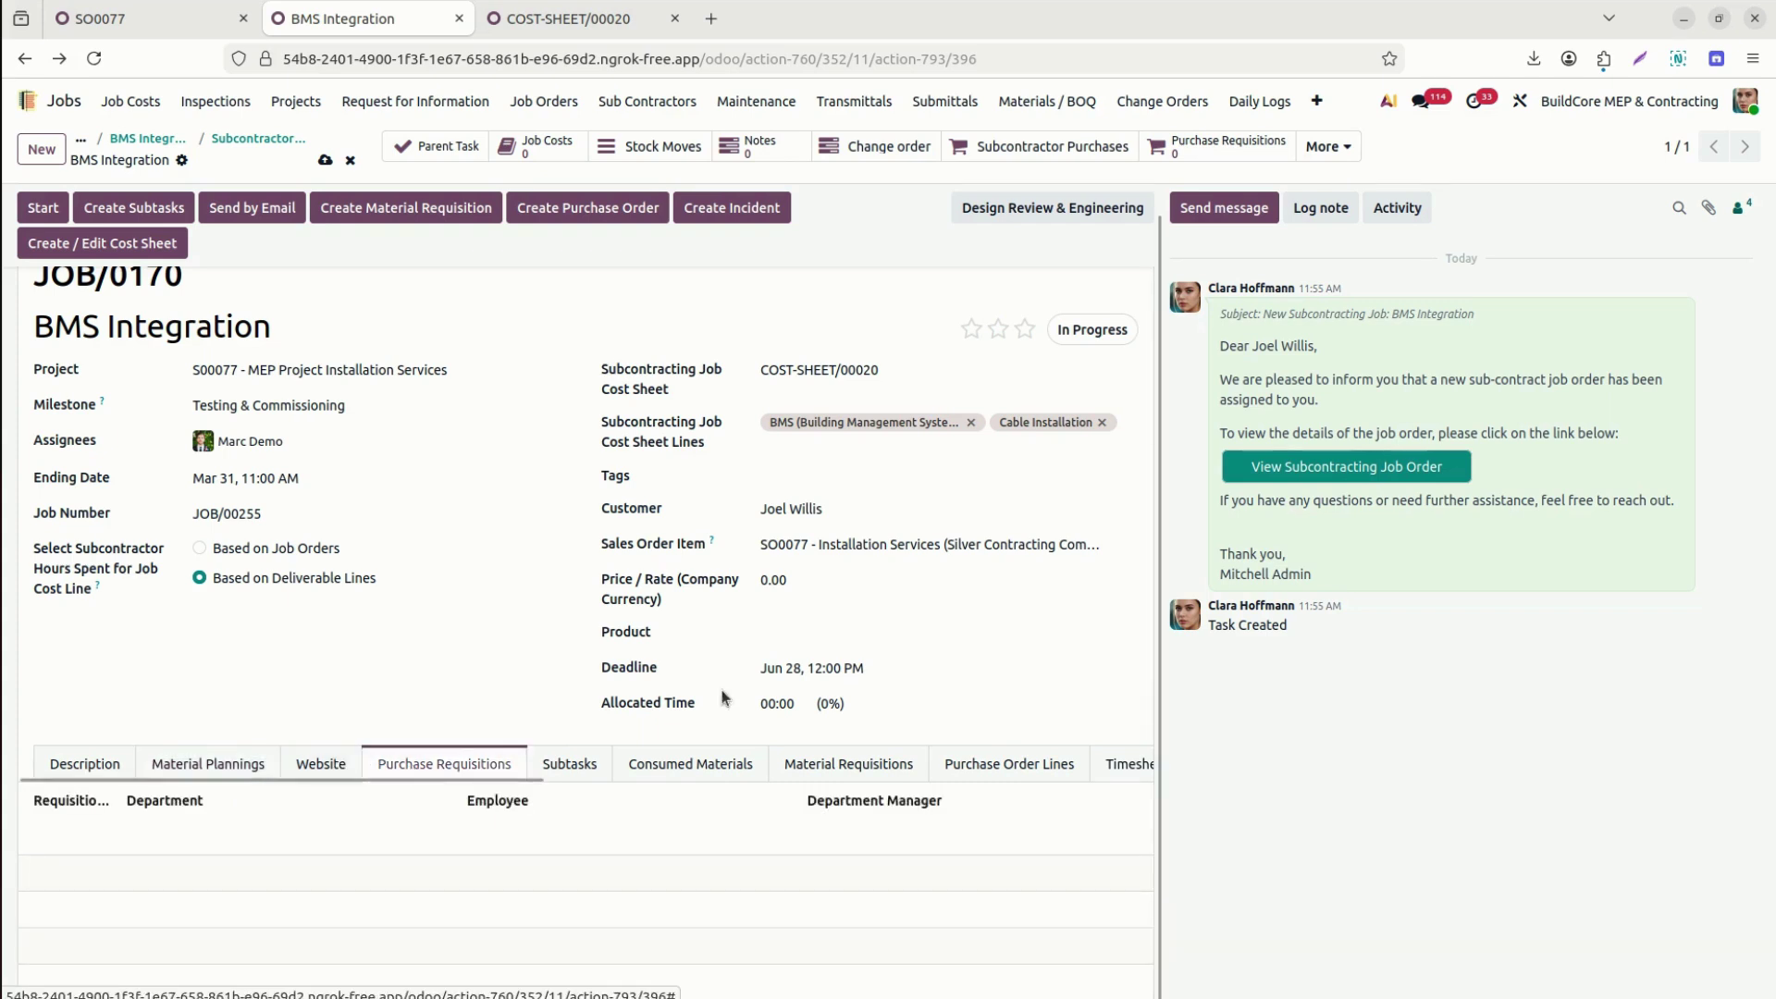
{"action": "left_click", "coordinate": [570, 770]}
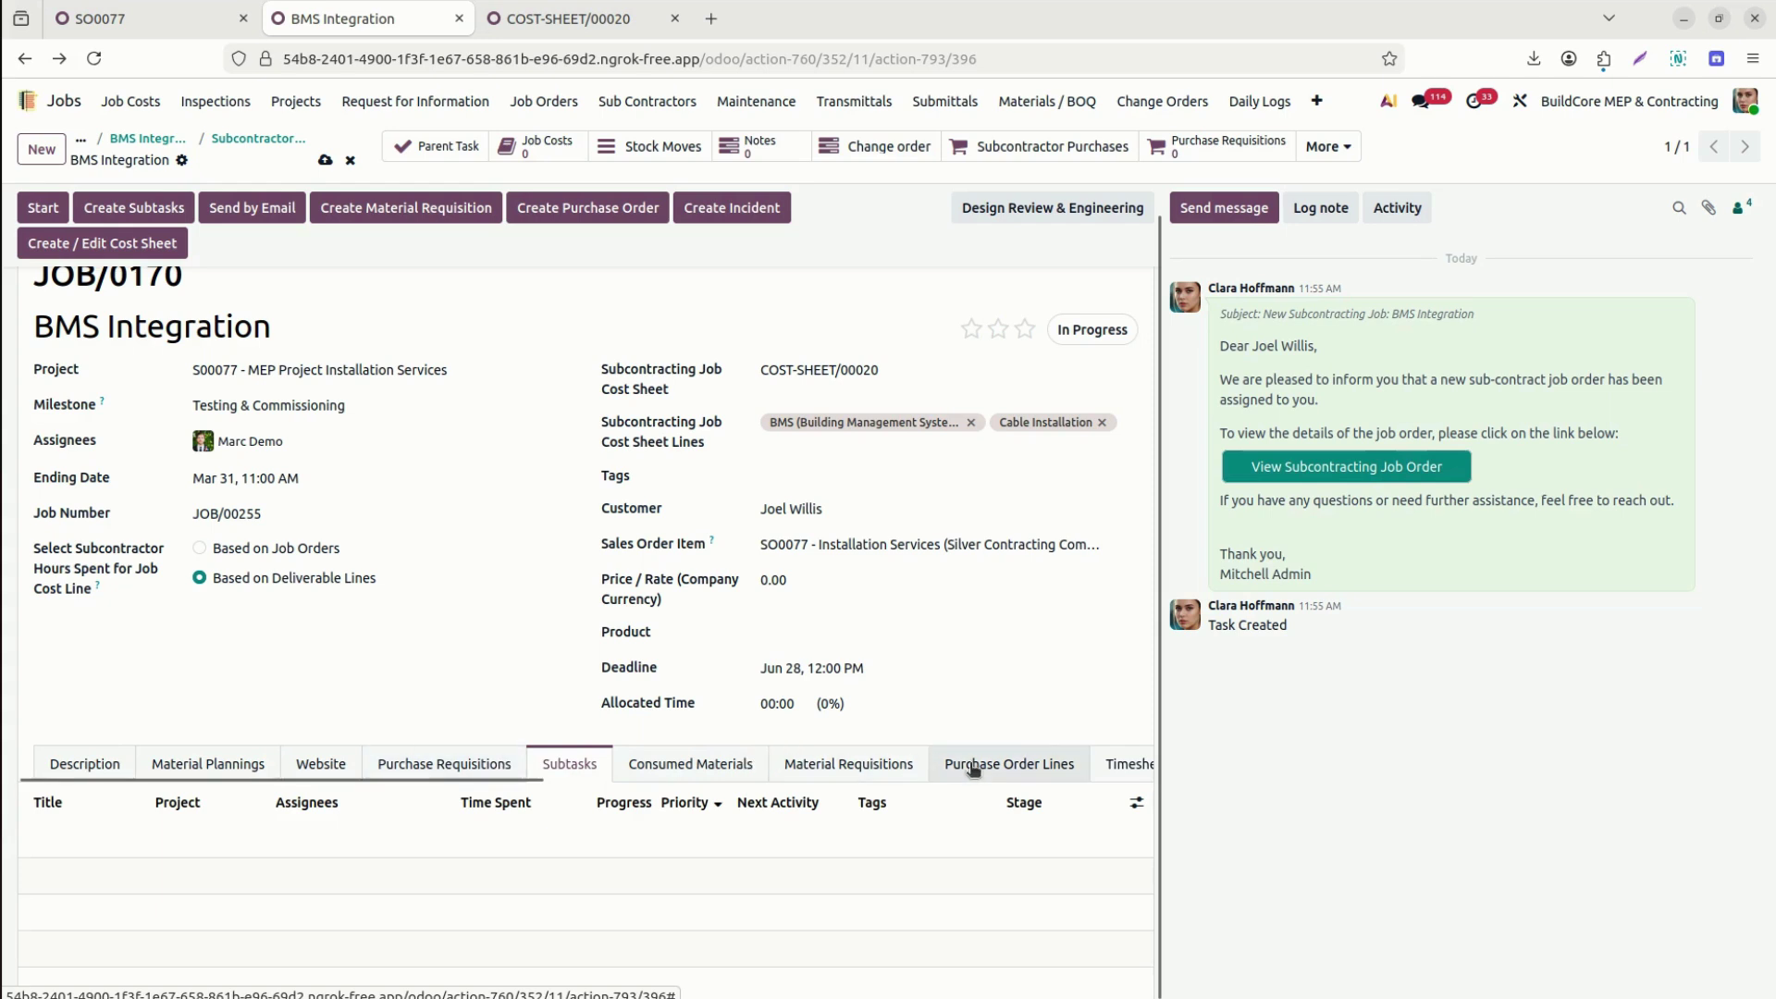
{"action": "left_click", "coordinate": [1009, 764]}
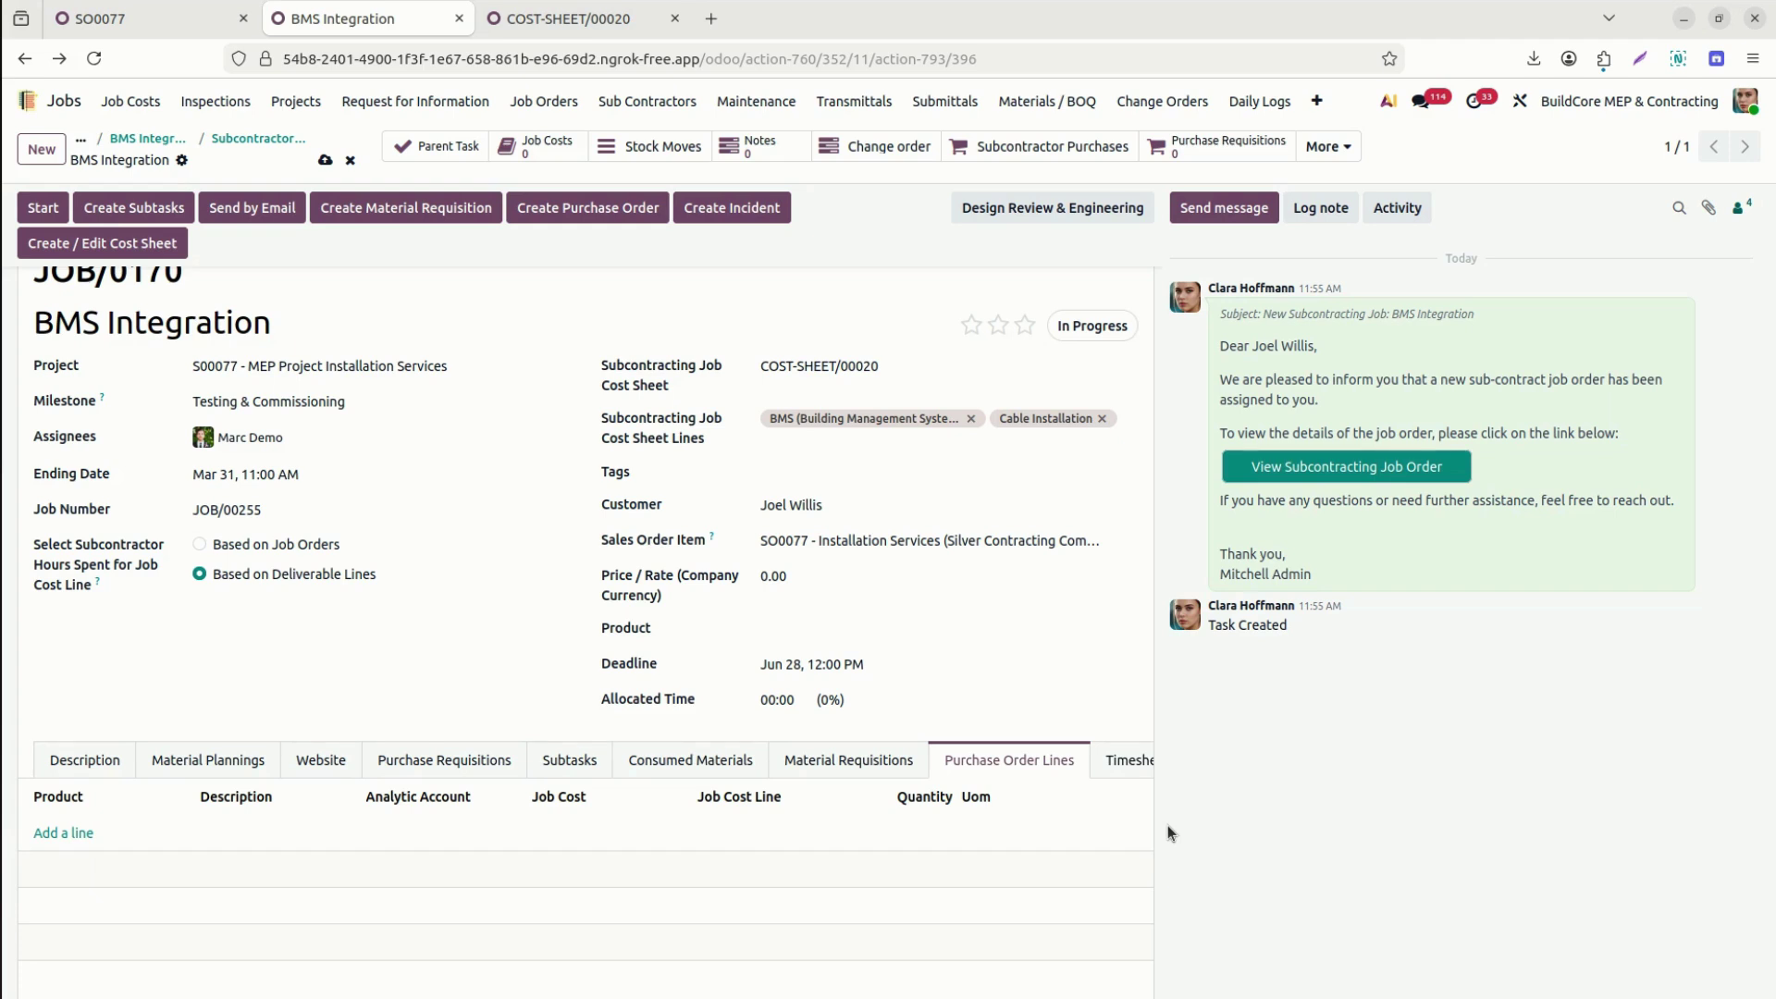
Add a Cable Installation purchase order line, checking COST-SHEET/00020 for reference.
{"action": "left_click", "coordinate": [58, 837]}
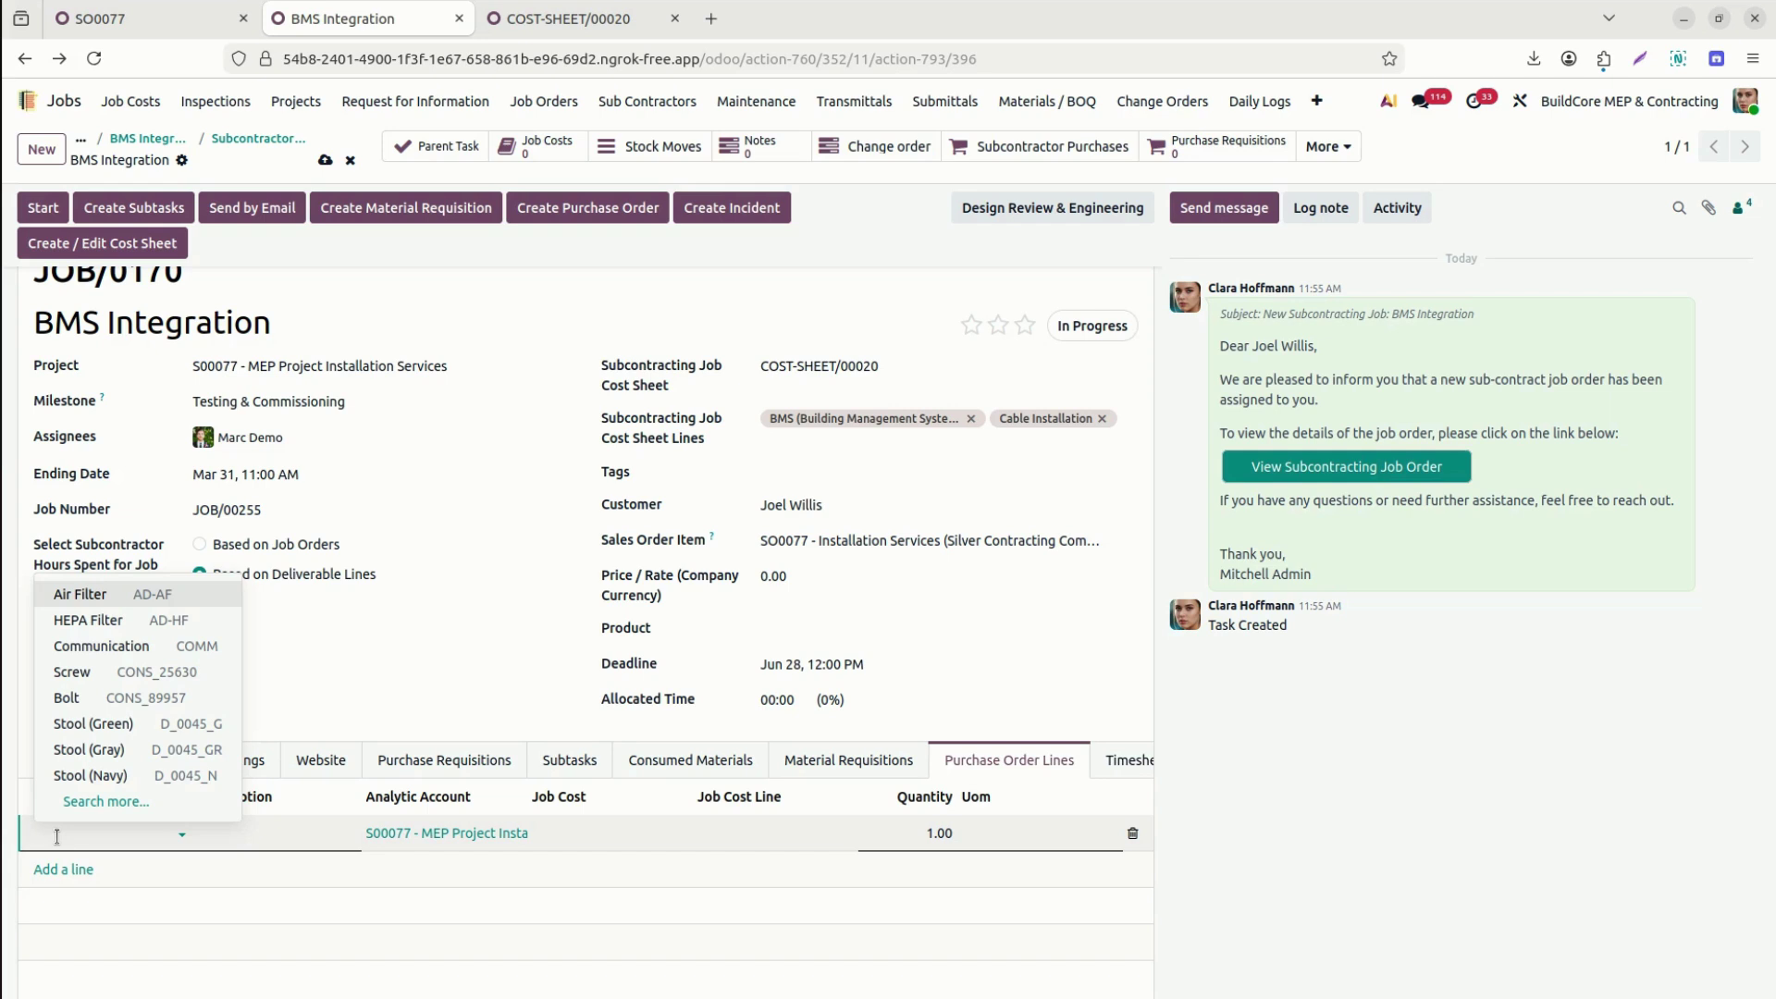
{"action": "type", "text": "cabel"}
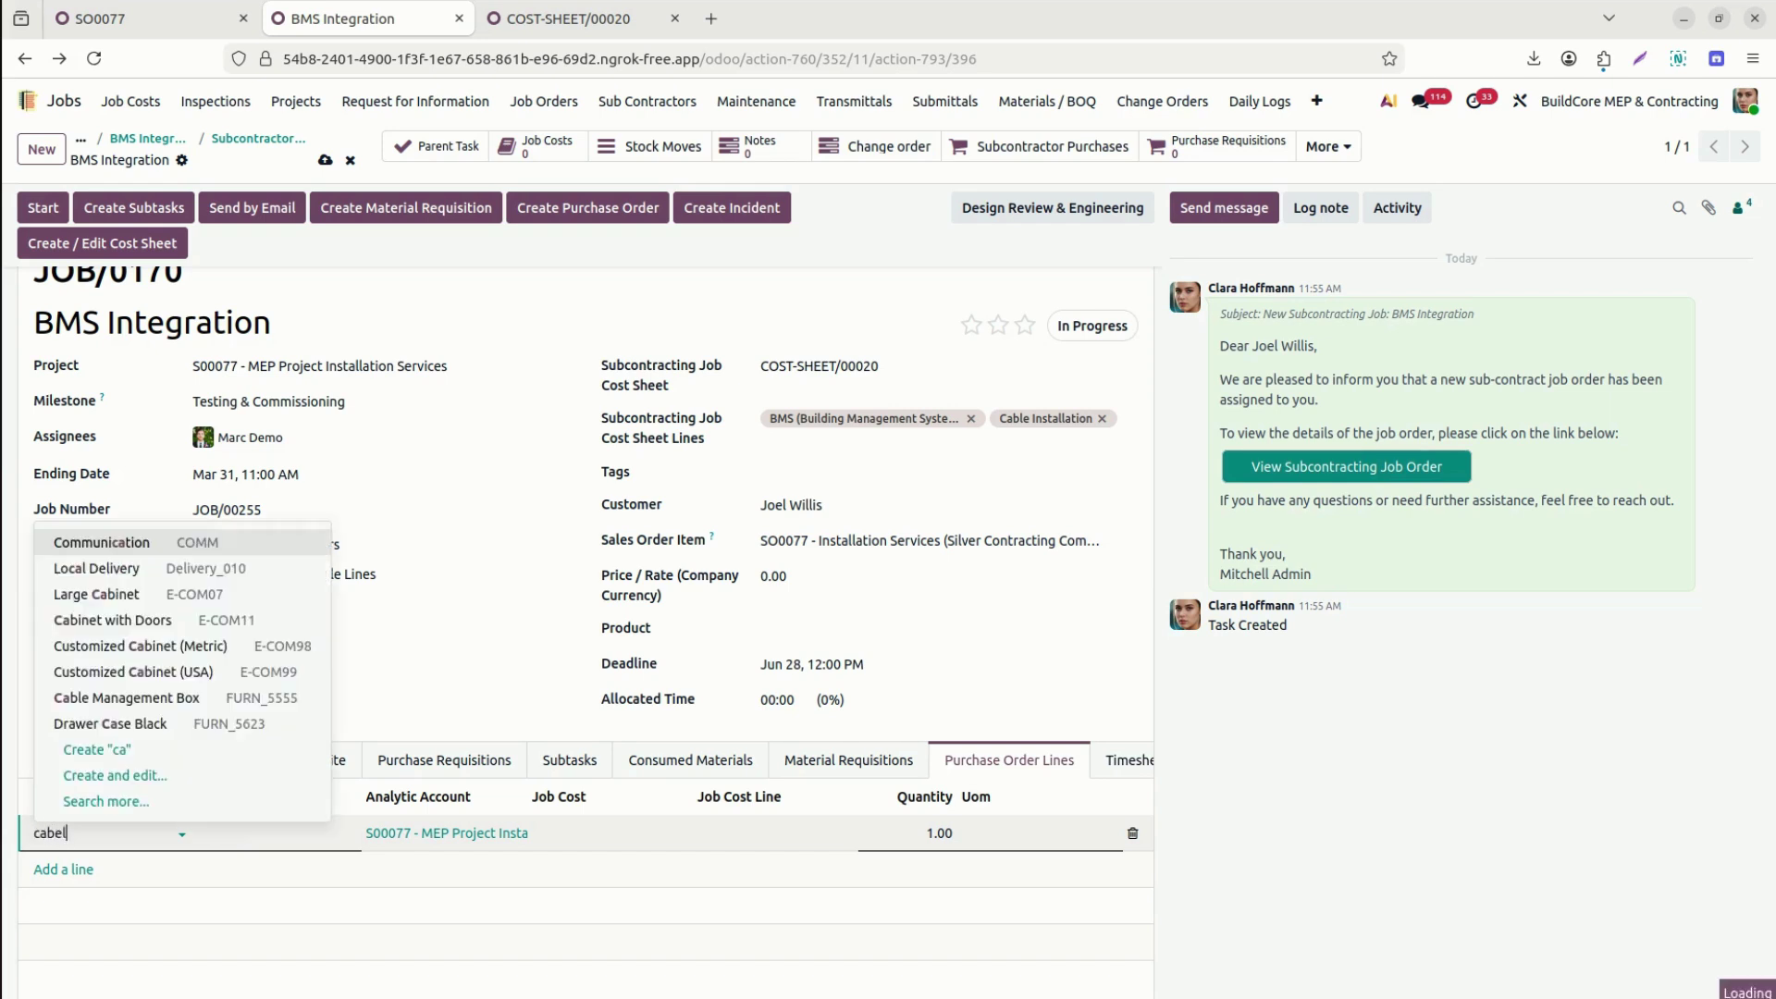
{"action": "key", "text": "BackSpace"}
{"action": "key", "text": "BackSpace"}
{"action": "type", "text": "le ins"}
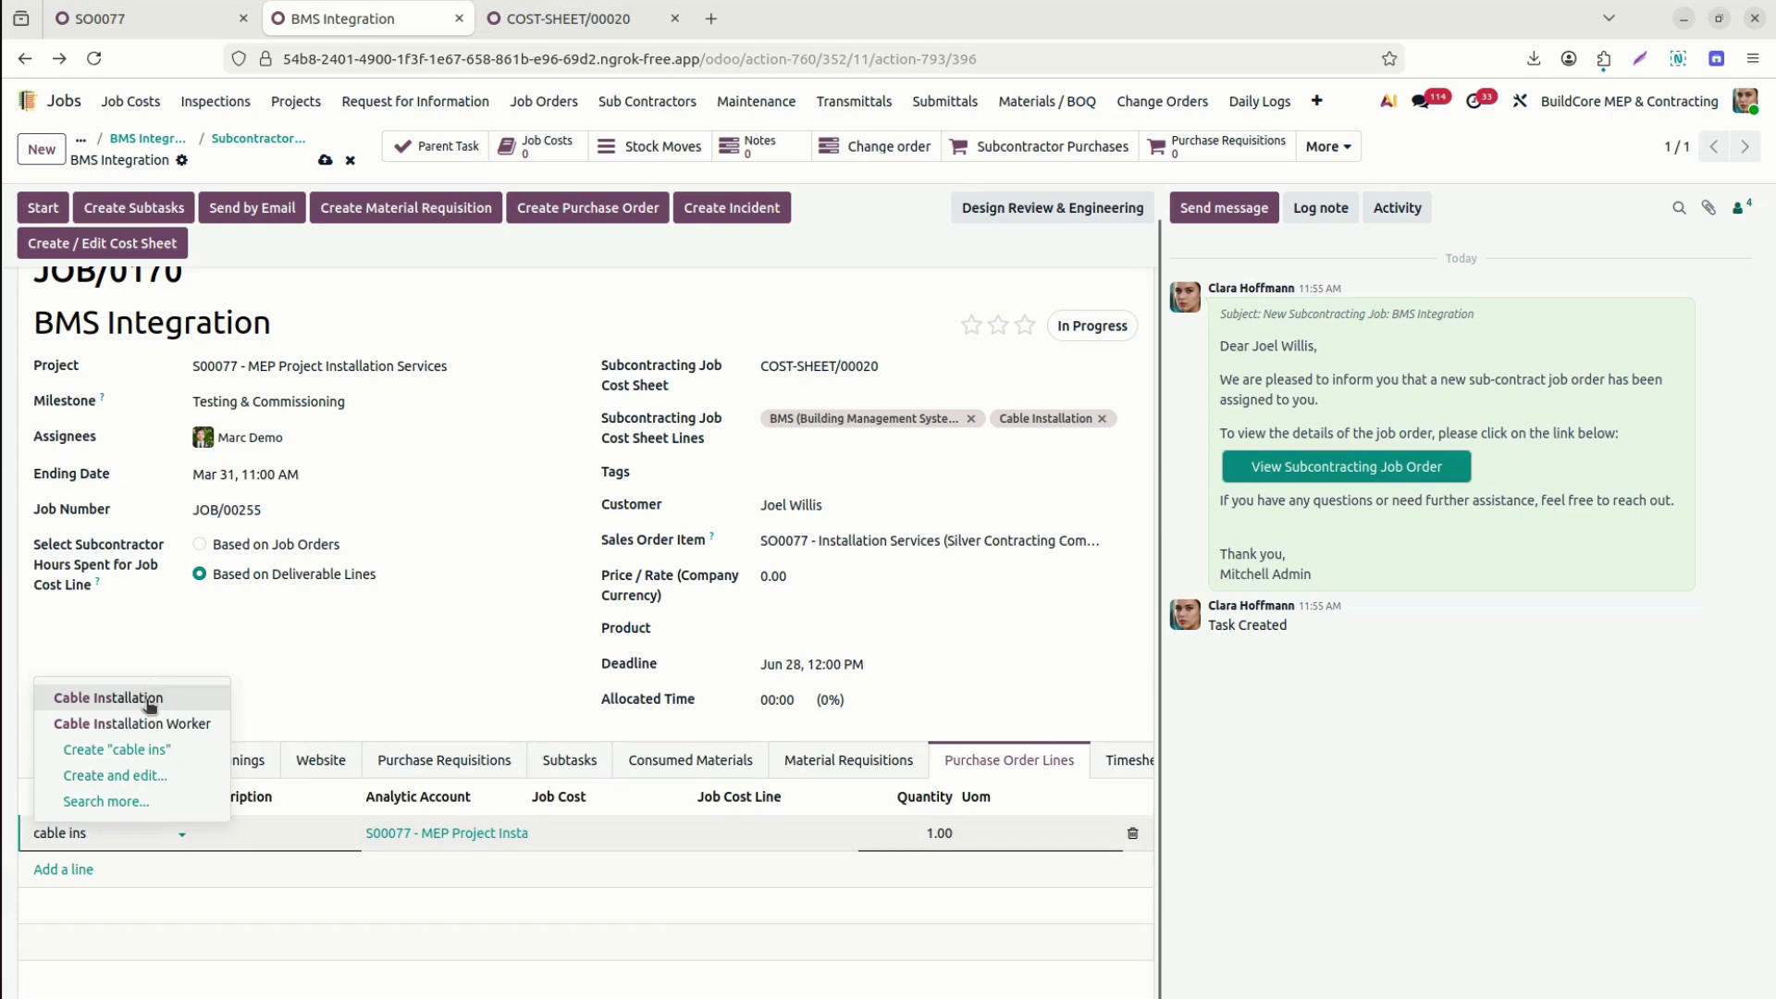
{"action": "left_click", "coordinate": [151, 707]}
{"action": "left_click", "coordinate": [568, 19]}
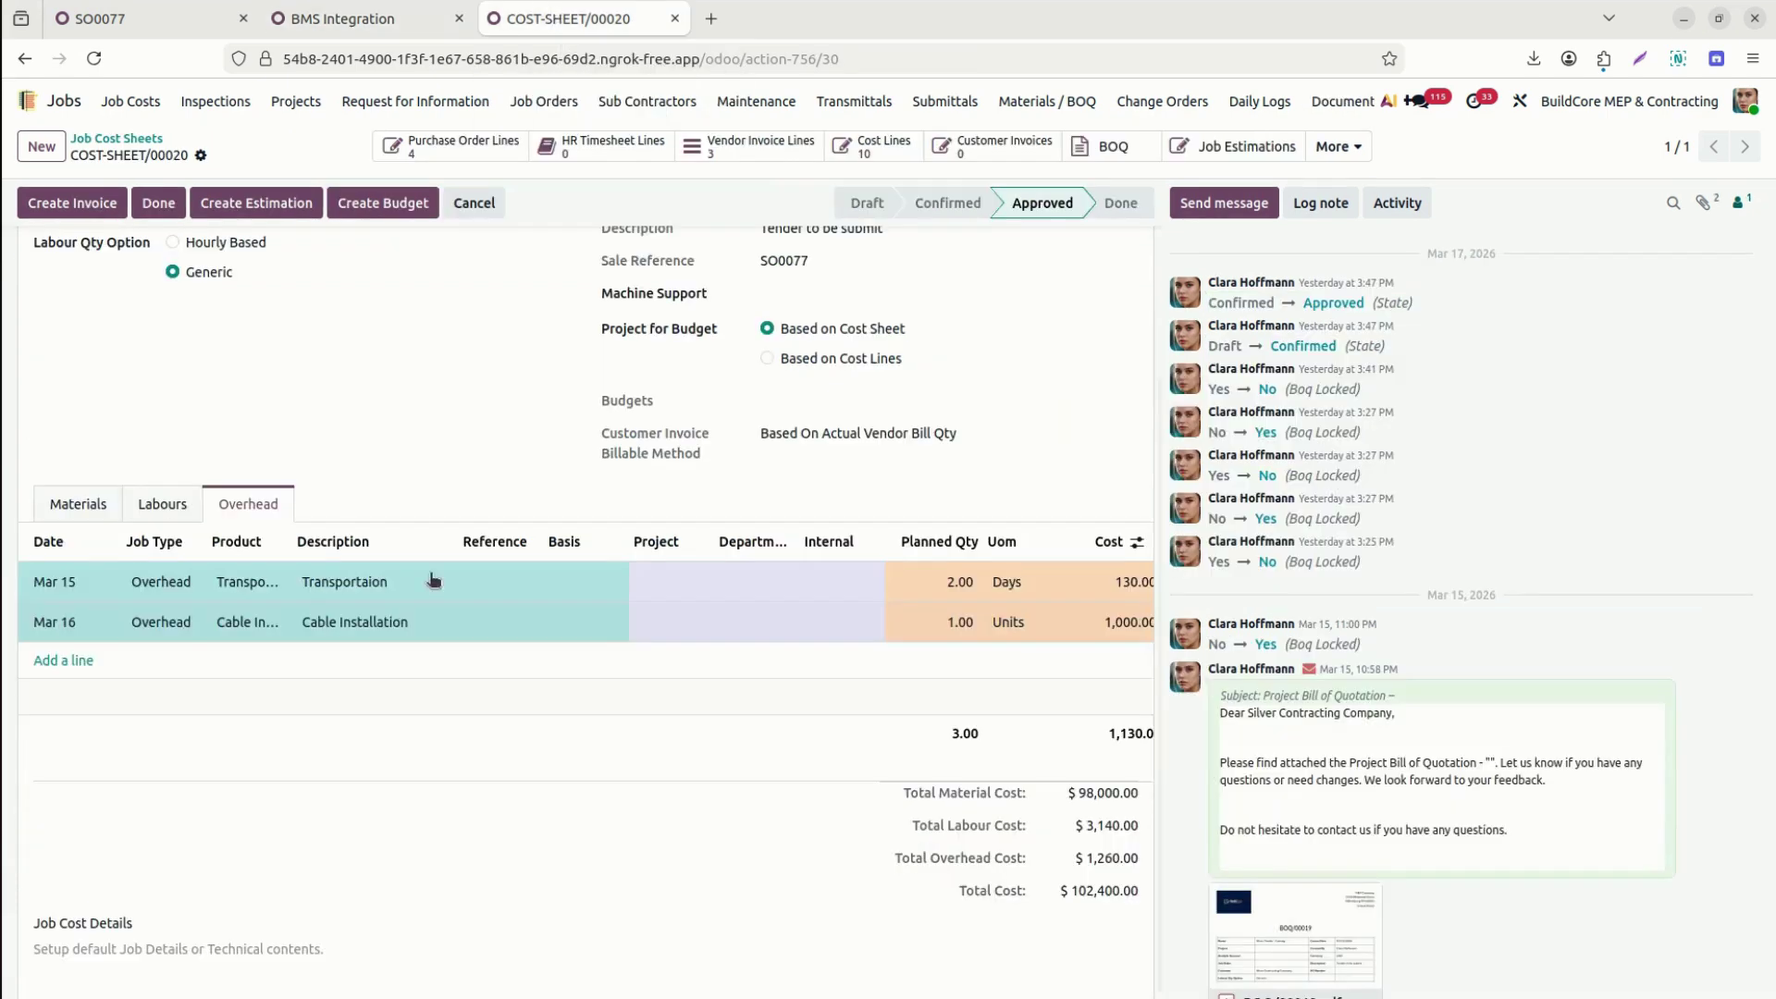
{"action": "left_click", "coordinate": [287, 554]}
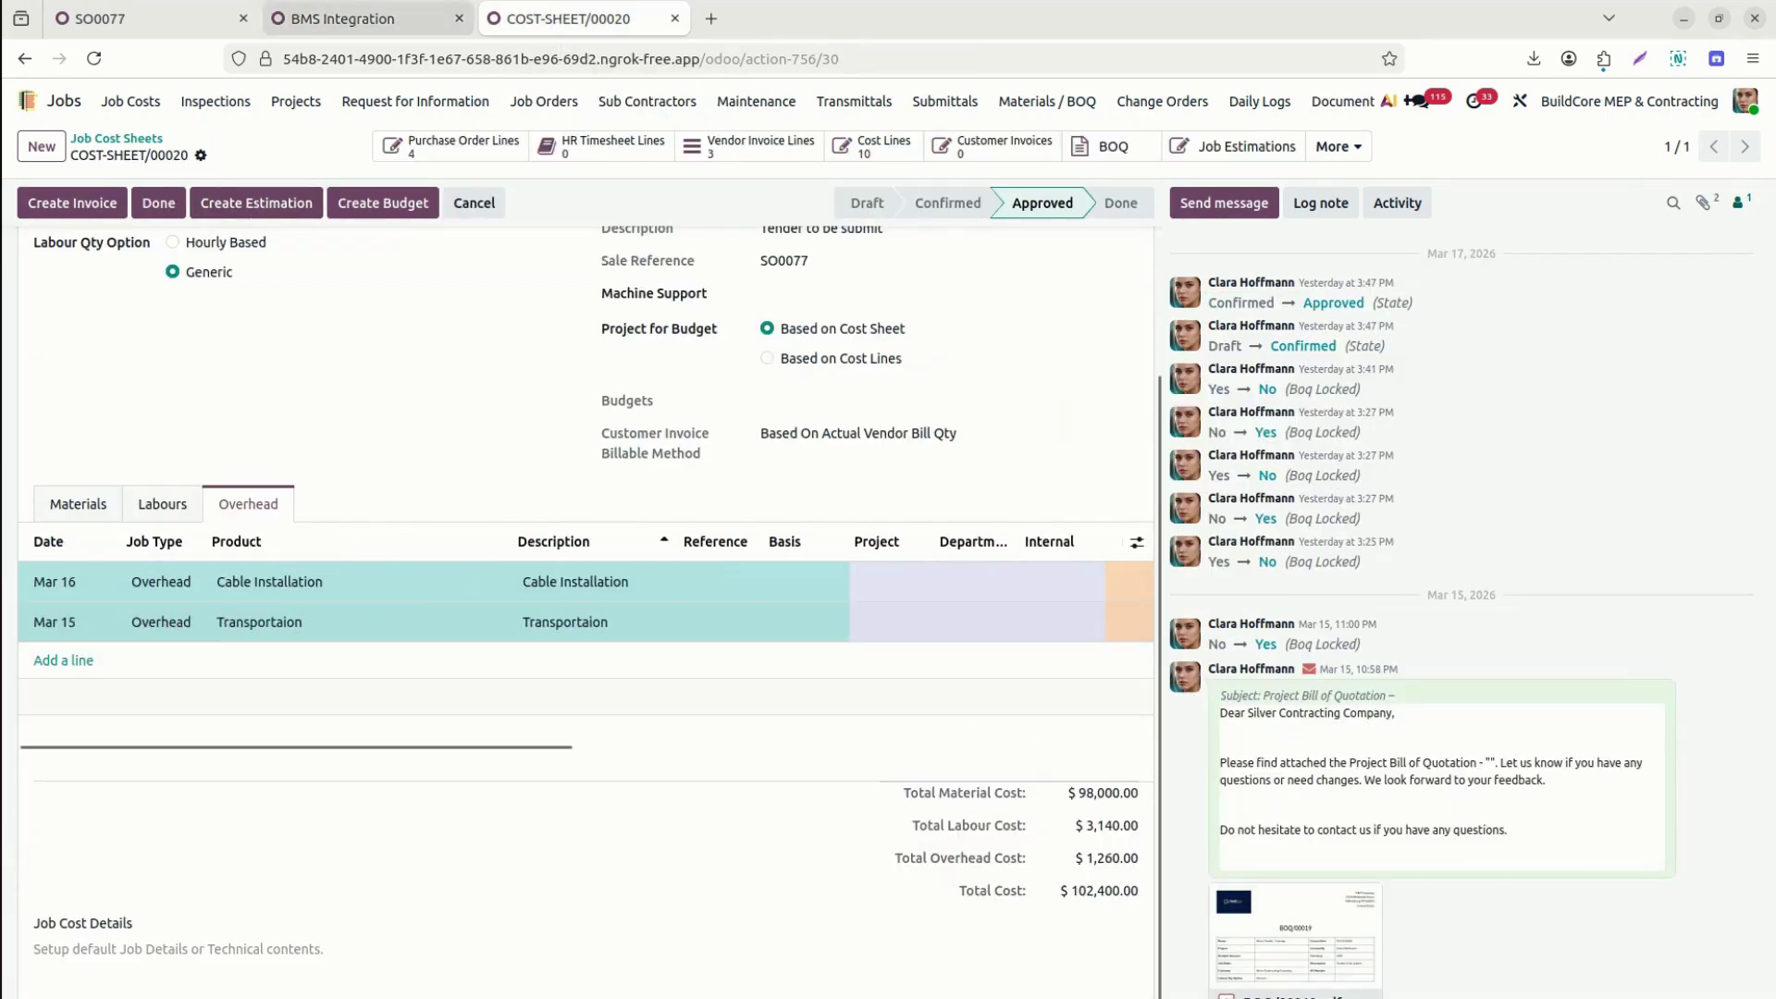
{"action": "left_click", "coordinate": [396, 20]}
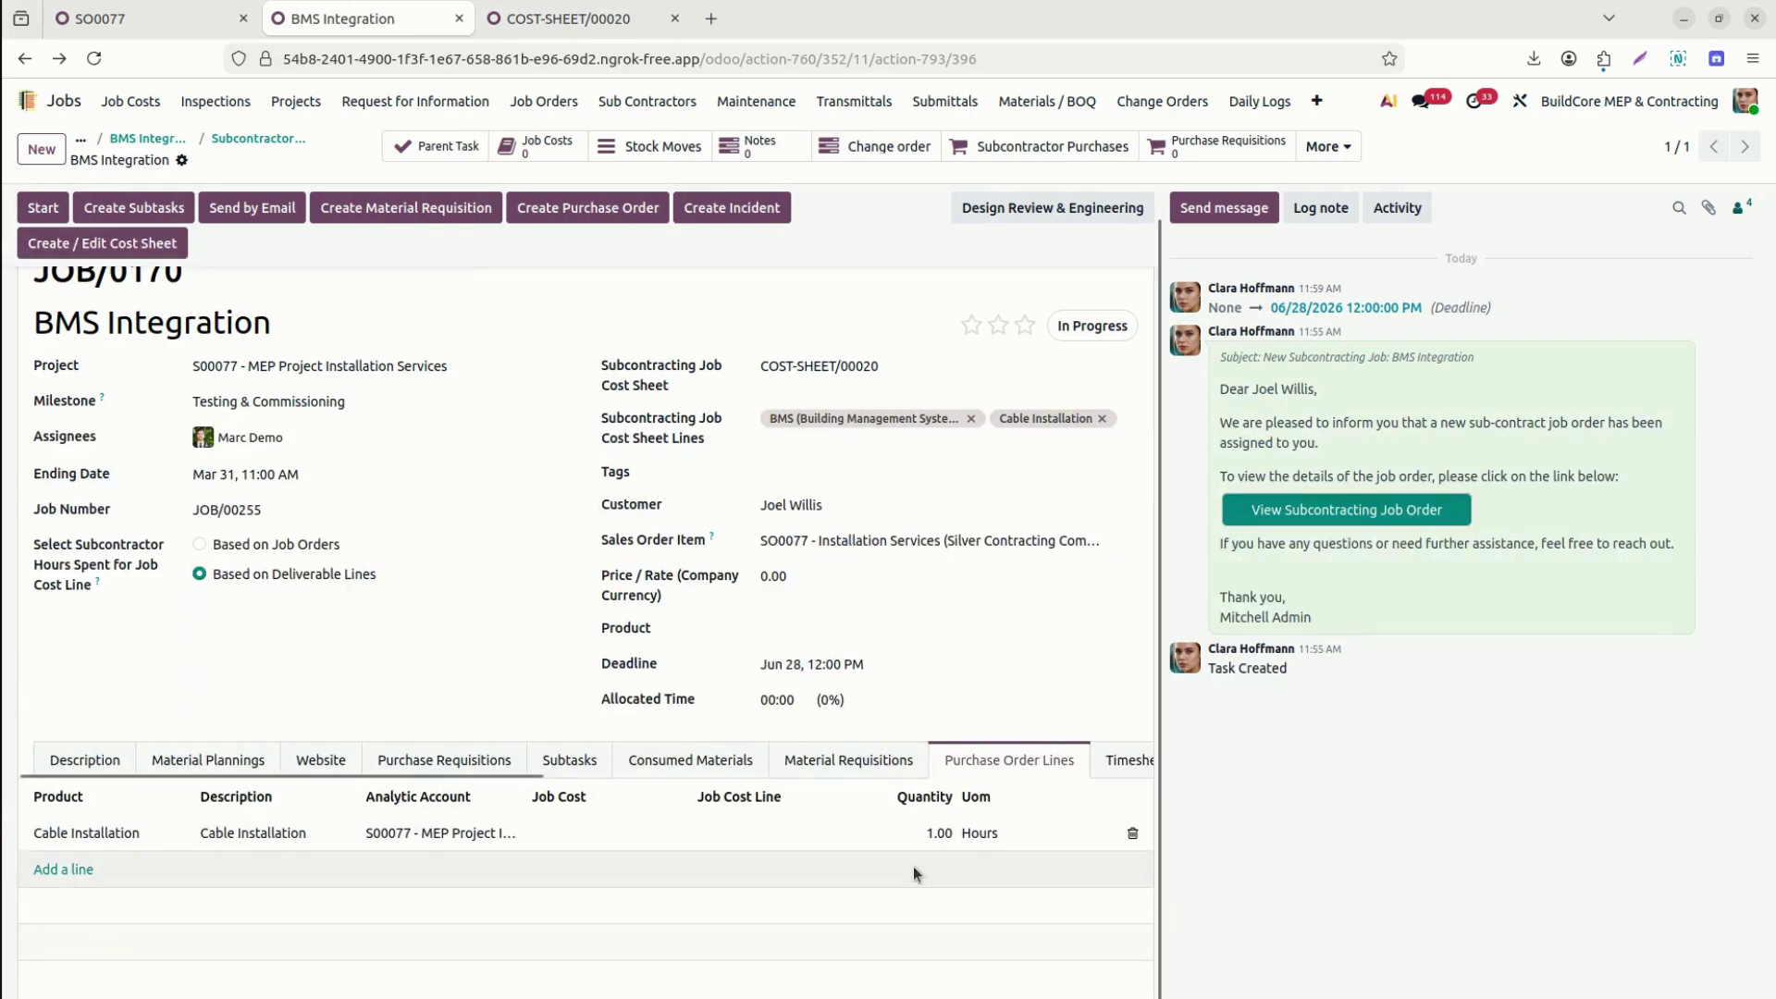
Add a BMS integrations line and link Cable Installation to COST-SHEET/00020's Cable Installation cost line.
{"action": "left_click", "coordinate": [66, 877]}
{"action": "type", "text": "BMS (Building M ..."}
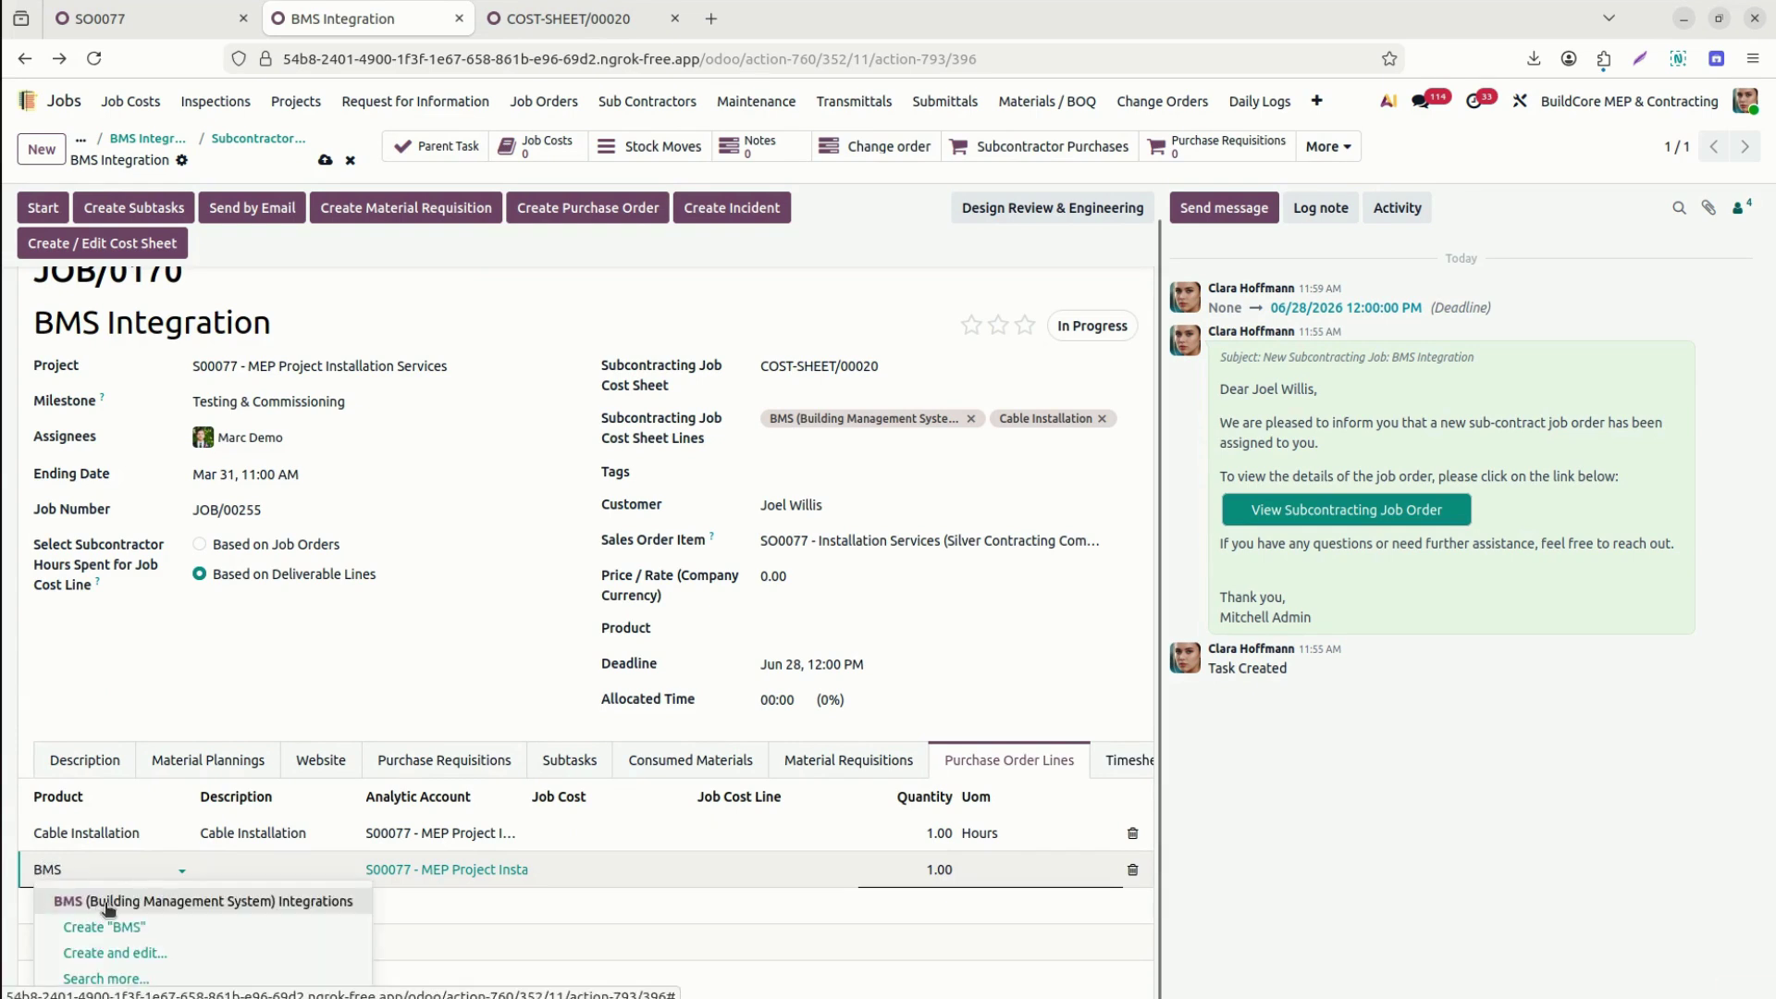
{"action": "left_click", "coordinate": [104, 903]}
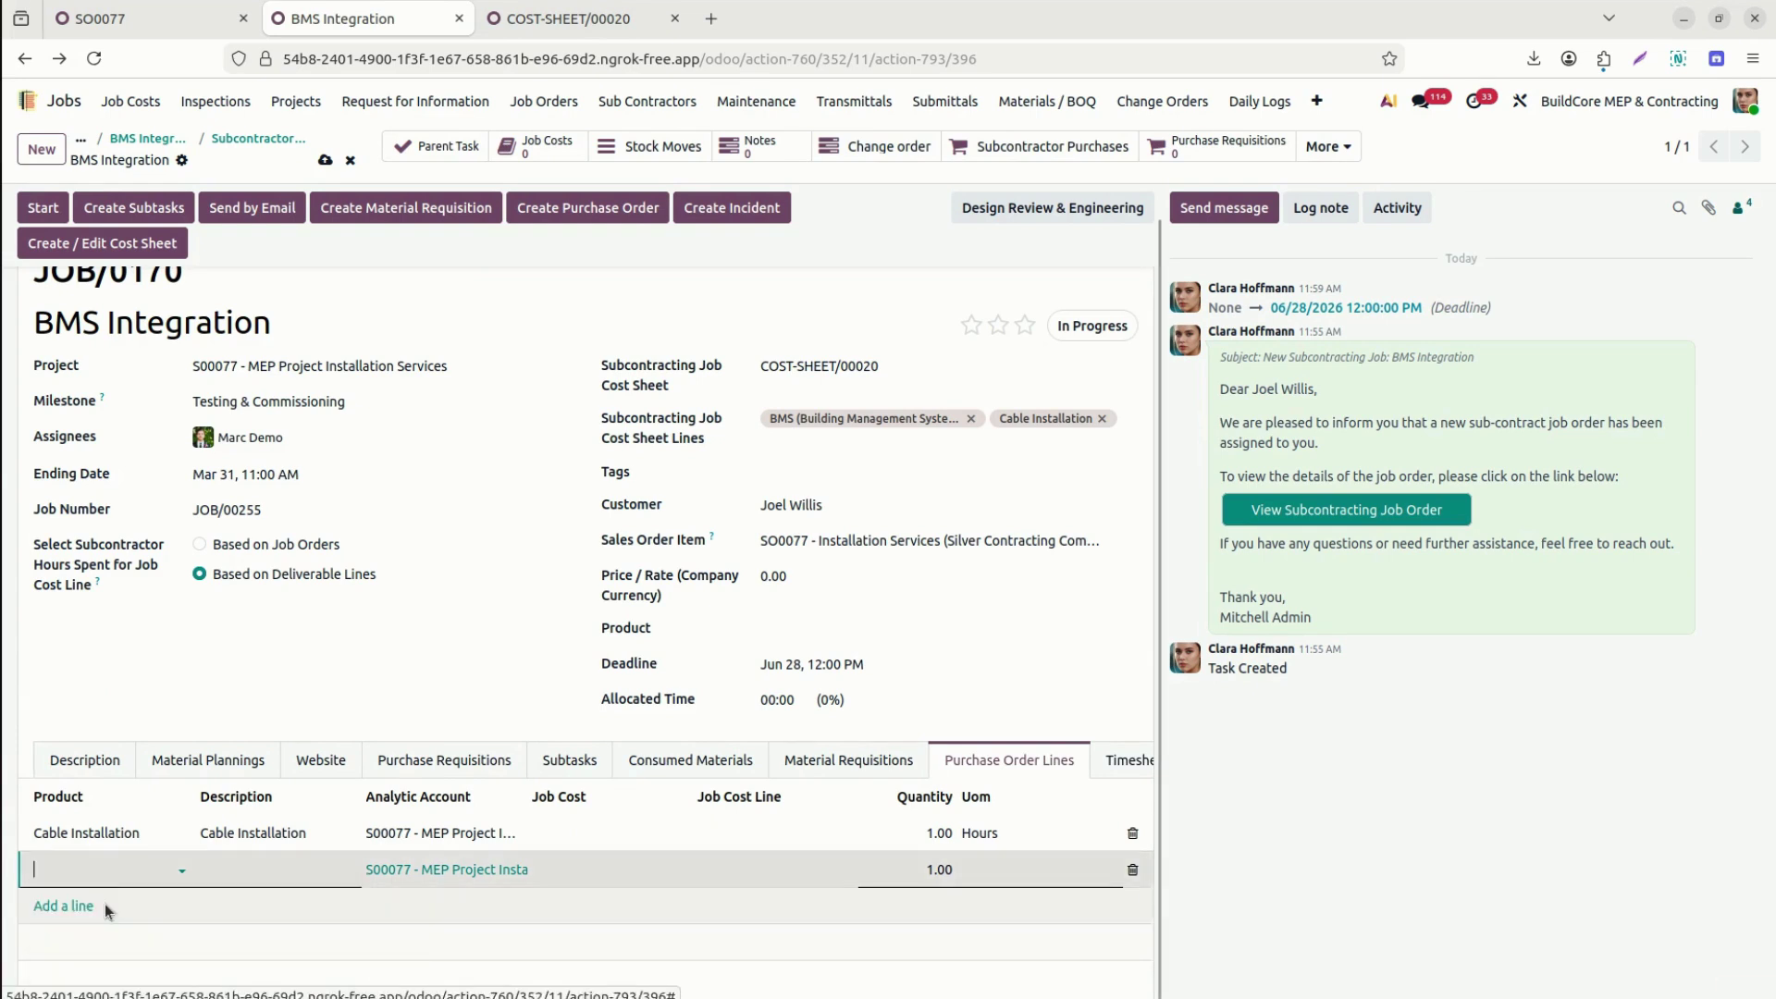
{"action": "left_click", "coordinate": [580, 833]}
{"action": "type", "text": "20"}
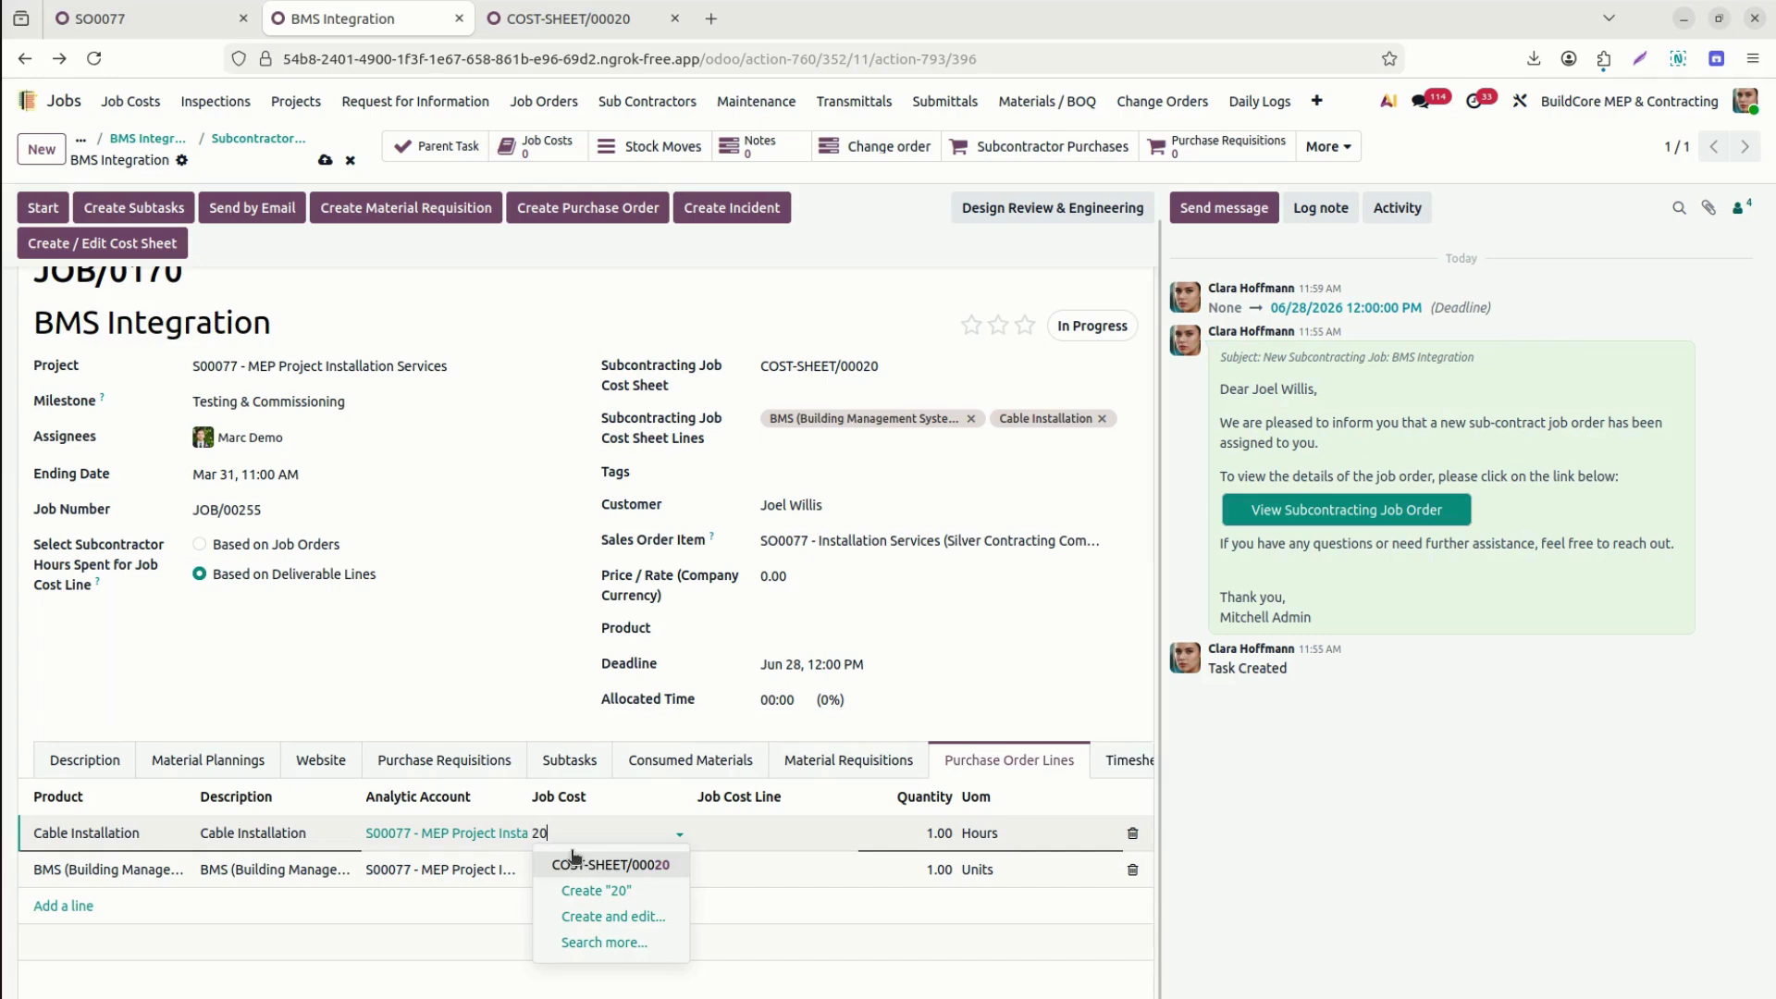
{"action": "left_click", "coordinate": [593, 865]}
{"action": "left_click", "coordinate": [768, 832]}
{"action": "type", "text": "c"}
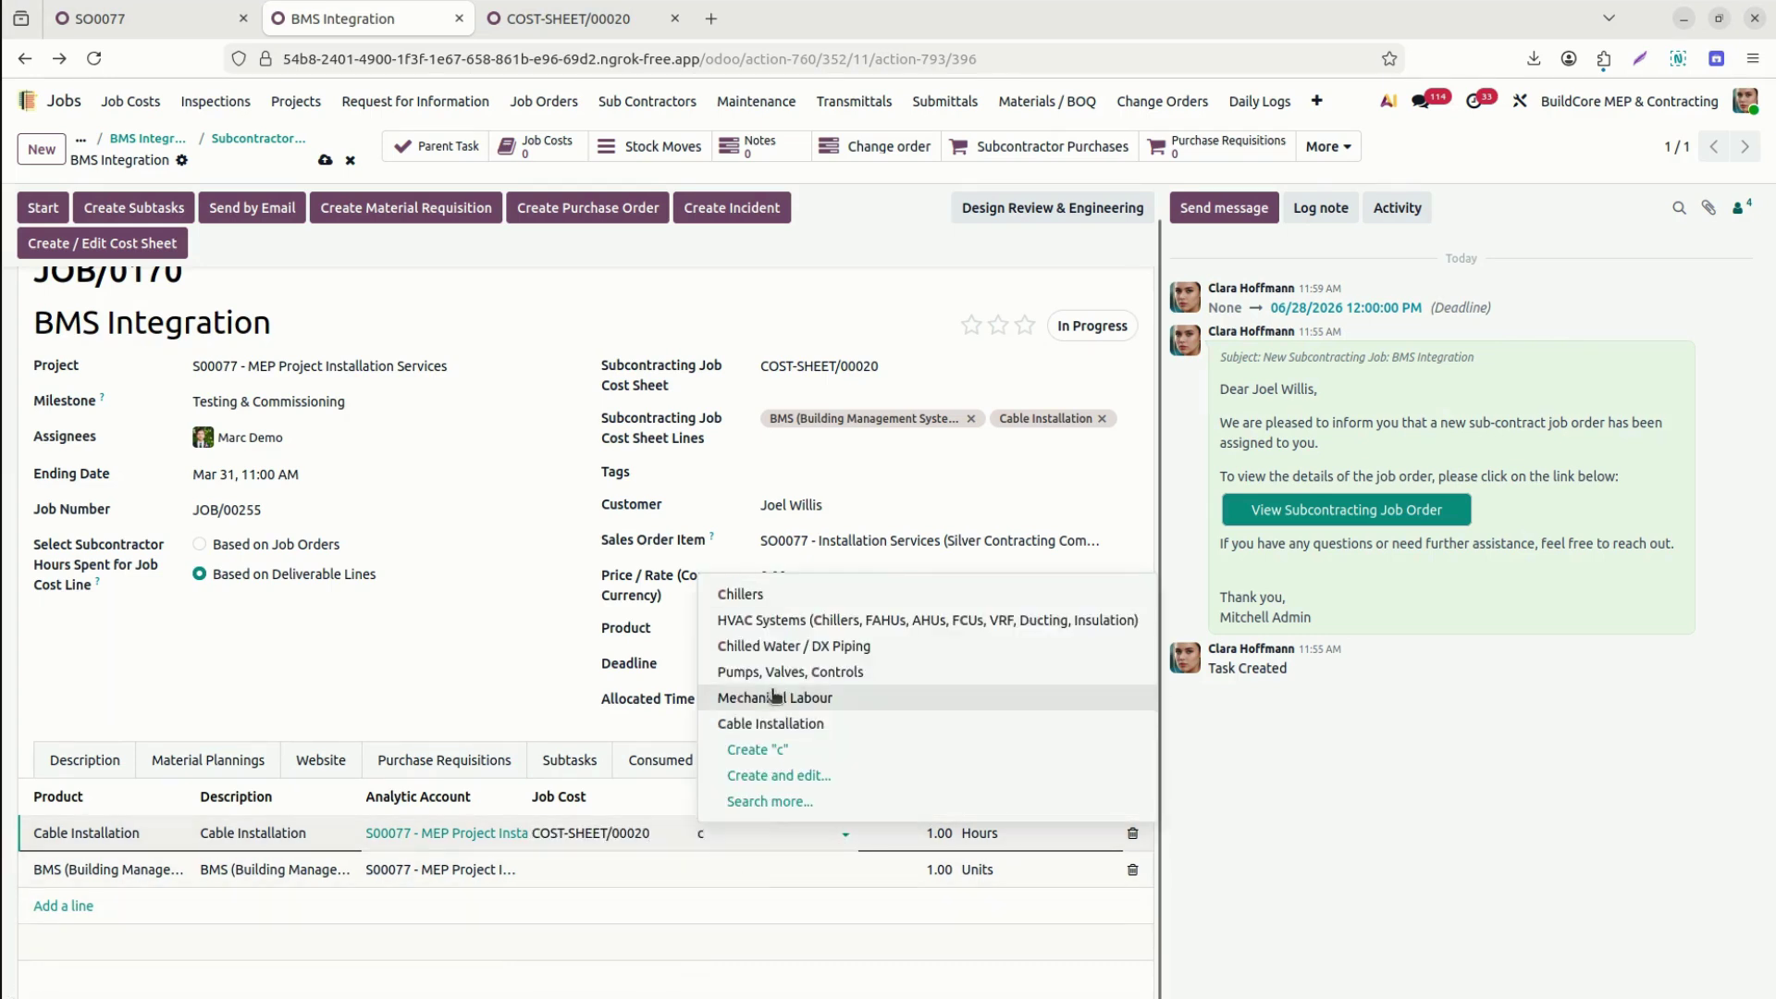
{"action": "left_click", "coordinate": [773, 724]}
Link the BMS line to COST-SHEET/00020 and its BMS Integration cost line.
{"action": "left_click", "coordinate": [568, 872]}
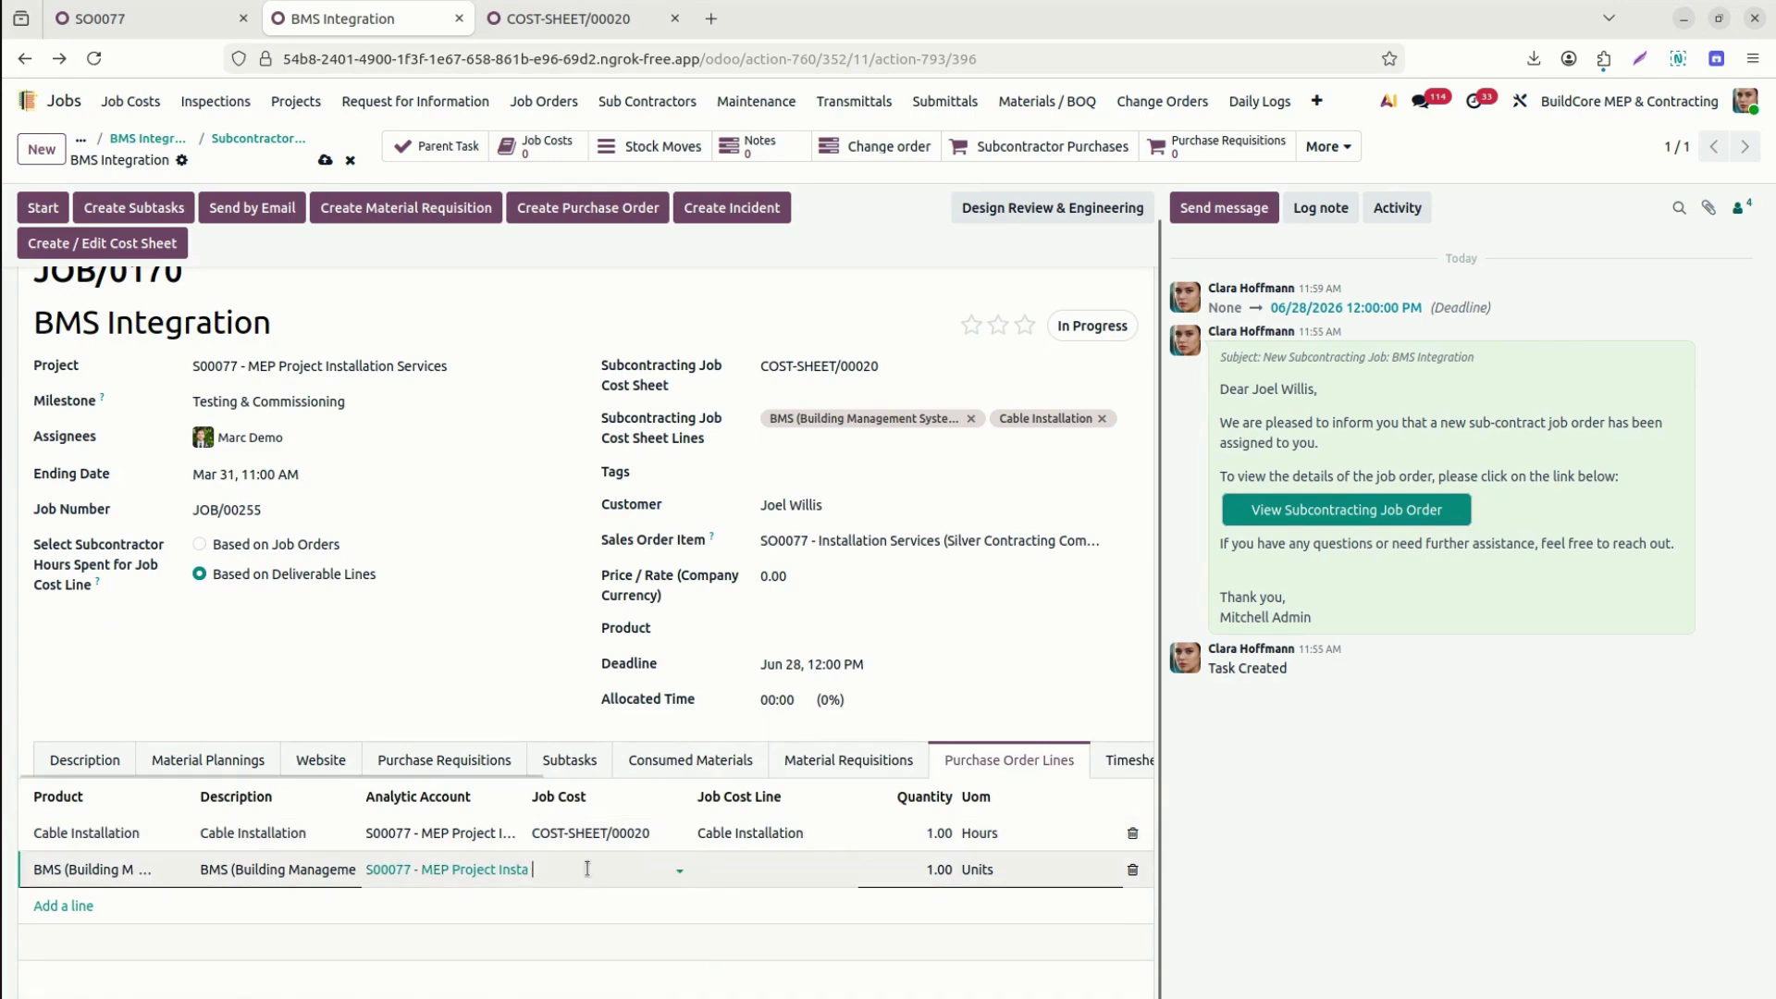
{"action": "type", "text": "20"}
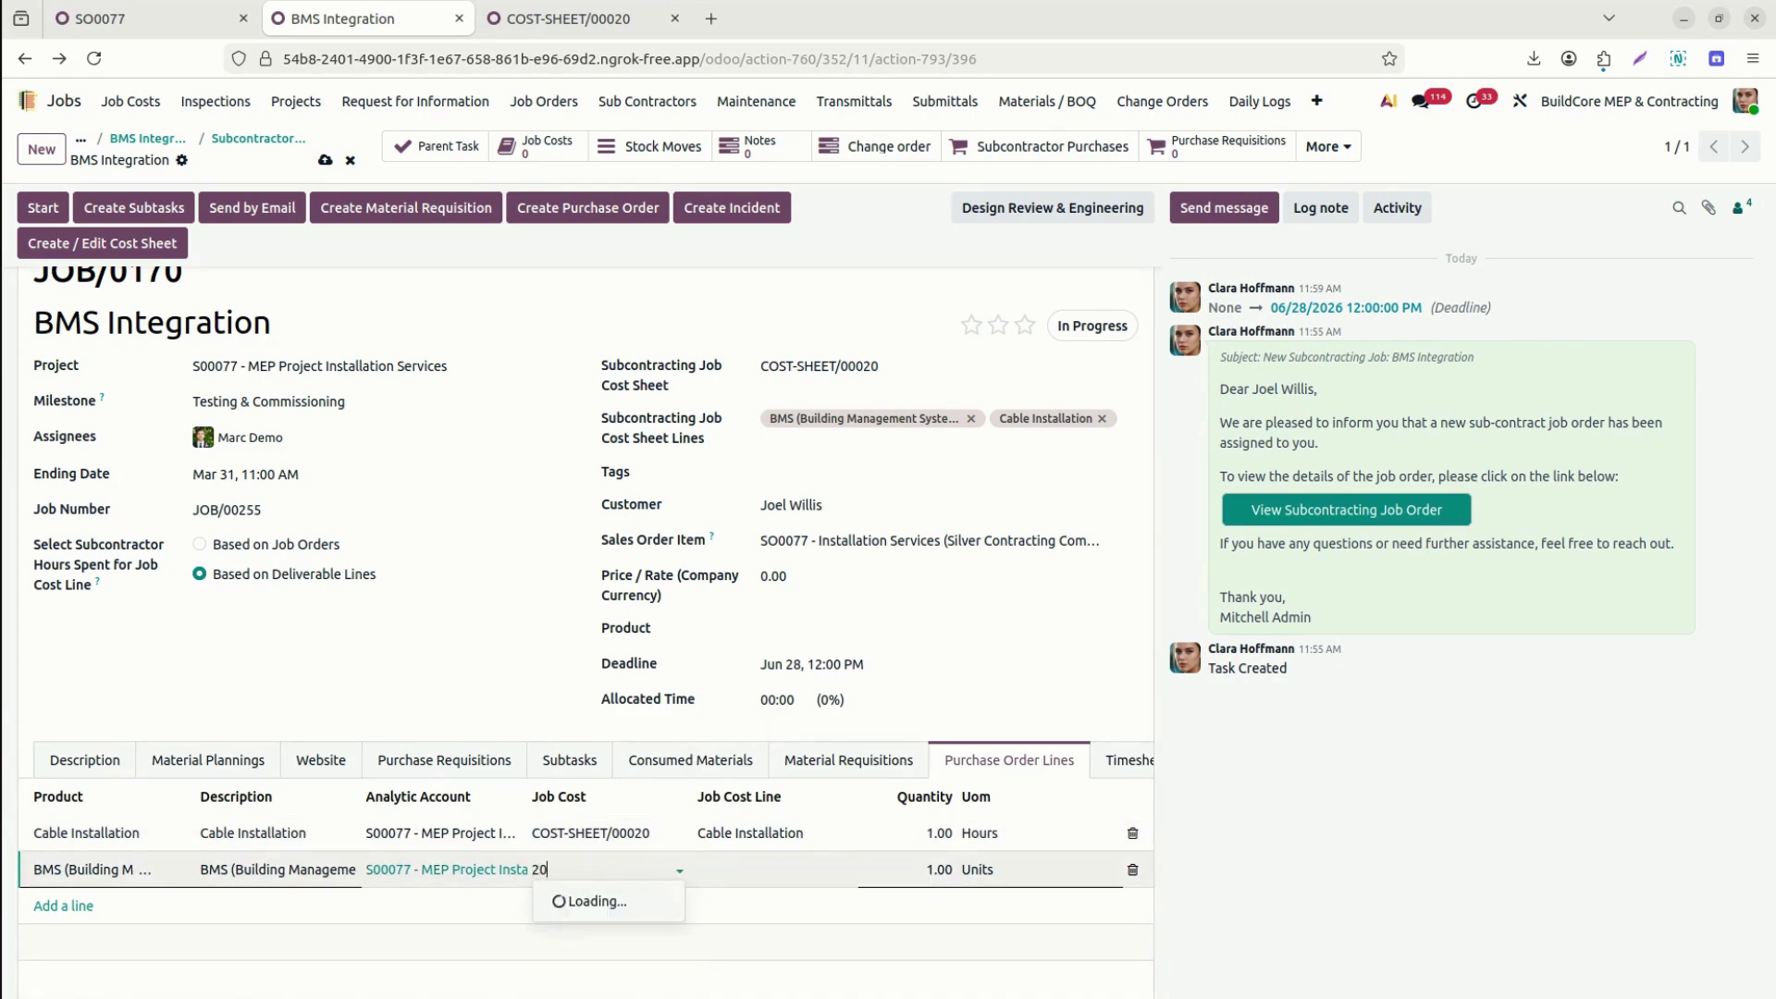
{"action": "left_click", "coordinate": [603, 902]}
{"action": "left_click", "coordinate": [747, 867]}
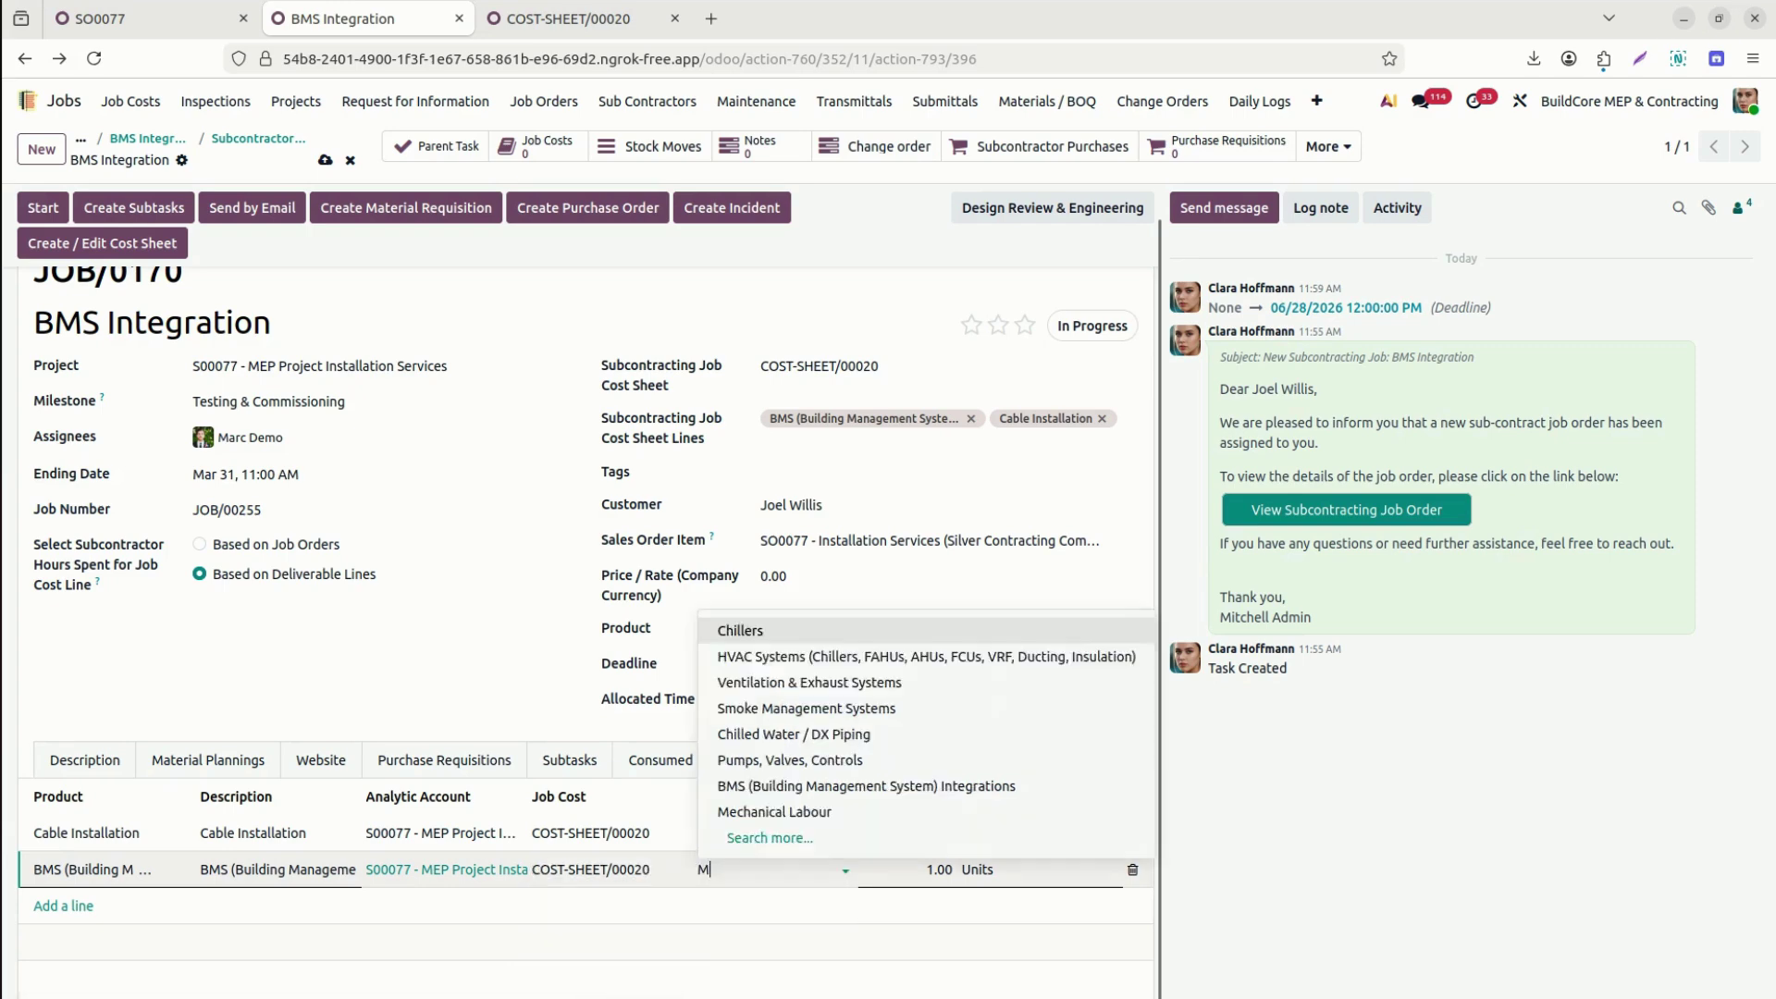
{"action": "type", "text": "BMS"}
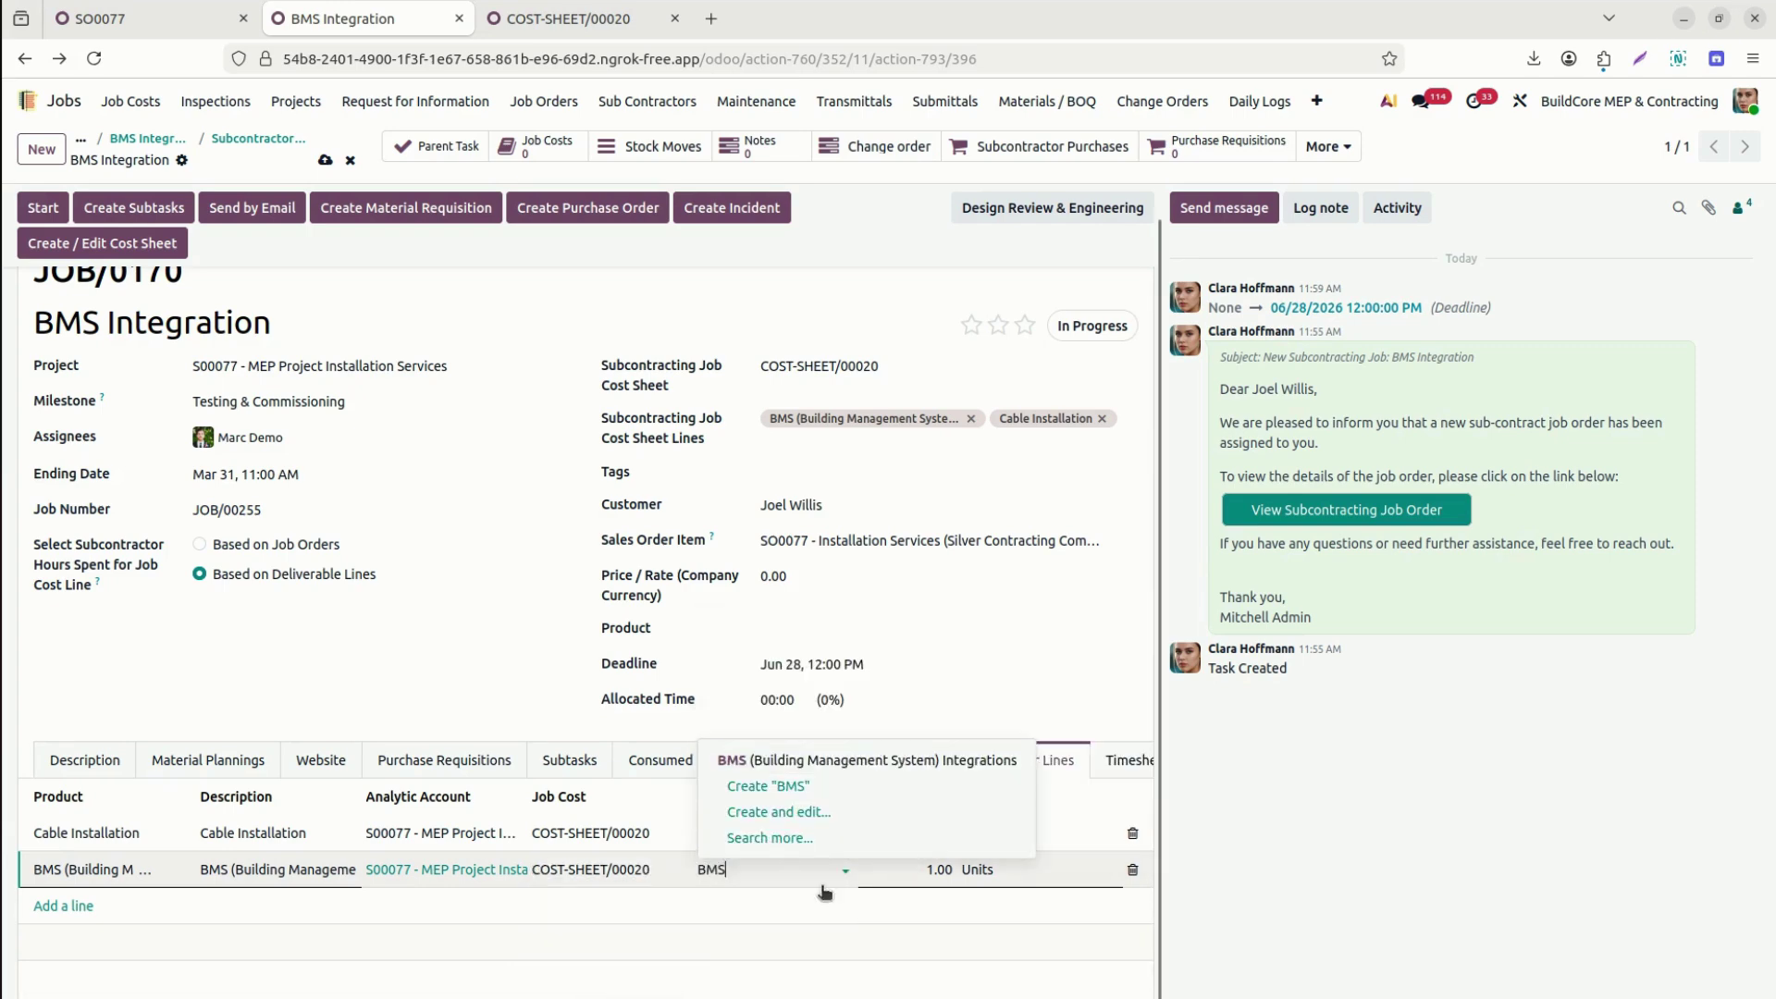
{"action": "left_click", "coordinate": [806, 764]}
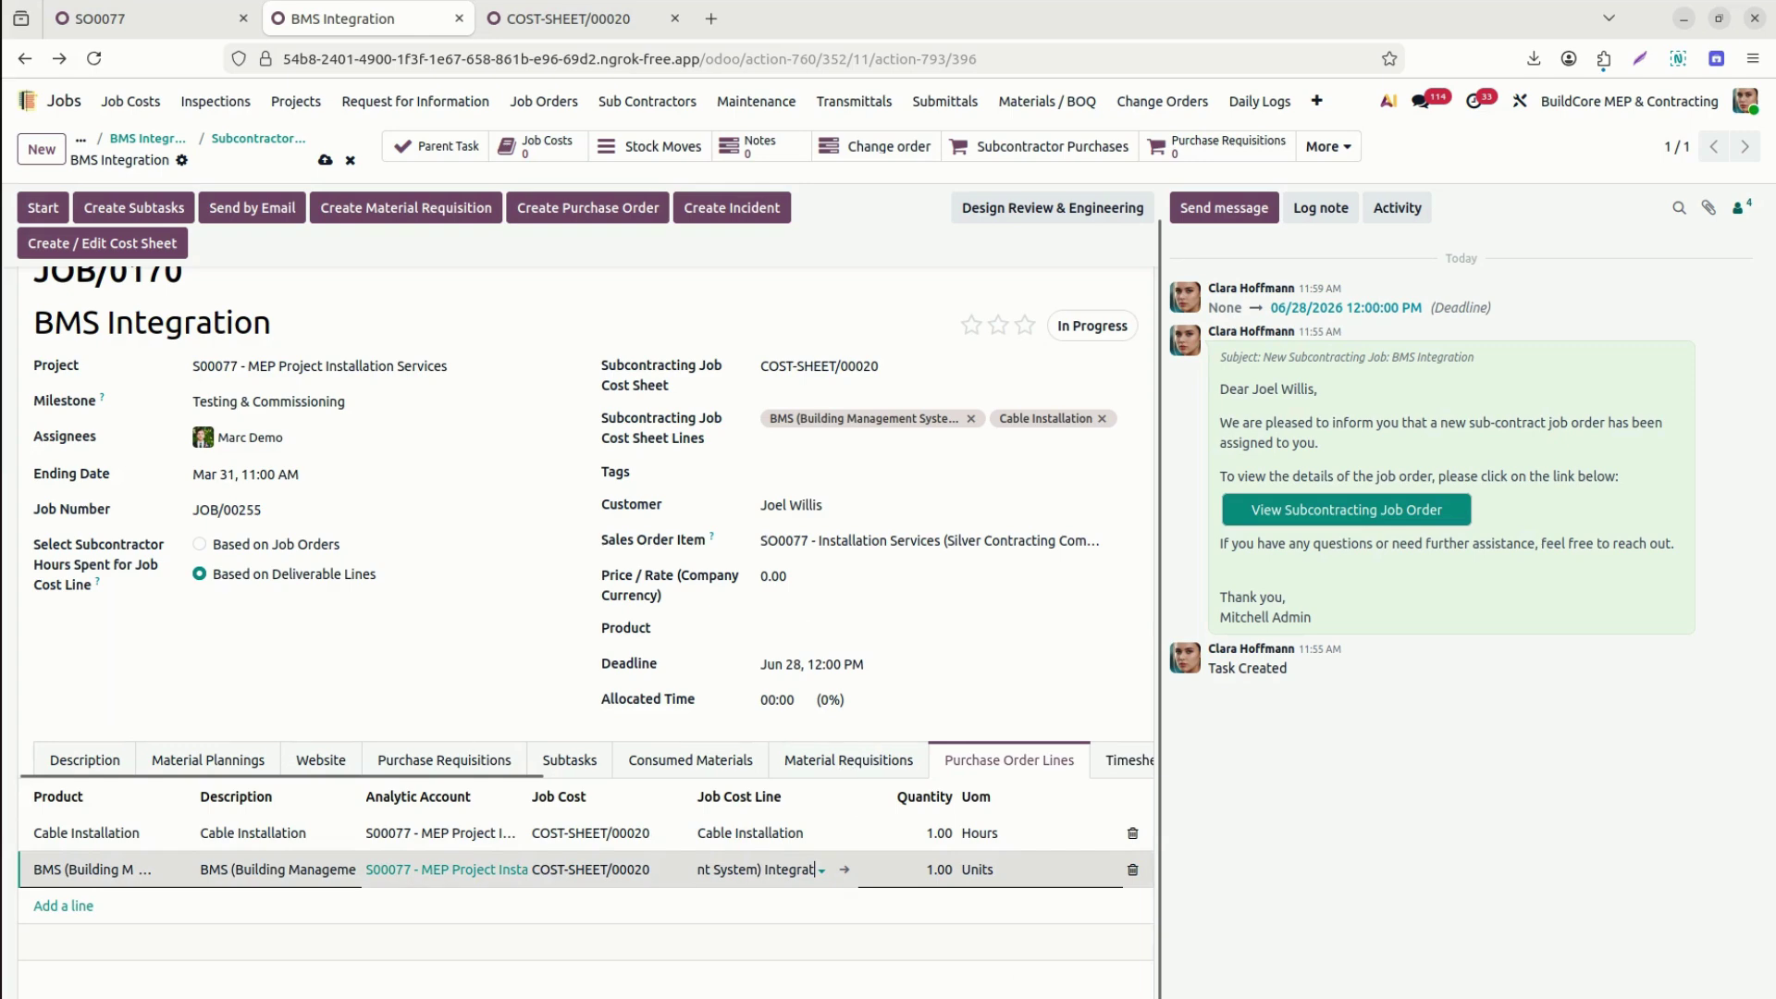
{"action": "left_click", "coordinate": [537, 16]}
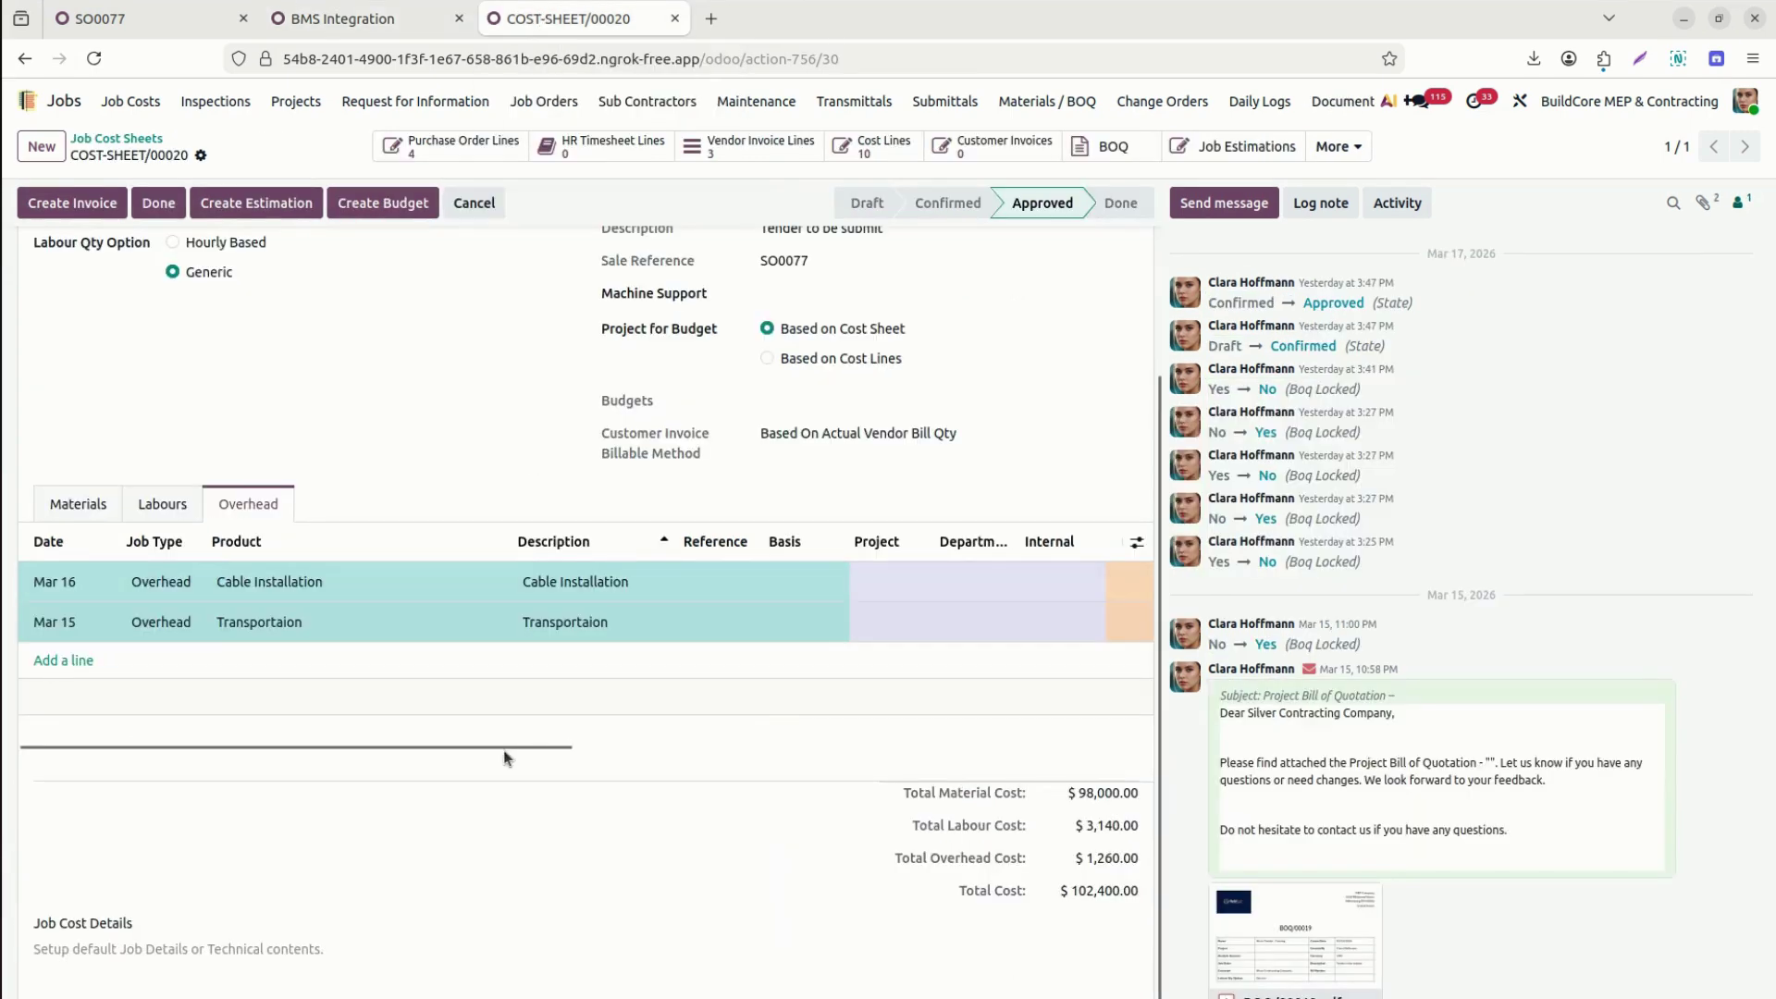
{"action": "left_click_drag", "start_coordinate": [503, 746], "coordinate": [495, 787]}
{"action": "left_click", "coordinate": [360, 28]}
Change the Cable Installation line's unit of measure to Units.
{"action": "left_click", "coordinate": [1002, 831]}
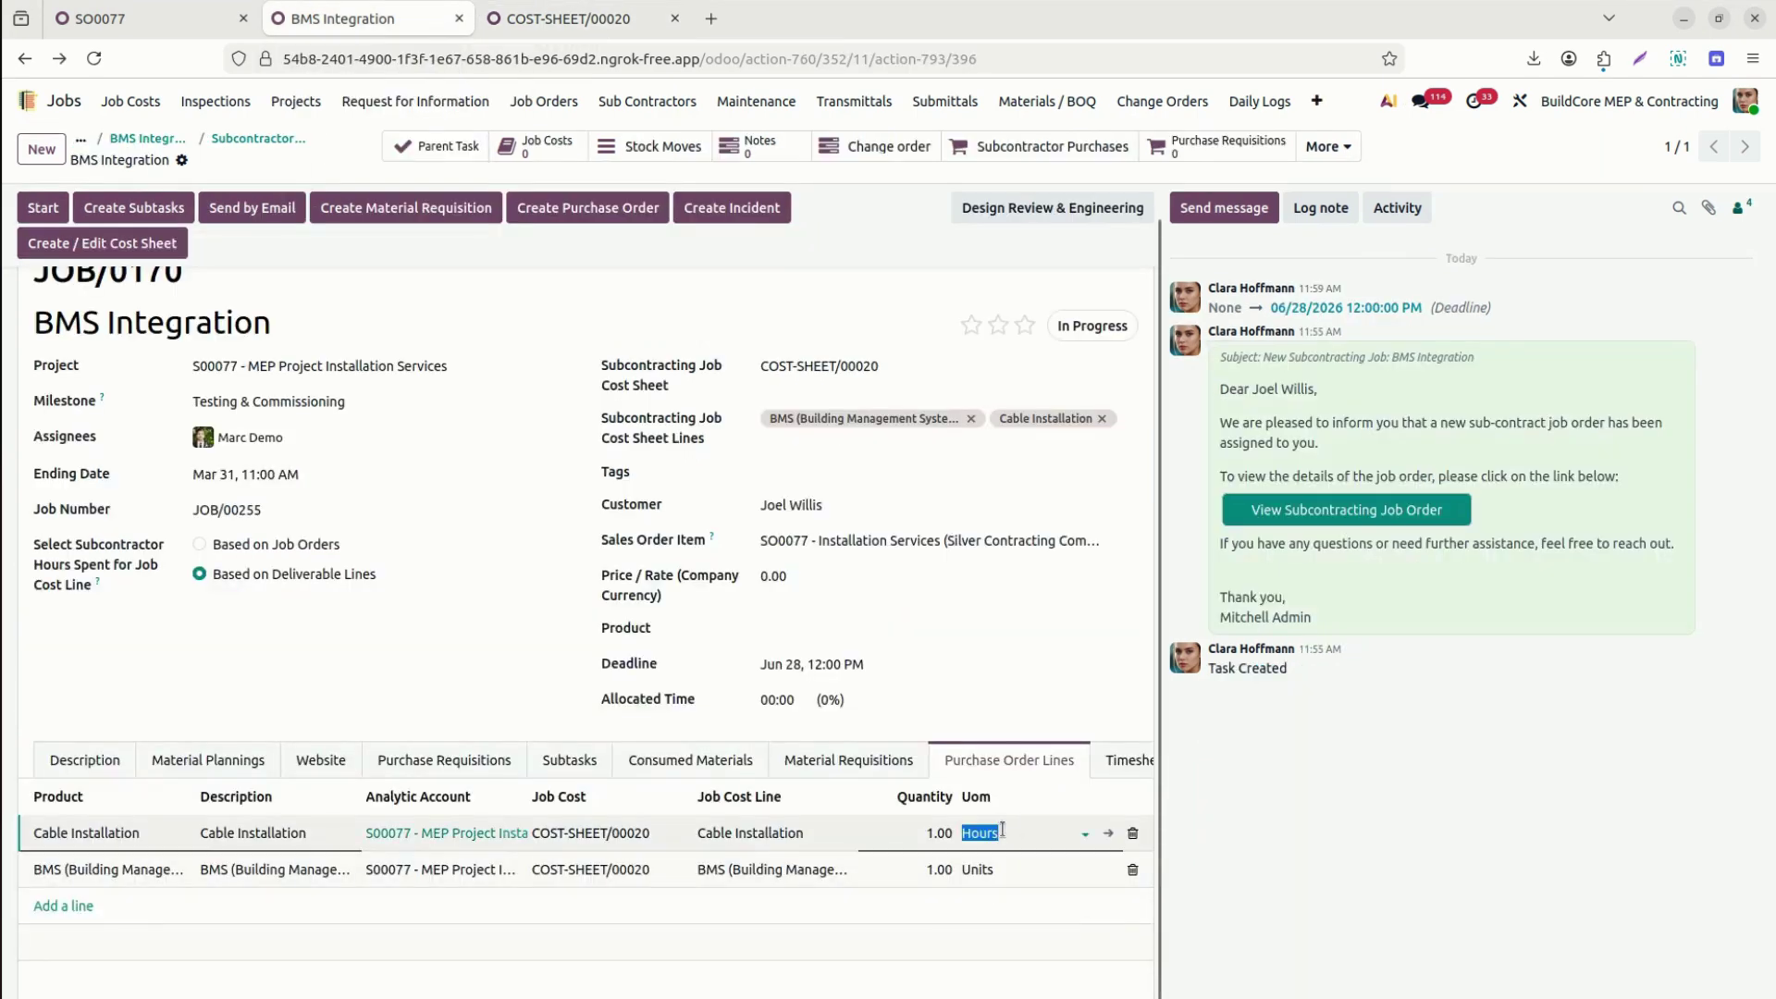
{"action": "type", "text": "uni"}
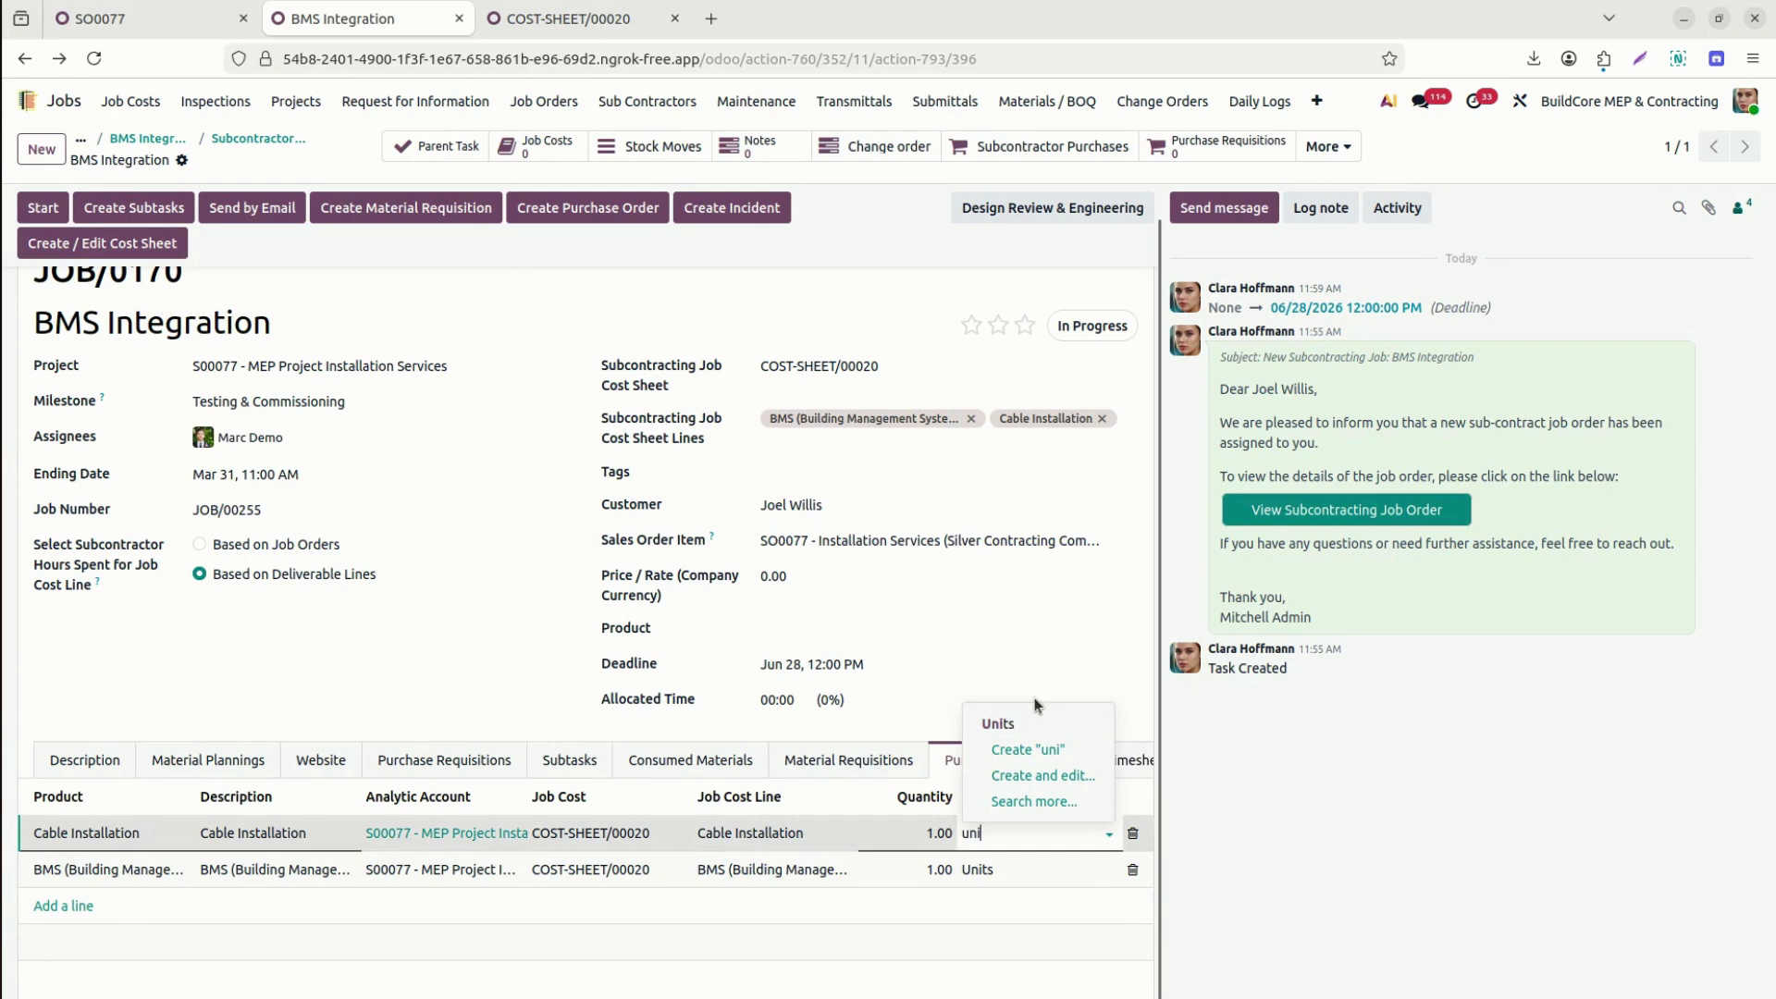
{"action": "left_click", "coordinate": [1031, 724]}
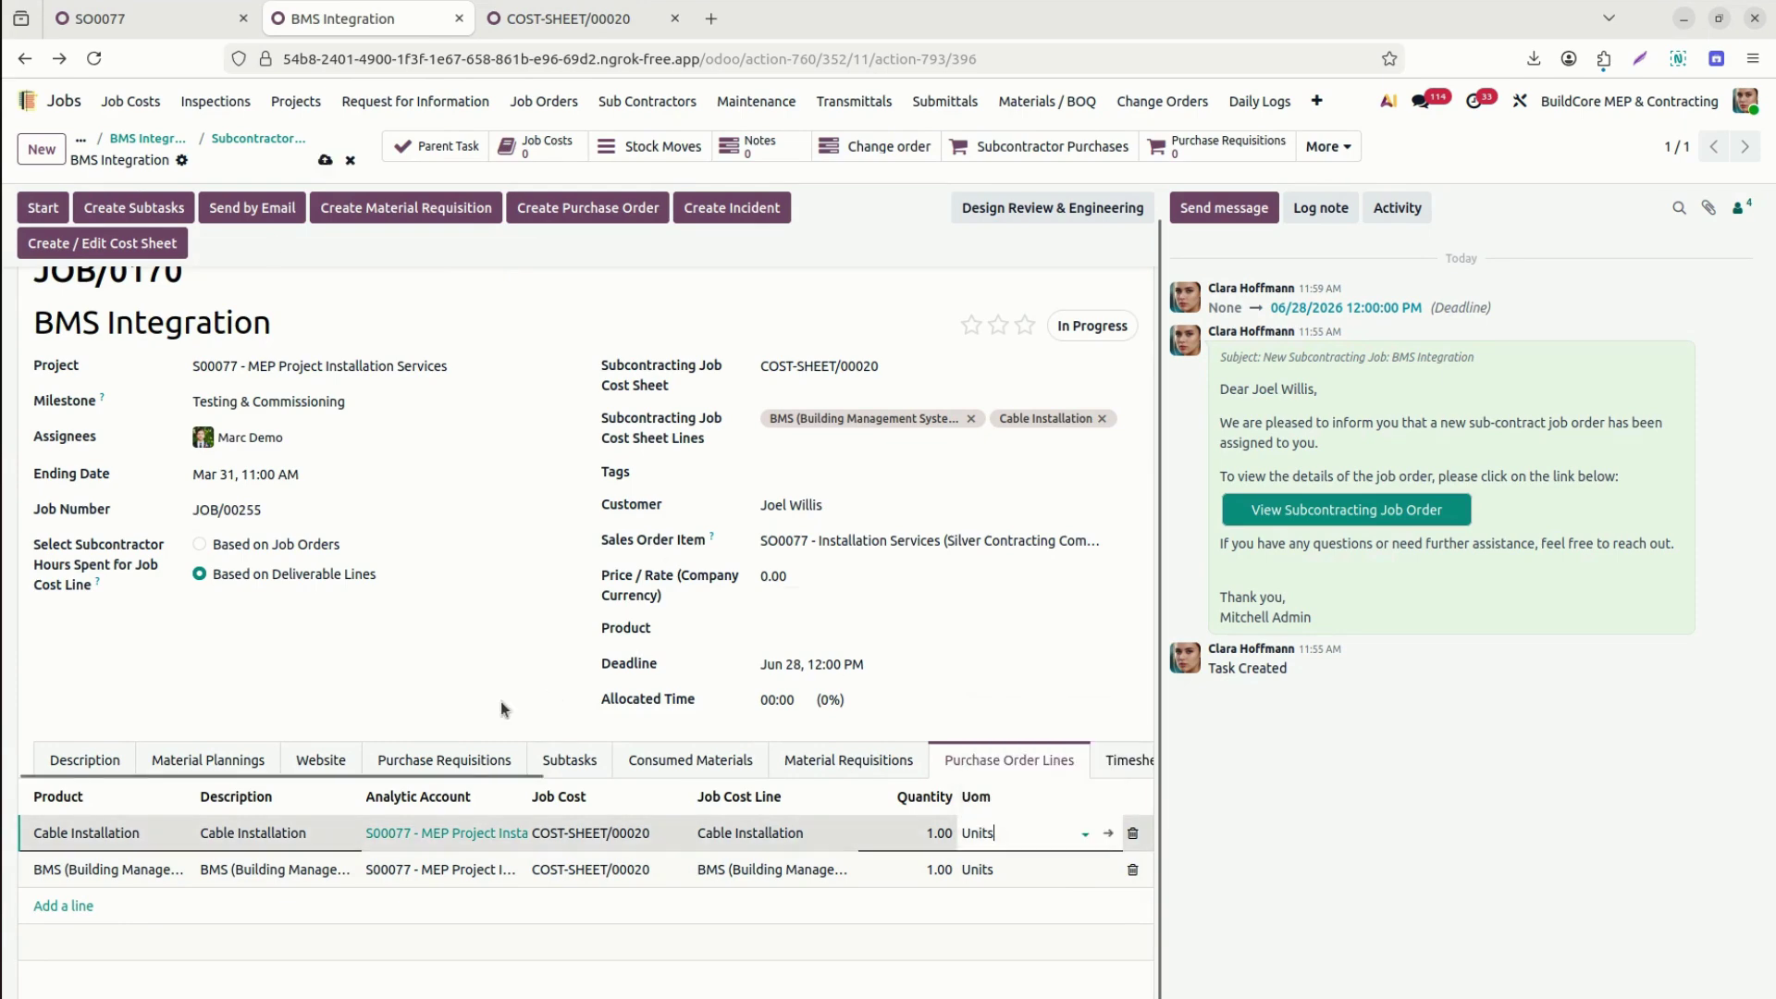
{"action": "left_click_drag", "start_coordinate": [518, 773], "coordinate": [731, 762]}
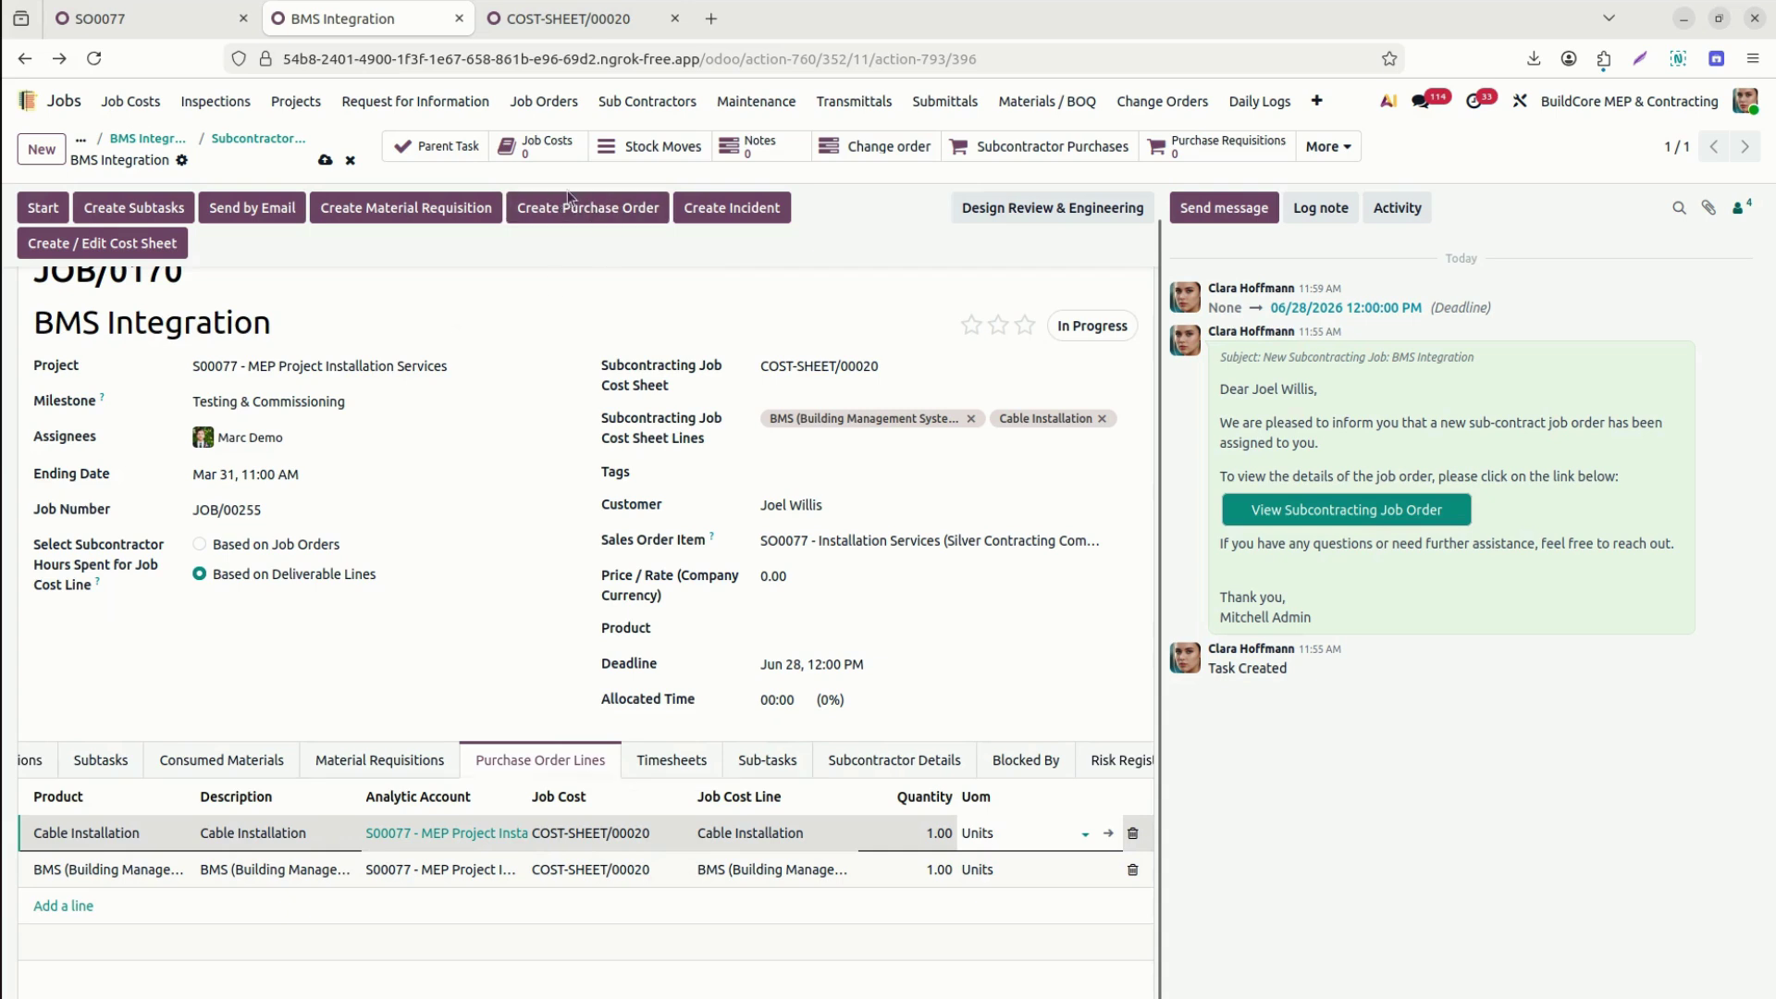
Save the job, generate subcontractor purchase order P00043 from its lines, and open it.
{"action": "left_click", "coordinate": [325, 160]}
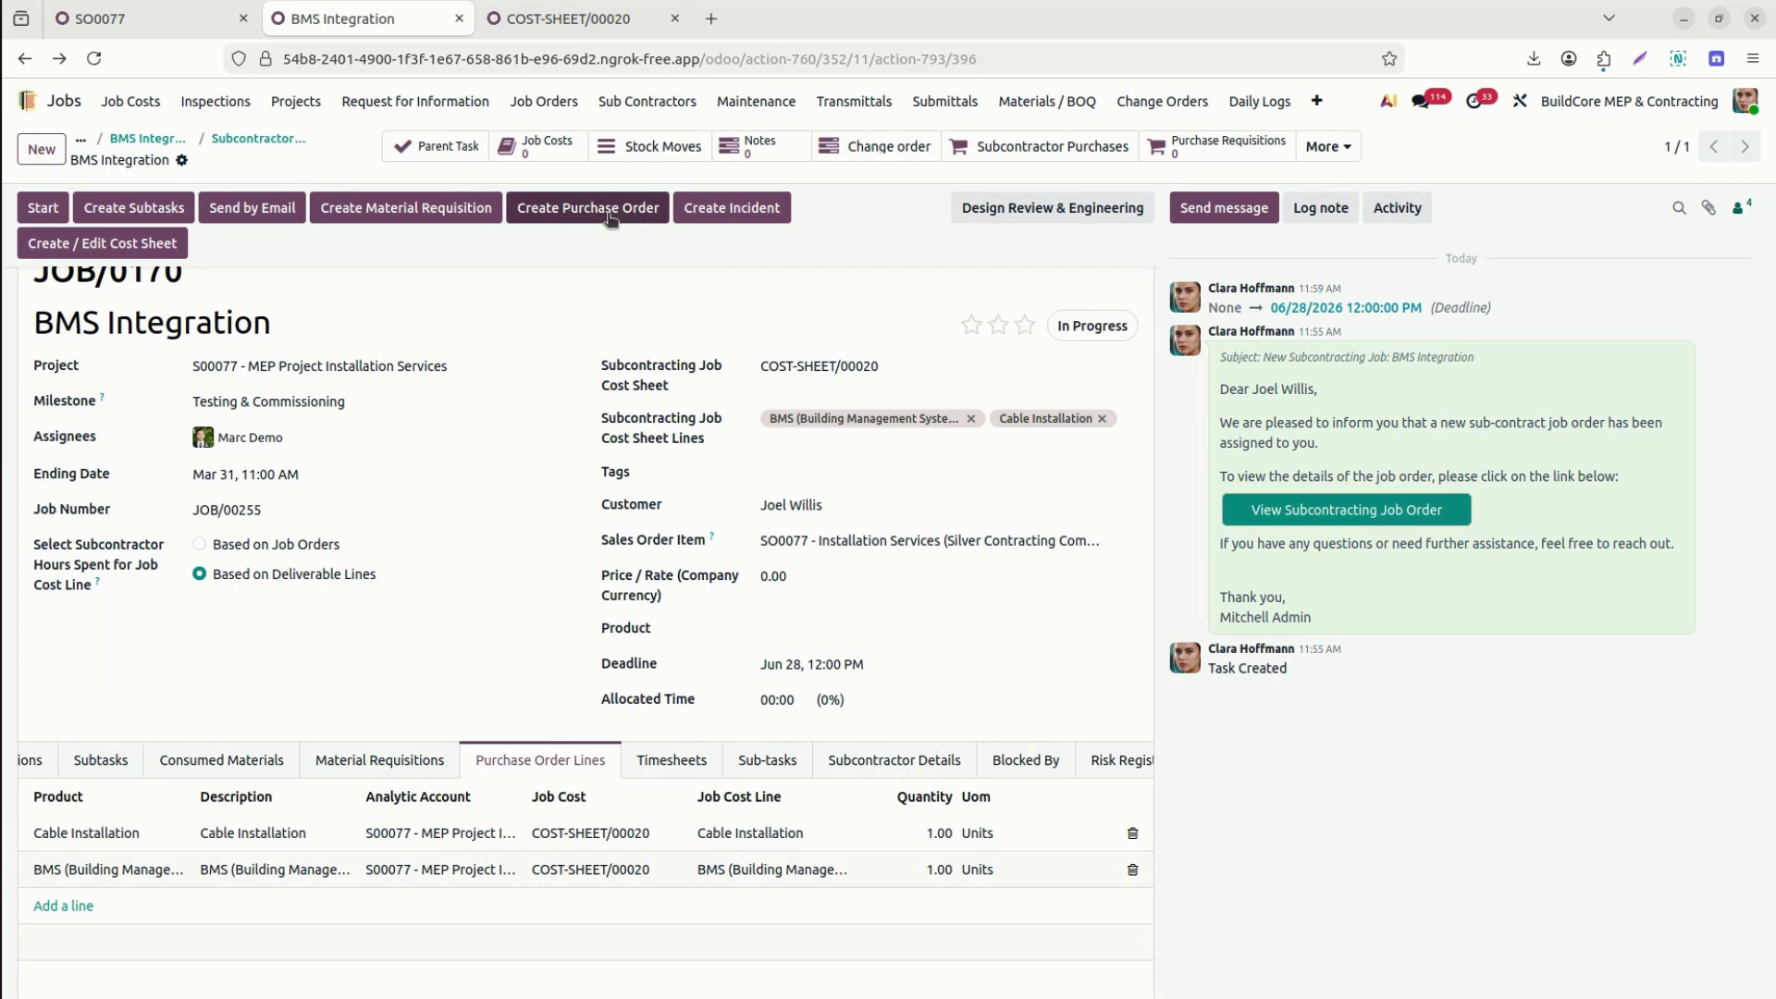
{"action": "left_click", "coordinate": [610, 213]}
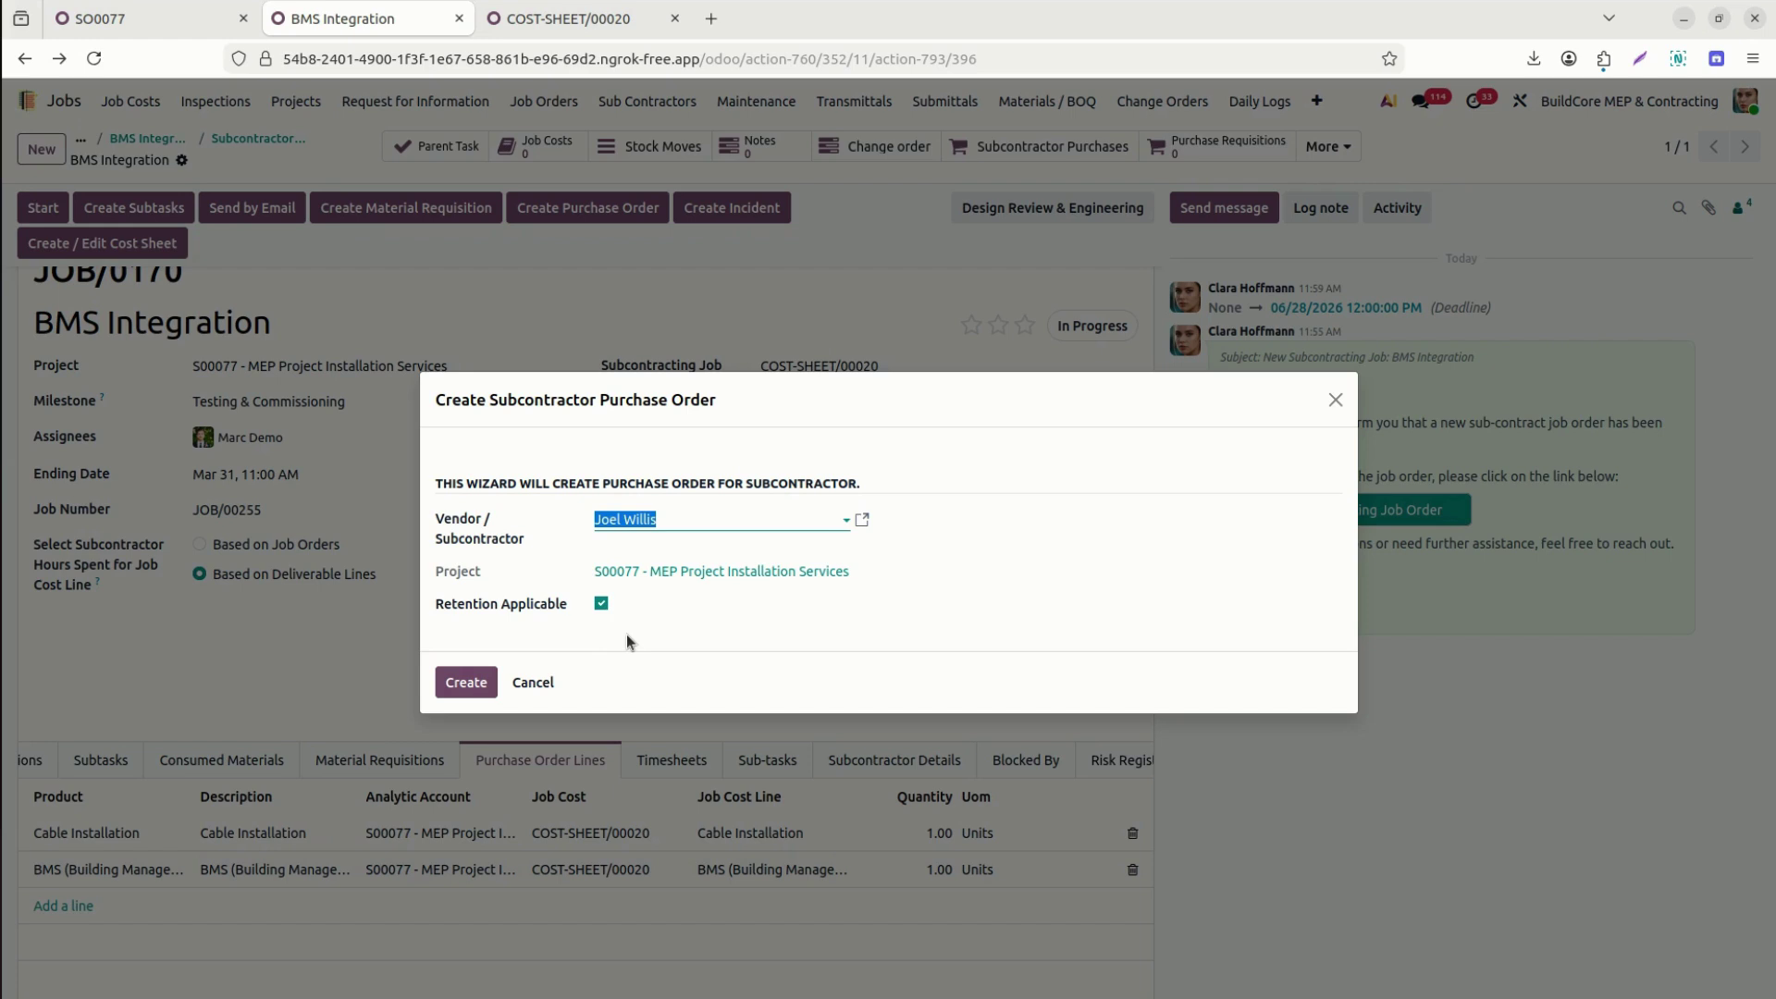
{"action": "left_click", "coordinate": [467, 682]}
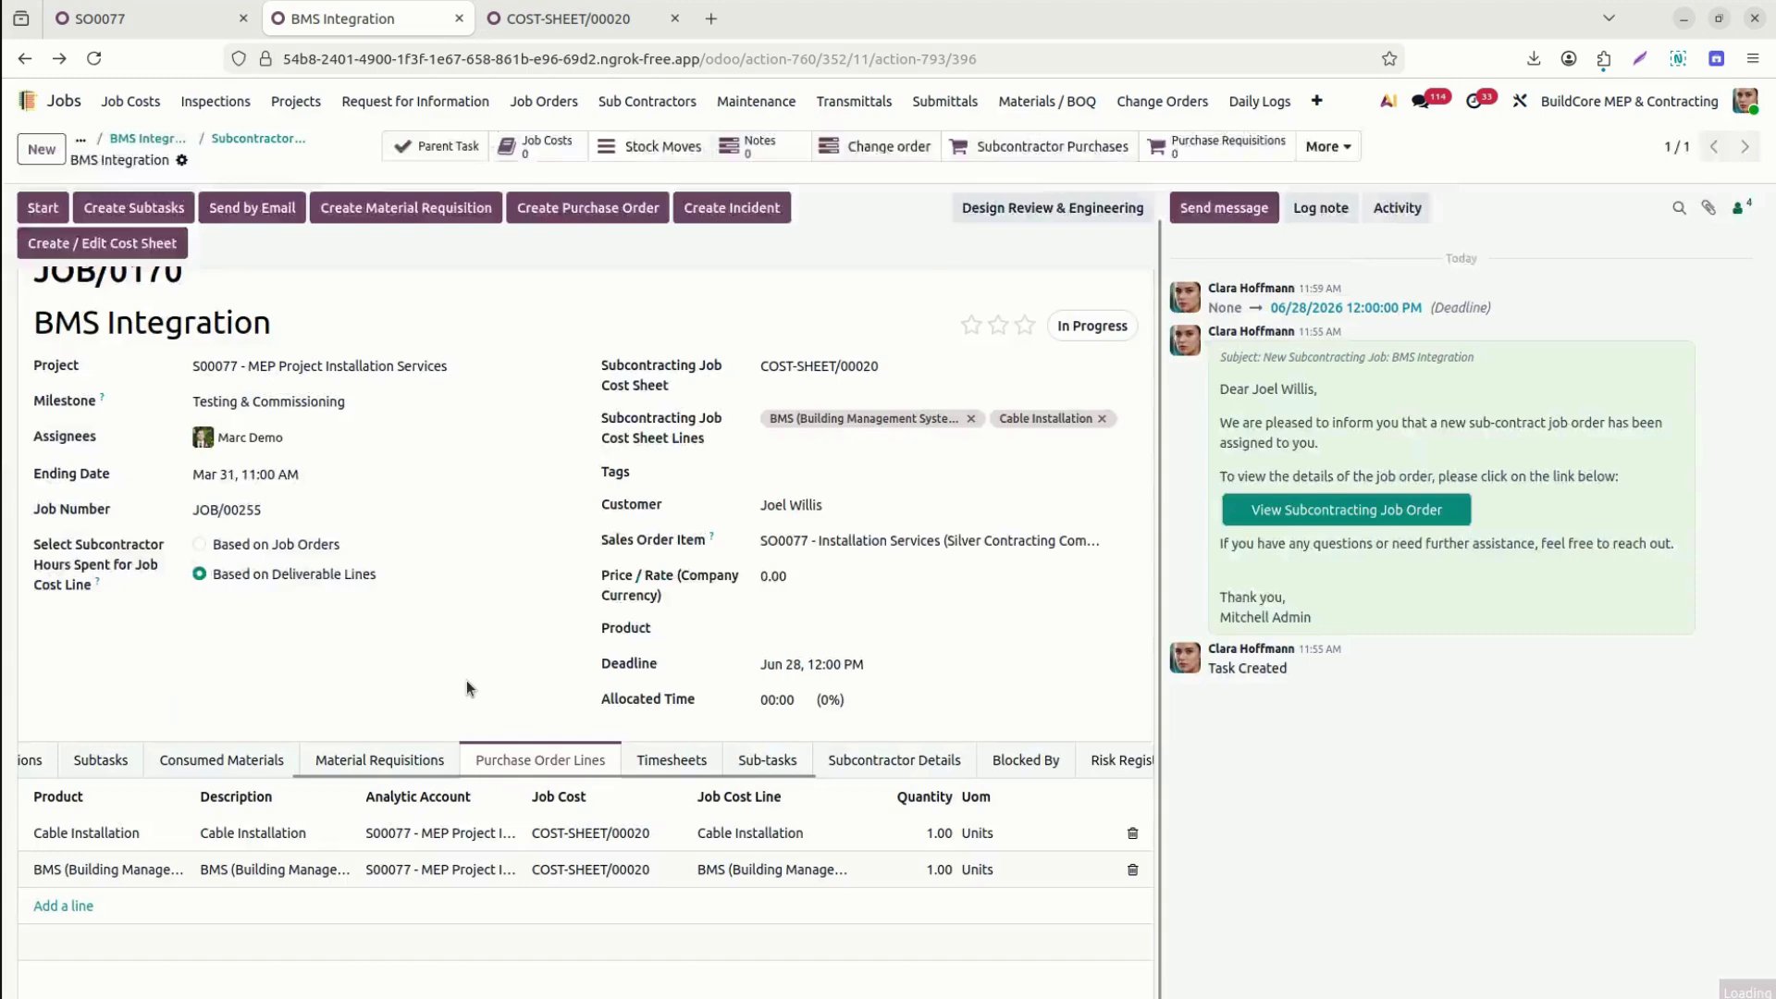
{"action": "left_click", "coordinate": [162, 357]}
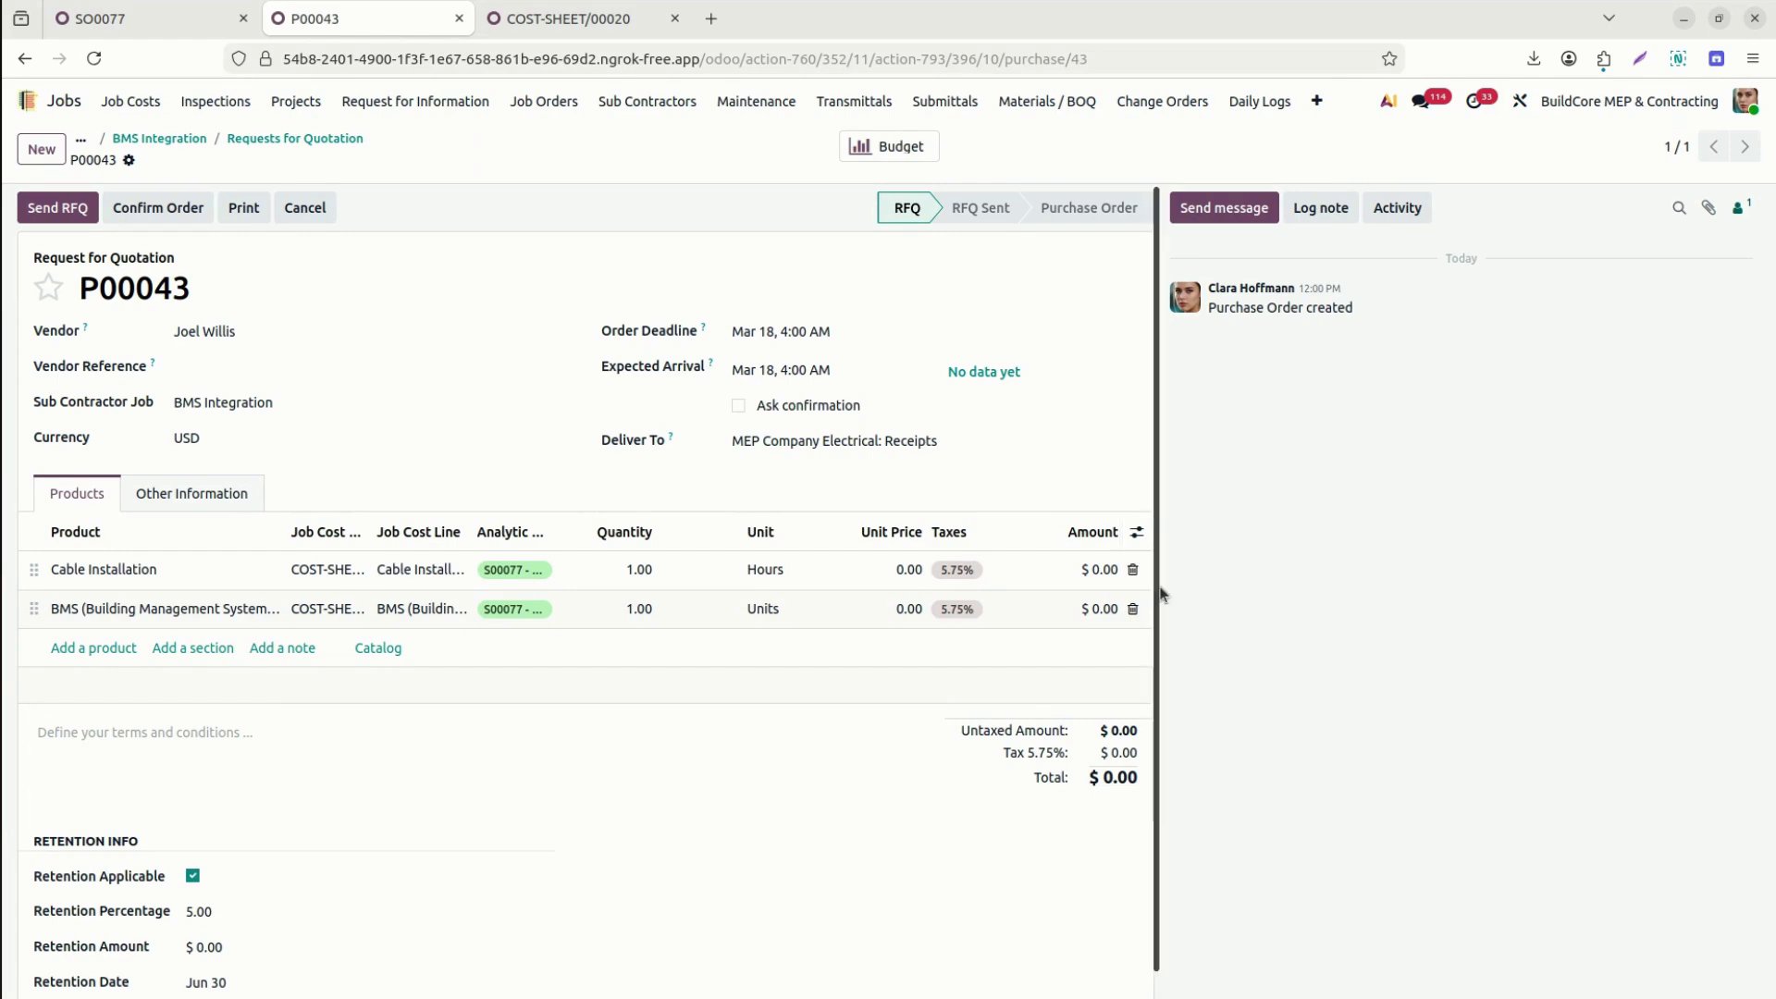
Write P00043's terms on two lines: 'Retention 5% after completion of the work released' and 'IPC can be submitted via the portal'.
{"action": "scroll", "coordinate": [1156, 593], "scroll_direction": "down", "scroll_amount": 1}
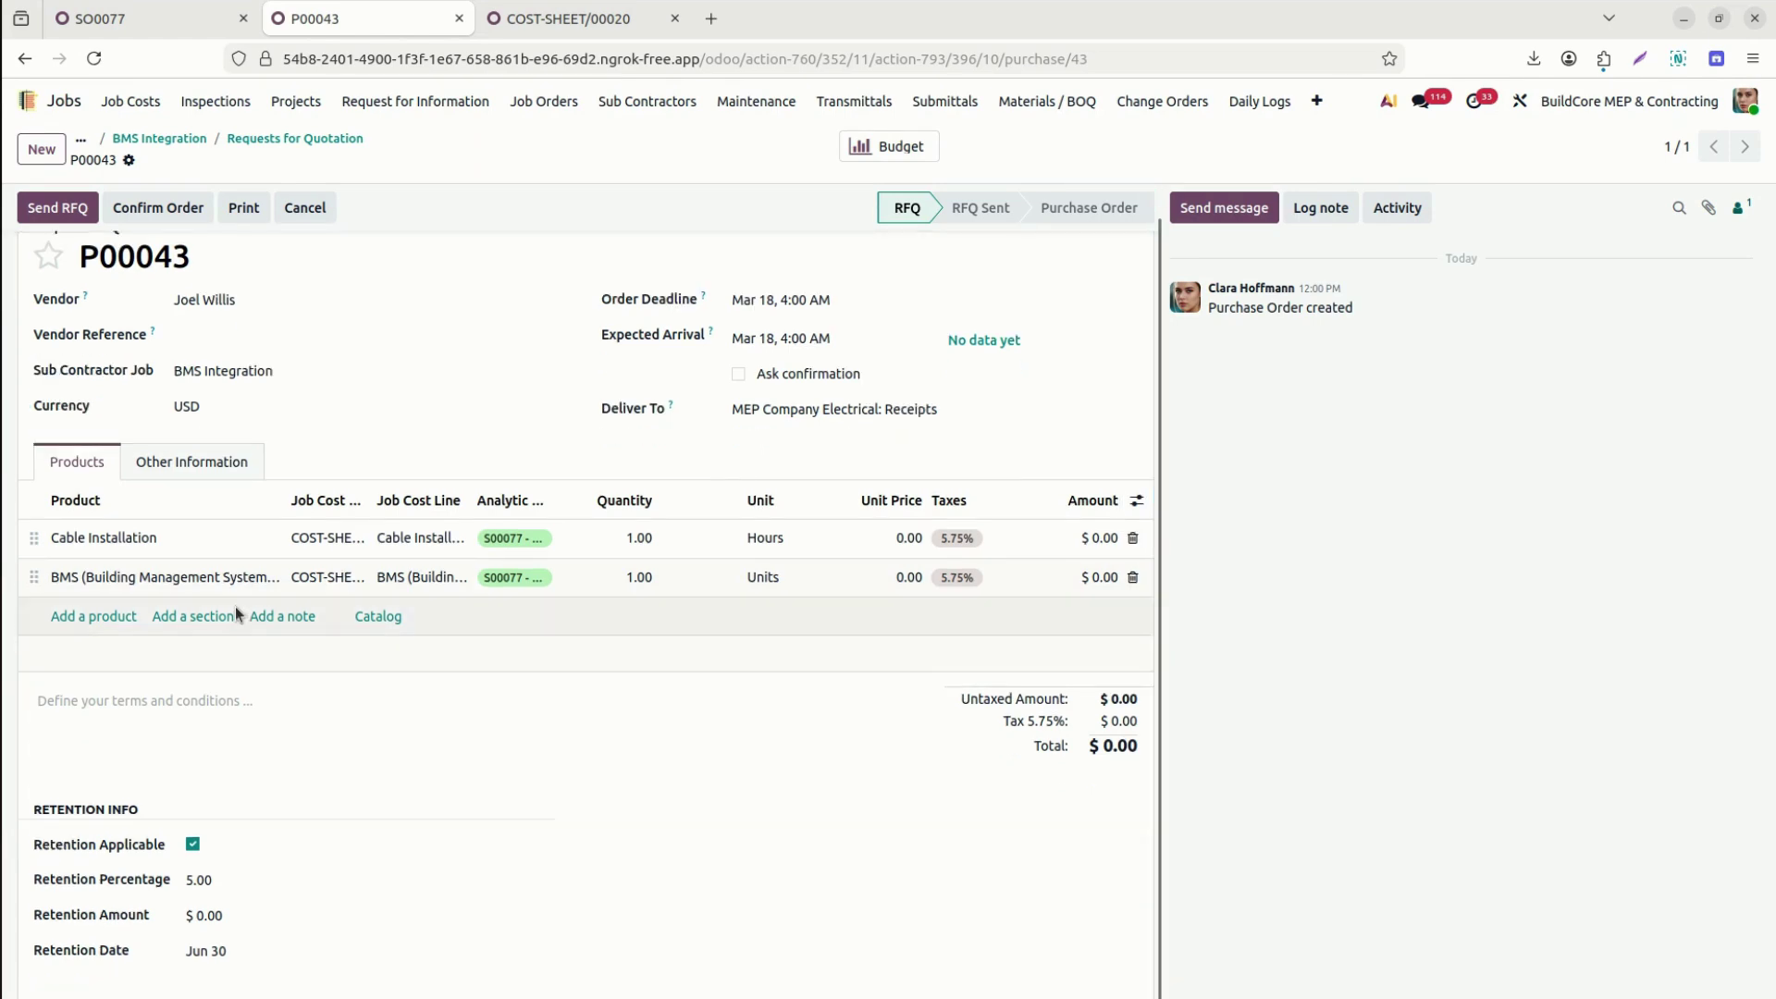
{"action": "left_click", "coordinate": [244, 704]}
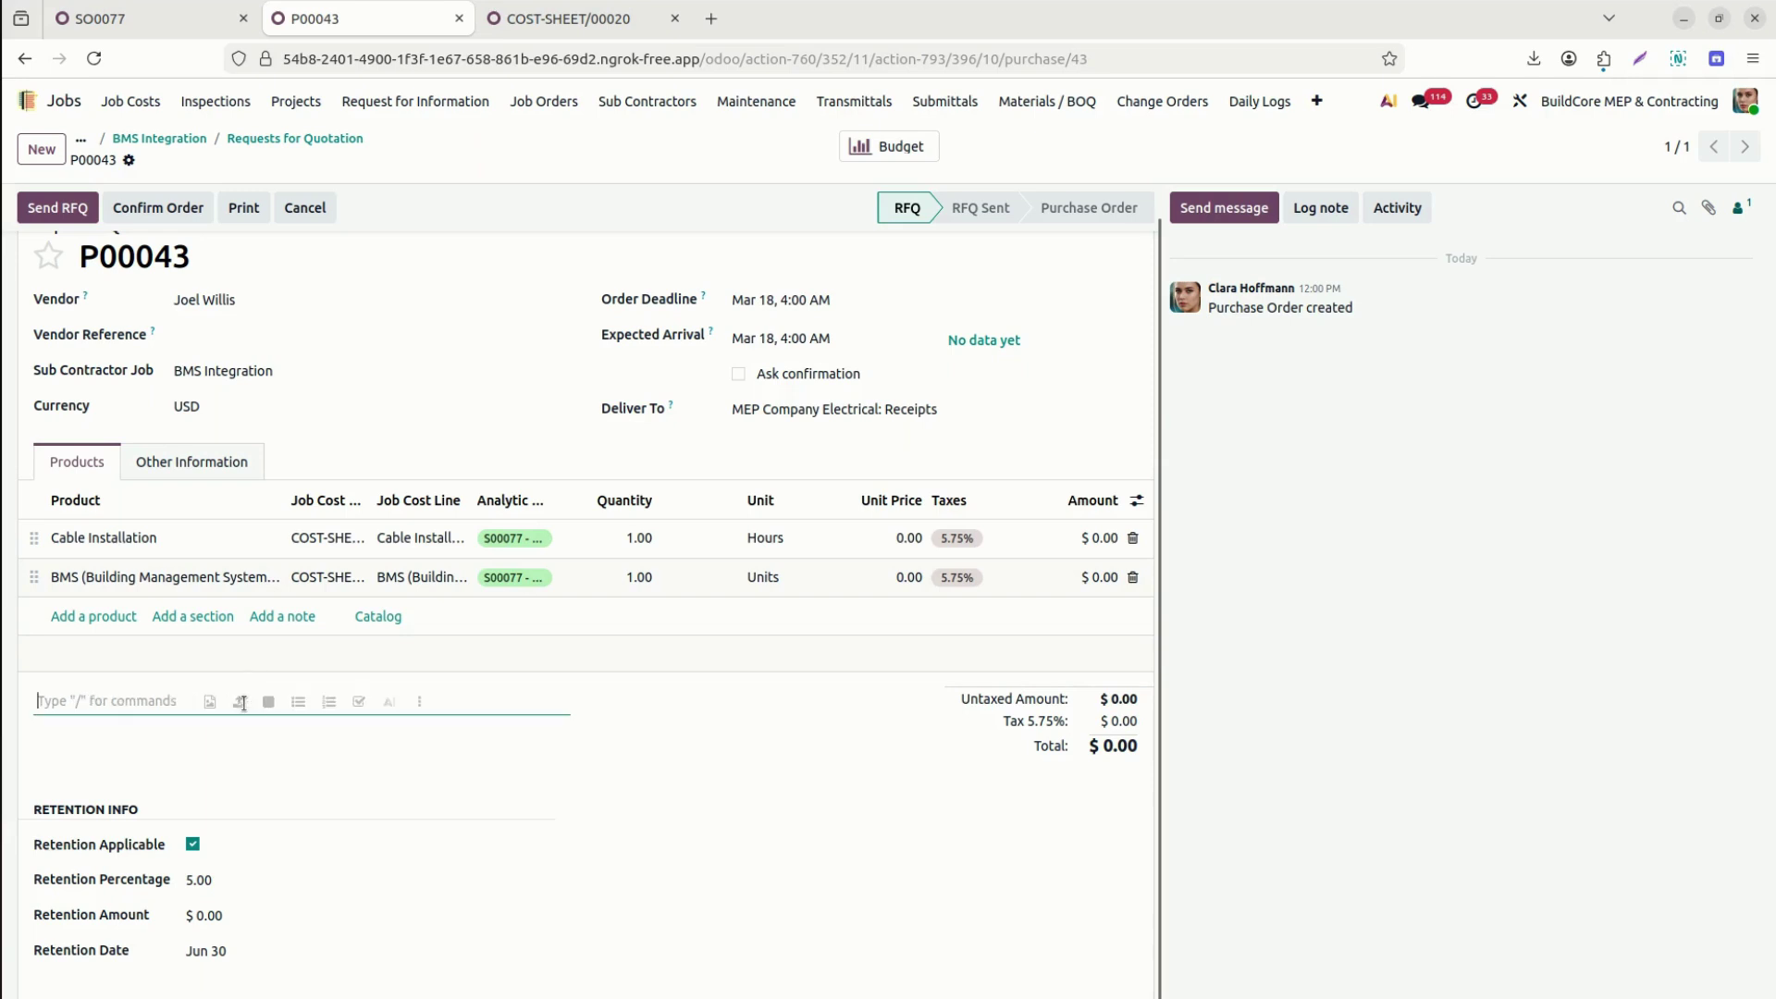
{"action": "type", "text": "Retentio"}
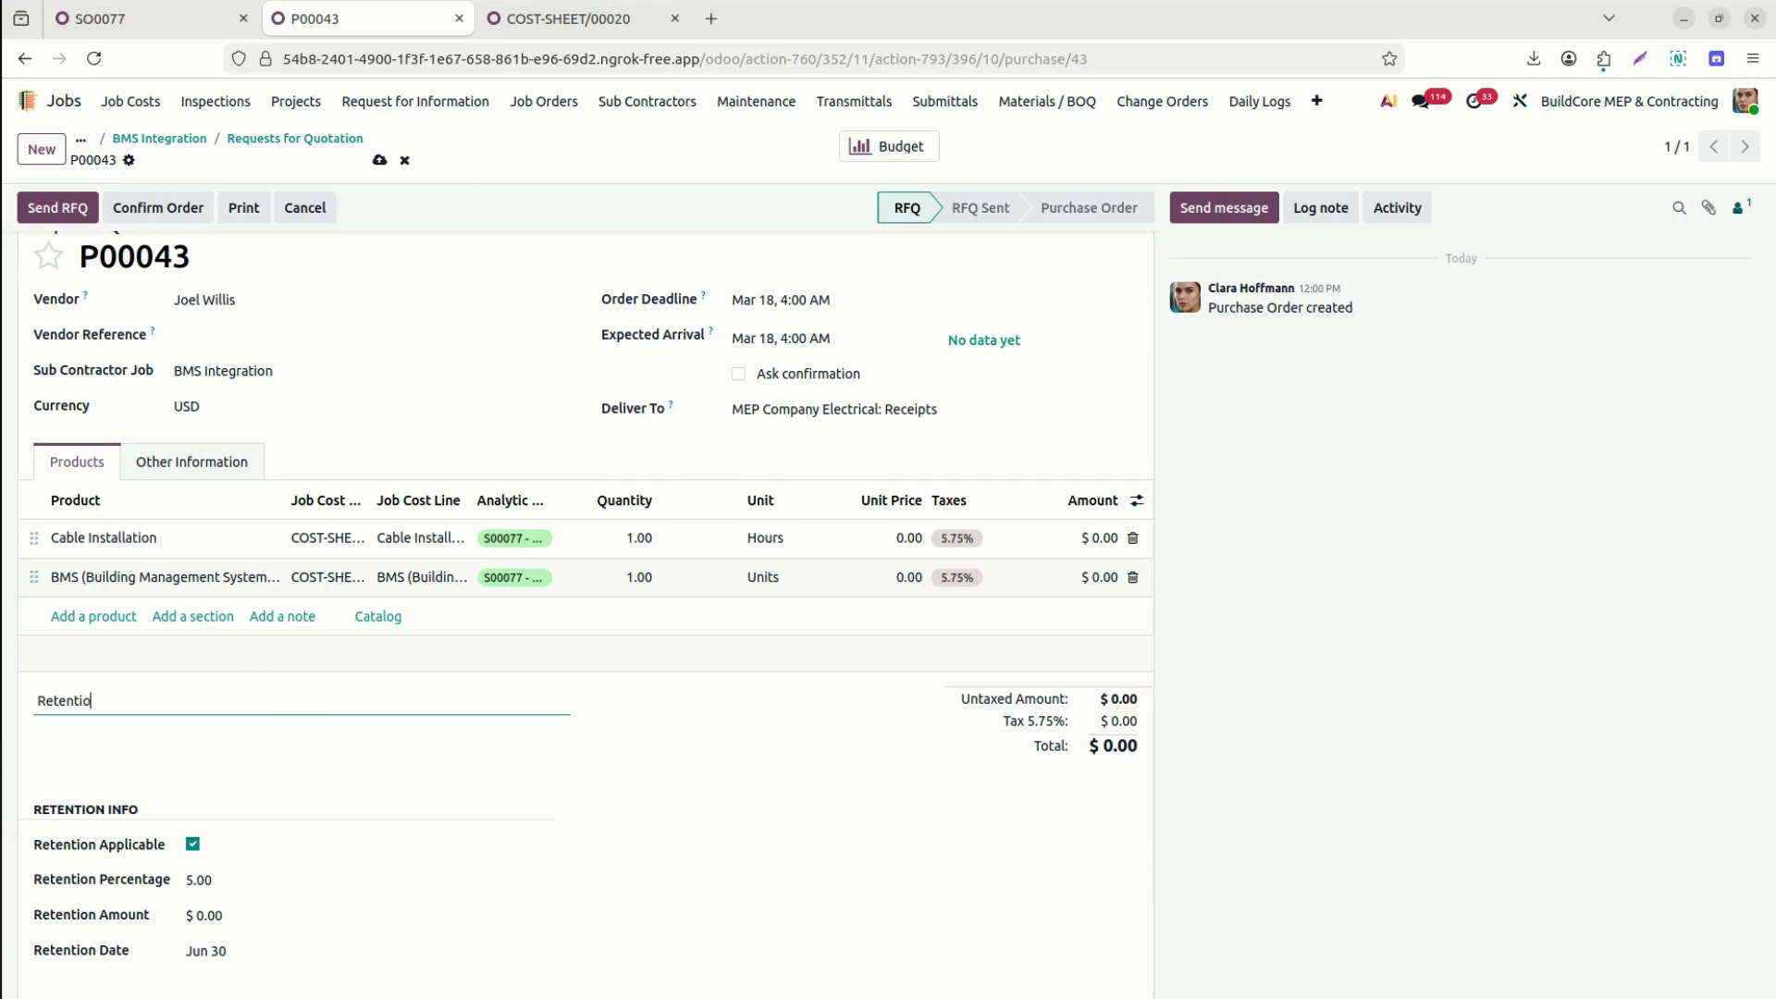
{"action": "type", "text": "n 5% after completion of the work released"}
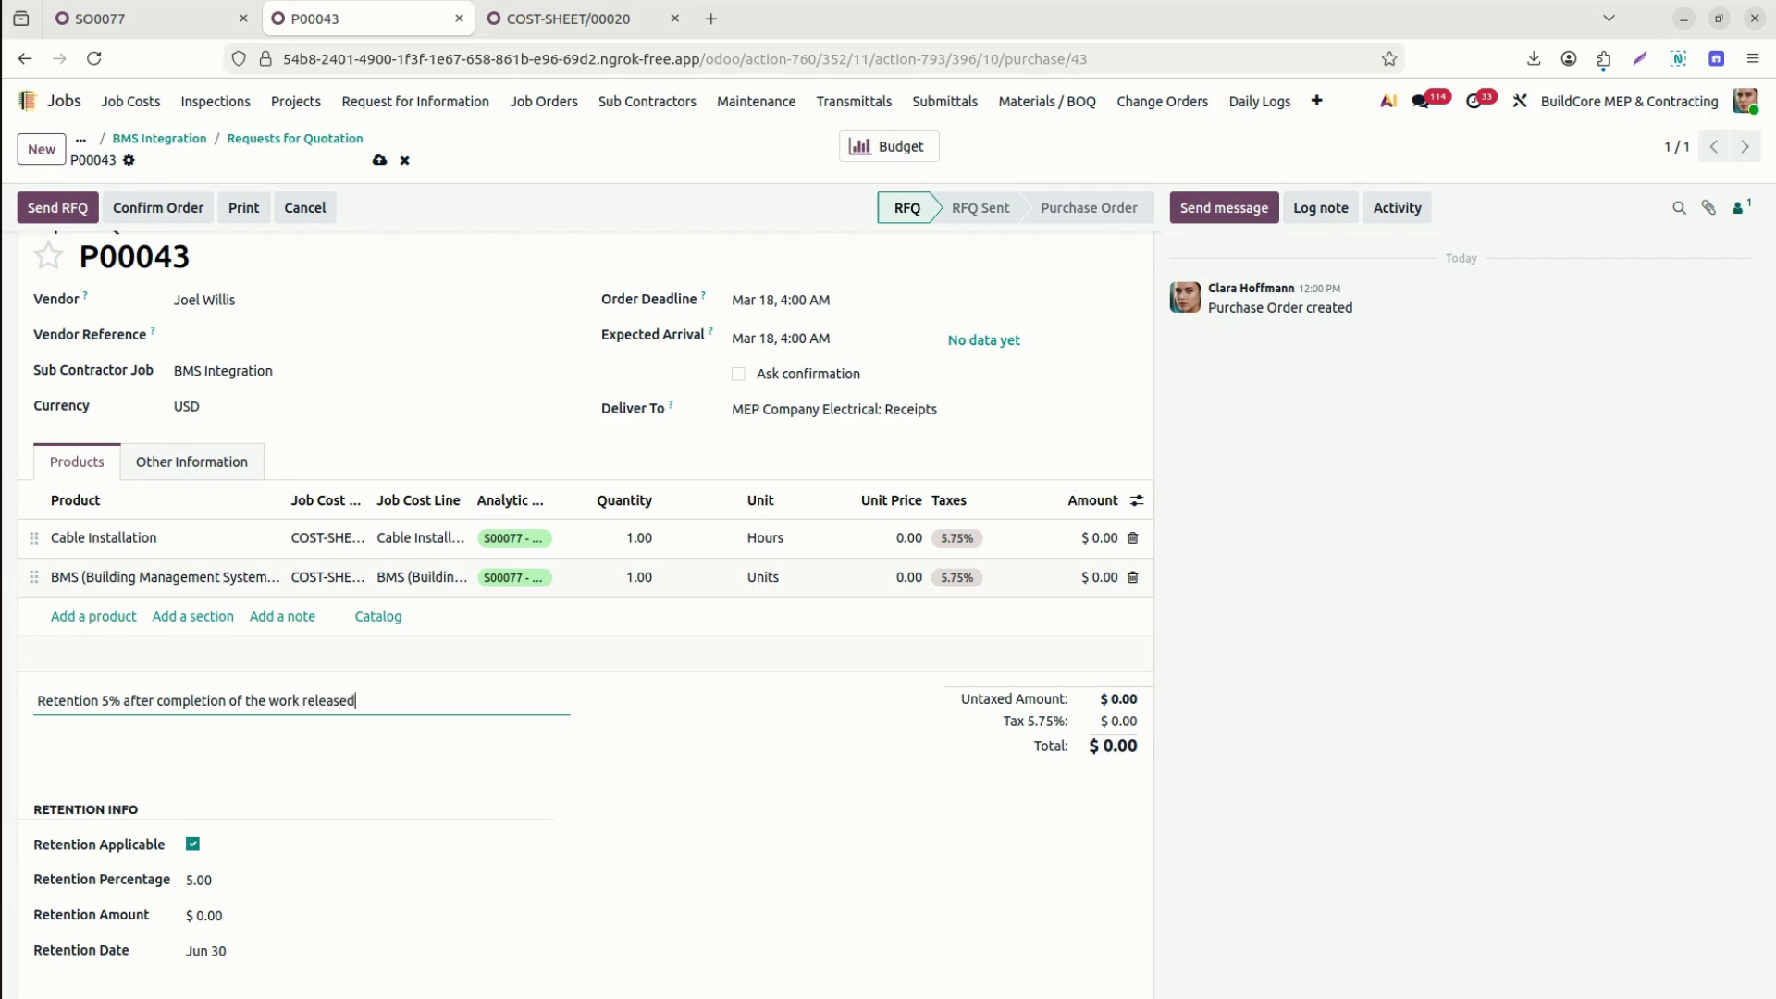
{"action": "key", "text": "Return"}
{"action": "type", "text": "I"}
{"action": "key", "text": "BackSpace"}
{"action": "key", "text": "BackSpace"}
{"action": "key", "text": "BackSpace"}
{"action": "key", "text": "Return"}
{"action": "type", "text": "IPC can be submitted via the portal"}
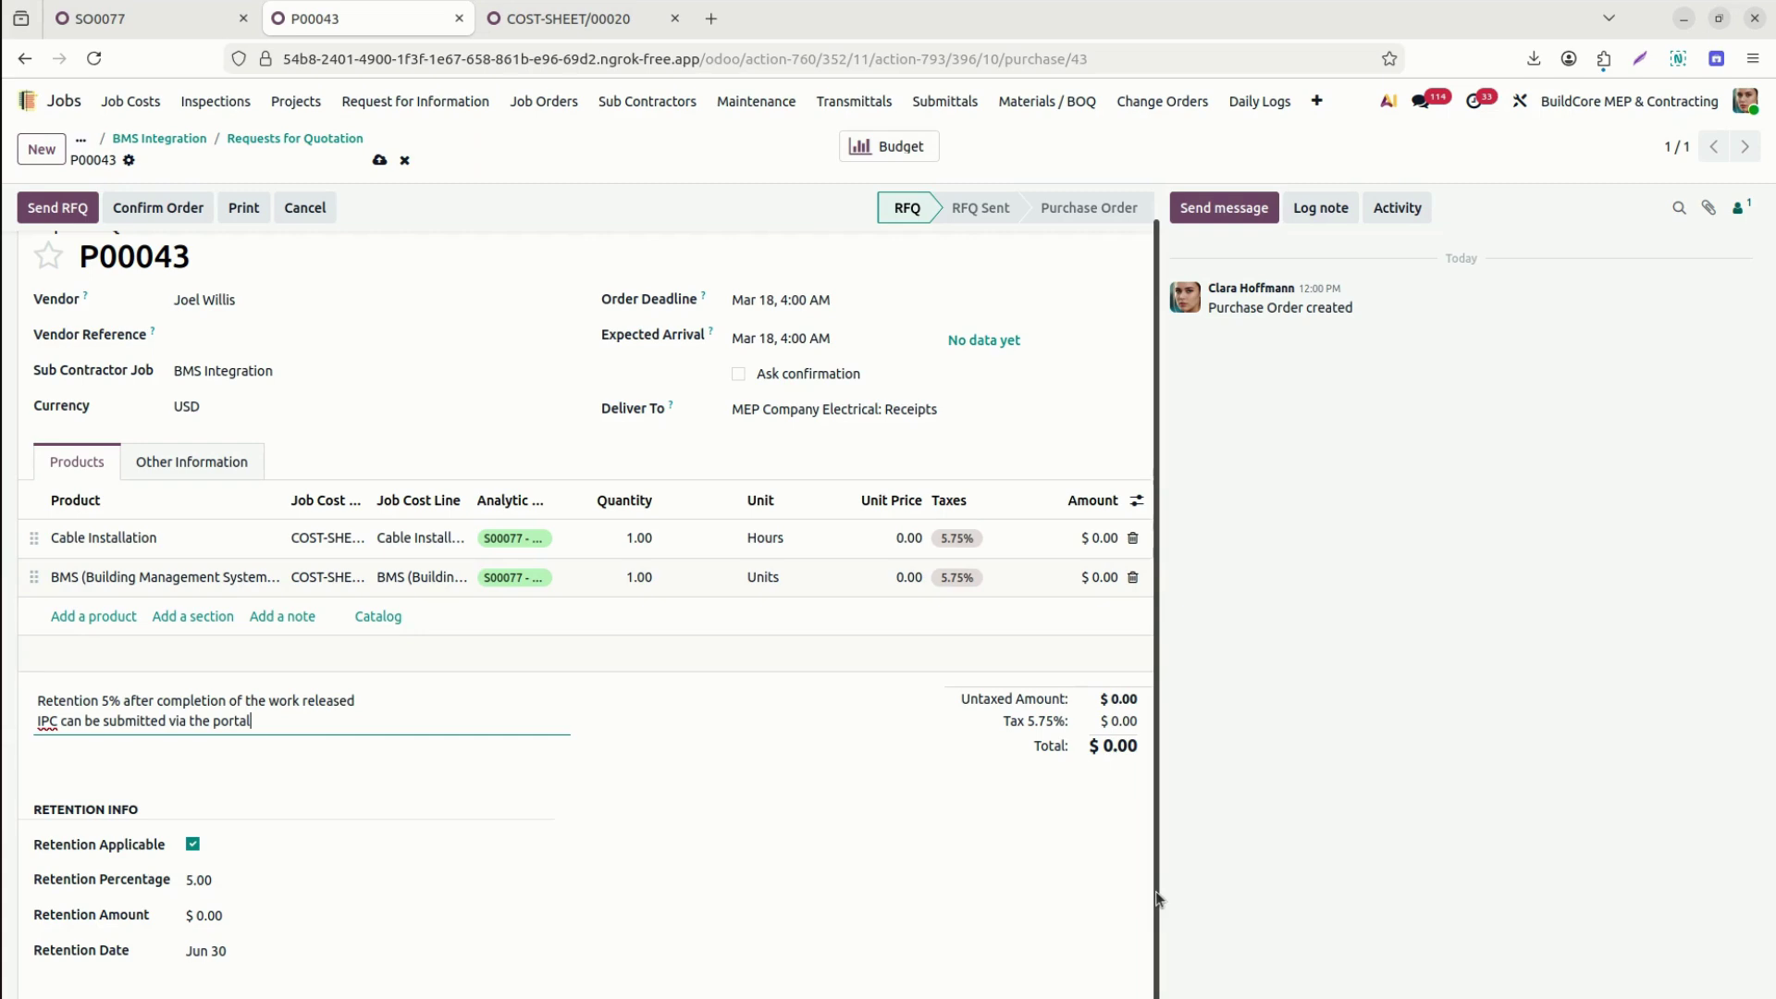
{"action": "type", "text": "0.00"}
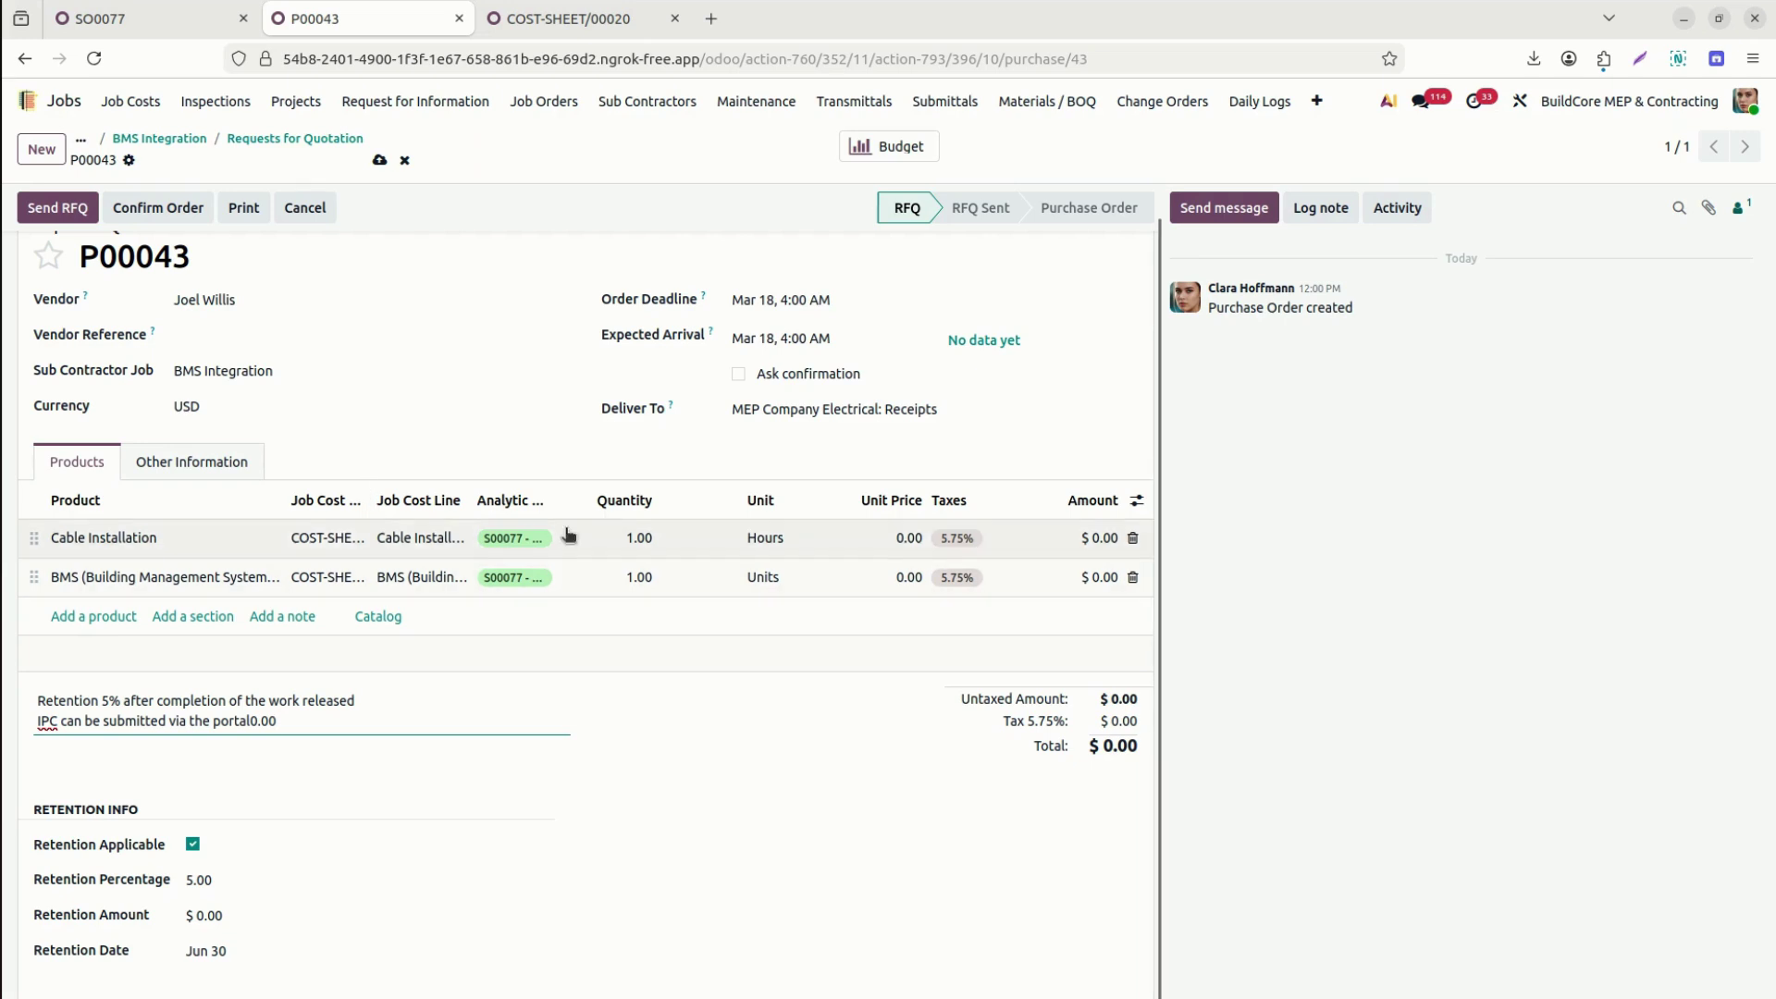
Confirm P00043, then cancel it and reset it to a draft quotation for editing.
{"action": "left_click", "coordinate": [185, 210]}
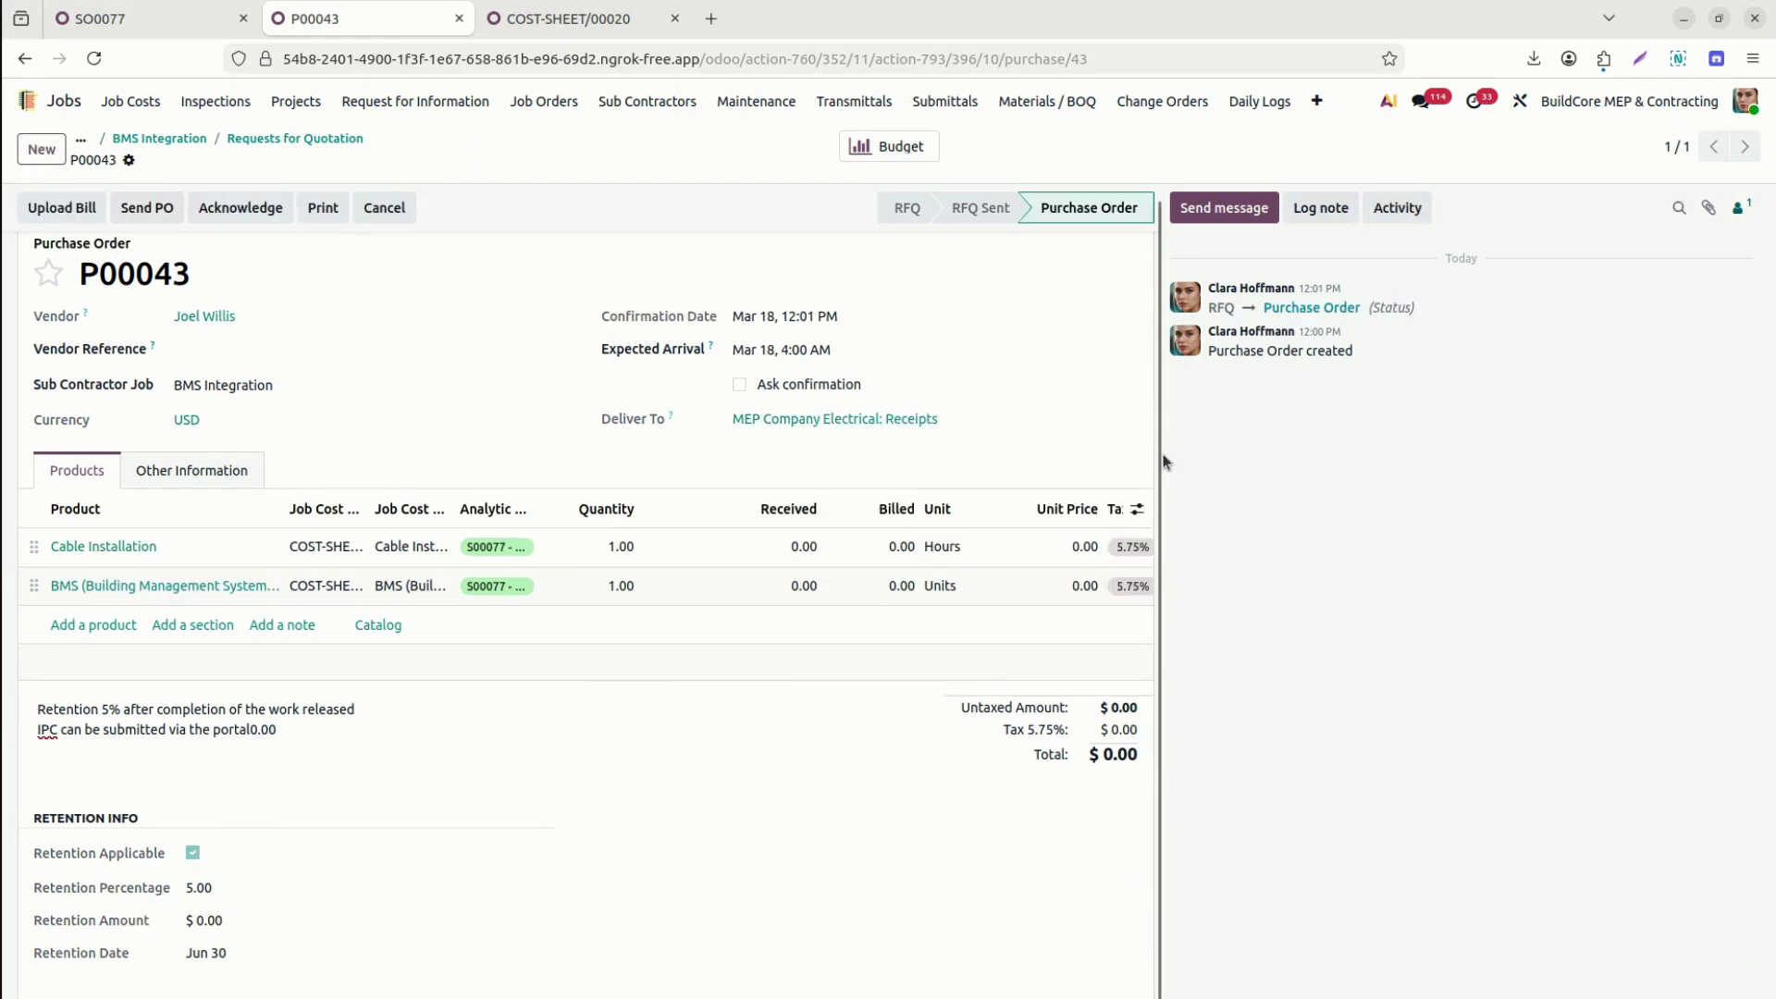
{"action": "middle_click", "coordinate": [1161, 224]}
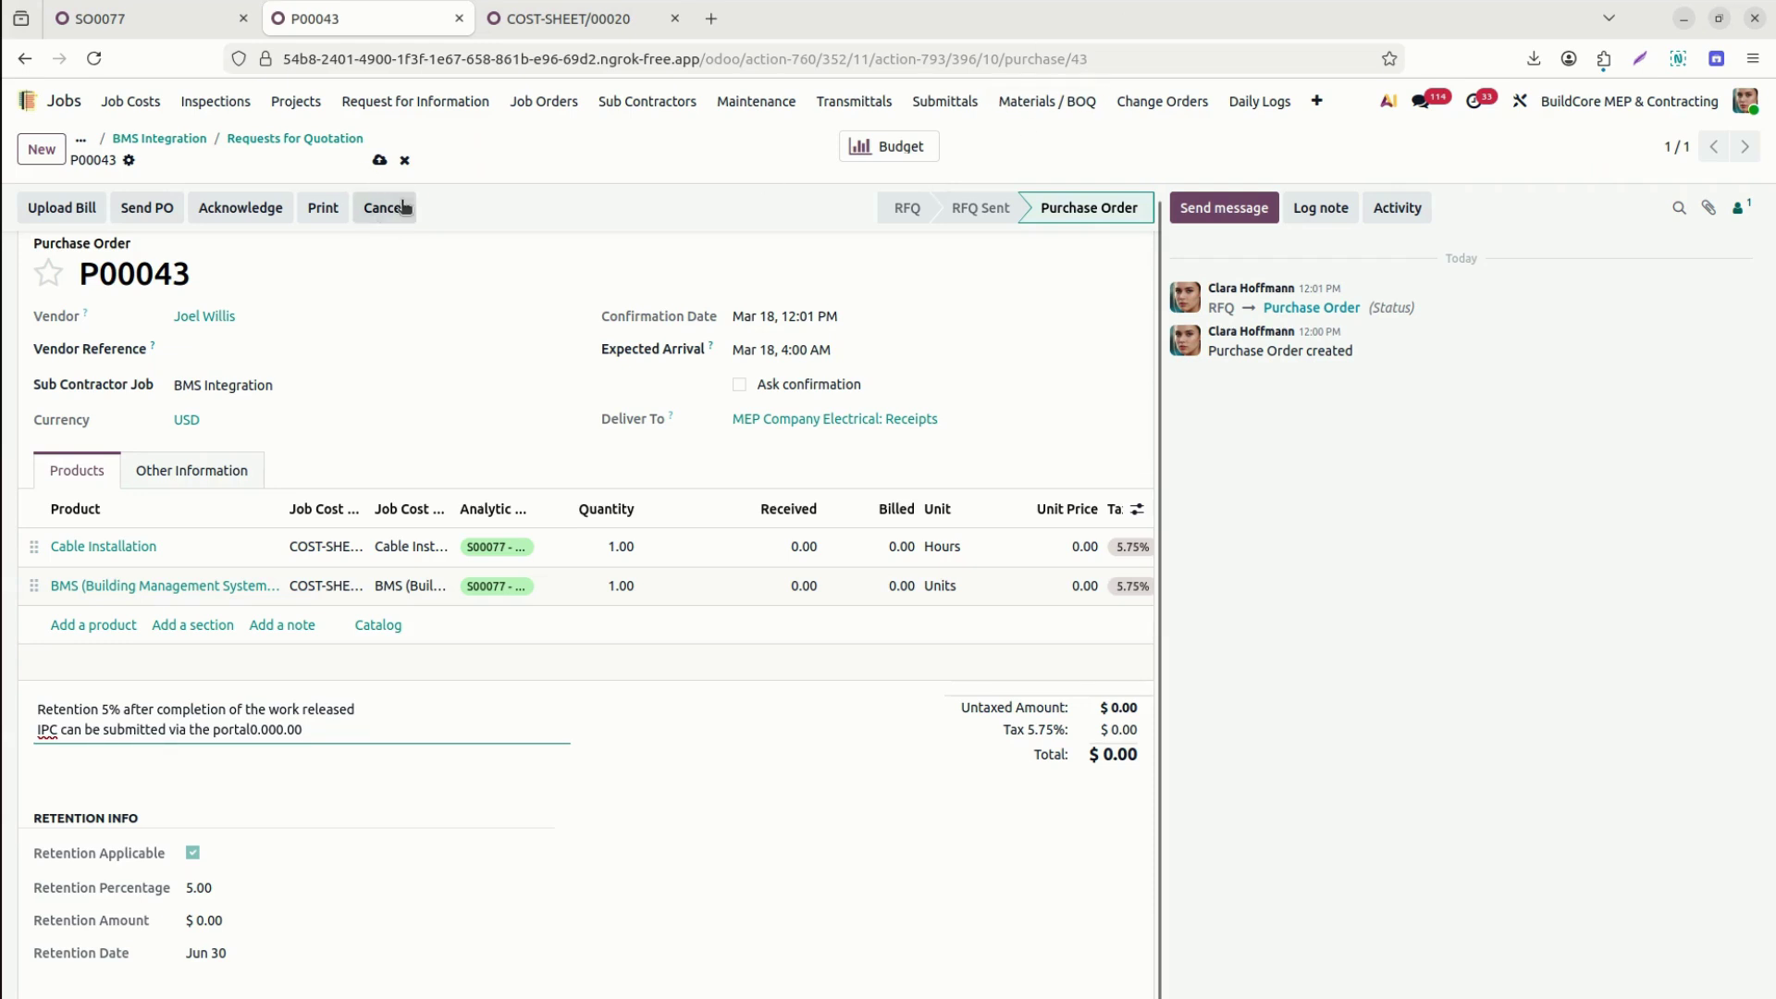
{"action": "left_click", "coordinate": [384, 213]}
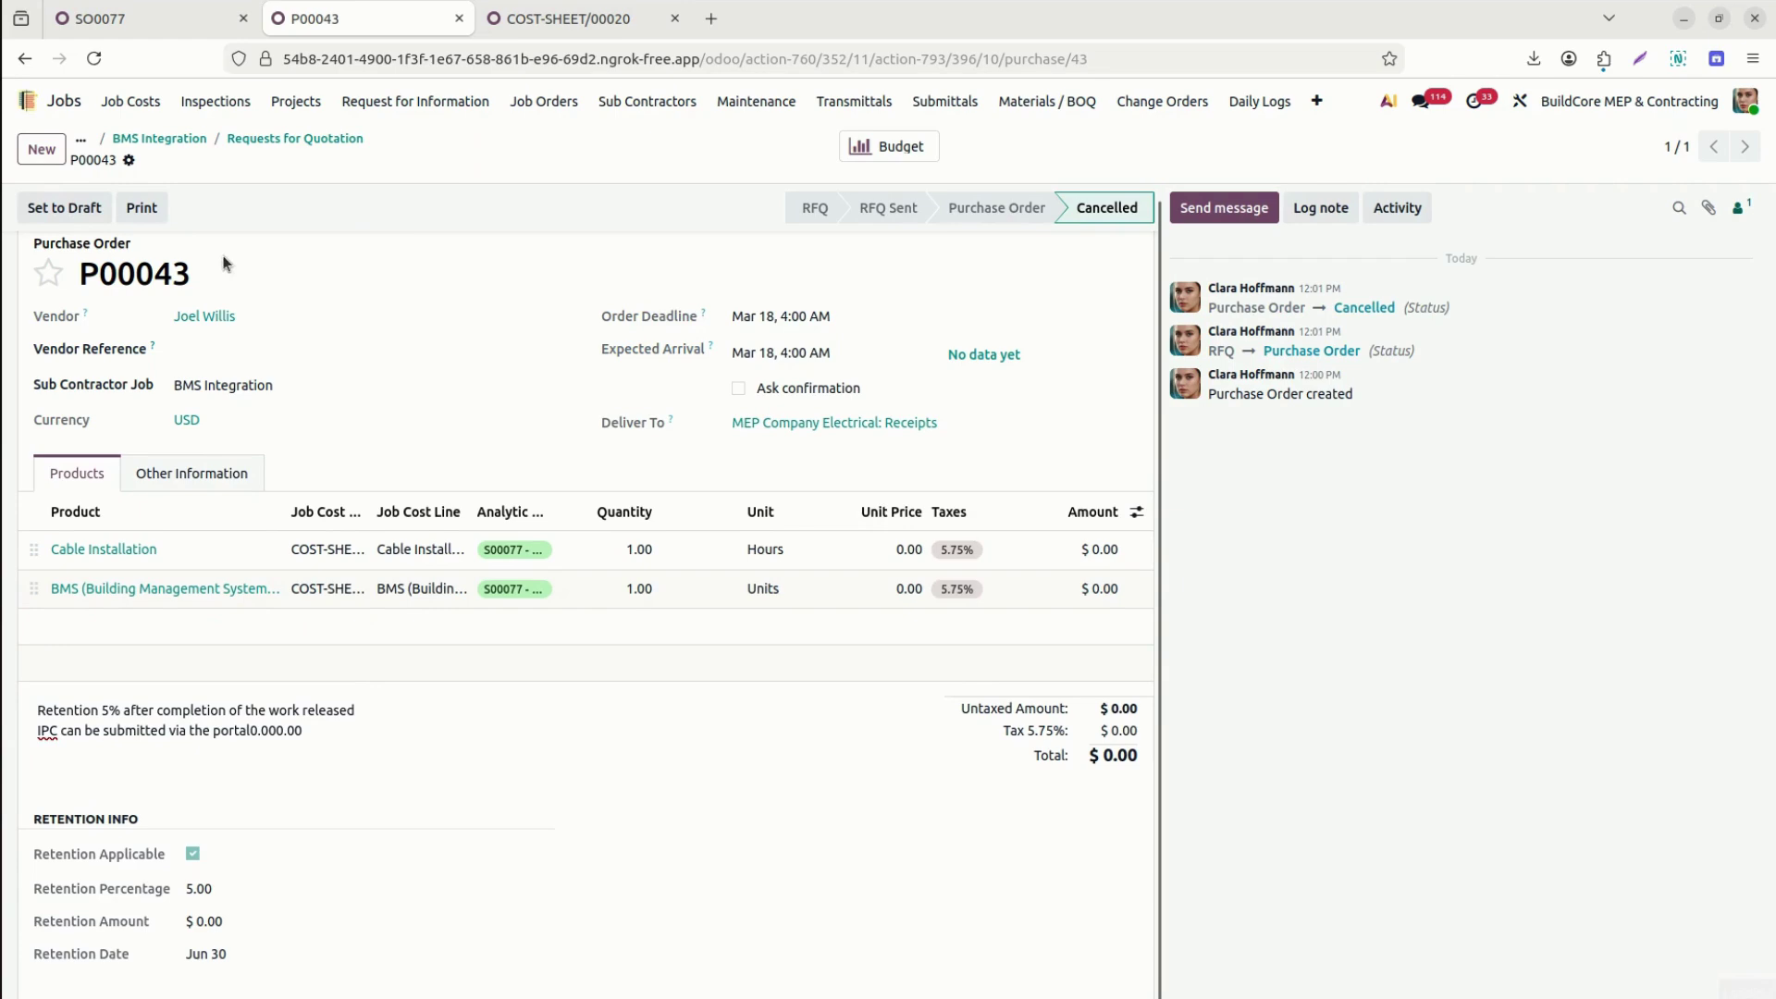
{"action": "left_click", "coordinate": [47, 213]}
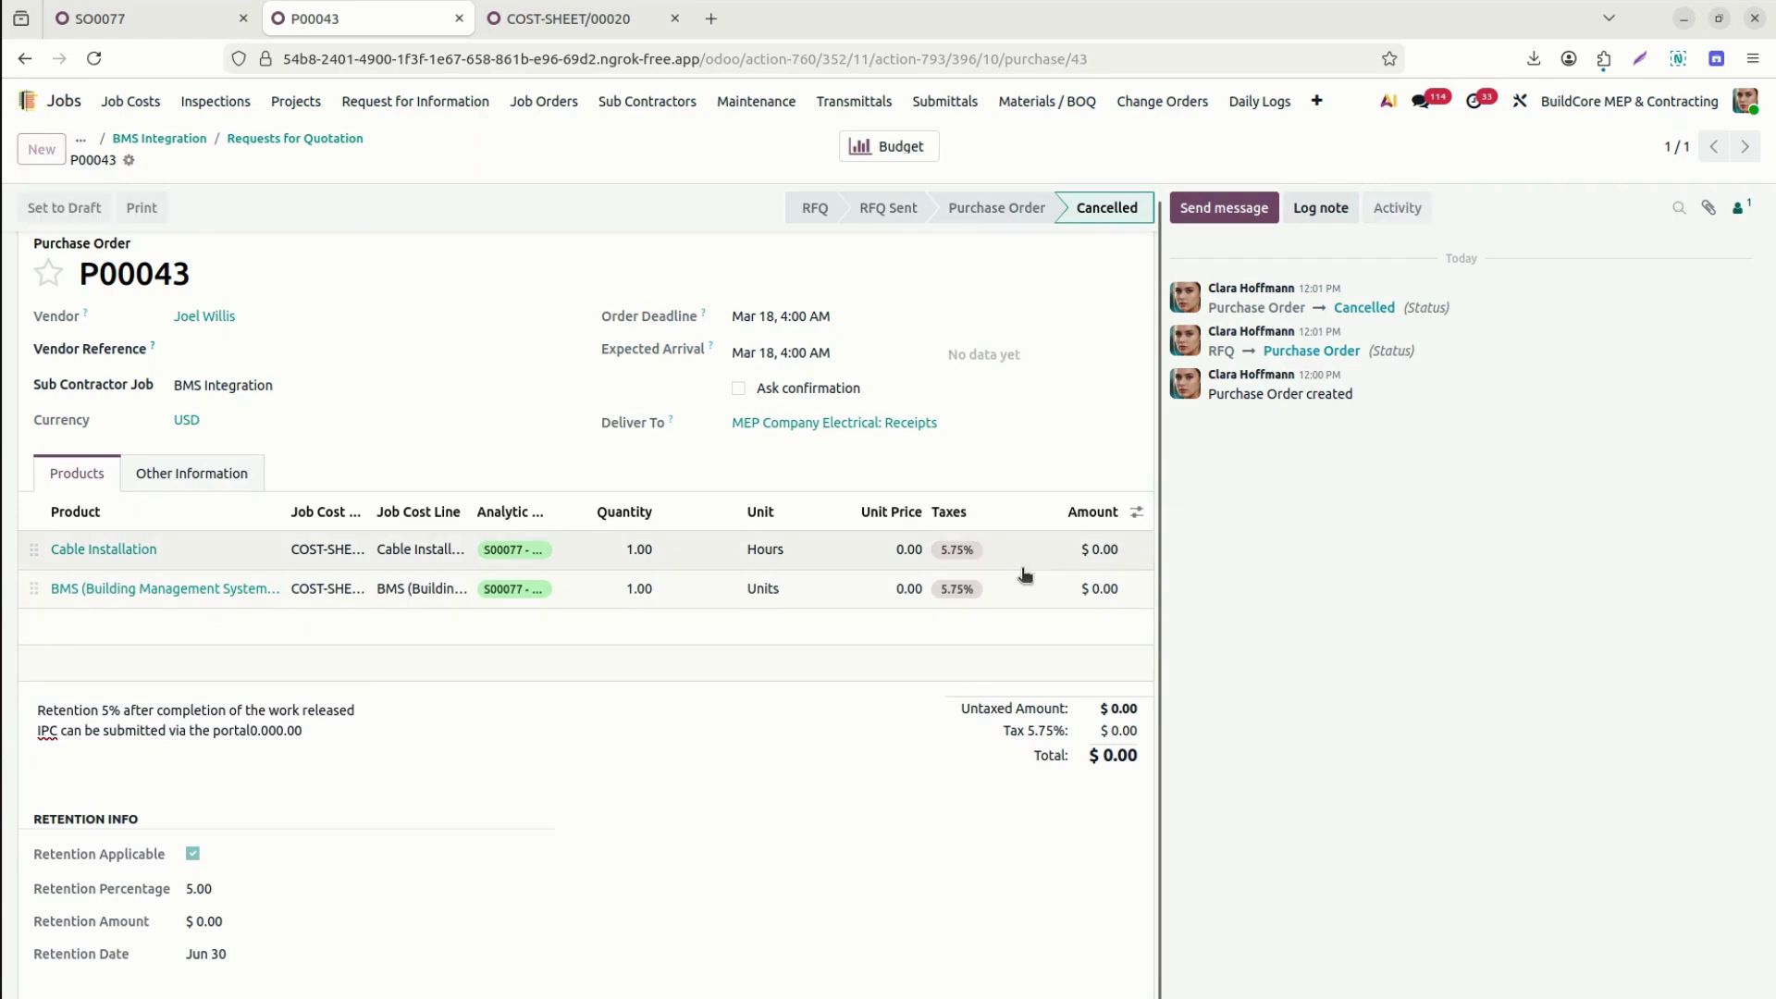
Price Cable Installation at 30,000 and BMS at 6,000, save, and confirm the order at $38,070.00.
{"action": "left_click", "coordinate": [902, 573]}
{"action": "type", "text": "30000"}
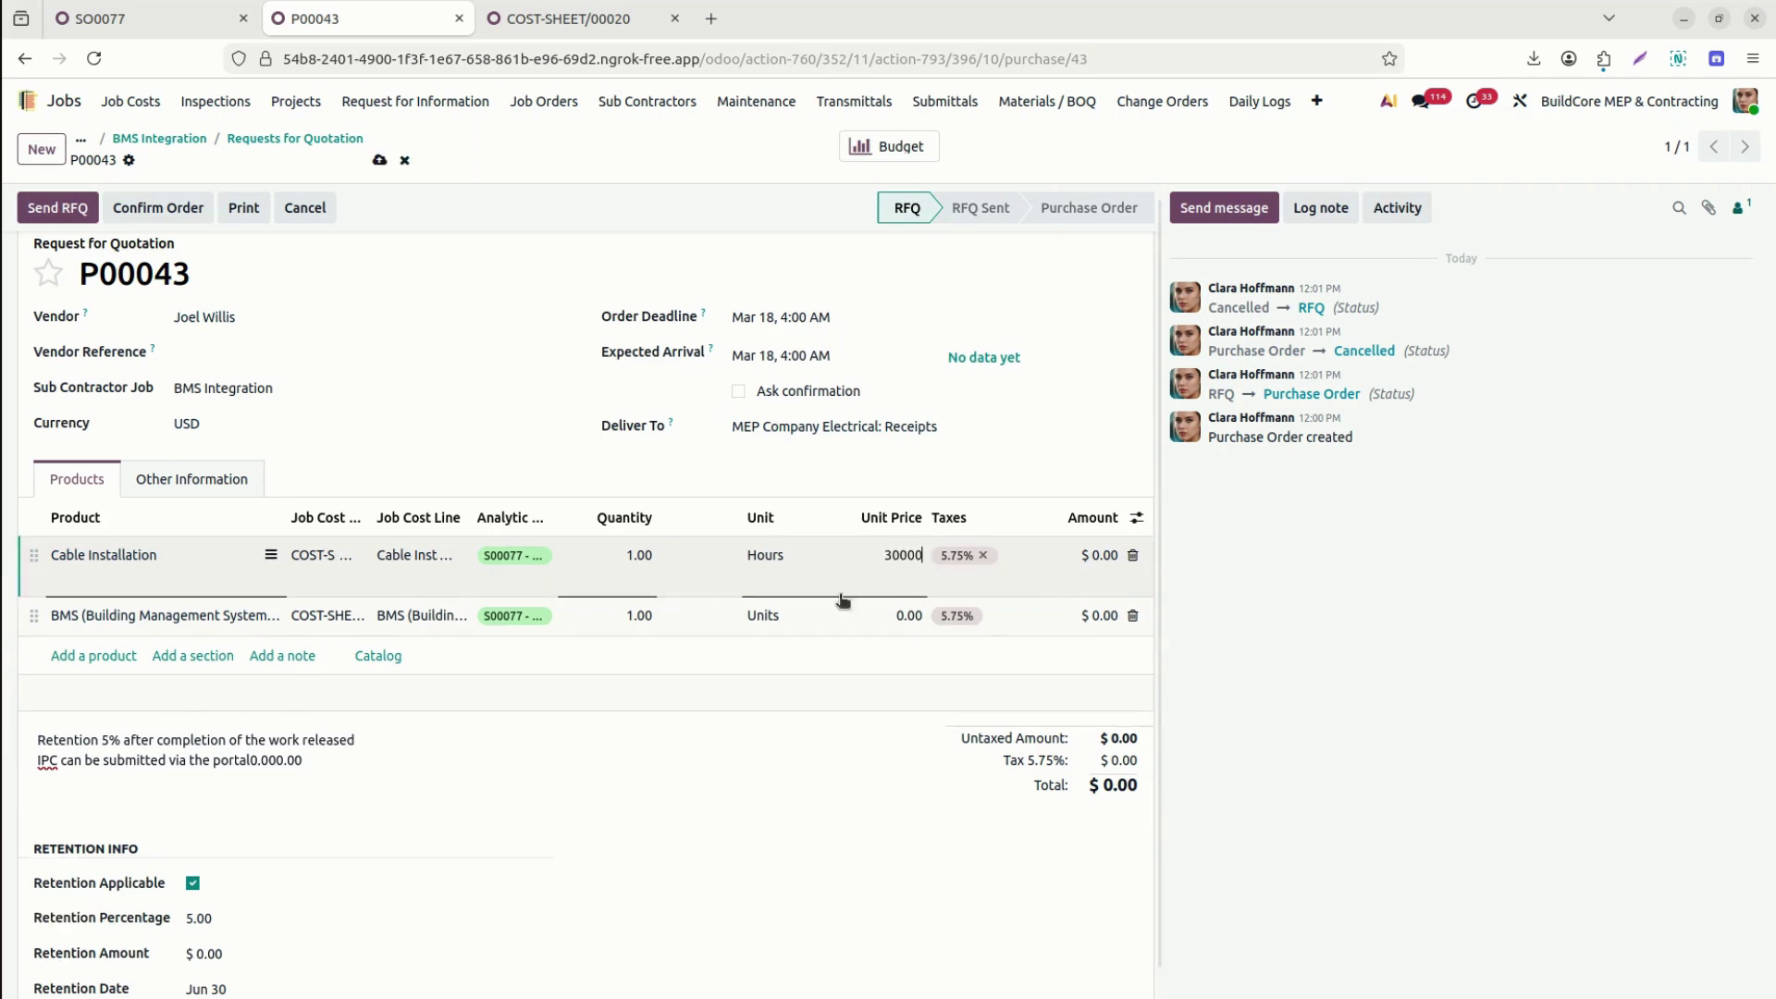
{"action": "left_click", "coordinate": [889, 613]}
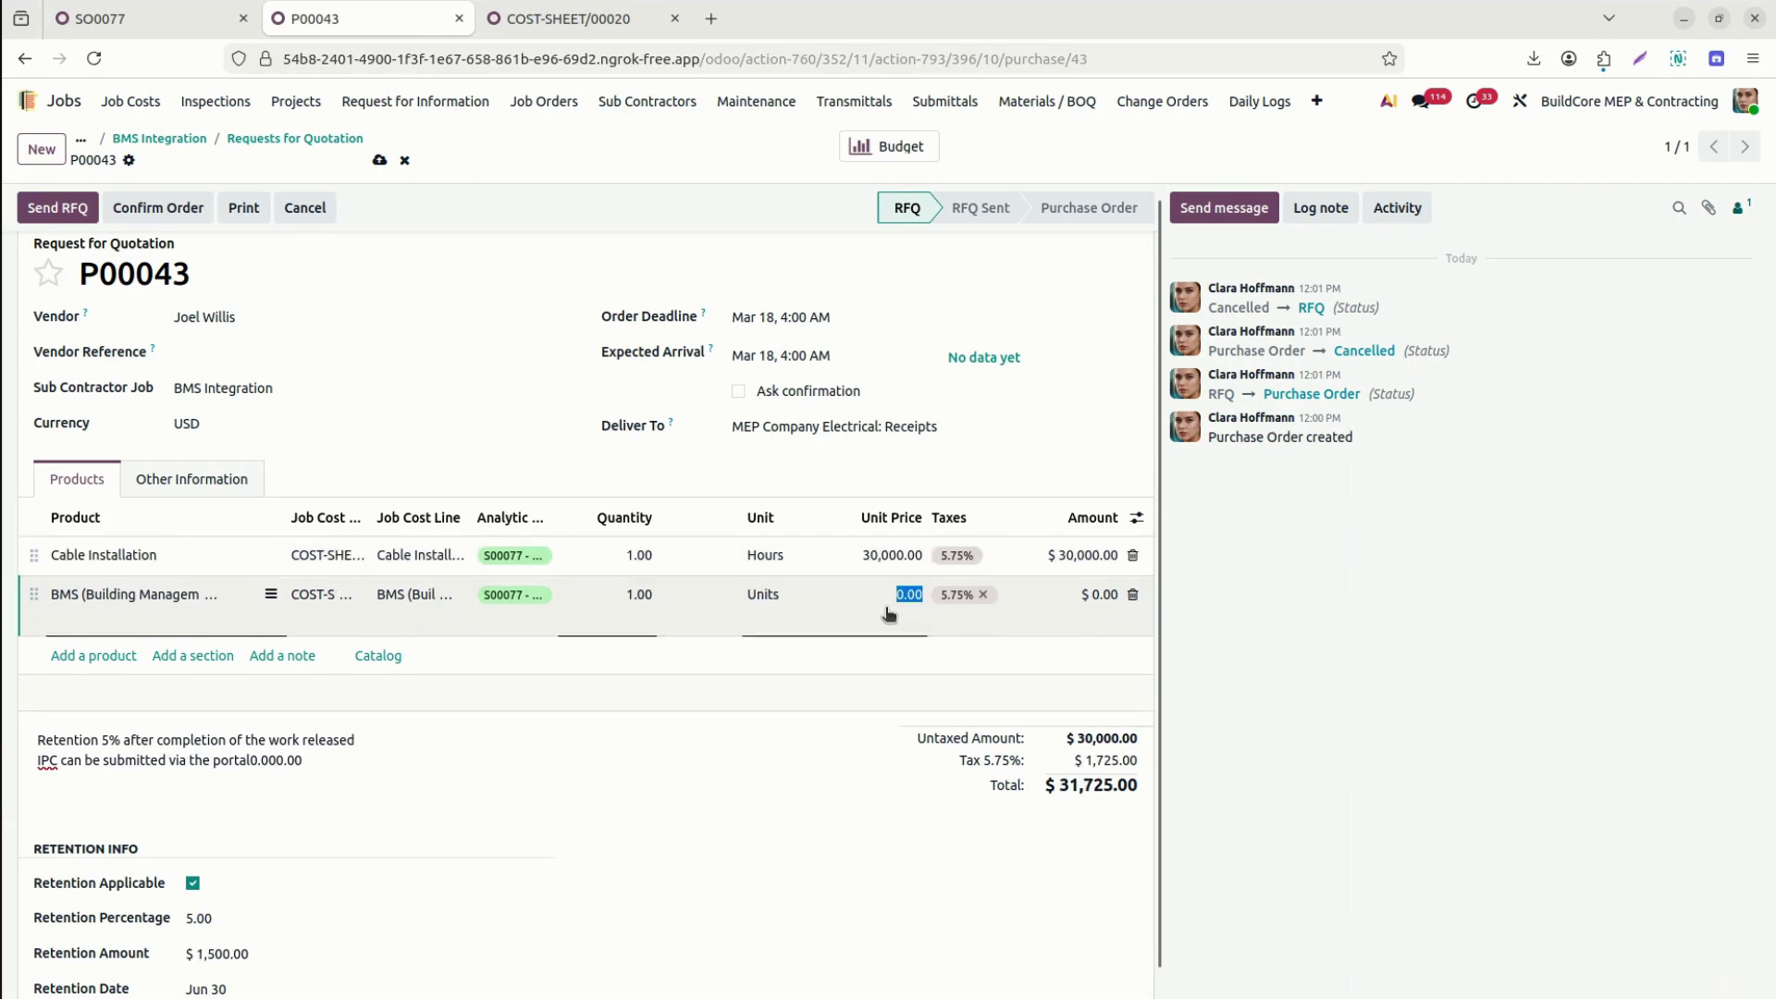
{"action": "type", "text": "6000"}
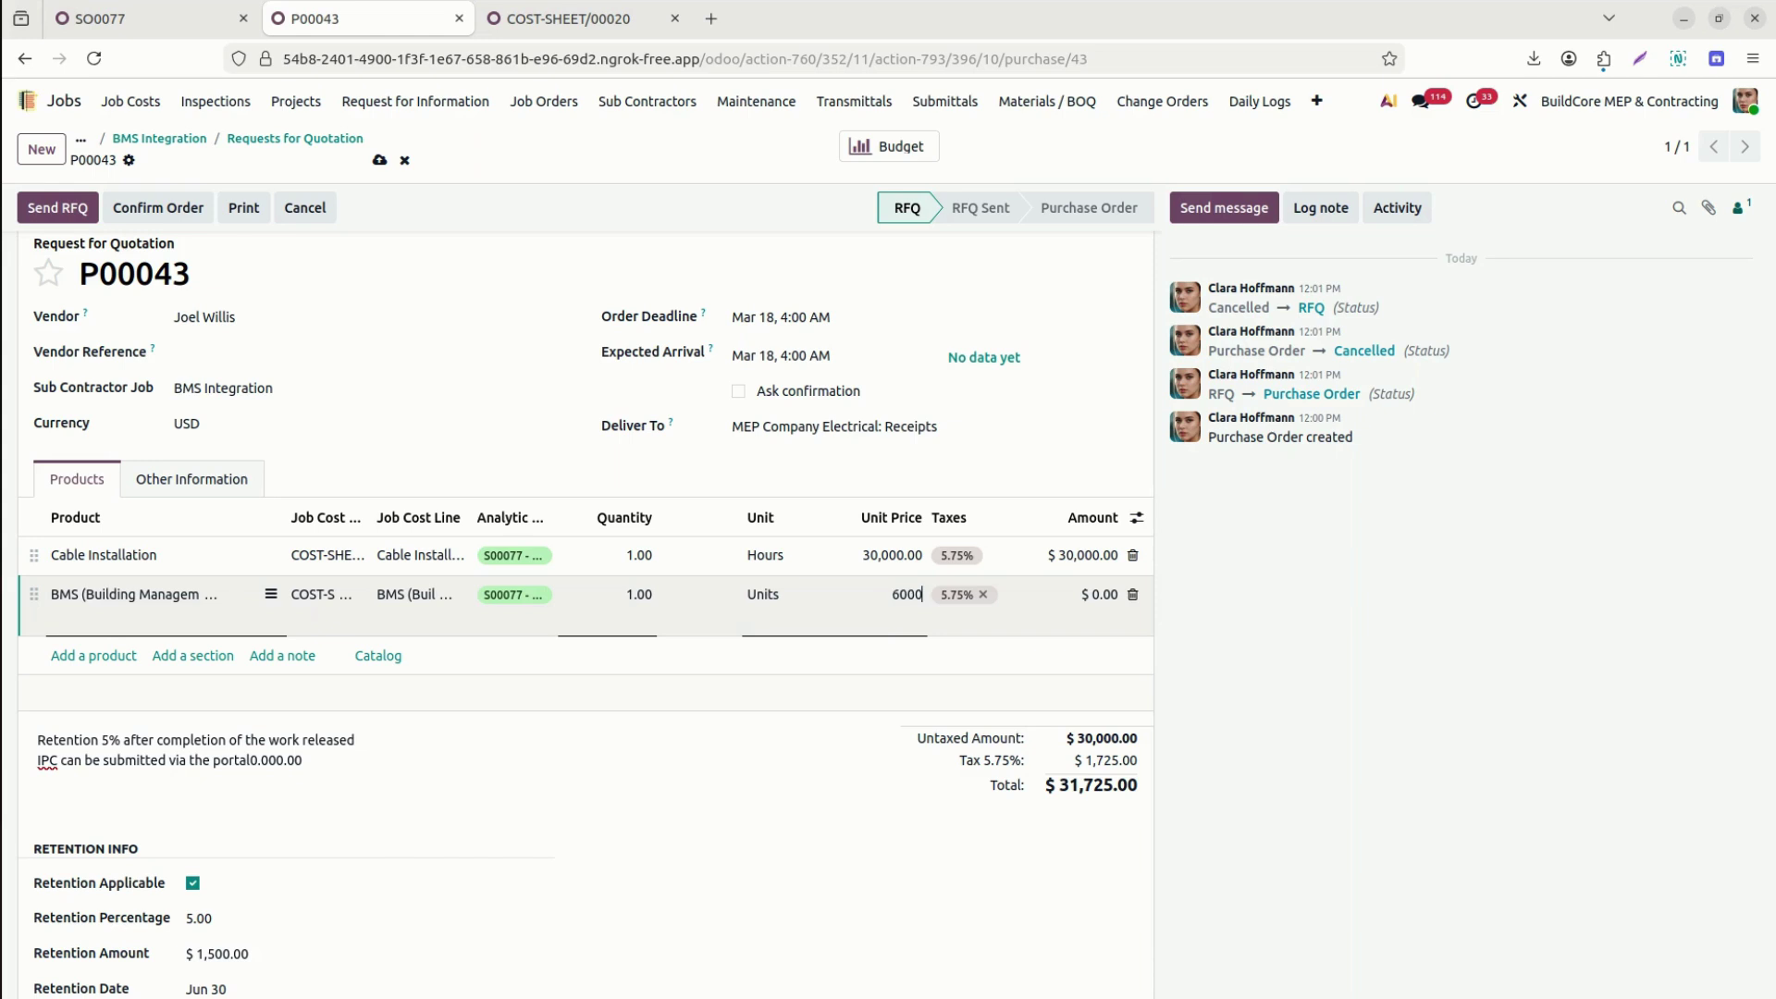
{"action": "left_click", "coordinate": [815, 758]}
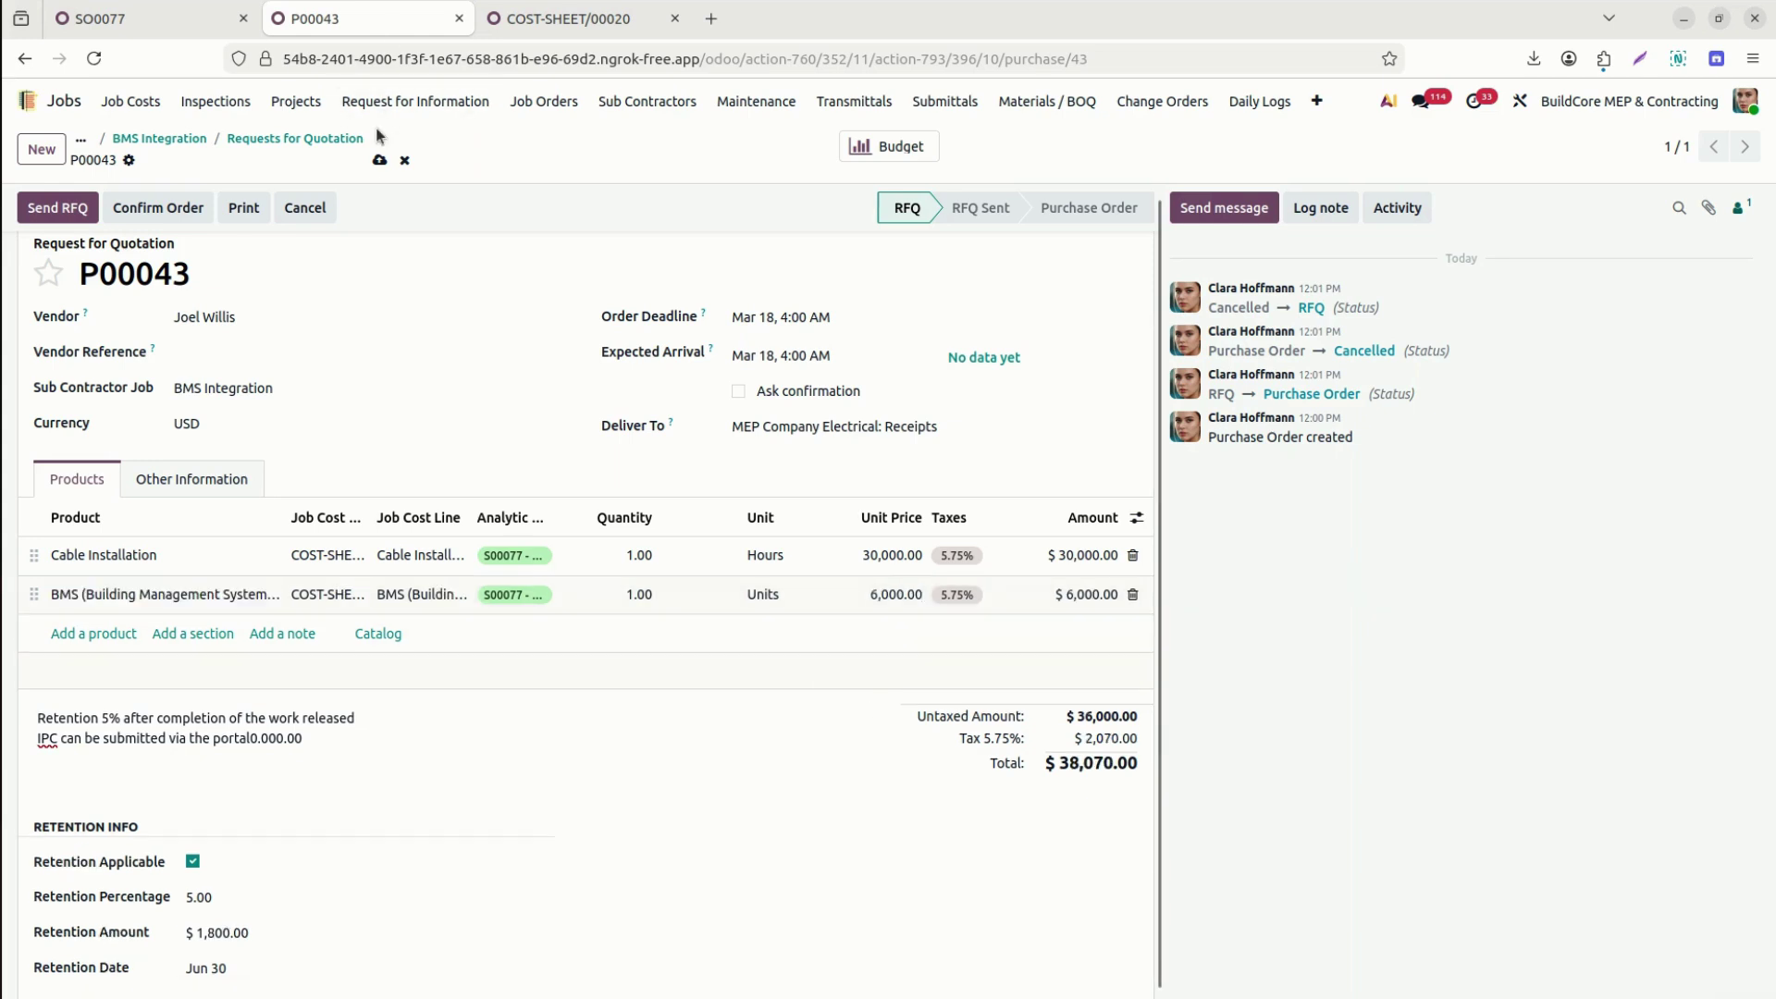
{"action": "left_click", "coordinate": [380, 162]}
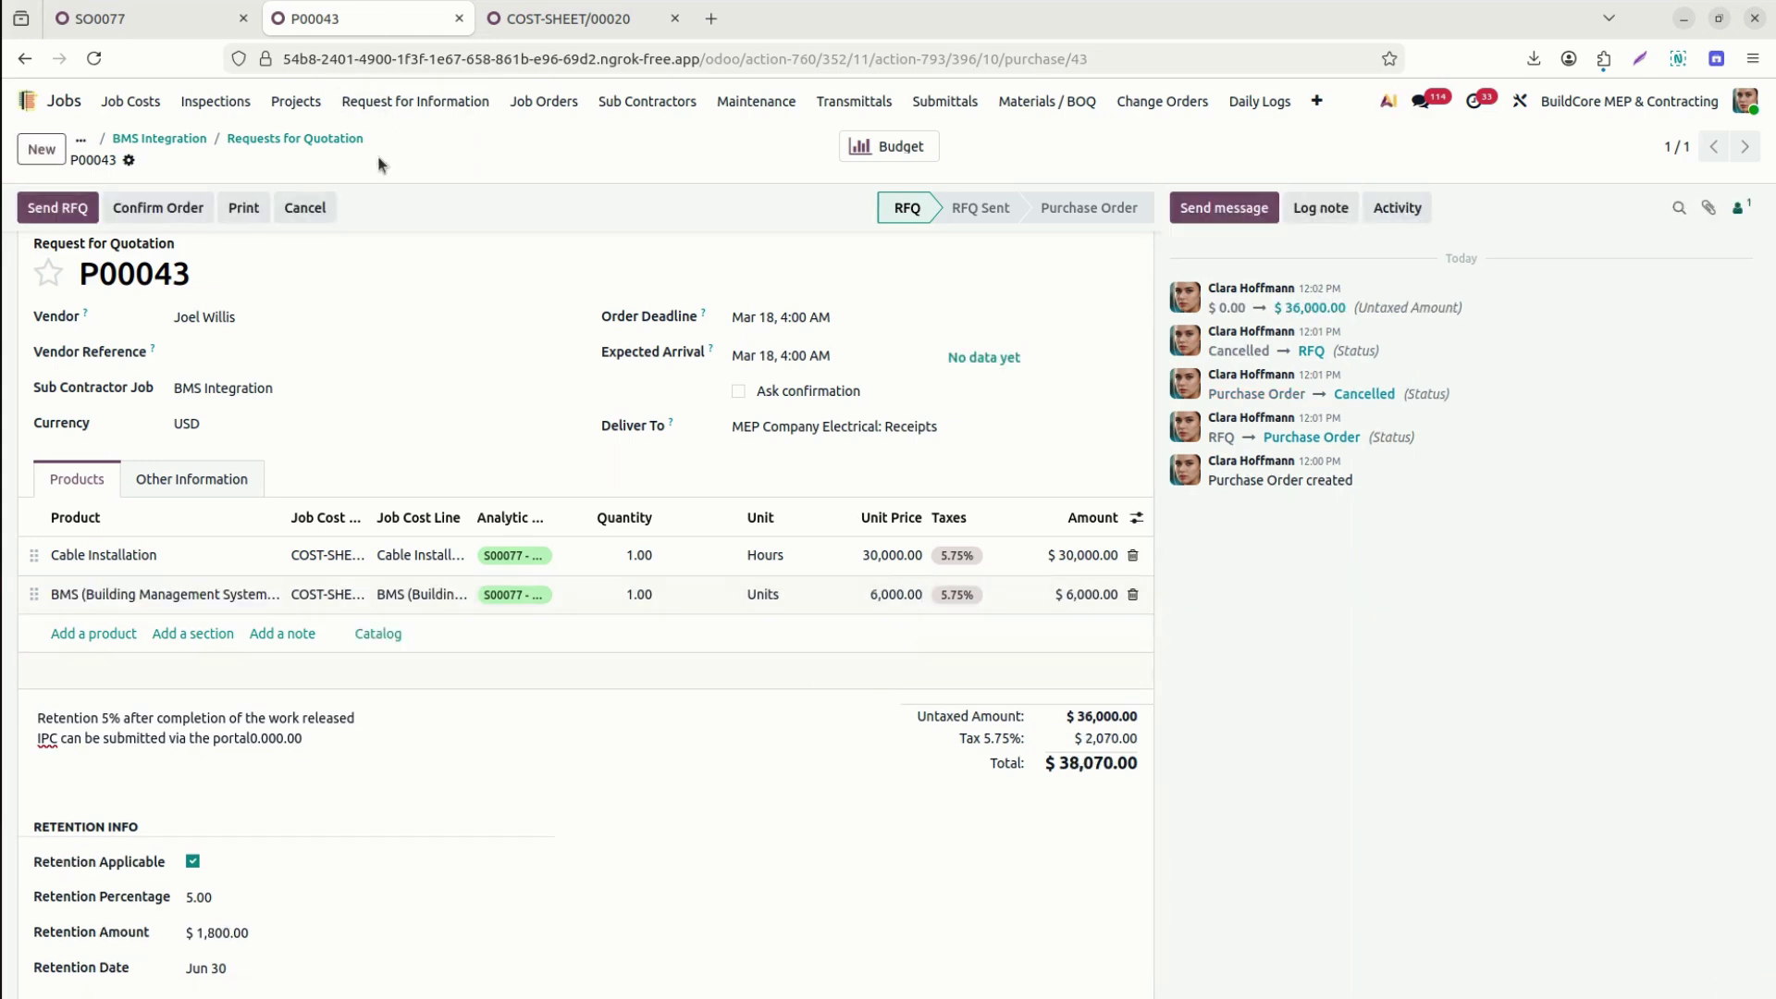
{"action": "left_click", "coordinate": [163, 205]}
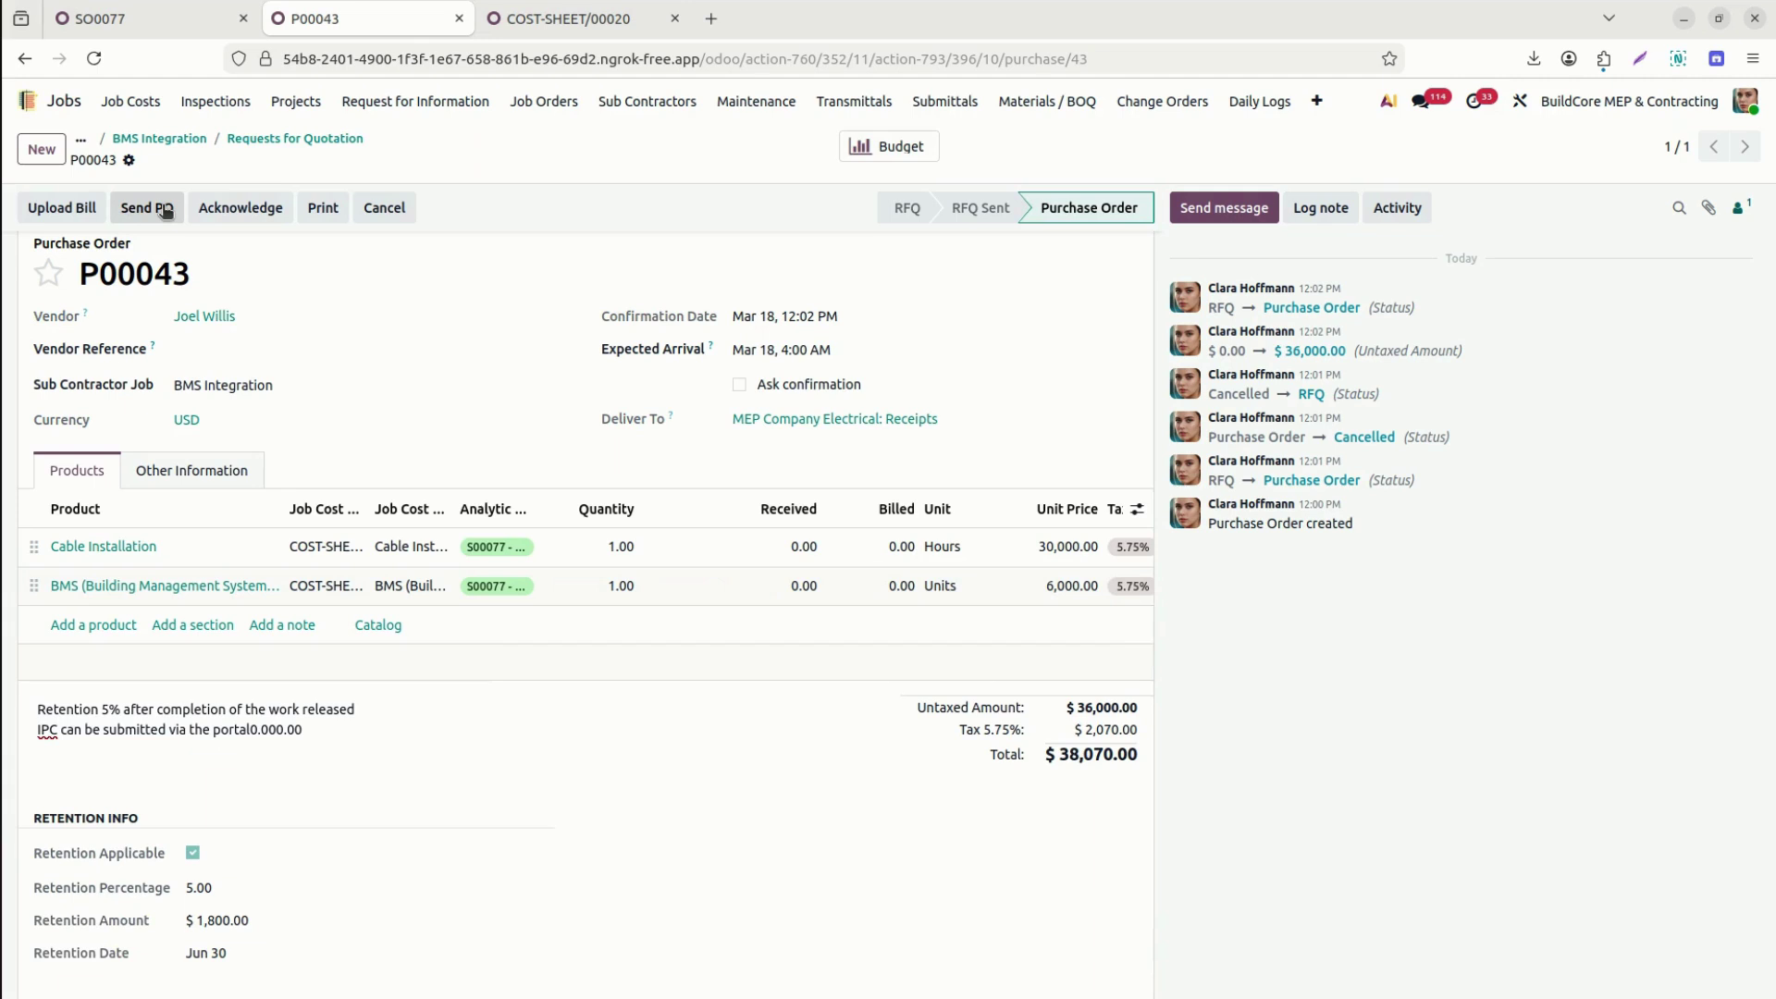
Email purchase order P00043 with its PDF attached to the subcontractor.
{"action": "left_click", "coordinate": [145, 208]}
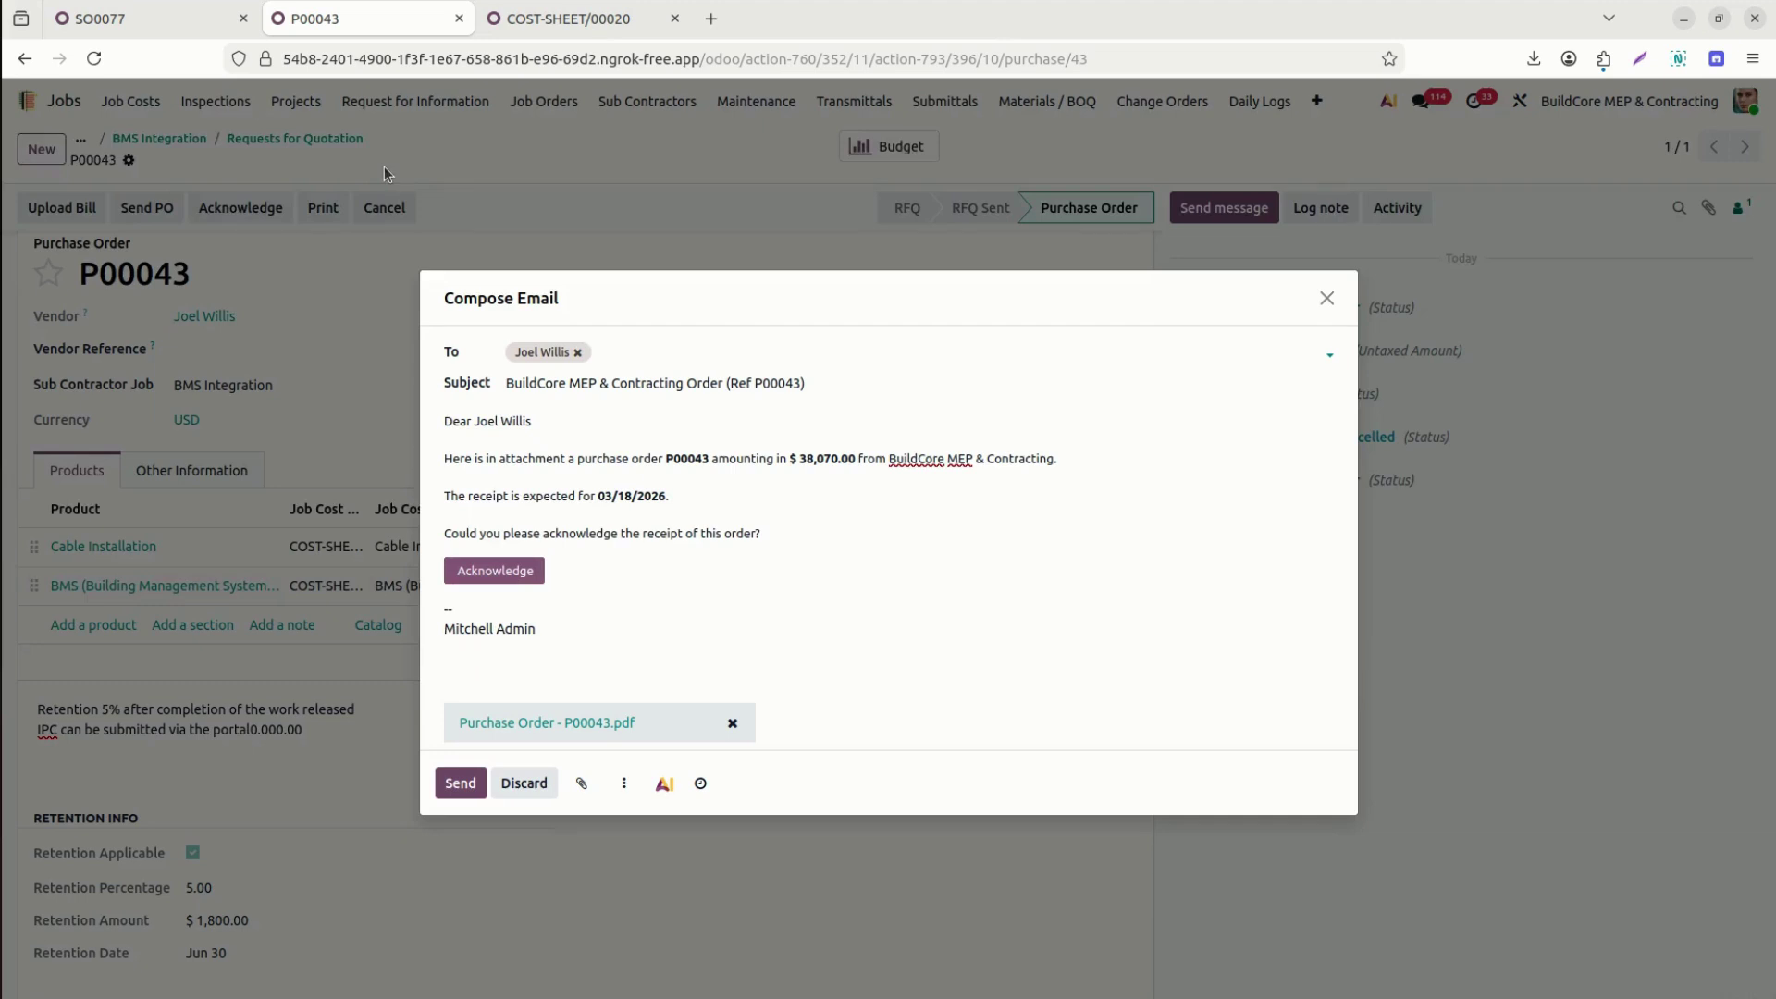
{"action": "left_click", "coordinate": [457, 783]}
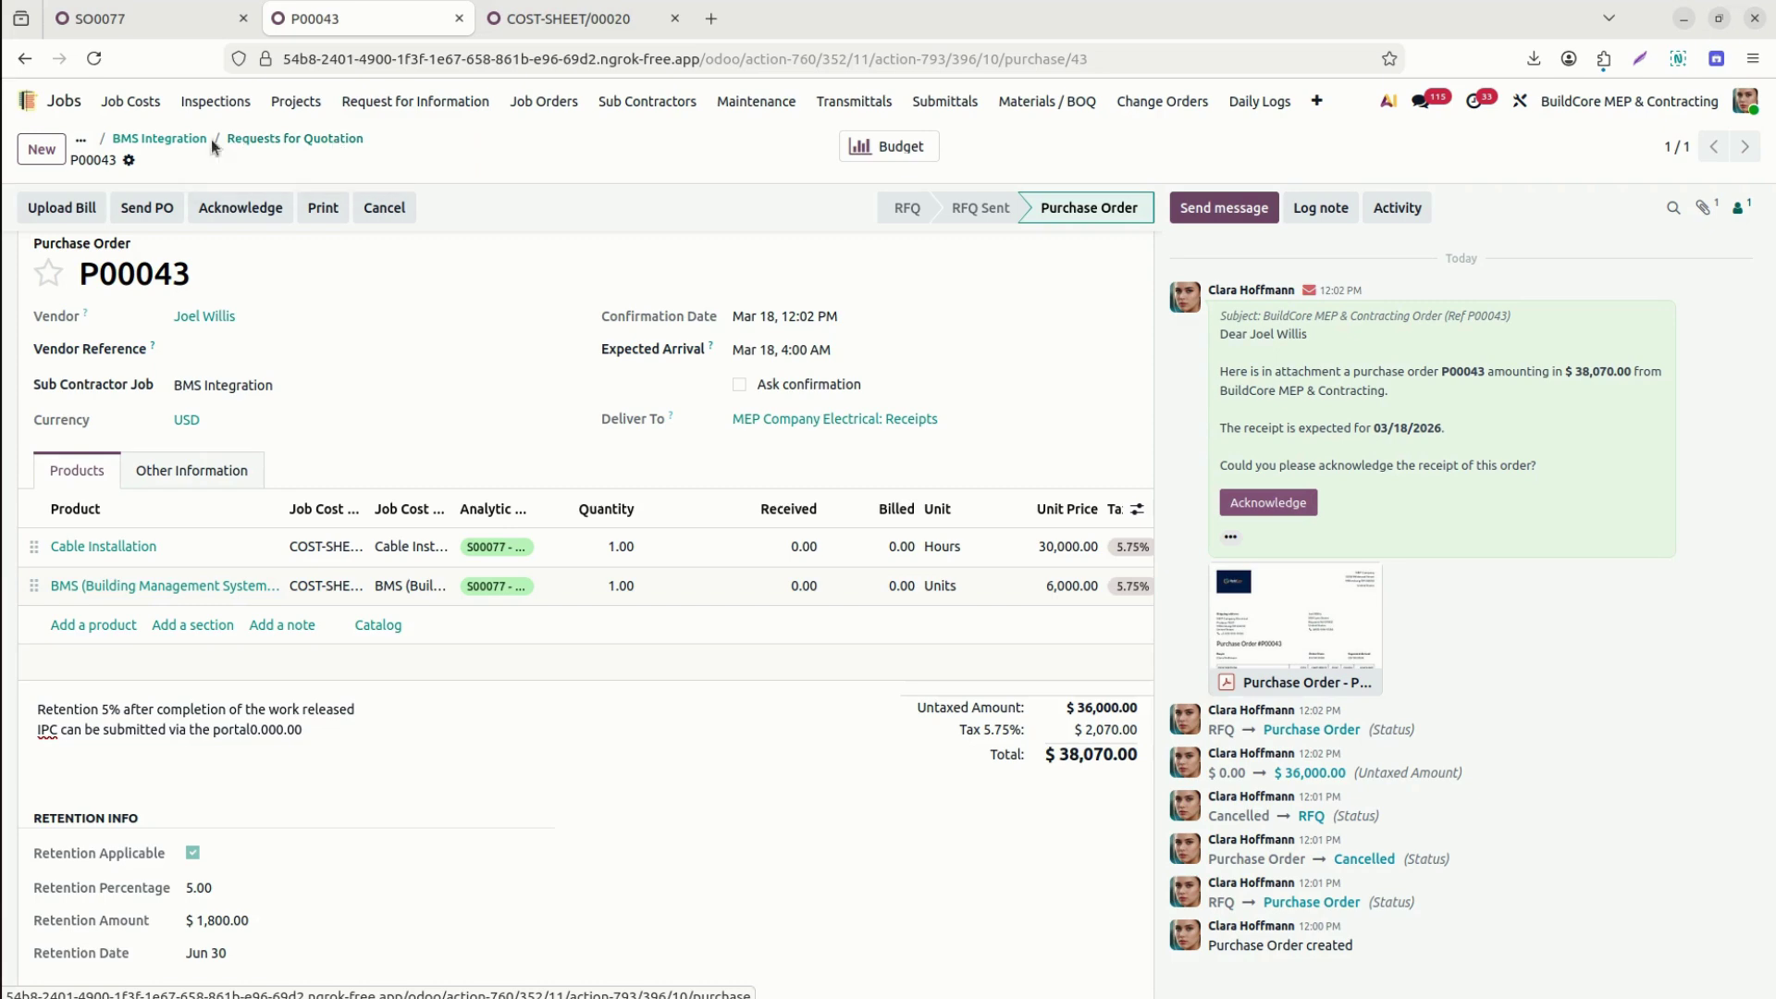
Return to BMS Integration job JOB/0170 and show its empty Material Plannings list.
{"action": "left_click", "coordinate": [184, 141]}
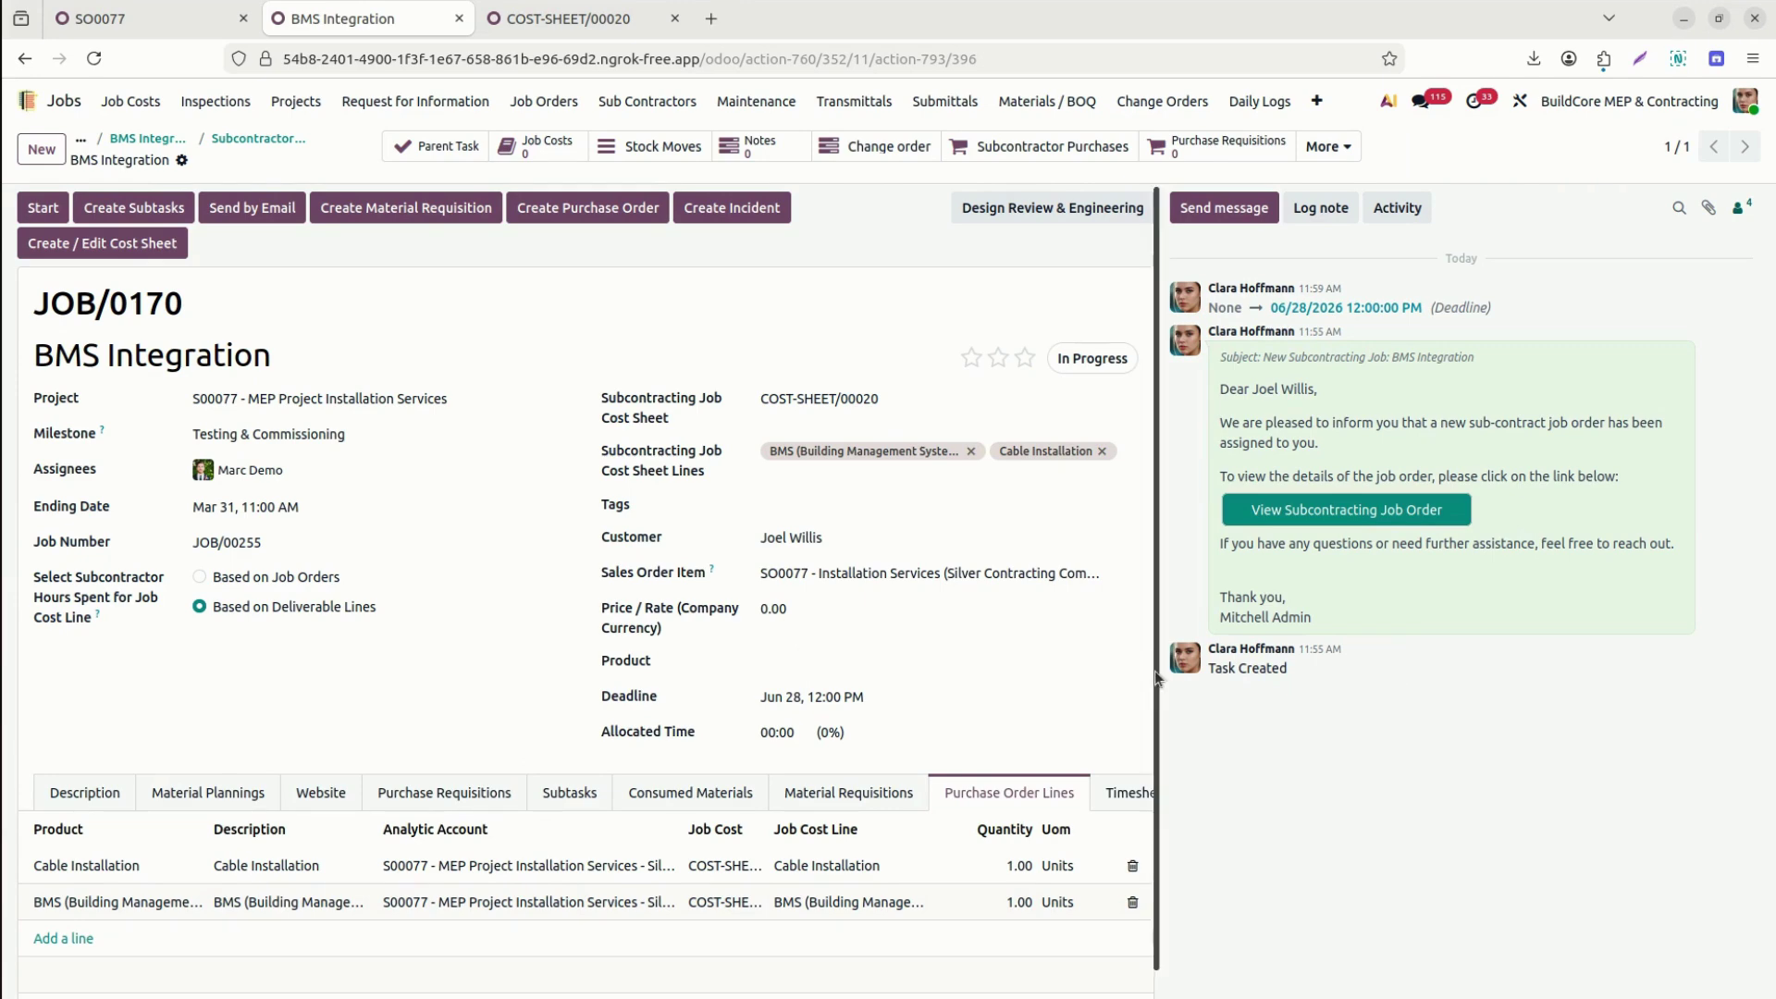
{"action": "scroll", "coordinate": [1156, 815], "scroll_direction": "down", "scroll_amount": 1}
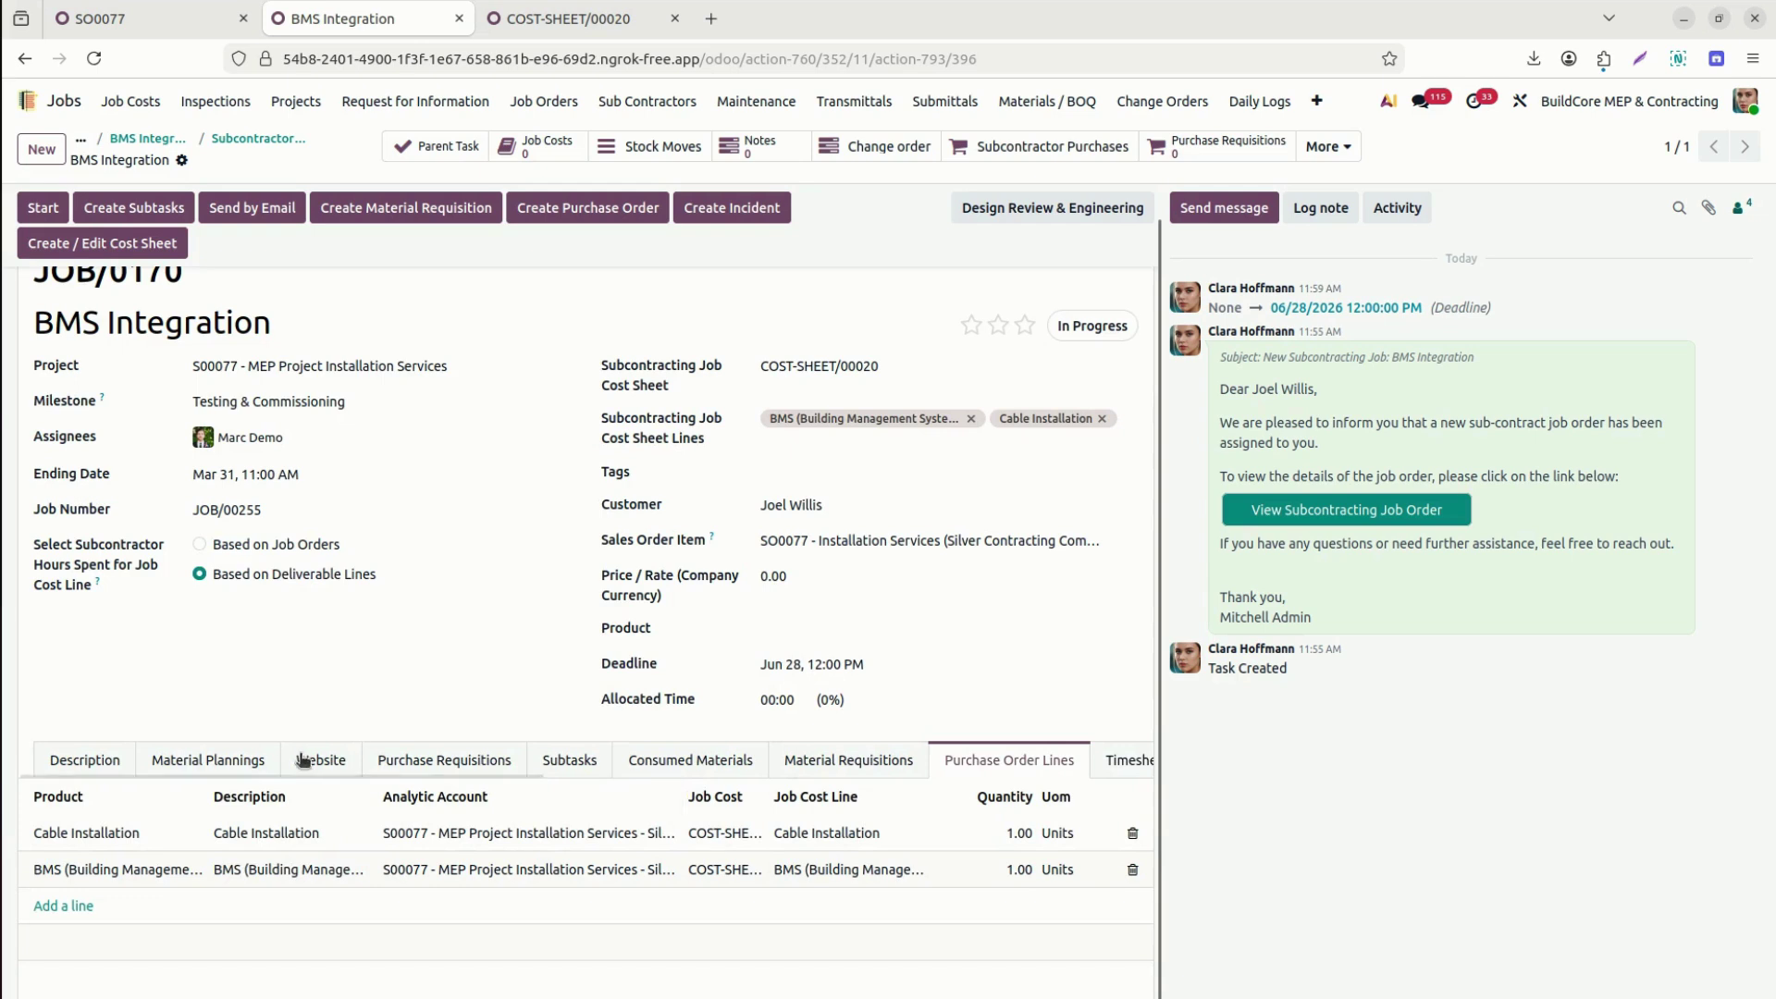
{"action": "left_click", "coordinate": [252, 761]}
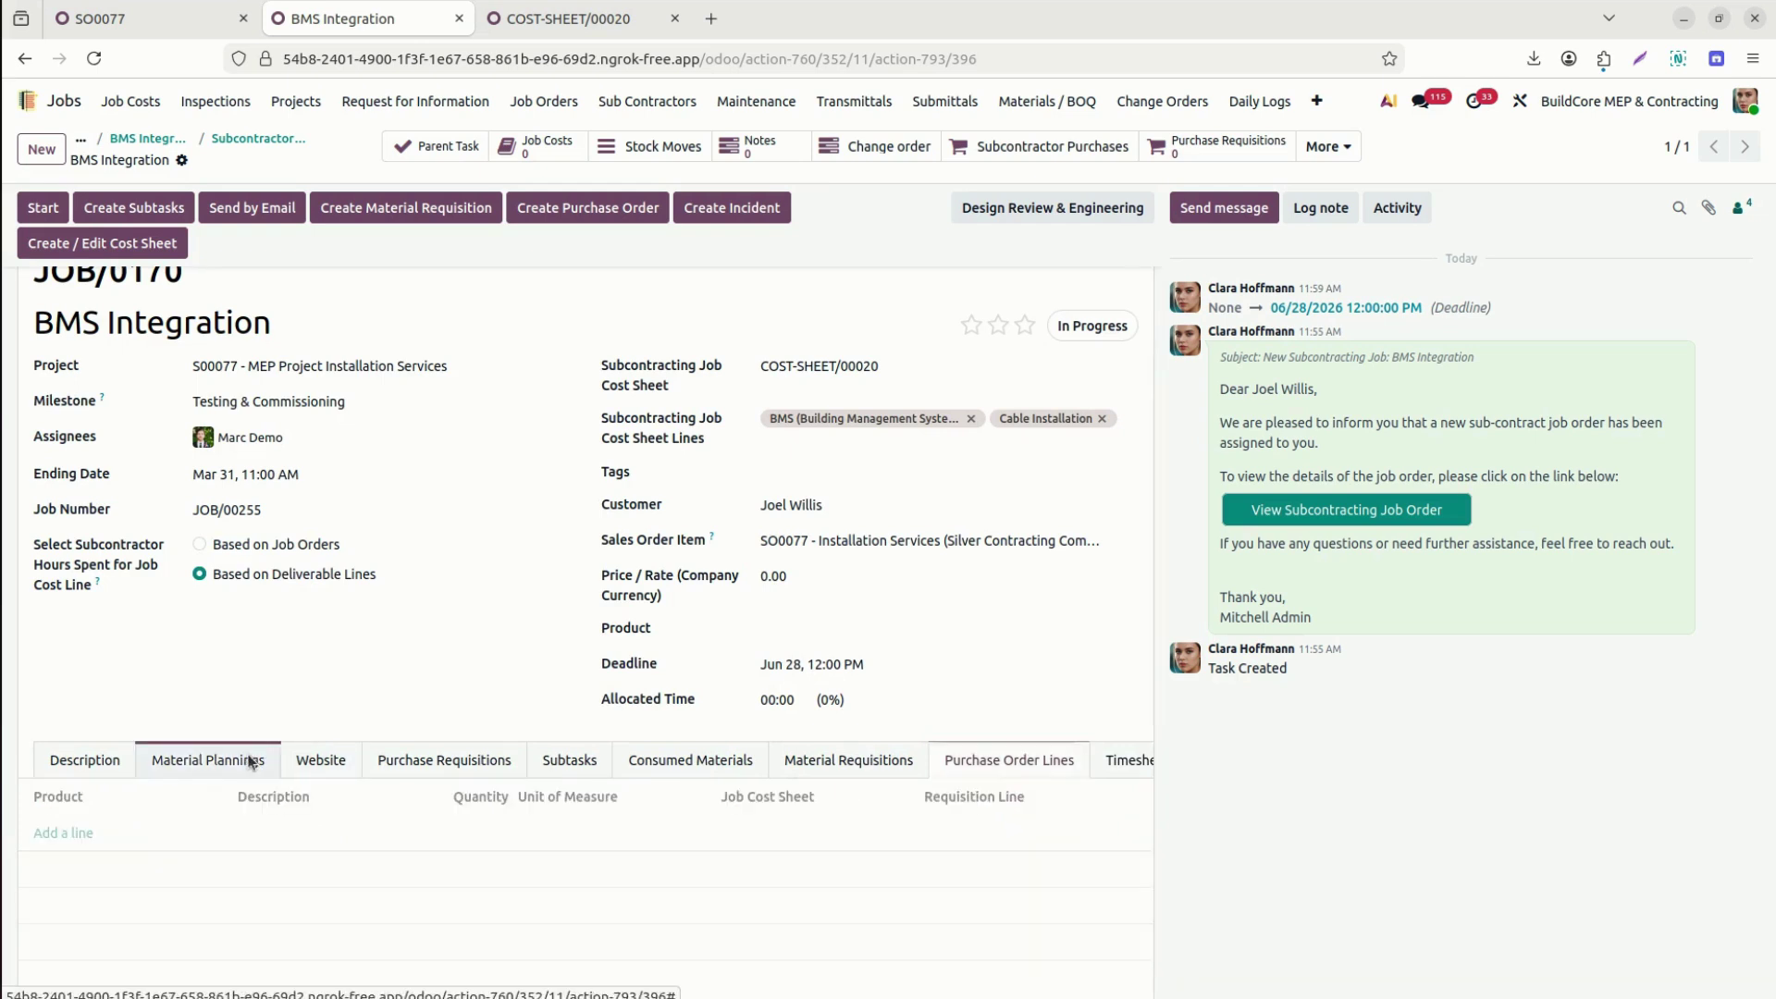
Plan 1 Unit of HEPA Filter and 1 Unit of Ventilation Fan on JOB/0170 and save.
{"action": "left_click", "coordinate": [74, 836]}
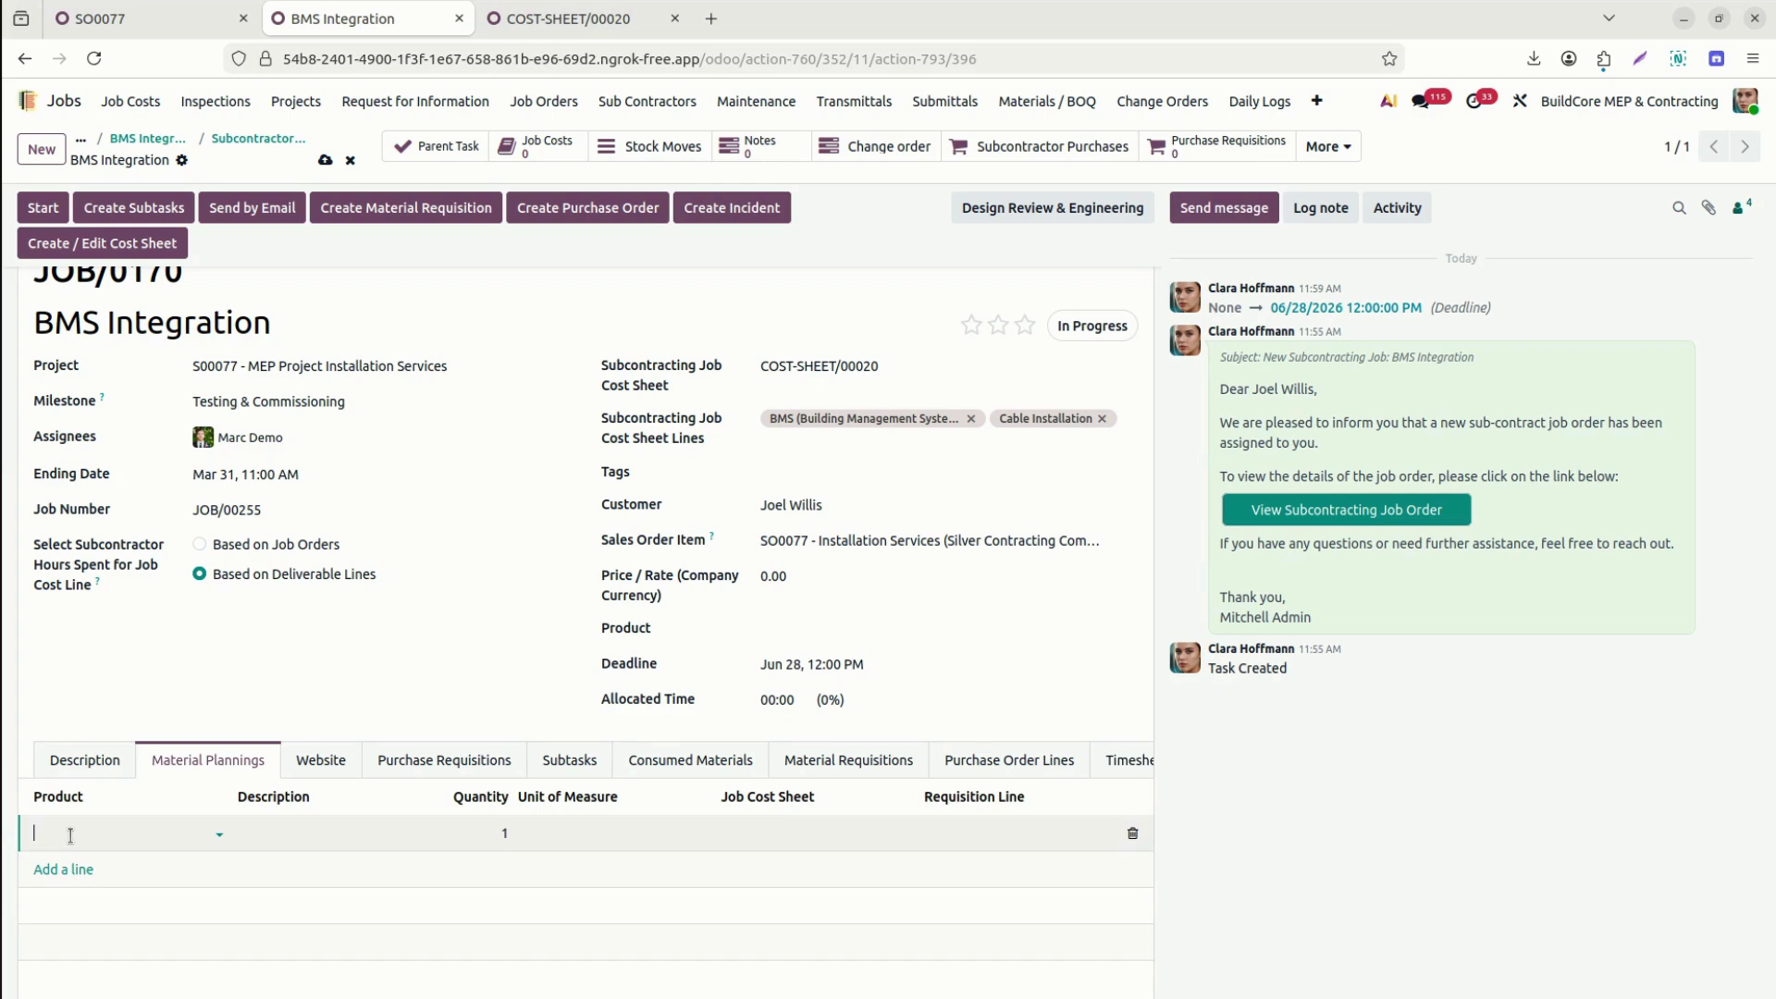
{"action": "left_click", "coordinate": [71, 836]}
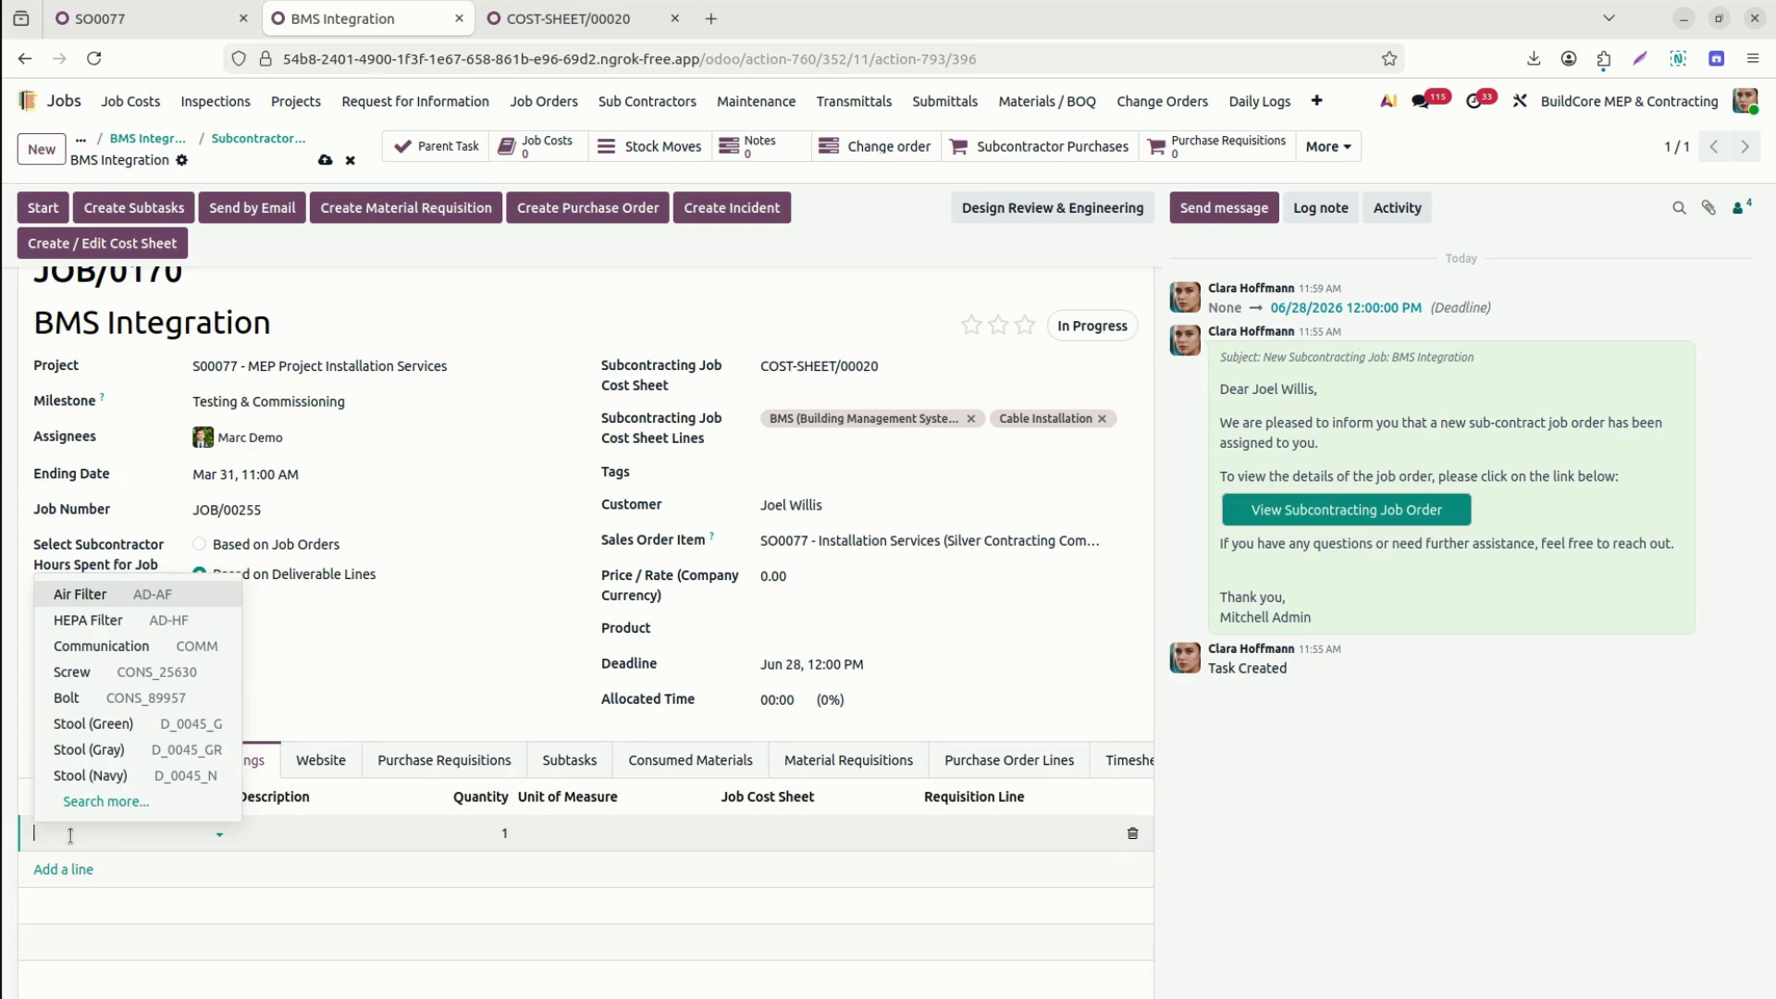
{"action": "left_click", "coordinate": [74, 620]}
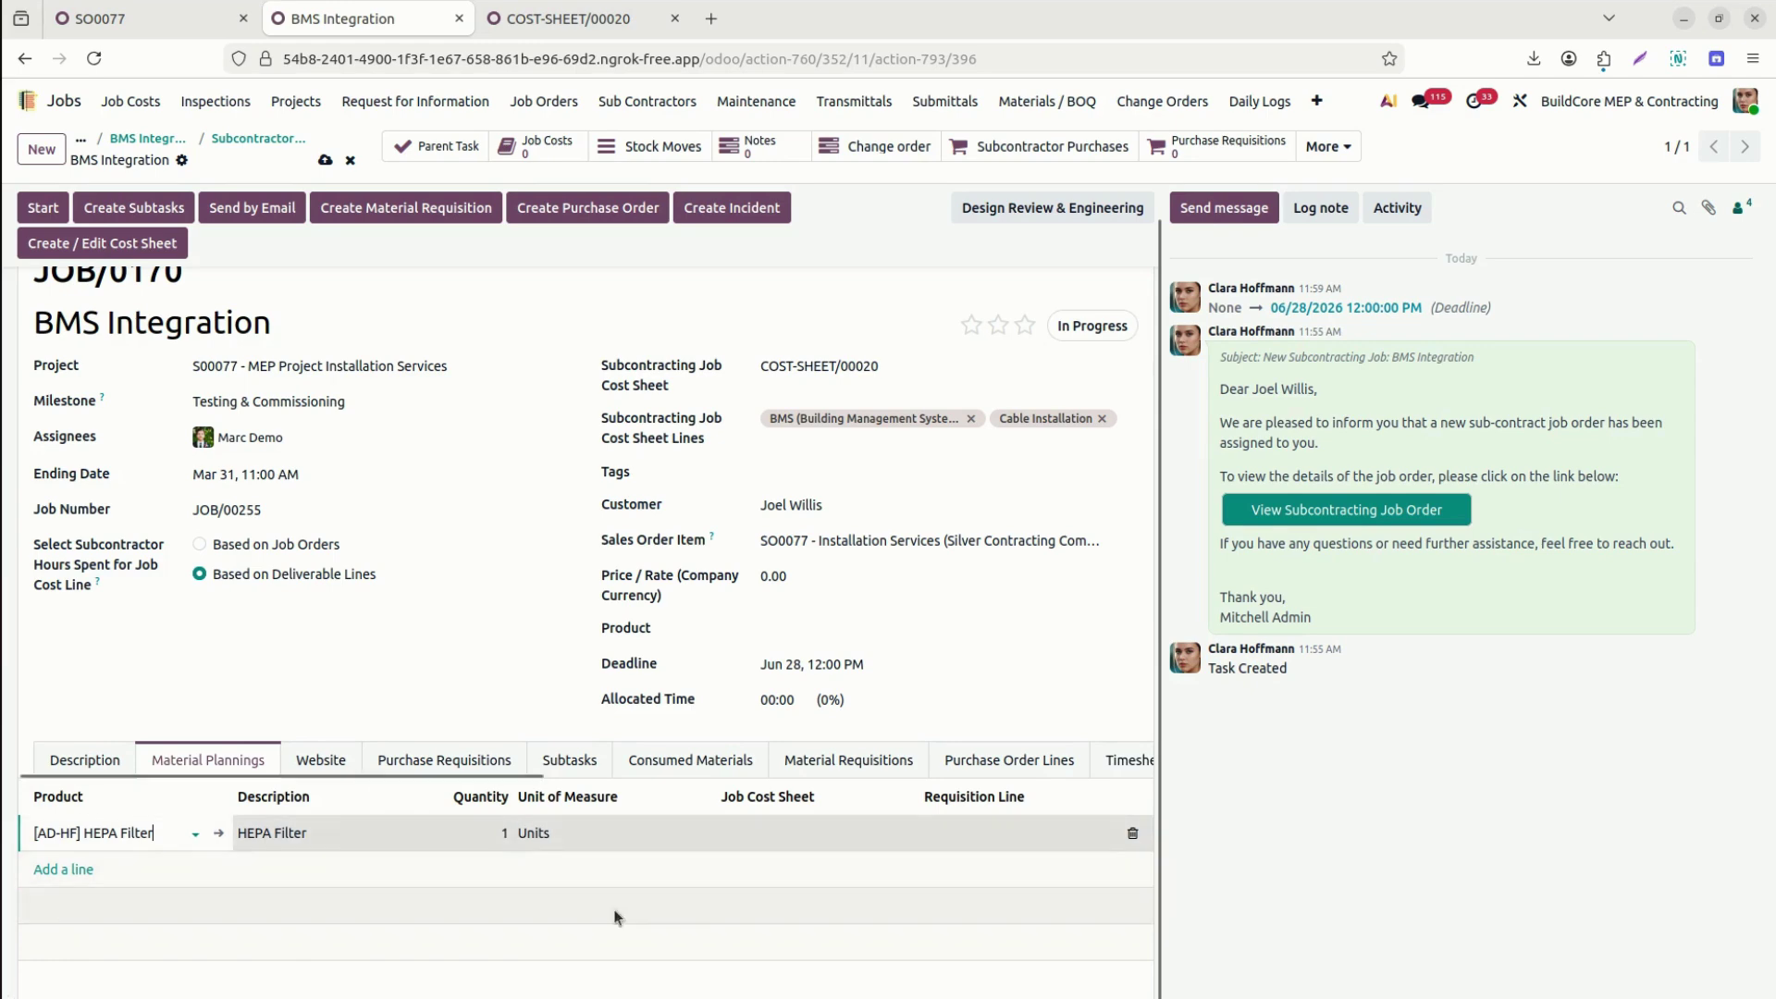
{"action": "left_click", "coordinate": [803, 840]}
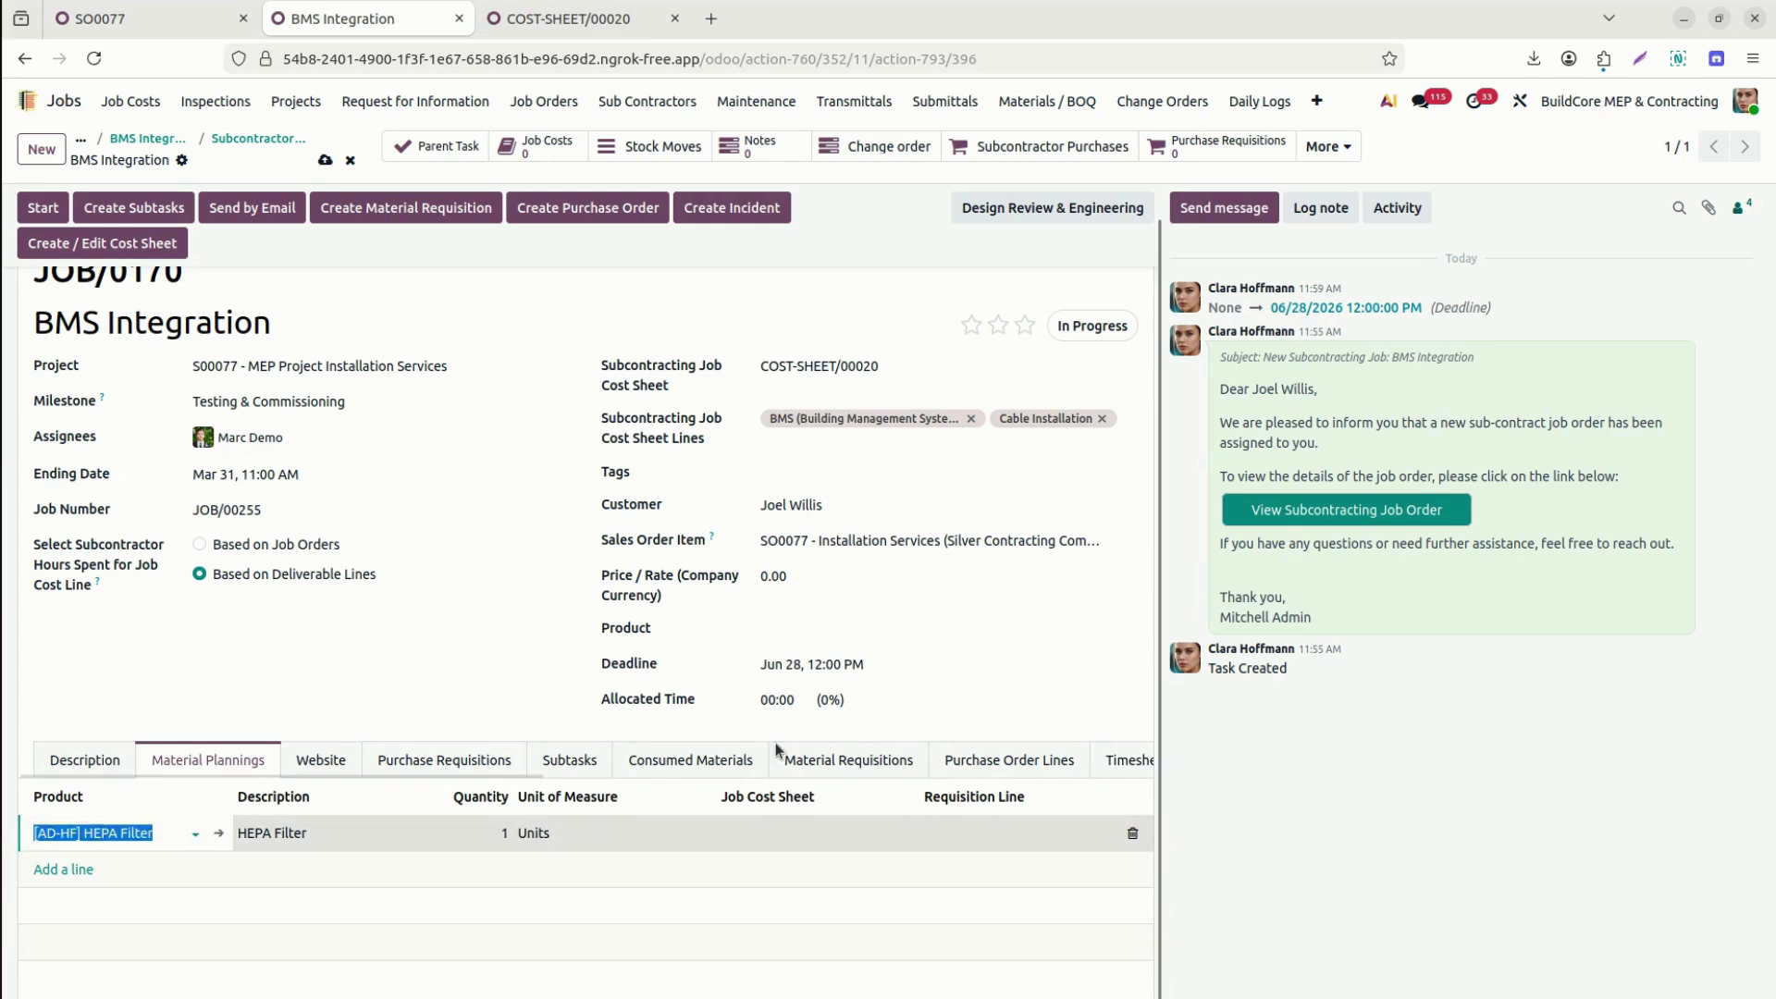
{"action": "left_click", "coordinate": [74, 871]}
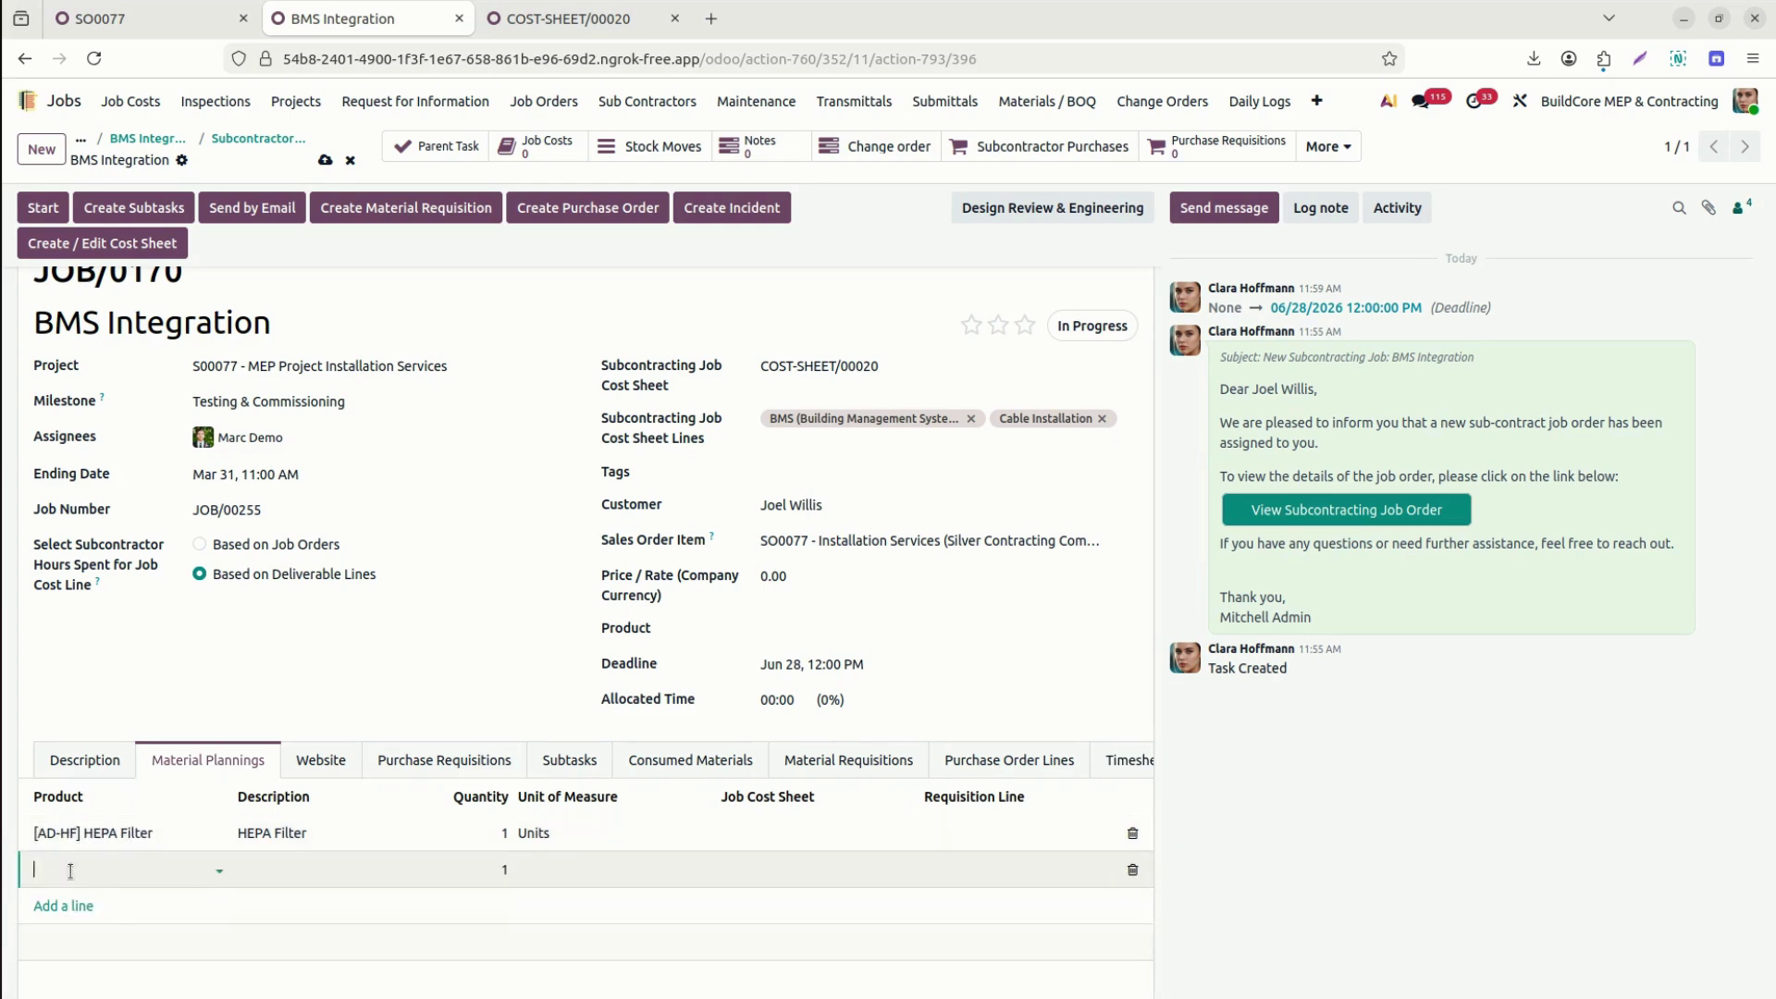
{"action": "type", "text": "v"}
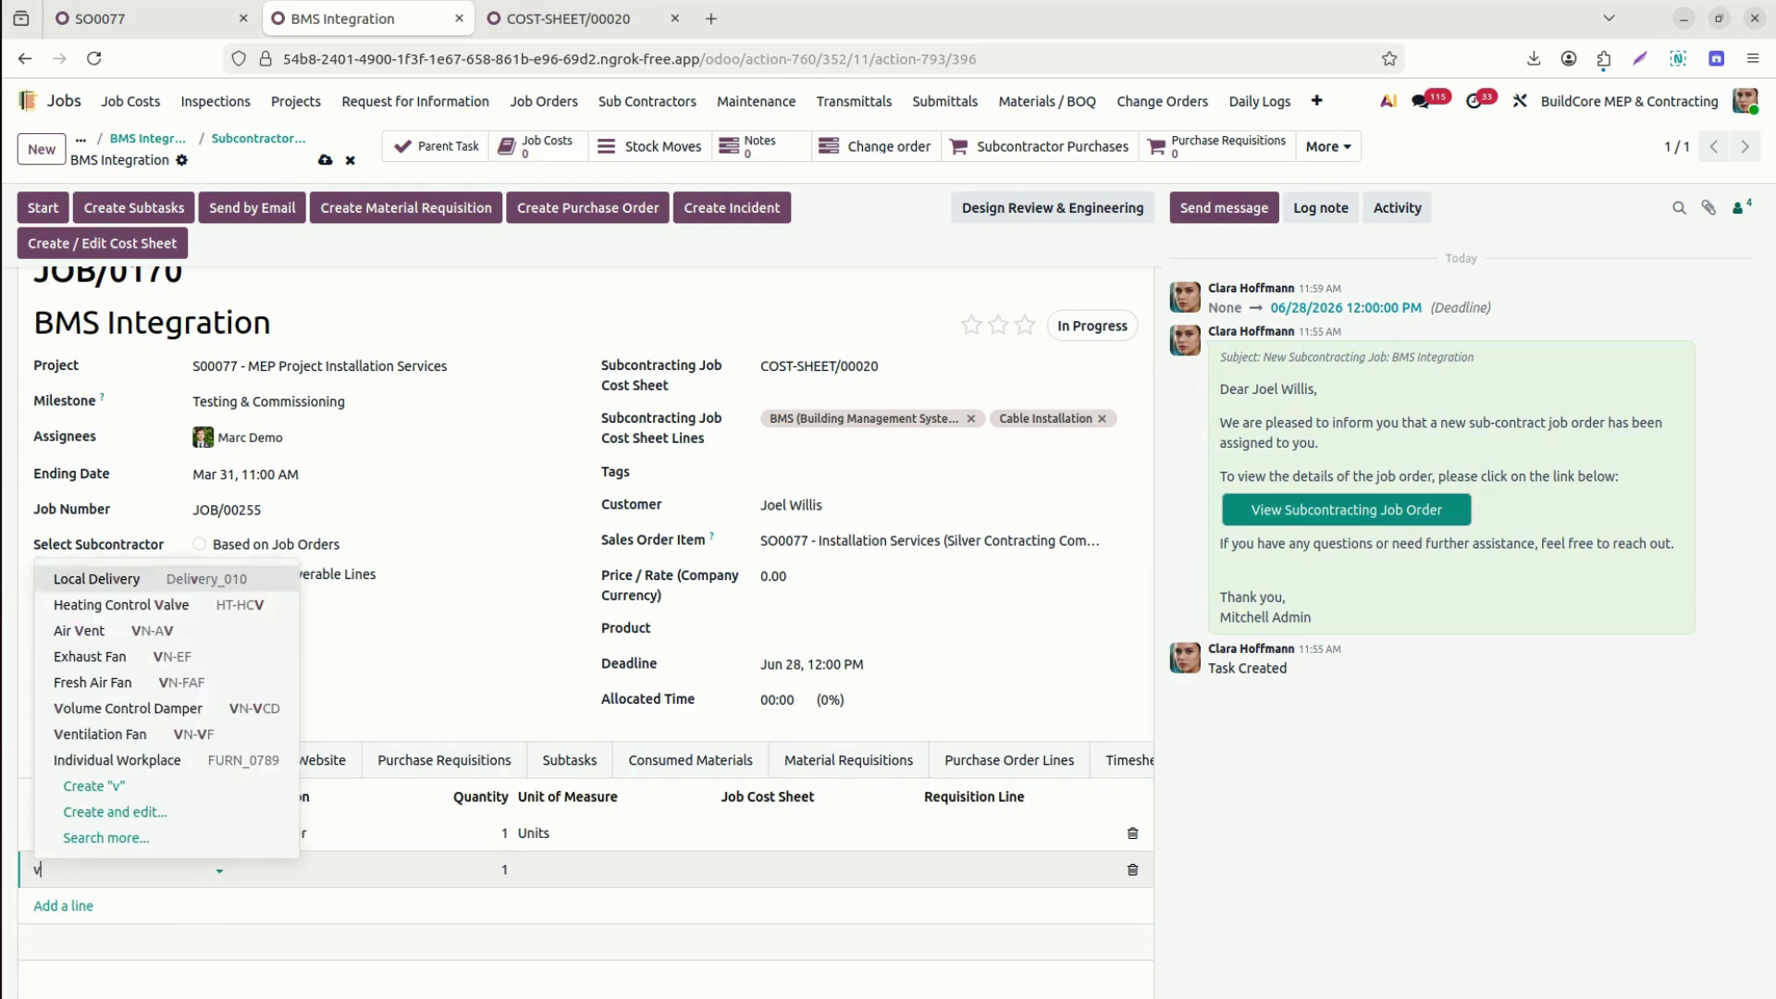
{"action": "left_click", "coordinate": [153, 735]}
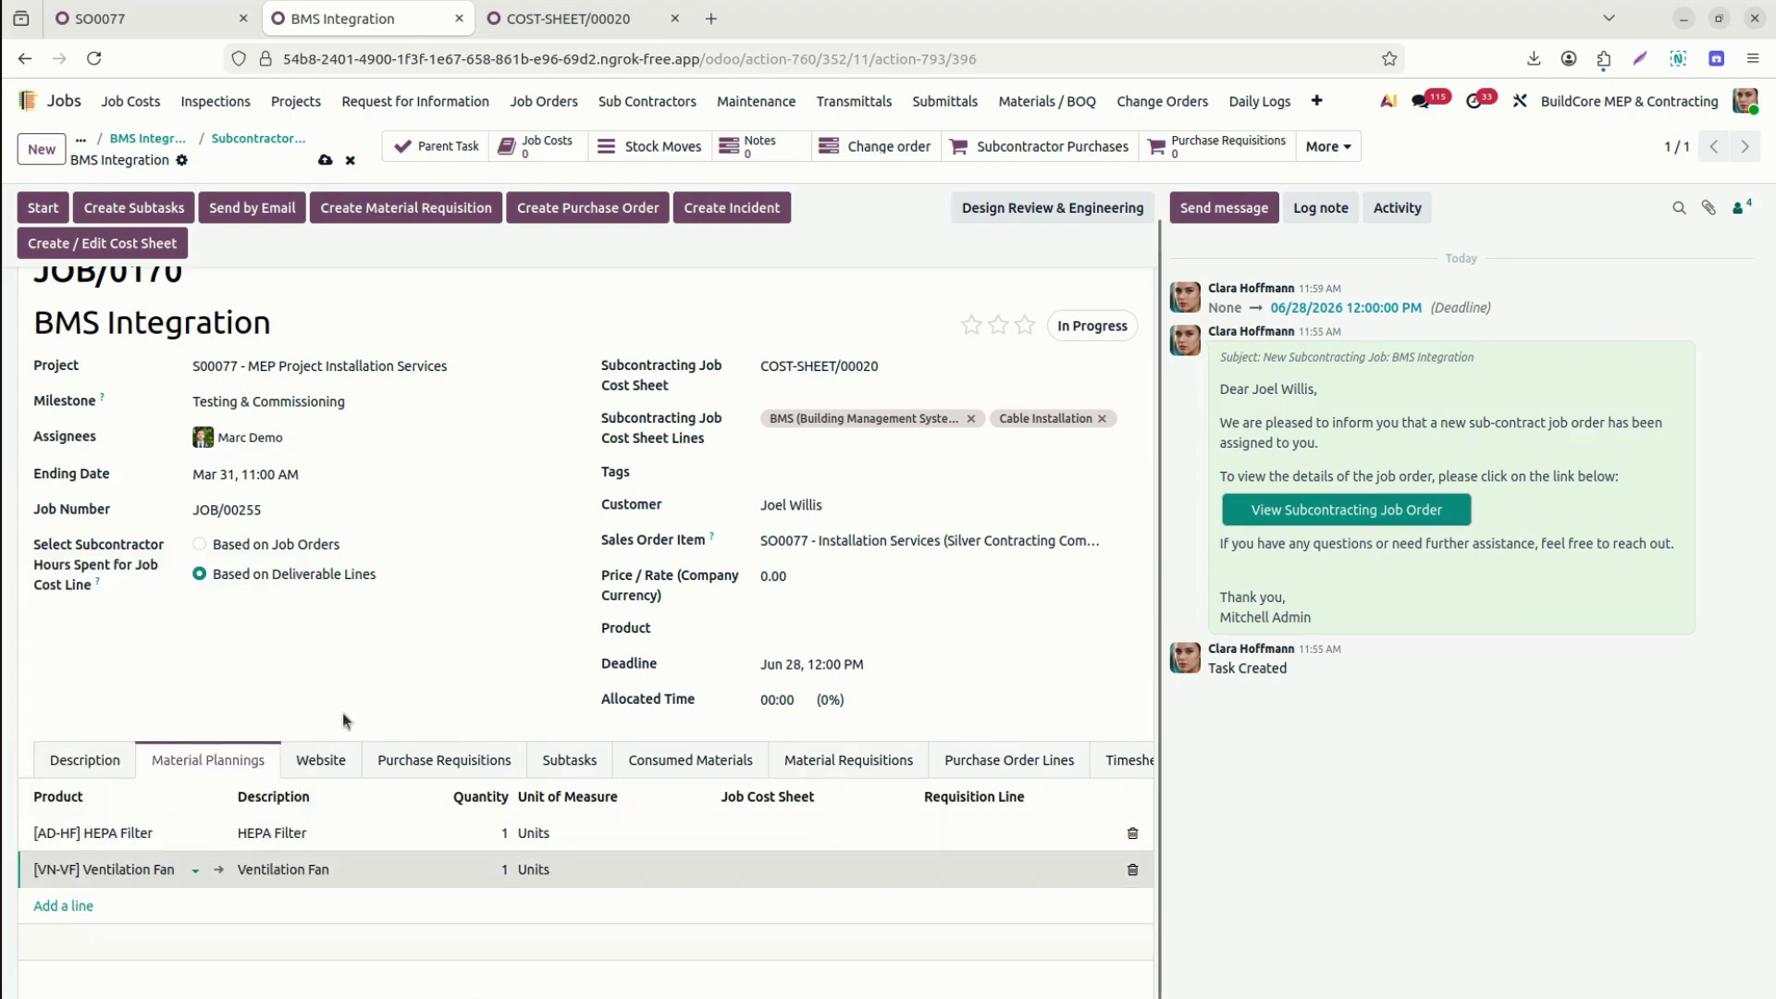
{"action": "left_click", "coordinate": [323, 157]}
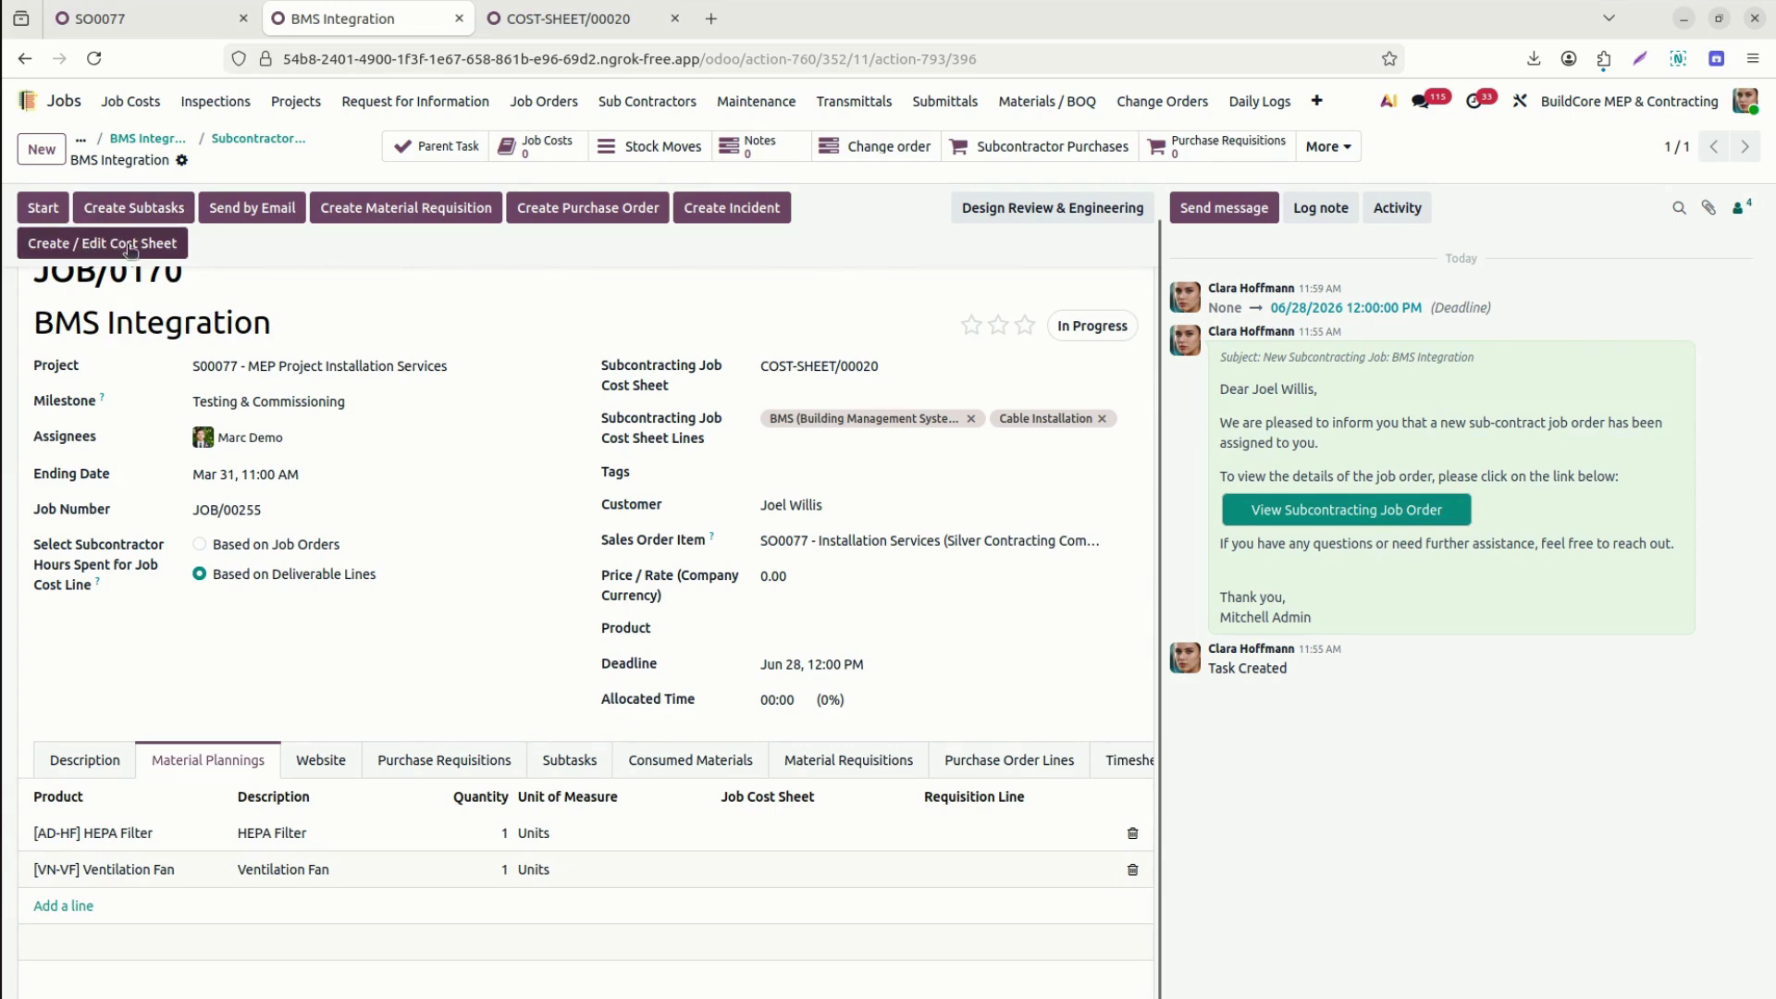
Generate a new job cost sheet from the HEPA Filter and Ventilation Fan planning lines.
{"action": "left_click", "coordinate": [132, 245]}
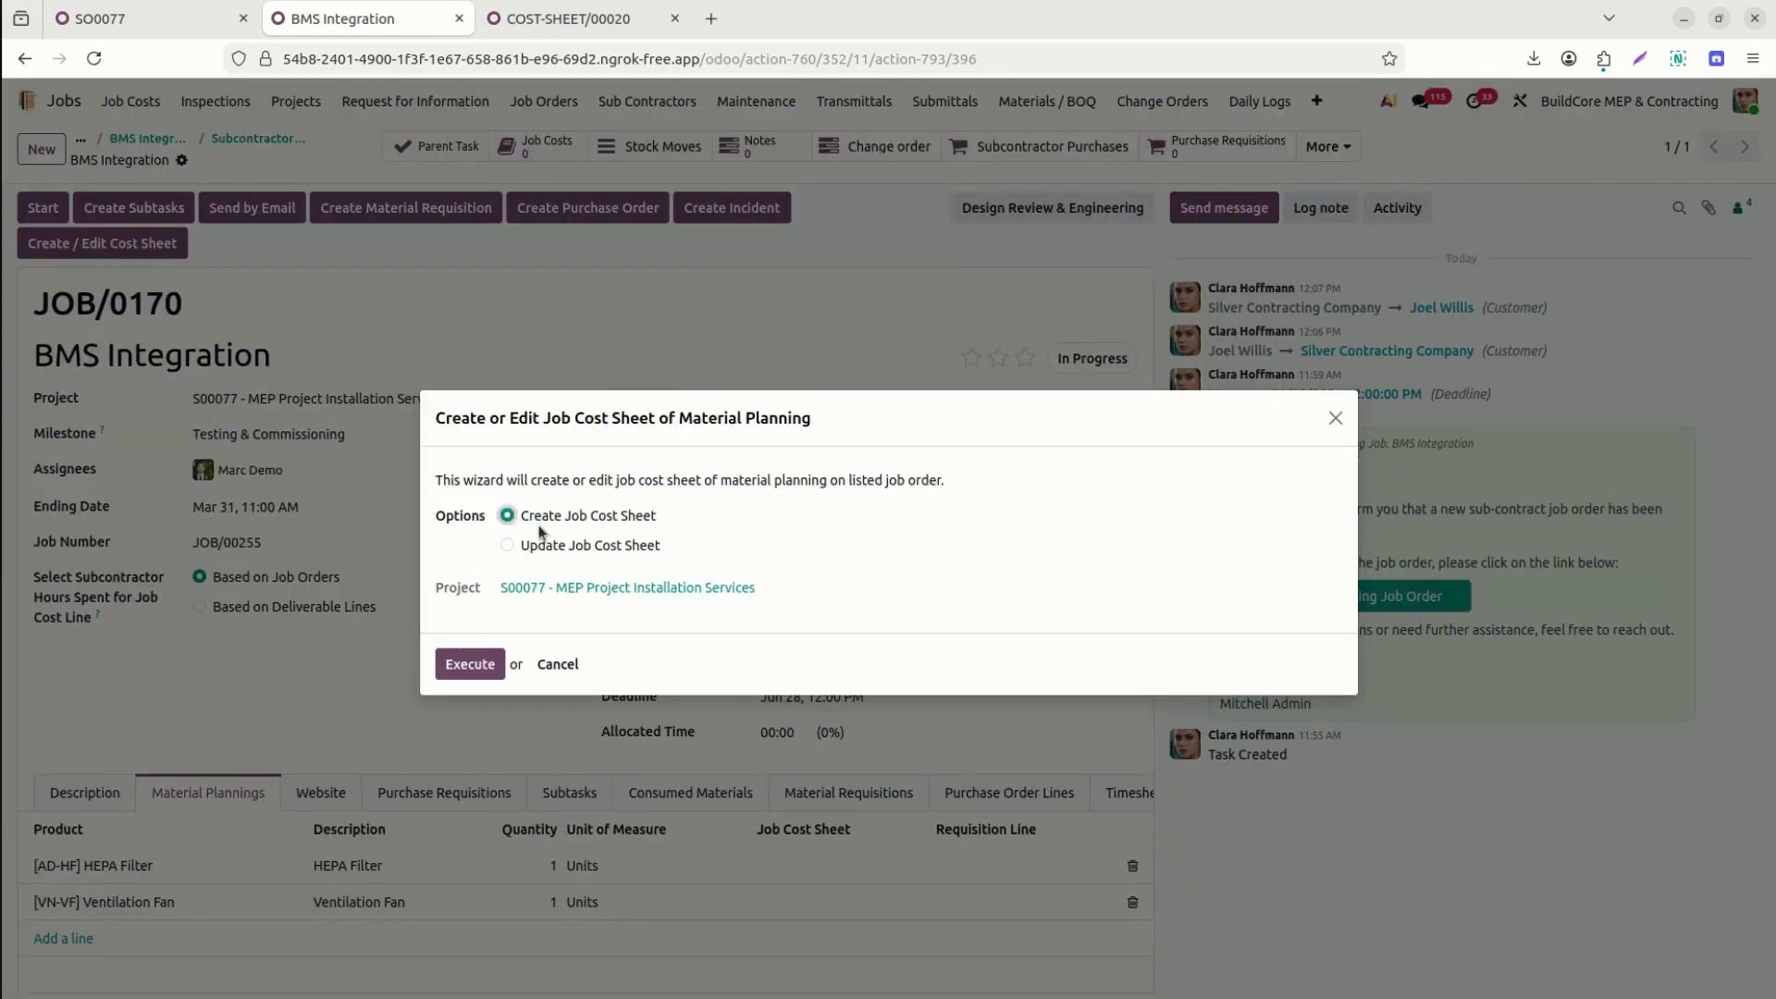
{"action": "left_click", "coordinate": [626, 544]}
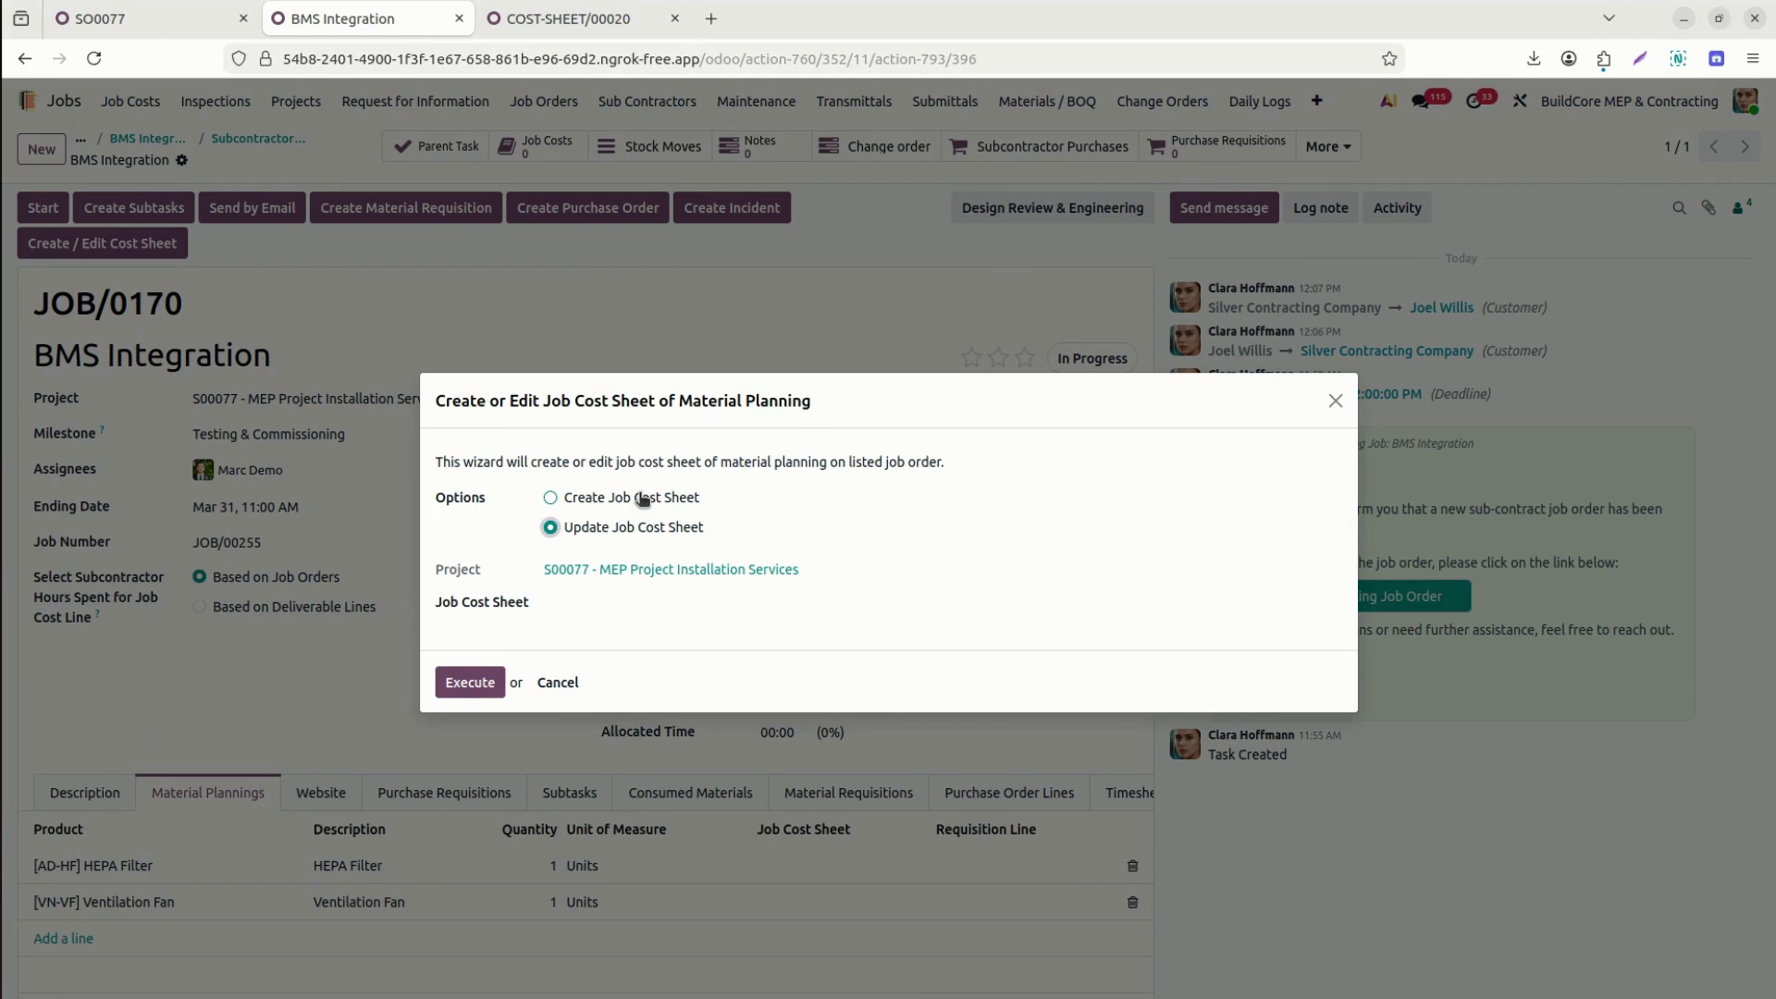
{"action": "left_click", "coordinate": [644, 499]}
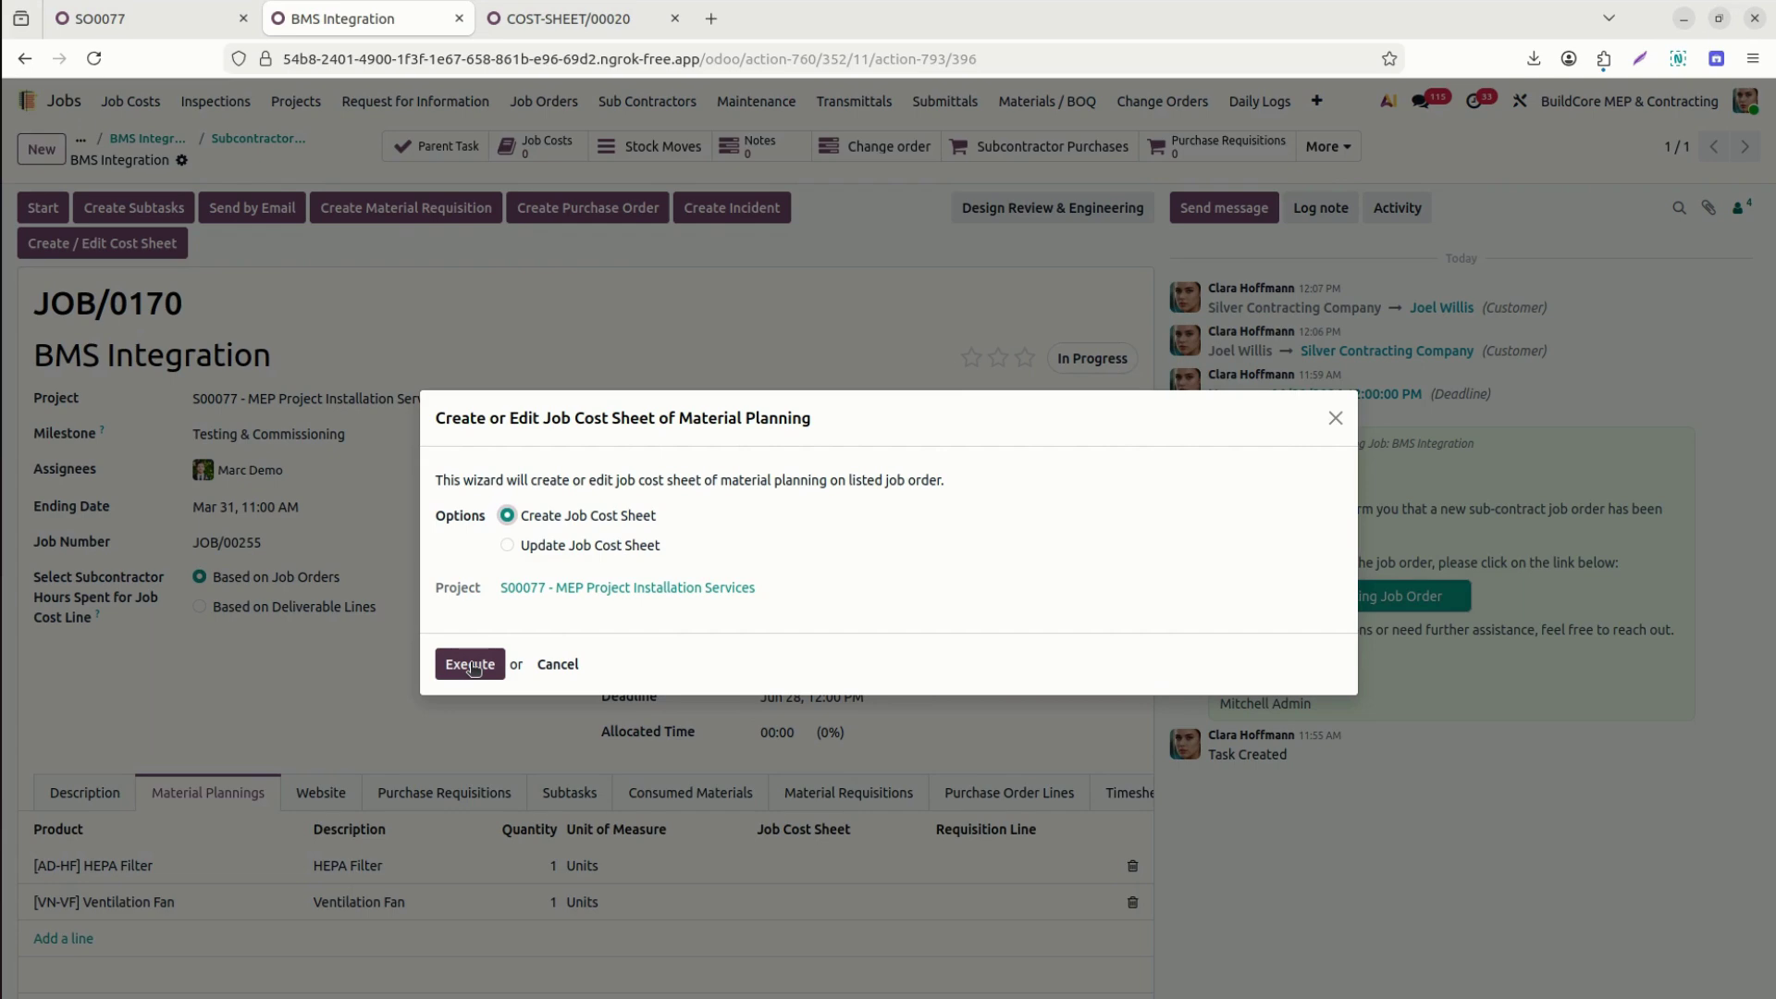
{"action": "left_click", "coordinate": [470, 665]}
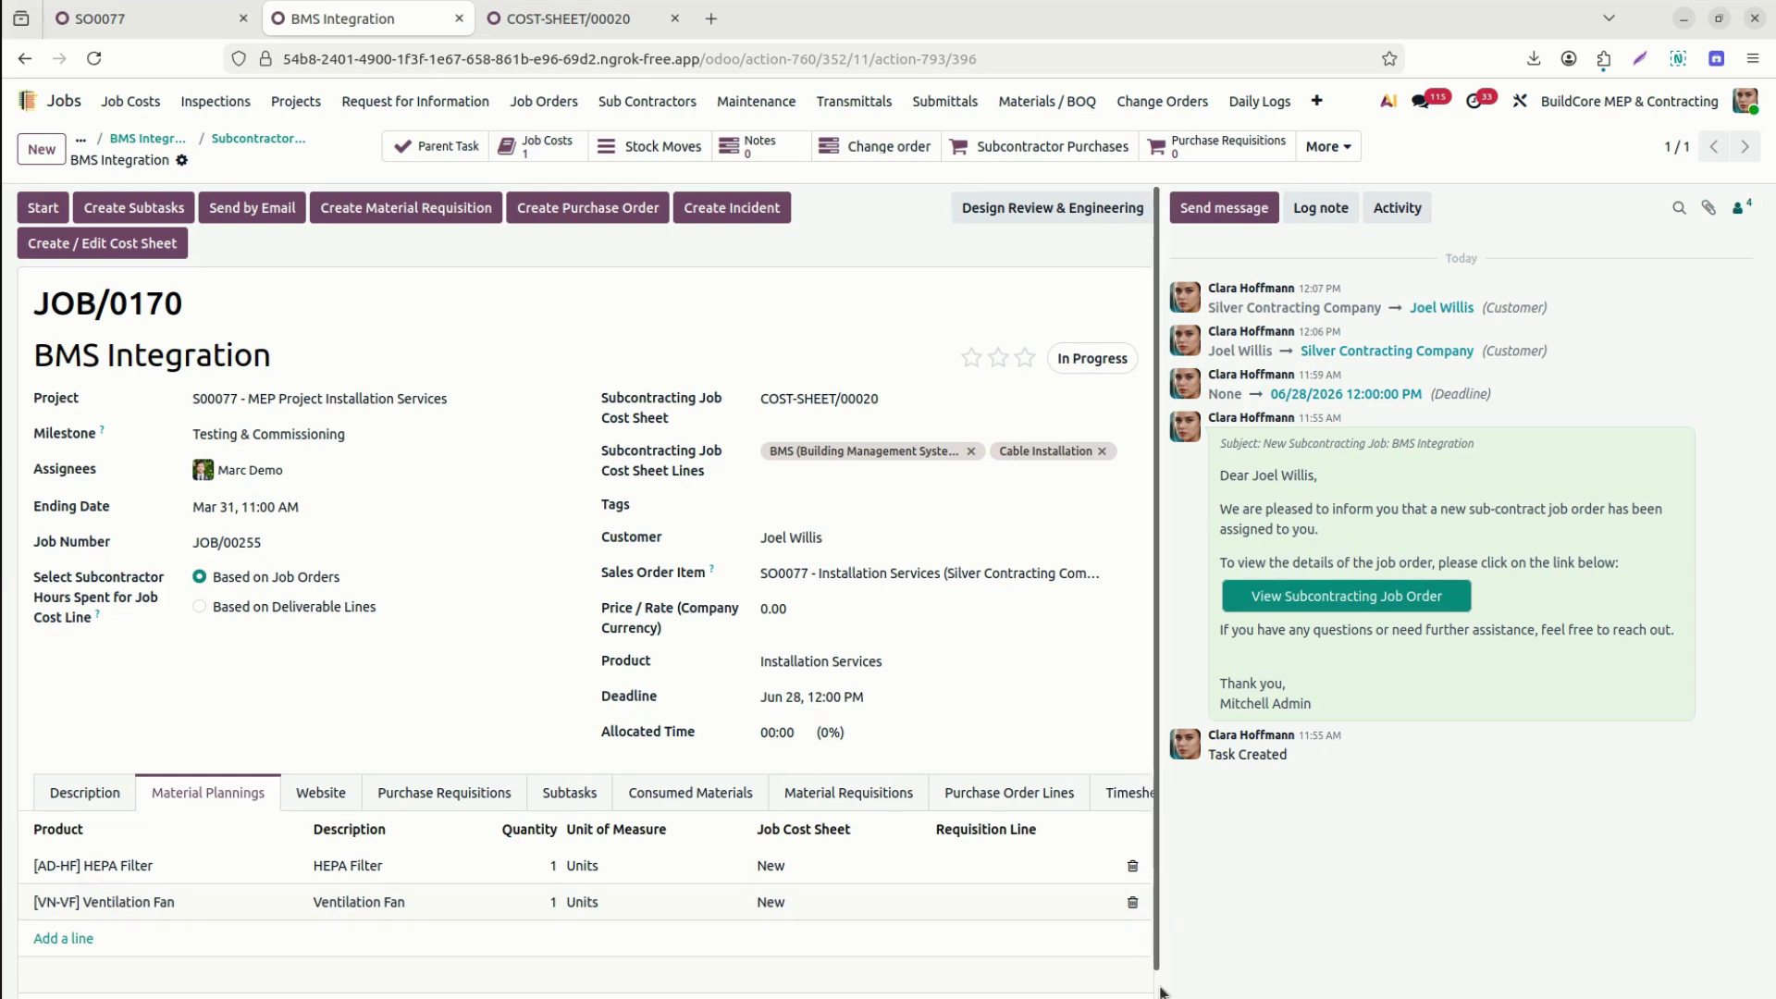
Add a deliverable named 'BMS 30% services Done', with the same text in Details.
{"action": "scroll", "coordinate": [1159, 992], "scroll_direction": "down", "scroll_amount": 1}
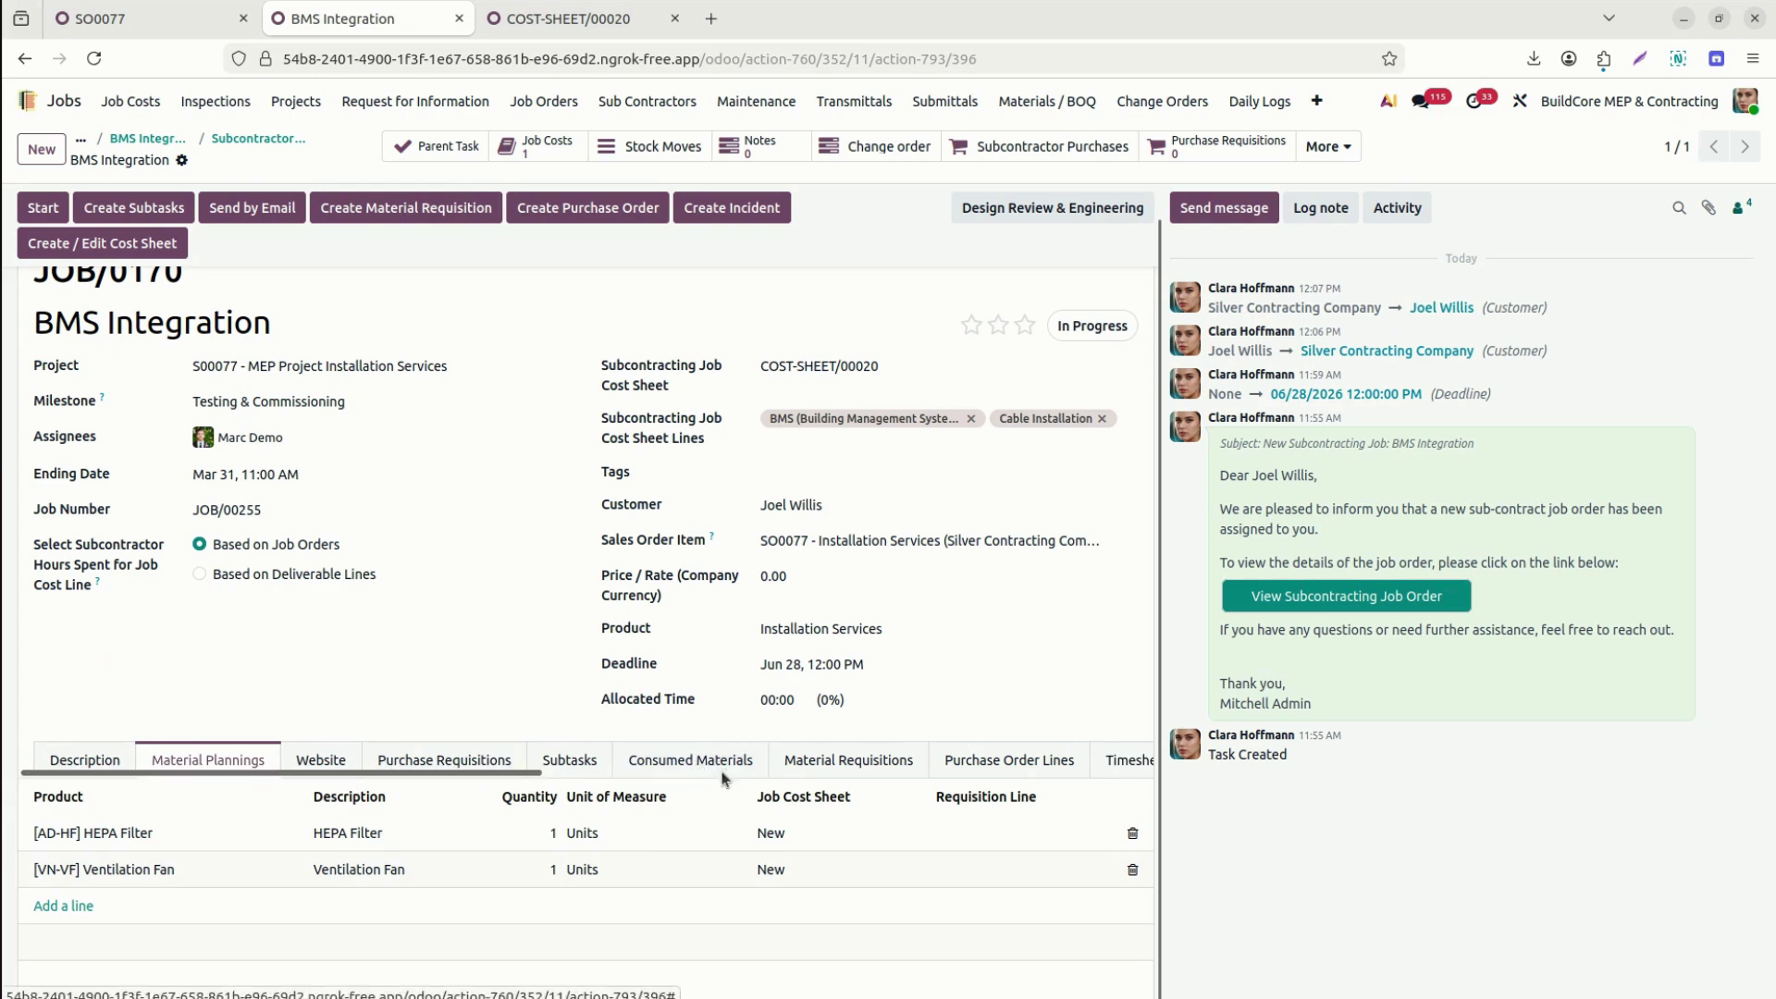
{"action": "left_click_drag", "start_coordinate": [483, 777], "coordinate": [1145, 784]}
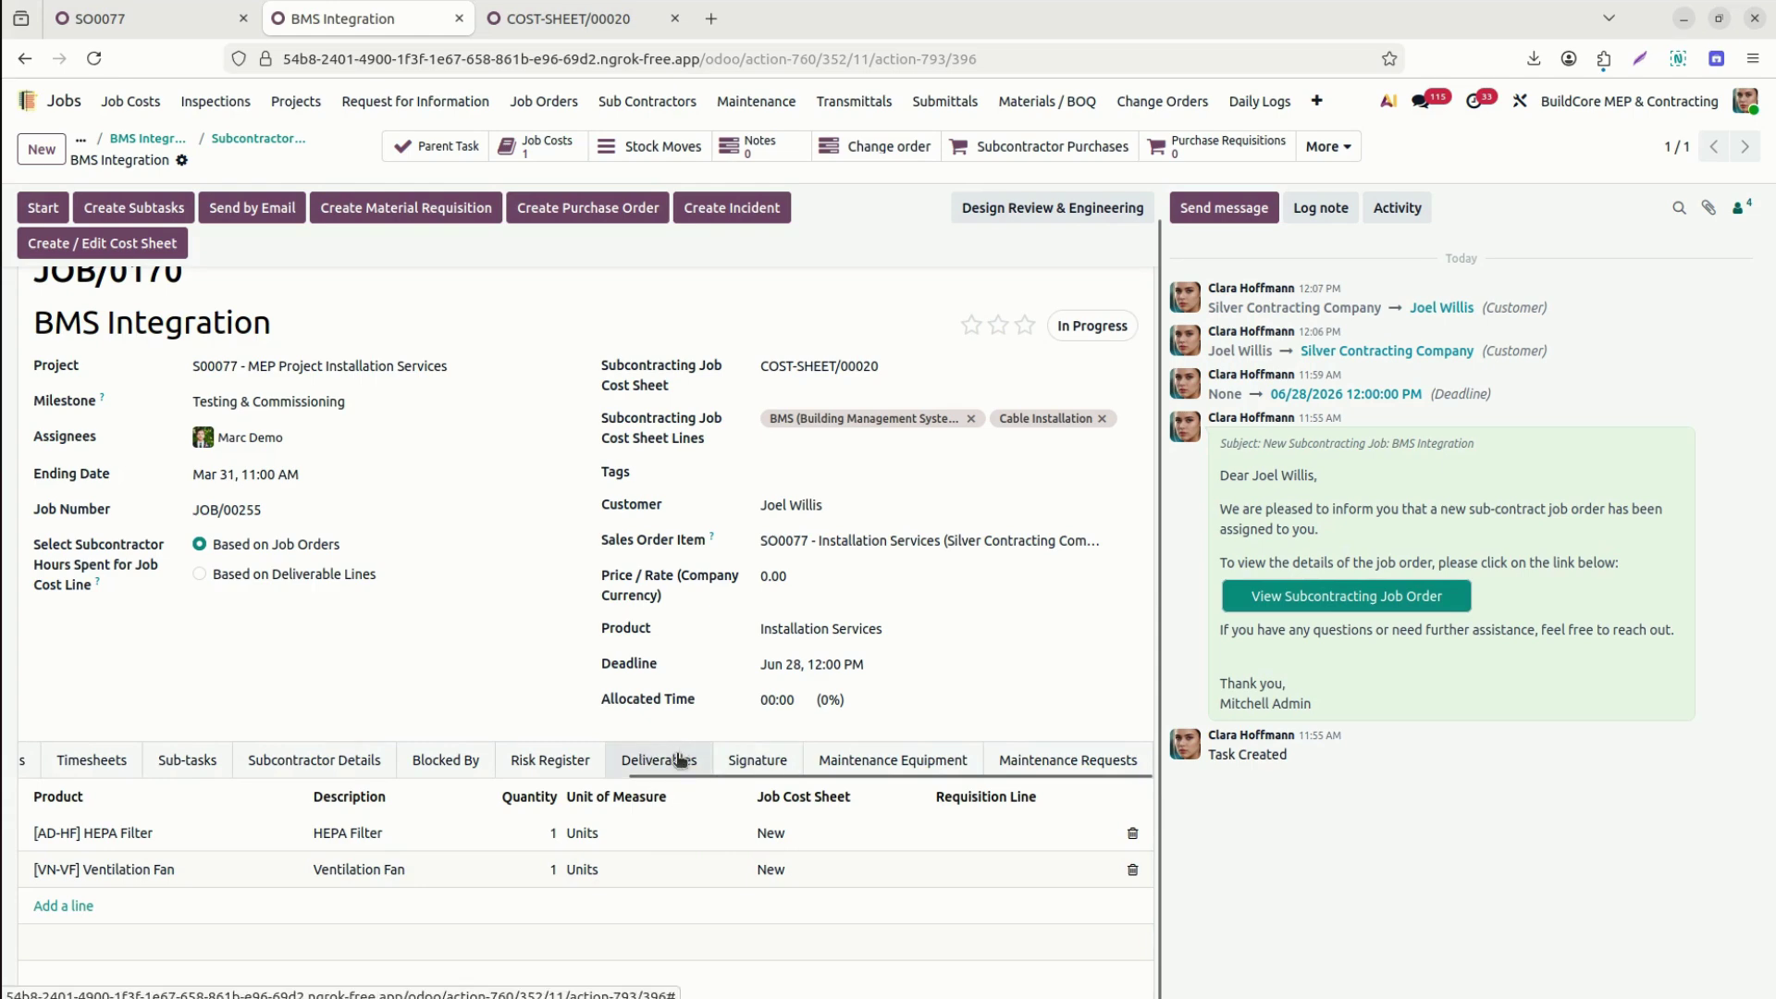
{"action": "left_click", "coordinate": [680, 758]}
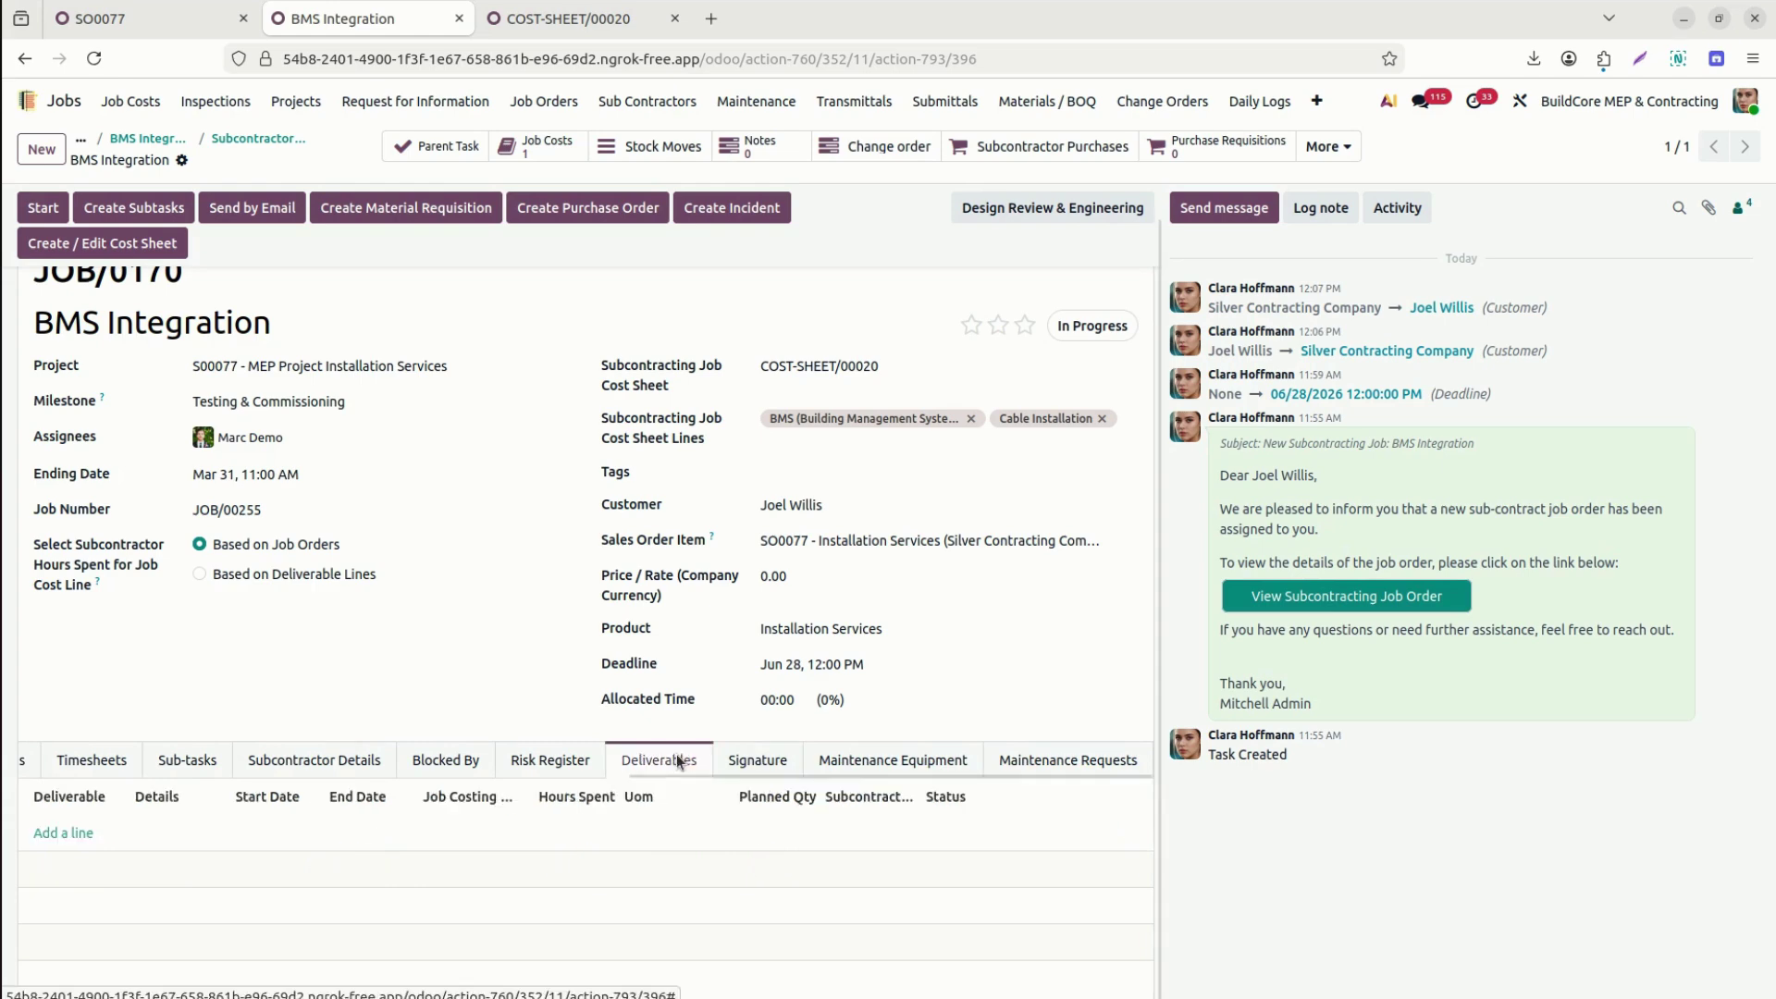
{"action": "left_click", "coordinate": [63, 833]}
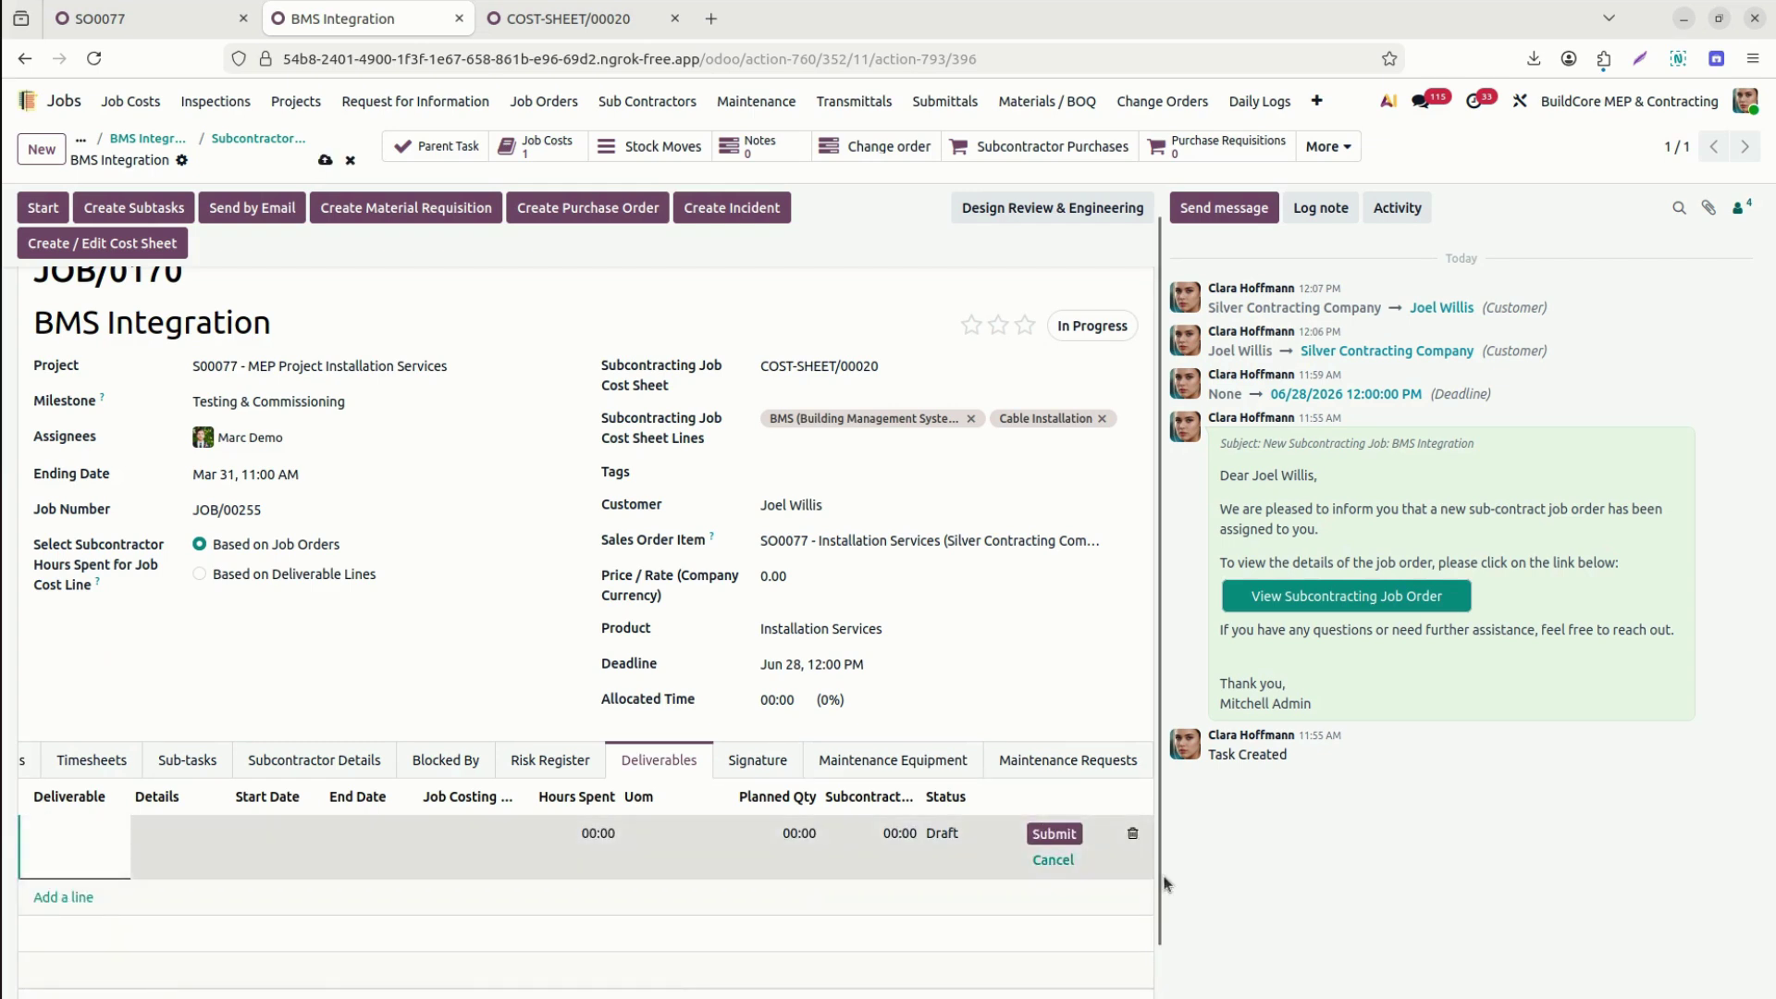
{"action": "scroll", "coordinate": [1163, 883], "scroll_direction": "down", "scroll_amount": 1}
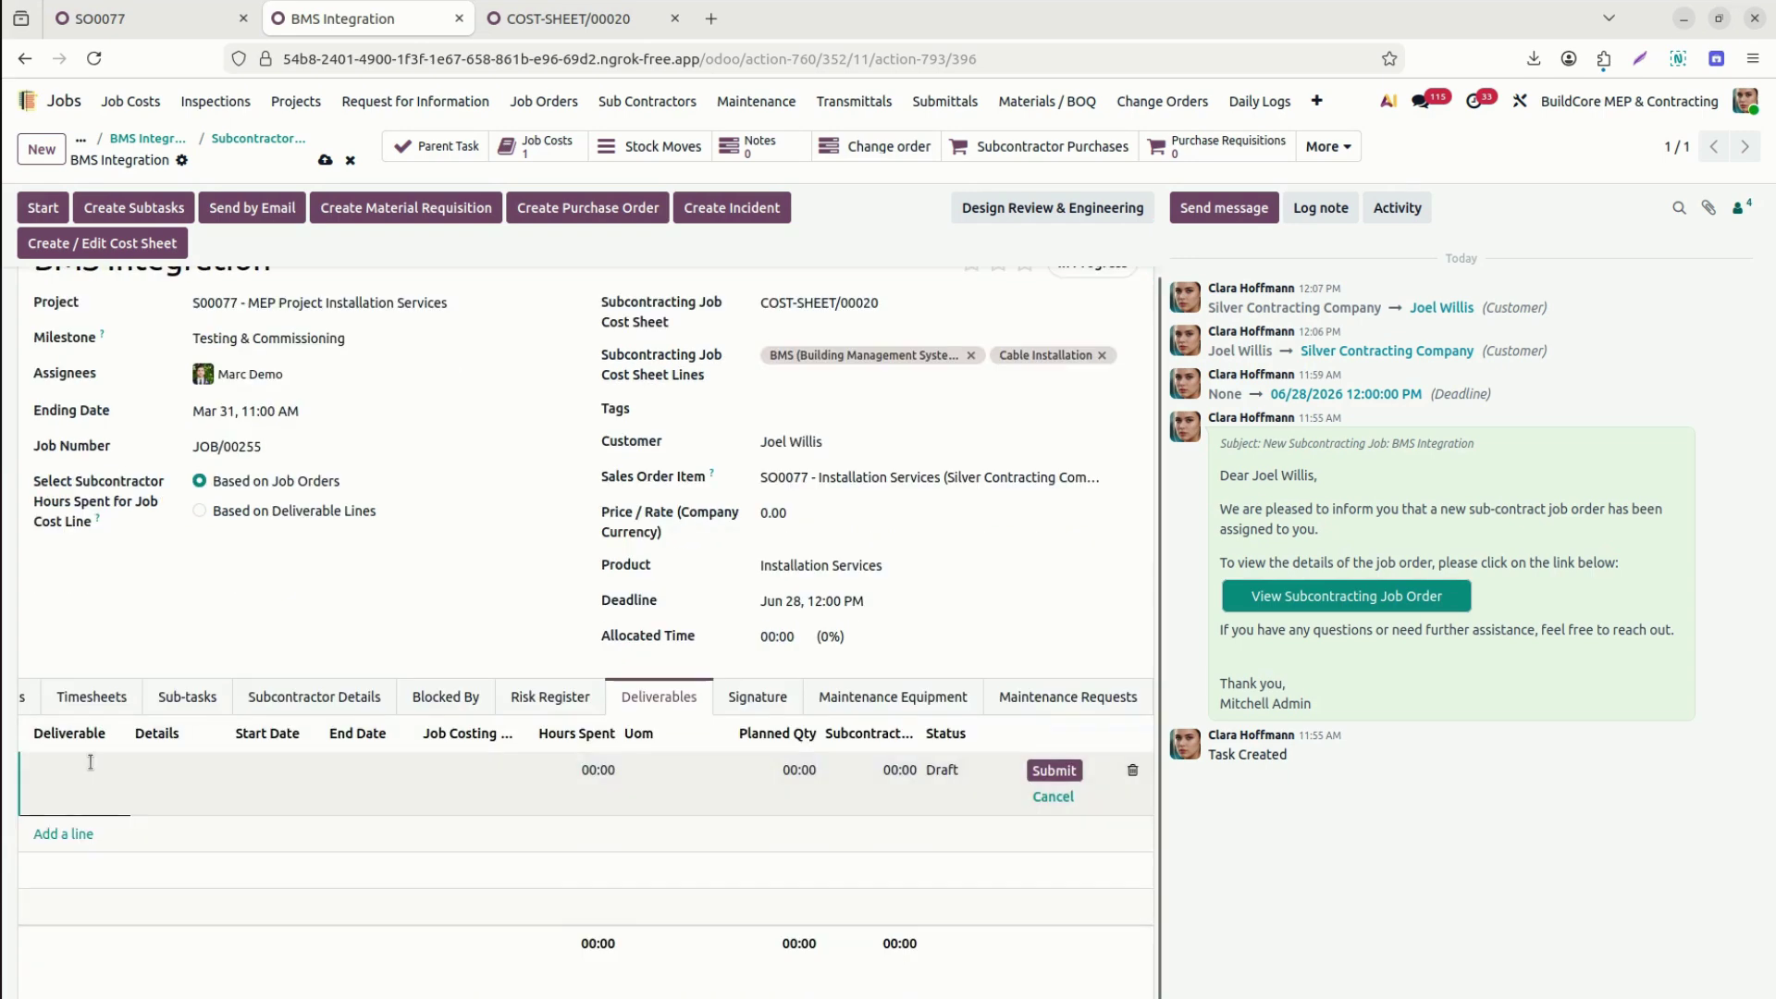
{"action": "type", "text": "BMS"}
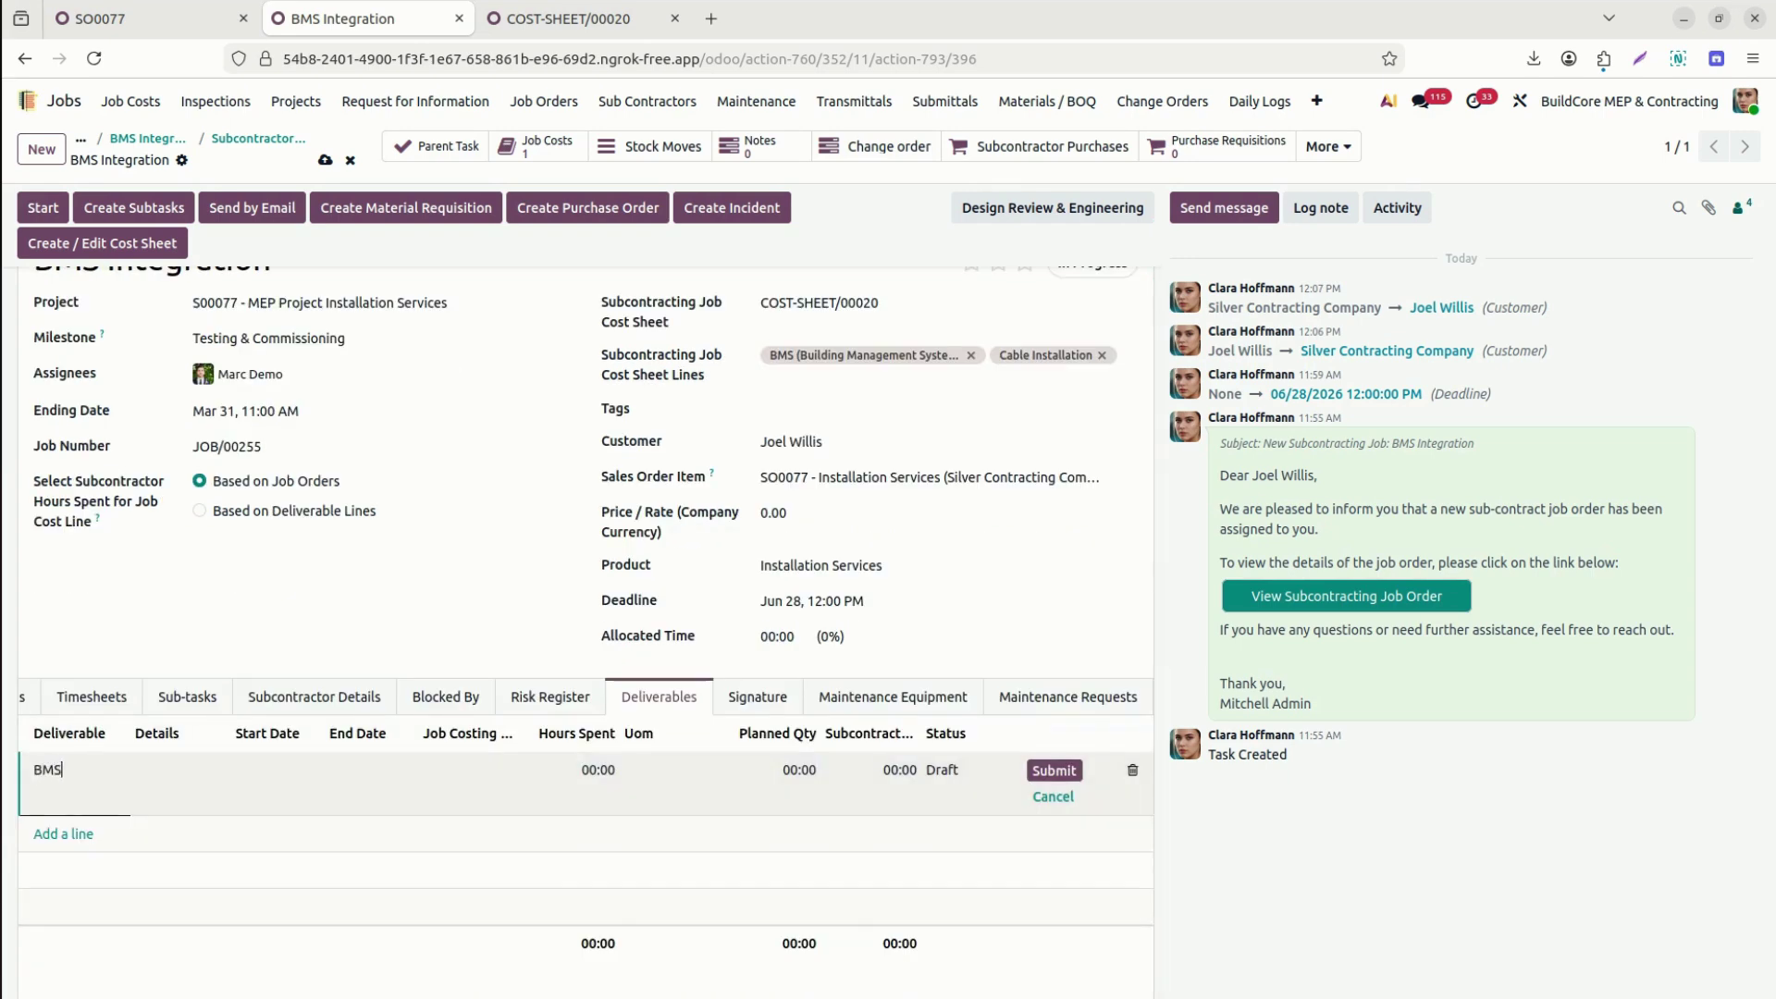
{"action": "type", "text": " 30% services Done"}
{"action": "key", "text": "ctrl+a"}
{"action": "key", "text": "ctrl+c"}
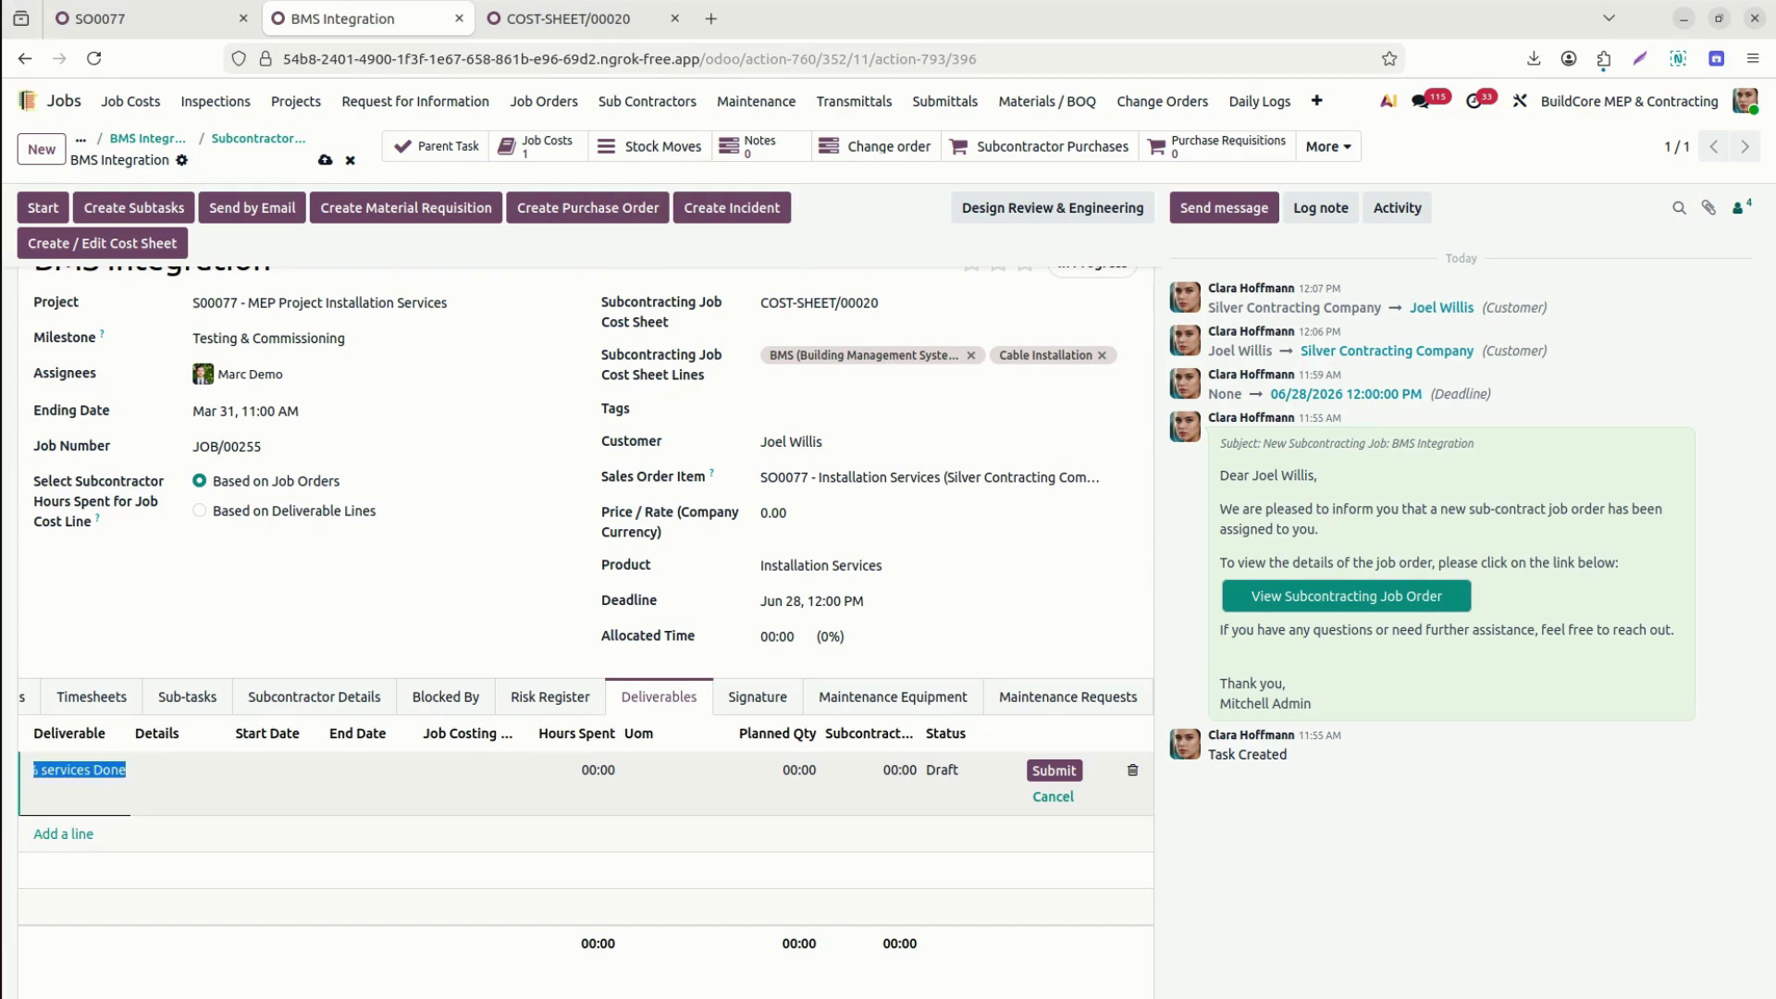
{"action": "key", "text": "Tab"}
{"action": "key", "text": "ctrl+v"}
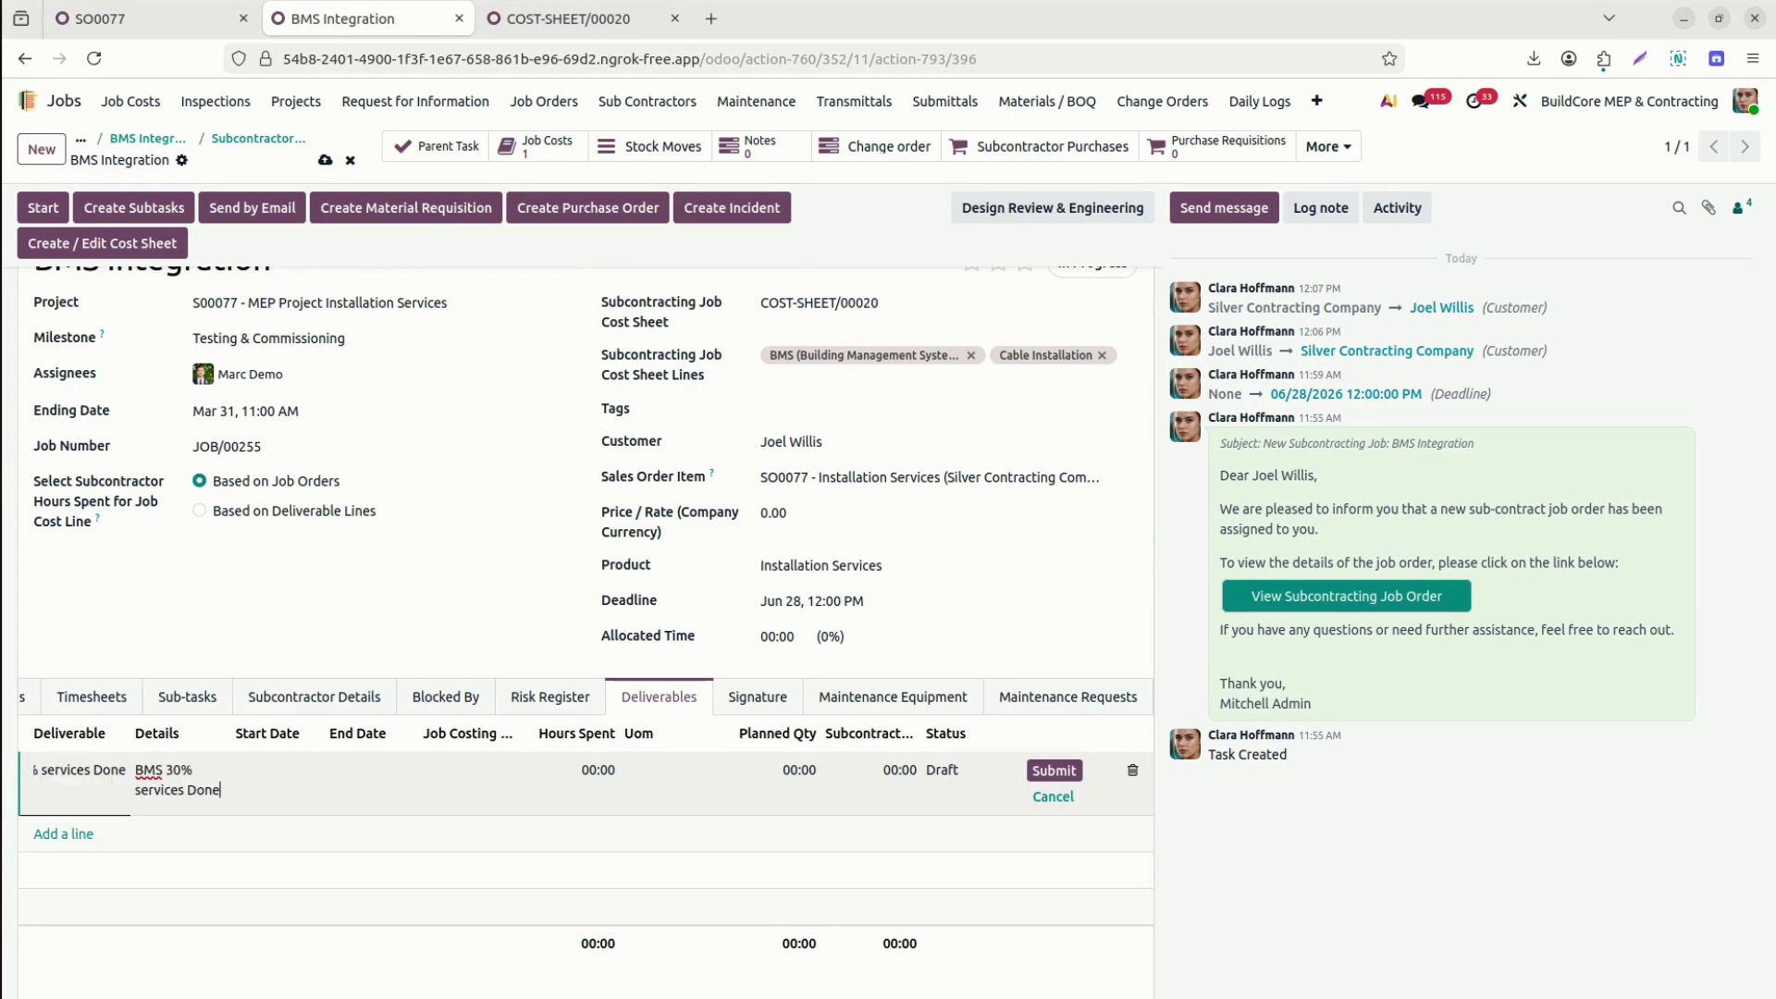
Date the deliverable March 19 to March 31 and link it to the BMS Integrations costing line.
{"action": "left_click", "coordinate": [282, 784]}
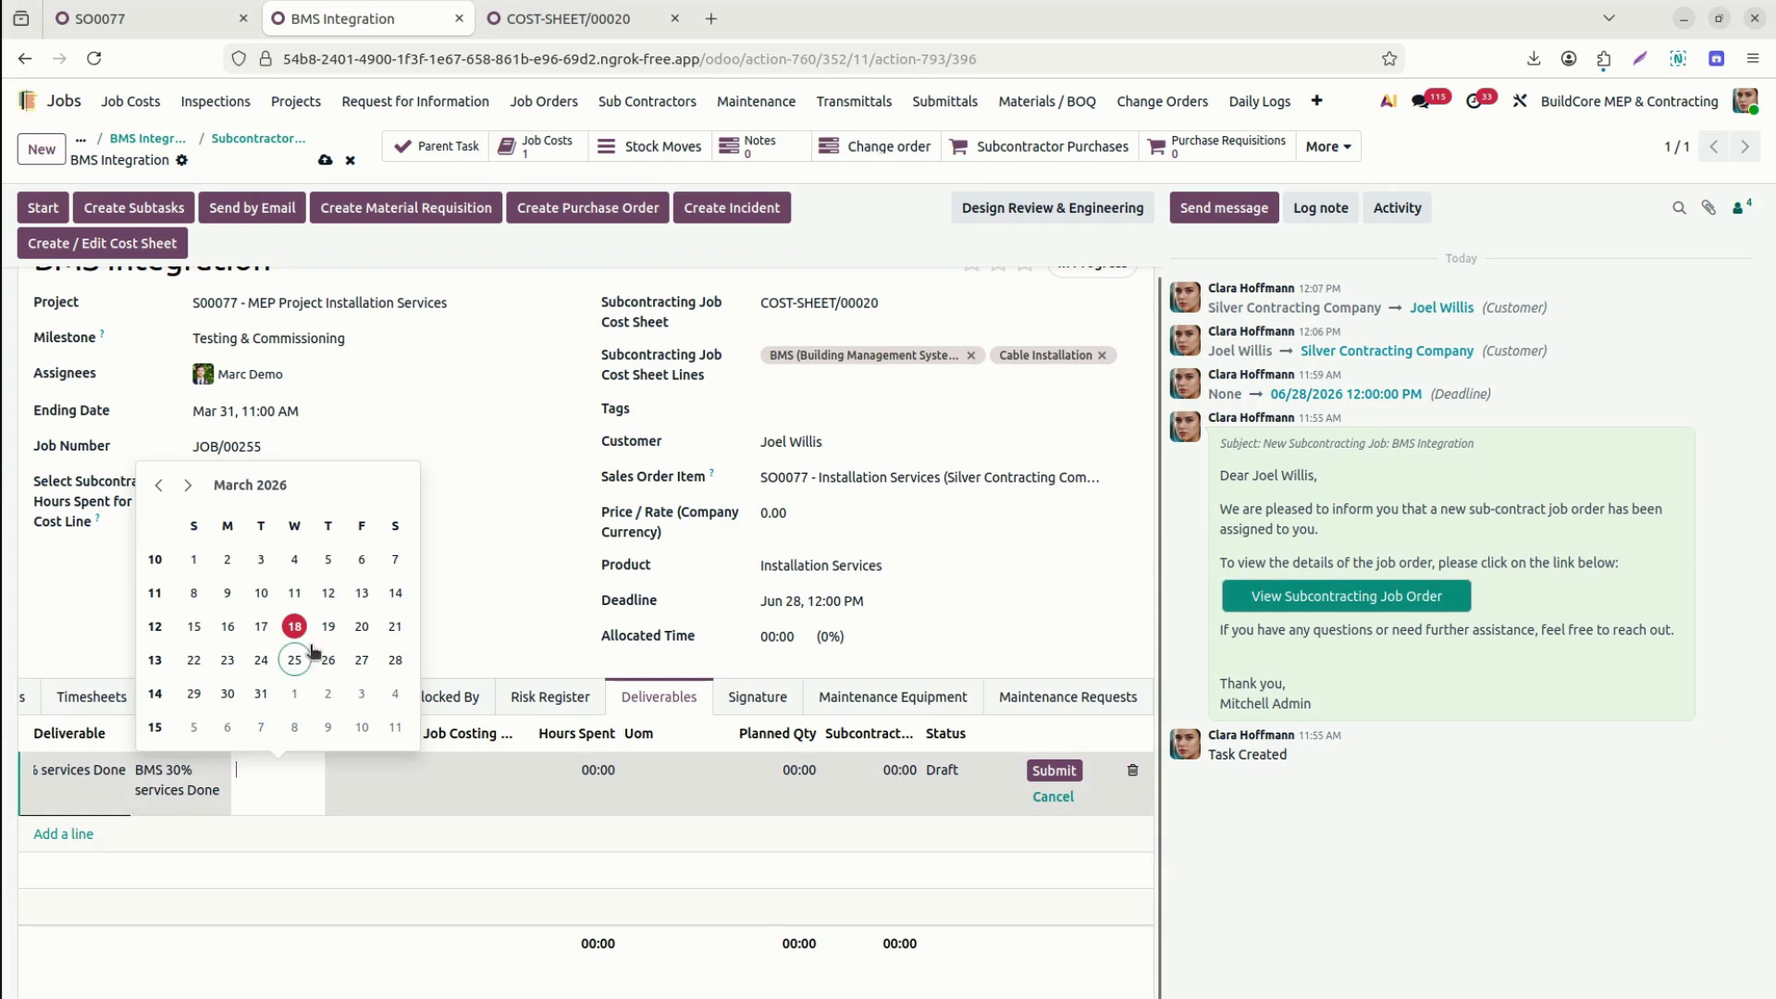
{"action": "left_click", "coordinate": [327, 626]}
{"action": "left_click", "coordinate": [362, 782]}
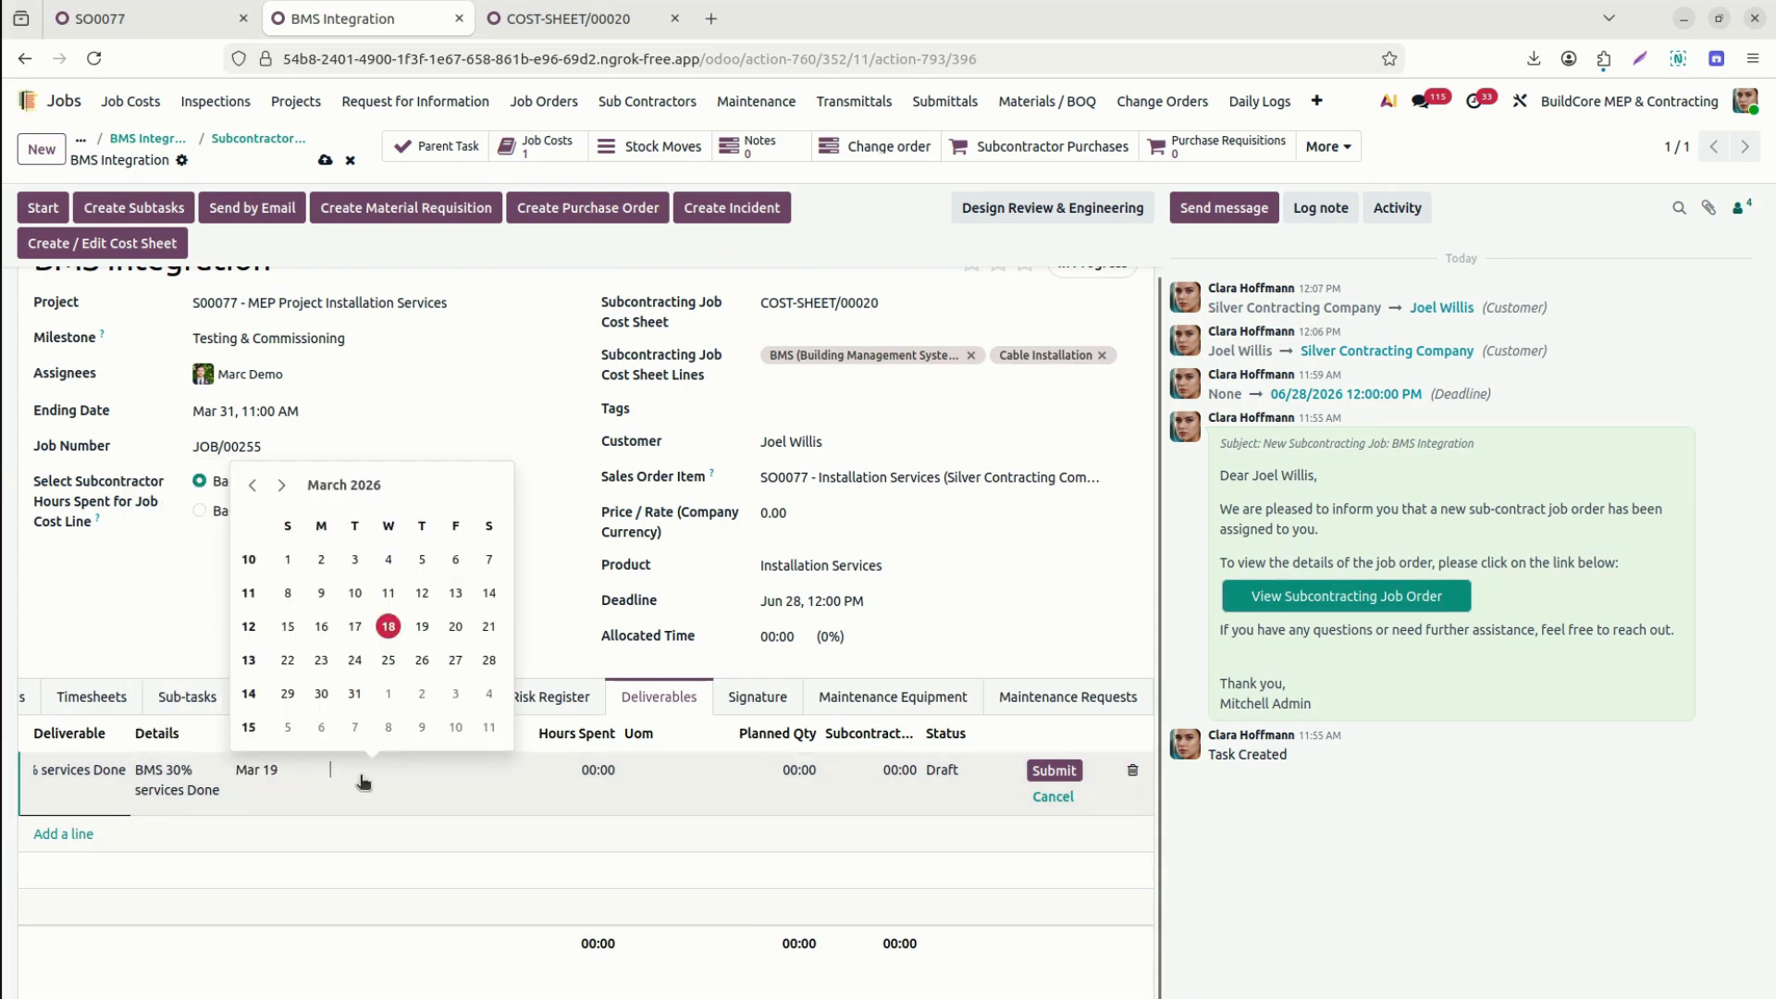
{"action": "left_click", "coordinate": [354, 693]}
{"action": "left_click", "coordinate": [466, 794]}
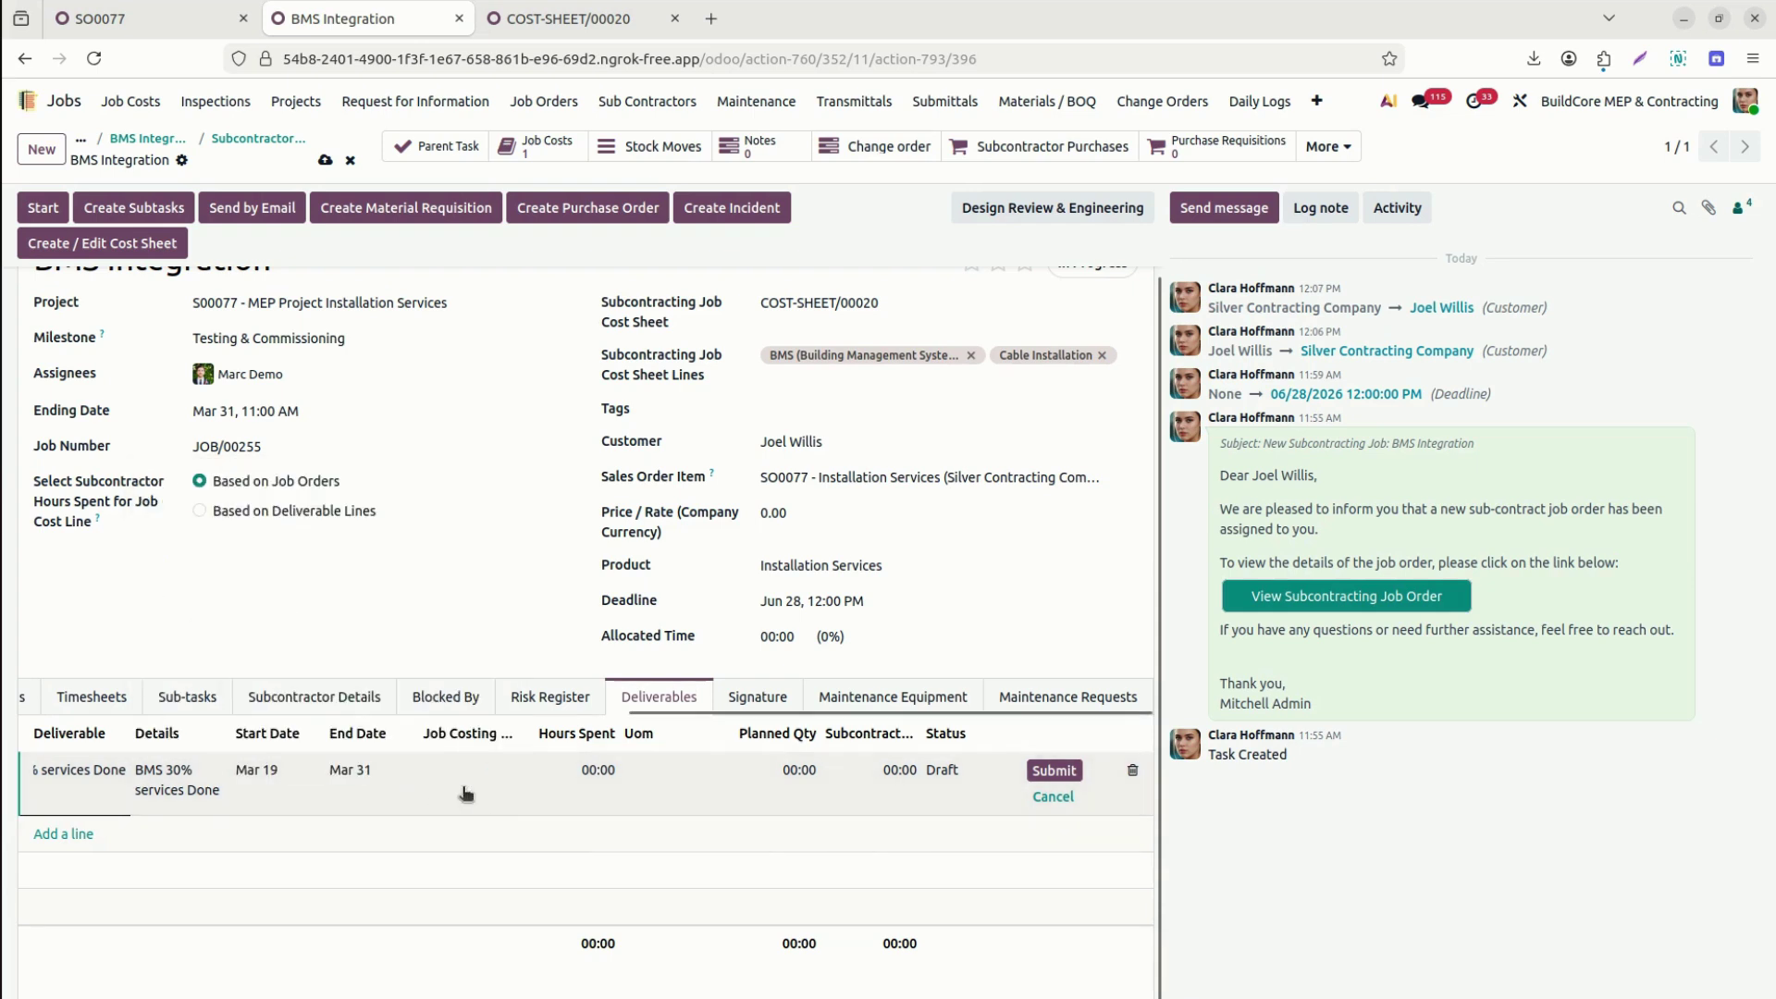
{"action": "left_click", "coordinate": [466, 771]}
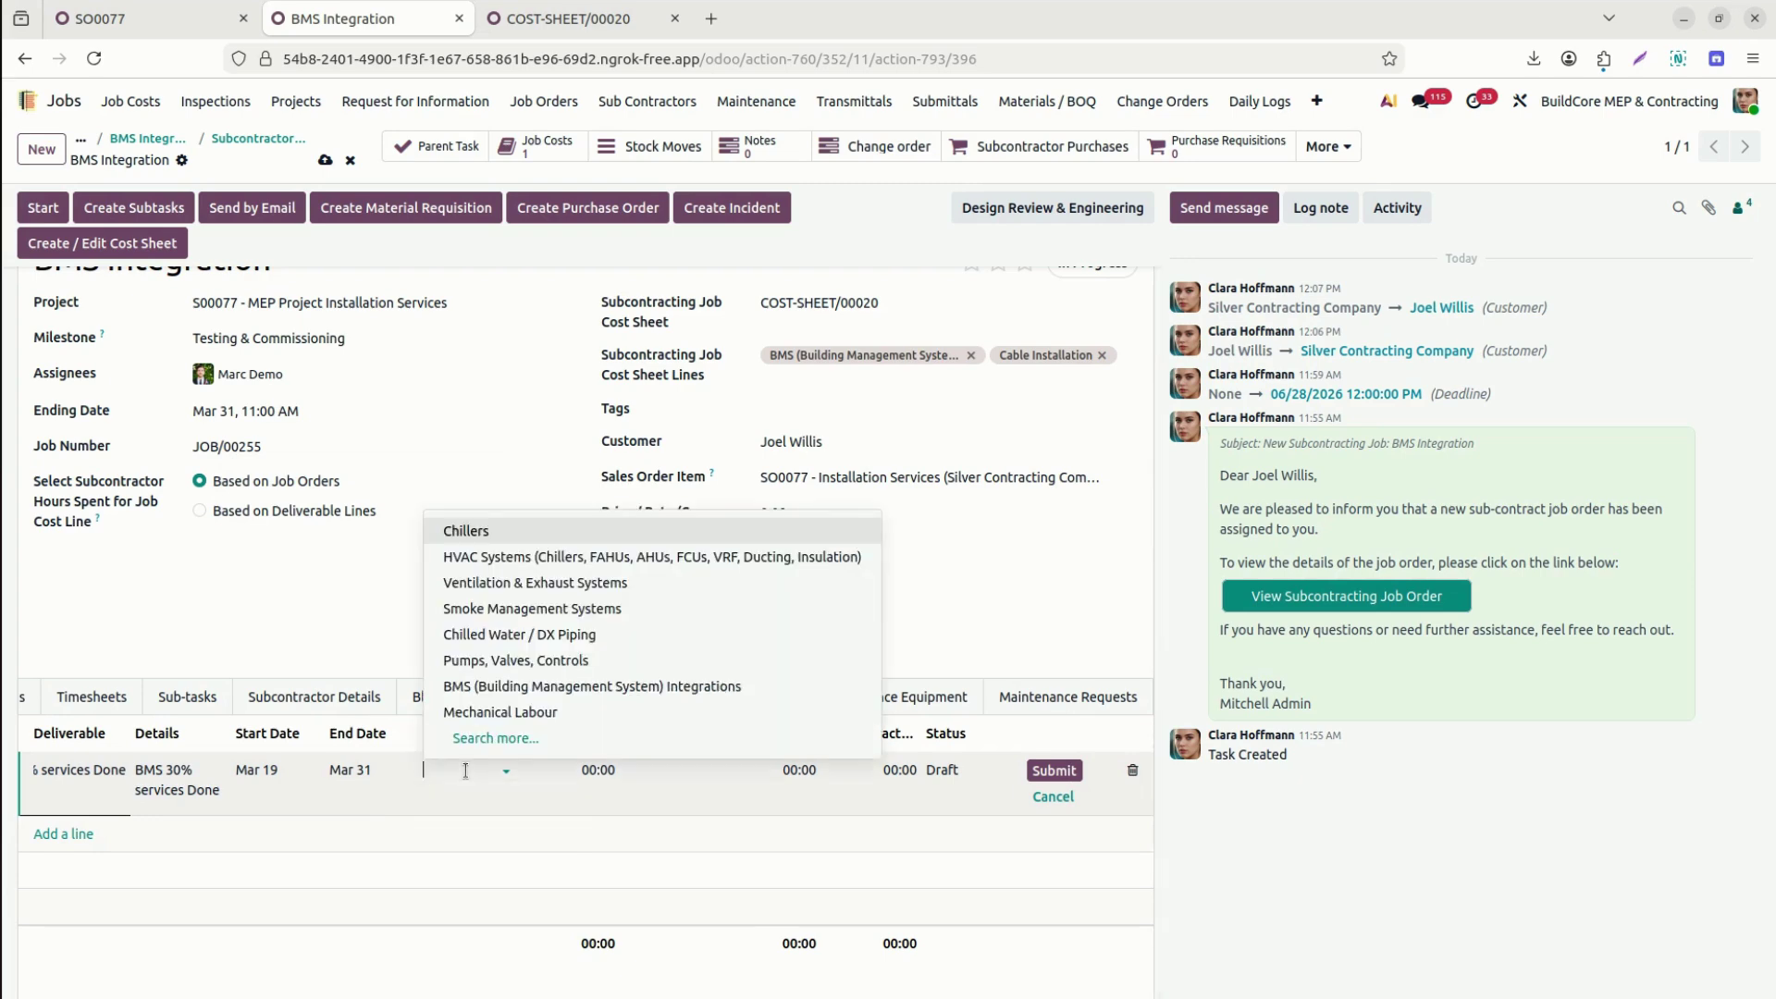
{"action": "left_click", "coordinate": [520, 688]}
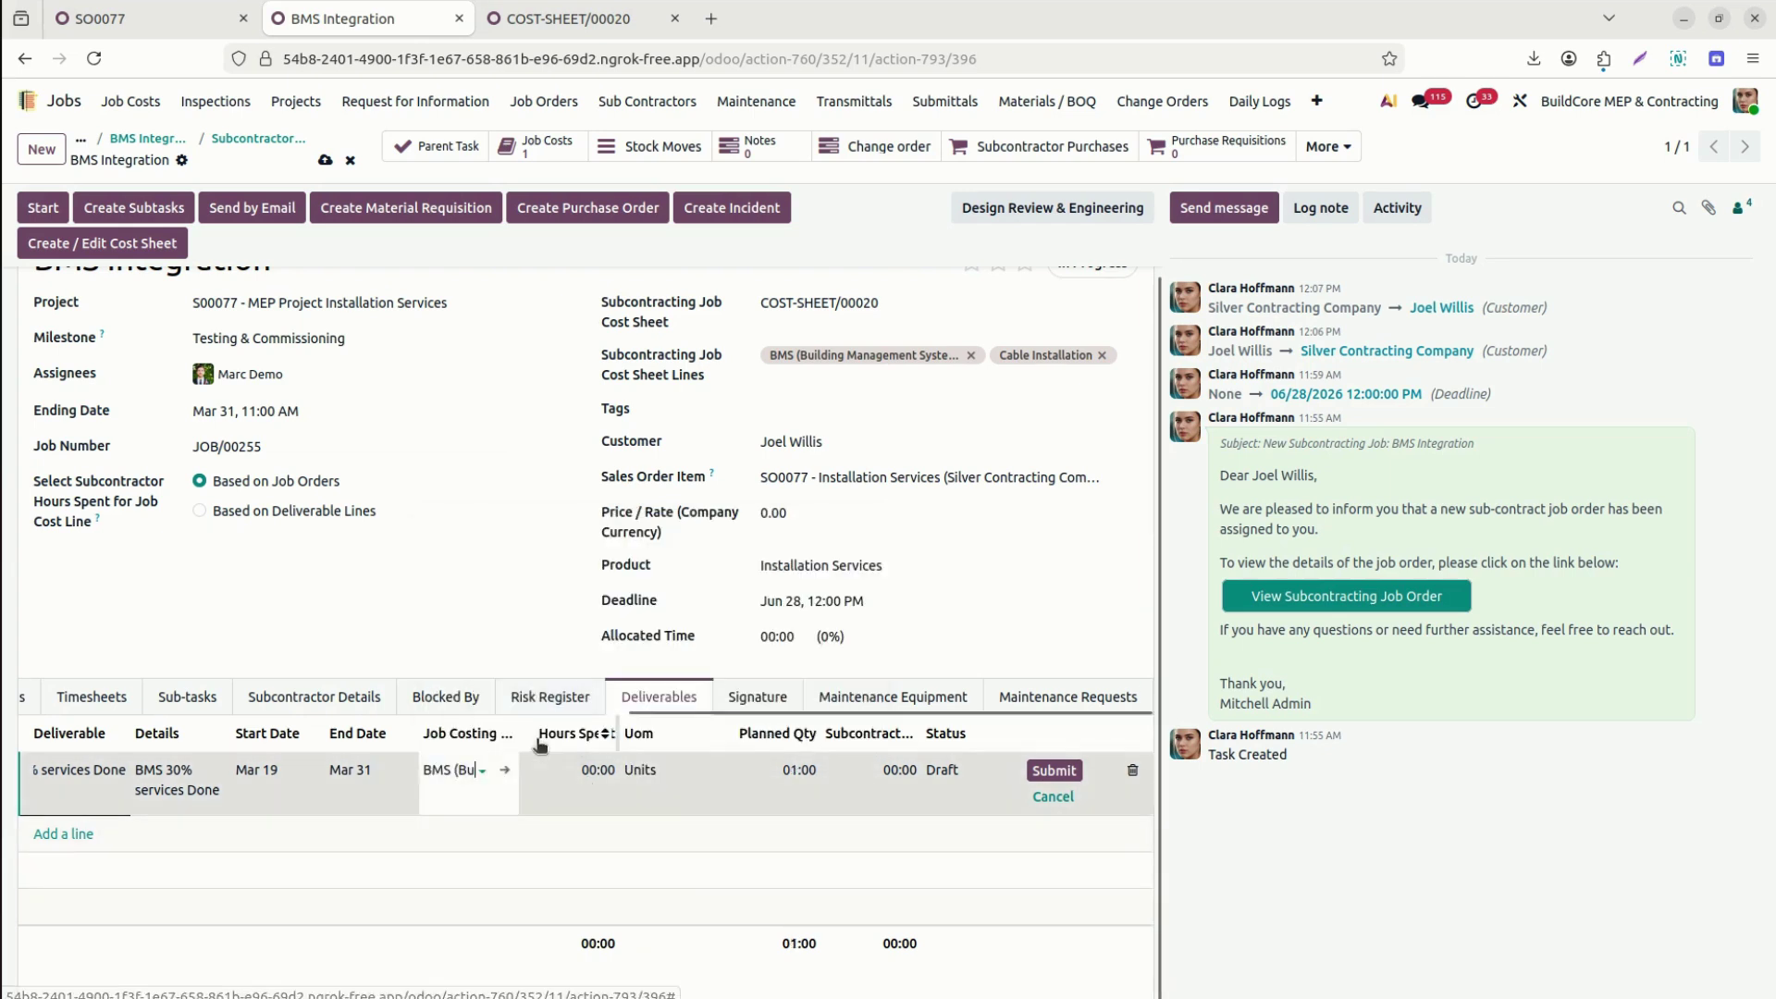
Enter 120 hours spent, planned quantity 0 and 00:30 subcontractor actual quantity, then submit.
{"action": "left_click", "coordinate": [574, 773]}
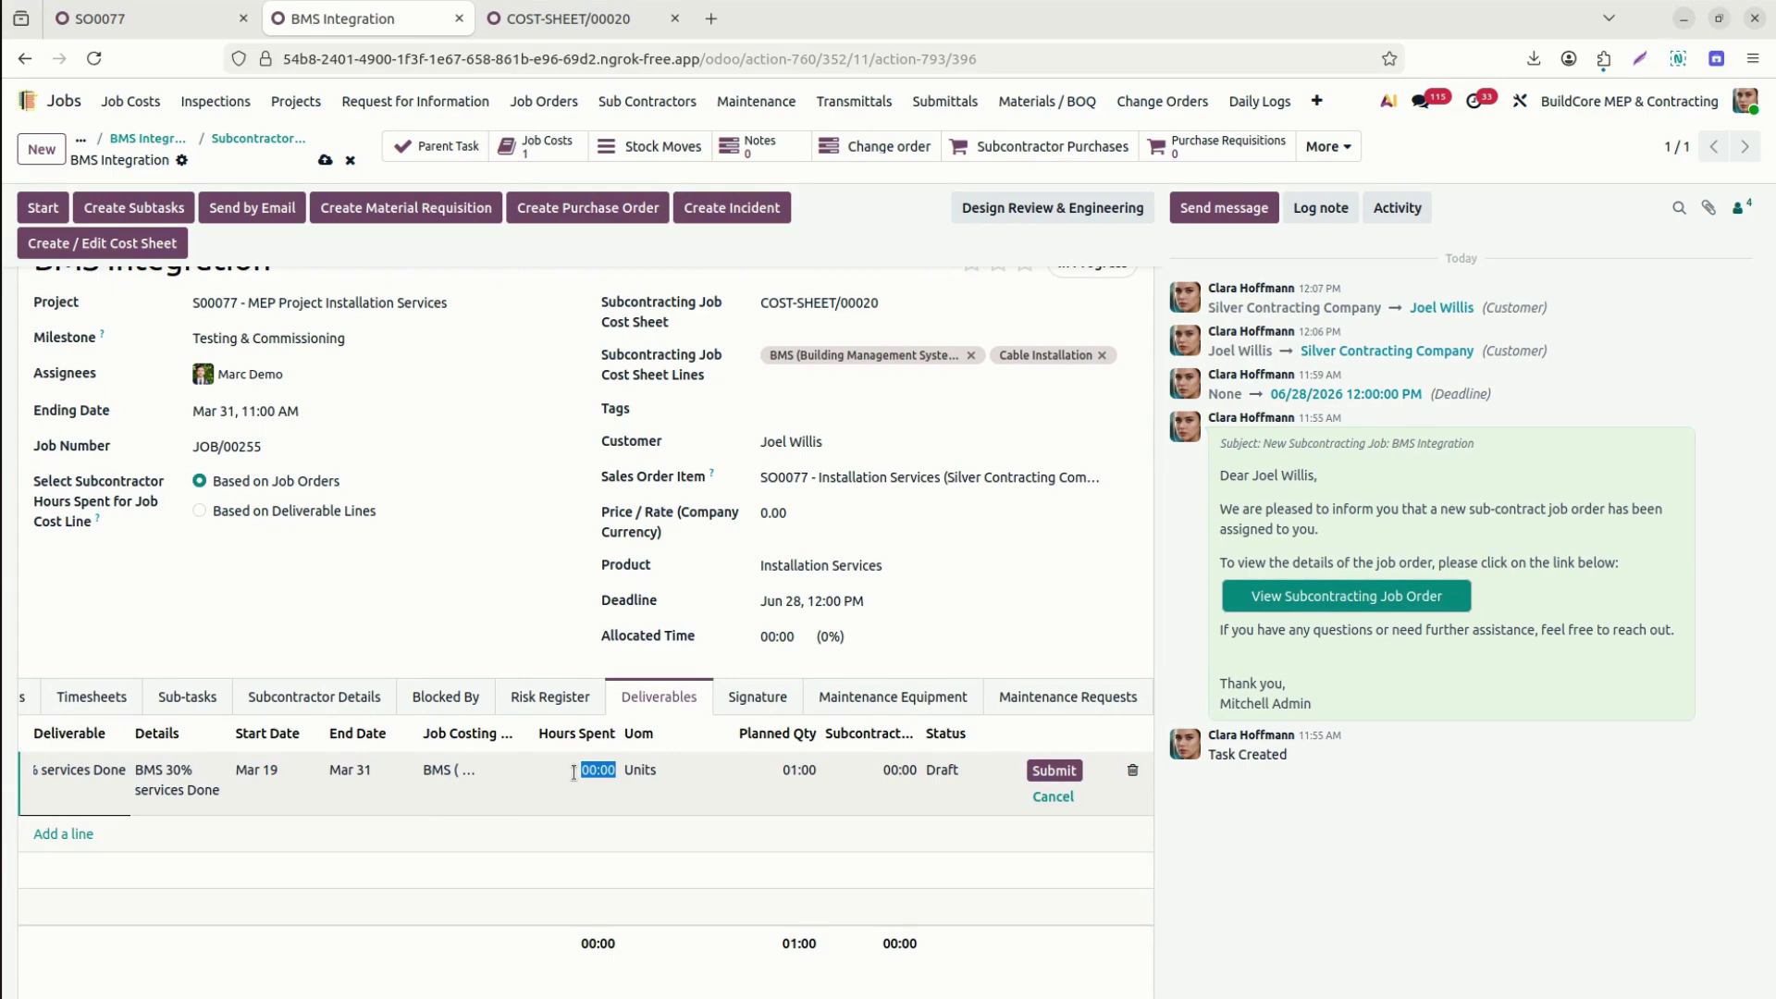
{"action": "type", "text": "2"}
{"action": "type", "text": "20"}
{"action": "key", "text": "Tab"}
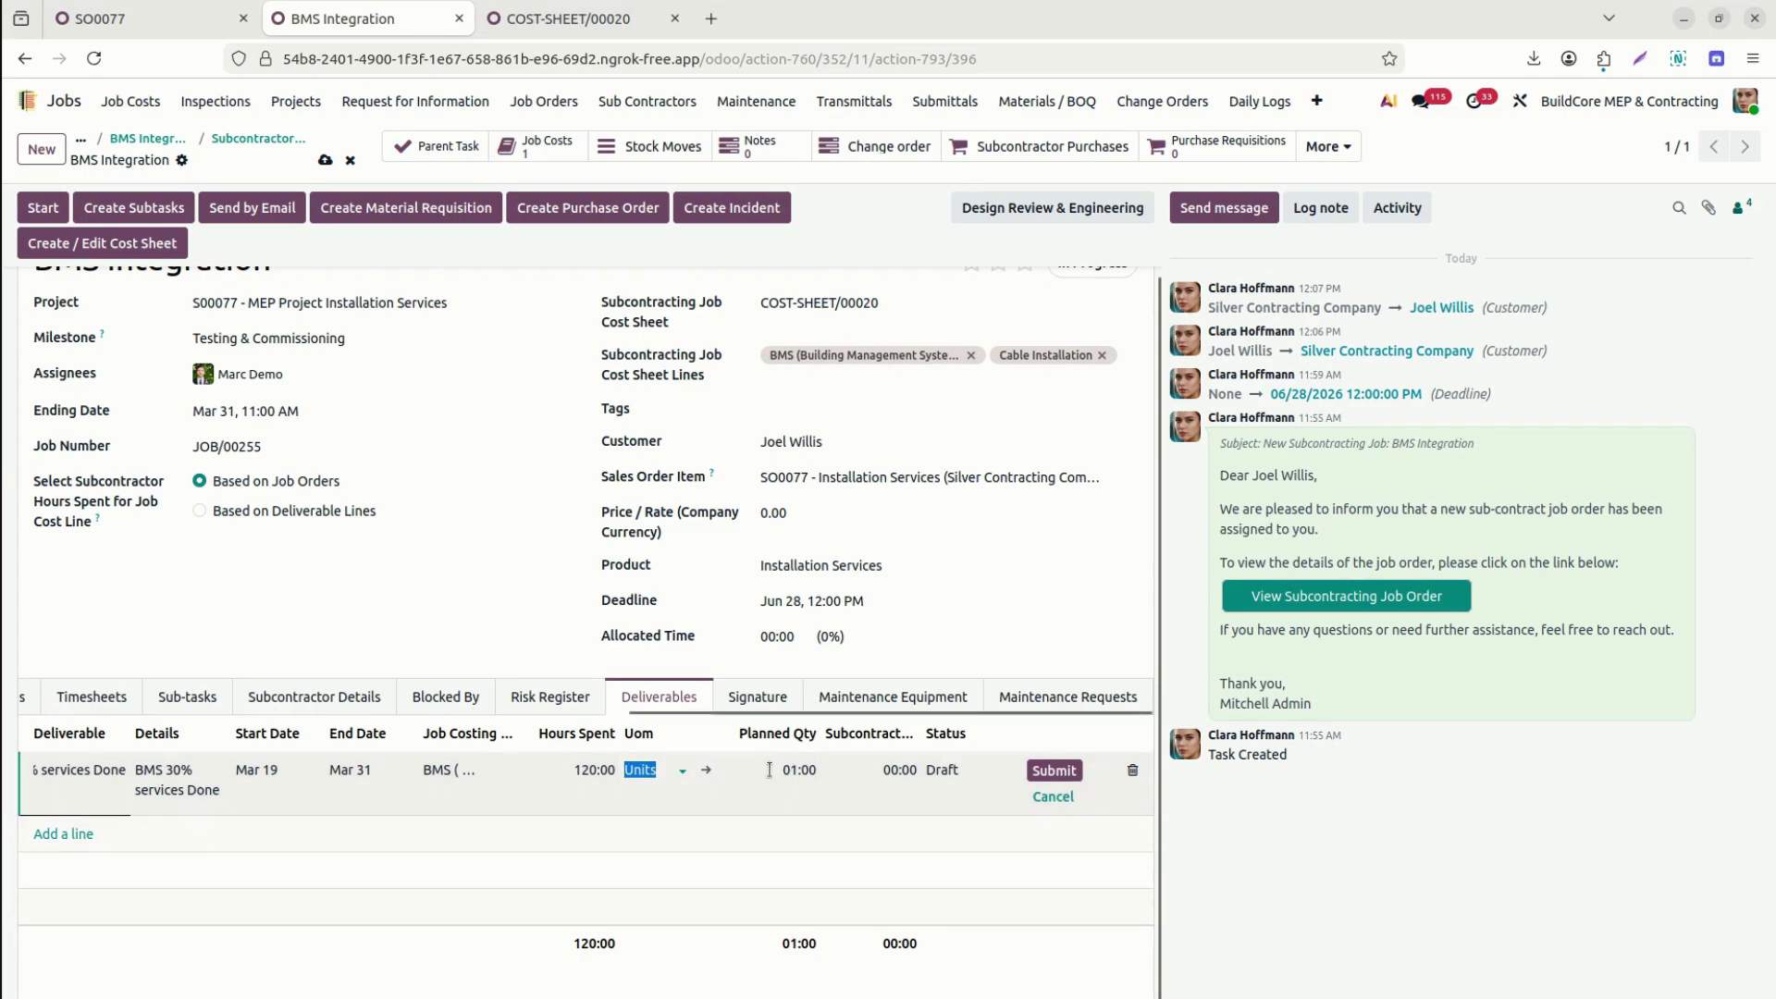
{"action": "left_click", "coordinate": [769, 769]}
{"action": "type", "text": "0"}
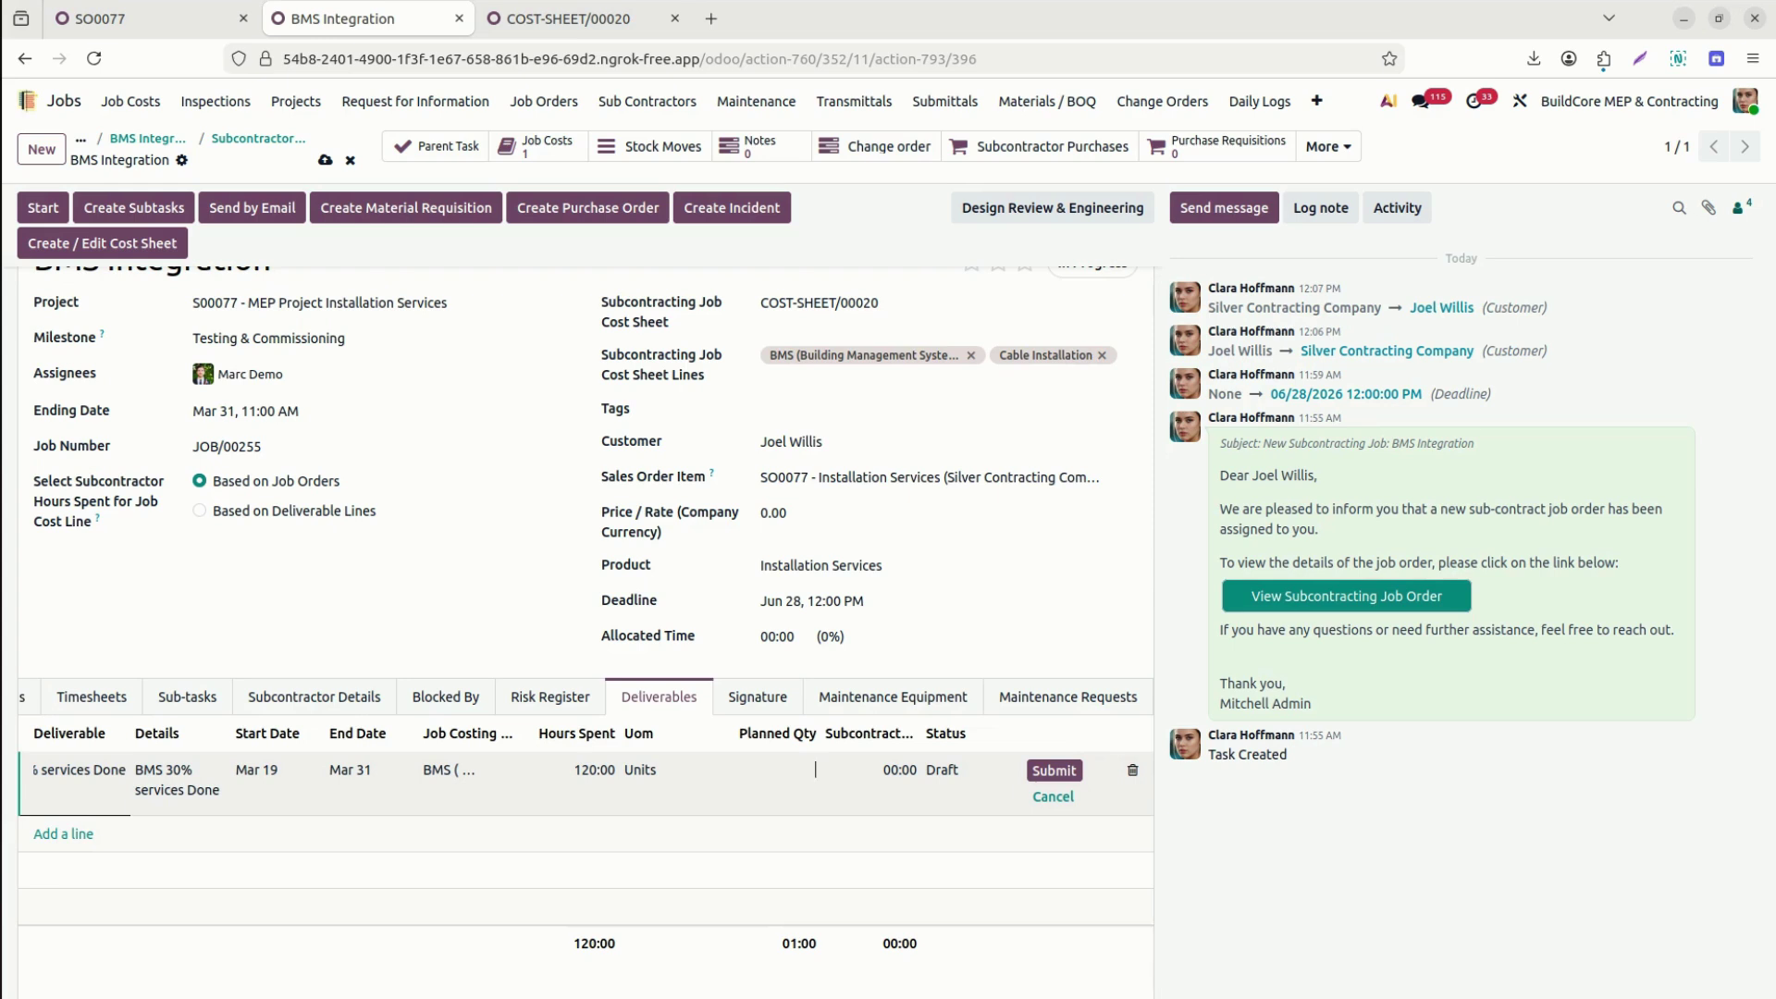
{"action": "key", "text": "Tab"}
{"action": "left_click", "coordinate": [919, 736]}
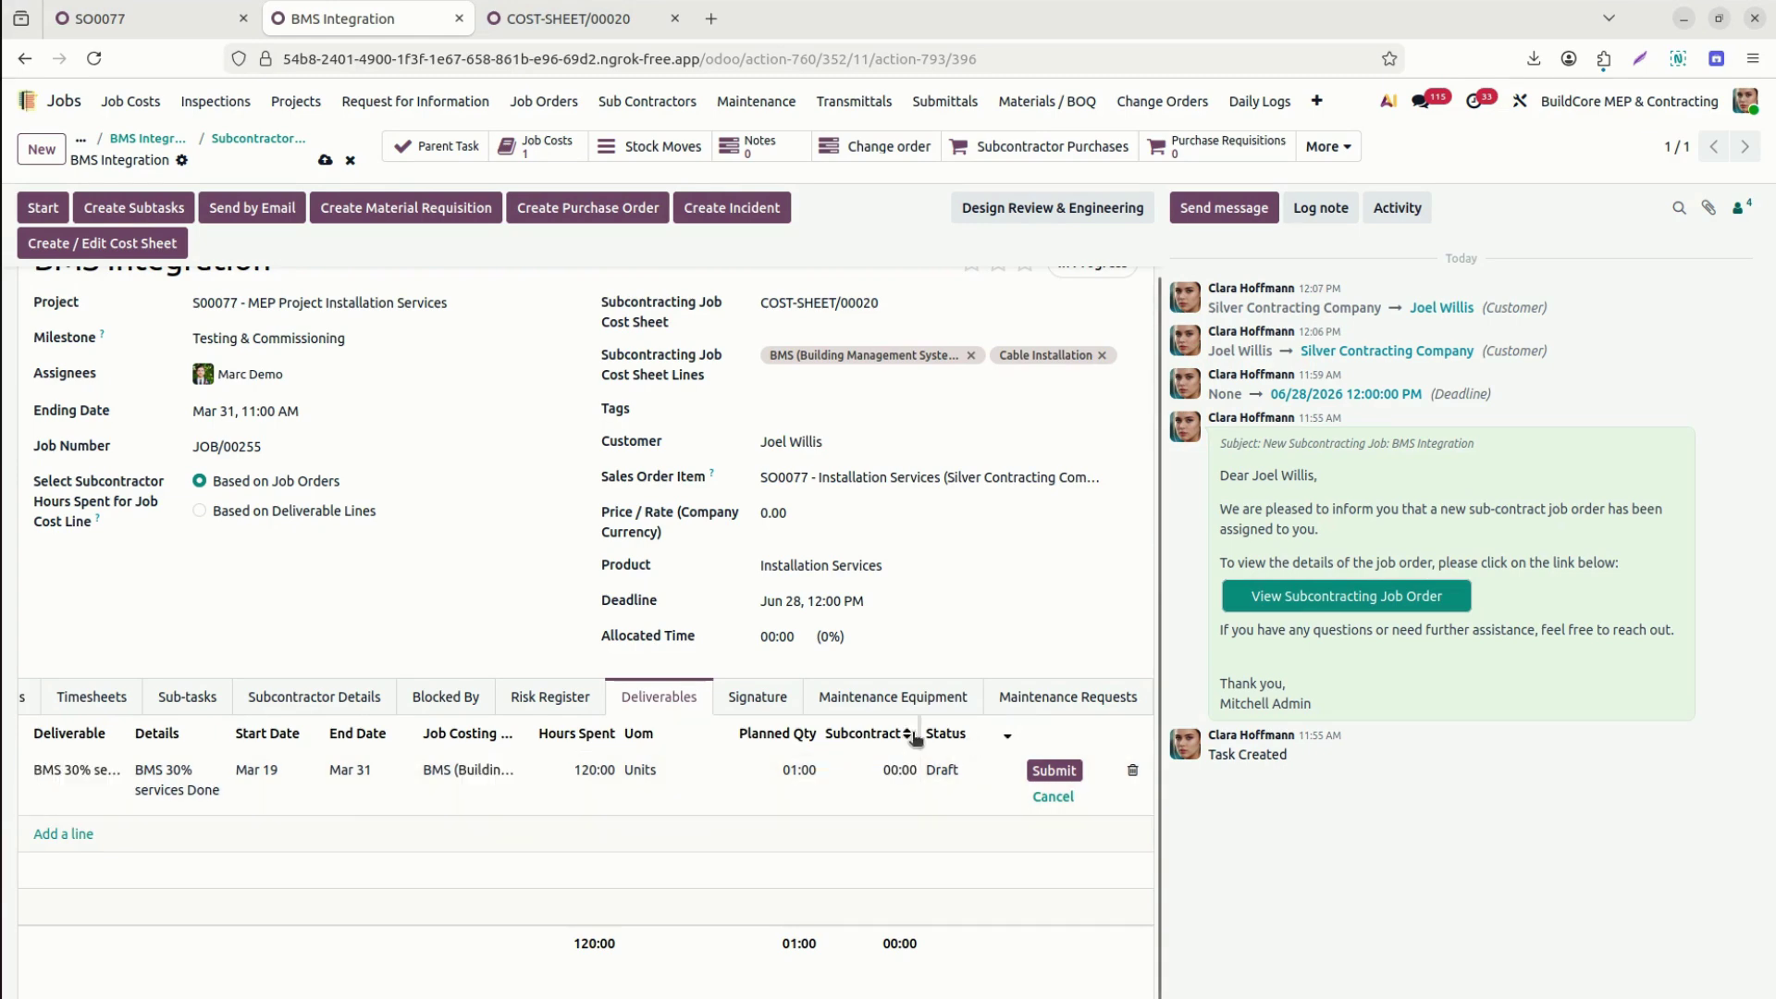
{"action": "left_click_drag", "start_coordinate": [919, 735], "coordinate": [1018, 736]}
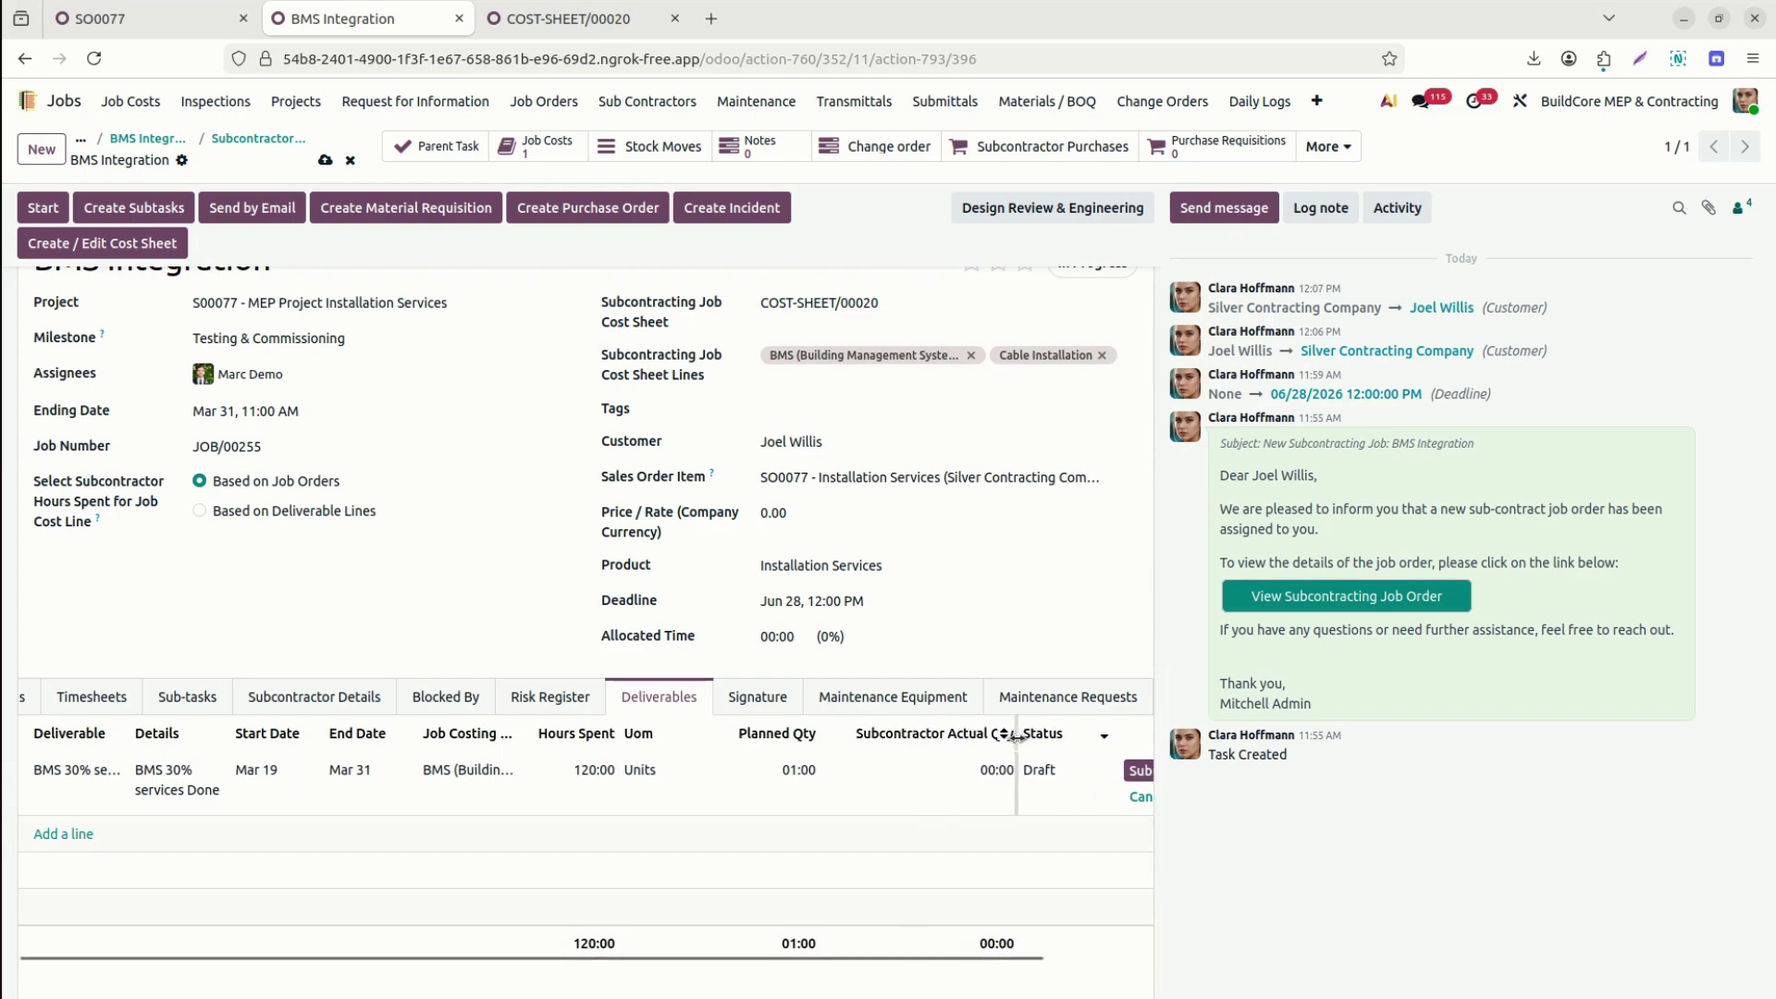
{"action": "left_click", "coordinate": [970, 786]}
{"action": "type", "text": "0:30"}
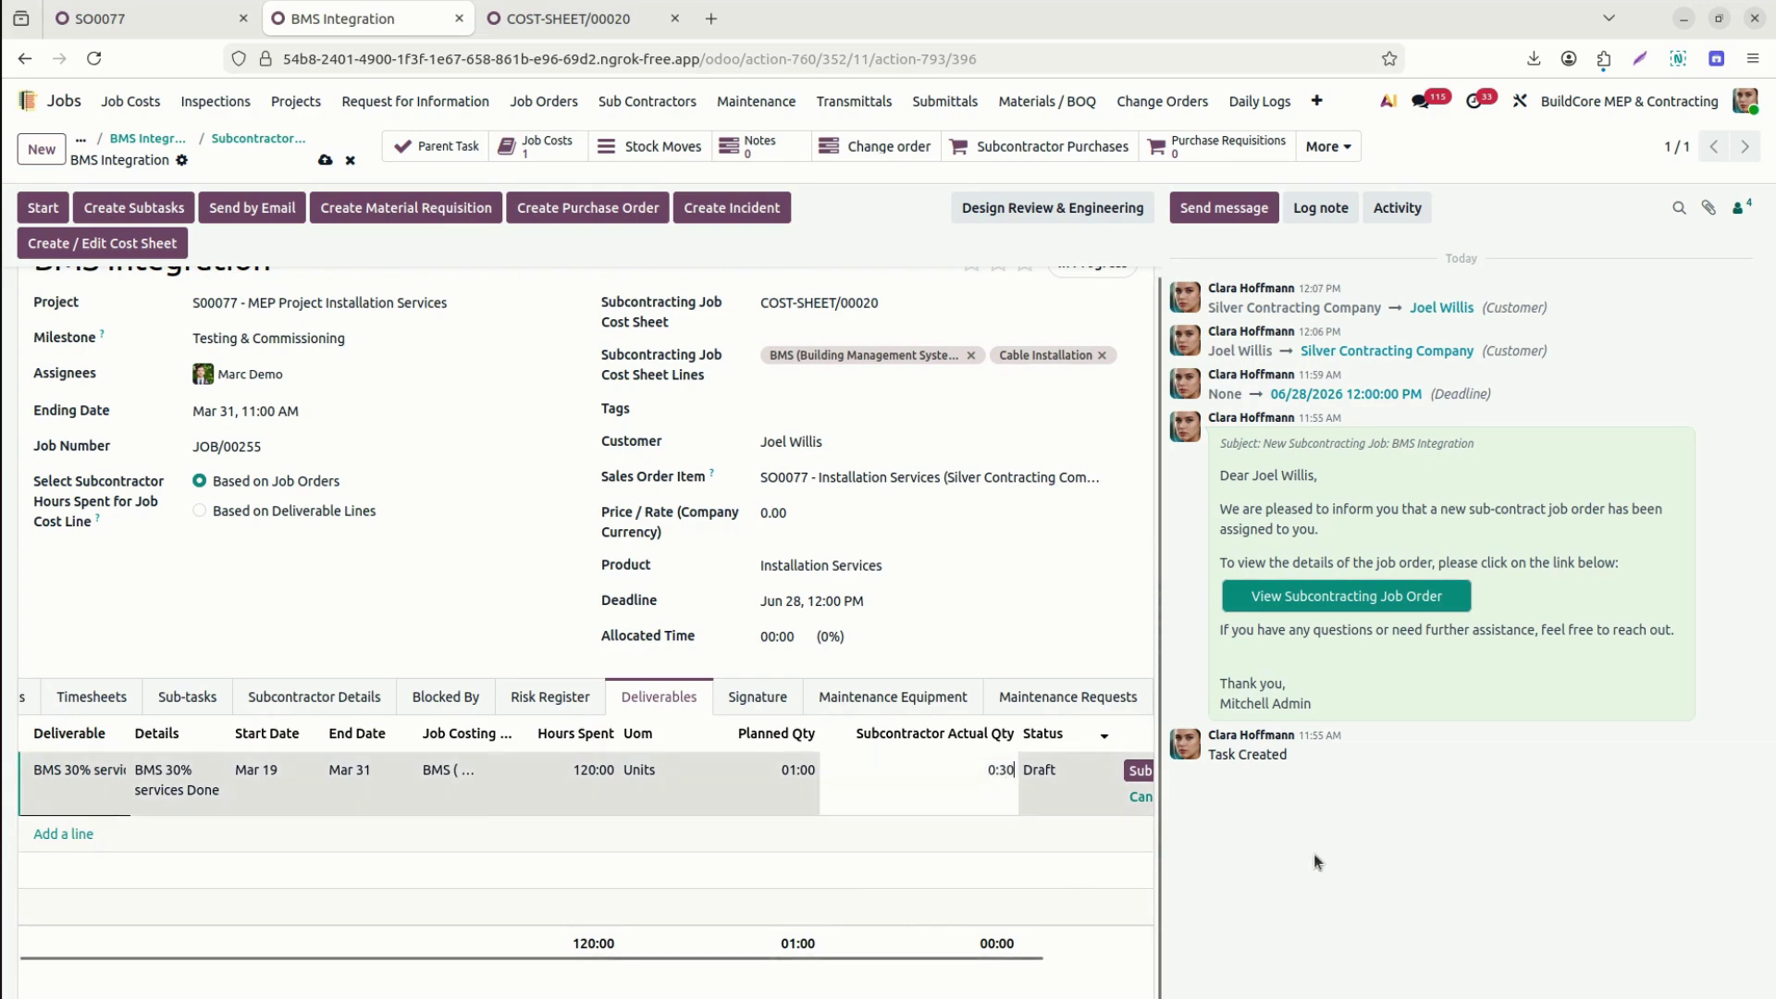
{"action": "left_click", "coordinate": [1315, 855]}
{"action": "left_click_drag", "start_coordinate": [989, 953], "coordinate": [1097, 954]}
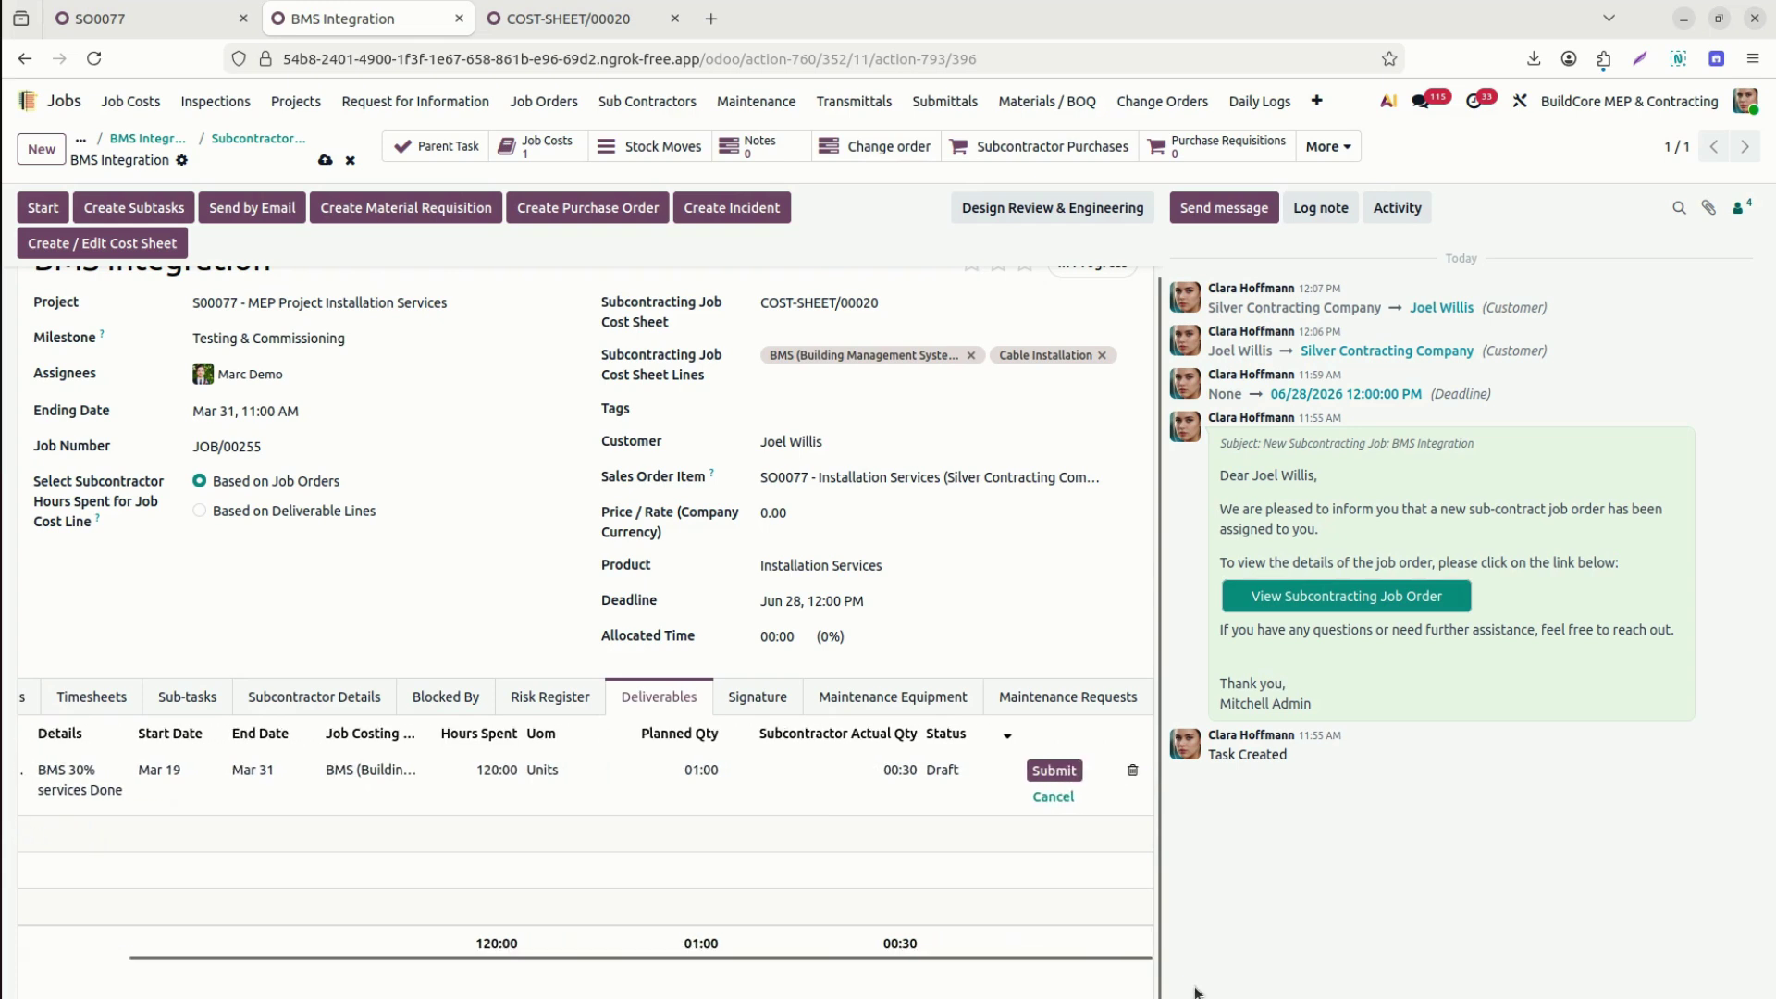
{"action": "left_click", "coordinate": [1047, 775]}
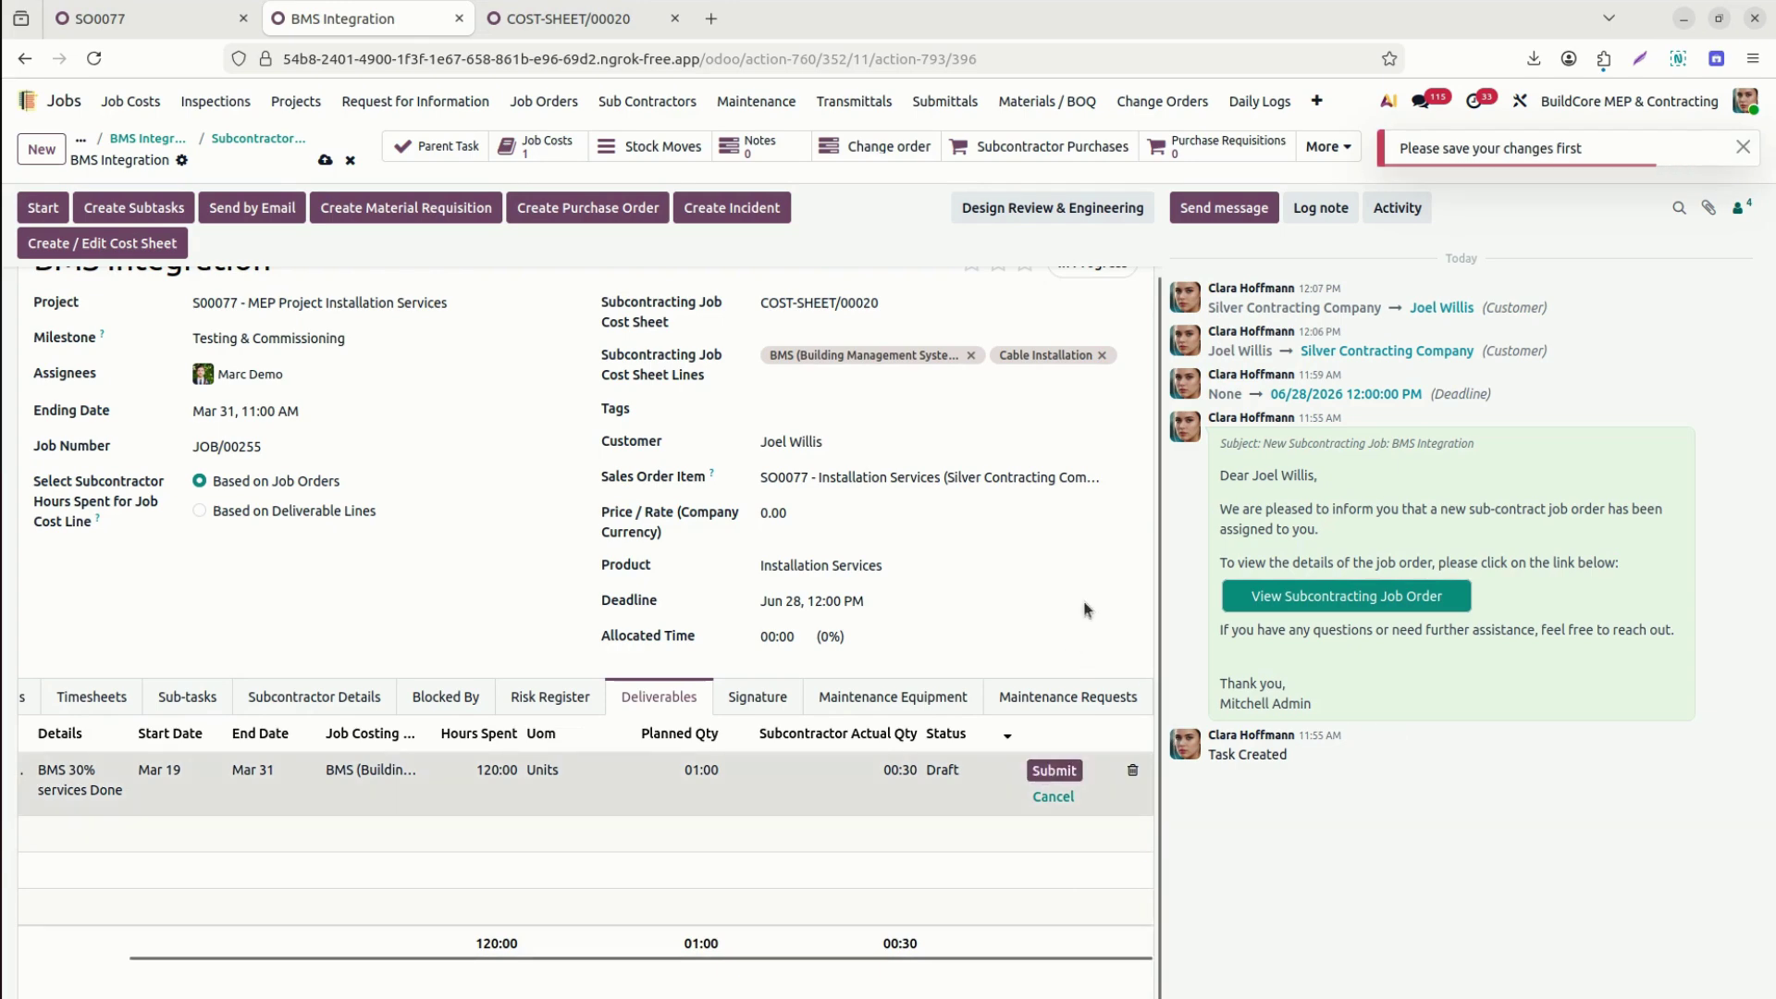
Save JOB/0170, submit the BMS 30% deliverable, set stage Authority Approvals, and approve the deliverable.
{"action": "left_click", "coordinate": [325, 161]}
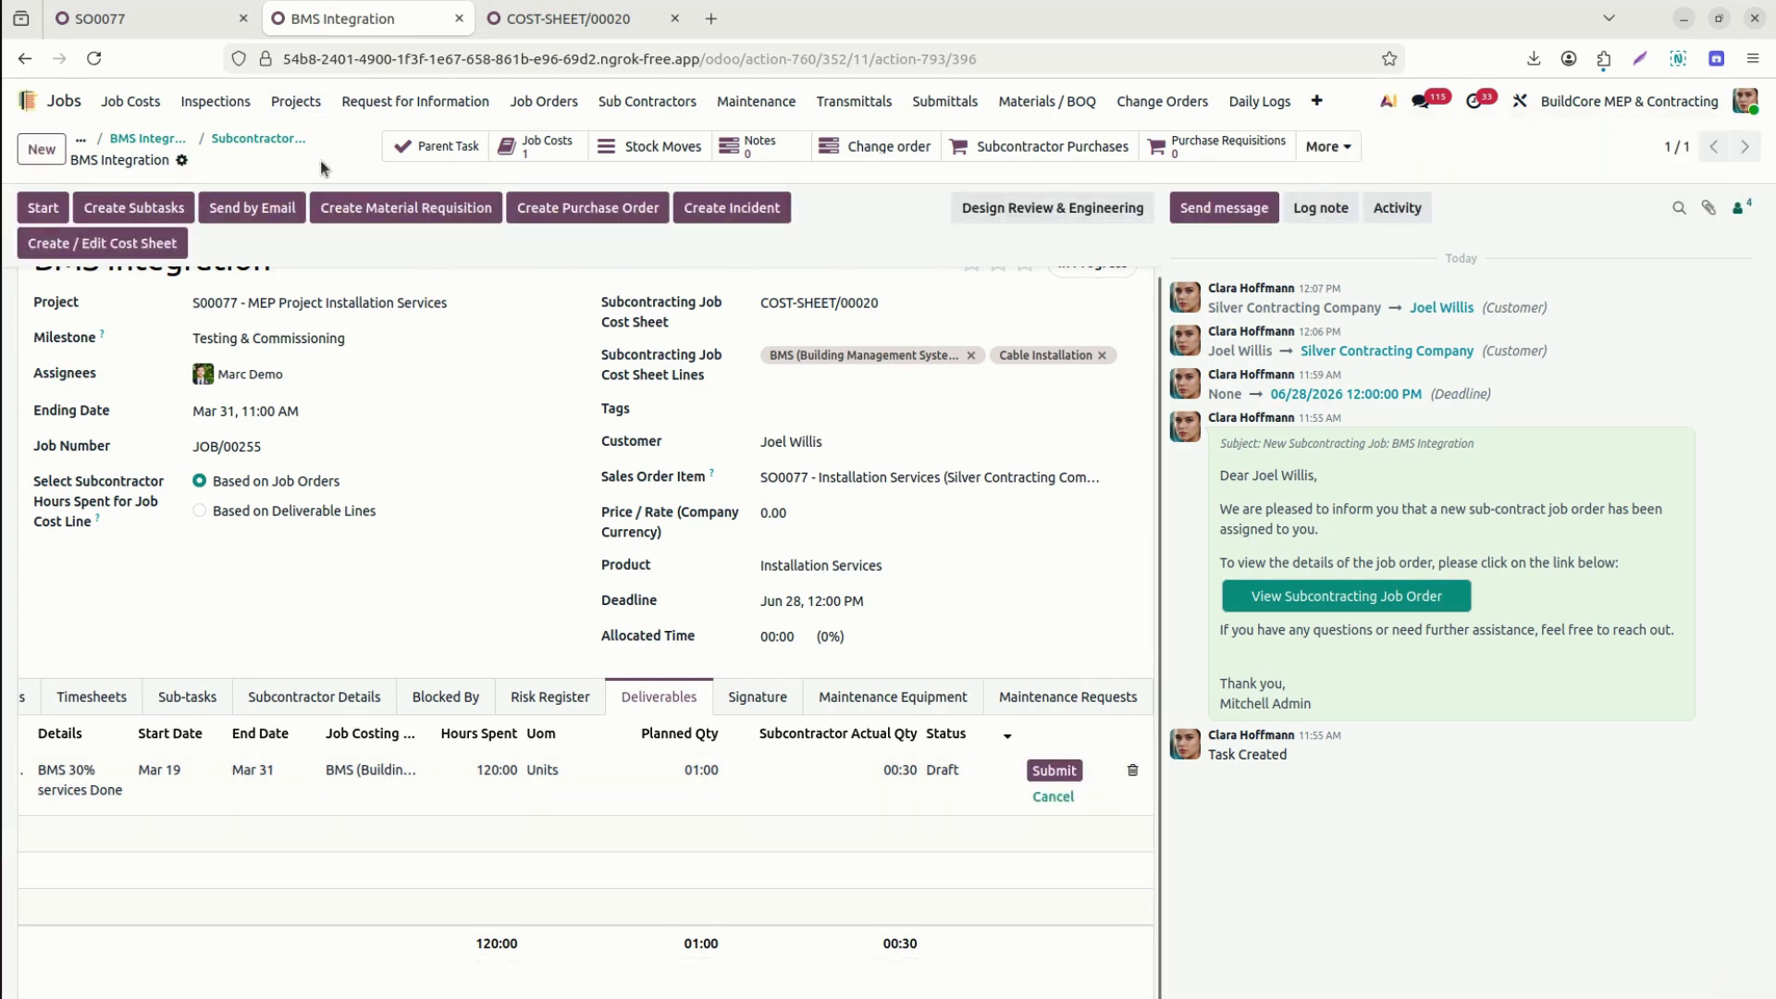
{"action": "left_click", "coordinate": [1057, 773]}
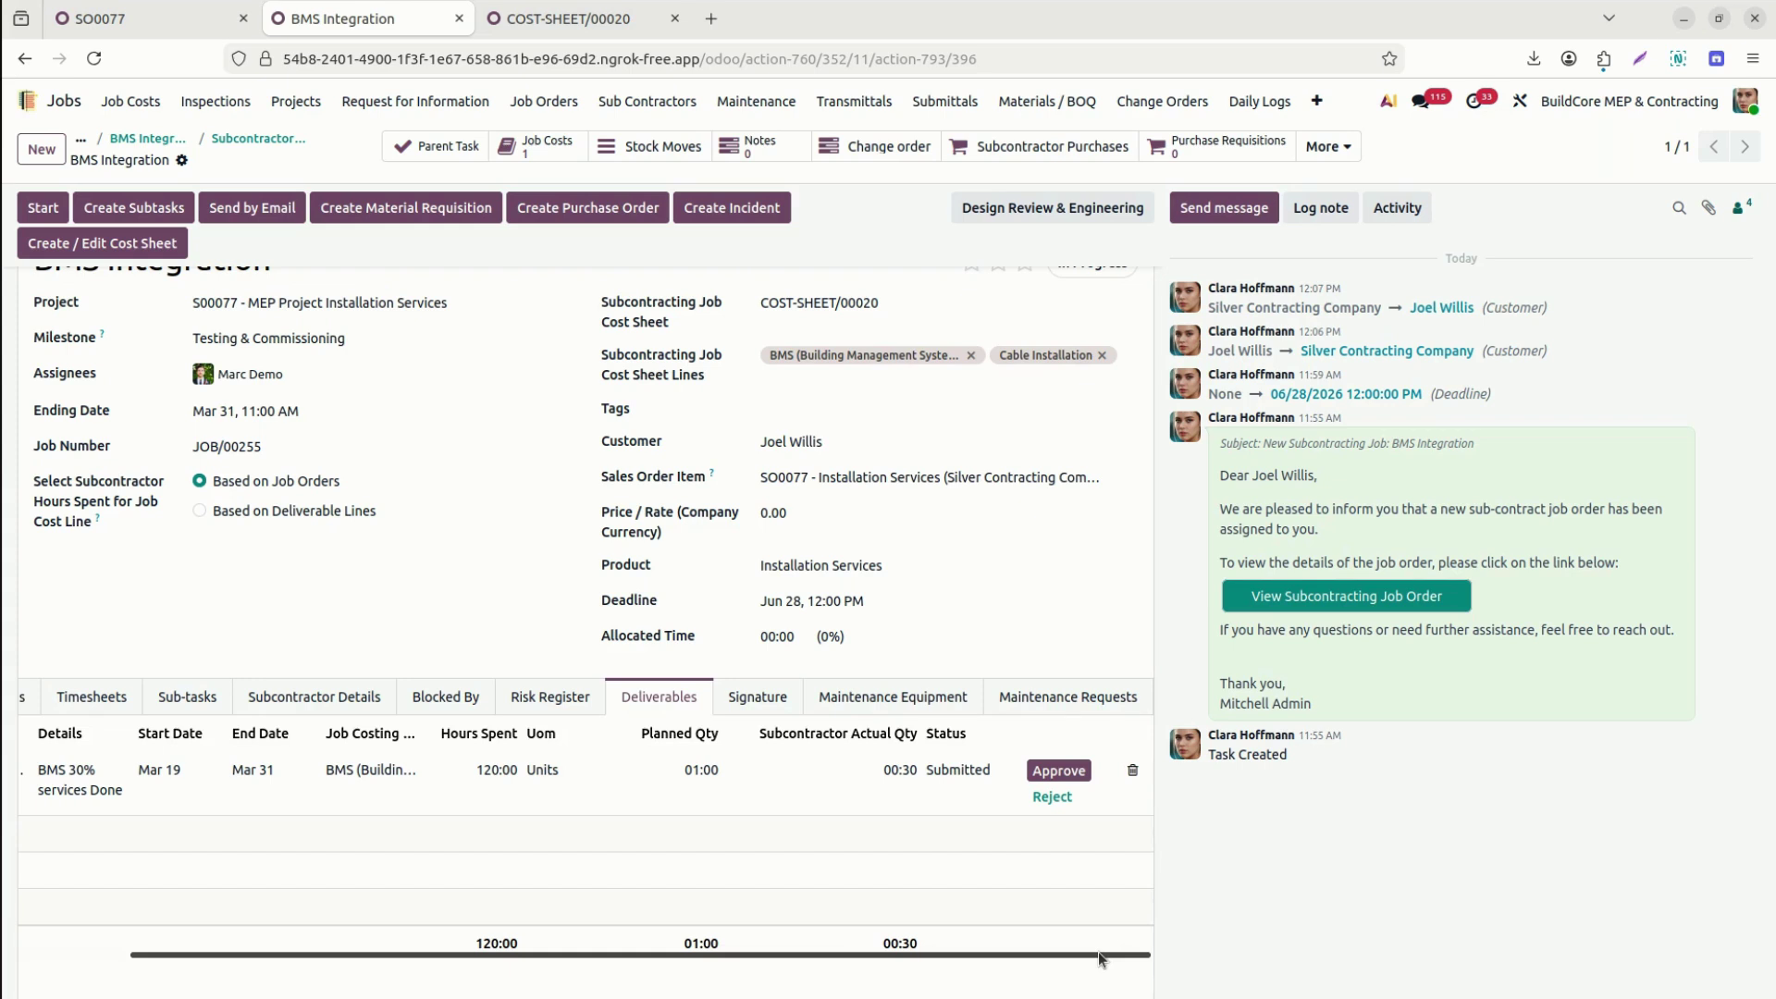
{"action": "left_click", "coordinate": [1101, 214]}
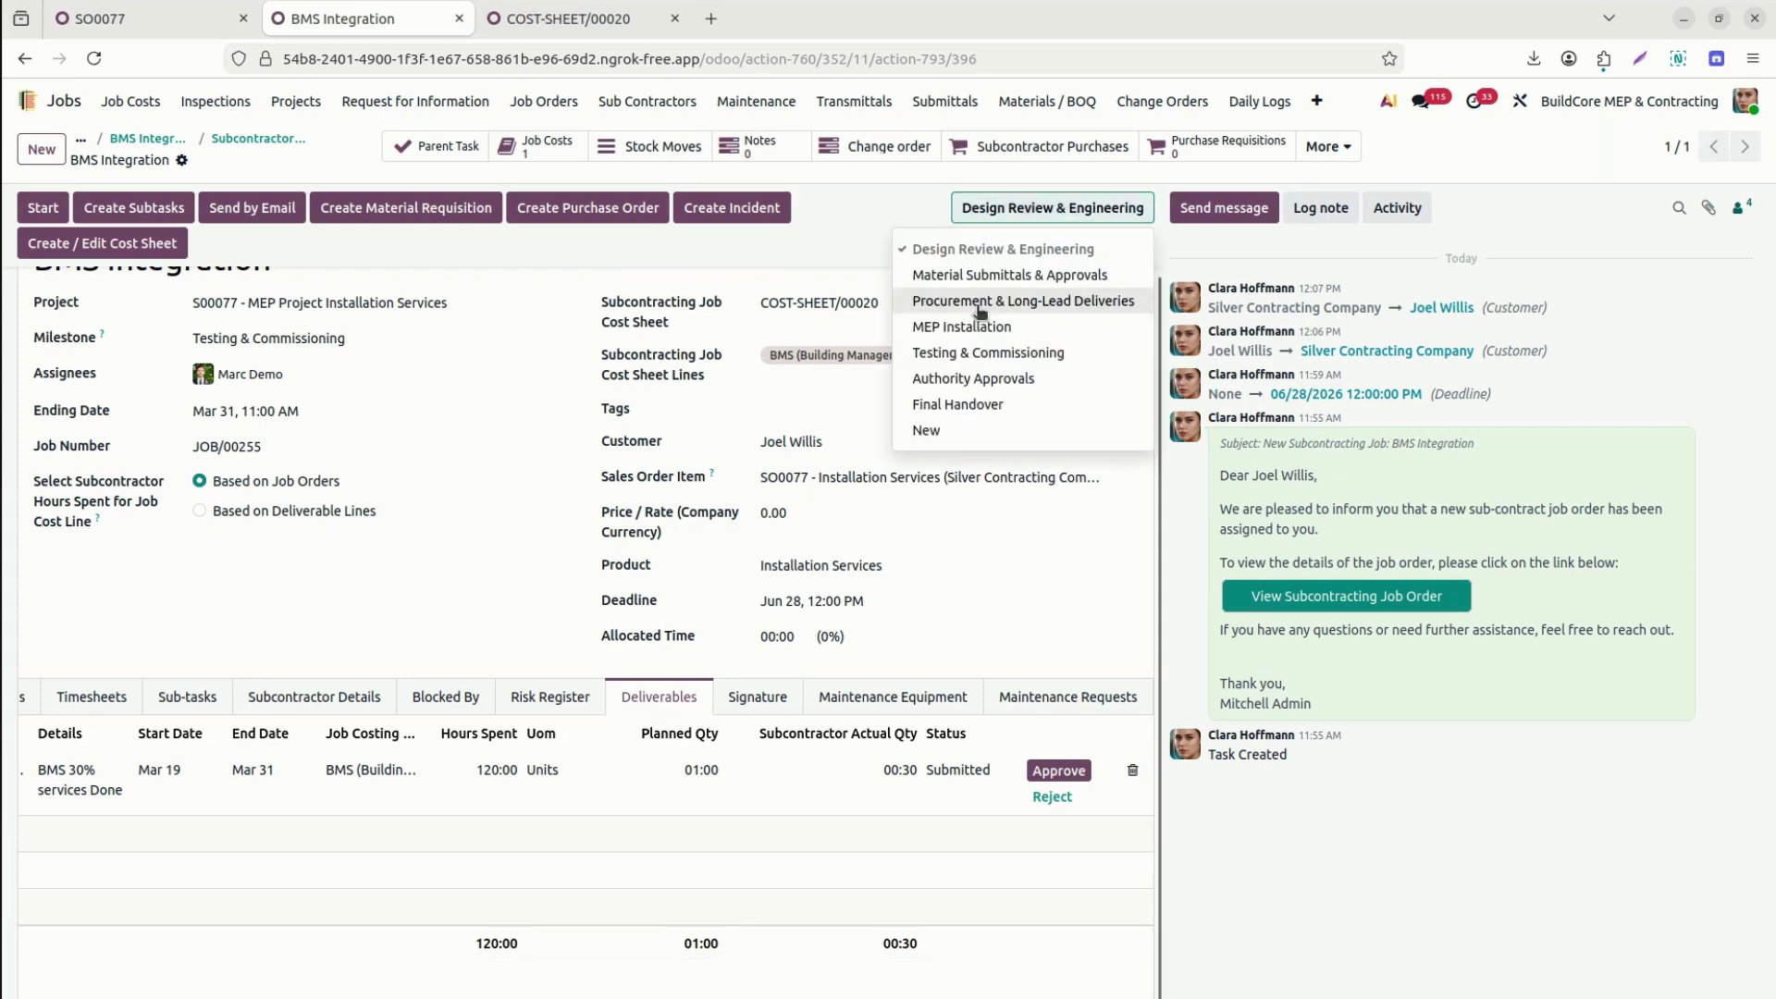
{"action": "left_click", "coordinate": [1013, 380]}
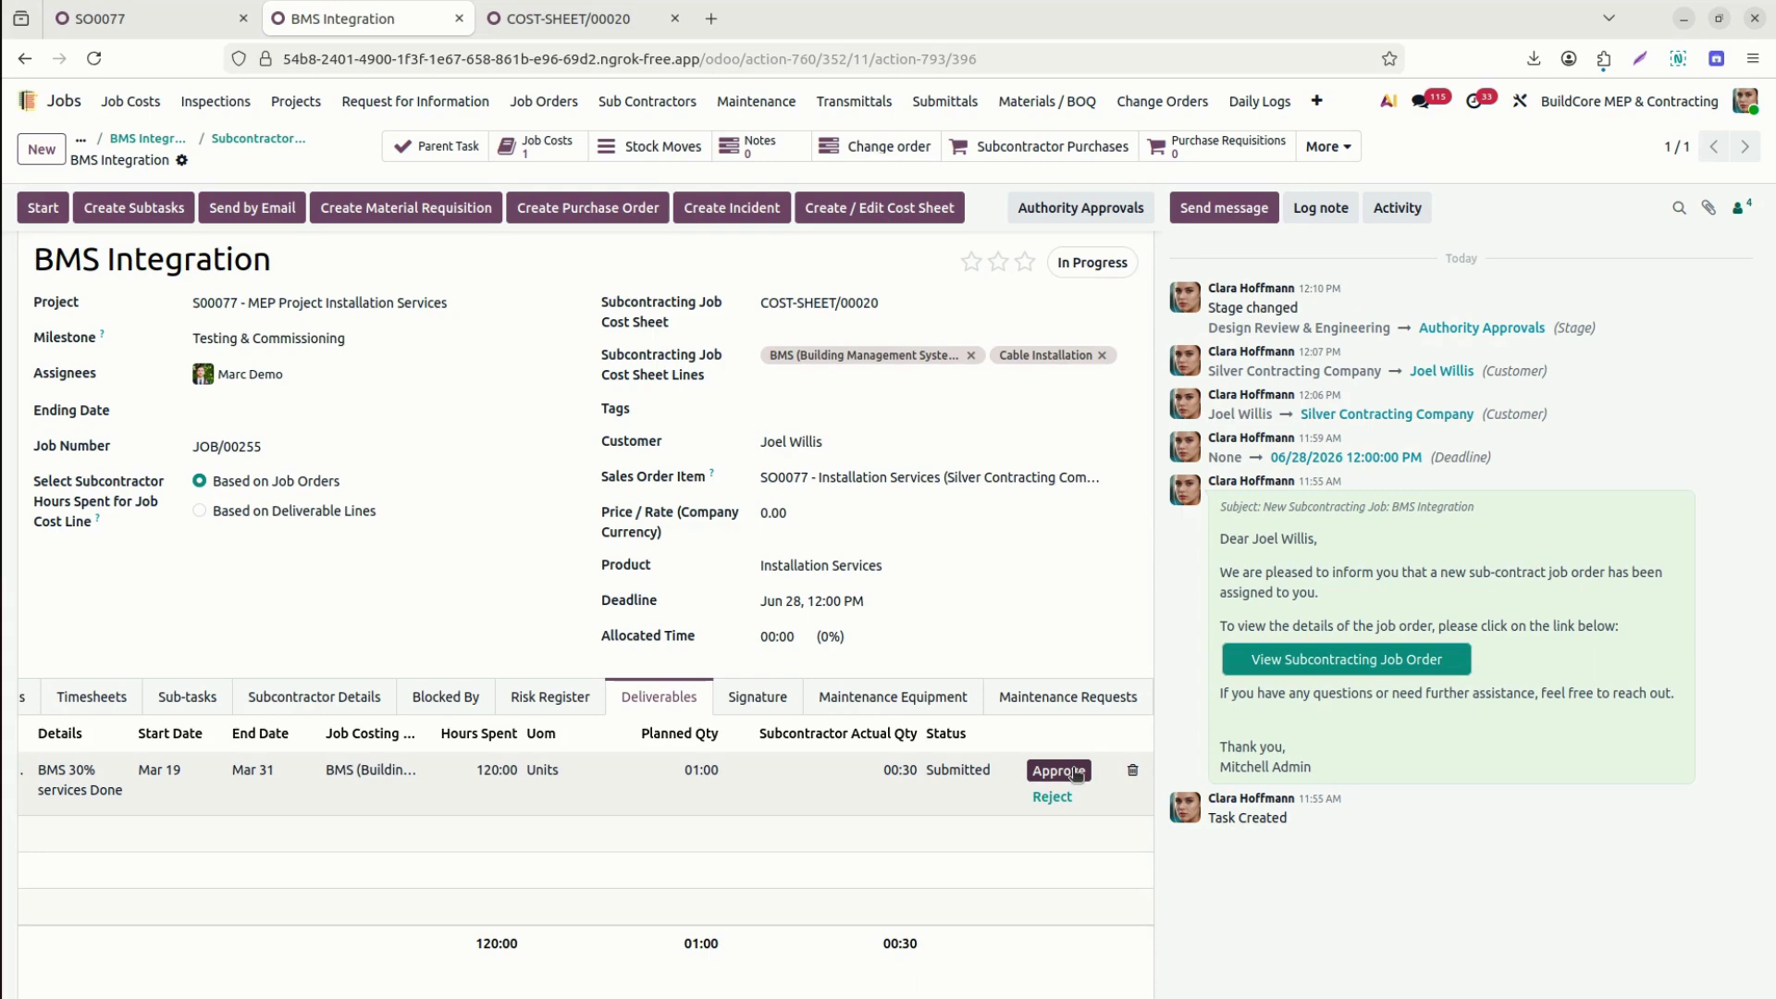
{"action": "left_click", "coordinate": [1059, 770]}
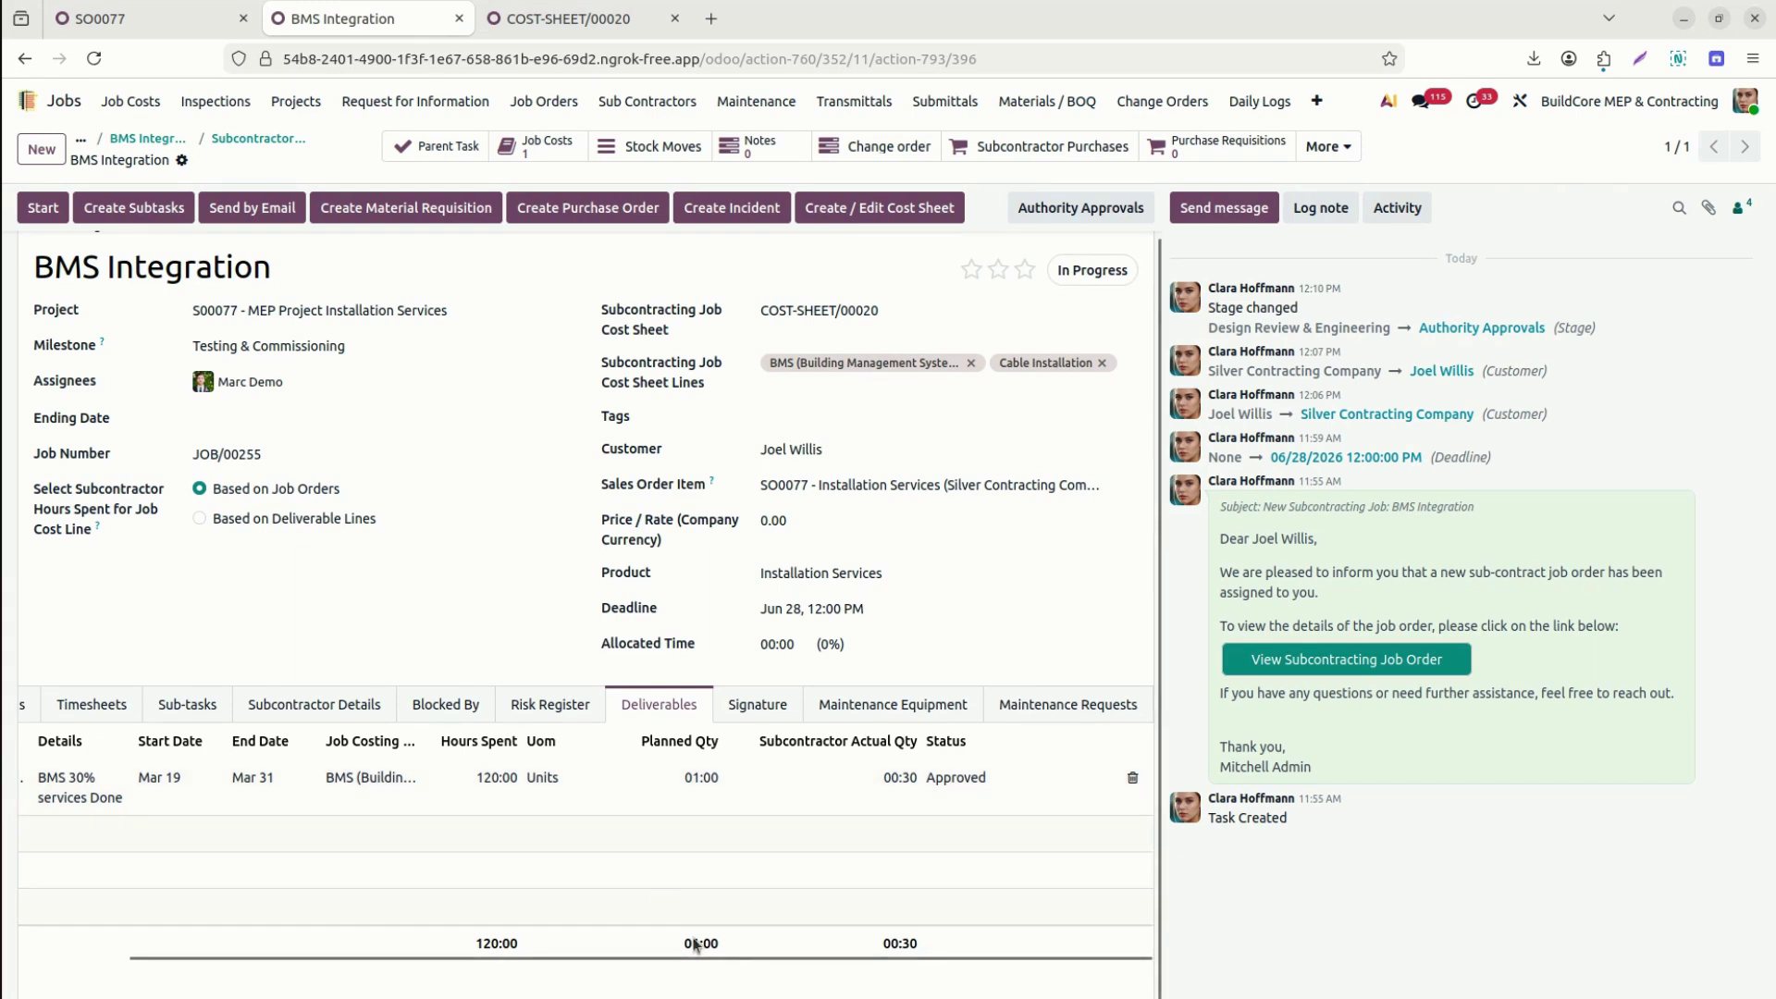
Add a 'Cable installation' deliverable running from Mar 31 to Apr 22.
{"action": "left_click_drag", "start_coordinate": [712, 946], "coordinate": [524, 972]}
{"action": "left_click", "coordinate": [511, 967]}
{"action": "left_click_drag", "start_coordinate": [263, 953], "coordinate": [154, 955]}
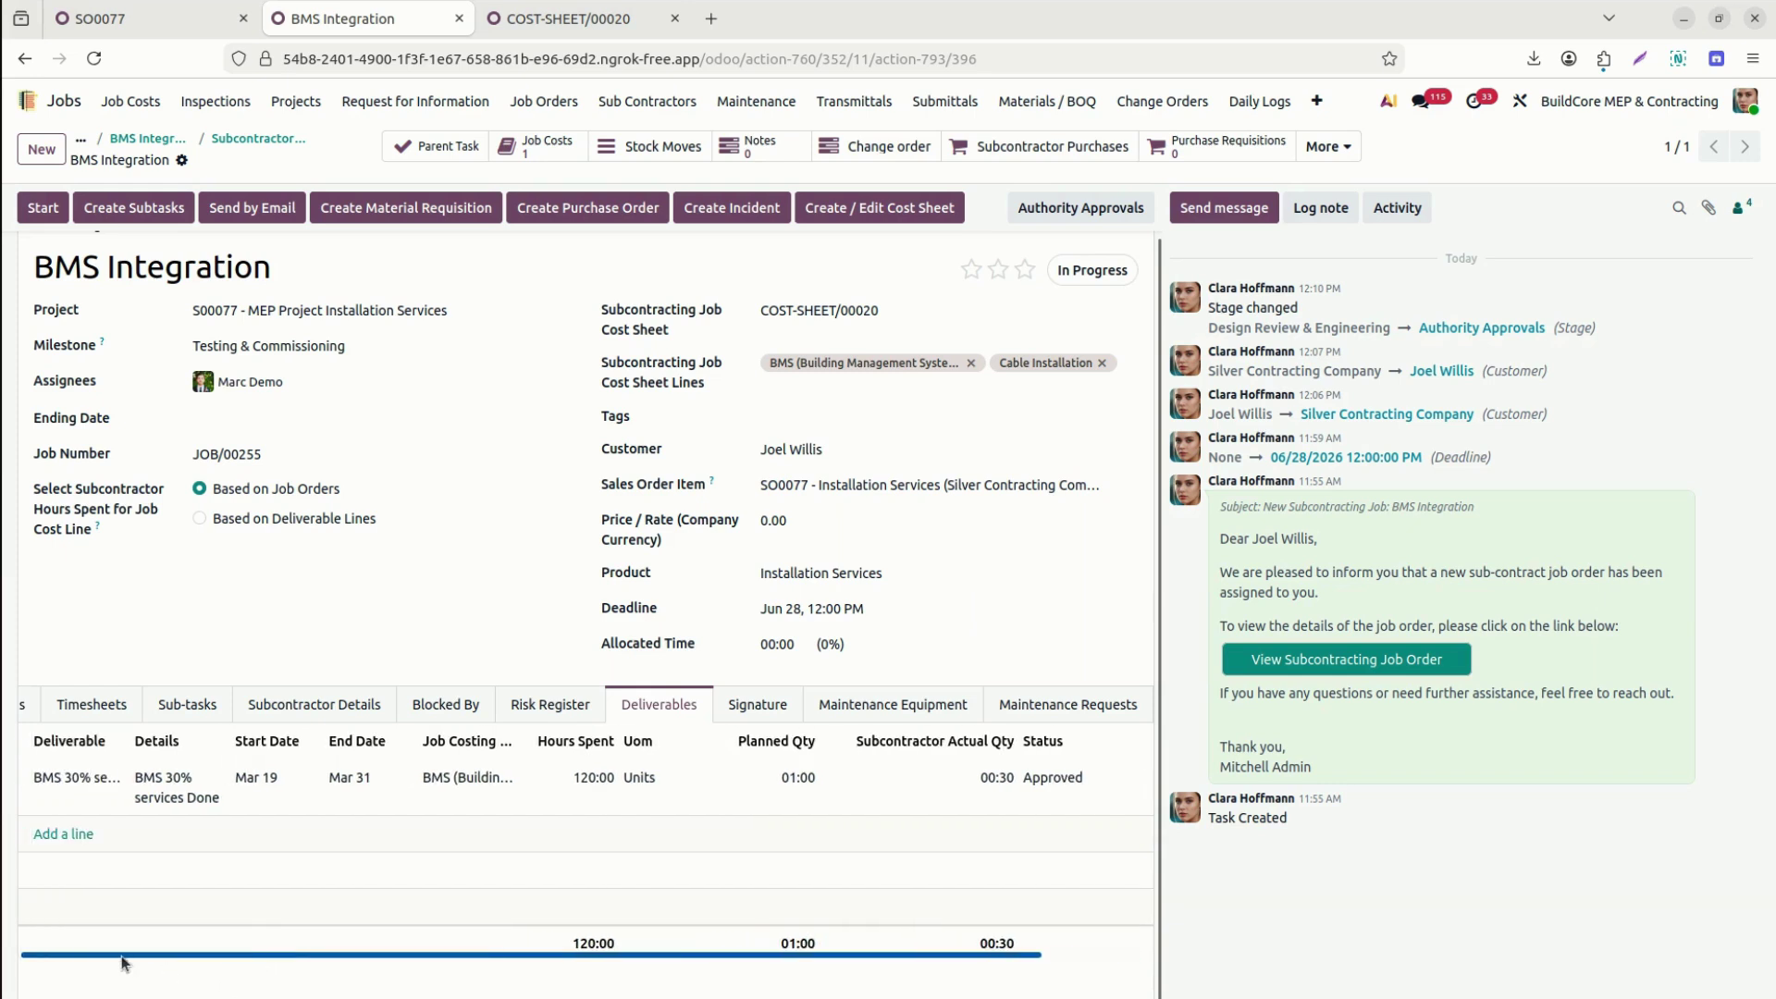
{"action": "left_click", "coordinate": [74, 837]}
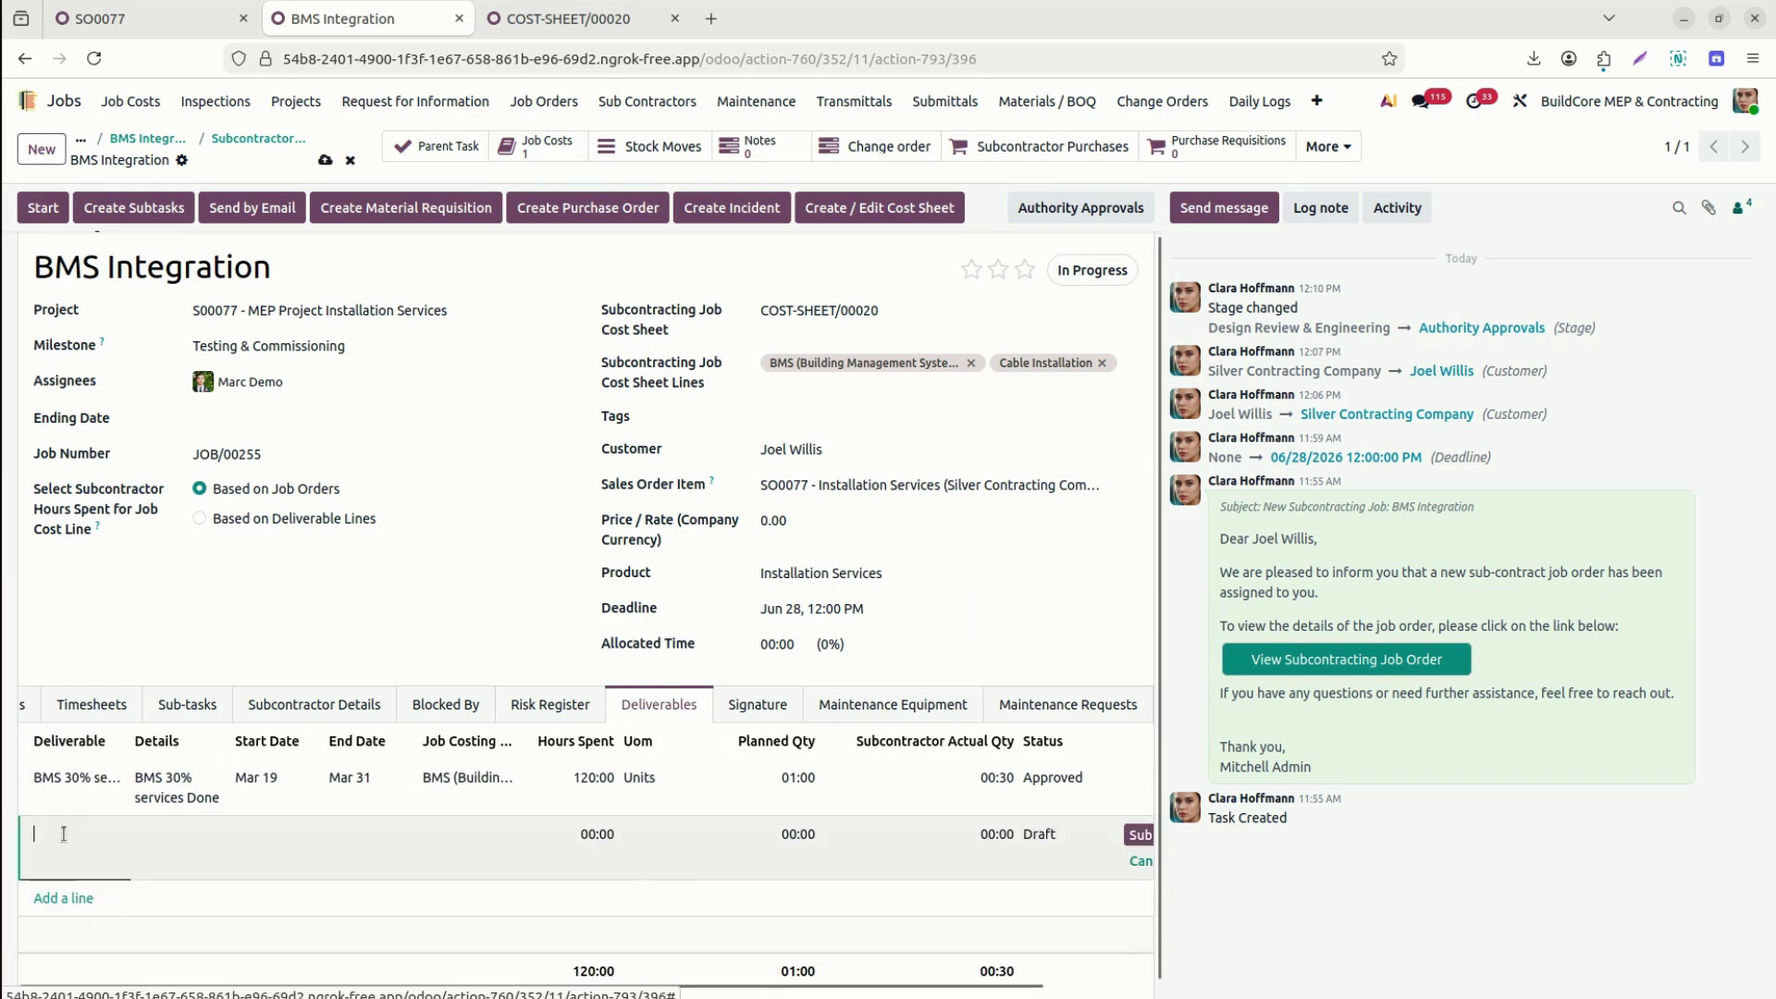
{"action": "type", "text": "Cable"}
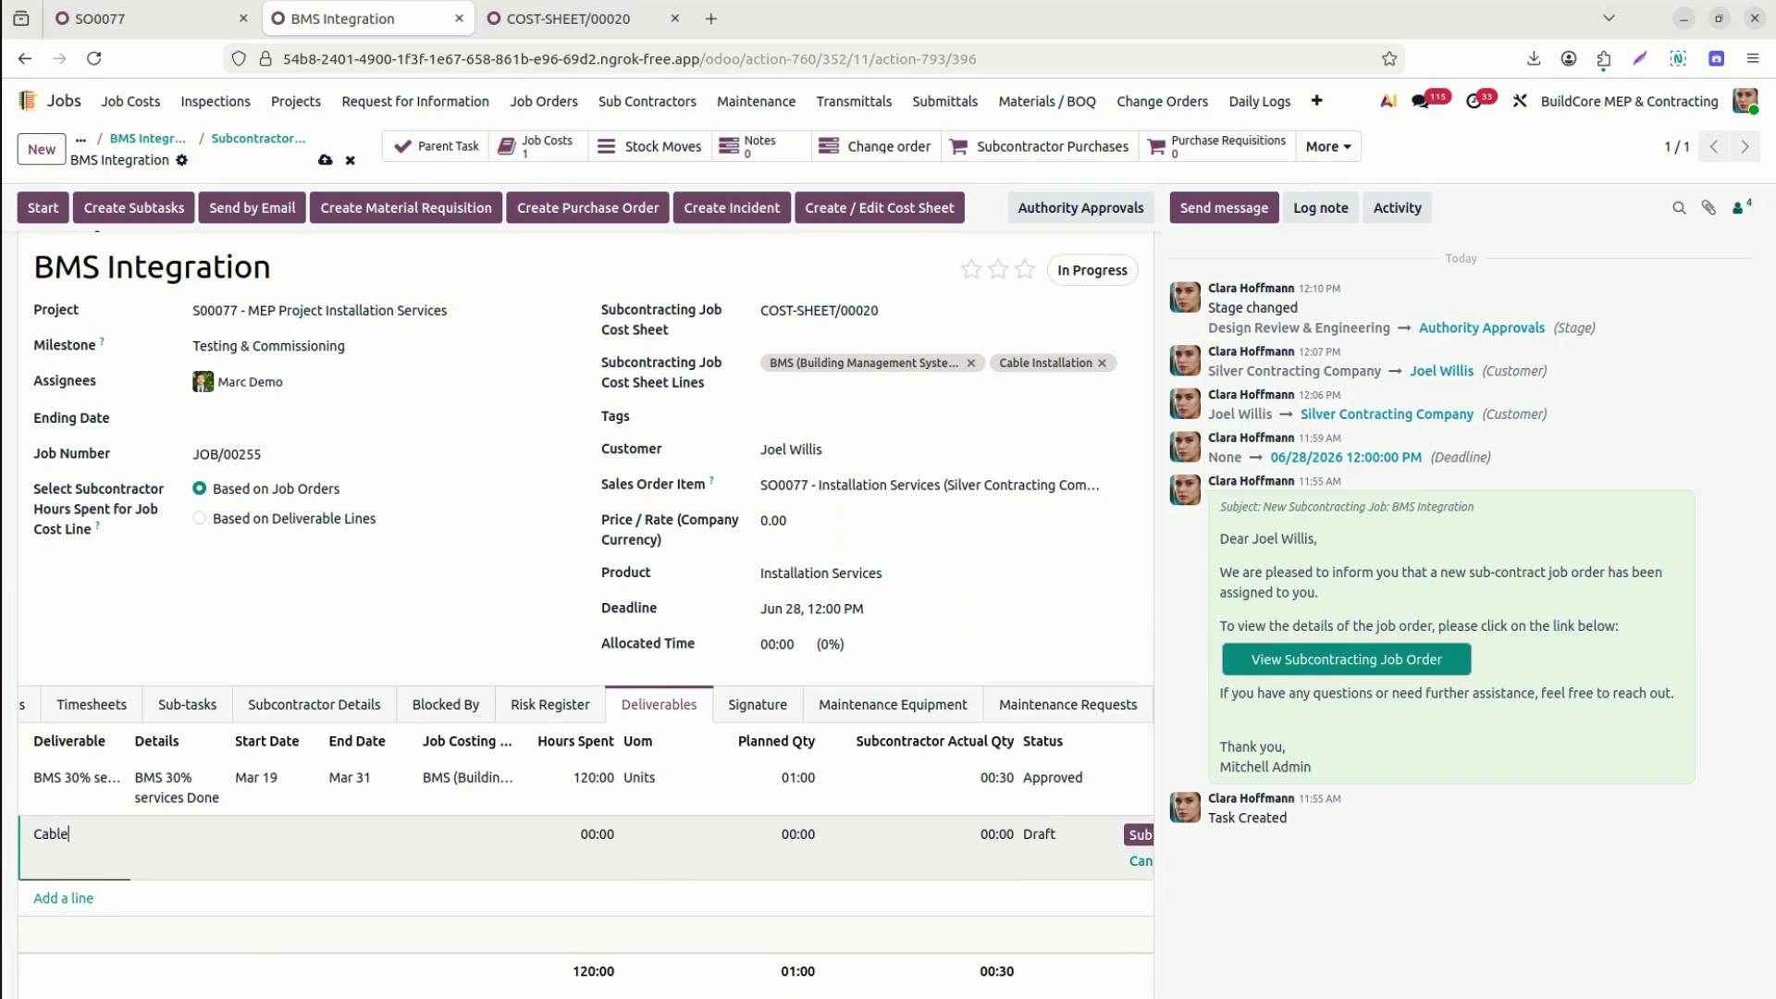
{"action": "type", "text": " installatio"}
{"action": "key", "text": "Tab"}
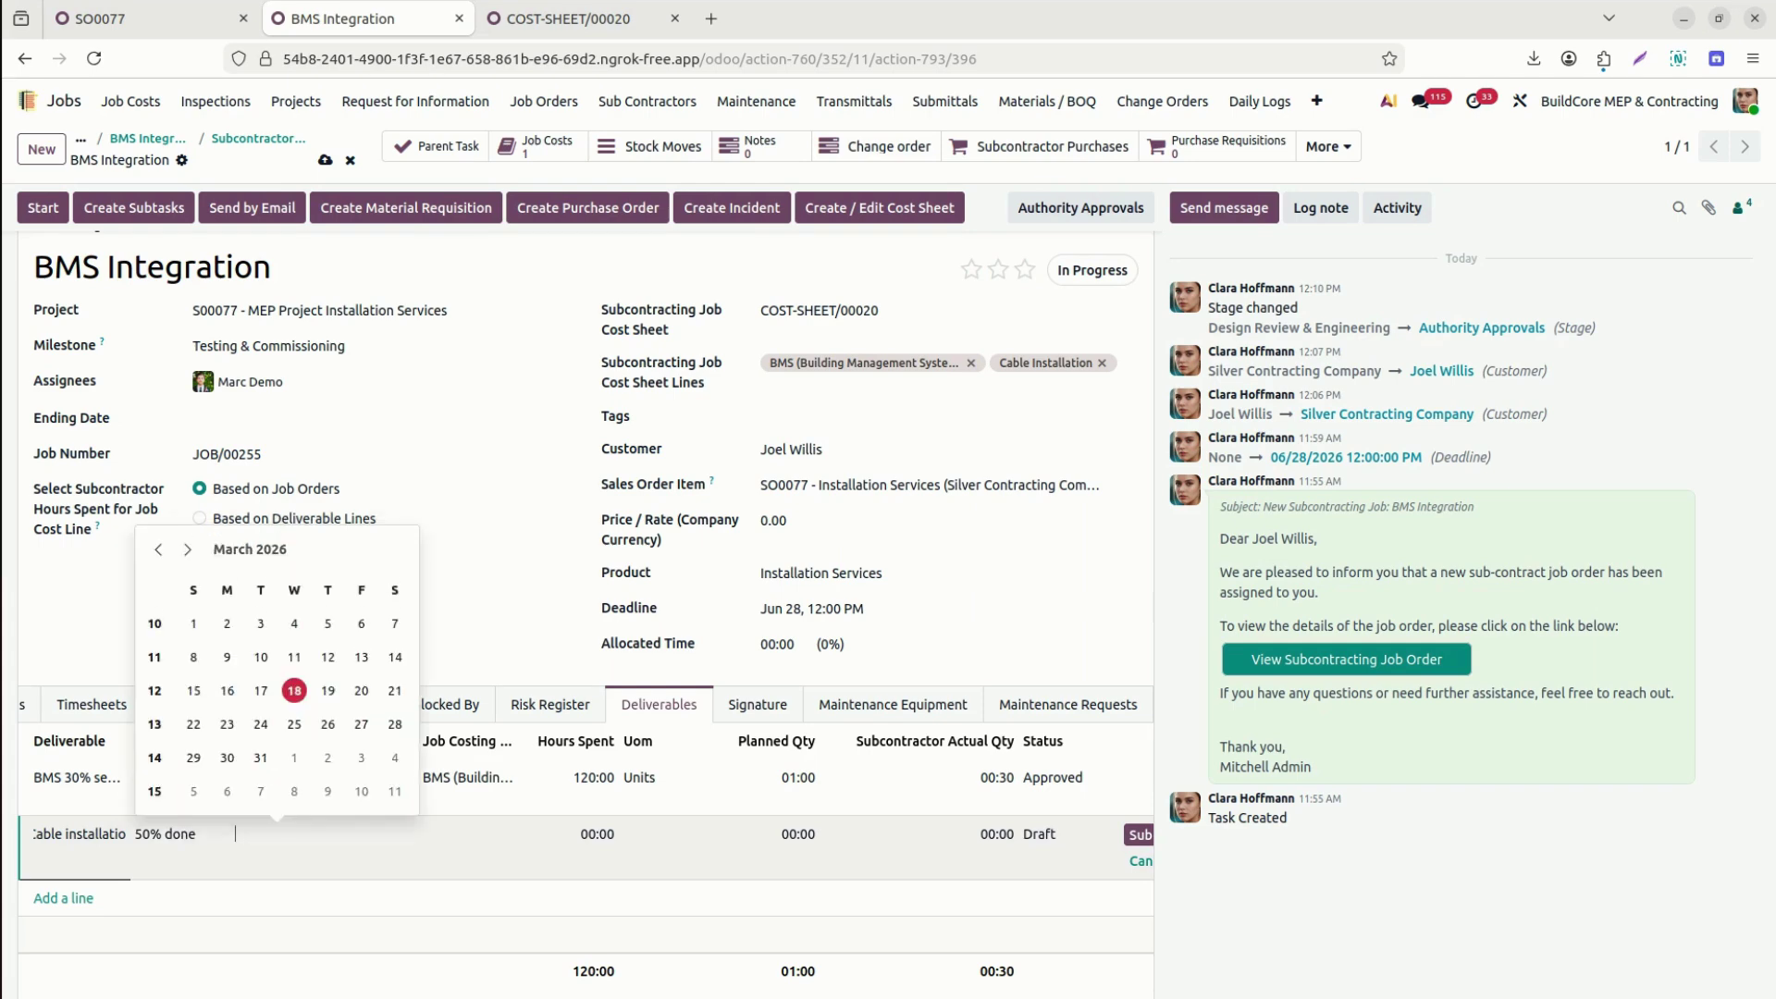
{"action": "left_click", "coordinate": [261, 757]}
{"action": "left_click", "coordinate": [363, 848]}
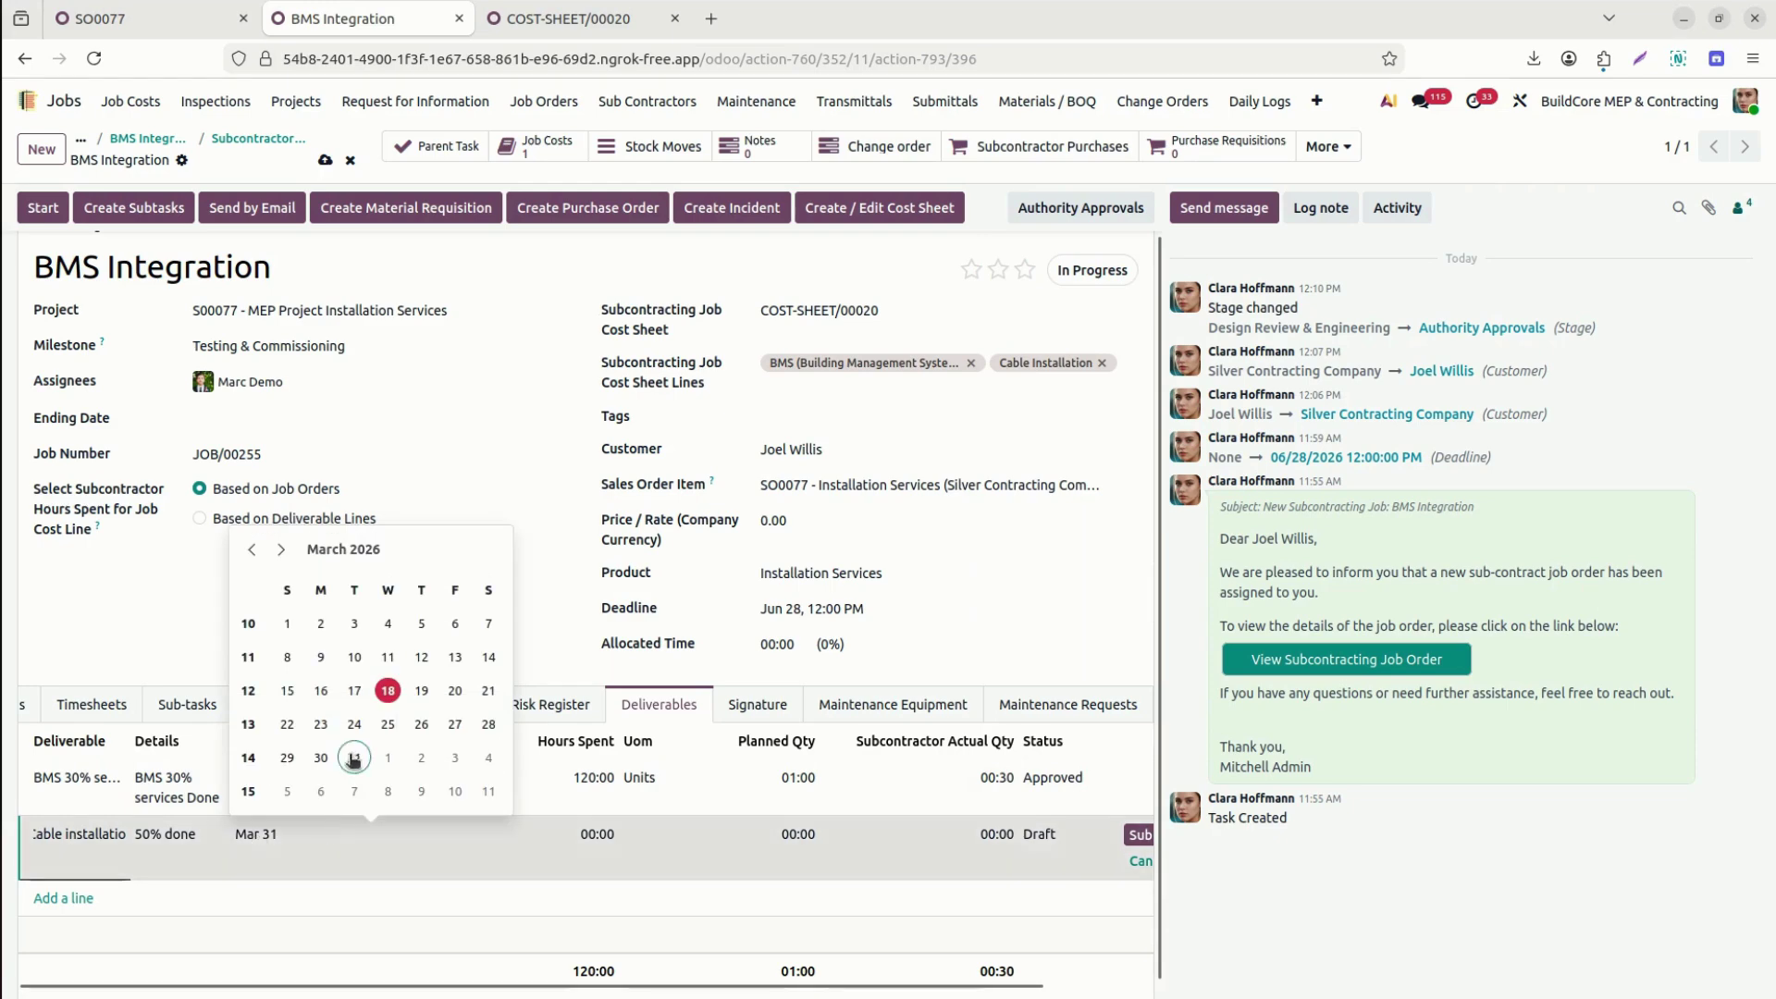
{"action": "left_click", "coordinate": [281, 549]}
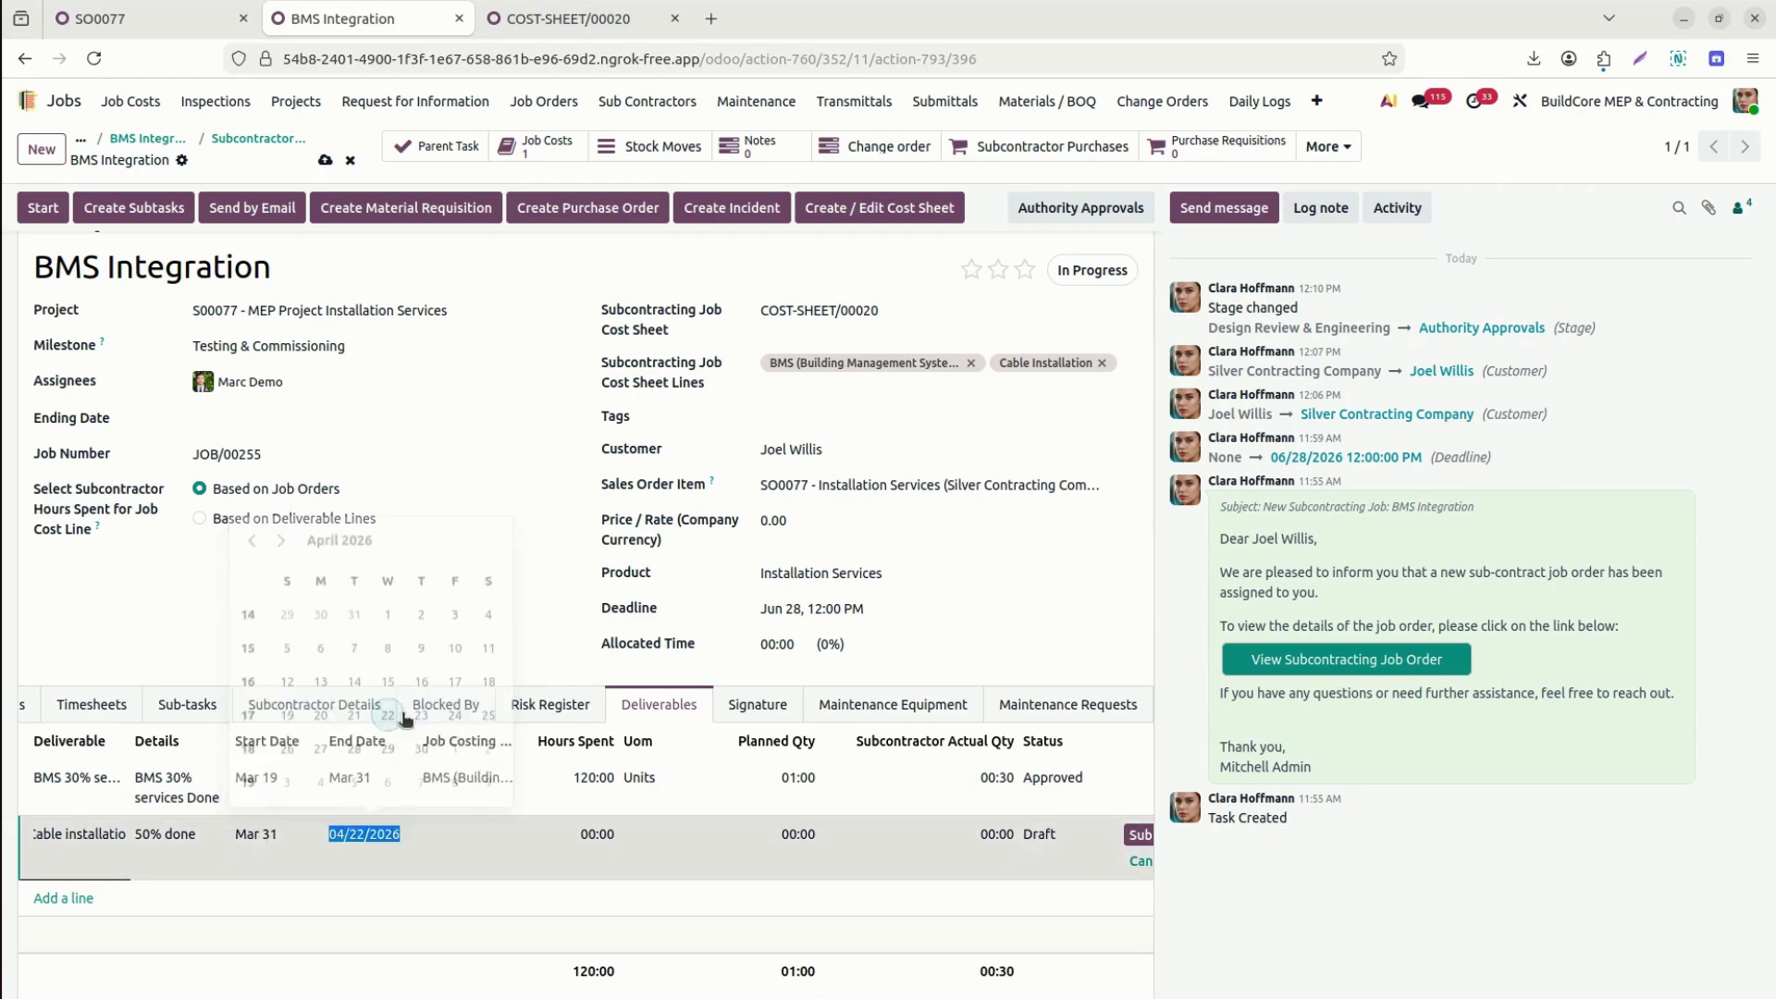
{"action": "left_click", "coordinate": [389, 723]}
Link it to Cable Installation costing with 30:00 hours and 00:50 actual quantity, save, and submit.
{"action": "left_click", "coordinate": [462, 834]}
{"action": "type", "text": "ca"}
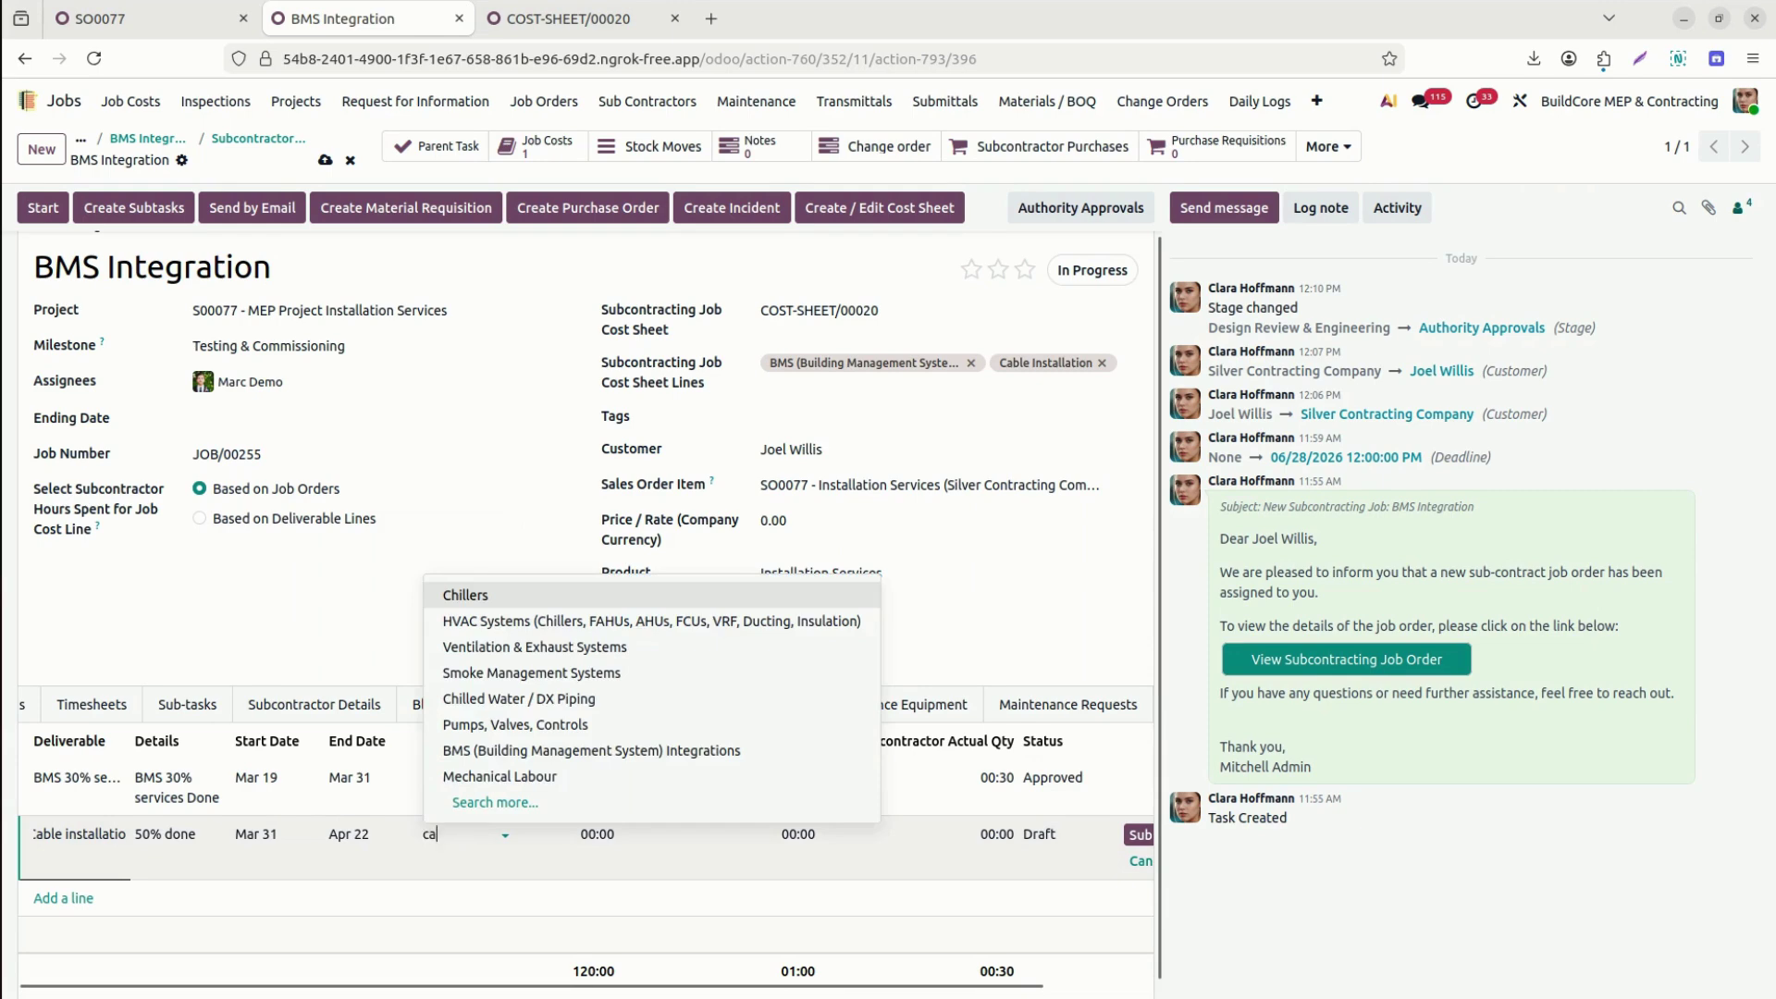
{"action": "type", "text": "b"}
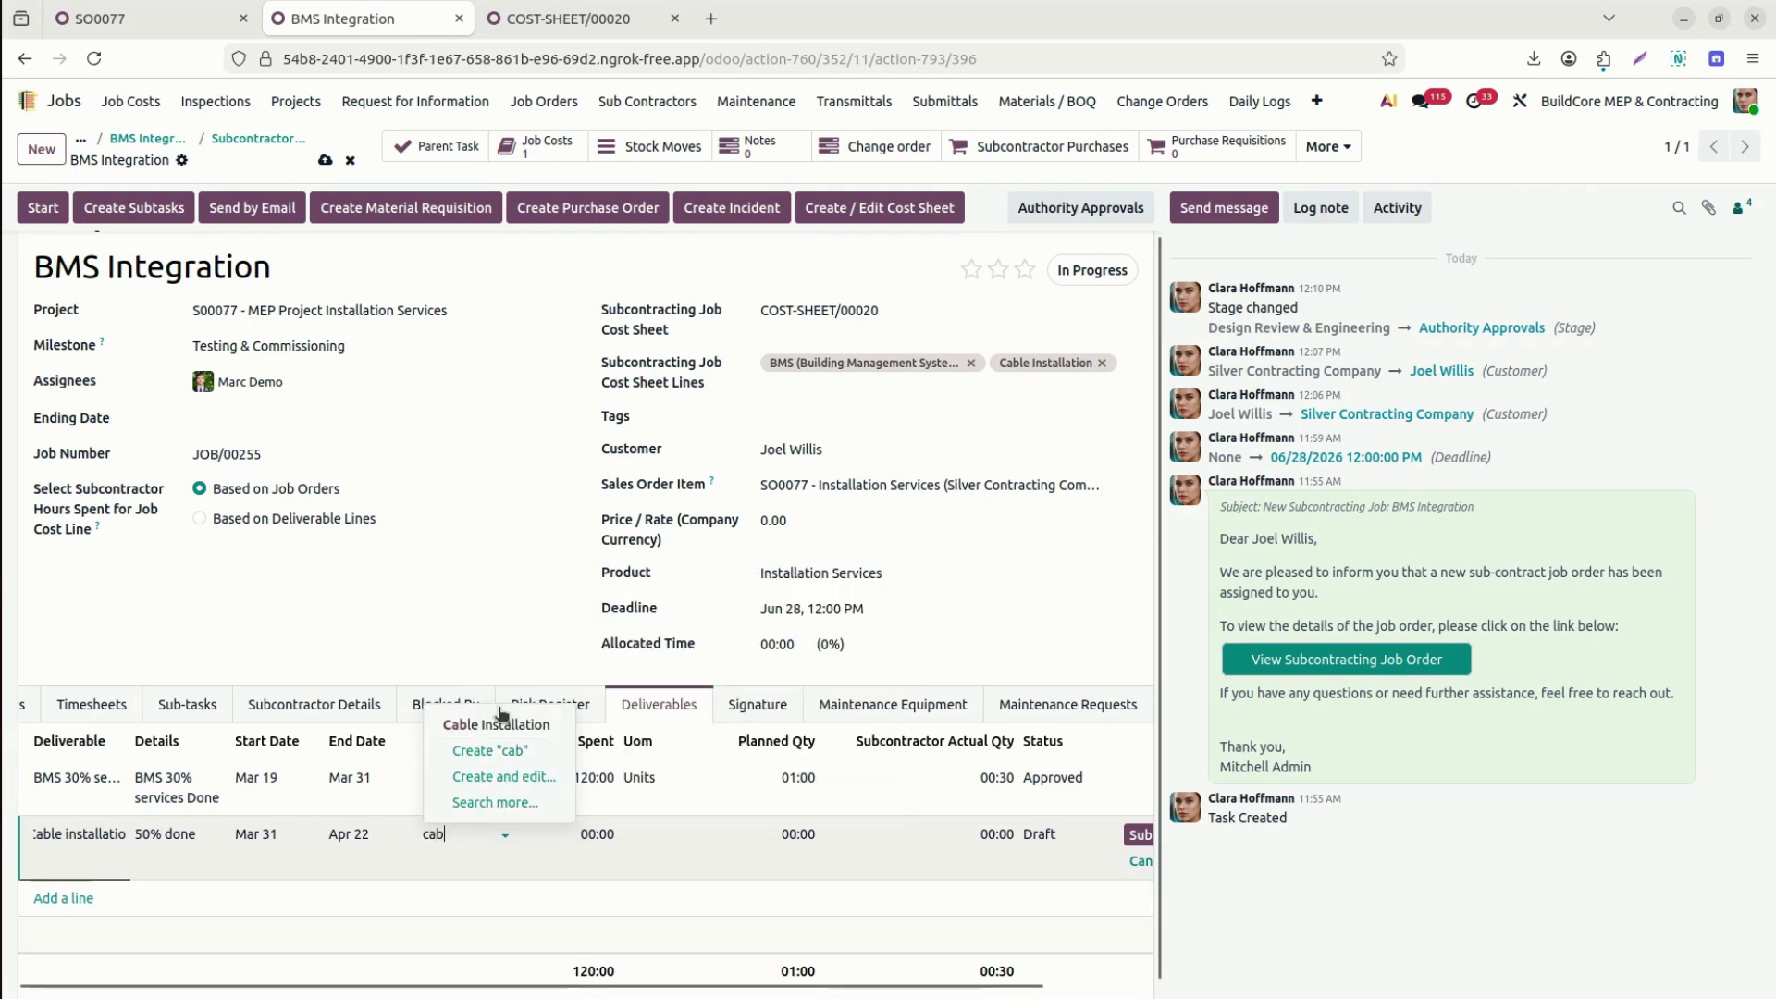
{"action": "left_click", "coordinate": [503, 727]}
{"action": "left_click", "coordinate": [563, 835]}
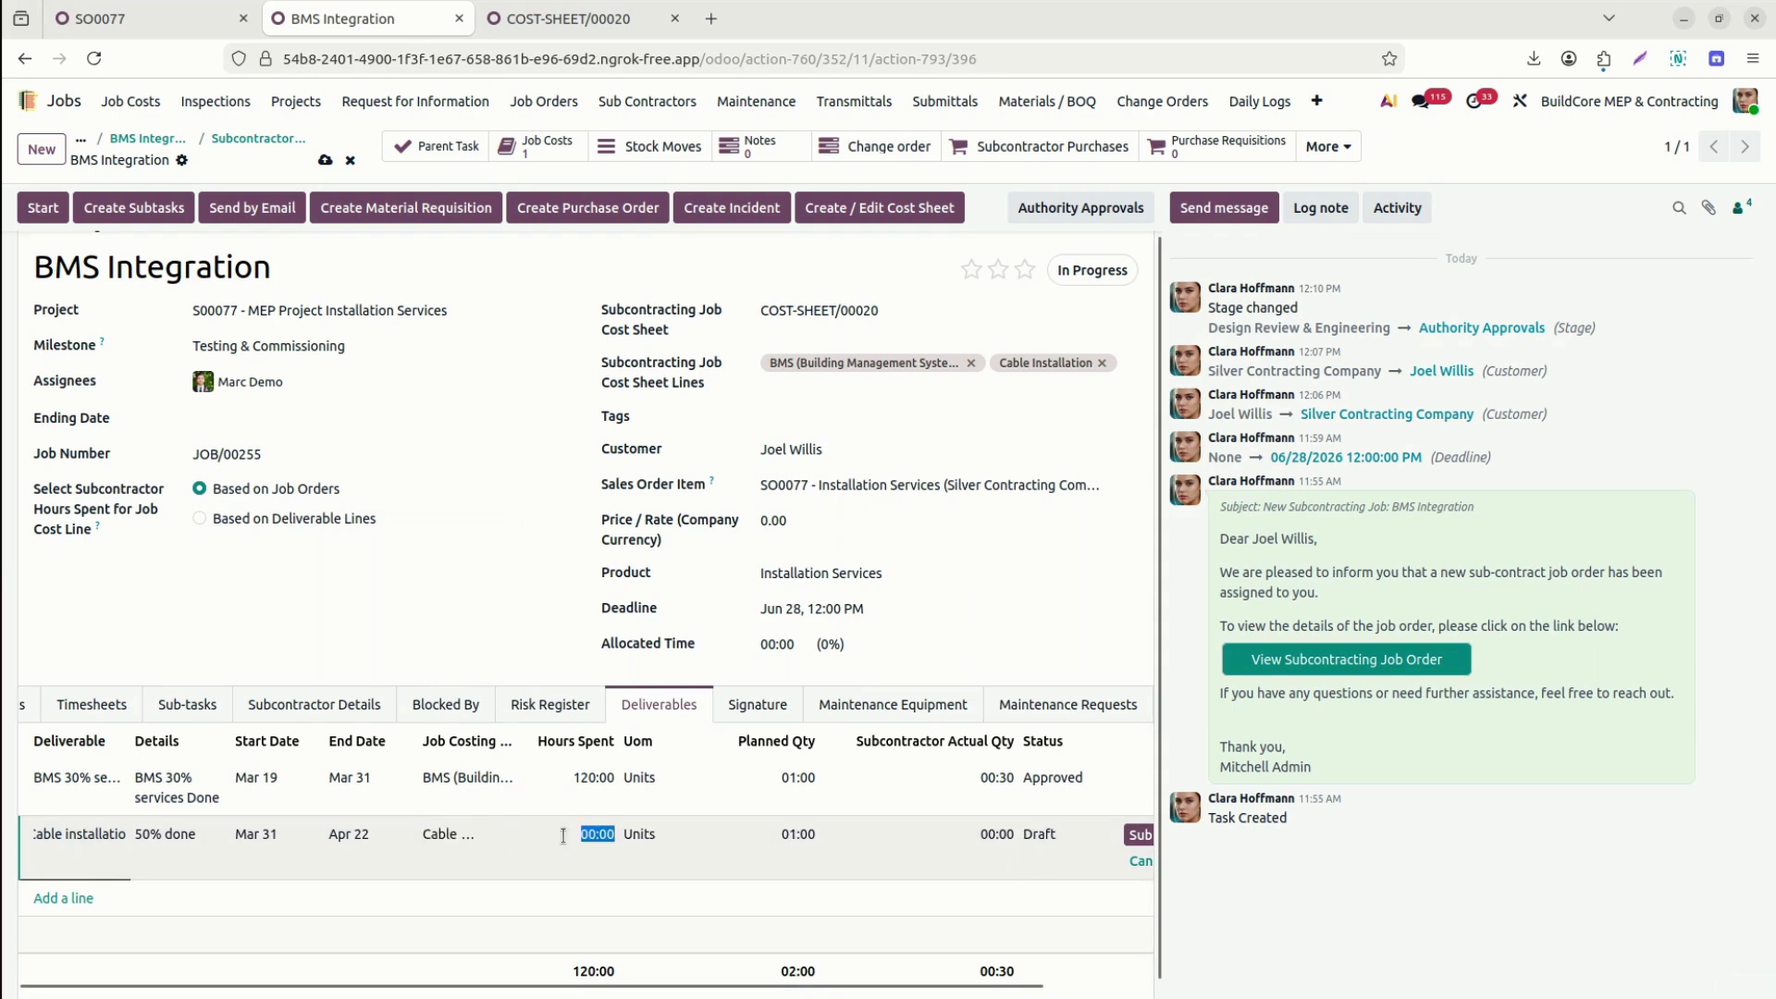
{"action": "type", "text": "30"}
{"action": "key", "text": "Tab"}
{"action": "key", "text": "Tab"}
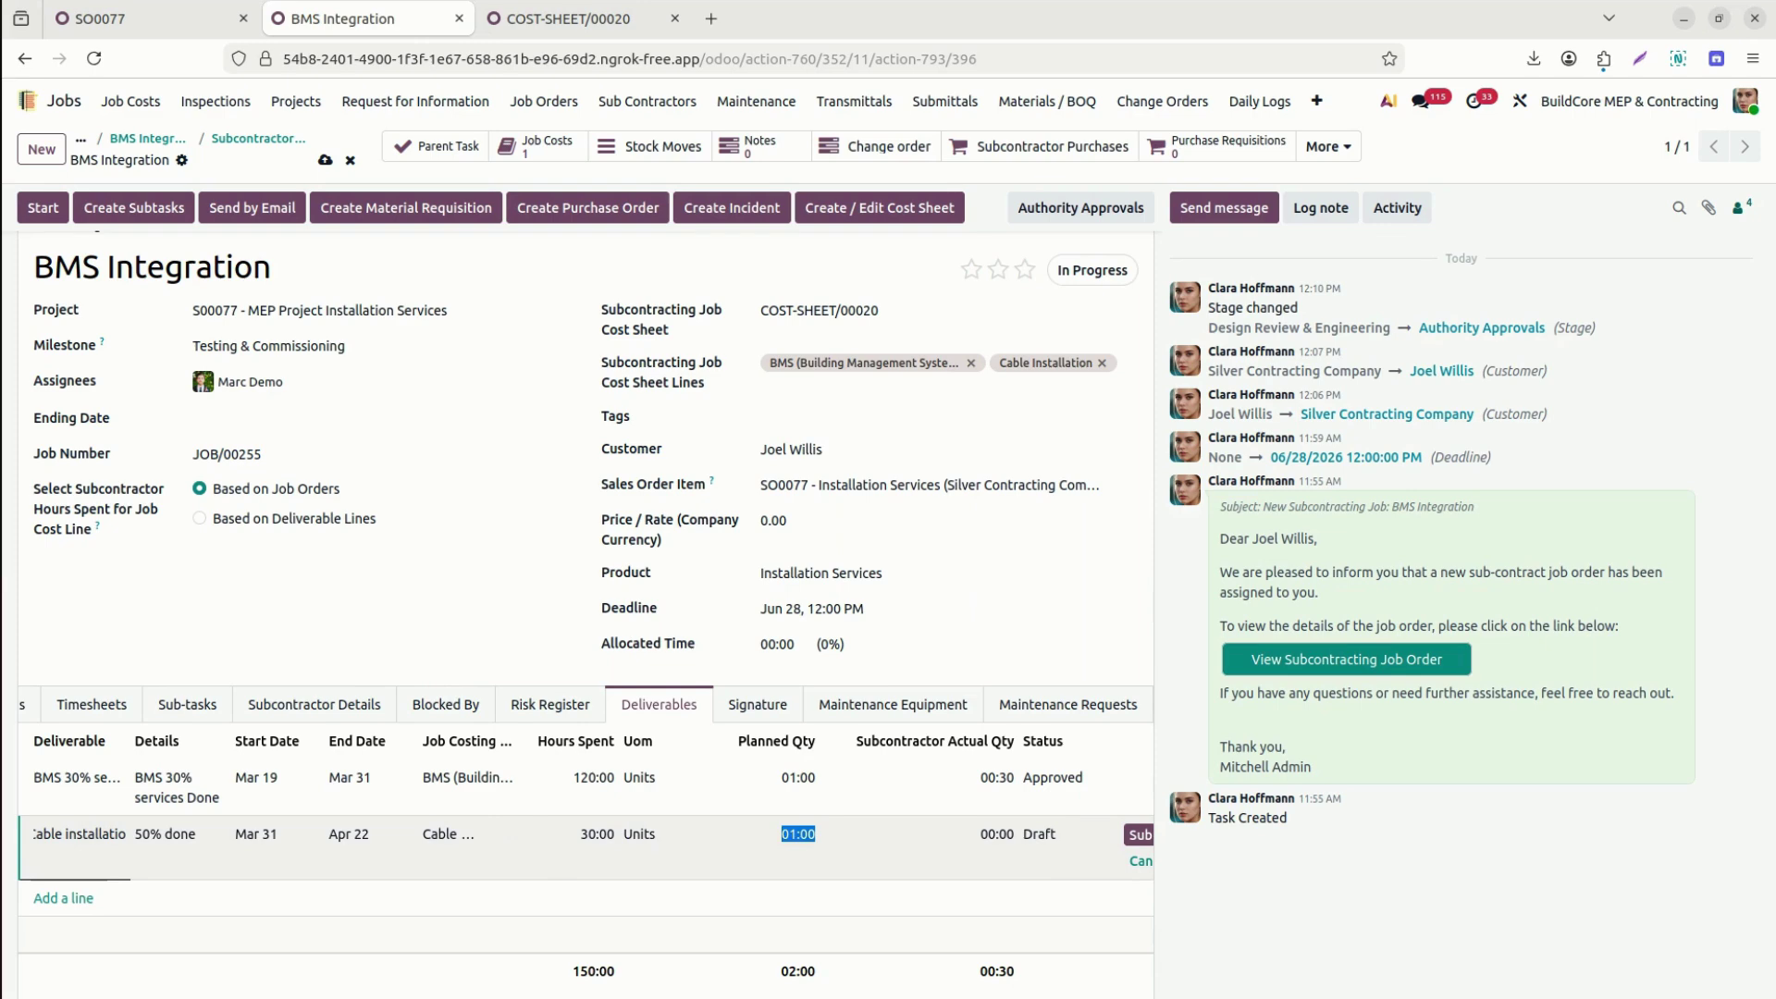
{"action": "key", "text": "Tab"}
{"action": "key", "text": "BackSpace"}
{"action": "type", "text": "0:50"}
{"action": "key", "text": "BackSpace"}
{"action": "key", "text": "BackSpace"}
{"action": "key", "text": "BackSpace"}
{"action": "key", "text": "BackSpace"}
{"action": "type", "text": "0:50"}
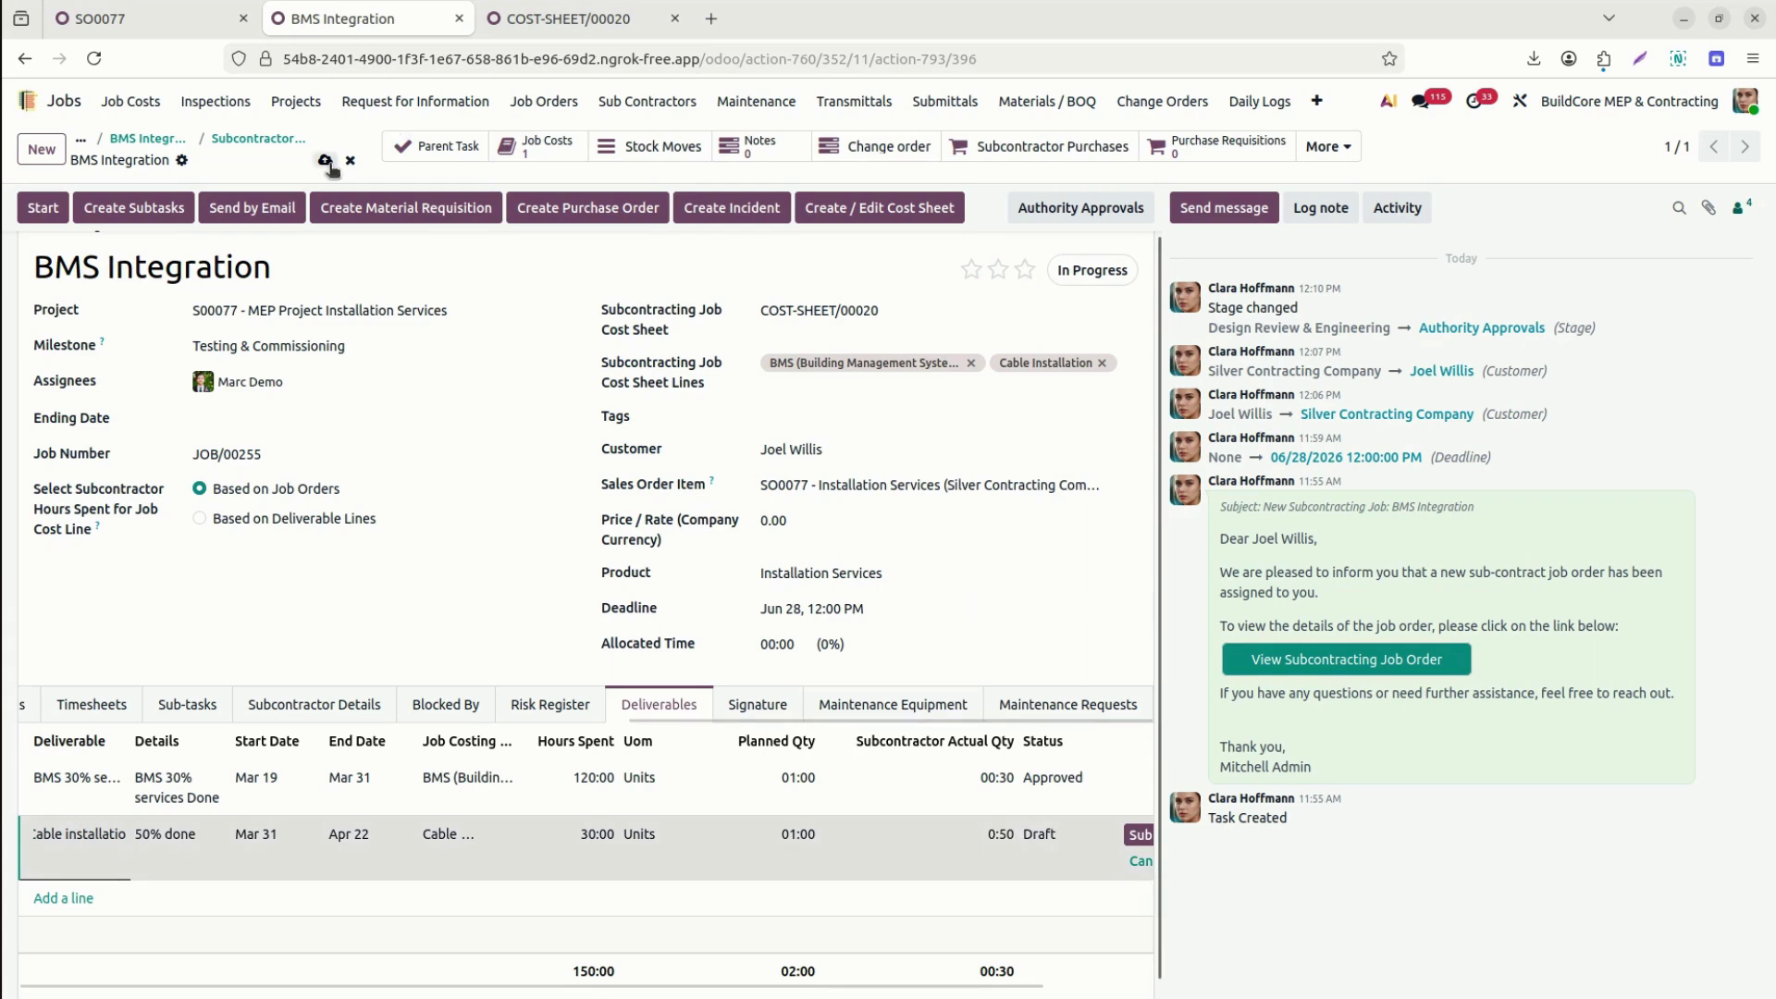
{"action": "left_click", "coordinate": [325, 160]}
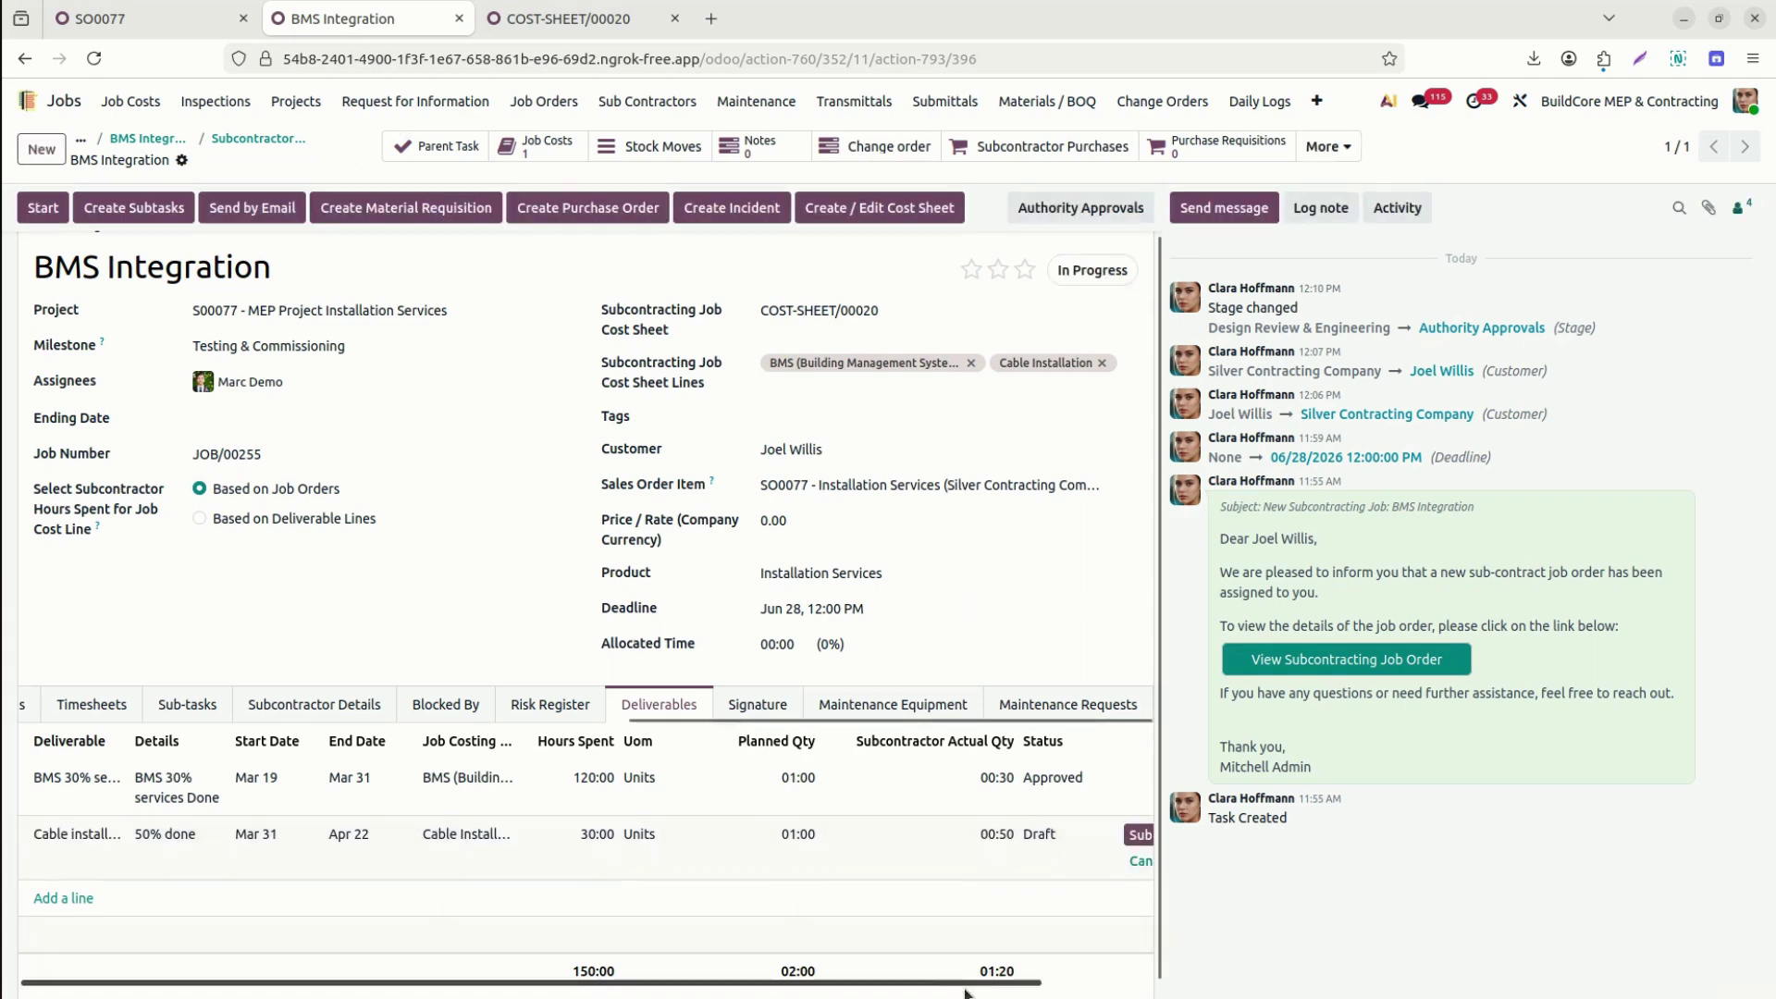
{"action": "left_click_drag", "start_coordinate": [980, 984], "coordinate": [1099, 980]}
{"action": "left_click", "coordinate": [1057, 834]}
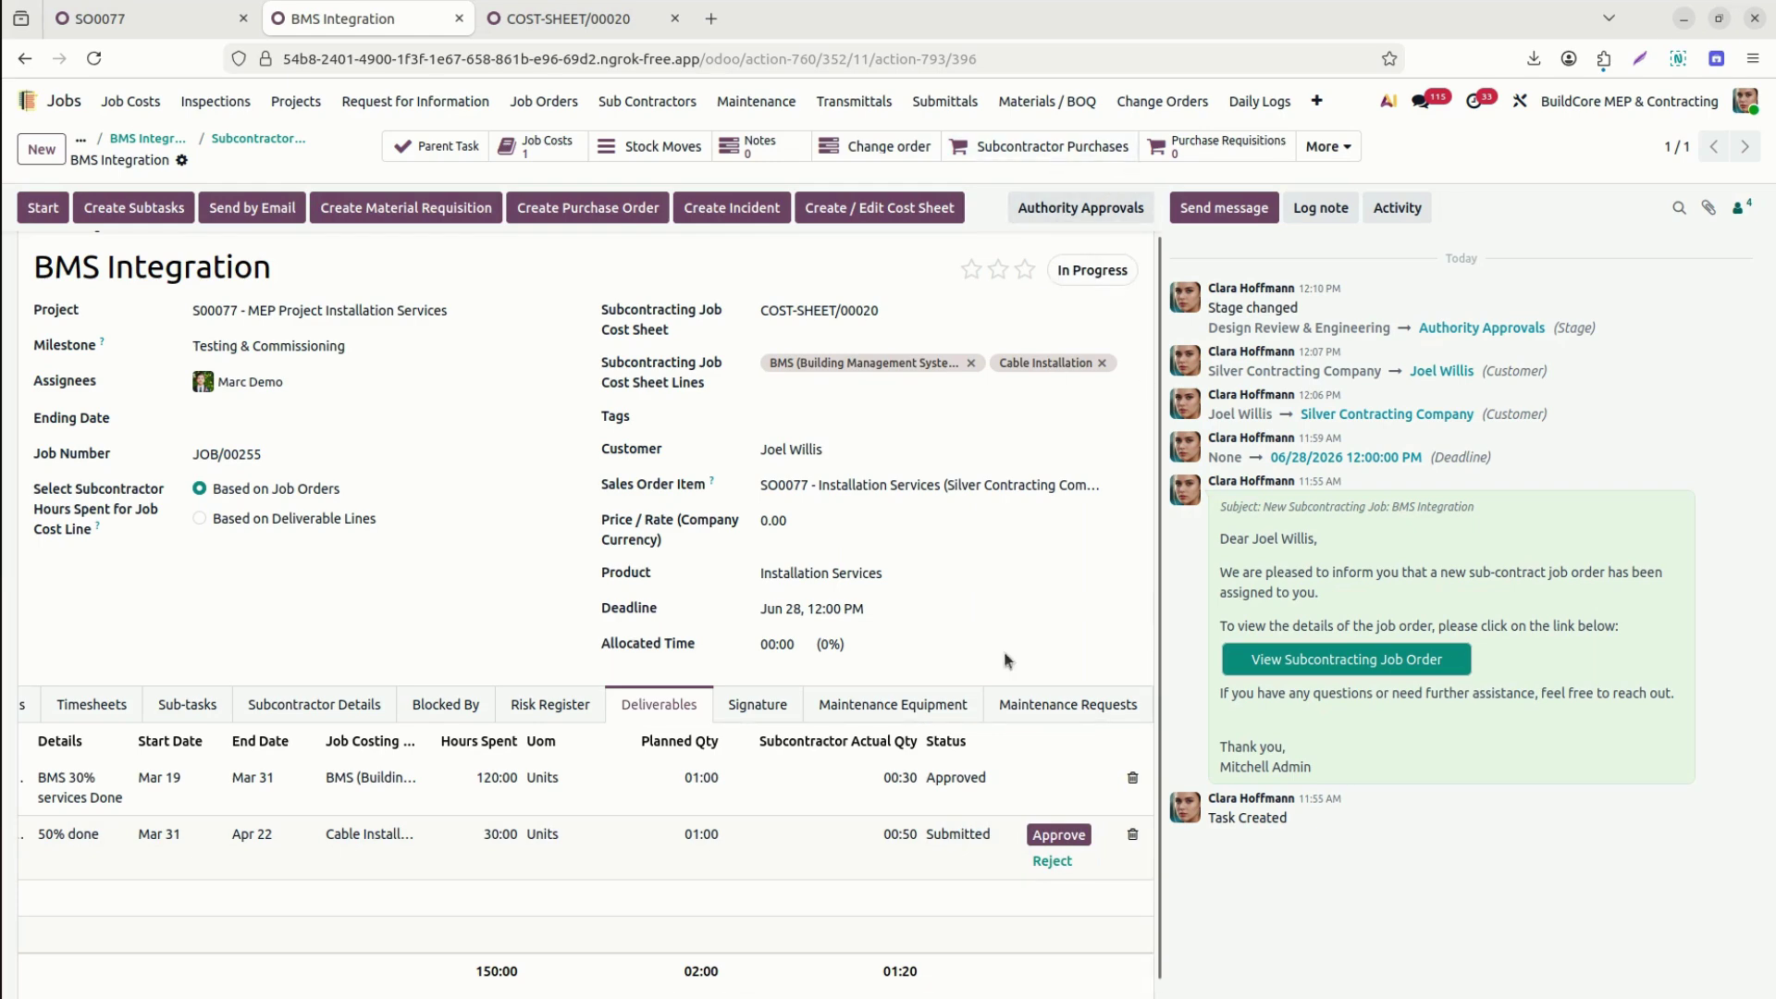
Approve the '50% done' Cable installation deliverable row.
{"action": "left_click", "coordinate": [1096, 270]}
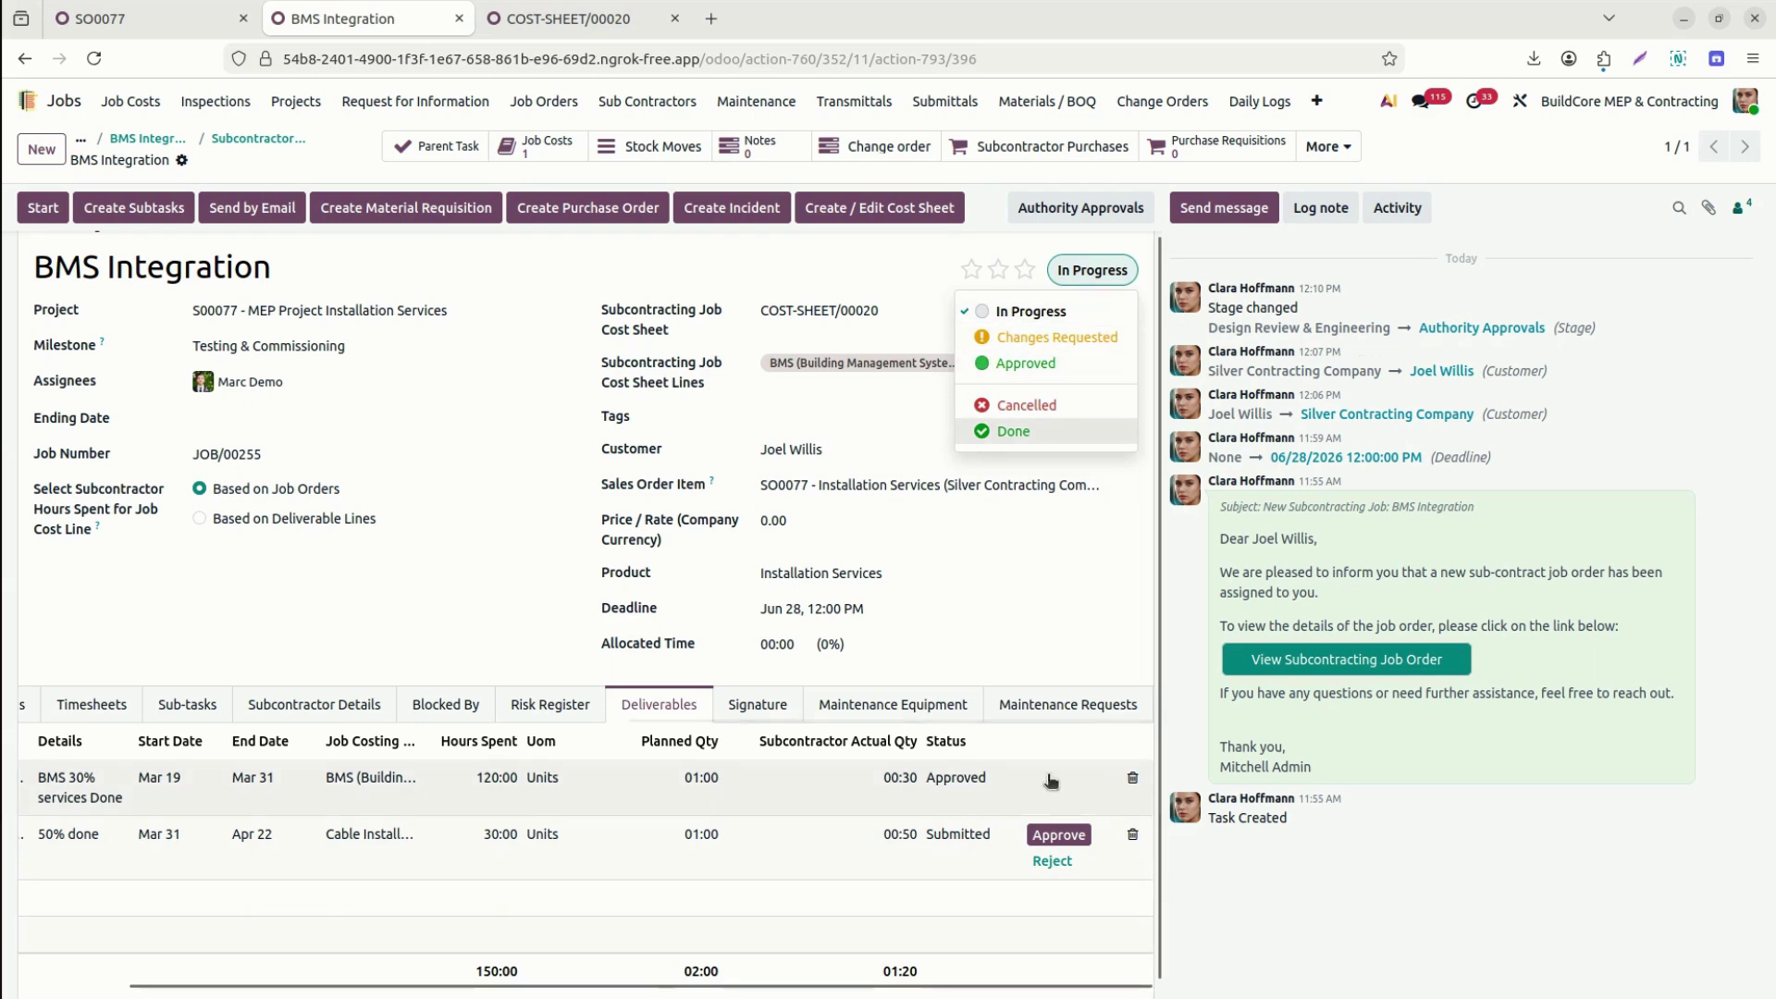
{"action": "left_click", "coordinate": [1079, 832]}
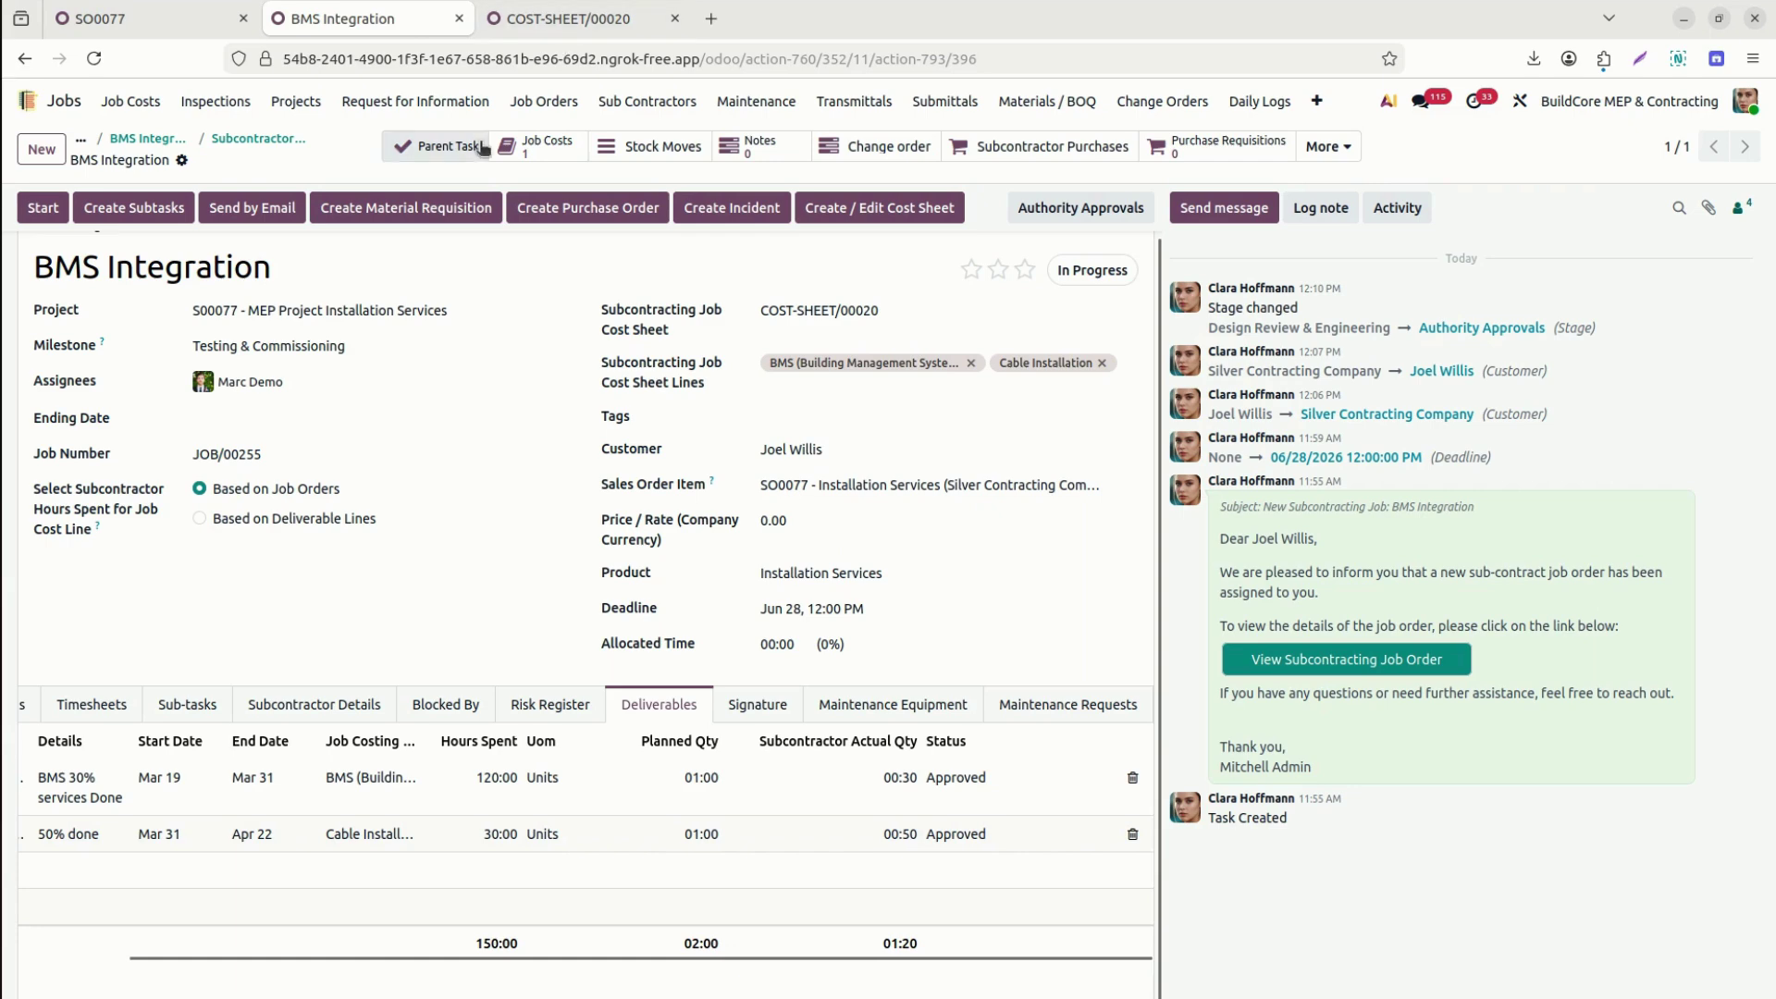
Reload COST-SHEET/00020, widen its labour table's subcontract column, and show its overhead lines.
{"action": "left_click", "coordinate": [573, 19]}
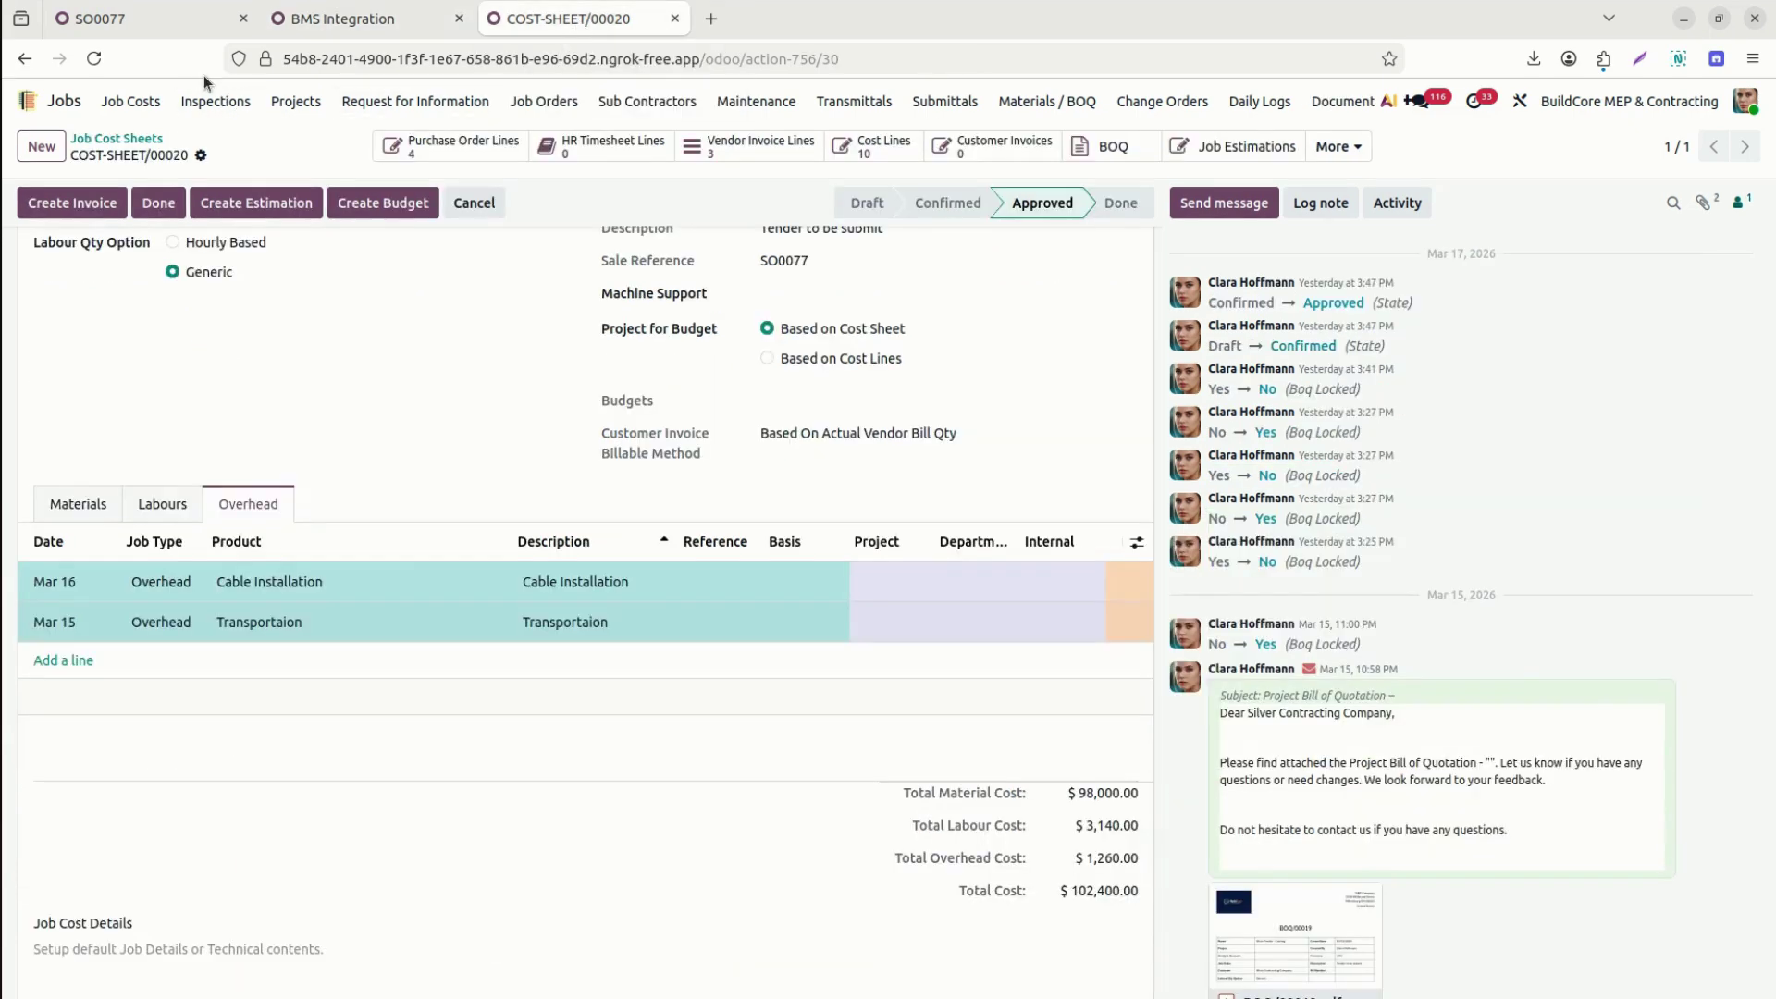
{"action": "left_click", "coordinate": [94, 58]}
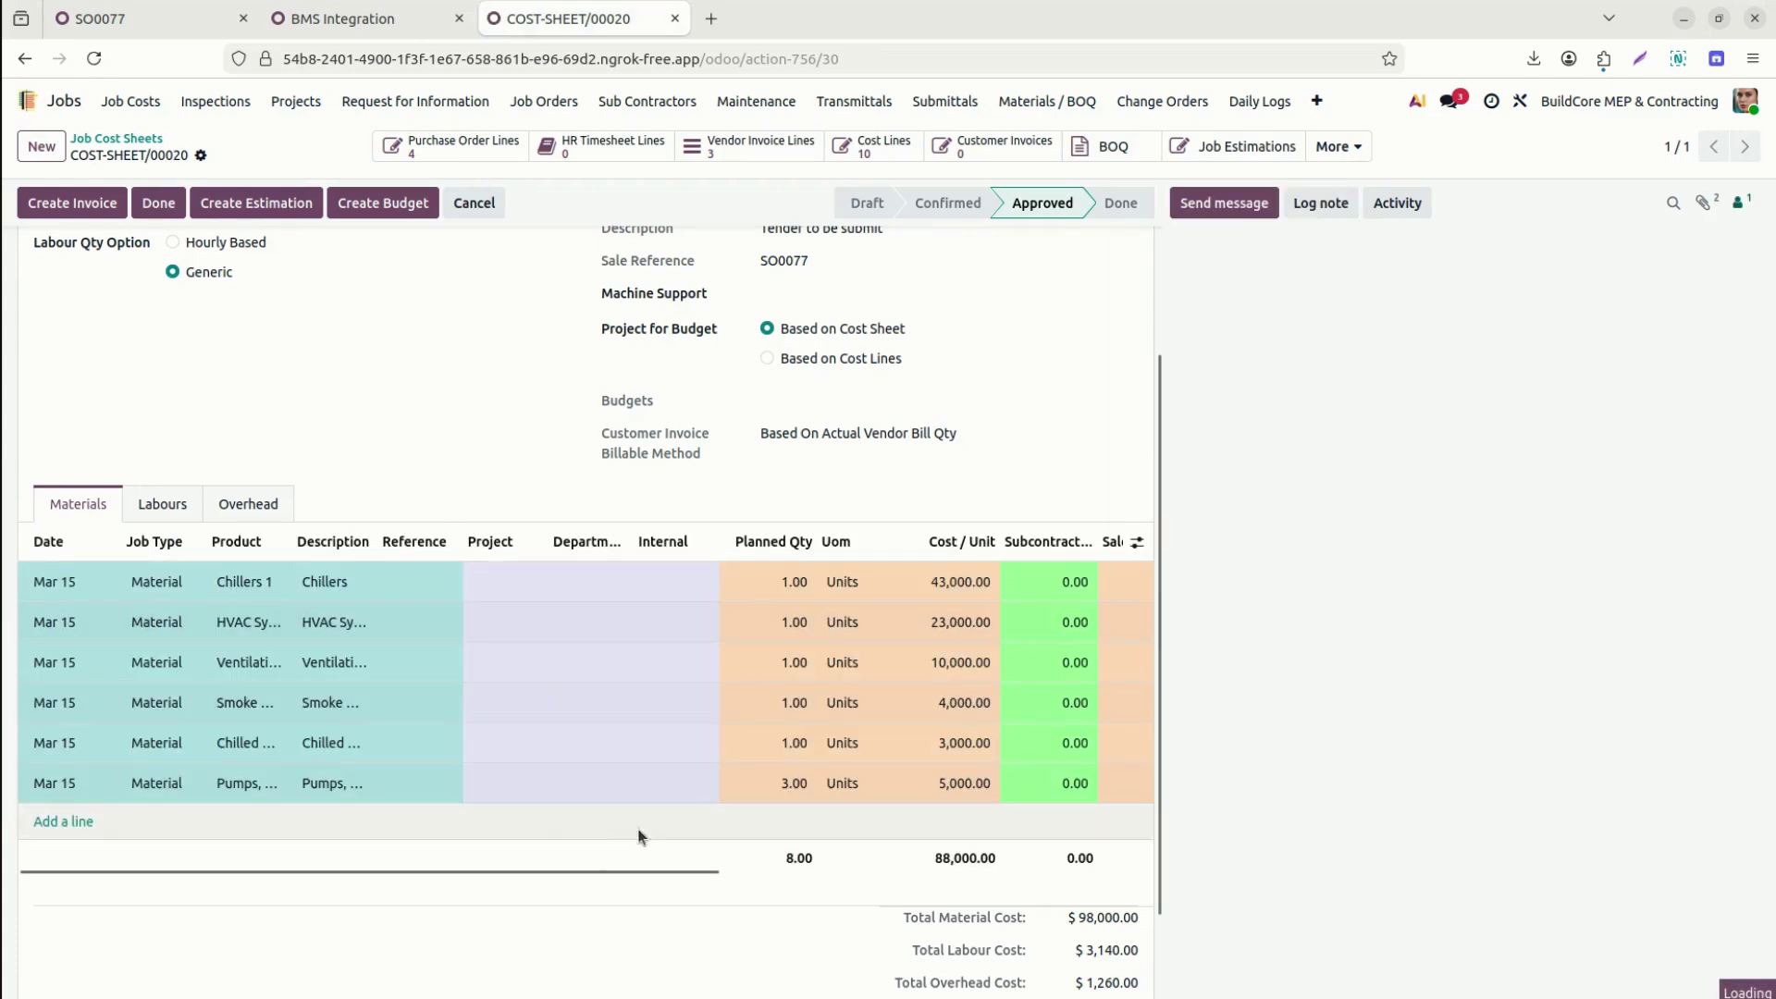
{"action": "left_click_drag", "start_coordinate": [609, 870], "coordinate": [985, 897]}
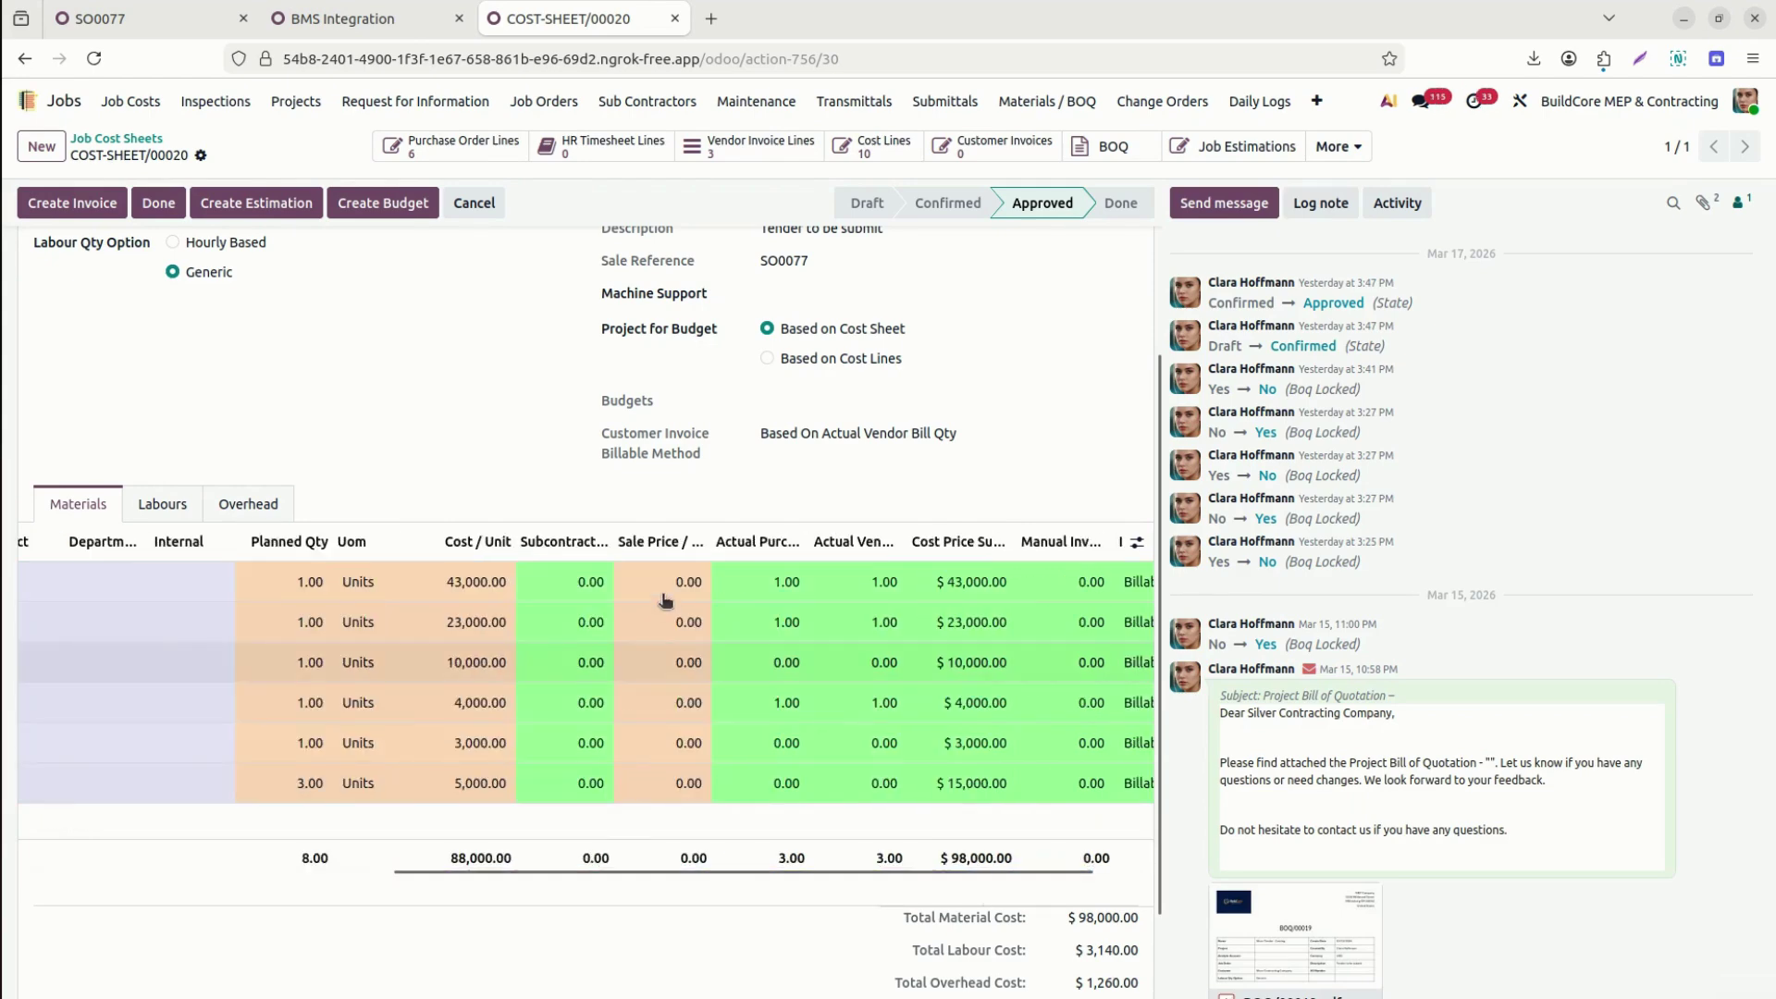
{"action": "left_click", "coordinate": [162, 503]}
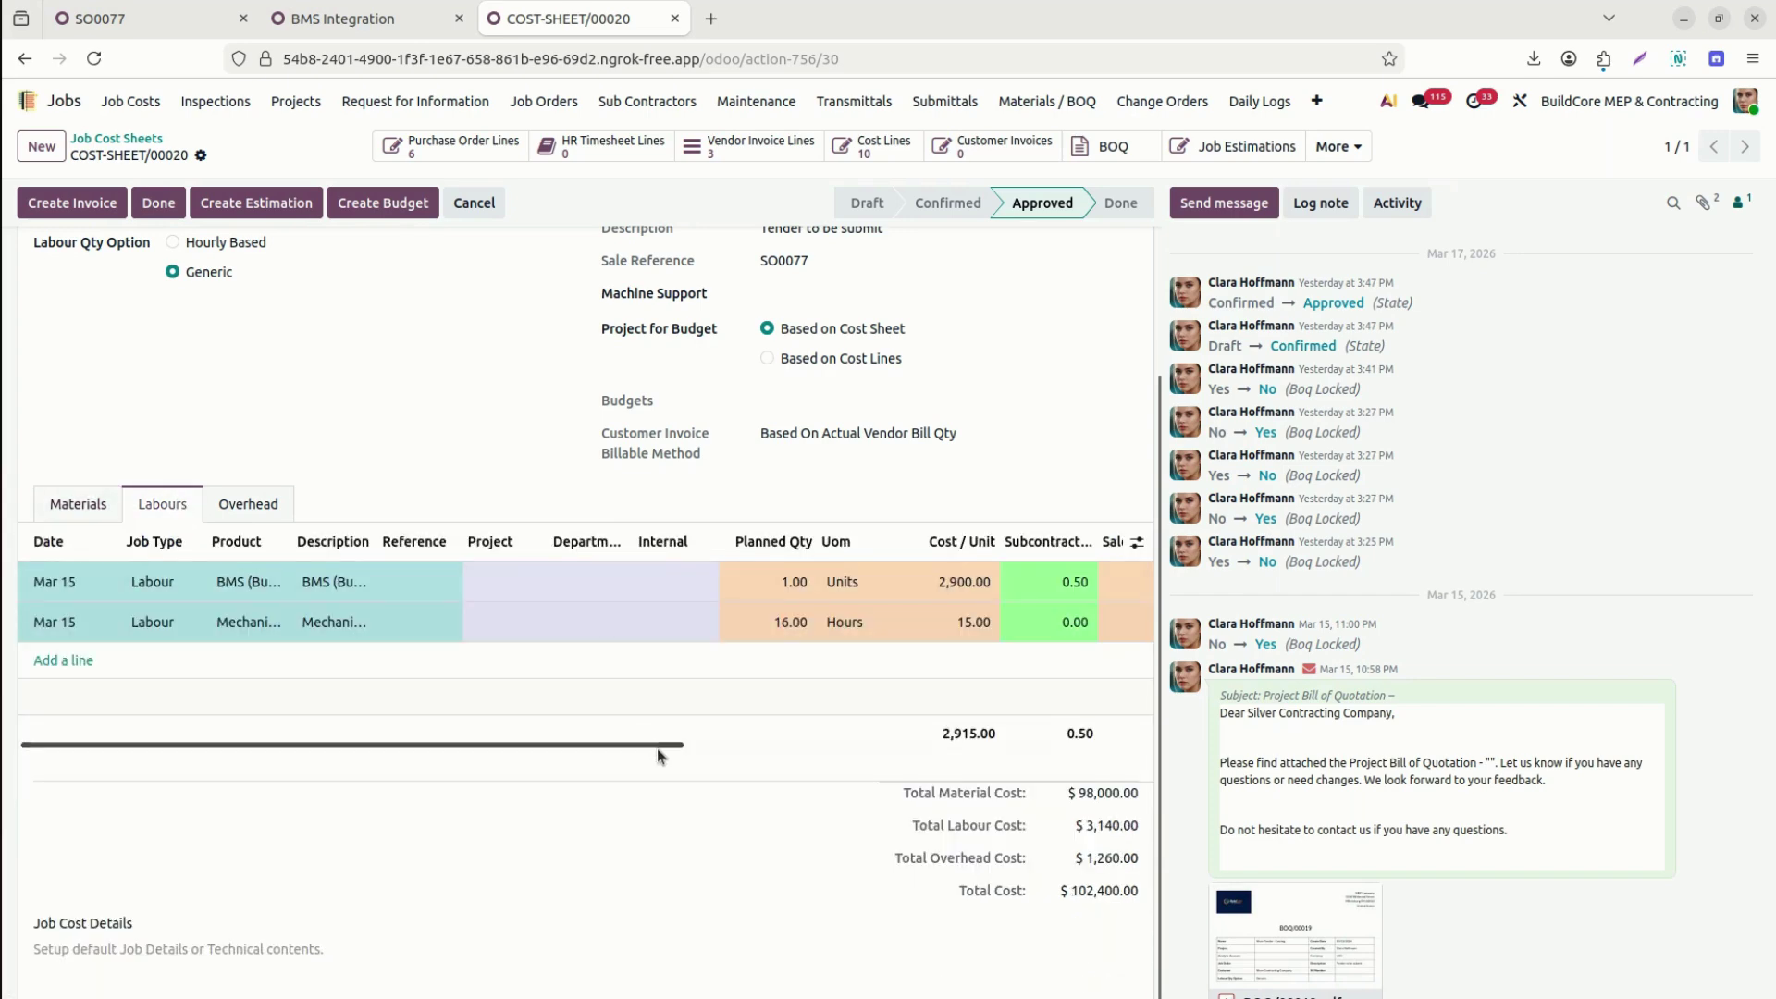
{"action": "left_click_drag", "start_coordinate": [653, 747], "coordinate": [824, 765]}
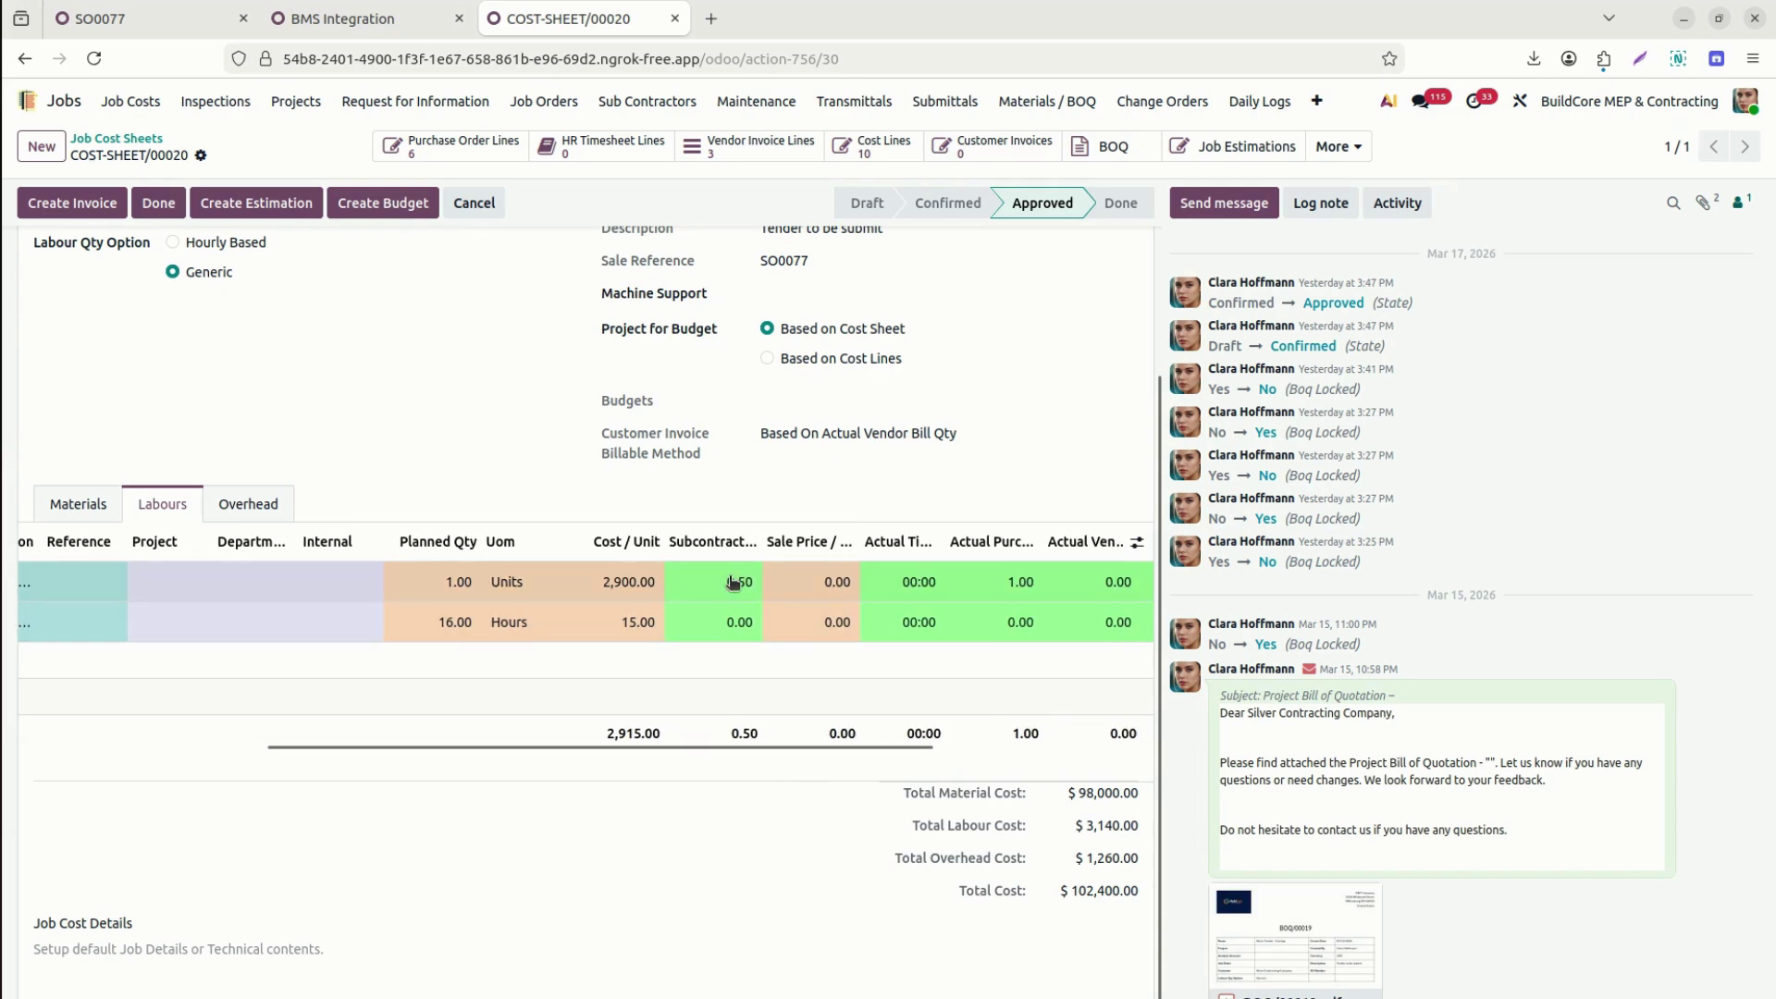
{"action": "left_click_drag", "start_coordinate": [765, 541], "coordinate": [858, 546]}
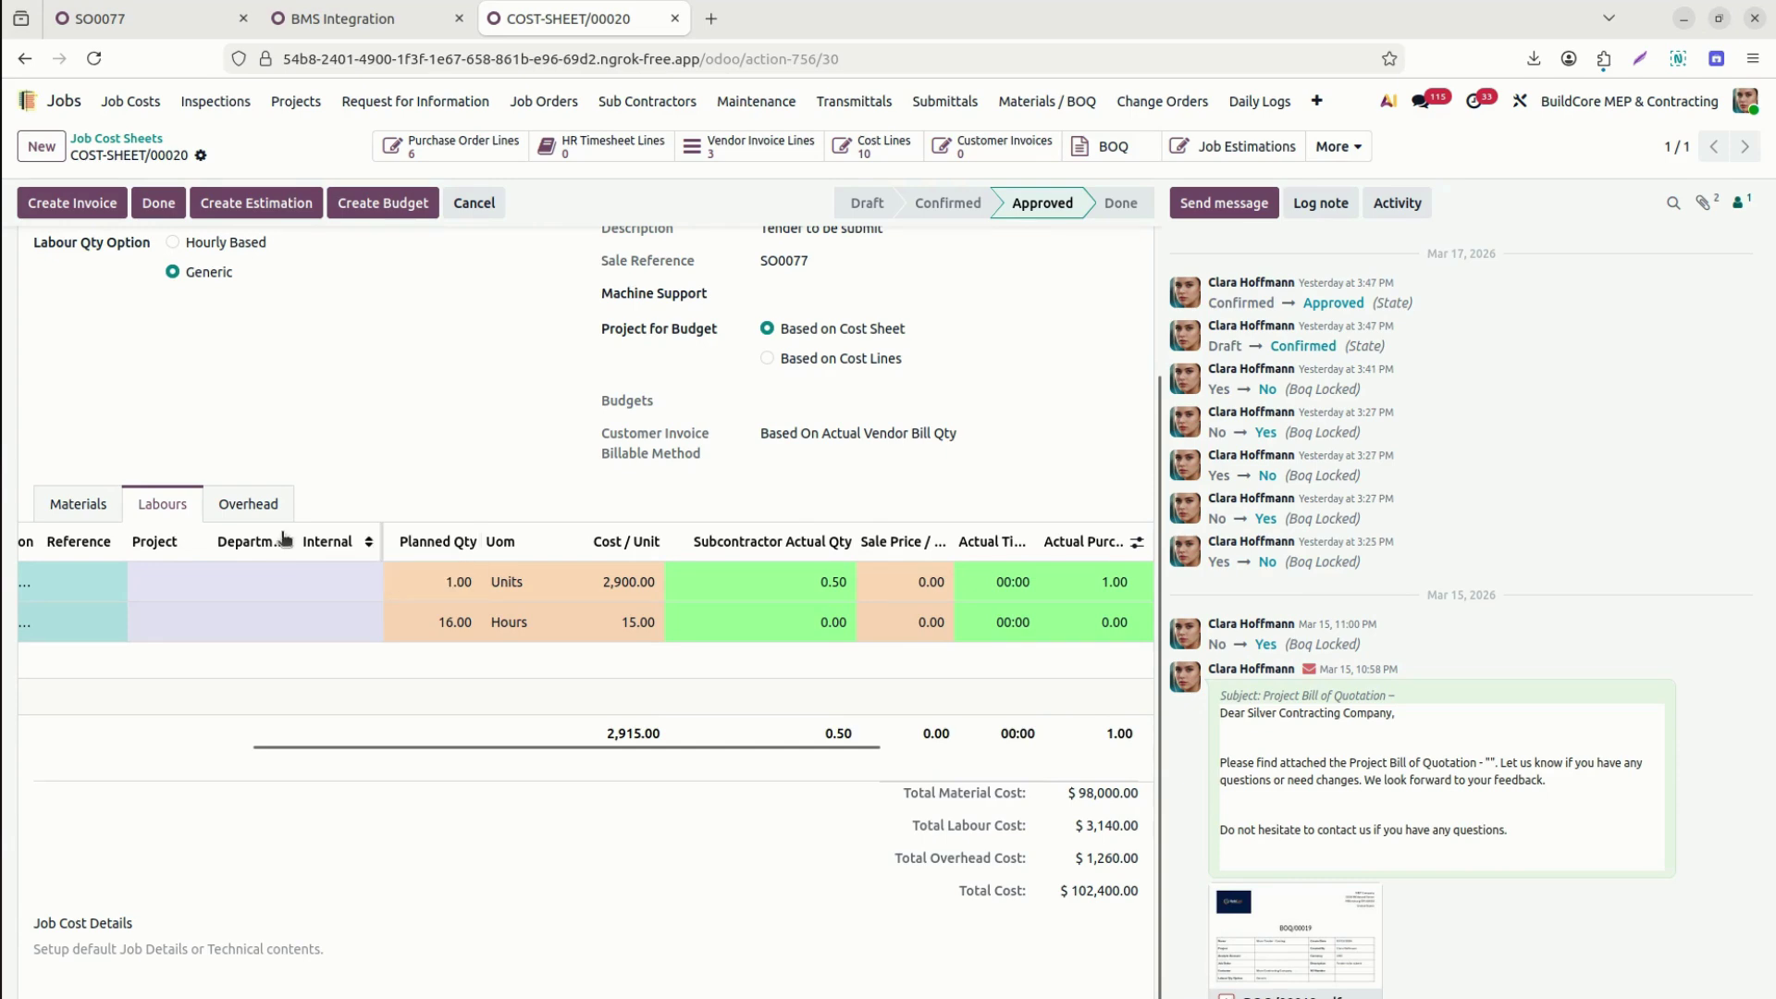
{"action": "left_click", "coordinate": [237, 506]}
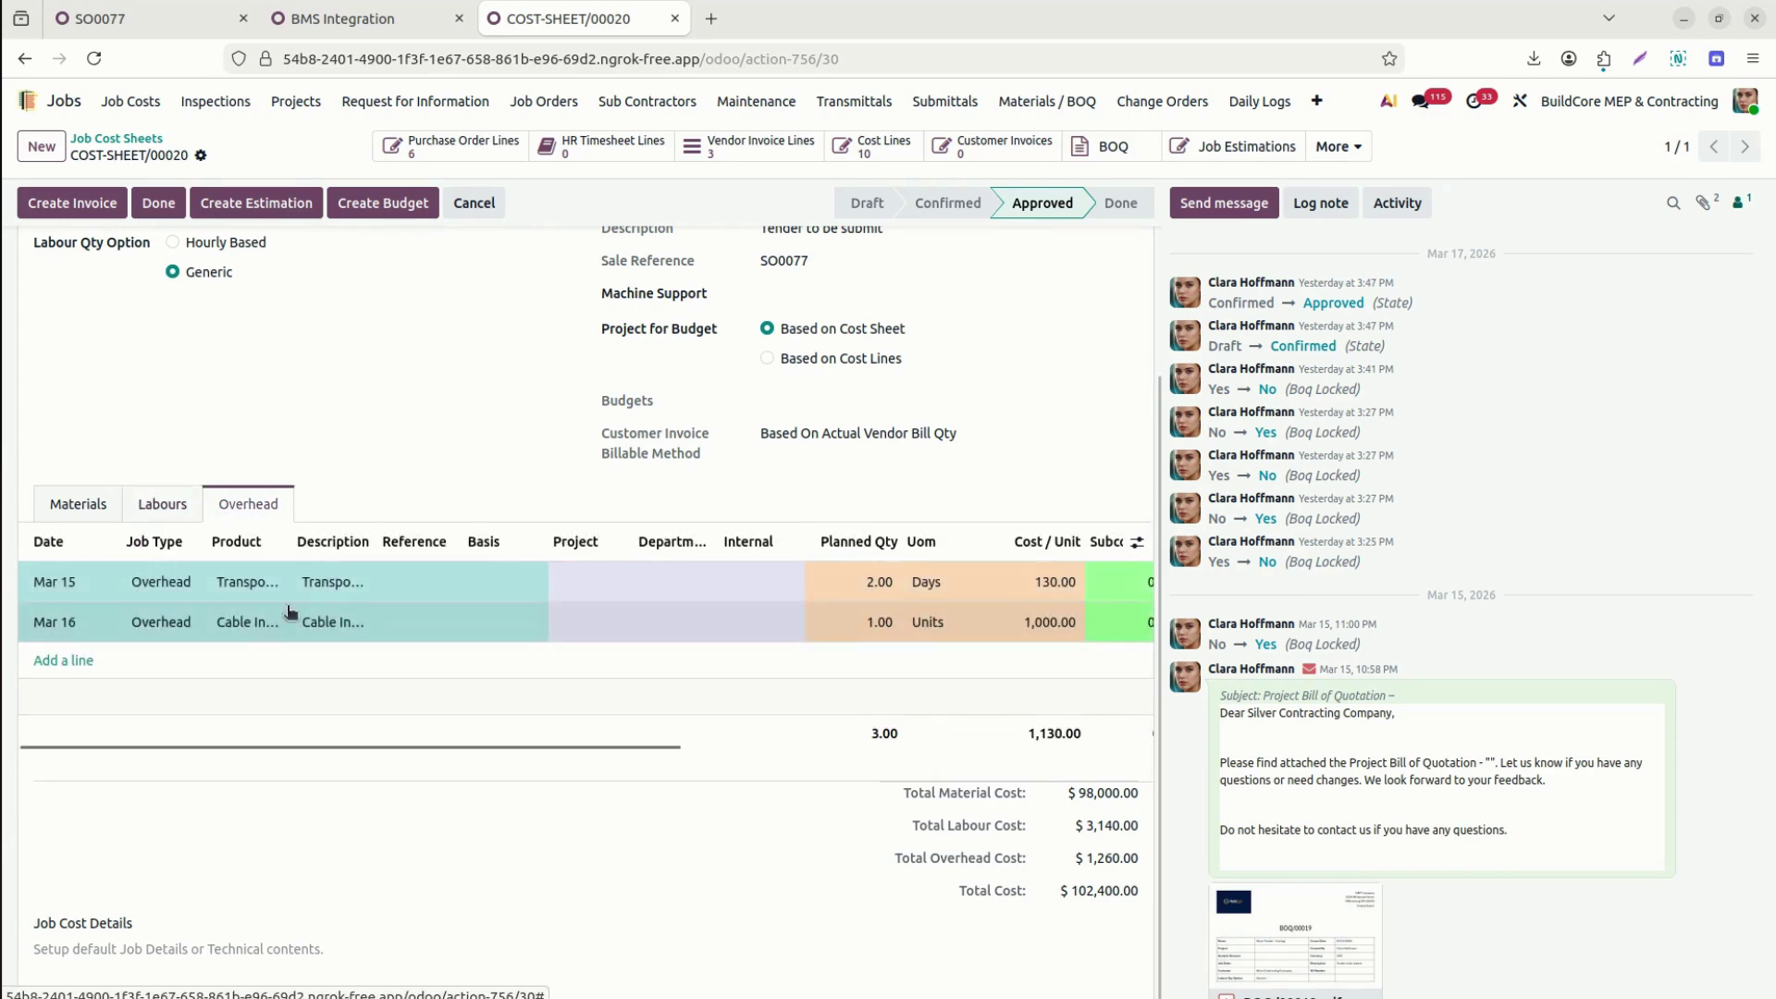
Scroll the Overhead table and widen its Subcontractor column to check subcontractor, purchase and cost figures.
{"action": "left_click_drag", "start_coordinate": [639, 752], "coordinate": [814, 808]}
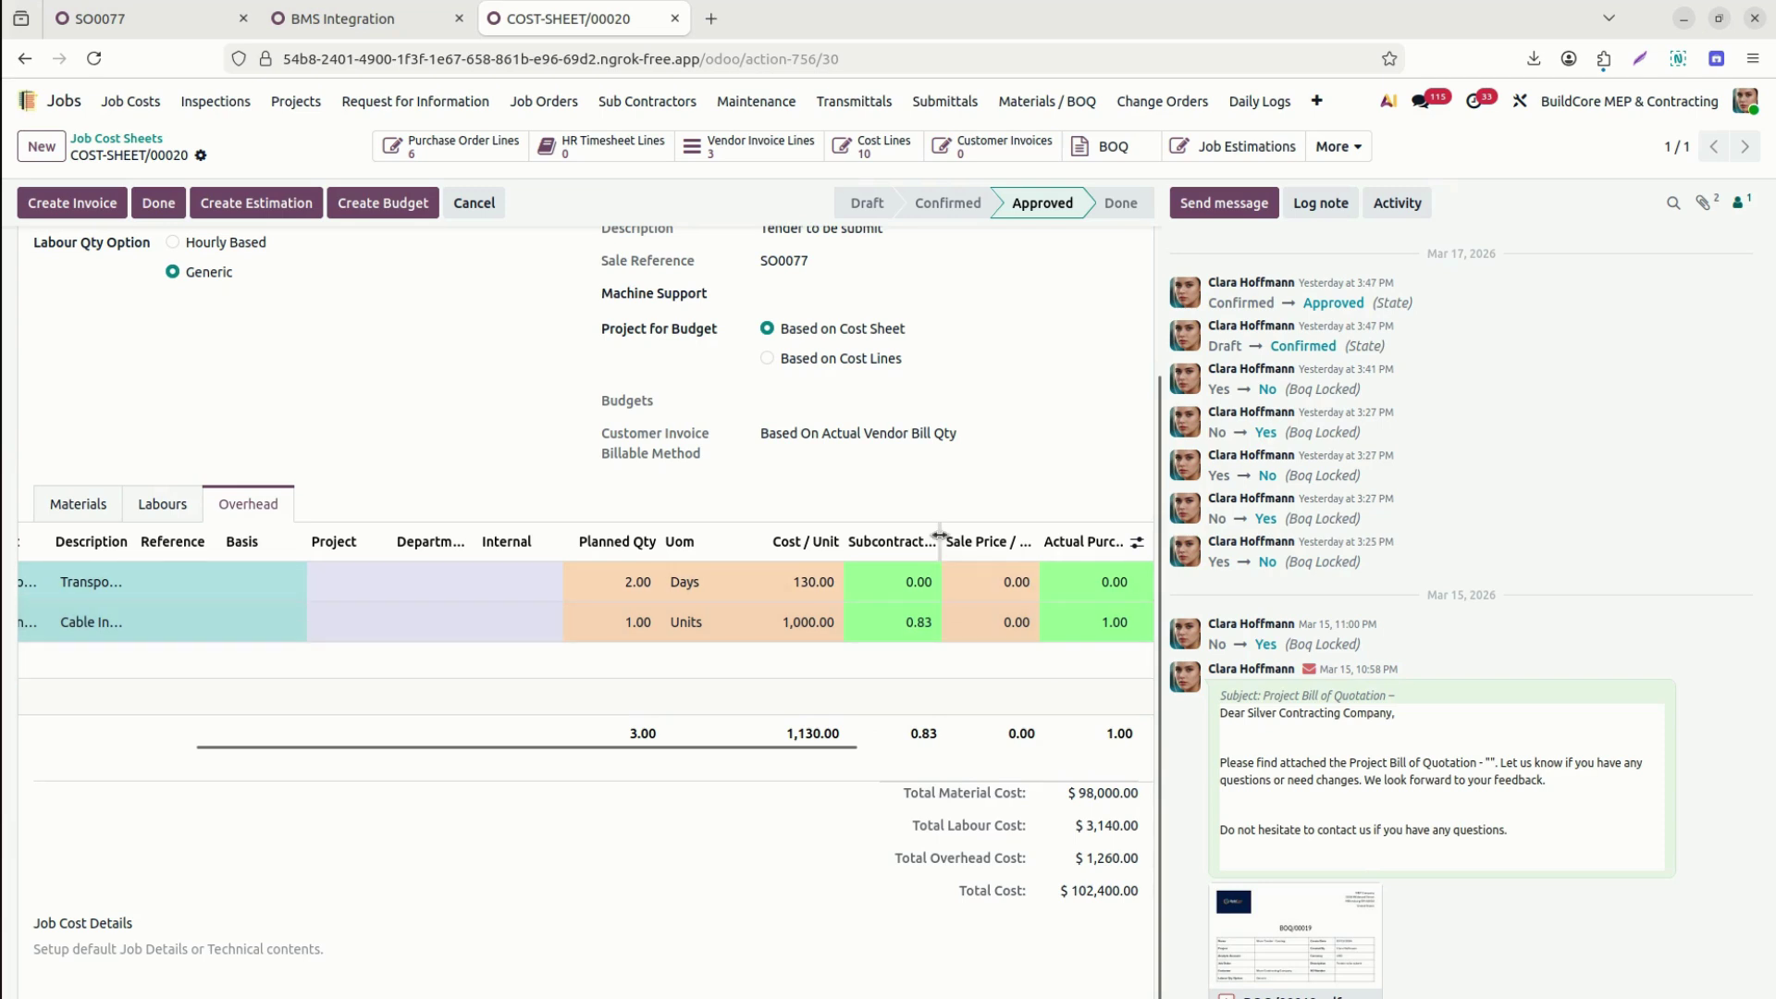
{"action": "left_click_drag", "start_coordinate": [940, 535], "coordinate": [1002, 535]}
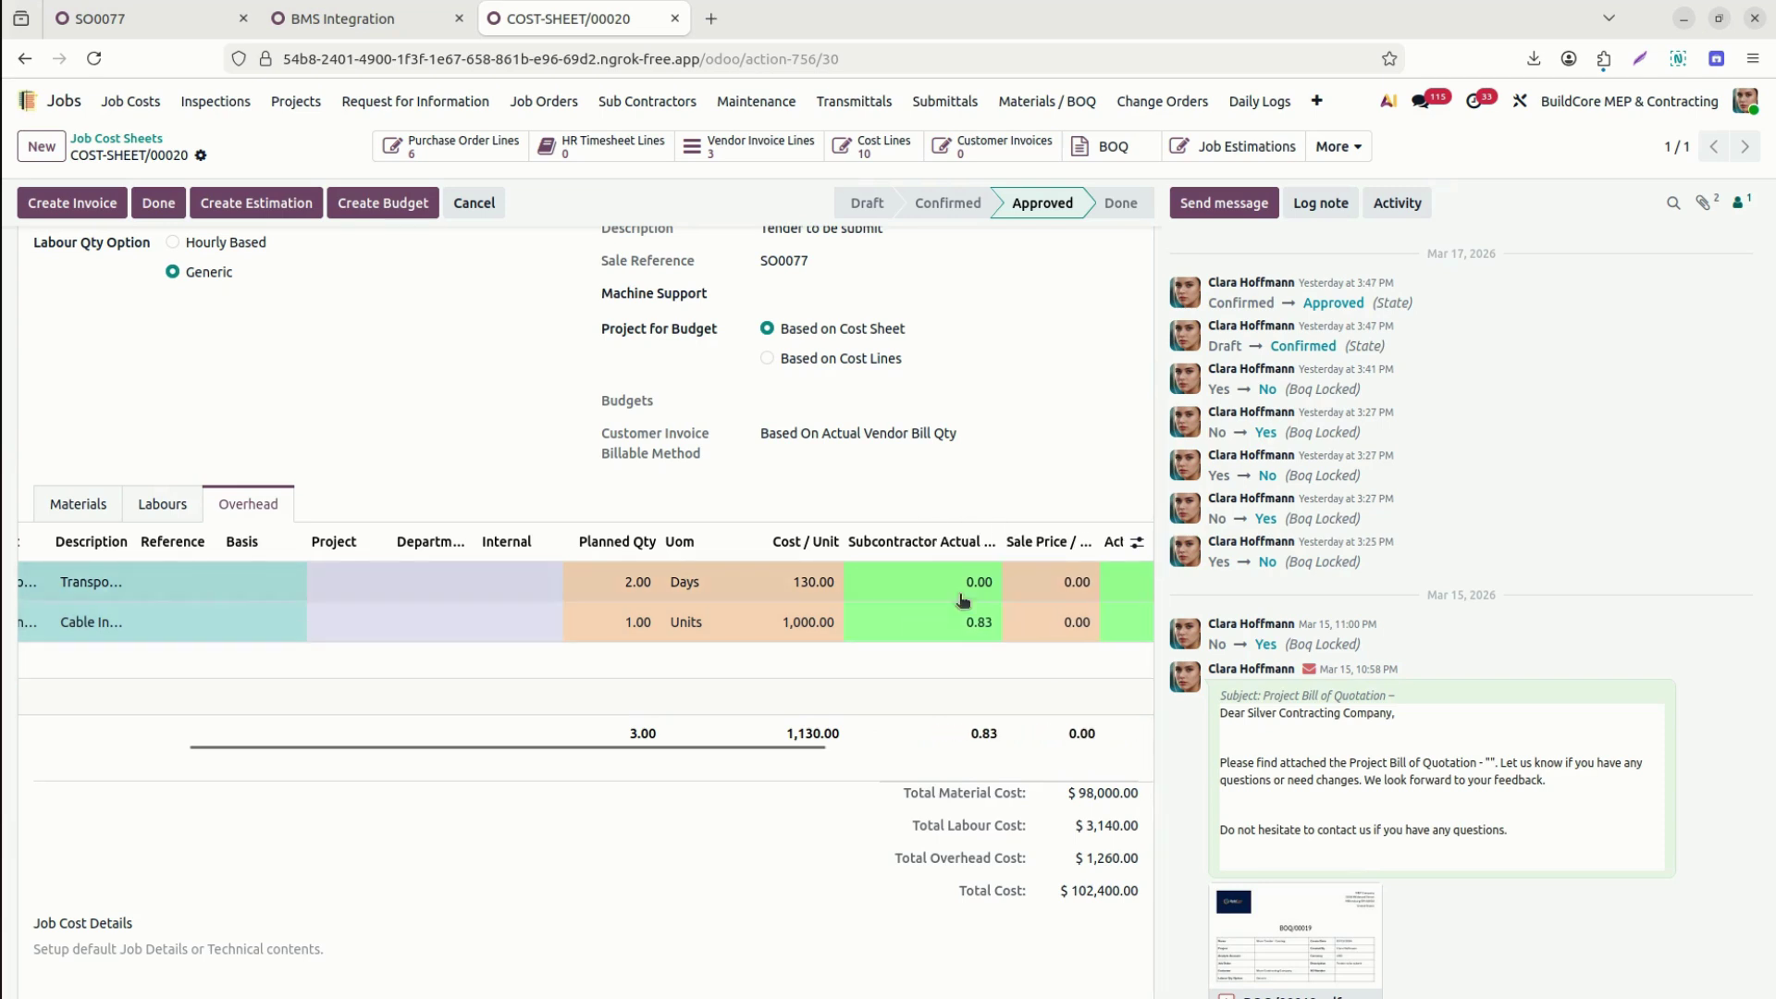
{"action": "left_click_drag", "start_coordinate": [801, 747], "coordinate": [1157, 796]}
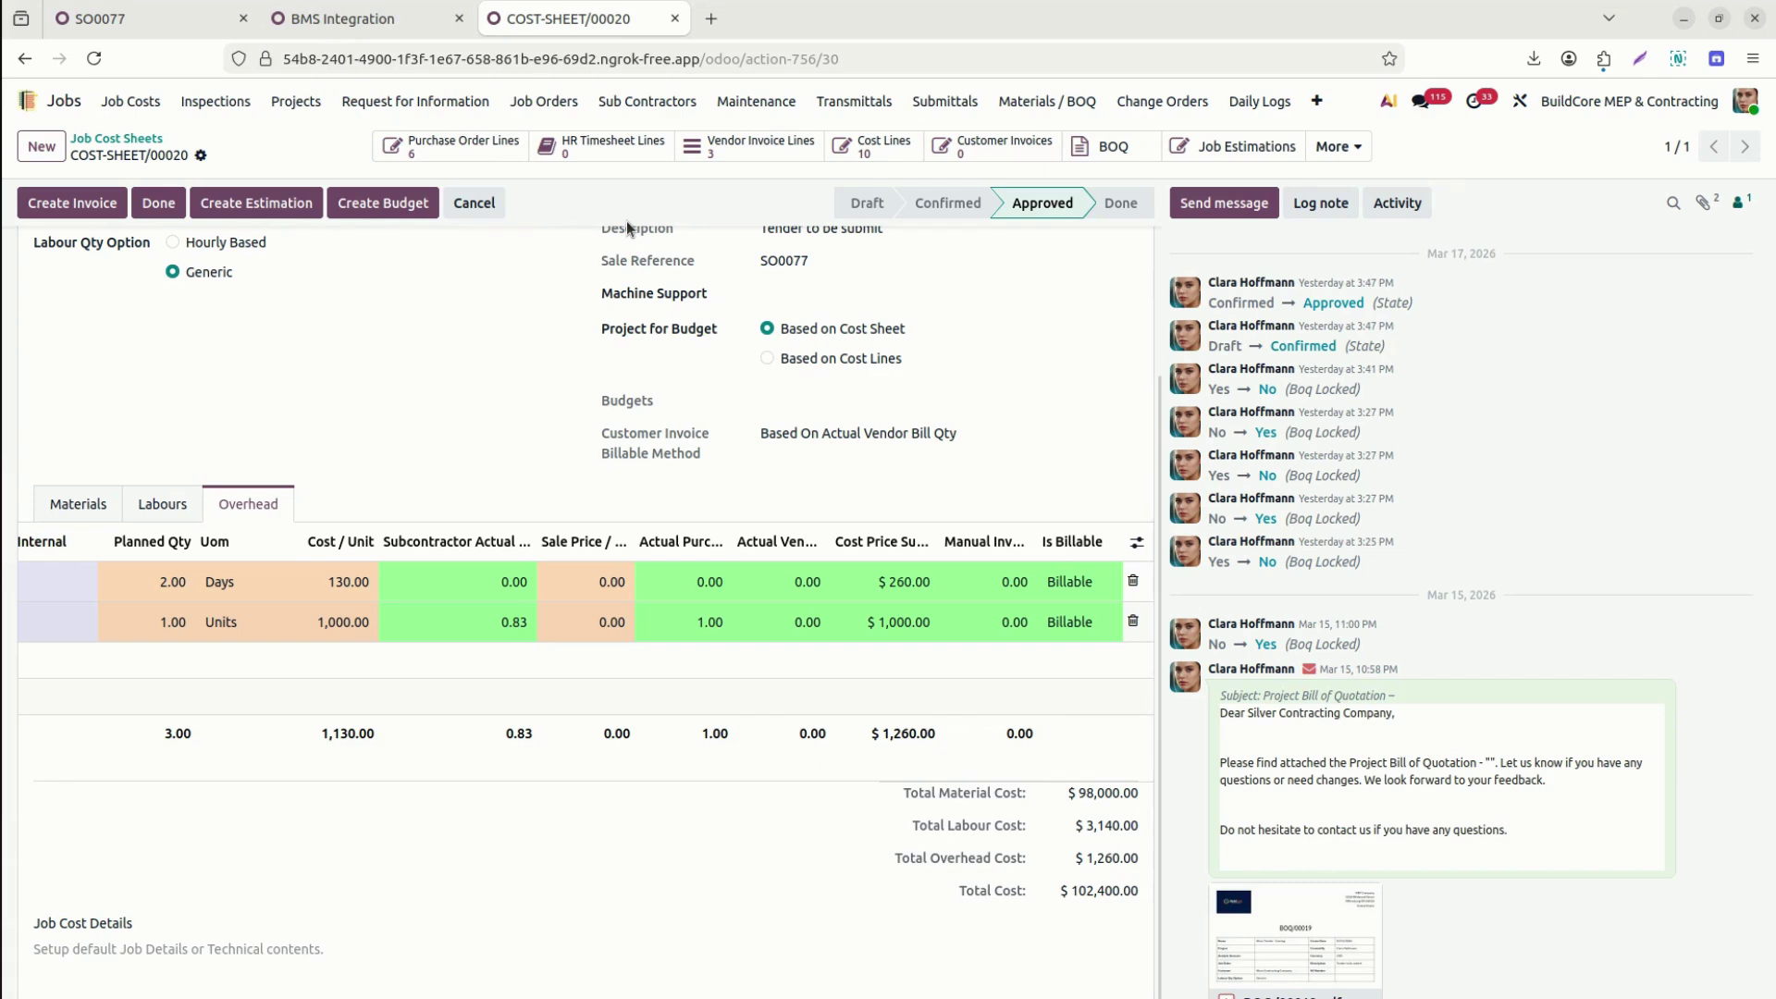
{"action": "mouse_move", "coordinate": [387, 22]}
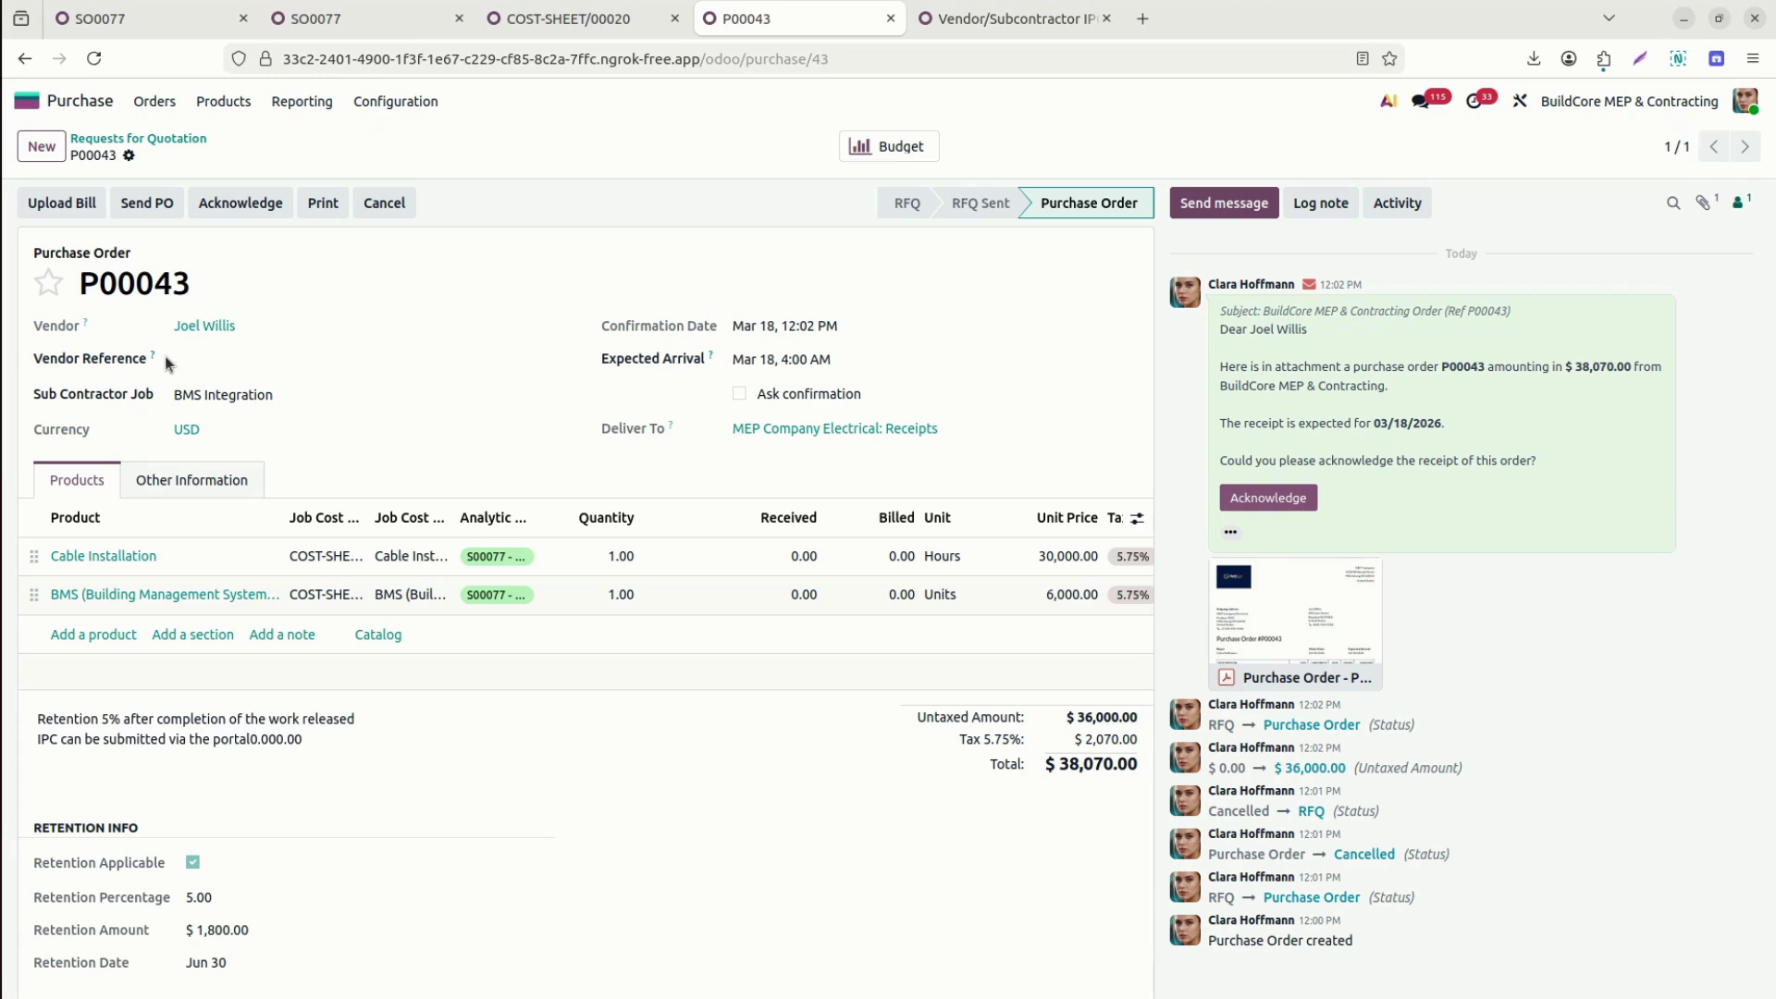
Open the Vendor/Subcontractor IPCs list from the IPC menu.
{"action": "left_click", "coordinate": [1009, 18]}
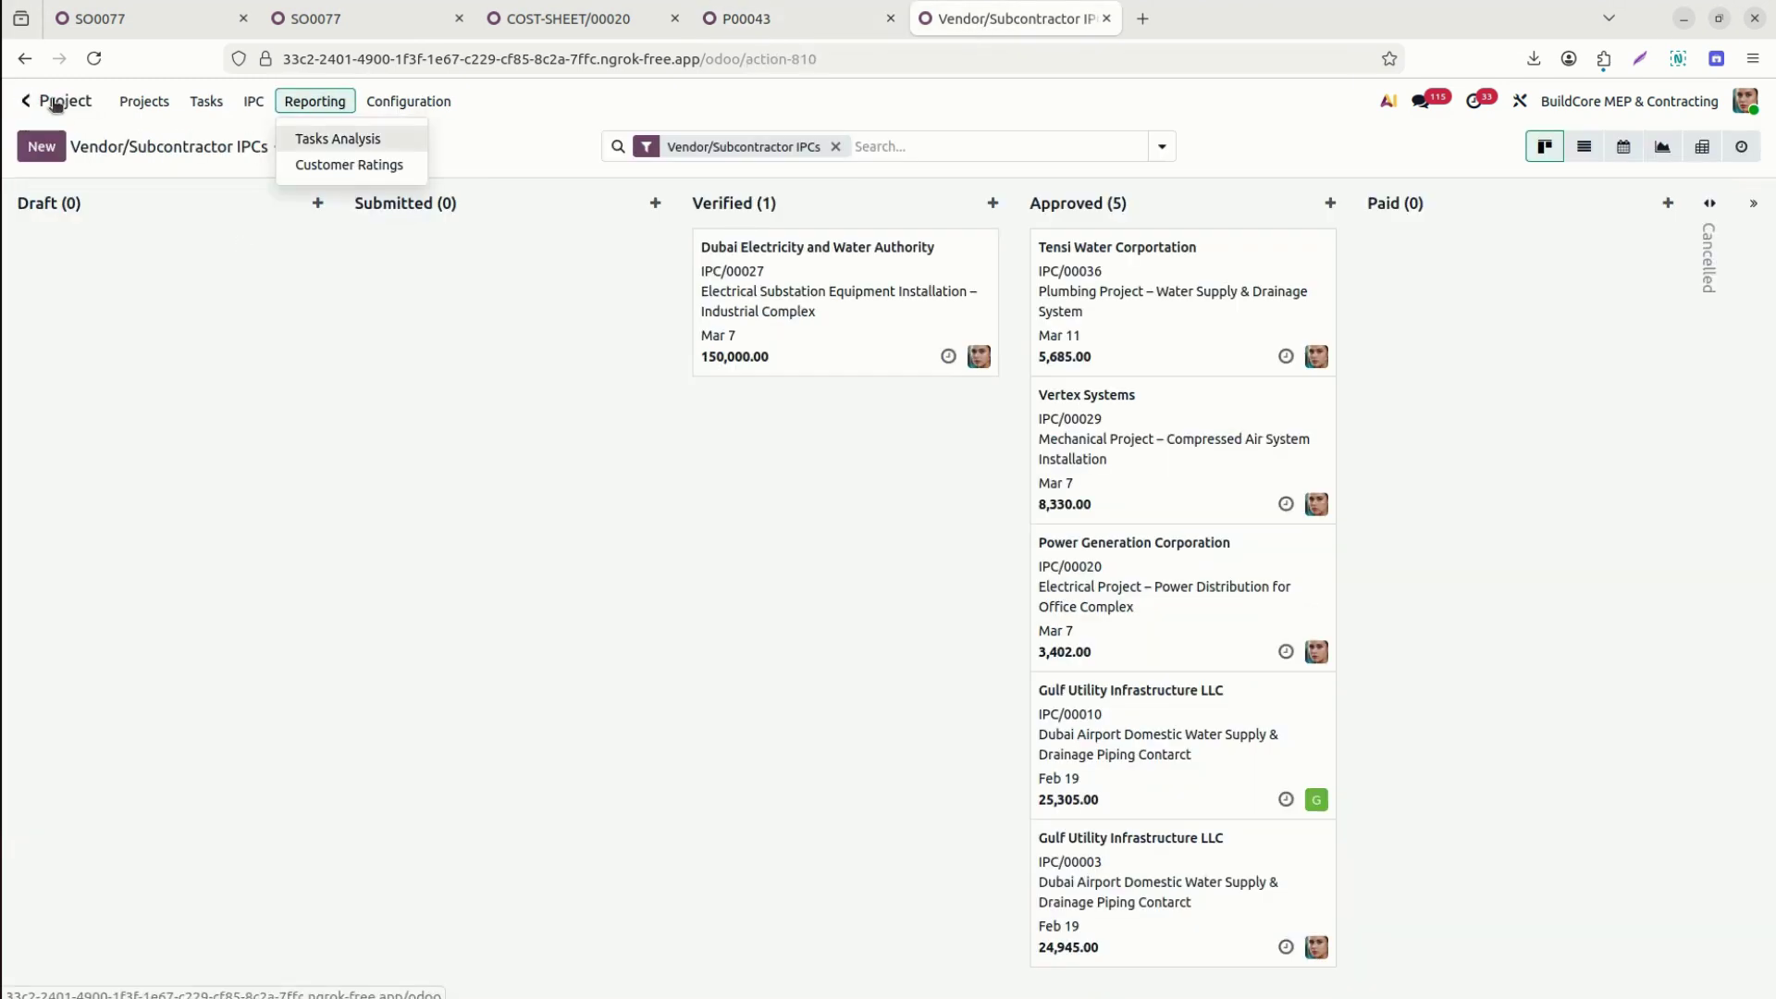
{"action": "mouse_move", "coordinate": [262, 109]}
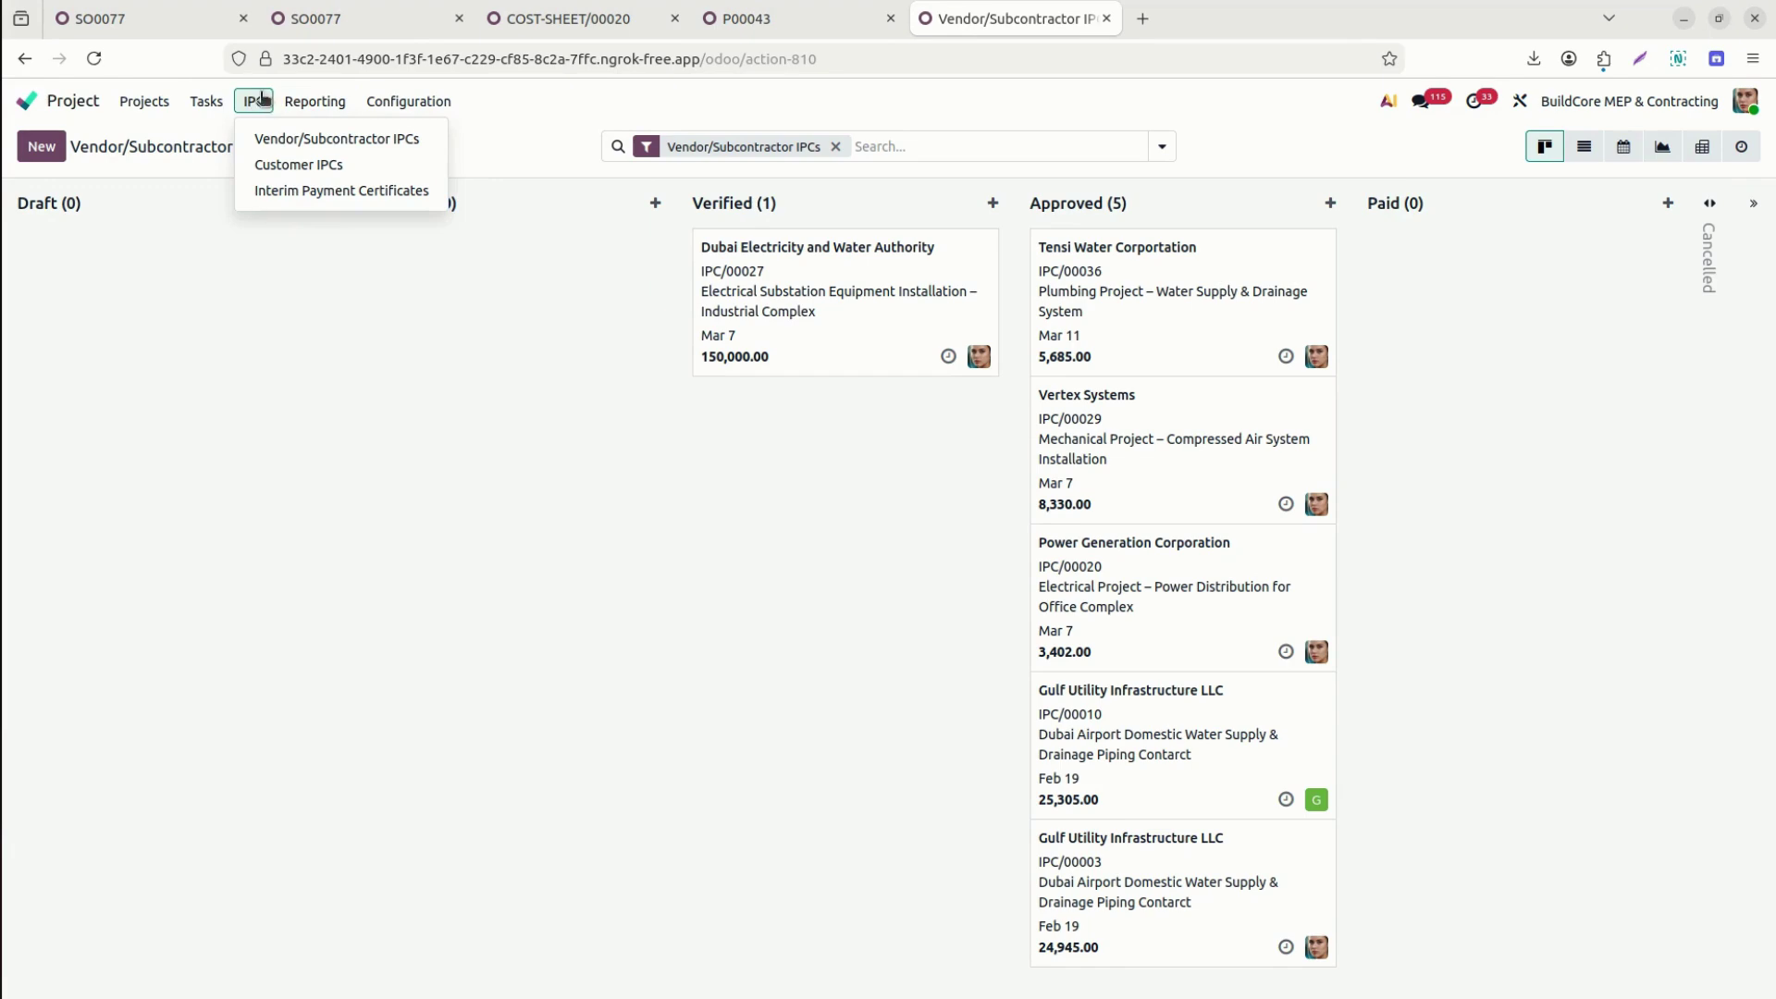
{"action": "left_click", "coordinate": [293, 141]}
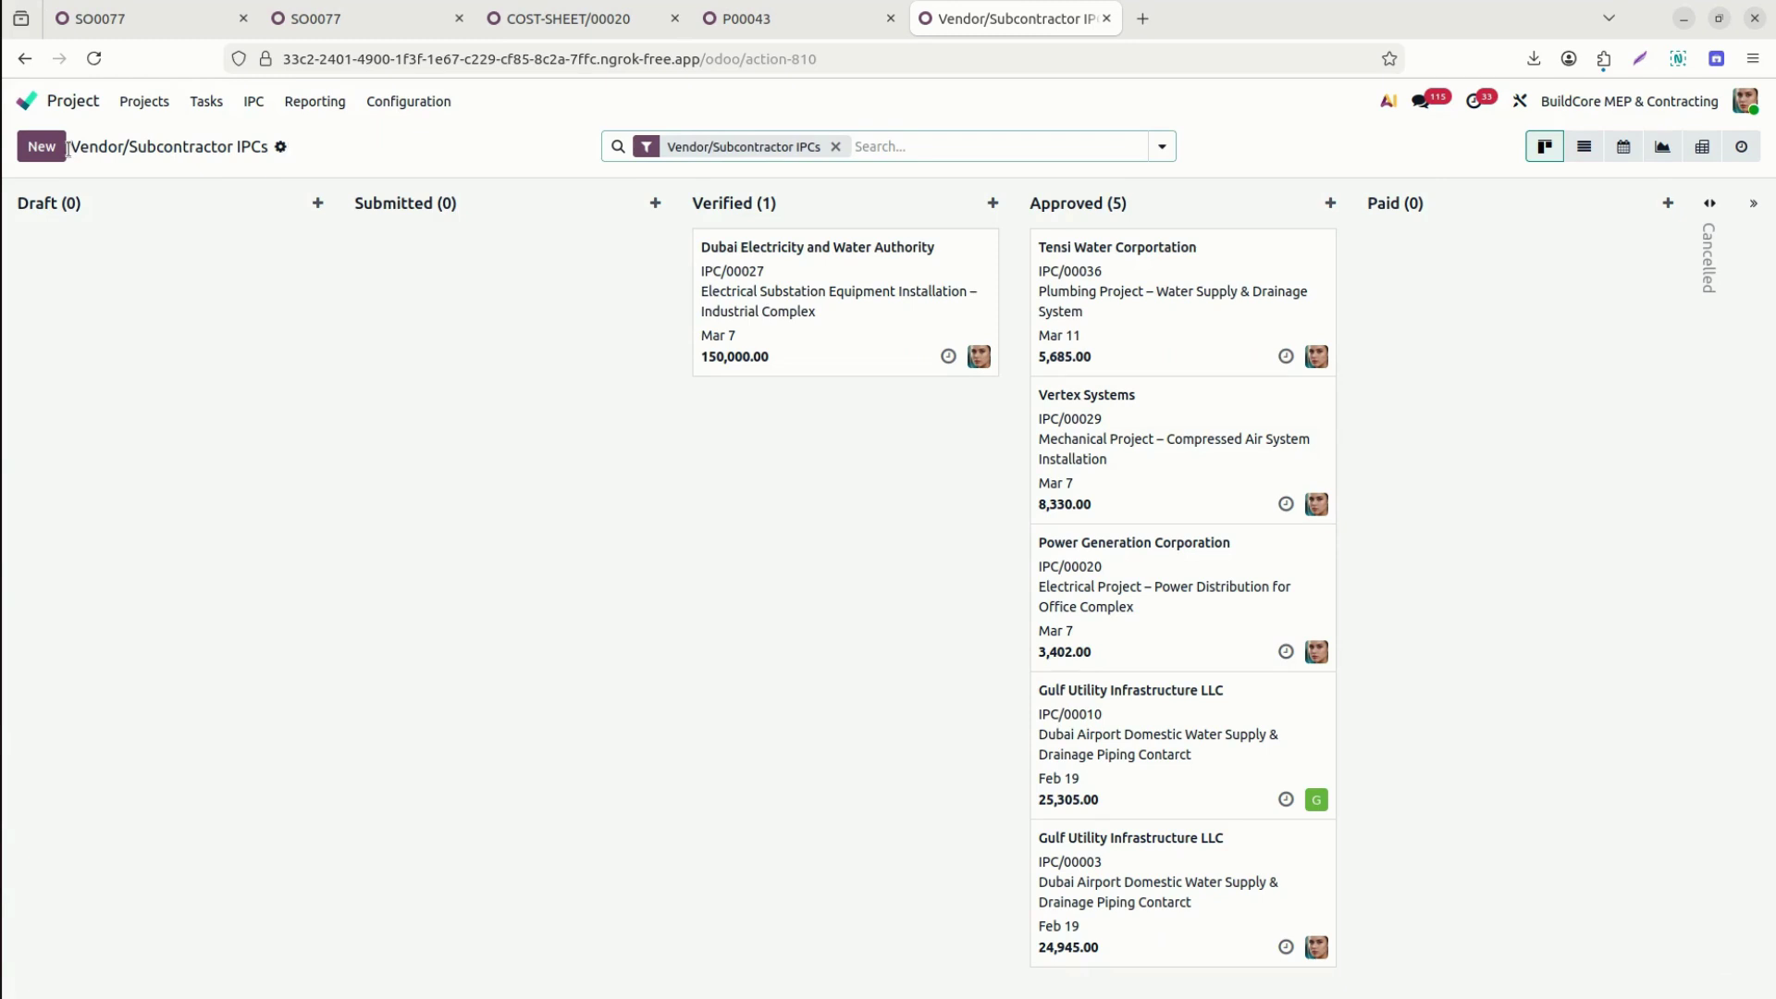
Create a new vendor IPC for the subcontractor with project S00077 and job order Installation Services - SO0077.
{"action": "left_click", "coordinate": [40, 146]}
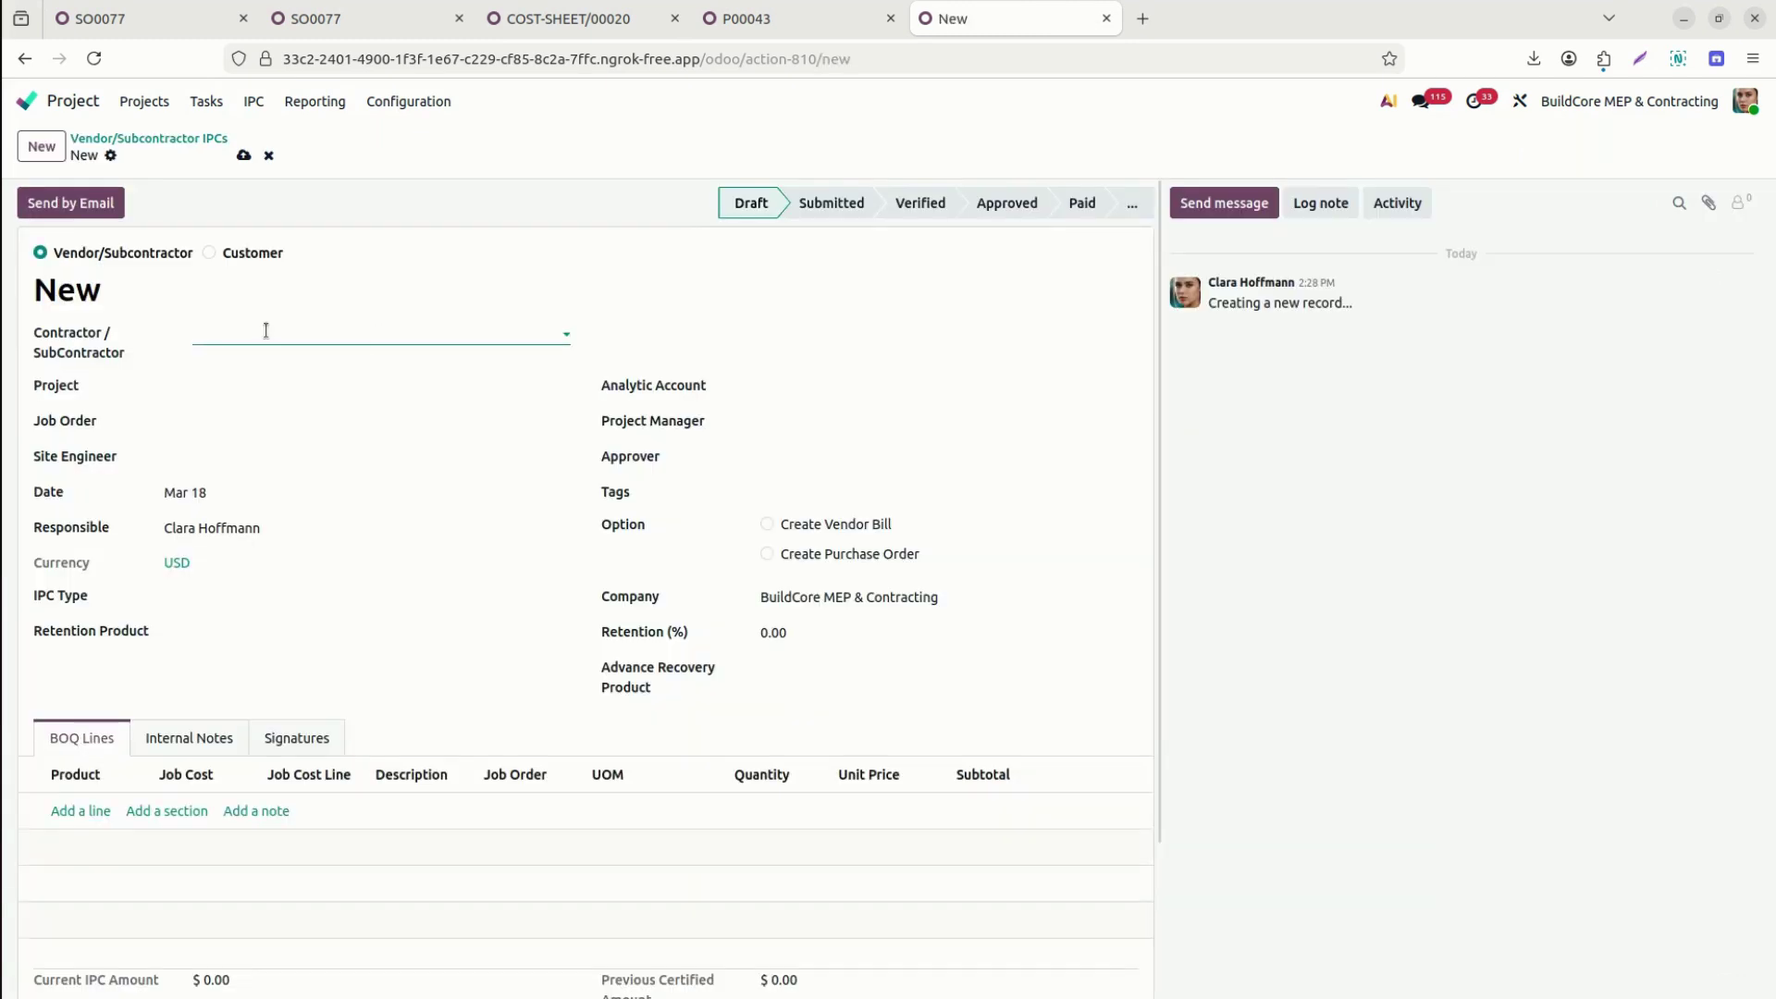
{"action": "type", "text": "joel"}
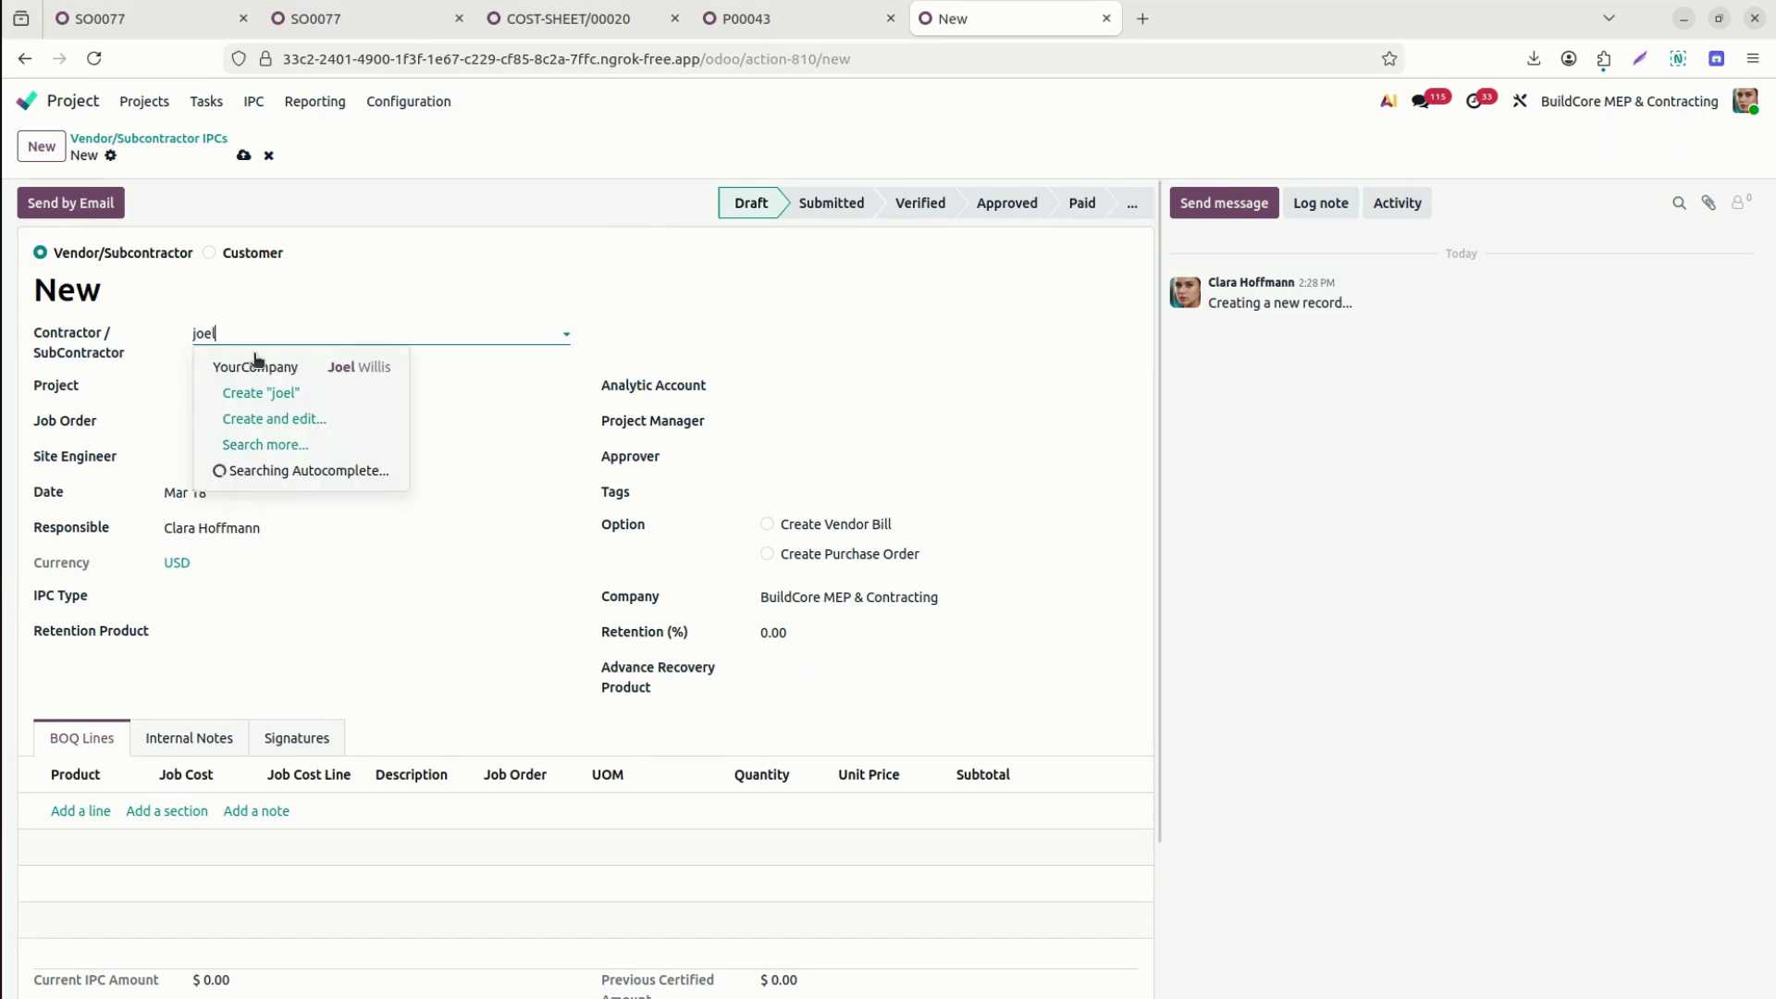
{"action": "left_click", "coordinate": [280, 363]}
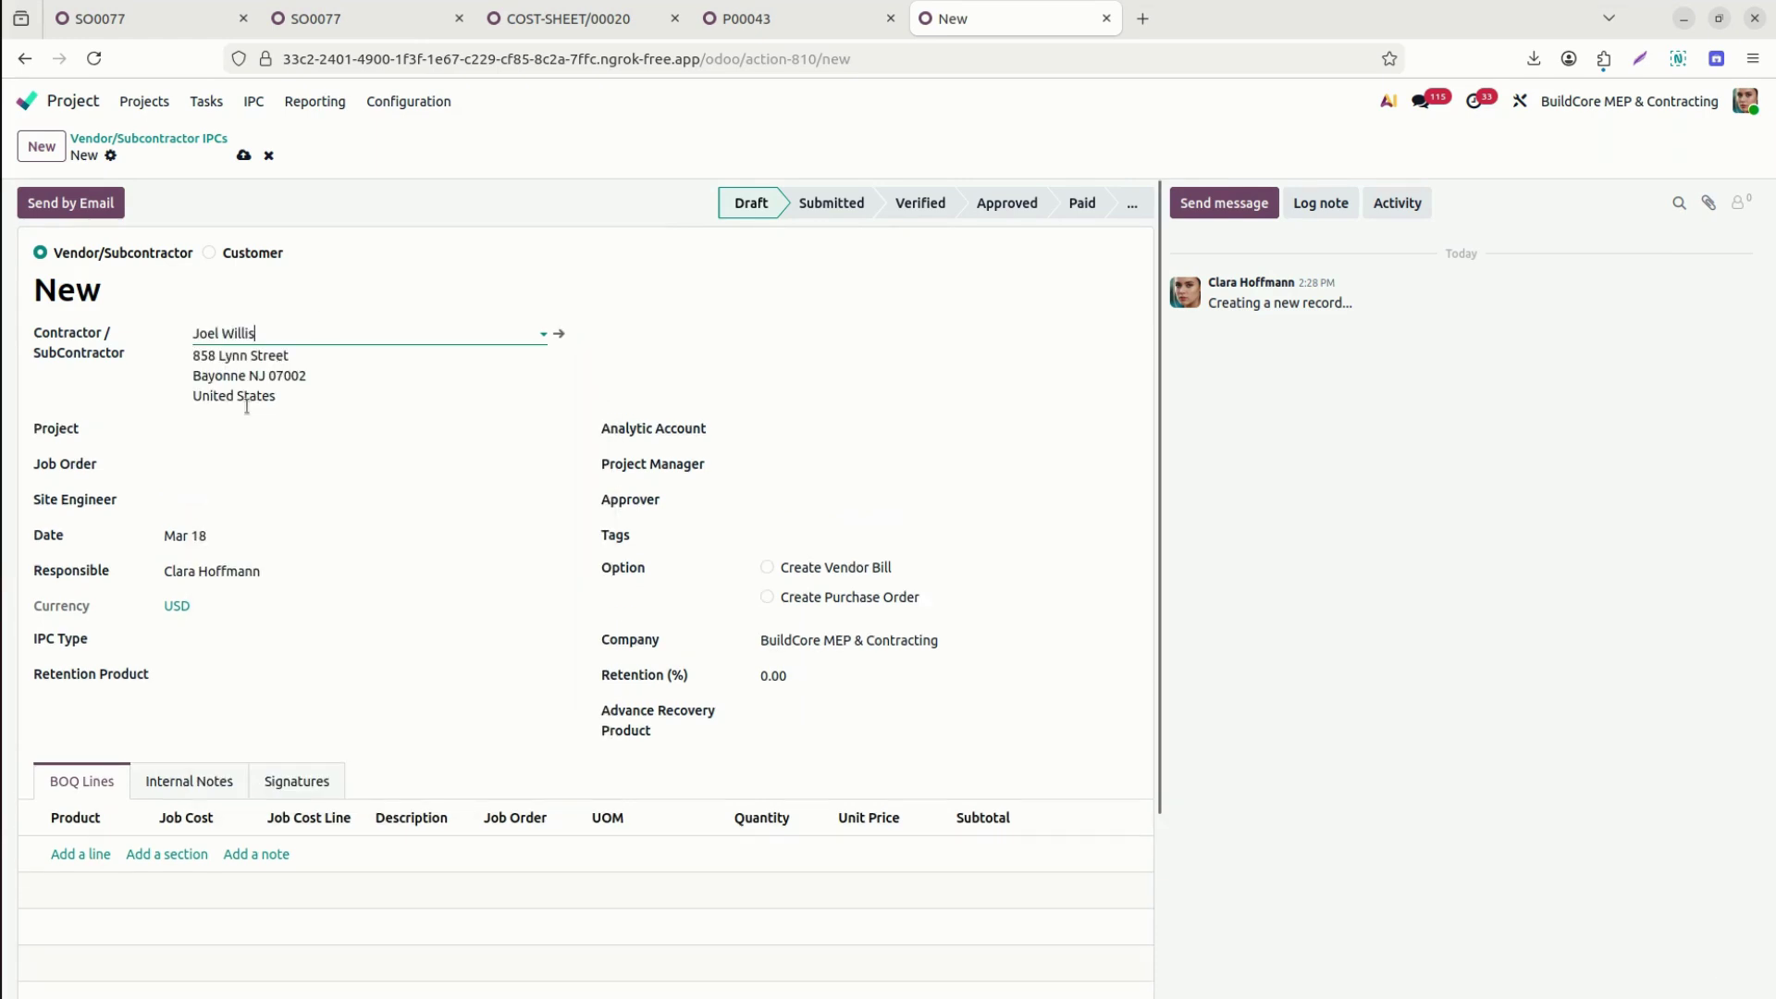
{"action": "left_click", "coordinate": [235, 435]}
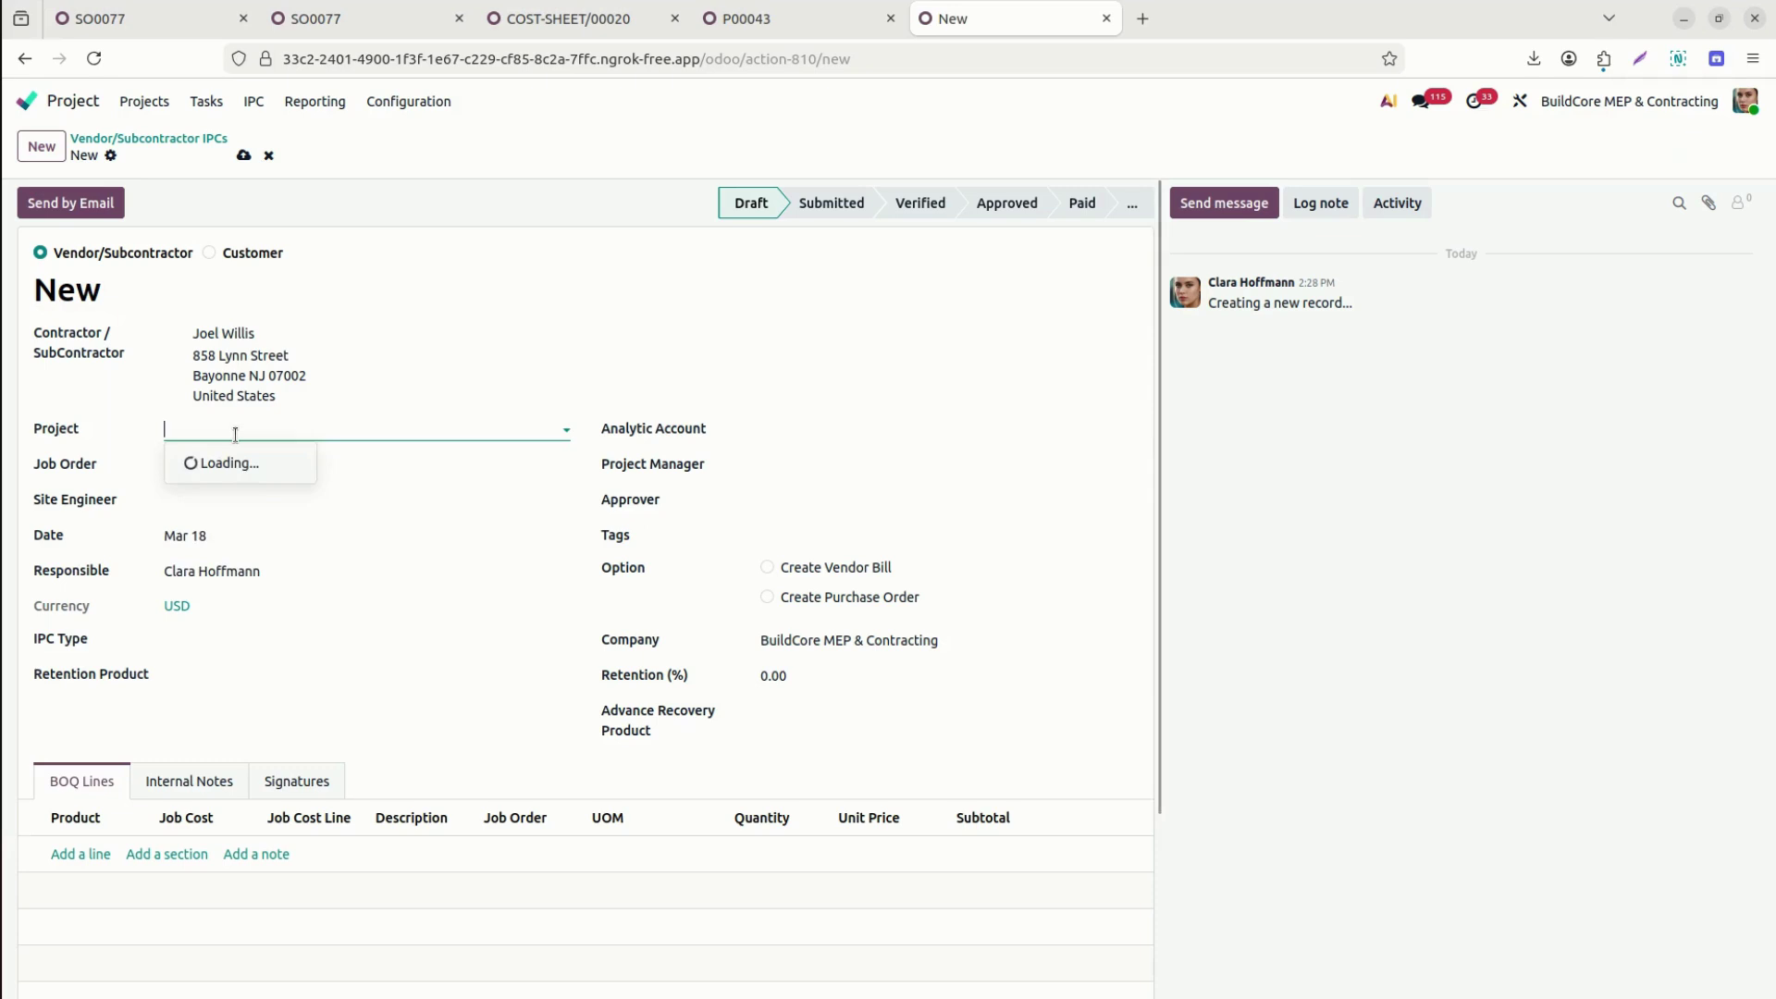
{"action": "type", "text": "77"}
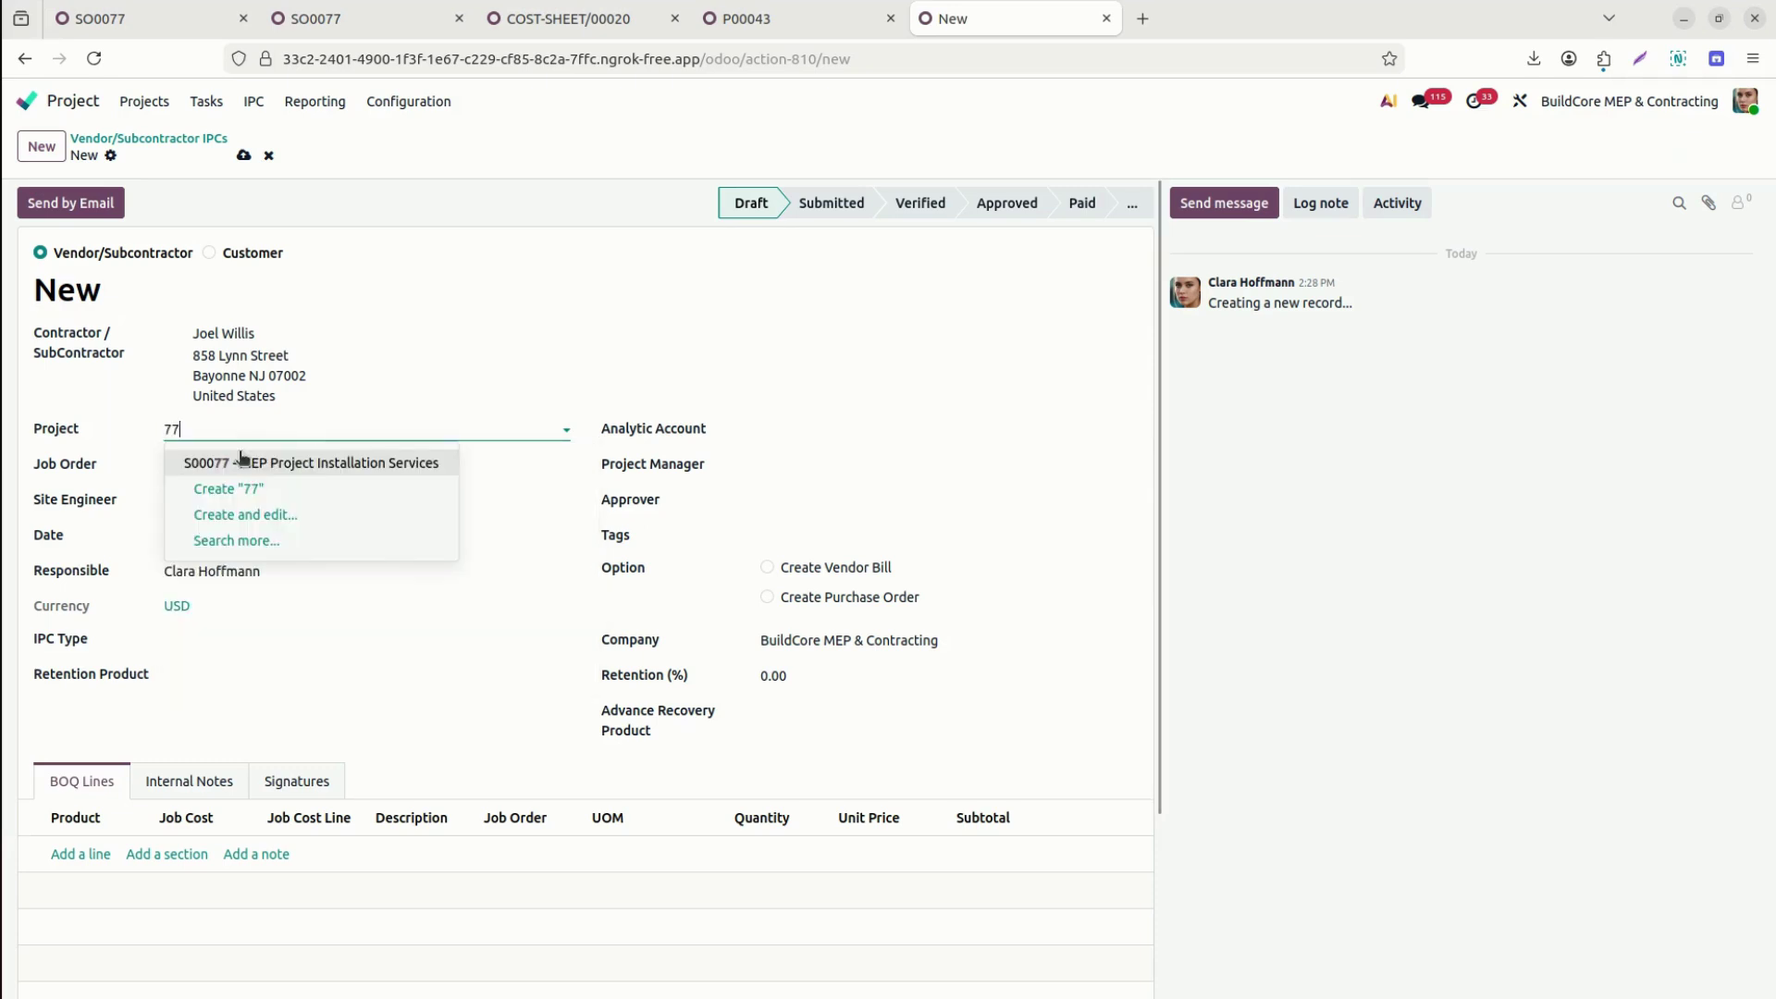
{"action": "left_click", "coordinate": [262, 465]}
{"action": "left_click", "coordinate": [262, 467]}
{"action": "type", "text": "77"}
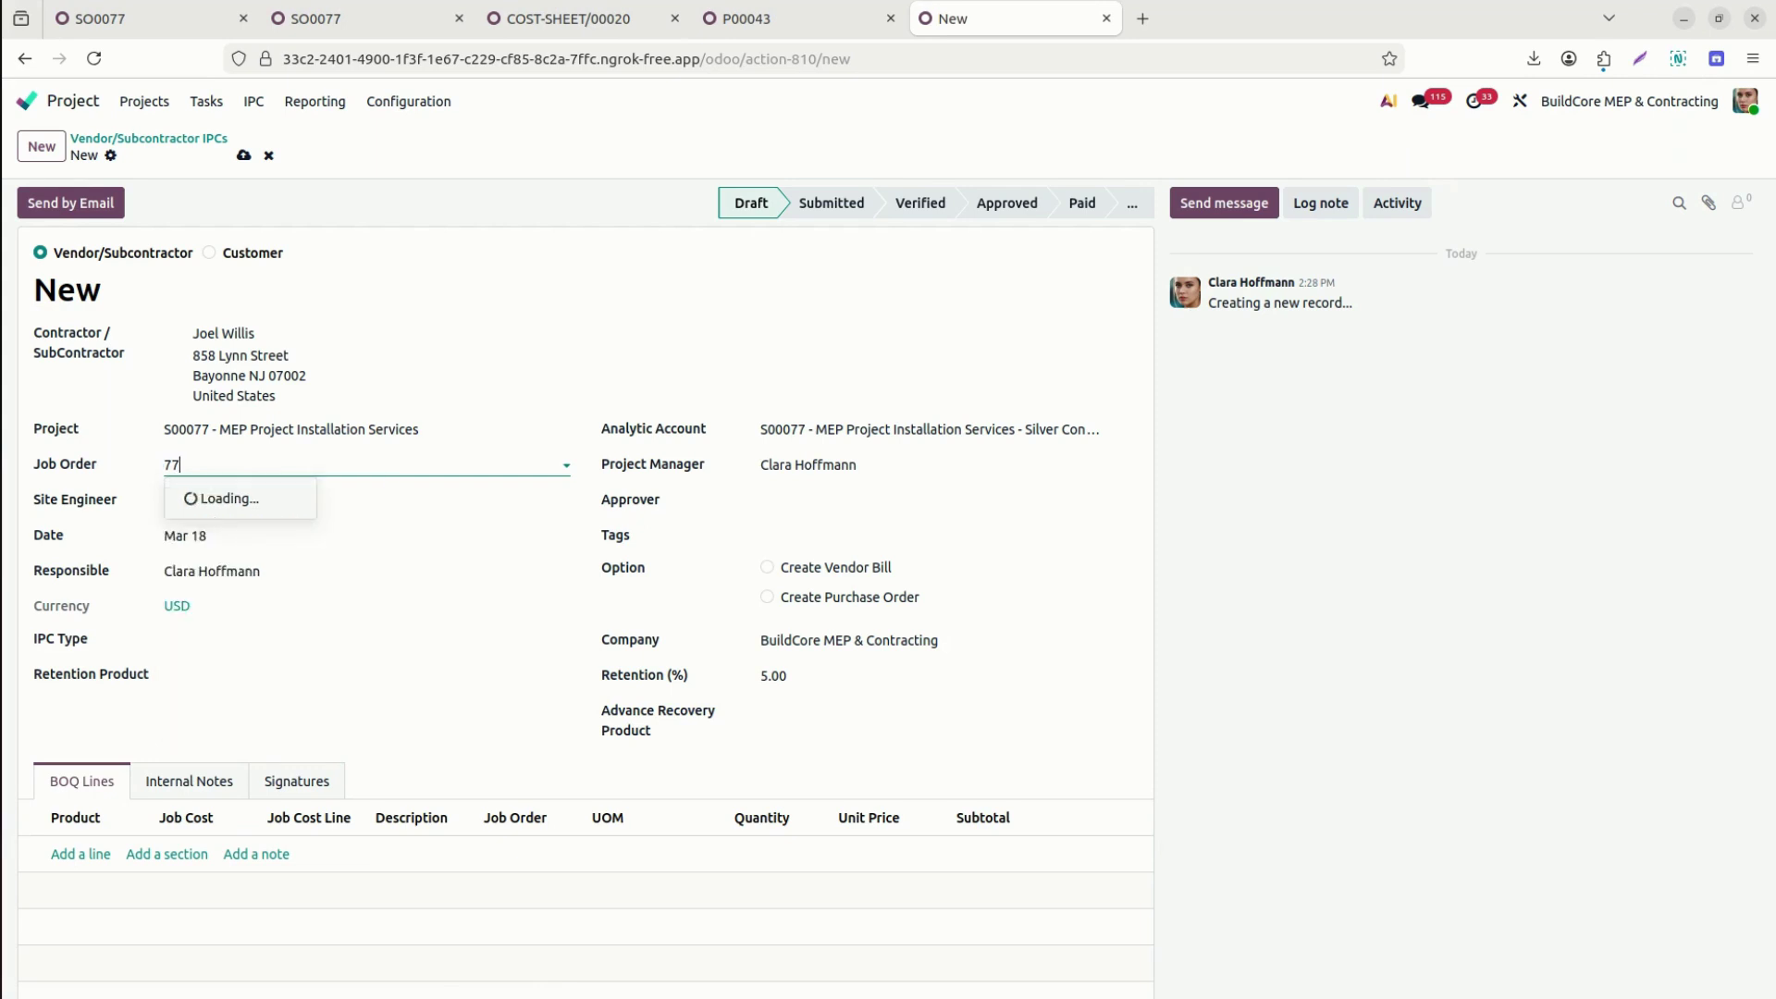
{"action": "left_click", "coordinate": [281, 501]}
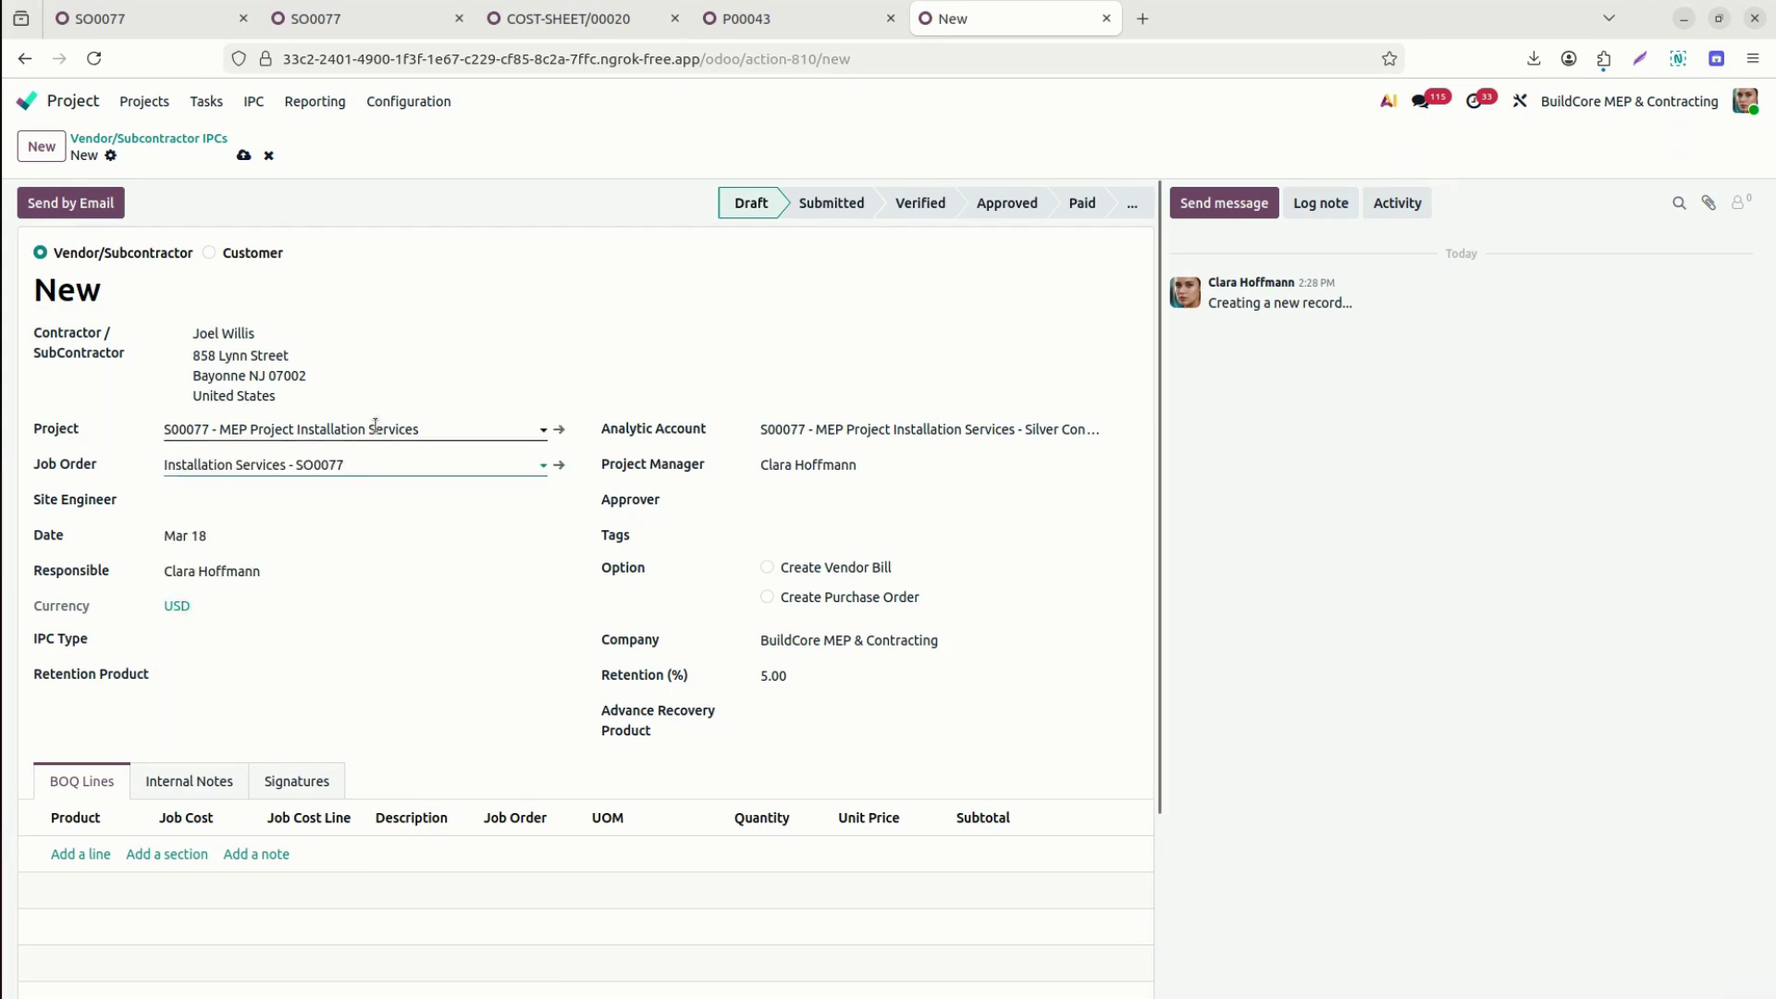
Assign the site engineer and approver contacts on the new IPC.
{"action": "left_click", "coordinate": [318, 495]}
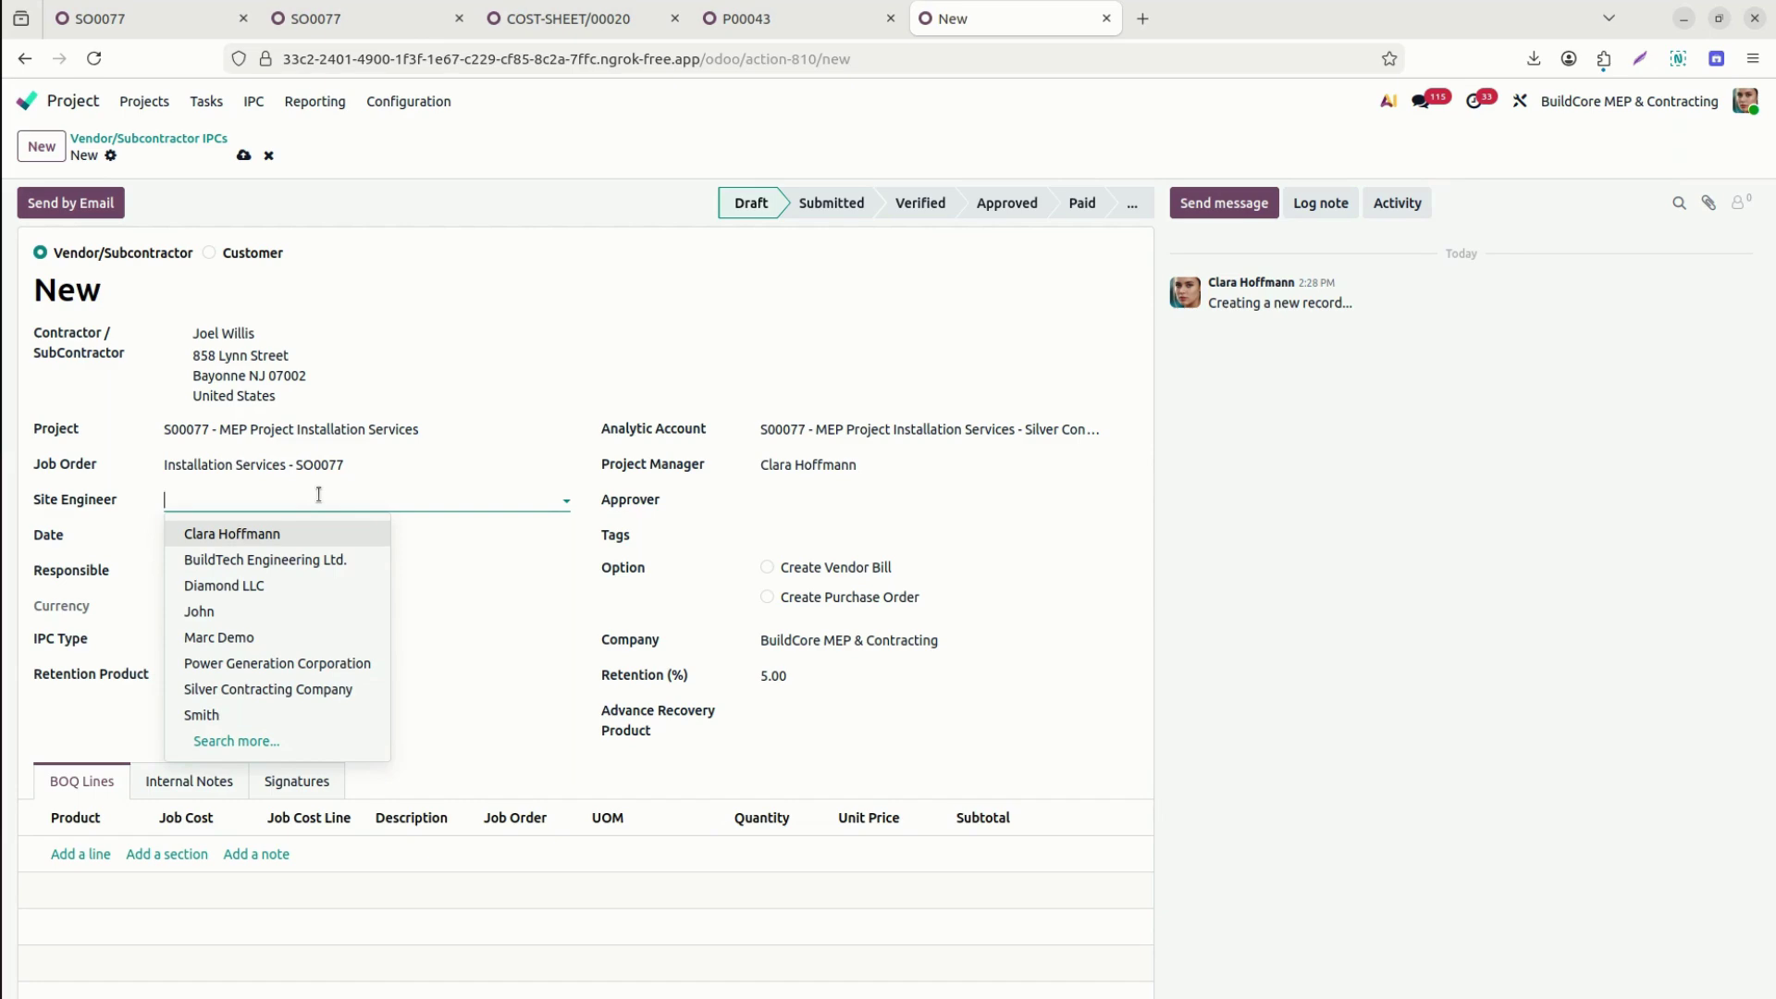
{"action": "type", "text": "v"}
{"action": "key", "text": "BackSpace"}
{"action": "type", "text": "beth"}
{"action": "key", "text": "BackSpace"}
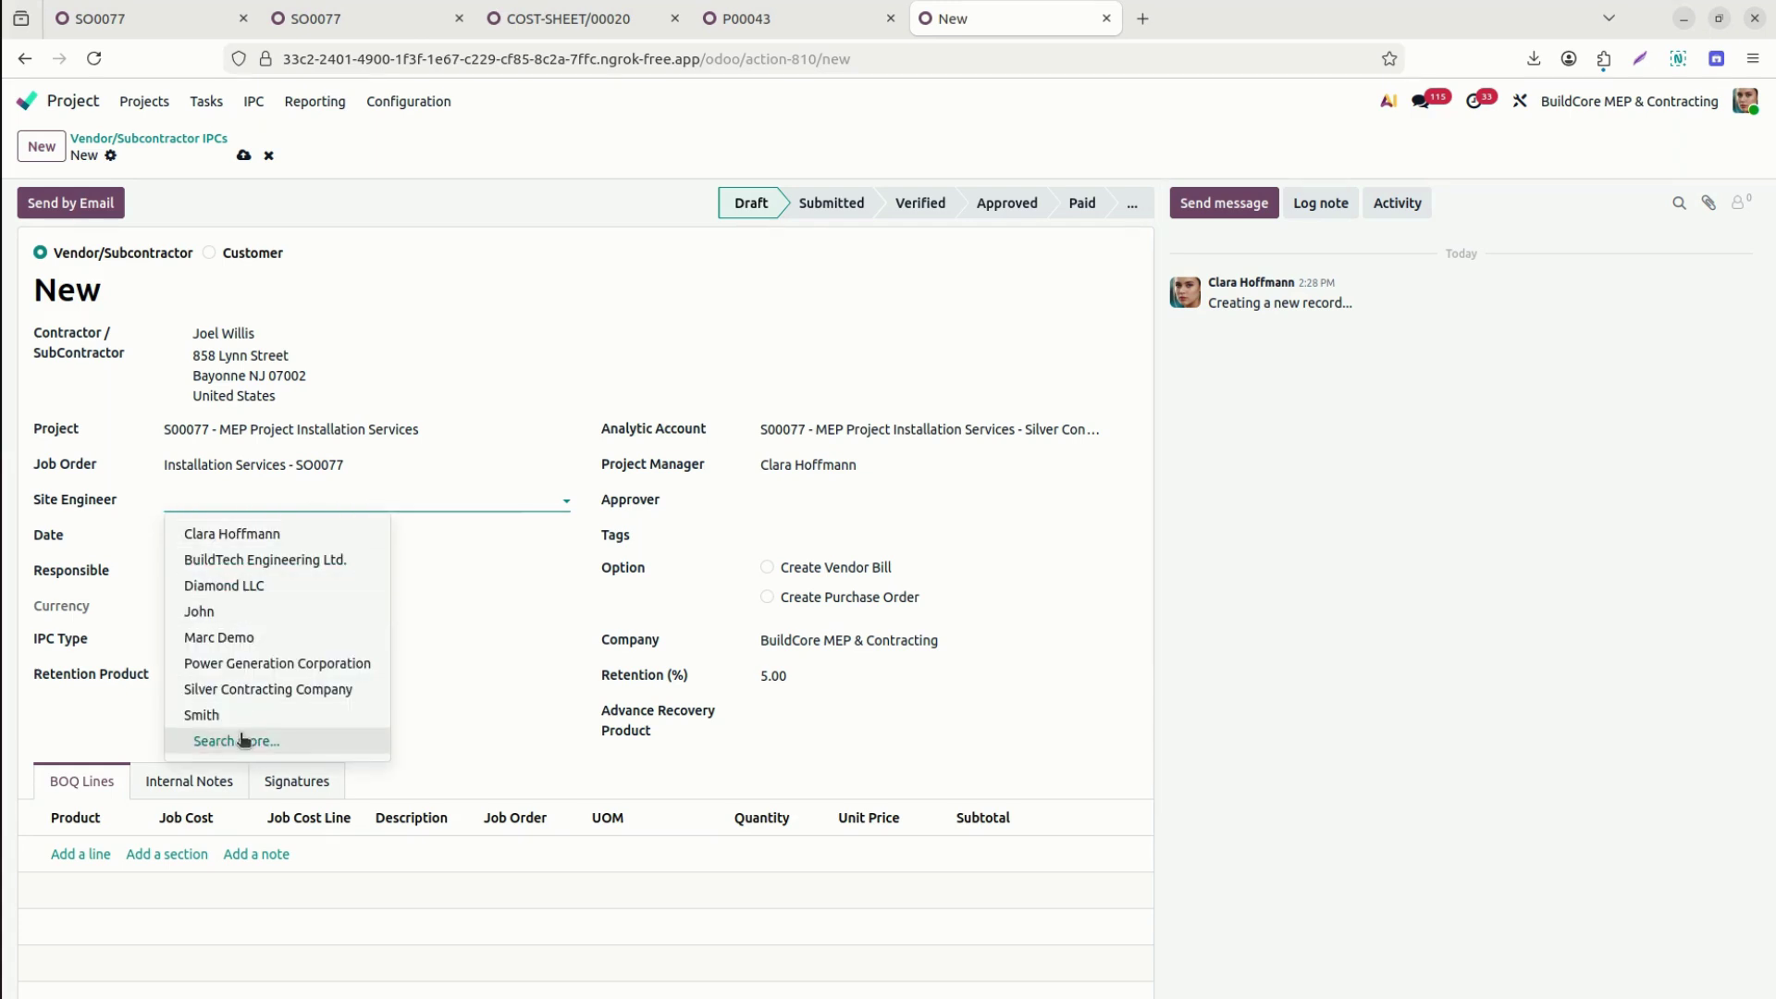
{"action": "left_click", "coordinate": [266, 716]}
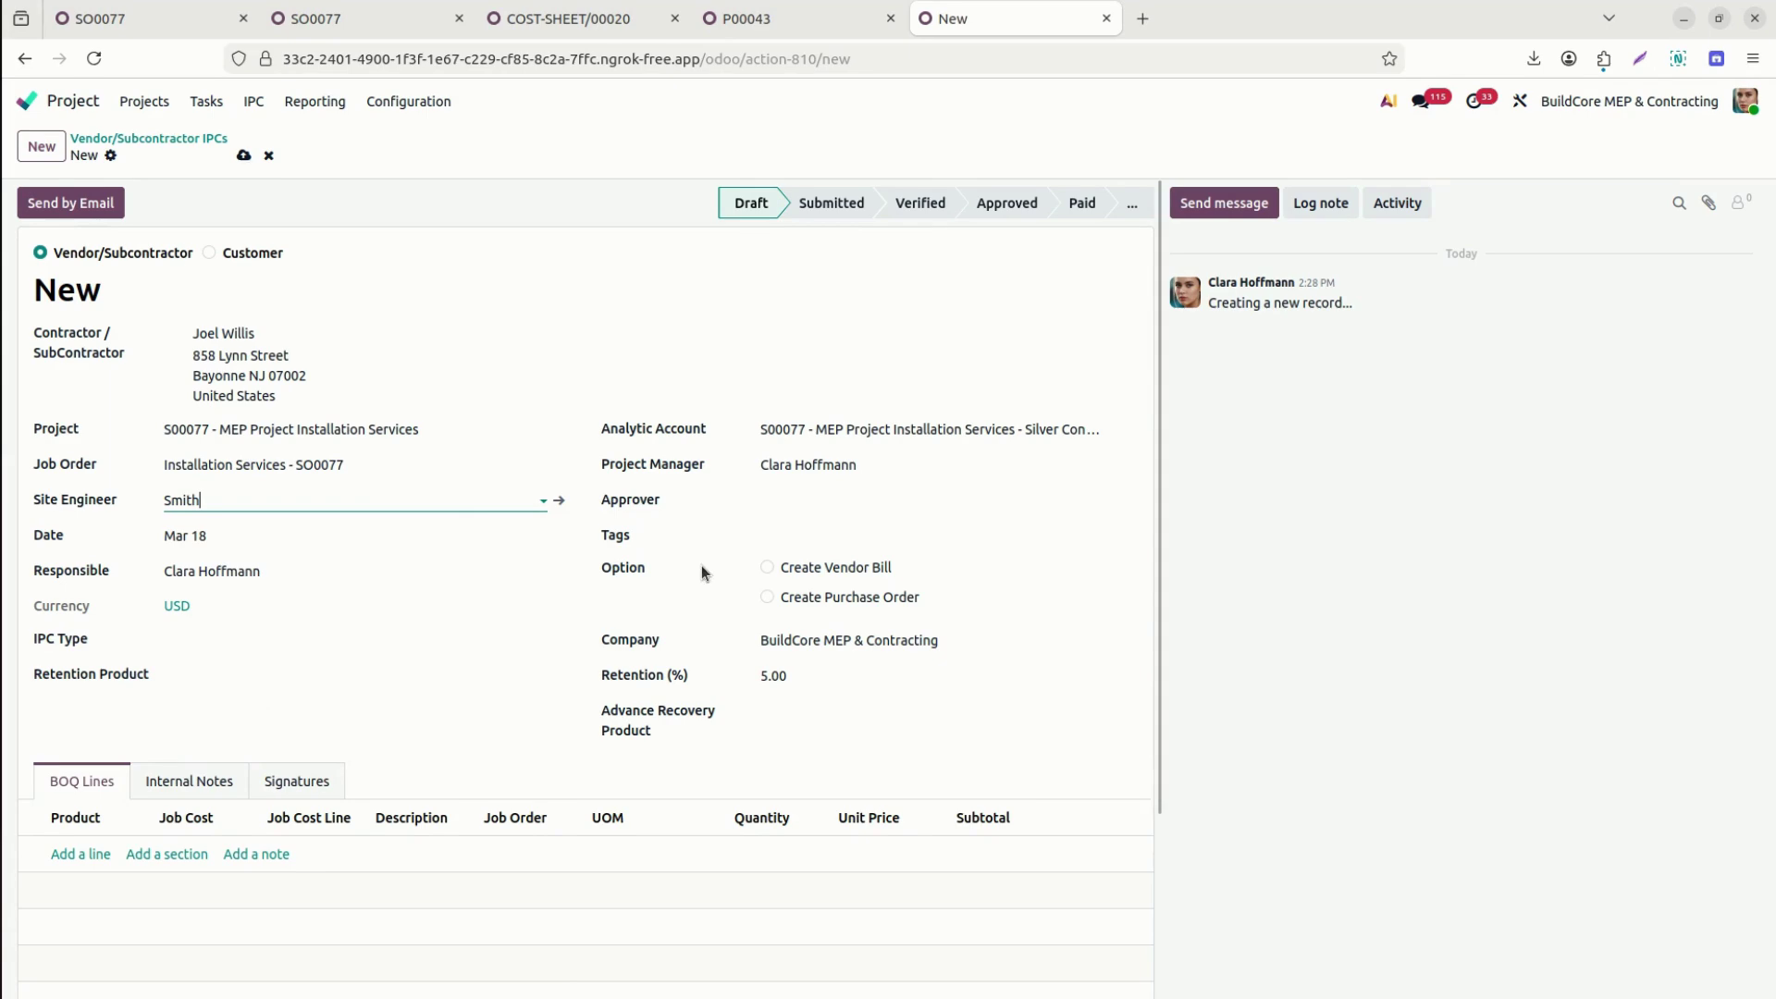
{"action": "left_click", "coordinate": [846, 496]}
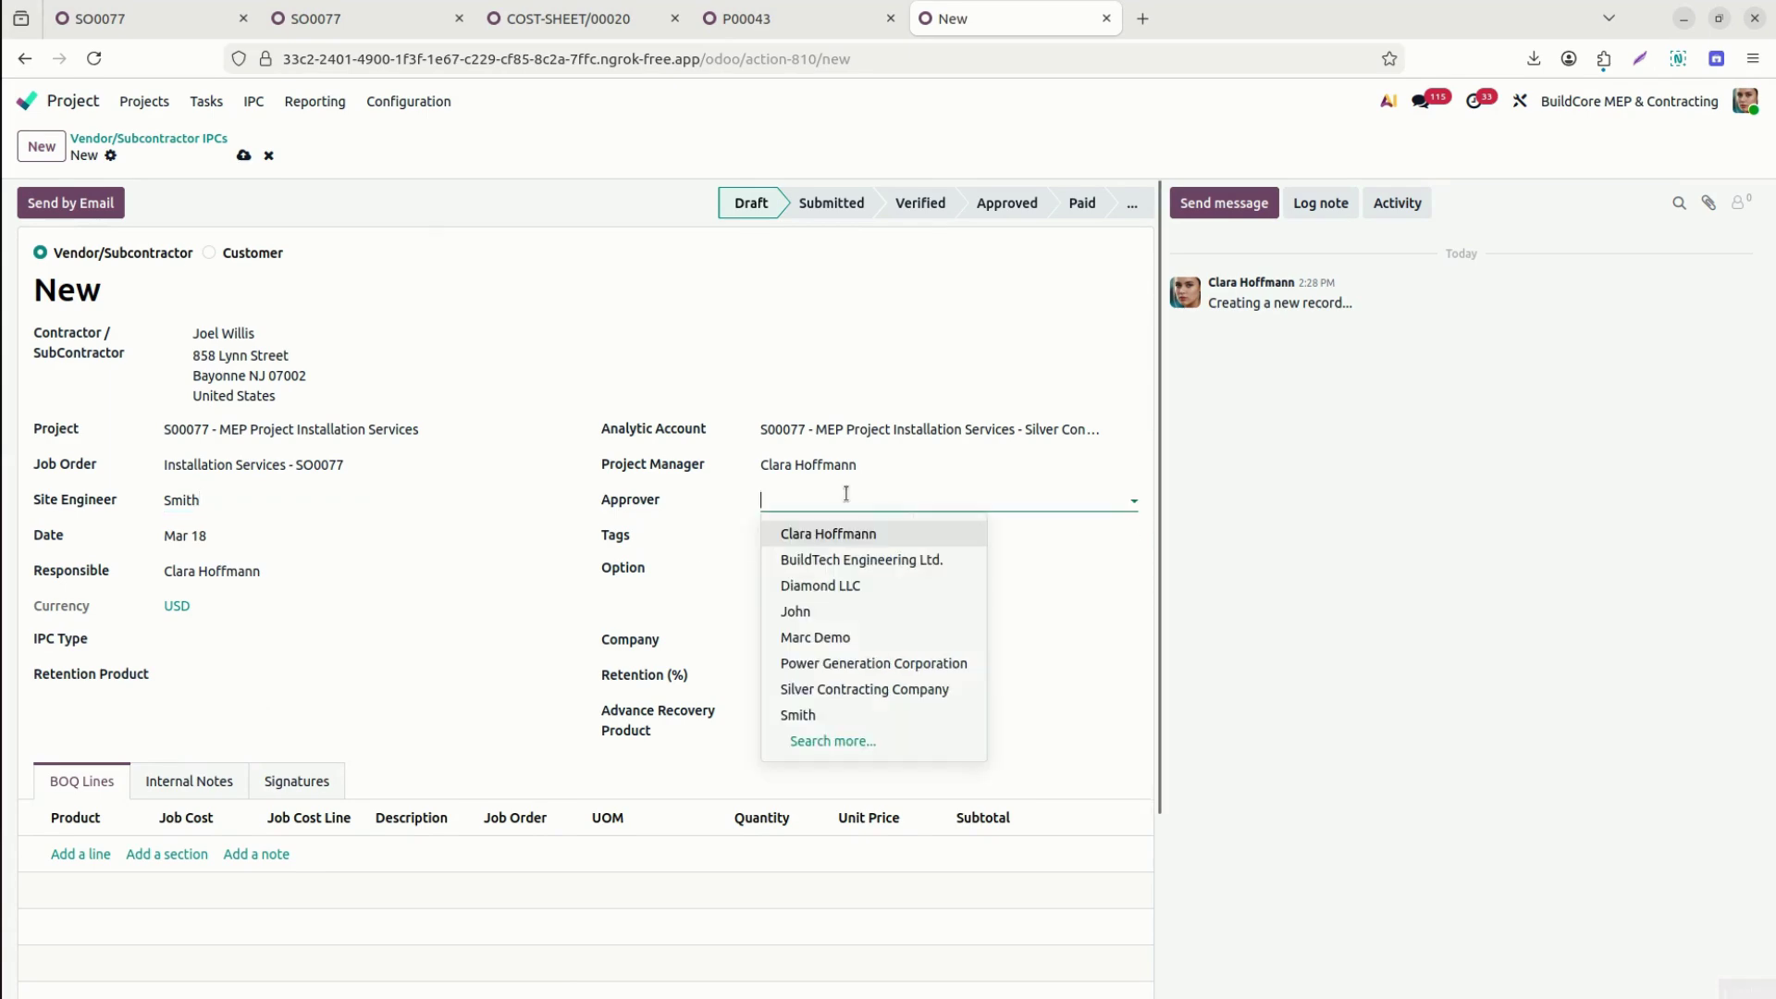
{"action": "left_click", "coordinate": [846, 611]}
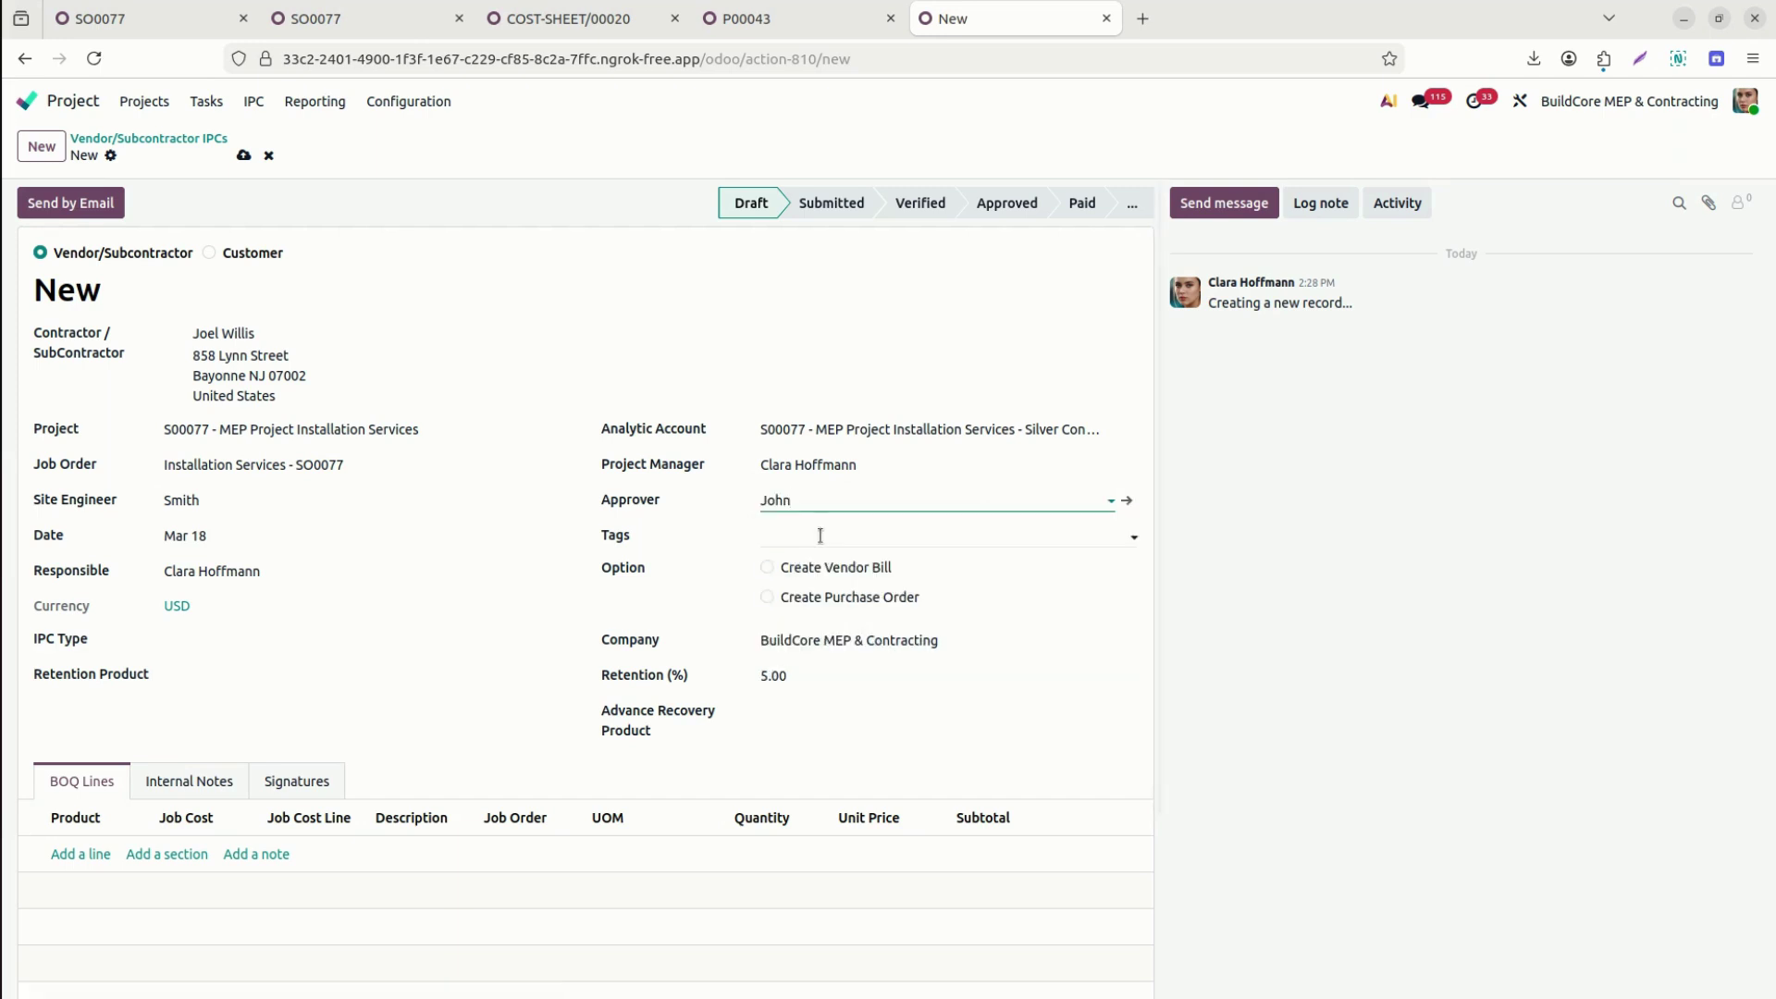
{"action": "left_click", "coordinate": [184, 635]}
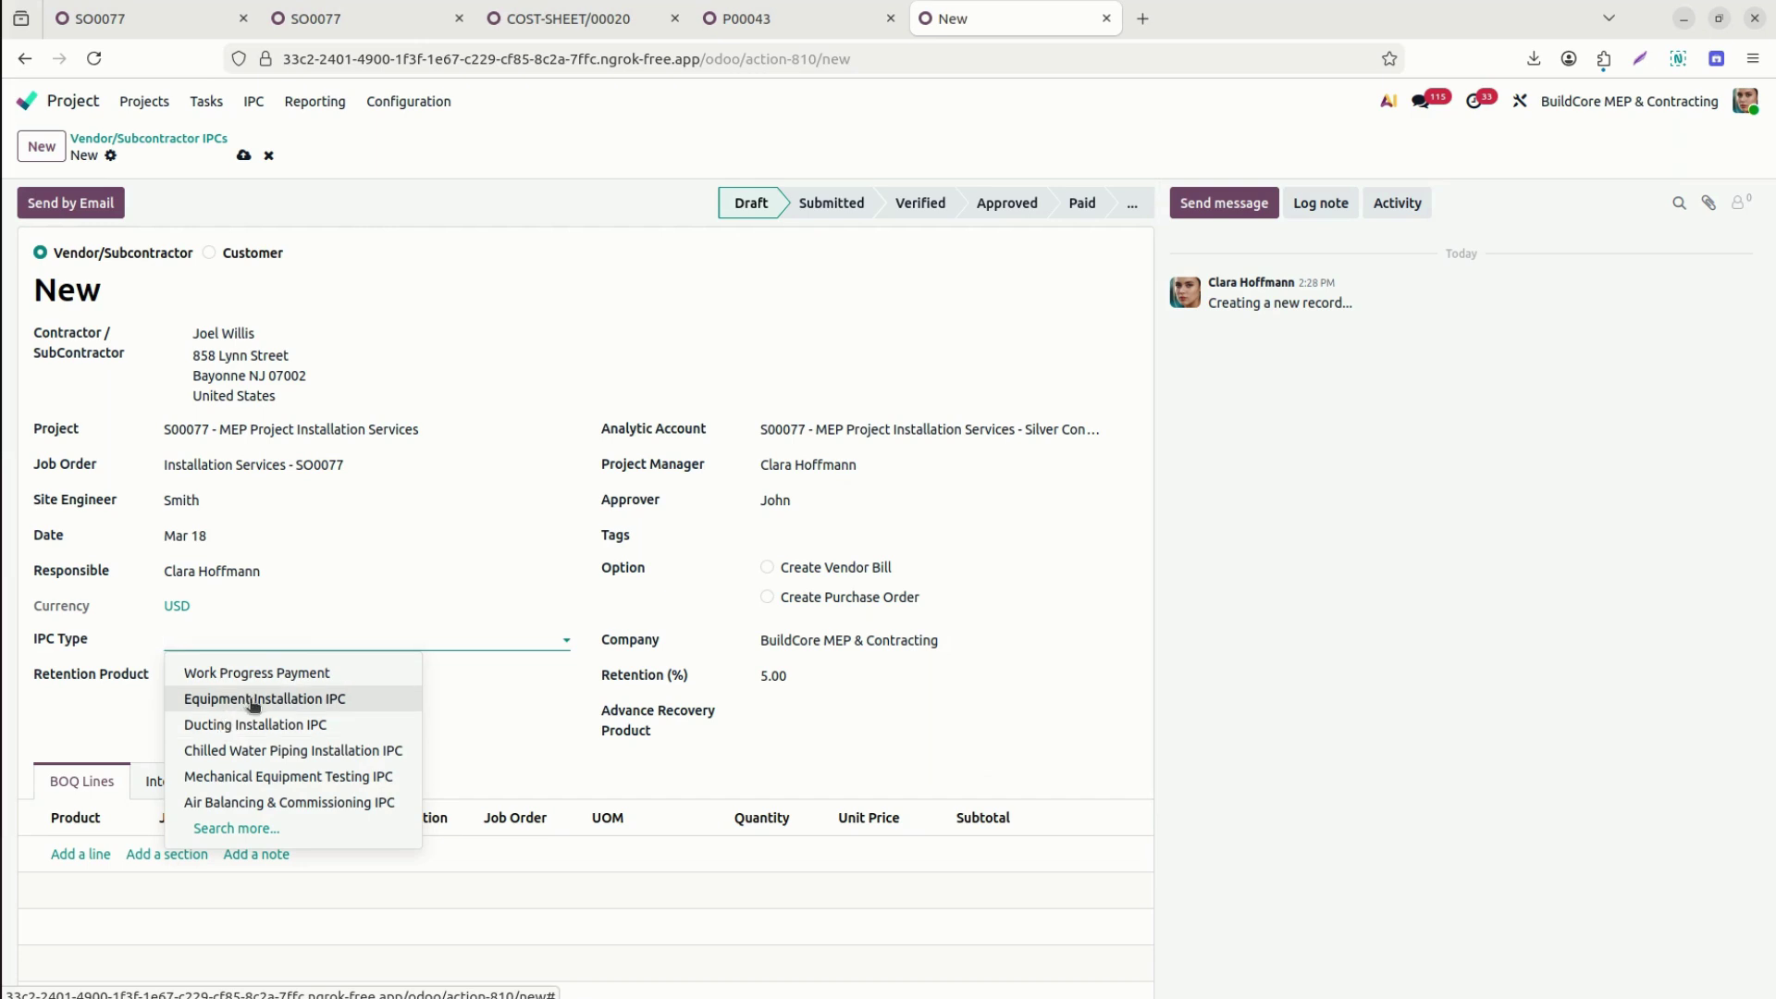
Set IPC type Mechanical Equipment Testing IPC, Retention Product, and Advance Recovery Product.
{"action": "left_click", "coordinate": [292, 780]}
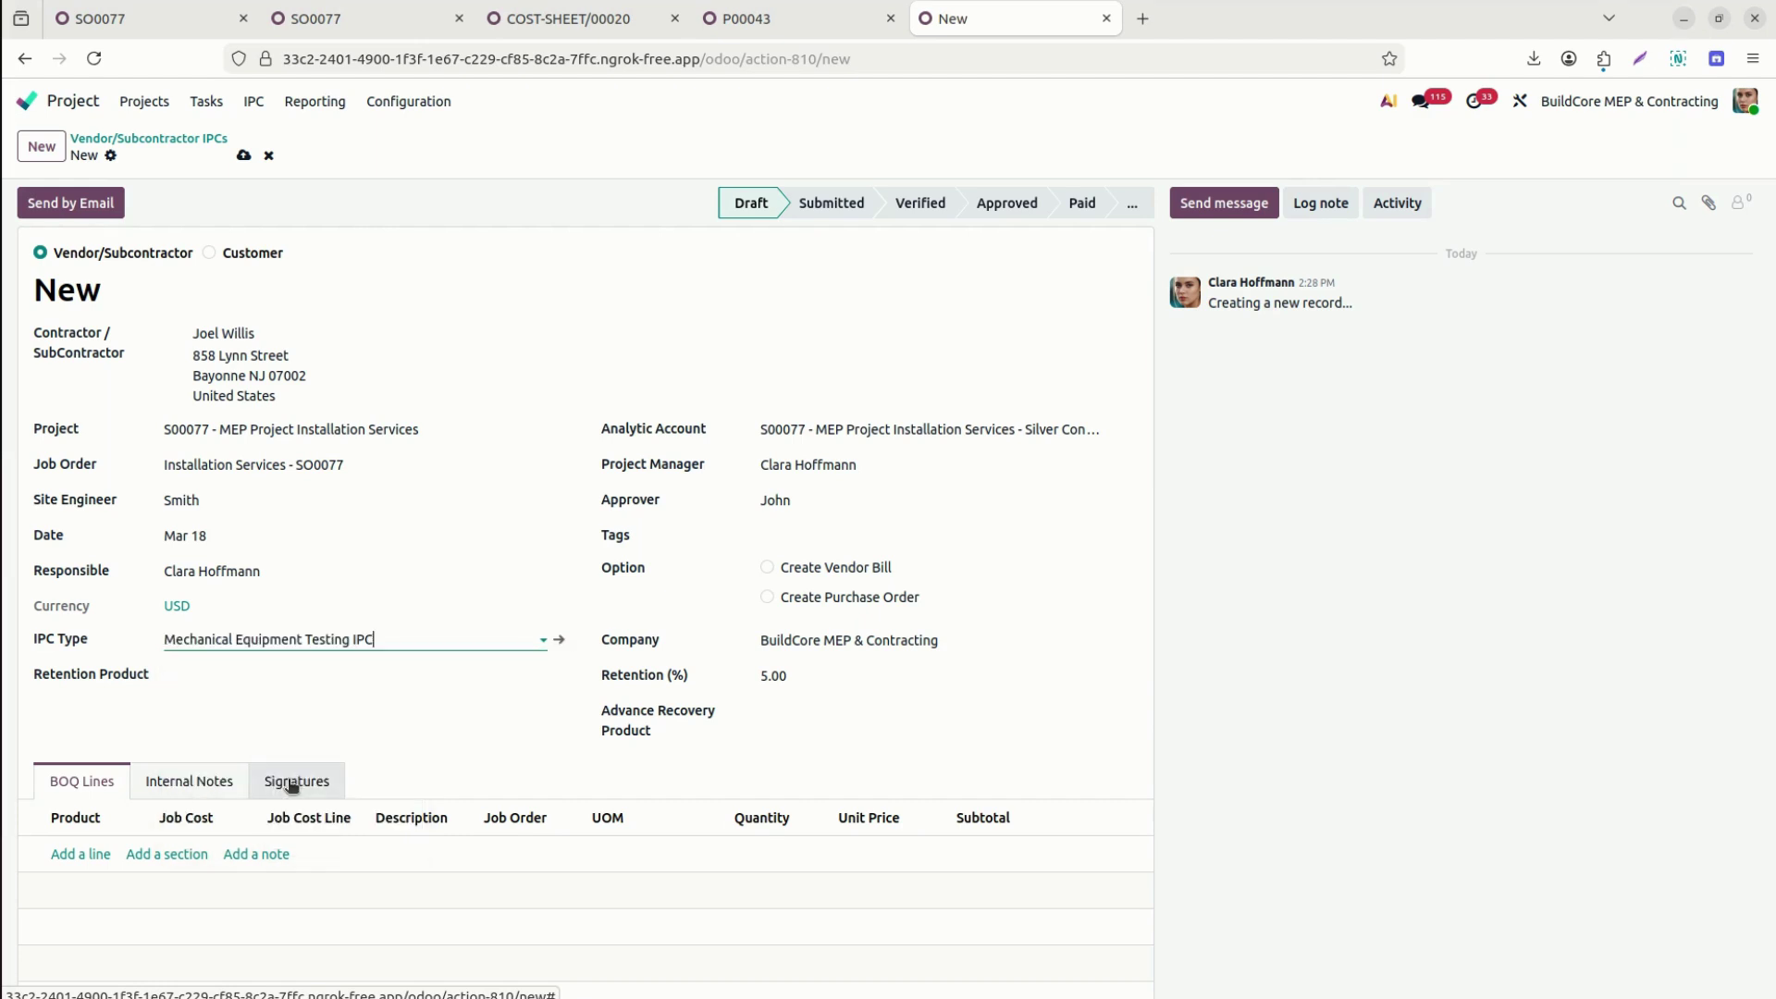
{"action": "left_click", "coordinate": [345, 674]}
{"action": "type", "text": "Ret"}
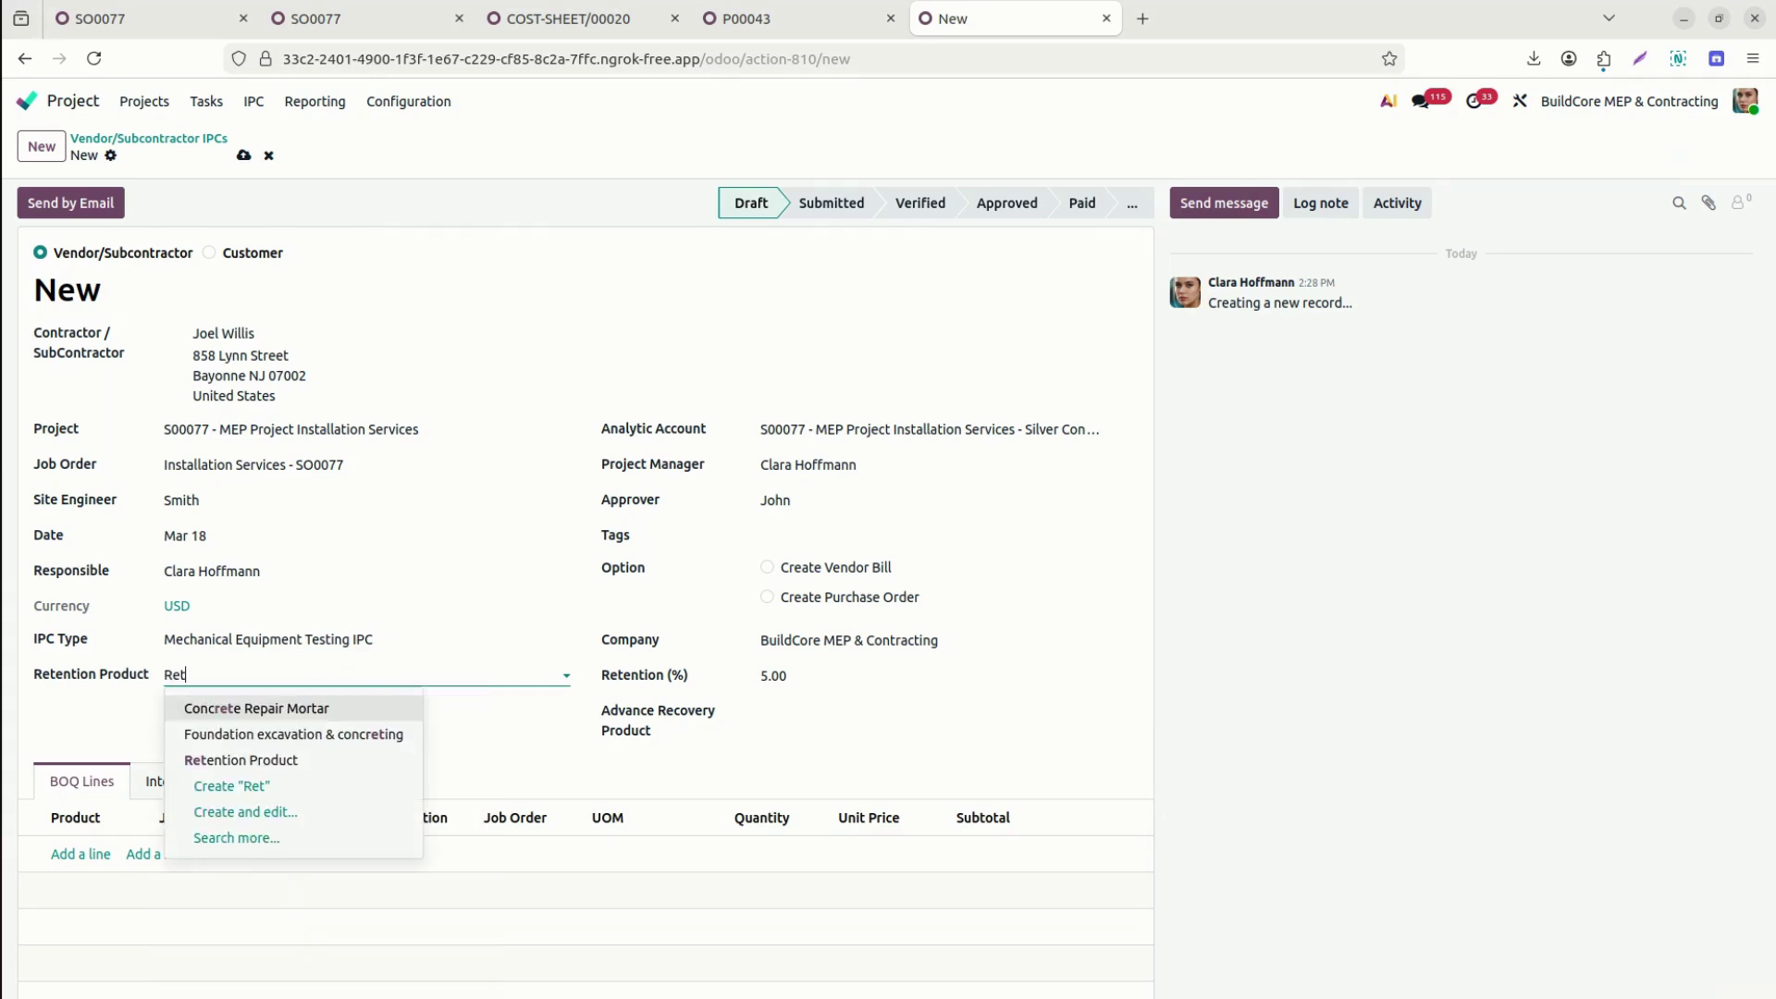
{"action": "left_click", "coordinate": [326, 756]}
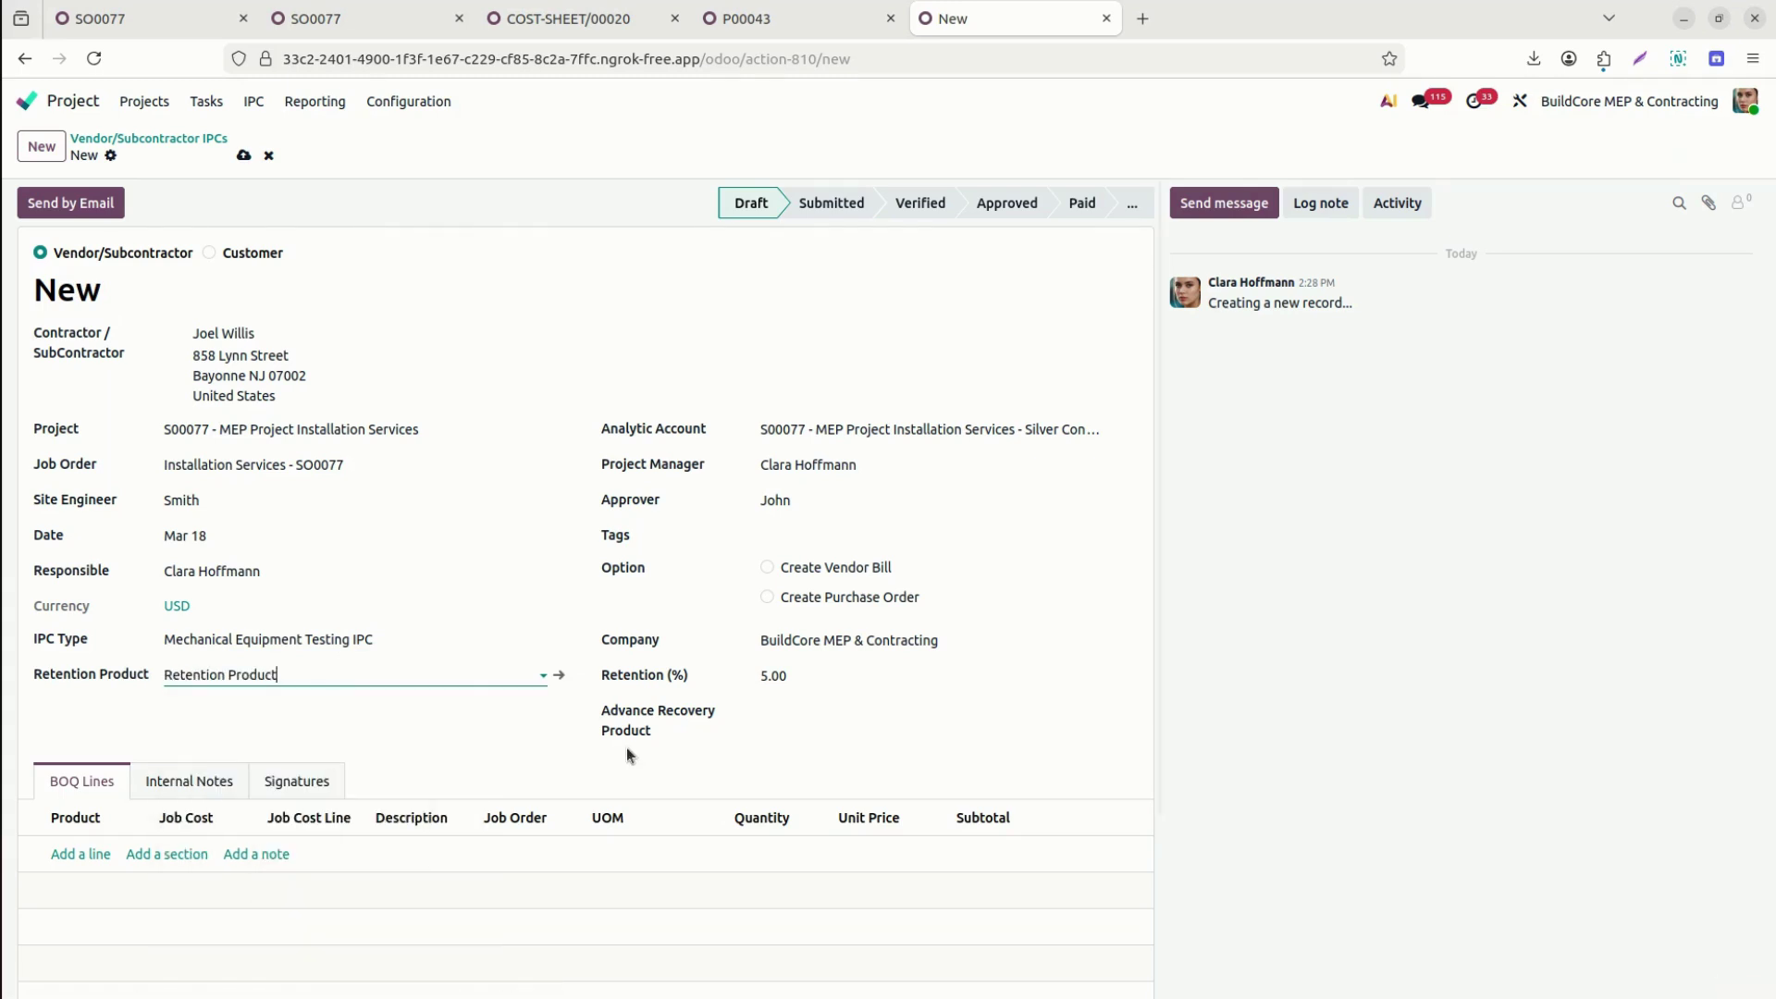
{"action": "left_click", "coordinate": [886, 717]}
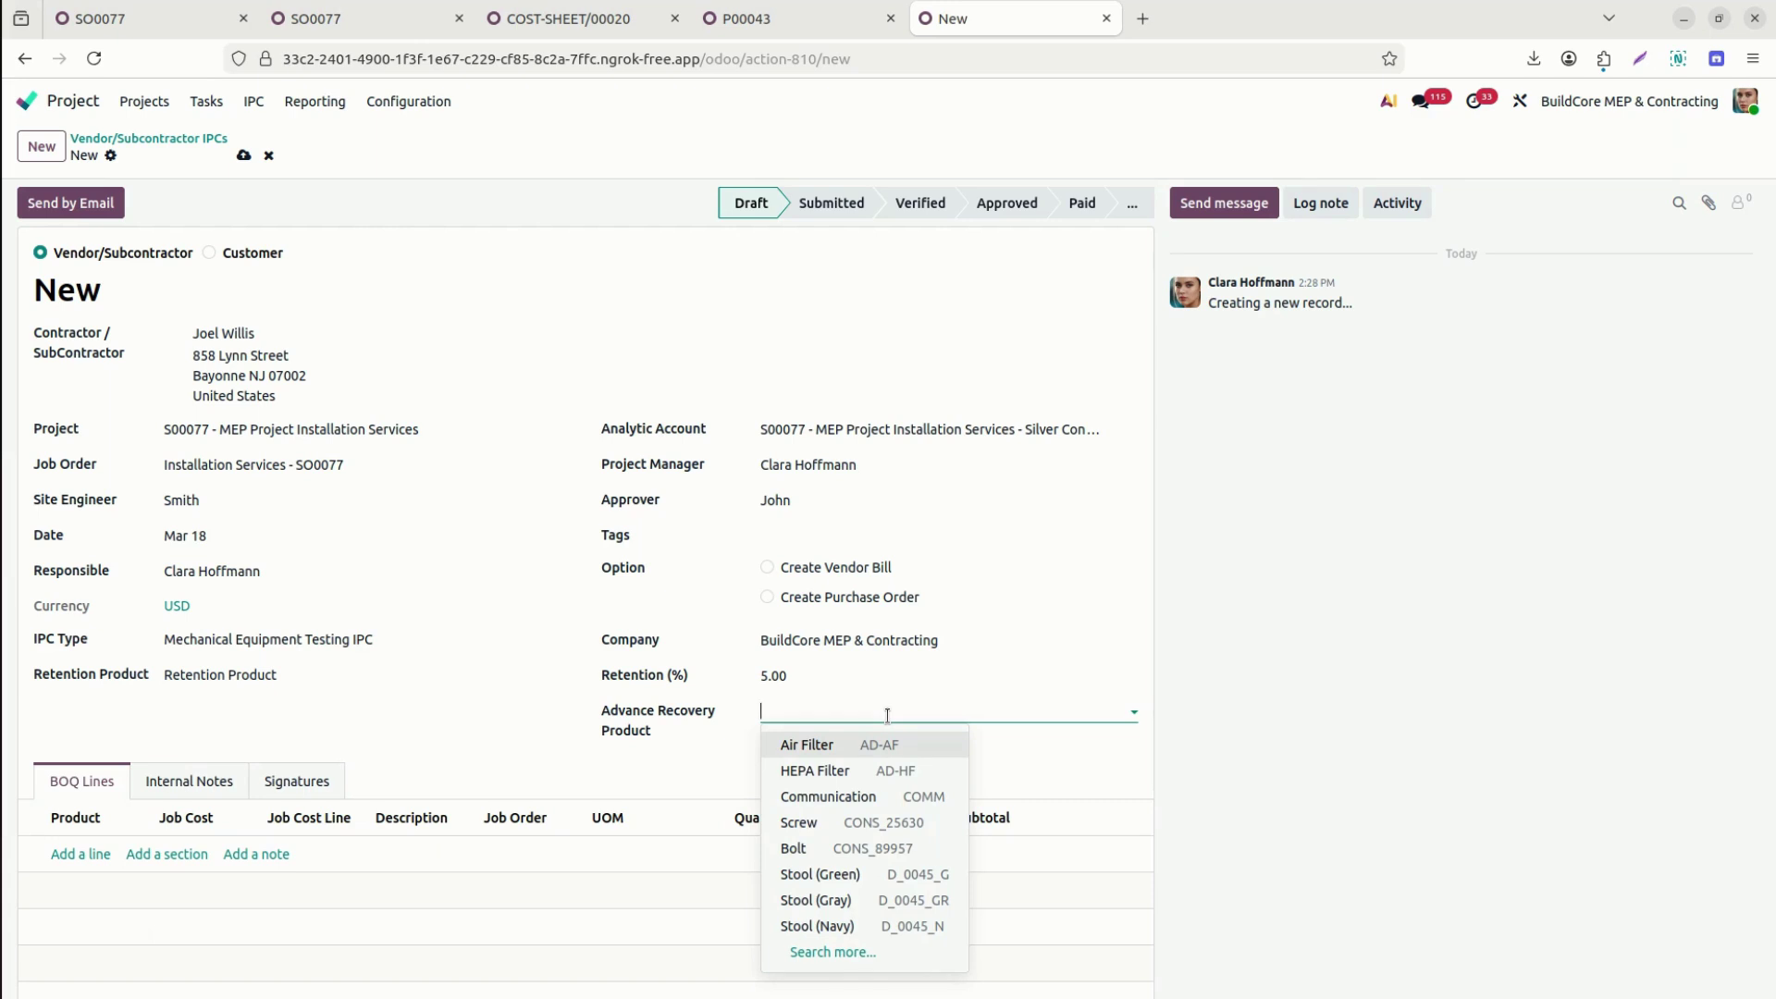
{"action": "type", "text": "Advan"}
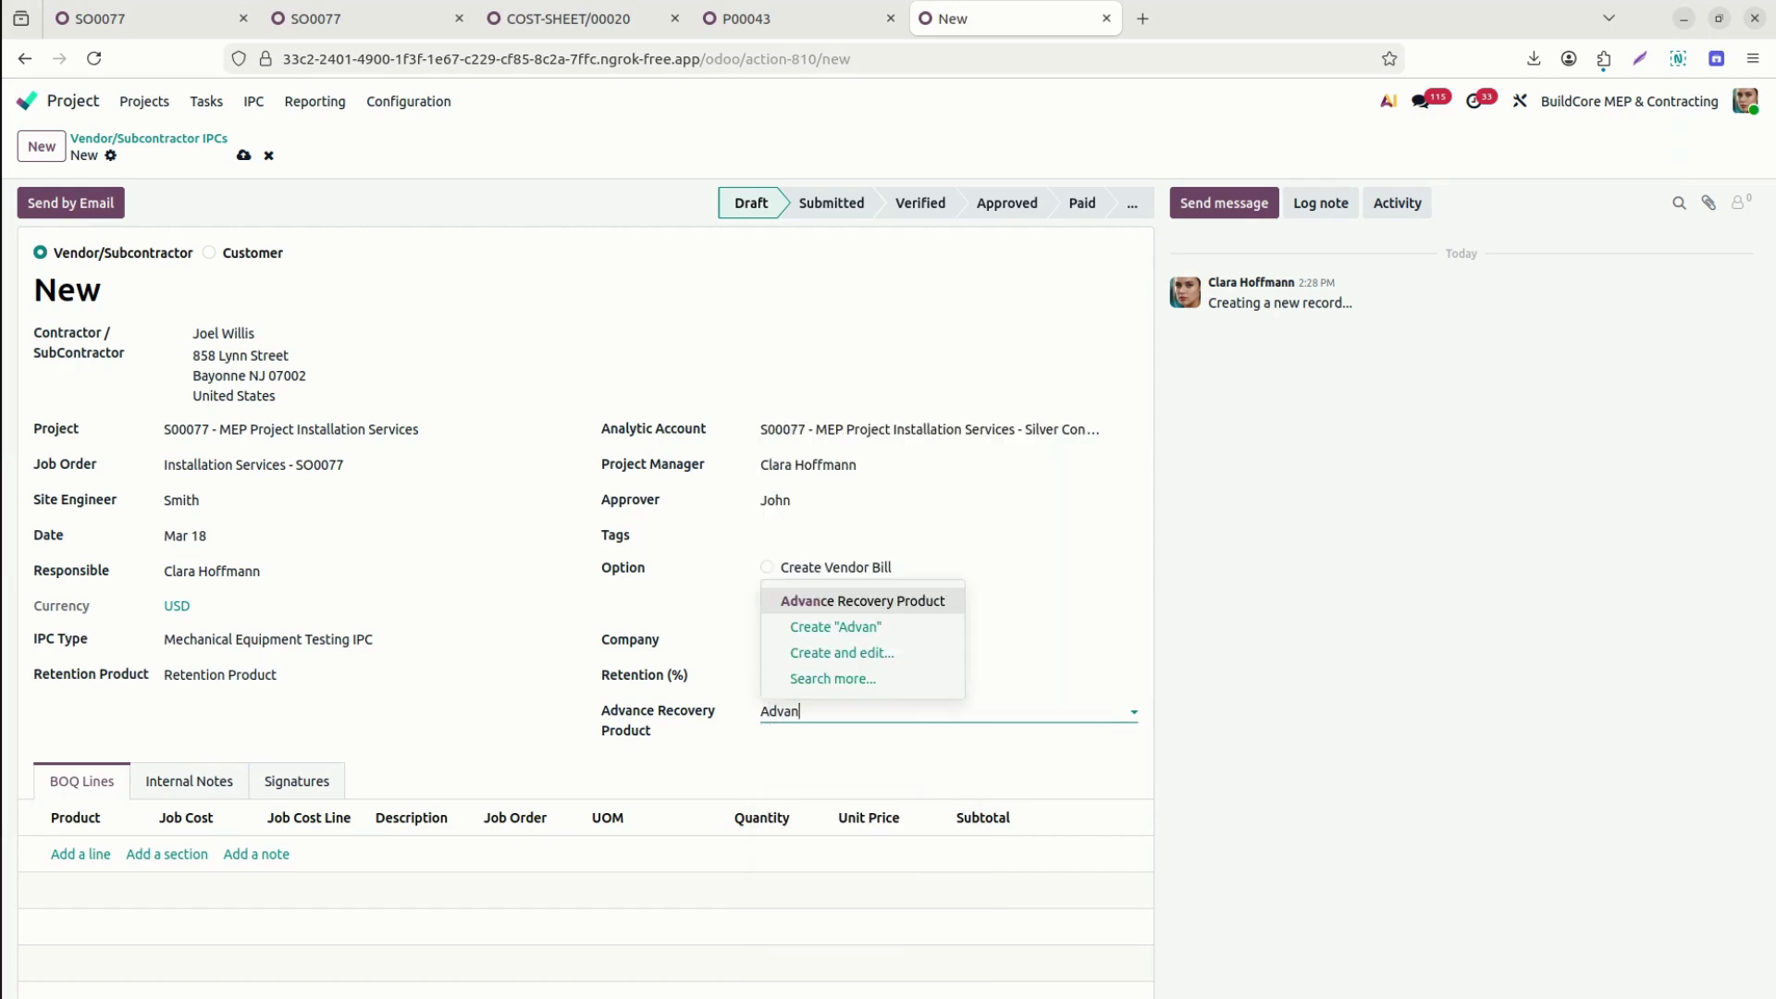
{"action": "left_click", "coordinate": [928, 601]}
Save the new vendor IPC as IPC/00043.
{"action": "left_click_drag", "start_coordinate": [1158, 717], "coordinate": [1149, 907]}
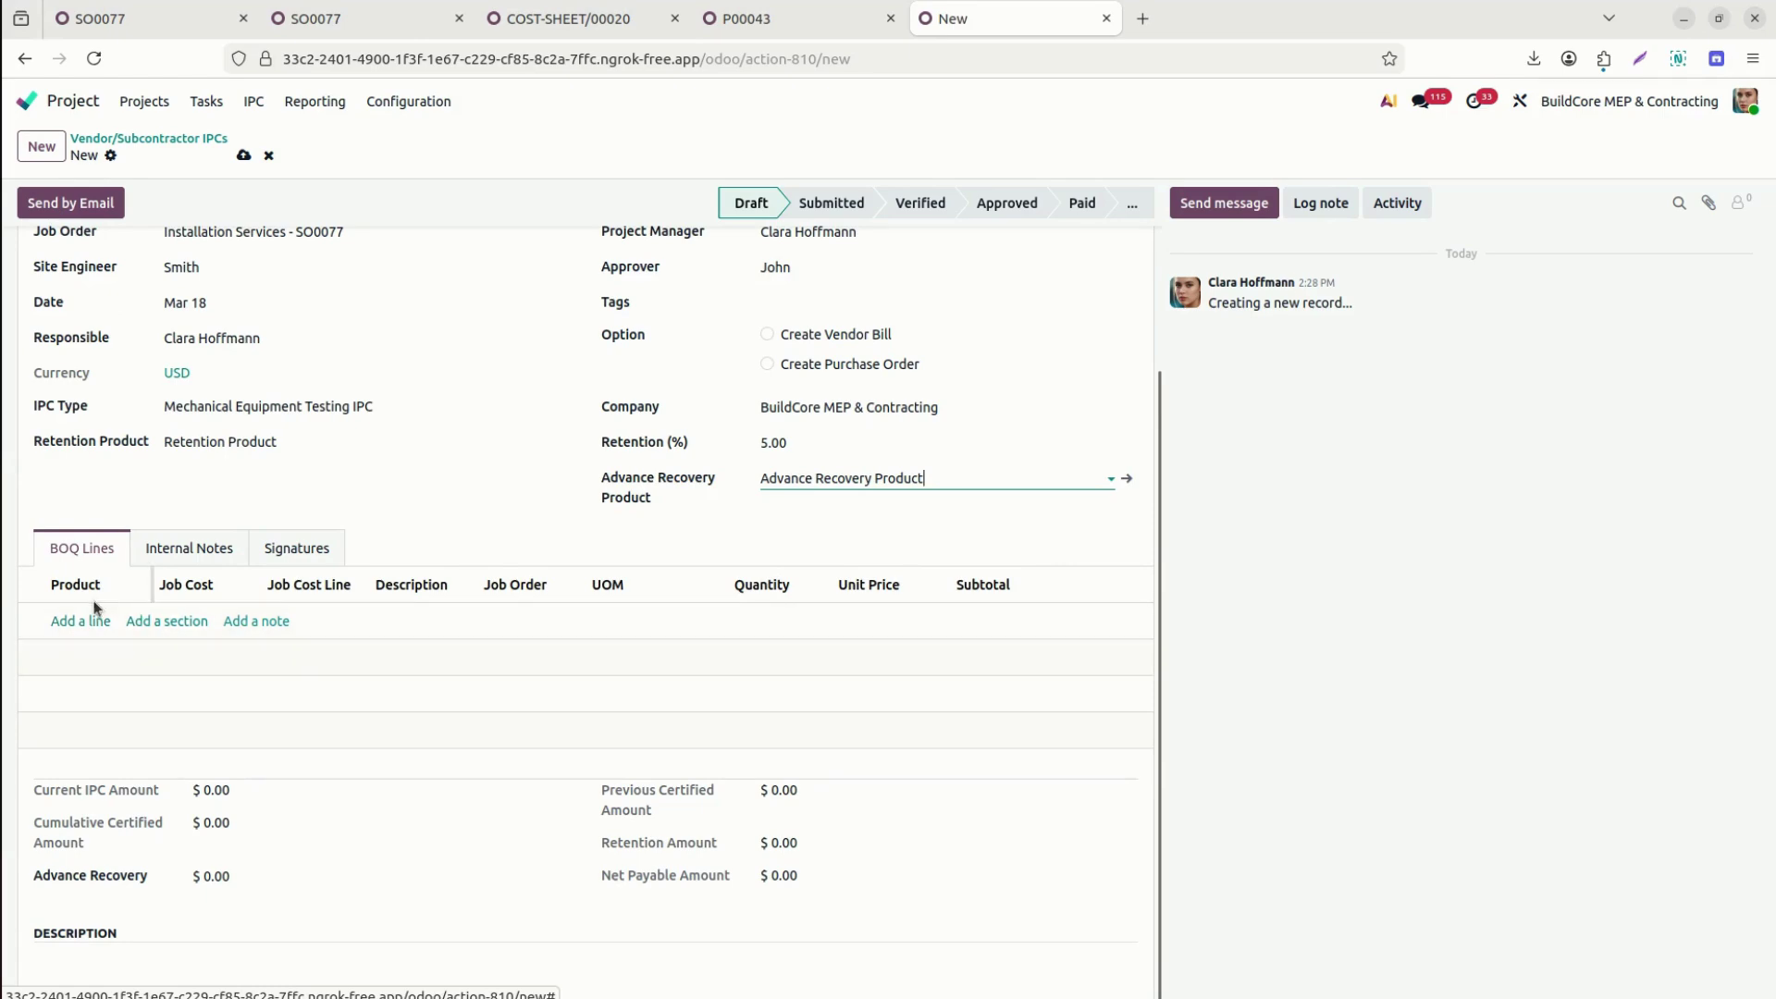
{"action": "left_click", "coordinate": [244, 155]}
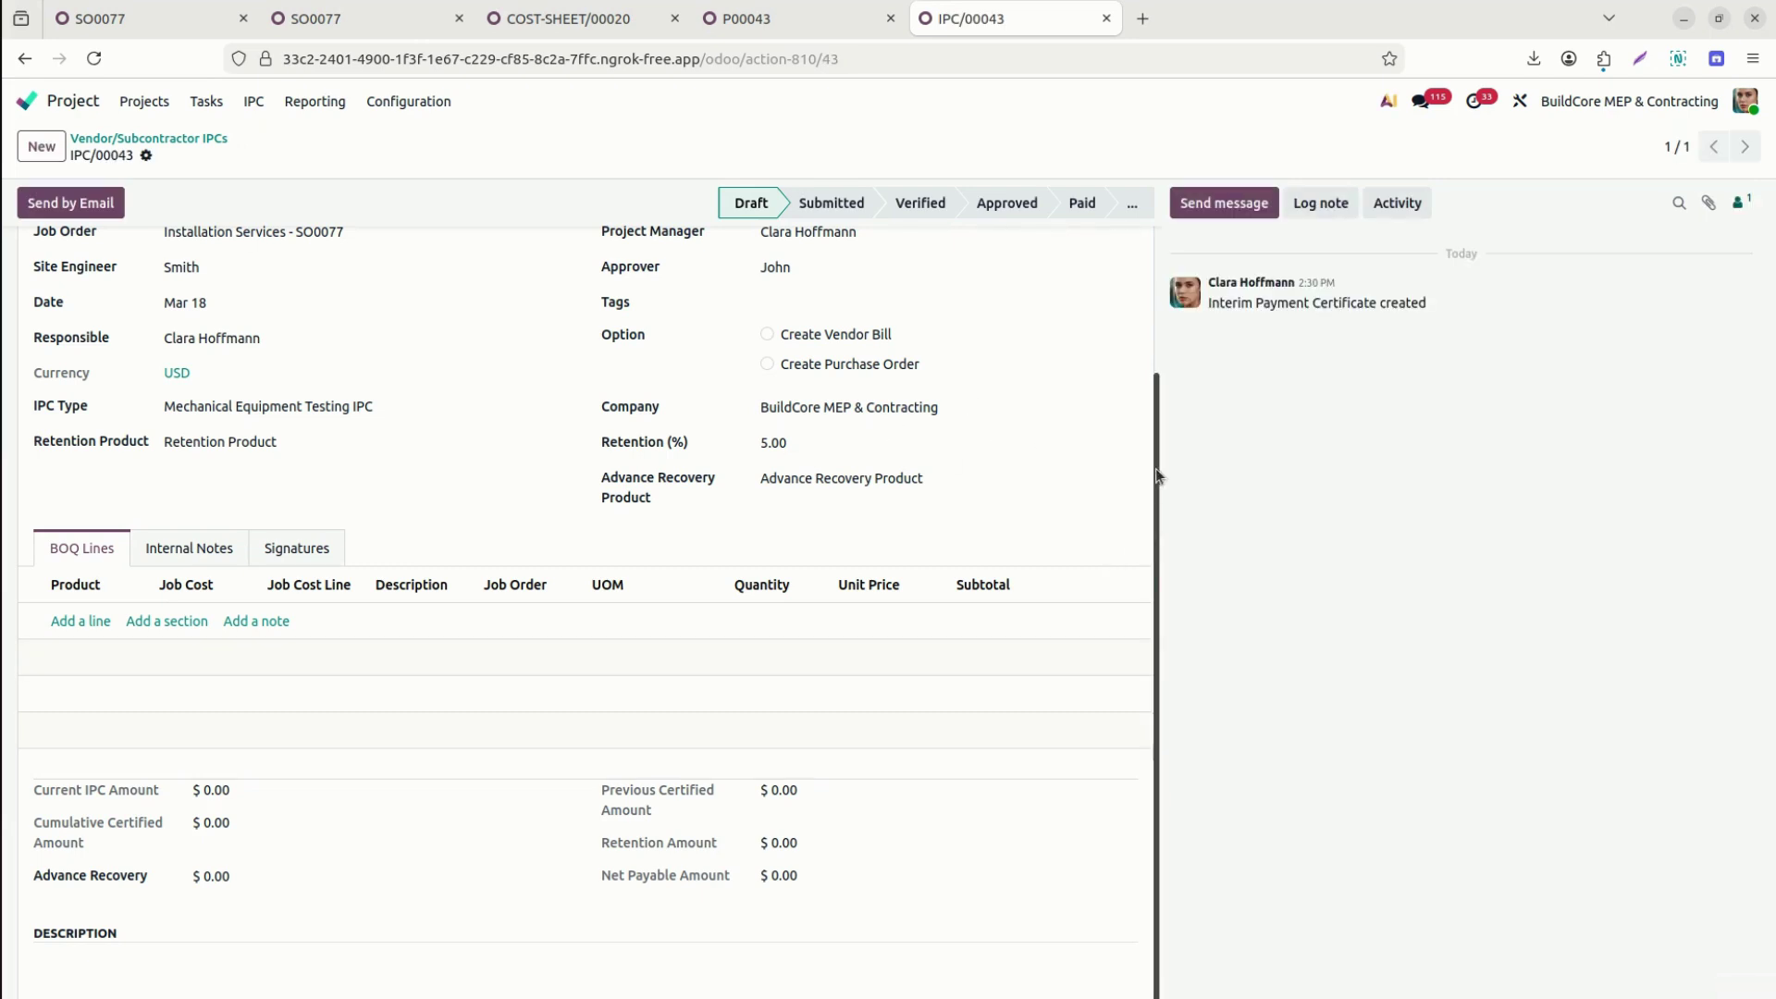
{"action": "scroll", "coordinate": [1154, 468], "scroll_direction": "up", "scroll_amount": 3}
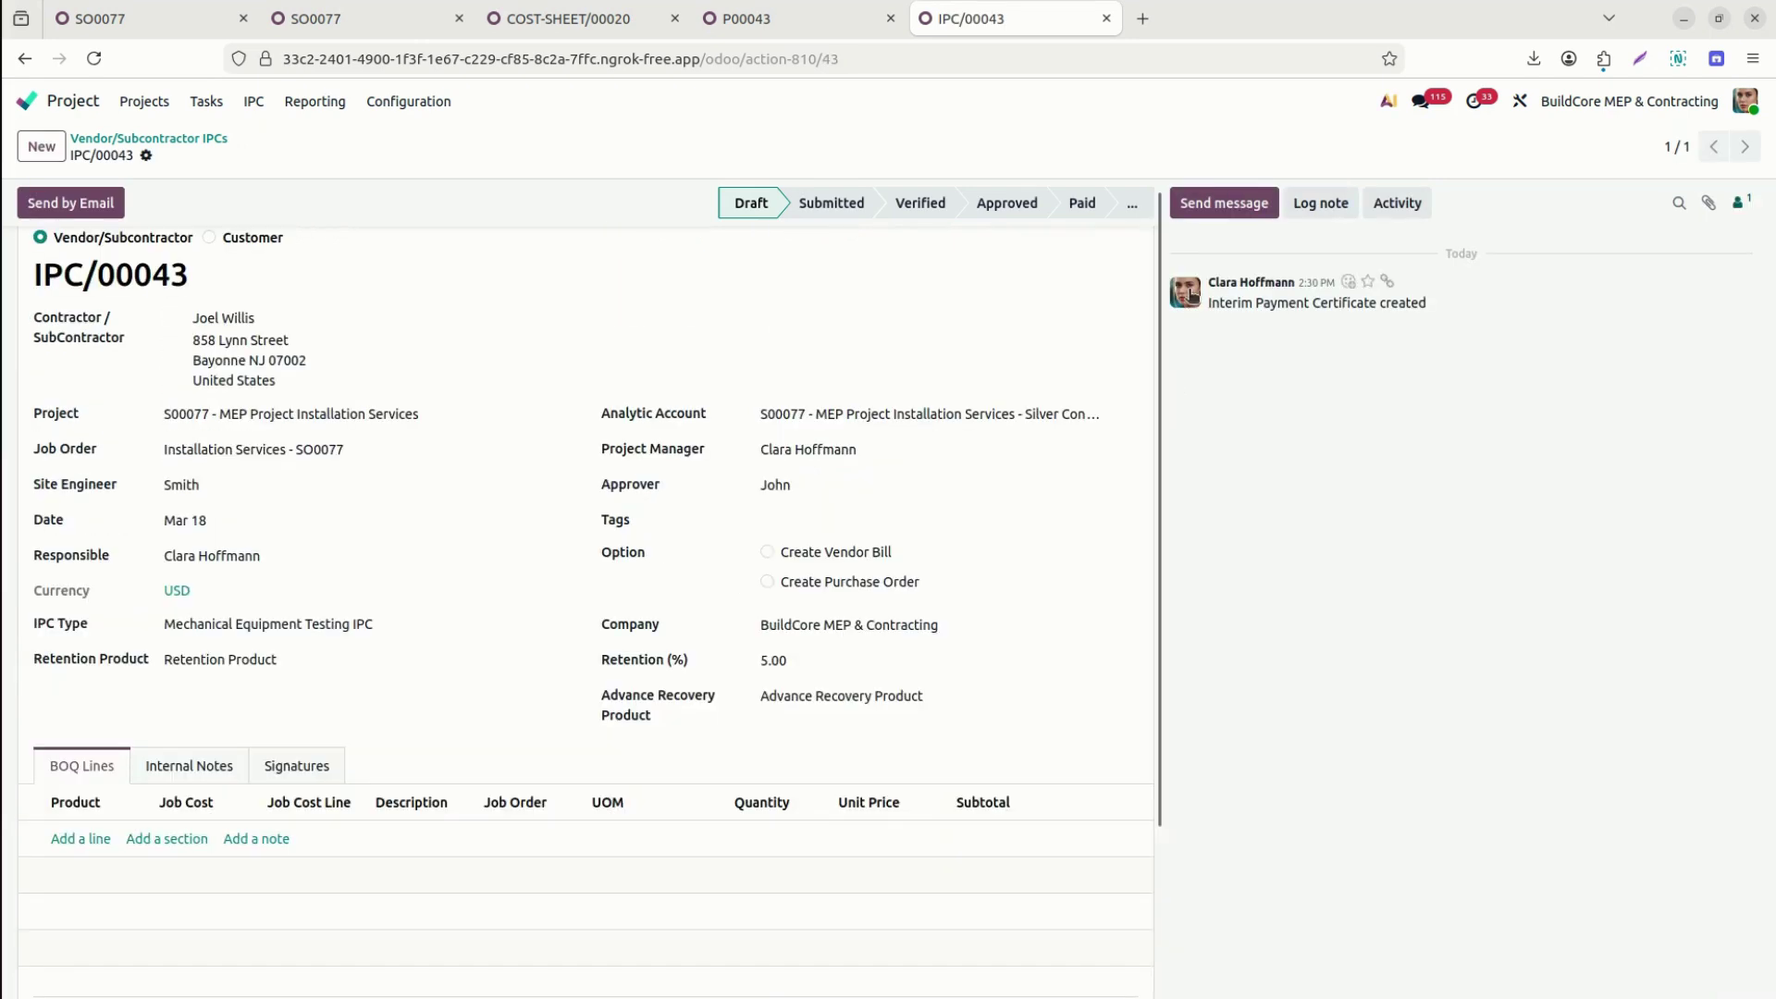
Enable vendor bill generation on IPC/00043 and check purchase order P00043.
{"action": "left_click", "coordinate": [819, 555]}
{"action": "scroll", "coordinate": [1158, 549], "scroll_direction": "down", "scroll_amount": 3}
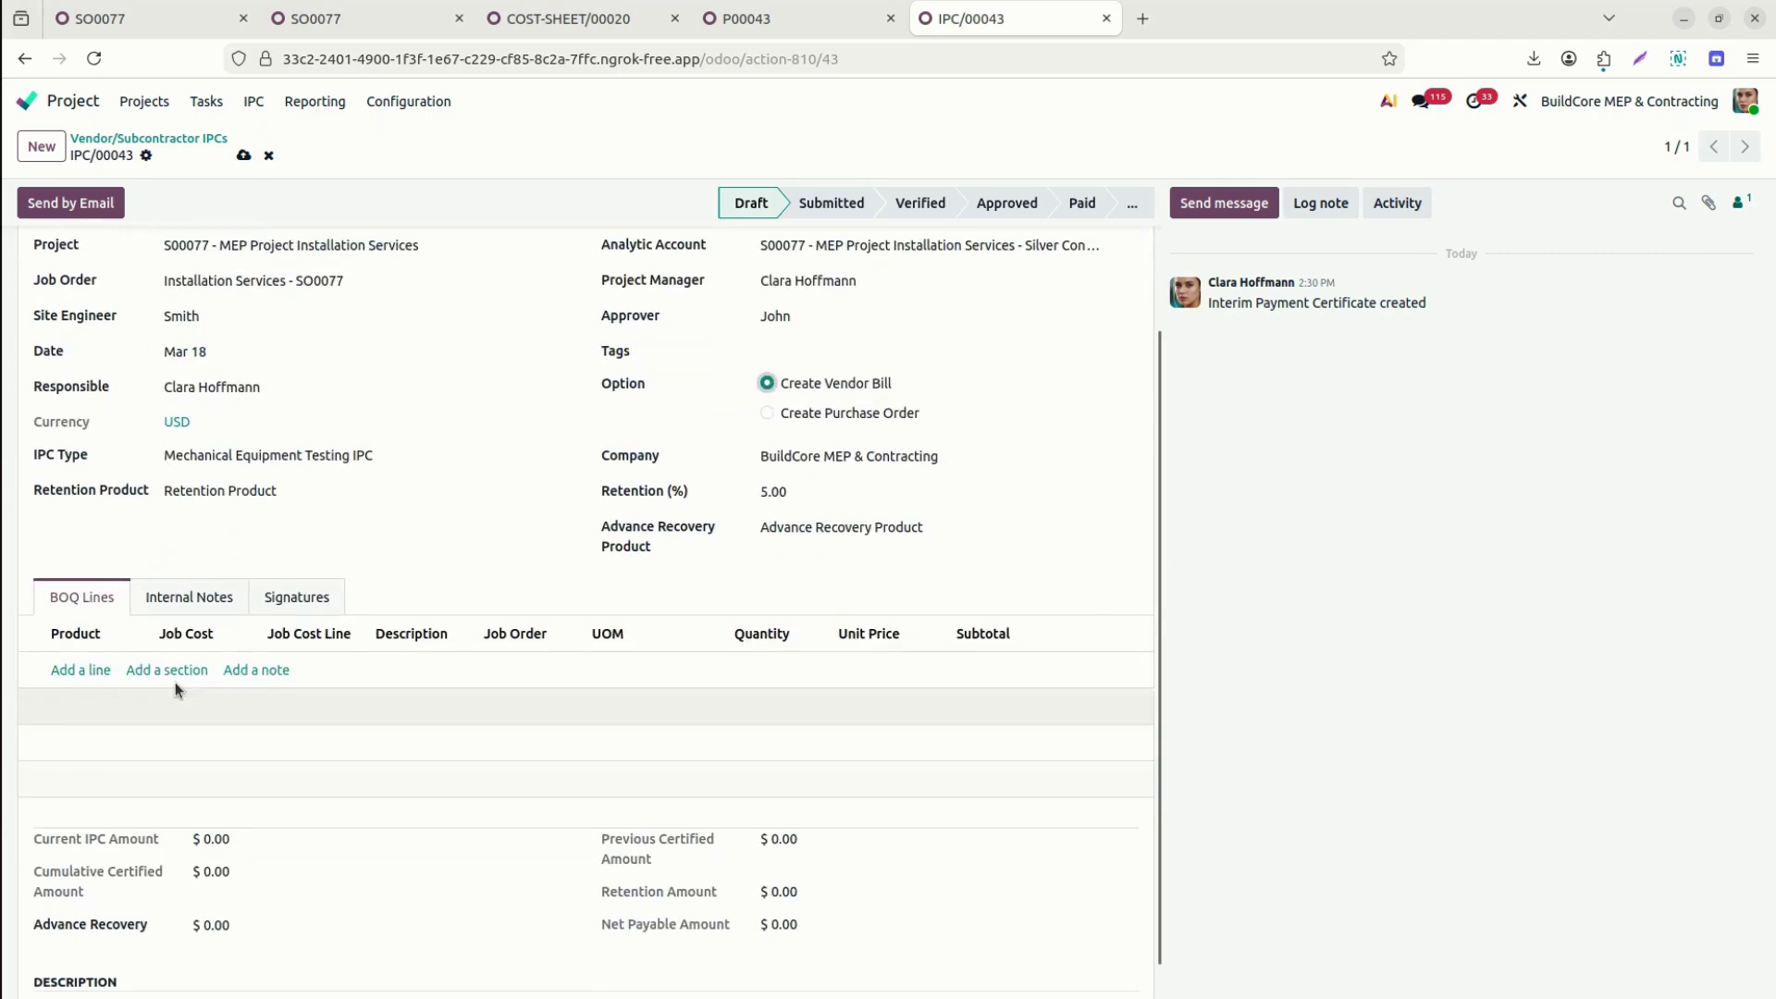
{"action": "left_click", "coordinate": [82, 673]}
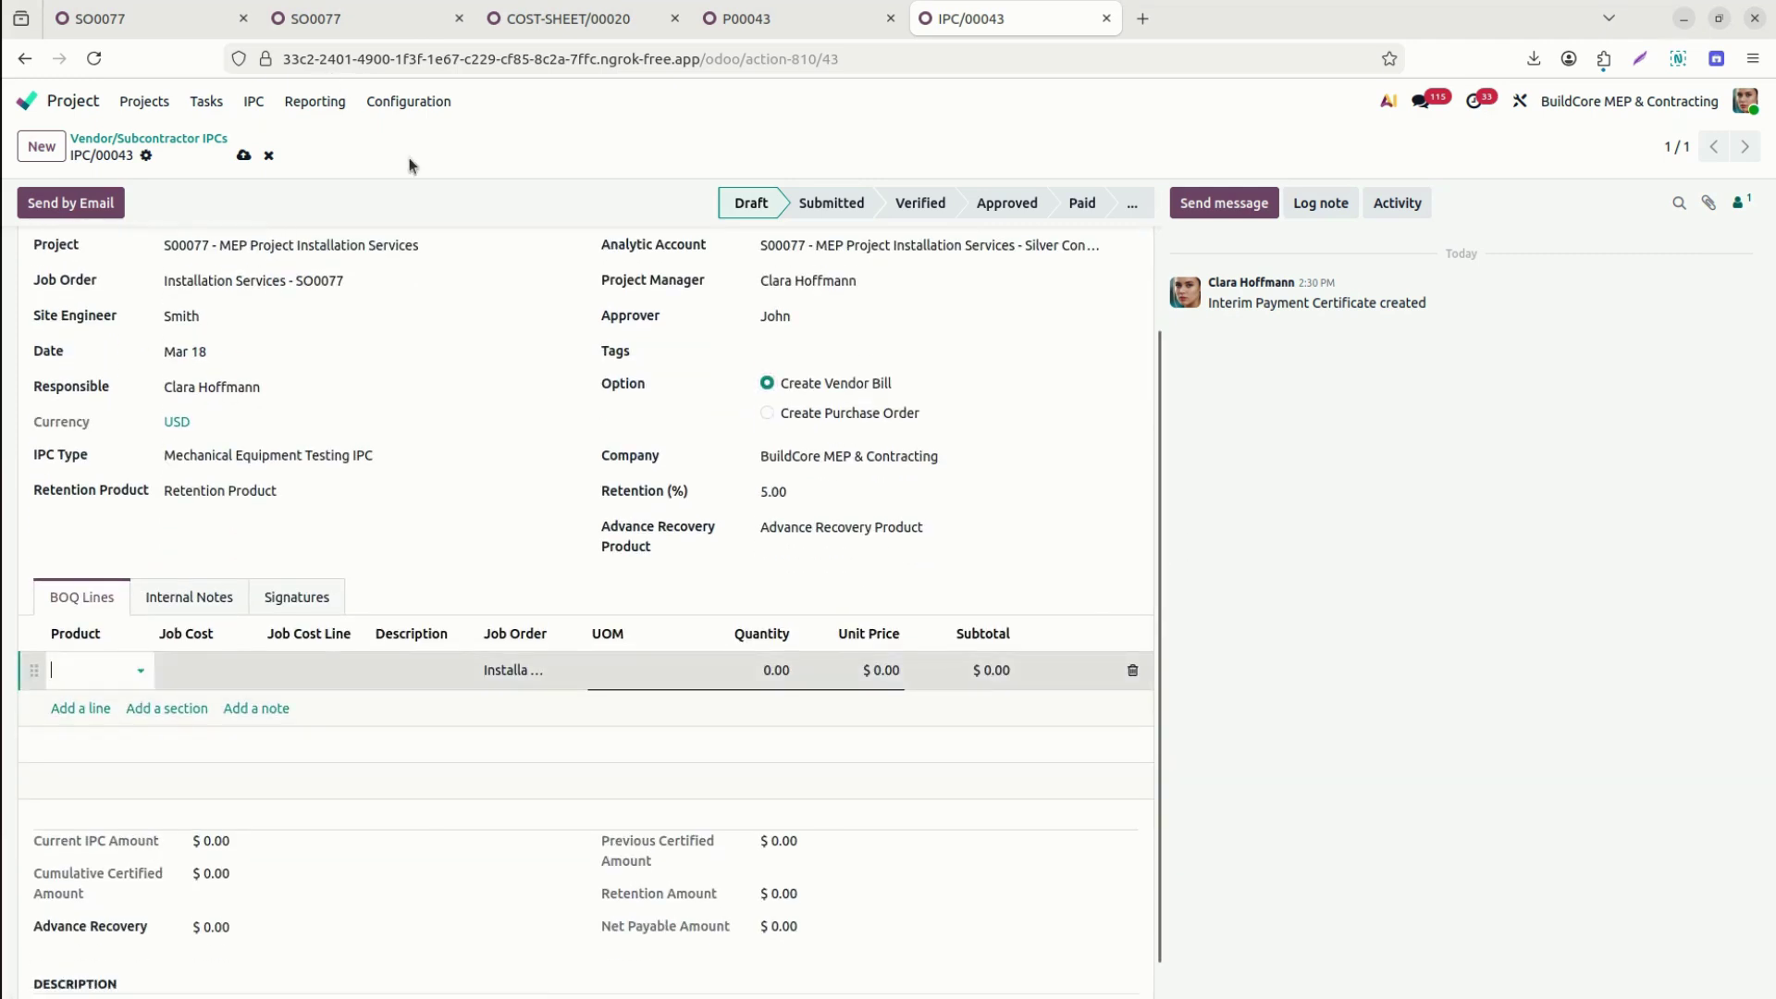
{"action": "left_click", "coordinate": [793, 19]}
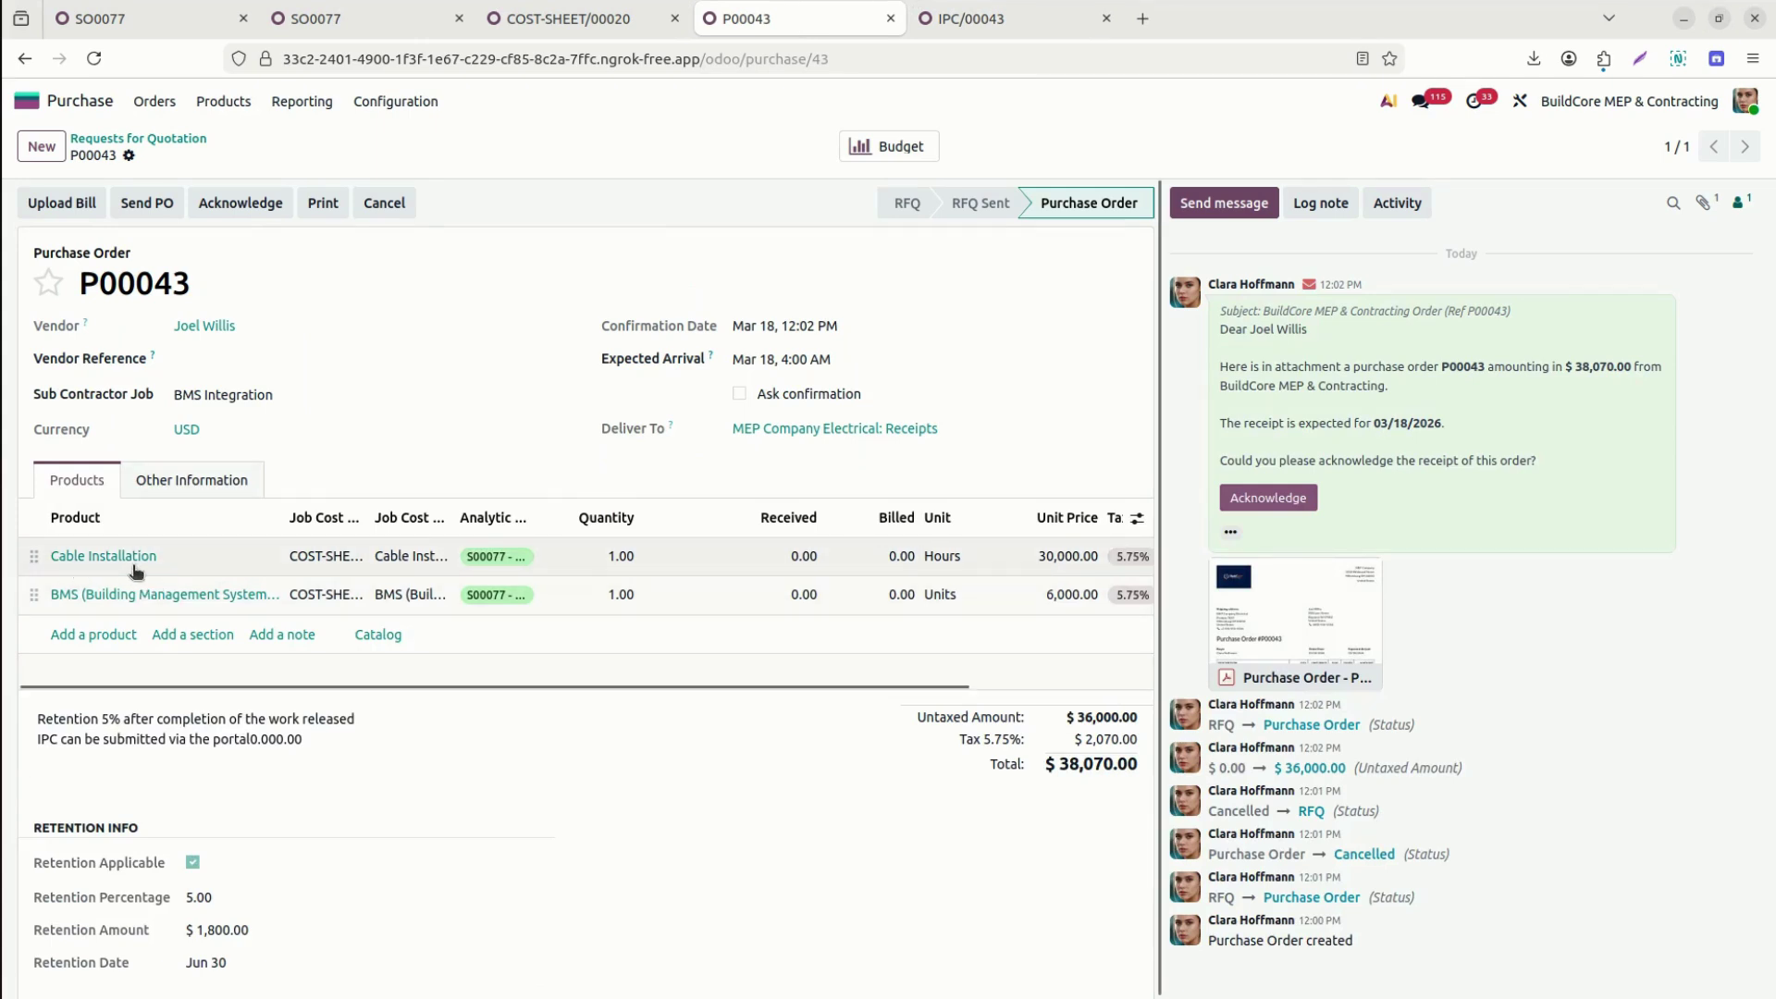
{"action": "left_click", "coordinate": [998, 18]}
Add a Cable Installation BOQ line costed against COST-SHEET/00020 and its cable job cost line.
{"action": "left_click", "coordinate": [80, 670]}
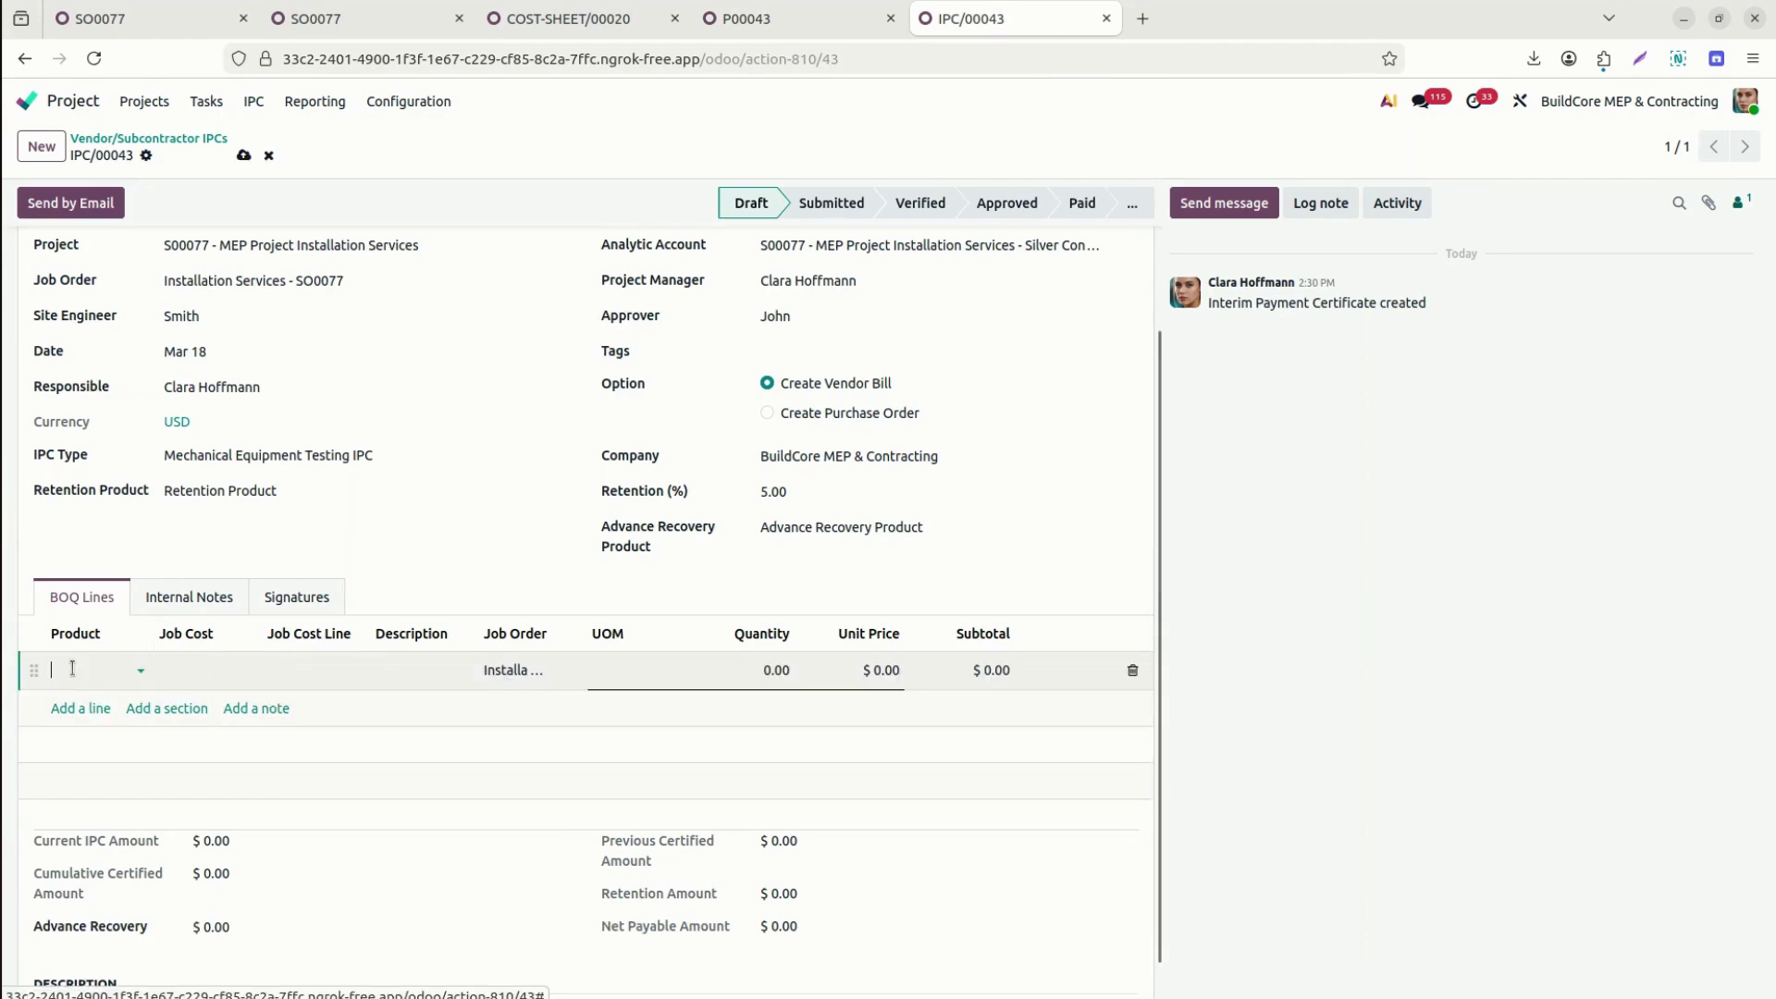
{"action": "type", "text": "Cab"}
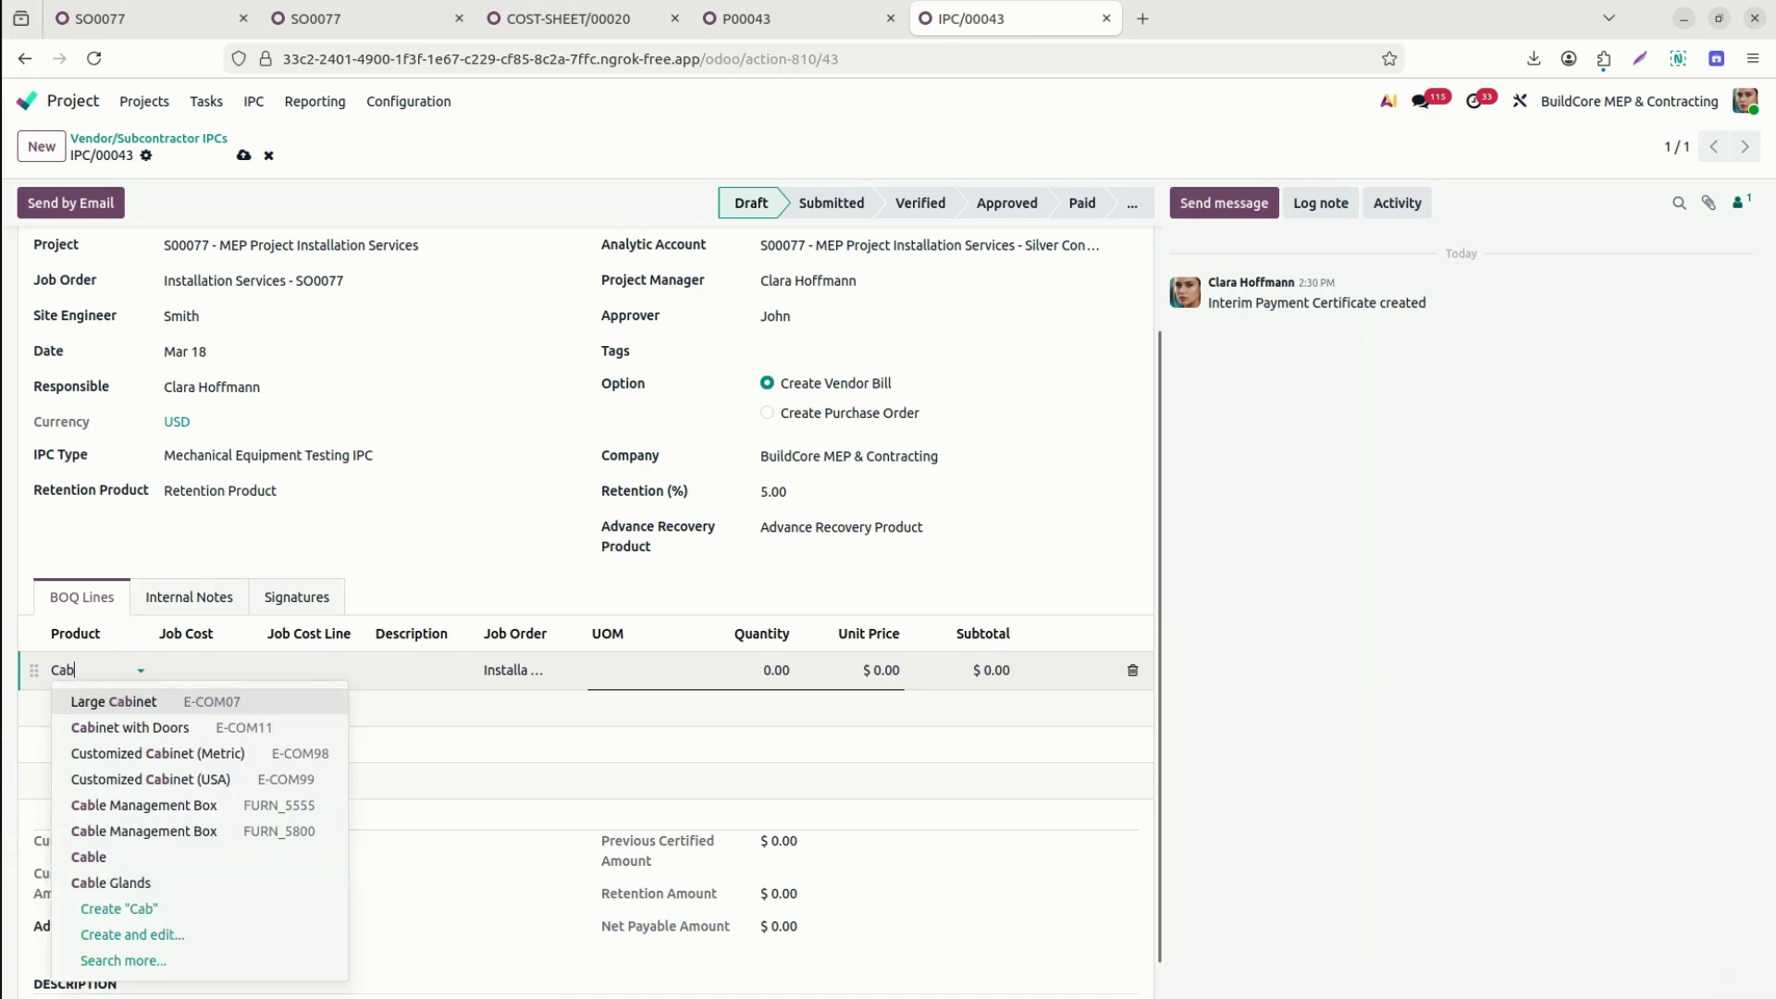
{"action": "type", "text": "ele in"}
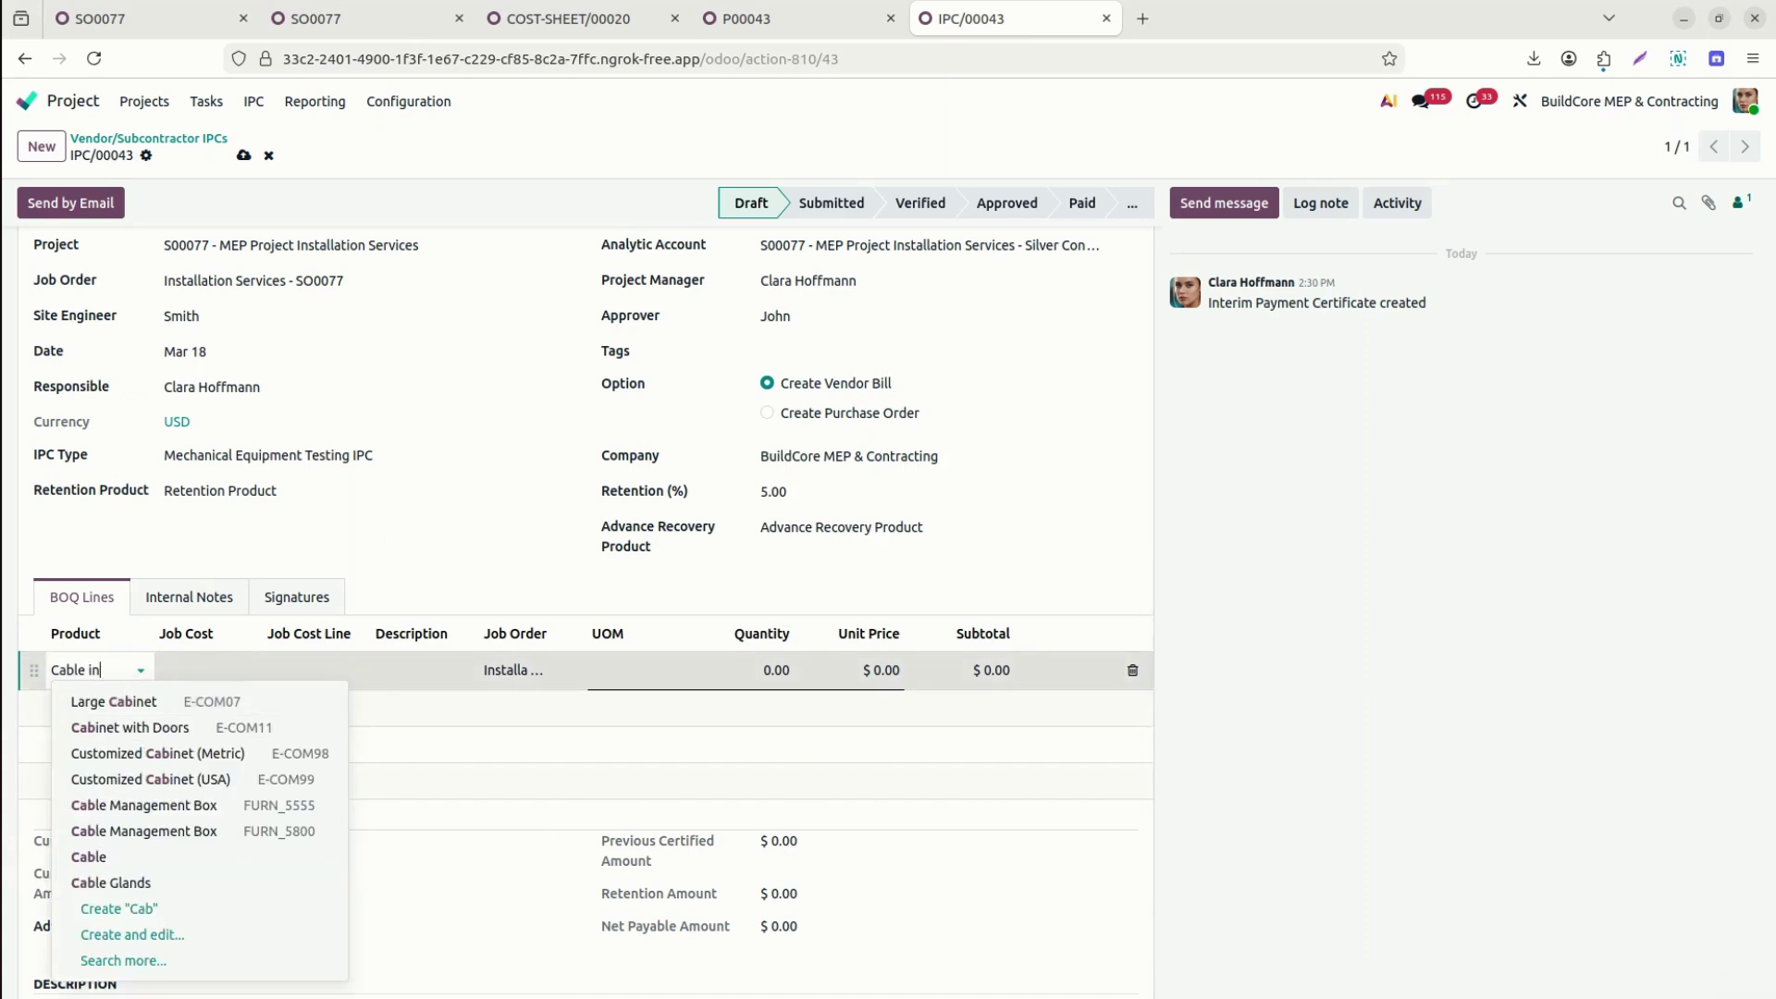
{"action": "left_click", "coordinate": [167, 703]}
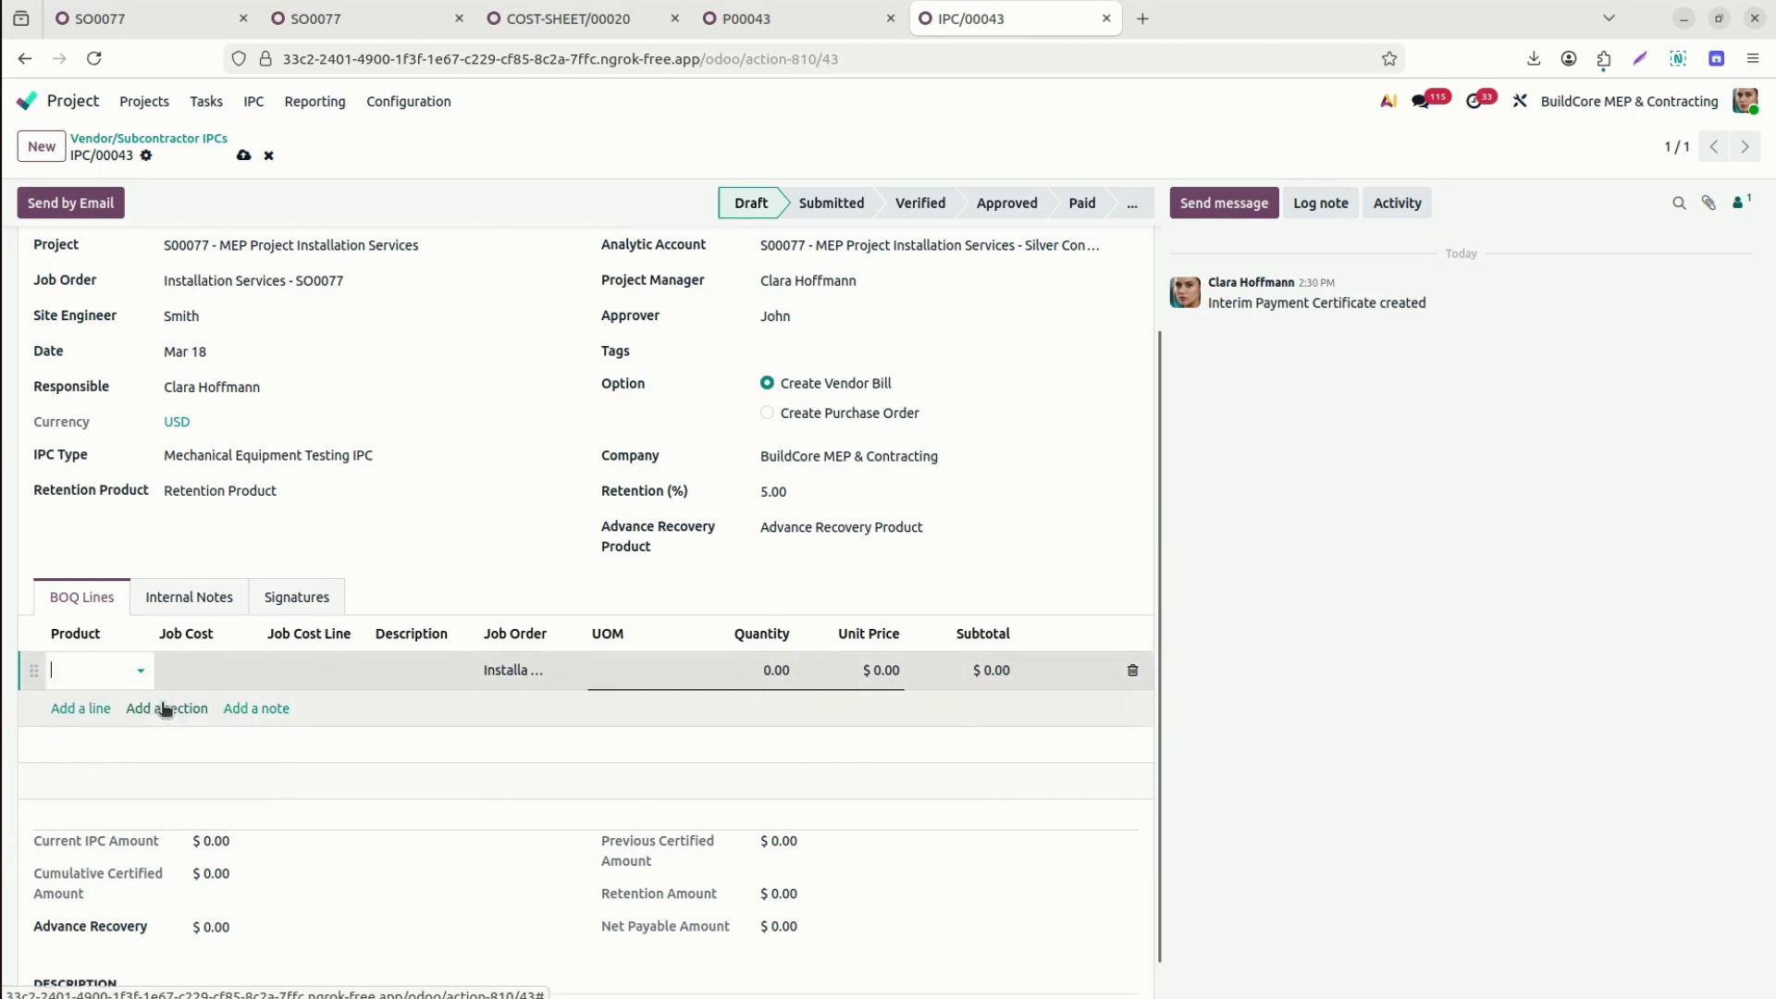
{"action": "left_click", "coordinate": [200, 667]}
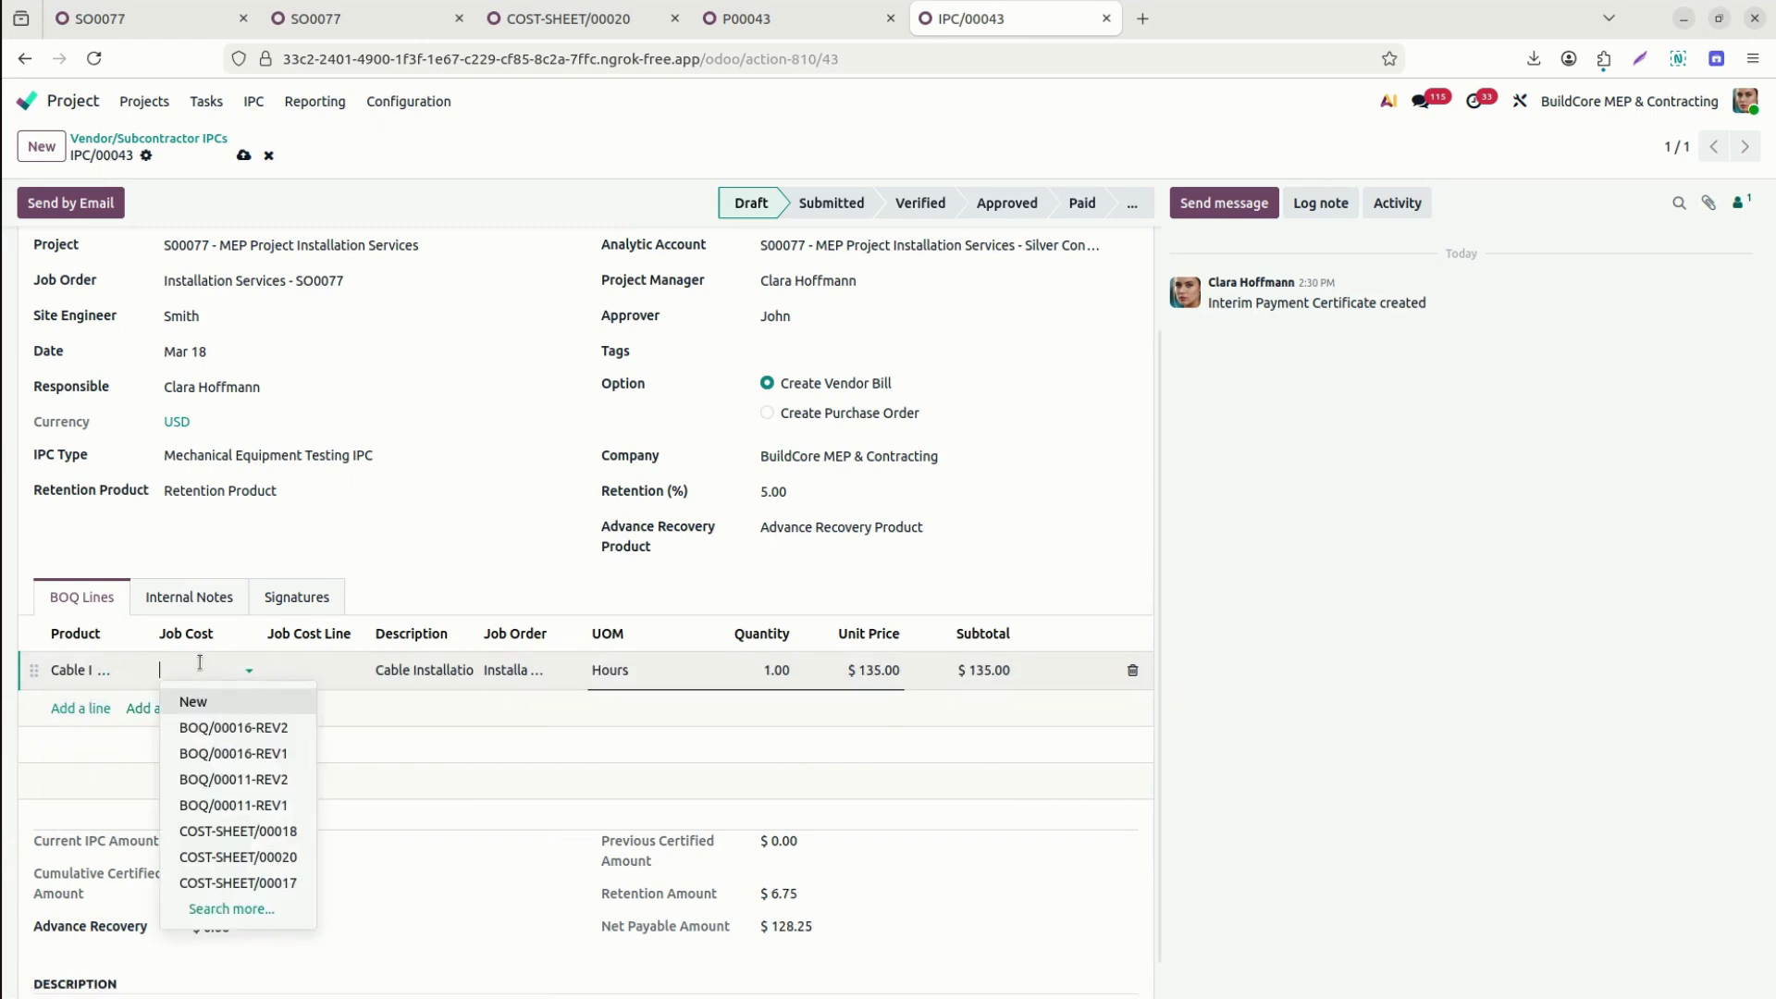
{"action": "type", "text": "20"}
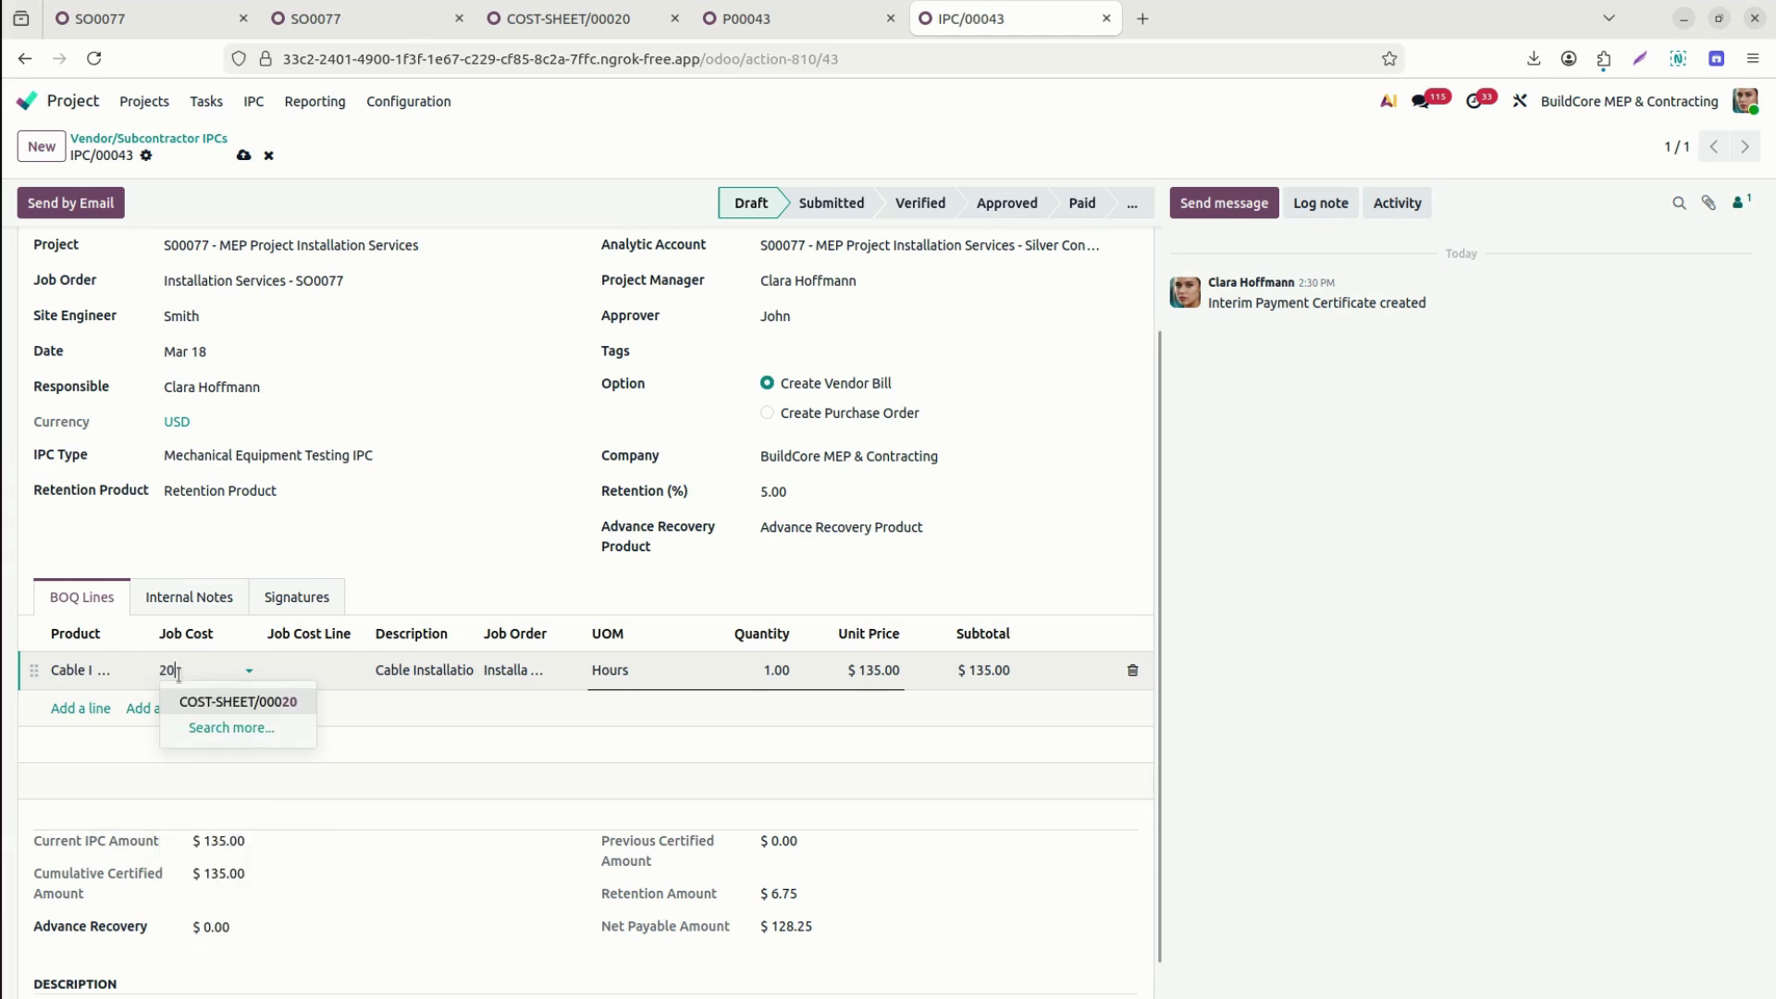
{"action": "left_click", "coordinate": [233, 701]}
{"action": "left_click", "coordinate": [314, 673]}
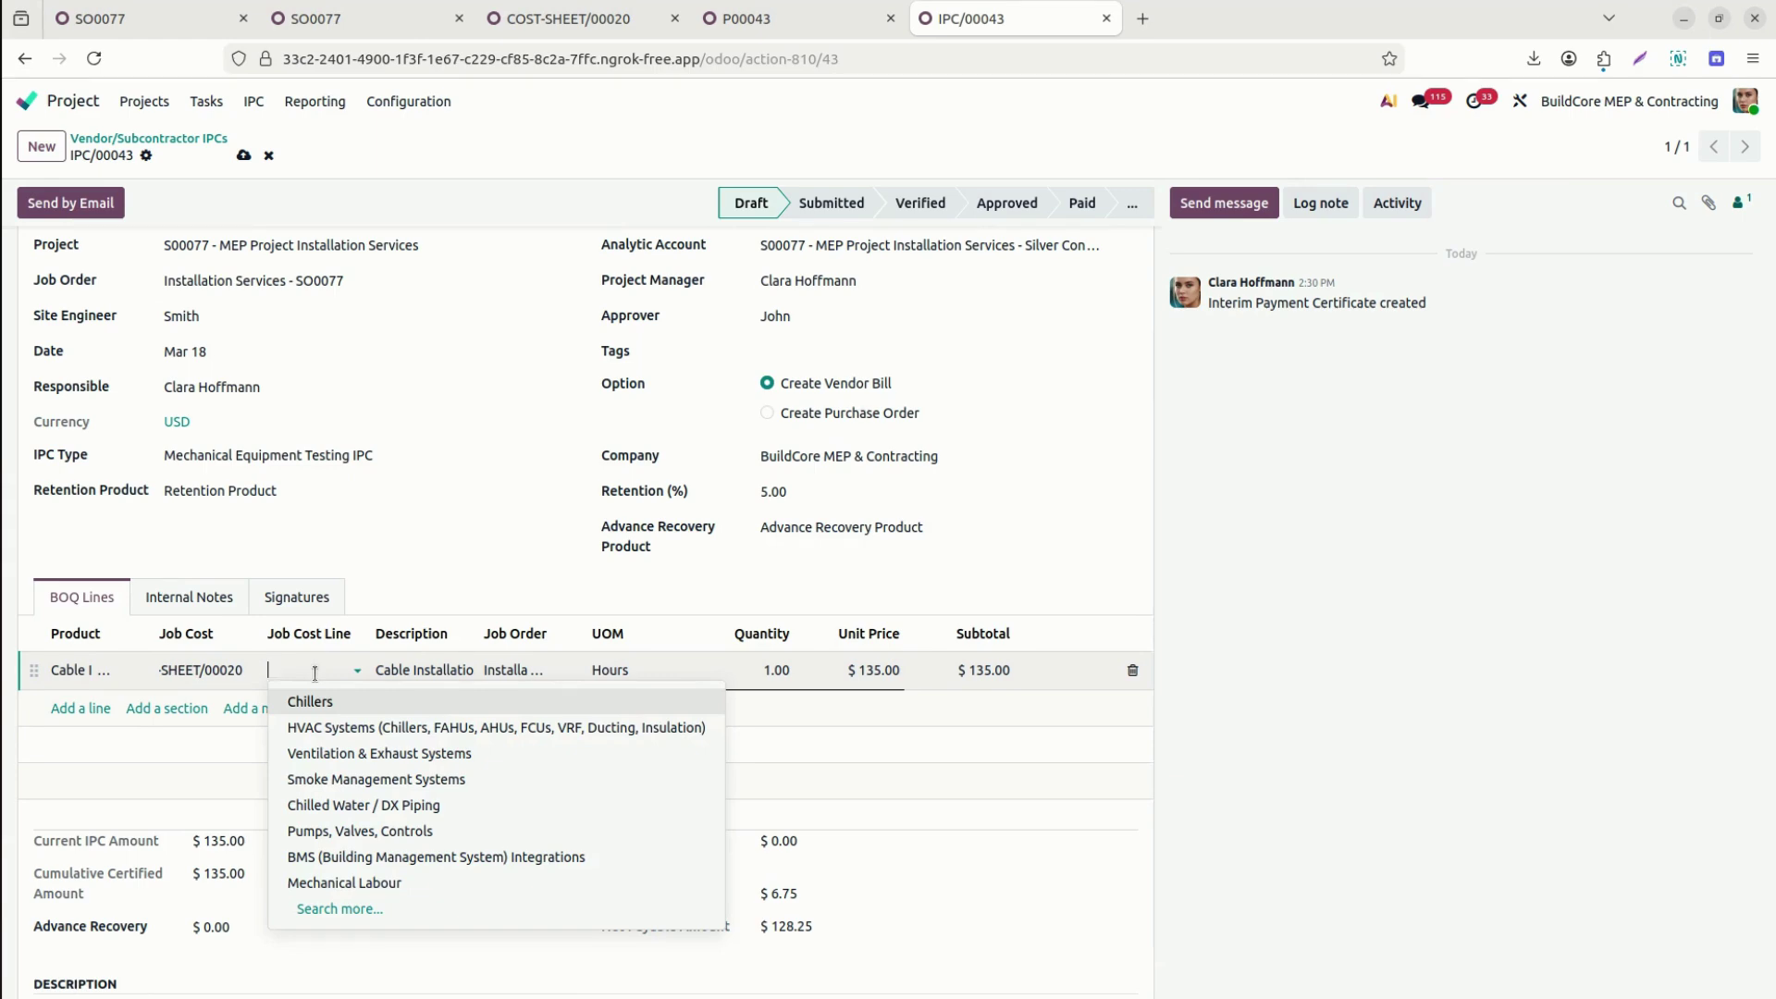
{"action": "type", "text": "cab"}
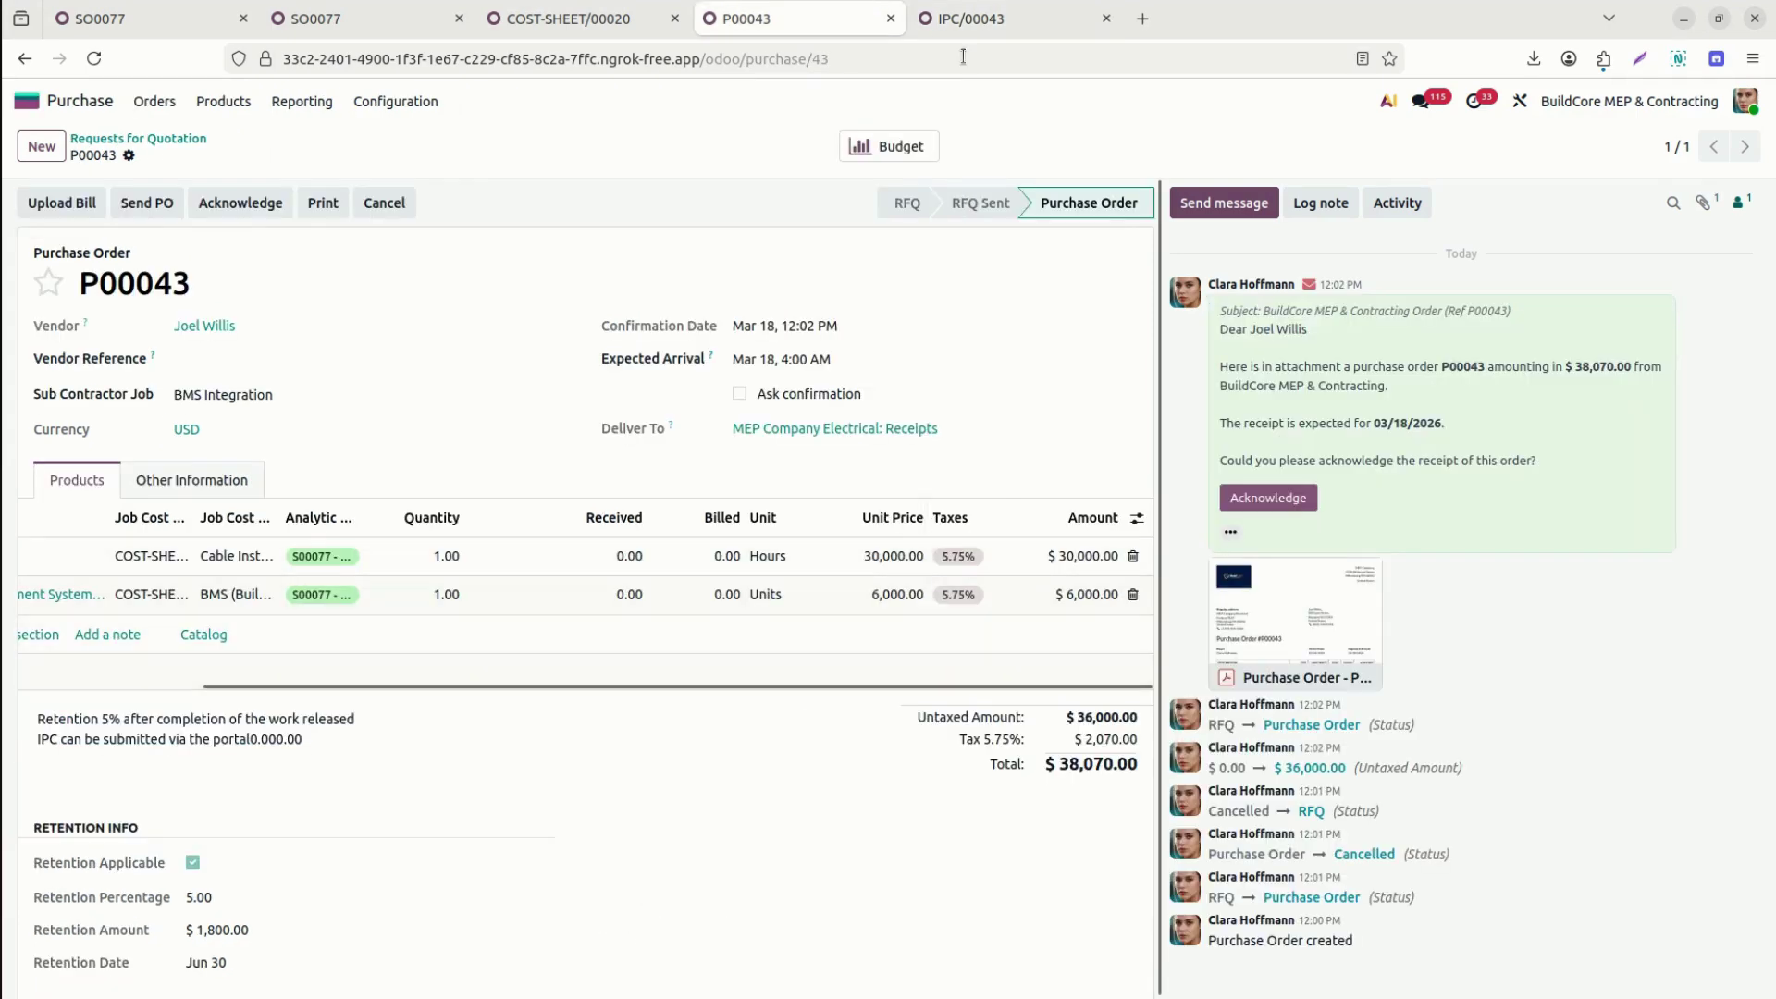
Set BOQ unit prices to $30,000 for Cable Installation and $6,000 for BMS, matching P00043.
{"action": "left_click", "coordinate": [959, 22]}
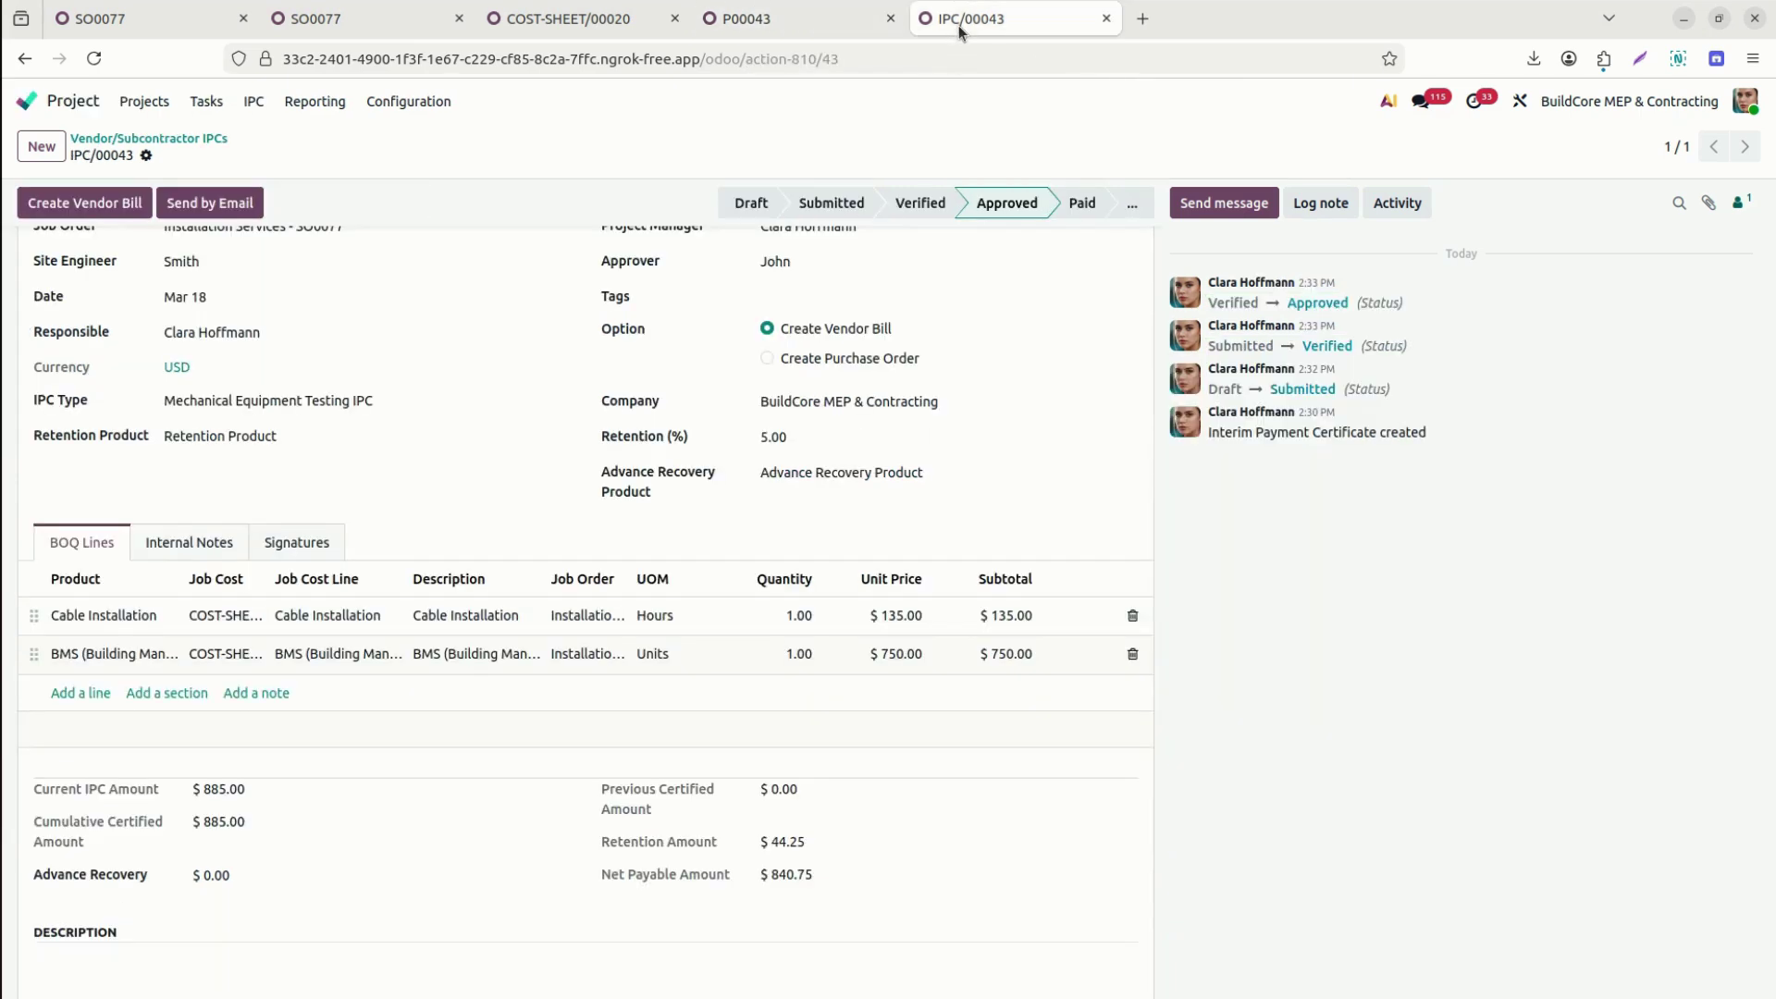
{"action": "left_click", "coordinate": [903, 617]}
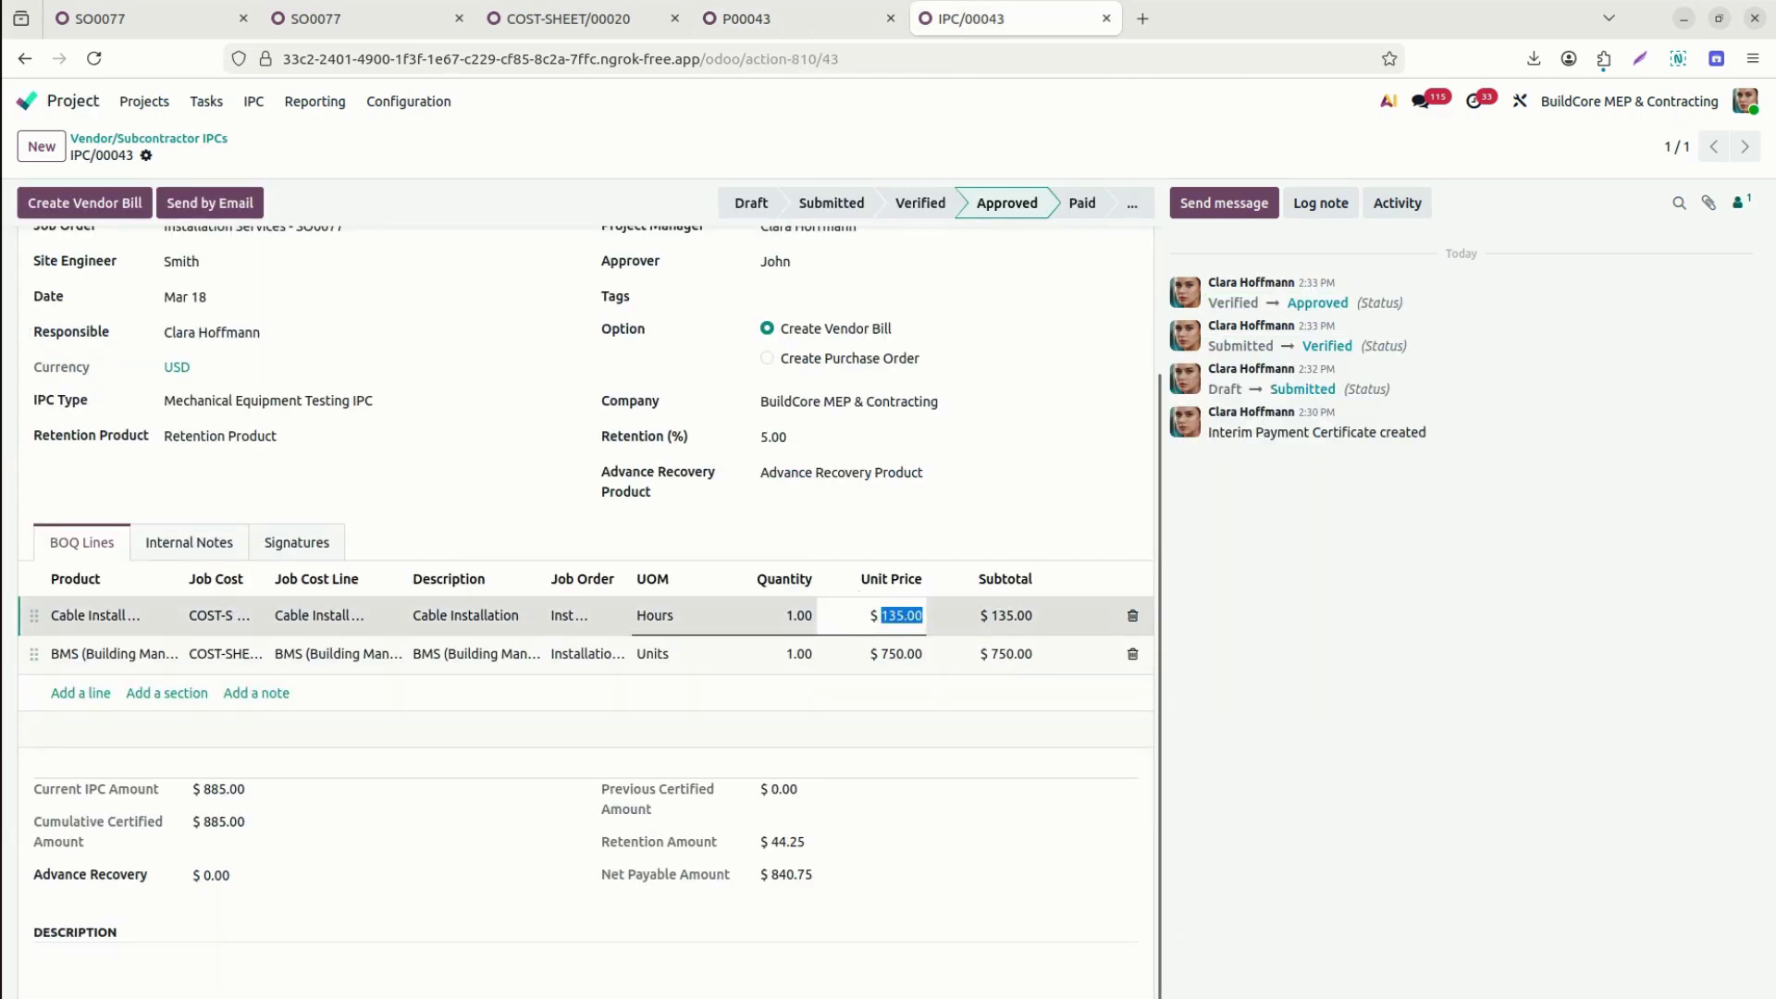
{"action": "left_click", "coordinate": [805, 15]}
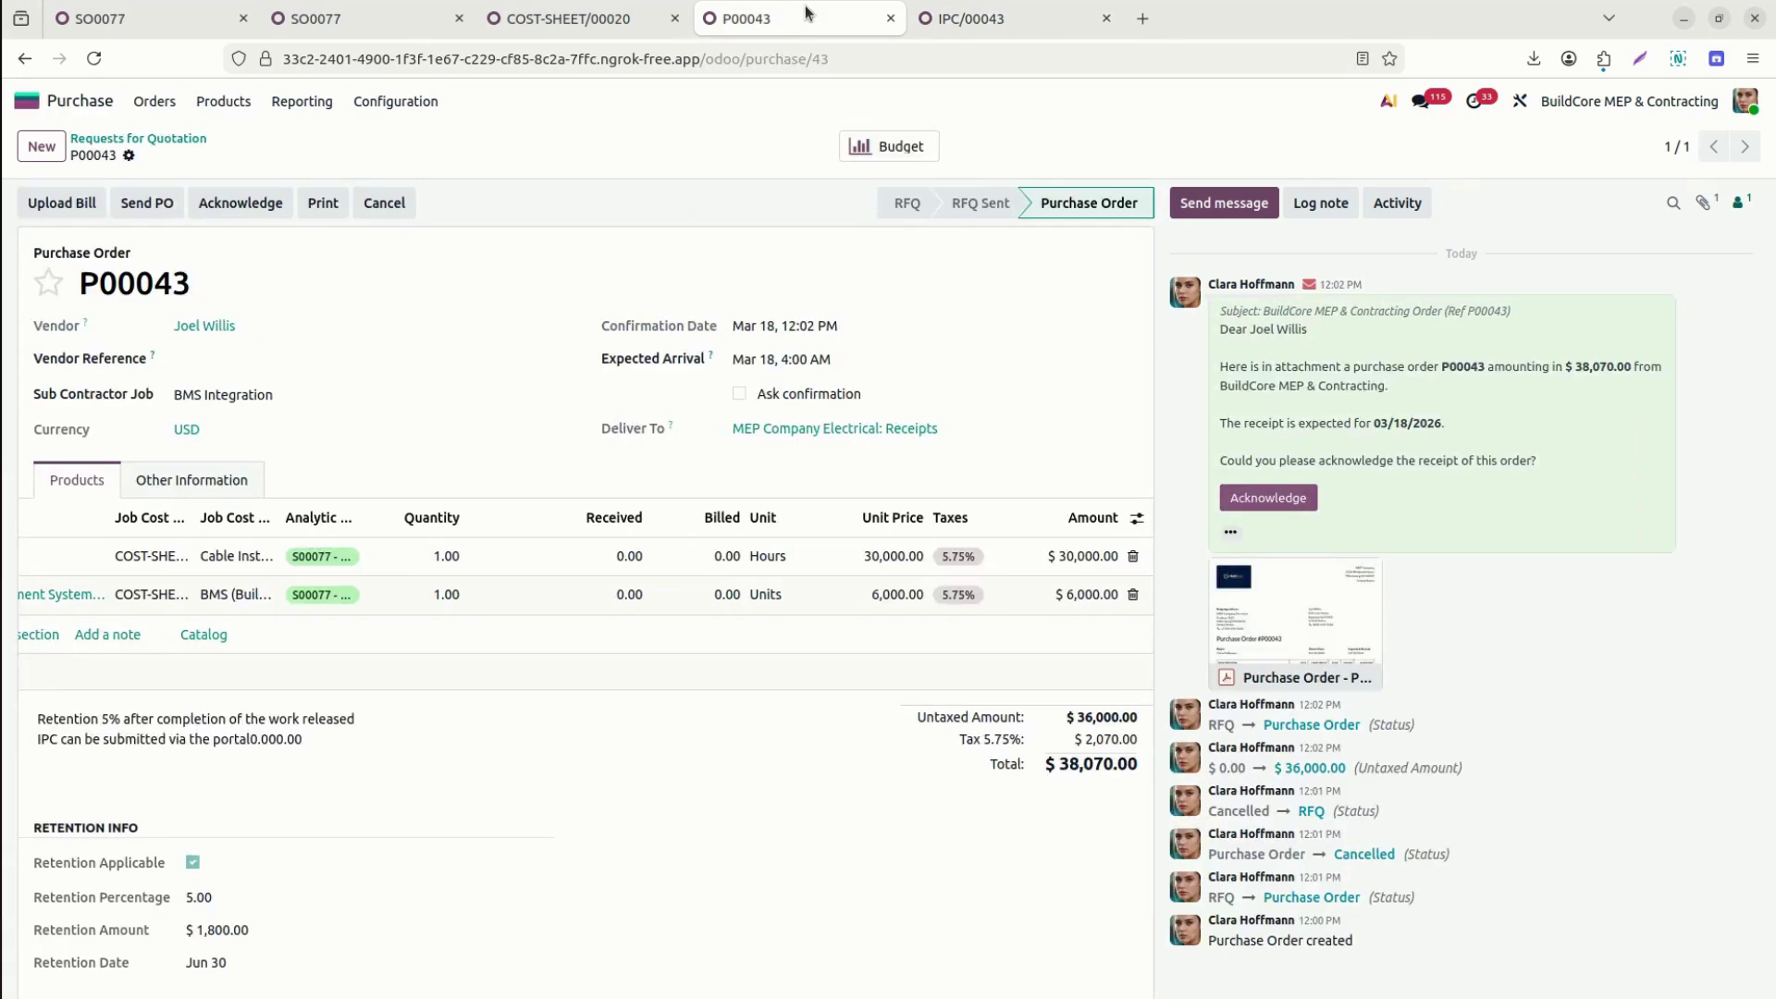
{"action": "left_click", "coordinate": [966, 21]}
{"action": "type", "text": "30000"}
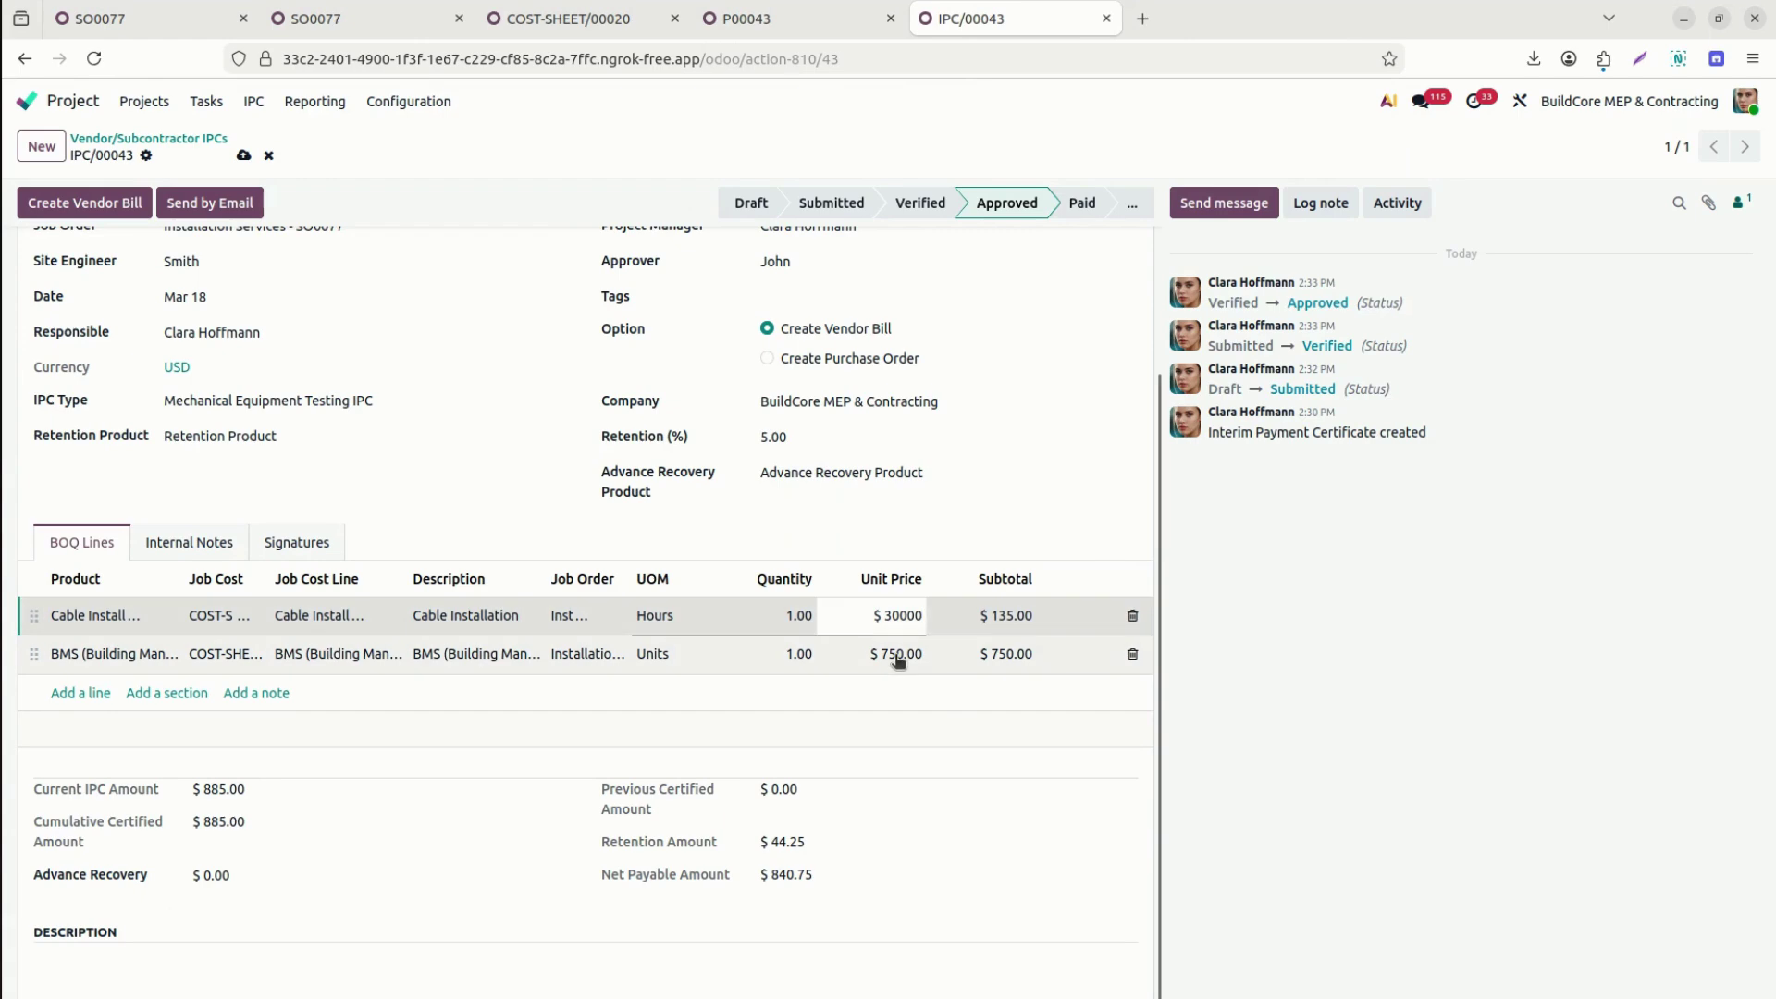
{"action": "left_click", "coordinate": [895, 654]}
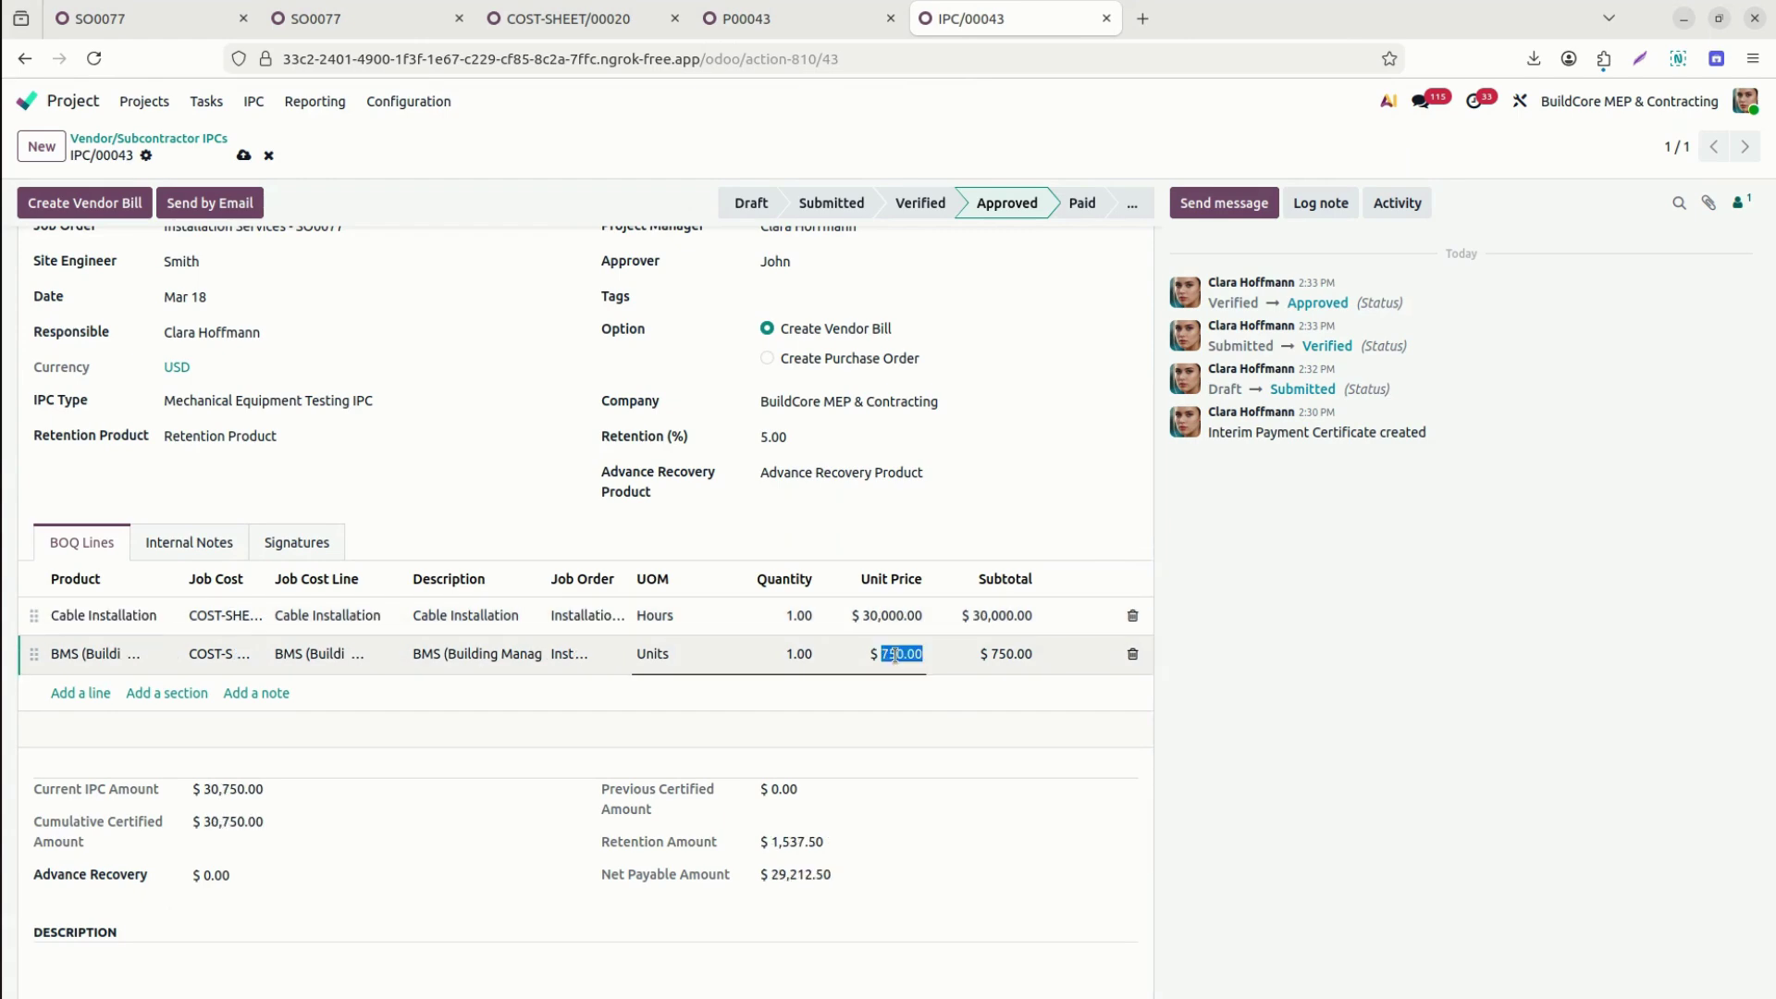
{"action": "type", "text": "6000"}
Certify quantities 0.50 and 0.83 and save the $19,980 IPC.
{"action": "left_click", "coordinate": [746, 619]}
{"action": "type", "text": "0.5"}
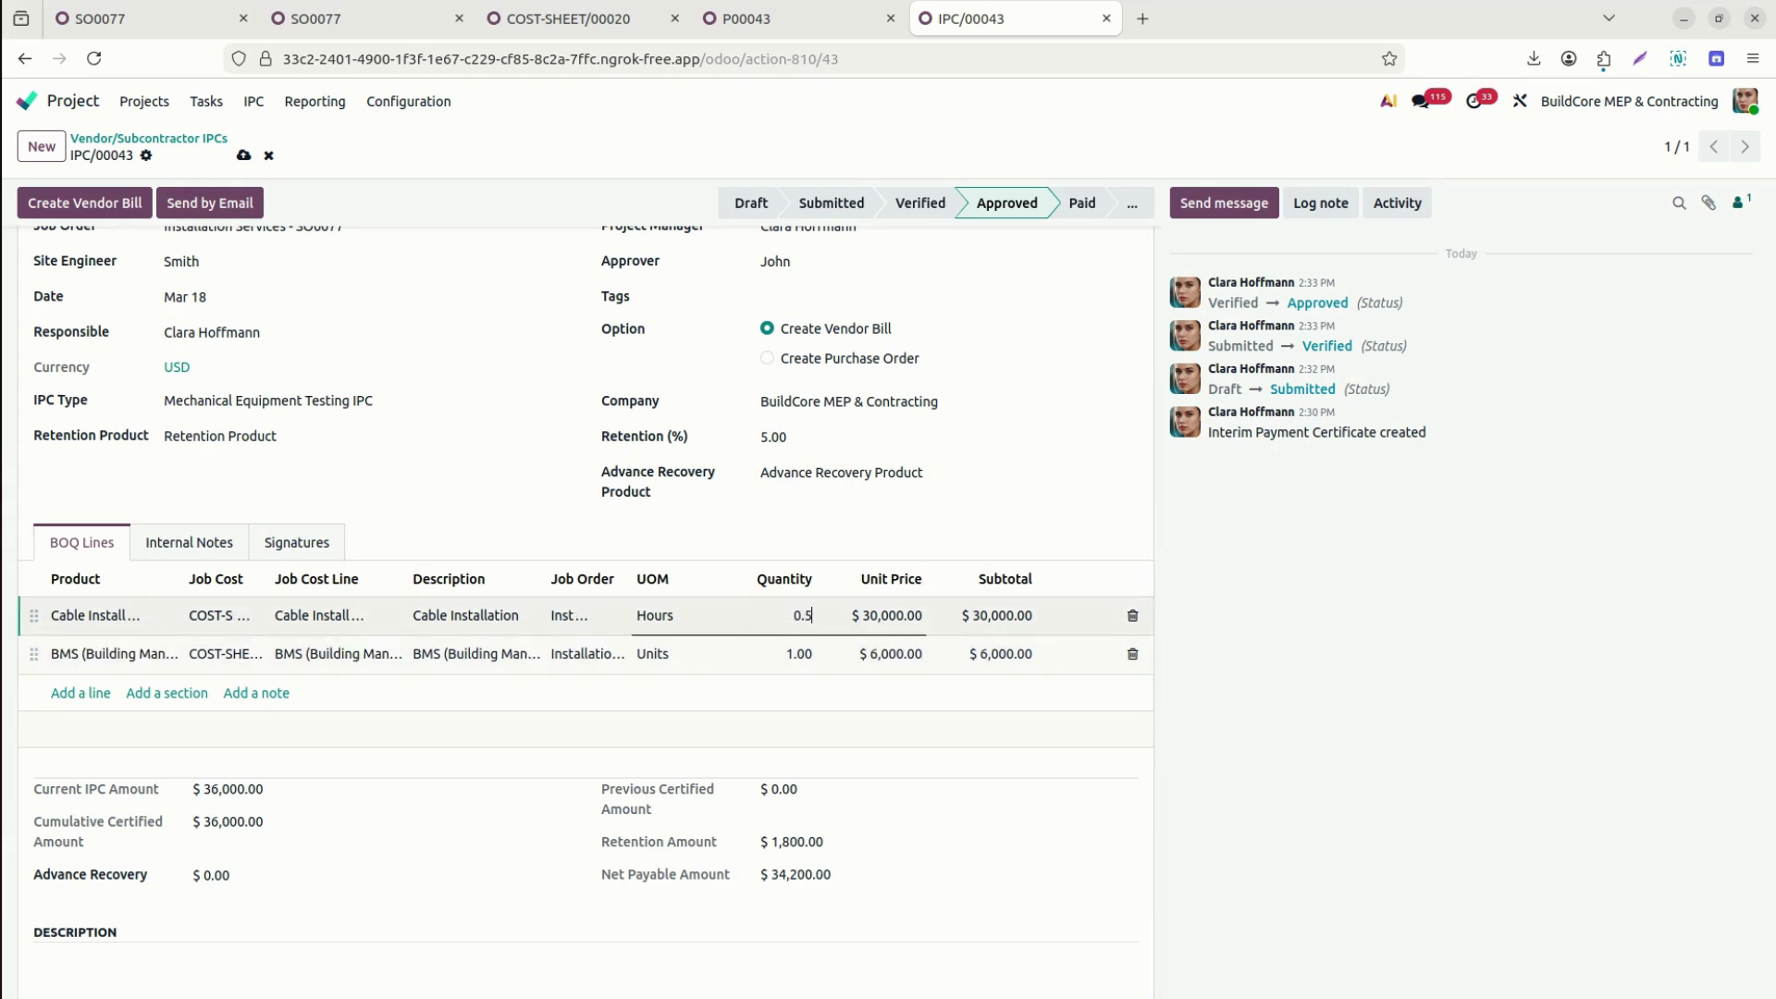
{"action": "left_click", "coordinate": [764, 654]}
{"action": "type", "text": "0"}
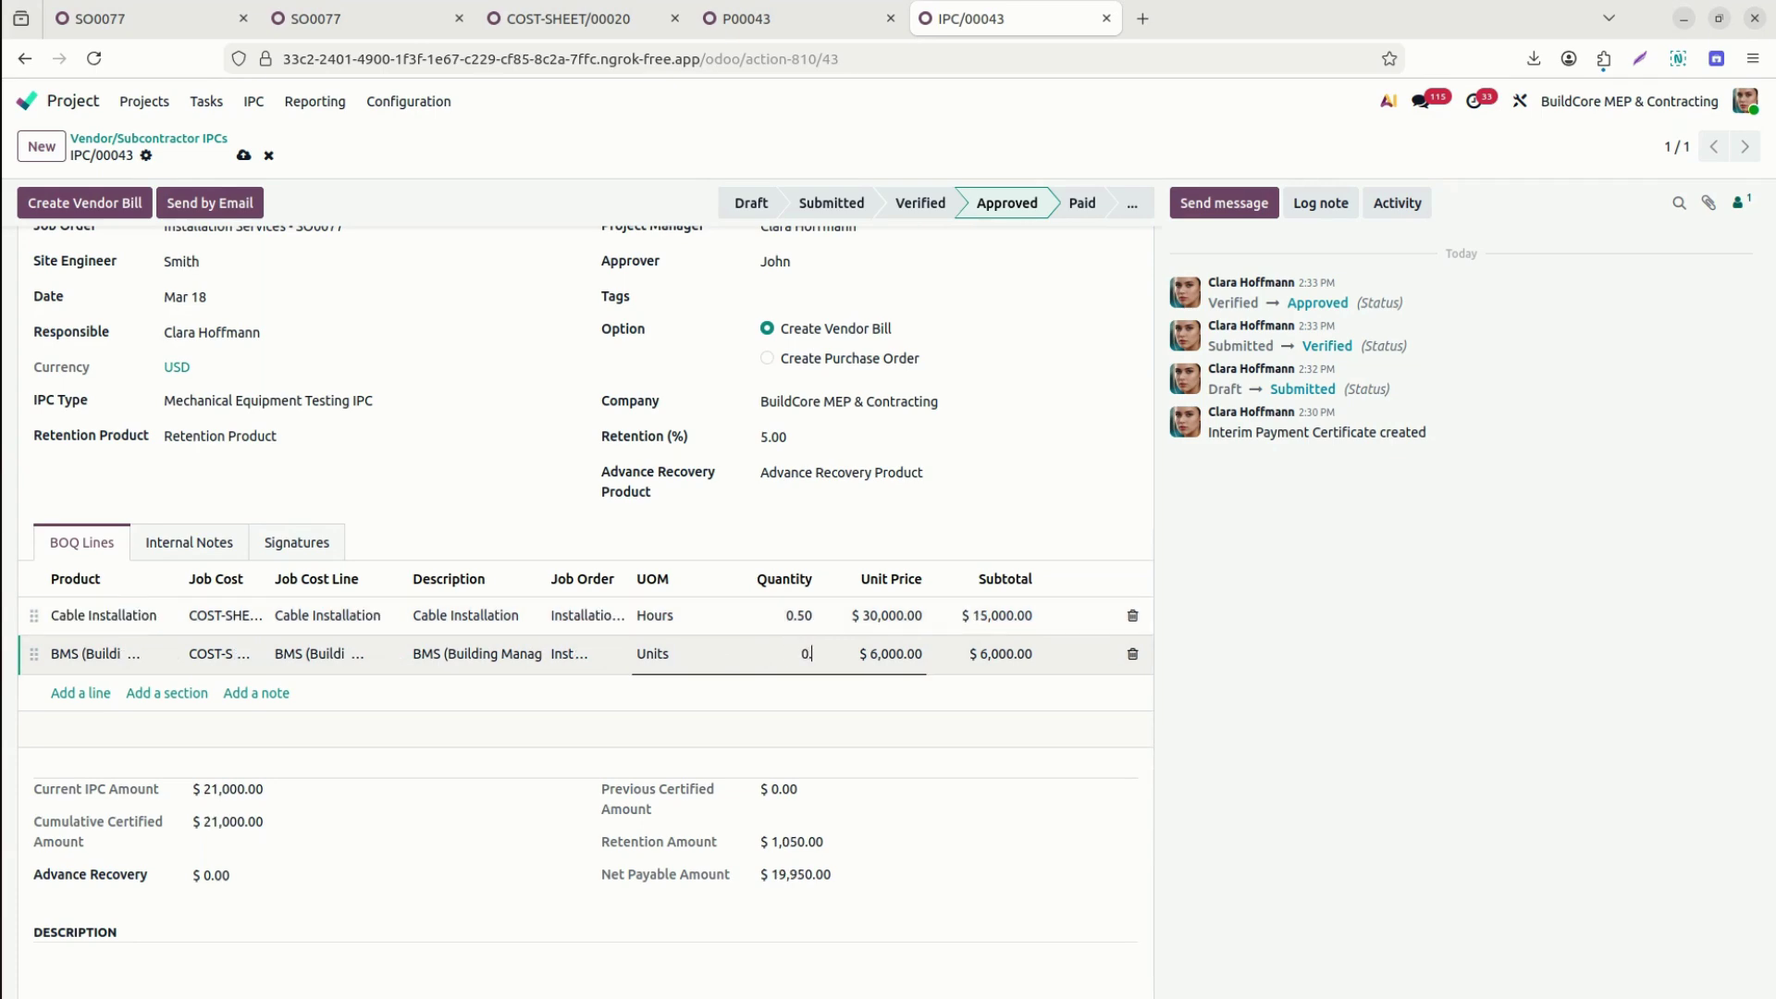
{"action": "type", "text": ".83"}
{"action": "left_click", "coordinate": [1491, 791]}
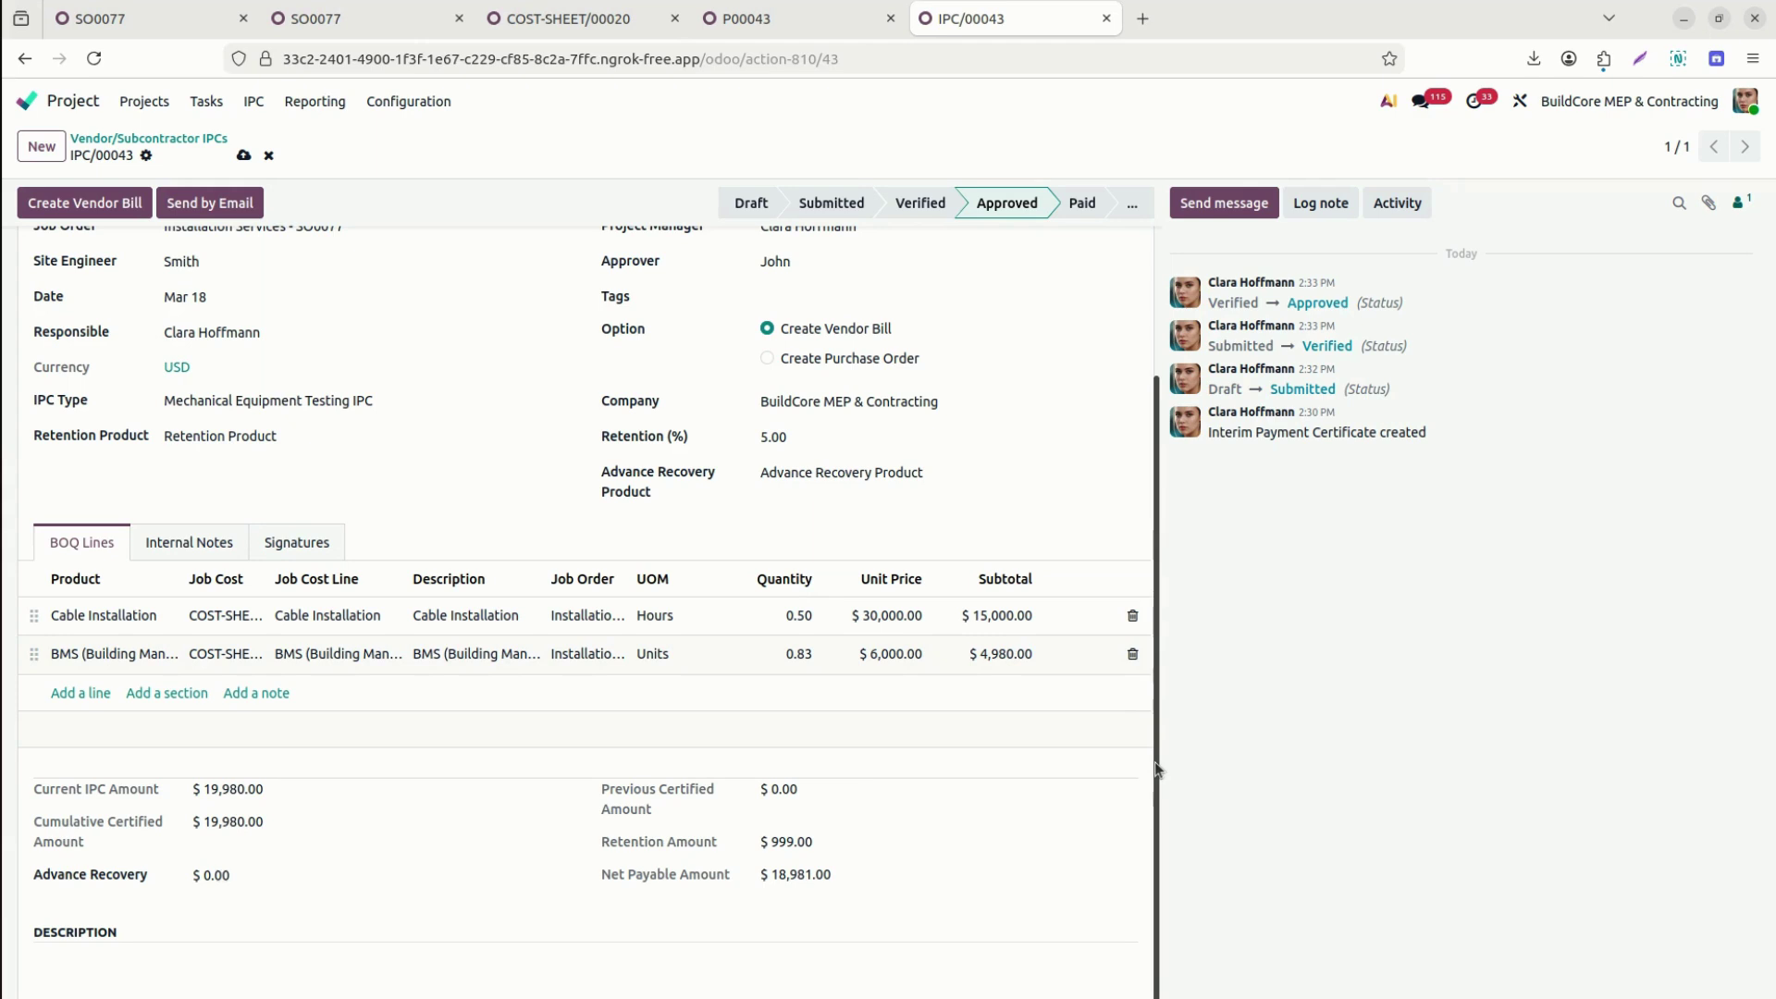
{"action": "left_click_drag", "start_coordinate": [1156, 762], "coordinate": [1156, 785]}
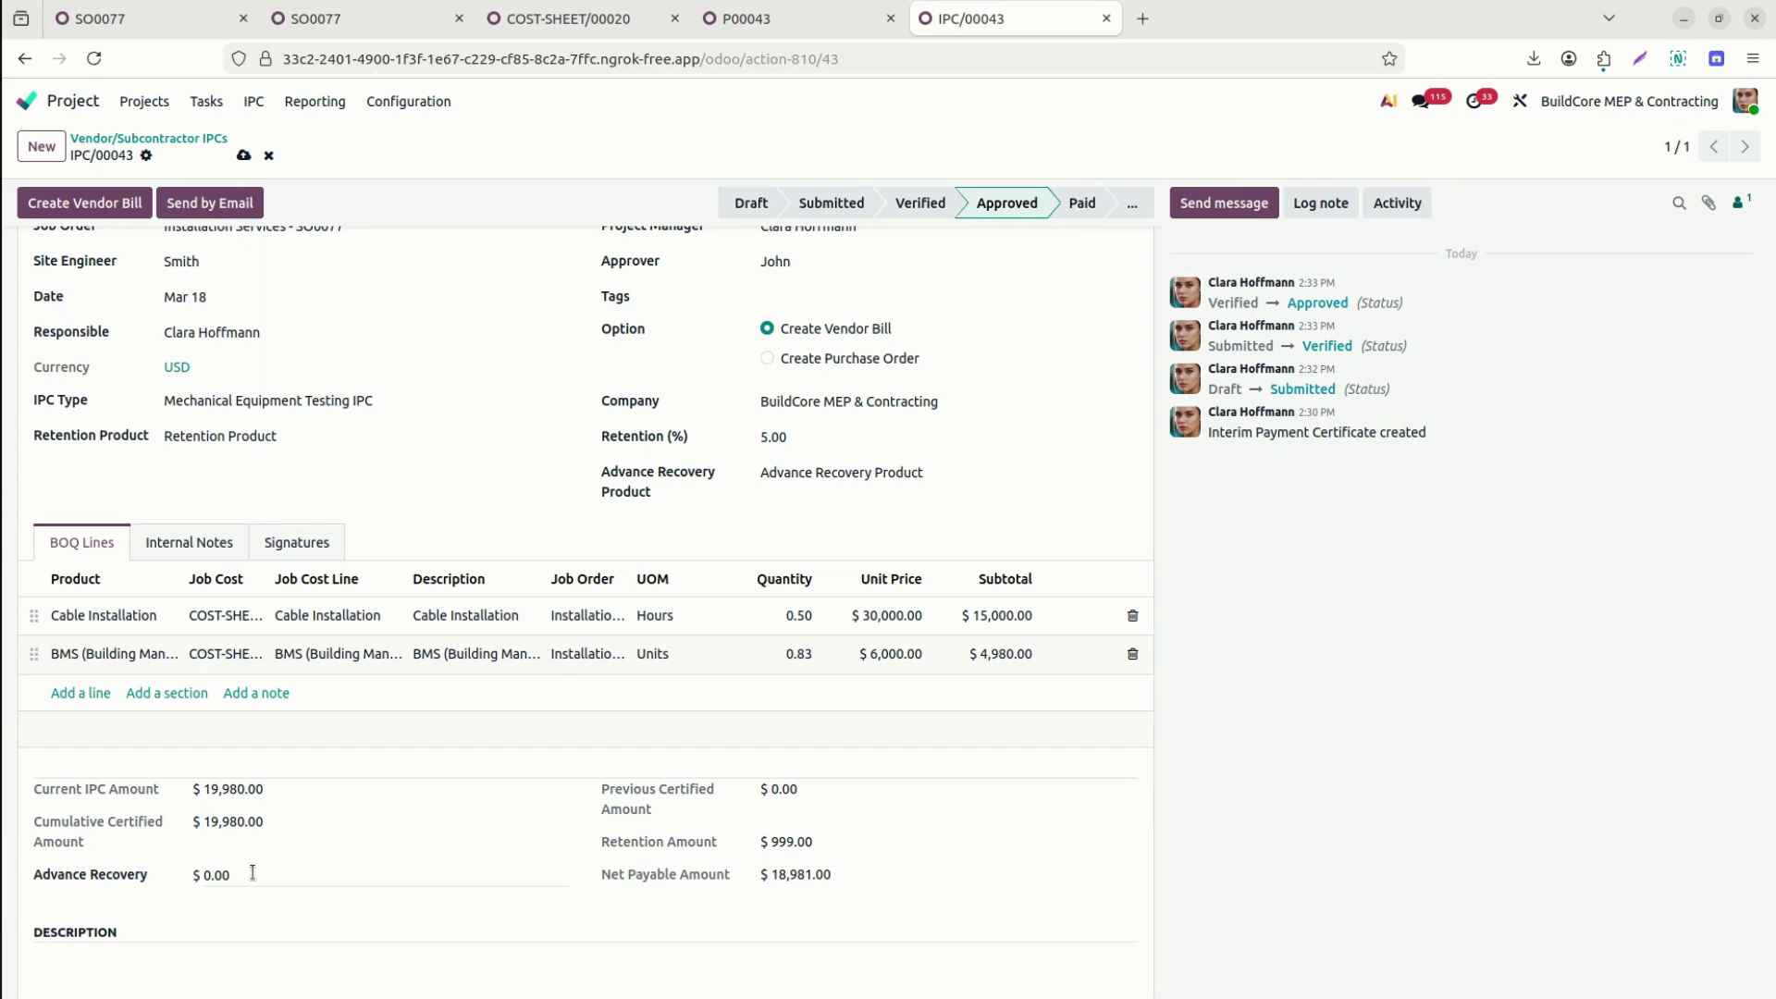
{"action": "left_click_drag", "start_coordinate": [1162, 805], "coordinate": [1197, 515]}
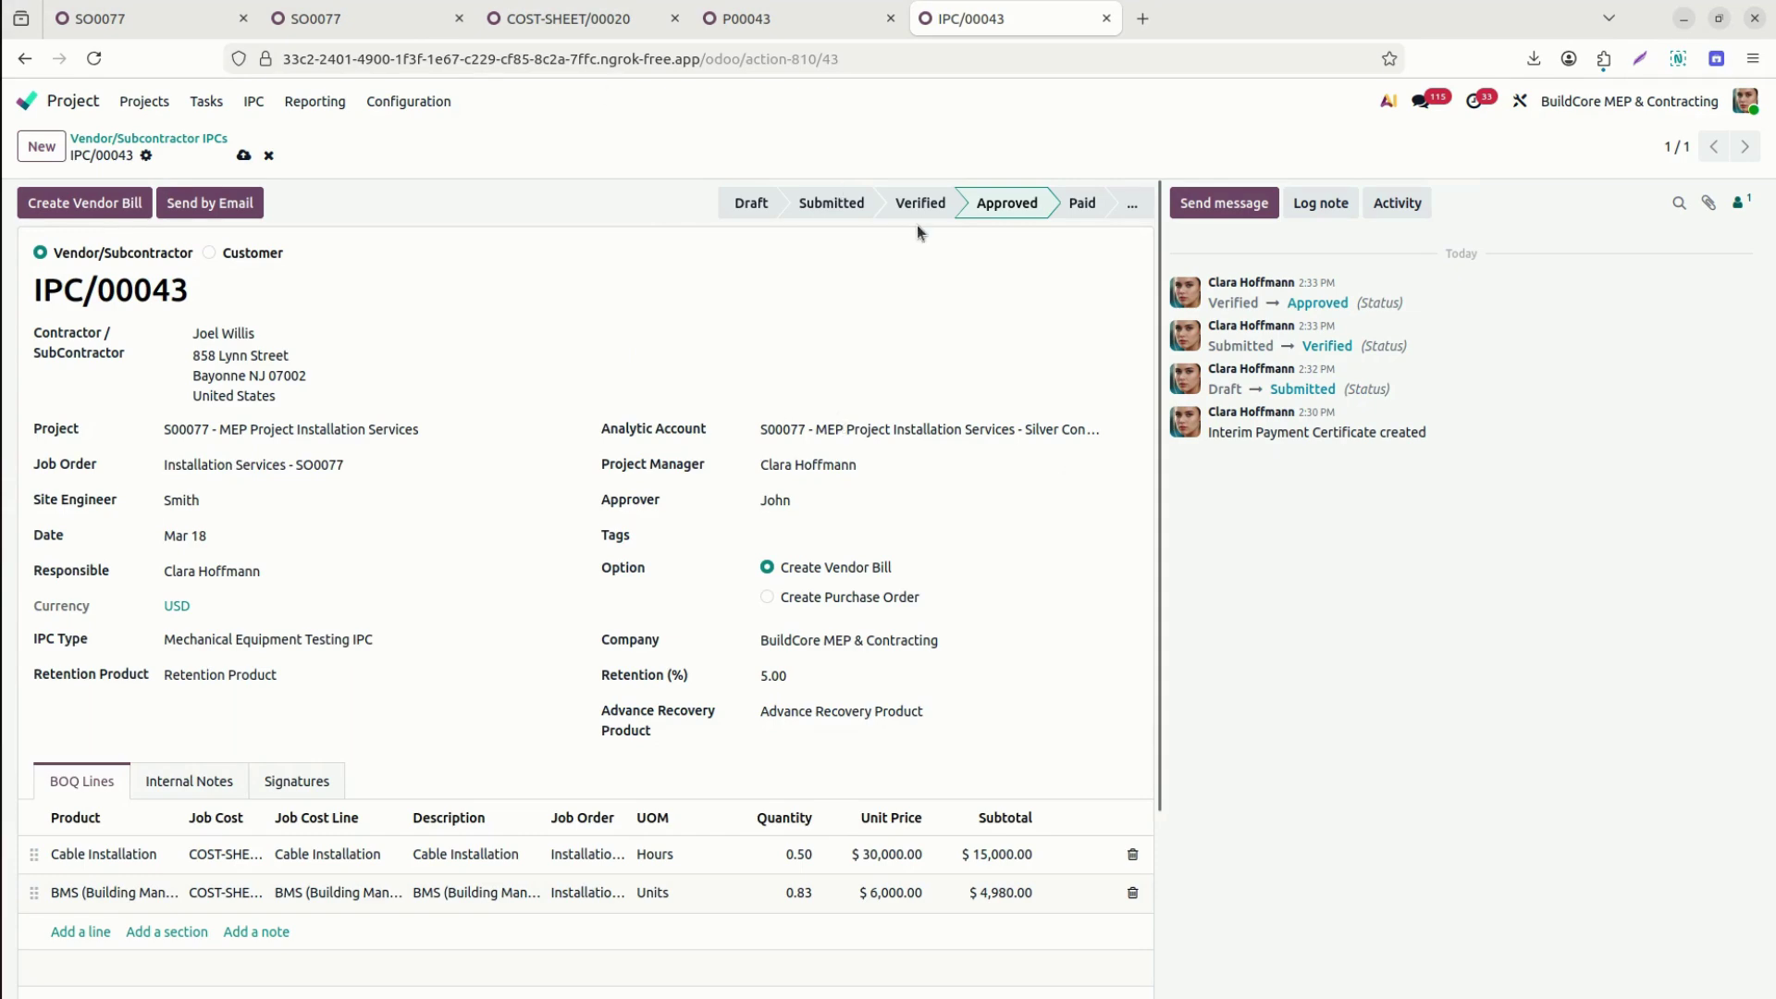
{"action": "left_click", "coordinate": [243, 154]}
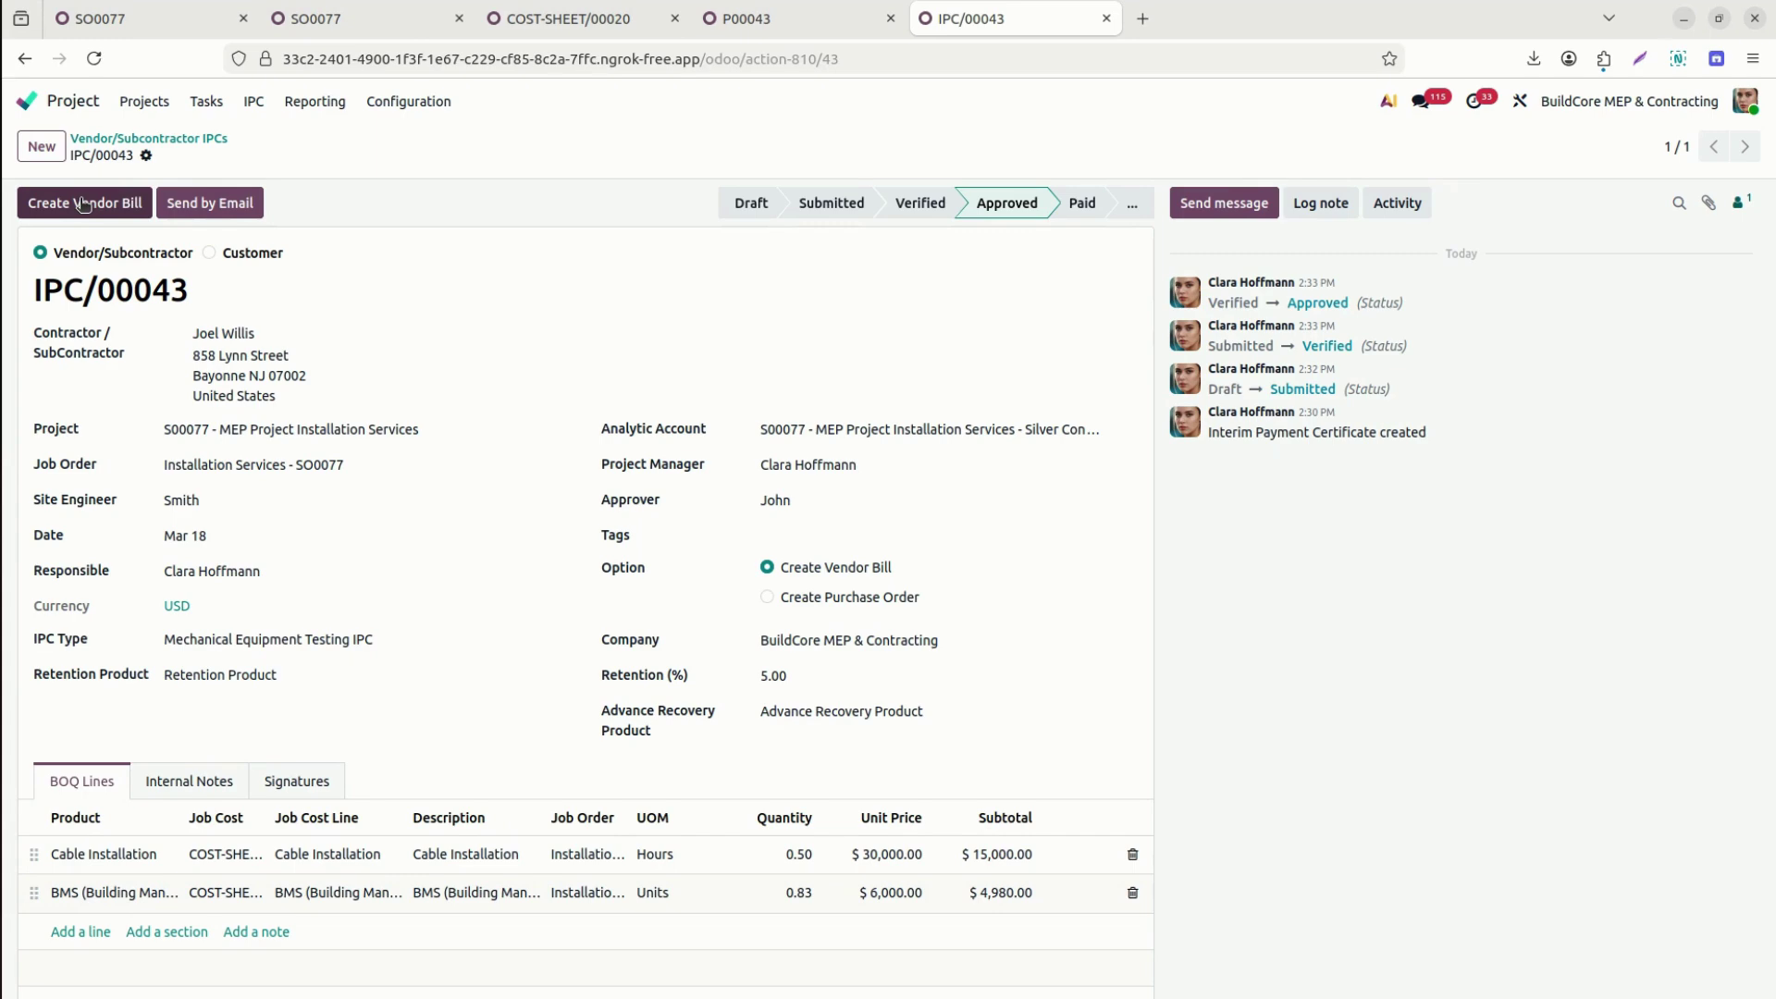
Create a vendor bill from the approved IPC/00043 and open the draft bill.
{"action": "left_click", "coordinate": [82, 203]}
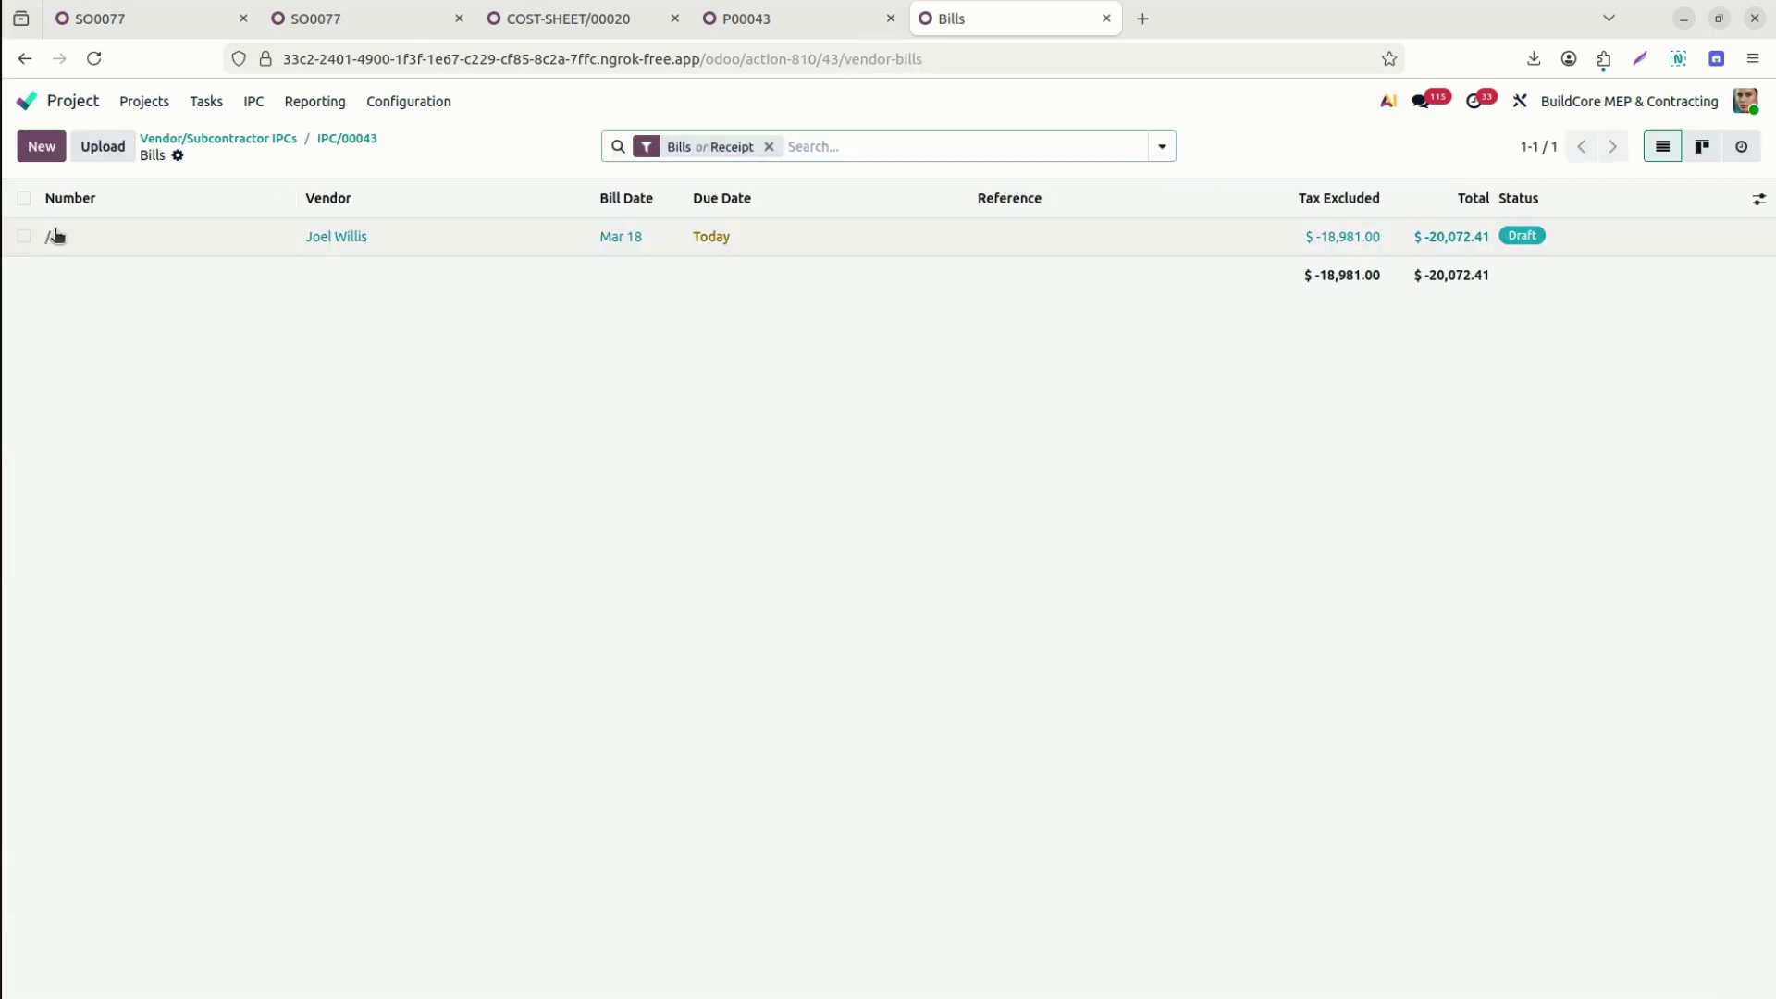
{"action": "left_click", "coordinate": [54, 236]}
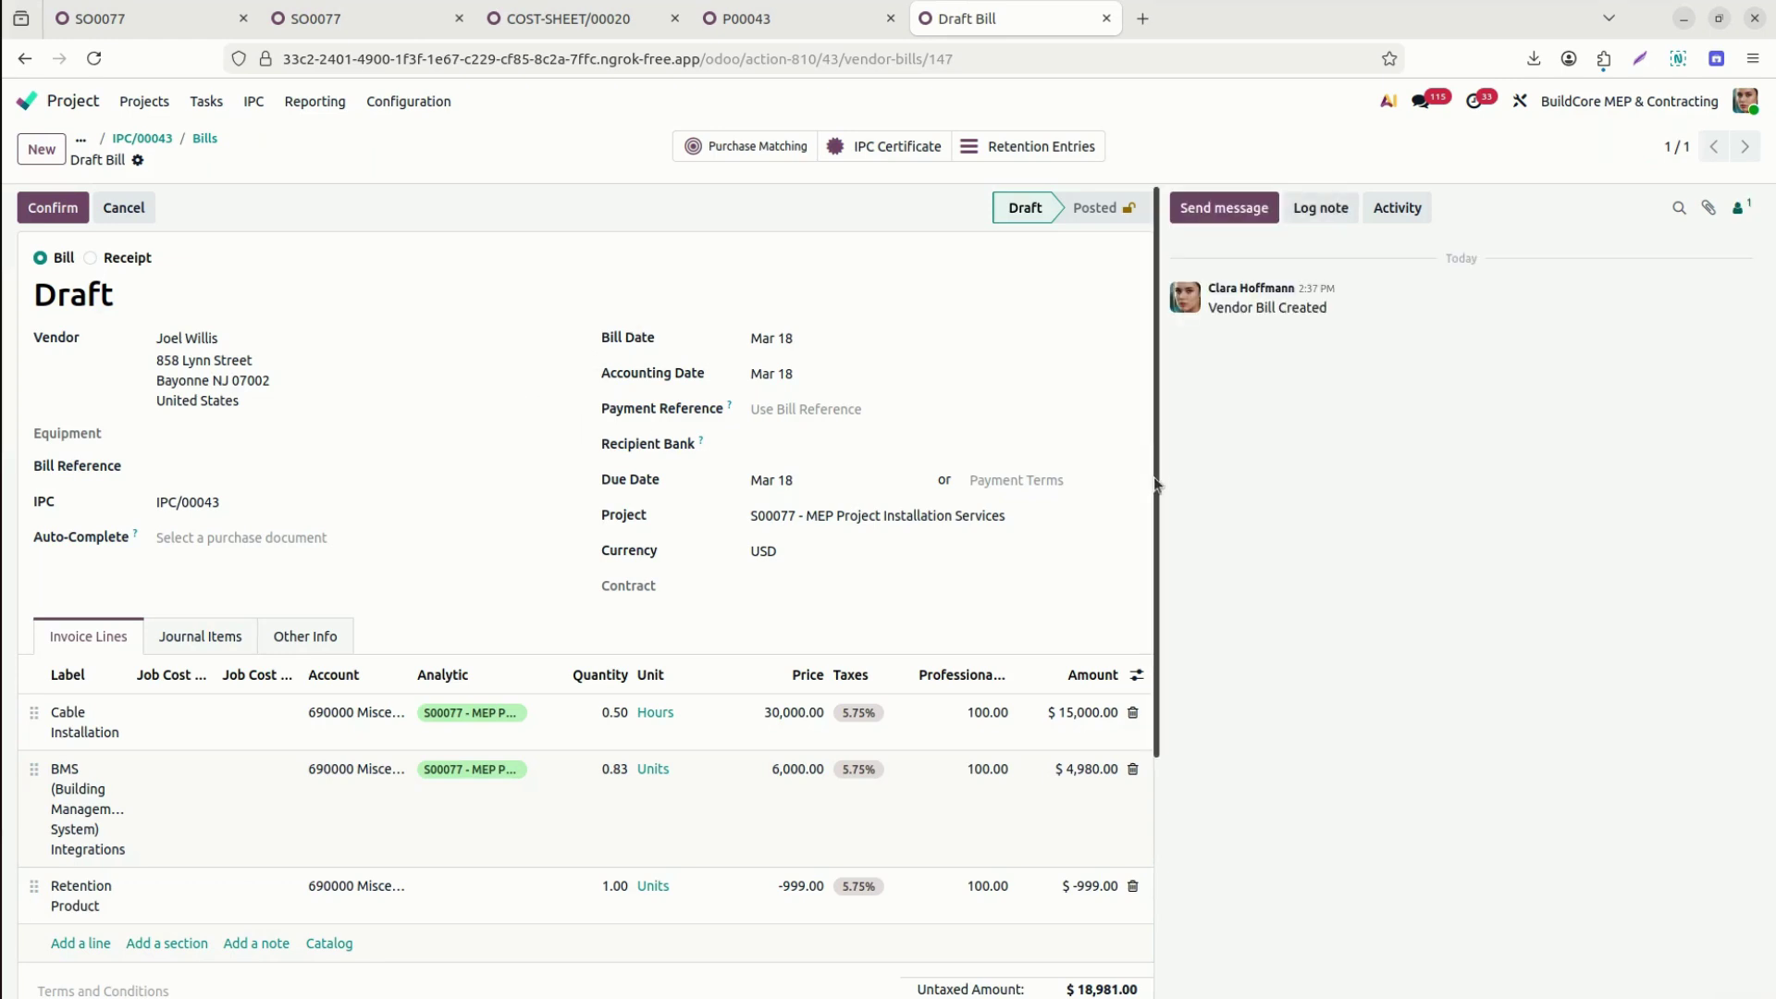
{"action": "left_click_drag", "start_coordinate": [1154, 481], "coordinate": [1166, 690]}
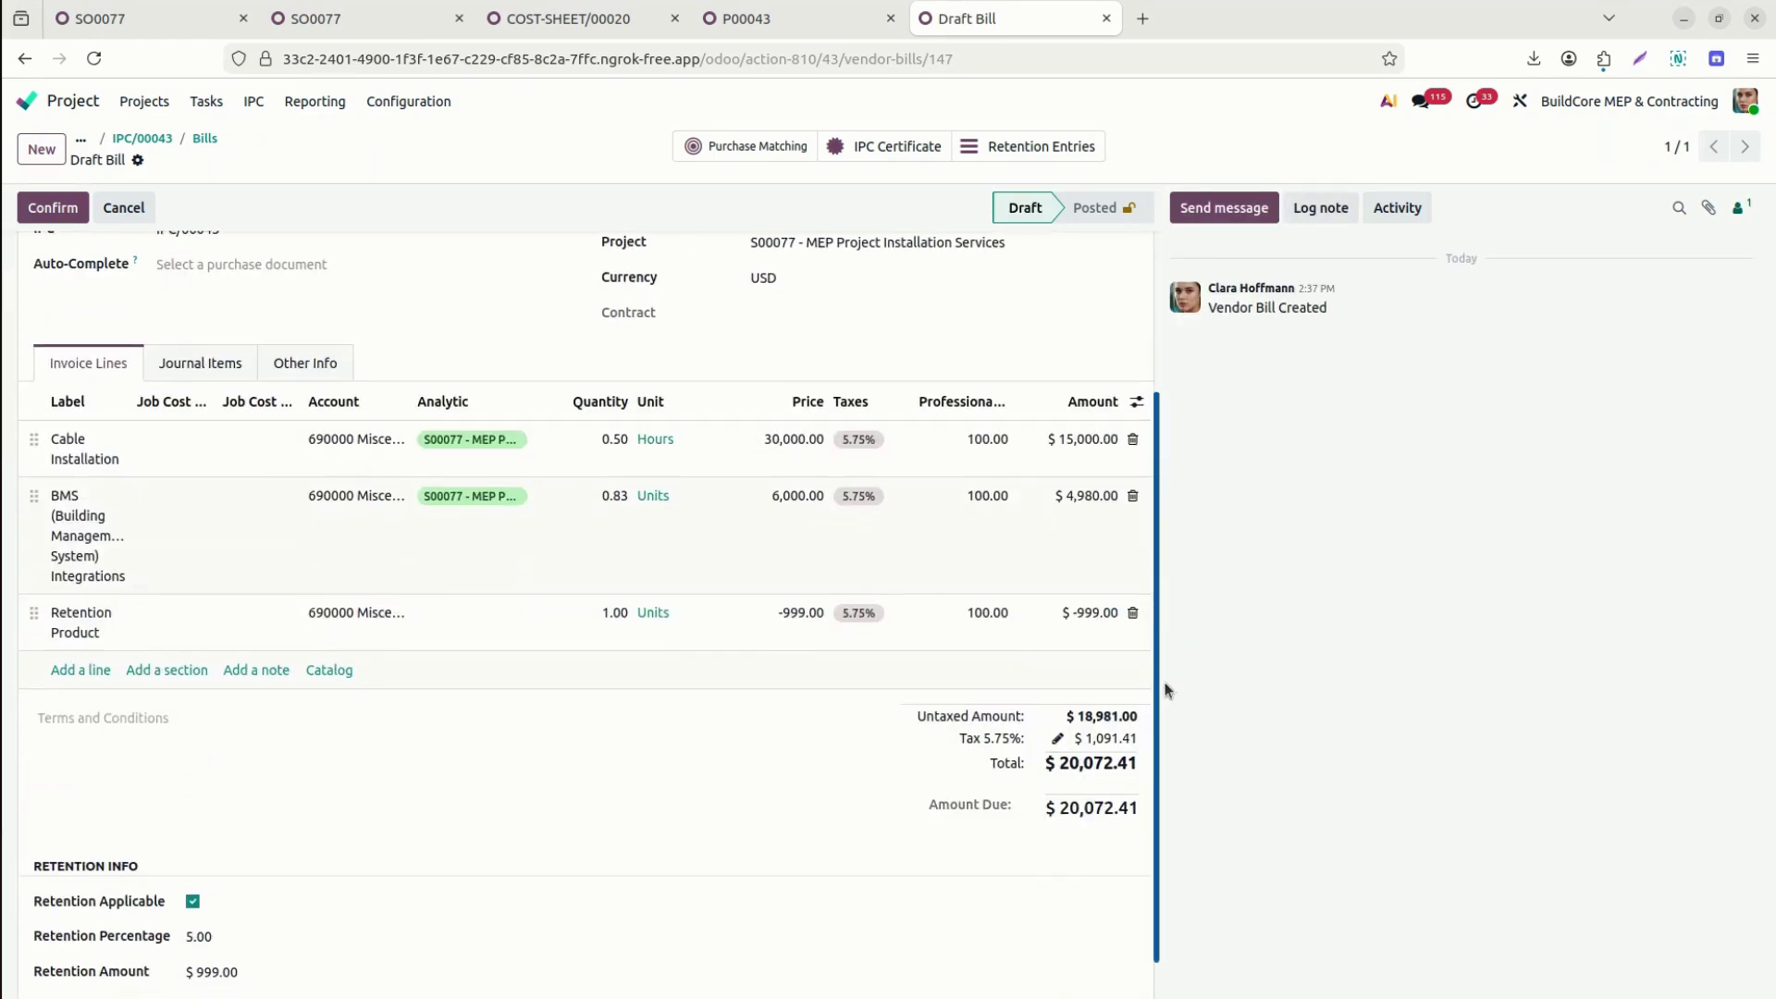
{"action": "scroll", "coordinate": [1148, 808], "scroll_direction": "down", "scroll_amount": 1}
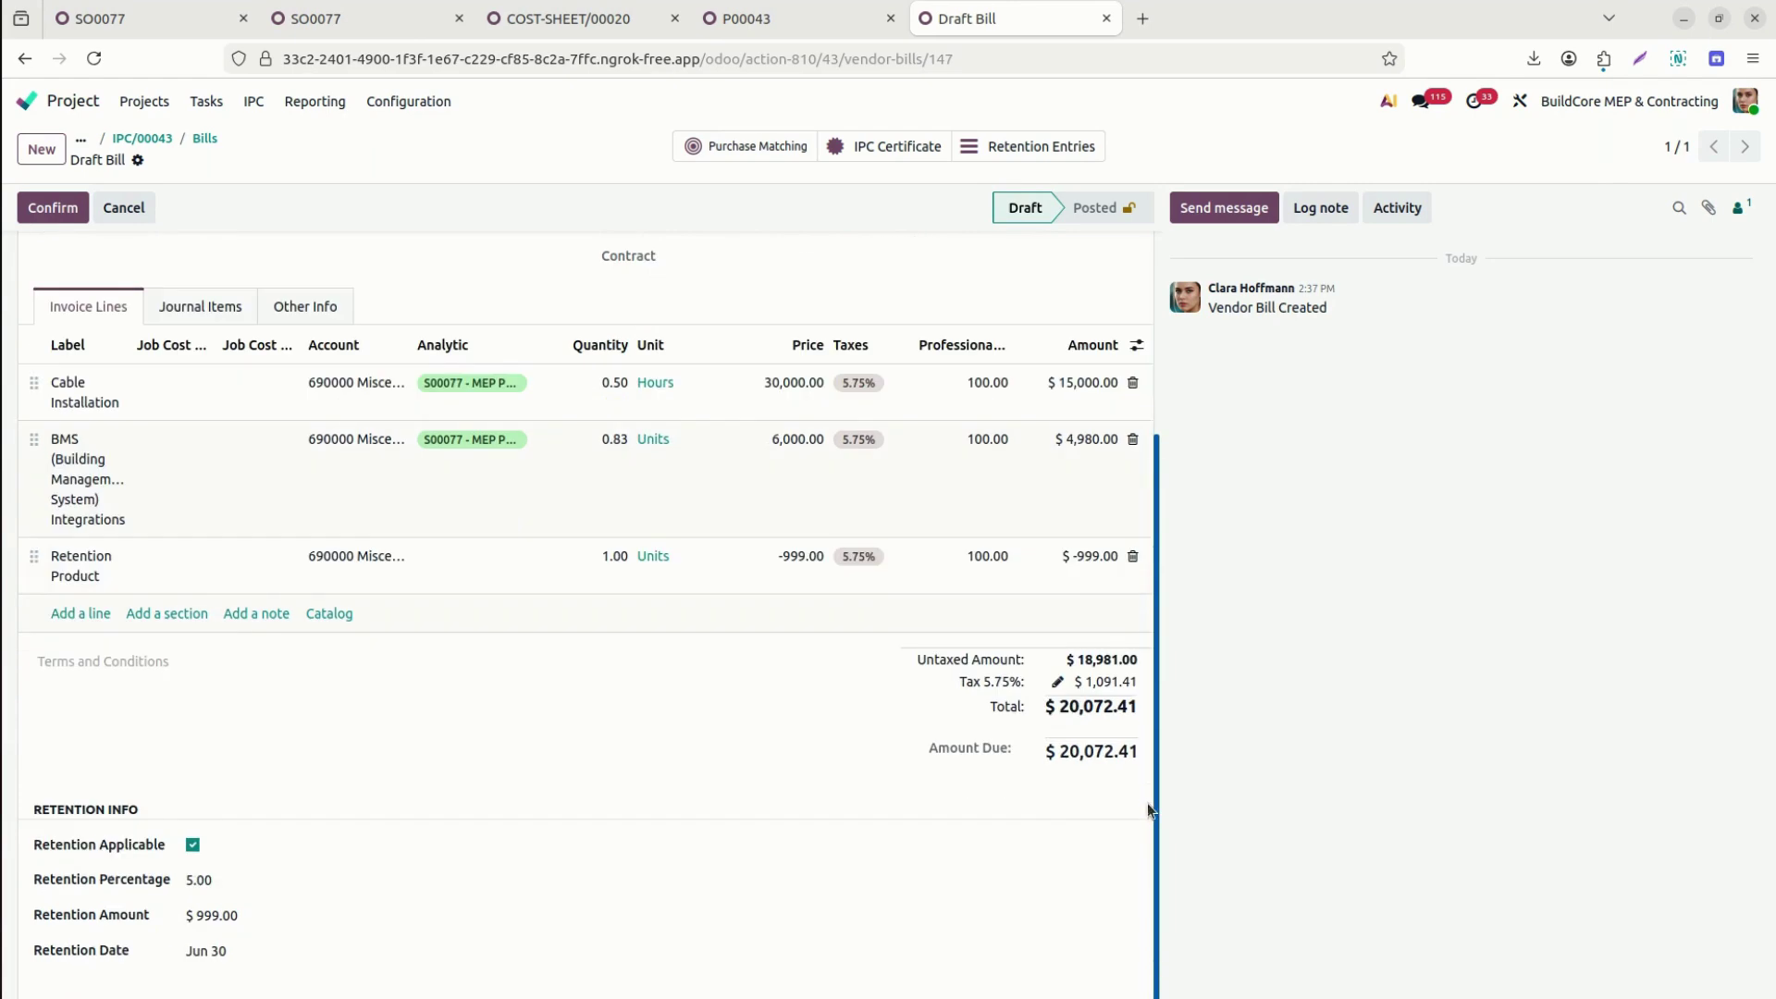
{"action": "scroll", "coordinate": [1148, 801], "scroll_direction": "up", "scroll_amount": 6}
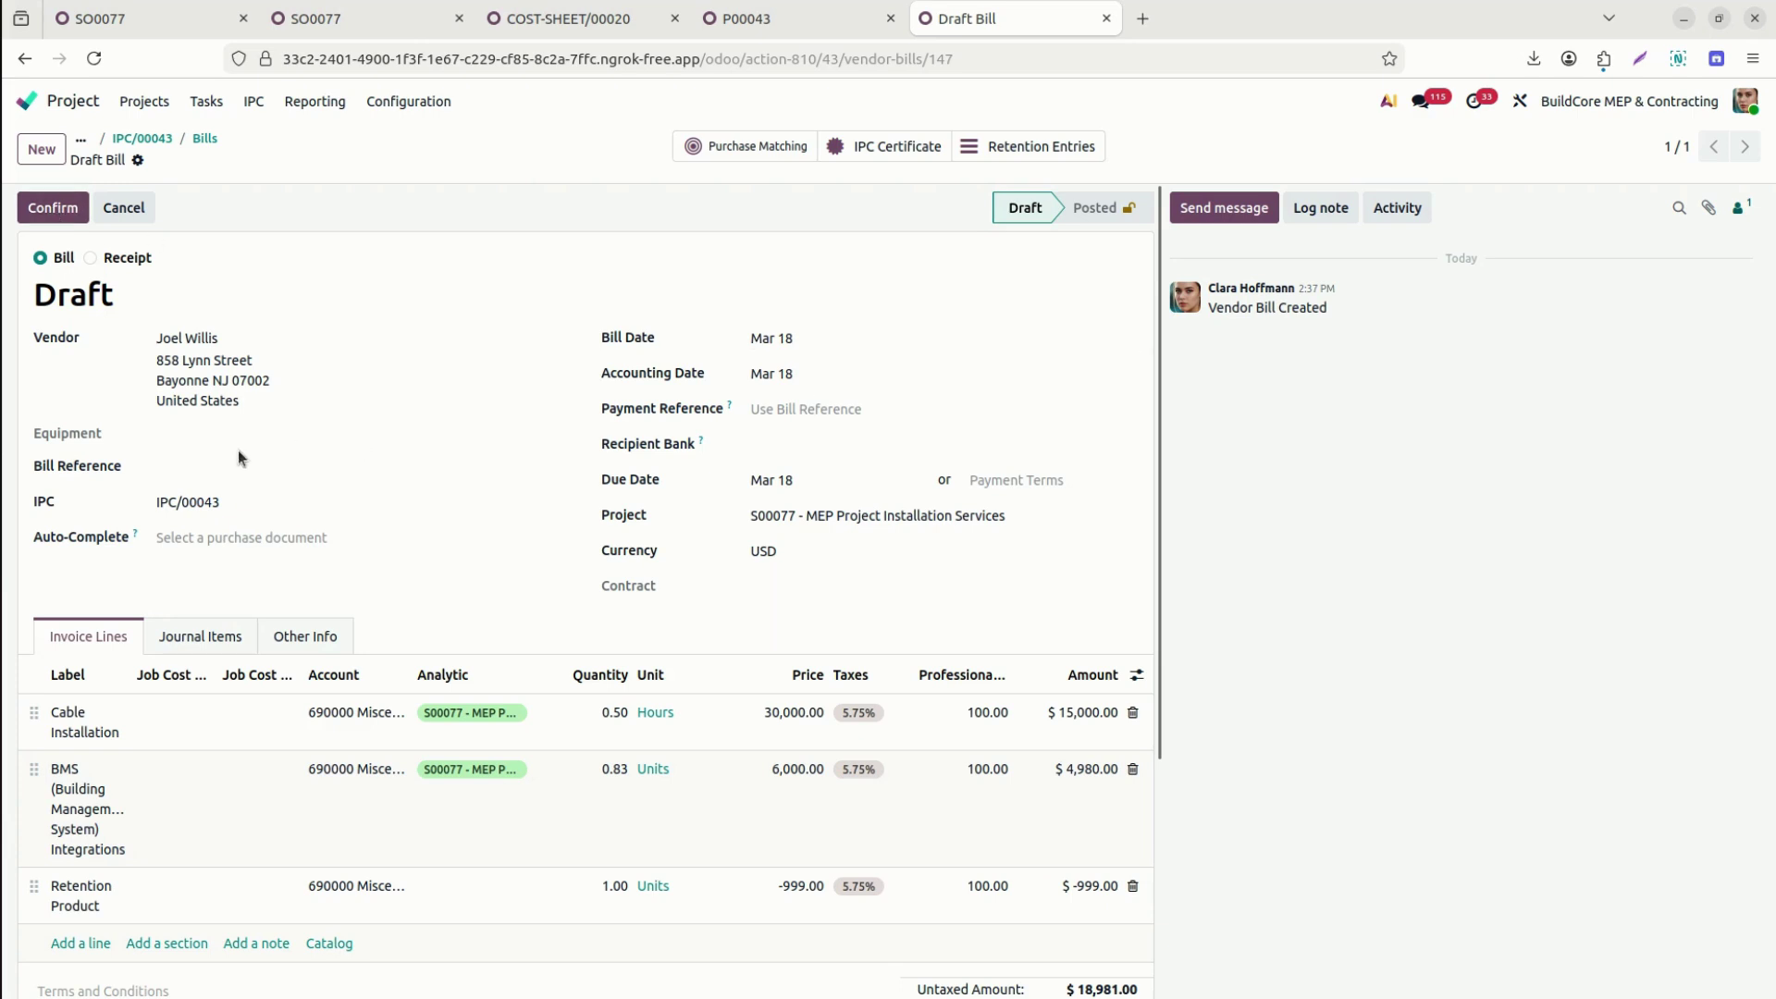
Link purchase order P00043 to the bill and remove the duplicate $30,000 and $6,000 lines.
{"action": "left_click", "coordinate": [206, 536]}
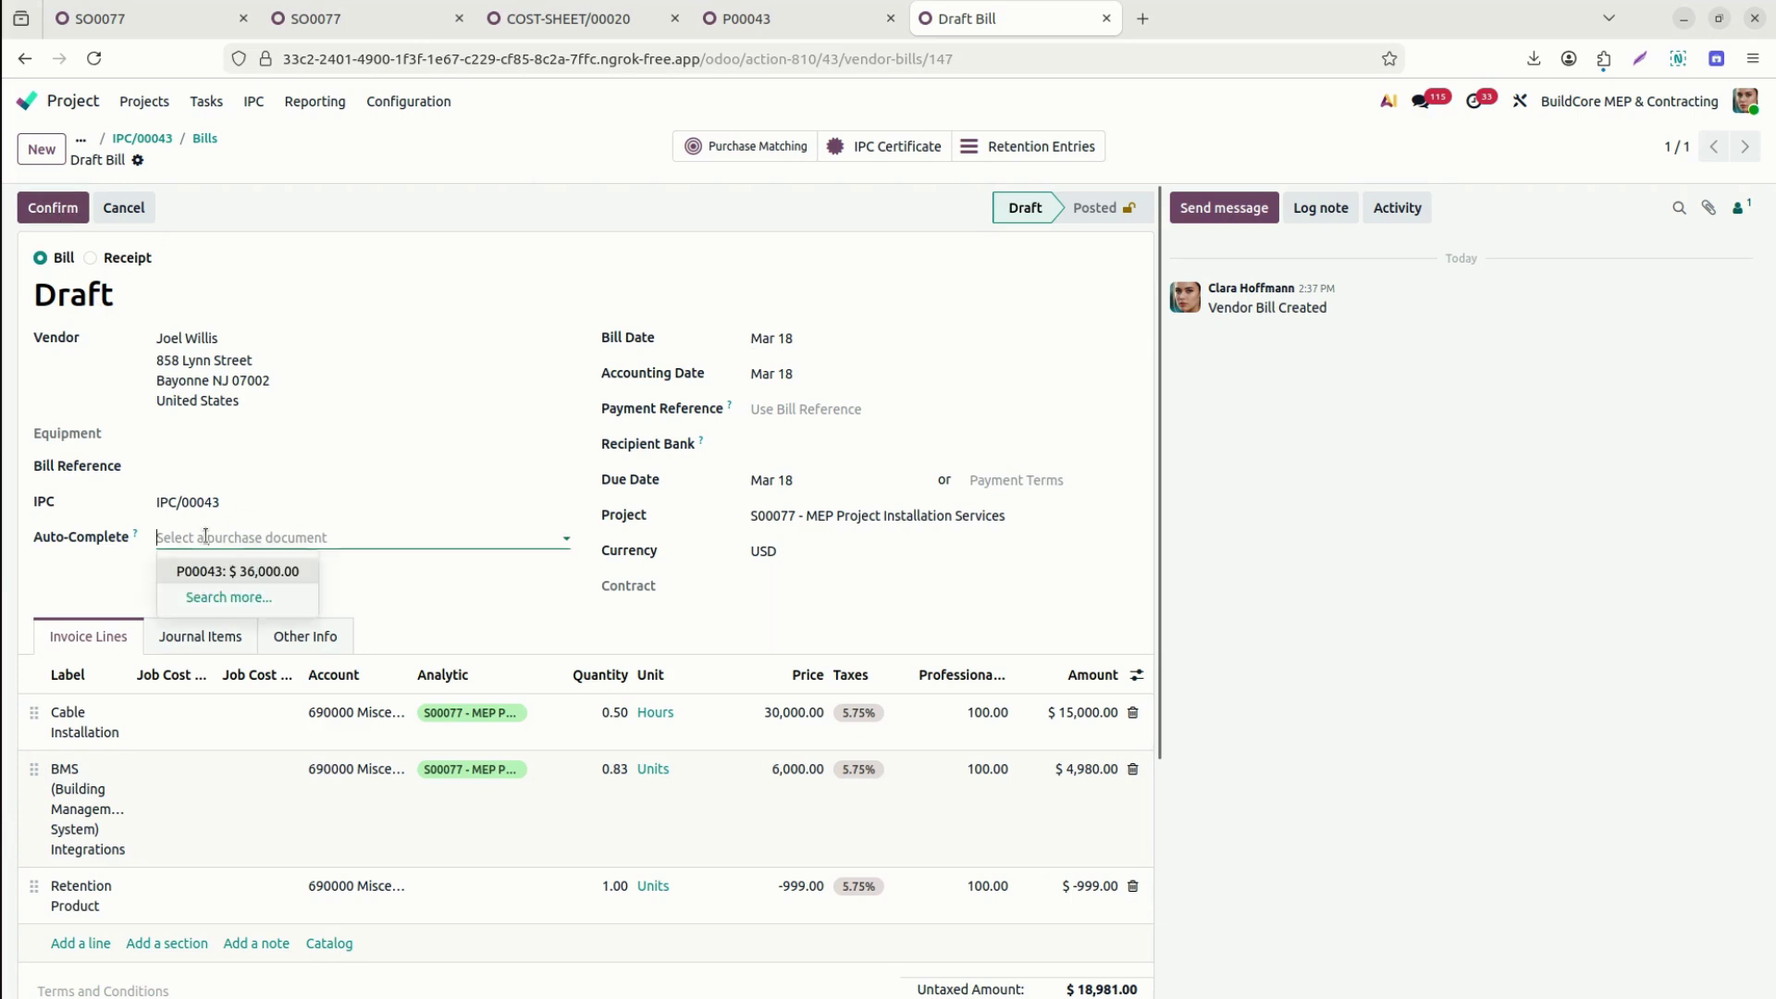
{"action": "left_click", "coordinate": [259, 571]}
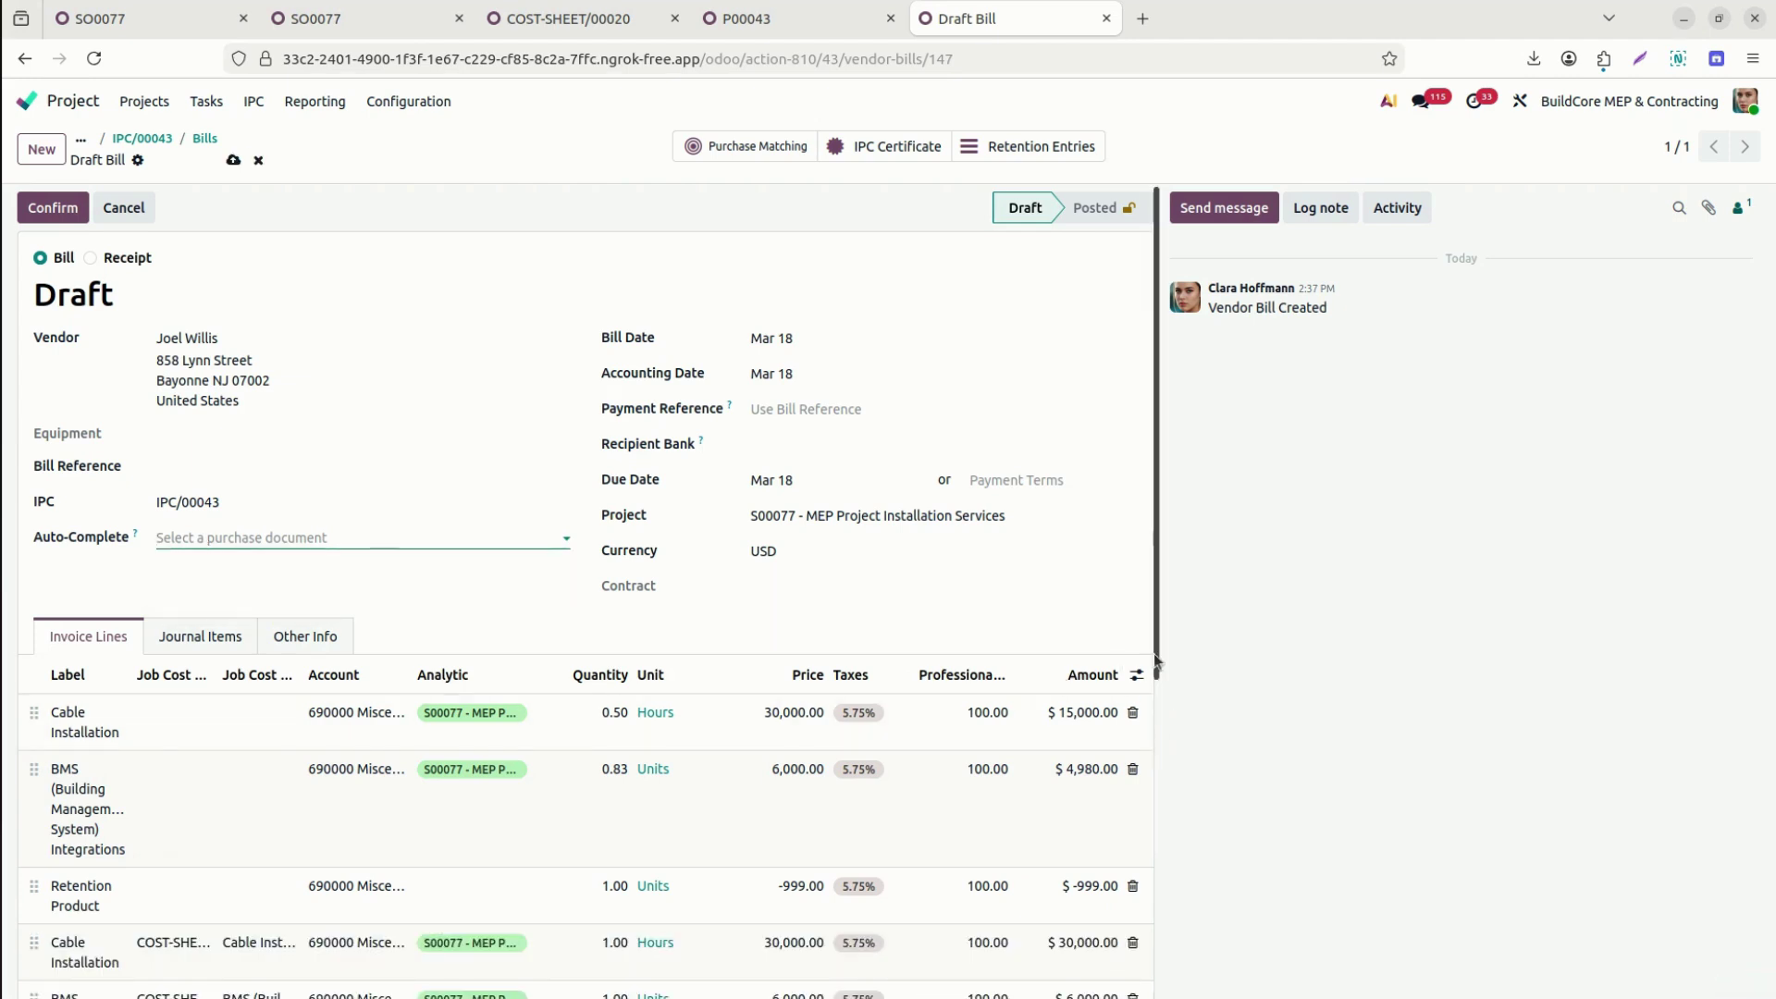
{"action": "scroll", "coordinate": [1164, 758], "scroll_direction": "down", "scroll_amount": 3}
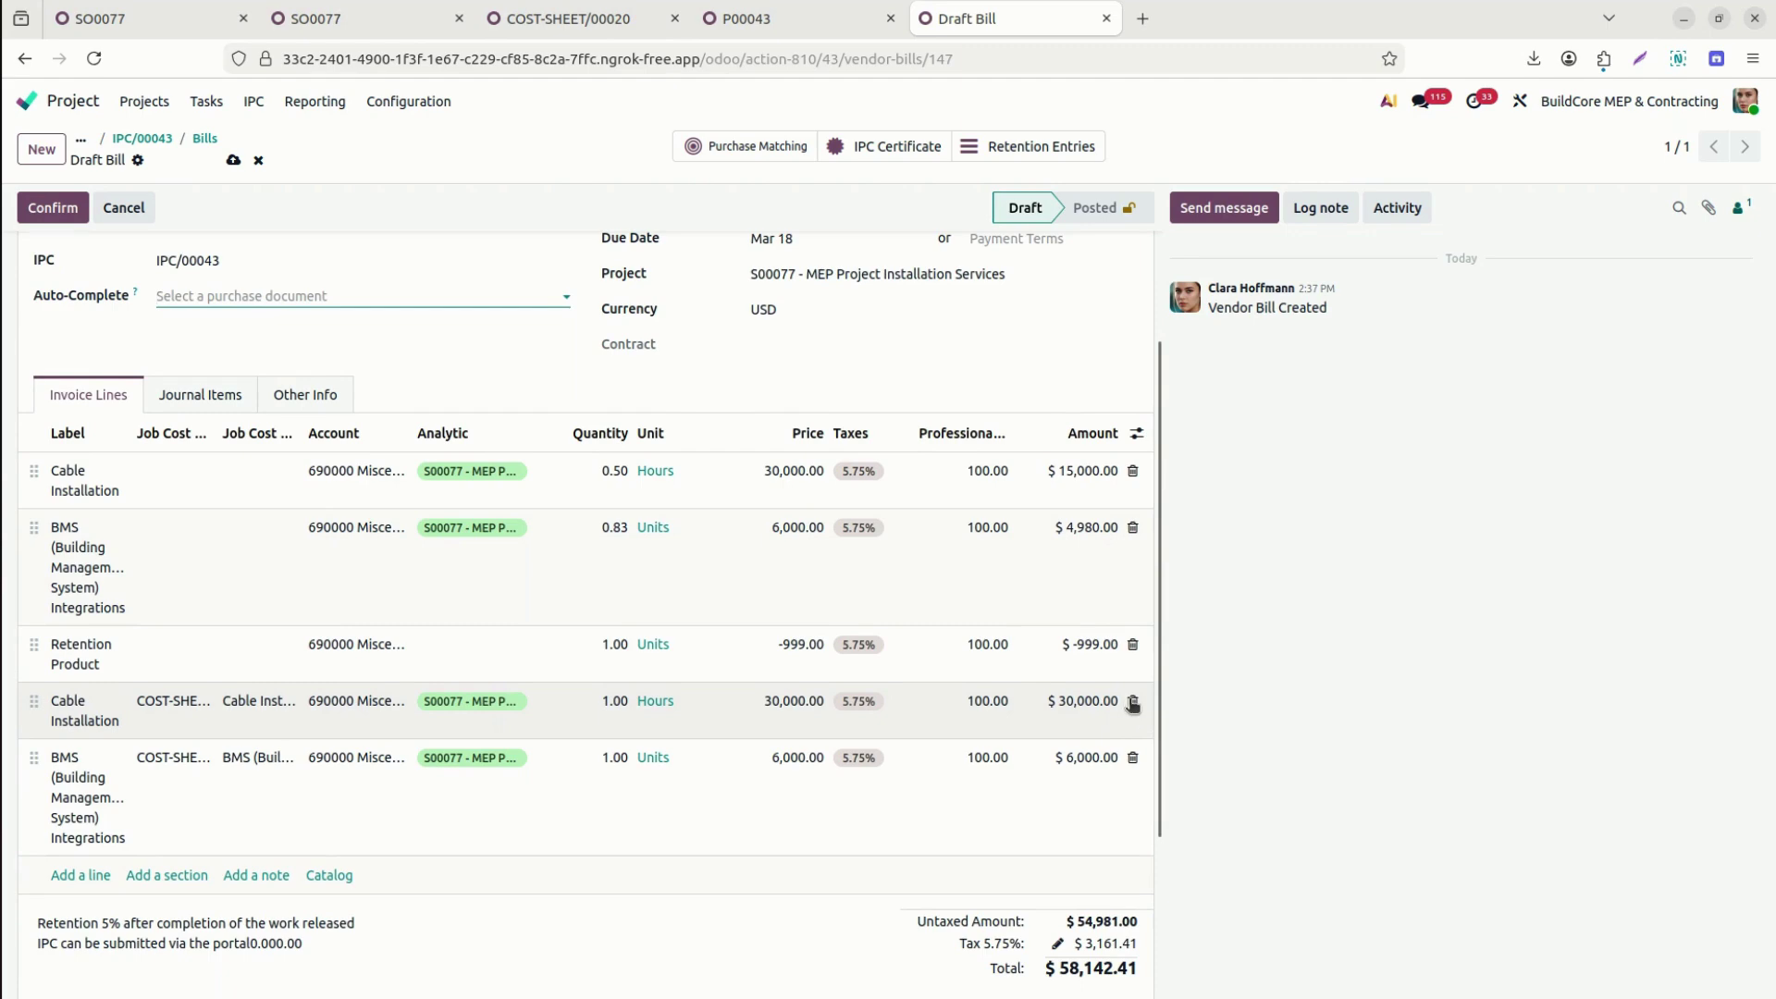
{"action": "left_click", "coordinate": [1133, 705]}
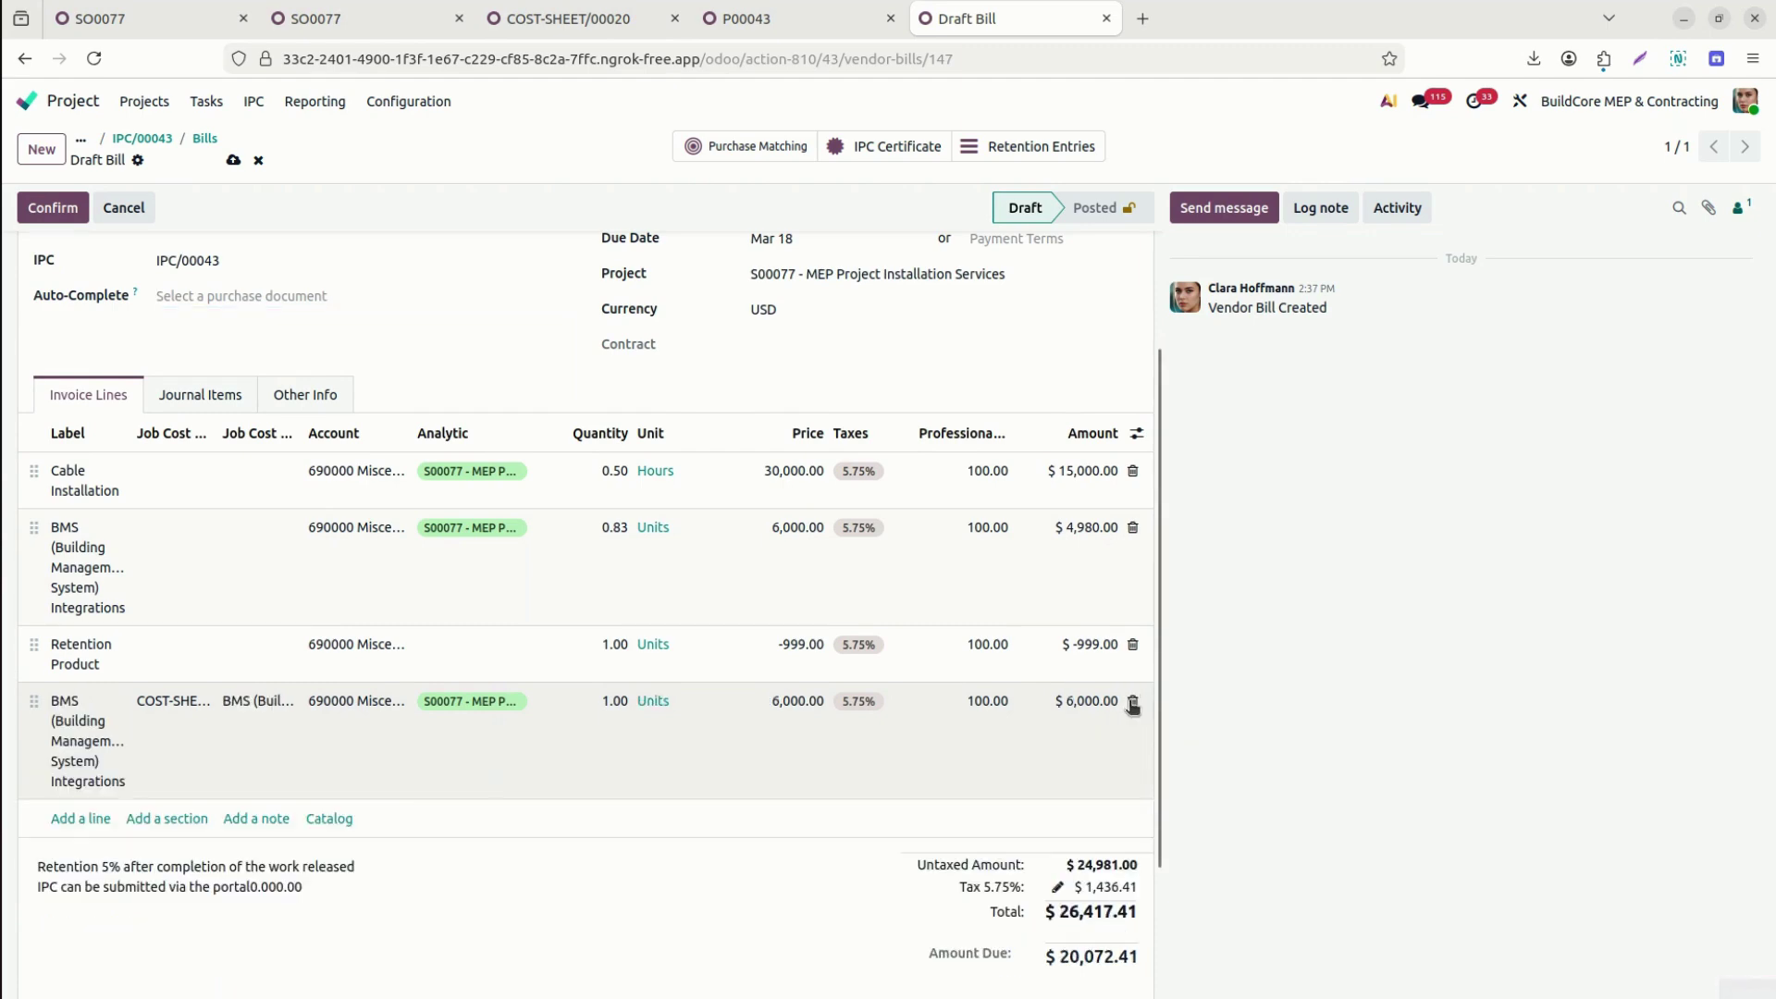
{"action": "left_click", "coordinate": [1132, 706]}
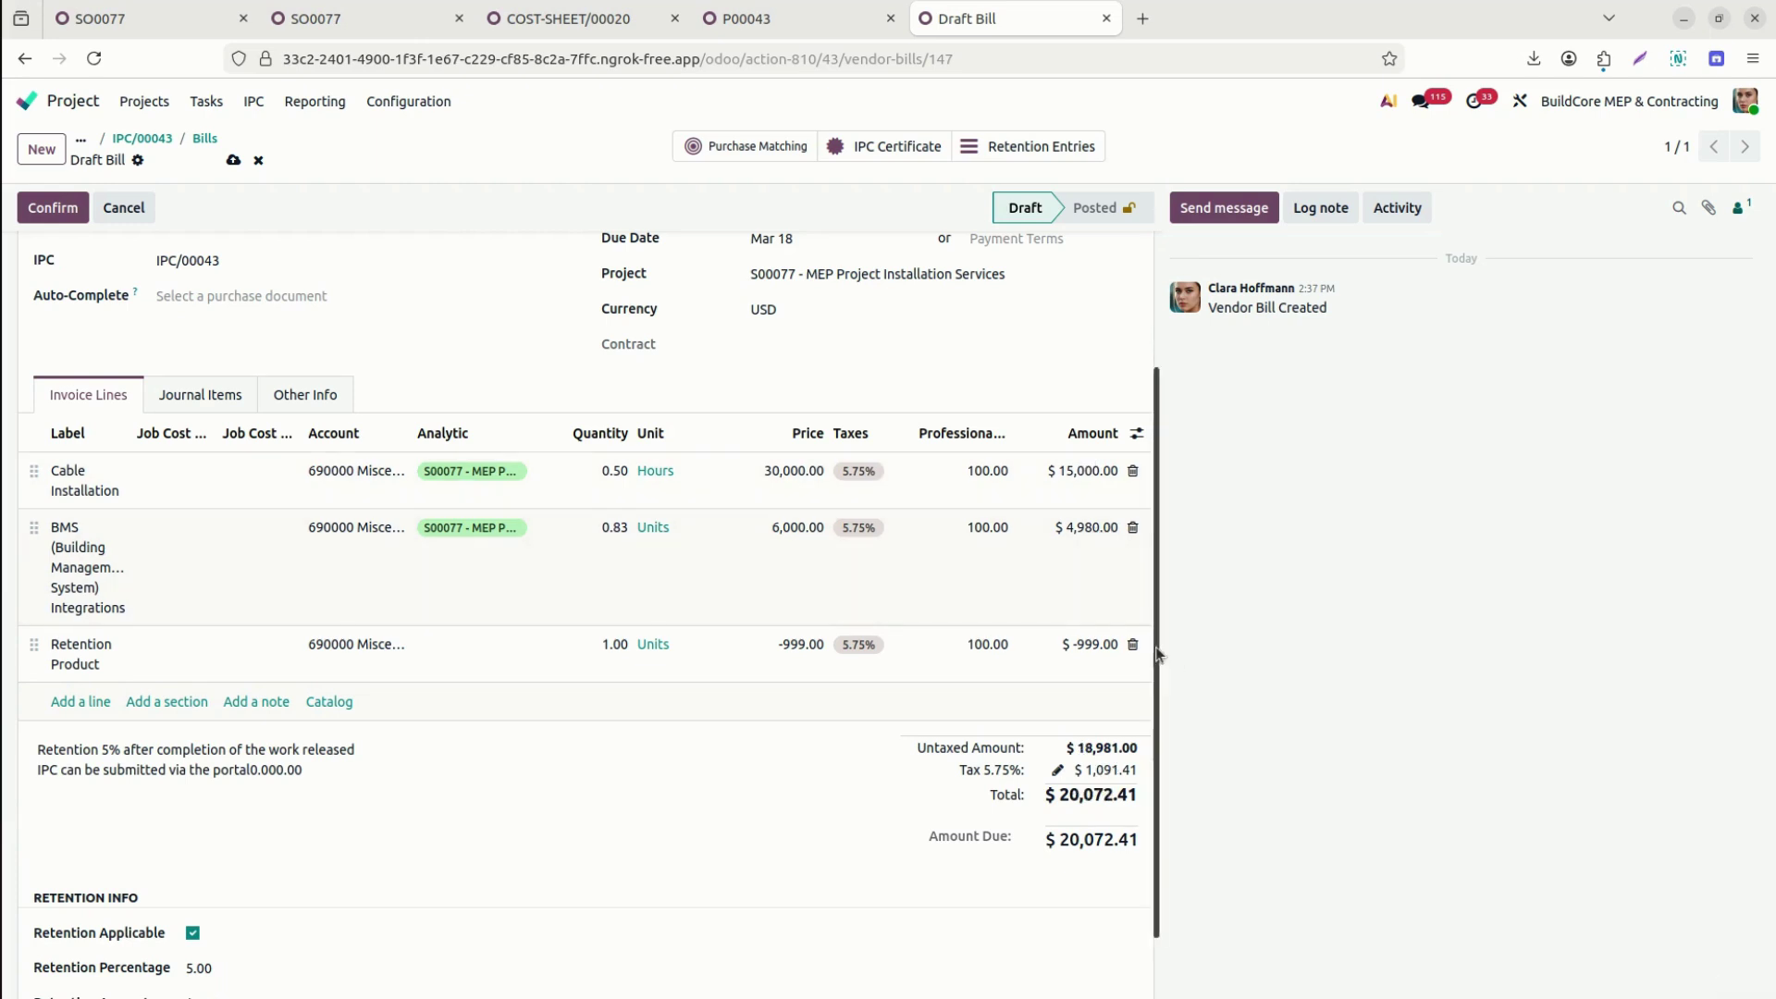
{"action": "scroll", "coordinate": [1160, 735], "scroll_direction": "down", "scroll_amount": 1}
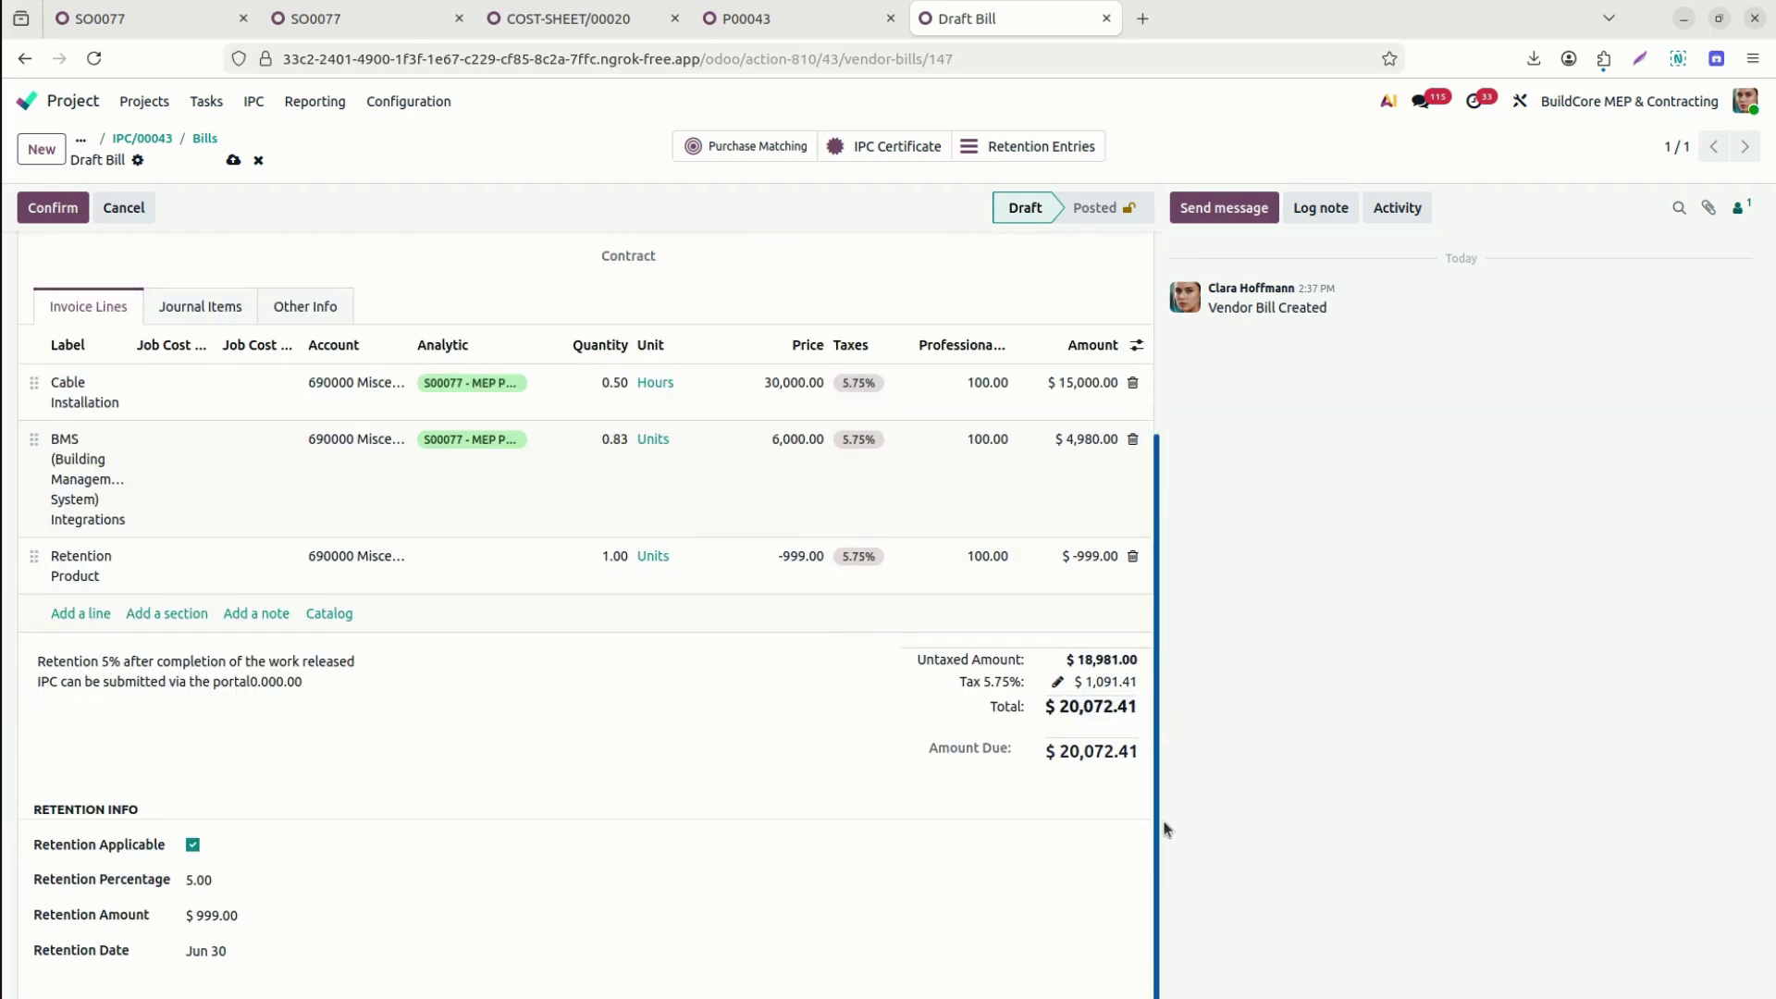
{"action": "scroll", "coordinate": [1166, 829], "scroll_direction": "up", "scroll_amount": 4}
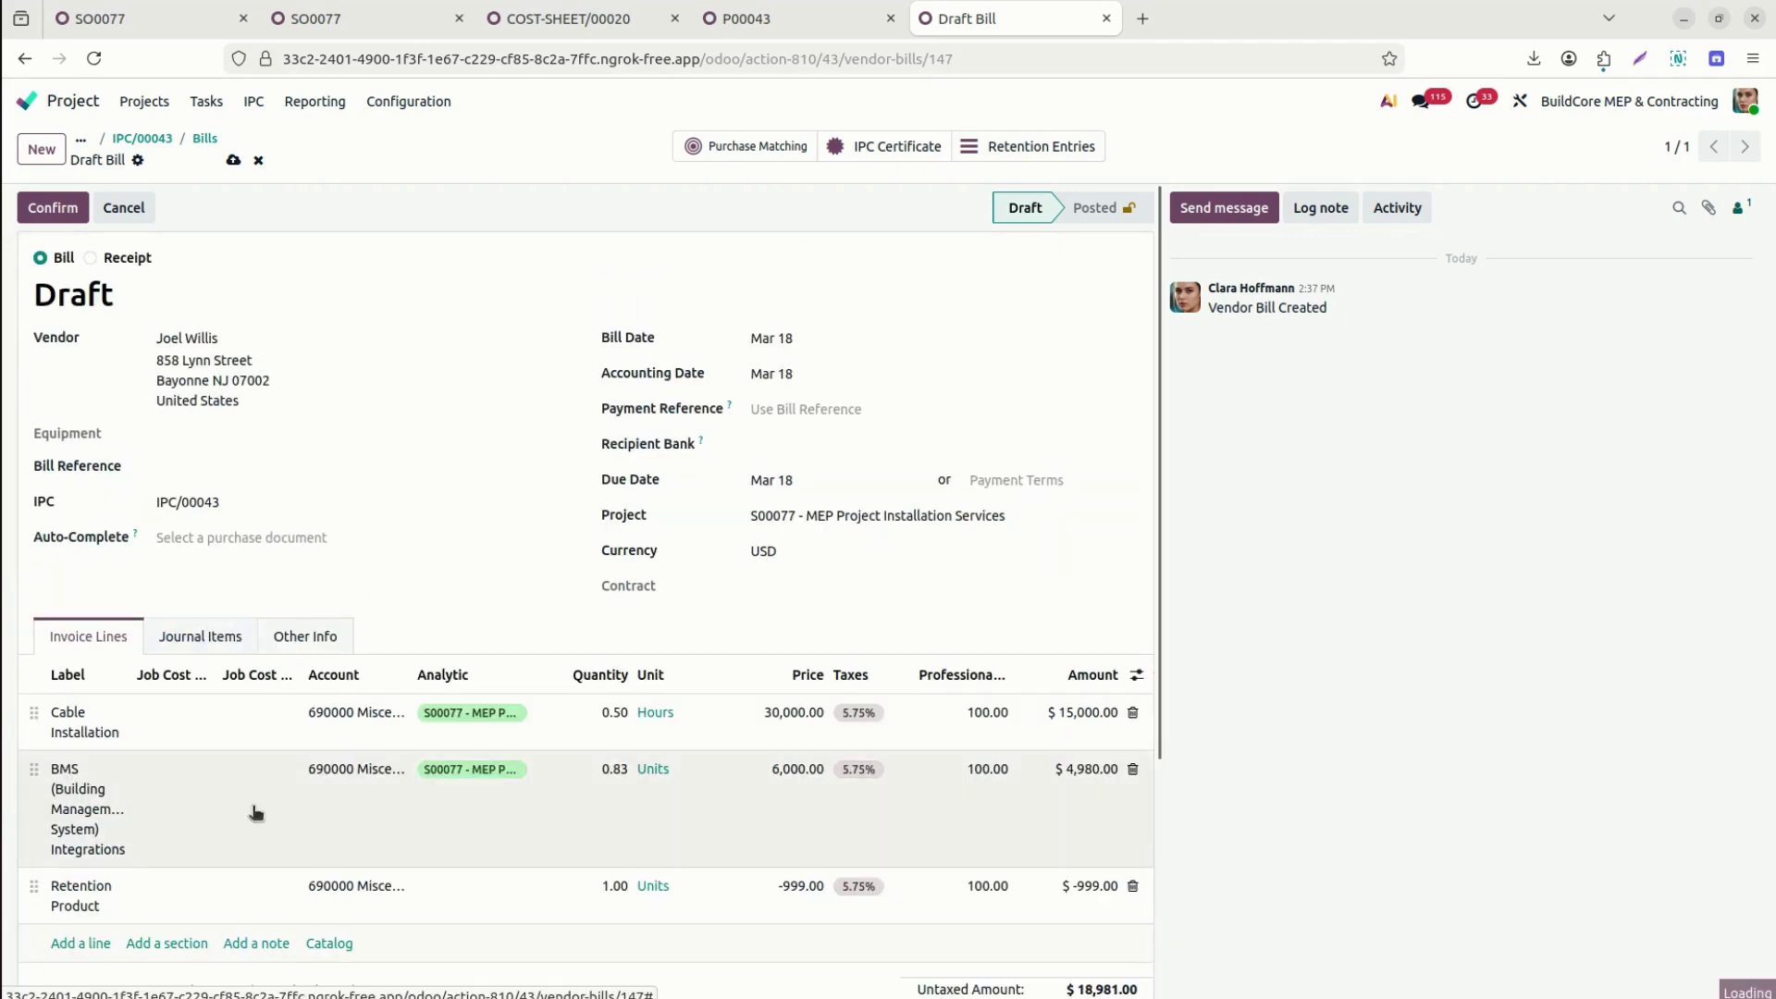
Review the bill's $21,071.41 journal items, then confirm the bill from its invoice lines.
{"action": "left_click", "coordinate": [972, 480]}
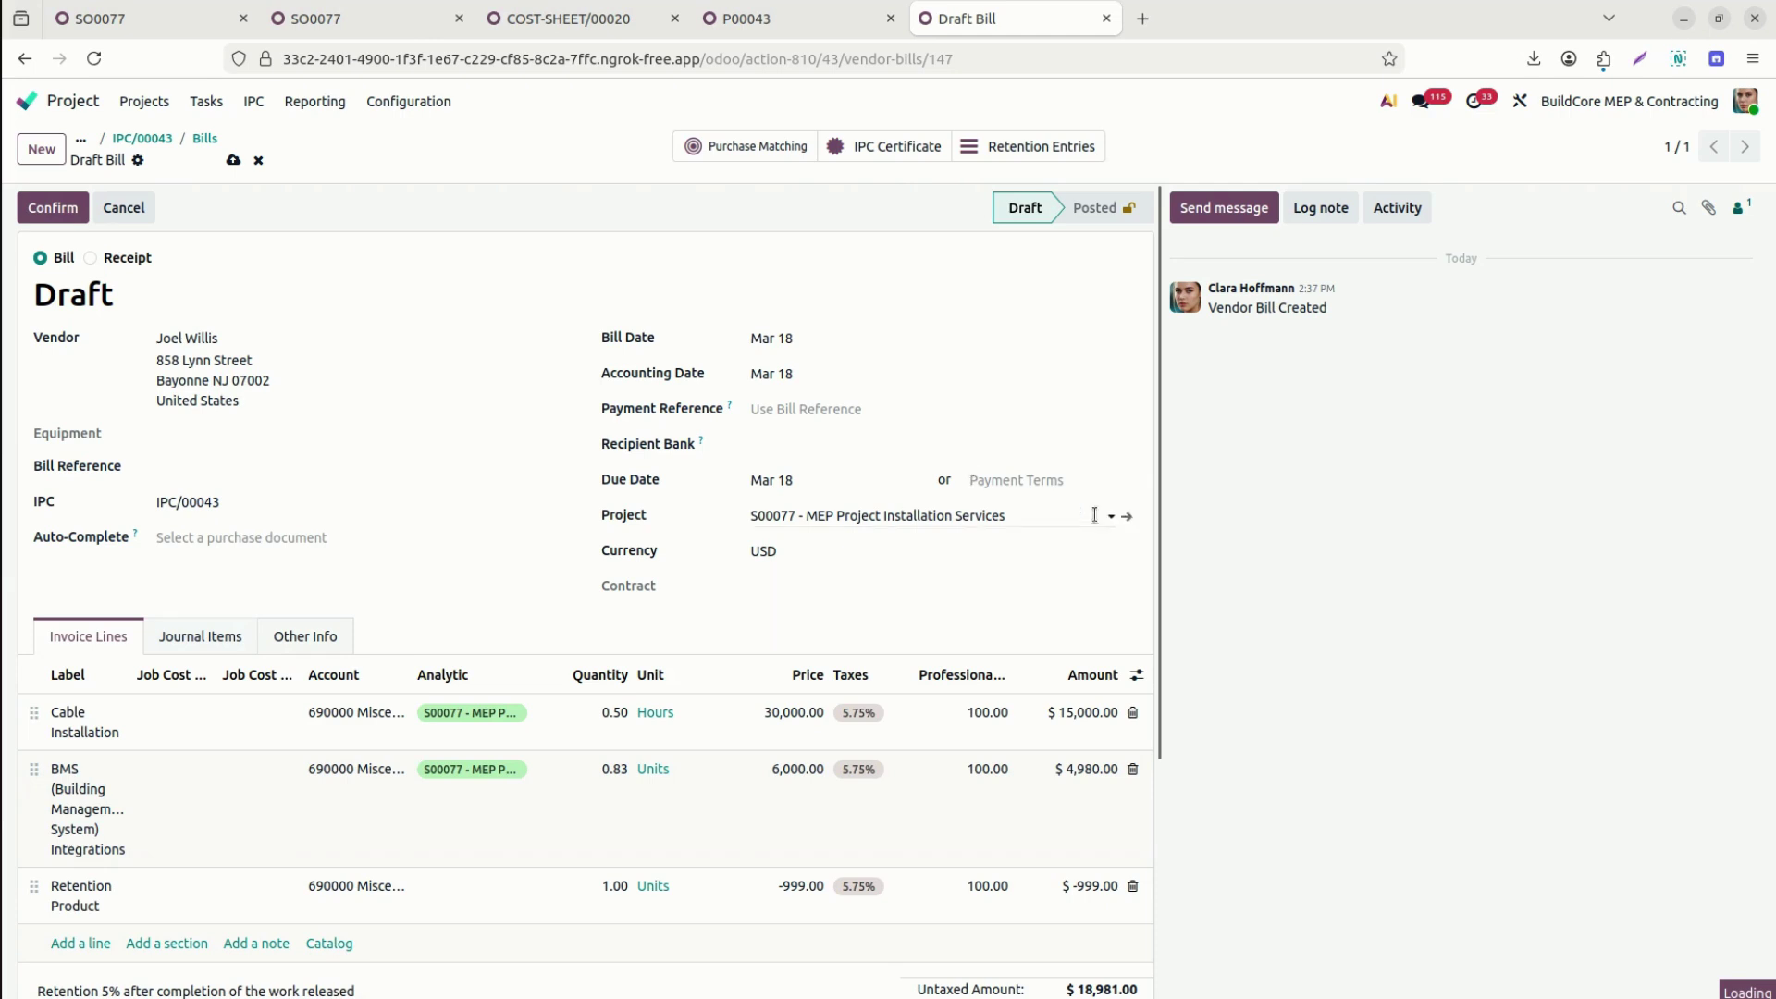
{"action": "left_click", "coordinate": [211, 637]}
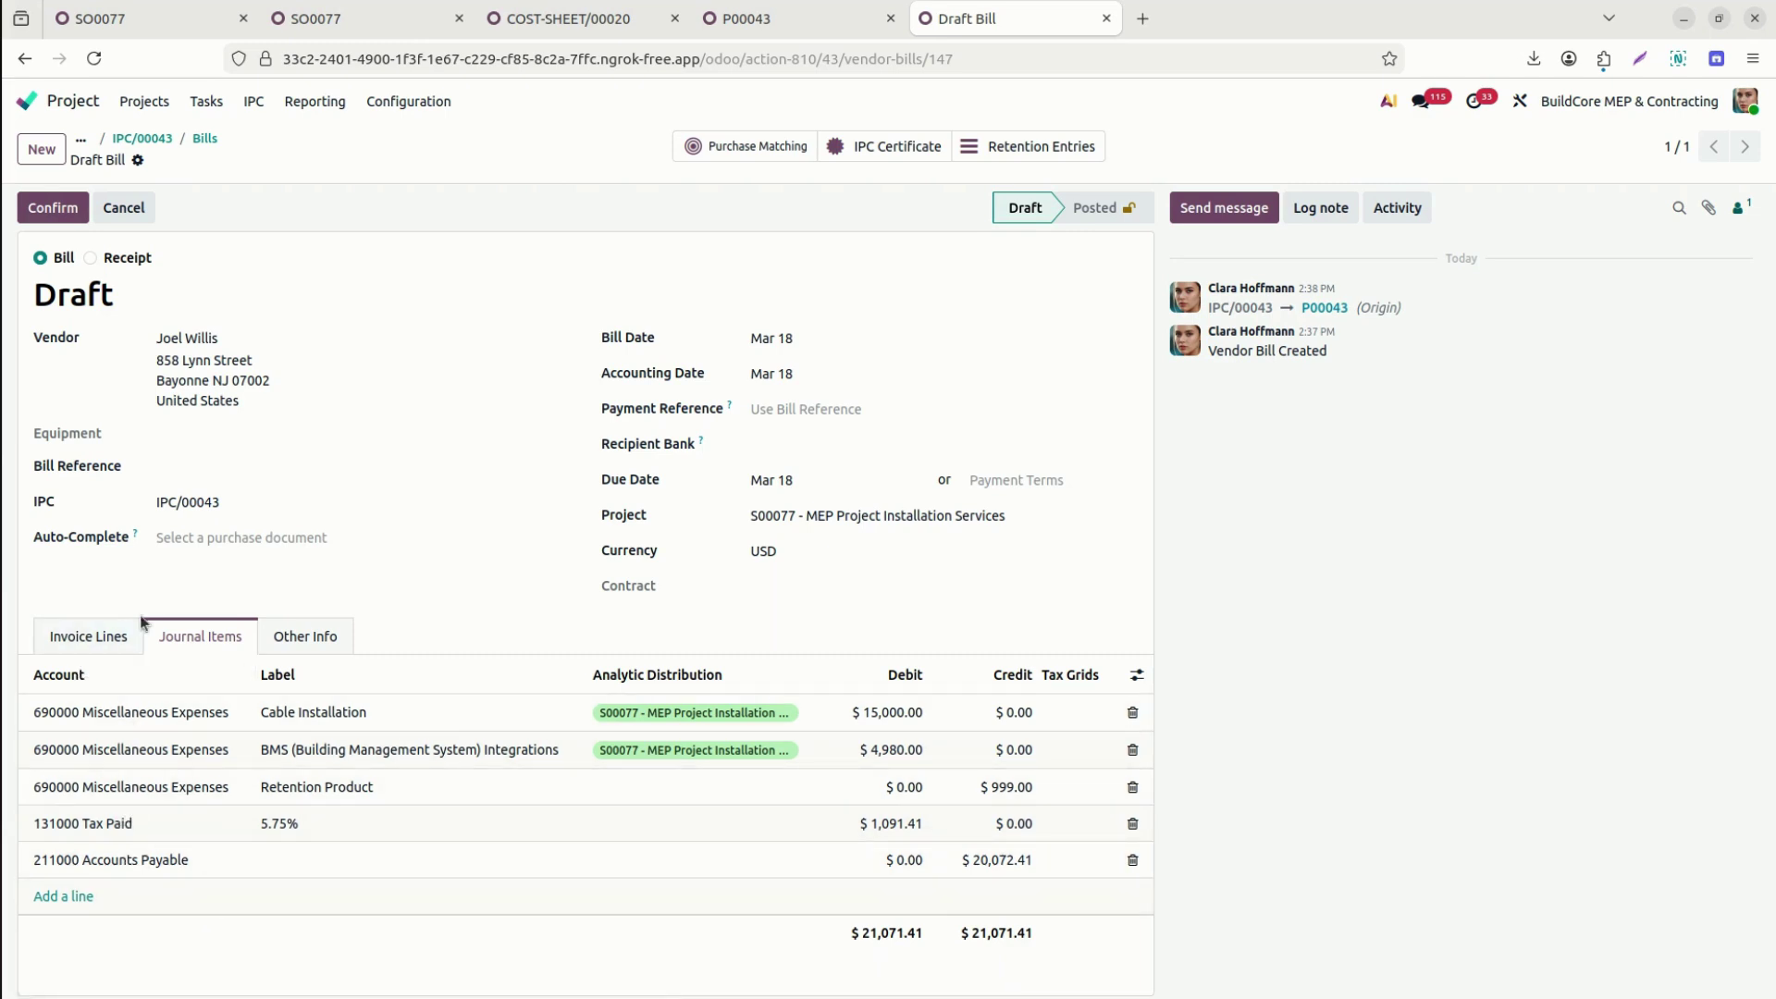
{"action": "left_click", "coordinate": [109, 633]}
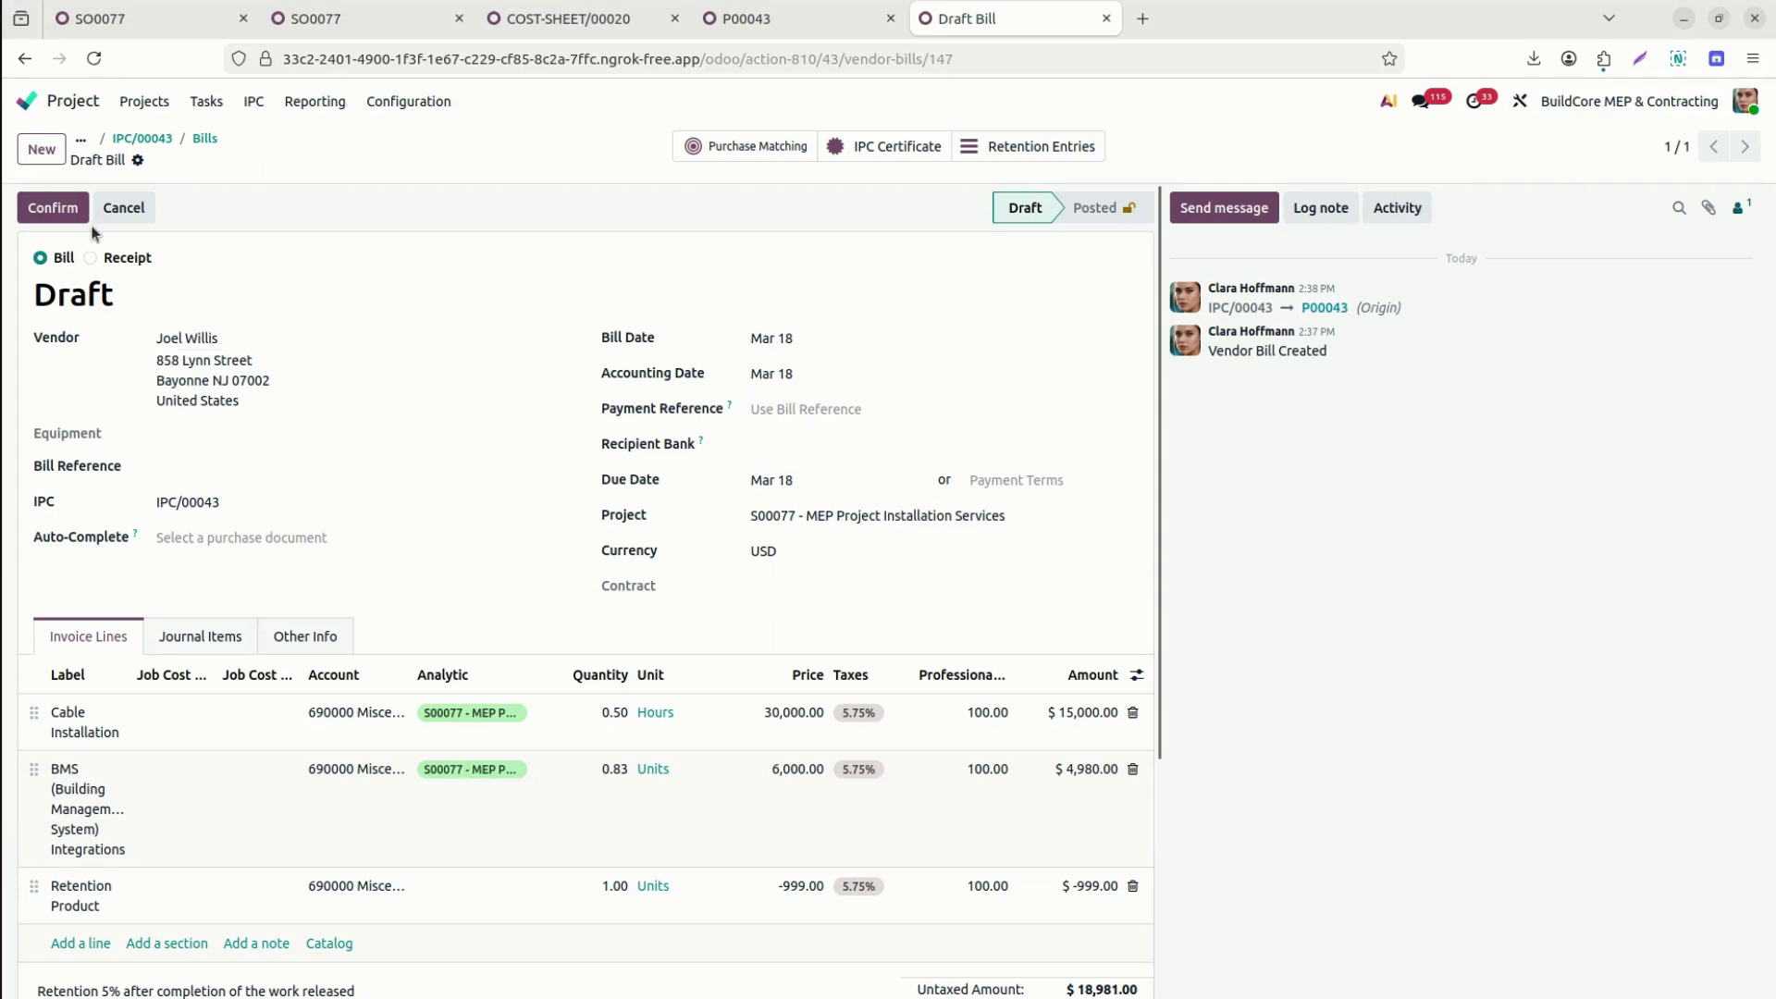
{"action": "left_click", "coordinate": [61, 211]}
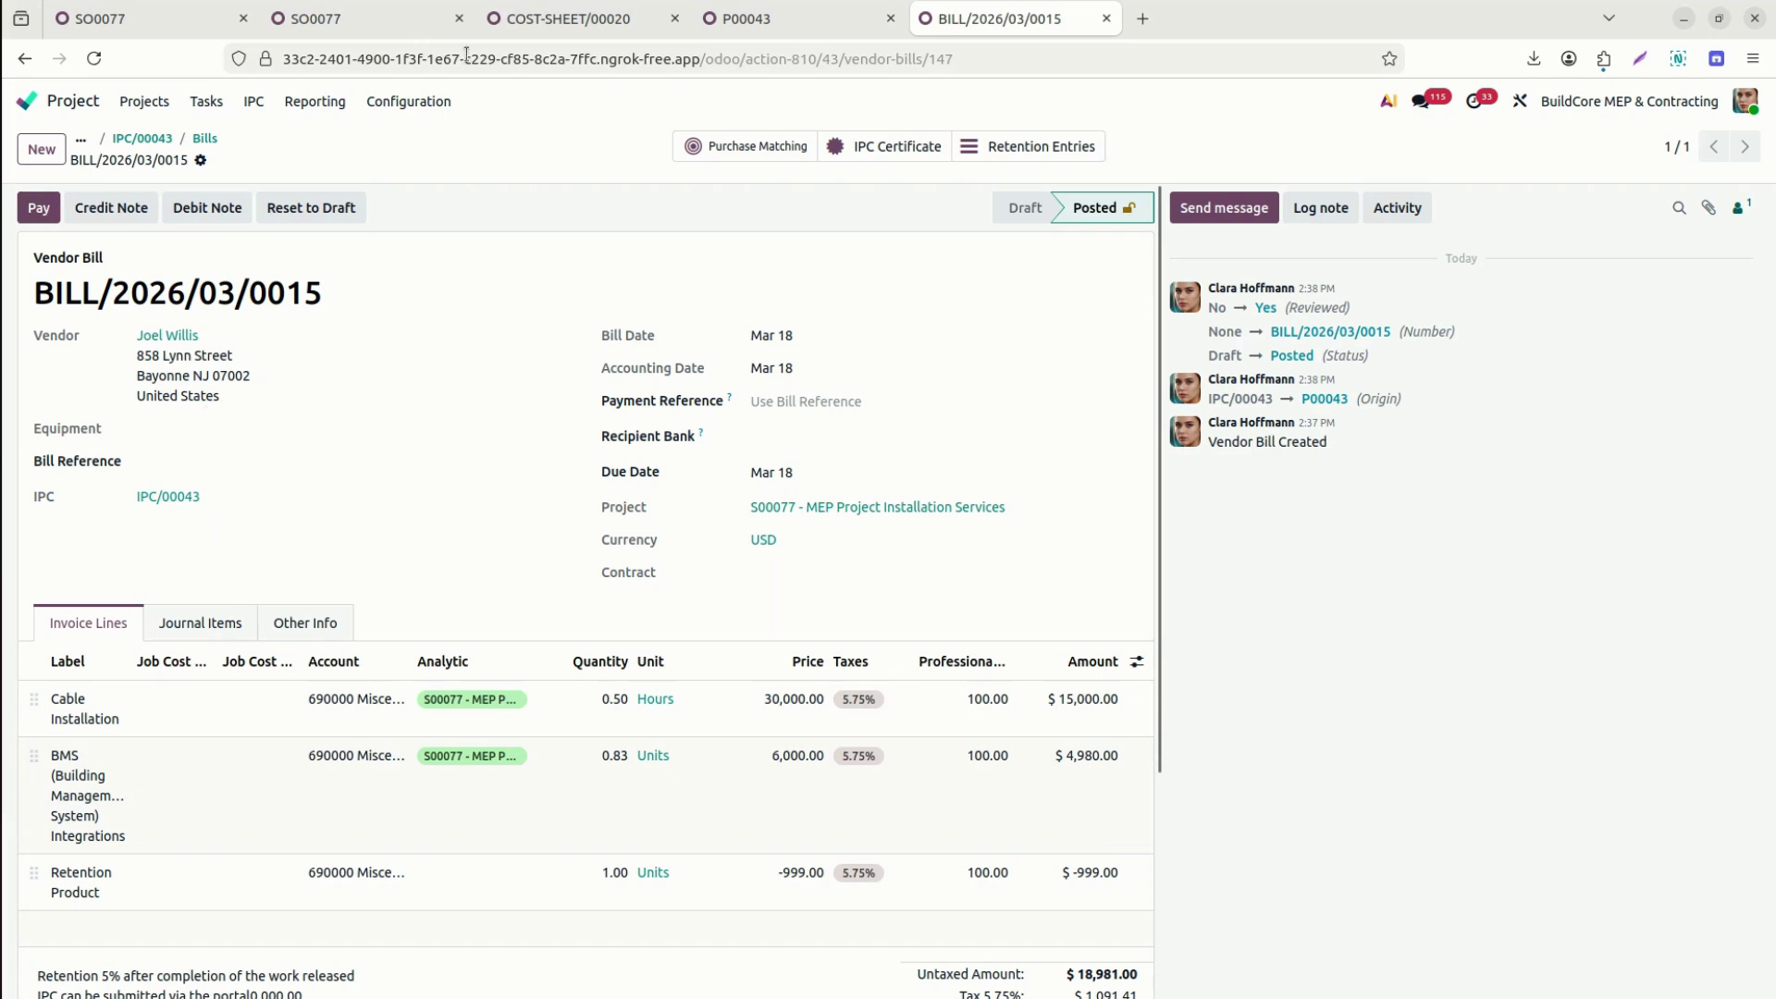
Register a $20,072.41 Bank journal payment for BILL/2026/03/0015.
{"action": "left_click_drag", "start_coordinate": [1155, 544], "coordinate": [1159, 472]}
{"action": "left_click", "coordinate": [38, 208]}
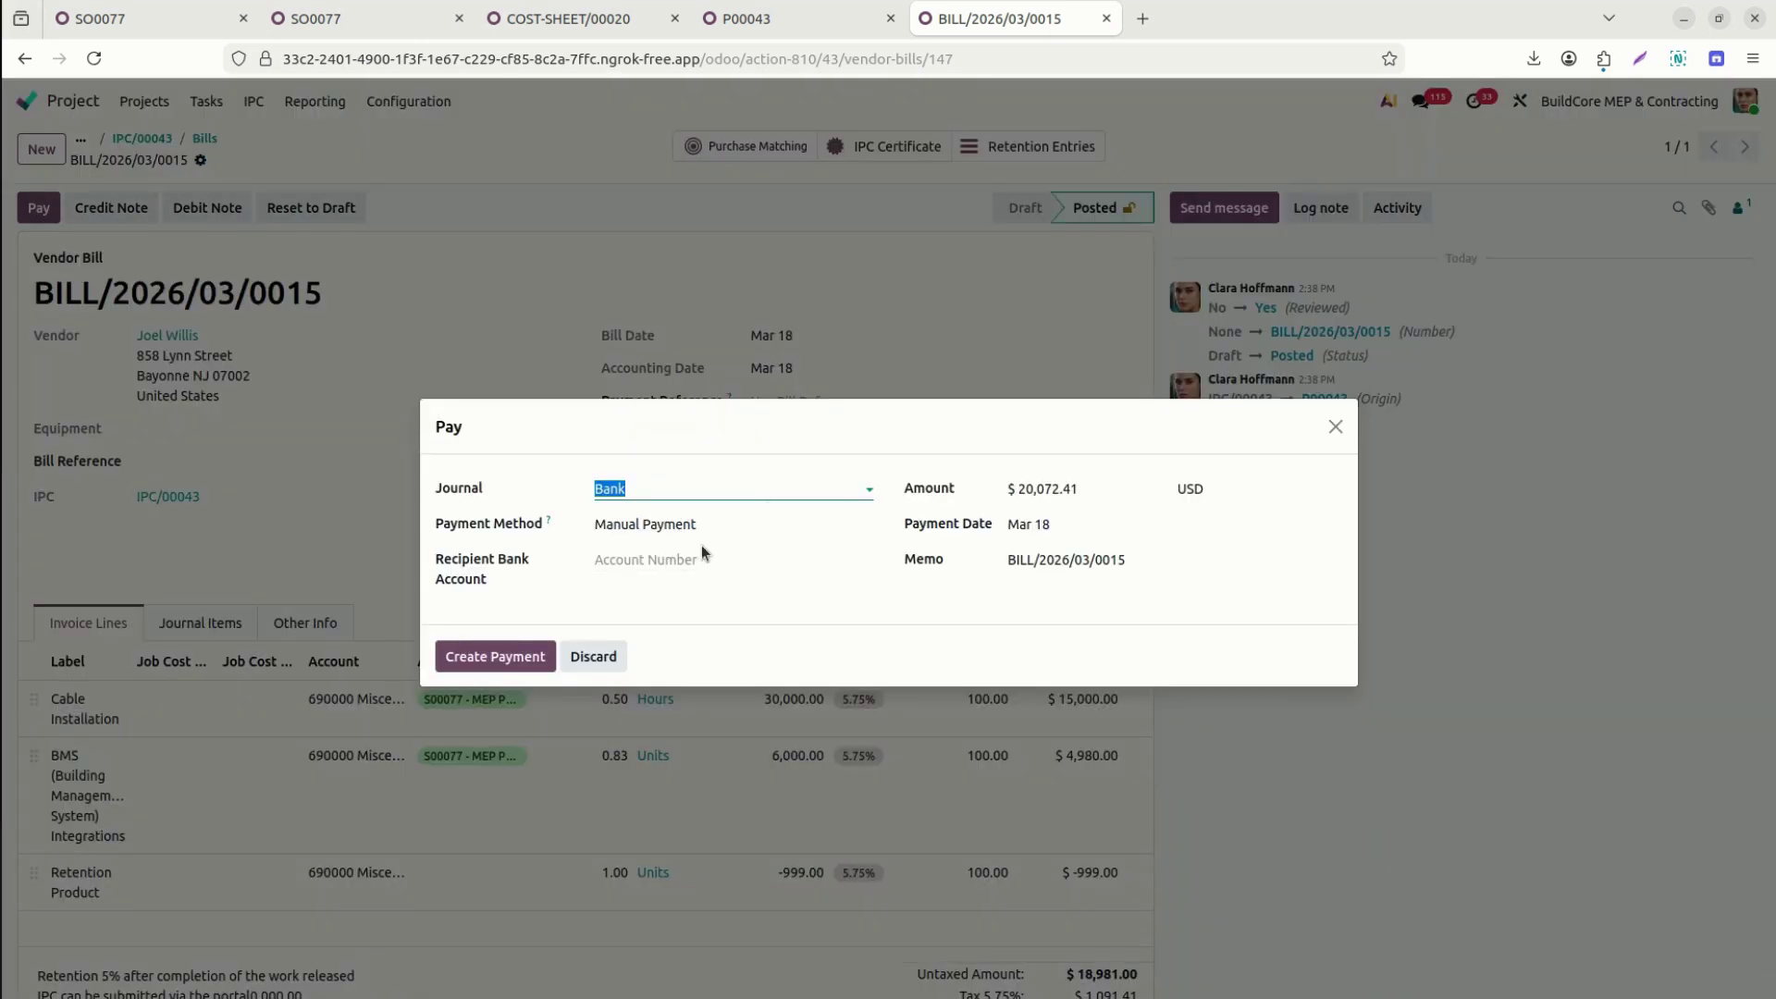
{"action": "left_click", "coordinate": [505, 658]}
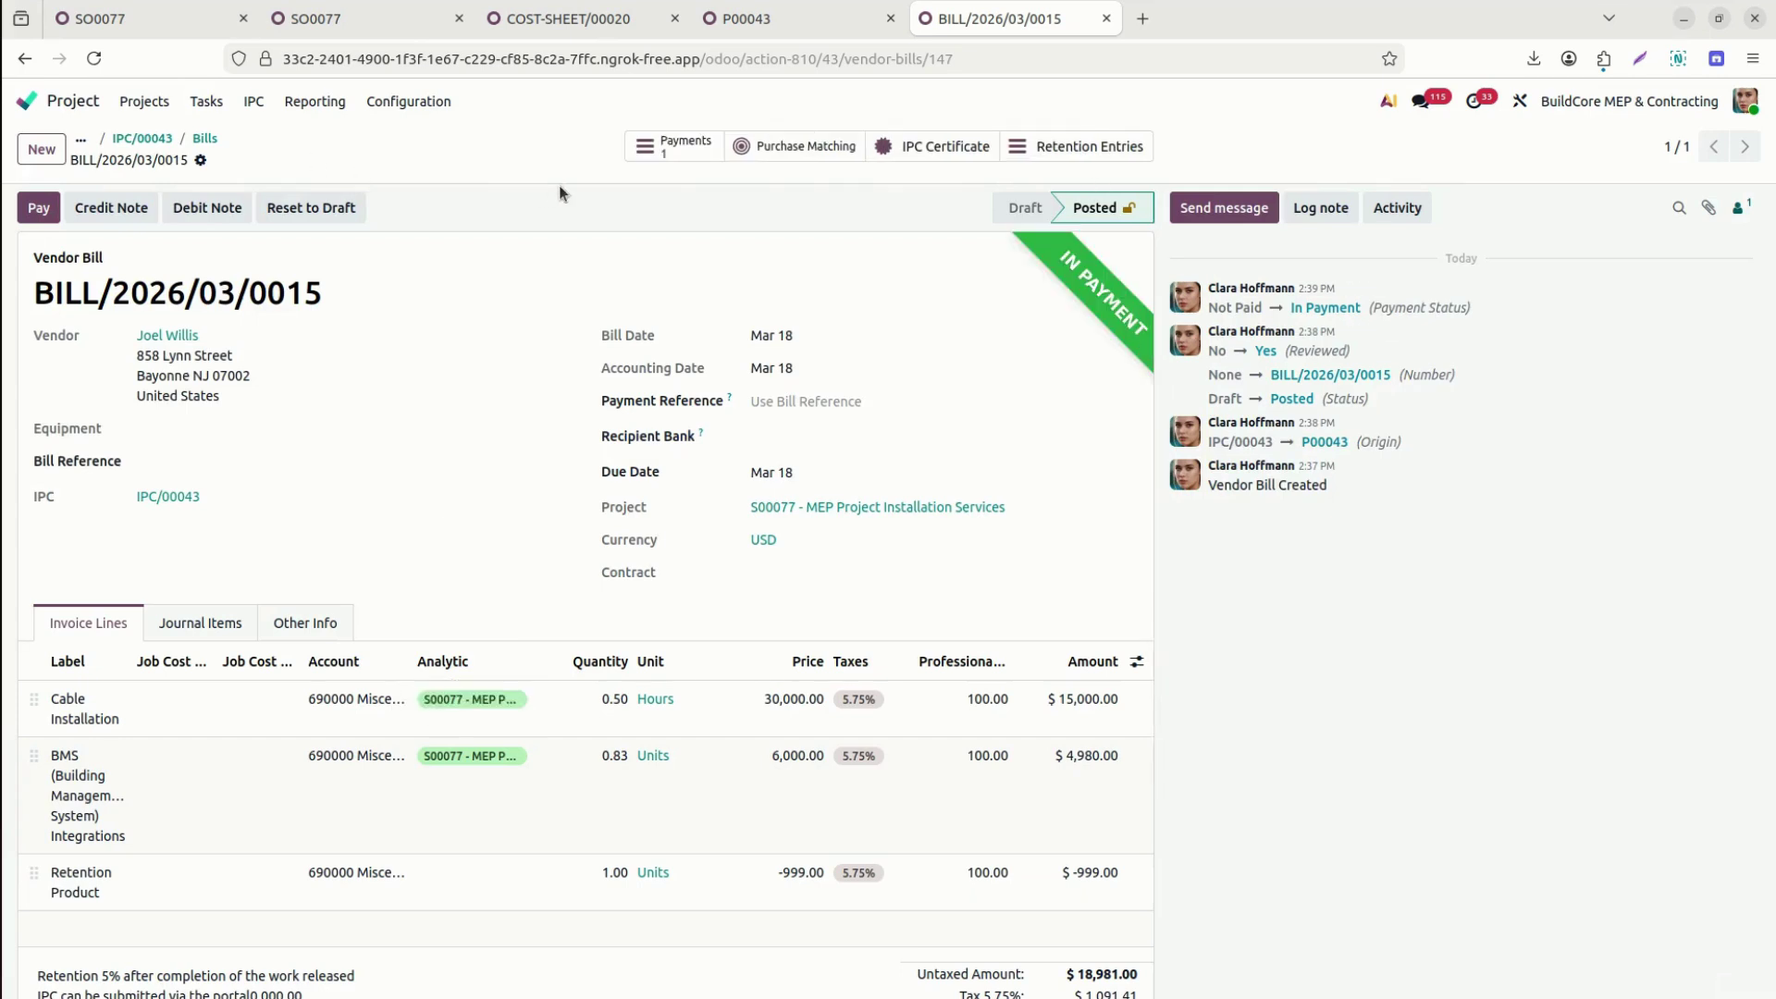
{"action": "left_click", "coordinate": [941, 148]}
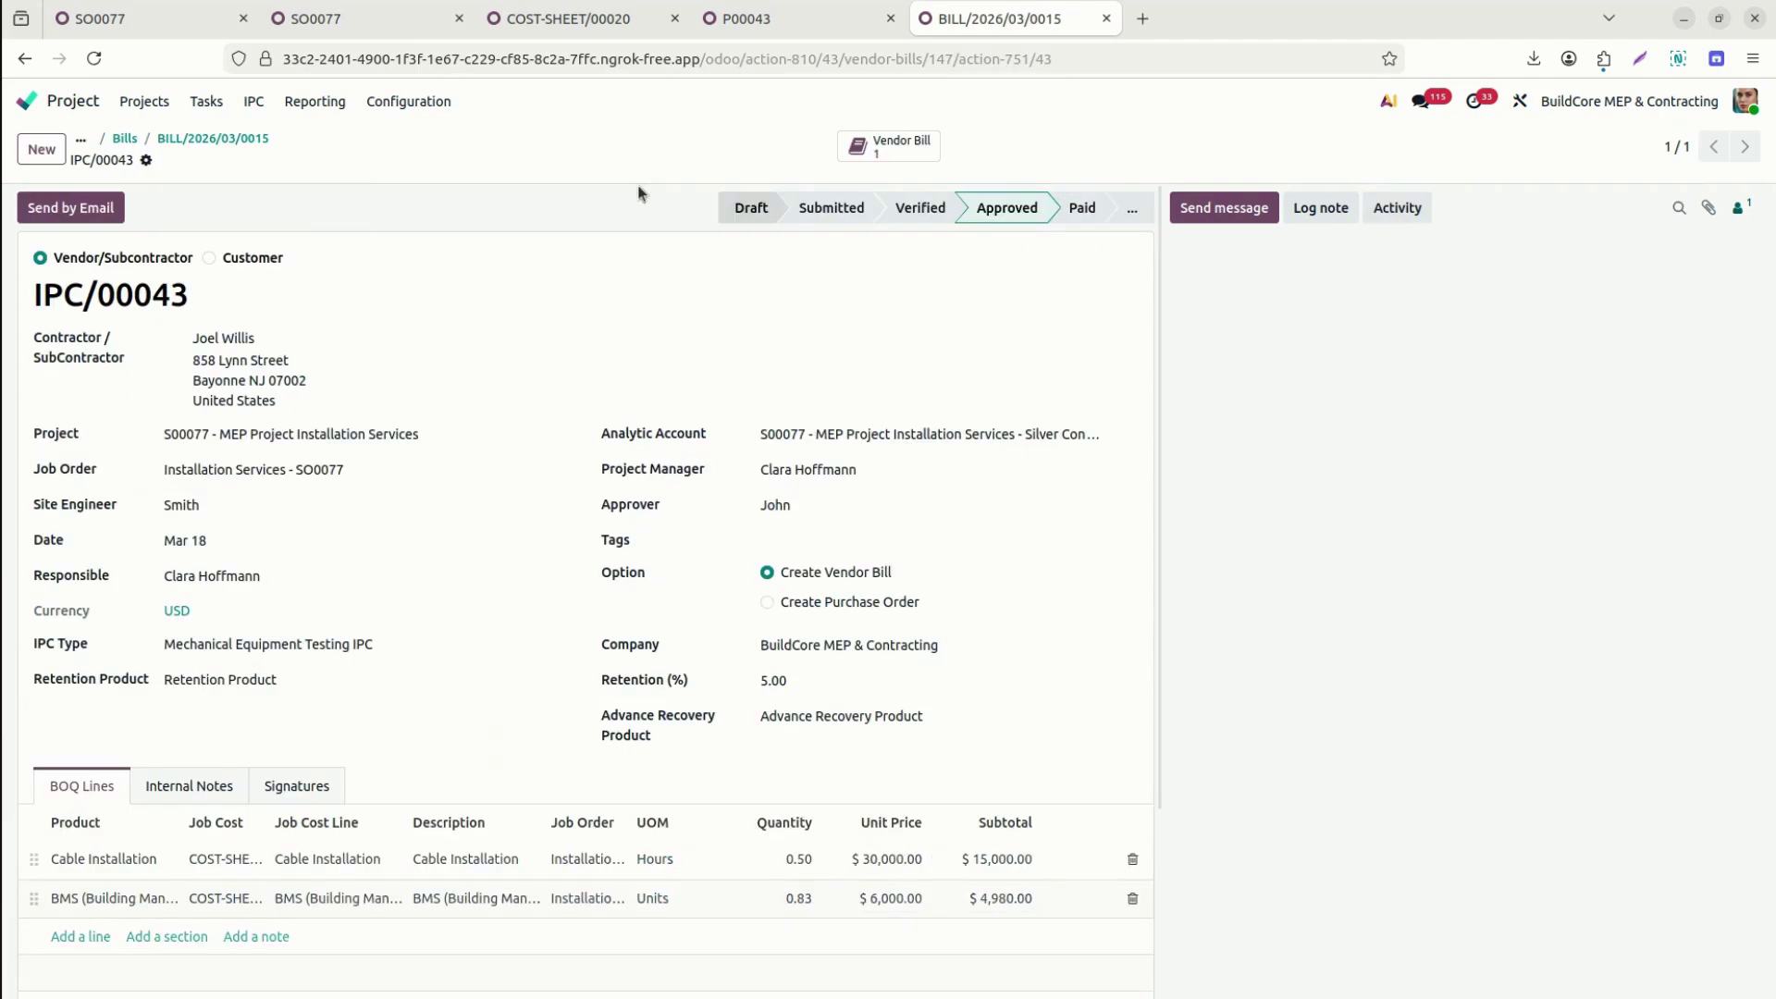
Check the bill's RETENTION/0037 entry of 999.00 and print the IPC/00043 report as PDF.
{"action": "left_click", "coordinate": [256, 140]}
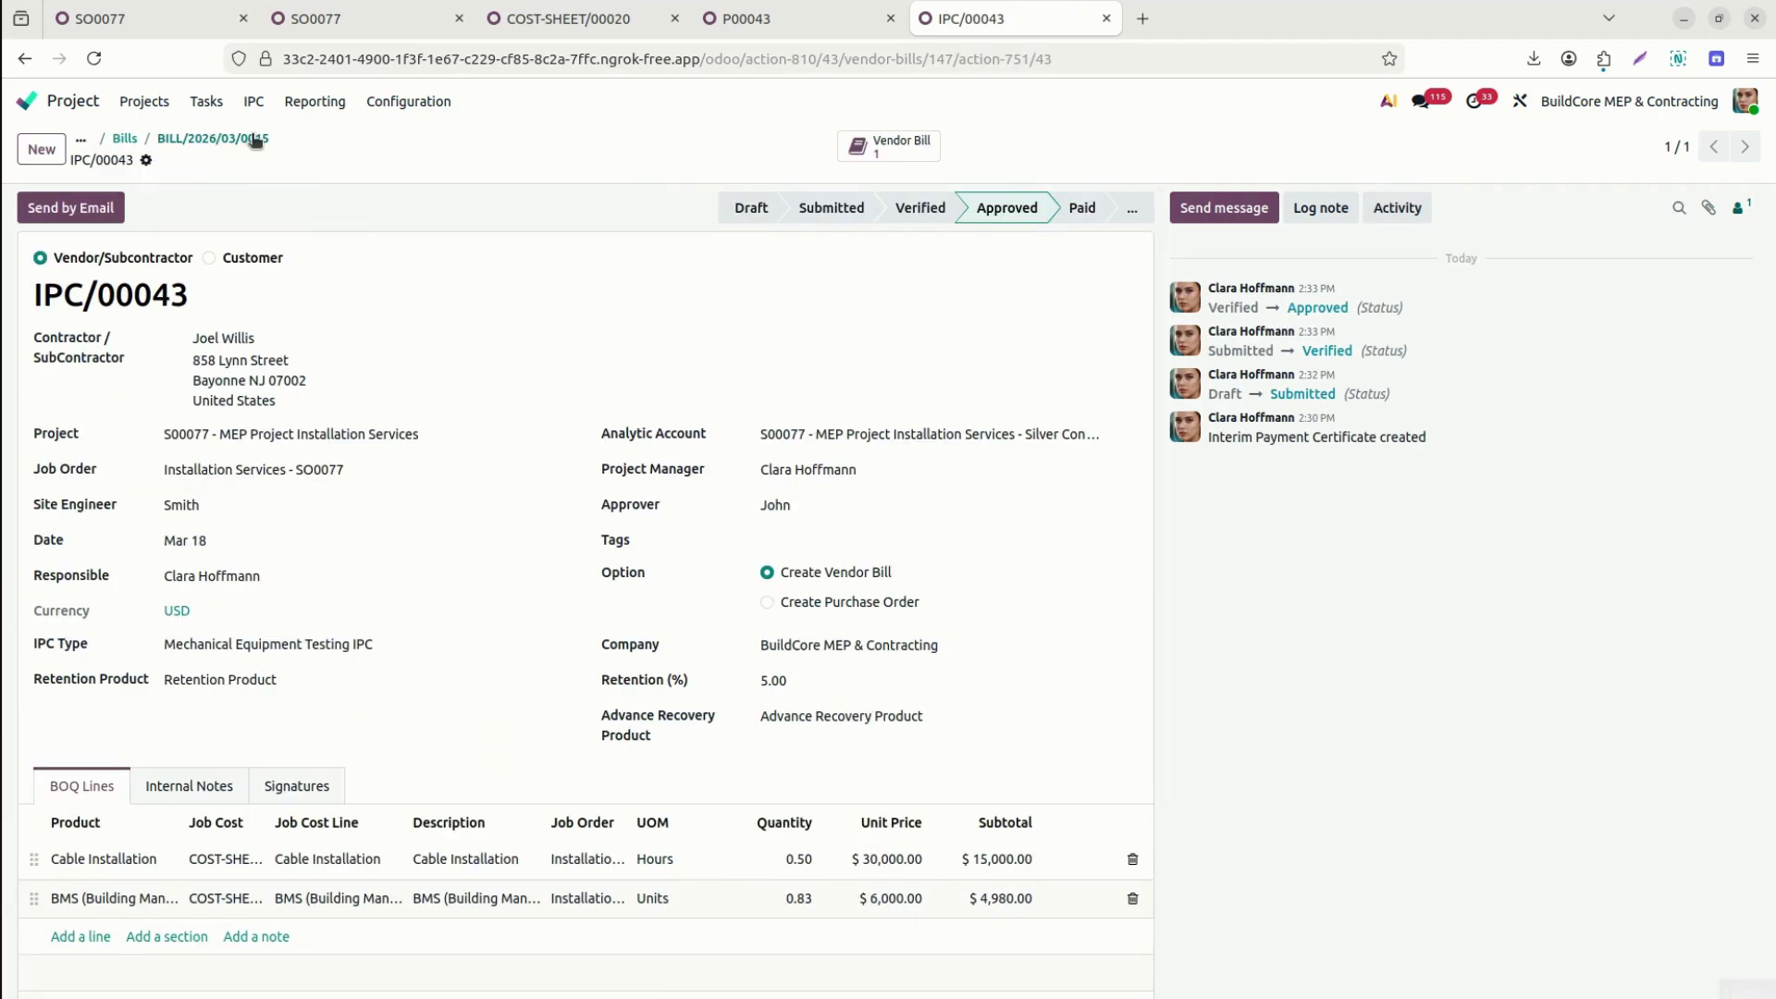
{"action": "left_click", "coordinate": [1089, 150]}
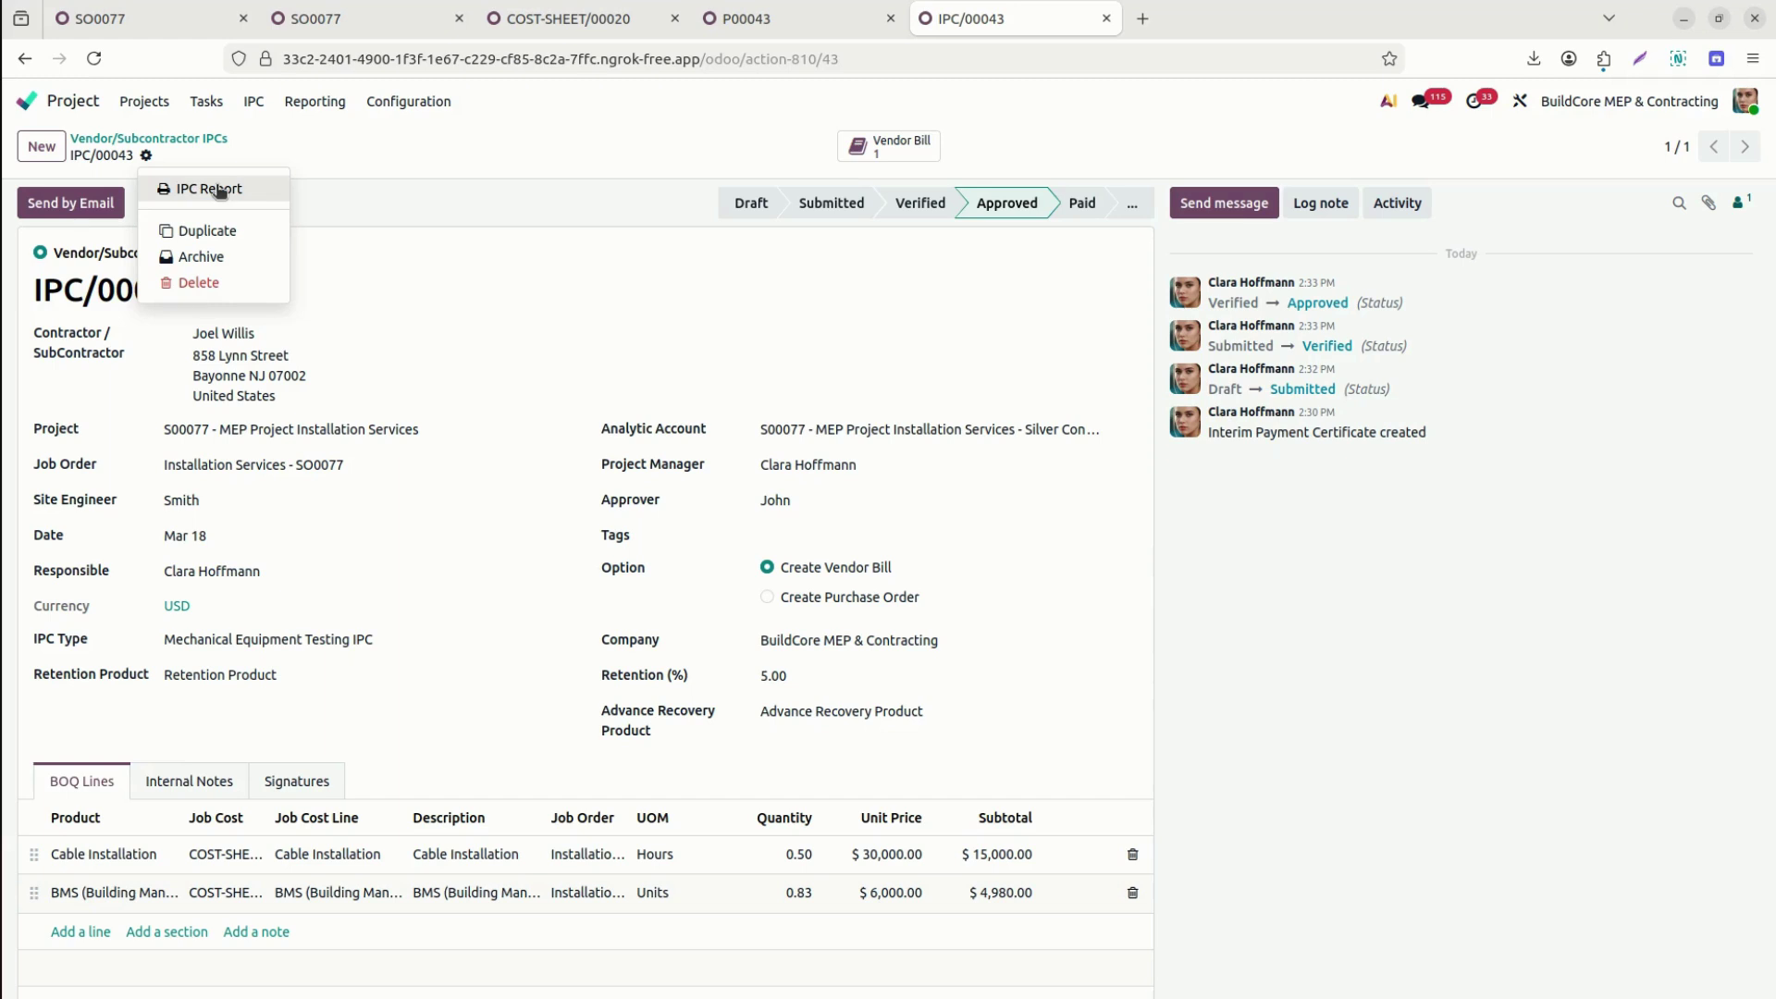
{"action": "left_click", "coordinate": [218, 190]}
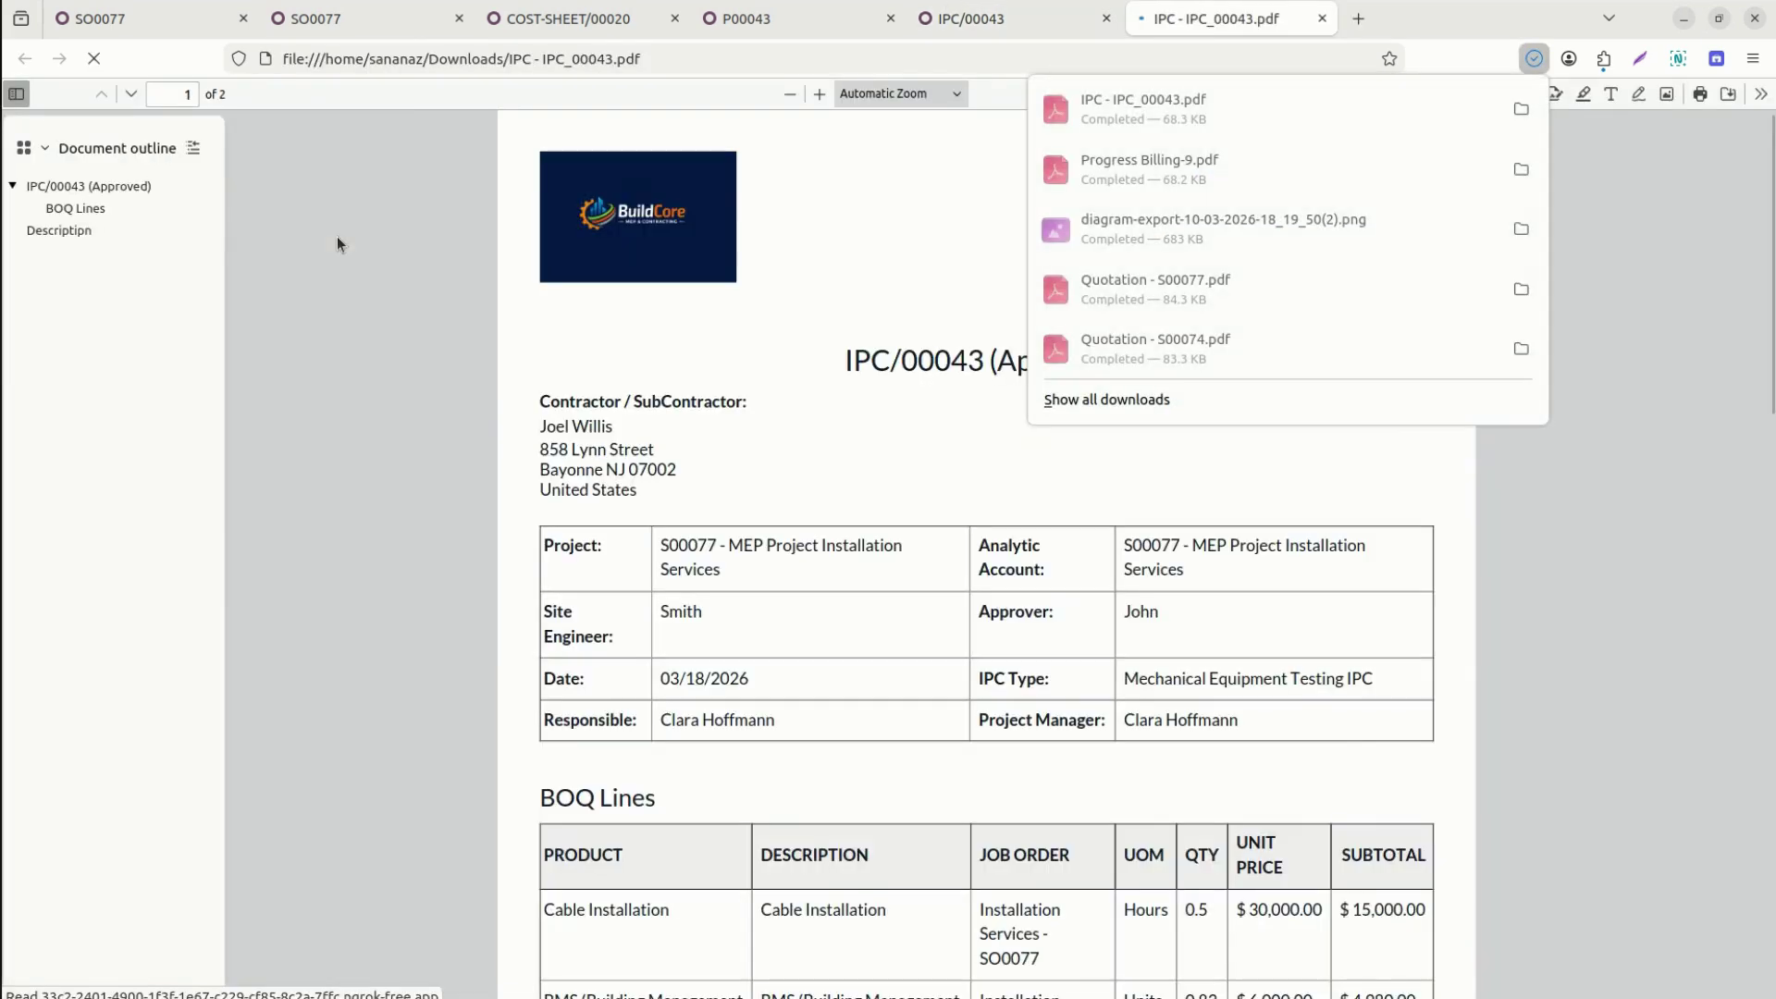
Review the Approved IPC/00043 PDF's BOQ lines, $18,981 net payable and signature blocks, then return to the record.
{"action": "scroll", "coordinate": [570, 395], "scroll_direction": "down", "scroll_amount": 3}
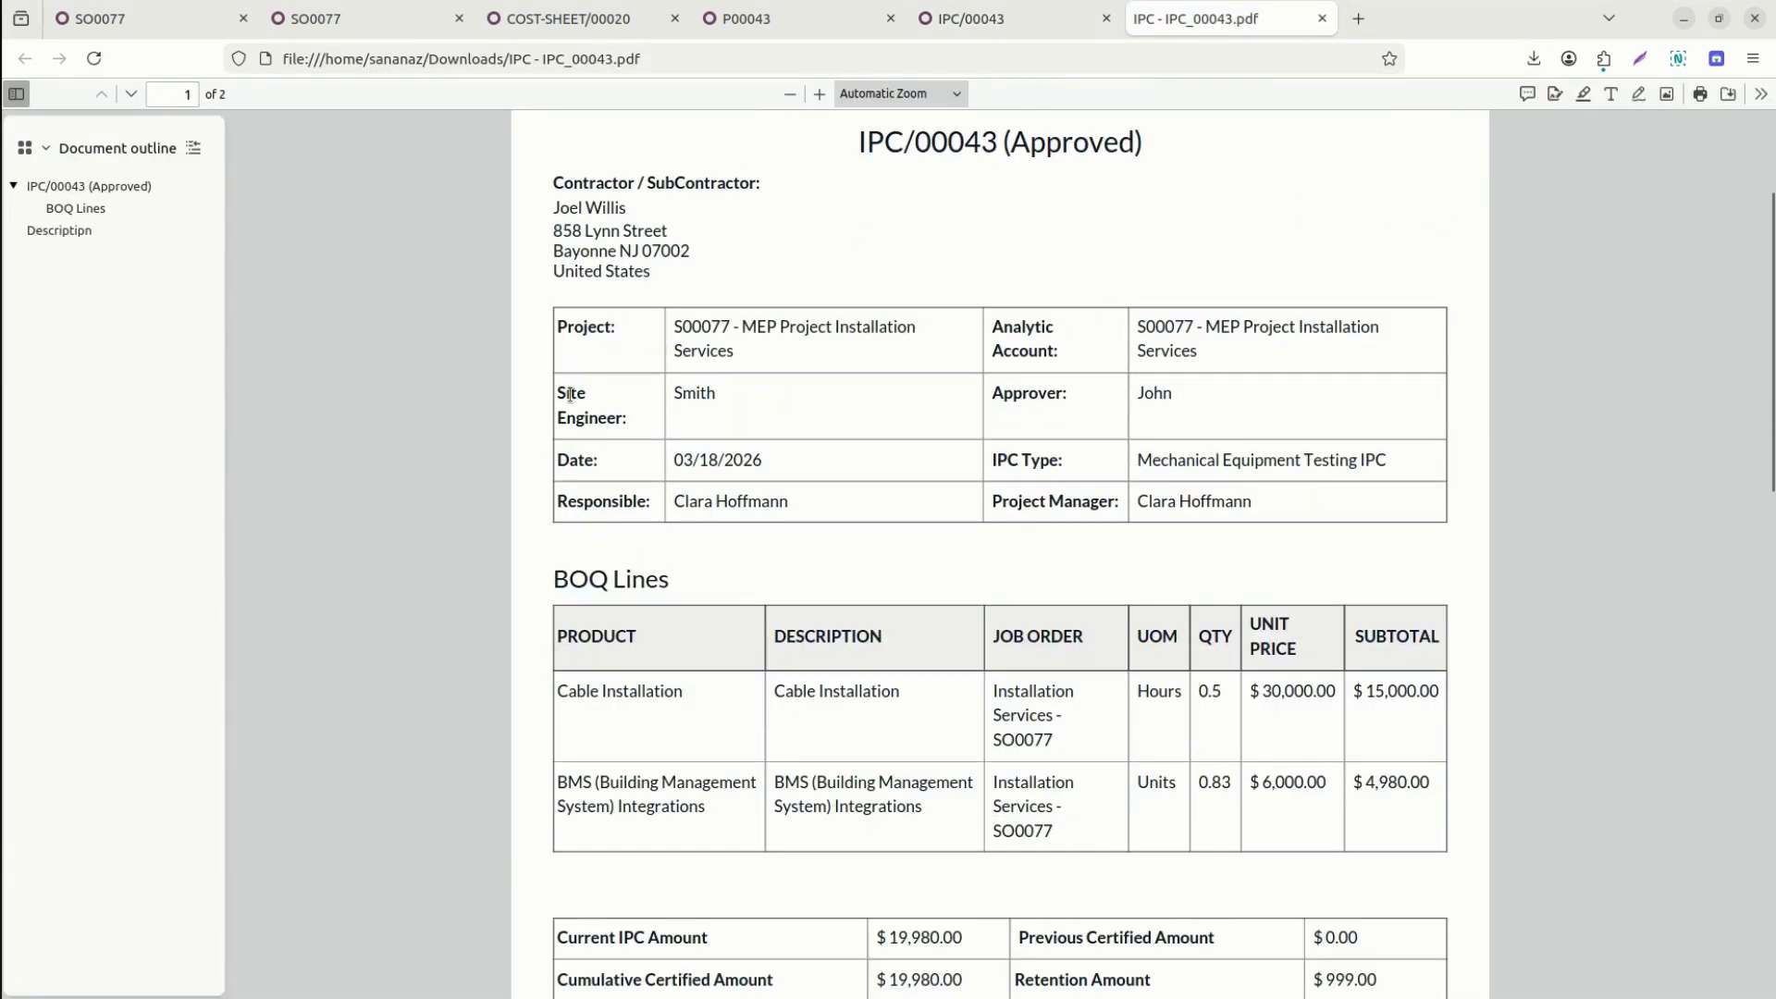
{"action": "double_click", "coordinate": [1066, 142]}
{"action": "scroll", "coordinate": [1065, 142], "scroll_direction": "down", "scroll_amount": 6}
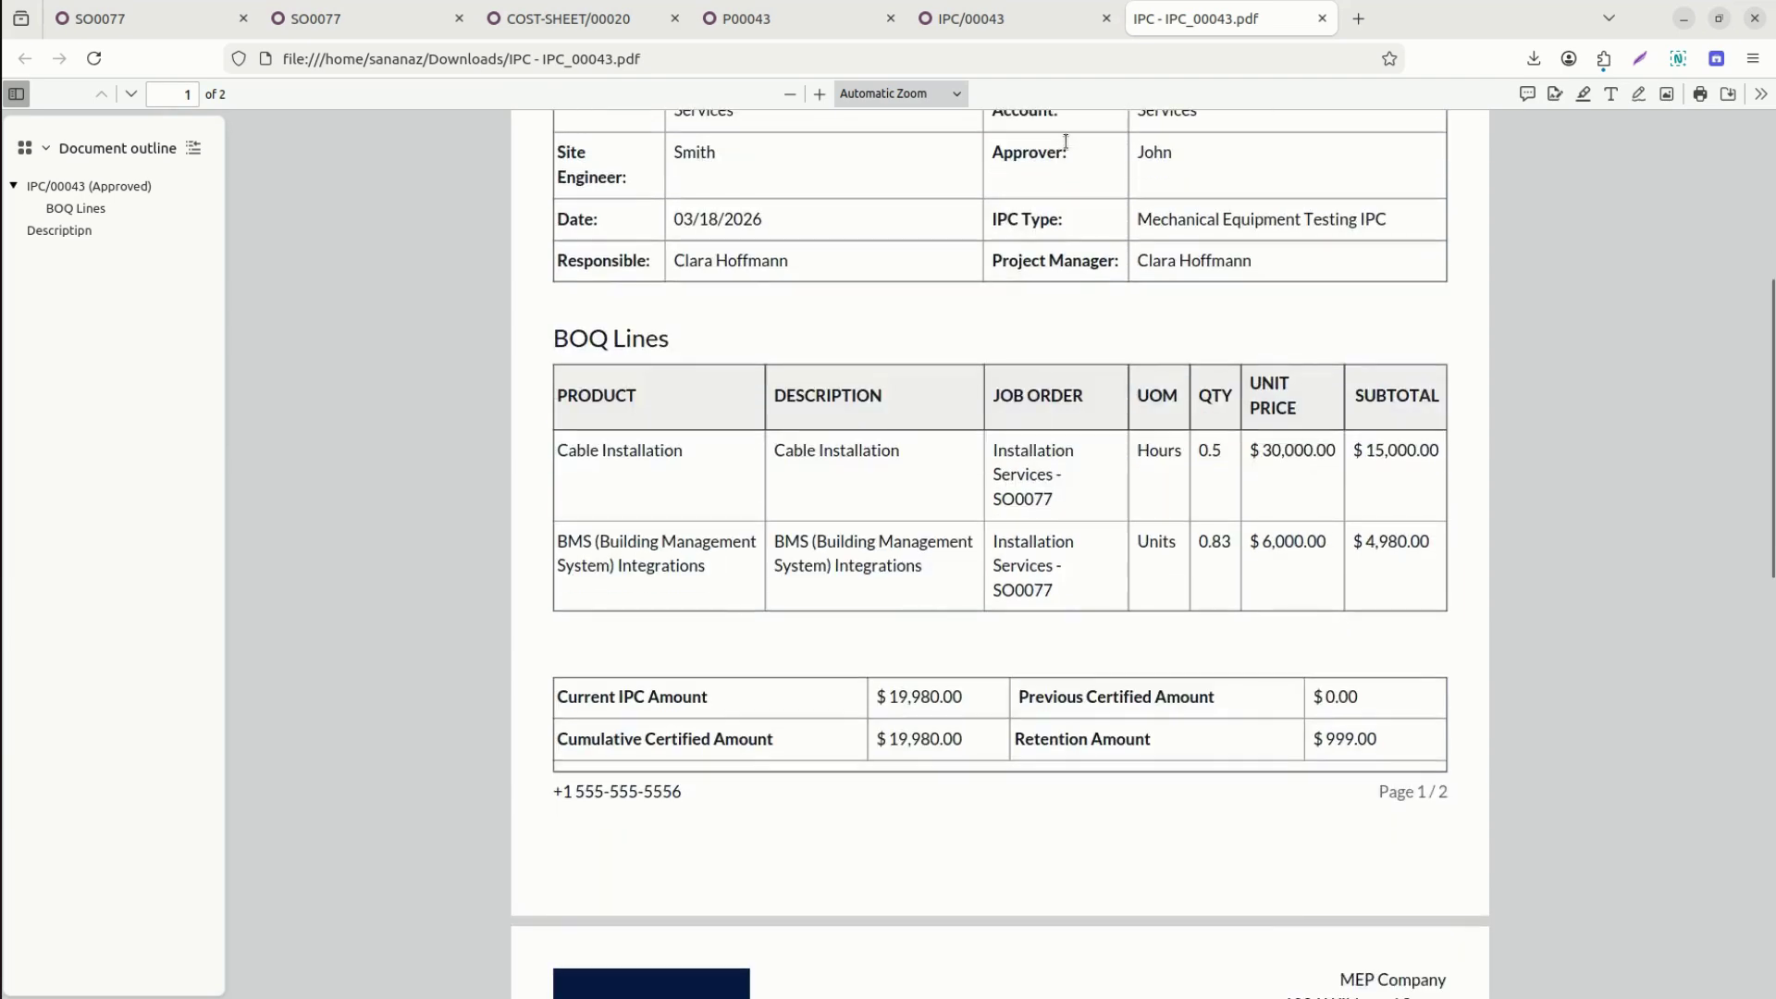
{"action": "scroll", "coordinate": [1066, 142], "scroll_direction": "down", "scroll_amount": 10}
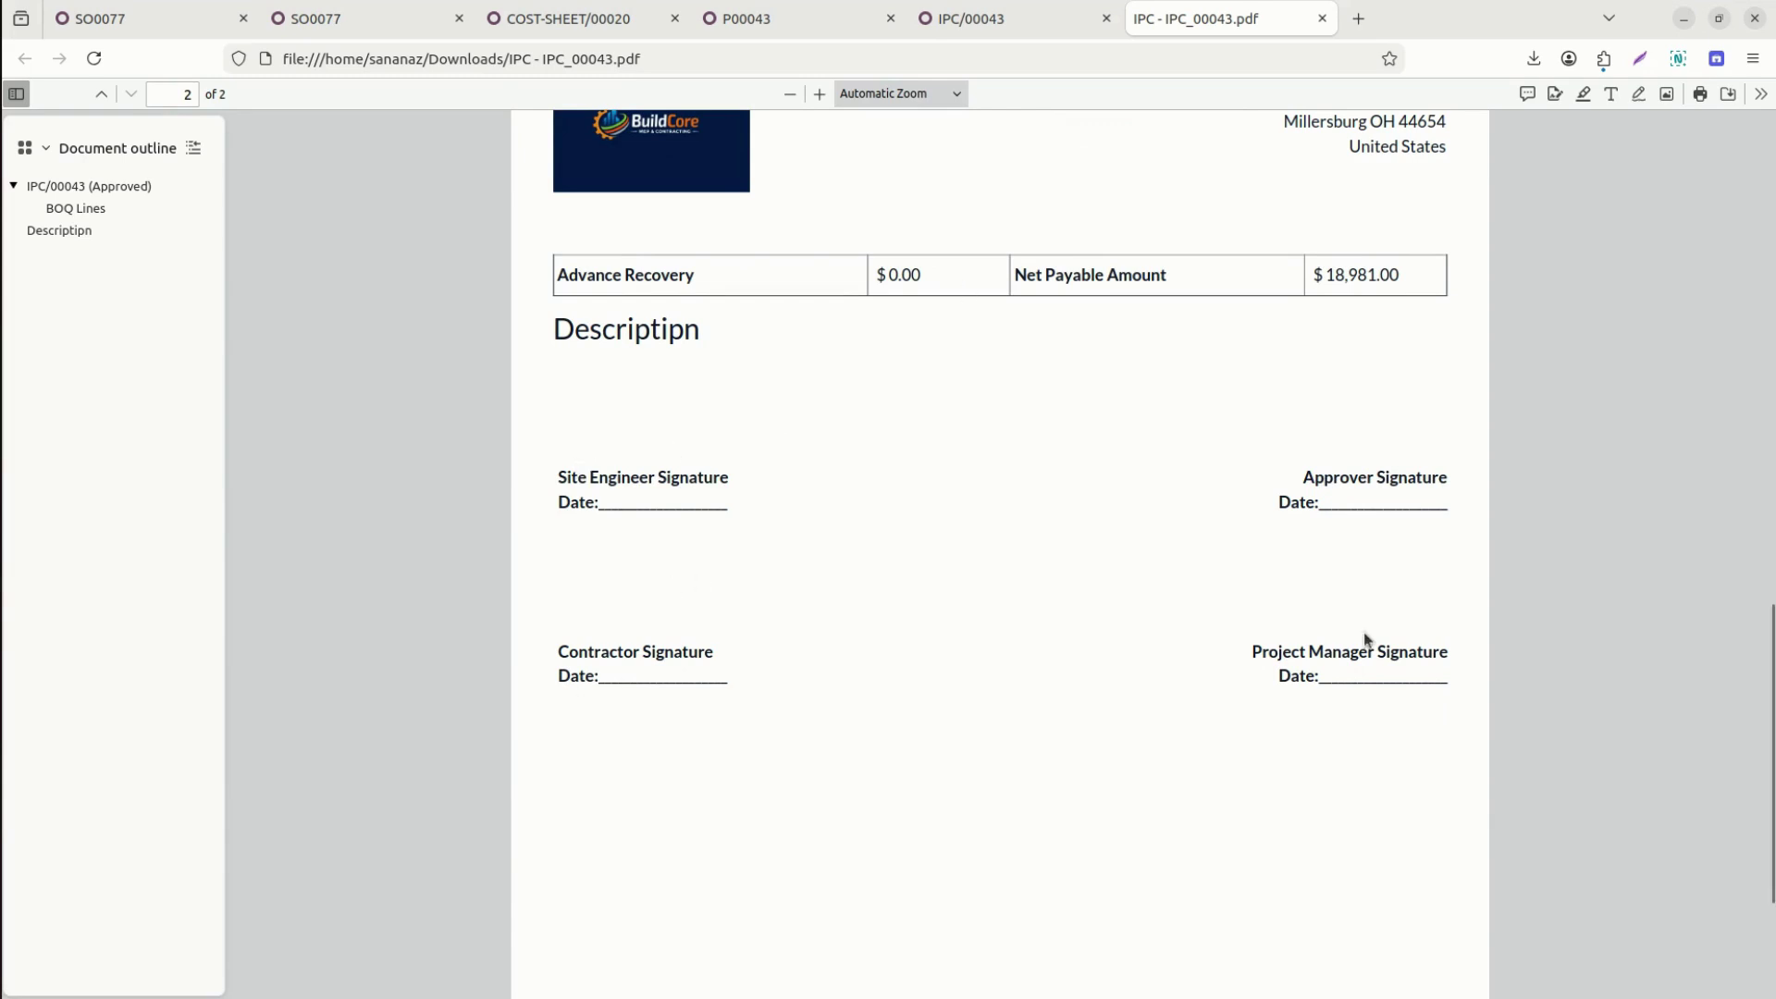
{"action": "scroll", "coordinate": [1393, 638], "scroll_direction": "up", "scroll_amount": 1}
{"action": "scroll", "coordinate": [1393, 639], "scroll_direction": "up", "scroll_amount": 15}
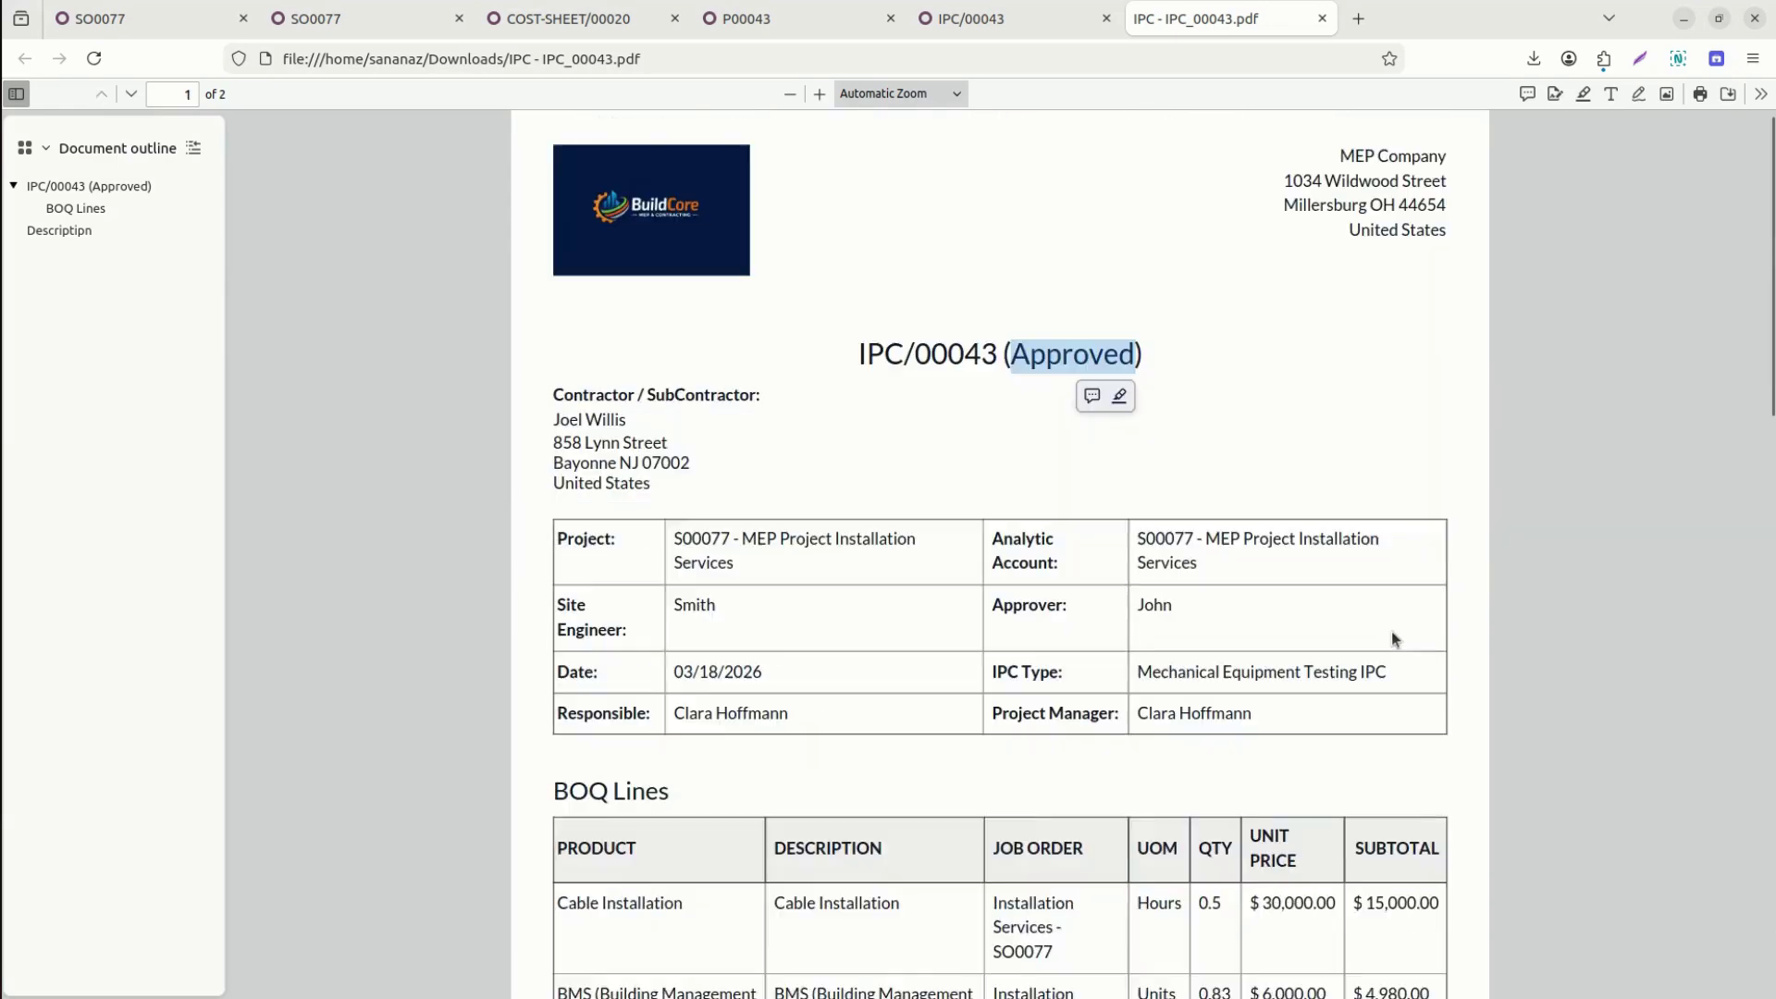
{"action": "scroll", "coordinate": [1391, 631], "scroll_direction": "down", "scroll_amount": 5}
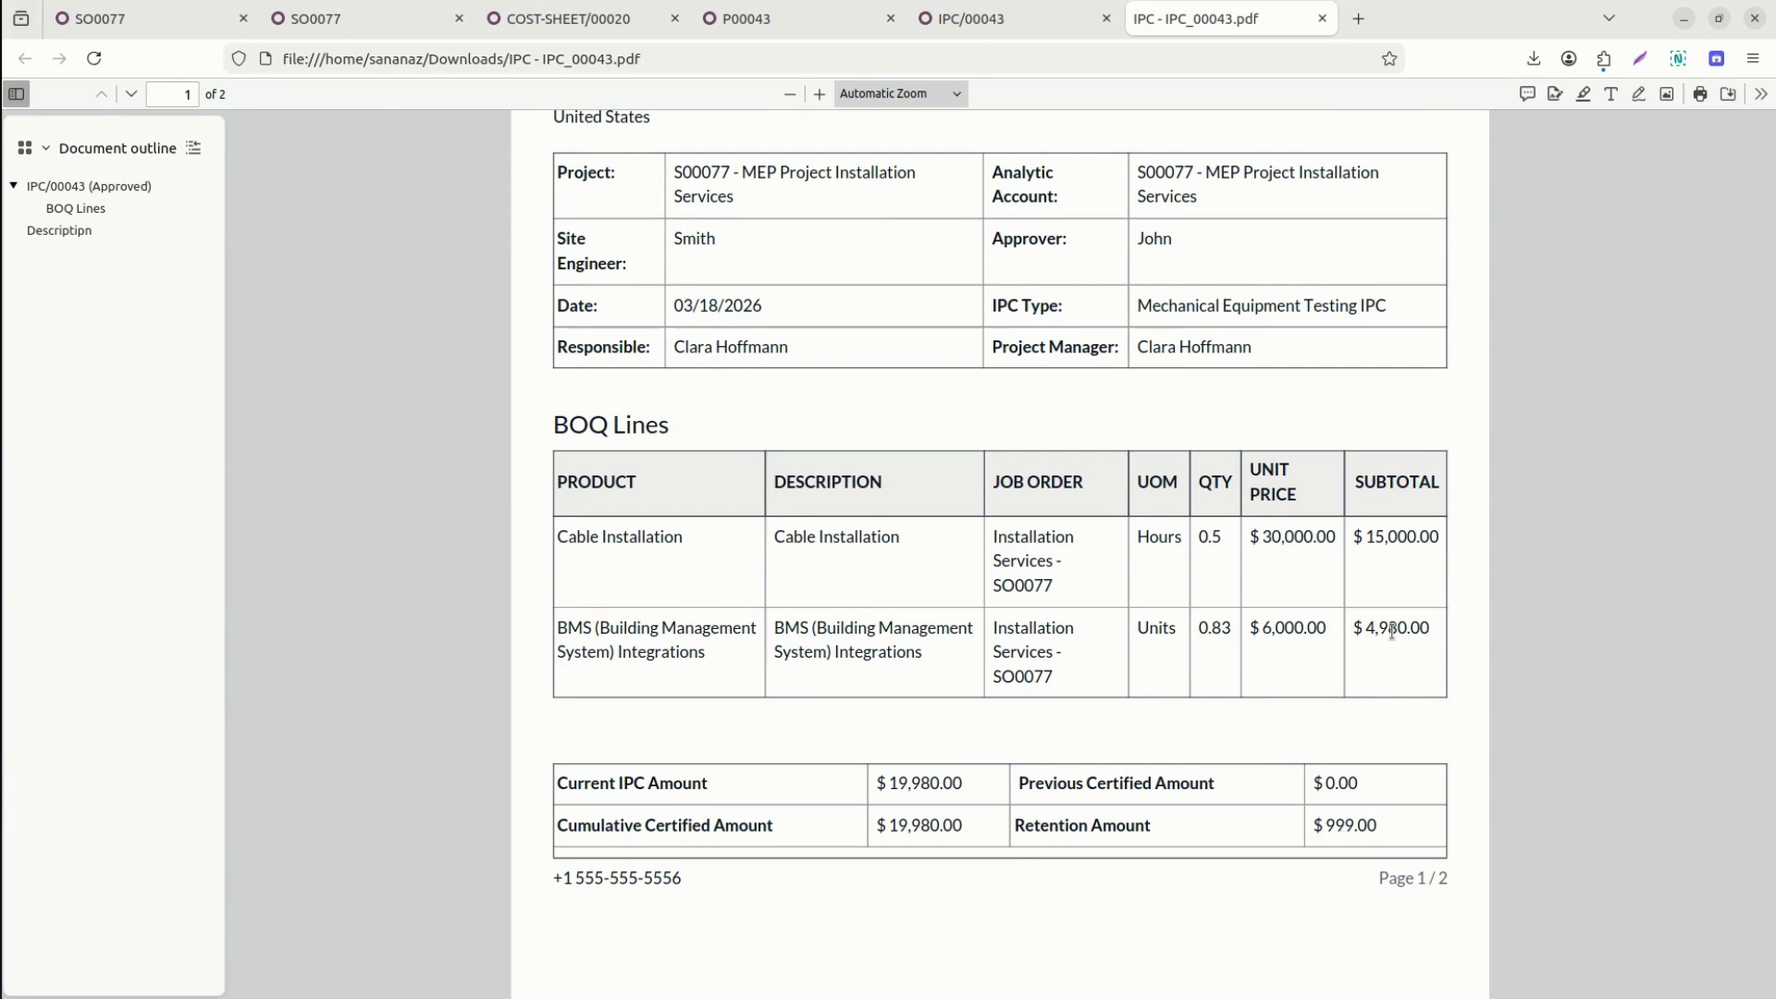
{"action": "left_click", "coordinate": [1061, 24]}
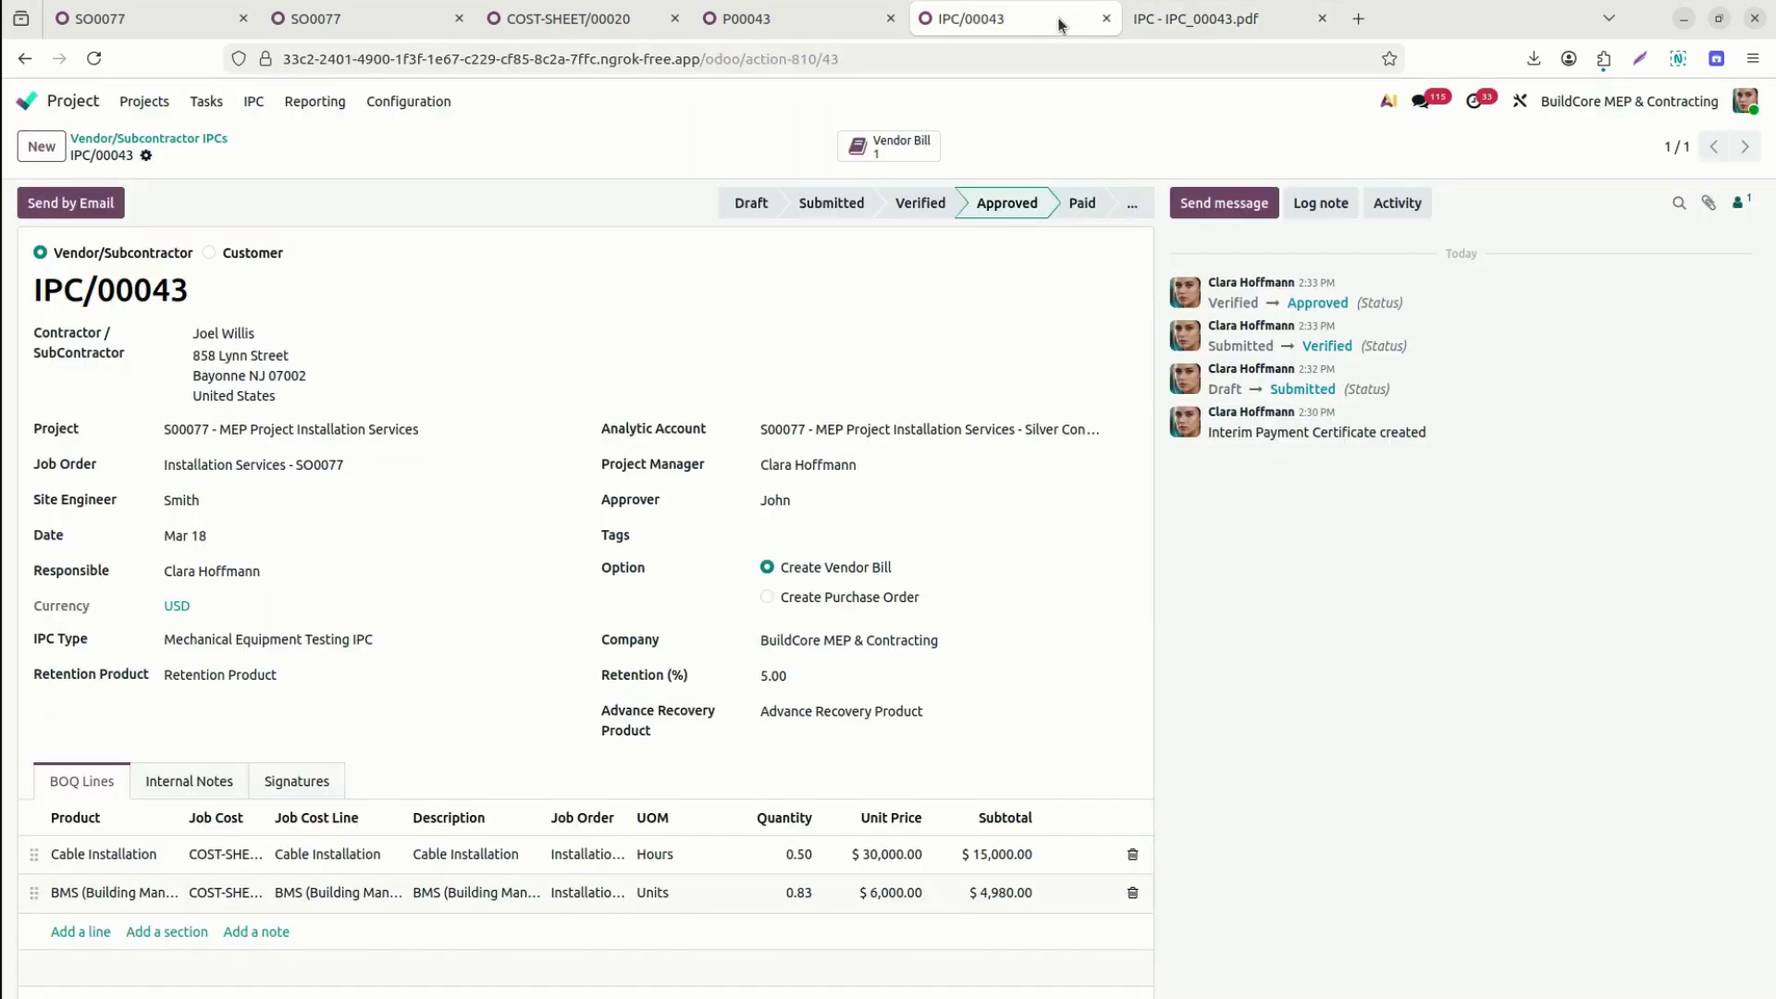
Show IPC/00043's Signatures tab, with the manager and site engineer boxes still unsigned.
{"action": "left_click", "coordinate": [296, 781]}
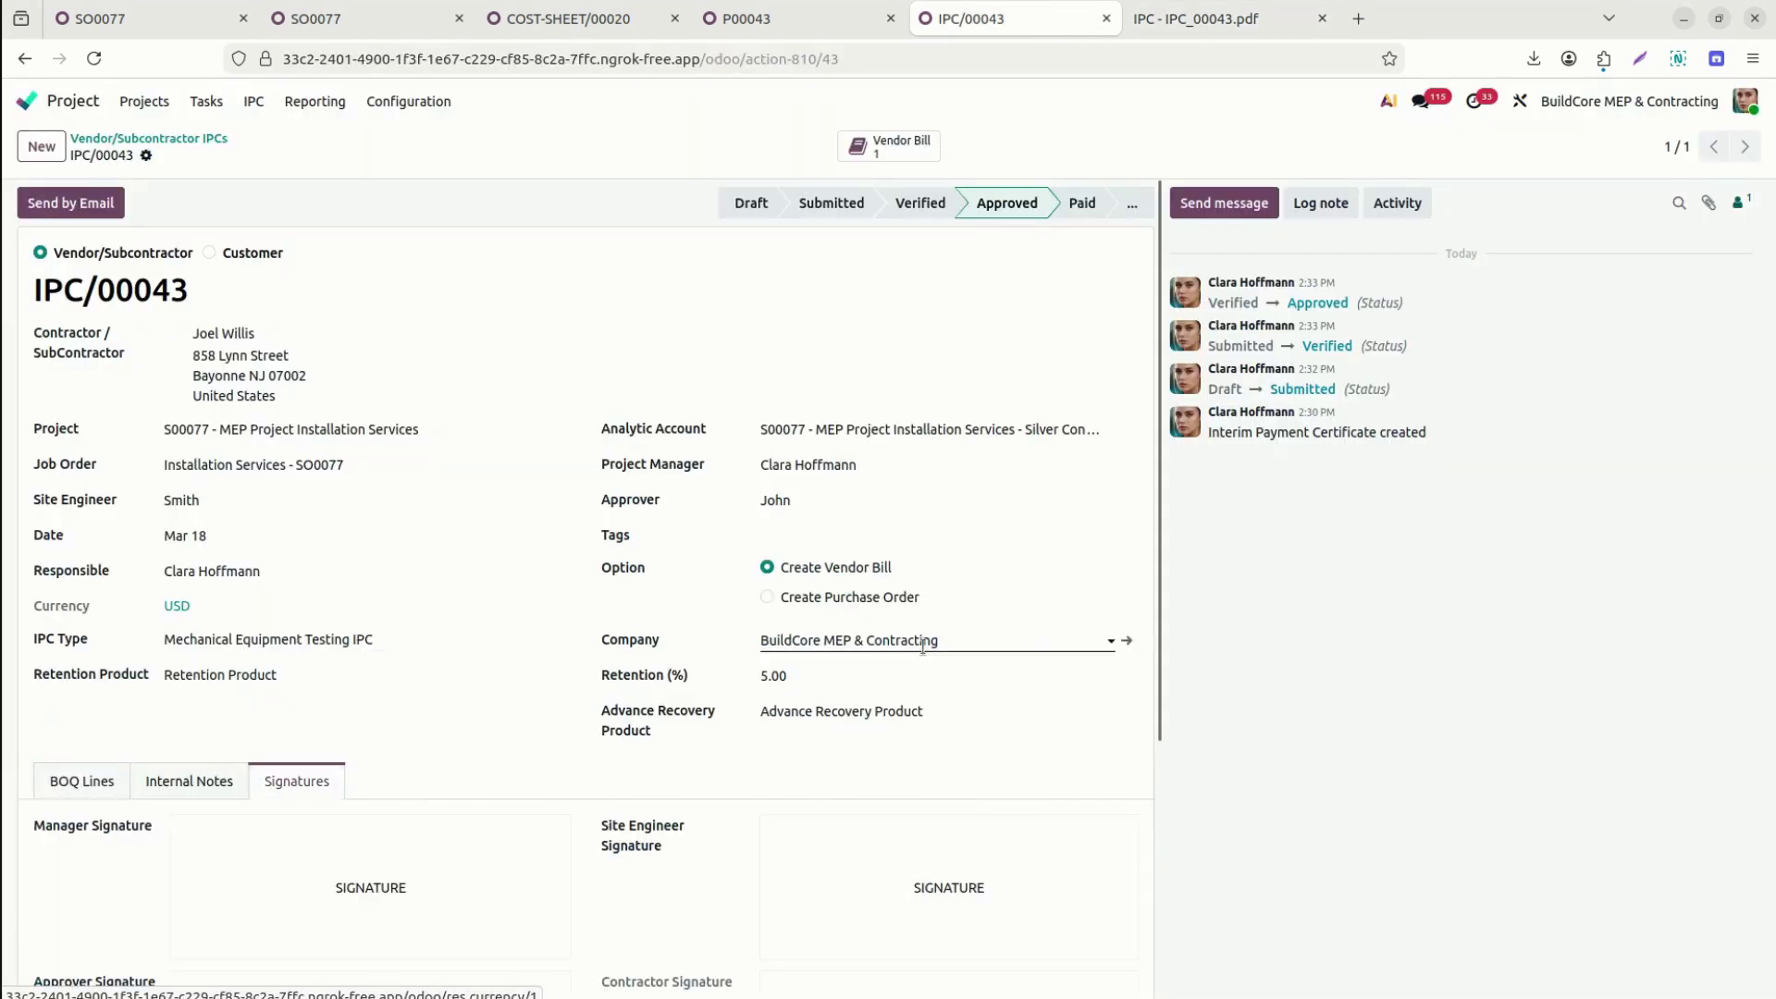
{"action": "left_click_drag", "start_coordinate": [1157, 735], "coordinate": [1158, 876]}
{"action": "scroll", "coordinate": [1158, 876], "scroll_direction": "down", "scroll_amount": 4}
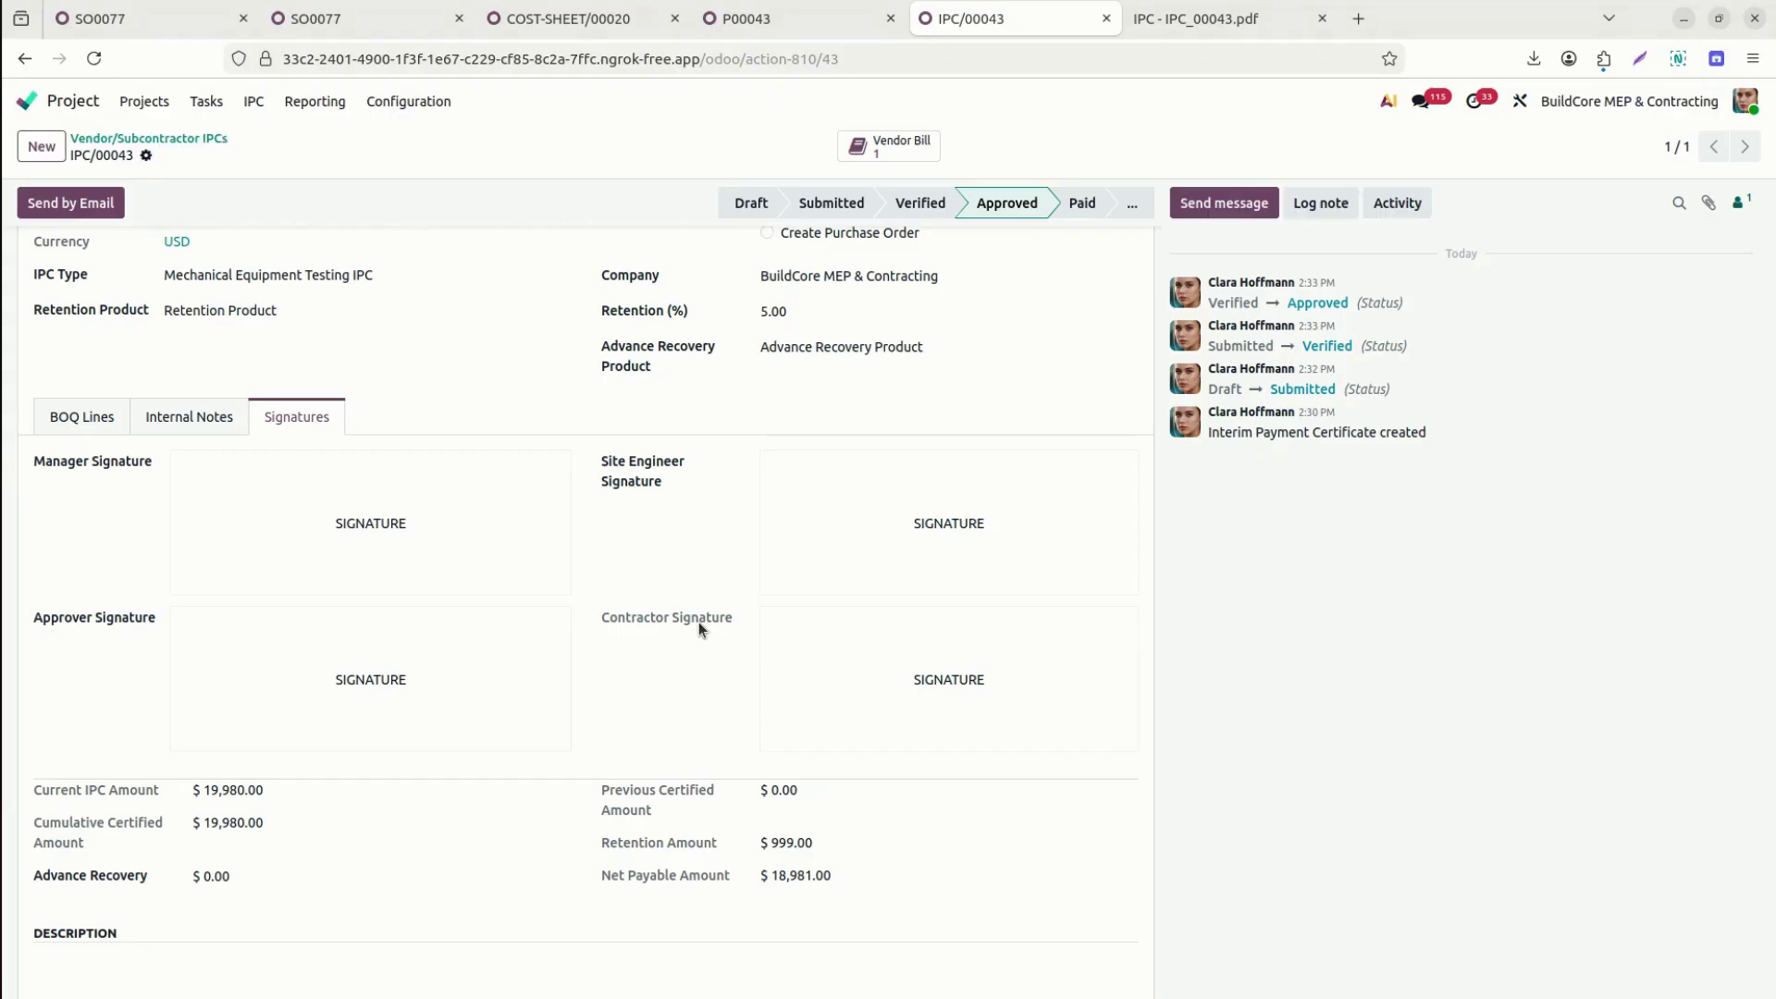
Sign into the portal with the portal credentials and open Subcontractor Job Orders.
{"action": "key", "text": "alt+Tab"}
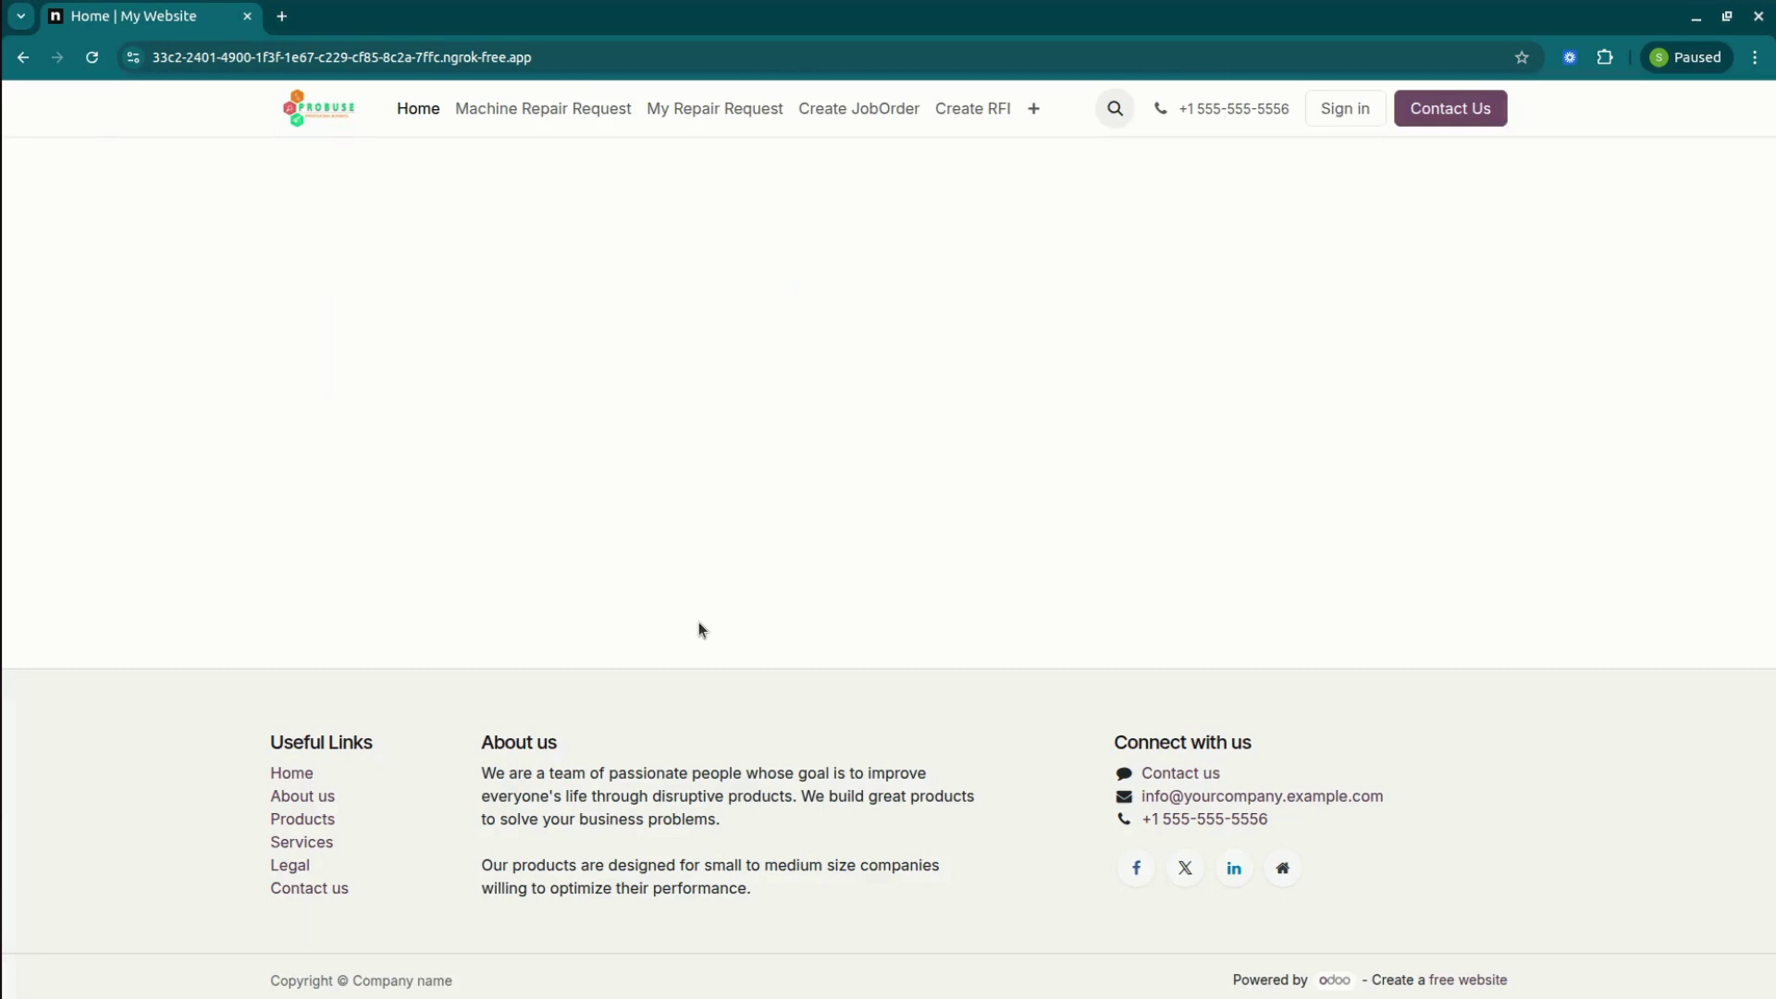
{"action": "left_click", "coordinate": [1343, 107]}
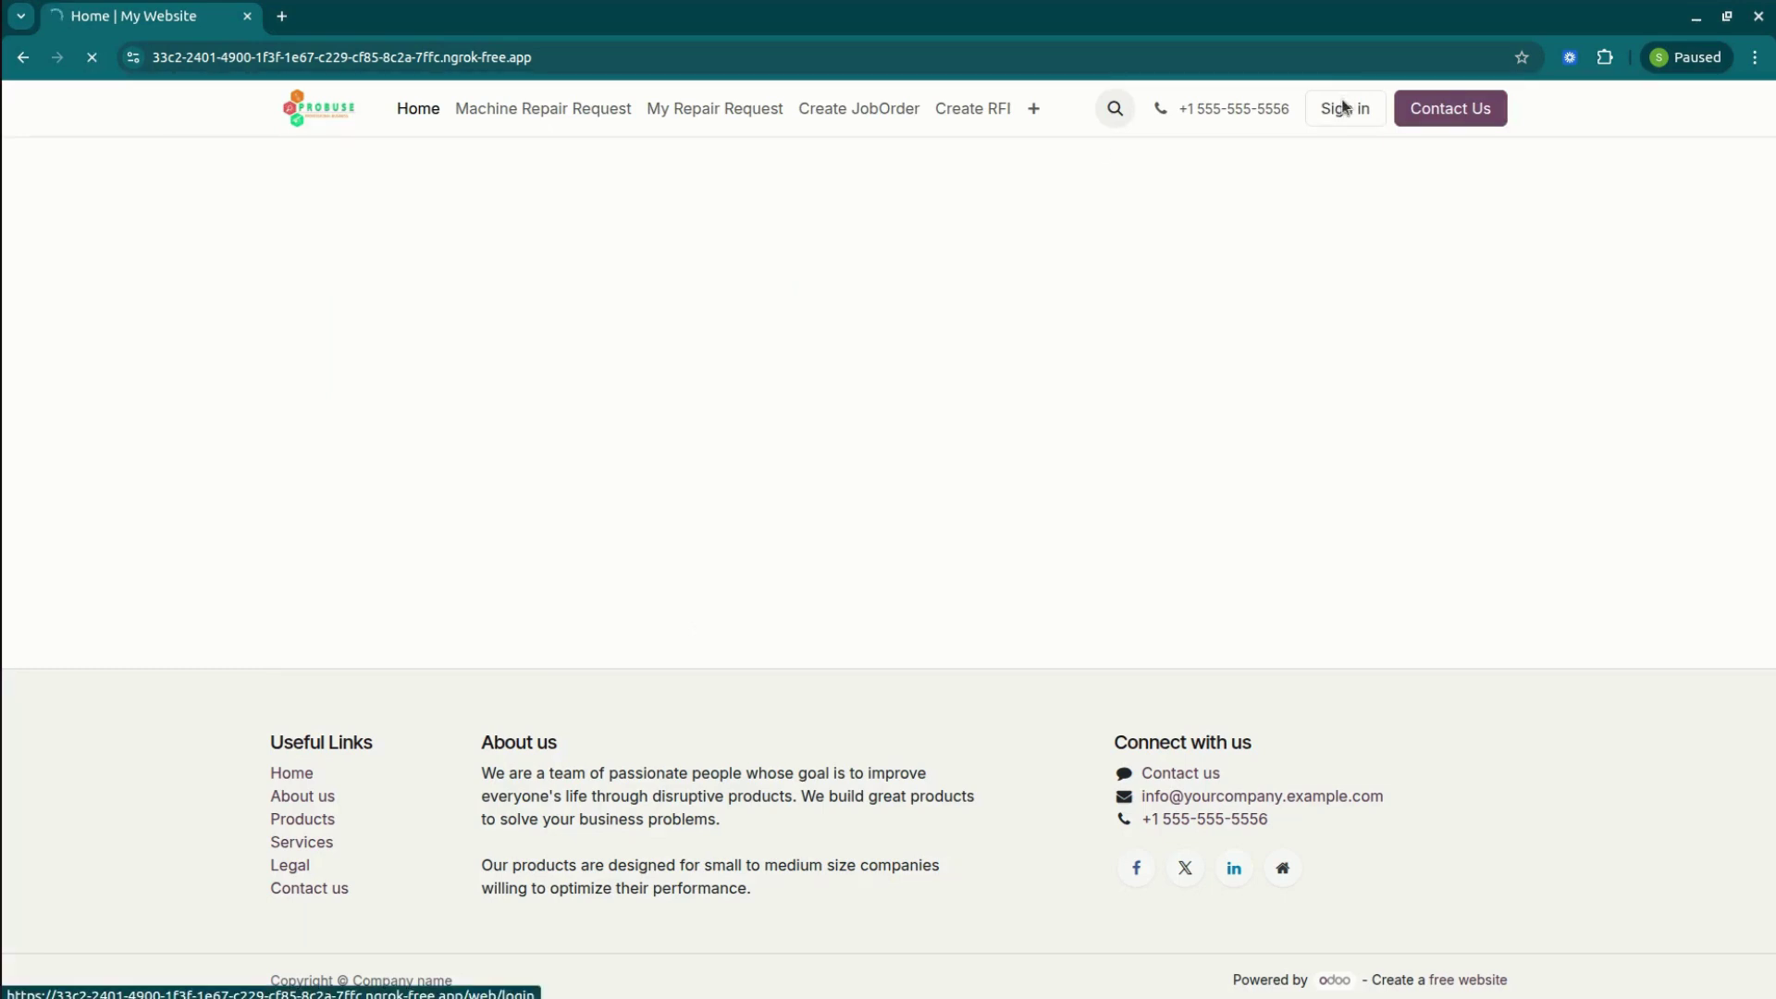
{"action": "type", "text": "portal"}
{"action": "key", "text": "Tab"}
{"action": "type", "text": "p"}
{"action": "key", "text": "Return"}
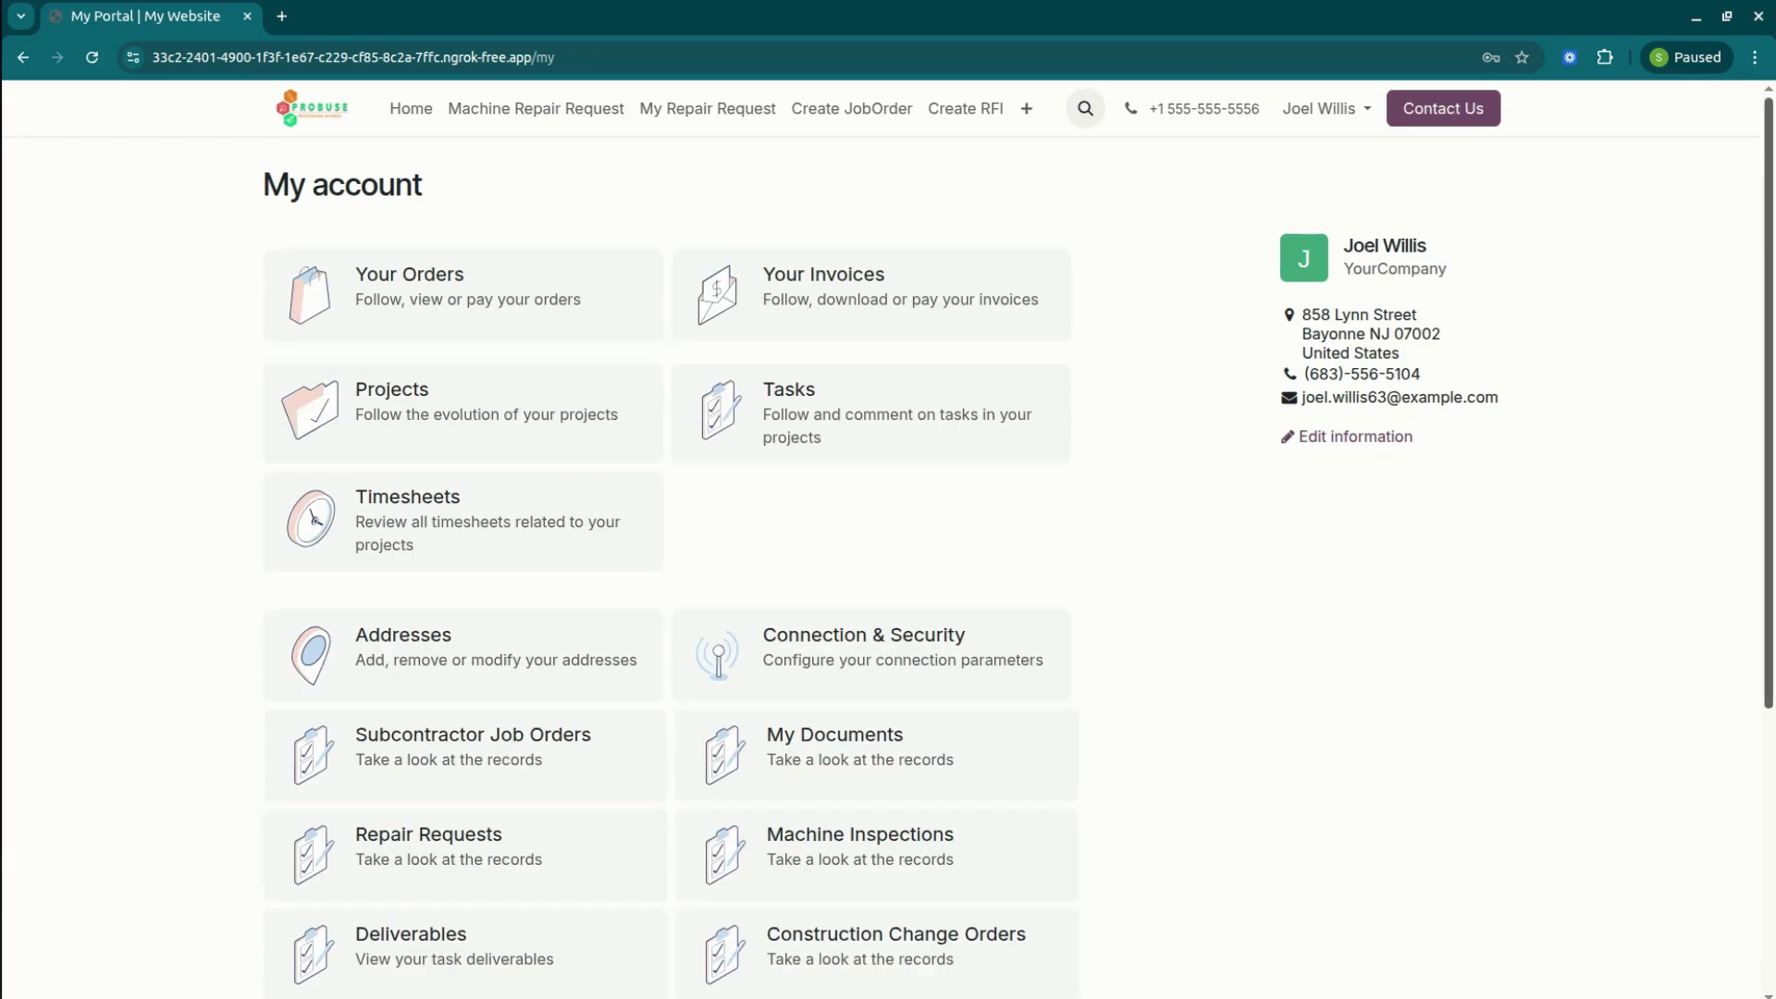
{"action": "scroll", "coordinate": [888, 537], "scroll_direction": "down", "scroll_amount": 3}
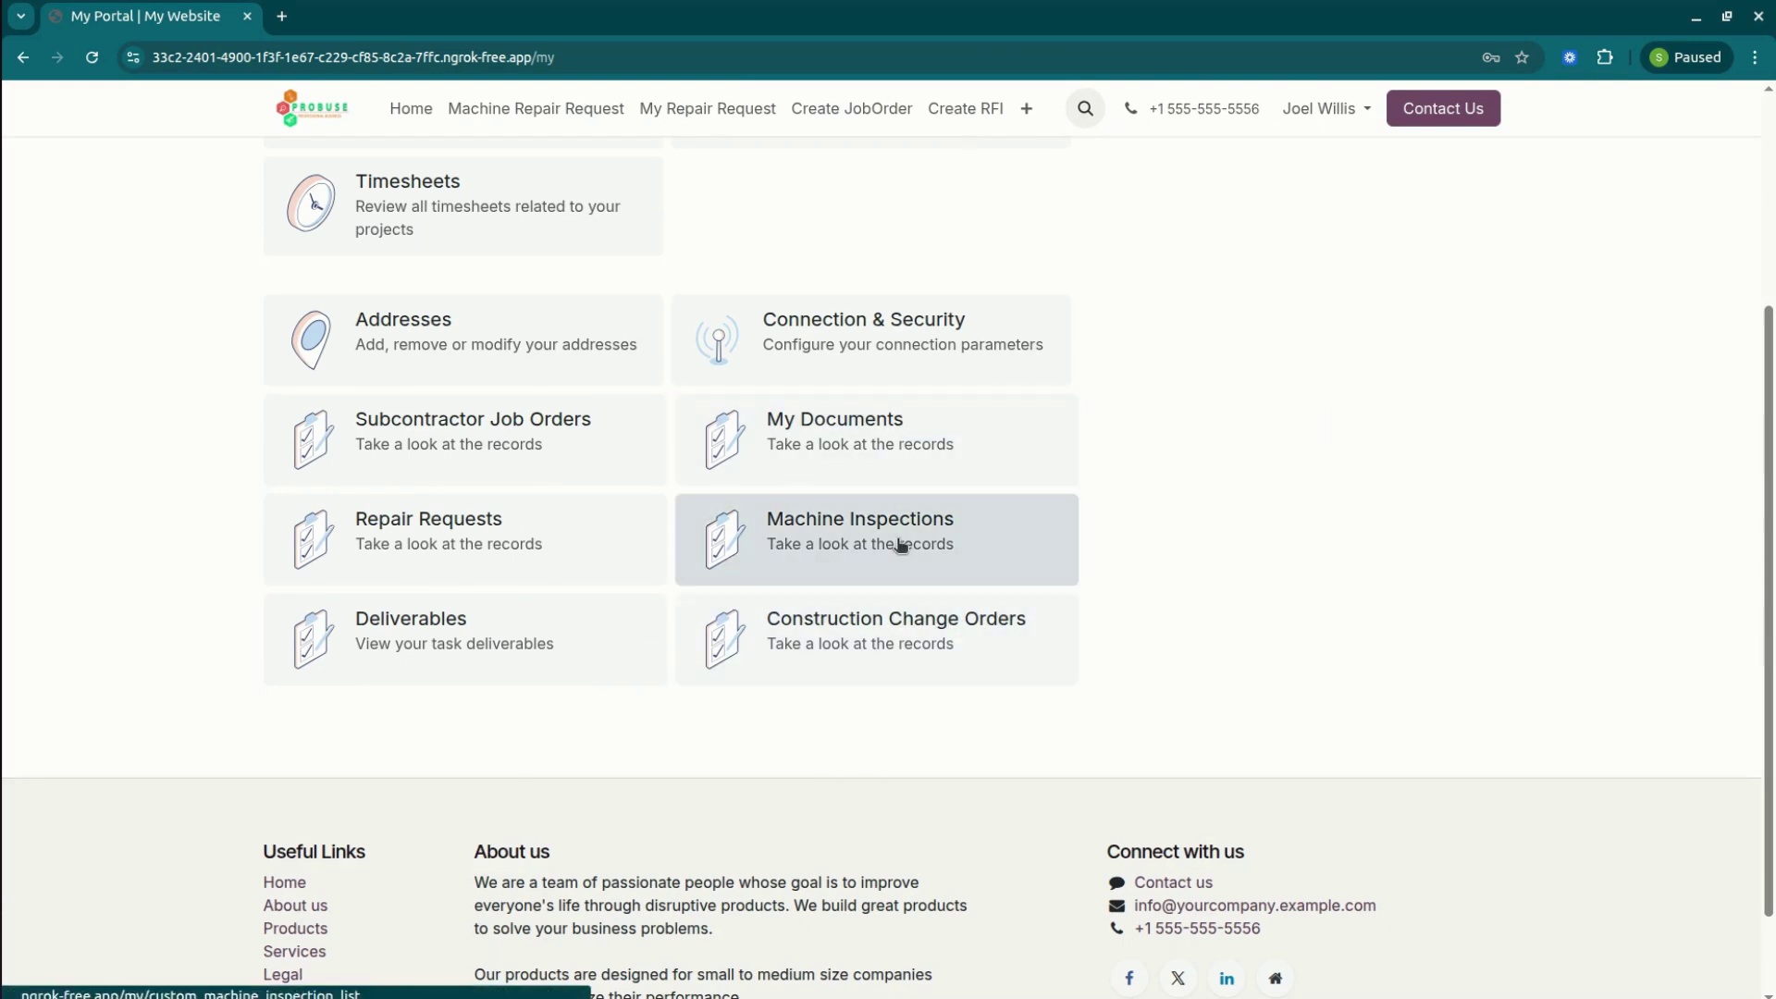
{"action": "left_click", "coordinate": [528, 455]}
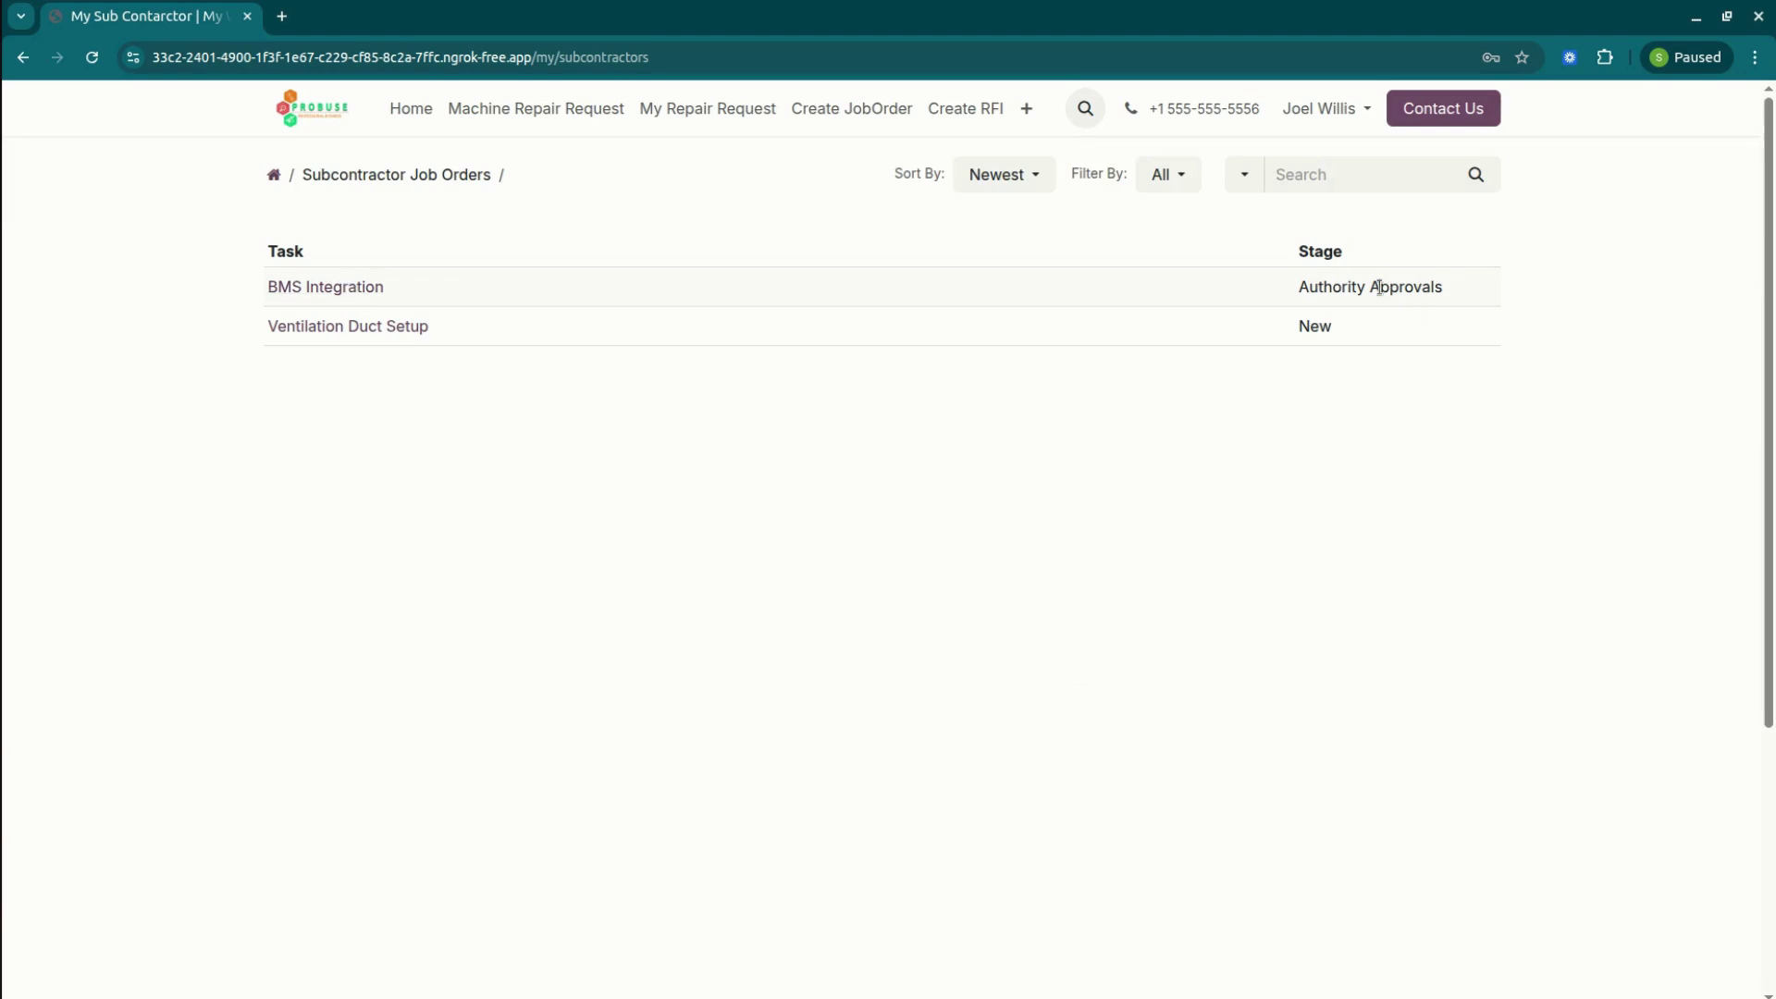
{"action": "left_click", "coordinate": [356, 285]}
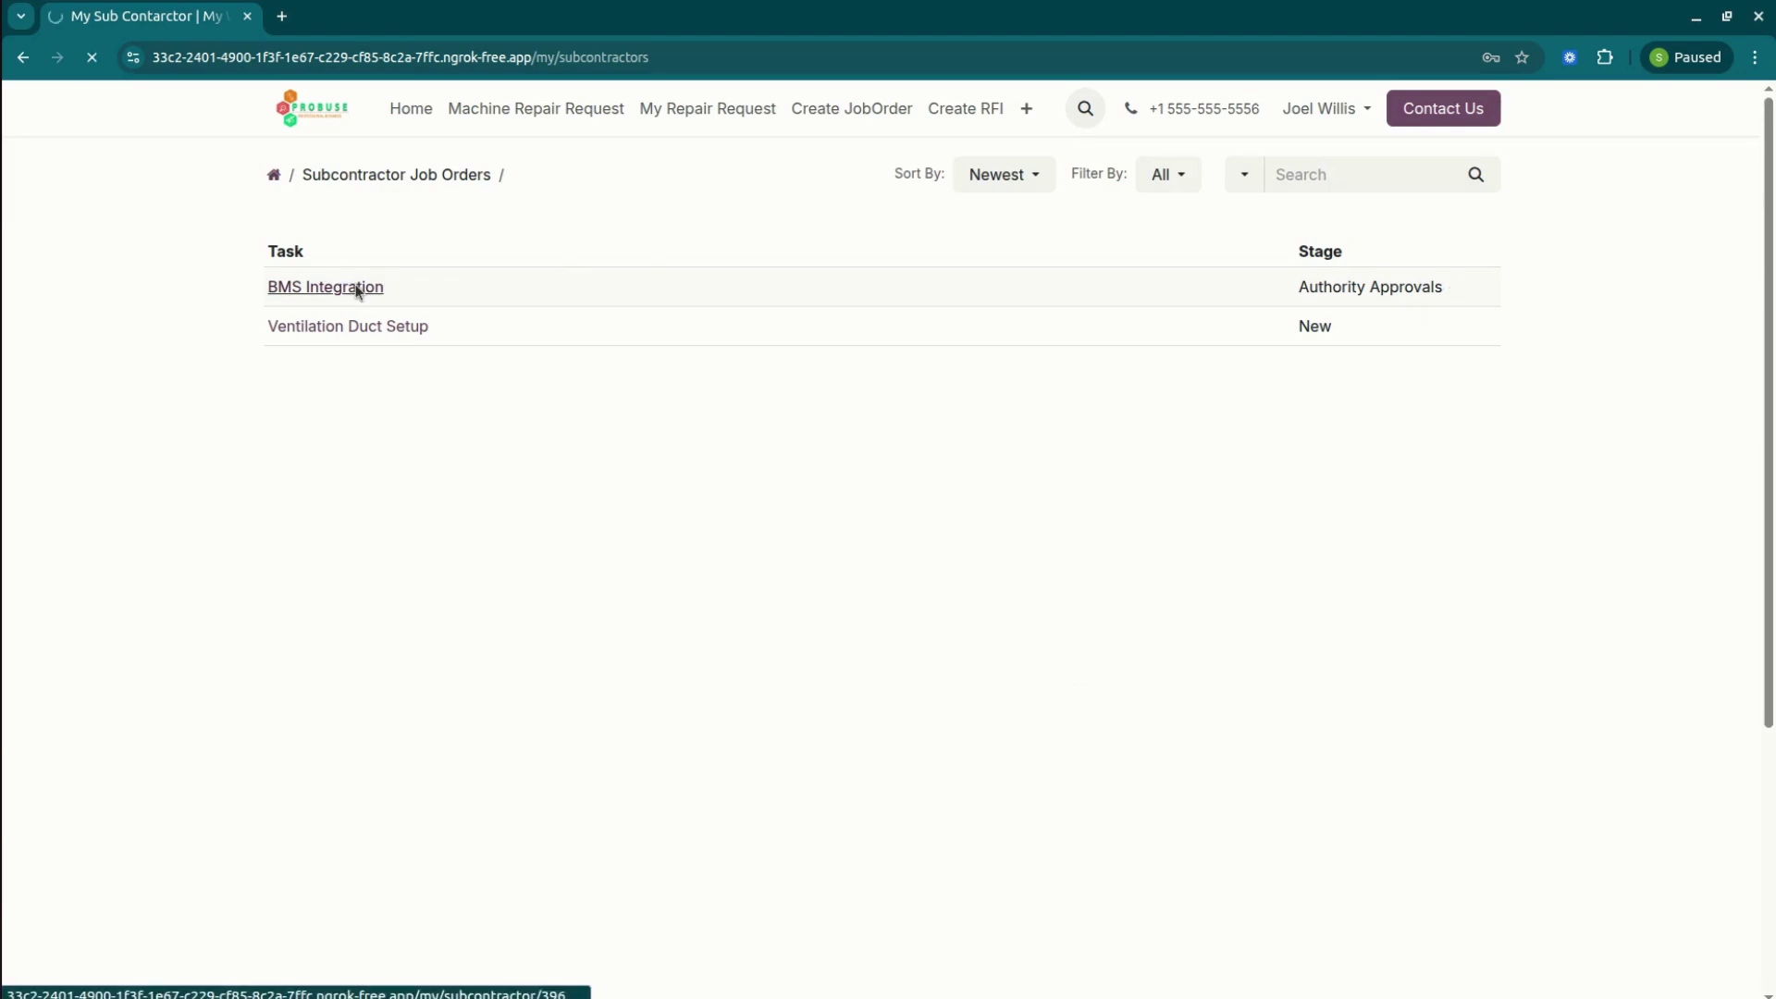
{"action": "scroll", "coordinate": [1634, 661], "scroll_direction": "down", "scroll_amount": 2}
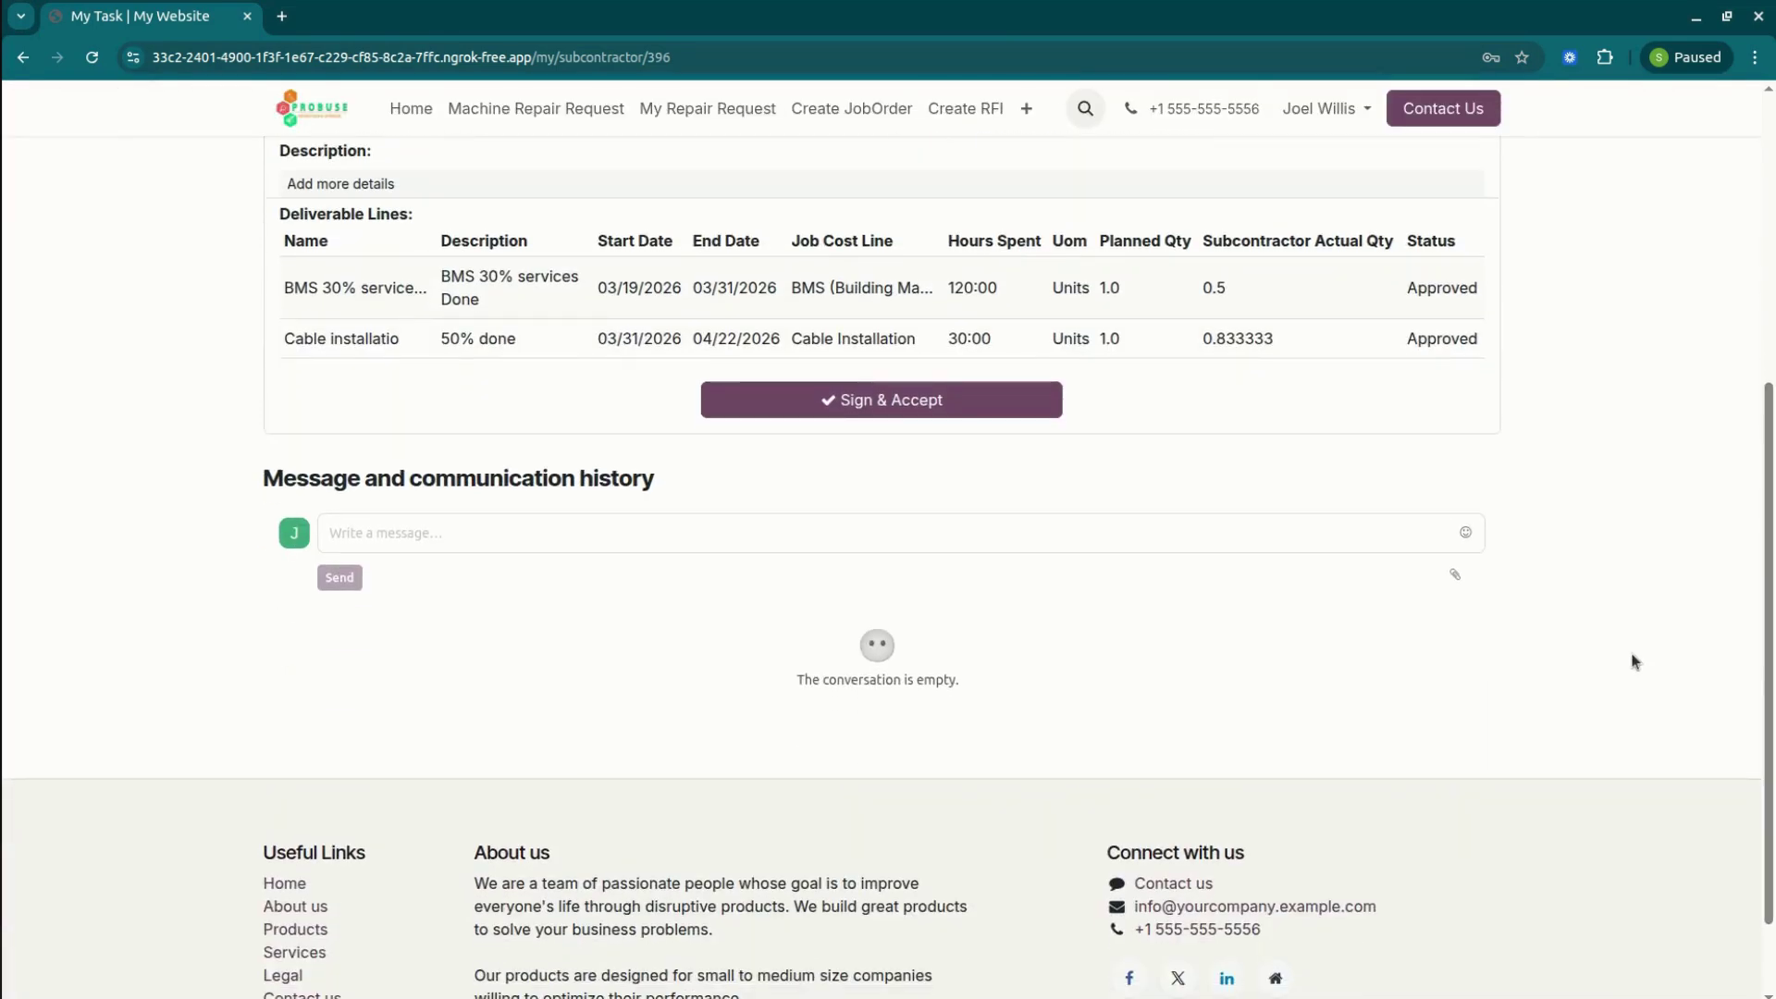
{"action": "left_click", "coordinate": [938, 402]}
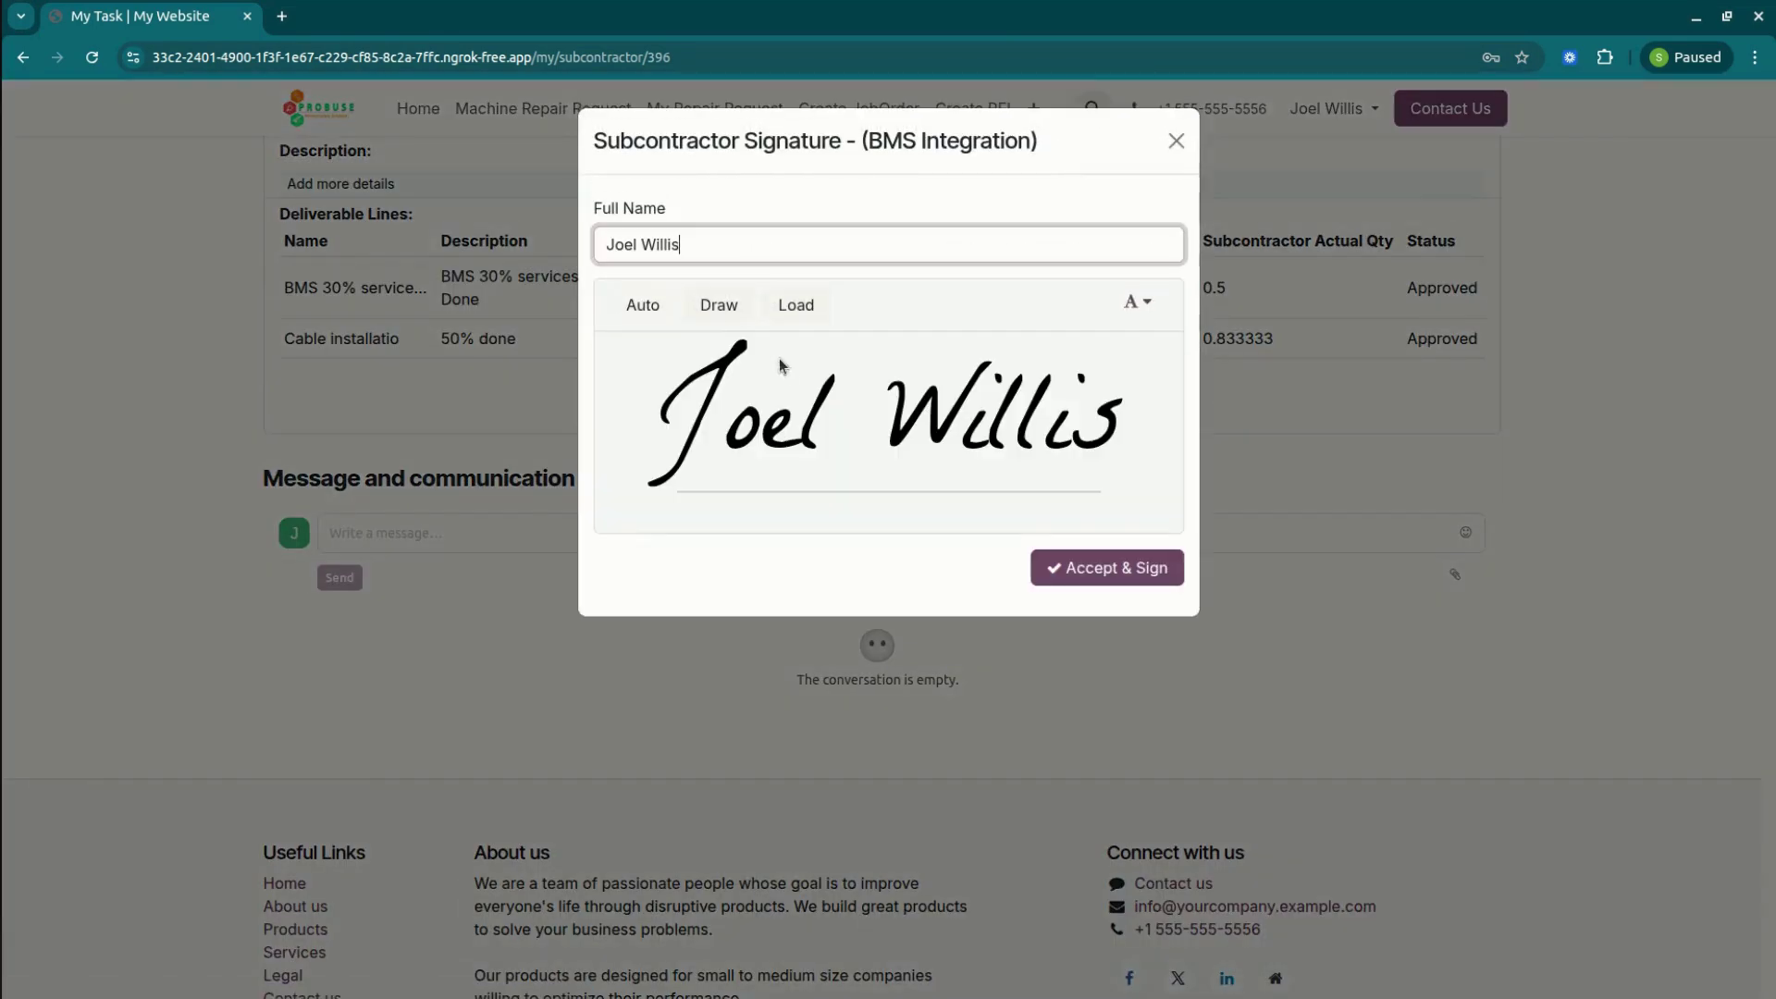
{"action": "left_click", "coordinate": [726, 303]}
{"action": "left_click_drag", "start_coordinate": [745, 456], "coordinate": [1034, 371]}
{"action": "left_click", "coordinate": [1079, 568]}
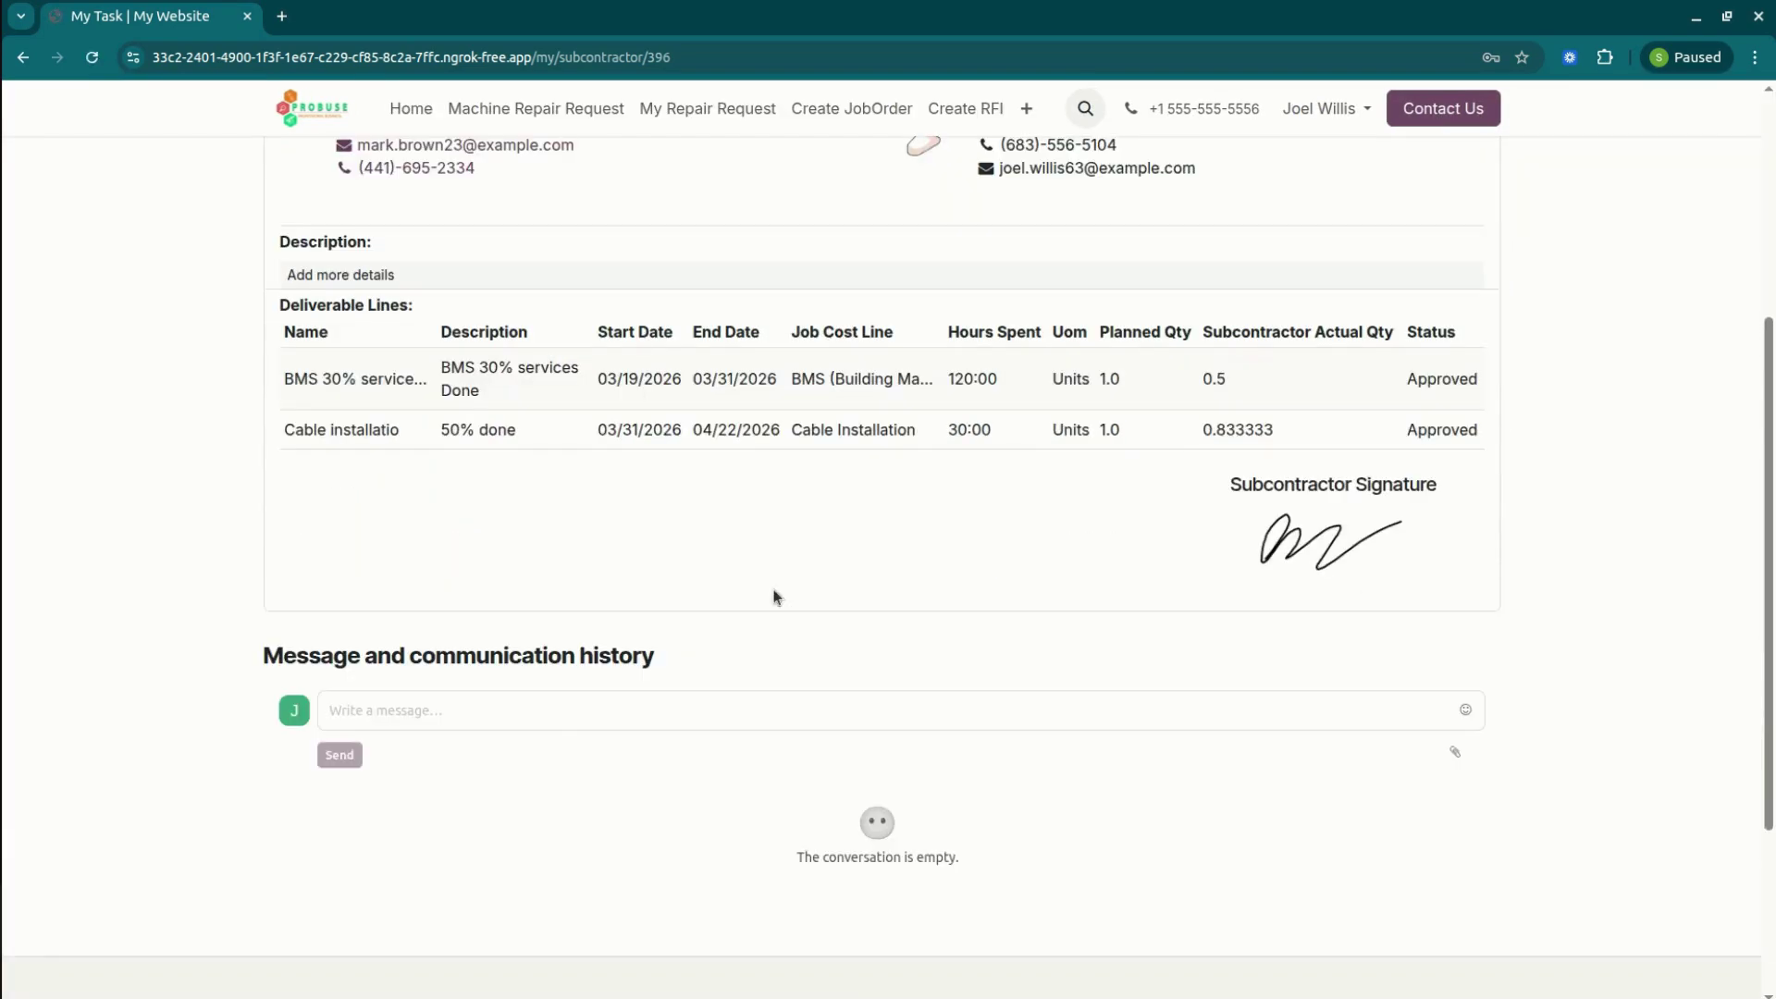
{"action": "left_click", "coordinate": [549, 720]}
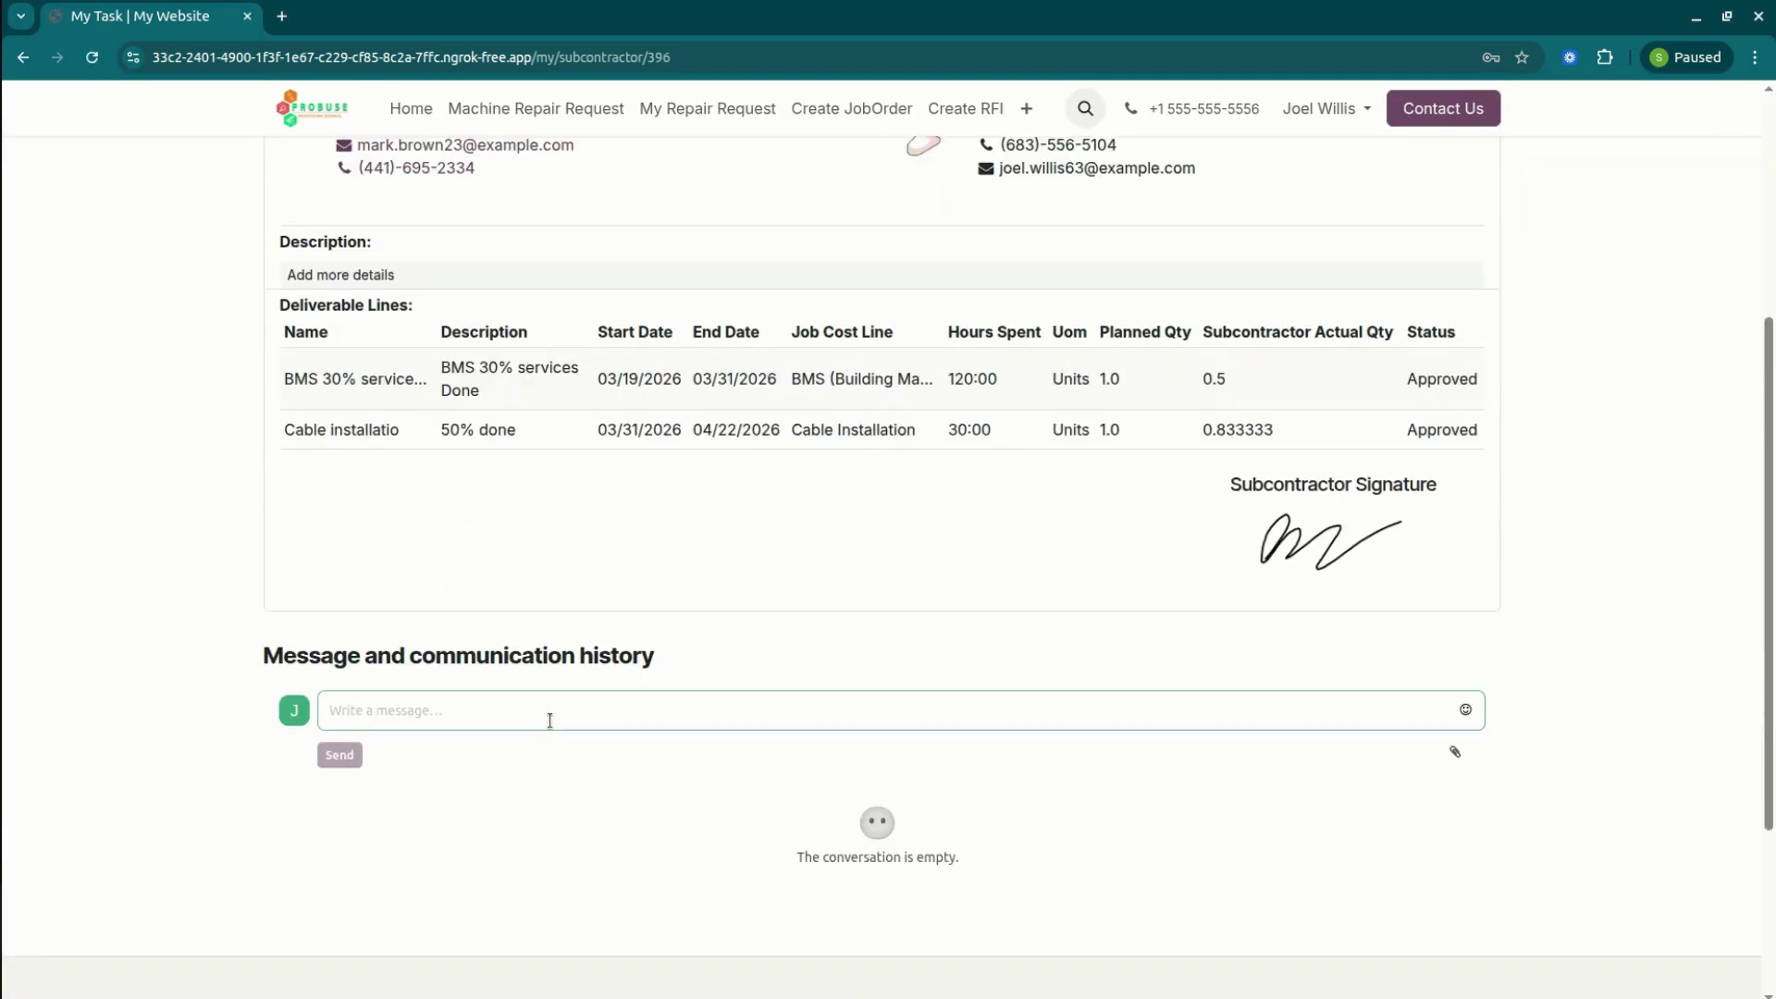
{"action": "type", "text": "Make s"}
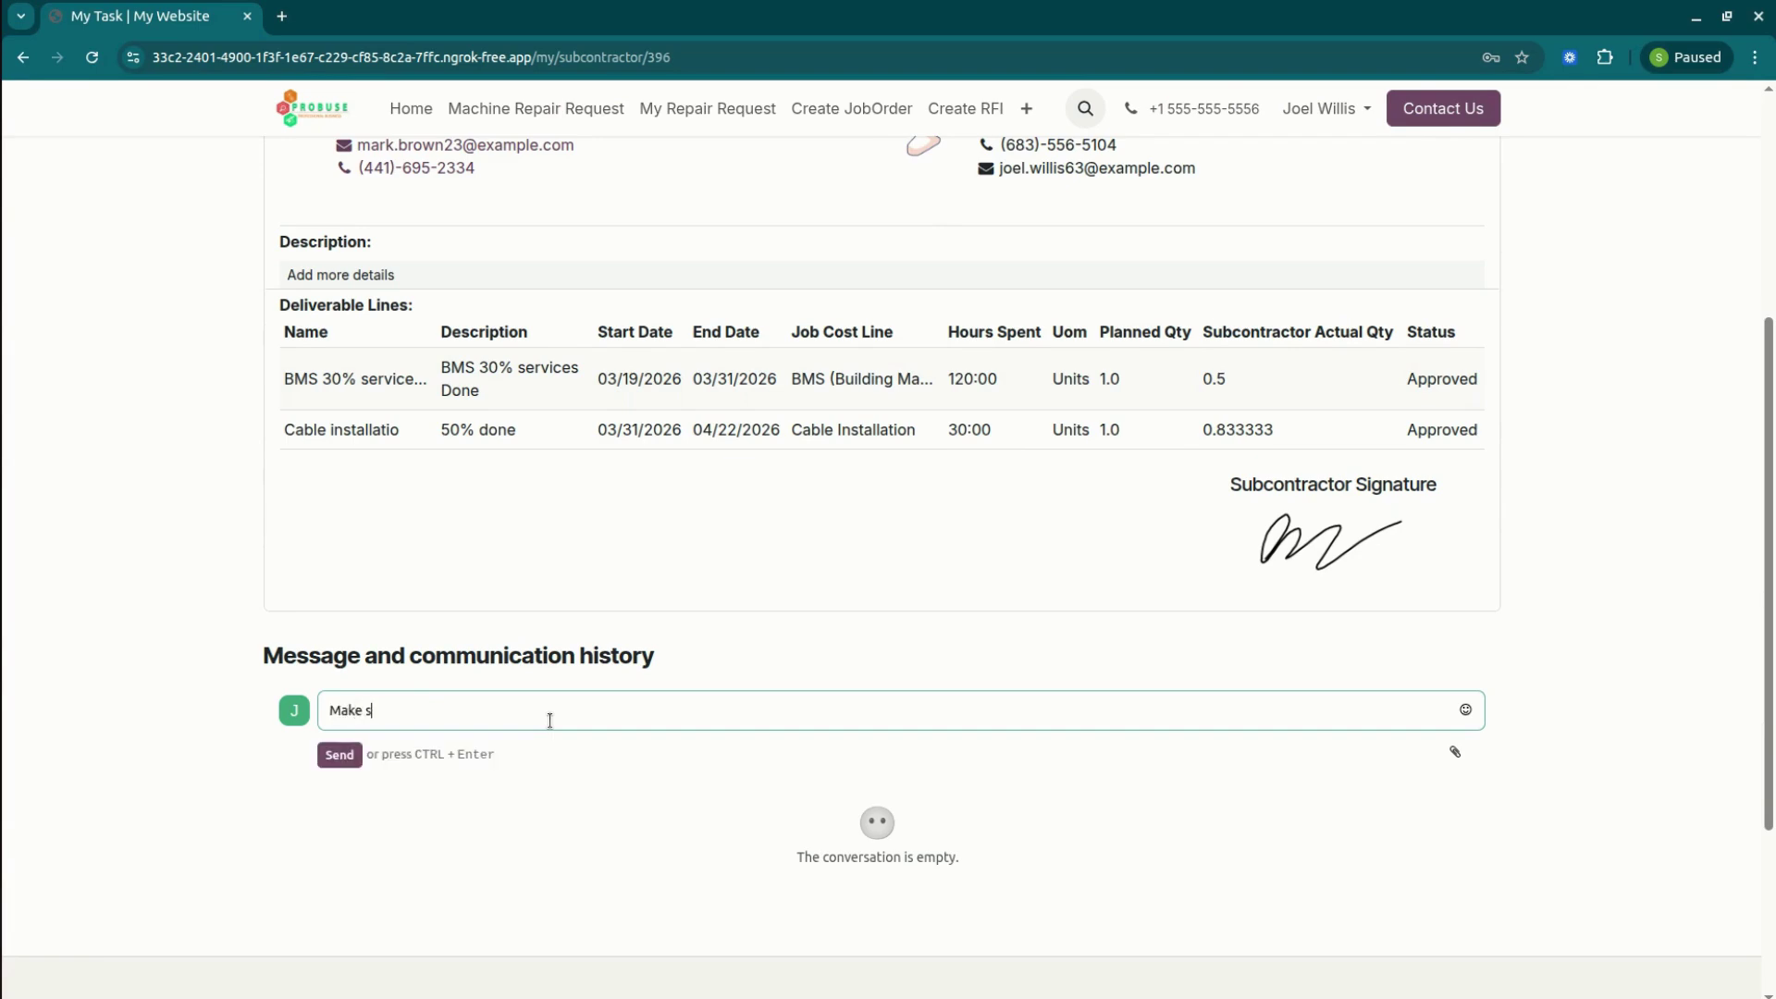
{"action": "type", "text": "ure retention release on time"}
{"action": "left_click", "coordinate": [339, 755]}
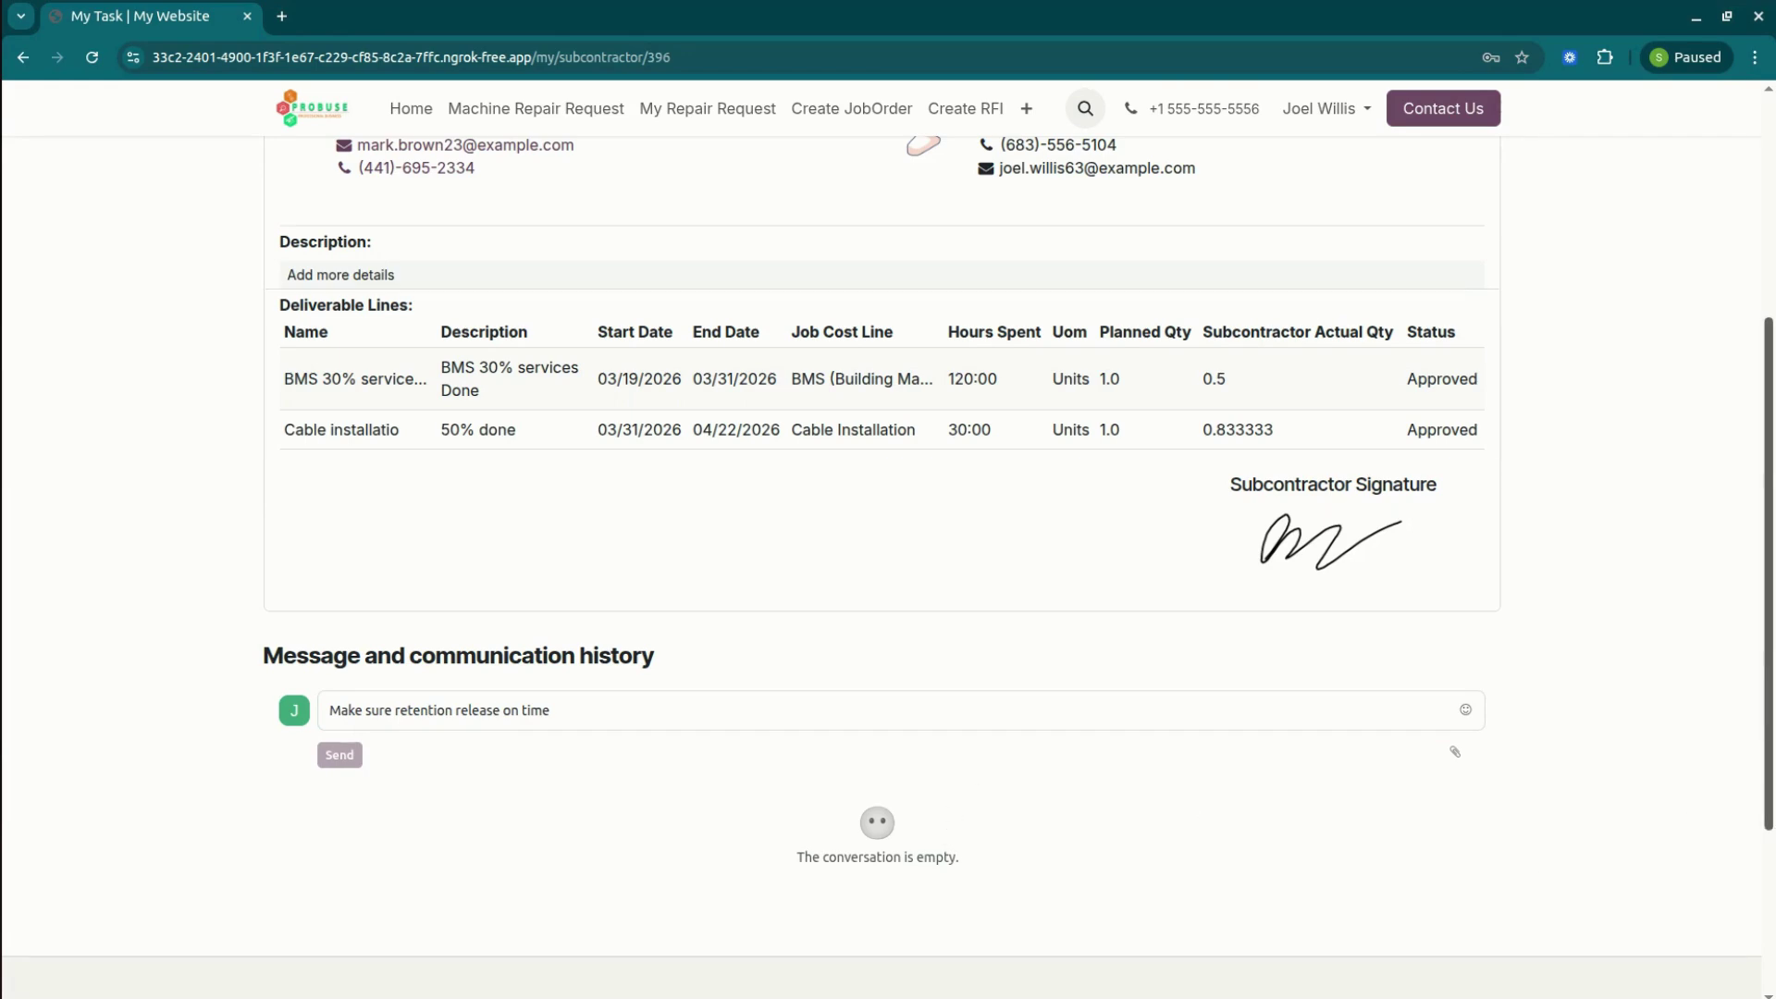
{"action": "scroll", "coordinate": [1624, 275], "scroll_direction": "down", "scroll_amount": 3}
{"action": "scroll", "coordinate": [1625, 275], "scroll_direction": "up", "scroll_amount": 8}
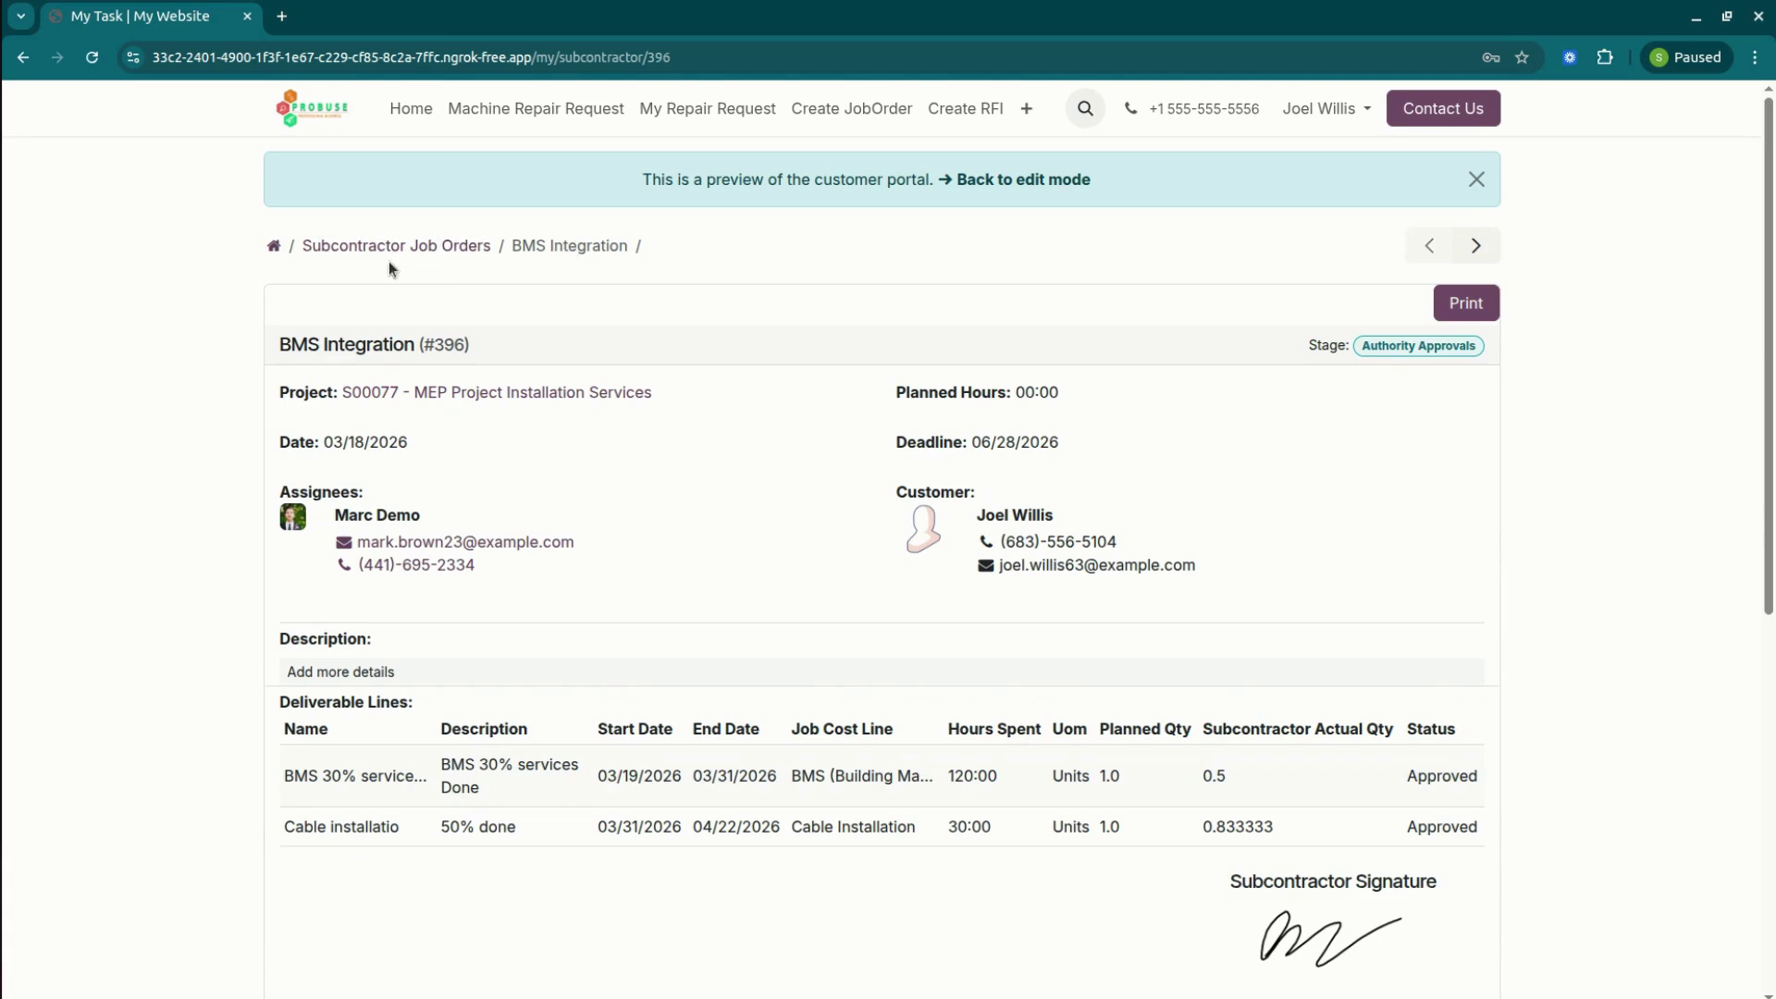
Go from the portal home to the Deliverables list of BMS and ventilation items.
{"action": "left_click", "coordinate": [277, 248]}
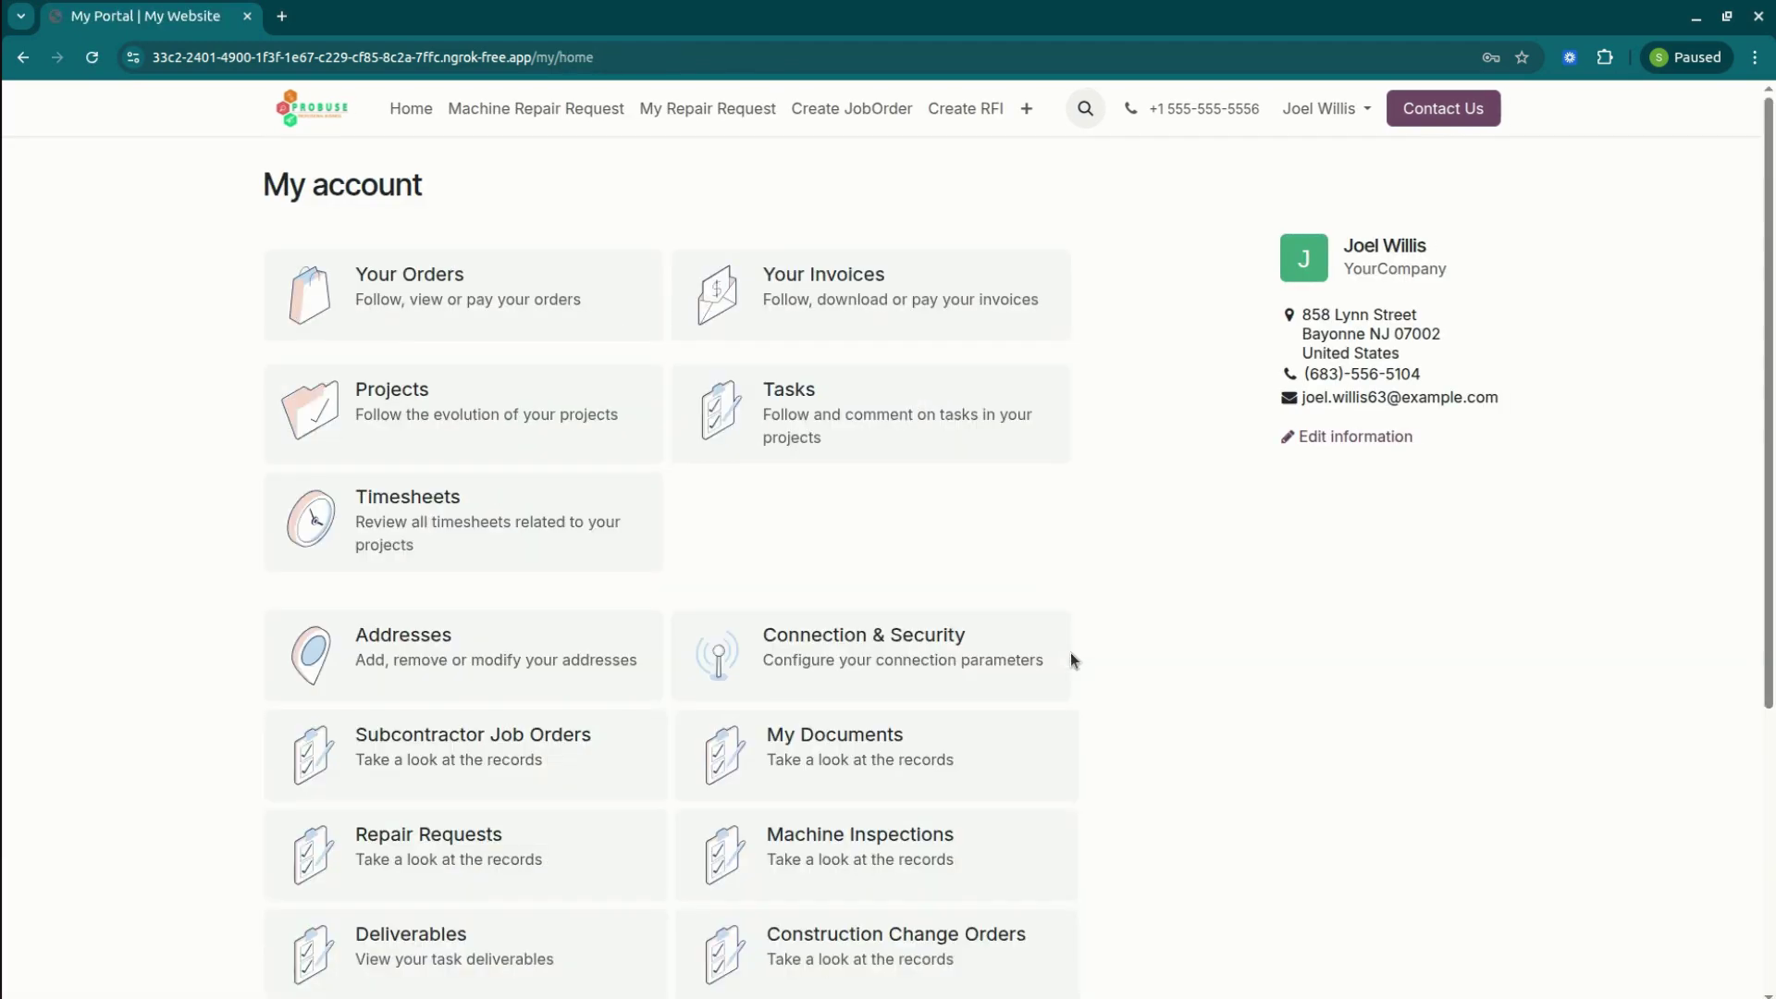
{"action": "scroll", "coordinate": [1435, 595], "scroll_direction": "down", "scroll_amount": 3}
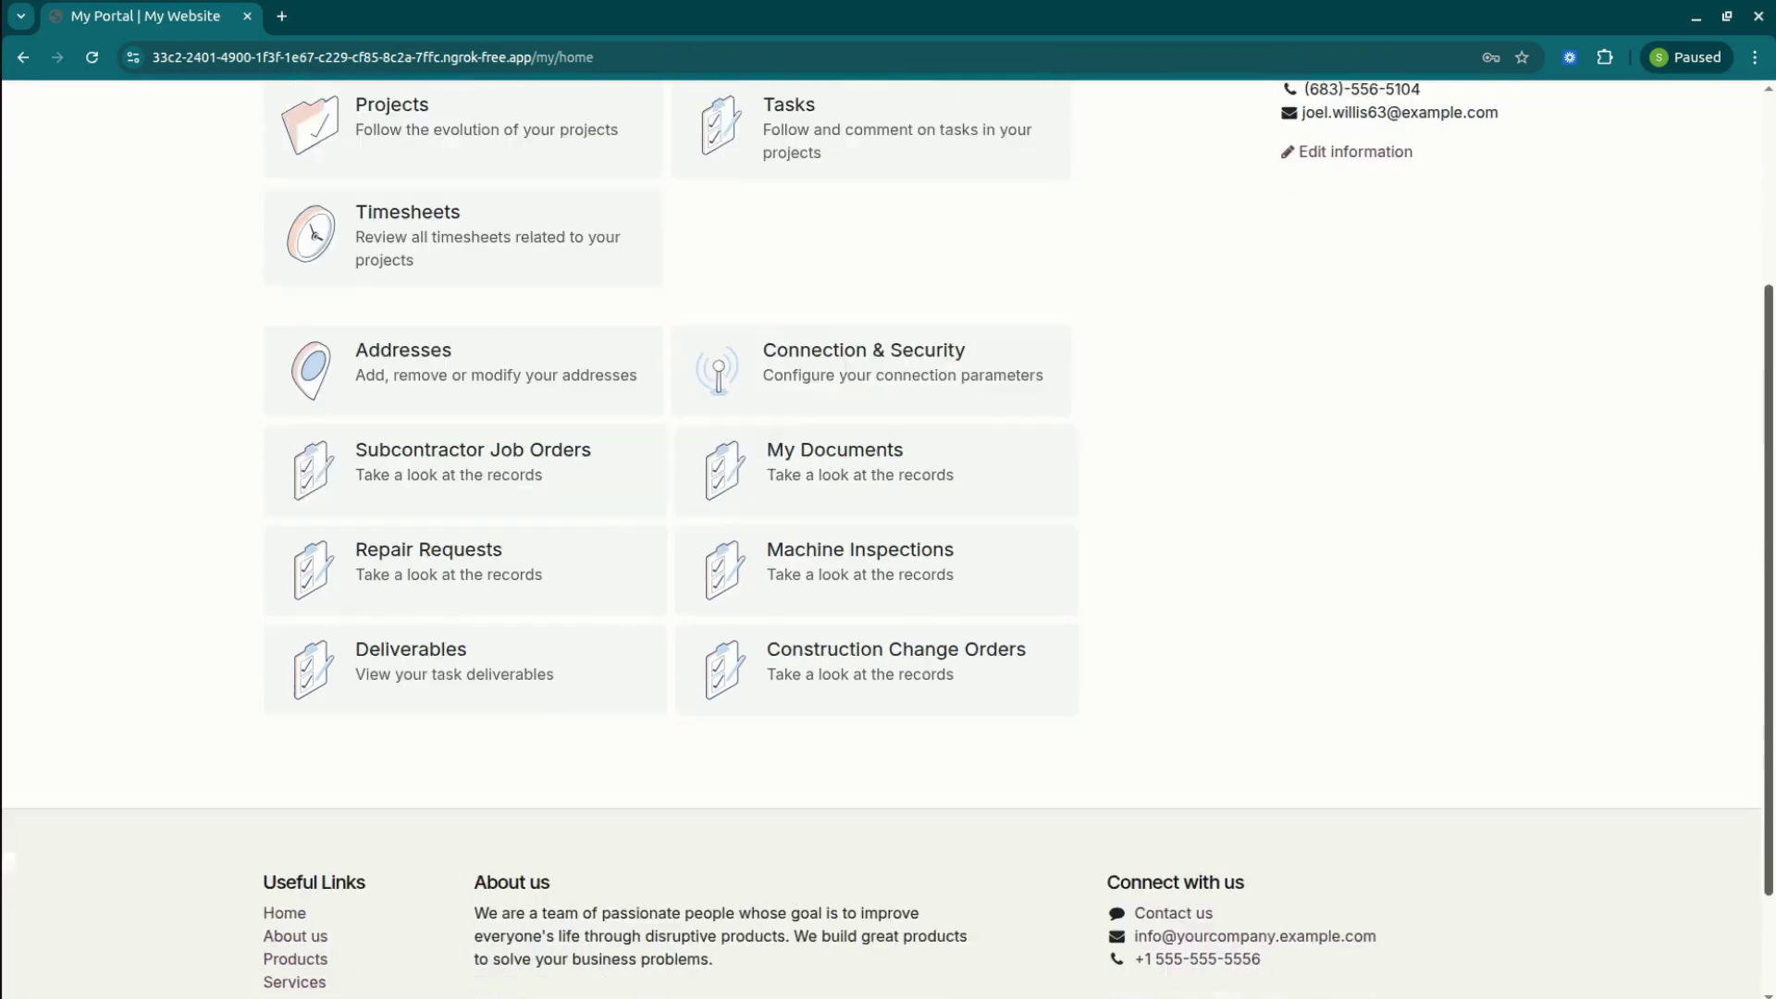
{"action": "left_click", "coordinate": [513, 647]}
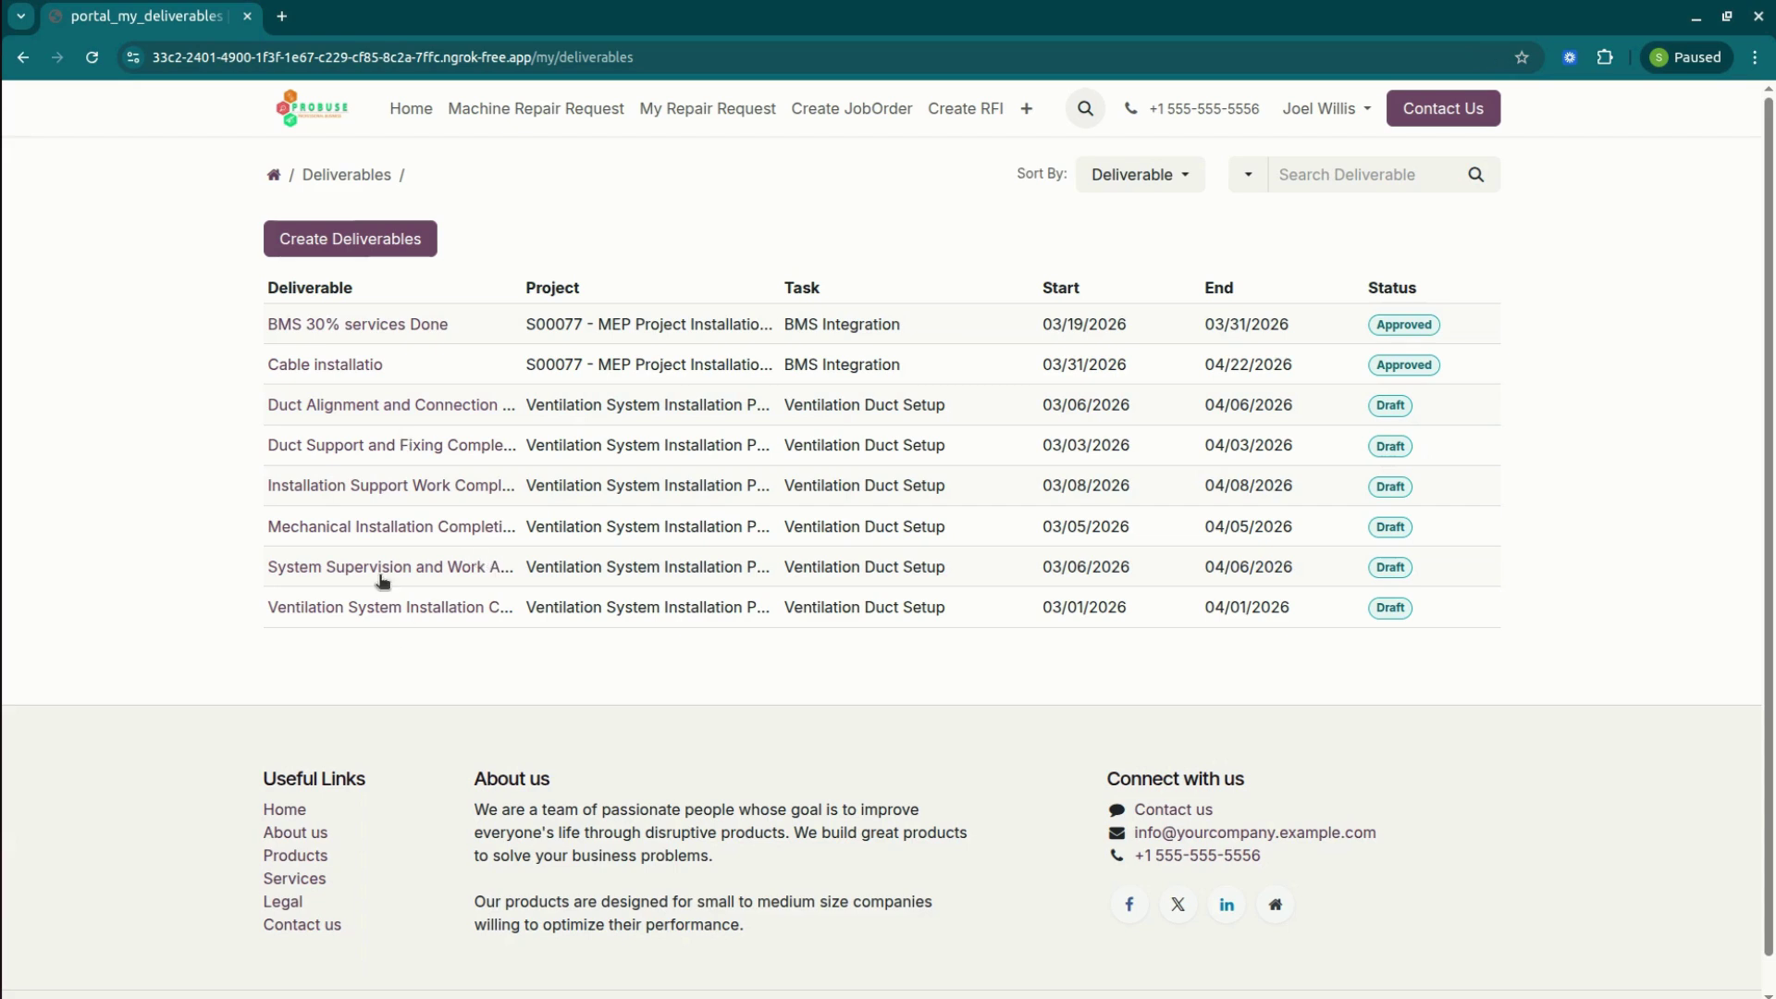
Start new deliverables for project S00077, job order BMS Integration, attaching a screenshot.
{"action": "left_click", "coordinate": [375, 244]}
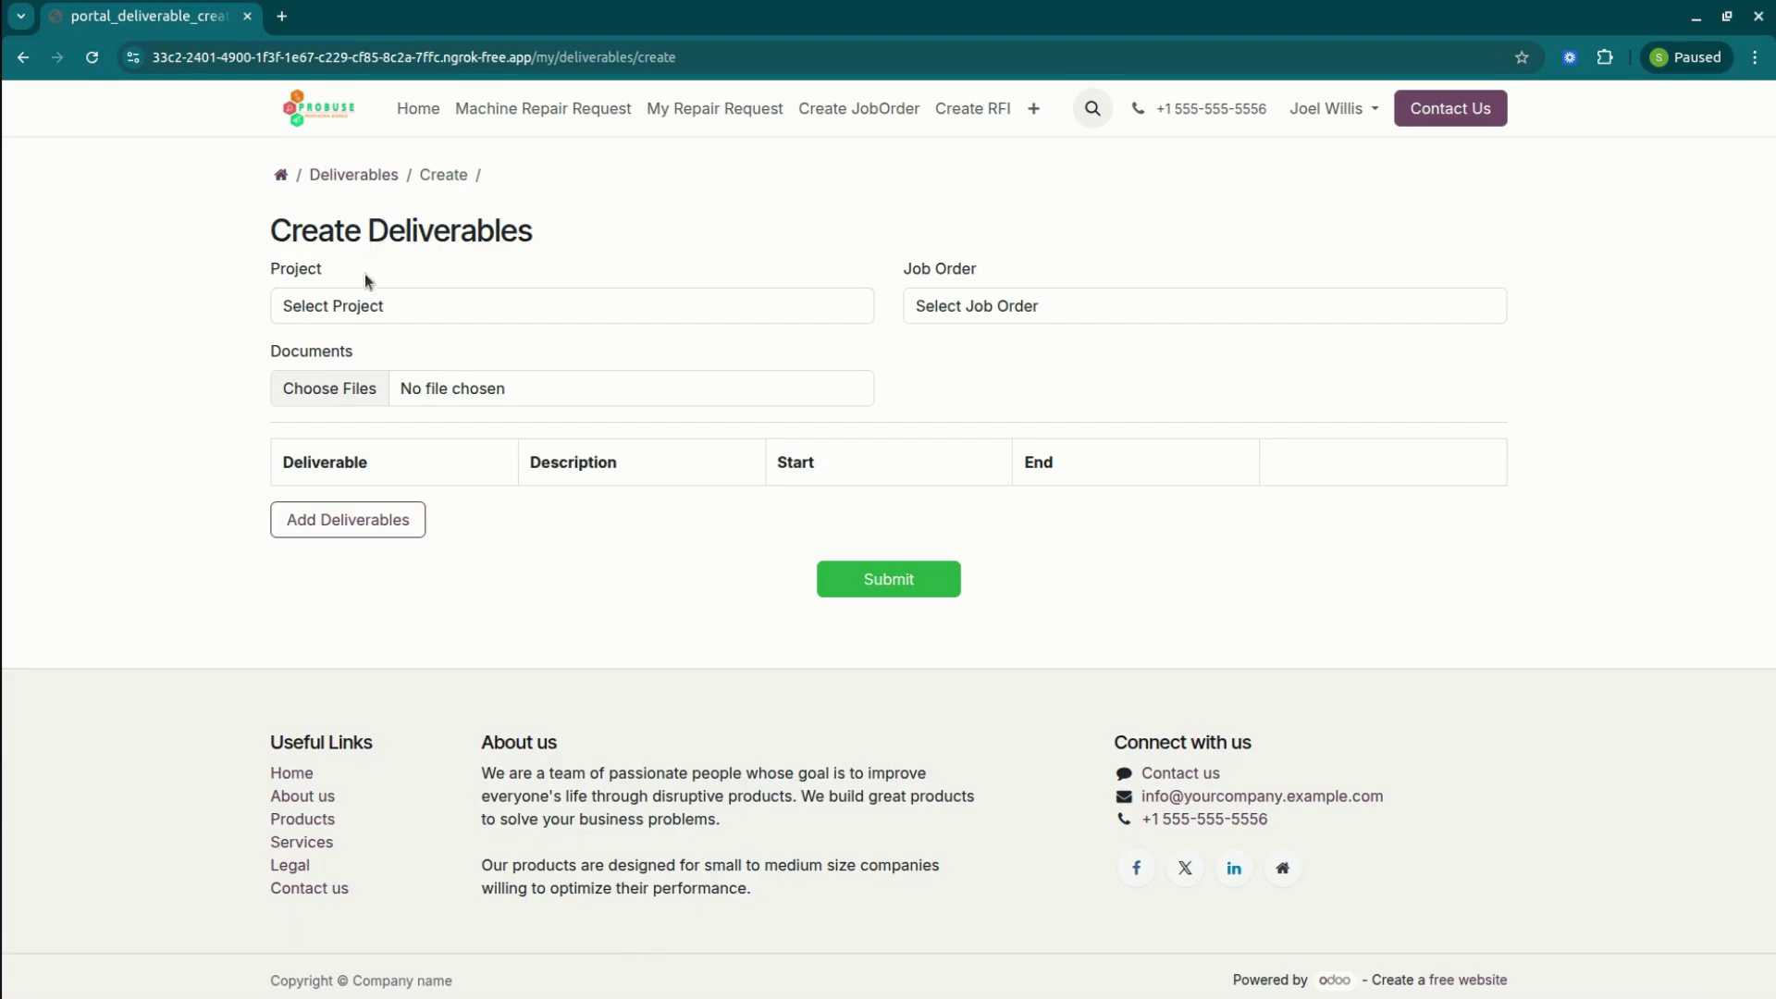
{"action": "left_click", "coordinate": [431, 303]}
{"action": "left_click", "coordinate": [418, 363]}
{"action": "left_click", "coordinate": [1006, 306]}
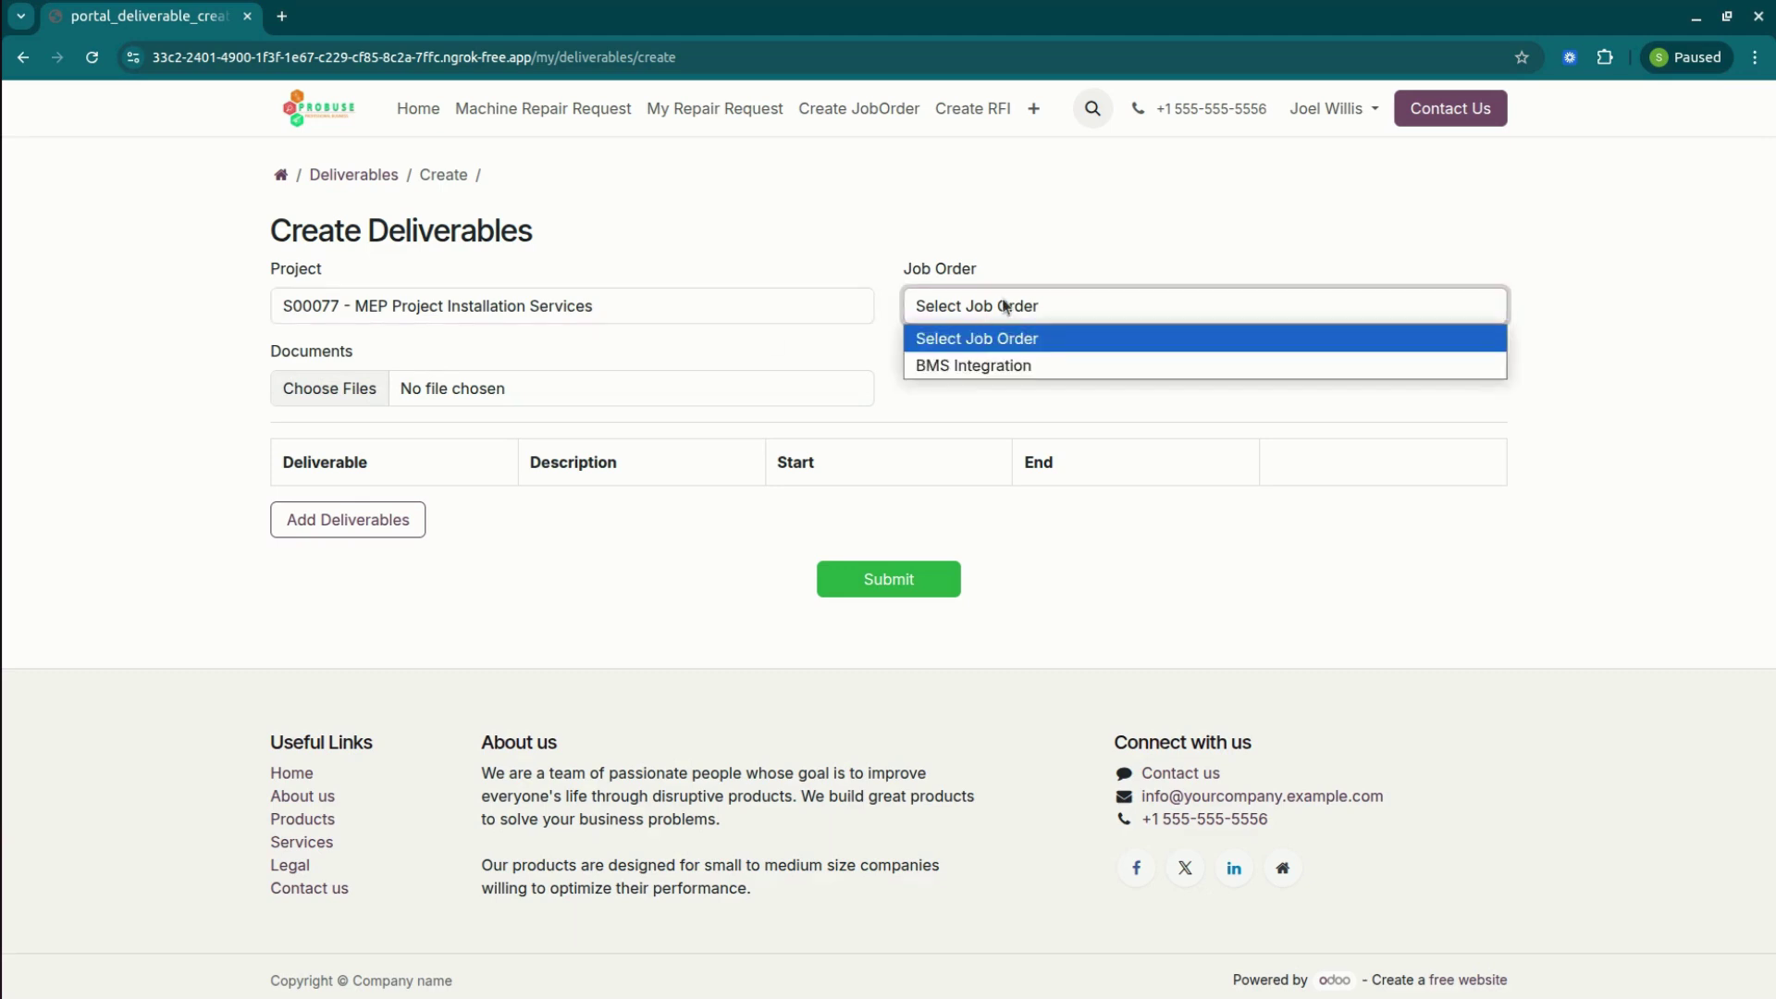
{"action": "left_click", "coordinate": [985, 367]}
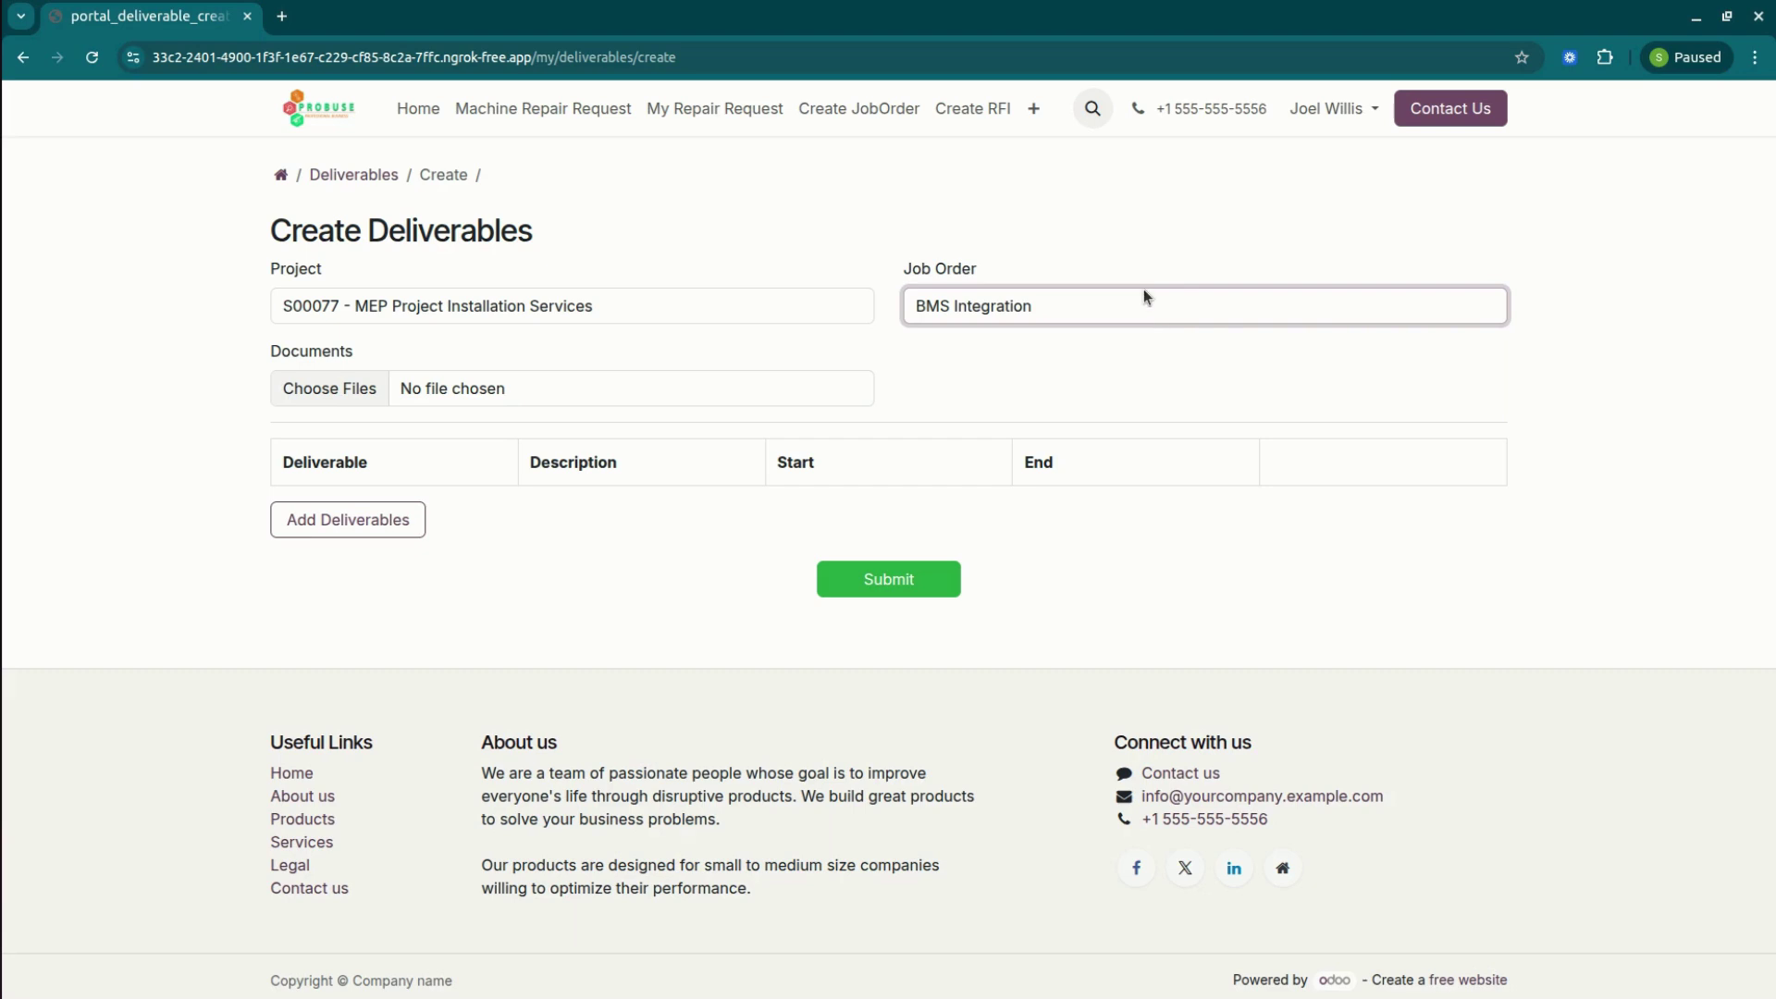
{"action": "left_click", "coordinate": [544, 398]}
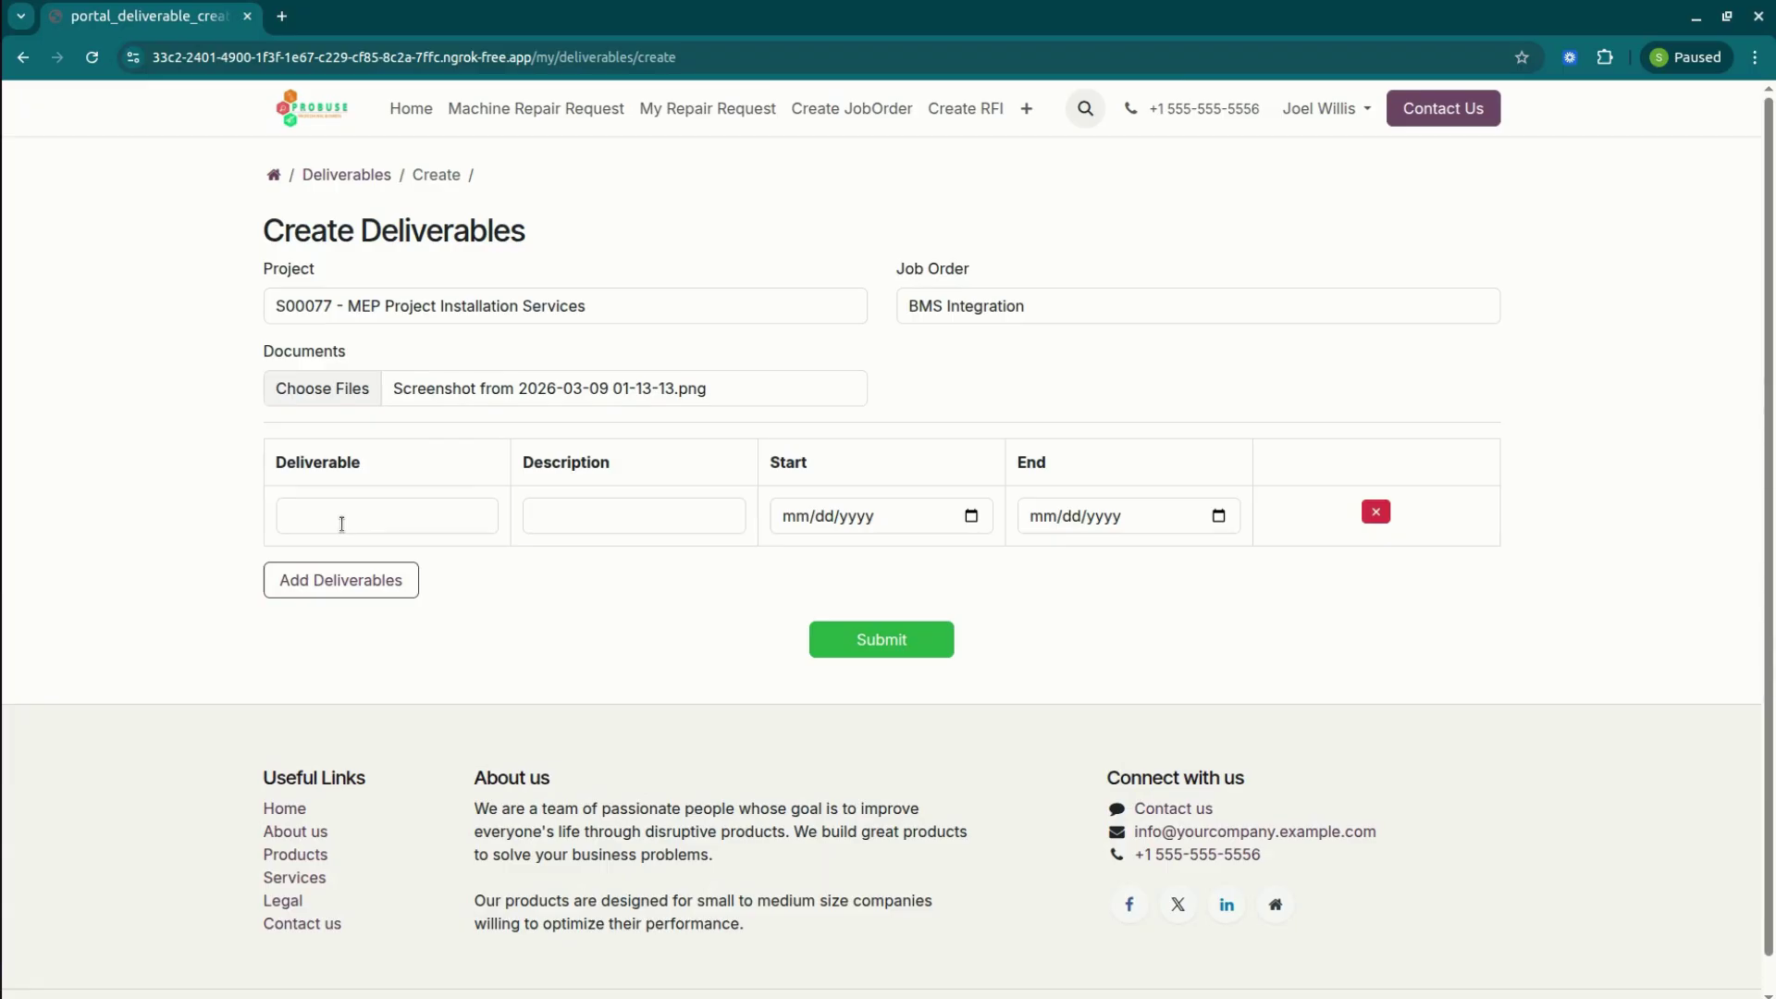
{"action": "left_click", "coordinate": [342, 523]}
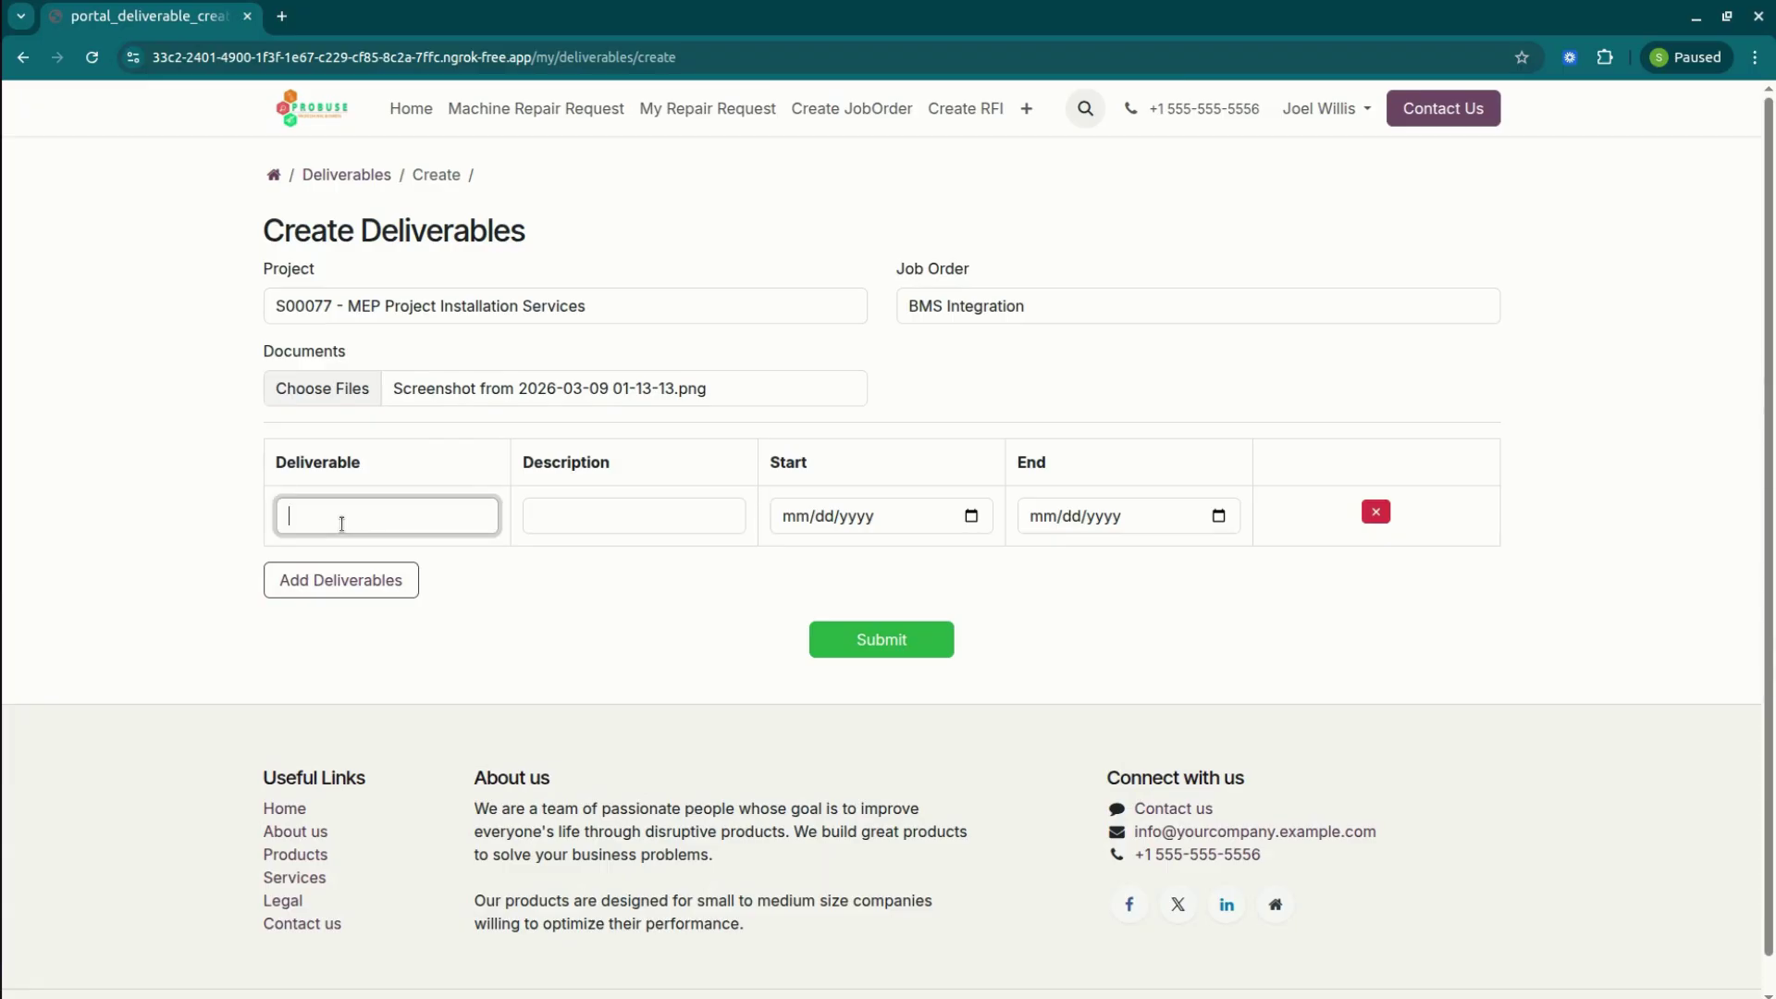
Name the first deliverable 'Cable Installation' and paste its description.
{"action": "type", "text": "Remaioning "}
{"action": "type", "text": "70"}
{"action": "type", "text": "% 2nd"}
{"action": "key", "text": "BackSpace"}
{"action": "key", "text": "BackSpace"}
{"action": "type", "text": "work don"}
{"action": "key", "text": "BackSpace"}
{"action": "type", "text": "ne"}
{"action": "key", "text": "ctrl+a"}
{"action": "key", "text": "ctrl+c"}
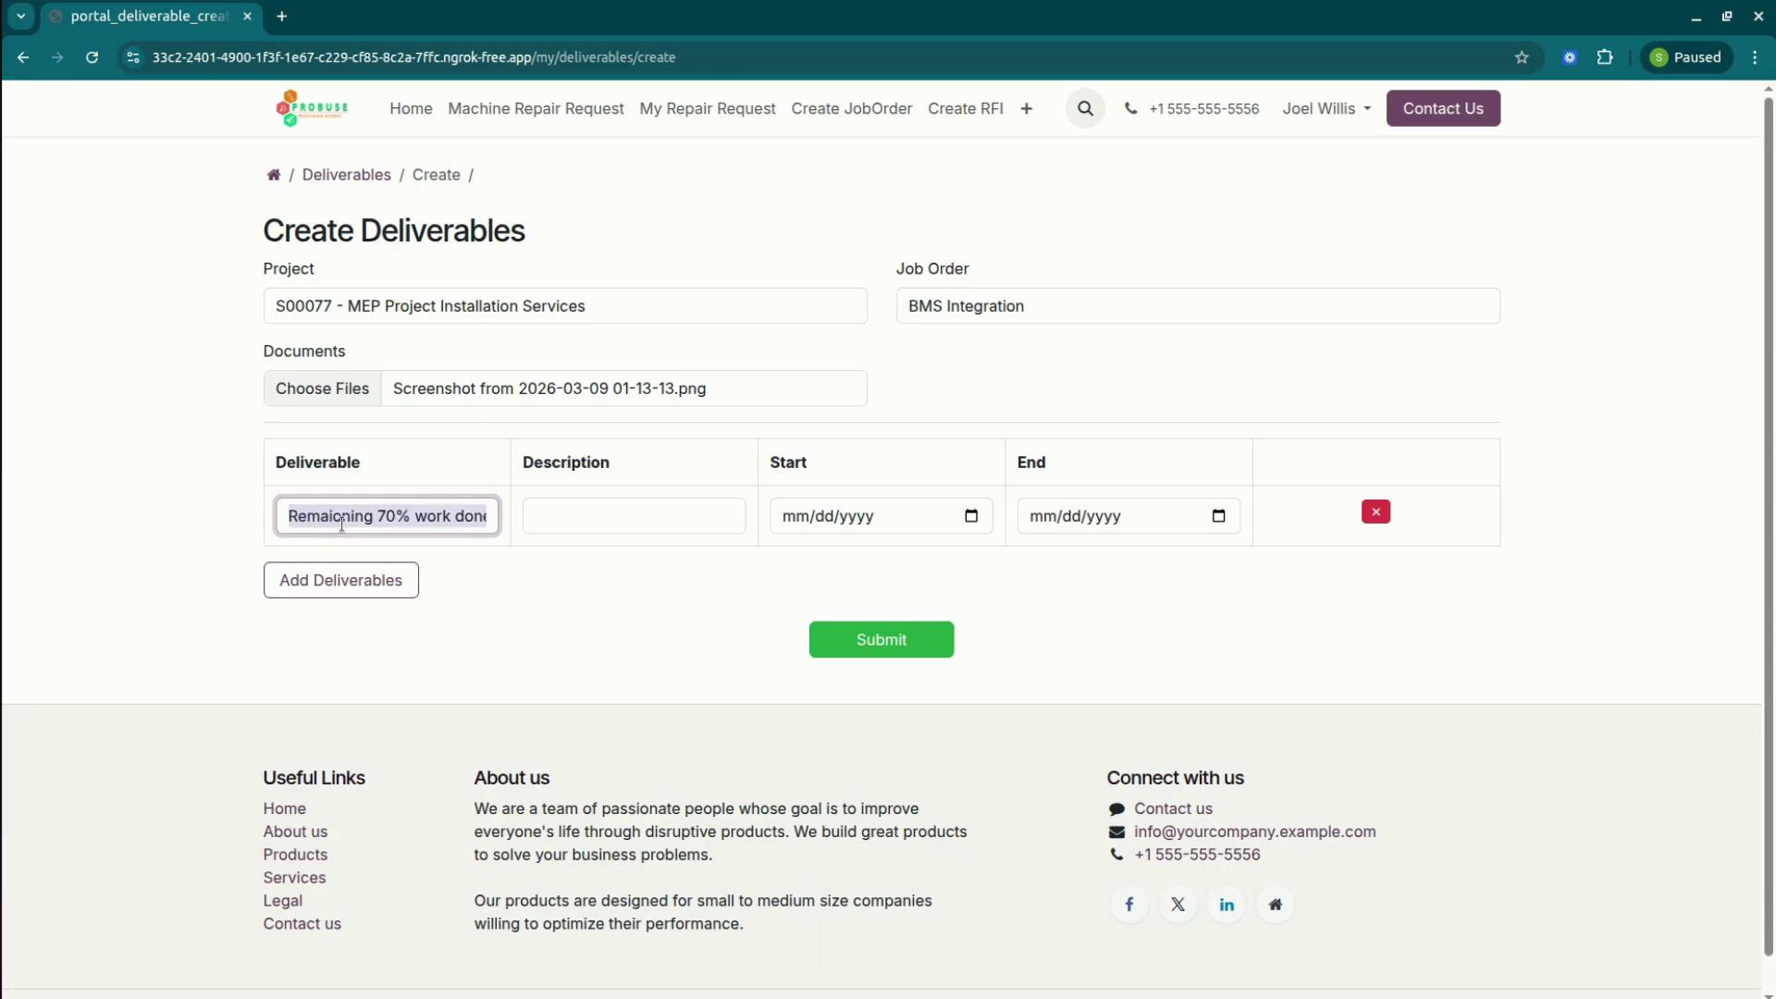
{"action": "key", "text": "BackSpace"}
{"action": "type", "text": "Cable "}
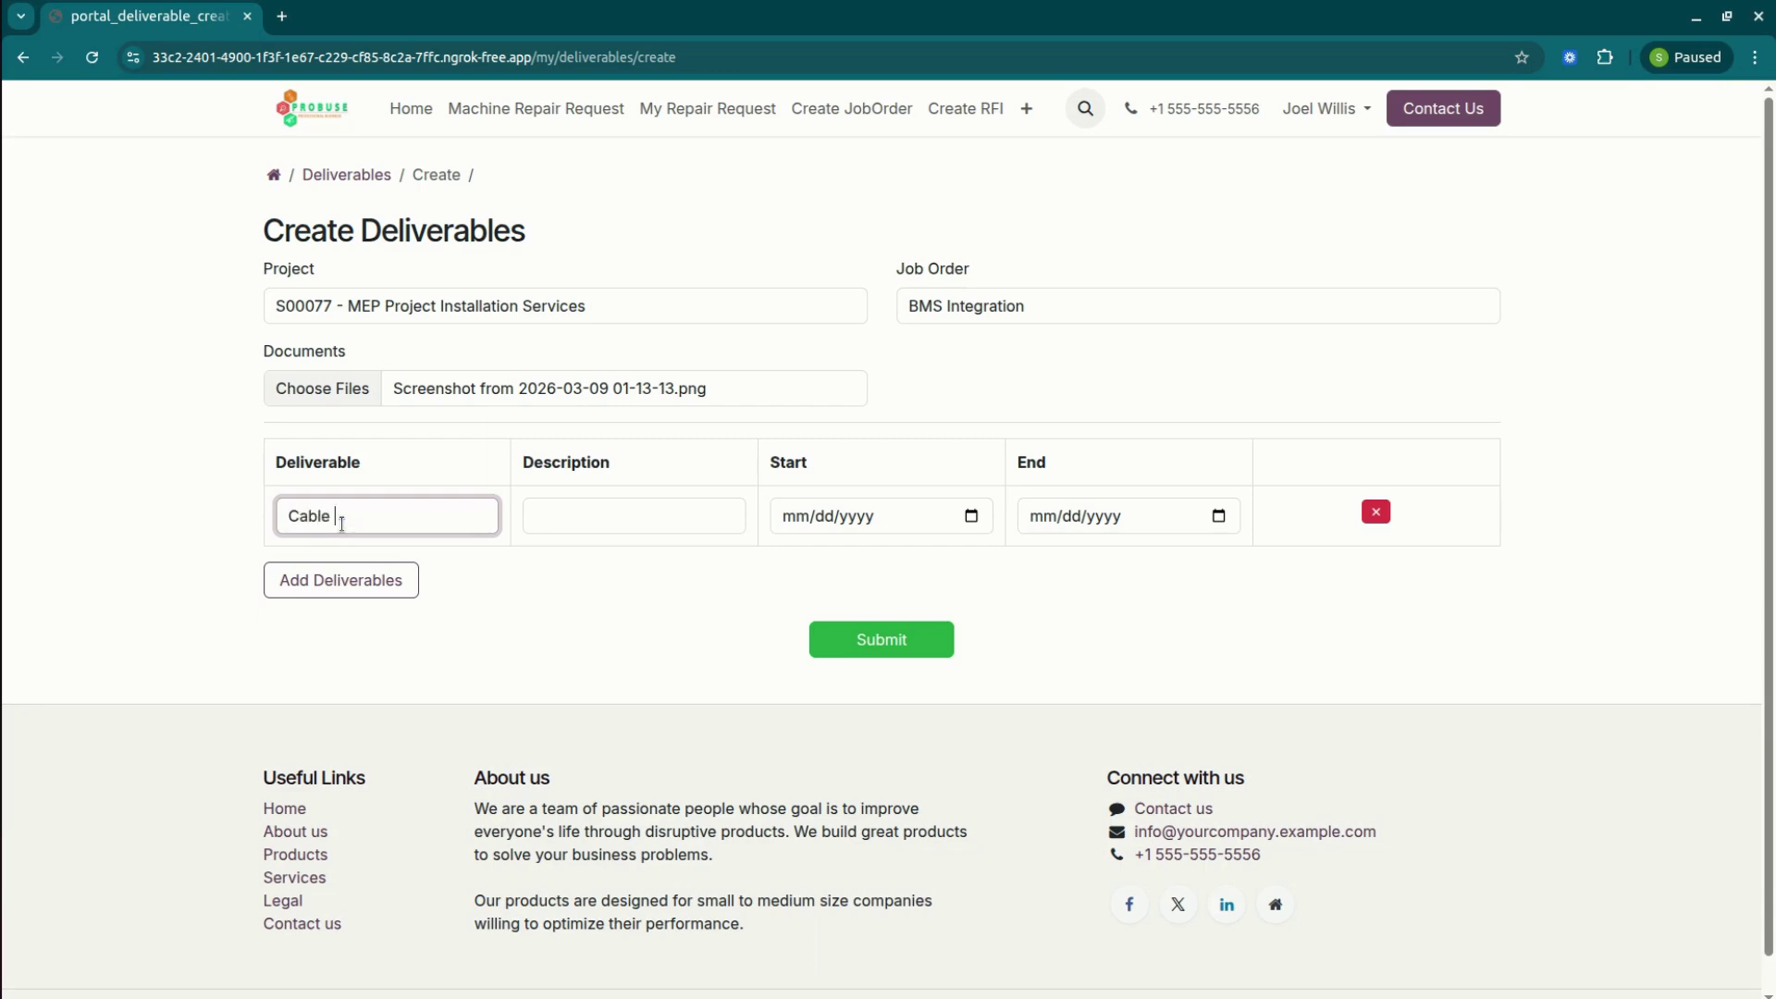
{"action": "type", "text": "Installation"}
{"action": "key", "text": "Tab"}
{"action": "key", "text": "ctrl+v"}
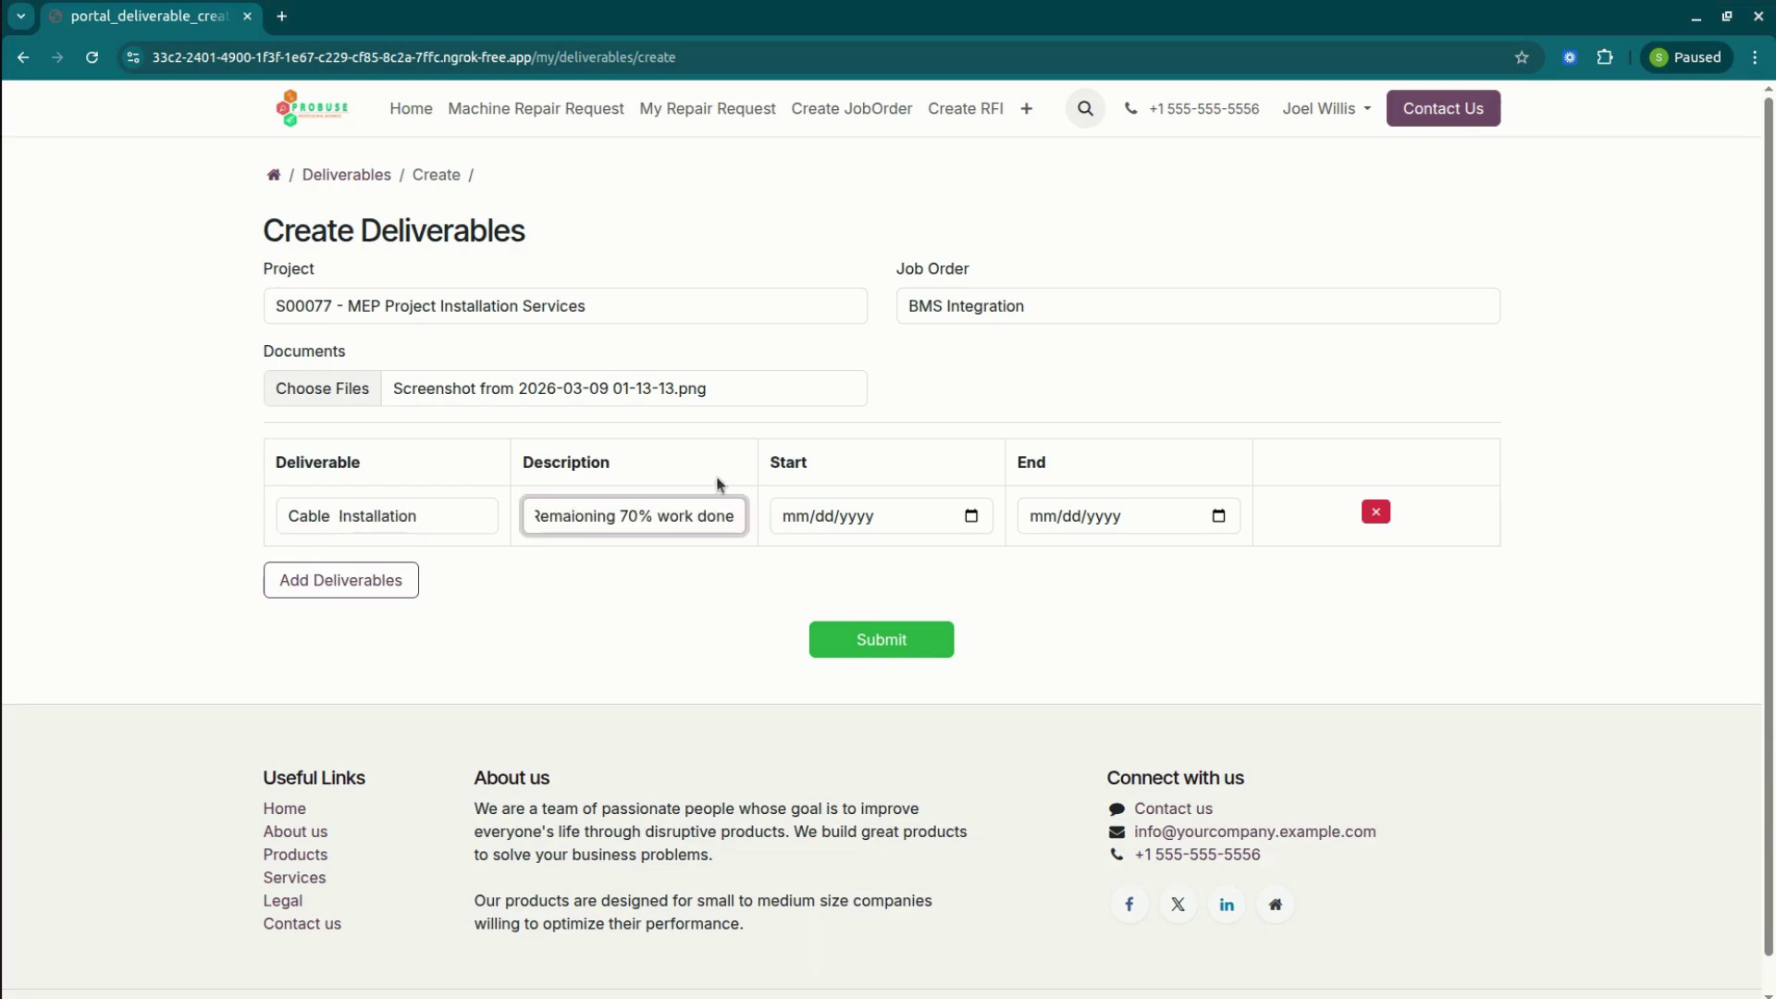
Date the Cable Installation line from March 19 to March 31, 2026.
{"action": "left_click", "coordinate": [957, 516]}
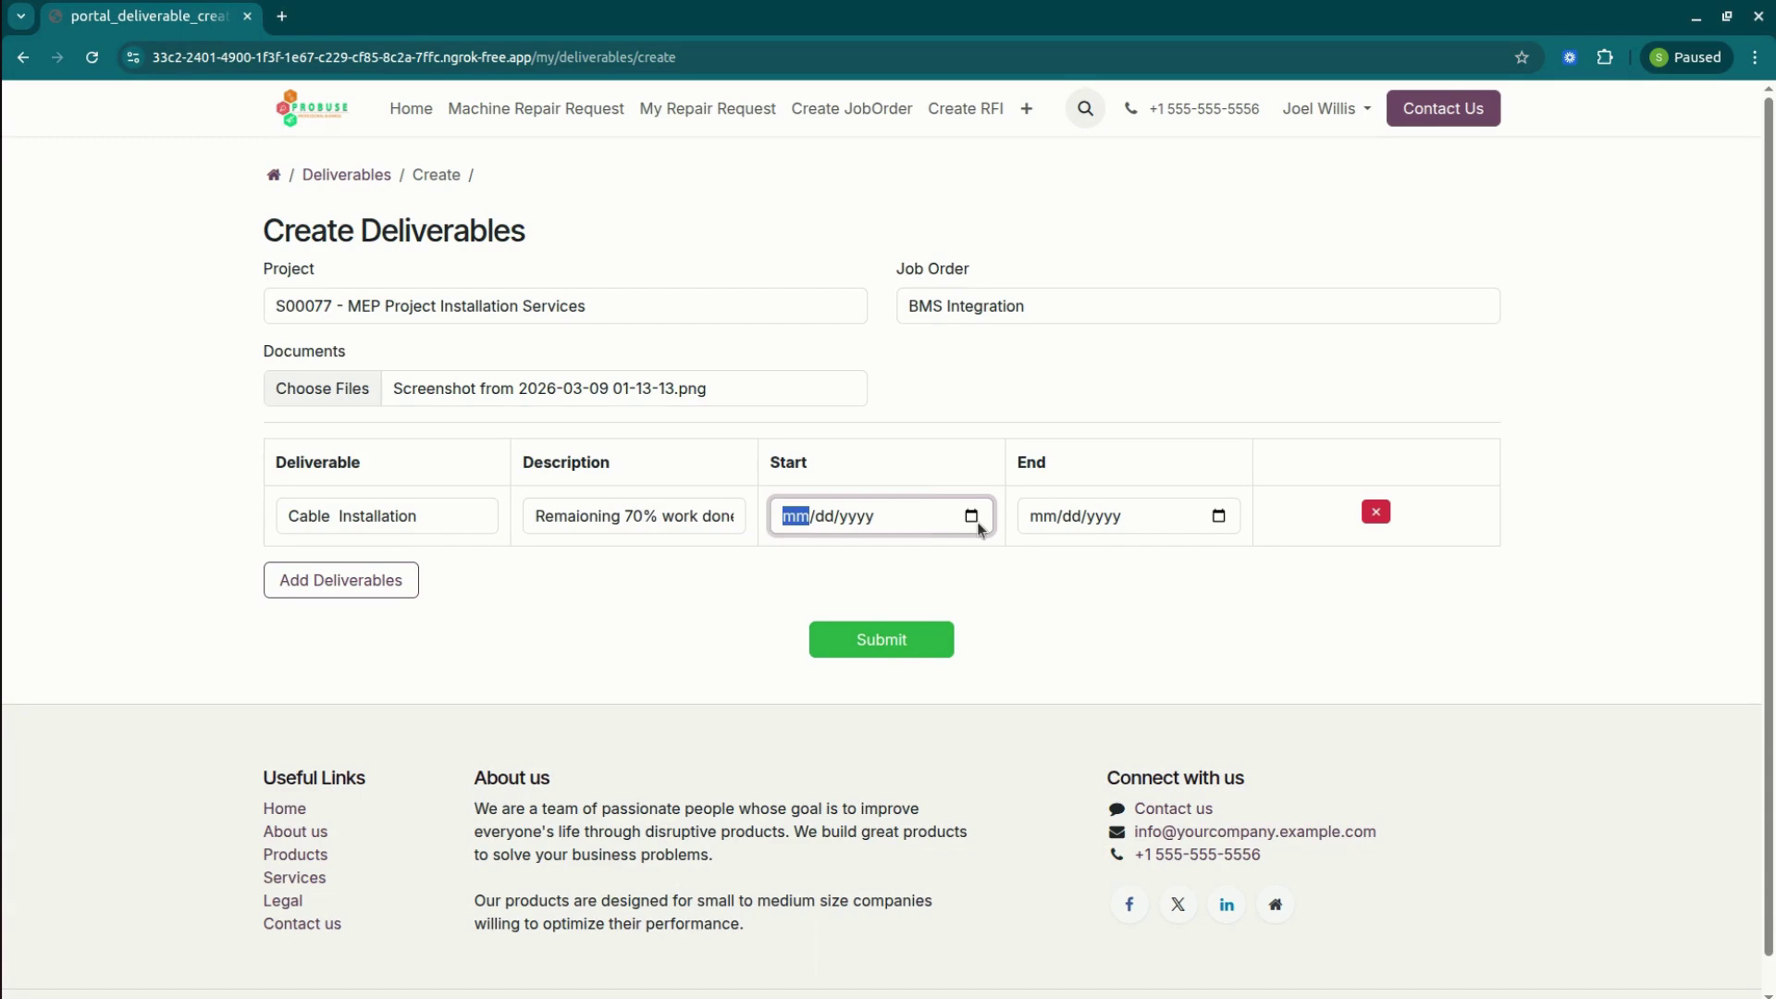
{"action": "left_click", "coordinate": [972, 516]}
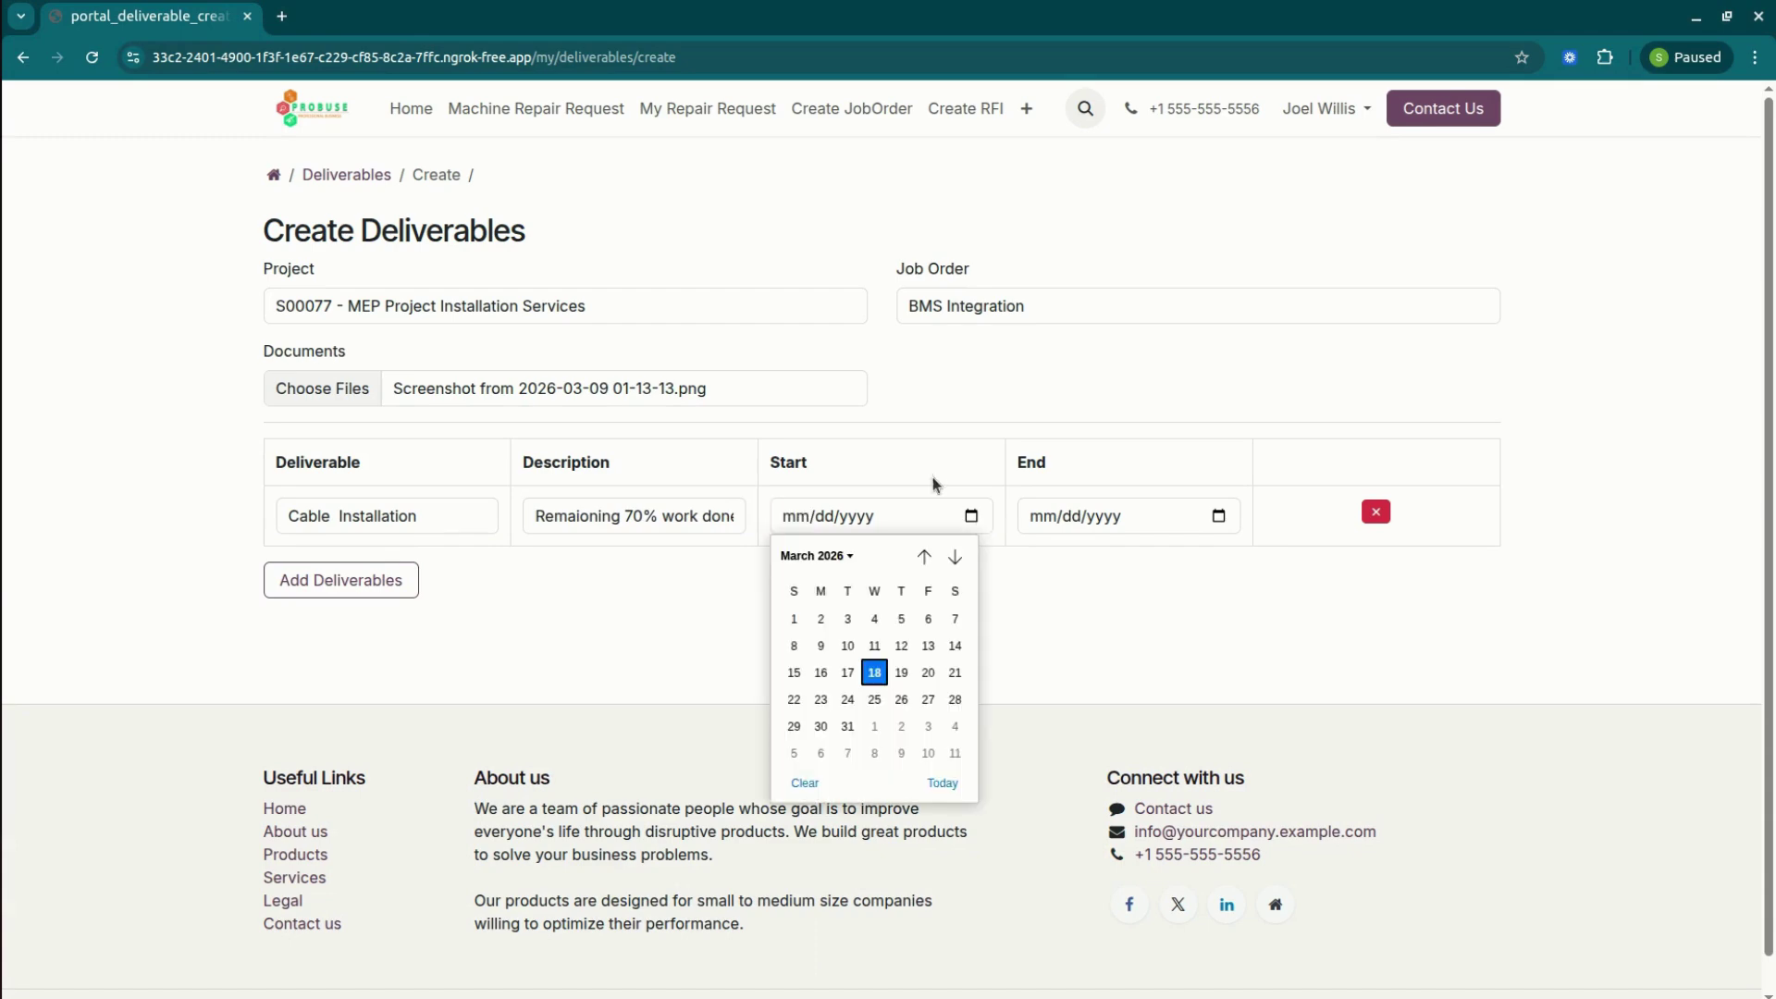
{"action": "left_click", "coordinate": [903, 674]}
{"action": "left_click", "coordinate": [1231, 516]}
{"action": "left_click", "coordinate": [1219, 515]}
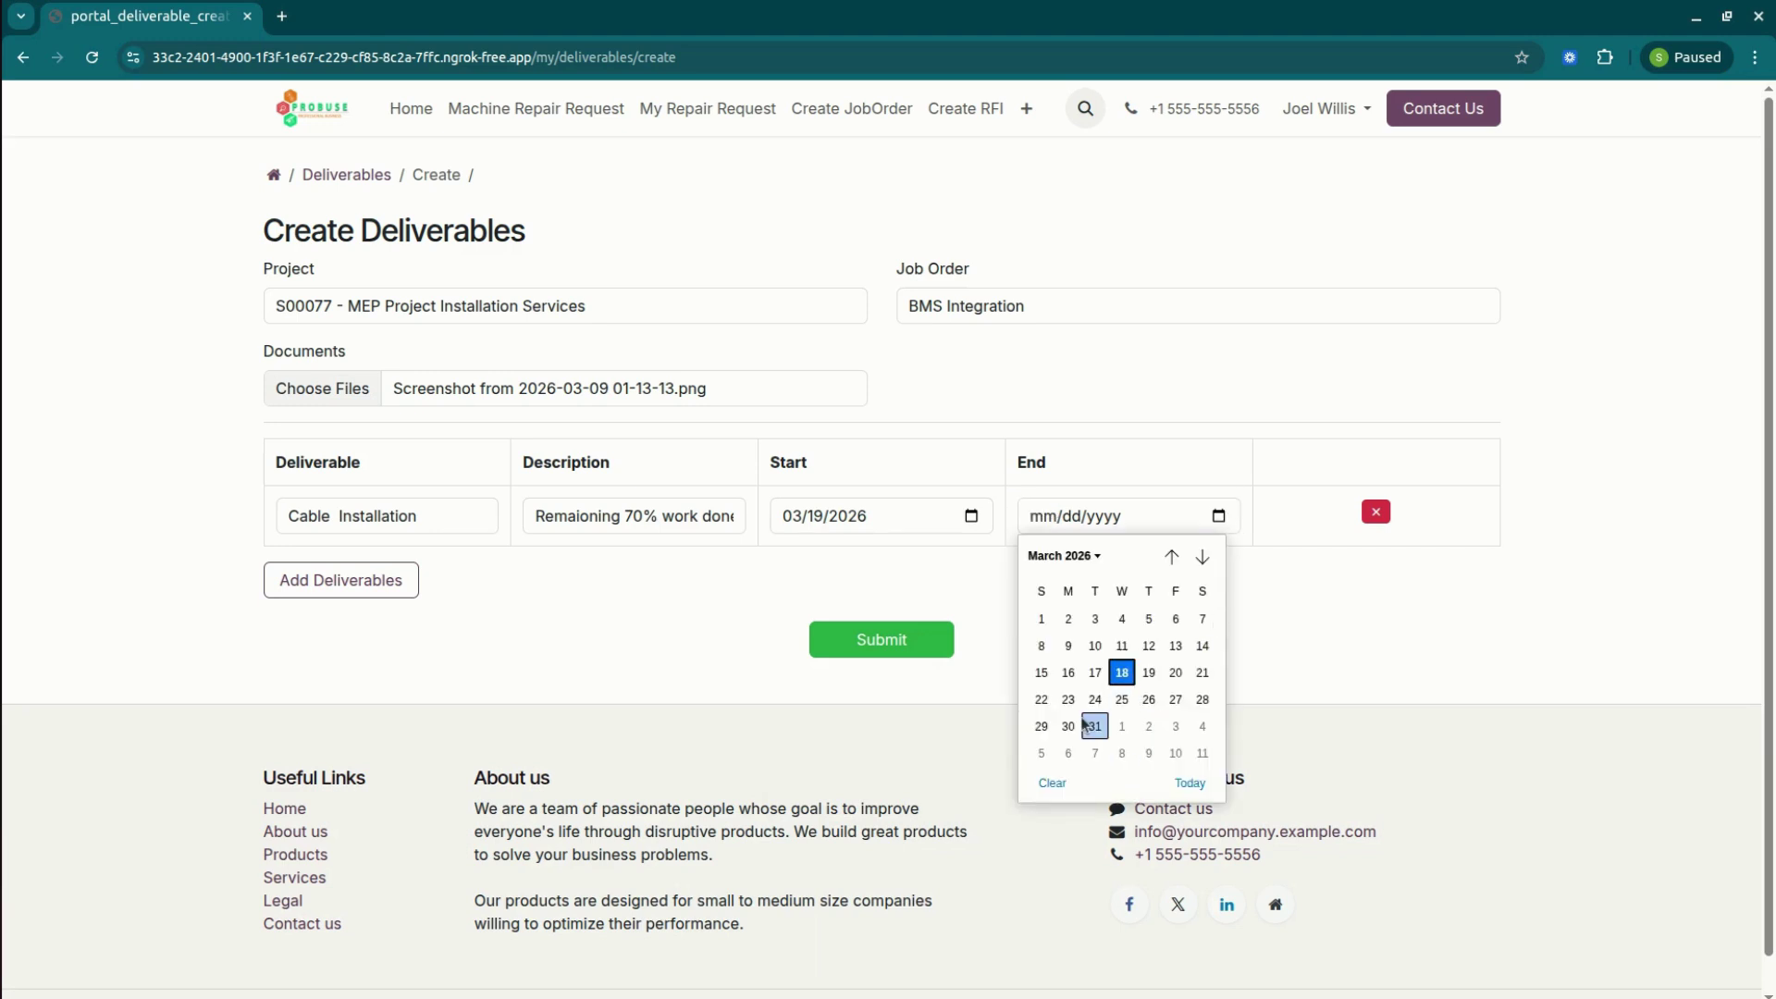
{"action": "left_click", "coordinate": [1096, 727]}
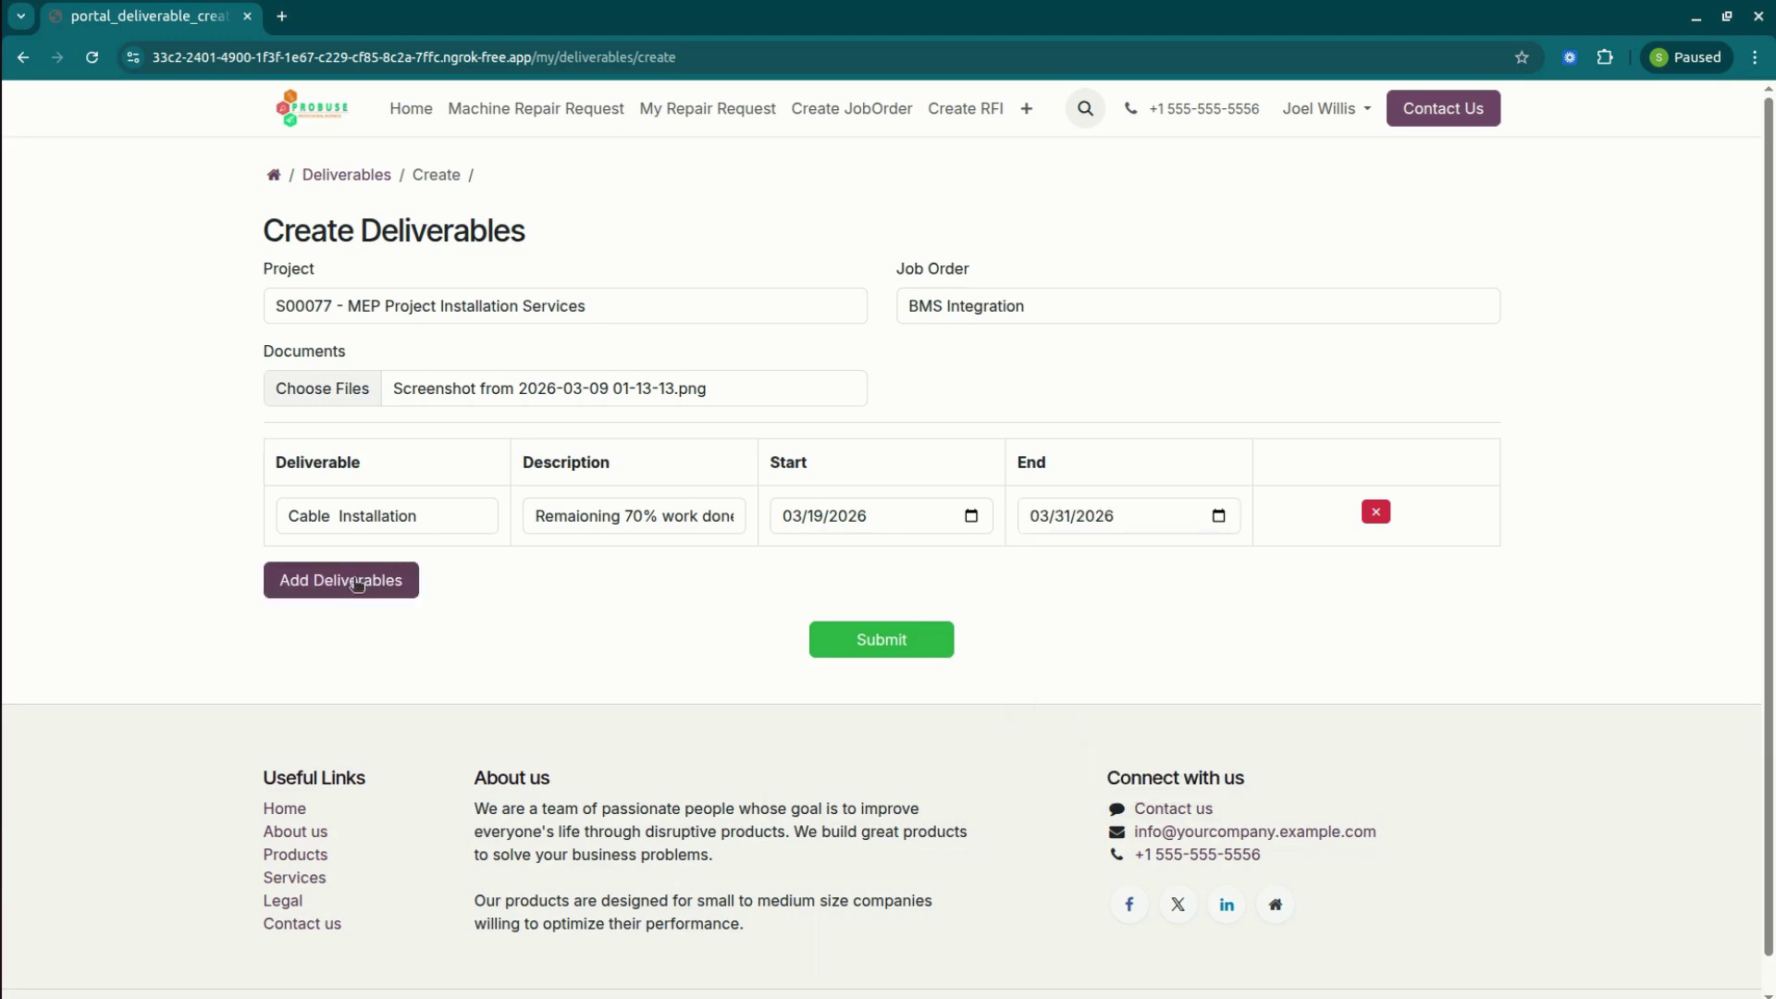
Add a 'BMS' line, 'remaioning woning work submitted', March 18 to April 1, 2026, and submit.
{"action": "left_click", "coordinate": [356, 583]}
{"action": "left_click", "coordinate": [356, 583]}
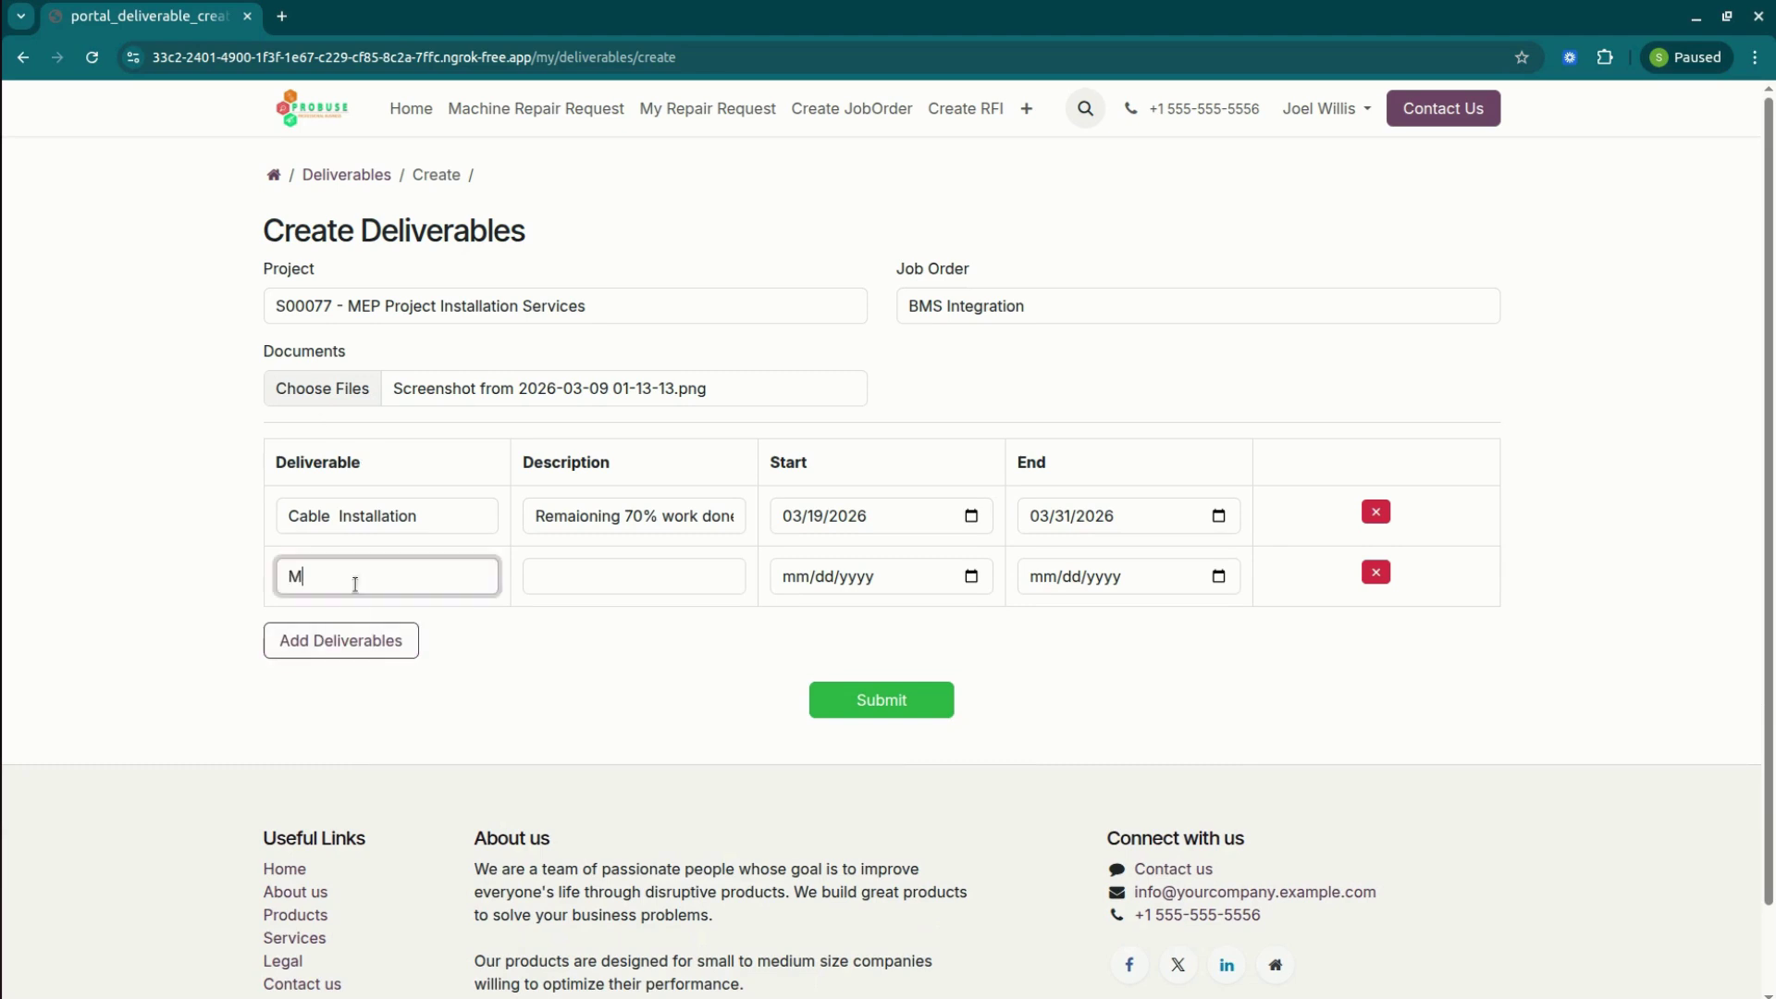
{"action": "type", "text": "BMS"}
{"action": "key", "text": "Tab"}
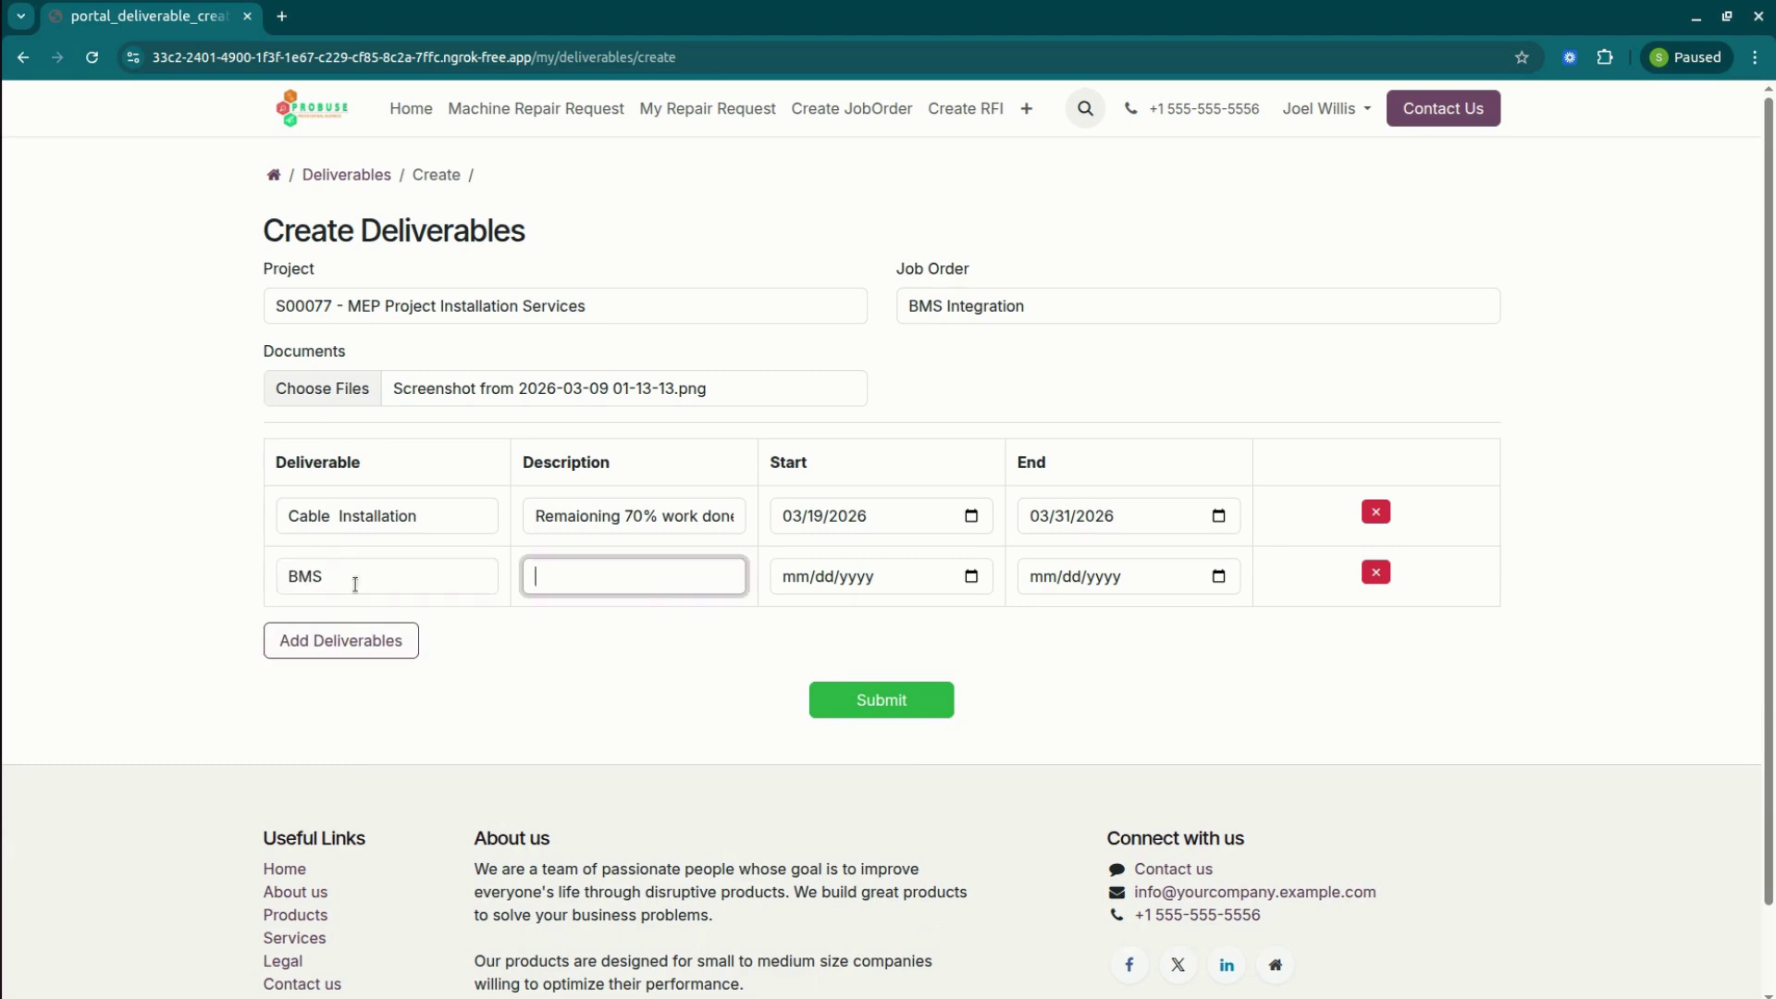
{"action": "type", "text": "remaioning wo"}
{"action": "type", "text": "ning work "}
{"action": "type", "text": "submitted"}
{"action": "key", "text": "Tab"}
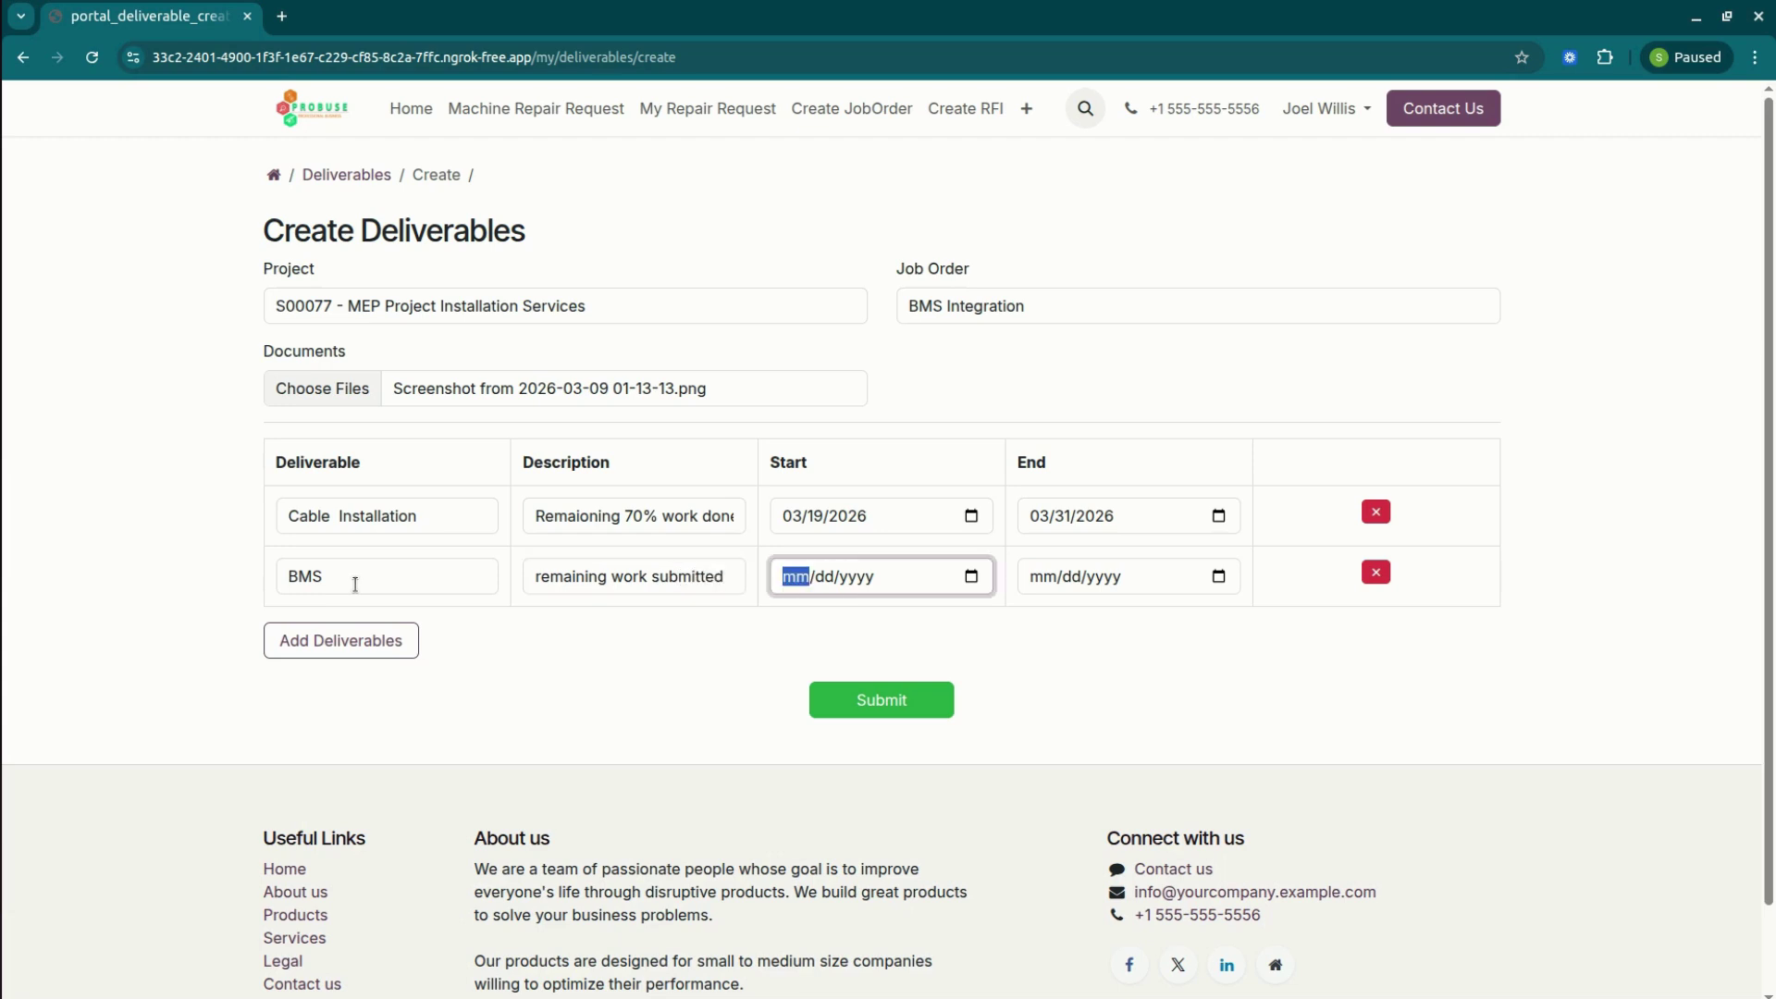
{"action": "left_click", "coordinate": [967, 573]}
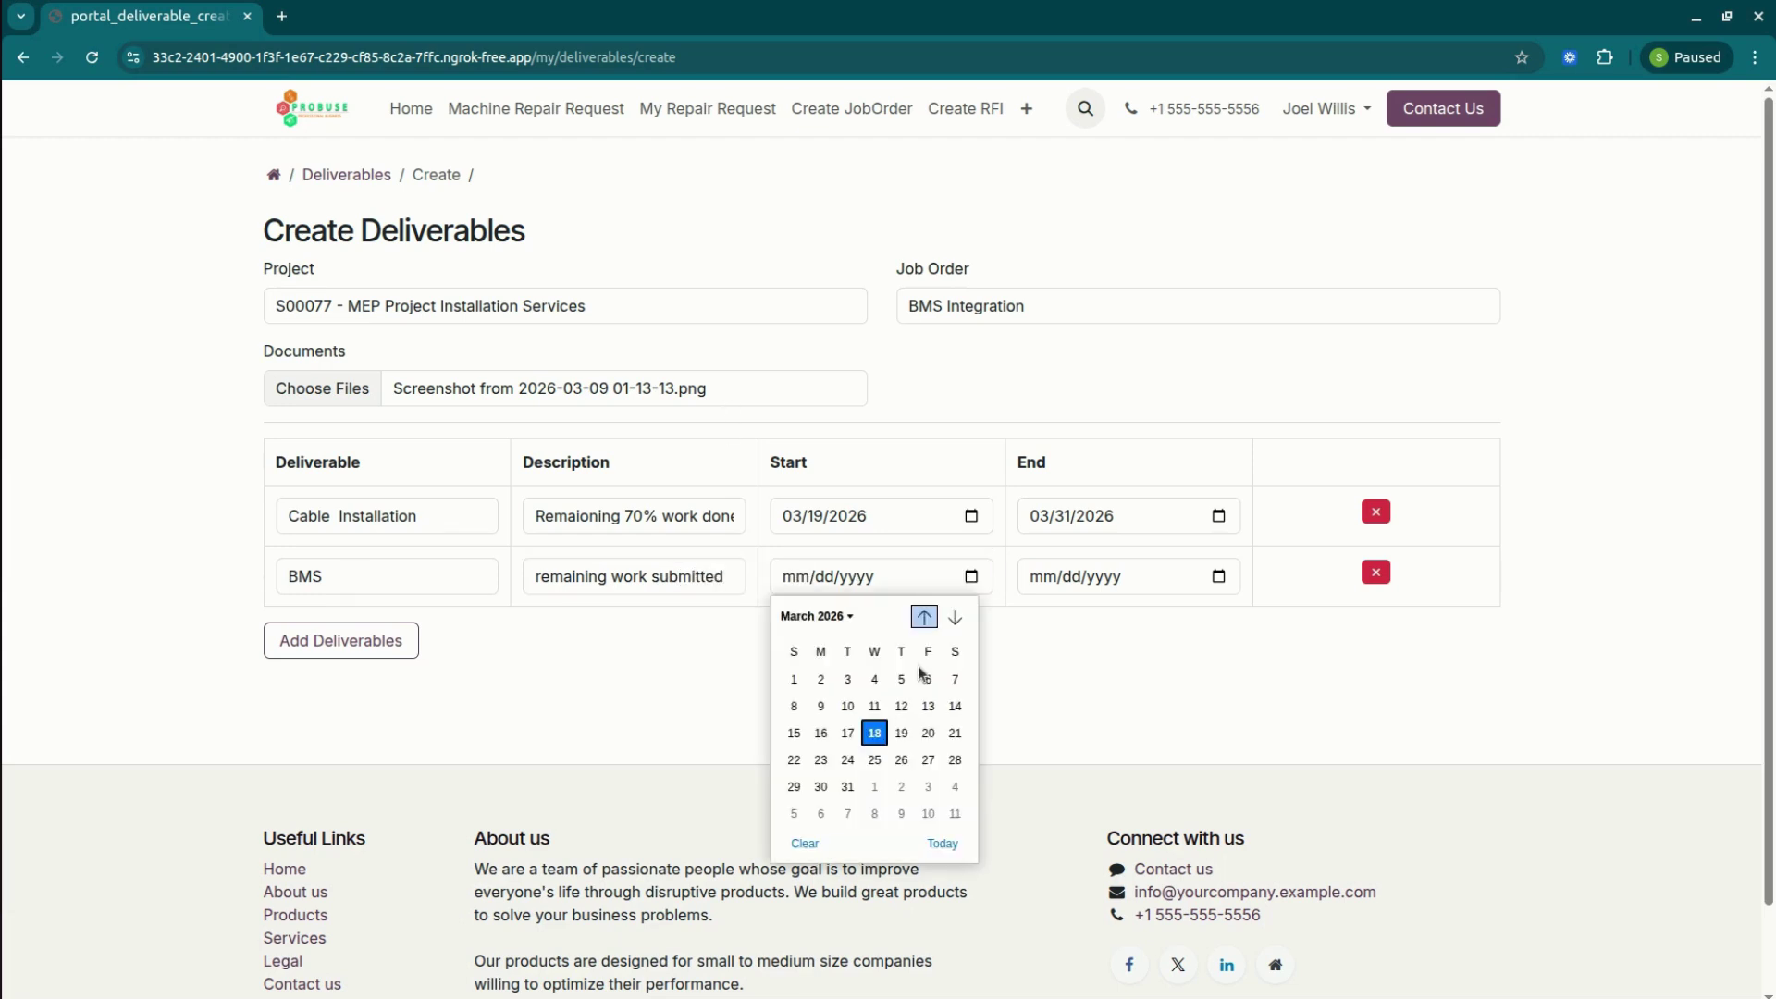
{"action": "left_click", "coordinate": [873, 733]}
{"action": "left_click", "coordinate": [1217, 576]}
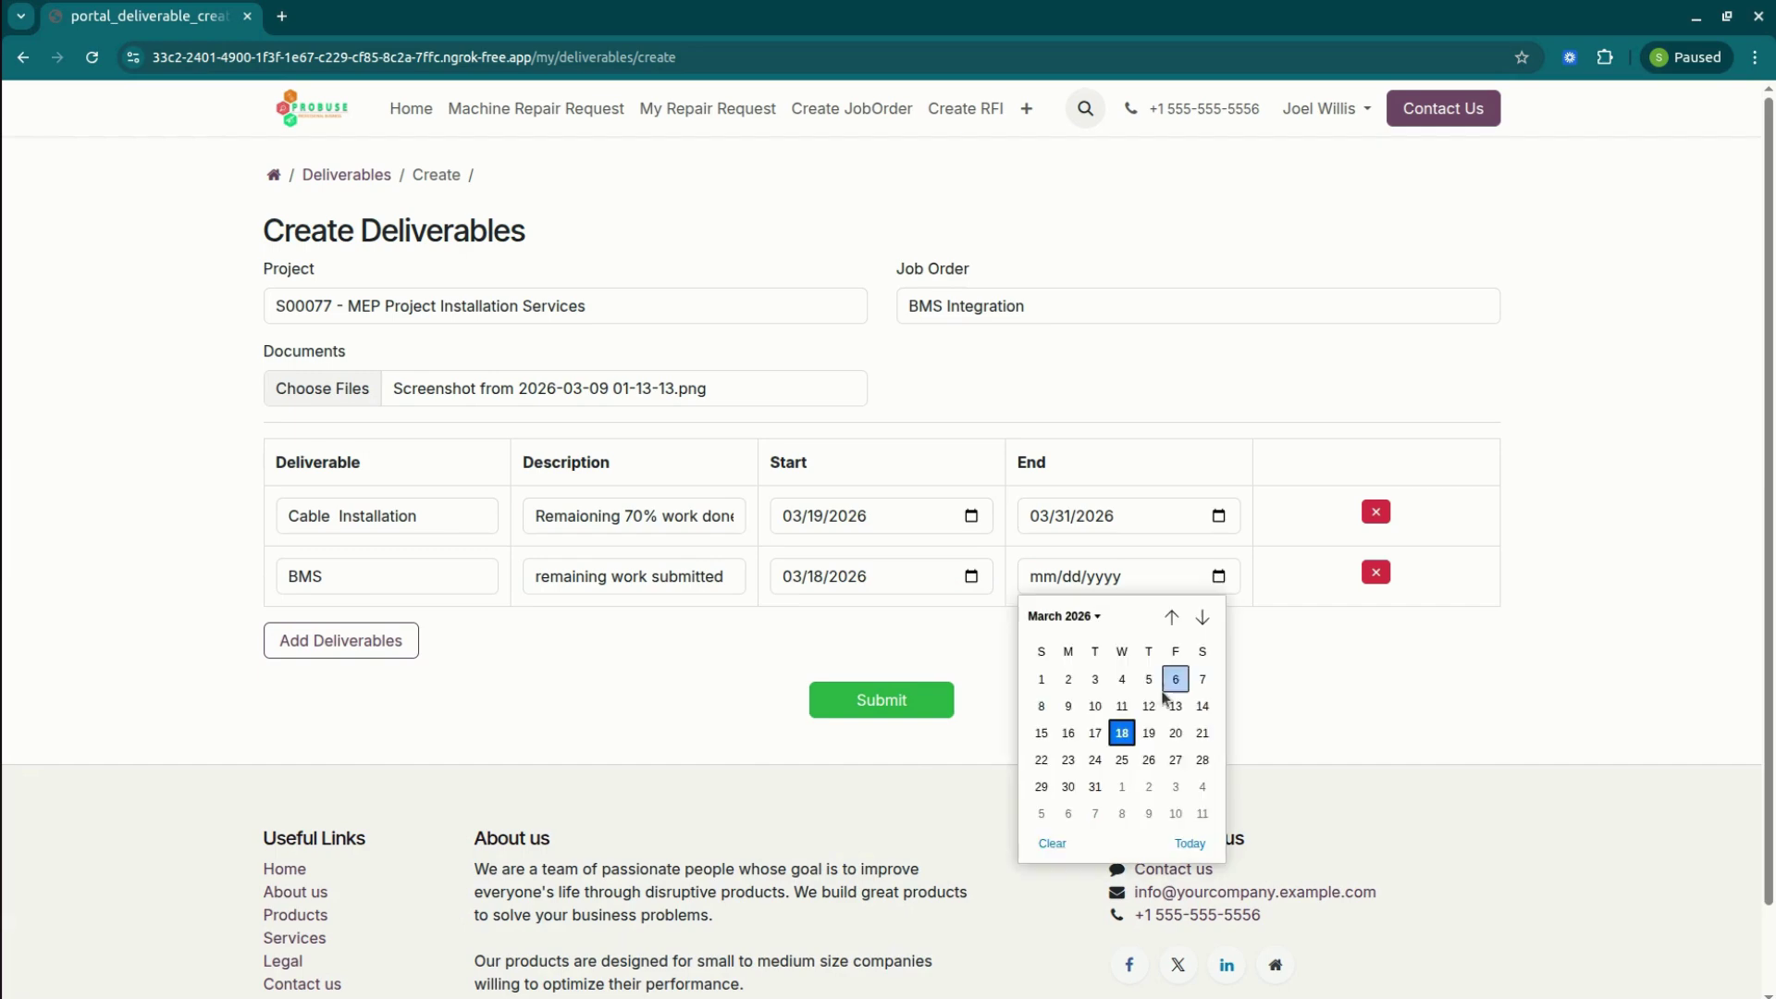
{"action": "left_click", "coordinate": [1136, 801]}
{"action": "left_click", "coordinate": [857, 708]}
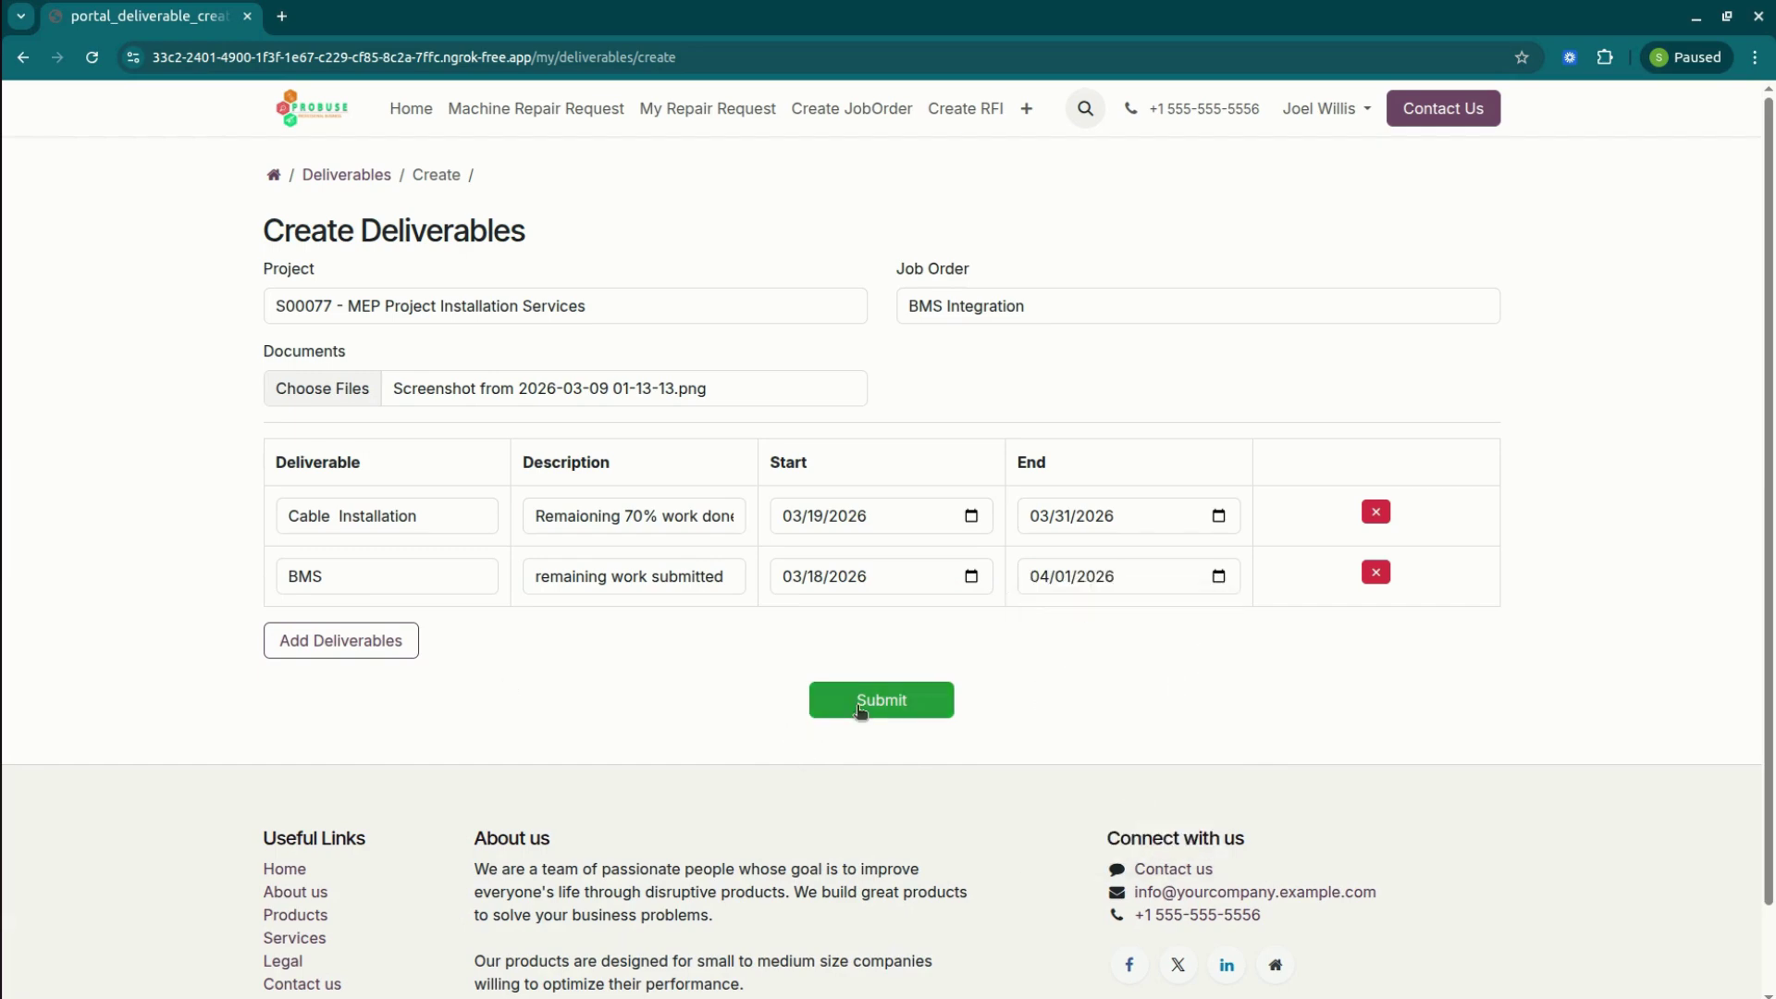
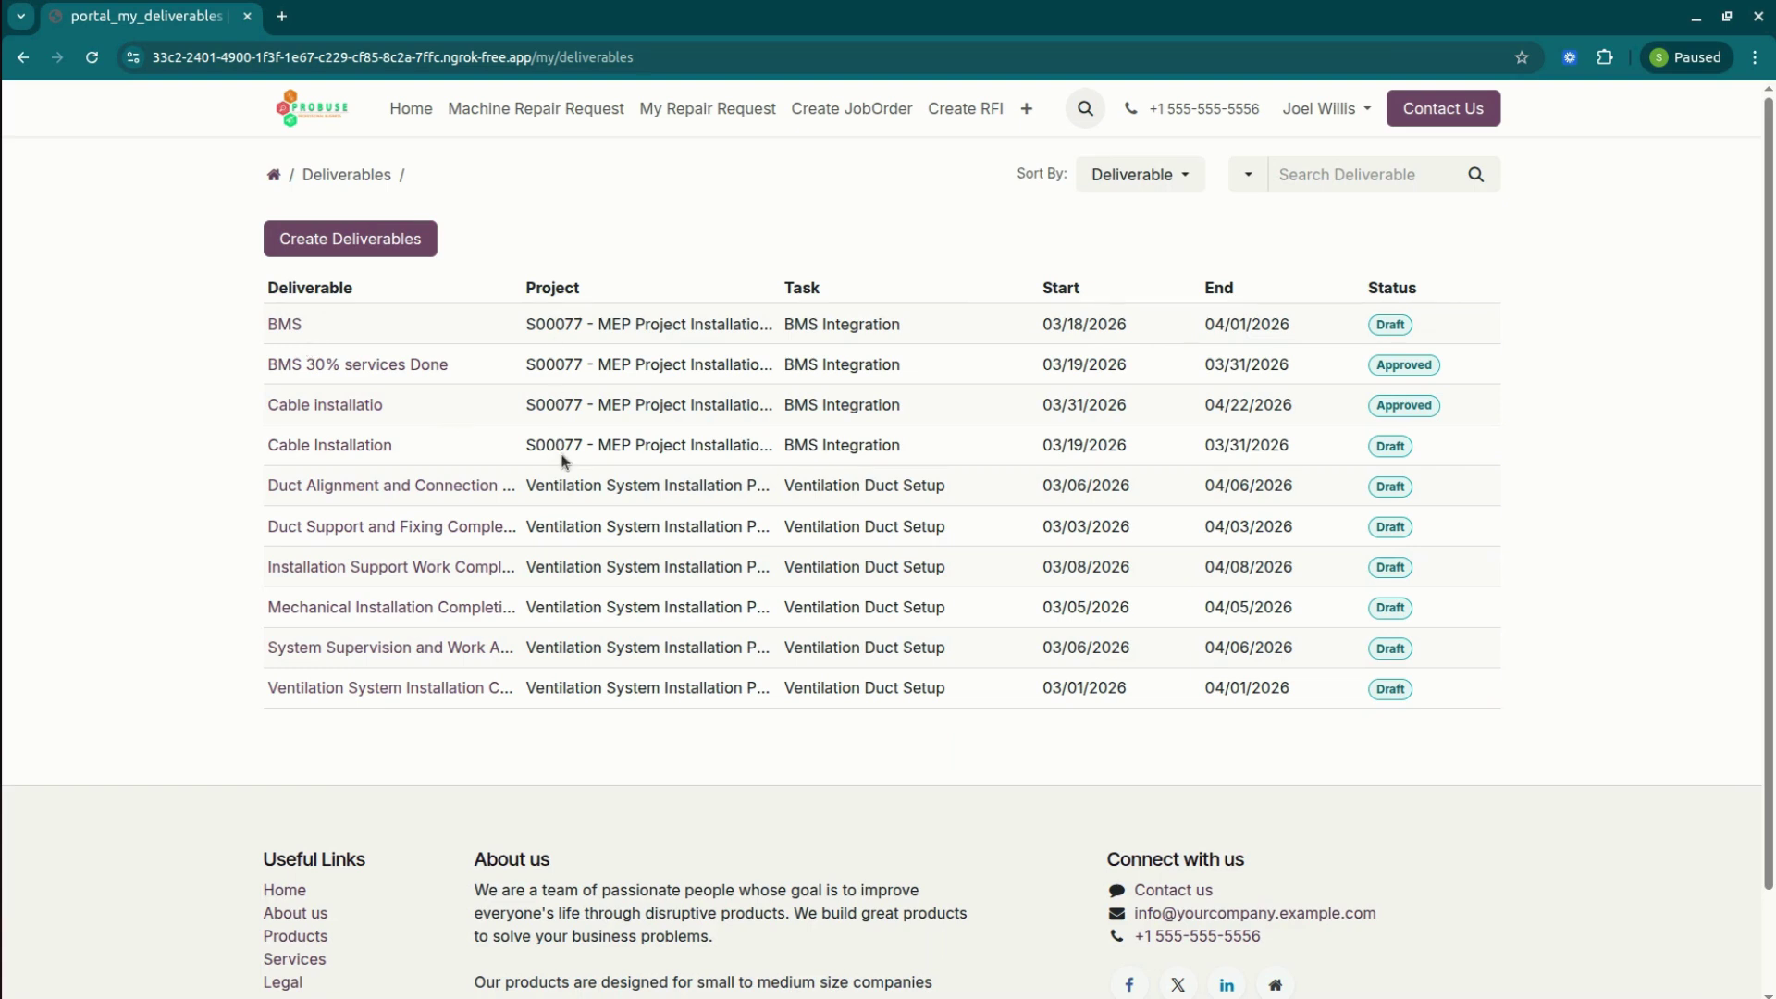
Check the deliverables Sort By options and close them without changing anything.
{"action": "left_click", "coordinate": [1189, 176]}
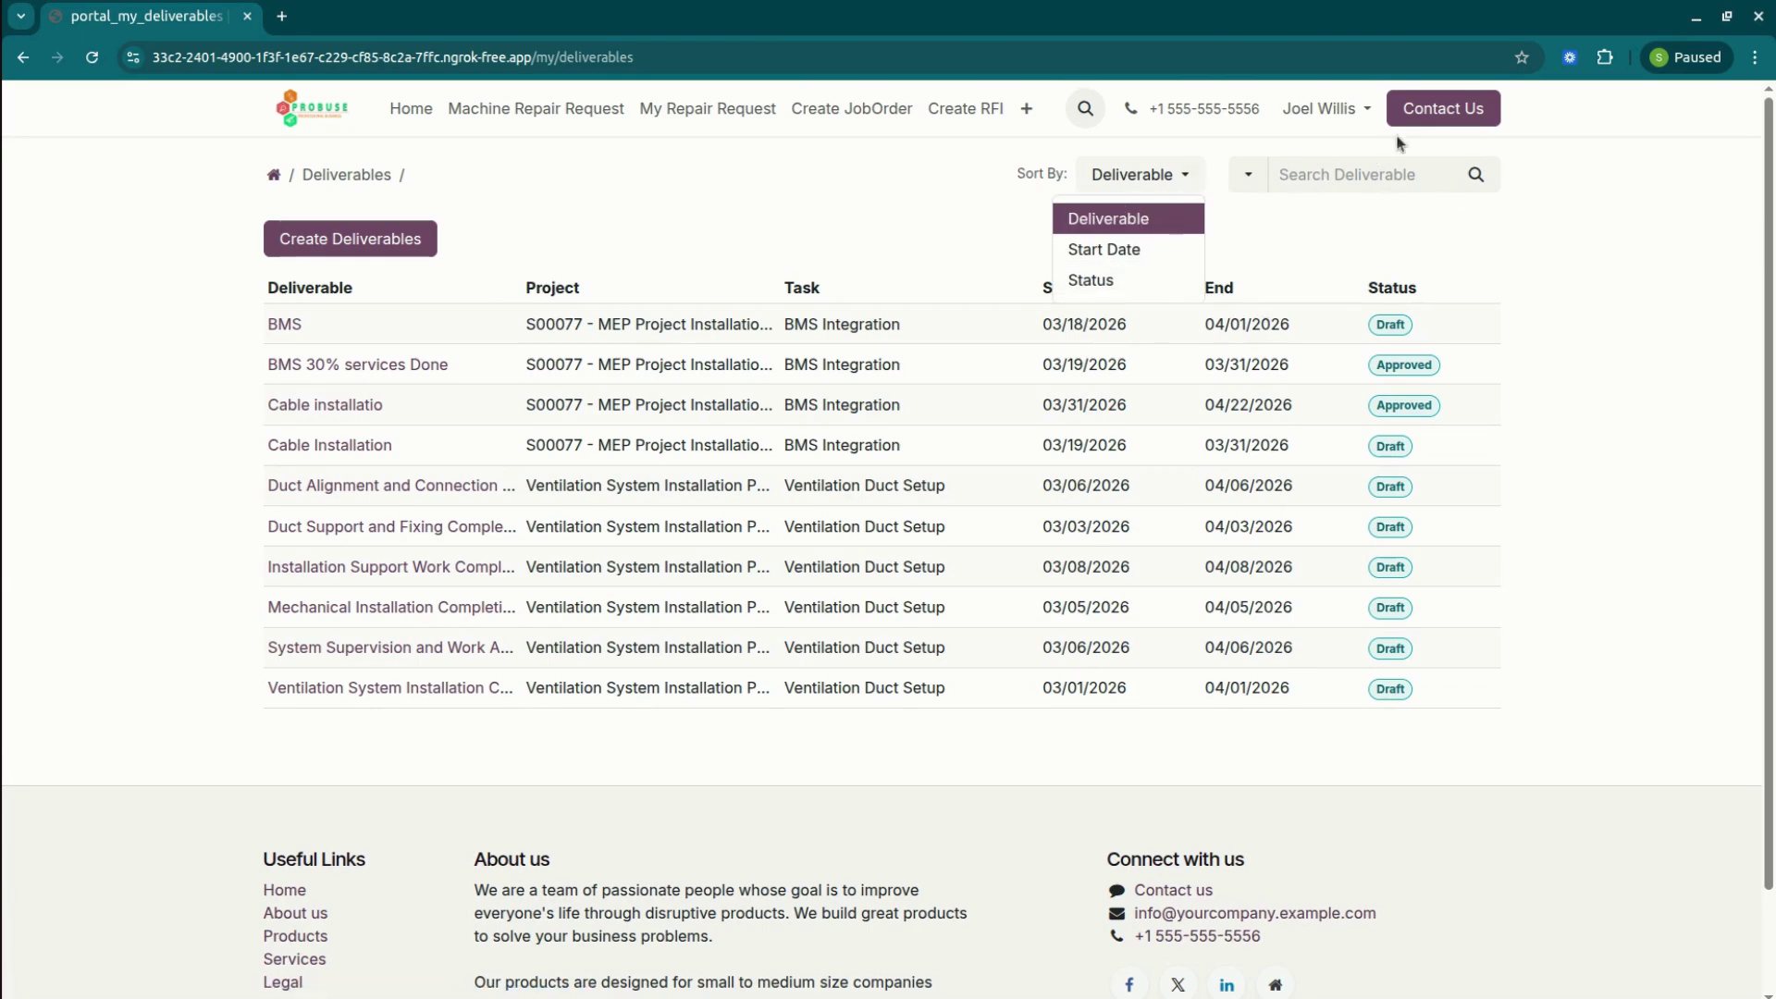
{"action": "left_click", "coordinate": [908, 169]}
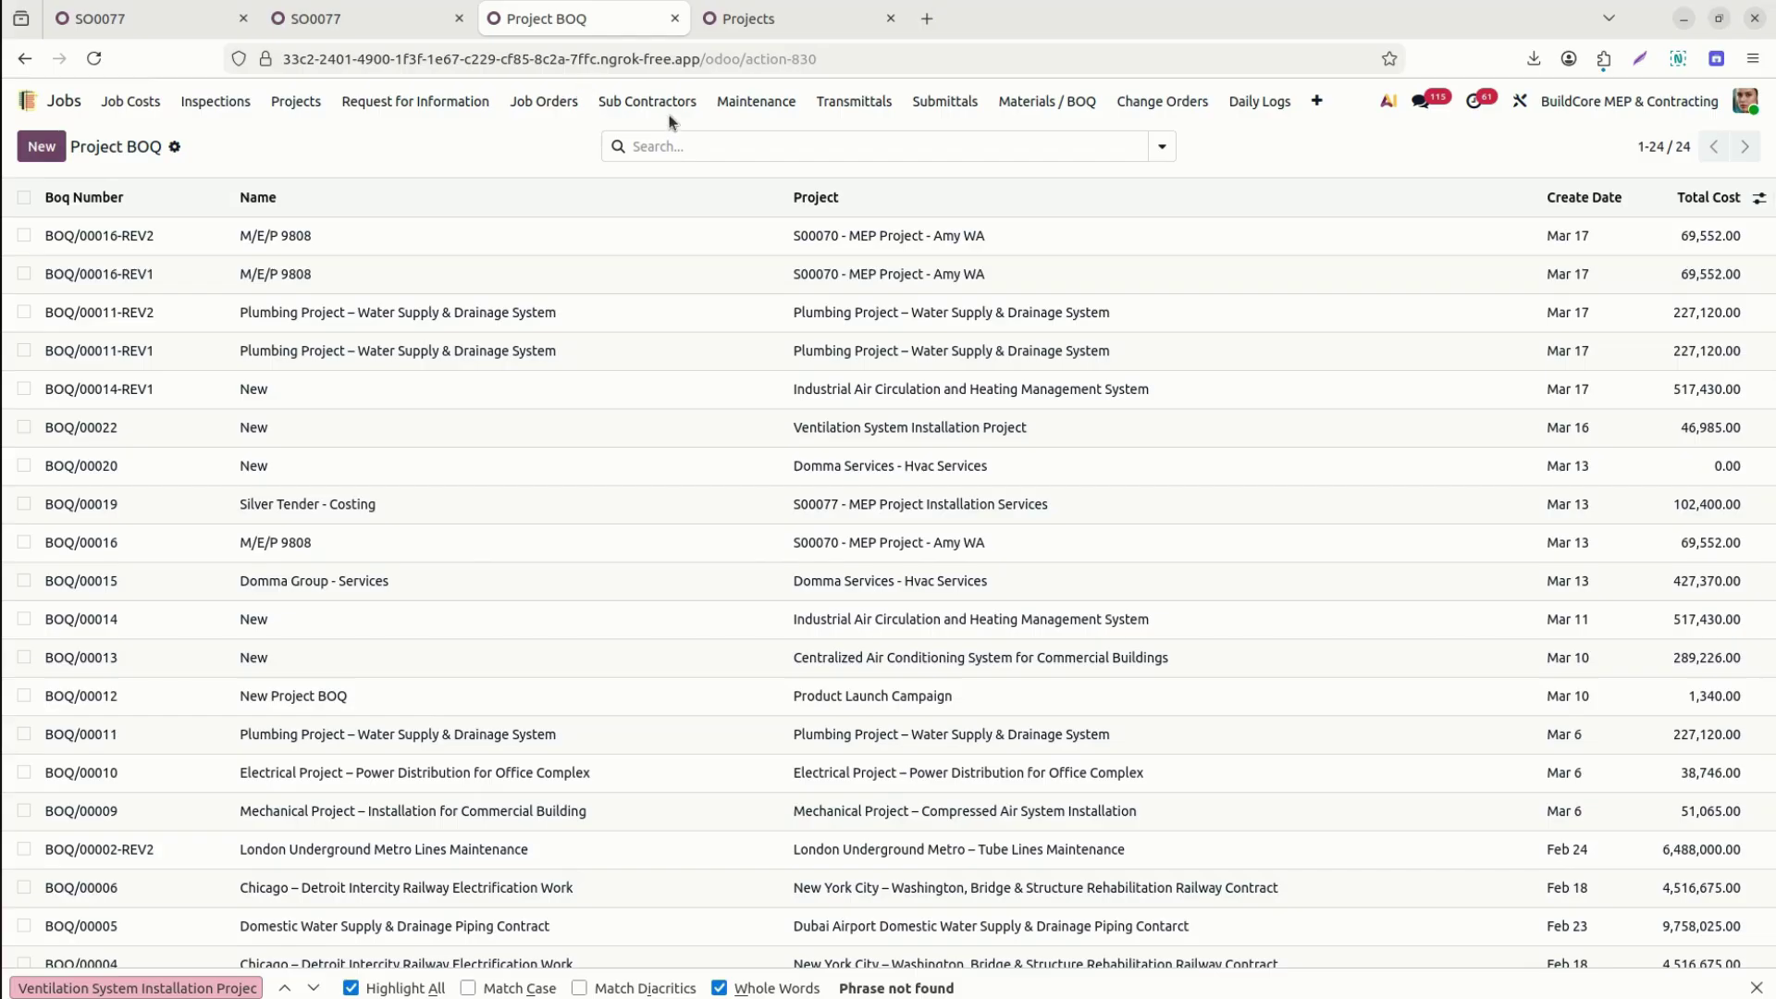
Filter Subcontractor Jobs to project 77 and open the BMS Integration job.
{"action": "left_click", "coordinate": [659, 104]}
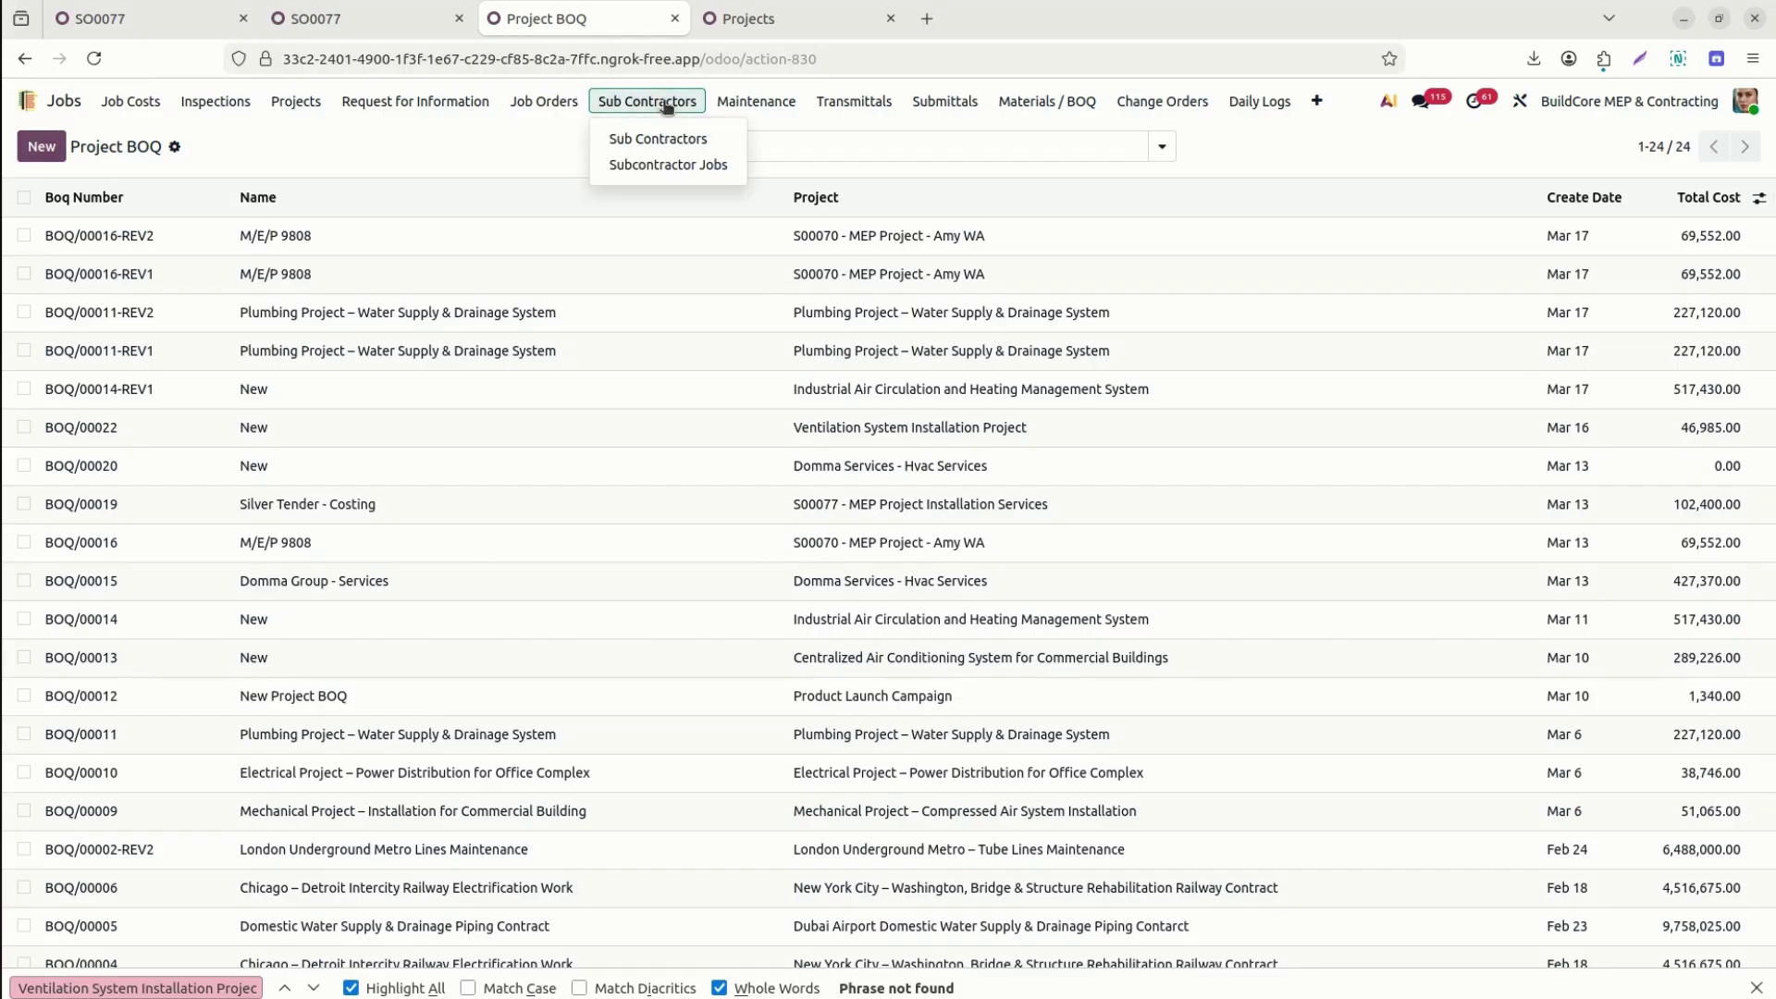
{"action": "left_click", "coordinate": [680, 169]}
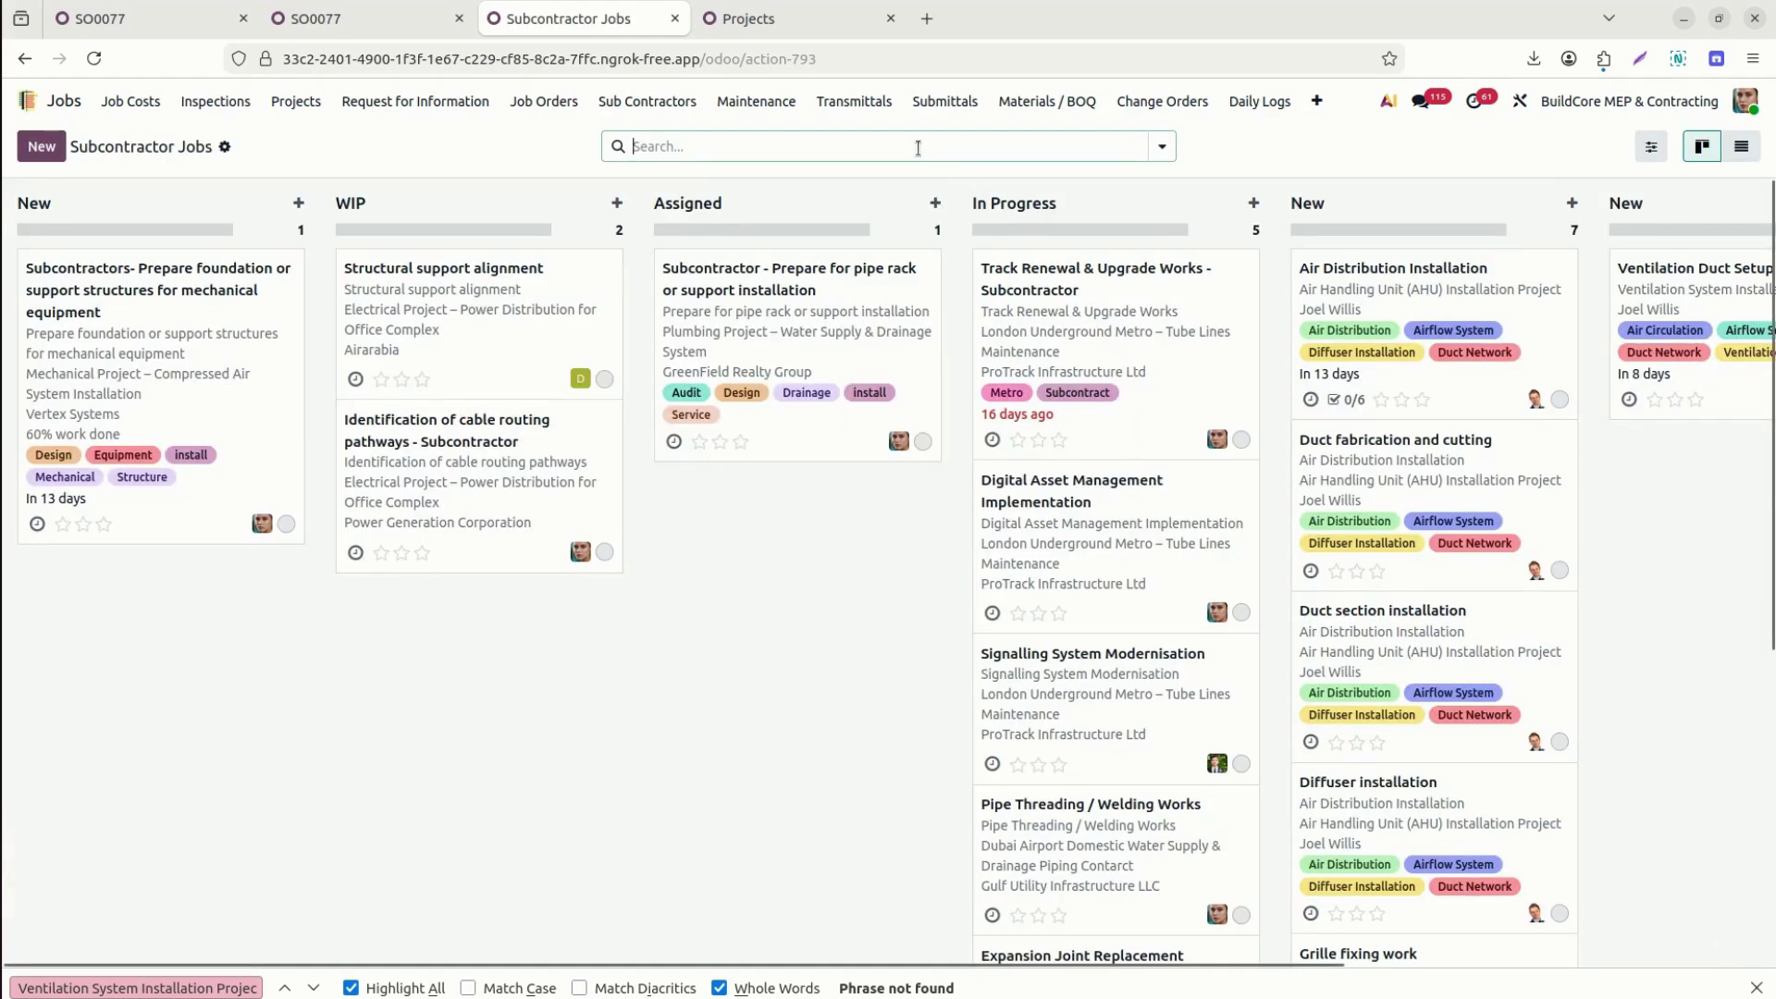
{"action": "type", "text": "77"}
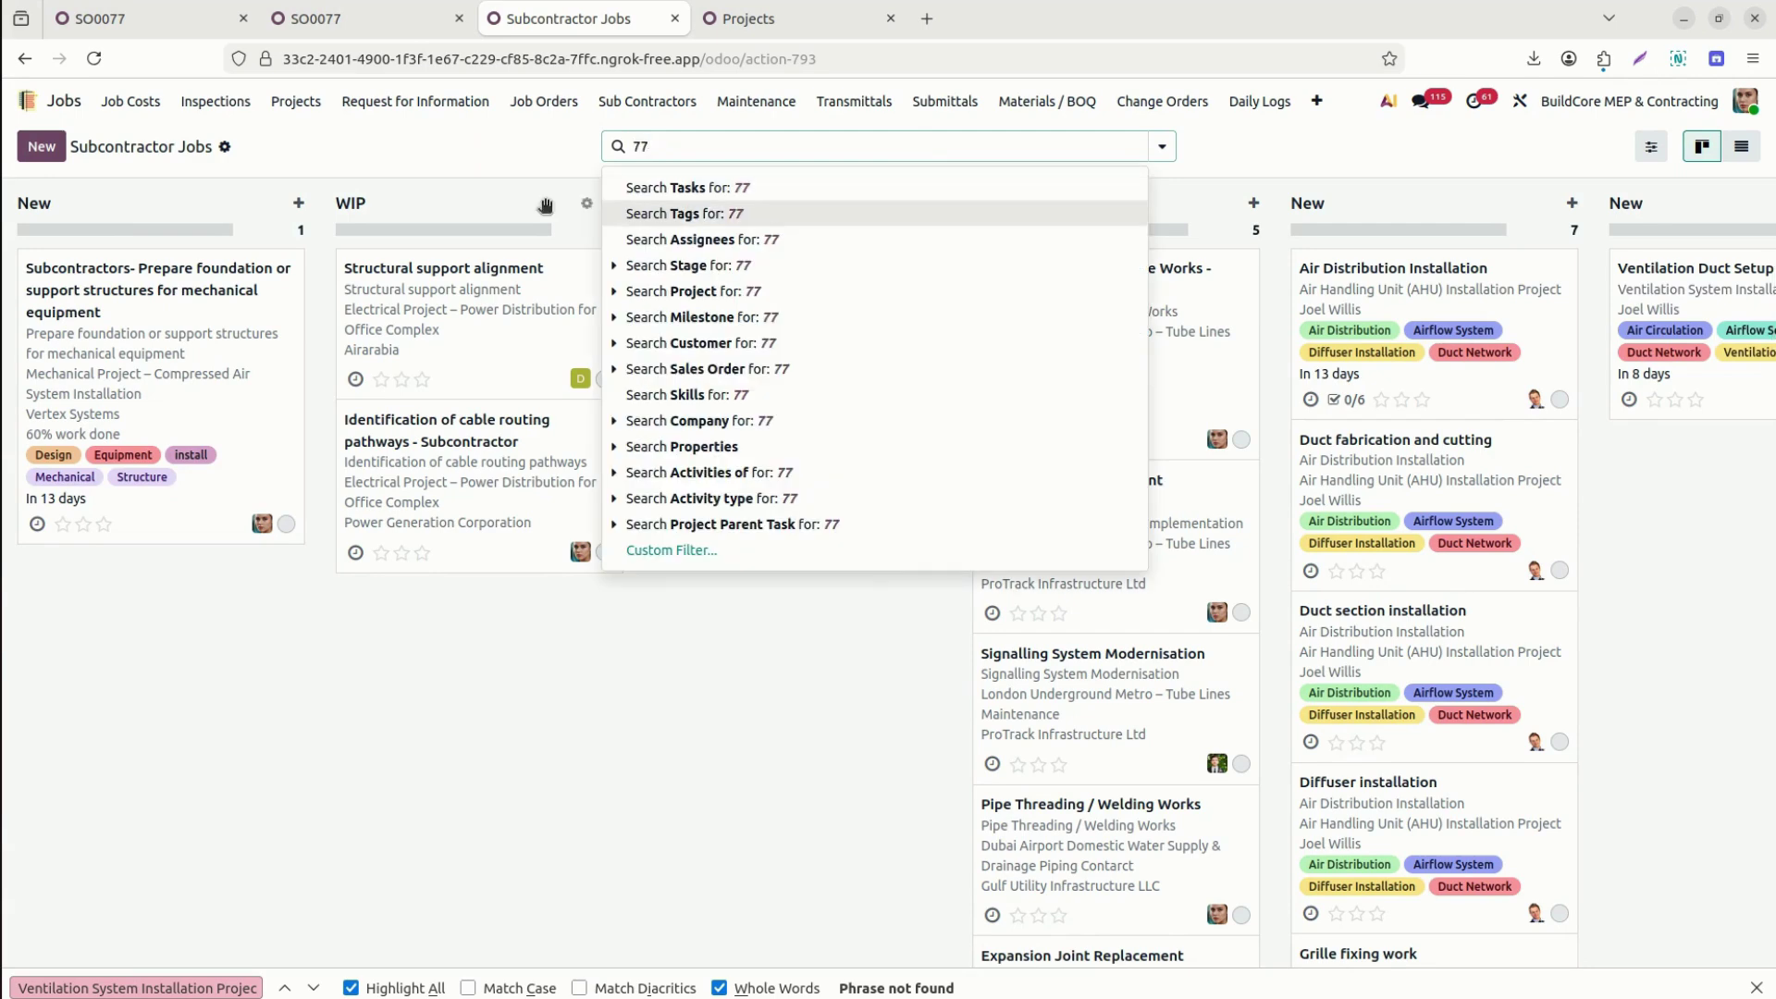
{"action": "left_click", "coordinate": [666, 292]}
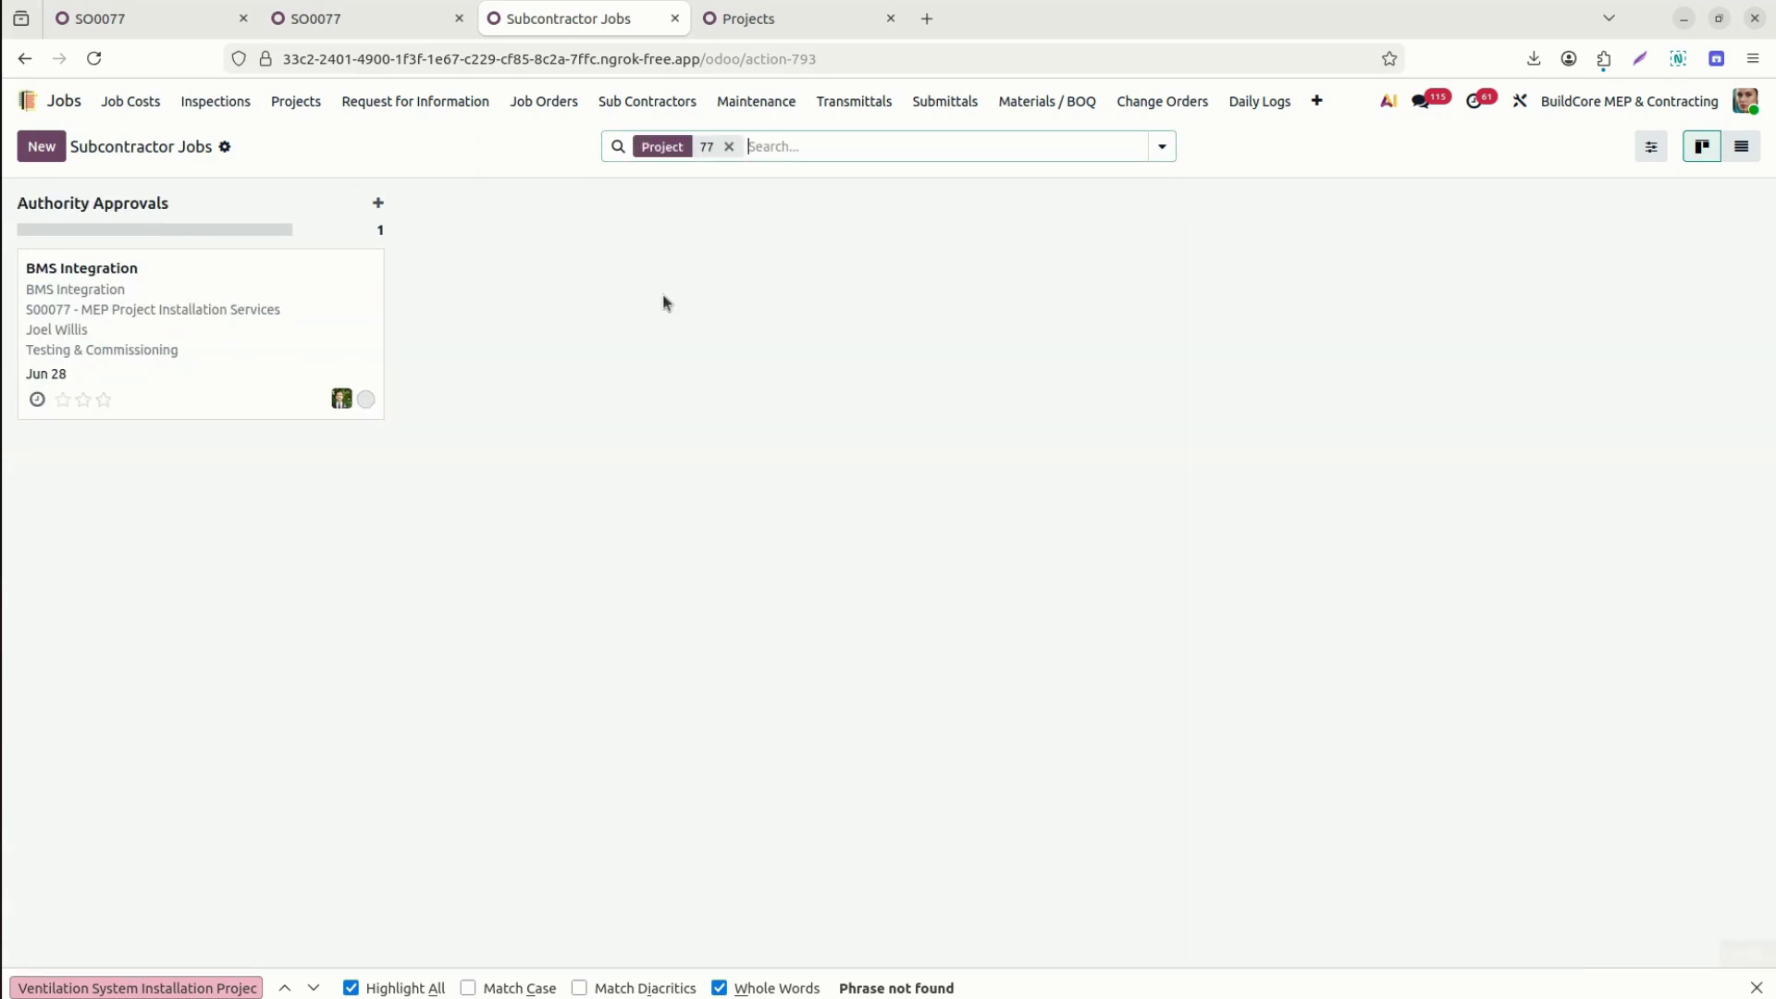
{"action": "left_click", "coordinate": [165, 335]}
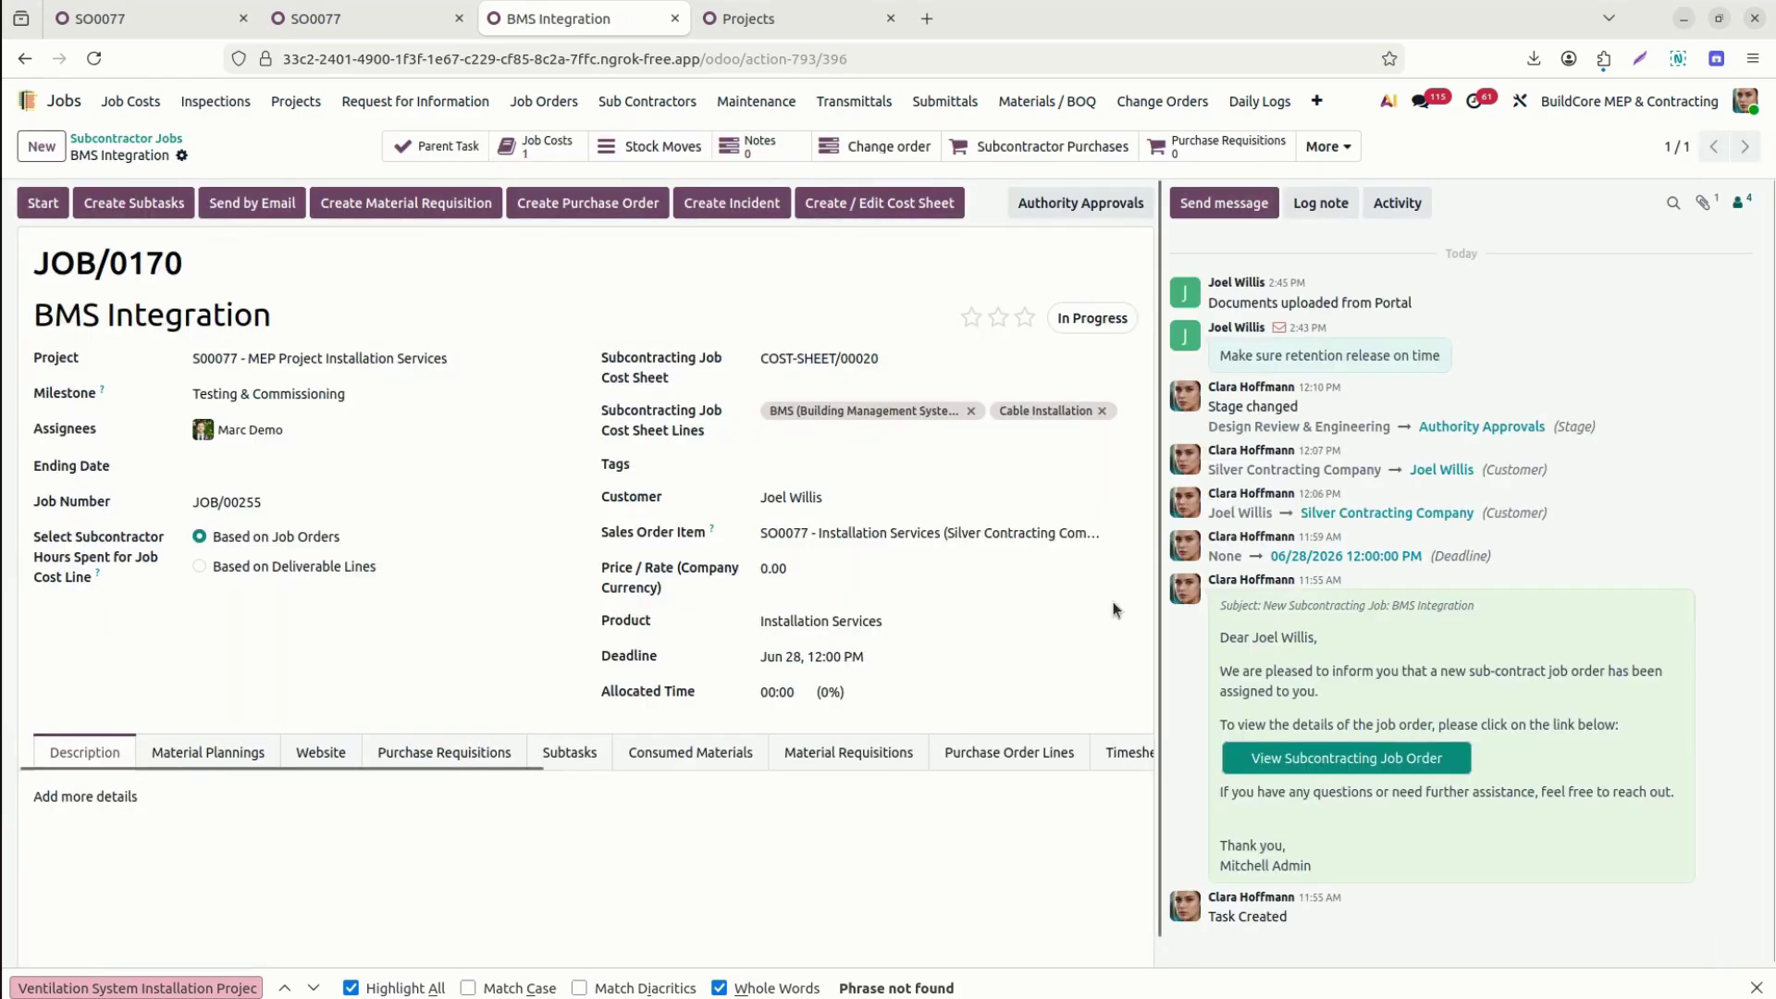
Show JOB/0170's signatures, where only the subcontractor has signed.
{"action": "scroll", "coordinate": [1156, 764], "scroll_direction": "down", "scroll_amount": 1}
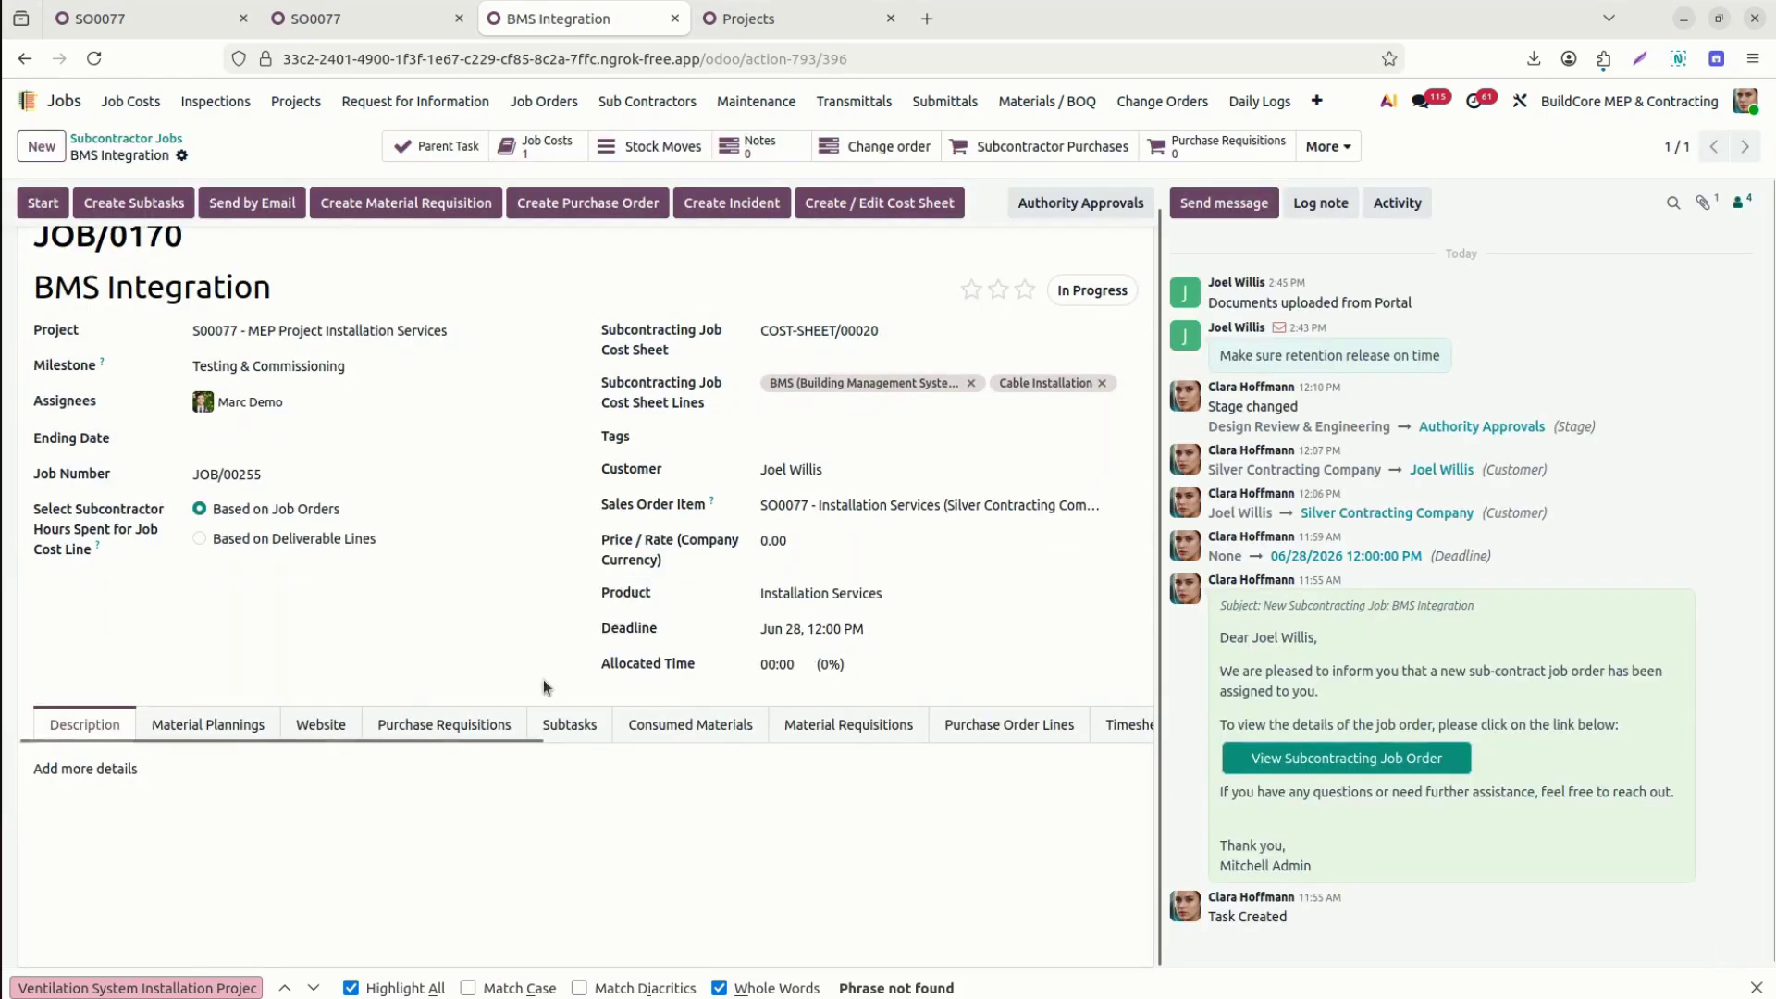
{"action": "mouse_move", "coordinate": [333, 744]}
{"action": "left_mouse_down"}
{"action": "mouse_move", "coordinate": [786, 791]}
{"action": "mouse_move", "coordinate": [930, 752]}
{"action": "left_mouse_up"}
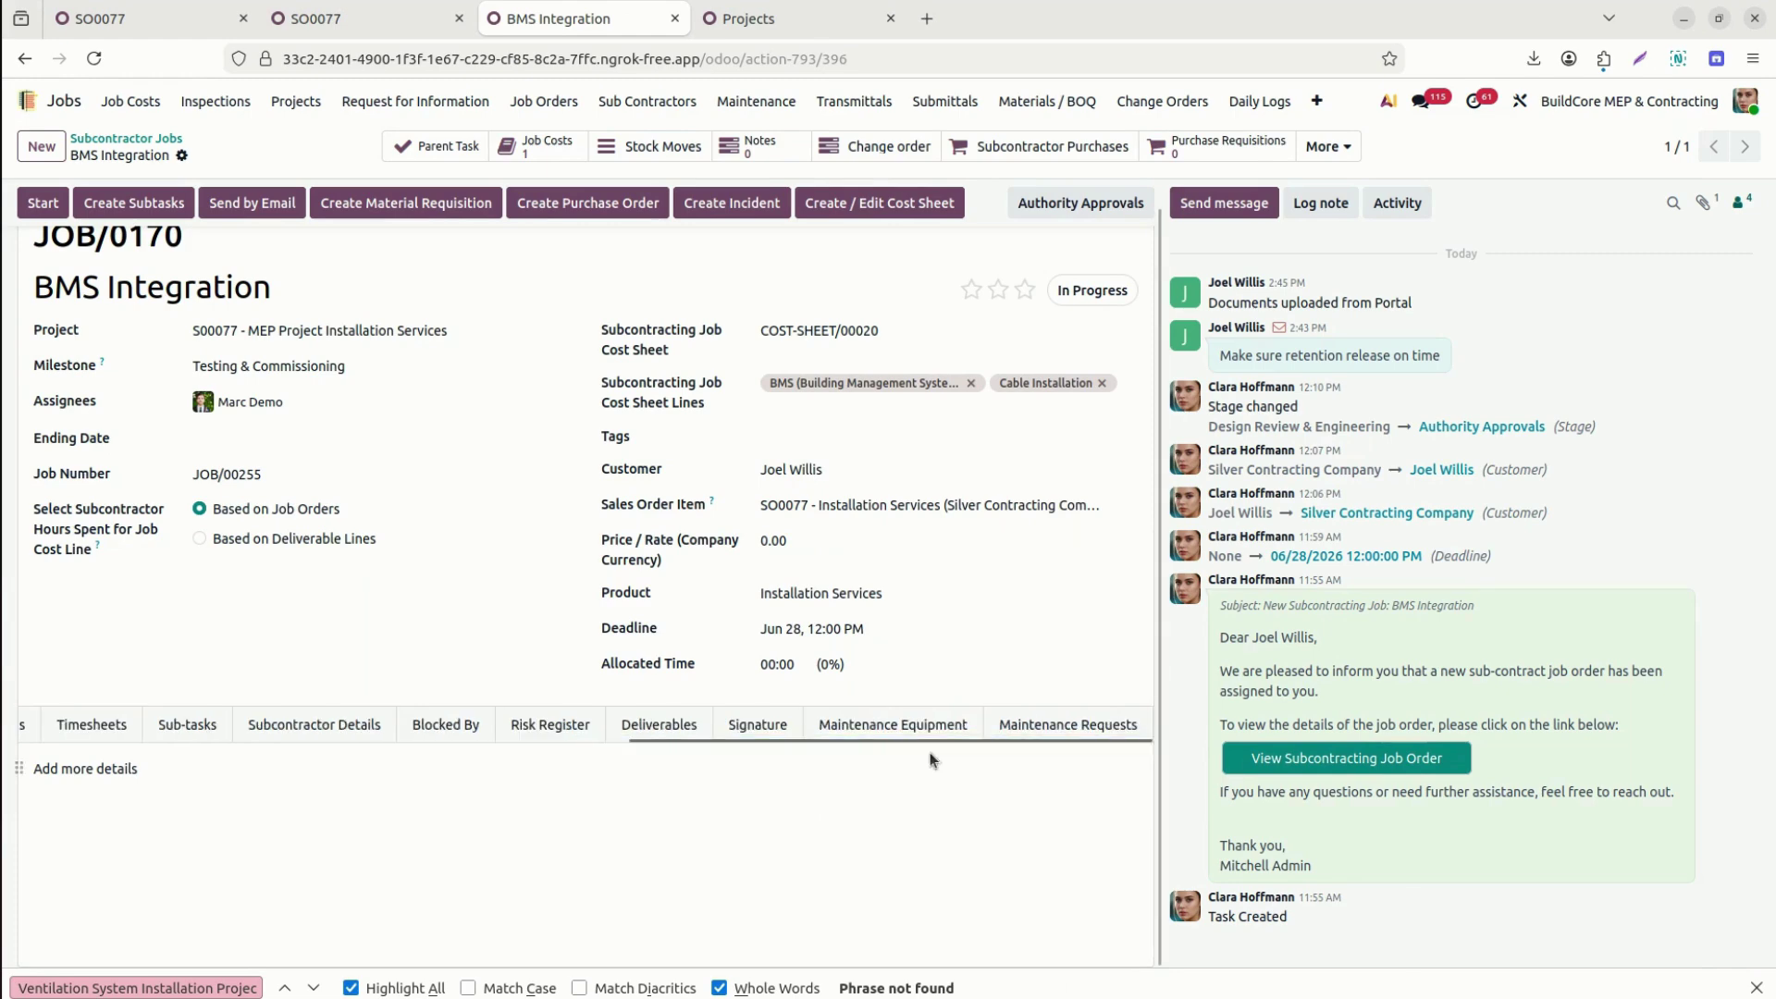
{"action": "left_click", "coordinate": [757, 726]}
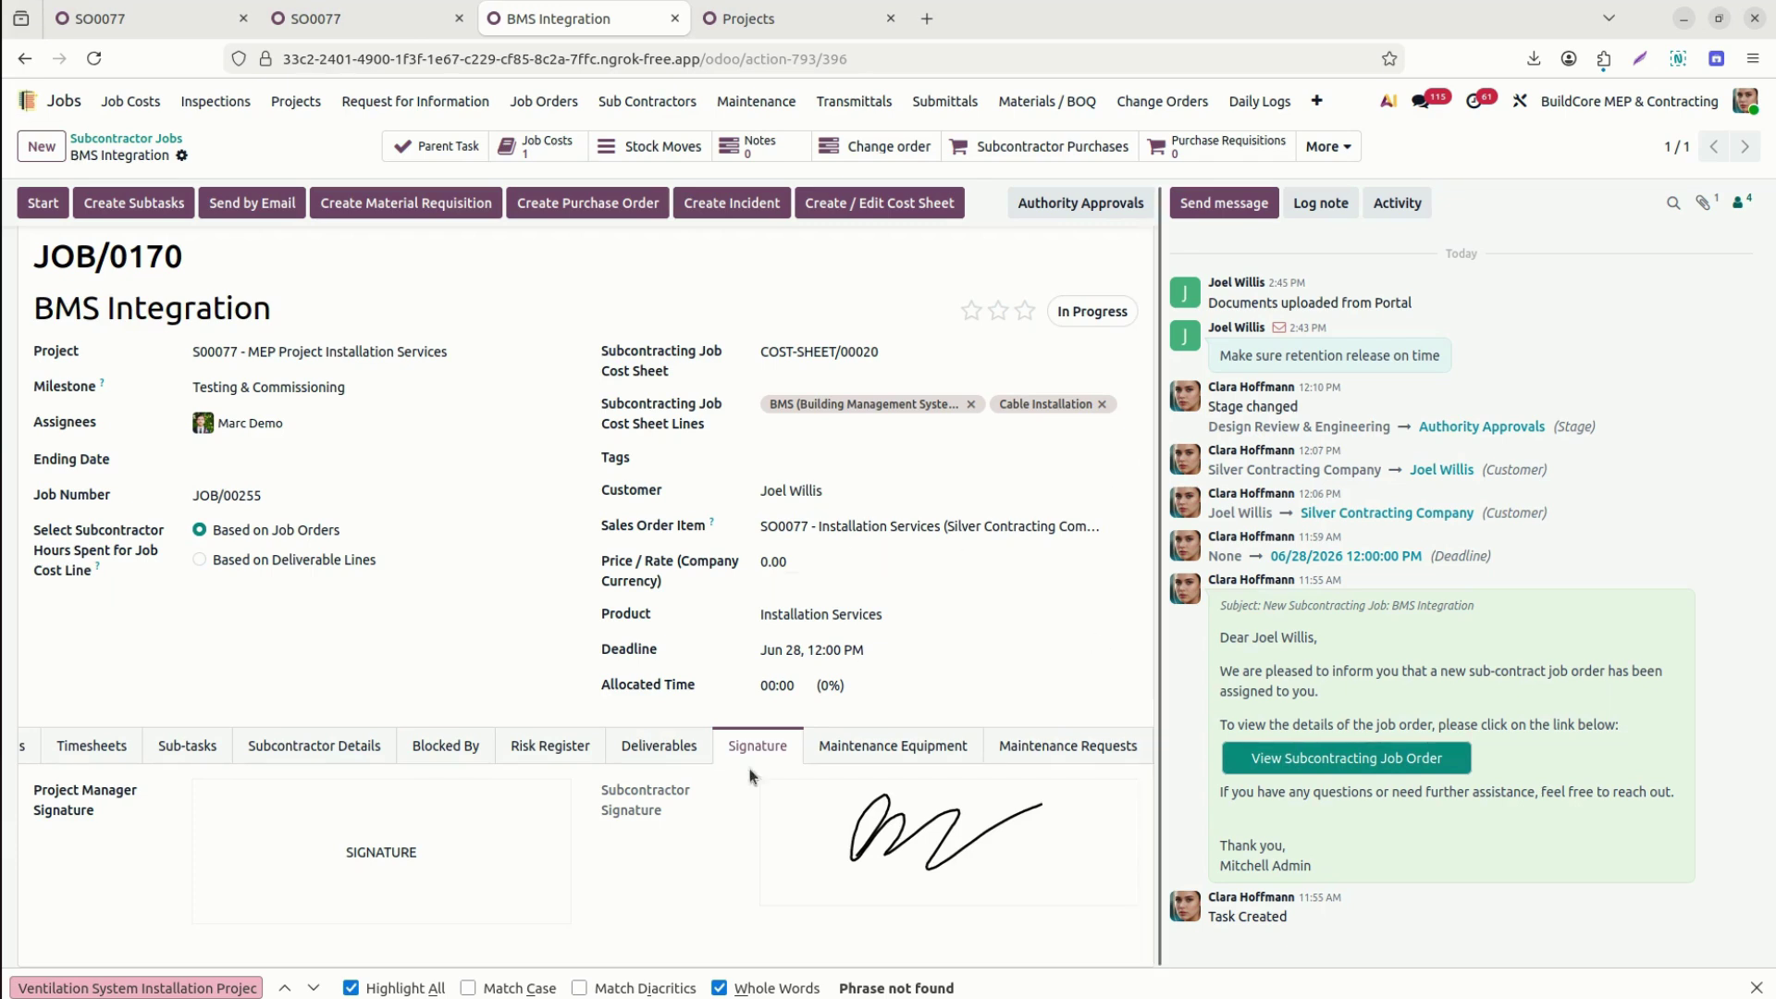
Review the job's four deliverables with the Deliverable column widened, then switch to the portal.
{"action": "left_click", "coordinate": [648, 745]}
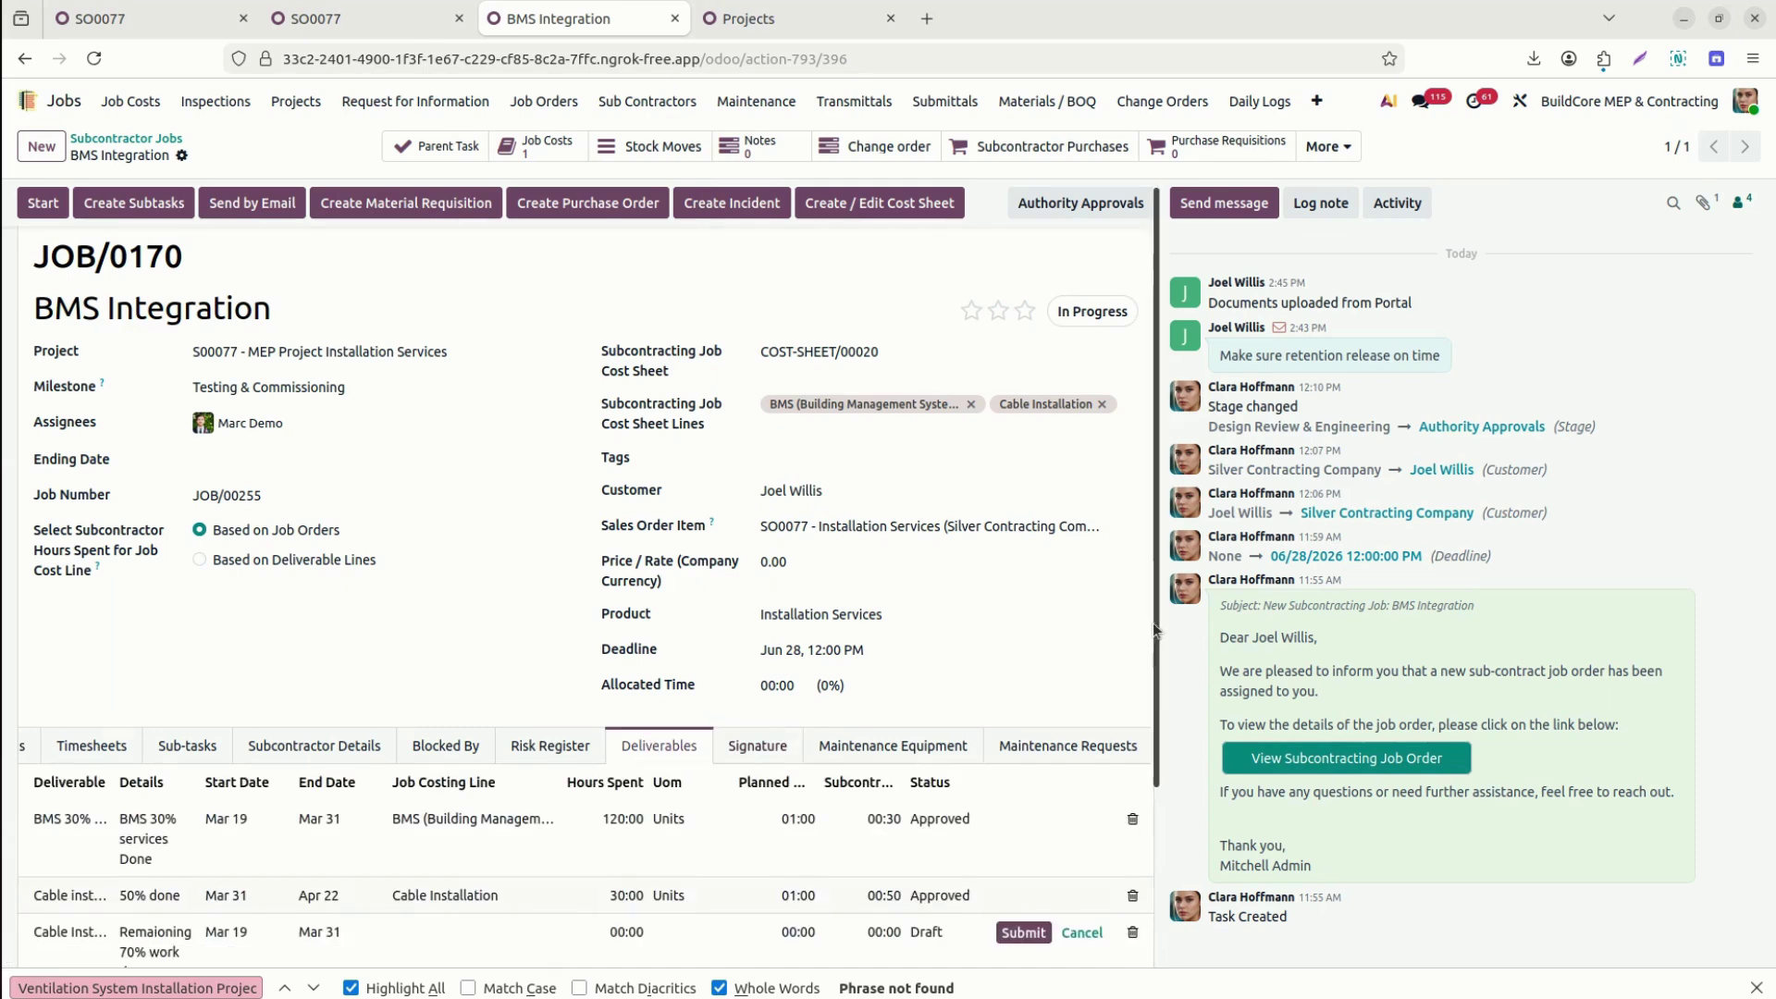
{"action": "scroll", "coordinate": [1126, 851], "scroll_direction": "down", "scroll_amount": 2}
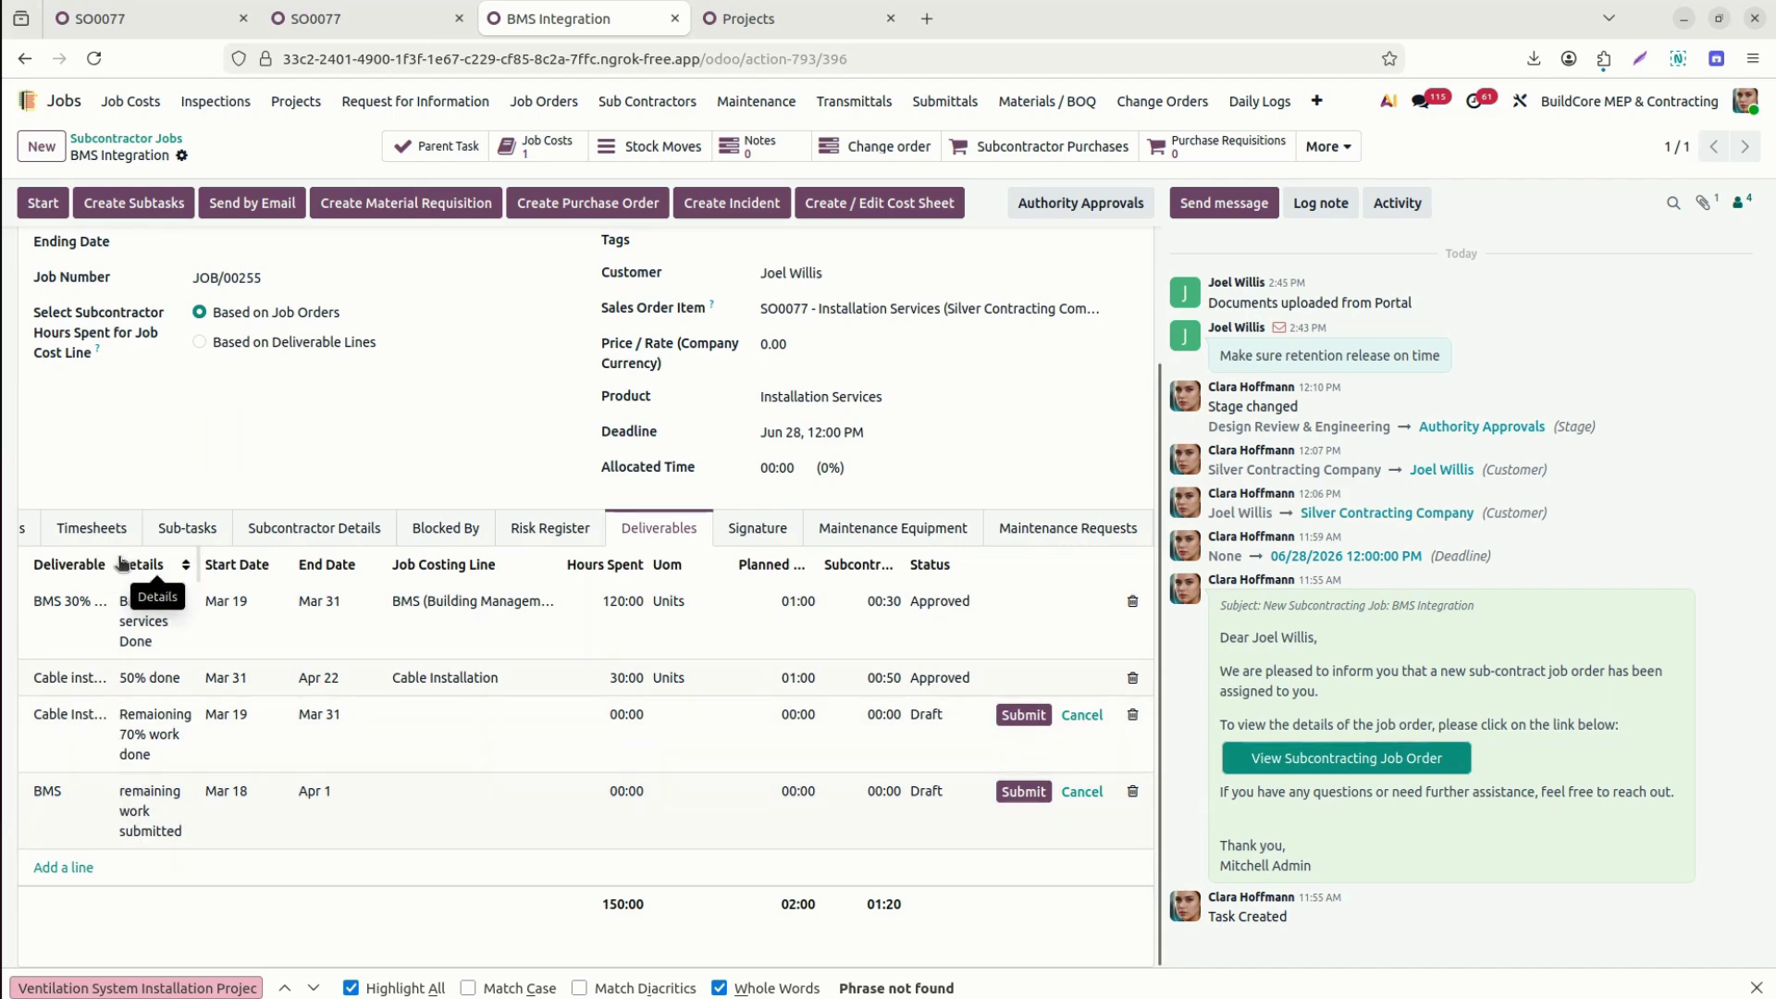
{"action": "left_click_drag", "start_coordinate": [115, 569], "coordinate": [185, 588]}
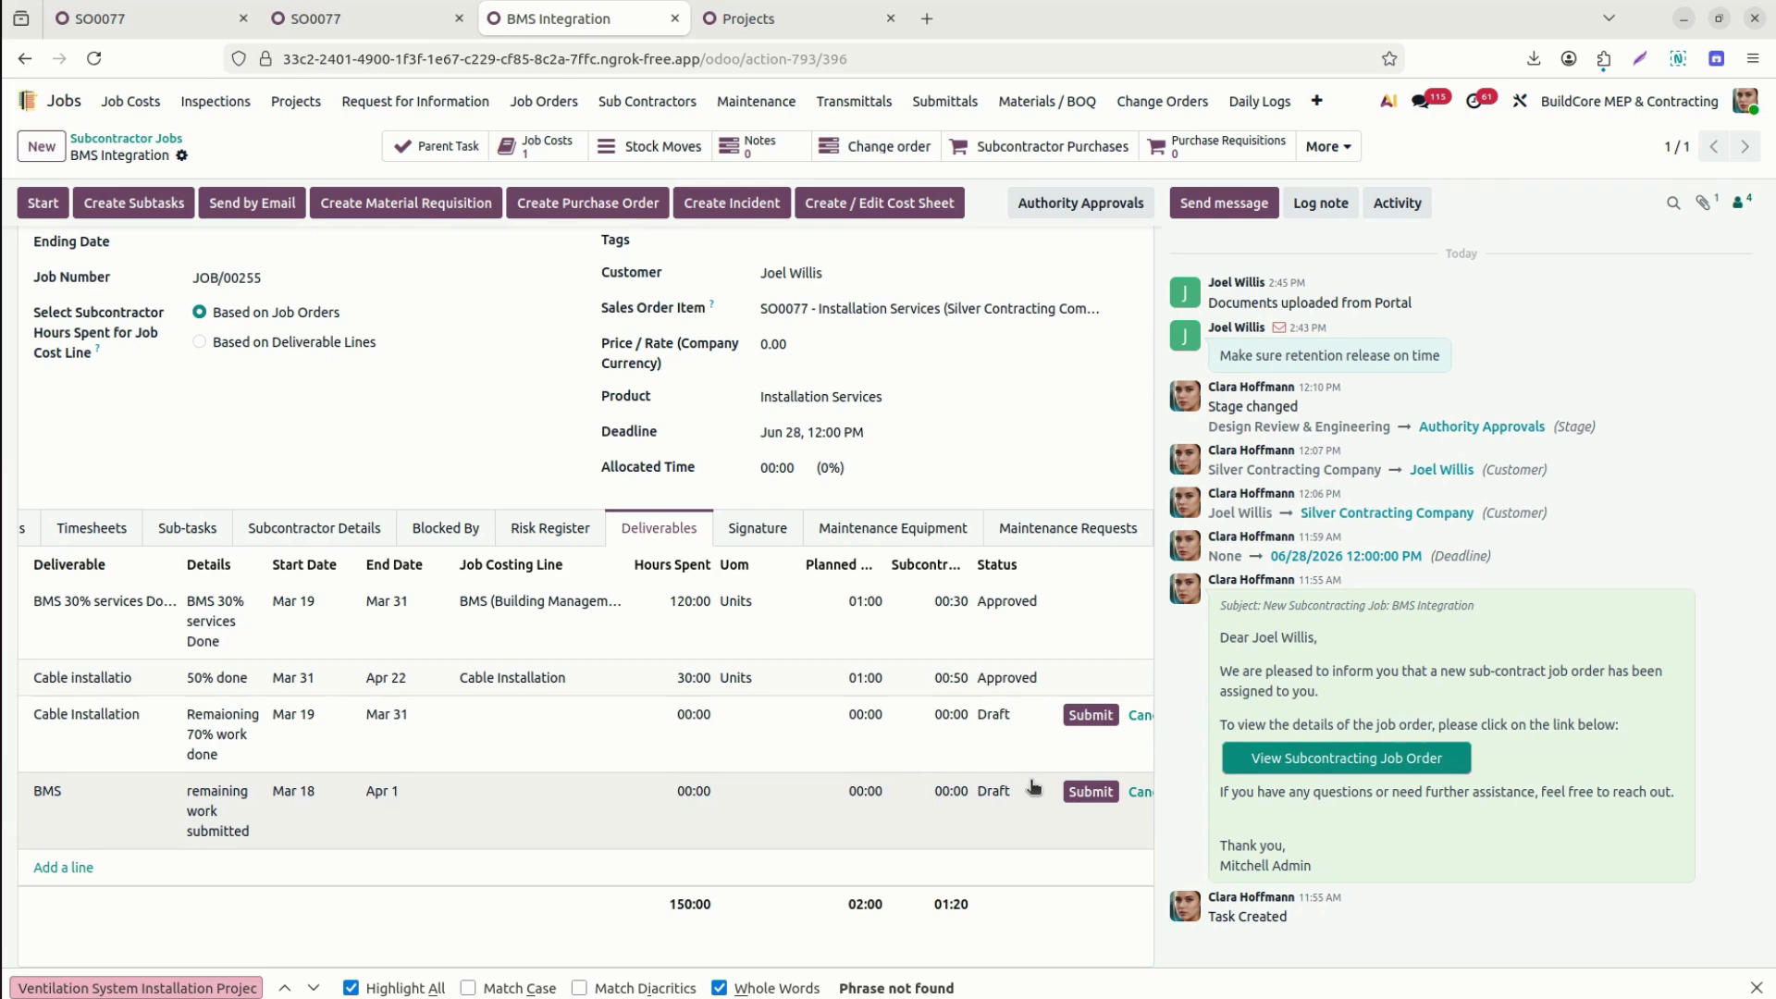
{"action": "key", "text": "alt+Tab"}
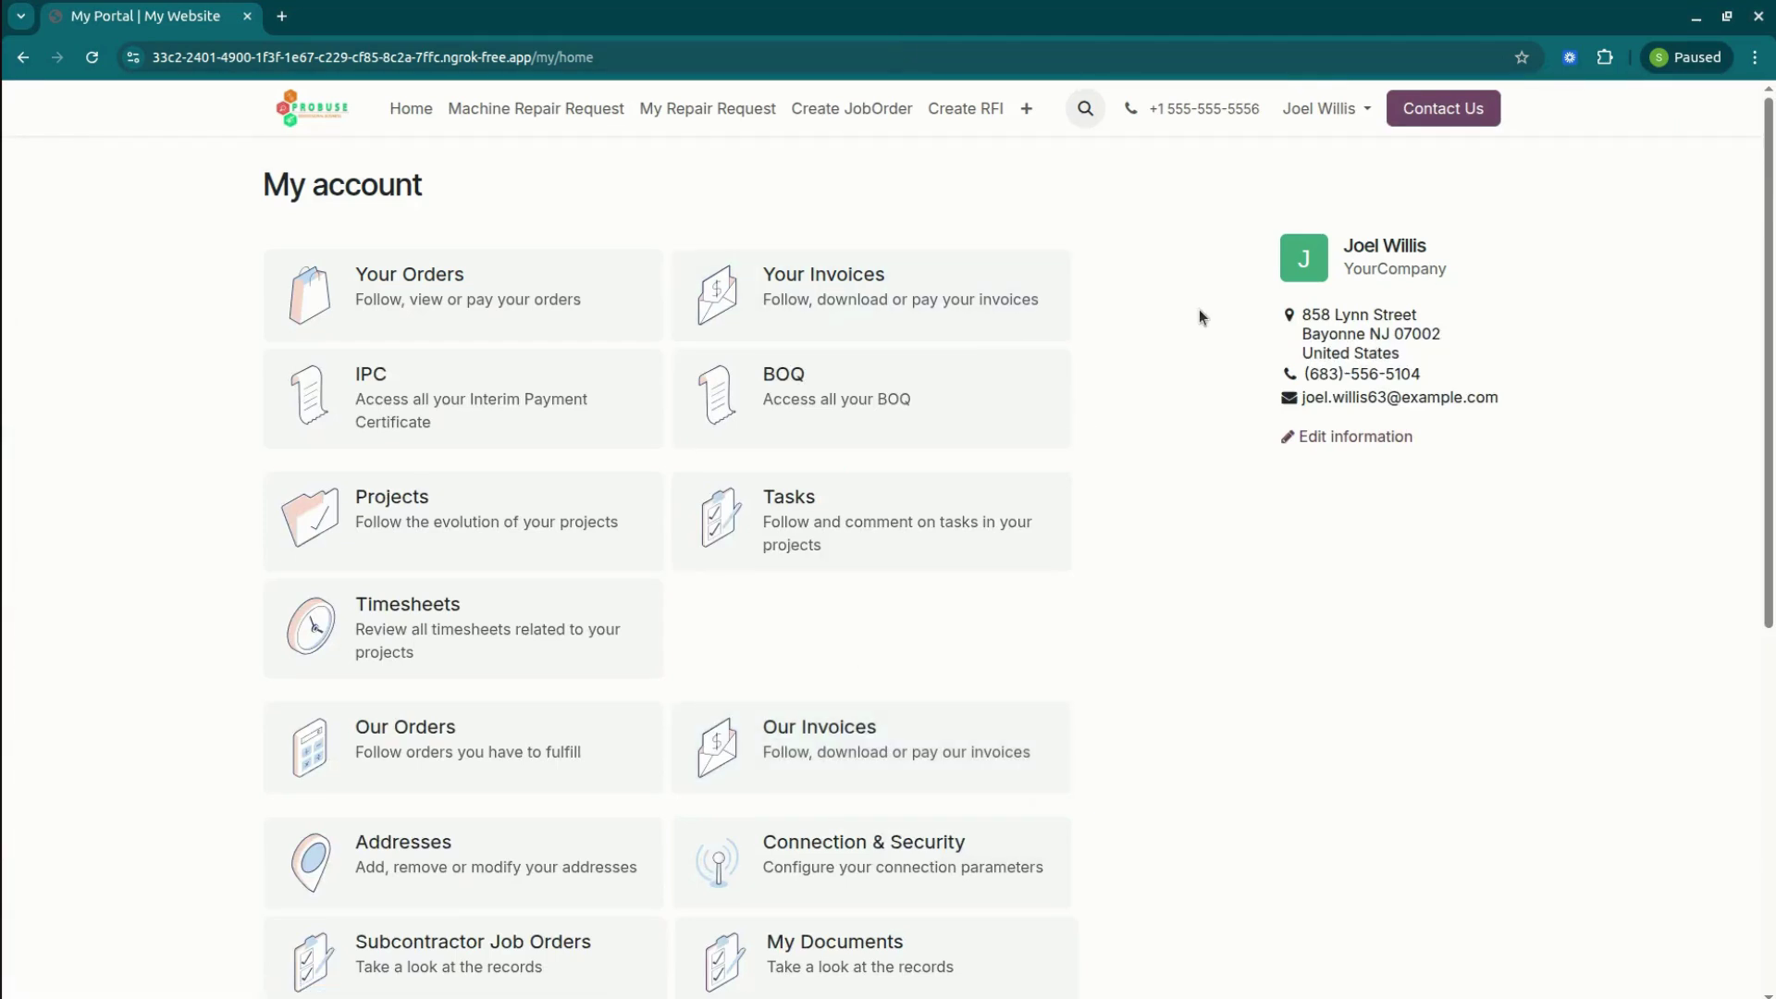
Open certificate IPC/00043 from the portal's payment certificates list.
{"action": "left_click", "coordinate": [502, 399]}
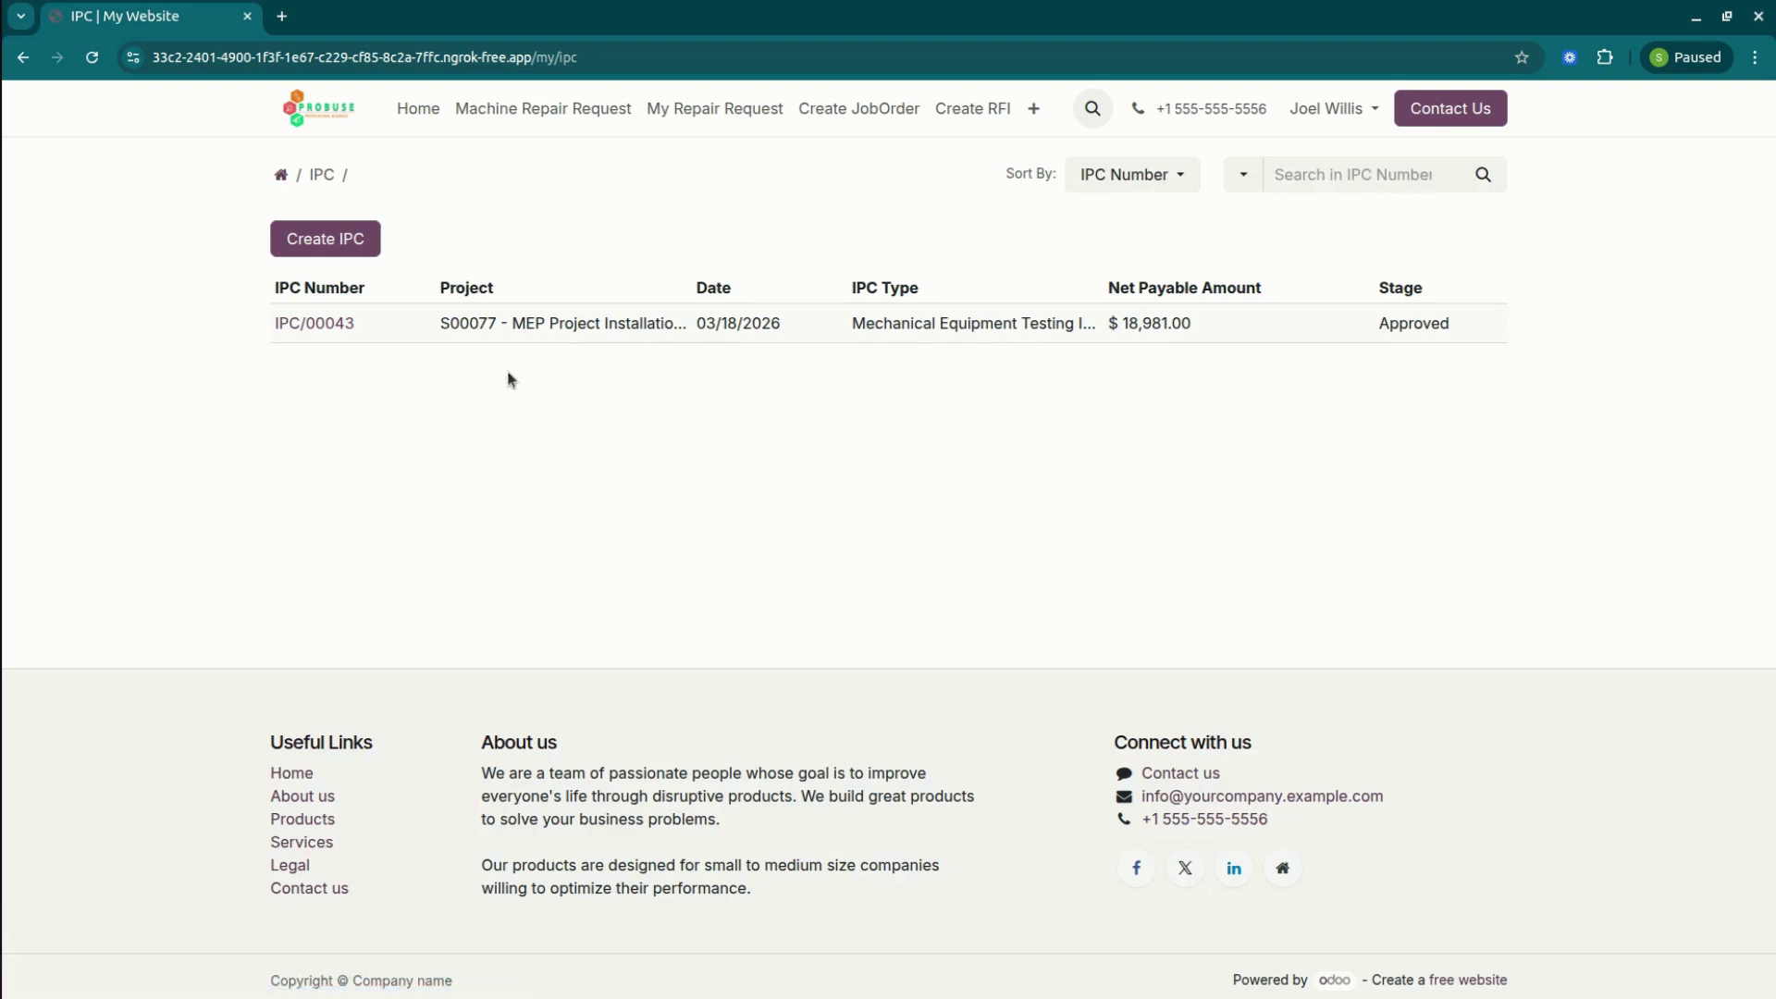
{"action": "left_click", "coordinate": [319, 326]}
{"action": "scroll", "coordinate": [888, 555], "scroll_direction": "down", "scroll_amount": 5}
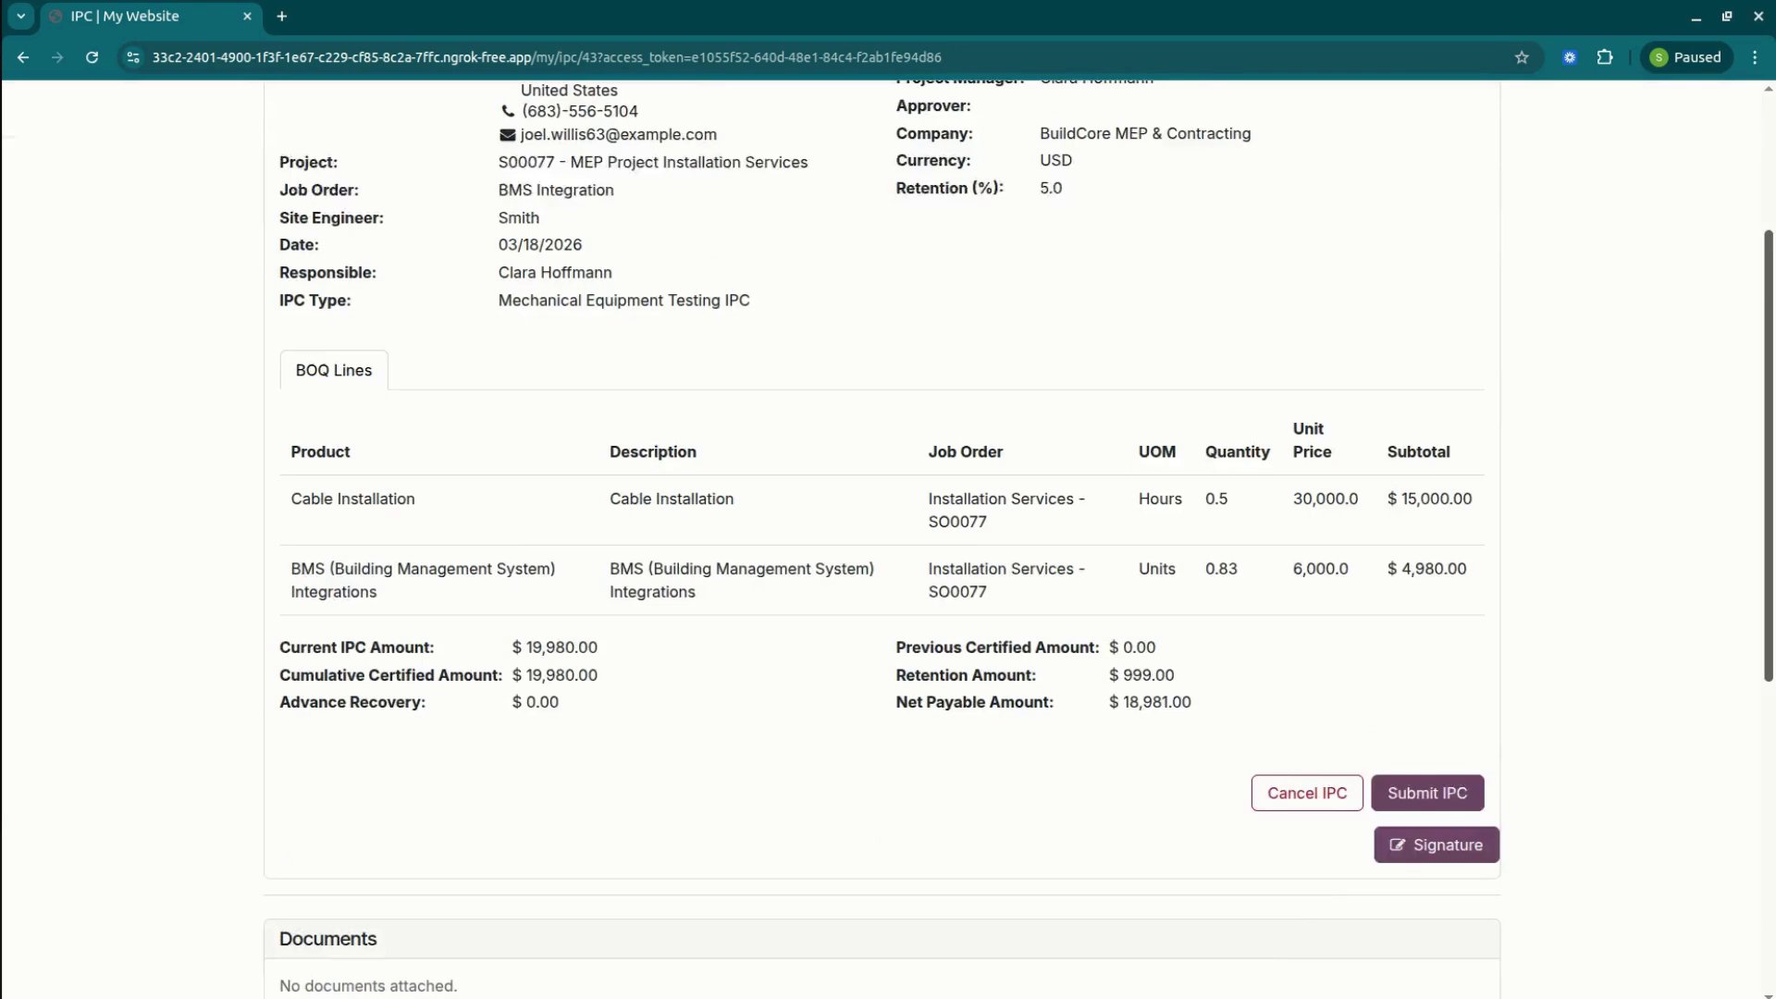
{"action": "scroll", "coordinate": [1769, 644], "scroll_direction": "down", "scroll_amount": 2}
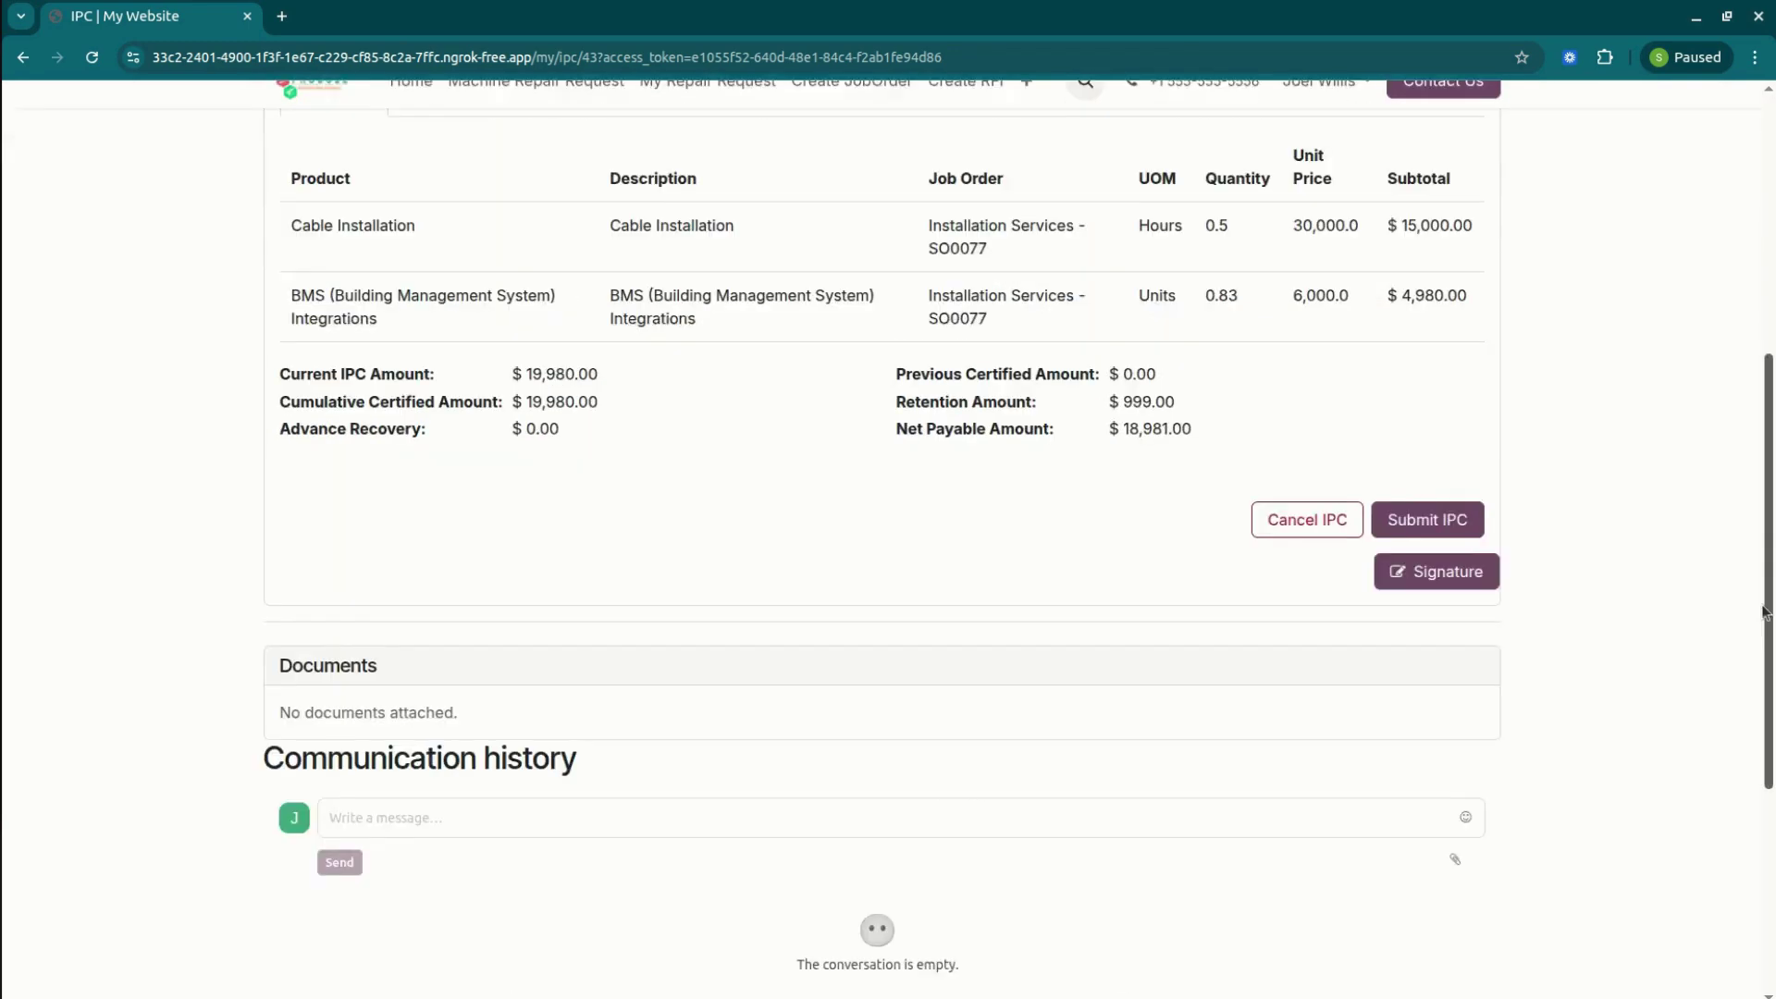
{"action": "mouse_move", "coordinate": [1769, 644]}
{"action": "left_mouse_down"}
{"action": "mouse_move", "coordinate": [1769, 351]}
{"action": "mouse_move", "coordinate": [1769, 833]}
{"action": "mouse_move", "coordinate": [1769, 664]}
{"action": "left_mouse_up"}
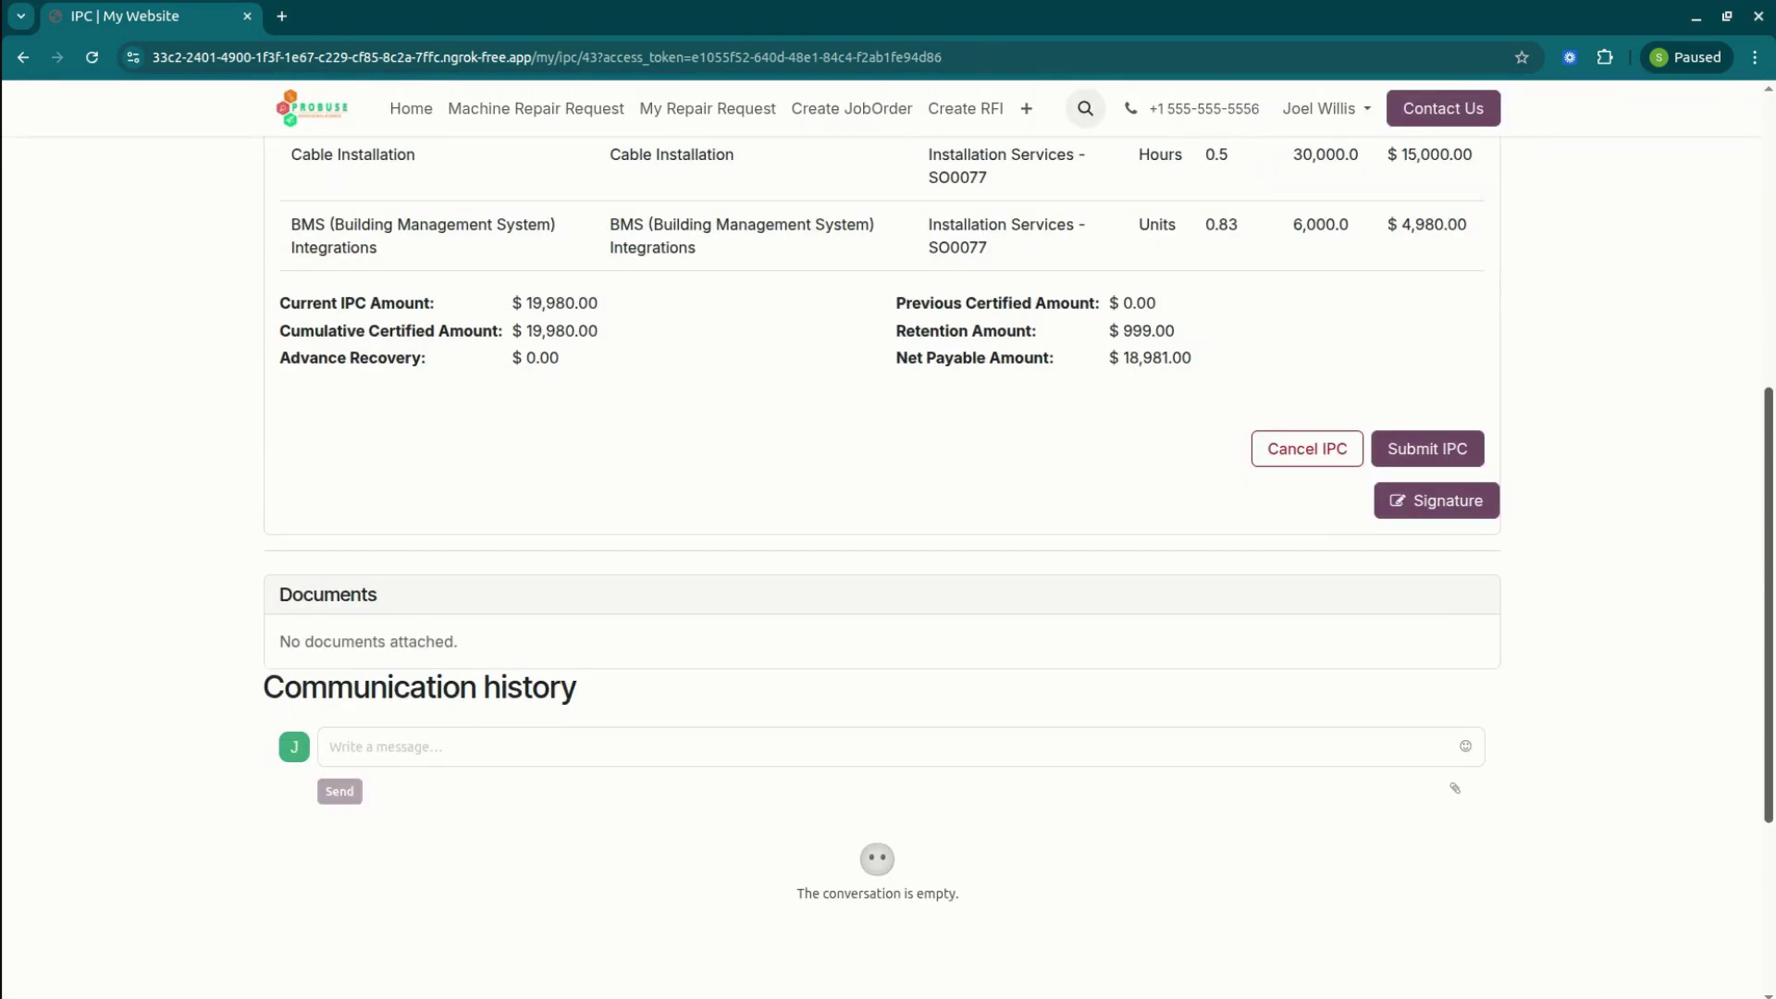
Sign IPC/00043 with a hand-drawn contractor signature, then view the empty Sales Orders page.
{"action": "left_click", "coordinate": [1430, 499]}
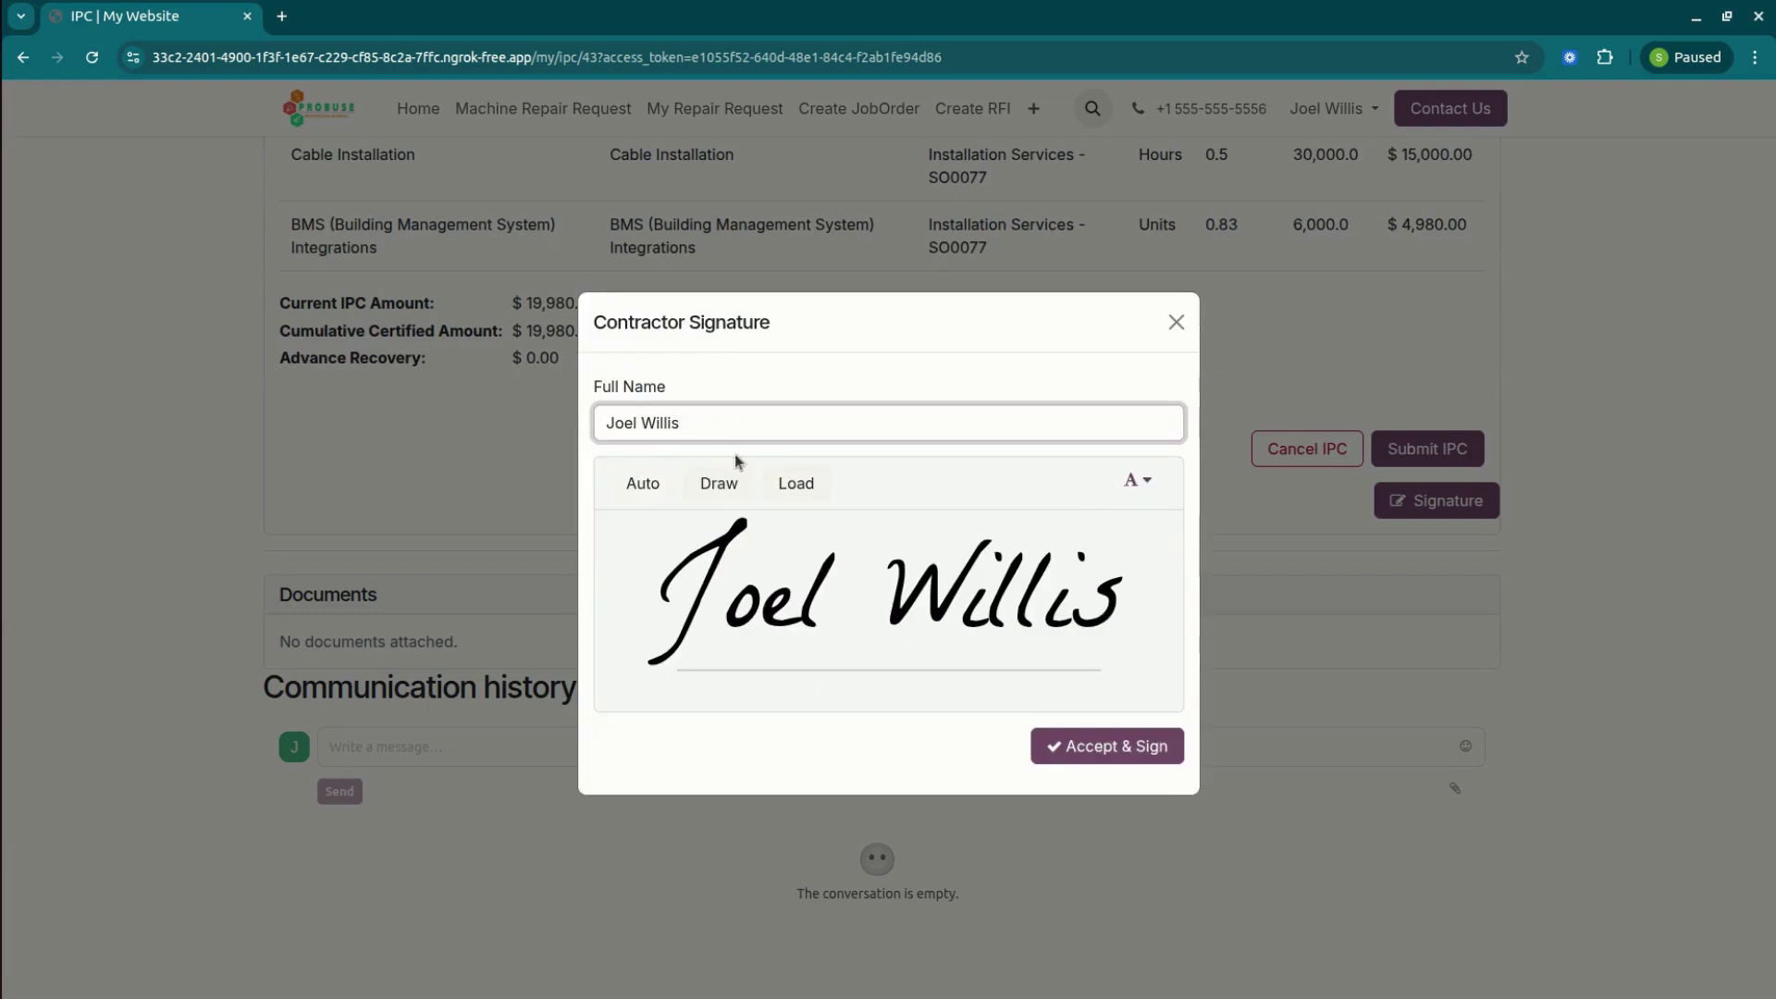
{"action": "left_click", "coordinate": [725, 485]}
{"action": "mouse_move", "coordinate": [777, 587]}
{"action": "left_mouse_down"}
{"action": "mouse_move", "coordinate": [888, 627]}
{"action": "mouse_move", "coordinate": [1009, 509]}
{"action": "left_mouse_up"}
{"action": "left_click_drag", "start_coordinate": [1087, 511], "coordinate": [1037, 595]}
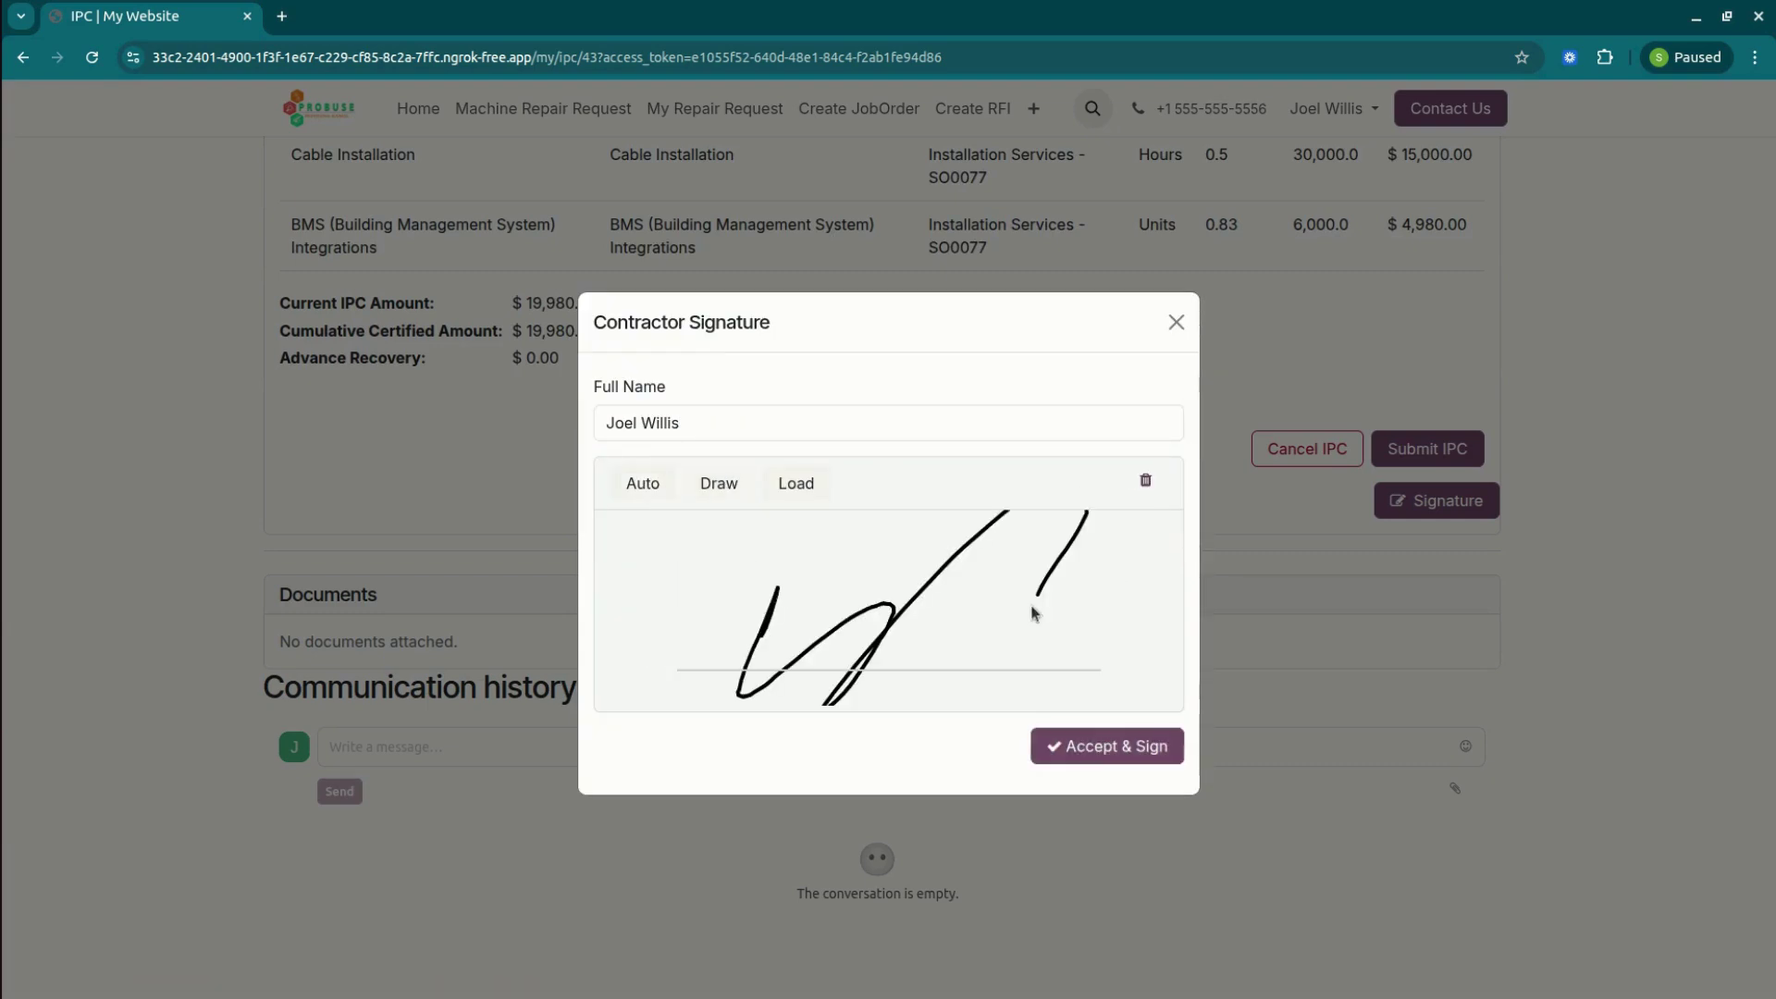
{"action": "left_click", "coordinate": [1099, 753]}
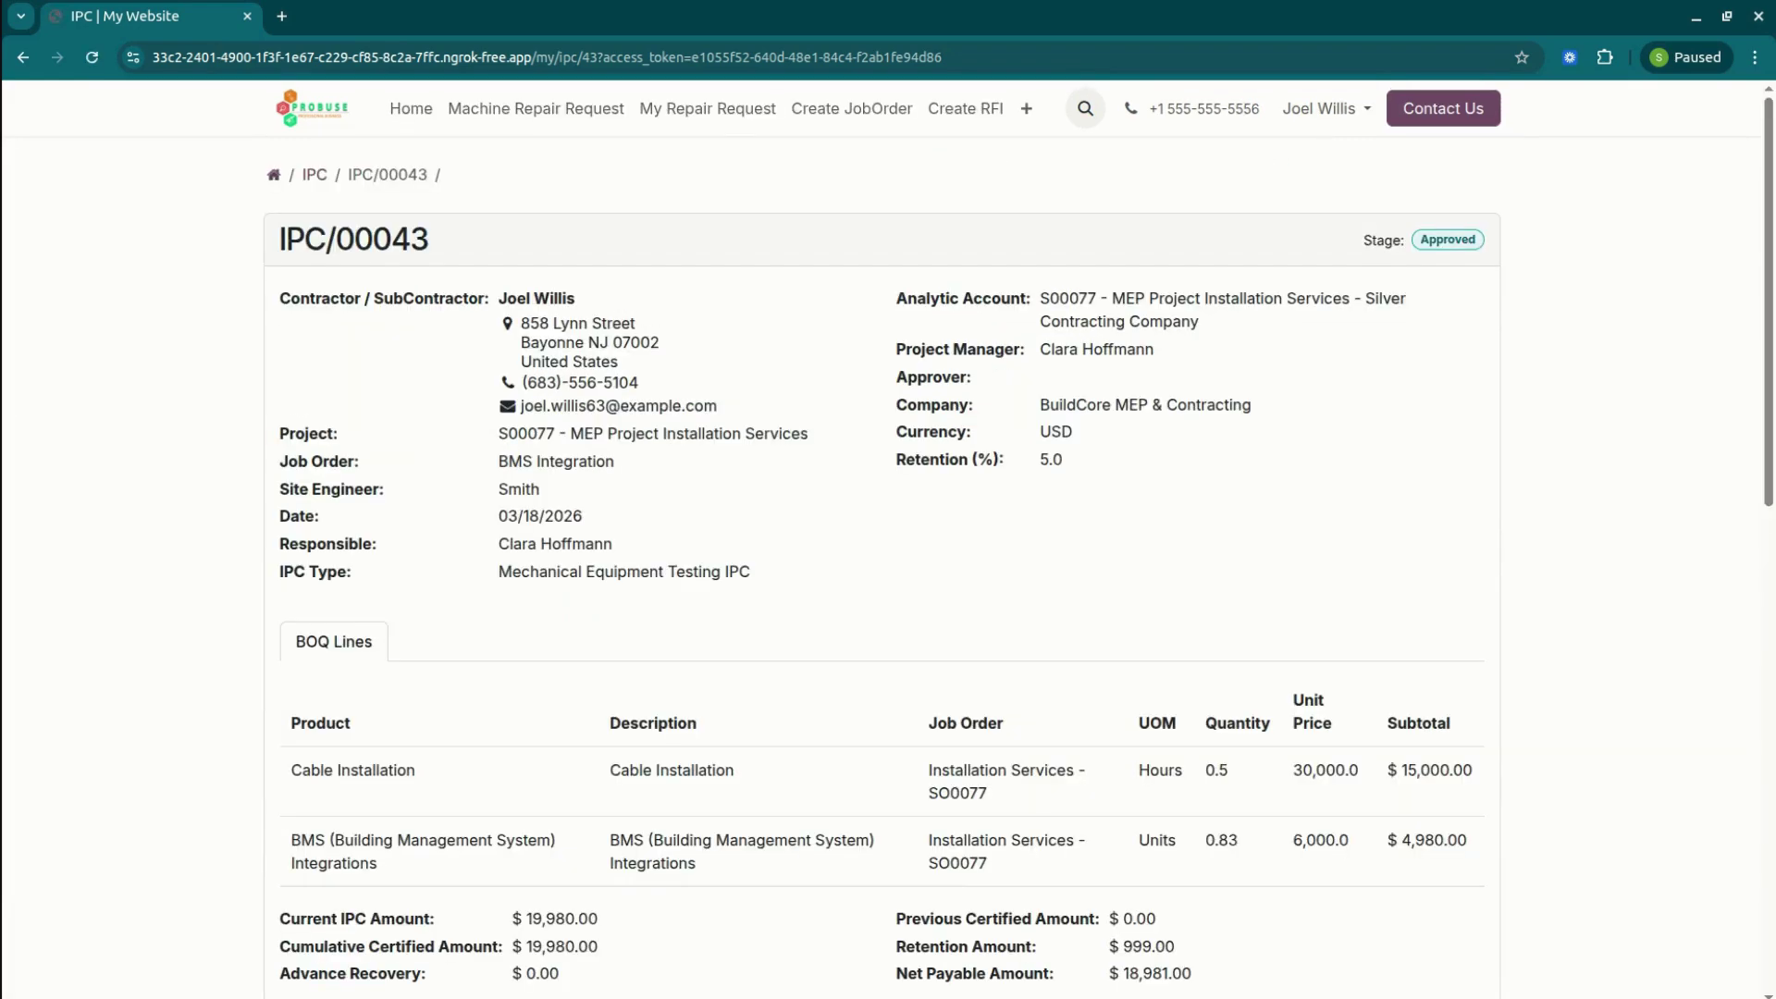
{"action": "left_click", "coordinate": [274, 174]}
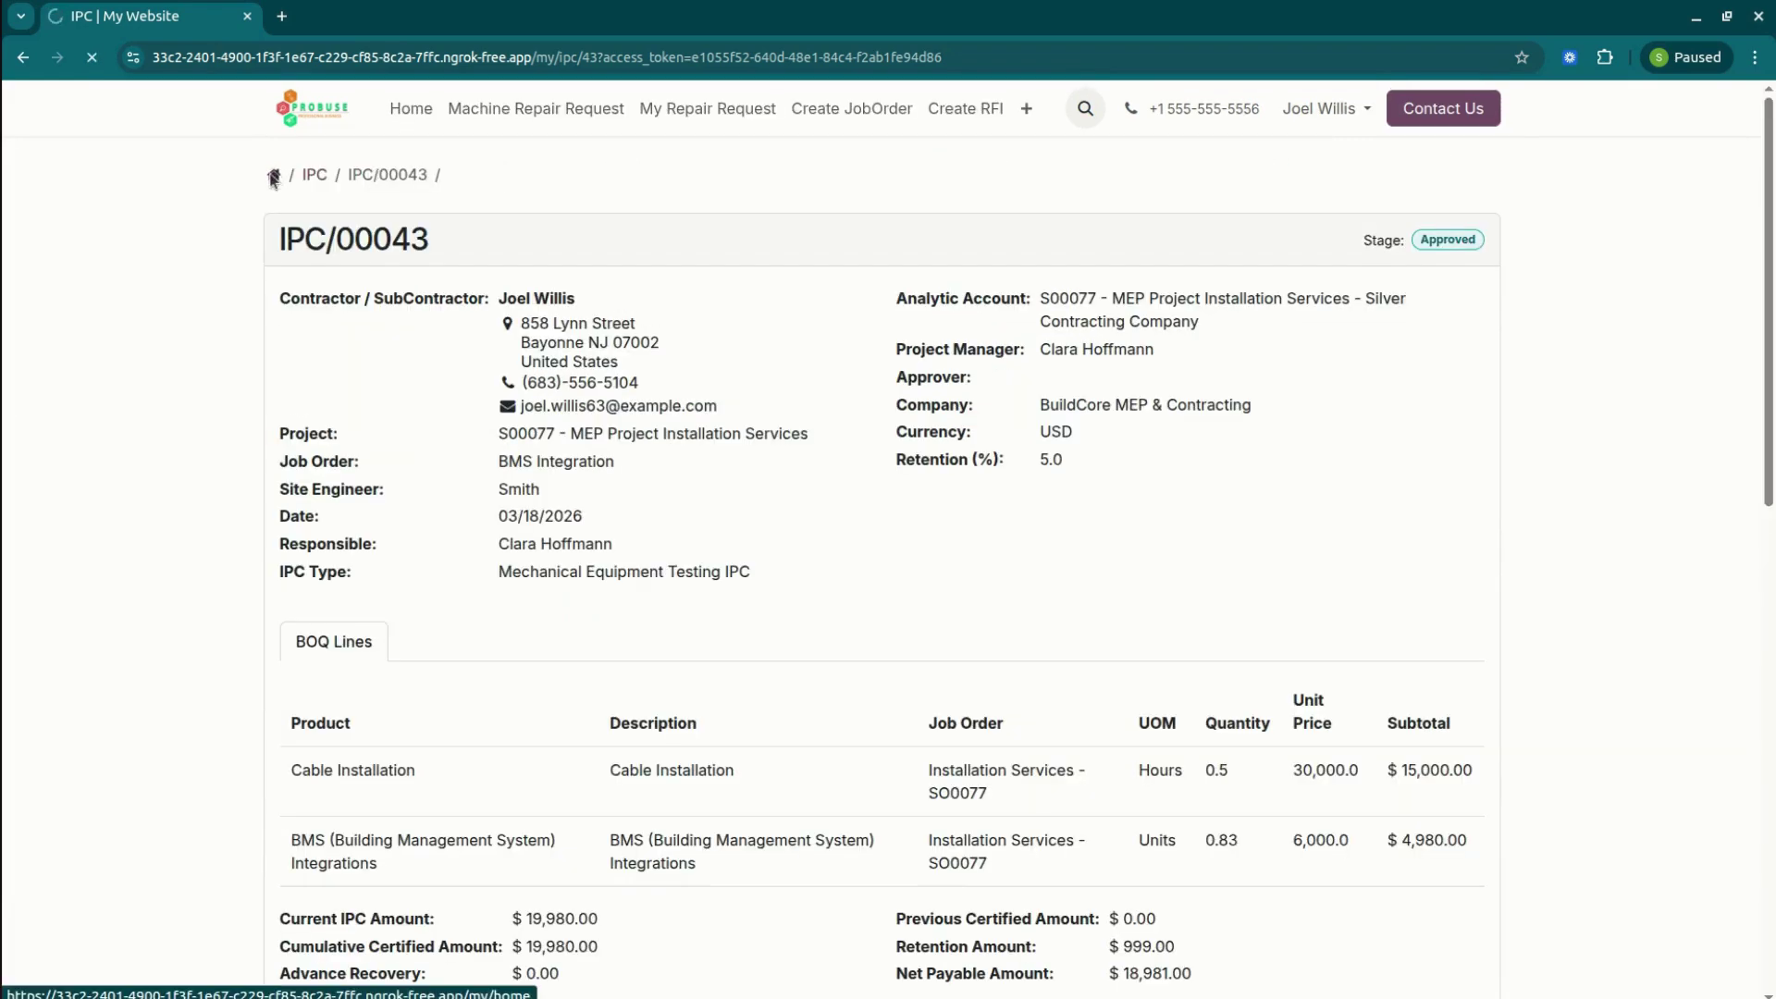
{"action": "left_click", "coordinate": [408, 304]}
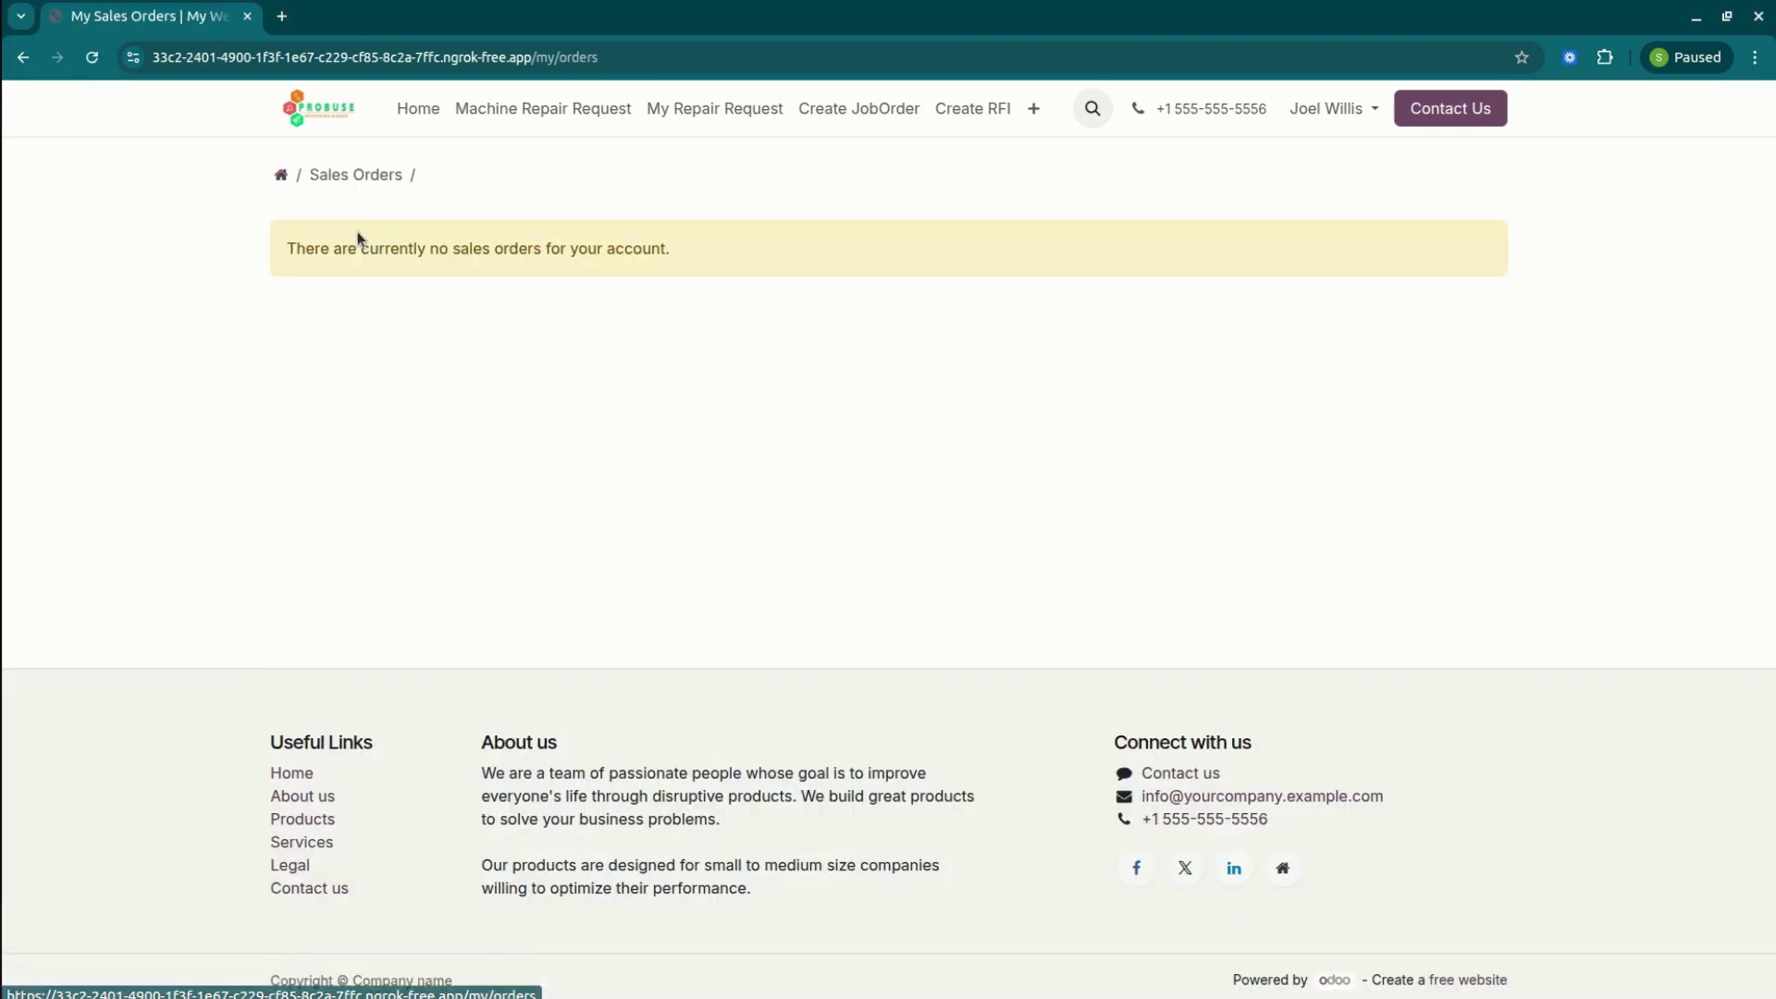
Start a new portal IPC for project S00077 with type Mechanical Equipment Testing IPC.
{"action": "left_click", "coordinate": [286, 179]}
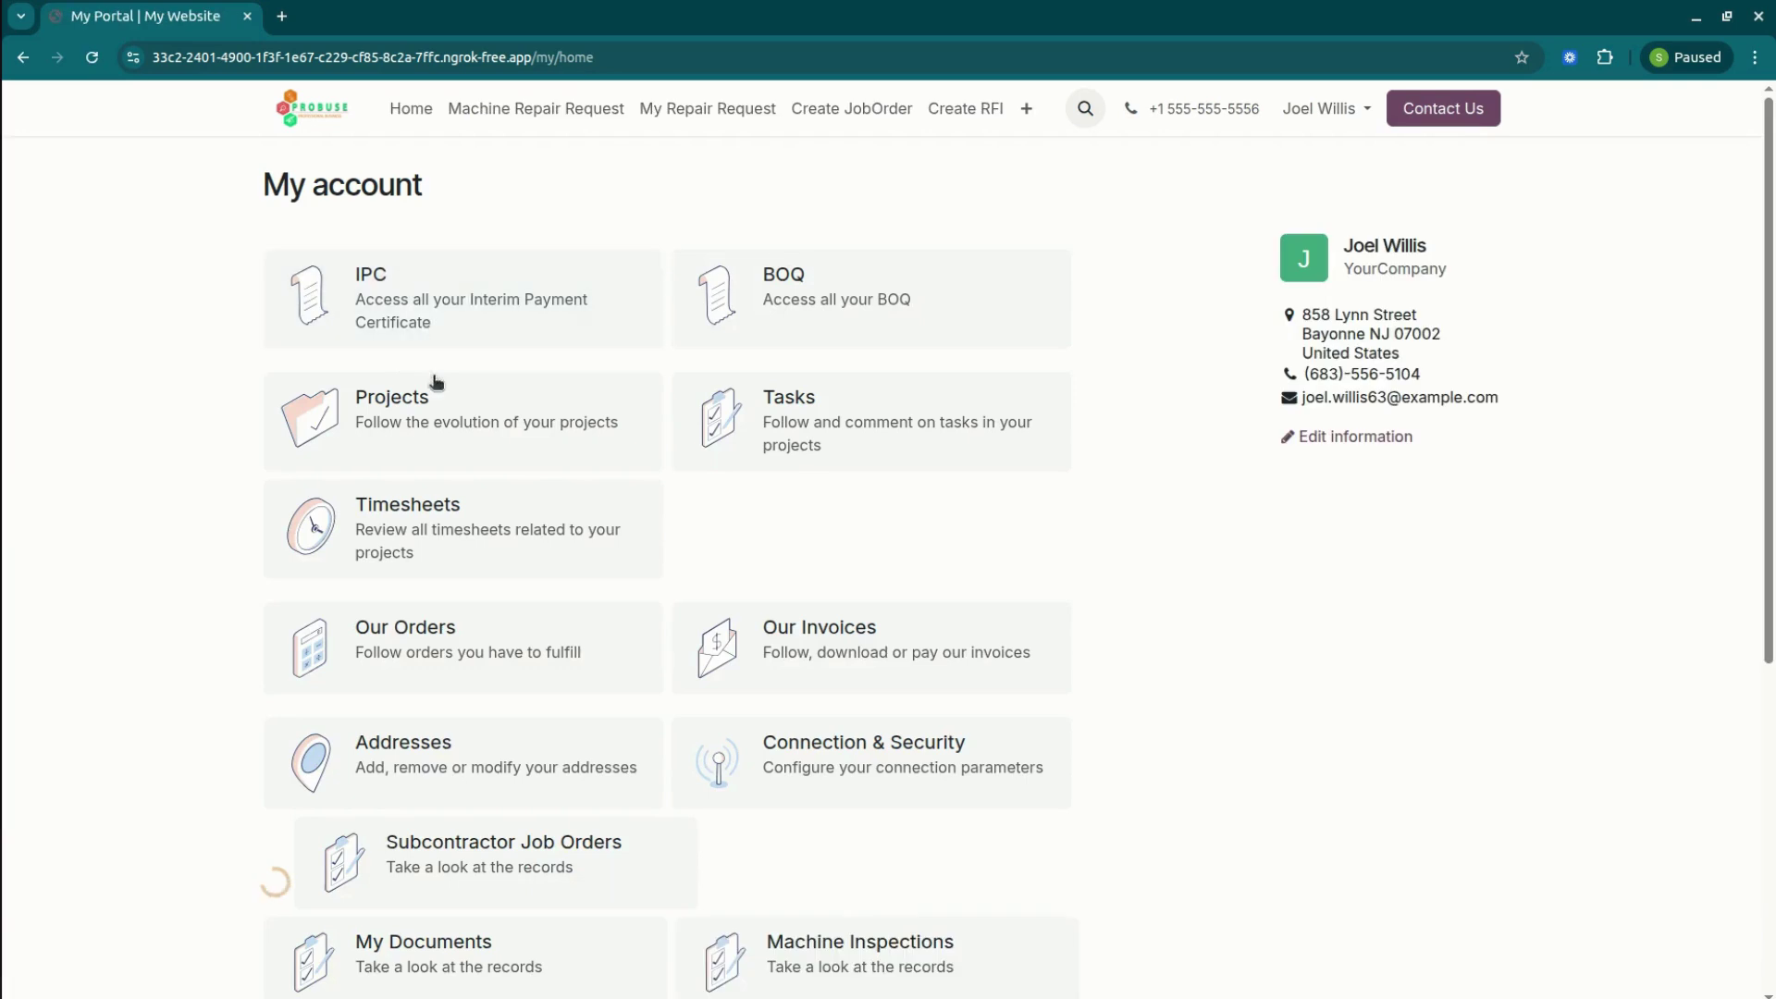
{"action": "left_click", "coordinate": [434, 402]}
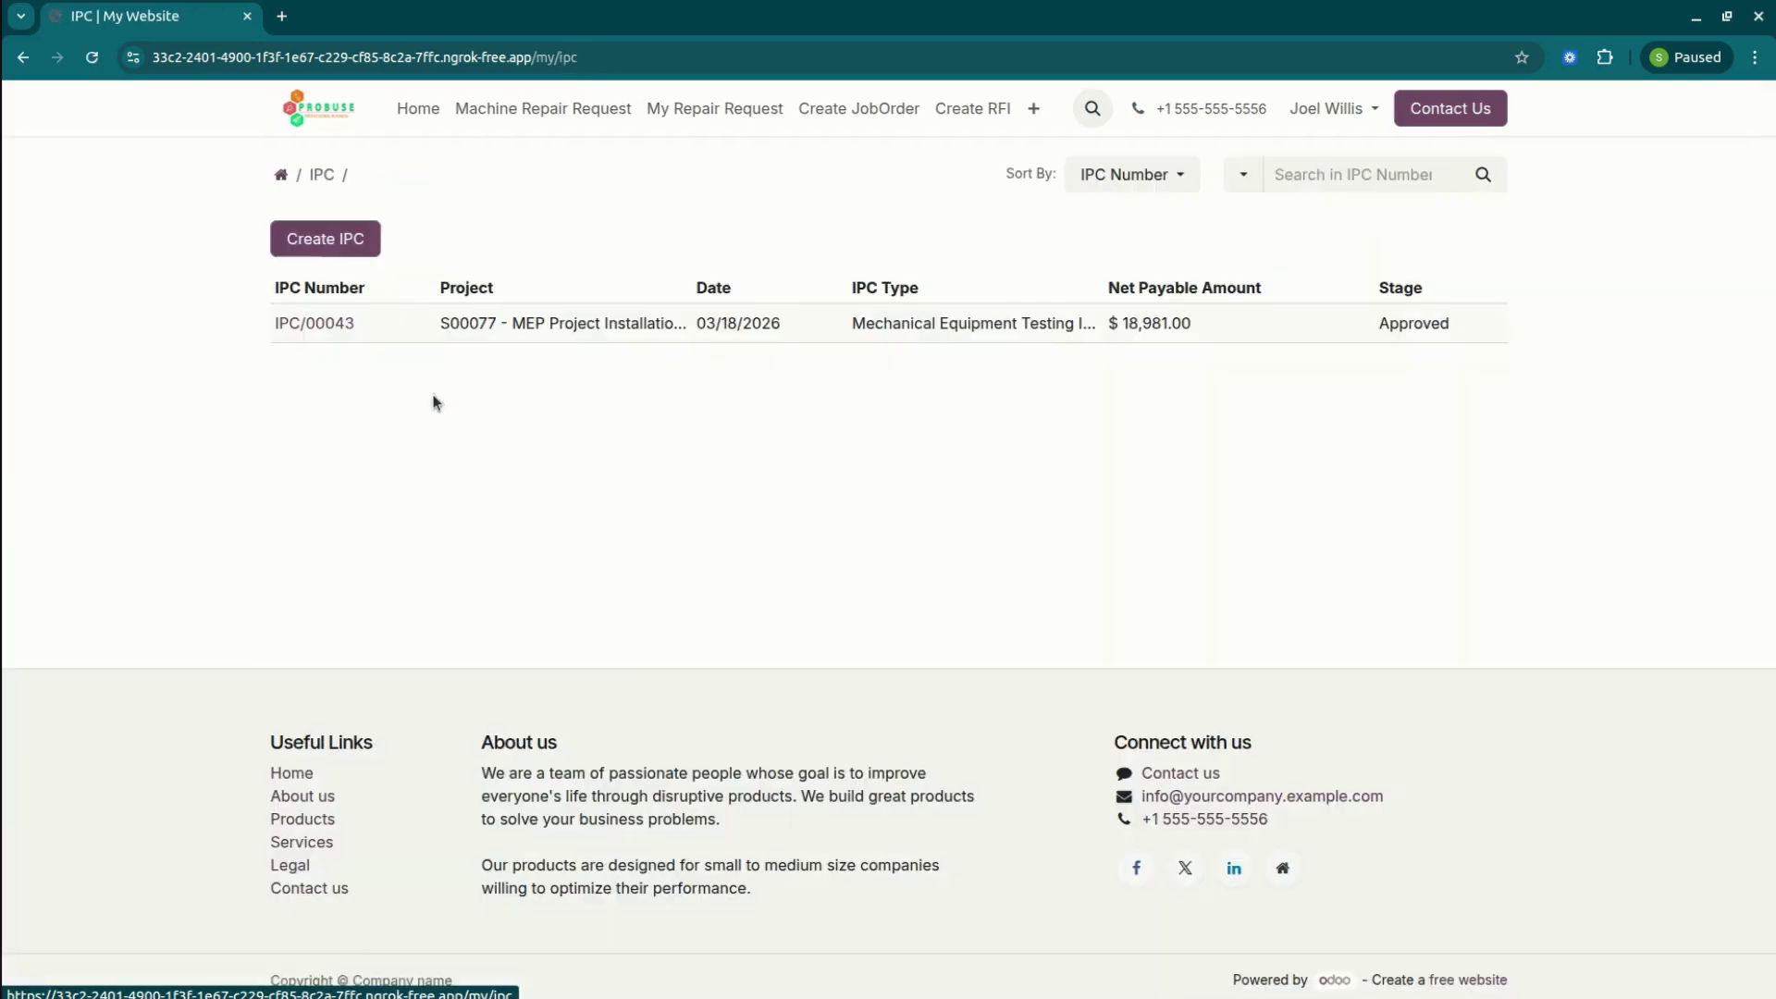
{"action": "left_click", "coordinate": [315, 247]}
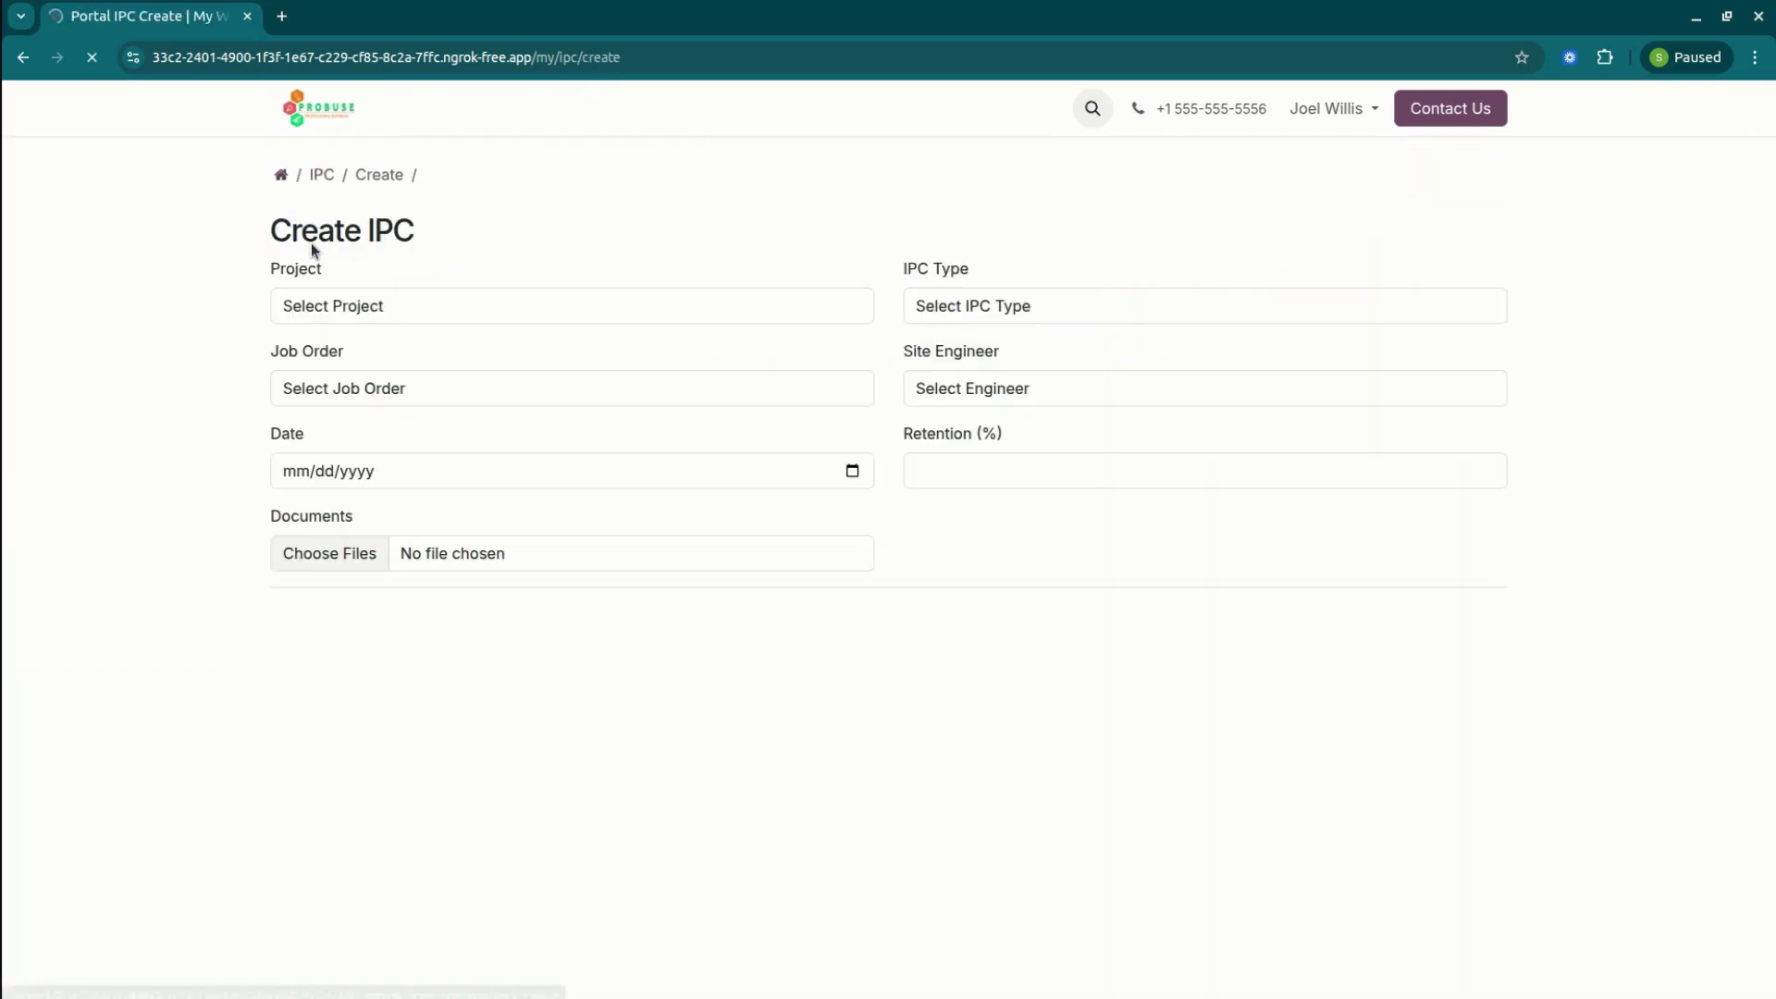
{"action": "left_click", "coordinate": [377, 318]}
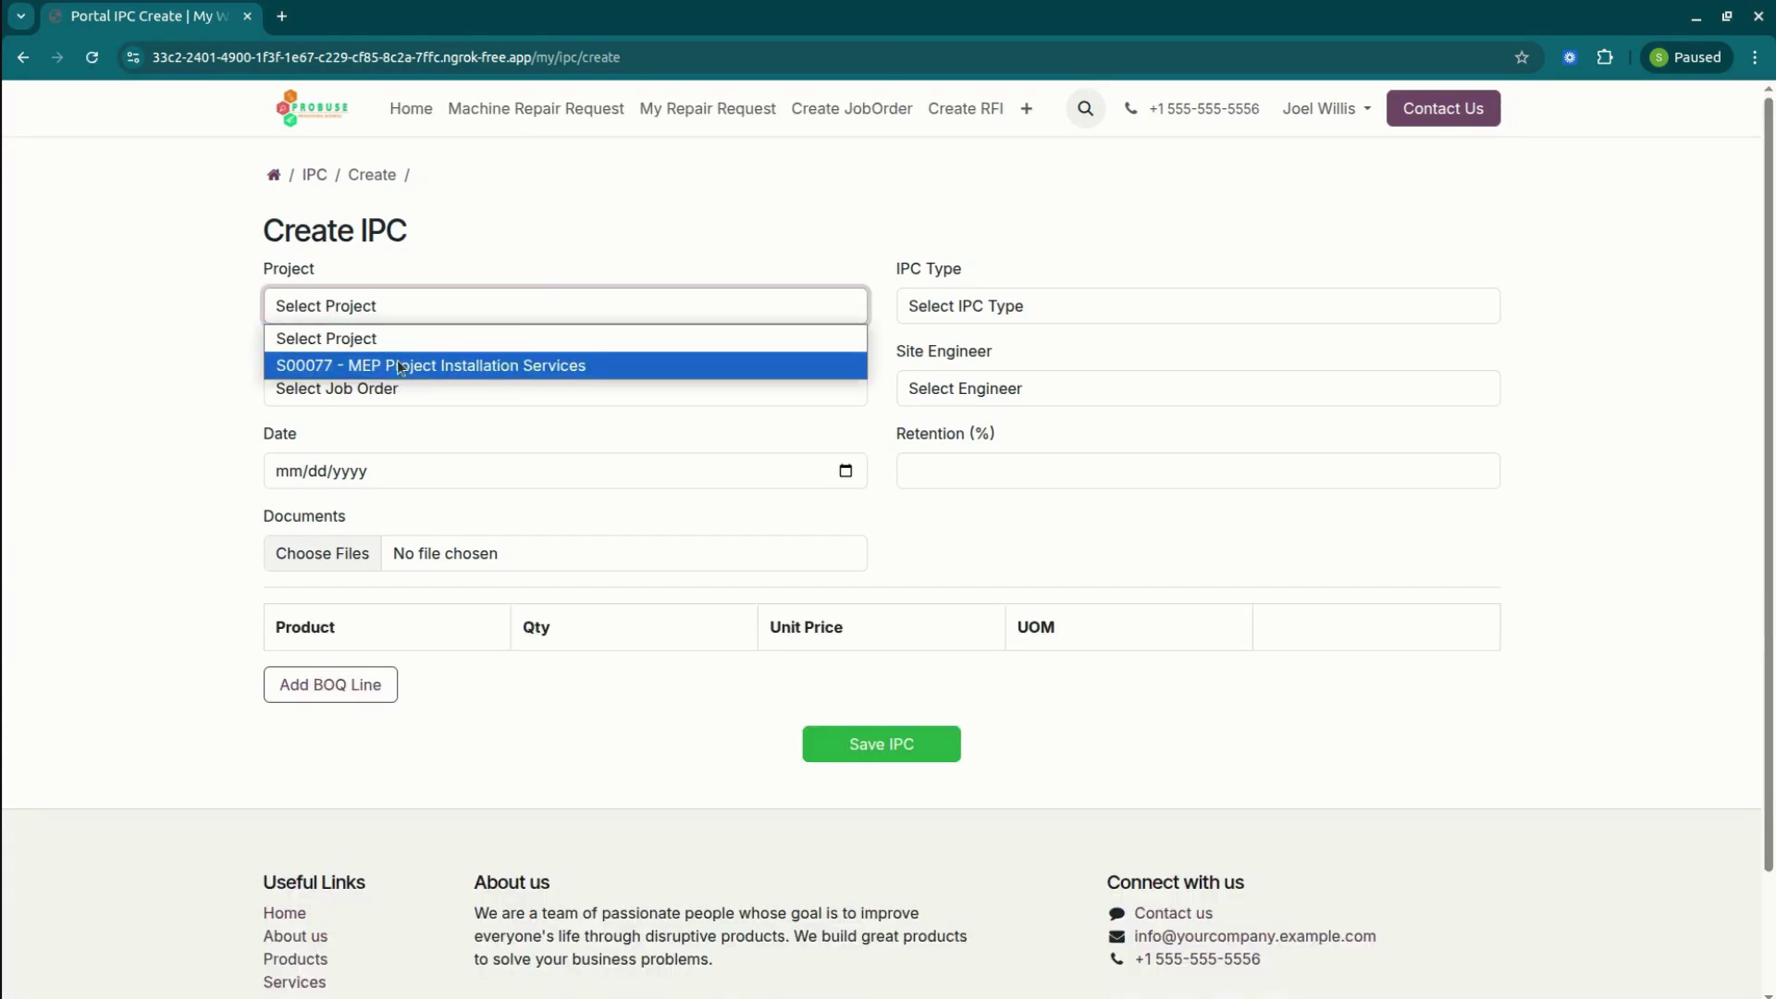
{"action": "left_click", "coordinate": [399, 365]}
{"action": "left_click", "coordinate": [1010, 307]}
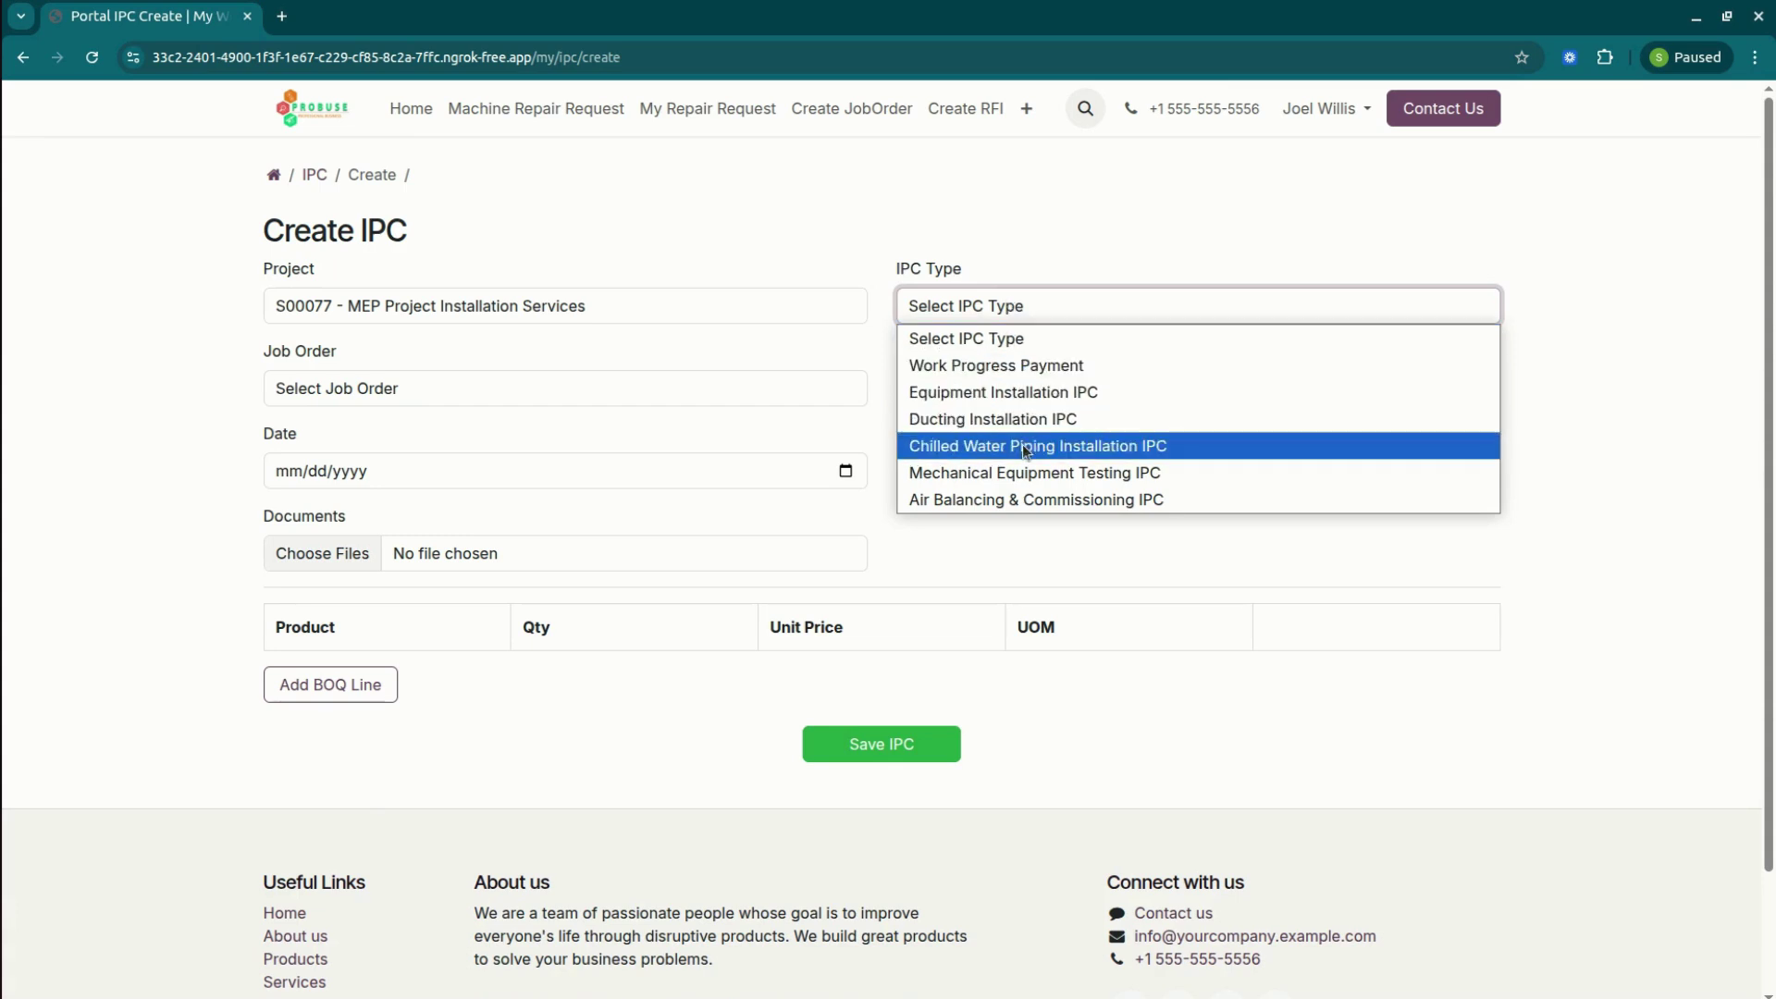
{"action": "left_click", "coordinate": [1025, 472]}
Set job order BMS Integration, the only site engineer, and IPC date 03/26/2026.
{"action": "left_click", "coordinate": [413, 387]}
{"action": "left_click", "coordinate": [383, 451]}
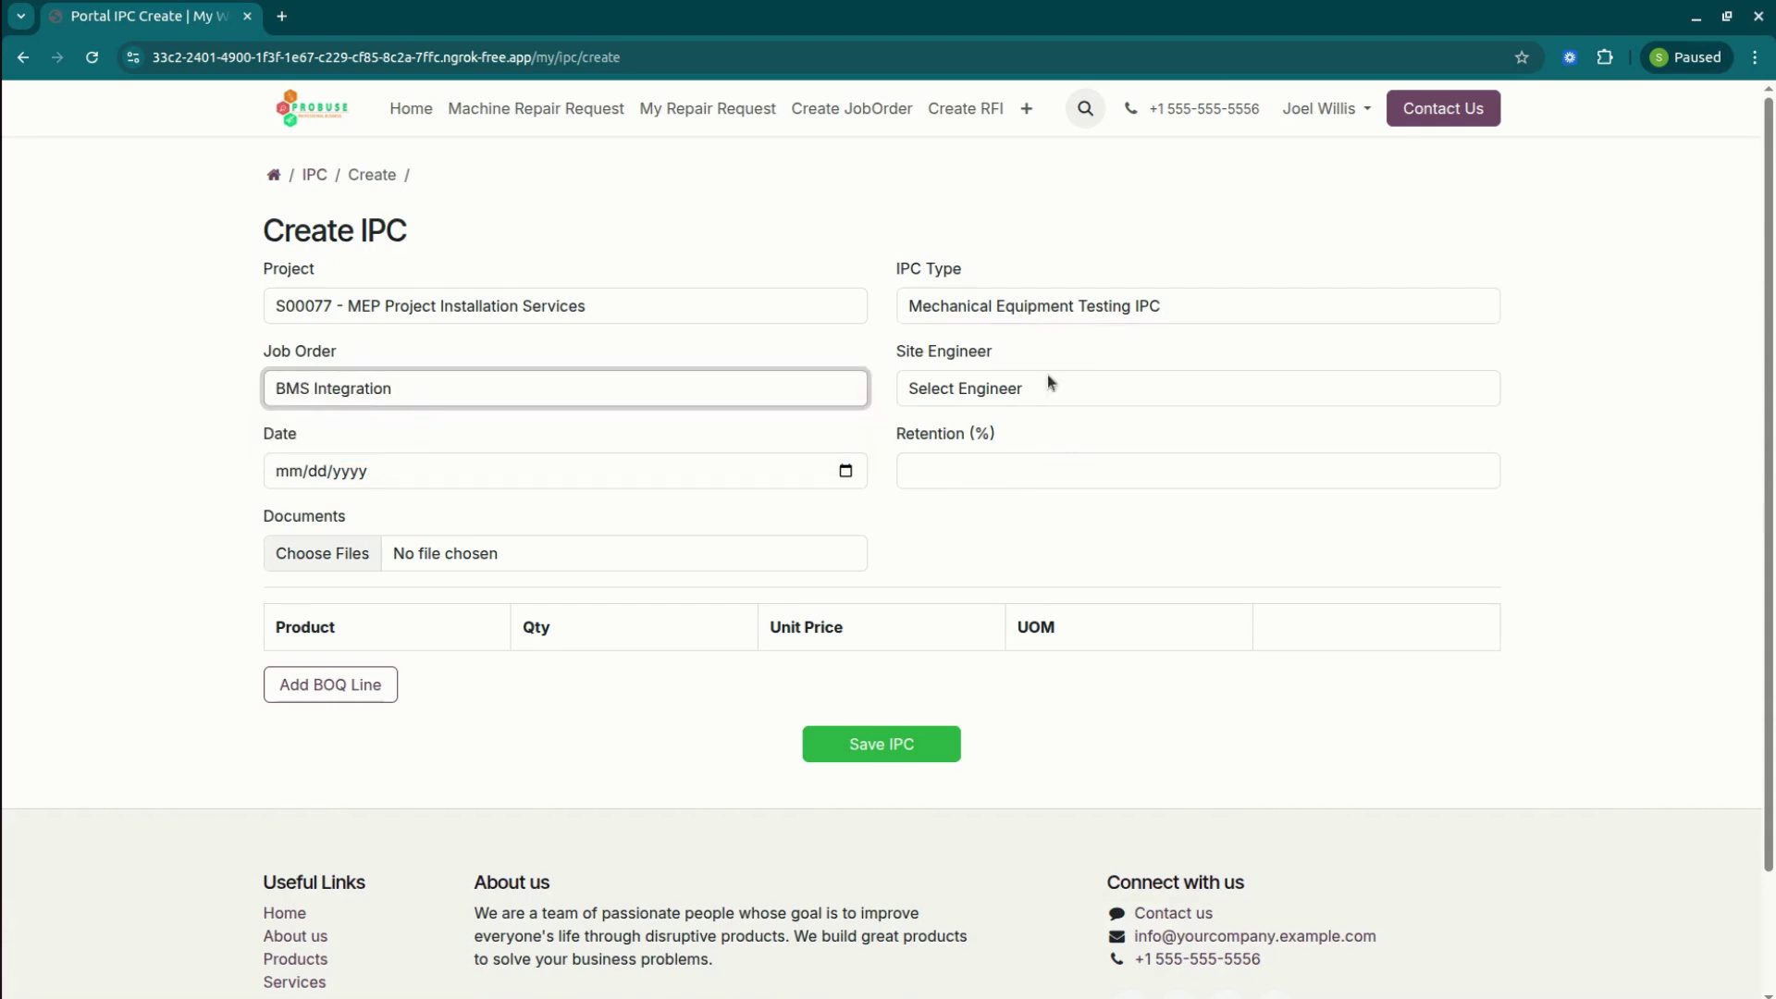
{"action": "left_click", "coordinate": [1020, 394]}
{"action": "left_click", "coordinate": [996, 446]}
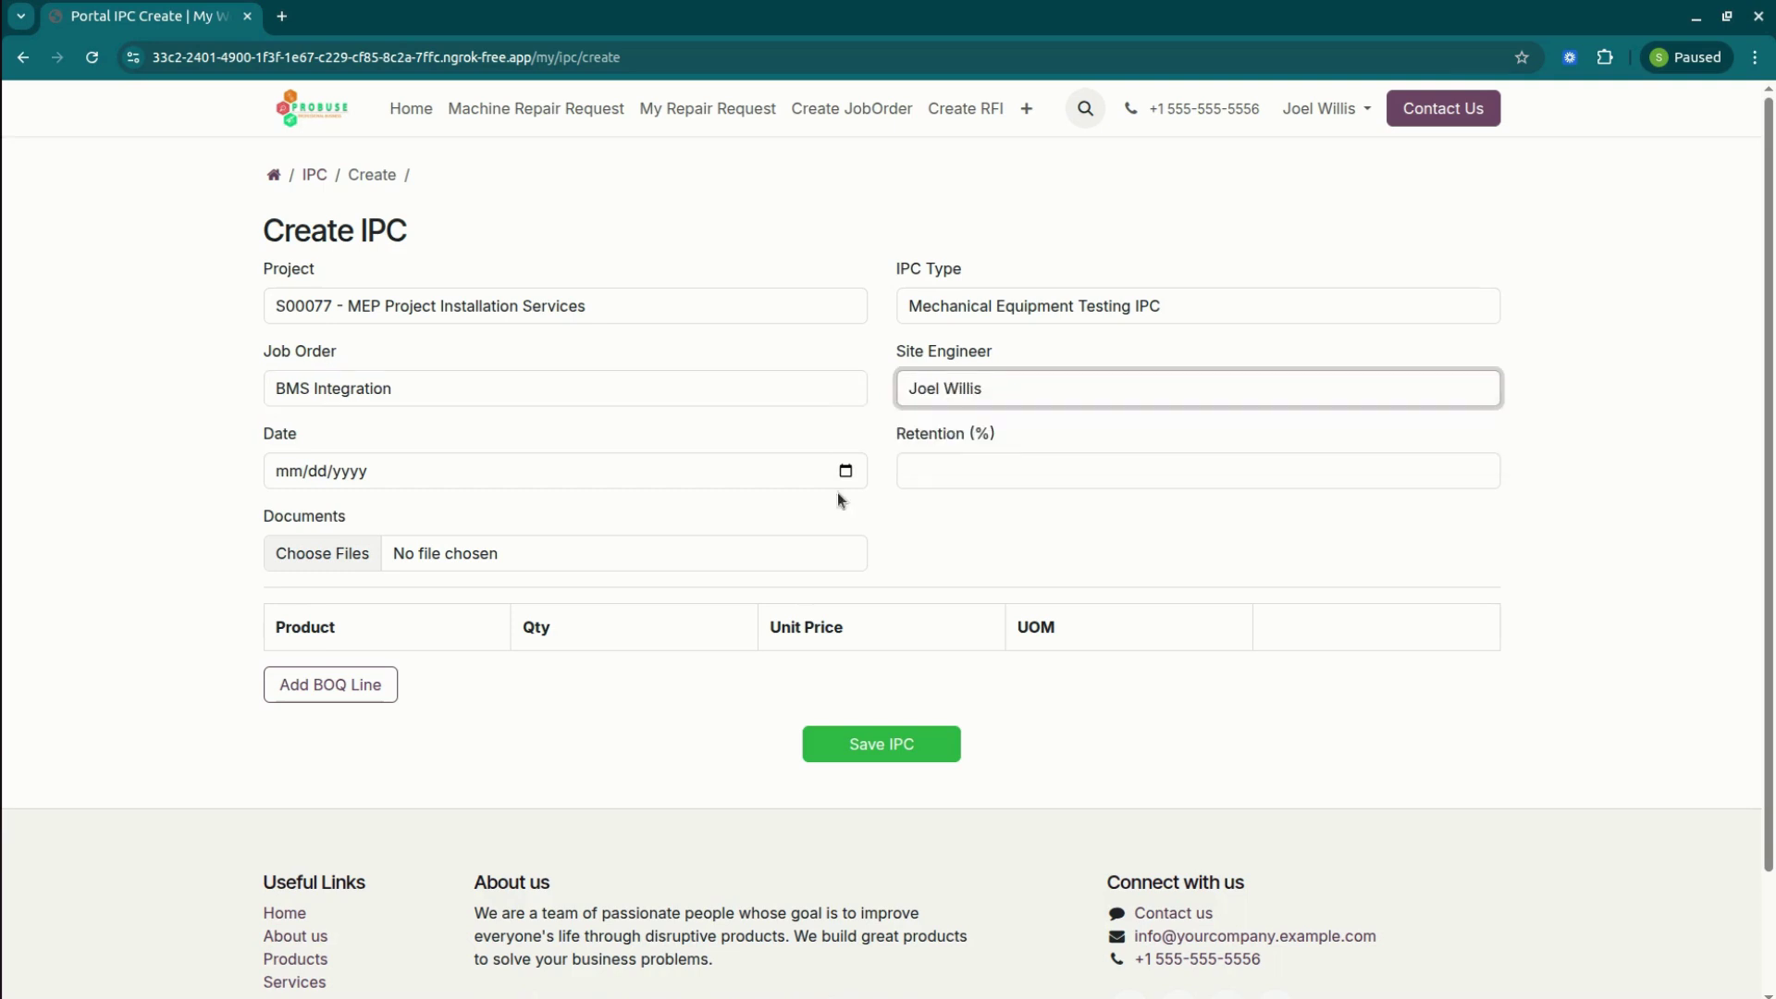
{"action": "left_click", "coordinate": [443, 472]}
{"action": "left_click", "coordinate": [845, 471]}
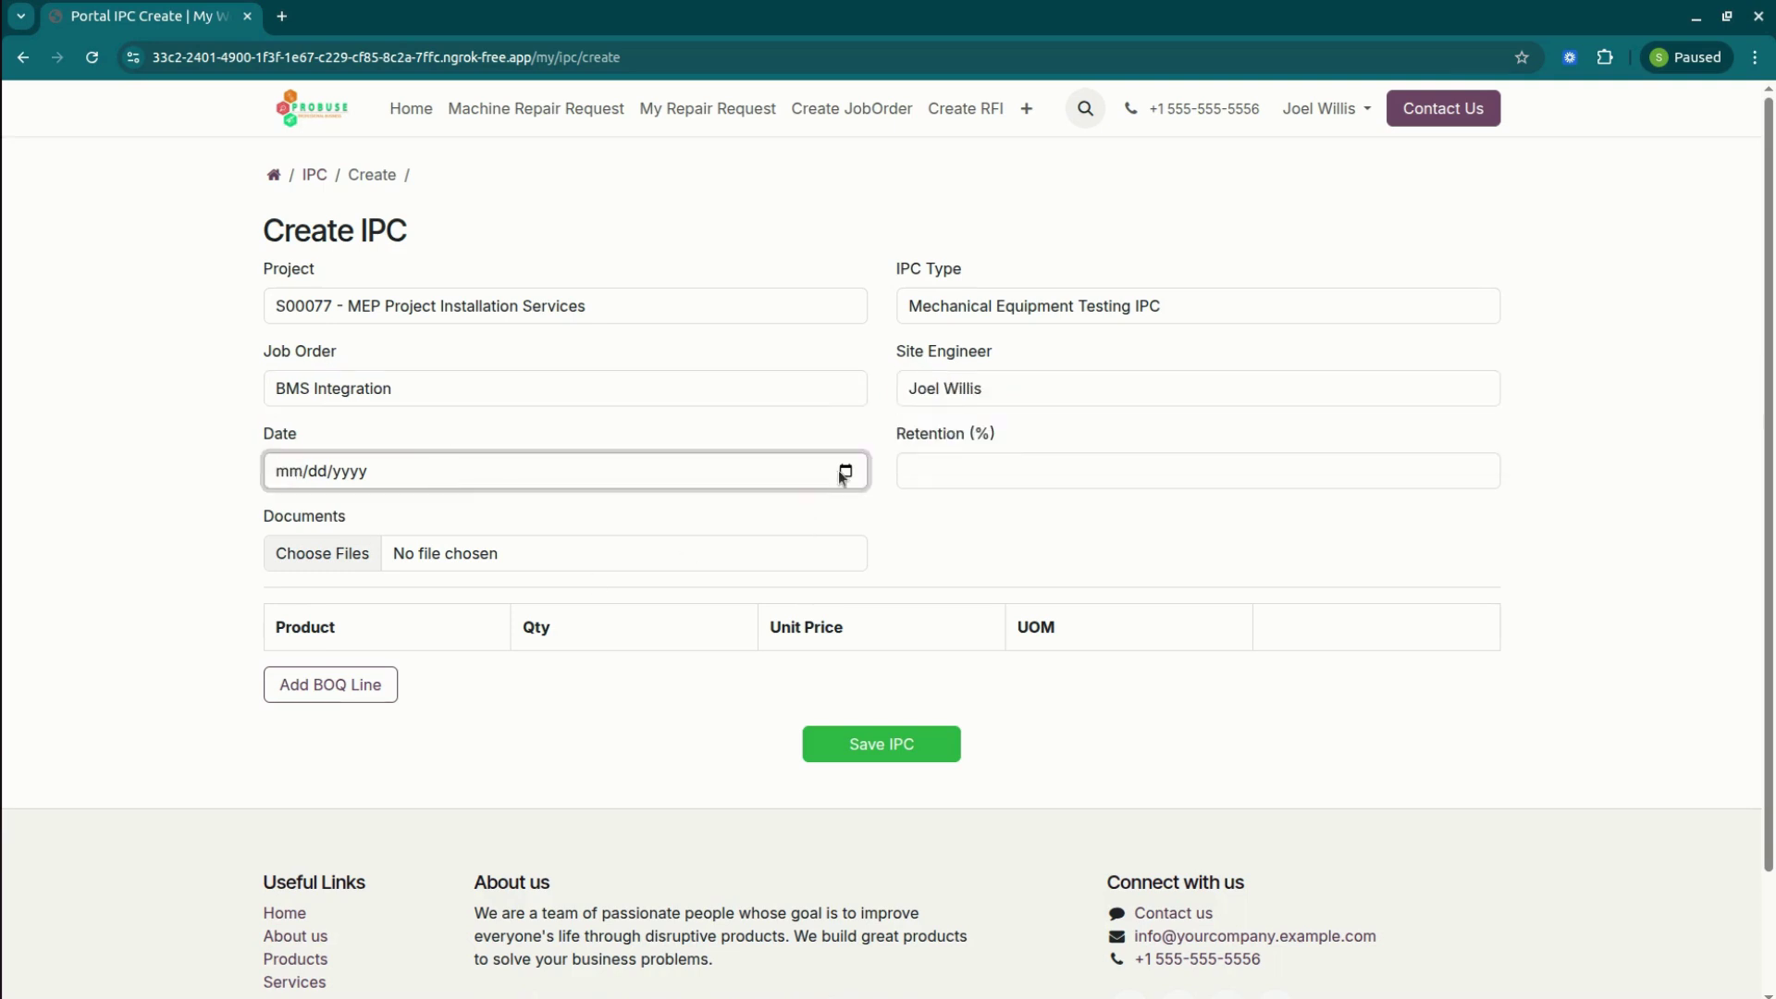
{"action": "left_click", "coordinate": [395, 654]}
{"action": "left_click", "coordinate": [1006, 473]}
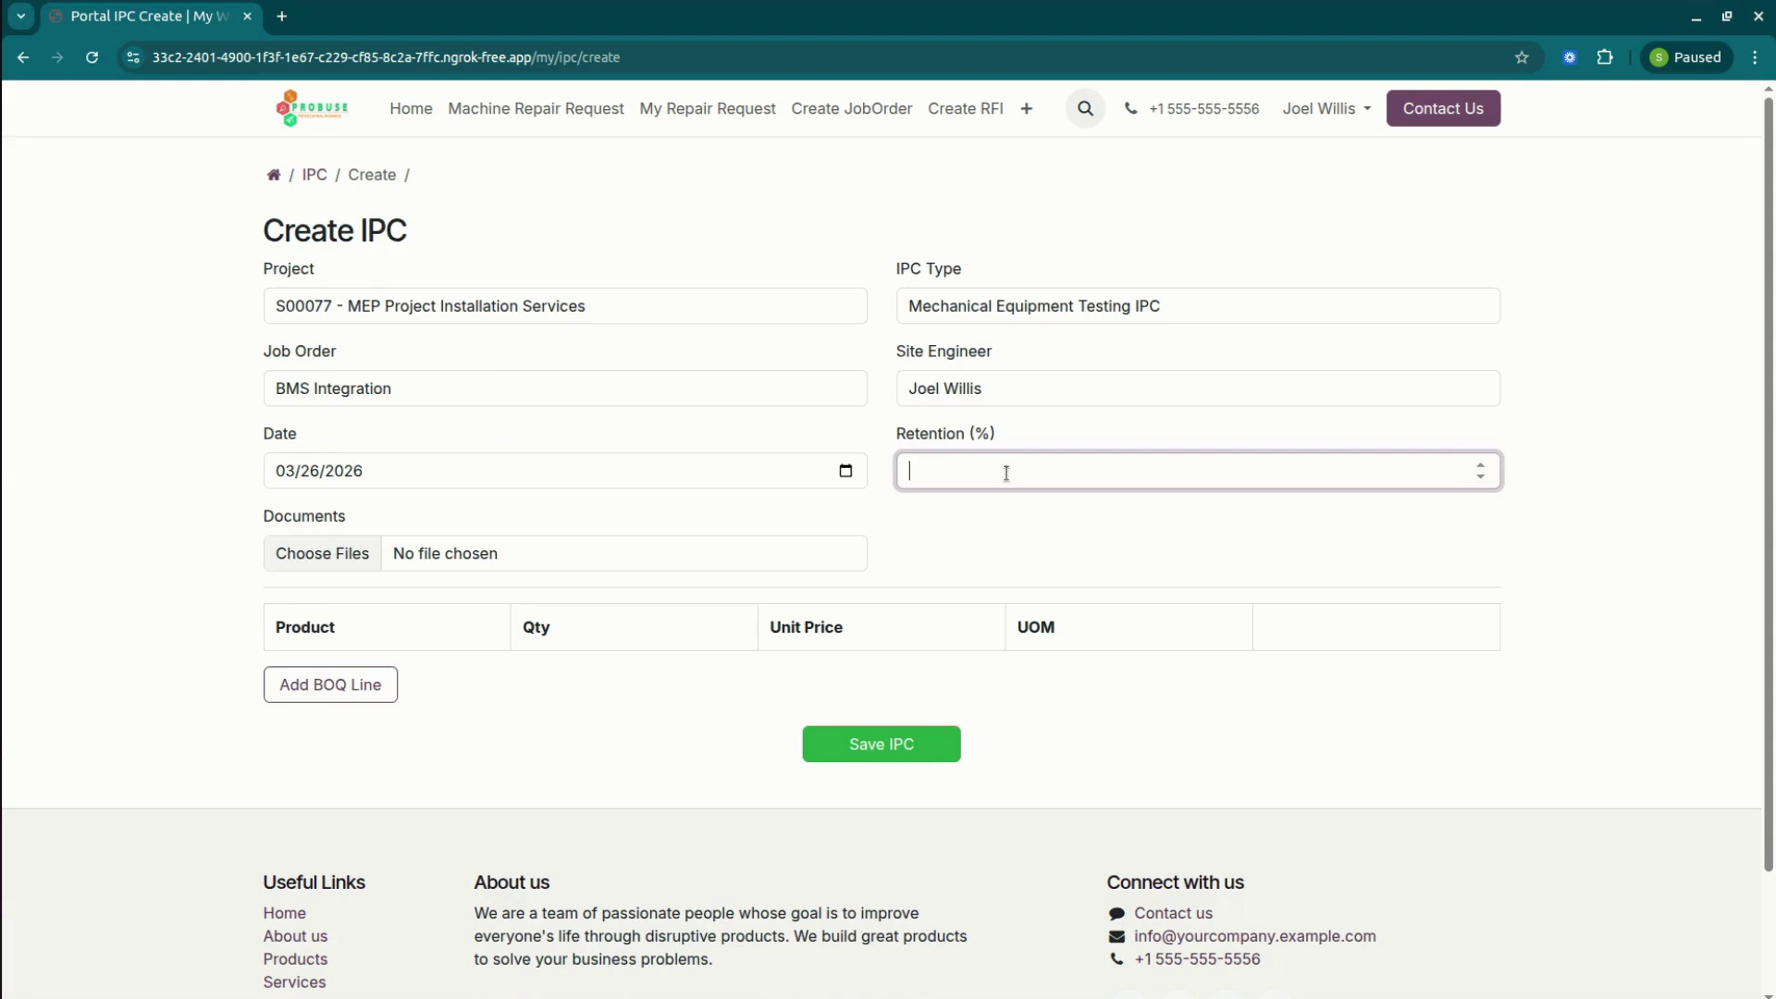
{"action": "left_click", "coordinate": [957, 552]}
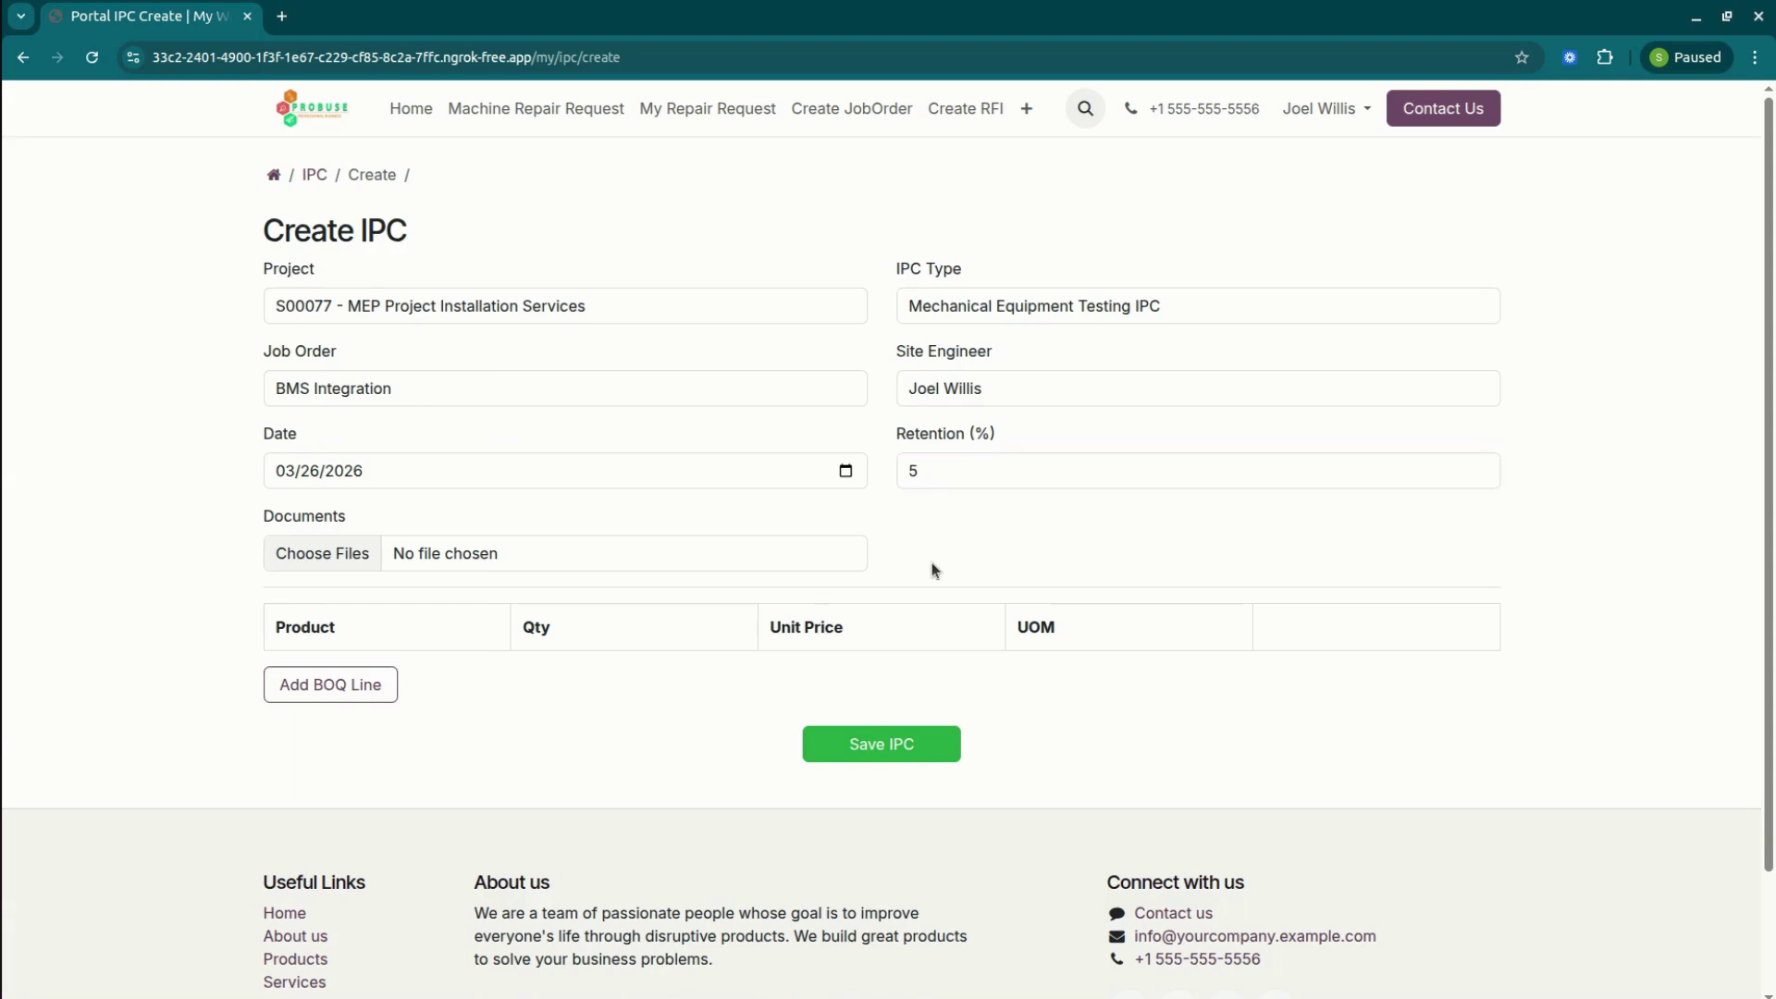
{"action": "left_click", "coordinate": [366, 555]}
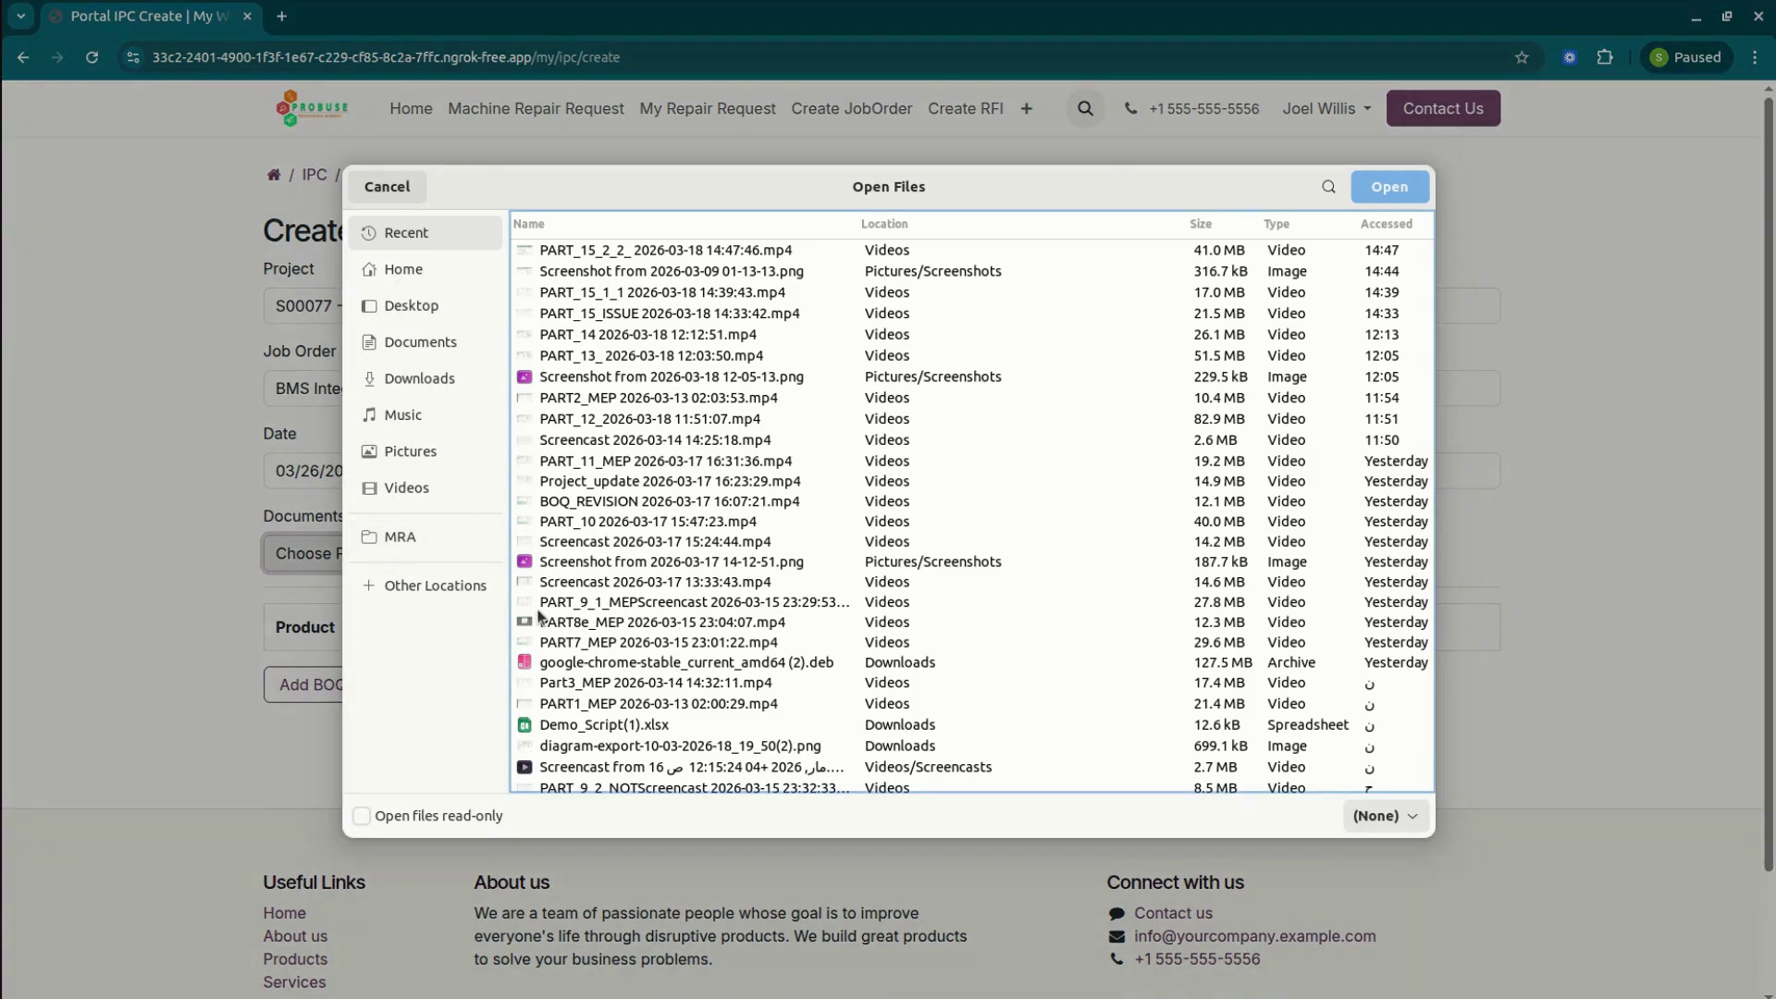
{"action": "double_click", "coordinate": [643, 563]}
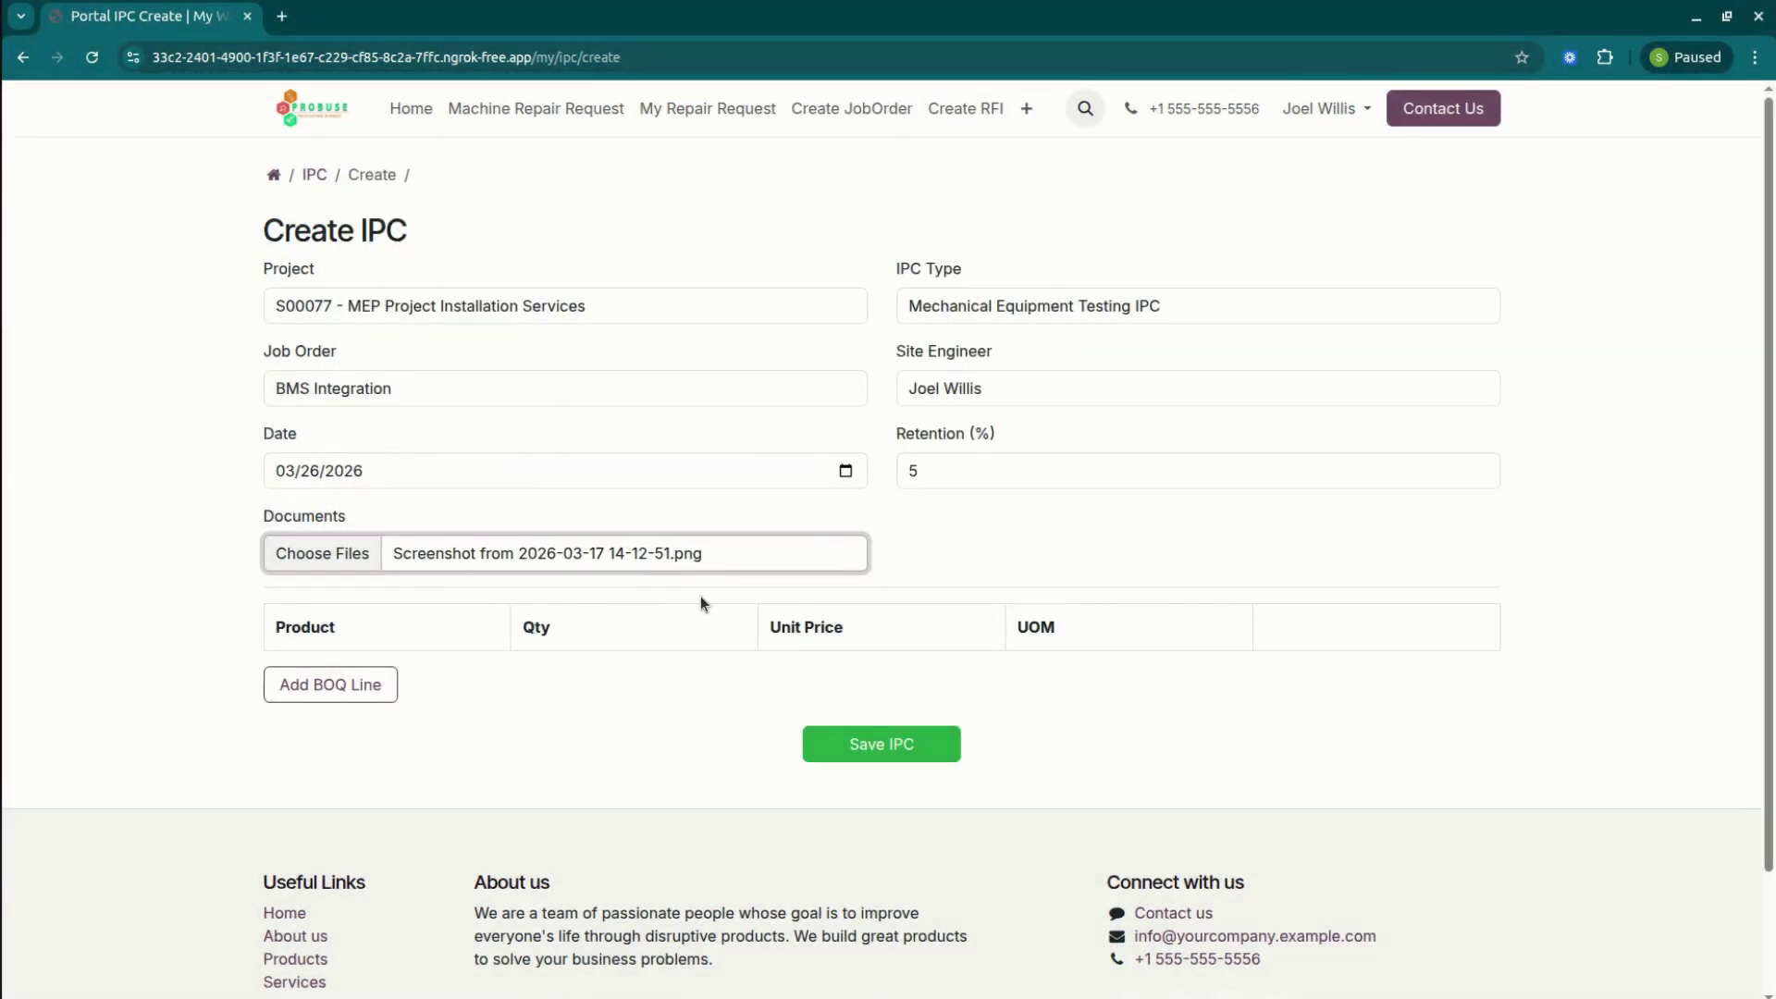
{"action": "left_click", "coordinate": [369, 686]}
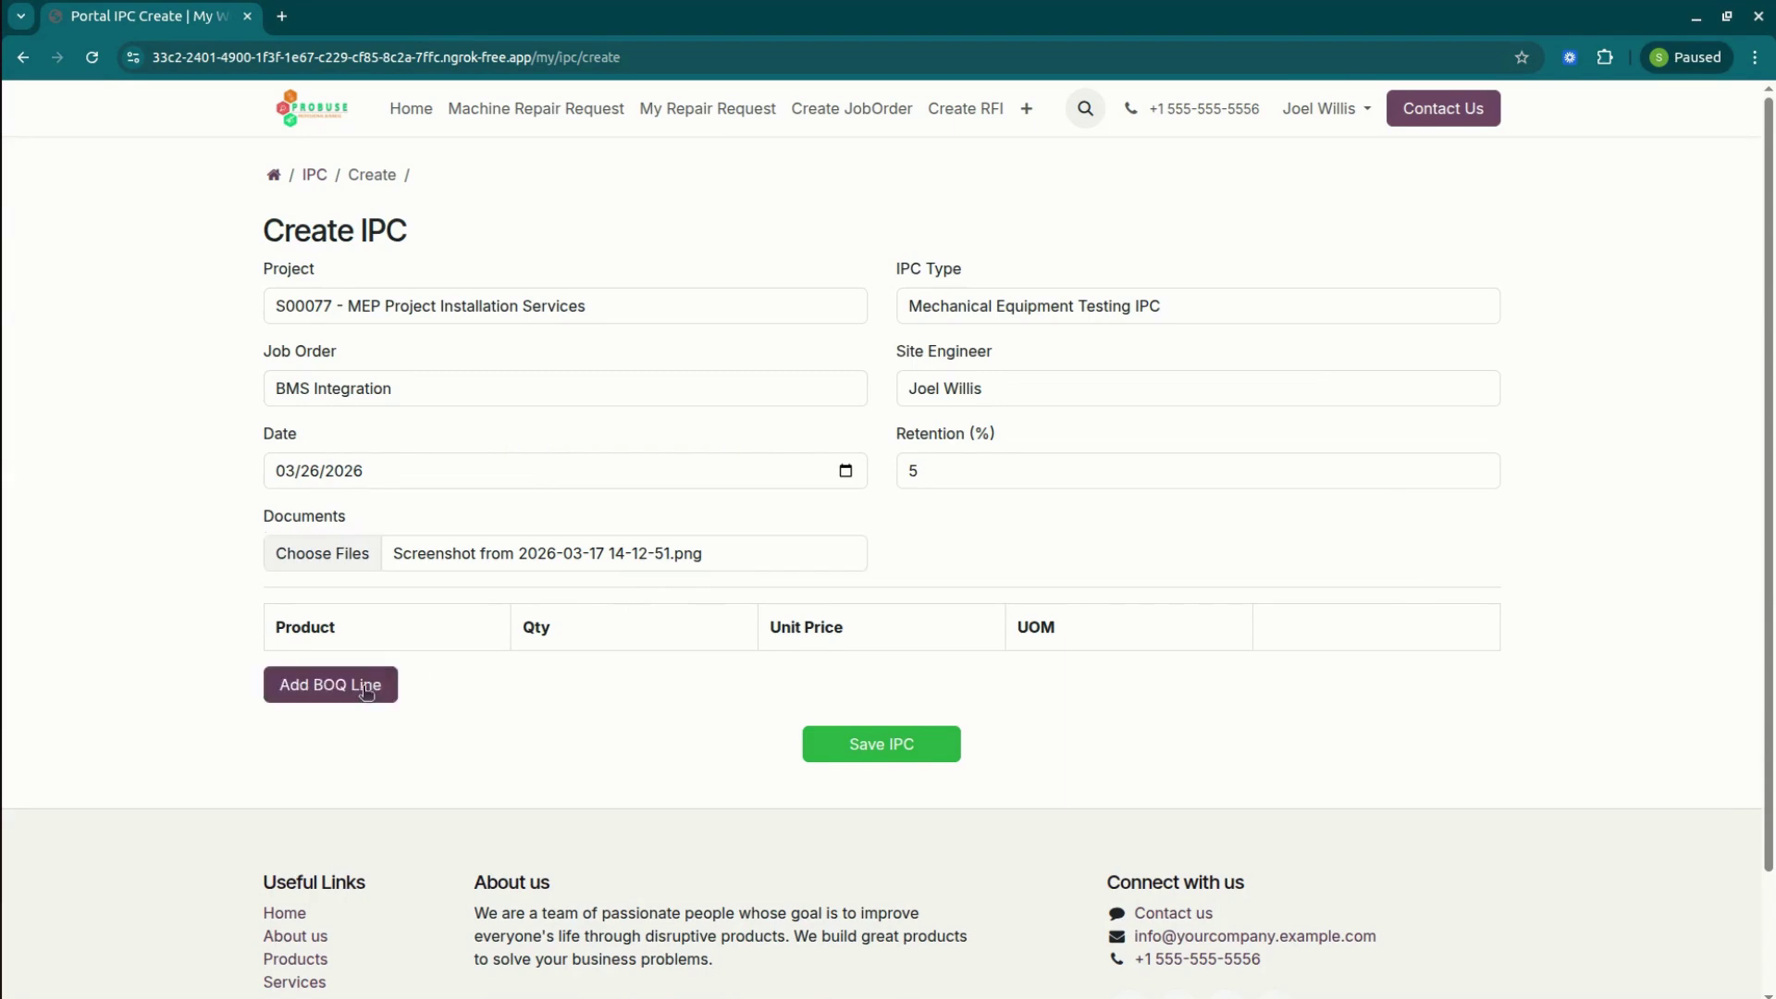
Fill the first BOQ line with Cable Installation at a 30000 unit price.
{"action": "left_click", "coordinate": [415, 684]}
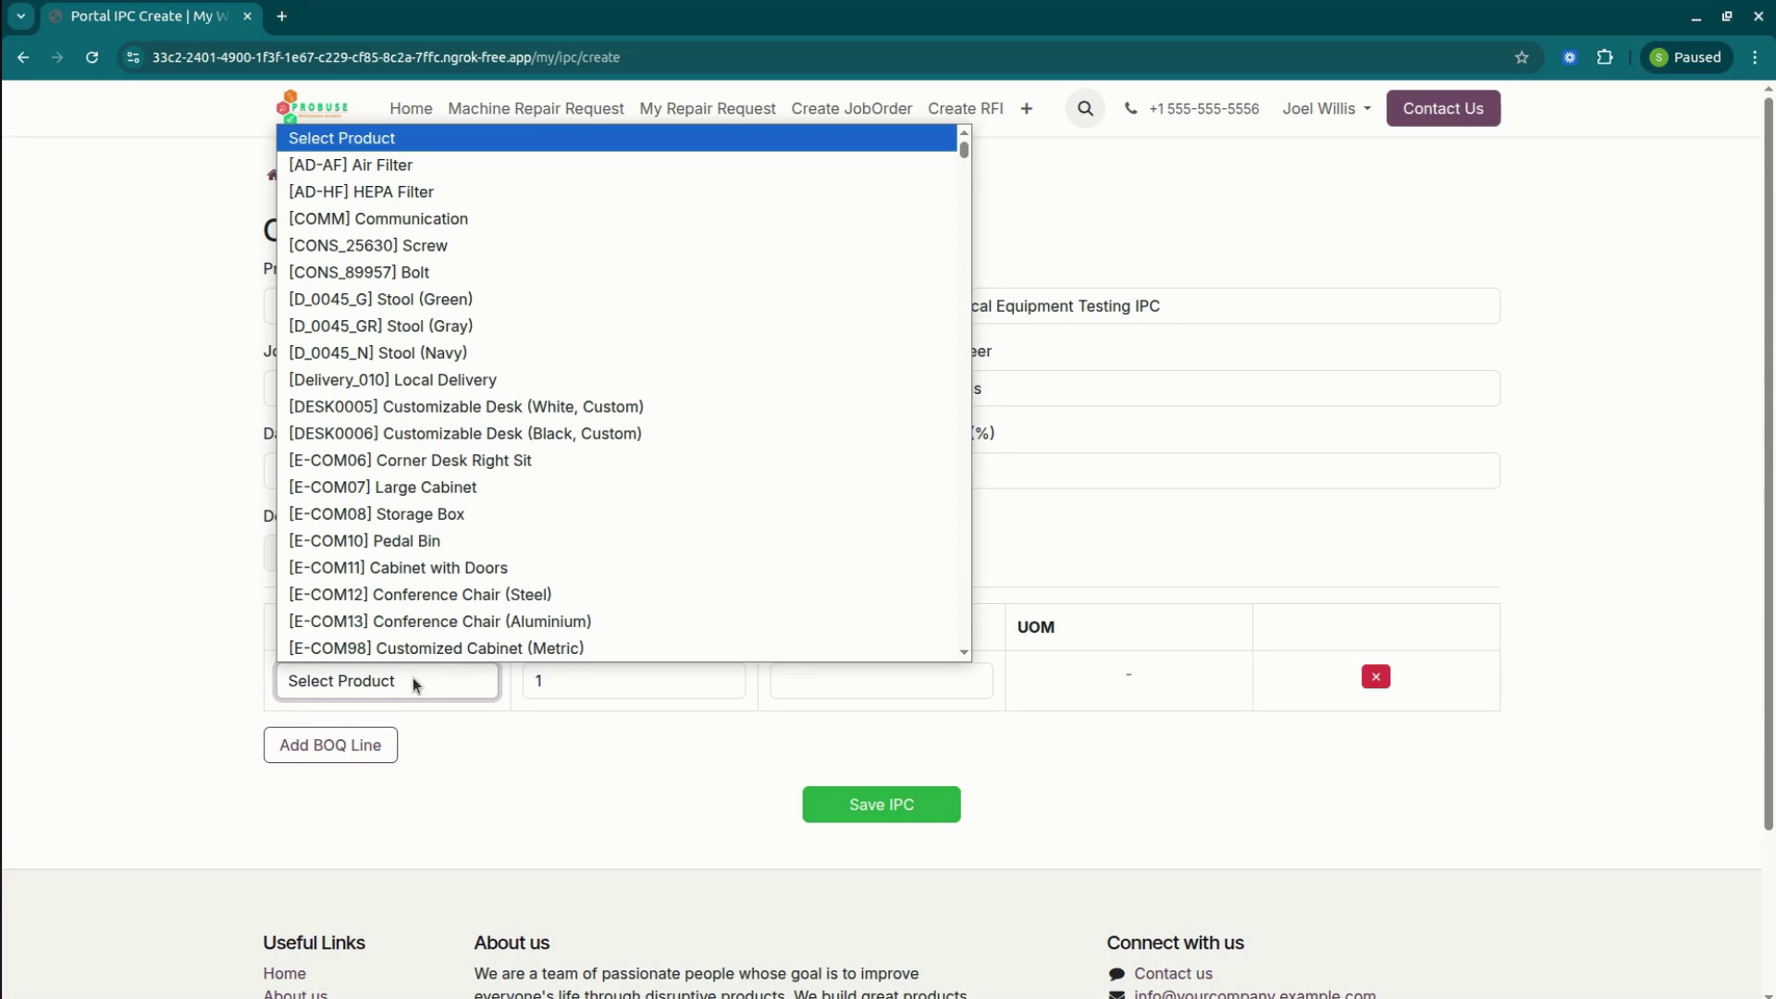
{"action": "key", "text": "c"}
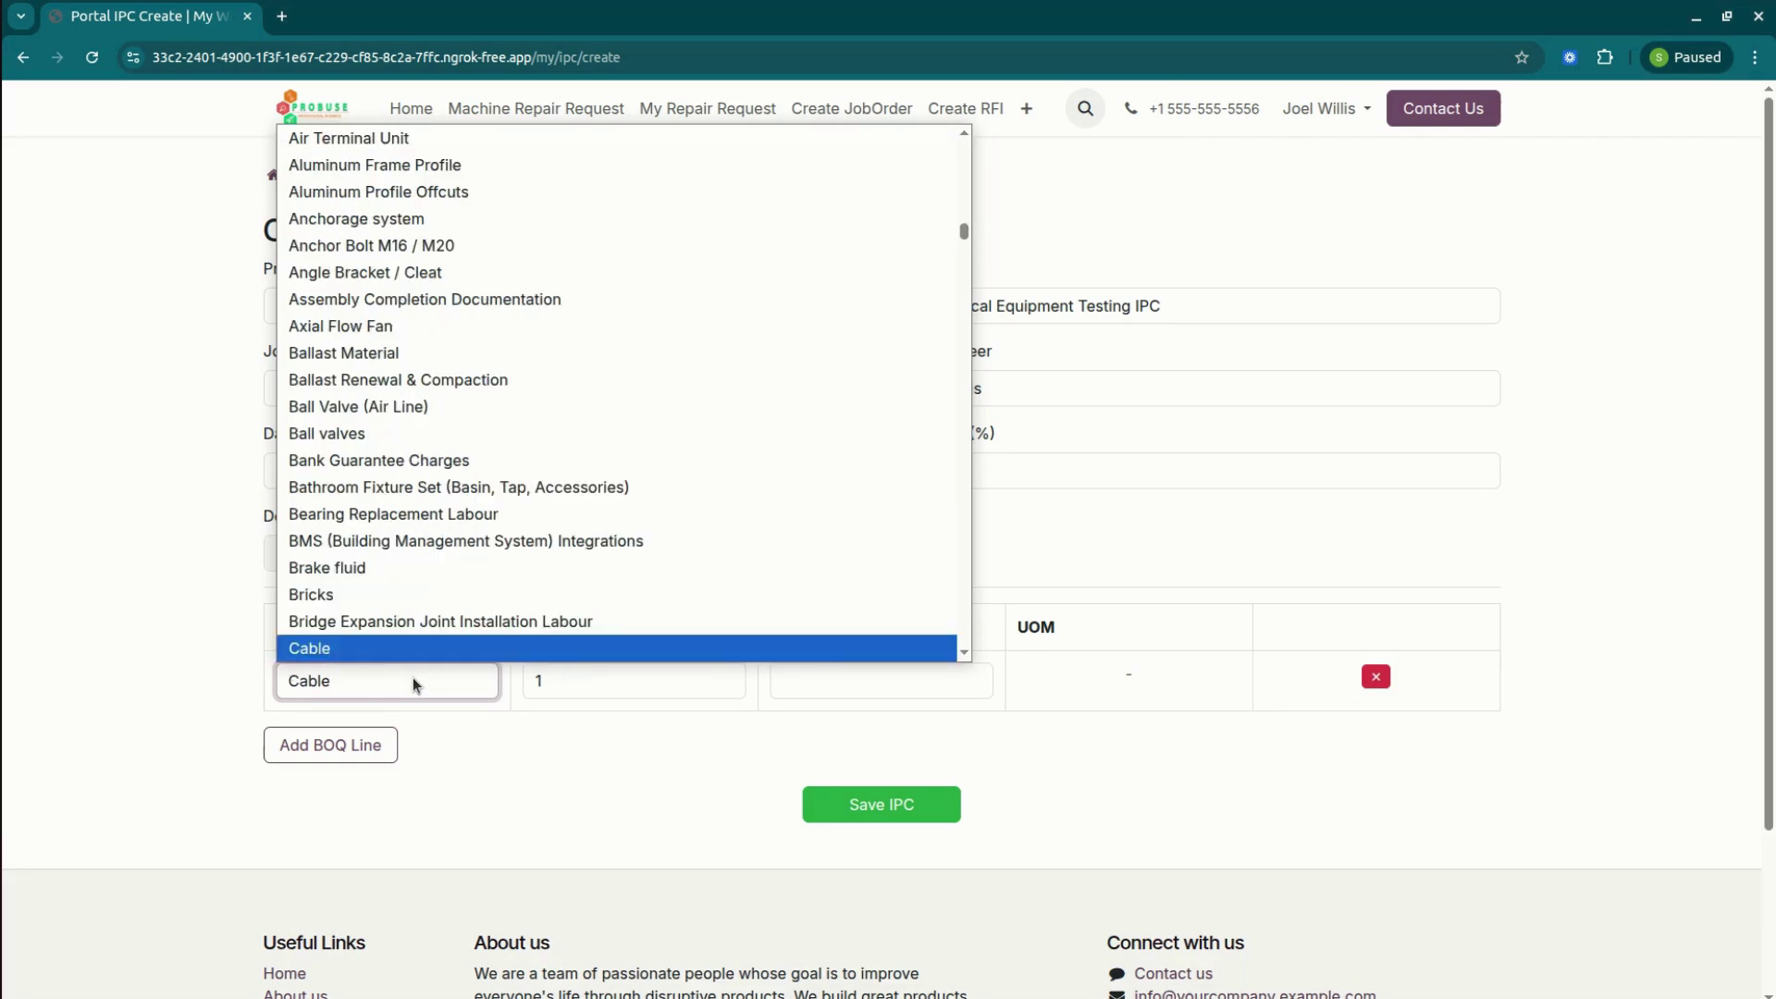
{"action": "key", "text": "Down"}
{"action": "key", "text": "Down"}
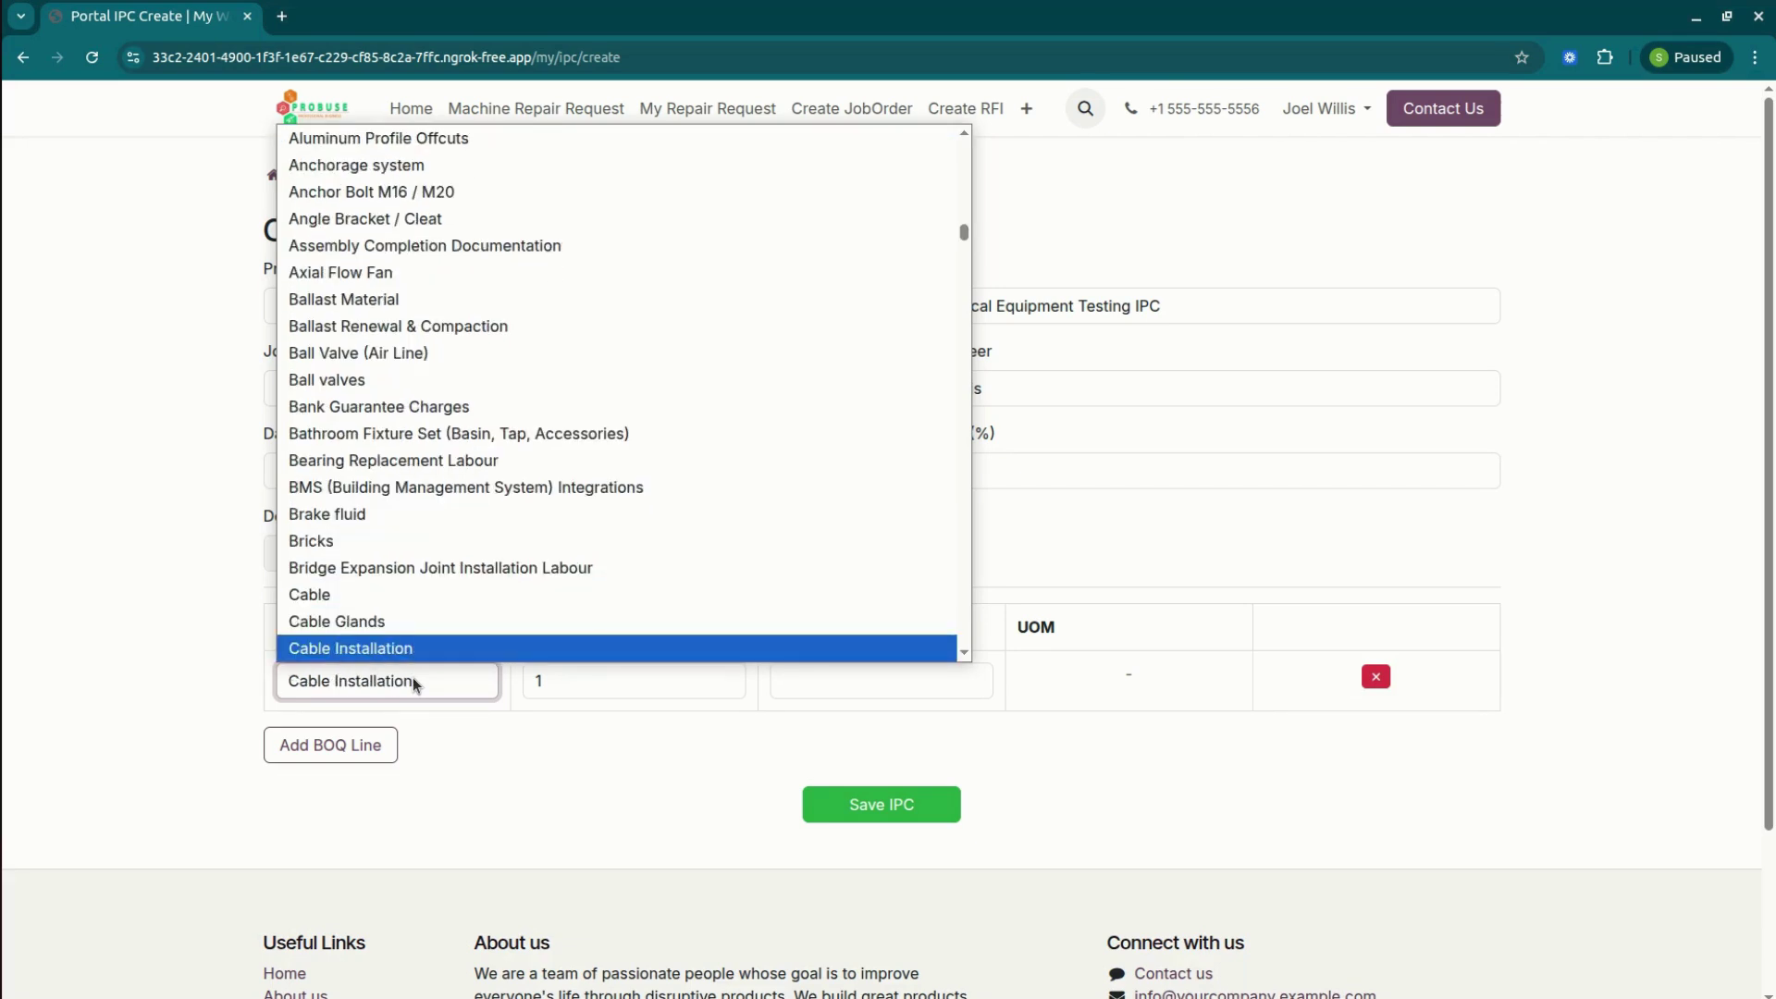
{"action": "key", "text": "Return"}
{"action": "left_click", "coordinate": [612, 676]}
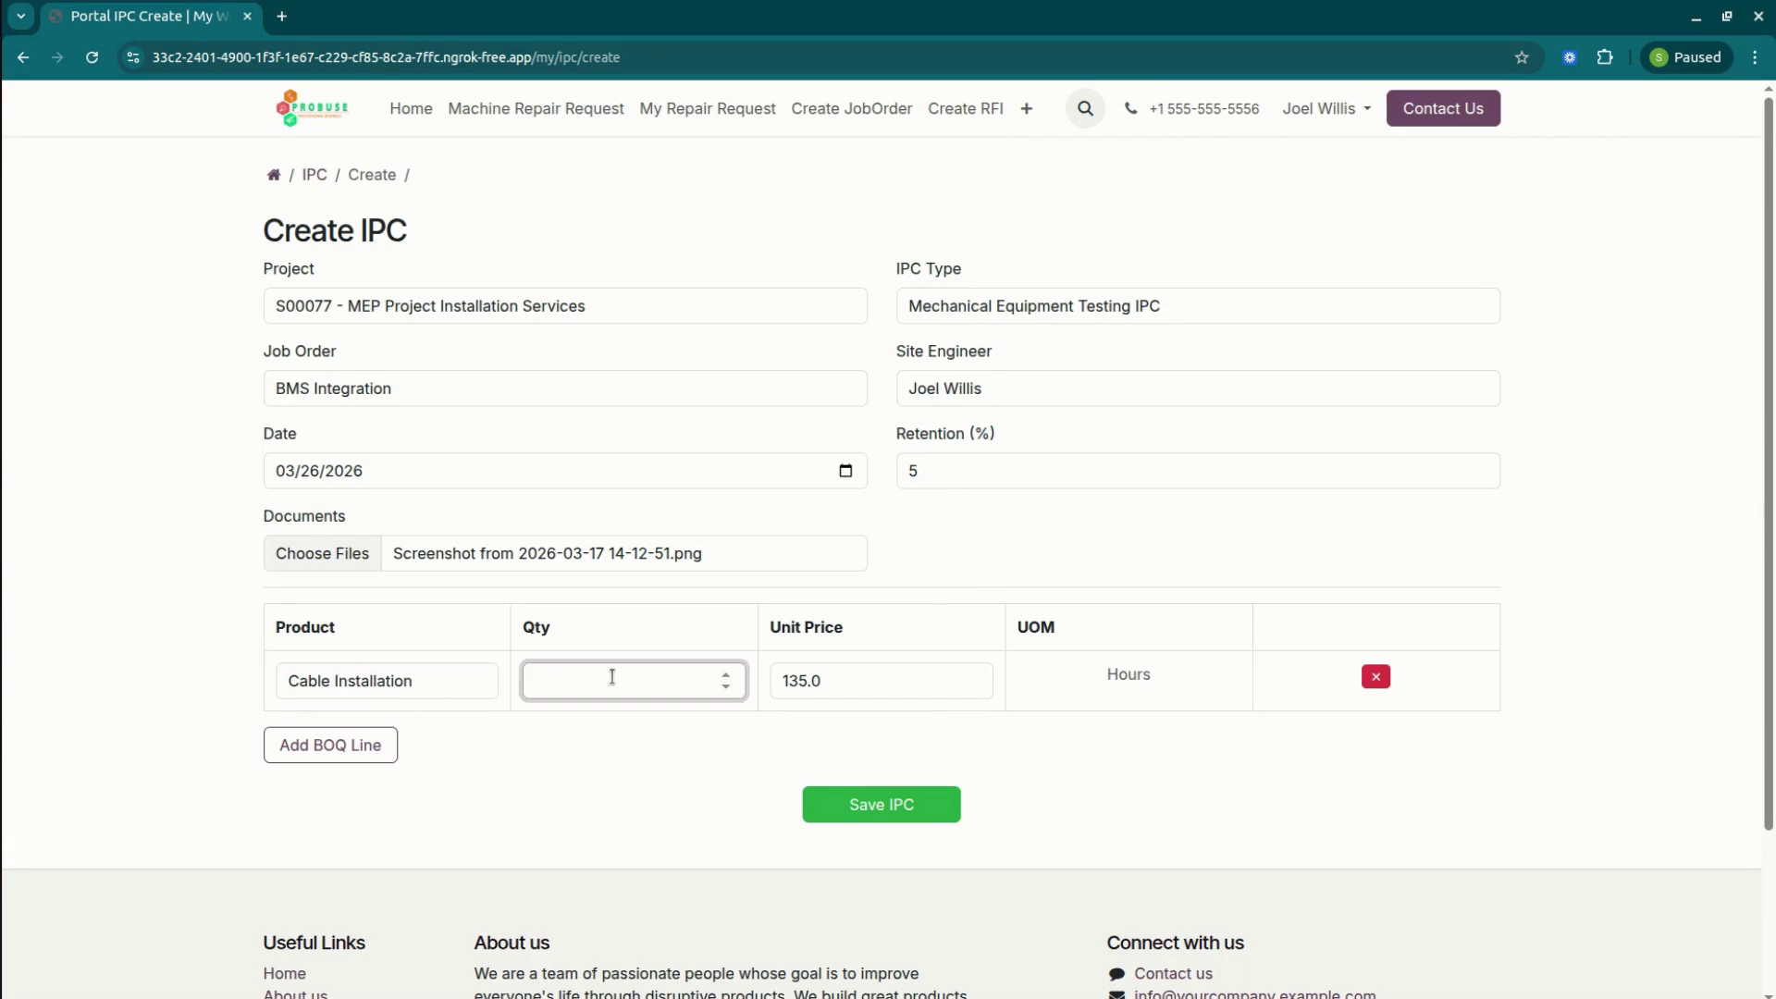
{"action": "type", "text": "0.70"}
{"action": "left_click", "coordinate": [908, 684]}
{"action": "type", "text": "30000"}
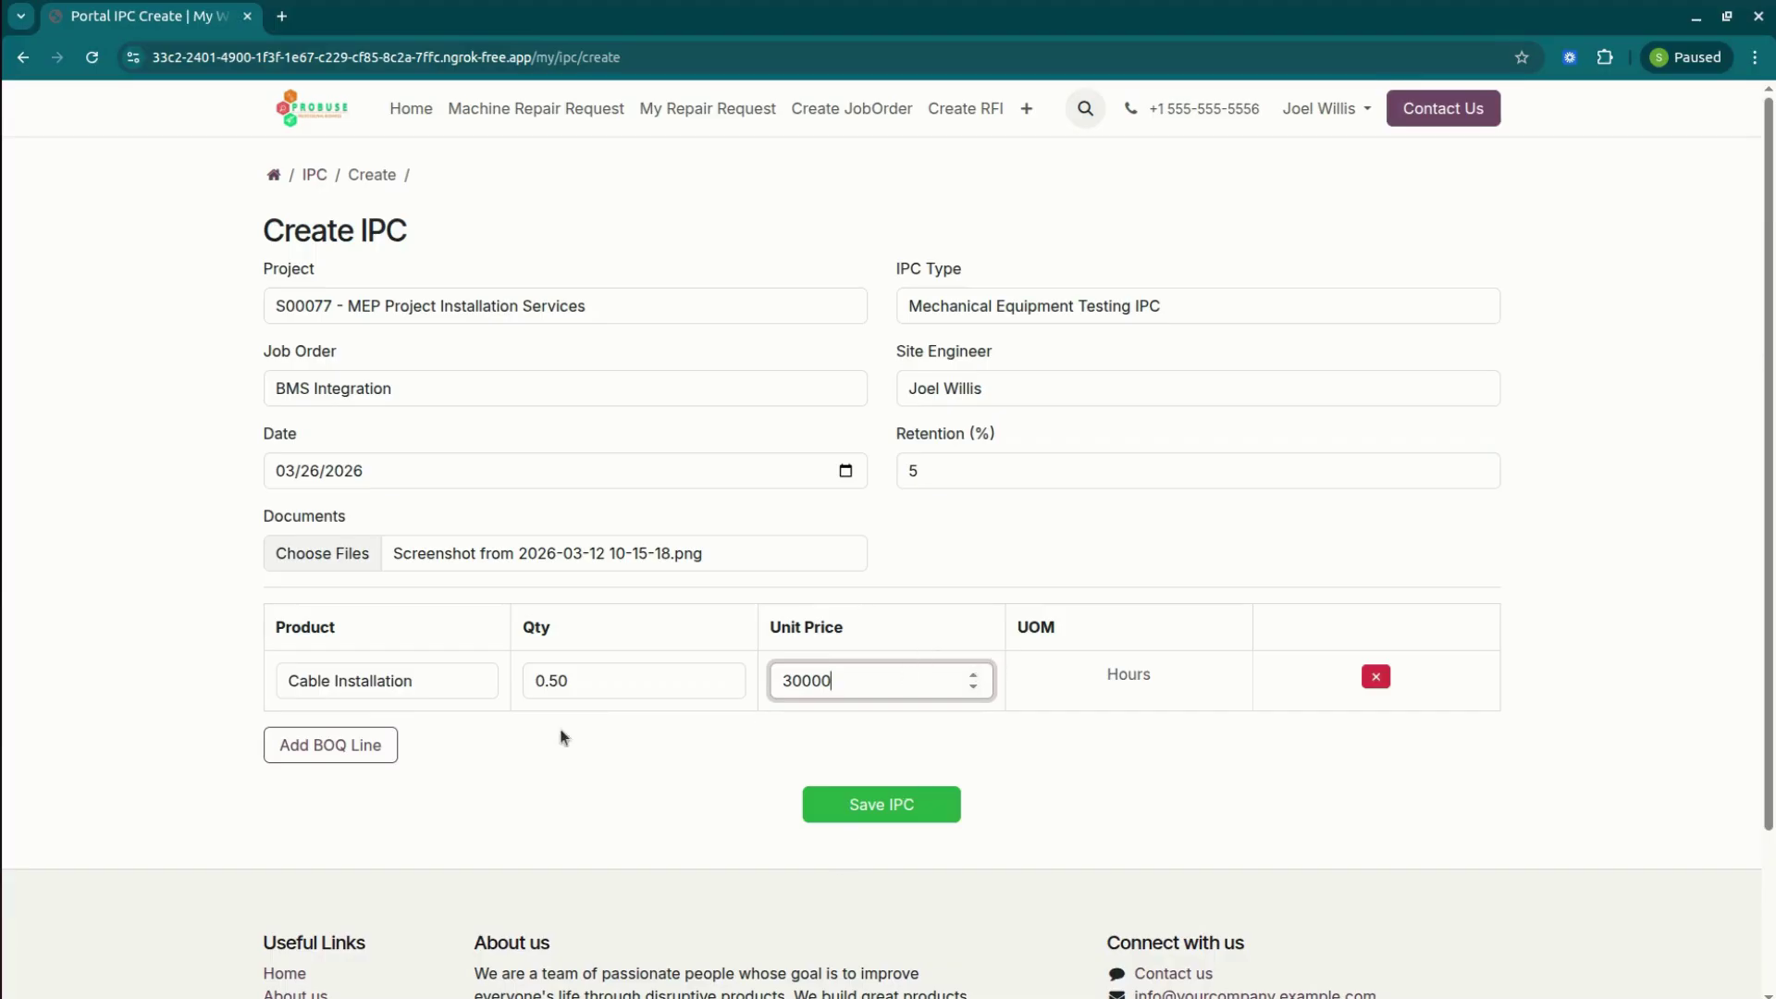
Add a second BOQ line for BMS at a 6000 unit price, checking IPC/00043 for reference.
{"action": "left_click", "coordinate": [382, 744]}
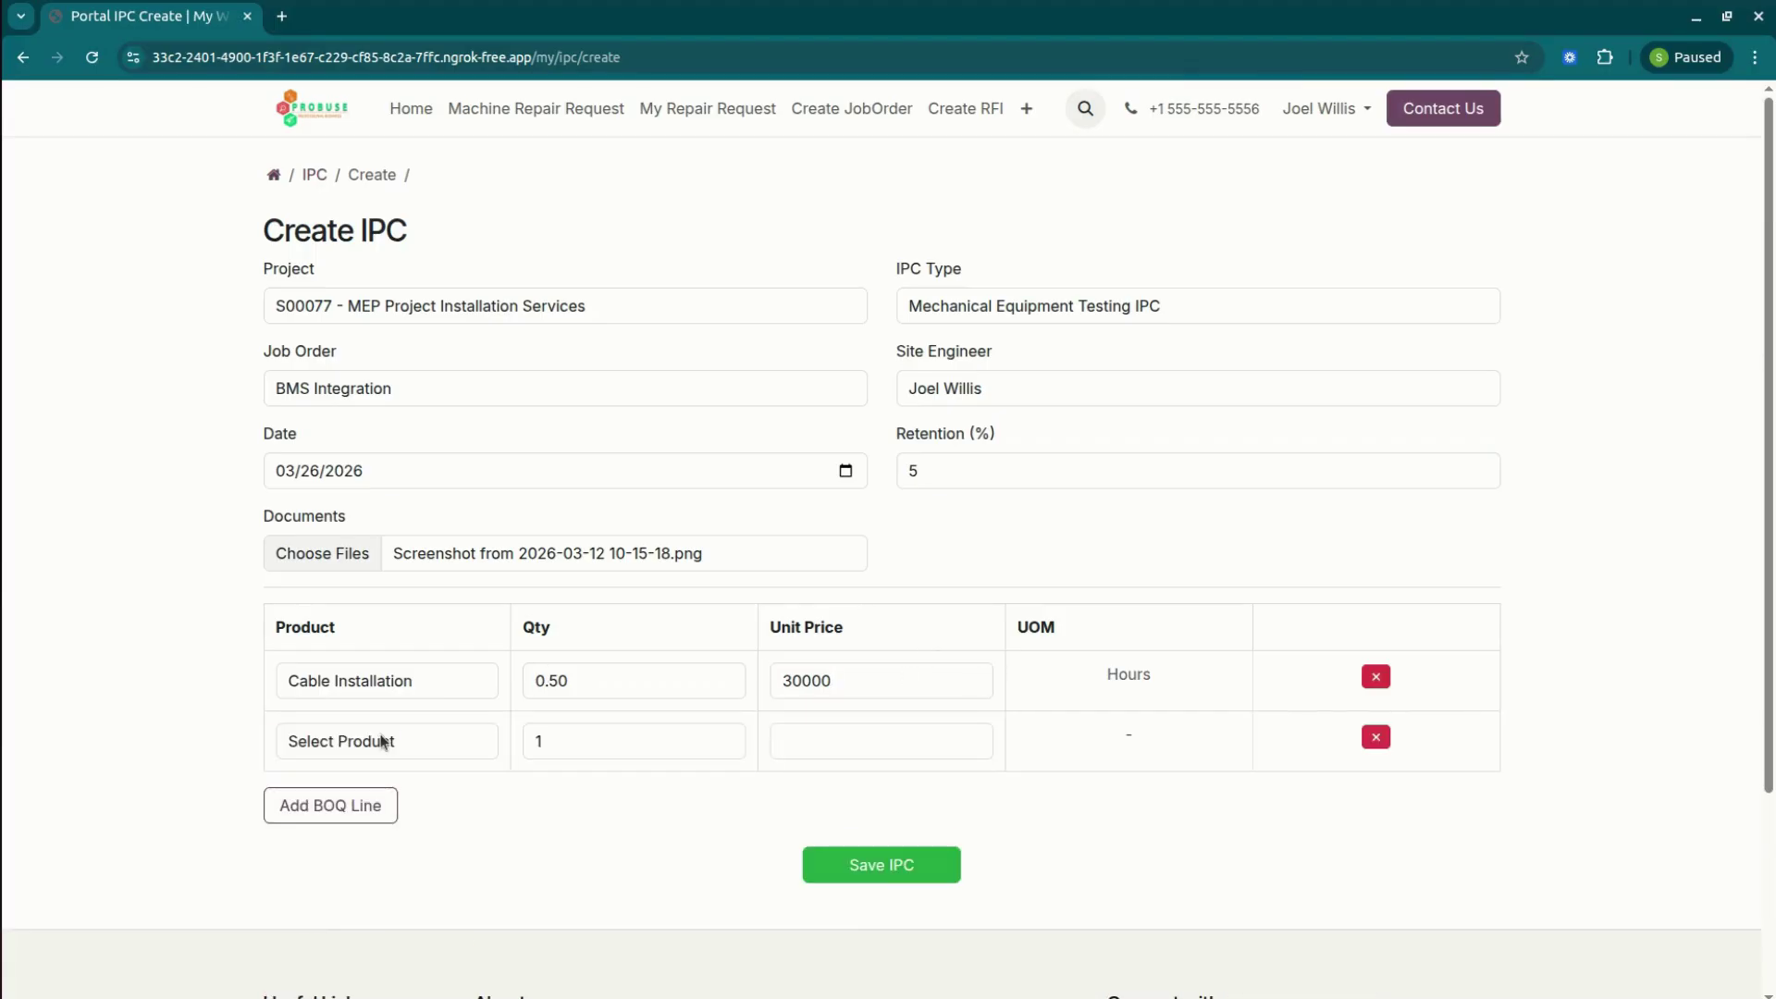
{"action": "left_click", "coordinate": [403, 751]}
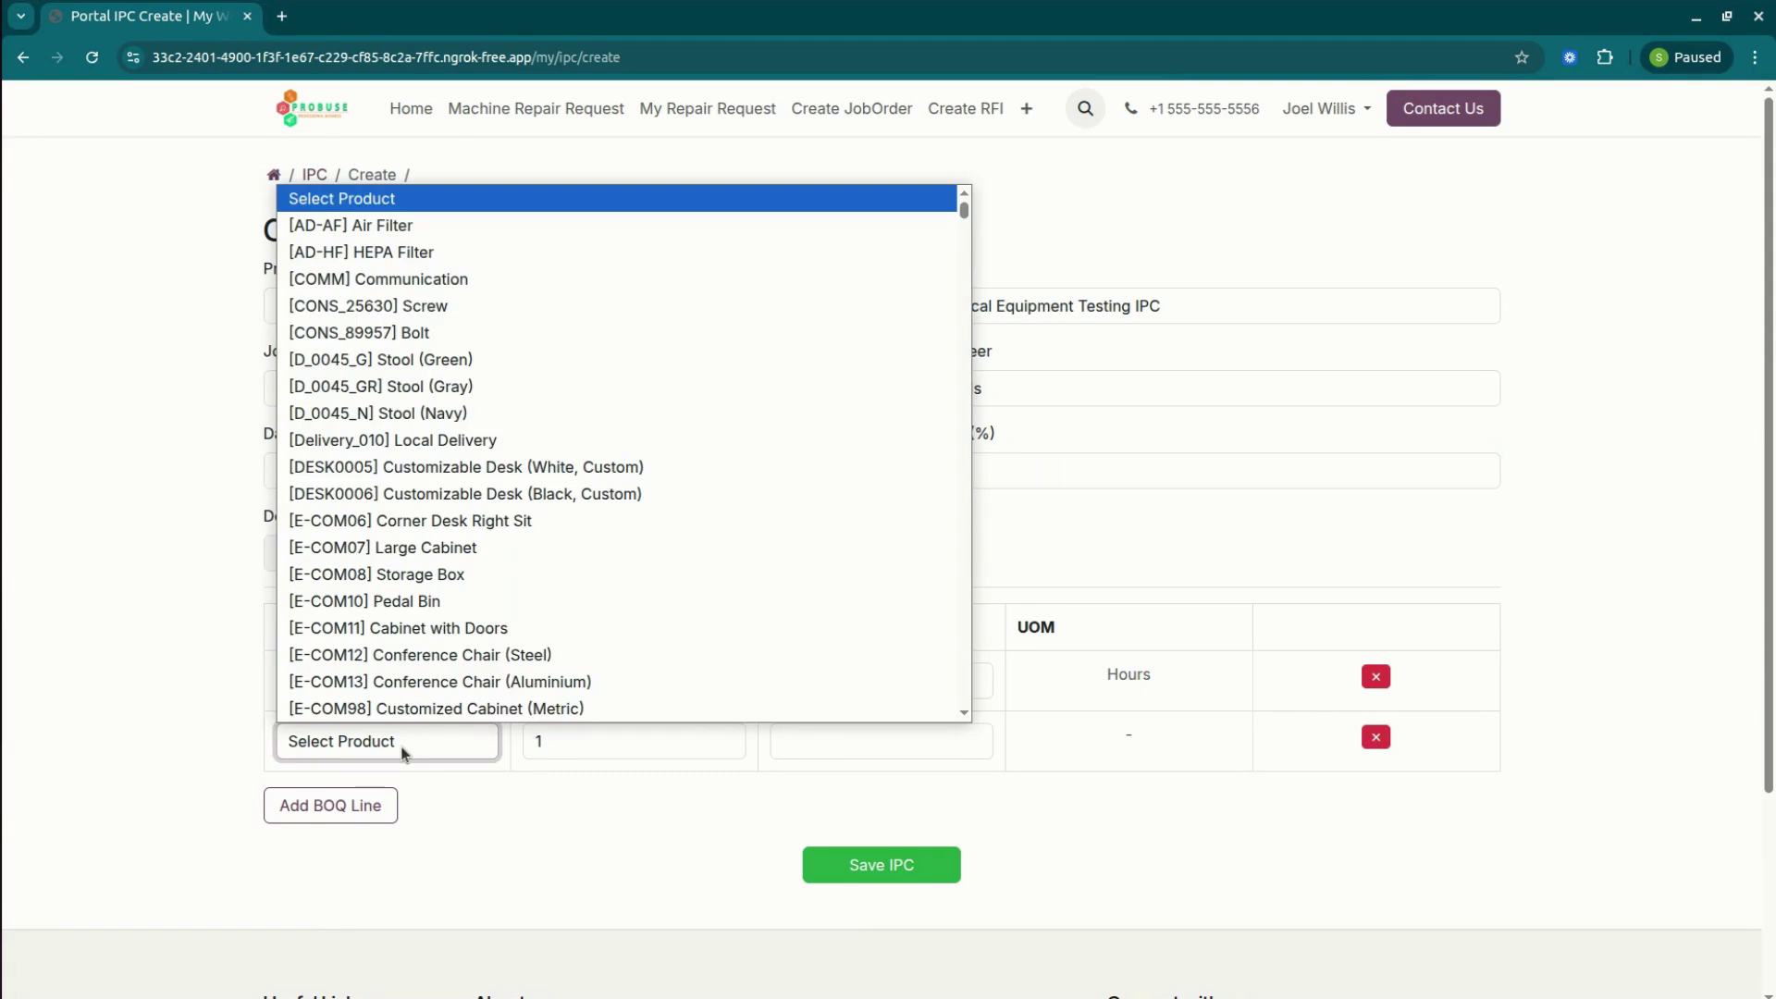
{"action": "type", "text": "bms"}
{"action": "key", "text": "Return"}
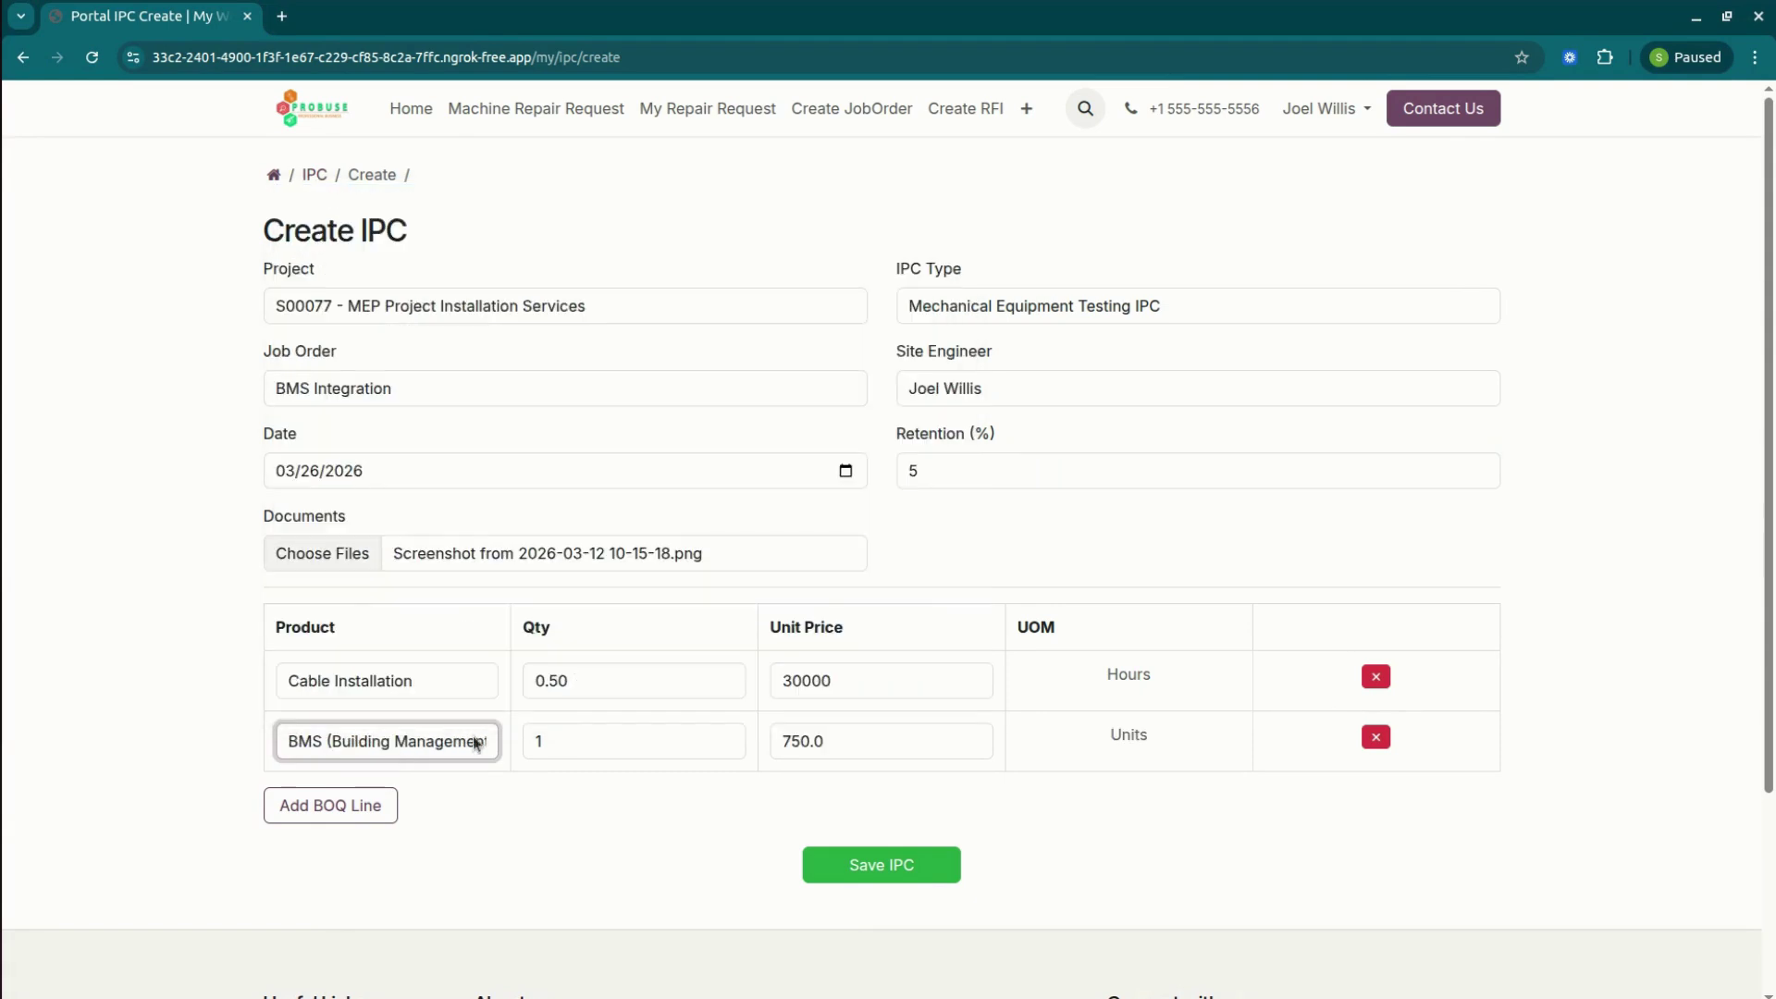
{"action": "key", "text": "Tab"}
{"action": "type", "text": "0.1"}
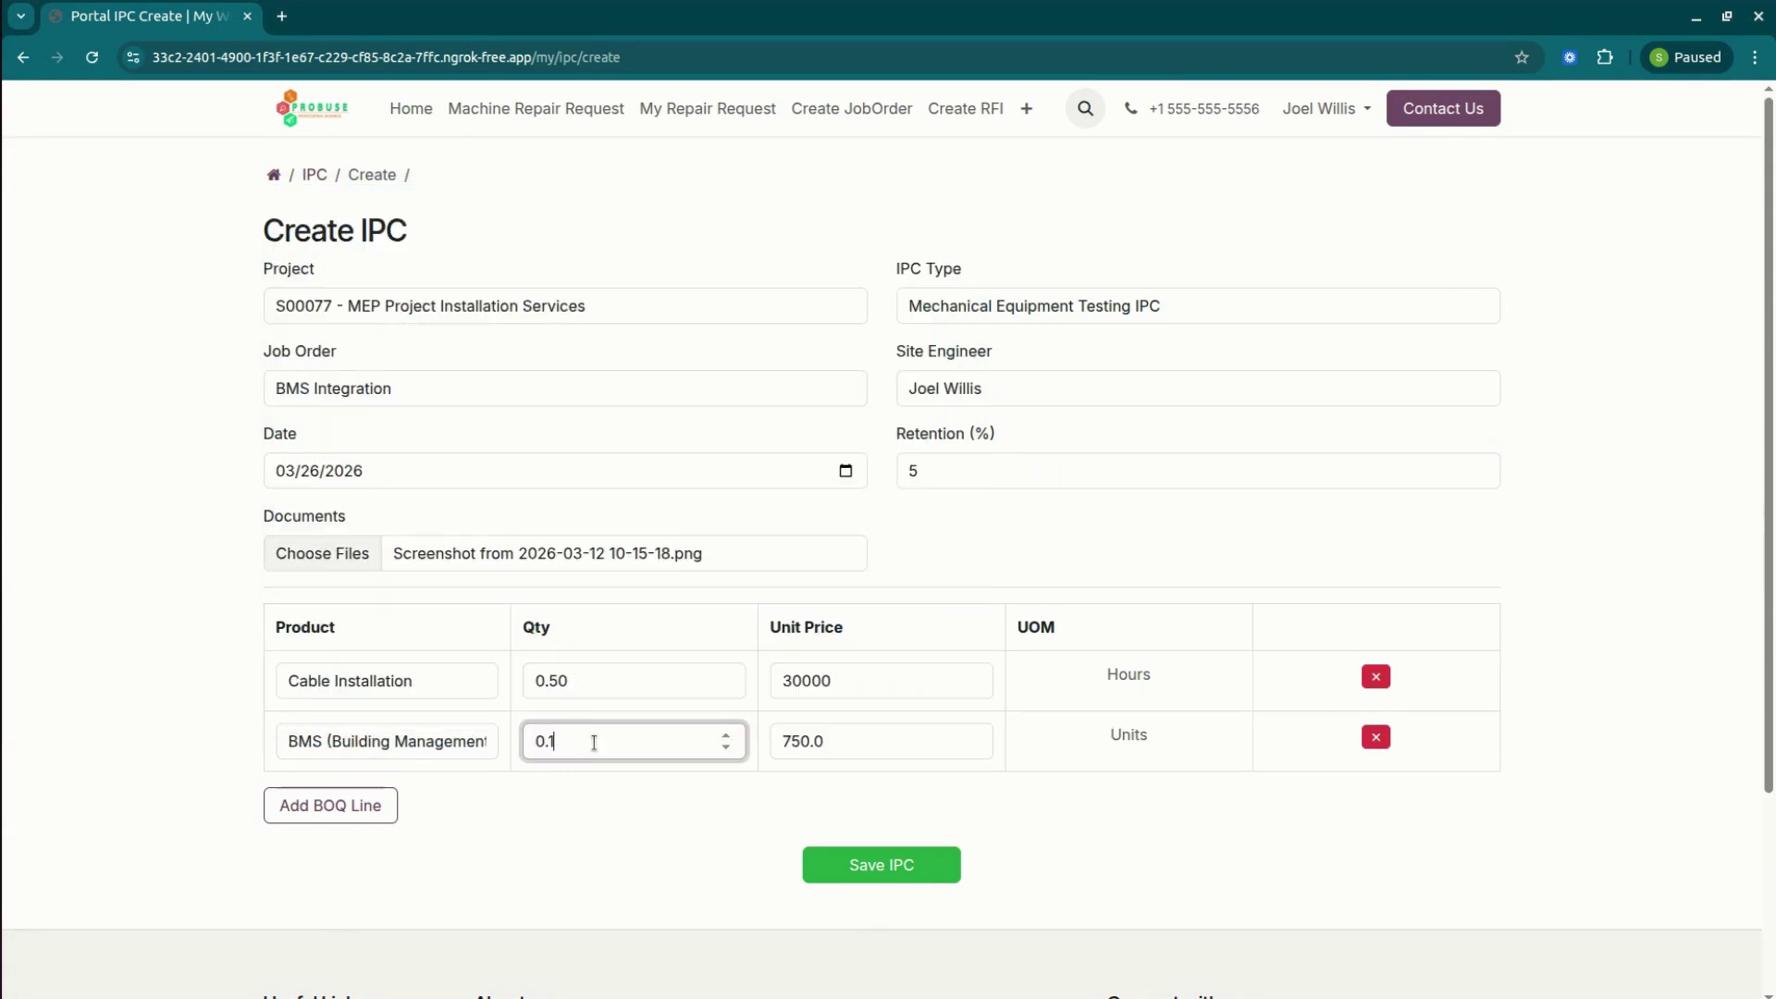
{"action": "key", "text": "Tab"}
{"action": "key", "text": "alt+Tab"}
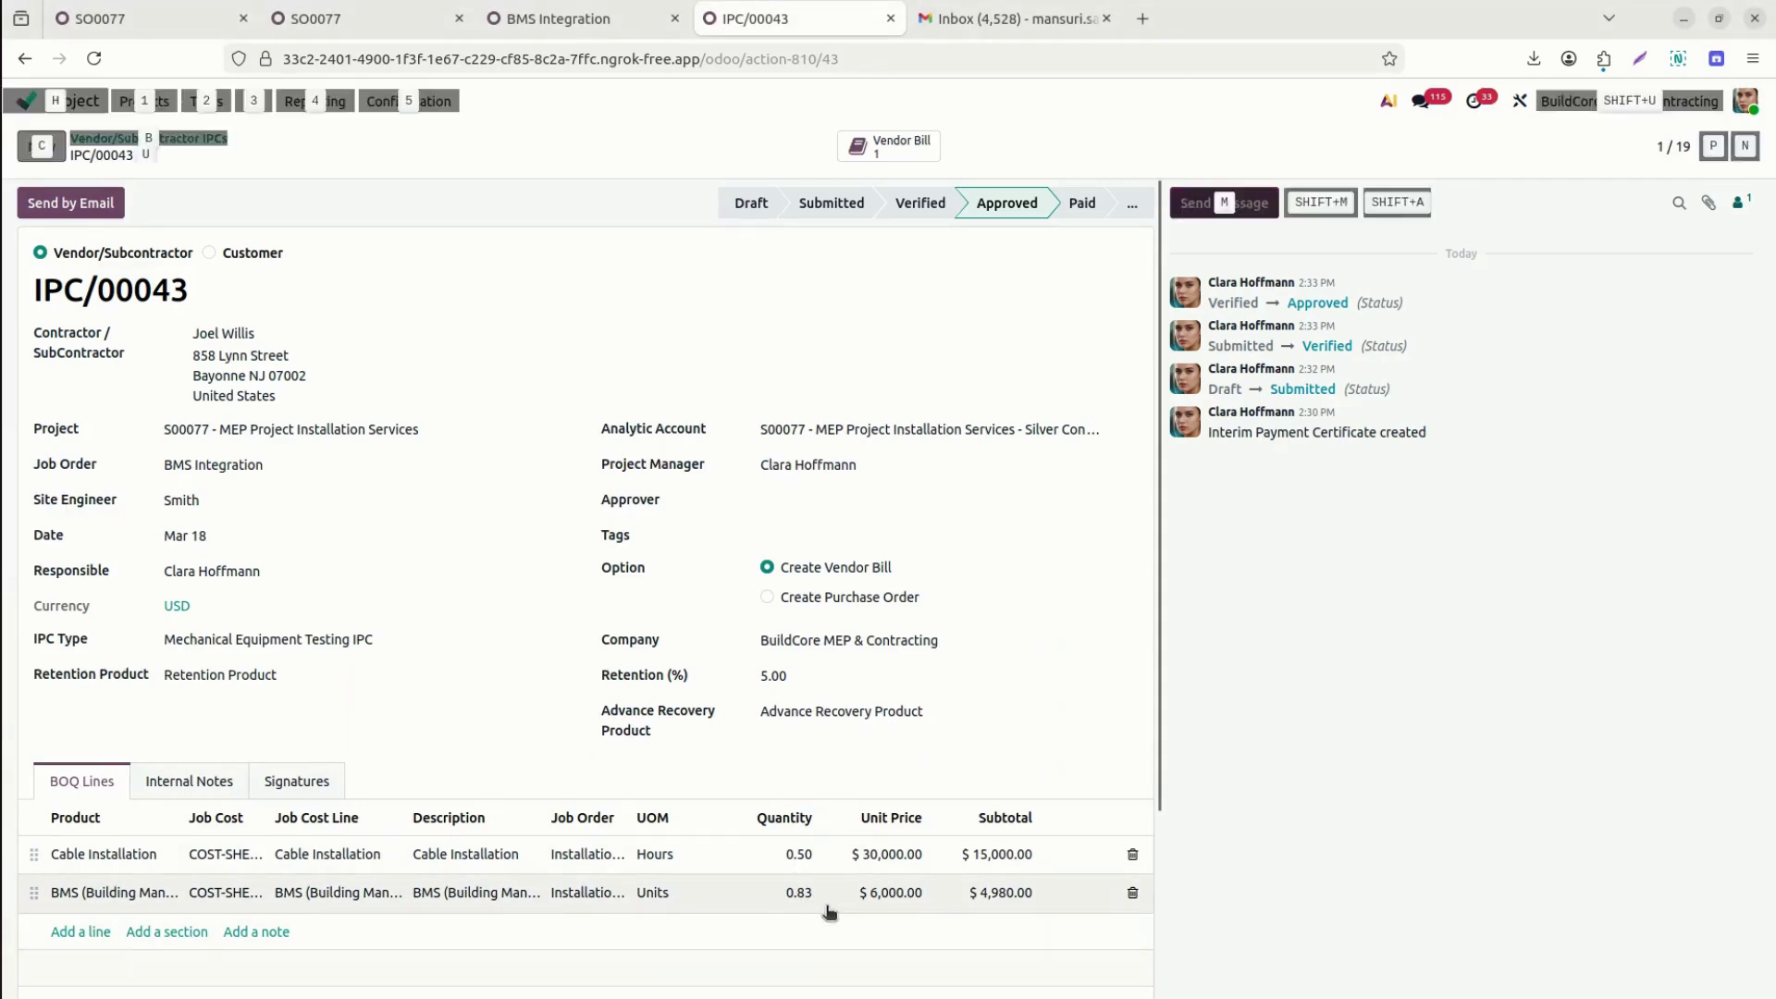
{"action": "key", "text": "alt+Tab"}
{"action": "type", "text": "6000"}
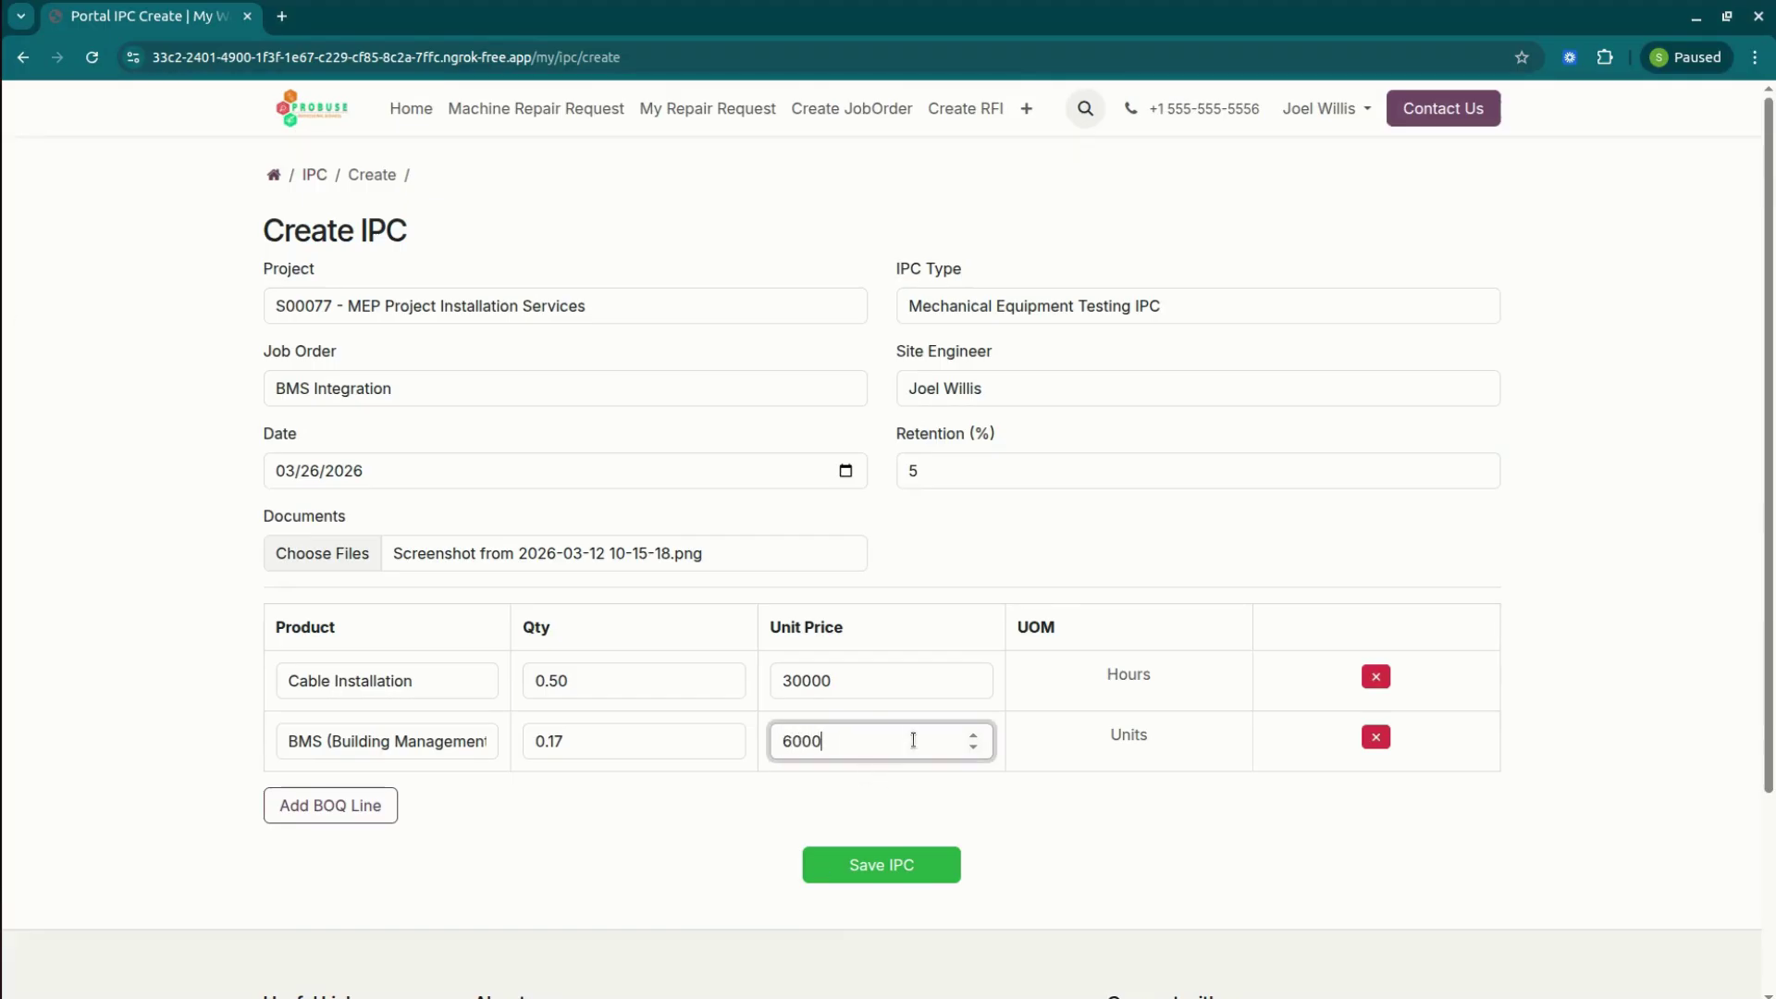
{"action": "left_click", "coordinate": [764, 825]}
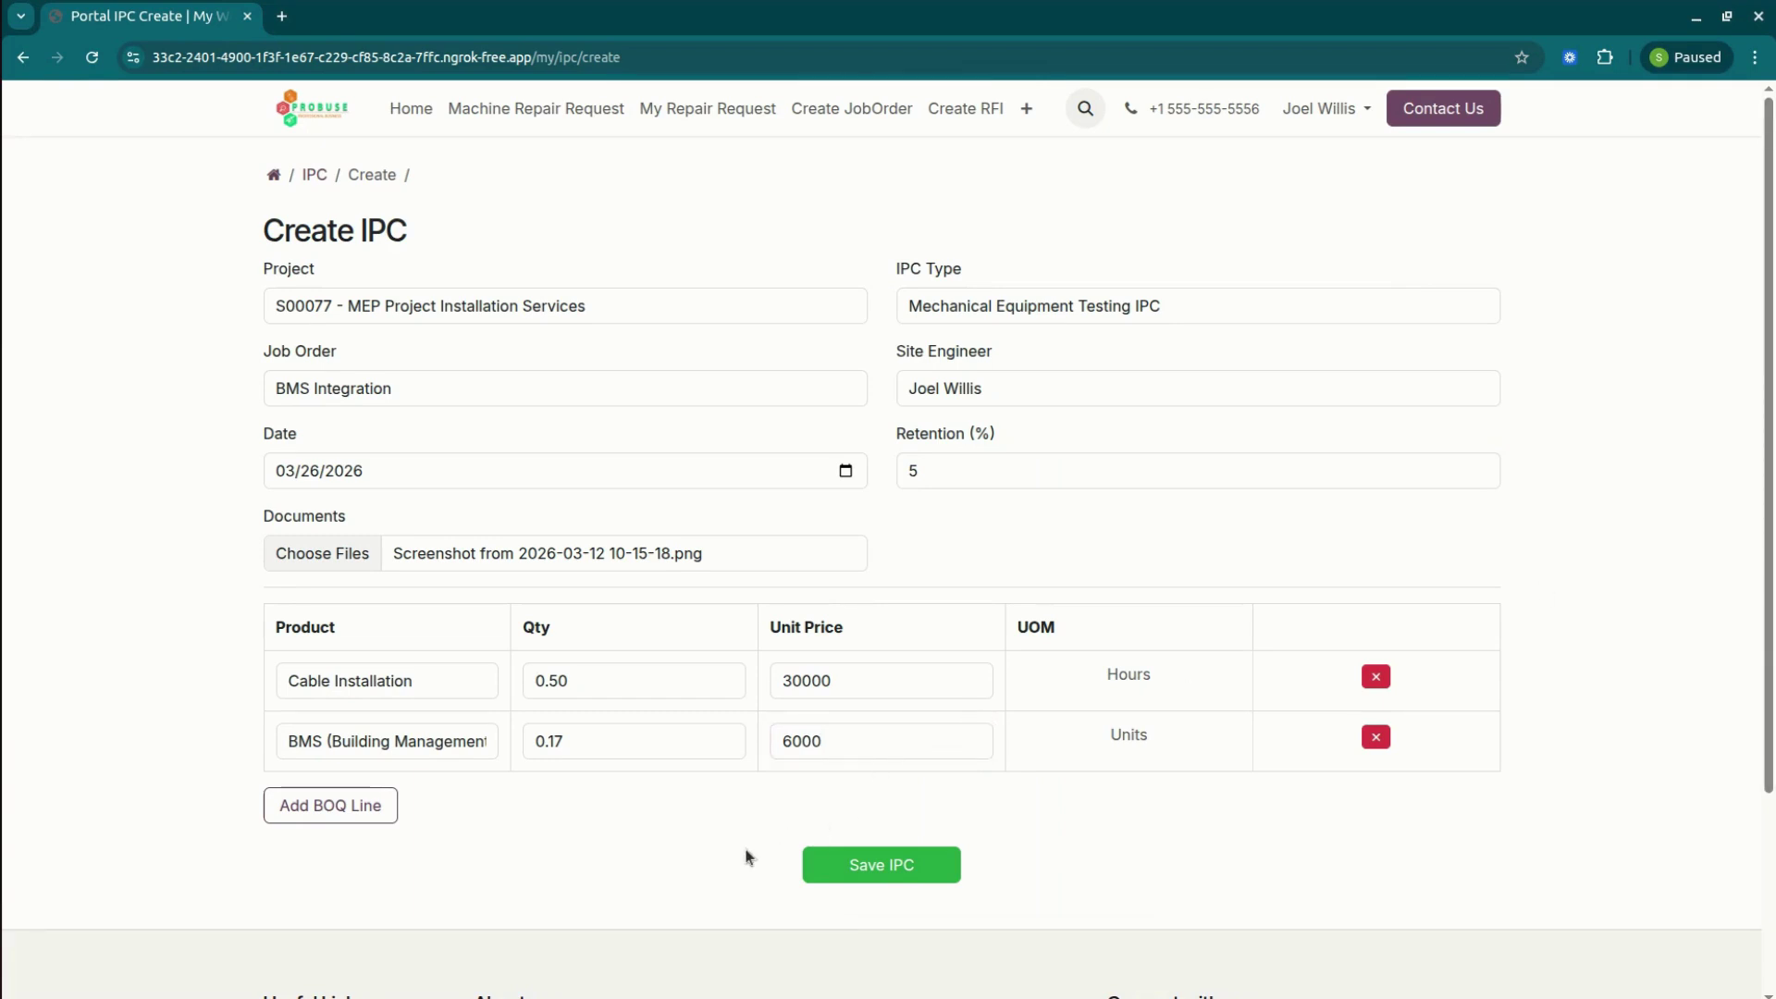
Save the new certificate as IPC/00048 and submit it for review.
{"action": "left_click", "coordinate": [874, 866]}
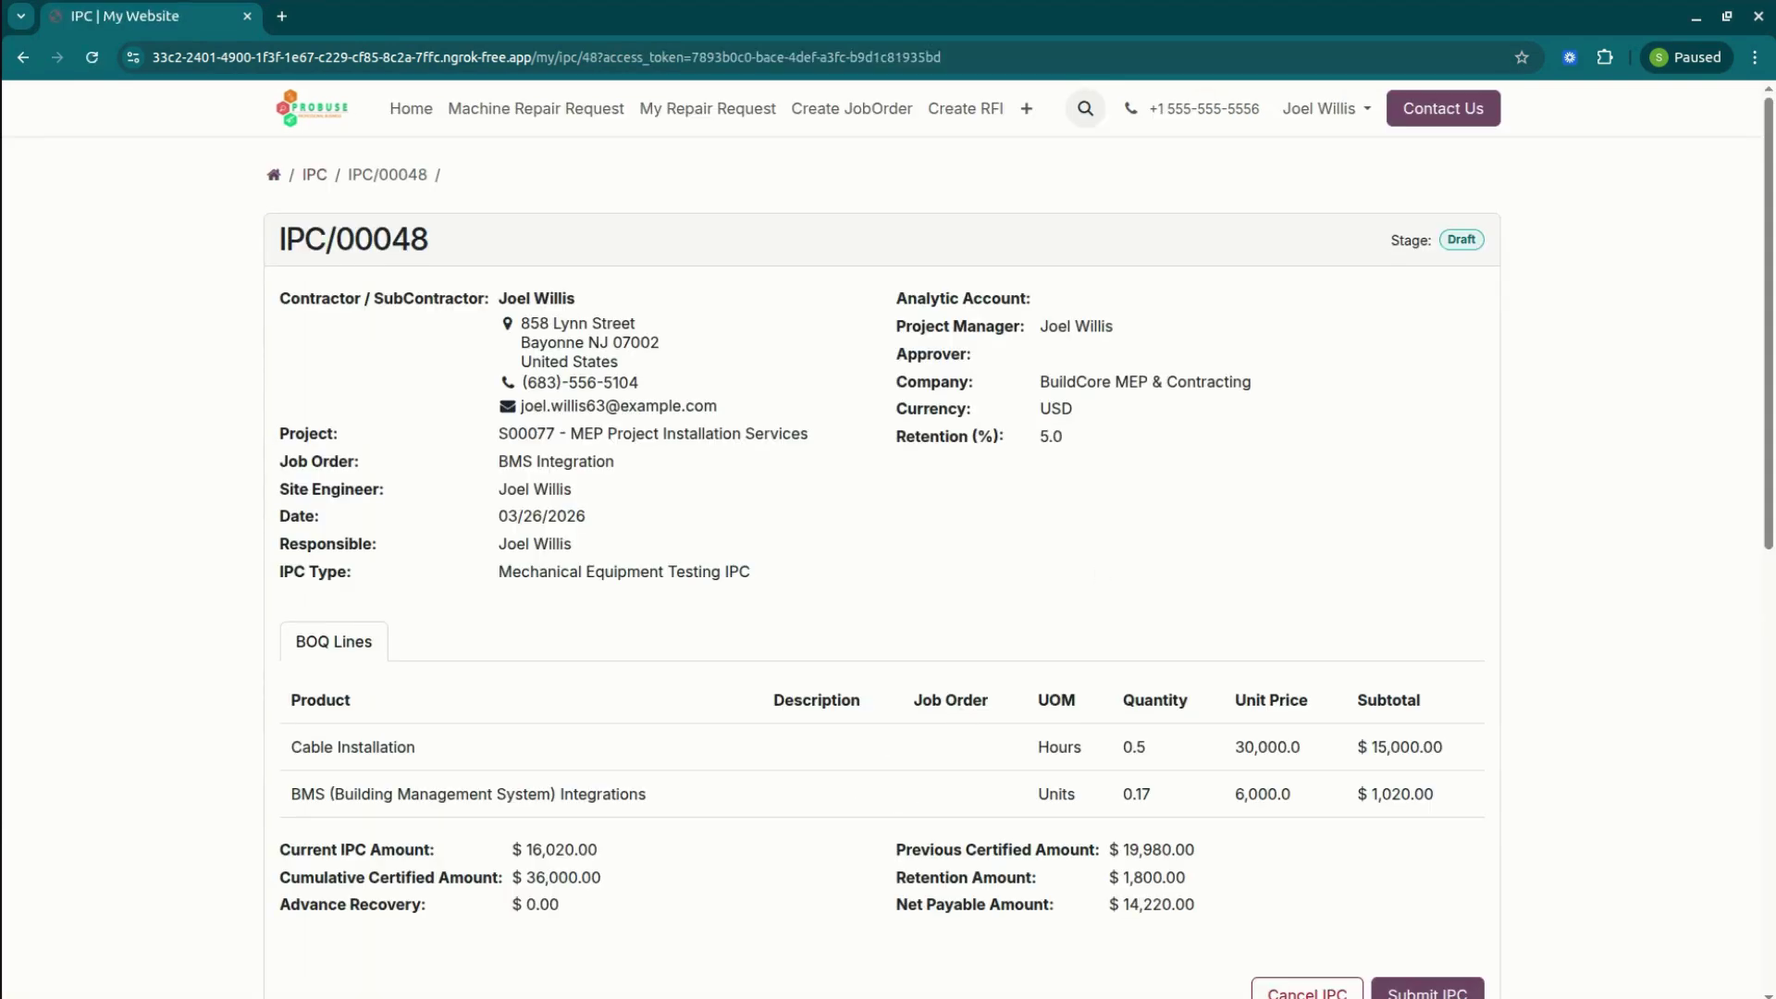
{"action": "mouse_move", "coordinate": [1770, 514]}
{"action": "left_mouse_down"}
{"action": "mouse_move", "coordinate": [1770, 623]}
{"action": "mouse_move", "coordinate": [1770, 509]}
{"action": "left_mouse_up"}
{"action": "scroll", "coordinate": [888, 537], "scroll_direction": "down", "scroll_amount": 3}
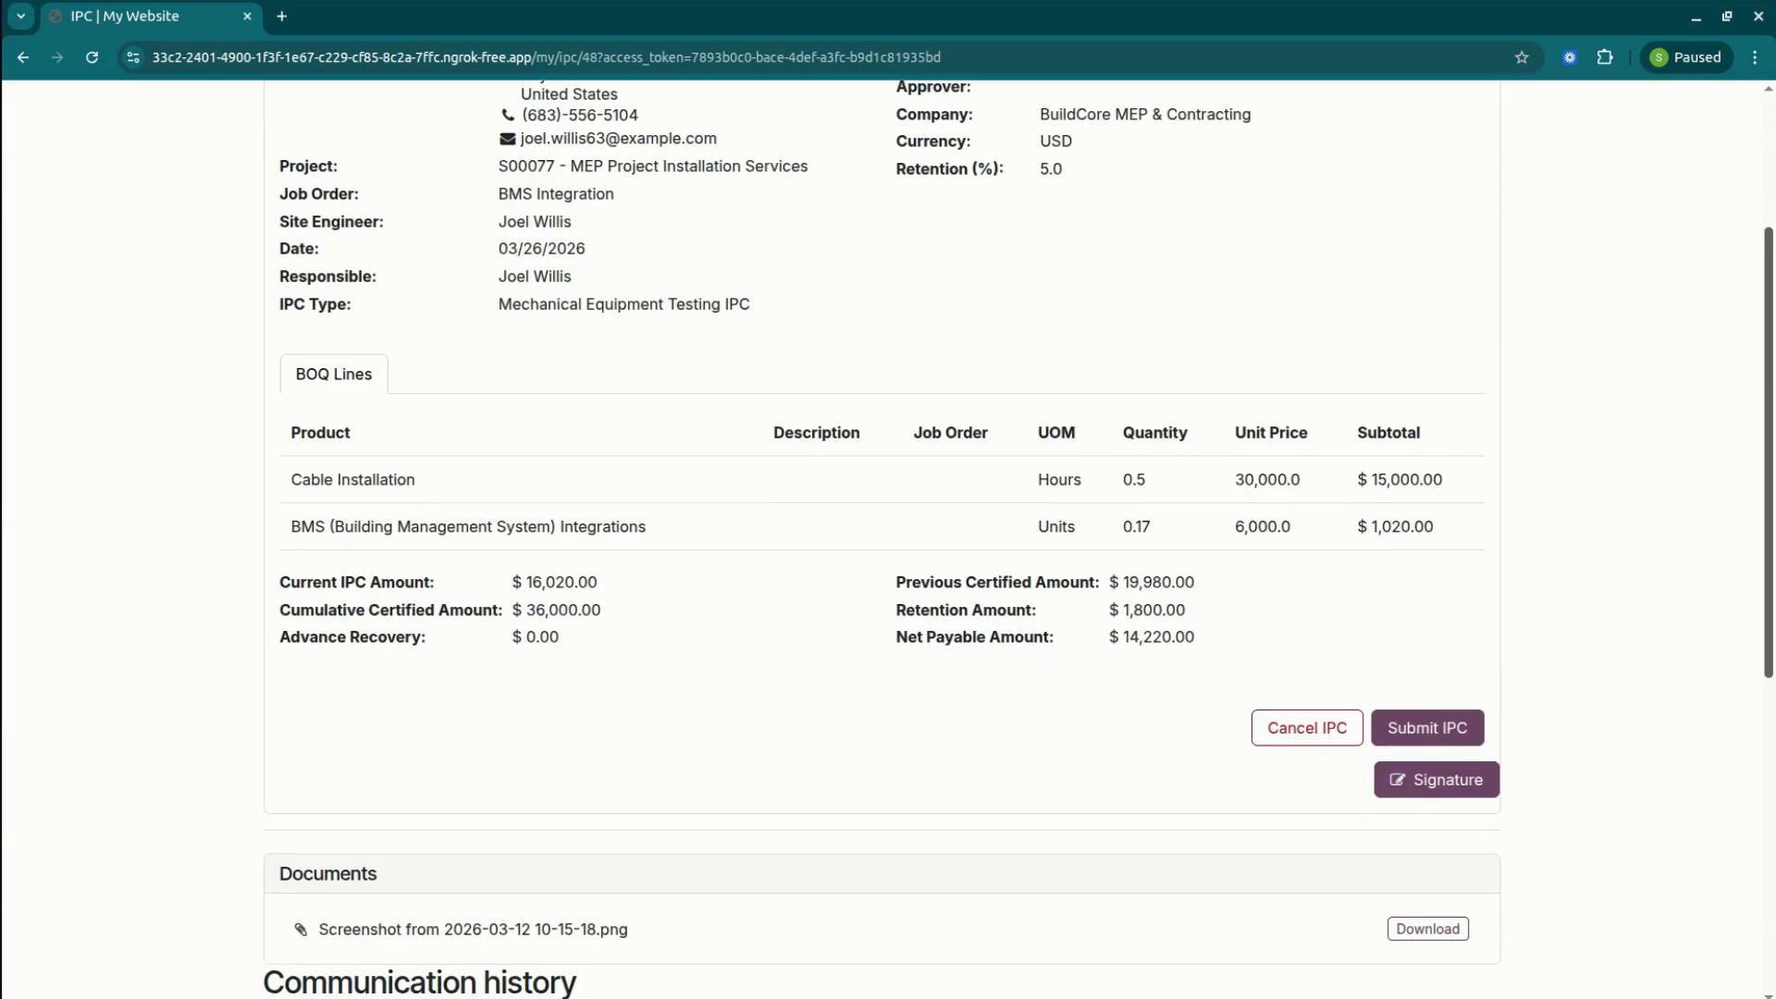
{"action": "left_click", "coordinate": [1453, 730]}
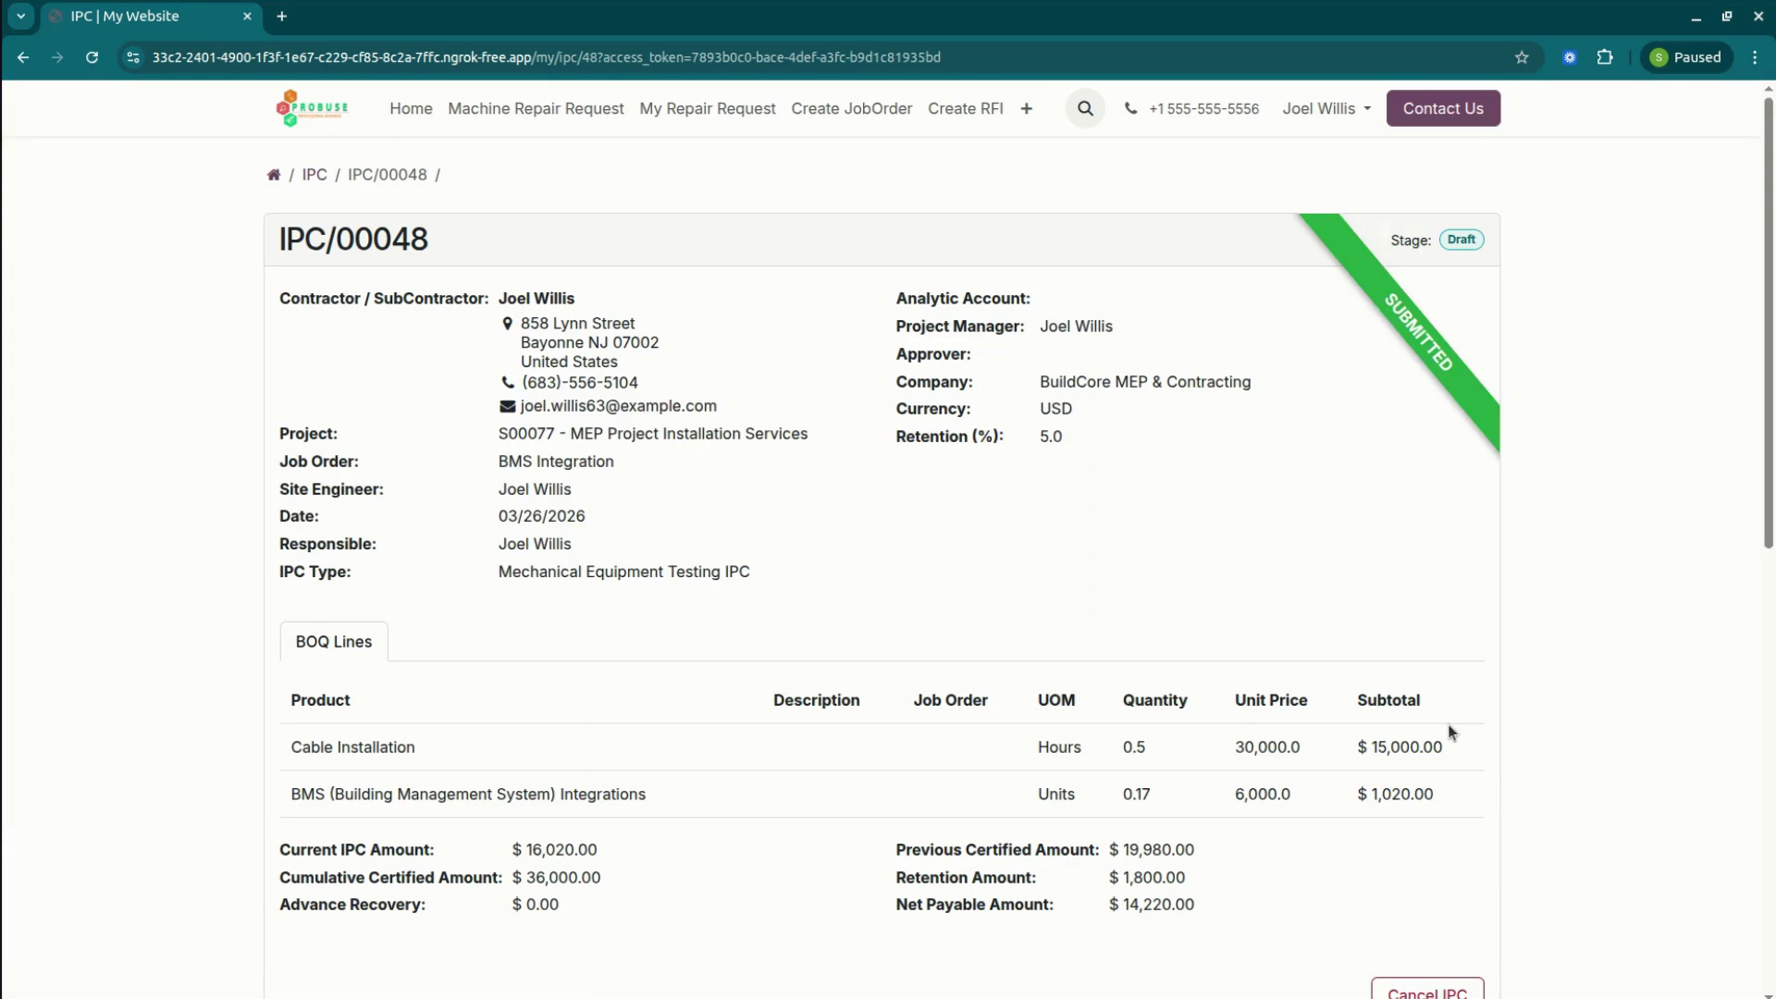
{"action": "key", "text": "alt+Tab"}
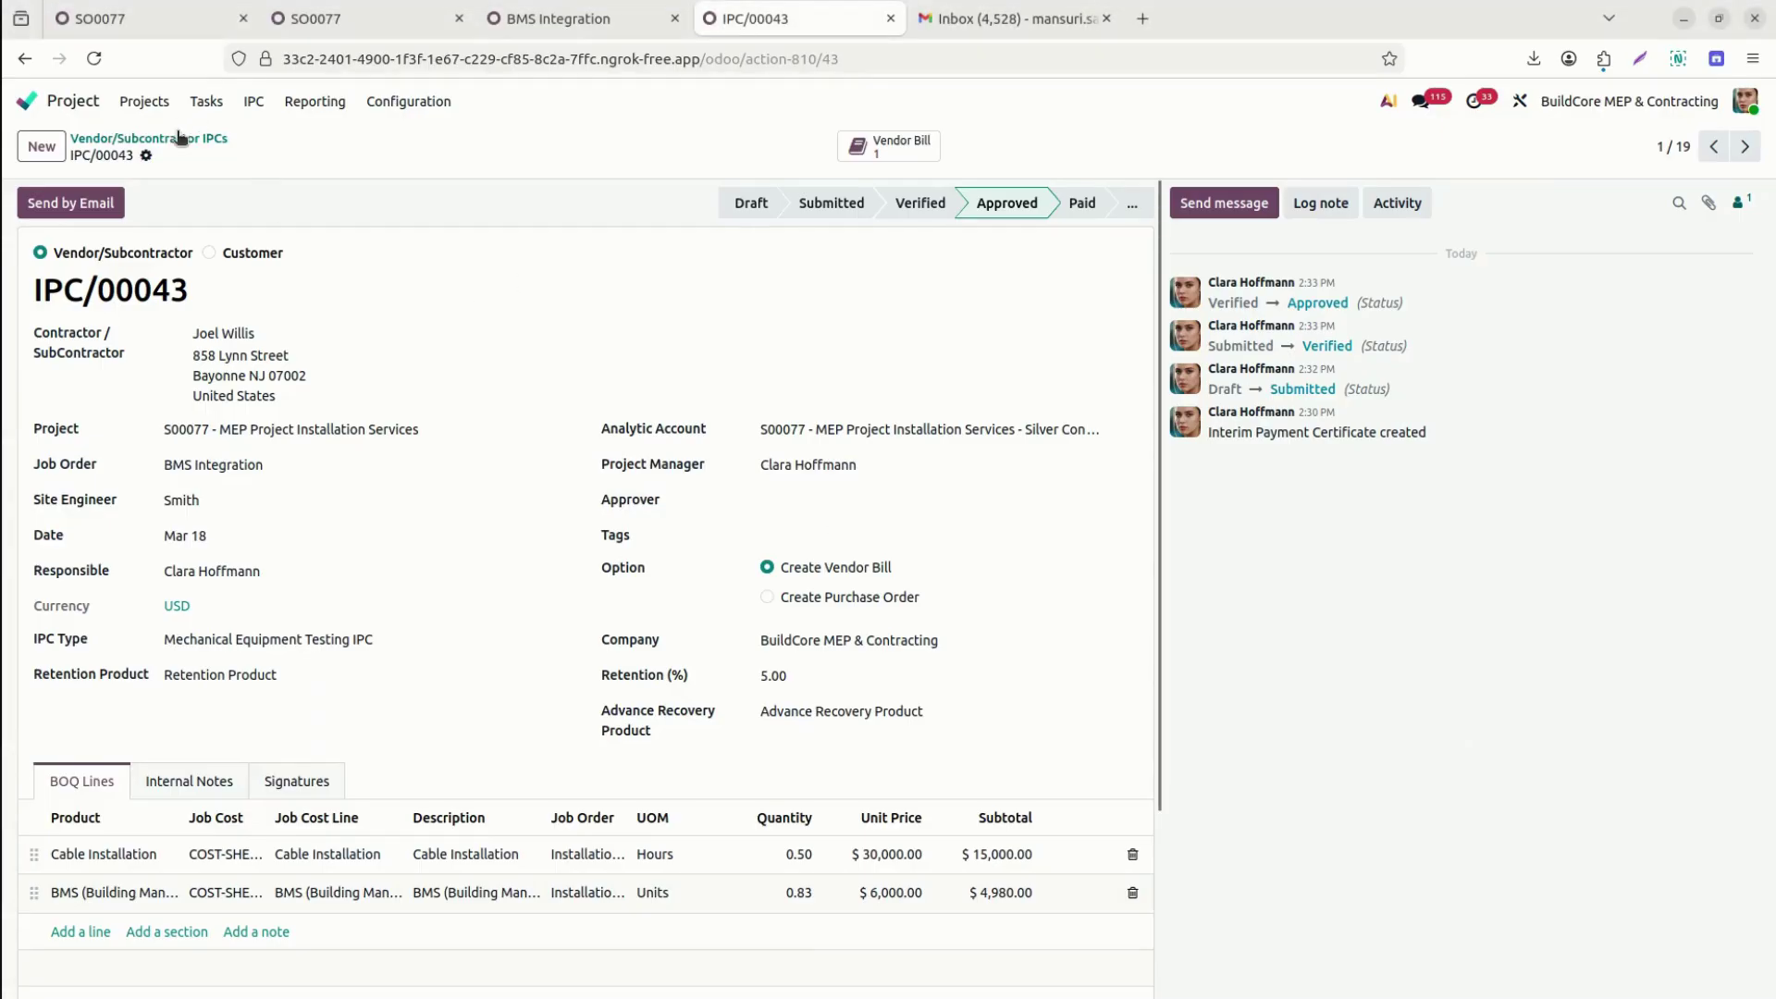
Open IPC/00048 in the backend and check its Draft stage and signatures.
{"action": "left_click", "coordinate": [178, 137]}
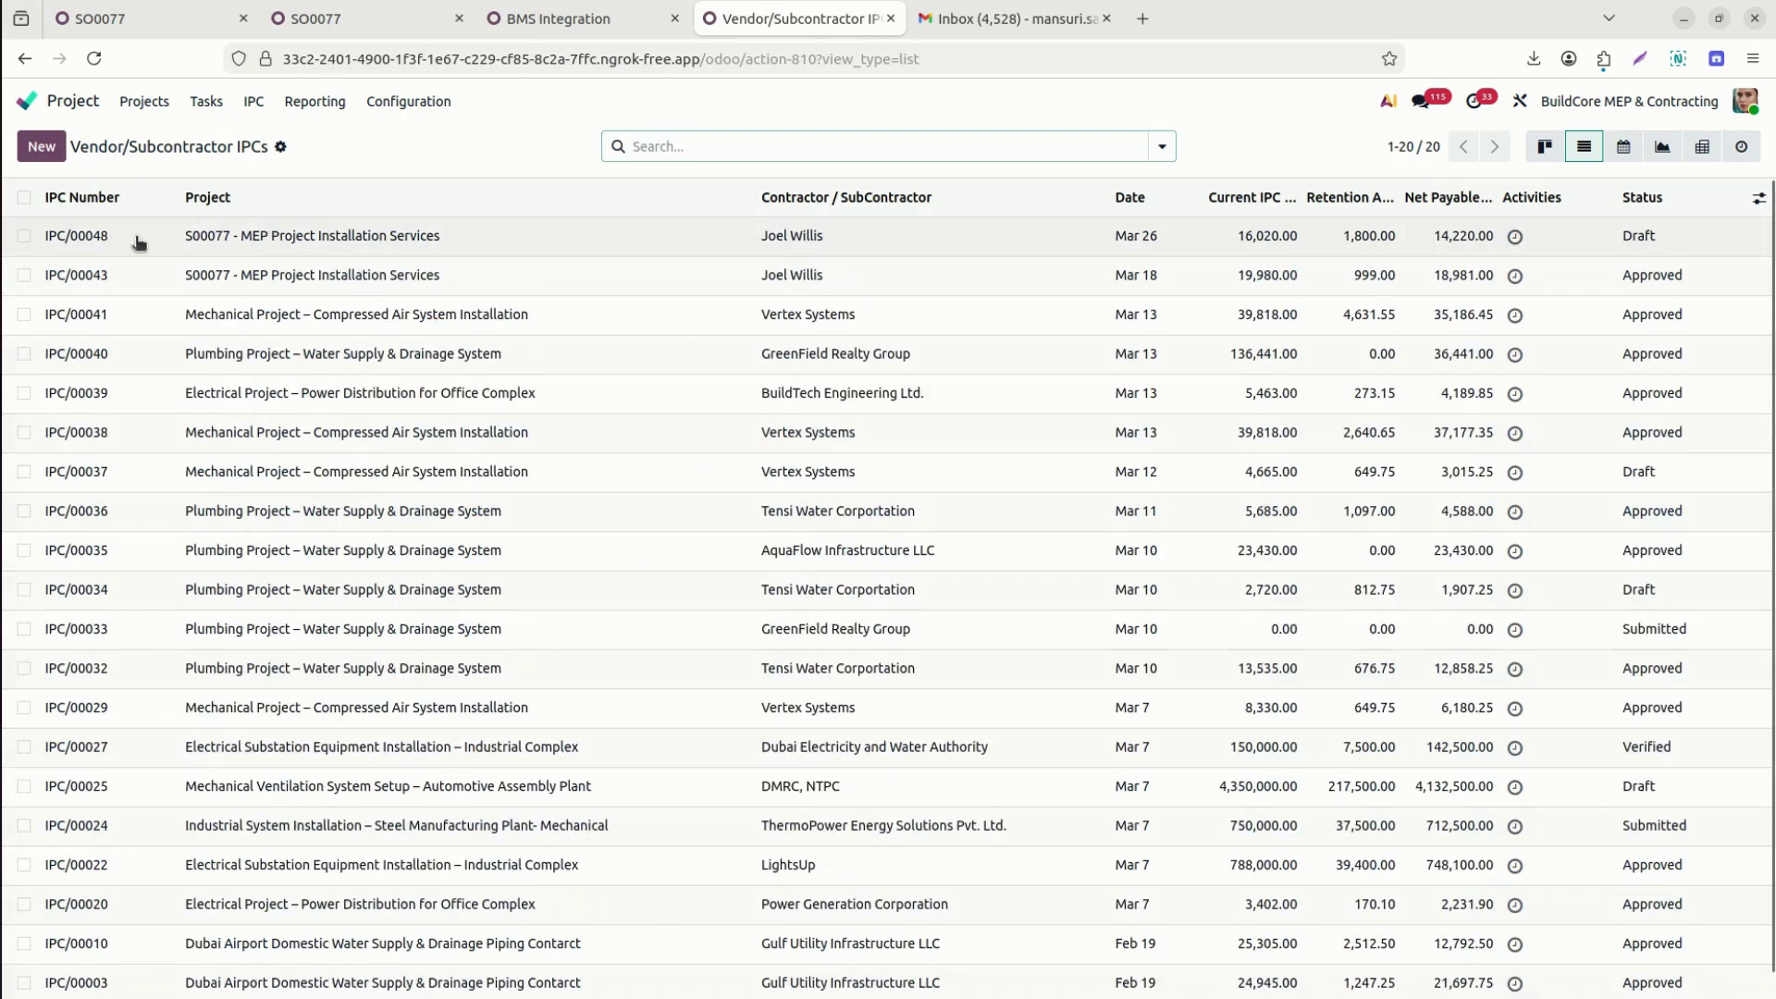
{"action": "left_click", "coordinate": [137, 238]}
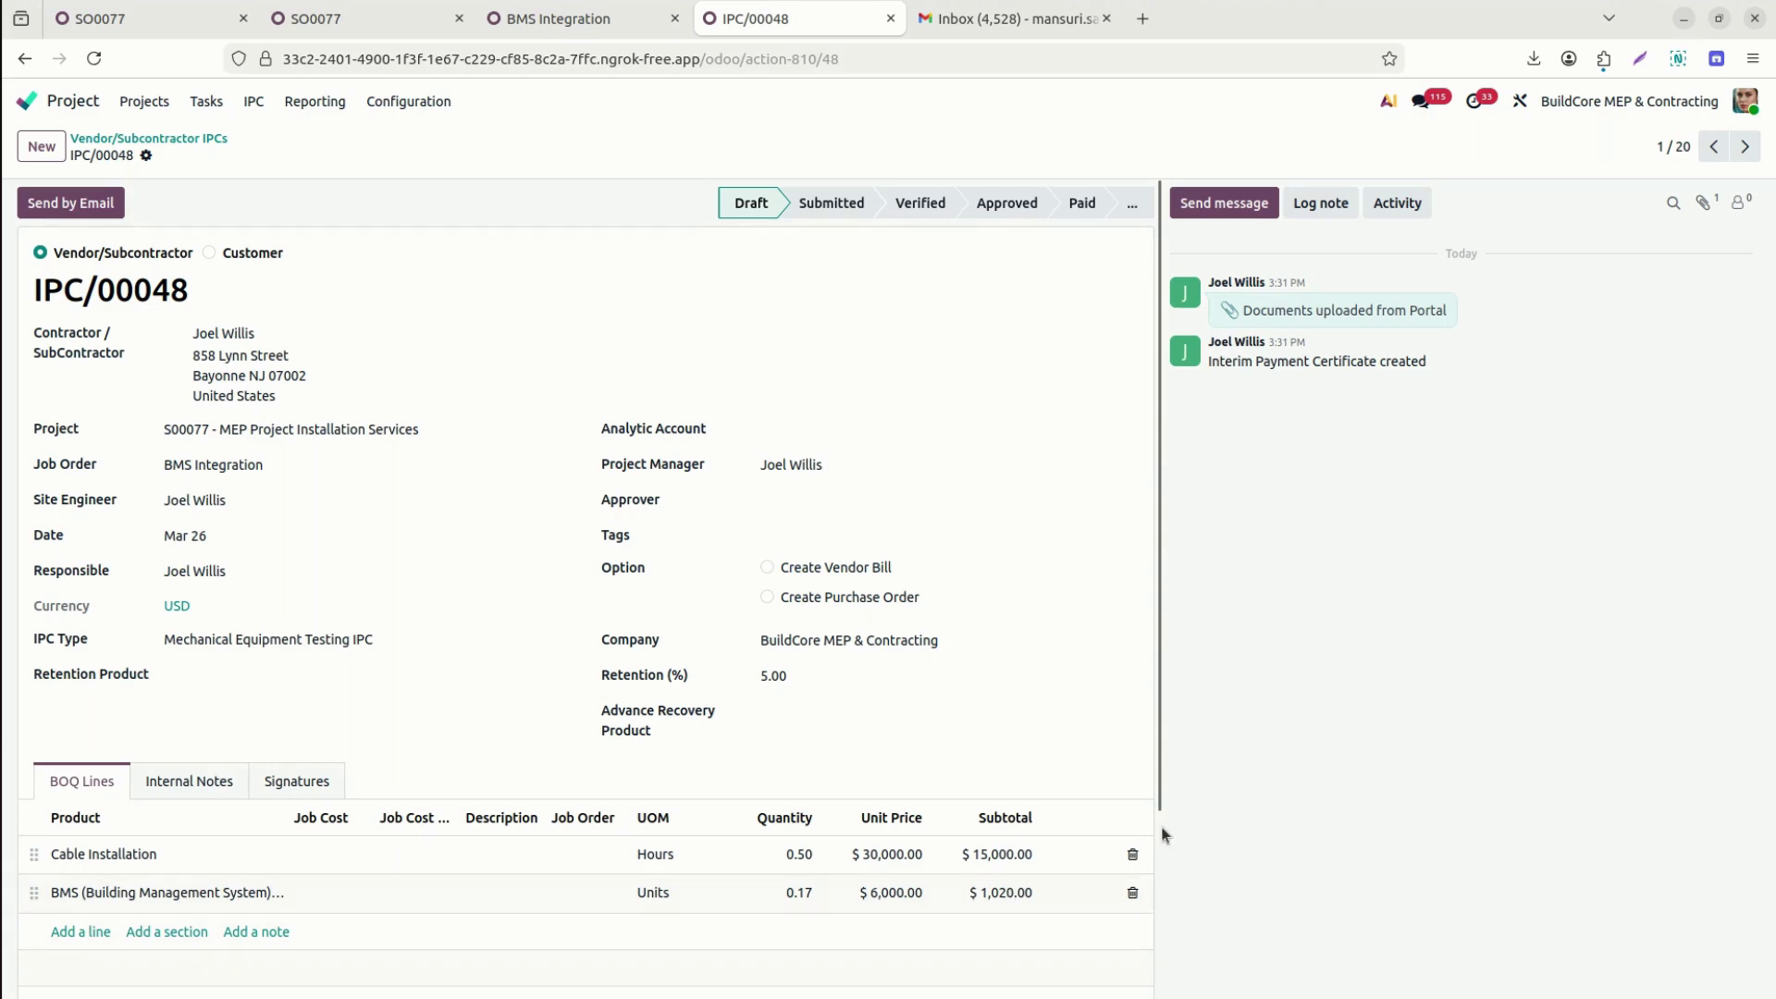
{"action": "left_click_drag", "start_coordinate": [1152, 791], "coordinate": [1151, 995]}
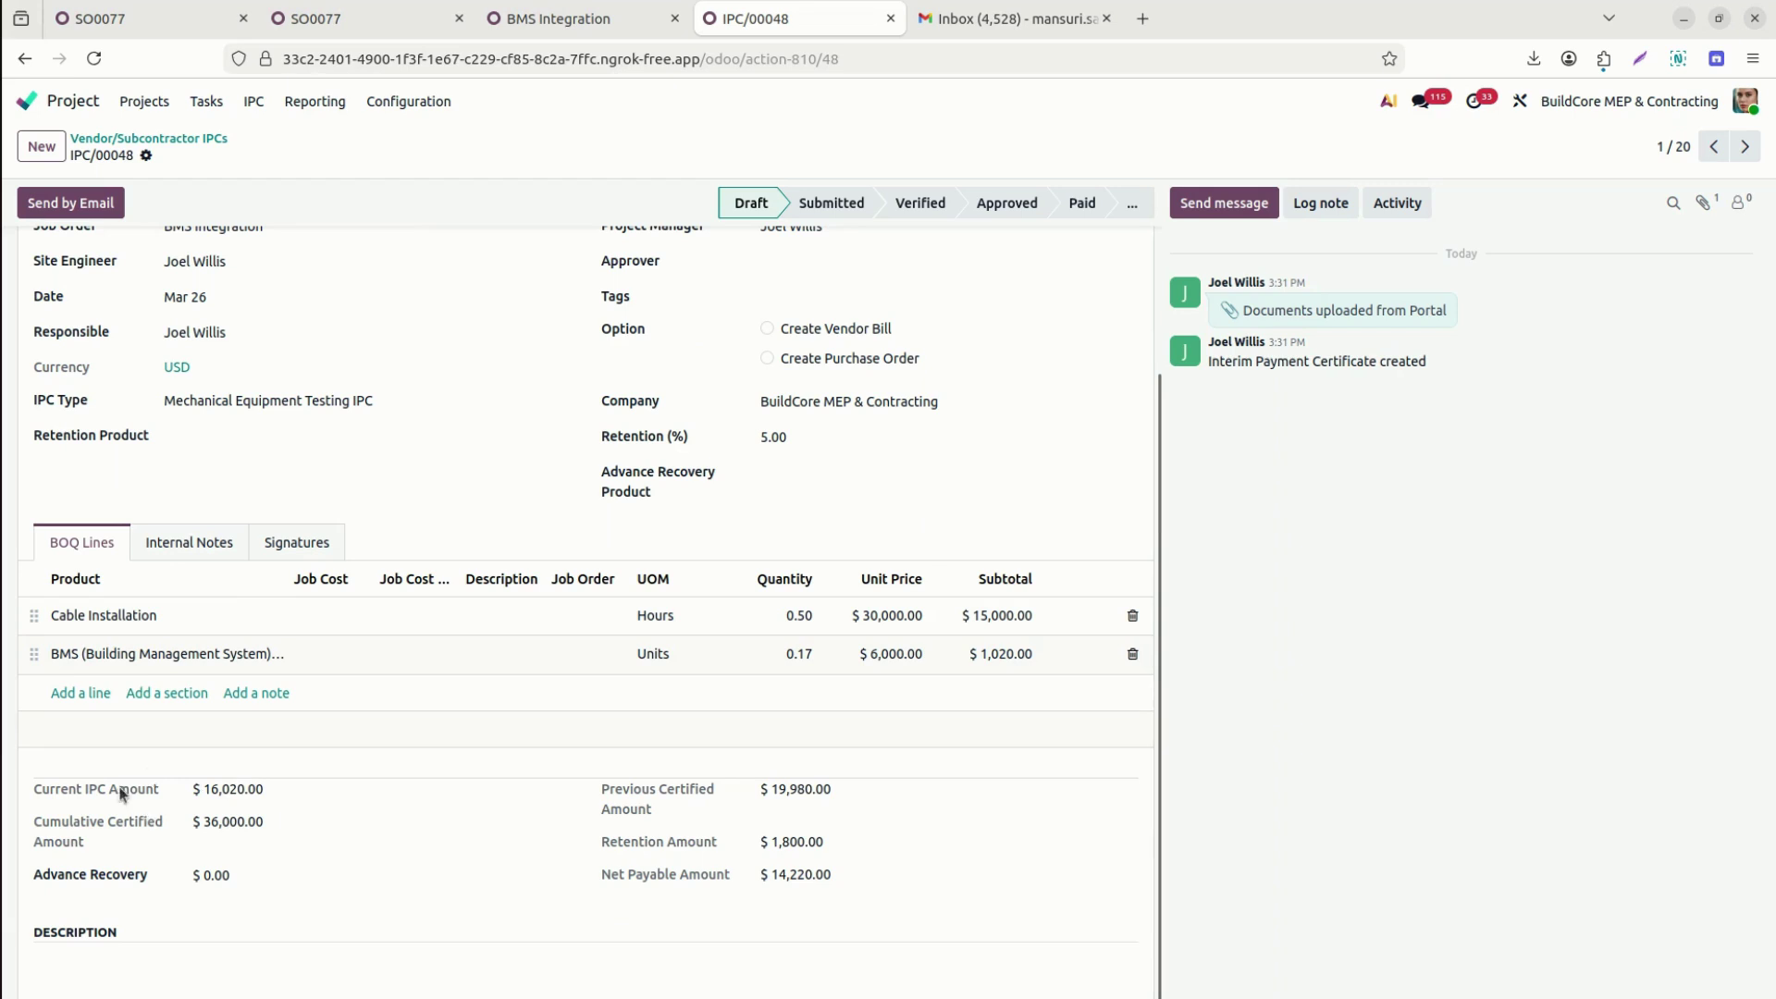
{"action": "left_click", "coordinate": [305, 544]}
Sign portal IPC/00048 with a hand-drawn contractor signature.
{"action": "key", "text": "alt+Tab"}
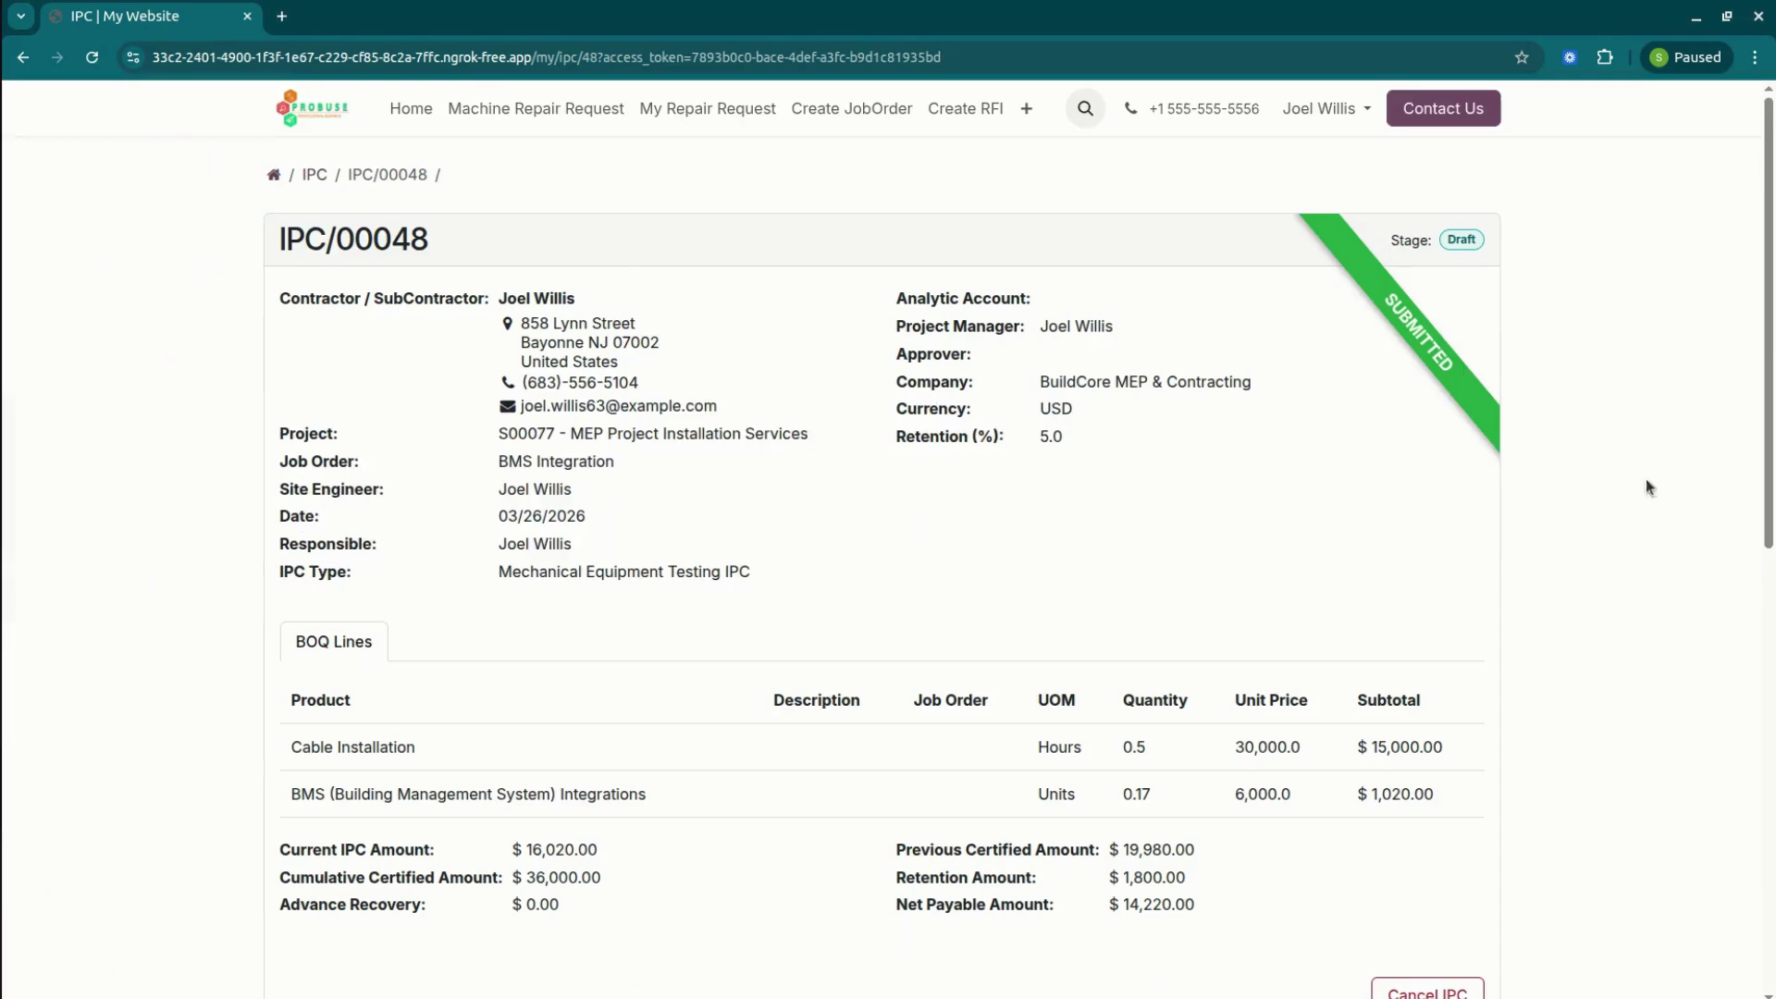
{"action": "scroll", "coordinate": [889, 500], "scroll_direction": "down", "scroll_amount": 8}
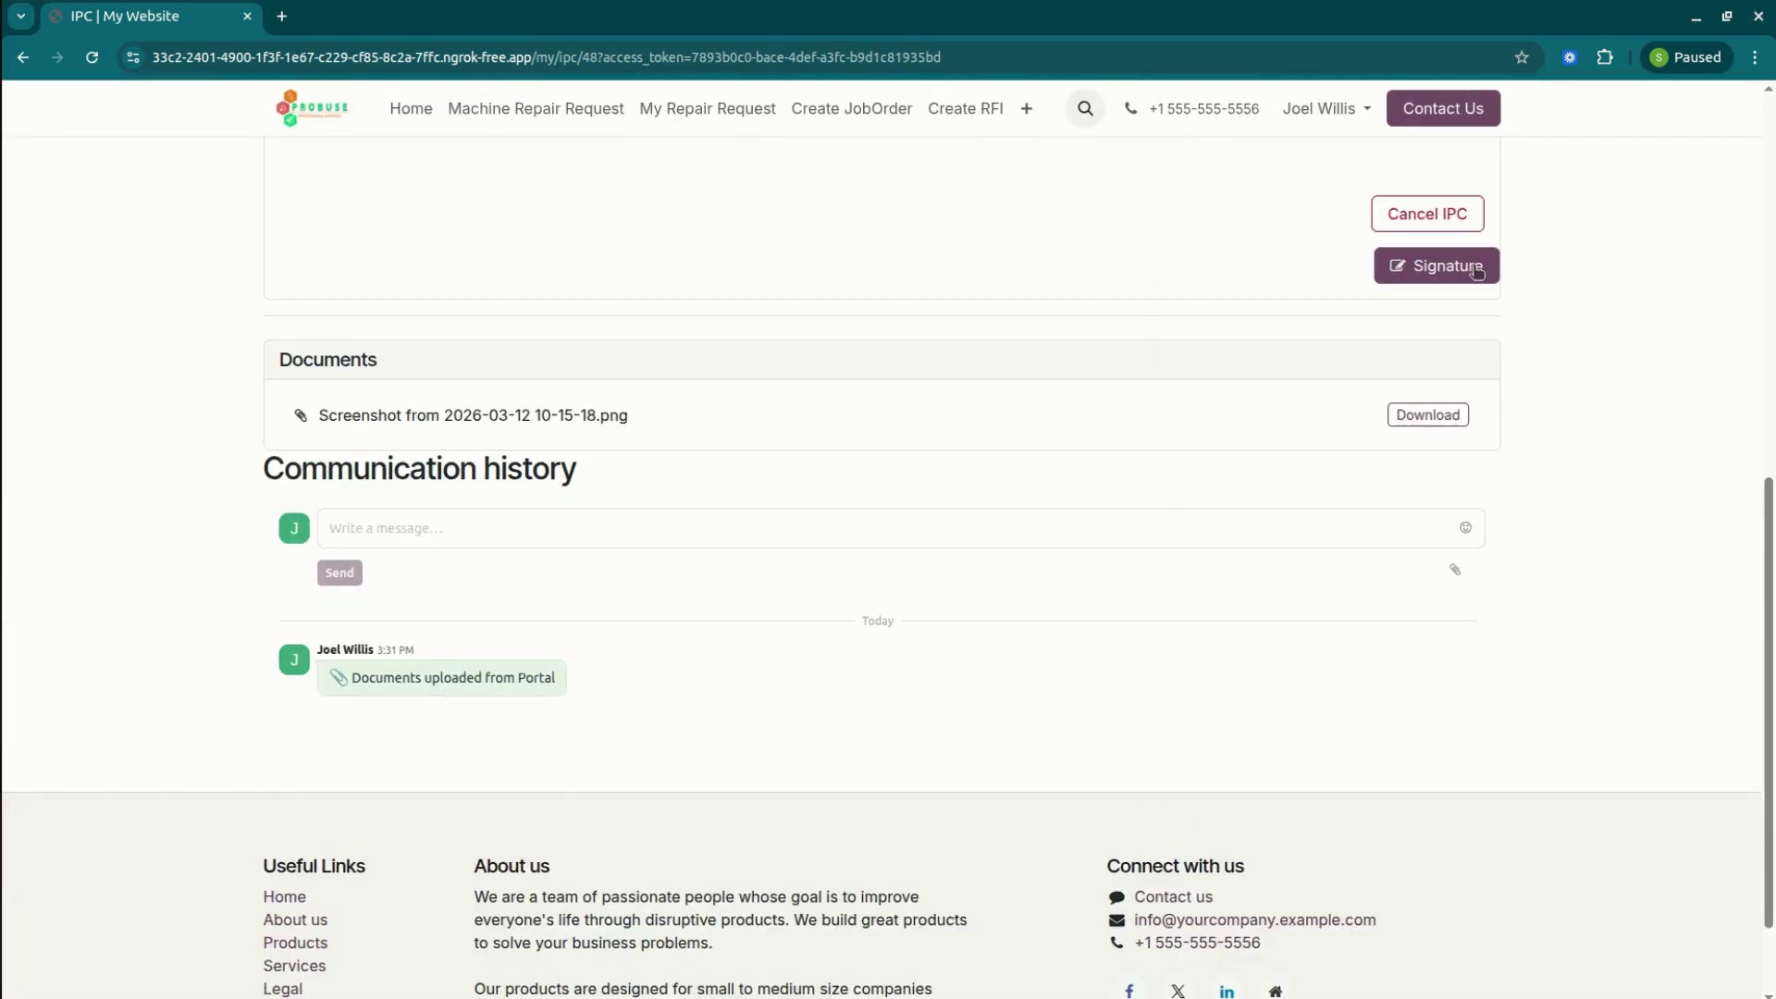
{"action": "left_click", "coordinate": [1460, 266]}
{"action": "left_click", "coordinate": [719, 482]}
{"action": "mouse_move", "coordinate": [770, 705]}
{"action": "left_mouse_down"}
{"action": "mouse_move", "coordinate": [862, 666]}
{"action": "mouse_move", "coordinate": [1024, 645]}
{"action": "left_mouse_up"}
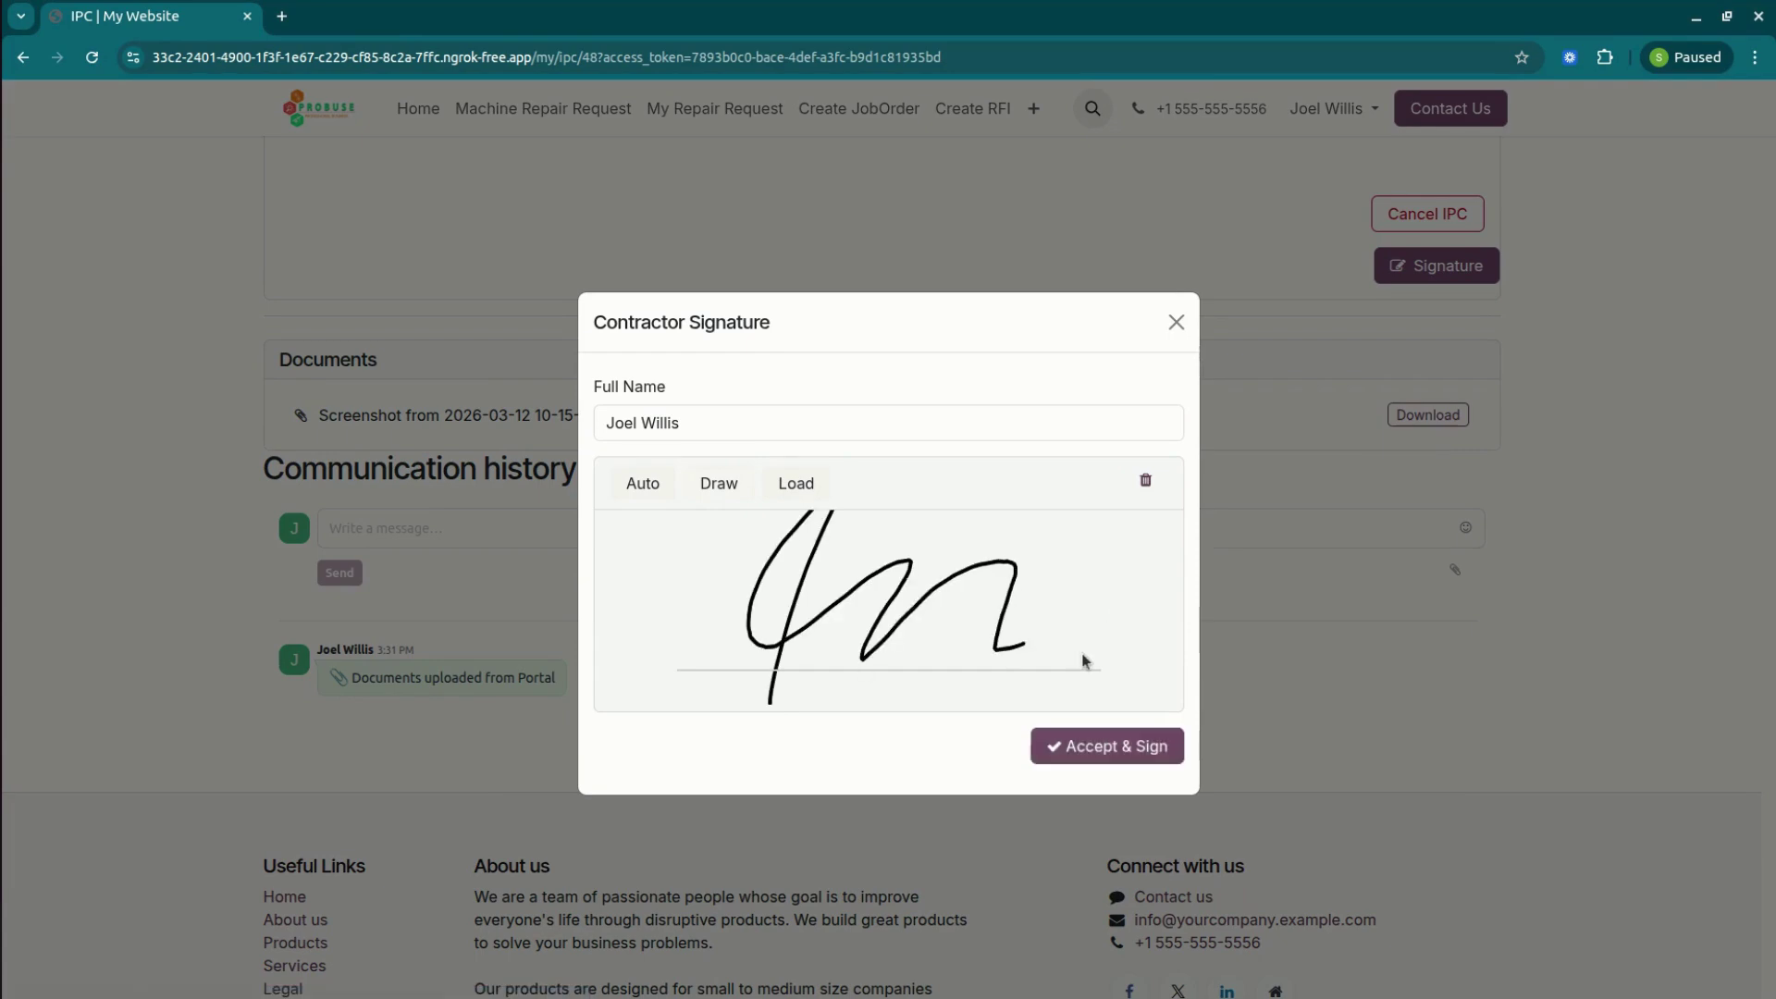
{"action": "left_click", "coordinate": [1077, 742]}
{"action": "scroll", "coordinate": [480, 370], "scroll_direction": "down", "scroll_amount": 7}
{"action": "key", "text": "alt+Tab"}
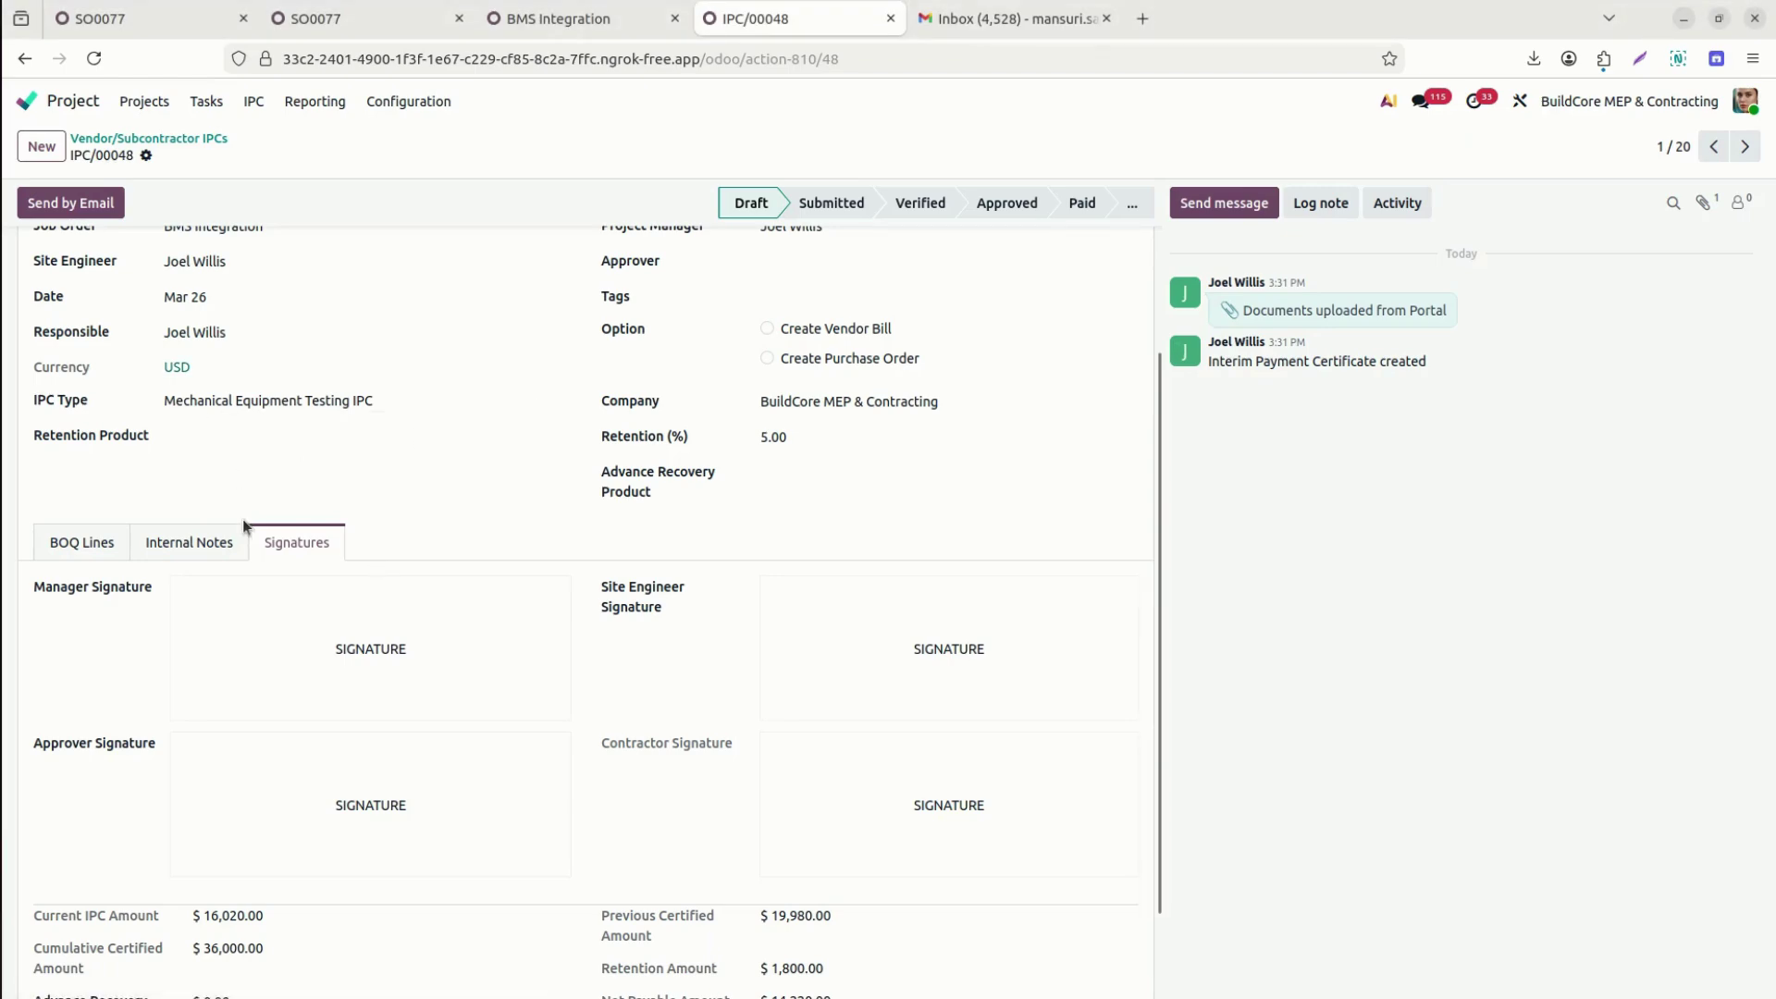
Reopen backend IPC/00048 from the list to refresh it, then show its BOQ lines.
{"action": "left_click", "coordinate": [200, 140]}
{"action": "left_click", "coordinate": [277, 234]}
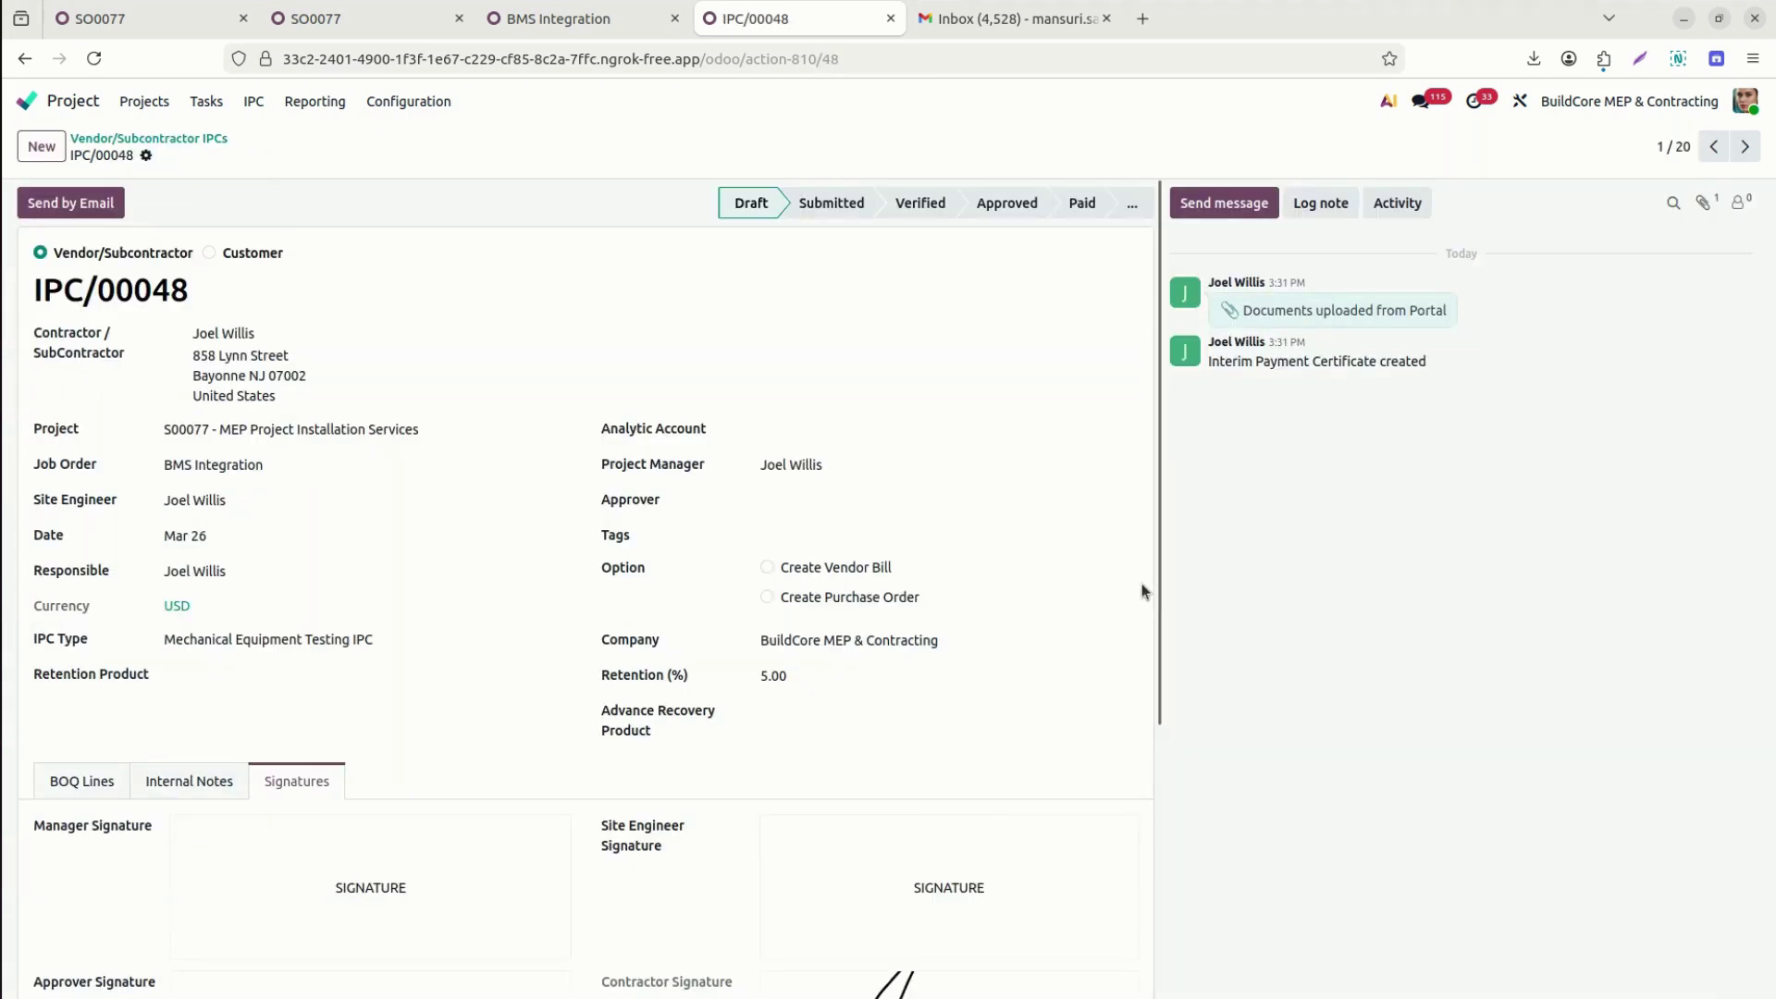
{"action": "scroll", "coordinate": [1139, 585], "scroll_direction": "down", "scroll_amount": 4}
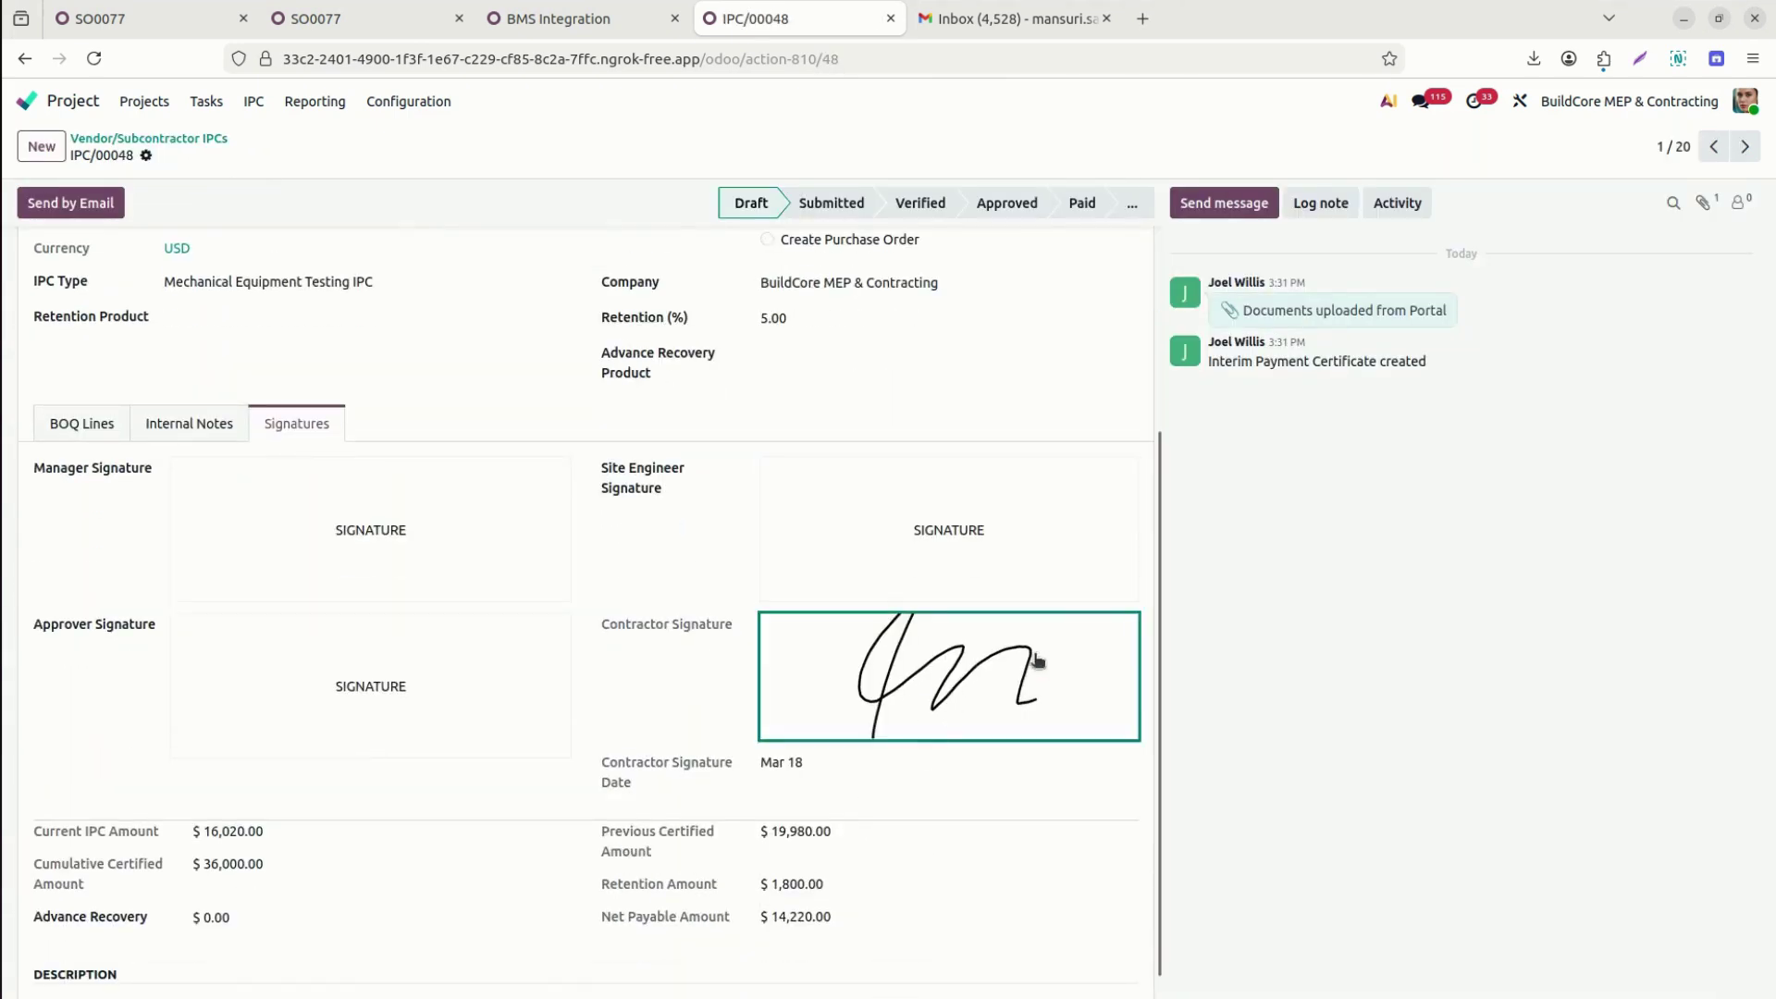
{"action": "left_click", "coordinate": [81, 423]}
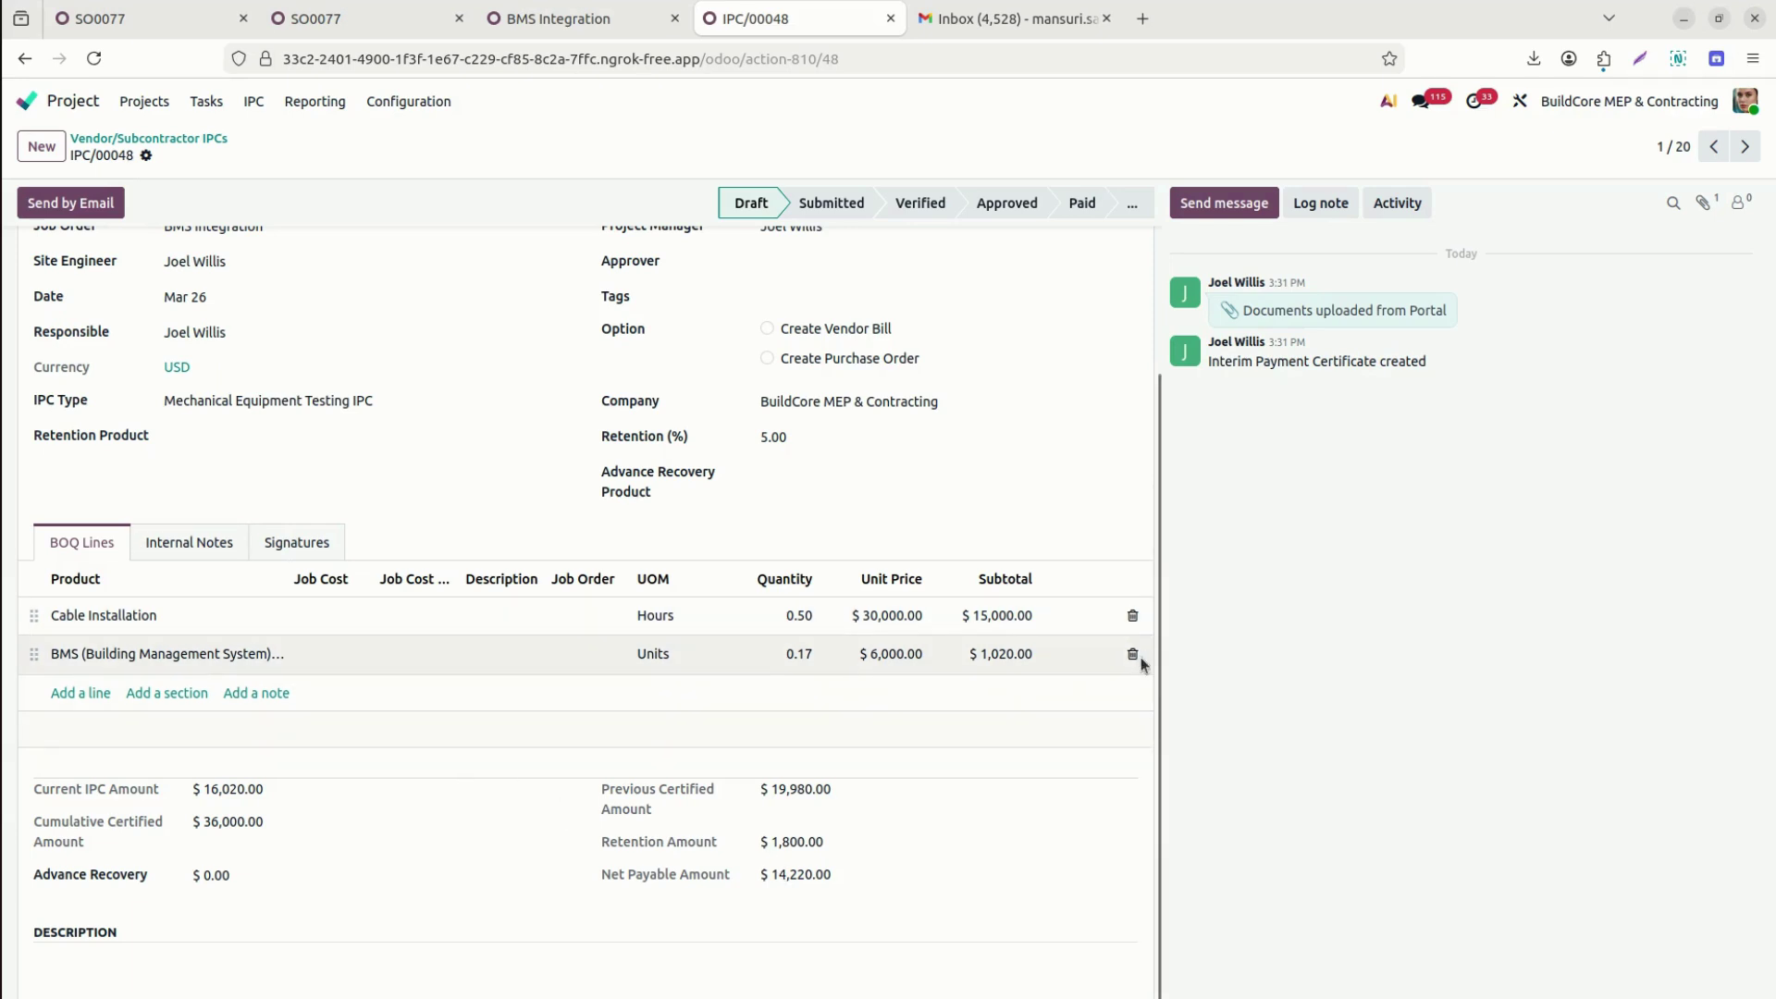
Give both BOQ lines job cost COST-SHEET/00020 with Cable Installation and BMS Integrations cost lines.
{"action": "left_click", "coordinate": [307, 616]}
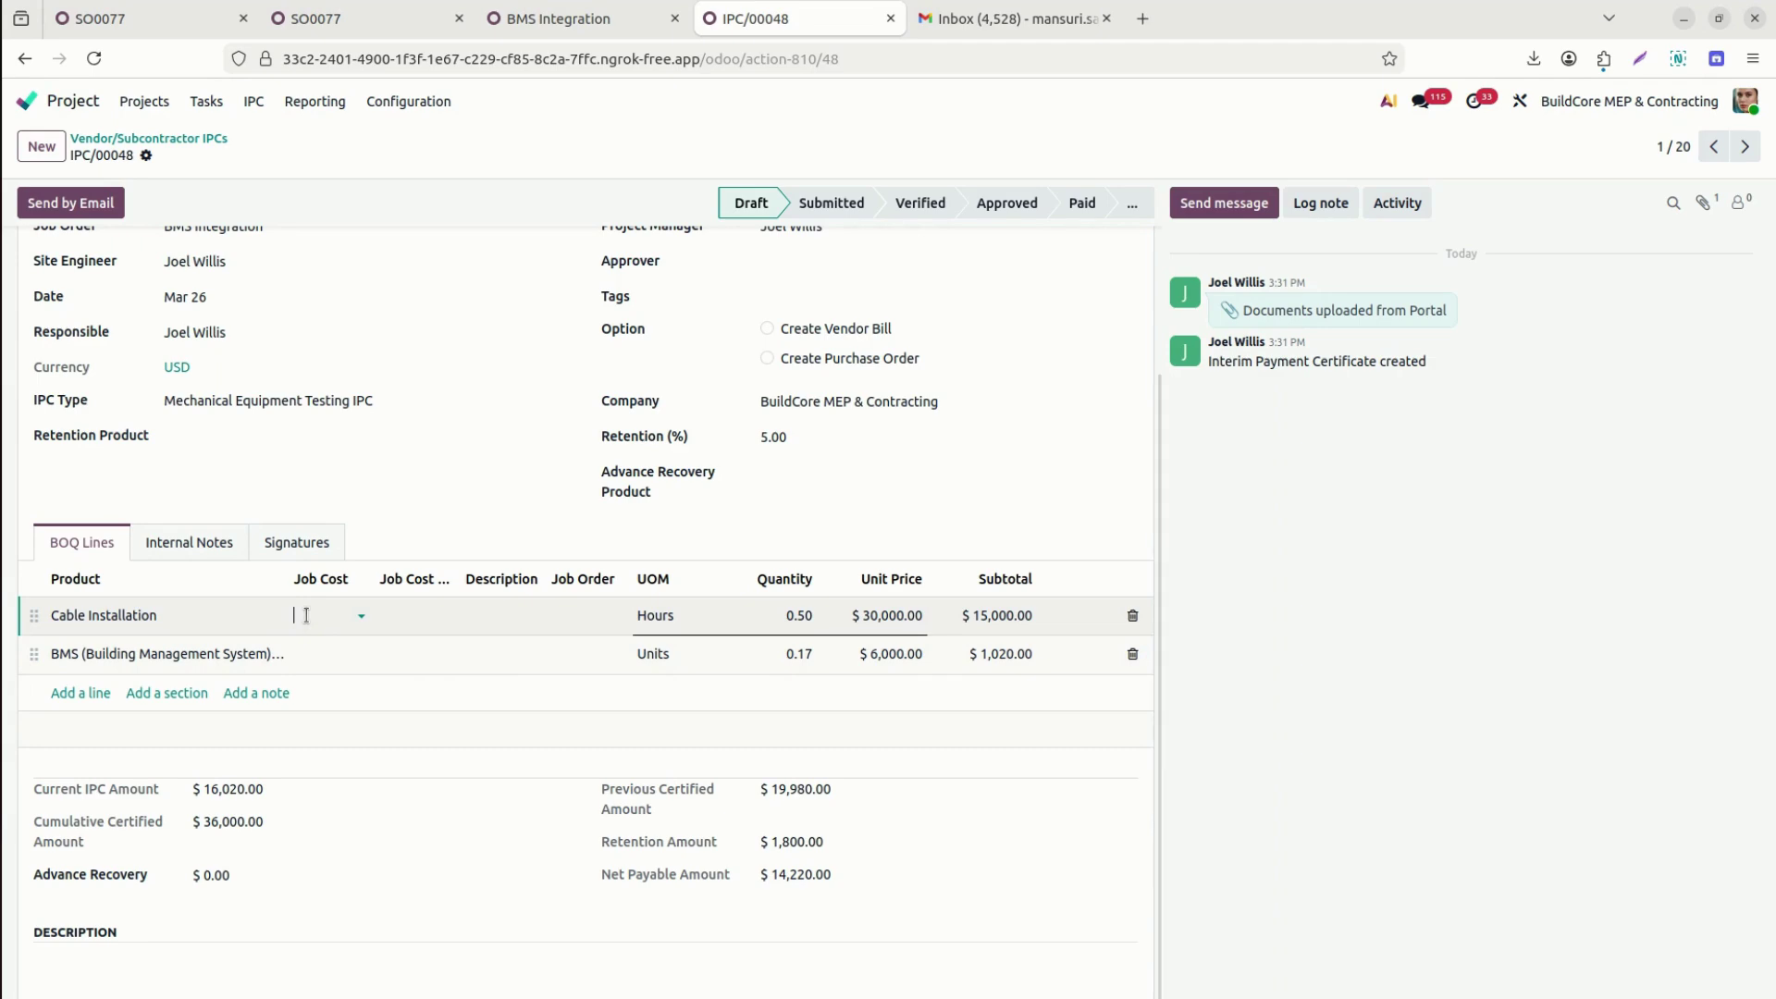
{"action": "left_click", "coordinate": [306, 616]}
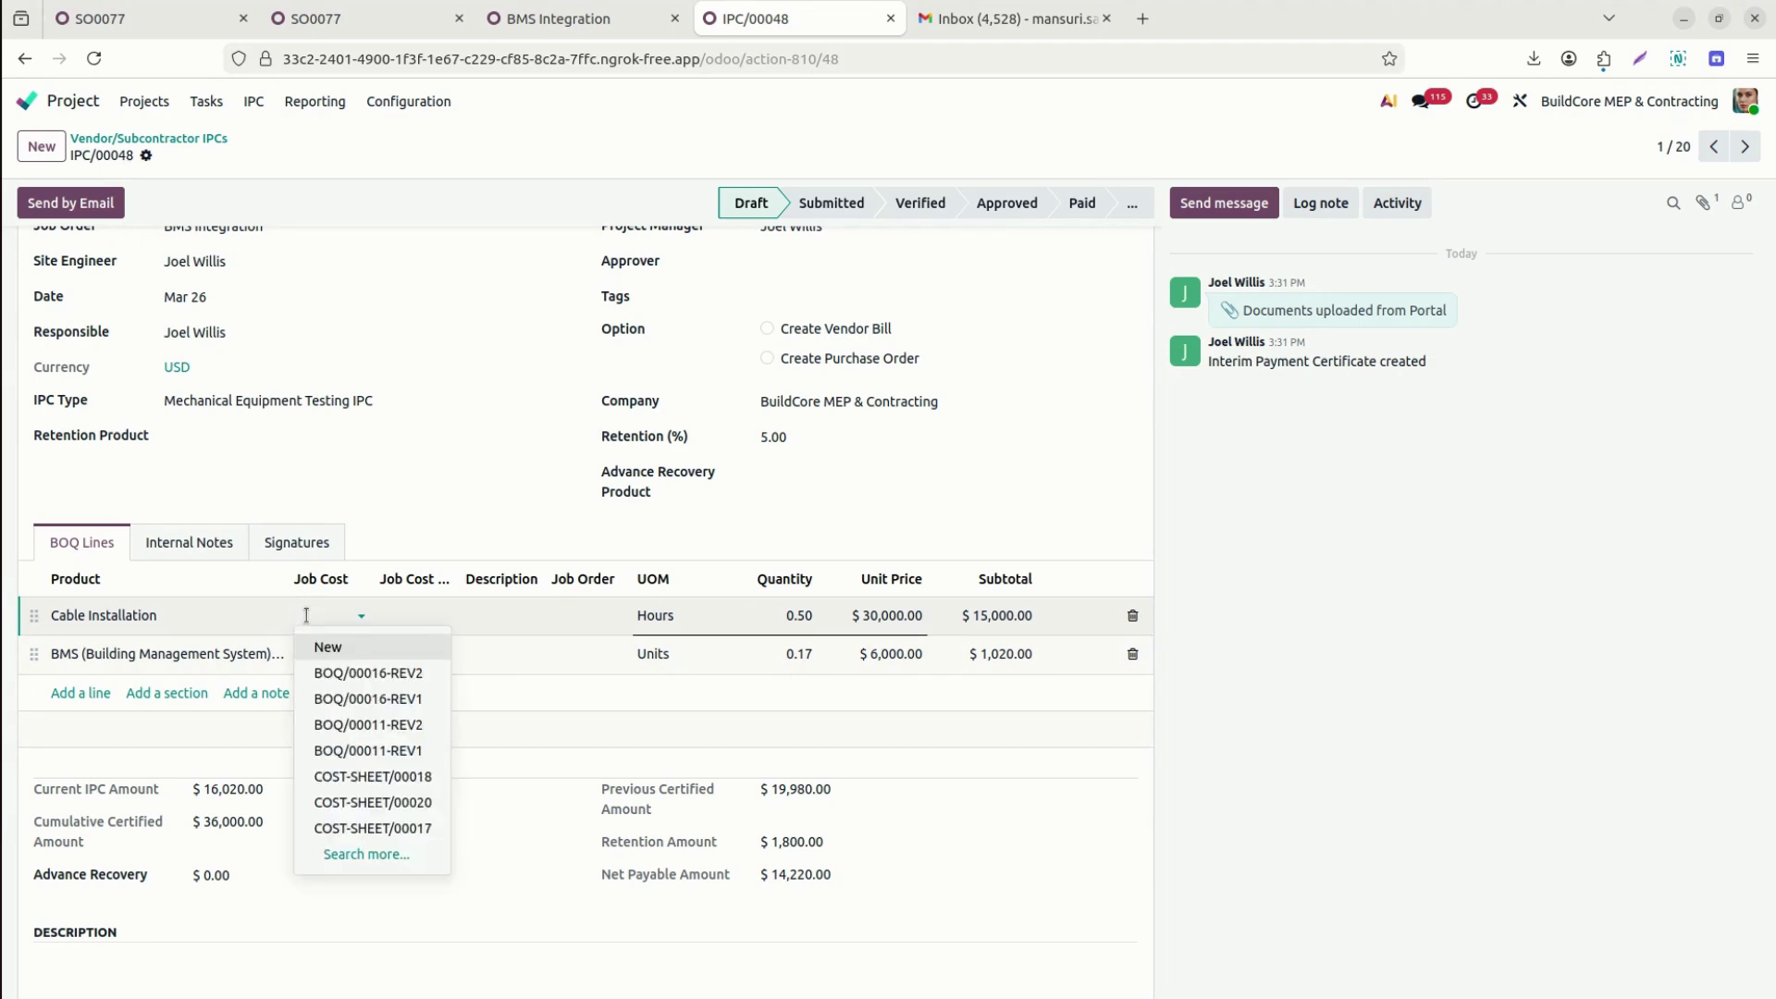
{"action": "type", "text": "20"}
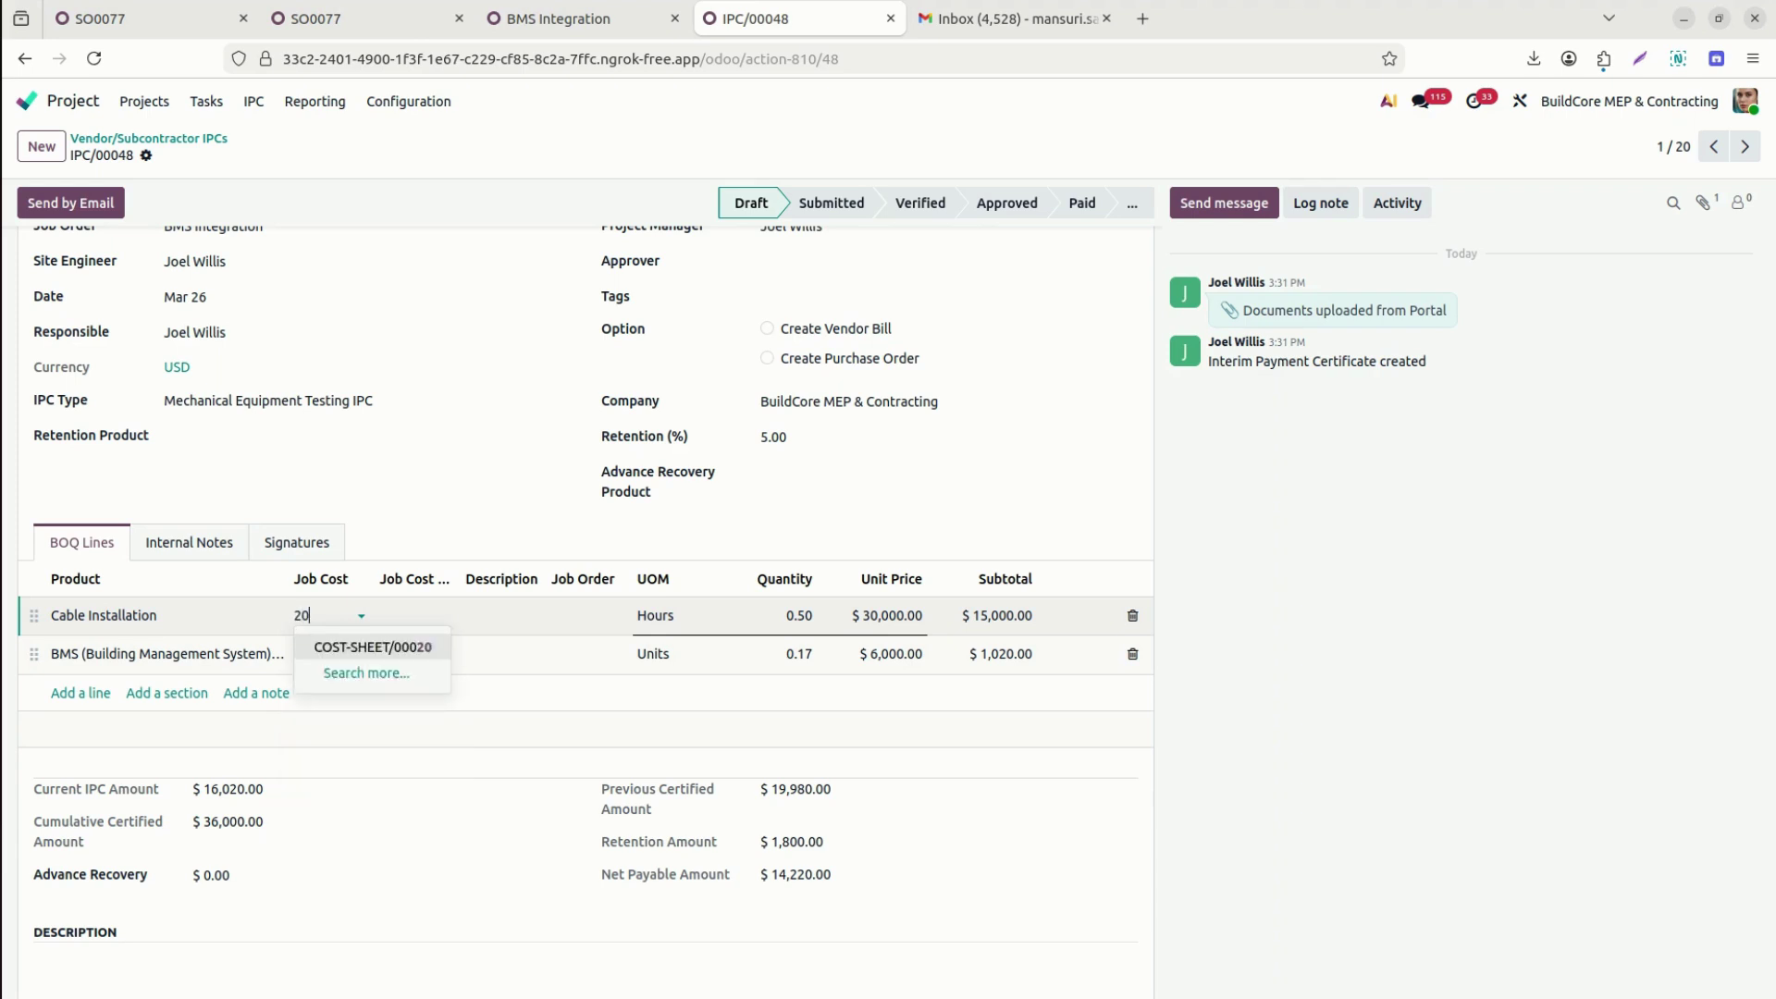
{"action": "left_click", "coordinate": [382, 648]}
{"action": "left_click", "coordinate": [413, 616]}
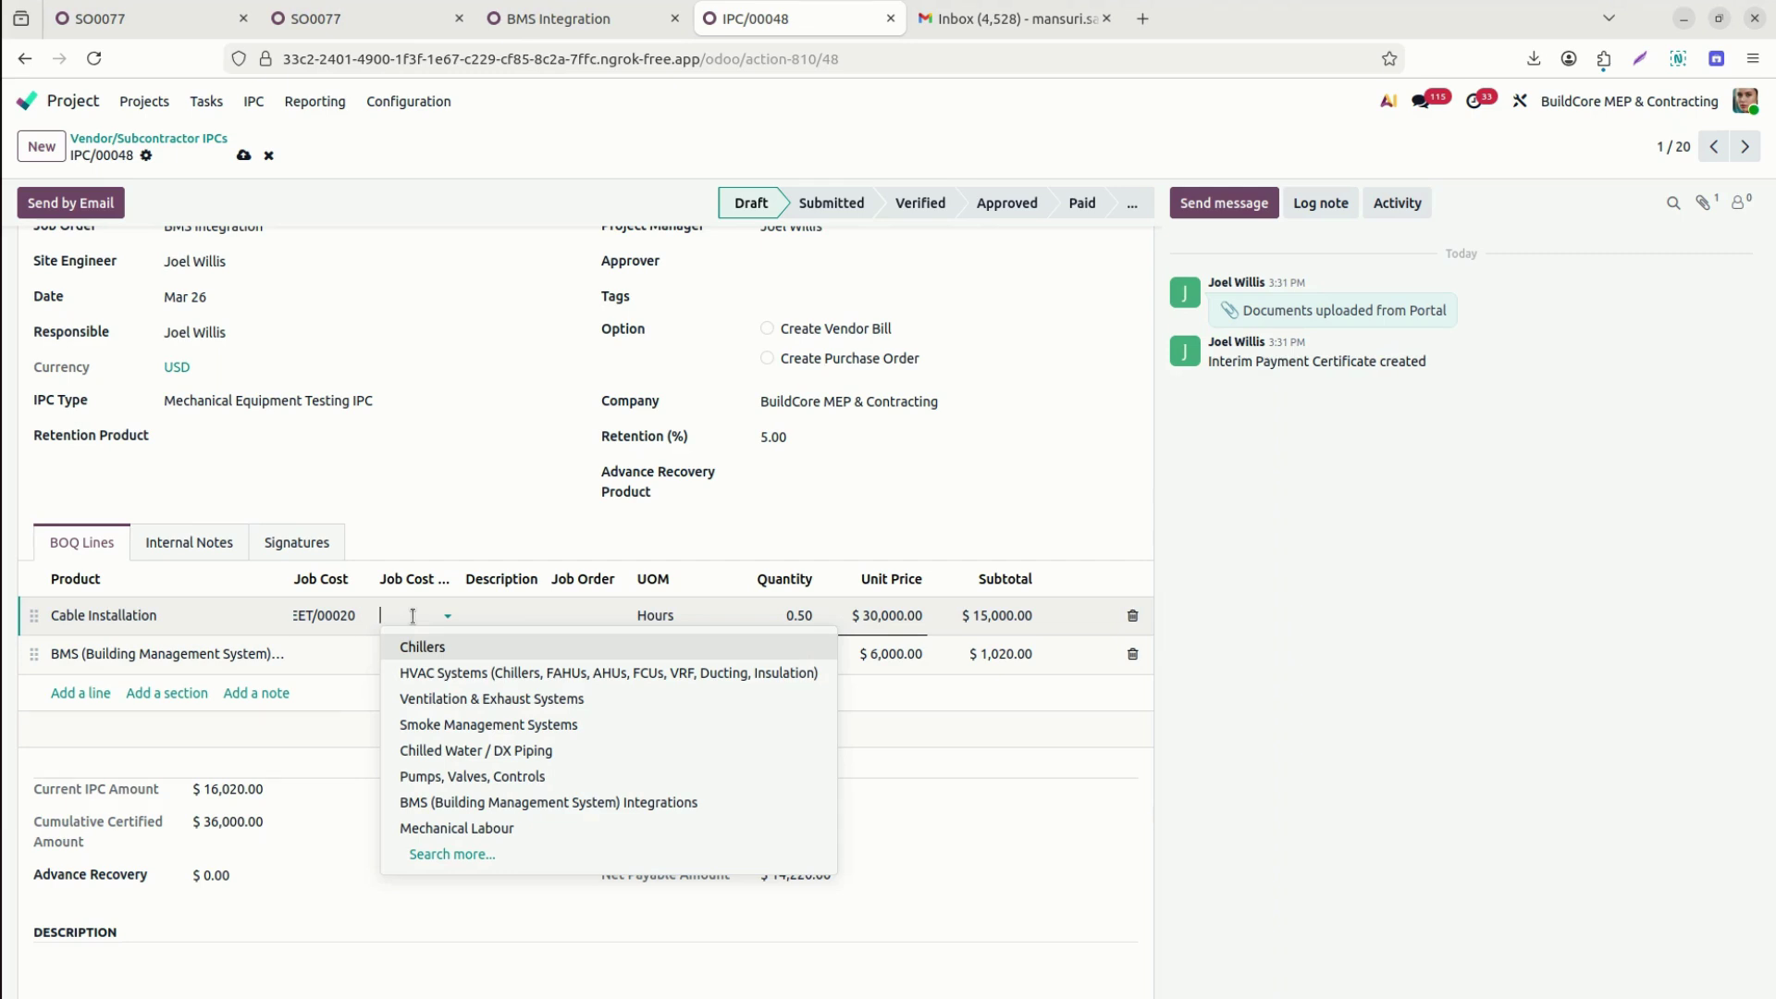
{"action": "type", "text": "cab"}
{"action": "key", "text": "Return"}
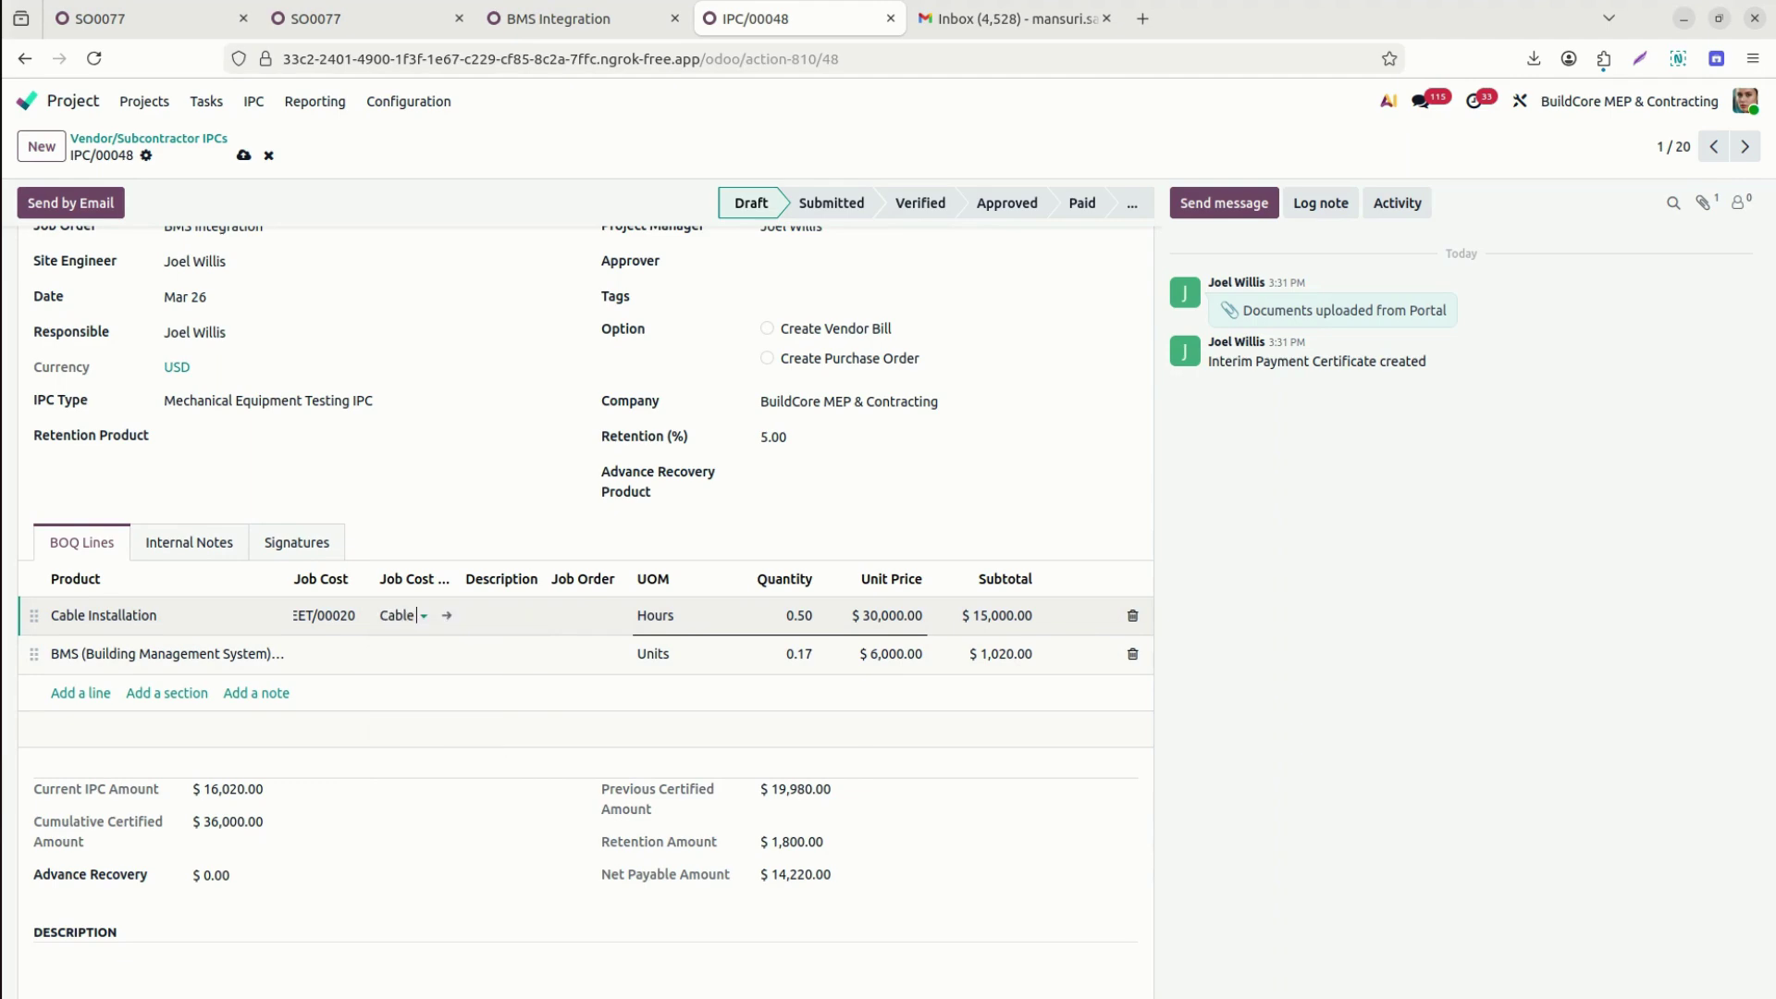
{"action": "left_click", "coordinate": [335, 654]}
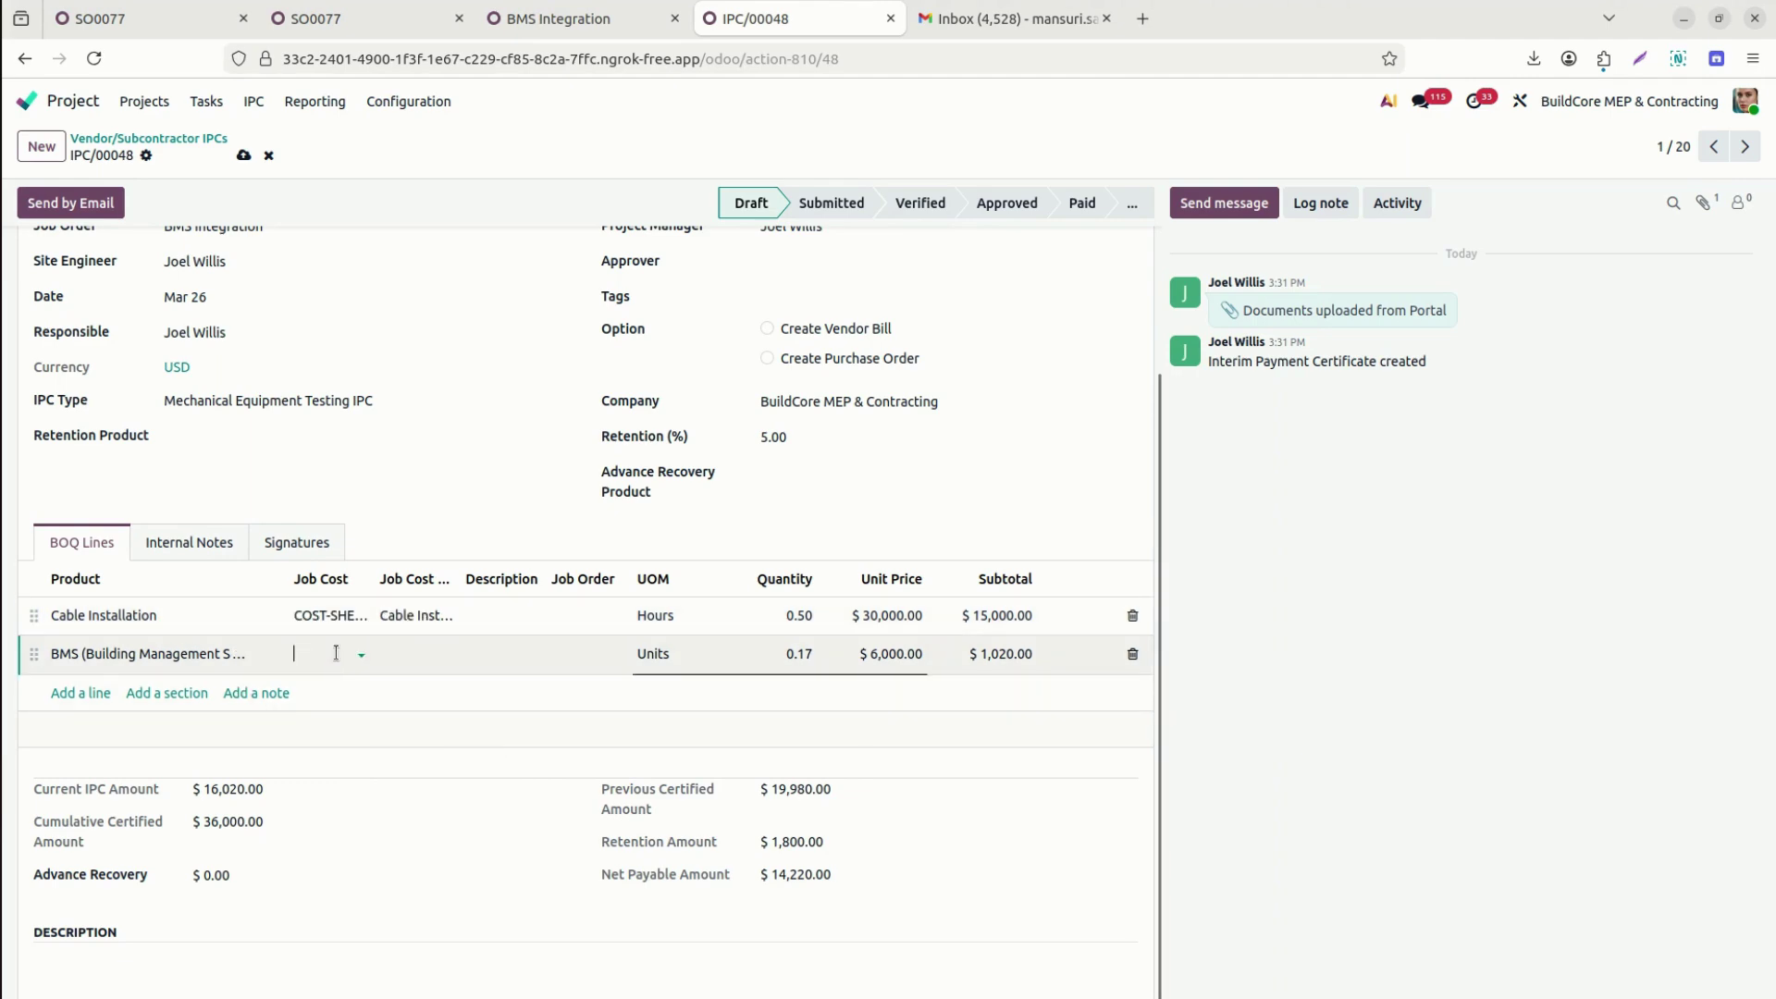
{"action": "type", "text": "20"}
{"action": "key", "text": "Return"}
{"action": "left_click", "coordinate": [425, 660]}
{"action": "type", "text": "bms"}
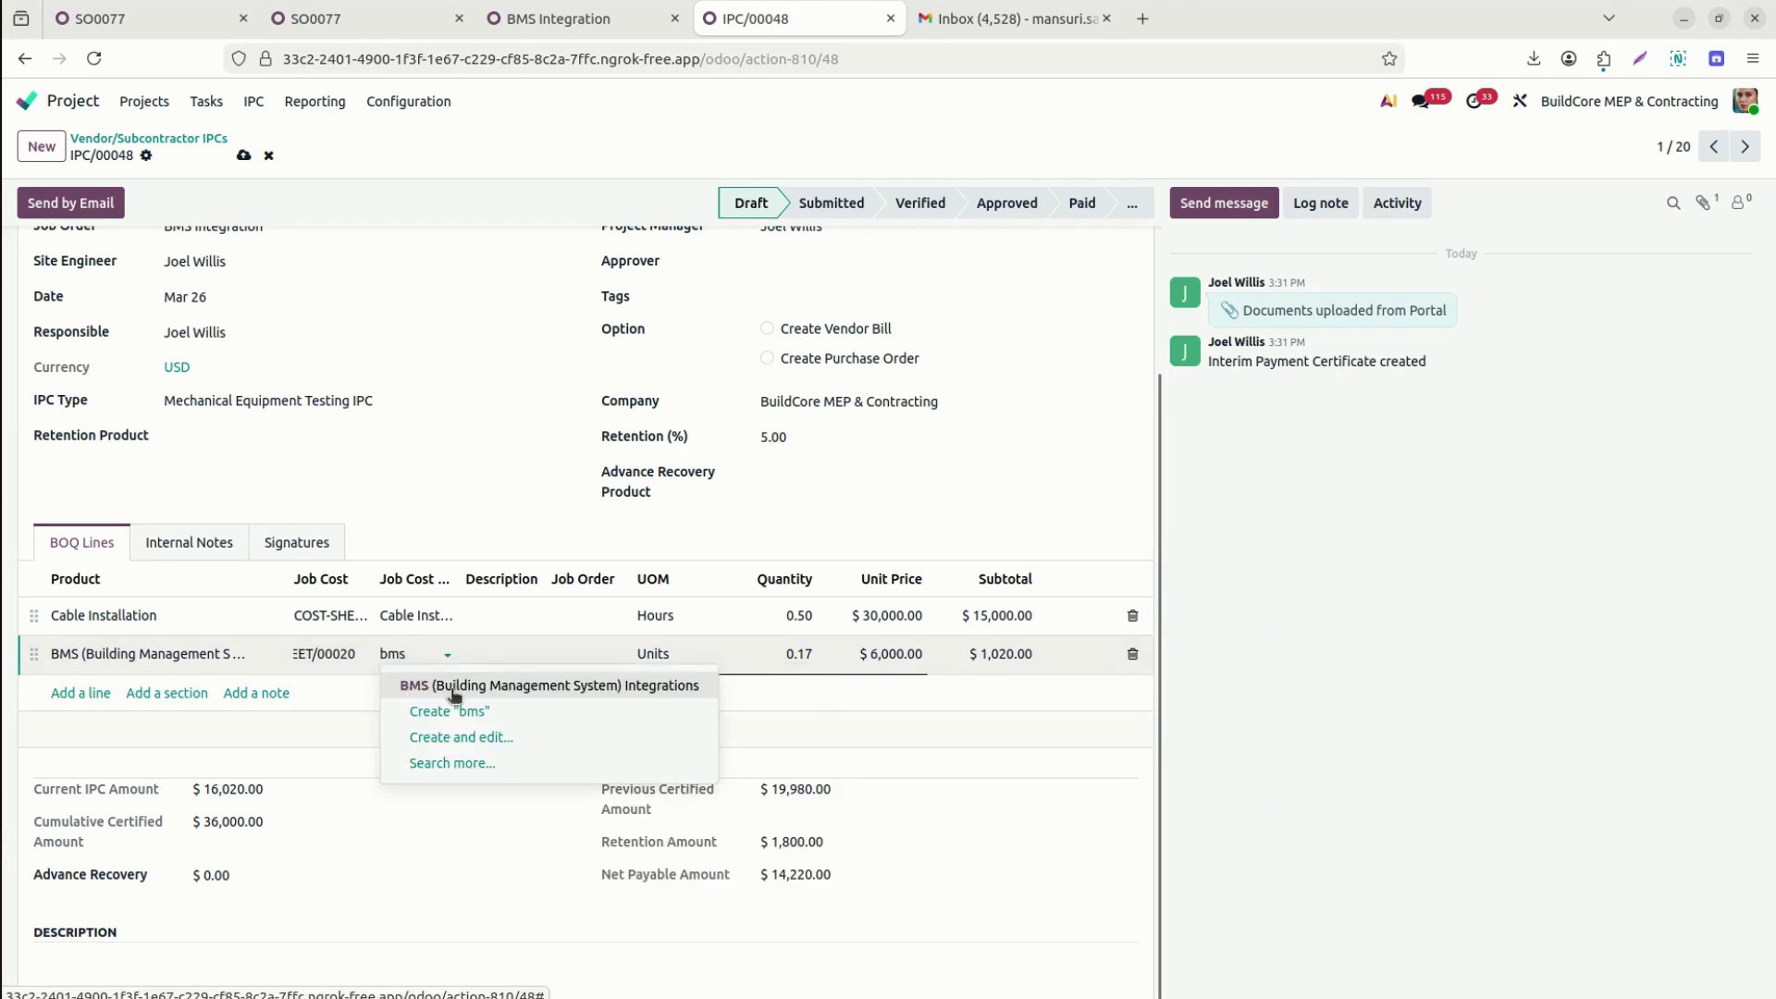
{"action": "left_click", "coordinate": [431, 684]}
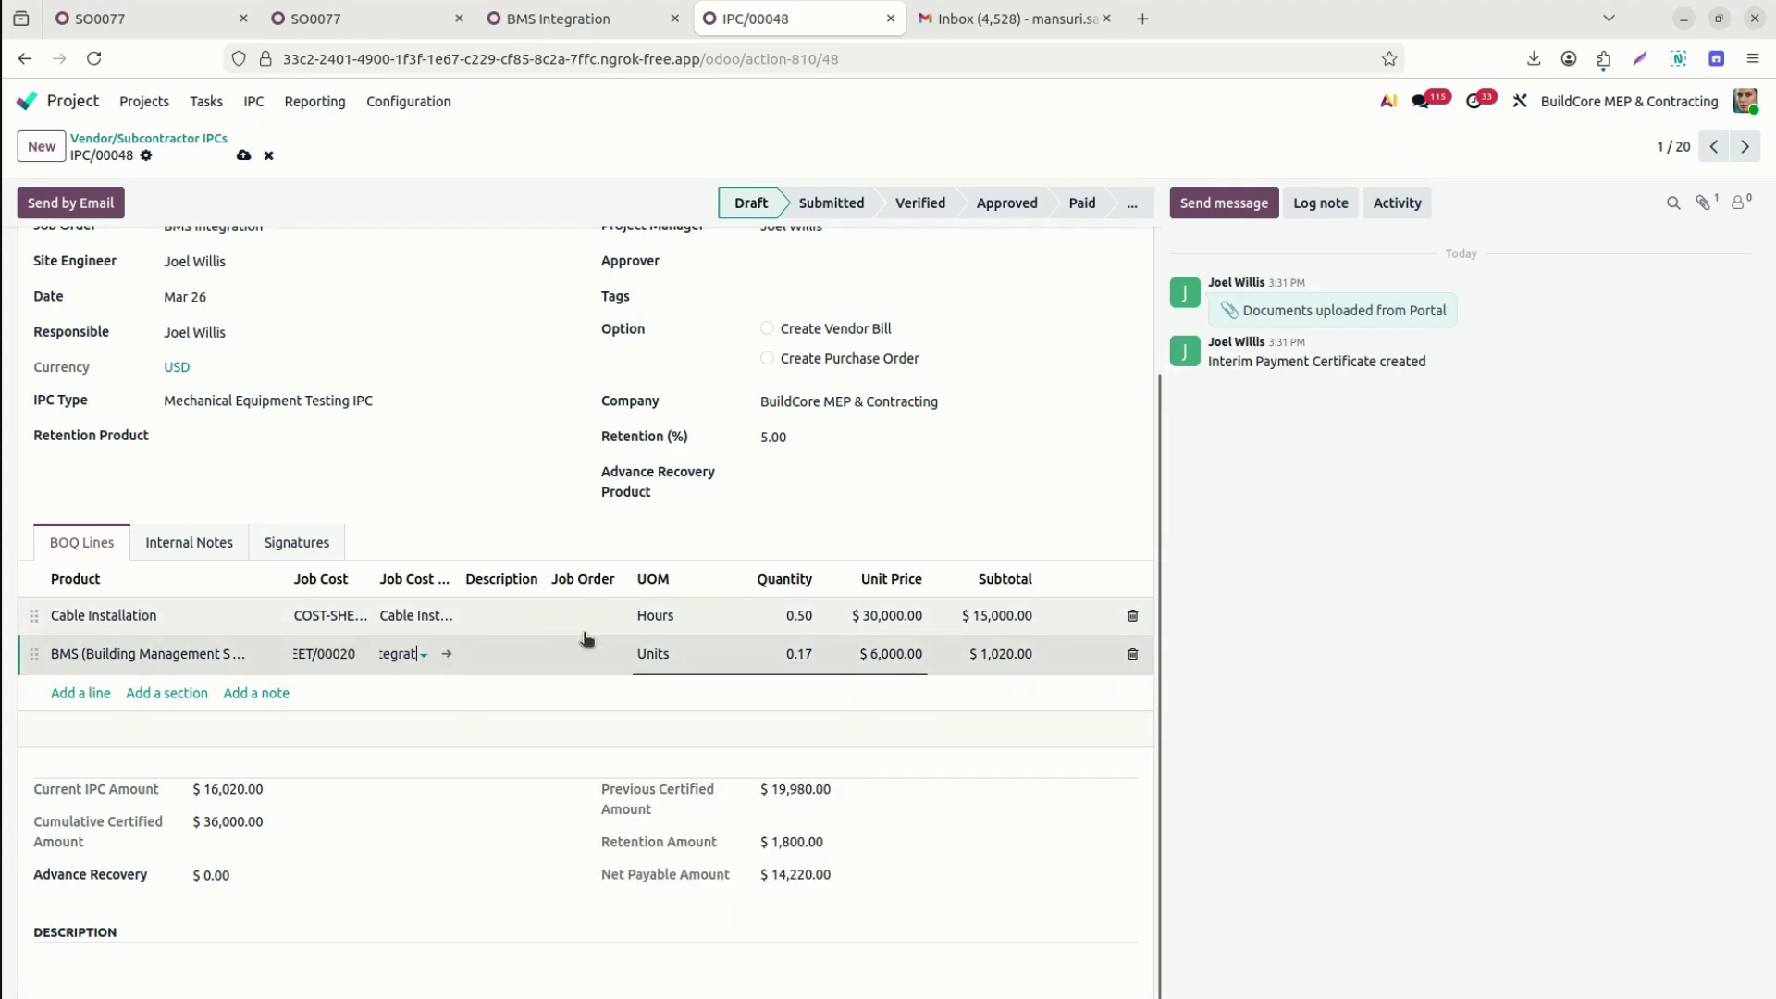
Set BMS Integration as the job order on both lines and save IPC/00048.
{"action": "left_click", "coordinate": [612, 625]}
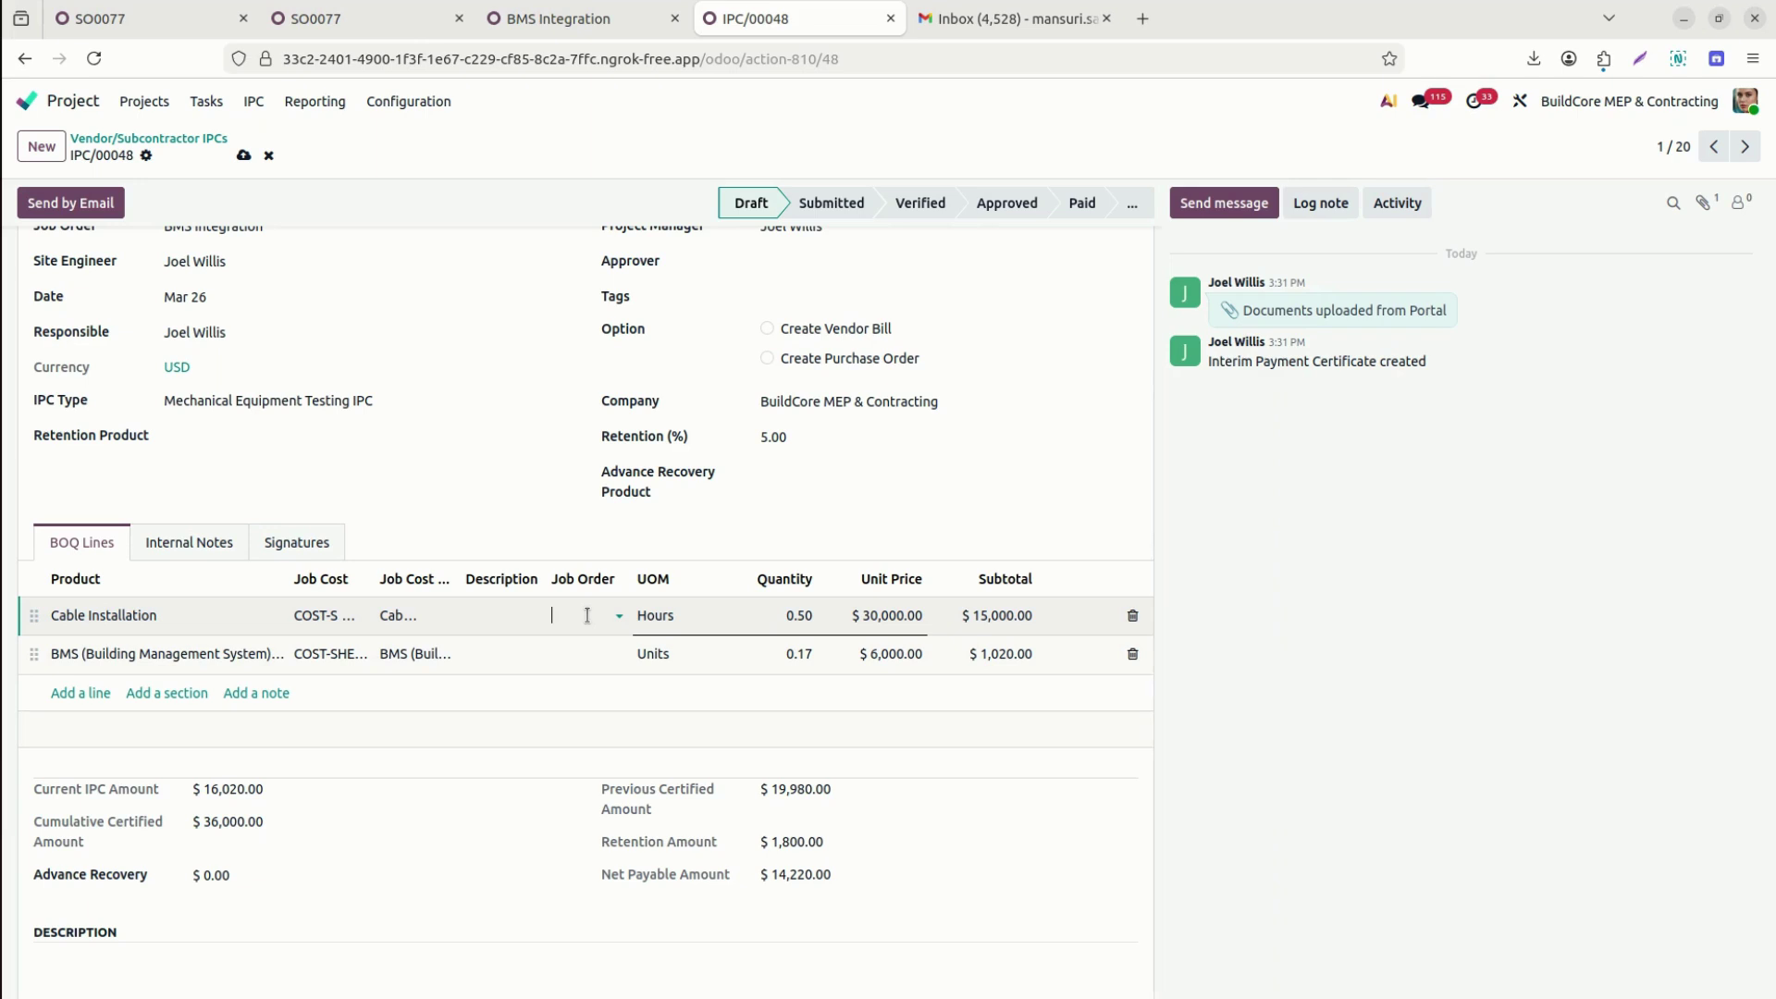
{"action": "type", "text": "77"}
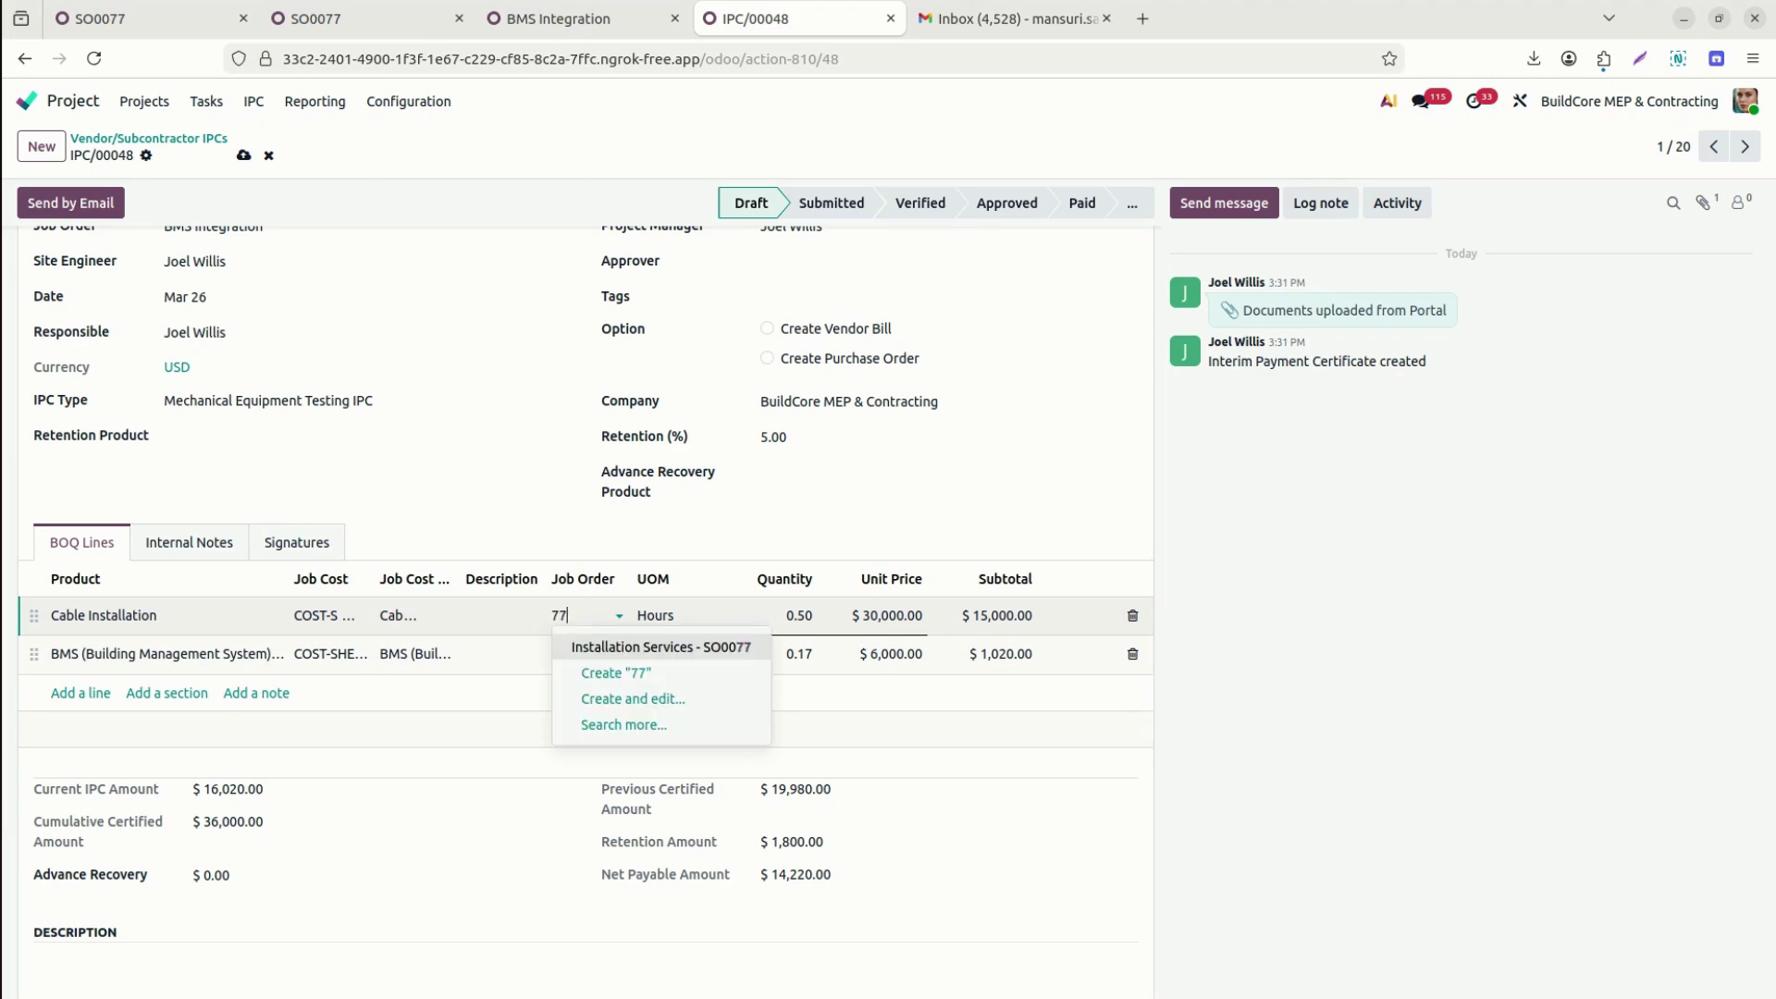
{"action": "key", "text": "BackSpace"}
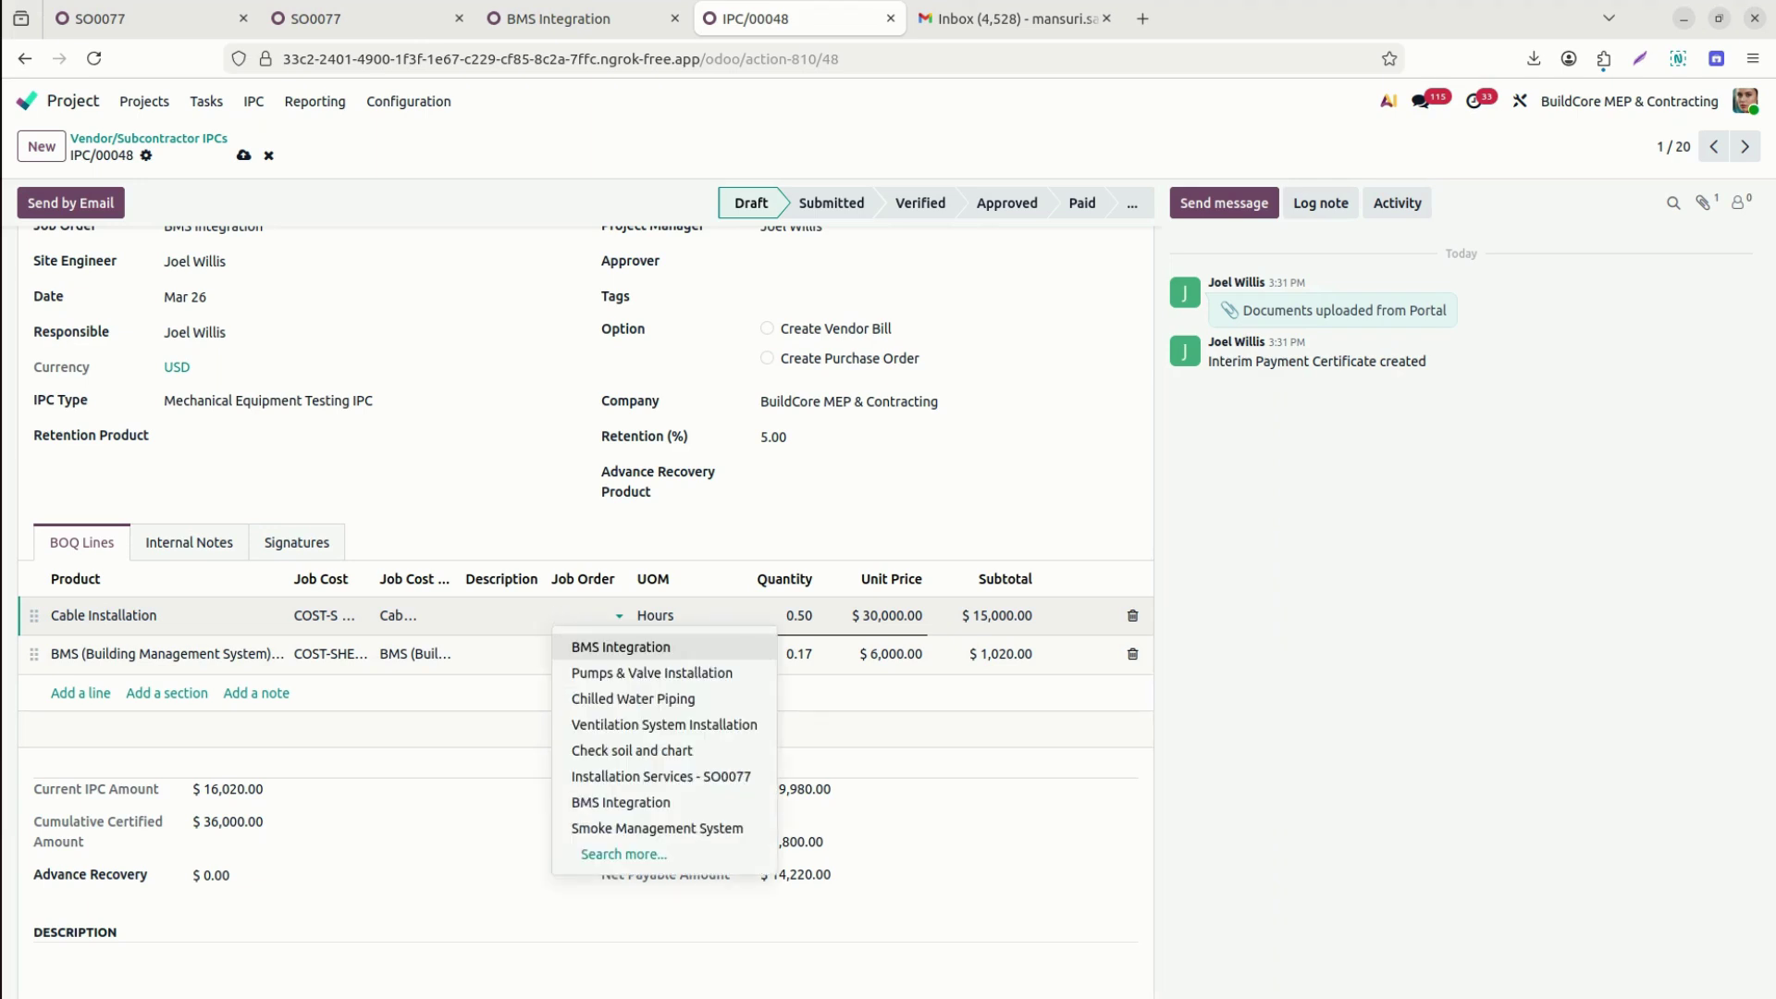
{"action": "left_click", "coordinate": [573, 648]}
{"action": "left_click", "coordinate": [574, 658]}
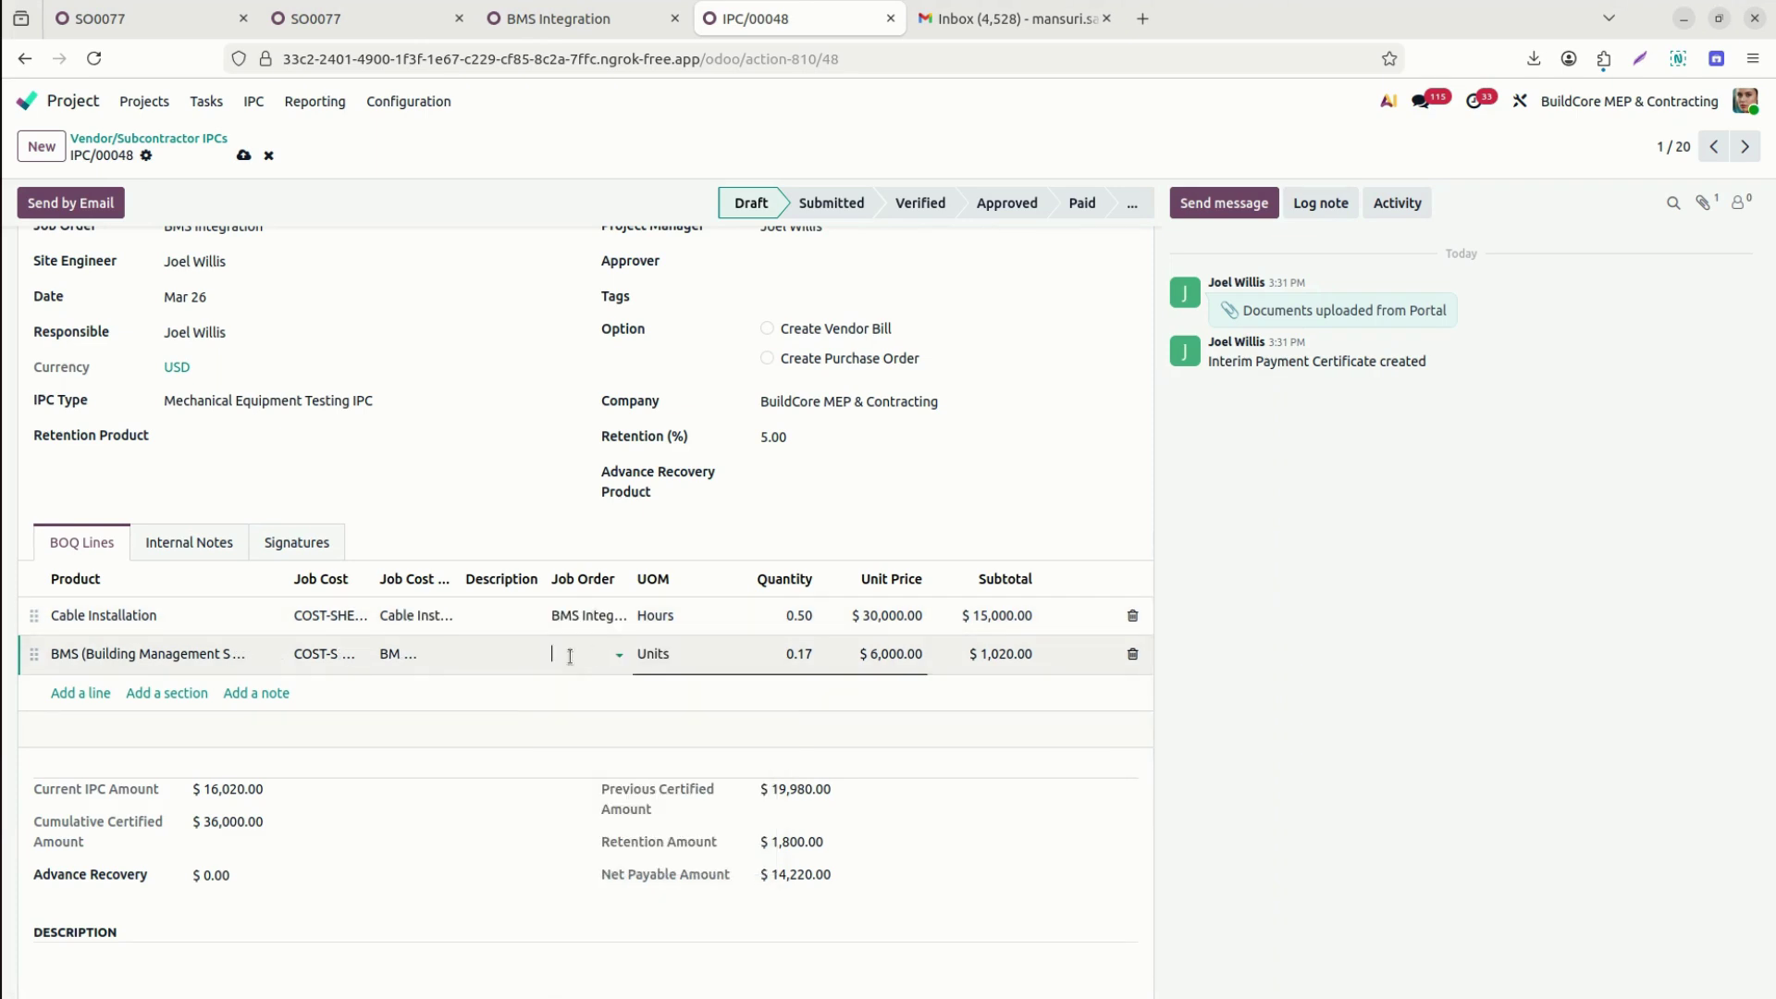
{"action": "left_click", "coordinate": [612, 682]}
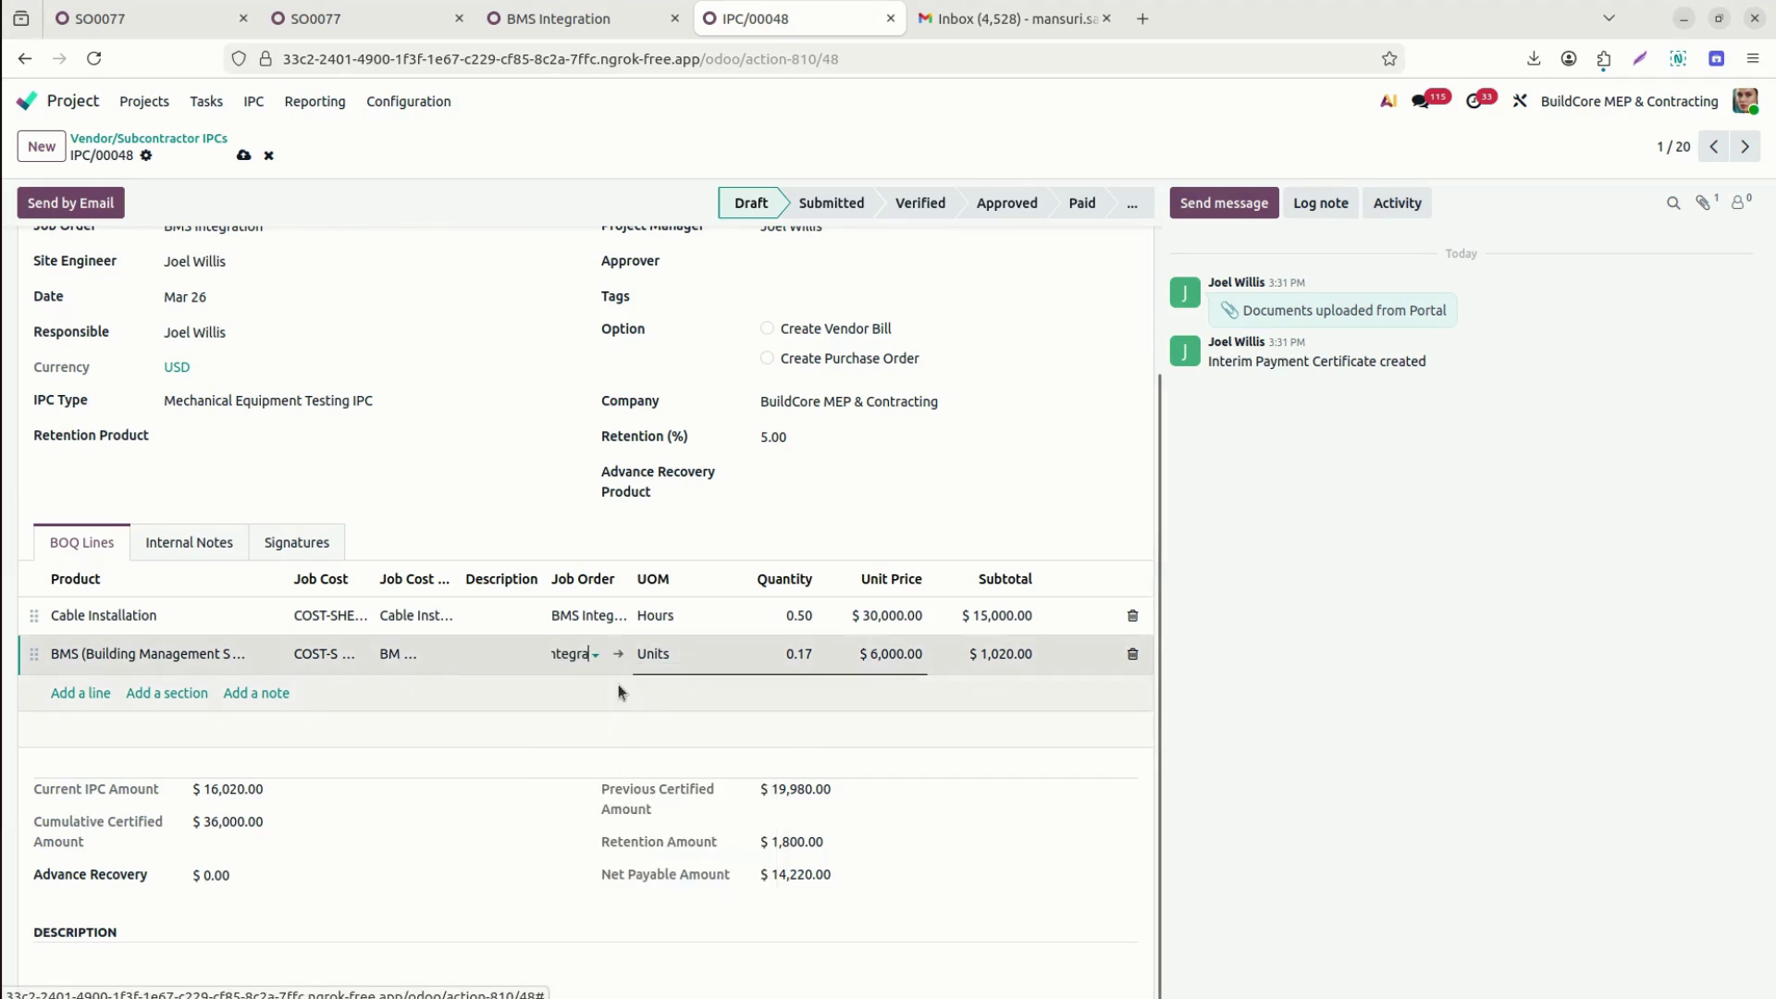
{"action": "left_click", "coordinate": [243, 155]}
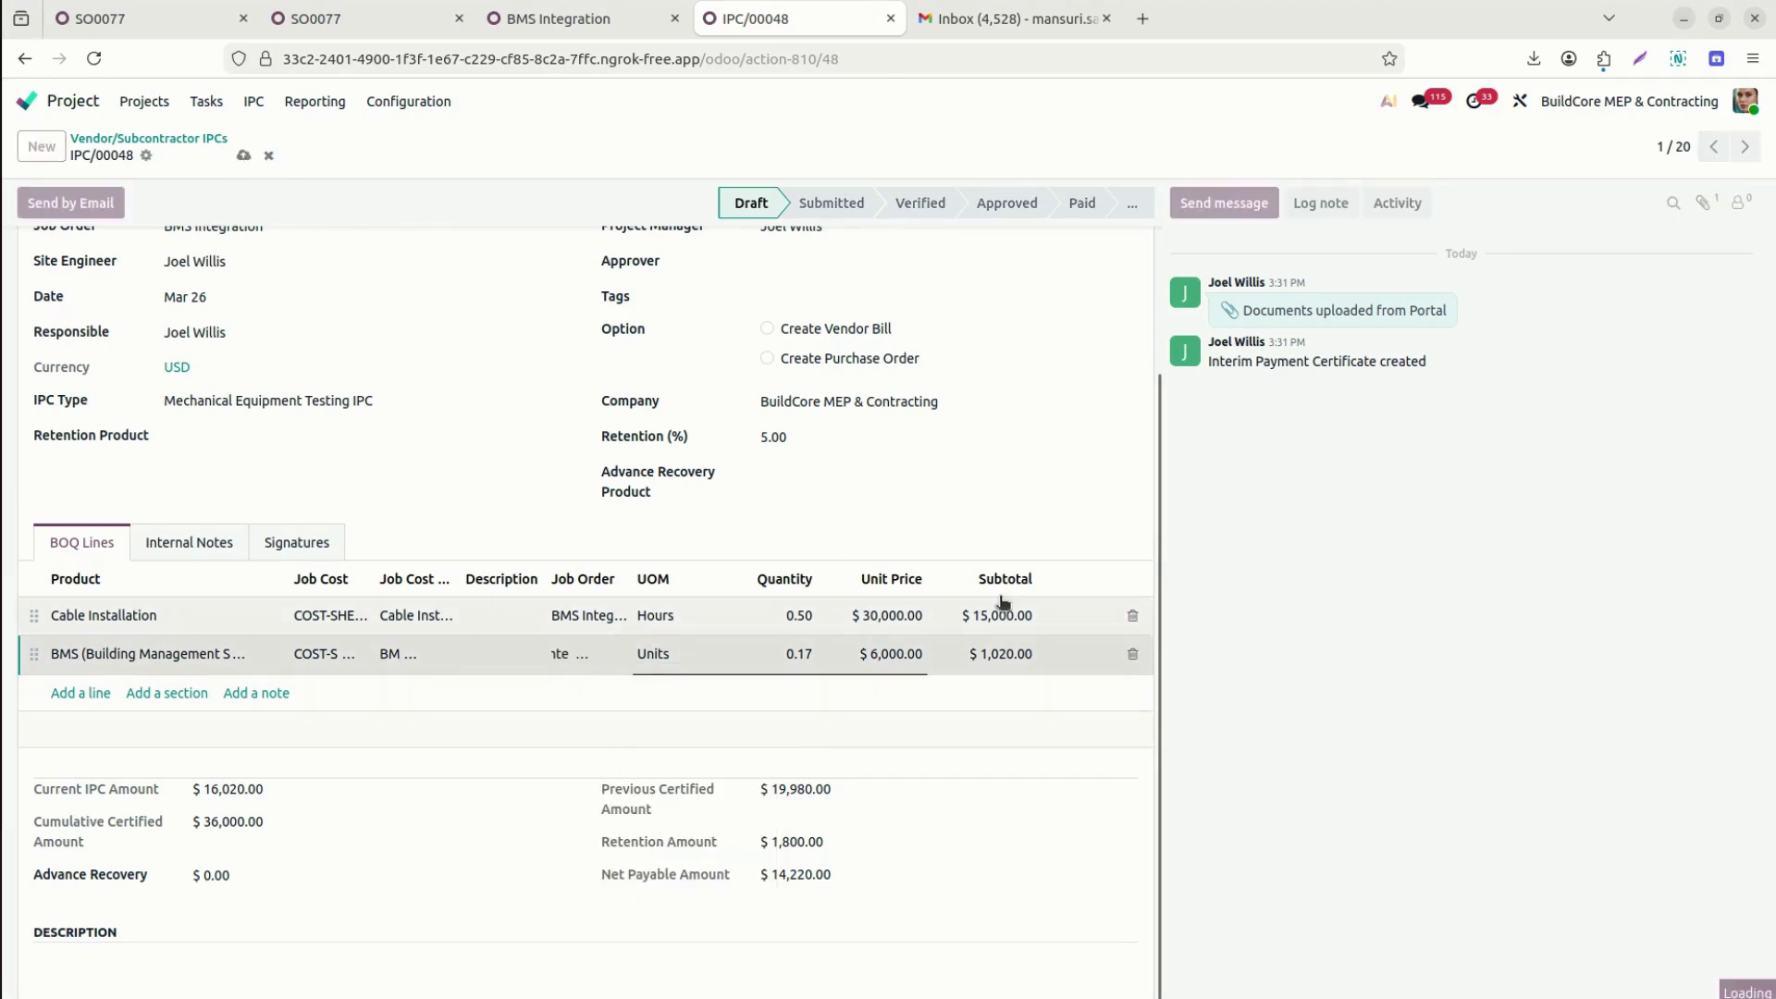
{"action": "scroll", "coordinate": [1152, 623], "scroll_direction": "up", "scroll_amount": 5}
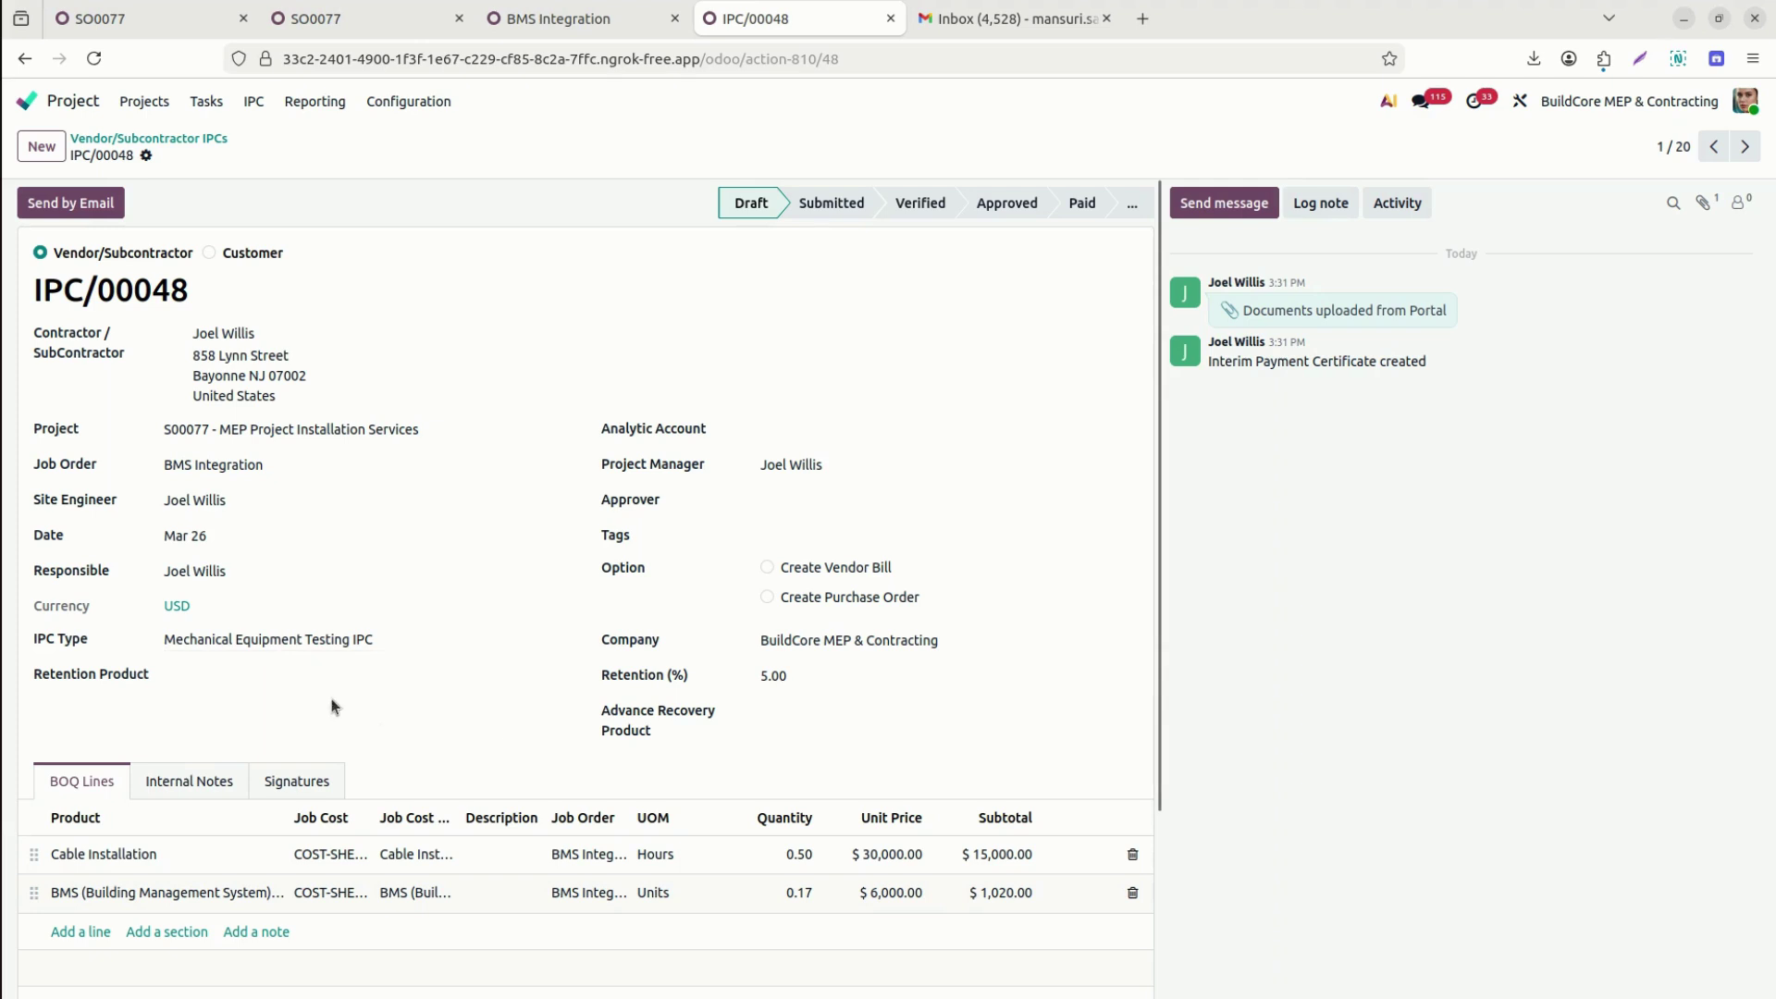
Set Retention Product and Advance Recovery Product as IPC/00048's retention and advance recovery products.
{"action": "left_click", "coordinate": [307, 672]}
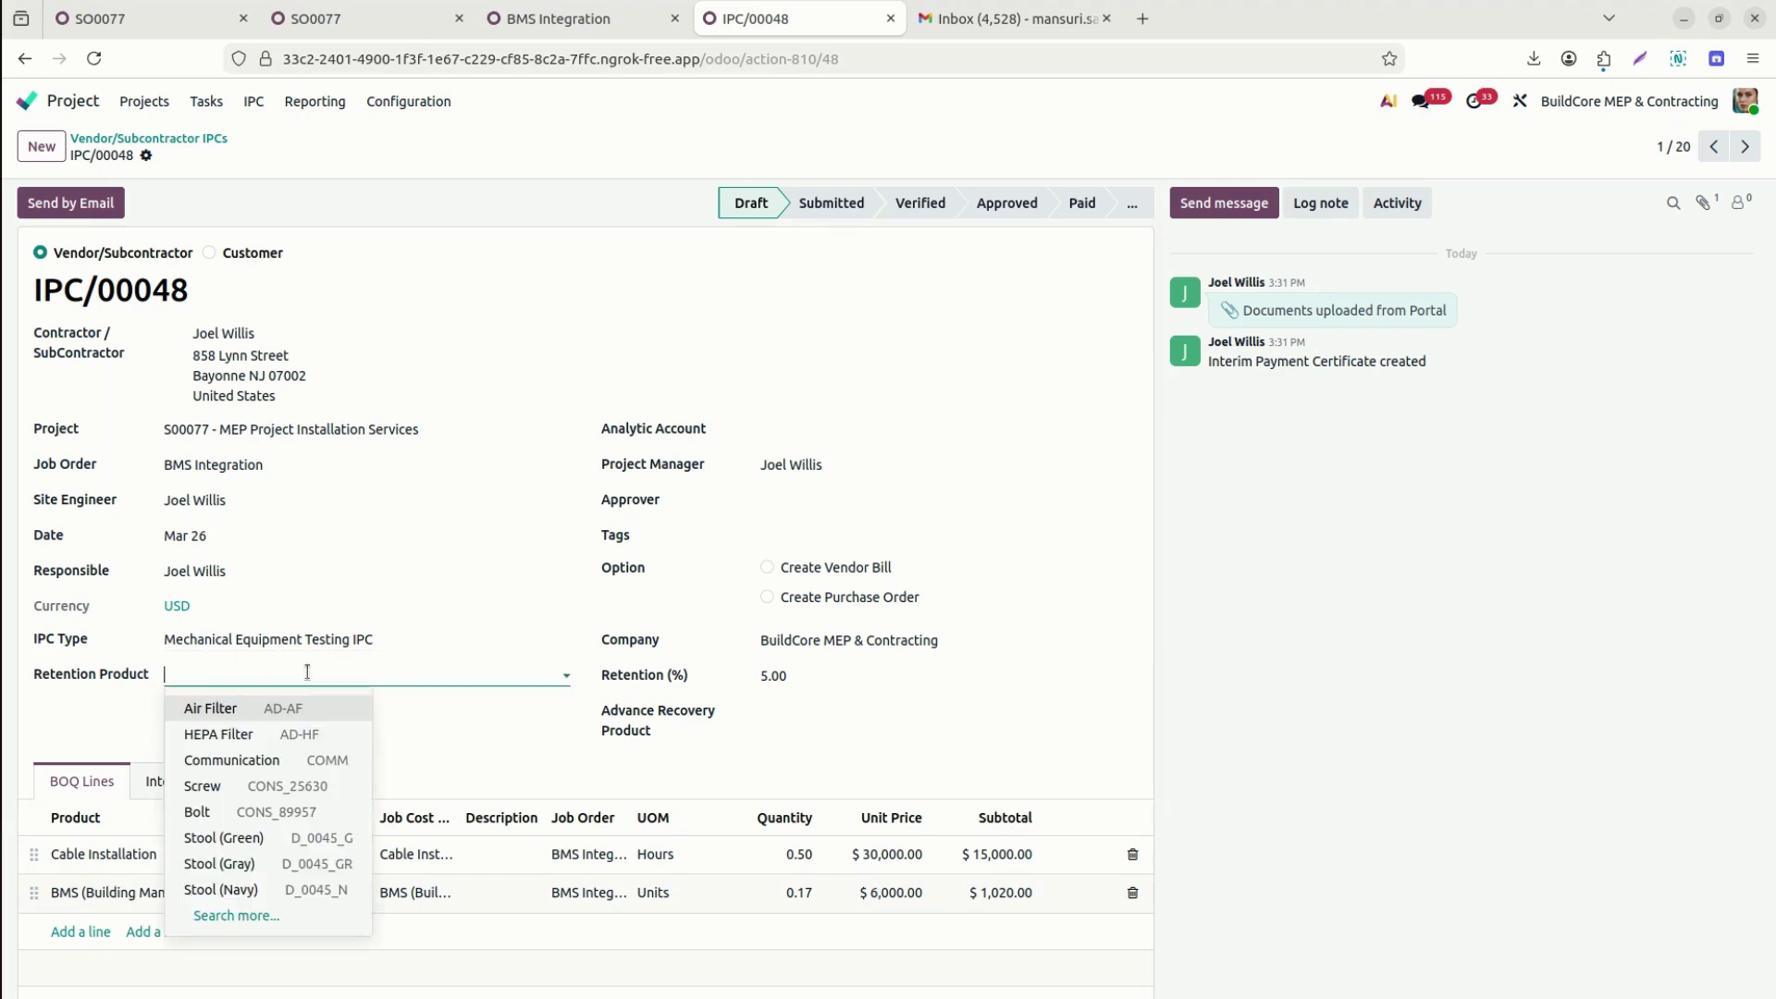
{"action": "type", "text": "rete"}
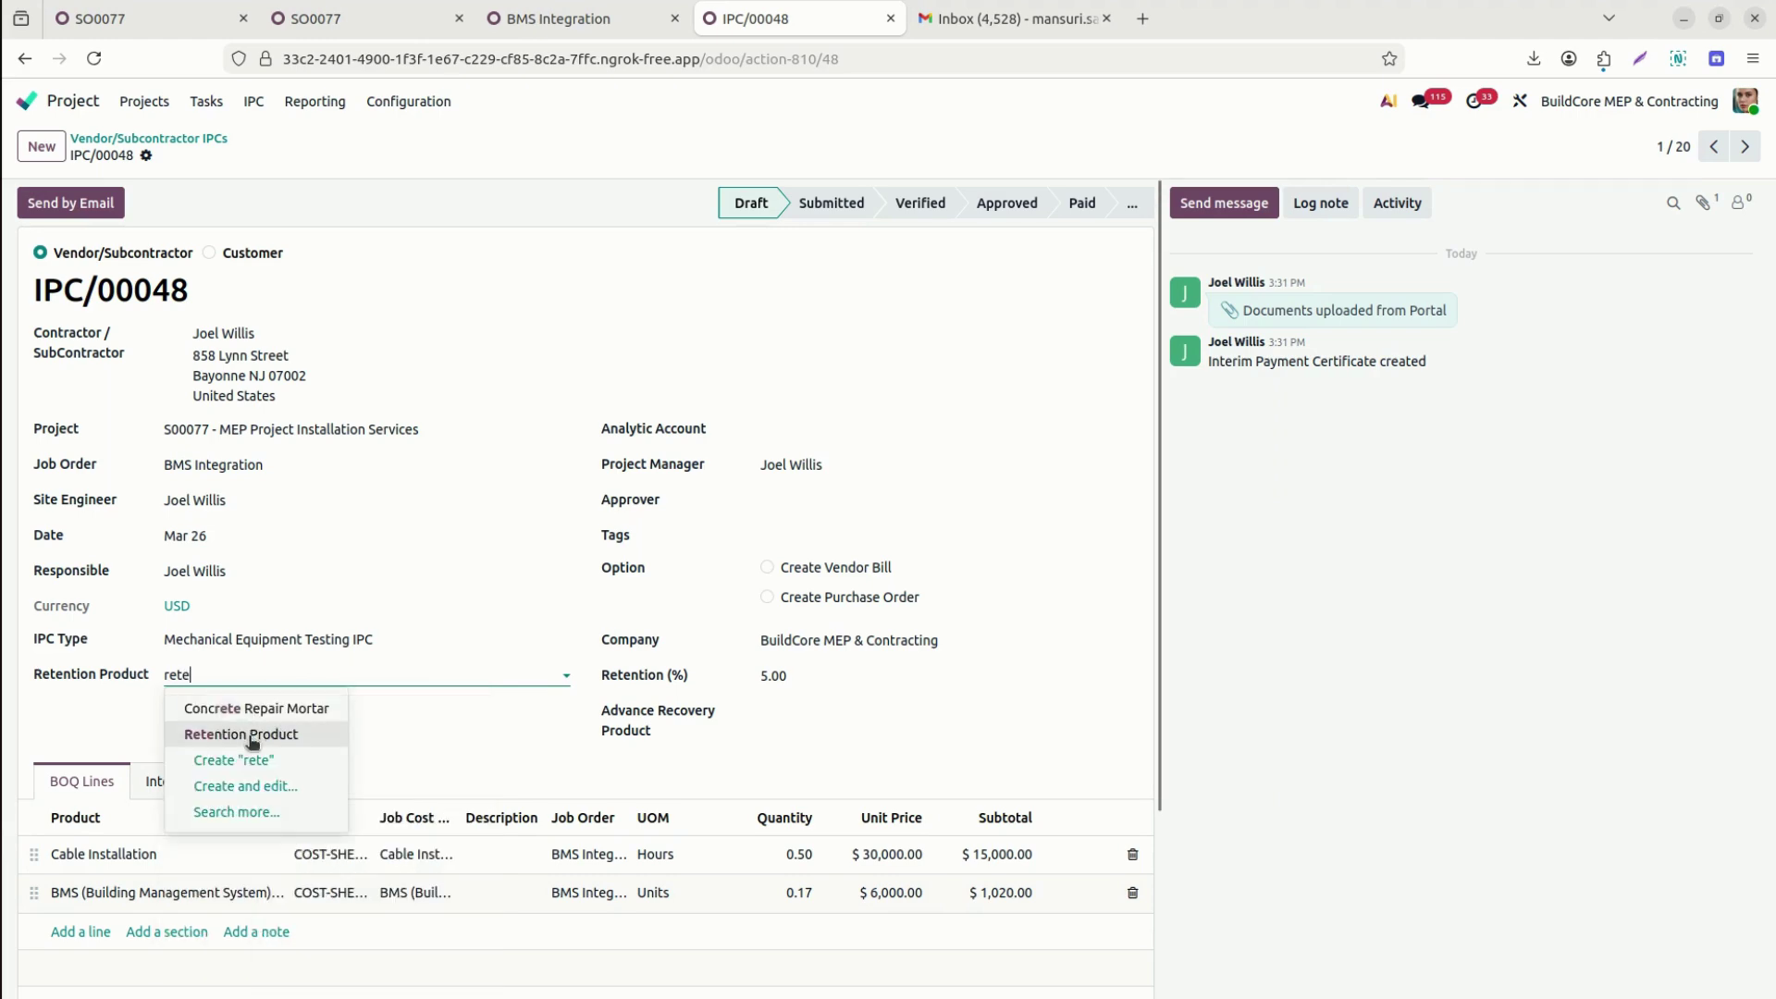
{"action": "left_click", "coordinate": [249, 733]}
{"action": "left_click", "coordinate": [838, 713]}
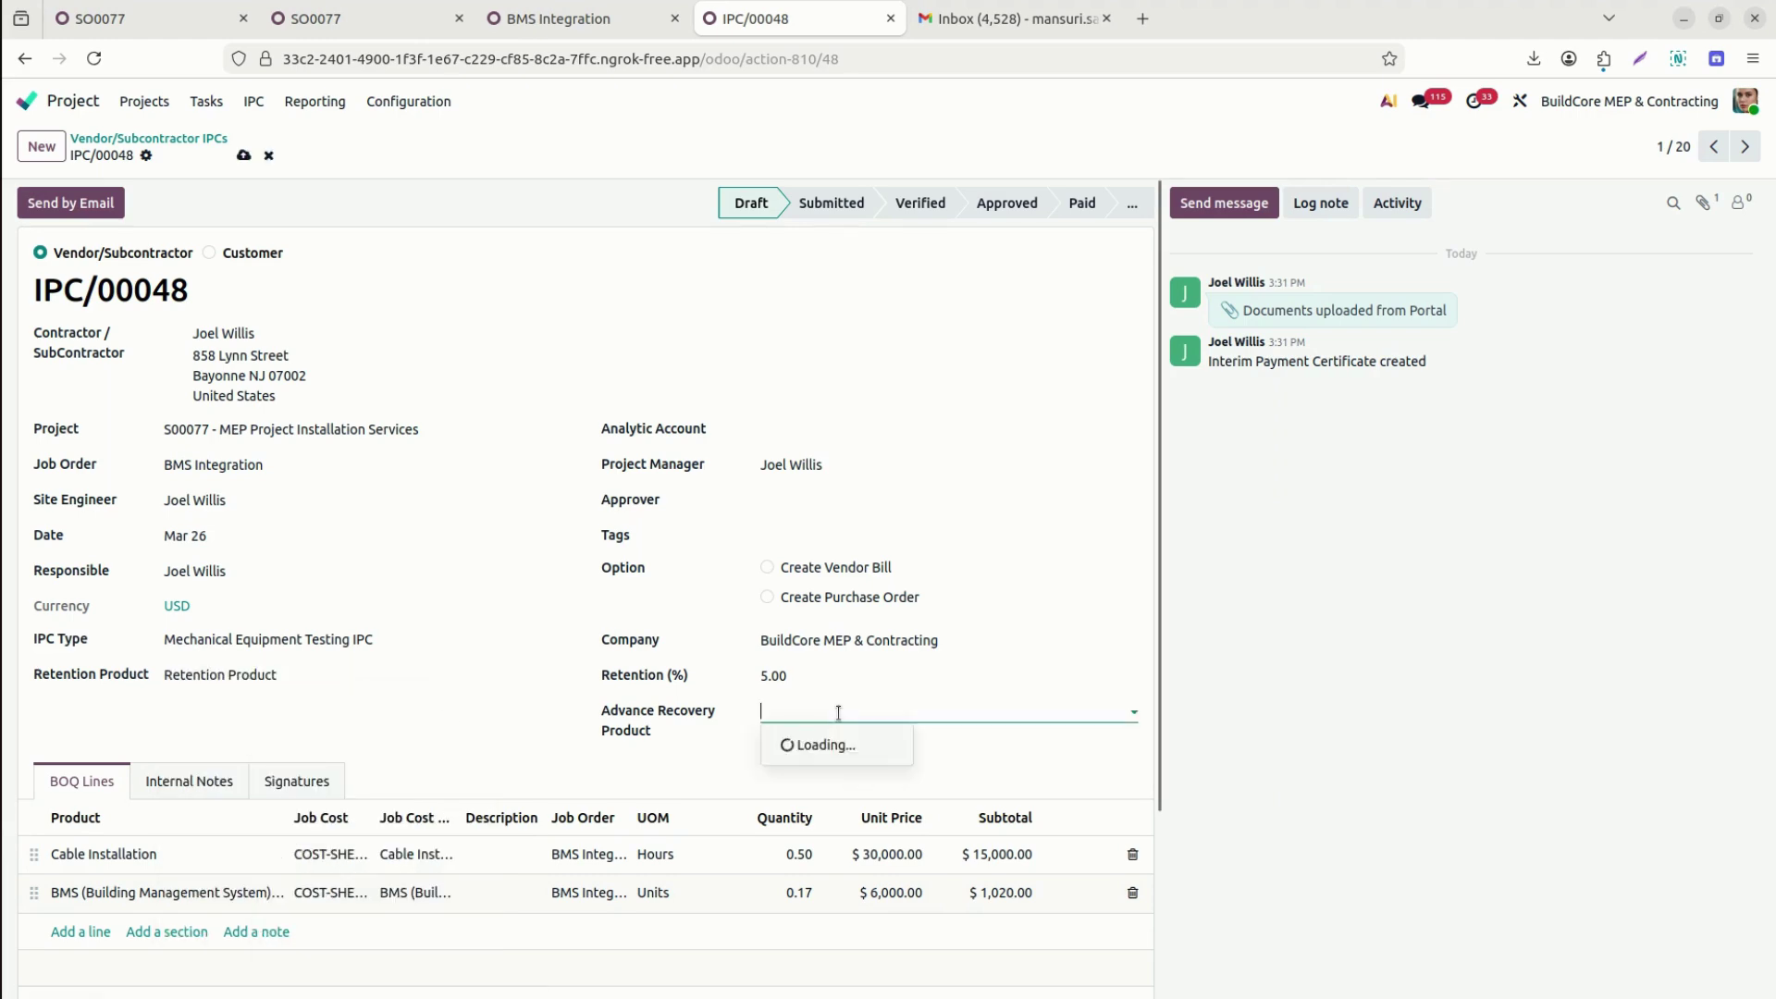
{"action": "type", "text": "adva"}
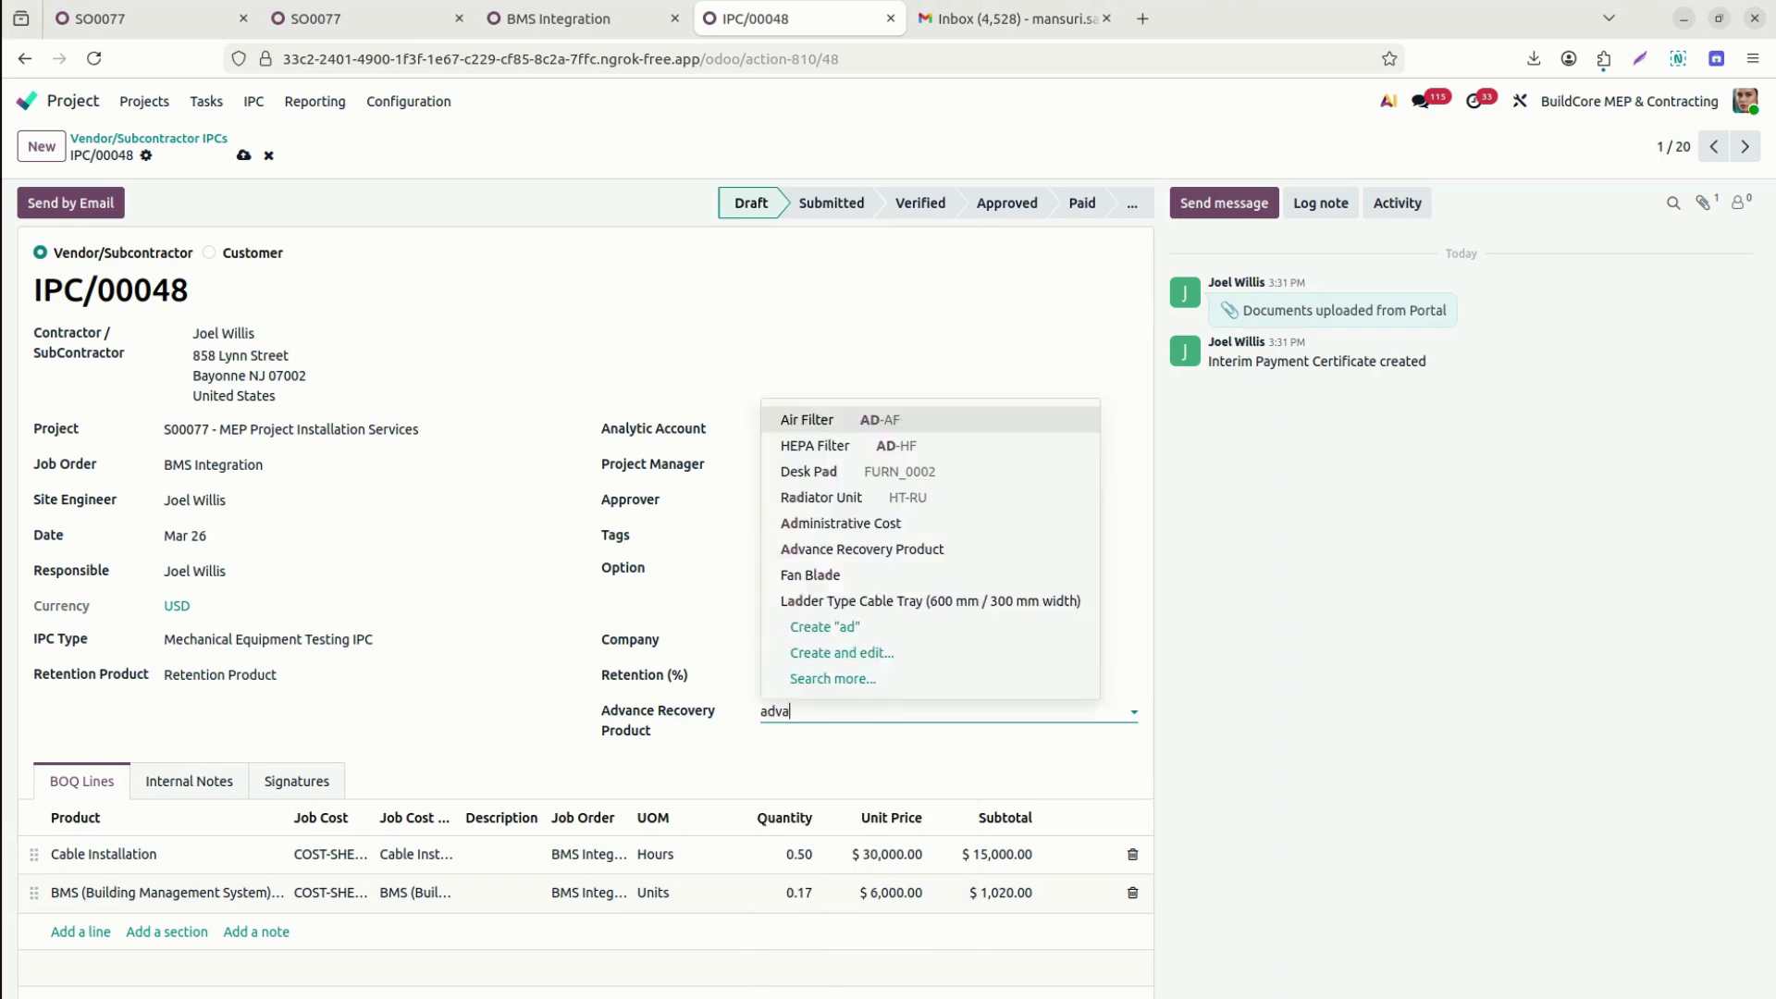
{"action": "left_click", "coordinate": [894, 600]}
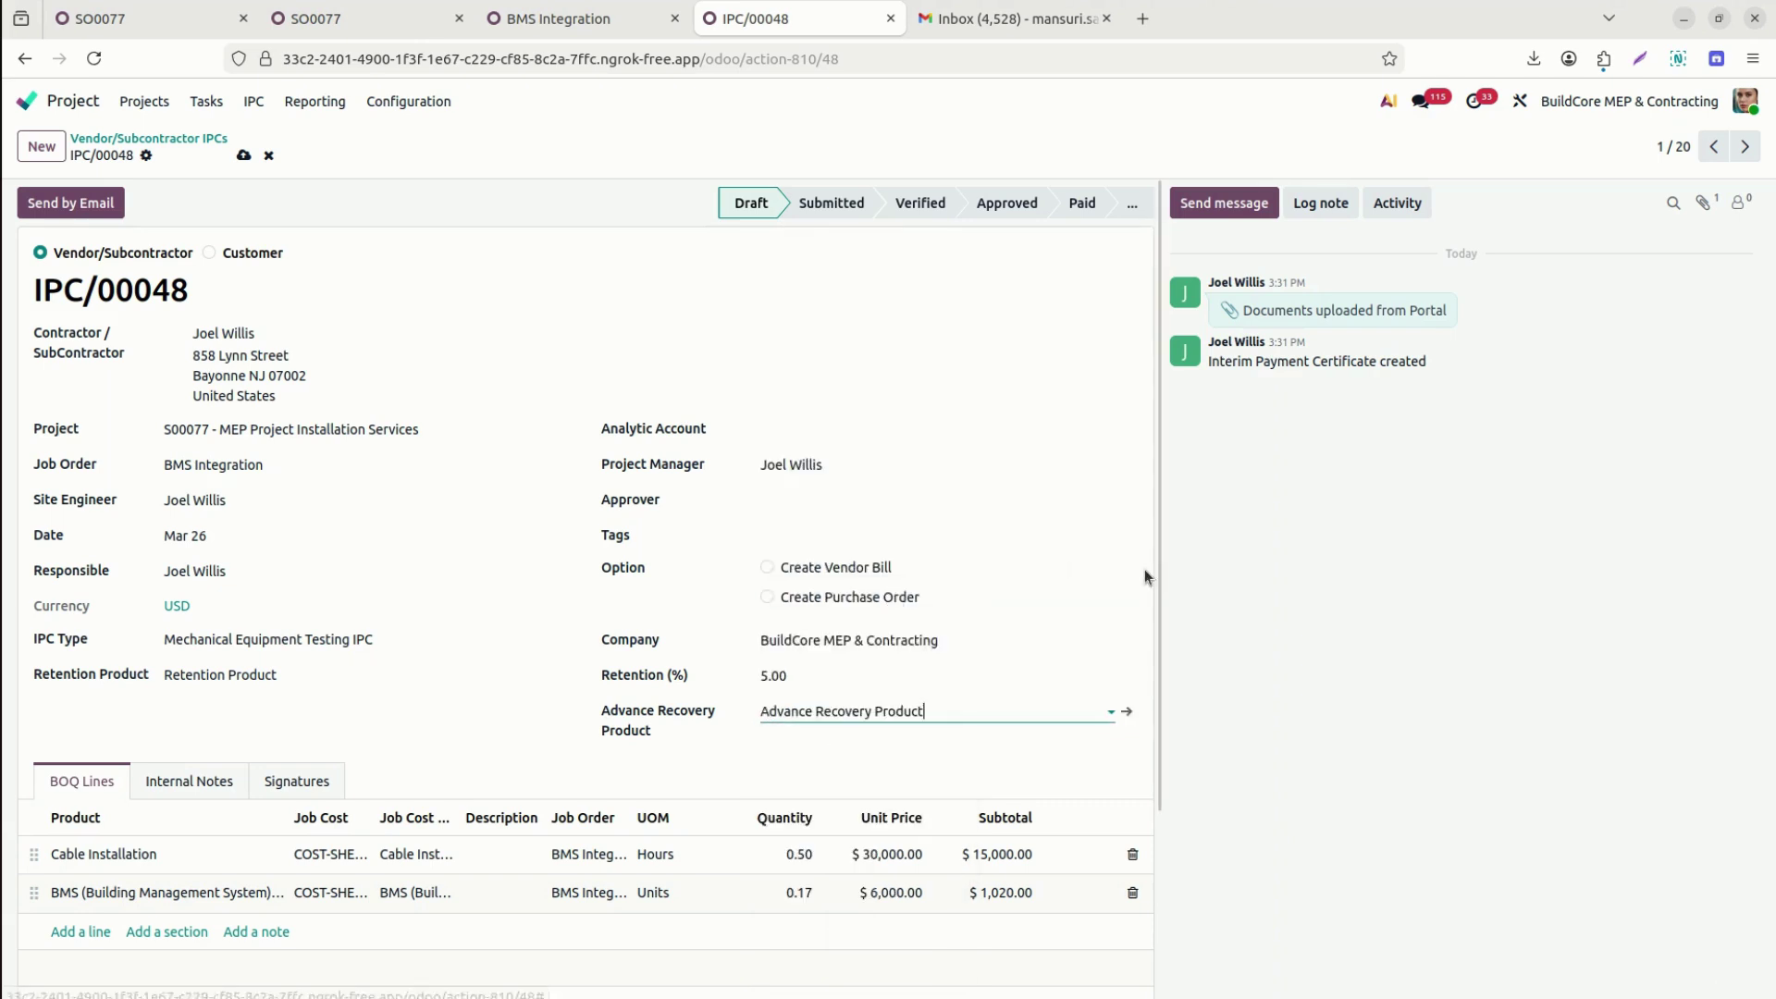
Assign the certificate's approver and bring up its Signatures section.
{"action": "left_click", "coordinate": [838, 508]}
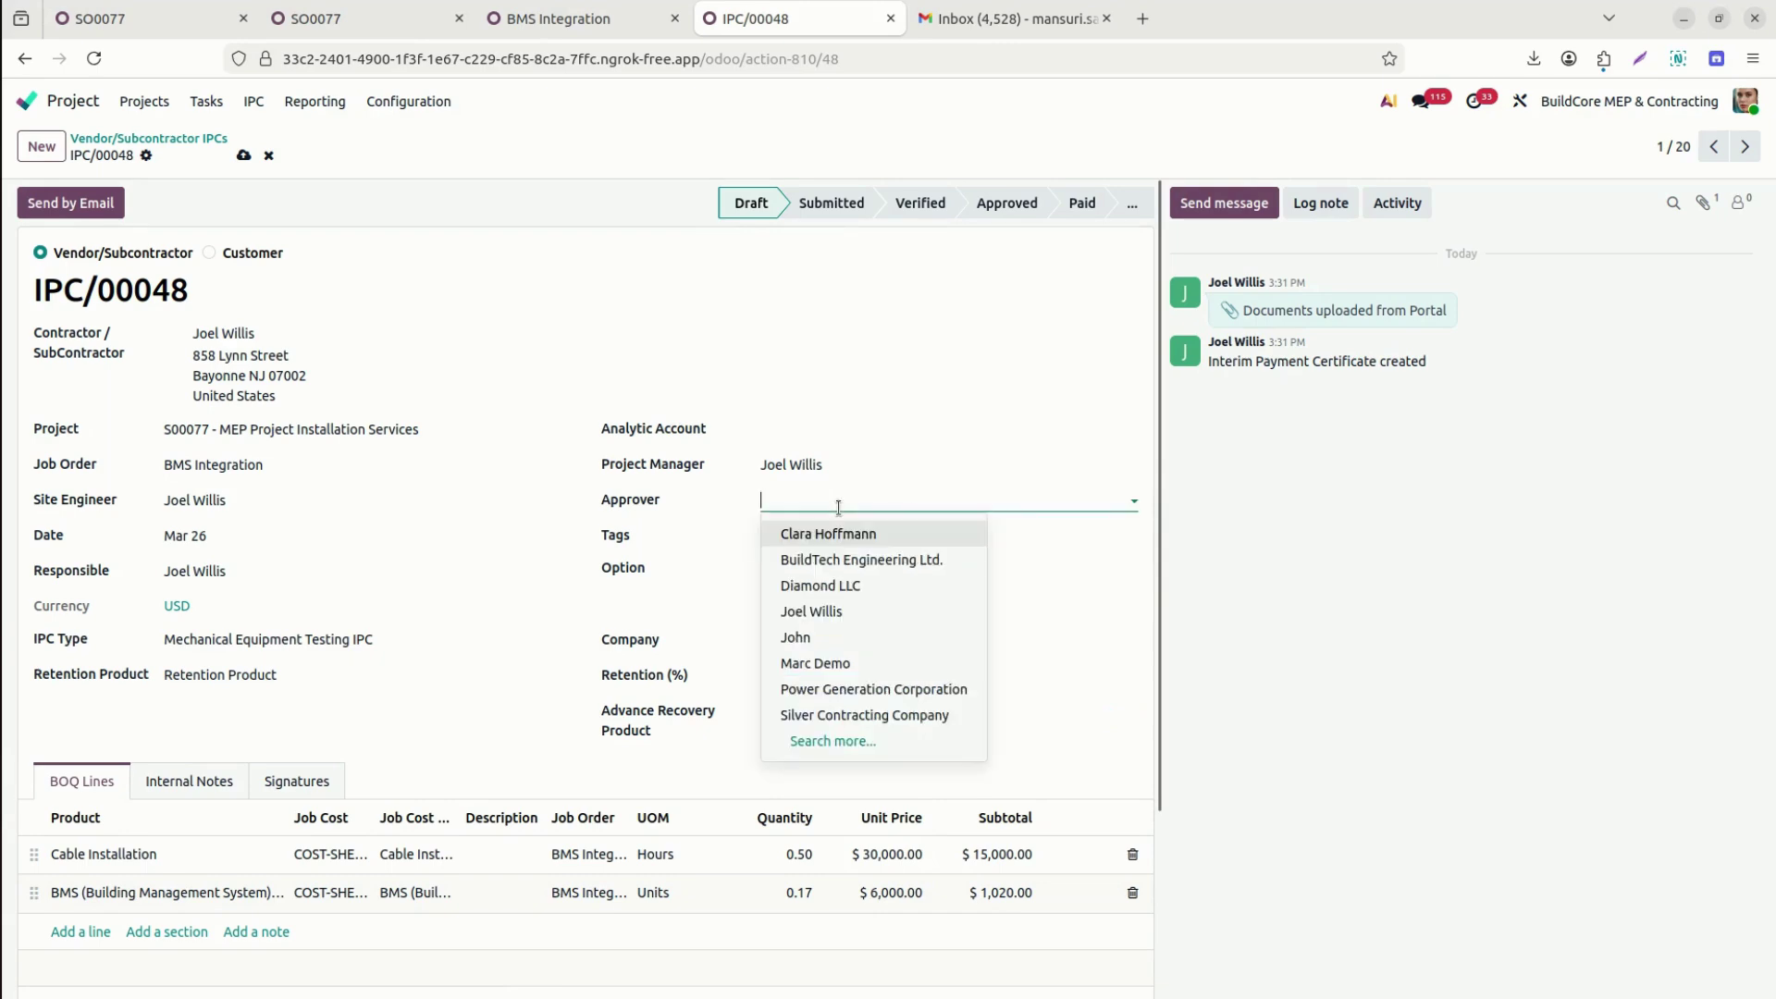
{"action": "left_click", "coordinate": [840, 641]}
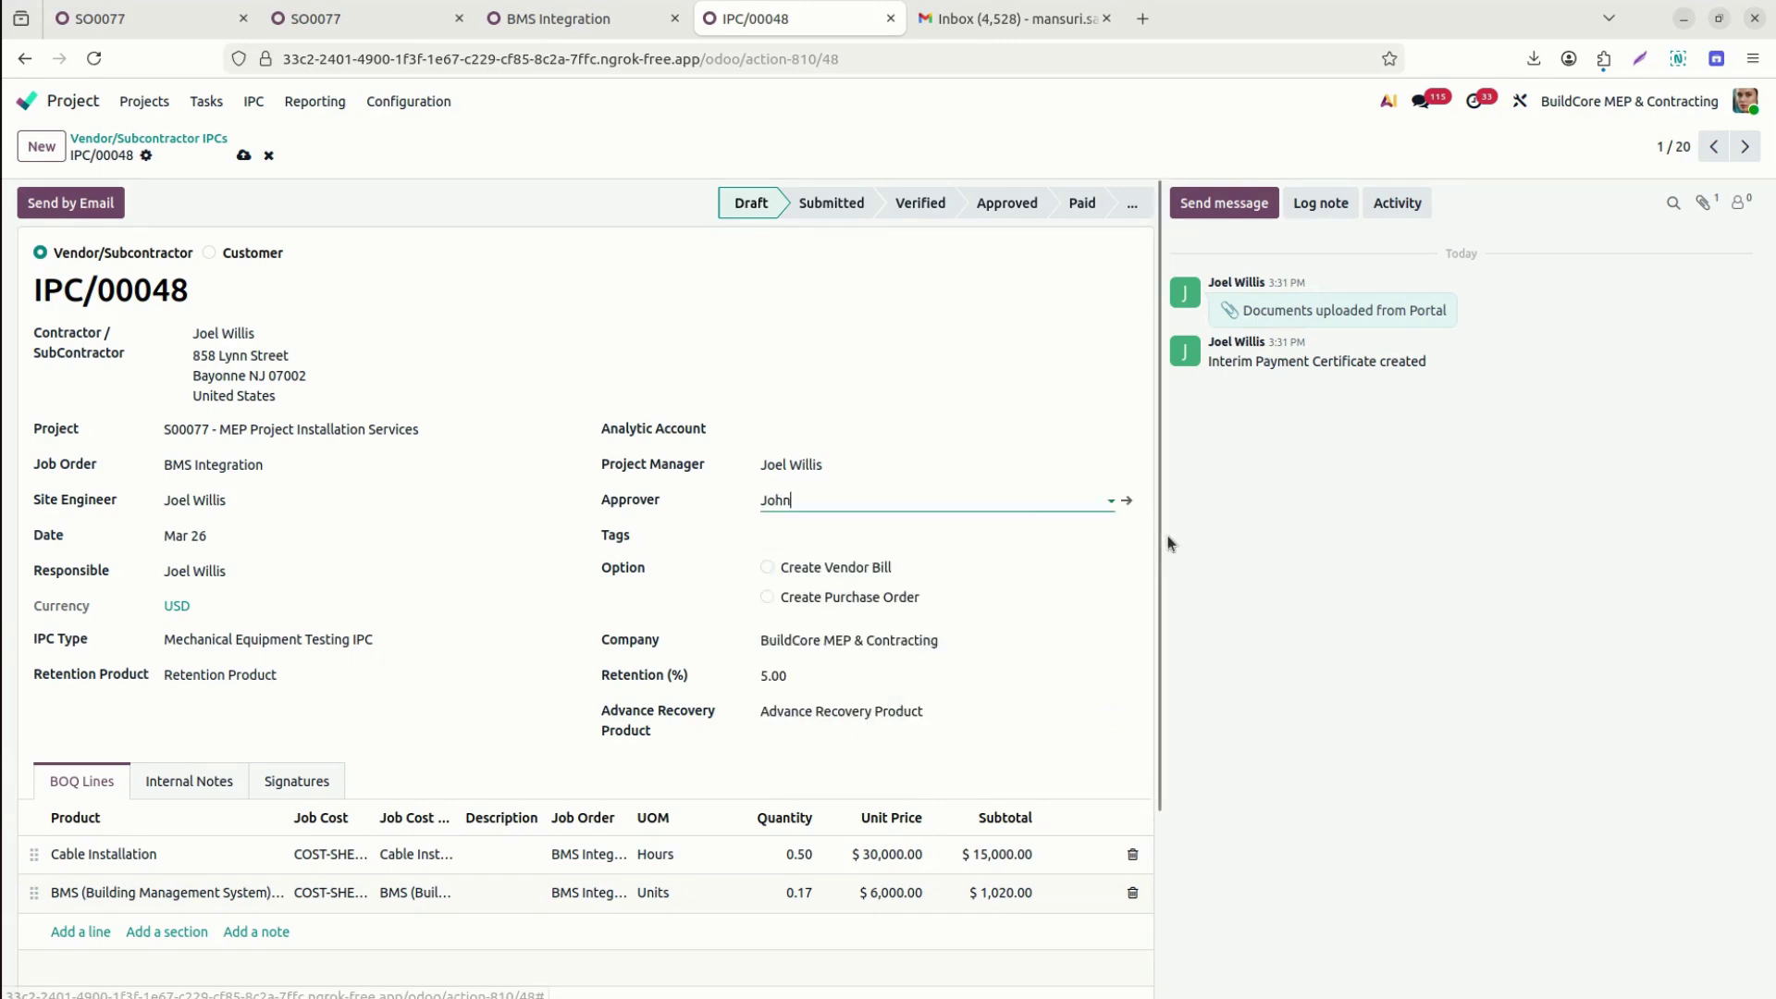
{"action": "scroll", "coordinate": [335, 505], "scroll_direction": "down", "scroll_amount": 3}
{"action": "left_click", "coordinate": [306, 545]}
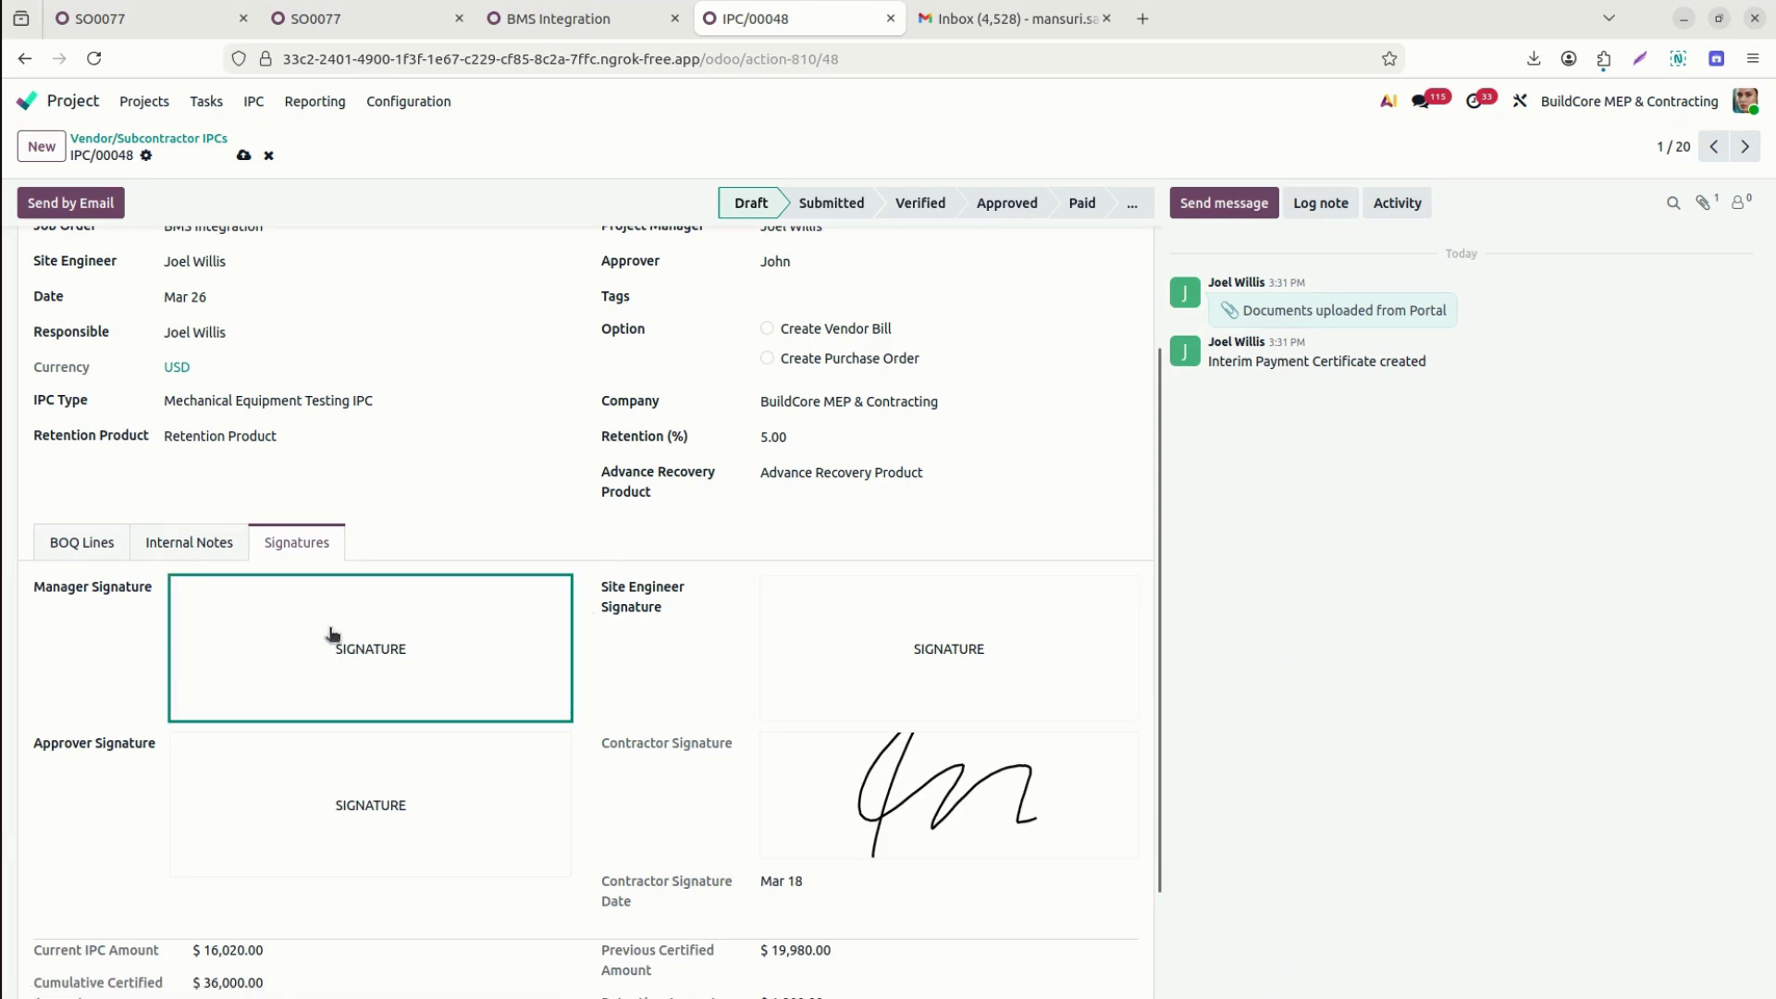
Draw and adopt the approver signature on IPC/00048, then save the certificate.
{"action": "left_click", "coordinate": [295, 820]}
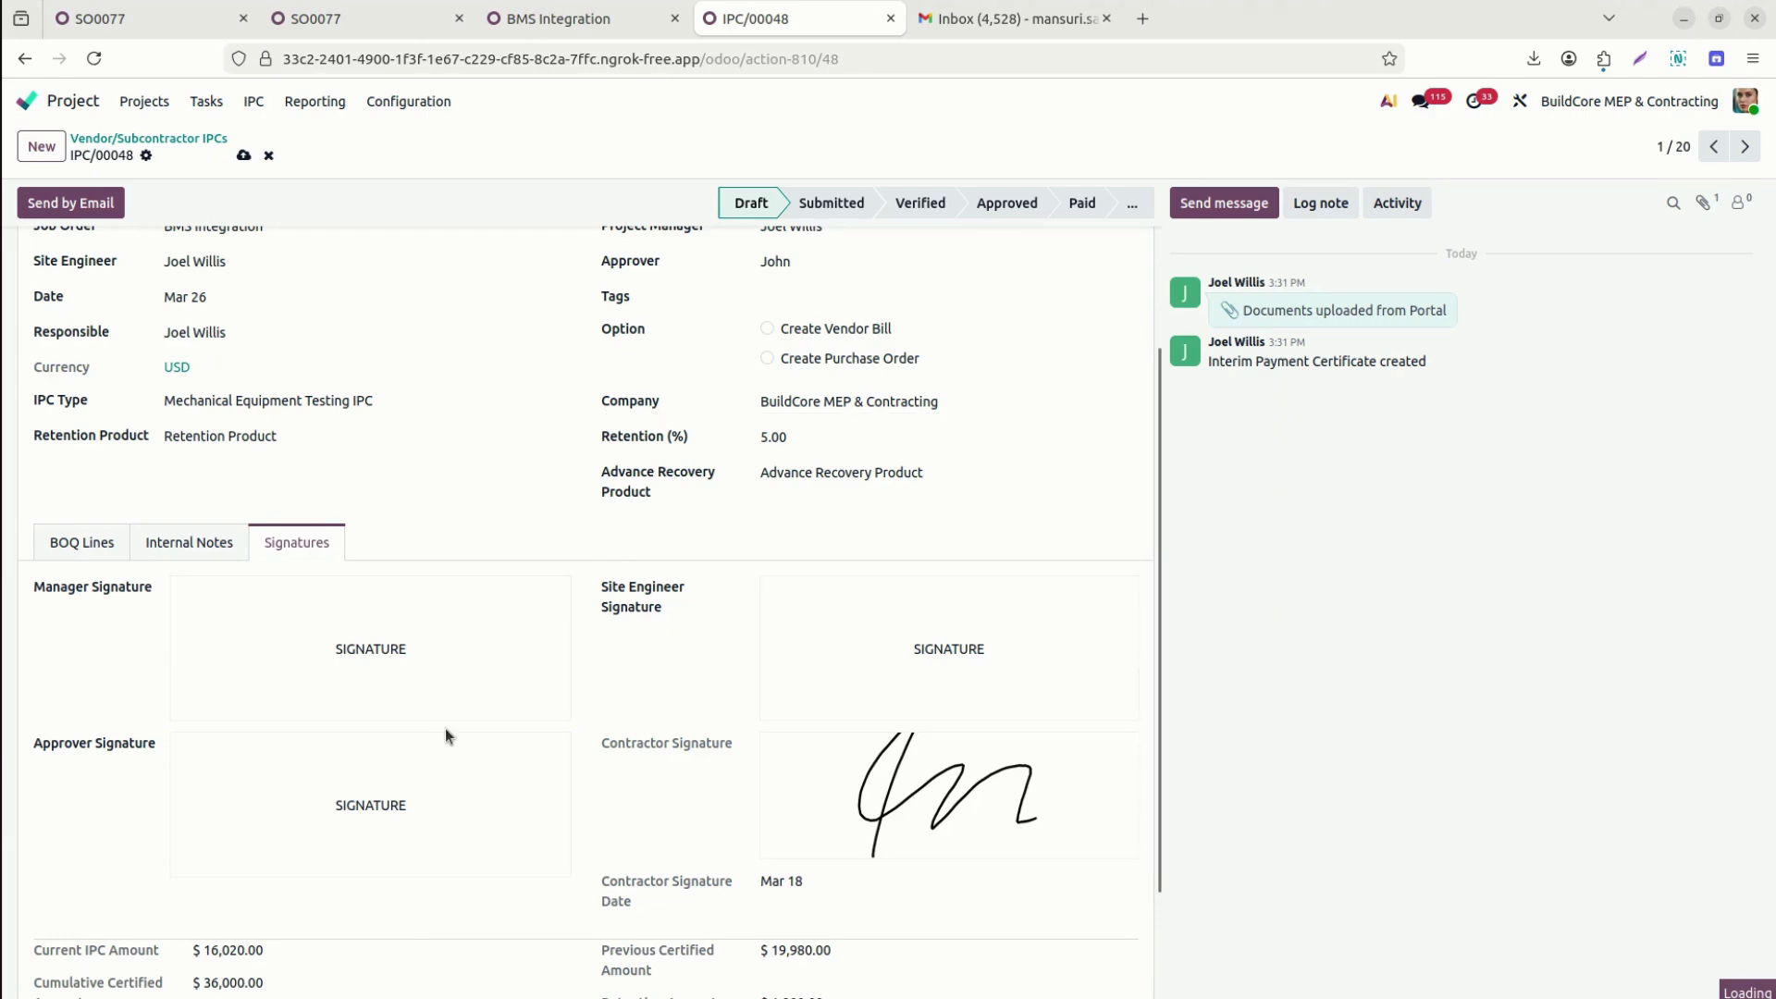
{"action": "left_click", "coordinate": [506, 737]}
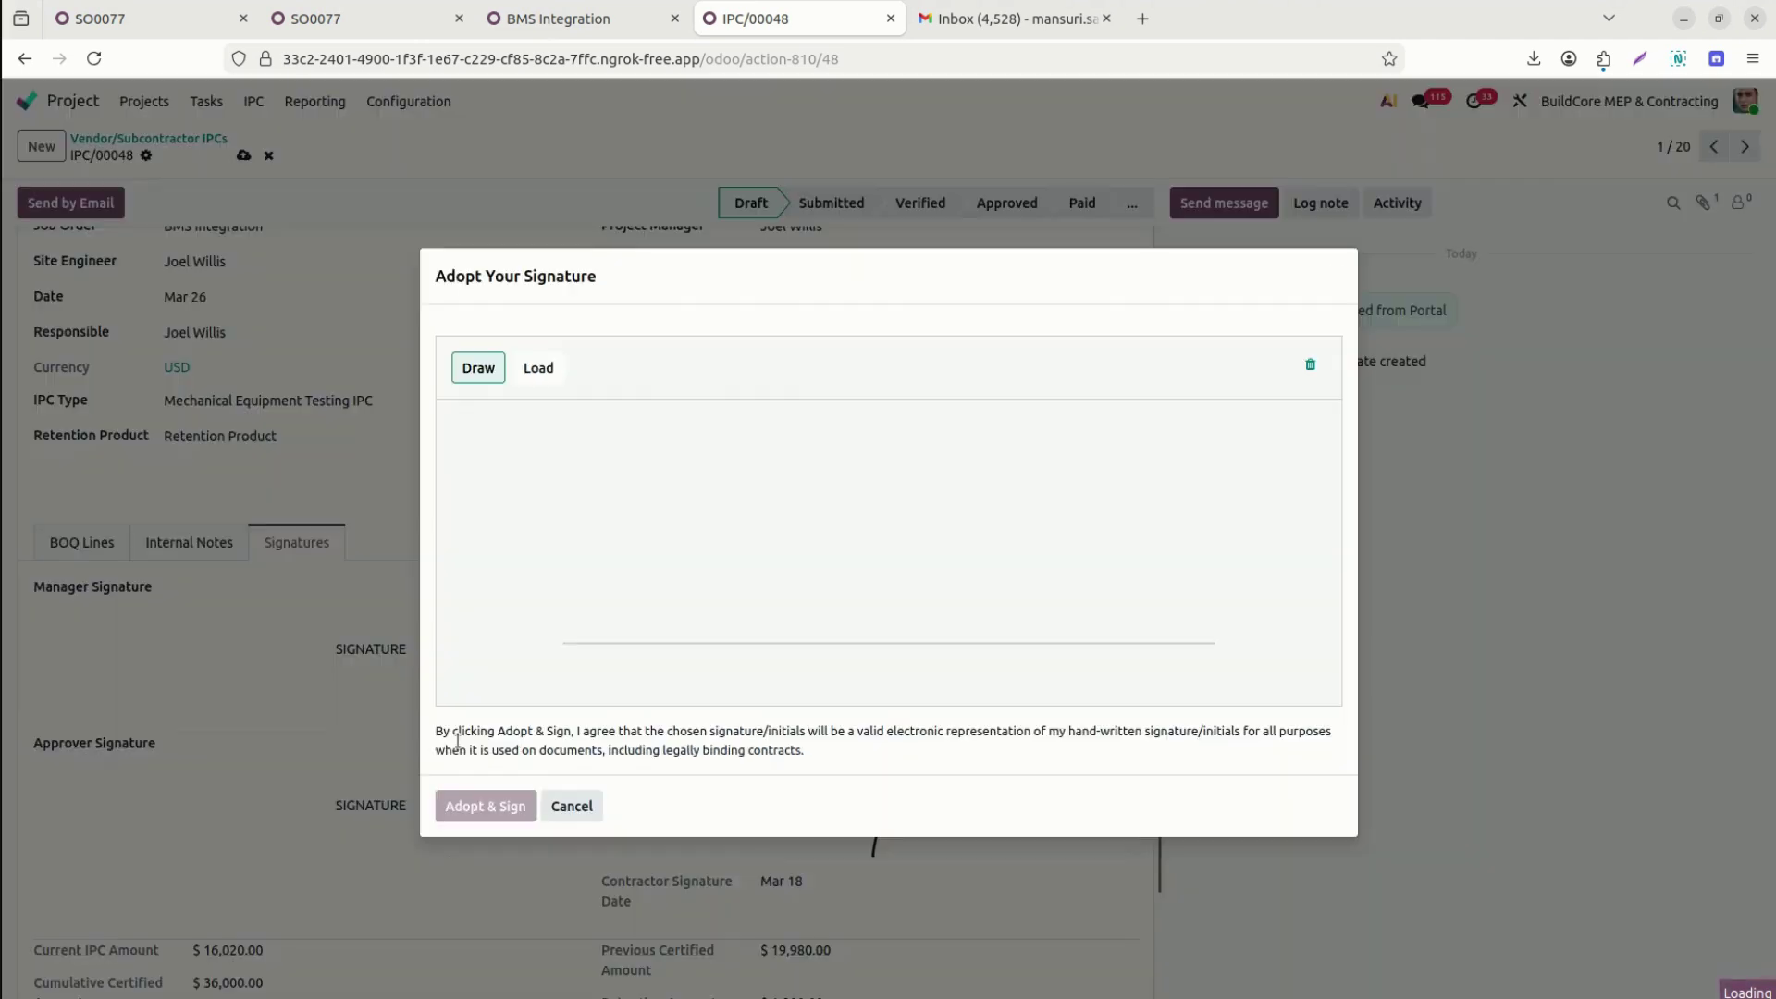
{"action": "mouse_move", "coordinate": [682, 607]}
{"action": "left_mouse_down"}
{"action": "mouse_move", "coordinate": [872, 545]}
{"action": "mouse_move", "coordinate": [813, 605]}
{"action": "left_mouse_up"}
{"action": "mouse_move", "coordinate": [1006, 475]}
{"action": "left_mouse_down"}
{"action": "mouse_move", "coordinate": [1023, 532]}
{"action": "mouse_move", "coordinate": [1080, 495]}
{"action": "left_mouse_up"}
{"action": "left_click", "coordinate": [511, 802]}
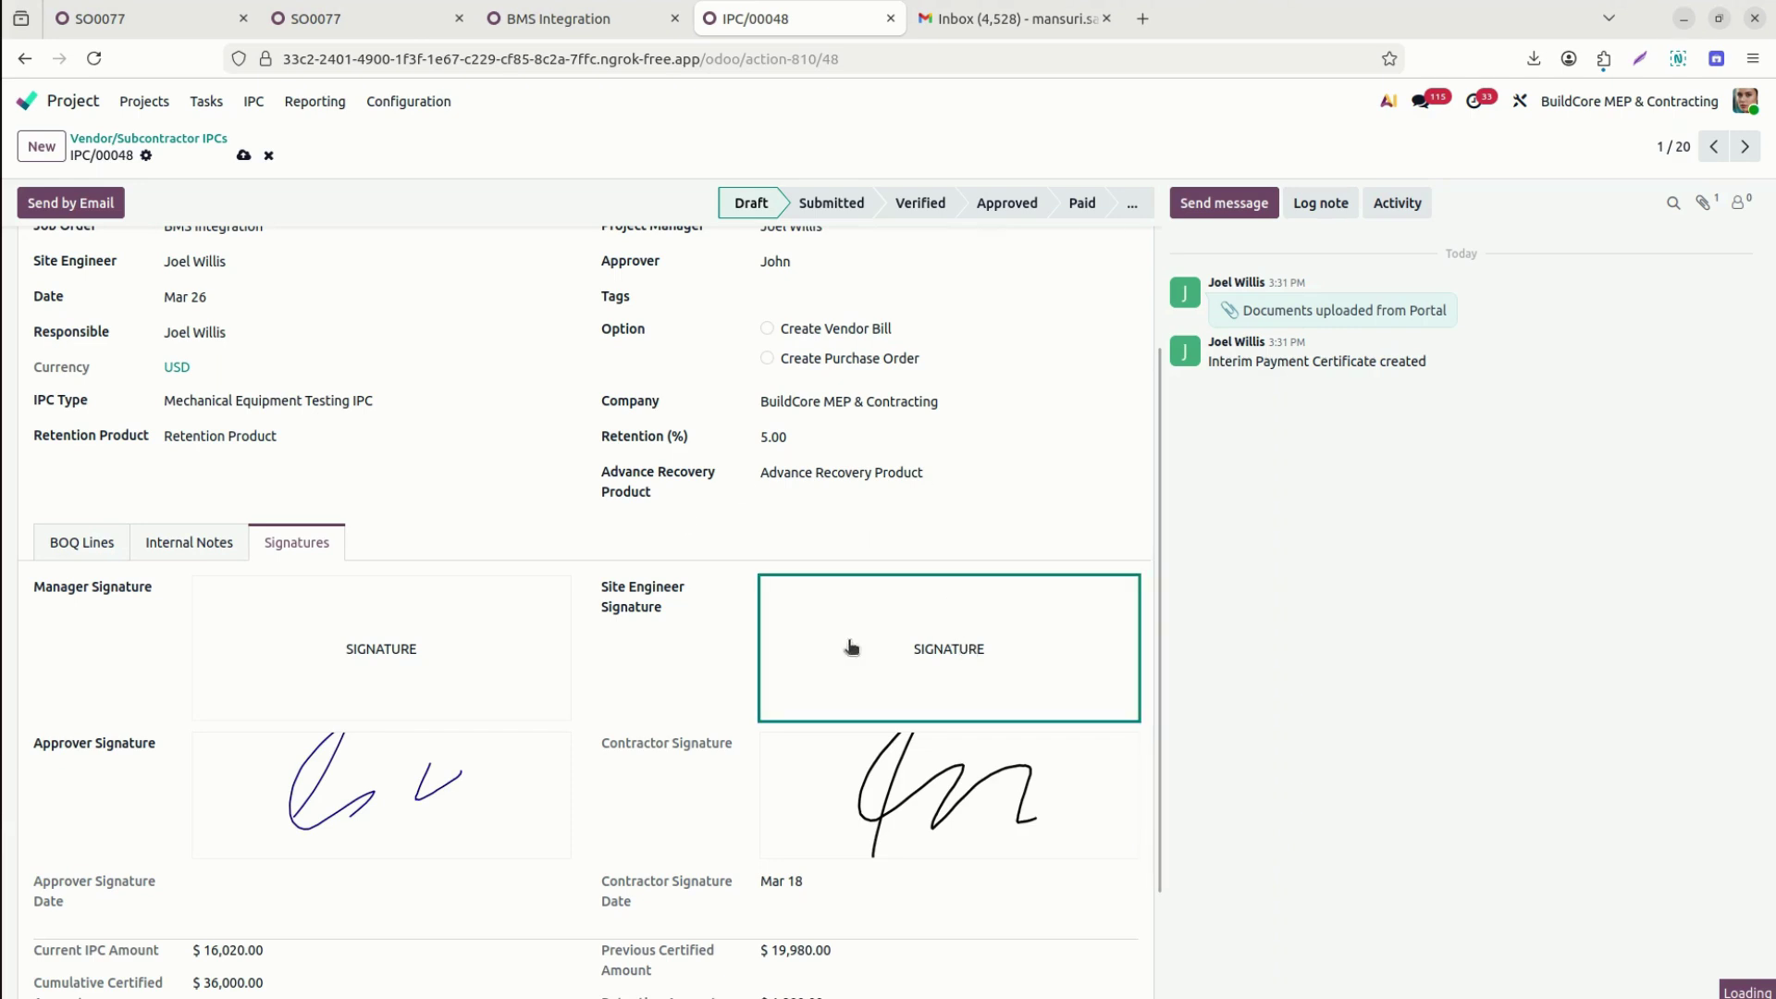
{"action": "left_click", "coordinate": [243, 157]}
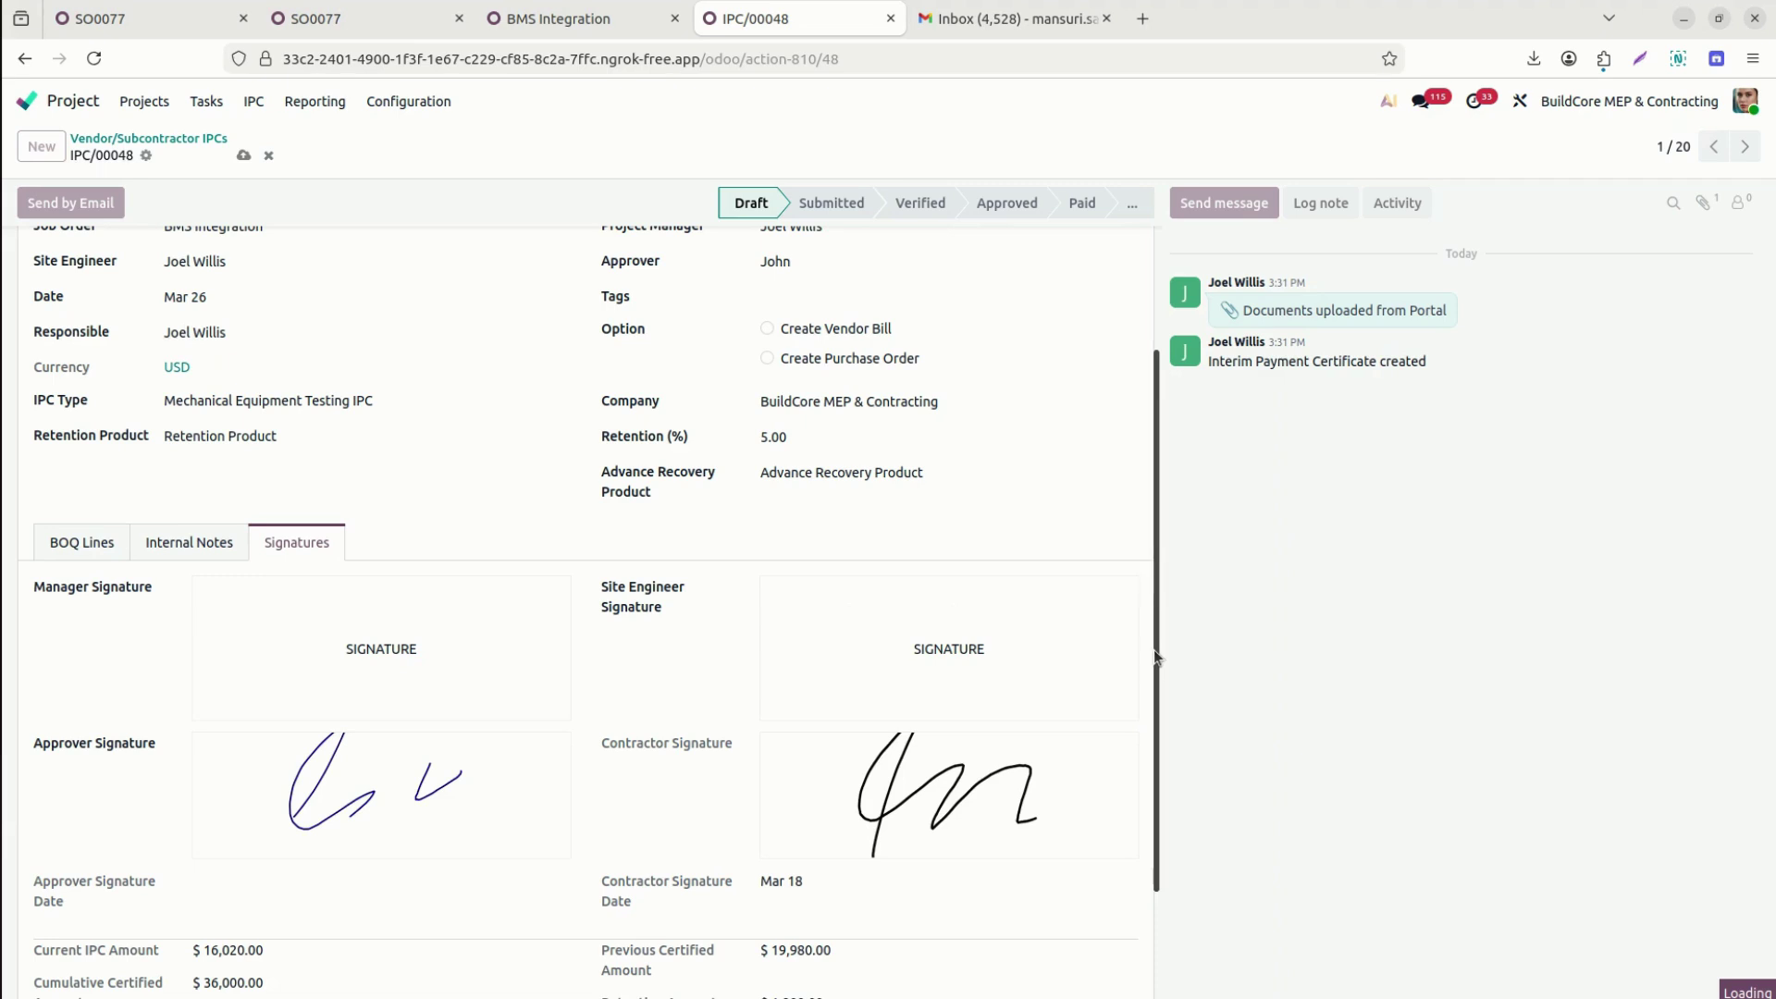
{"action": "left_click_drag", "start_coordinate": [1155, 656], "coordinate": [1158, 456]}
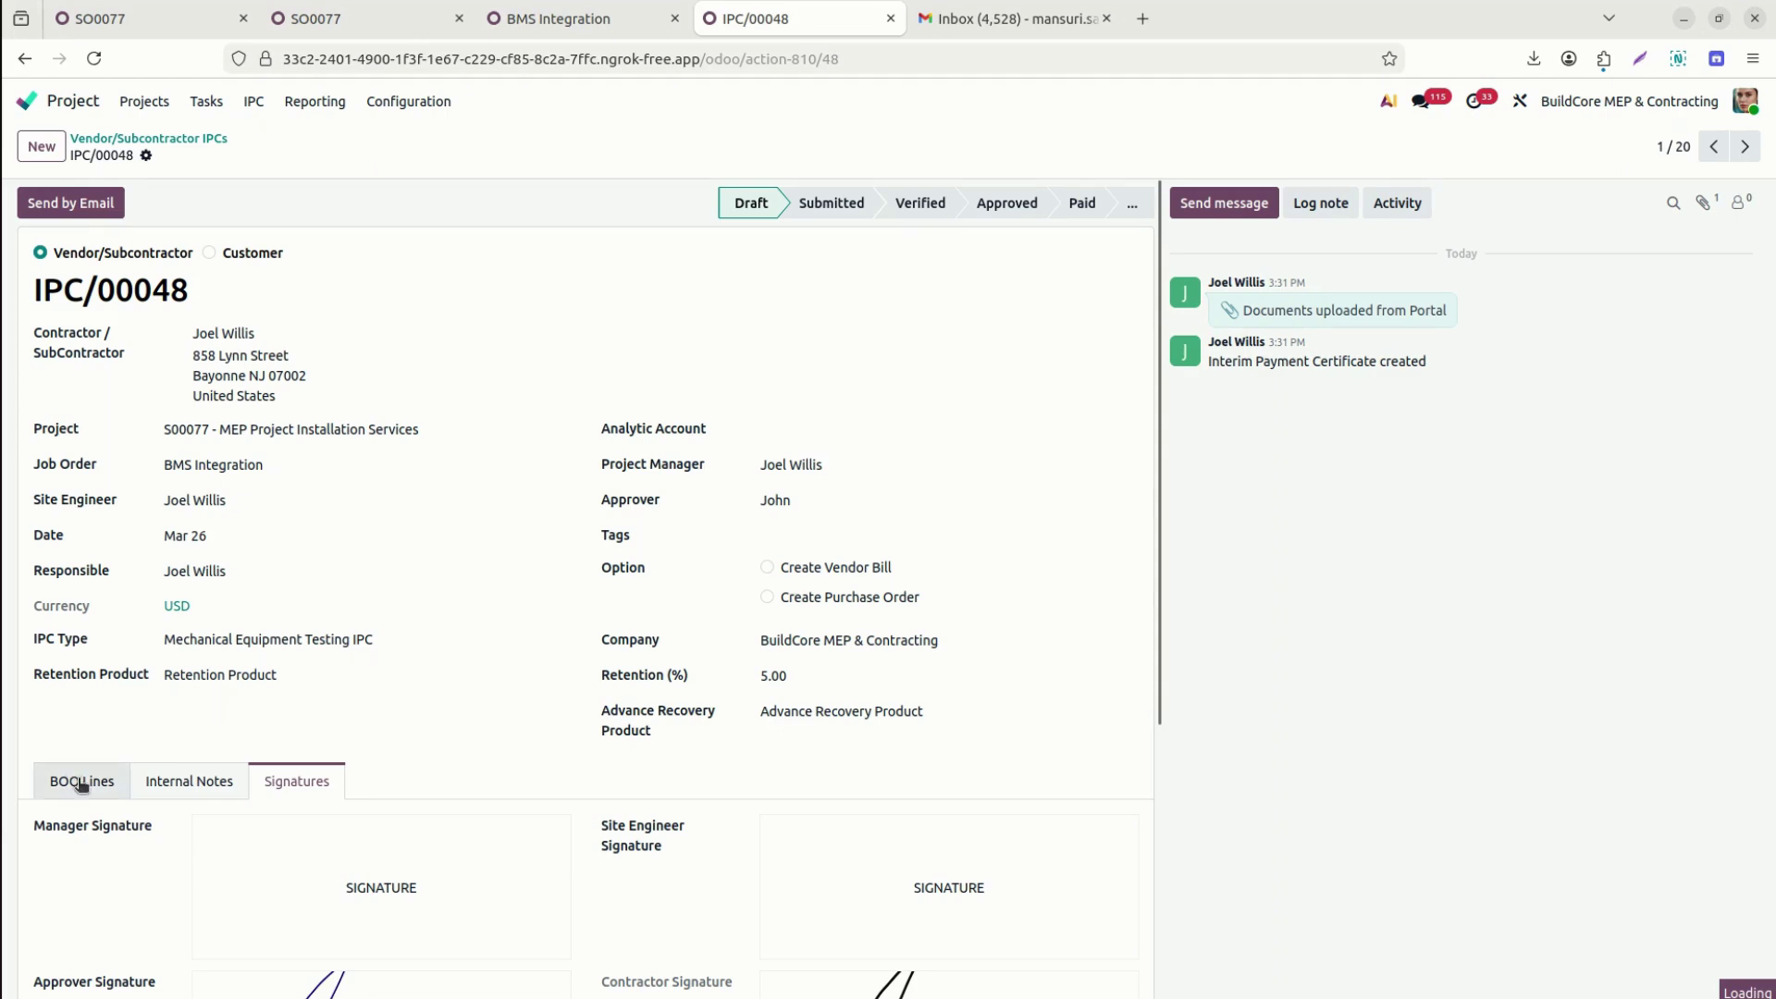
Draw and adopt the site engineer's signature, then go back to the BOQ Lines.
{"action": "left_click", "coordinate": [78, 779]}
{"action": "mouse_move", "coordinate": [746, 574]}
{"action": "left_mouse_down"}
{"action": "mouse_move", "coordinate": [923, 355]}
{"action": "mouse_move", "coordinate": [1071, 454]}
{"action": "left_mouse_up"}
{"action": "left_click", "coordinate": [518, 804]}
{"action": "scroll", "coordinate": [1144, 828], "scroll_direction": "down", "scroll_amount": 1}
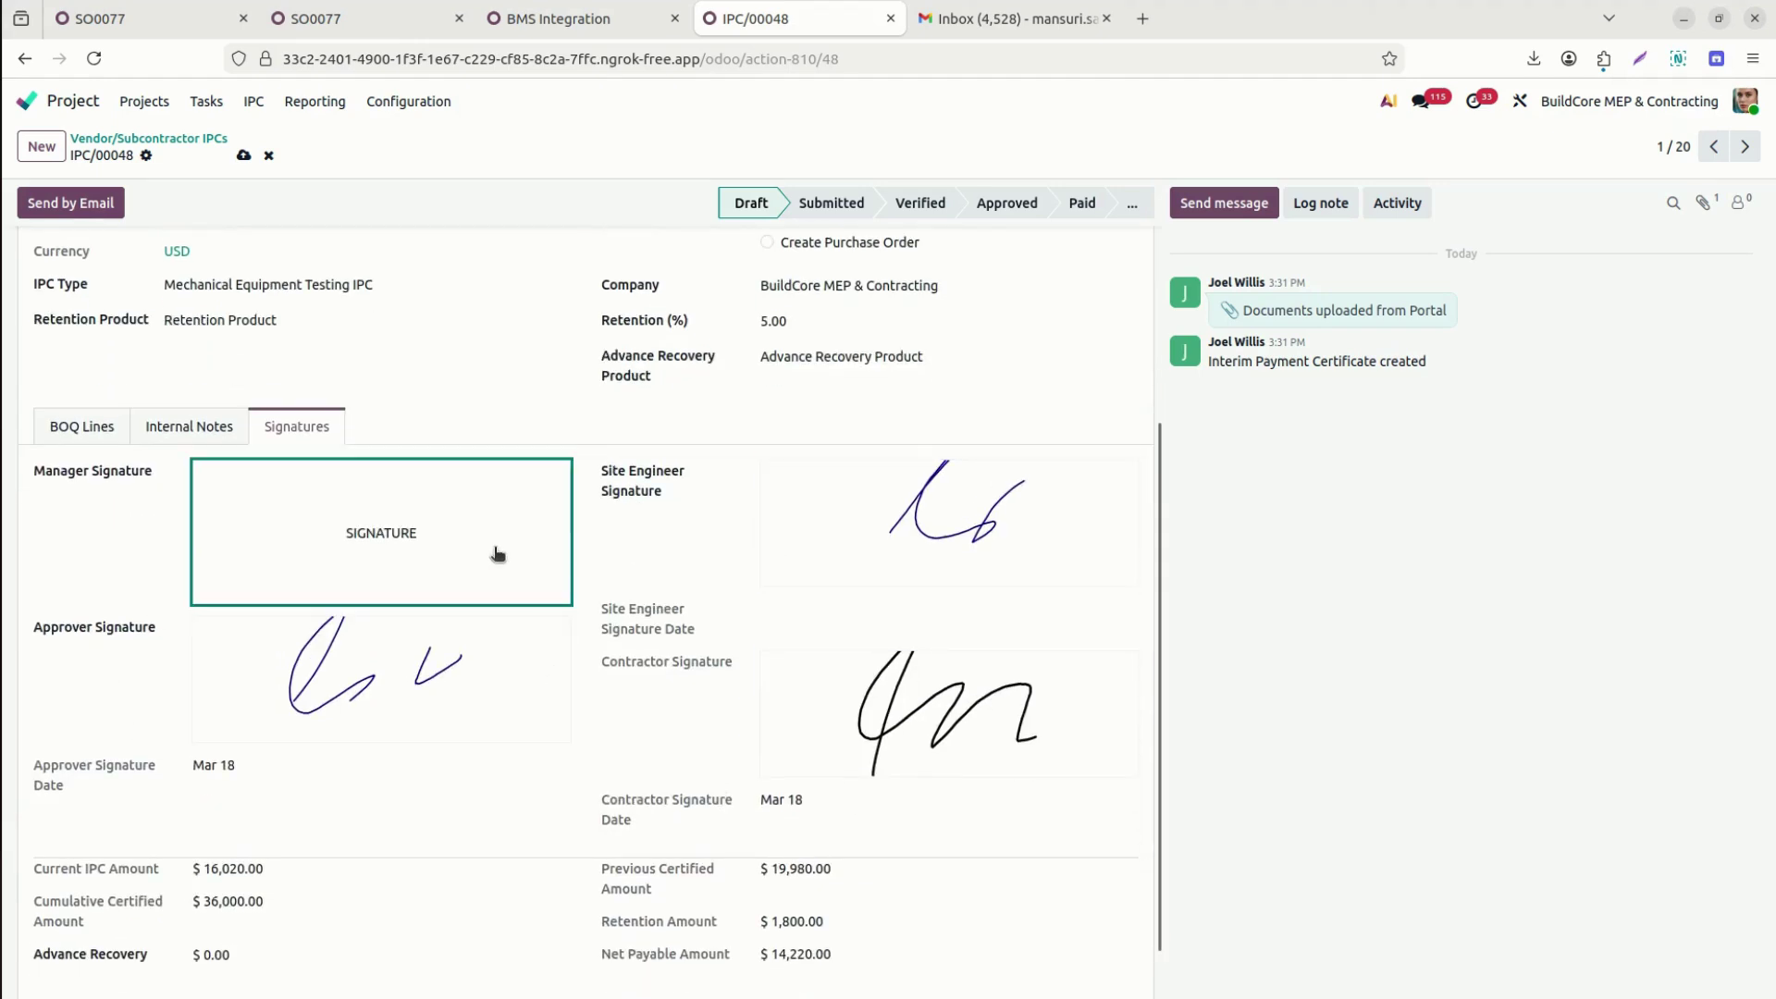
{"action": "left_click", "coordinate": [81, 421]}
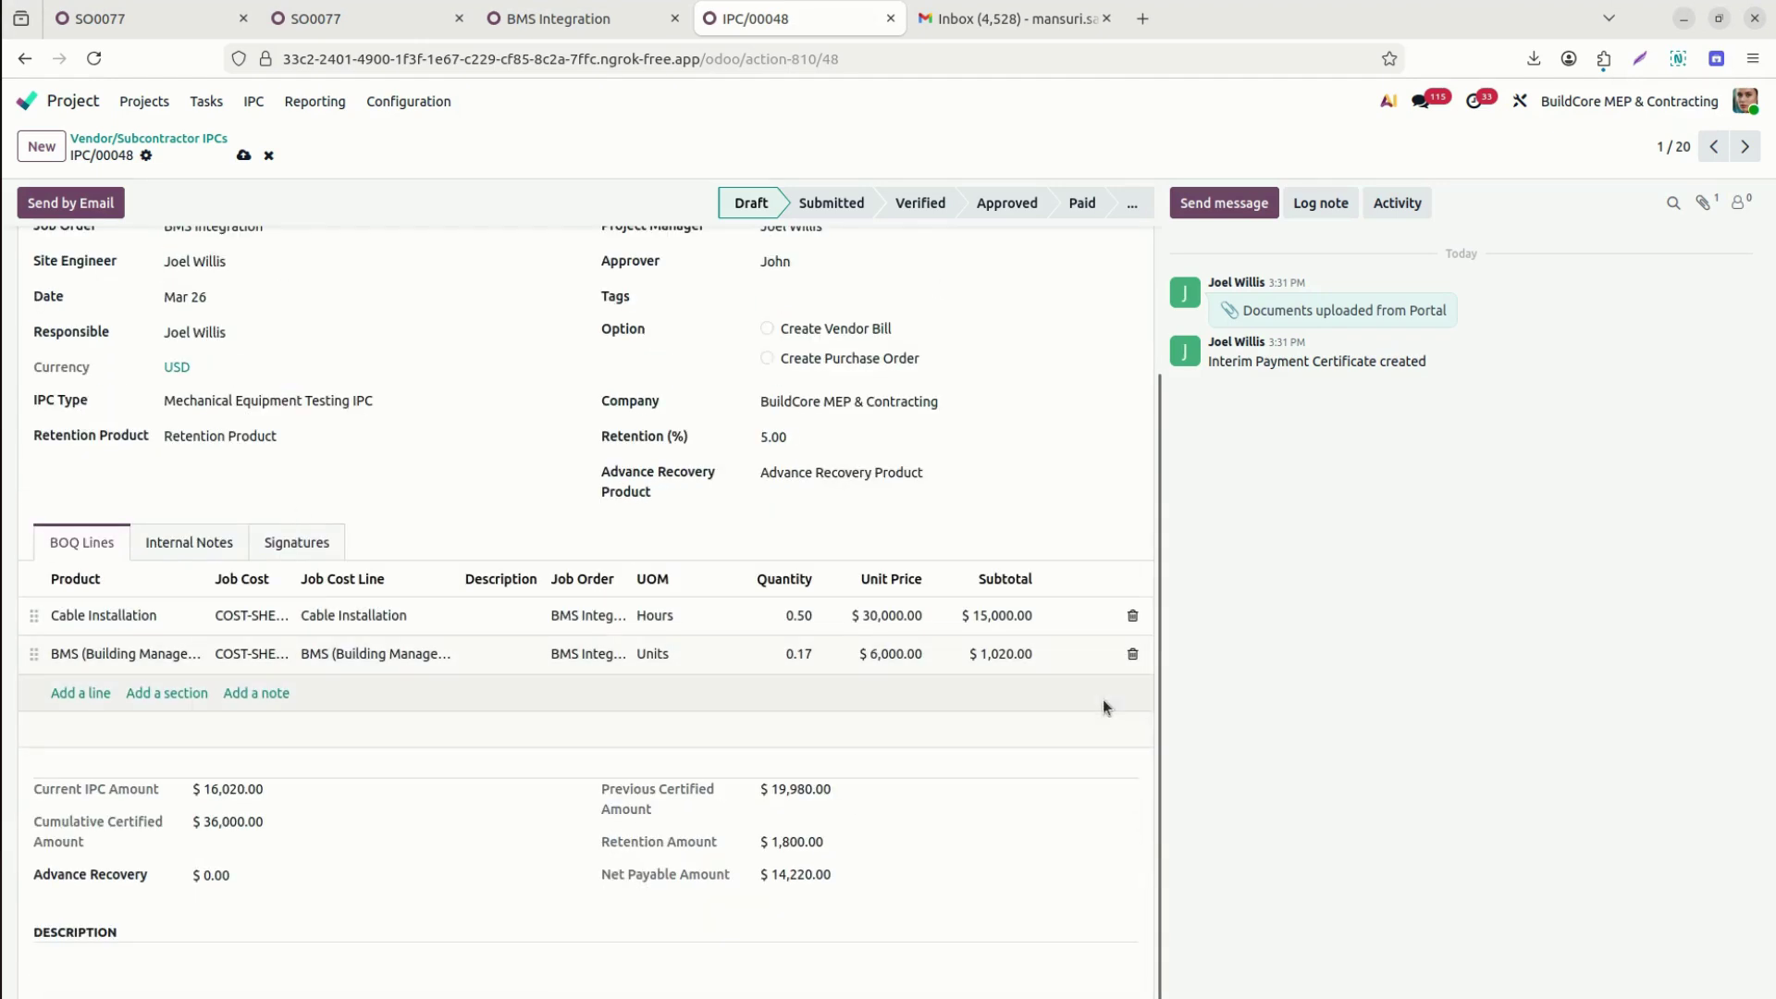
Save IPC/00048 and advance it from Draft through Submitted to Verified.
{"action": "scroll", "coordinate": [1171, 575], "scroll_direction": "up", "scroll_amount": 3}
{"action": "scroll", "coordinate": [1171, 581], "scroll_direction": "up", "scroll_amount": 1}
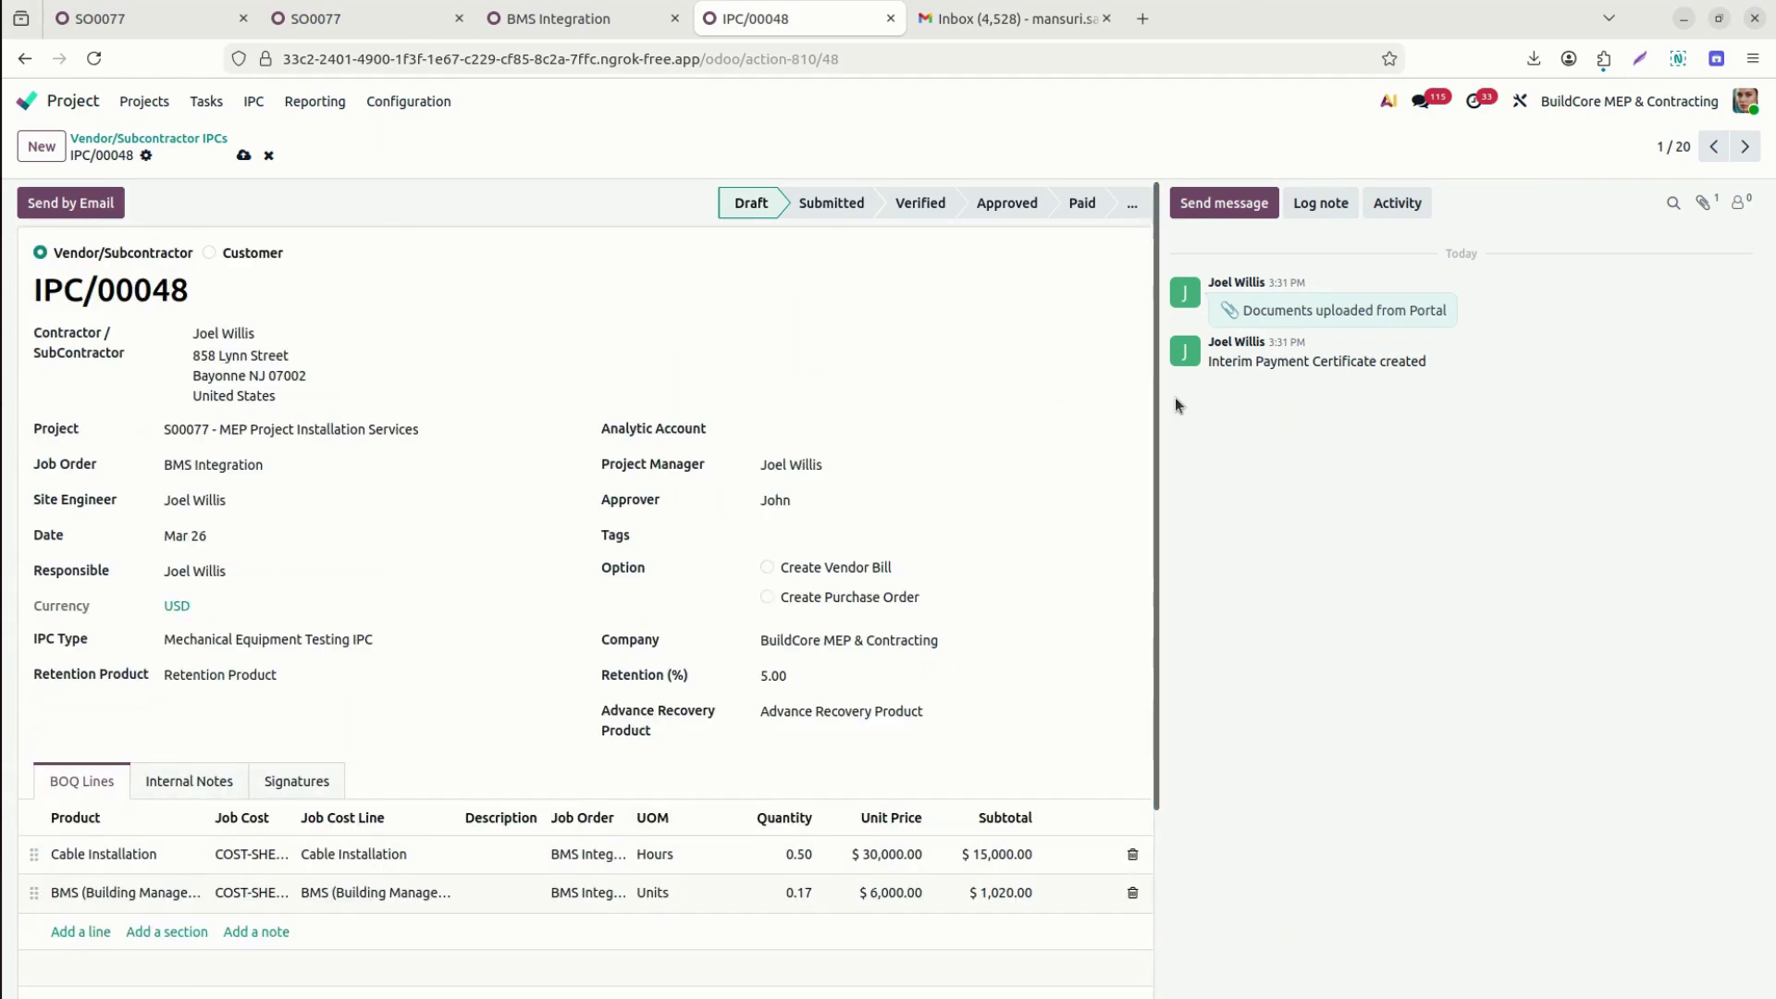
{"action": "left_click", "coordinate": [244, 156]}
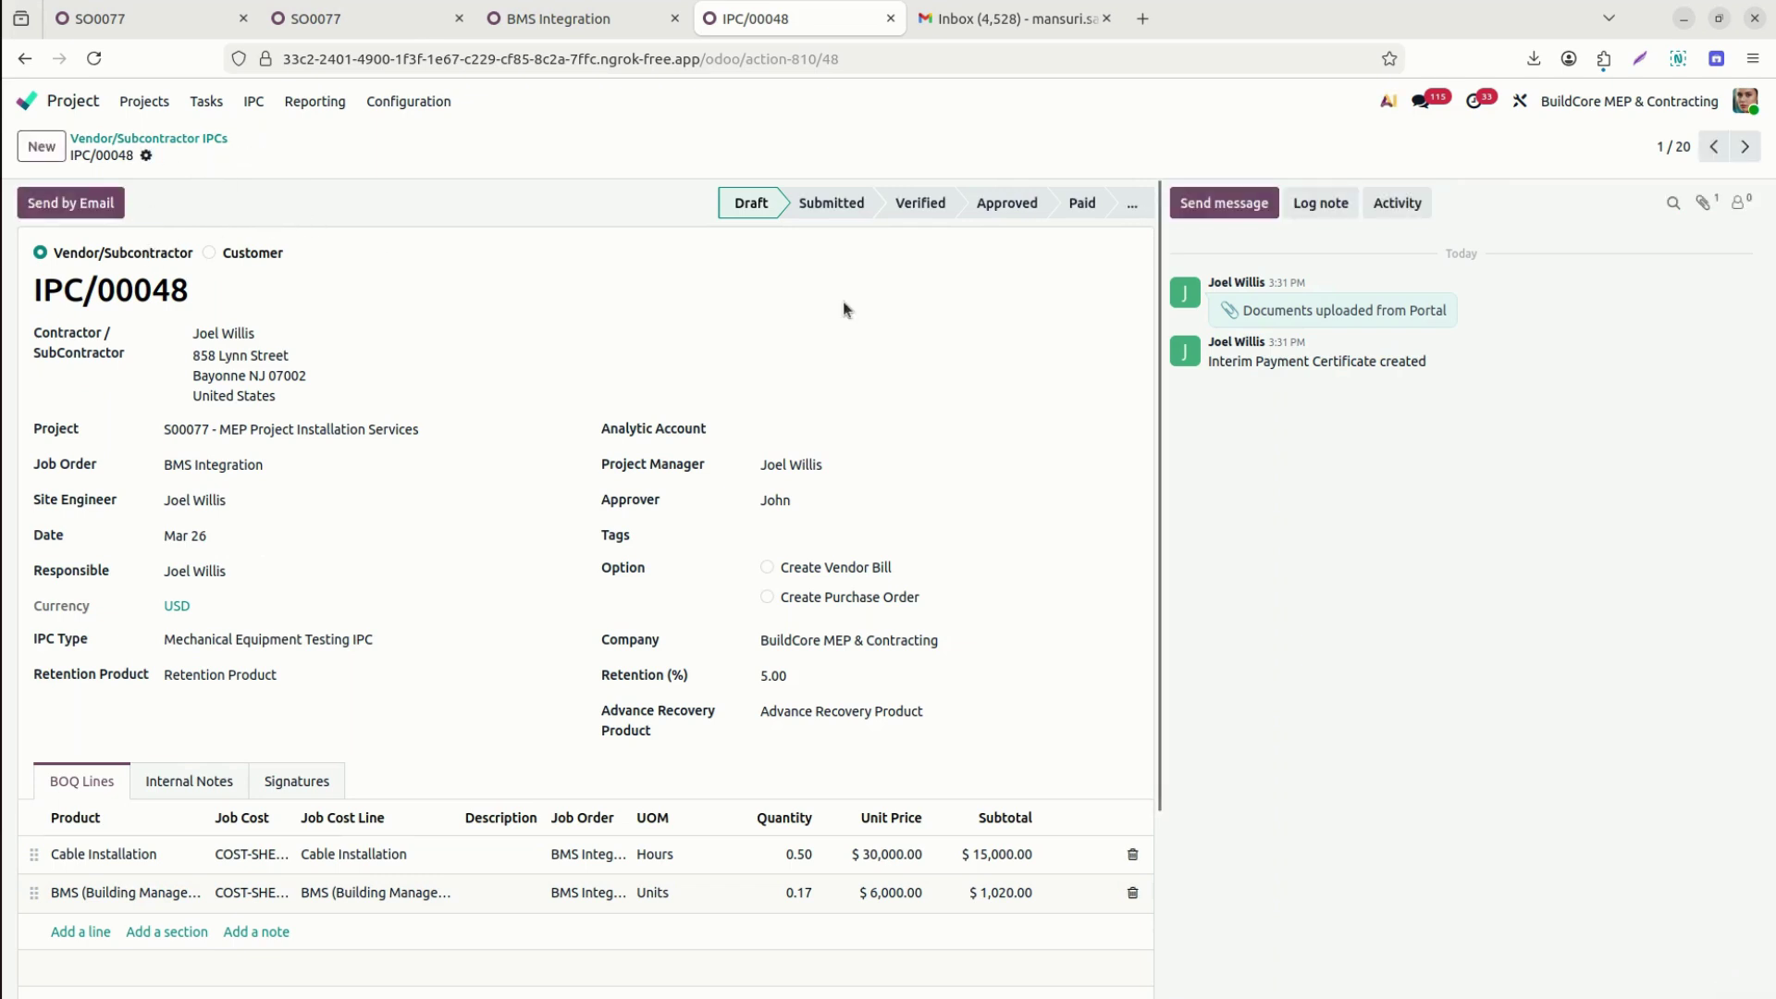
{"action": "left_click", "coordinate": [830, 205]}
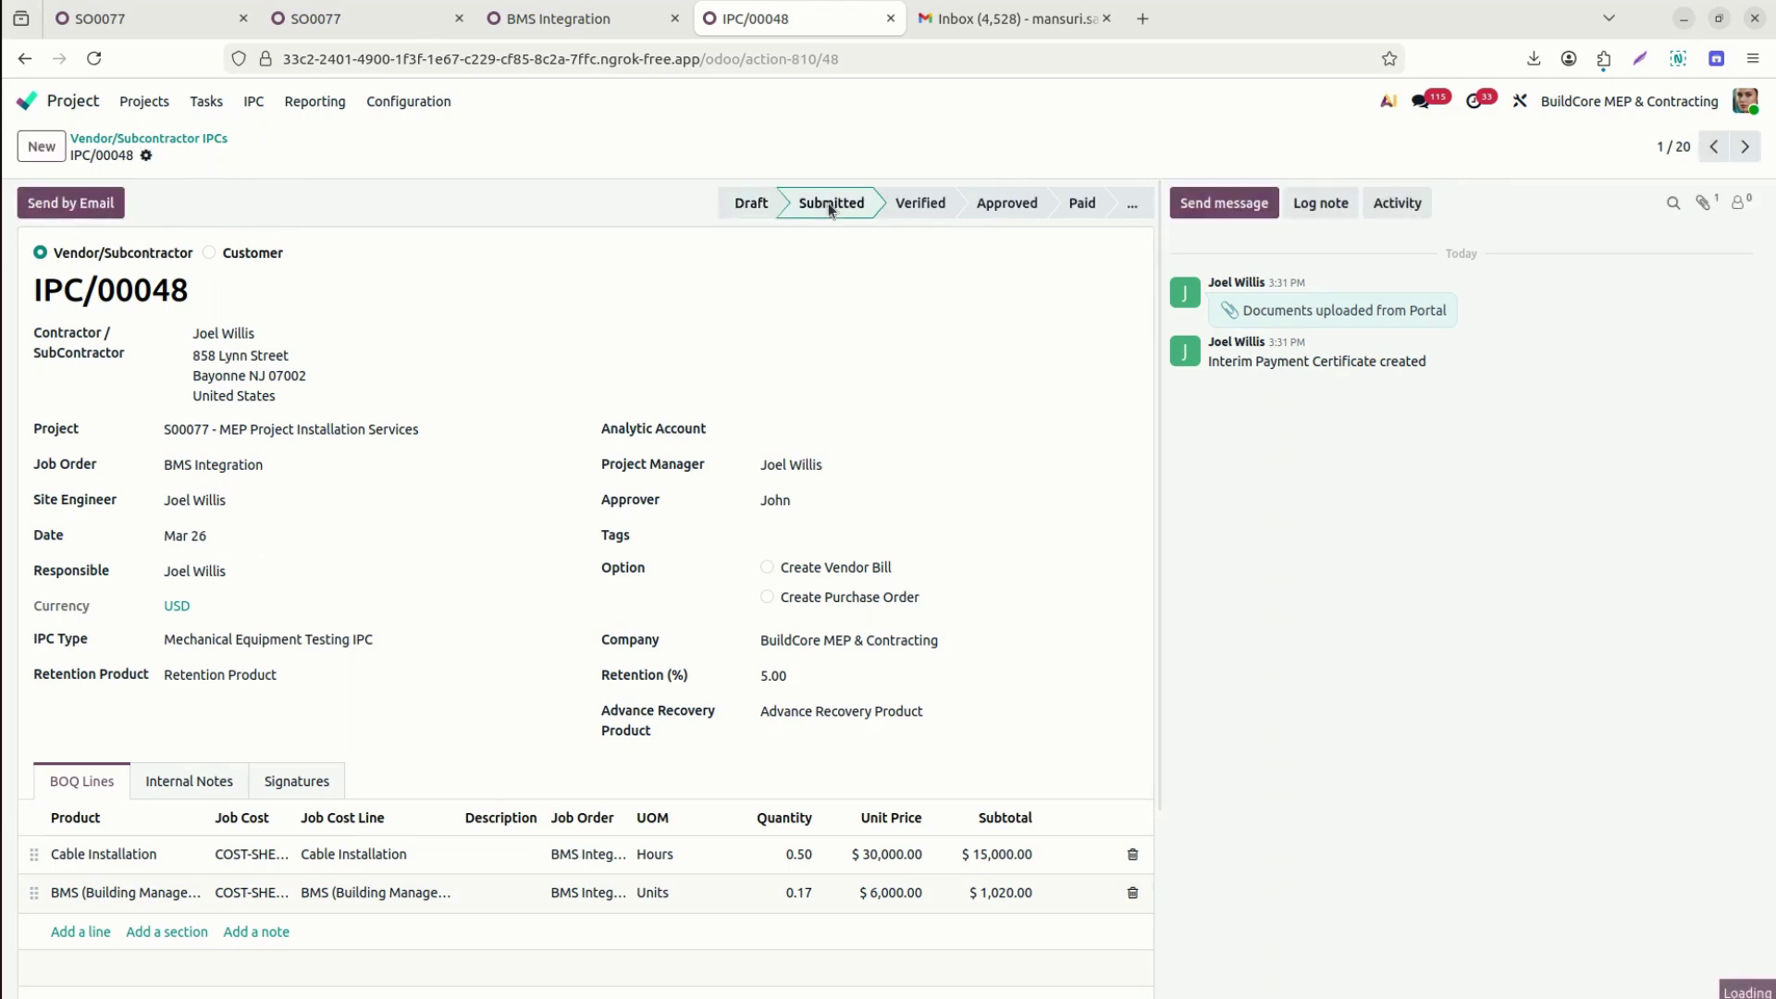
{"action": "left_click", "coordinate": [928, 201]}
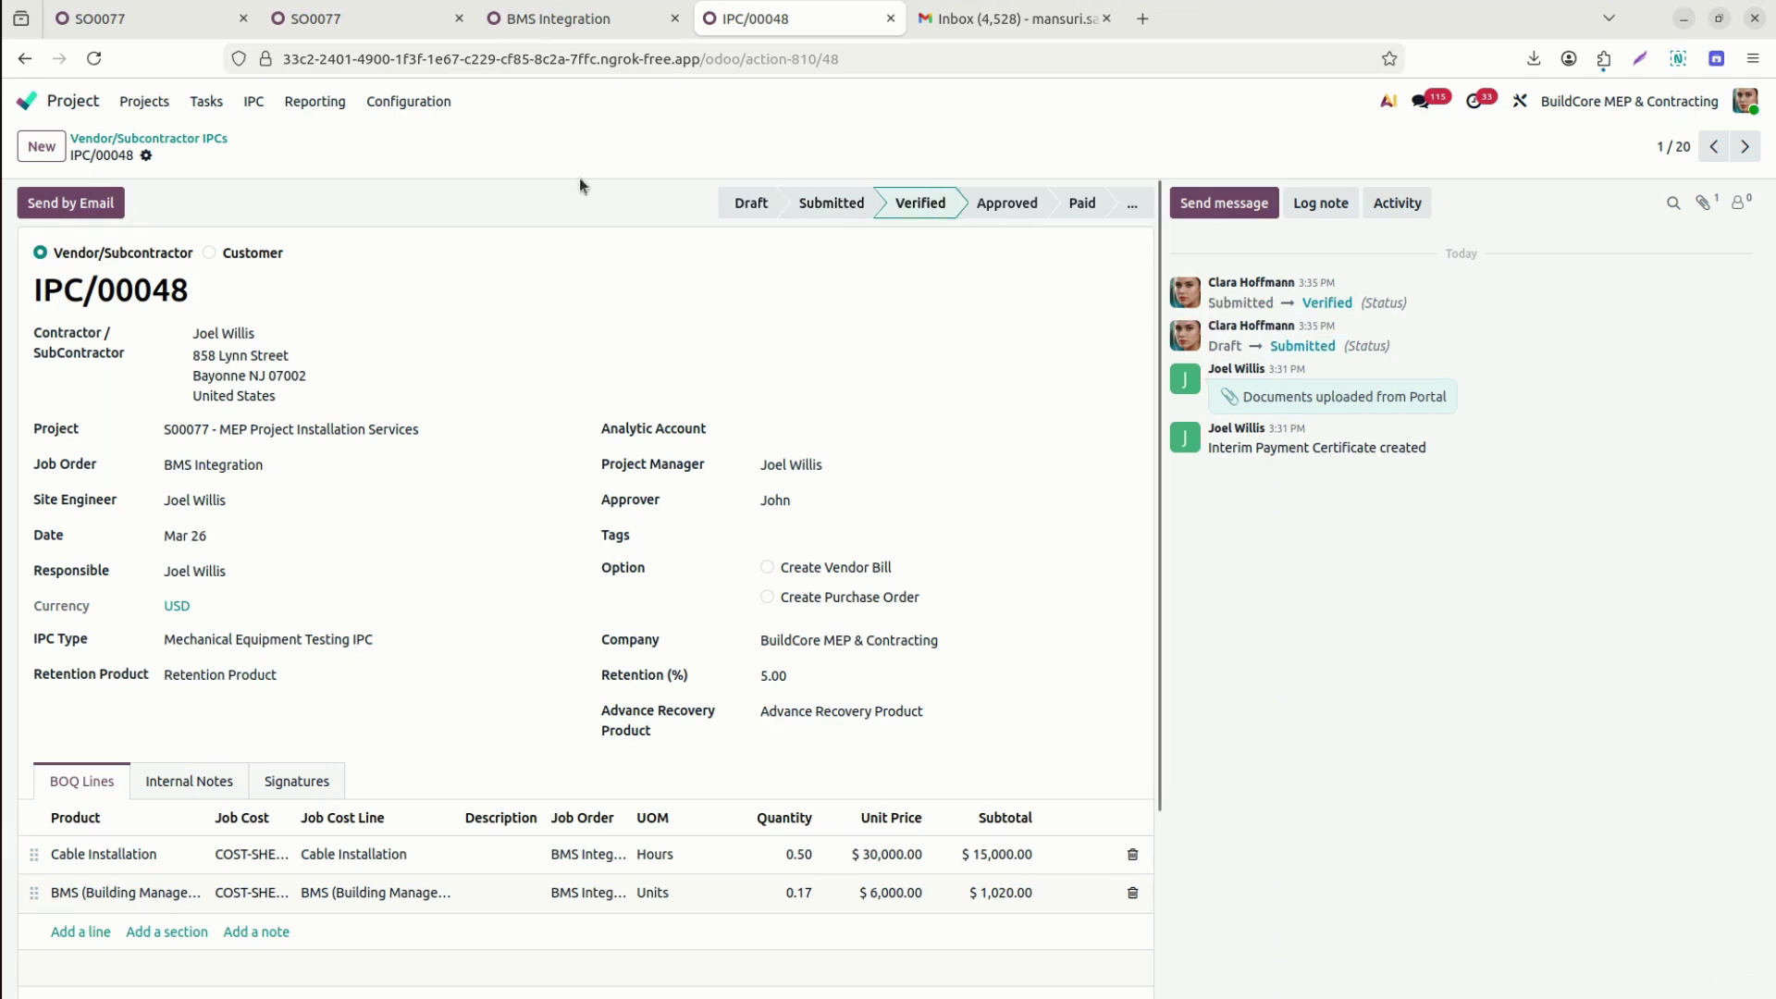
Print the IPC Report PDF and check its $14,220.00 net payable and signatures.
{"action": "left_click", "coordinate": [147, 157]}
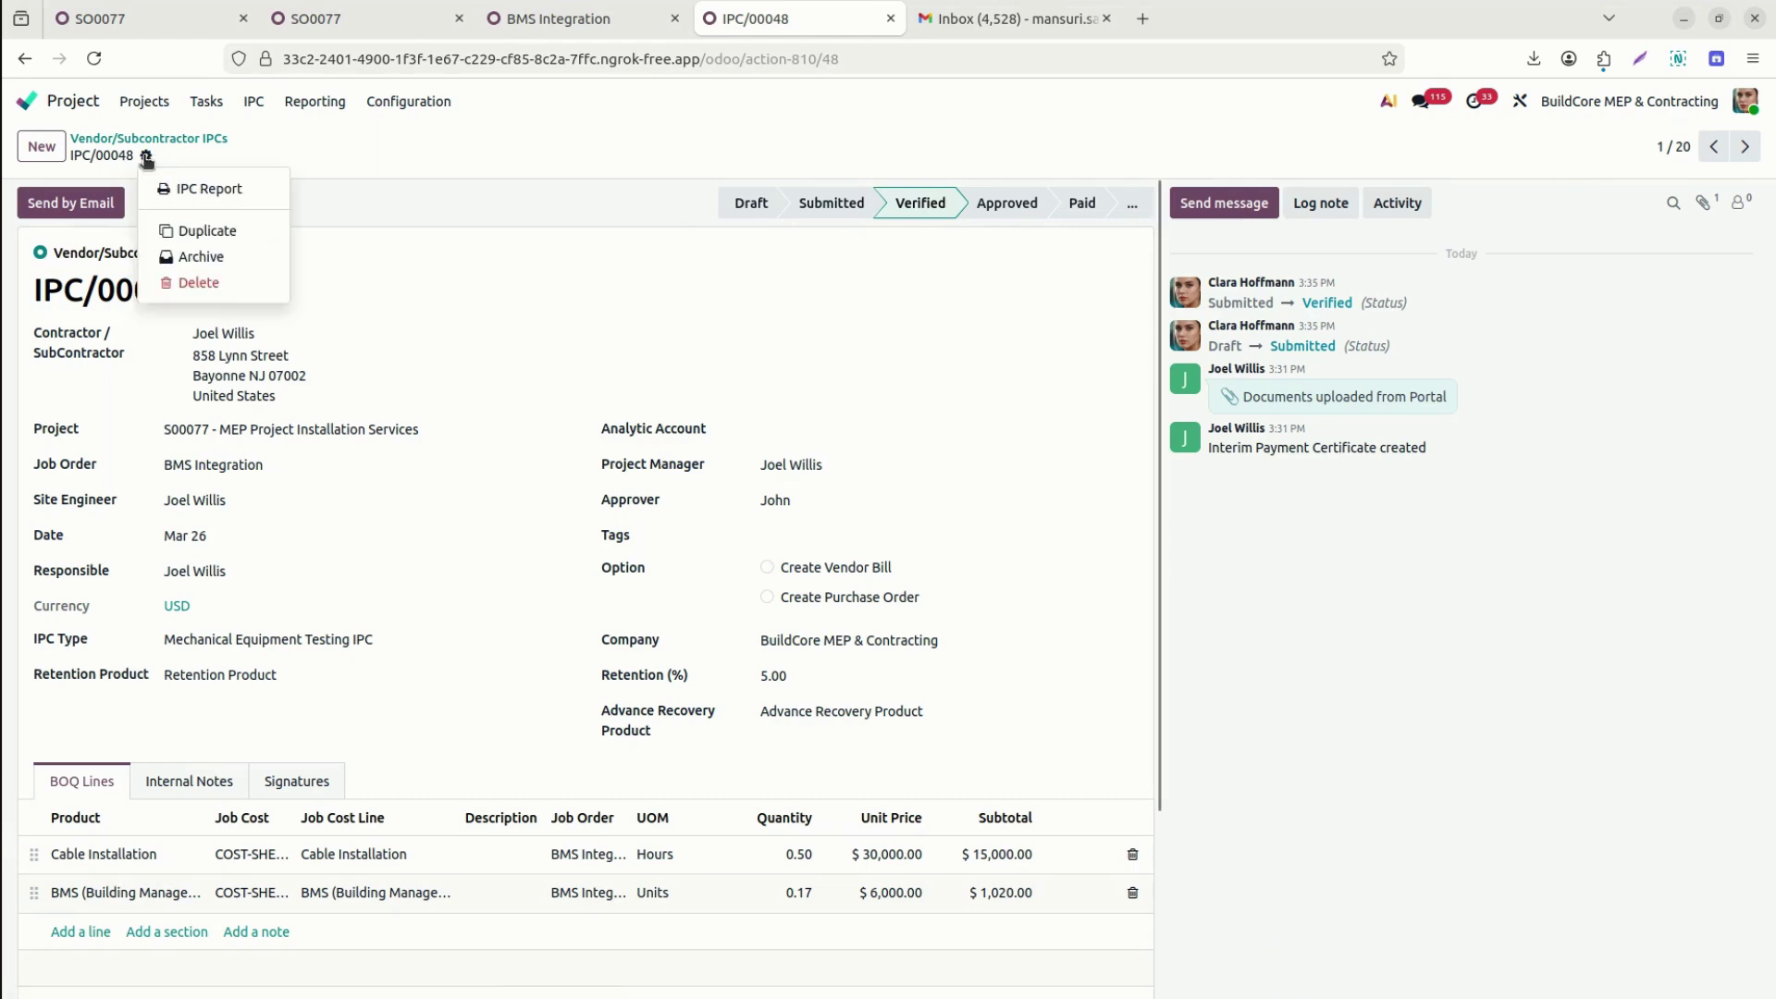
{"action": "left_click", "coordinate": [232, 193]}
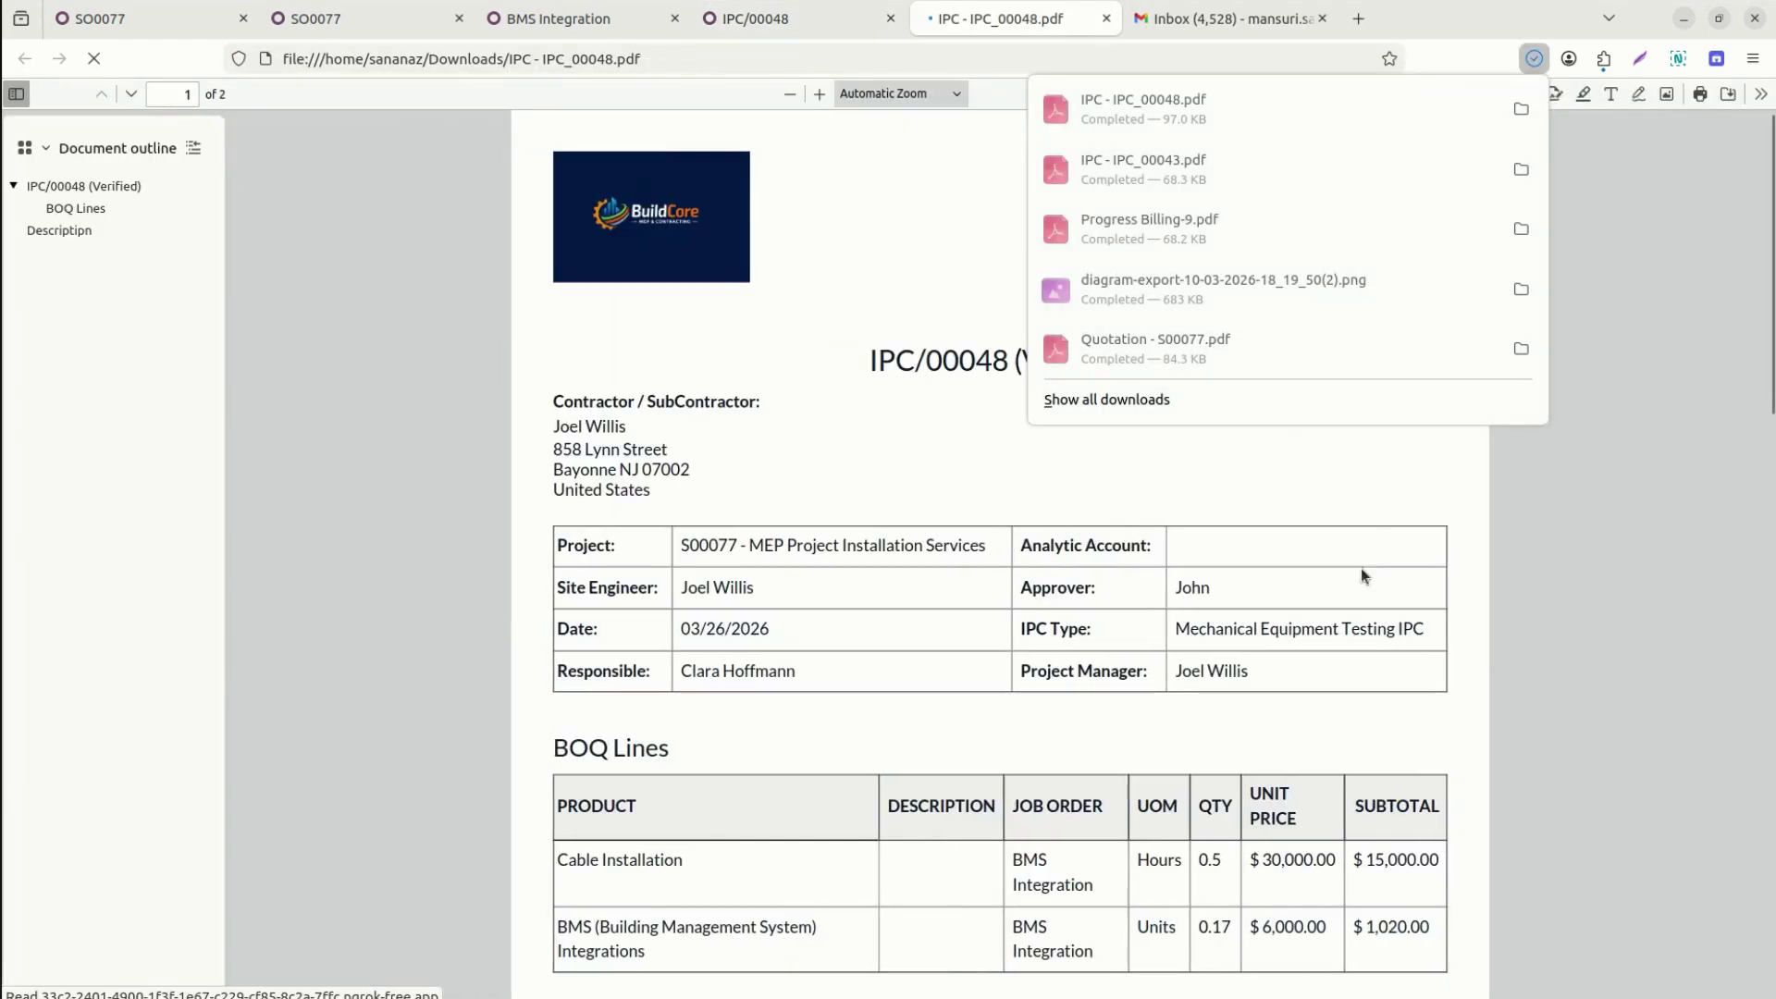
{"action": "left_click", "coordinate": [1556, 592]}
{"action": "left_click_drag", "start_coordinate": [1773, 220], "coordinate": [1751, 379]}
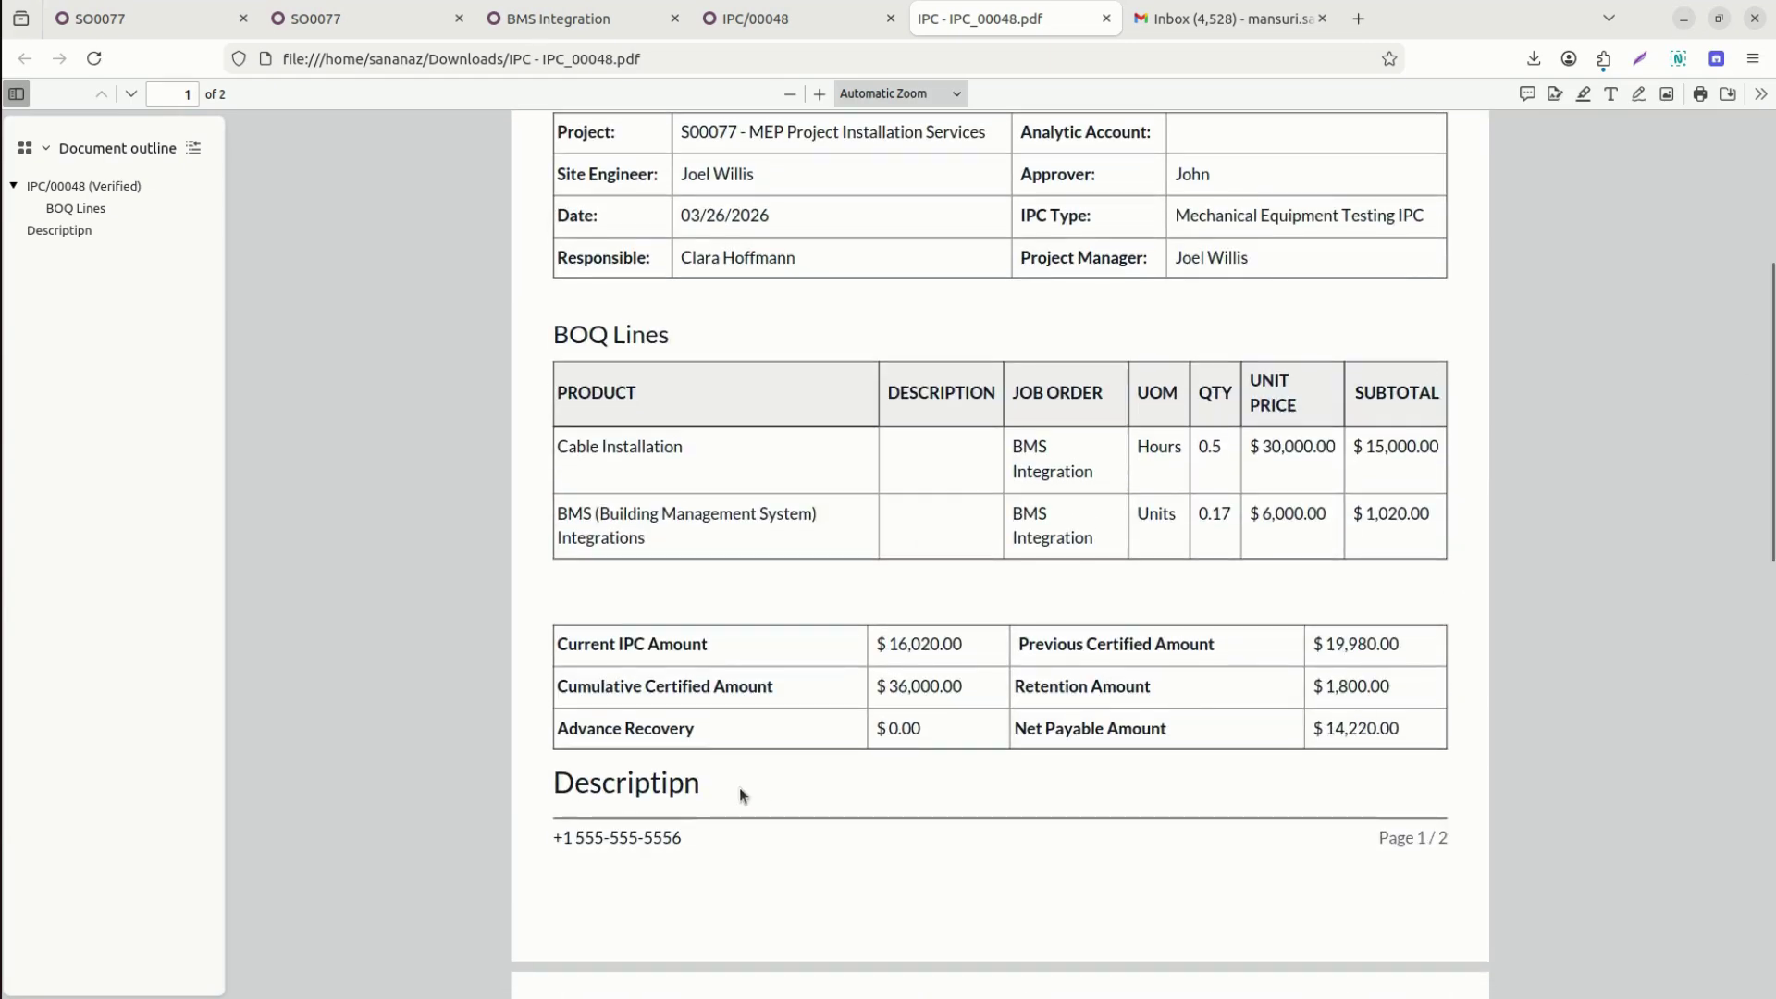
{"action": "left_click_drag", "start_coordinate": [1770, 388], "coordinate": [1769, 233]}
{"action": "left_click", "coordinate": [782, 22]}
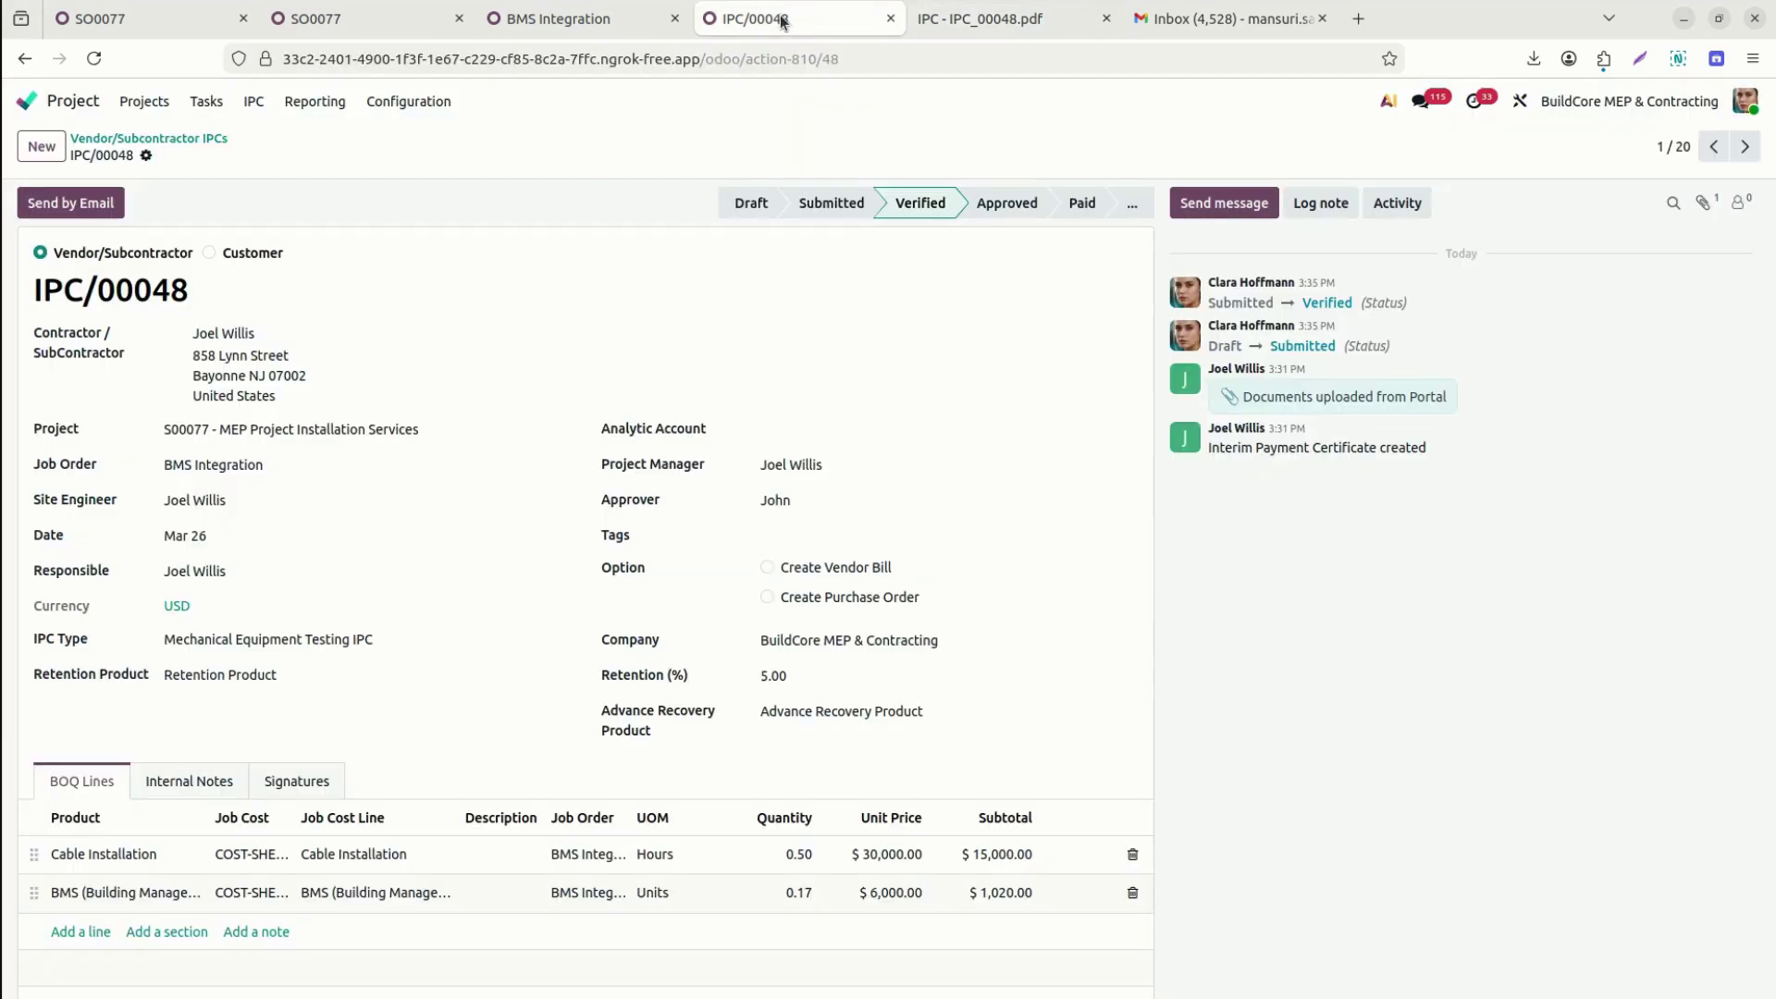
Approve IPC/00048 and open its new draft vendor bill with the -$1,800.00 retention line.
{"action": "left_click", "coordinate": [1004, 198]}
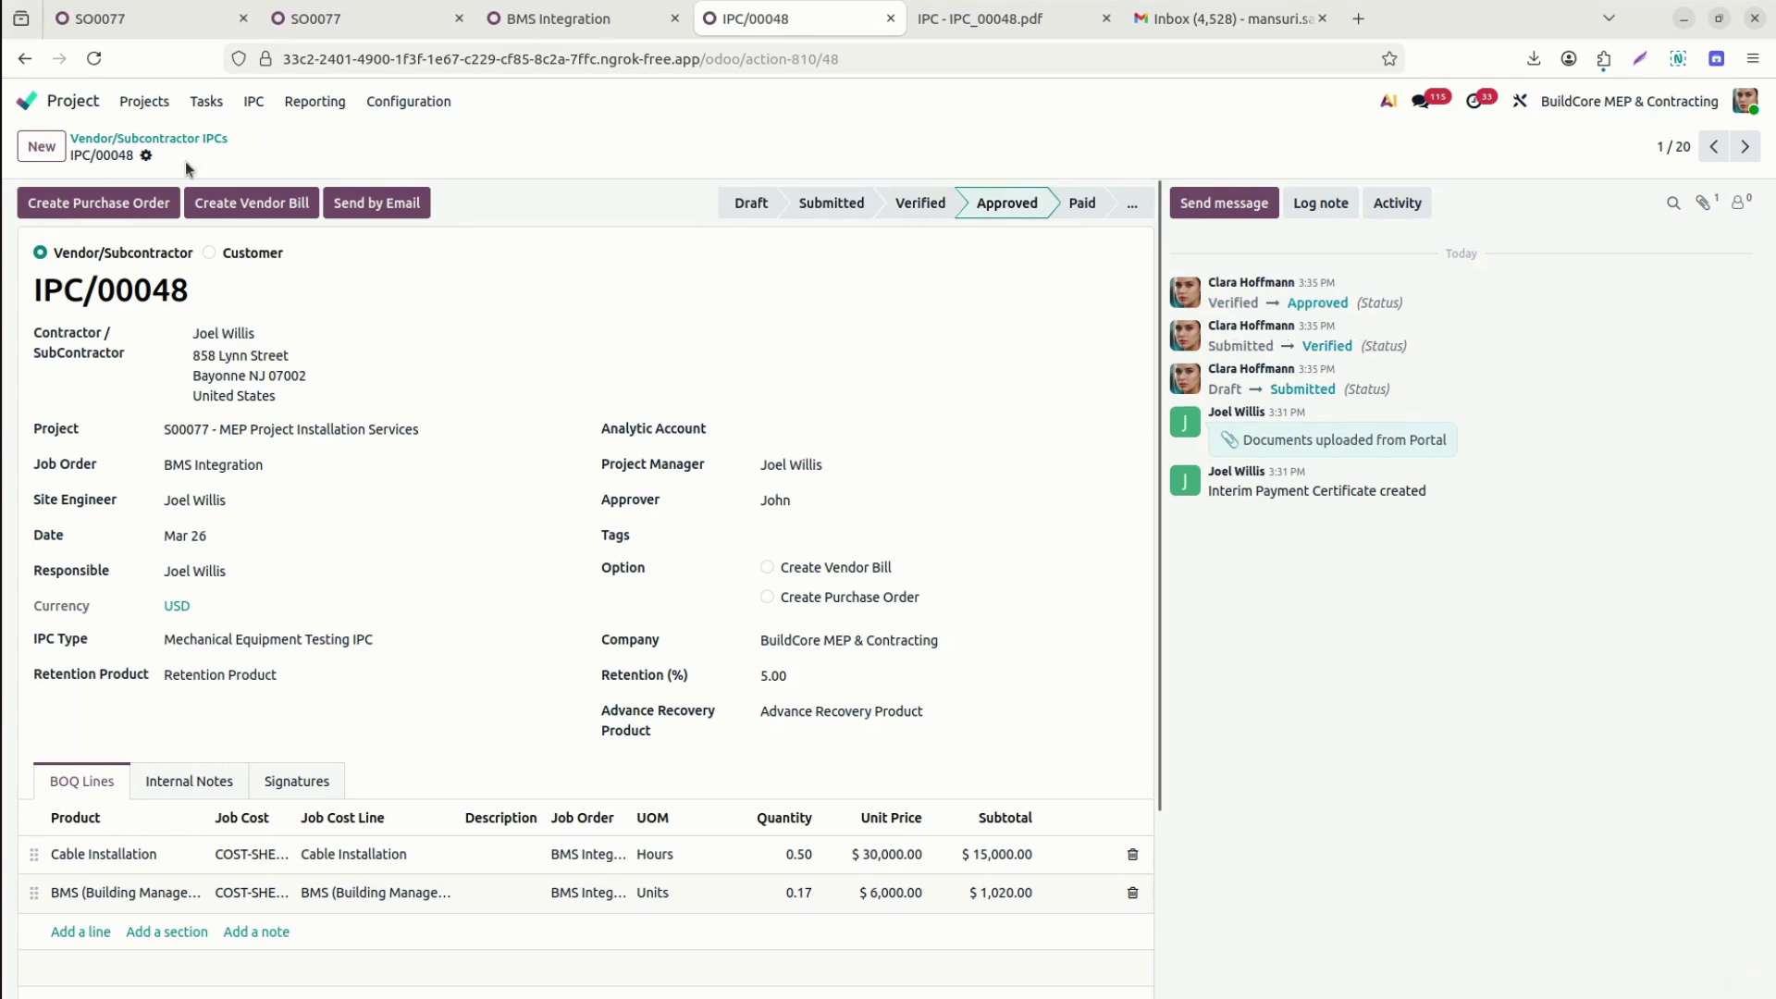
{"action": "left_click", "coordinate": [243, 204]}
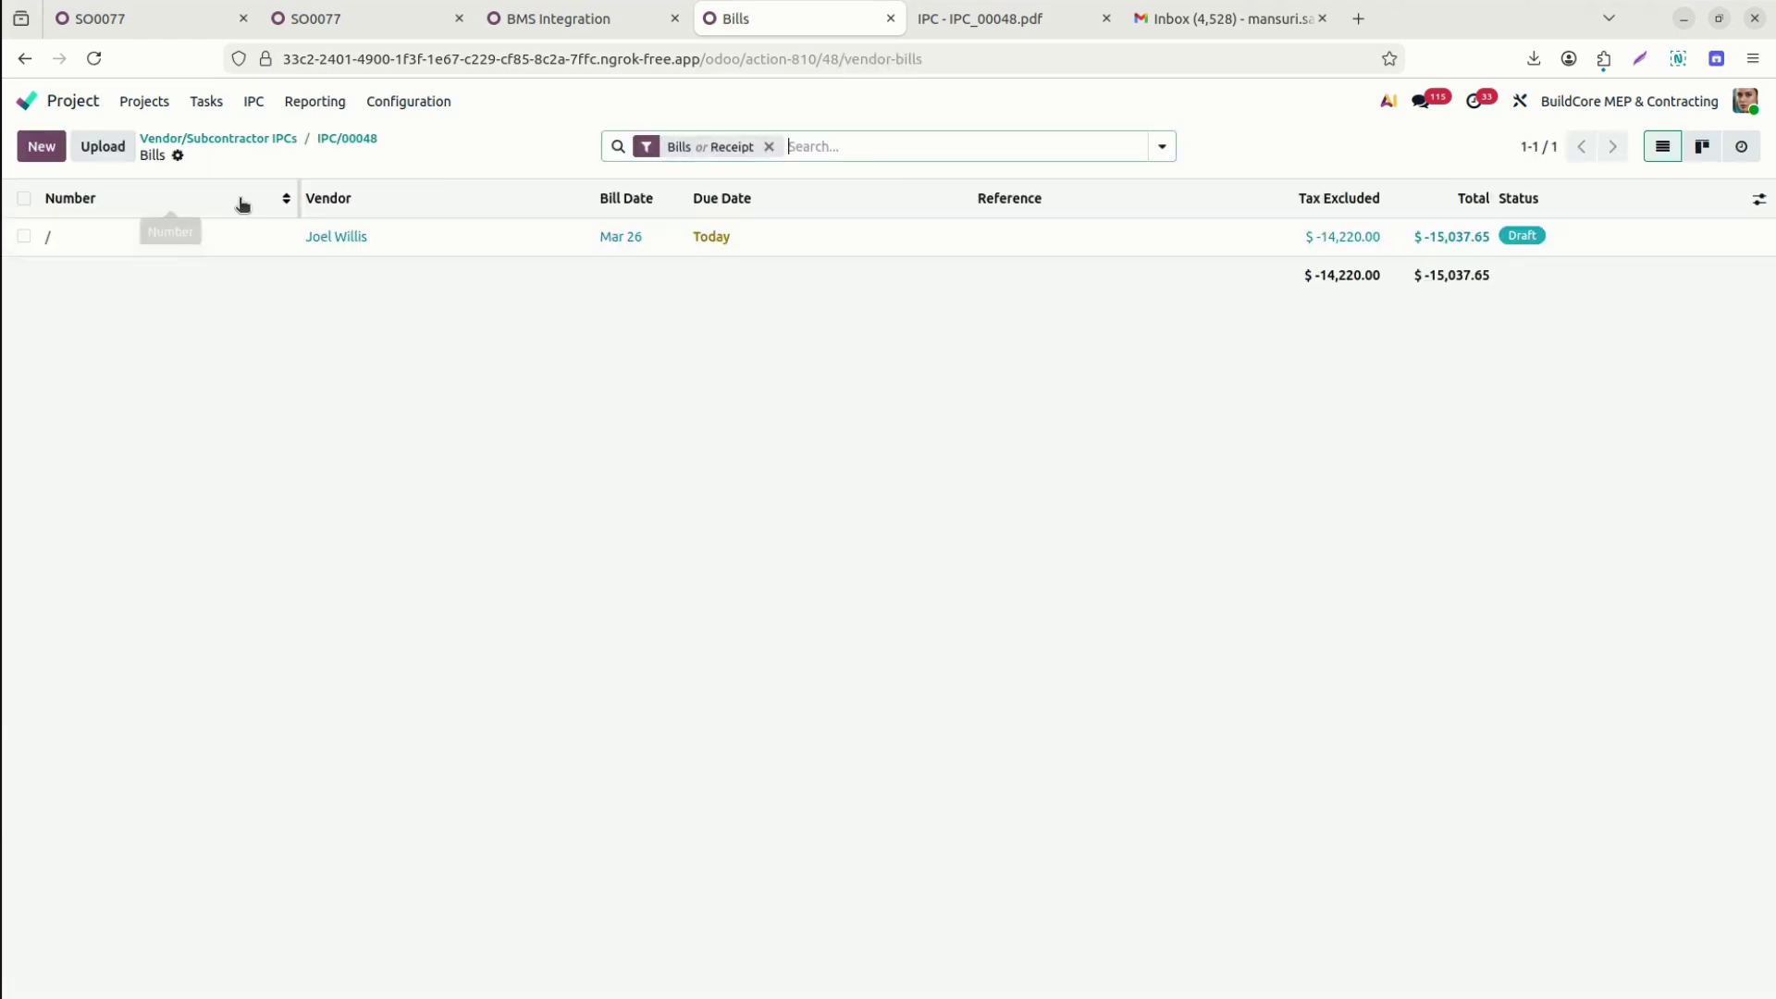
{"action": "left_click", "coordinate": [50, 238]}
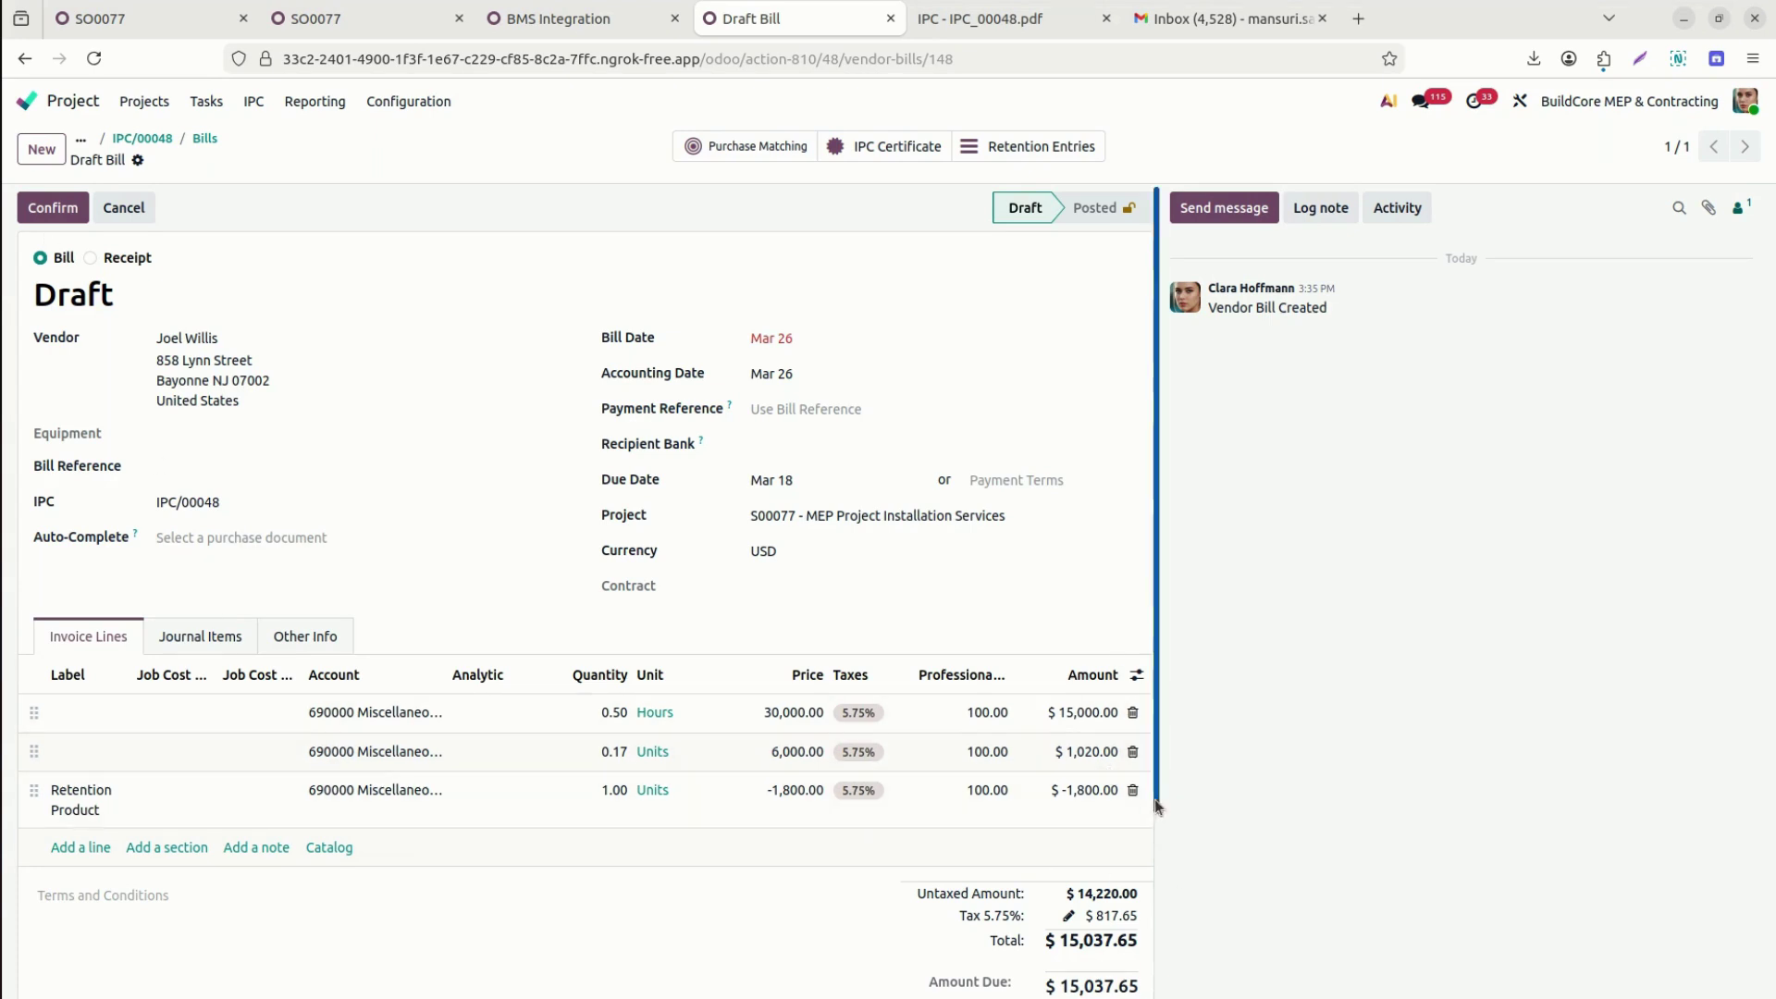
Add the Product column to the bill's invoice lines.
{"action": "scroll", "coordinate": [1153, 797], "scroll_direction": "down", "scroll_amount": 2}
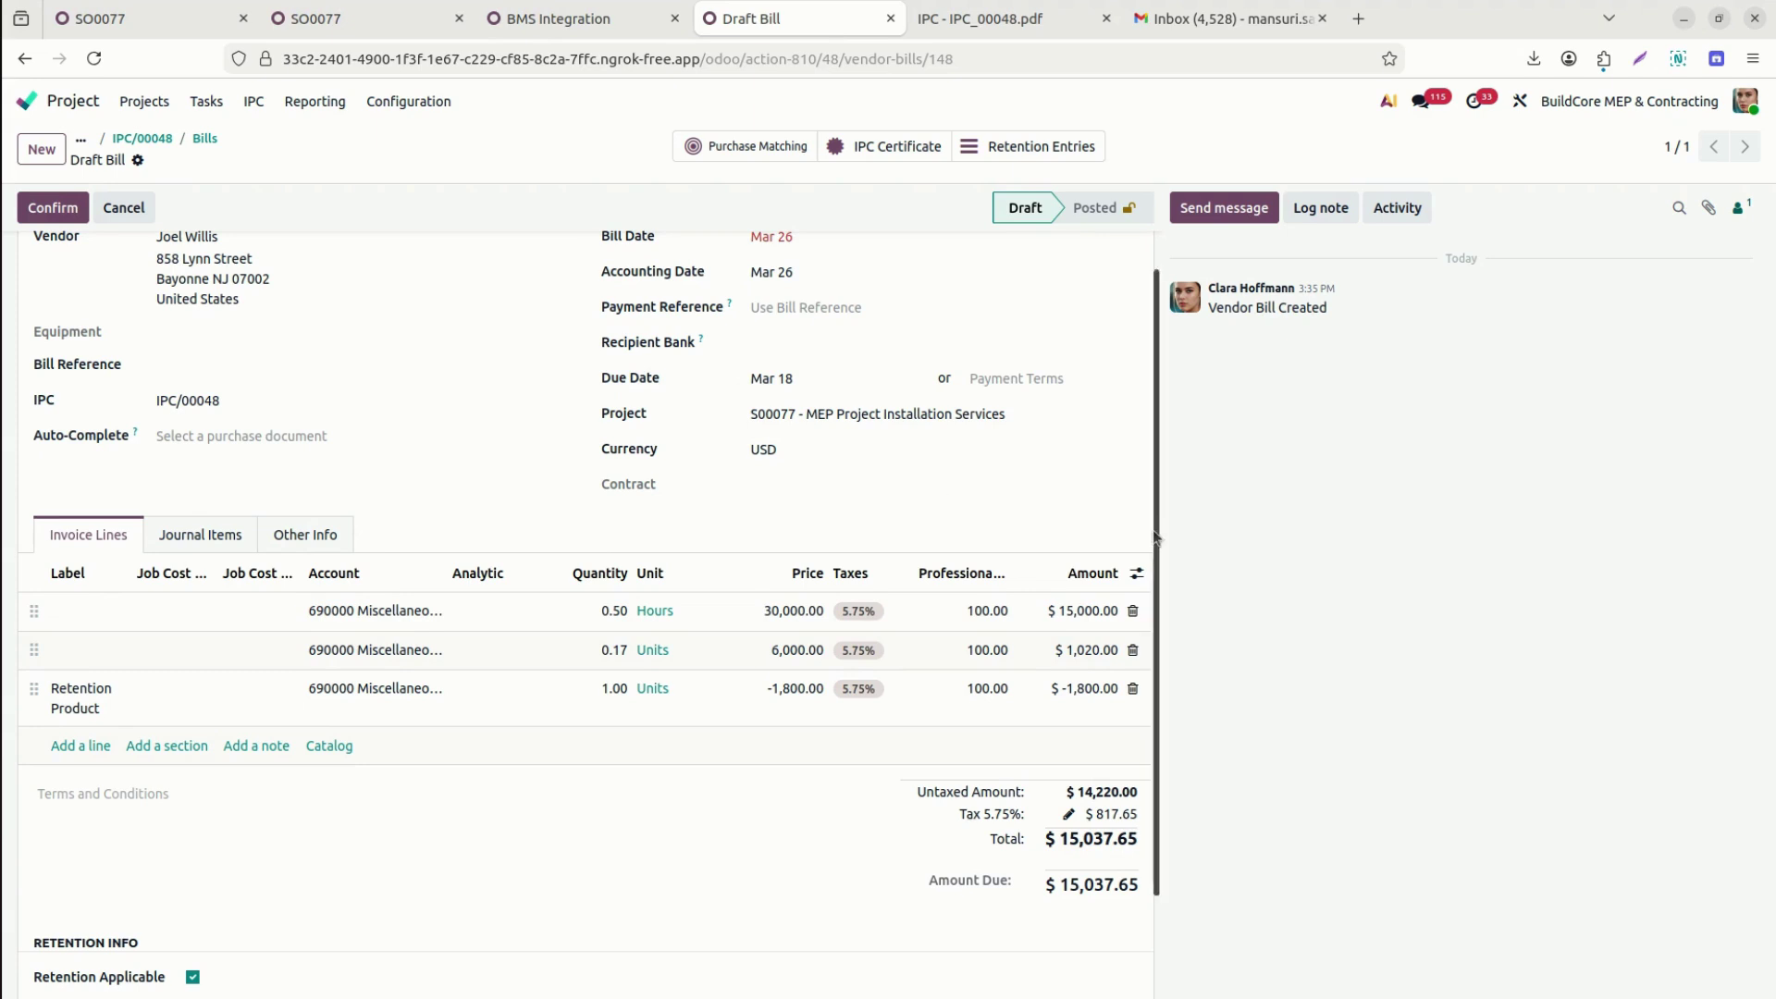
{"action": "left_click", "coordinate": [1137, 574]}
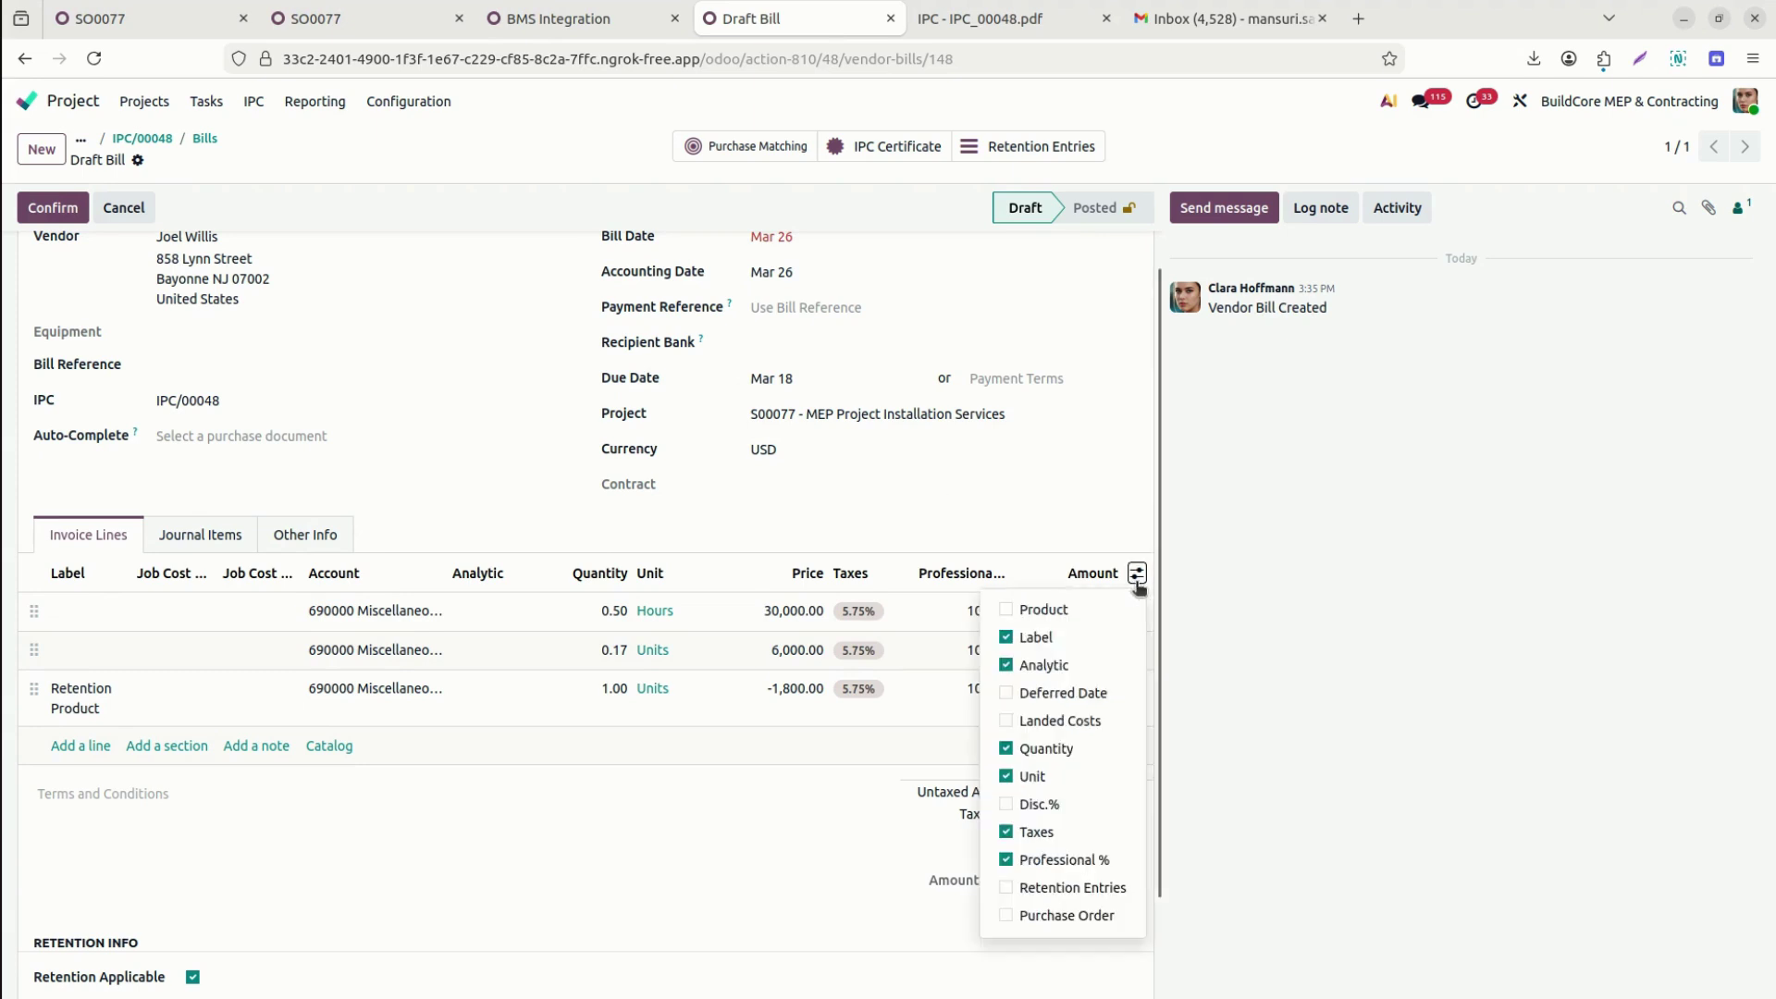
{"action": "left_click", "coordinate": [1006, 609]}
Link both bill lines to COST-SHEET/00020, with the Cable Installation and BMS Integrations cost lines.
{"action": "left_click", "coordinate": [321, 609]}
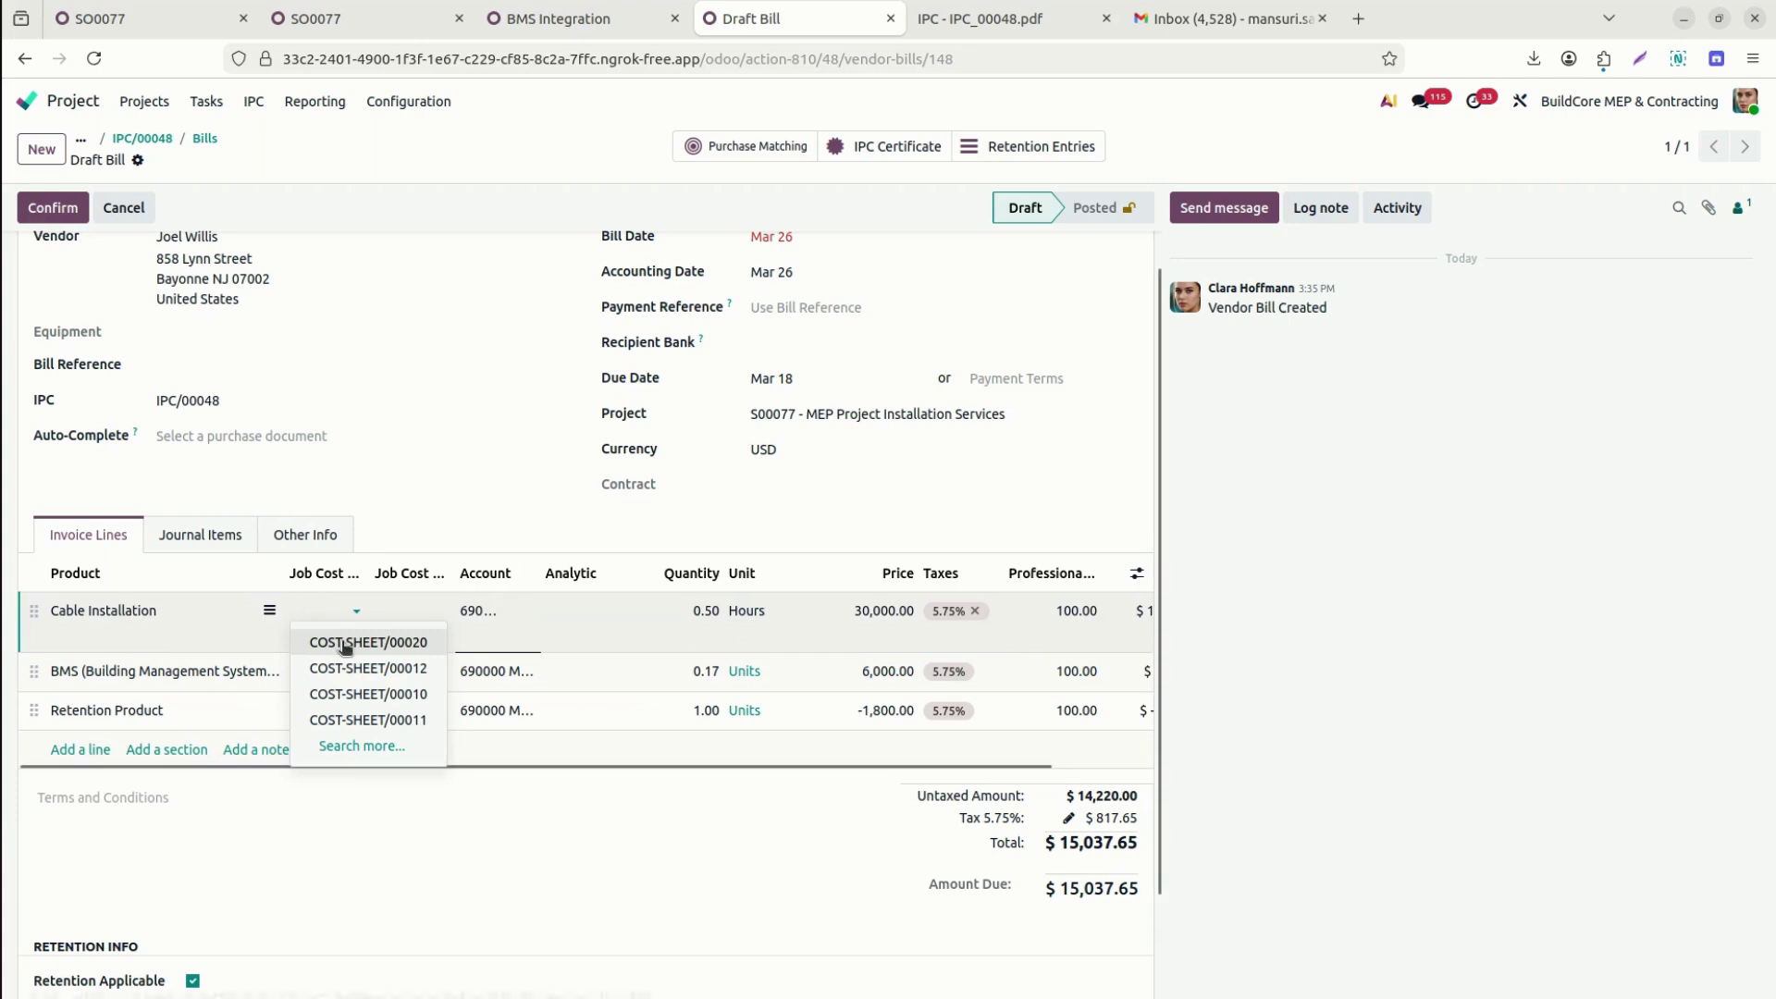
{"action": "left_click", "coordinate": [373, 629]}
{"action": "left_click", "coordinate": [416, 613]}
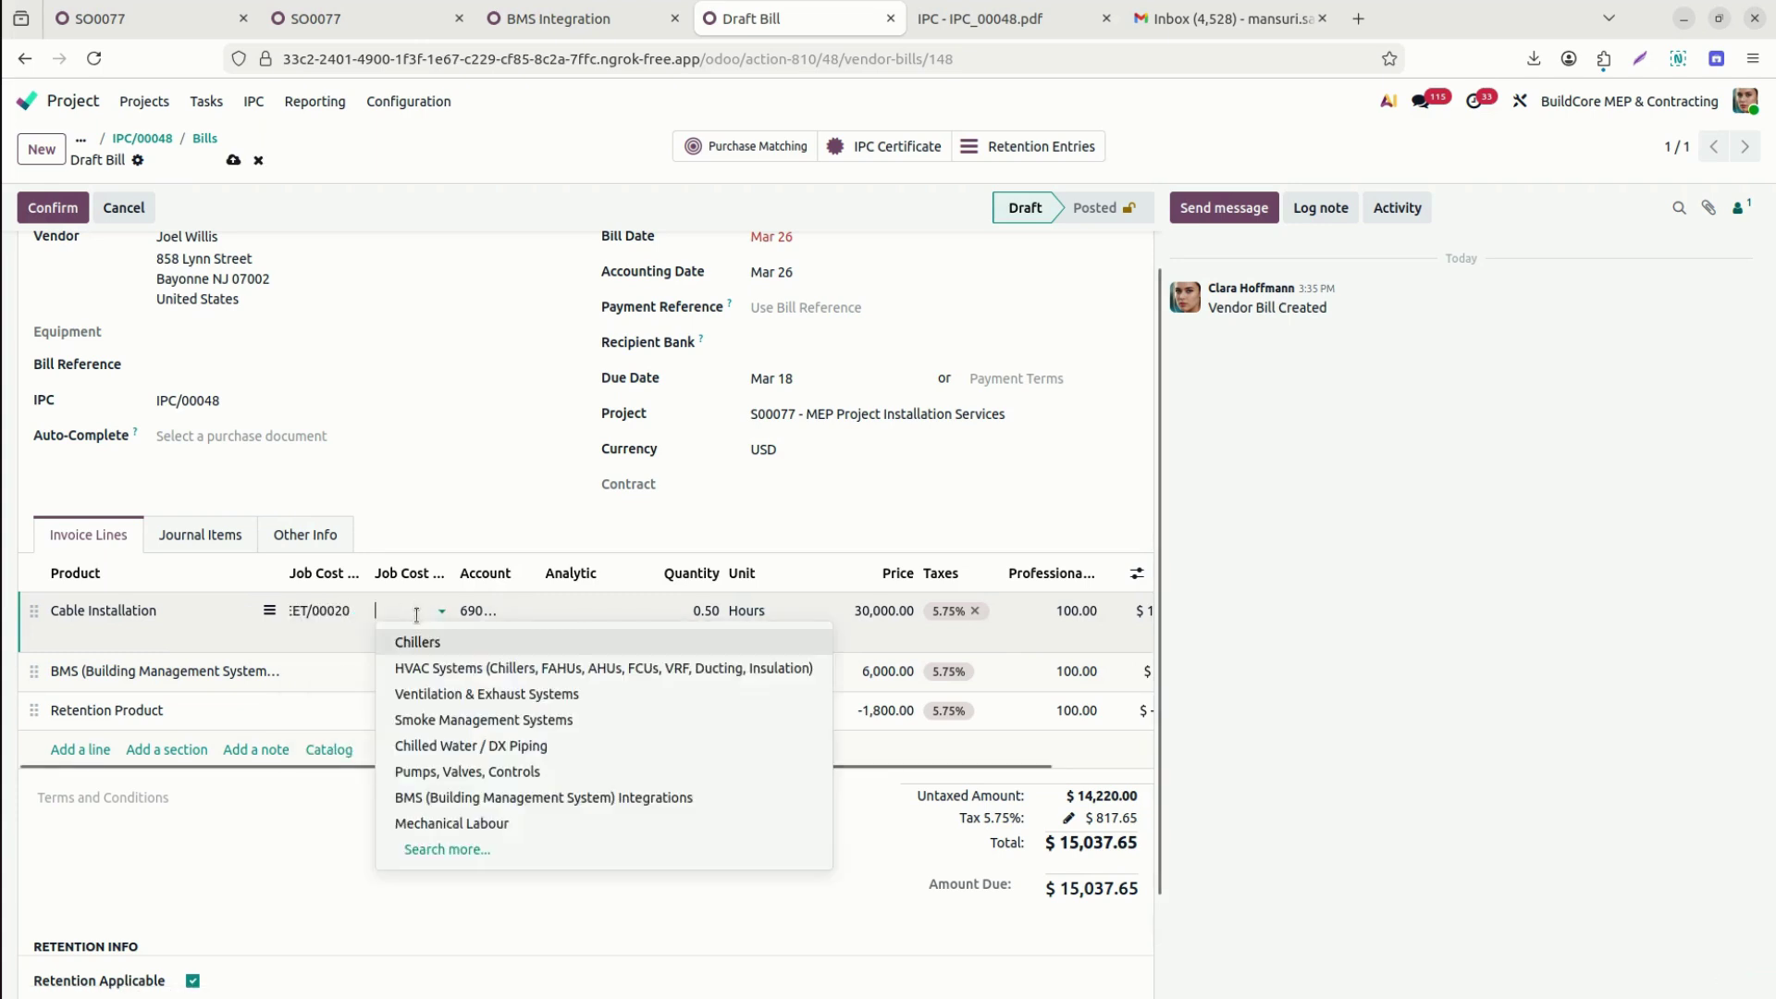
{"action": "type", "text": "cab"}
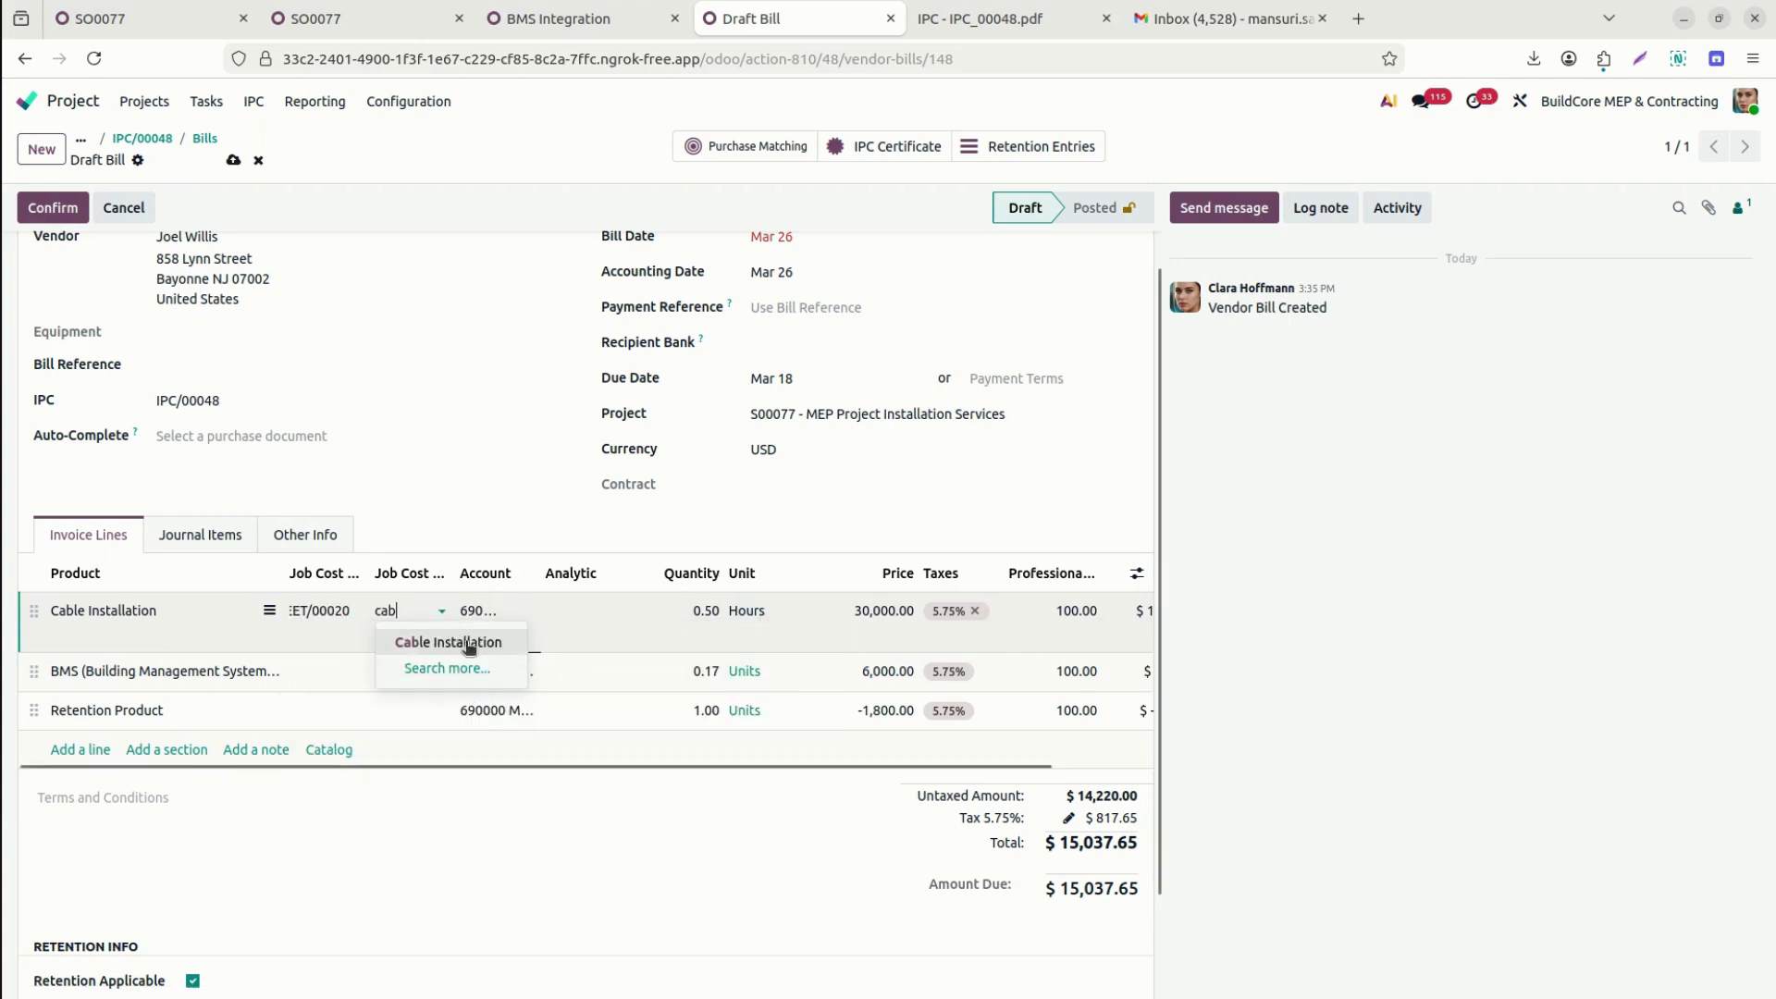
{"action": "left_click", "coordinate": [467, 643]}
{"action": "left_click", "coordinate": [314, 672]}
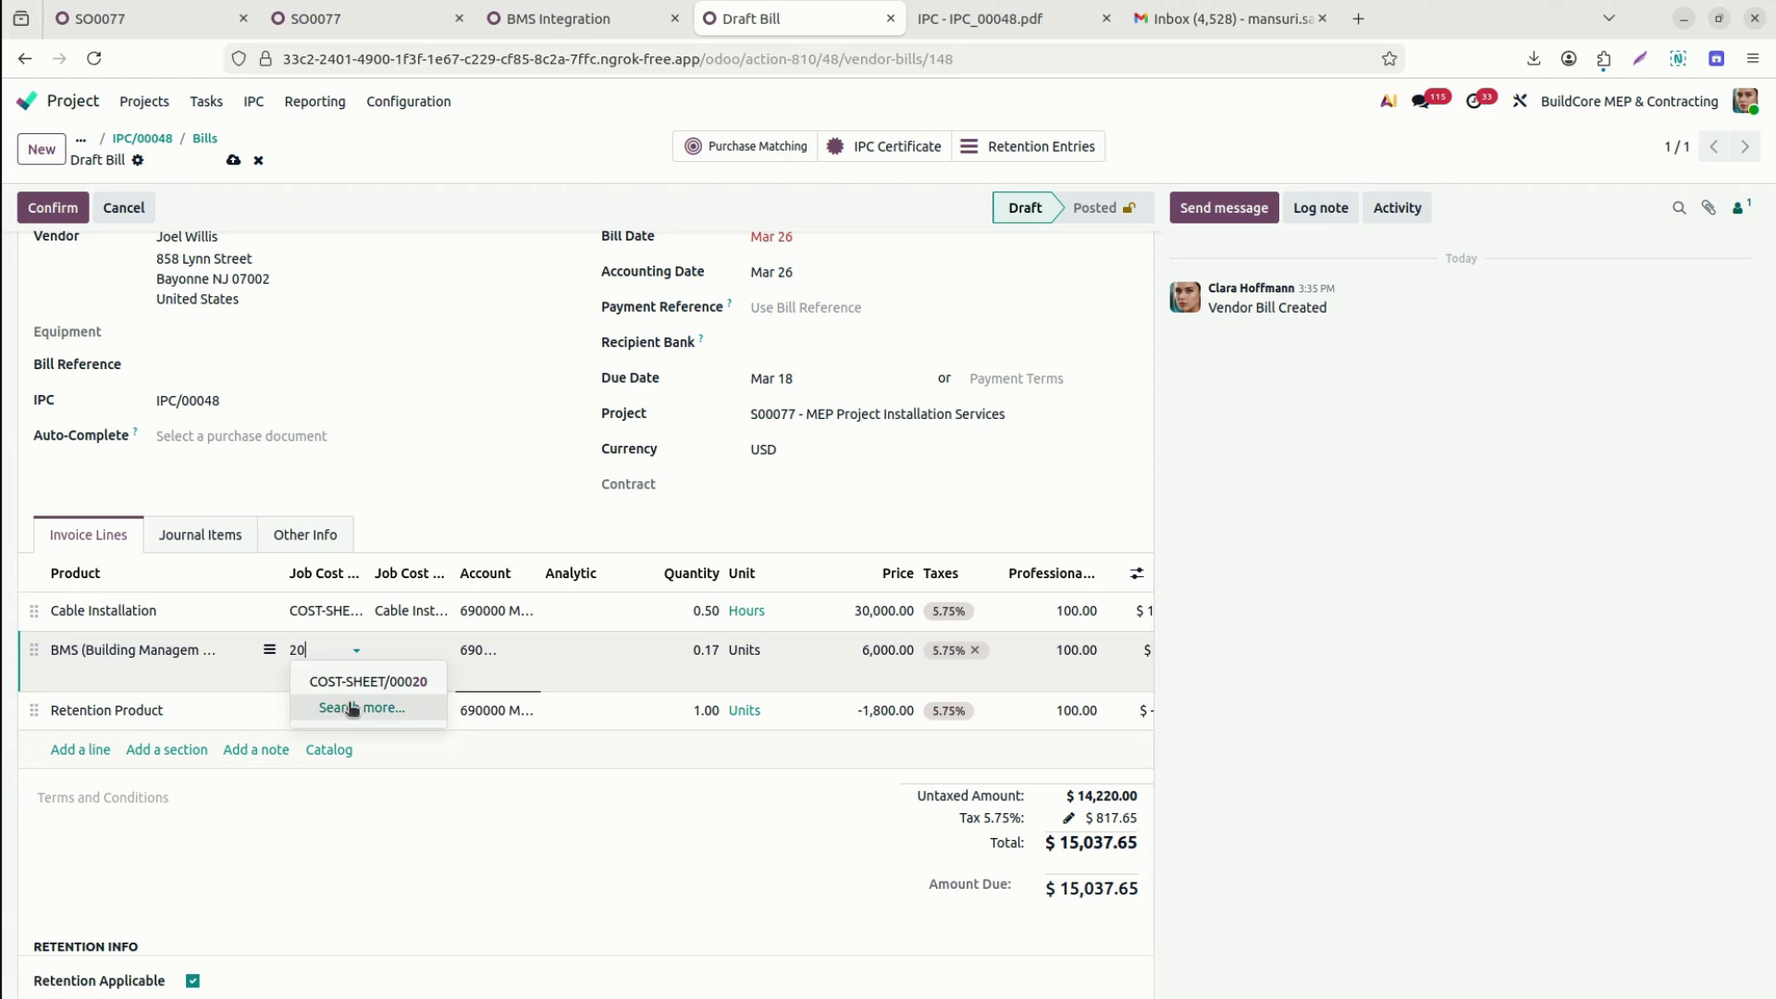
{"action": "left_click", "coordinate": [356, 682]}
{"action": "left_click", "coordinate": [415, 656]}
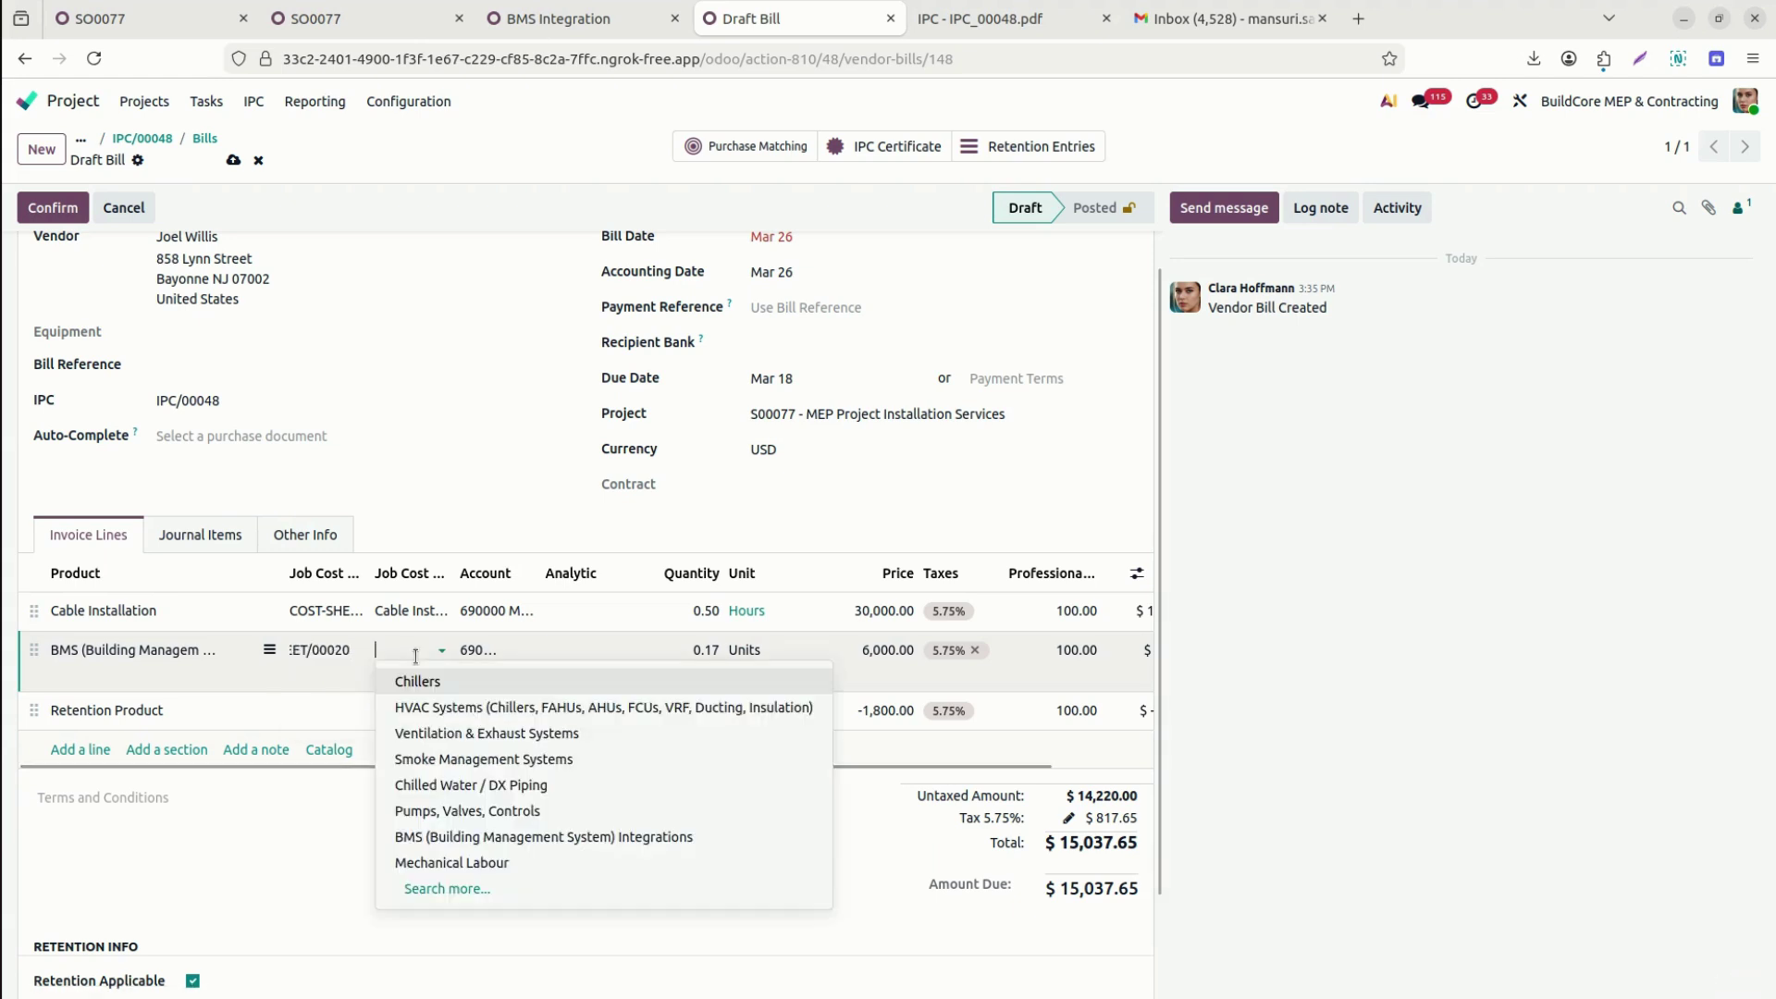
{"action": "type", "text": "bms"}
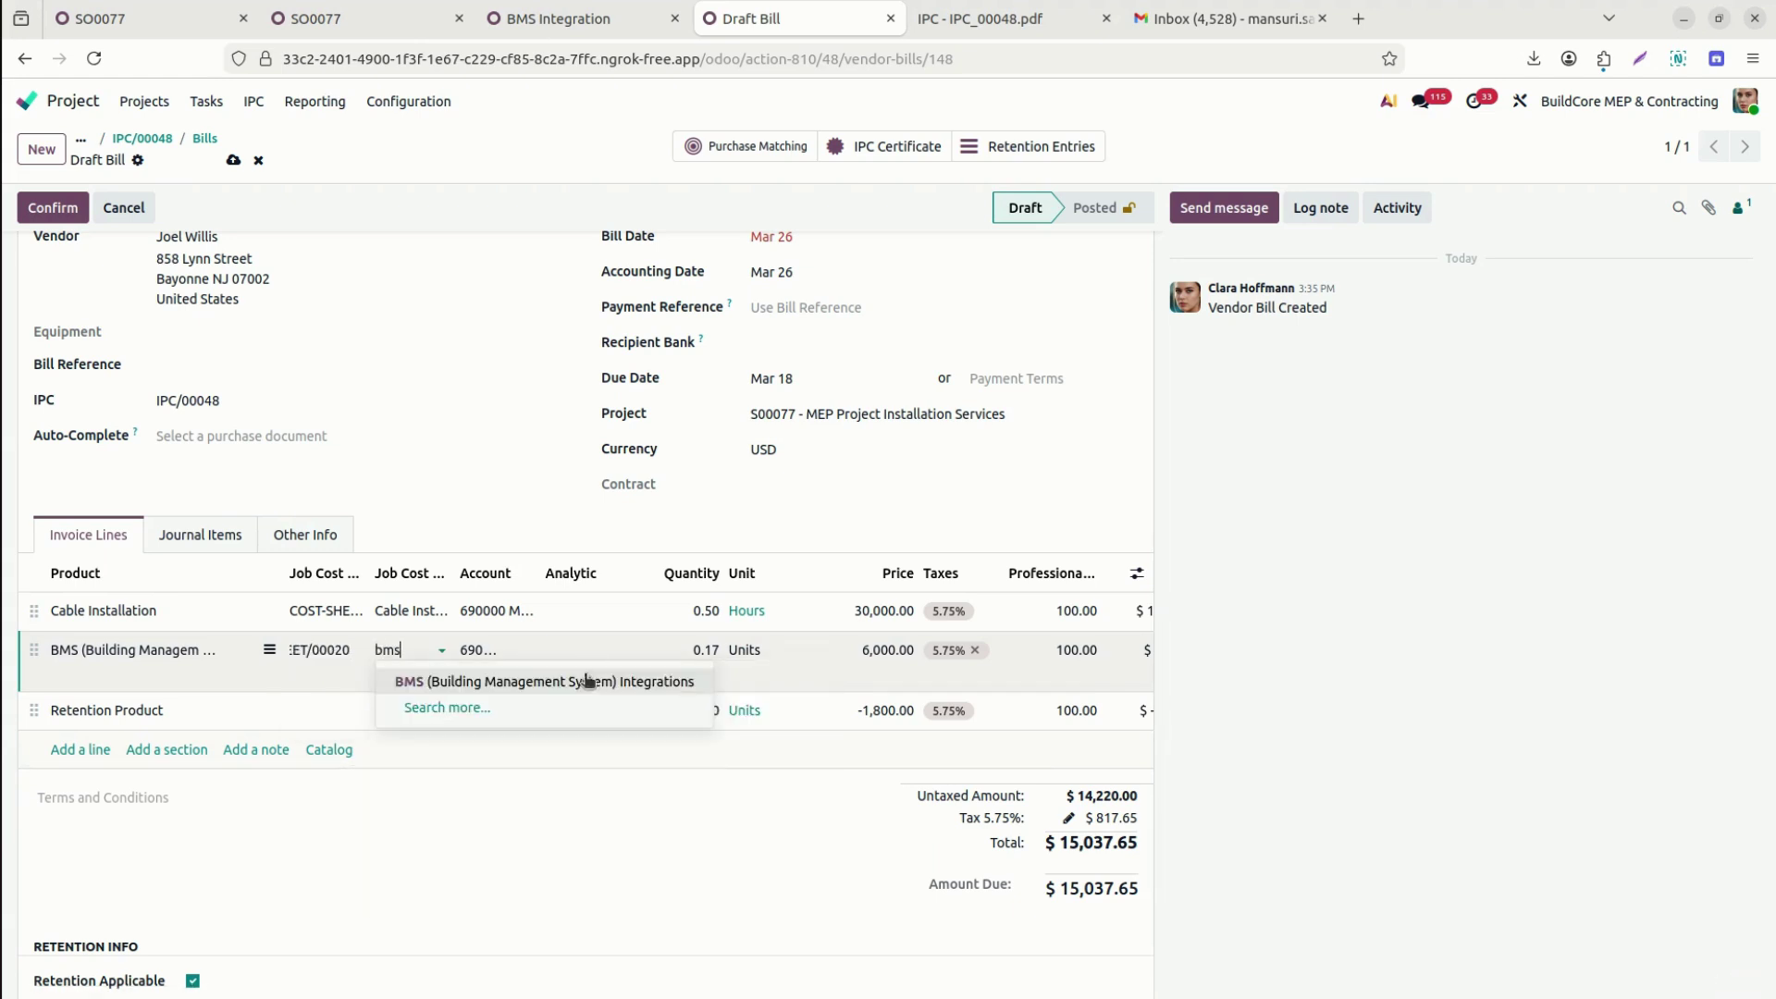
{"action": "left_click", "coordinate": [585, 685]}
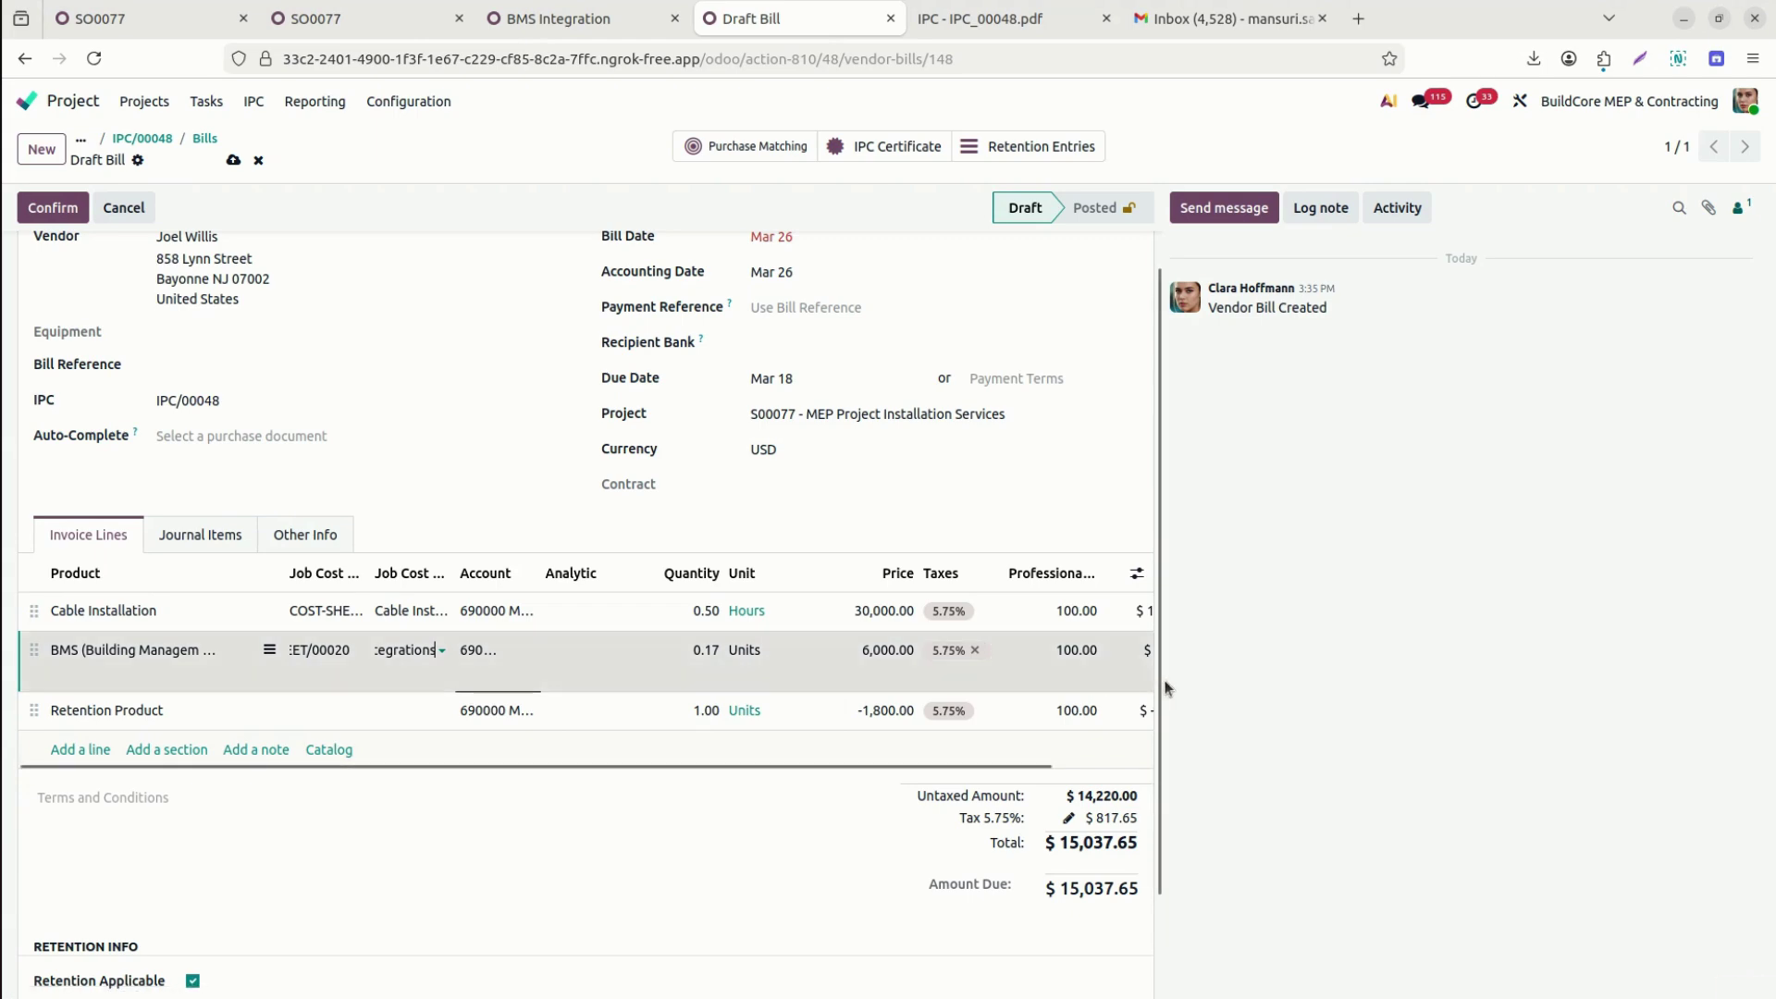
Confirm the vendor bill, posting it as BILL/2026/03/0016.
{"action": "scroll", "coordinate": [1163, 780], "scroll_direction": "down", "scroll_amount": 2}
{"action": "scroll", "coordinate": [1163, 780], "scroll_direction": "down", "scroll_amount": 1}
{"action": "left_click_drag", "start_coordinate": [1163, 838], "coordinate": [1151, 420]}
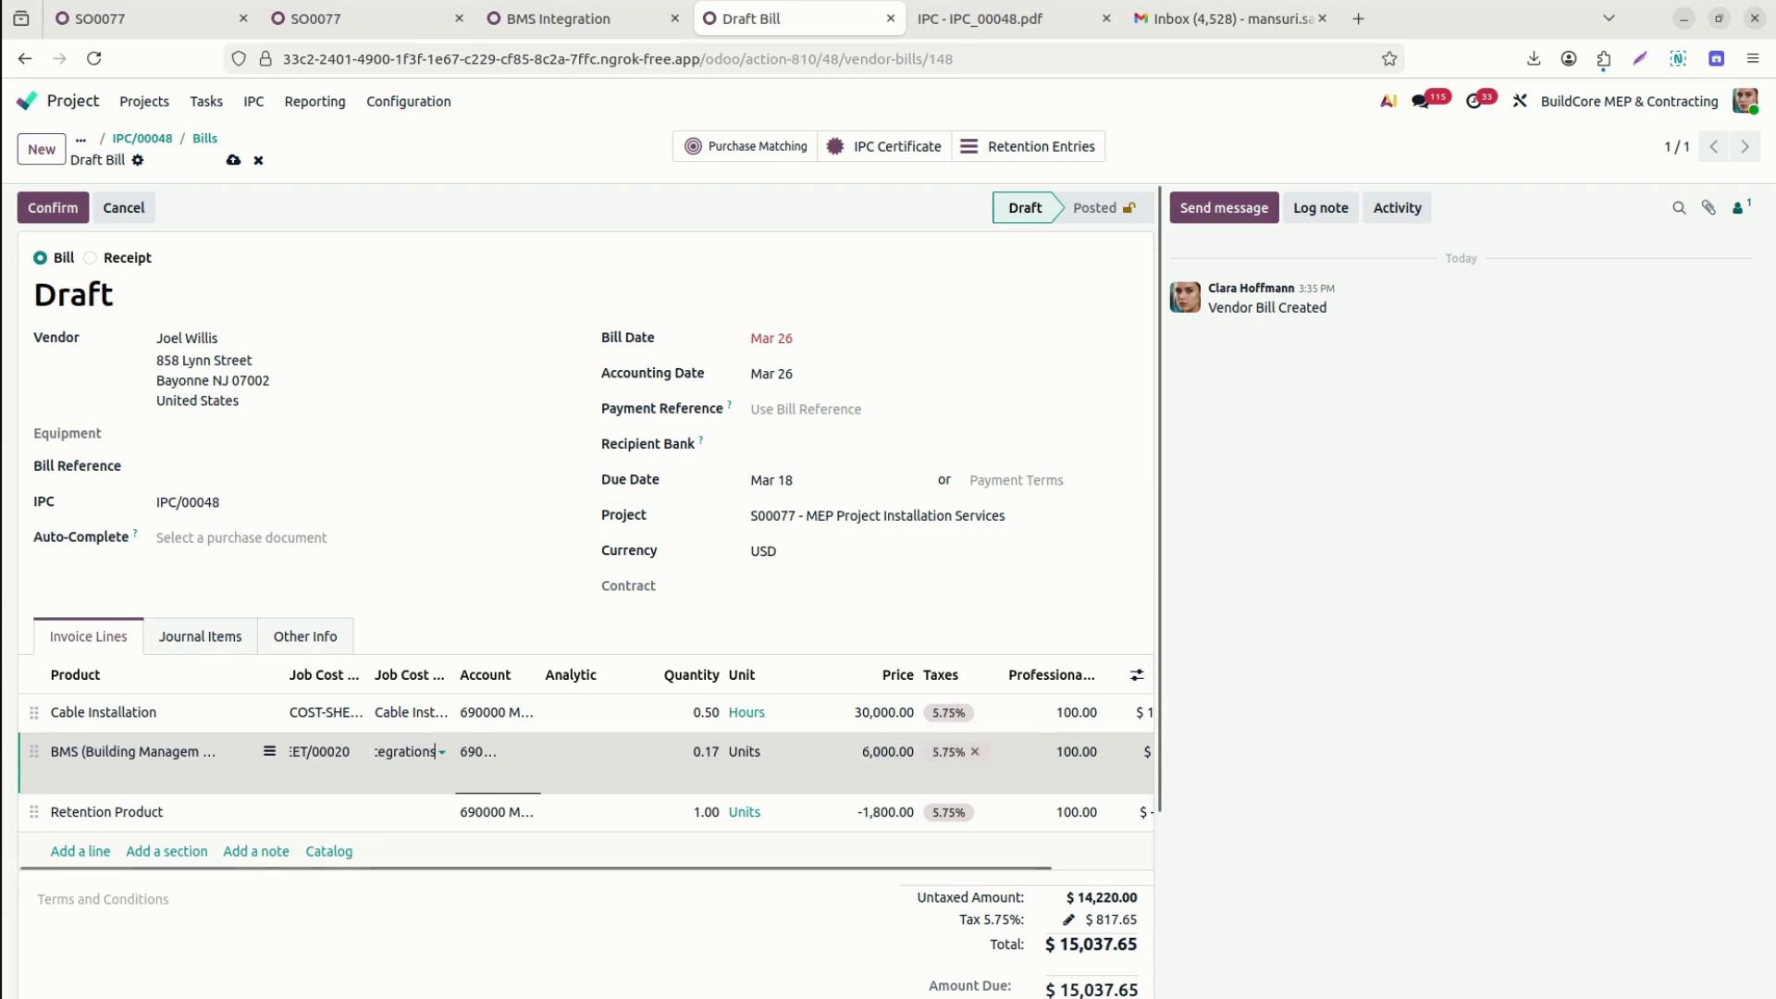
{"action": "left_click", "coordinate": [48, 209]}
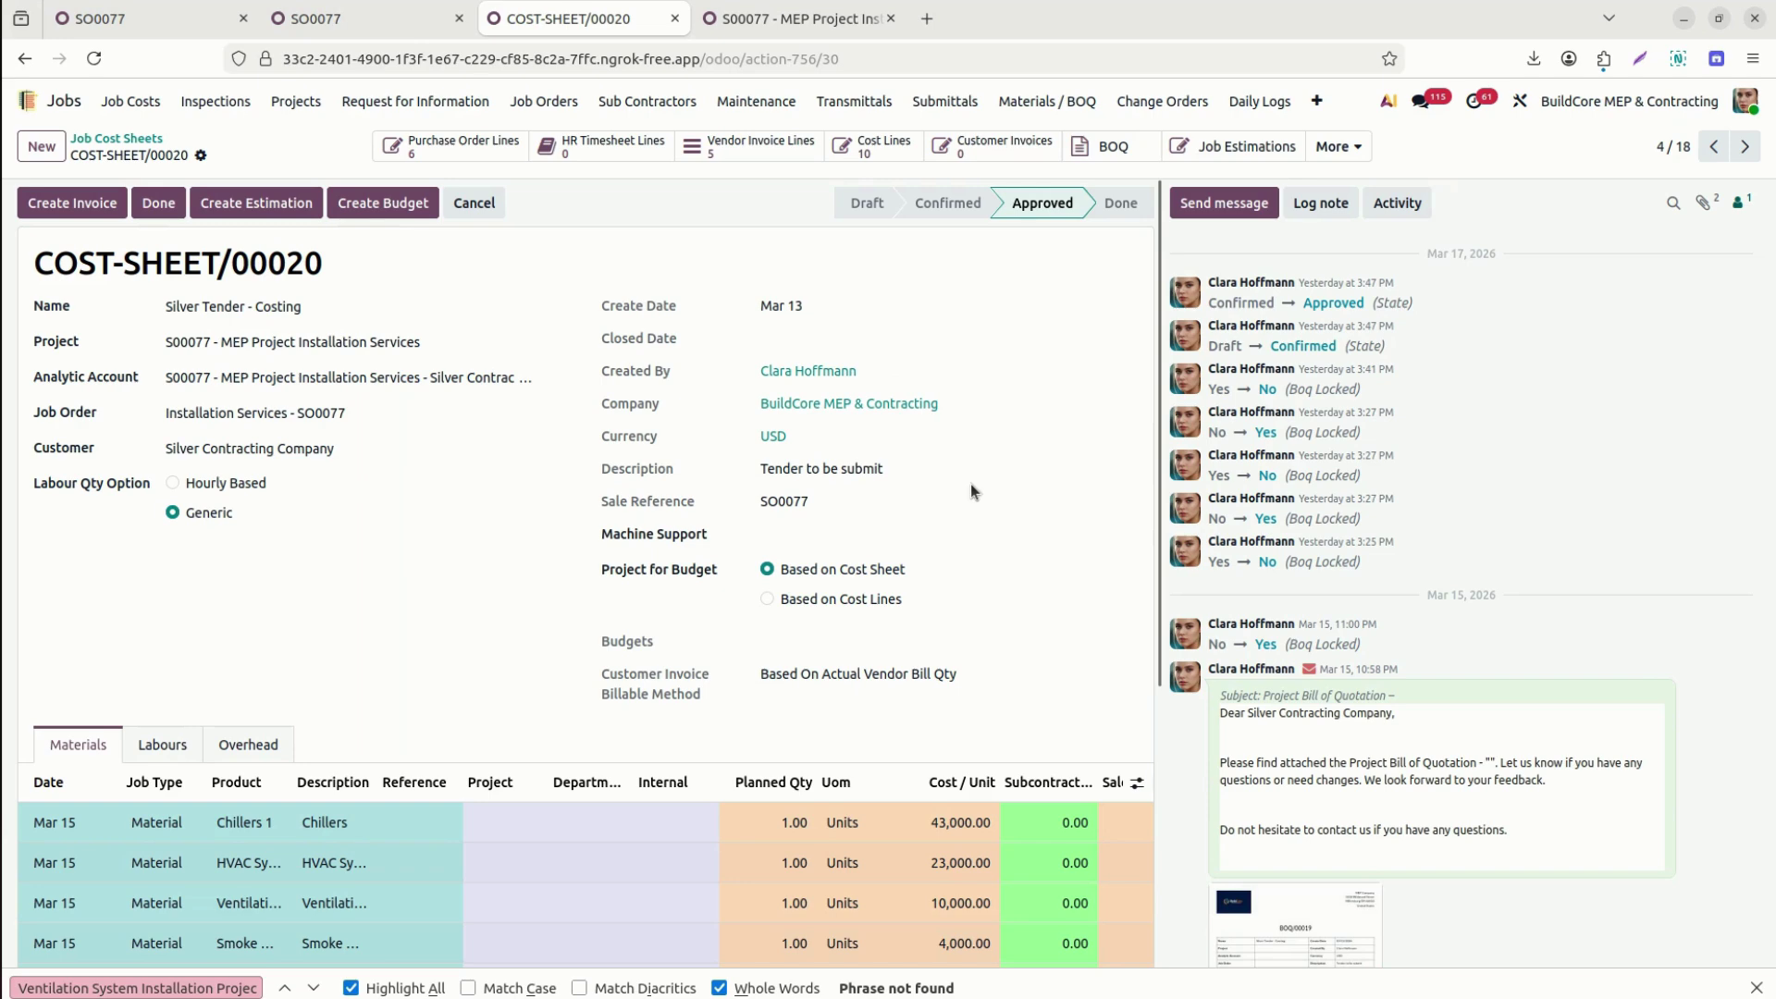
Toggle Project for Budget between cost lines and cost sheet while checking the Chillers line's projects.
{"action": "mouse_move", "coordinate": [1155, 585]}
{"action": "left_mouse_down"}
{"action": "mouse_move", "coordinate": [1157, 748]}
{"action": "mouse_move", "coordinate": [1164, 557]}
{"action": "left_mouse_up"}
{"action": "scroll", "coordinate": [1151, 602], "scroll_direction": "down", "scroll_amount": 2}
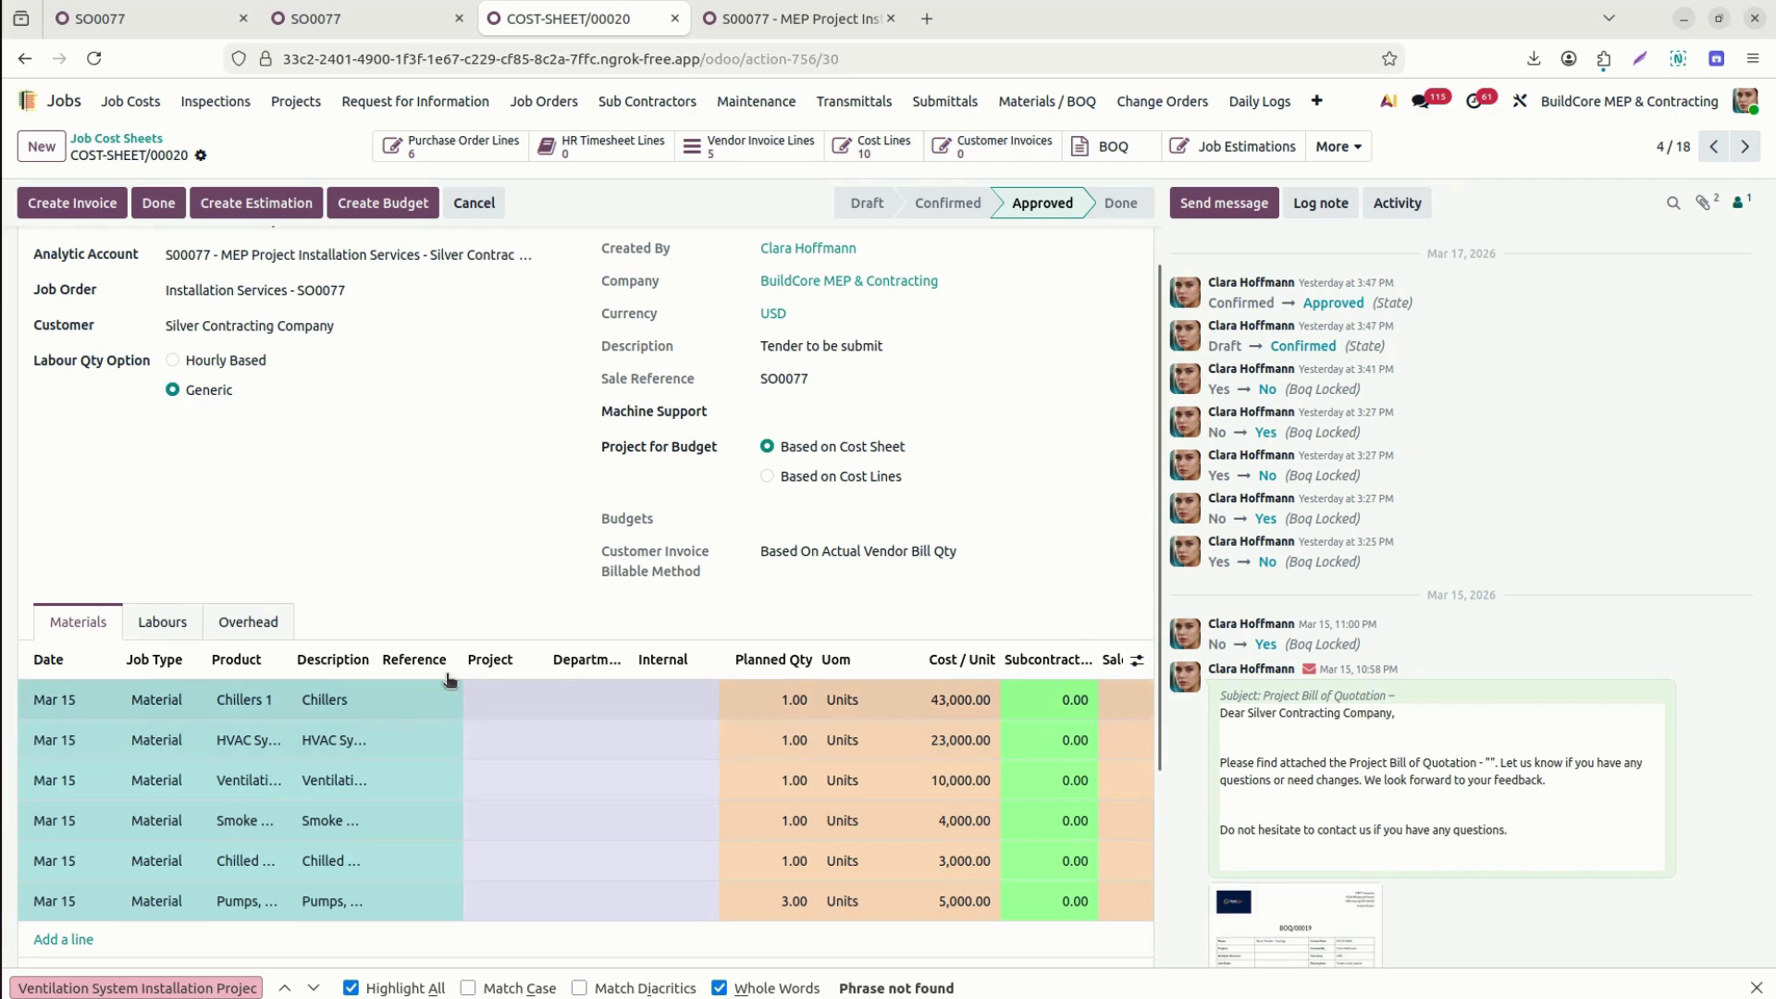
{"action": "left_click", "coordinate": [493, 706]}
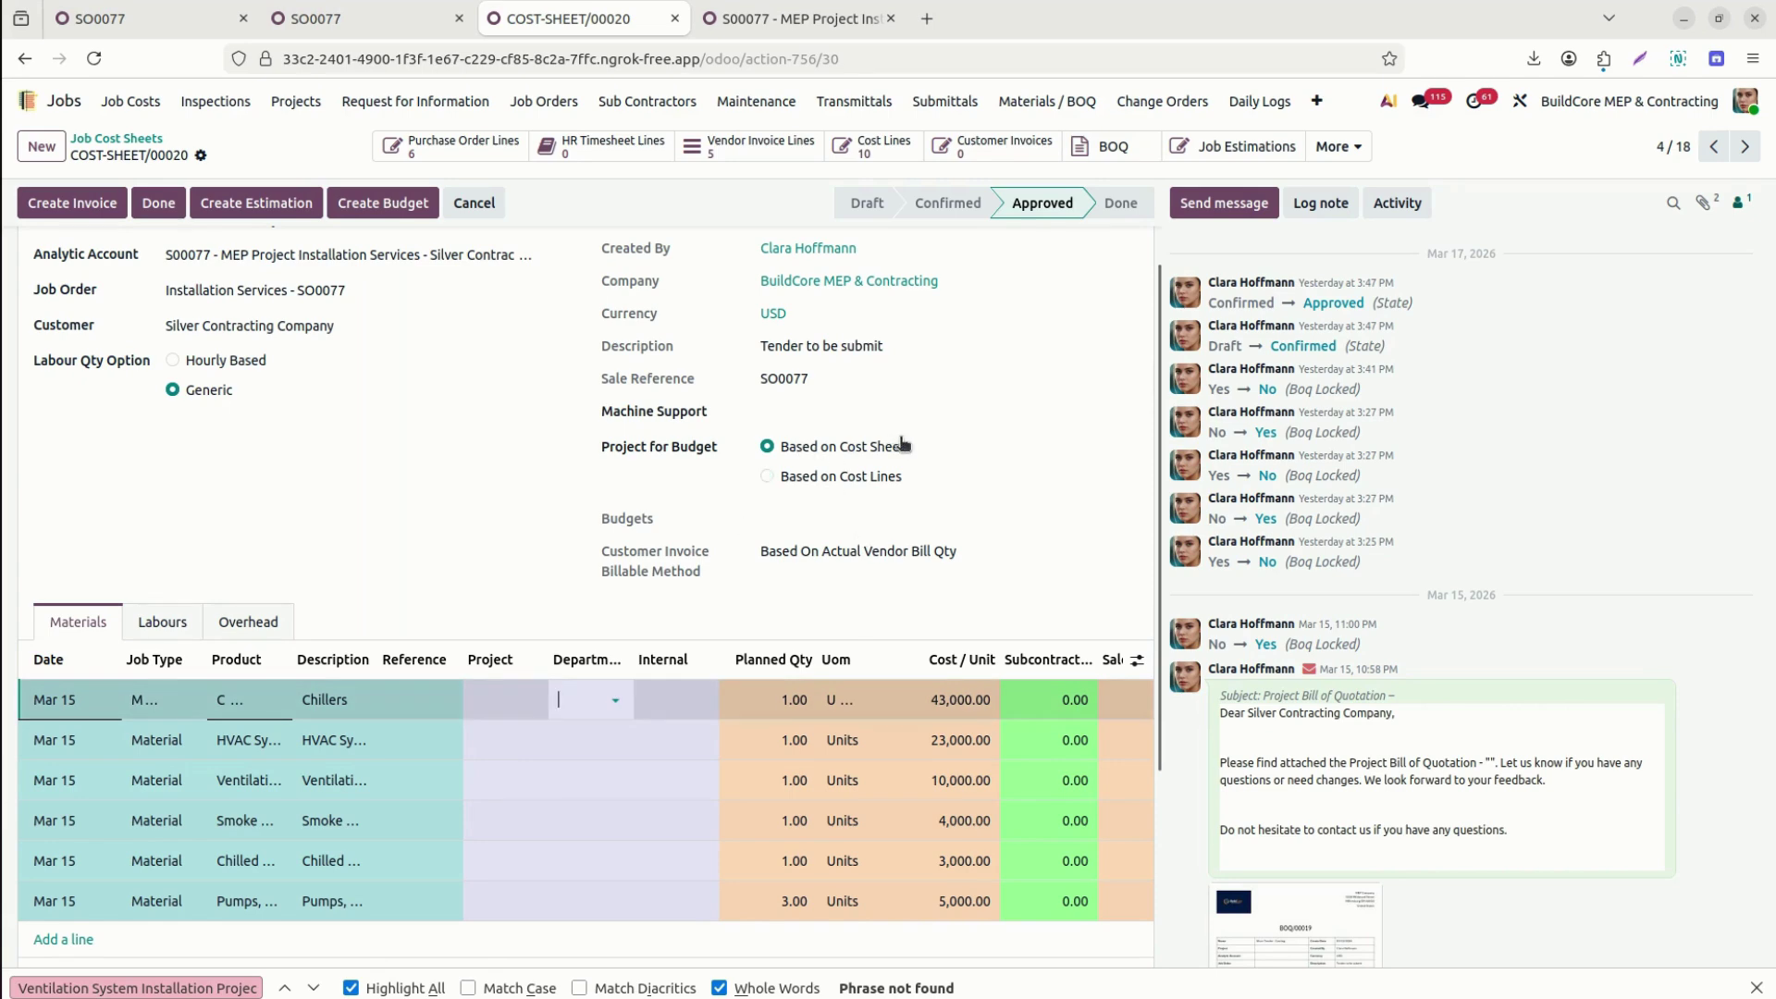
{"action": "left_click", "coordinate": [879, 475]}
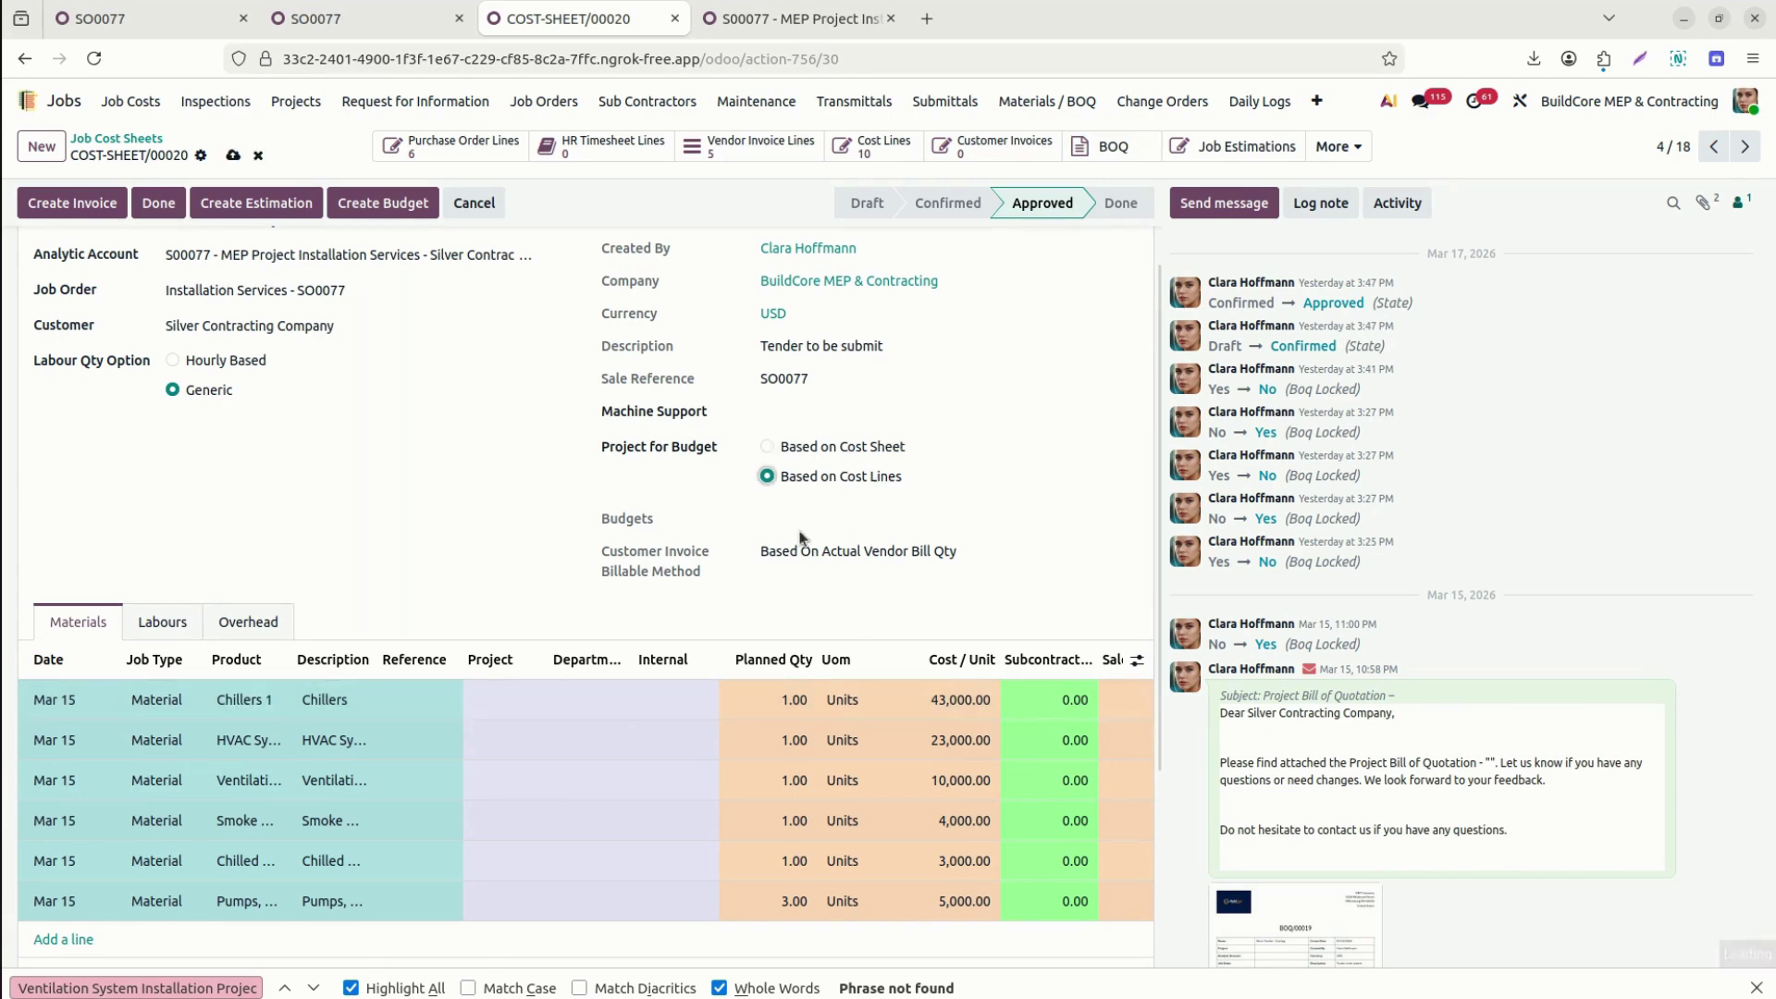
{"action": "left_click", "coordinate": [503, 696]}
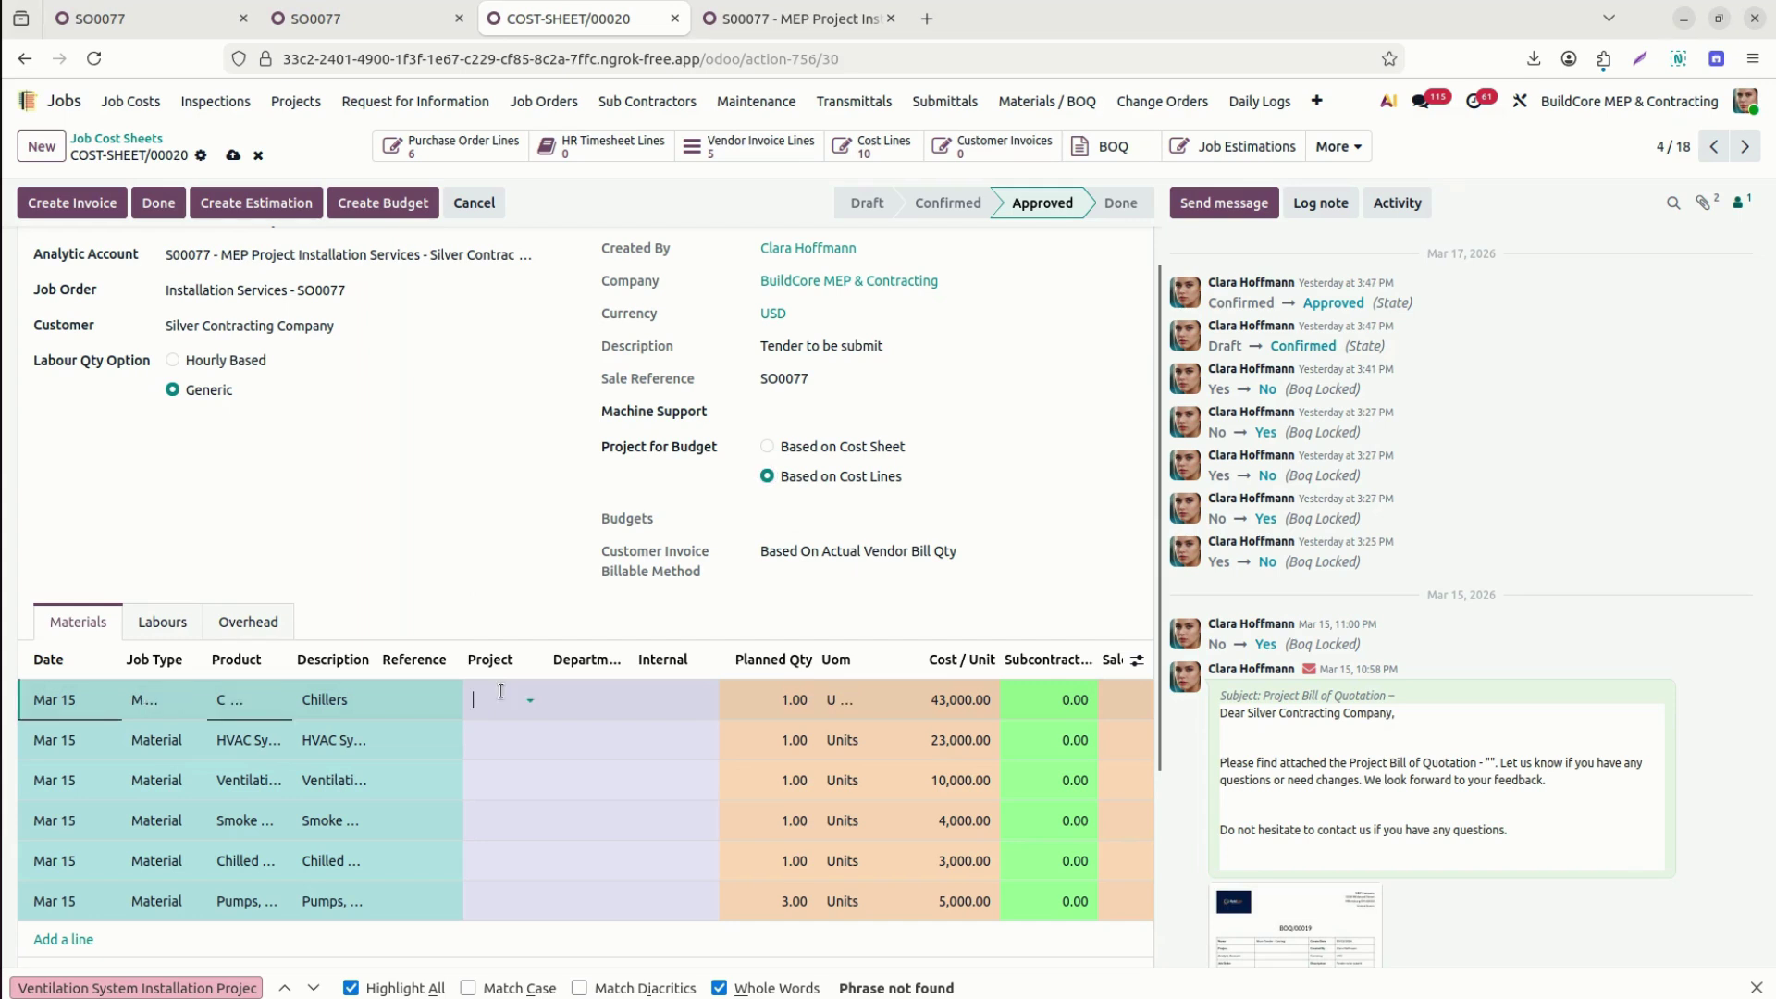
{"action": "left_click", "coordinate": [519, 589]}
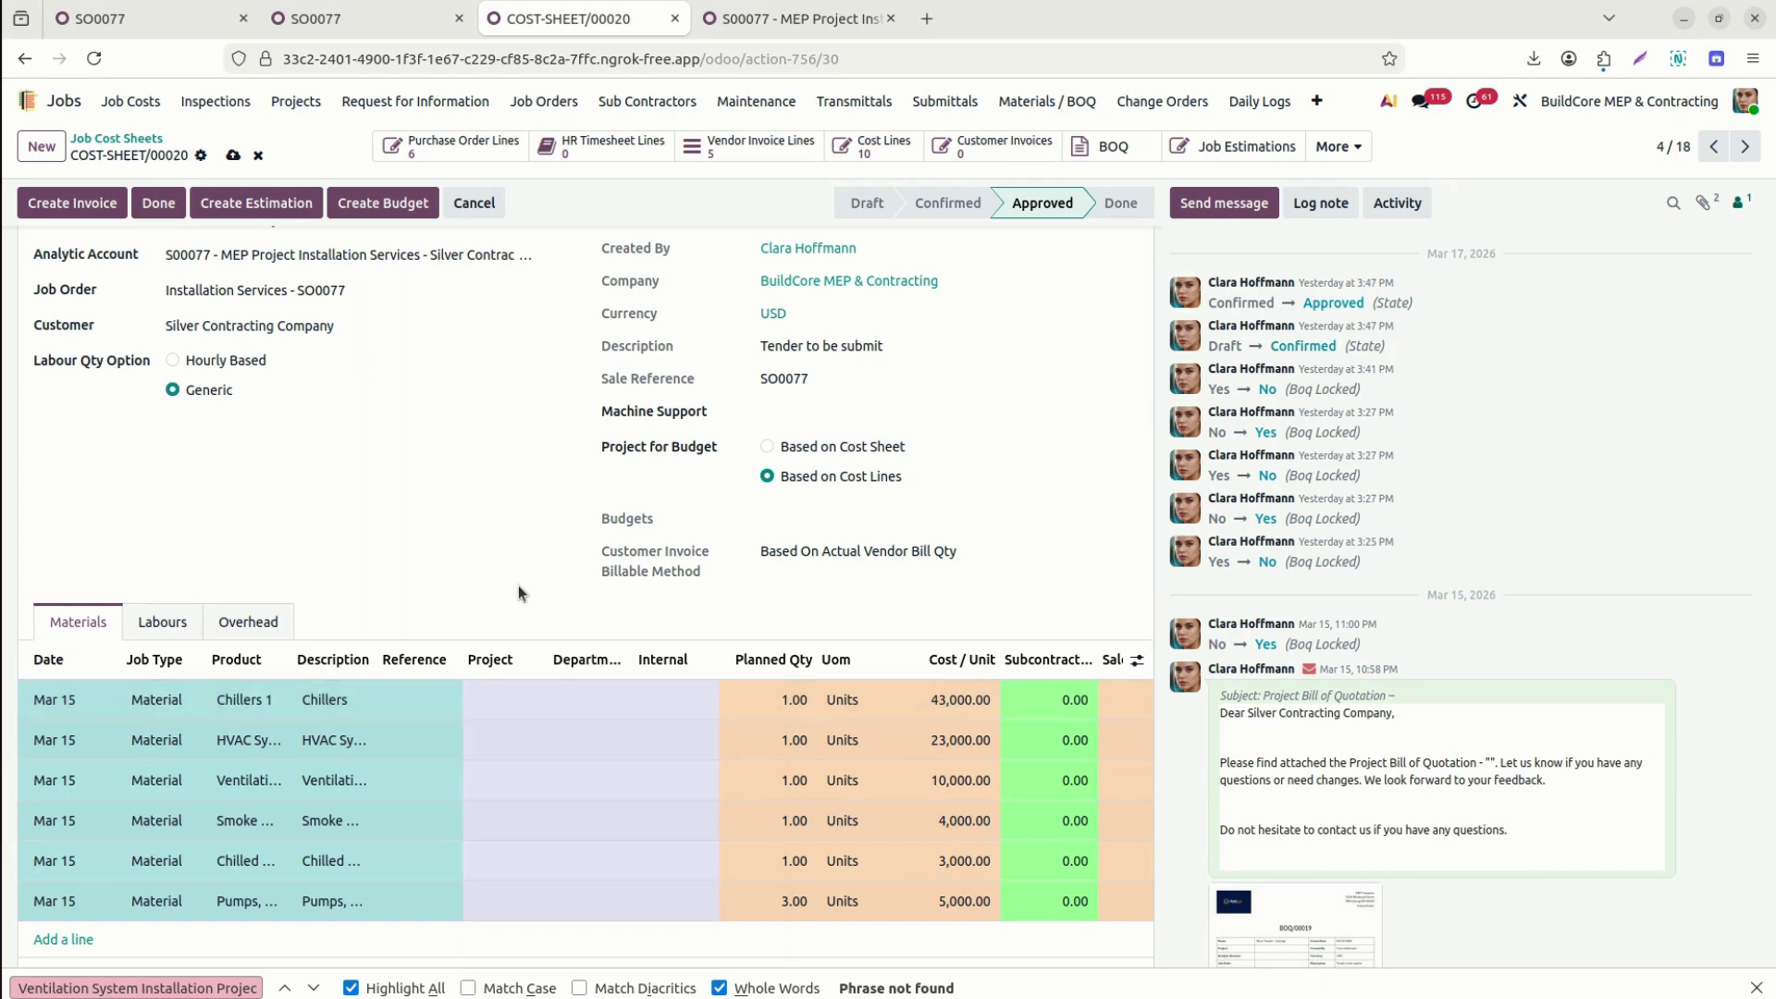
{"action": "left_click", "coordinate": [837, 448]}
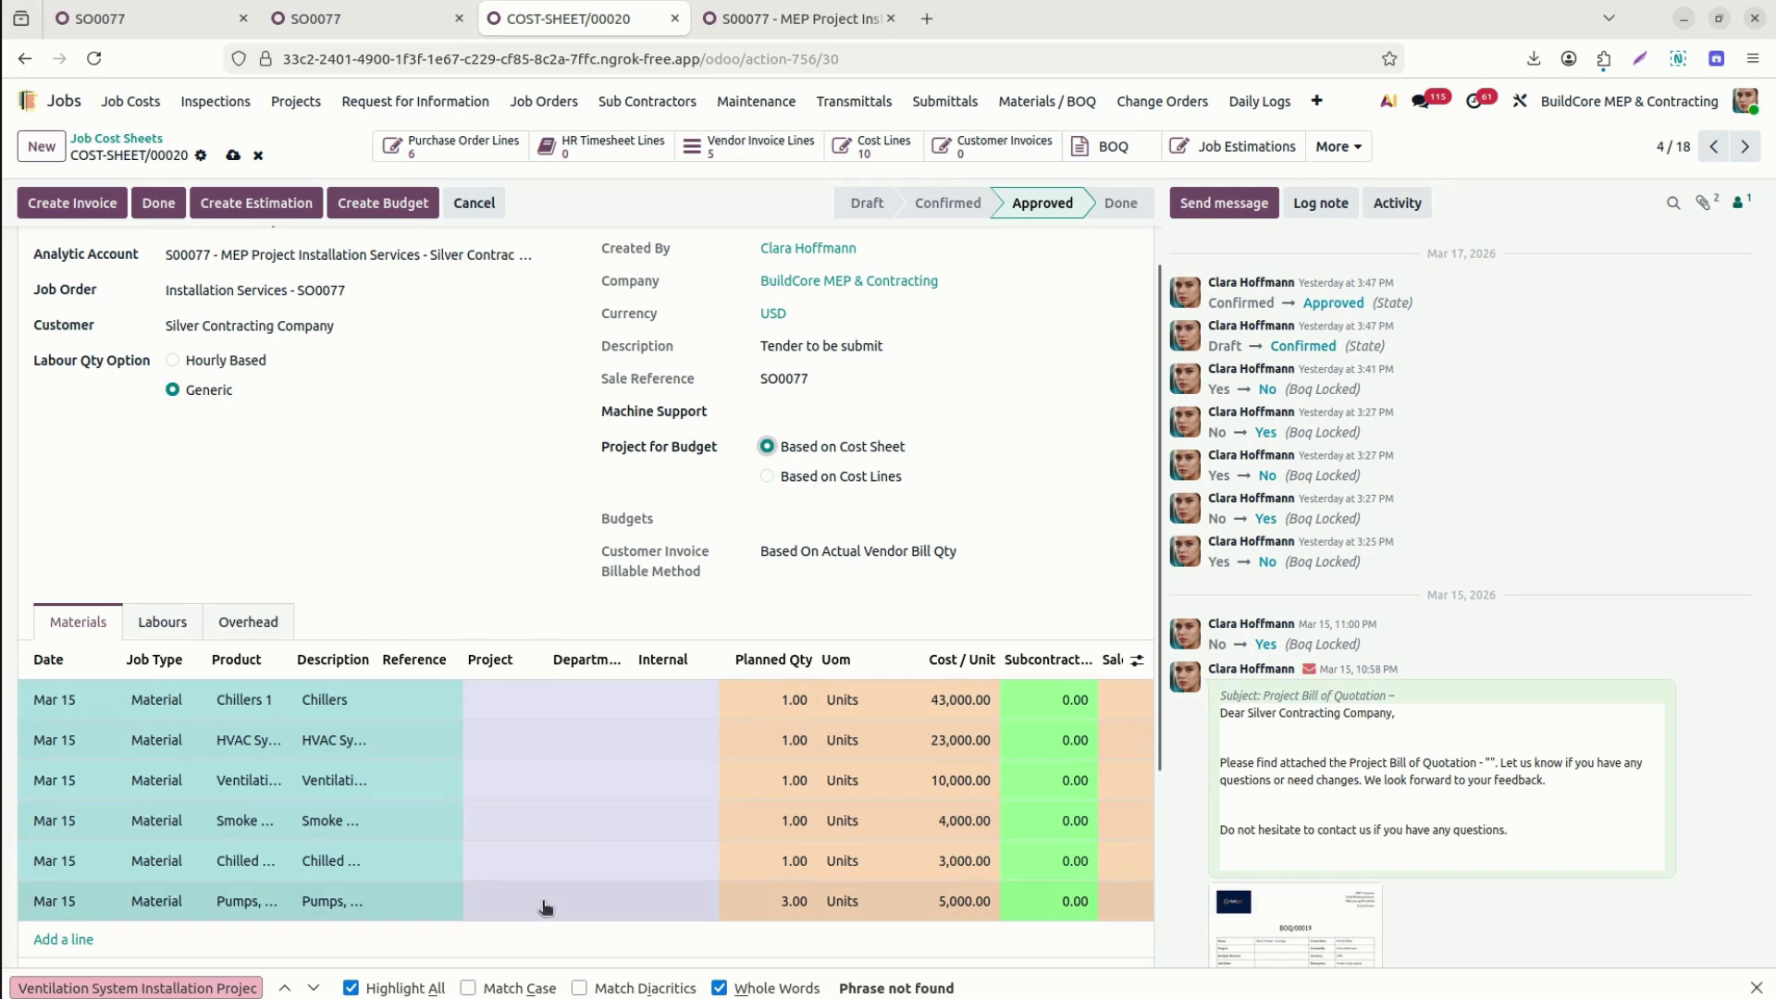
Review the Chillers line's department options, then launch Create Budget for COST-SHEET/00020.
{"action": "left_click", "coordinate": [599, 709]}
{"action": "left_click", "coordinate": [598, 704]}
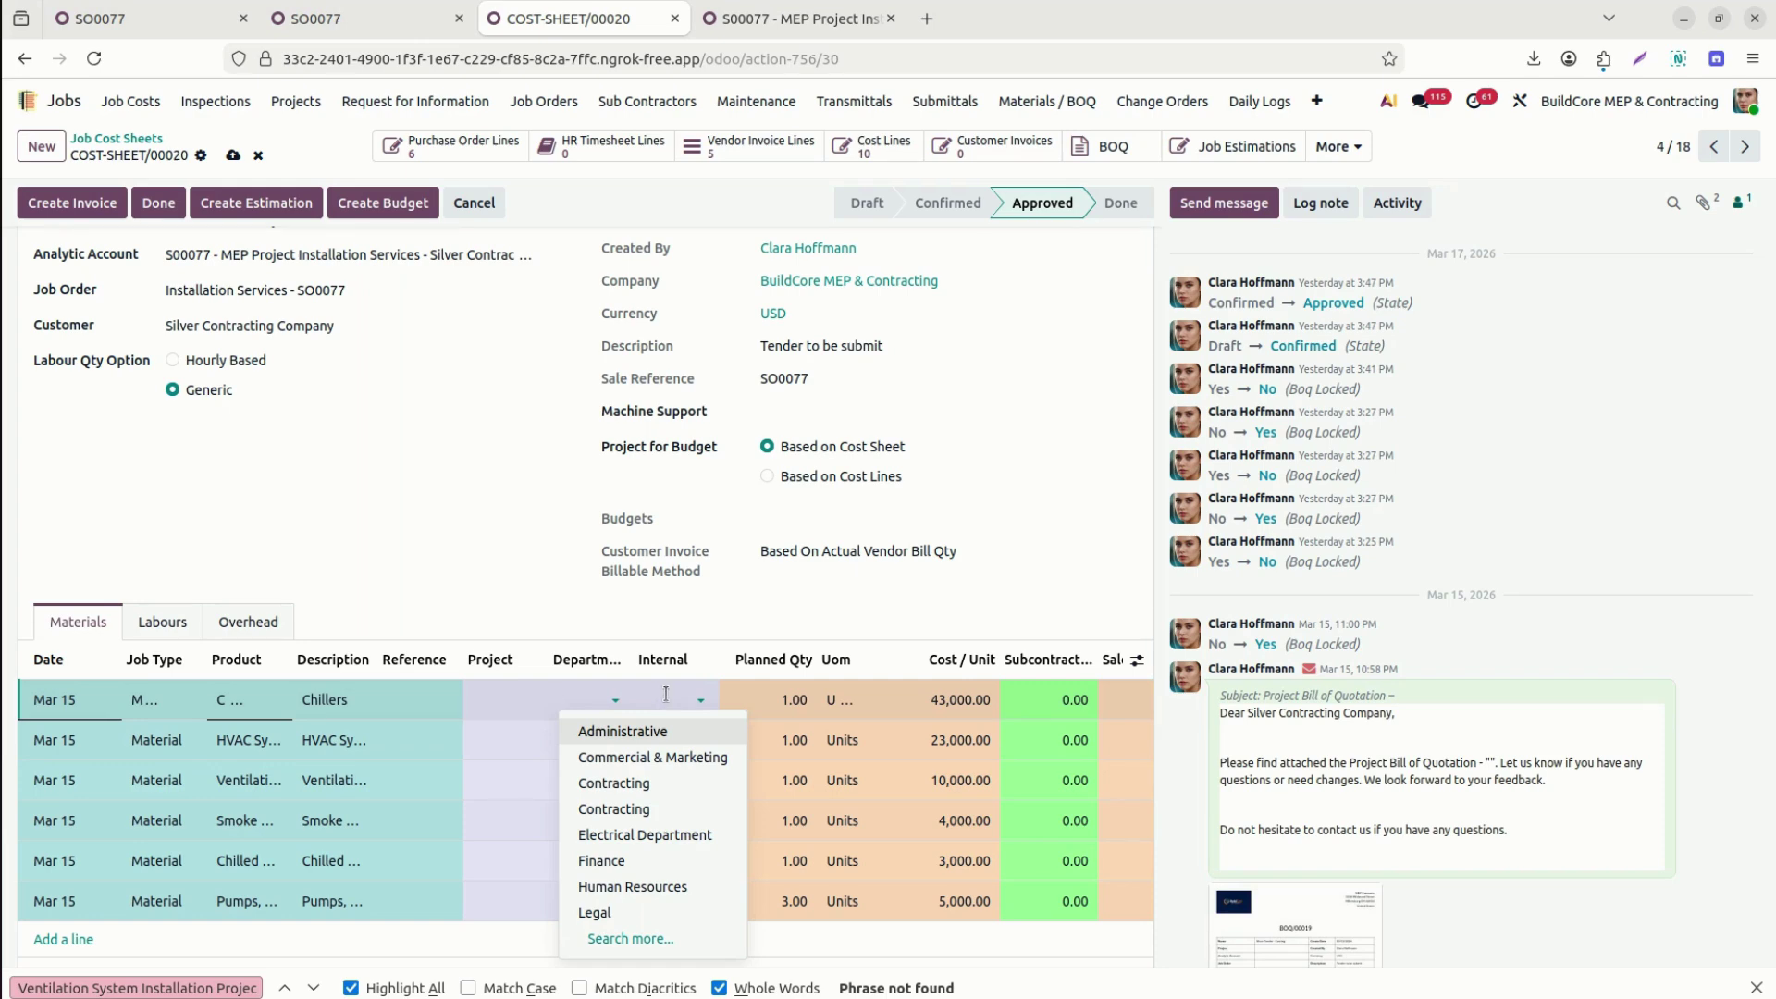
{"action": "left_click", "coordinate": [1120, 592]}
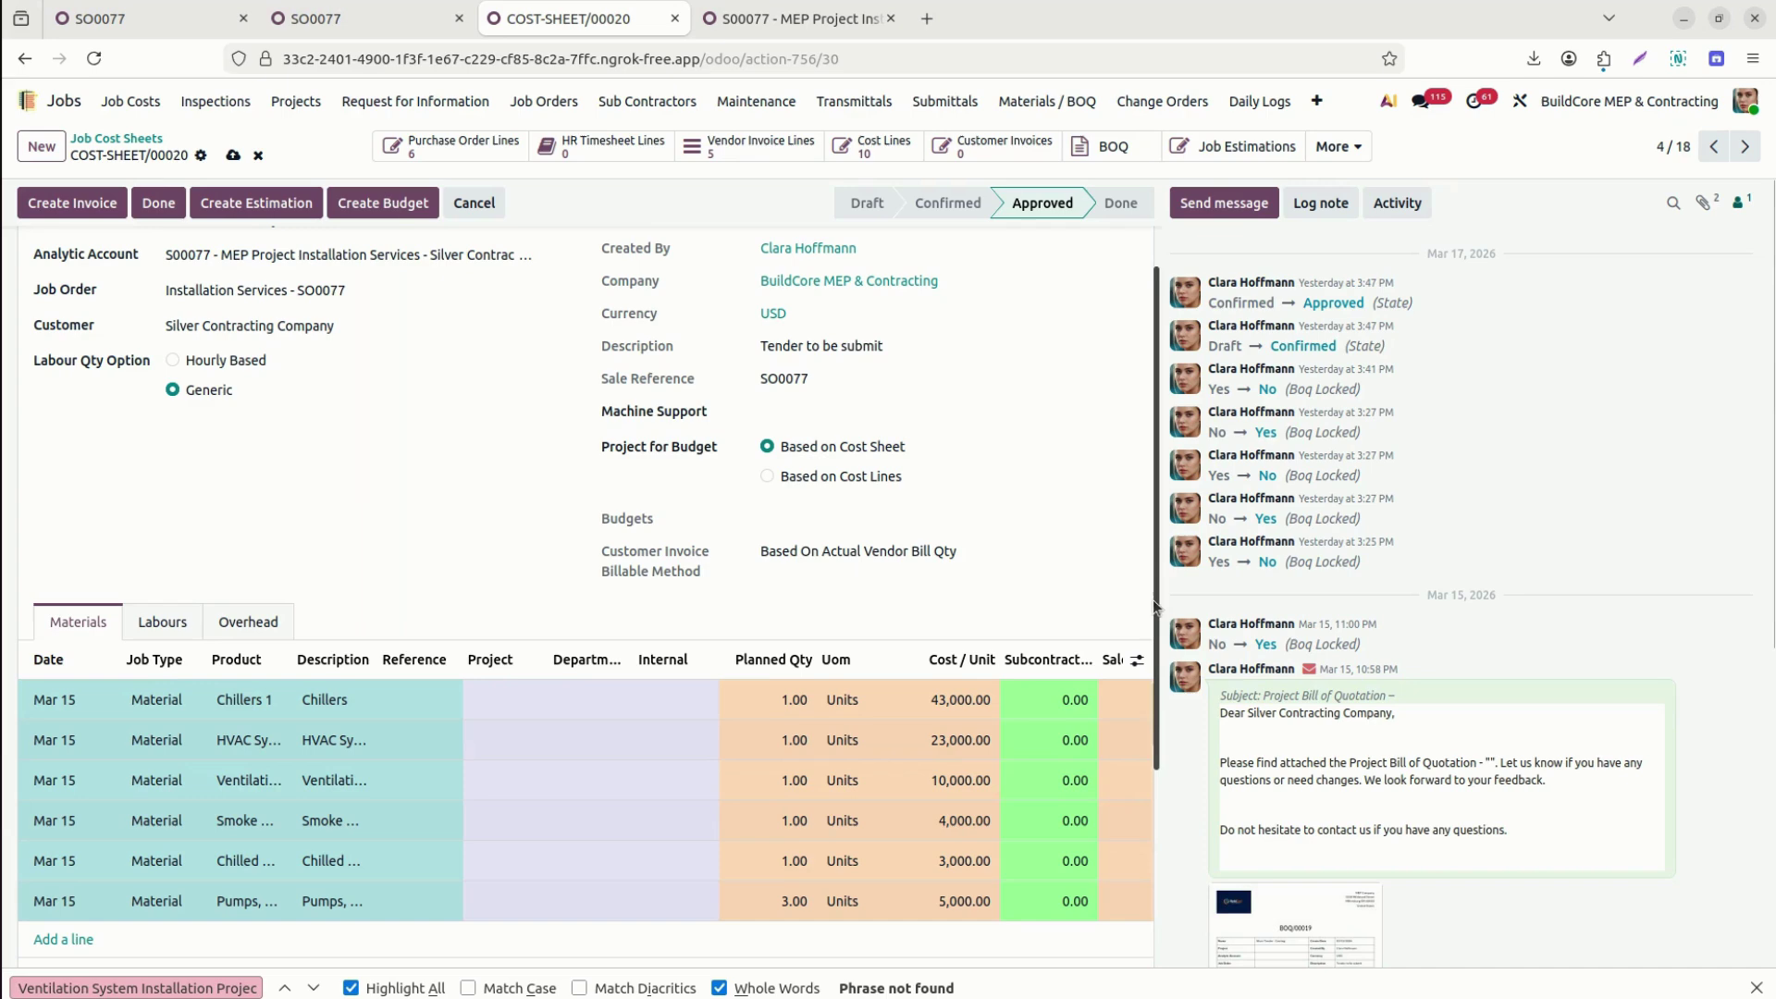
{"action": "scroll", "coordinate": [1153, 600], "scroll_direction": "up", "scroll_amount": 2}
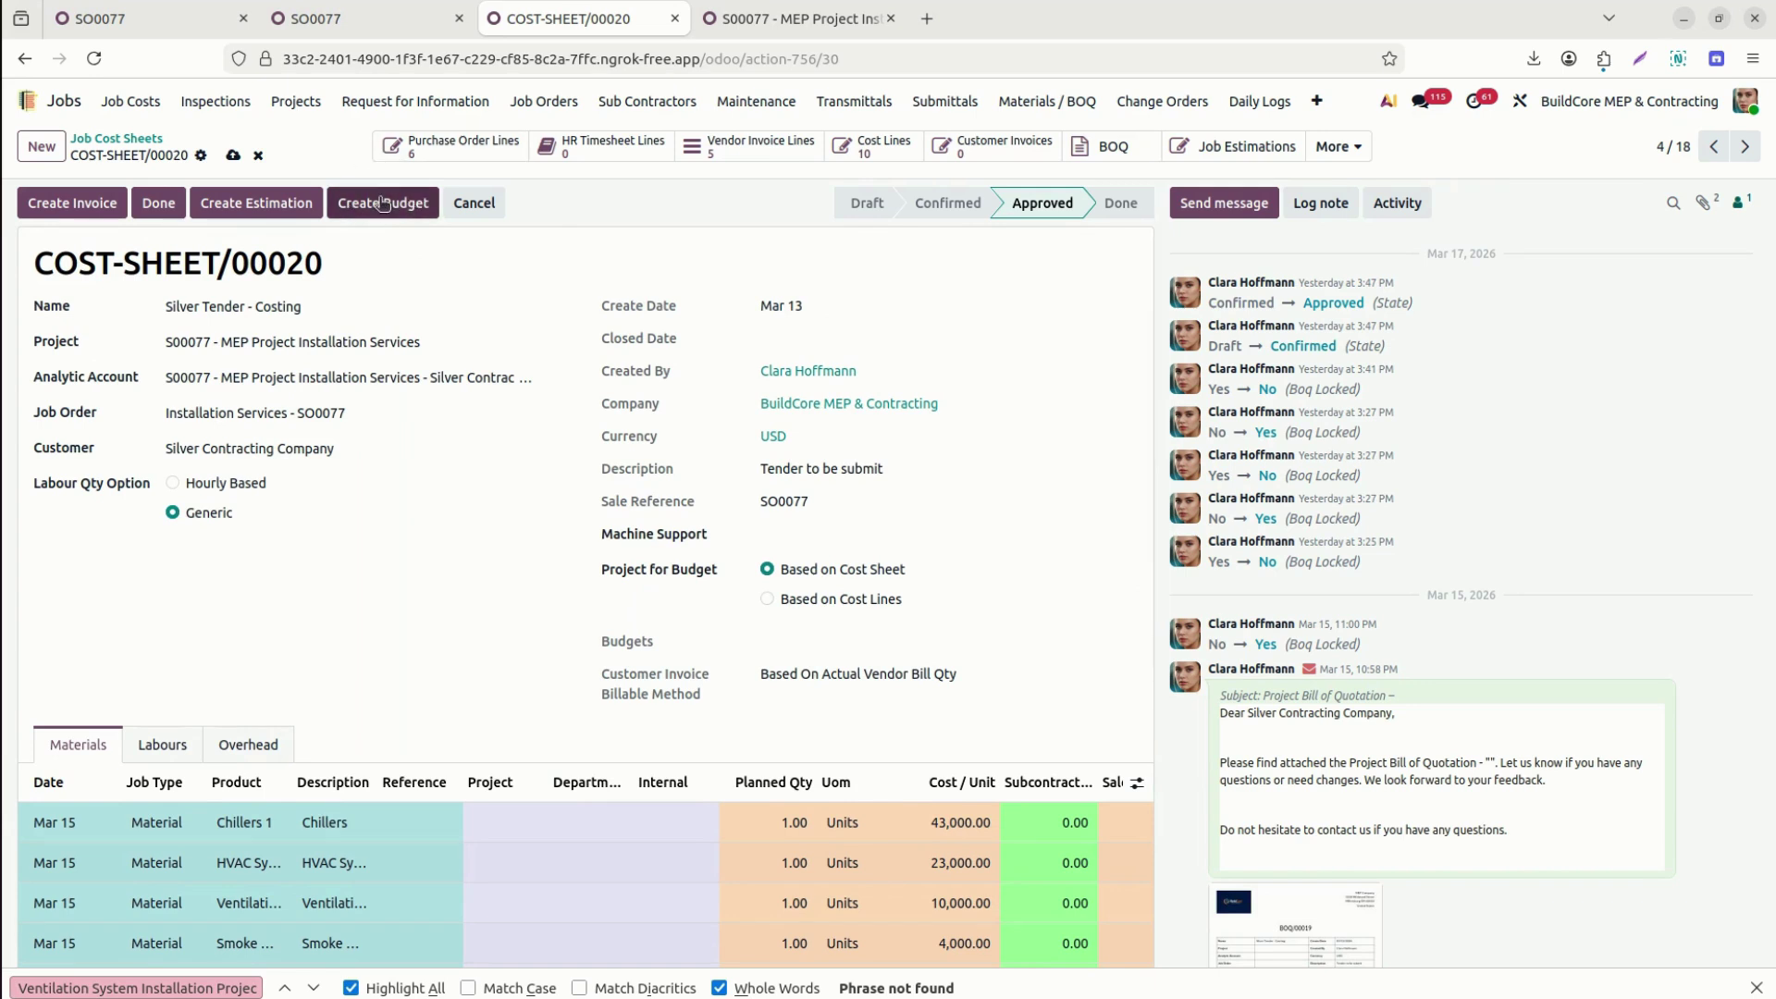
{"action": "left_click", "coordinate": [381, 202]}
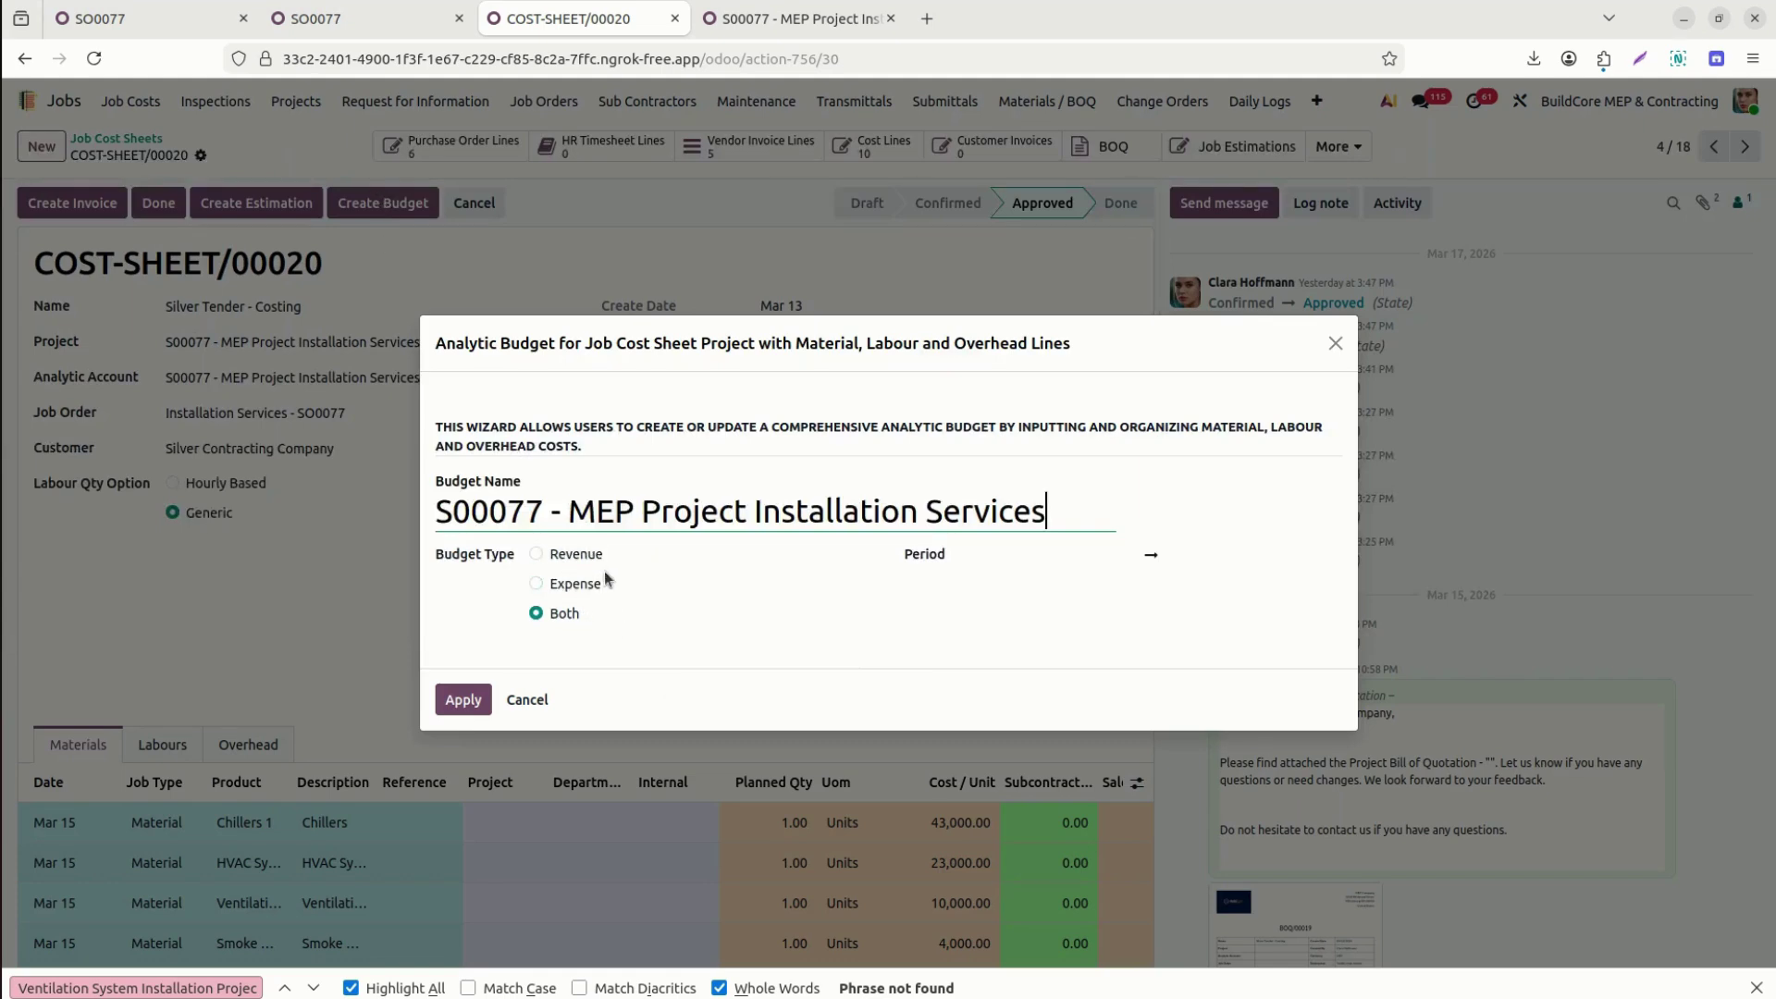
Set the budget period from Mar 1 to Dec 31, 2026 and generate the analytic budget.
{"action": "left_click", "coordinate": [1061, 557]}
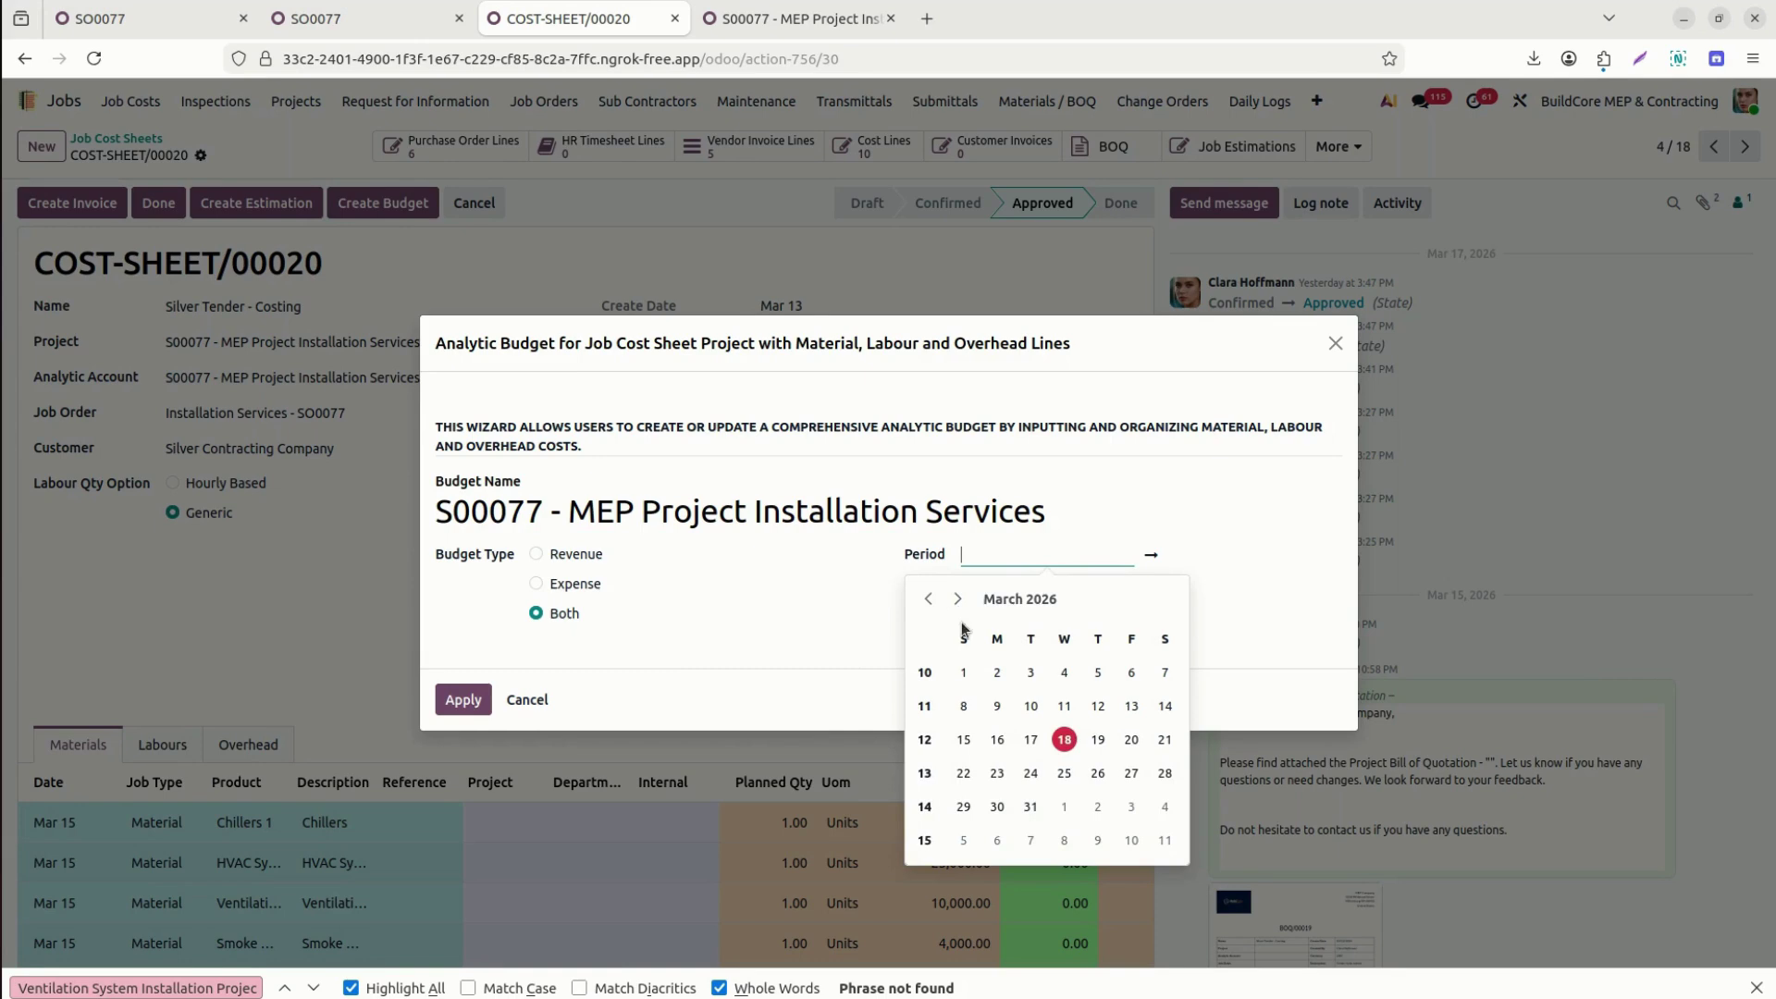
{"action": "left_click", "coordinate": [963, 679]}
{"action": "left_click", "coordinate": [1234, 553]}
{"action": "left_click", "coordinate": [1253, 600]}
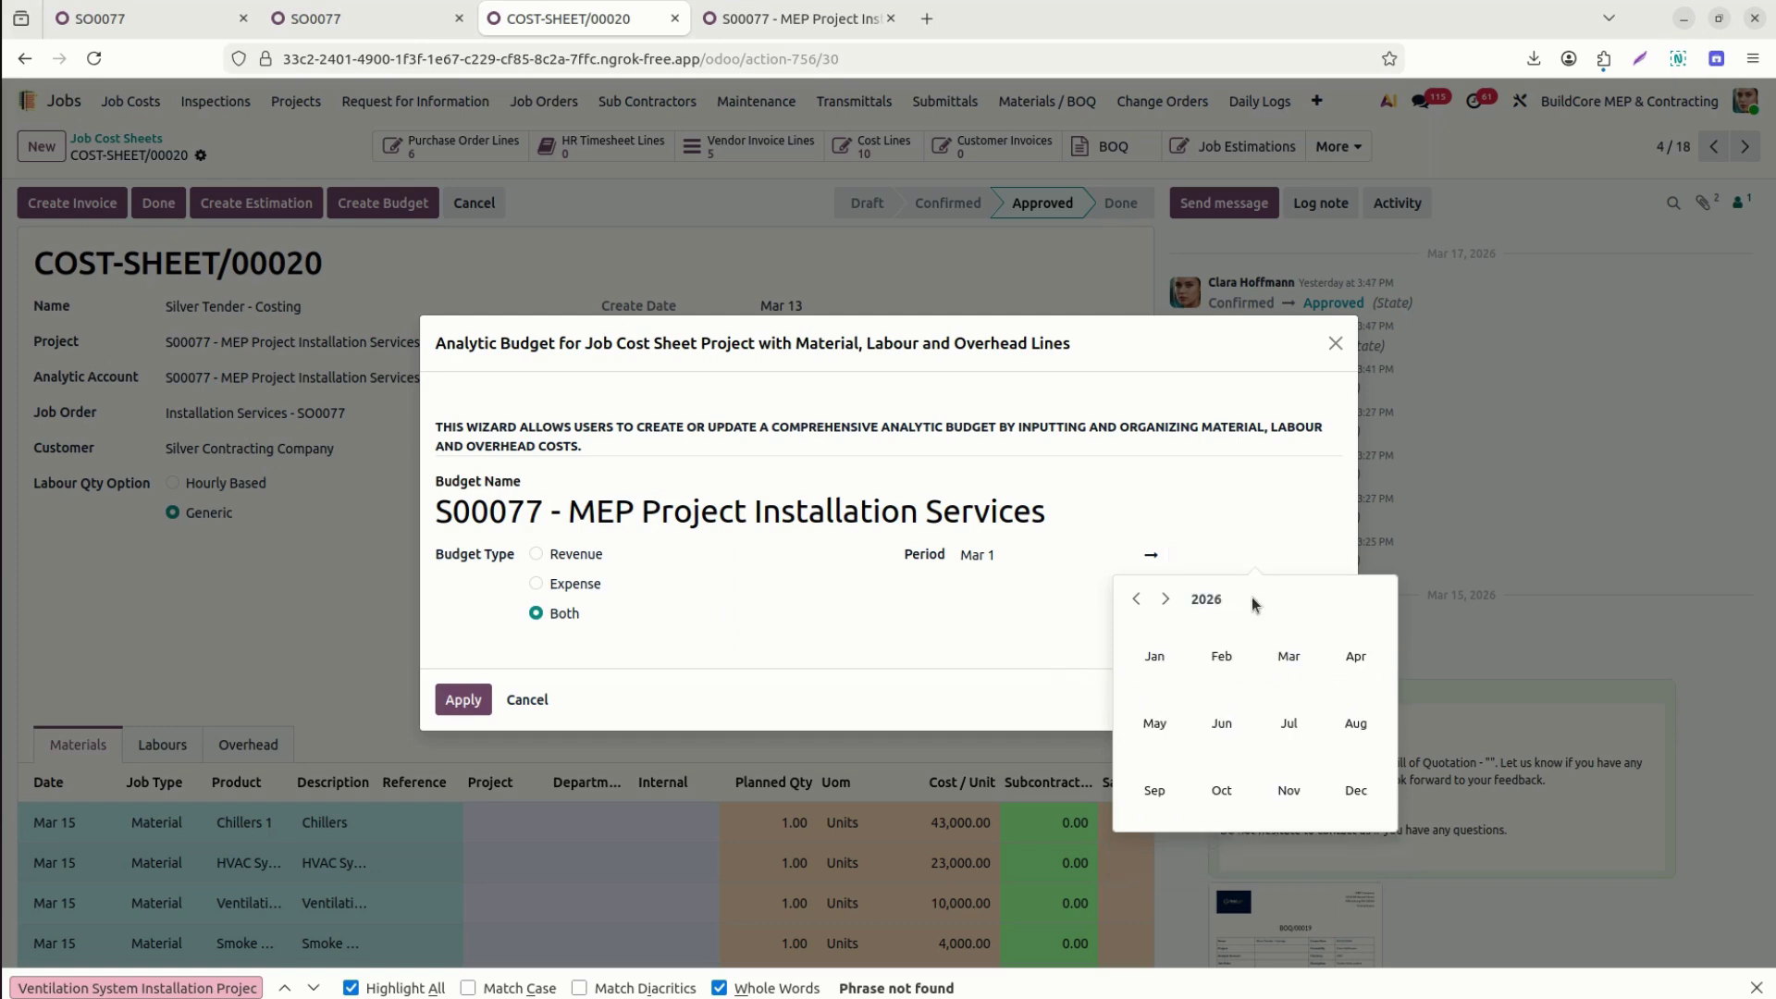
{"action": "left_click", "coordinate": [1354, 781]}
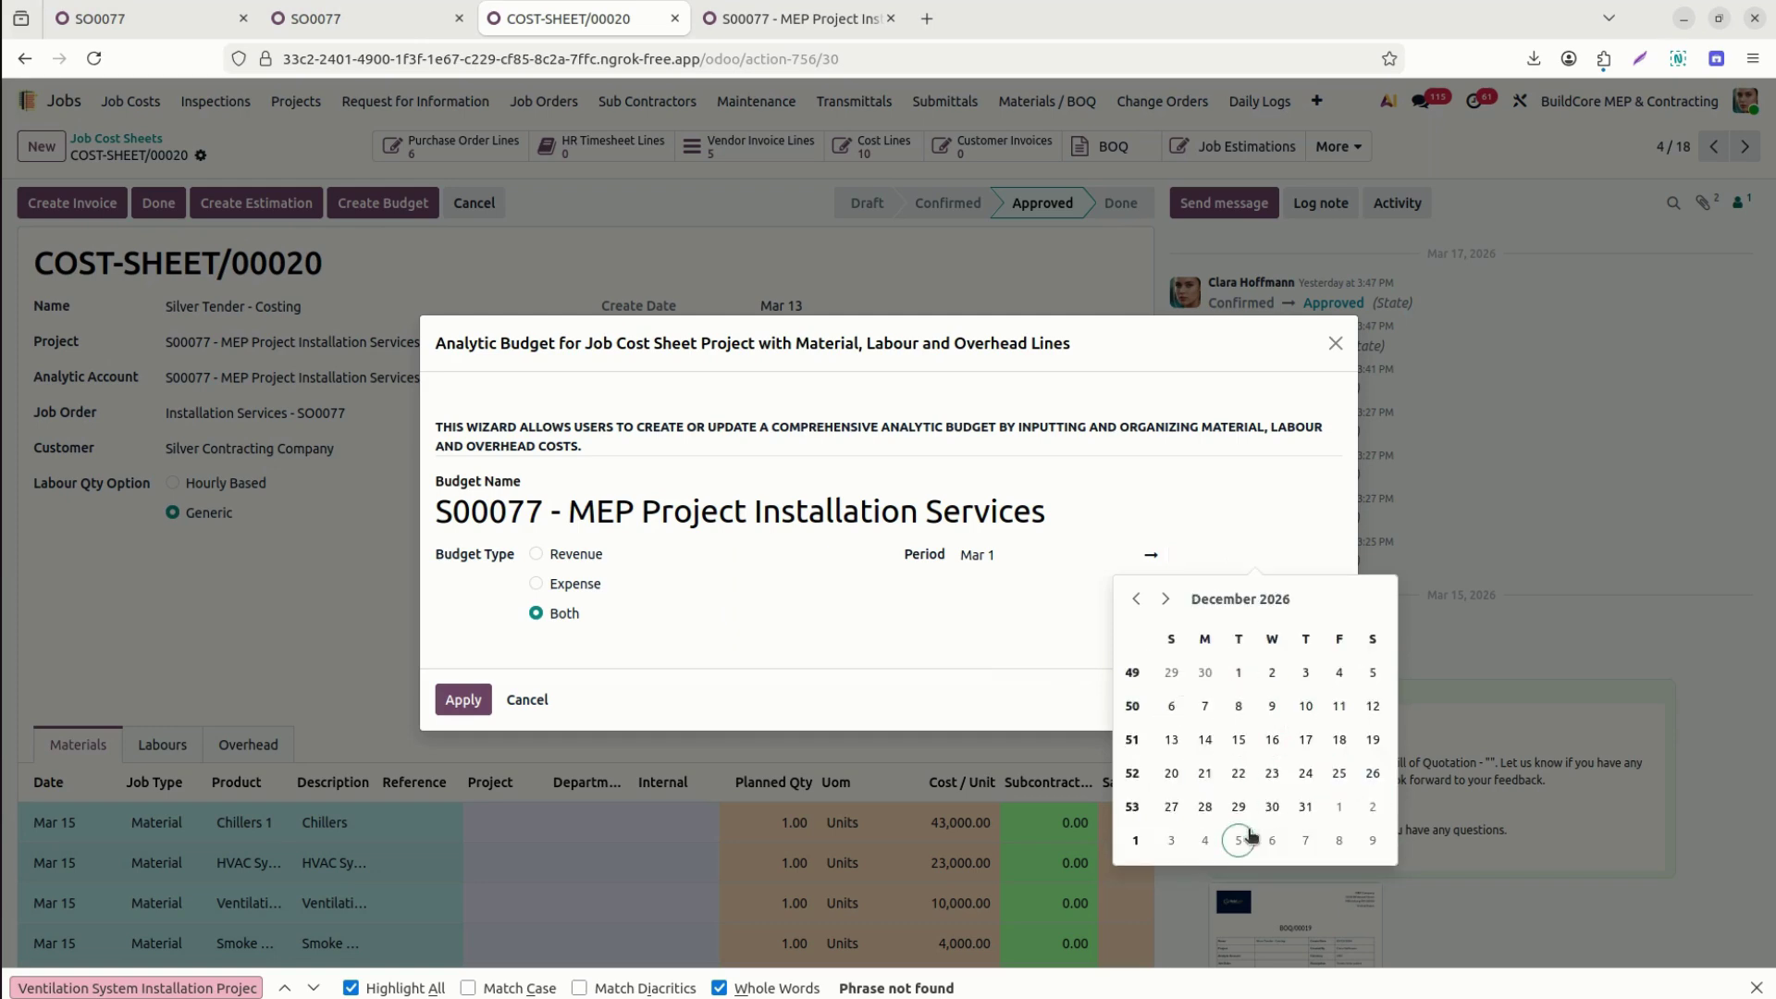
{"action": "left_click", "coordinate": [1305, 807]}
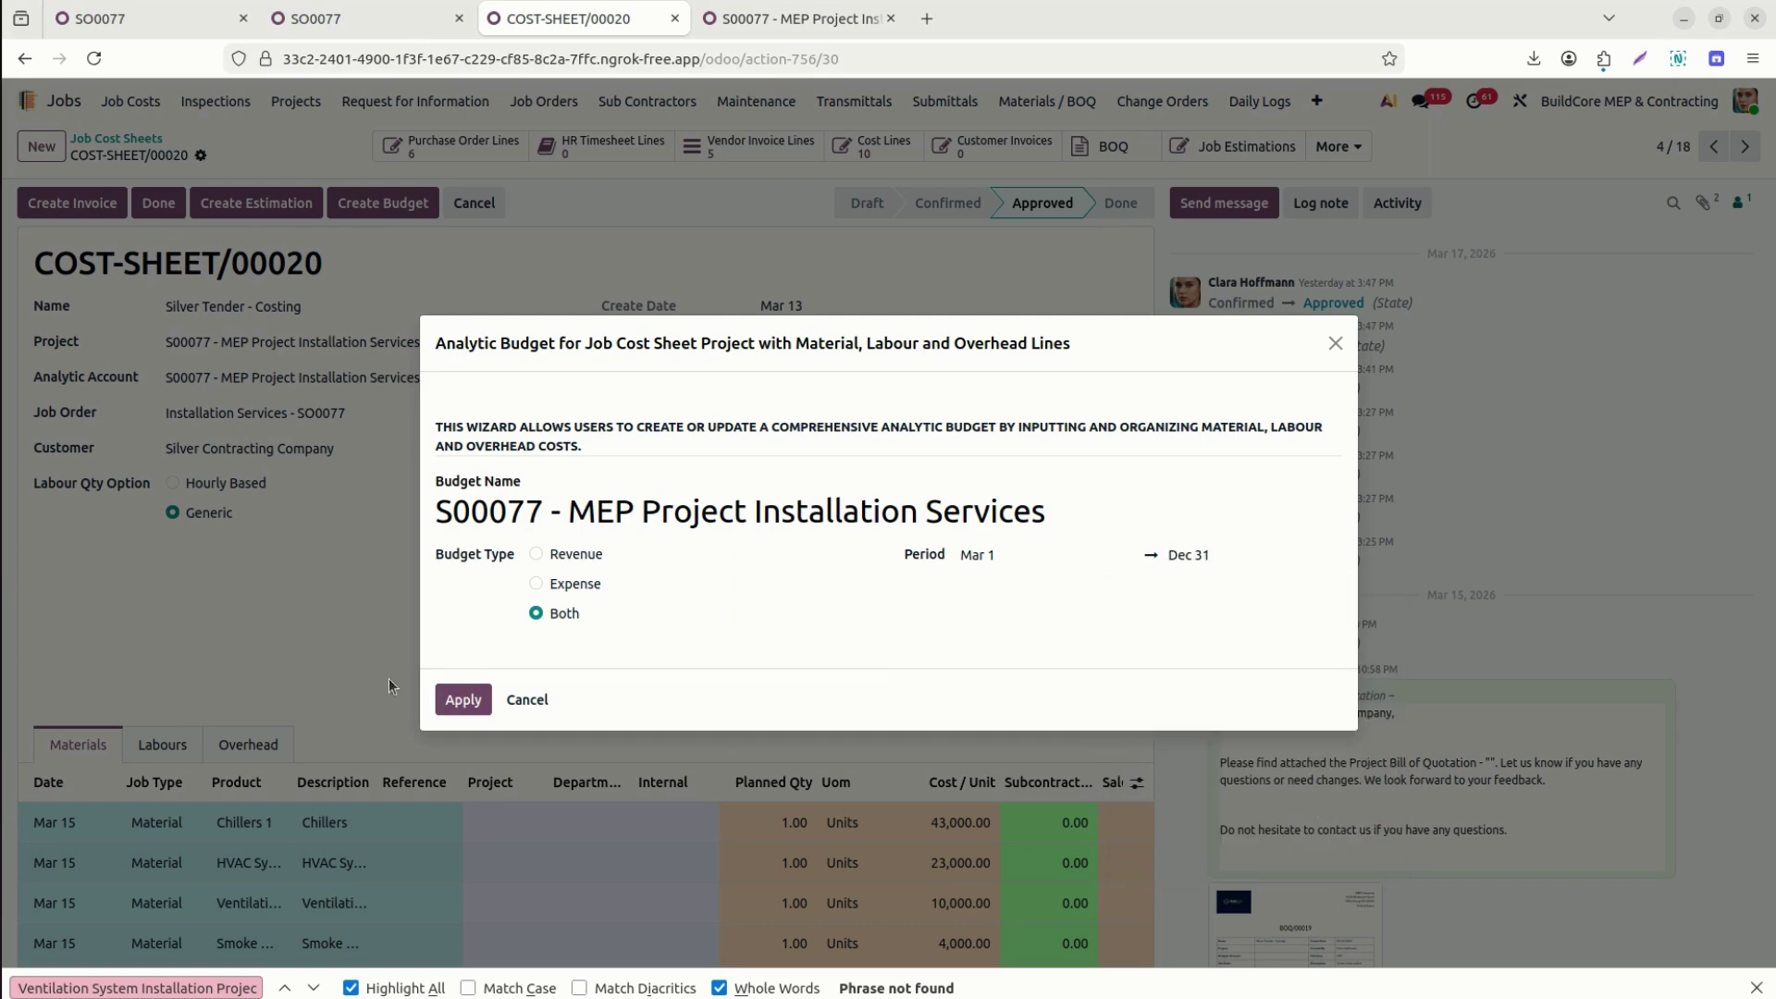
{"action": "left_click", "coordinate": [455, 696]}
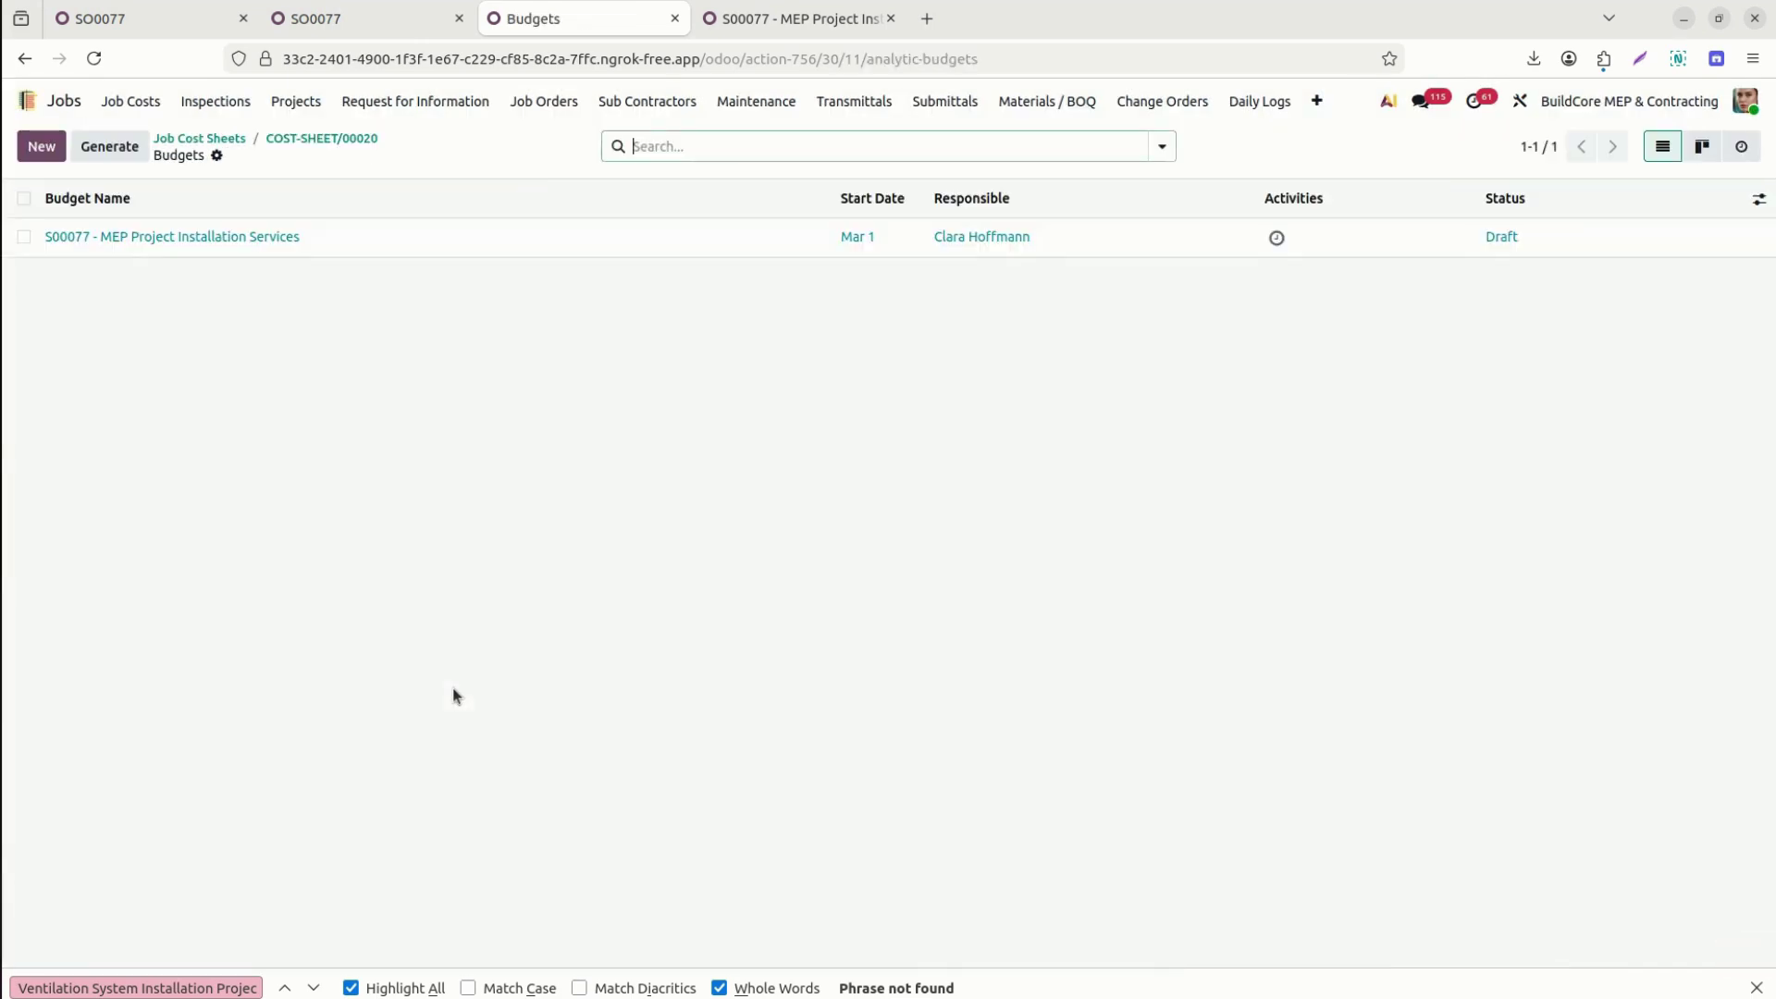
Open the S00077 budget, widen the Project and Cost Sheet columns, and sort by Uom.
{"action": "left_click", "coordinate": [158, 236]}
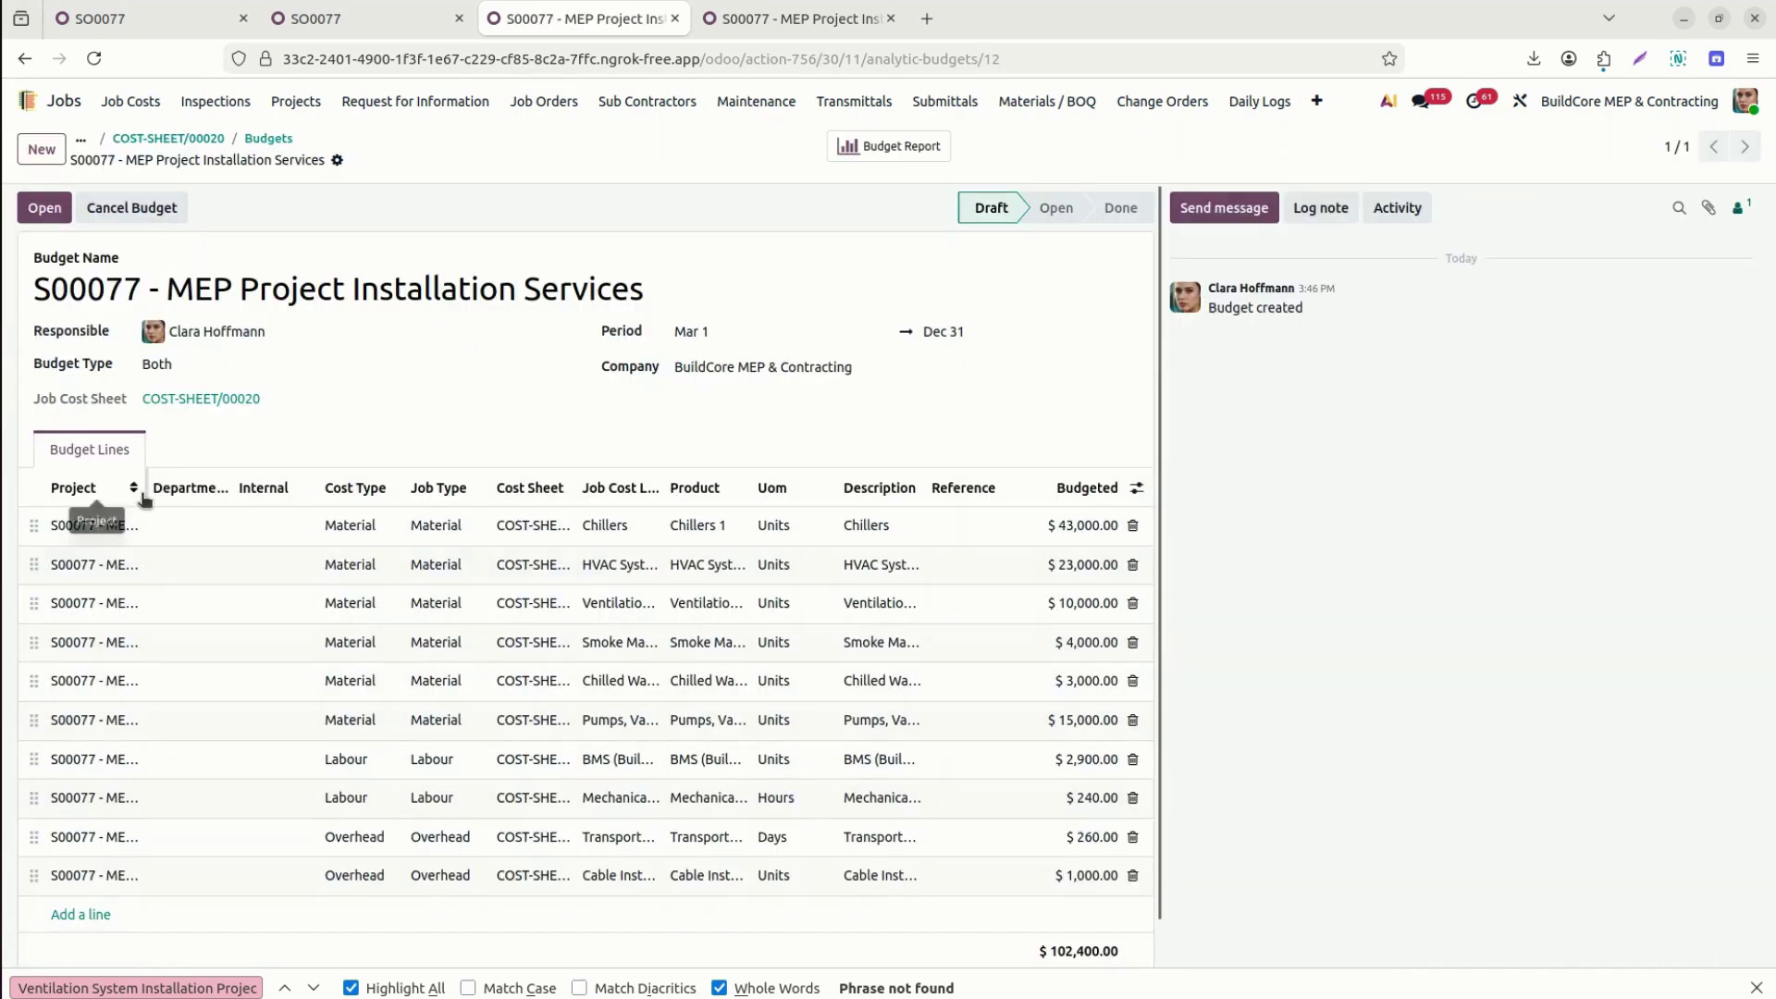
{"action": "mouse_move", "coordinate": [145, 498]}
{"action": "left_mouse_down"}
{"action": "mouse_move", "coordinate": [601, 523]}
{"action": "mouse_move", "coordinate": [153, 496]}
{"action": "left_mouse_up"}
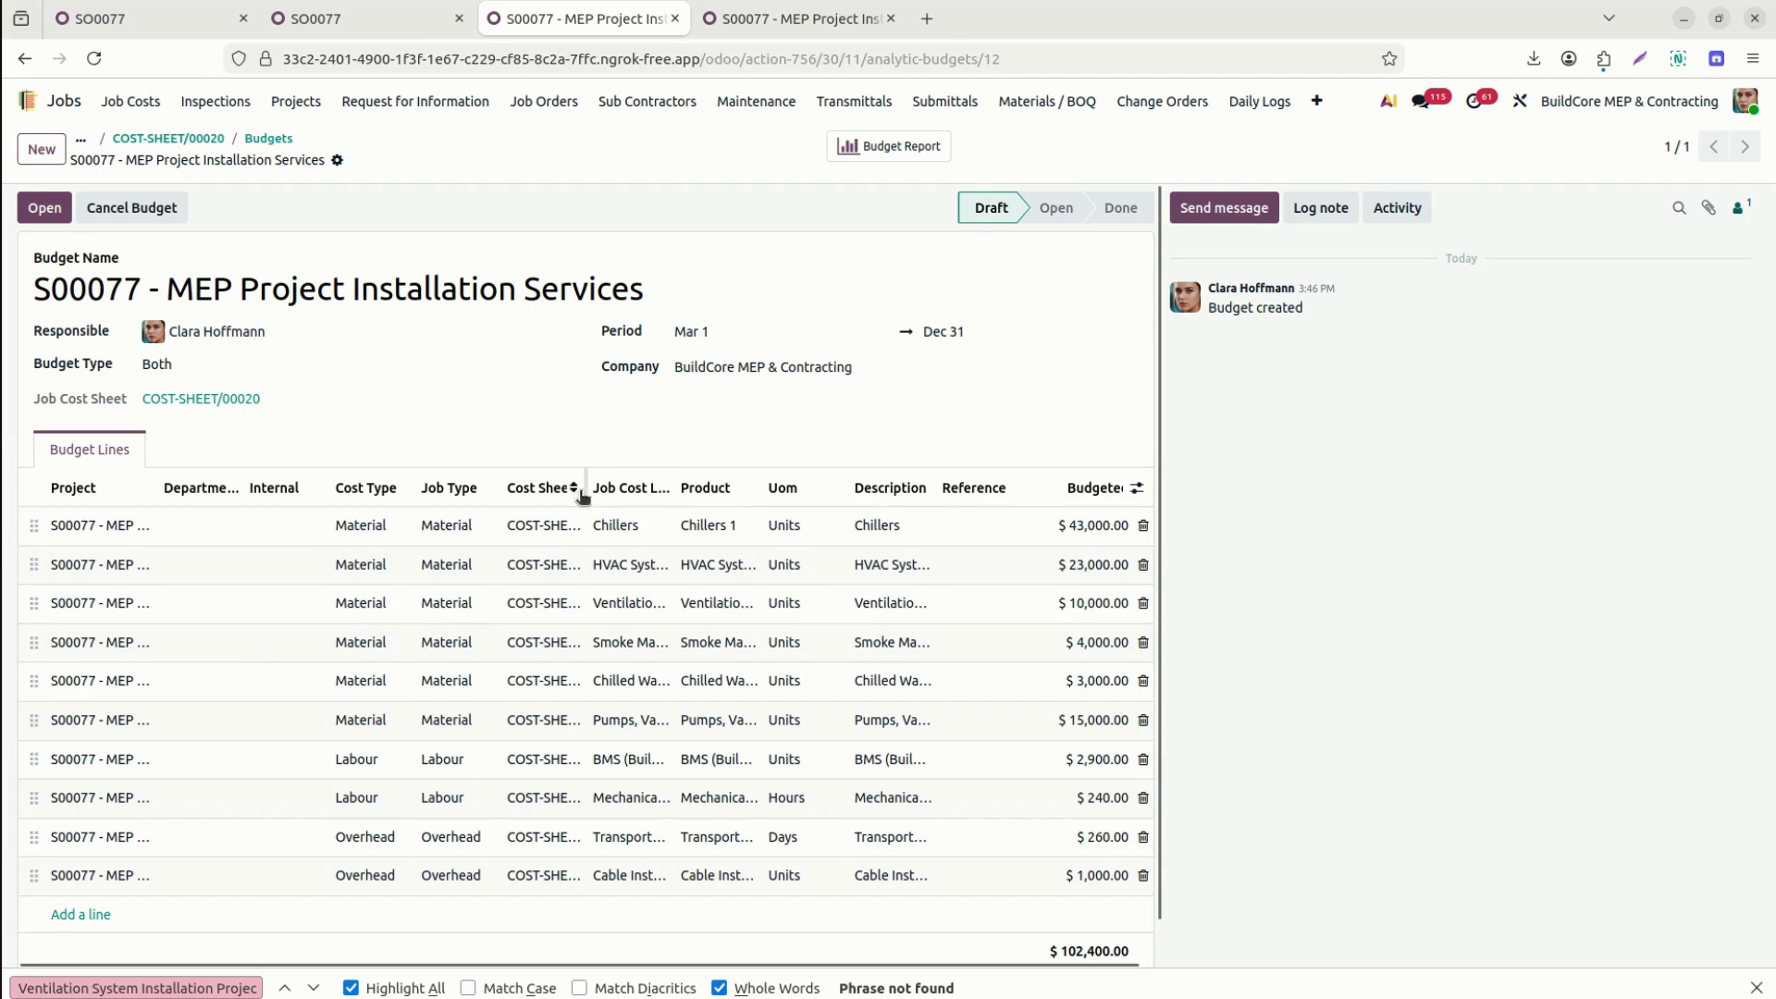
{"action": "left_click_drag", "start_coordinate": [586, 497], "coordinate": [666, 518]}
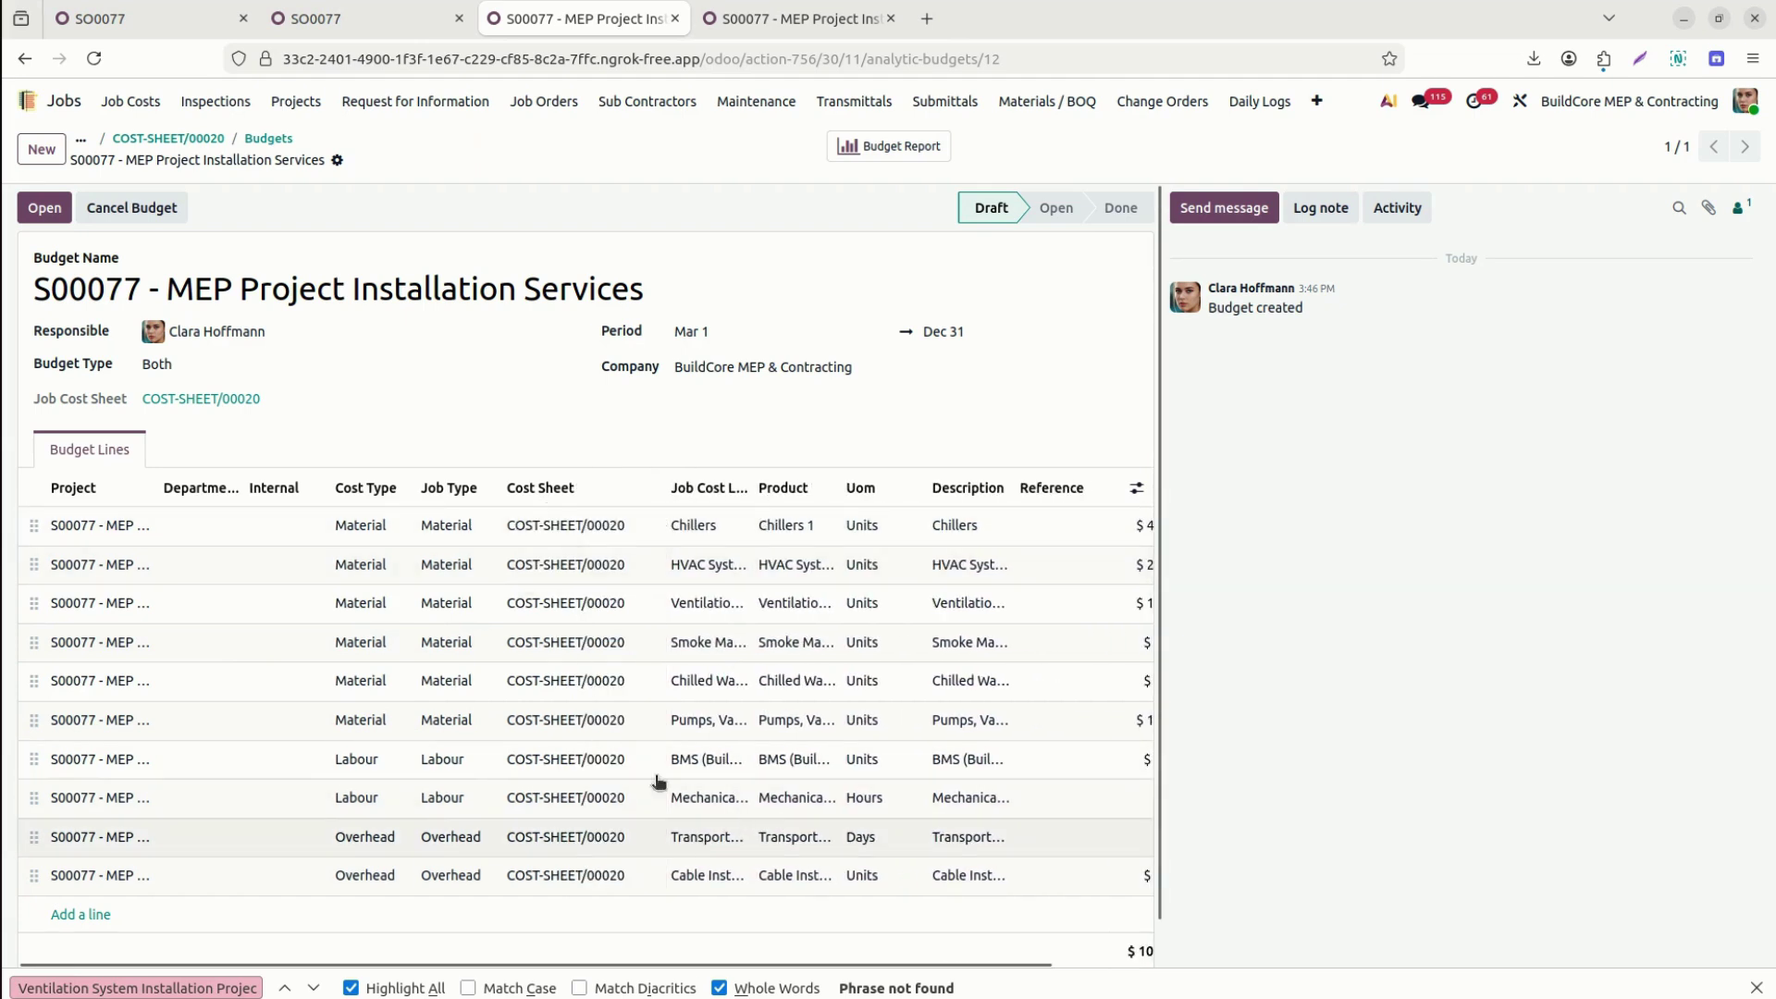
{"action": "left_click", "coordinate": [844, 492]}
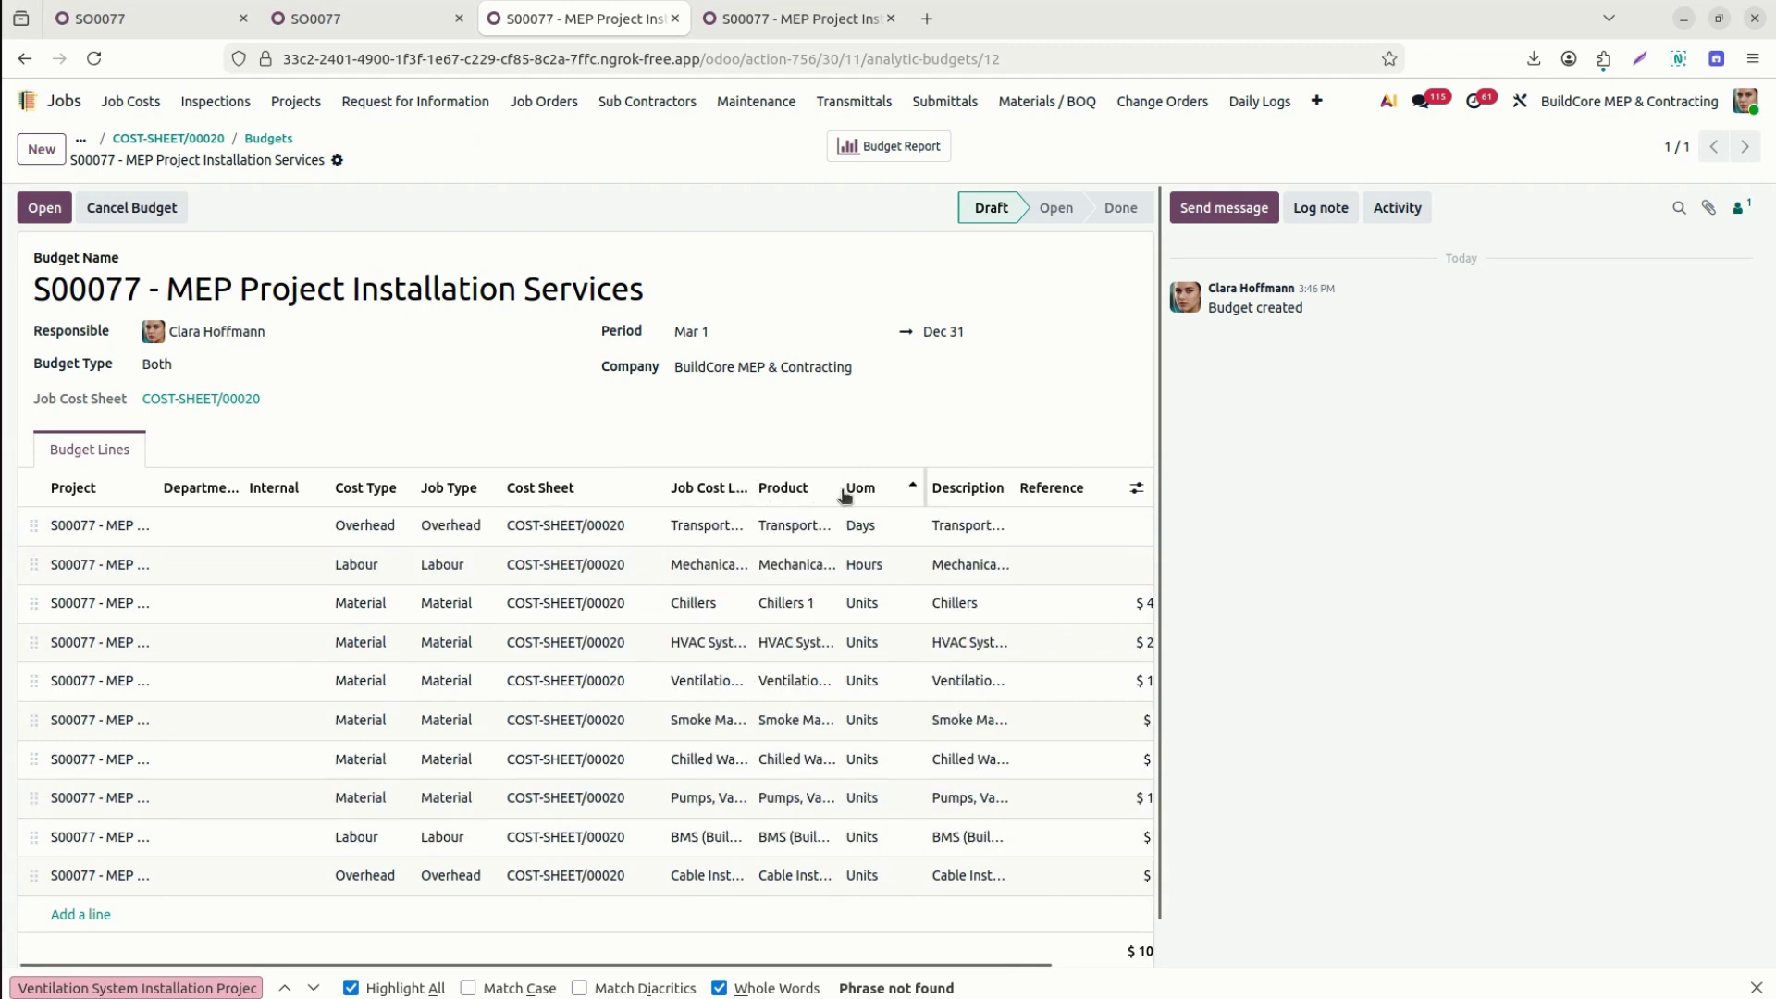
Widen the Product column, check the optional columns, and set the $102,400 budget to Open.
{"action": "left_click_drag", "start_coordinate": [838, 487], "coordinate": [952, 488]}
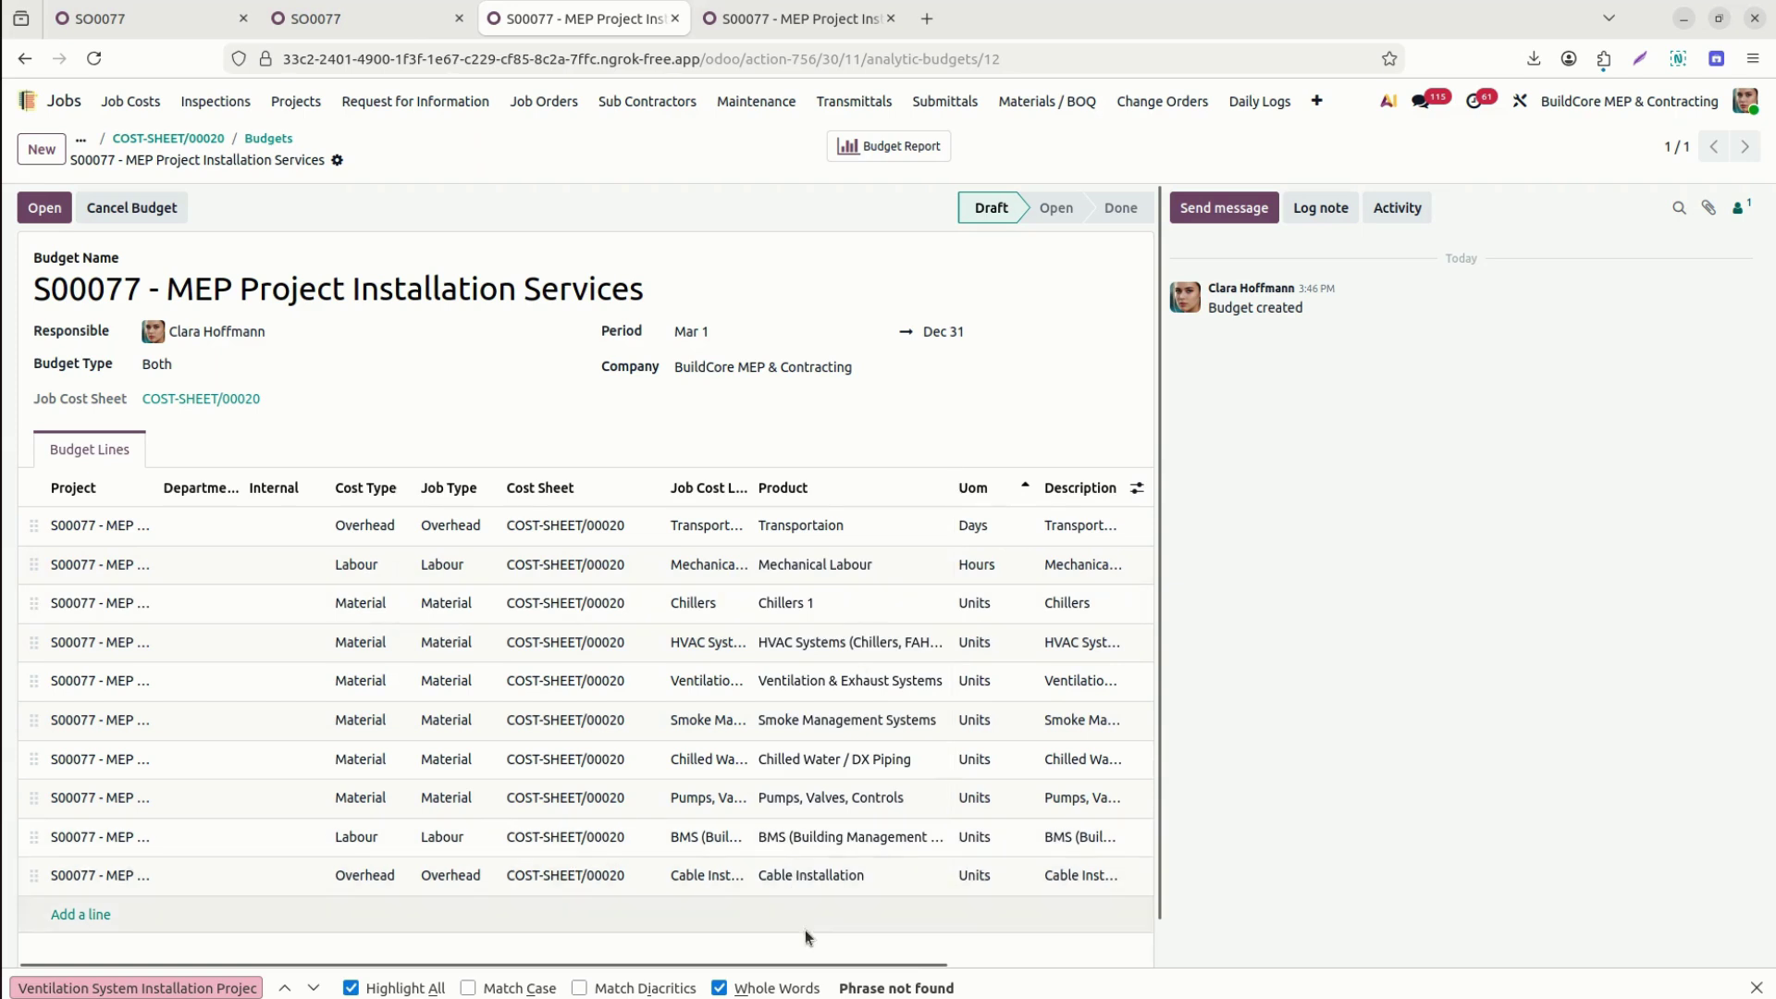
{"action": "left_click_drag", "start_coordinate": [818, 963], "coordinate": [1055, 970]}
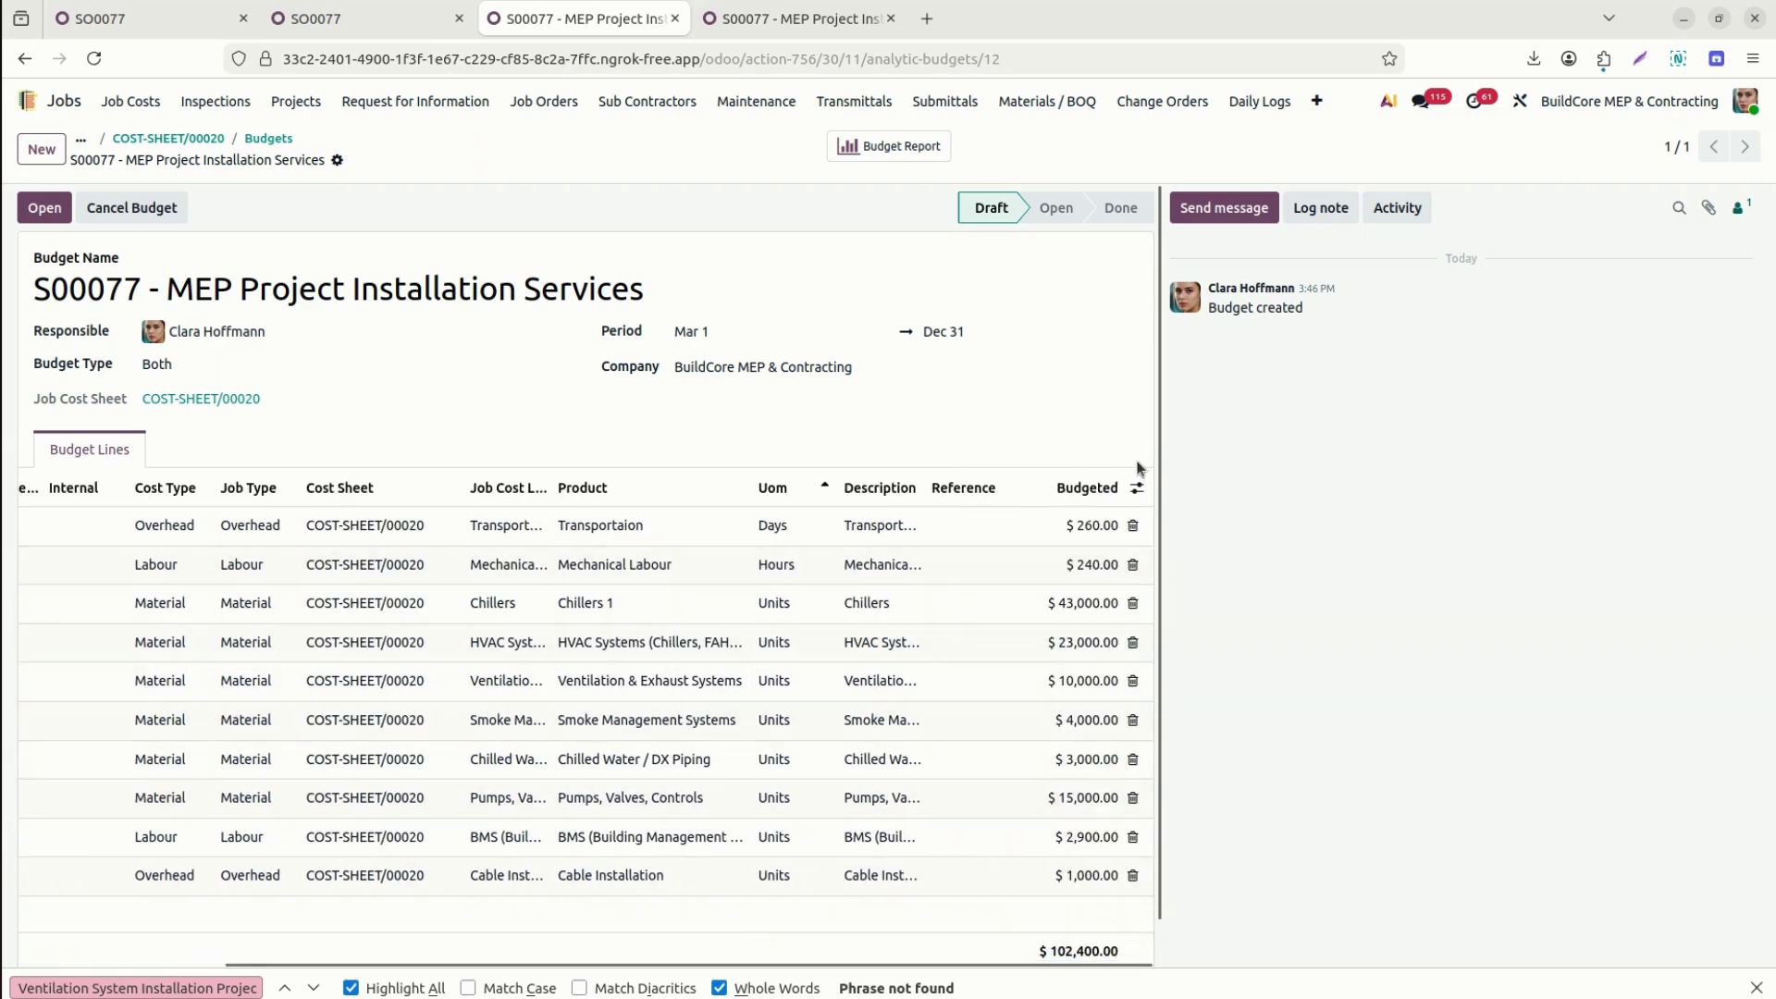
{"action": "left_click", "coordinate": [1137, 491]}
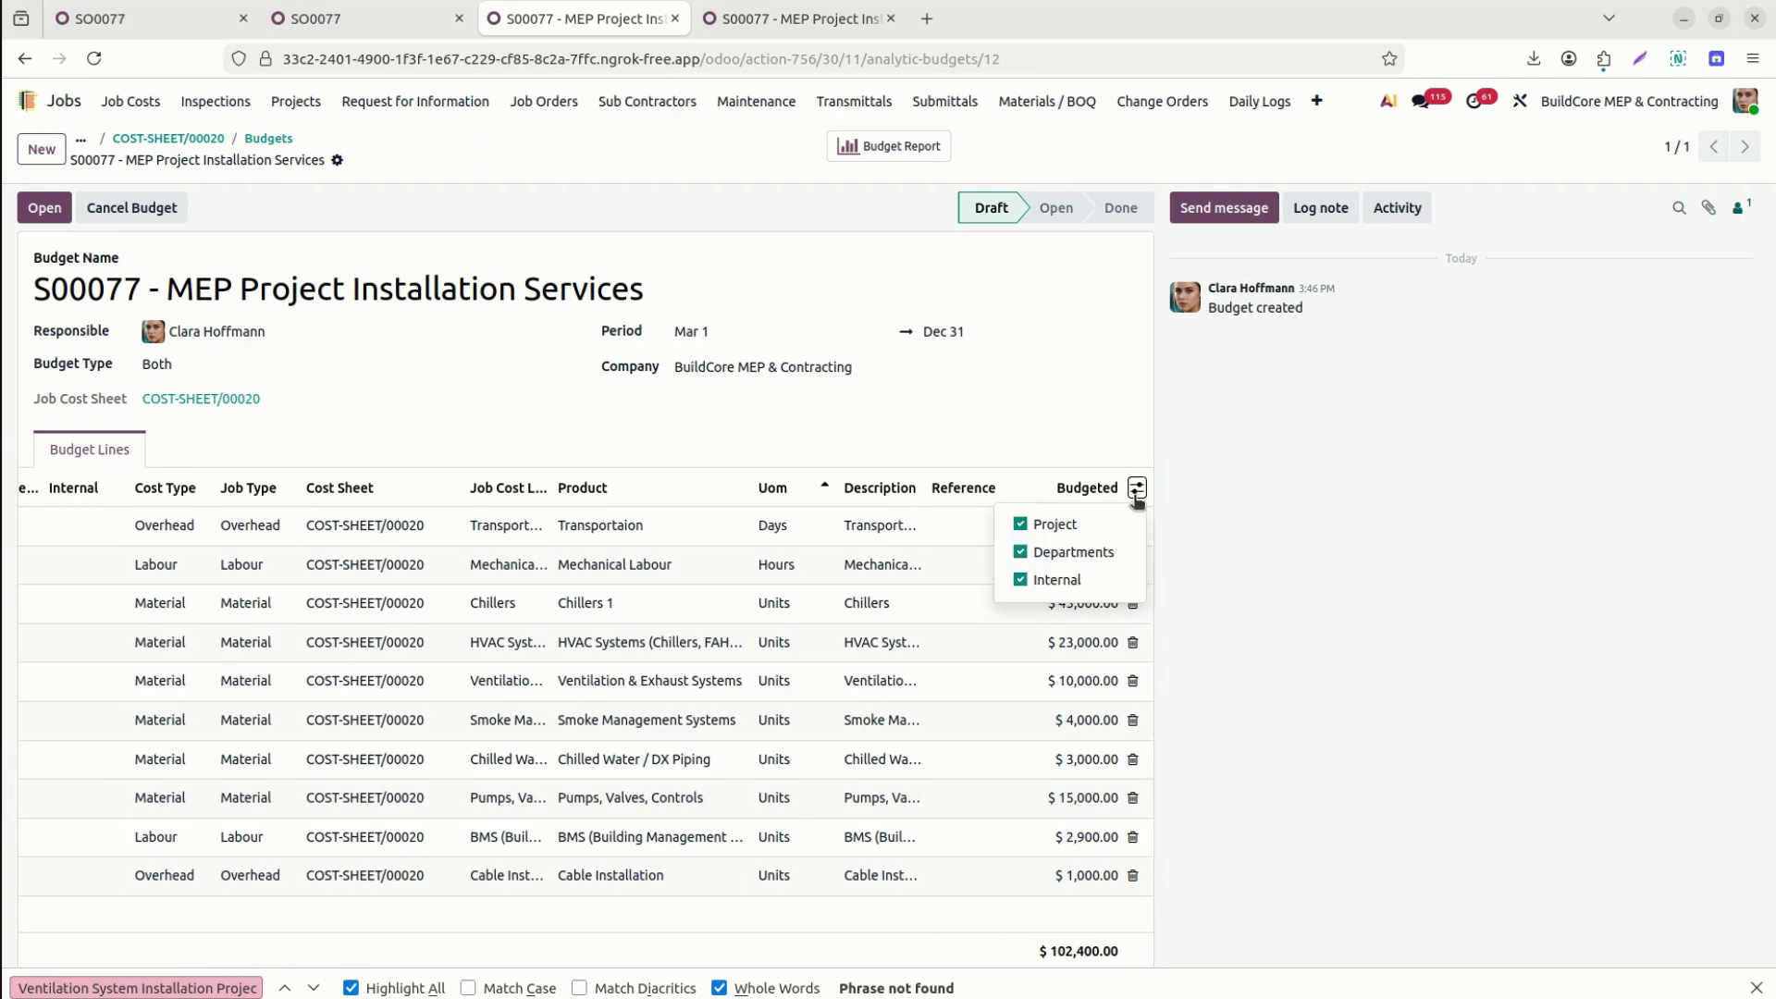
{"action": "left_click", "coordinate": [1301, 701]}
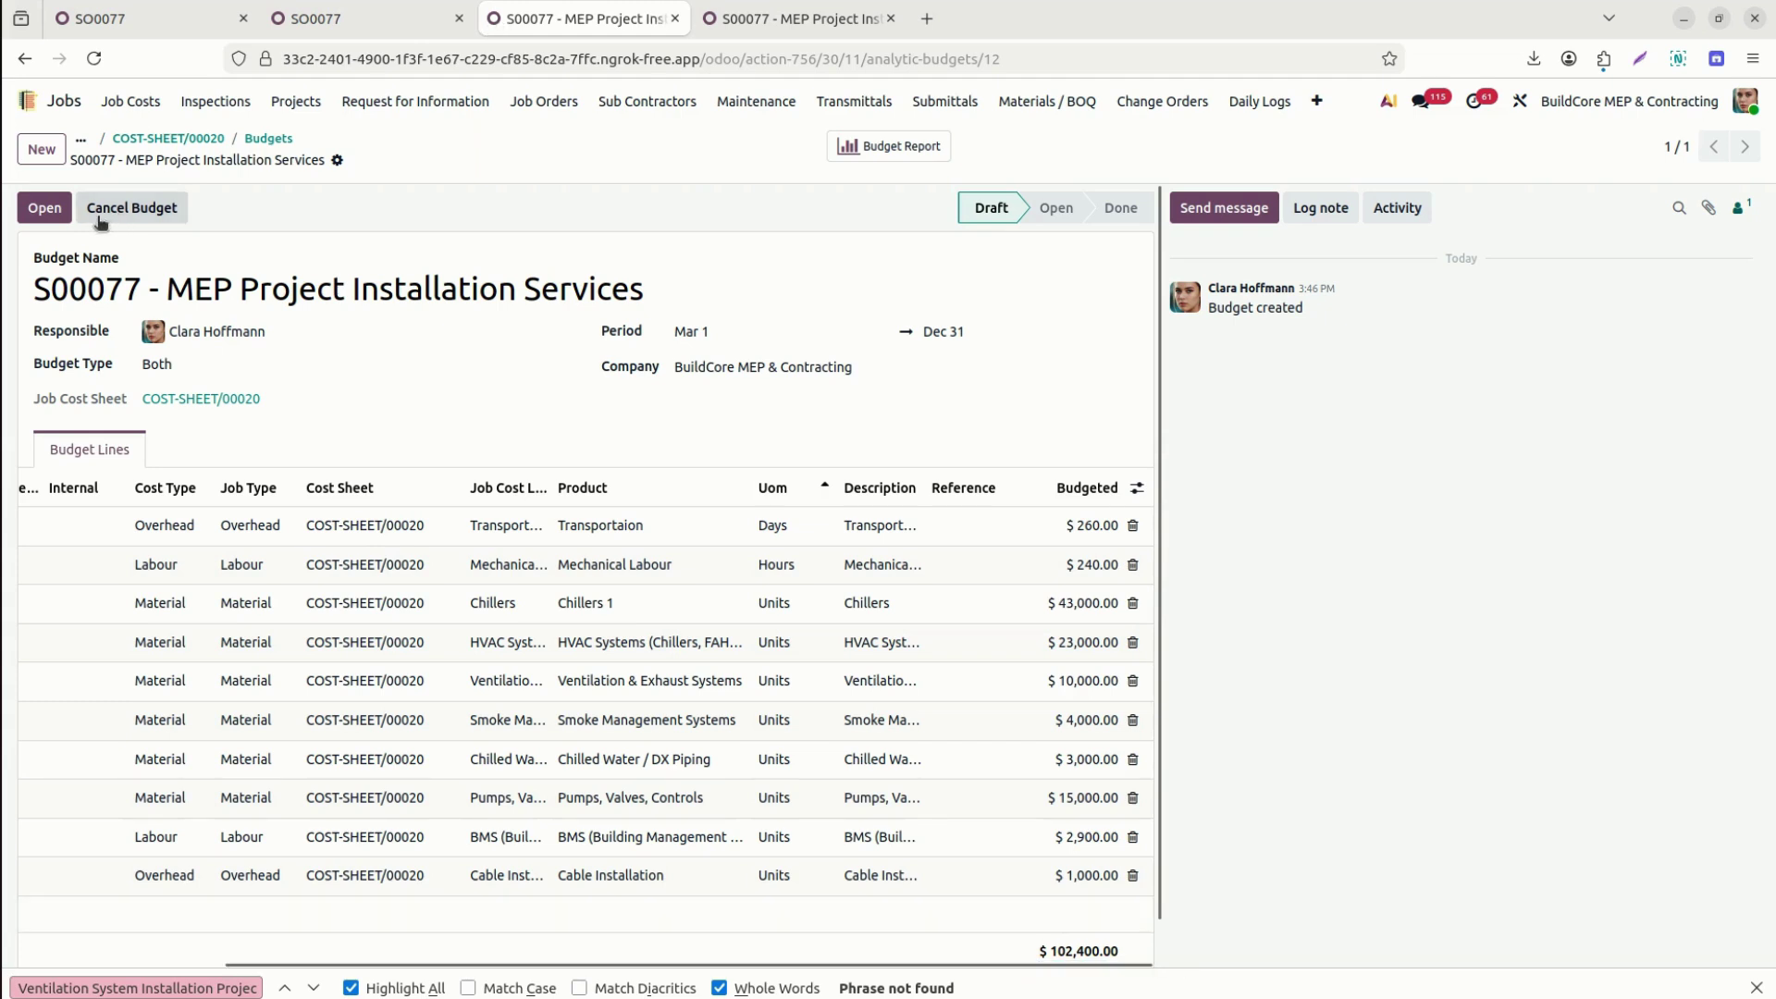
{"action": "left_click", "coordinate": [40, 208]}
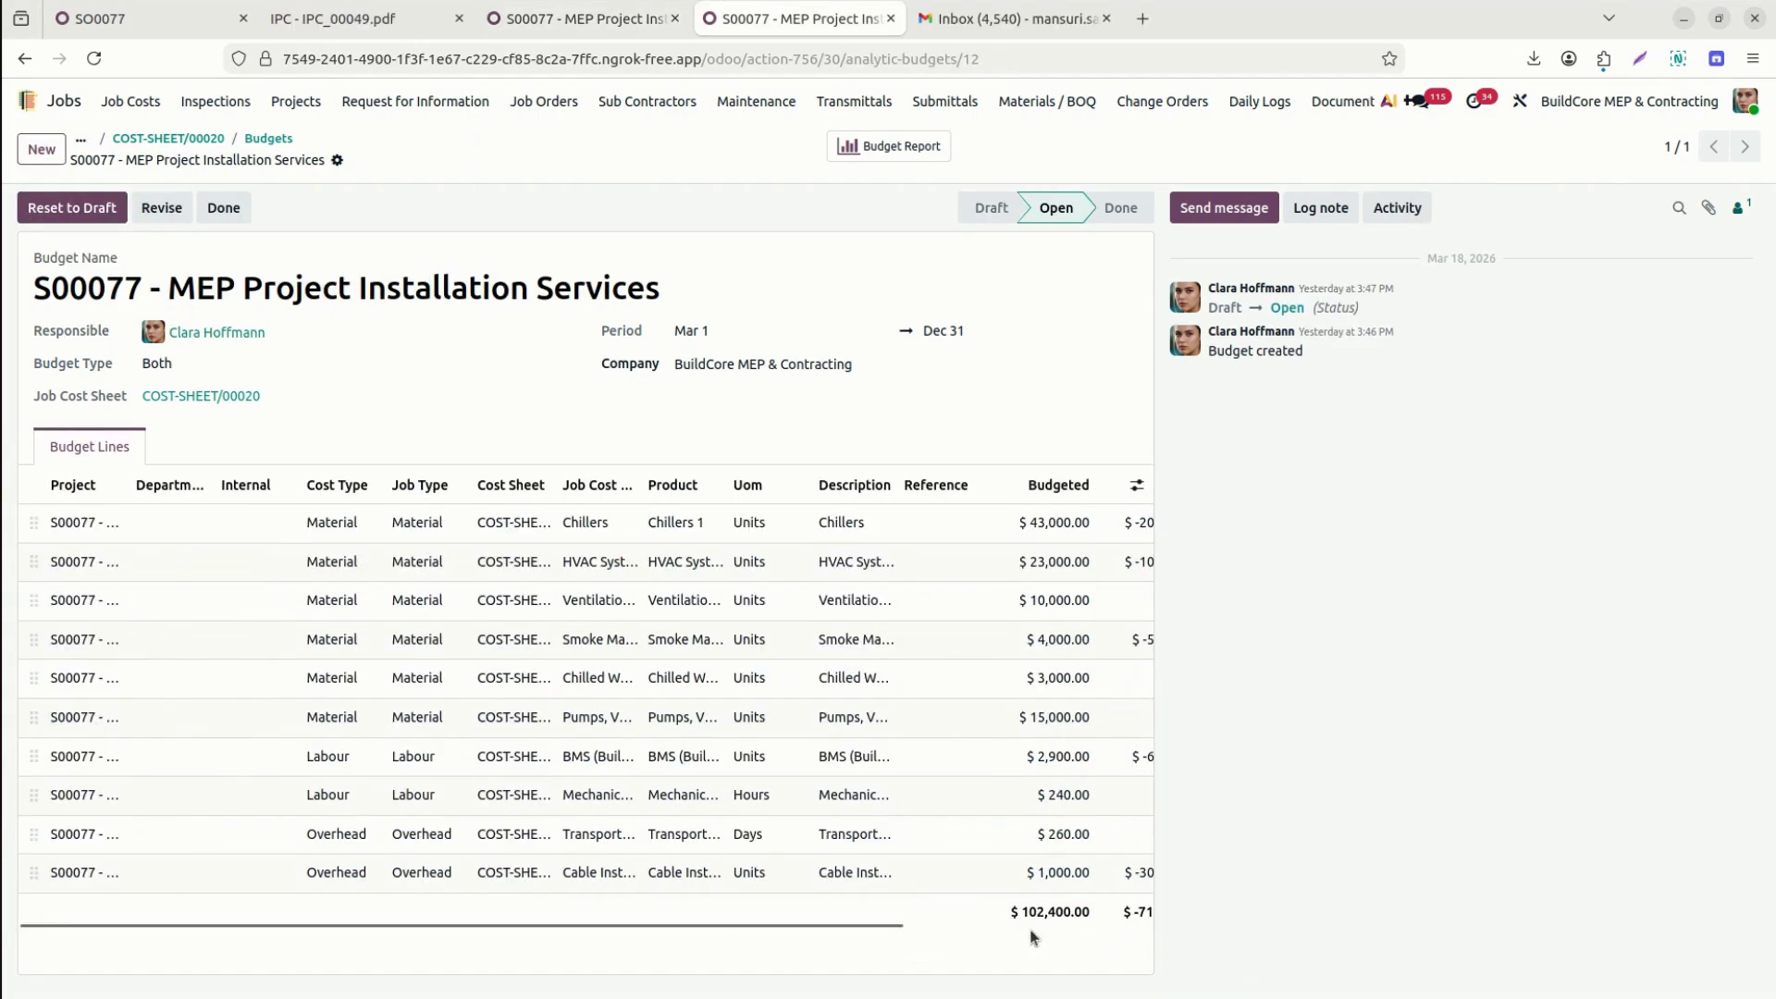
Show the Theoretical, Committed (%), Achieved (%) and Theoretical (%) columns on the budget lines.
{"action": "left_click", "coordinate": [961, 925]}
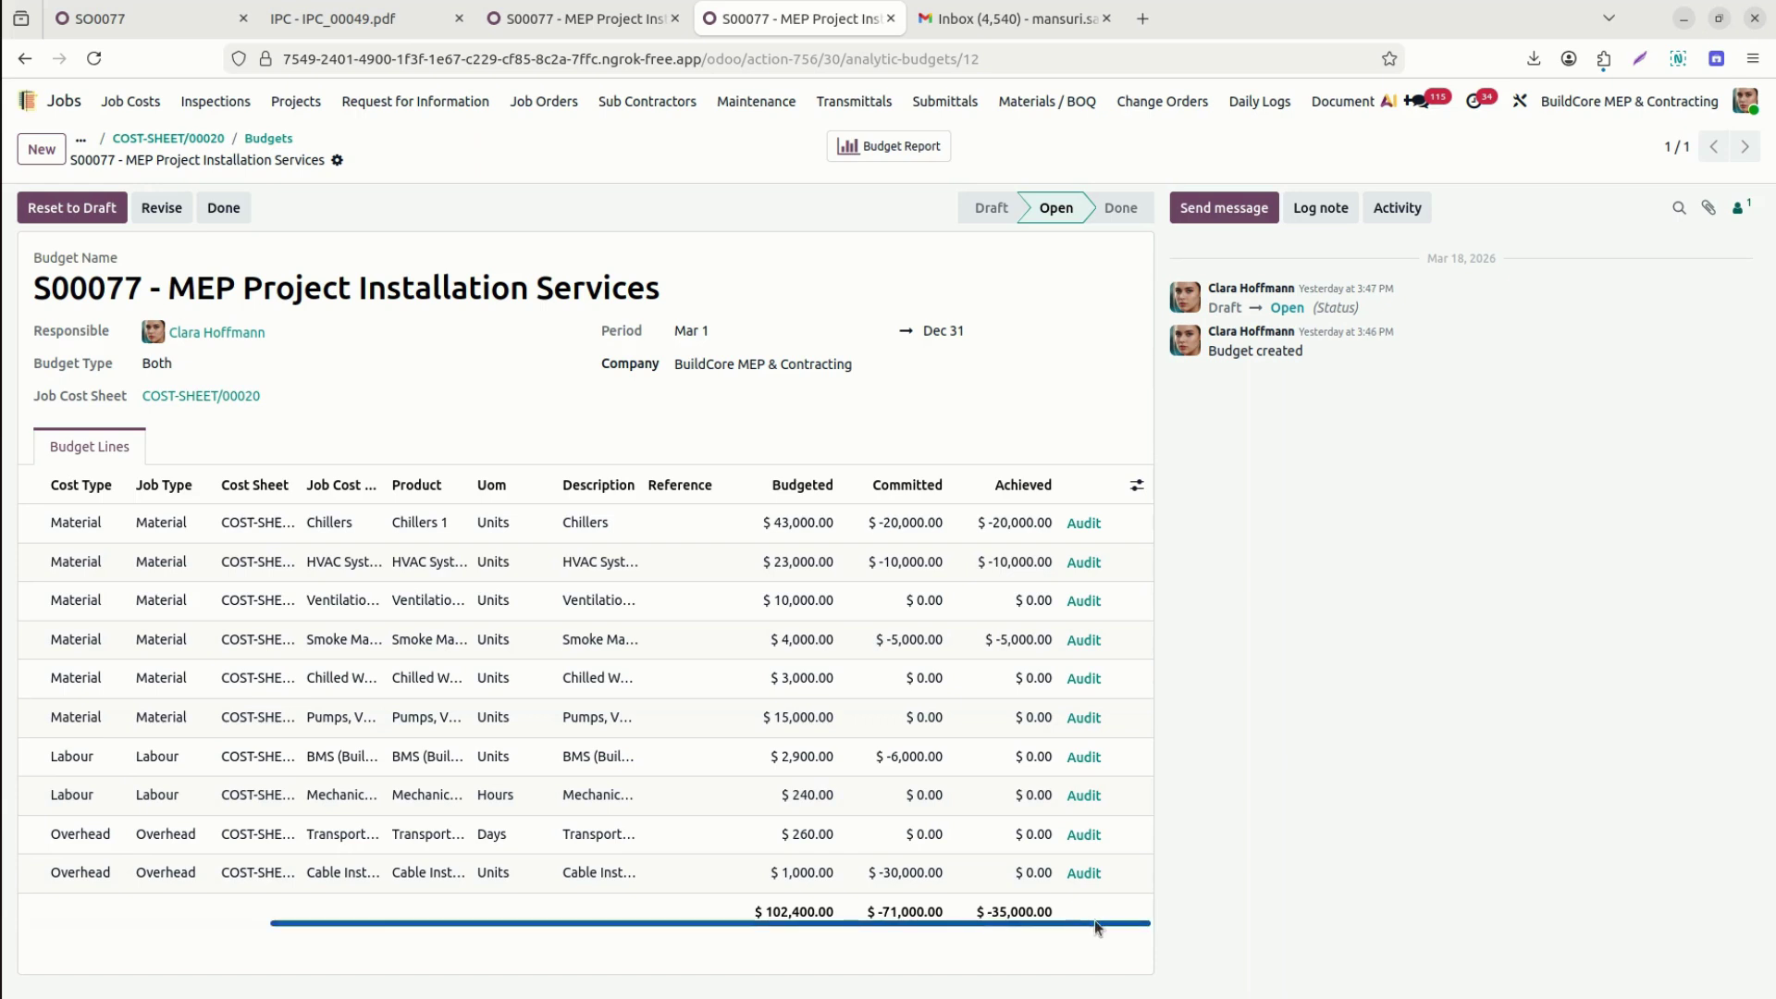
{"action": "left_click", "coordinate": [1135, 485]}
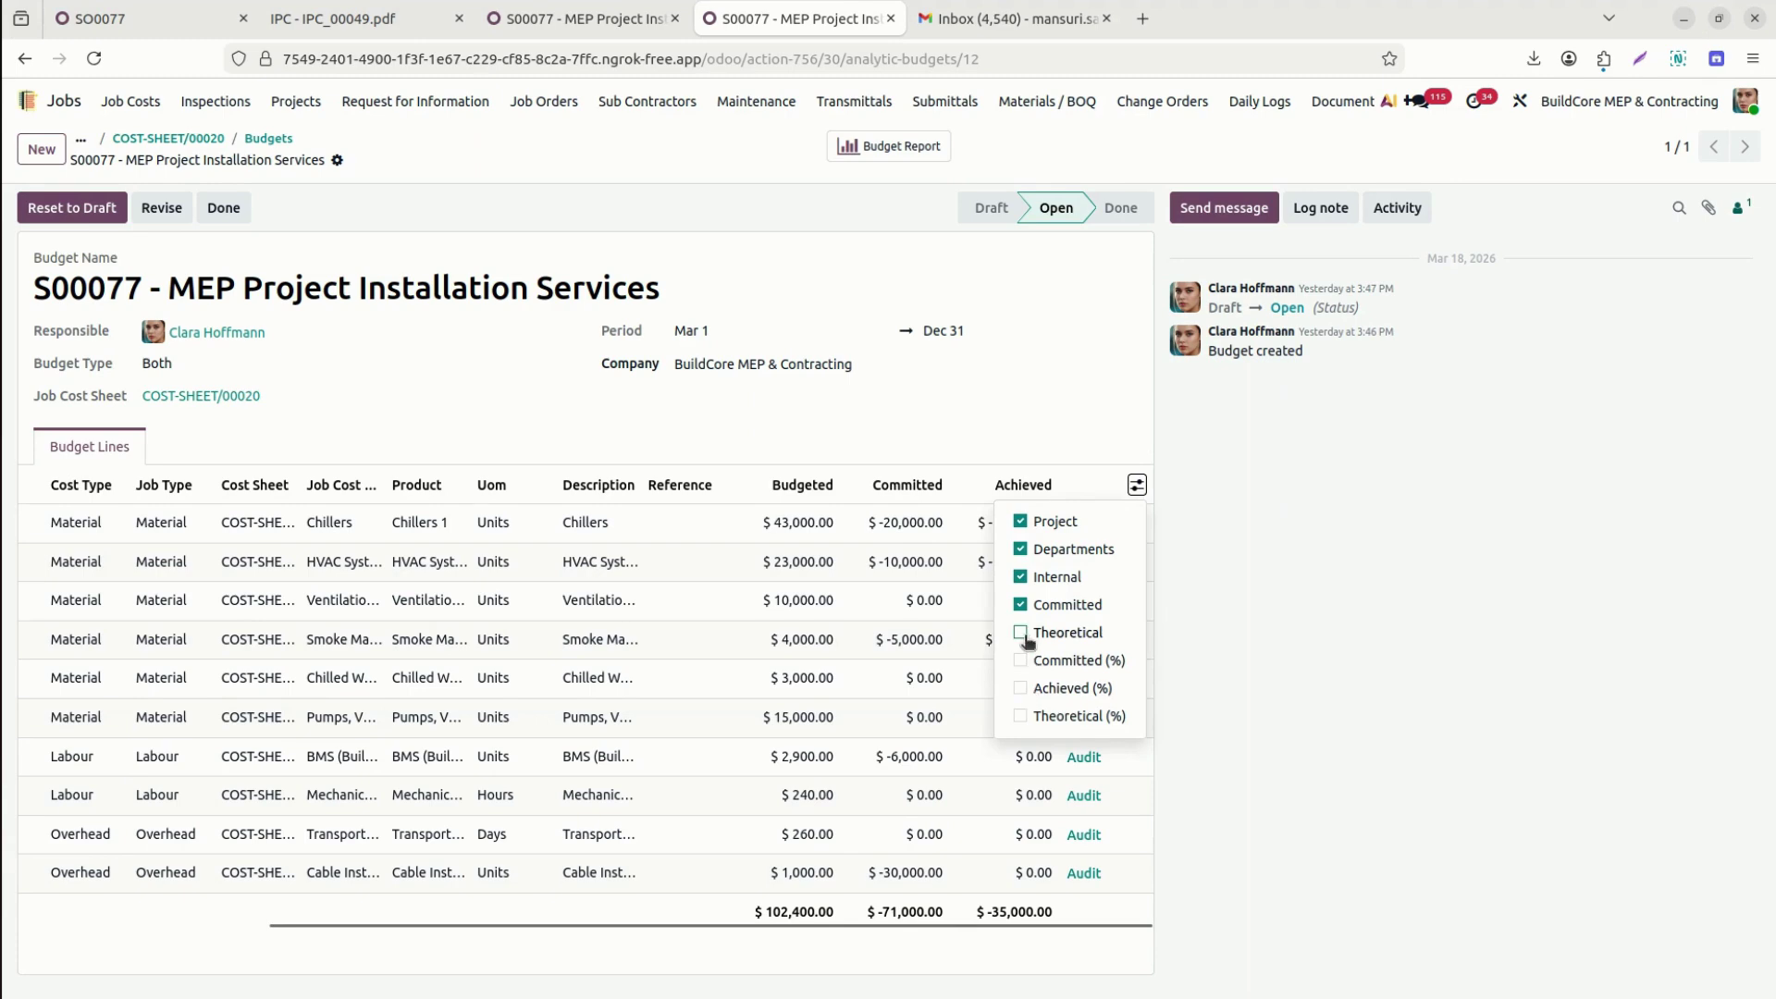
{"action": "left_click", "coordinate": [1021, 635]}
{"action": "left_click", "coordinate": [1022, 660]}
{"action": "left_click", "coordinate": [1019, 688]}
{"action": "left_click", "coordinate": [1019, 716]}
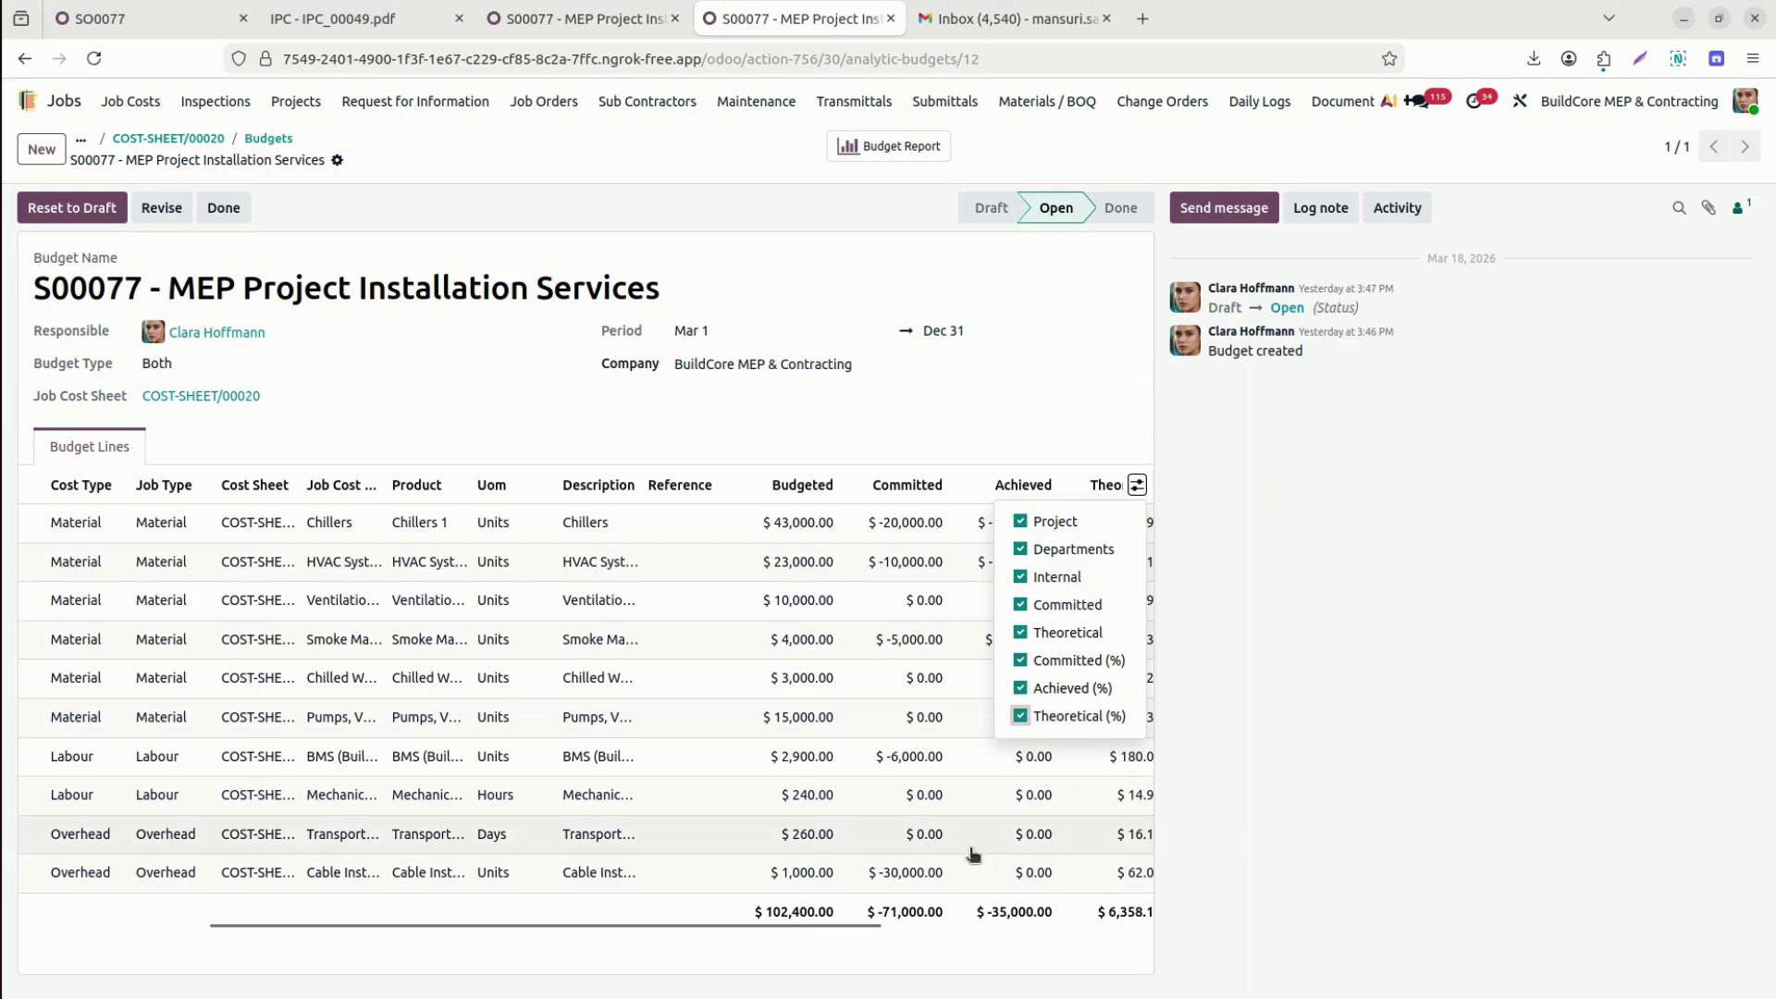
{"action": "left_click", "coordinate": [837, 940]}
{"action": "left_click_drag", "start_coordinate": [836, 932], "coordinate": [586, 931]}
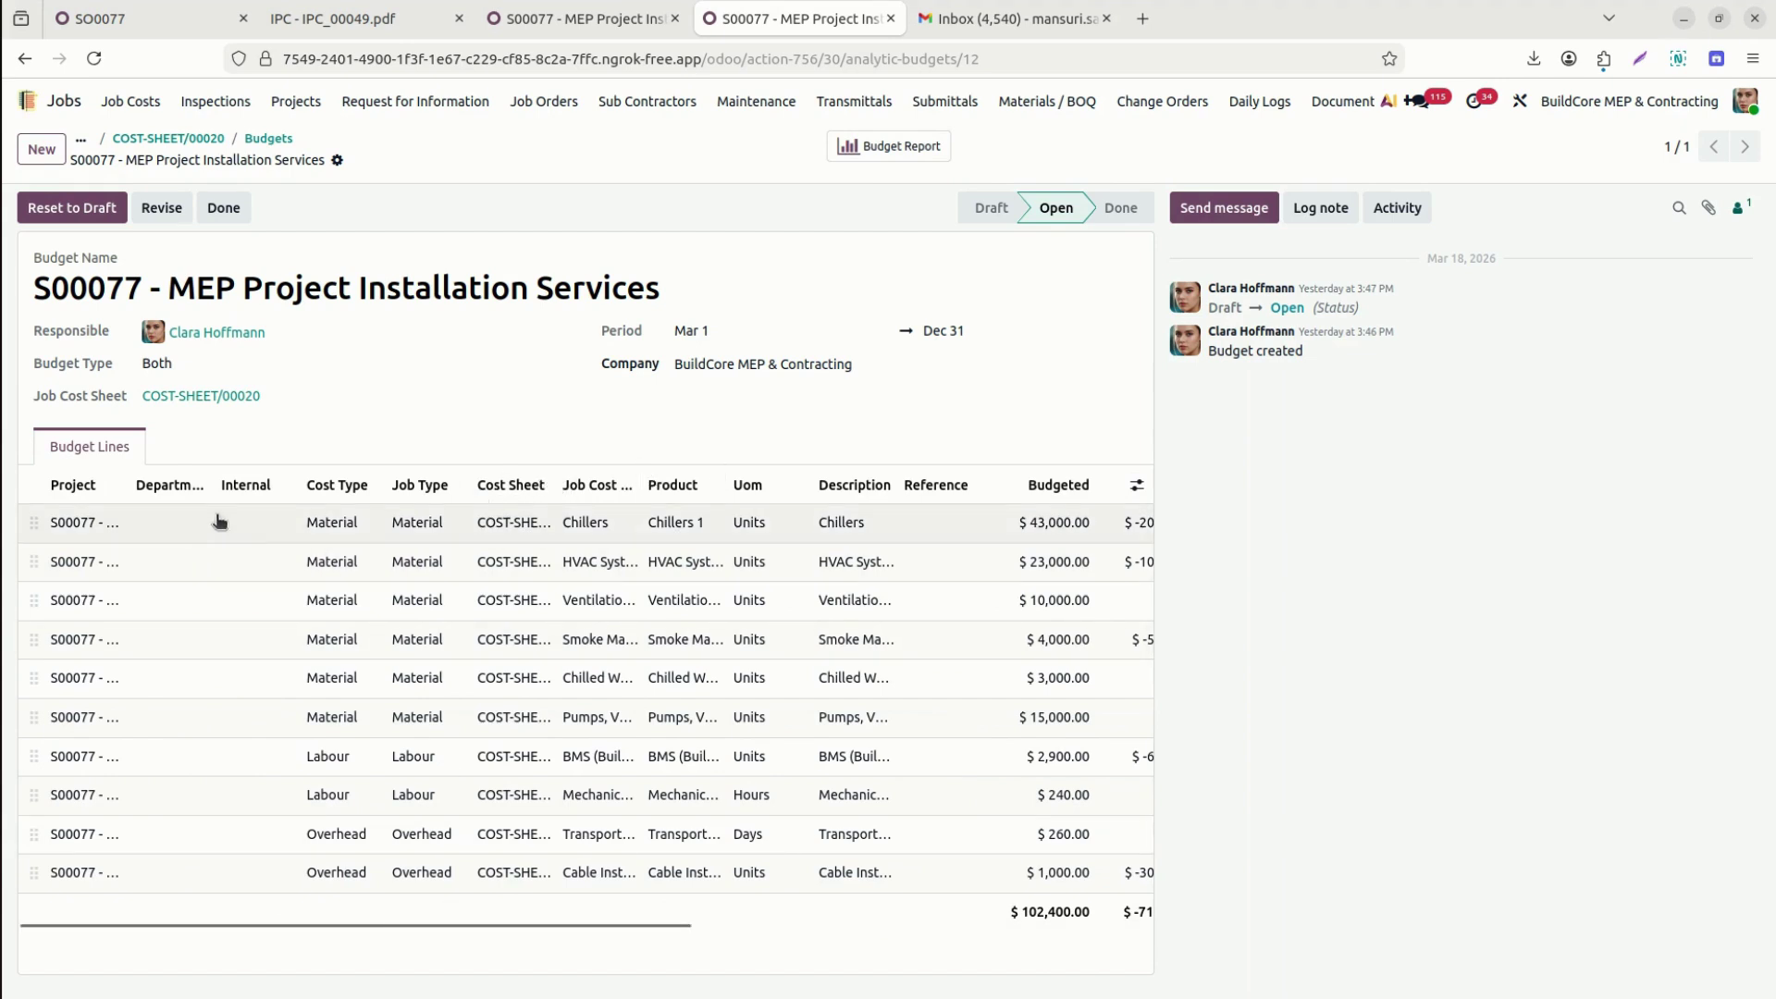
Sort the budget lines by Job Cost and then by Product.
{"action": "left_click", "coordinate": [581, 495]}
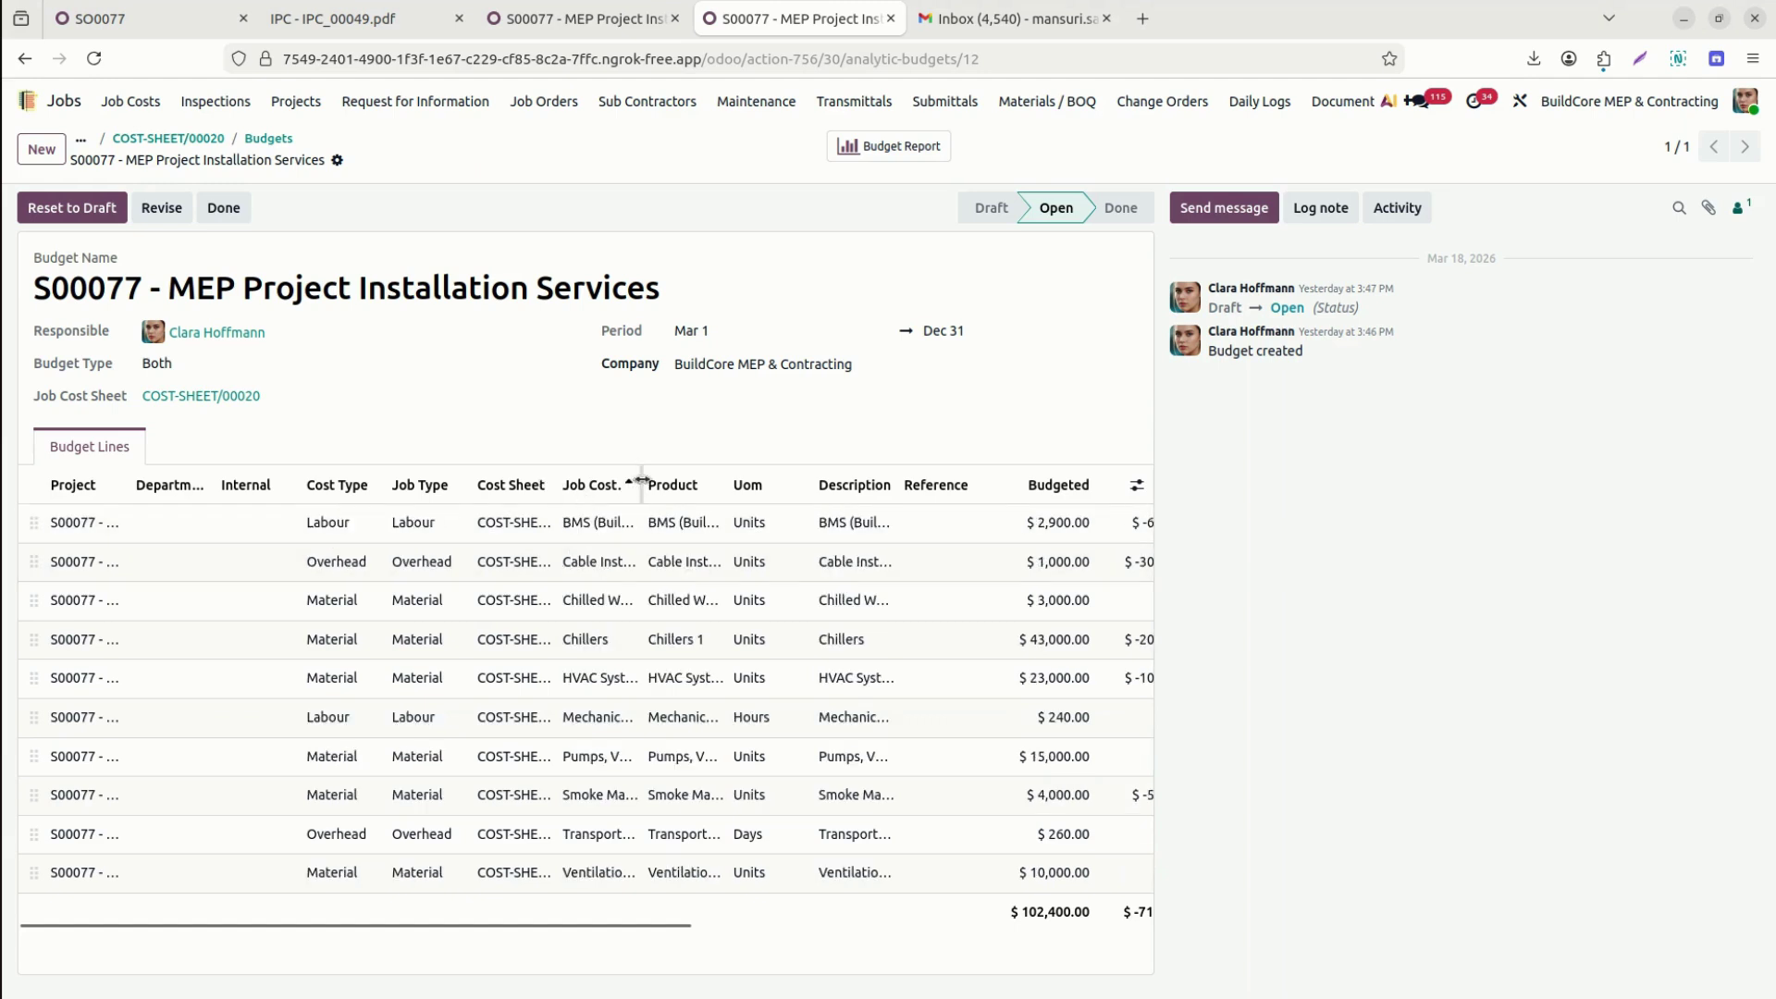
{"action": "left_click", "coordinate": [708, 489]}
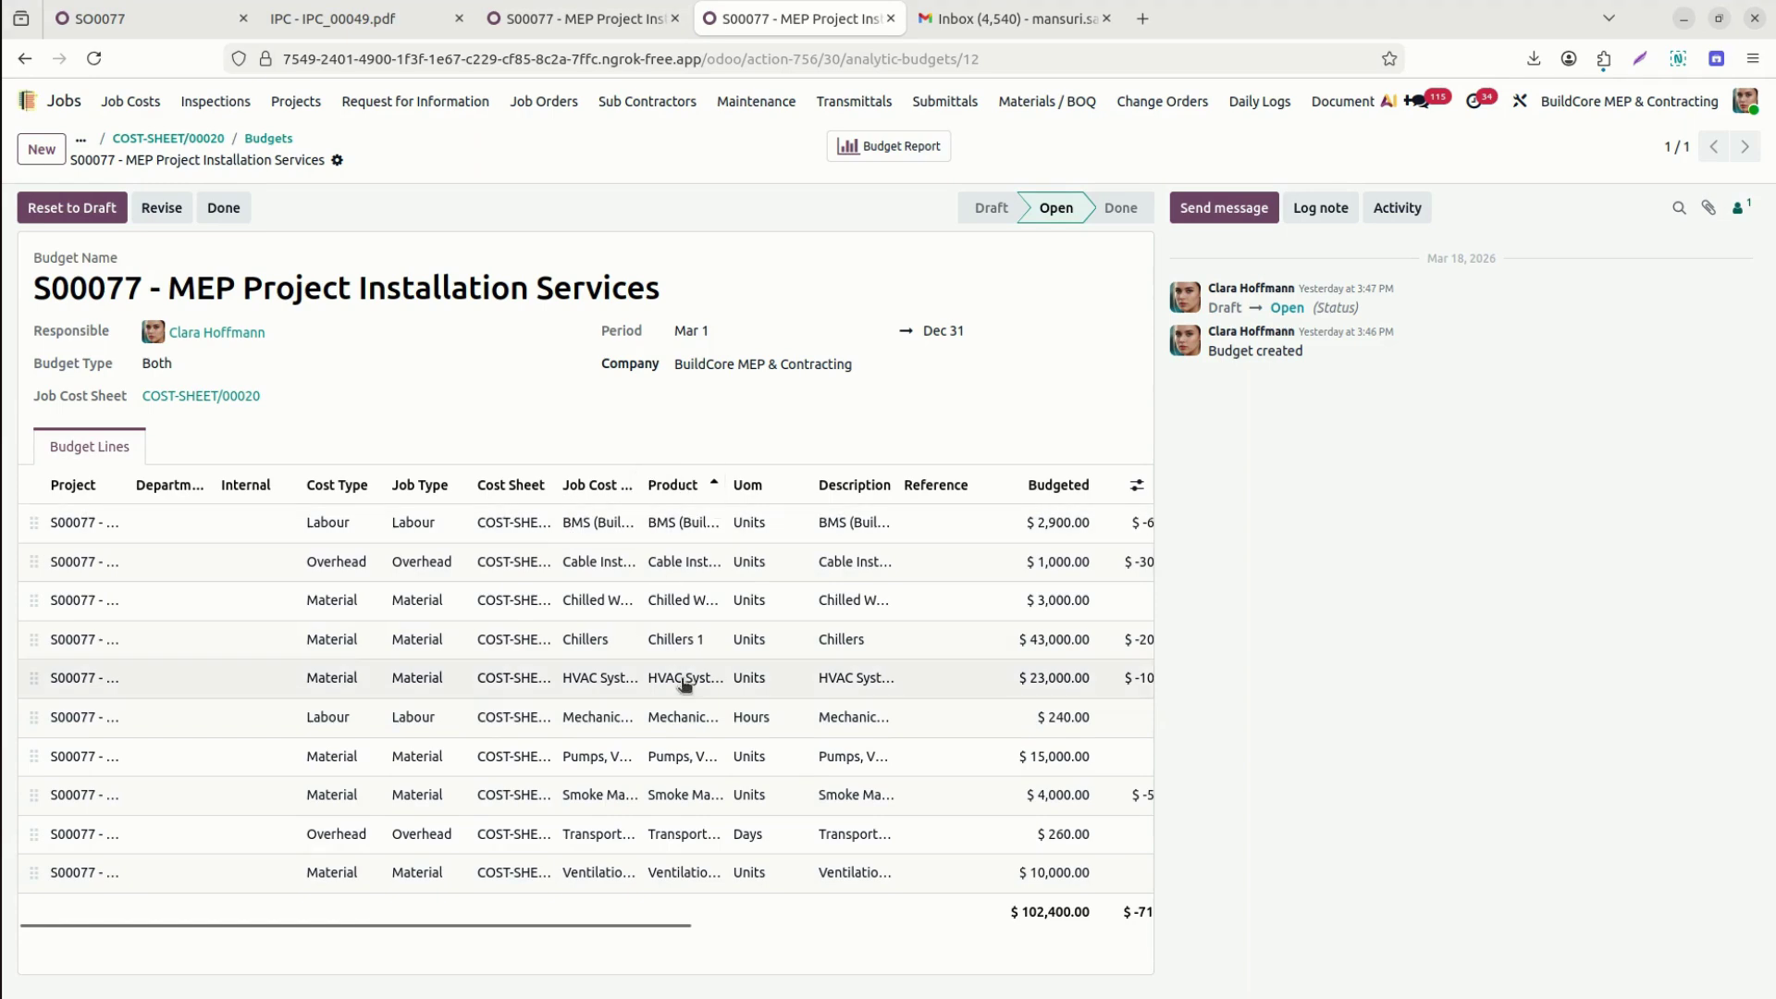
{"action": "left_click_drag", "start_coordinate": [659, 921], "coordinate": [1125, 933]}
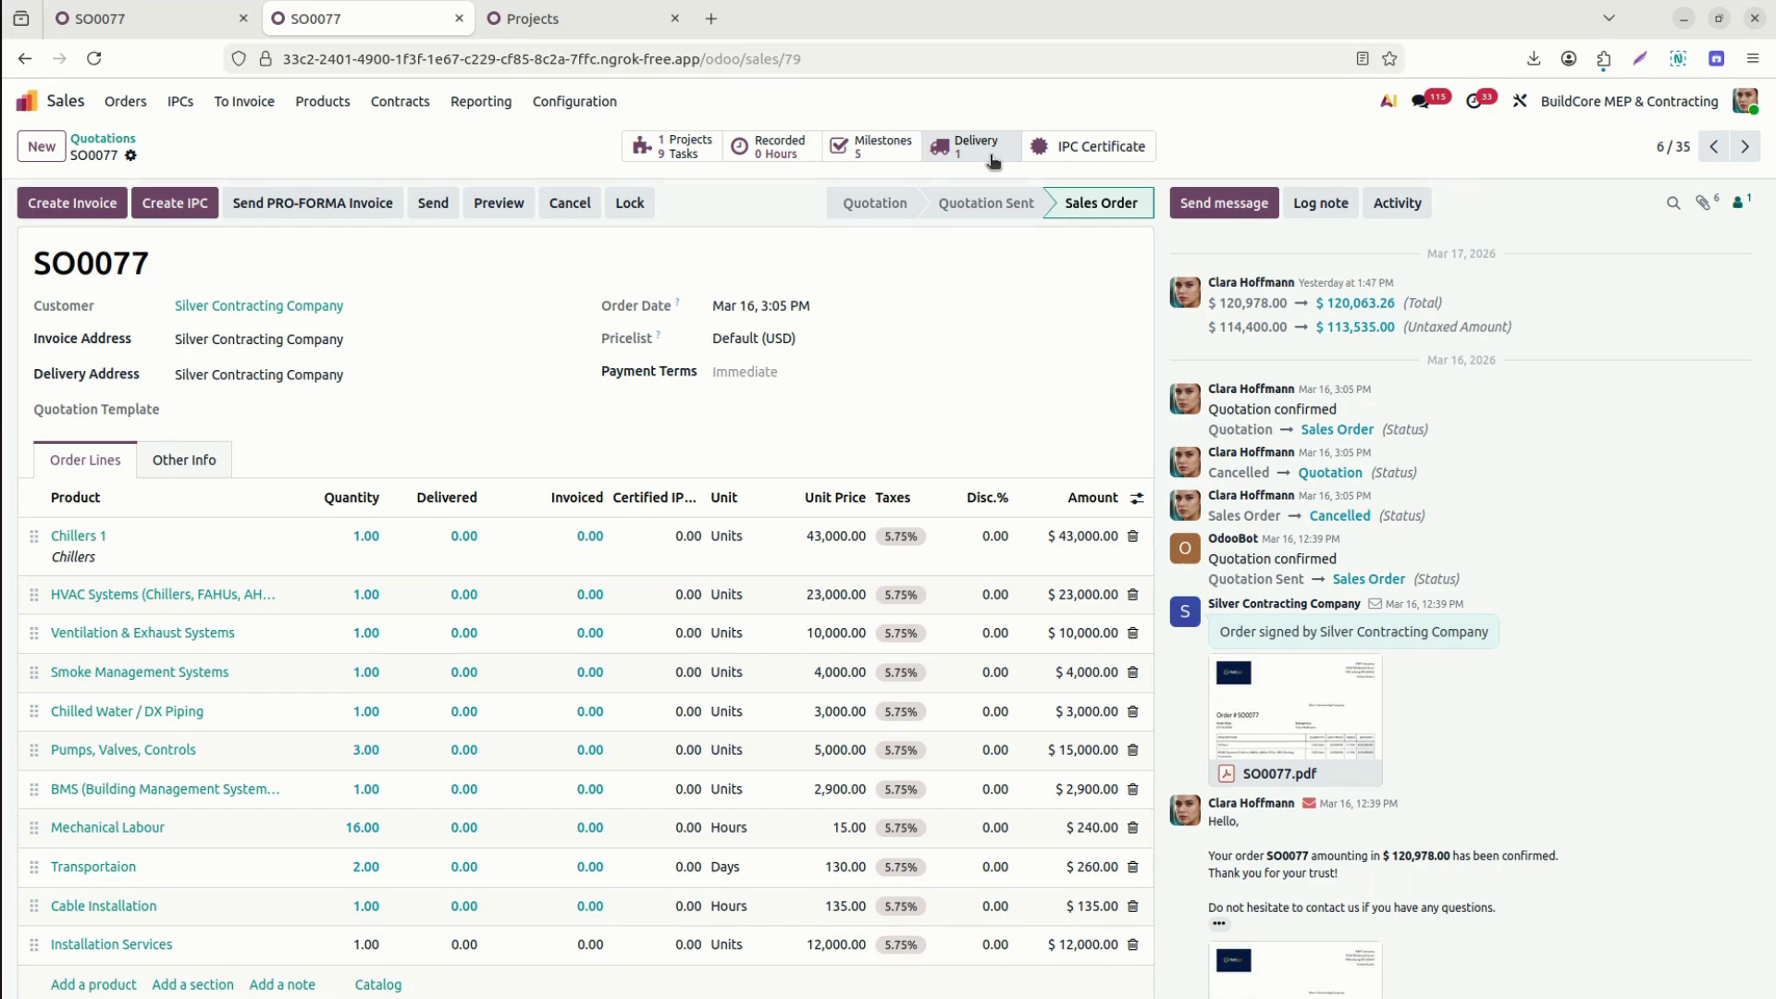
Validate delivery ELE/OUT/00032 and link it to the Installation Services - SO0077 job order.
{"action": "left_click", "coordinate": [991, 155]}
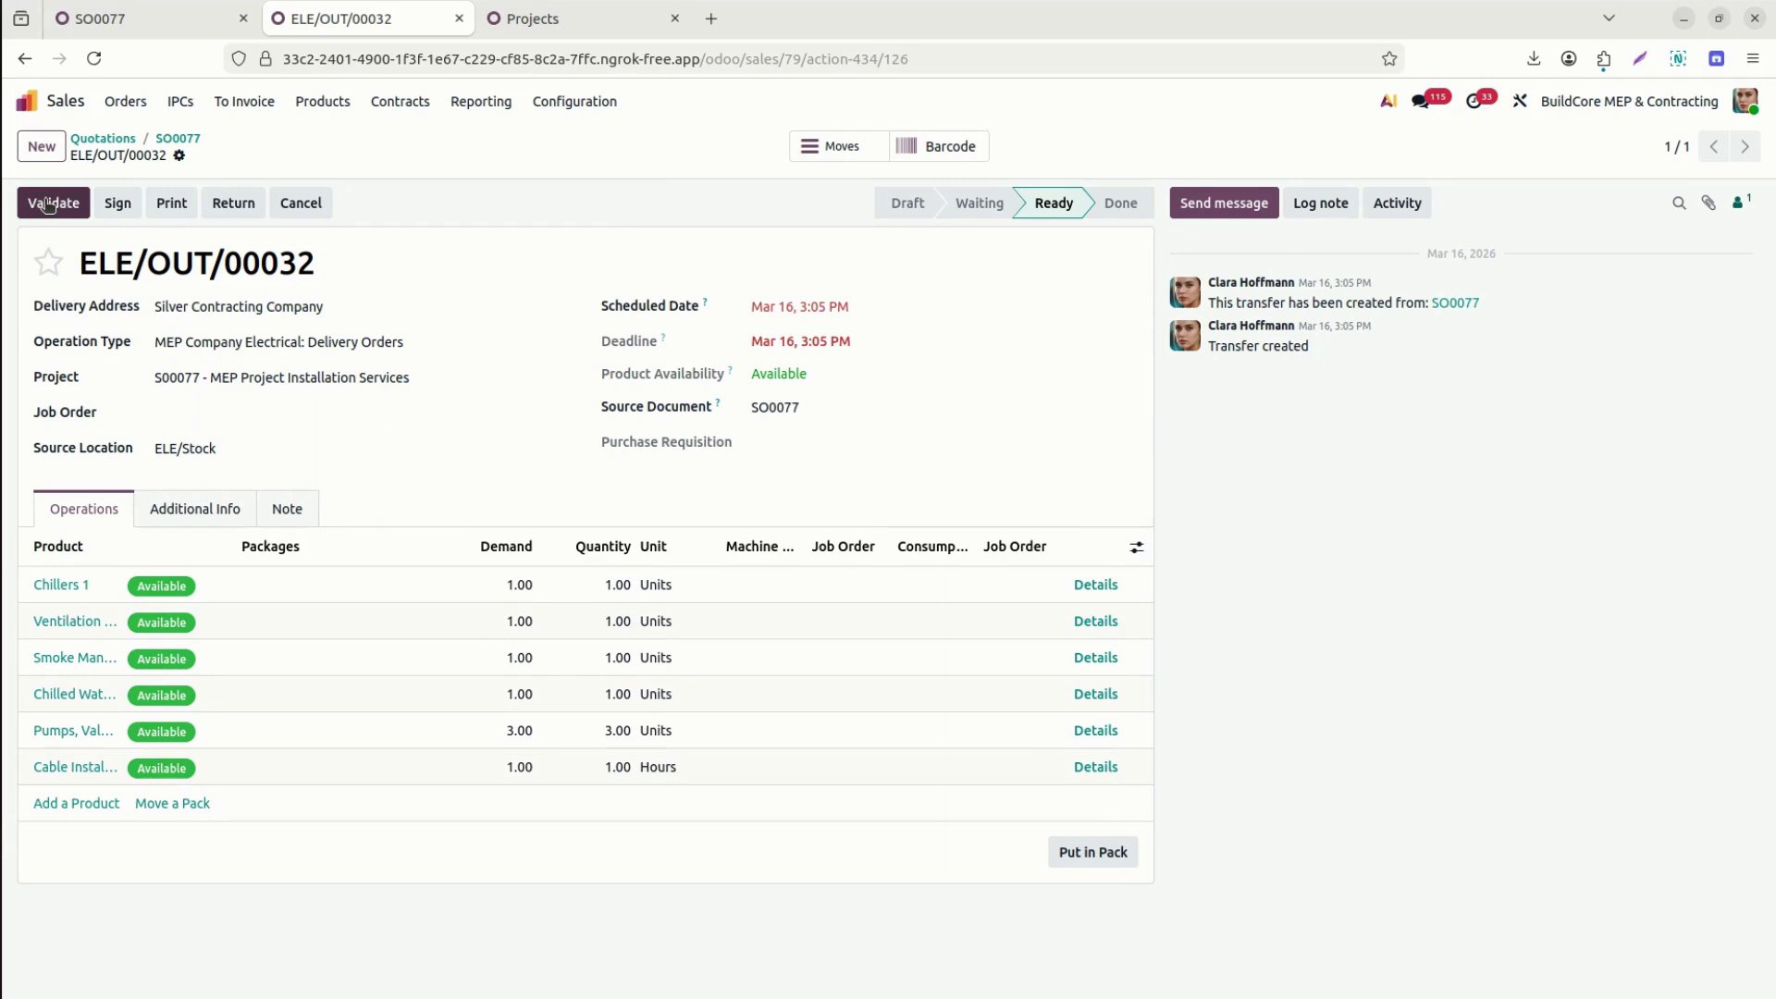
{"action": "left_click", "coordinate": [48, 203]}
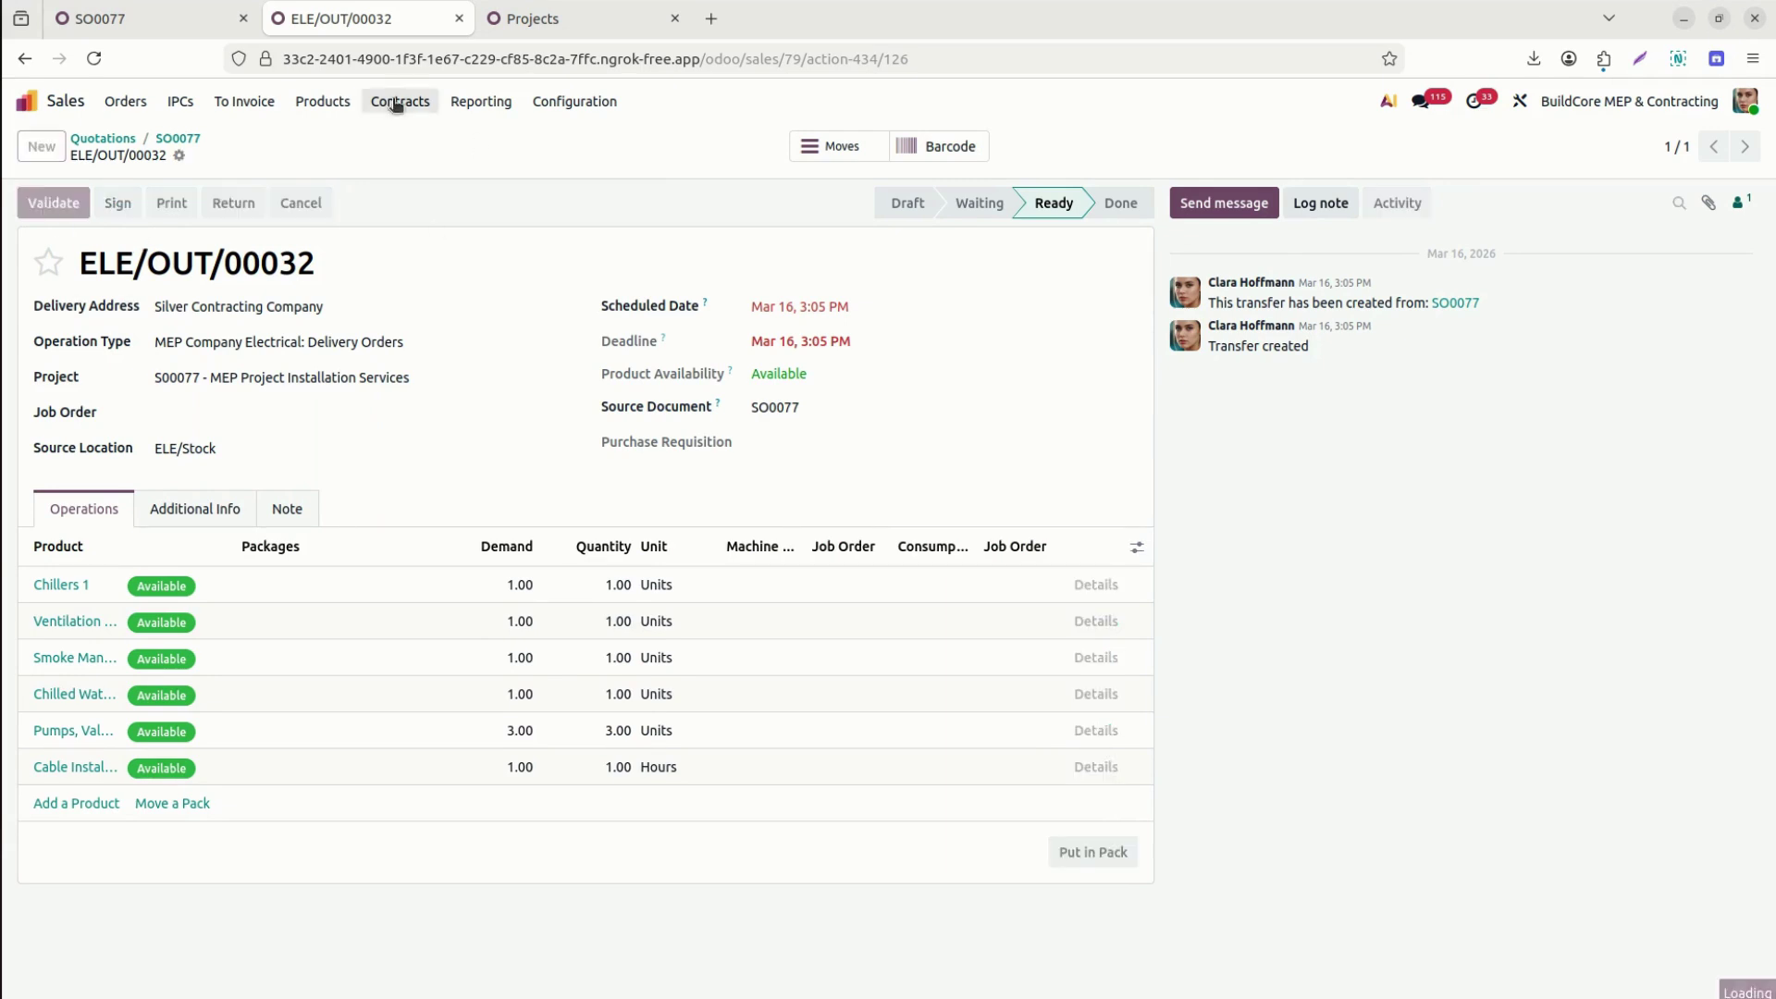
{"action": "left_click", "coordinate": [226, 404]}
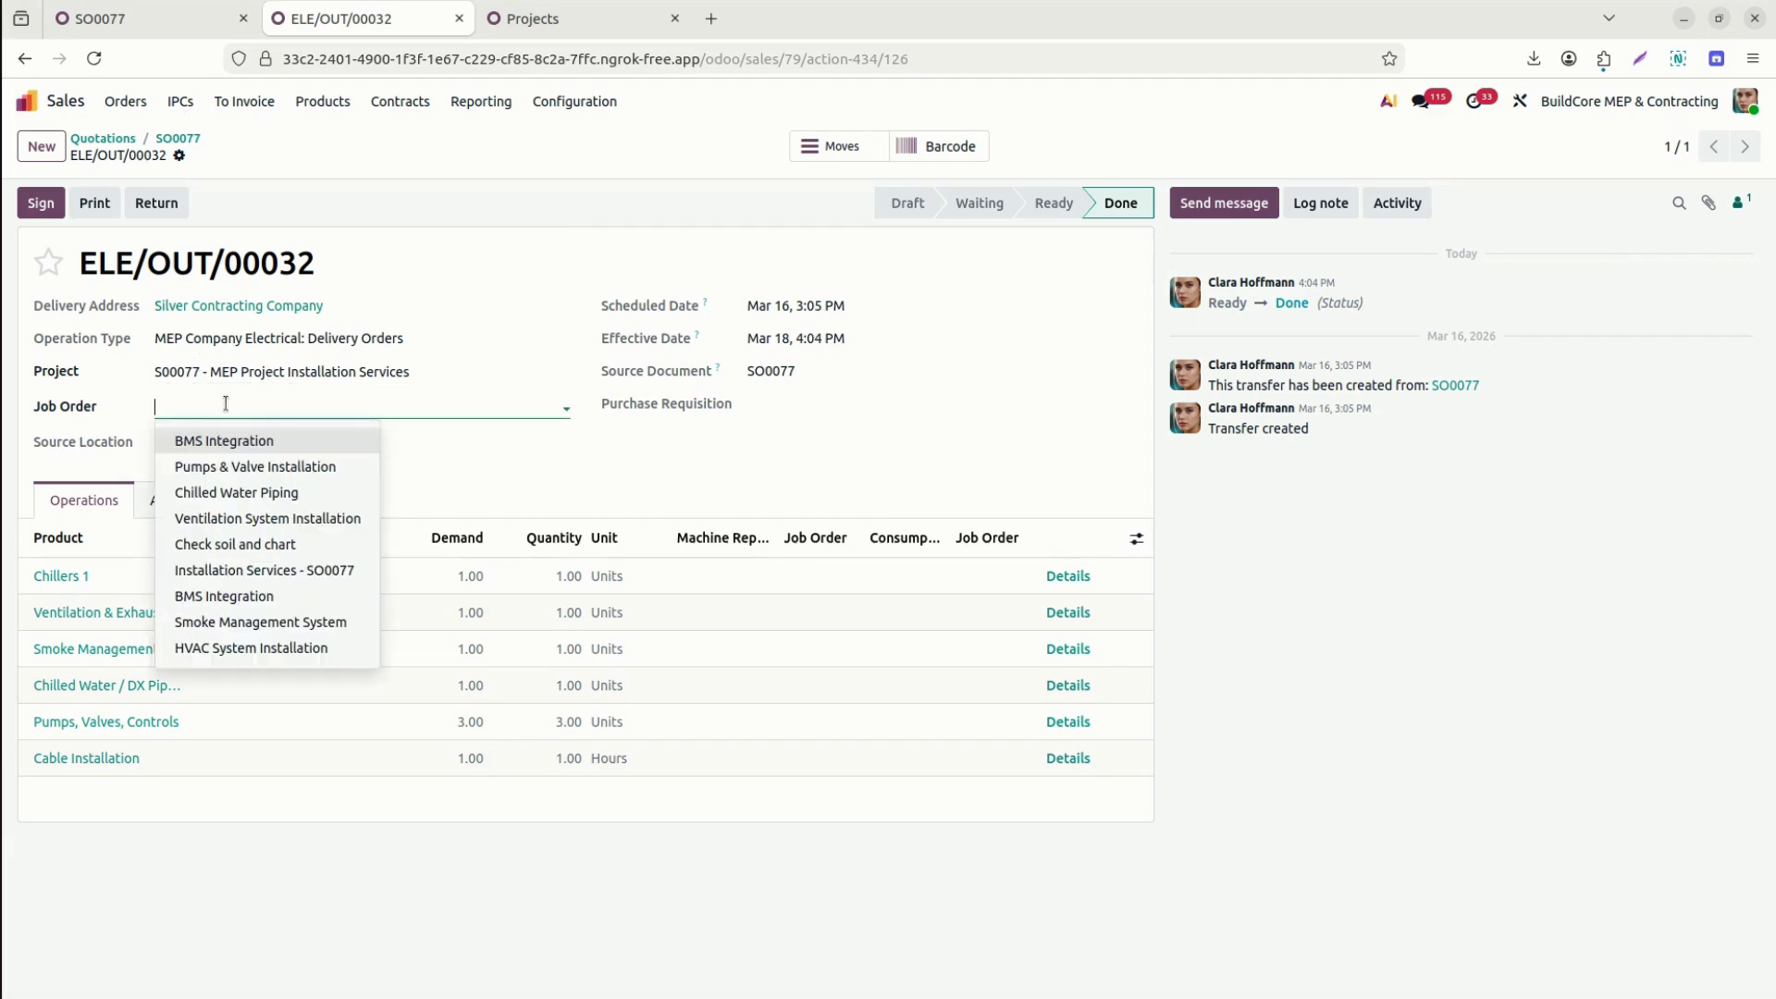
{"action": "type", "text": "ins"}
{"action": "left_click", "coordinate": [310, 443]}
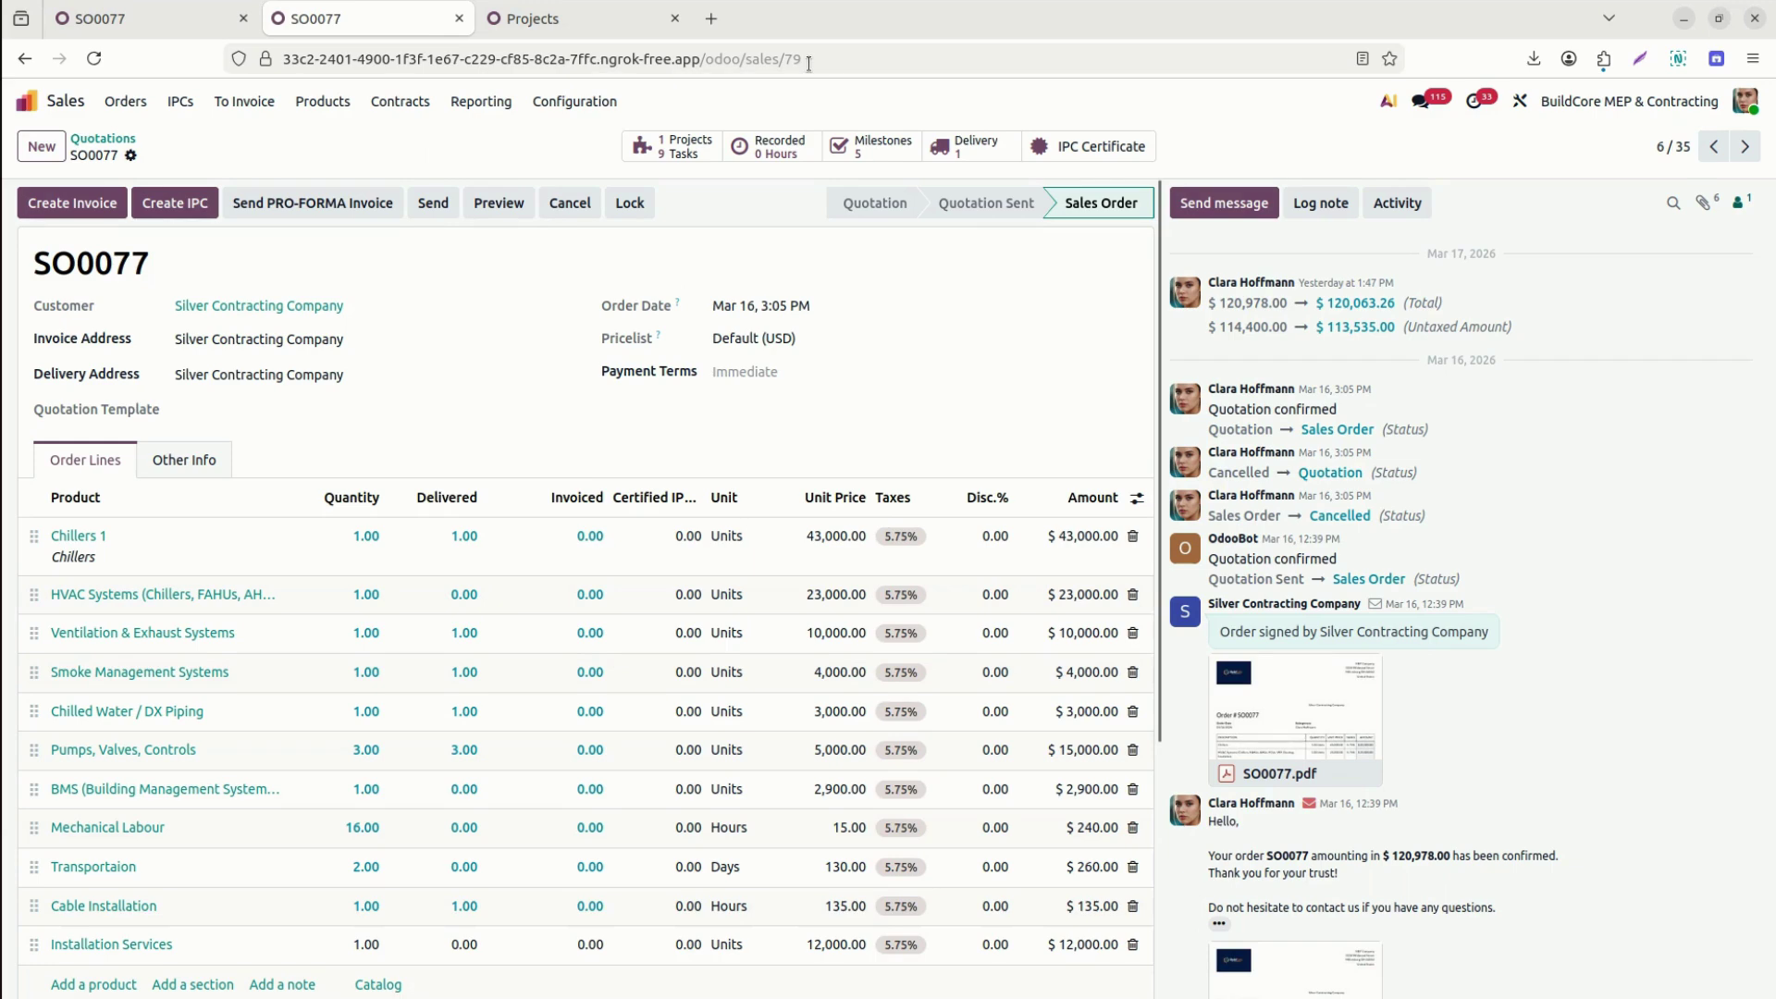
Move HVAC System Installation under 10% Installation Completion to Testing & Commissioning and set it Done.
{"action": "left_click", "coordinate": [894, 150]}
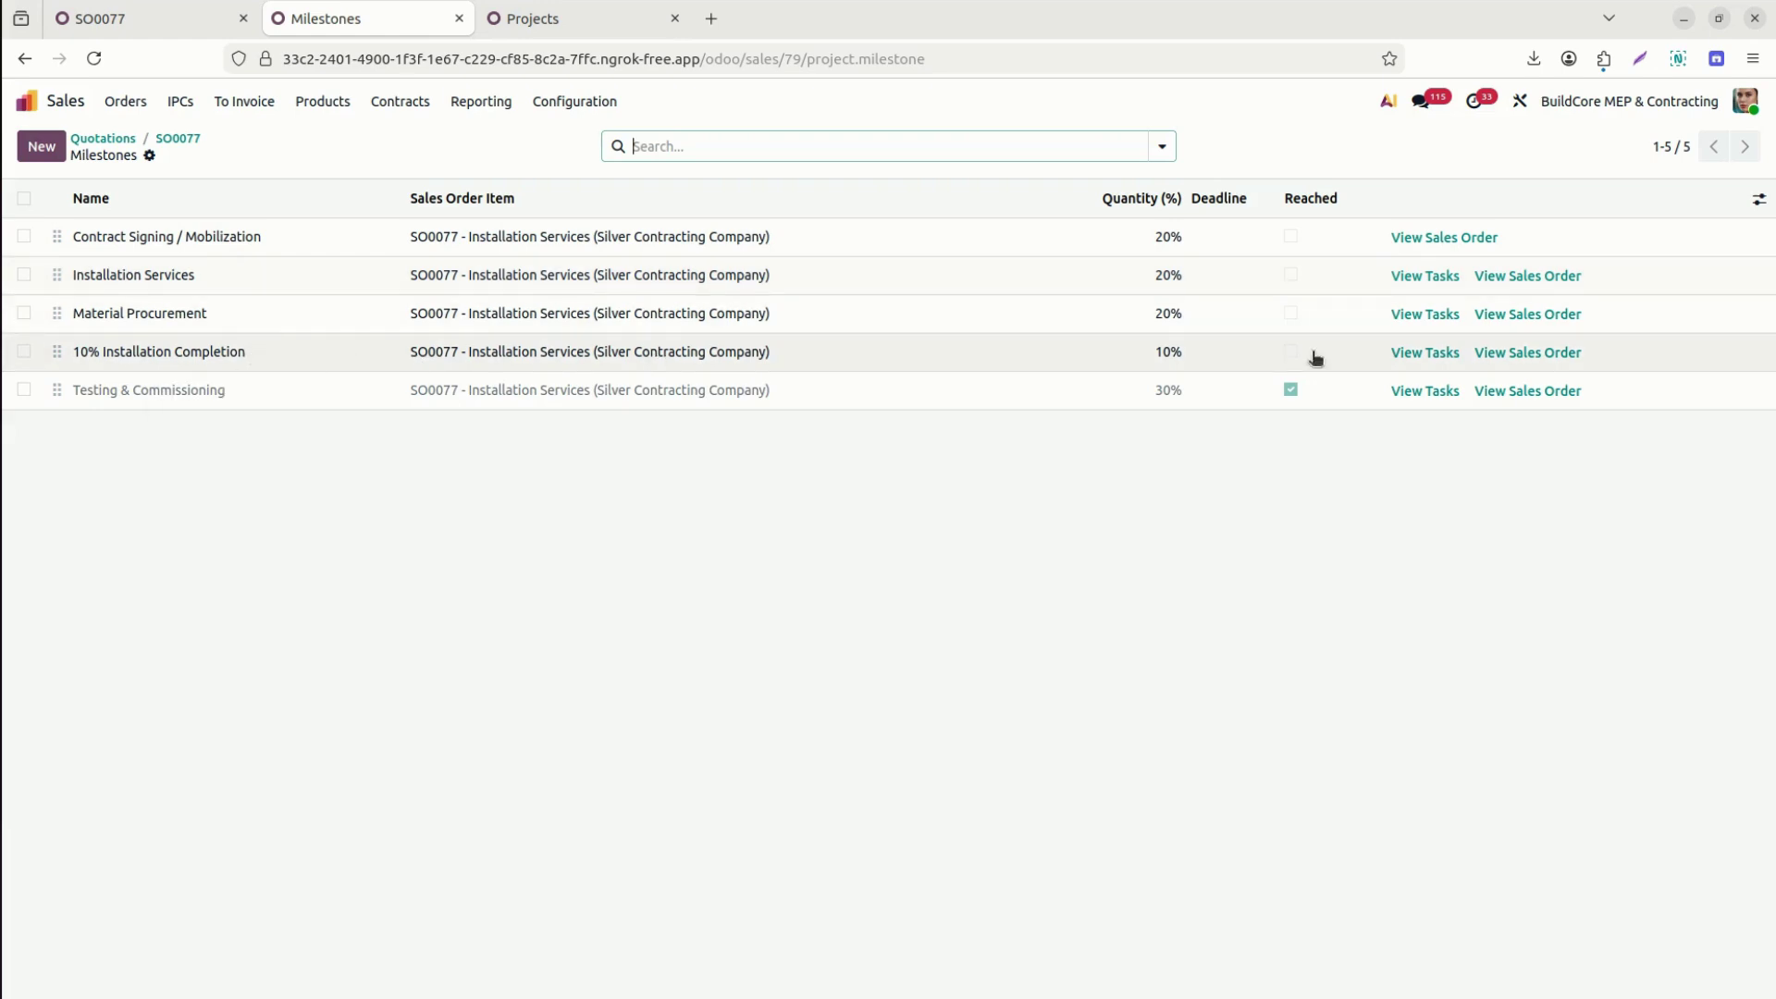
{"action": "left_click", "coordinate": [1426, 352]}
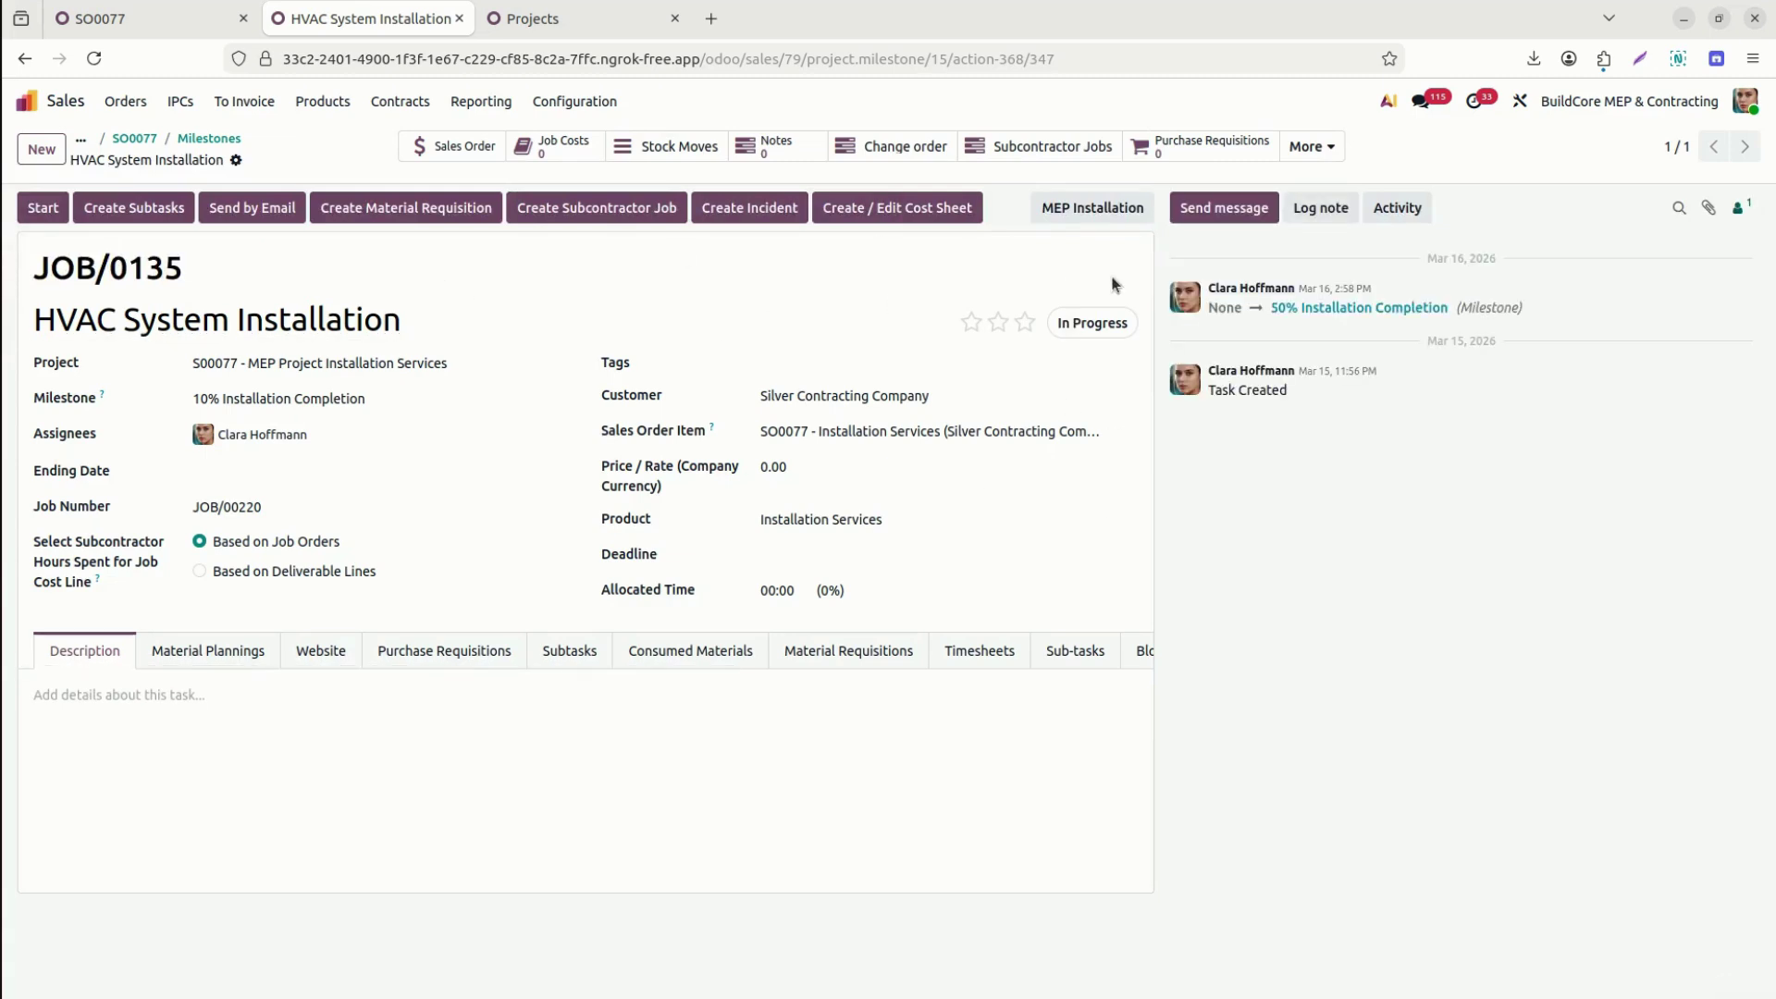
{"action": "left_click", "coordinate": [1138, 214]}
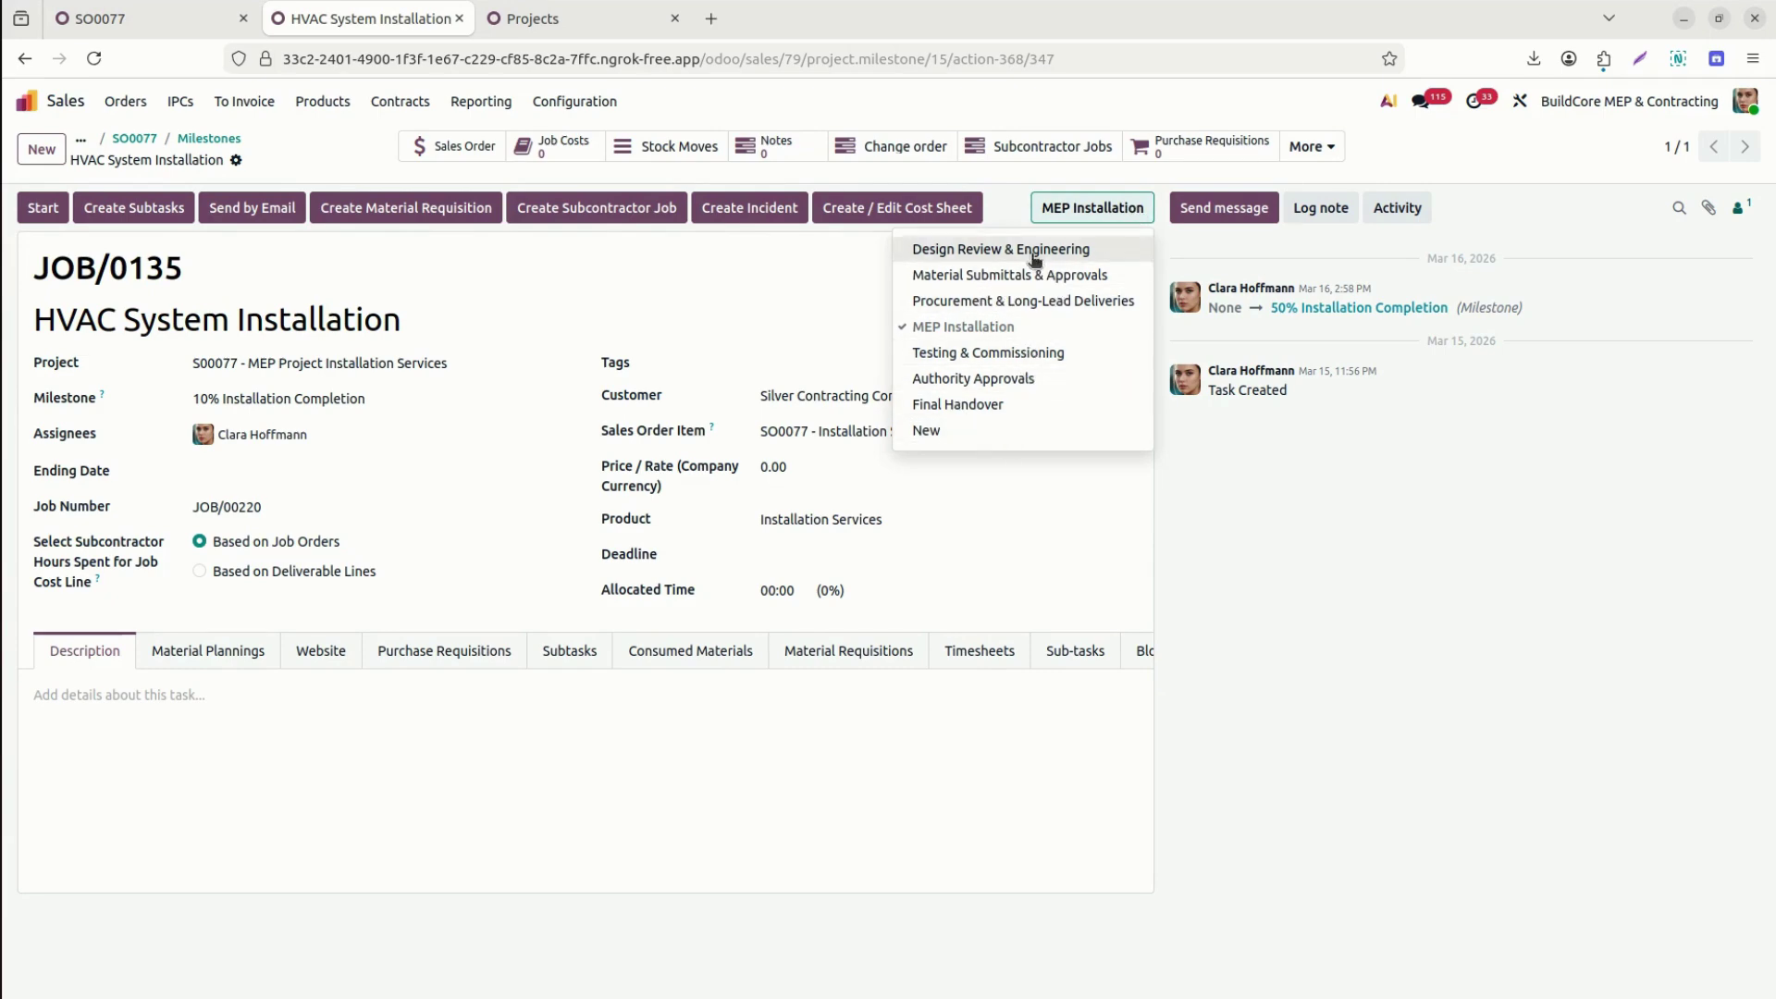
{"action": "left_click", "coordinate": [1030, 352]}
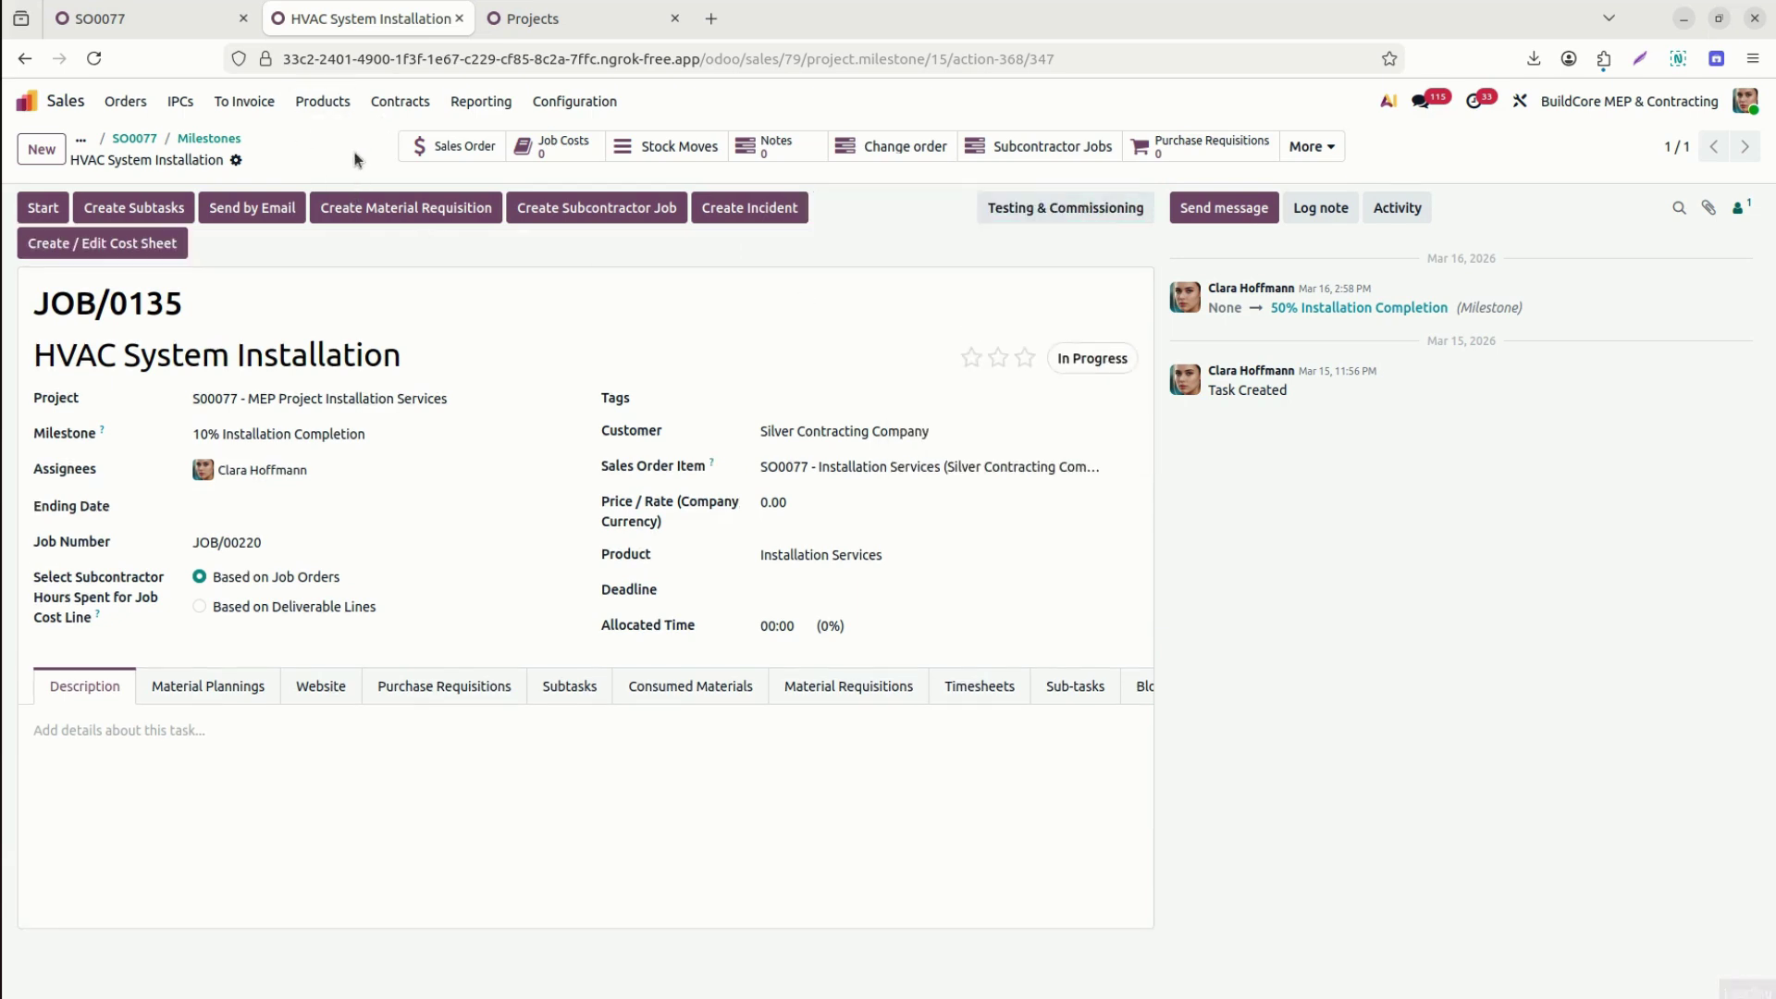
{"action": "left_click", "coordinate": [1090, 370]}
{"action": "left_click", "coordinate": [1029, 527]}
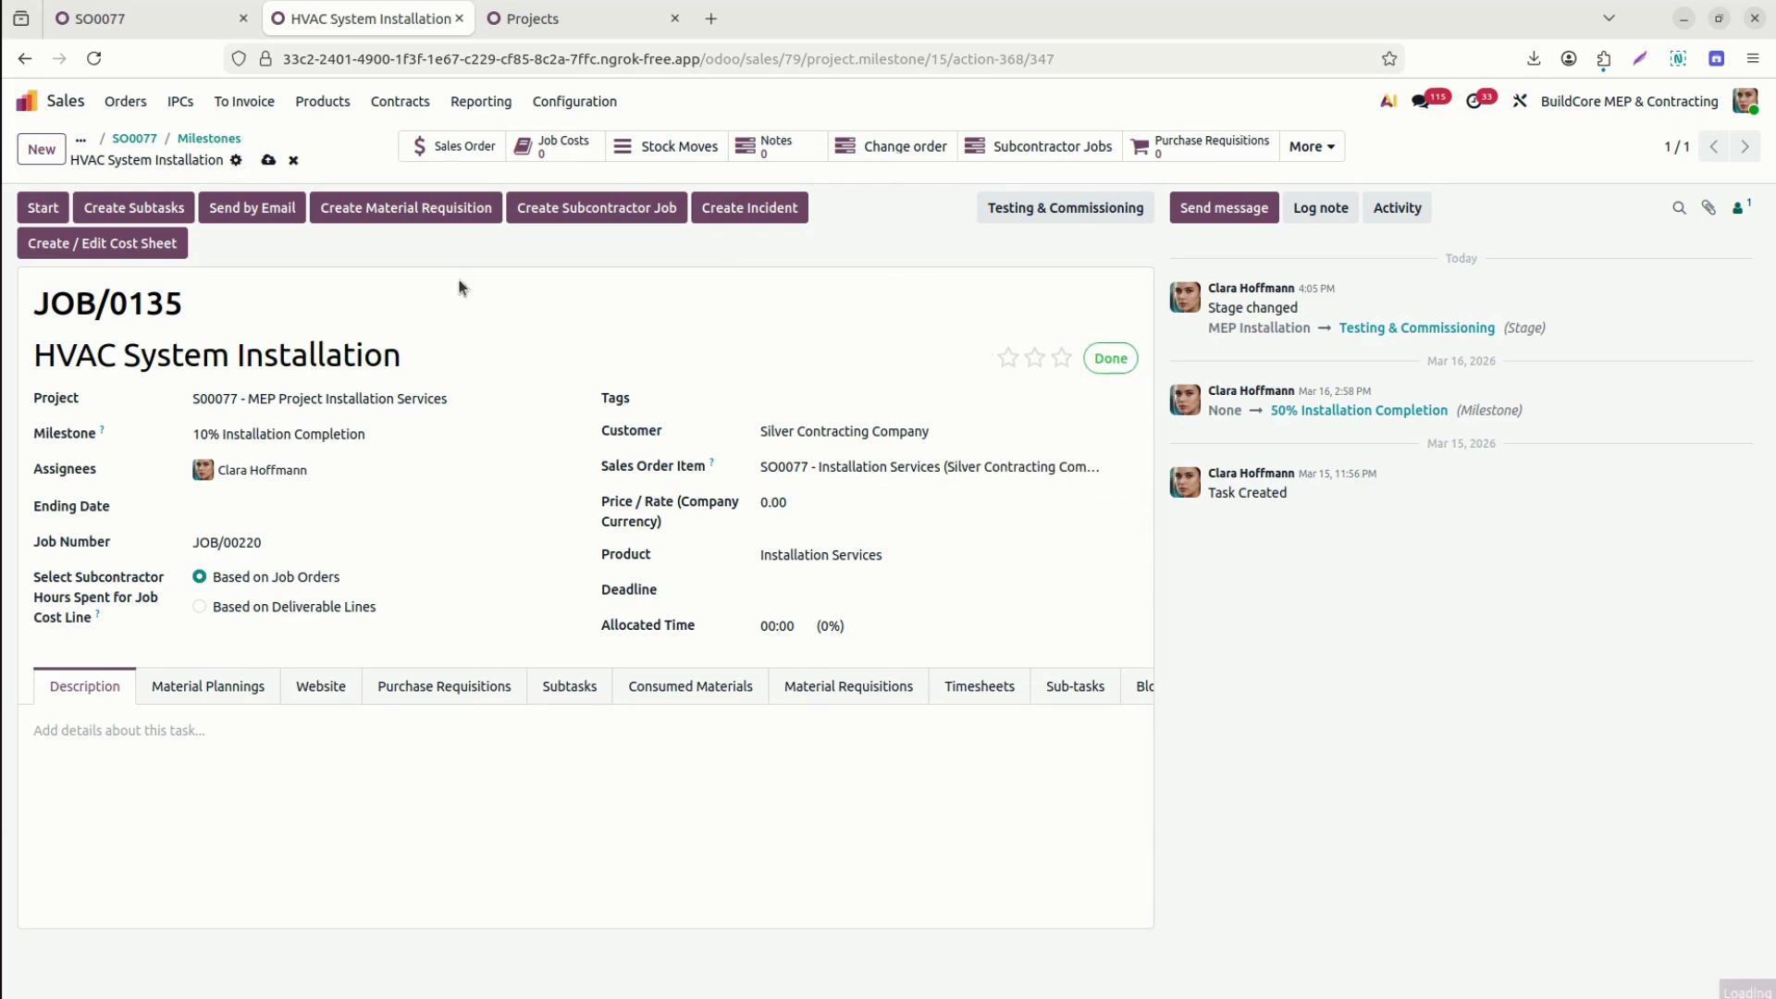
{"action": "left_click", "coordinate": [209, 139]}
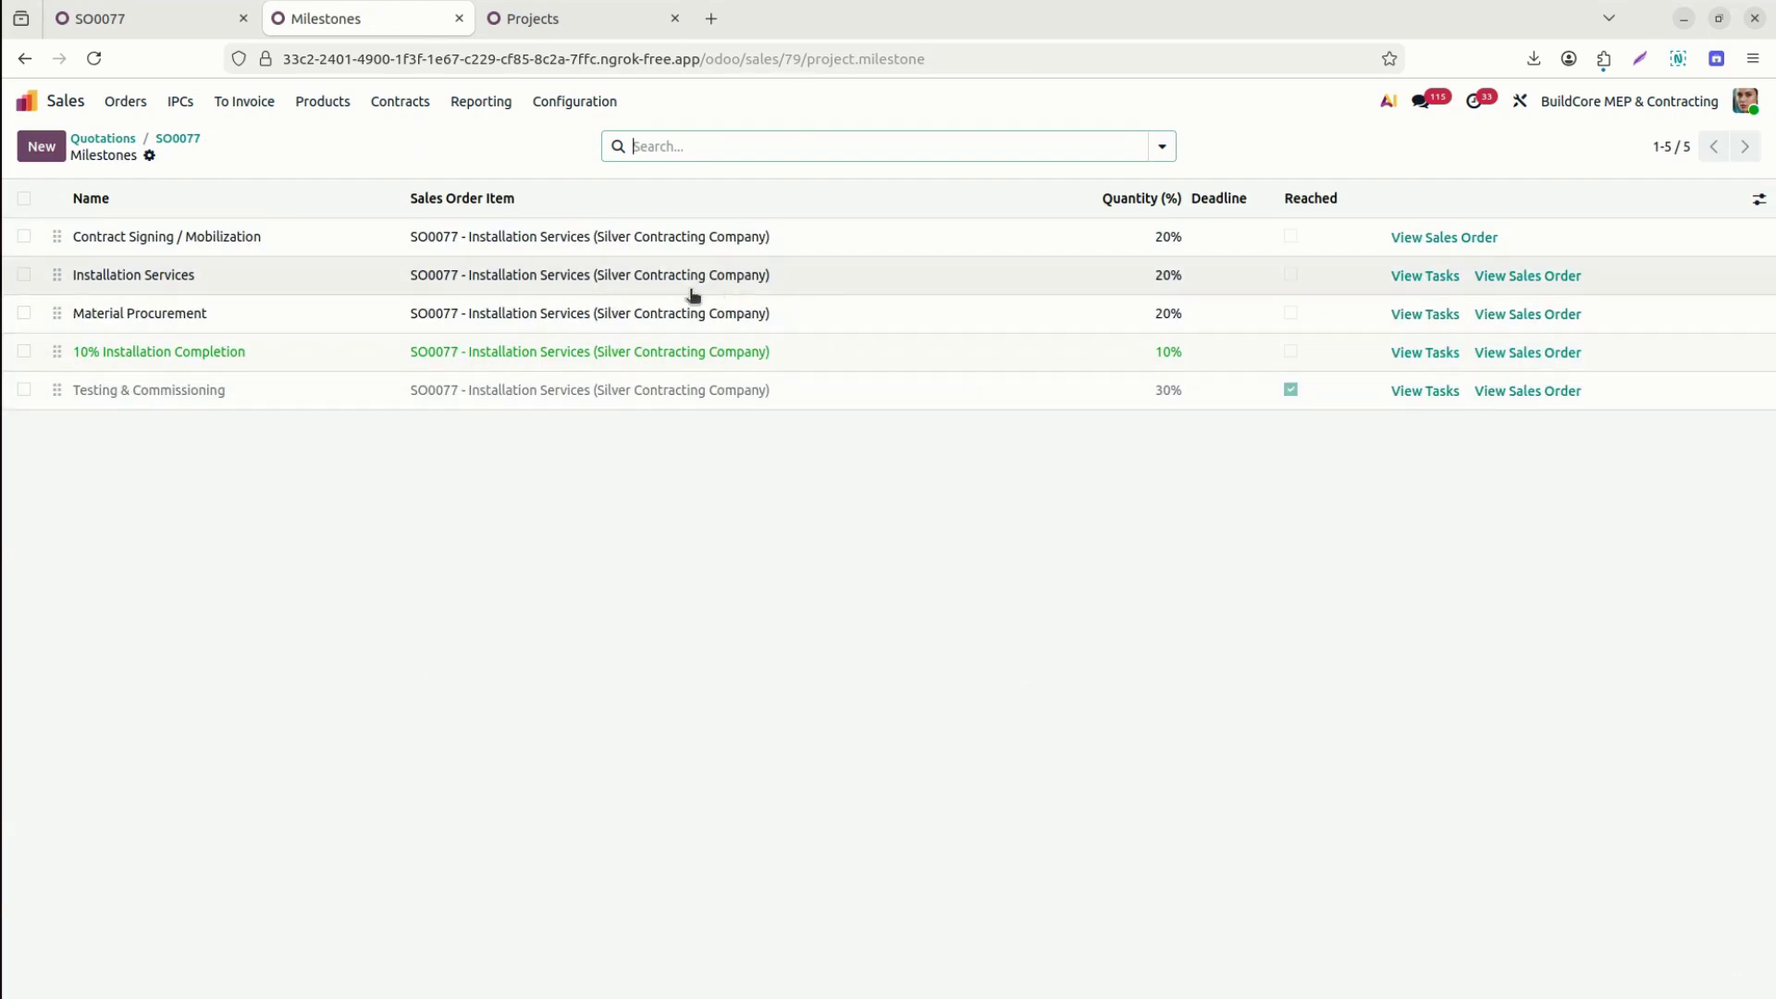
Mark the Material Procurement tasks Pumps & Valve Installation and Chilled Water Piping as Done.
{"action": "left_click", "coordinate": [1425, 314]}
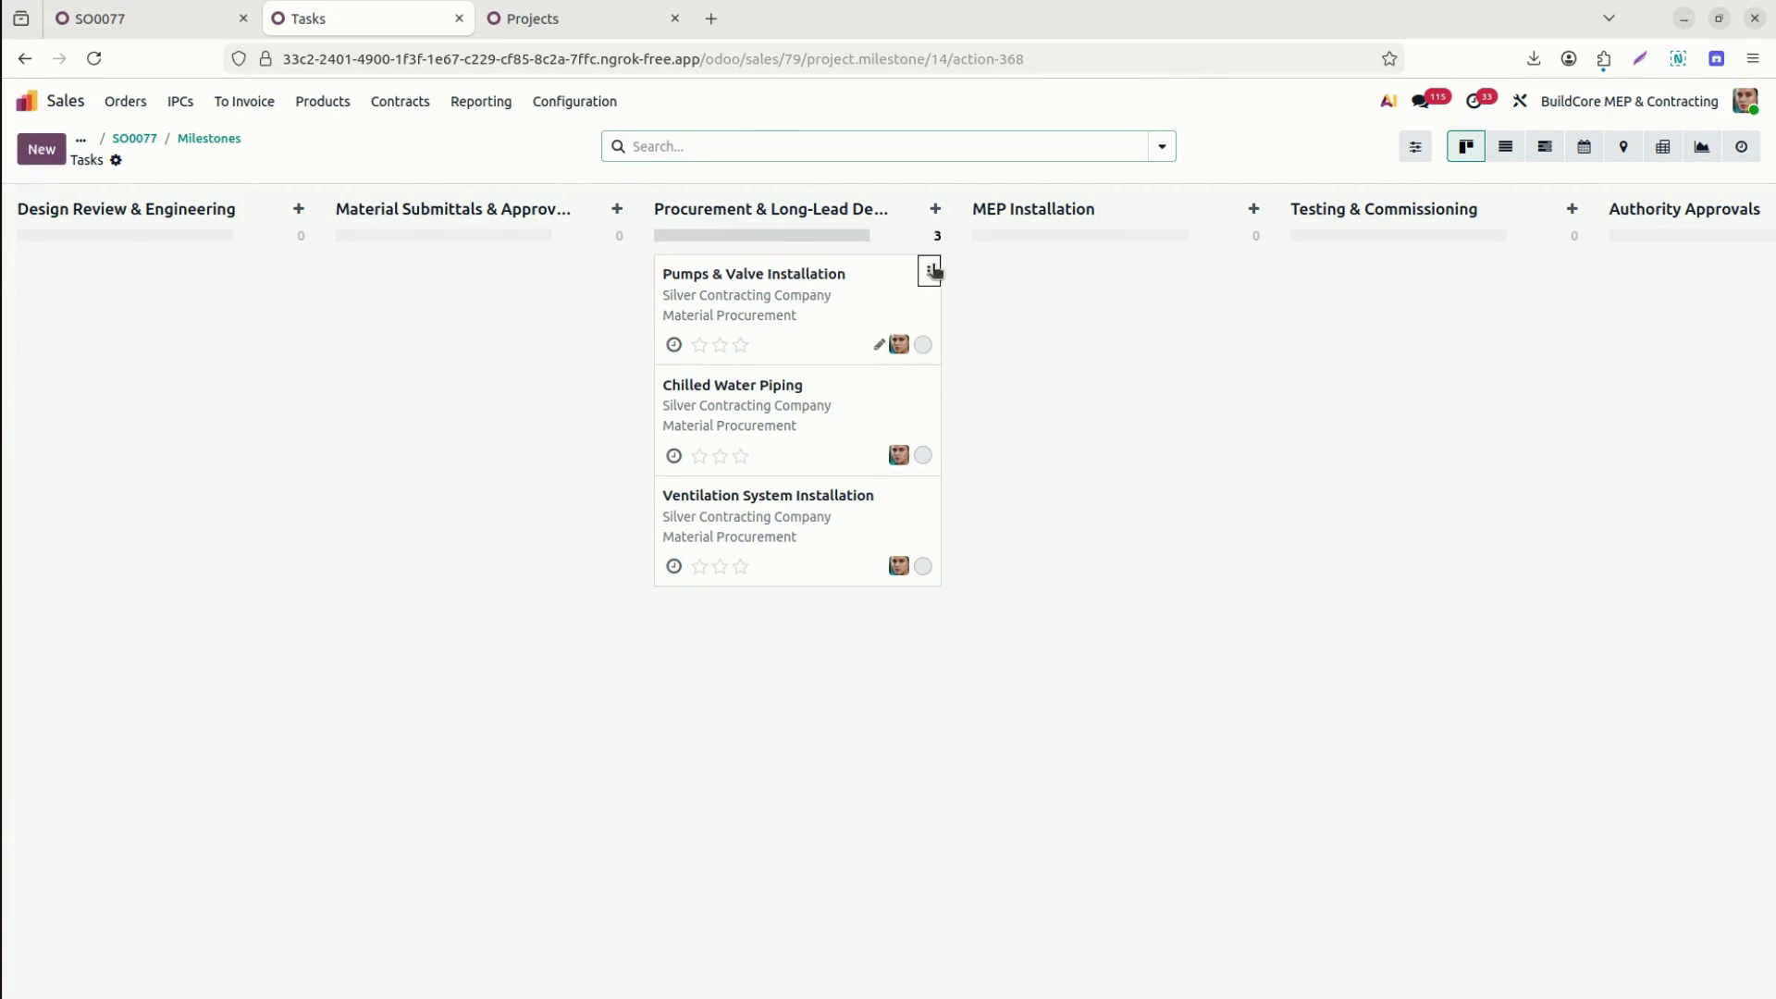
{"action": "left_click", "coordinate": [931, 270]}
{"action": "left_click", "coordinate": [990, 352]}
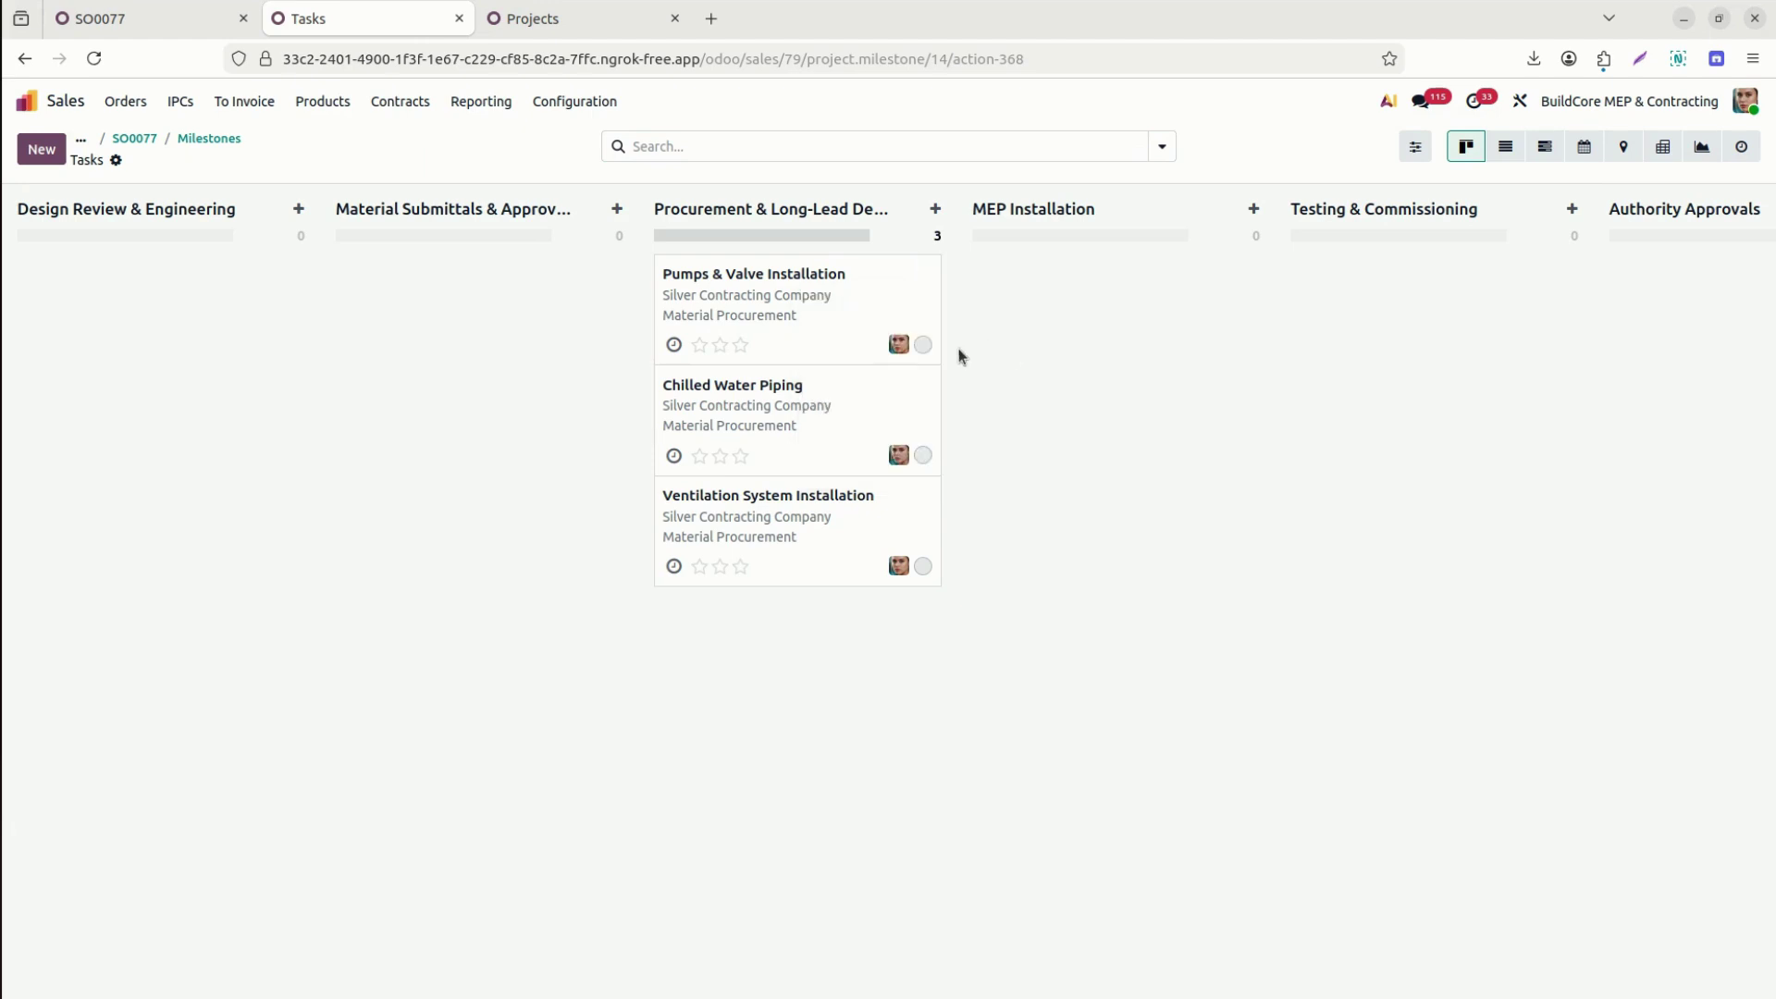
{"action": "left_click", "coordinate": [924, 344]}
{"action": "left_click", "coordinate": [955, 505]}
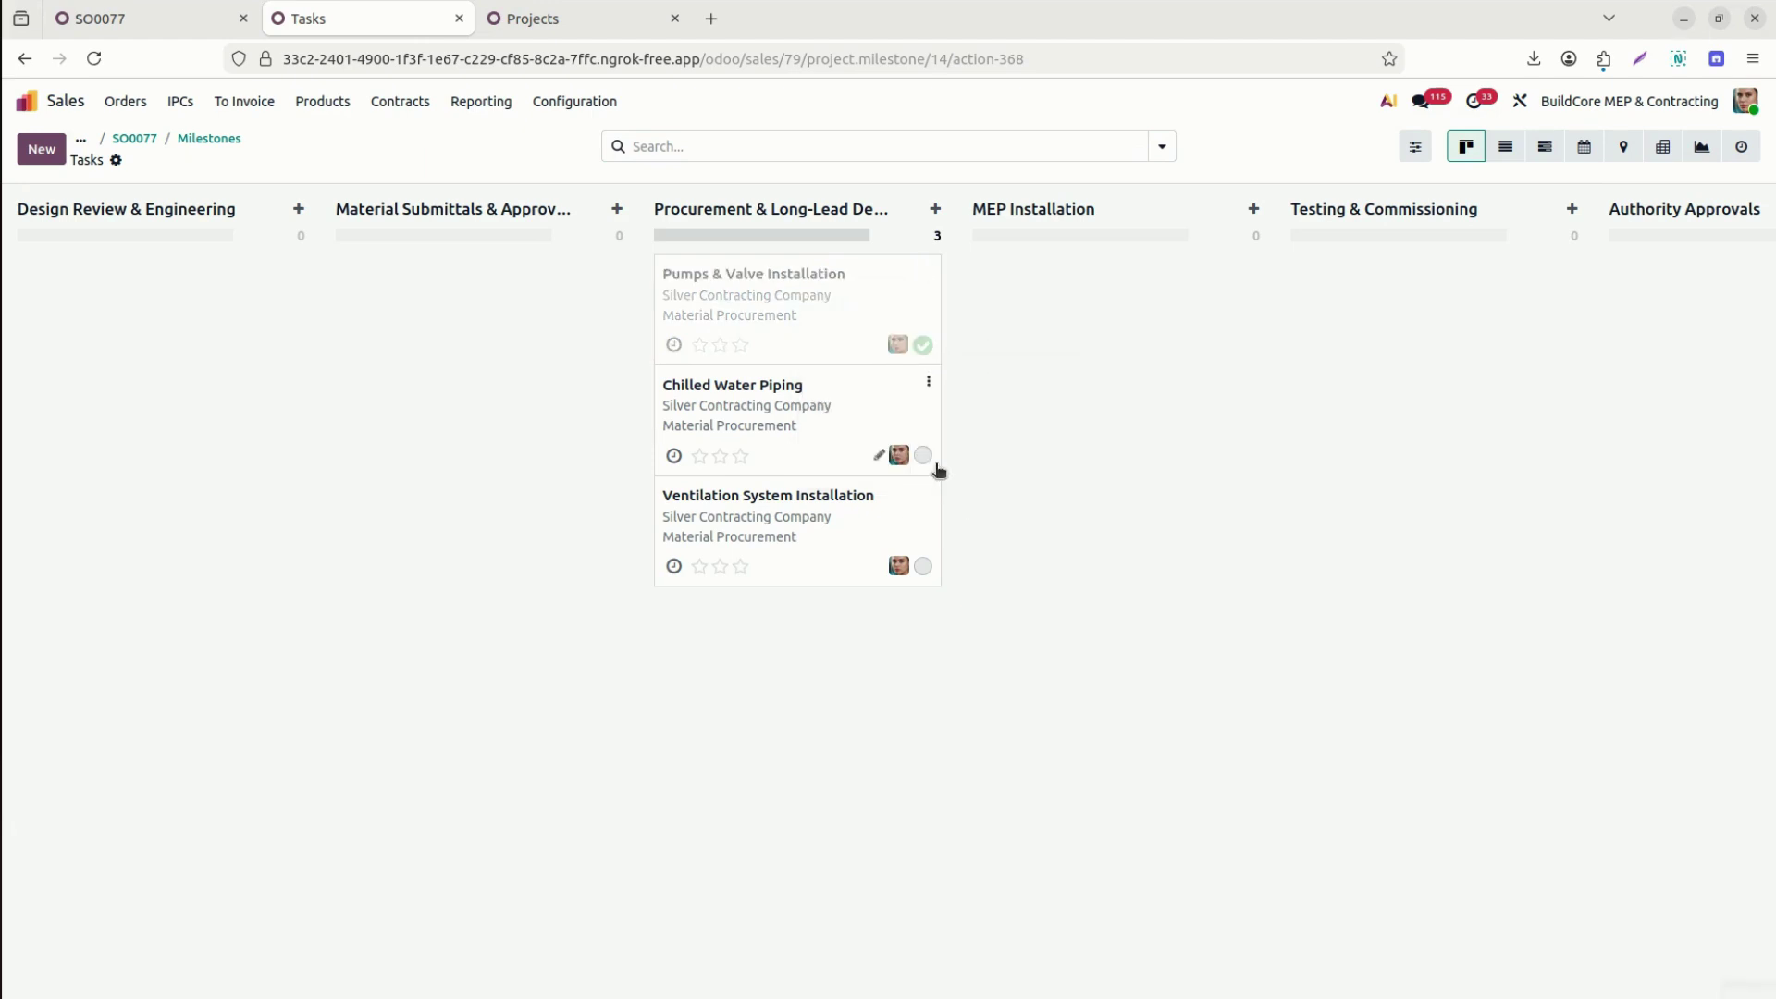
{"action": "left_click", "coordinate": [924, 456]}
{"action": "left_click", "coordinate": [967, 613]}
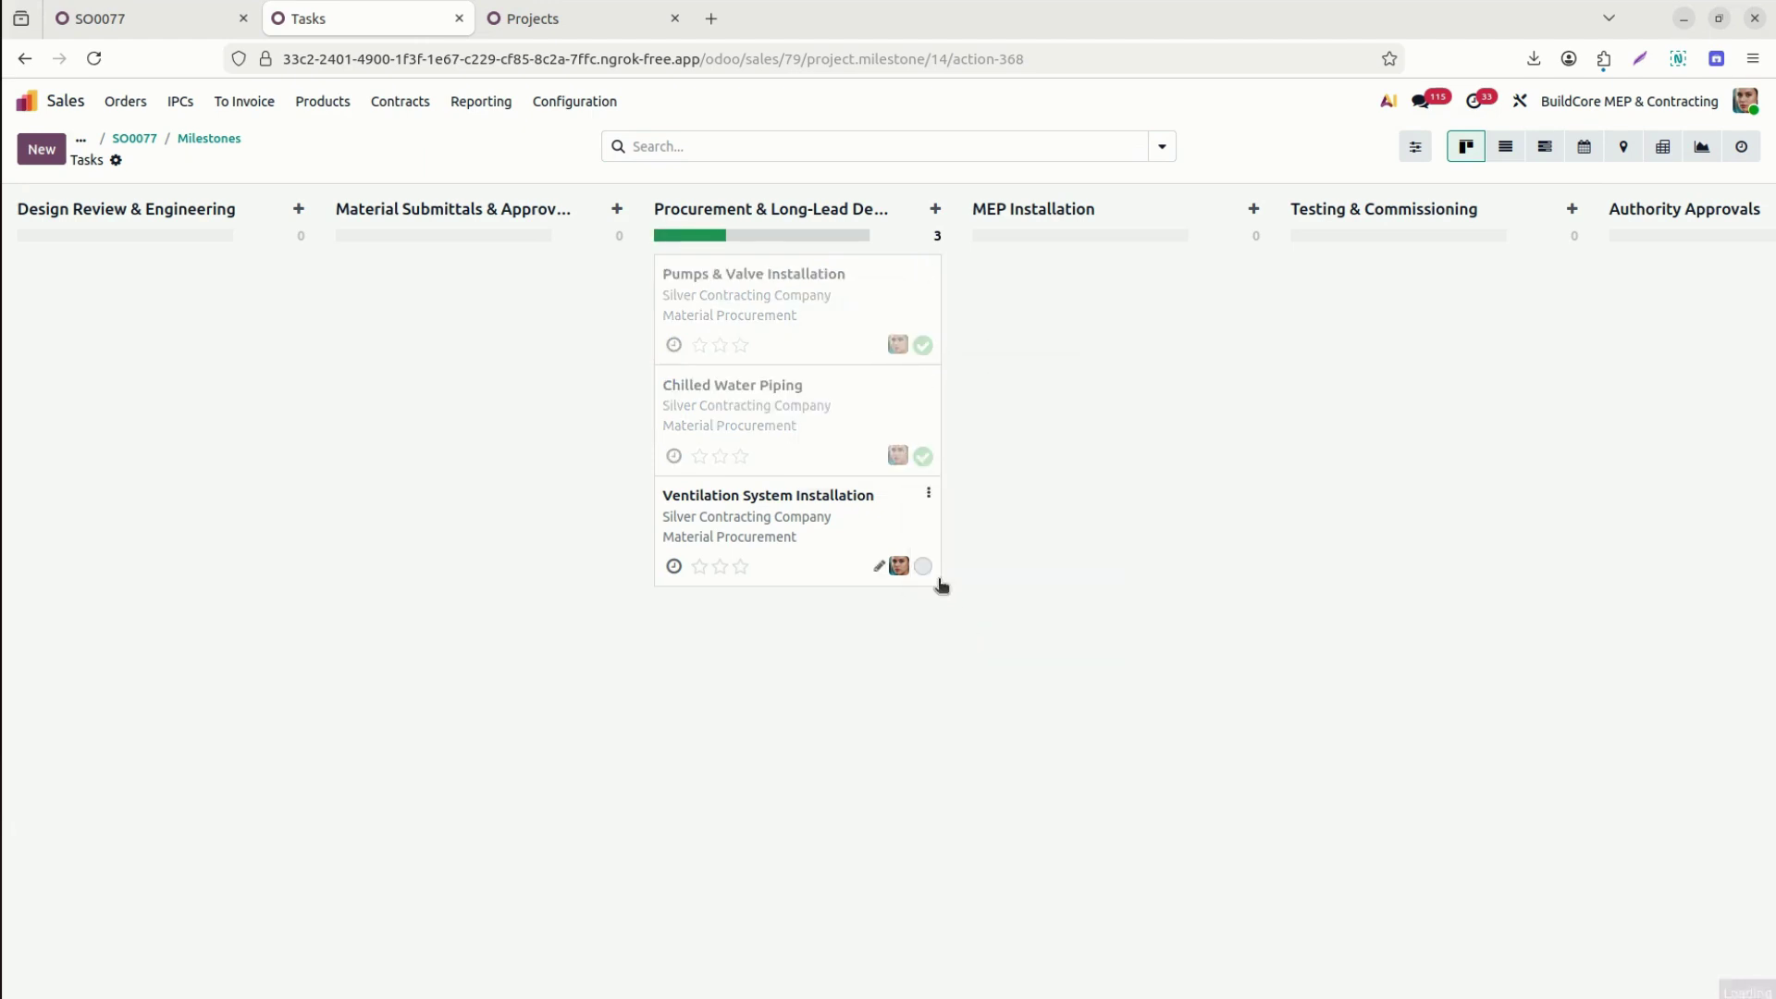
Set Ventilation System Installation to Done, leaving its stage unchanged, and return to the milestones.
{"action": "left_click", "coordinate": [926, 576]}
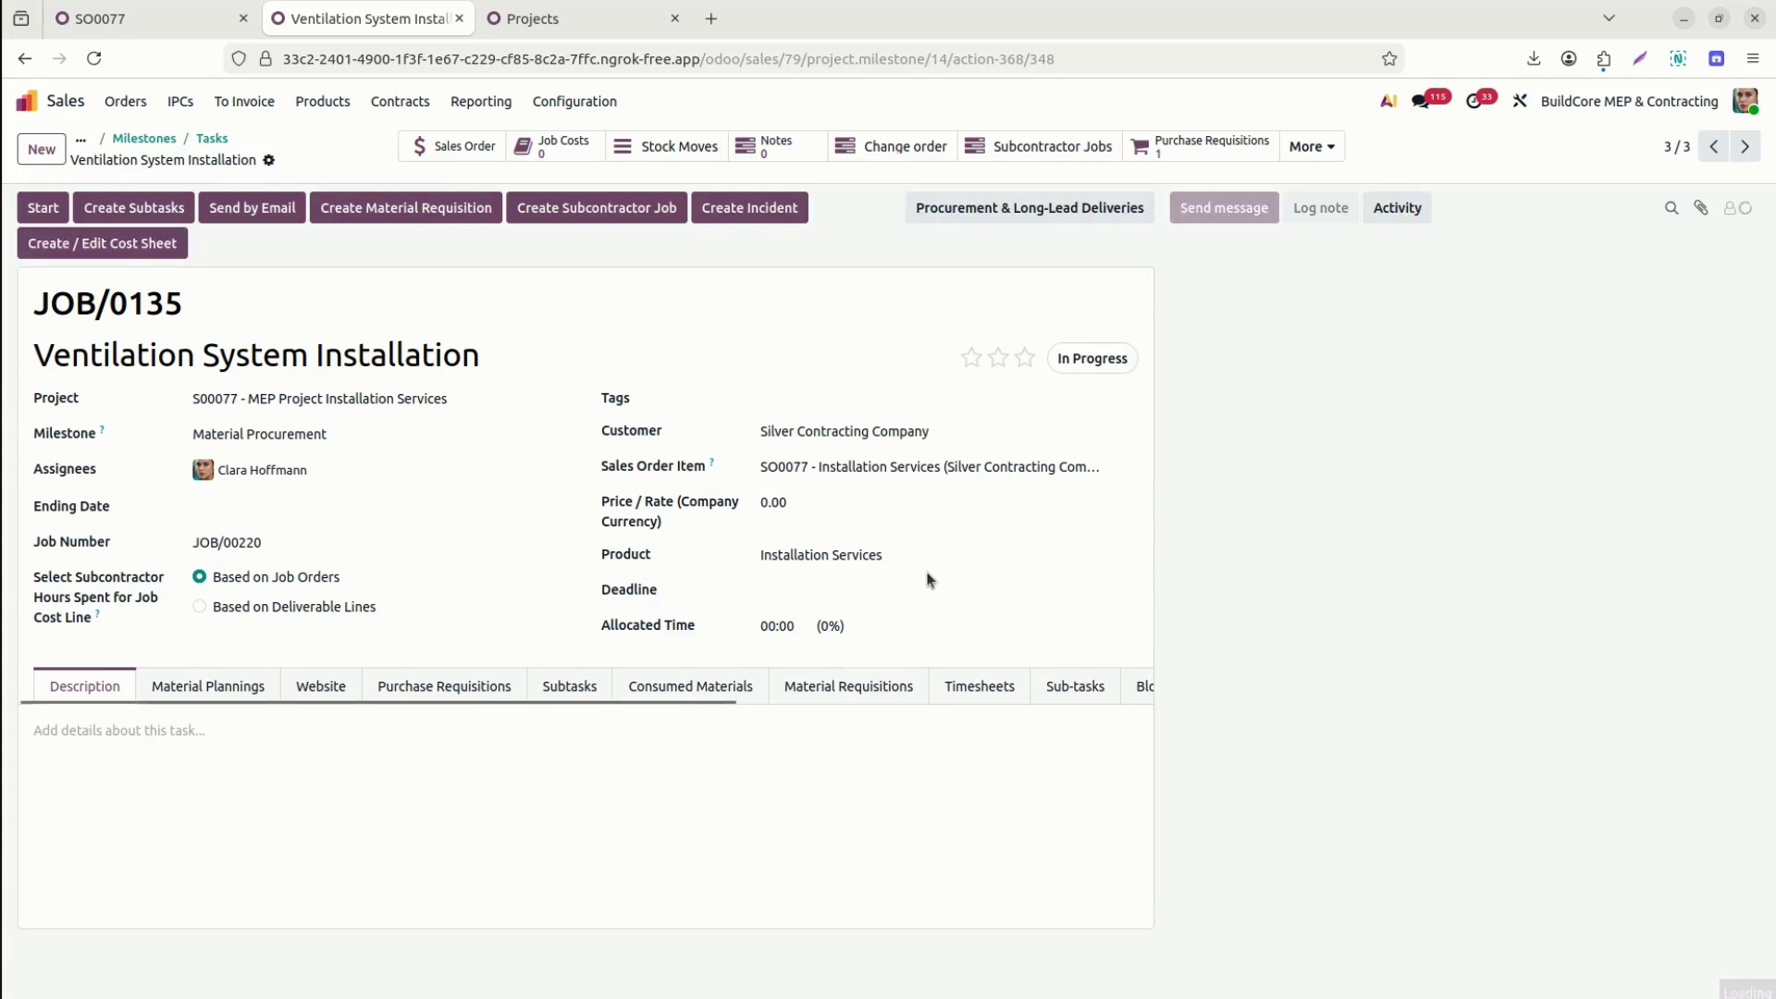
{"action": "left_click", "coordinate": [1097, 359]}
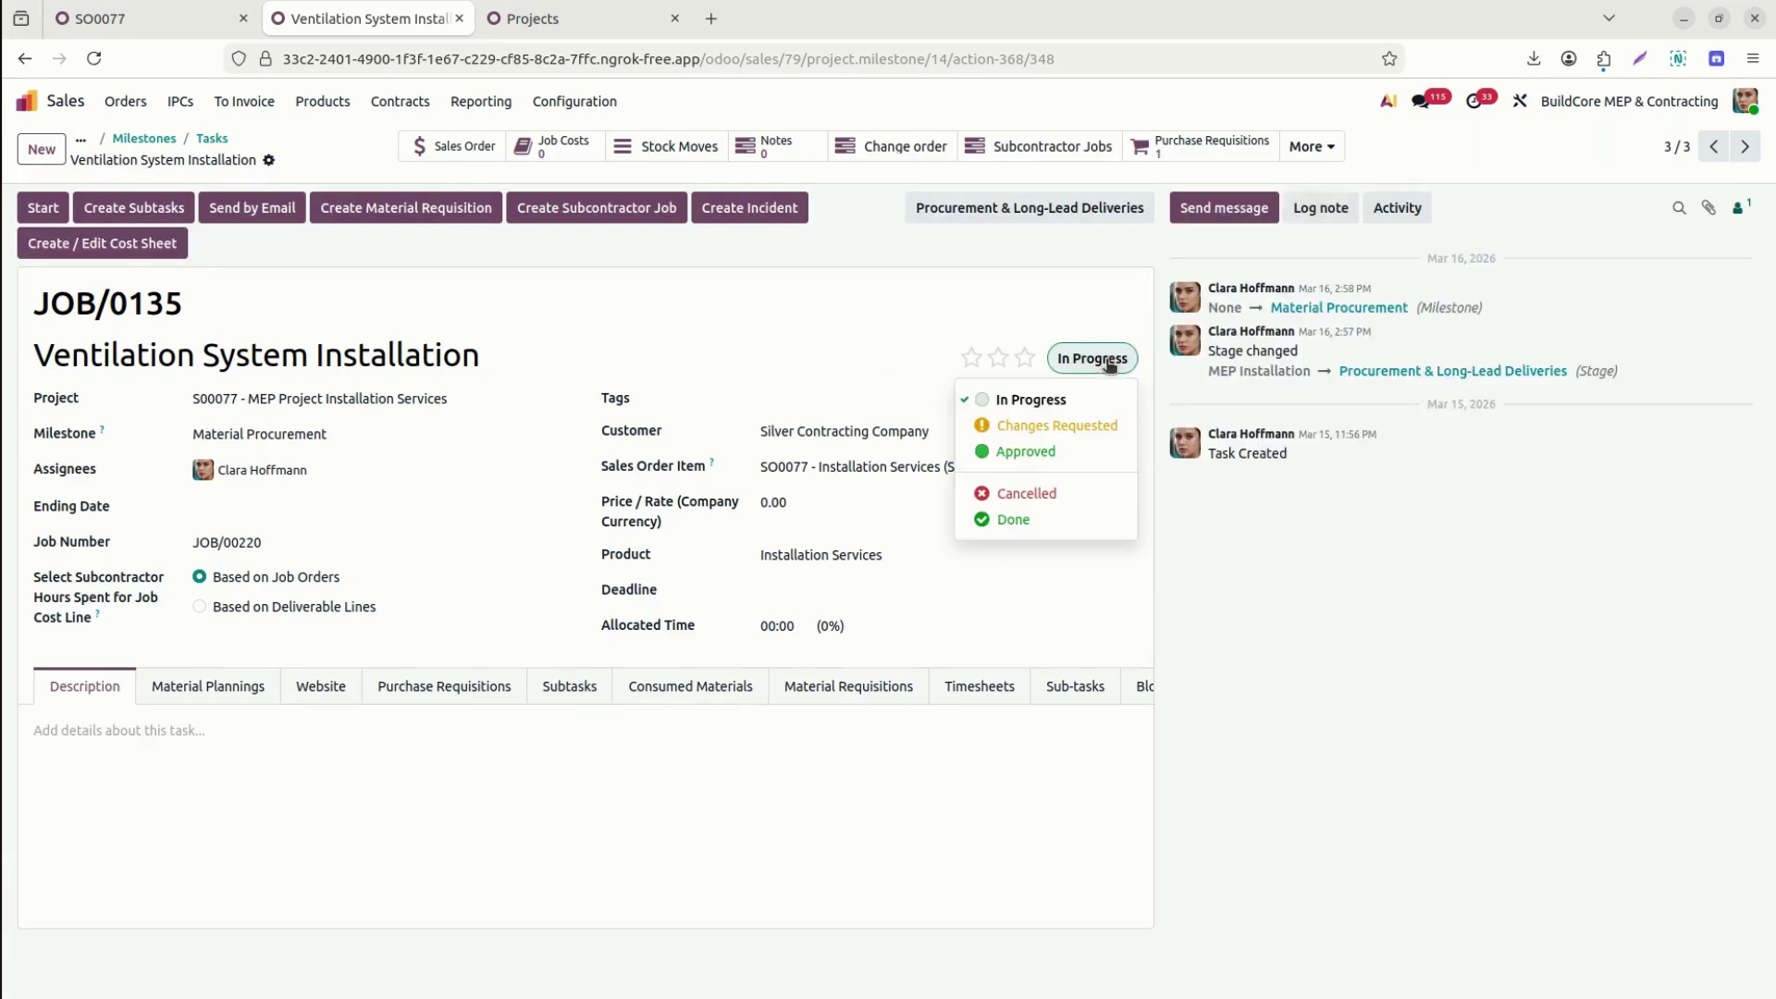
{"action": "left_click", "coordinate": [1013, 519]}
{"action": "left_click", "coordinate": [1036, 209]}
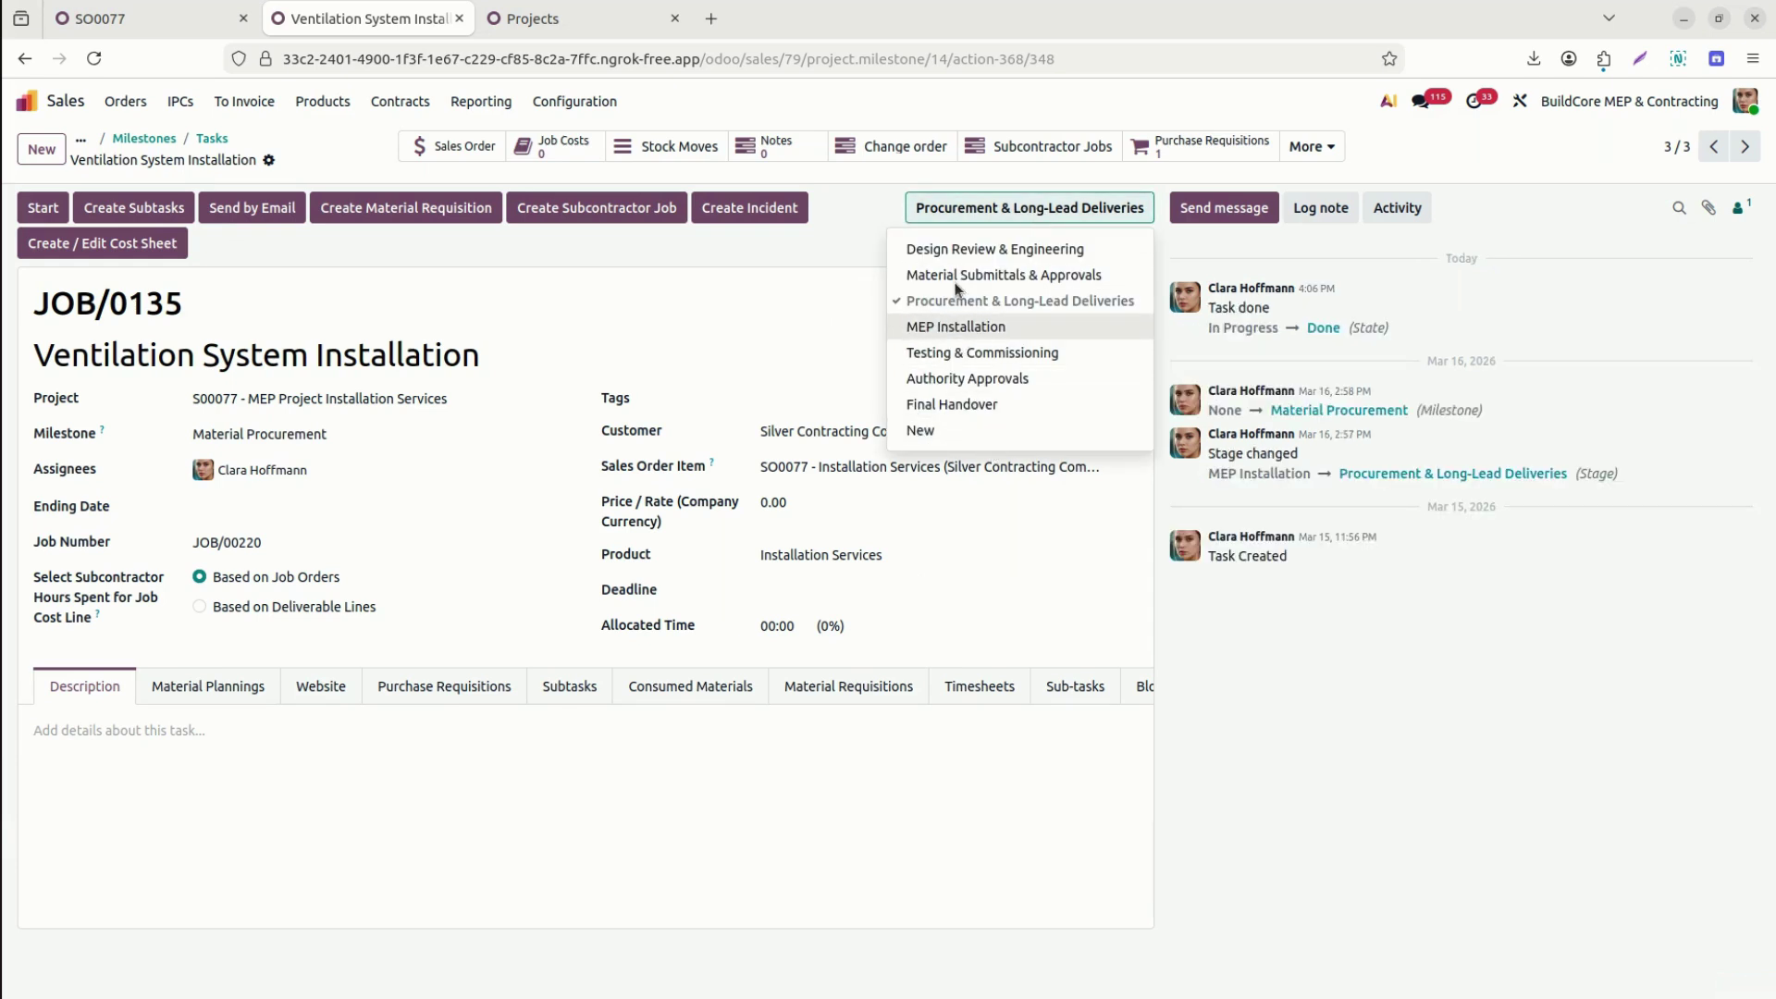
{"action": "left_click", "coordinate": [807, 279]}
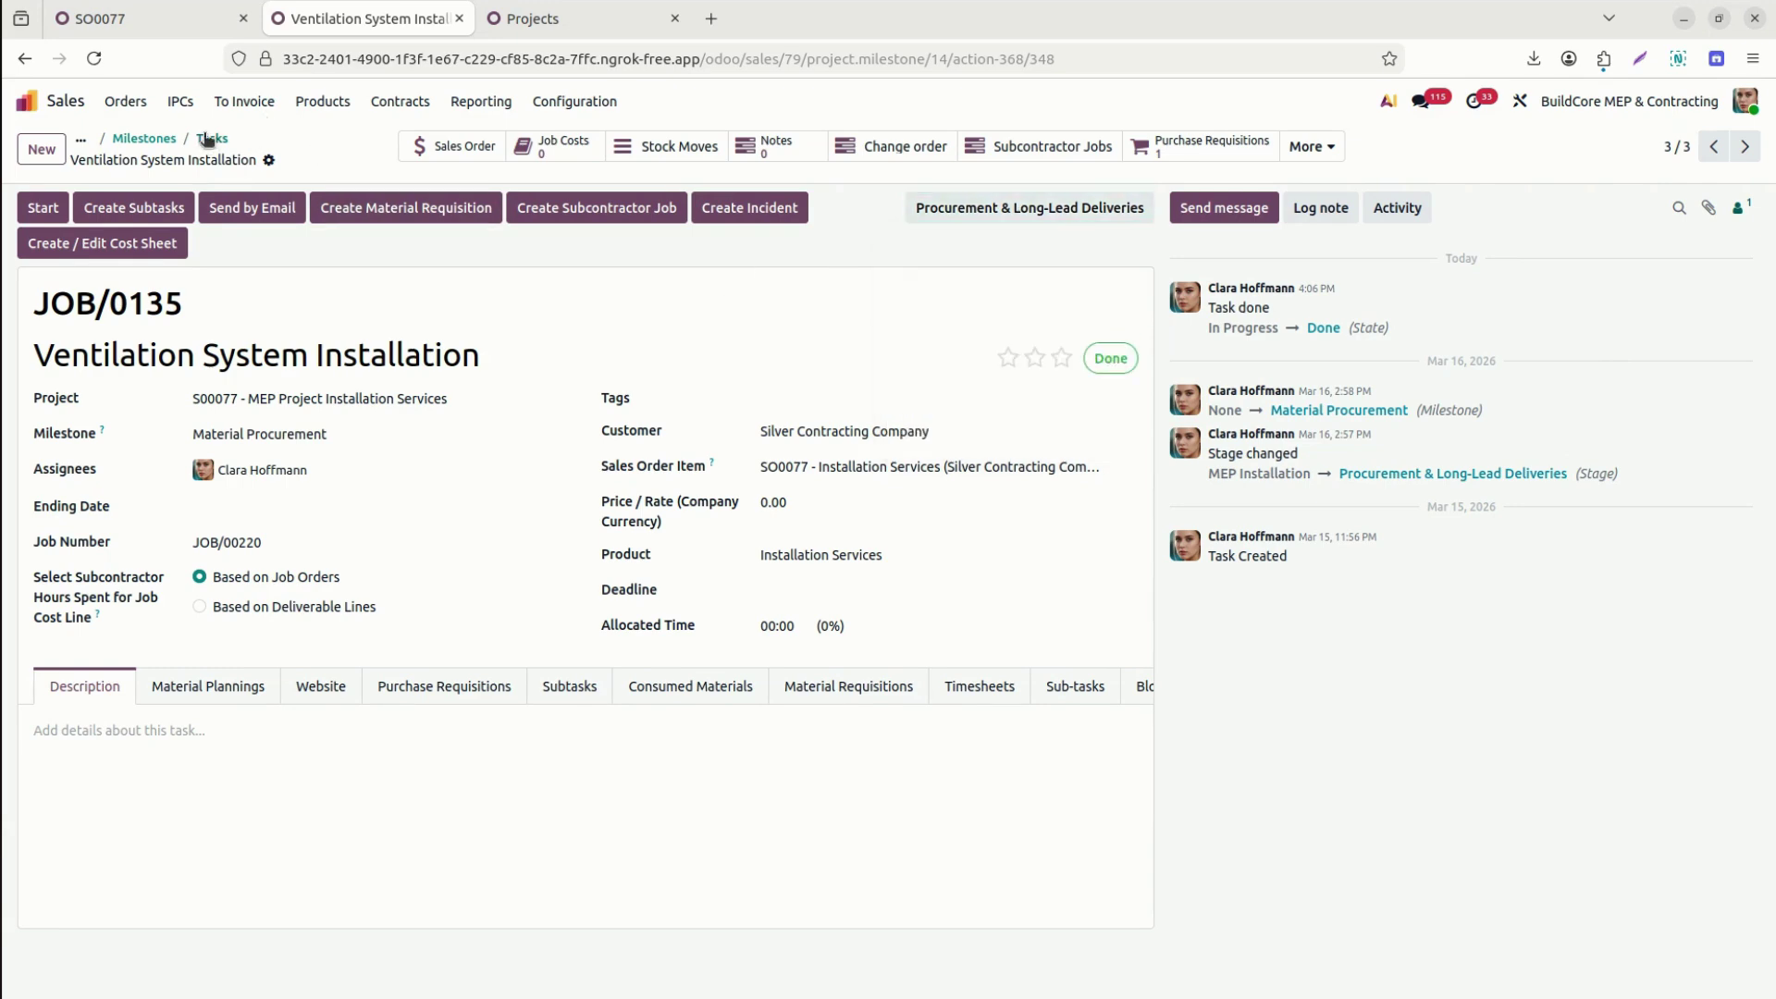
{"action": "left_click", "coordinate": [210, 139]}
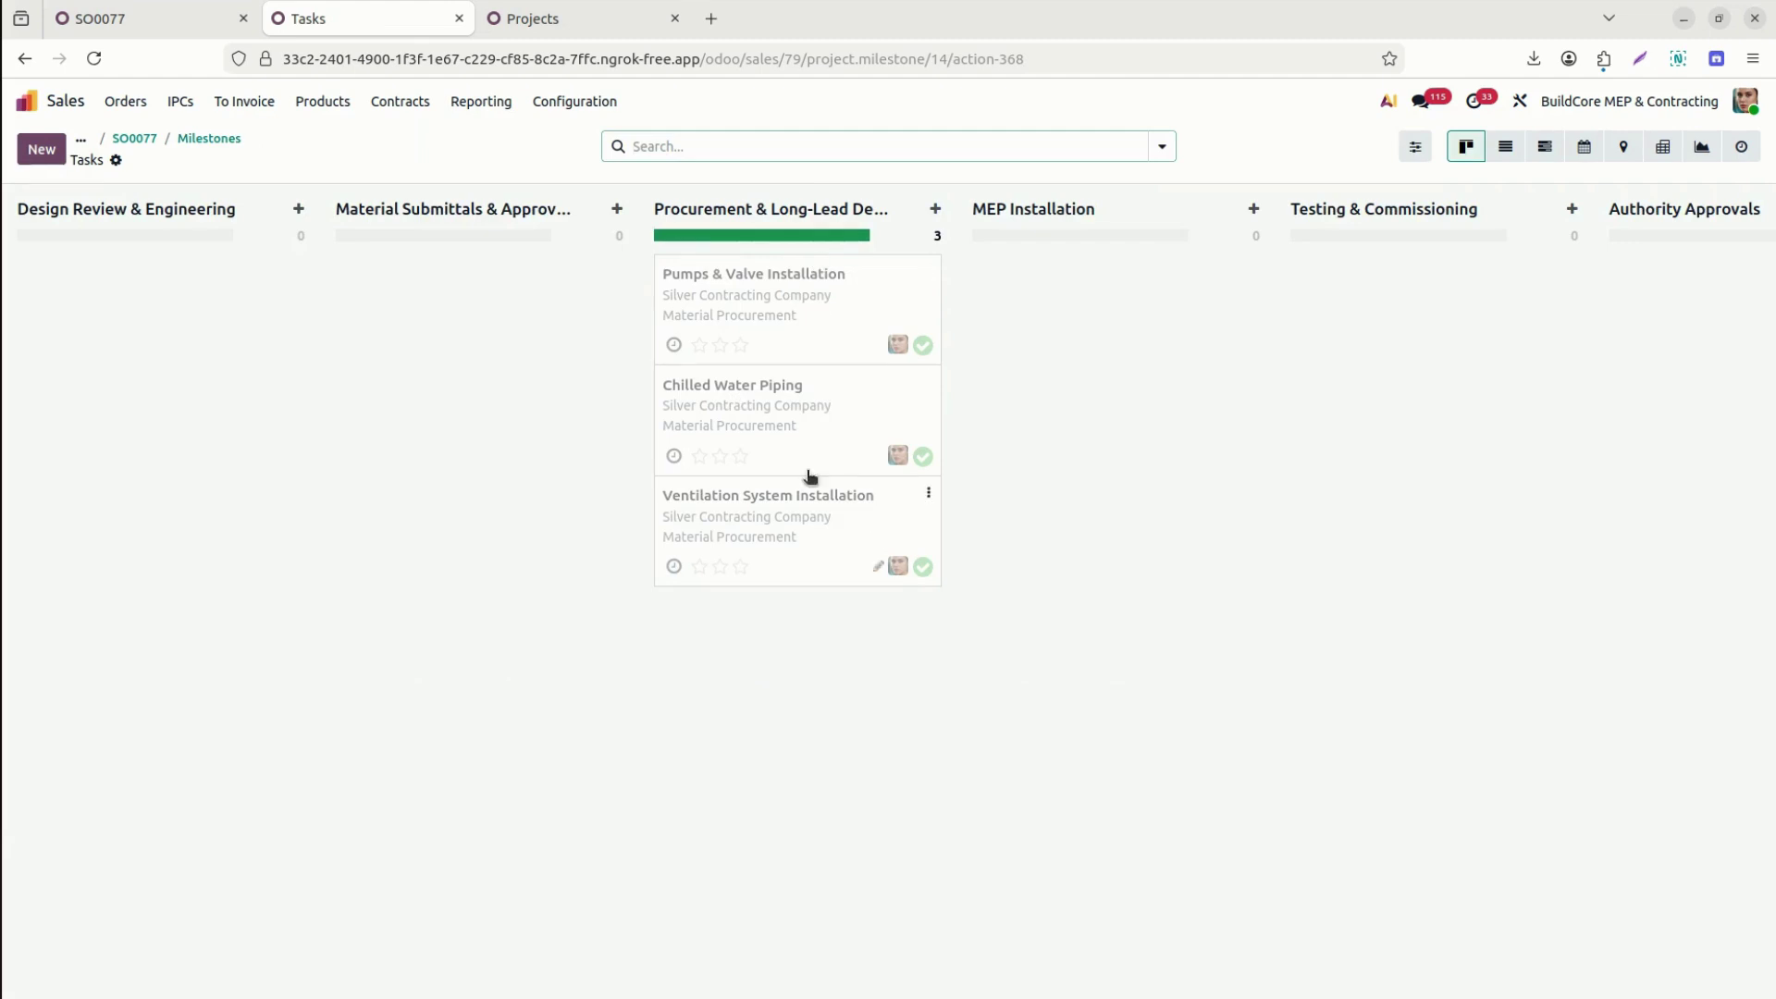
{"action": "left_click", "coordinate": [197, 143]}
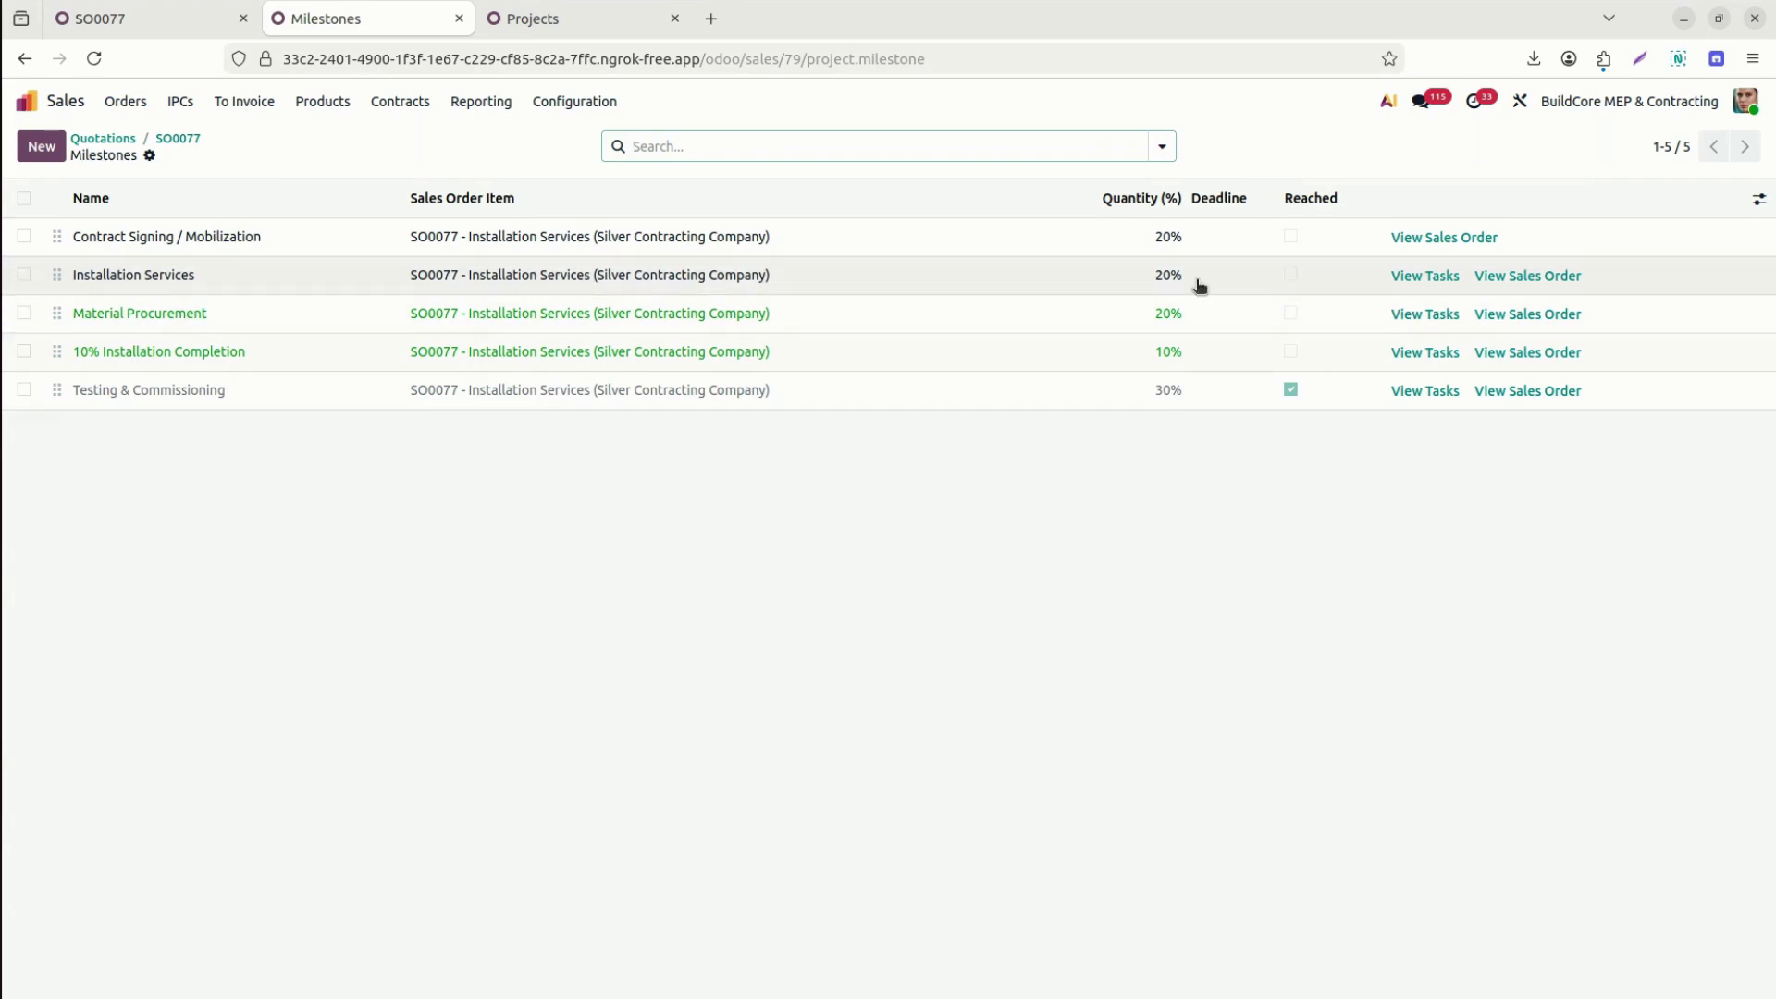
Look through the Installation Services and Testing & Commissioning milestone tasks, inspecting the BMS Integration card.
{"action": "left_click", "coordinate": [1427, 281]}
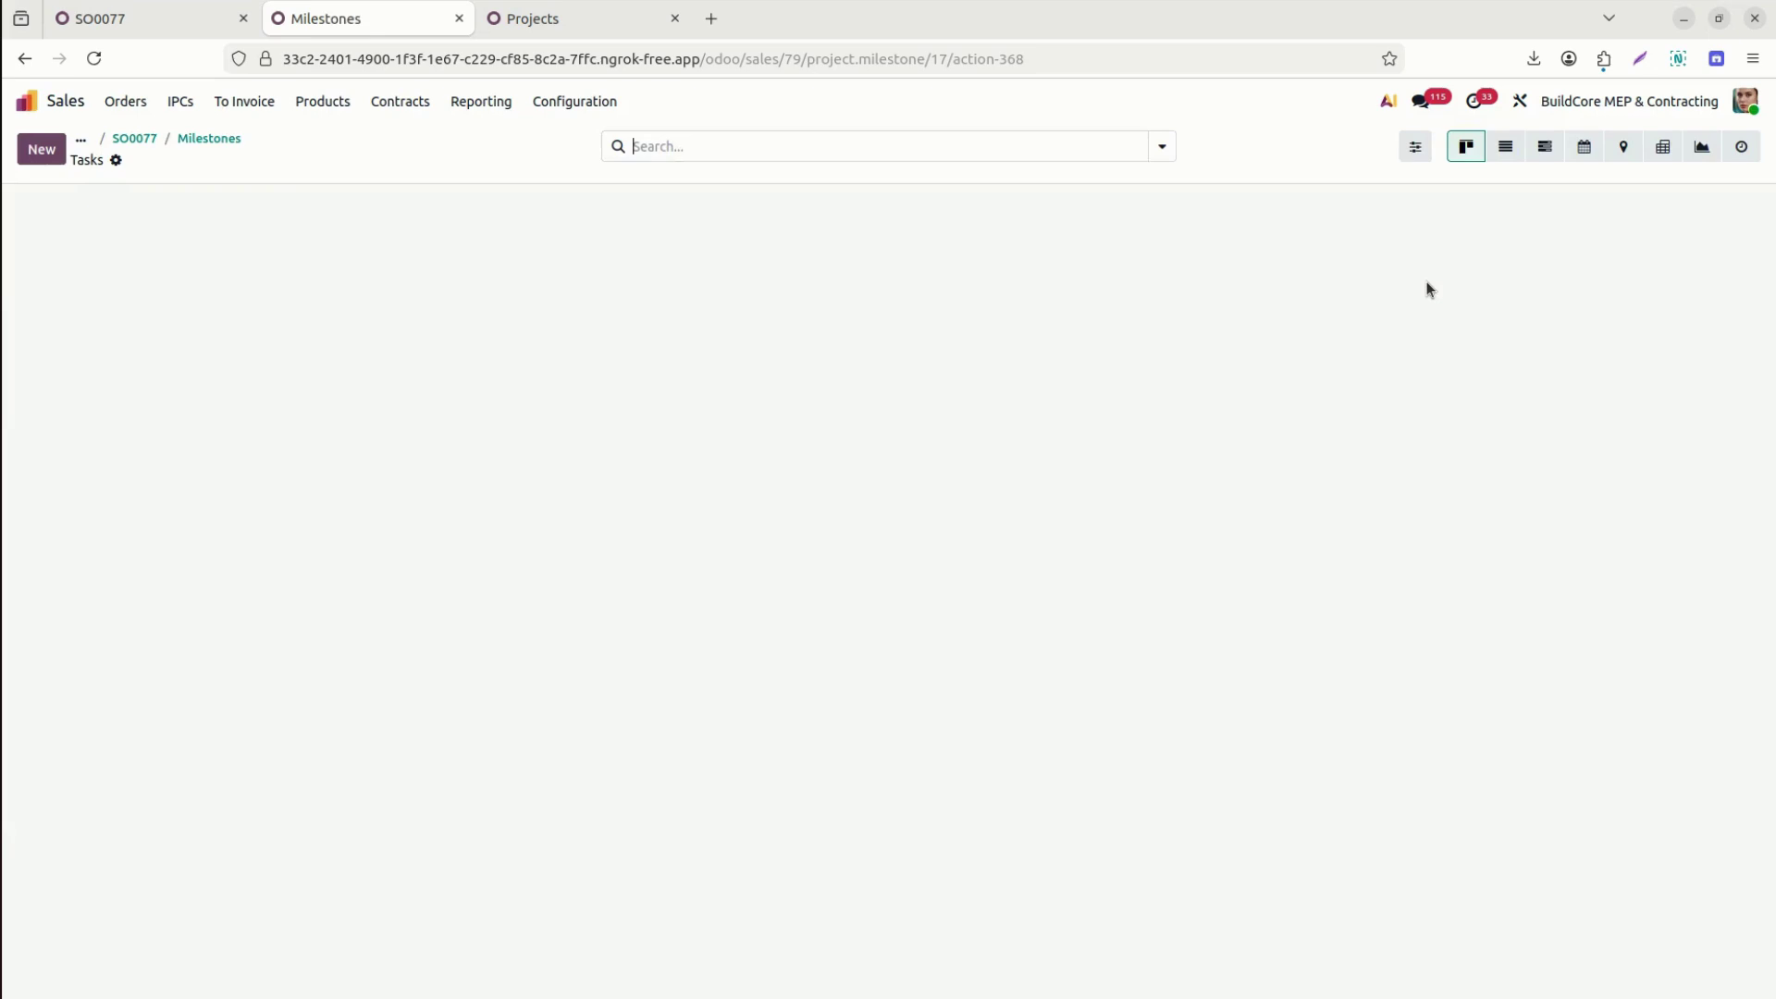
{"action": "mouse_move", "coordinate": [288, 276]}
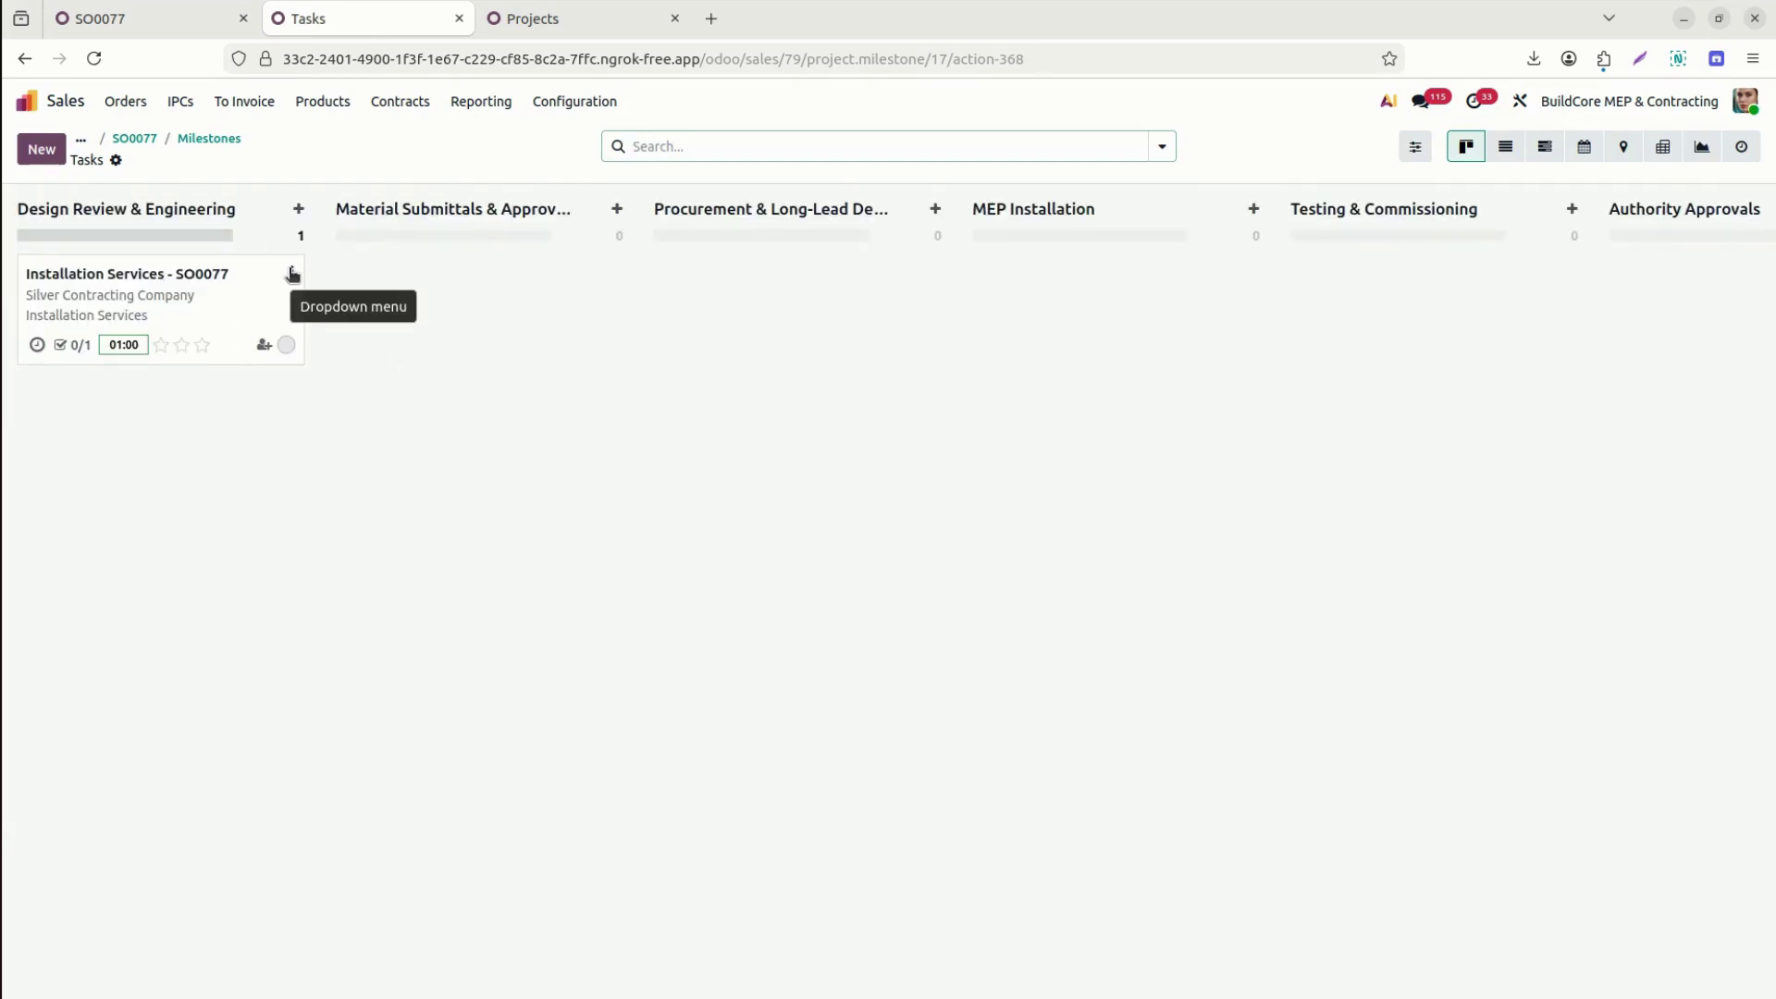
{"action": "left_click", "coordinate": [196, 138]}
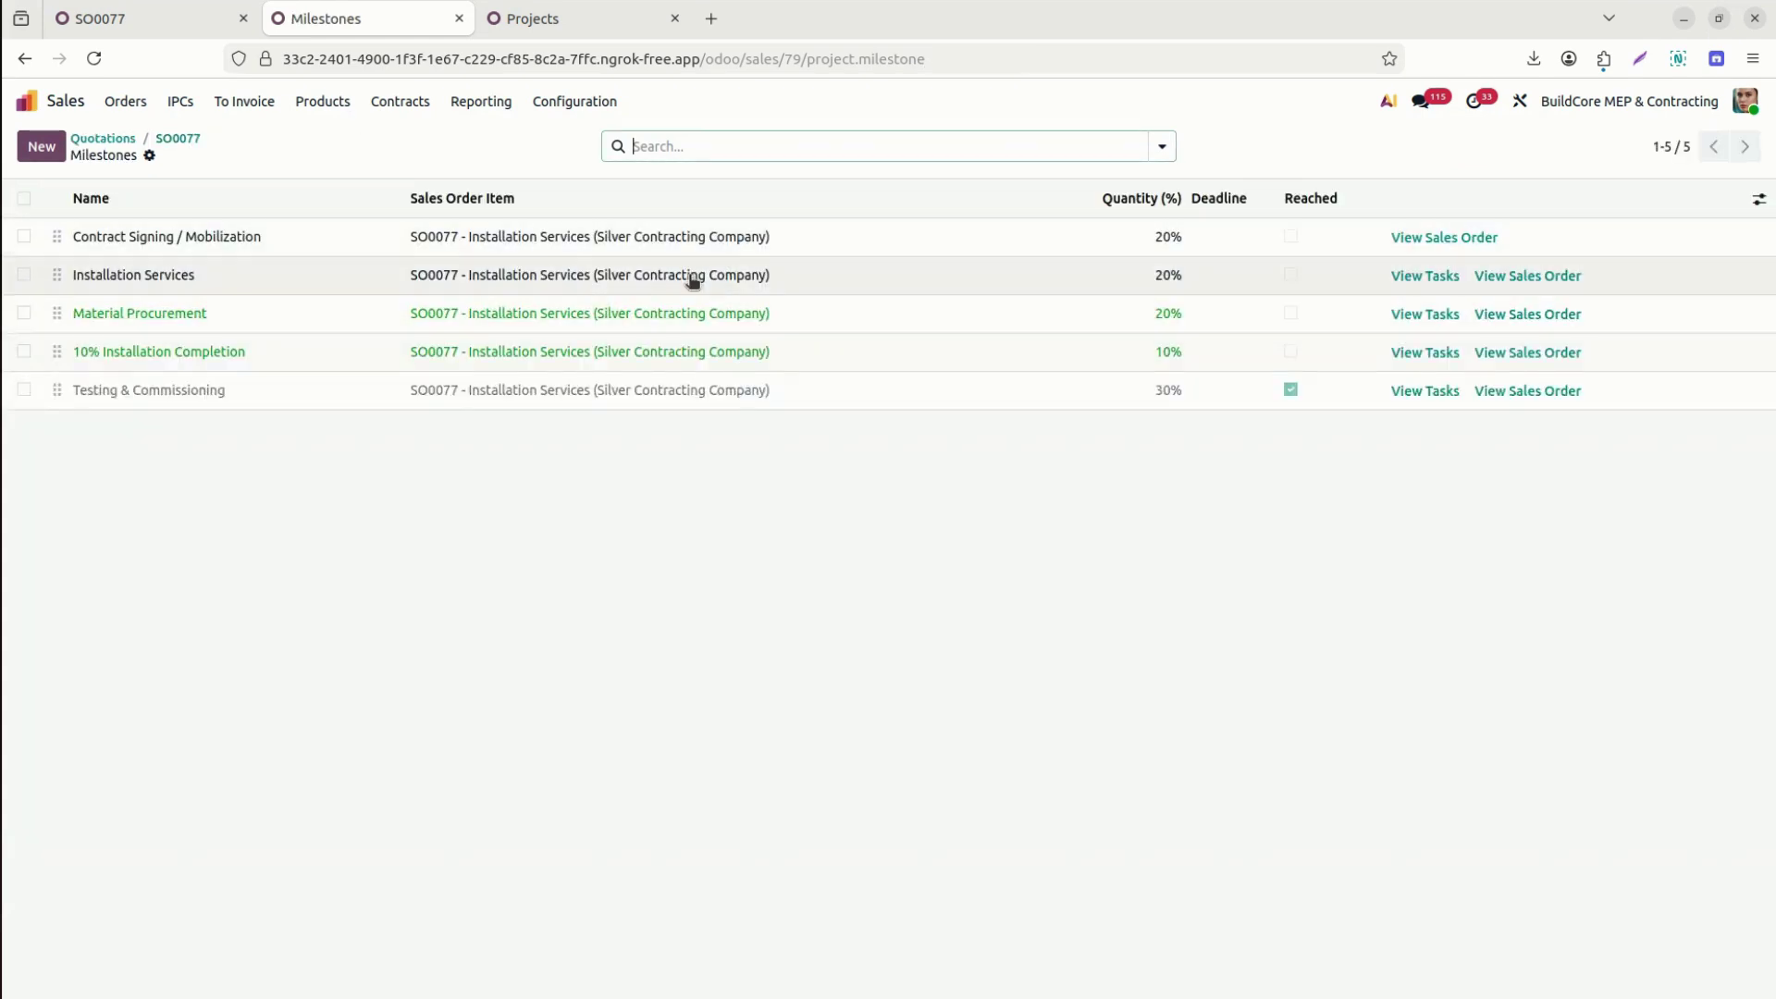
{"action": "left_click", "coordinate": [1425, 390]}
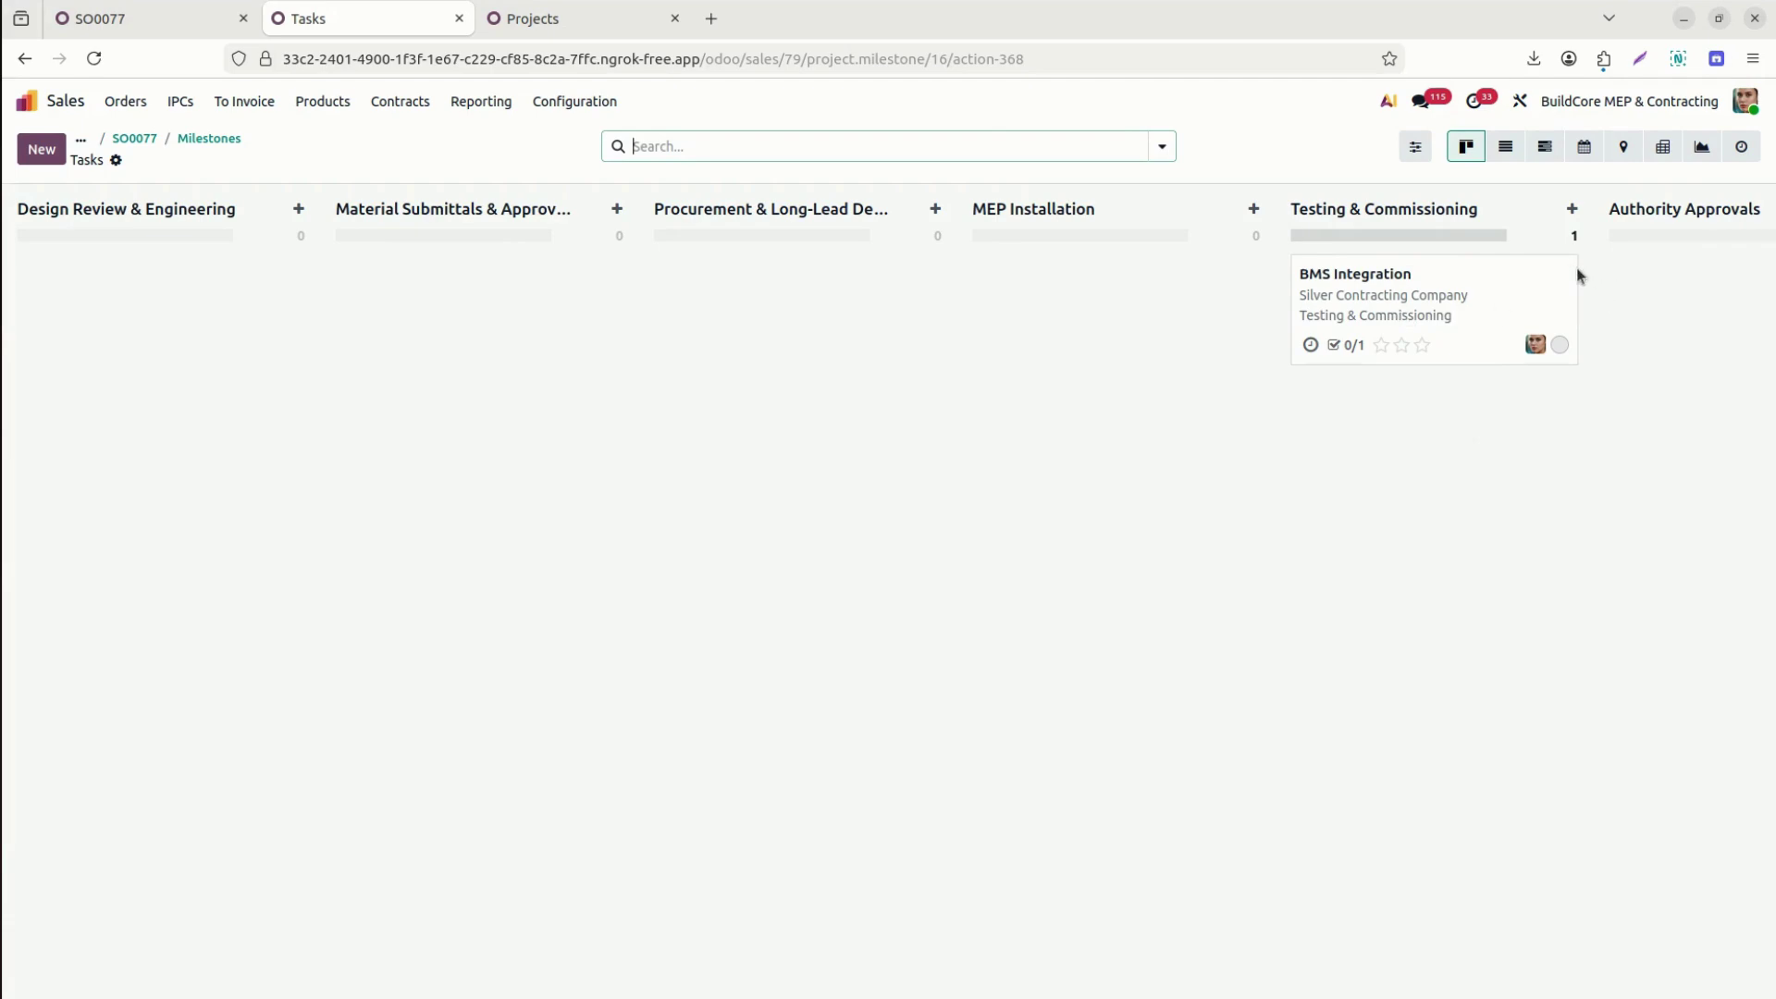
{"action": "left_click", "coordinate": [1568, 273]}
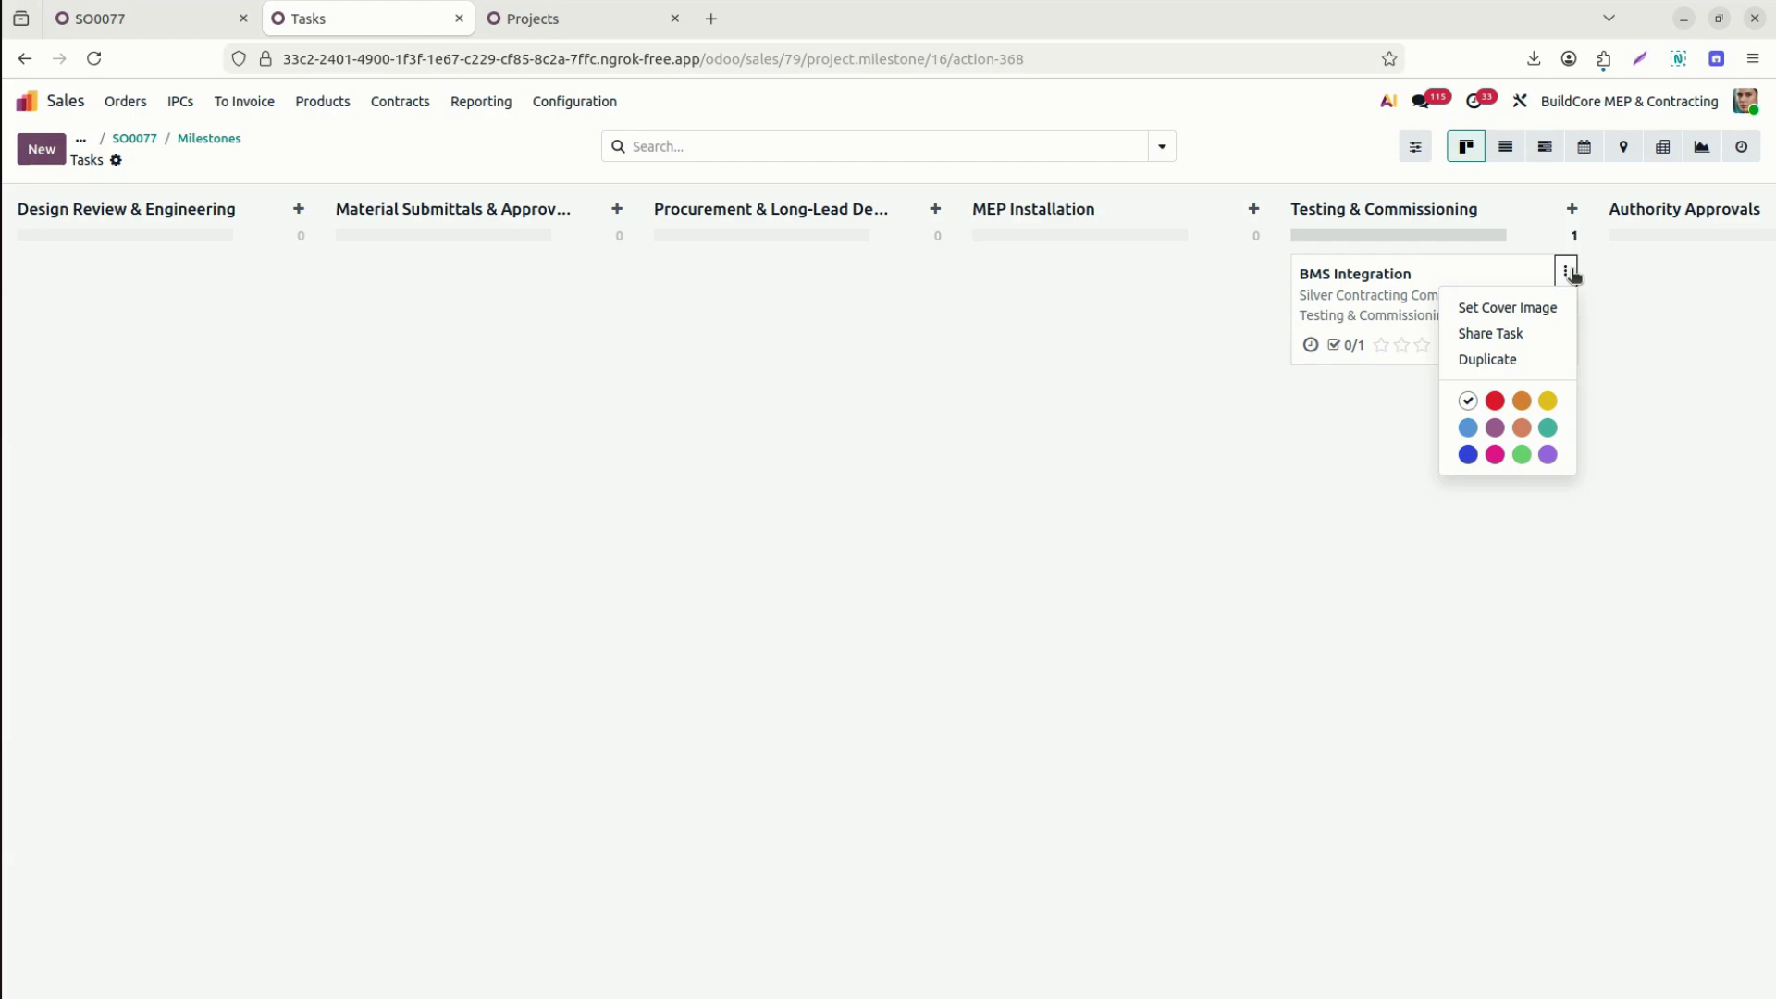
{"action": "left_click", "coordinate": [1573, 274]}
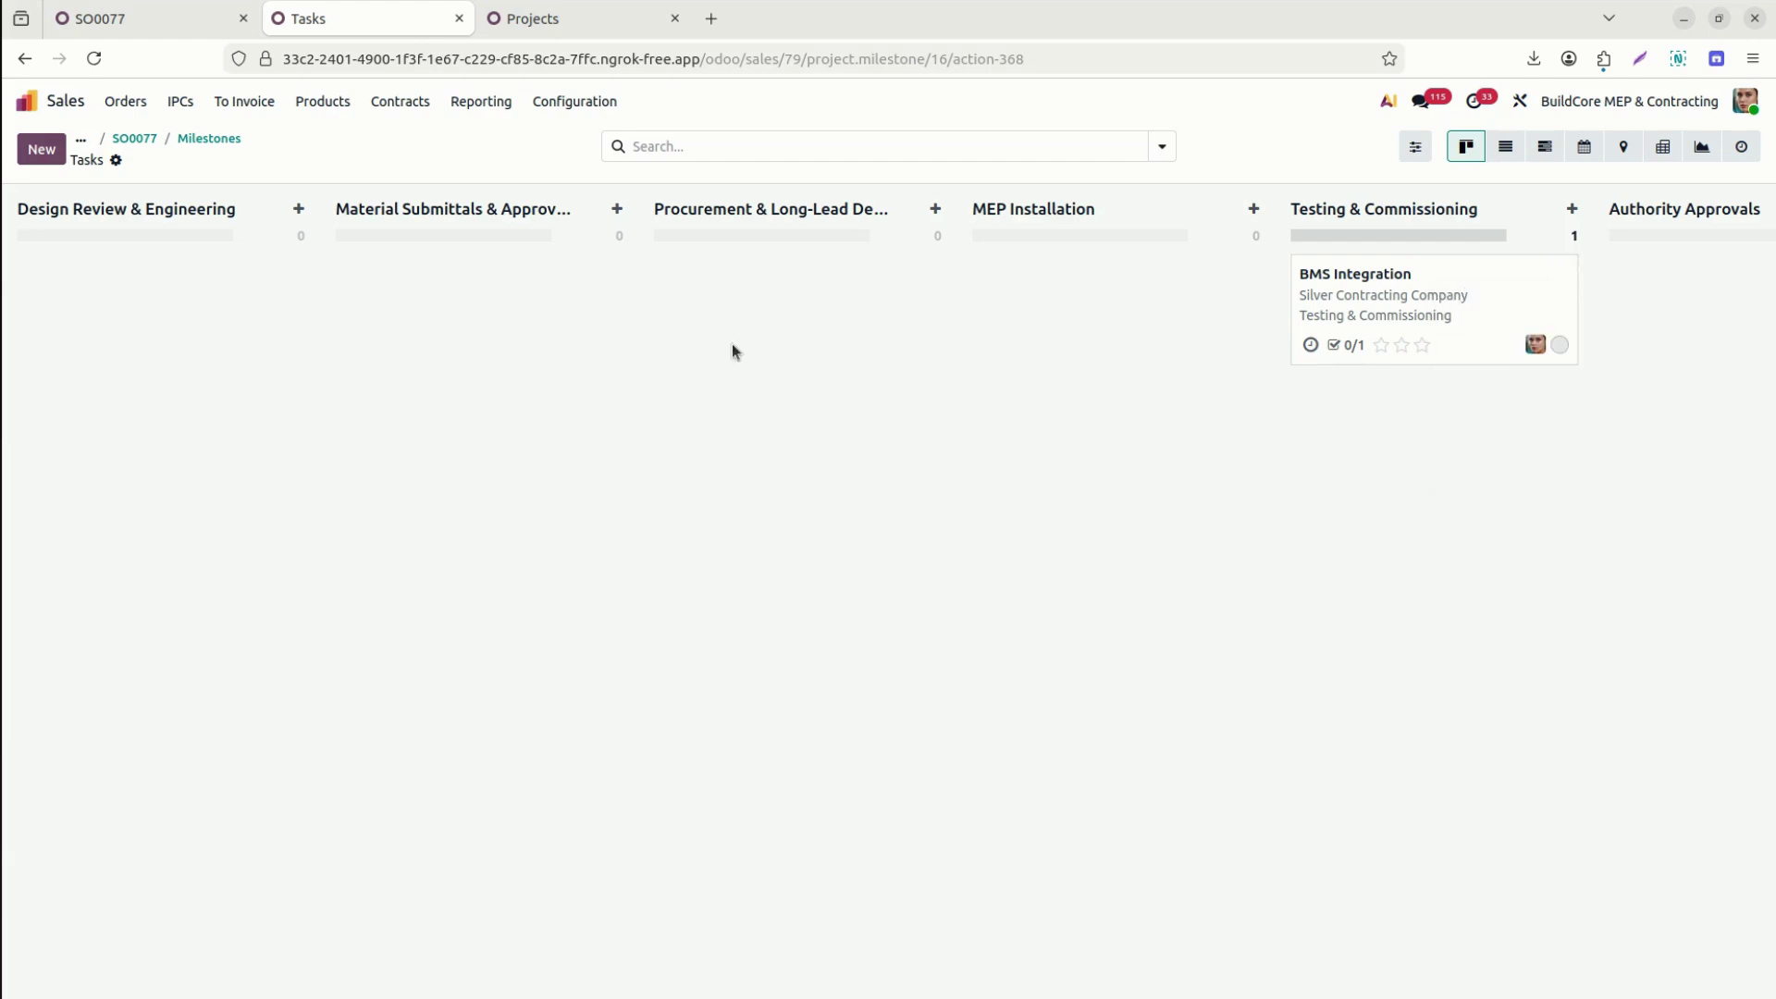
{"action": "left_click", "coordinate": [200, 141]}
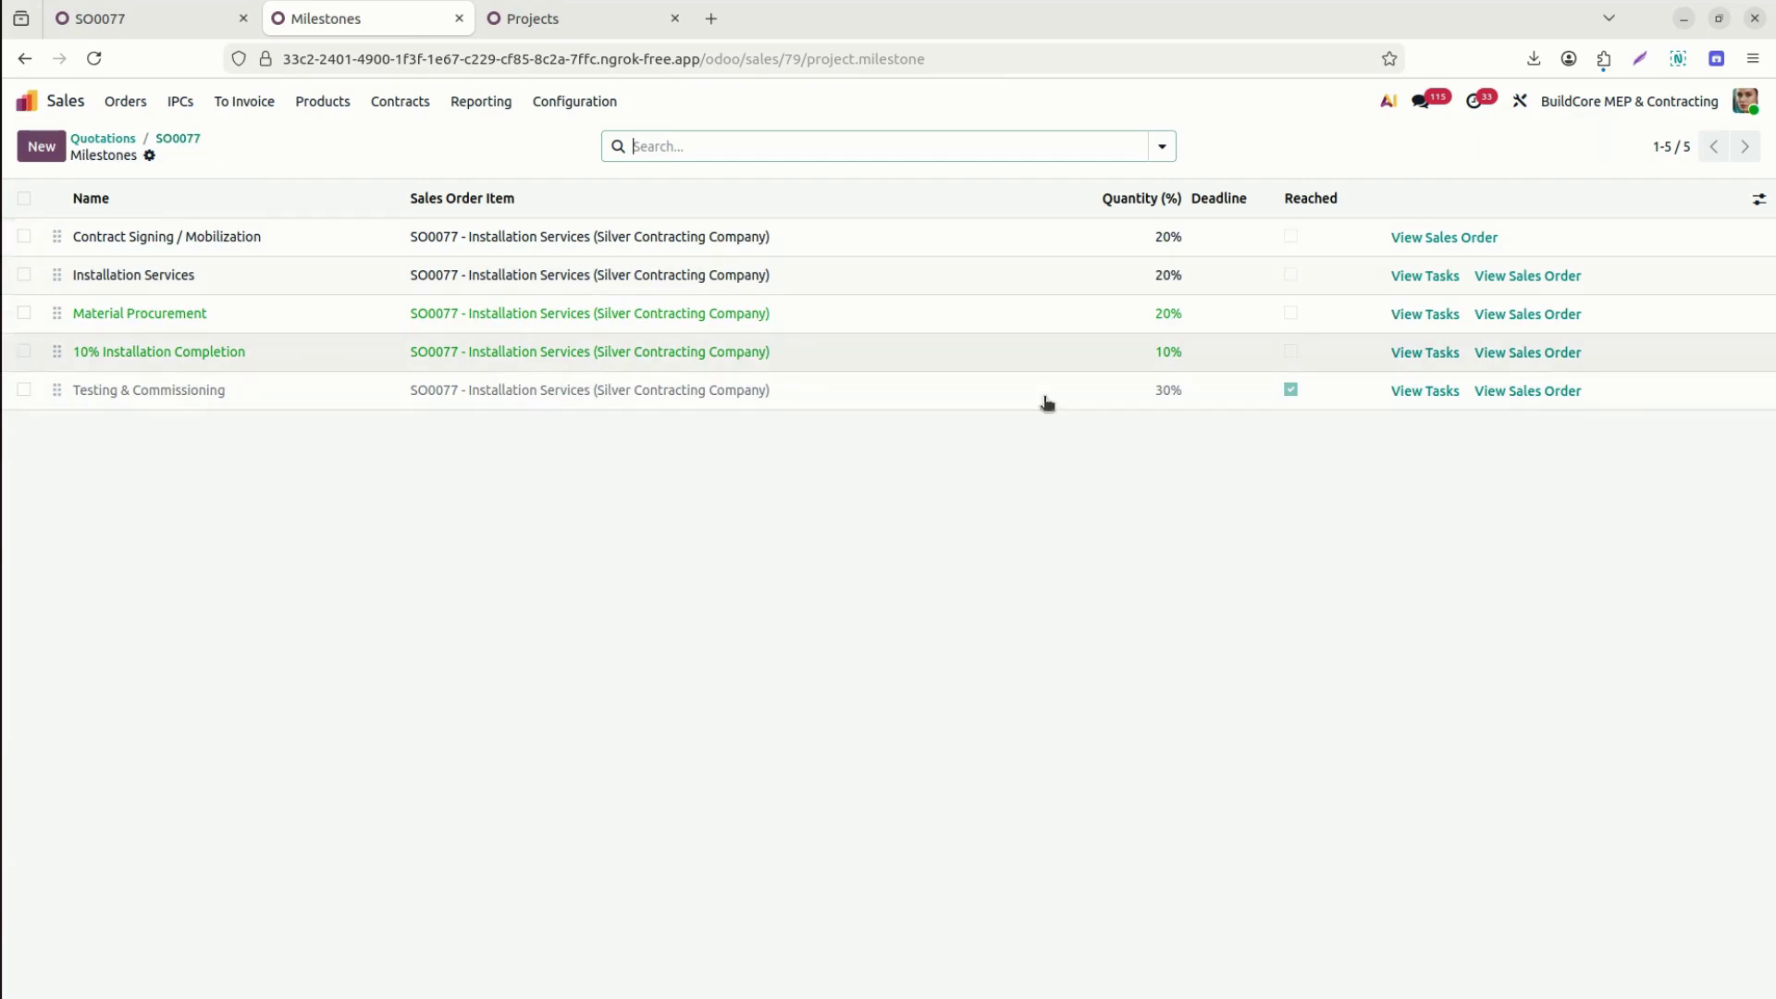
Set the BMS Integration task status to Done under Testing & Commissioning.
{"action": "left_click", "coordinate": [1427, 391]}
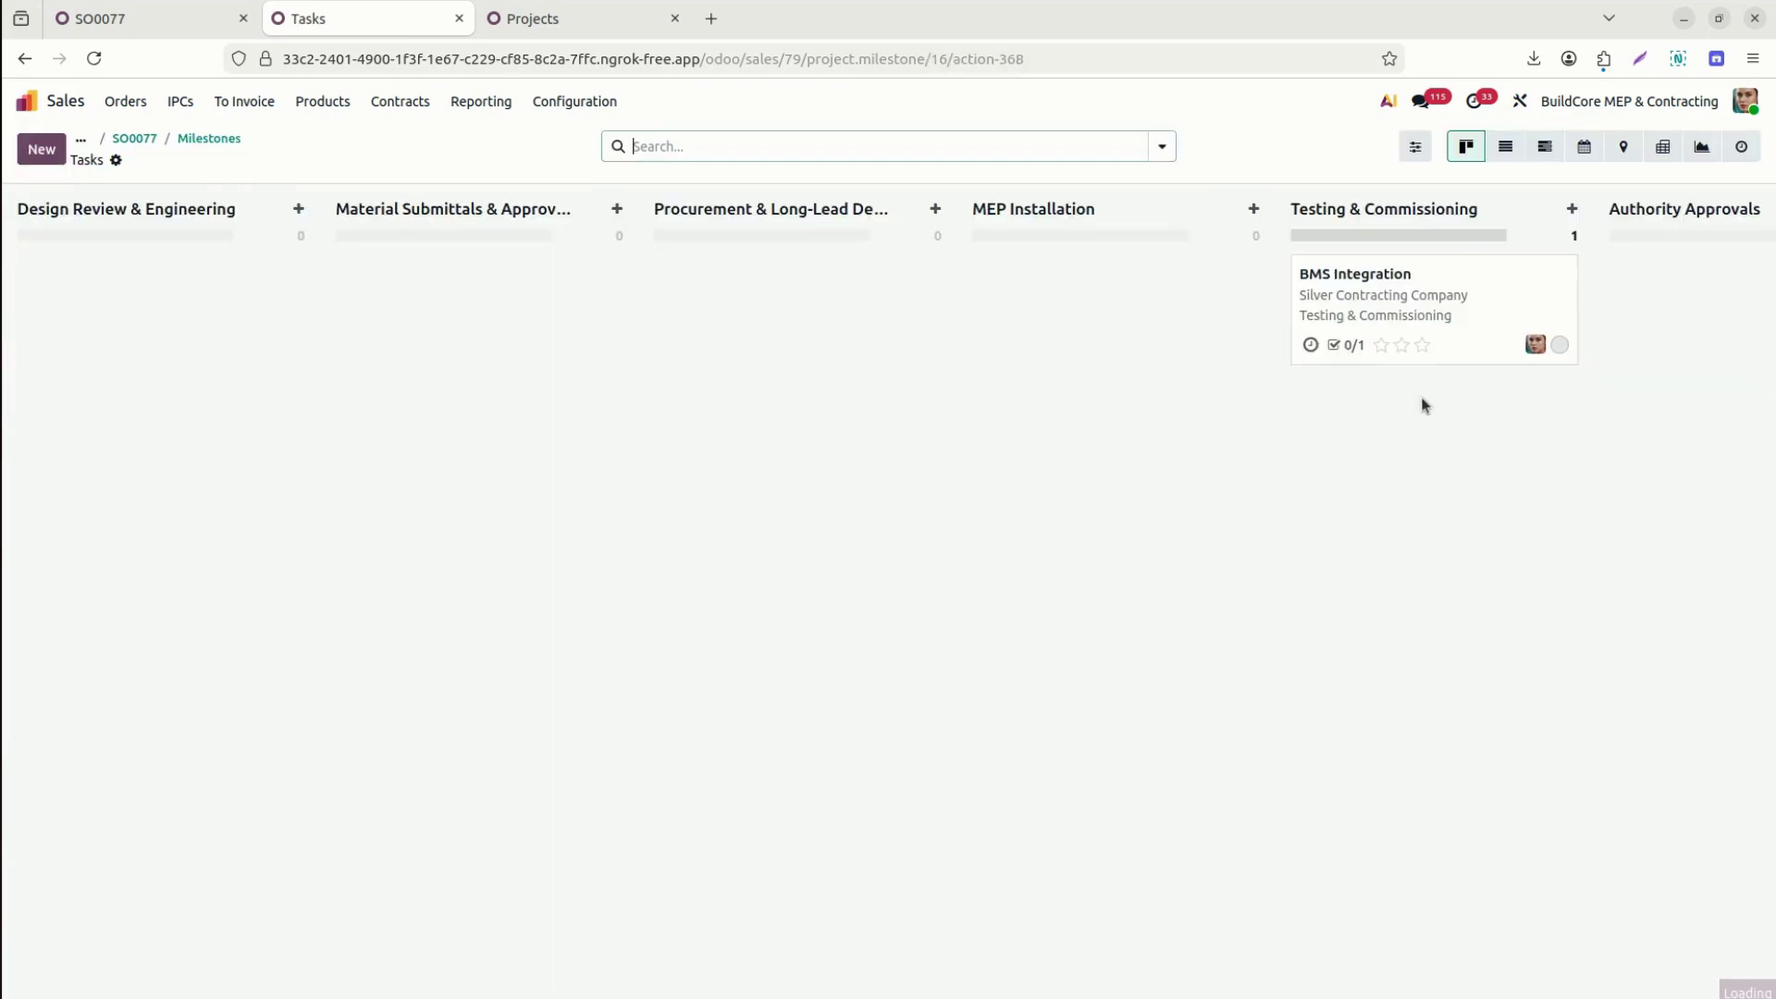
{"action": "left_click", "coordinate": [1561, 345]}
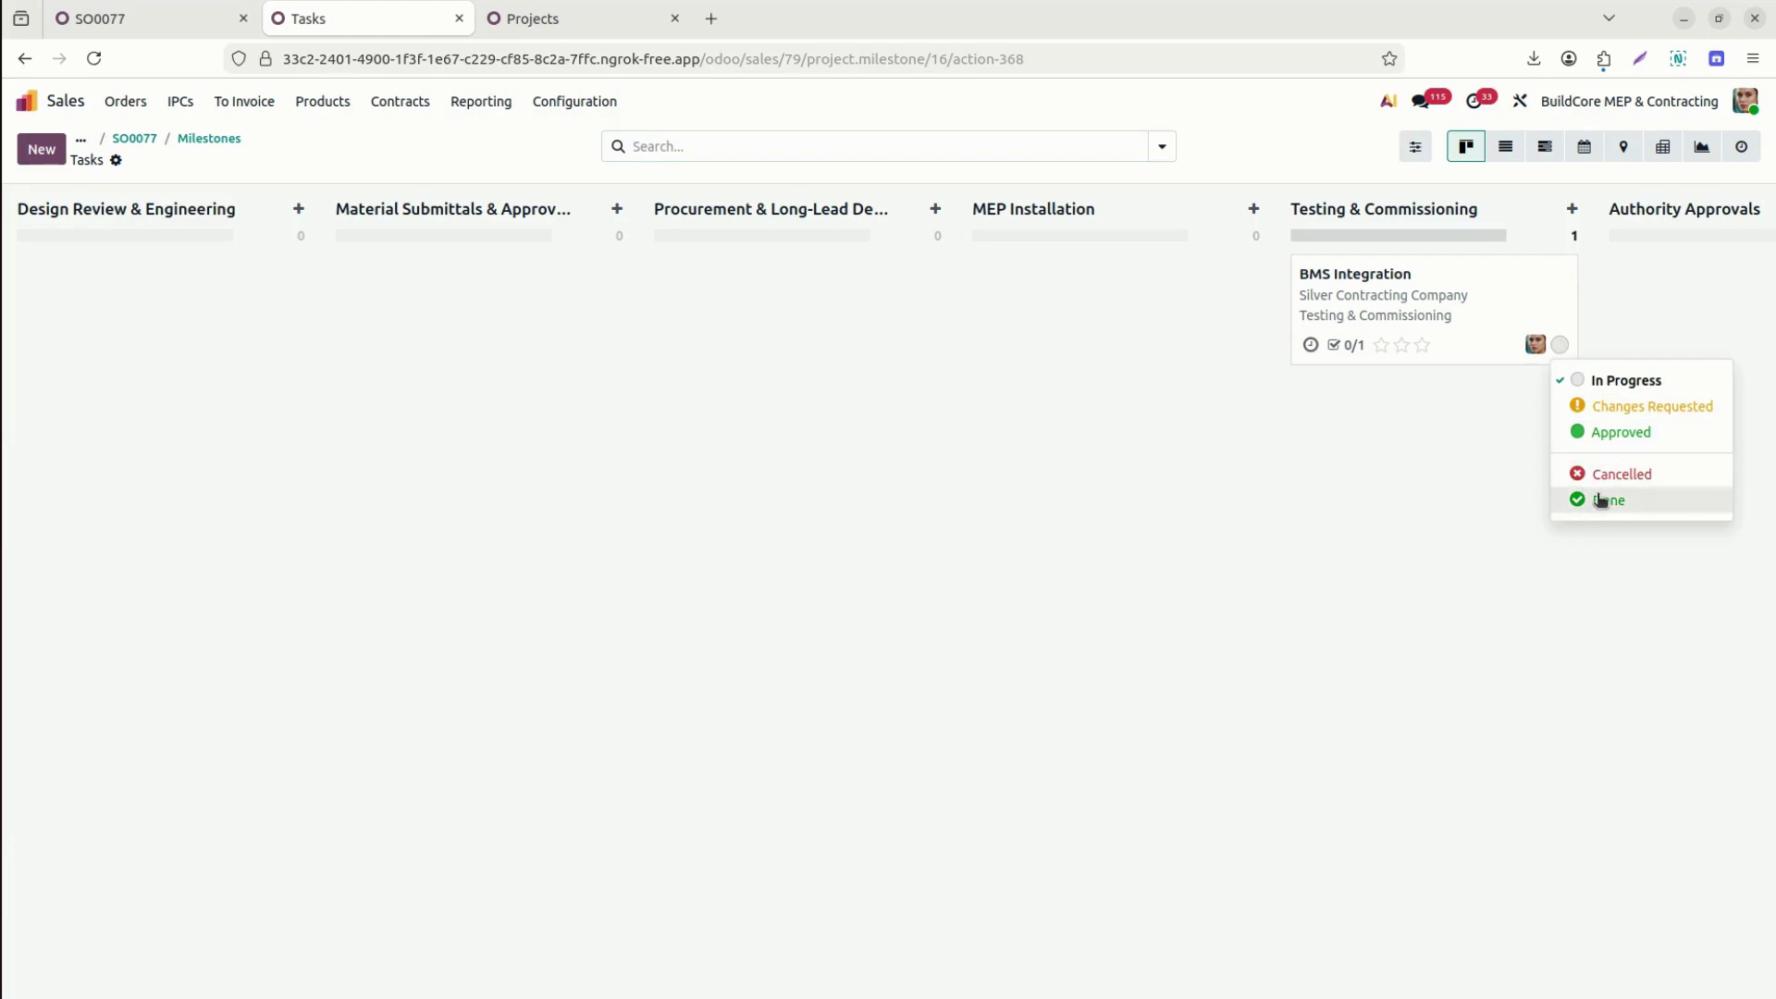
{"action": "left_click", "coordinate": [1600, 500]}
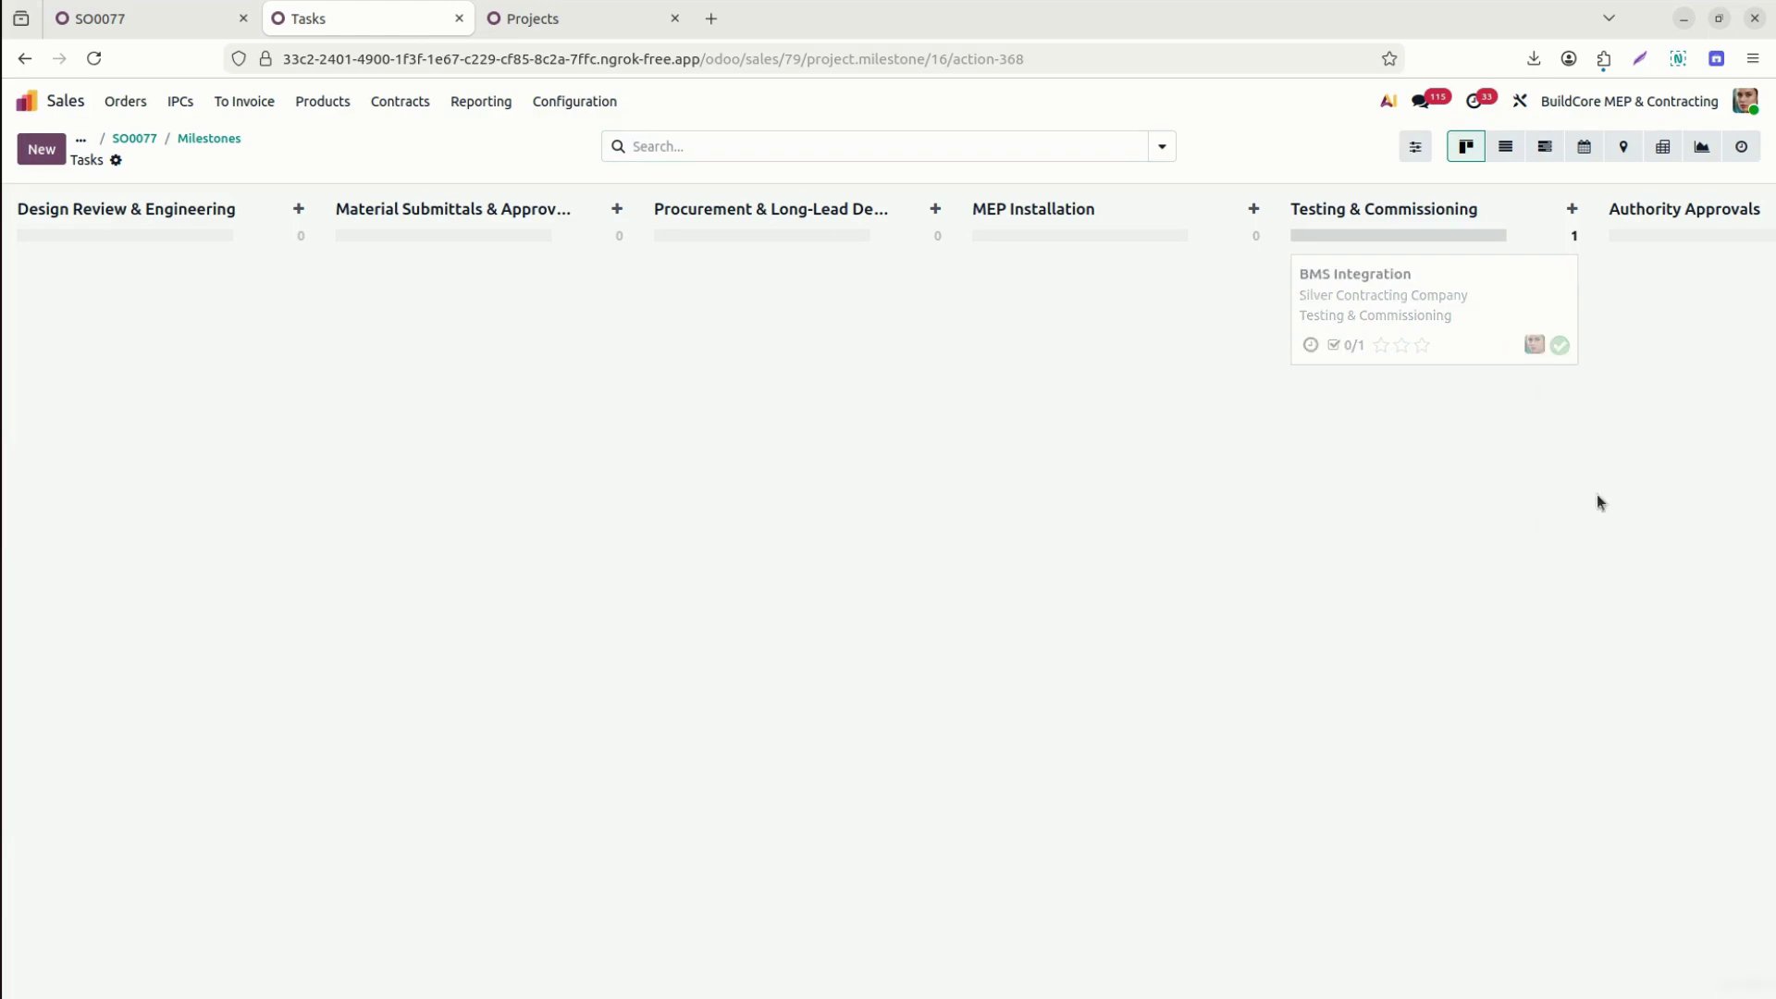
{"action": "left_click", "coordinate": [197, 140]}
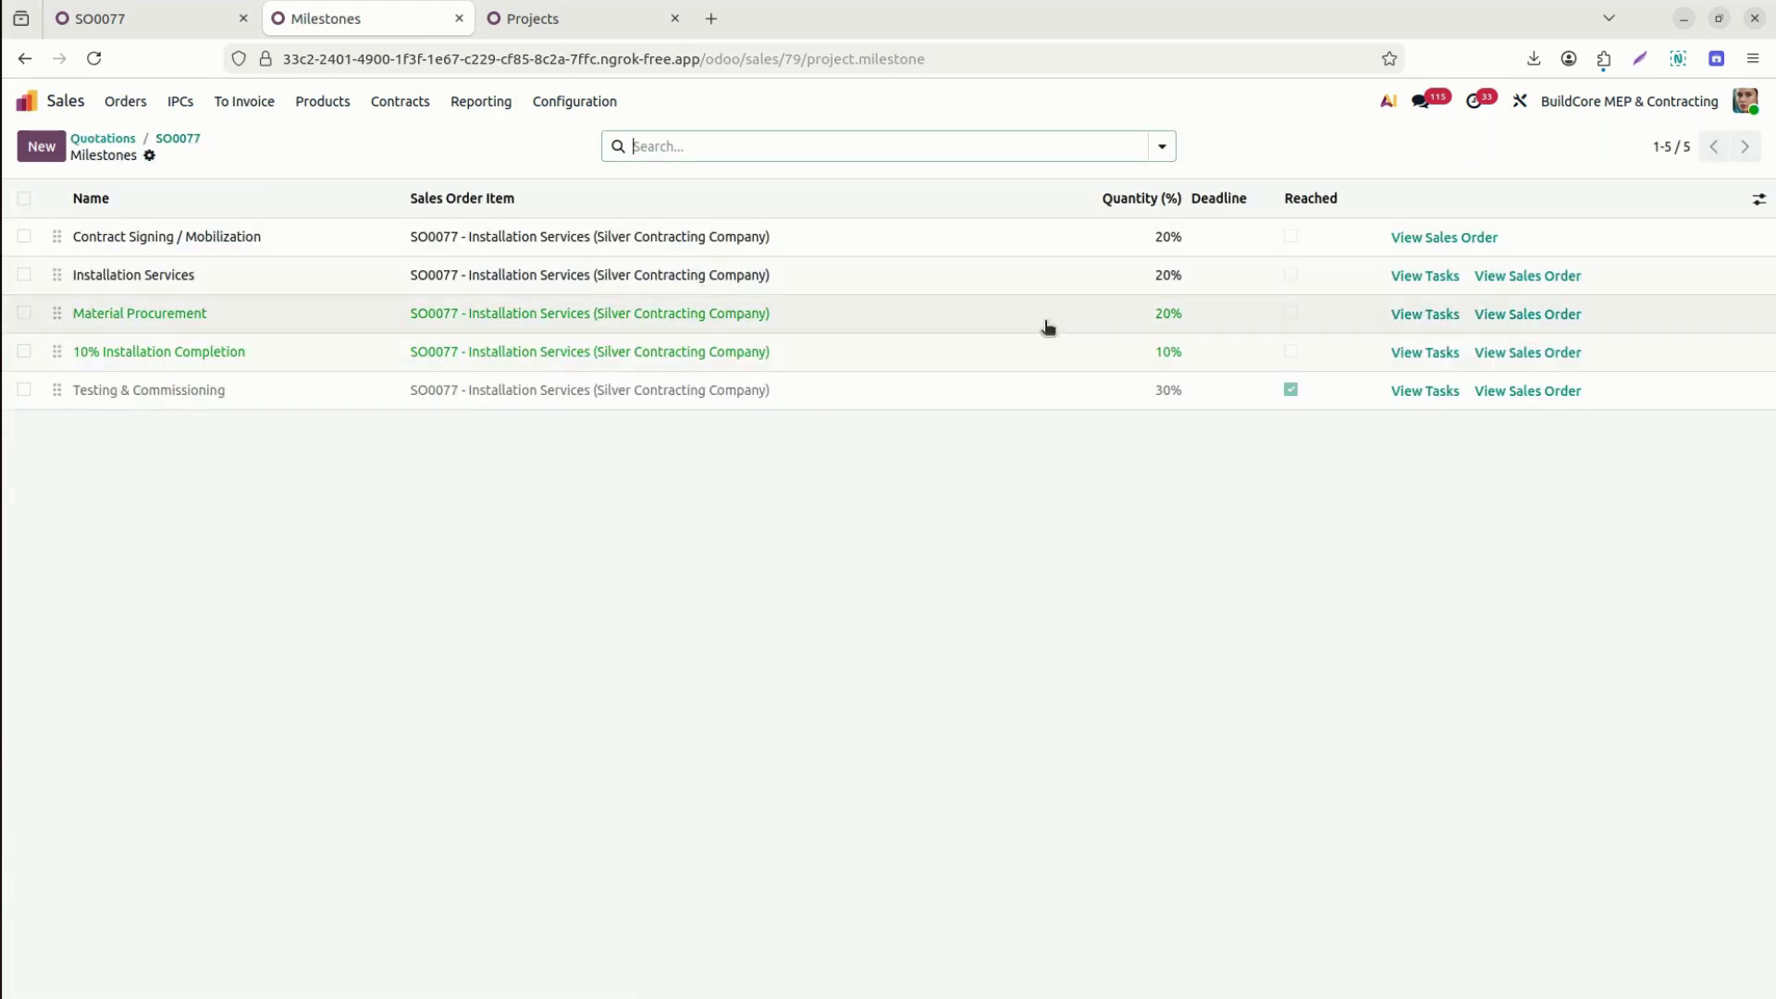
Leave Testing & Commissioning, 10% Installation Completion and Material Procurement unreached, save, and return to SO0077.
{"action": "left_click", "coordinate": [1292, 393]}
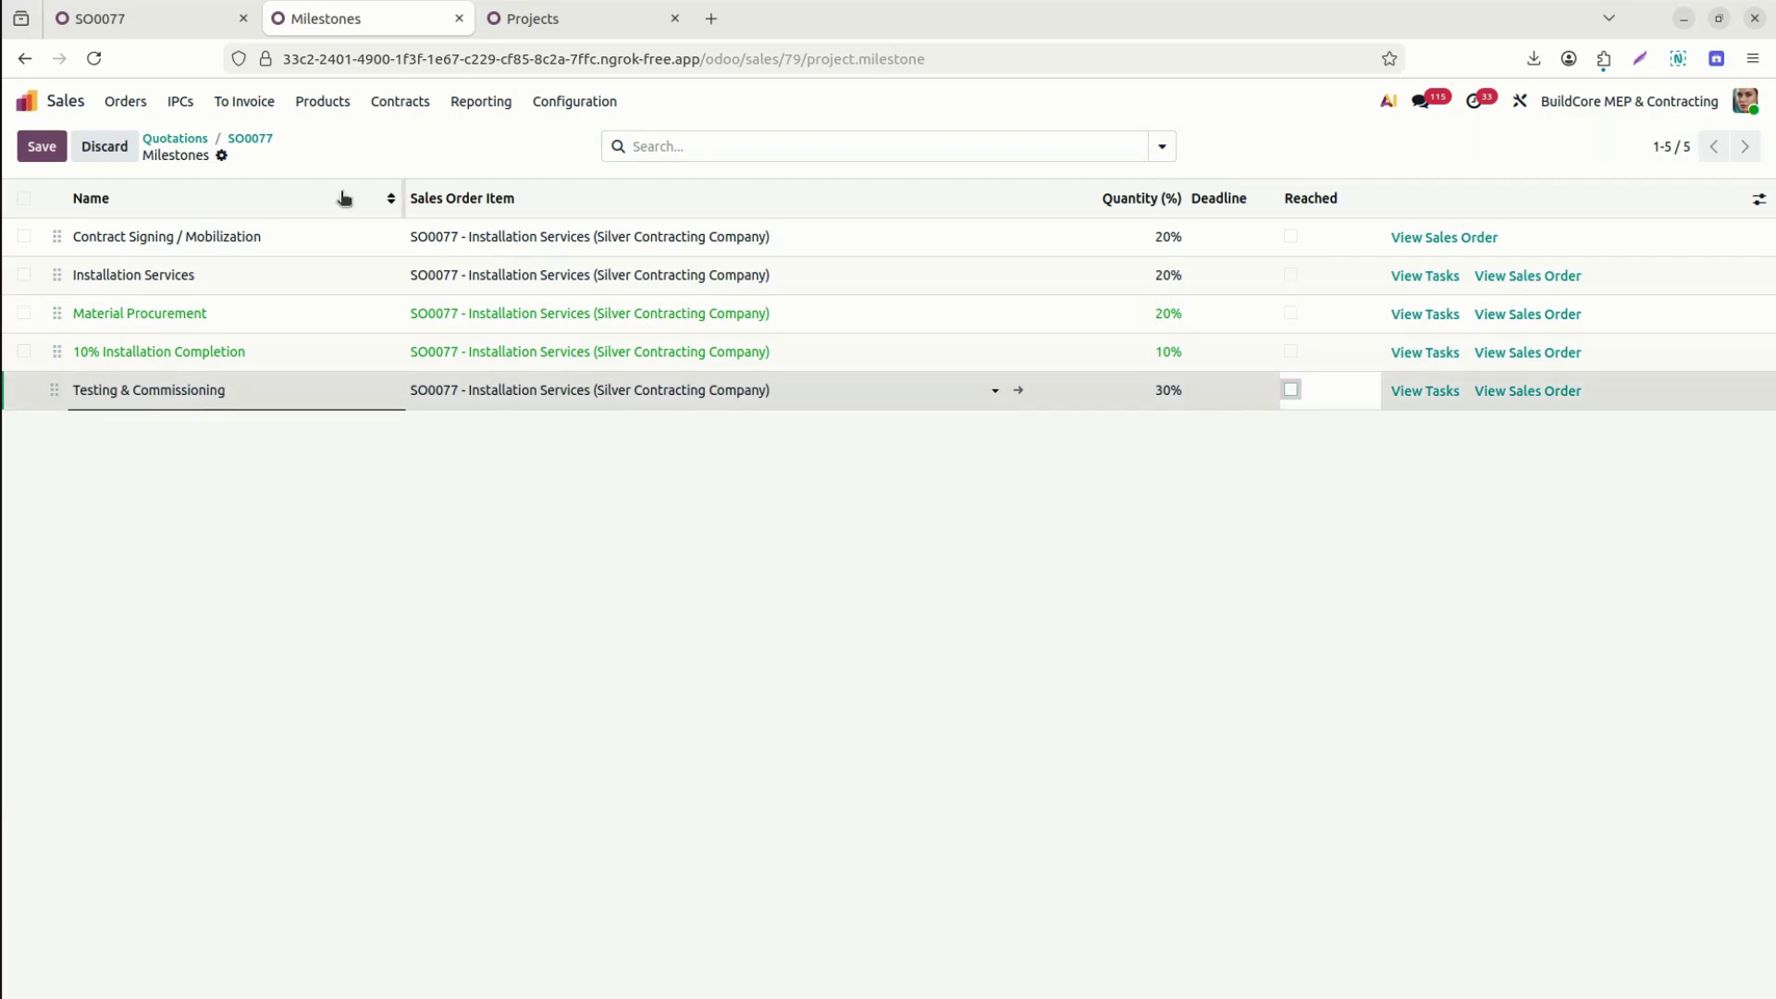
{"action": "left_click", "coordinate": [90, 148]}
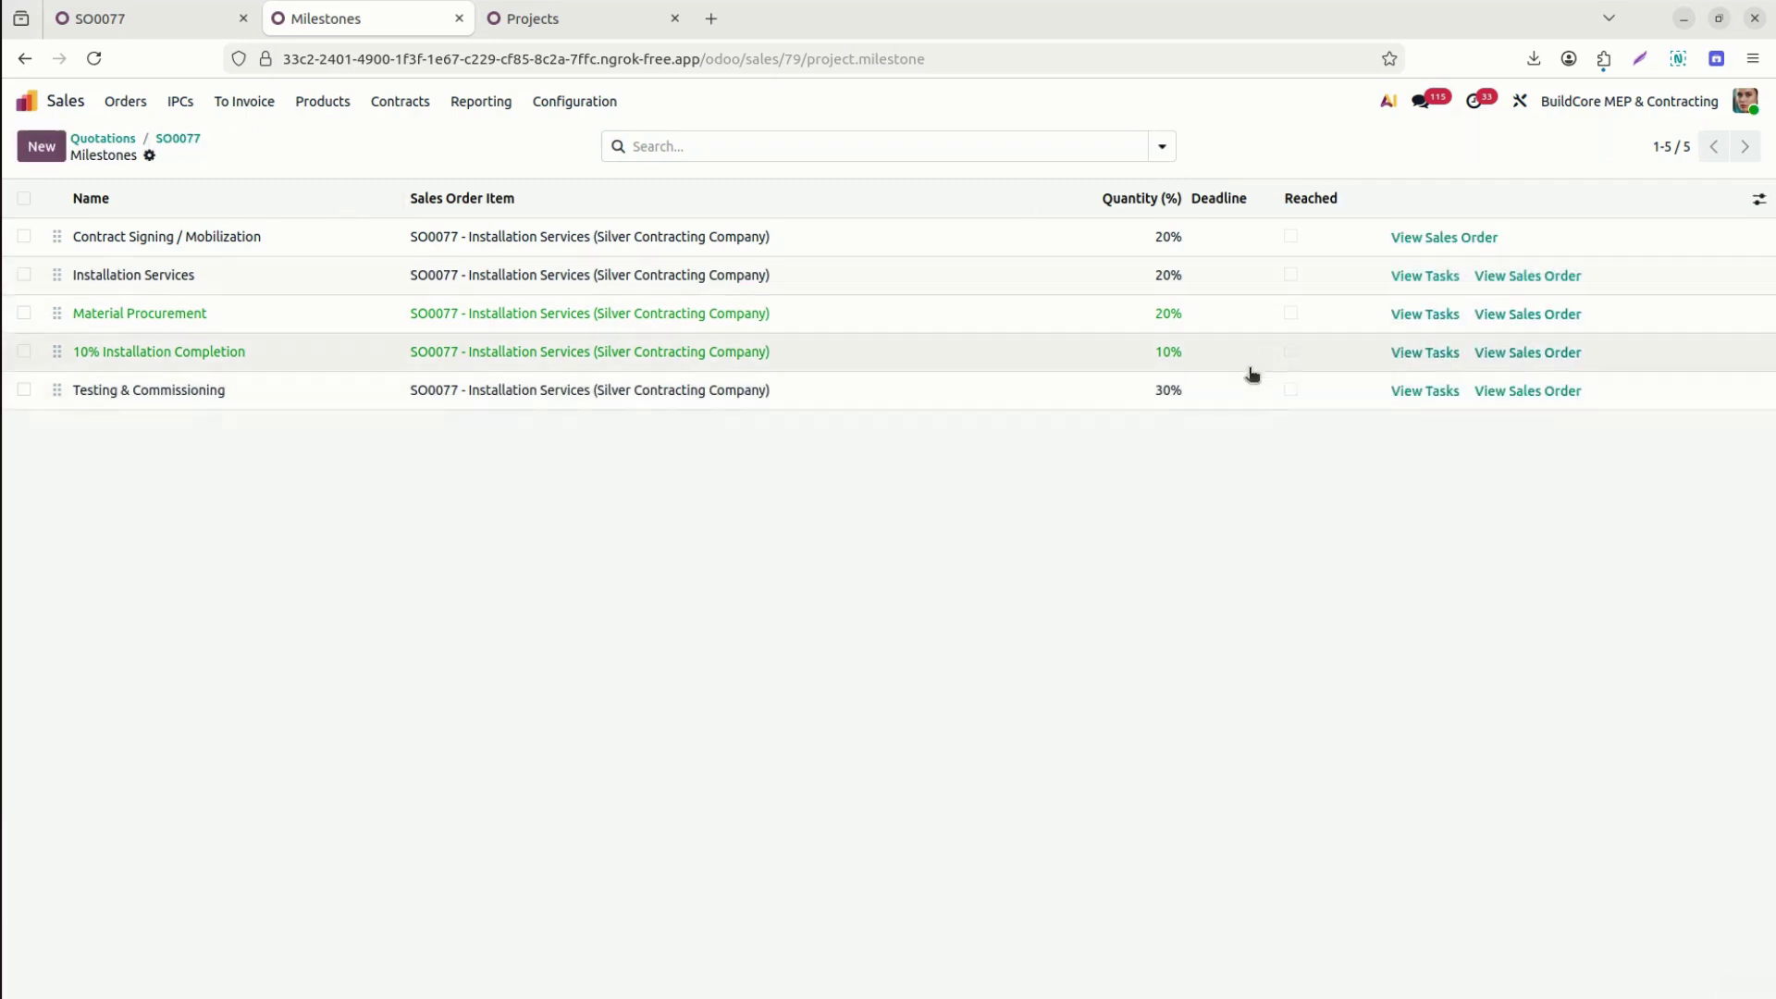
{"action": "left_click", "coordinate": [1290, 393]}
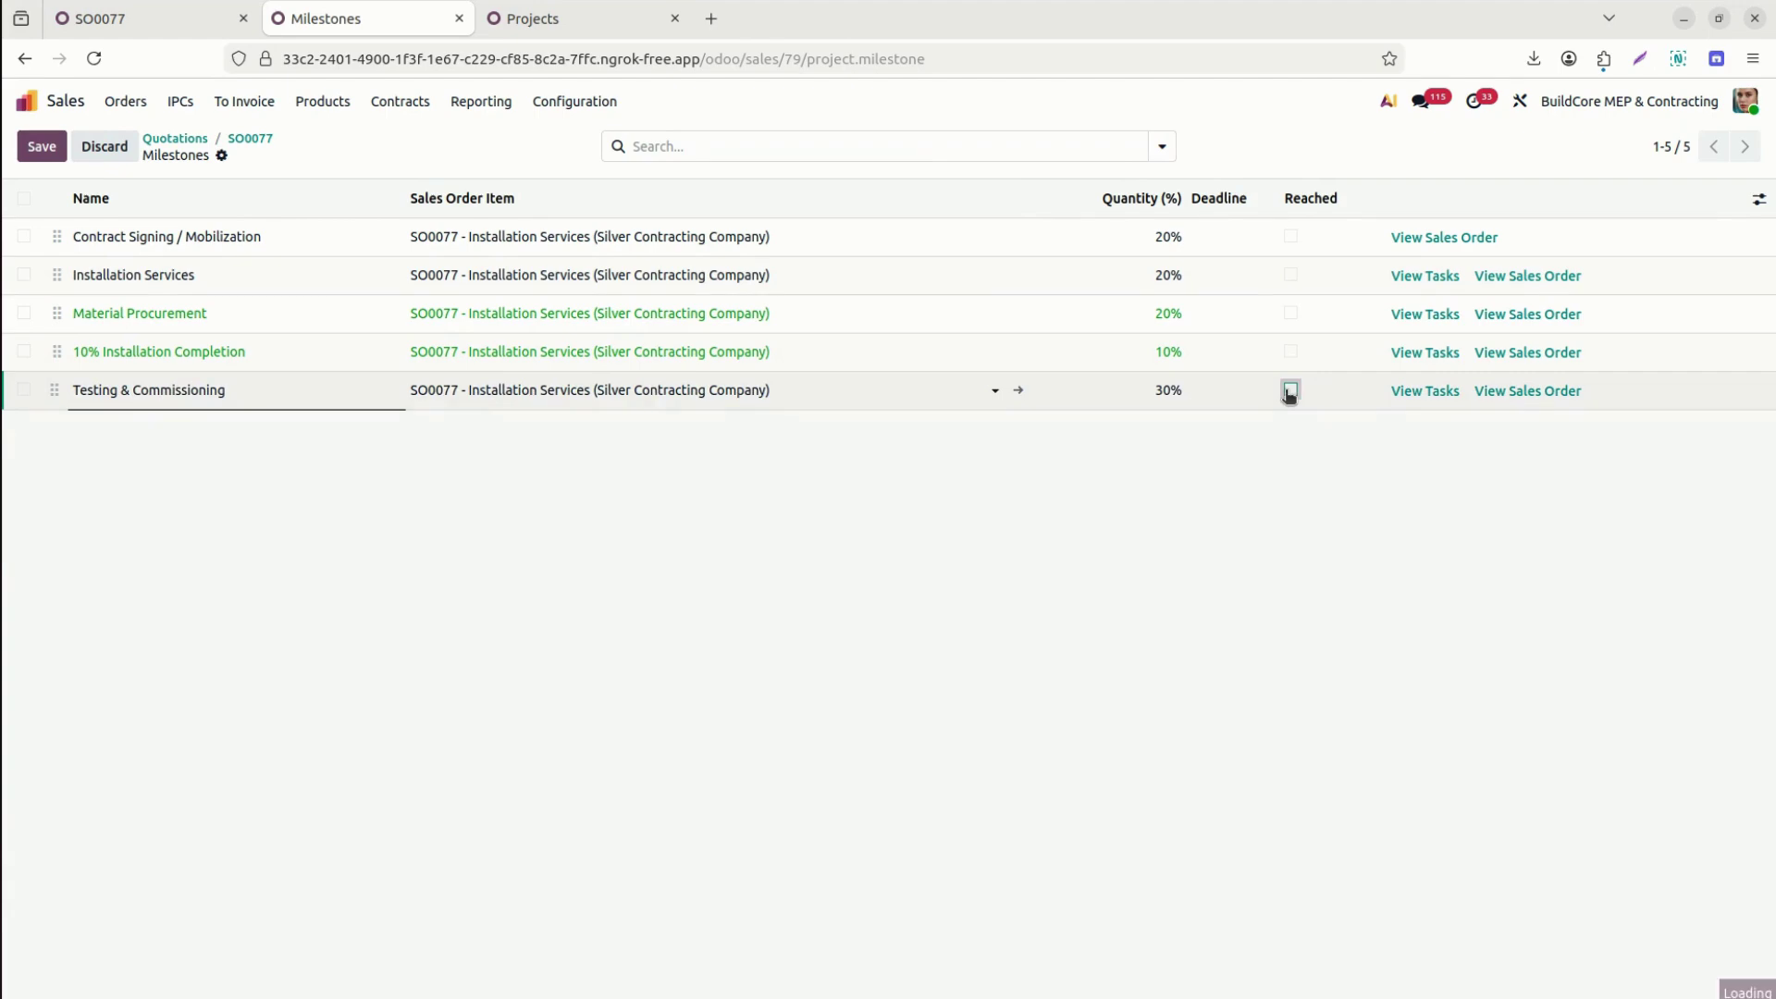
{"action": "left_click", "coordinate": [1291, 390]}
{"action": "left_click", "coordinate": [1292, 352]}
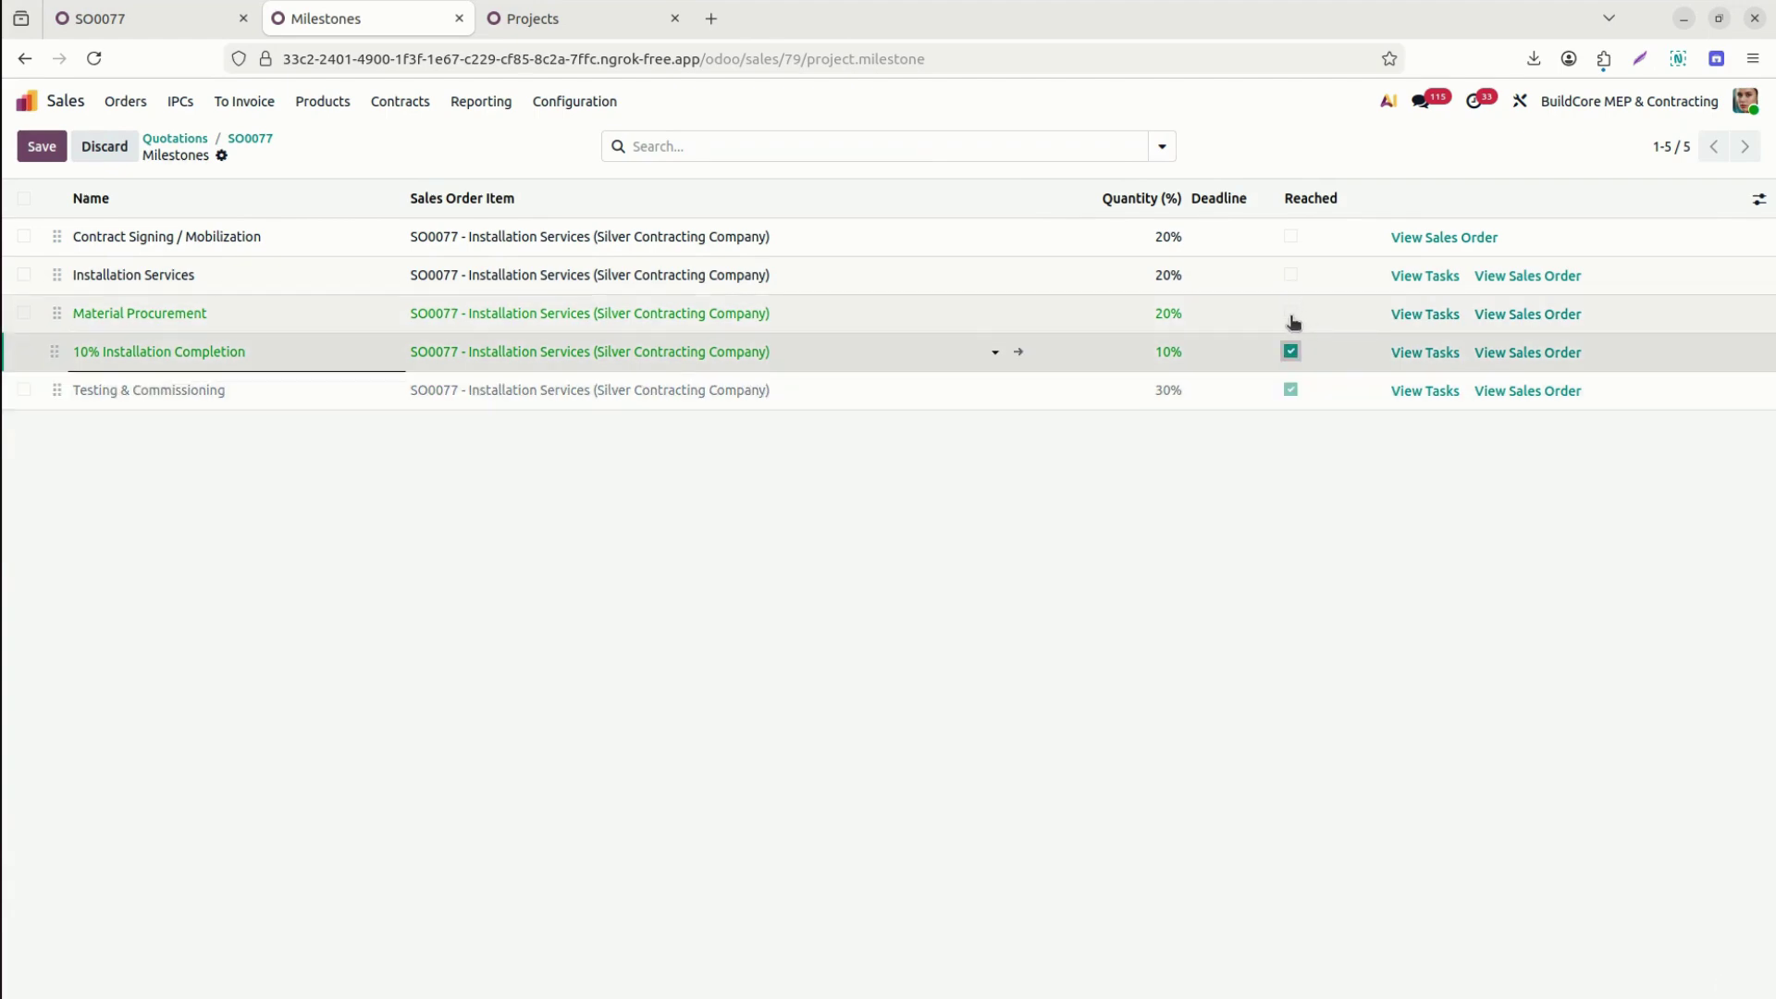
{"action": "left_click", "coordinate": [1291, 315]}
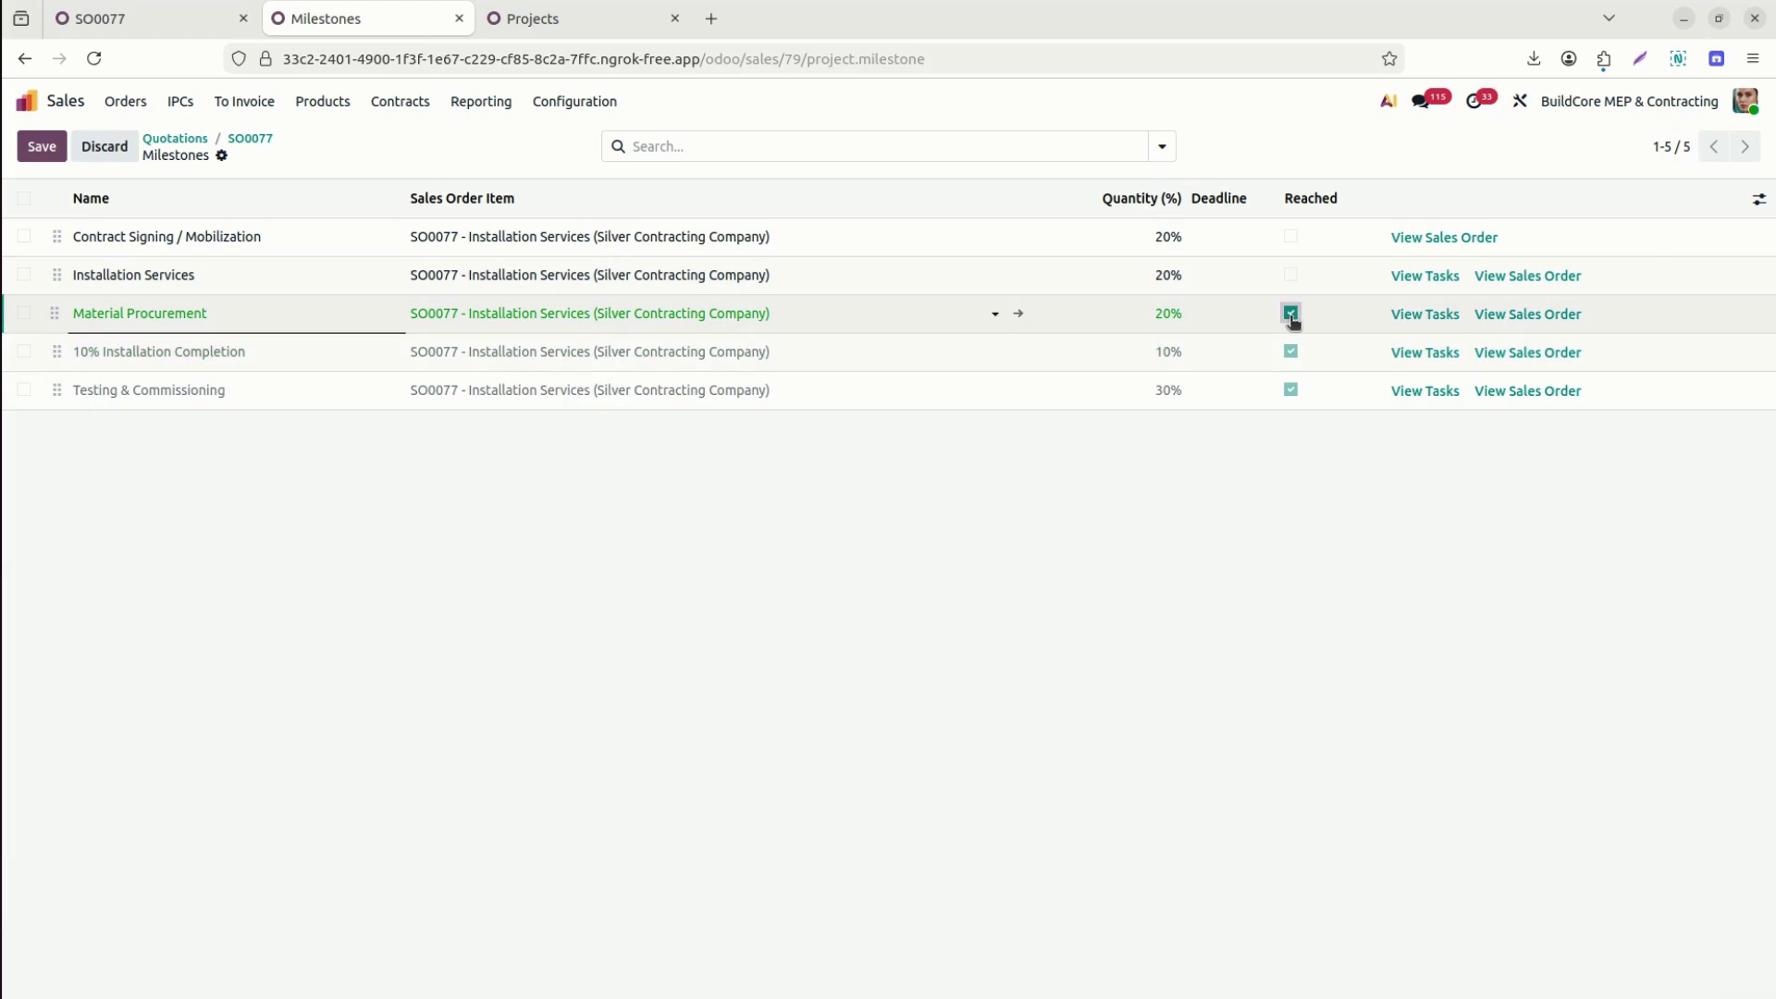
{"action": "left_click", "coordinate": [1291, 315]}
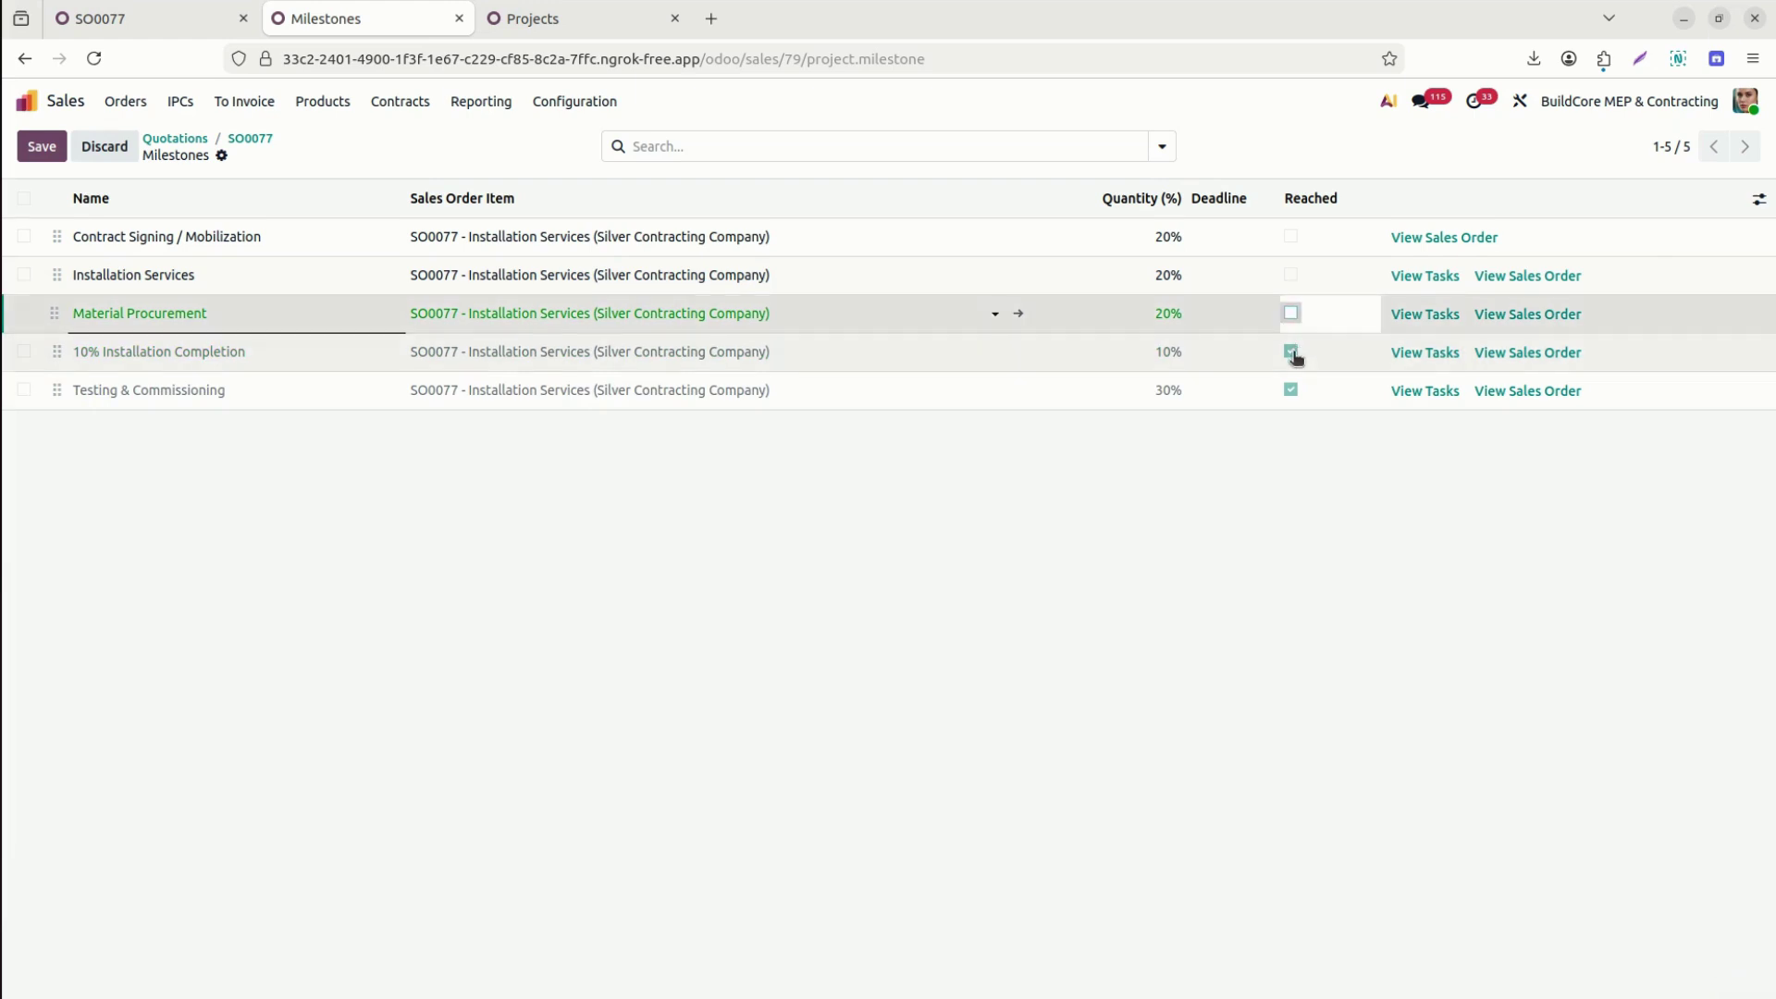
{"action": "left_click", "coordinate": [1292, 352]}
{"action": "left_click", "coordinate": [1292, 389]}
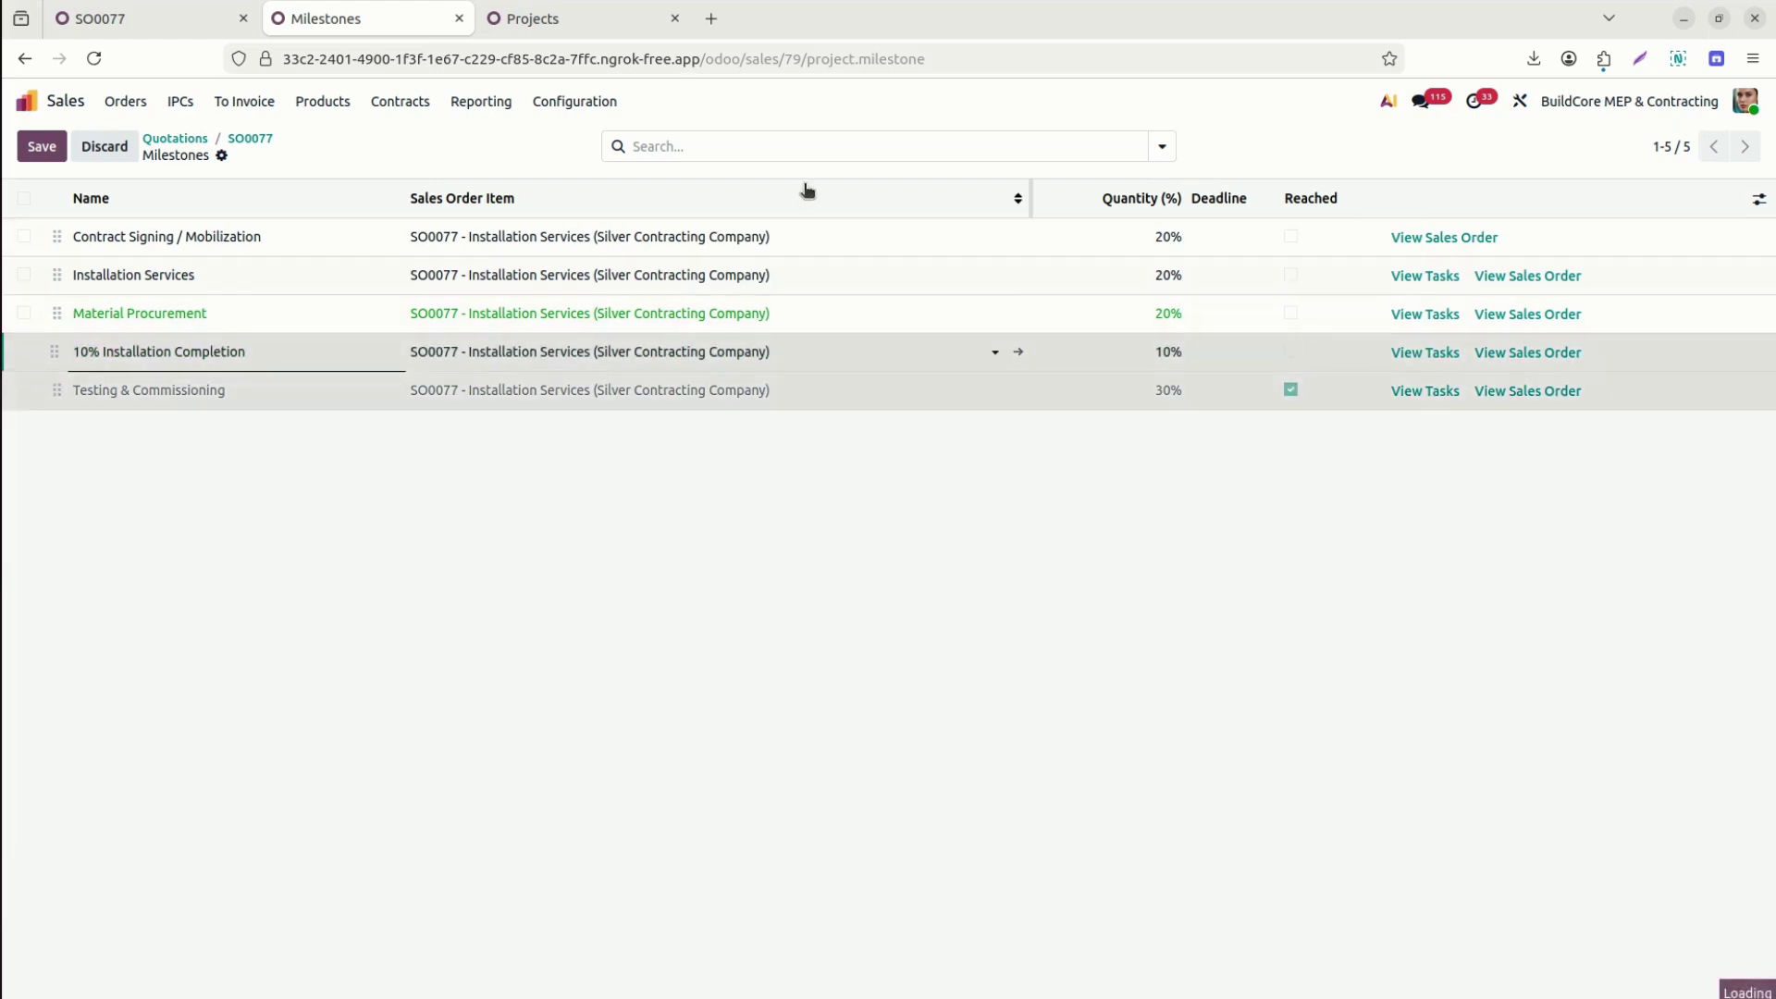
{"action": "left_click", "coordinate": [39, 150]}
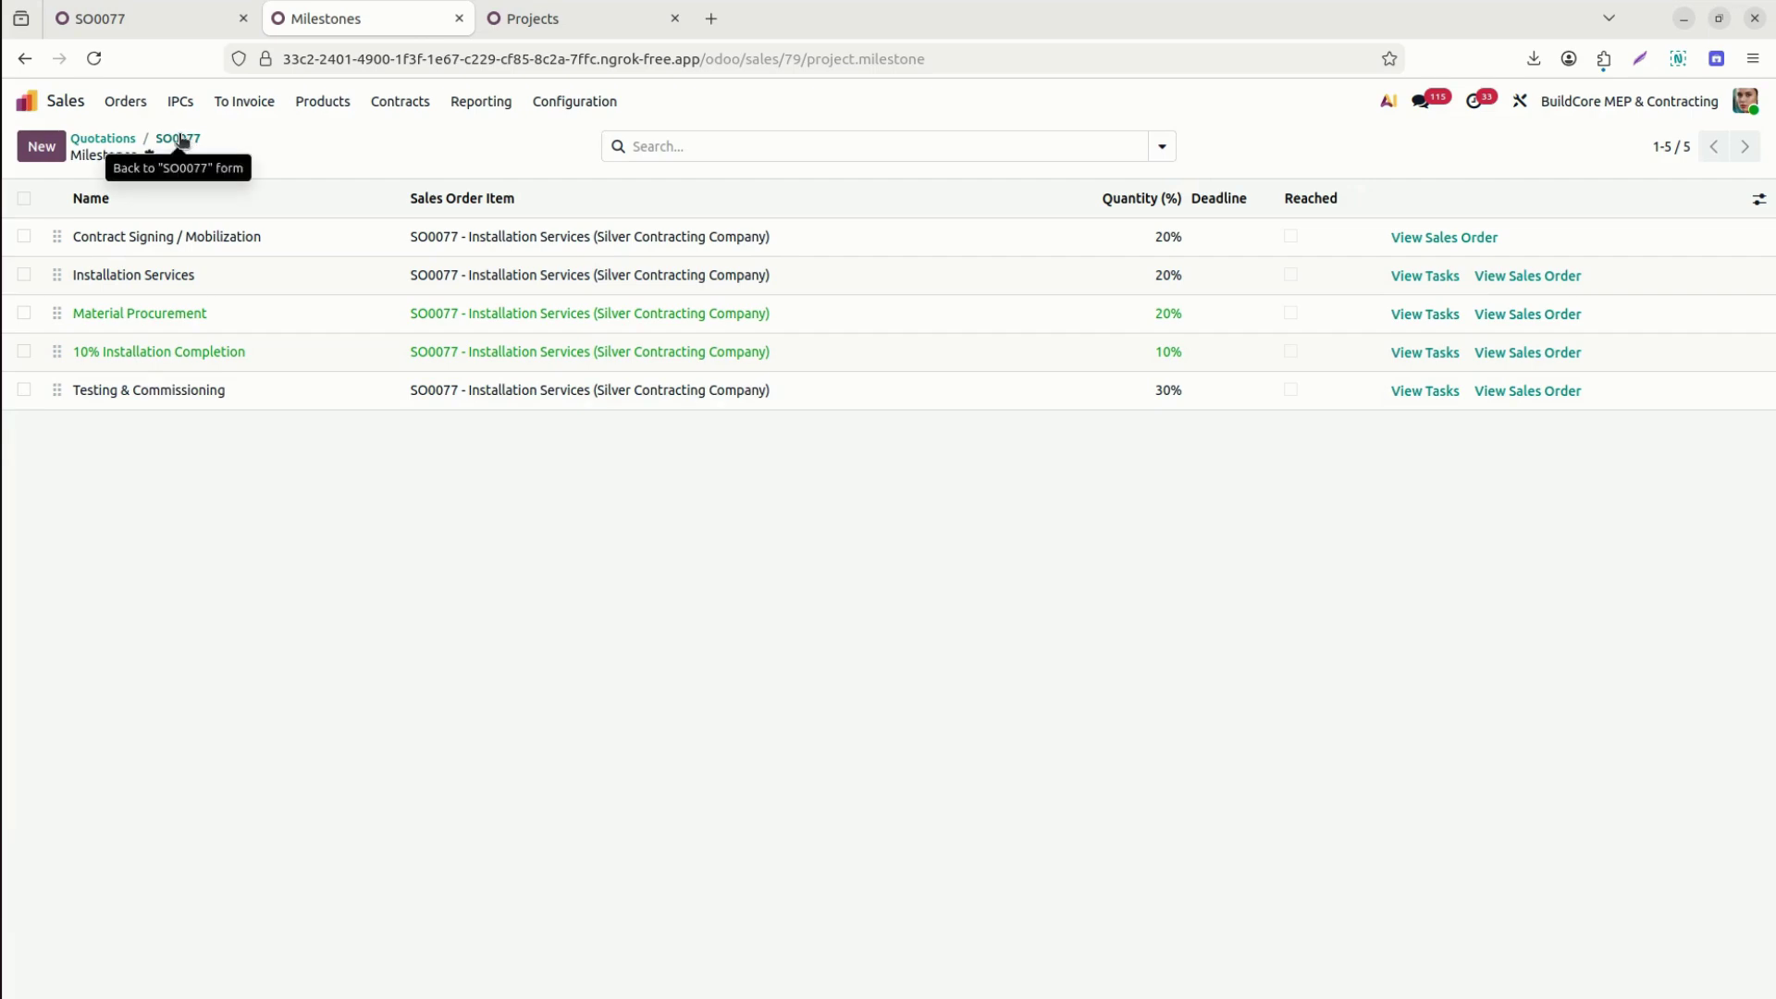
{"action": "left_click", "coordinate": [185, 140]}
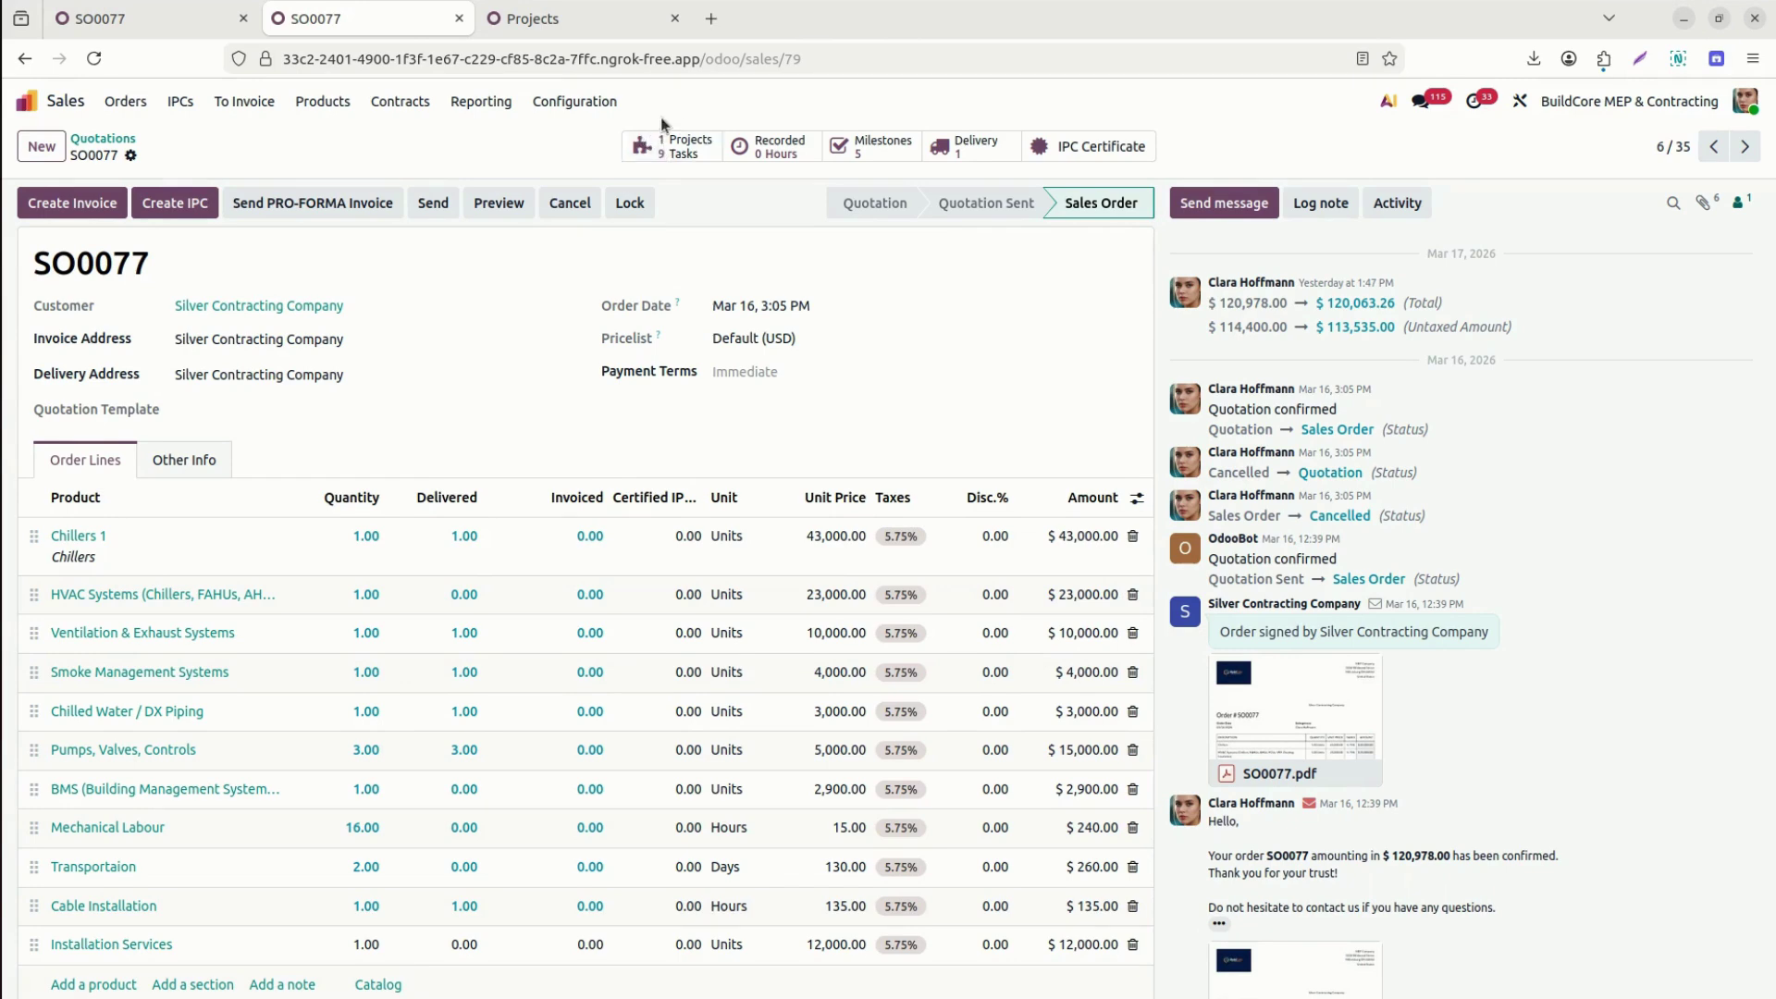
{"action": "left_click", "coordinate": [598, 26]}
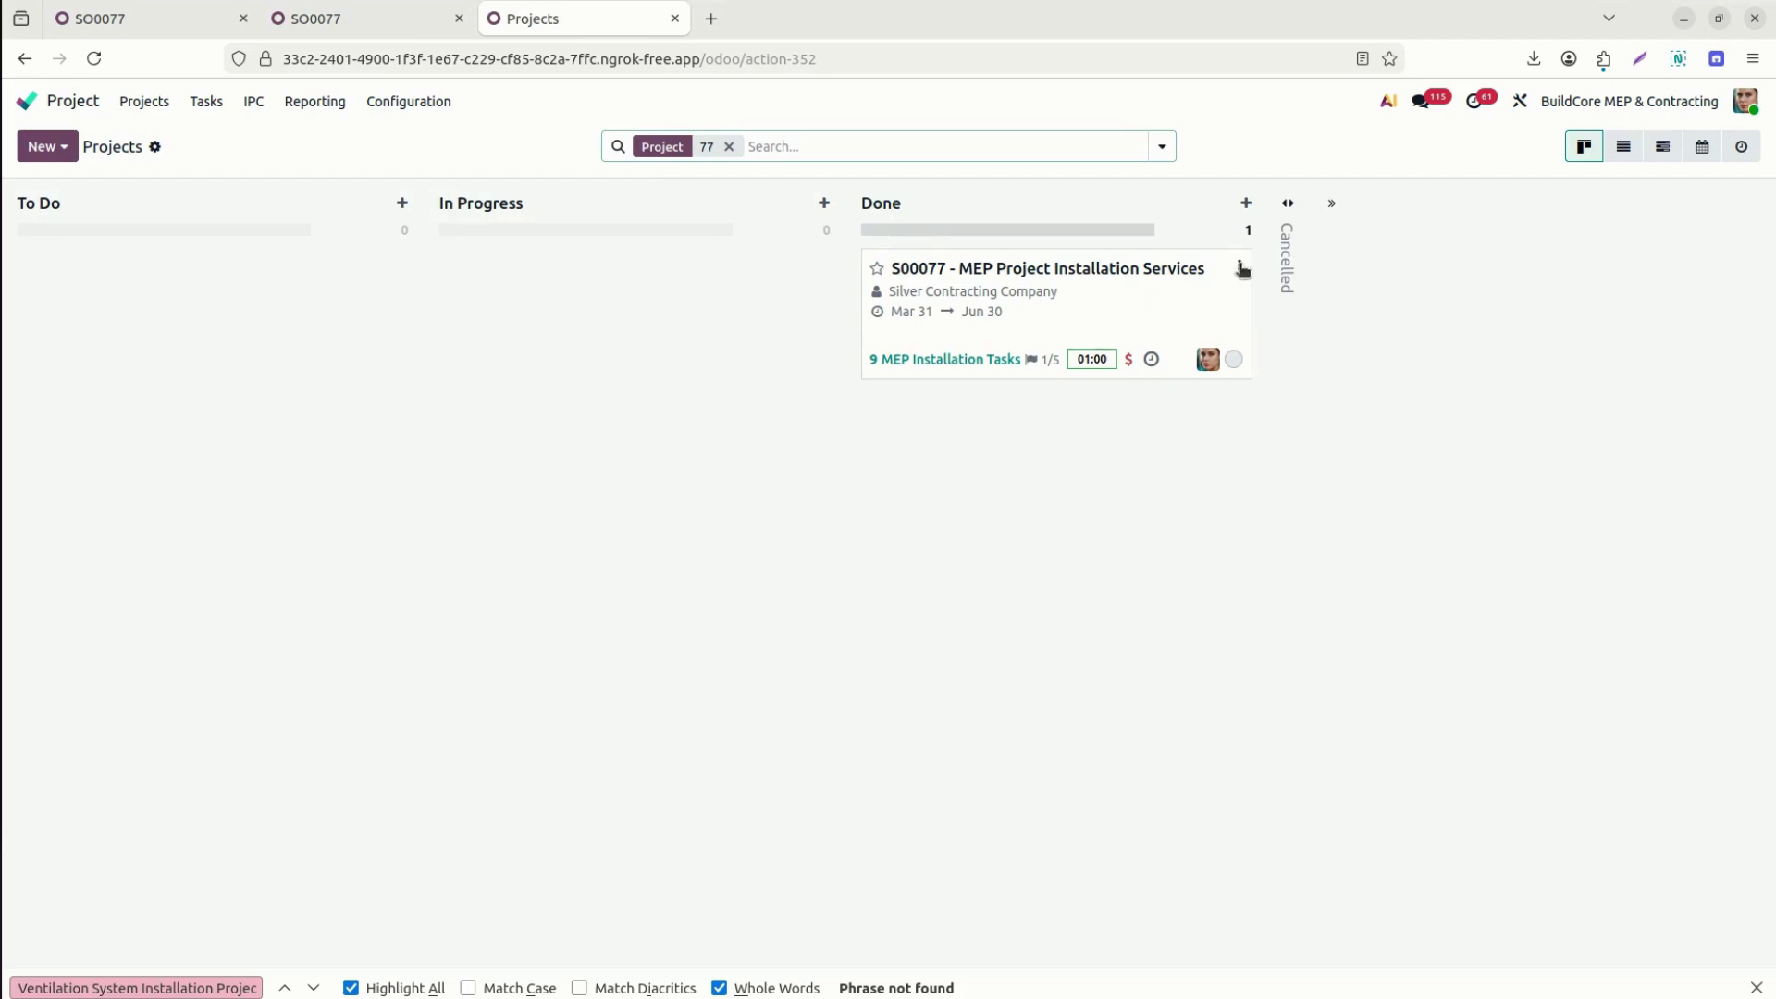
On the S00077 project dashboard, mark Material Procurement, 10% Installation Completion and Testing & Commissioning reached.
{"action": "left_click", "coordinate": [1241, 267]}
{"action": "left_click", "coordinate": [1119, 344]}
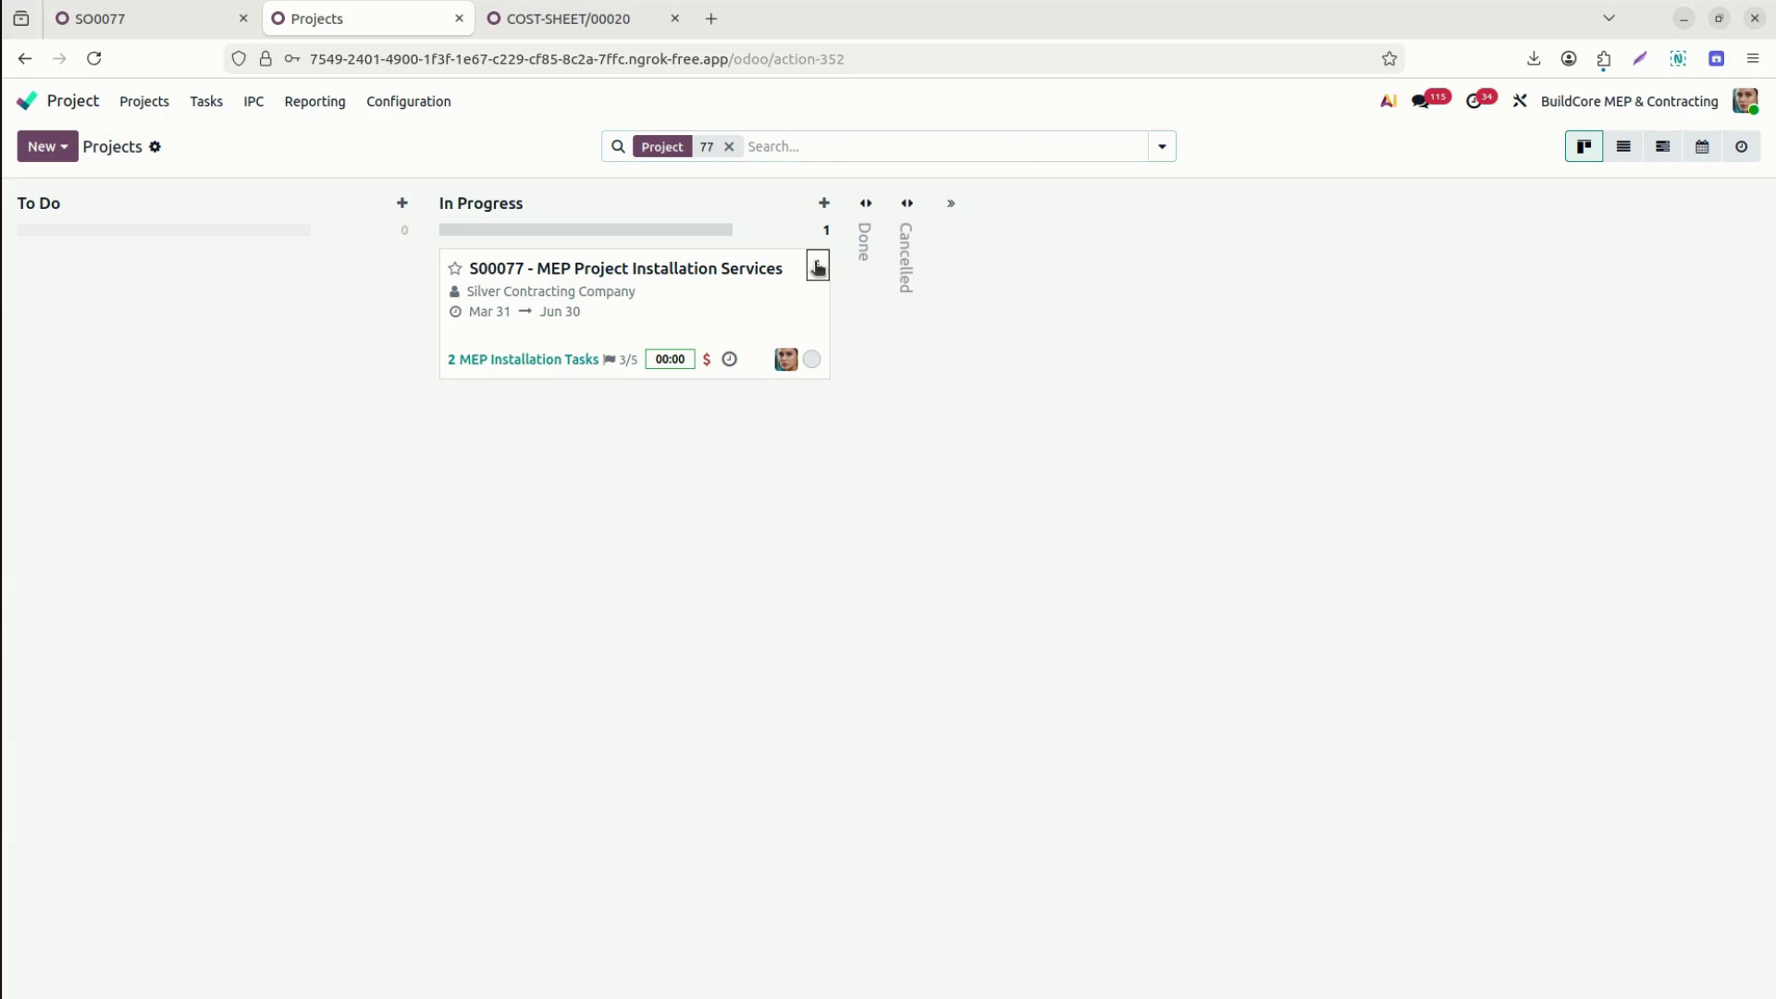
{"action": "left_click", "coordinate": [817, 268]}
{"action": "left_click", "coordinate": [698, 341]}
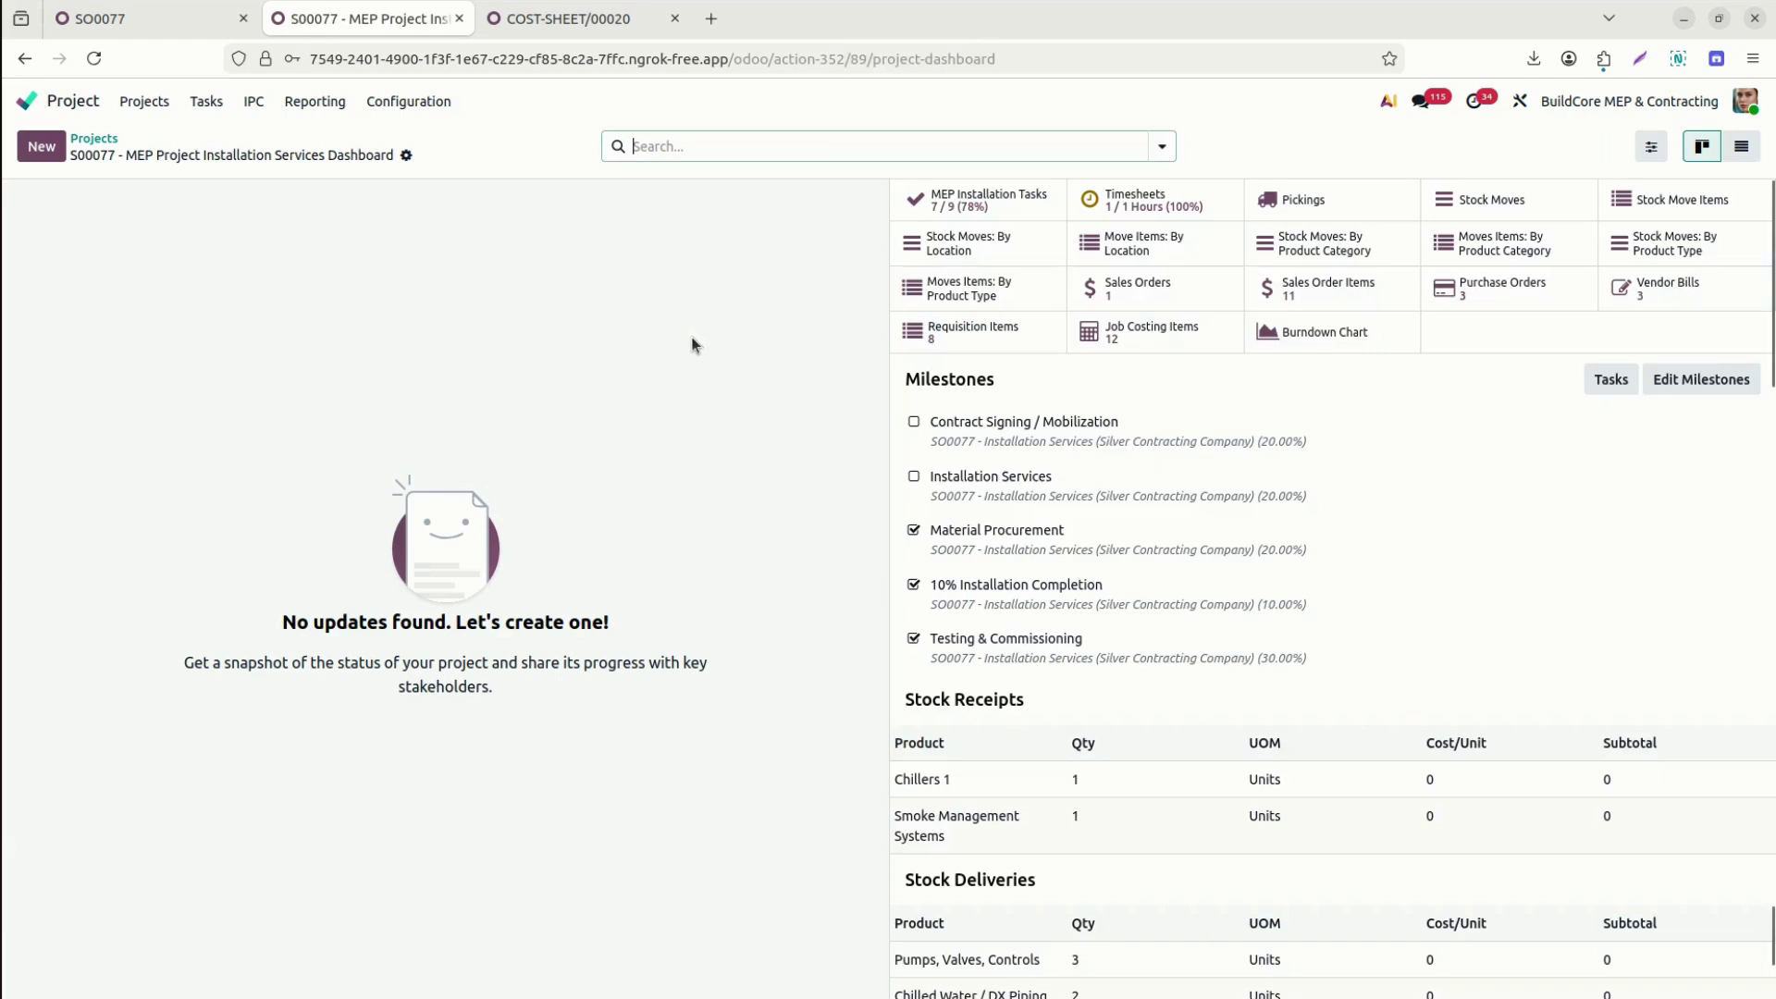
{"action": "left_click", "coordinate": [914, 531]}
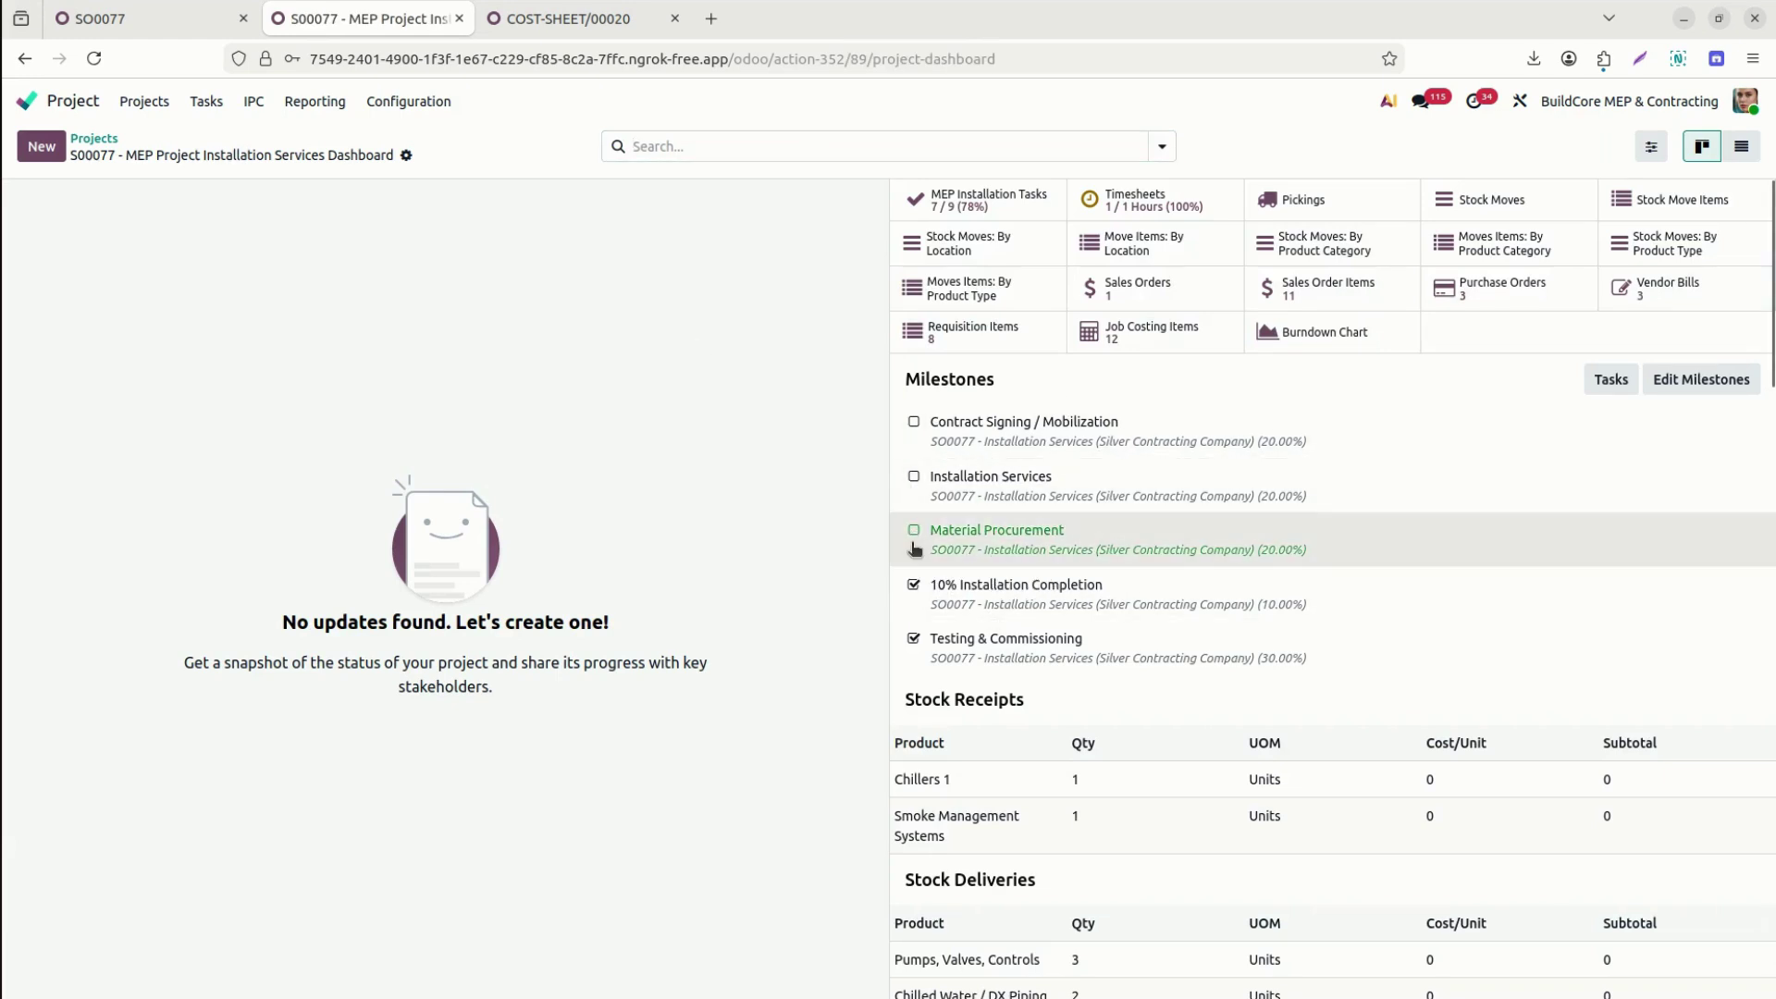
{"action": "left_click", "coordinate": [914, 587]}
{"action": "left_click", "coordinate": [914, 639]}
{"action": "left_click", "coordinate": [915, 533]}
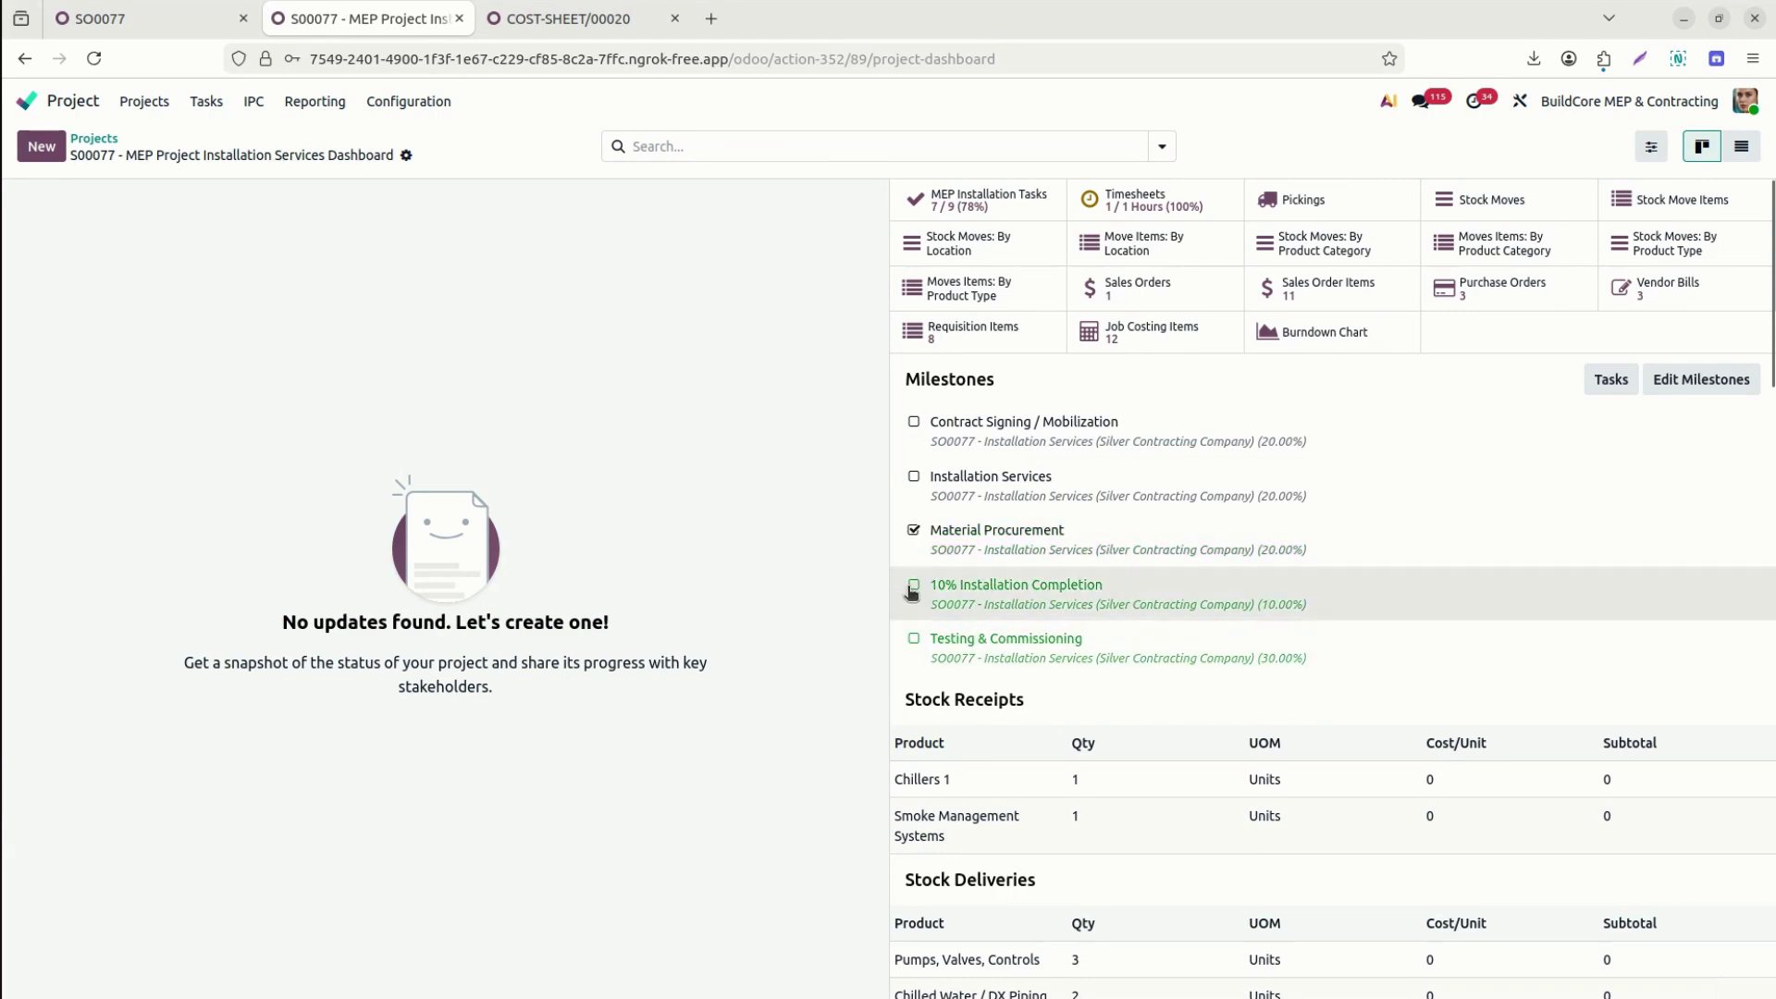
{"action": "left_click", "coordinate": [914, 586]}
{"action": "left_click", "coordinate": [914, 639]}
Check the BMS Integration task under the Testing & Commissioning milestone, then return to the dashboard.
{"action": "left_click", "coordinate": [184, 20]}
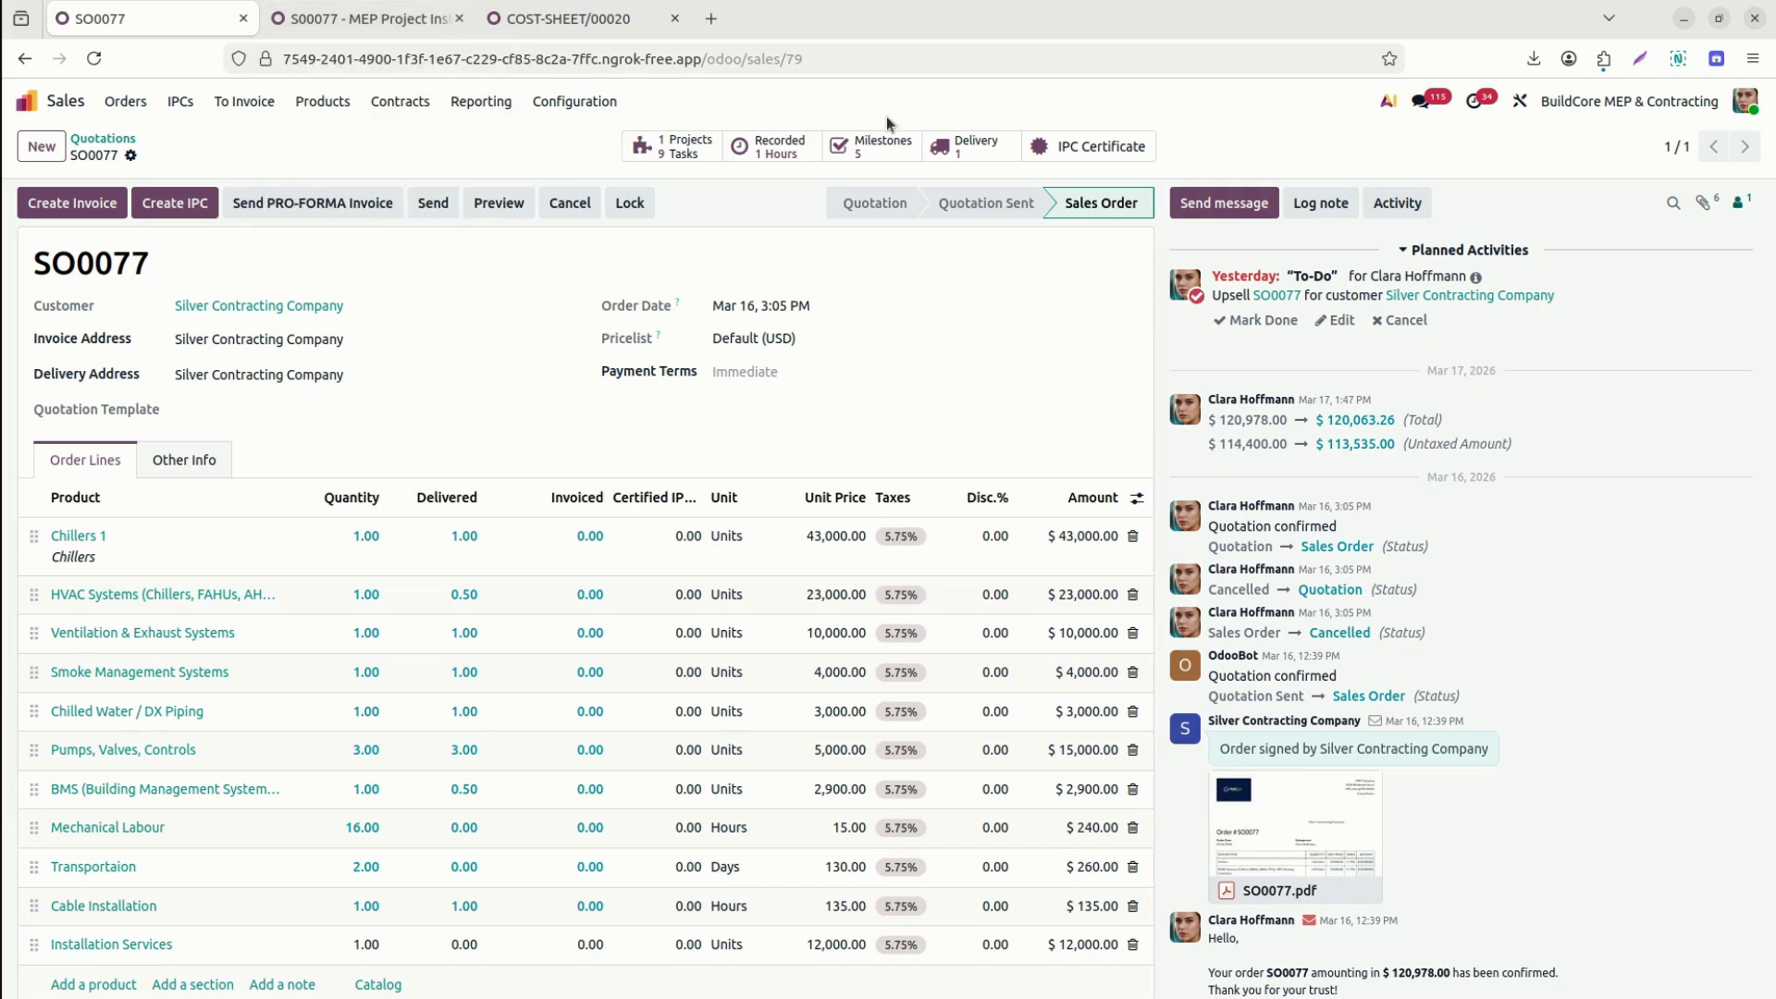
{"action": "left_click", "coordinate": [887, 148]}
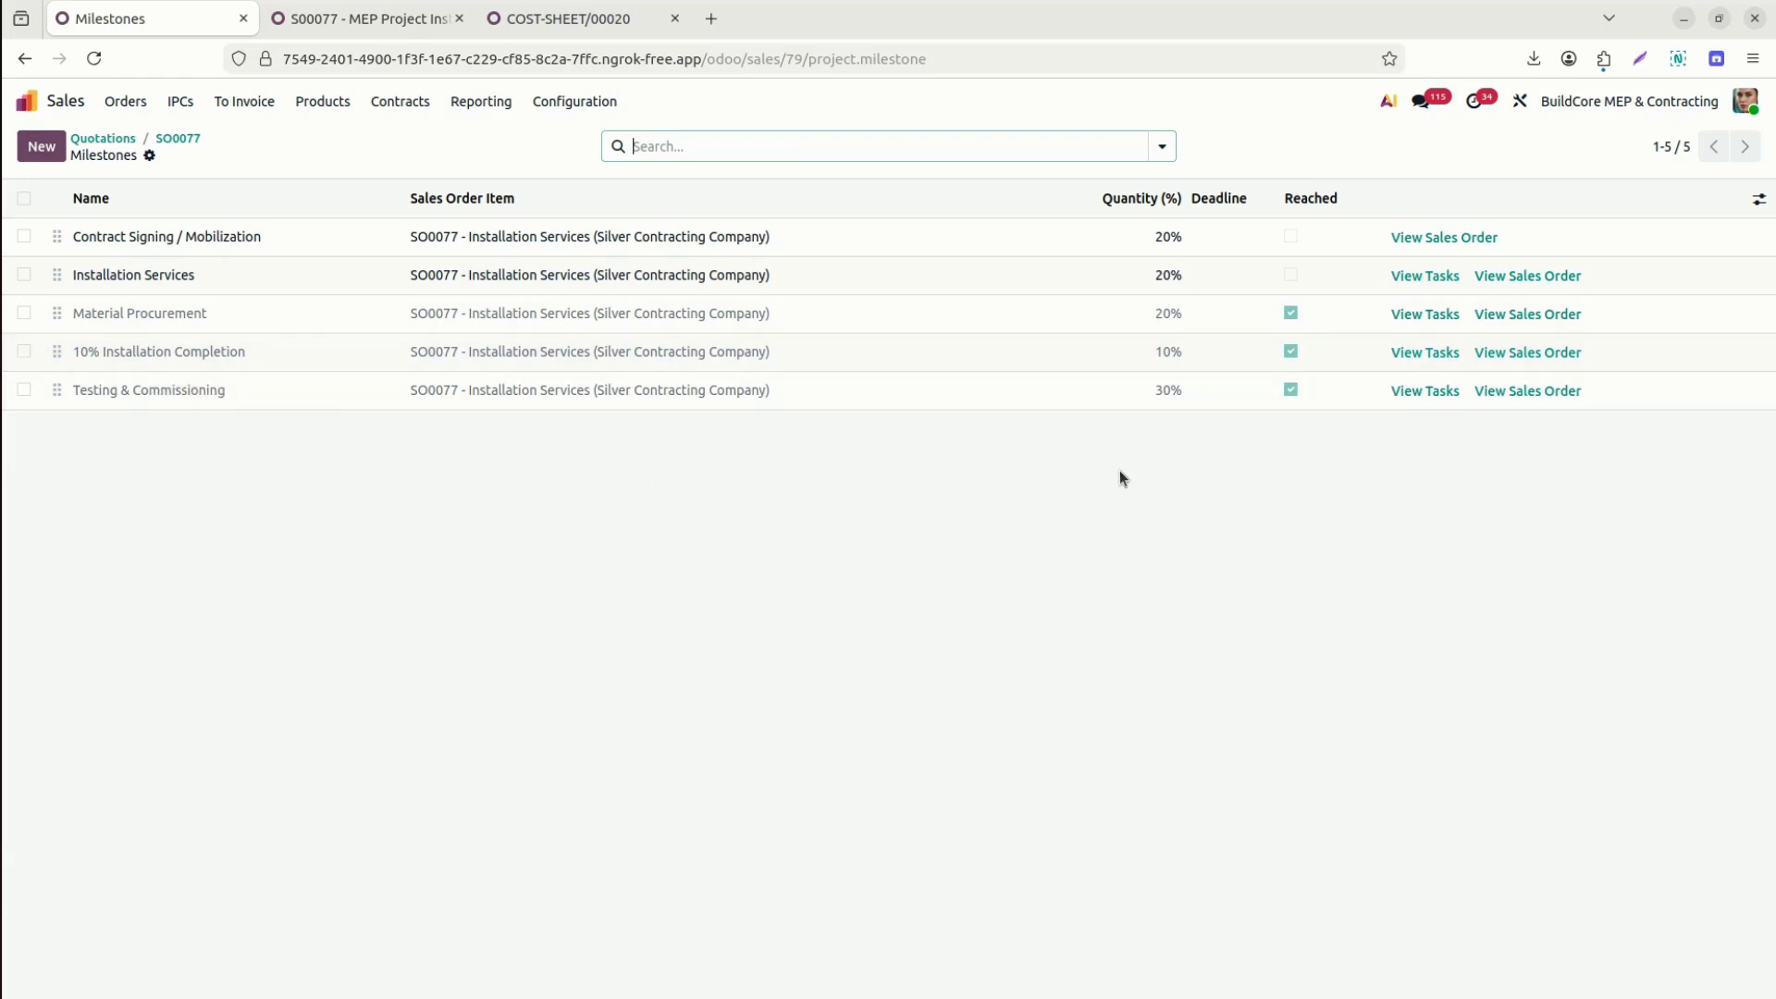
{"action": "left_click", "coordinate": [1426, 391]}
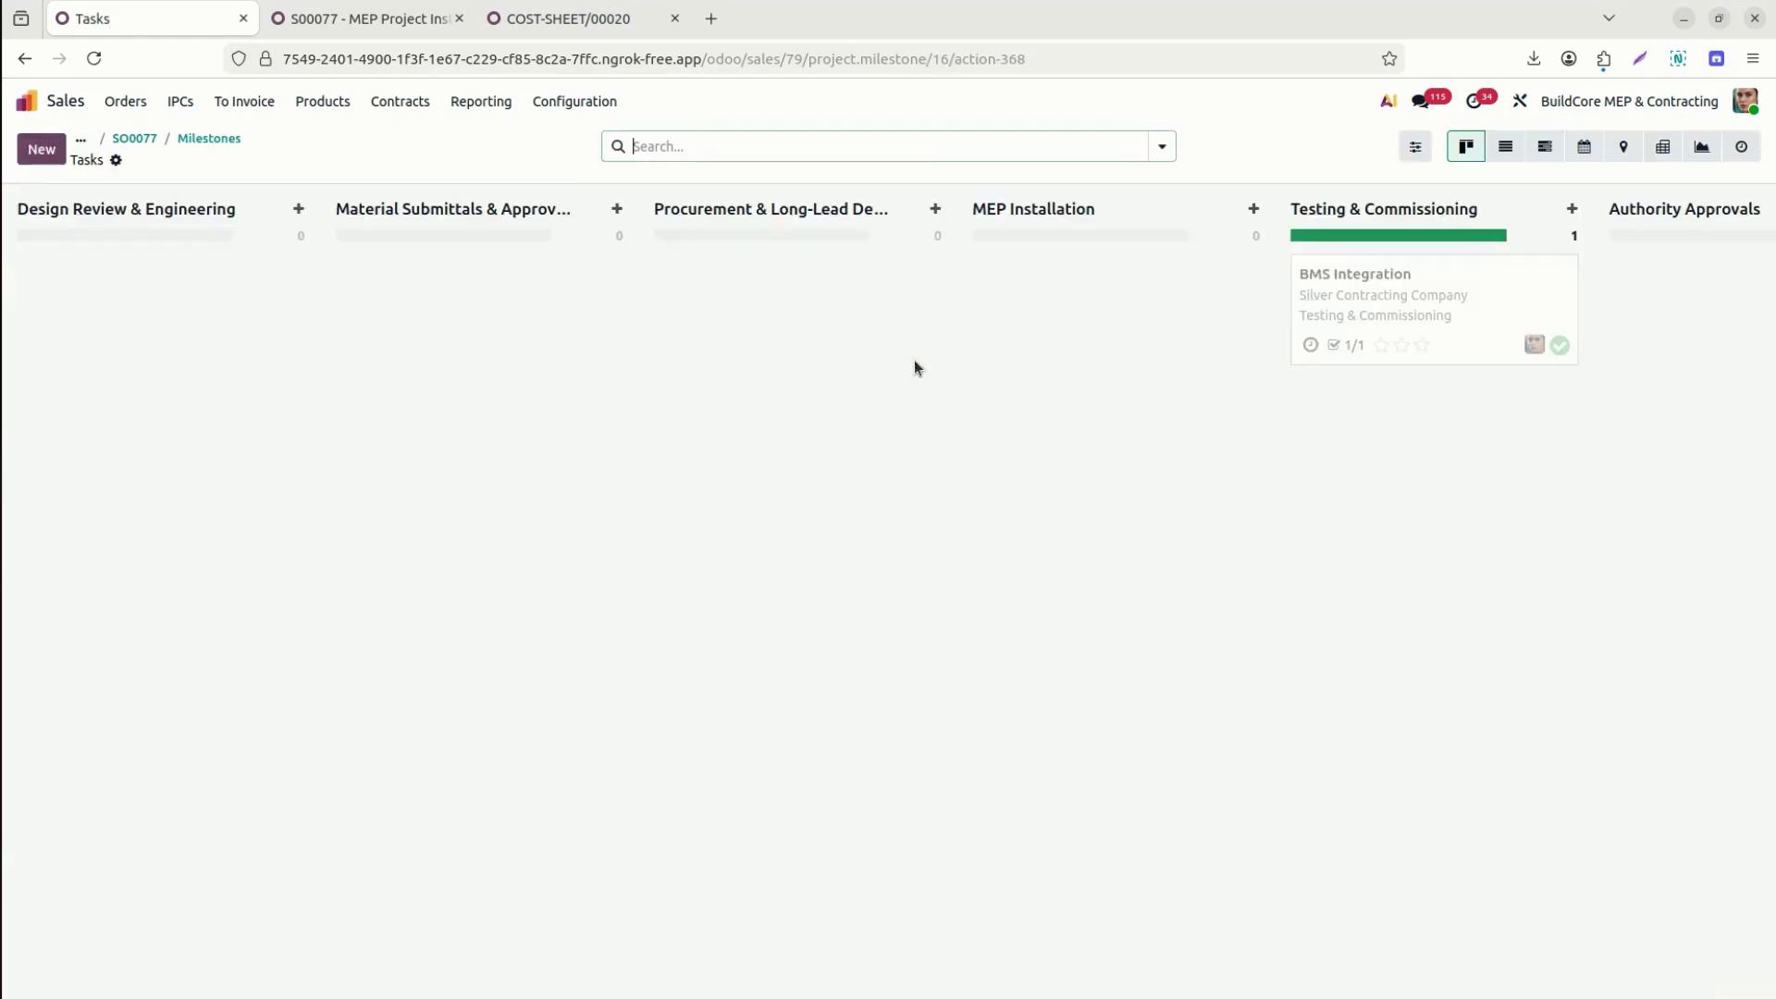
{"action": "mouse_move", "coordinate": [1440, 266]}
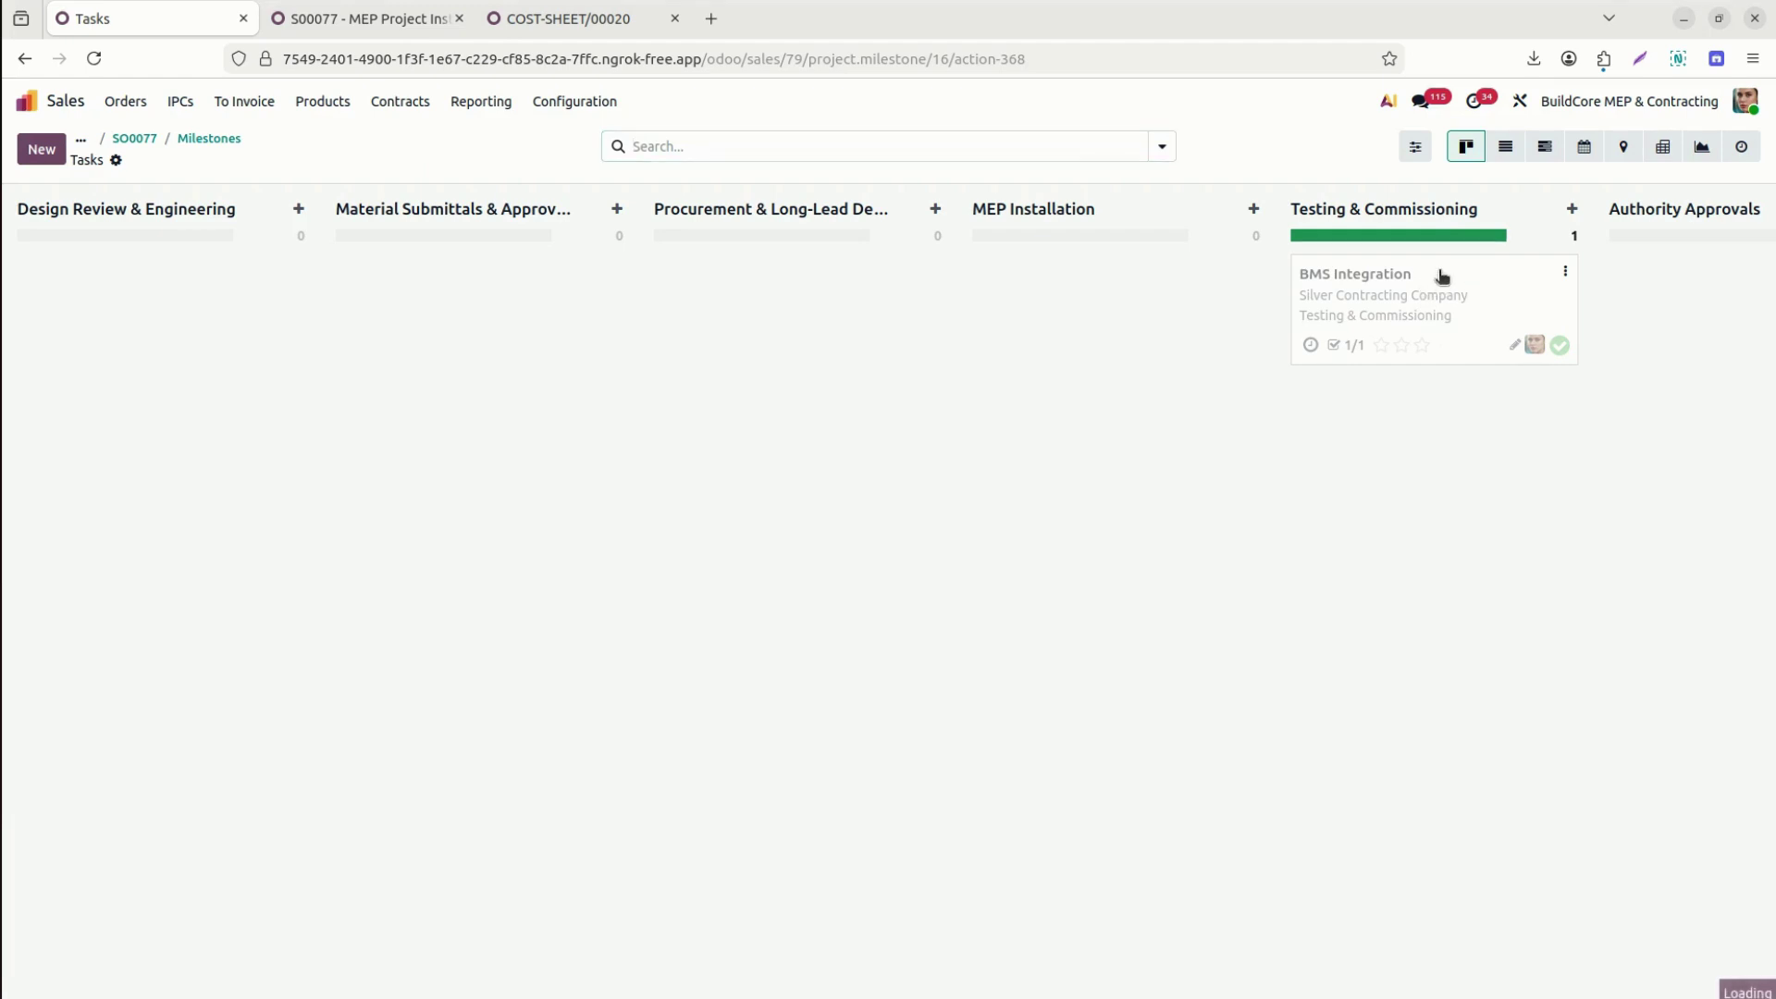
{"action": "left_click", "coordinate": [1441, 275]}
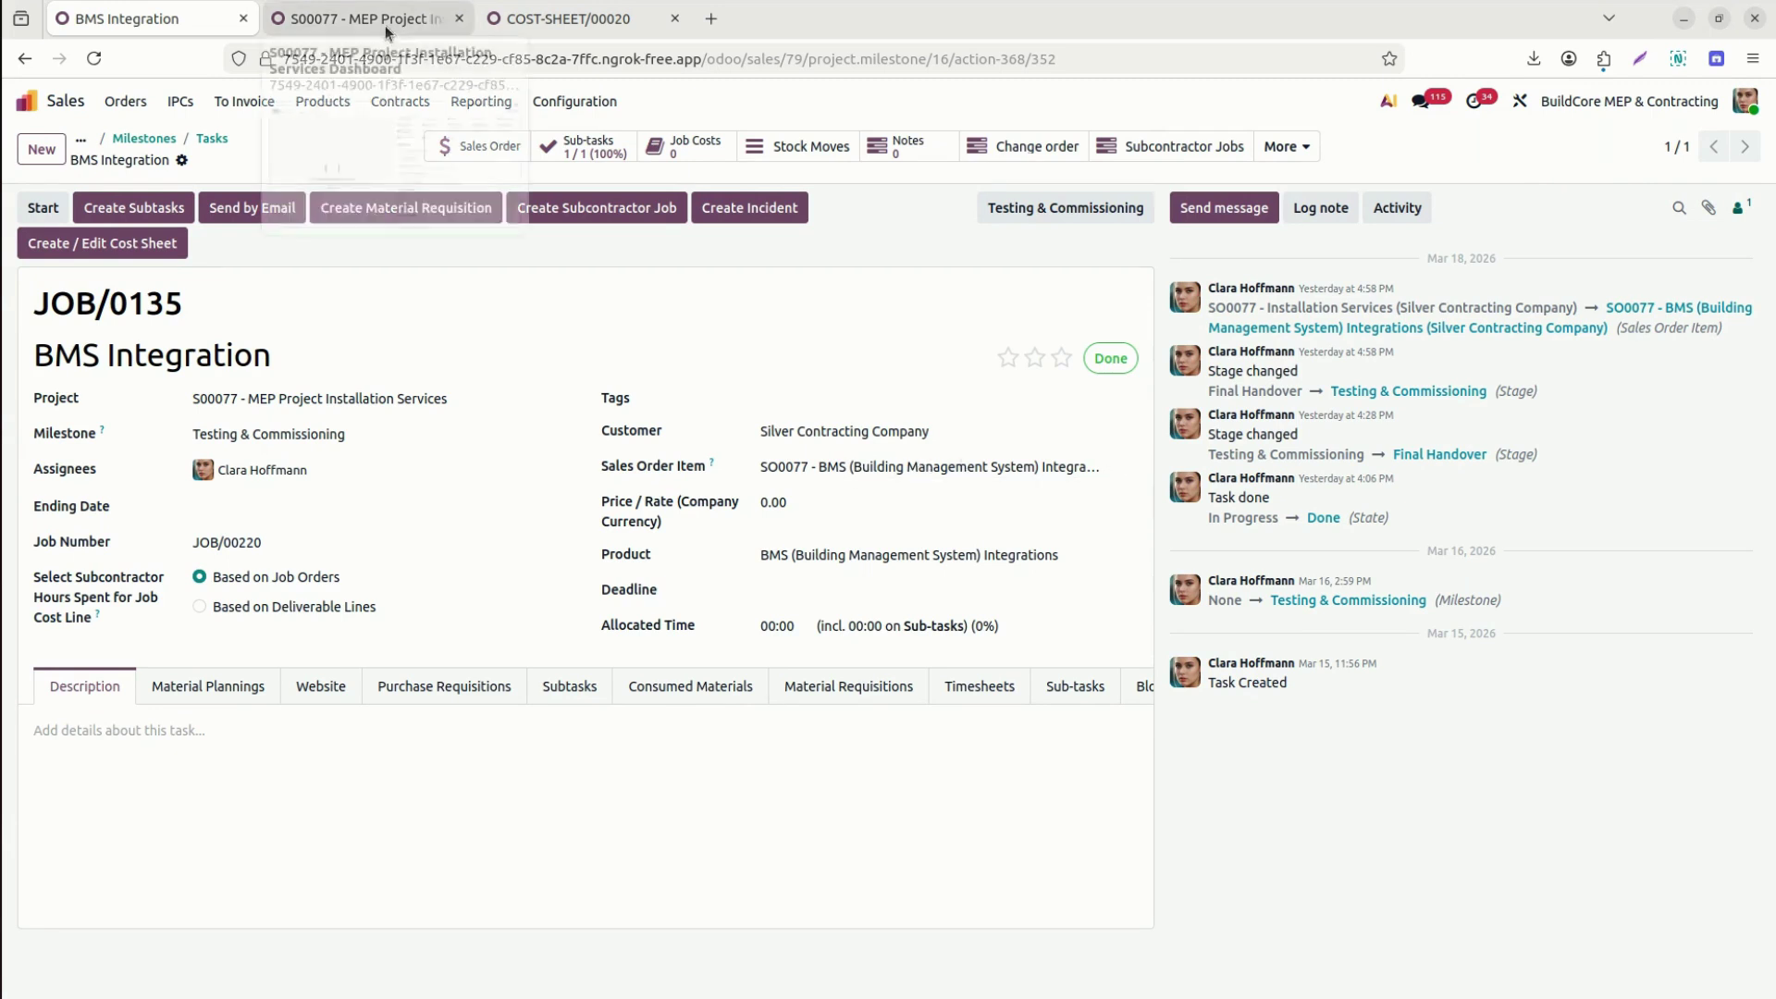
{"action": "left_click", "coordinate": [139, 137]}
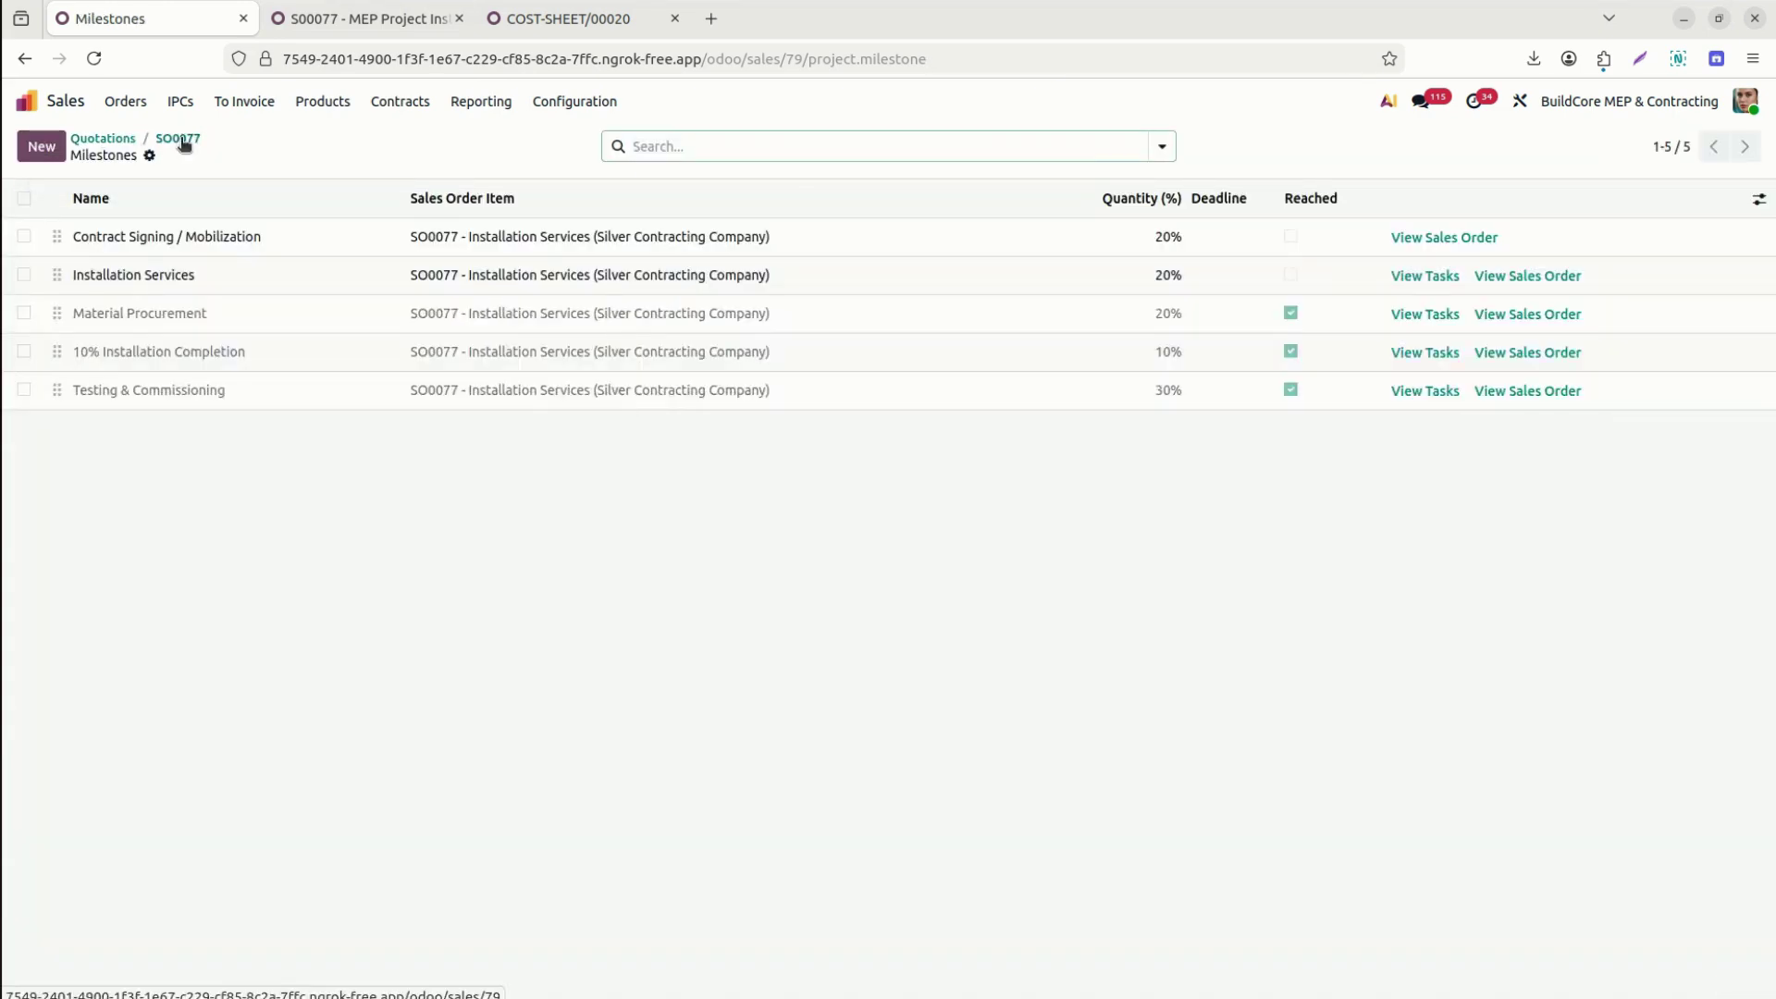
{"action": "left_click", "coordinate": [177, 138]}
{"action": "left_click", "coordinate": [393, 19]}
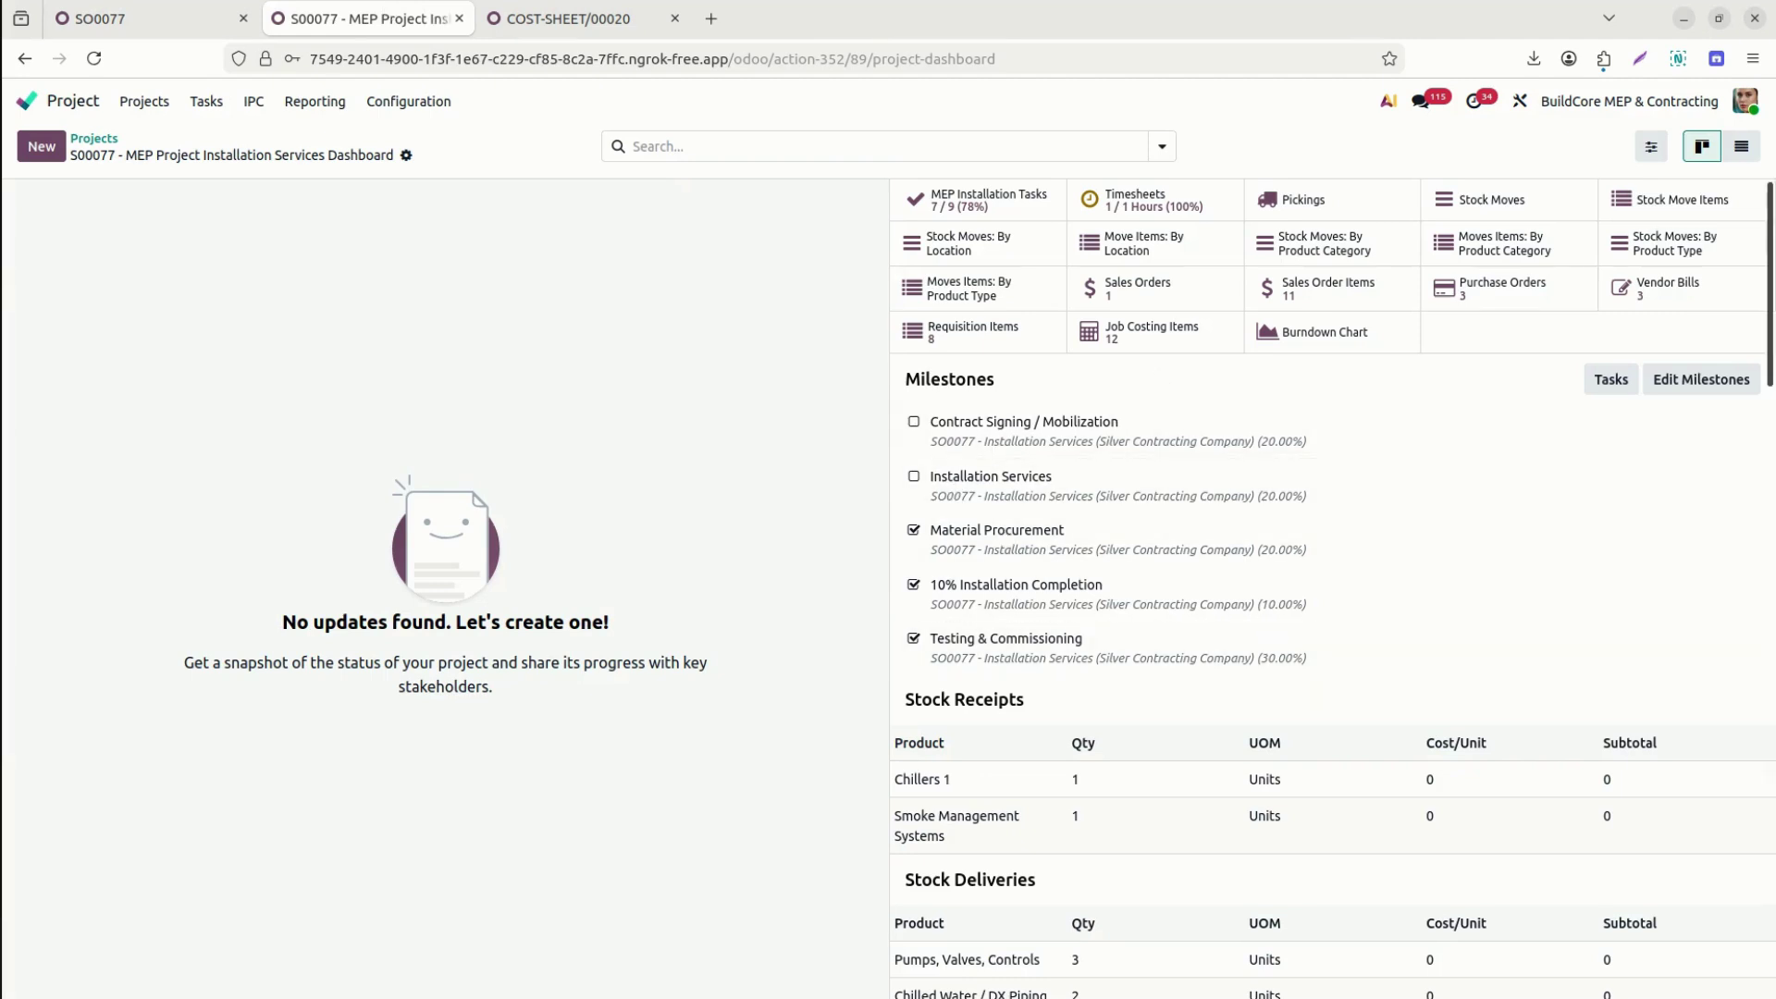
Expand the Timesheets (Billed on Milestones) revenue line in the Profitability section.
{"action": "scroll", "coordinate": [1328, 592], "scroll_direction": "down", "scroll_amount": 2}
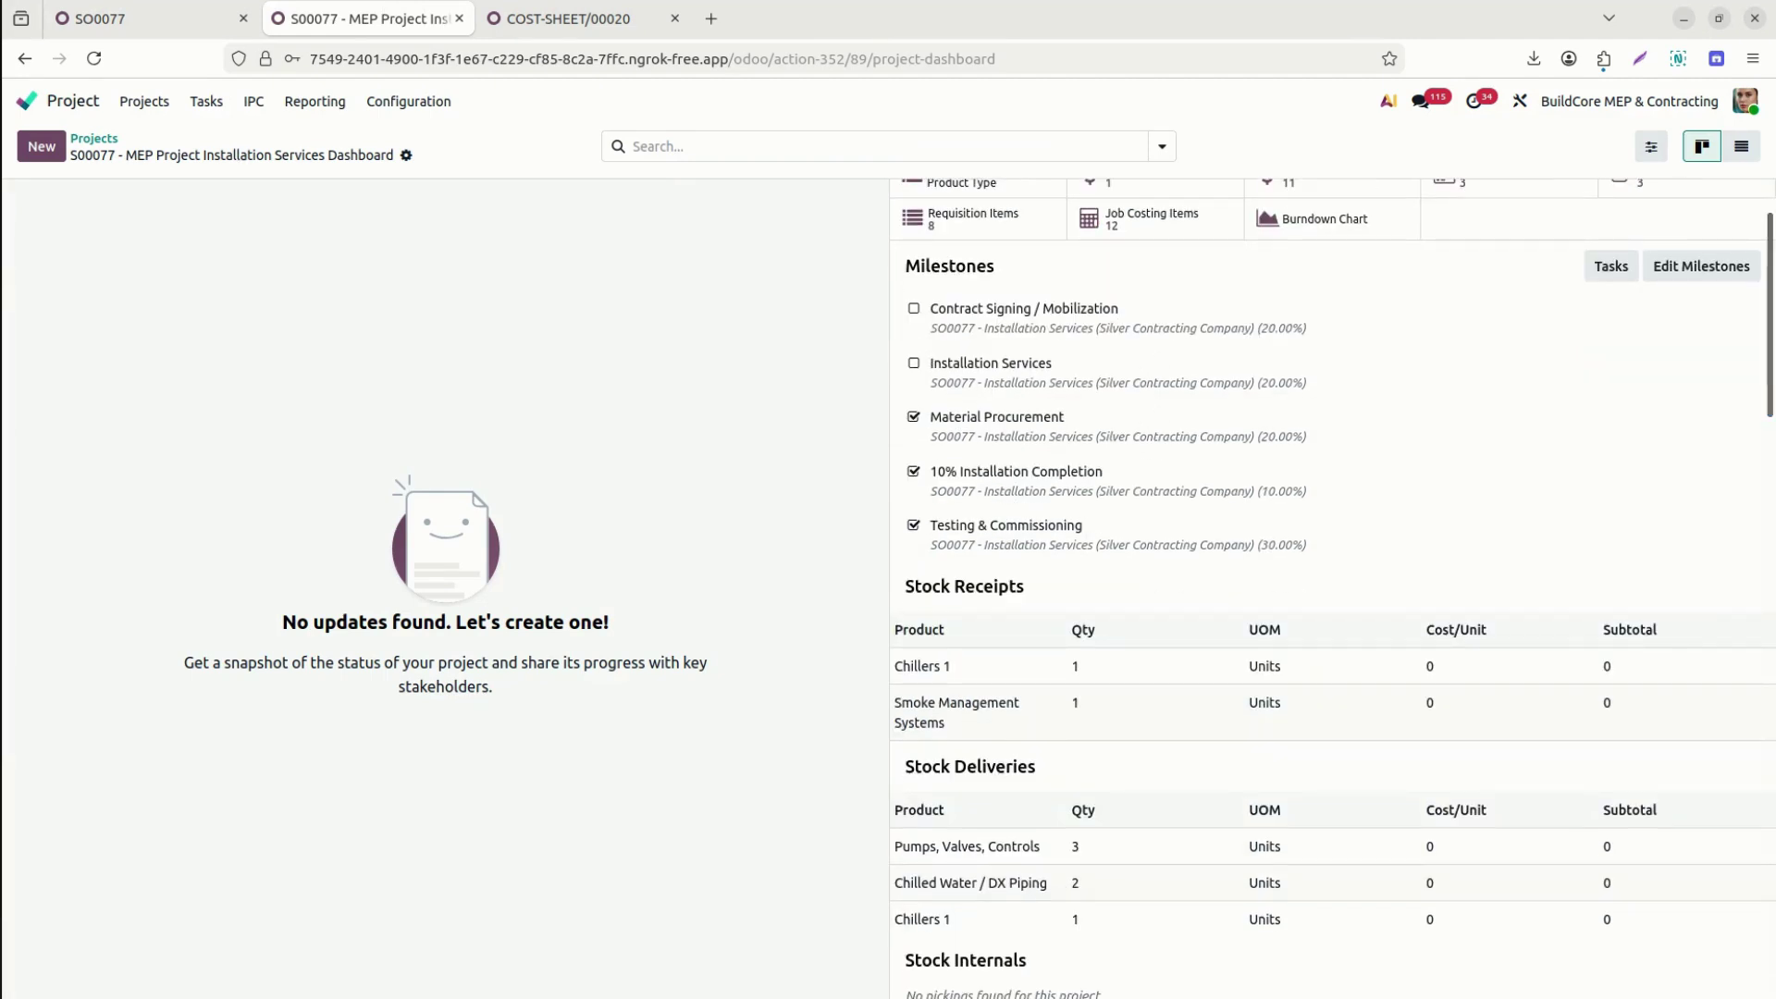
{"action": "scroll", "coordinate": [1333, 588], "scroll_direction": "down", "scroll_amount": 3}
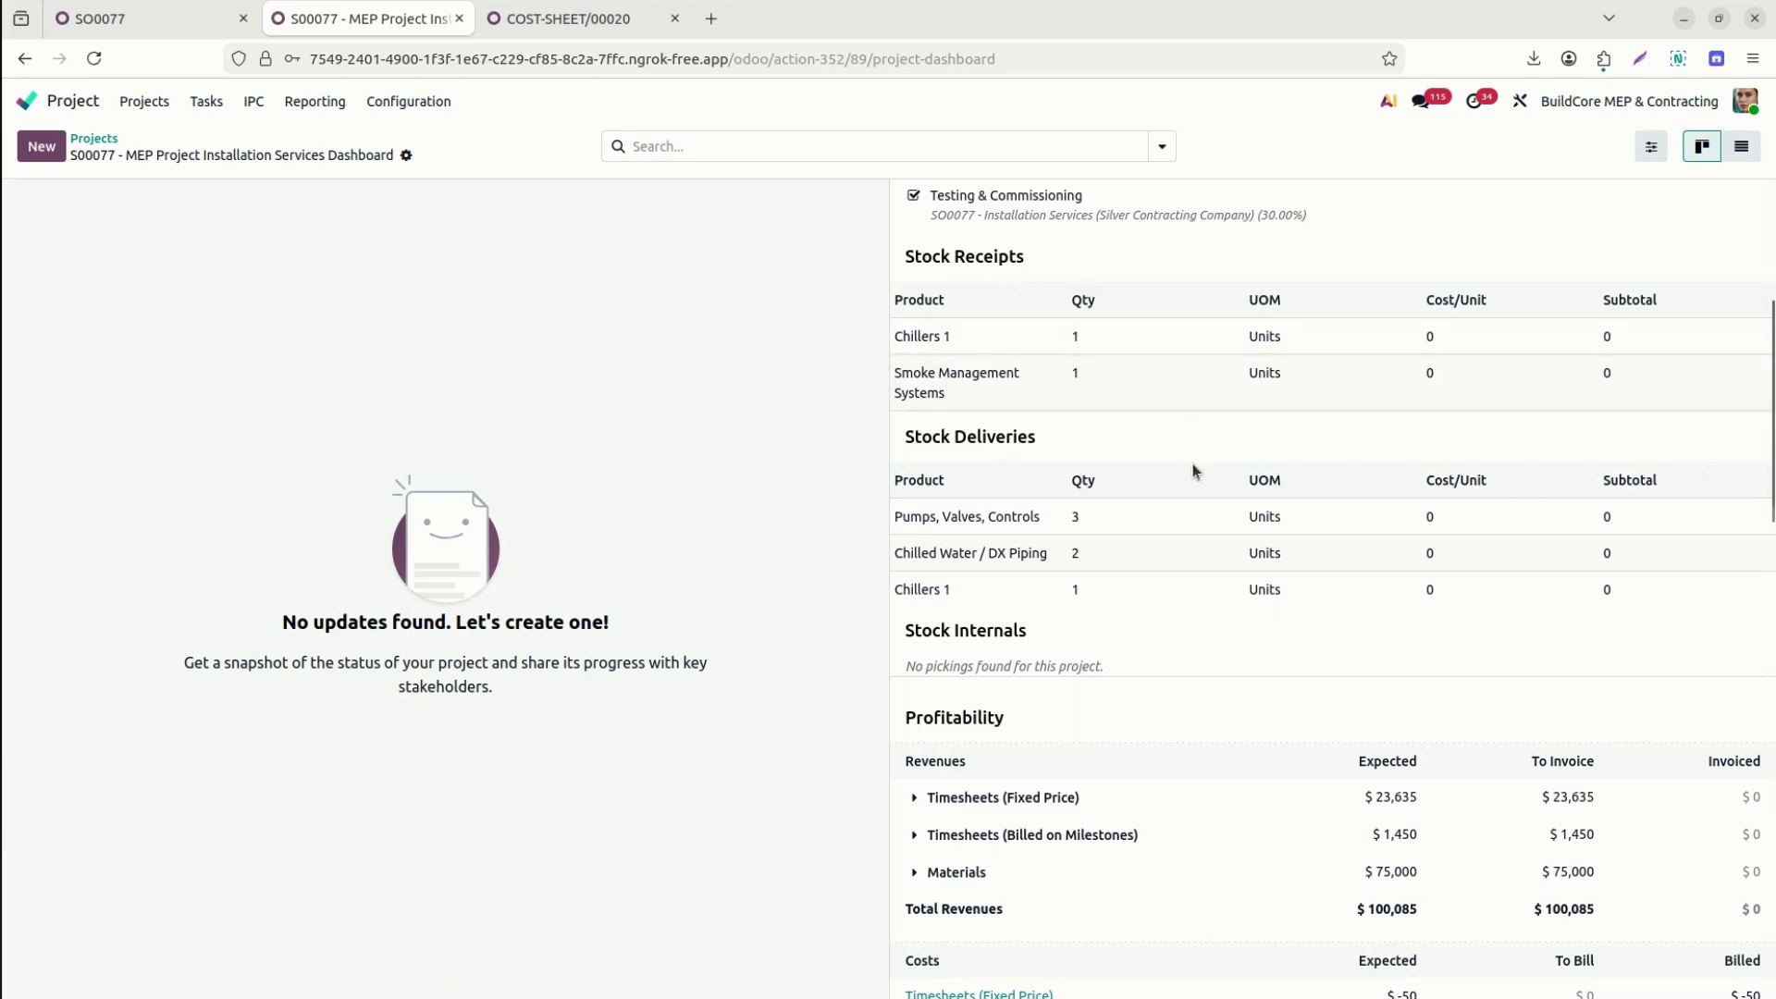
{"action": "left_click_drag", "start_coordinate": [1771, 465], "coordinate": [1772, 583]}
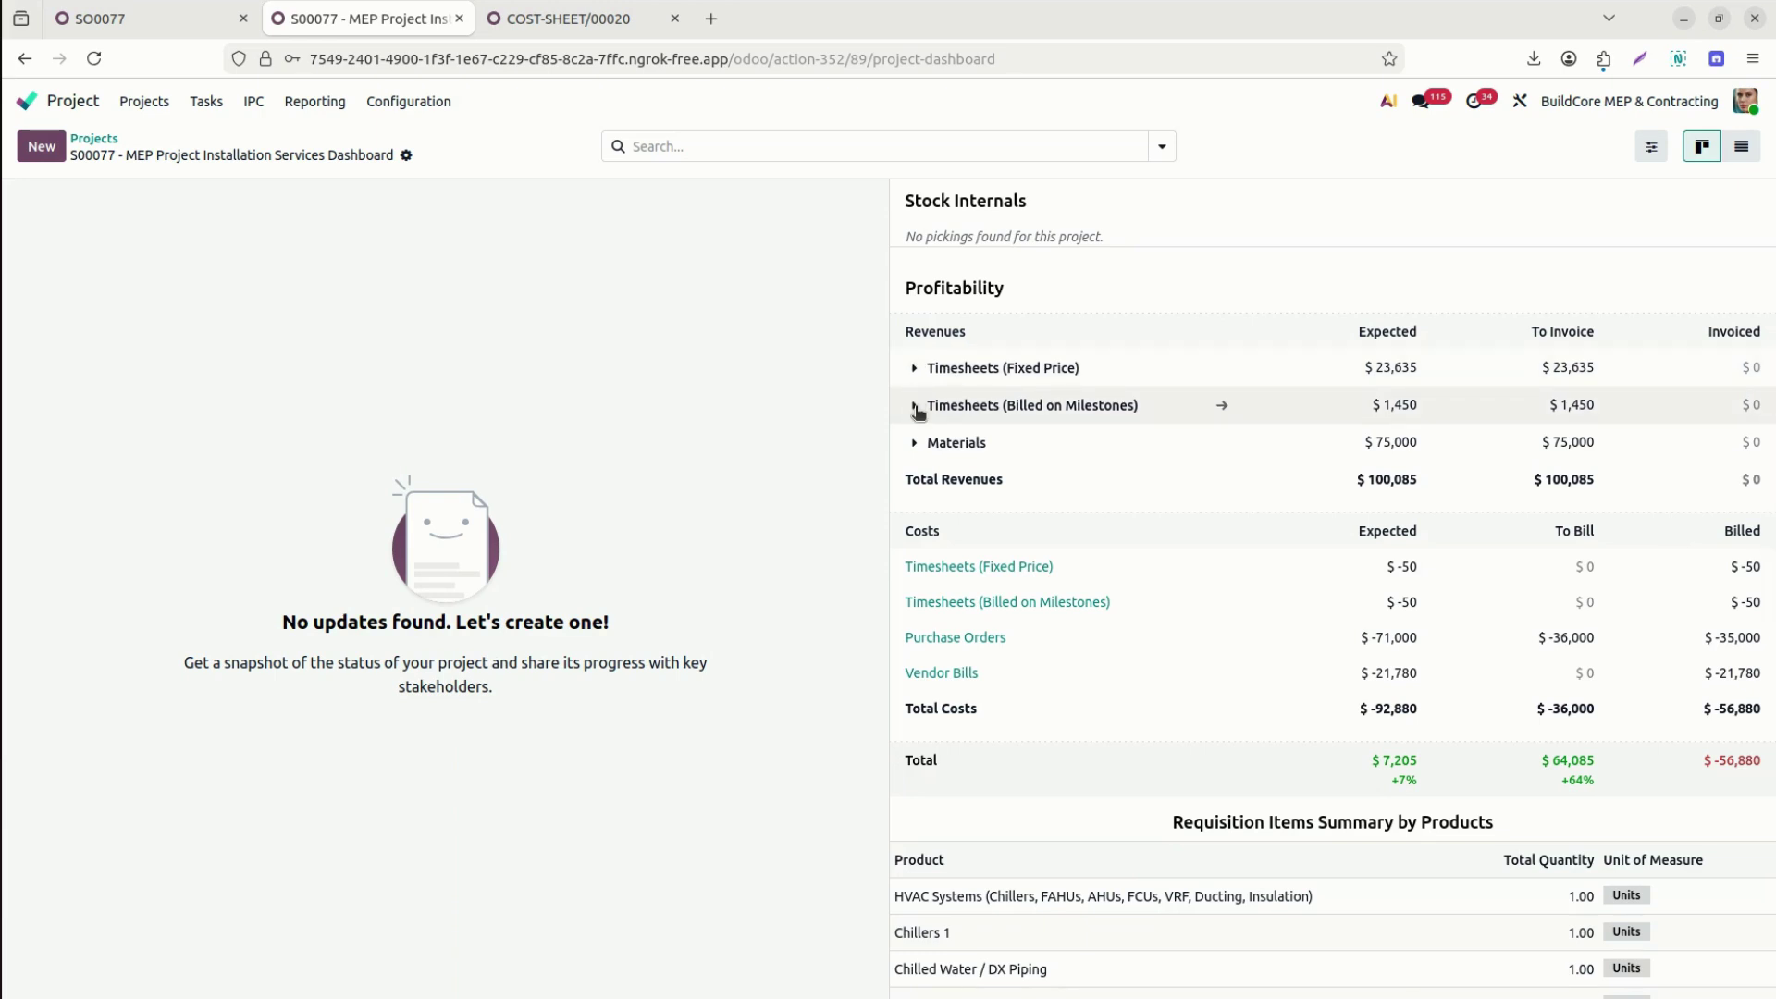
{"action": "left_click", "coordinate": [915, 406]}
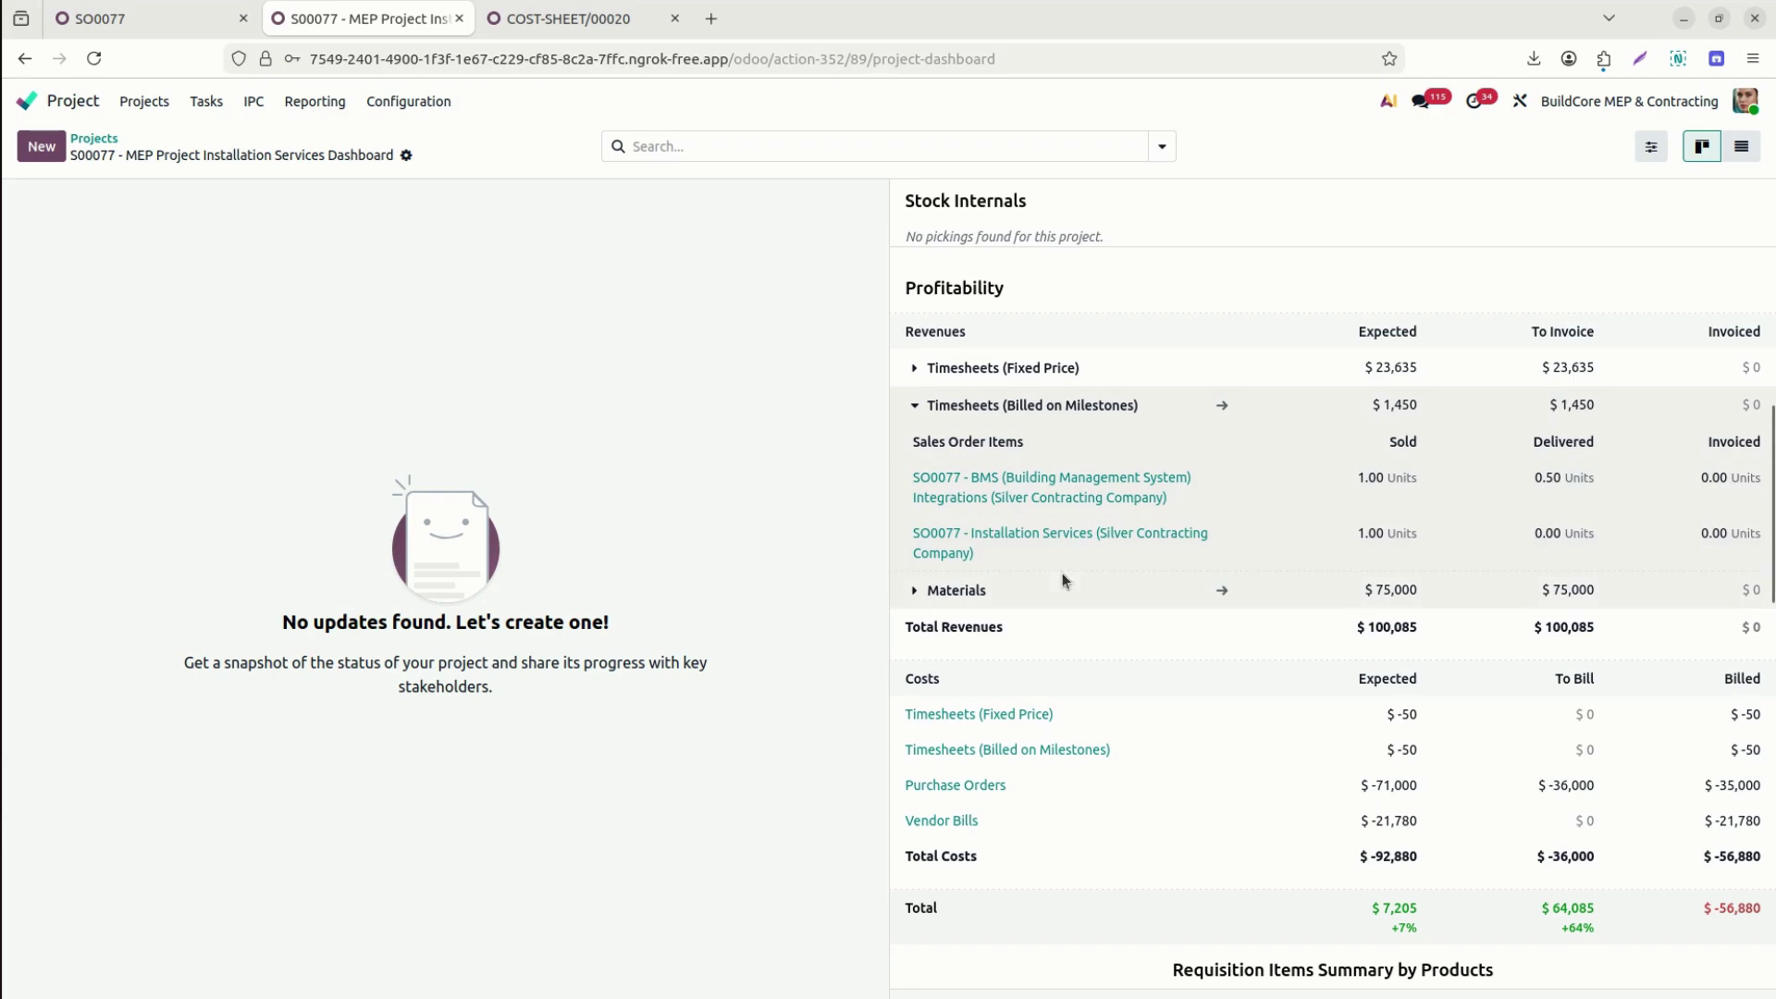
Expand the Materials revenue line to inspect its sales order items, then collapse it.
{"action": "left_click", "coordinate": [910, 597]}
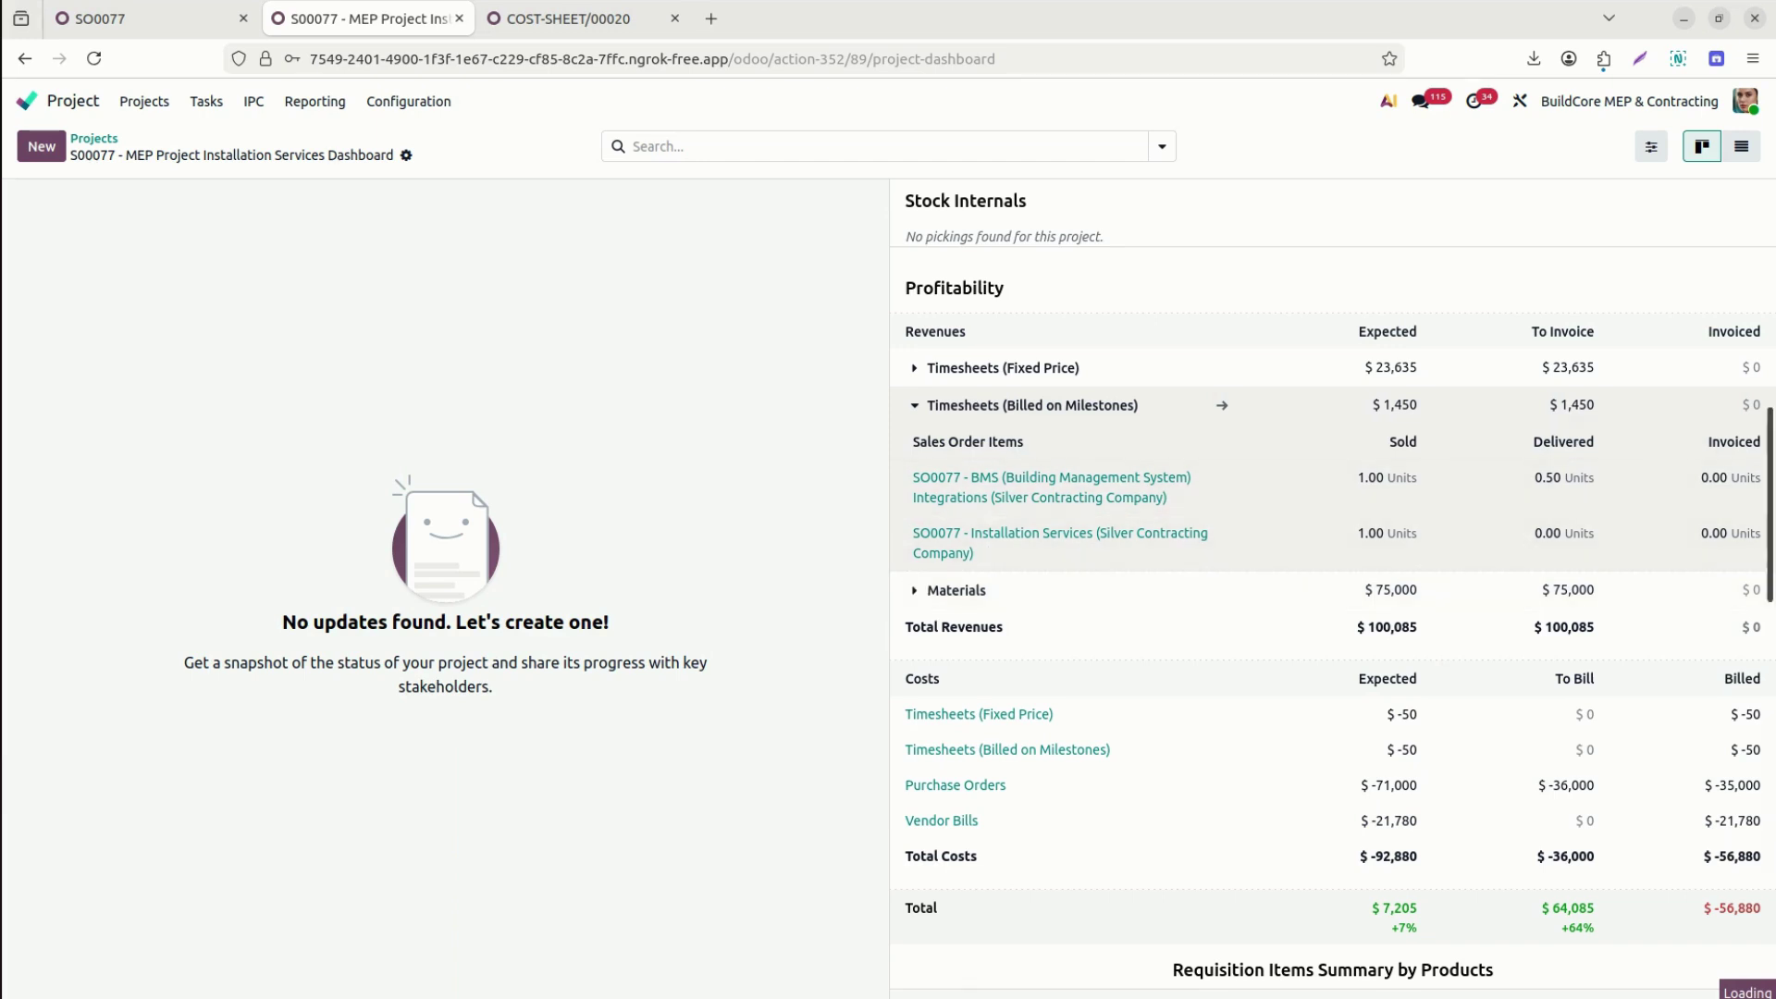
{"action": "scroll", "coordinate": [918, 321], "scroll_direction": "down", "scroll_amount": 3}
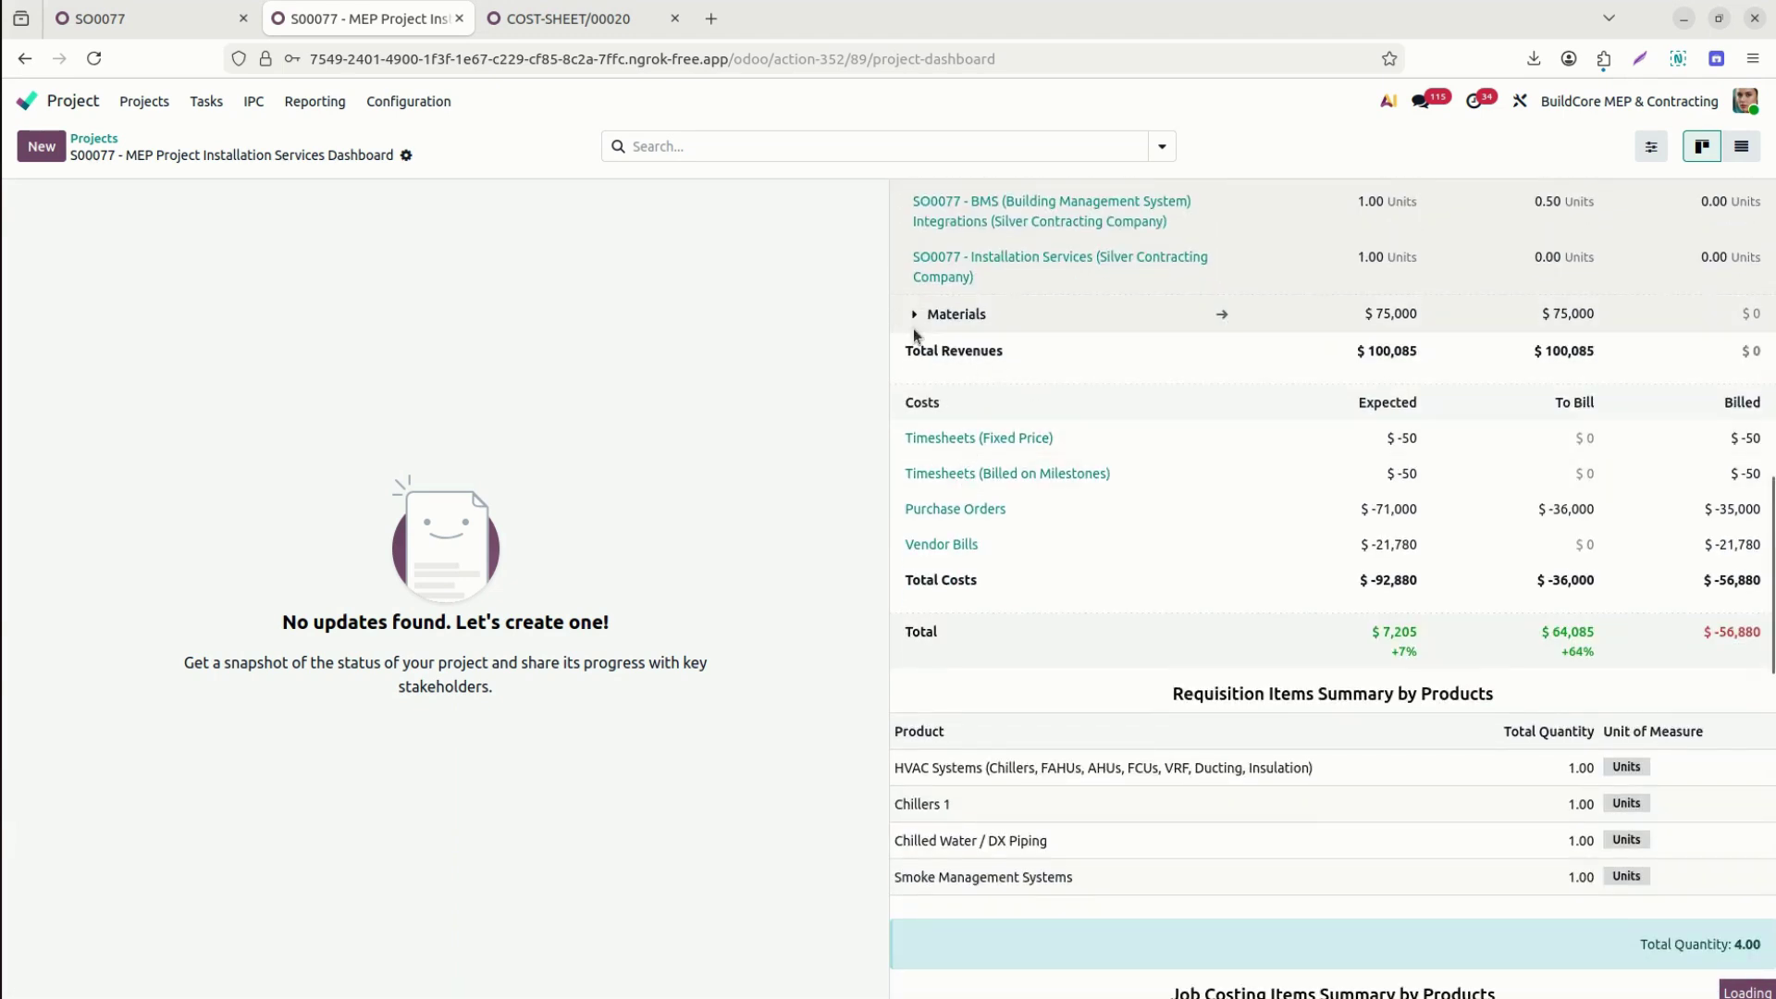
{"action": "left_click", "coordinate": [917, 321]}
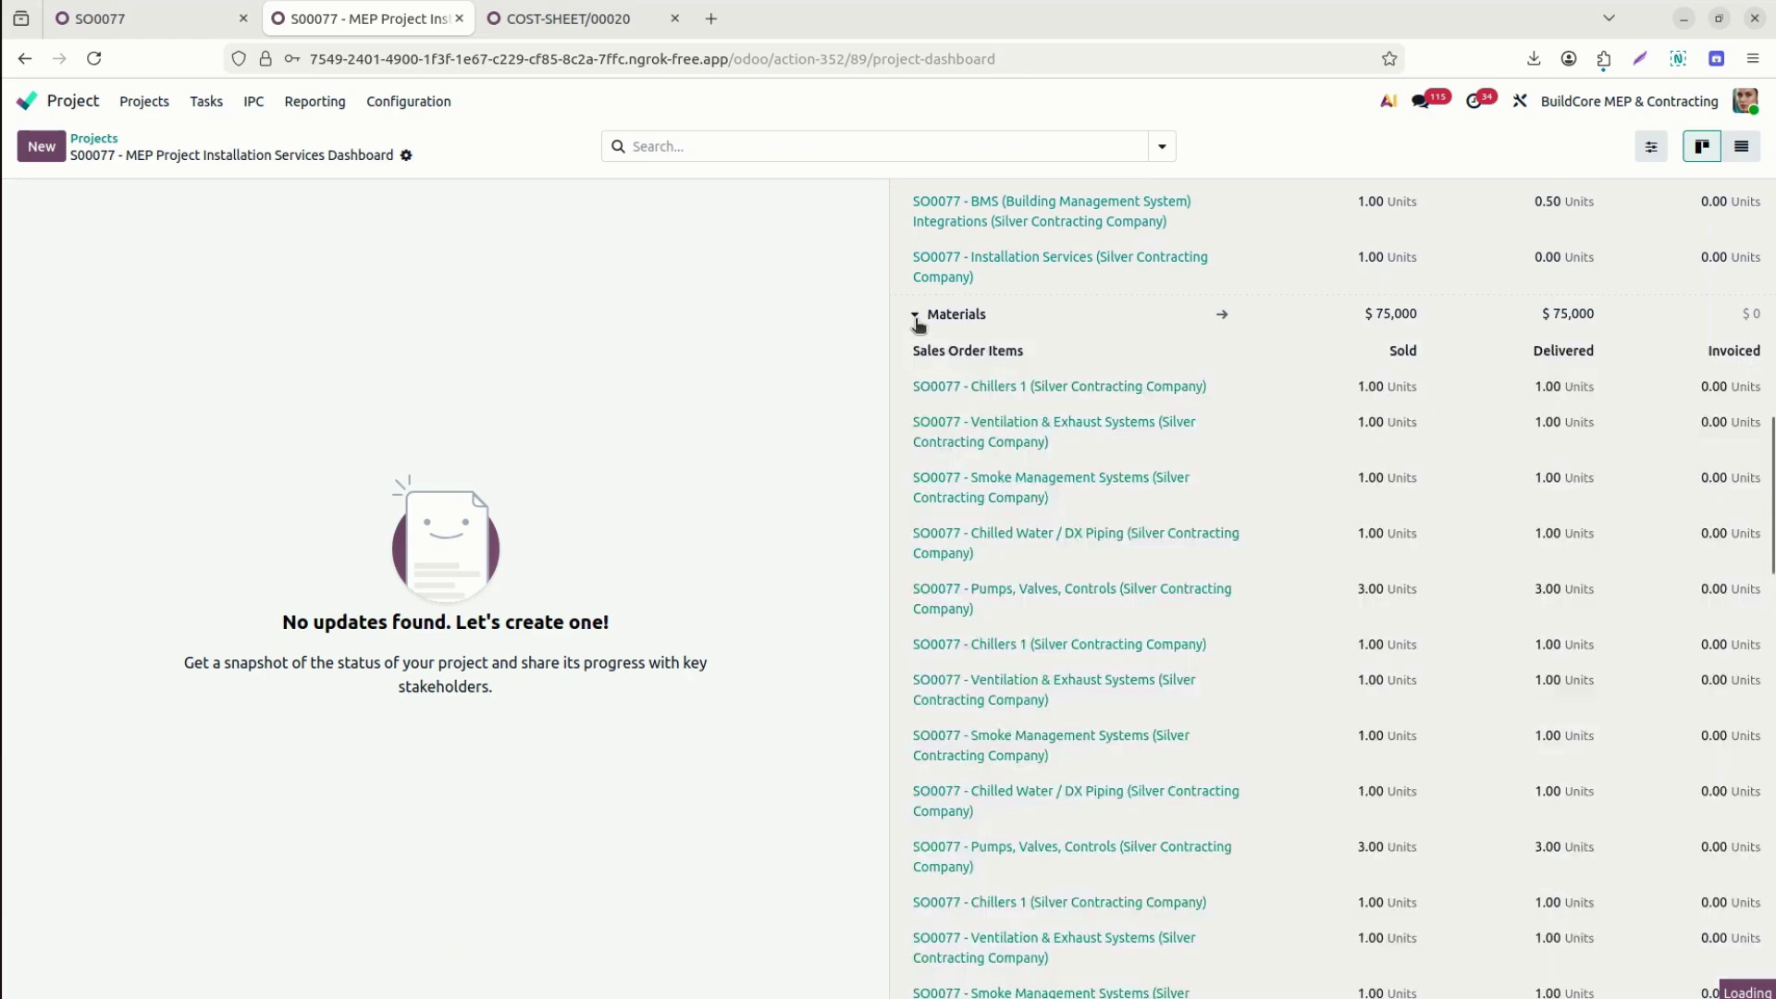
{"action": "left_click", "coordinate": [916, 316]}
{"action": "scroll", "coordinate": [1332, 592], "scroll_direction": "down", "scroll_amount": 8}
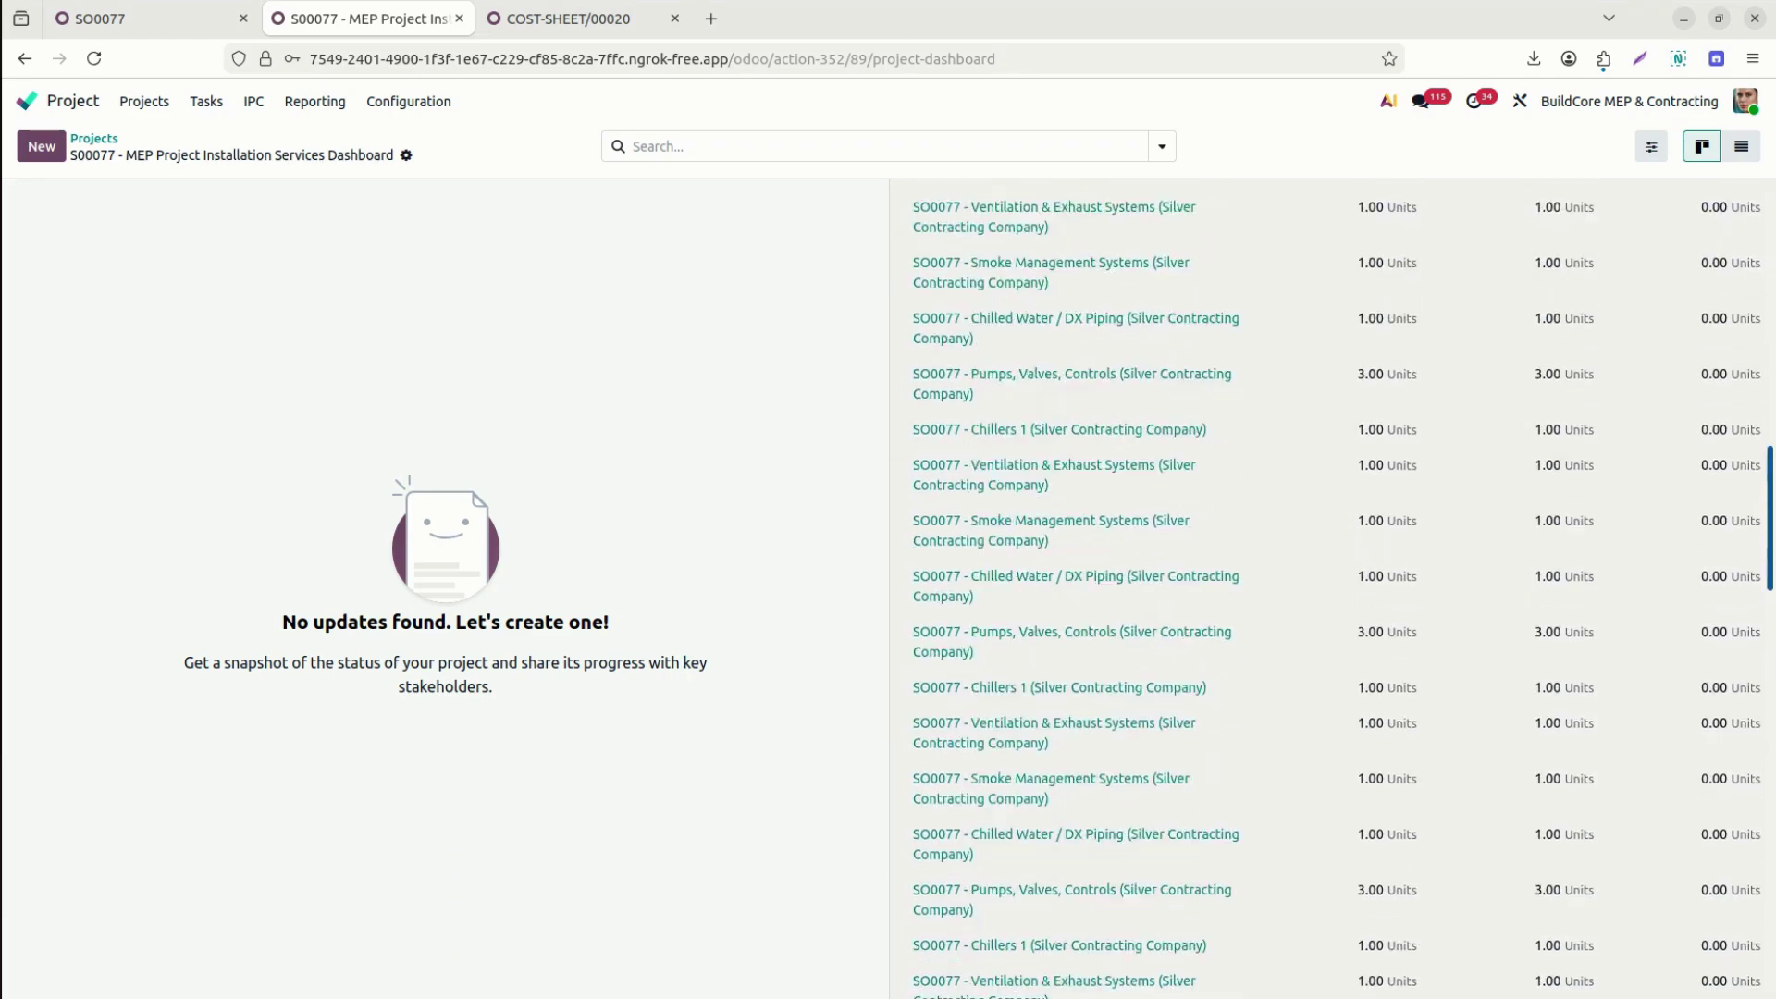
{"action": "scroll", "coordinate": [1333, 589], "scroll_direction": "up", "scroll_amount": 8}
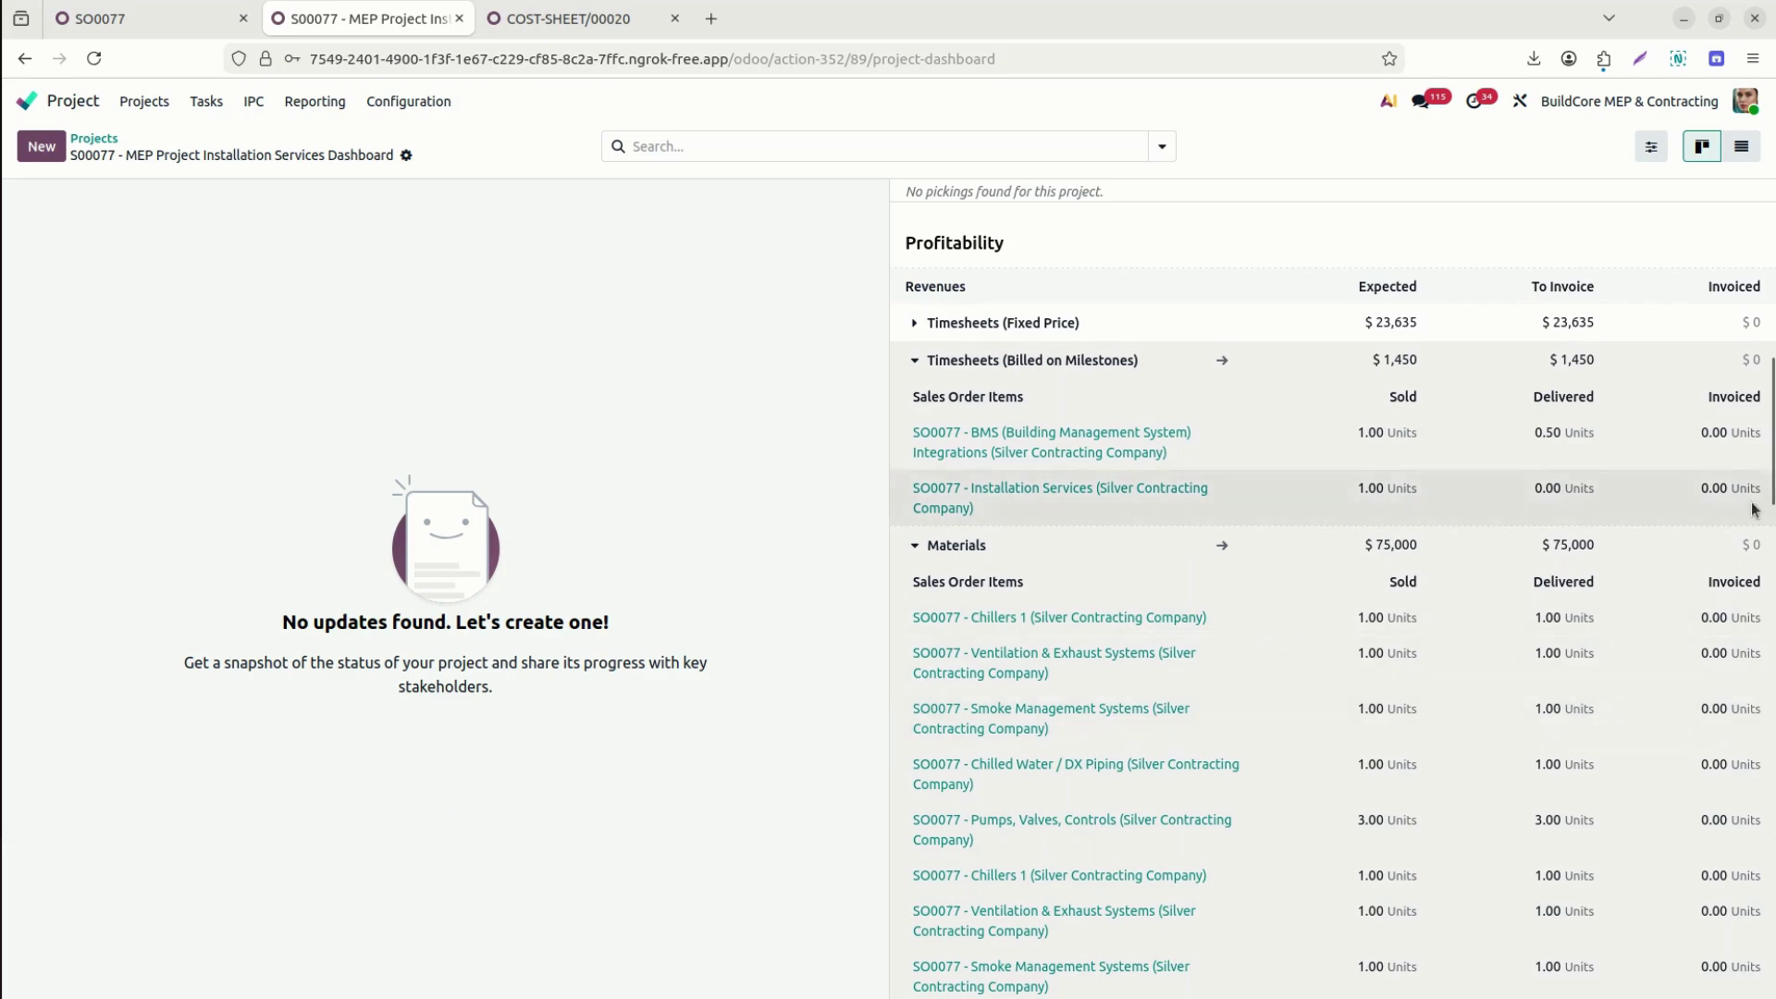
{"action": "scroll", "coordinate": [1730, 555], "scroll_direction": "down", "scroll_amount": 5}
{"action": "scroll", "coordinate": [1332, 588], "scroll_direction": "down", "scroll_amount": 1}
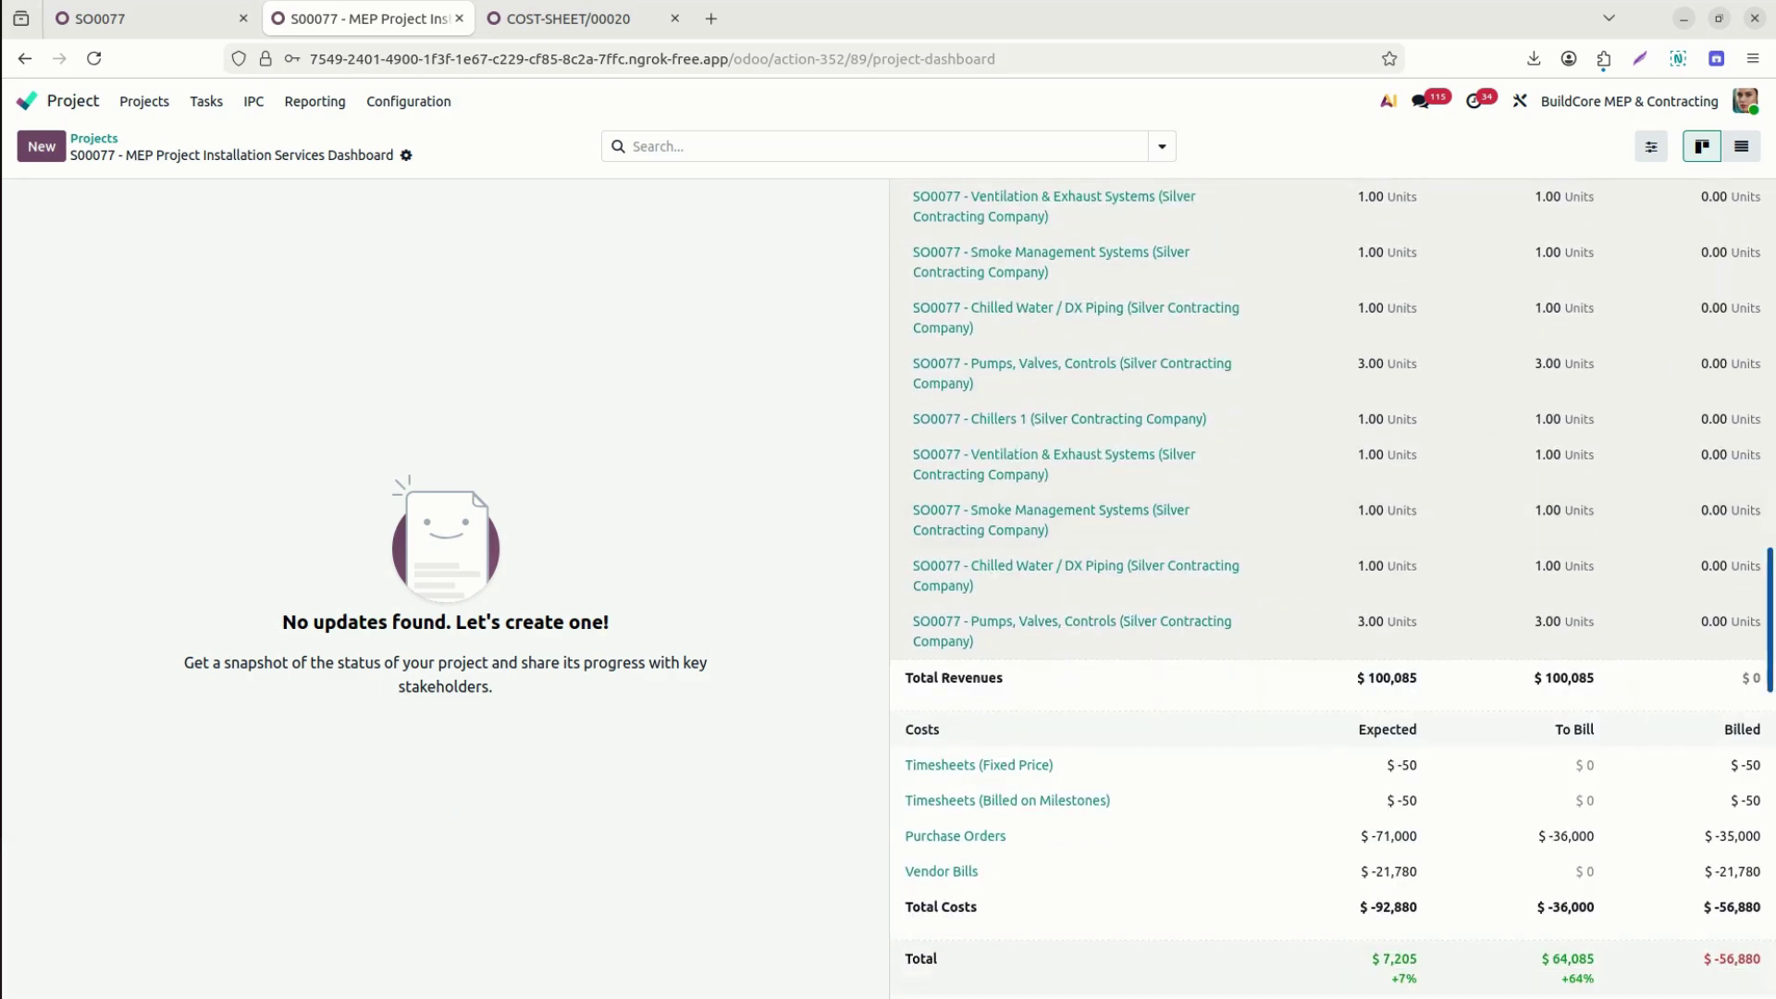
{"action": "scroll", "coordinate": [1579, 858], "scroll_direction": "up", "scroll_amount": 10}
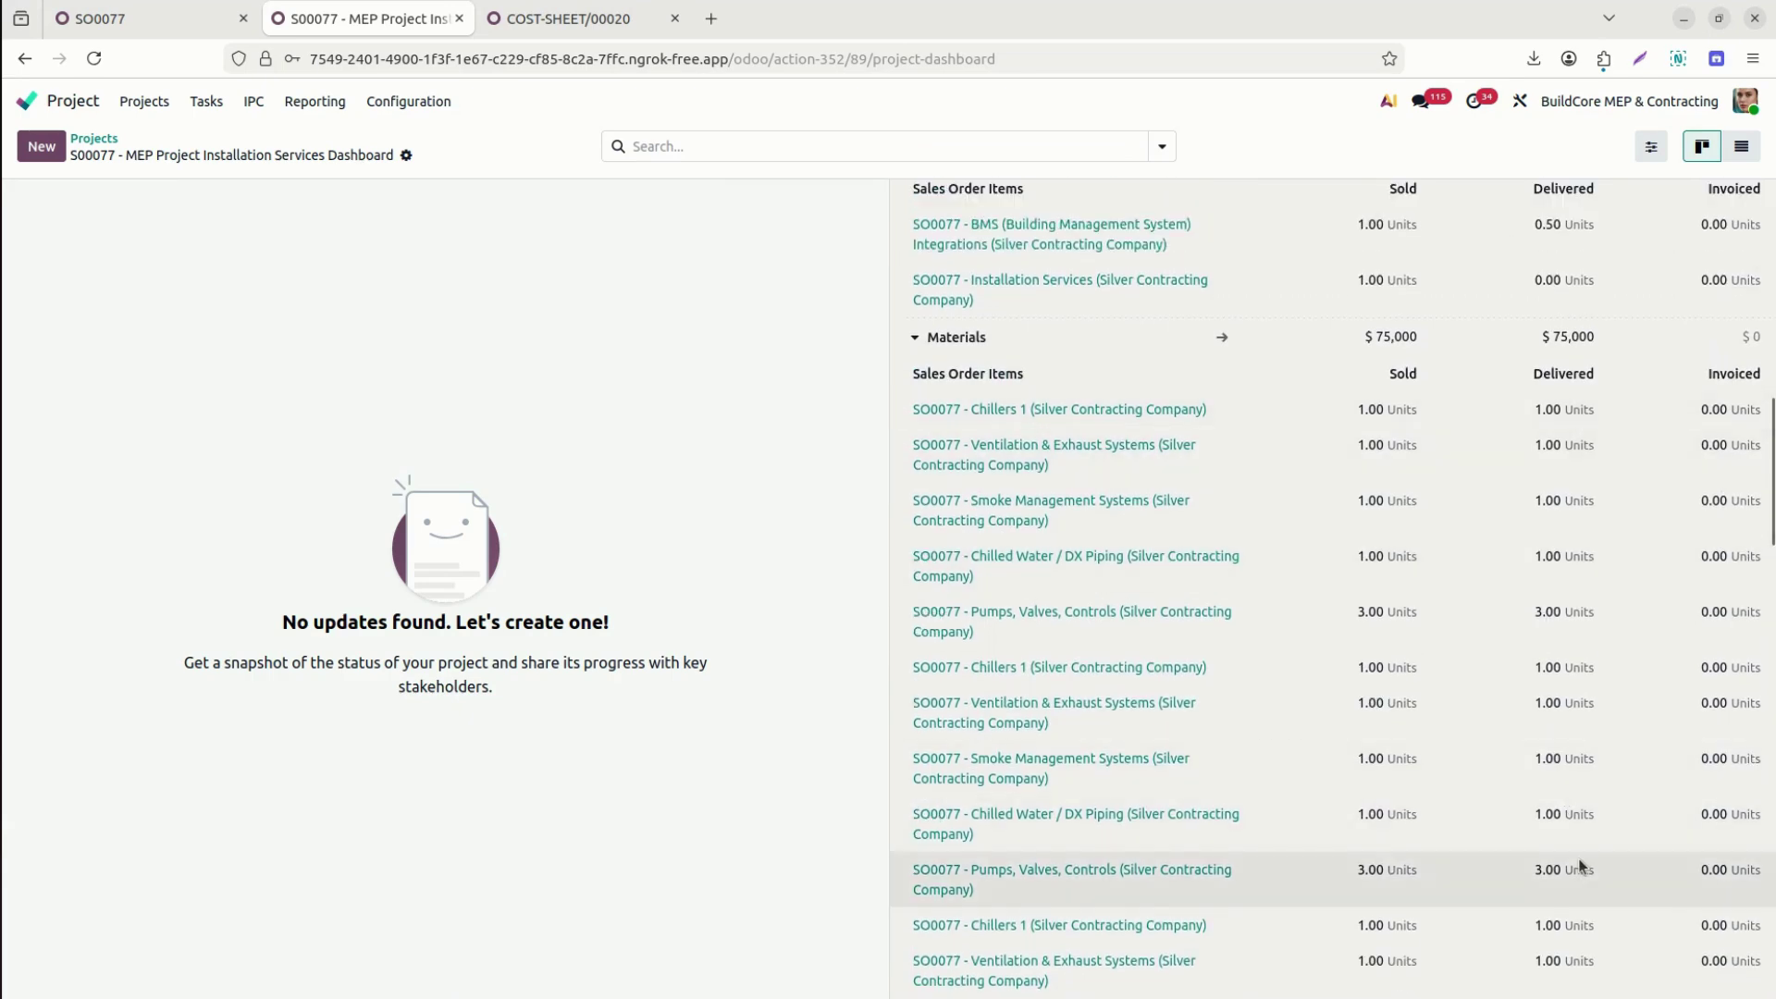
{"action": "left_click", "coordinate": [916, 336]}
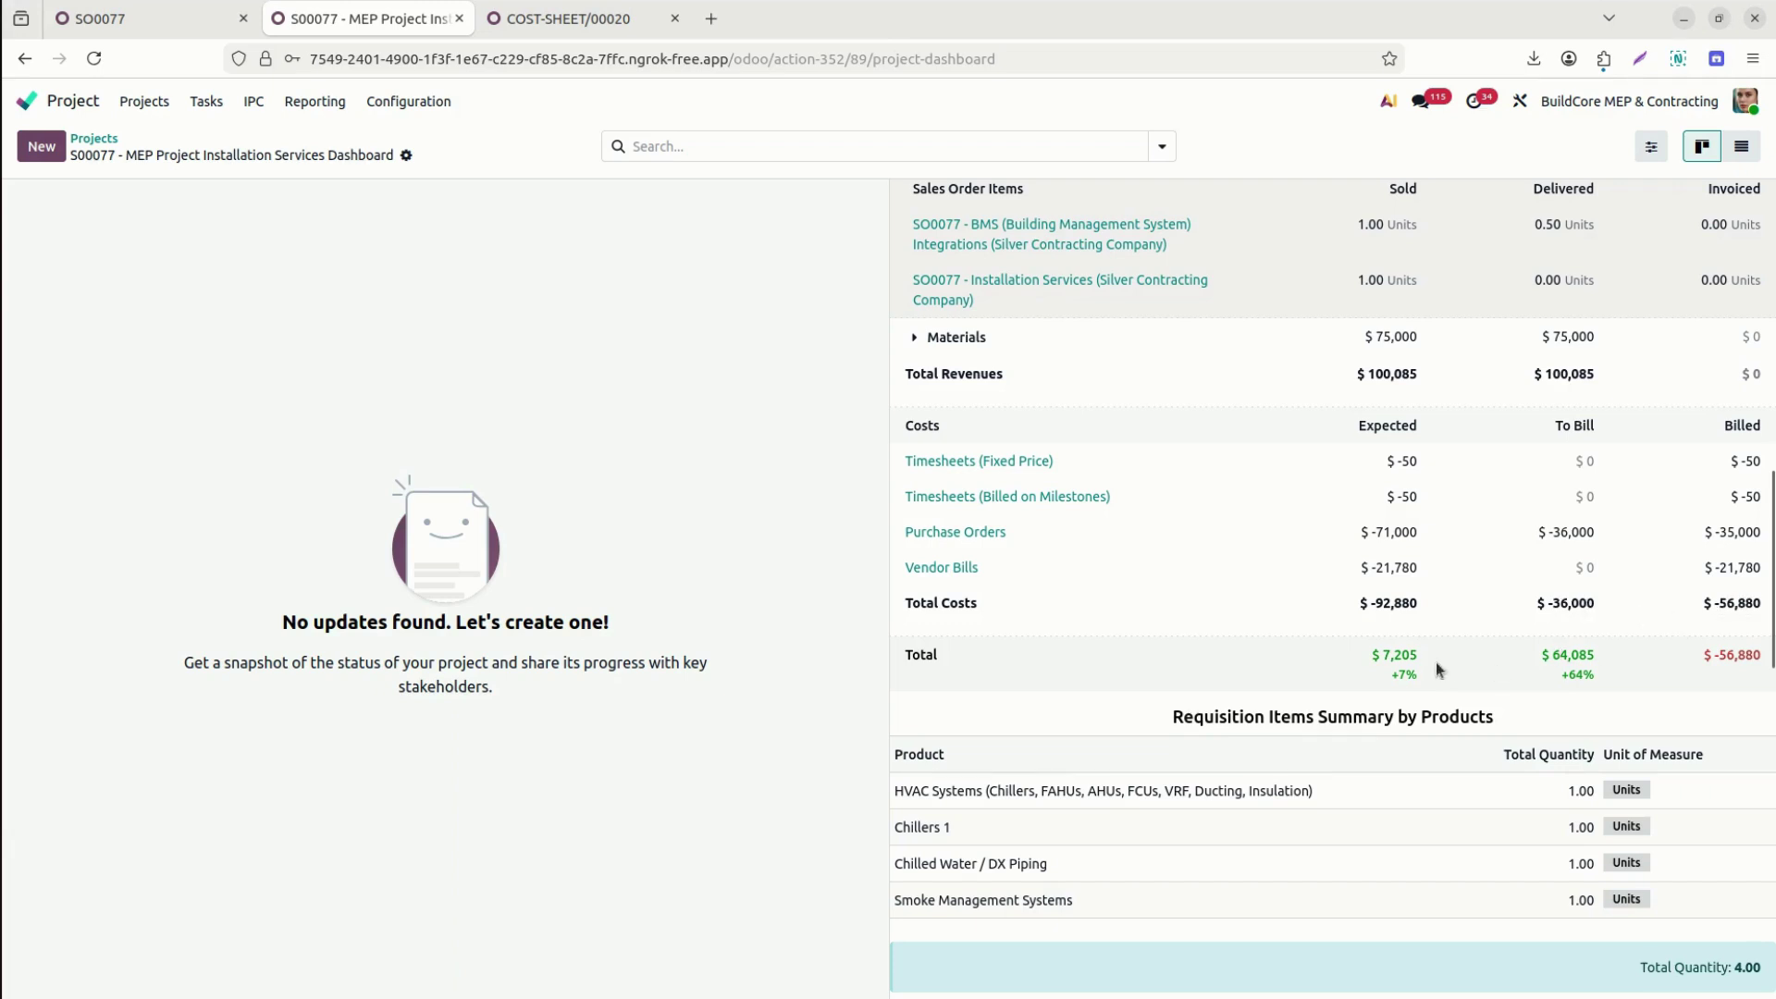
{"action": "scroll", "coordinate": [1769, 592], "scroll_direction": "down", "scroll_amount": 3}
{"action": "scroll", "coordinate": [1332, 592], "scroll_direction": "down", "scroll_amount": 1}
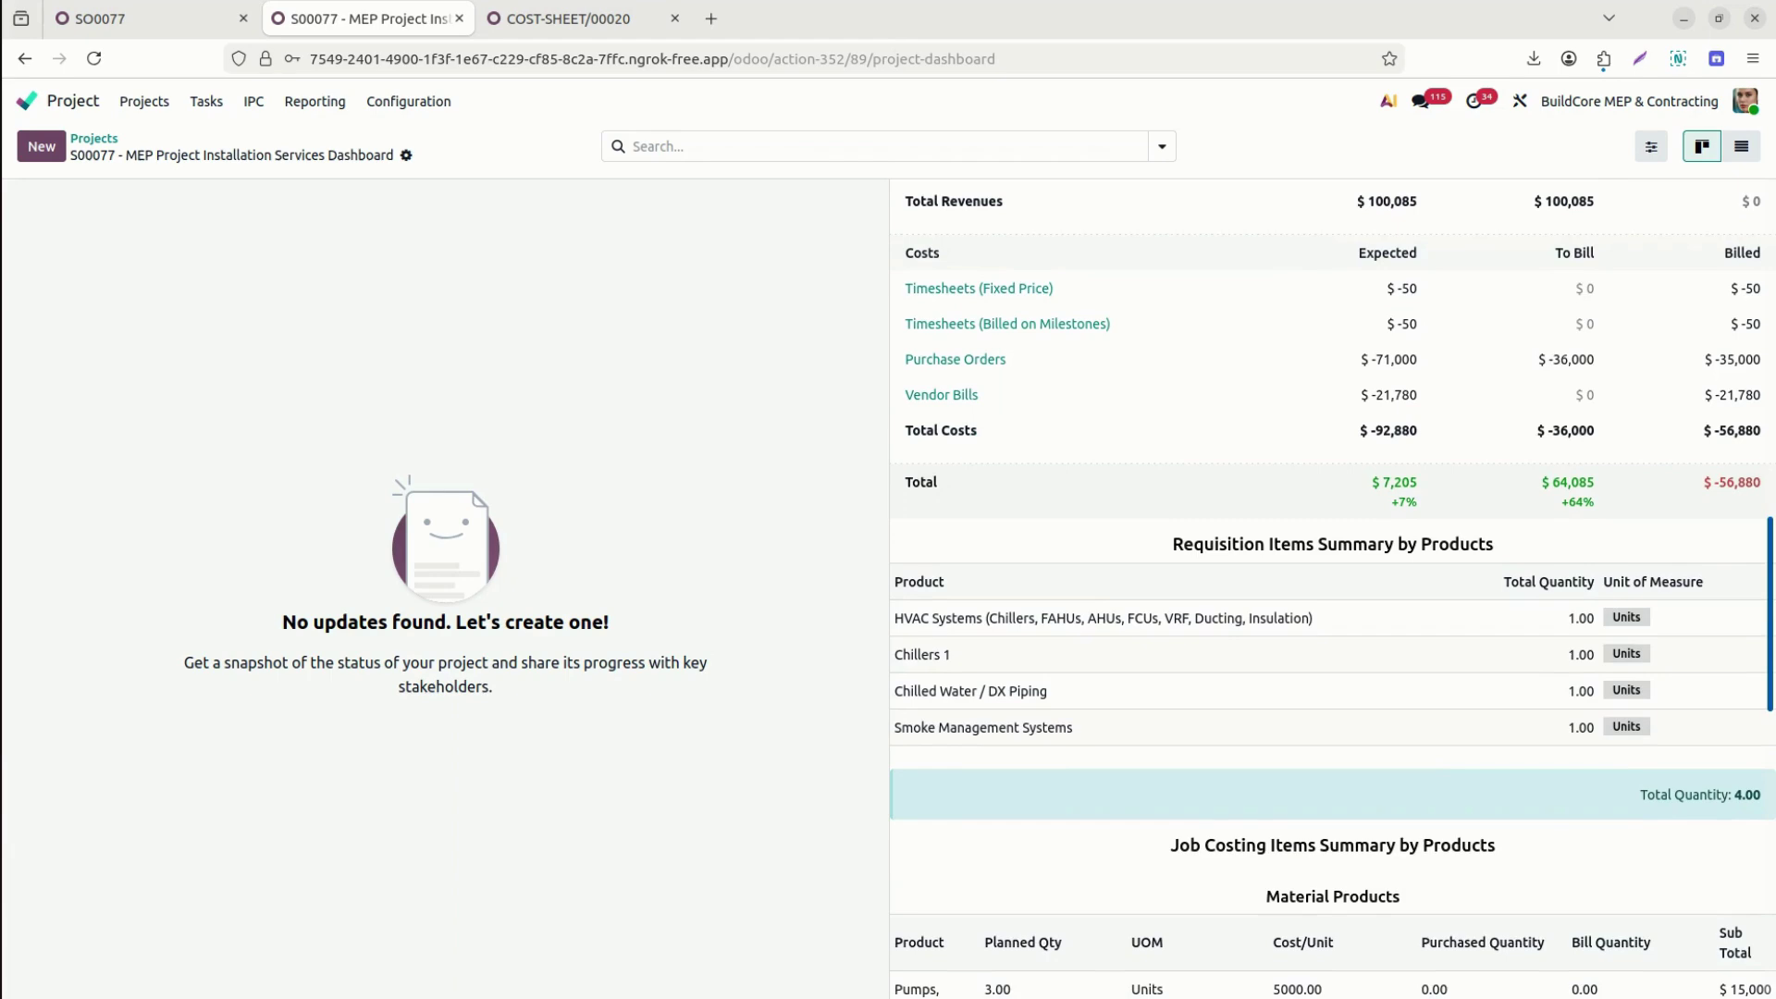
{"action": "scroll", "coordinate": [1480, 407], "scroll_direction": "up", "scroll_amount": 7}
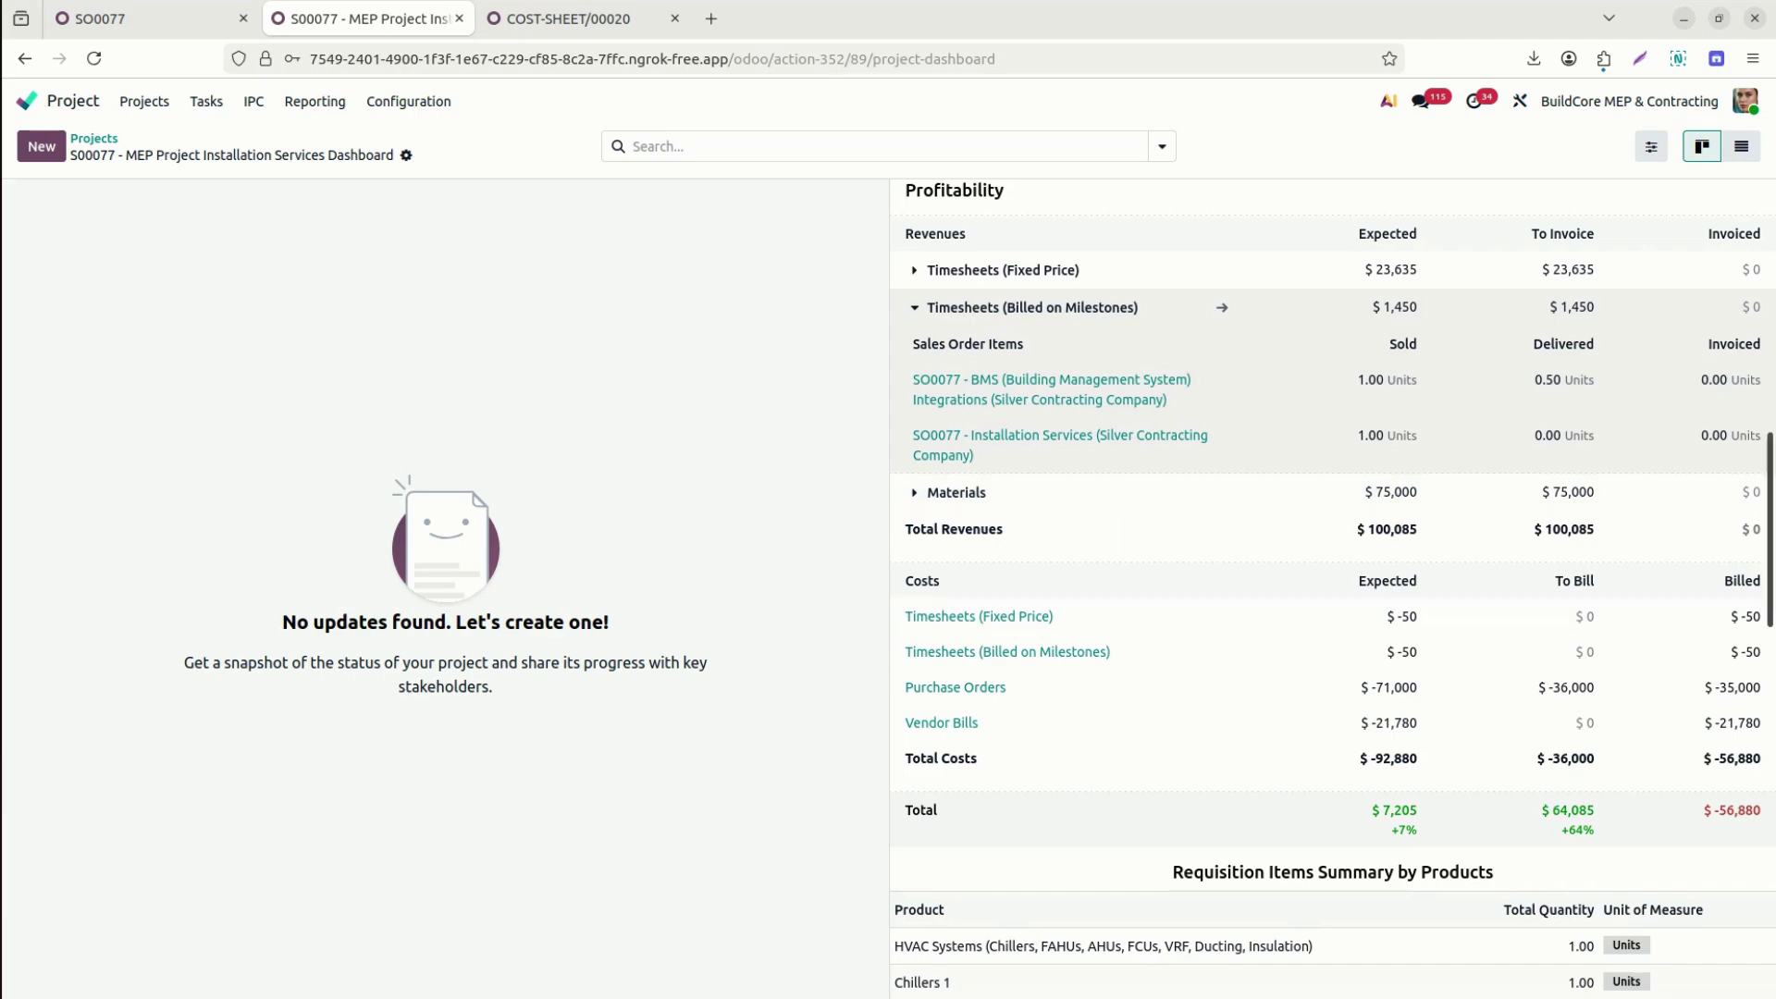
{"action": "scroll", "coordinate": [1573, 434], "scroll_direction": "down", "scroll_amount": 1}
{"action": "scroll", "coordinate": [1195, 451], "scroll_direction": "down", "scroll_amount": 15}
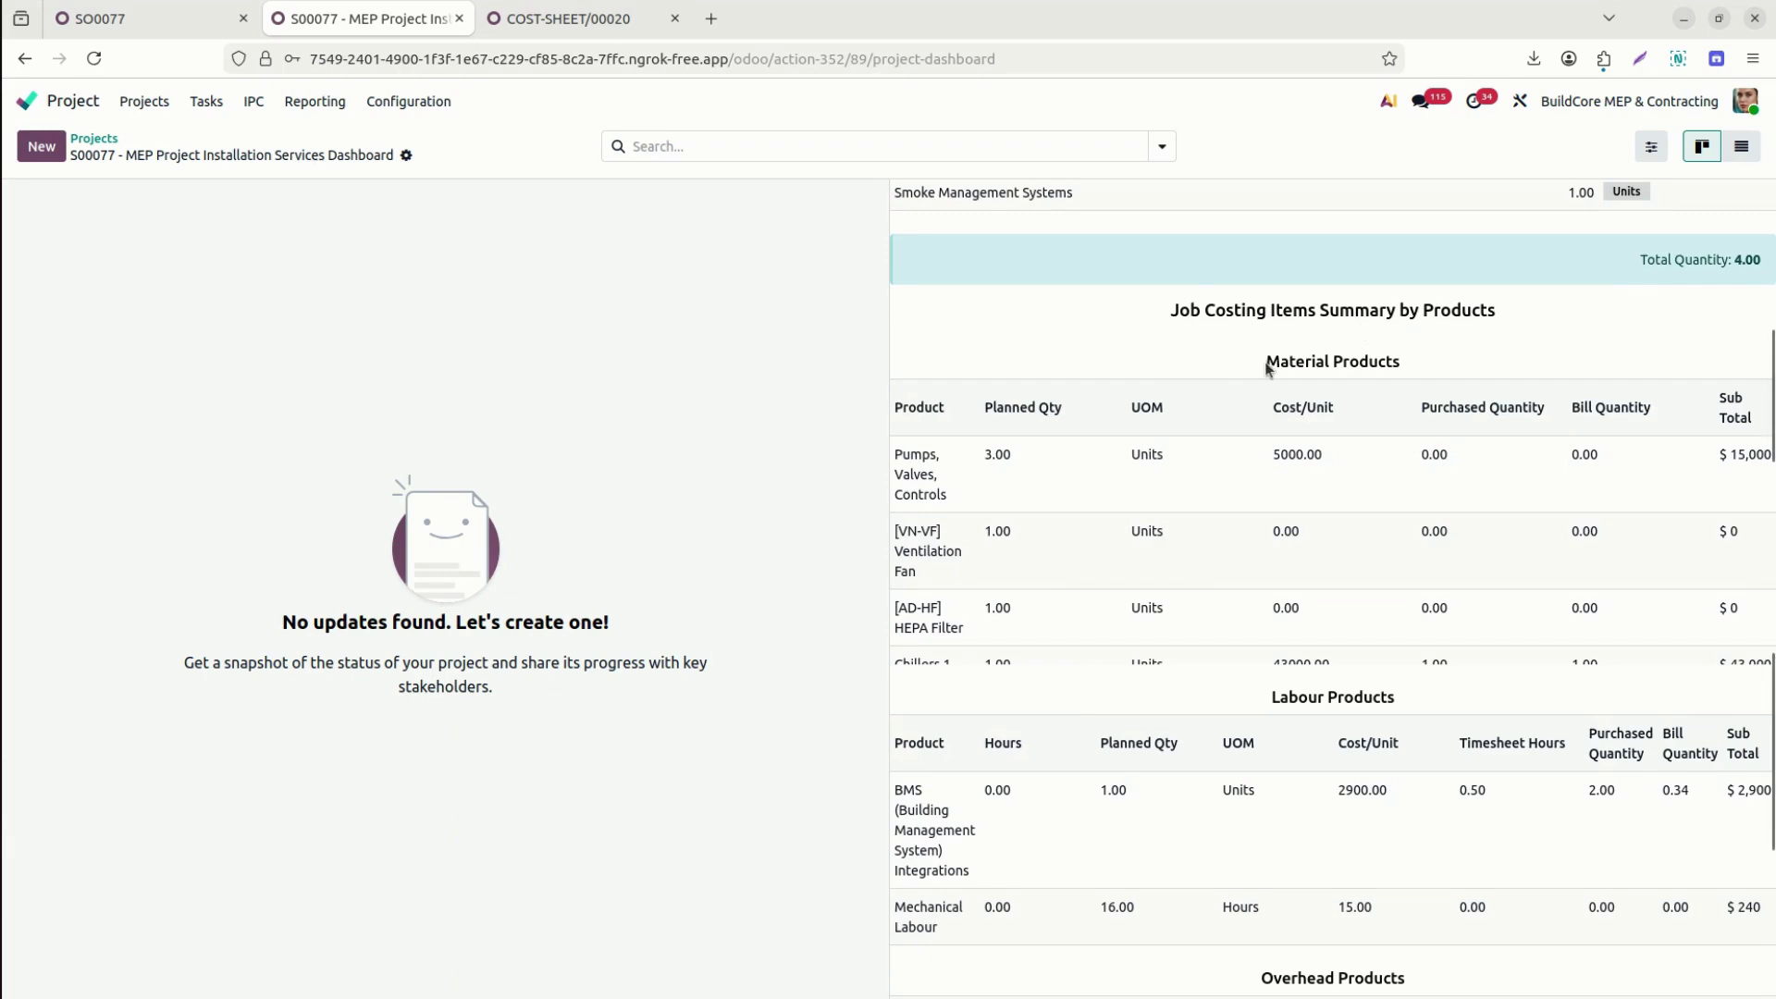
{"action": "left_click_drag", "start_coordinate": [1266, 368], "coordinate": [1435, 370]}
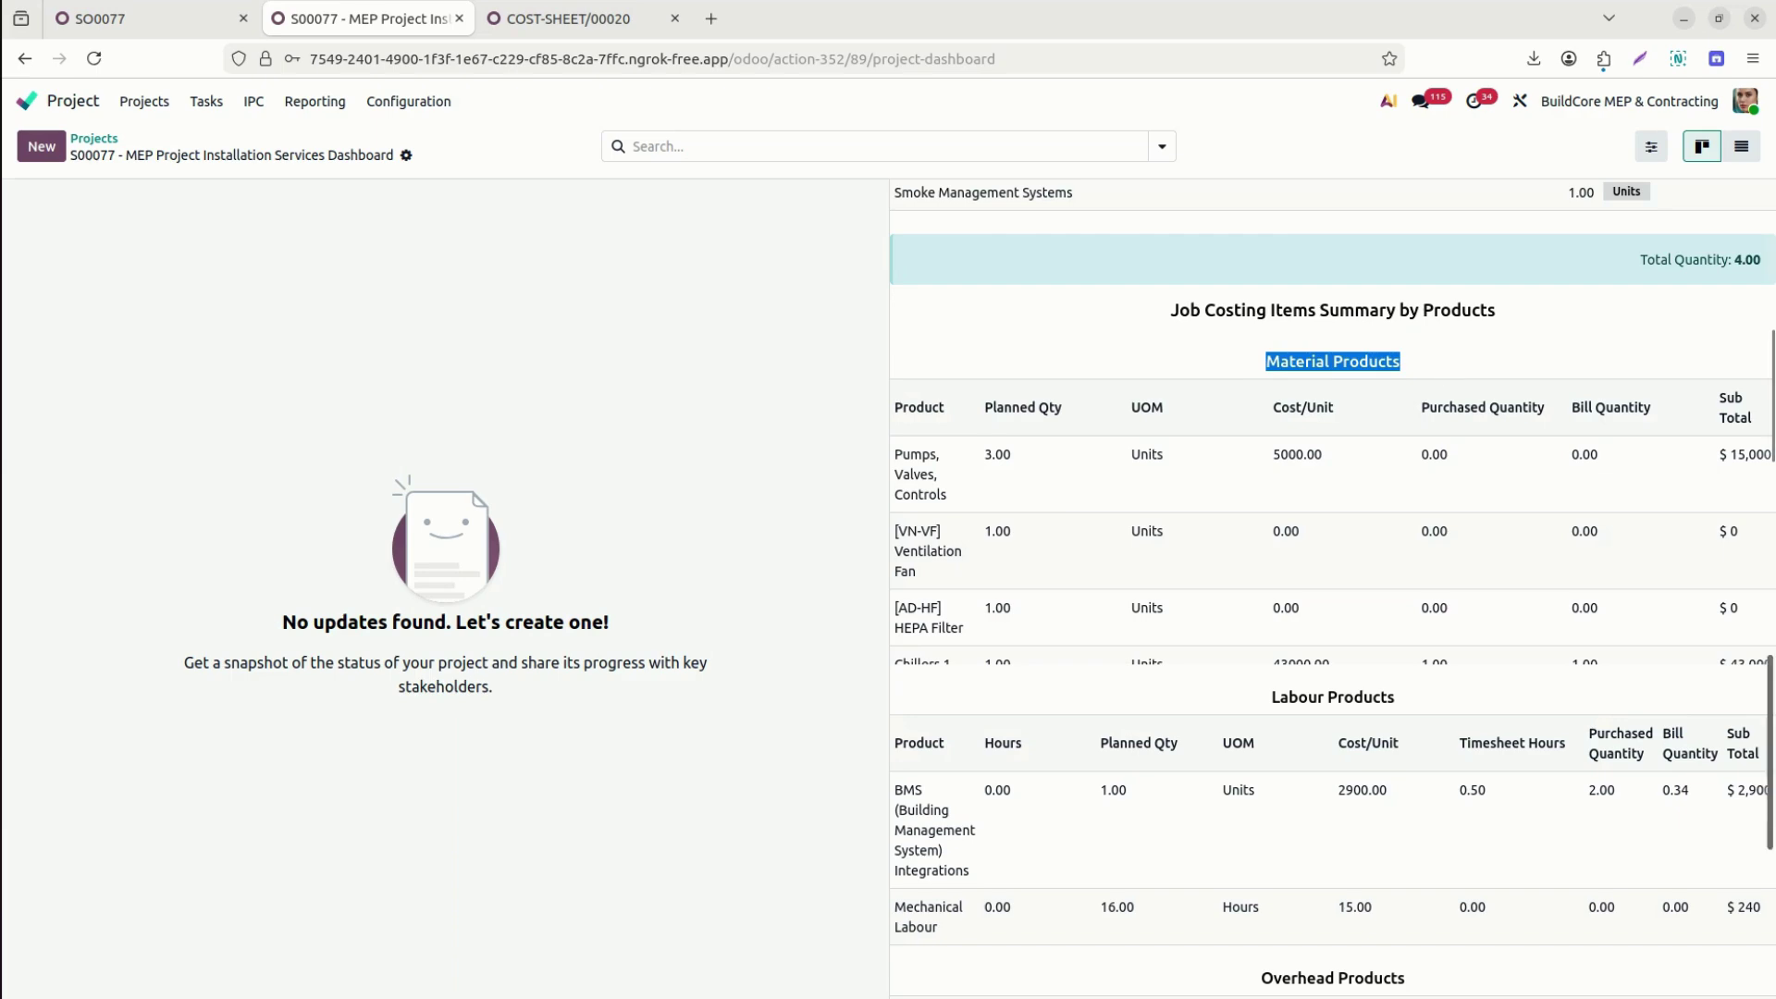
{"action": "scroll", "coordinate": [1439, 369], "scroll_direction": "up", "scroll_amount": 10}
{"action": "scroll", "coordinate": [1333, 588], "scroll_direction": "down", "scroll_amount": 10}
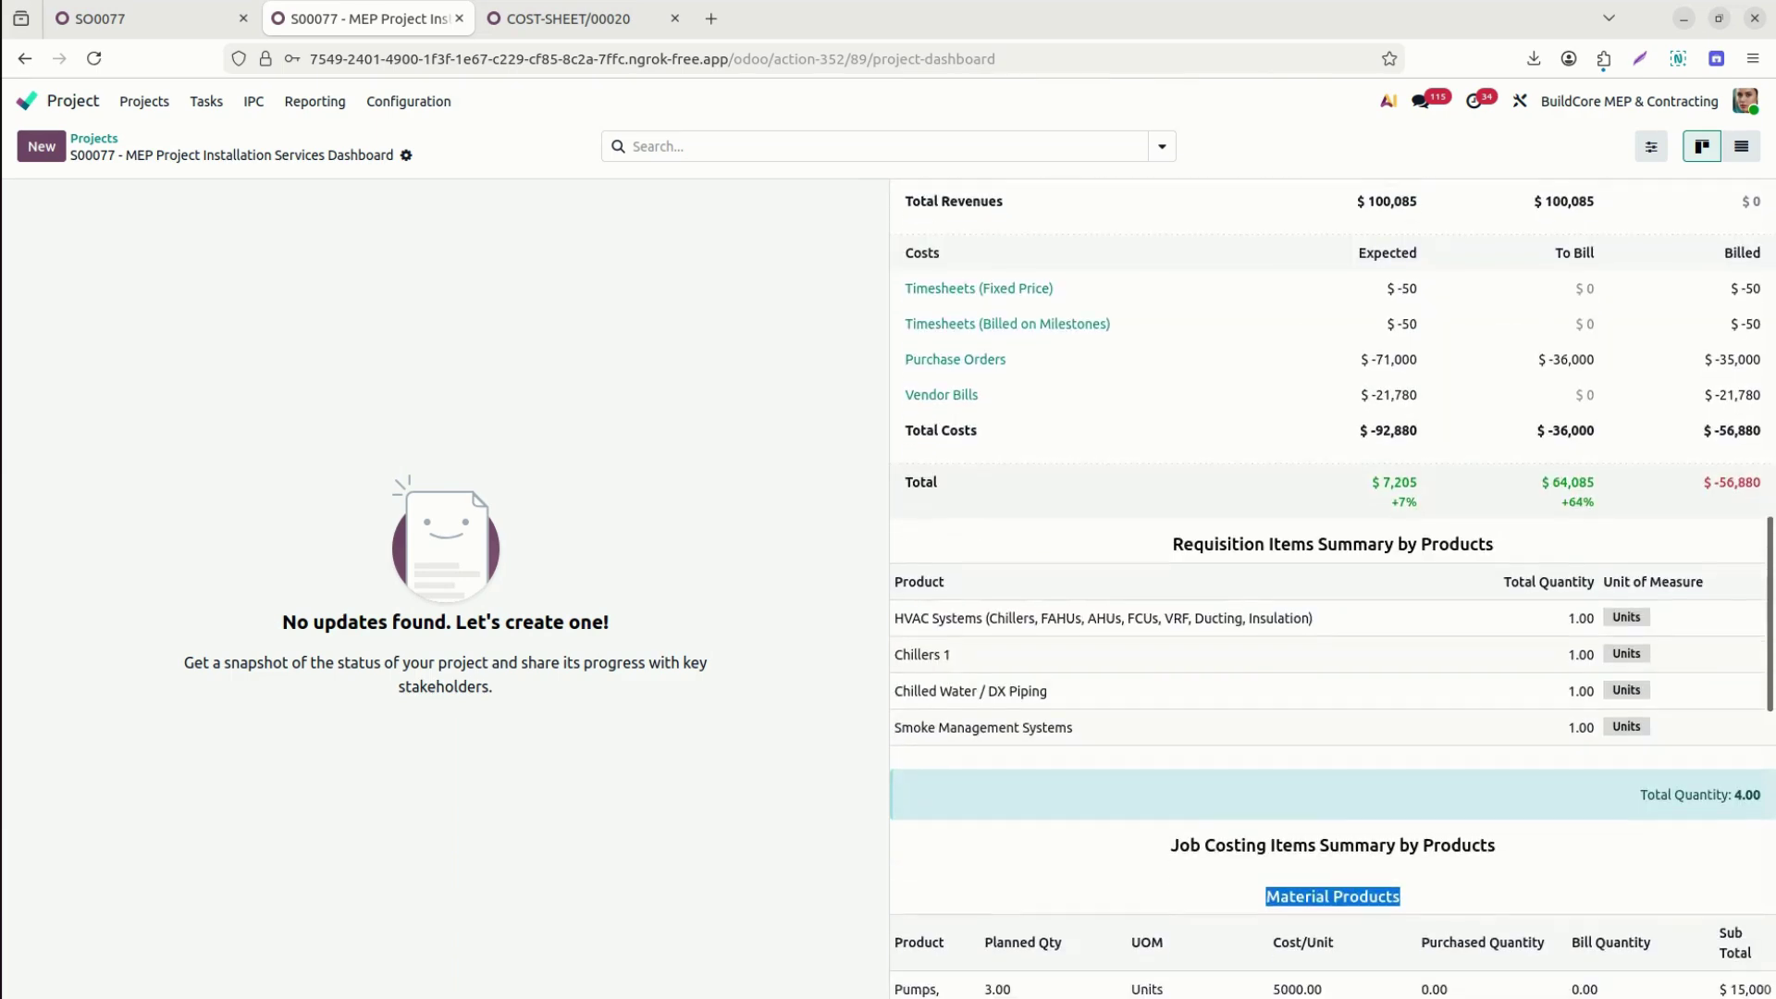
{"action": "scroll", "coordinate": [1332, 588], "scroll_direction": "down", "scroll_amount": 4}
{"action": "scroll", "coordinate": [1332, 589], "scroll_direction": "down", "scroll_amount": 3}
{"action": "scroll", "coordinate": [1333, 588], "scroll_direction": "up", "scroll_amount": 3}
{"action": "scroll", "coordinate": [1312, 564], "scroll_direction": "up", "scroll_amount": 3}
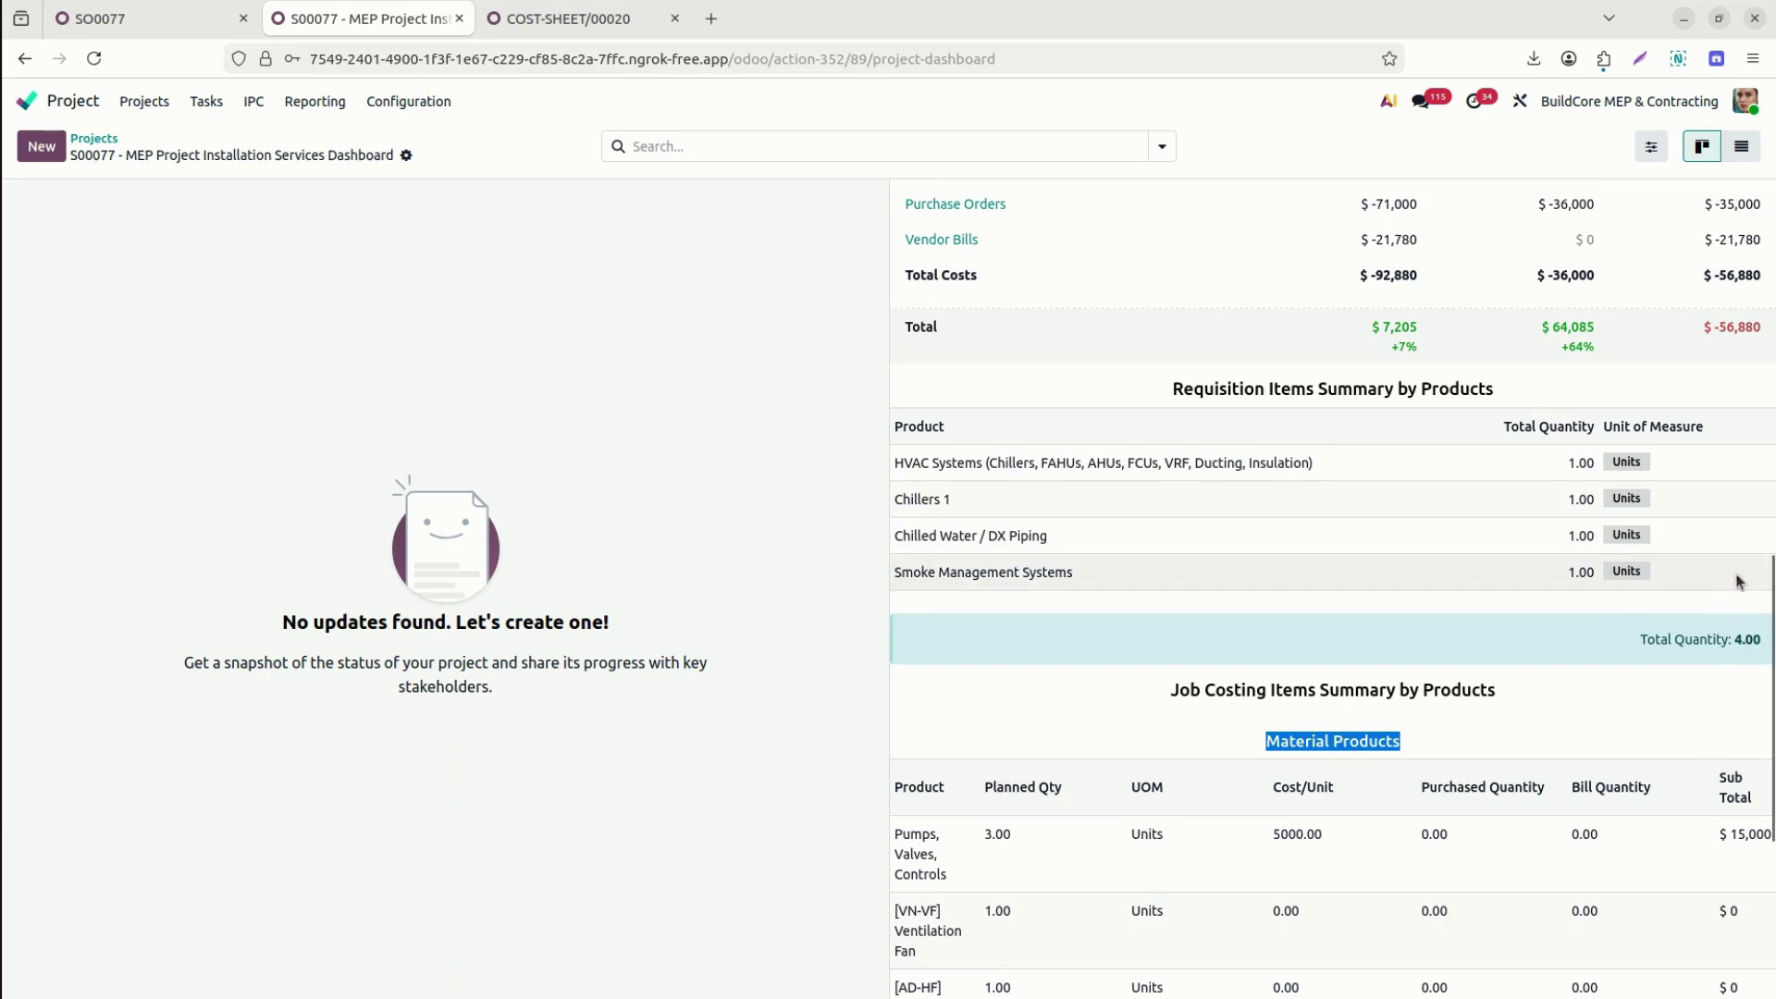
{"action": "scroll", "coordinate": [1296, 377], "scroll_direction": "down", "scroll_amount": 5}
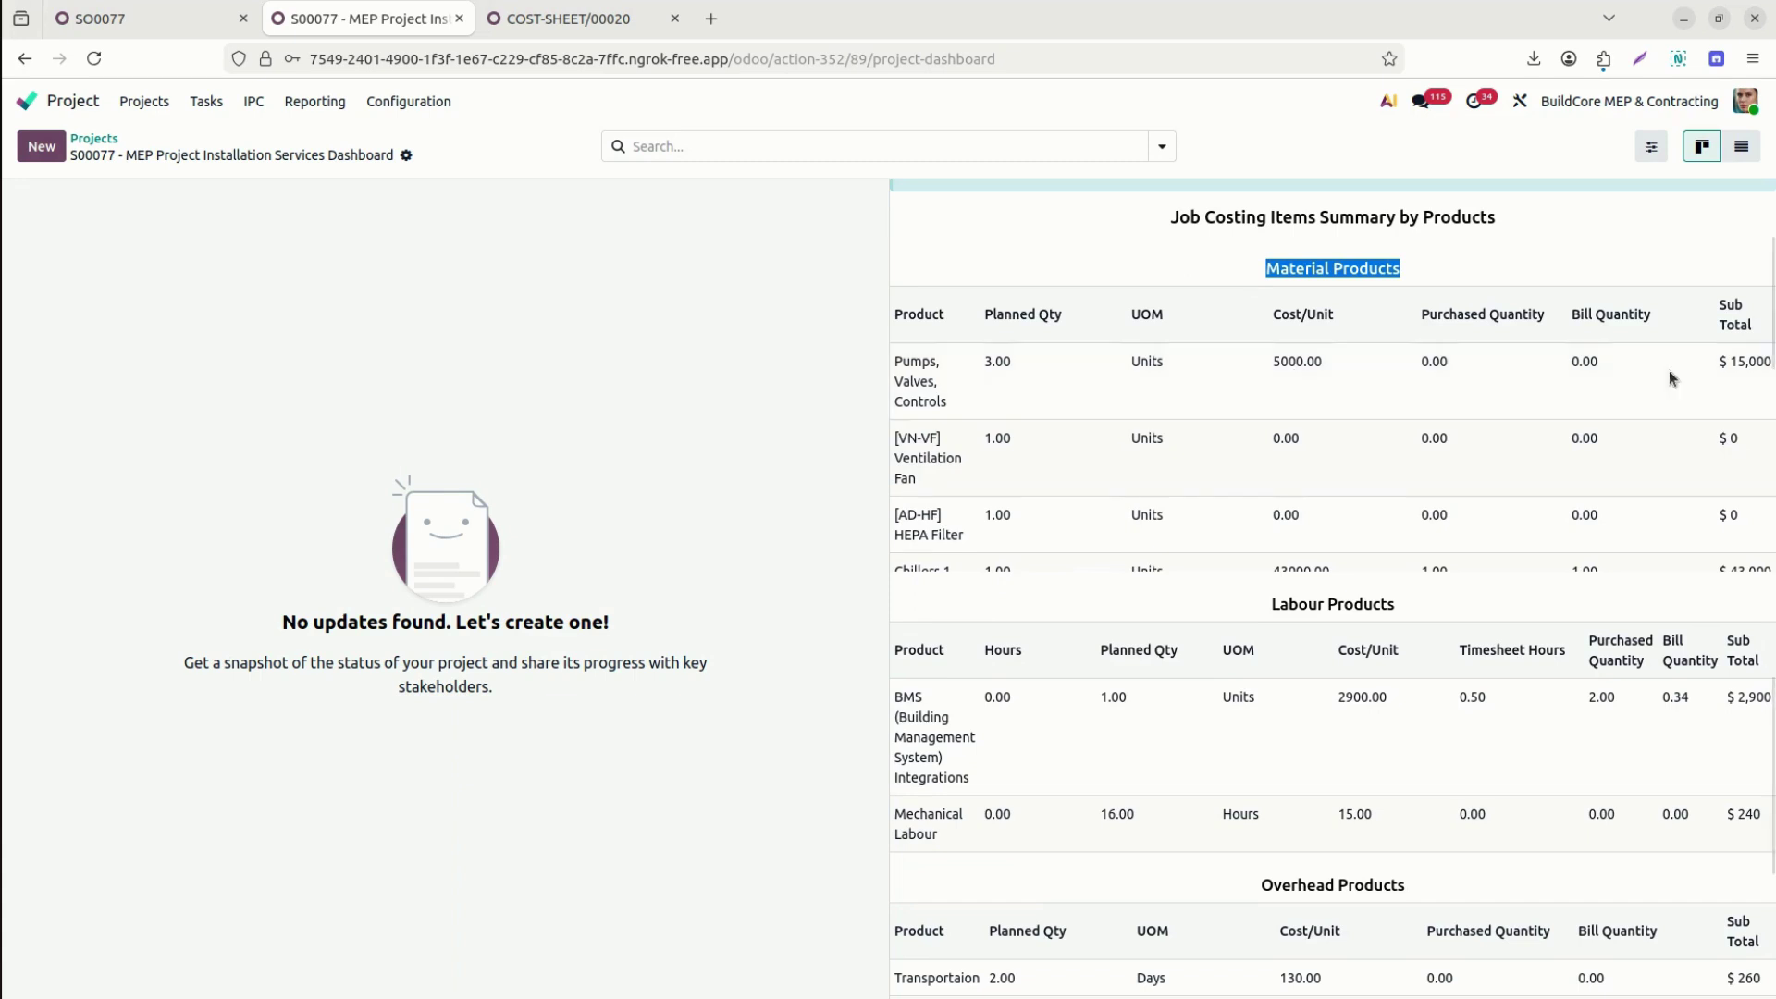
{"action": "scroll", "coordinate": [1411, 315], "scroll_direction": "down", "scroll_amount": 4}
{"action": "scroll", "coordinate": [1332, 588], "scroll_direction": "down", "scroll_amount": 1}
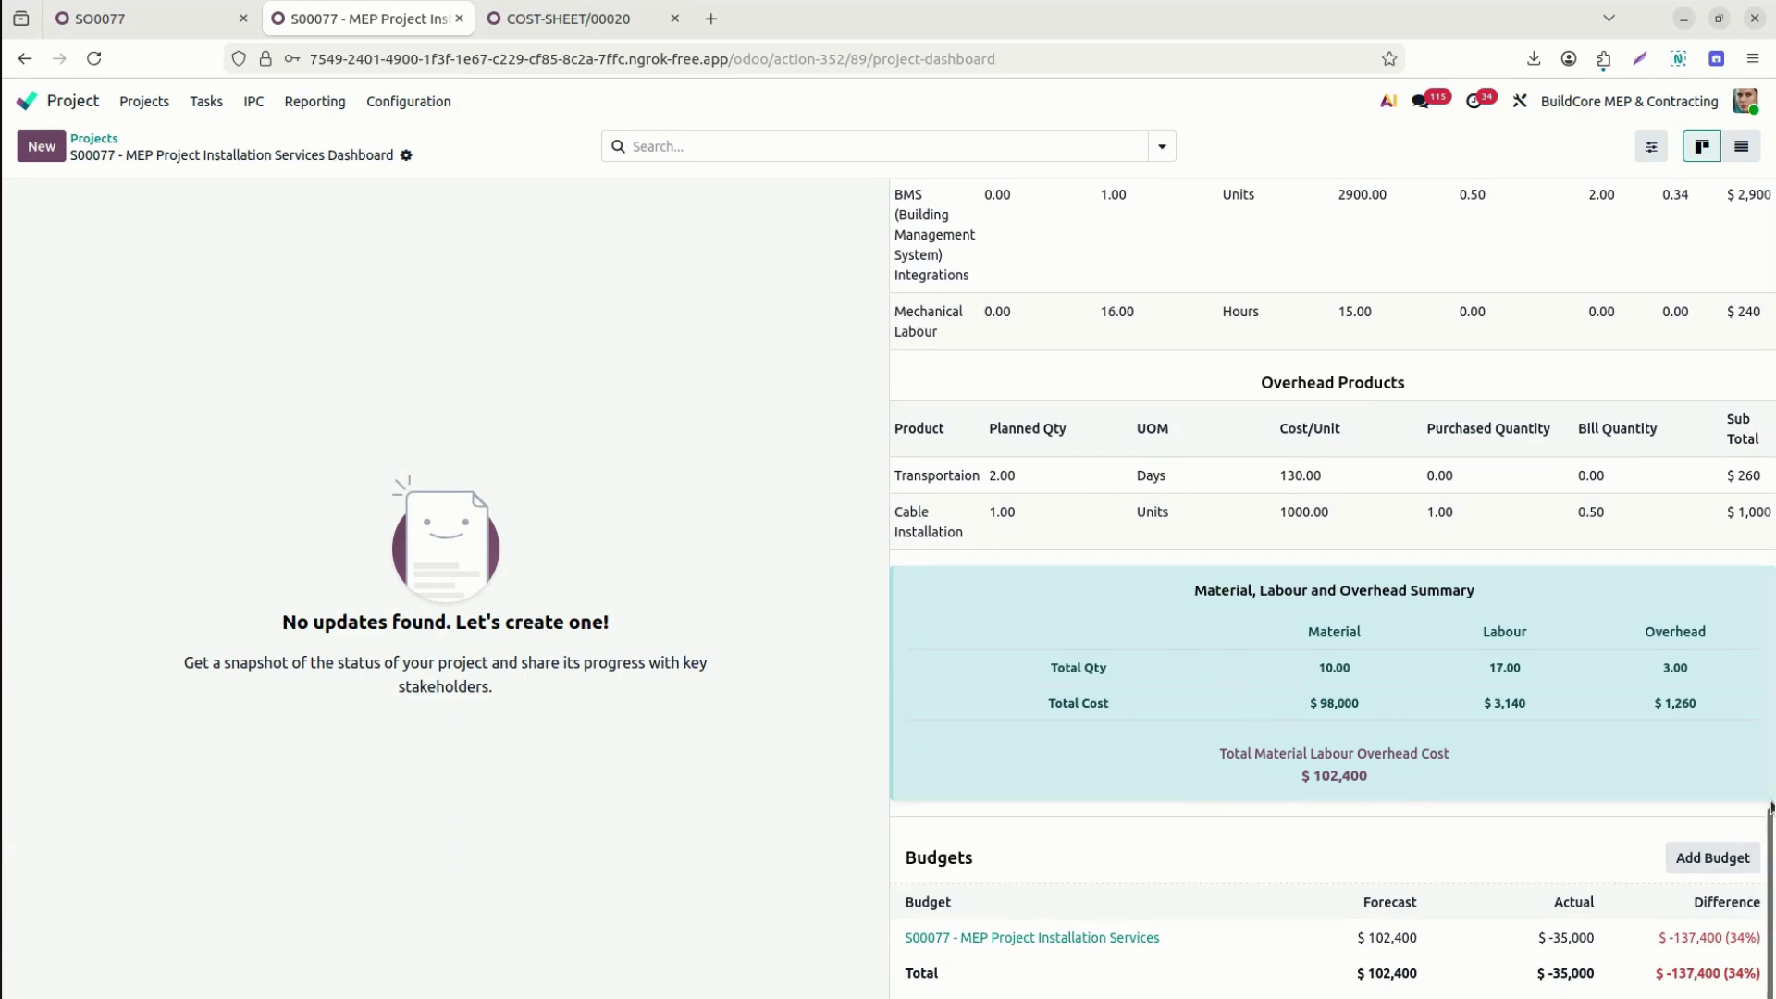
{"action": "mouse_move", "coordinate": [1771, 810]}
{"action": "left_mouse_down"}
{"action": "mouse_move", "coordinate": [1771, 730]}
{"action": "mouse_move", "coordinate": [1771, 814]}
{"action": "left_mouse_up"}
Start a new IPC from SO0077 with job order Installation Services - SO0077, a site engineer and COST-SHEET/00020.
{"action": "left_click", "coordinate": [126, 20]}
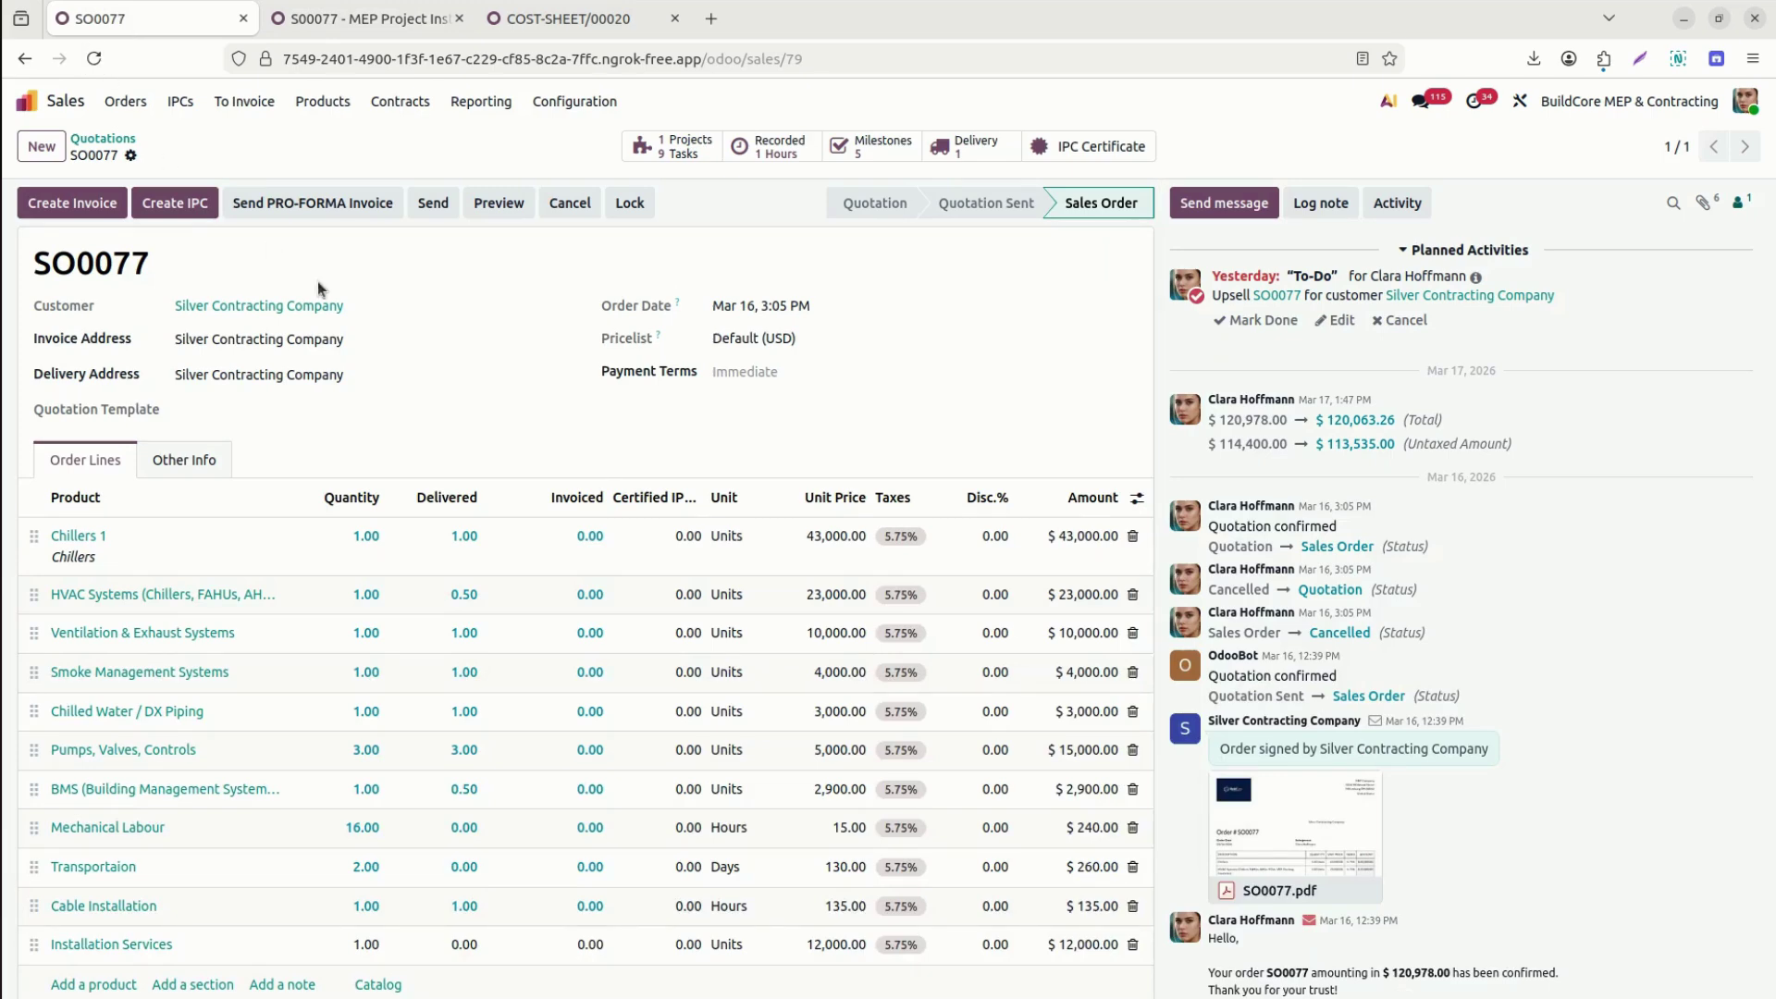
{"action": "left_click", "coordinate": [174, 201]}
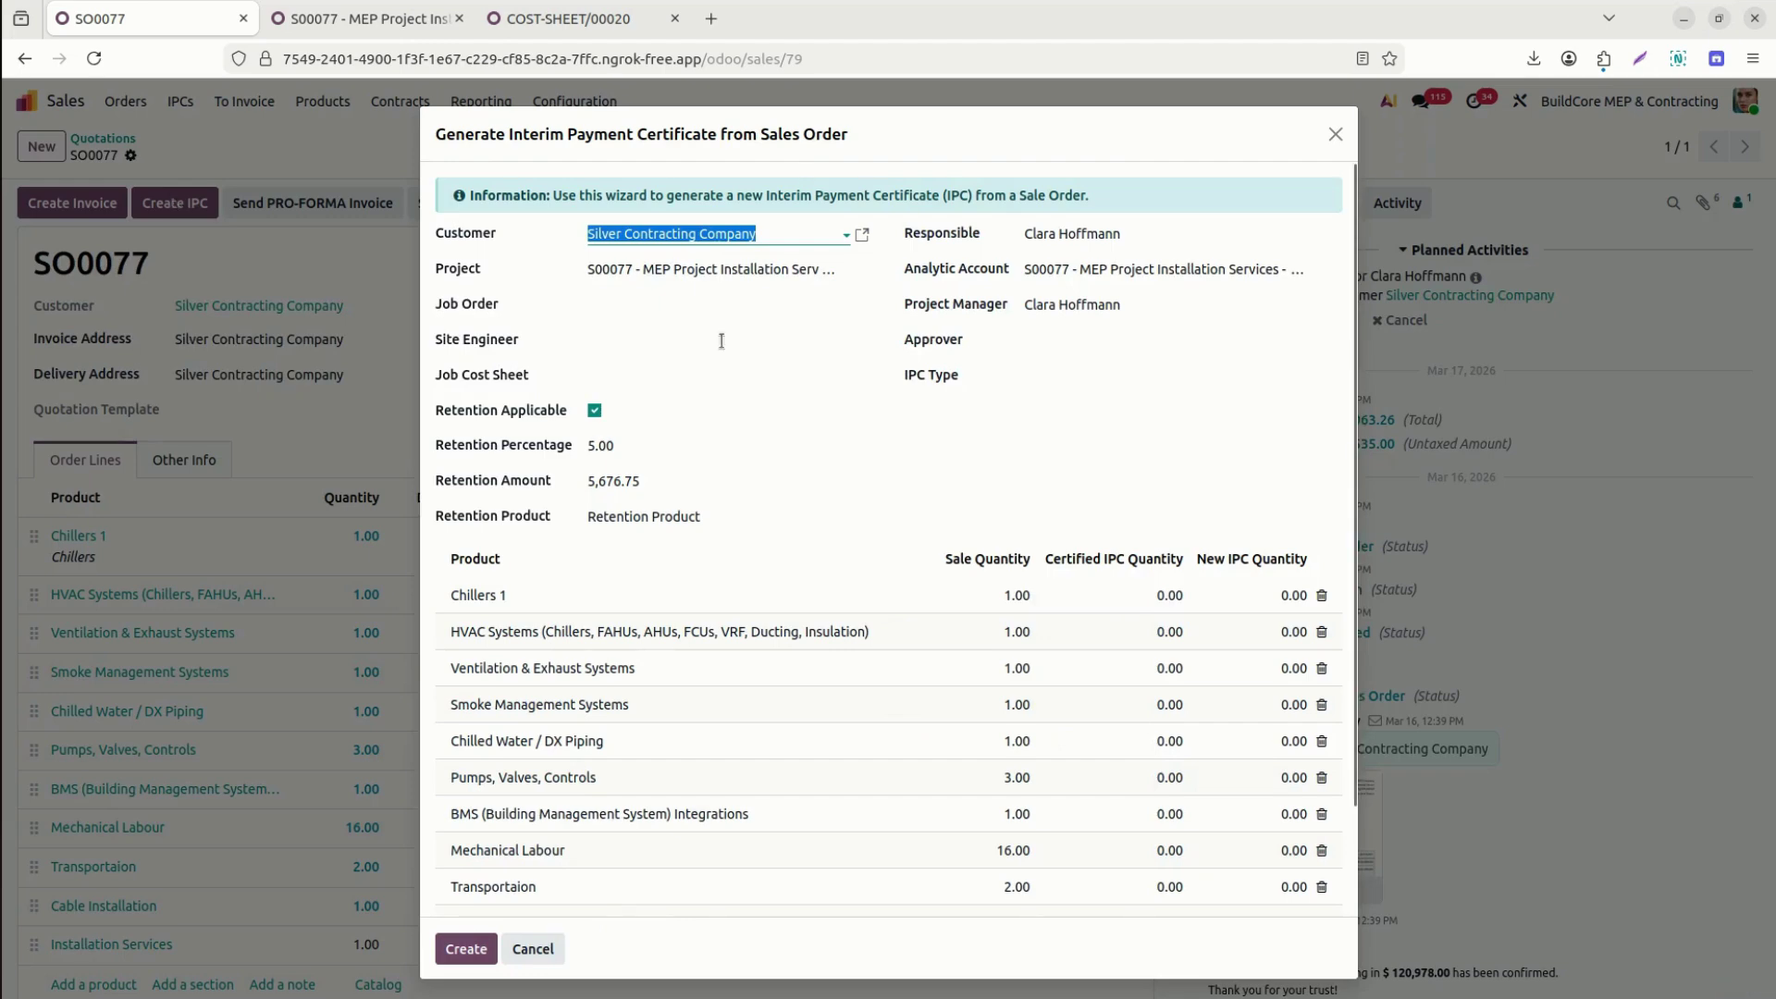
{"action": "left_click", "coordinate": [625, 306]}
{"action": "type", "text": "77"}
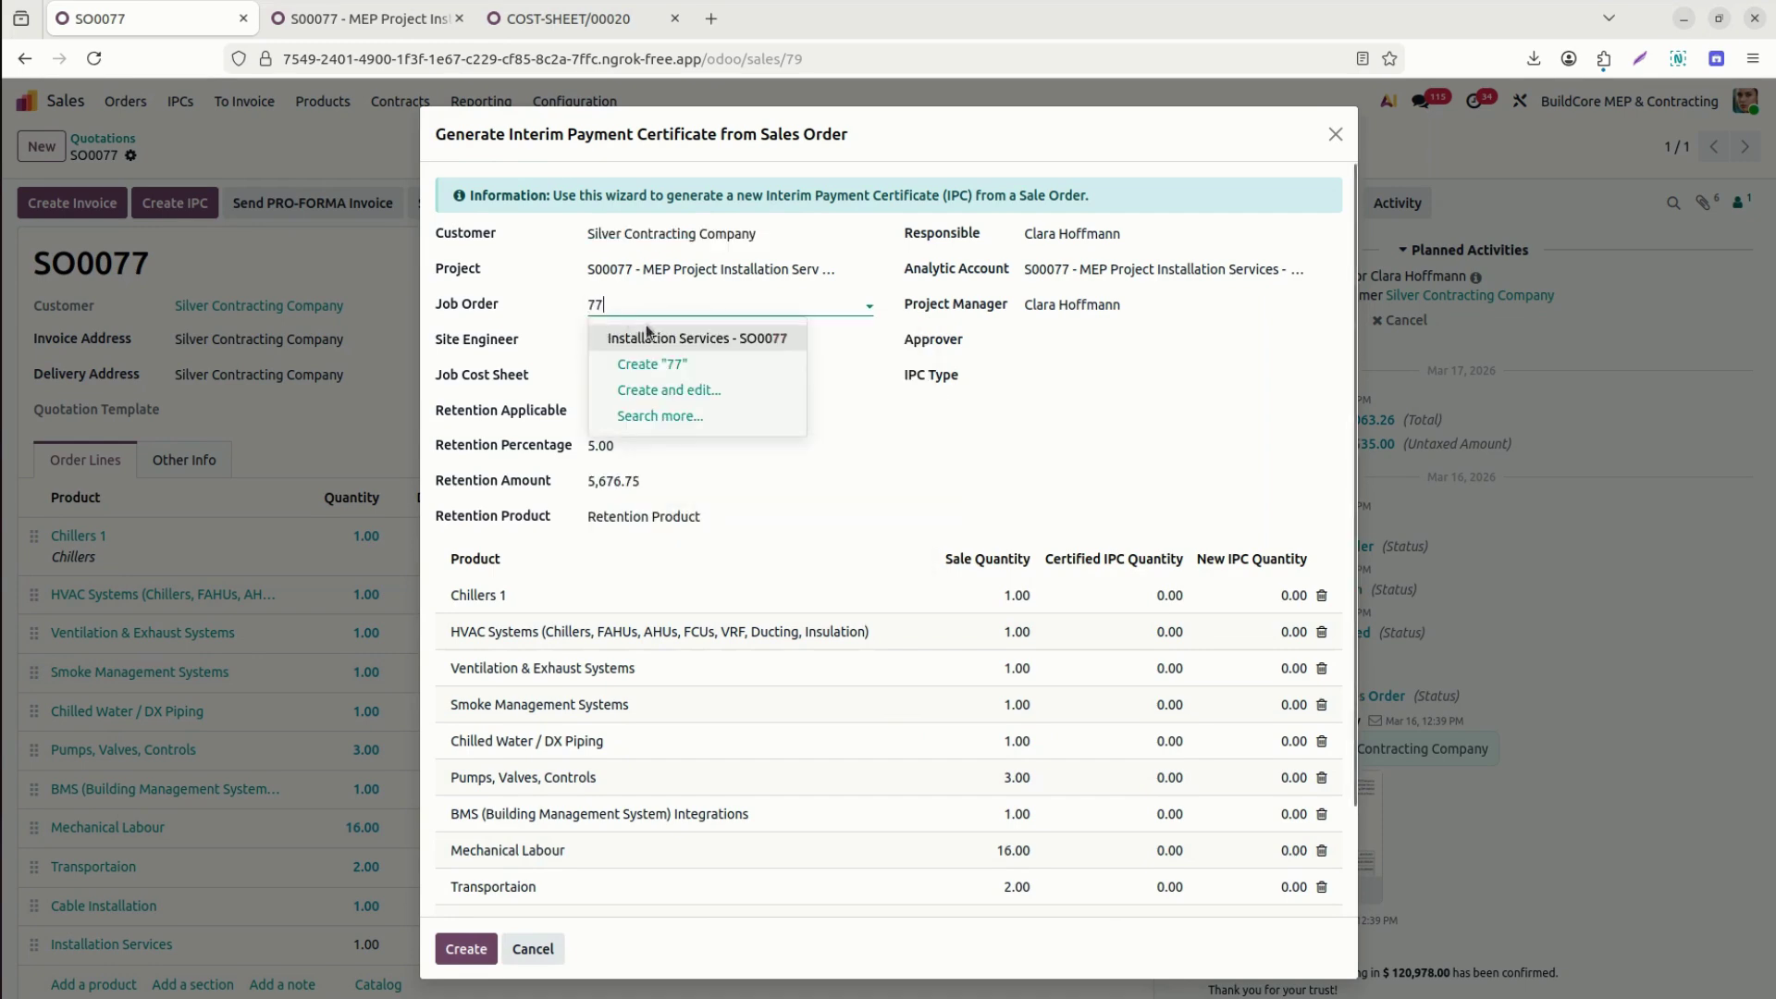
{"action": "left_click", "coordinate": [660, 338]}
{"action": "left_click", "coordinate": [647, 335]}
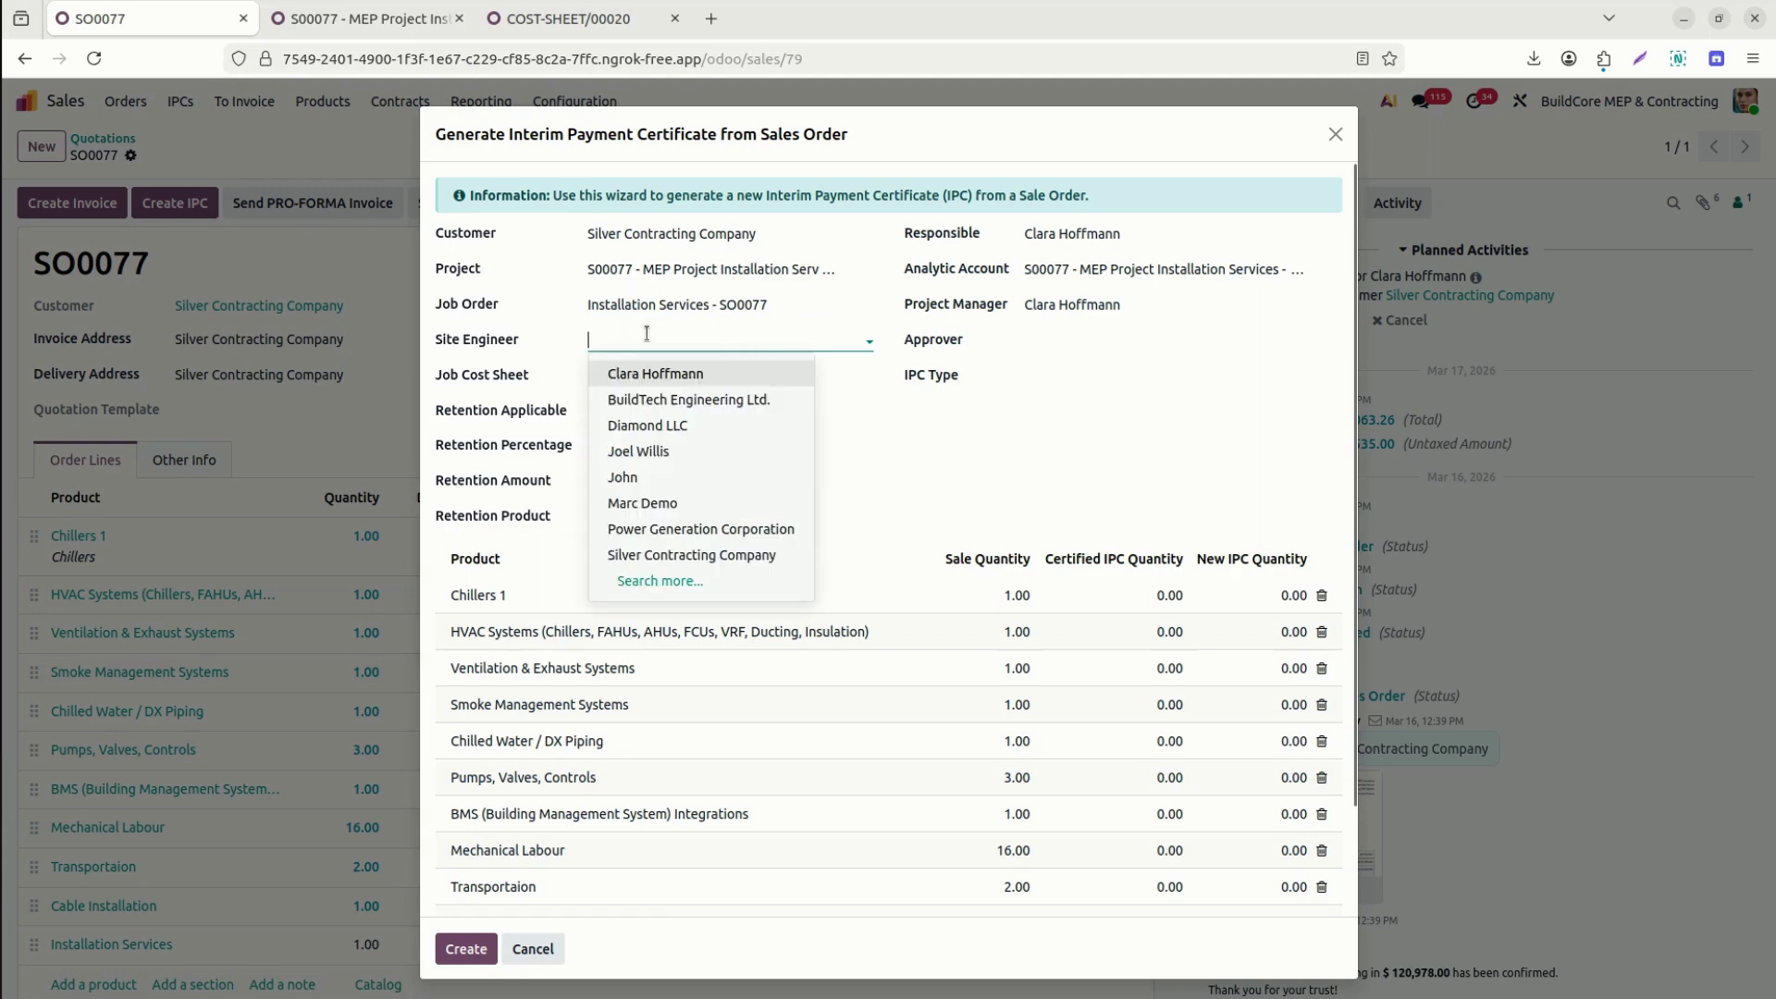
{"action": "left_click", "coordinate": [662, 478]}
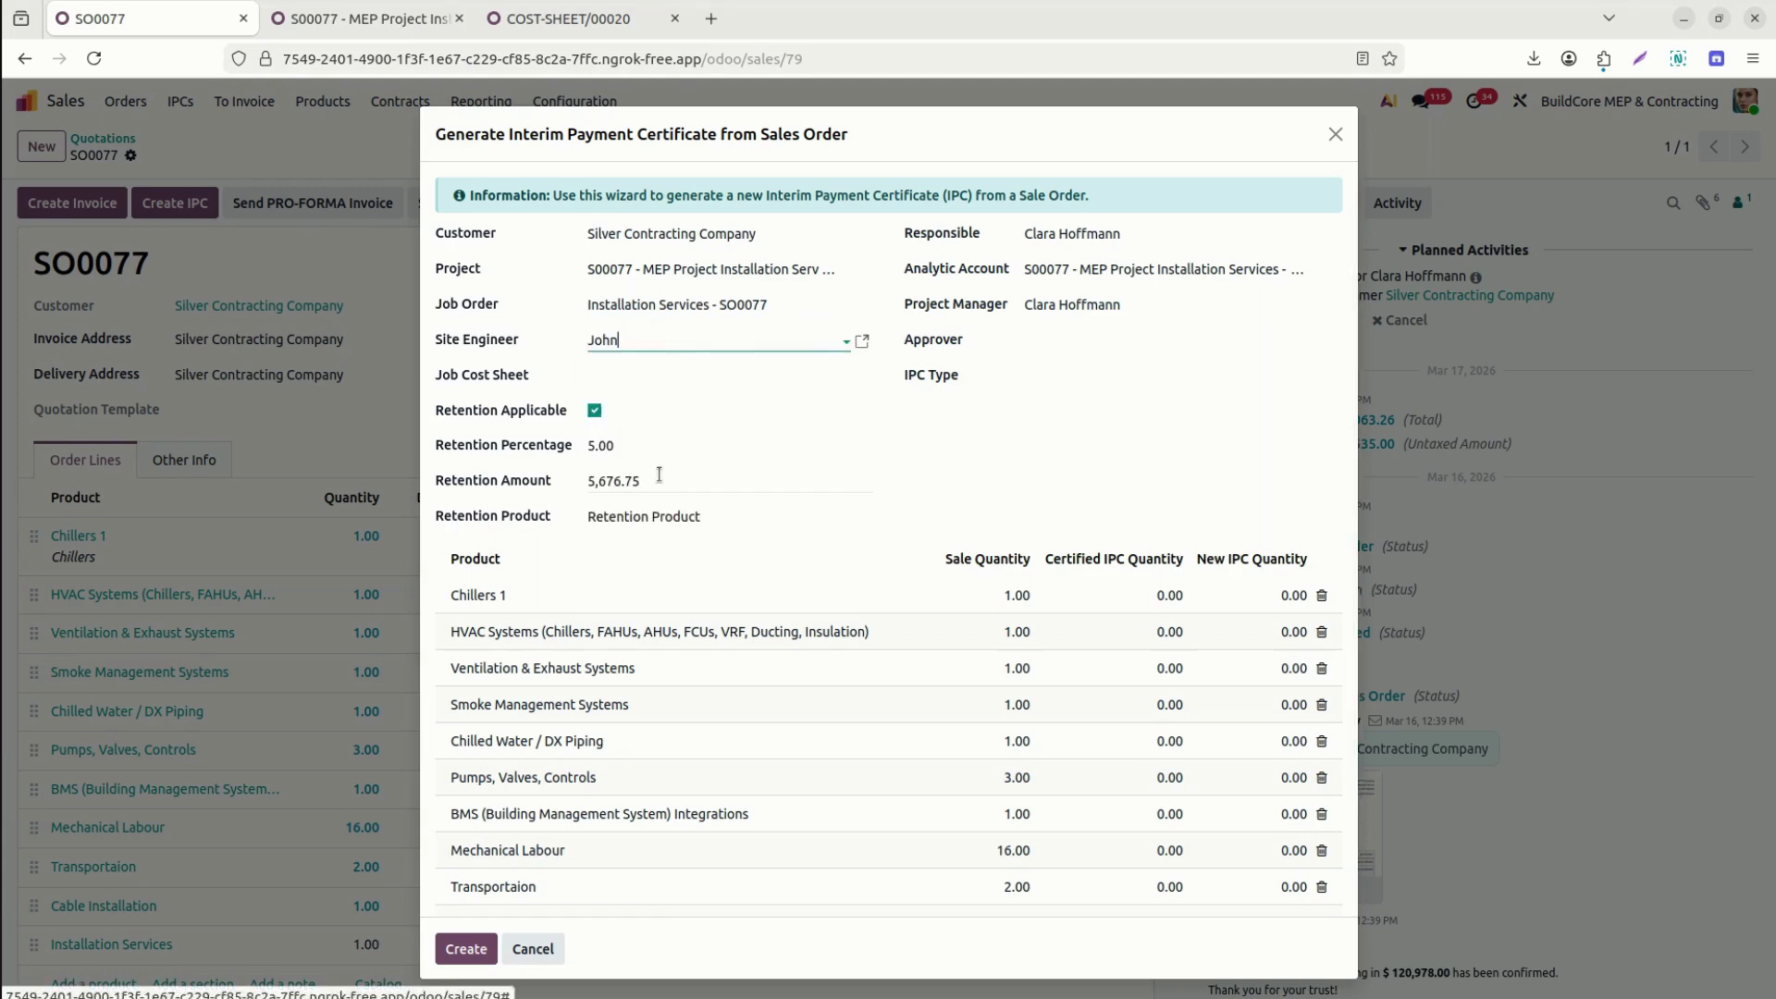
{"action": "left_click", "coordinate": [699, 373]}
{"action": "type", "text": "20"}
{"action": "left_click", "coordinate": [657, 407]}
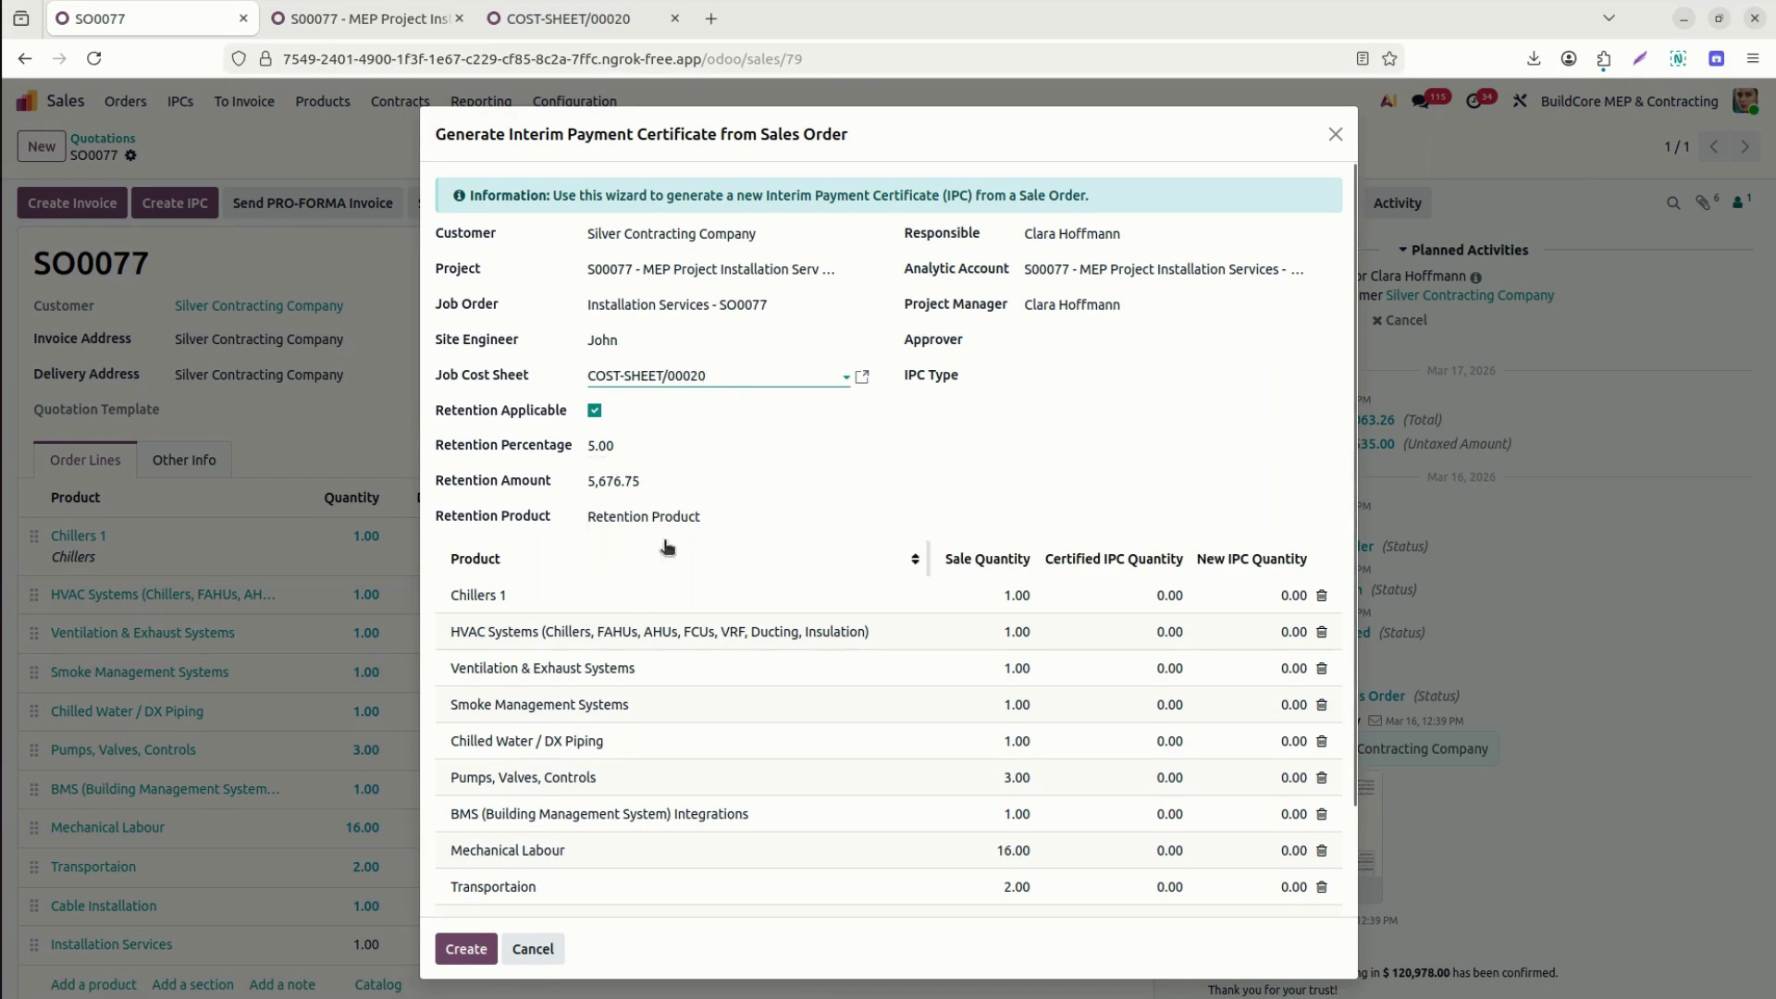
Assign the certificate's approver and set the IPC type to Mechanical Equipment Testing IPC.
{"action": "left_click", "coordinate": [1097, 338]}
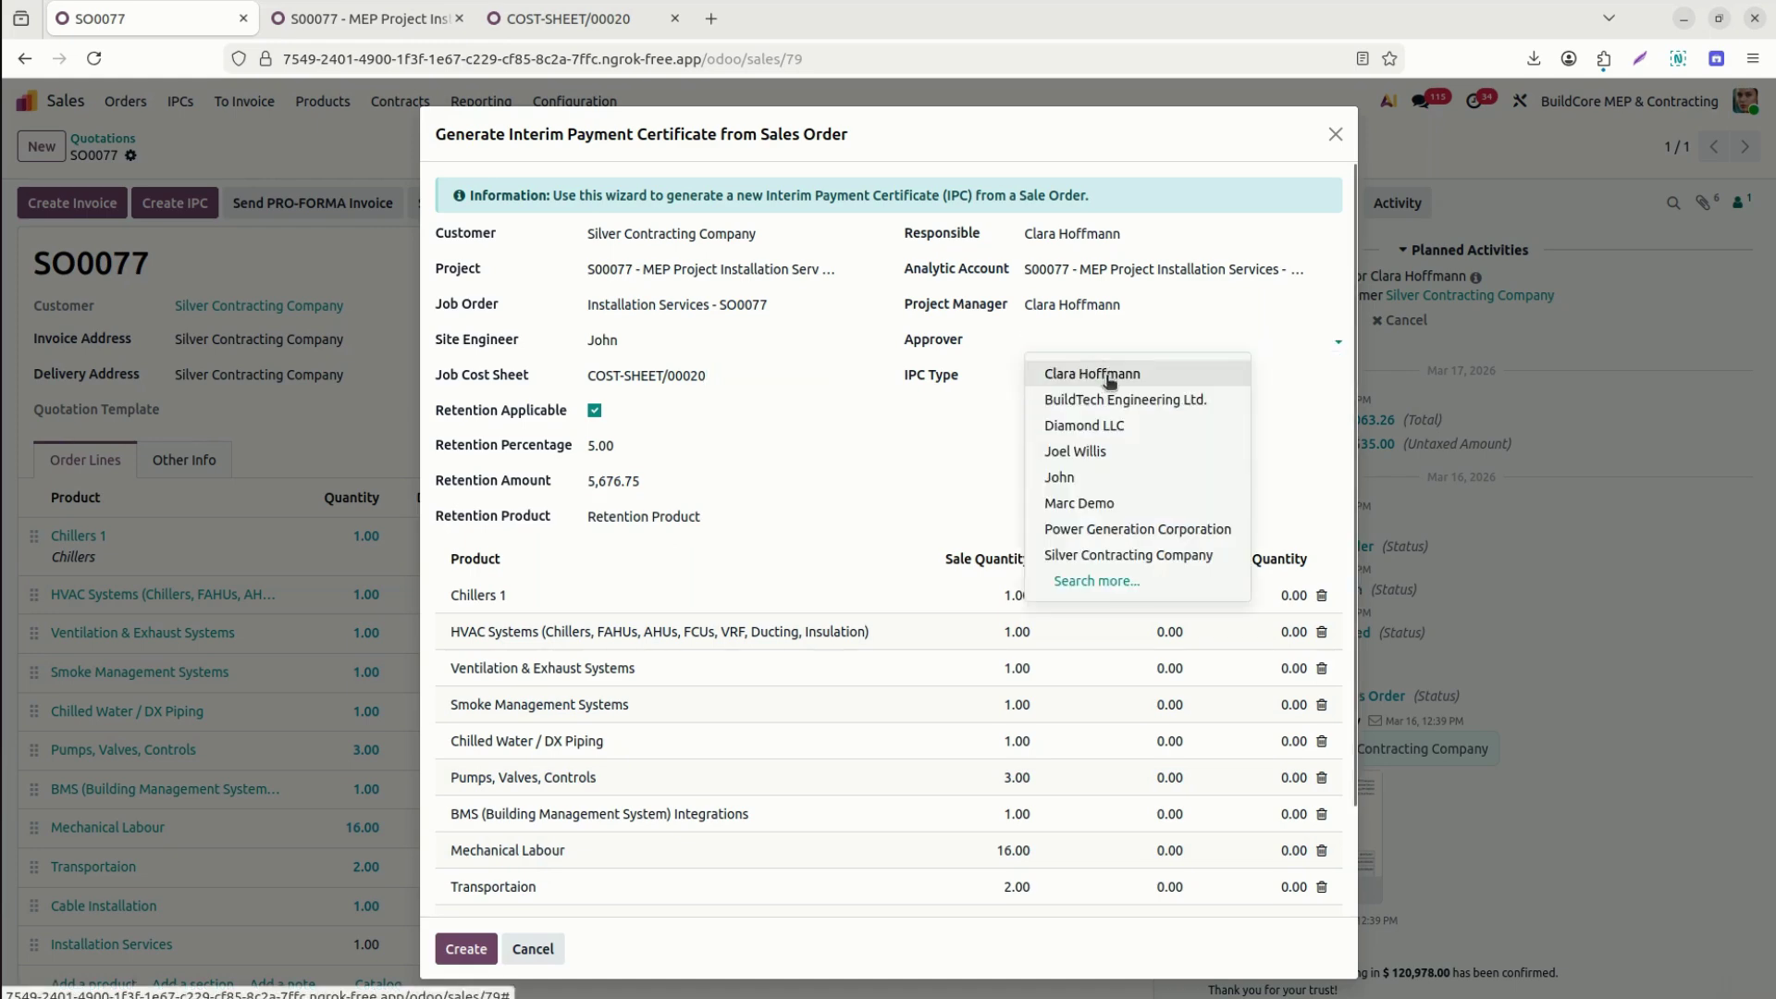
{"action": "left_click", "coordinate": [1109, 375]}
{"action": "left_click", "coordinate": [1210, 378]}
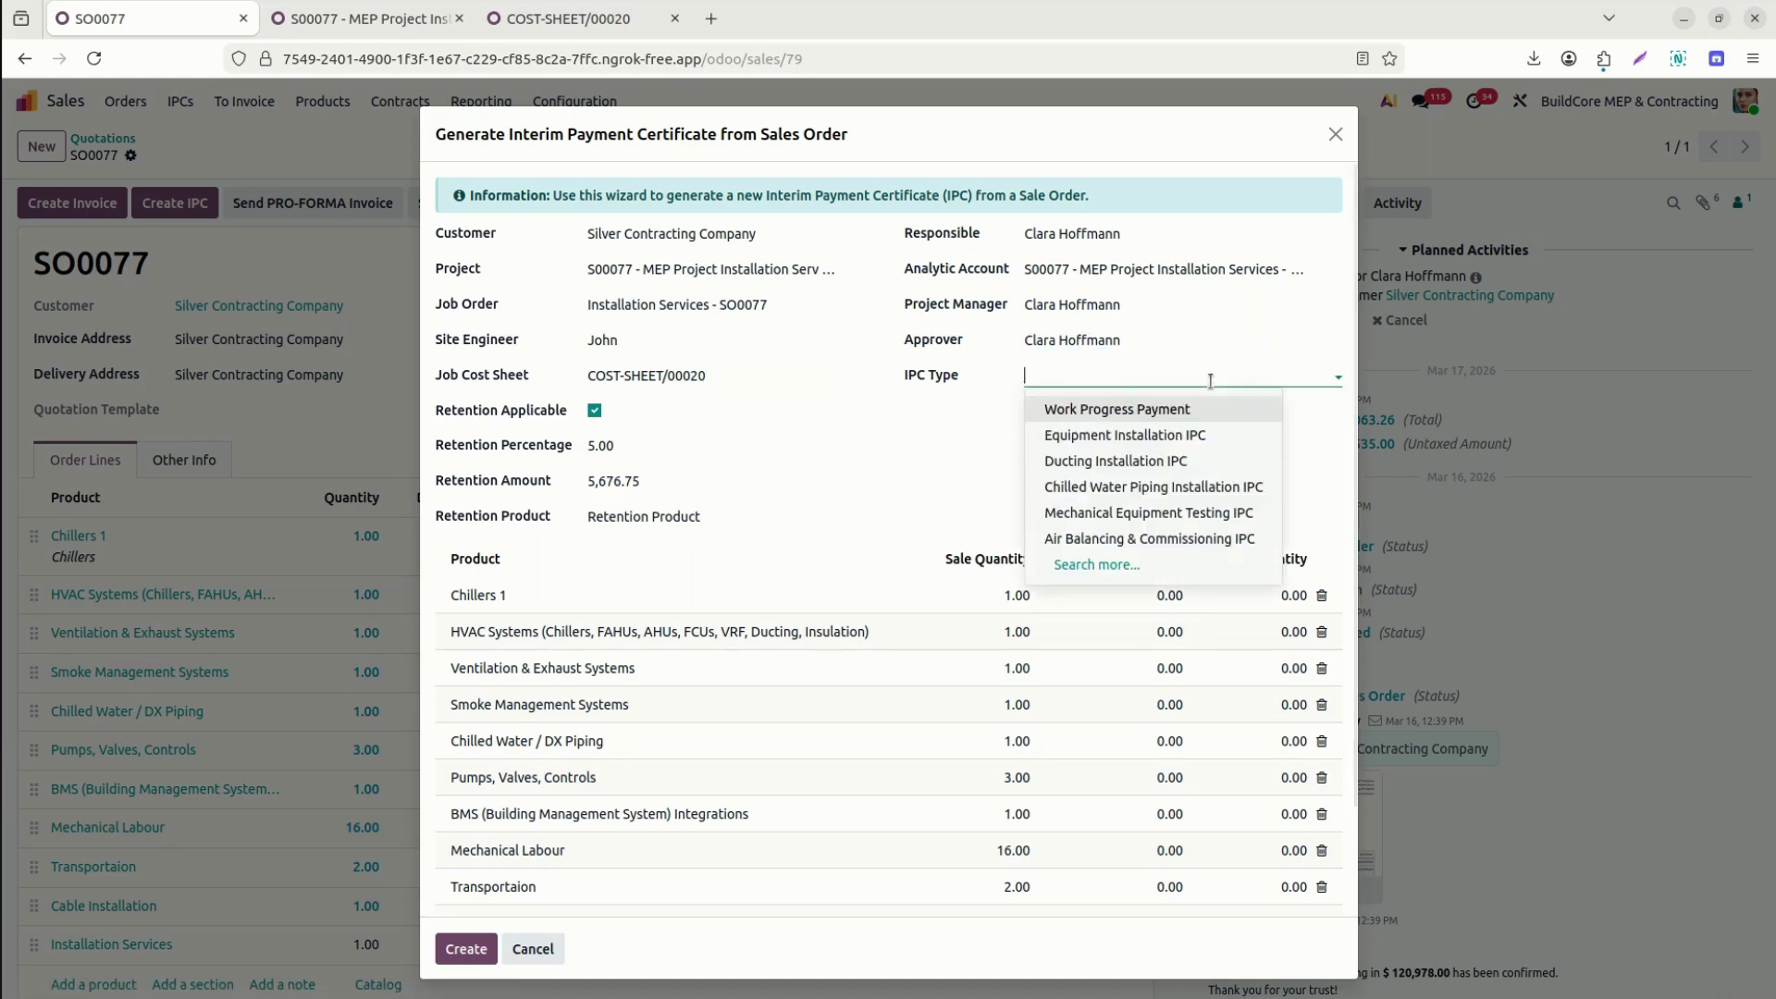
{"action": "left_click", "coordinate": [1171, 518]}
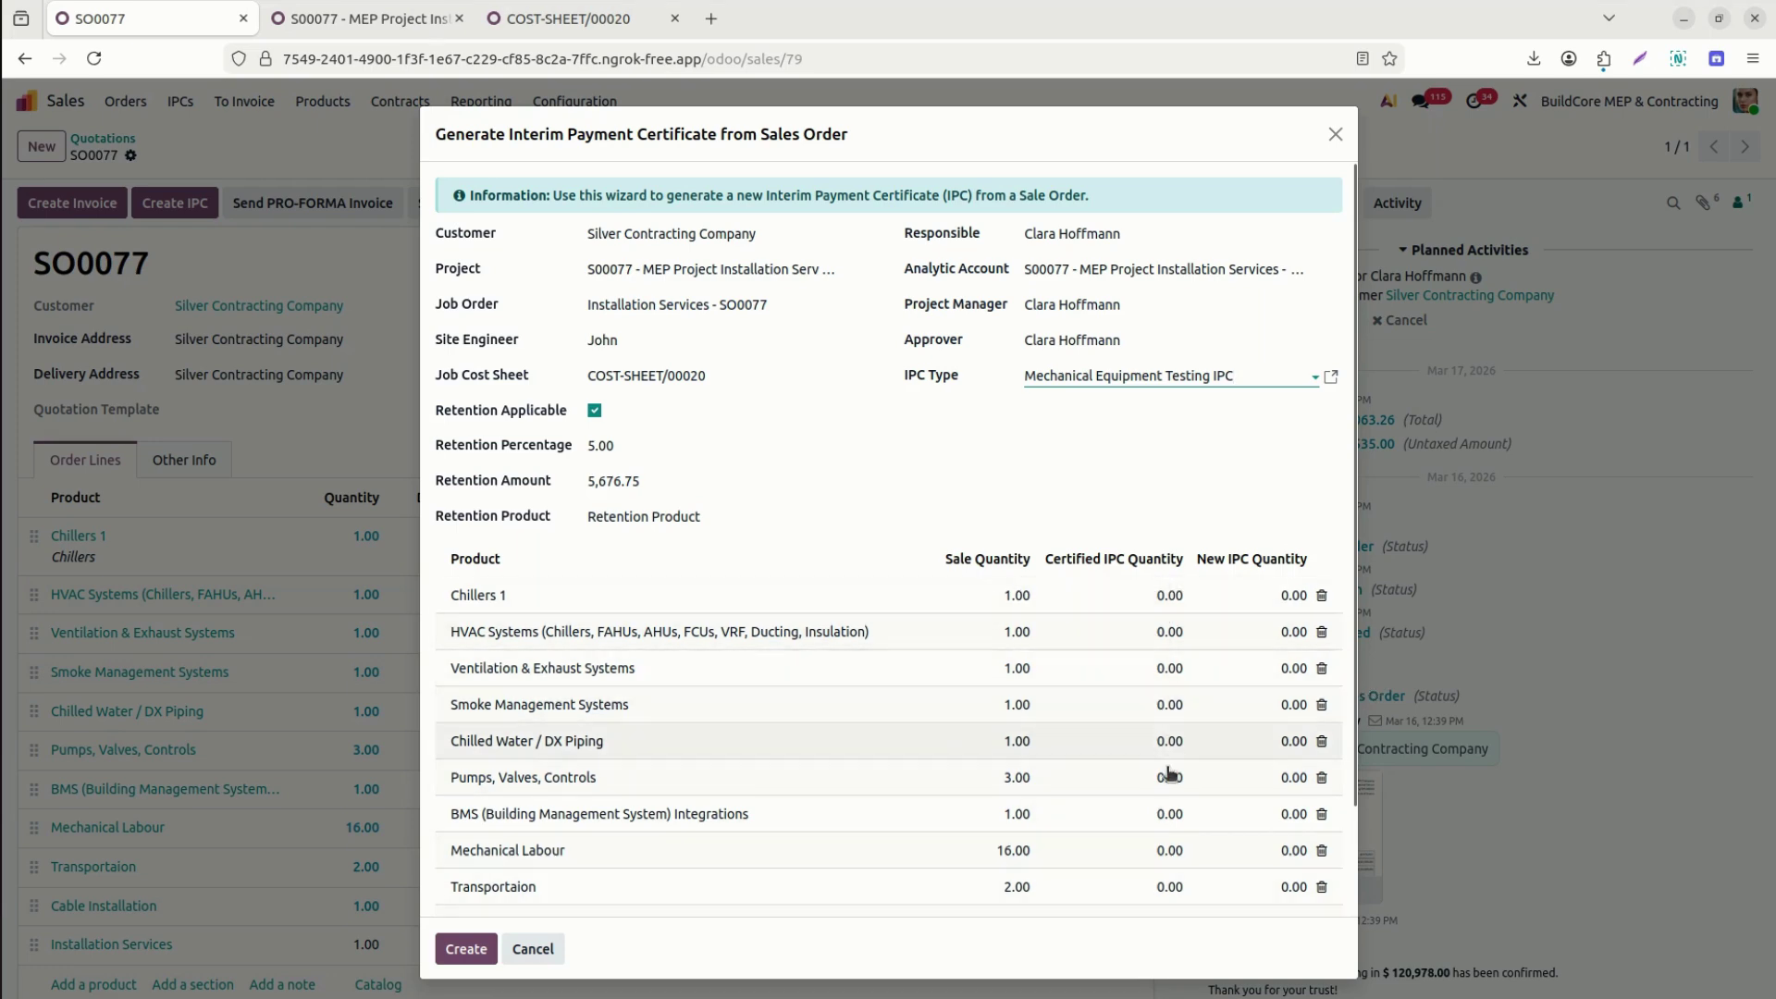
{"action": "left_click", "coordinate": [1154, 621]}
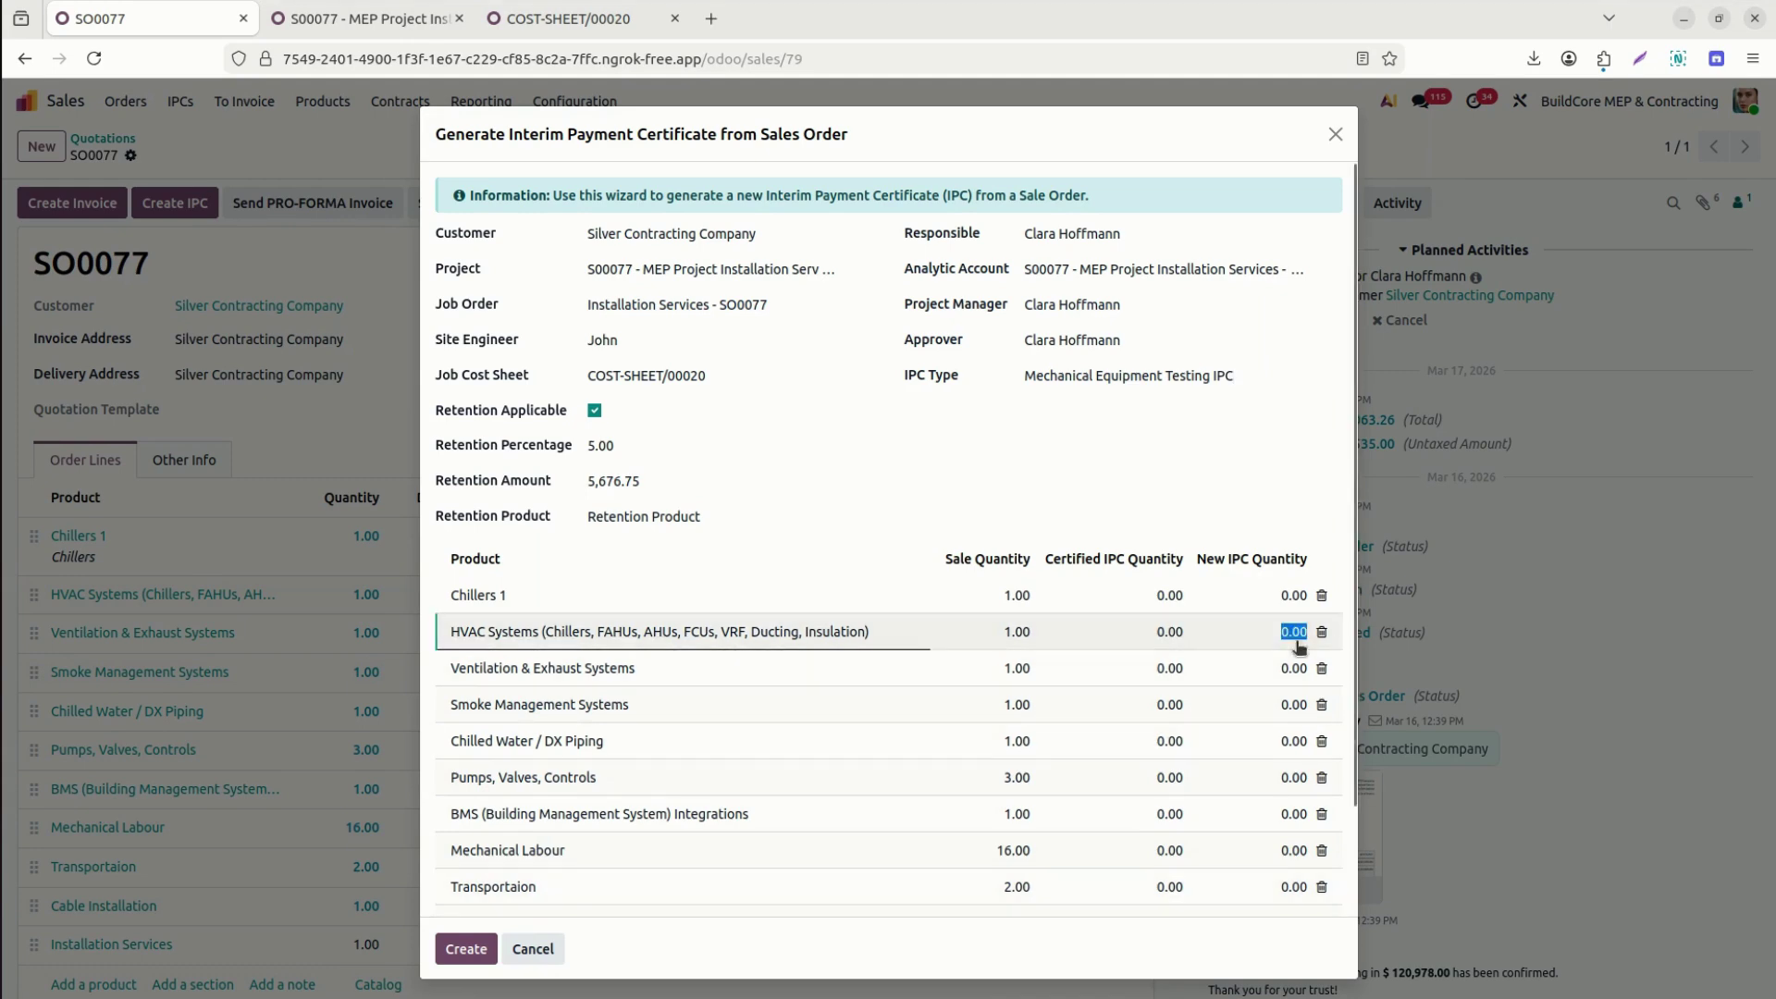
Enter new IPC quantity 1 for Chillers, HVAC, Ventilation & Exhaust, Smoke Management and Chilled Water / DX Piping.
{"action": "left_click", "coordinate": [1283, 595]}
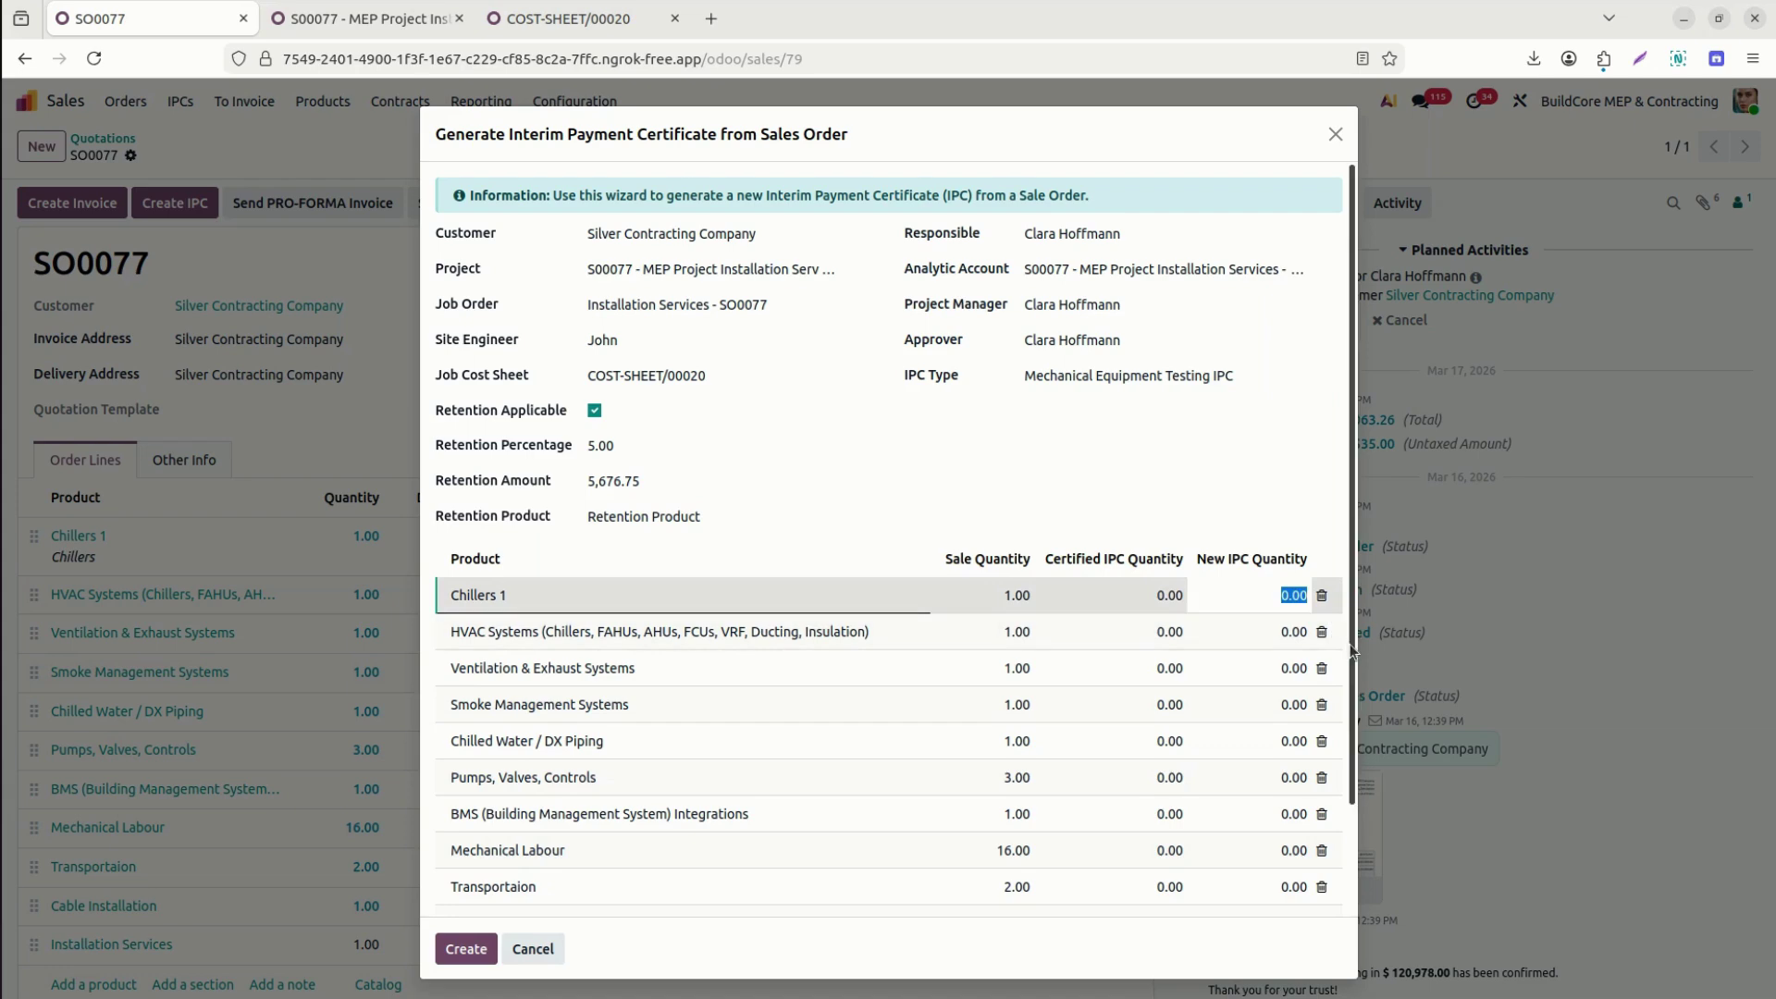
{"action": "scroll", "coordinate": [1314, 602], "scroll_direction": "down", "scroll_amount": 3}
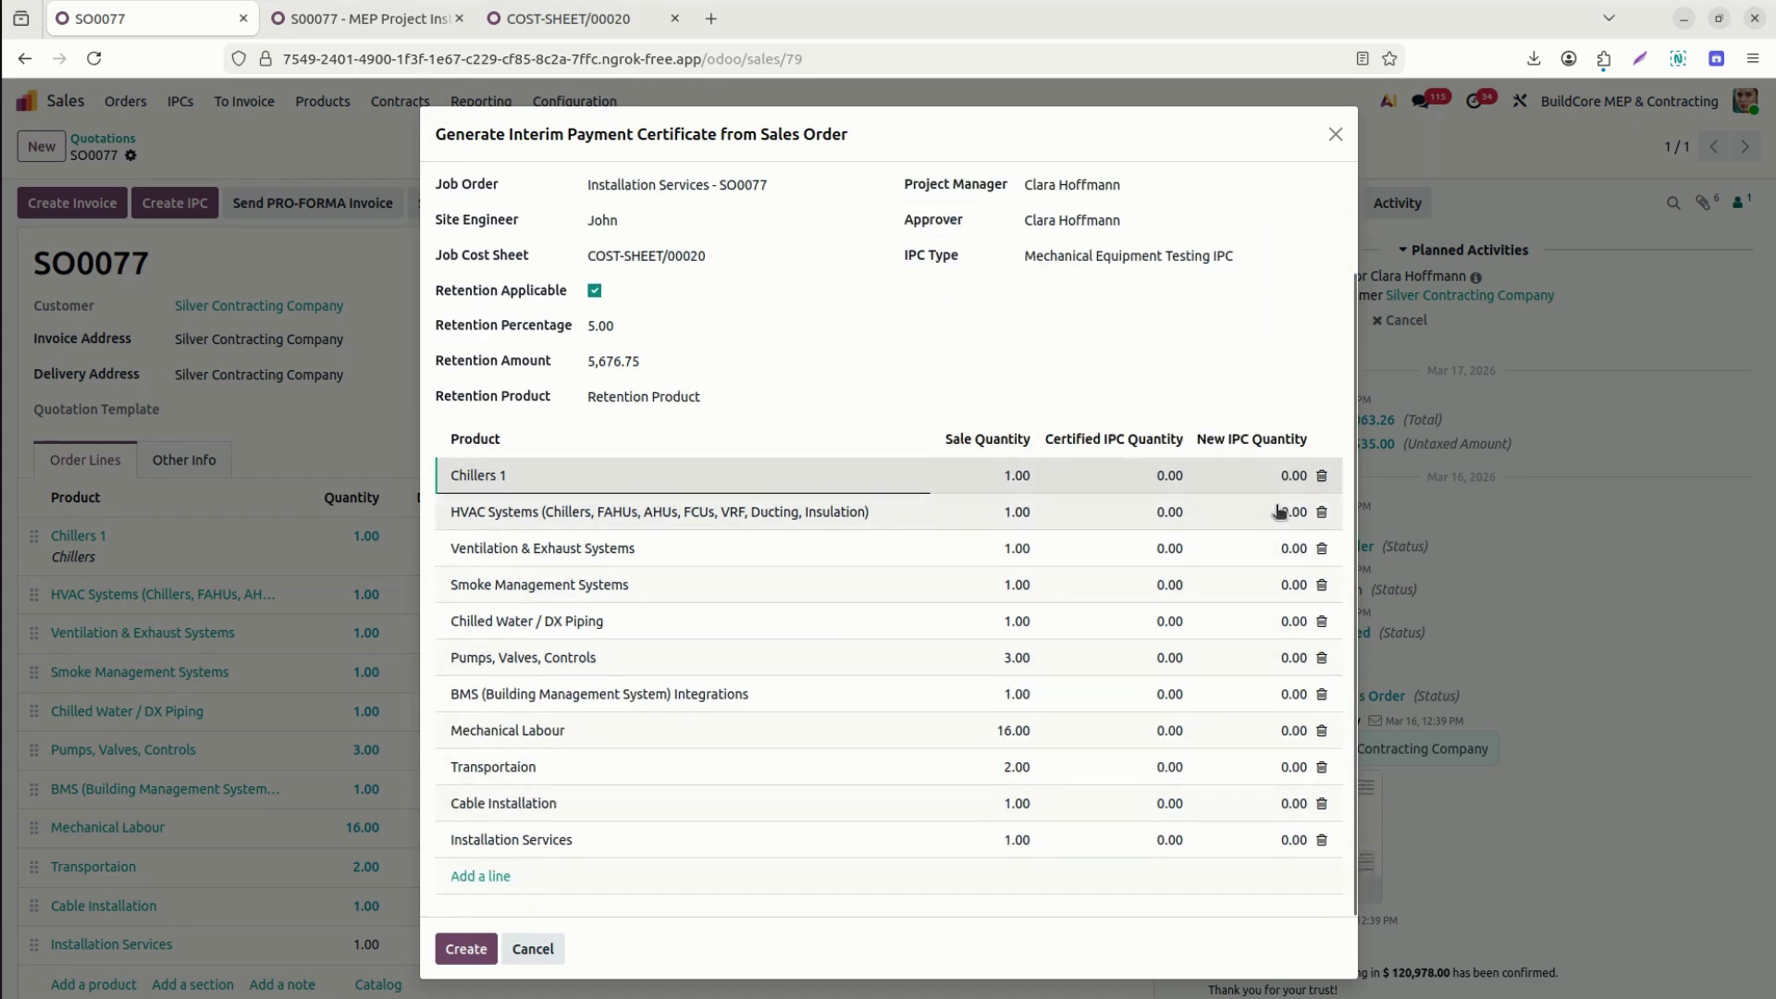
{"action": "left_click", "coordinate": [1285, 476]}
{"action": "type", "text": "1"}
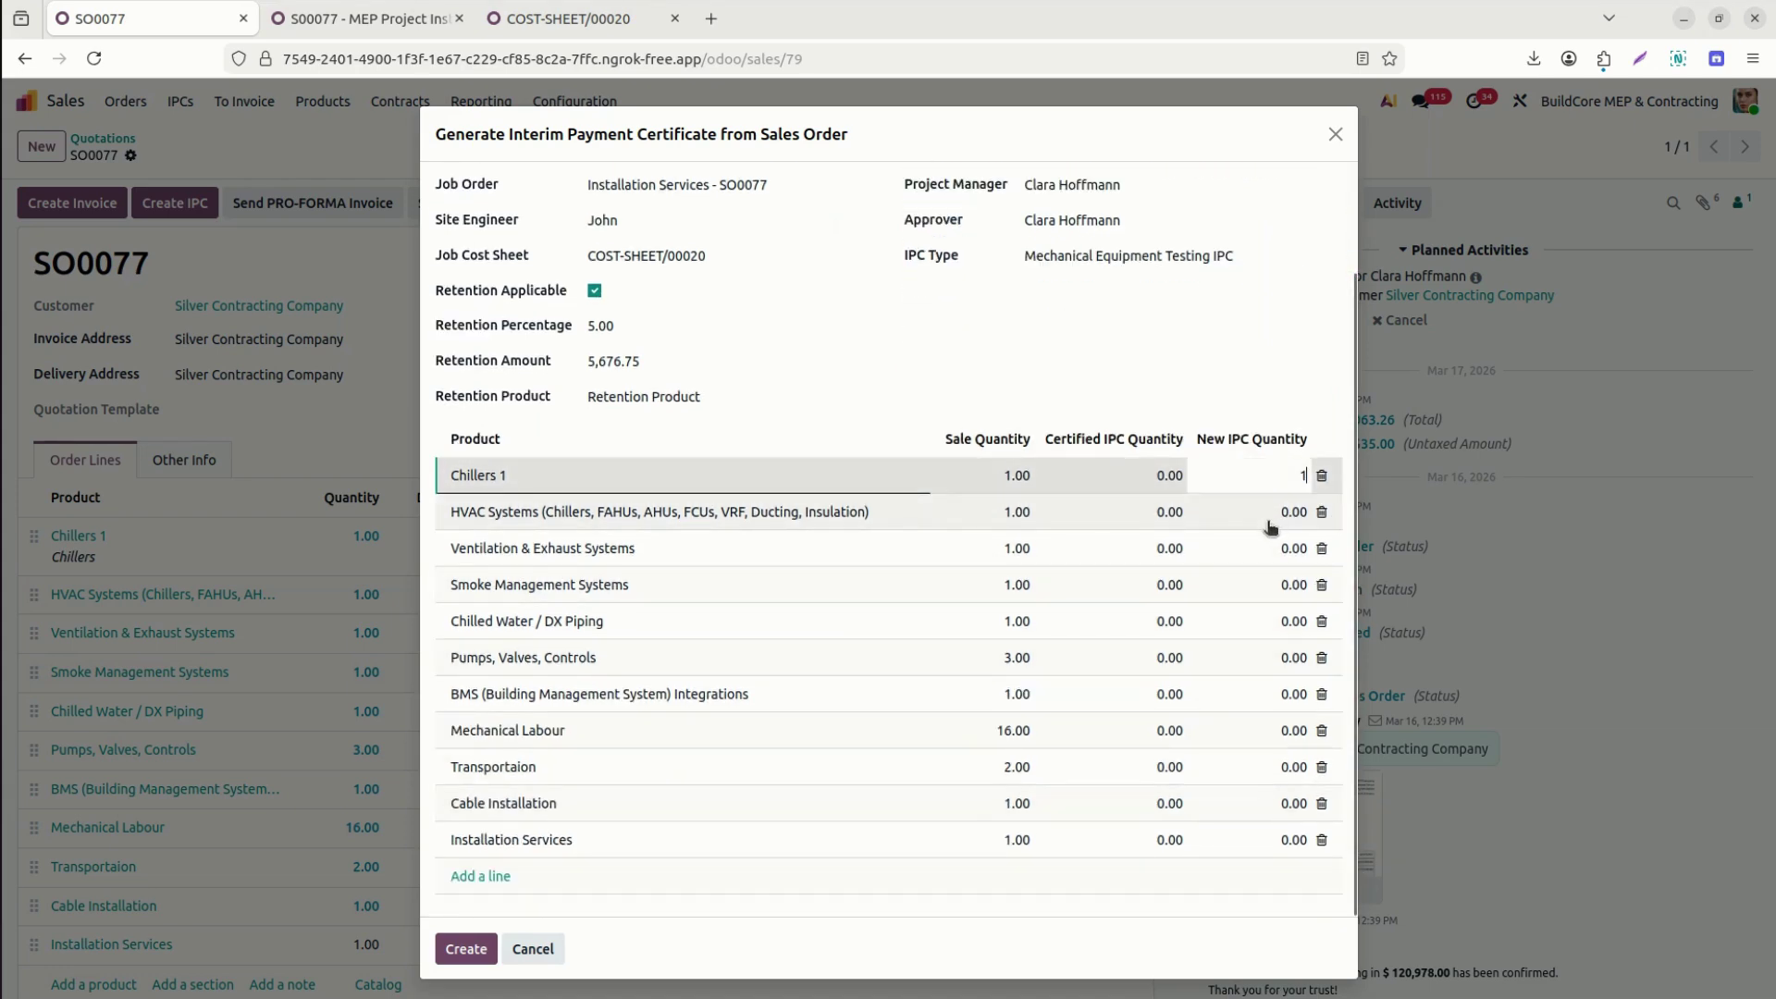
{"action": "left_click", "coordinate": [1270, 528]}
{"action": "type", "text": "1"}
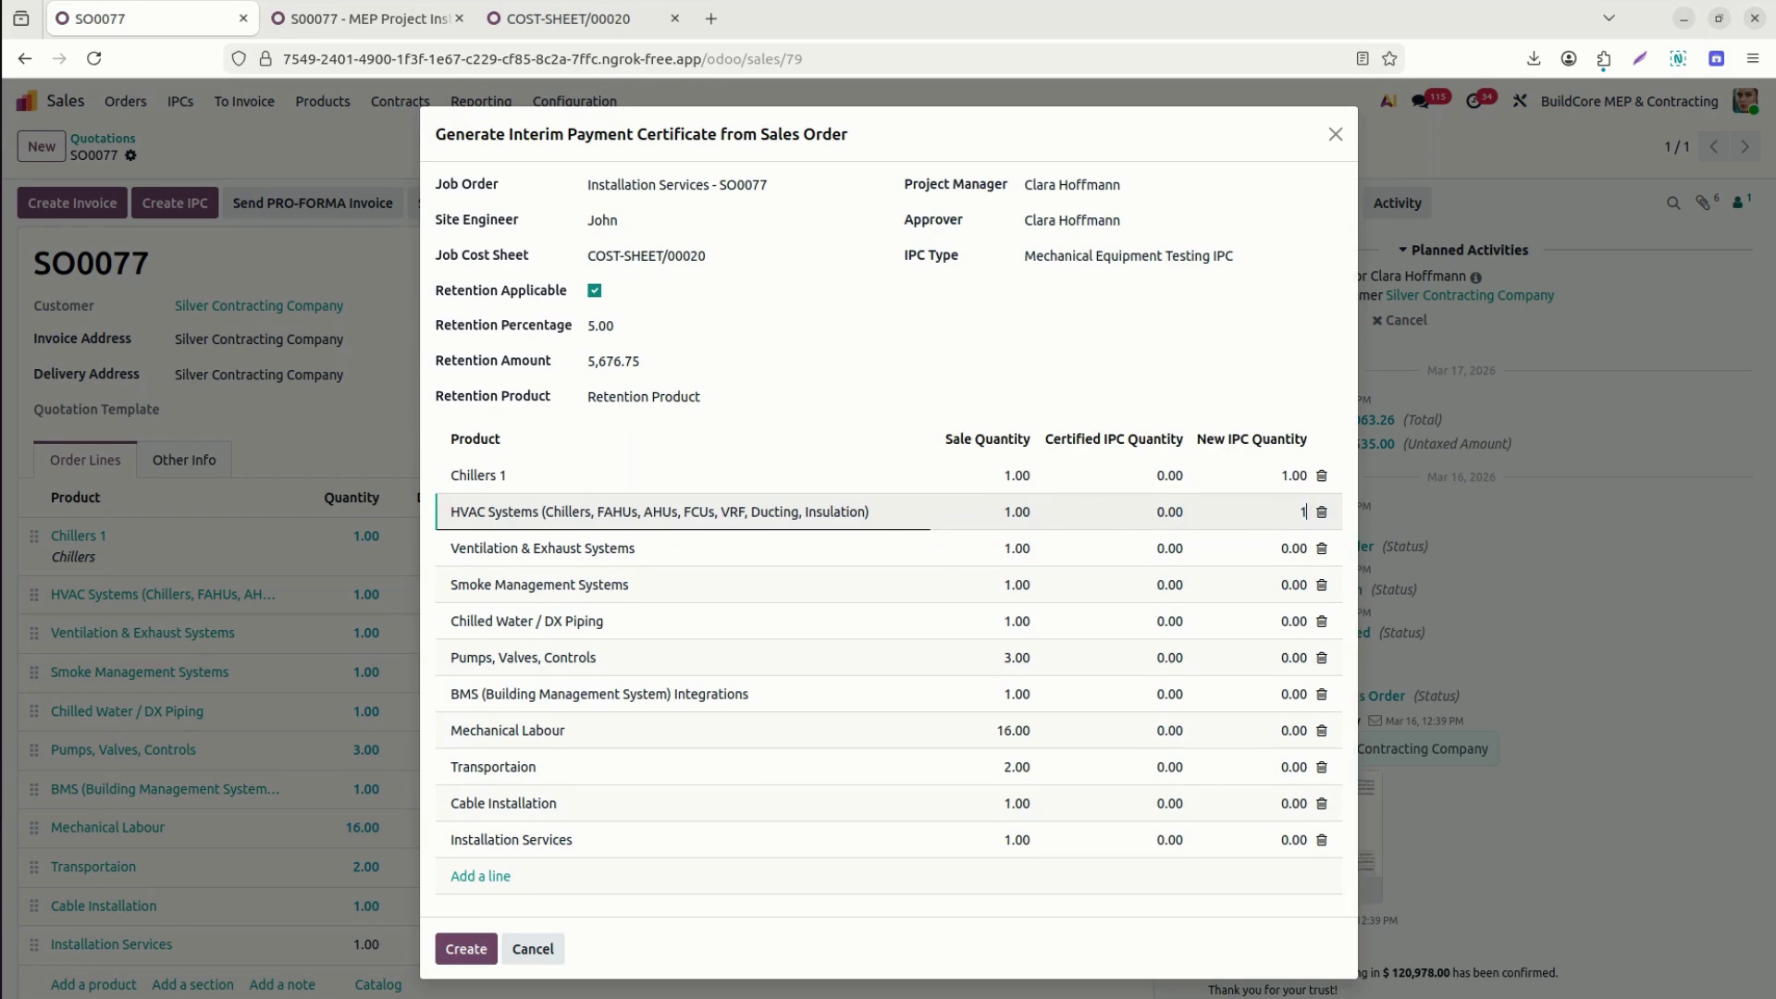
{"action": "key", "text": "Tab"}
{"action": "key", "text": "Tab"}
{"action": "key", "text": "Tab"}
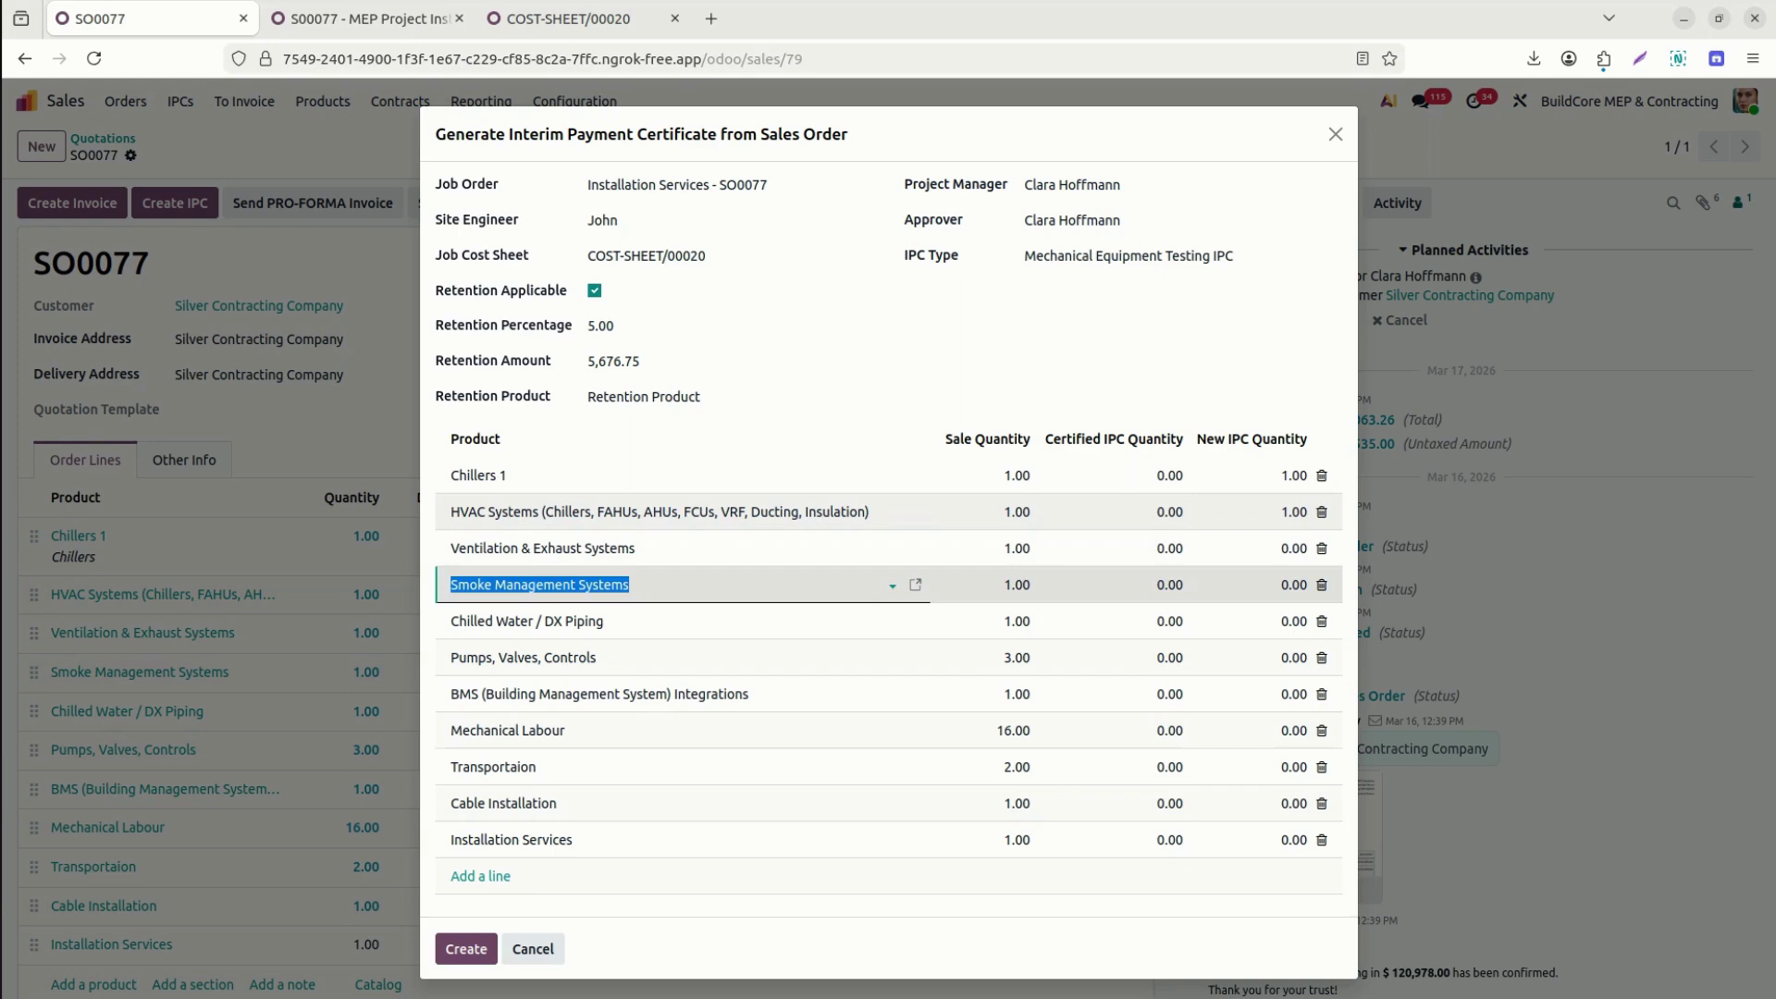
{"action": "left_click", "coordinate": [1286, 548]}
{"action": "type", "text": "1"}
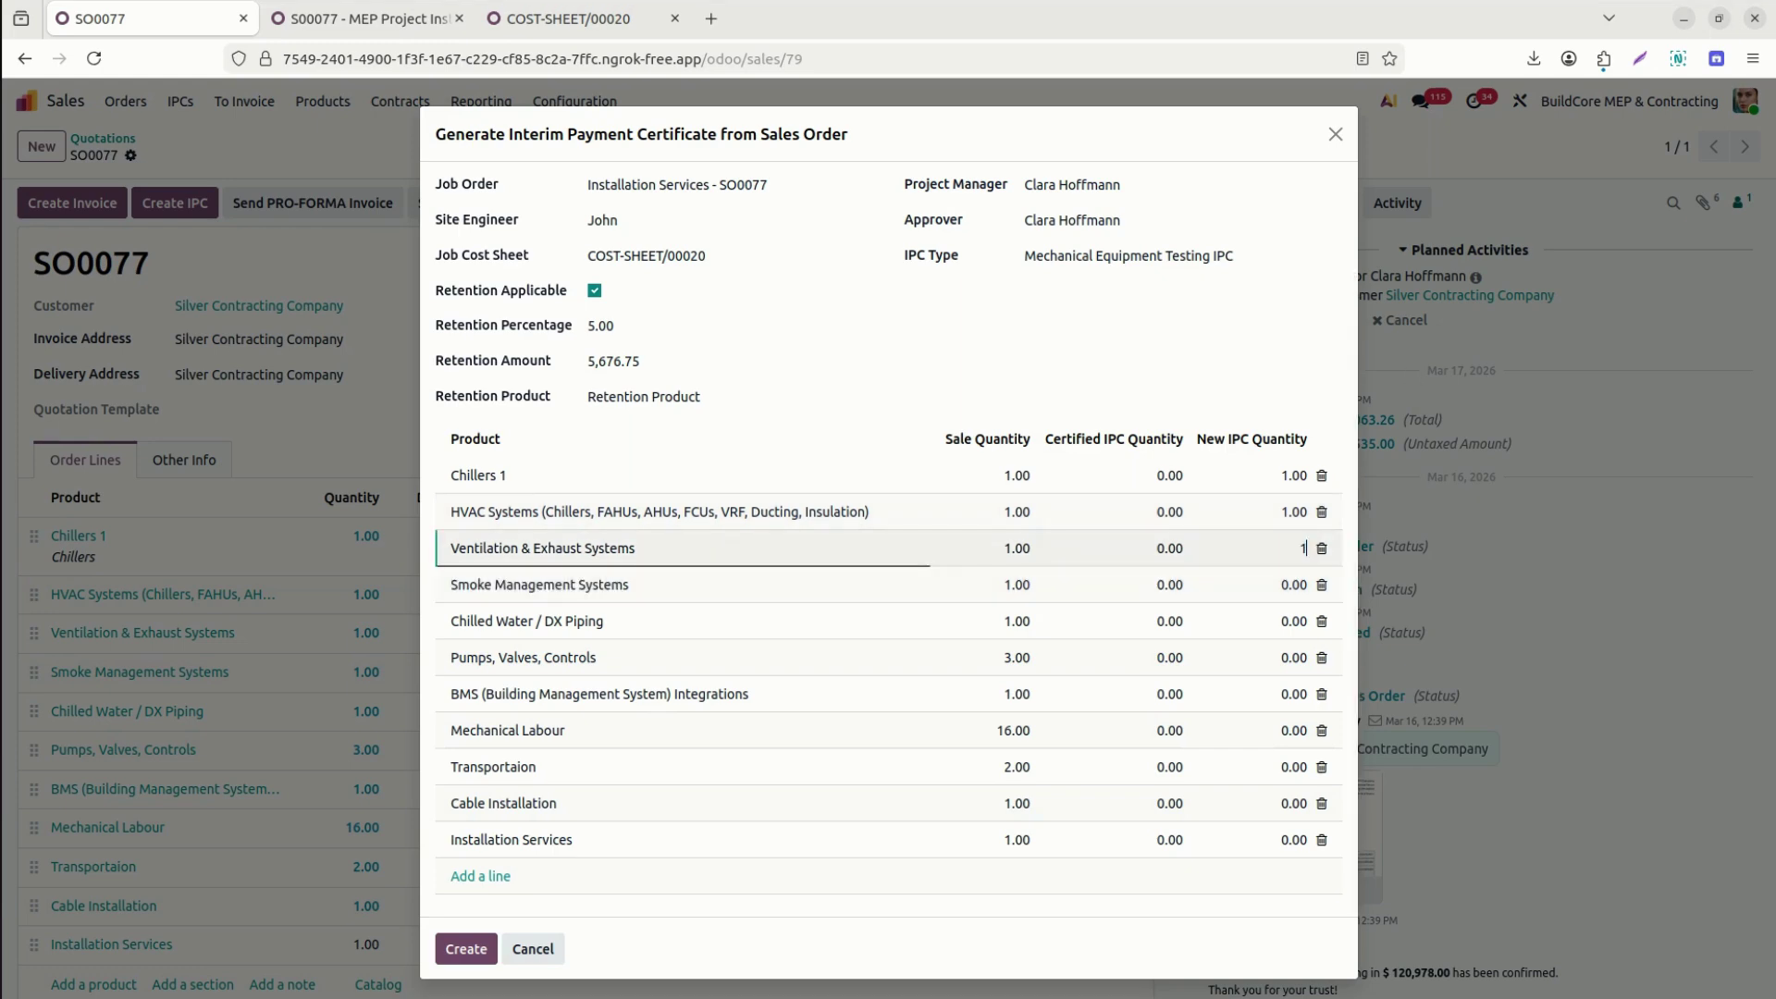
{"action": "key", "text": "shift+Tab"}
{"action": "left_click", "coordinate": [1267, 593]}
{"action": "type", "text": "1"}
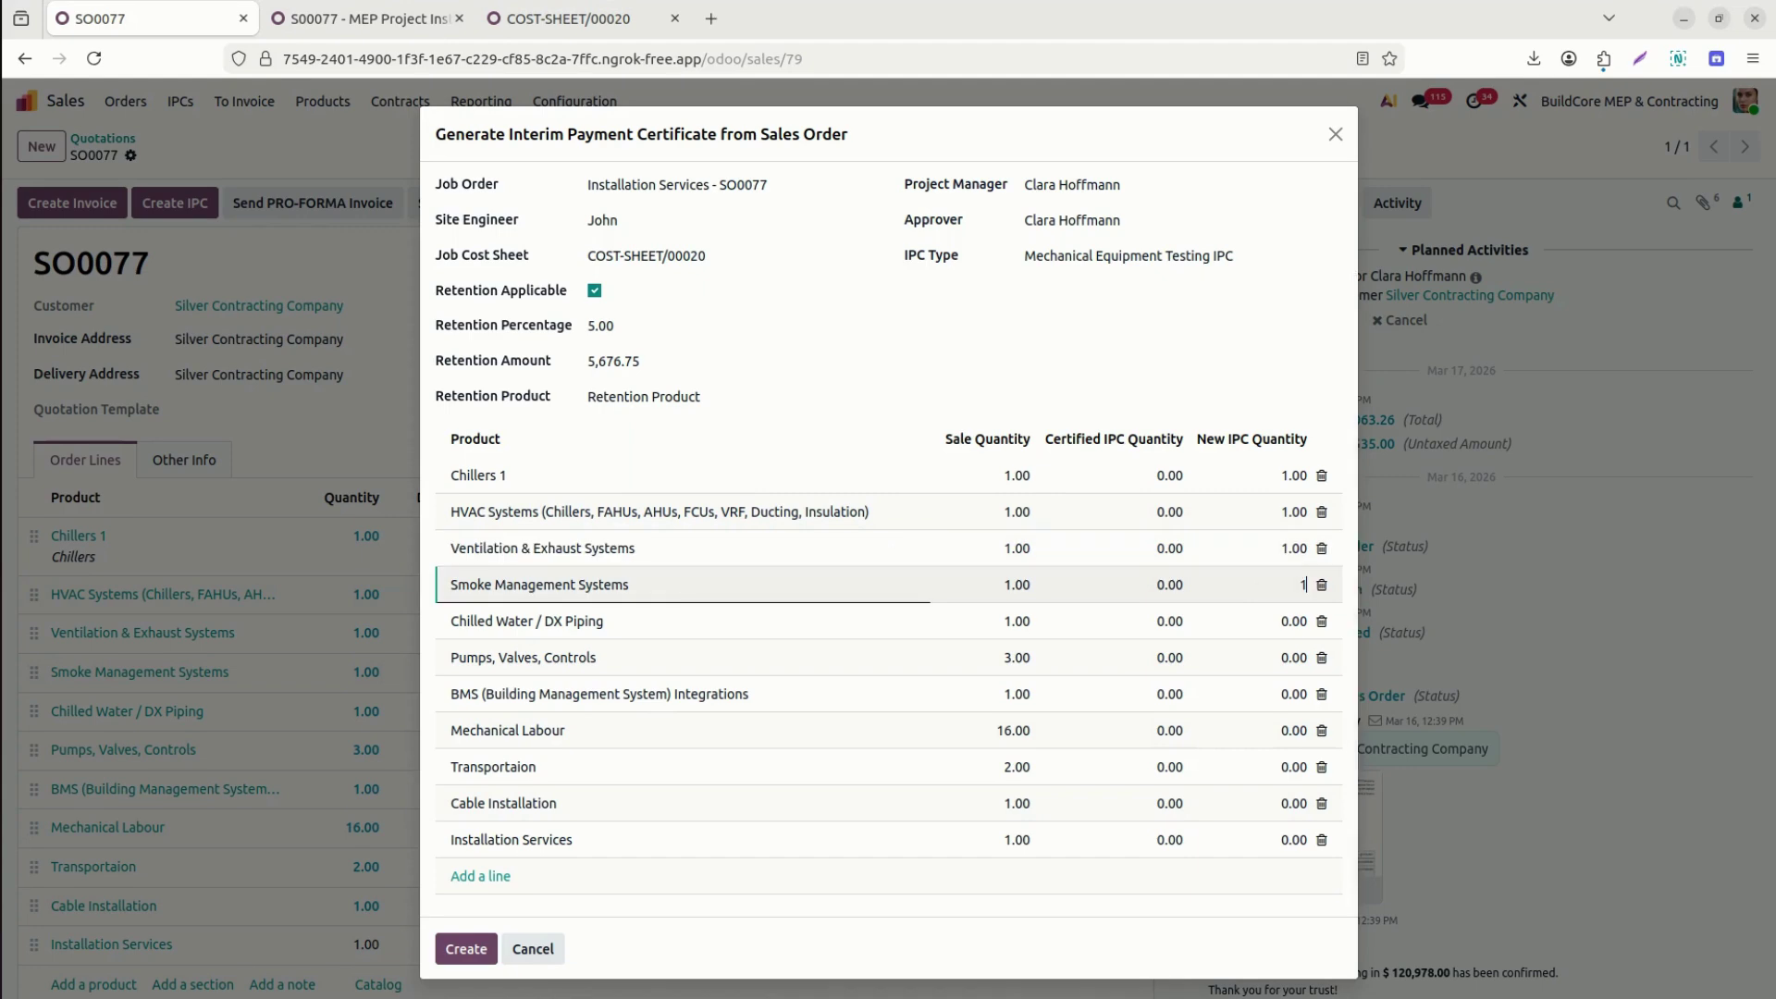
{"action": "left_click", "coordinate": [1267, 621]}
{"action": "type", "text": "1"}
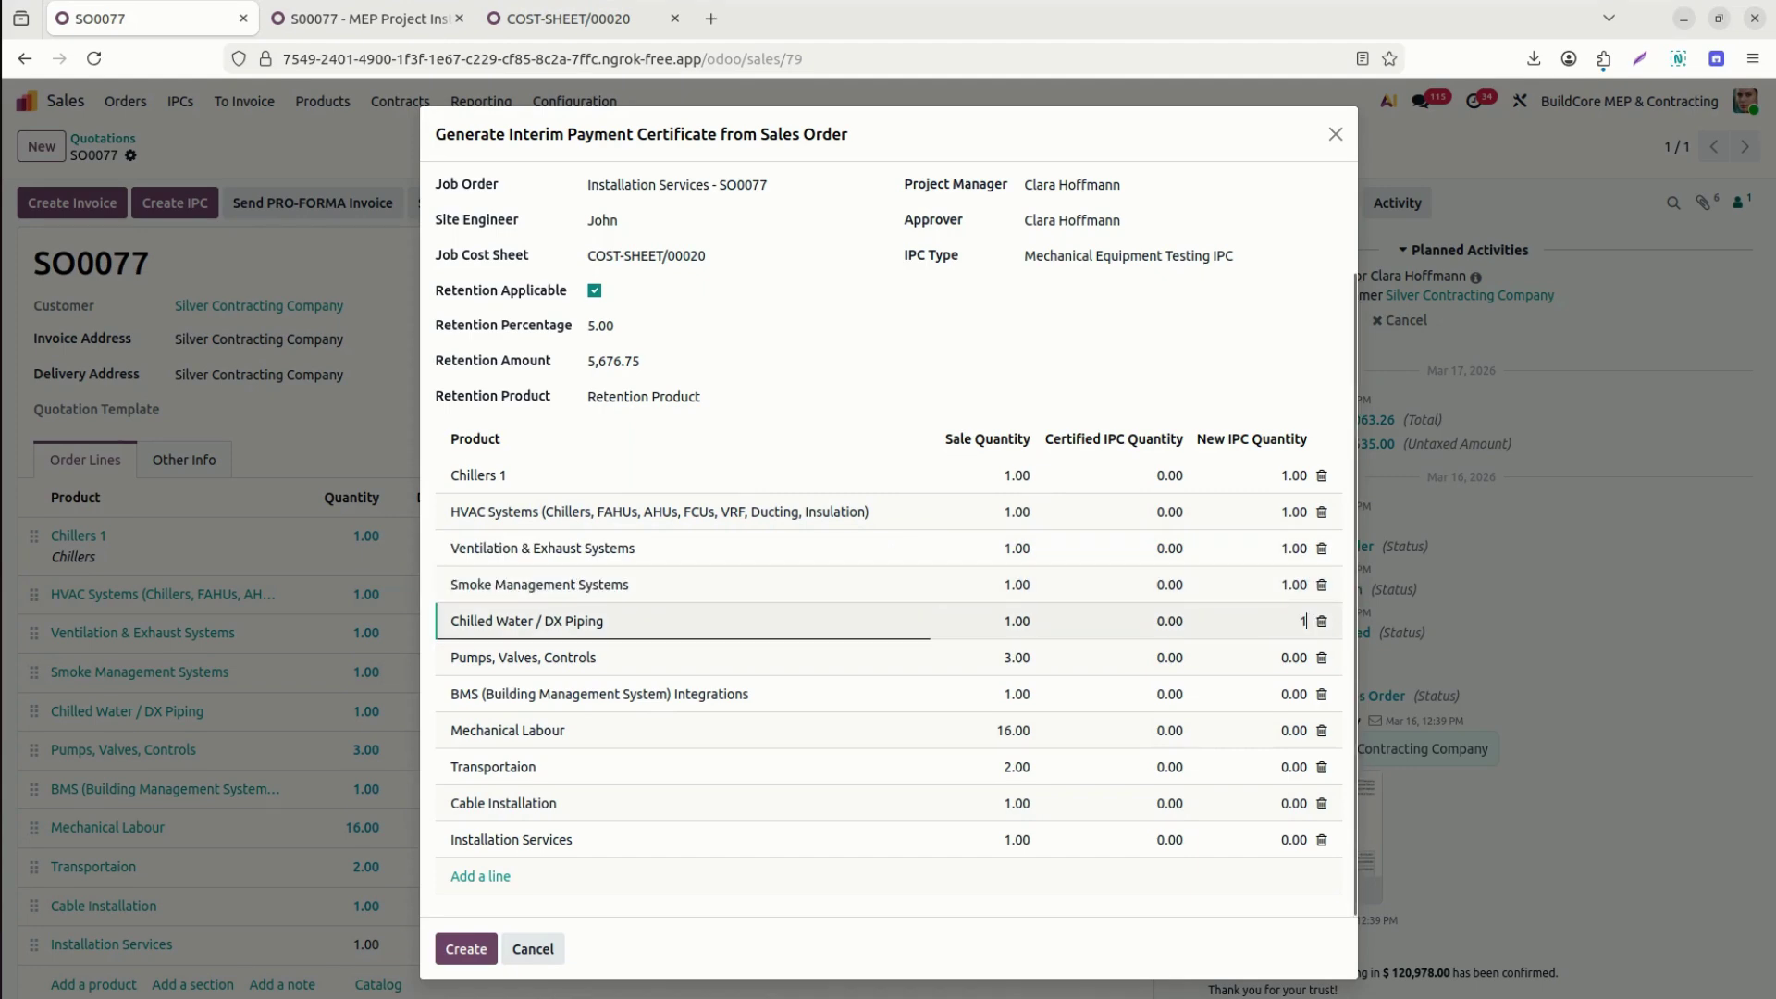
{"action": "key", "text": "shift+Tab"}
Enter 1 for Pumps, BMS and Cable Installation, 10 for Mechanical Labour, 2 for Transportaion, and create the IPC.
{"action": "left_click", "coordinate": [1267, 659]}
{"action": "type", "text": "1"}
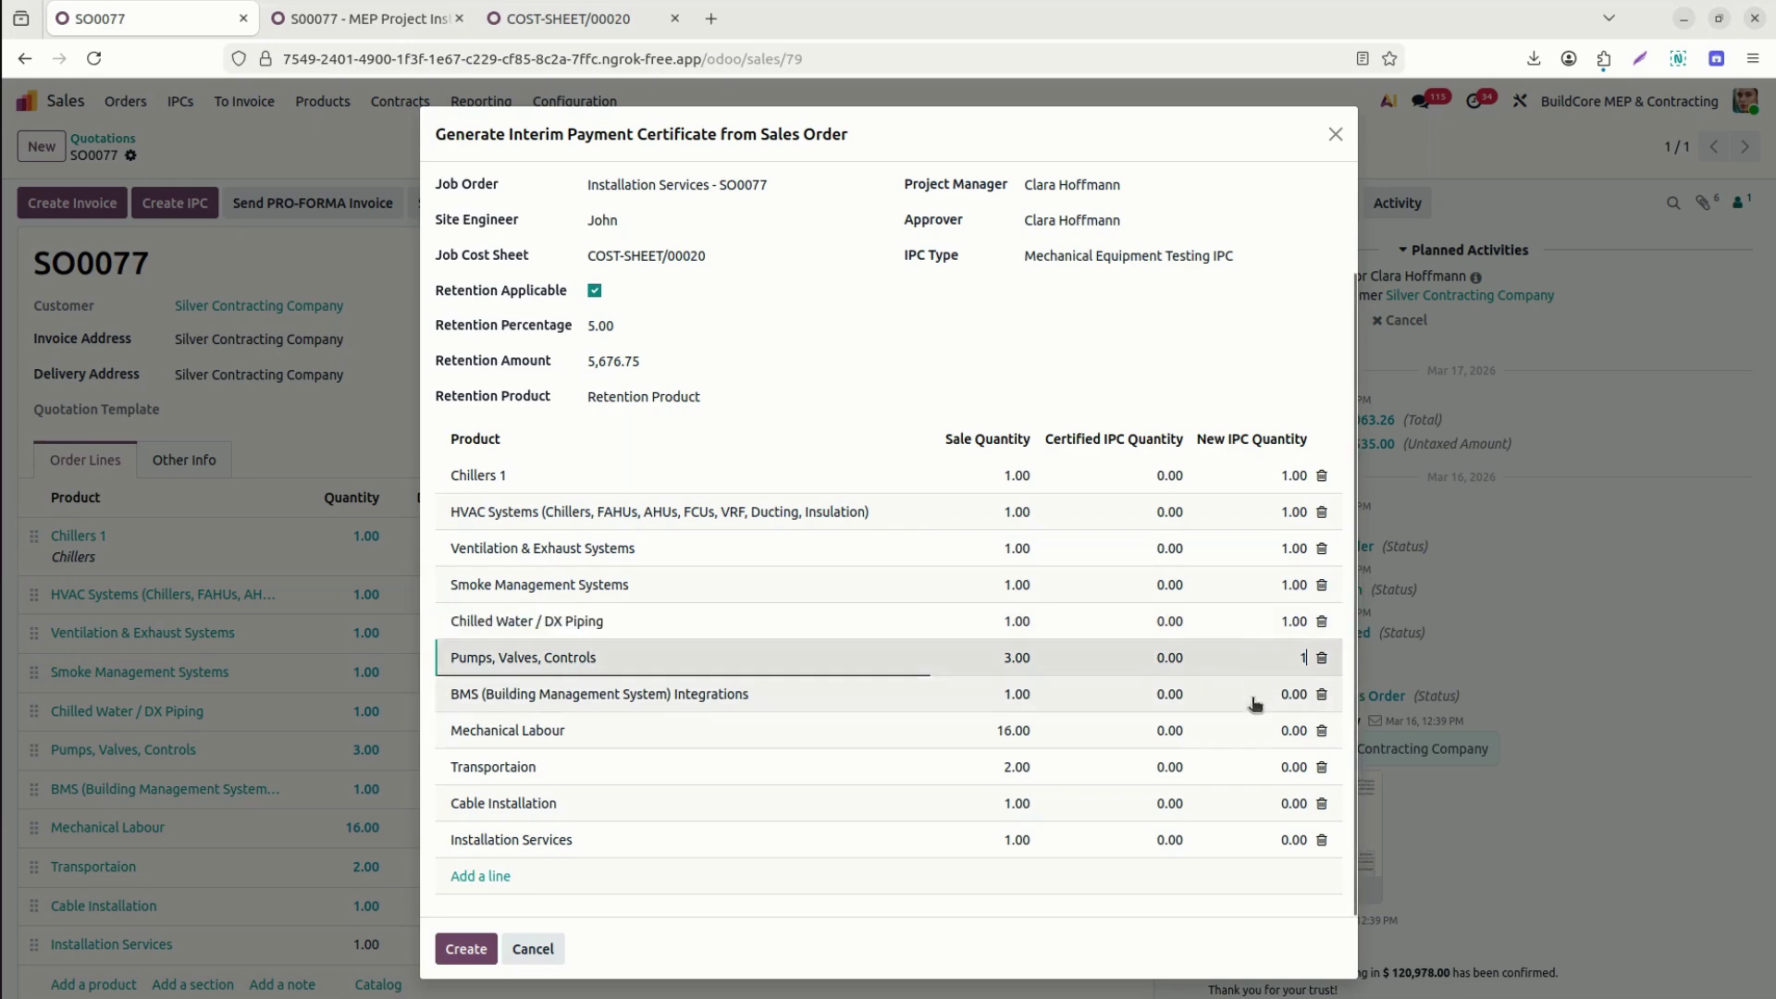
{"action": "left_click", "coordinate": [1254, 705]}
{"action": "type", "text": "1"}
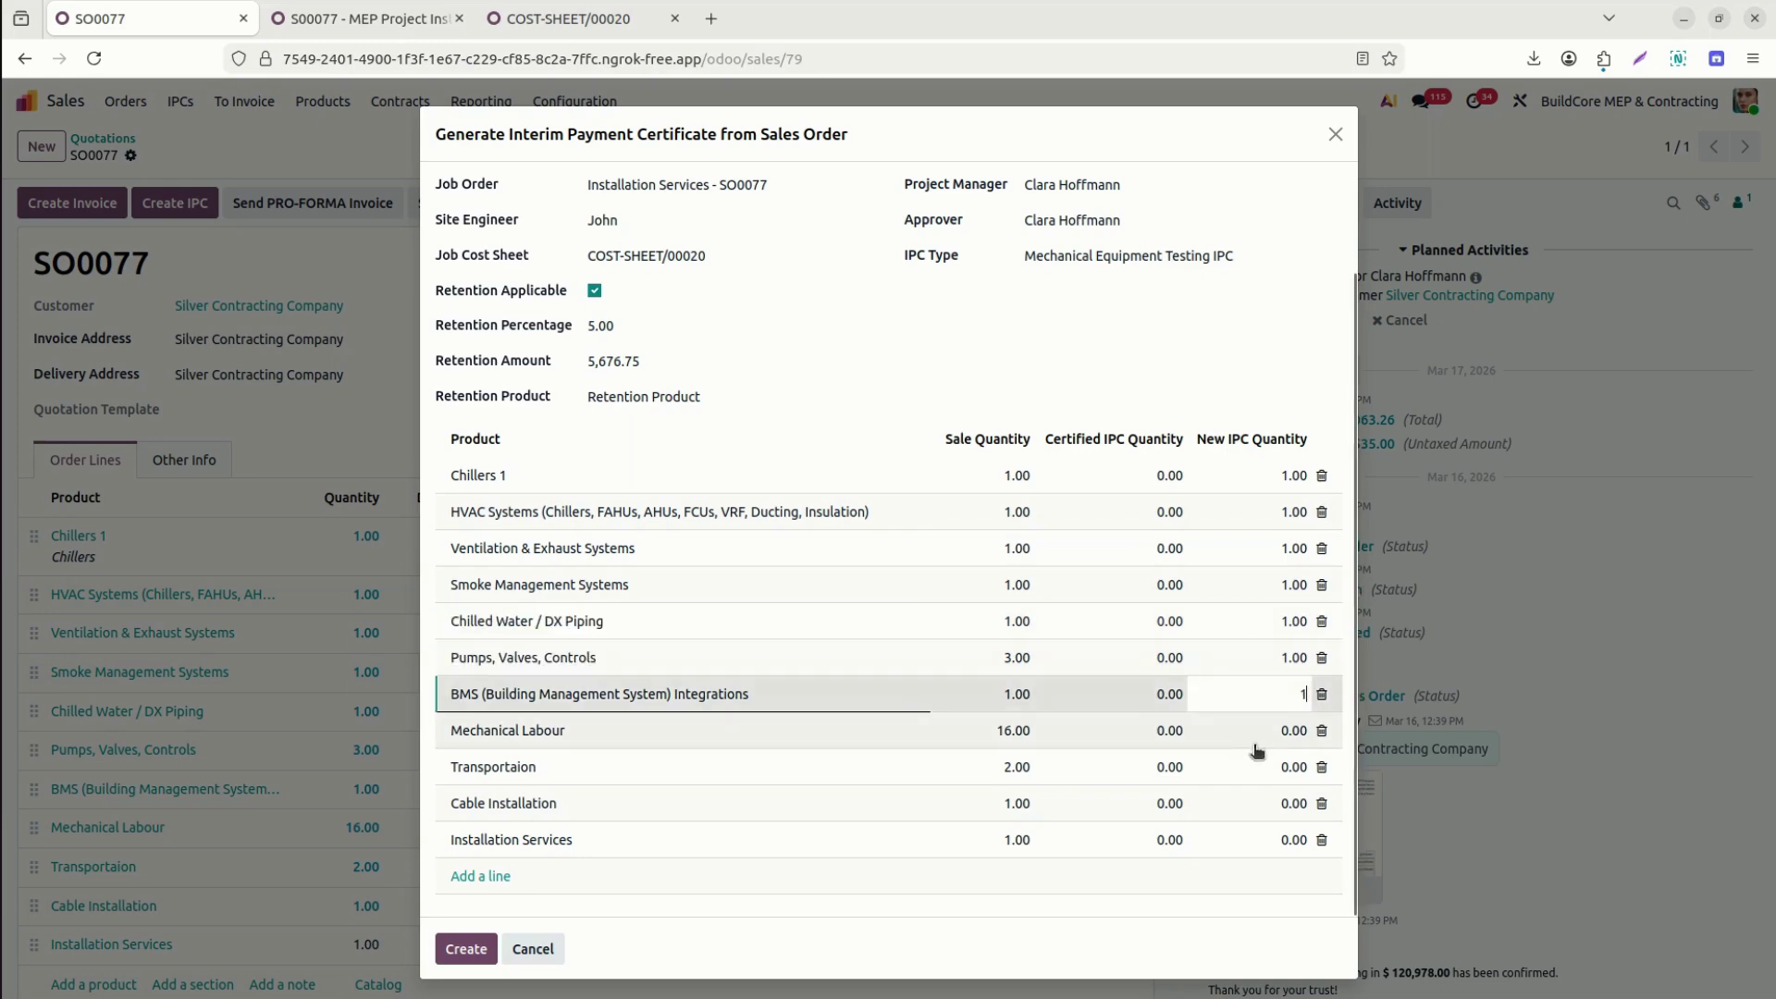
{"action": "left_click", "coordinate": [1256, 751]}
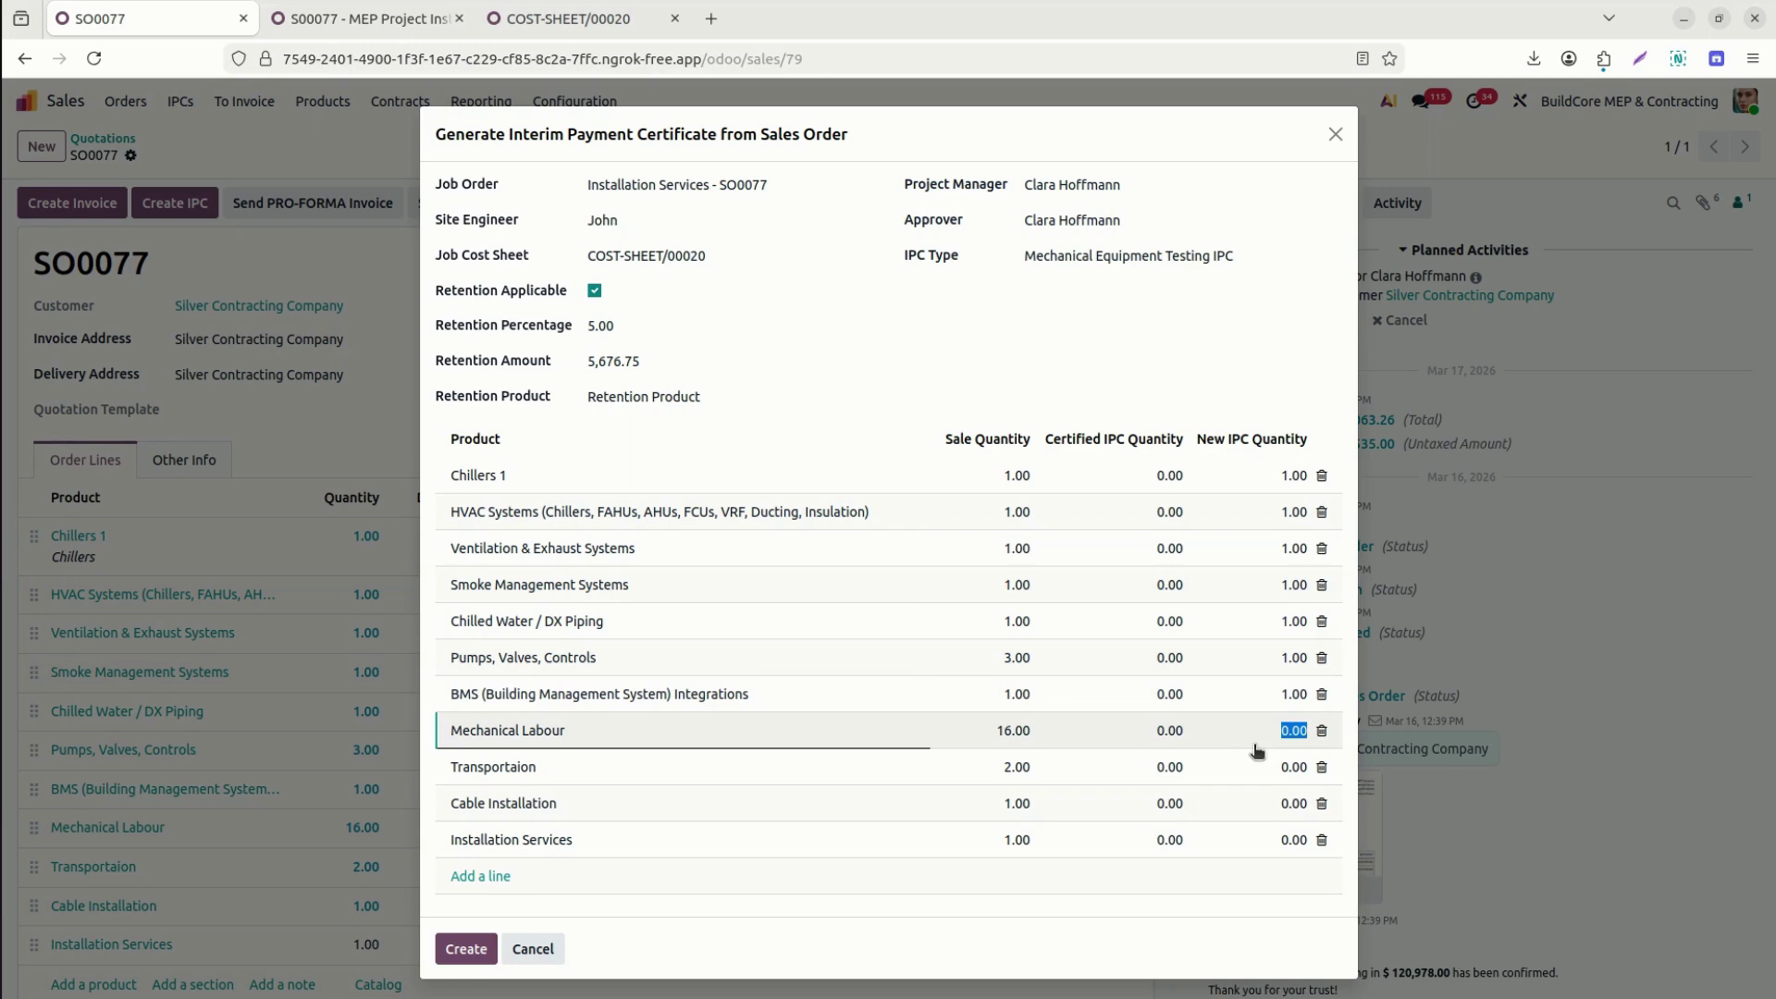
{"action": "type", "text": "10"}
{"action": "left_click", "coordinate": [1258, 778]}
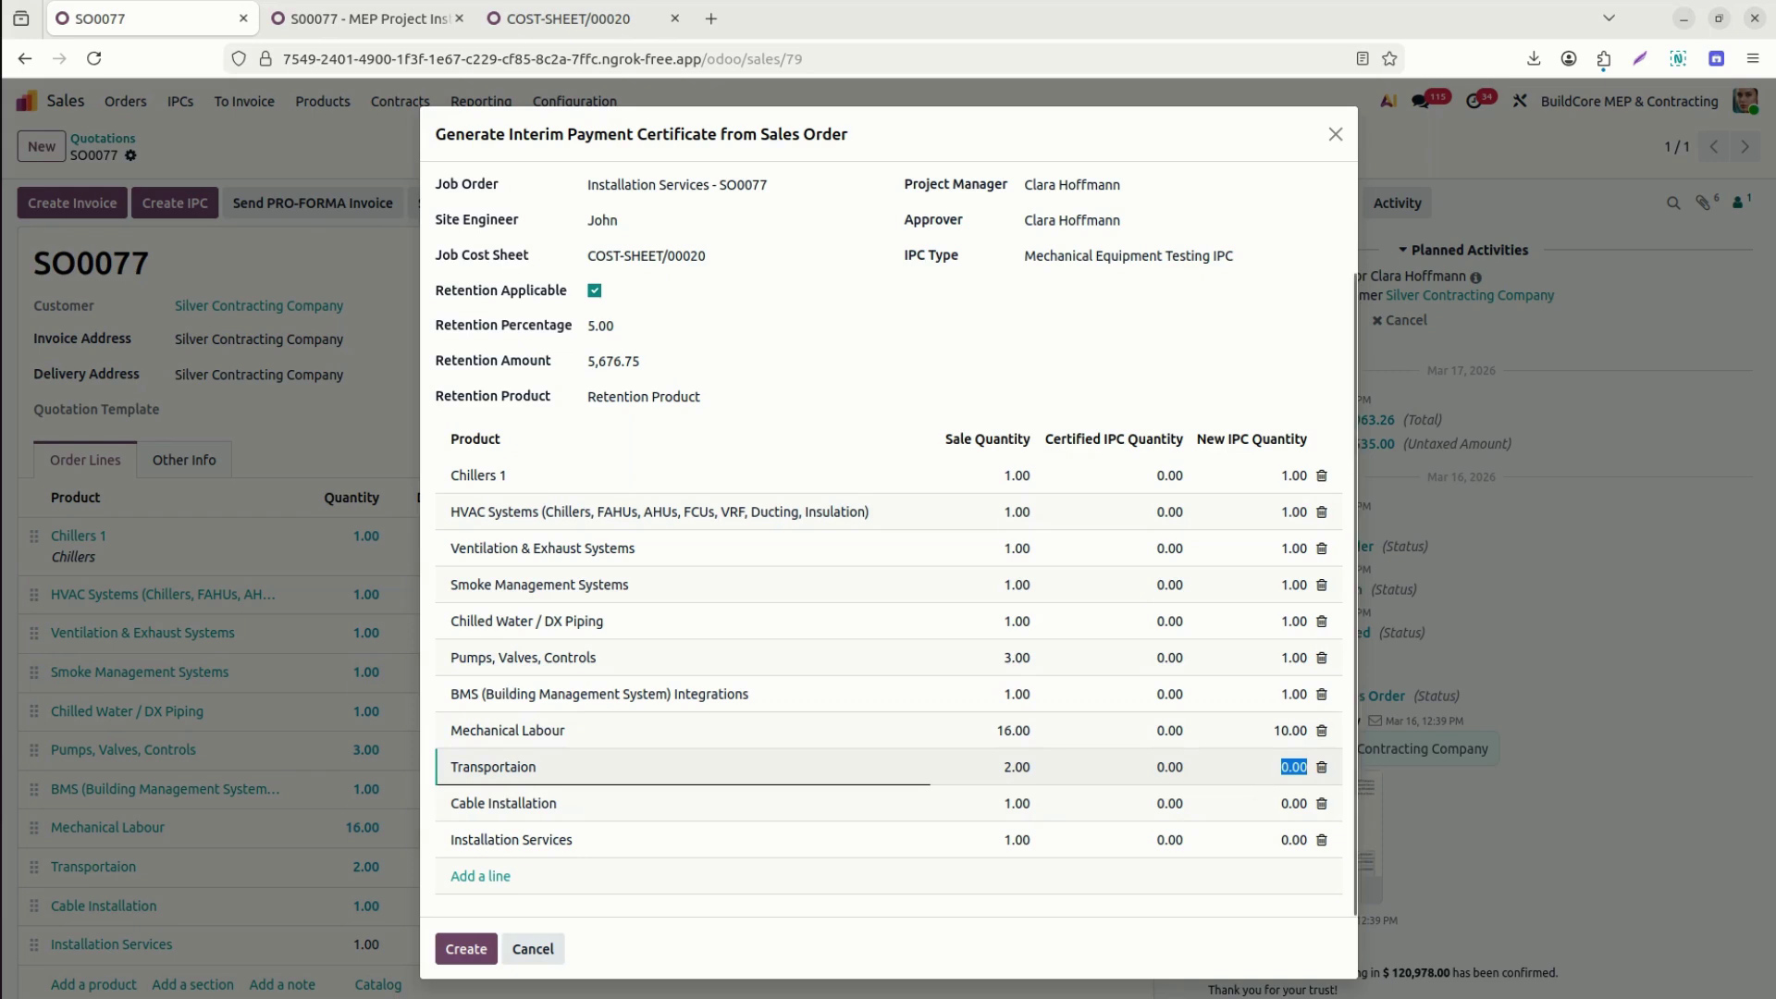
{"action": "type", "text": "2"}
{"action": "left_click", "coordinate": [1266, 805]}
{"action": "type", "text": "1"}
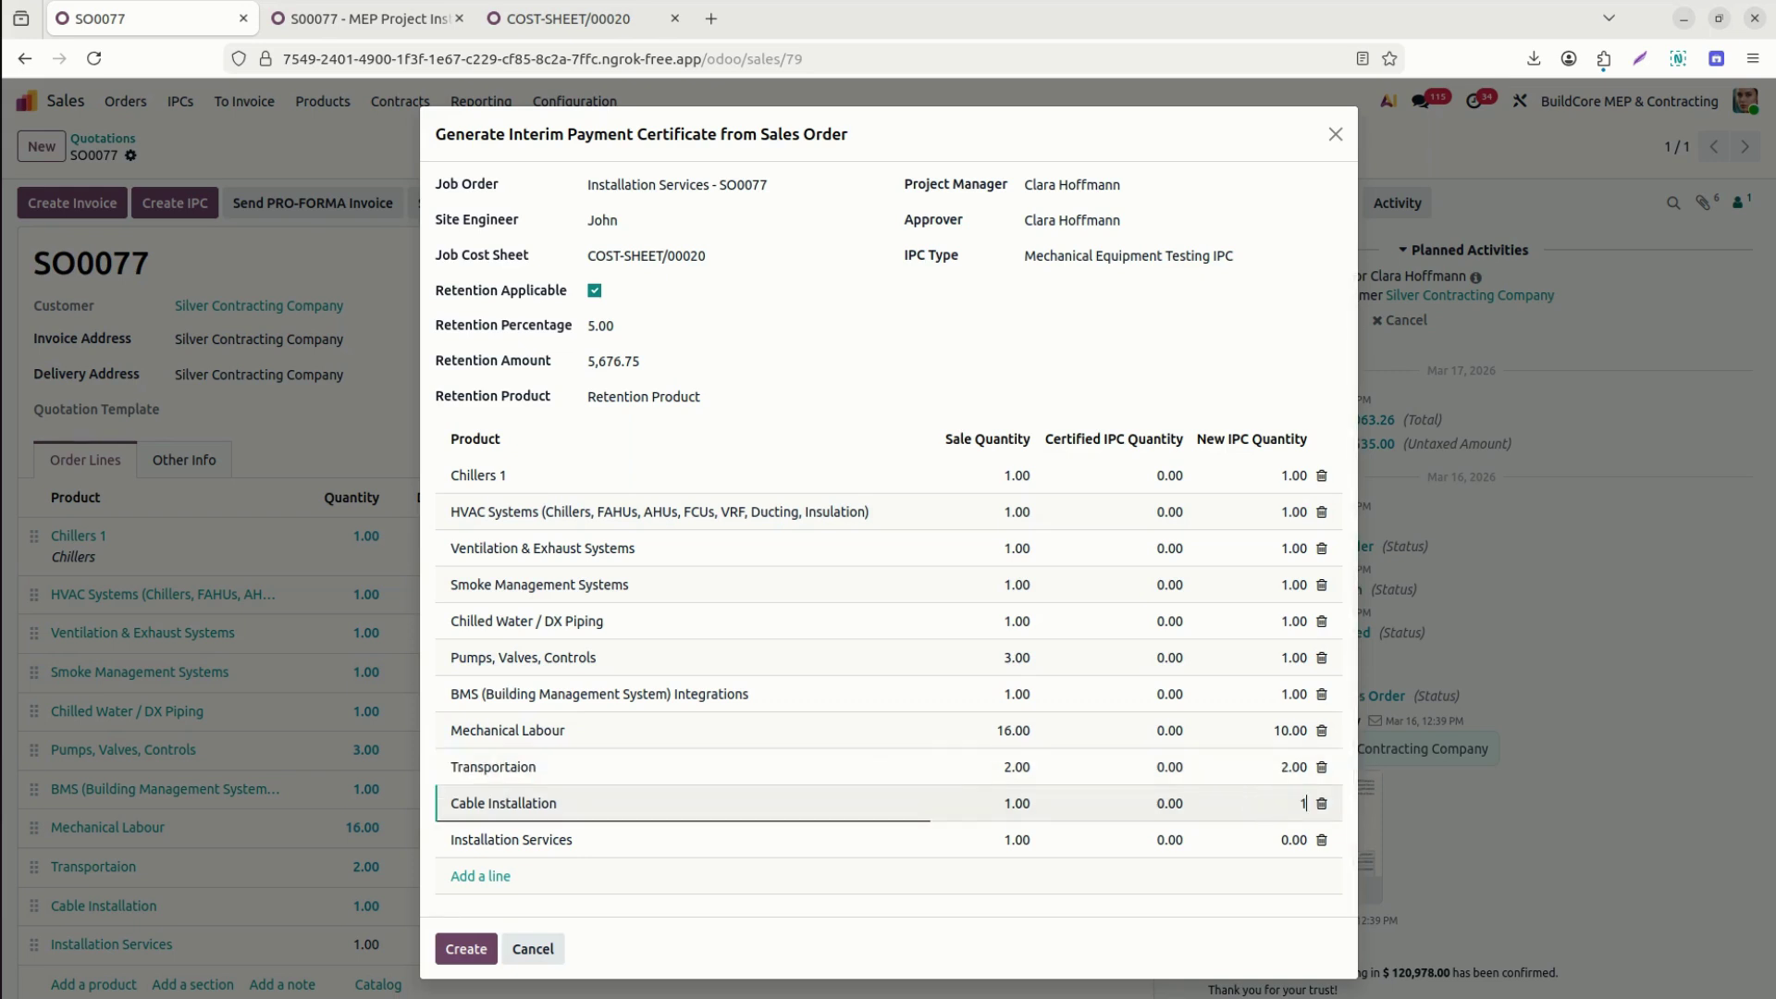
{"action": "key", "text": "shift+Tab"}
{"action": "left_click", "coordinate": [1285, 841]}
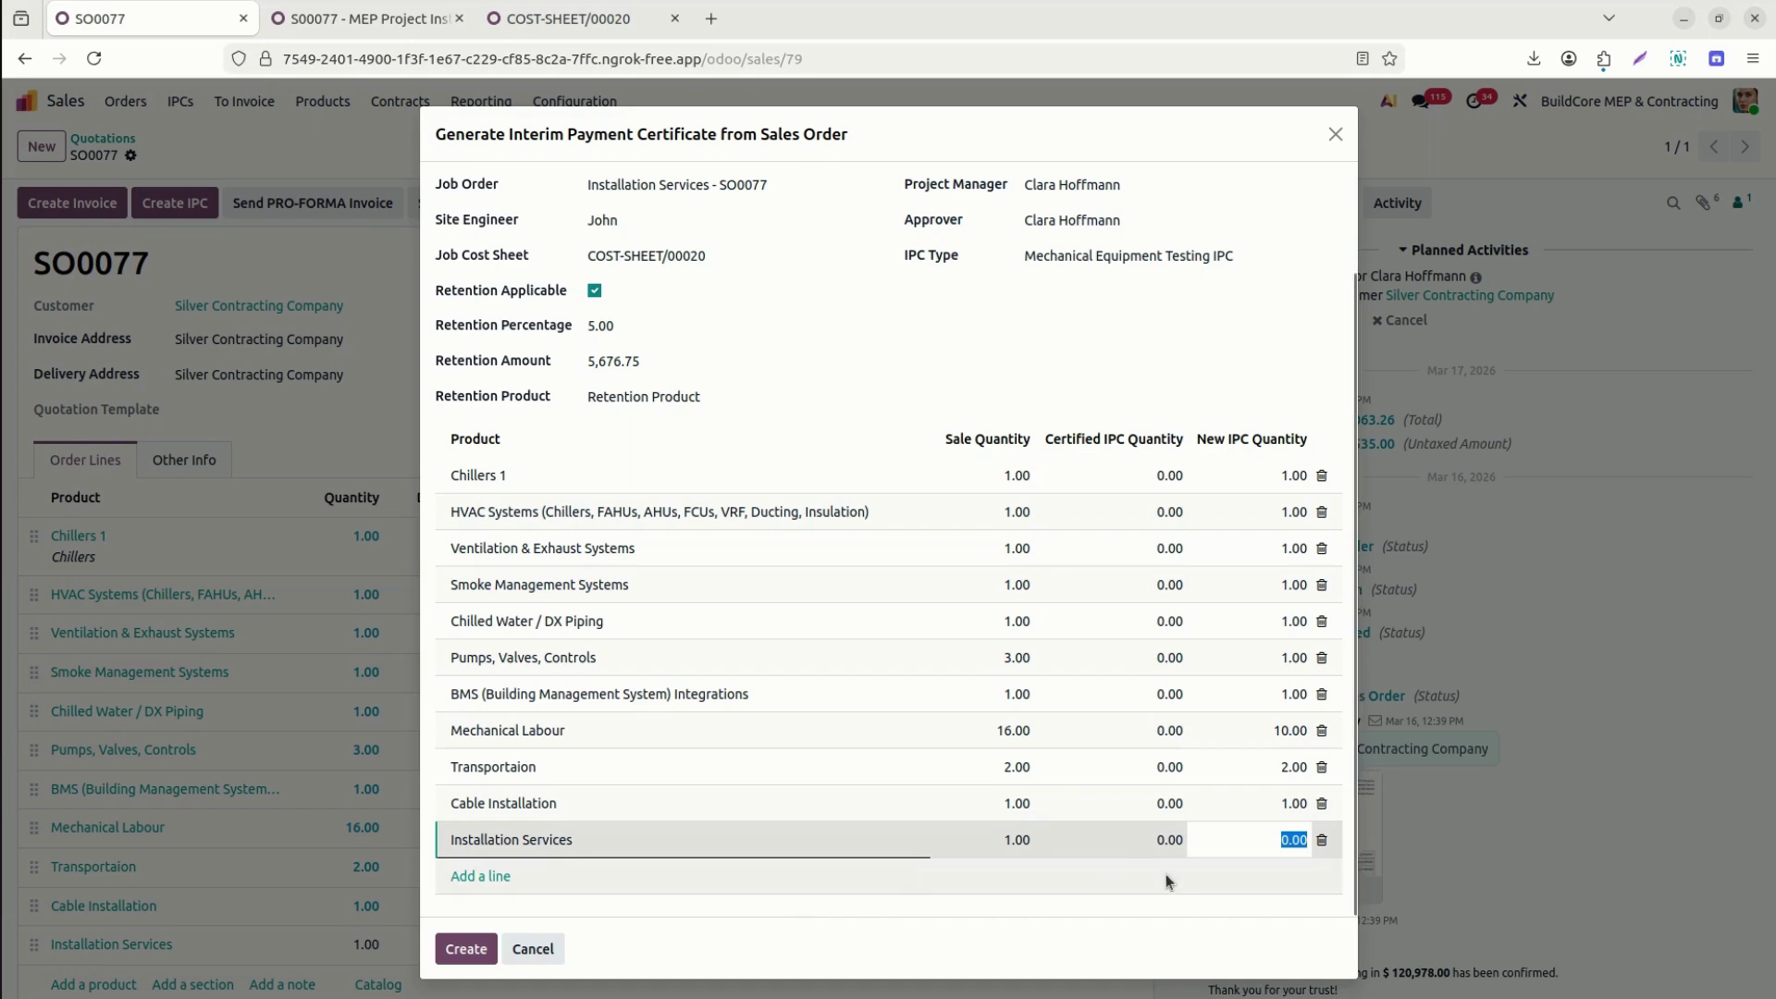
{"action": "left_click", "coordinate": [464, 950]}
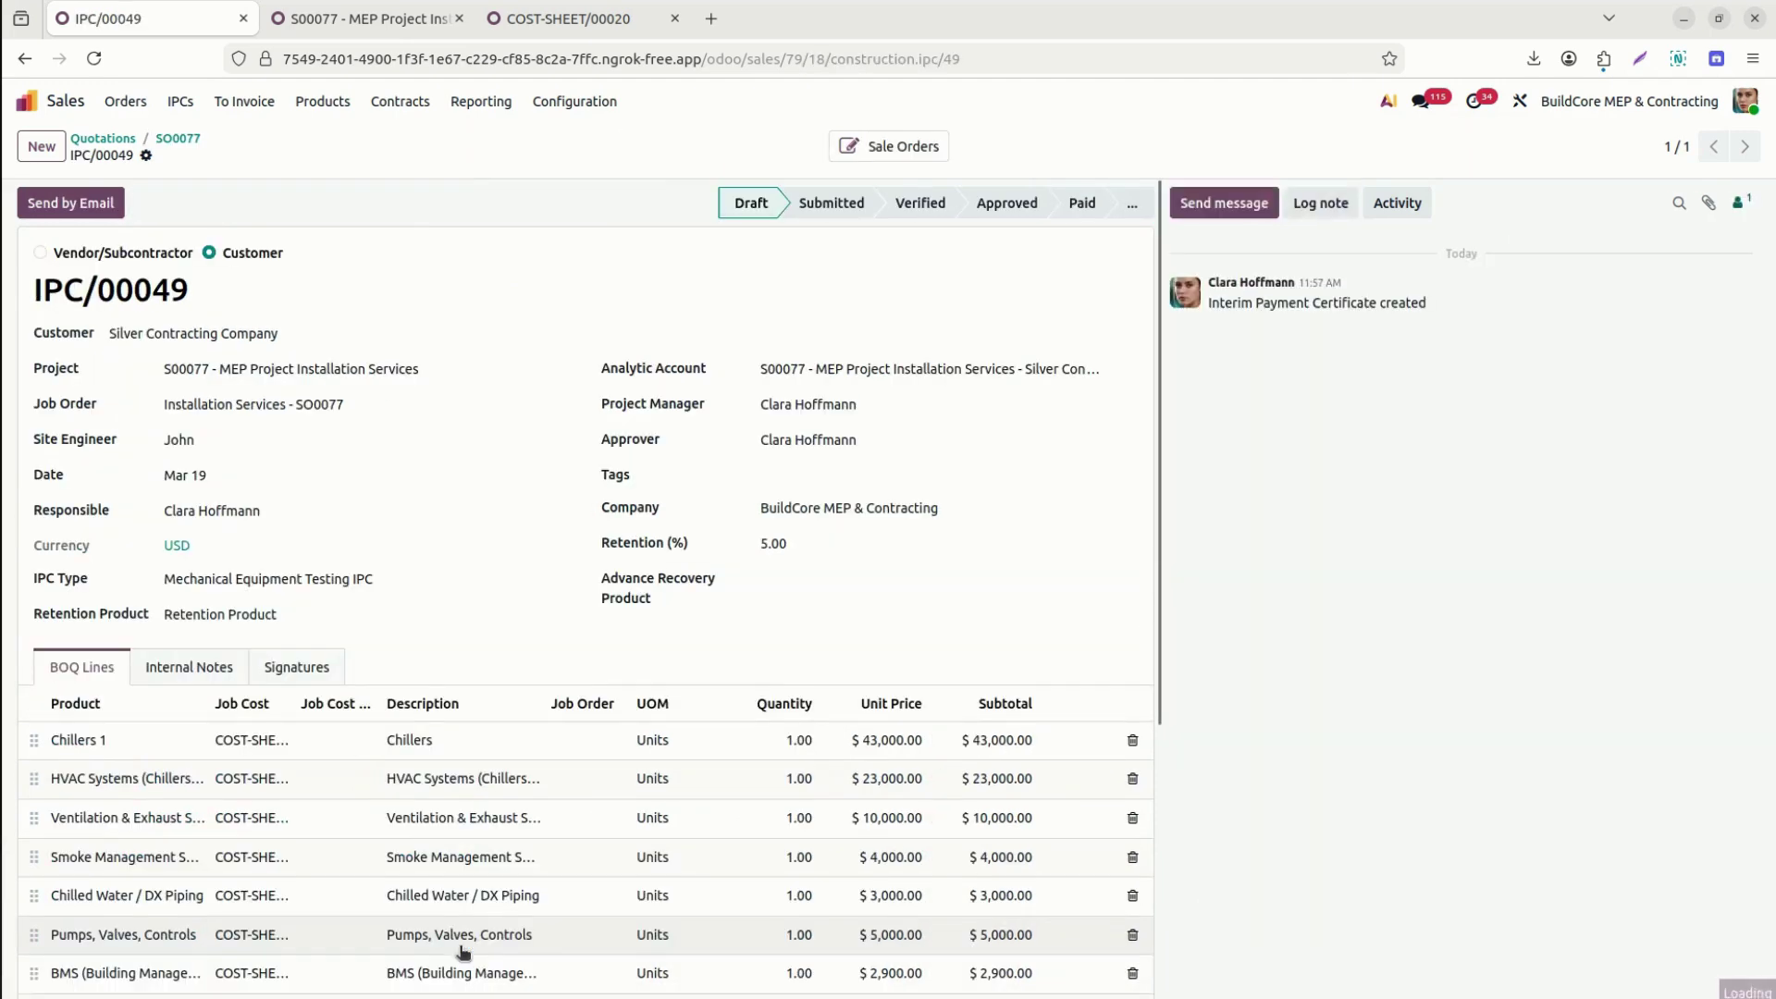
{"action": "left_click_drag", "start_coordinate": [1160, 552], "coordinate": [1168, 784]}
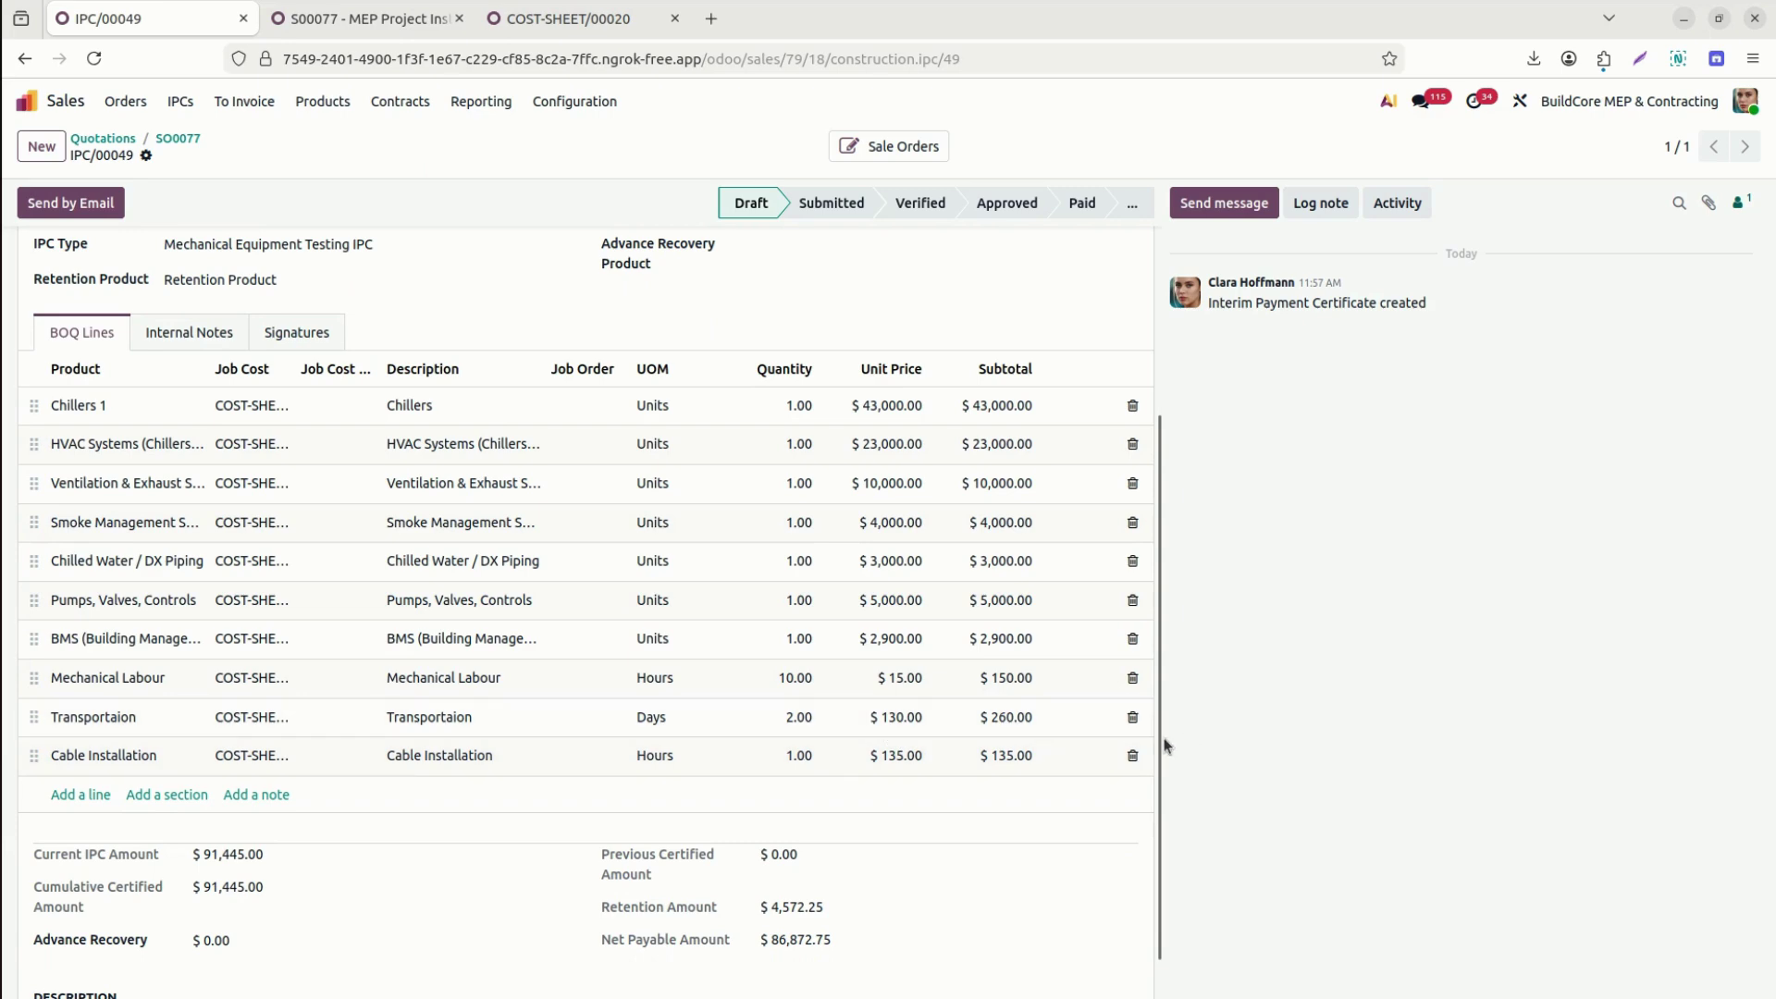
{"action": "left_click_drag", "start_coordinate": [1165, 746], "coordinate": [1177, 505]}
{"action": "left_click", "coordinate": [264, 662]}
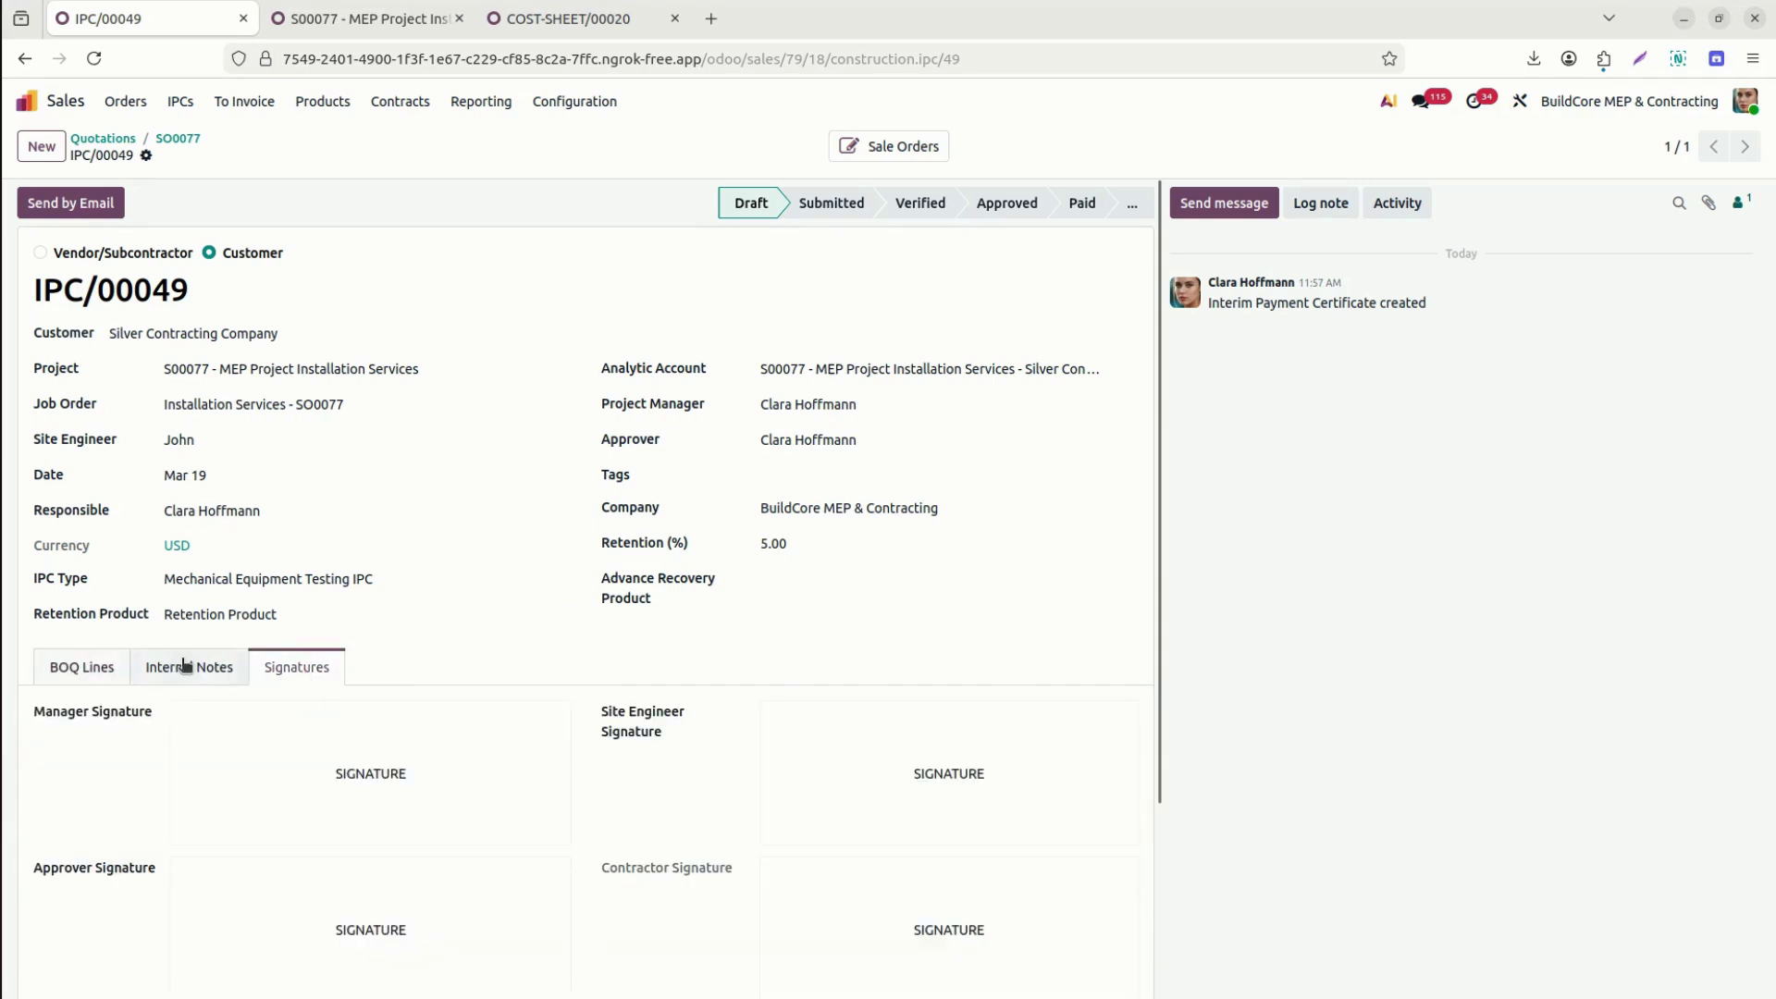
{"action": "left_click", "coordinate": [82, 666]}
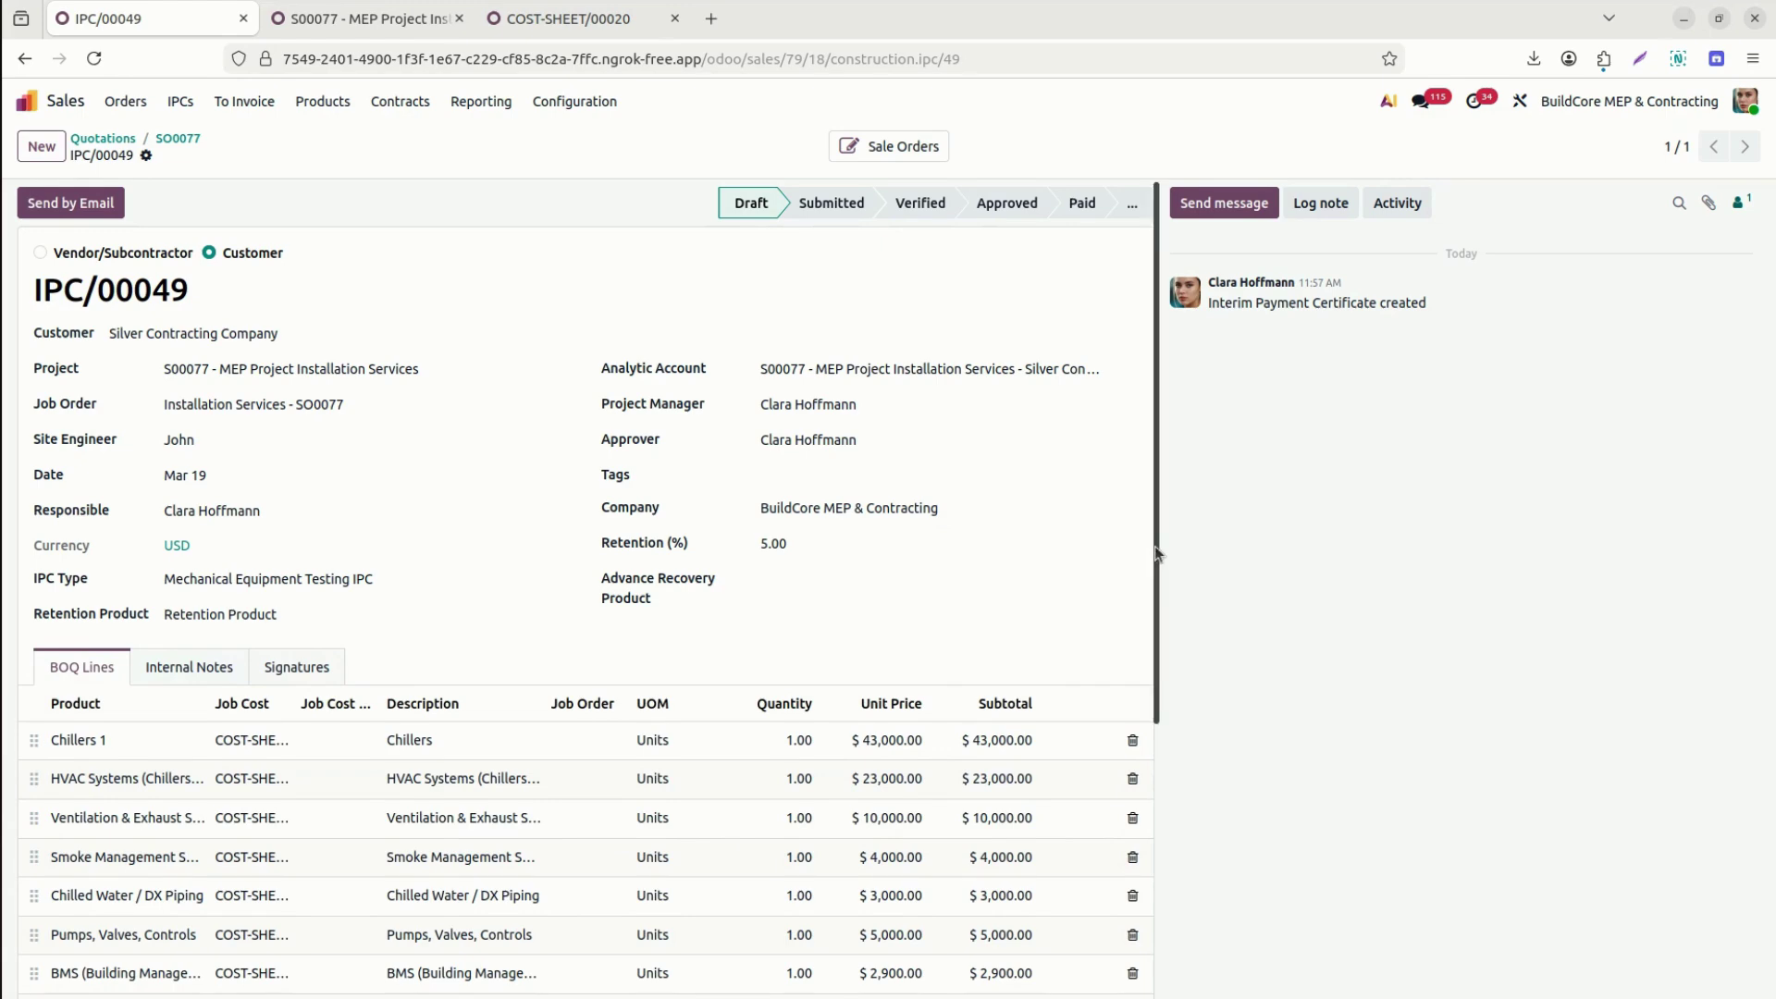
{"action": "left_click_drag", "start_coordinate": [1155, 553], "coordinate": [1162, 851]}
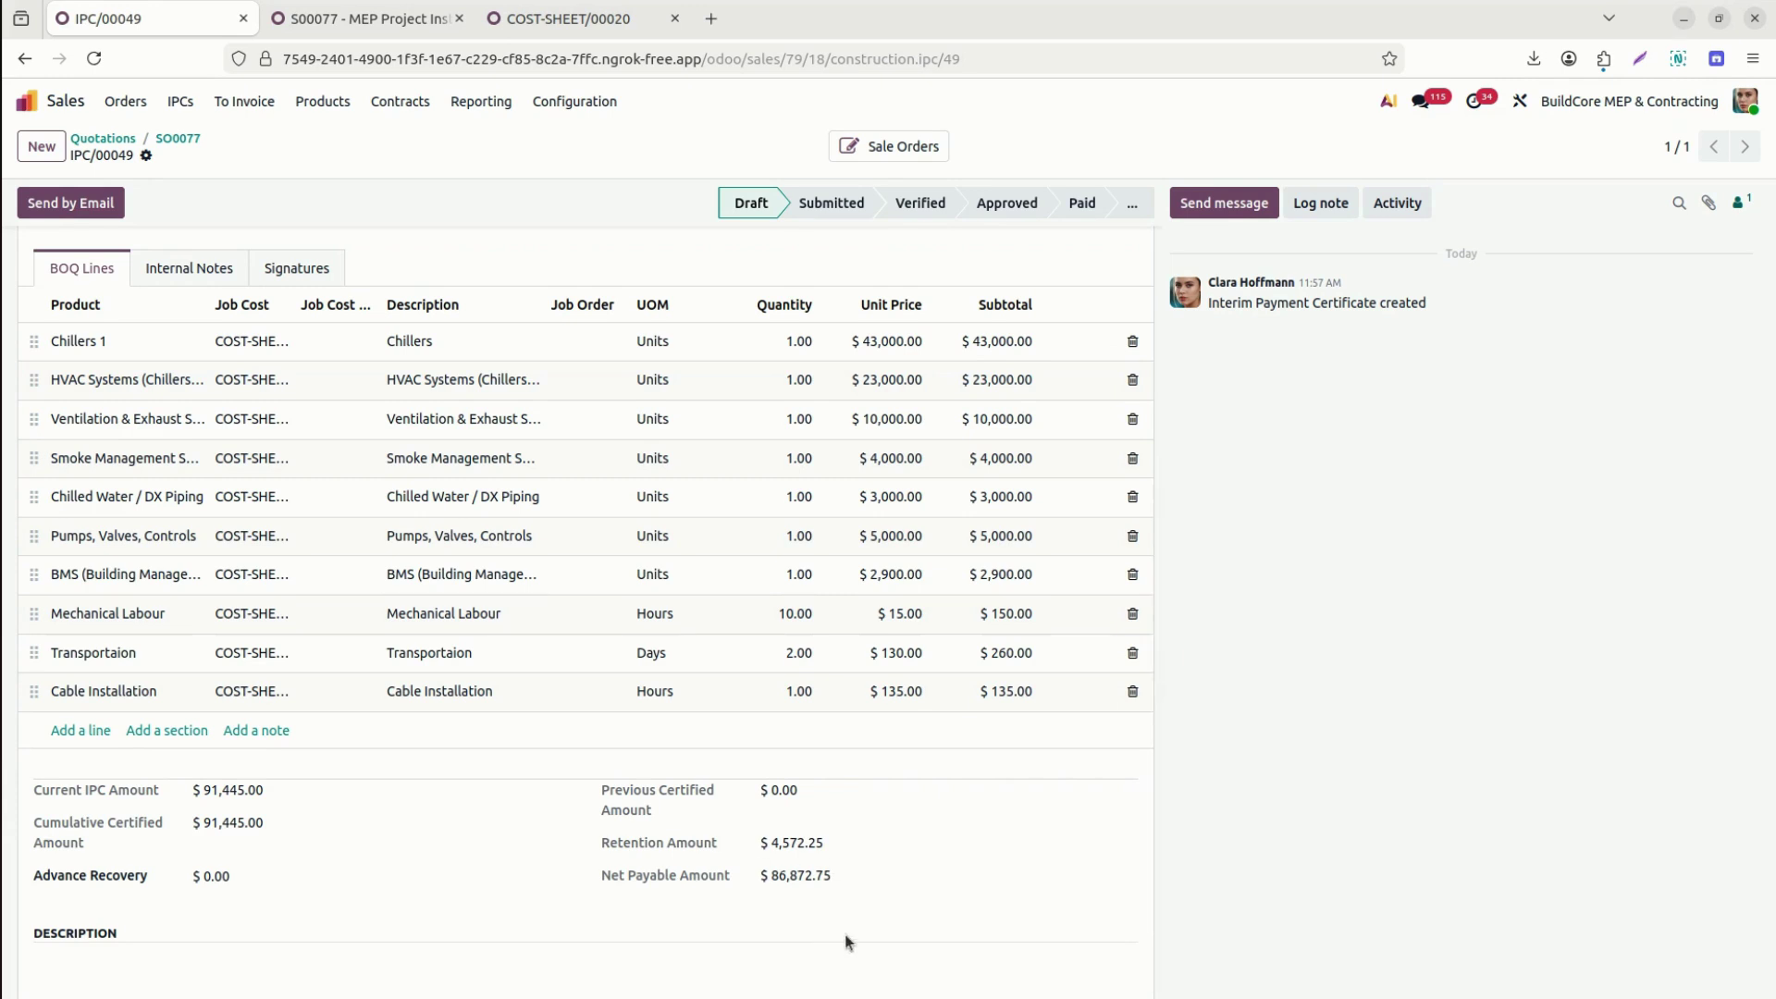
{"action": "left_click_drag", "start_coordinate": [1162, 594], "coordinate": [1163, 311]}
Submit IPC/00049, start its email to the customer, and mark the certificate Verified.
{"action": "left_click", "coordinate": [845, 211]}
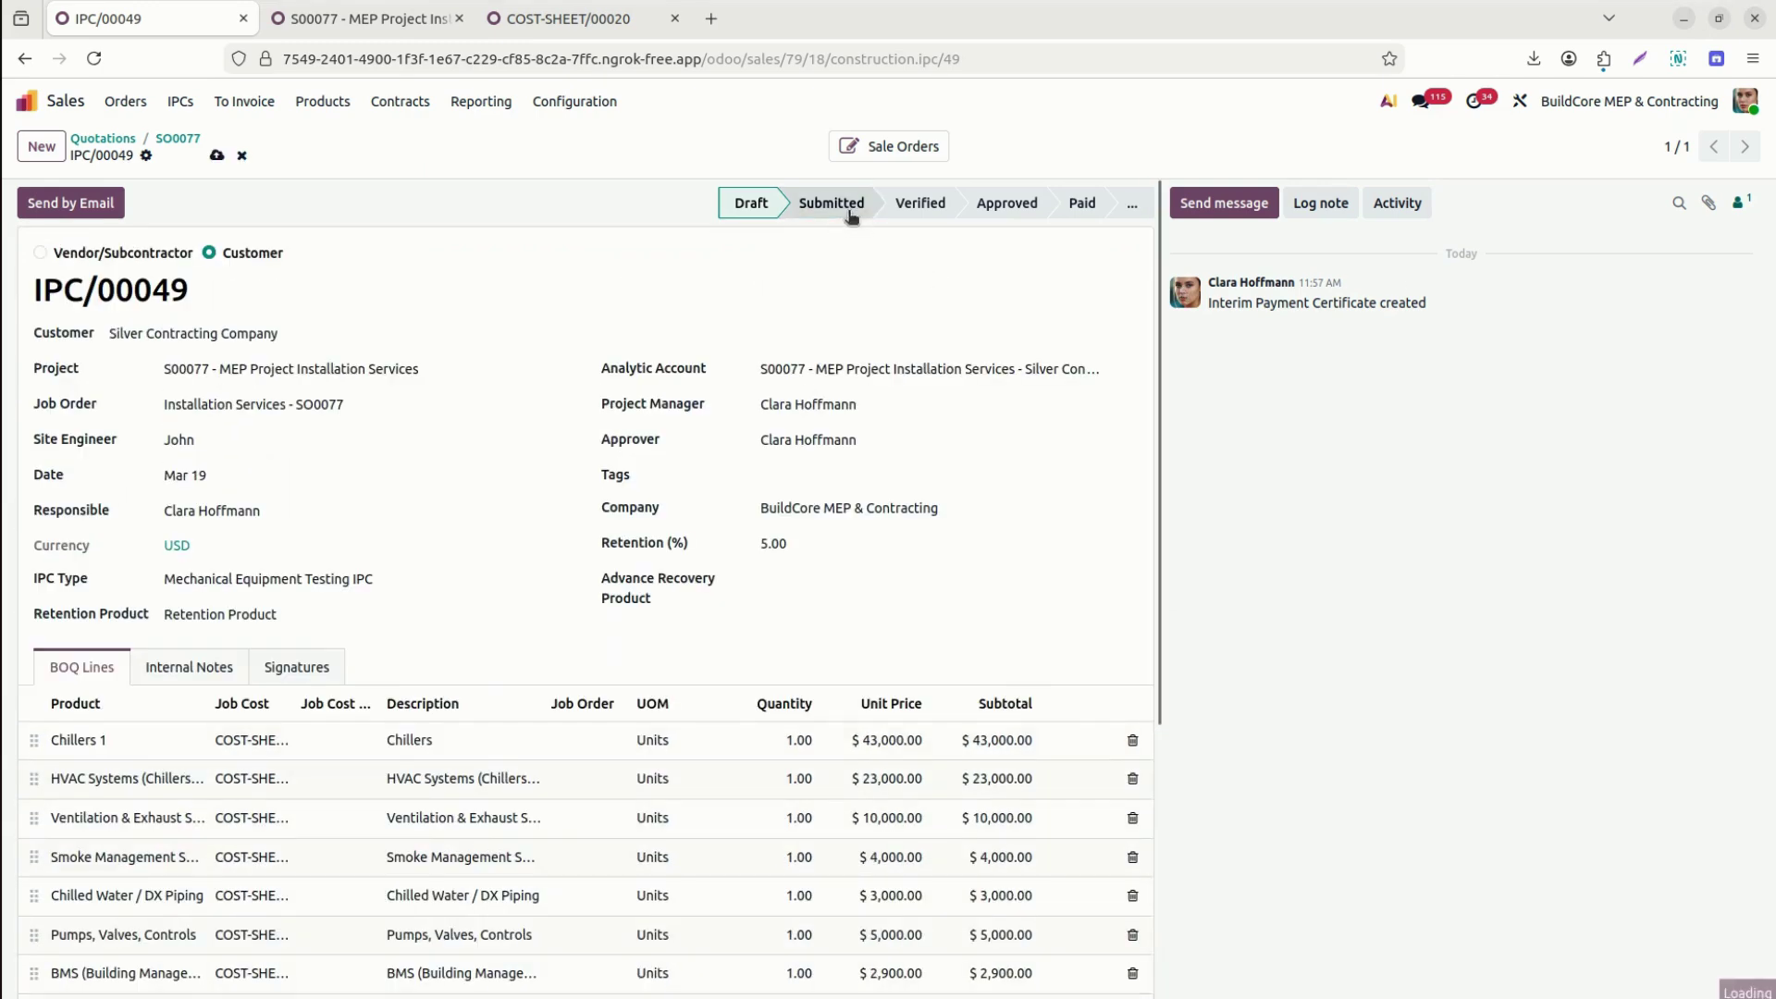
{"action": "left_click", "coordinate": [94, 206]}
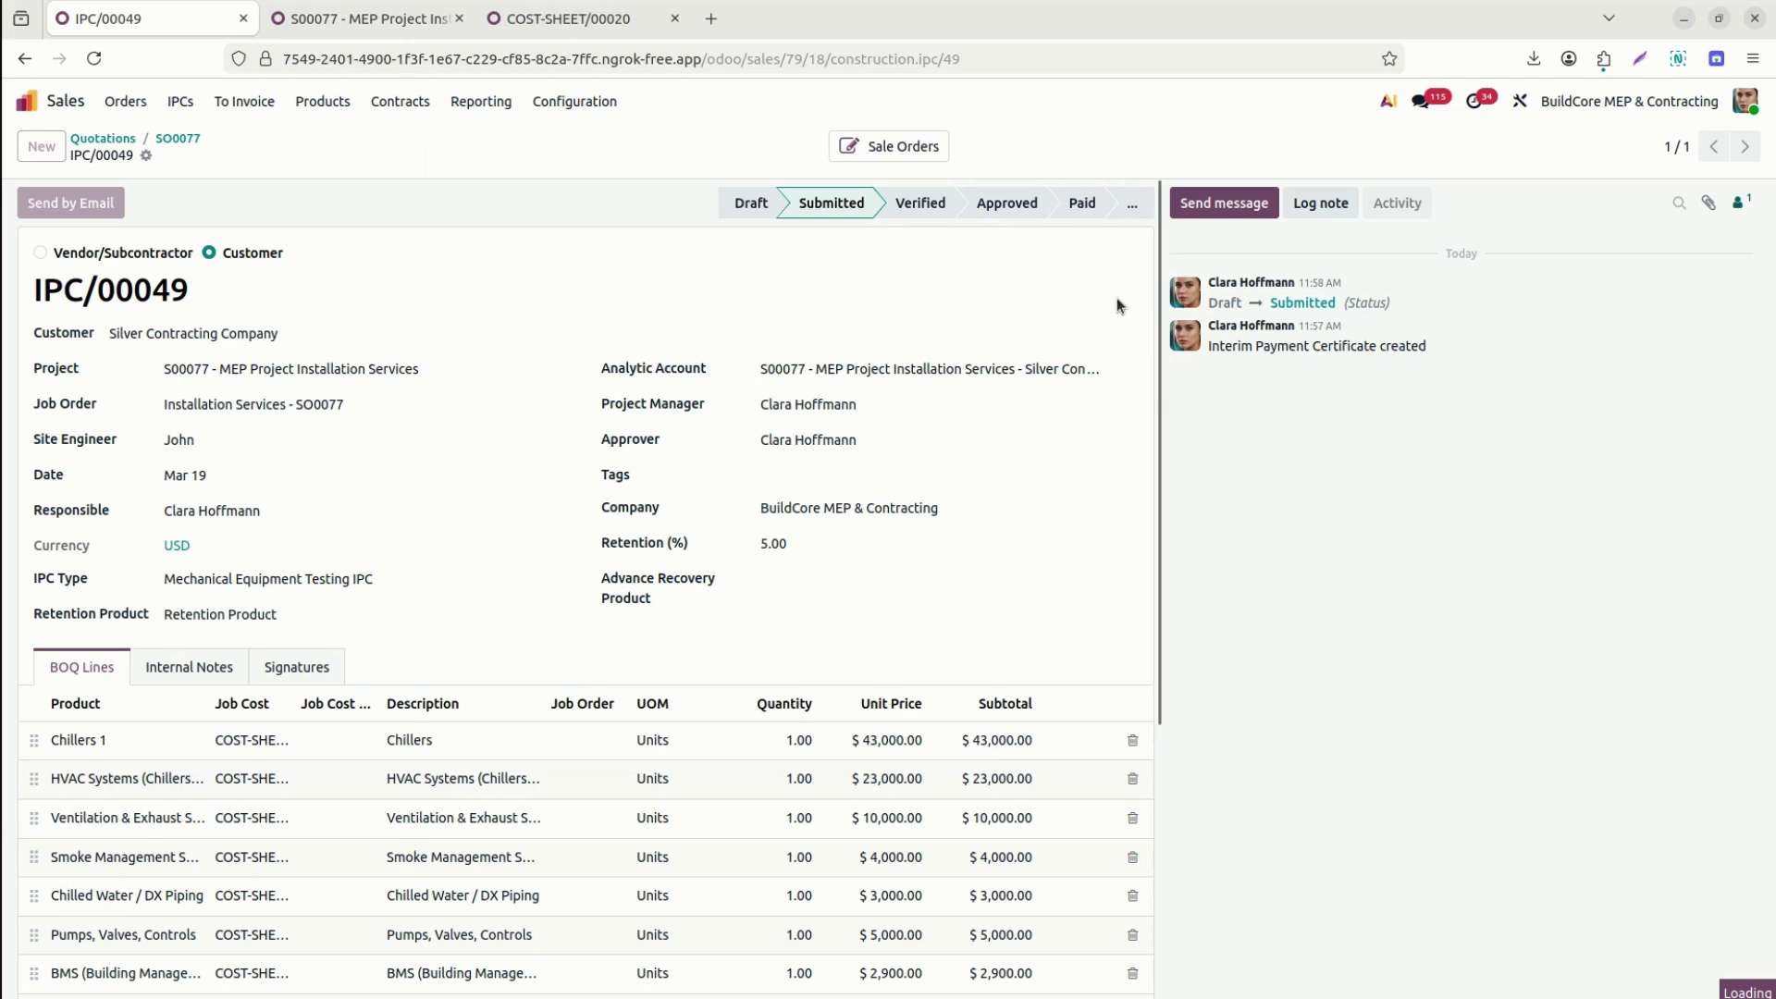
{"action": "left_click", "coordinate": [947, 205]}
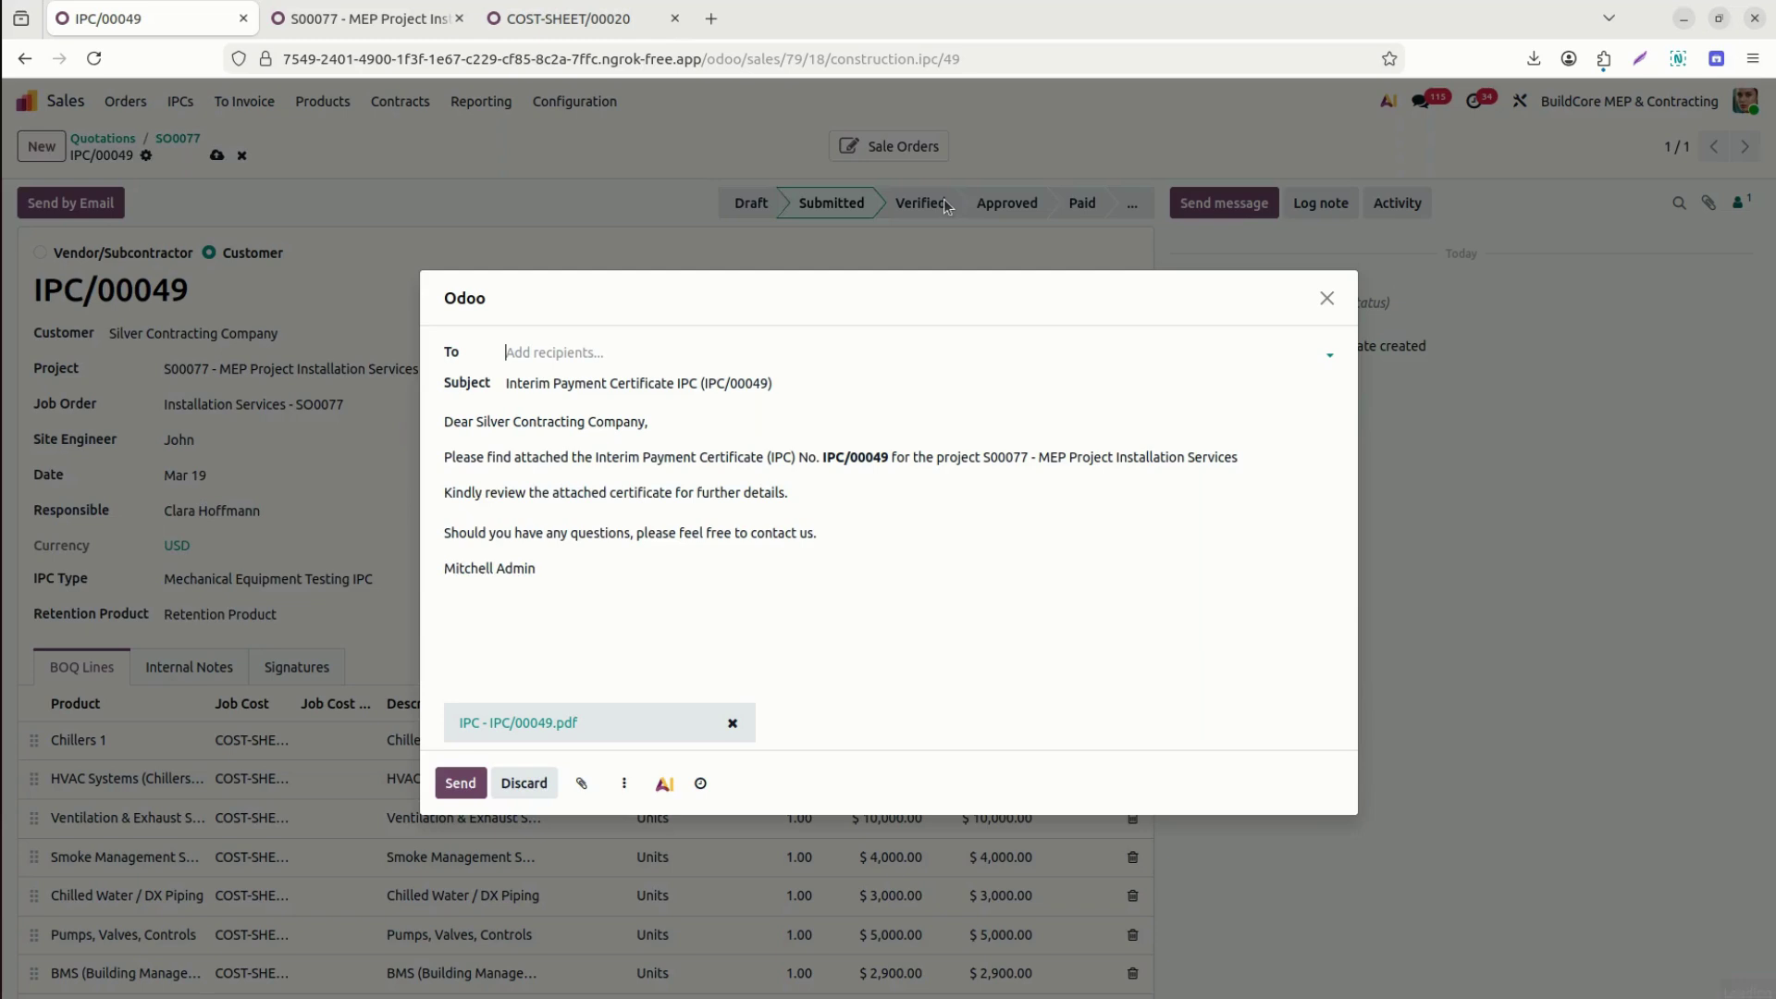
Address the IPC email to Silver Contracting Company and download the attached IPC PDF.
{"action": "left_click", "coordinate": [530, 724]}
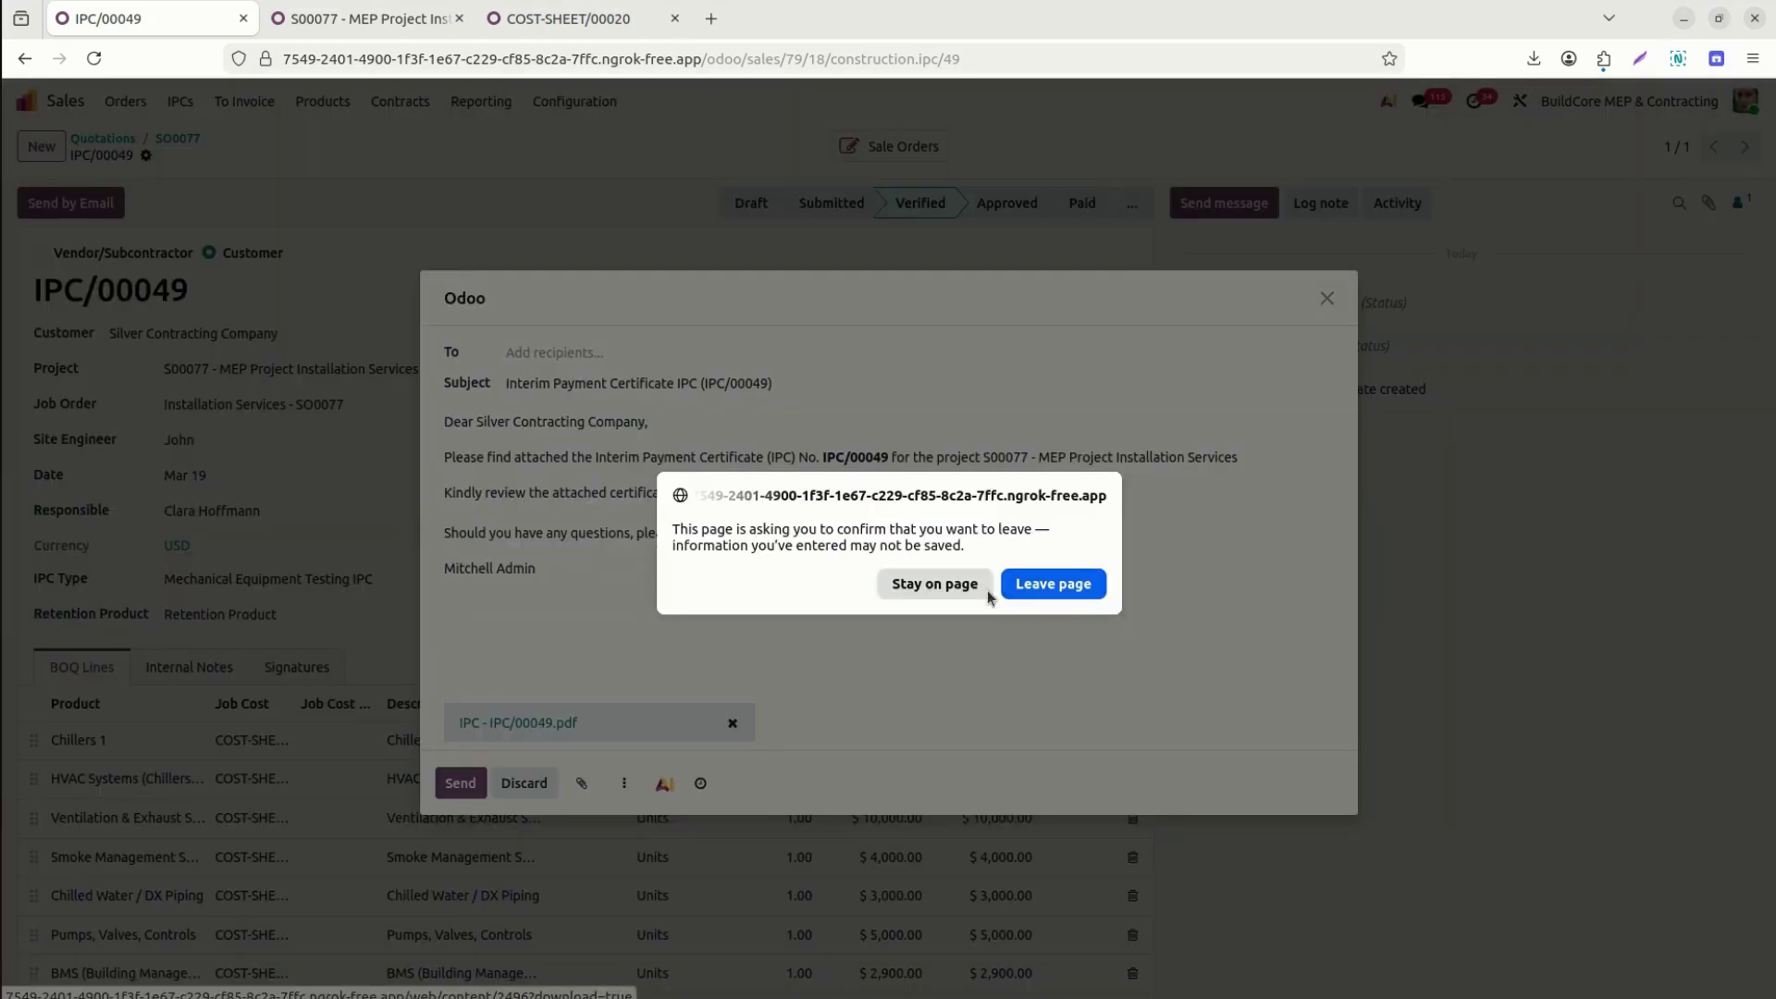
{"action": "left_click", "coordinate": [948, 586]}
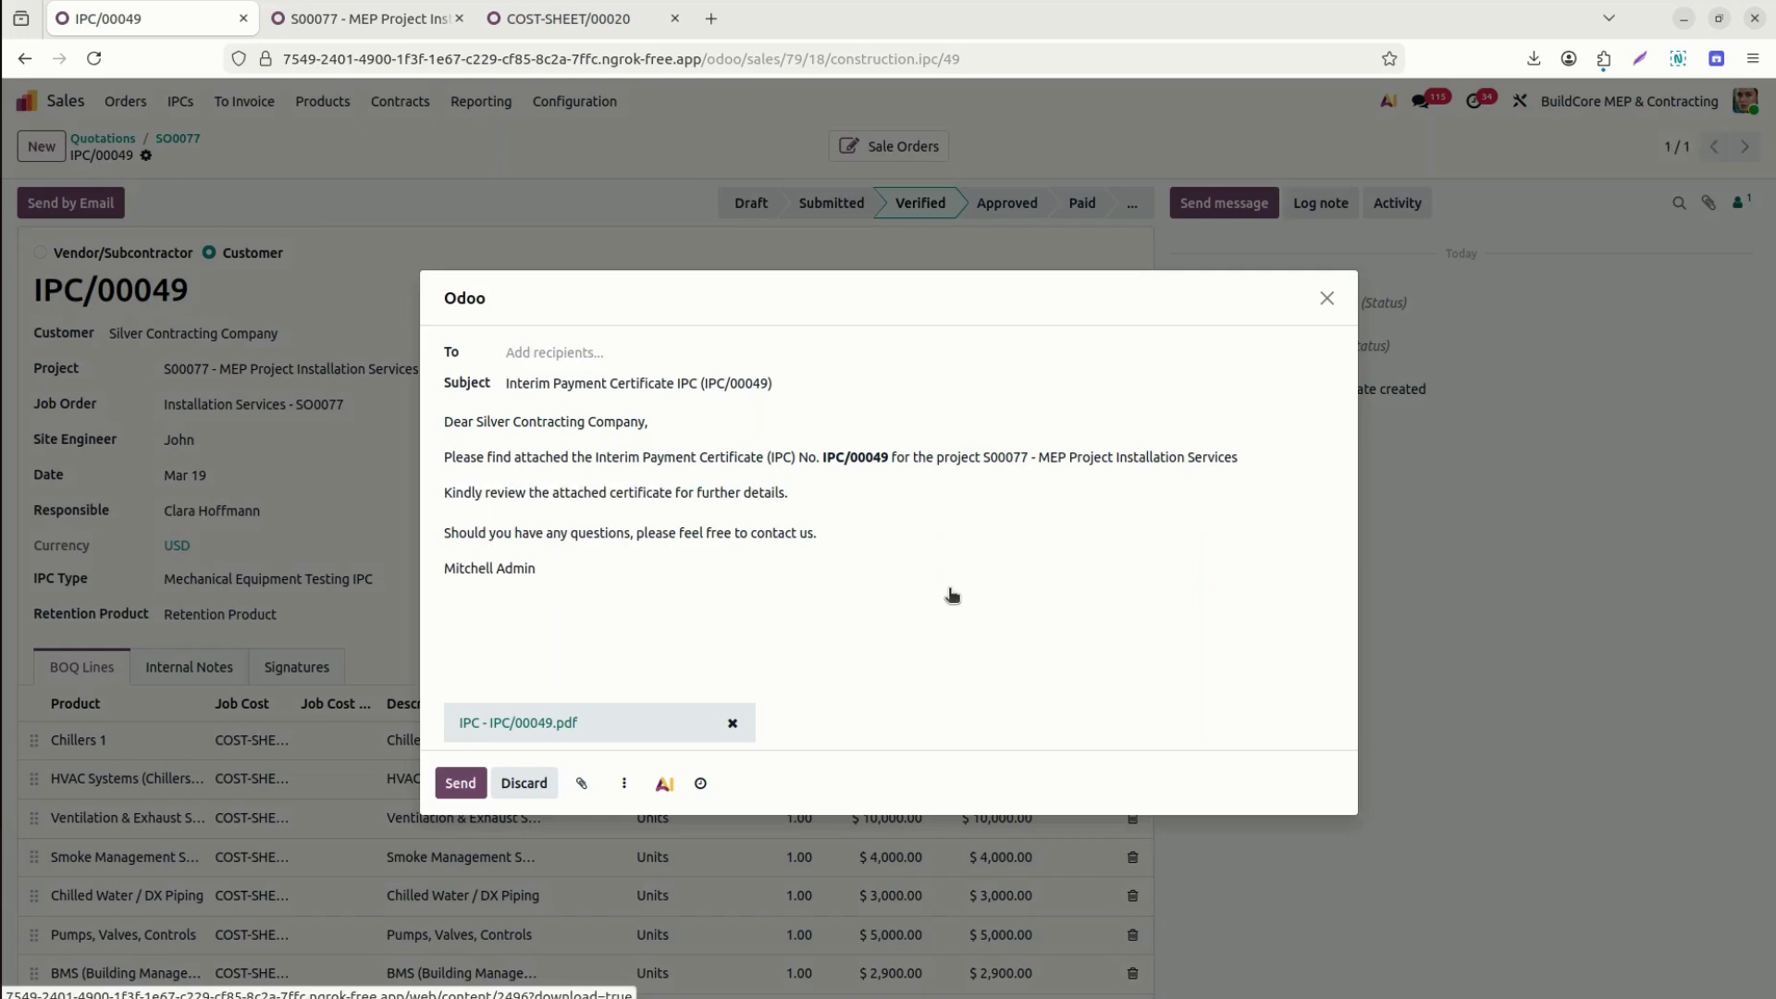
{"action": "left_click", "coordinate": [556, 352]}
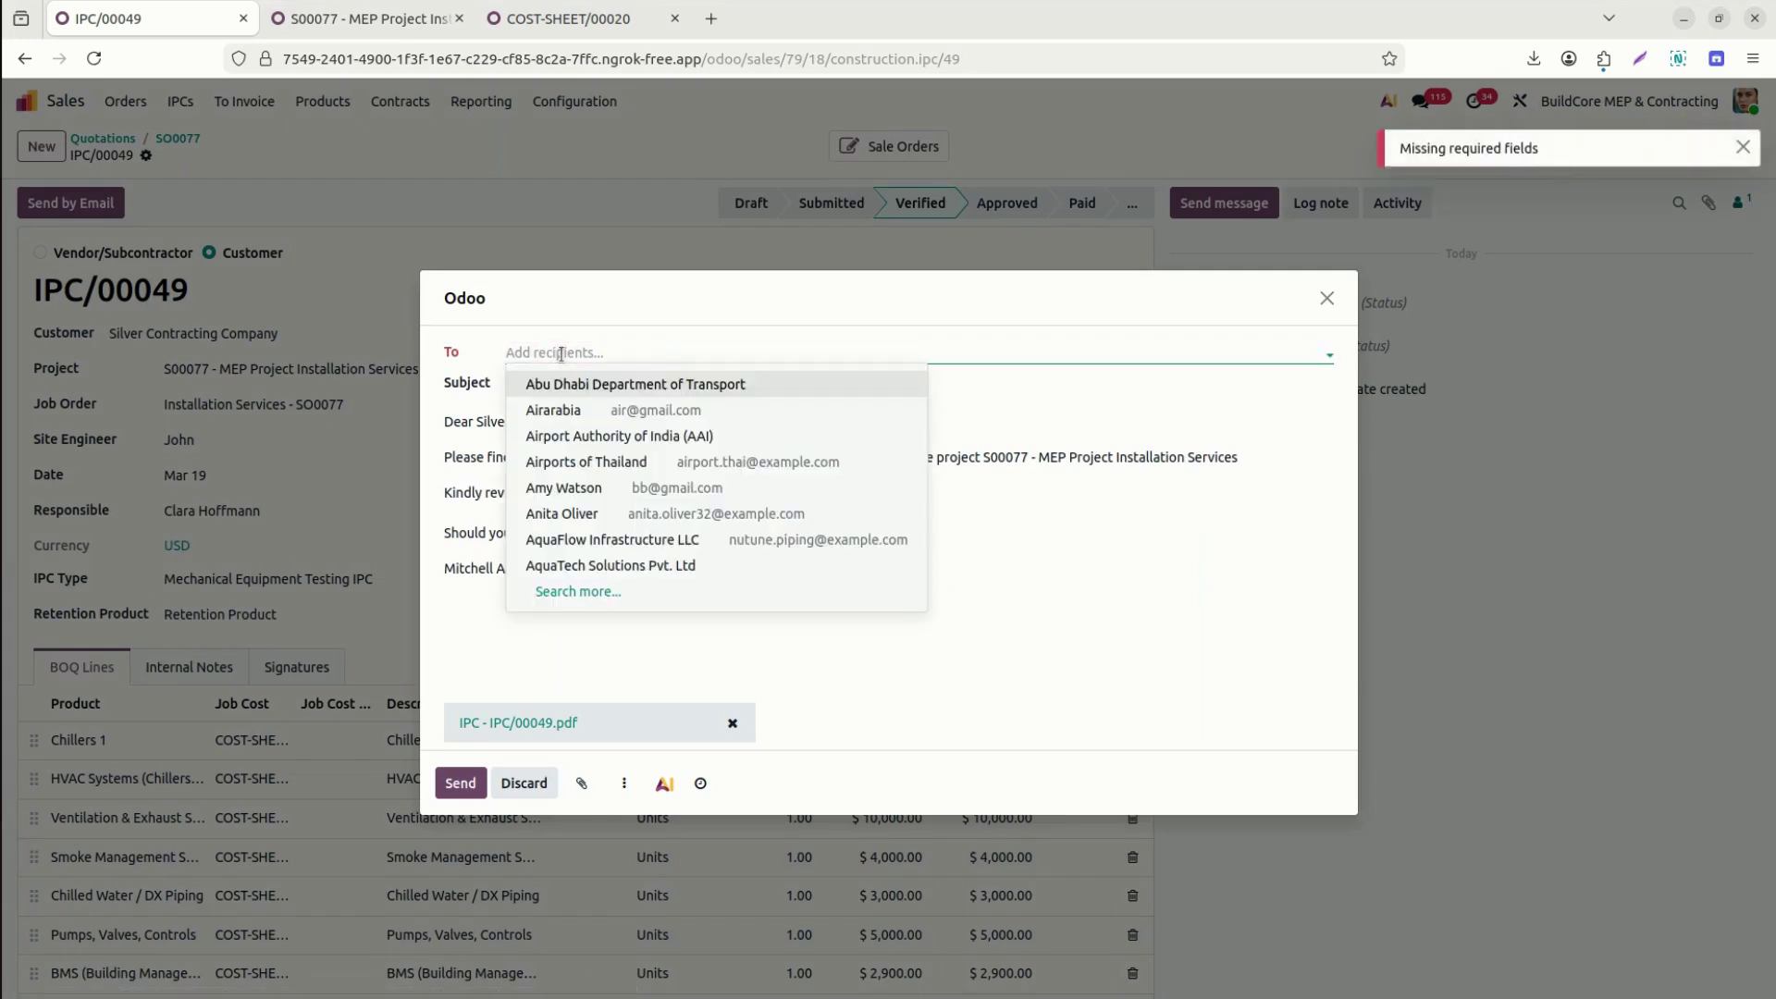
{"action": "type", "text": "sil"}
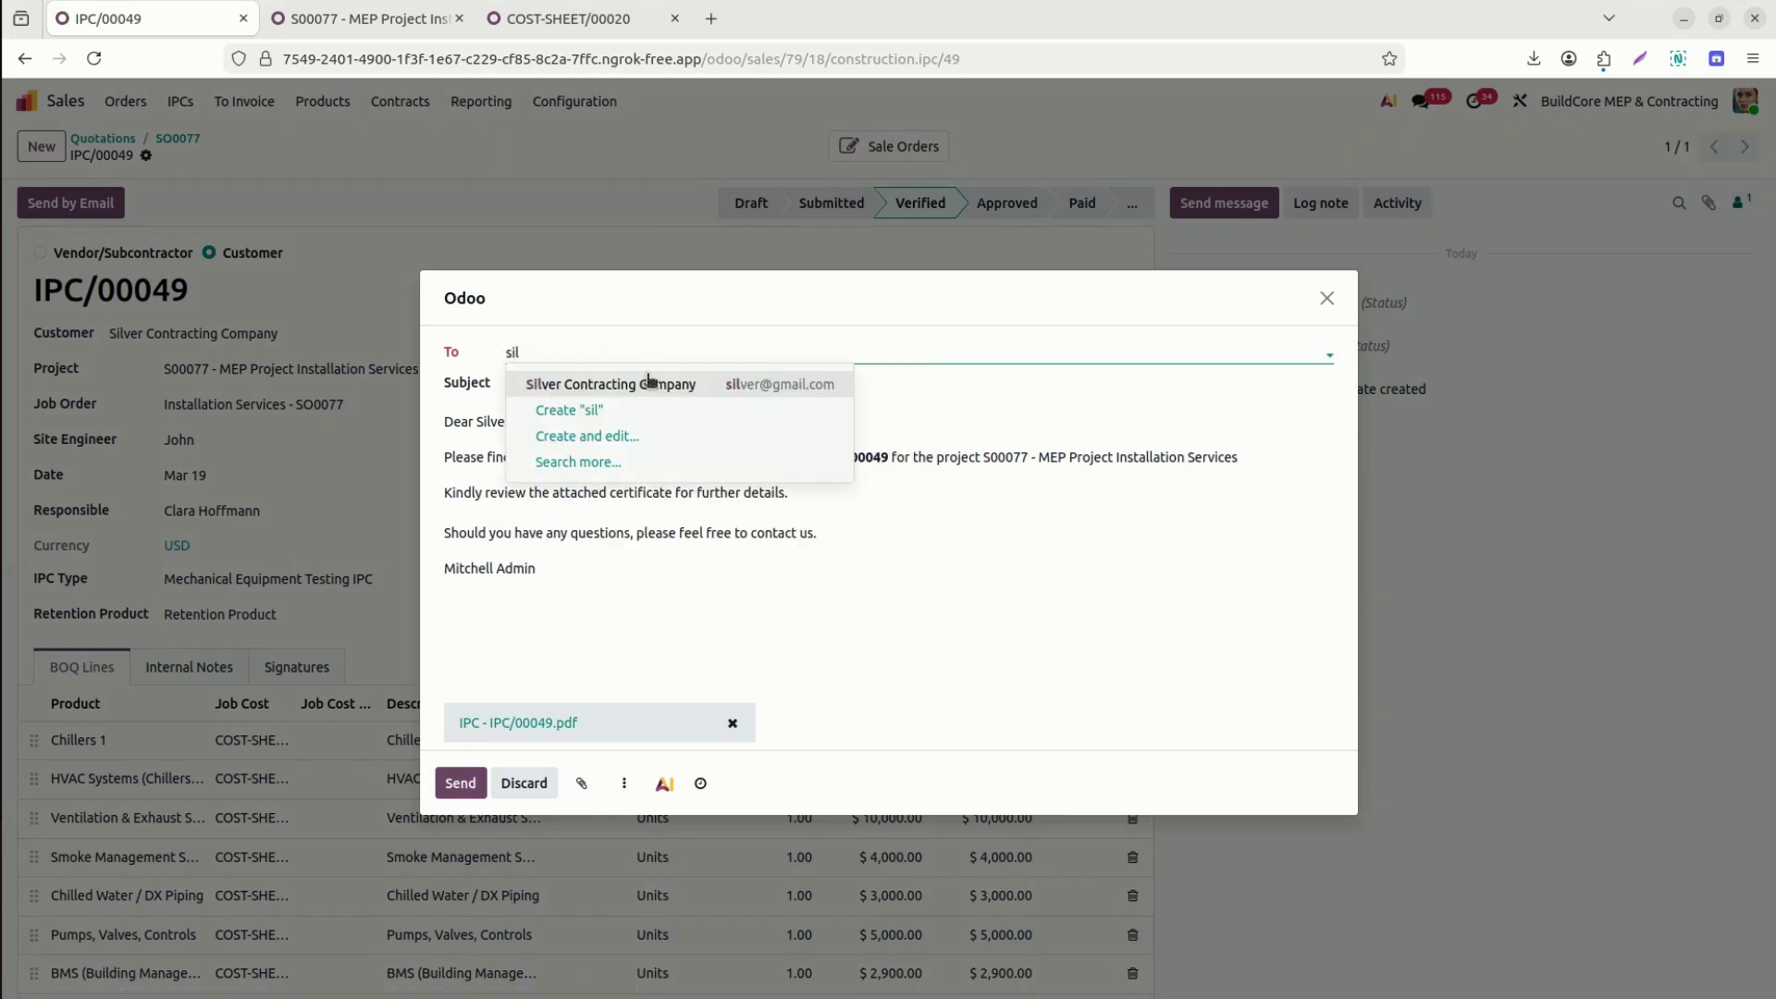
{"action": "left_click", "coordinate": [652, 385]}
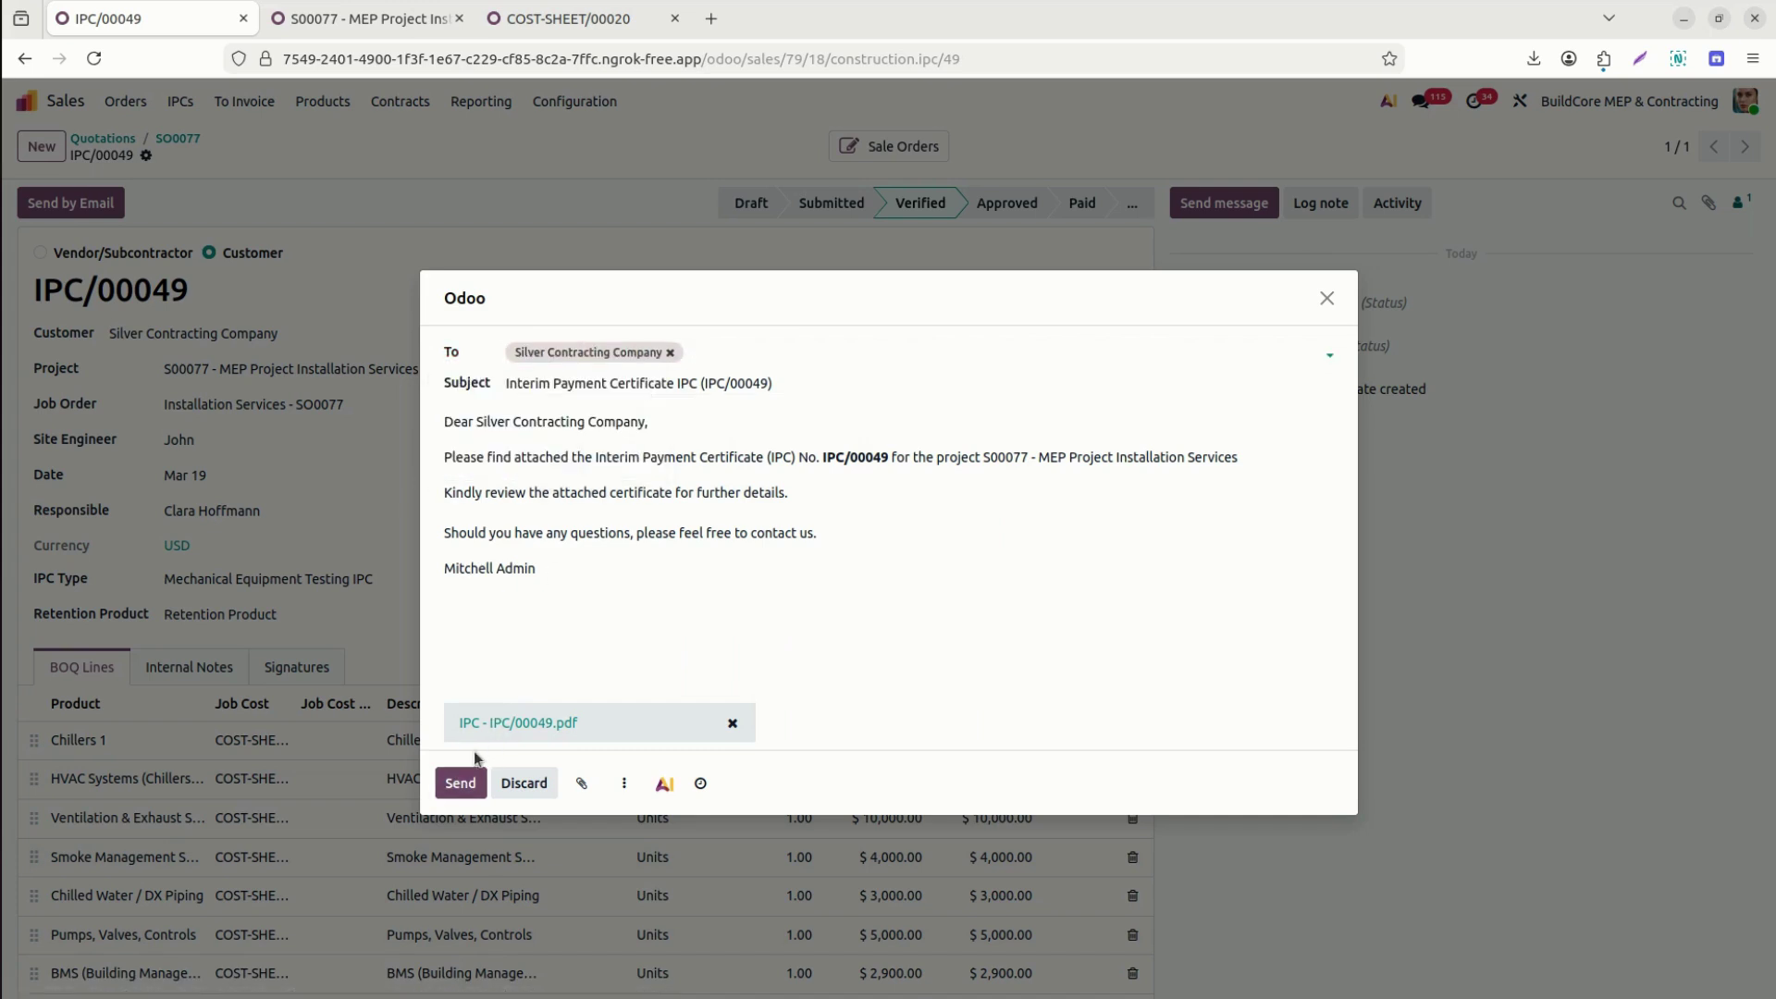
{"action": "left_click", "coordinate": [532, 717]}
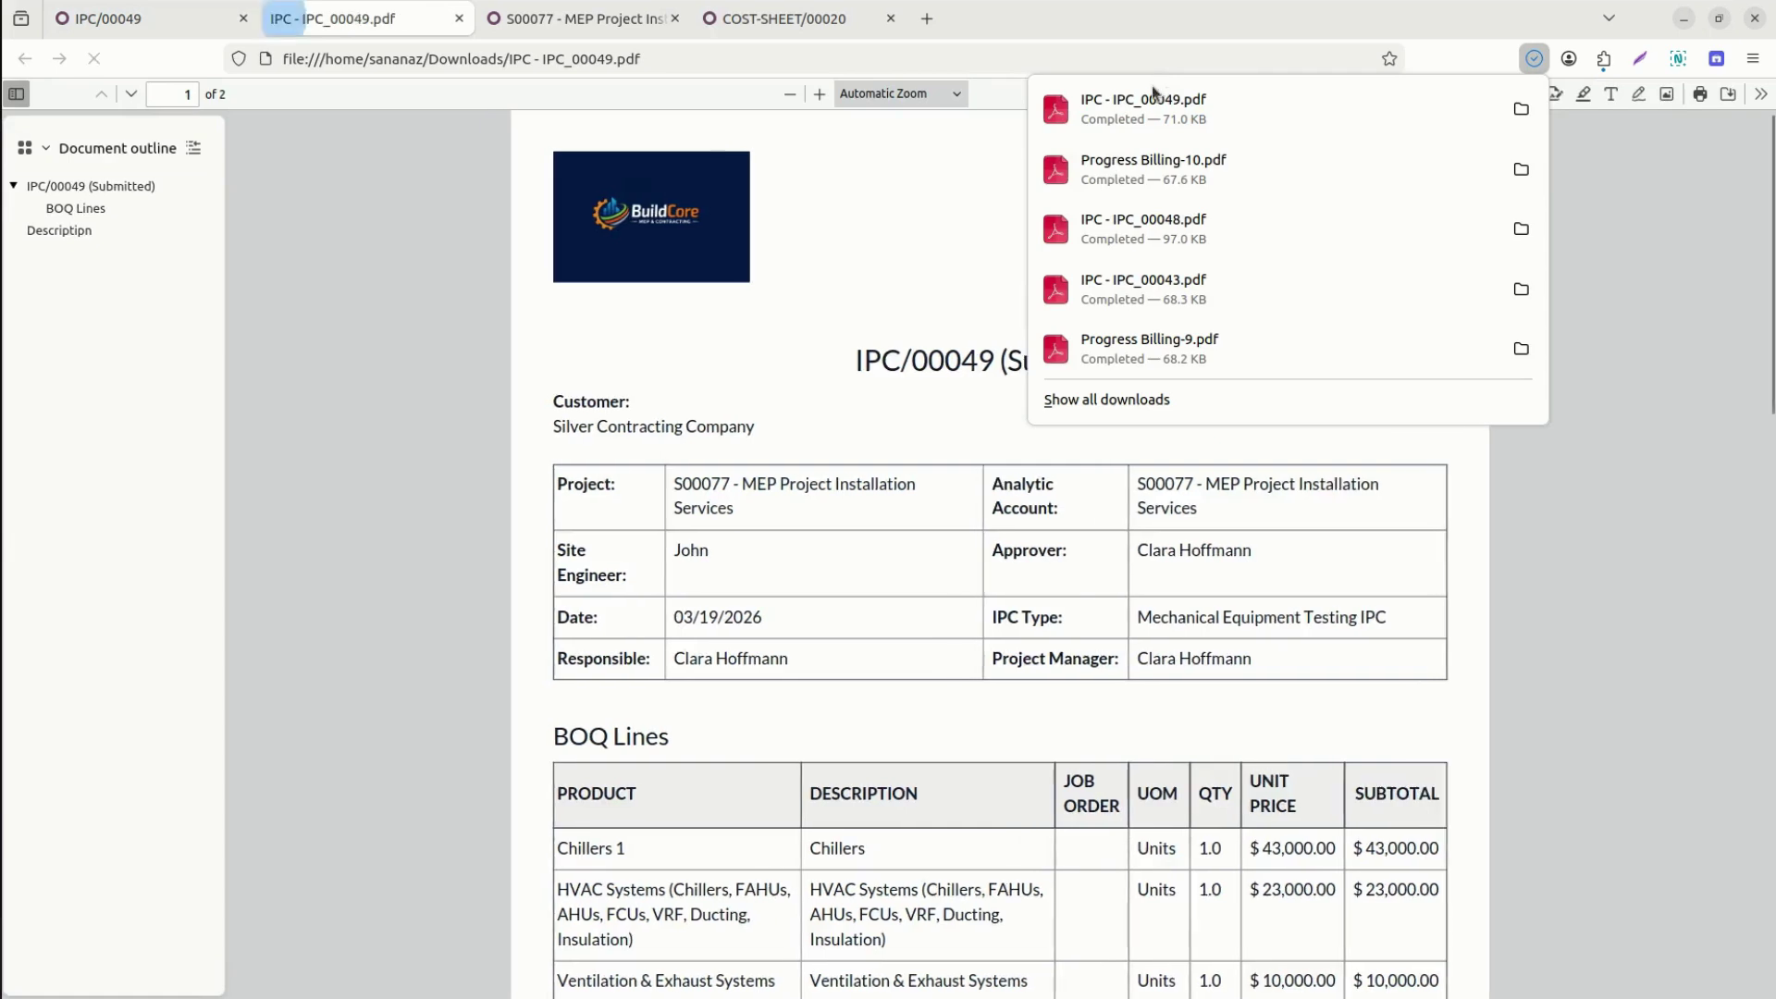
Scroll through the IPC/00049 PDF's BOQ lines and totals, then return to the Odoo record.
{"action": "left_click", "coordinate": [617, 546]}
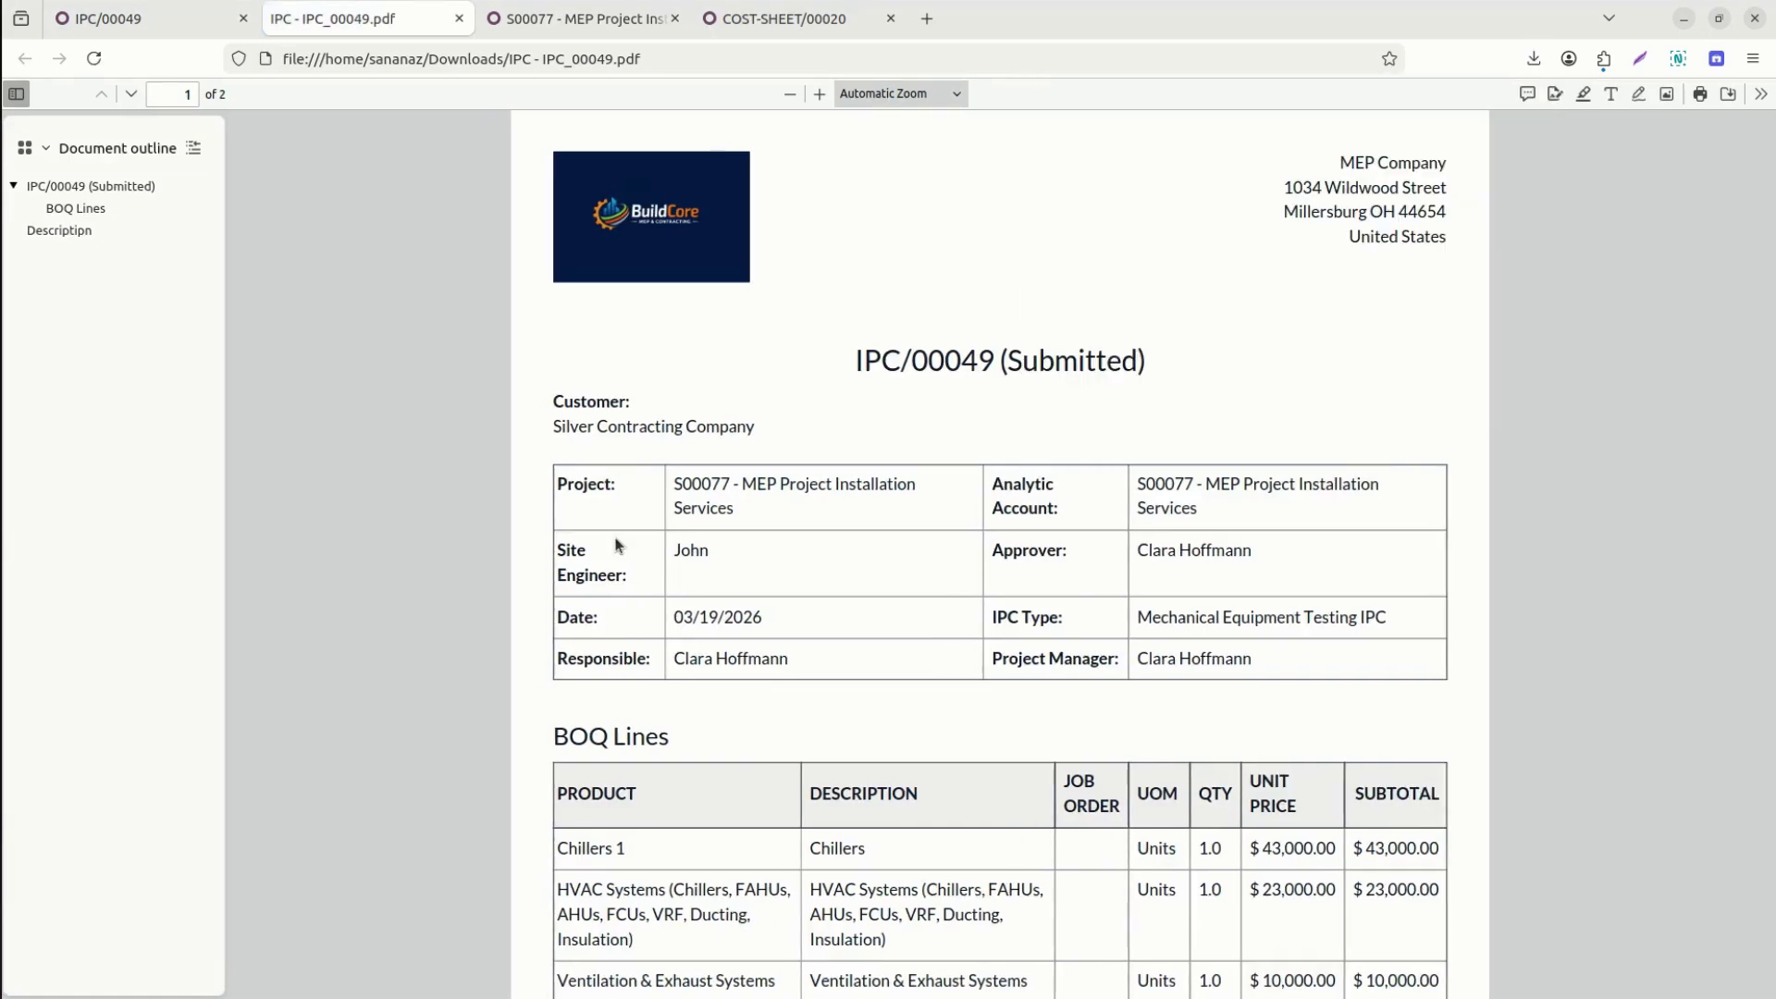
{"action": "scroll", "coordinate": [617, 546], "scroll_direction": "down", "scroll_amount": 2}
{"action": "double_click", "coordinate": [1105, 251]}
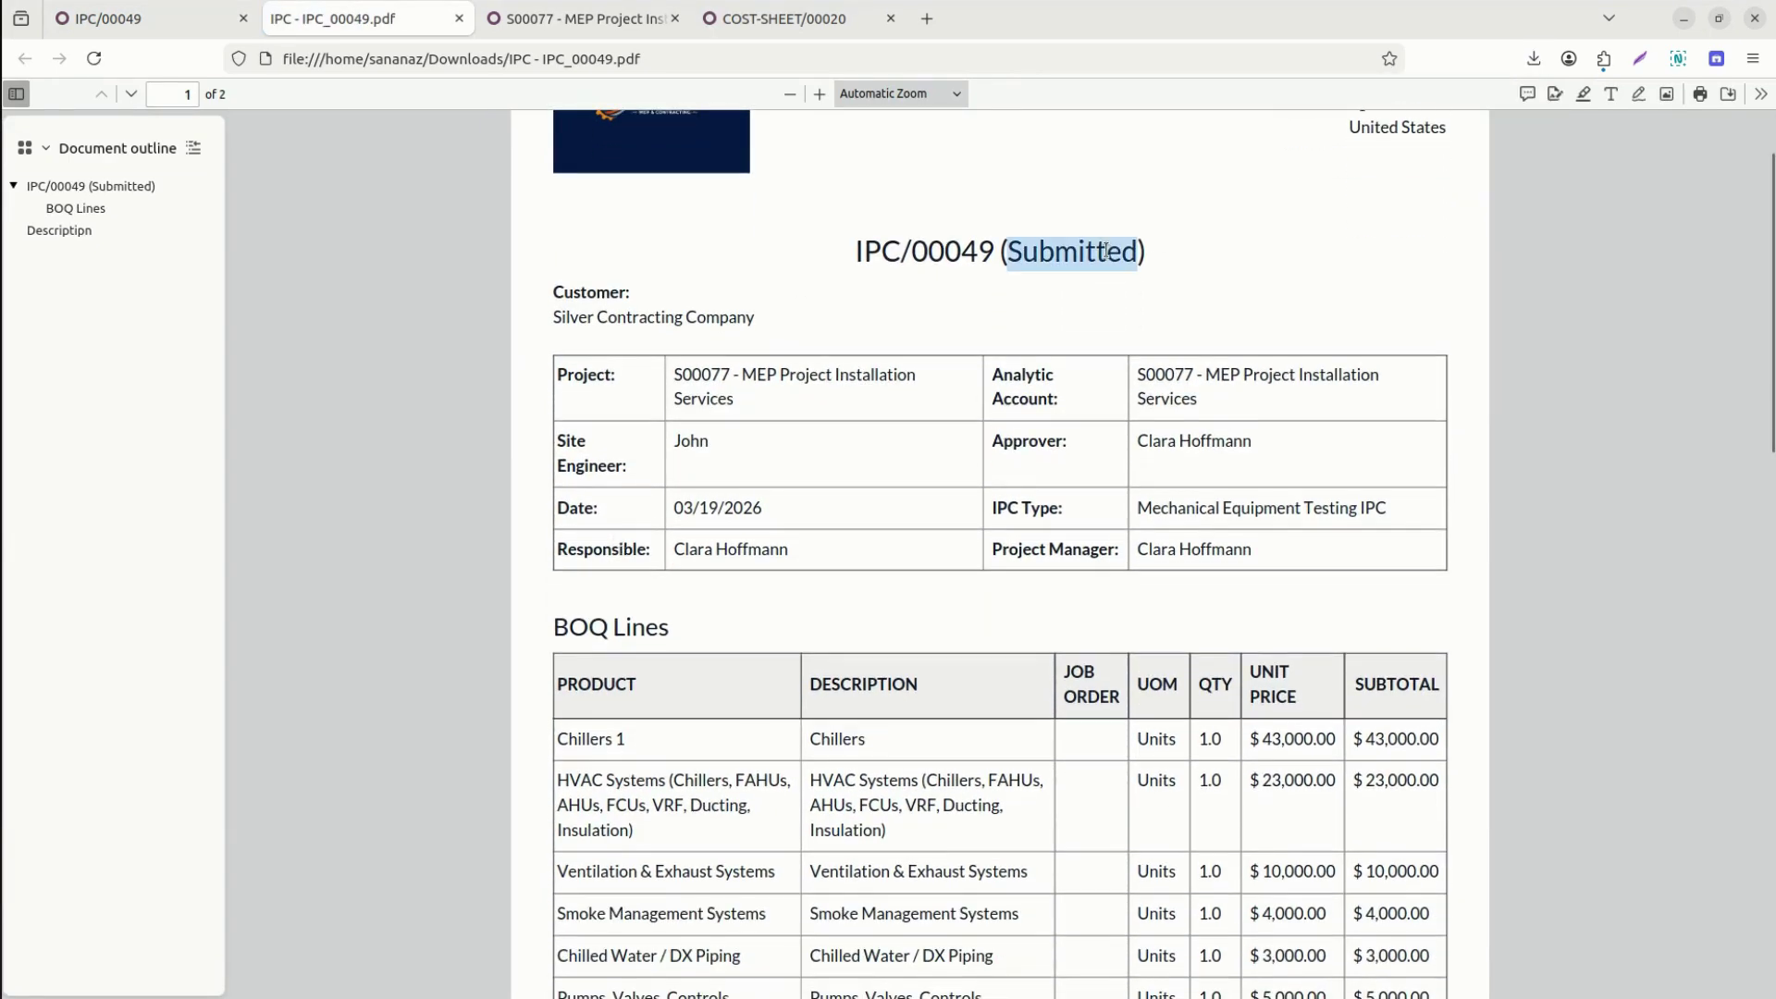
{"action": "scroll", "coordinate": [1107, 253], "scroll_direction": "down", "scroll_amount": 7}
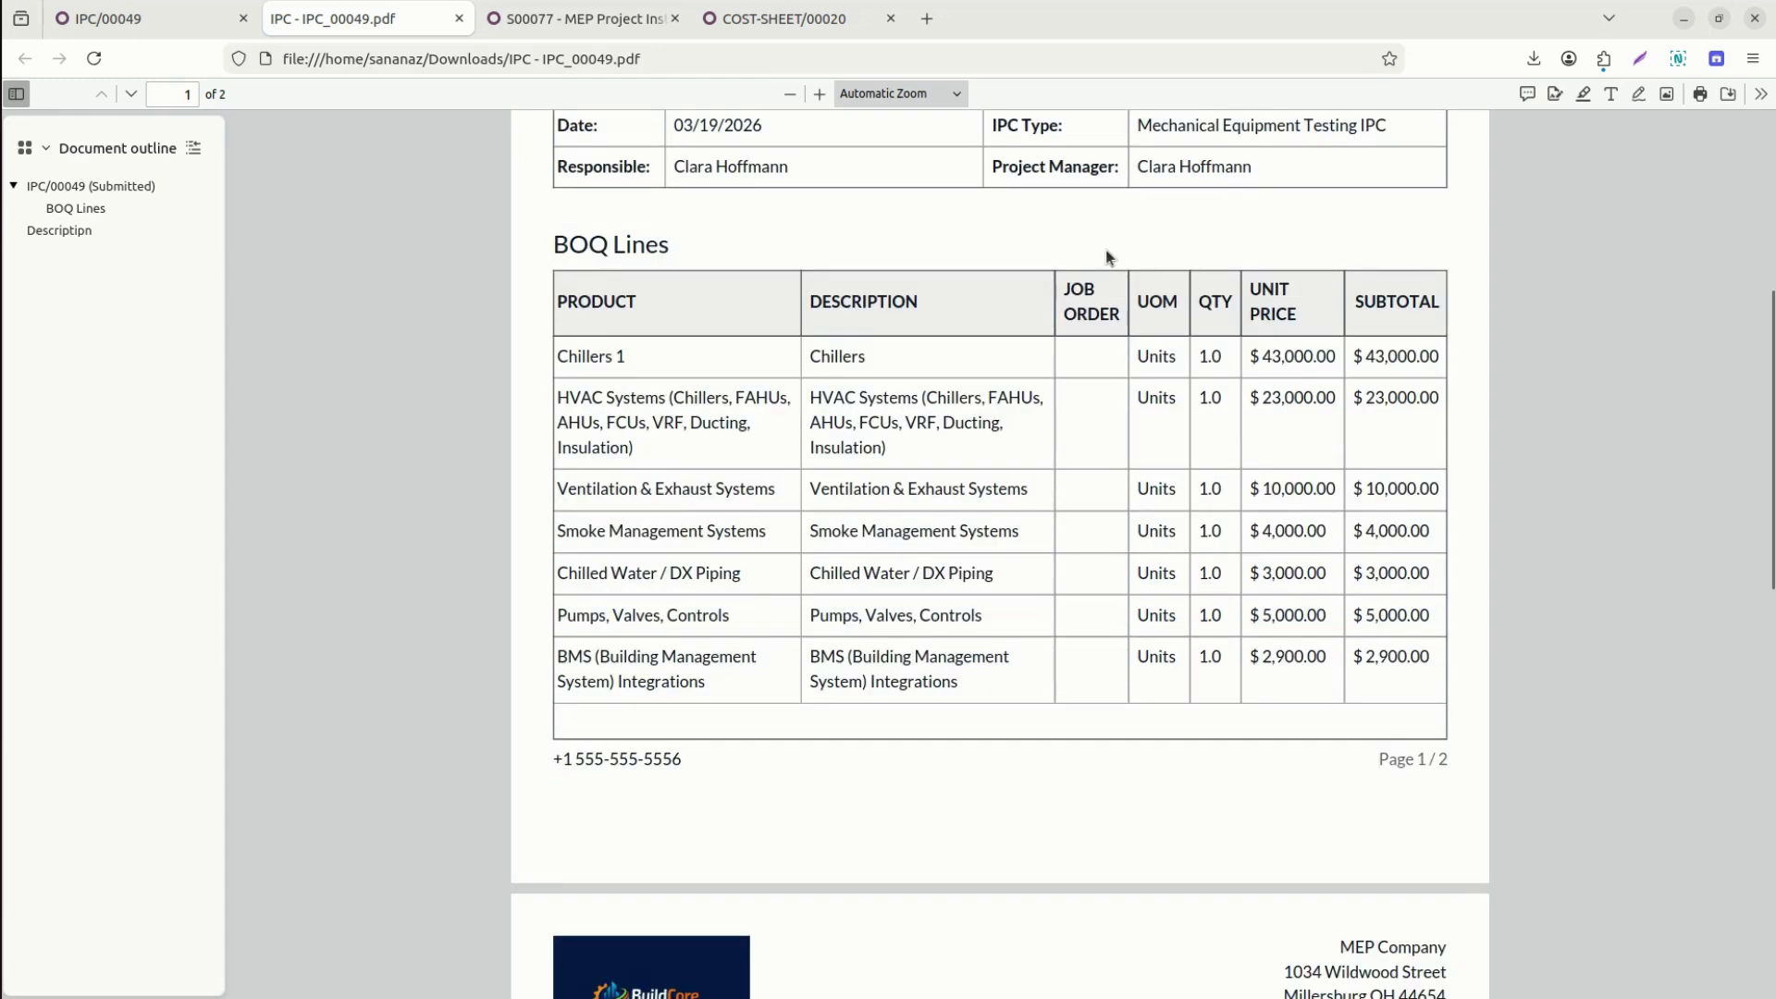
{"action": "scroll", "coordinate": [1110, 257], "scroll_direction": "down", "scroll_amount": 15}
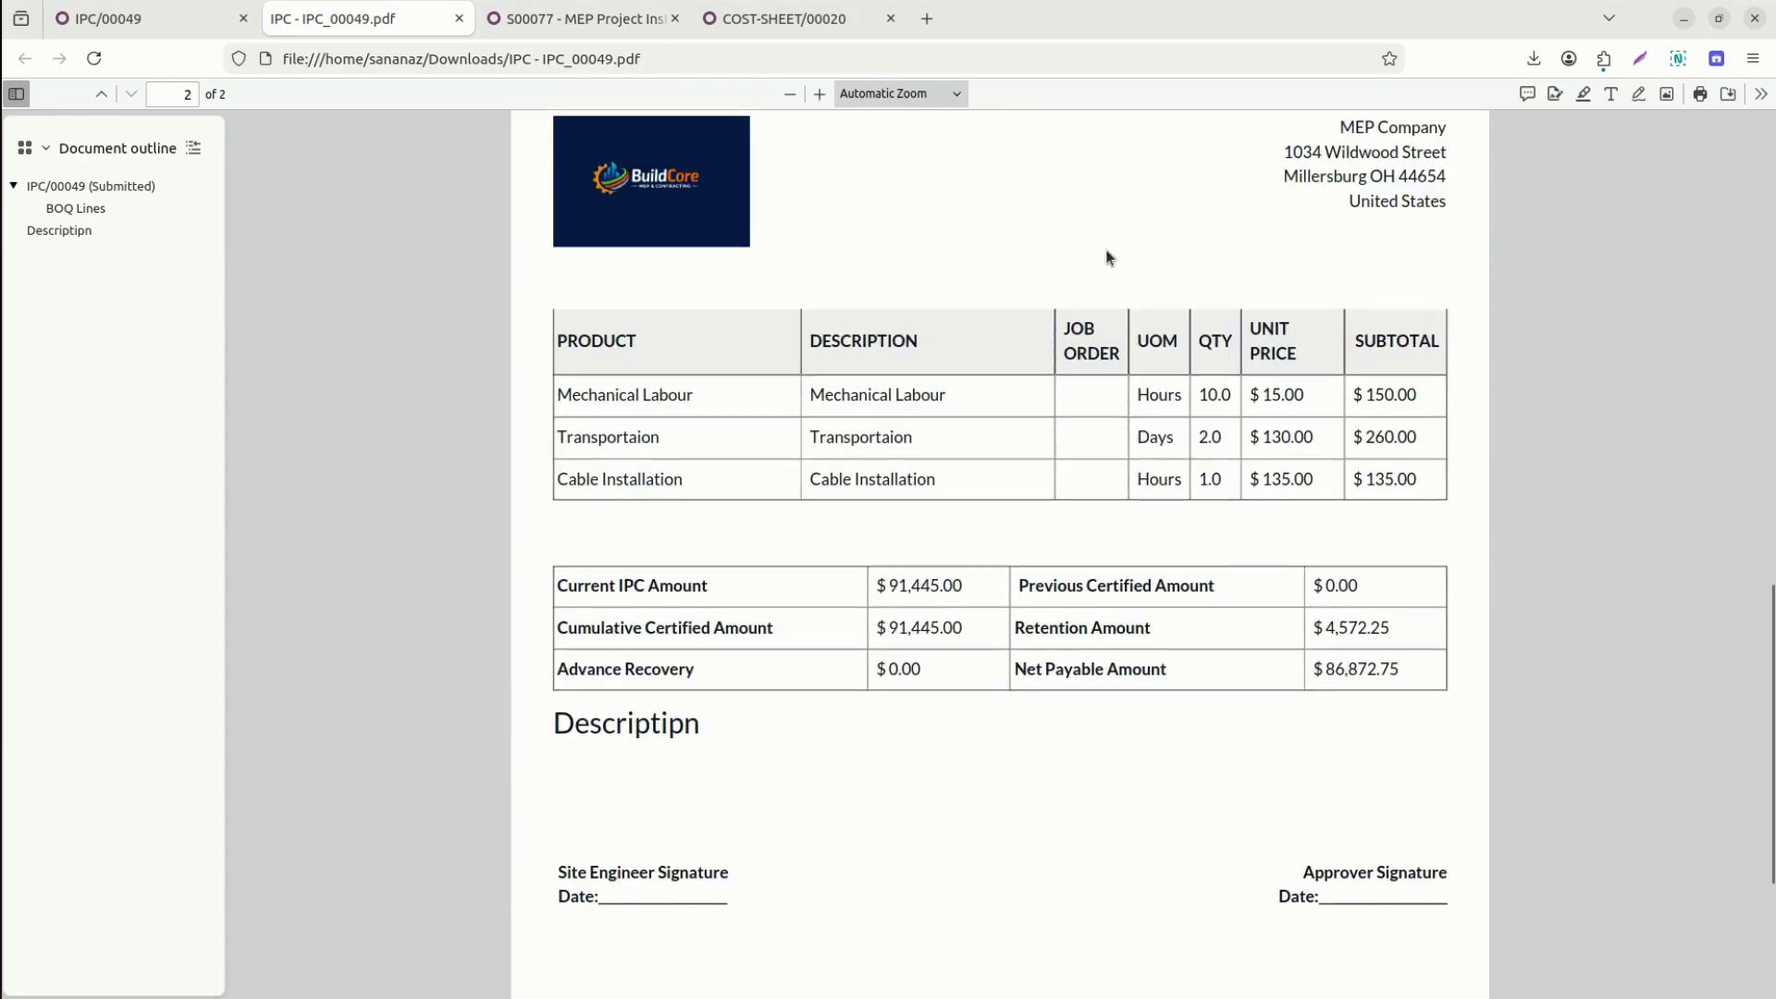
{"action": "scroll", "coordinate": [1109, 258], "scroll_direction": "down", "scroll_amount": 2}
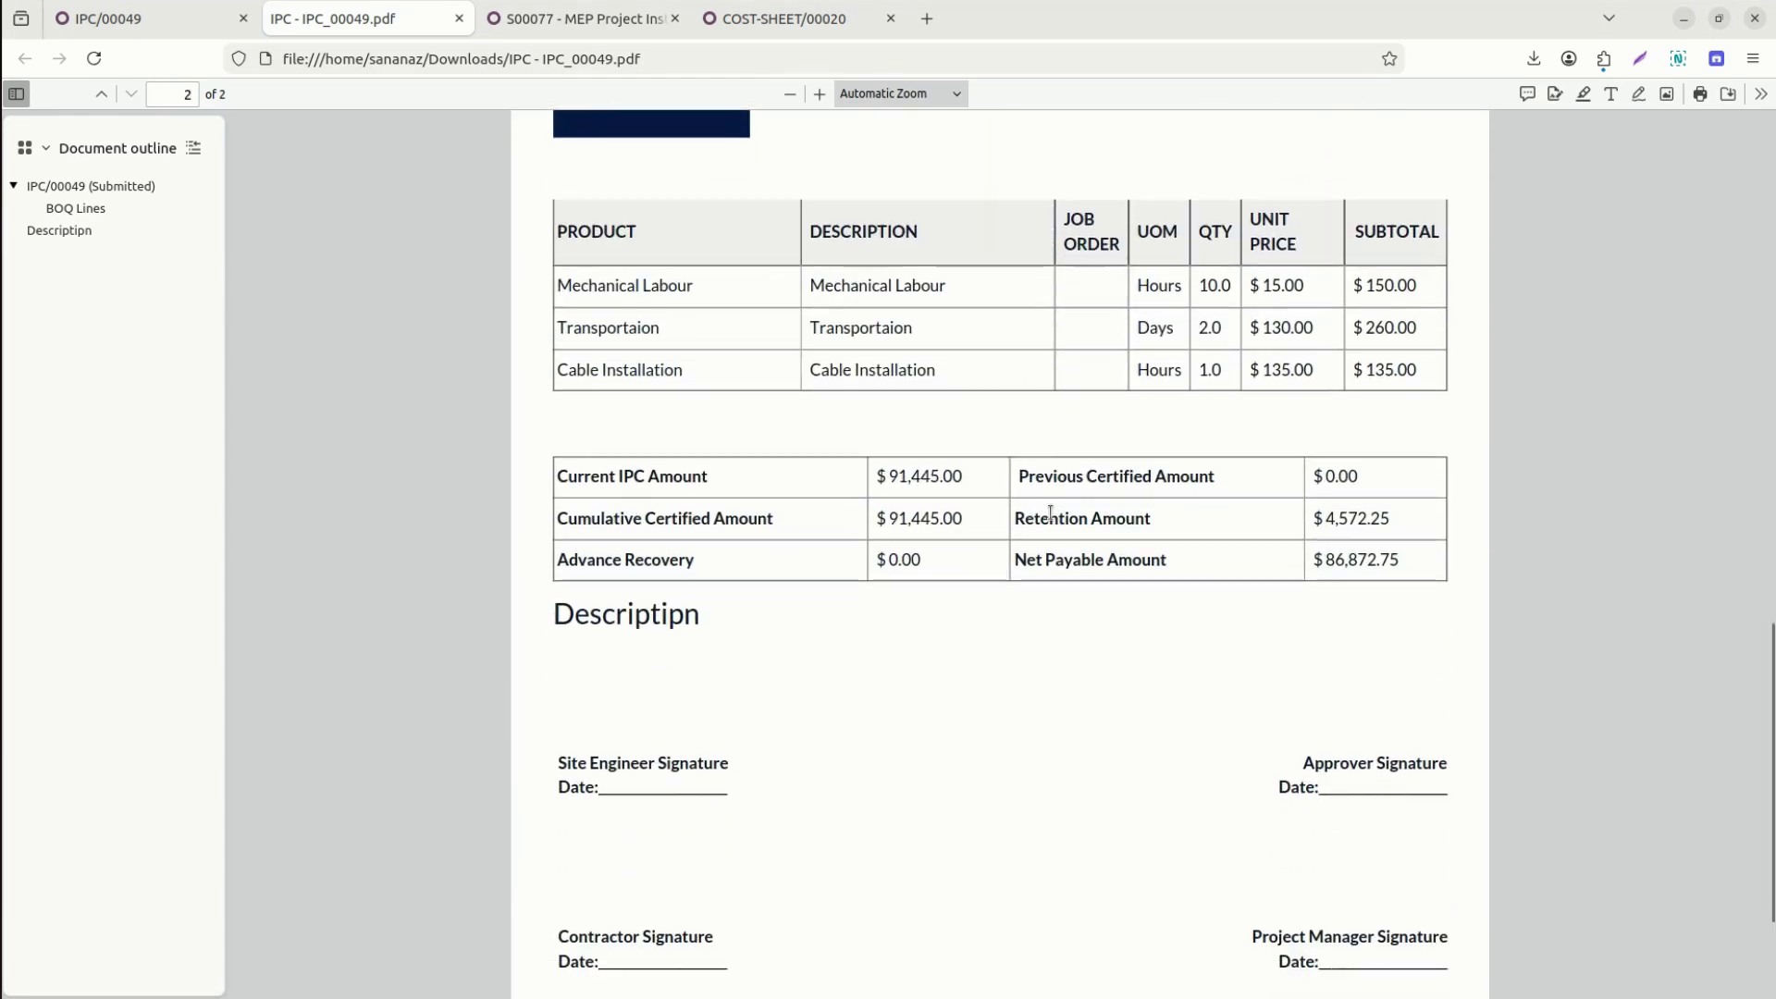
{"action": "scroll", "coordinate": [1051, 512], "scroll_direction": "down", "scroll_amount": 1}
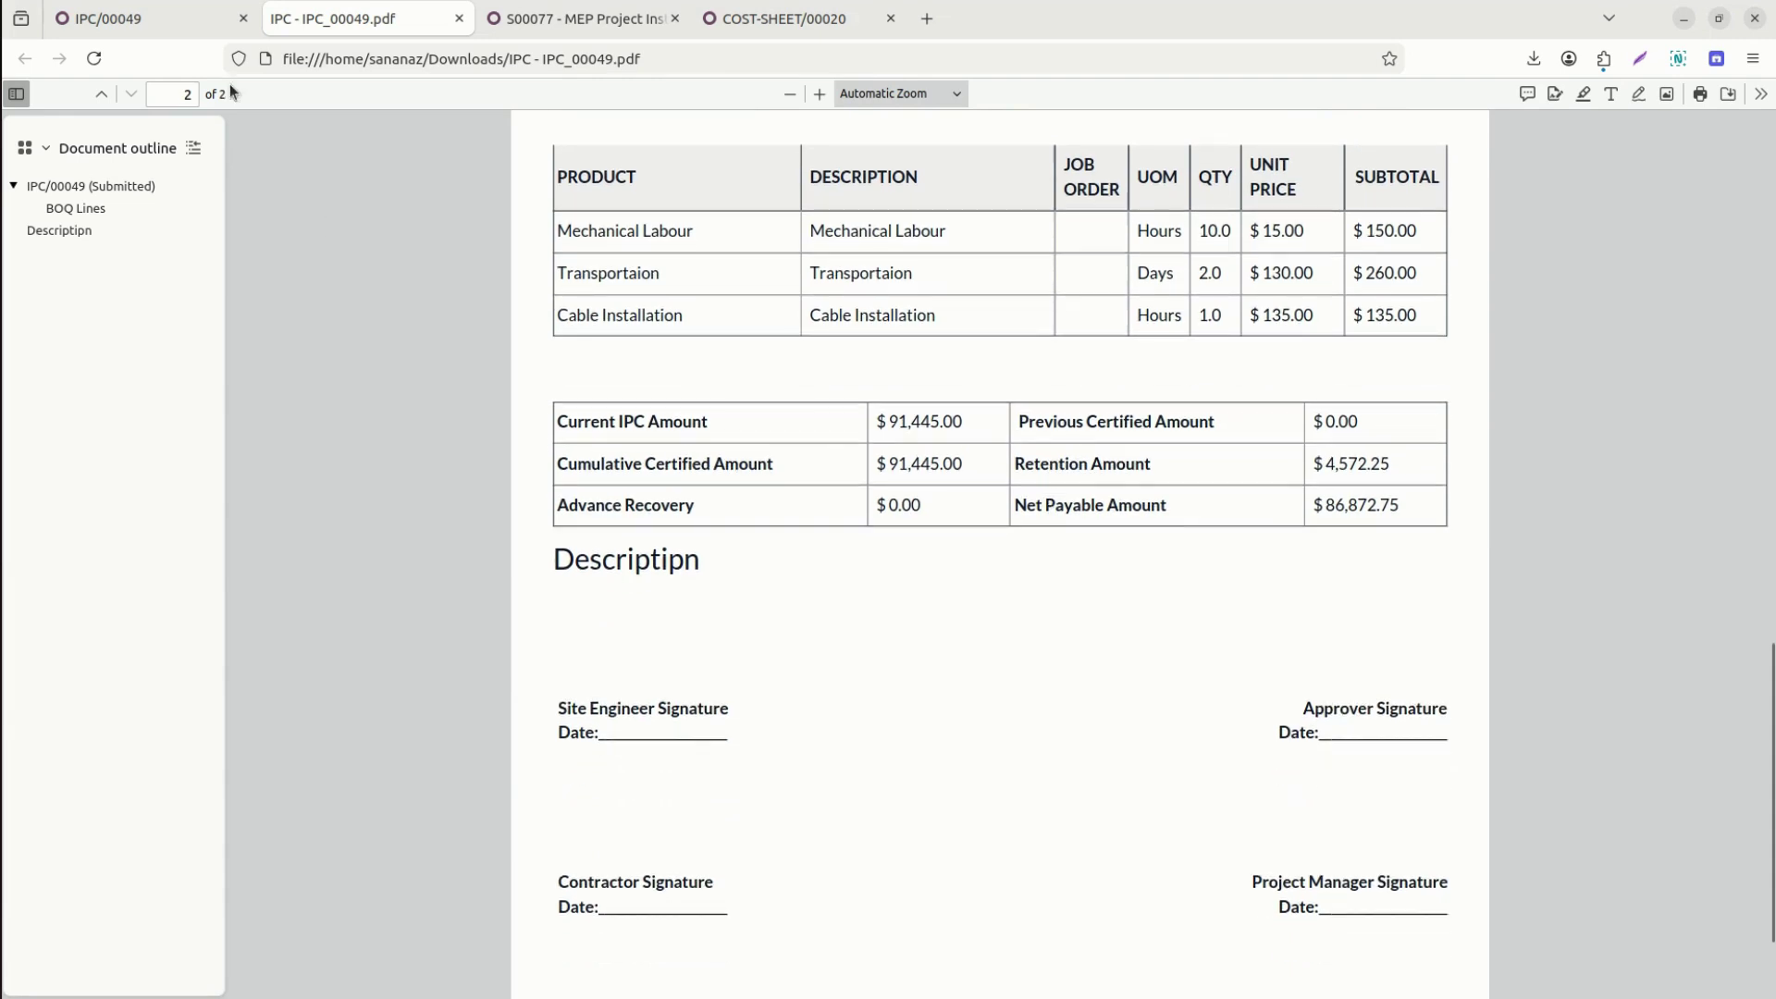
{"action": "left_click", "coordinate": [124, 20]}
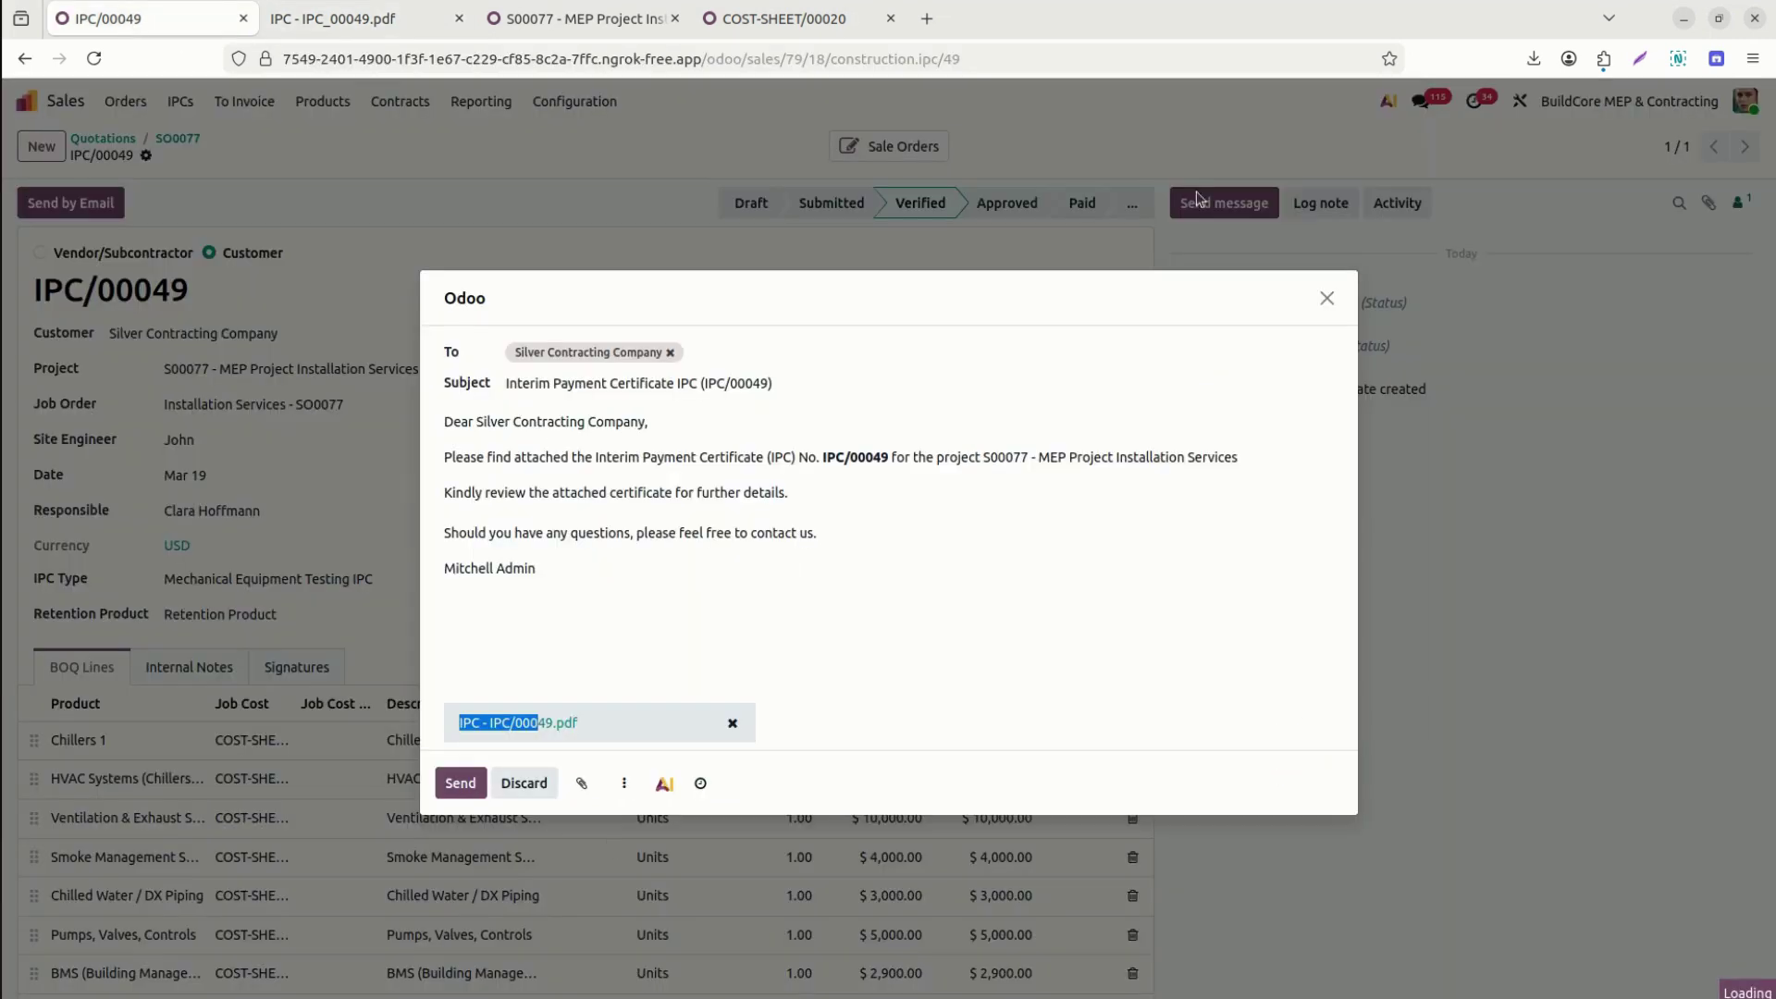
Discard the unsent email draft and mark IPC/00049 as Approved.
{"action": "left_click", "coordinate": [1327, 299]}
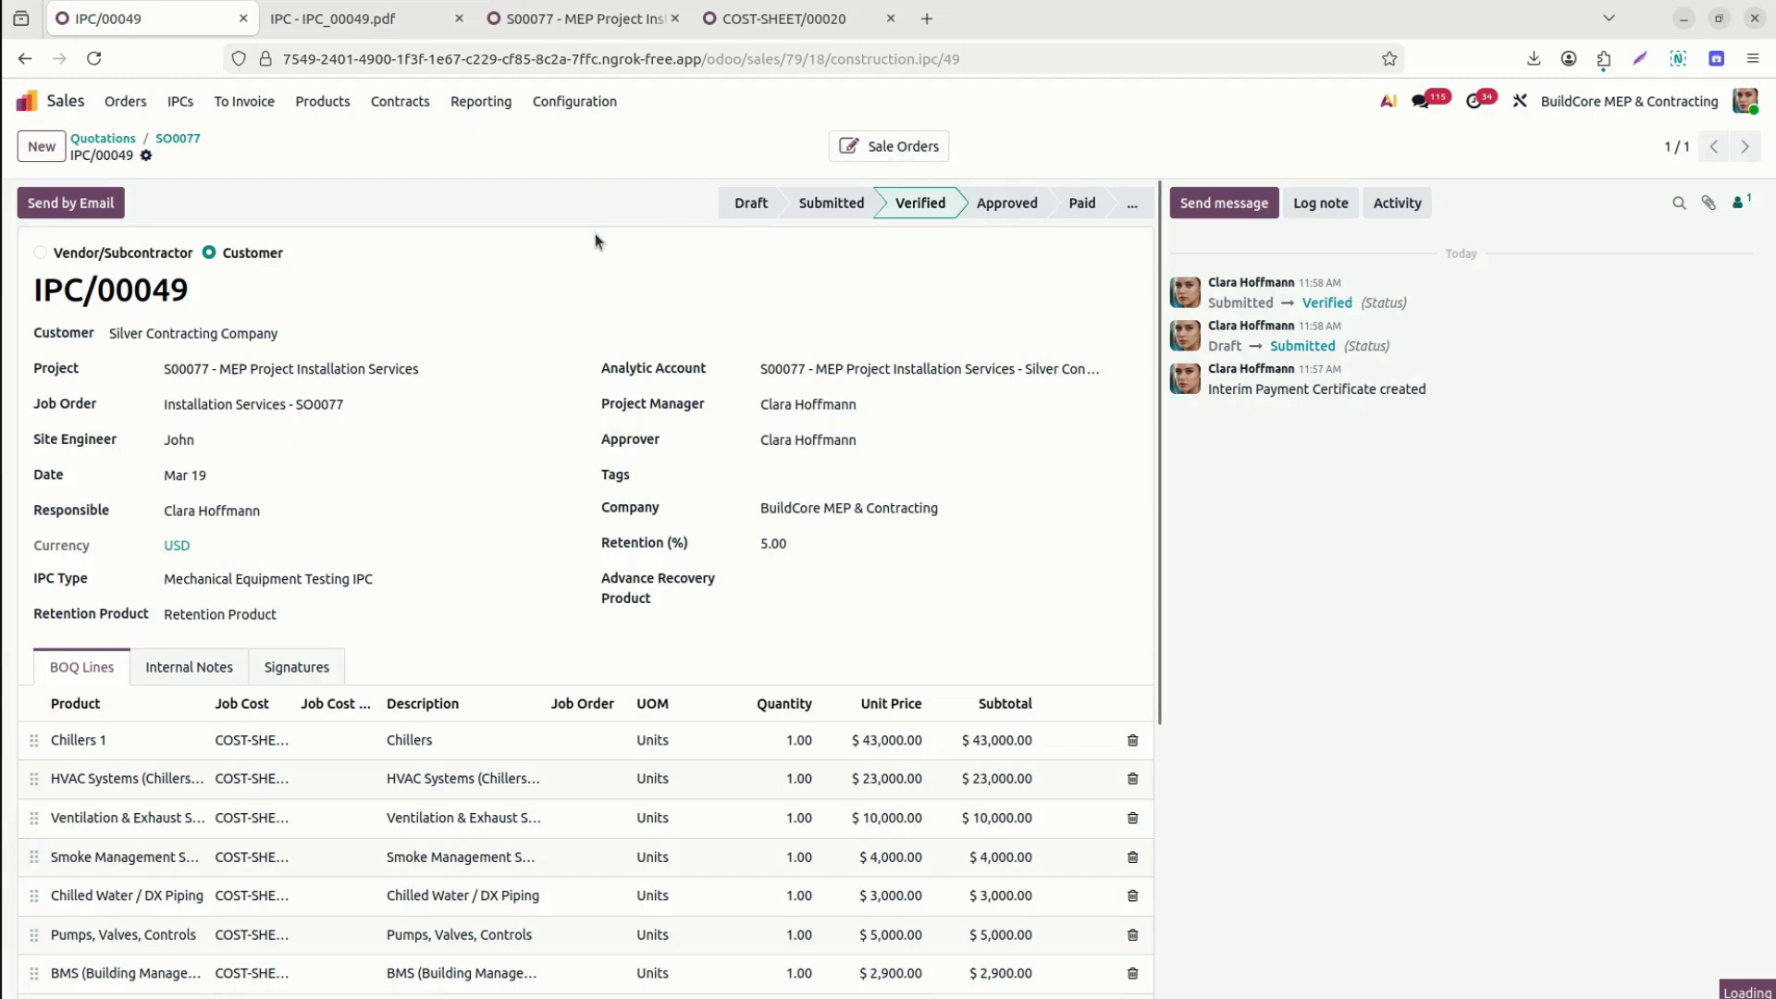
{"action": "left_click", "coordinate": [1008, 205]}
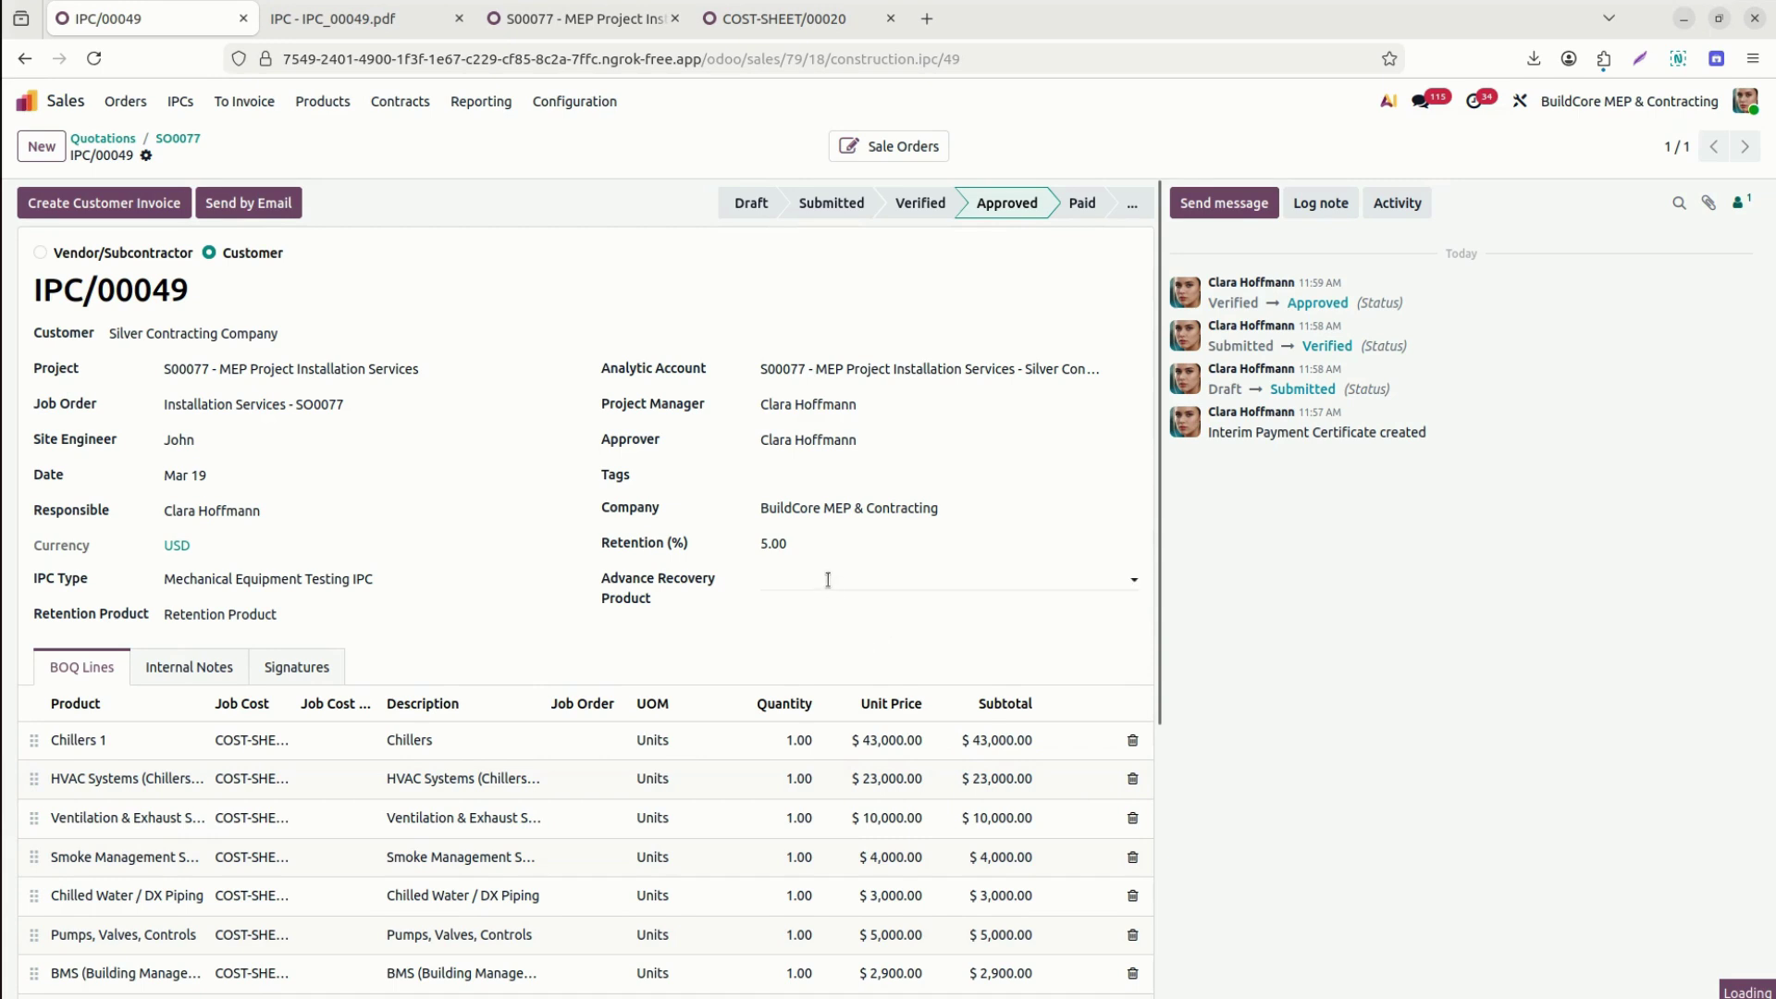
{"action": "left_click", "coordinate": [828, 580]}
Choose Advance Recovery Product as the advance recovery product and generate the customer invoice.
{"action": "type", "text": "a"}
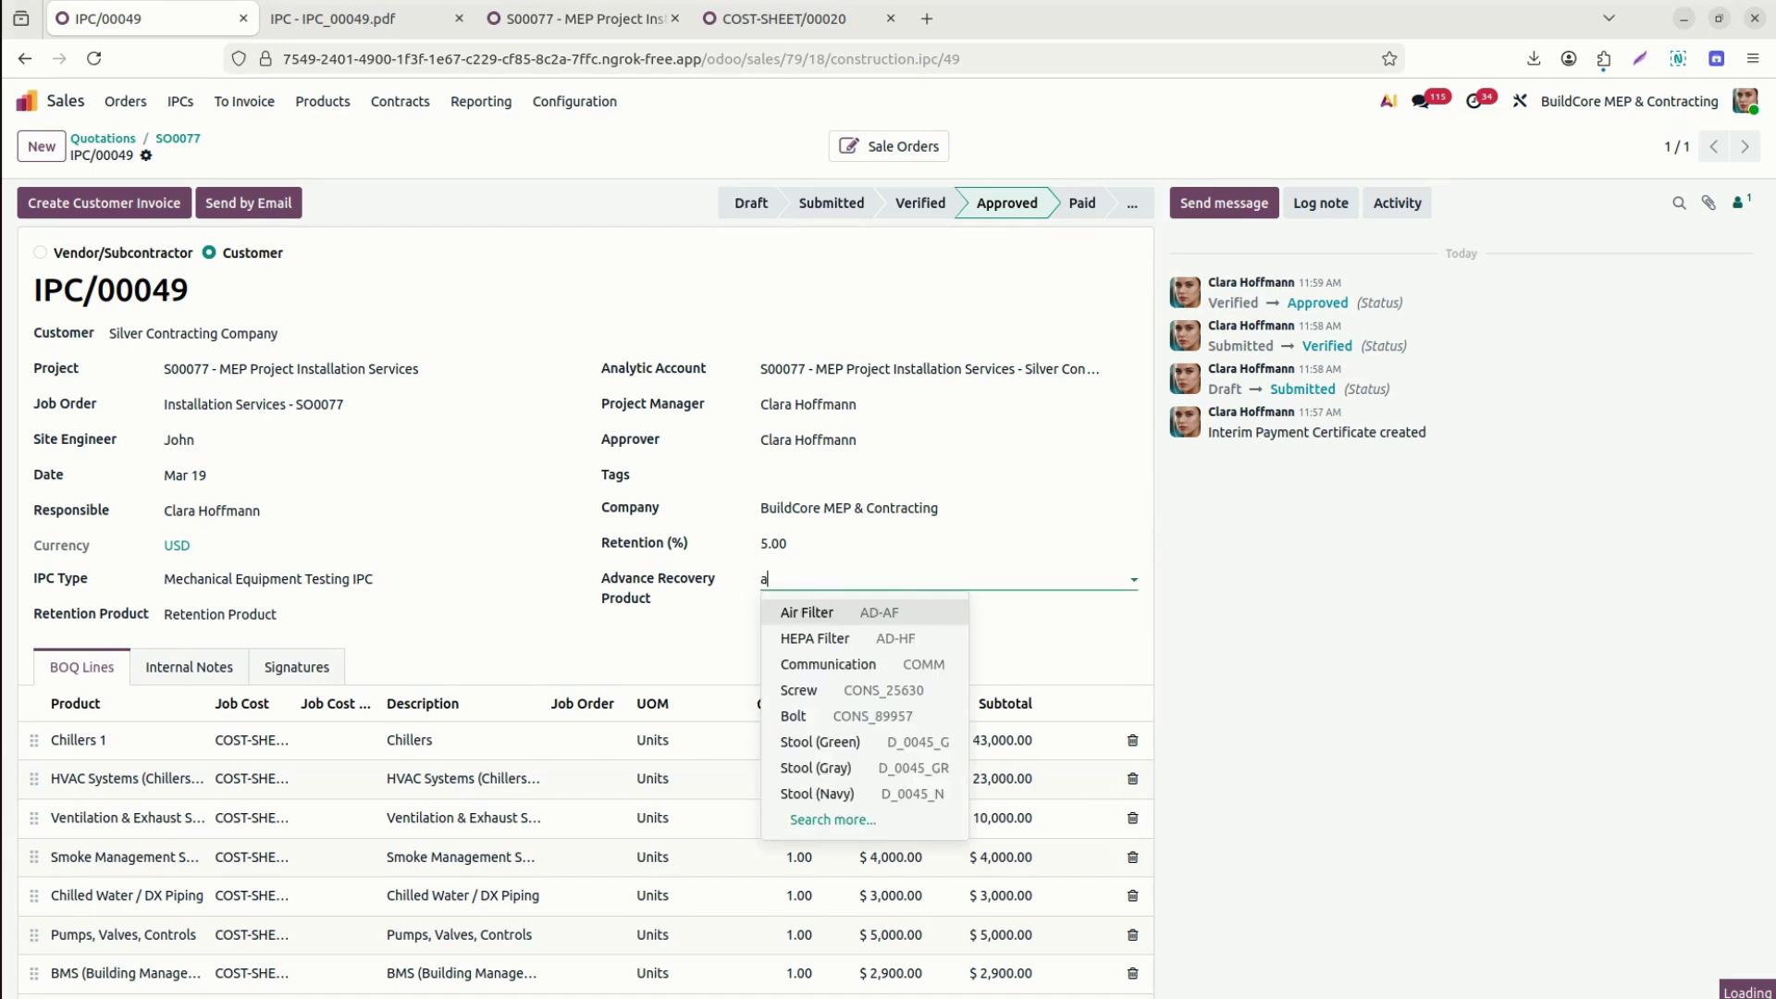
{"action": "type", "text": "dva"}
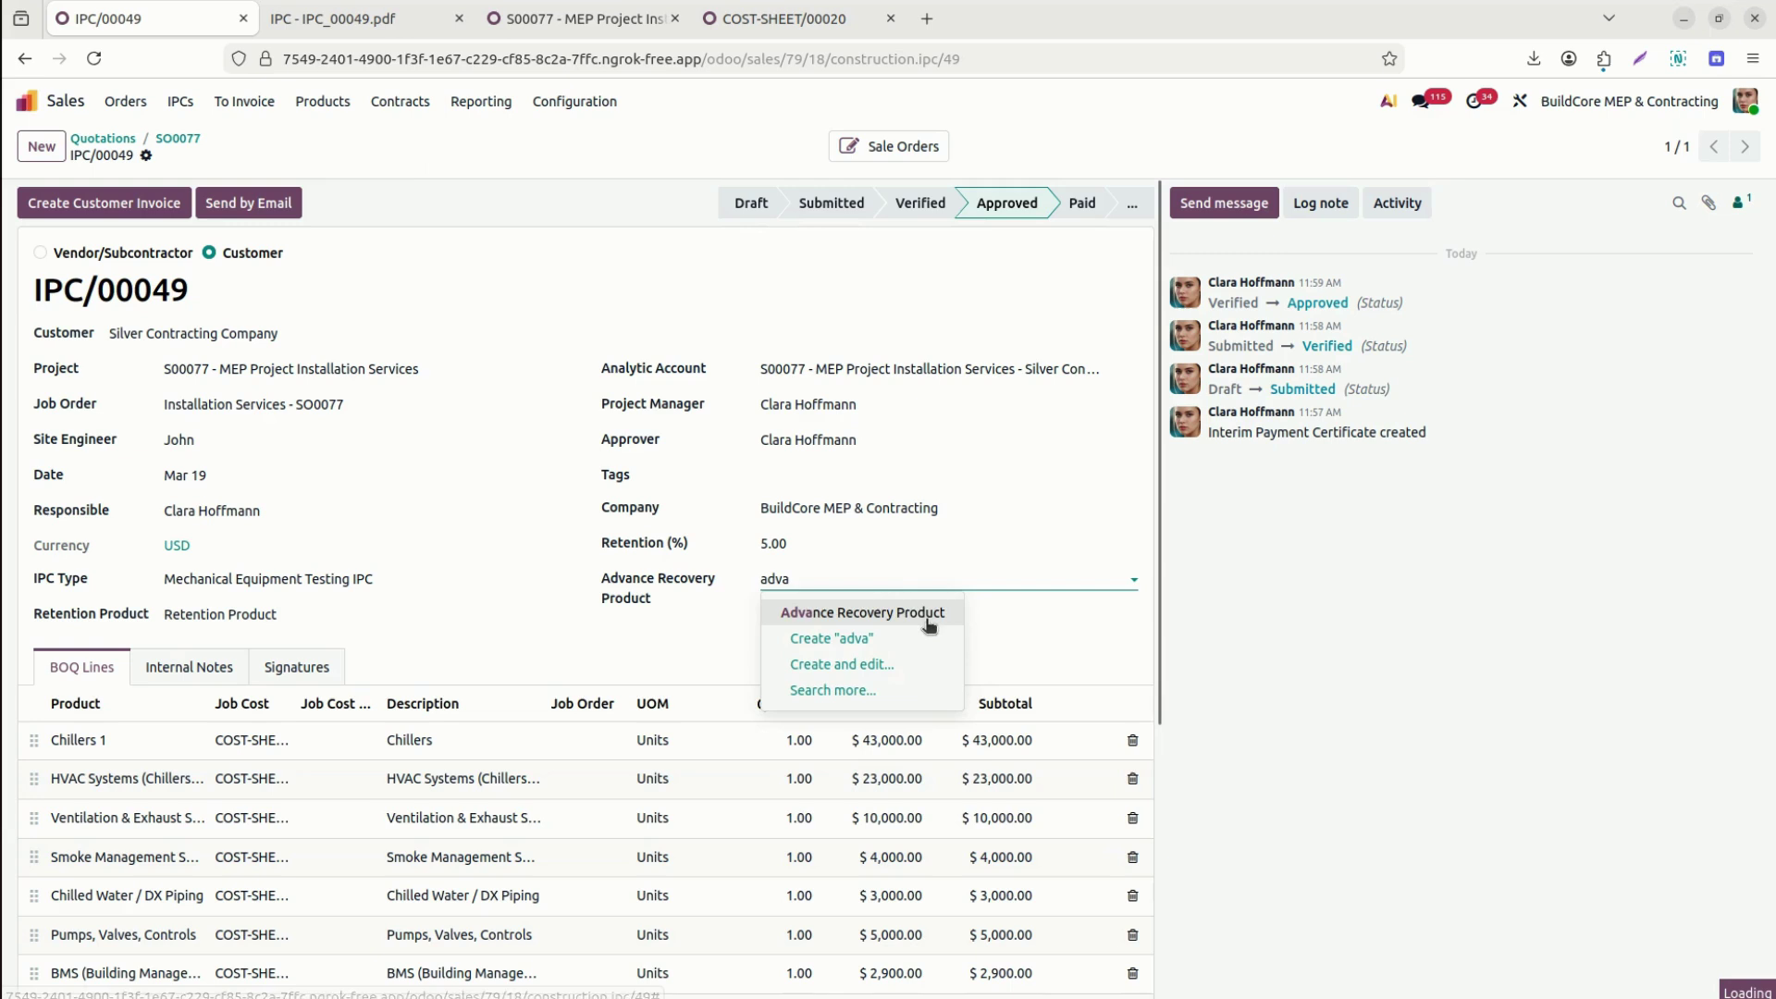
{"action": "left_click", "coordinate": [928, 614]}
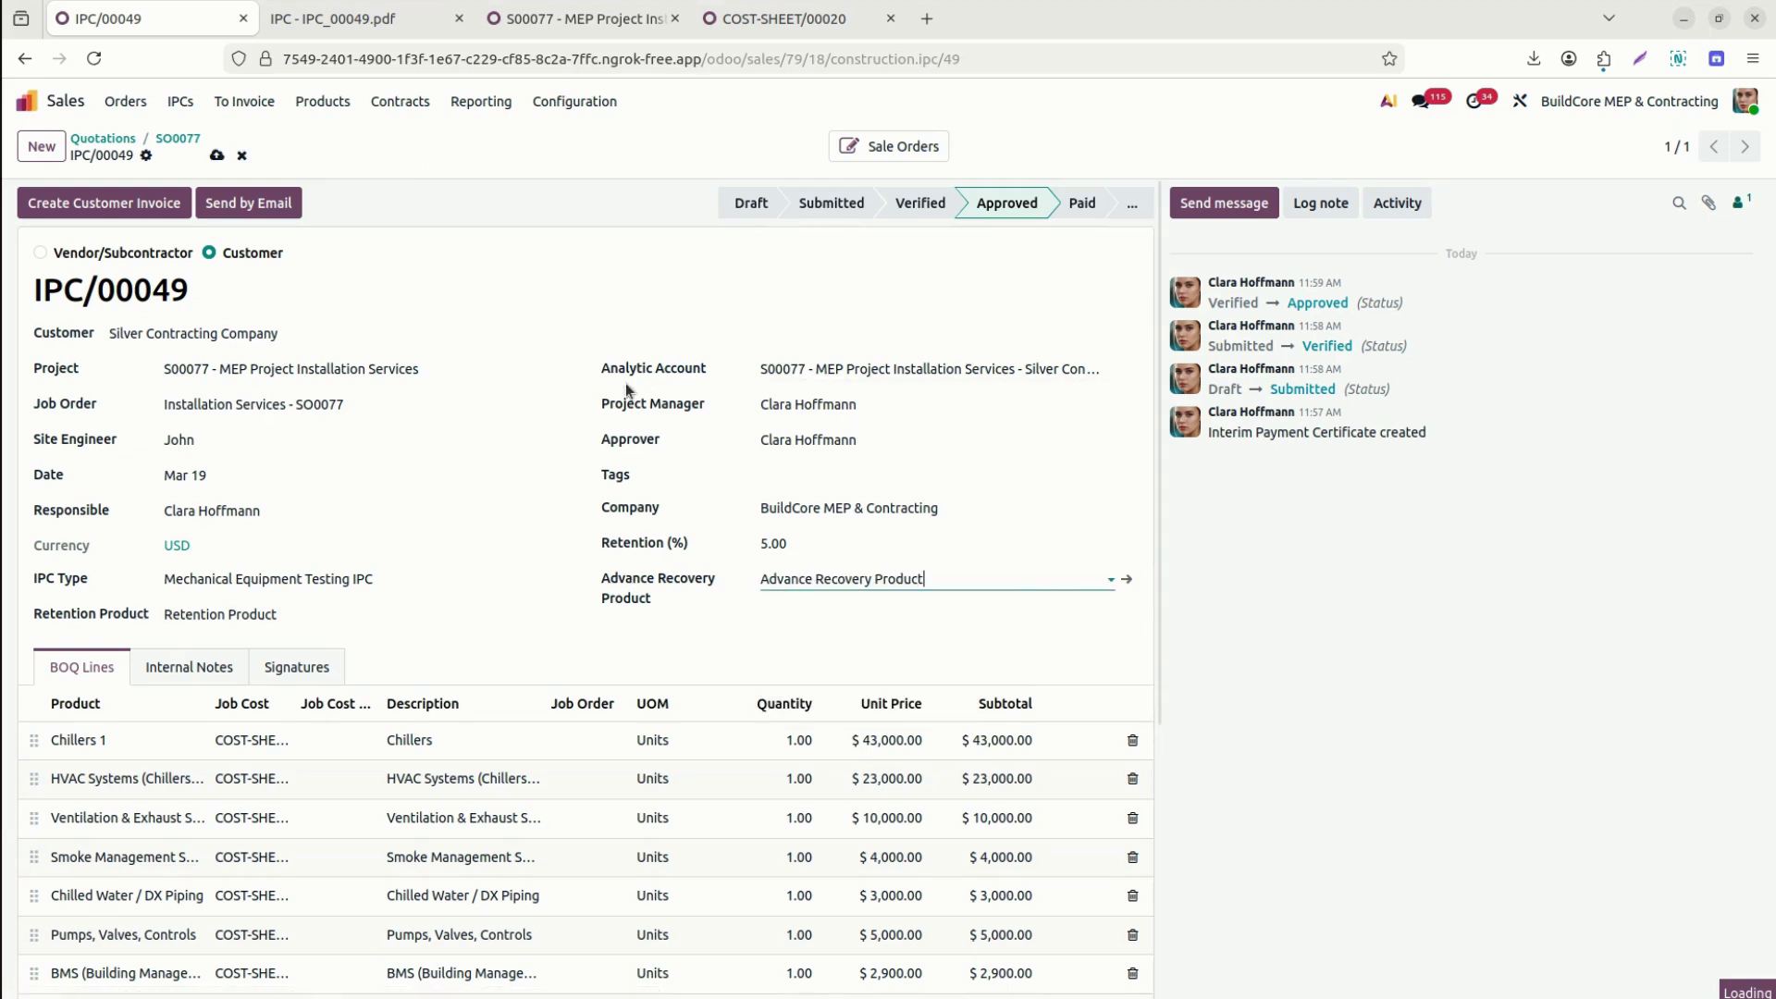
{"action": "left_click", "coordinate": [139, 201]}
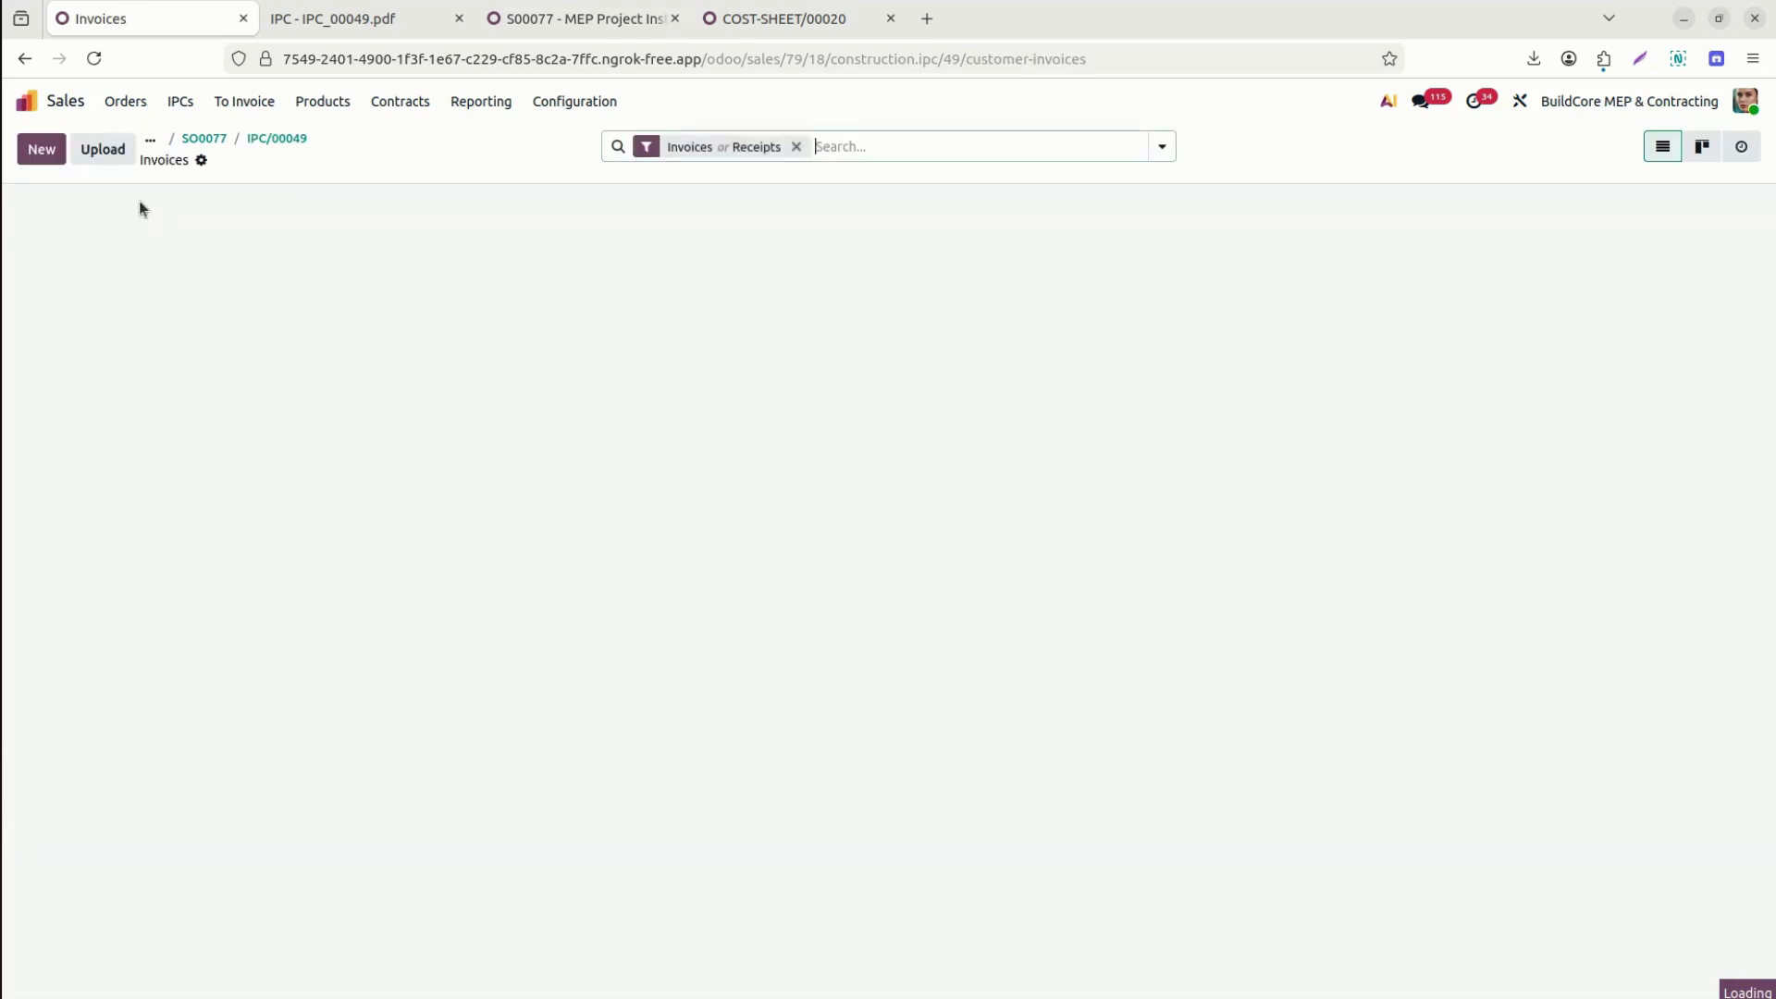
Open the IPC/00049 draft invoice and scroll through its lines.
{"action": "left_click", "coordinate": [56, 240]}
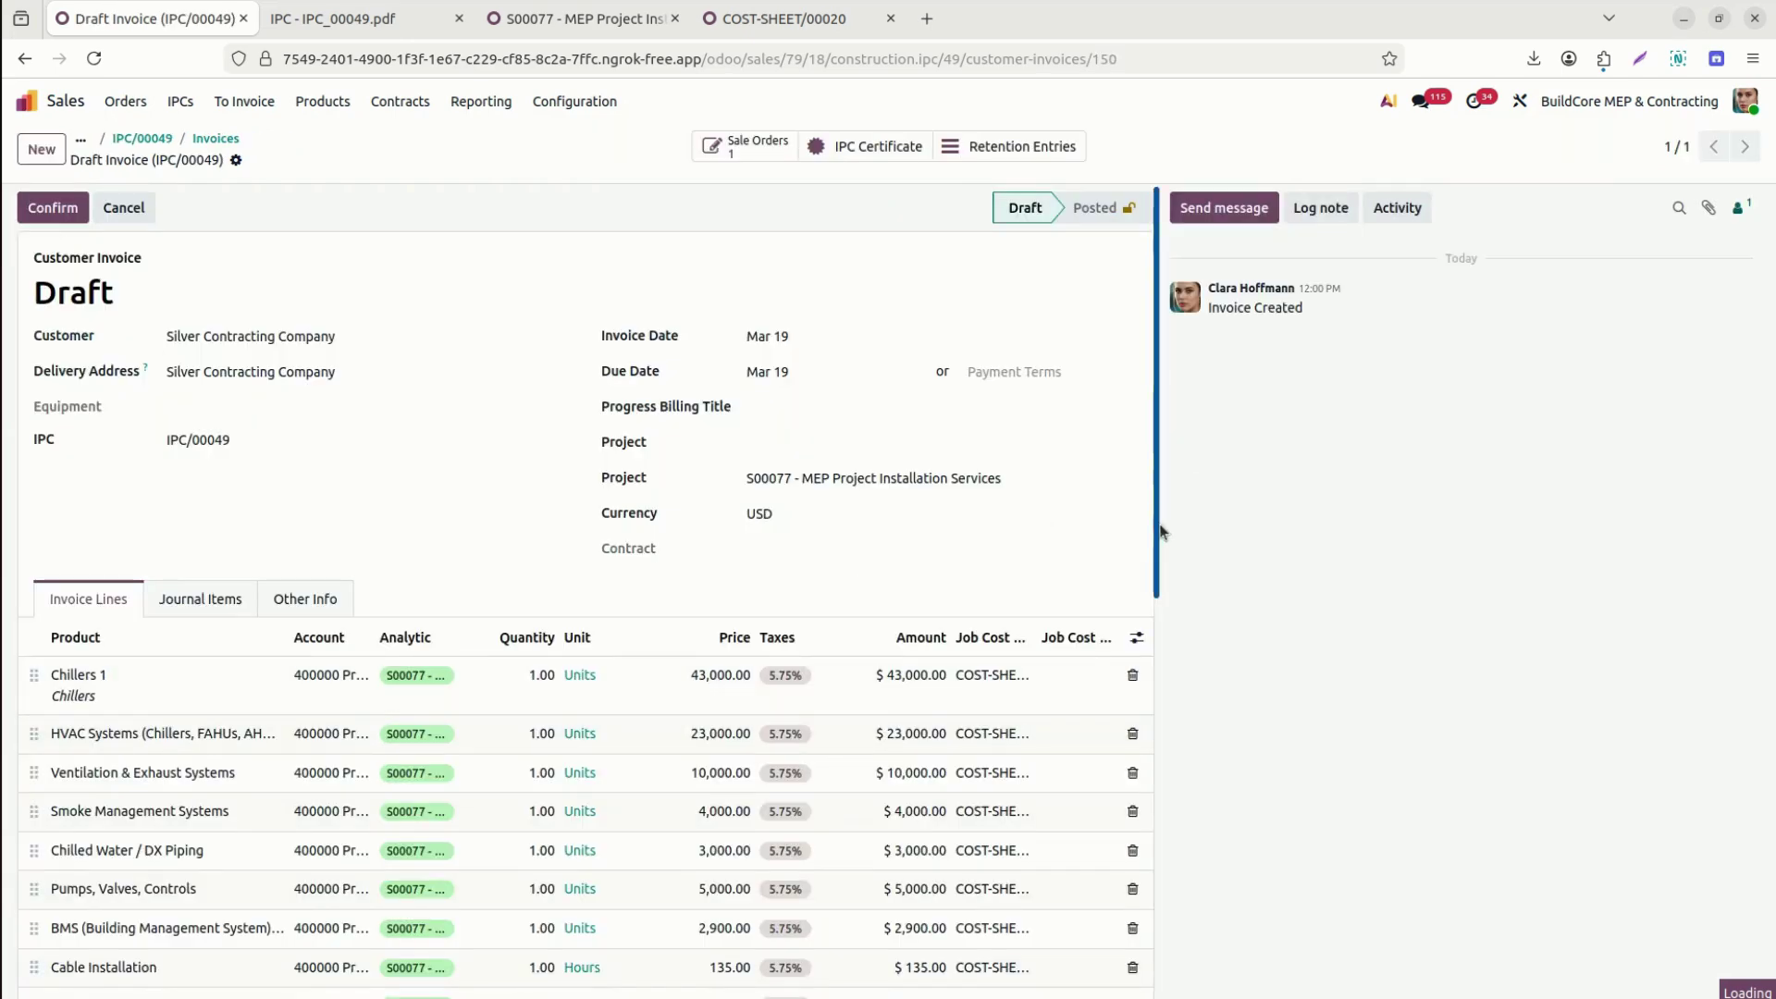
{"action": "left_click_drag", "start_coordinate": [1160, 514], "coordinate": [1170, 674]}
{"action": "left_click", "coordinate": [1134, 339]}
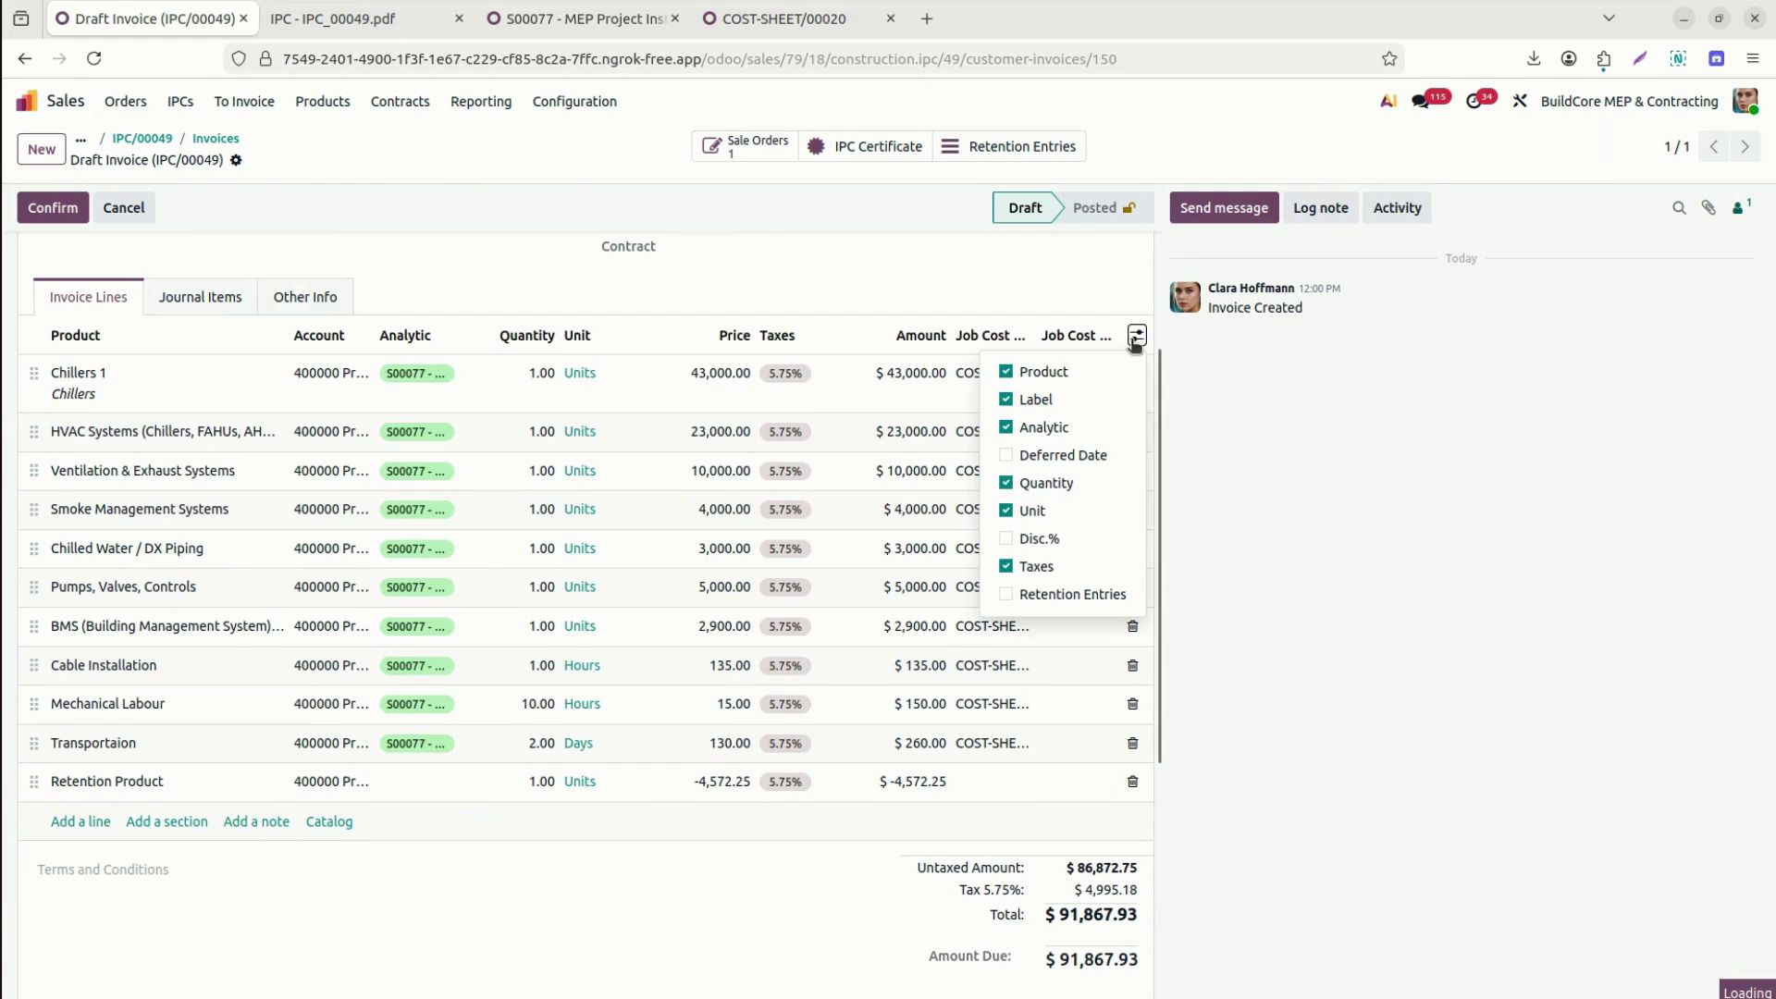
{"action": "left_click", "coordinate": [1220, 416]}
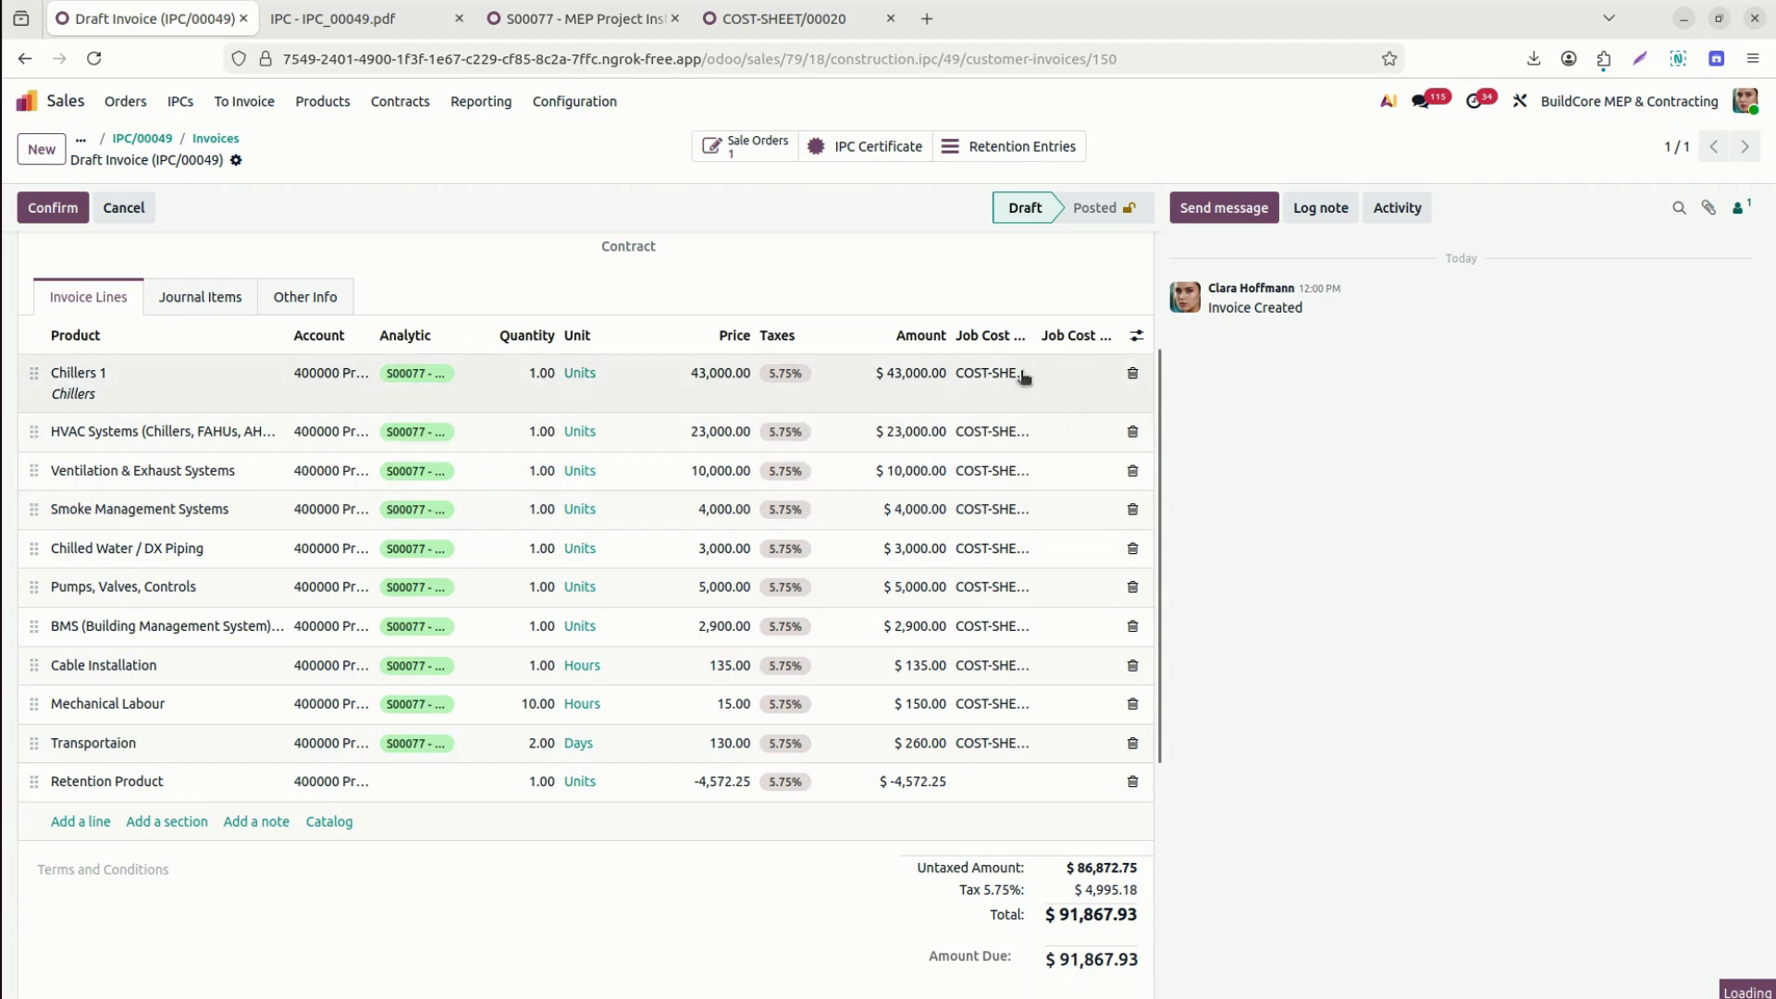
Widen the Job Cost Center column and check the -$4,572.25 retention line and $91,867.93 total.
{"action": "left_click_drag", "start_coordinate": [1039, 327], "coordinate": [1124, 338]}
{"action": "left_click", "coordinate": [1098, 368]}
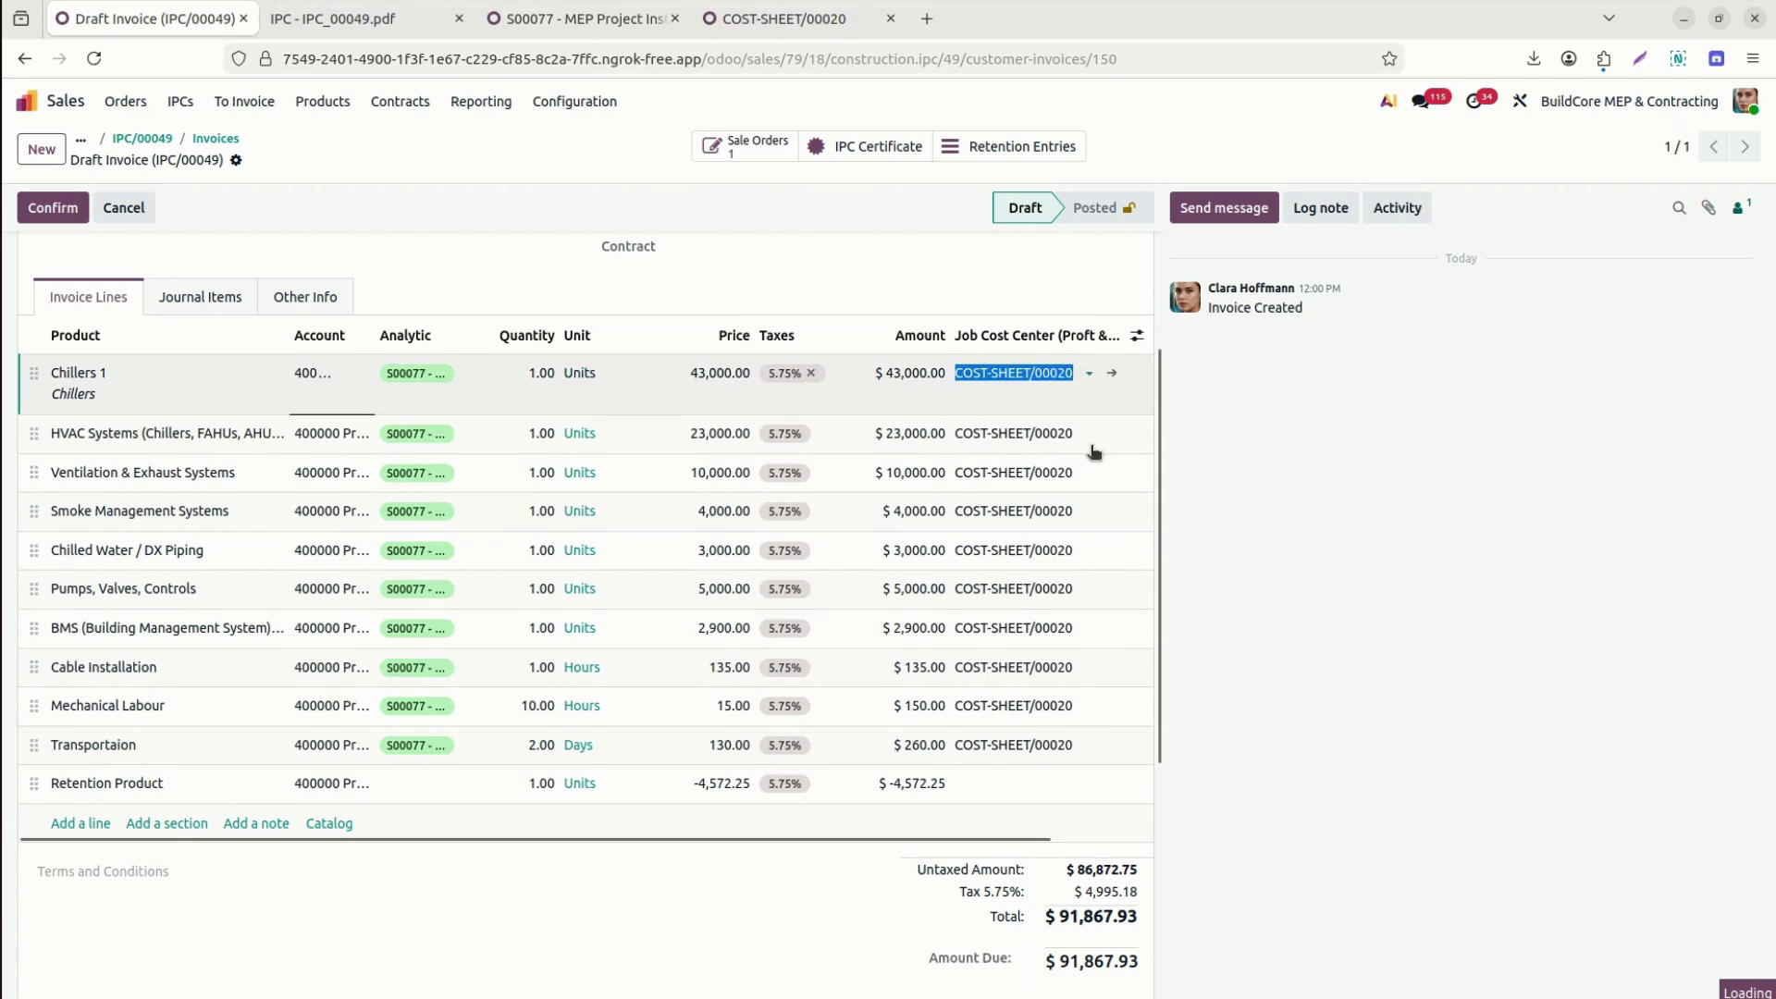
{"action": "left_click", "coordinate": [1164, 557]}
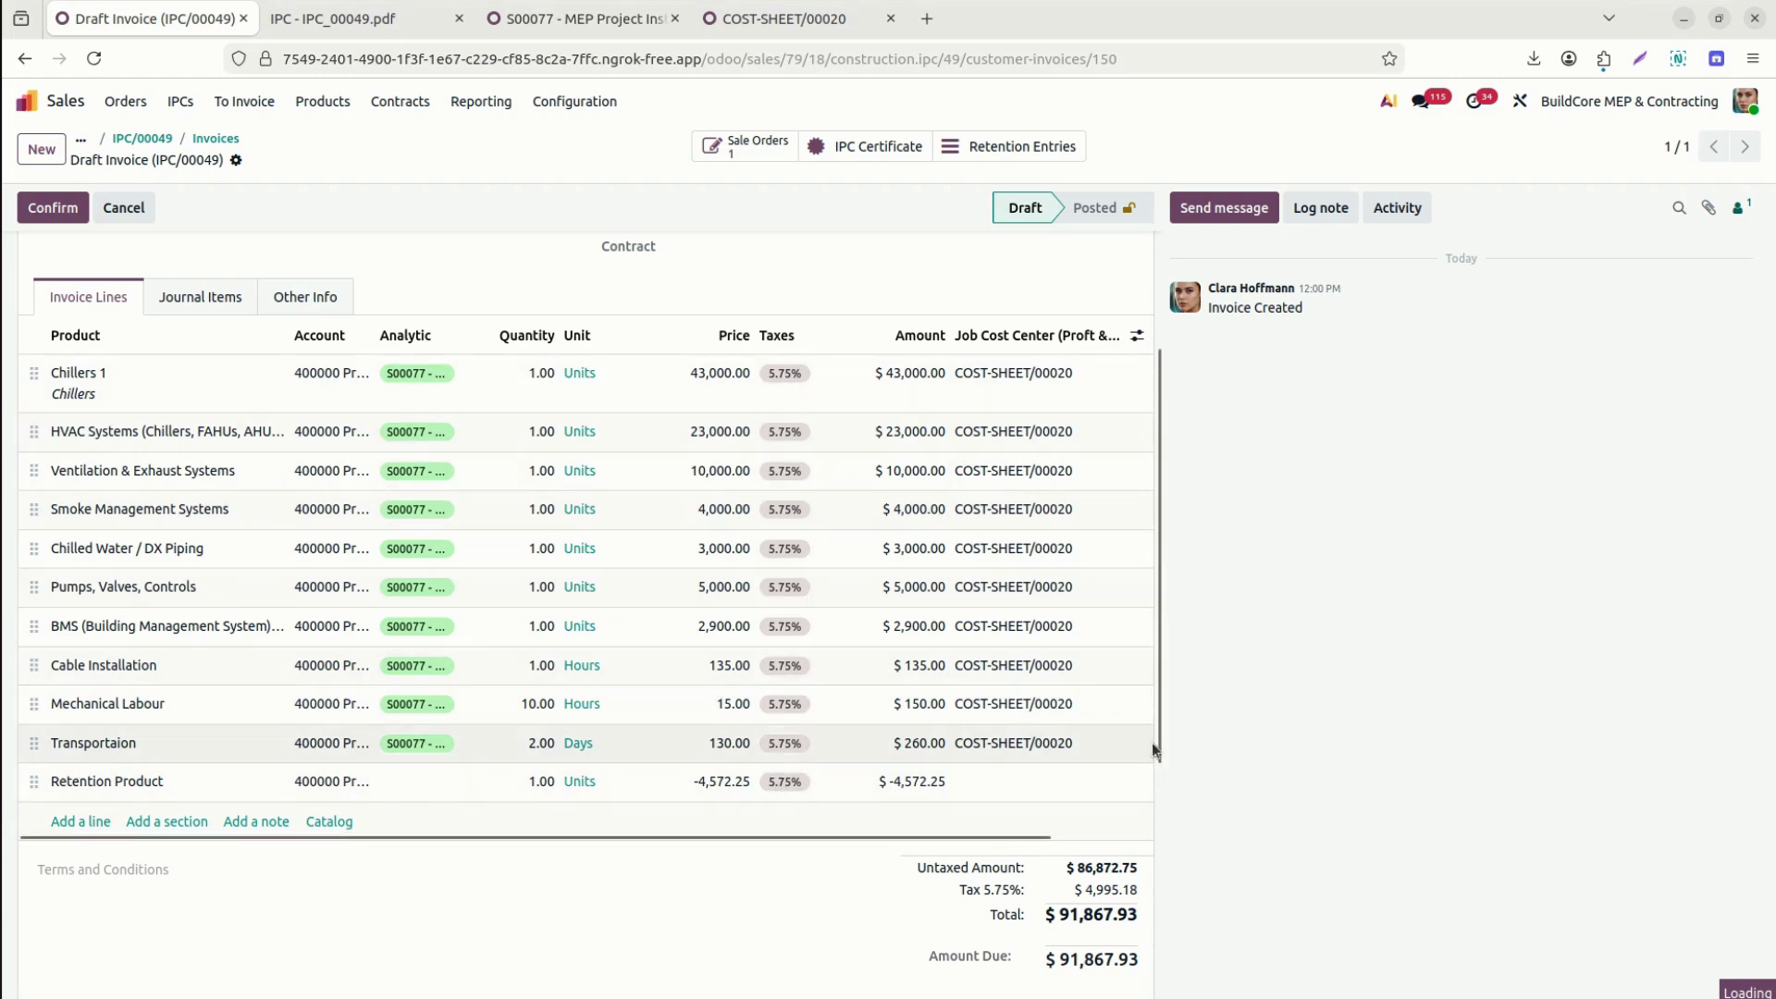
{"action": "left_click_drag", "start_coordinate": [1157, 754], "coordinate": [1180, 995]}
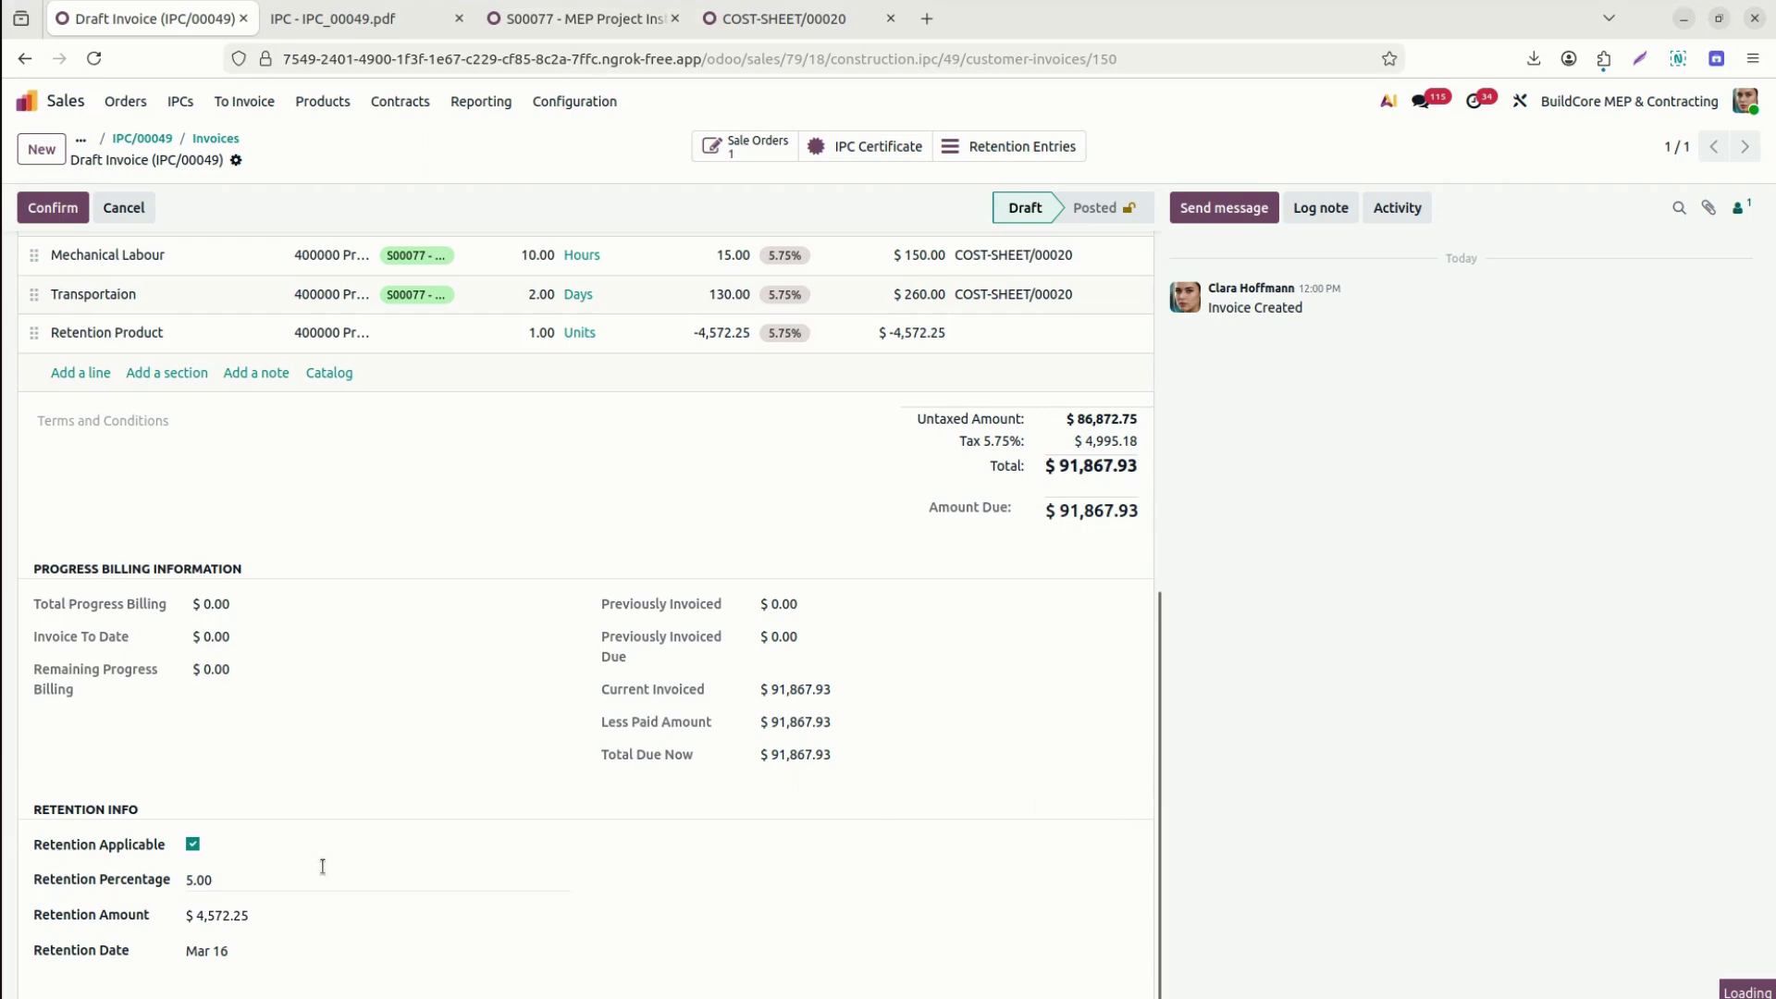
{"action": "left_click_drag", "start_coordinate": [1159, 875], "coordinate": [685, 468]}
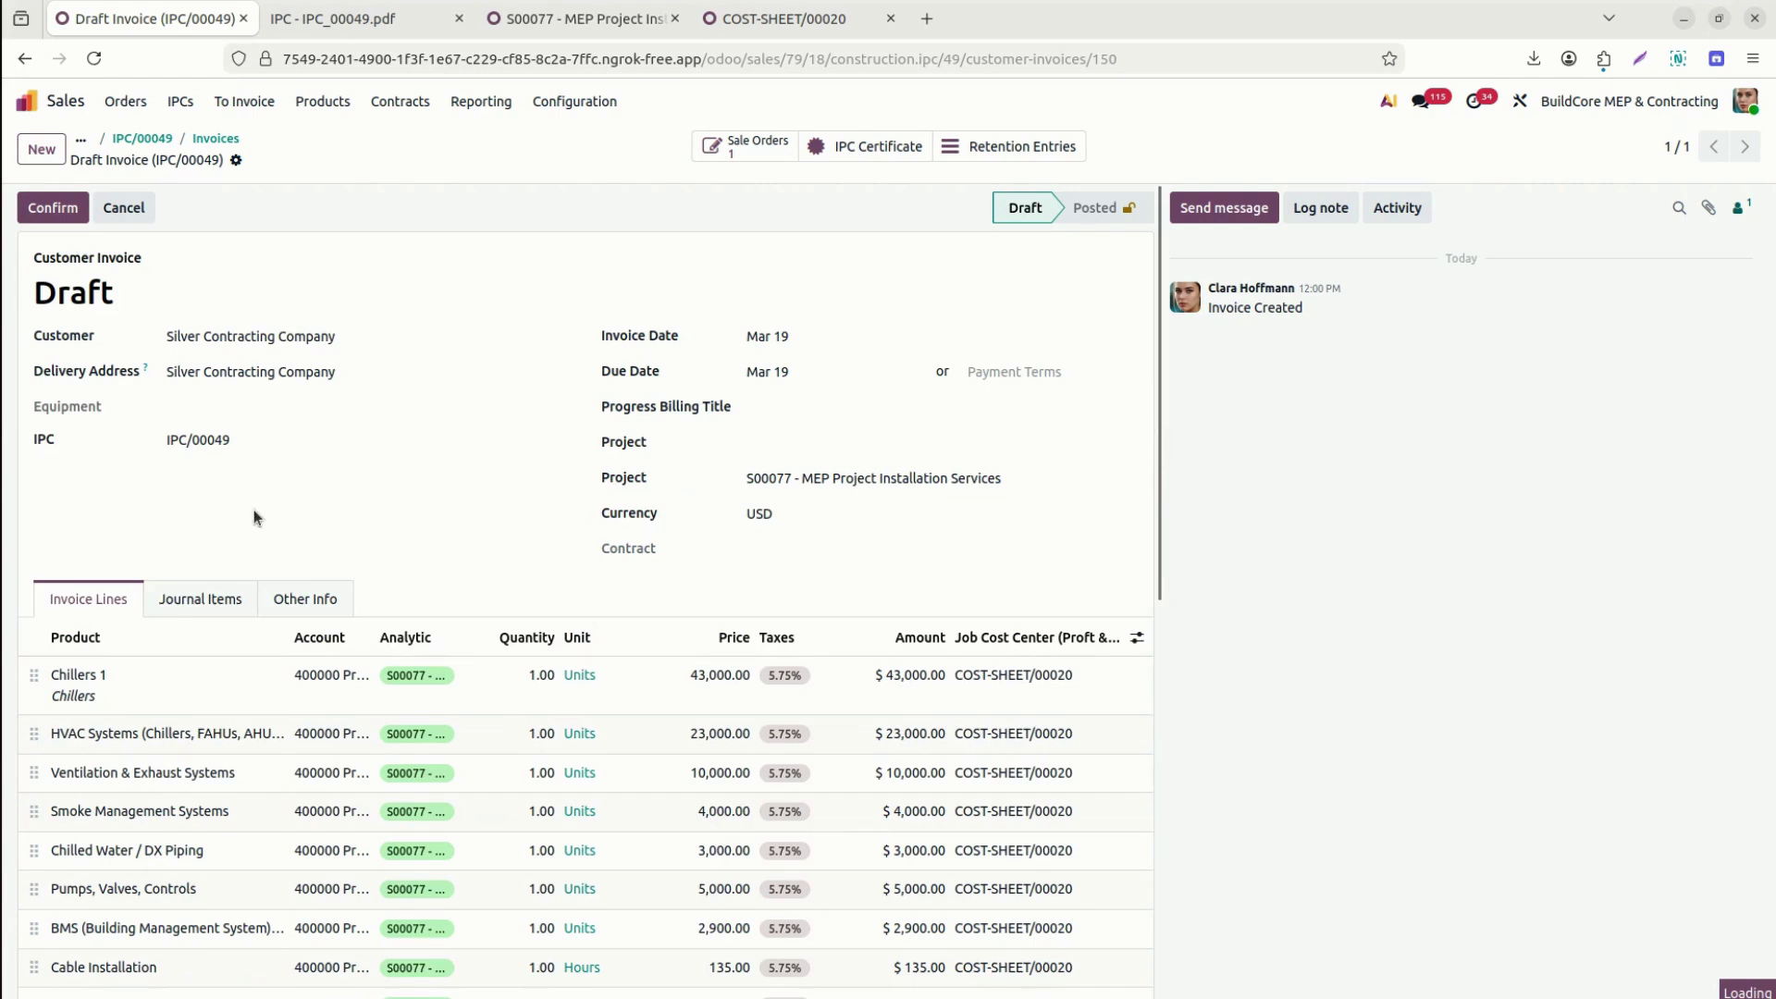
Link the draft invoice to project S00077 and save it.
{"action": "left_click", "coordinate": [844, 450]}
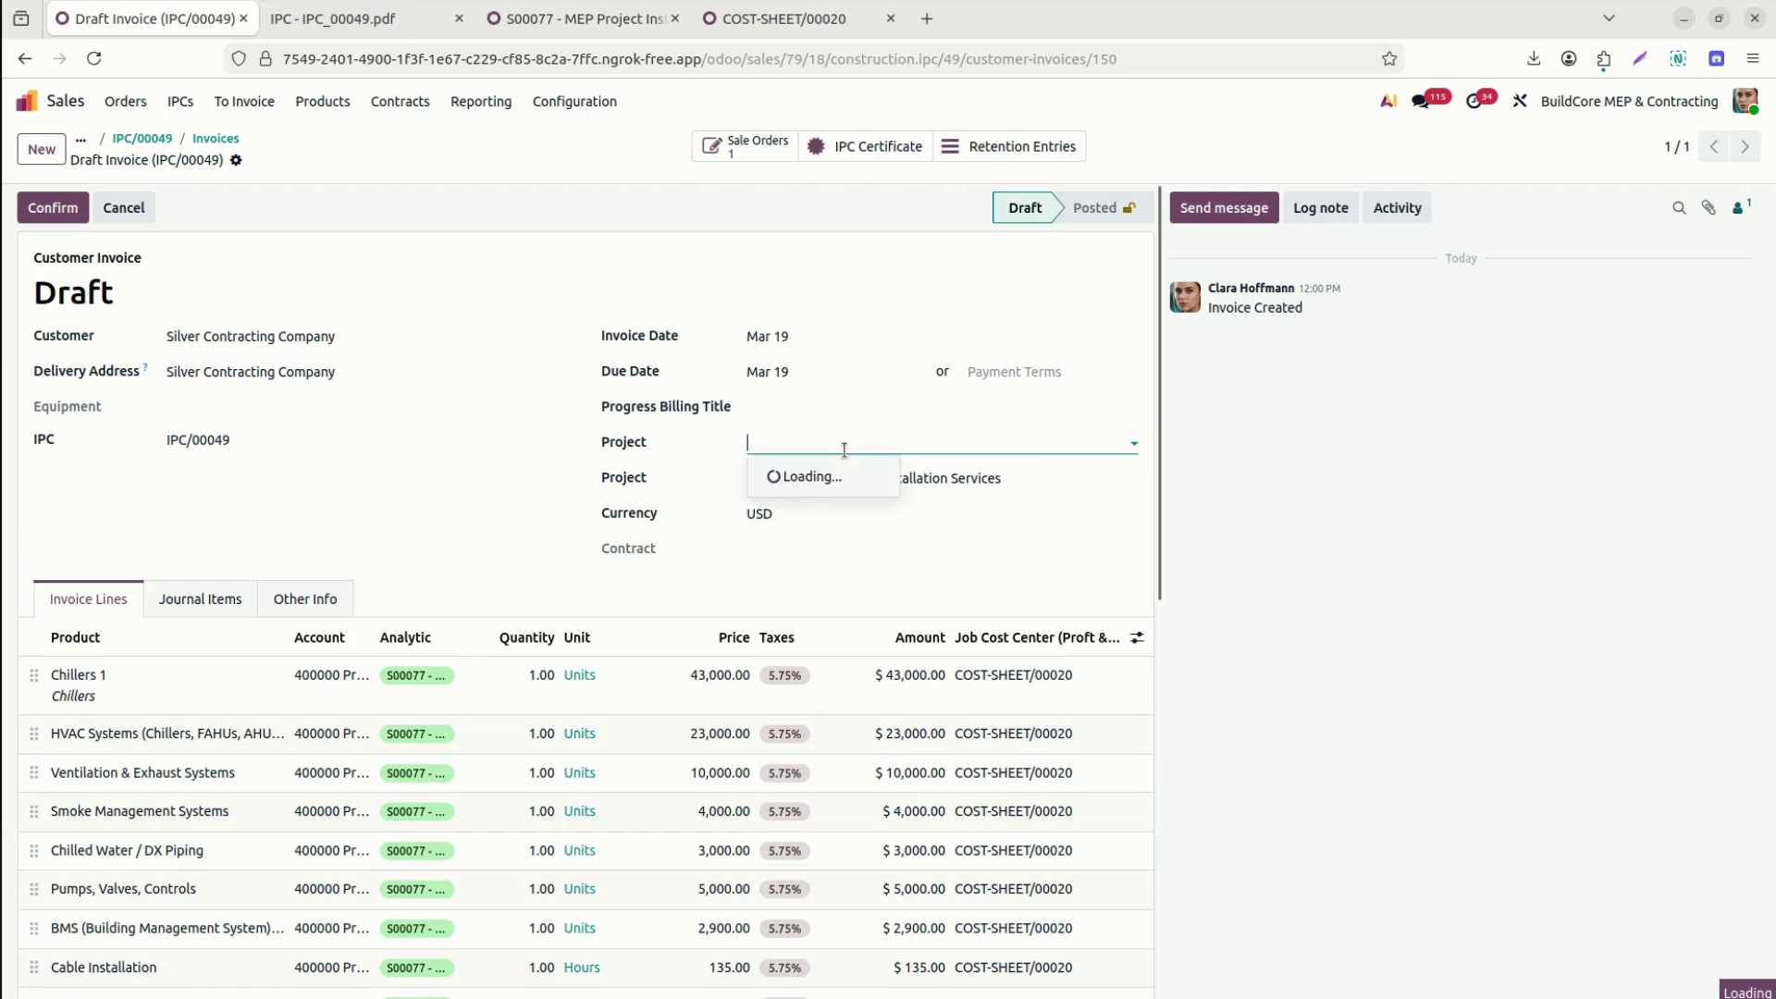
{"action": "type", "text": "77"}
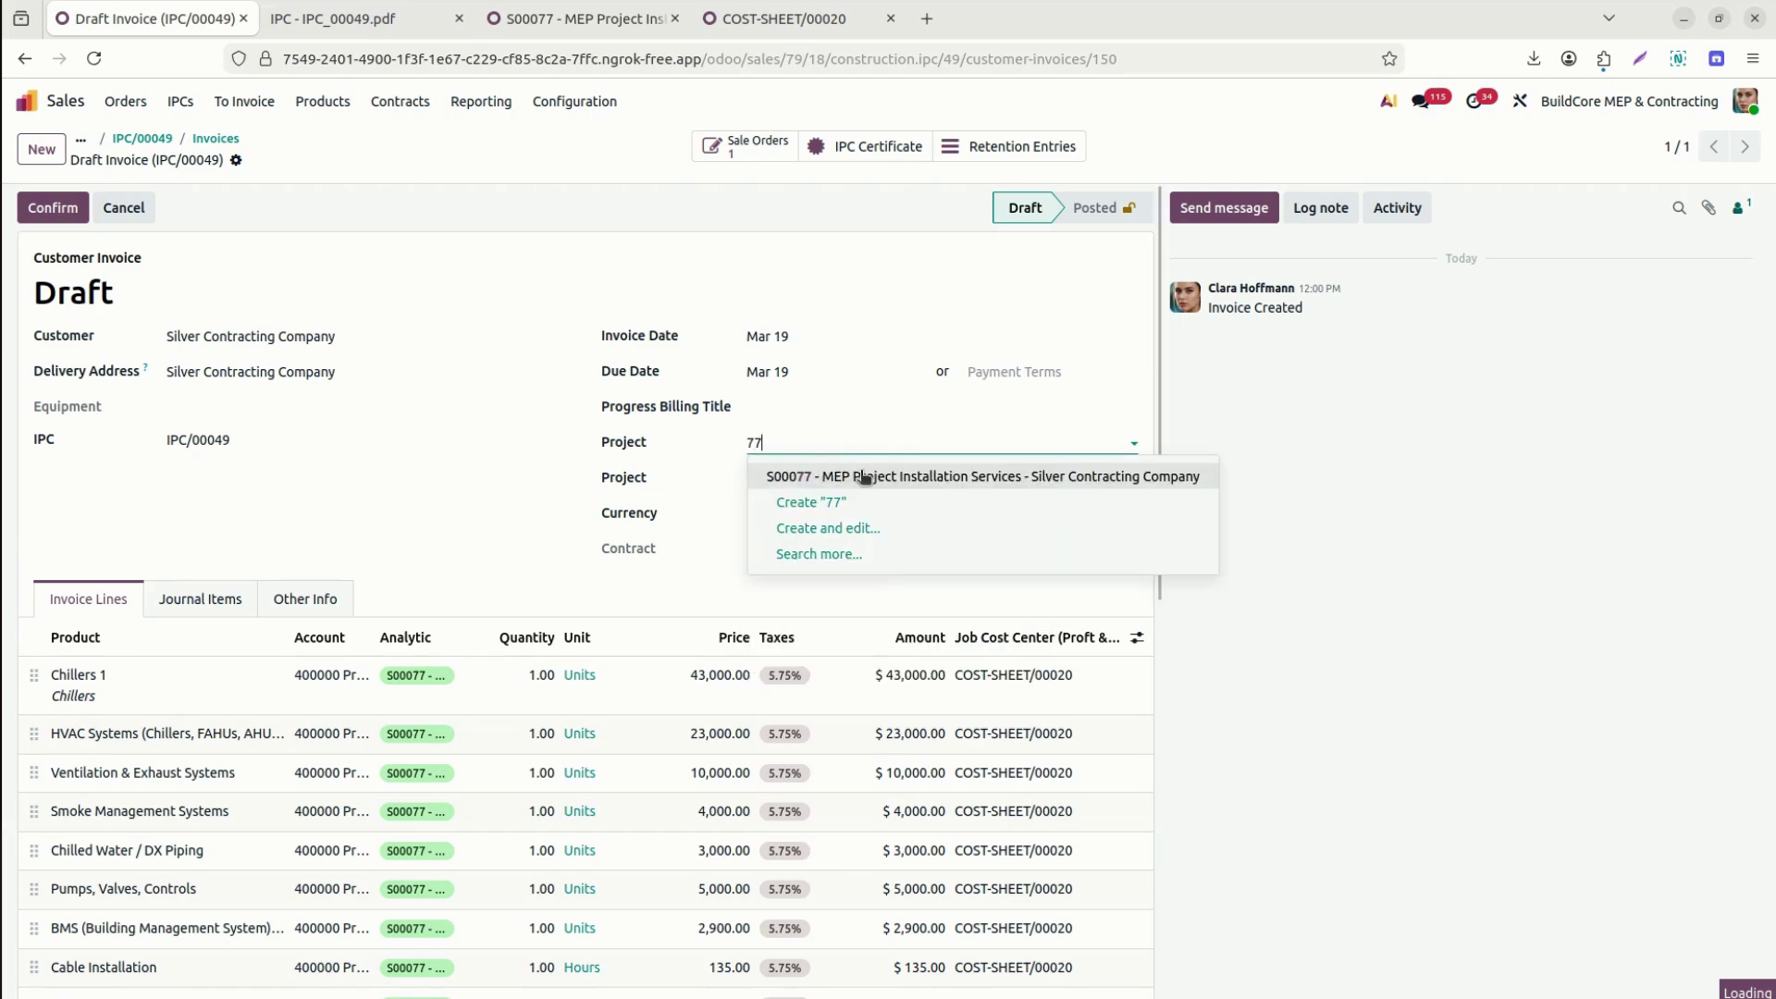
{"action": "left_click", "coordinate": [877, 475]}
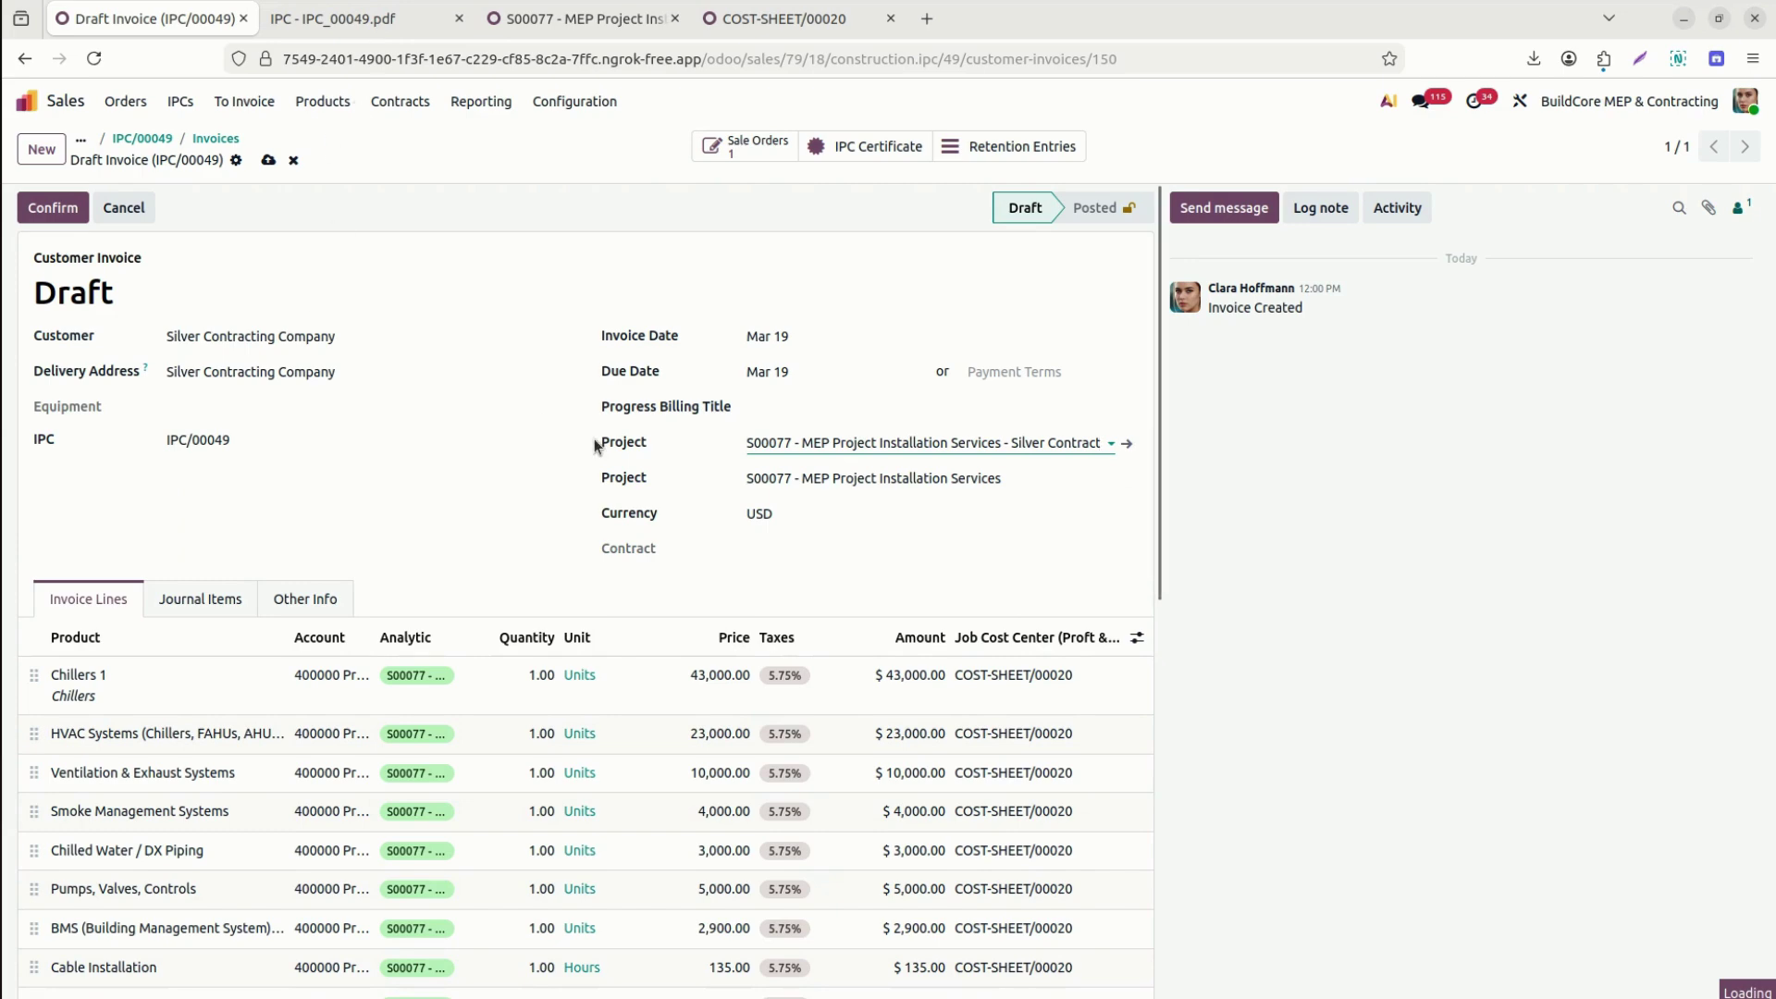
{"action": "left_click", "coordinate": [268, 160]}
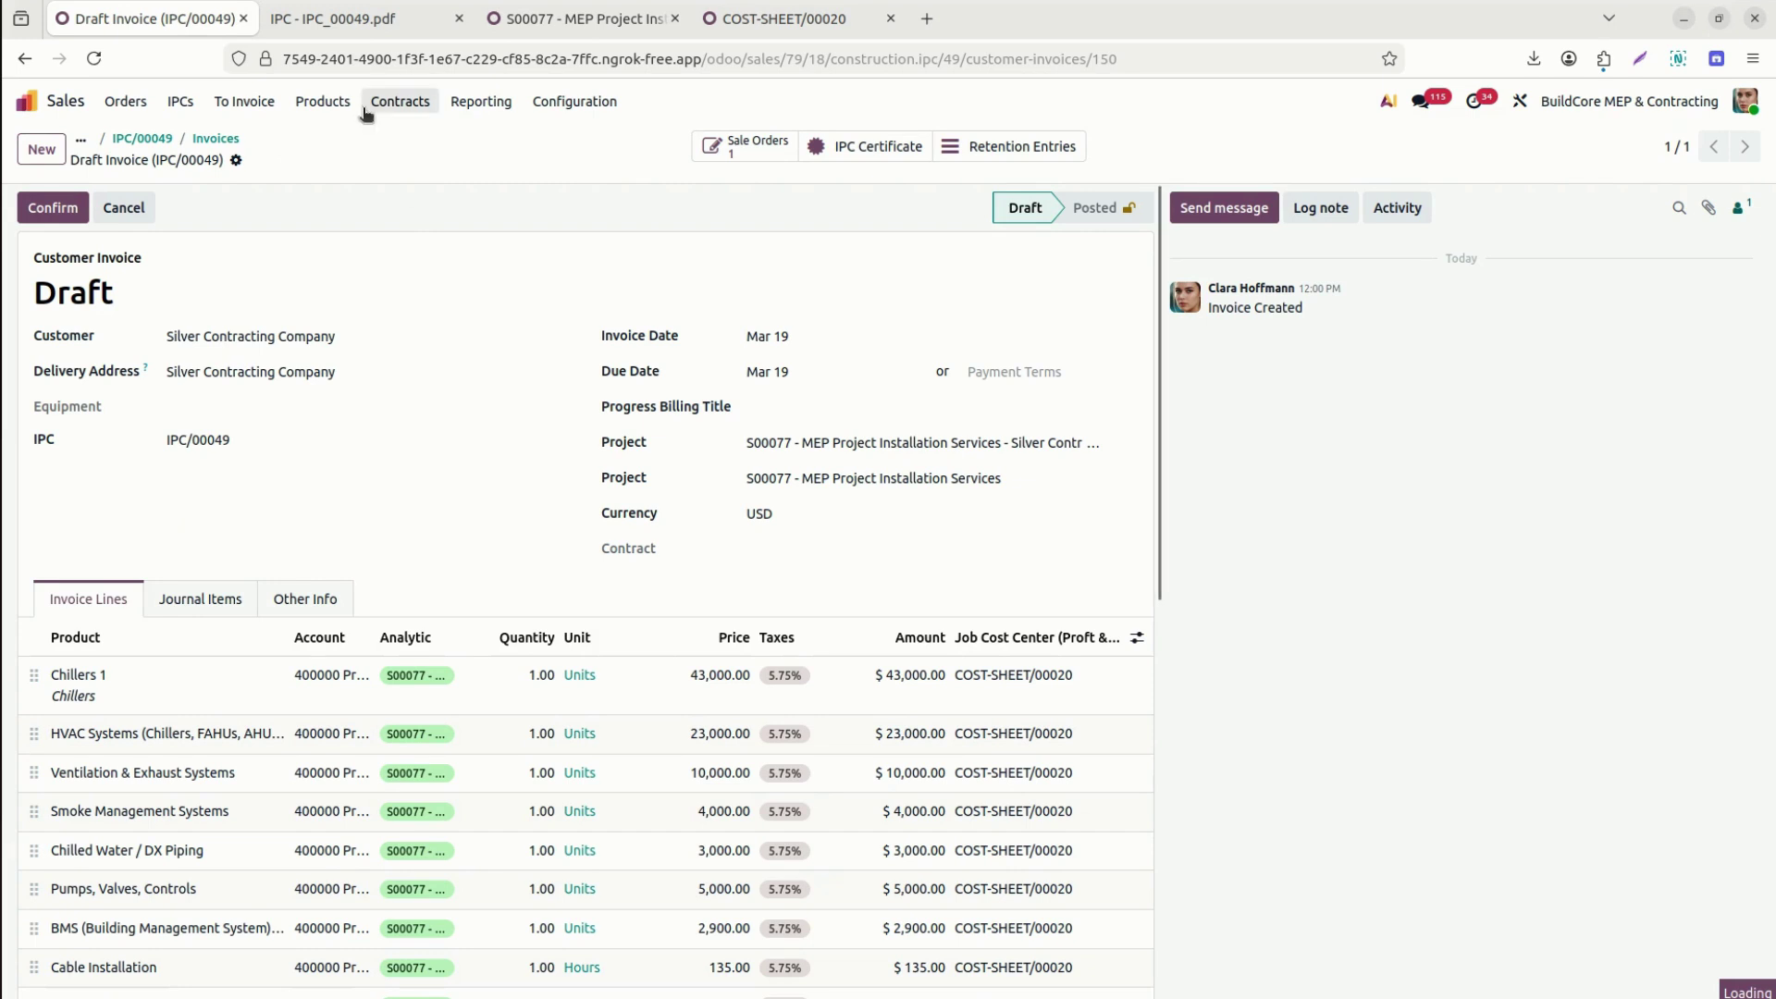
Review the gear menu's print options, then confirm the customer invoice to post it.
{"action": "left_click", "coordinate": [236, 160]}
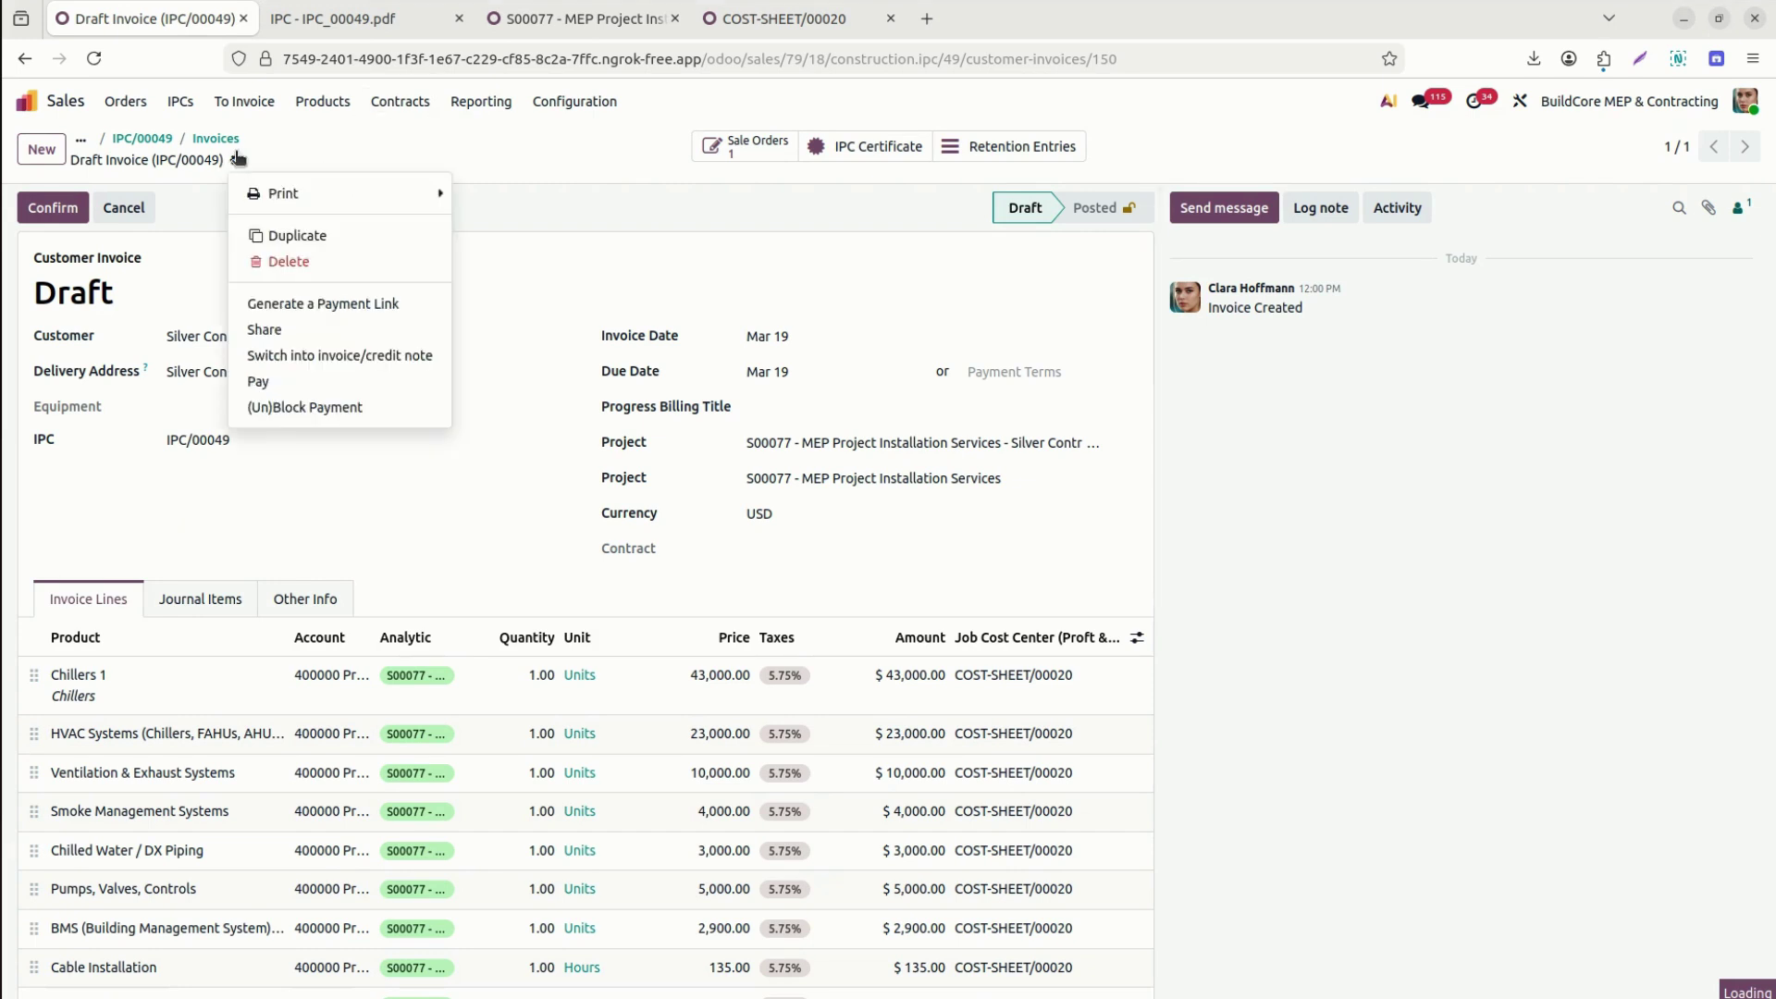
{"action": "mouse_move", "coordinate": [305, 189]}
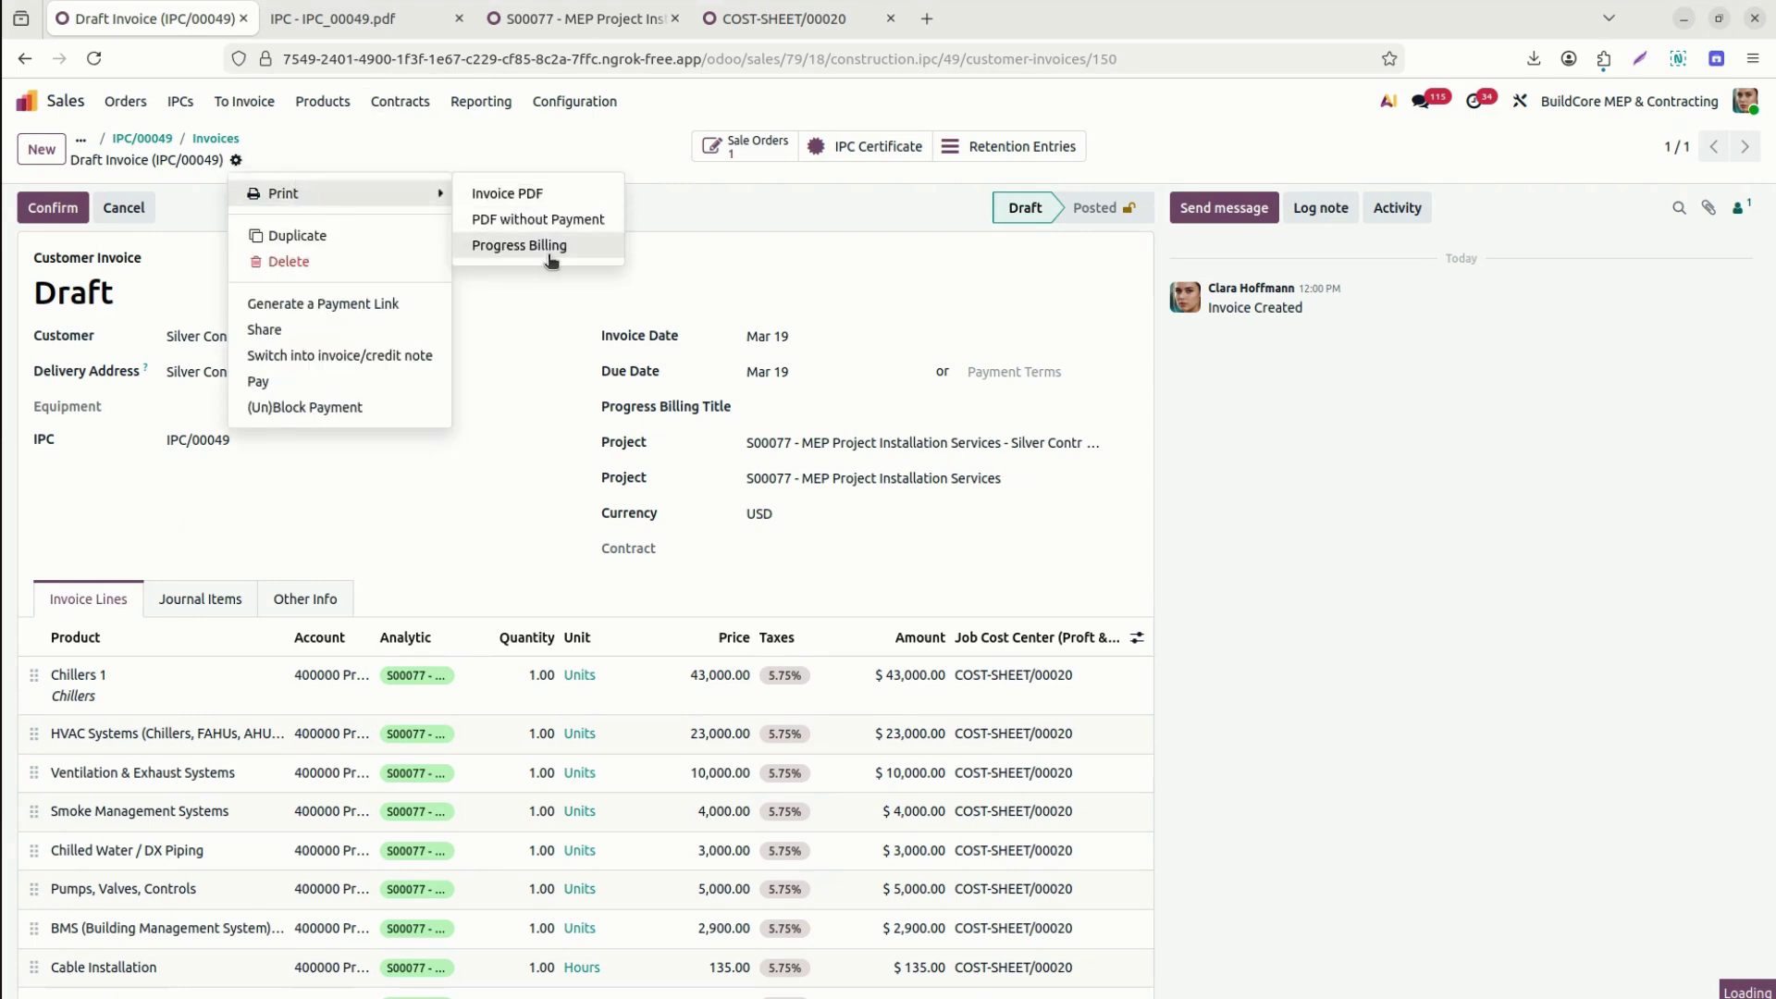
{"action": "left_click", "coordinate": [698, 197]}
{"action": "left_click", "coordinate": [898, 404]}
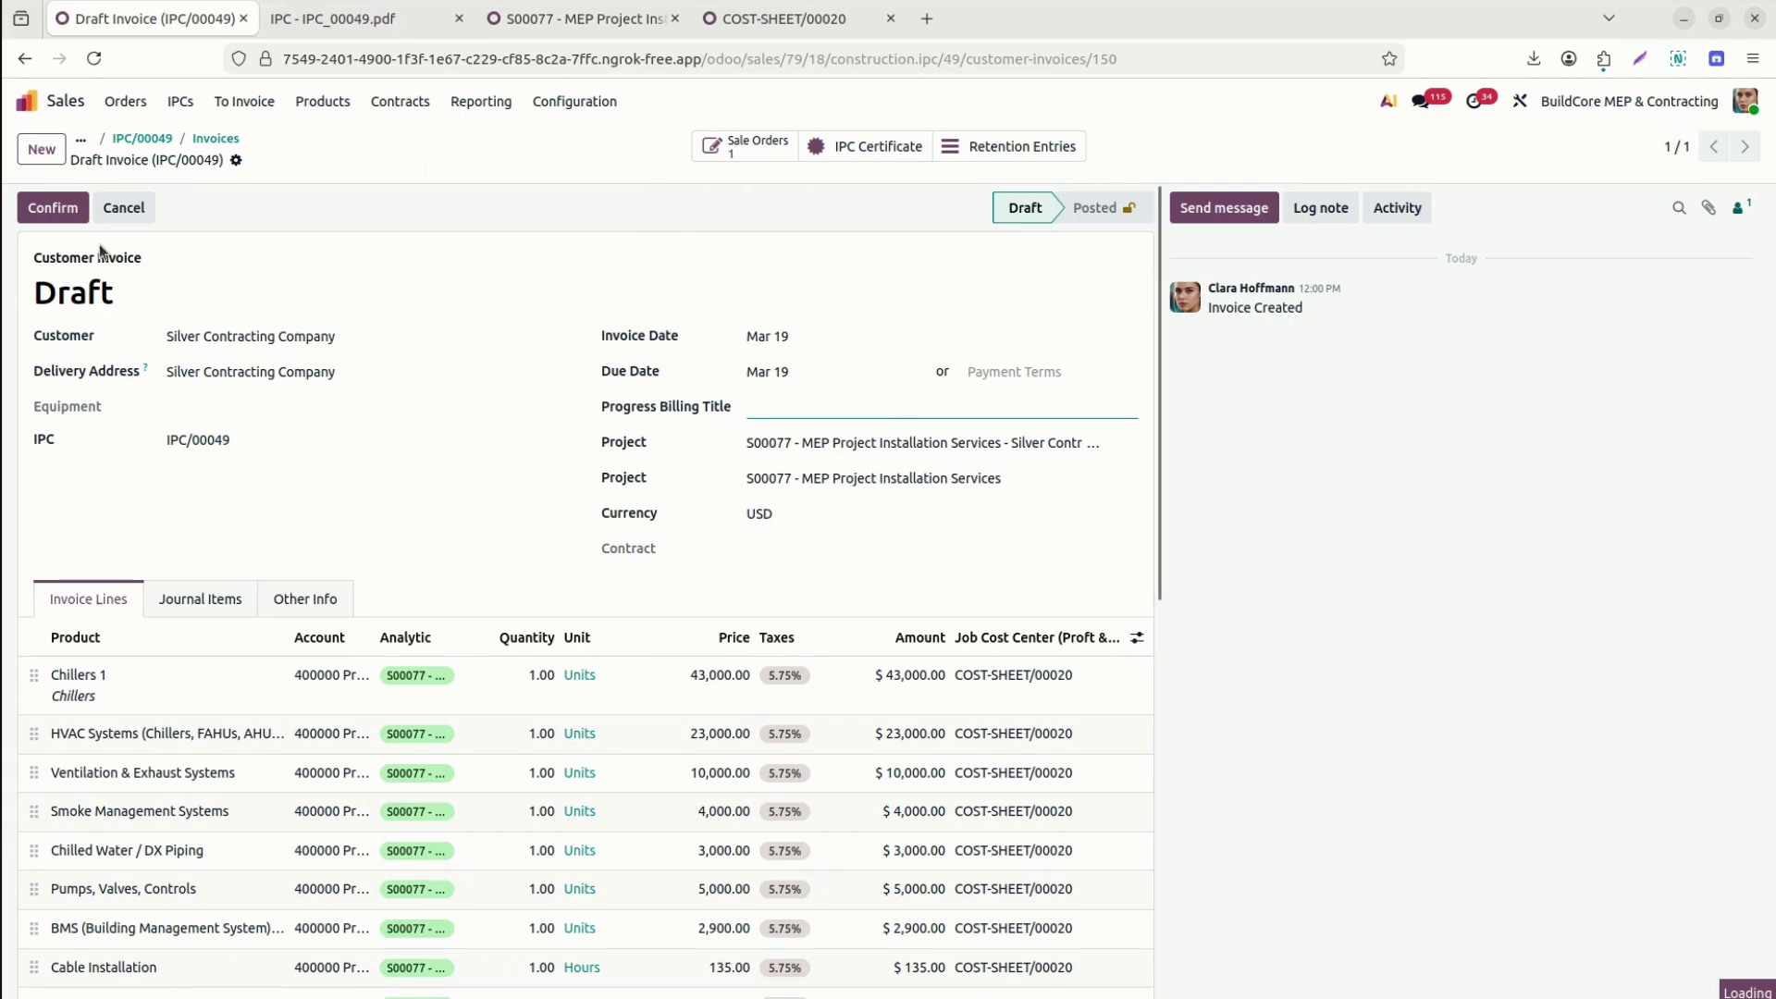
{"action": "left_click", "coordinate": [56, 210]}
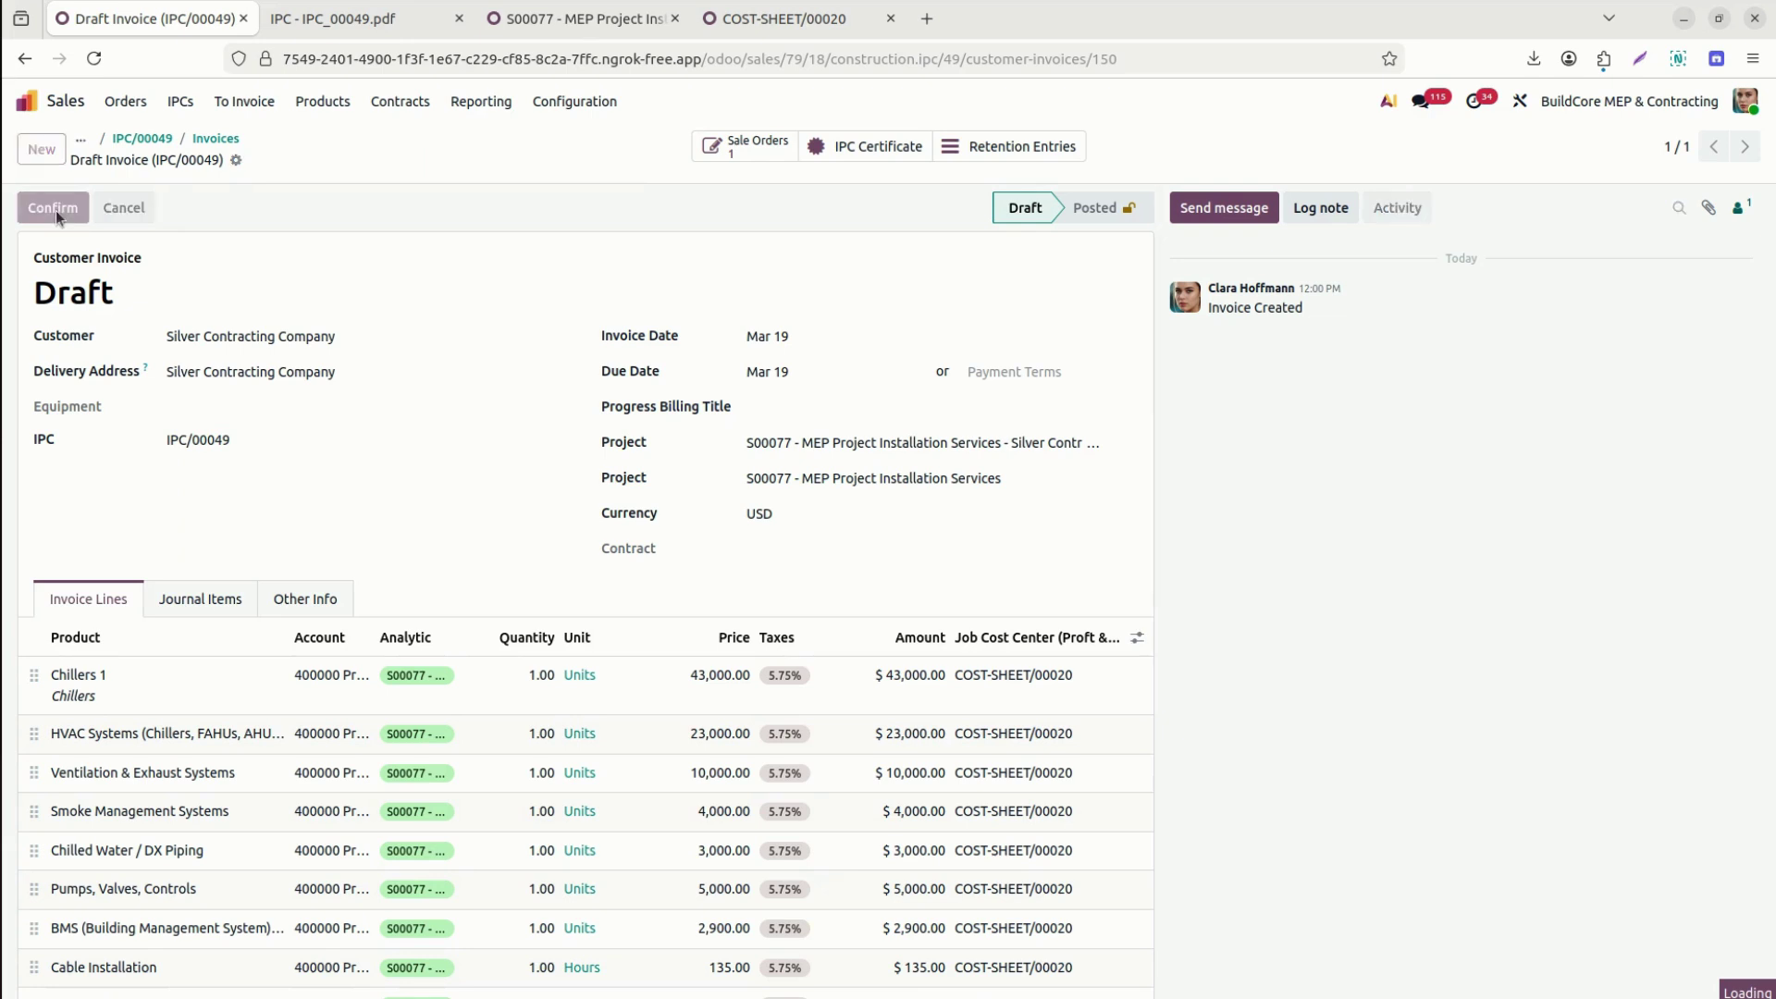
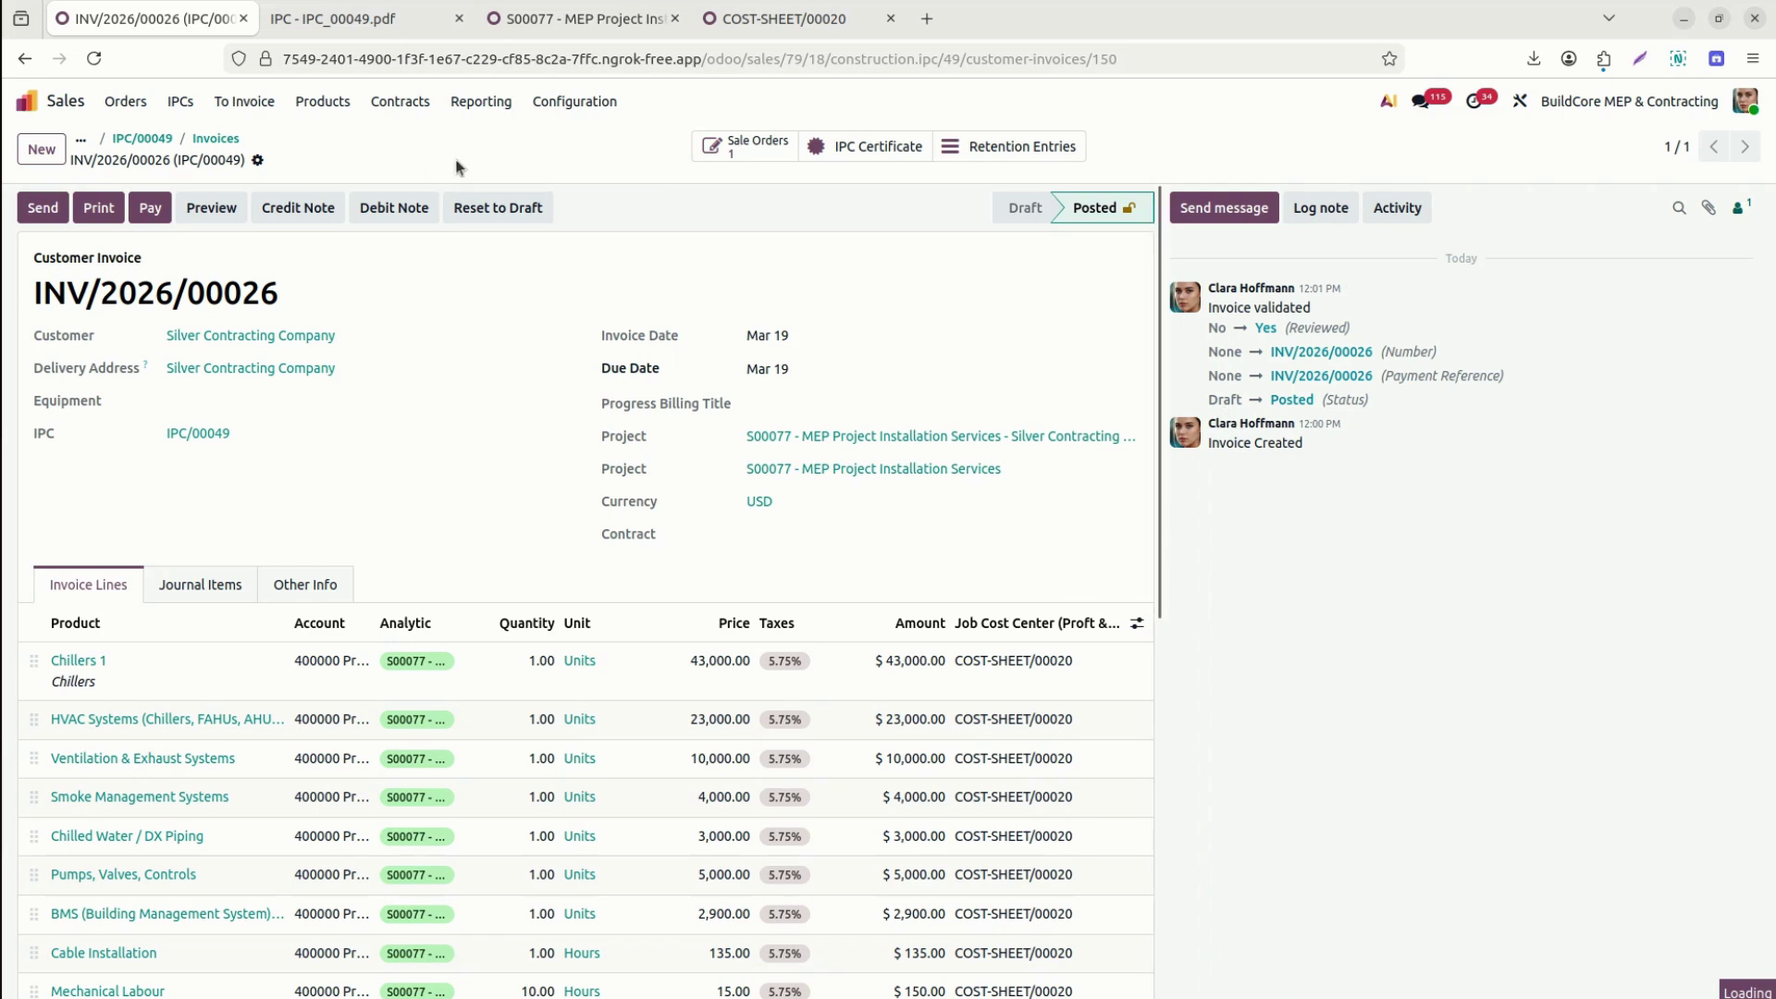
Return to IPC/00049, open sales order SO0077, widen its Certified IPC column and scroll the order.
{"action": "left_click", "coordinate": [153, 139]}
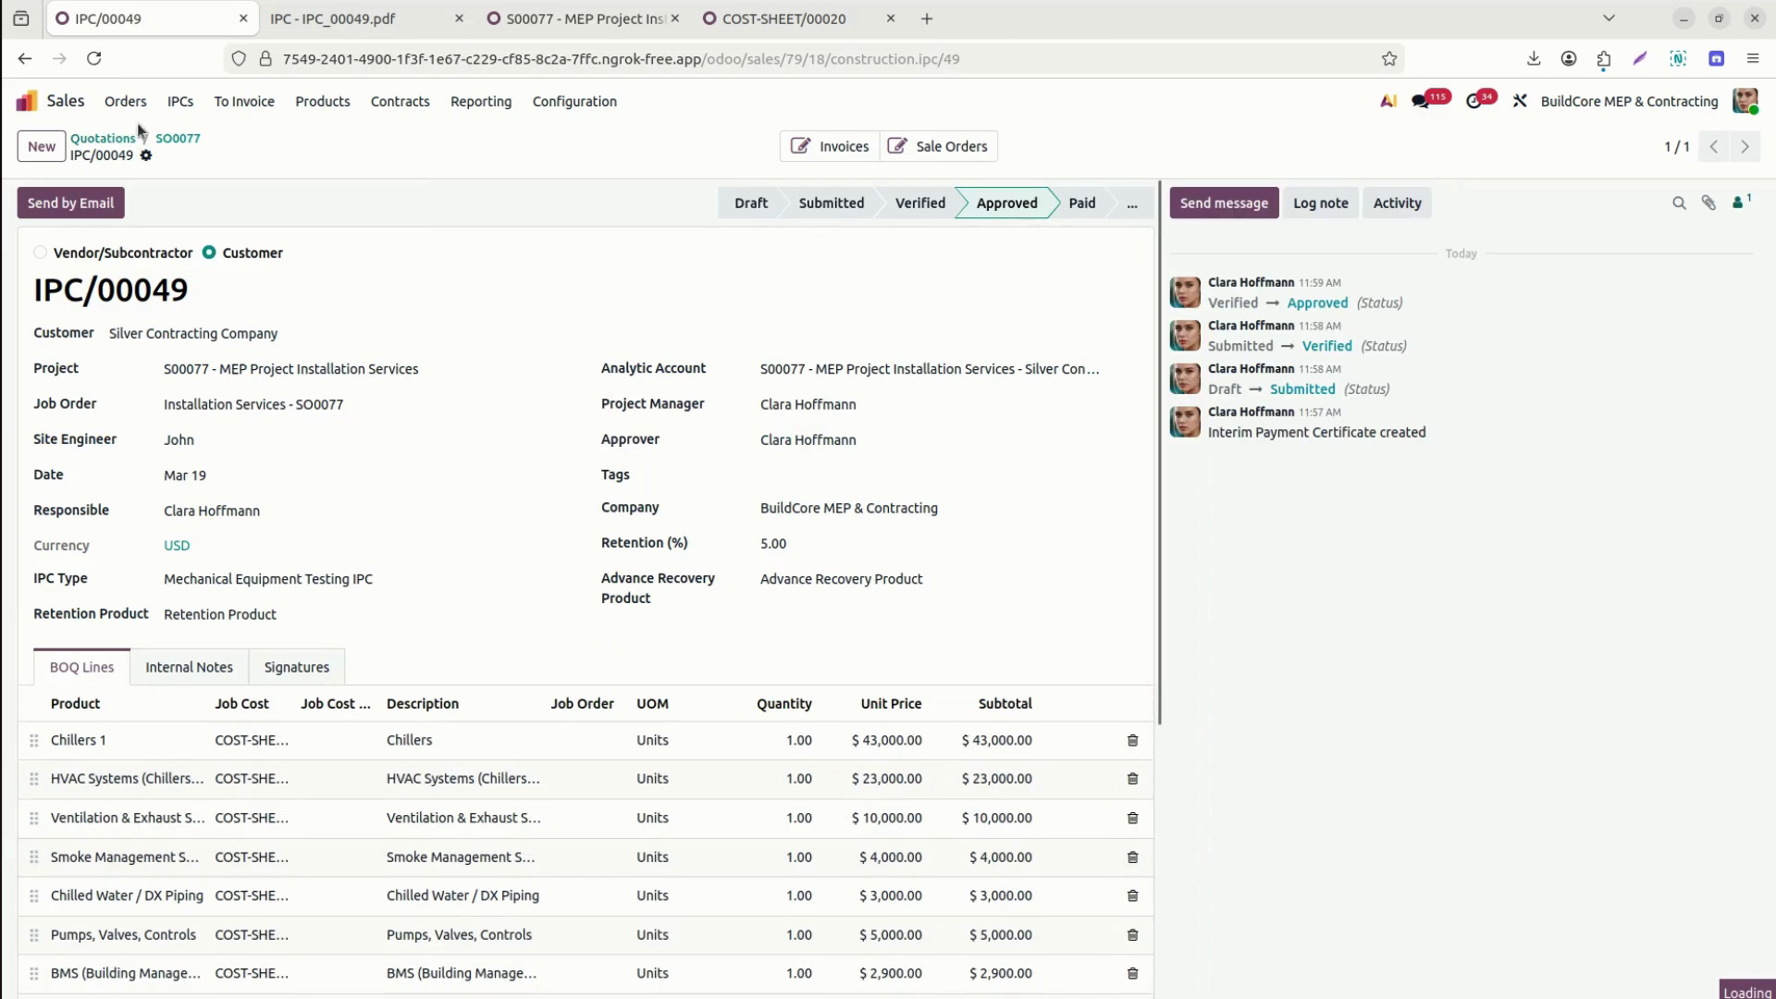
{"action": "left_click", "coordinate": [176, 141]}
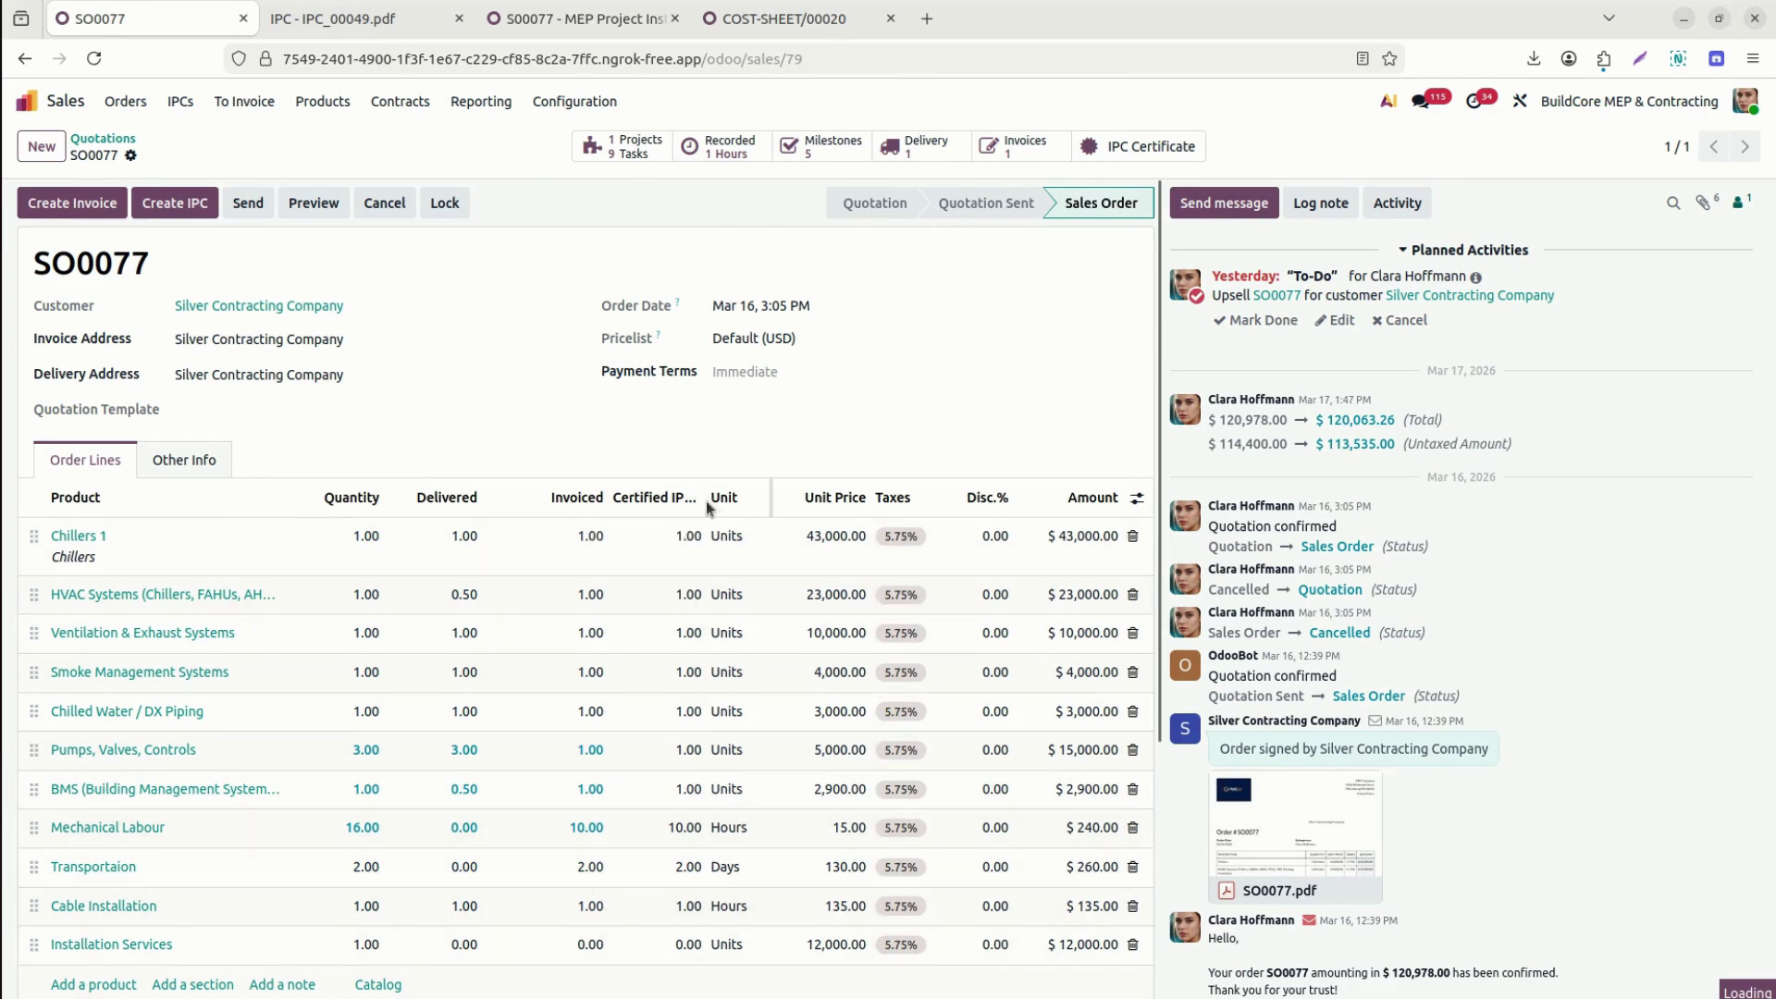
{"action": "mouse_move", "coordinate": [706, 508]}
{"action": "left_mouse_down"}
{"action": "mouse_move", "coordinate": [796, 508]}
{"action": "mouse_move", "coordinate": [725, 518]}
{"action": "left_mouse_up"}
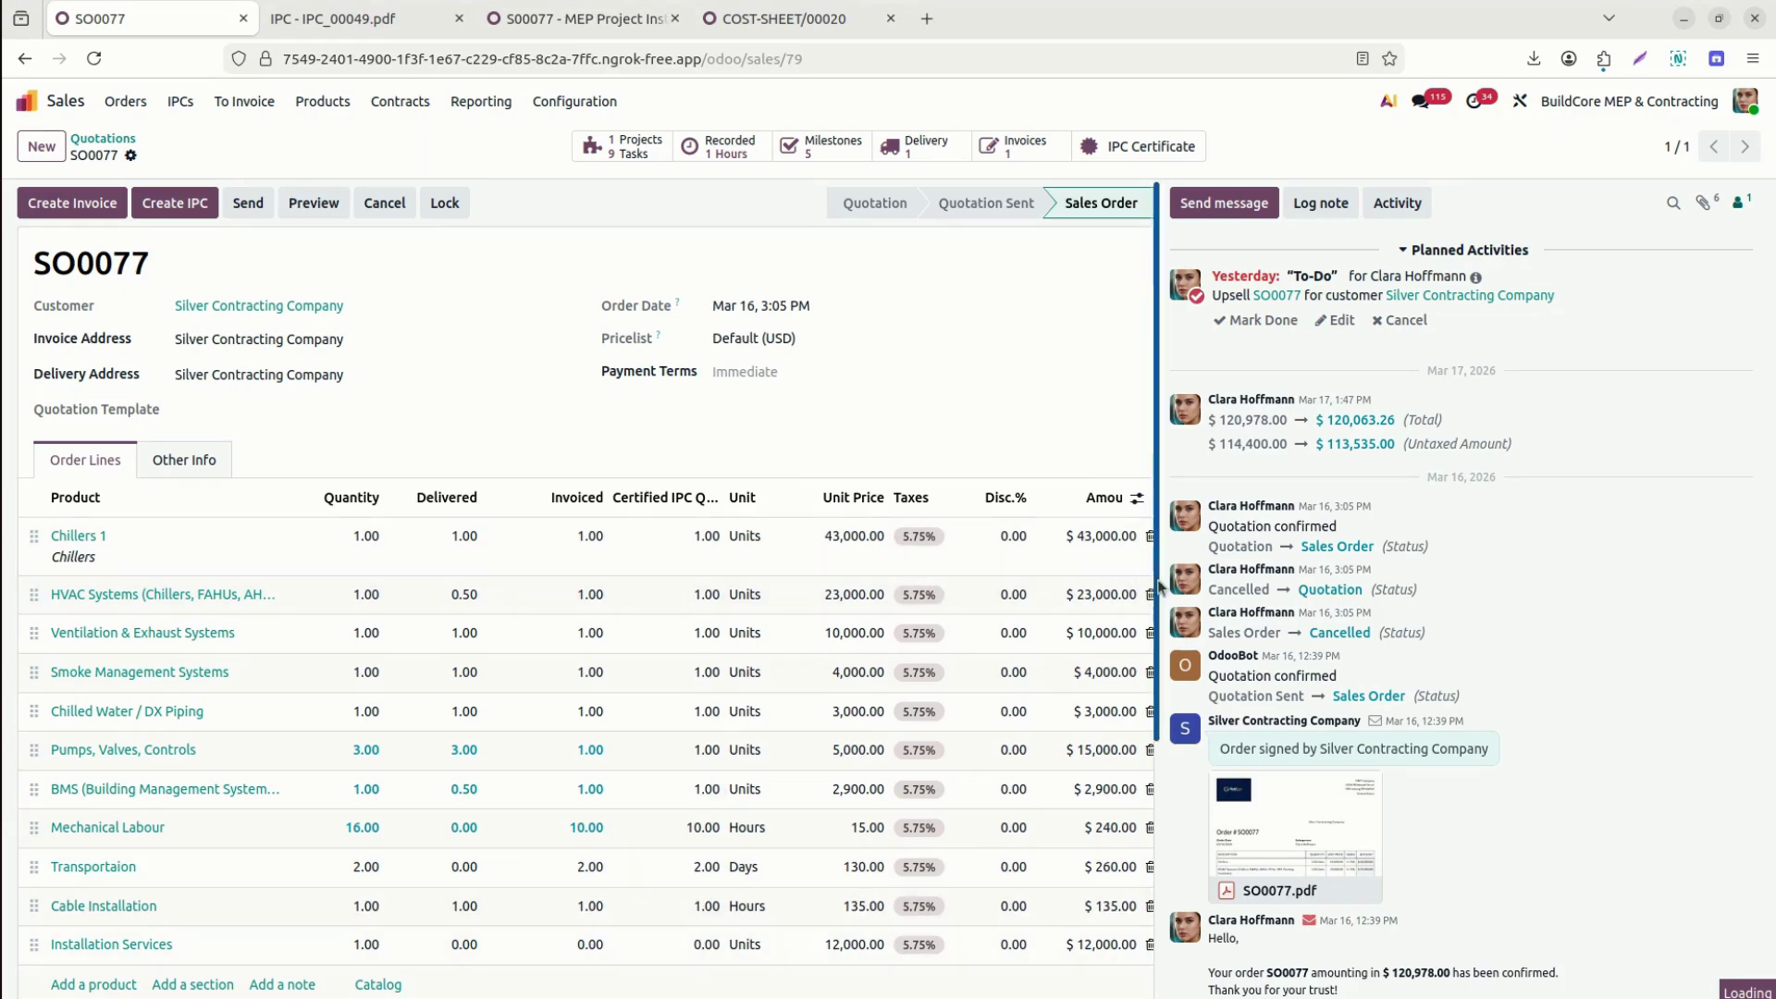
{"action": "scroll", "coordinate": [1144, 726], "scroll_direction": "down", "scroll_amount": 2}
{"action": "scroll", "coordinate": [1144, 726], "scroll_direction": "down", "scroll_amount": 1}
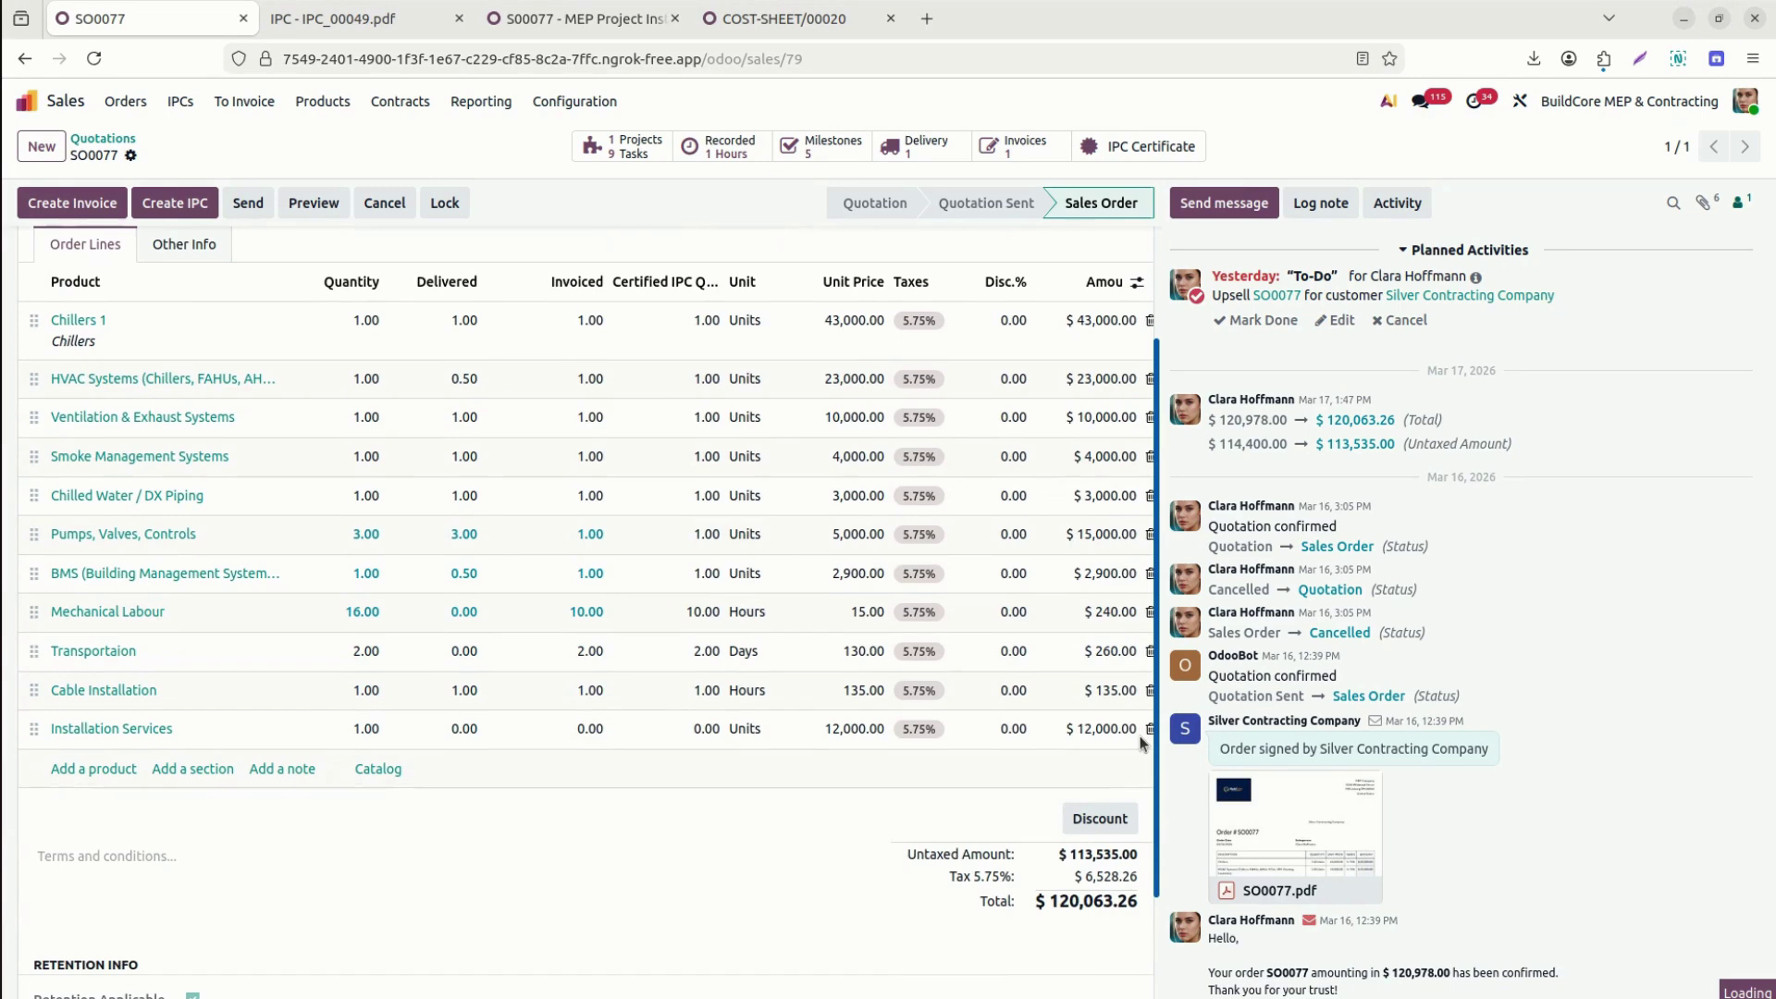
{"action": "scroll", "coordinate": [1144, 742], "scroll_direction": "up", "scroll_amount": 2}
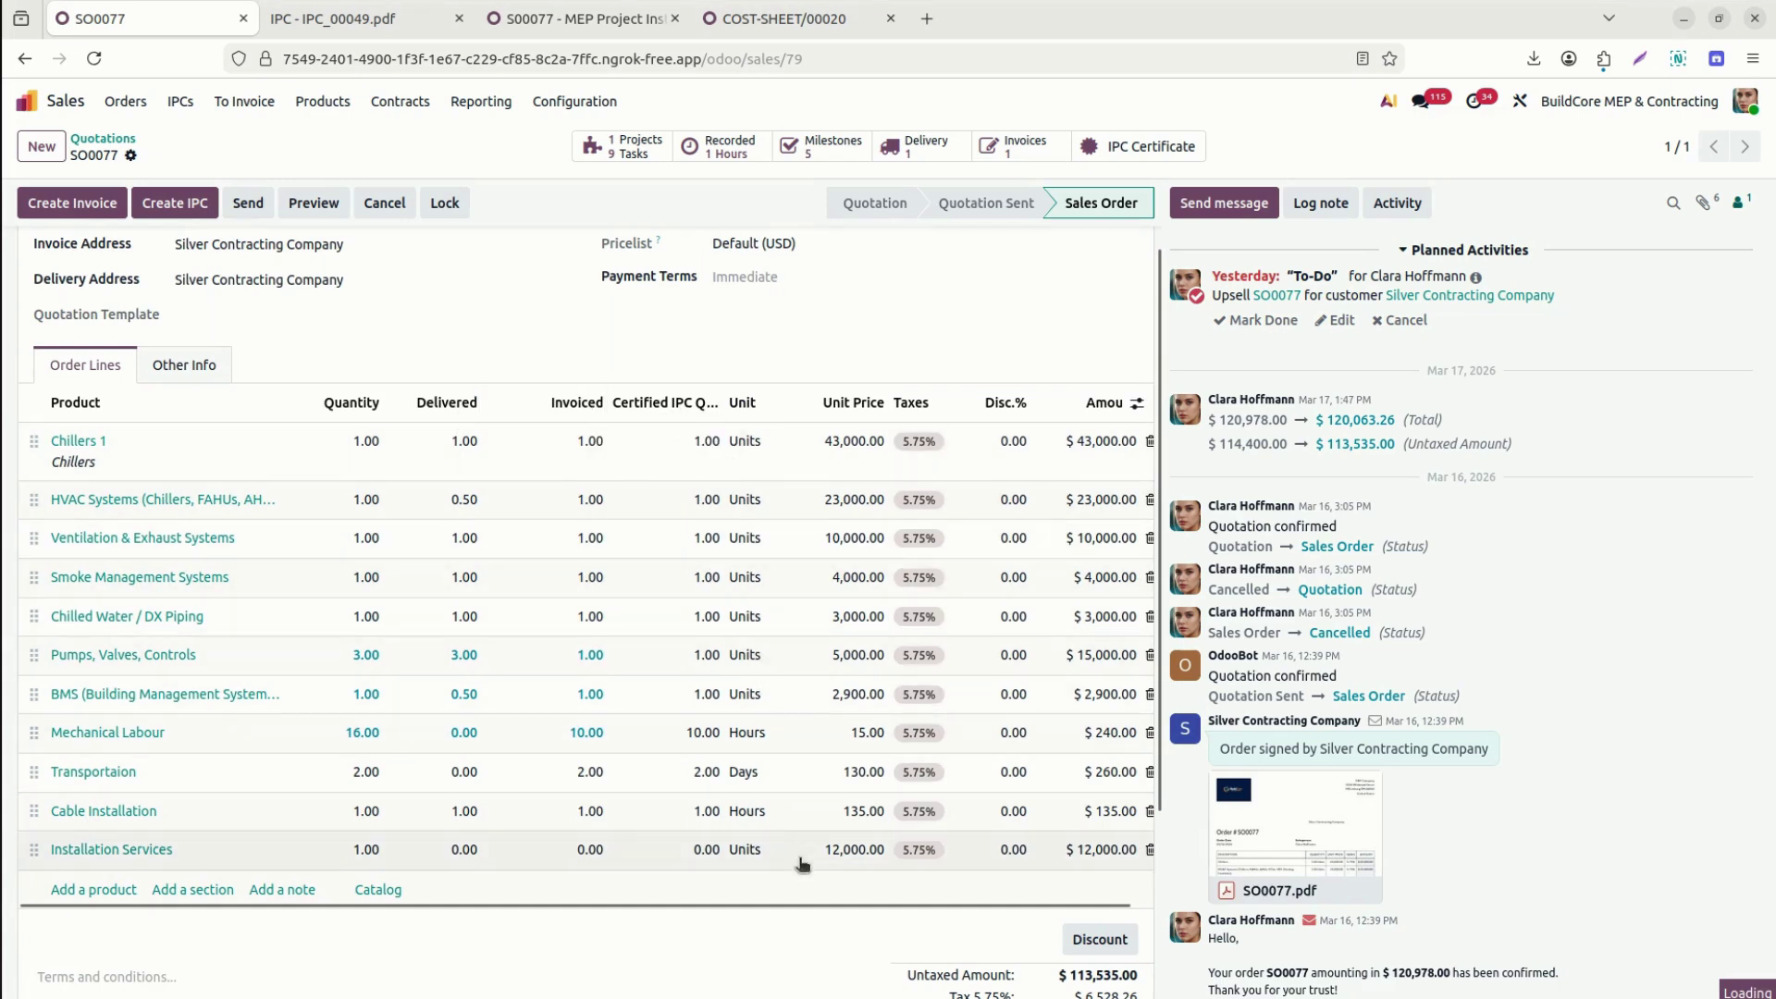
{"action": "scroll", "coordinate": [823, 912], "scroll_direction": "right", "scroll_amount": 2}
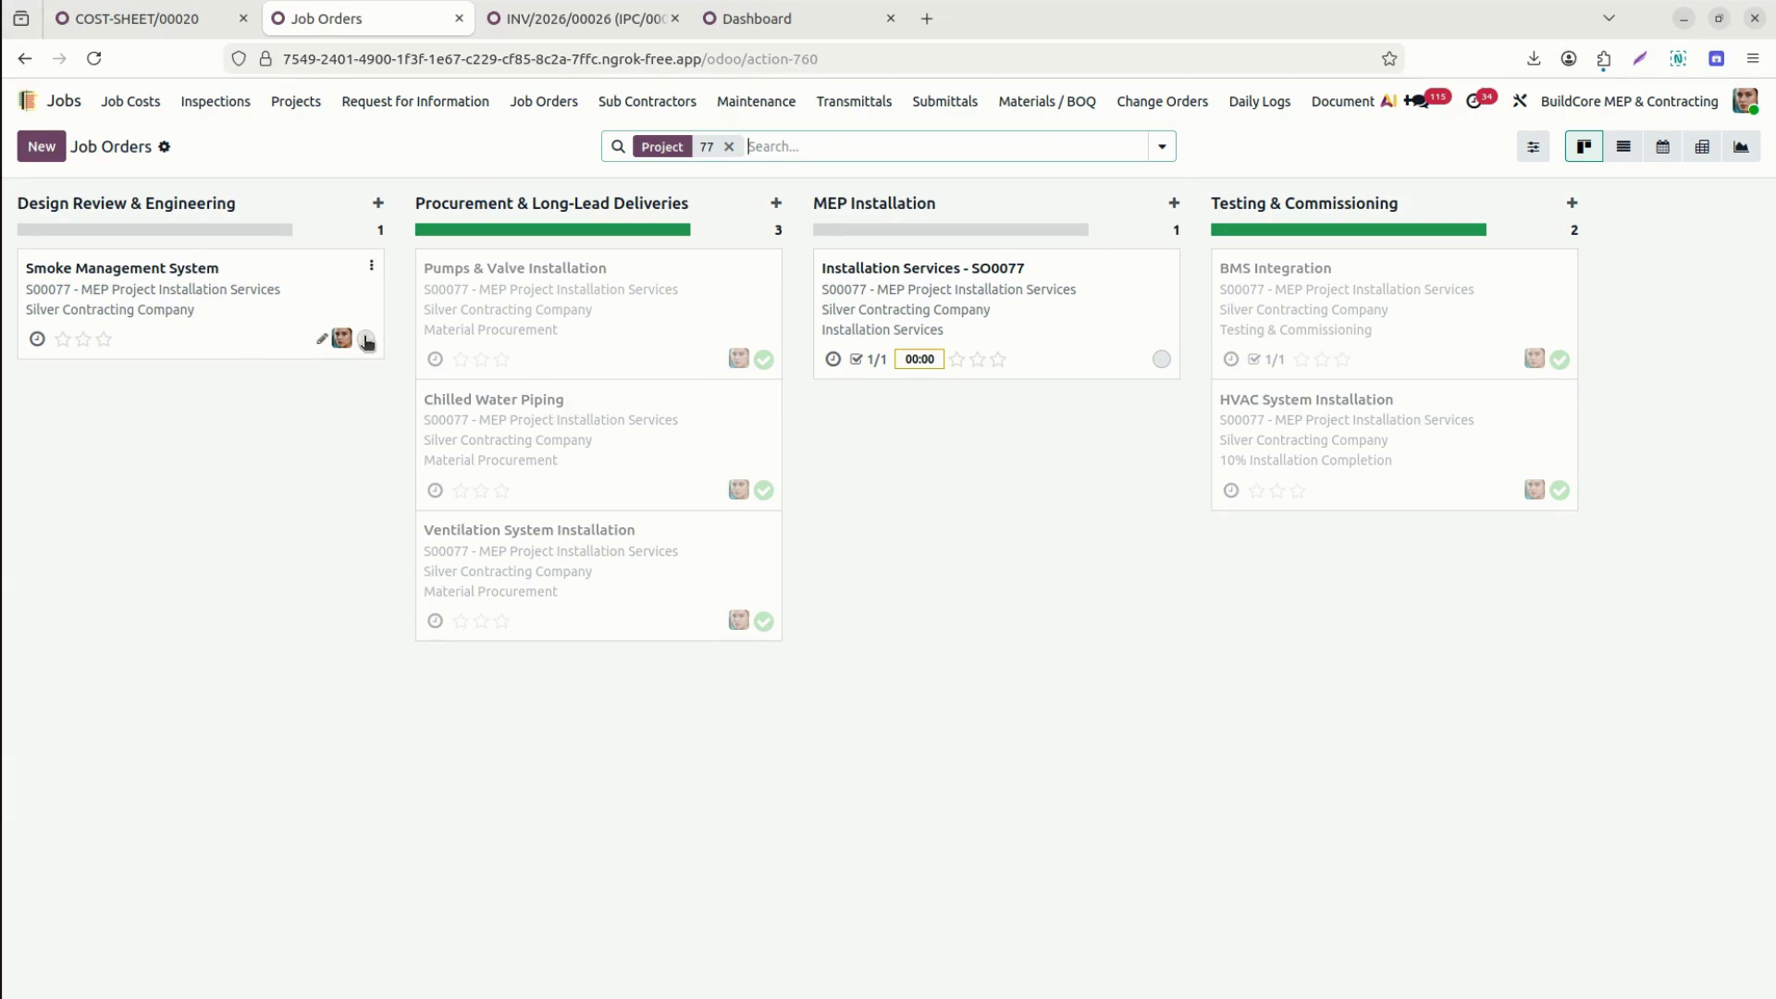
Mark Smoke Management System done and set the Installation Services - SO0077 job order to In Progress.
{"action": "left_click", "coordinate": [366, 339]}
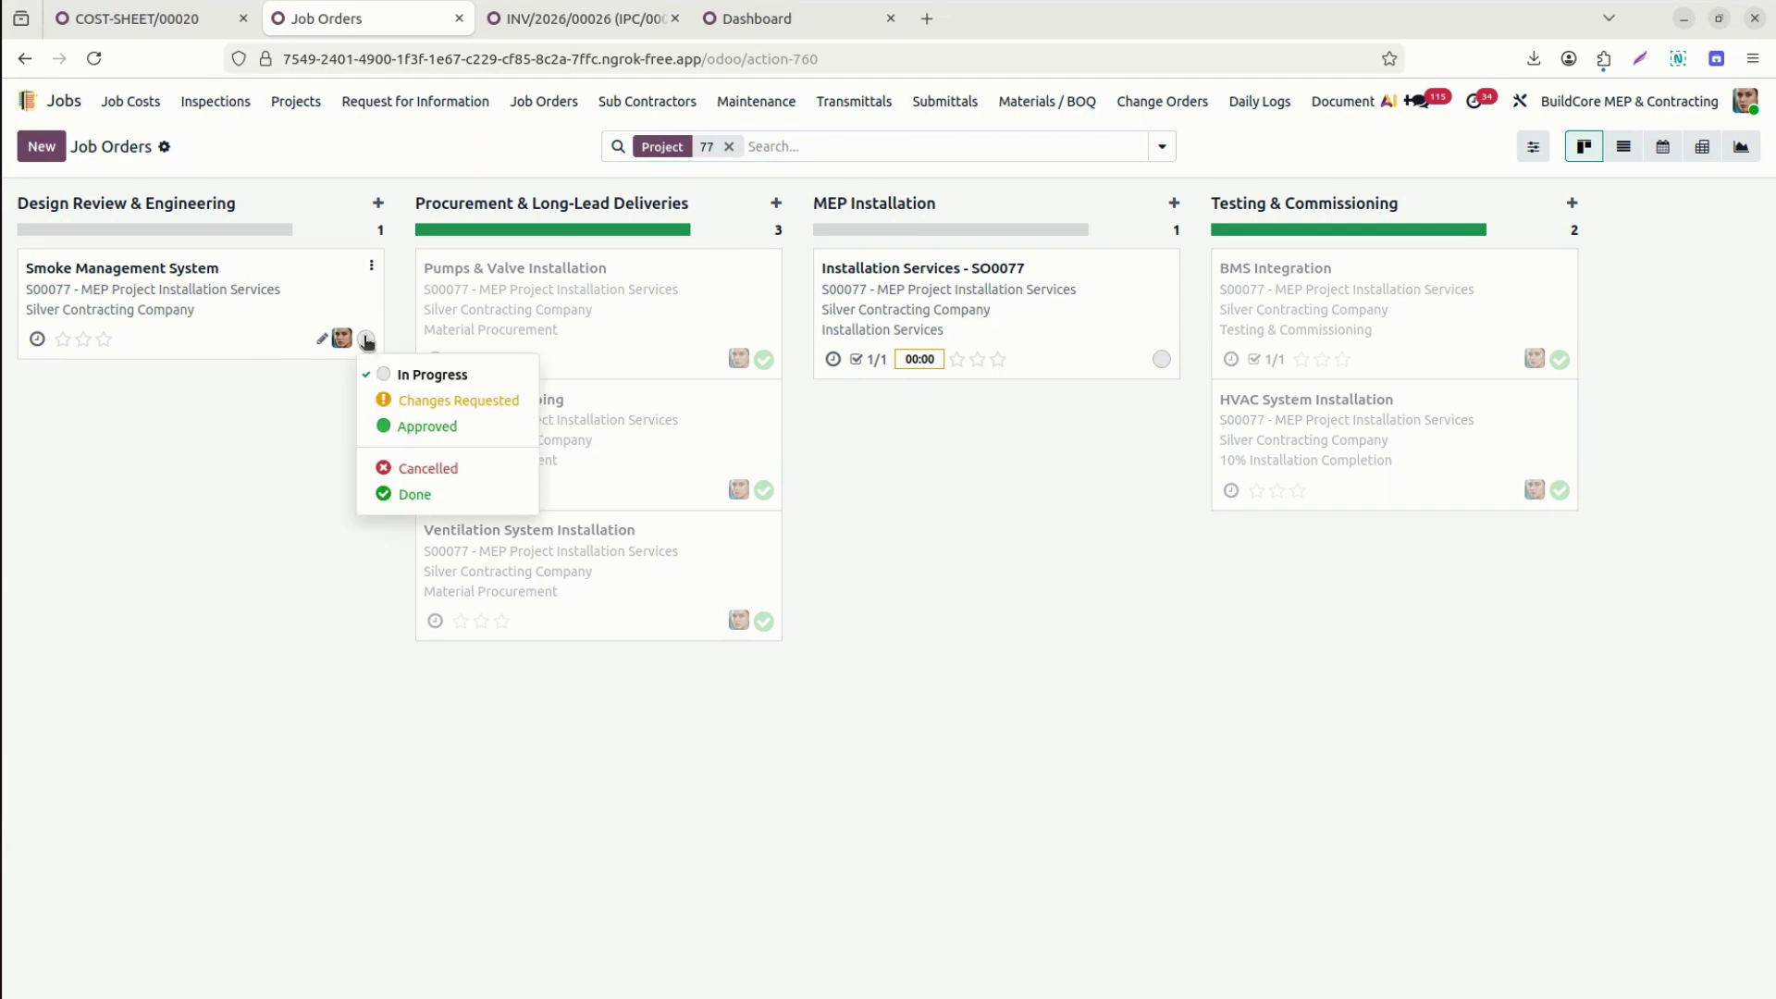
{"action": "left_click", "coordinate": [411, 496]}
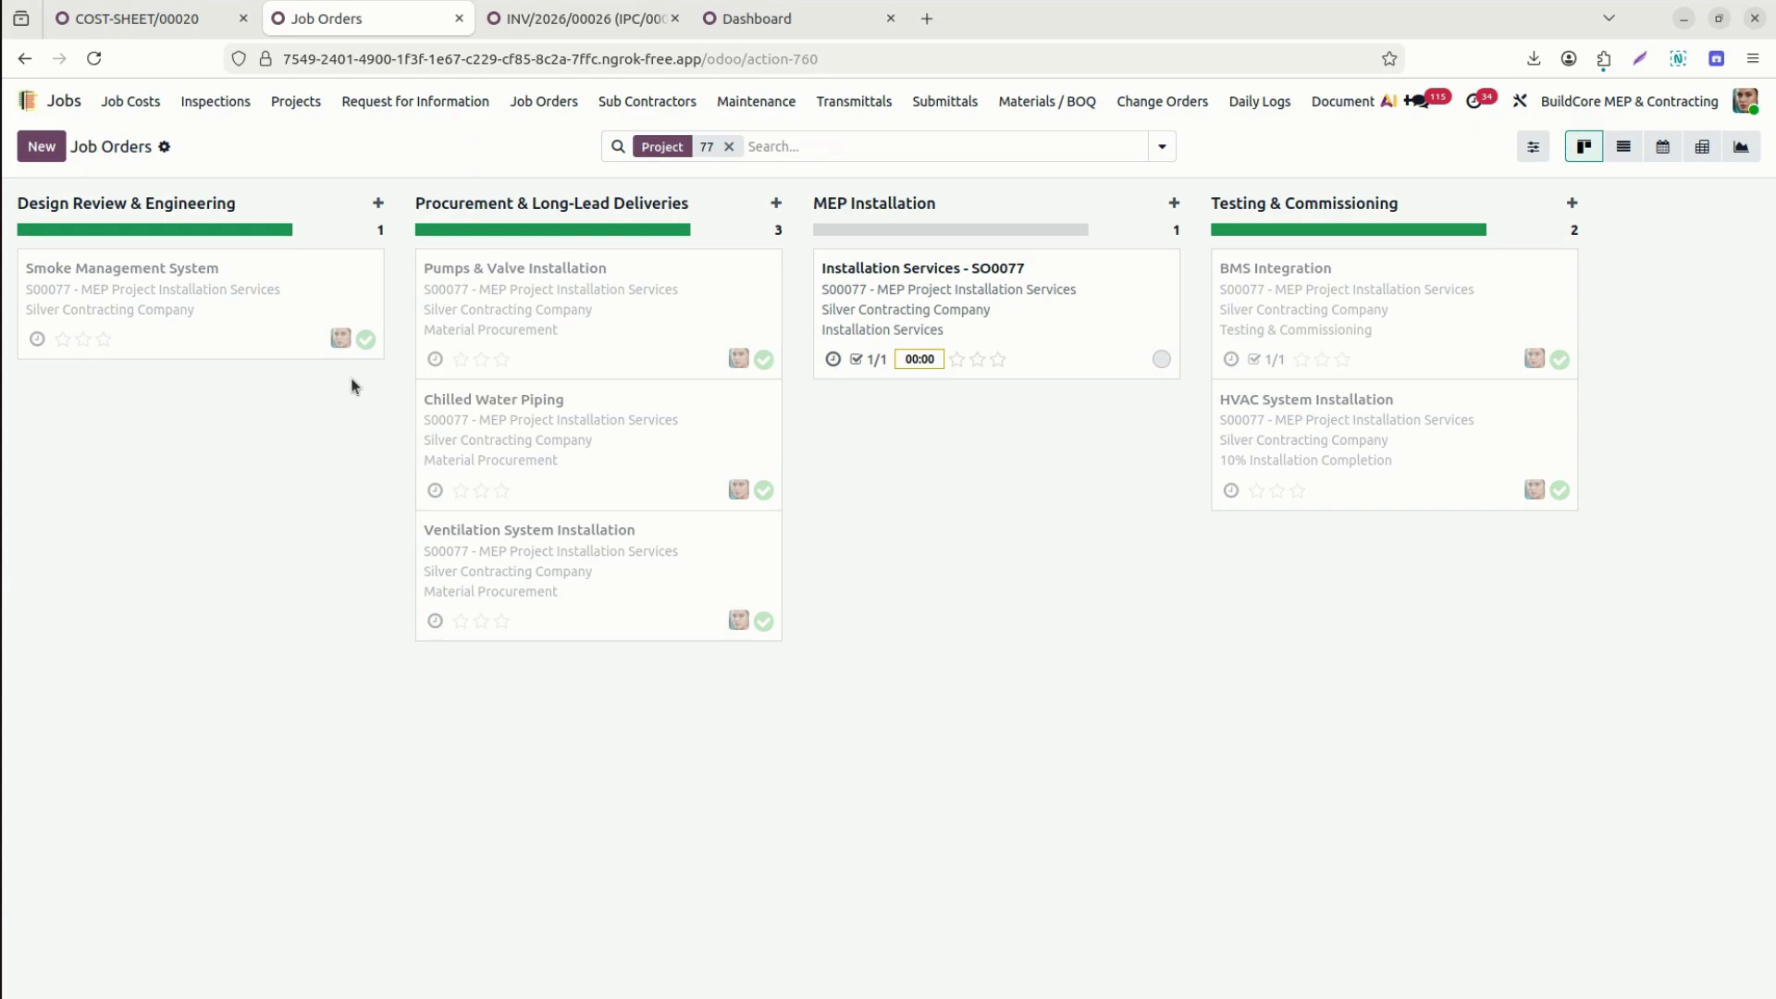
{"action": "left_click", "coordinate": [1070, 301]}
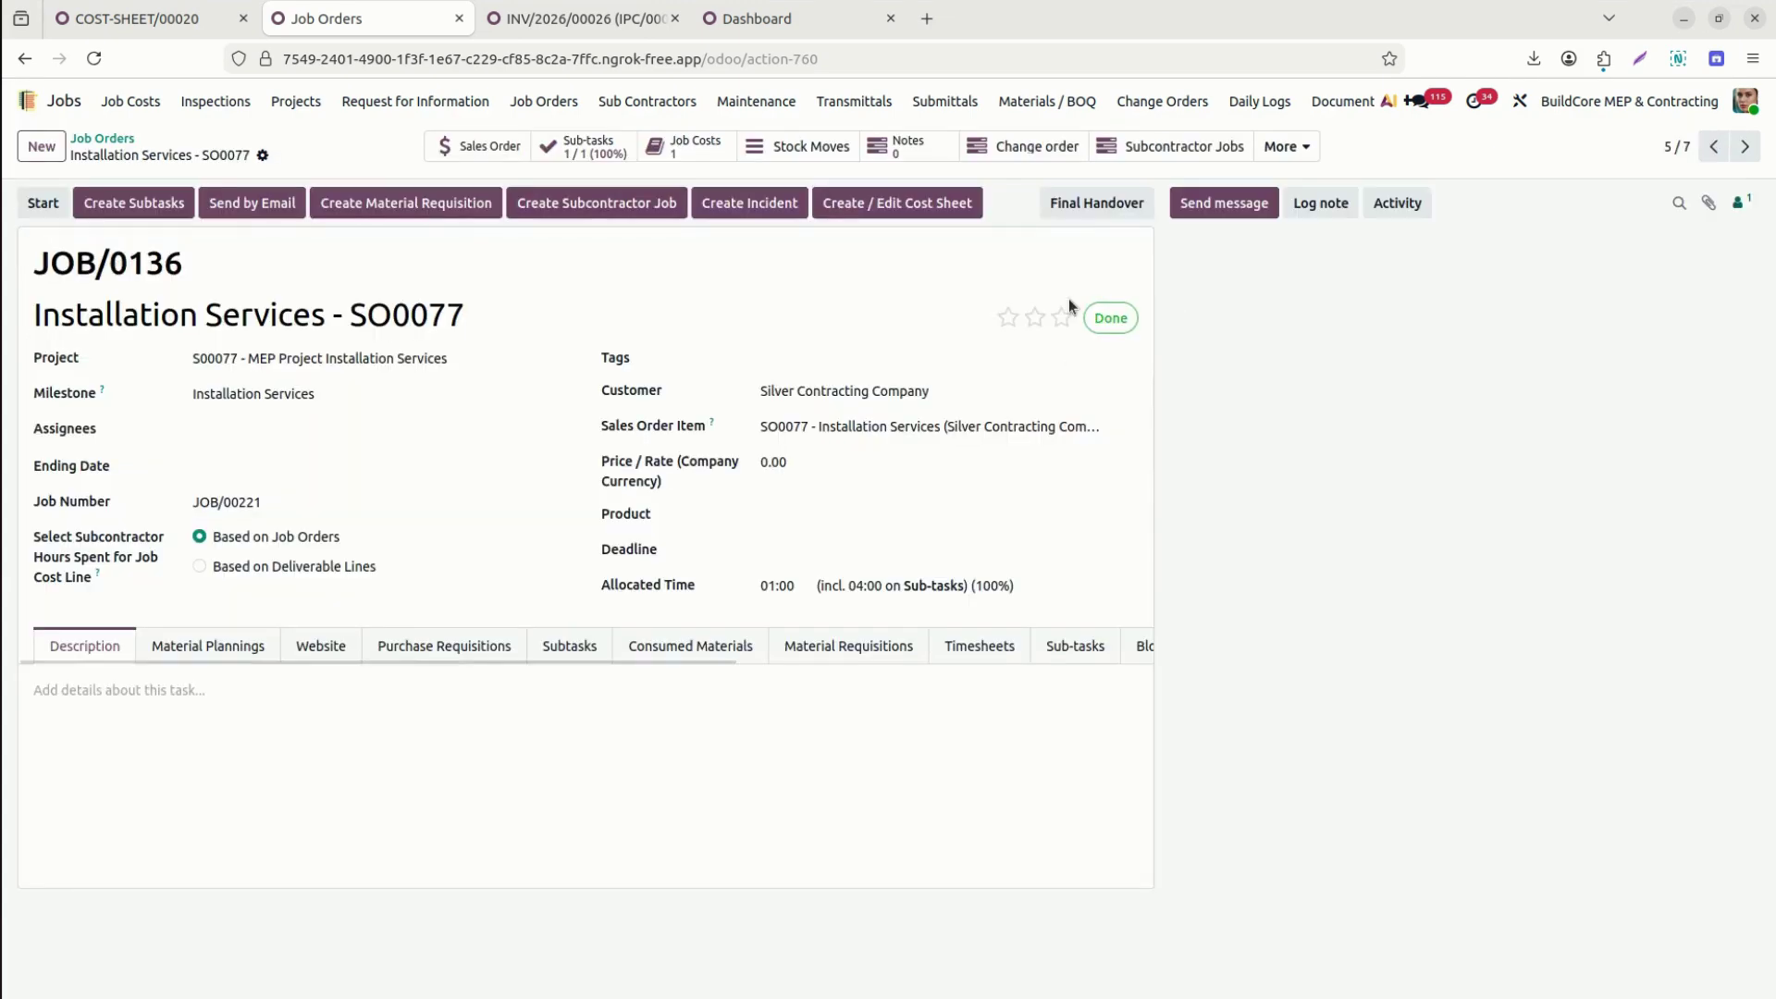
{"action": "left_click", "coordinate": [1111, 318]}
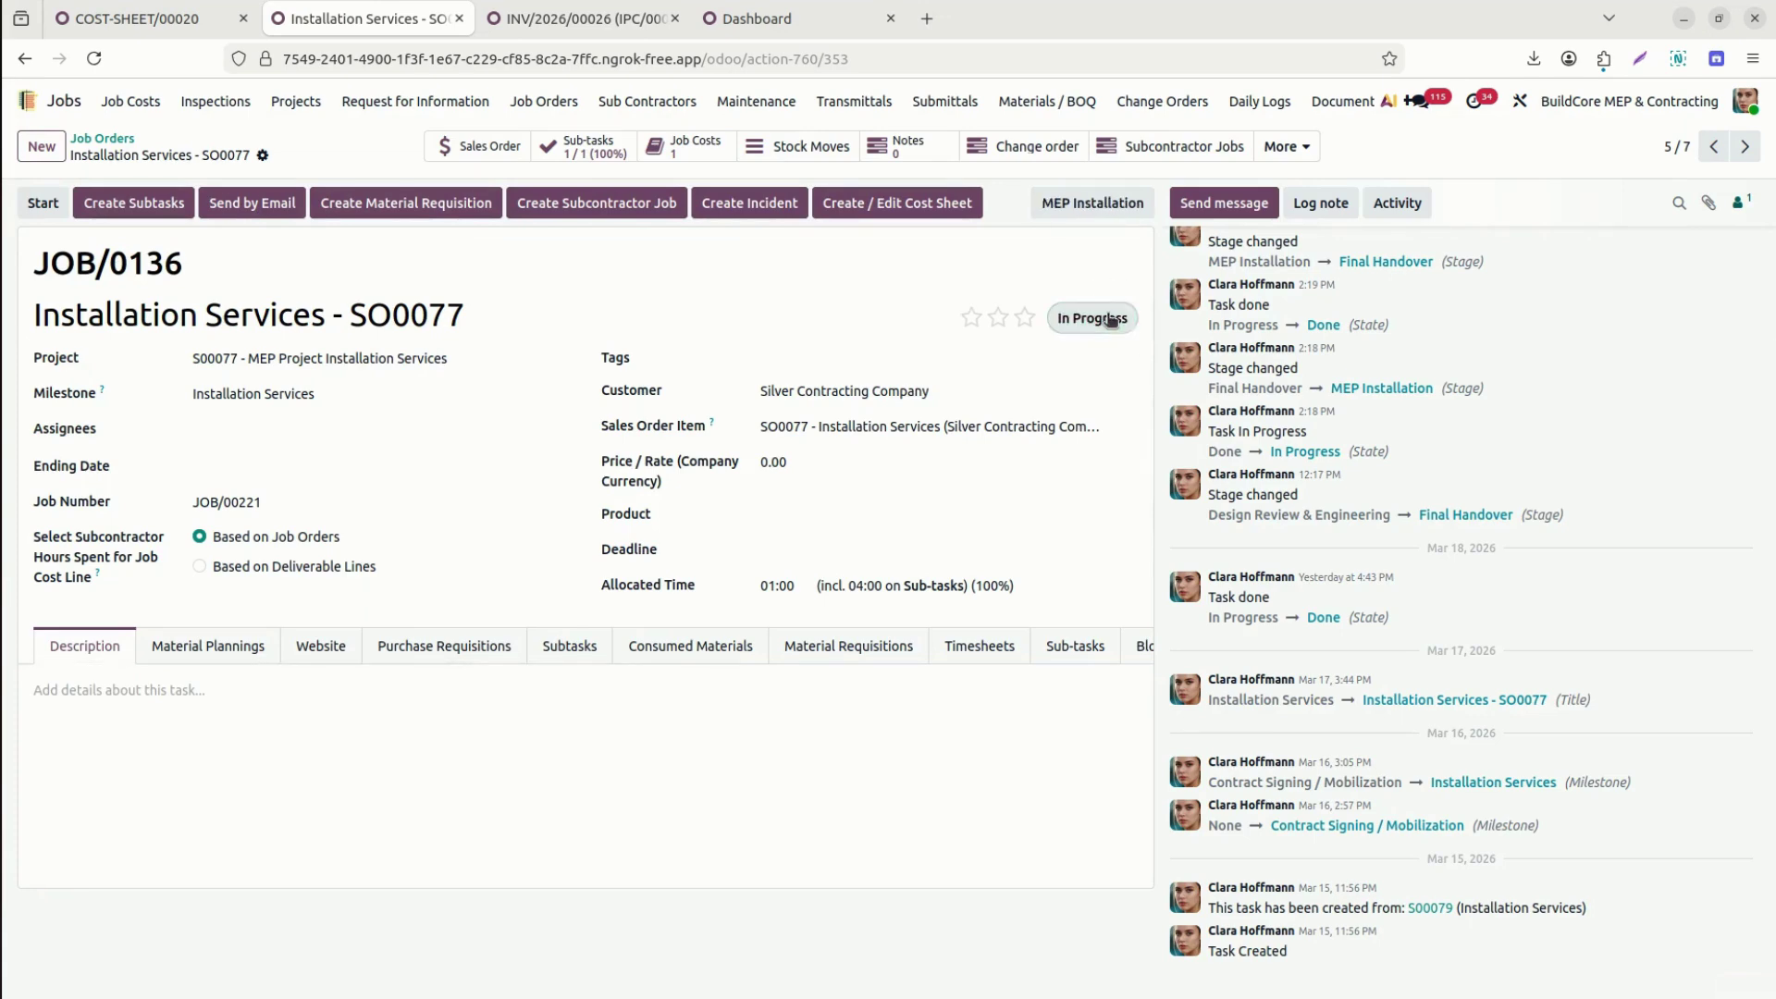
{"action": "left_click", "coordinate": [1110, 318]}
{"action": "key", "text": "ctrl+a"}
{"action": "key", "text": "Escape"}
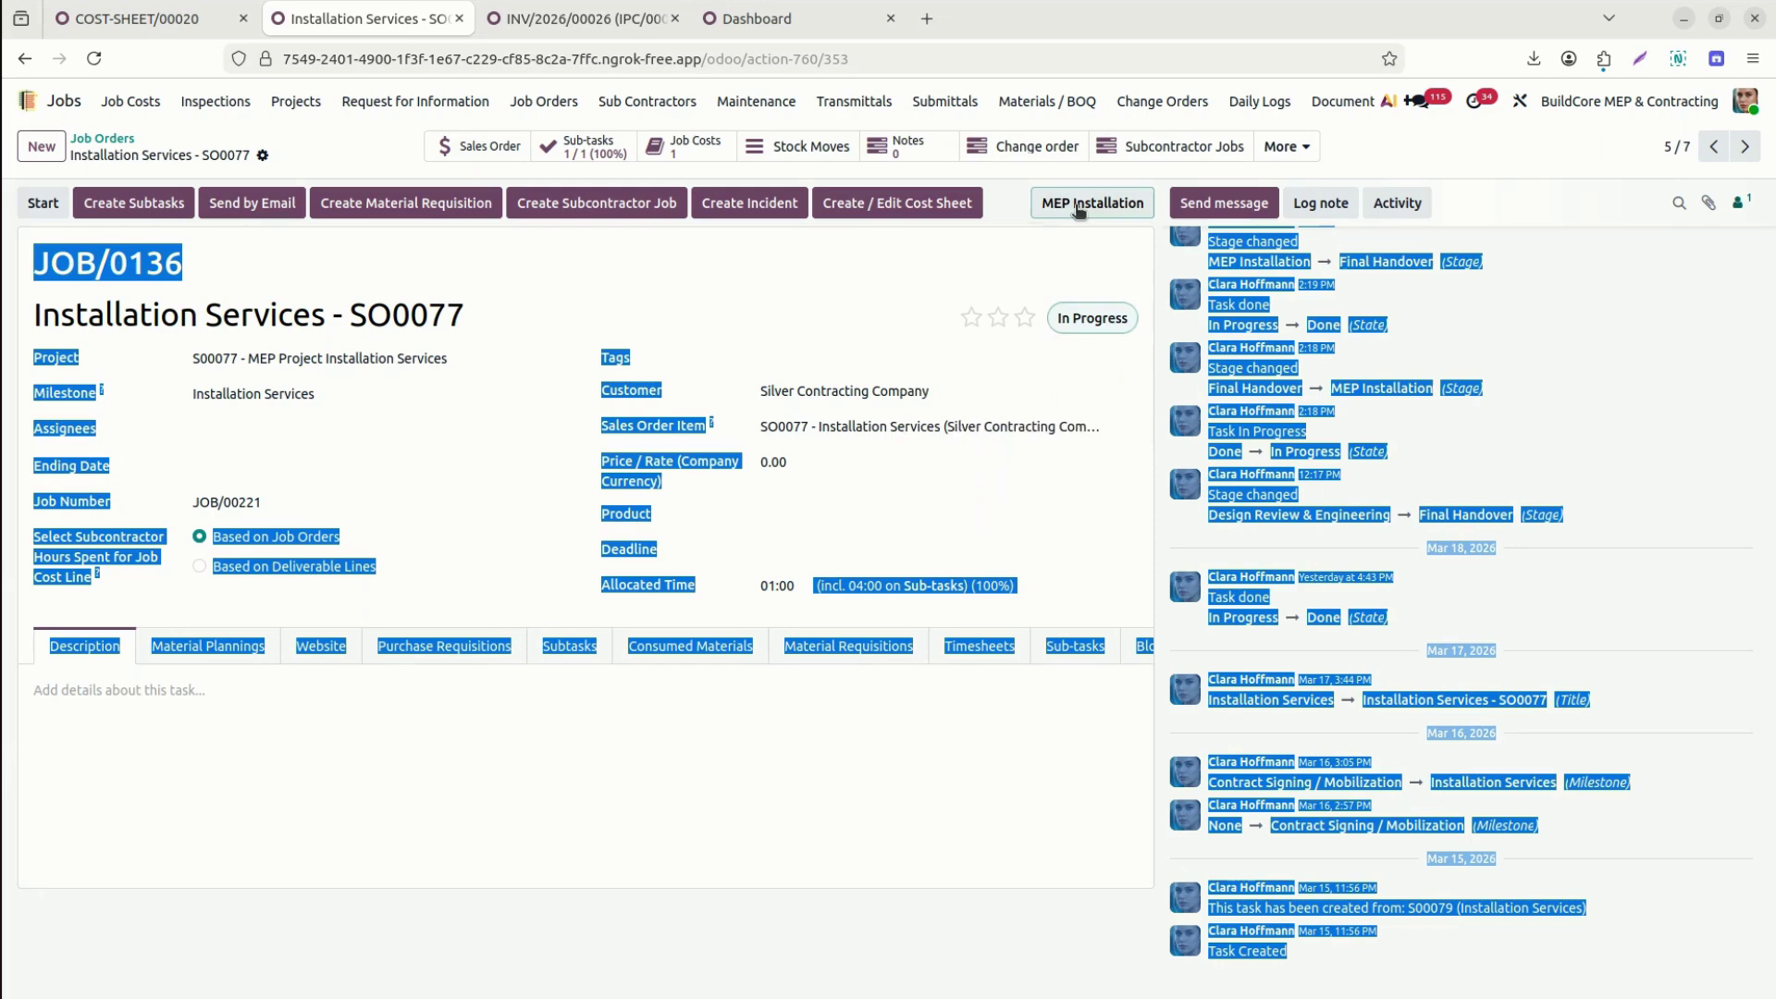
Move the job order to the Final Handover stage and open its change orders to start a new one.
{"action": "left_click", "coordinate": [1078, 205]}
{"action": "left_click", "coordinate": [959, 400]}
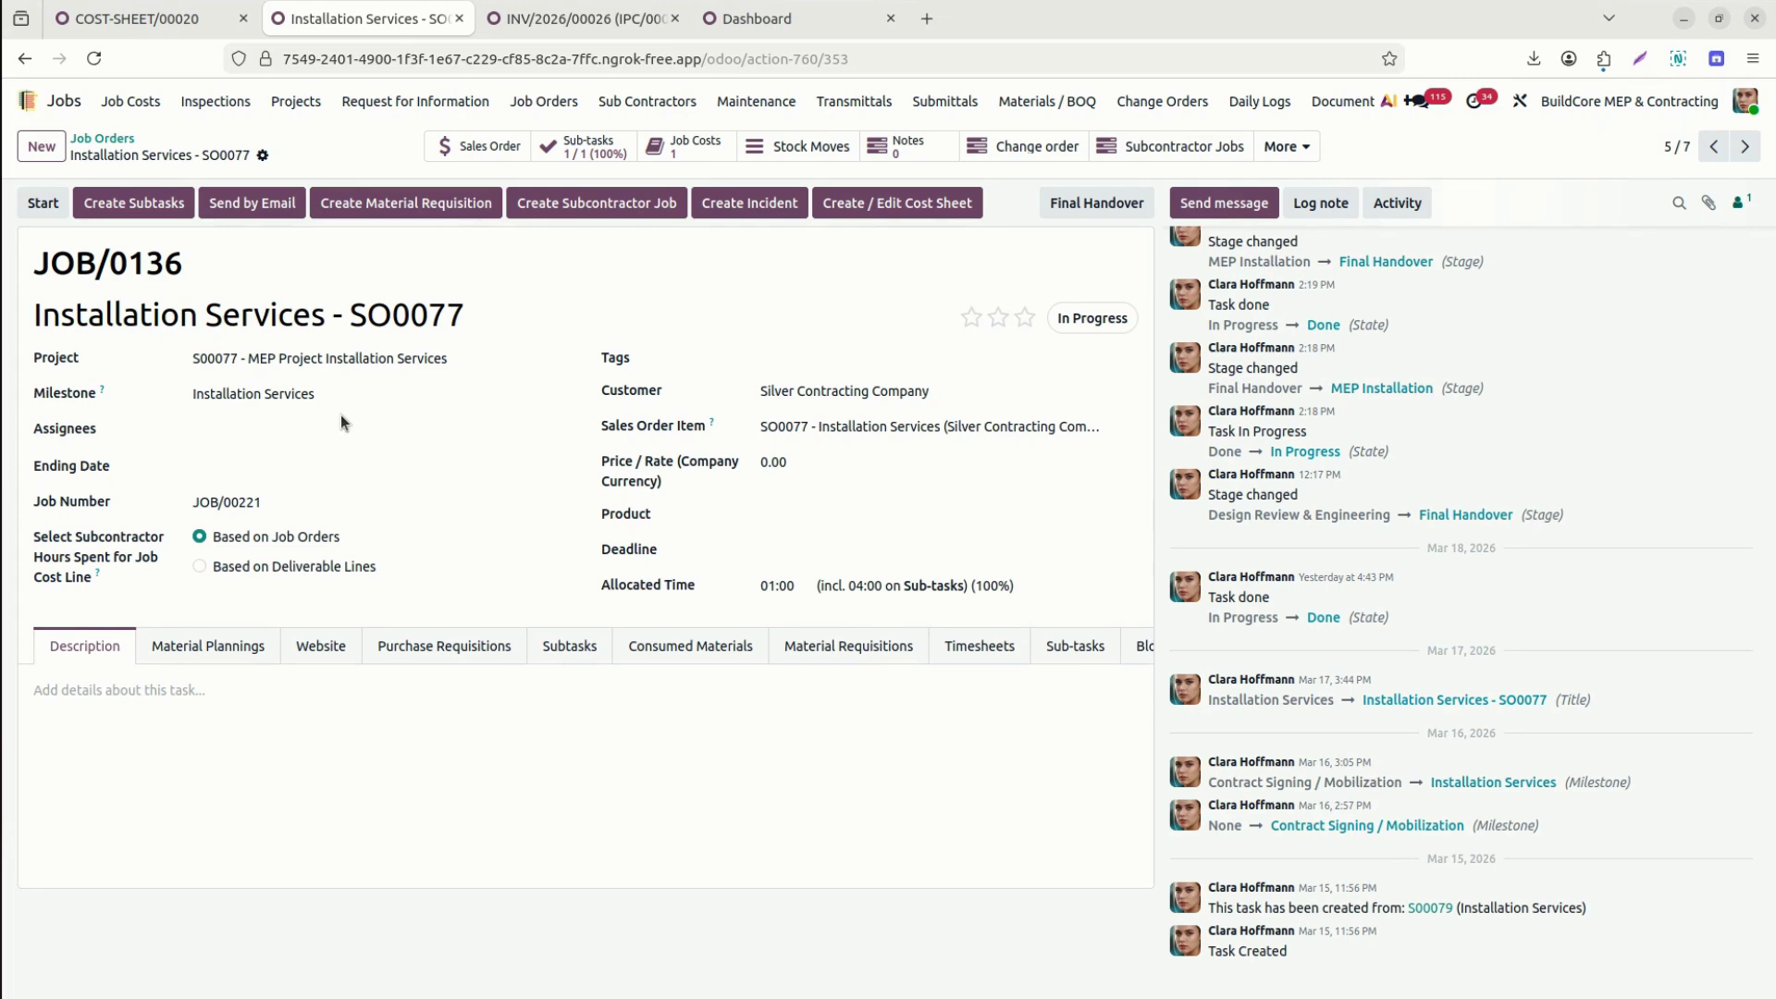
{"action": "double_click", "coordinate": [454, 319]}
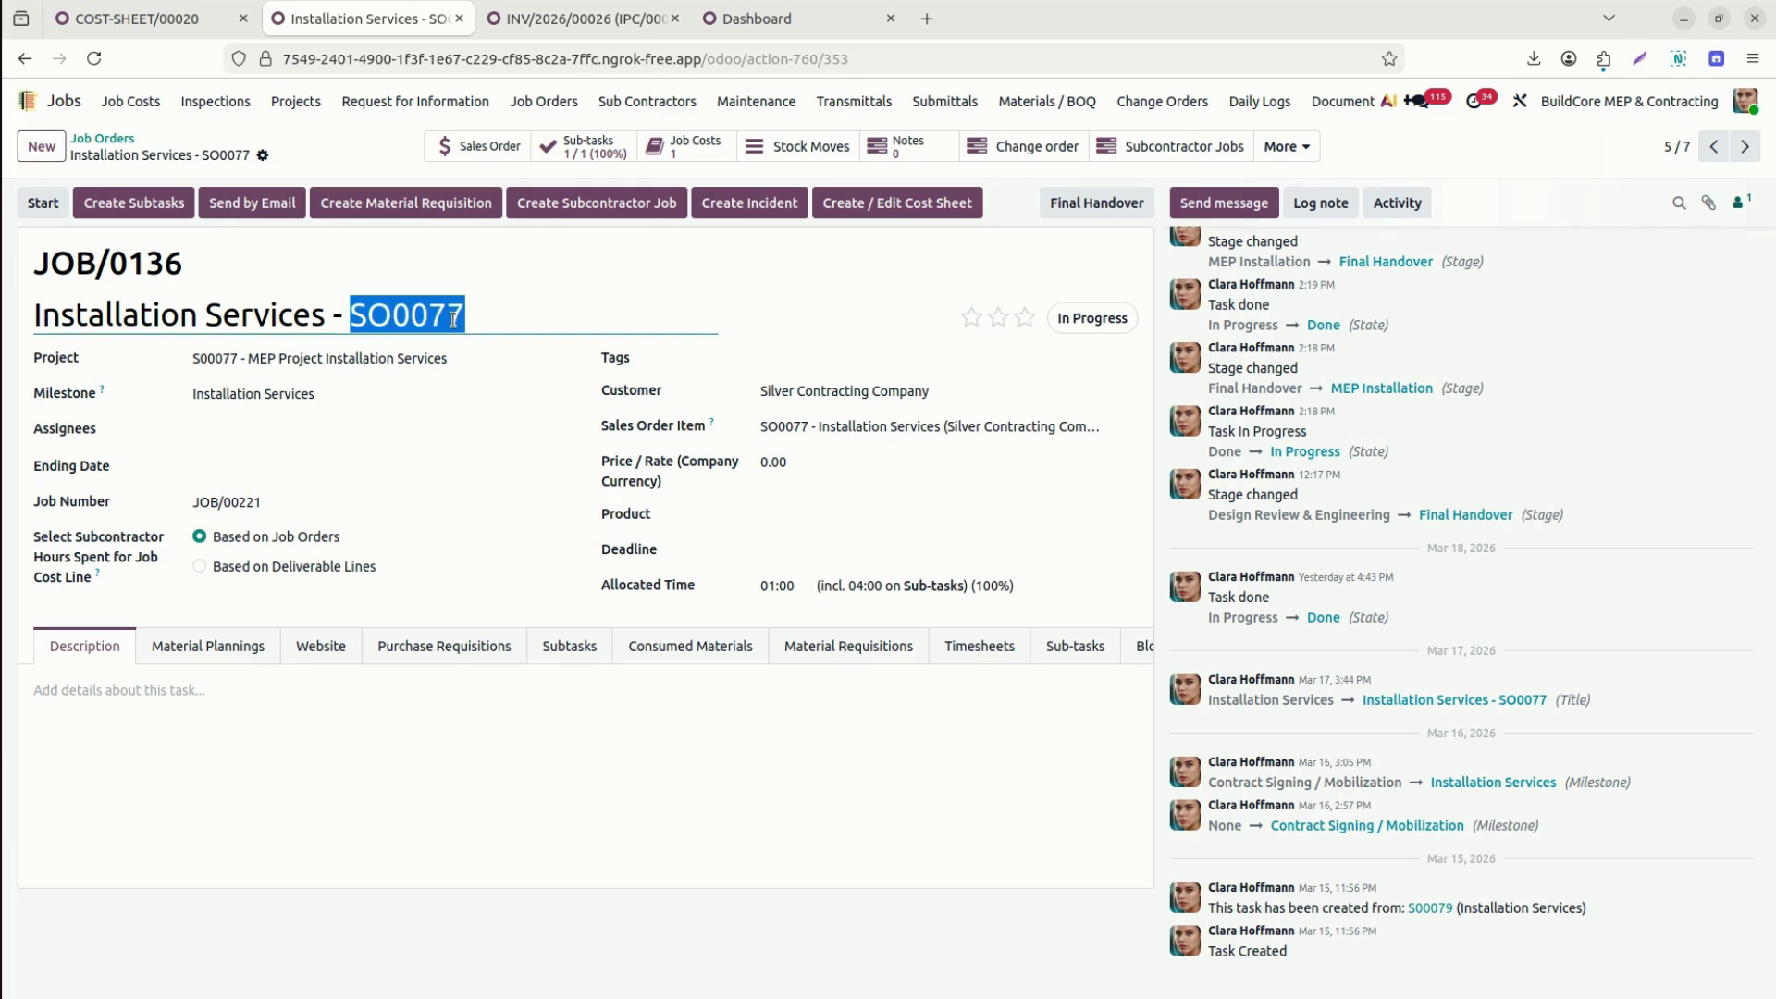
{"action": "left_click", "coordinate": [1029, 141]}
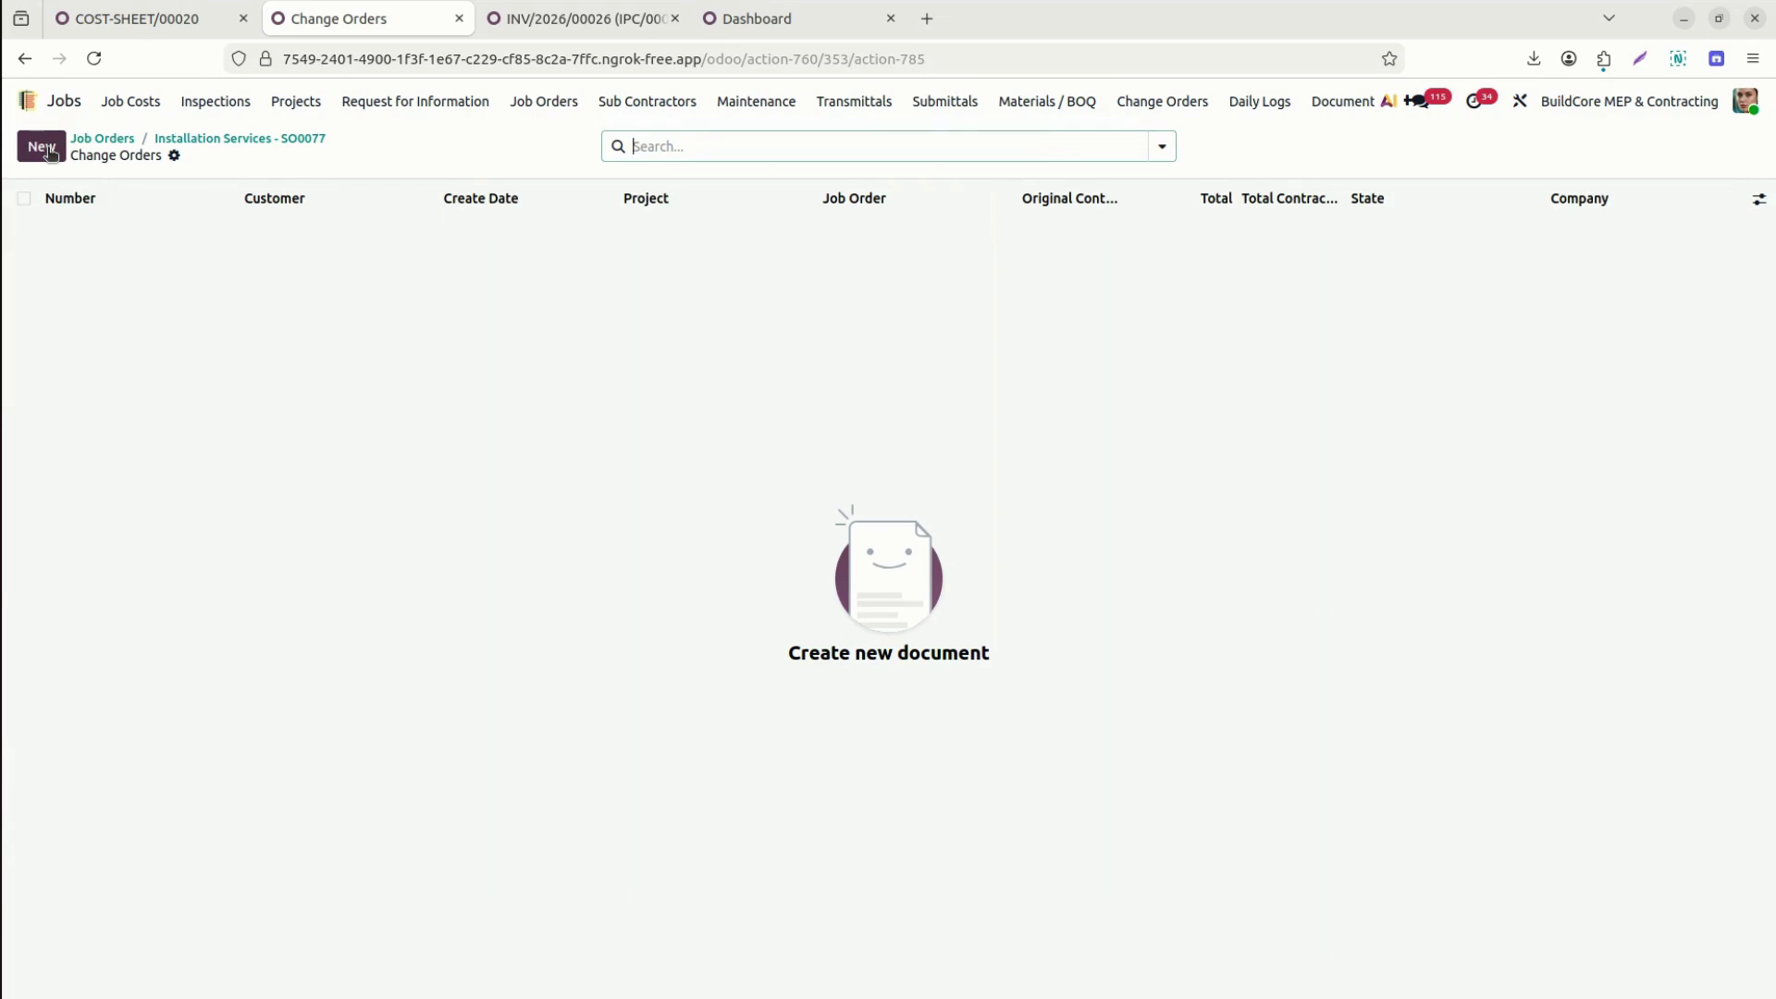
{"action": "left_click", "coordinate": [42, 148]}
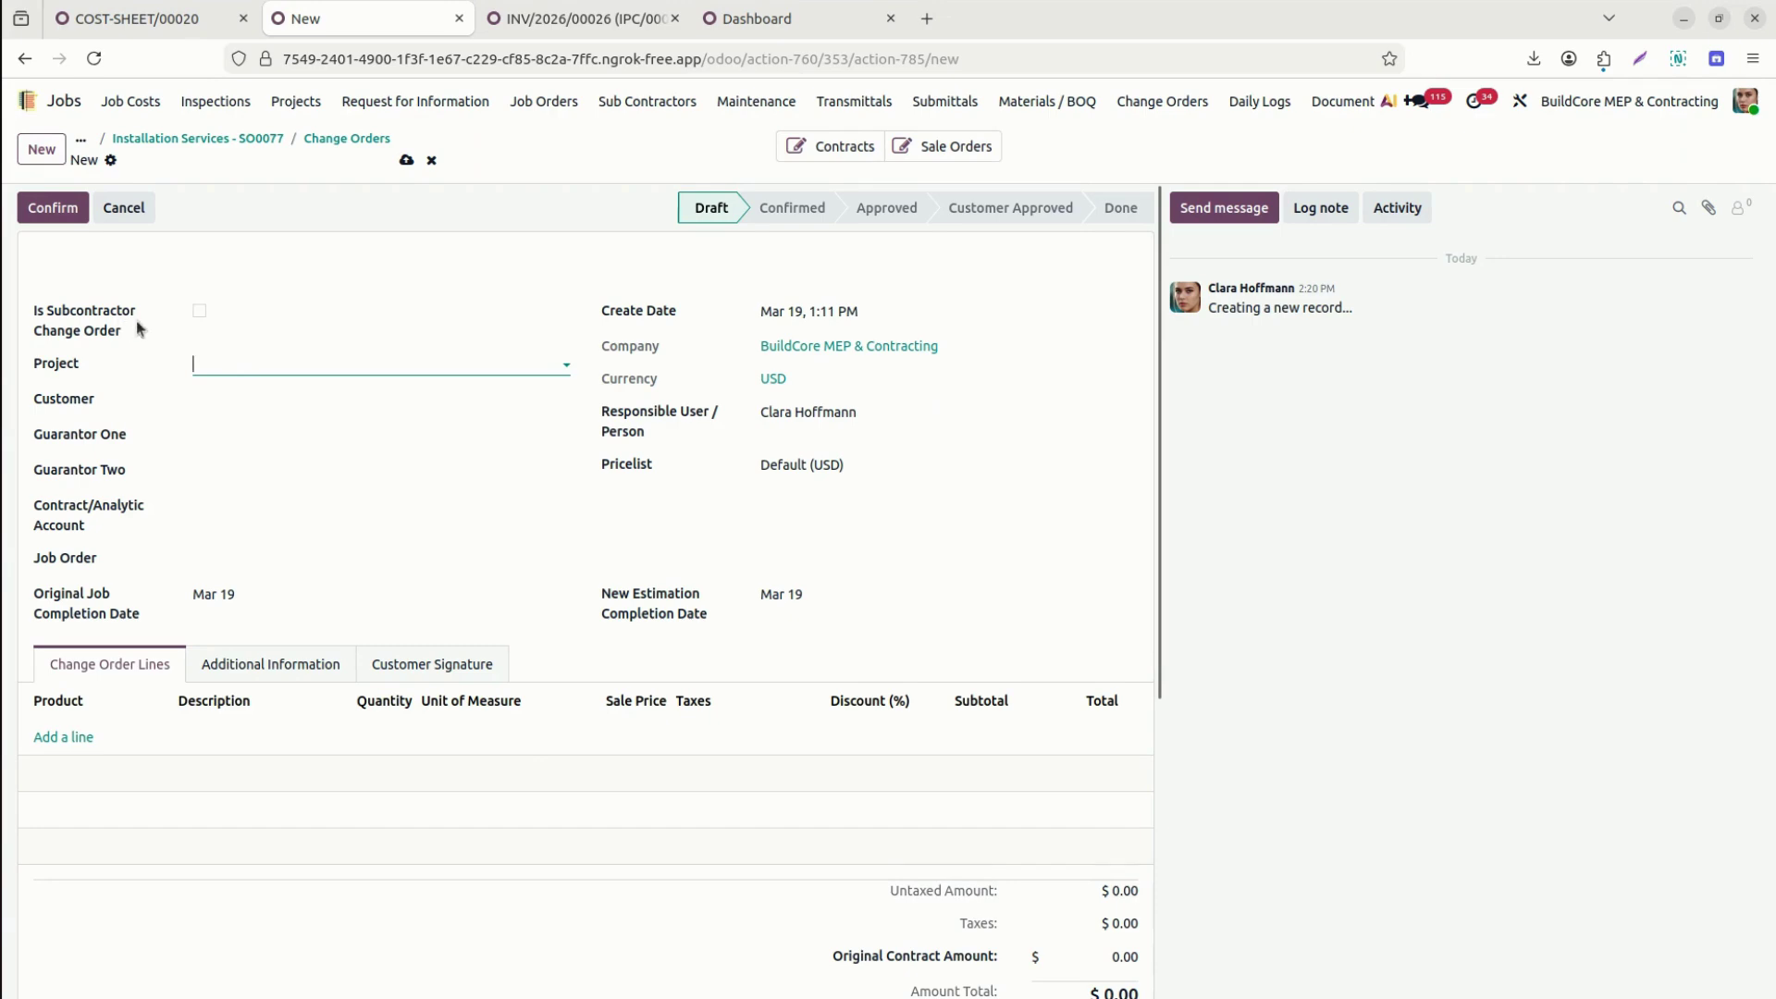
Leave the change order non-subcontractor and set project S00077 MEP Project Installation Services.
{"action": "left_click", "coordinate": [199, 311]}
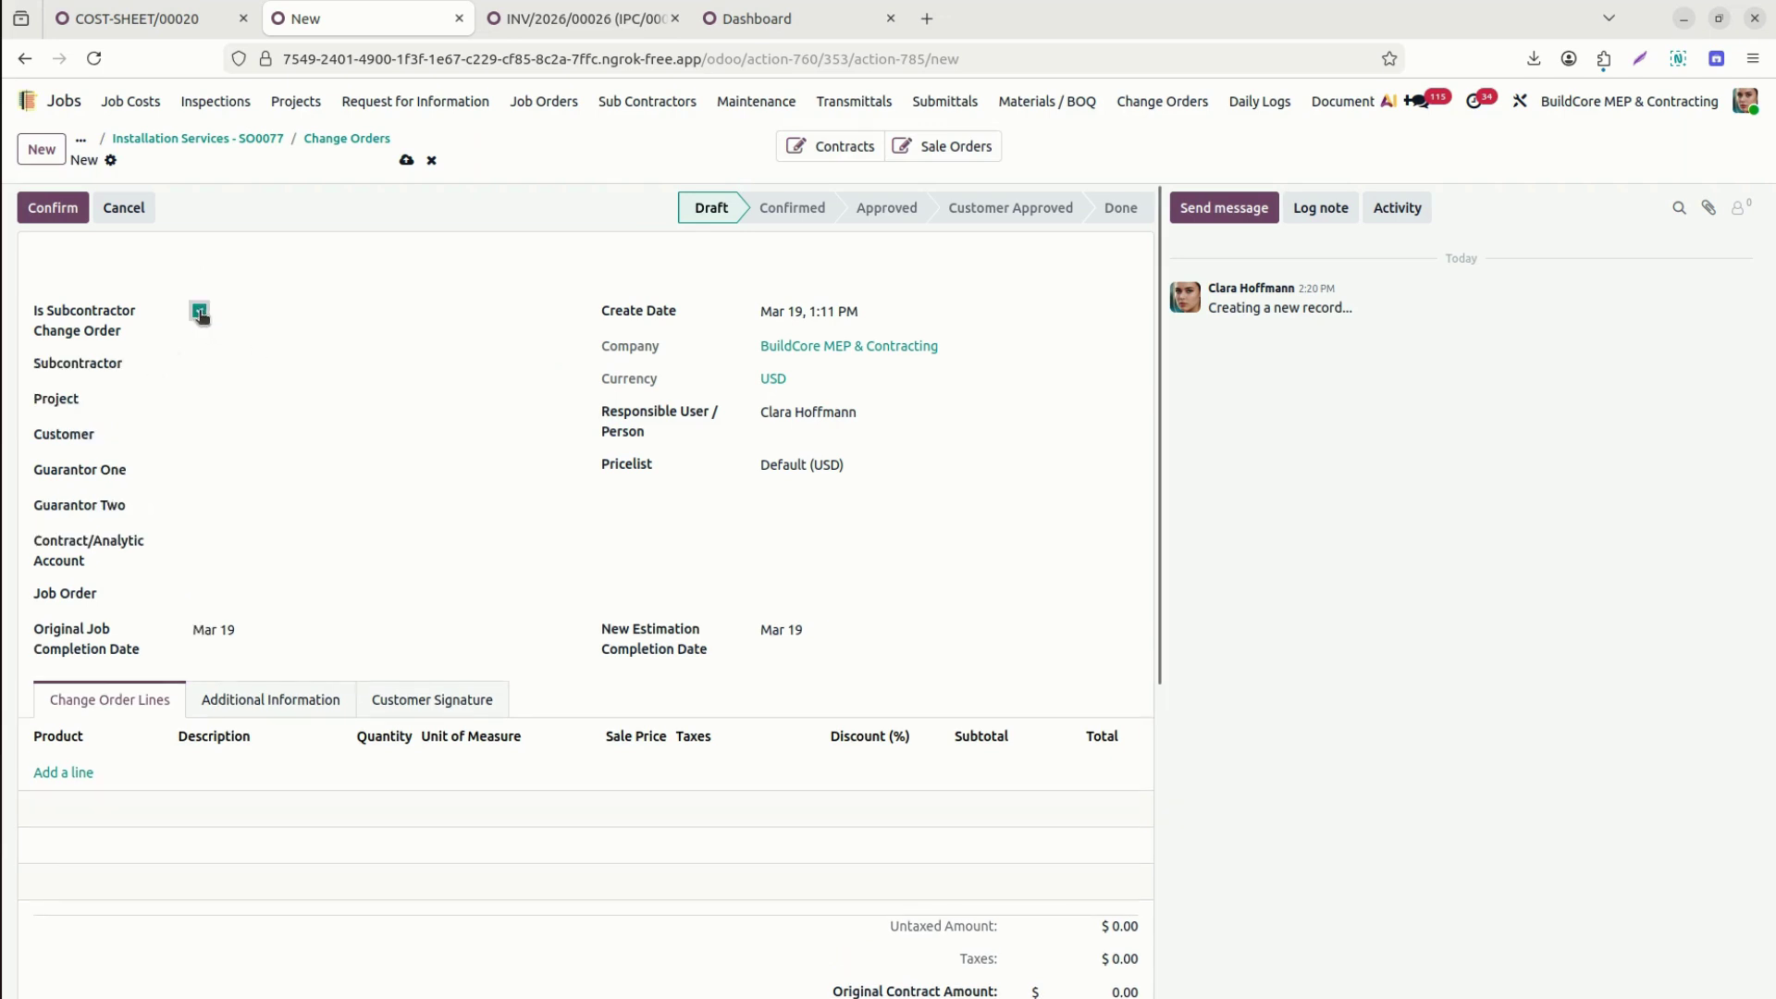
{"action": "left_click", "coordinate": [200, 312]}
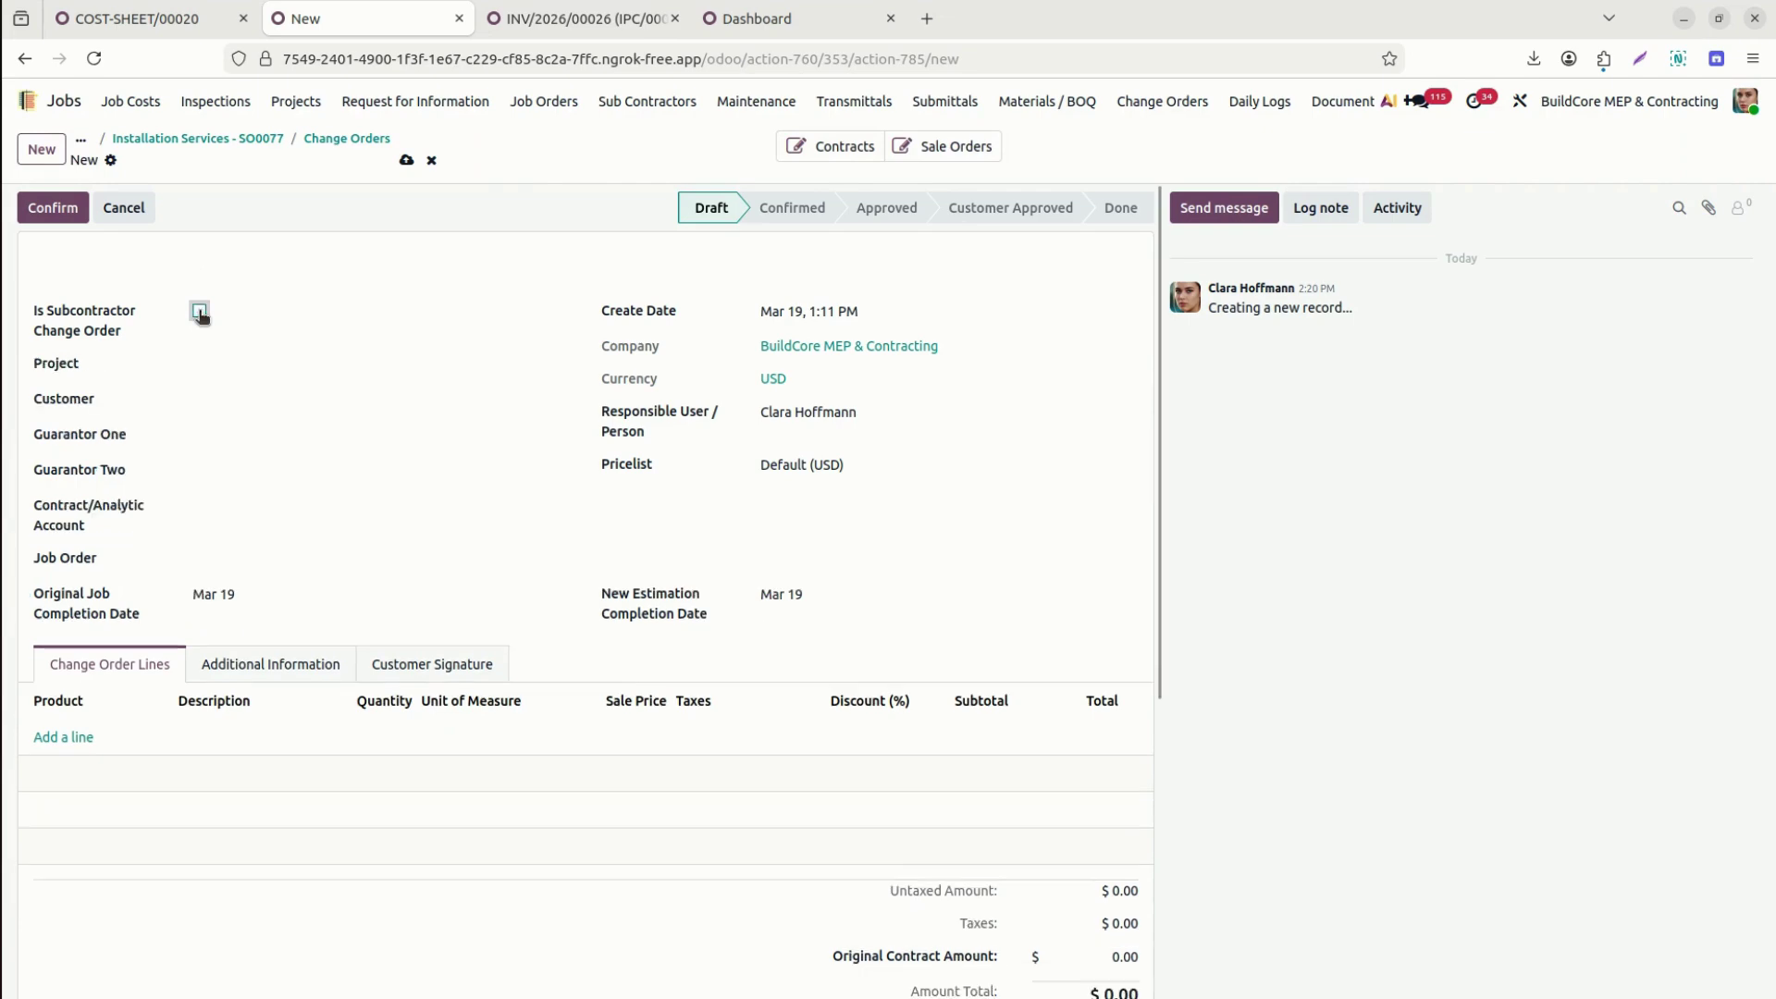
{"action": "left_click", "coordinate": [284, 368]}
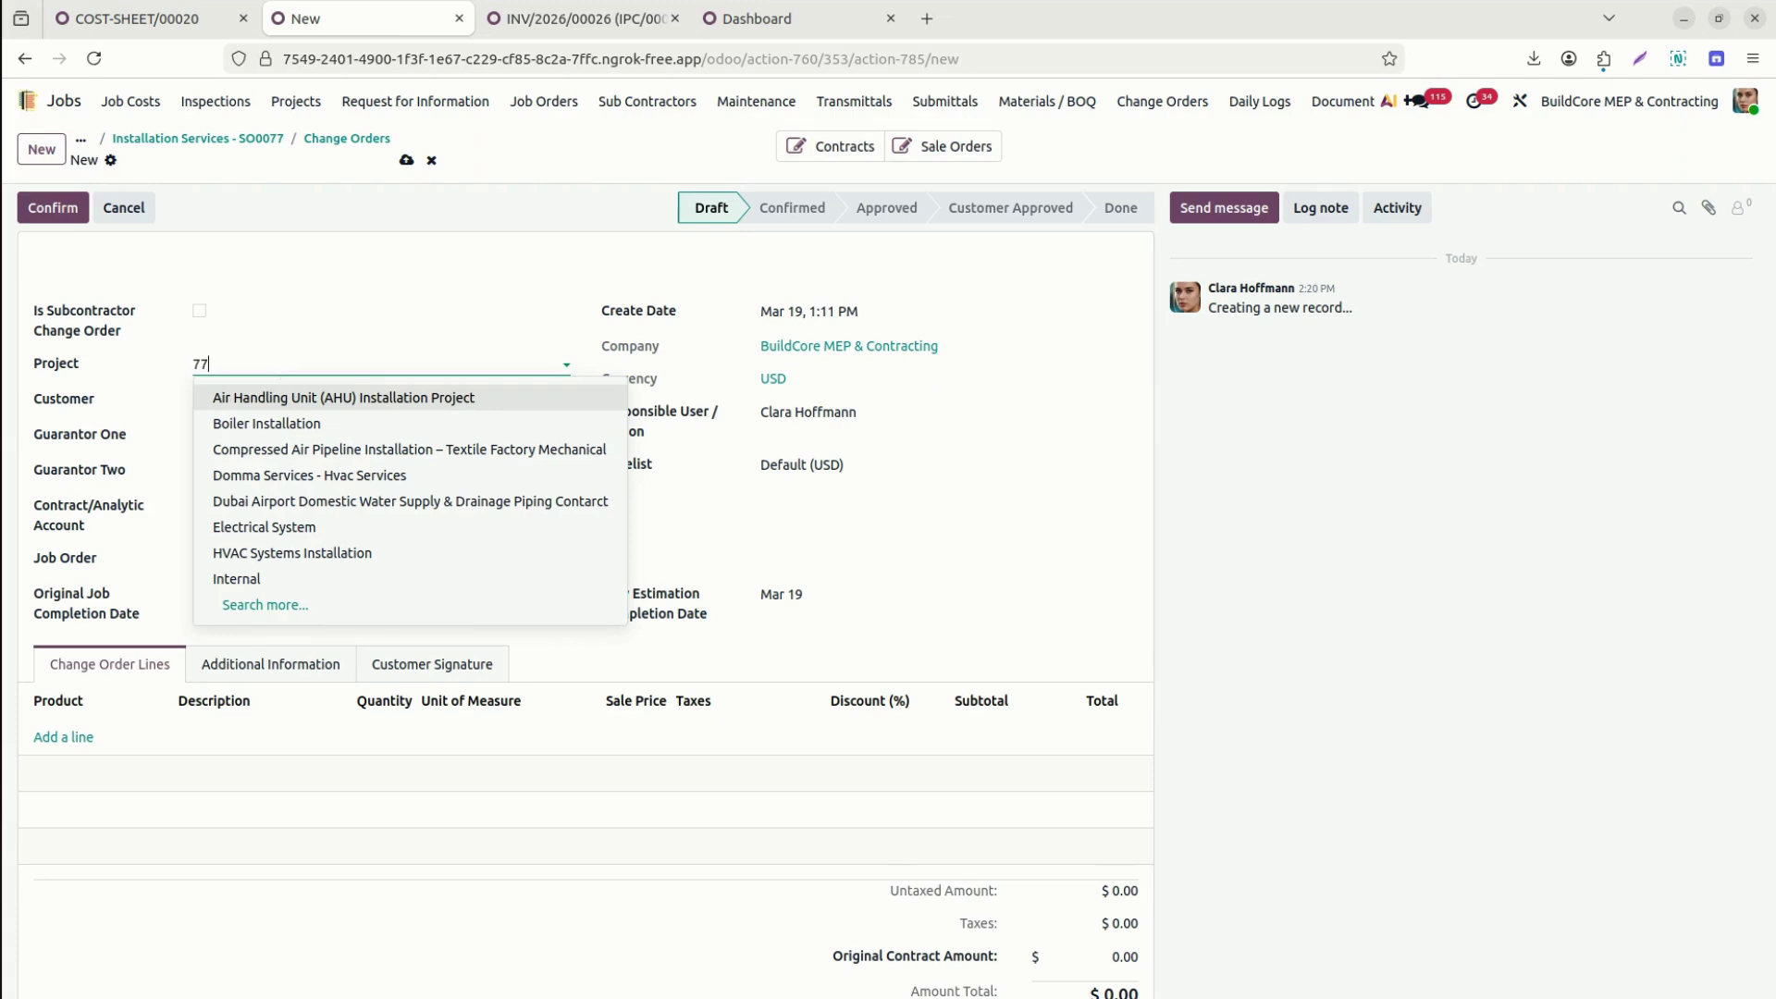
{"action": "left_click", "coordinate": [243, 392]}
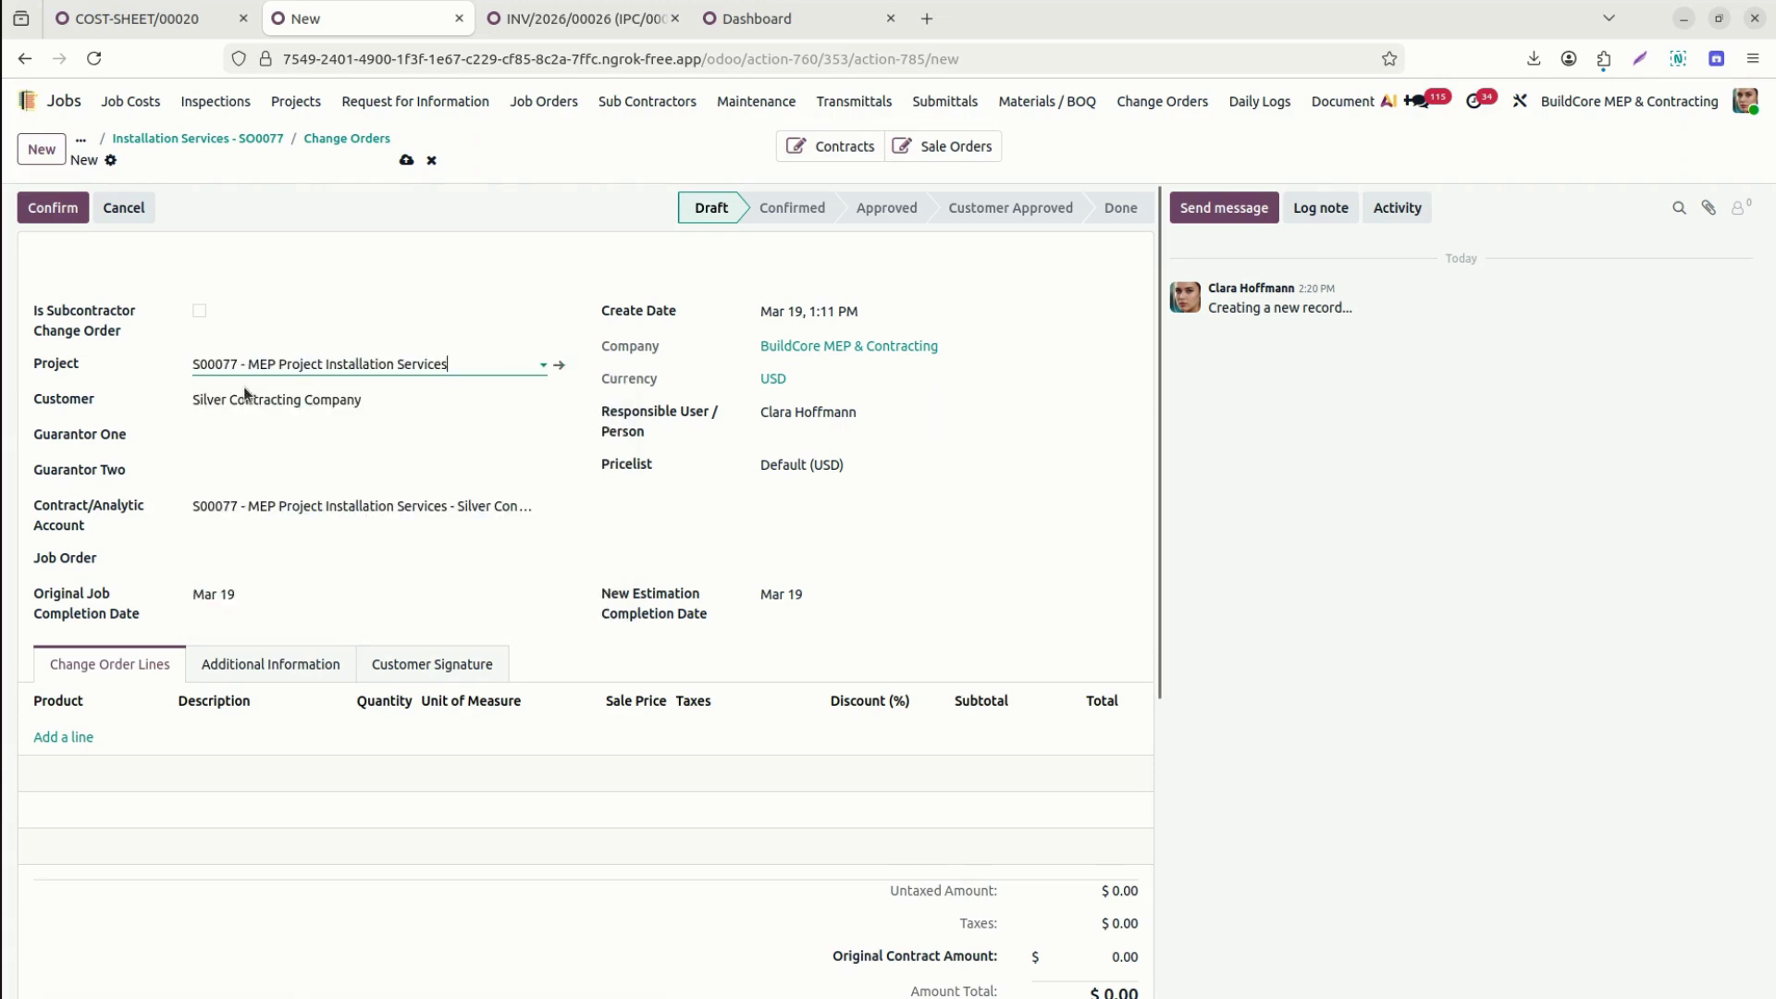
Fill in the first and second guarantors and link job order Installation Services - SO0077.
{"action": "left_click", "coordinate": [255, 437]}
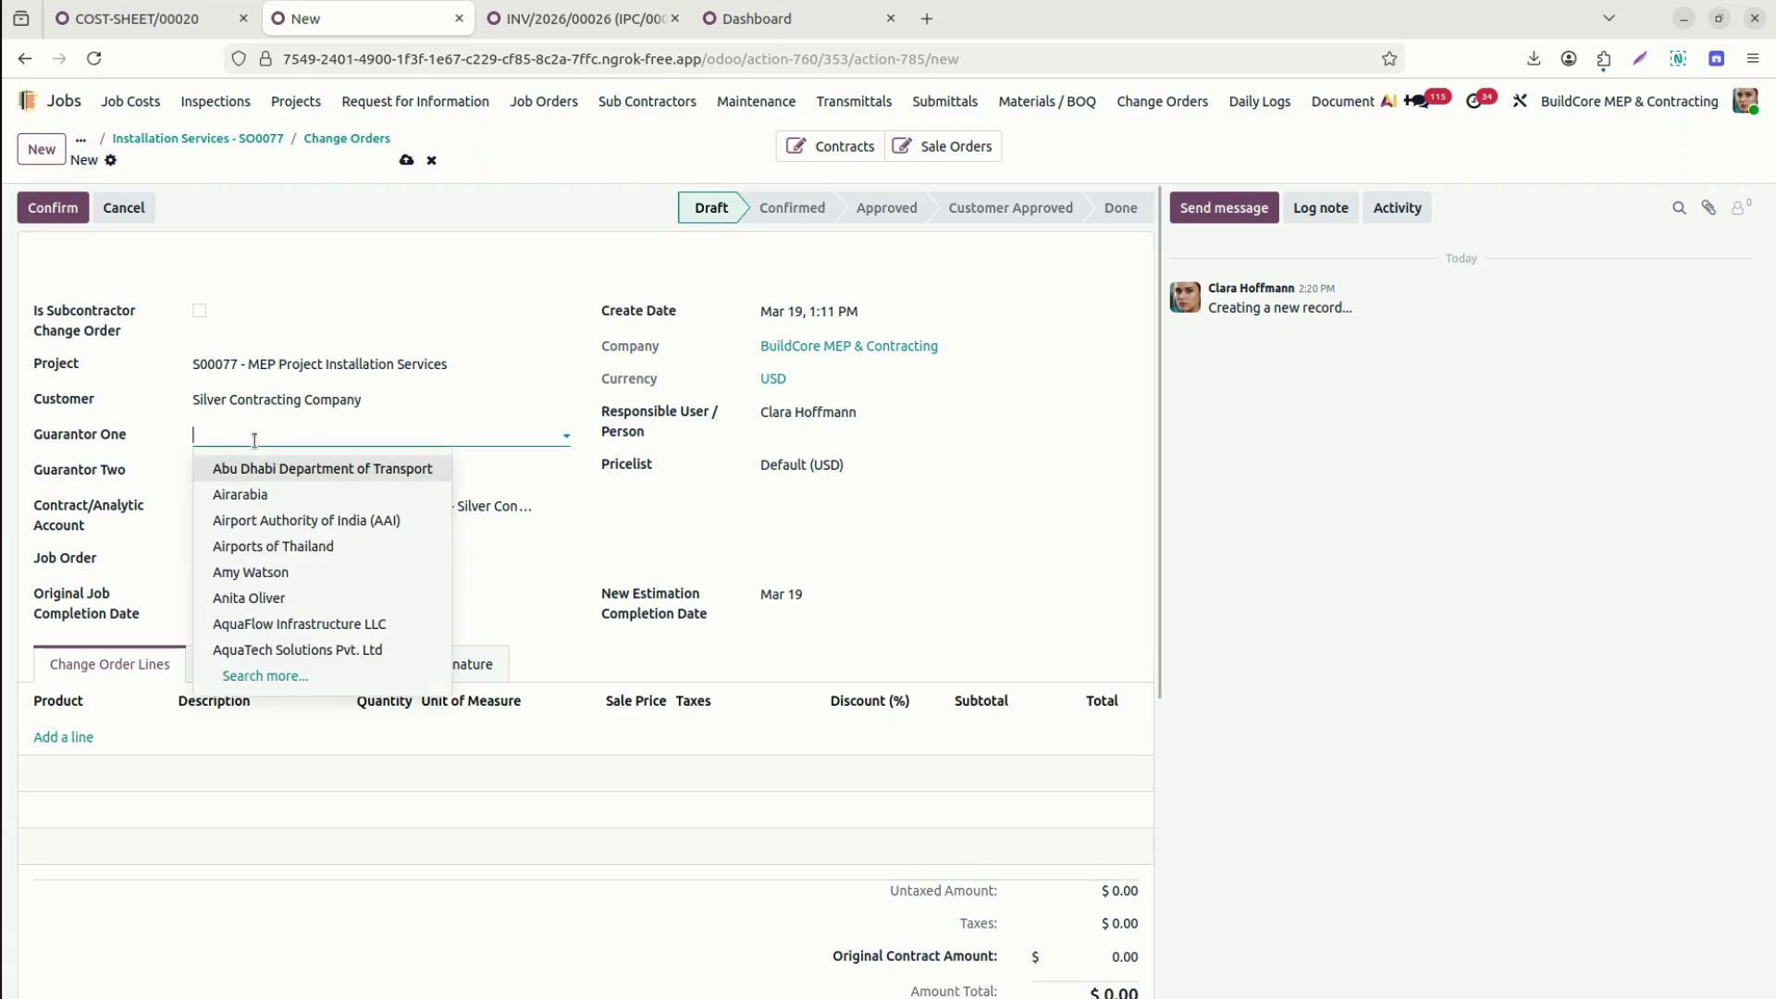
{"action": "left_click", "coordinate": [263, 572]}
{"action": "left_click", "coordinate": [266, 479]}
{"action": "type", "text": "joh"}
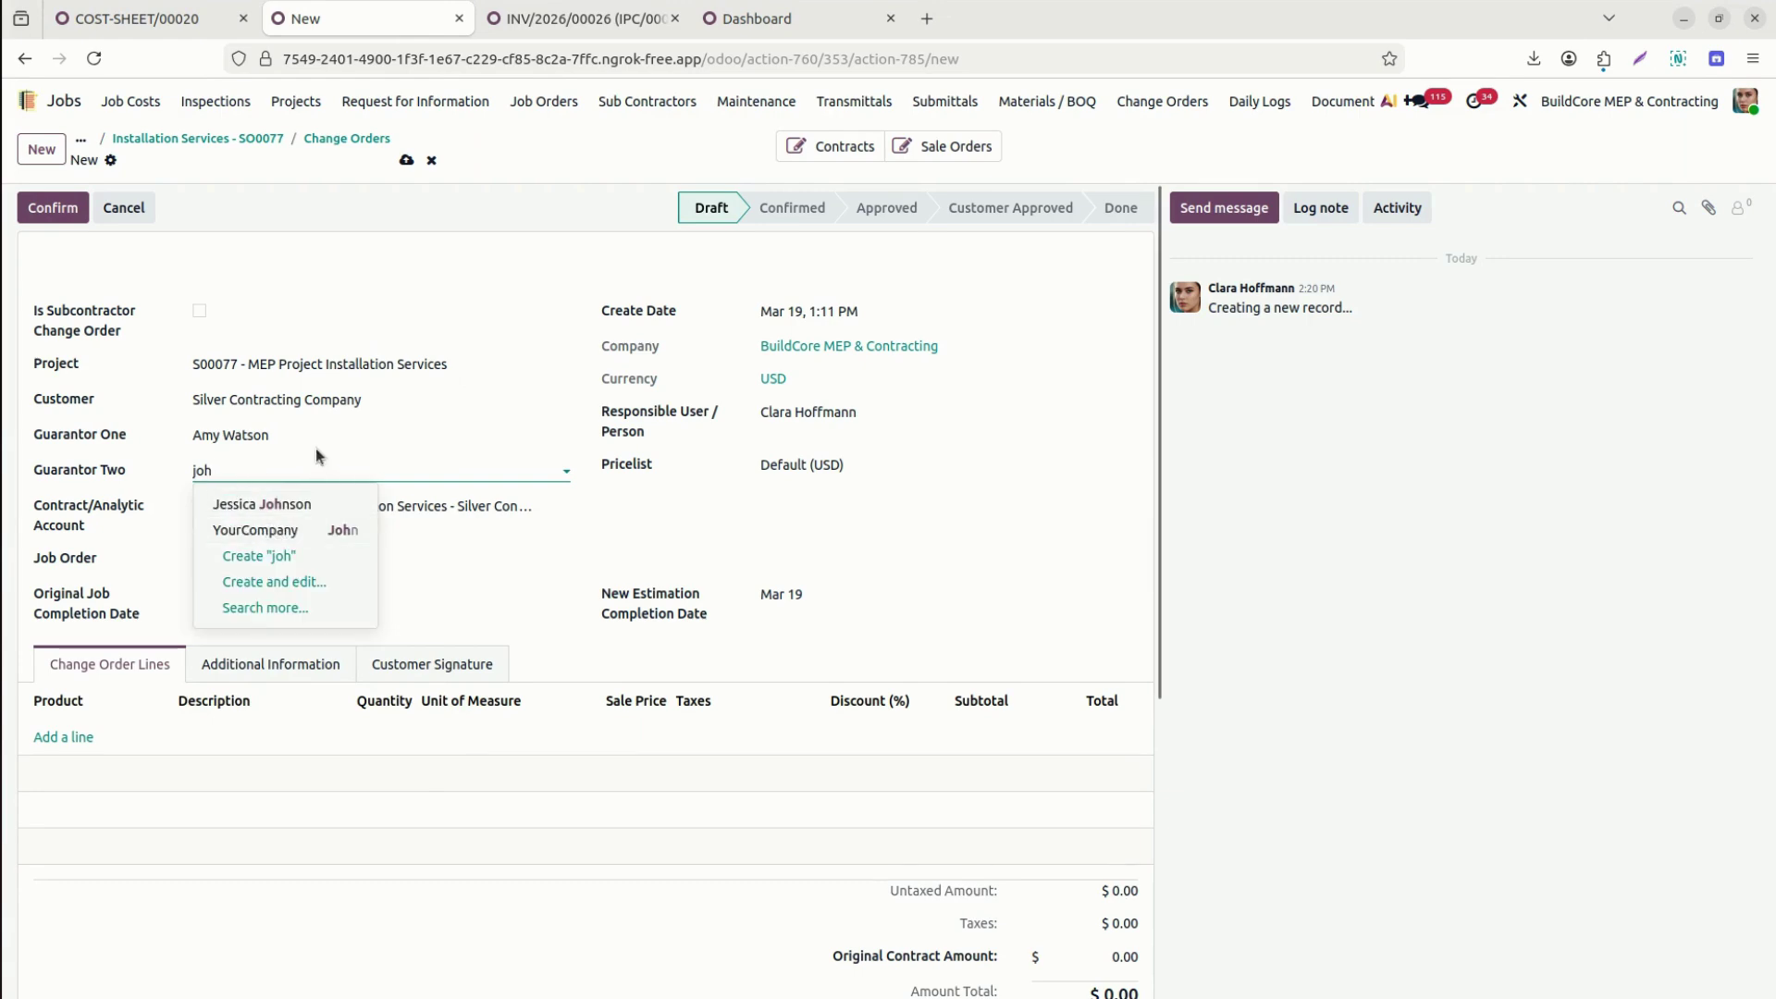
{"action": "left_click", "coordinate": [287, 504]}
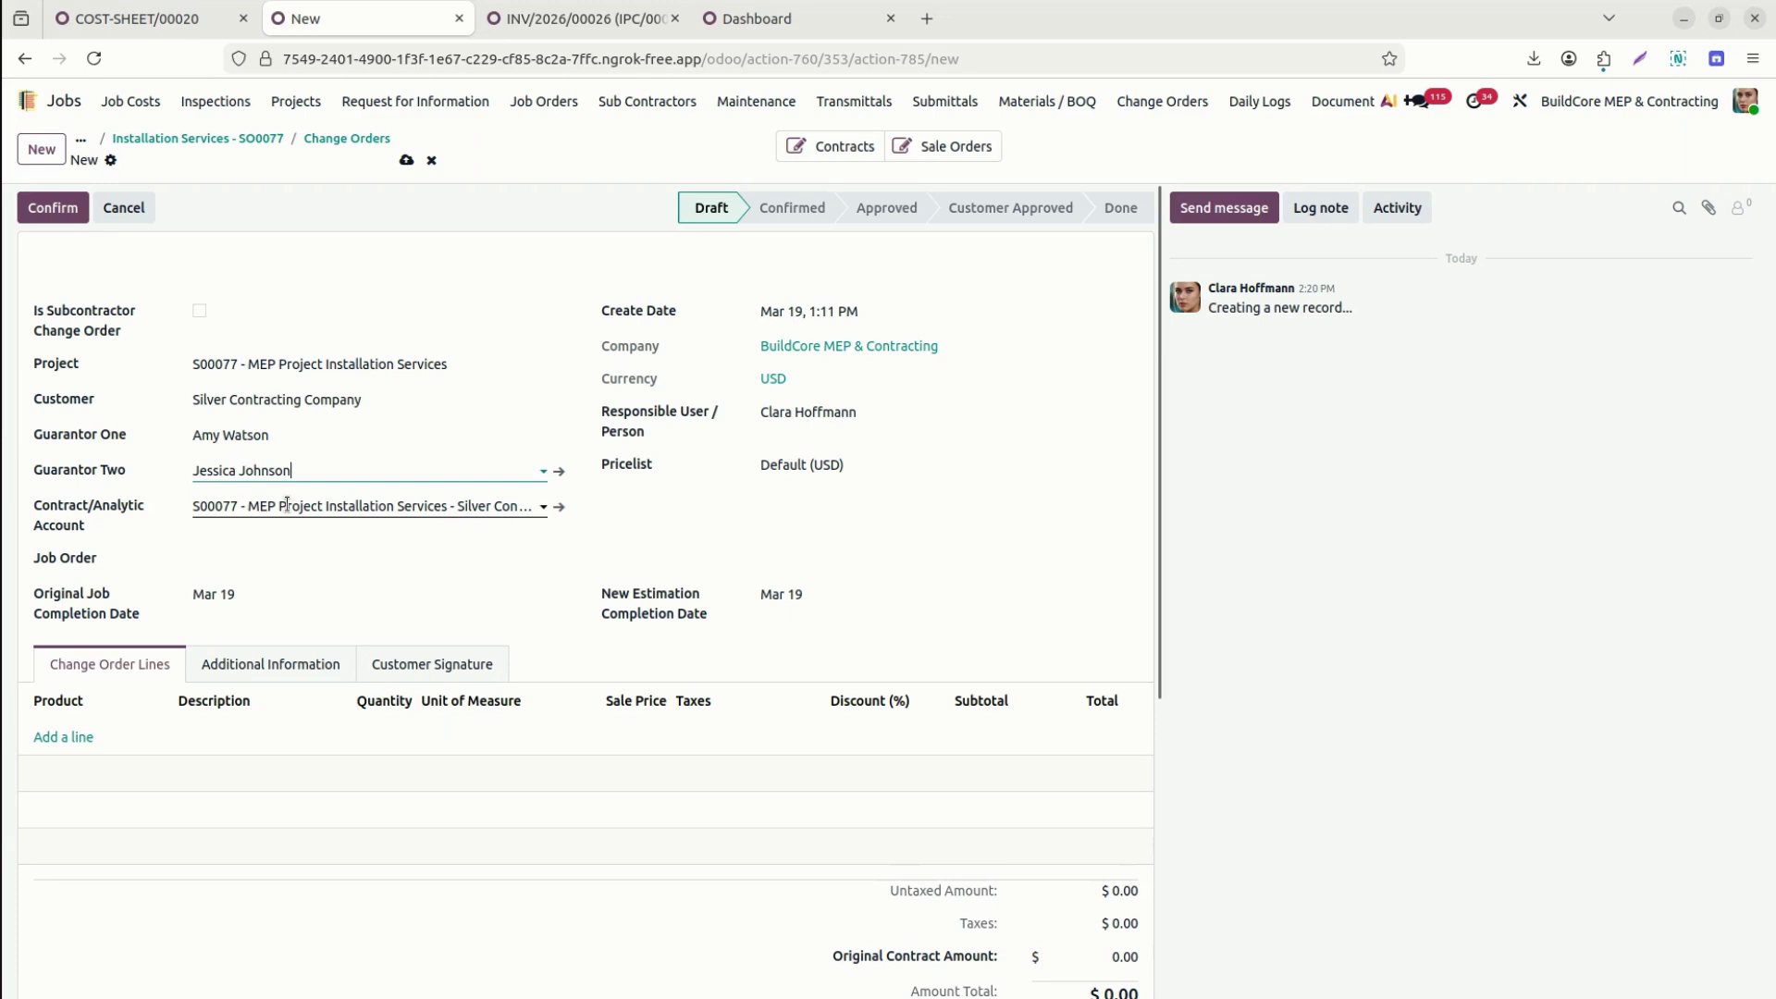
{"action": "left_click", "coordinate": [255, 557]}
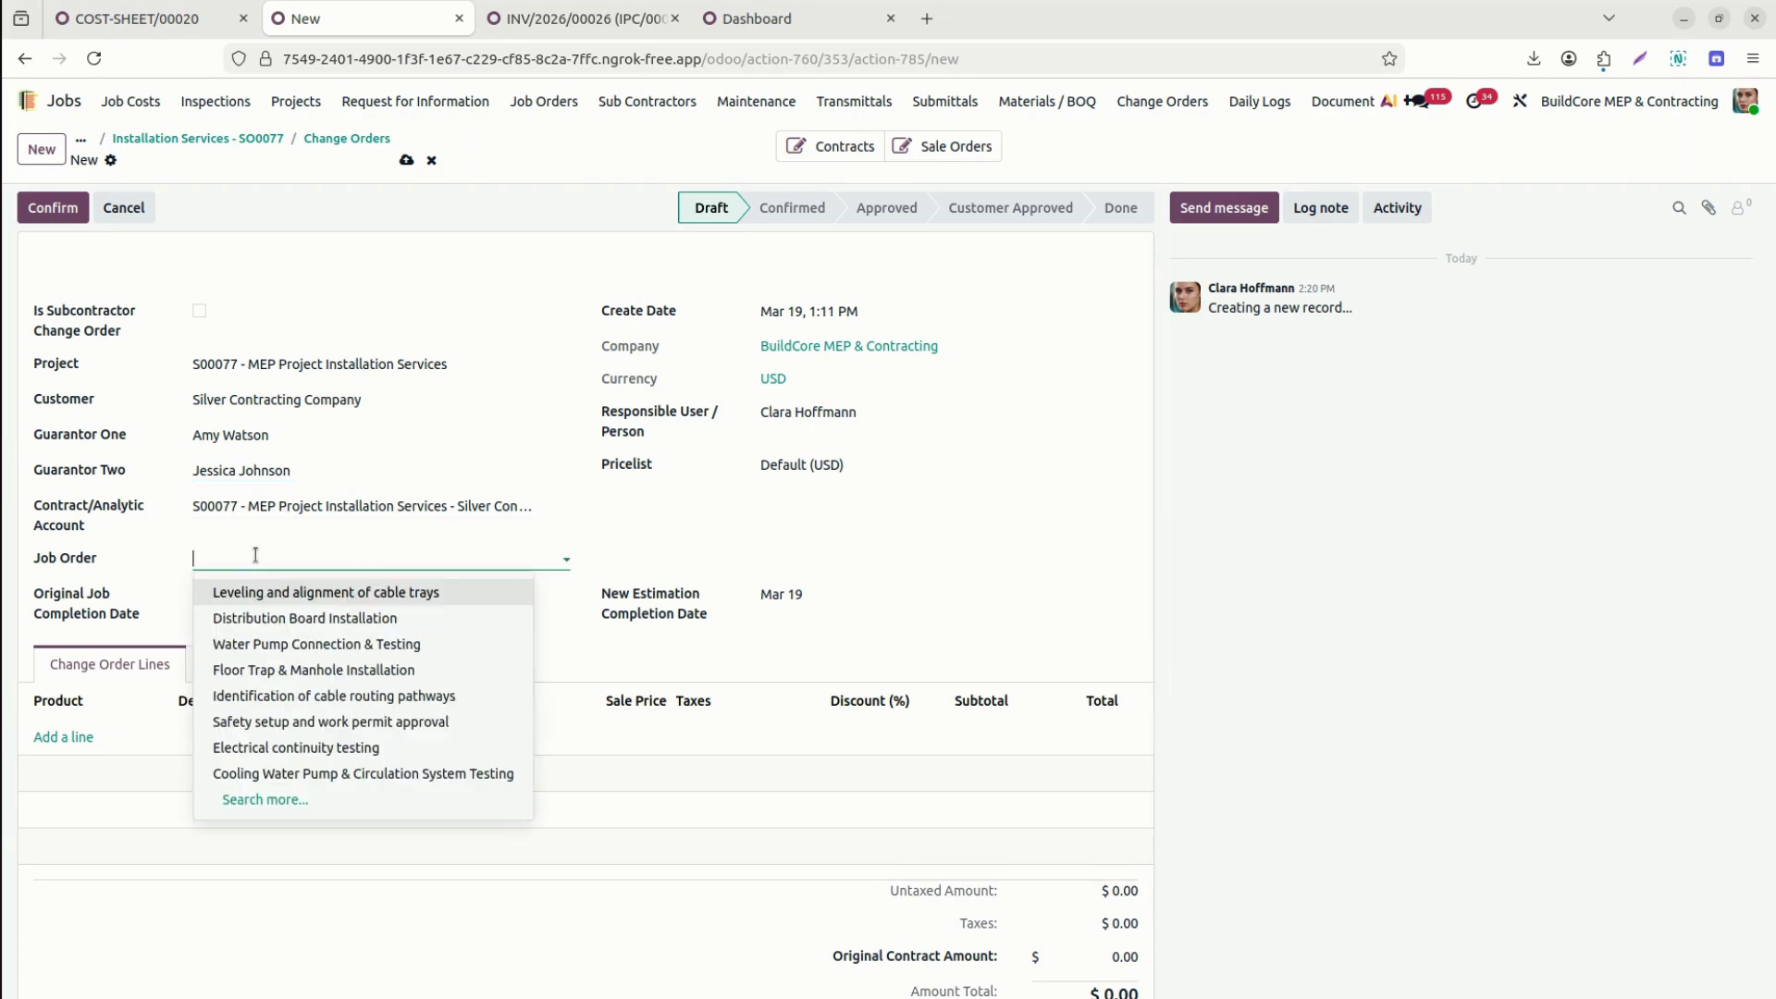
{"action": "type", "text": "77"}
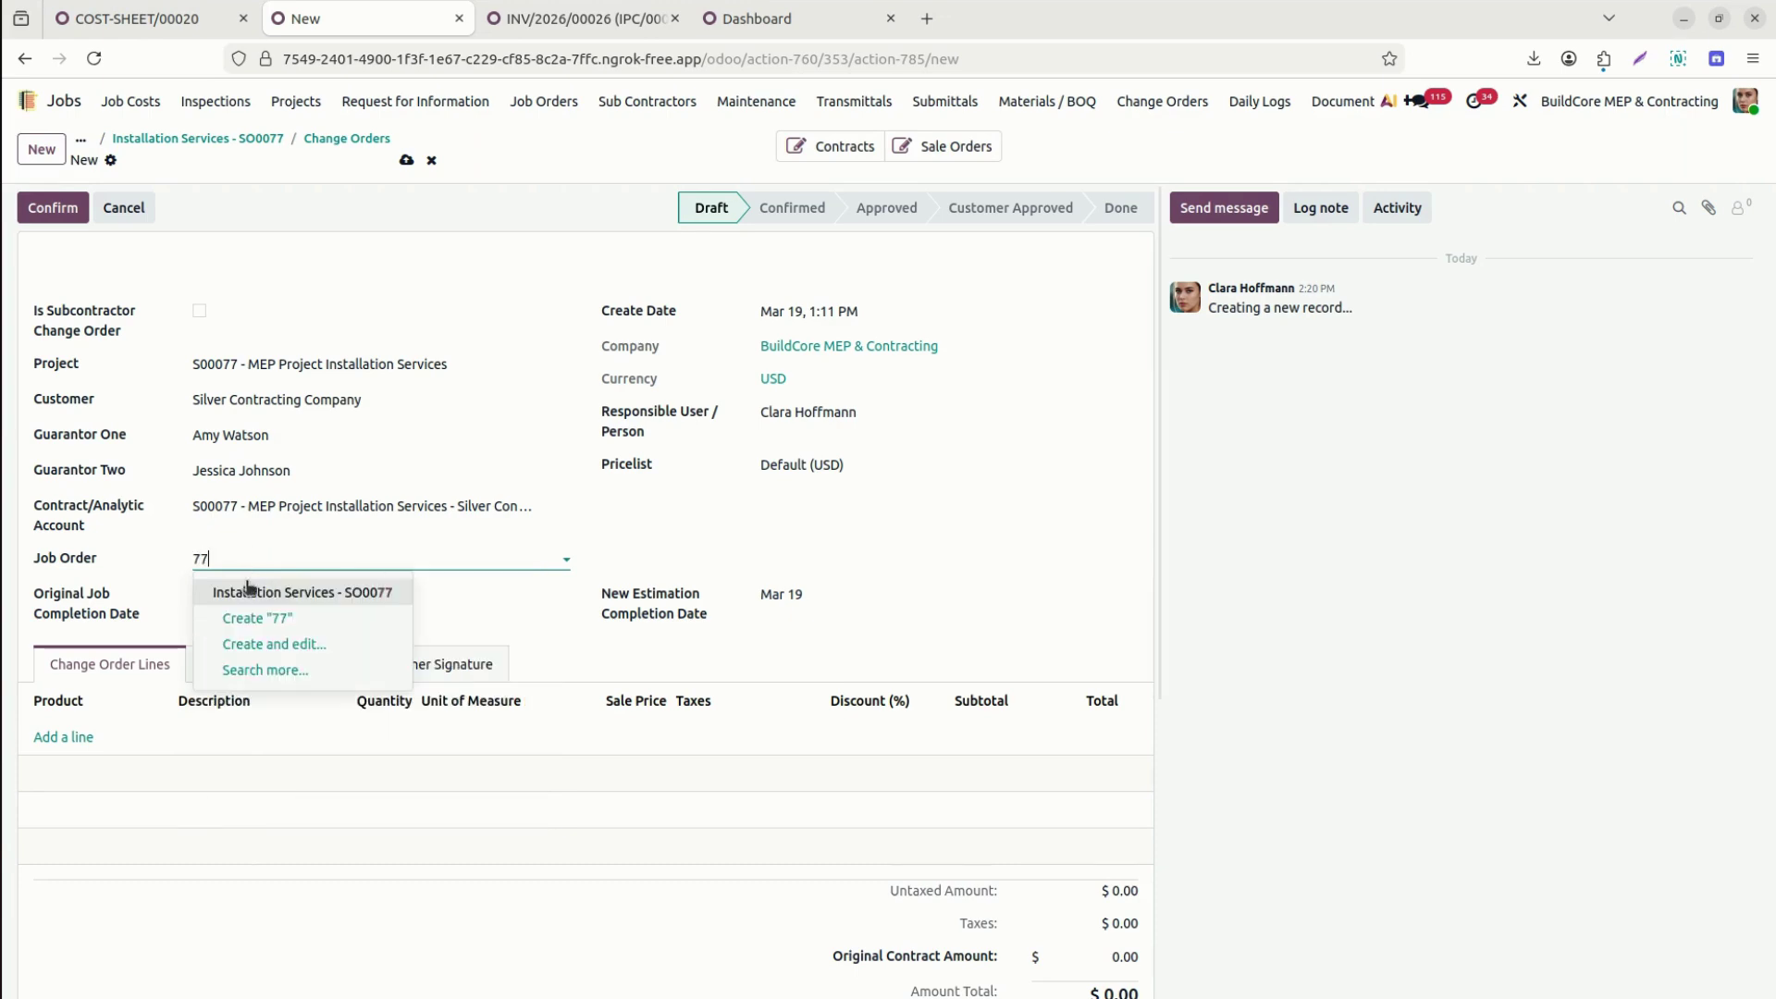
{"action": "left_click", "coordinate": [276, 593]}
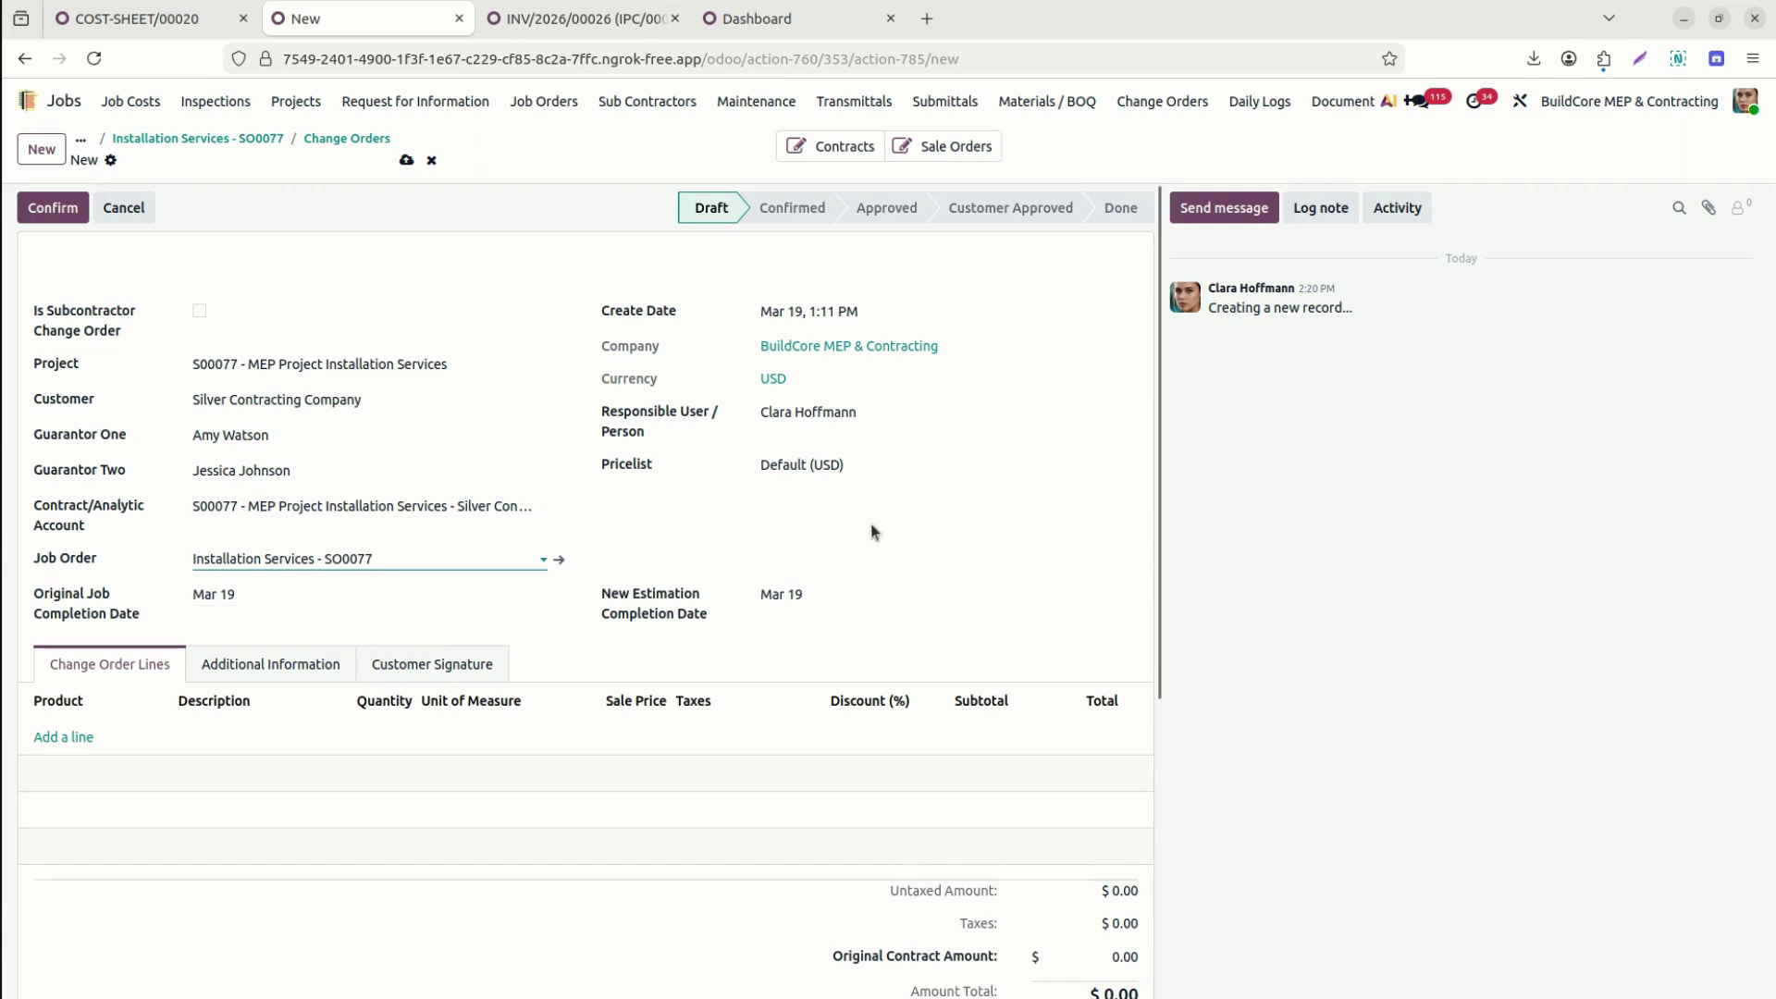
Add a line of 12 hours Electrical Connection Labour and confirm the change order as CO00016.
{"action": "left_click", "coordinate": [78, 738]}
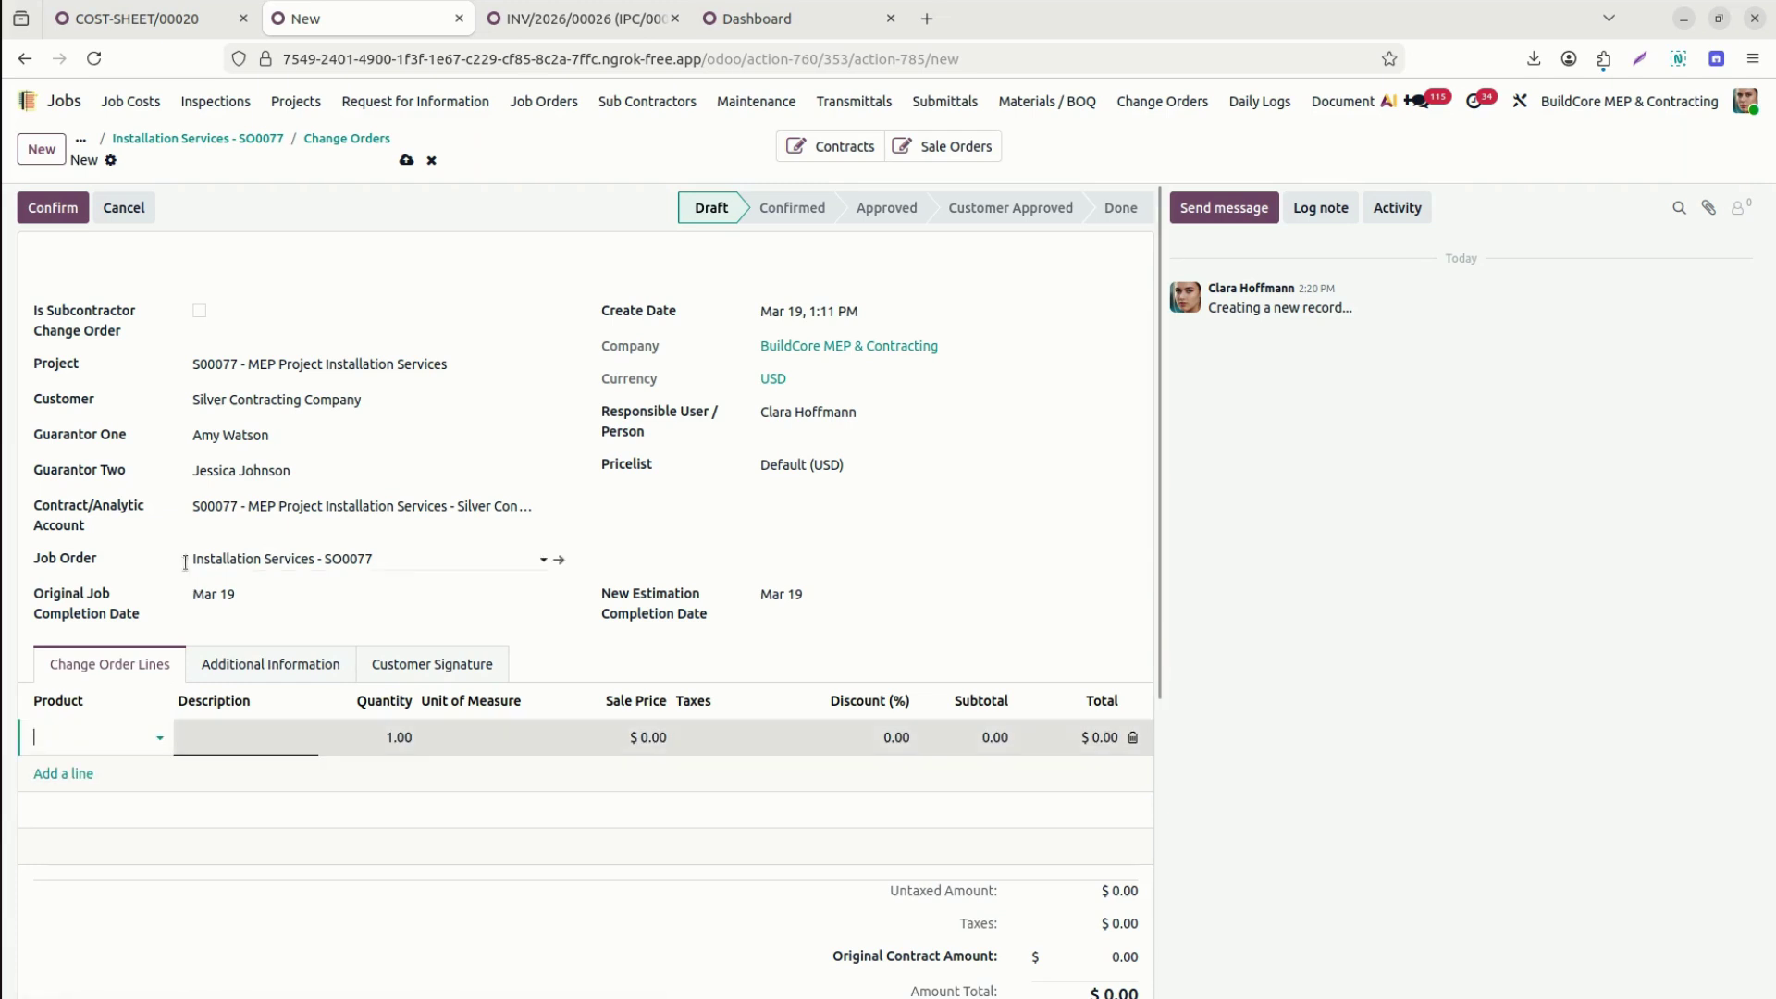
{"action": "left_click", "coordinate": [84, 736]}
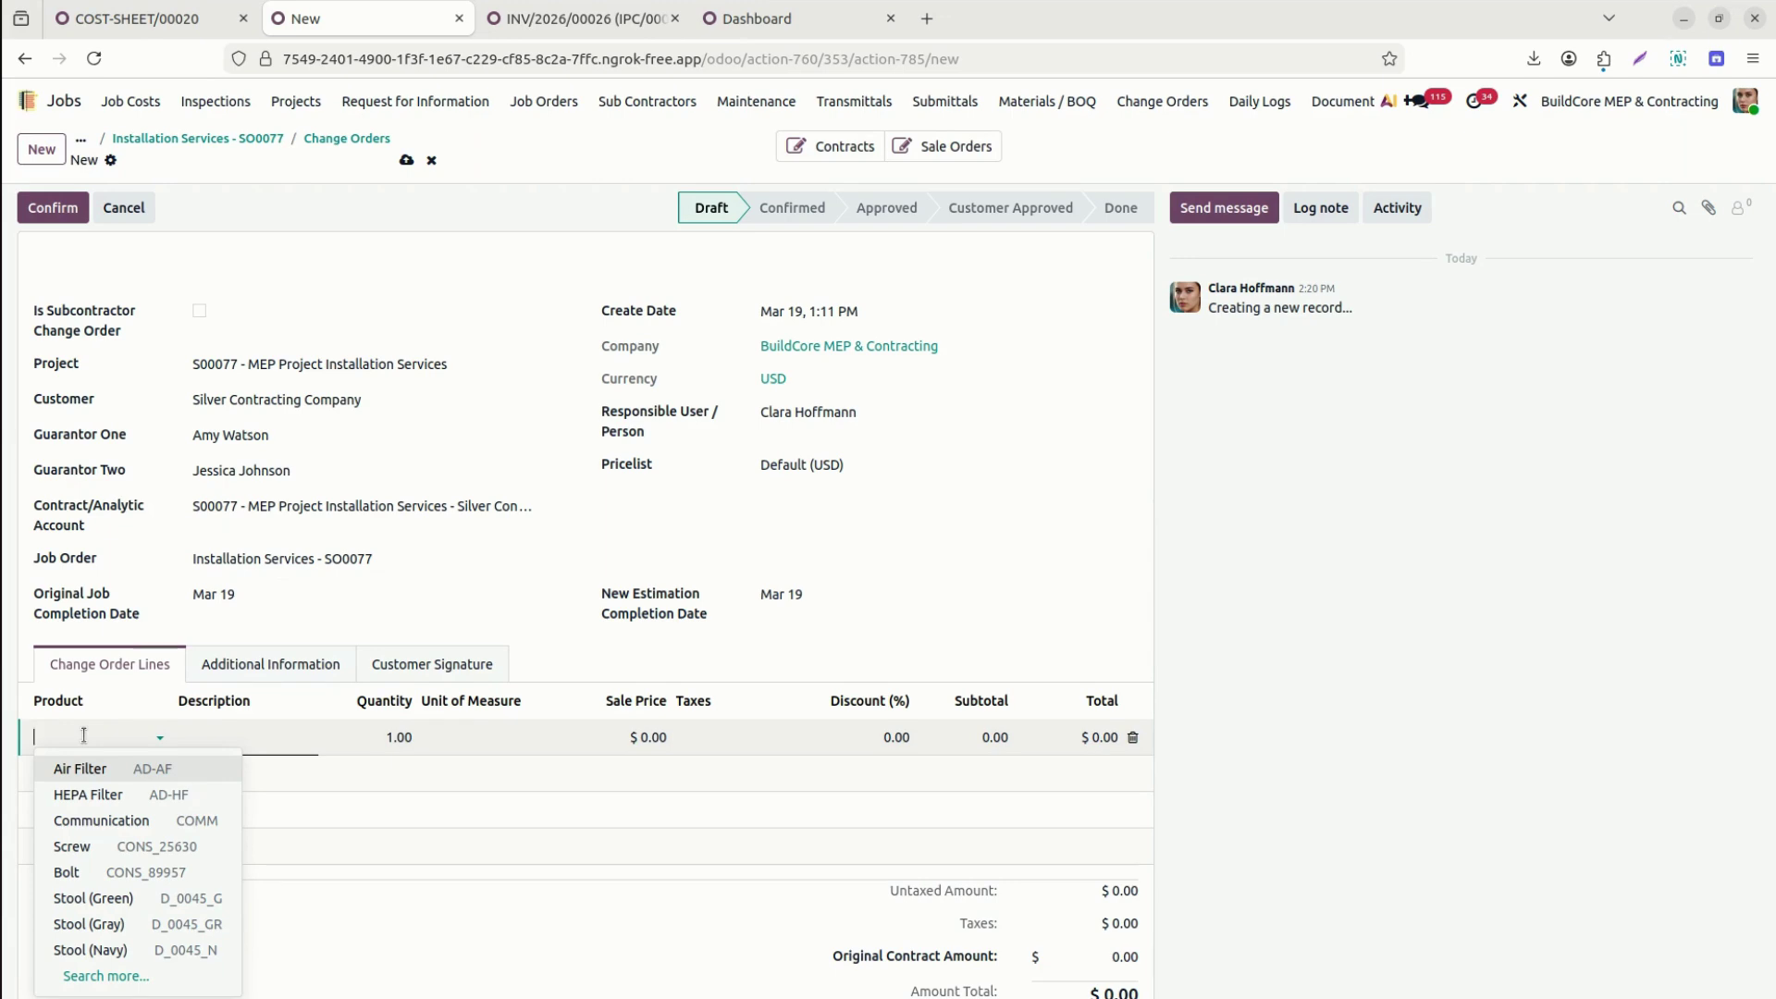
{"action": "type", "text": "c"}
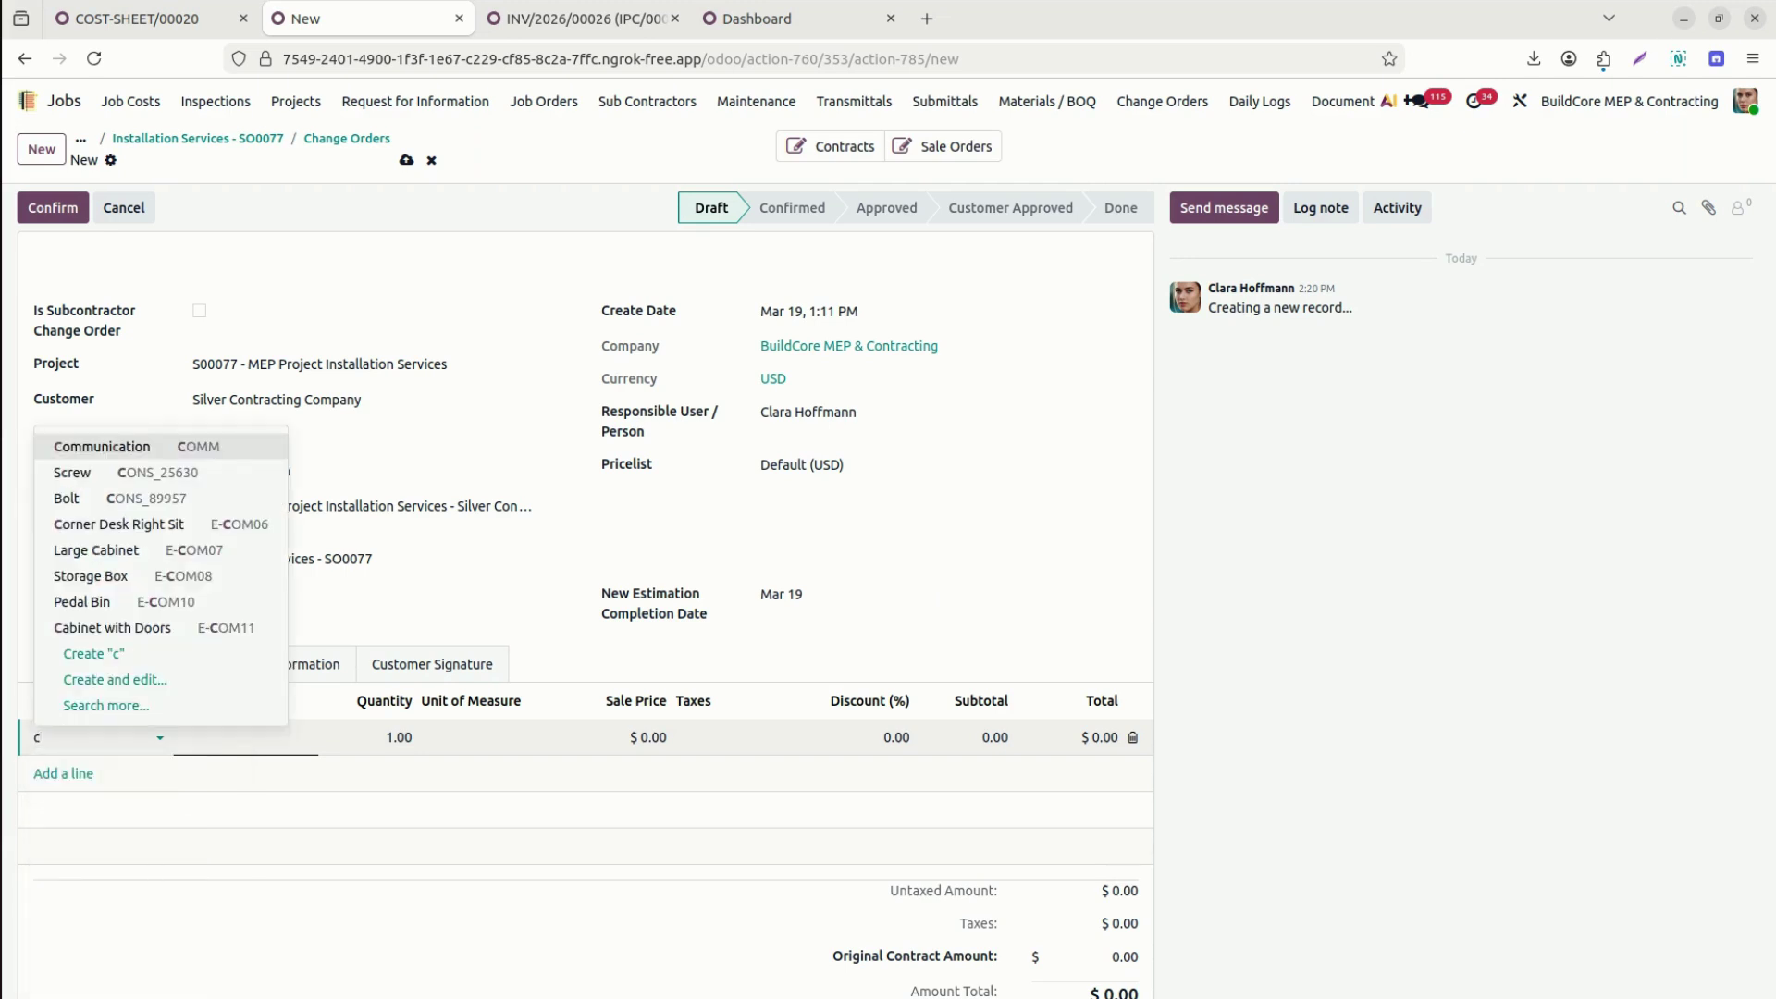
{"action": "type", "text": "e"}
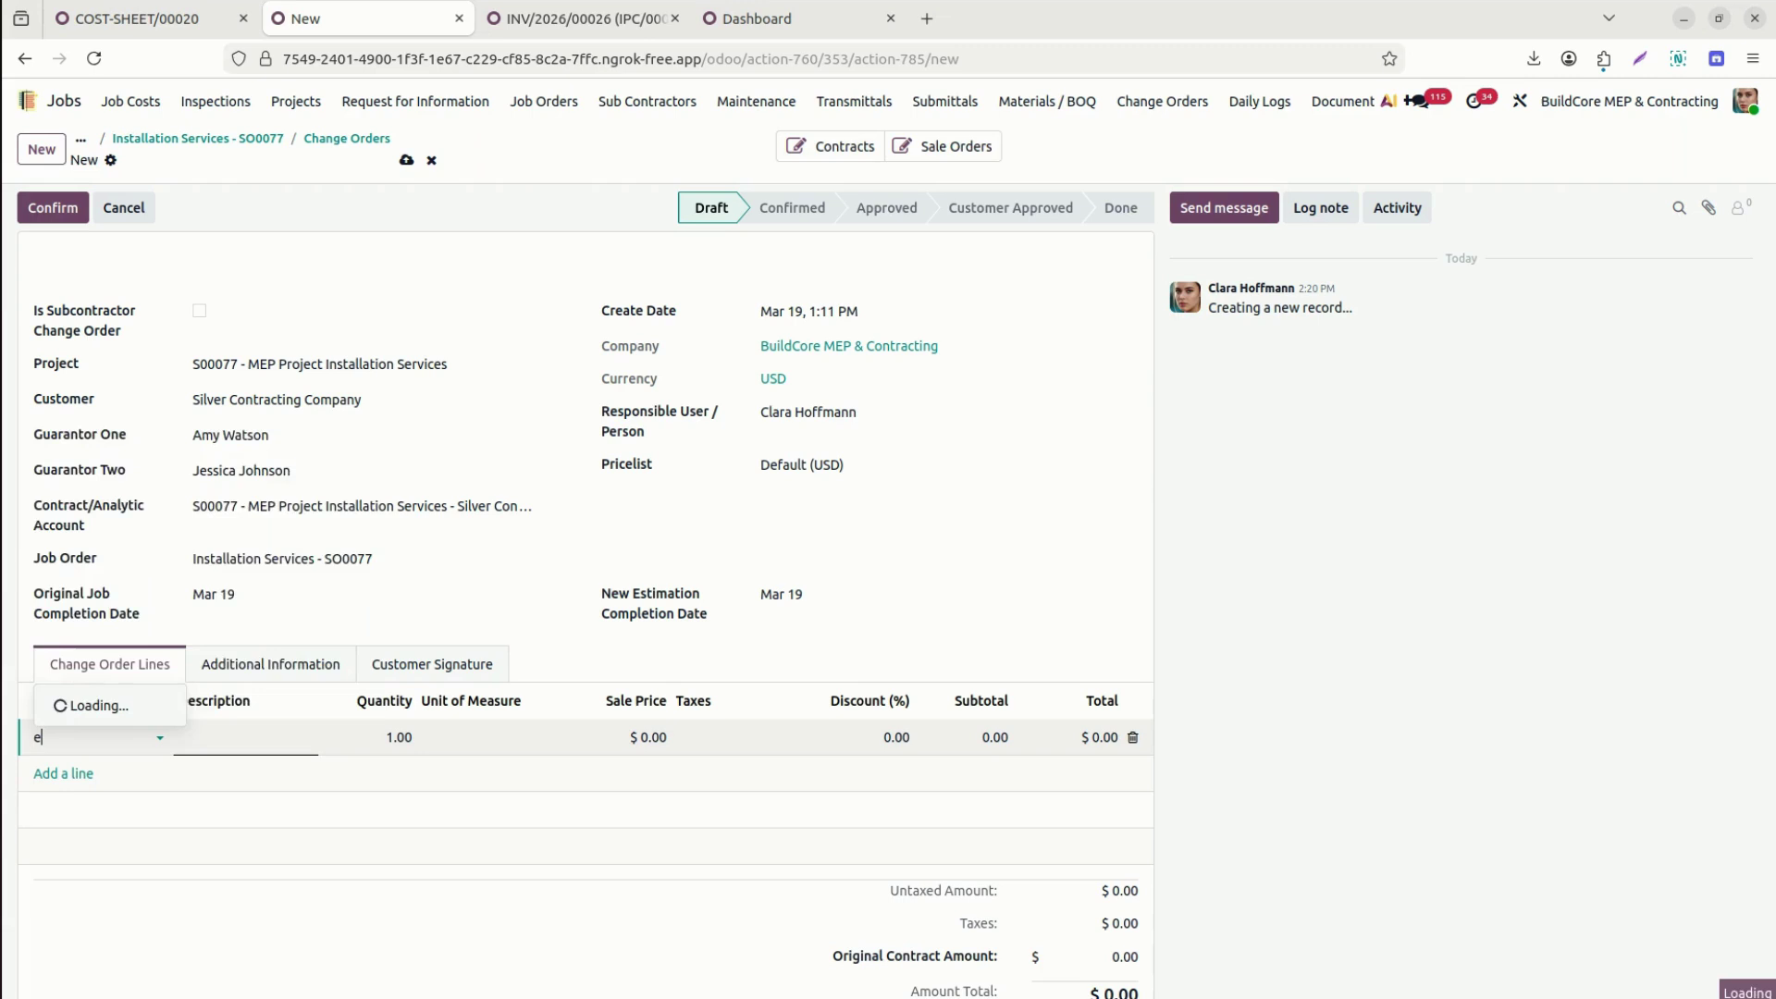
{"action": "type", "text": "lec"}
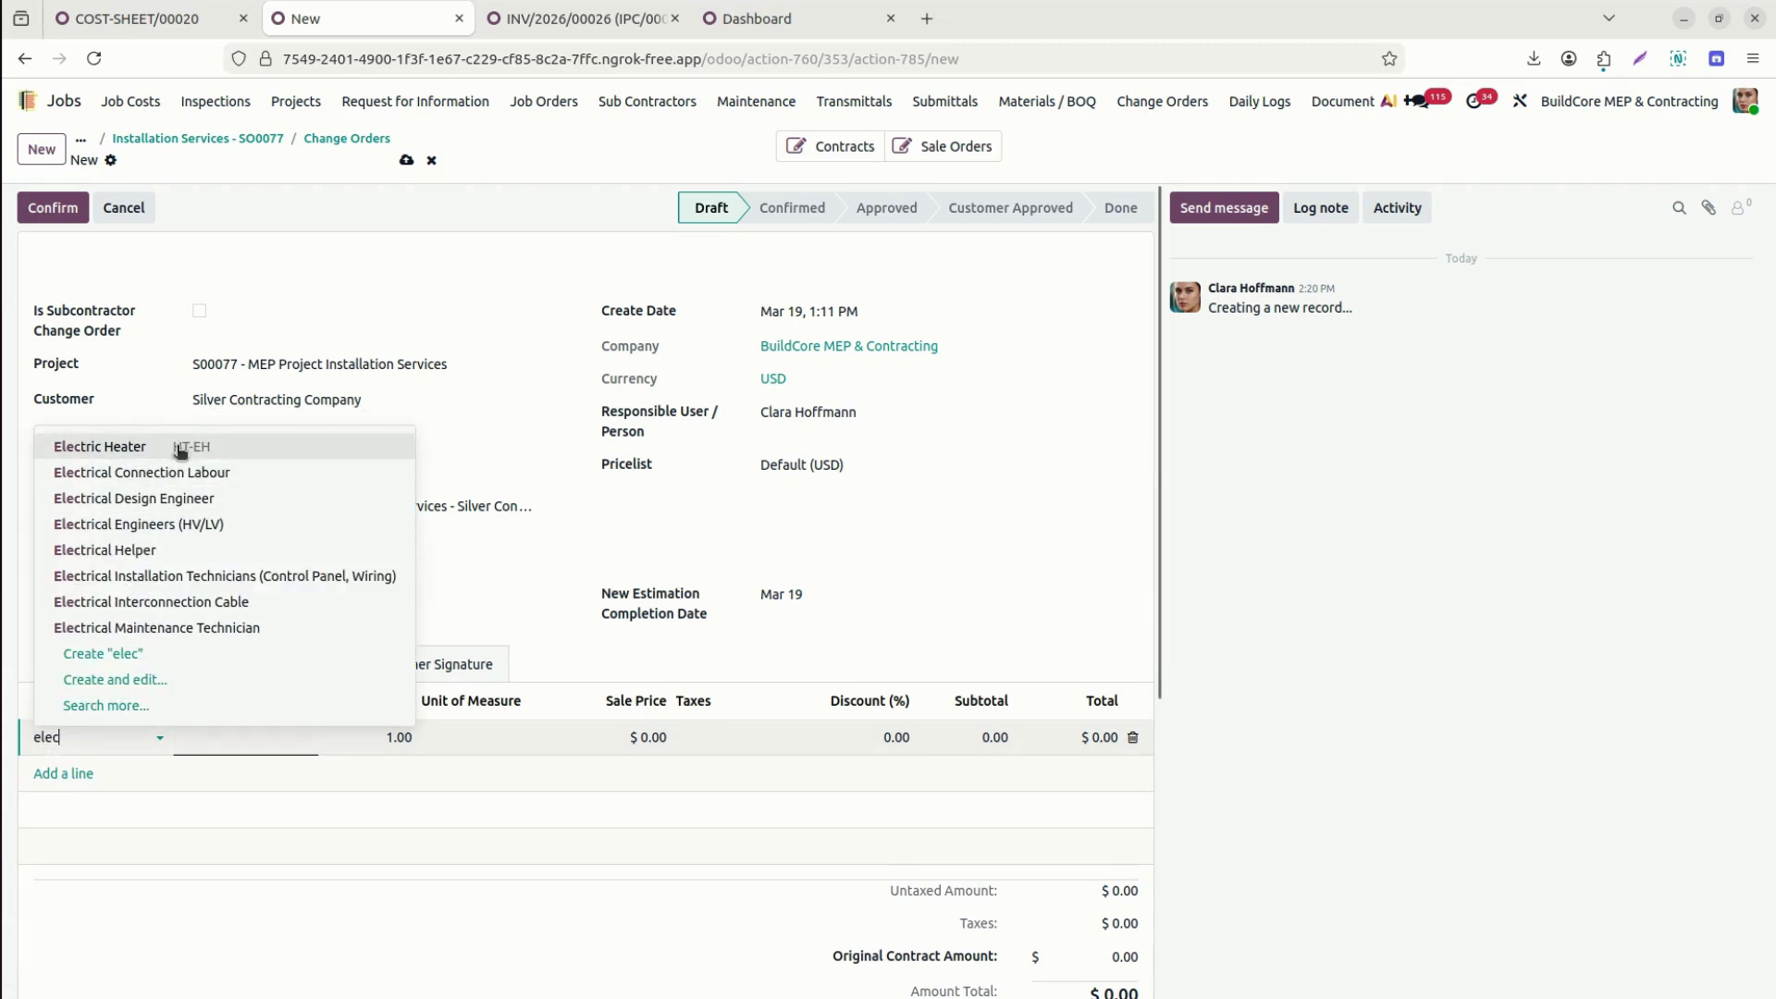
{"action": "left_click", "coordinate": [184, 473]}
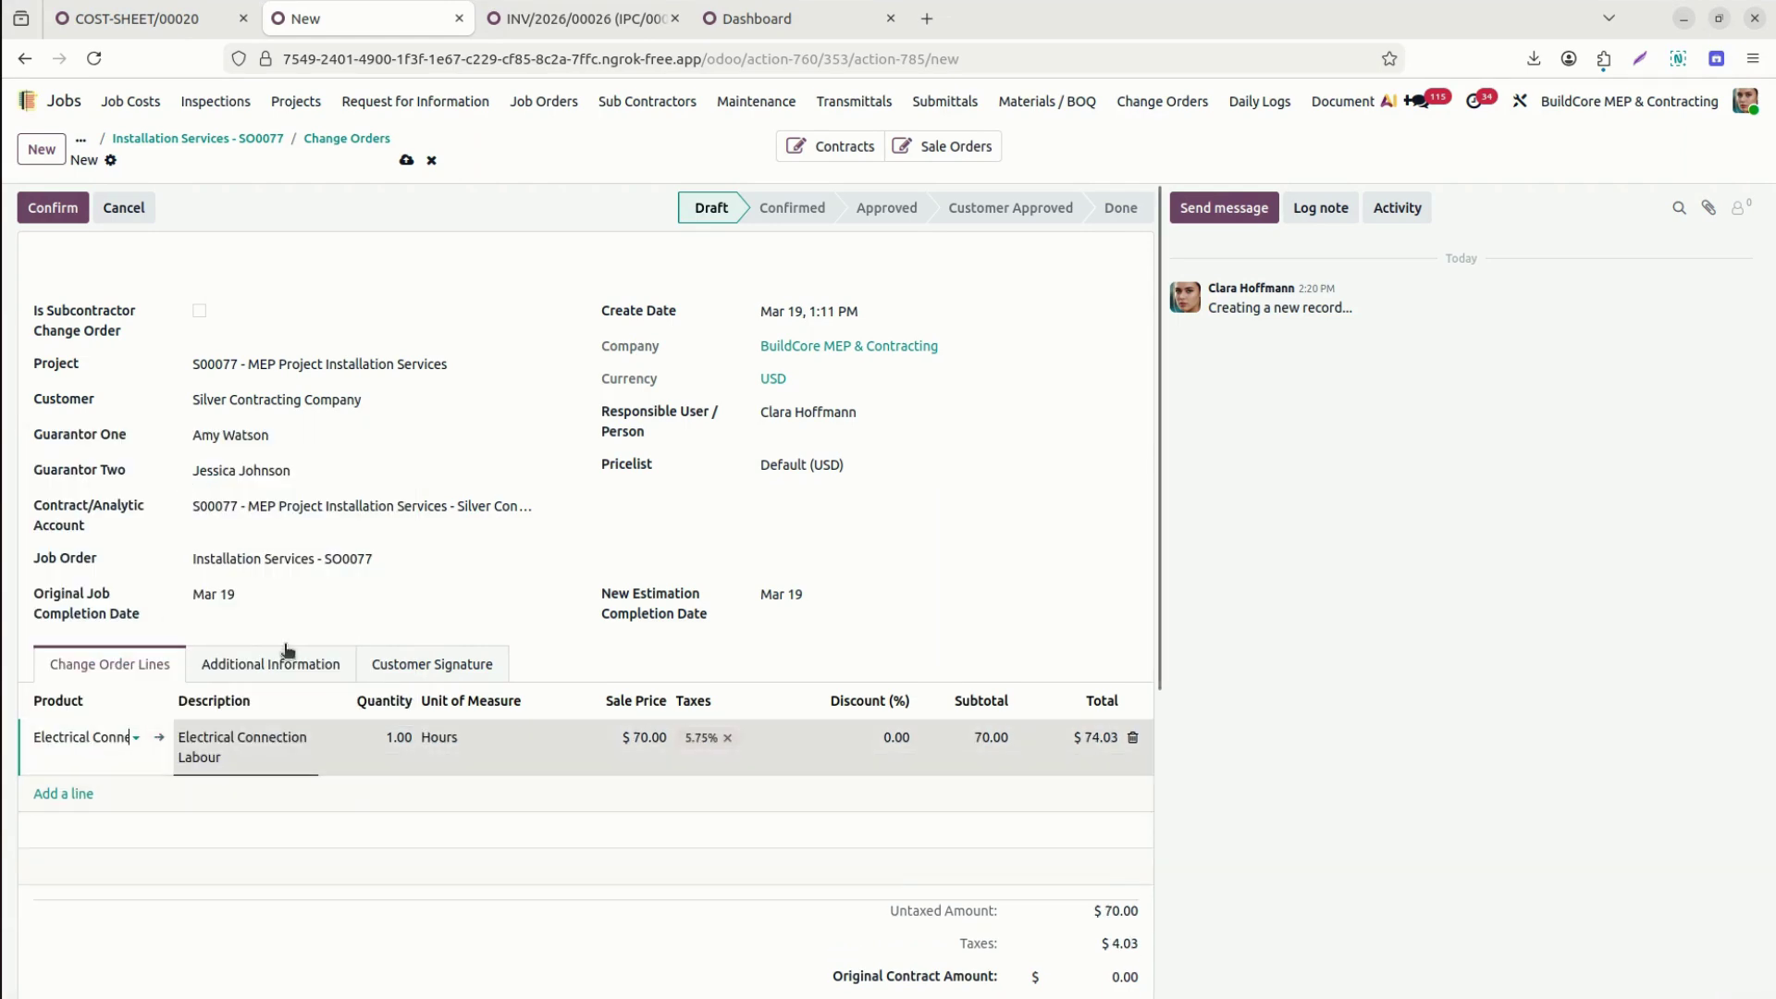
{"action": "left_click", "coordinate": [375, 738]}
{"action": "type", "text": "12"}
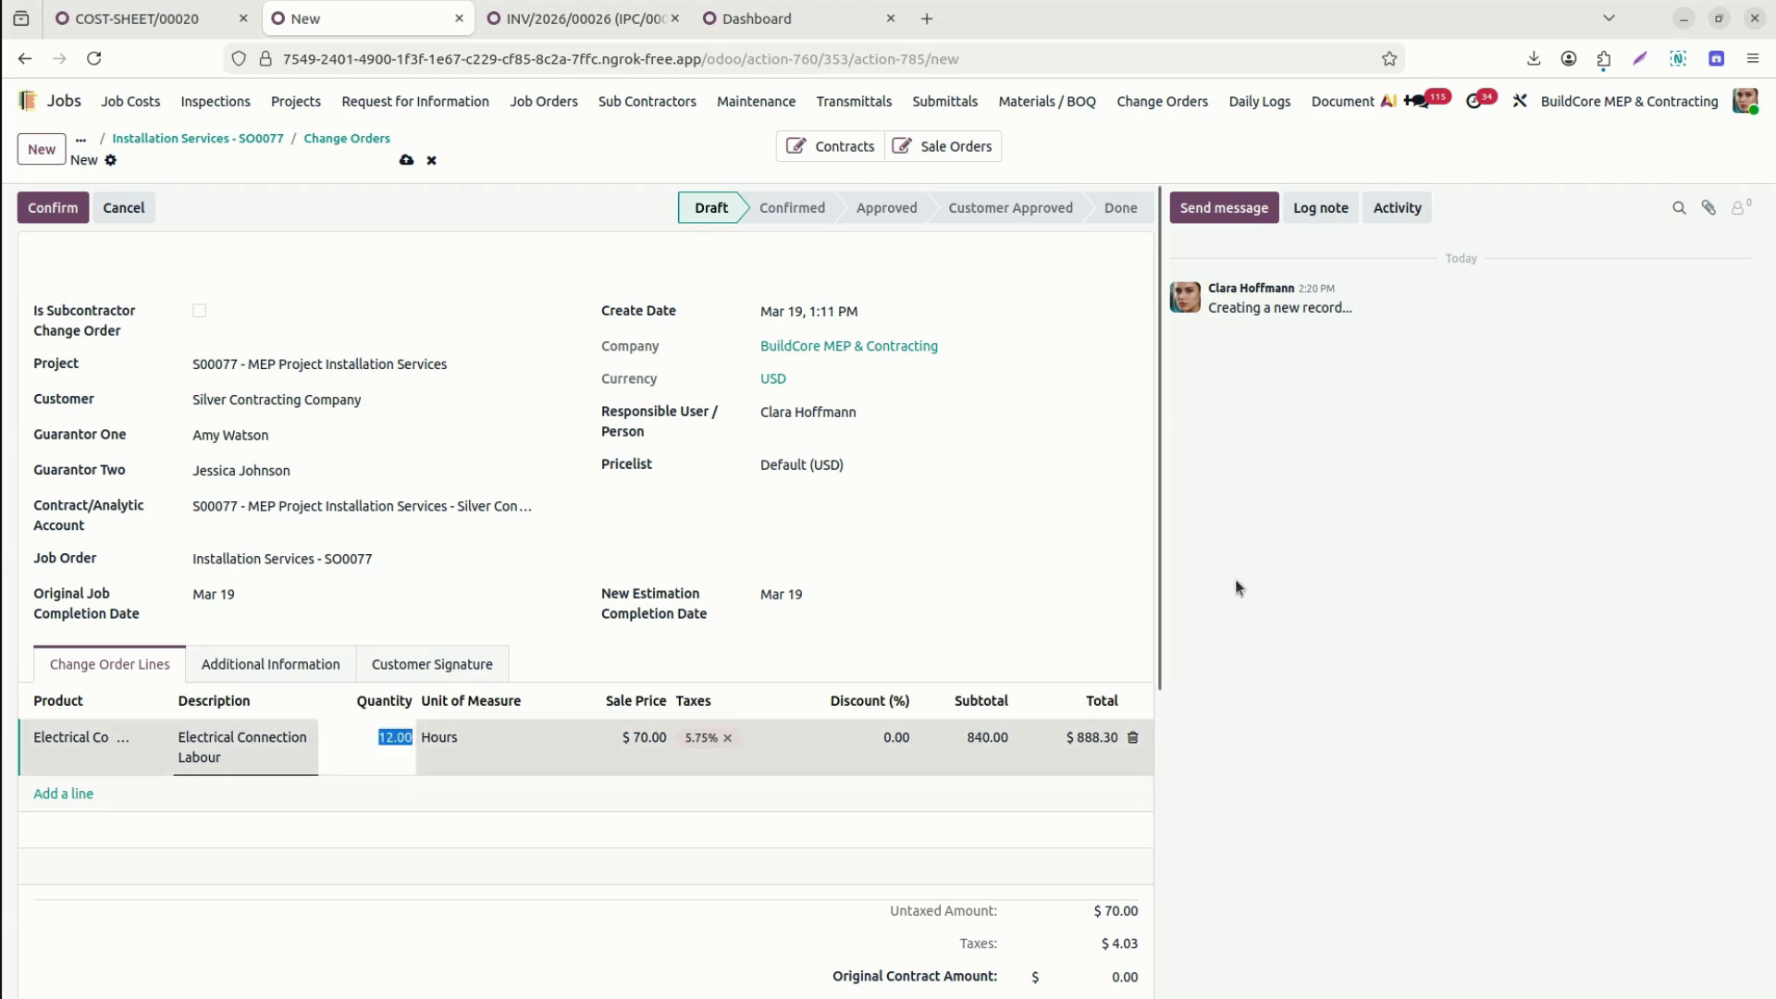
{"action": "left_click", "coordinate": [1235, 579]}
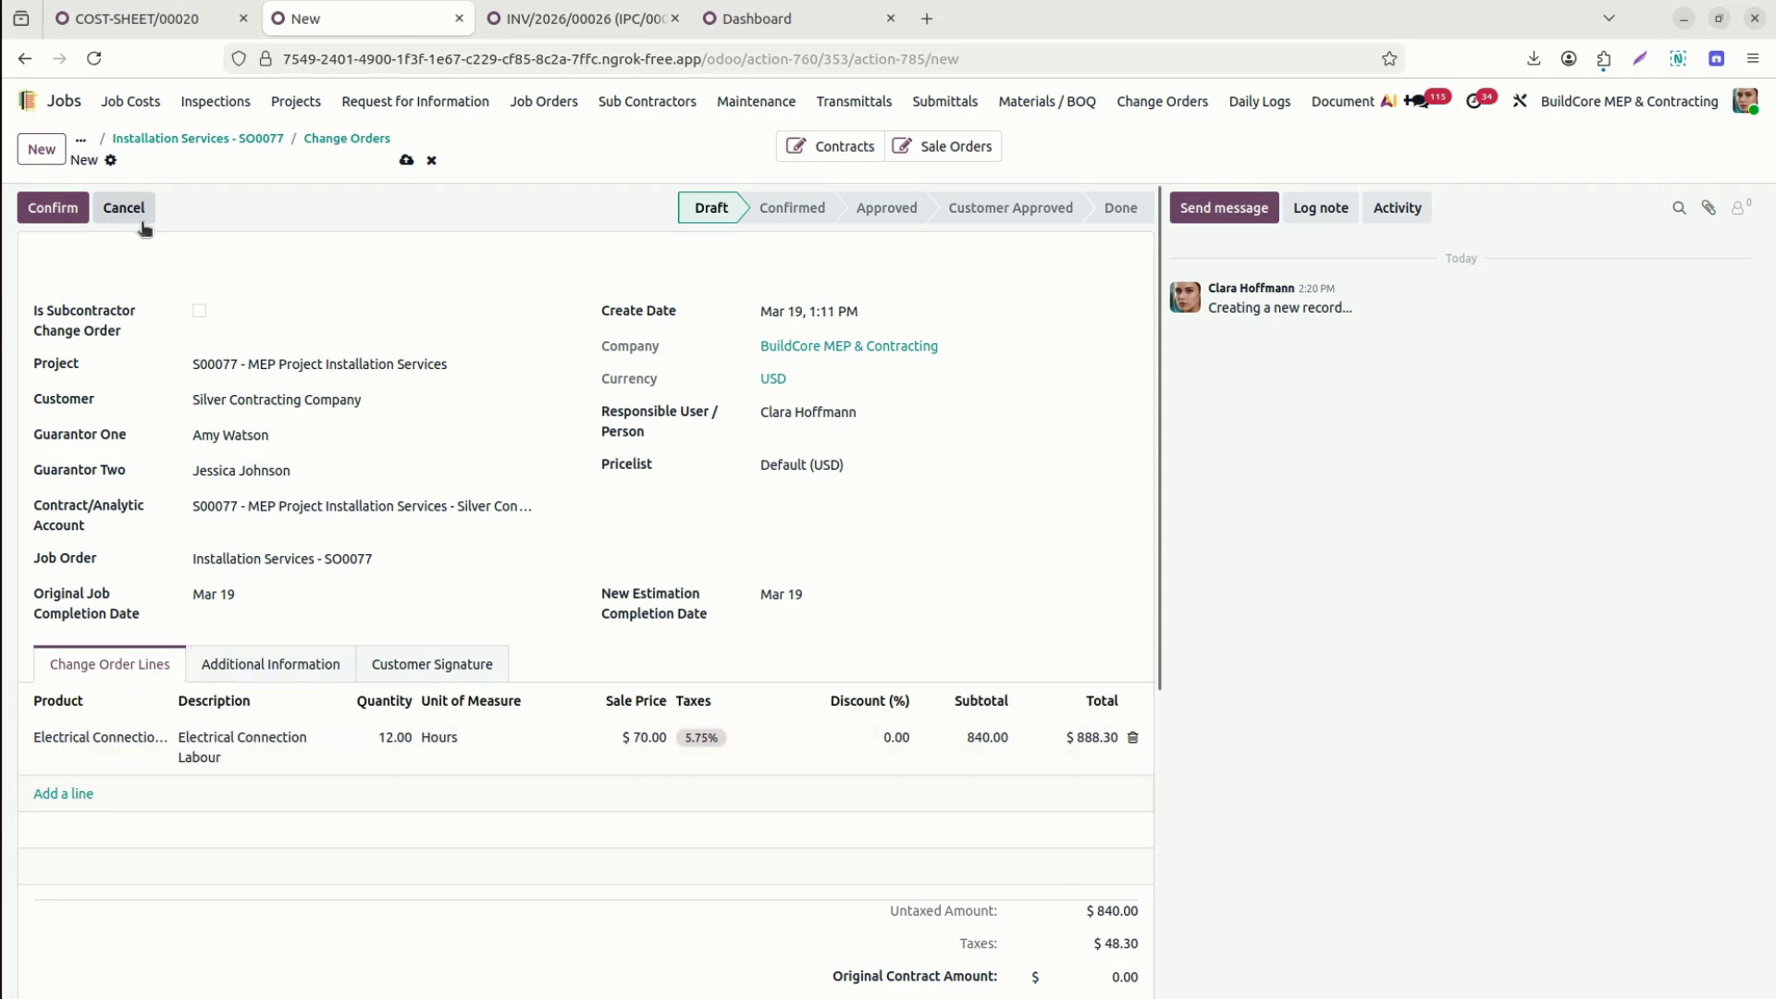
{"action": "left_click", "coordinate": [55, 207]}
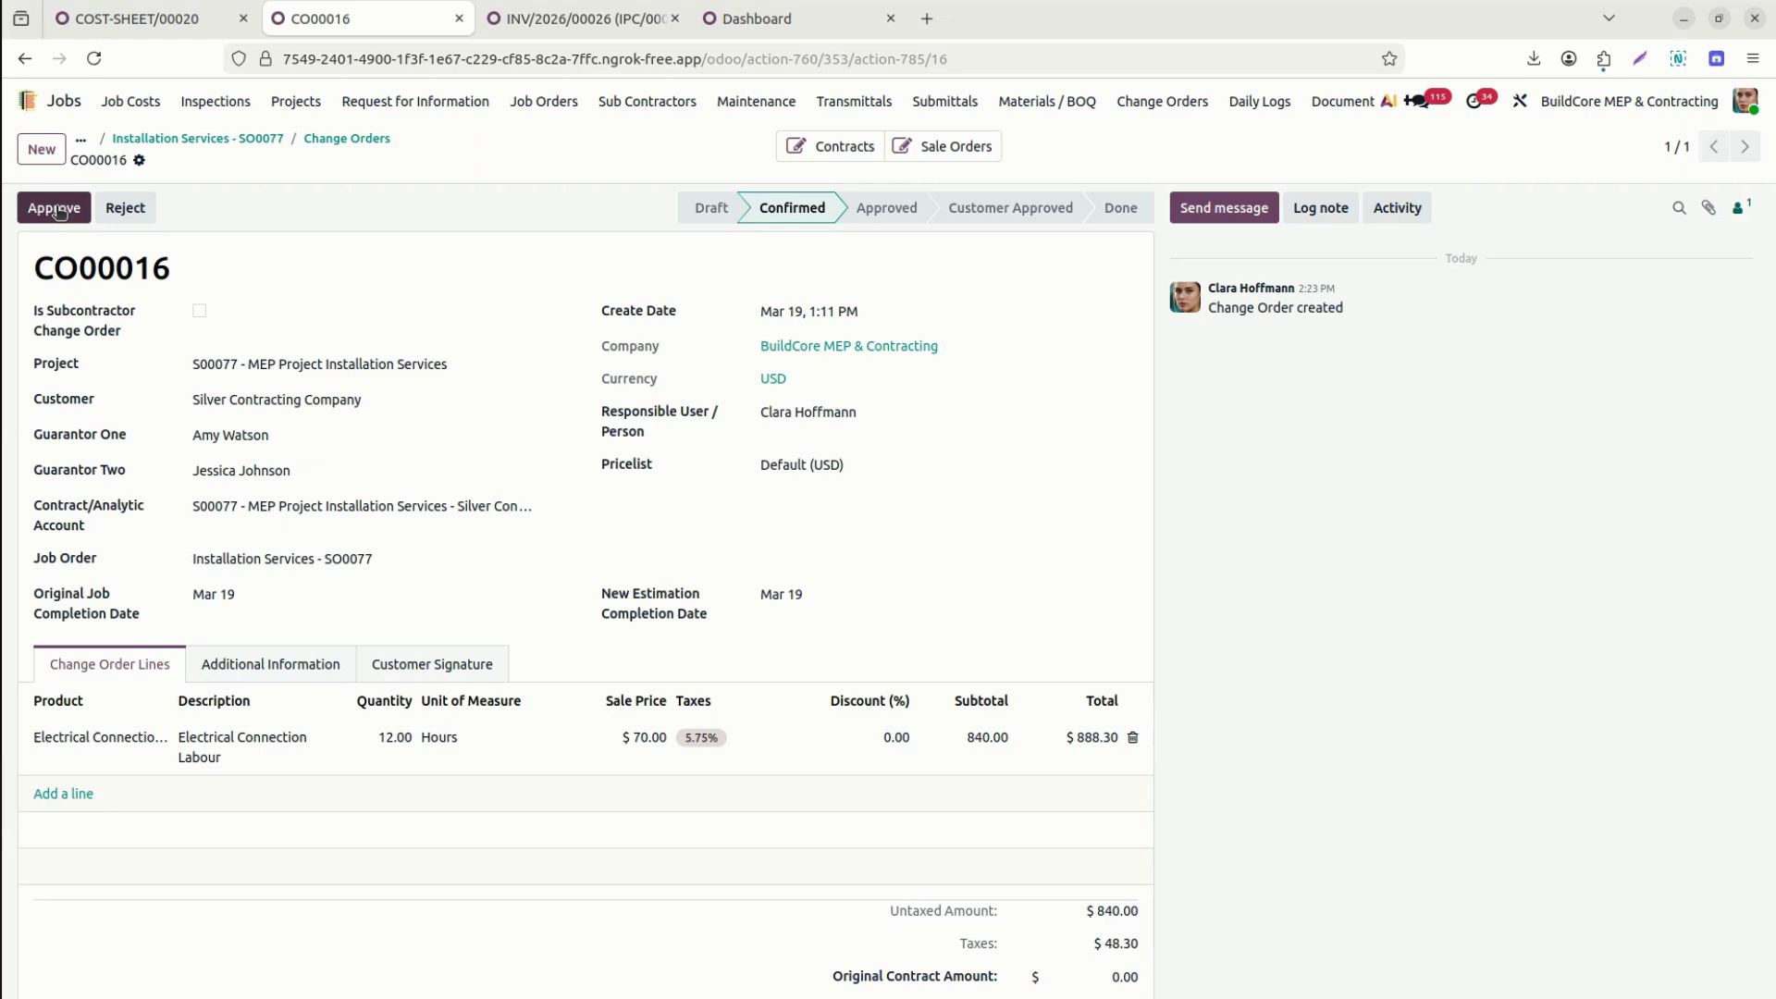
Approve CO00016 and email its signature request to the customer.
{"action": "left_click", "coordinate": [56, 207]}
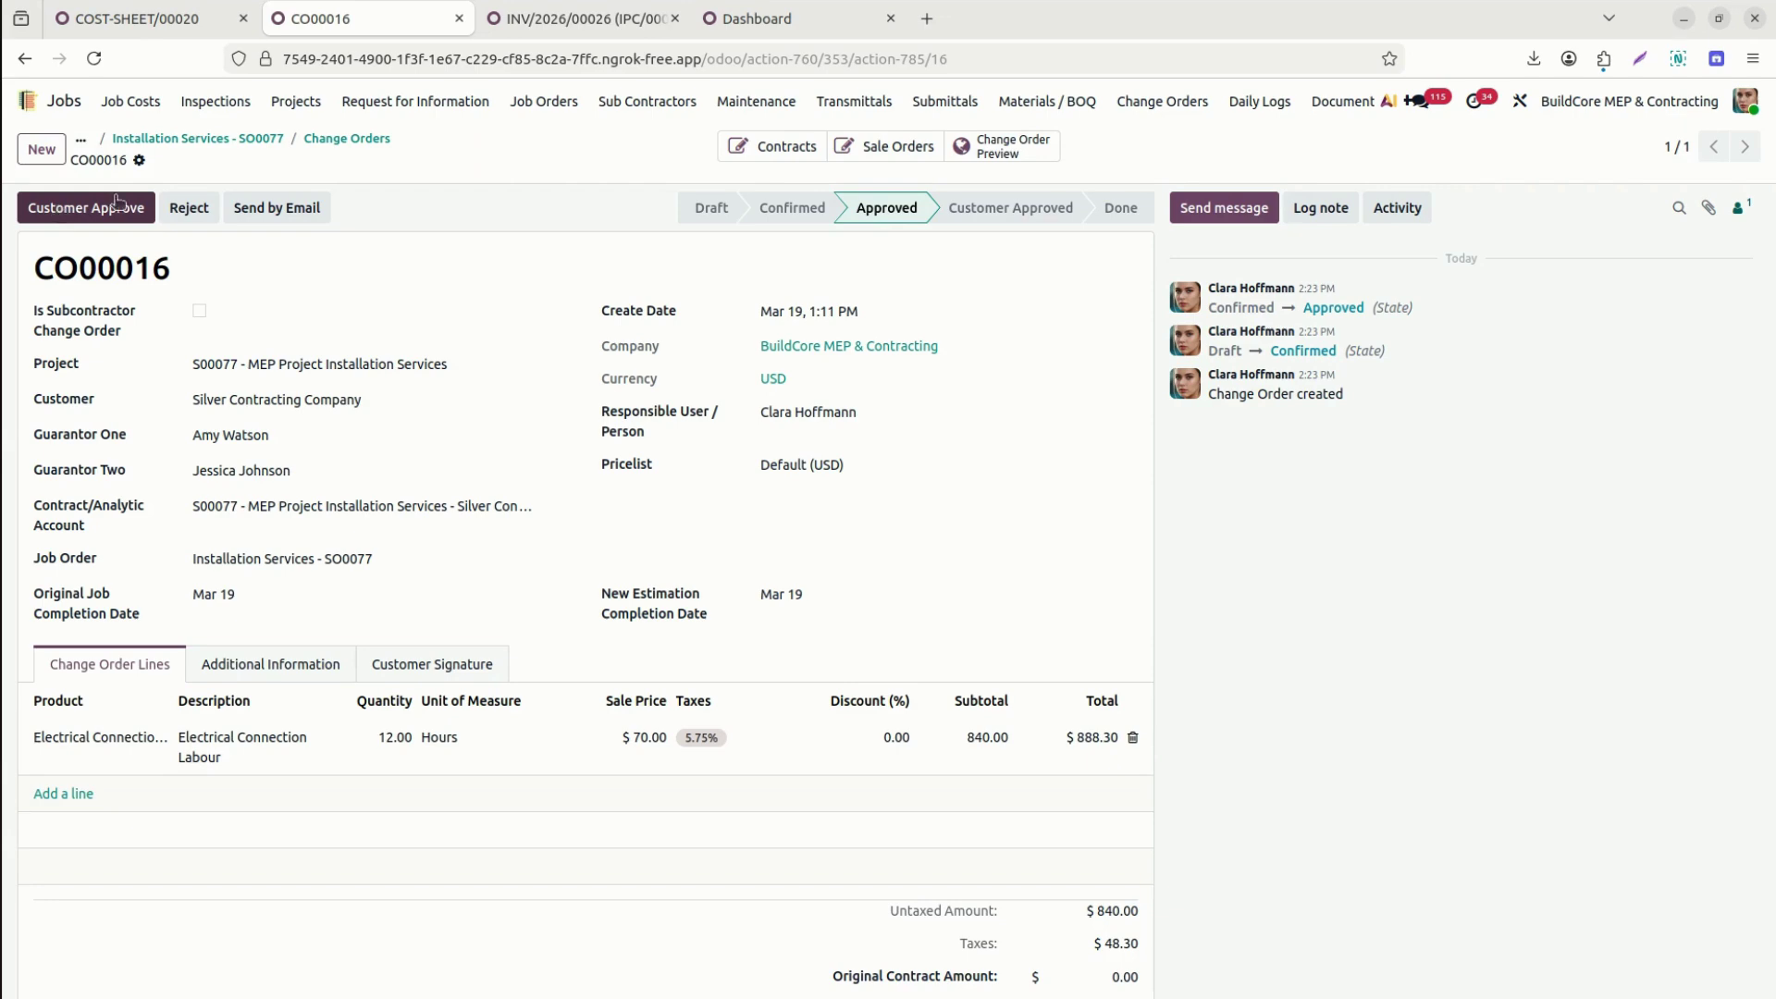
{"action": "left_click", "coordinate": [274, 207]}
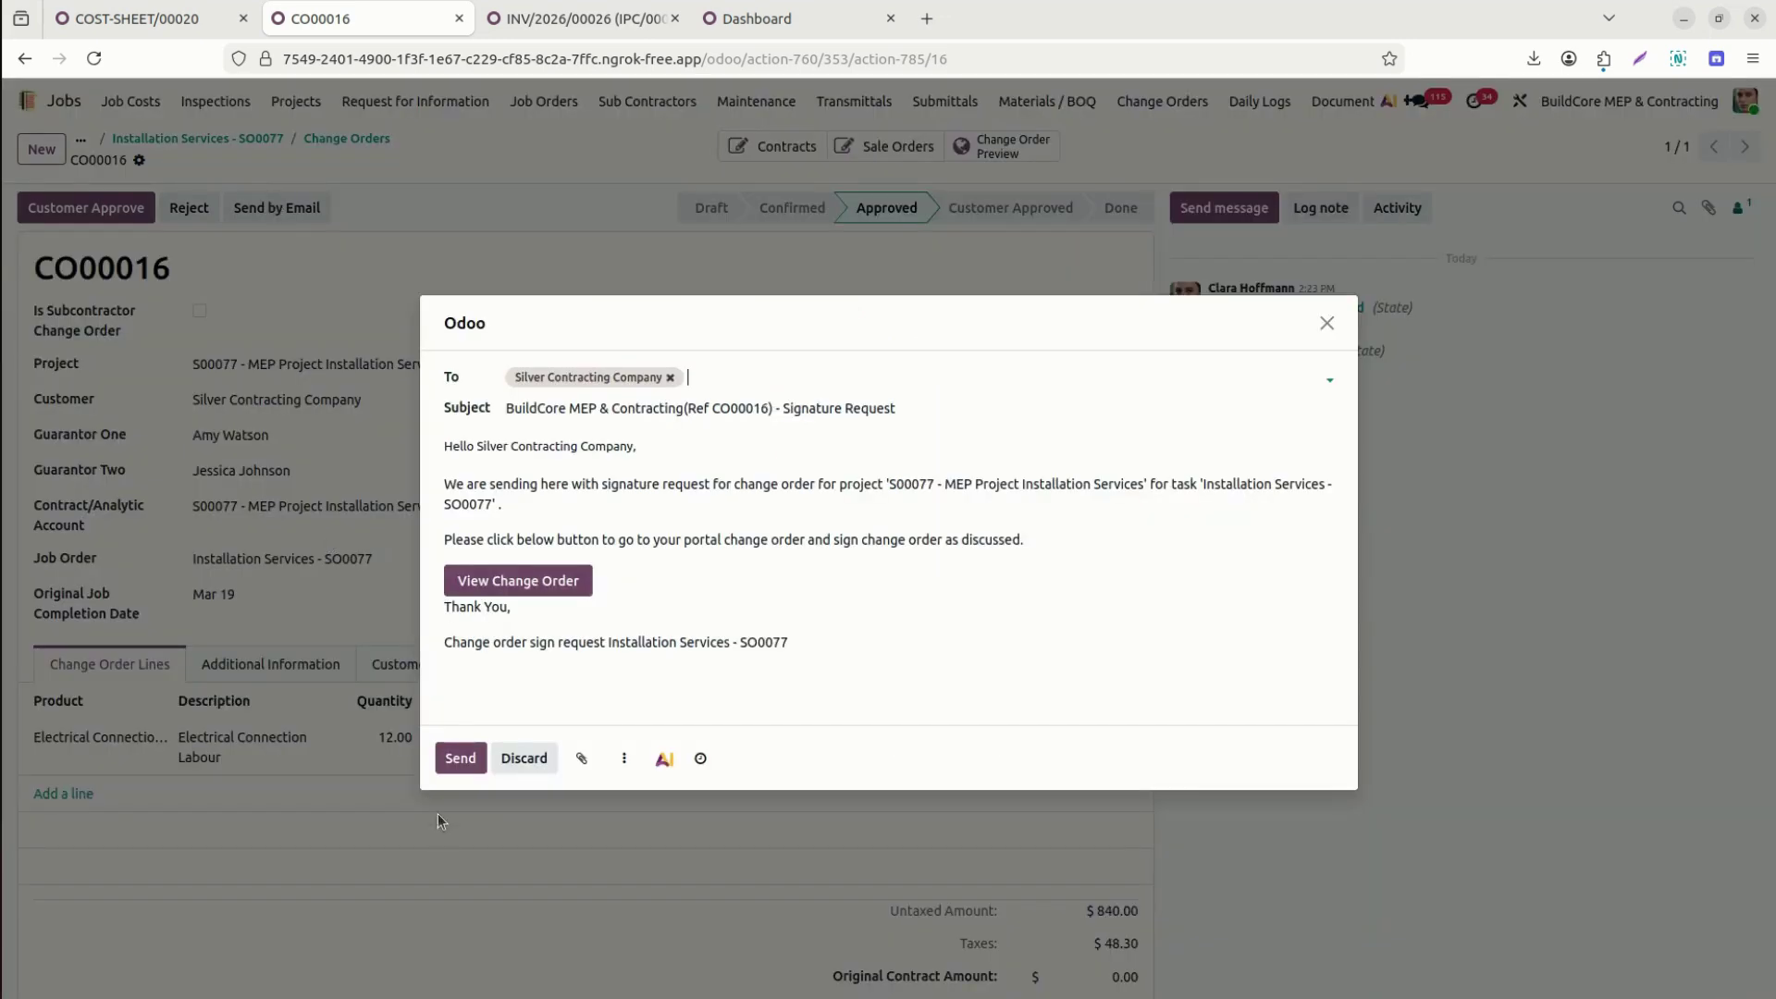
{"action": "left_click", "coordinate": [448, 759]}
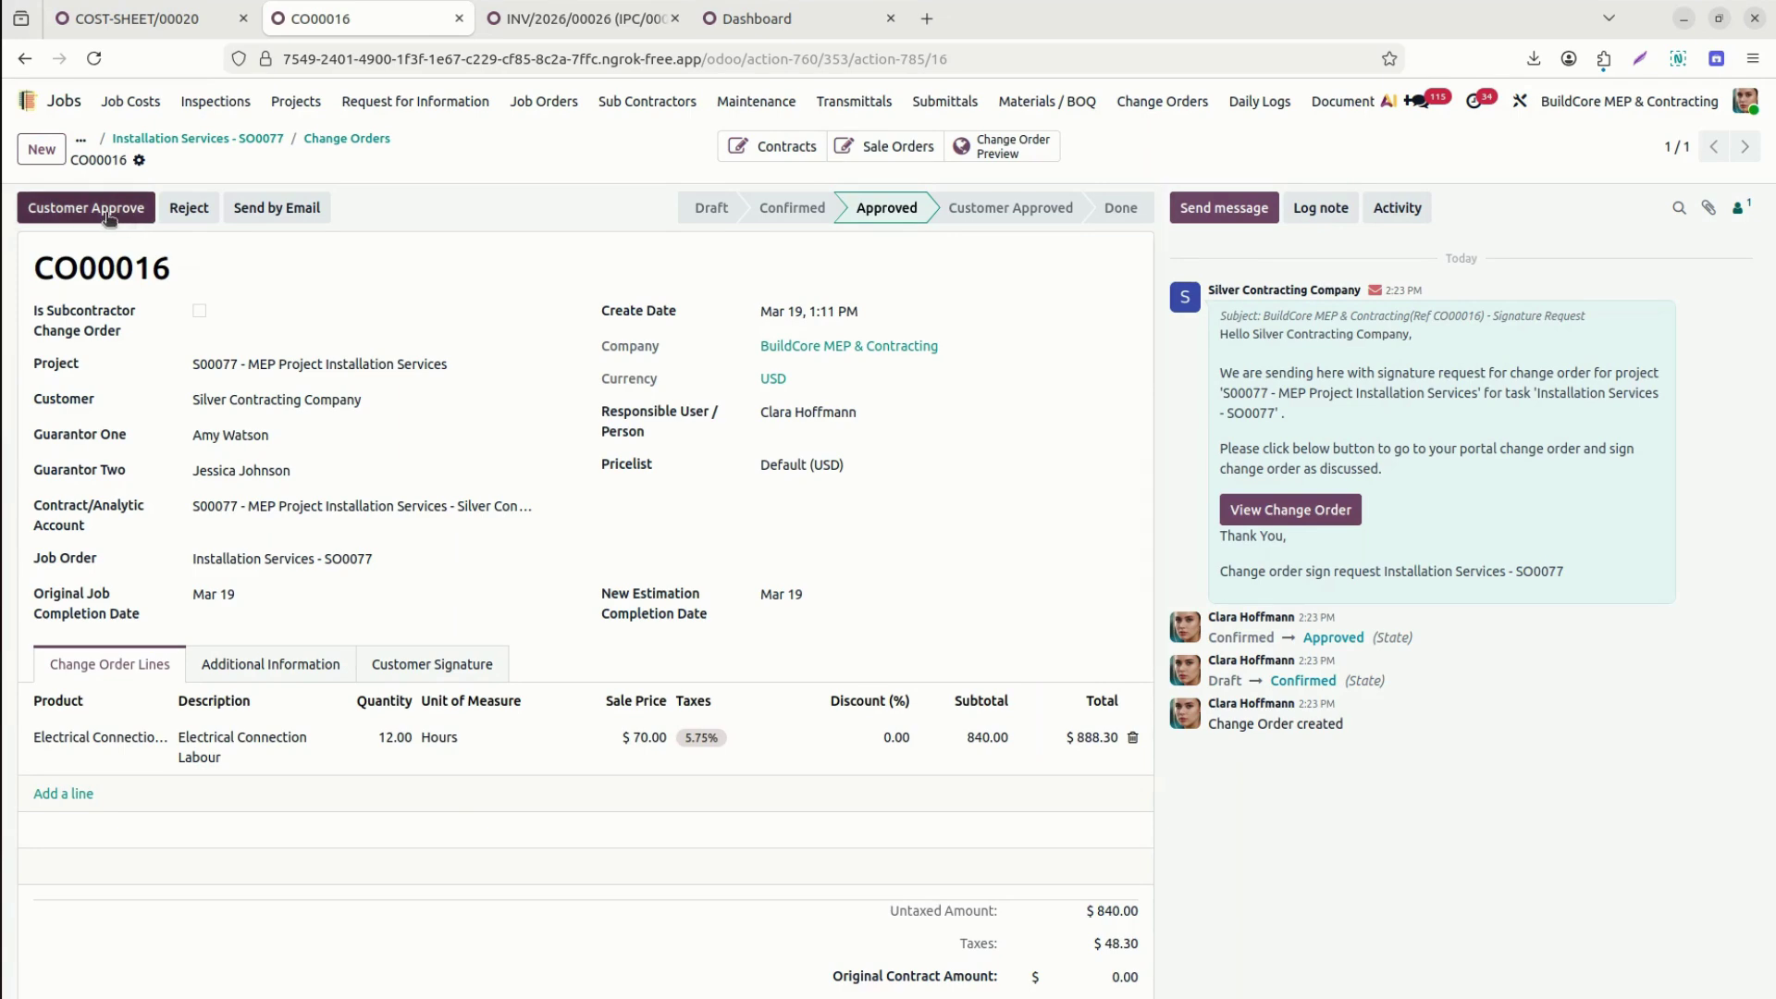
Record customer approval, review the Customer Signature tab, and mark the change order Done.
{"action": "left_click", "coordinate": [86, 207]}
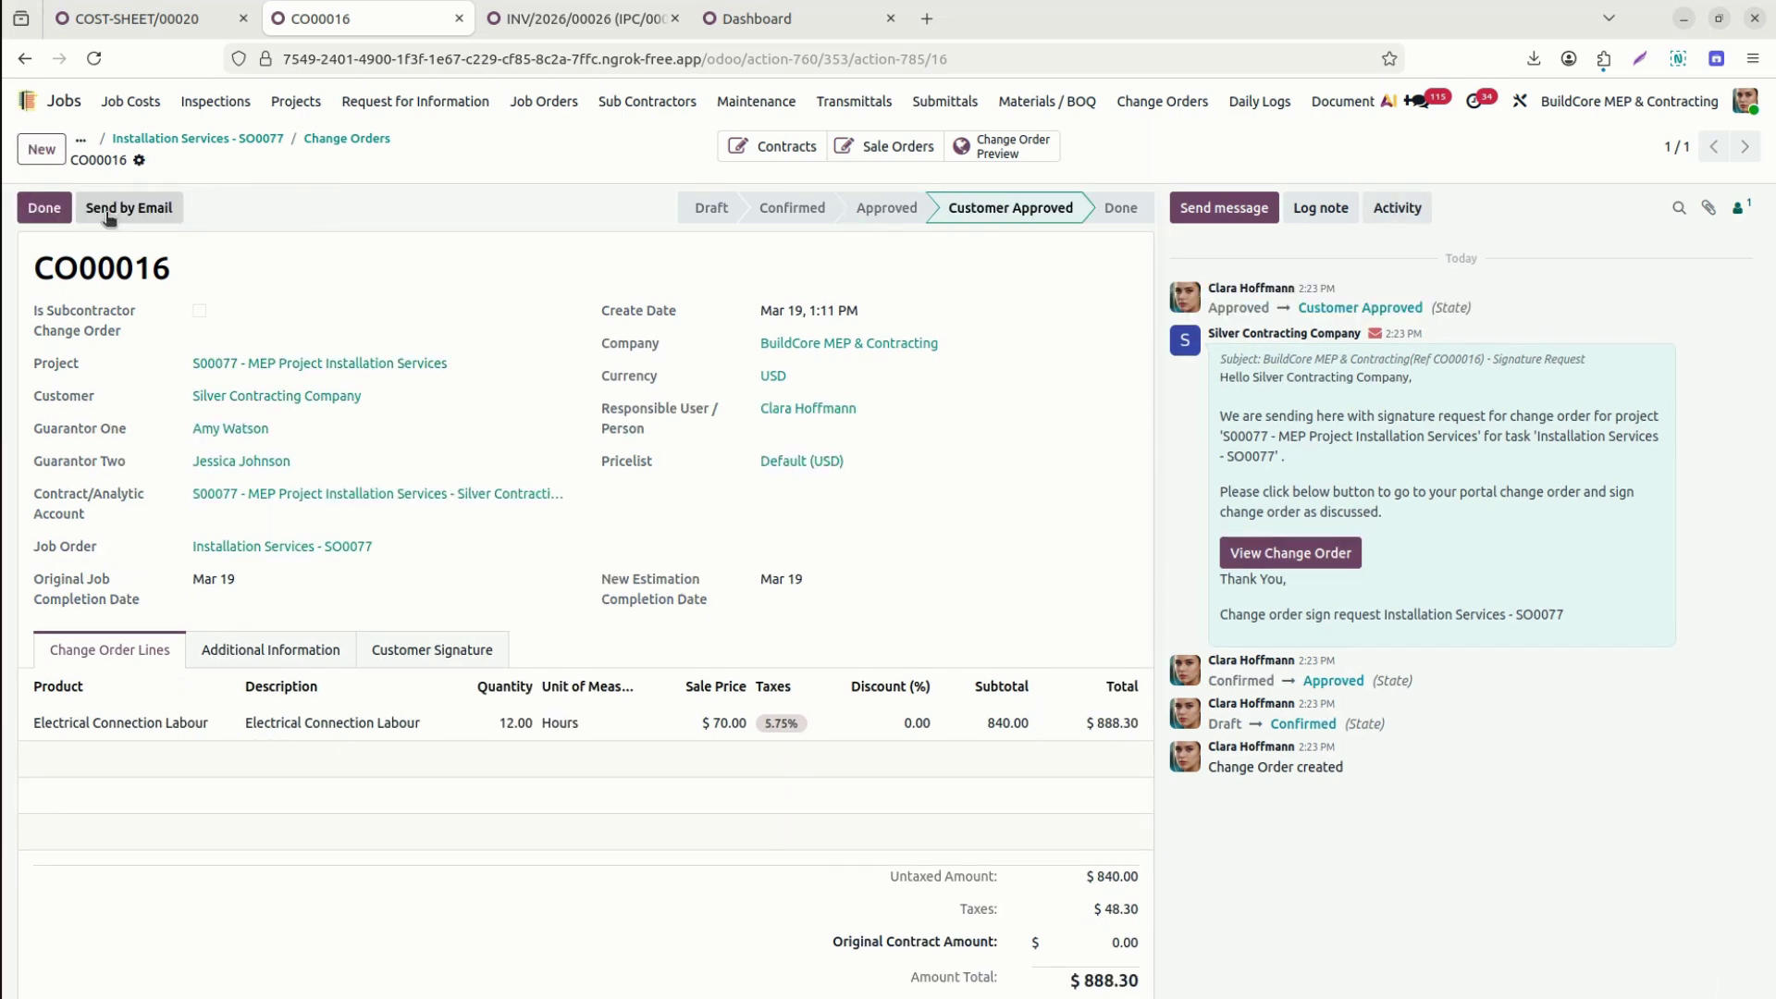
{"action": "left_click", "coordinate": [430, 650]}
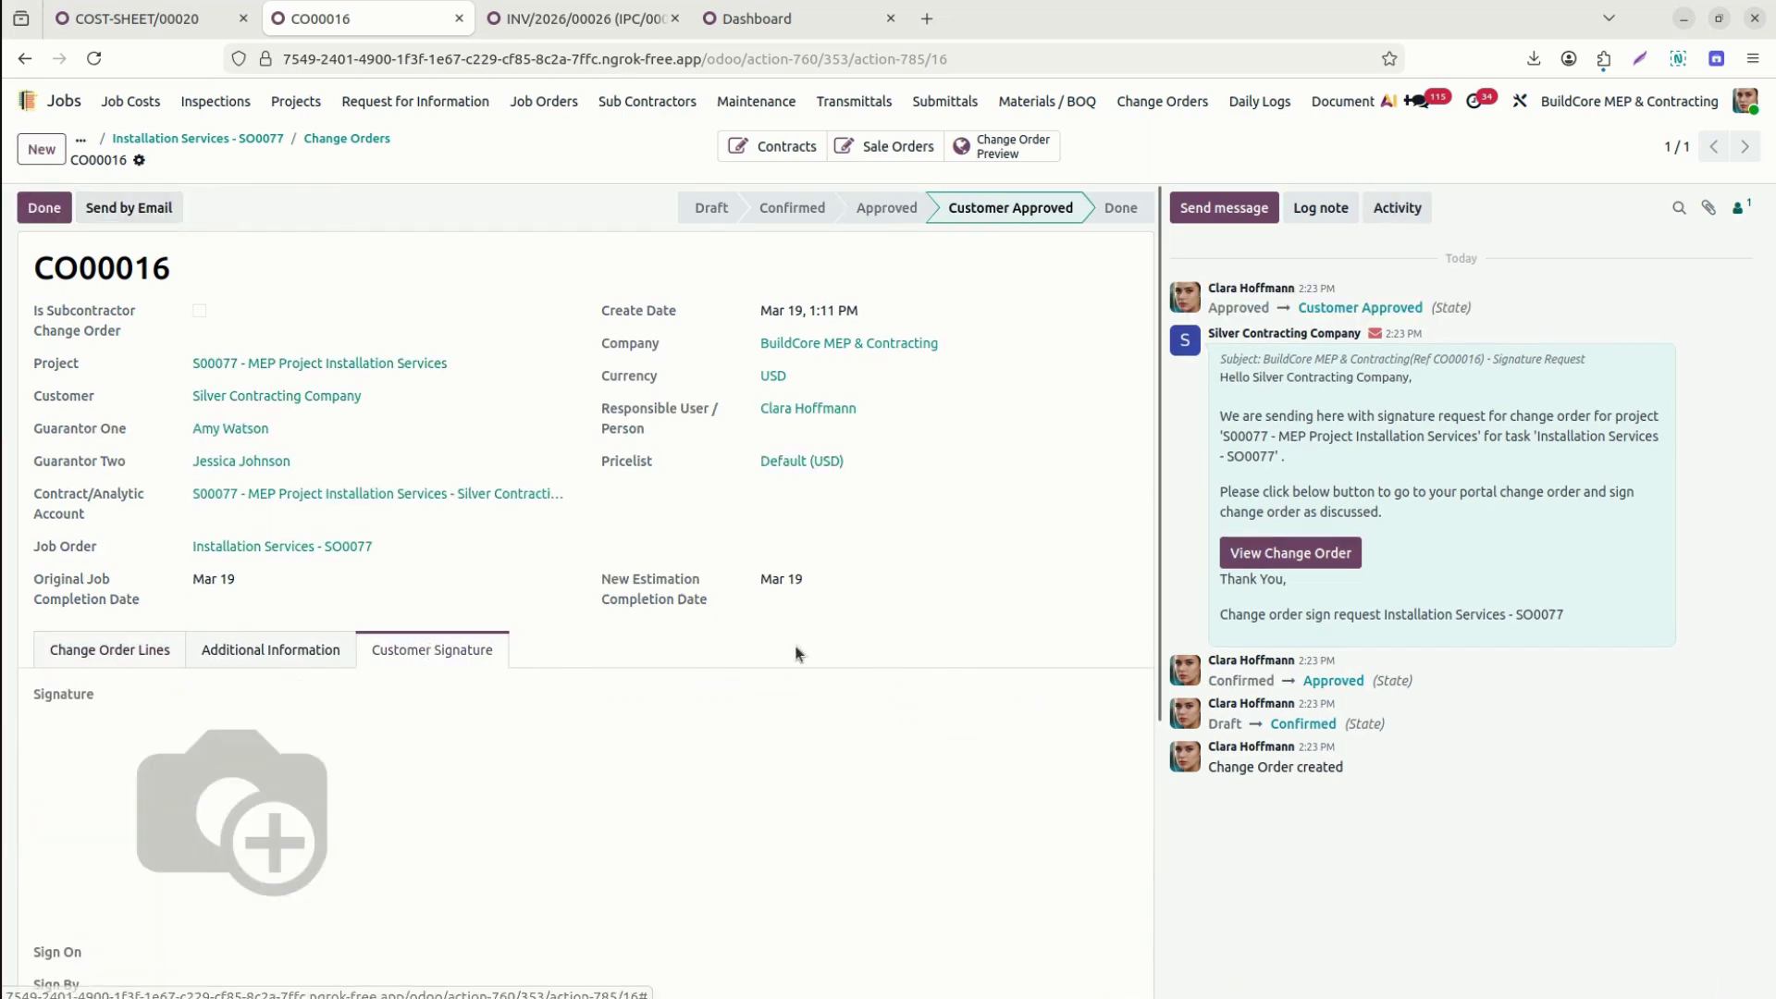
{"action": "left_click_drag", "start_coordinate": [1158, 646], "coordinate": [1164, 944]}
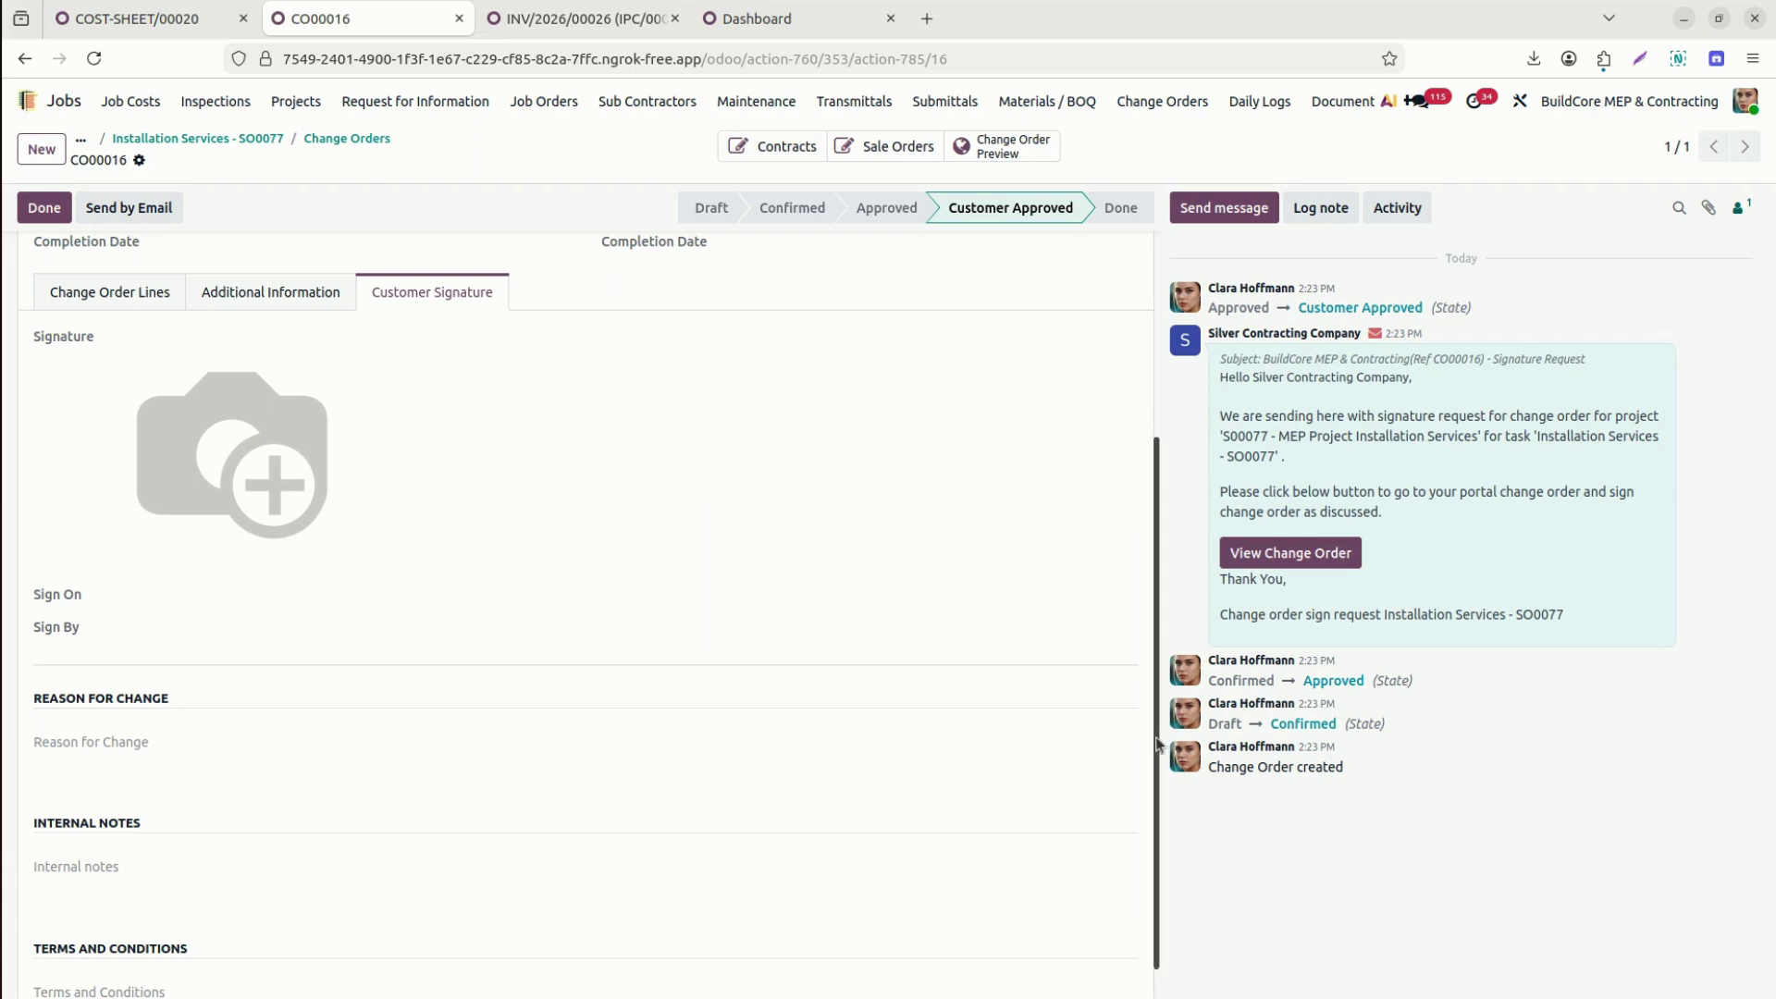
{"action": "left_click_drag", "start_coordinate": [1157, 460], "coordinate": [1159, 243]}
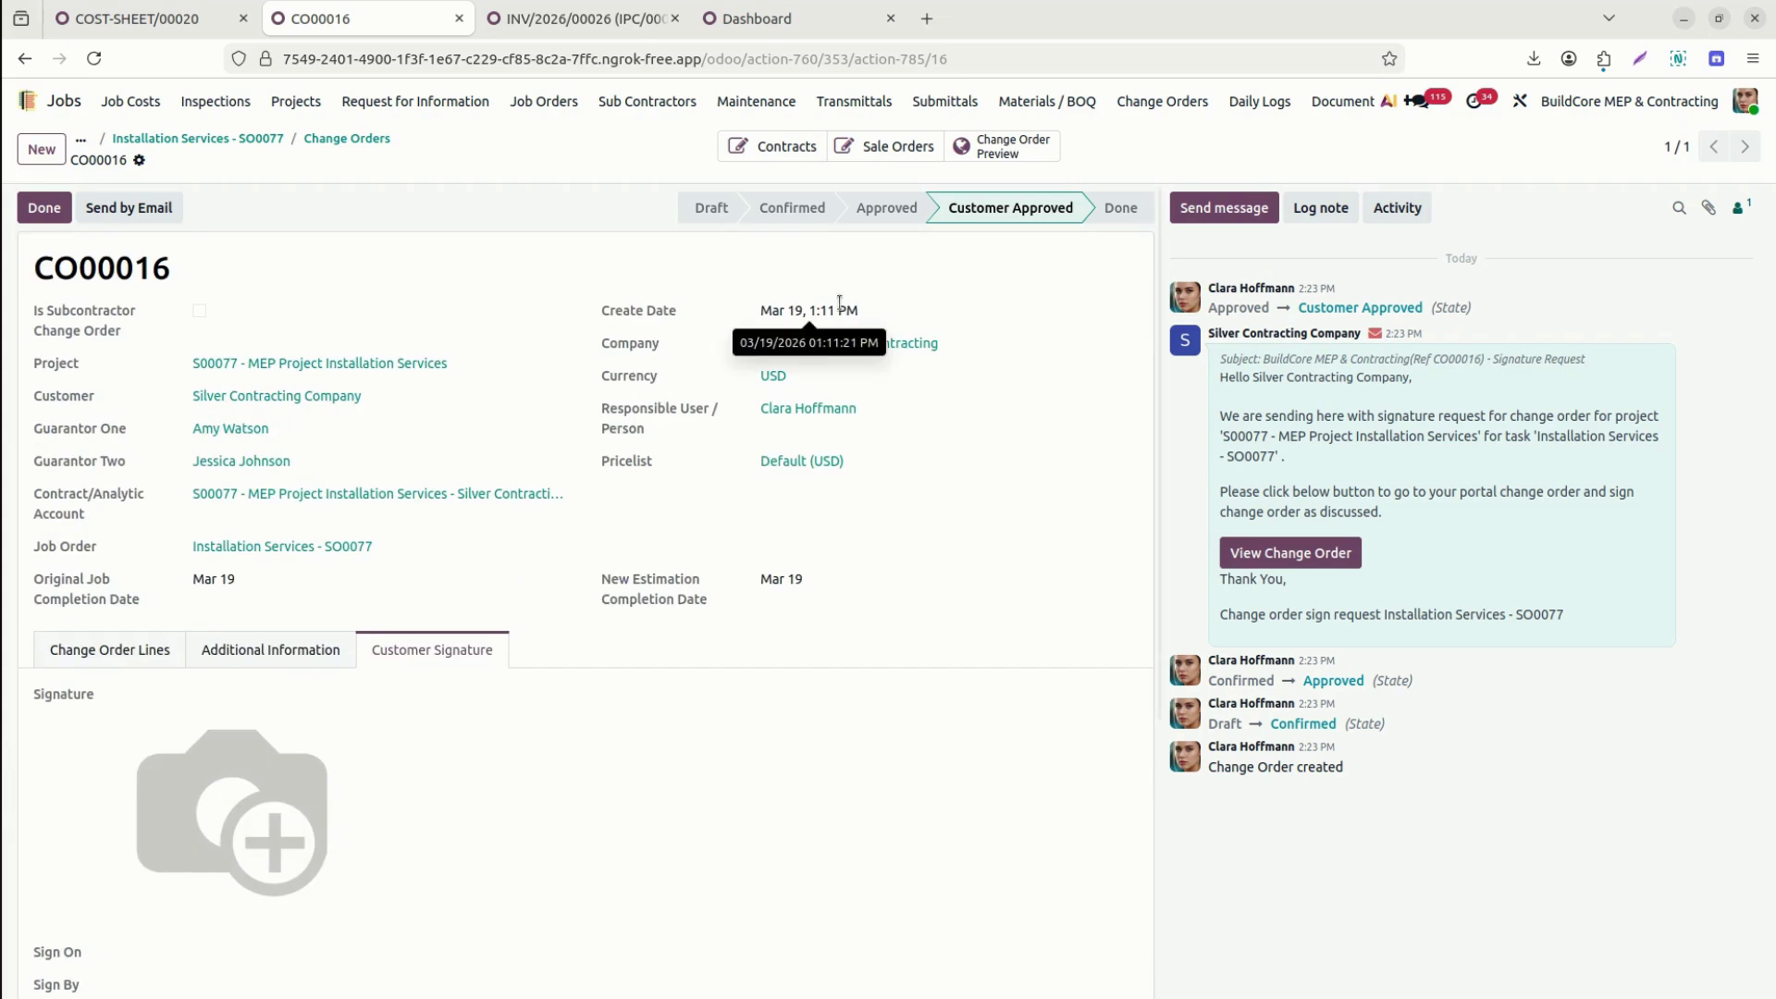
{"action": "left_click", "coordinate": [50, 212]}
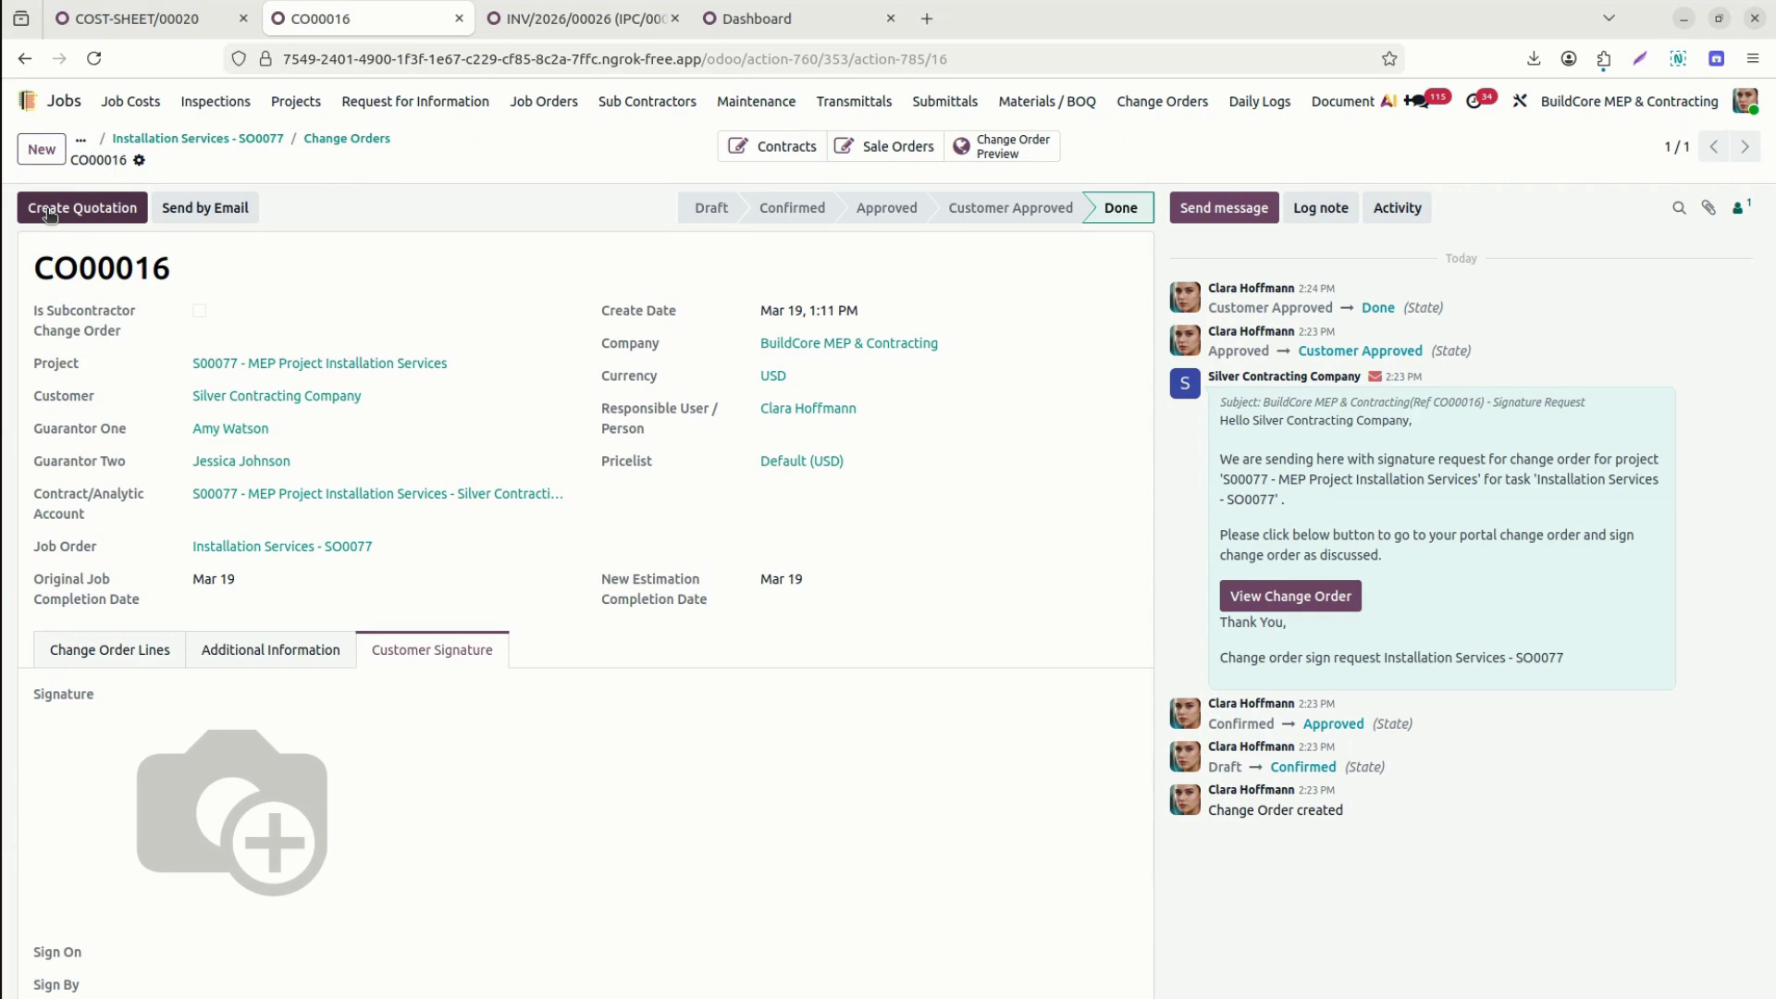
Create quotation S00086 from CO00016, check its Other Info, and confirm it as a sales order.
{"action": "left_click", "coordinate": [50, 213]}
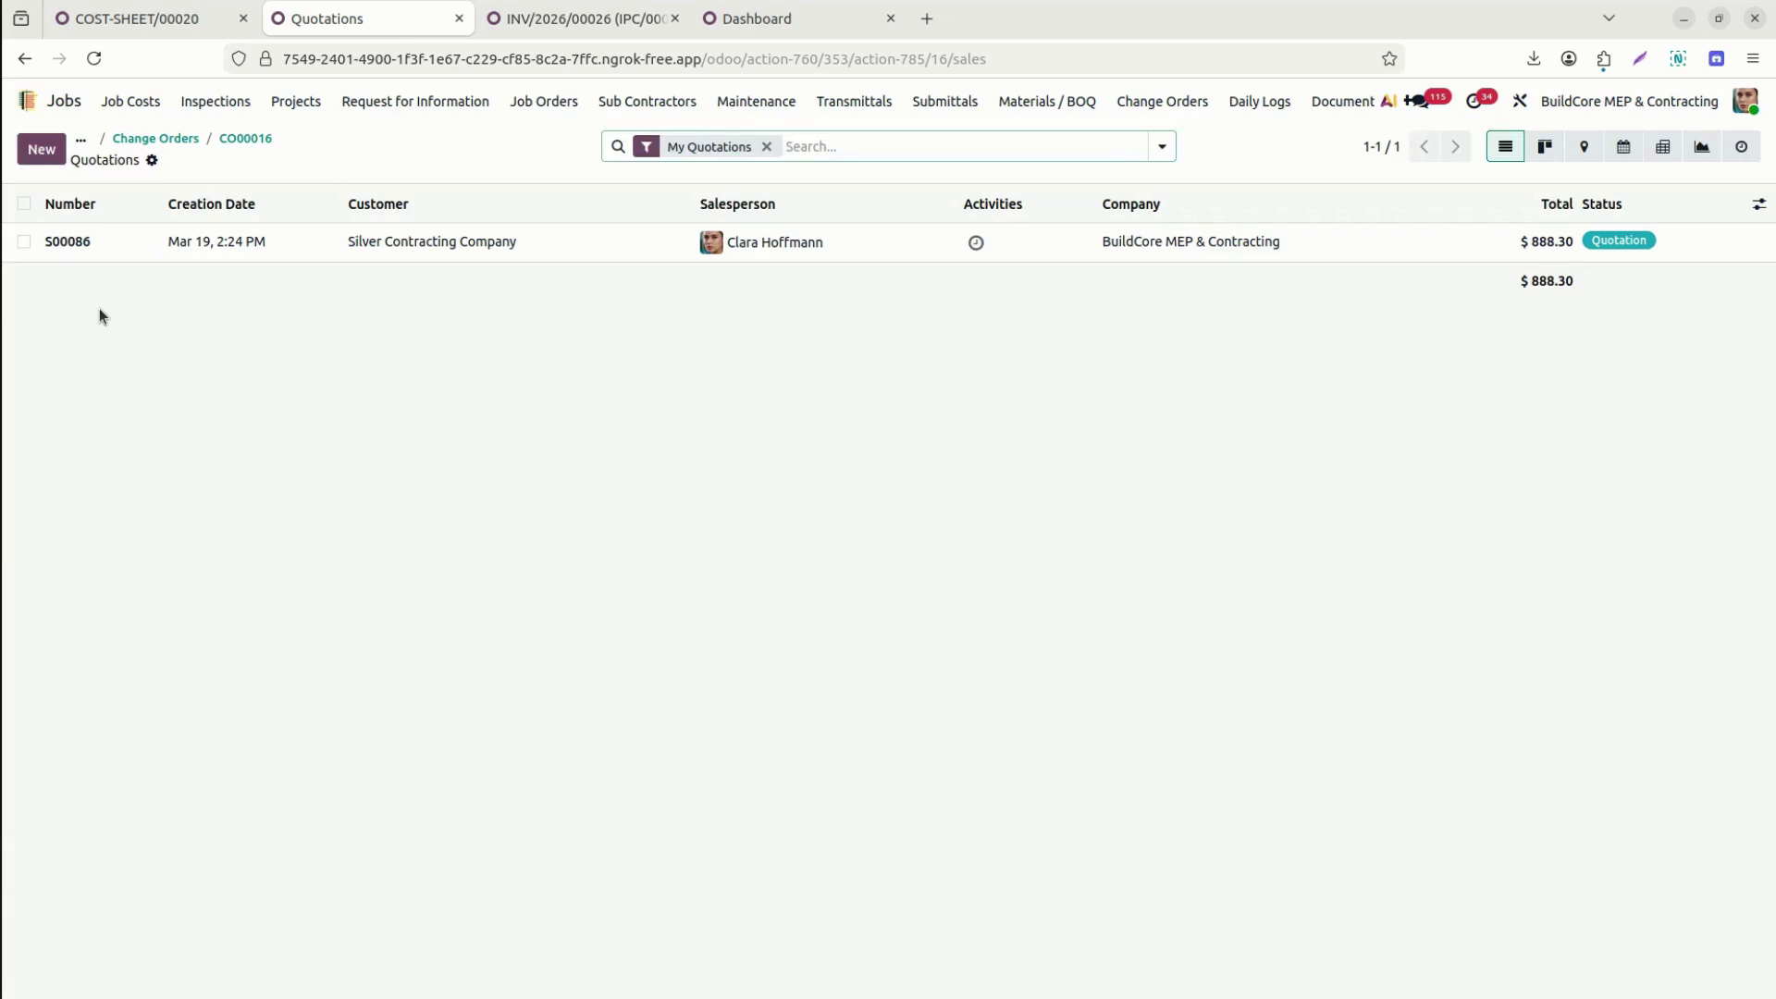
{"action": "left_click", "coordinate": [79, 247]}
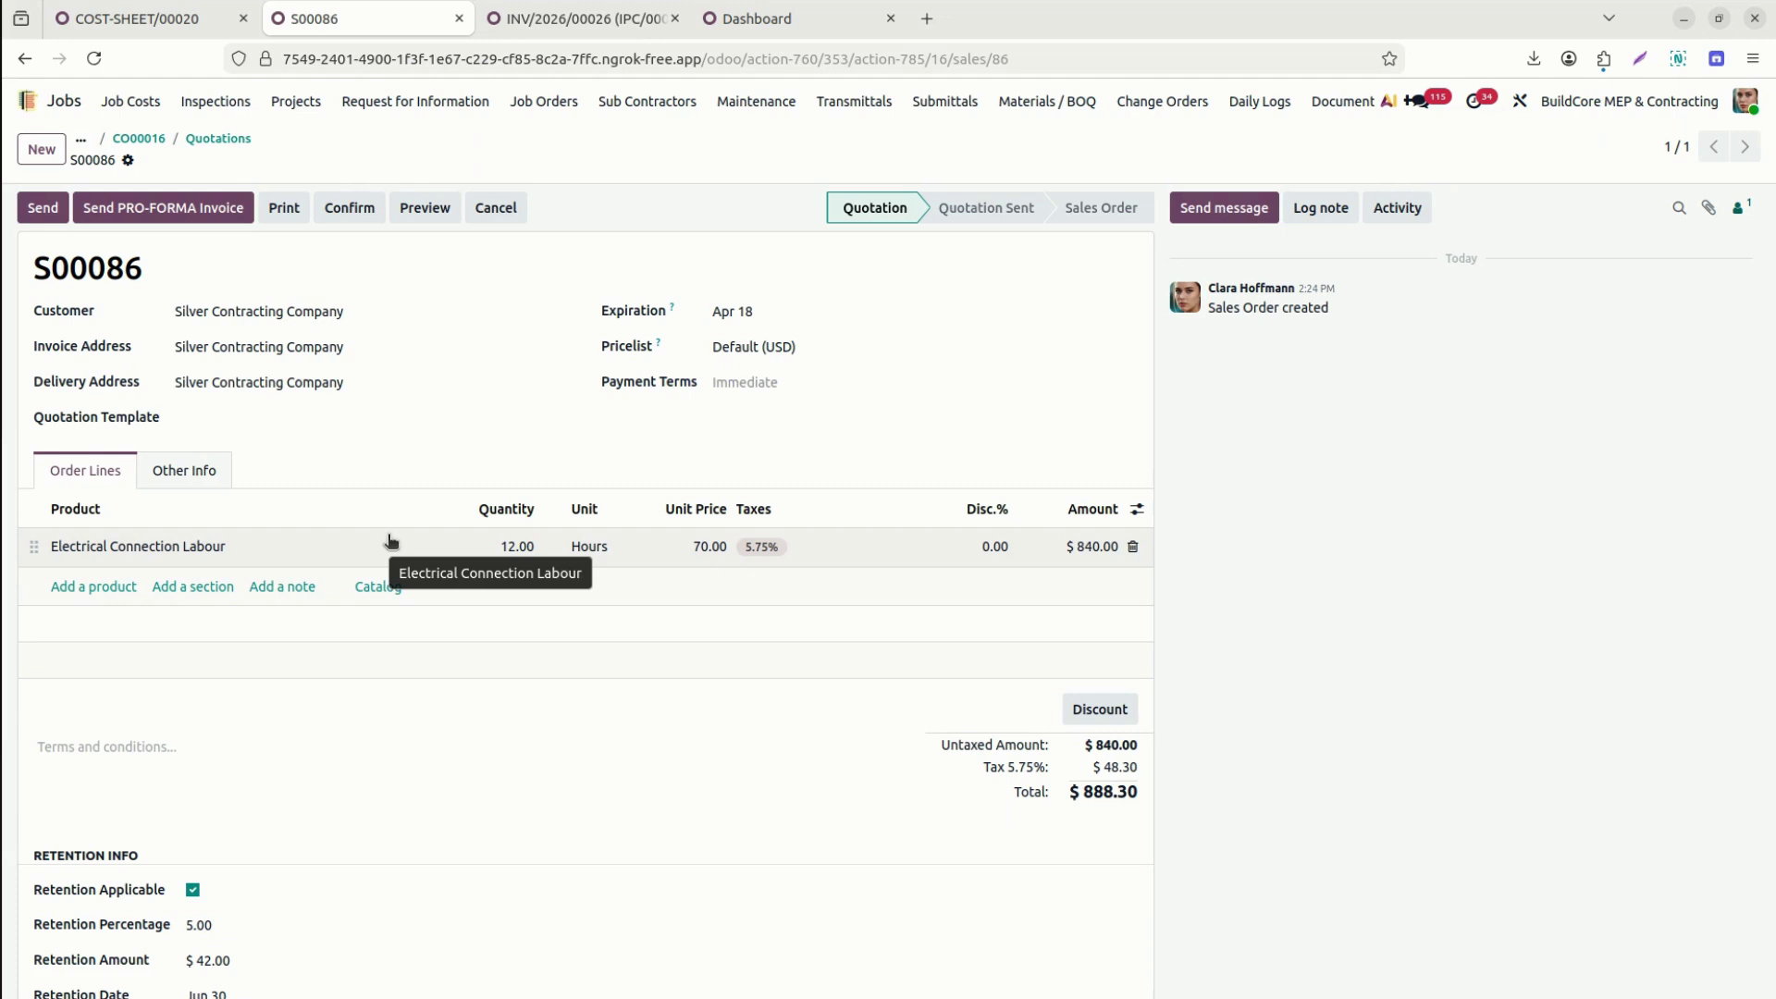
{"action": "left_click", "coordinate": [217, 479]}
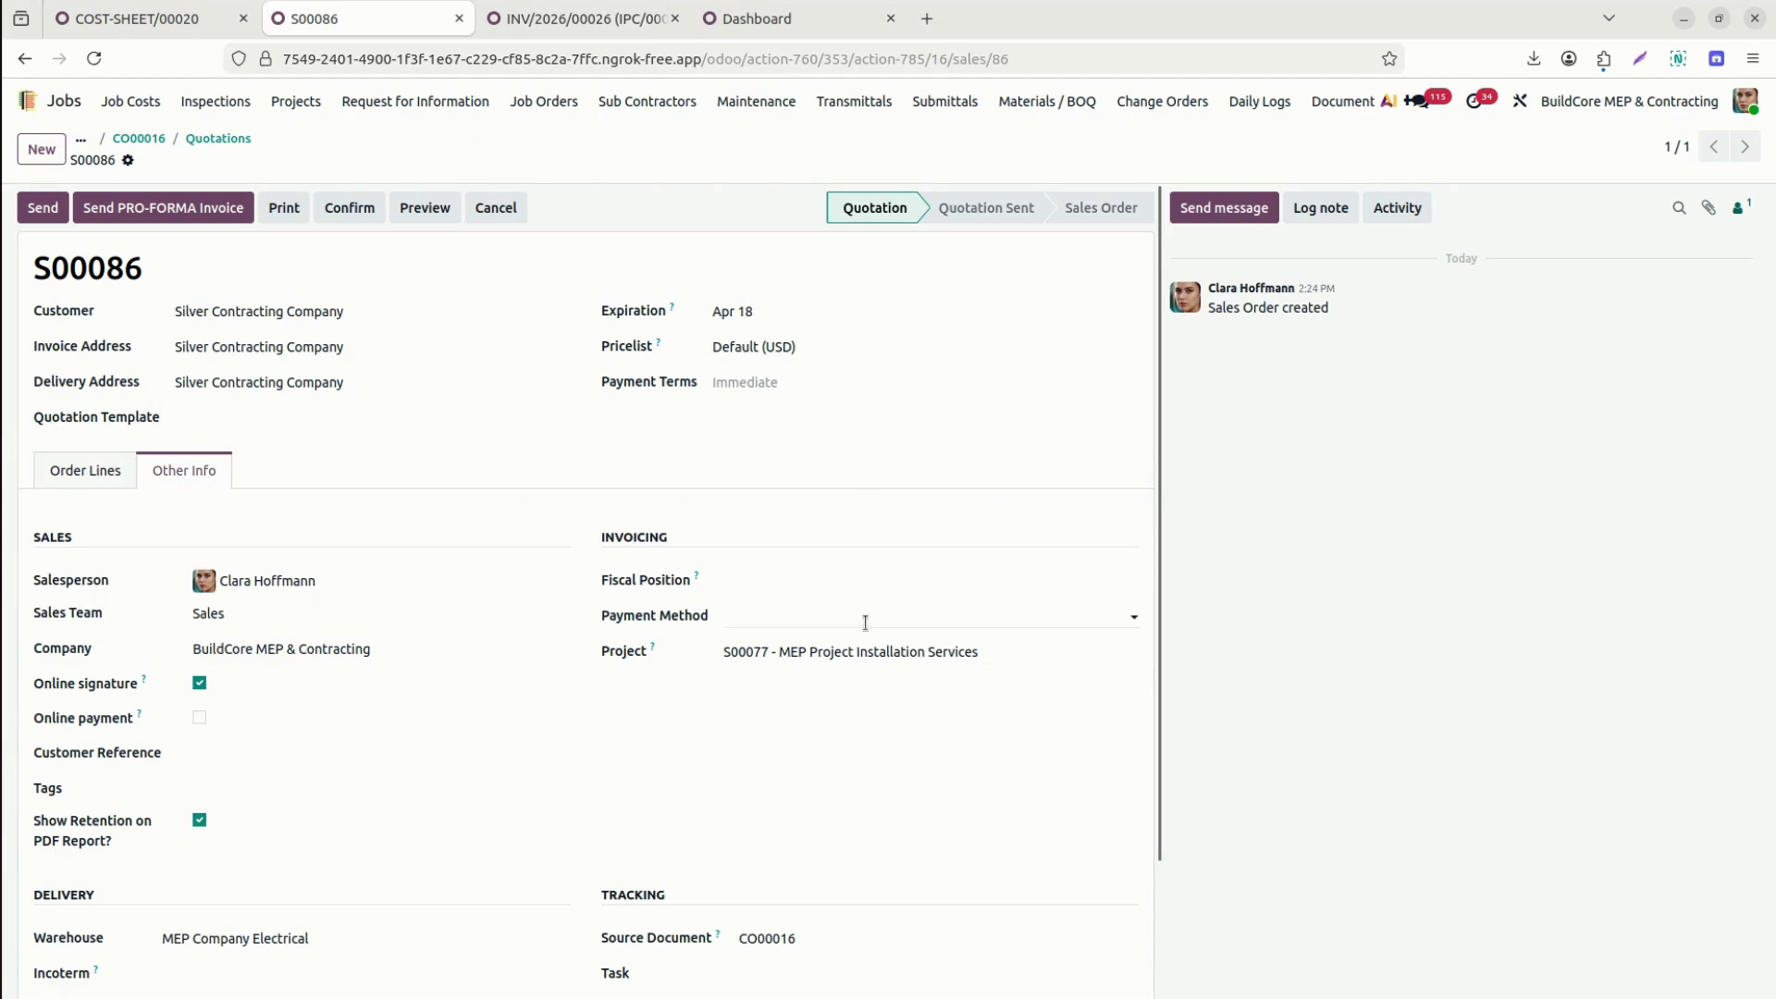
{"action": "left_click", "coordinate": [80, 470]}
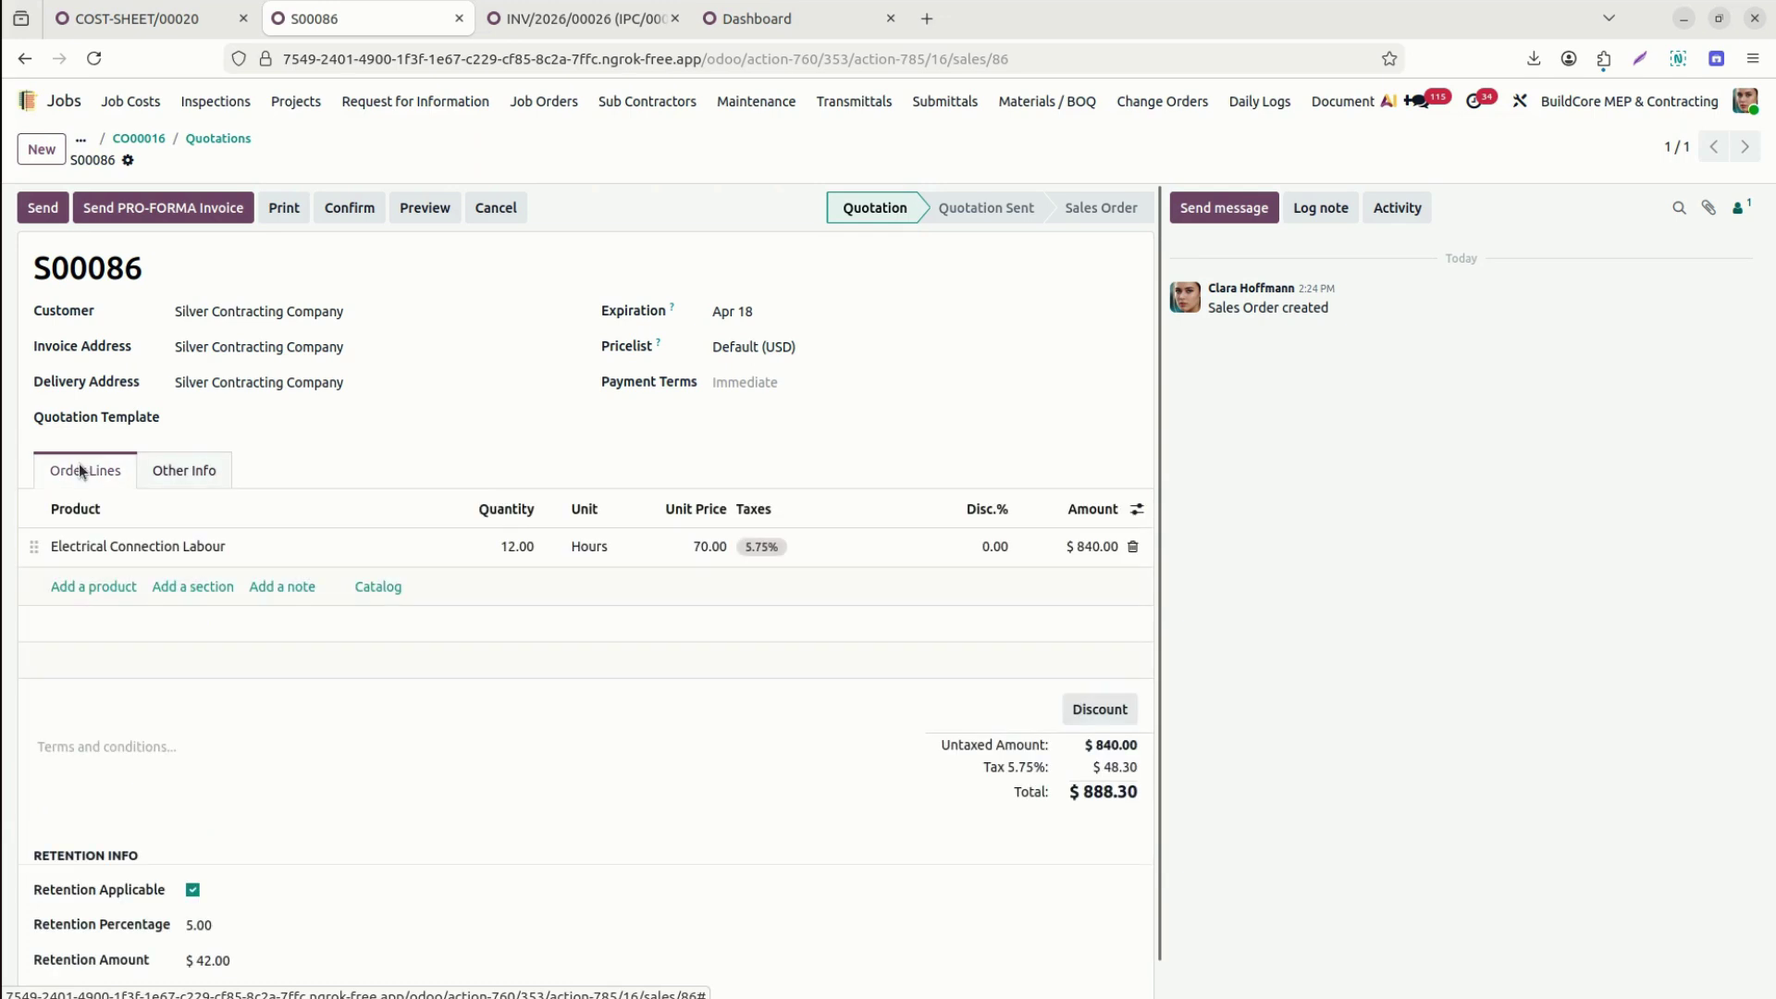
{"action": "left_click", "coordinate": [354, 200]}
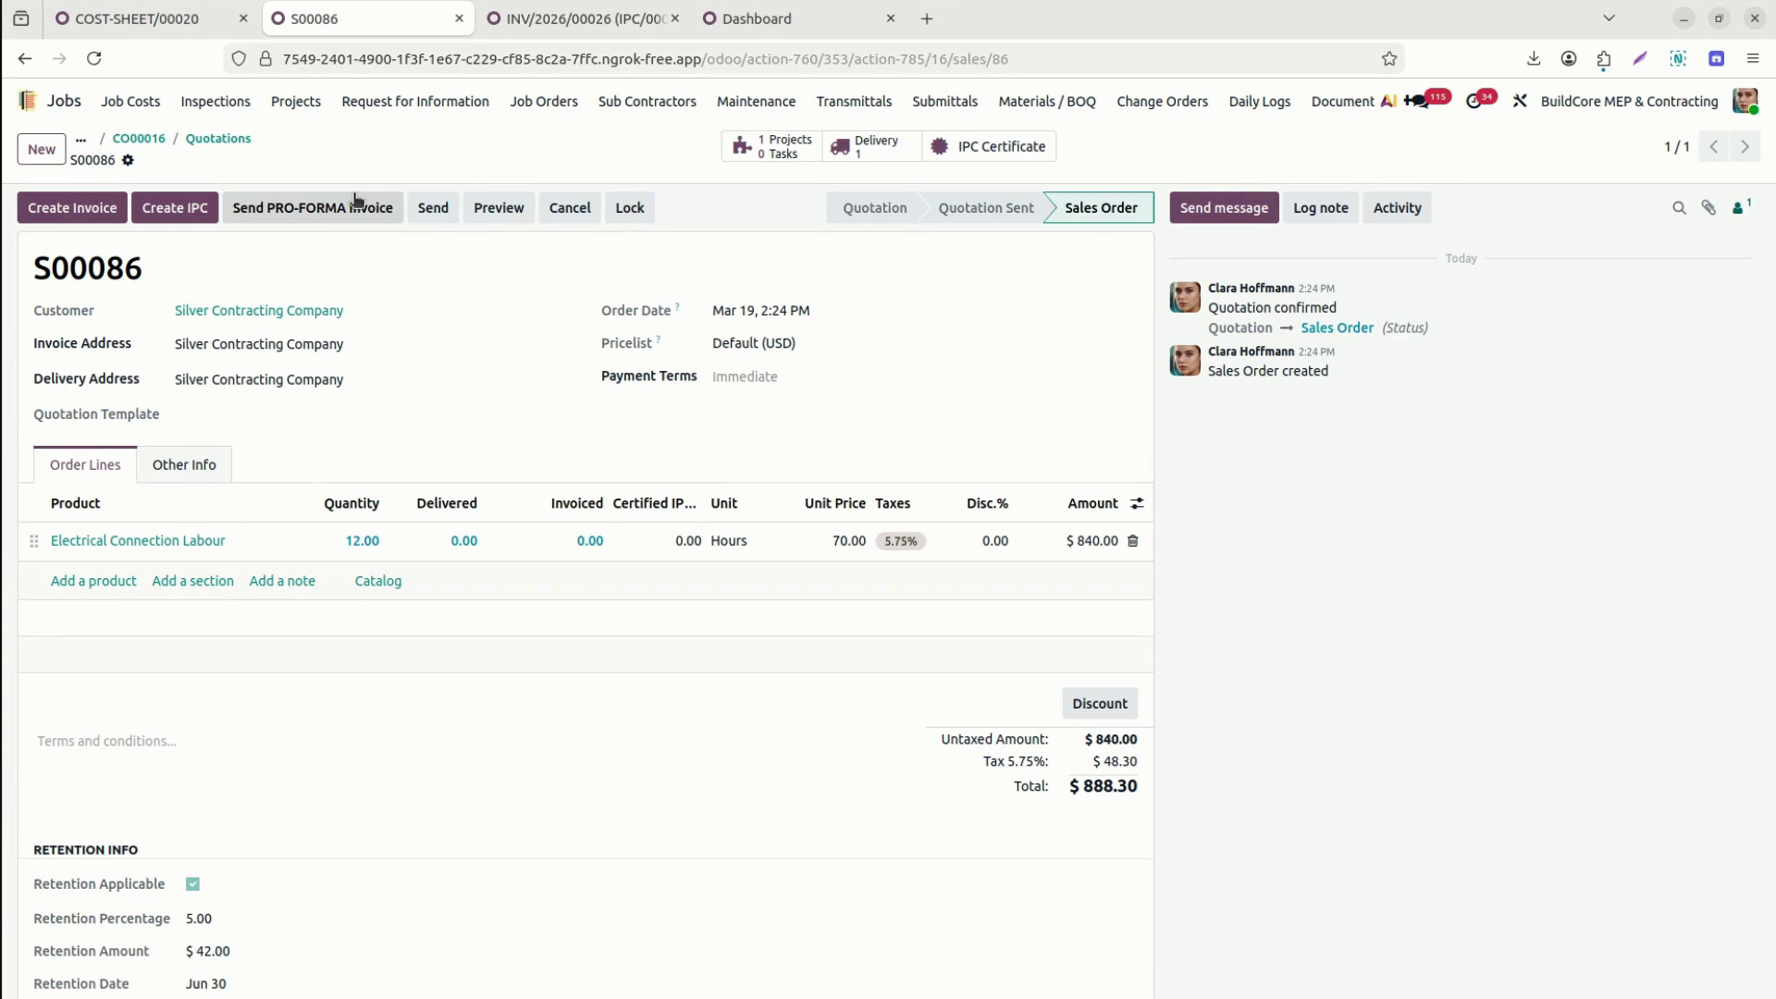
Navigate back through CO00016 to the JOB/0136 Installation Services - SO0077 job order.
{"action": "left_click", "coordinate": [148, 141]}
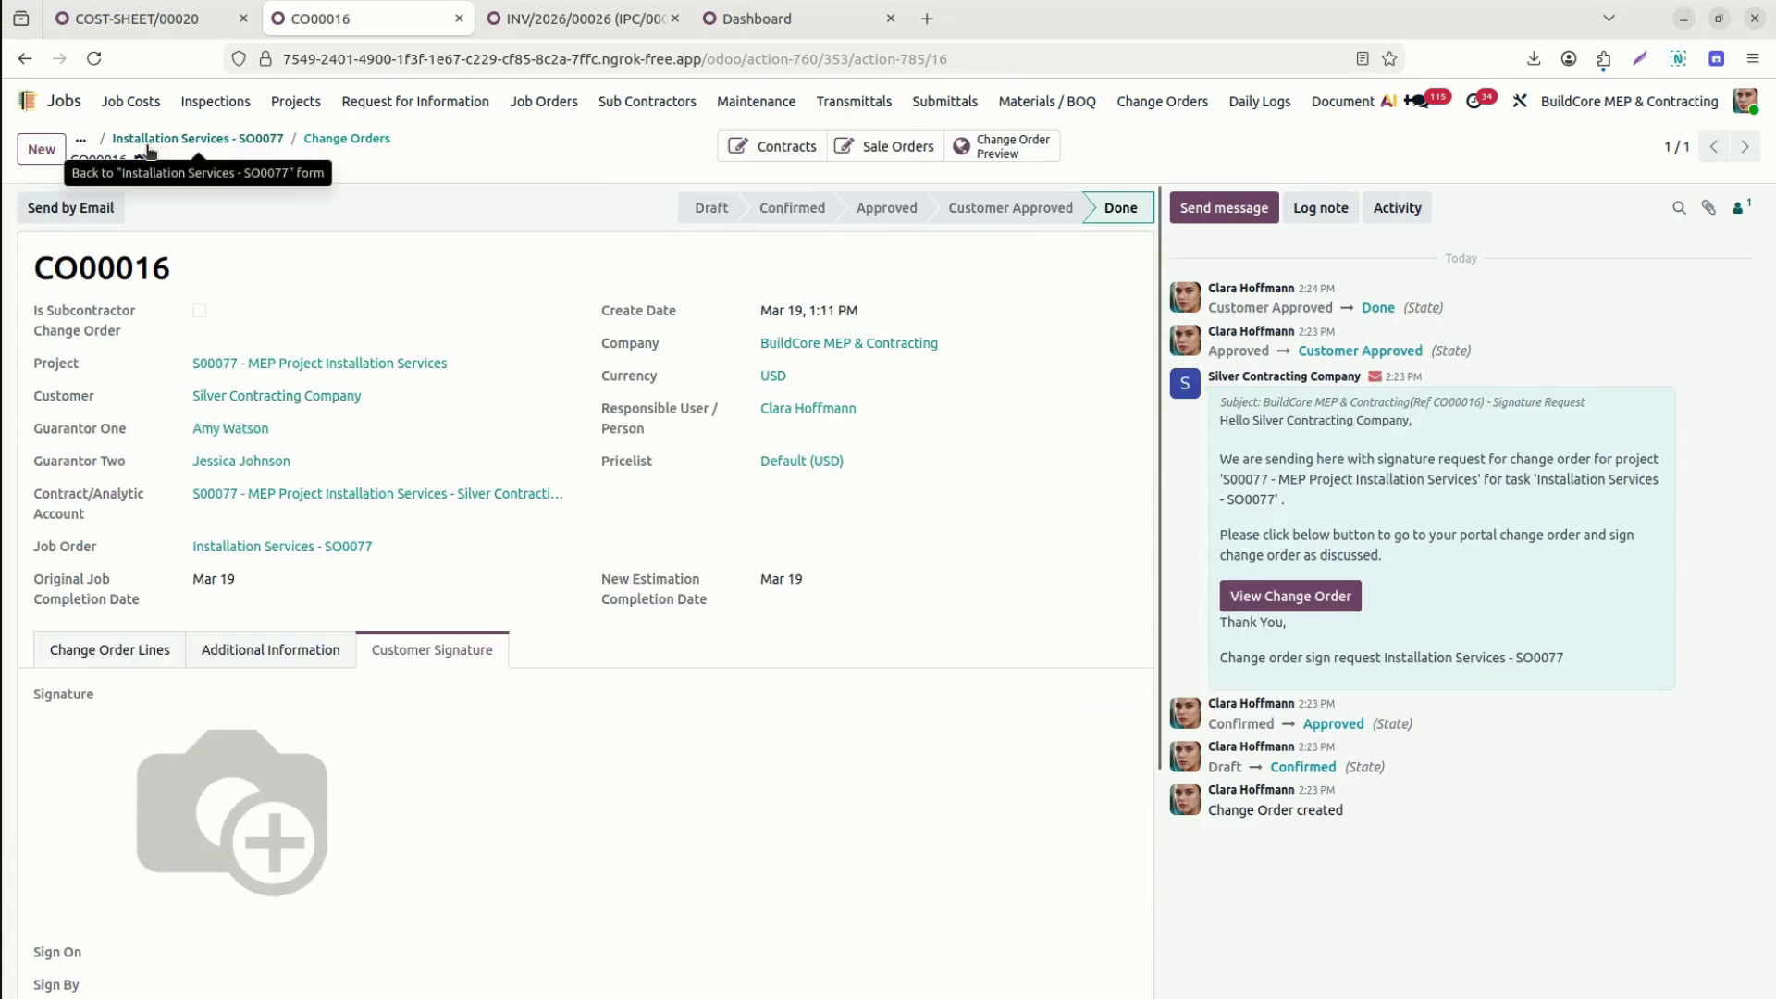
{"action": "left_click", "coordinate": [250, 141]}
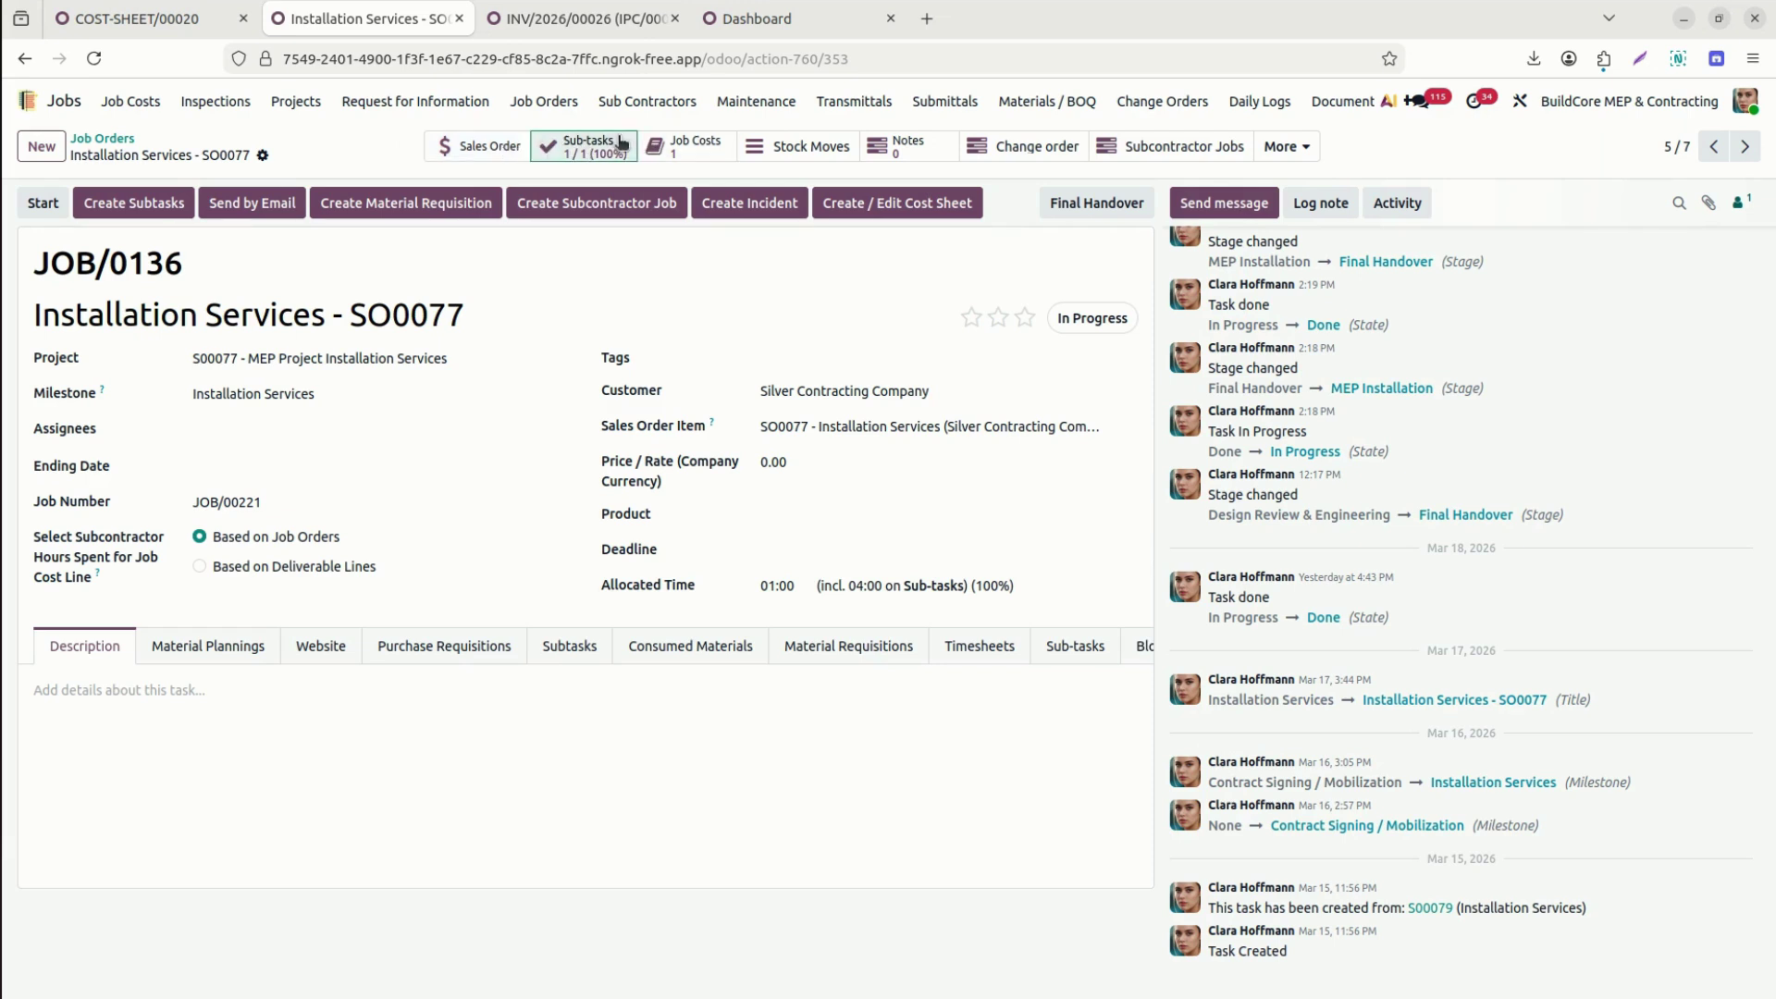
Check JOB/0136's sub-task, stock moves and subcontractor jobs, then expand its More linked records.
{"action": "left_click", "coordinate": [620, 143]}
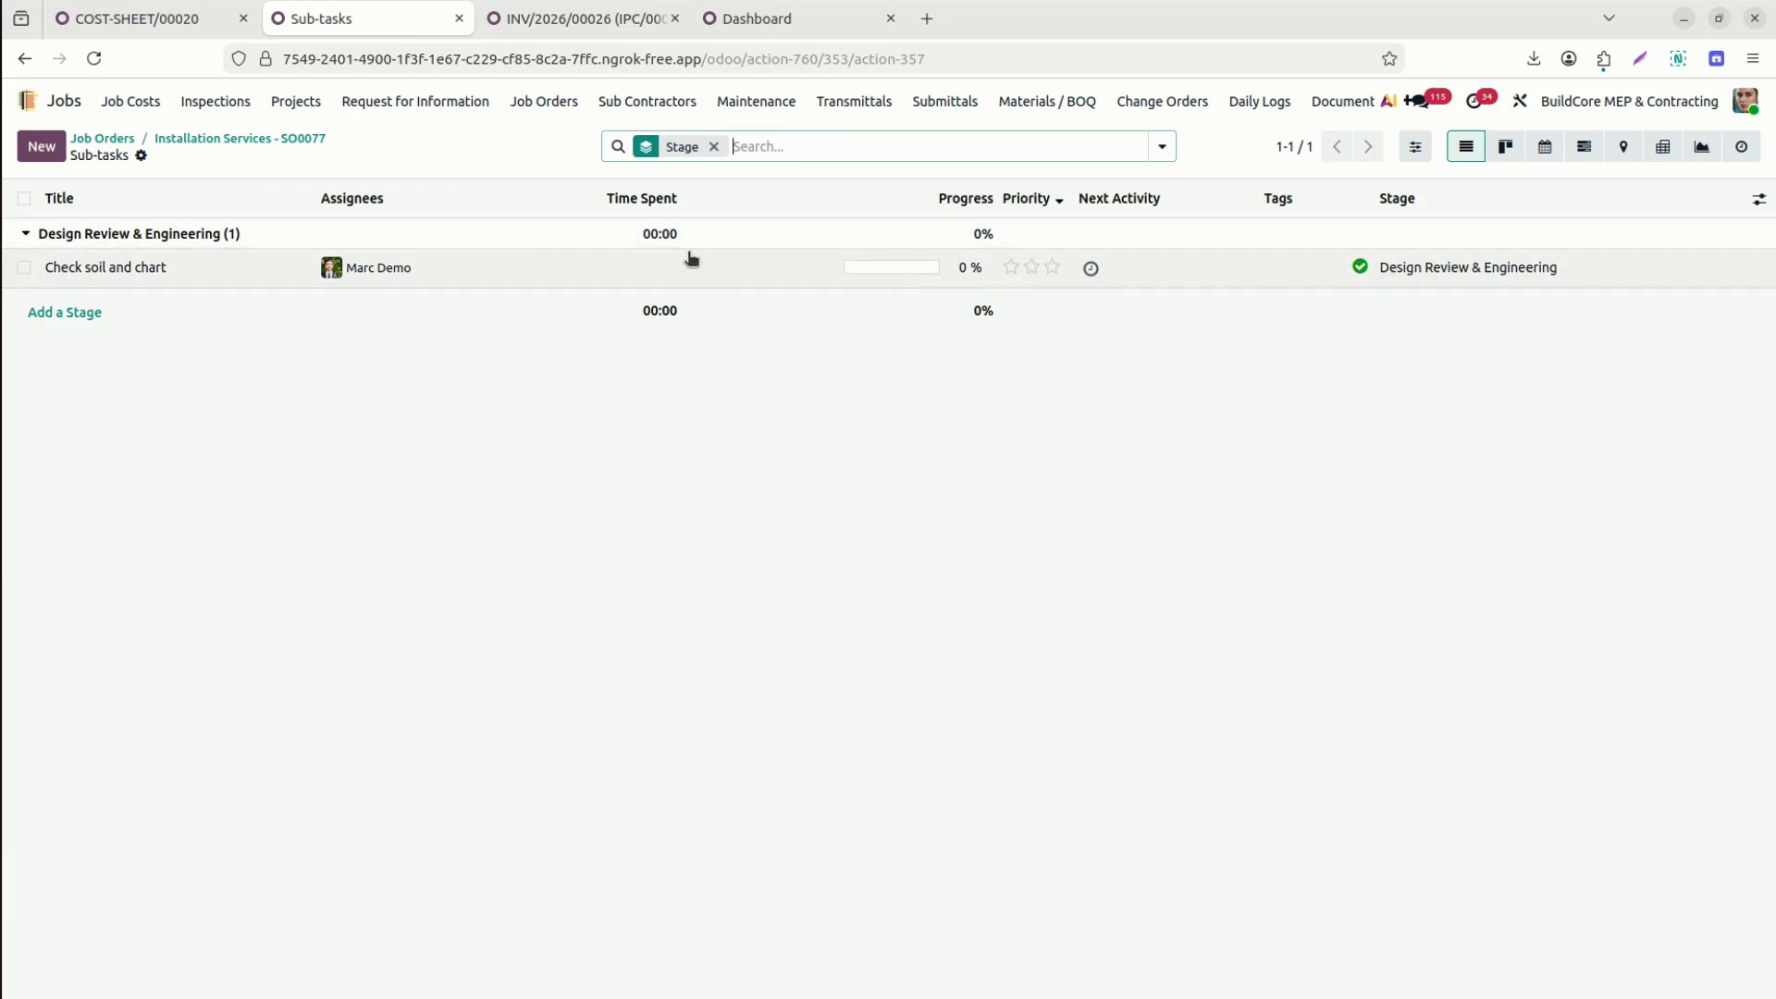
{"action": "left_click", "coordinate": [1360, 266]}
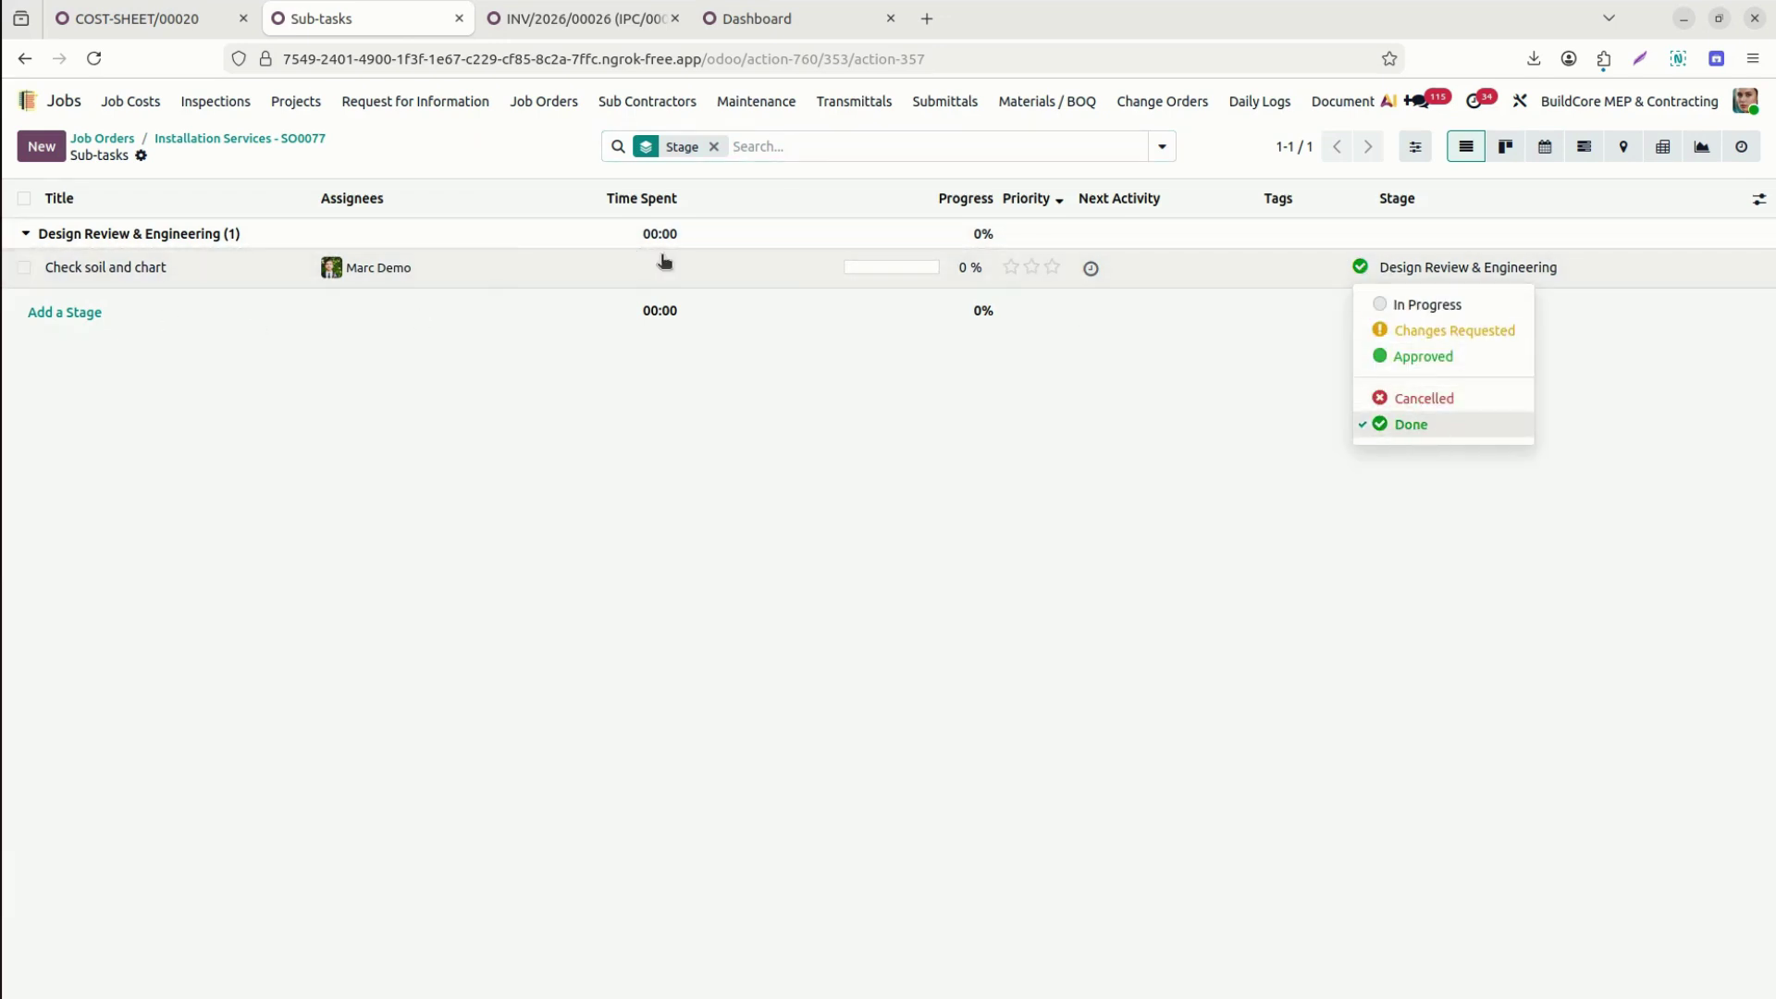
{"action": "left_click", "coordinate": [285, 136]}
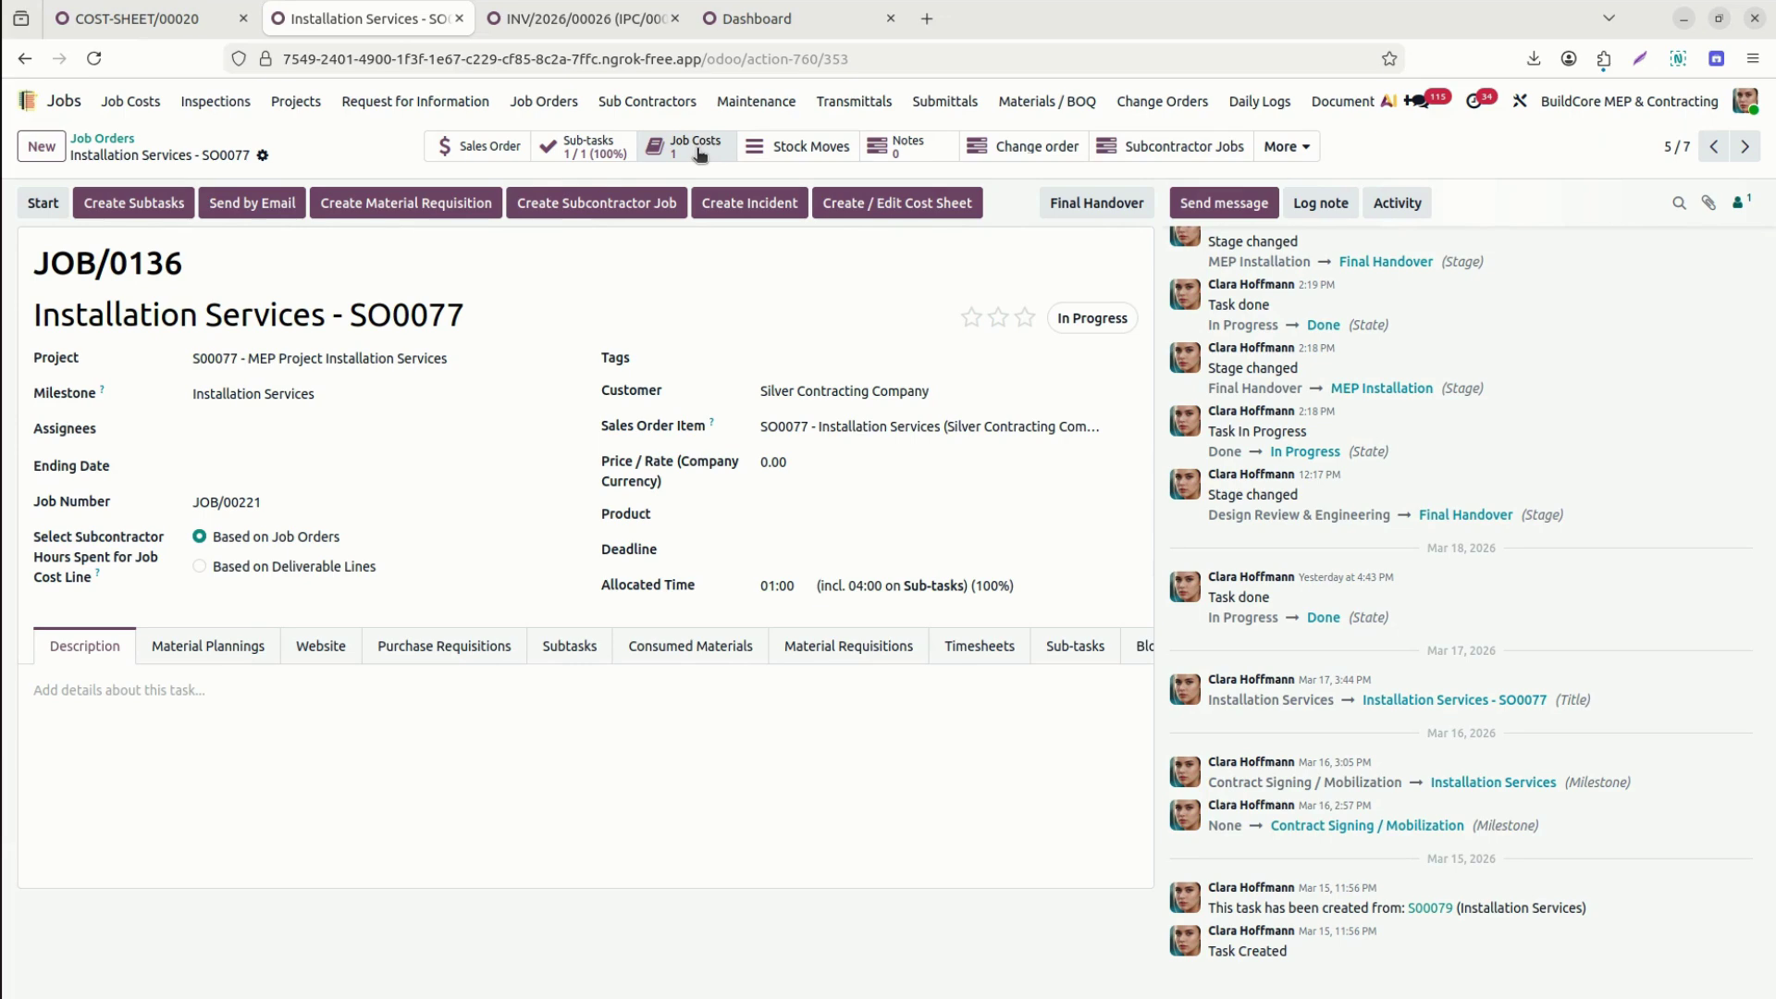
{"action": "left_click", "coordinate": [806, 144]}
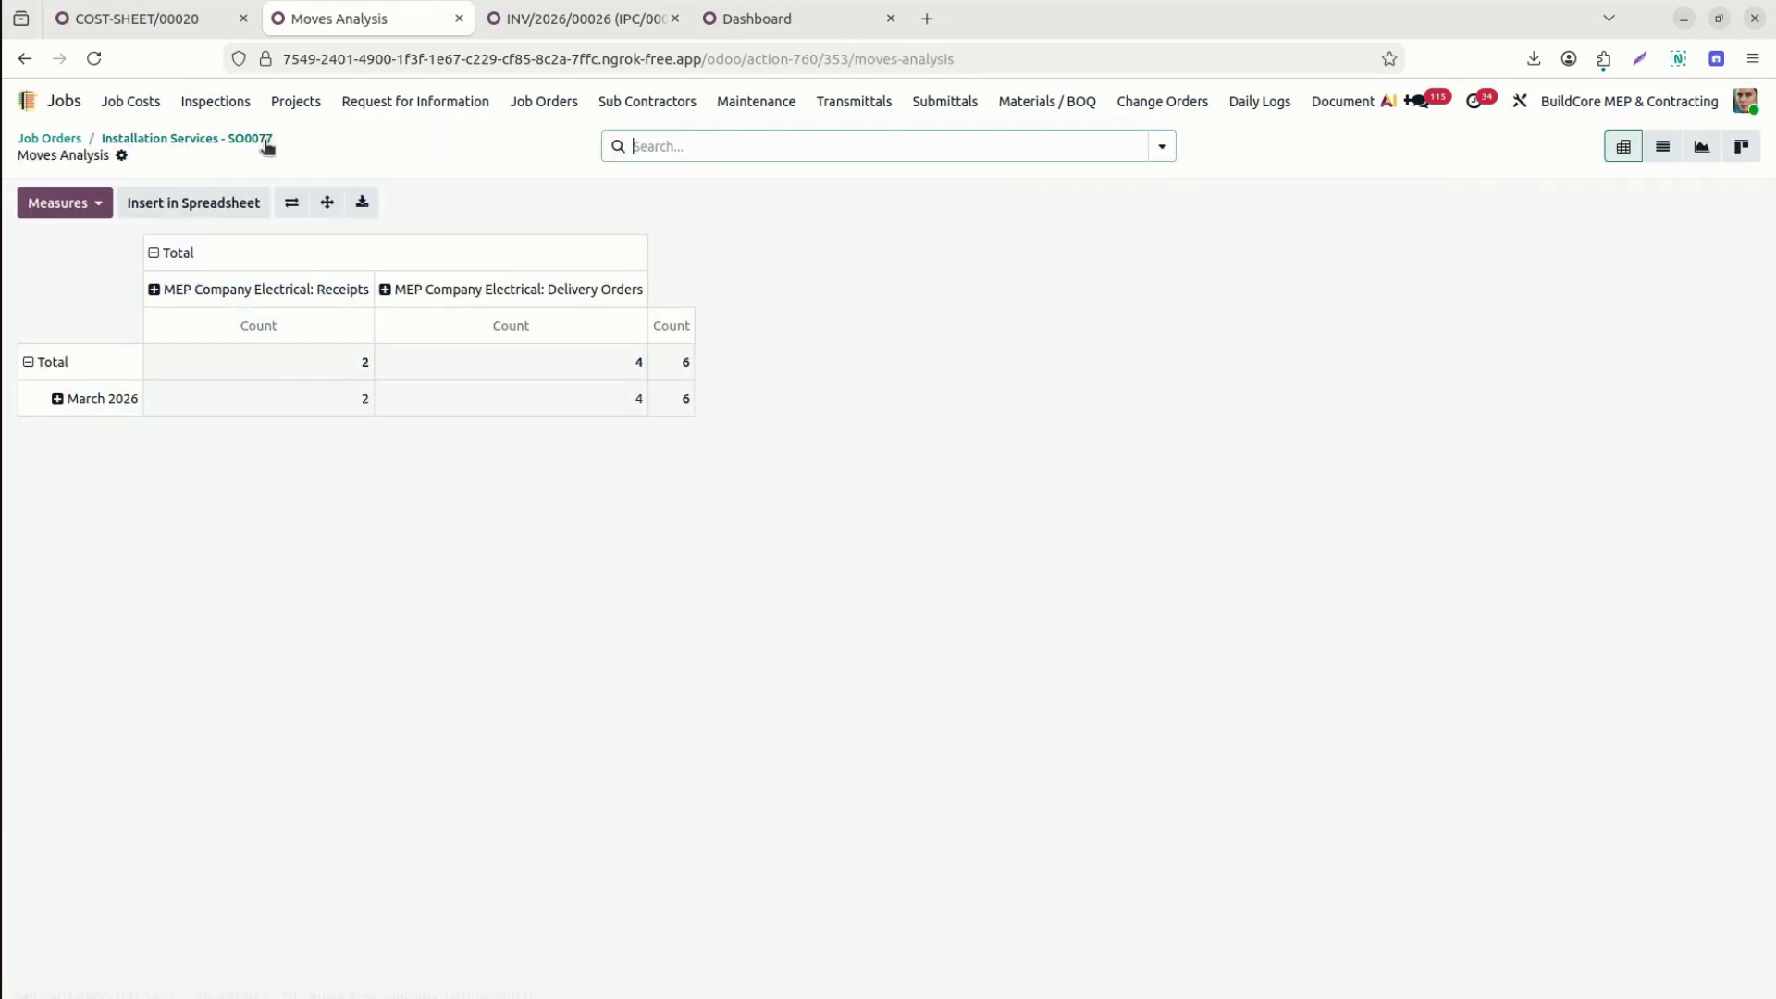
{"action": "left_click", "coordinate": [264, 139]}
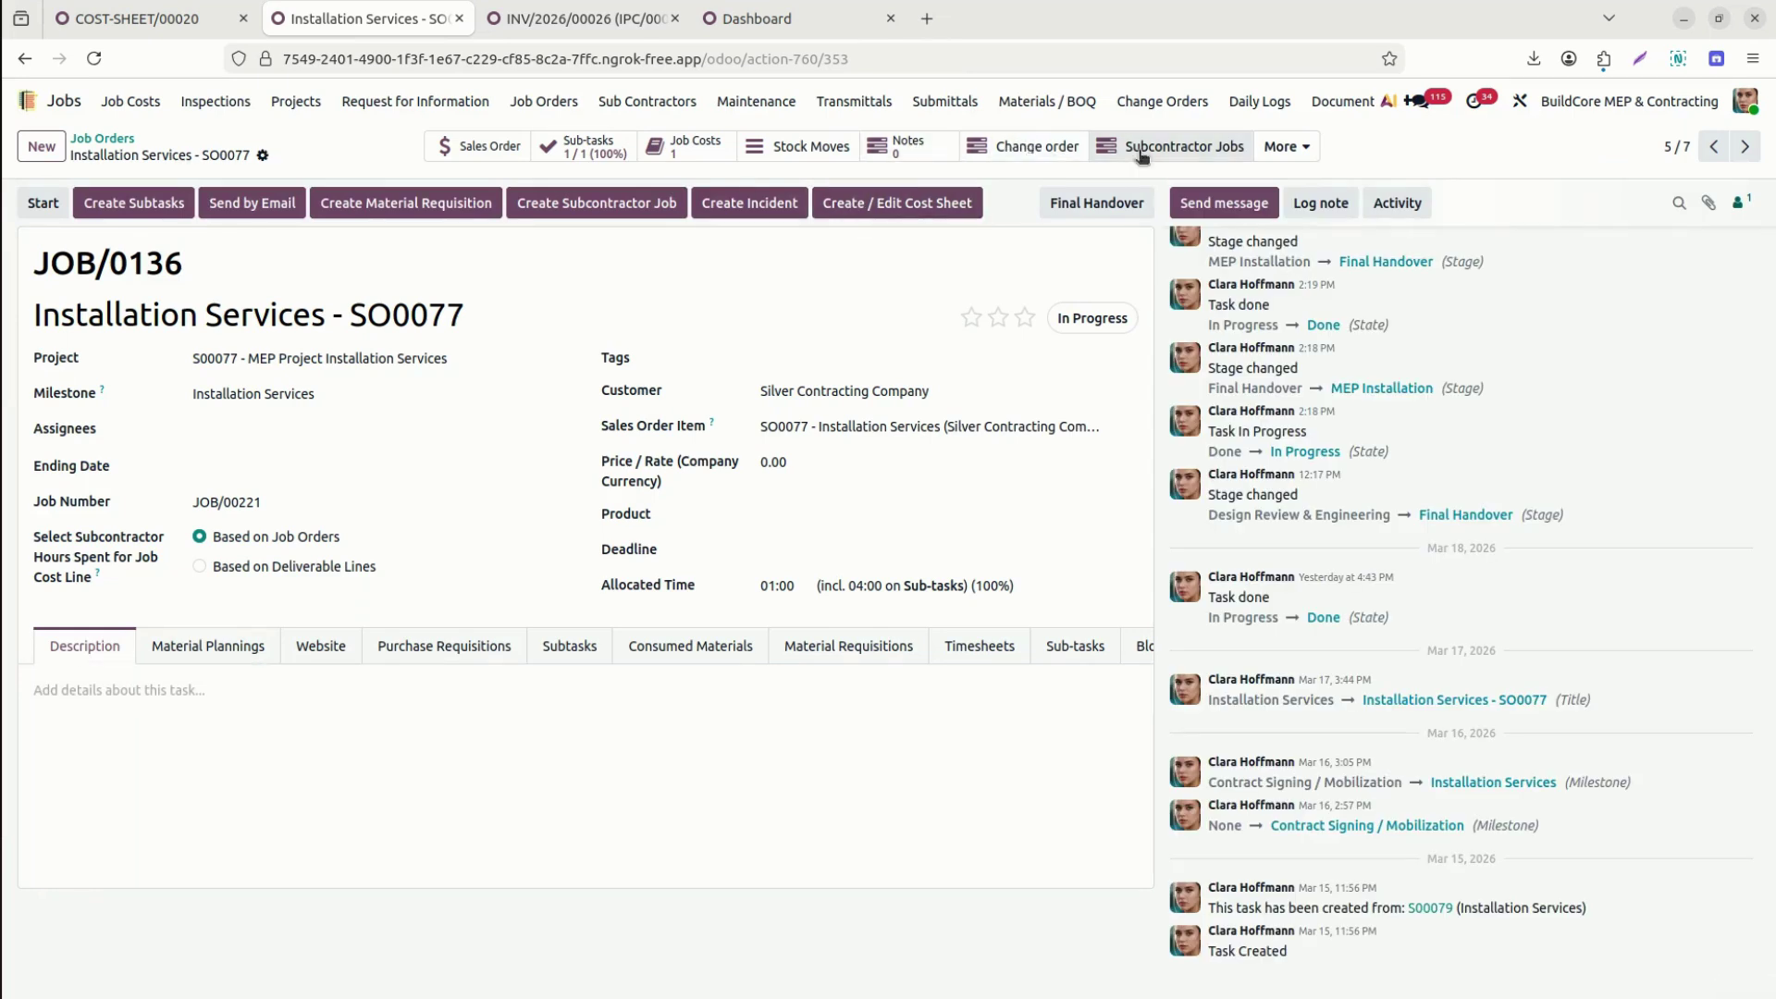
{"action": "left_click", "coordinate": [1191, 149]}
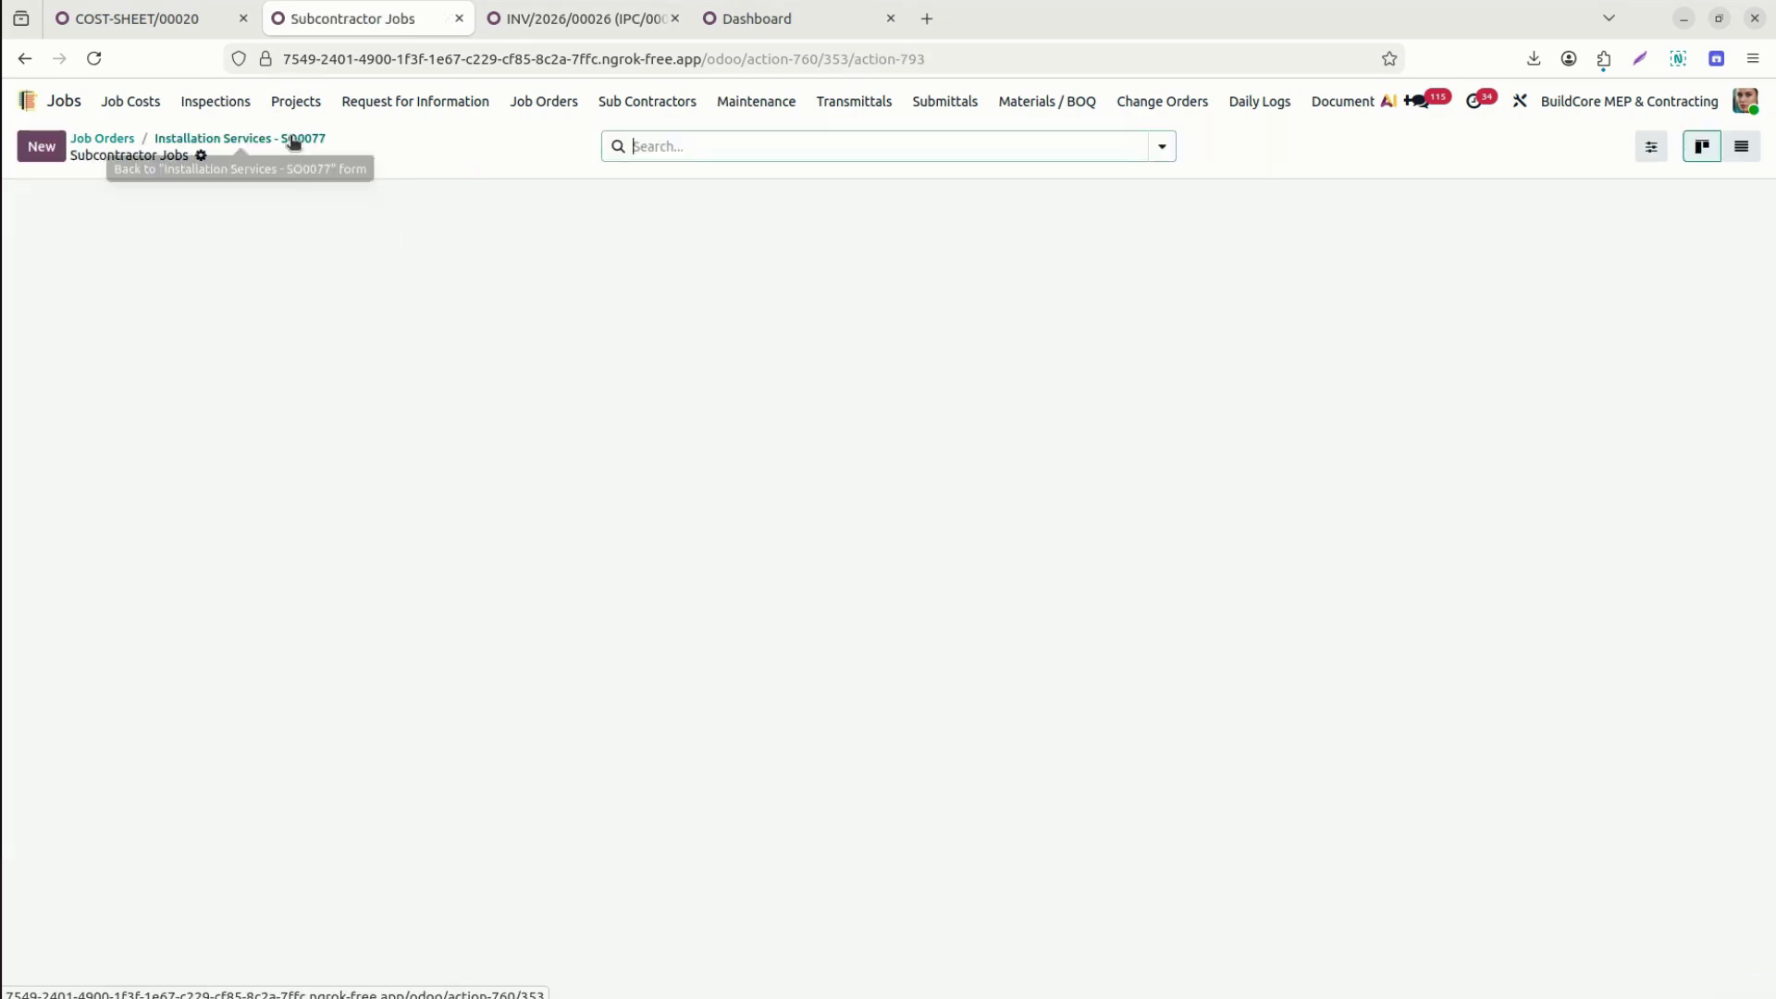
{"action": "left_click", "coordinate": [293, 138]}
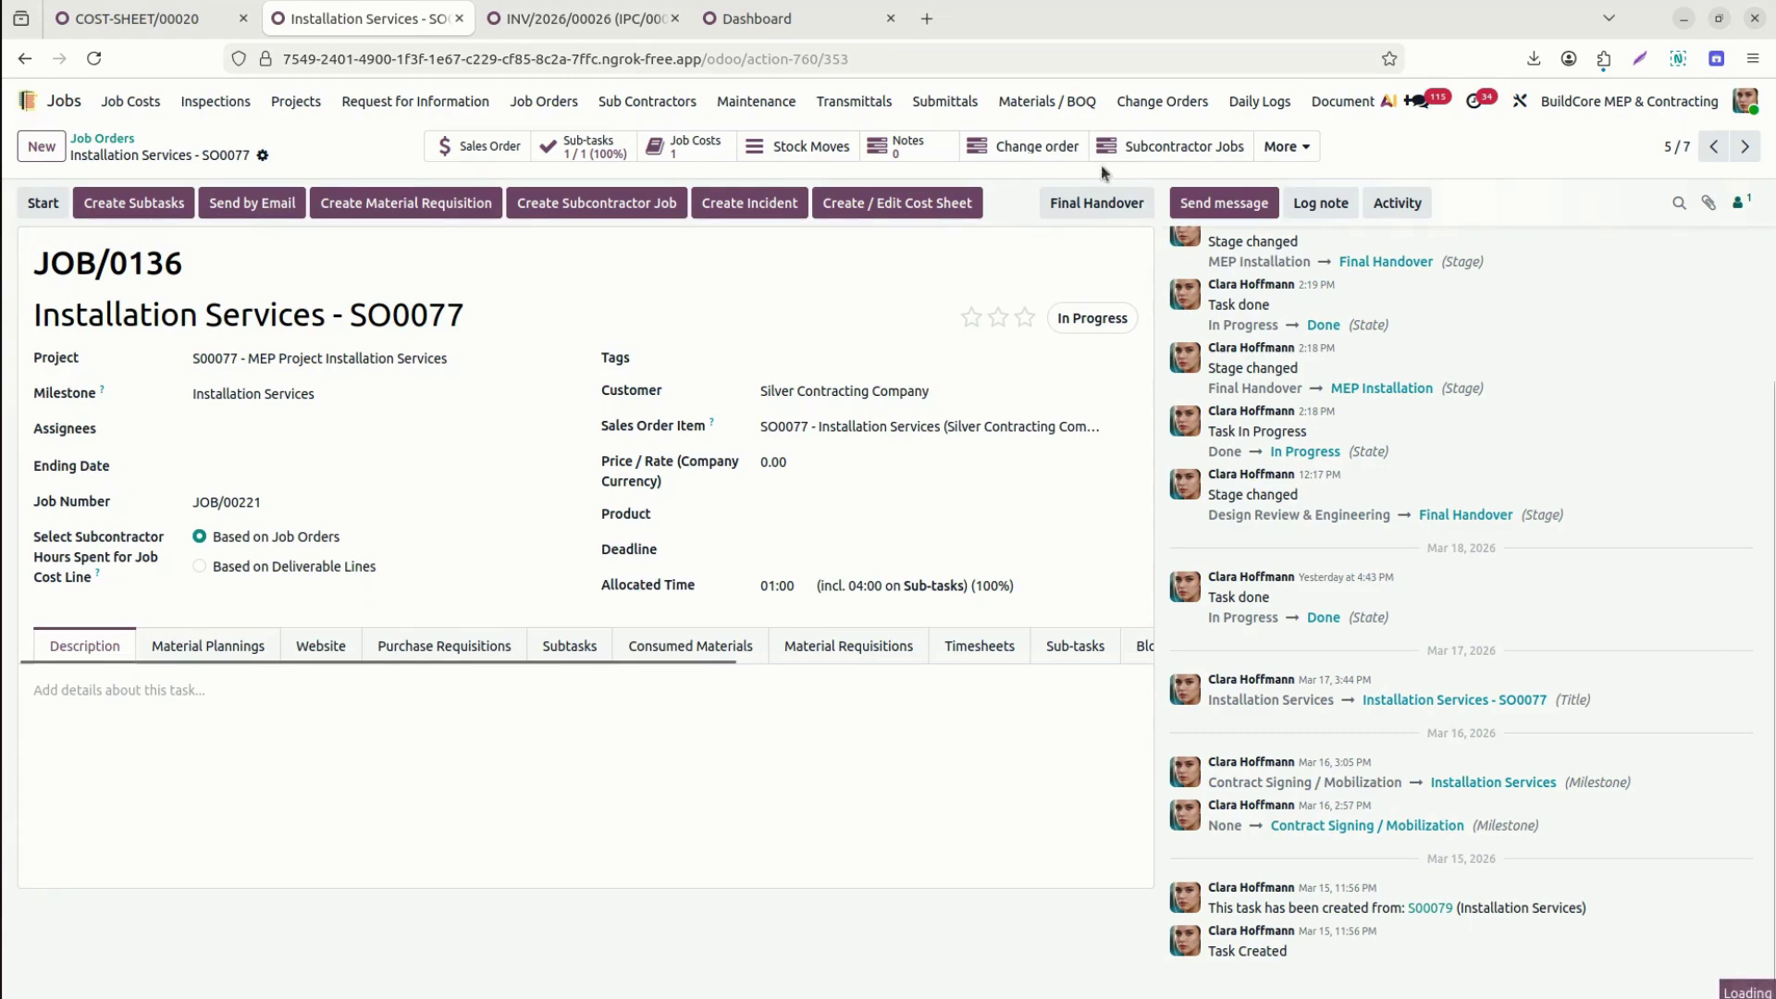
{"action": "left_click", "coordinate": [1286, 146]}
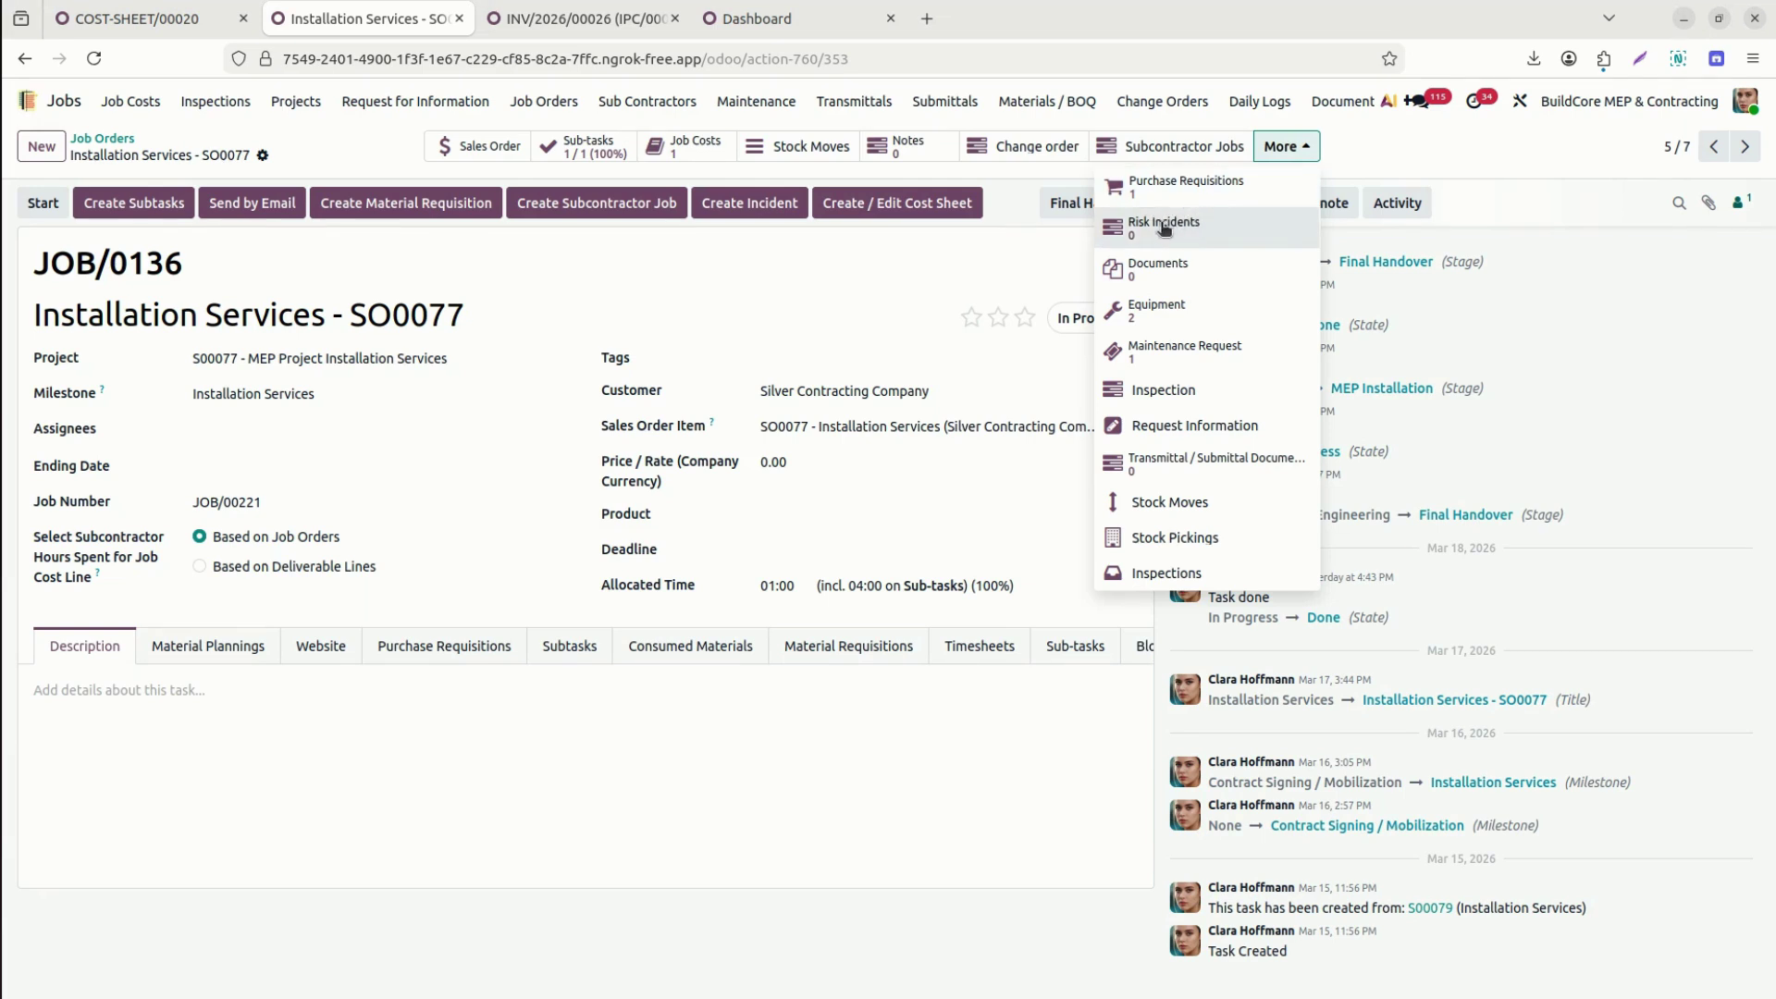
From the job's risk incidents, start a new job order titled 'Risk Incident'.
{"action": "left_click", "coordinate": [1229, 230]}
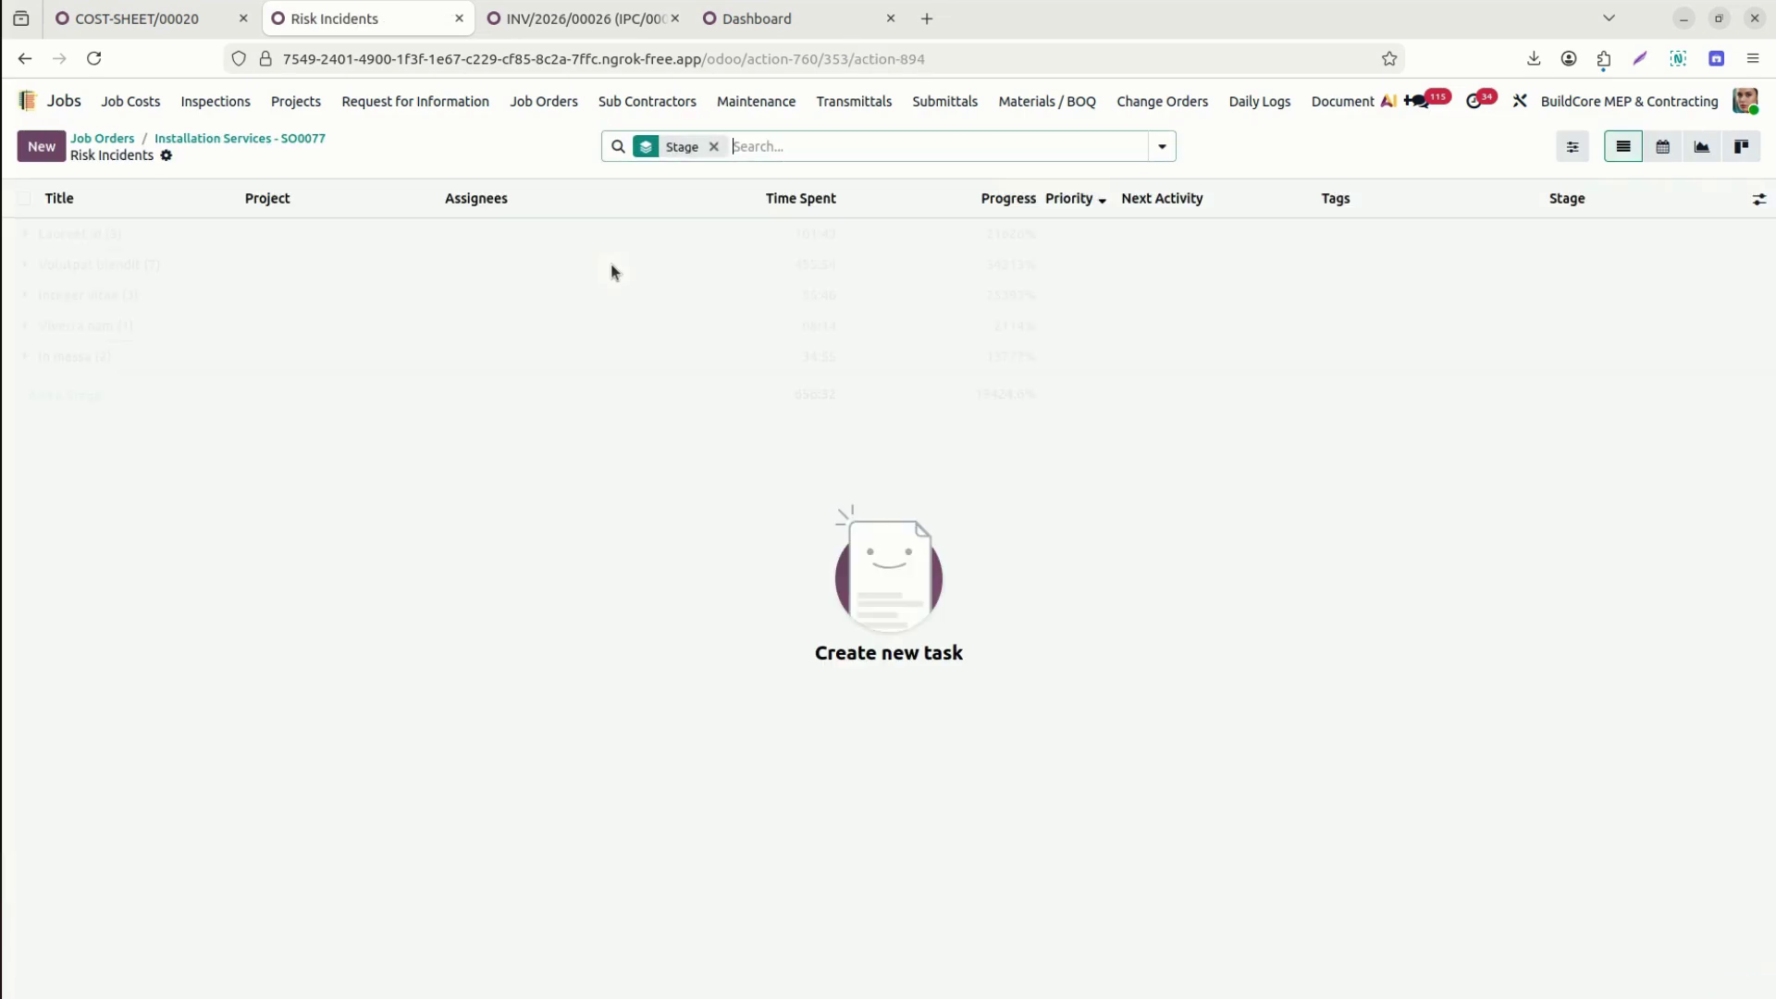
{"action": "left_click", "coordinate": [49, 150]}
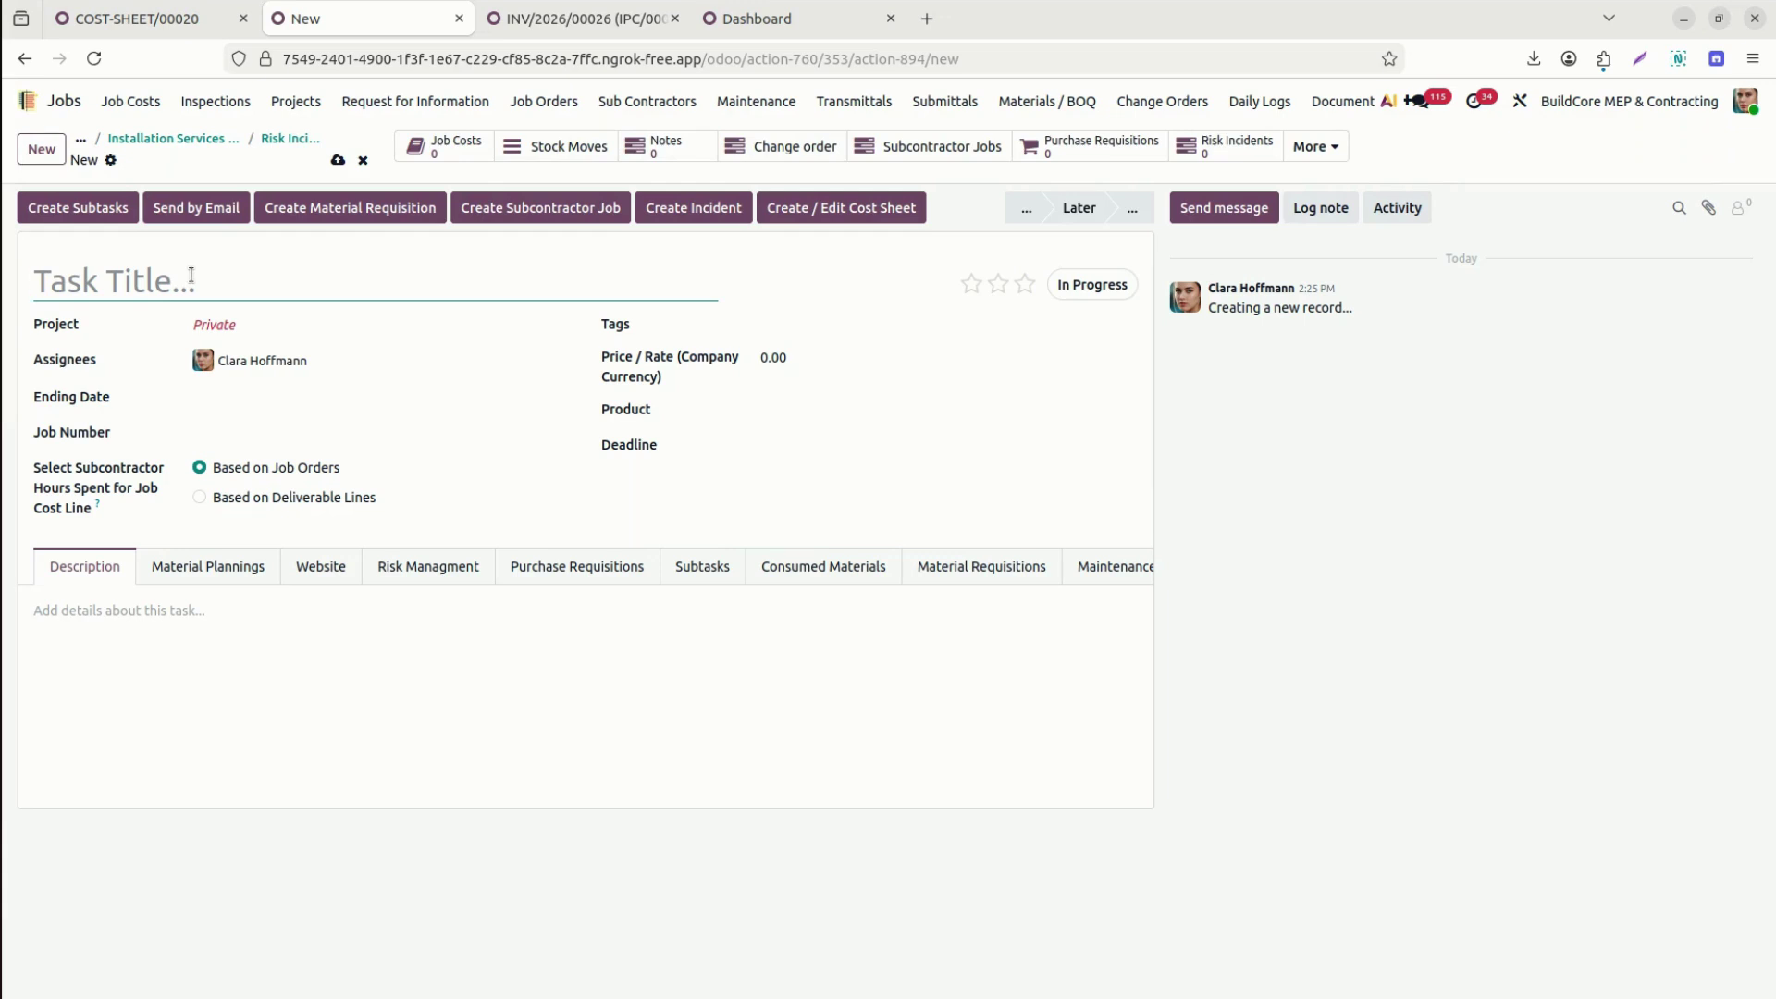
{"action": "type", "text": "Risk Inceii"}
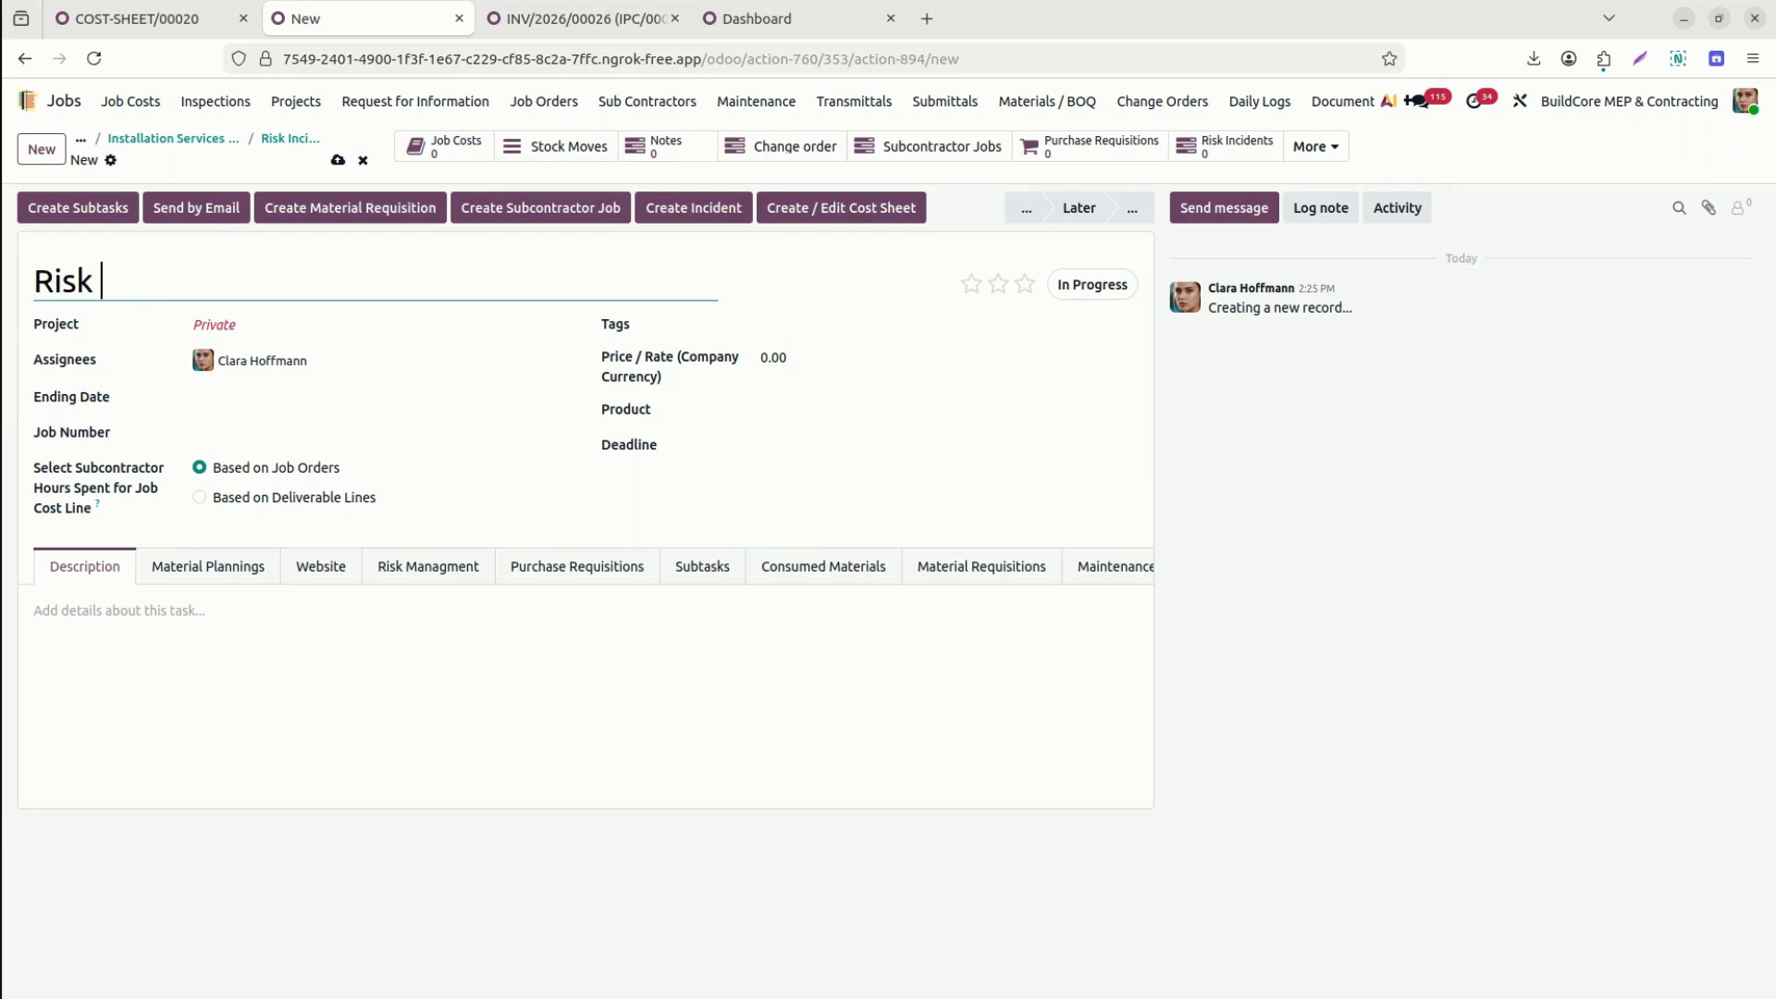
{"action": "key", "text": "BackSpace"}
{"action": "key", "text": "BackSpace"}
{"action": "type", "text": "i"}
{"action": "key", "text": "BackSpace"}
{"action": "key", "text": "BackSpace"}
{"action": "type", "text": "ident"}
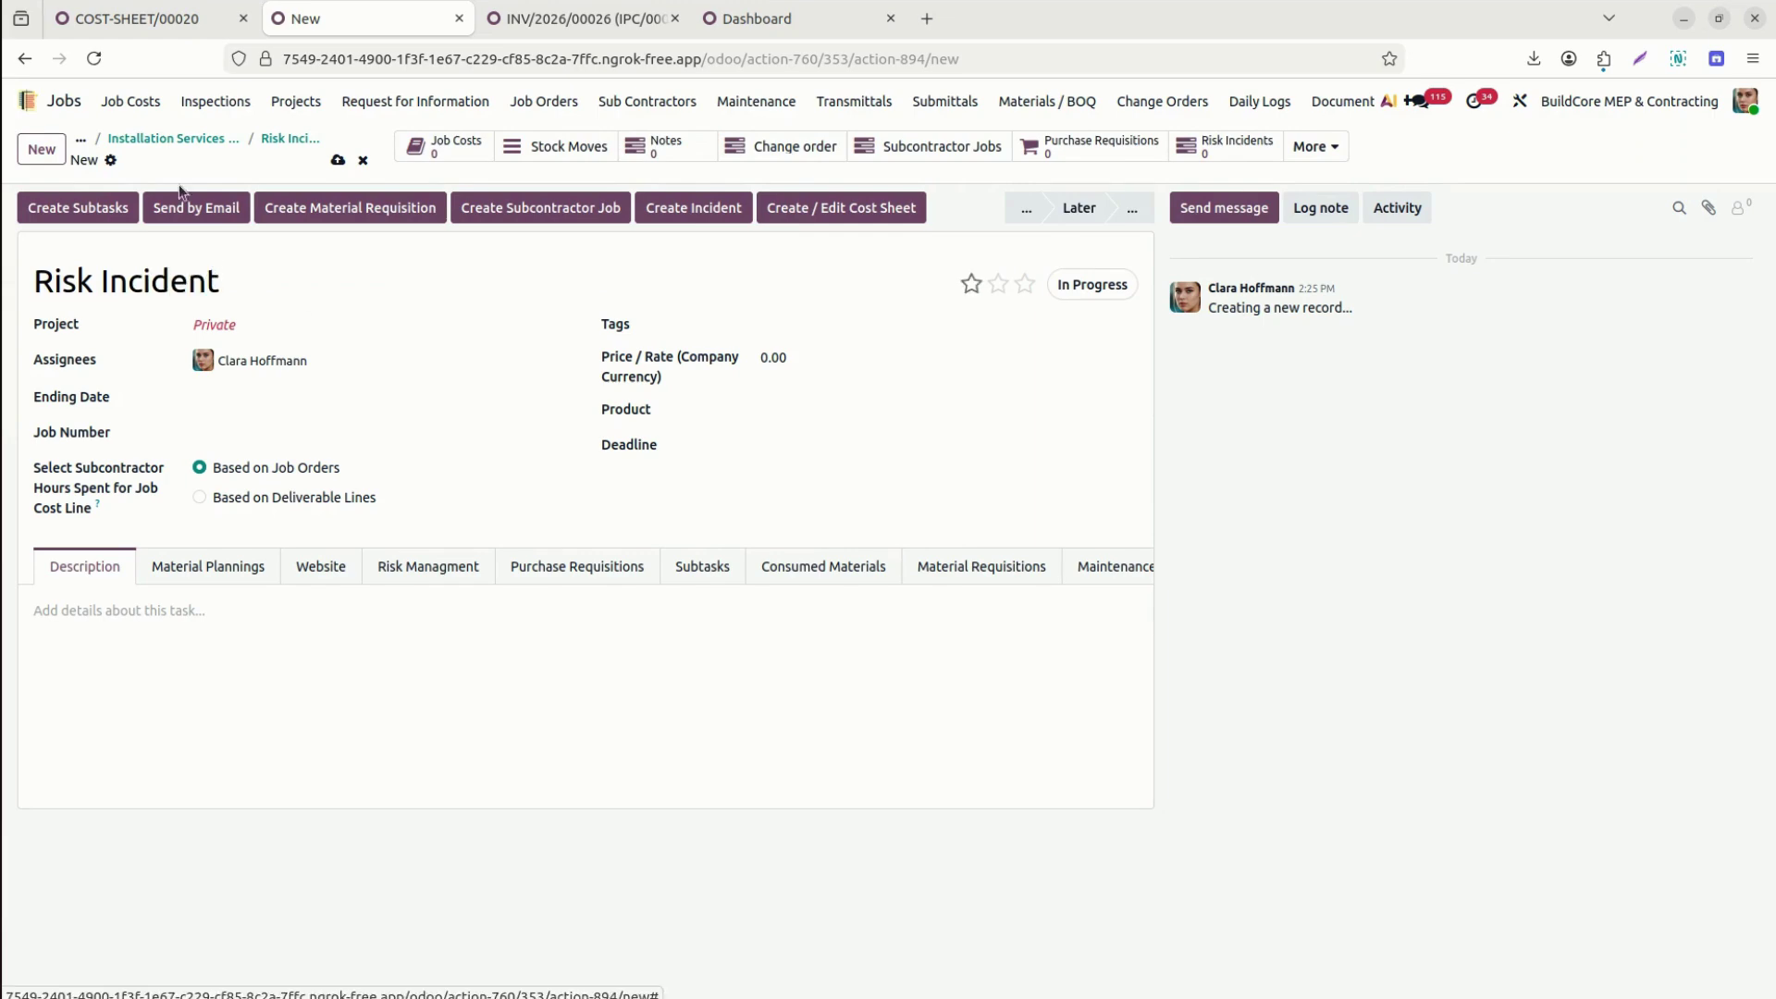
Set project S00077 - MEP Project Installation Services and add a second assignee.
{"action": "left_click", "coordinate": [263, 326]}
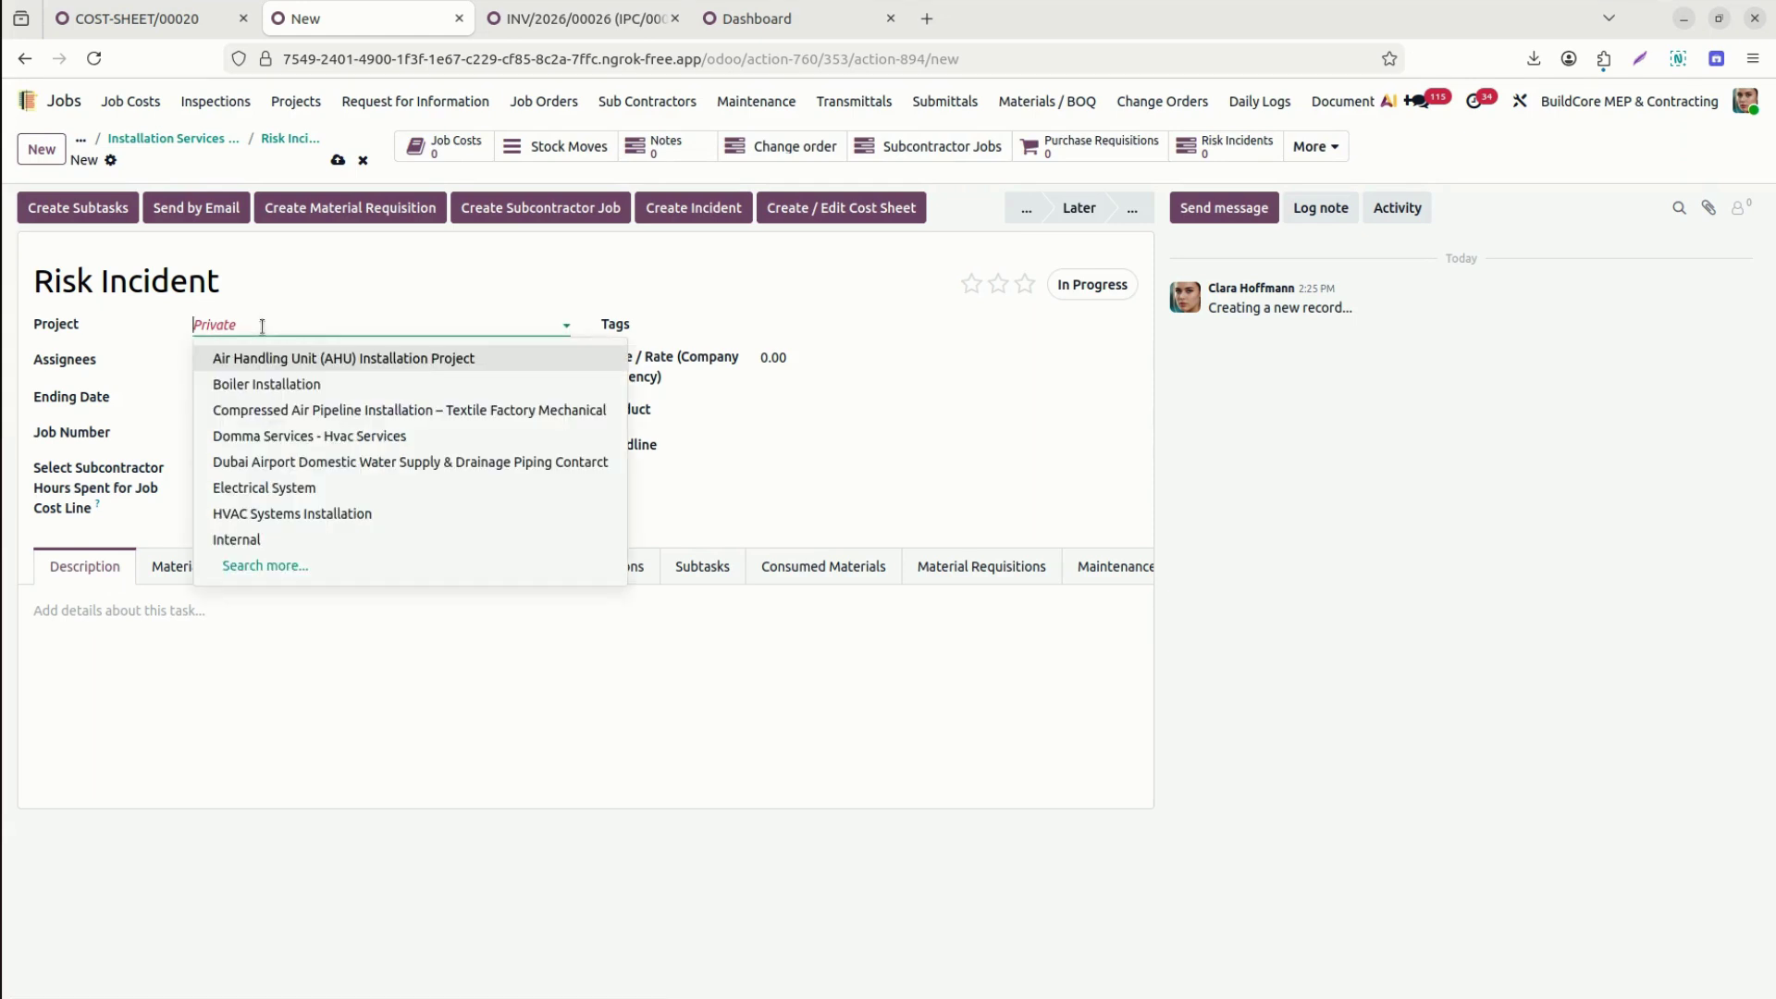
{"action": "type", "text": "17"}
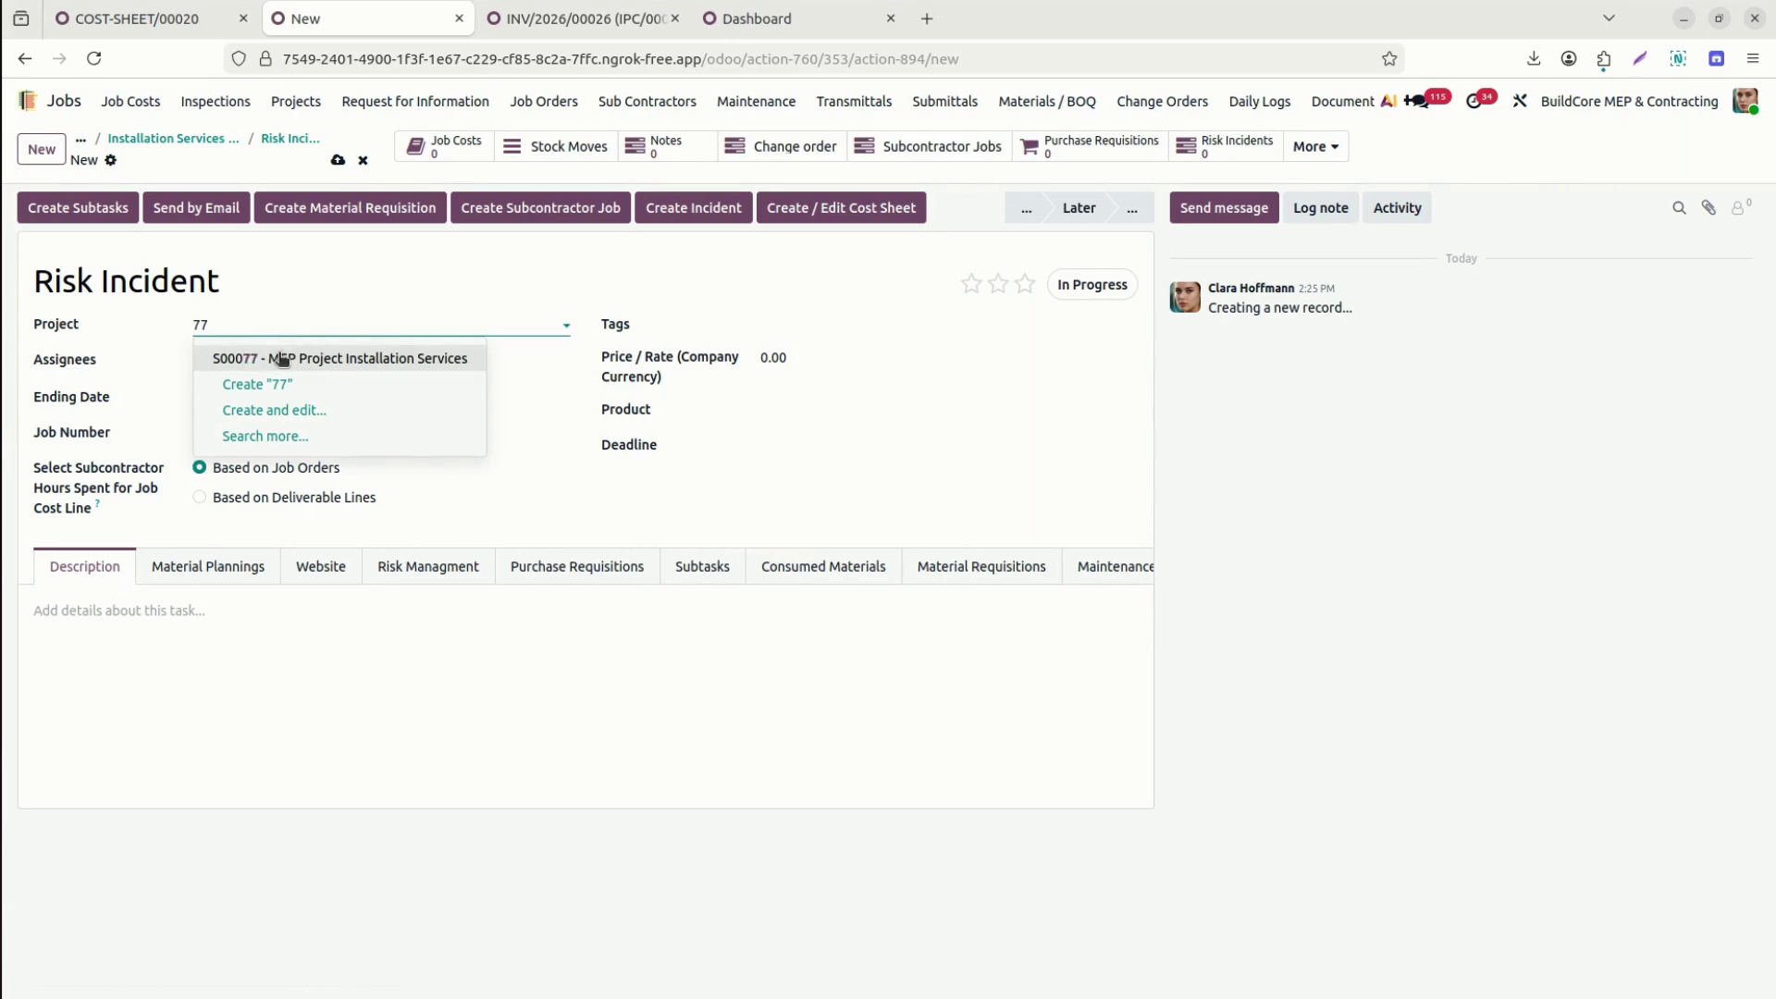
{"action": "left_click", "coordinate": [279, 359]}
{"action": "left_click", "coordinate": [288, 395]}
{"action": "left_click", "coordinate": [389, 429]}
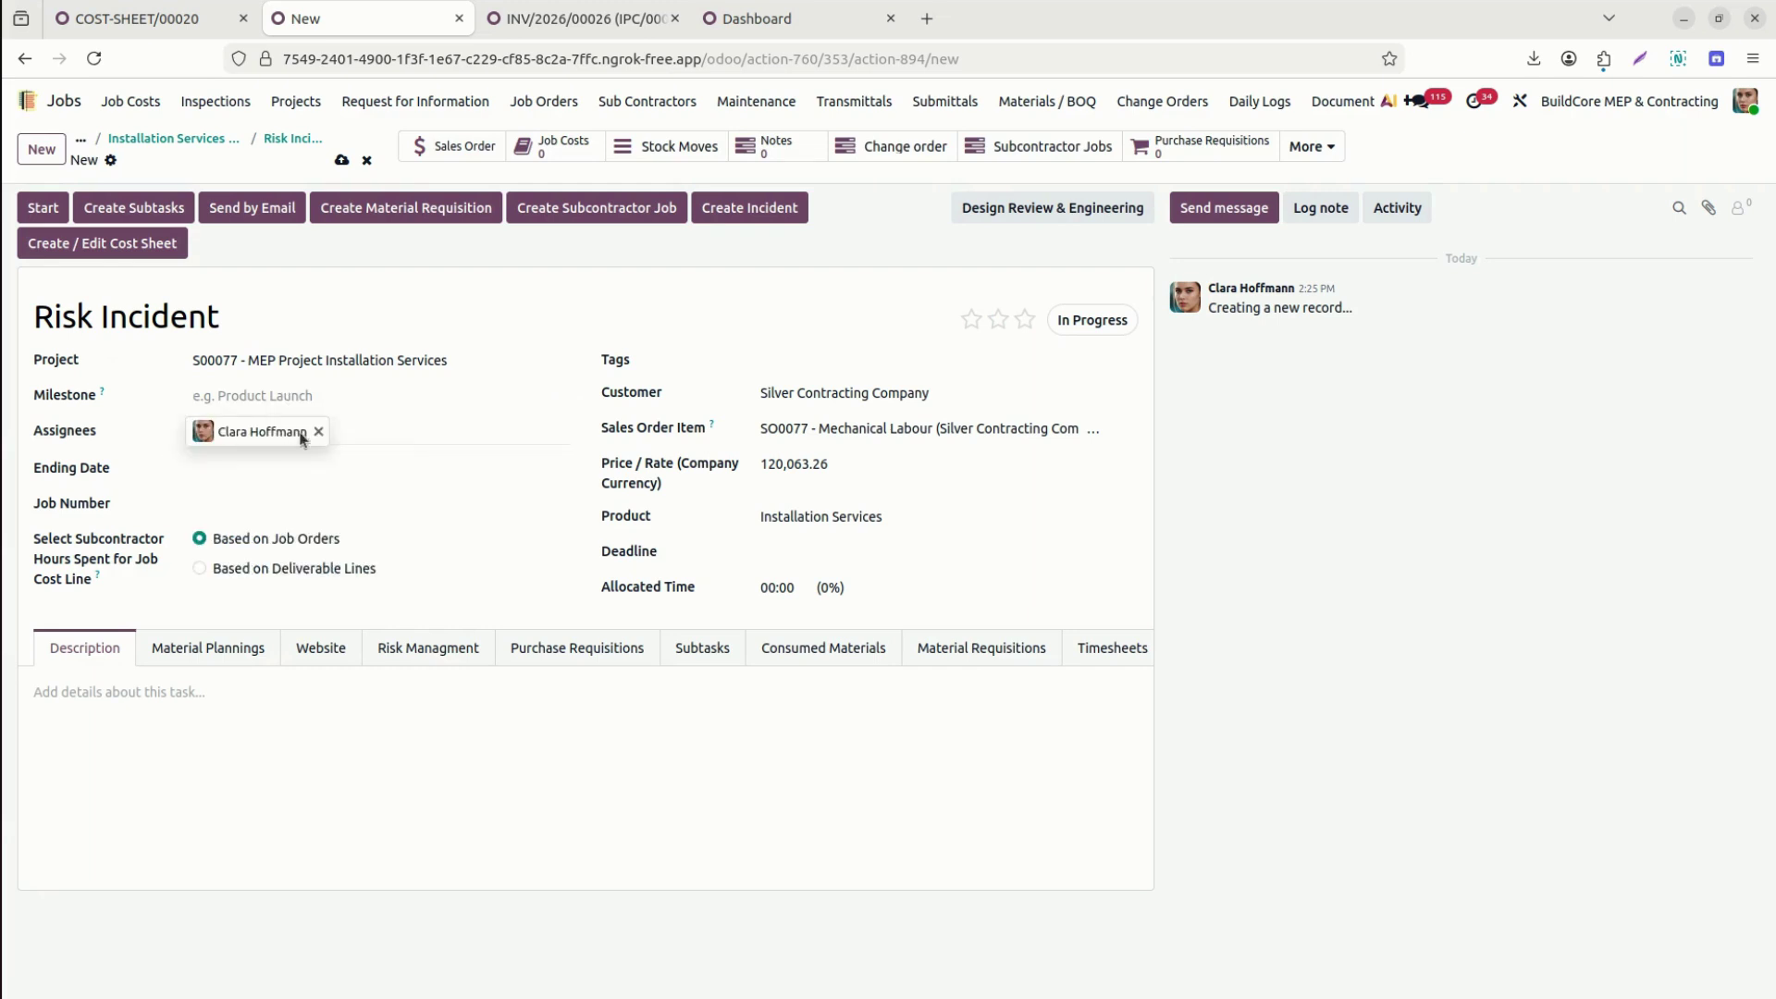
{"action": "left_click", "coordinate": [414, 432]}
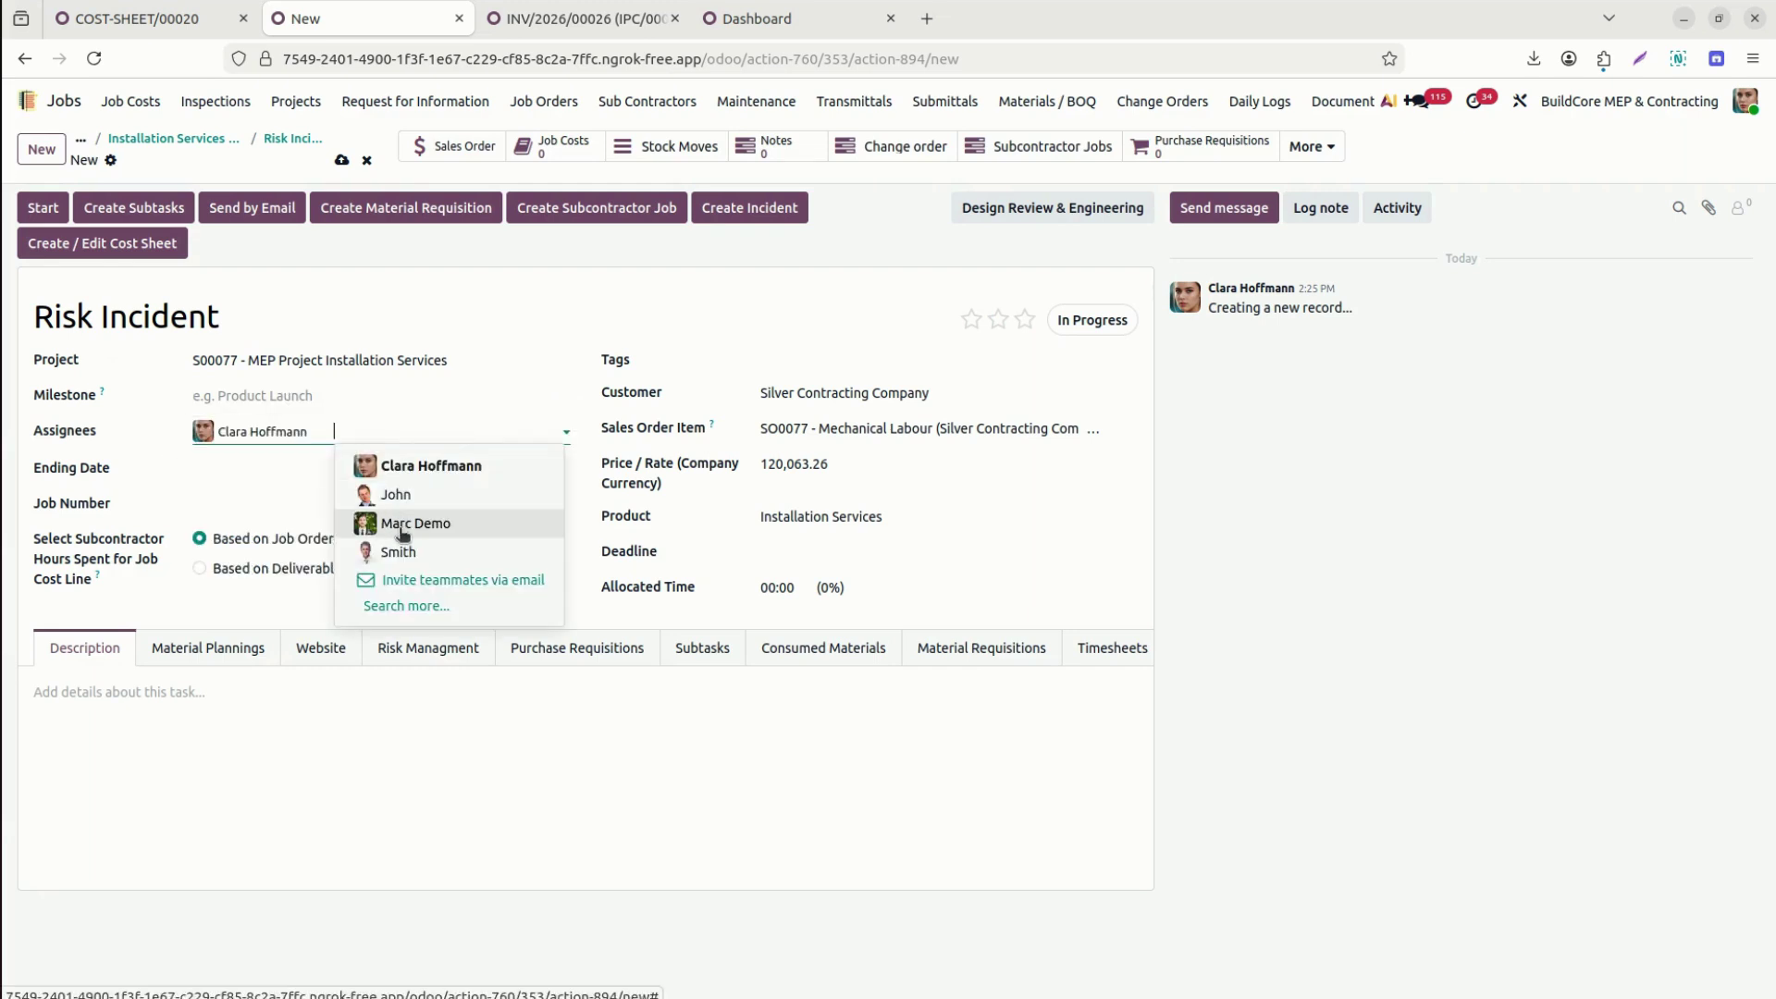
{"action": "left_click", "coordinate": [399, 533]}
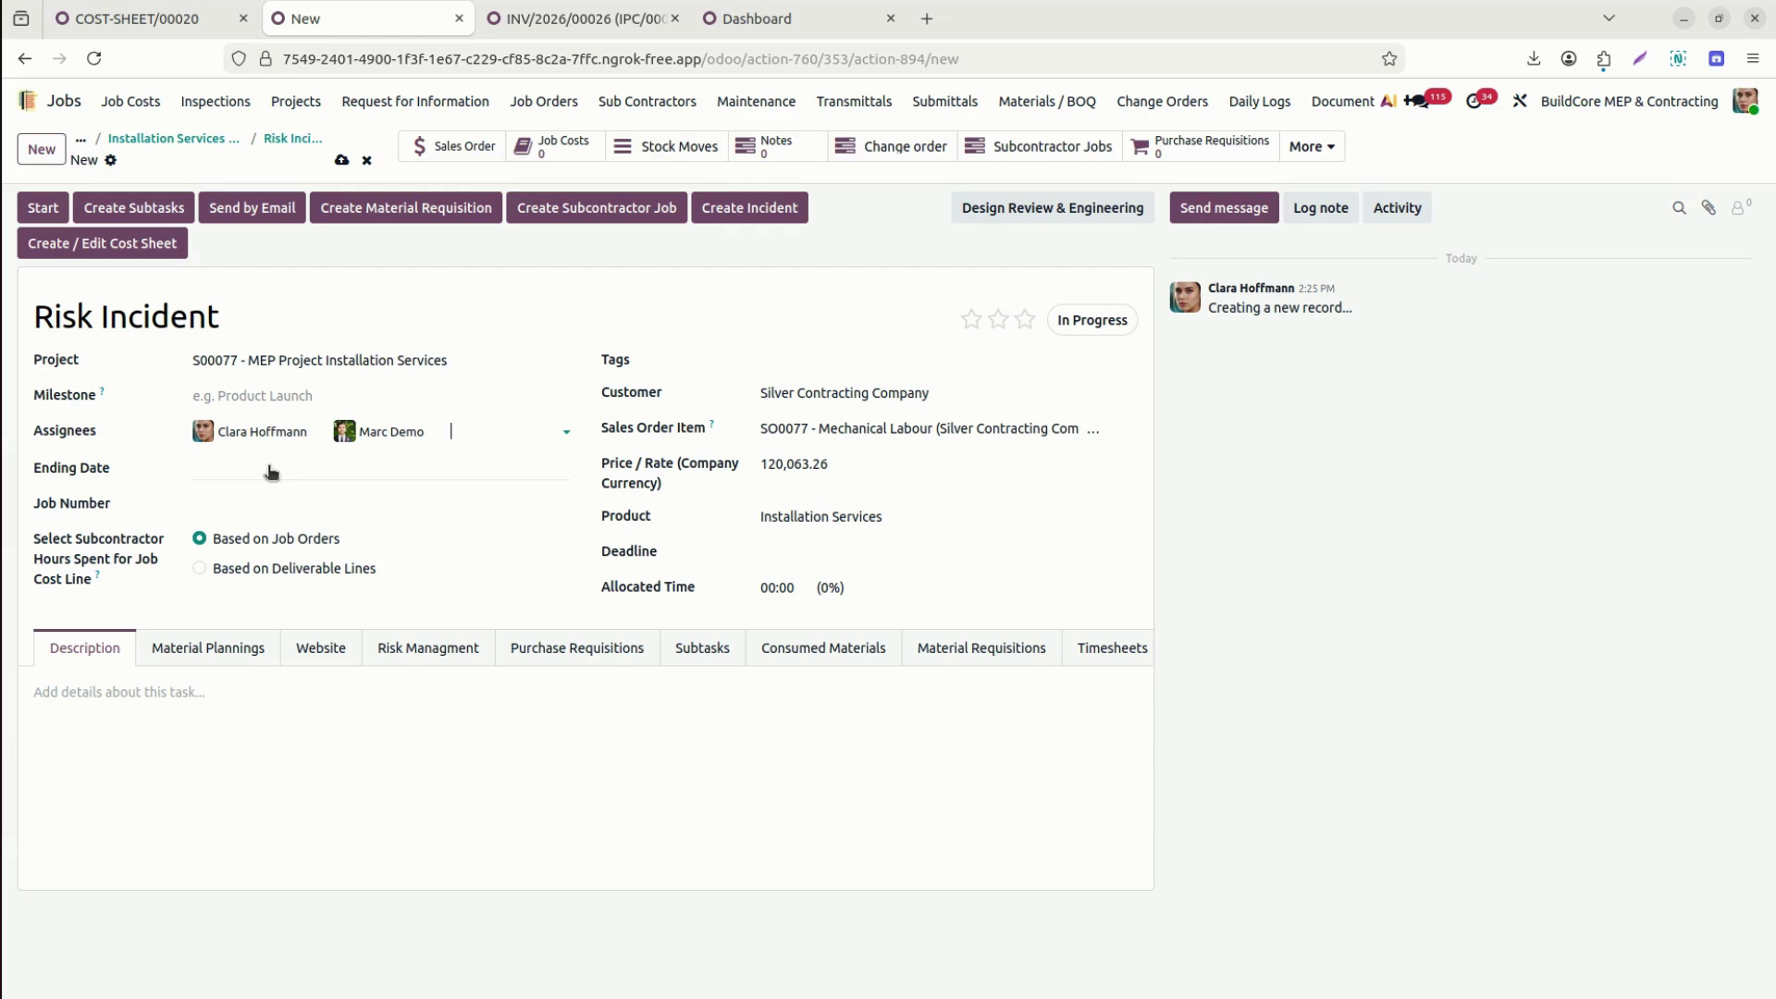
Add the bulleted description 'Add more details' and launch Create Incident.
{"action": "left_click", "coordinate": [282, 694]}
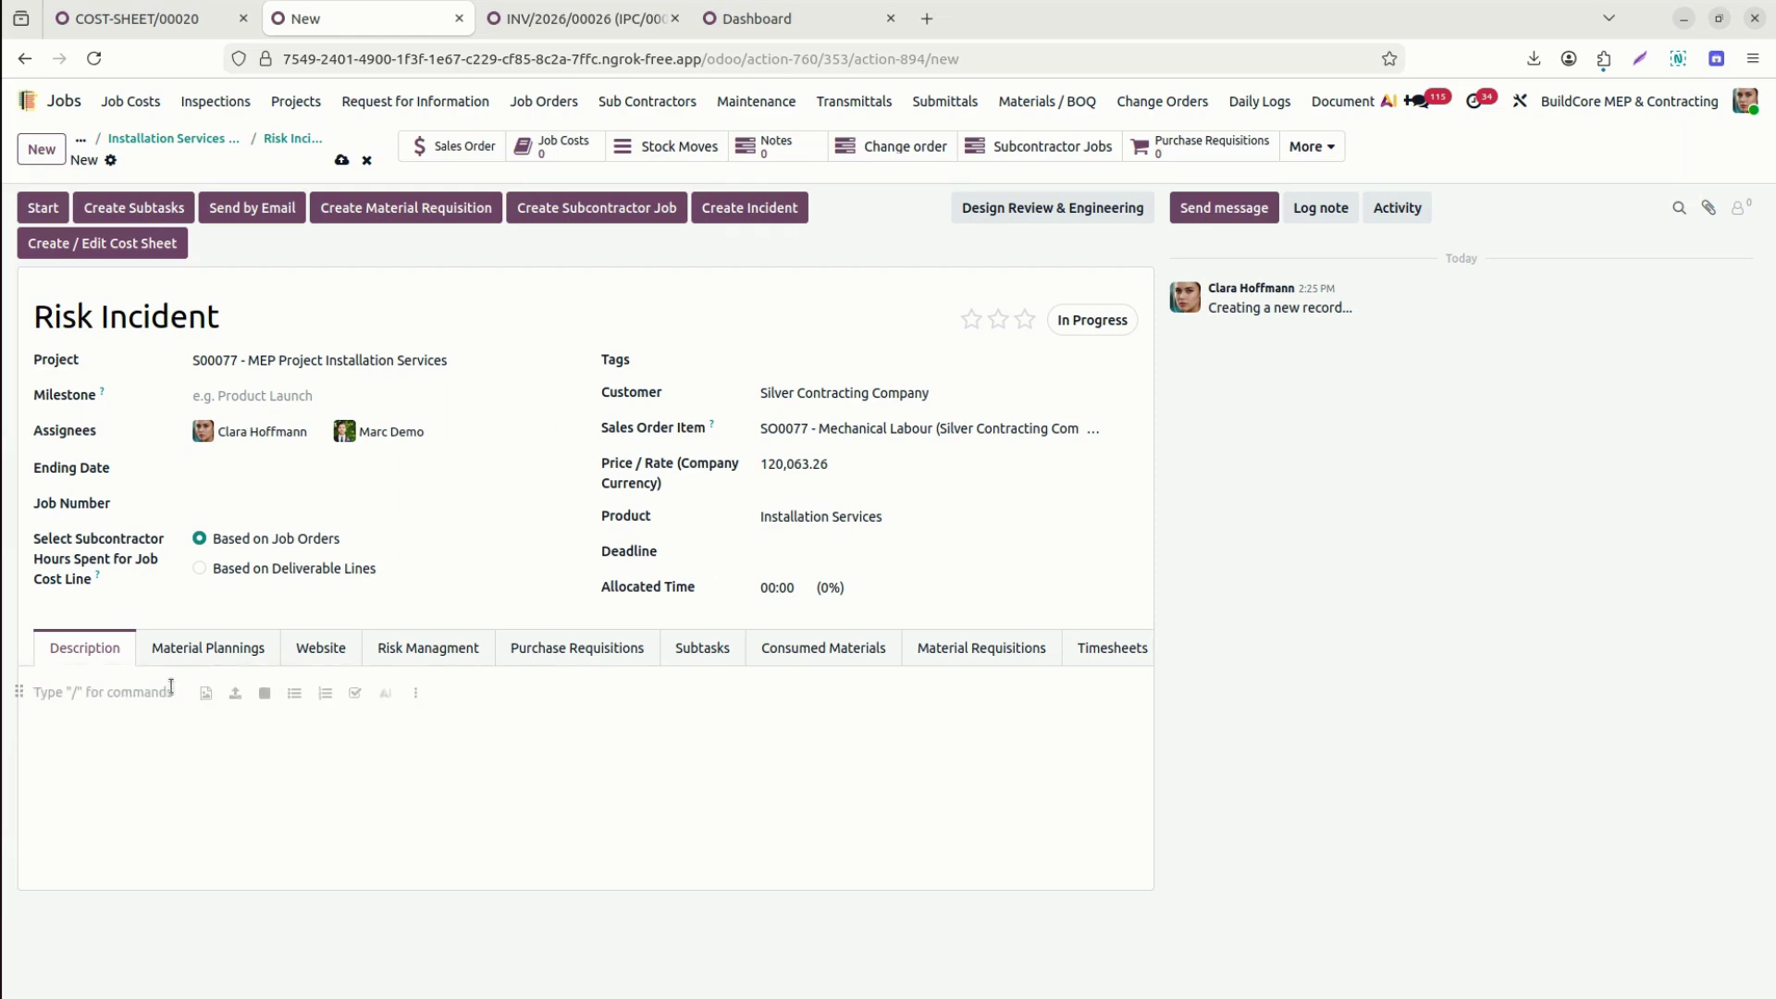
{"action": "left_click", "coordinate": [294, 693]}
{"action": "type", "text": "Add more details"}
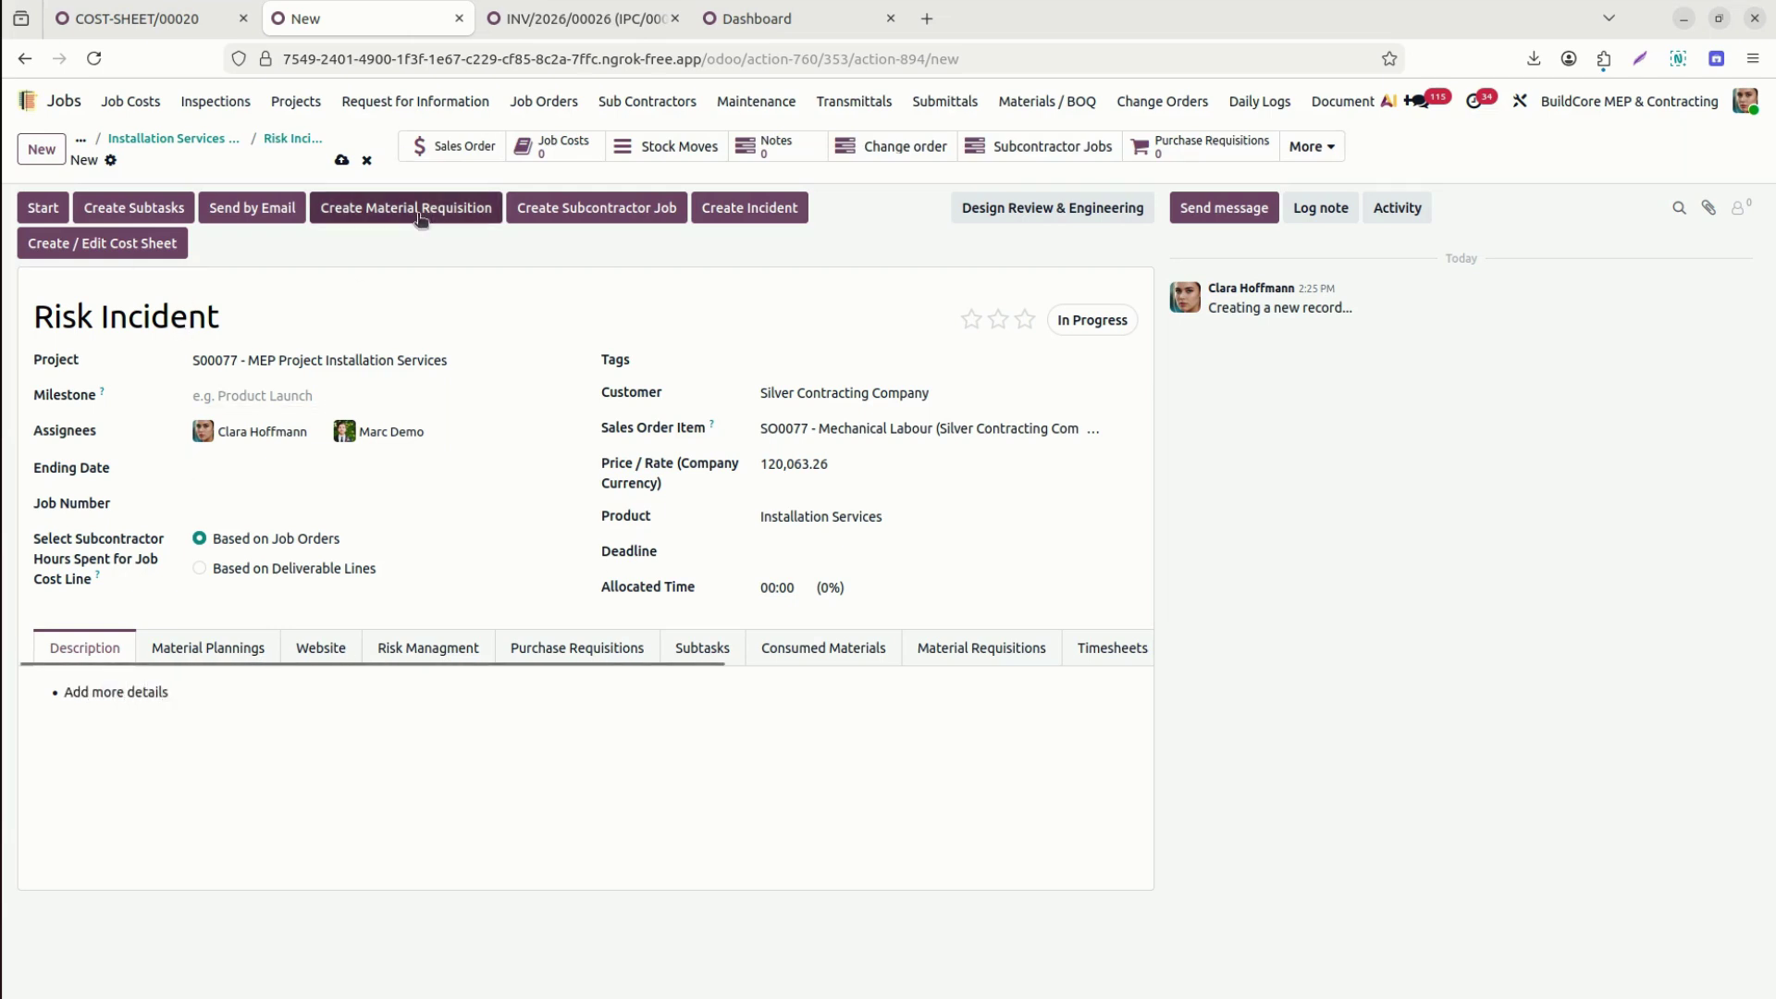
{"action": "left_click", "coordinate": [782, 209]}
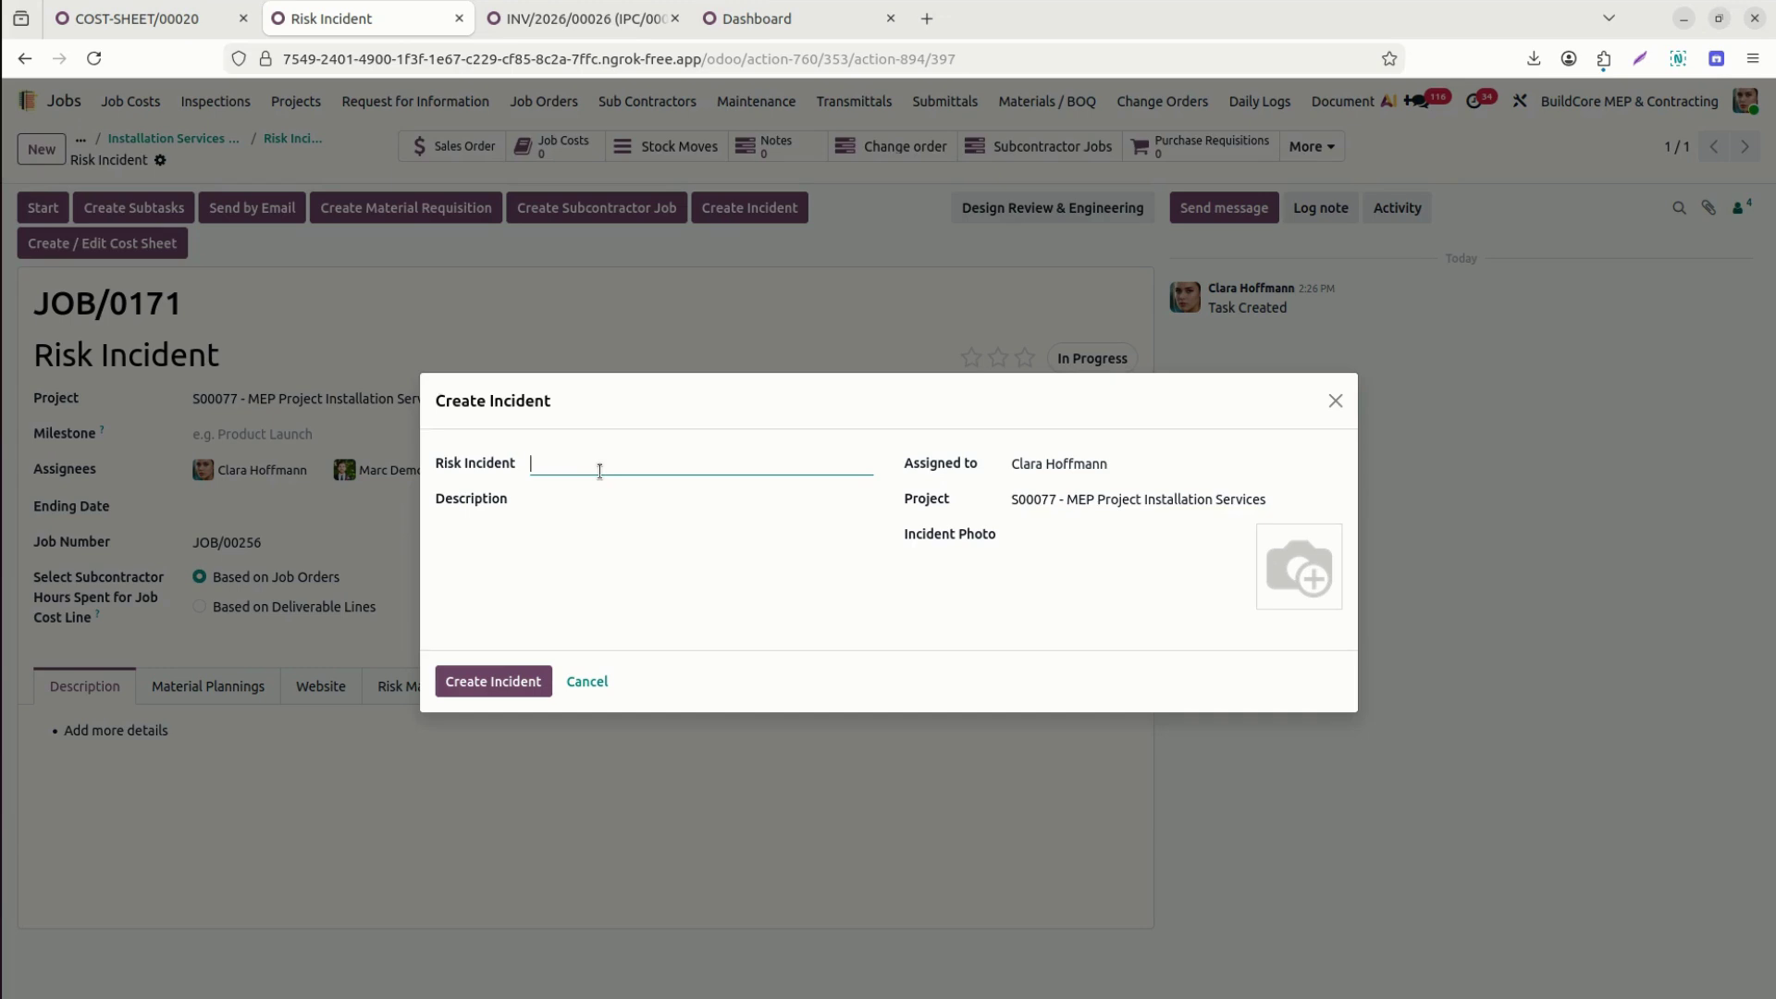
Create incident 'Issue with the Trolley' with the same text copied into its description.
{"action": "type", "text": "Issue with the Trolley"}
{"action": "triple_click", "coordinate": [657, 463]}
{"action": "key", "text": "ctrl+c"}
{"action": "left_click", "coordinate": [668, 516]}
{"action": "key", "text": "ctrl+v"}
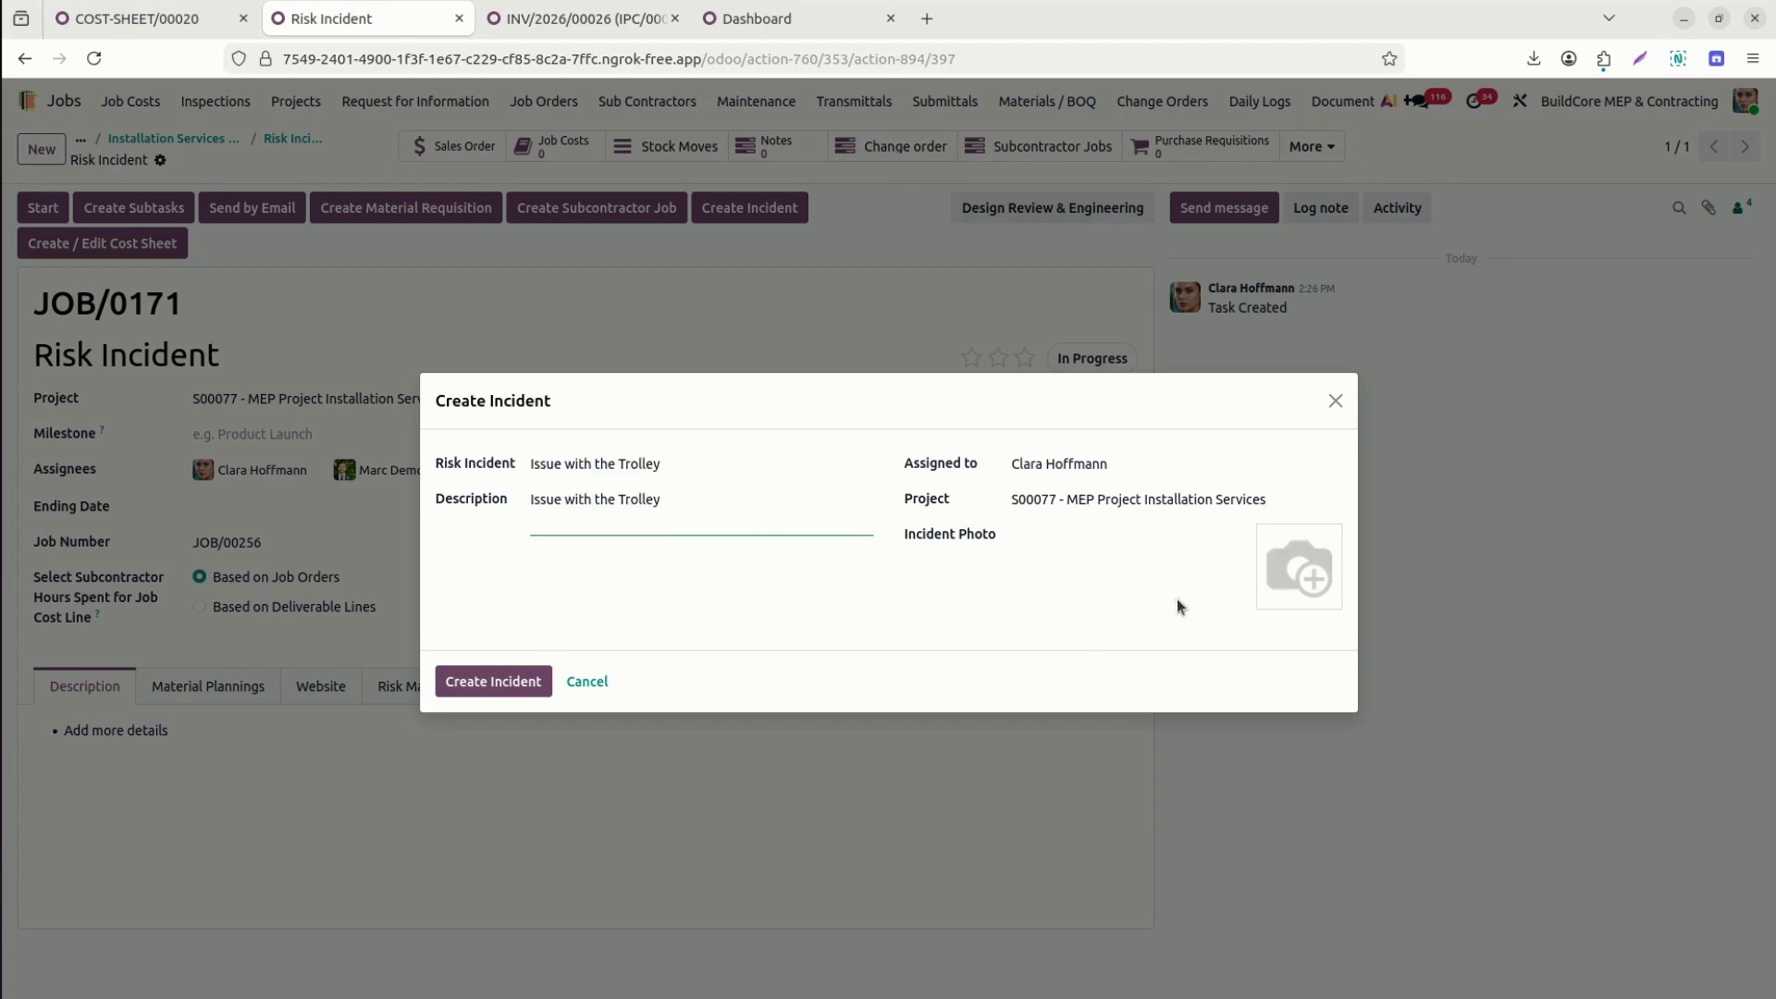
{"action": "left_click", "coordinate": [536, 681]}
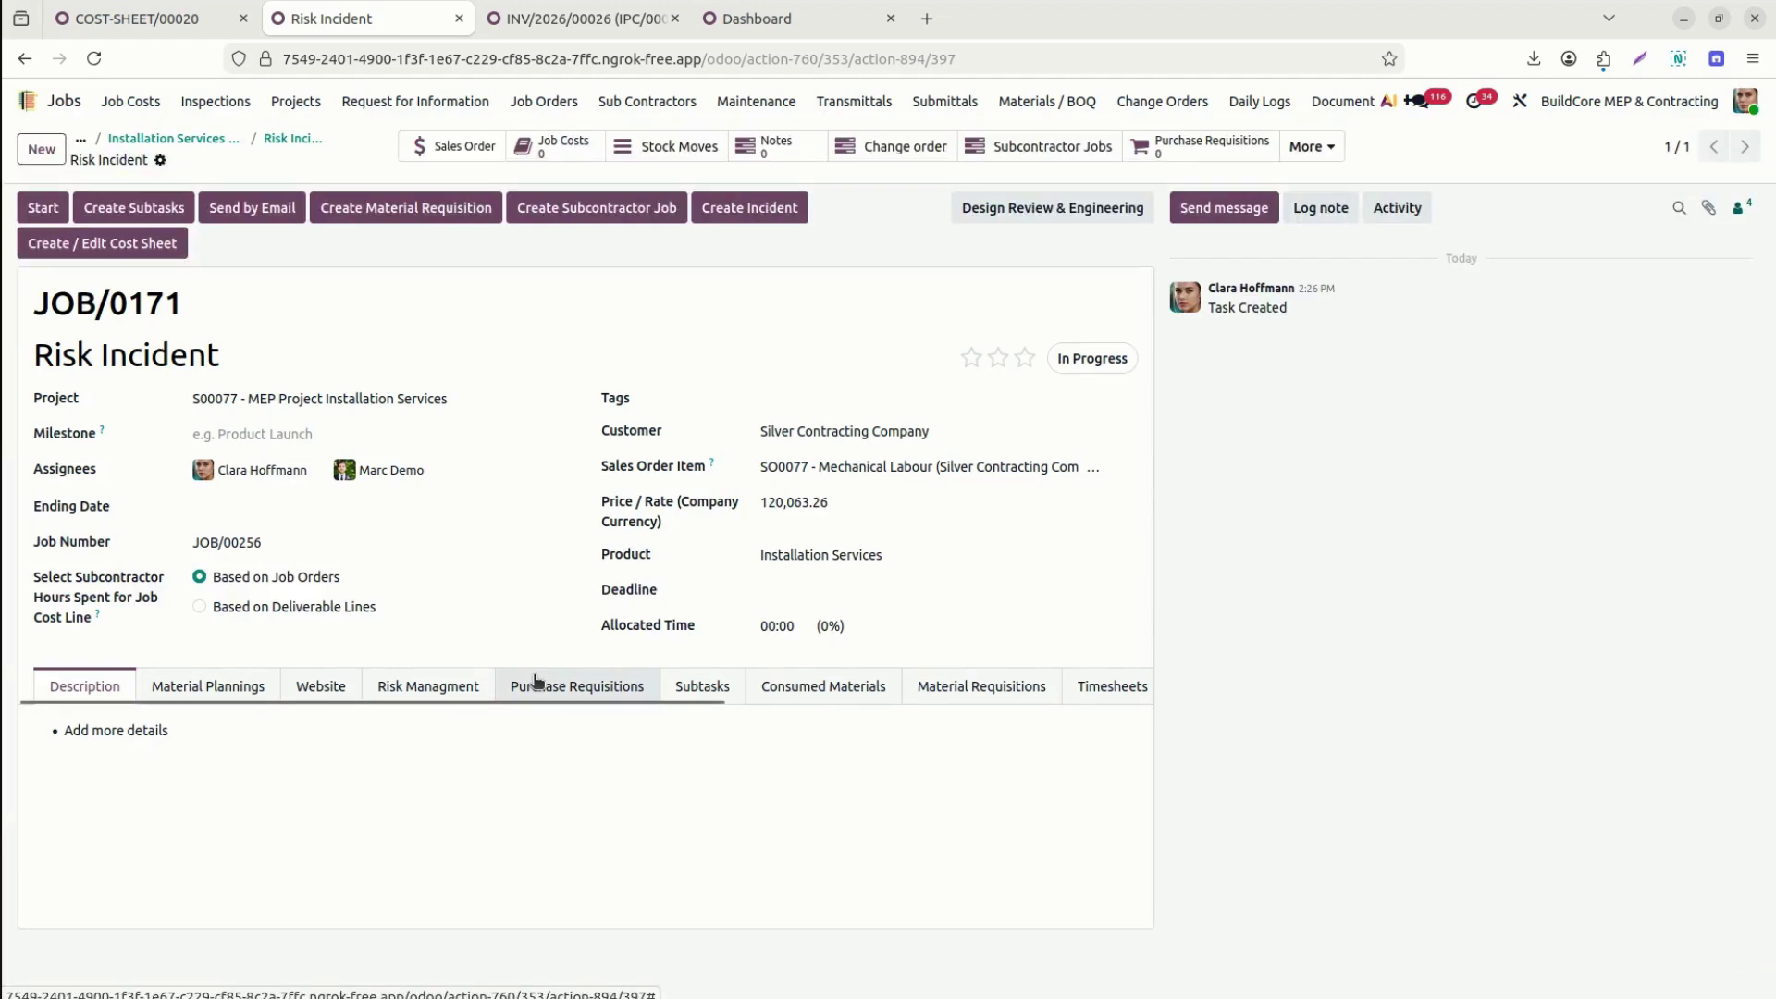
{"action": "left_click", "coordinate": [1330, 150]}
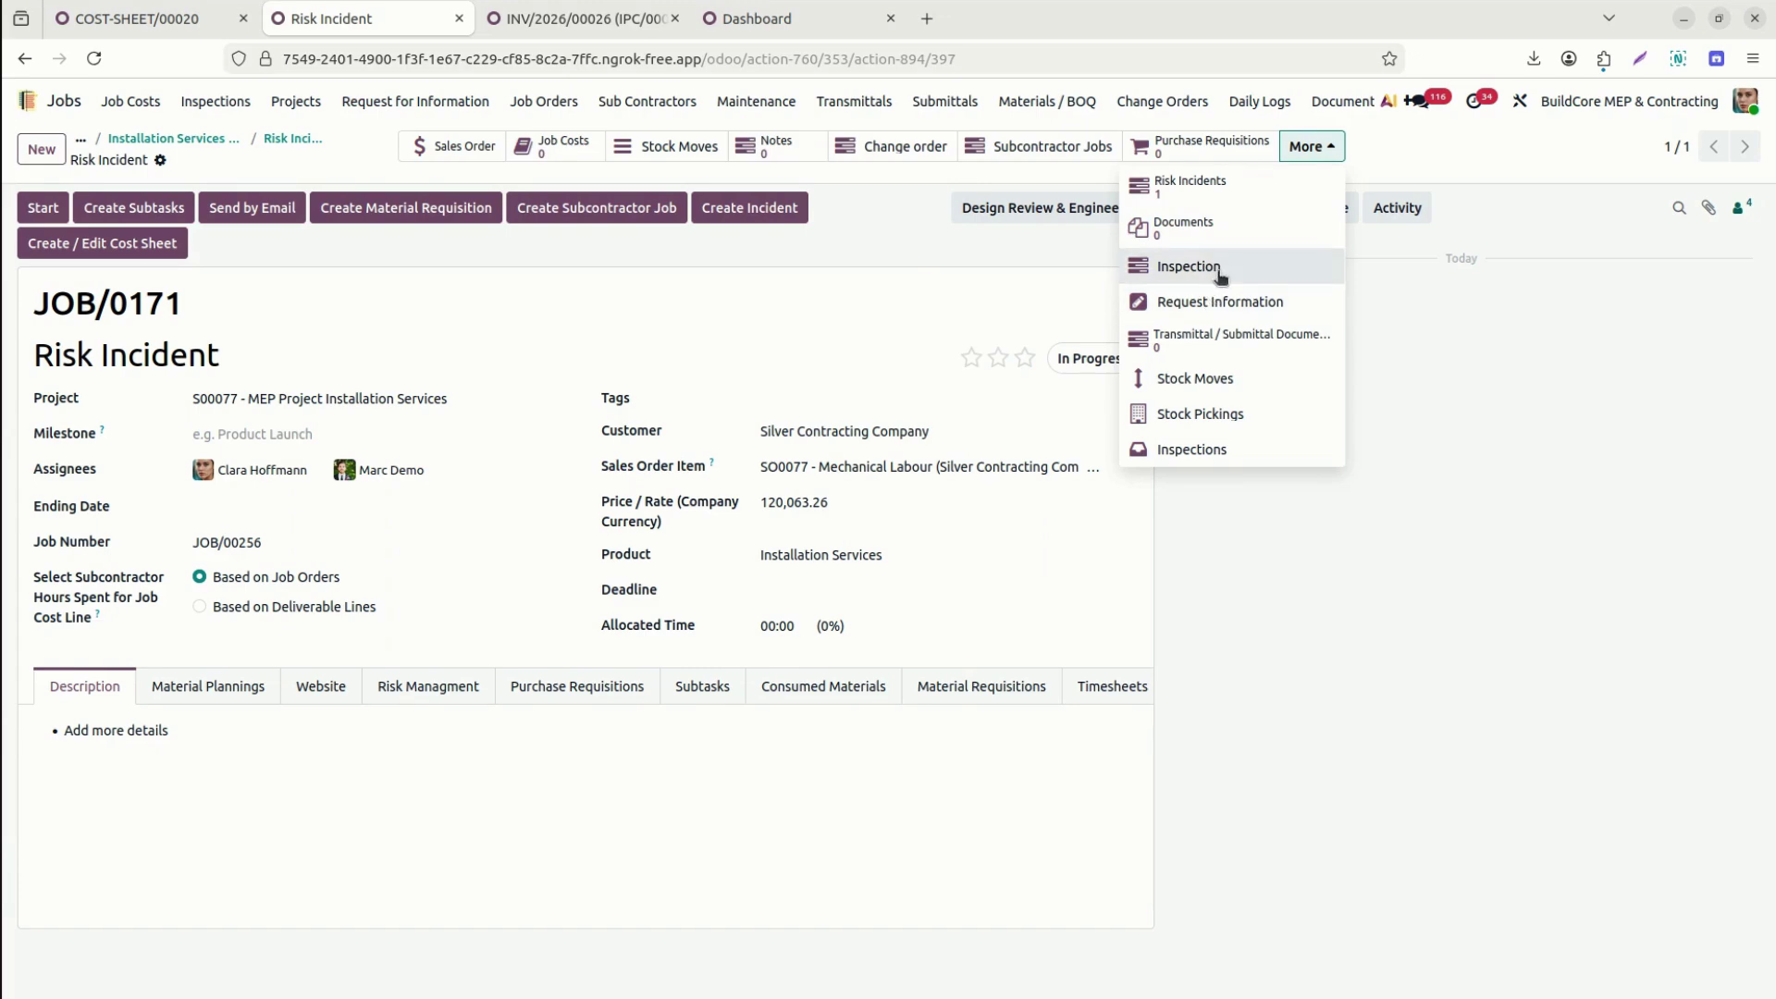
Open the Risk Incident job order's inspections and start a new inspection record.
{"action": "left_click", "coordinate": [1219, 274]}
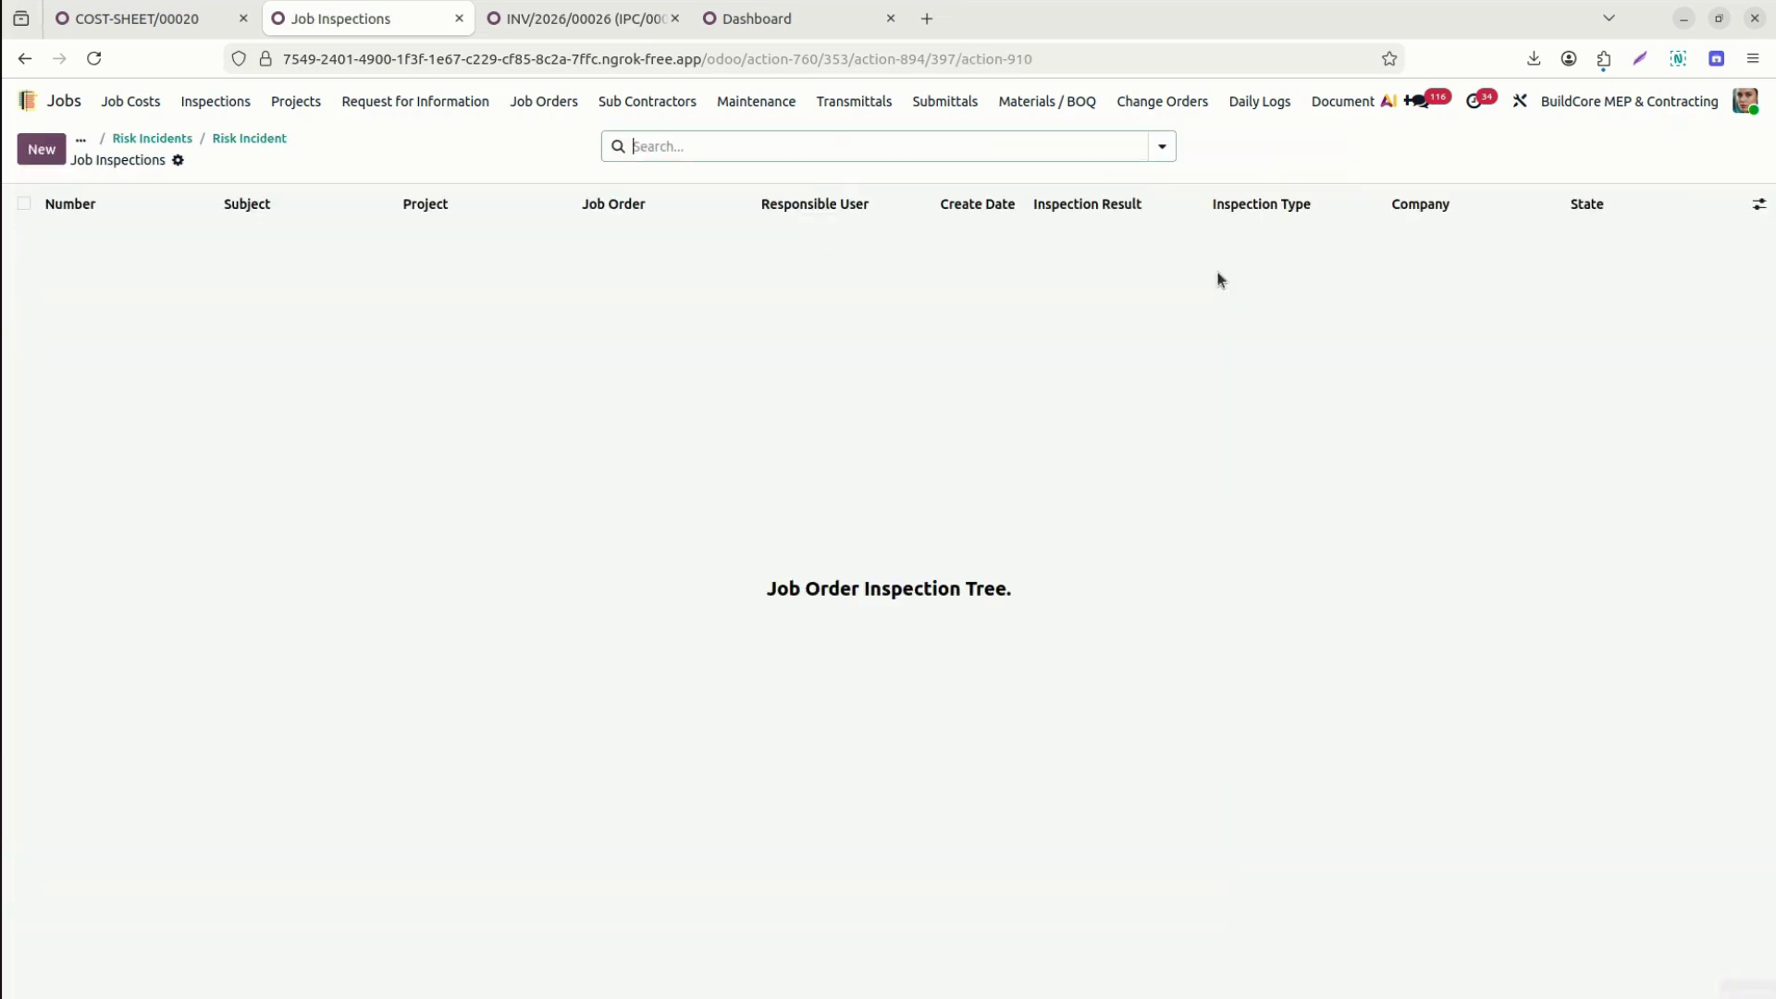
{"action": "left_click", "coordinate": [41, 150]}
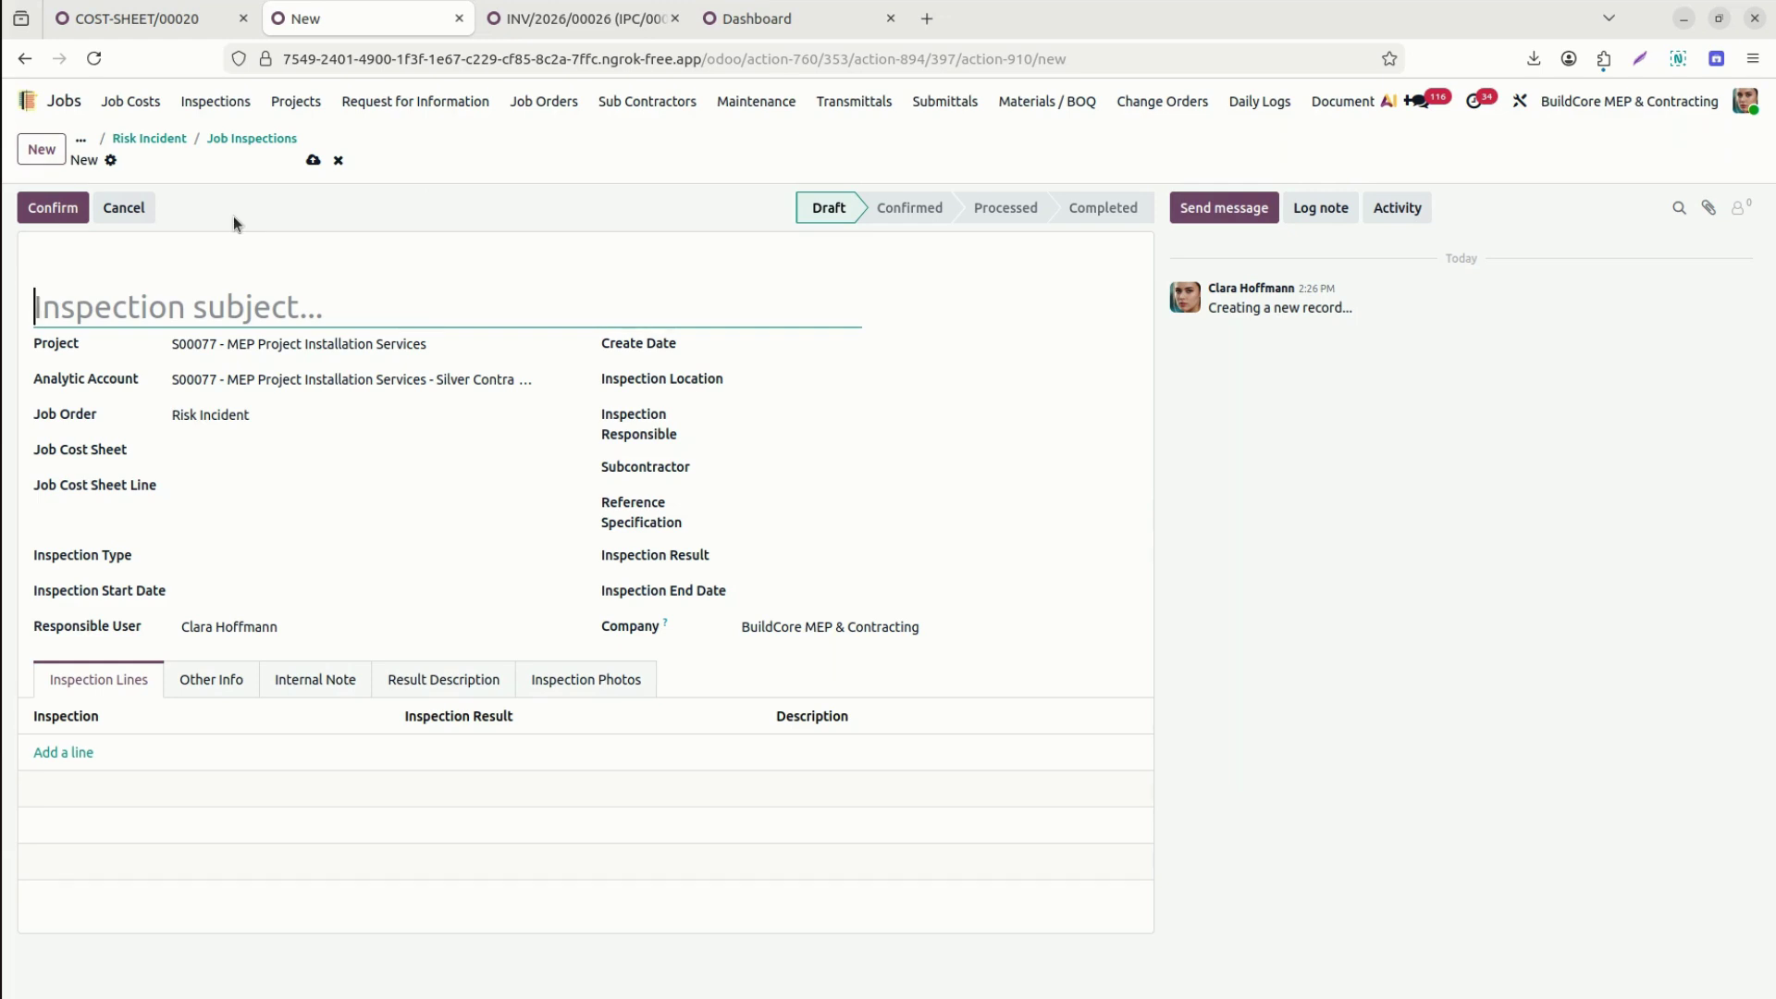
Title the inspection 'First Stage Inspection' and set its creation date to March 19.
{"action": "type", "text": "First"}
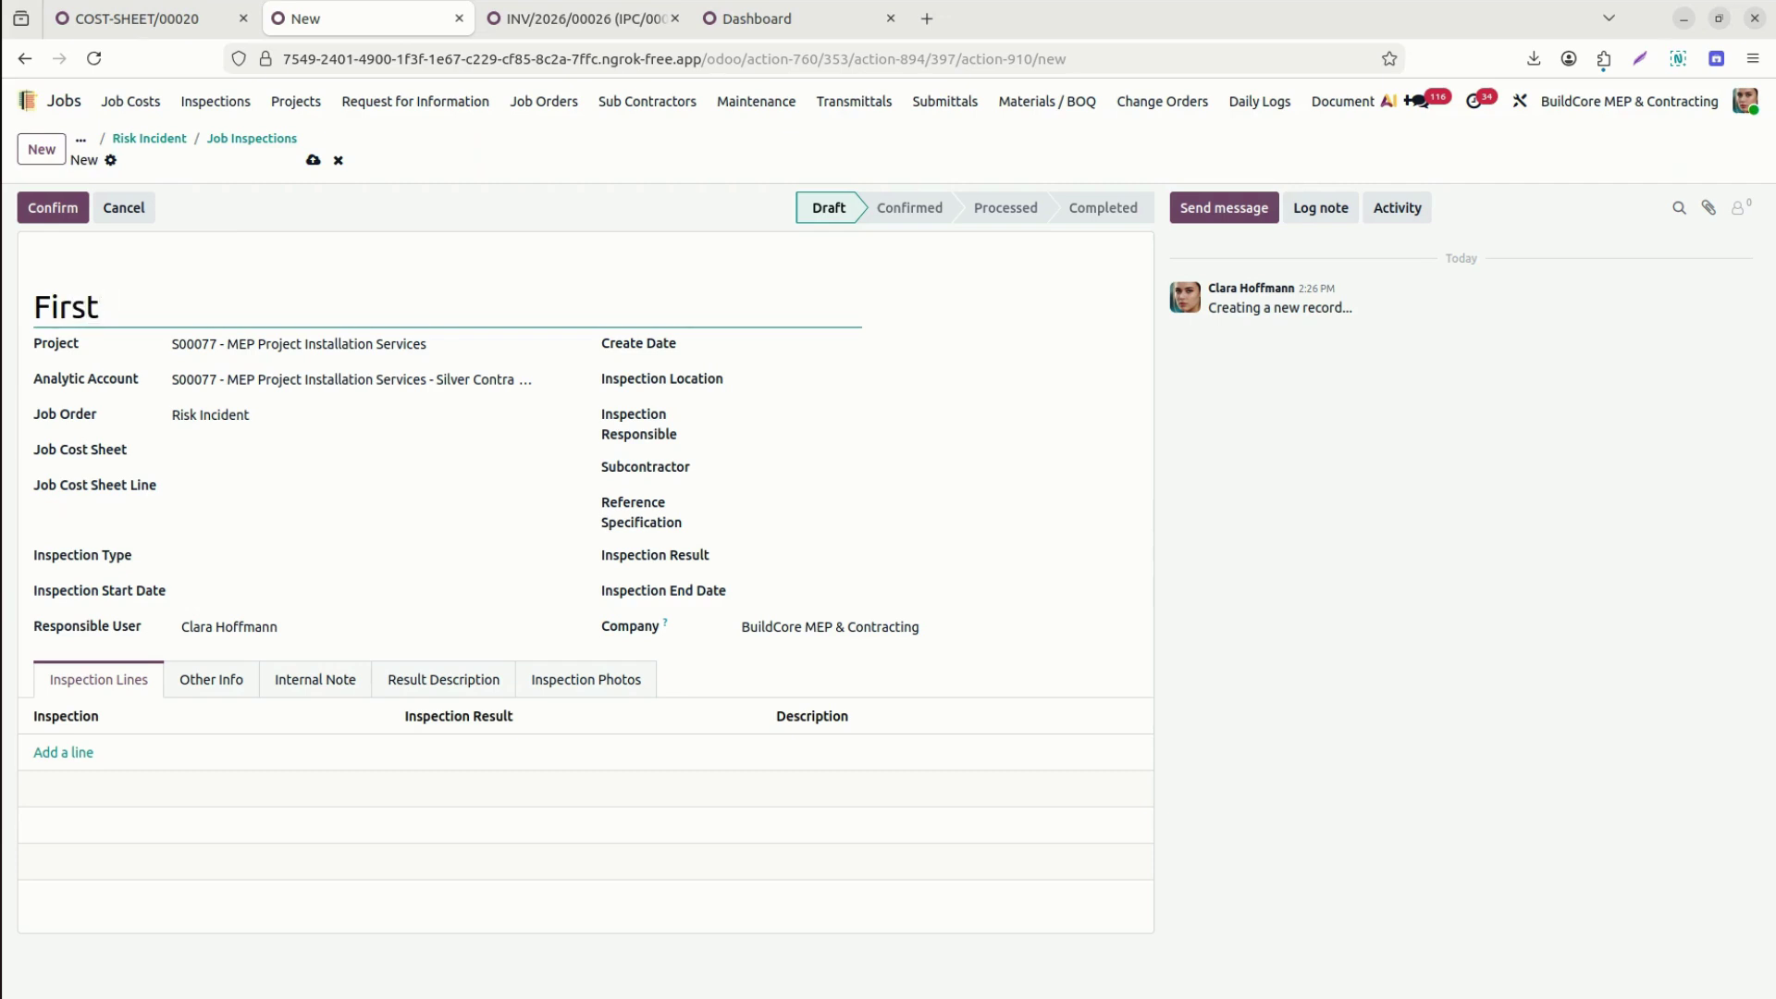
{"action": "type", "text": "Stage Inspection -"}
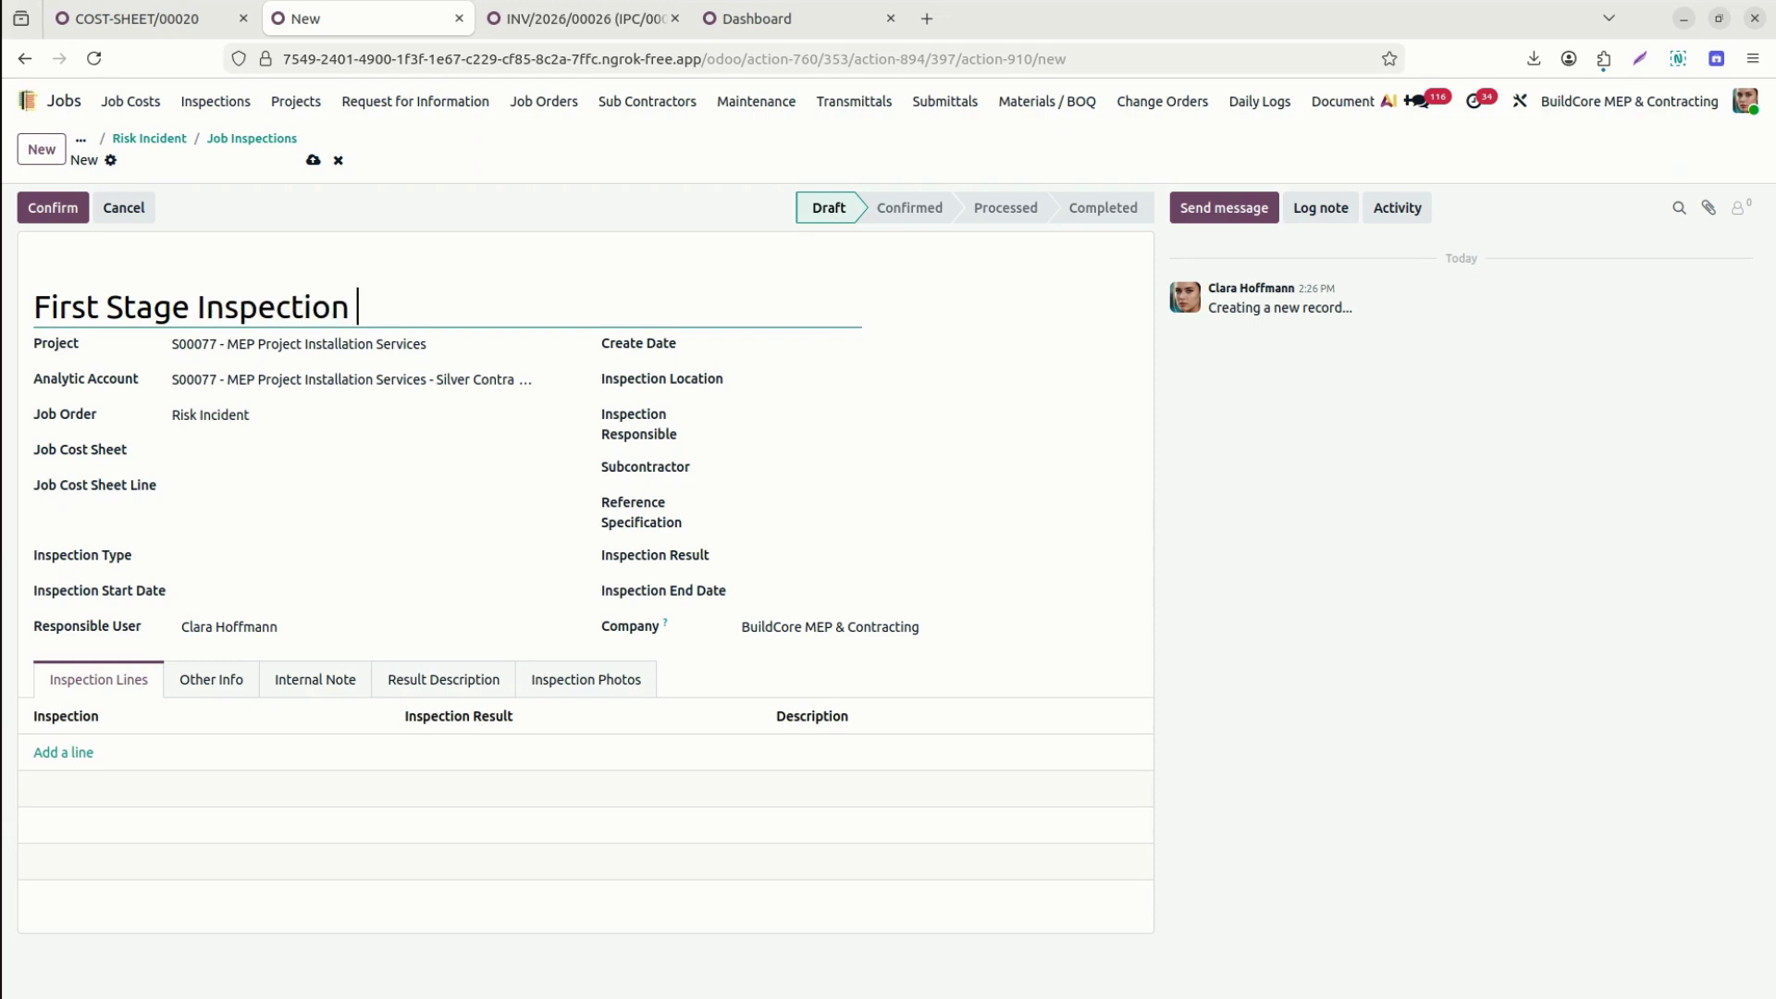
{"action": "key", "text": "BackSpace"}
{"action": "left_click", "coordinate": [800, 346]}
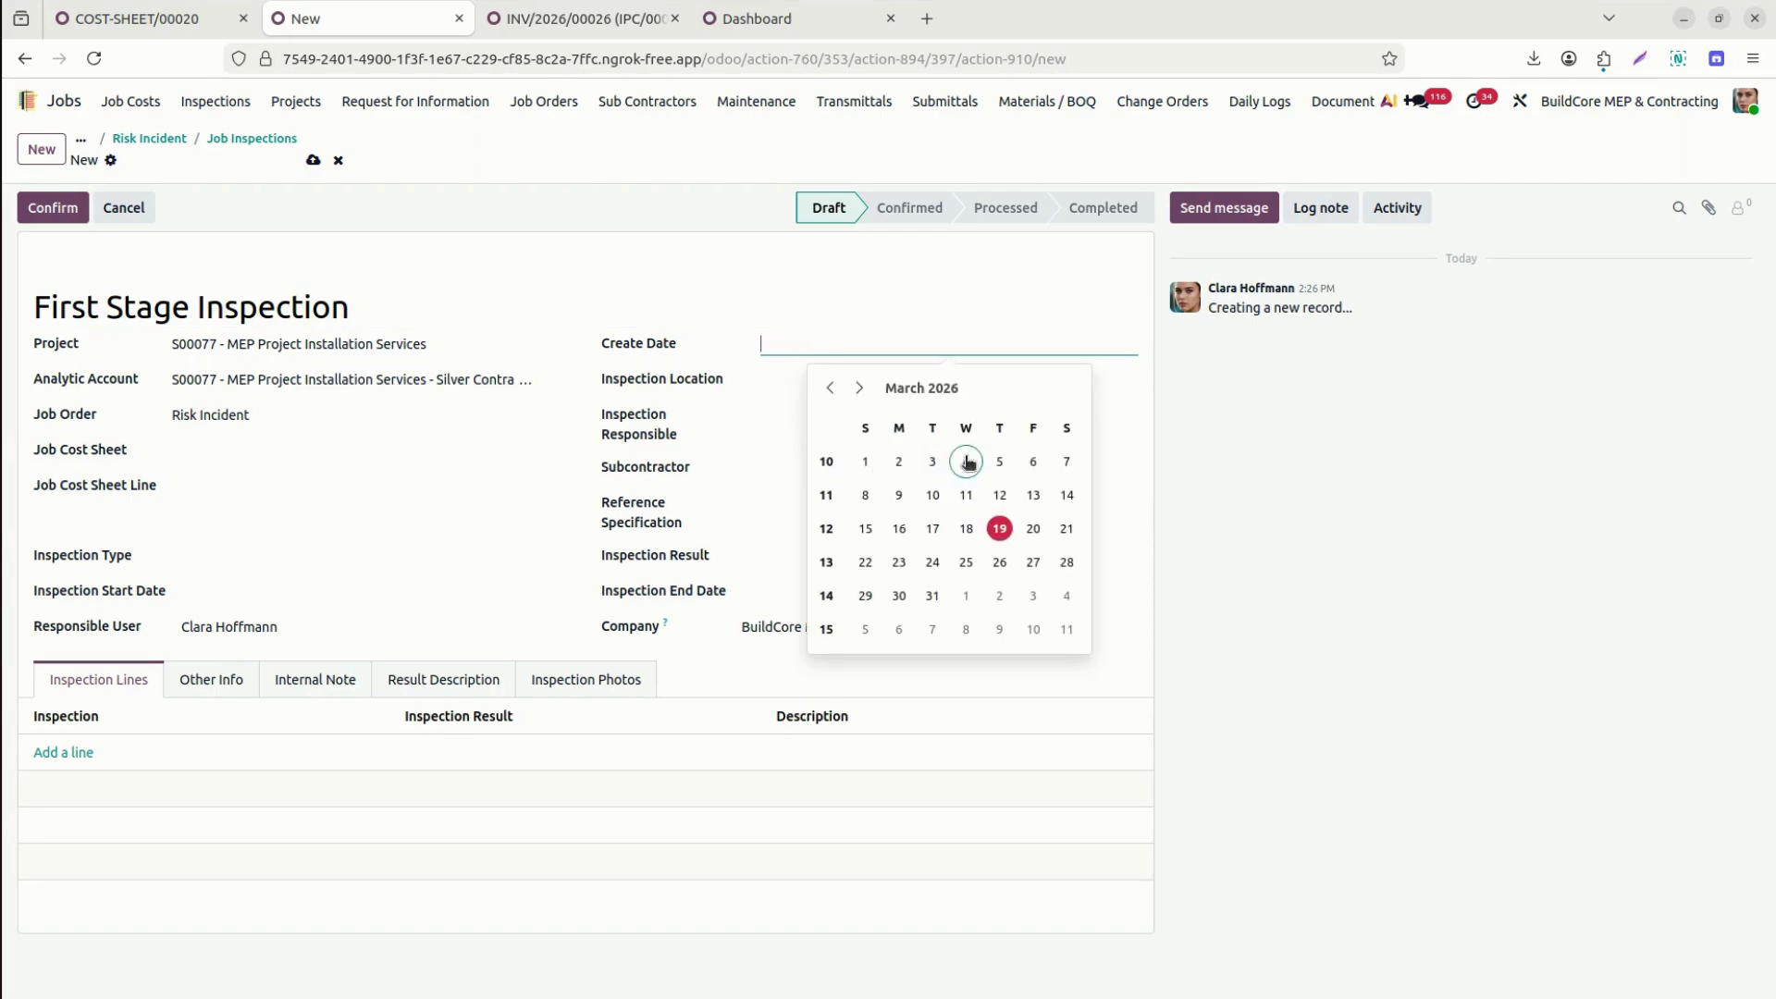
{"action": "left_click", "coordinate": [999, 528]}
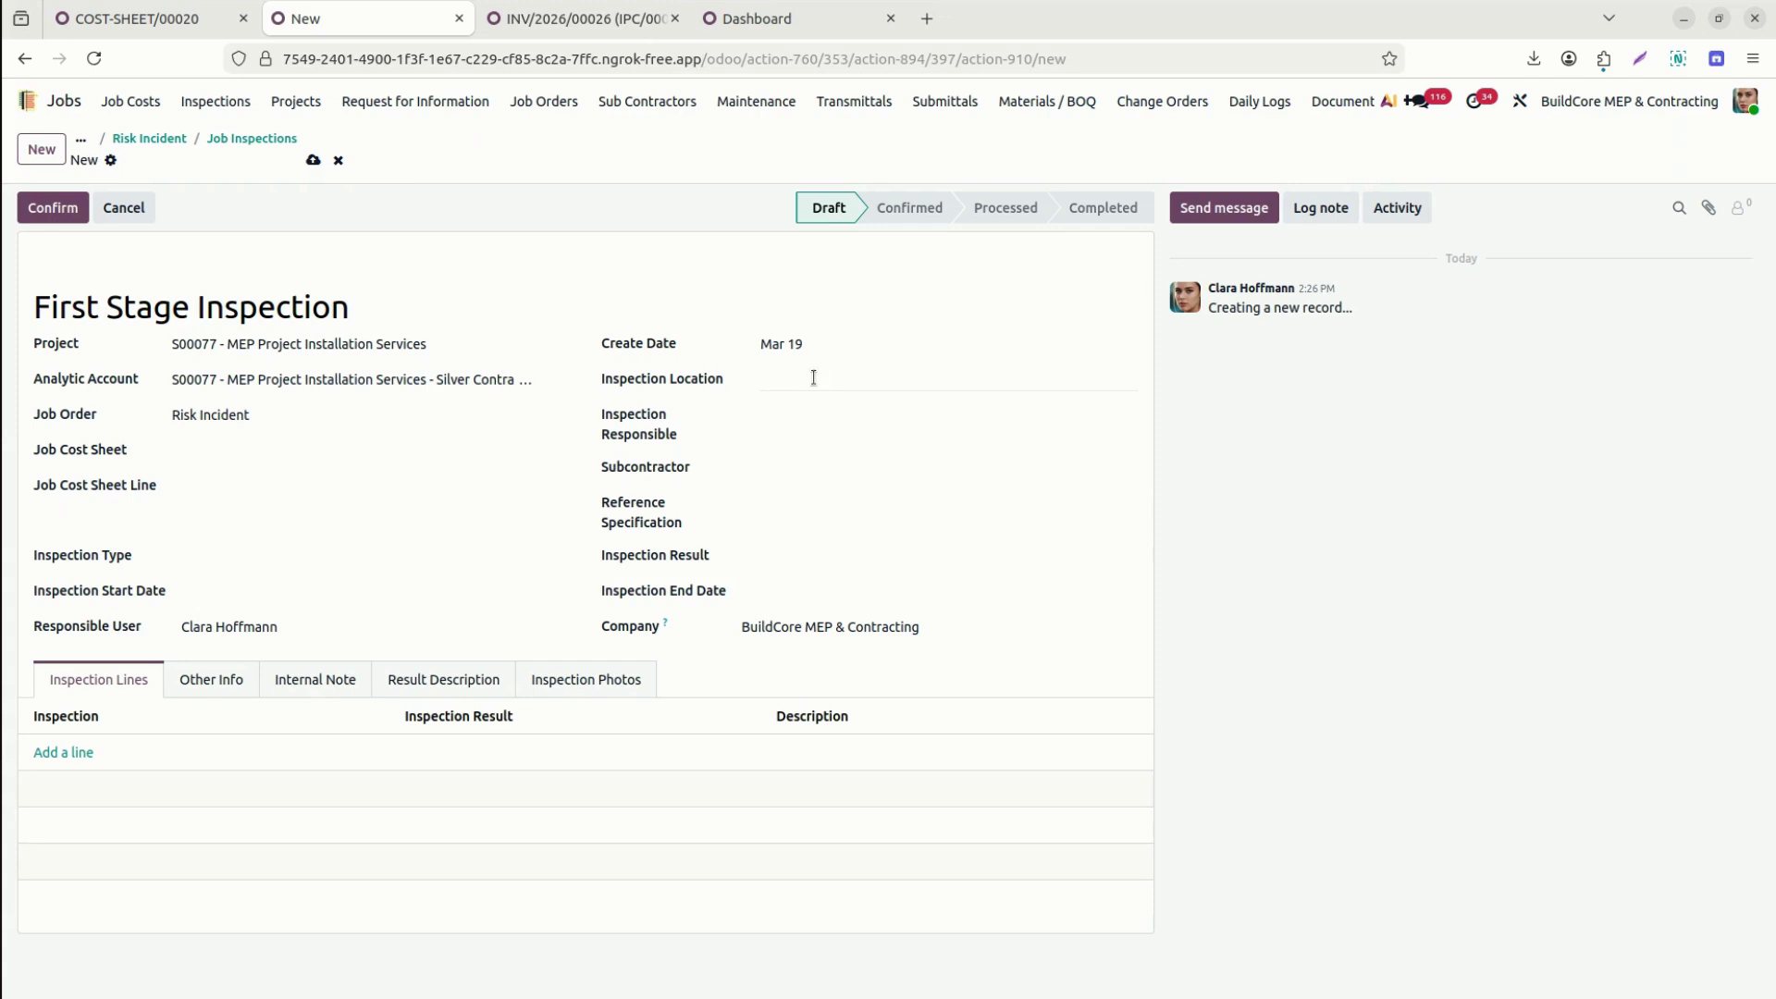
Keep Risk Incident as the job order, leaving job cost sheet and project unchanged.
{"action": "left_click", "coordinate": [821, 374]}
{"action": "left_click", "coordinate": [283, 415]}
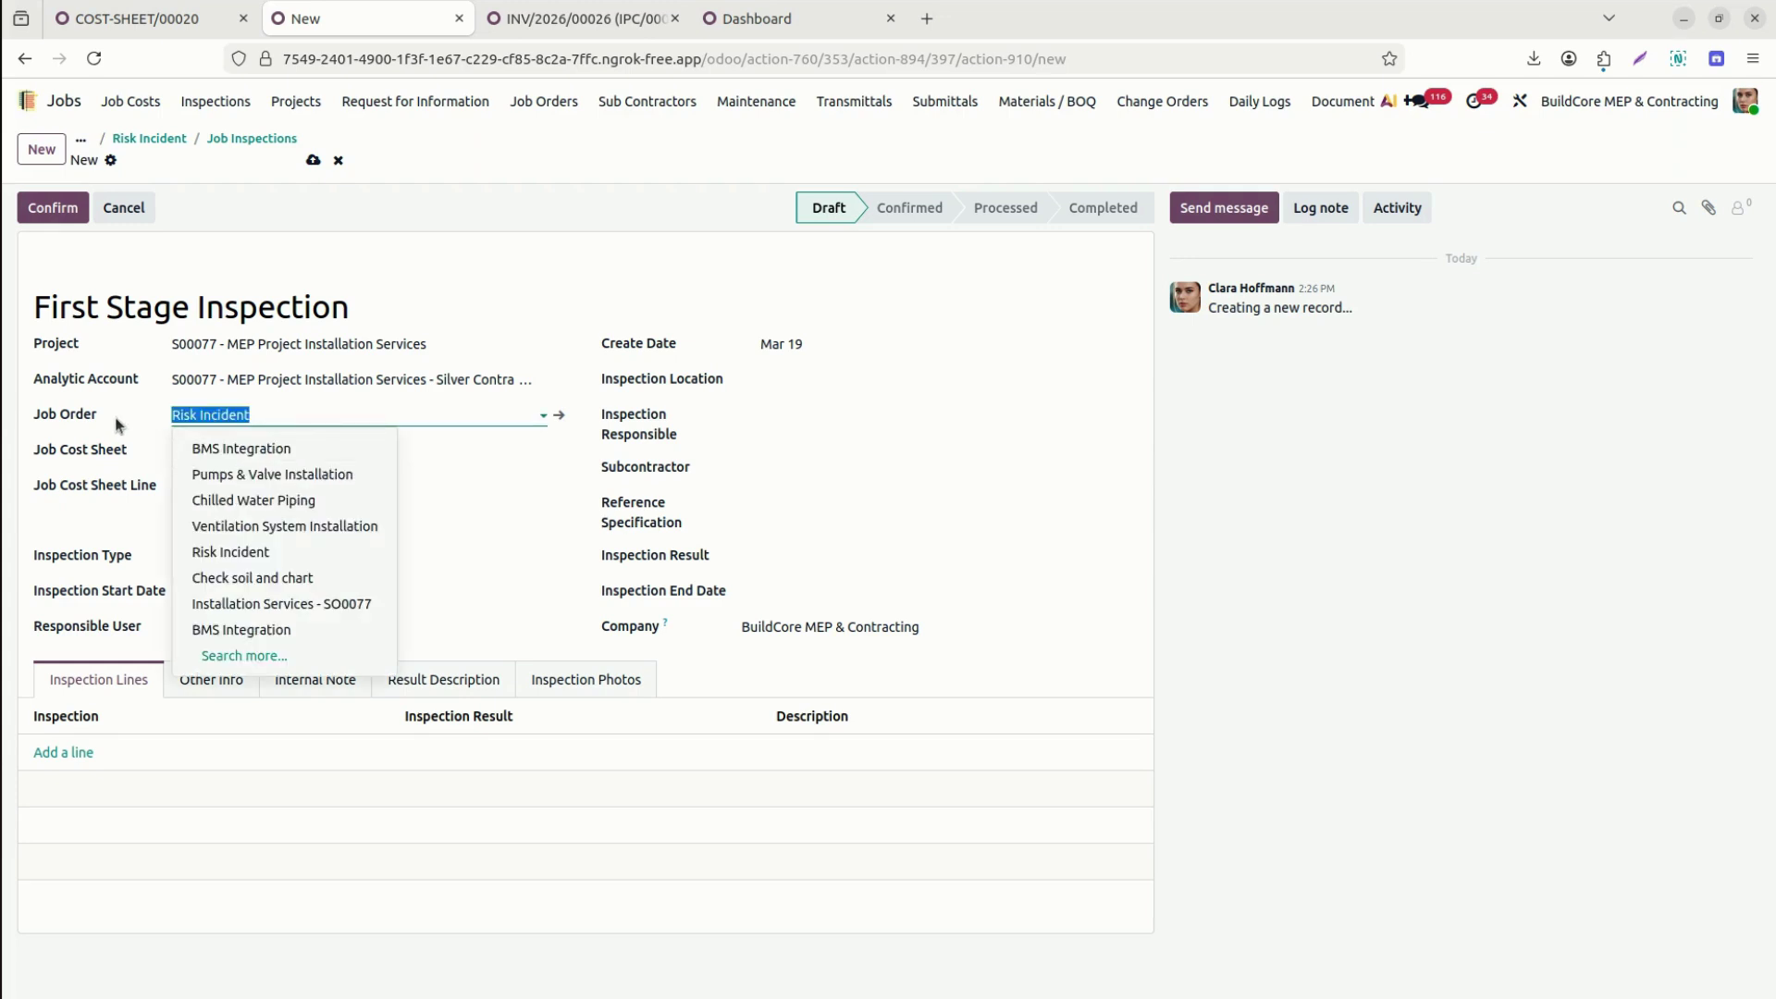
{"action": "left_click", "coordinate": [222, 446]}
{"action": "type", "text": "2"}
{"action": "key", "text": "BackSpace"}
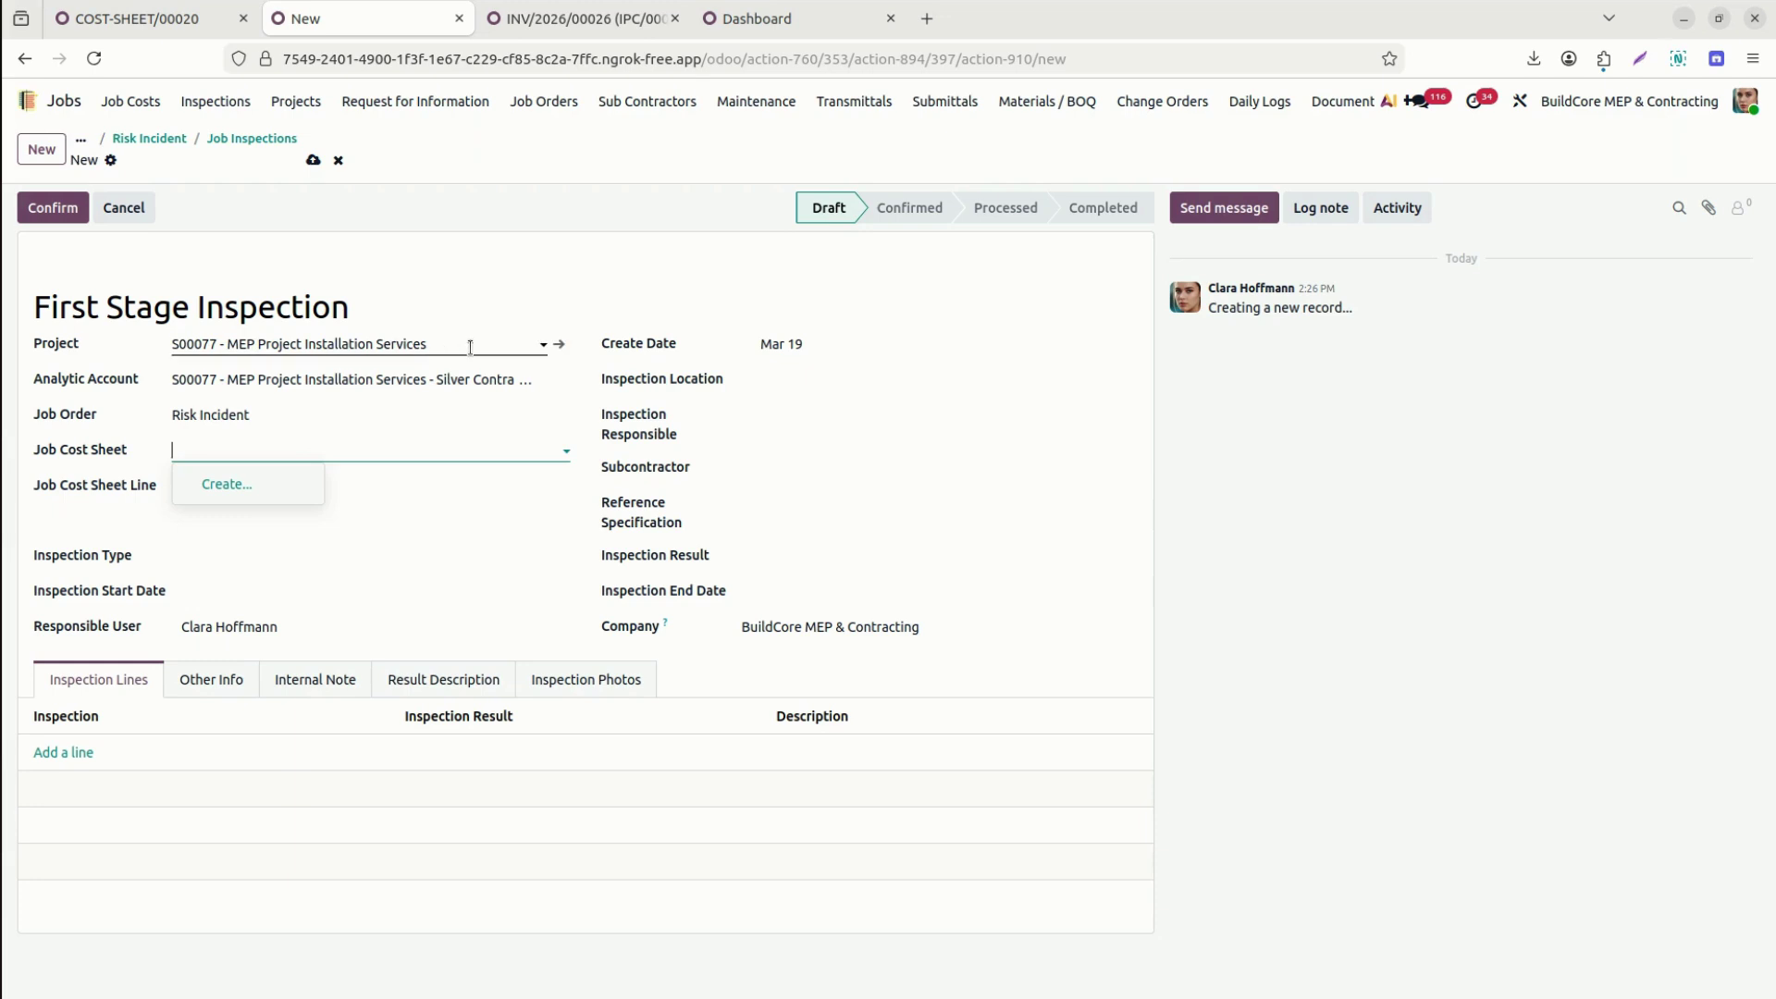
{"action": "left_click", "coordinate": [470, 347]}
{"action": "left_click", "coordinate": [130, 489]}
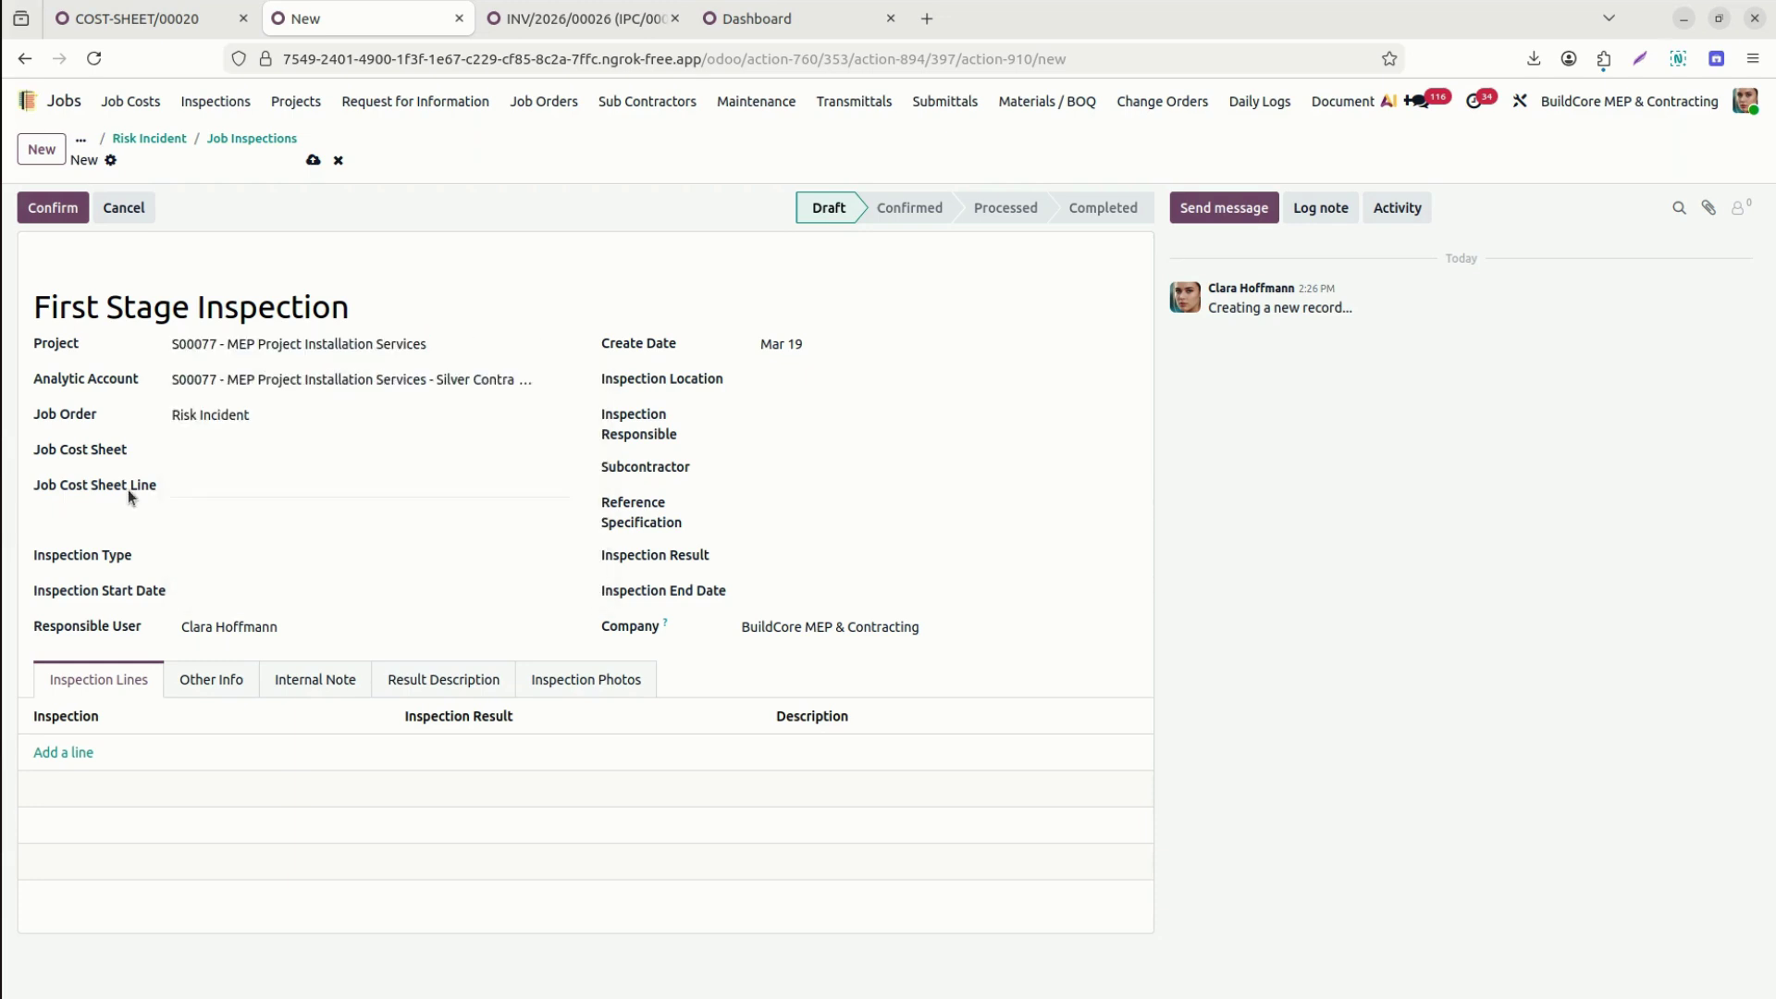
Make it a Safety Inspection starting March 20.
{"action": "left_click", "coordinate": [233, 557]}
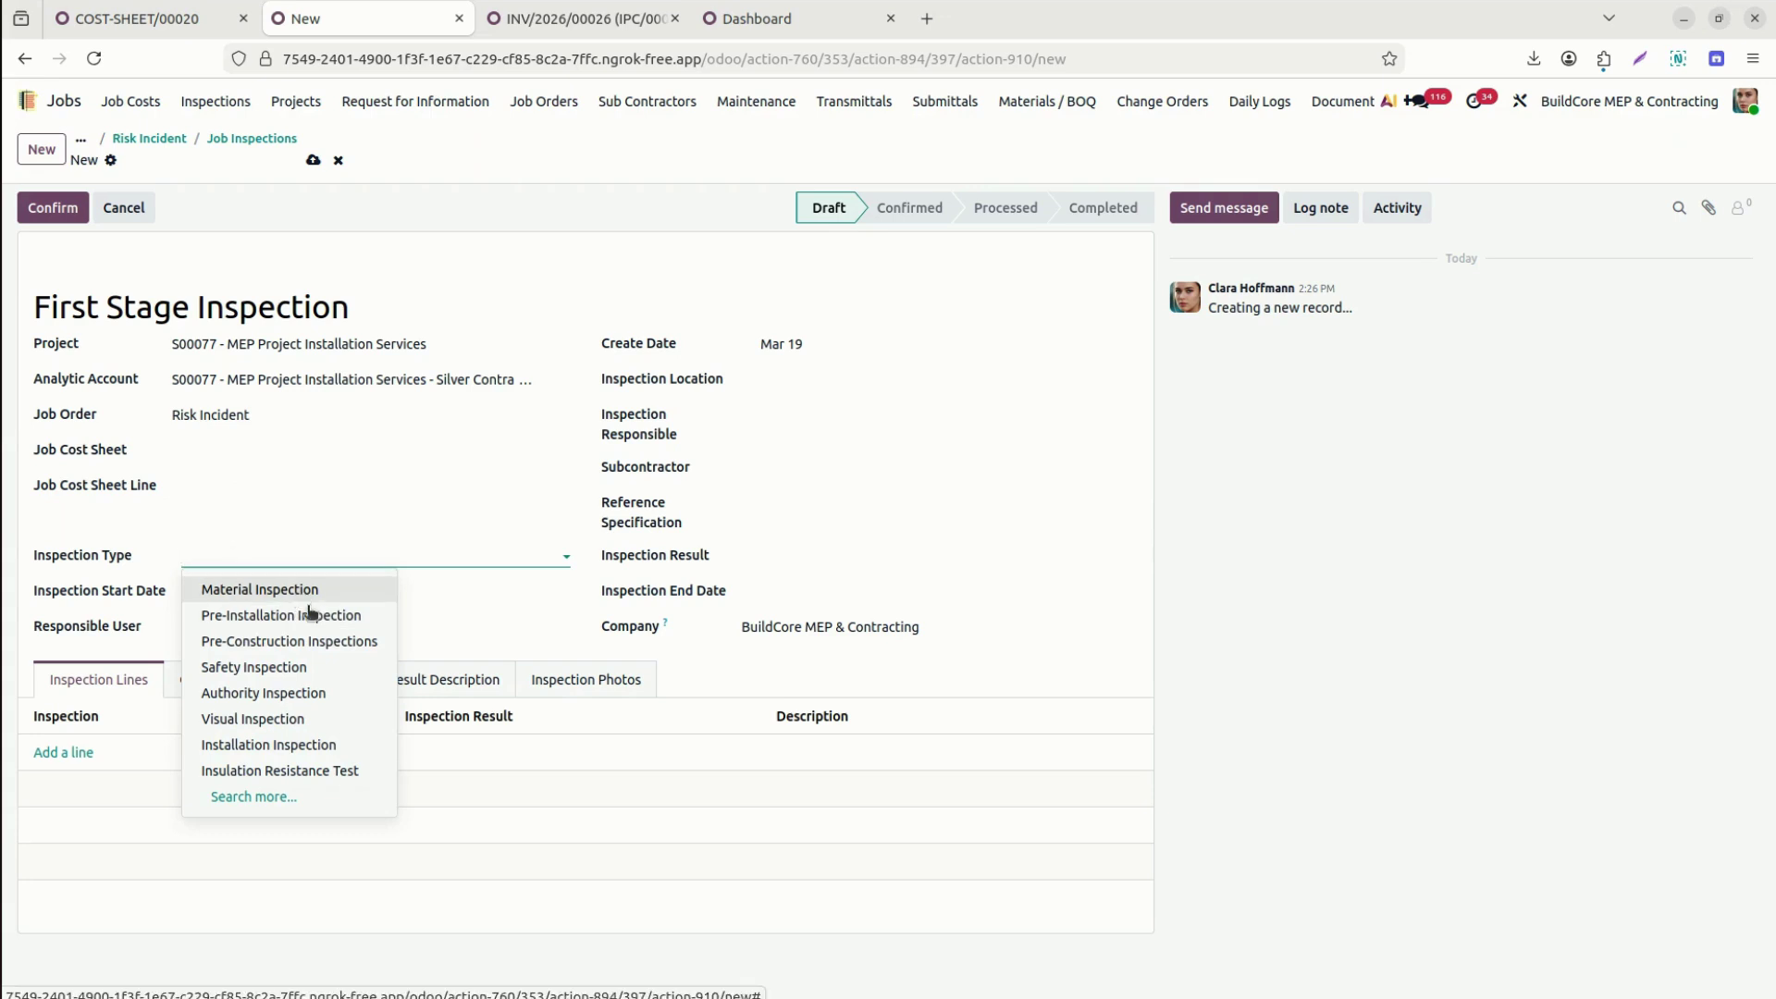
{"action": "left_click", "coordinate": [320, 667]}
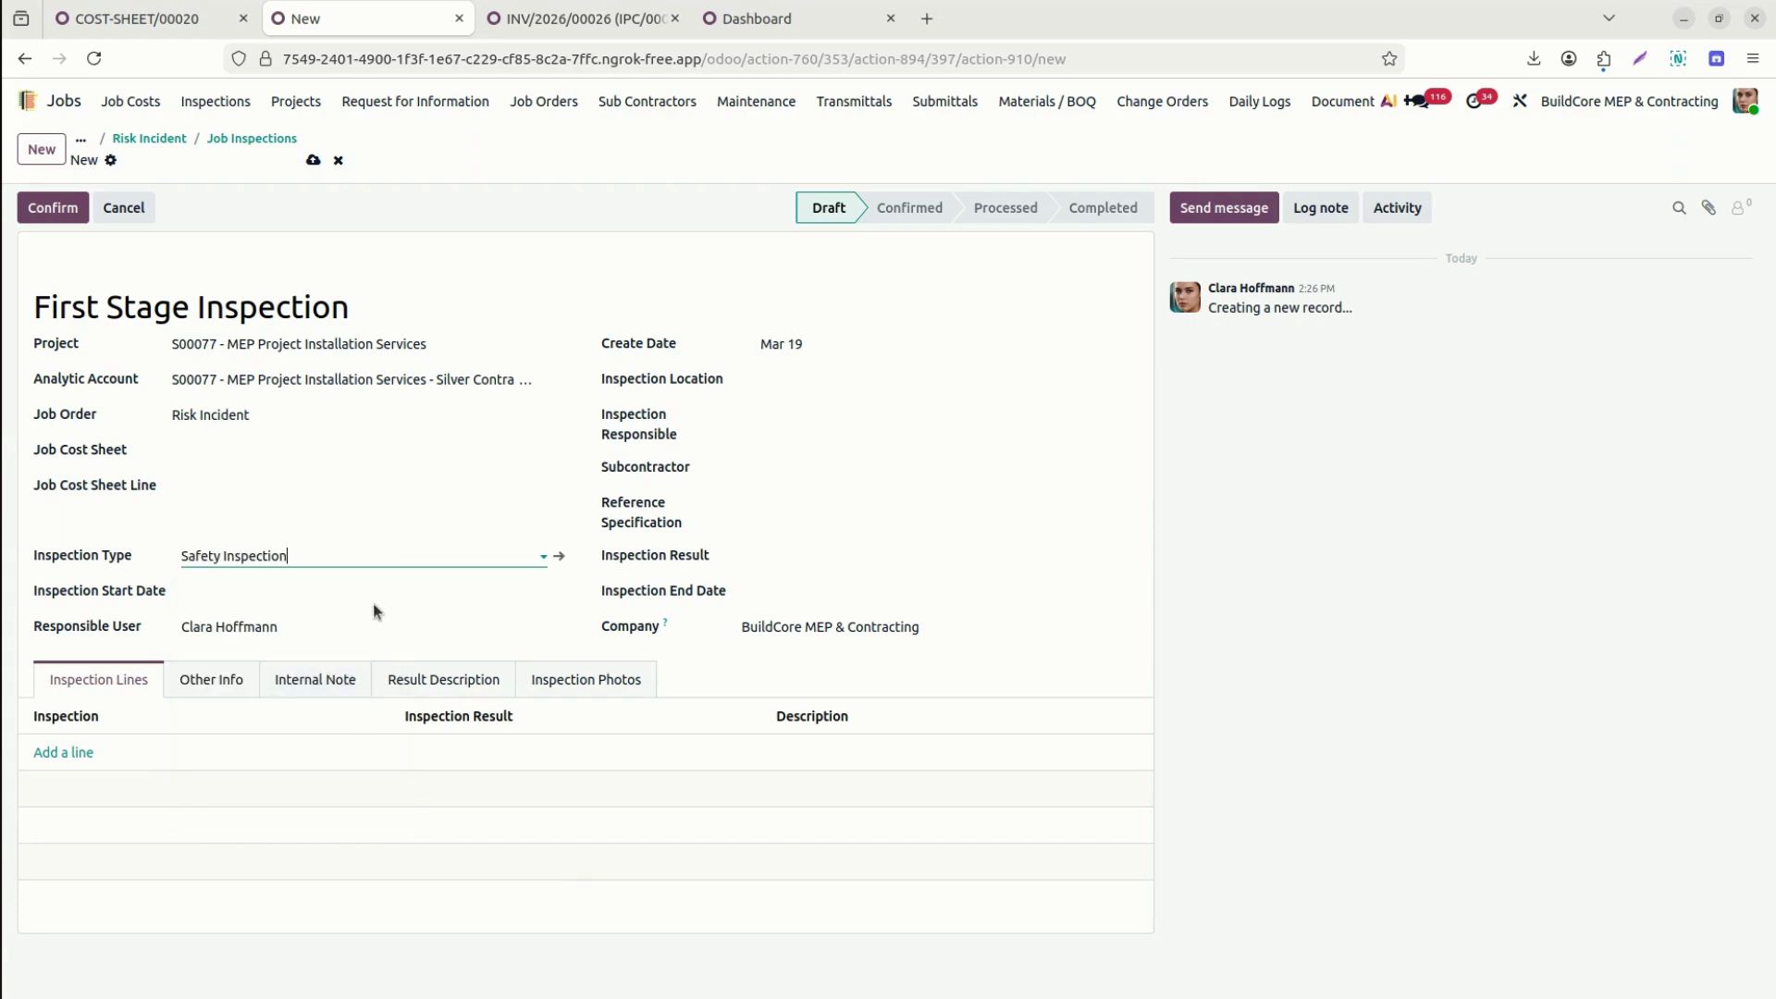
{"action": "left_click", "coordinate": [326, 602]}
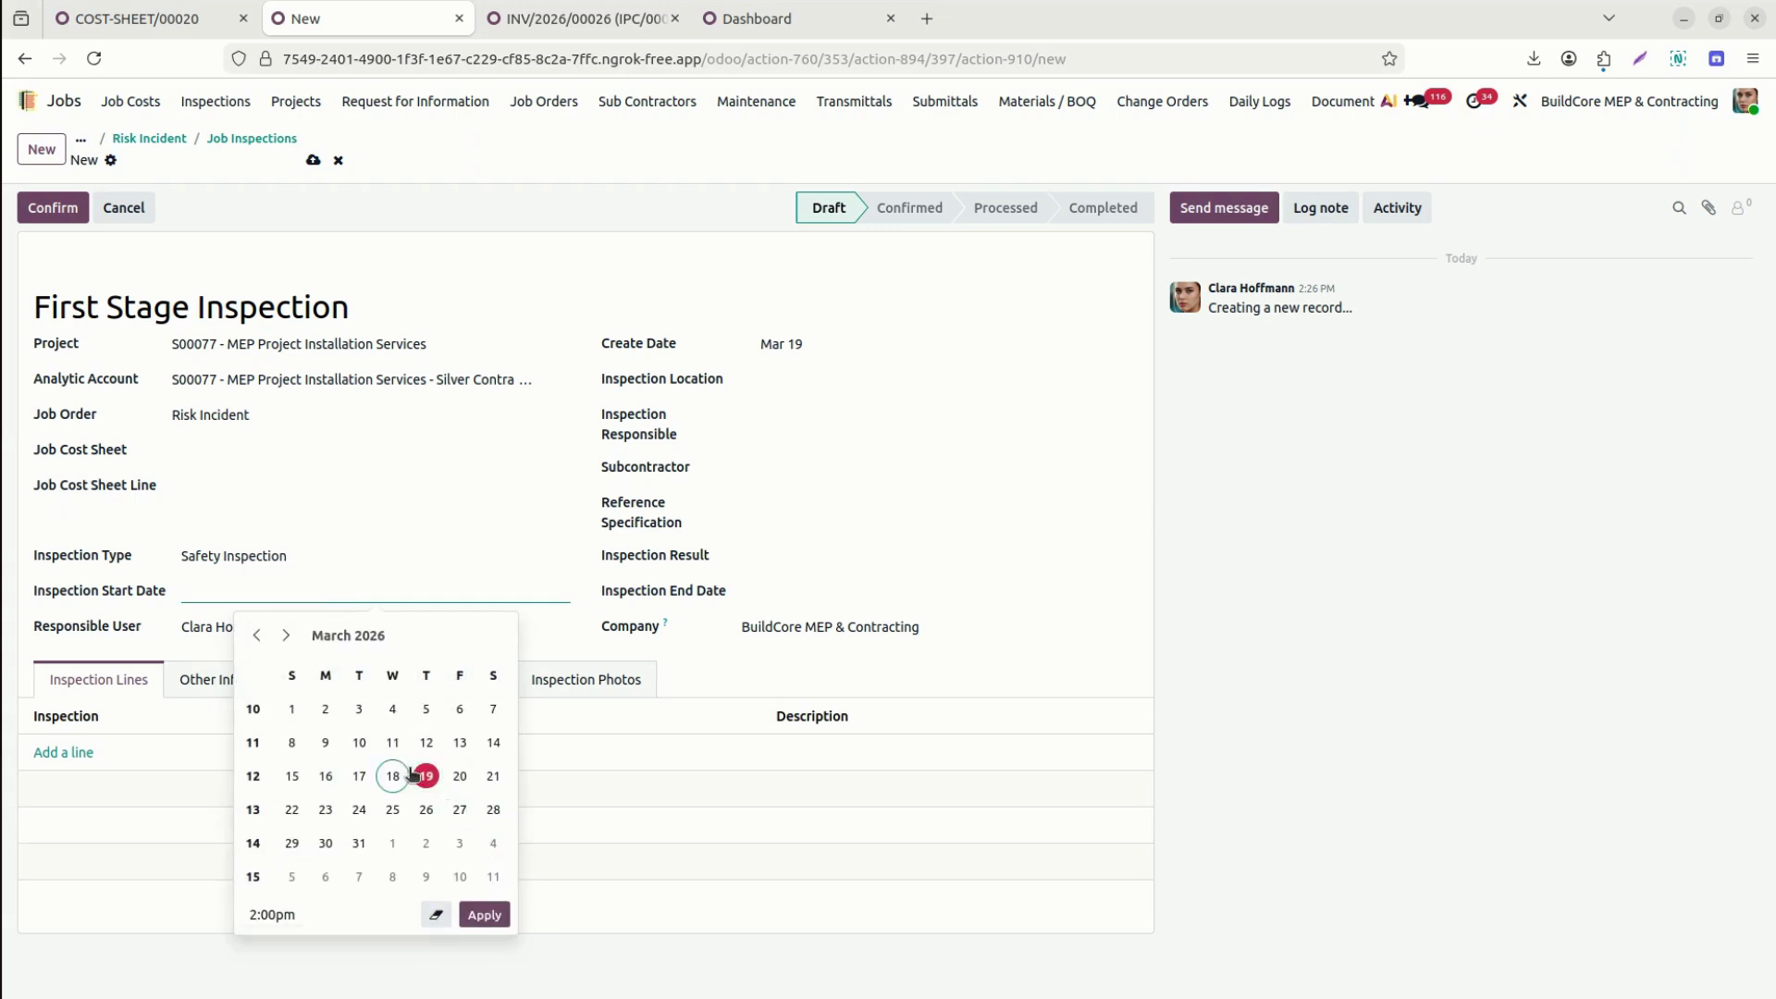
{"action": "left_click", "coordinate": [459, 776]}
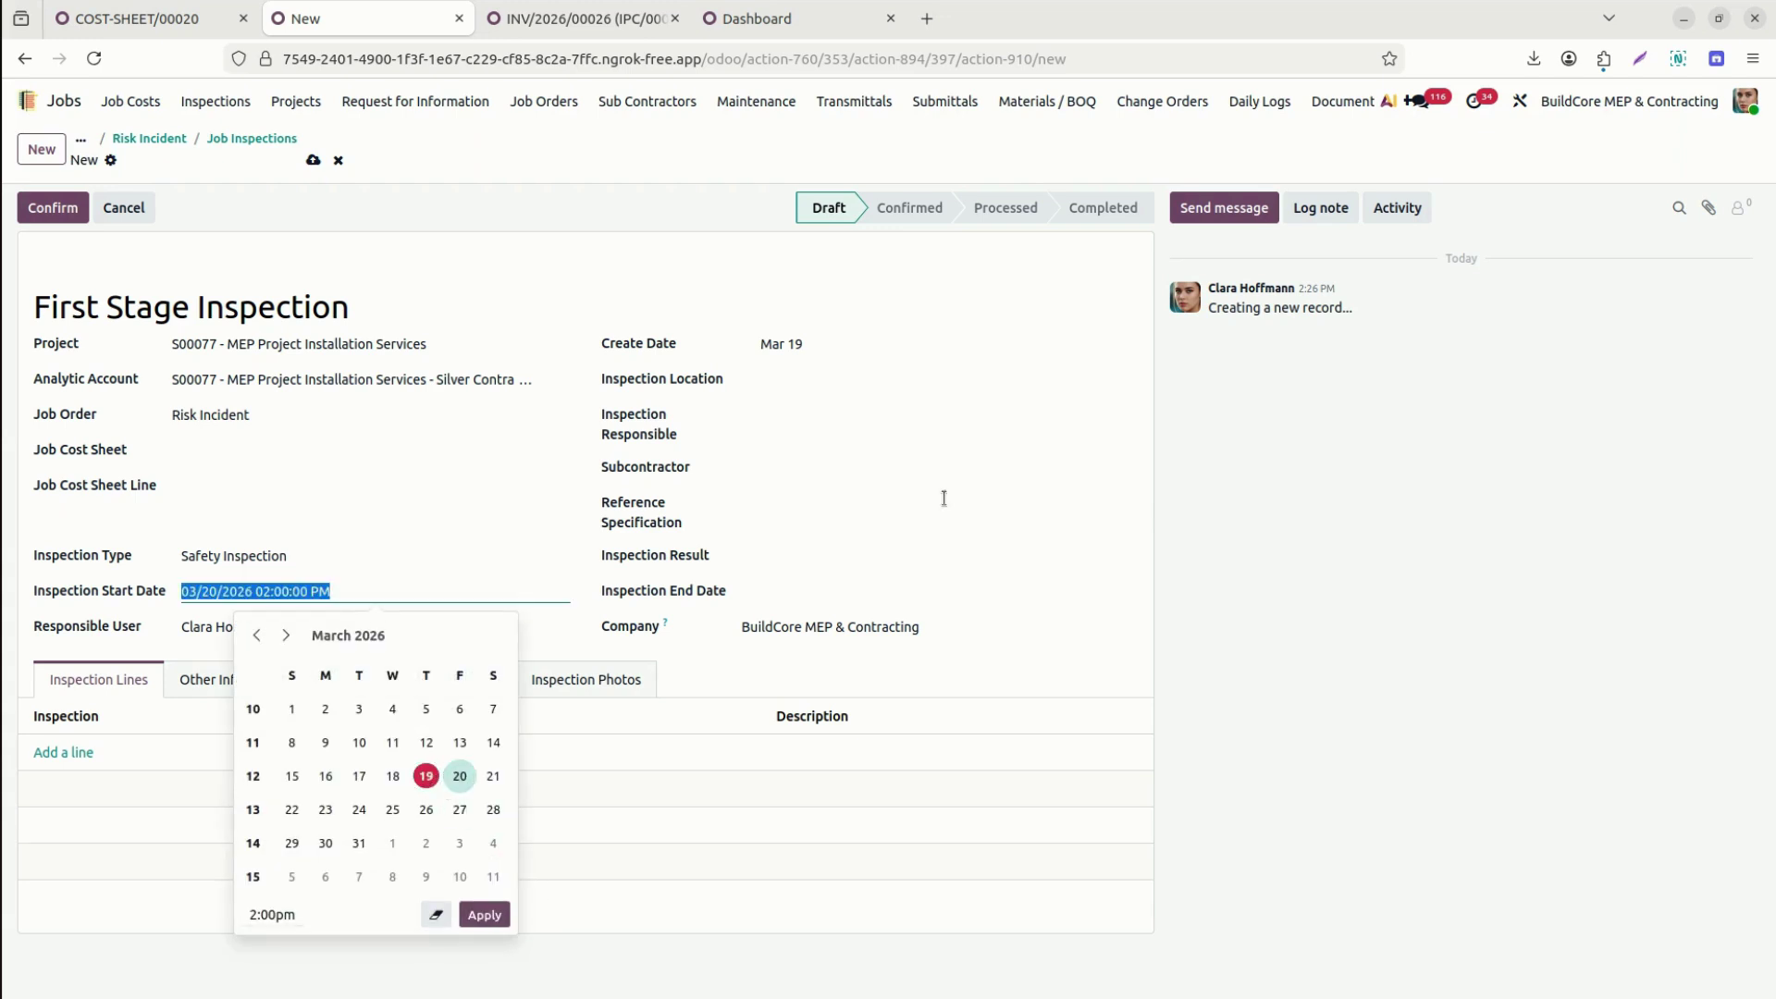
{"action": "left_click", "coordinate": [594, 641]}
Set the company contact as inspection responsible.
{"action": "left_click", "coordinate": [834, 416]}
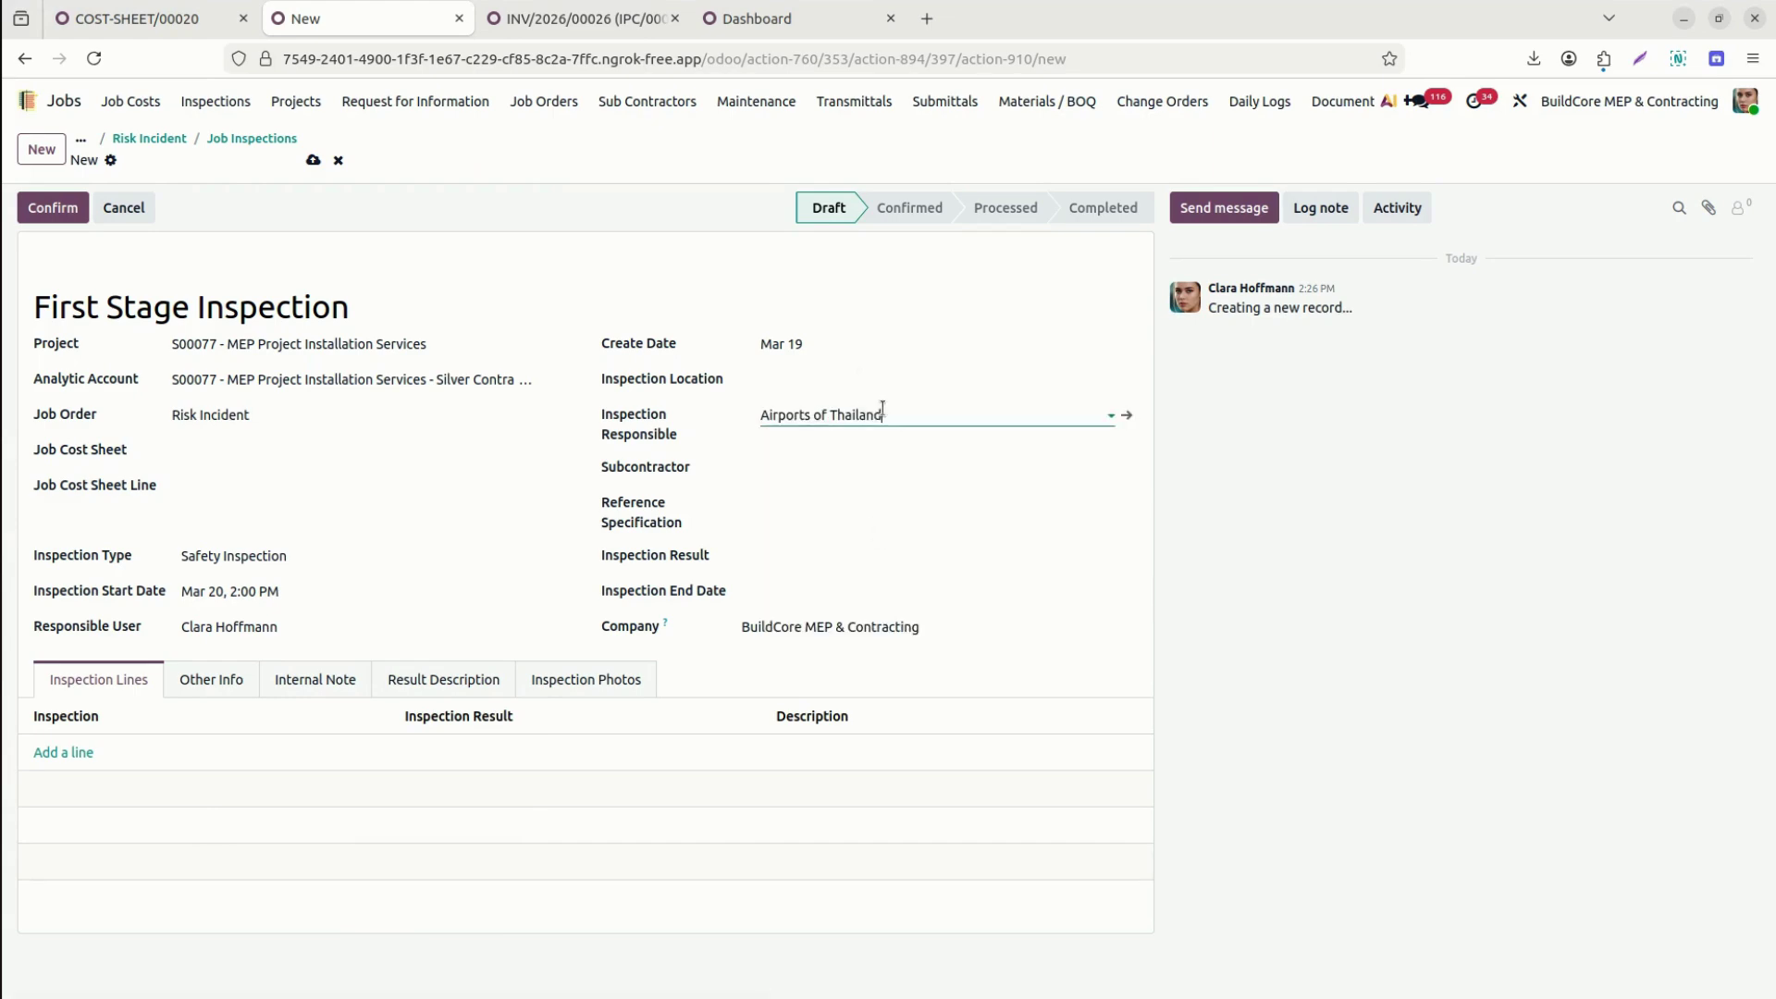
{"action": "left_click", "coordinate": [884, 411]}
{"action": "key", "text": "BackSpace"}
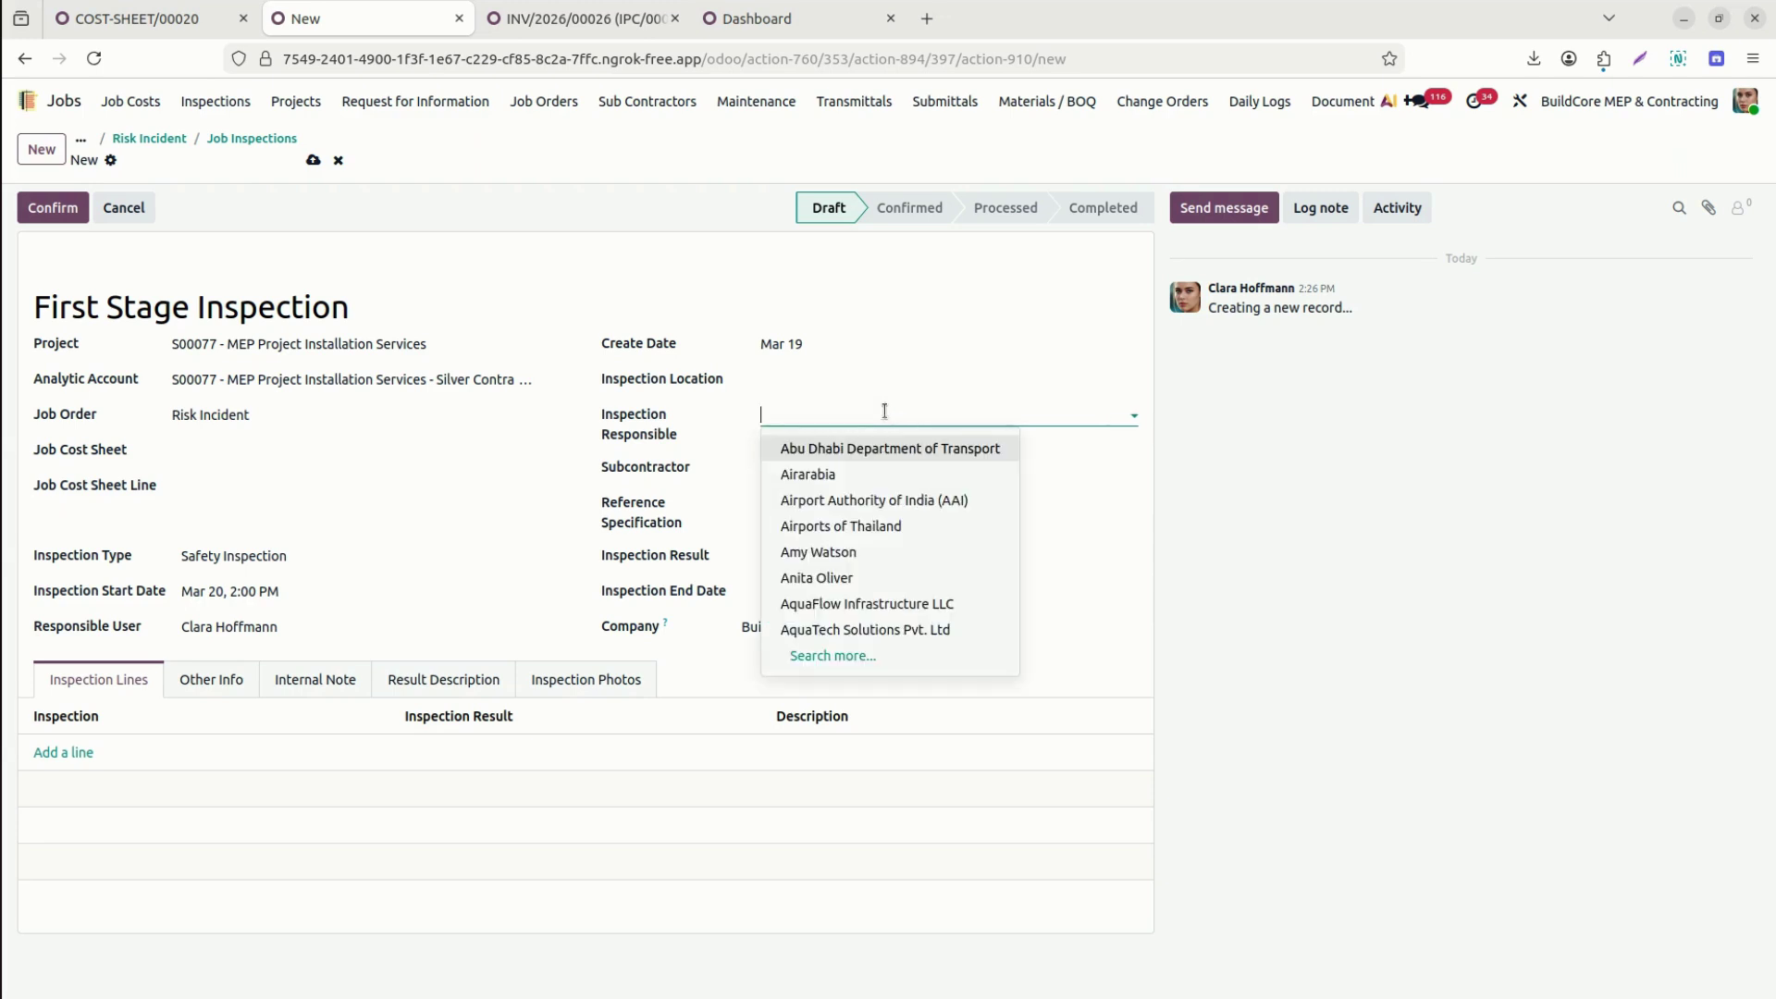
{"action": "type", "text": "cl"}
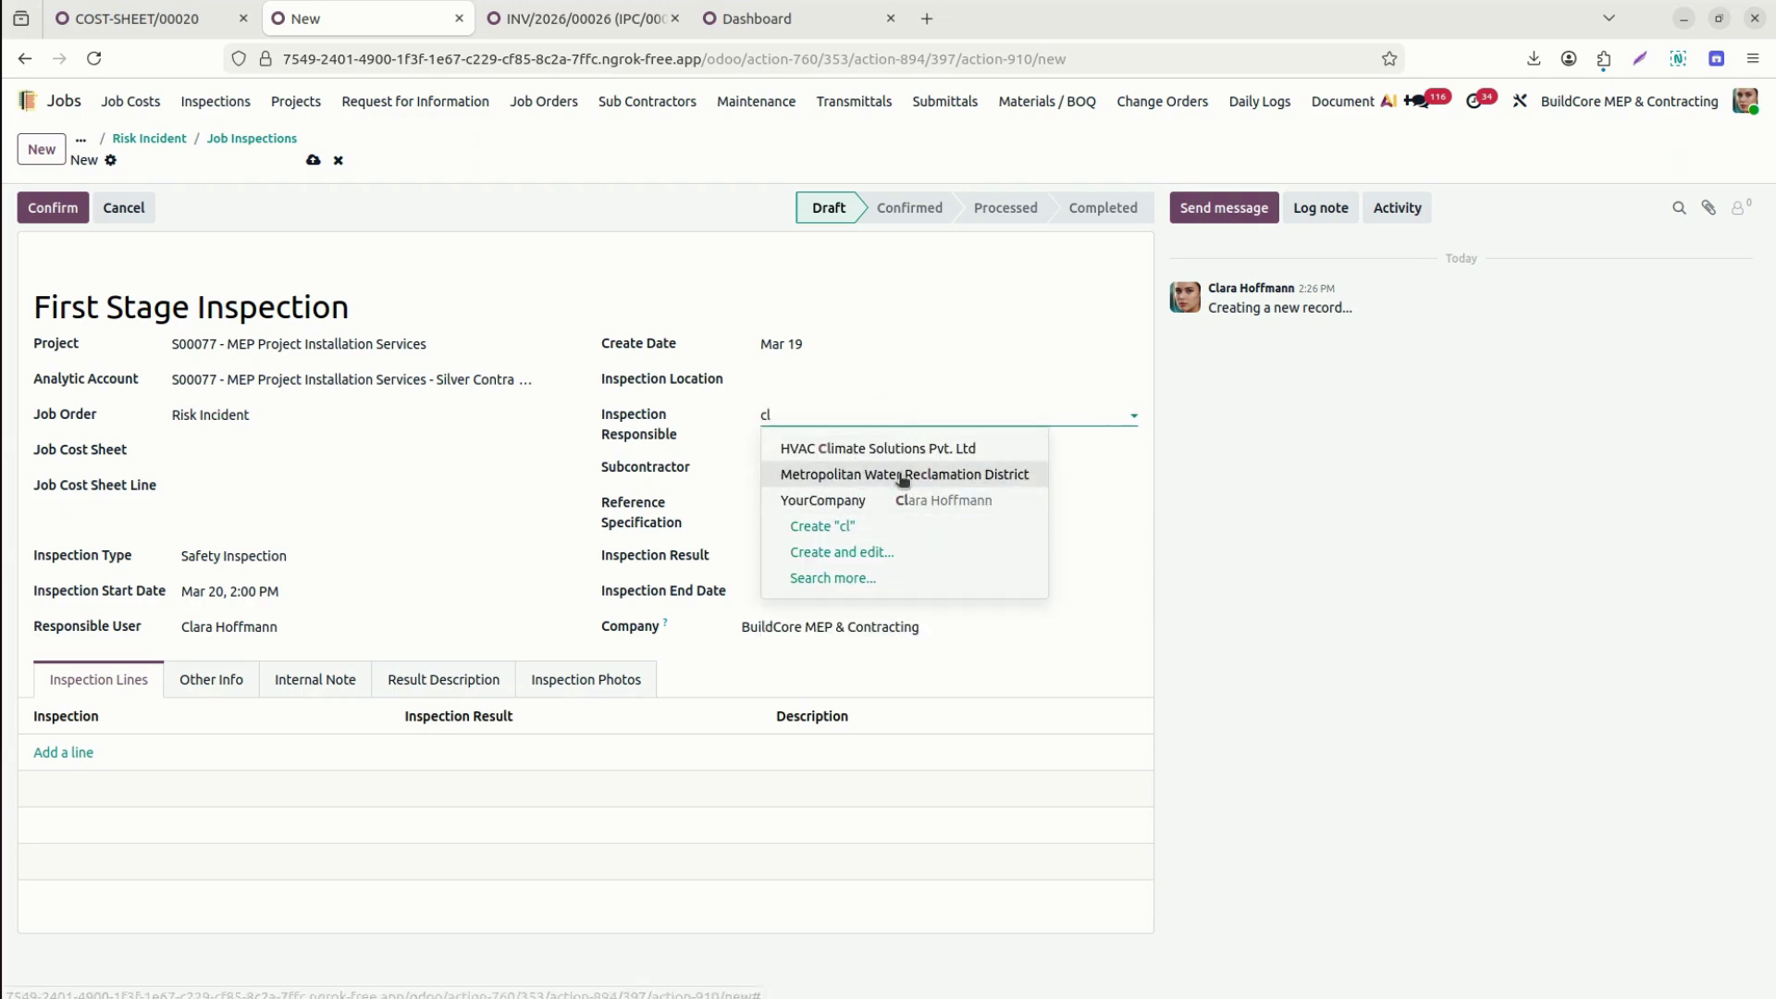
{"action": "left_click", "coordinate": [818, 500]}
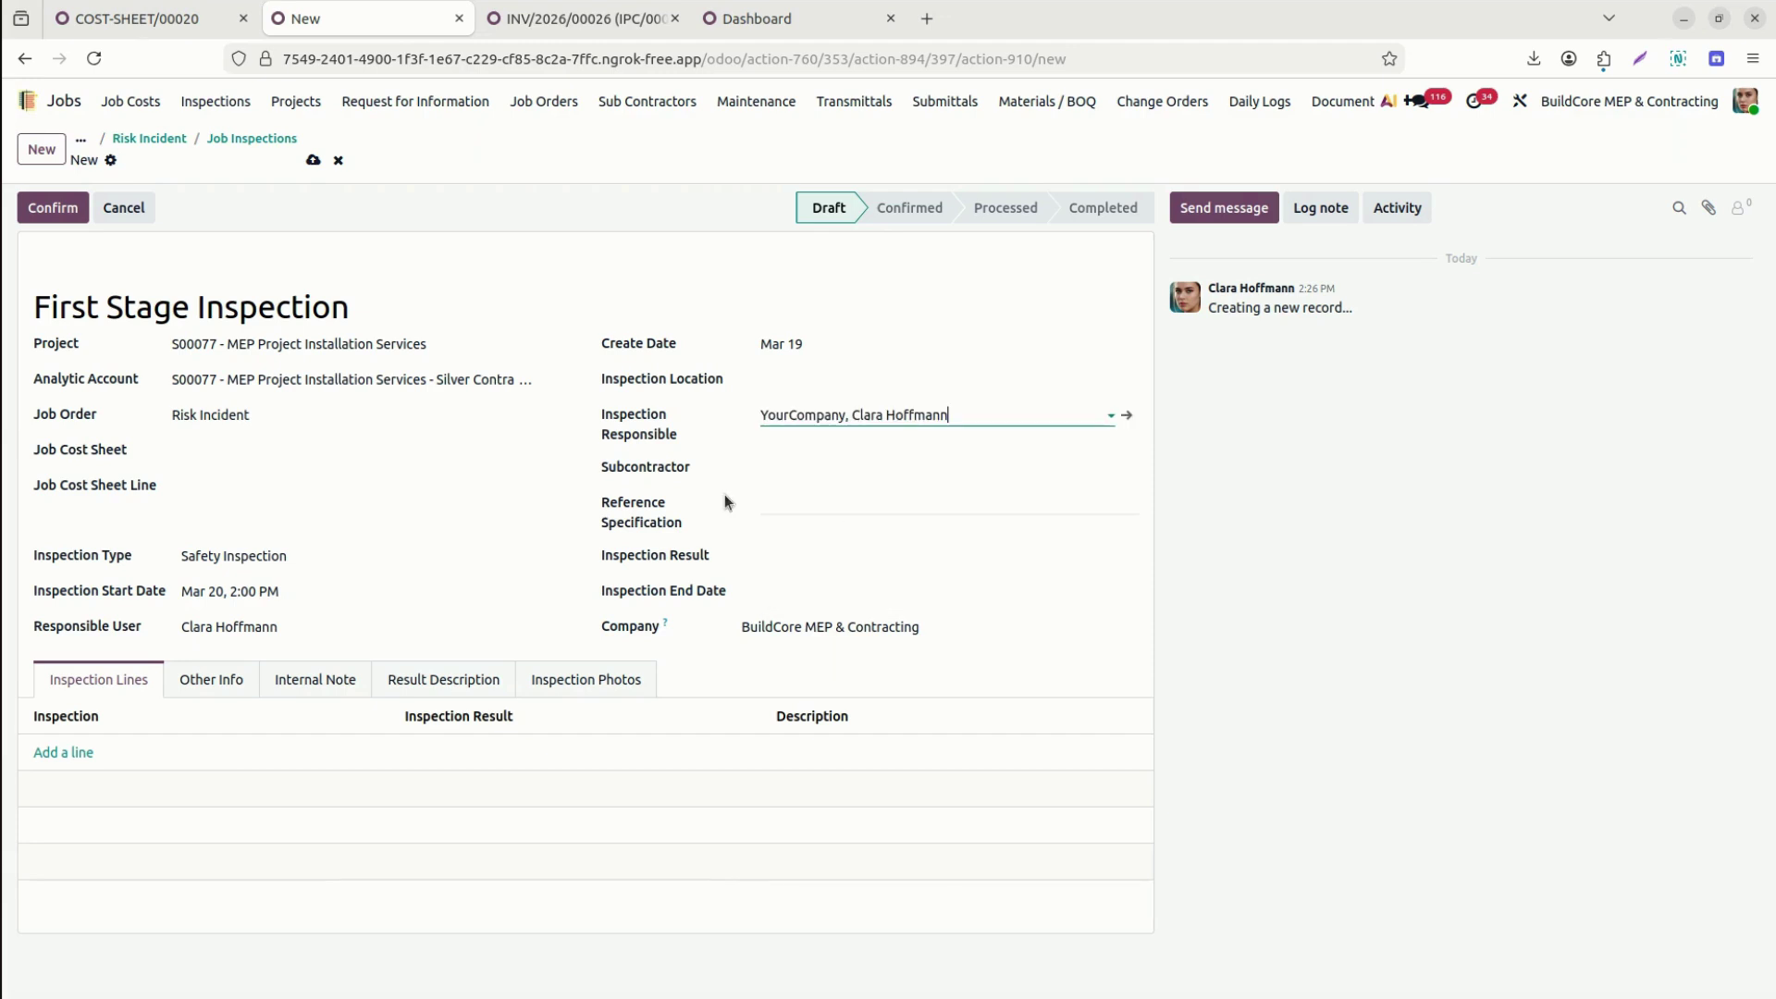
Assign the matching partner as subcontractor, leave the result empty, and add an inspection line.
{"action": "left_click", "coordinate": [837, 461]}
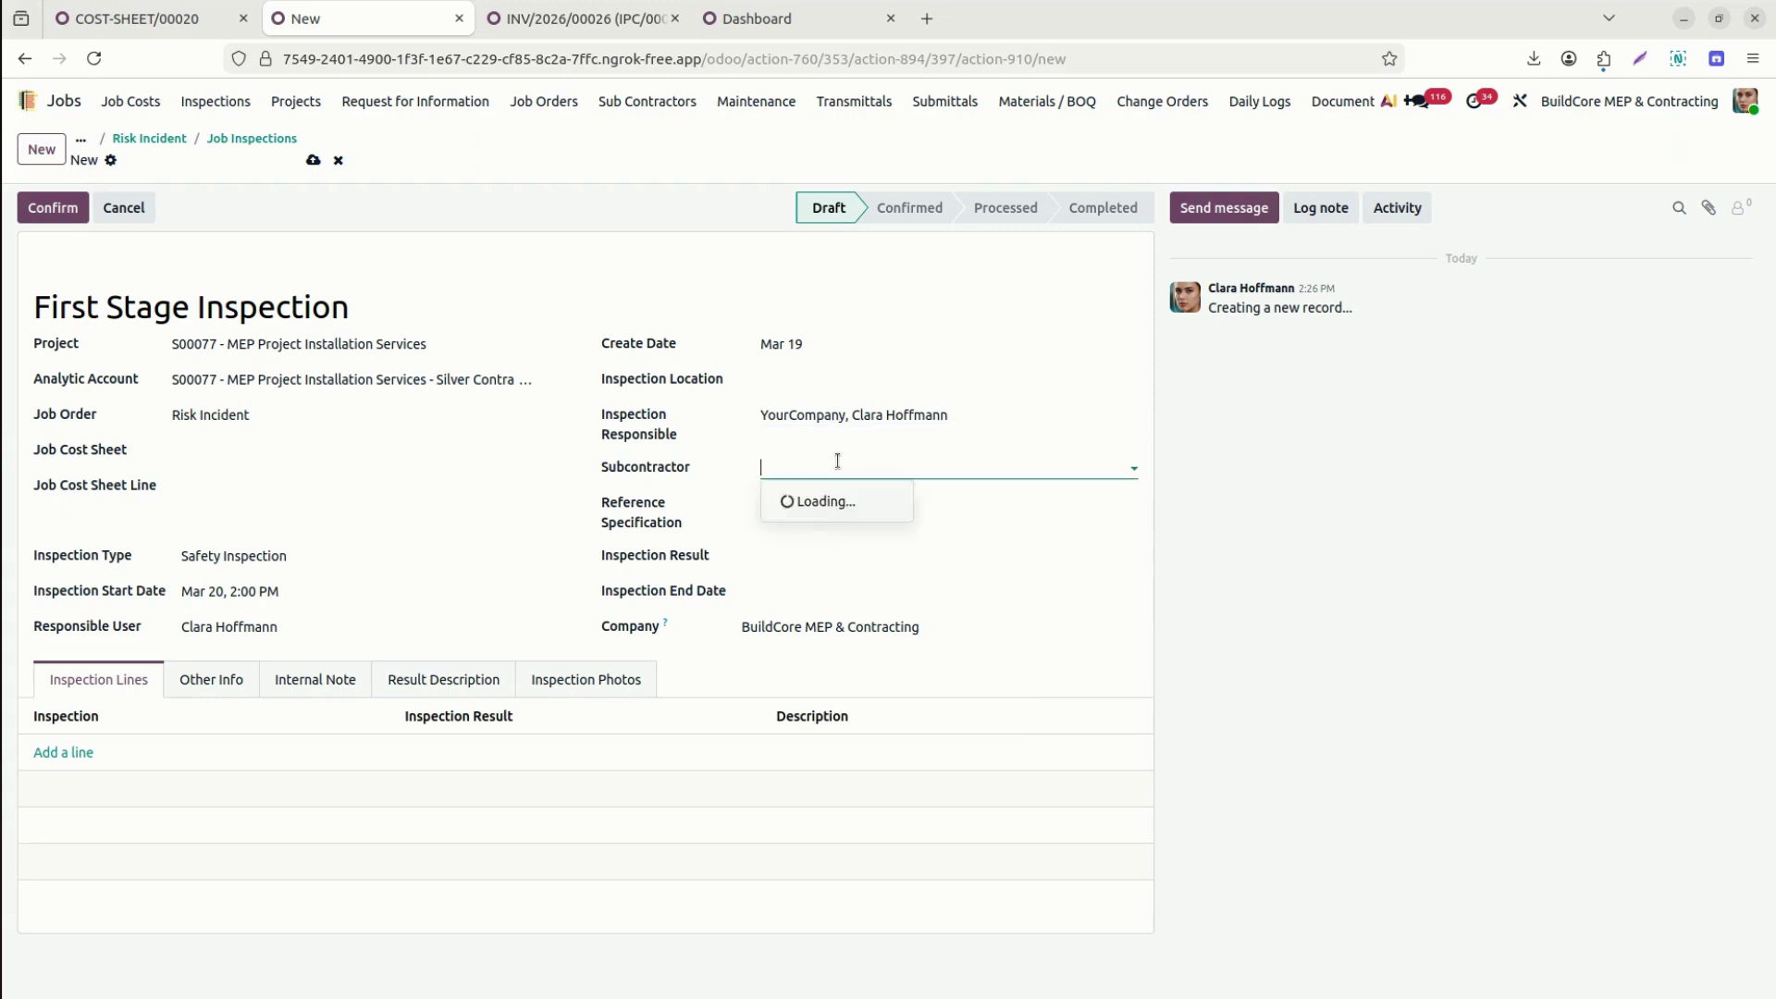
{"action": "type", "text": "joel"}
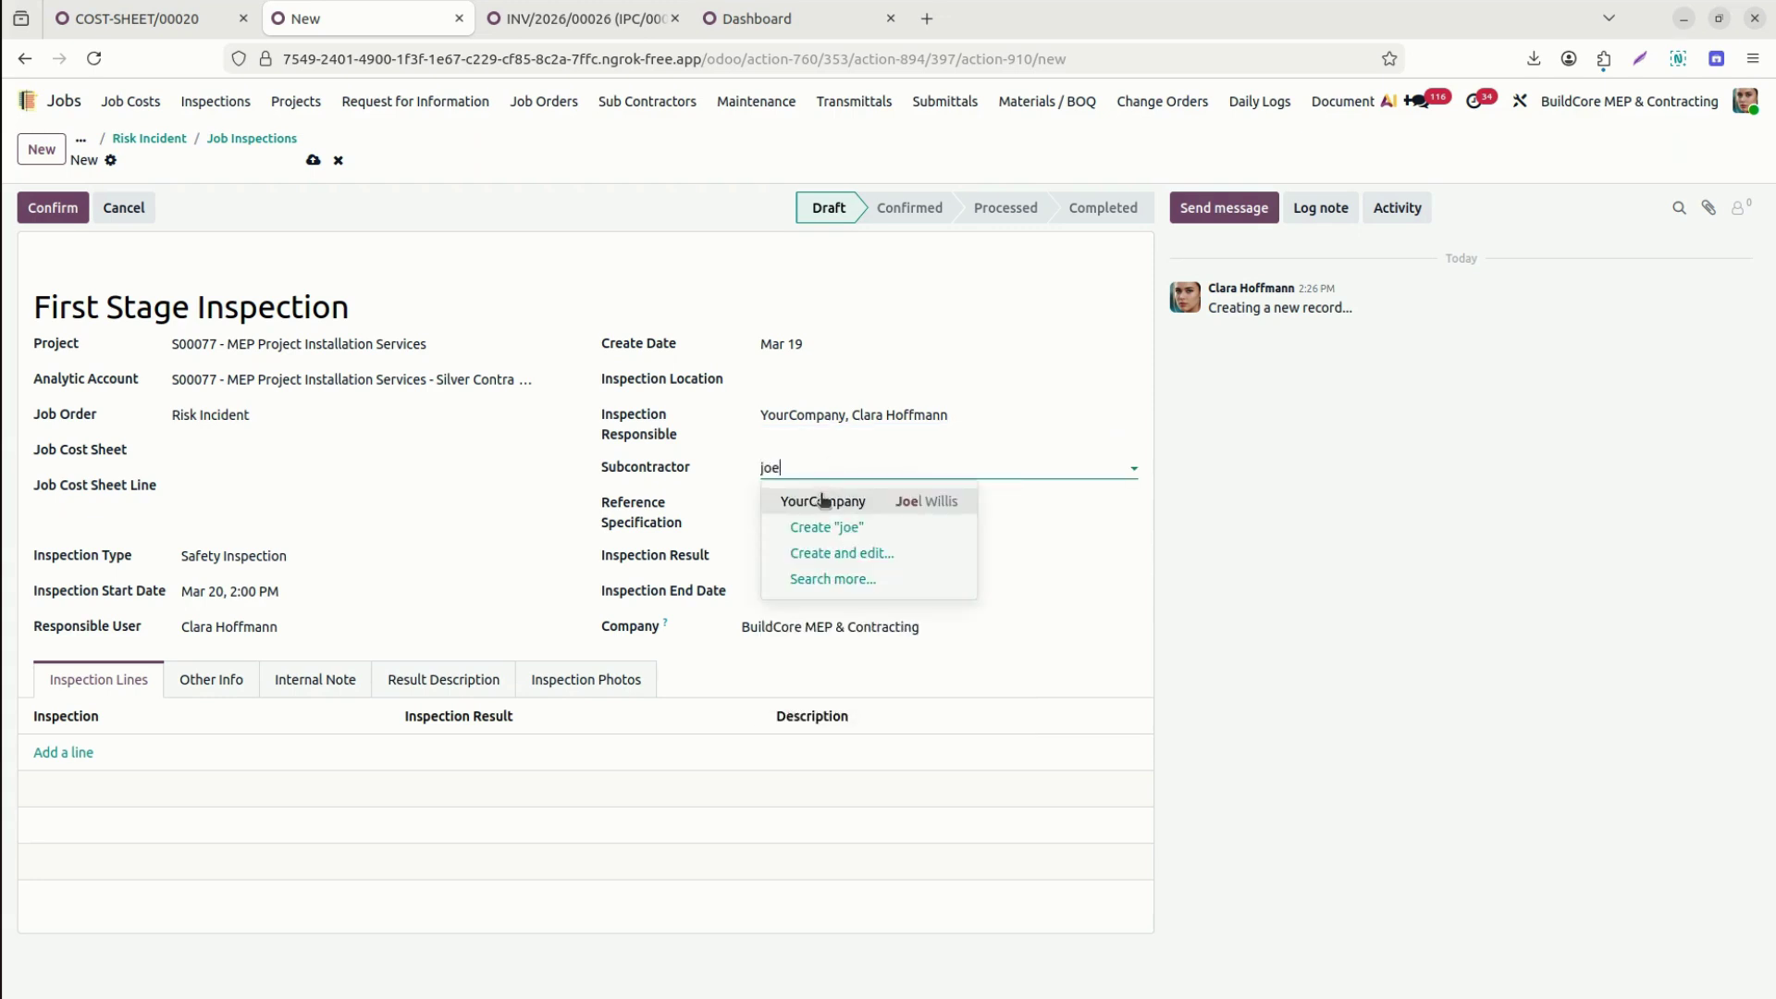
{"action": "left_click", "coordinate": [824, 499]}
{"action": "left_click", "coordinate": [856, 557]}
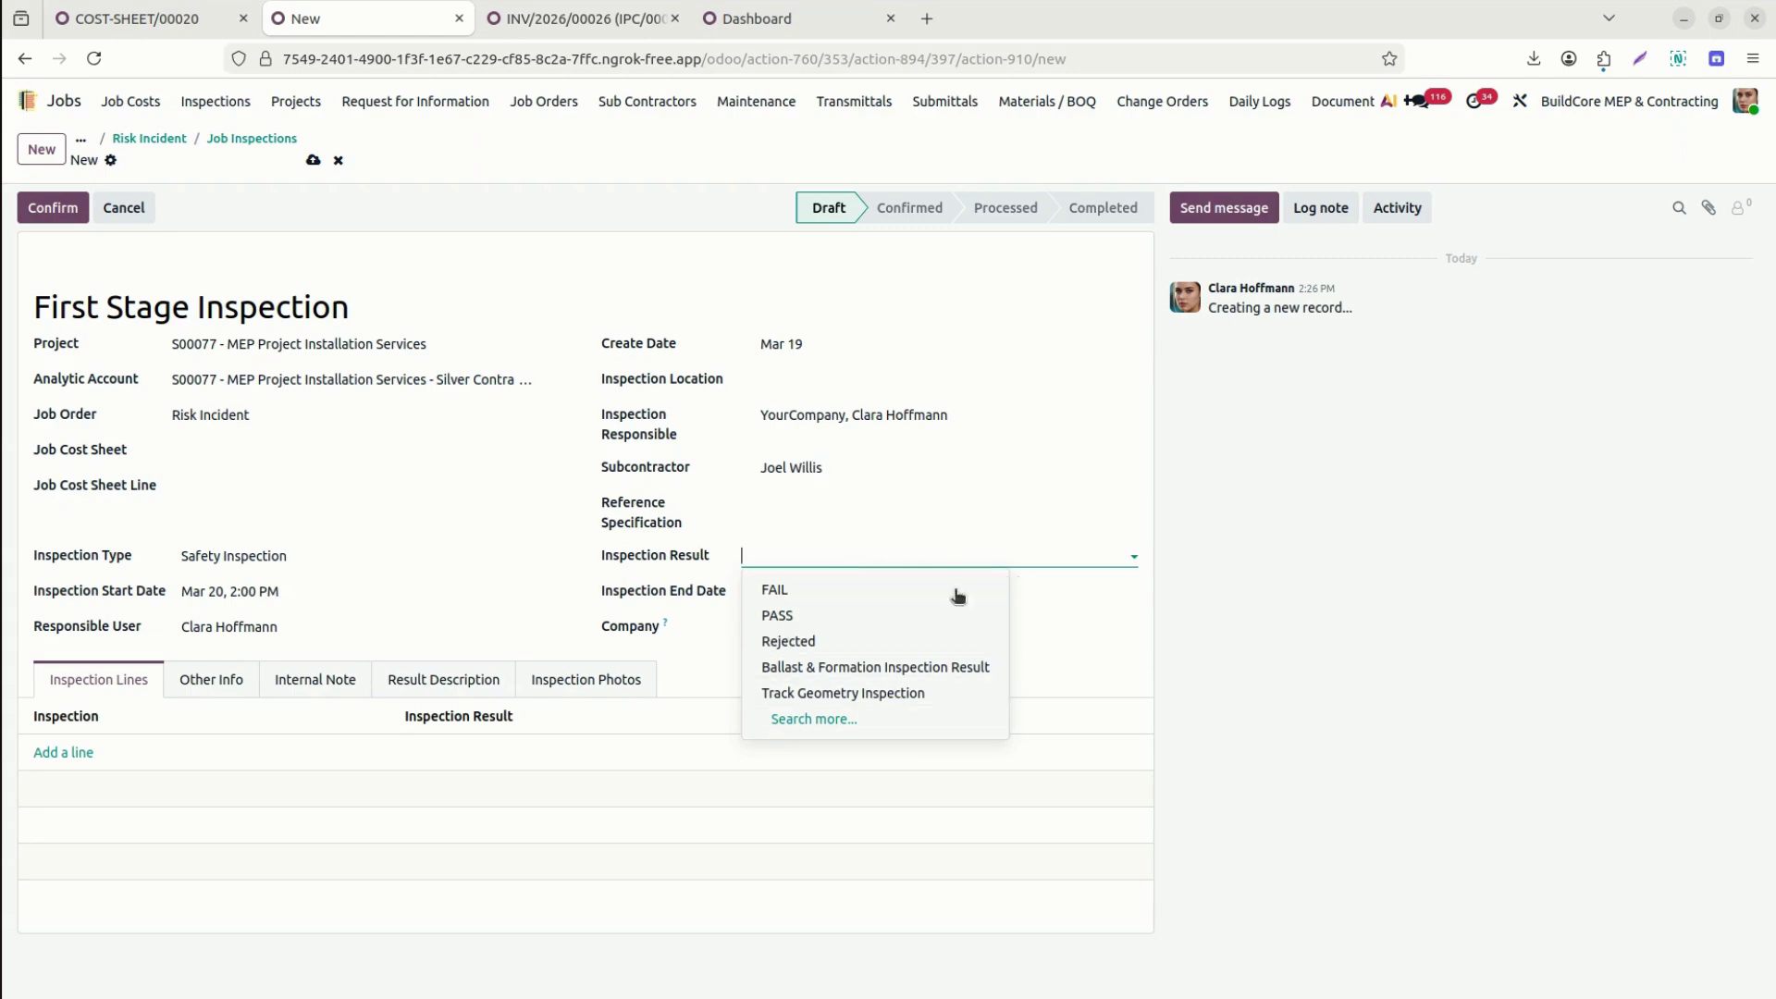
{"action": "left_click", "coordinate": [1397, 648]}
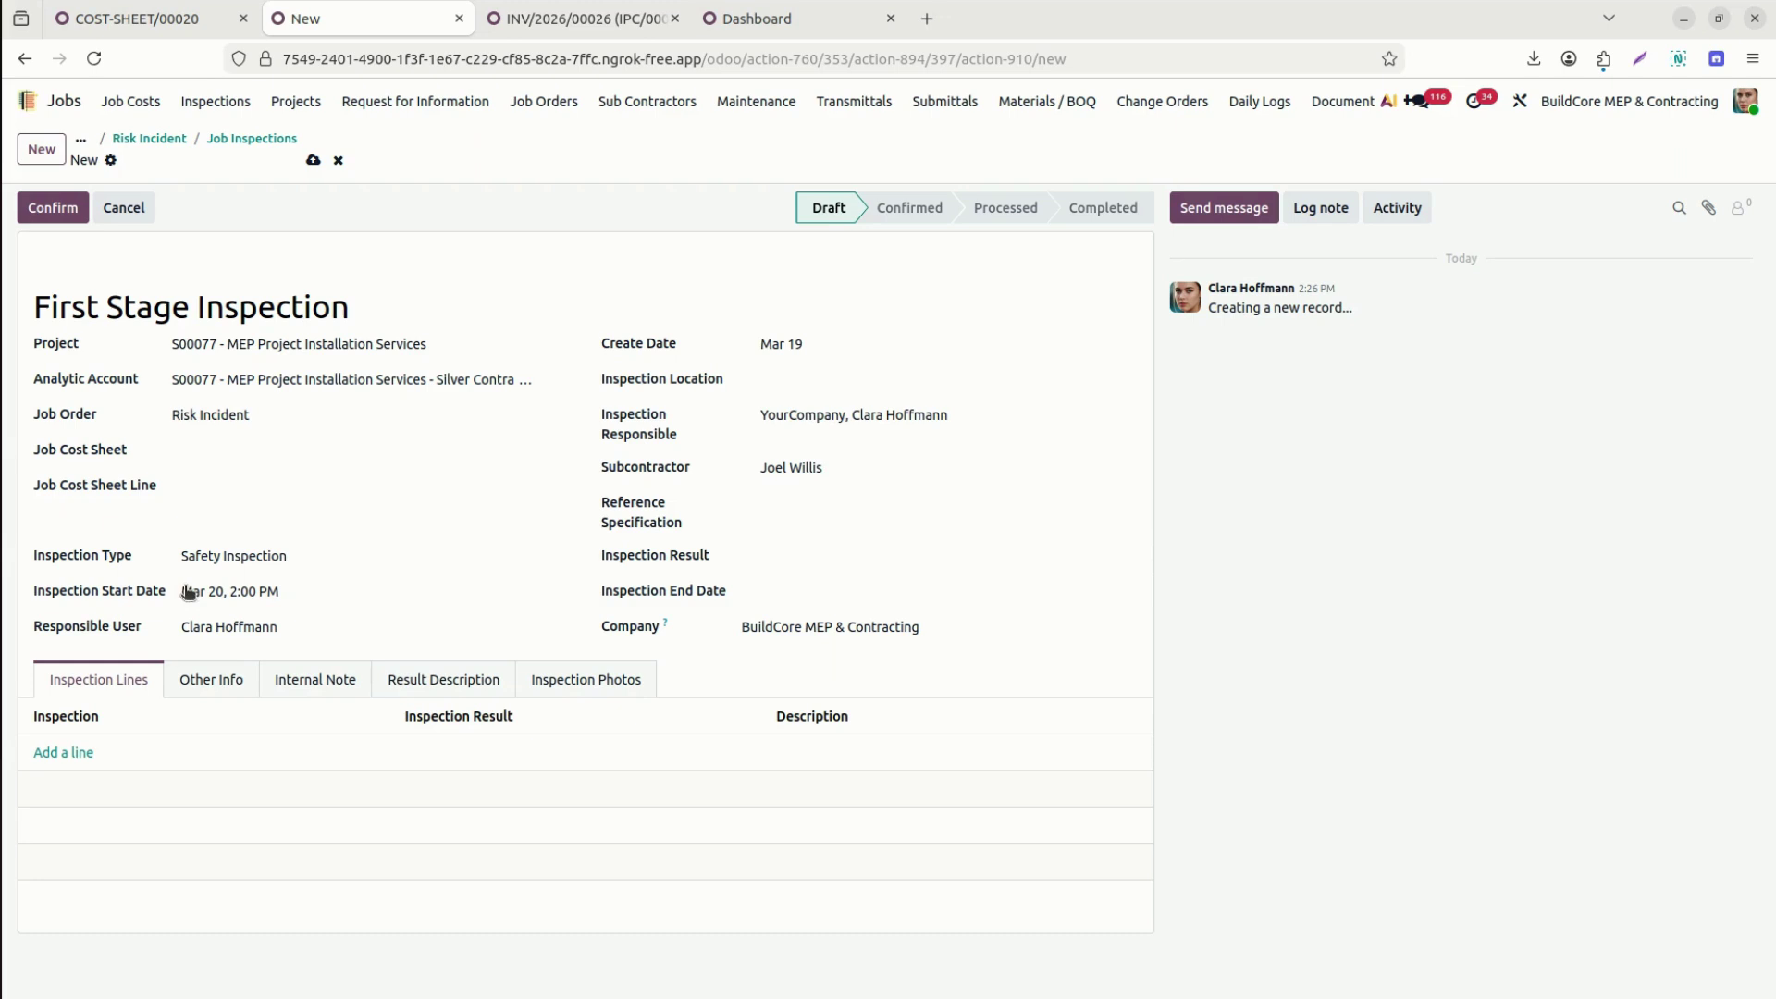
{"action": "left_click", "coordinate": [72, 752]}
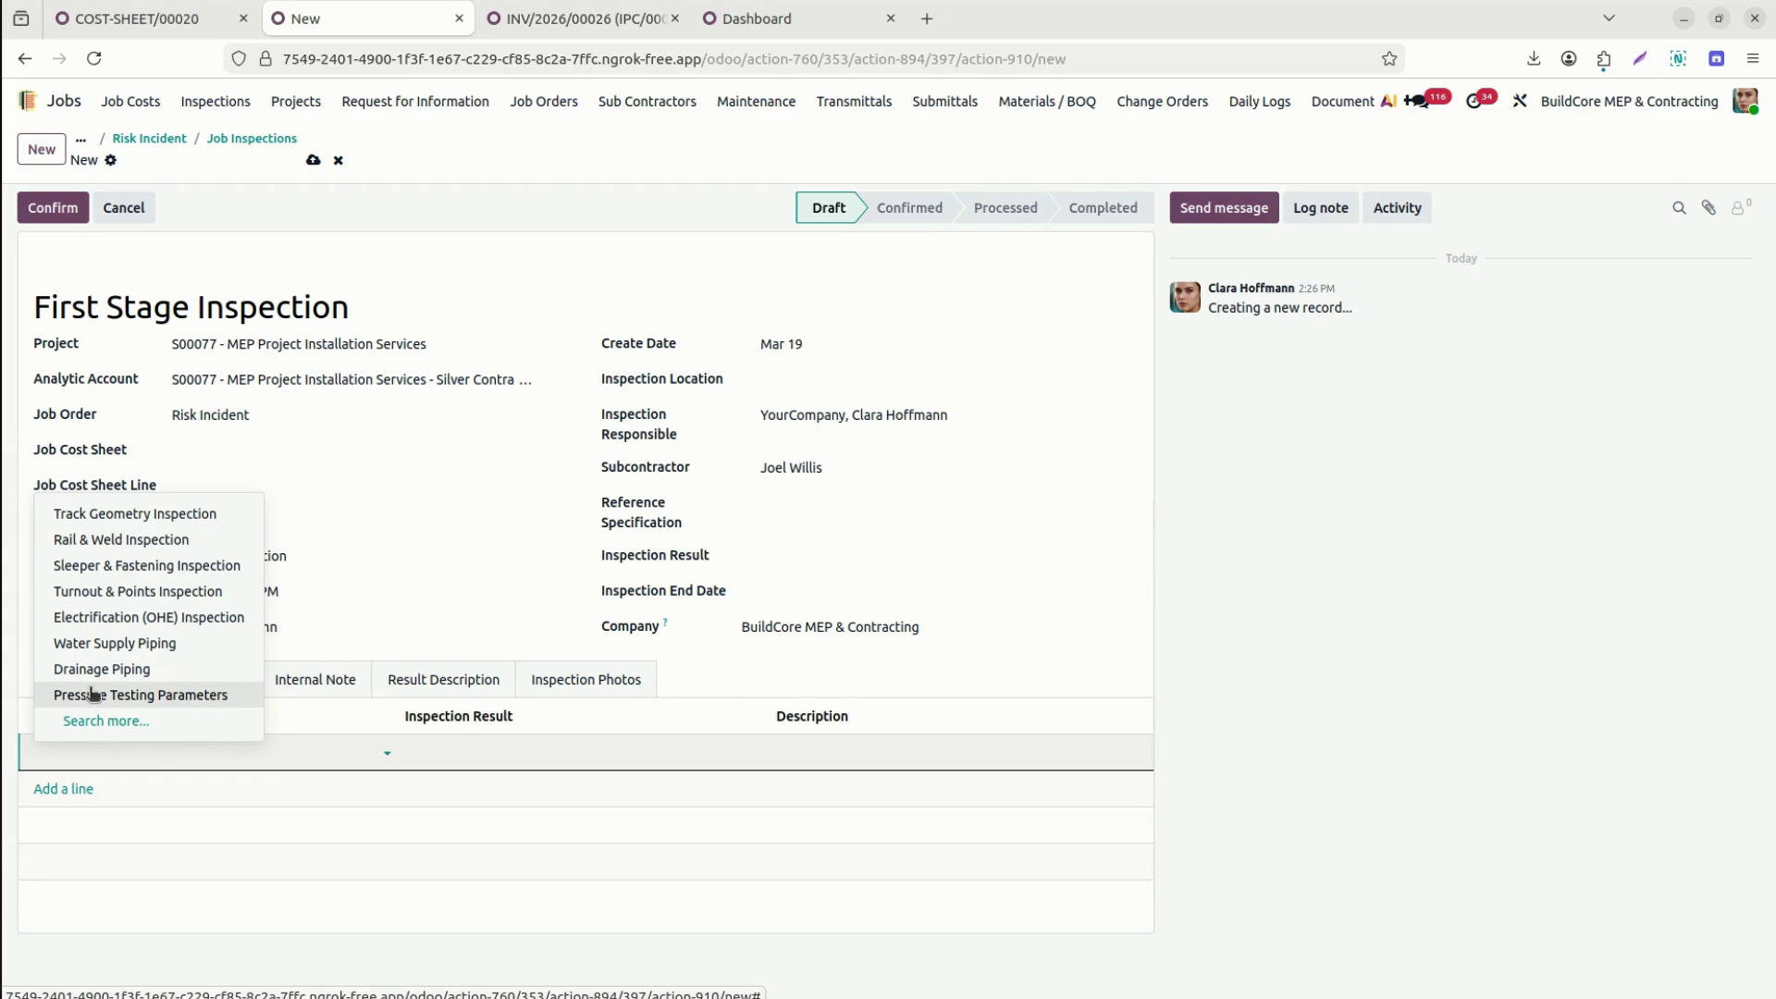
Add a Pressure Testing Parameters line marked PASS, described 'Add moredetails', and confirm the inspection.
{"action": "left_click", "coordinate": [92, 694]}
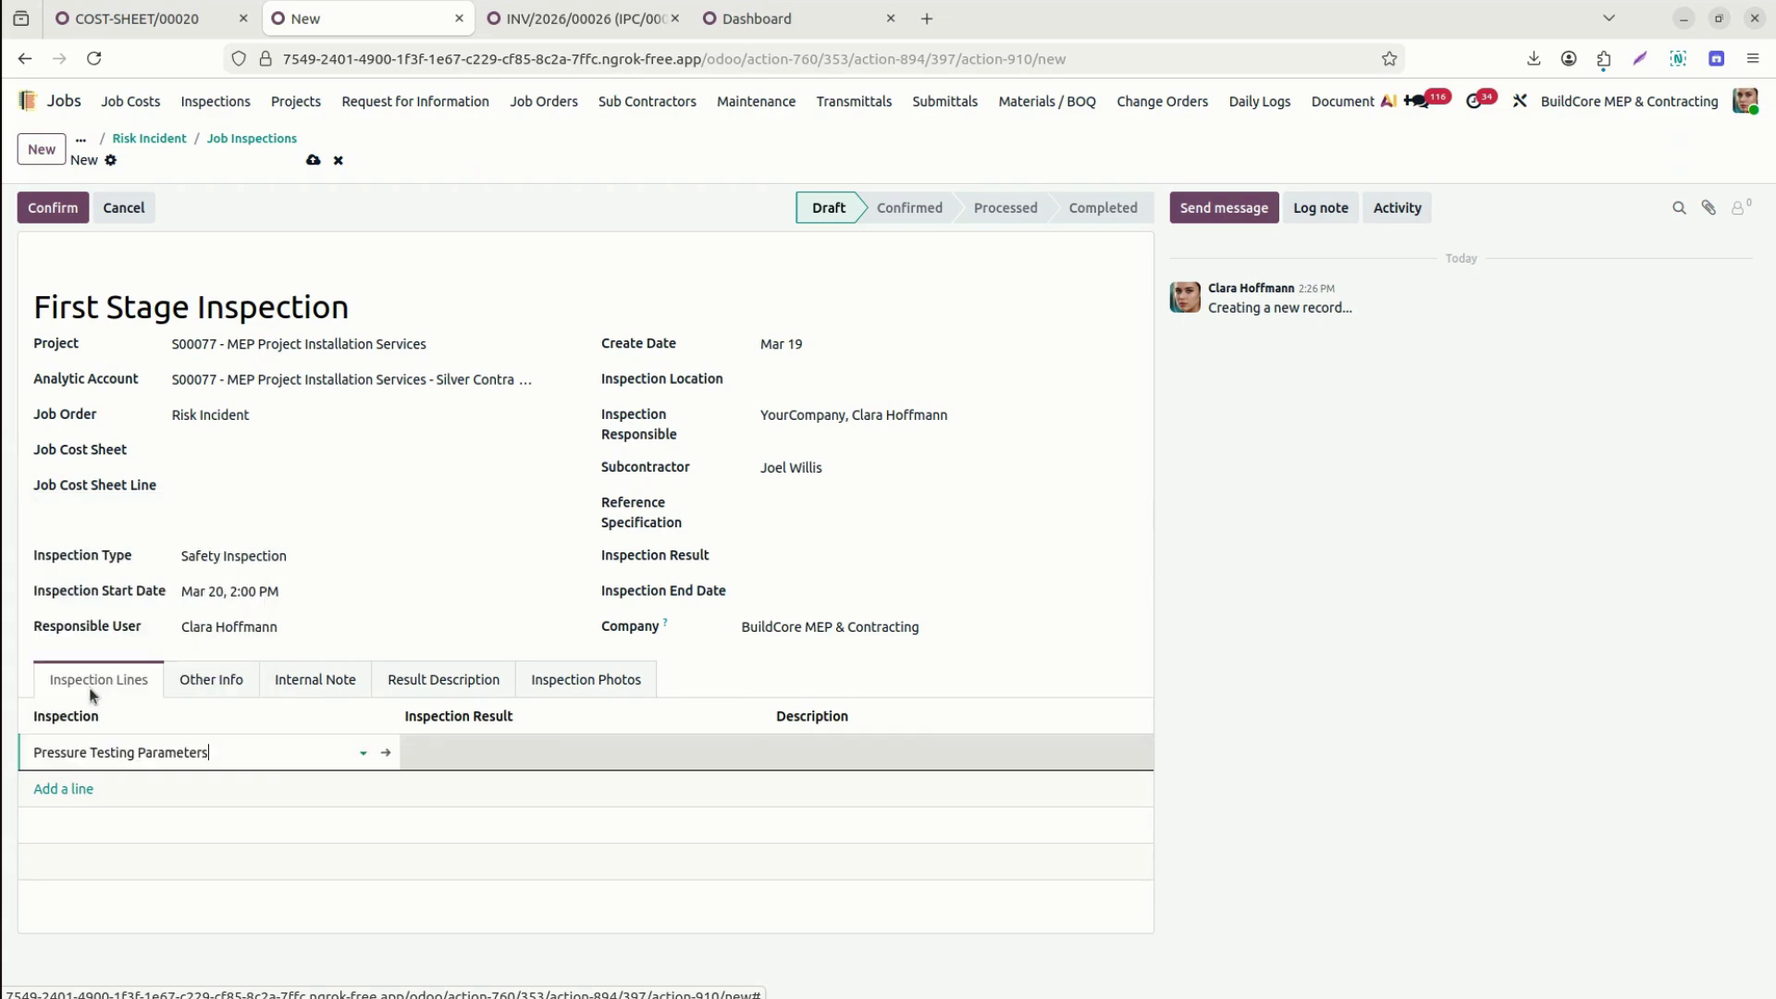
{"action": "left_click", "coordinate": [472, 745]}
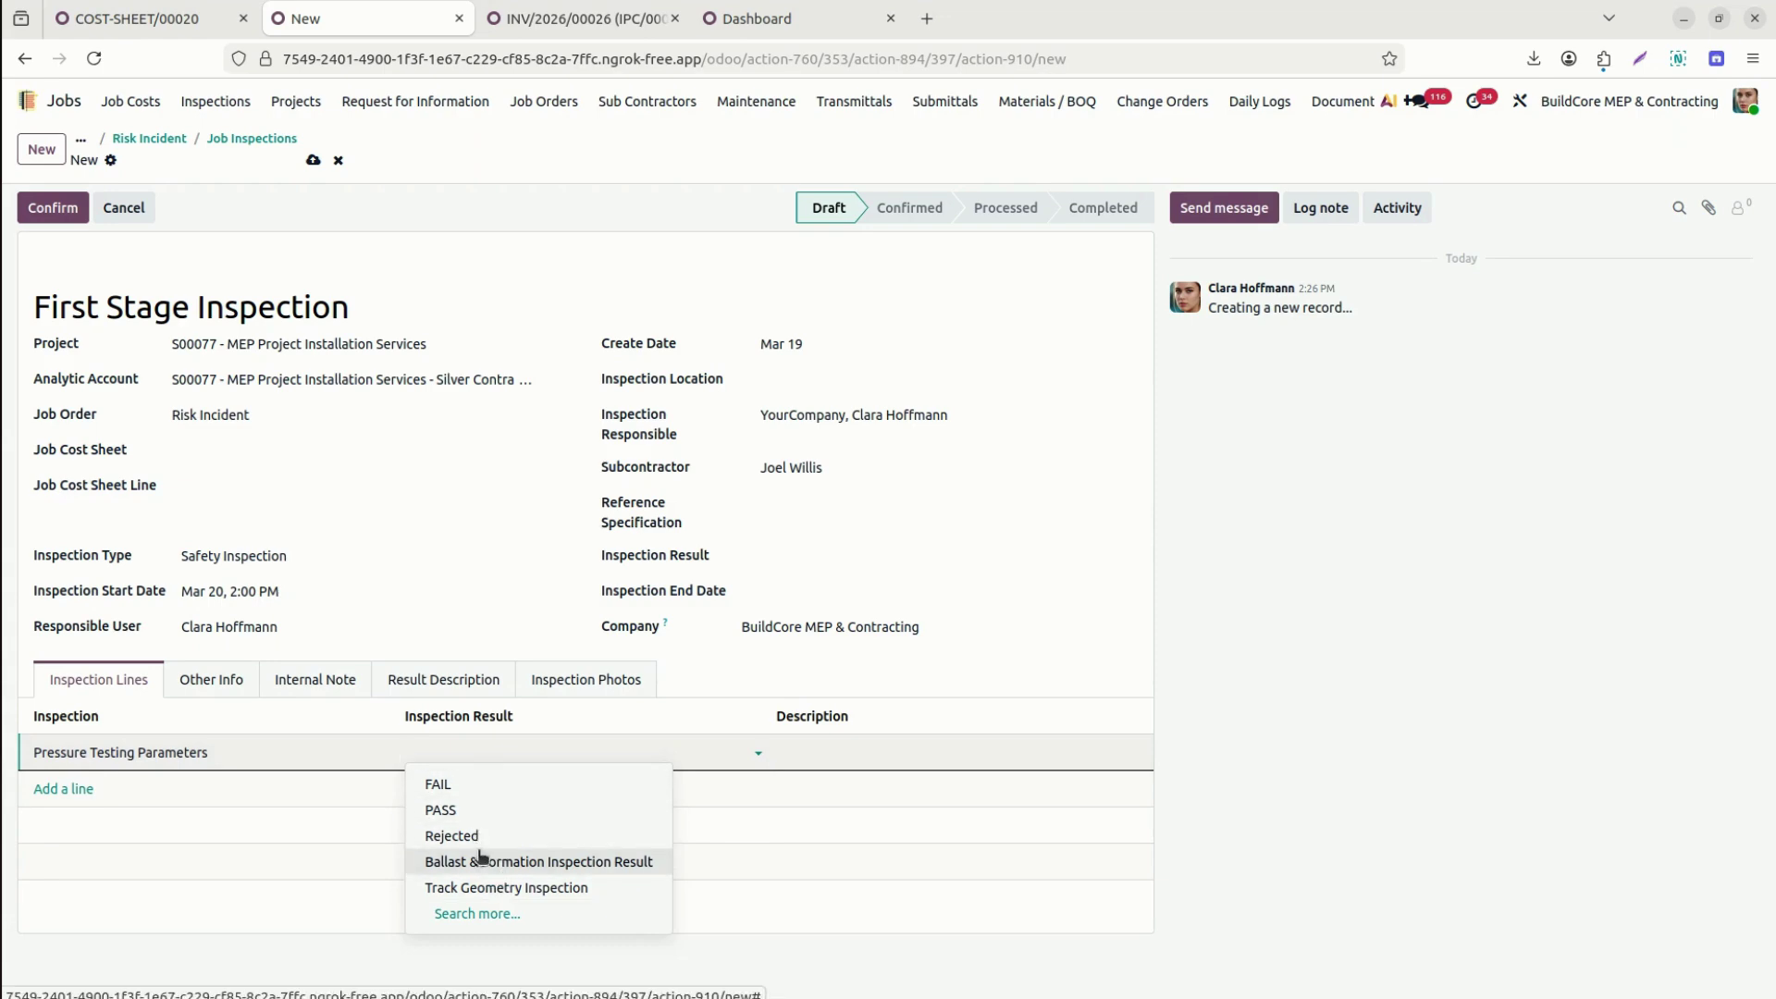
{"action": "left_click", "coordinate": [461, 794]}
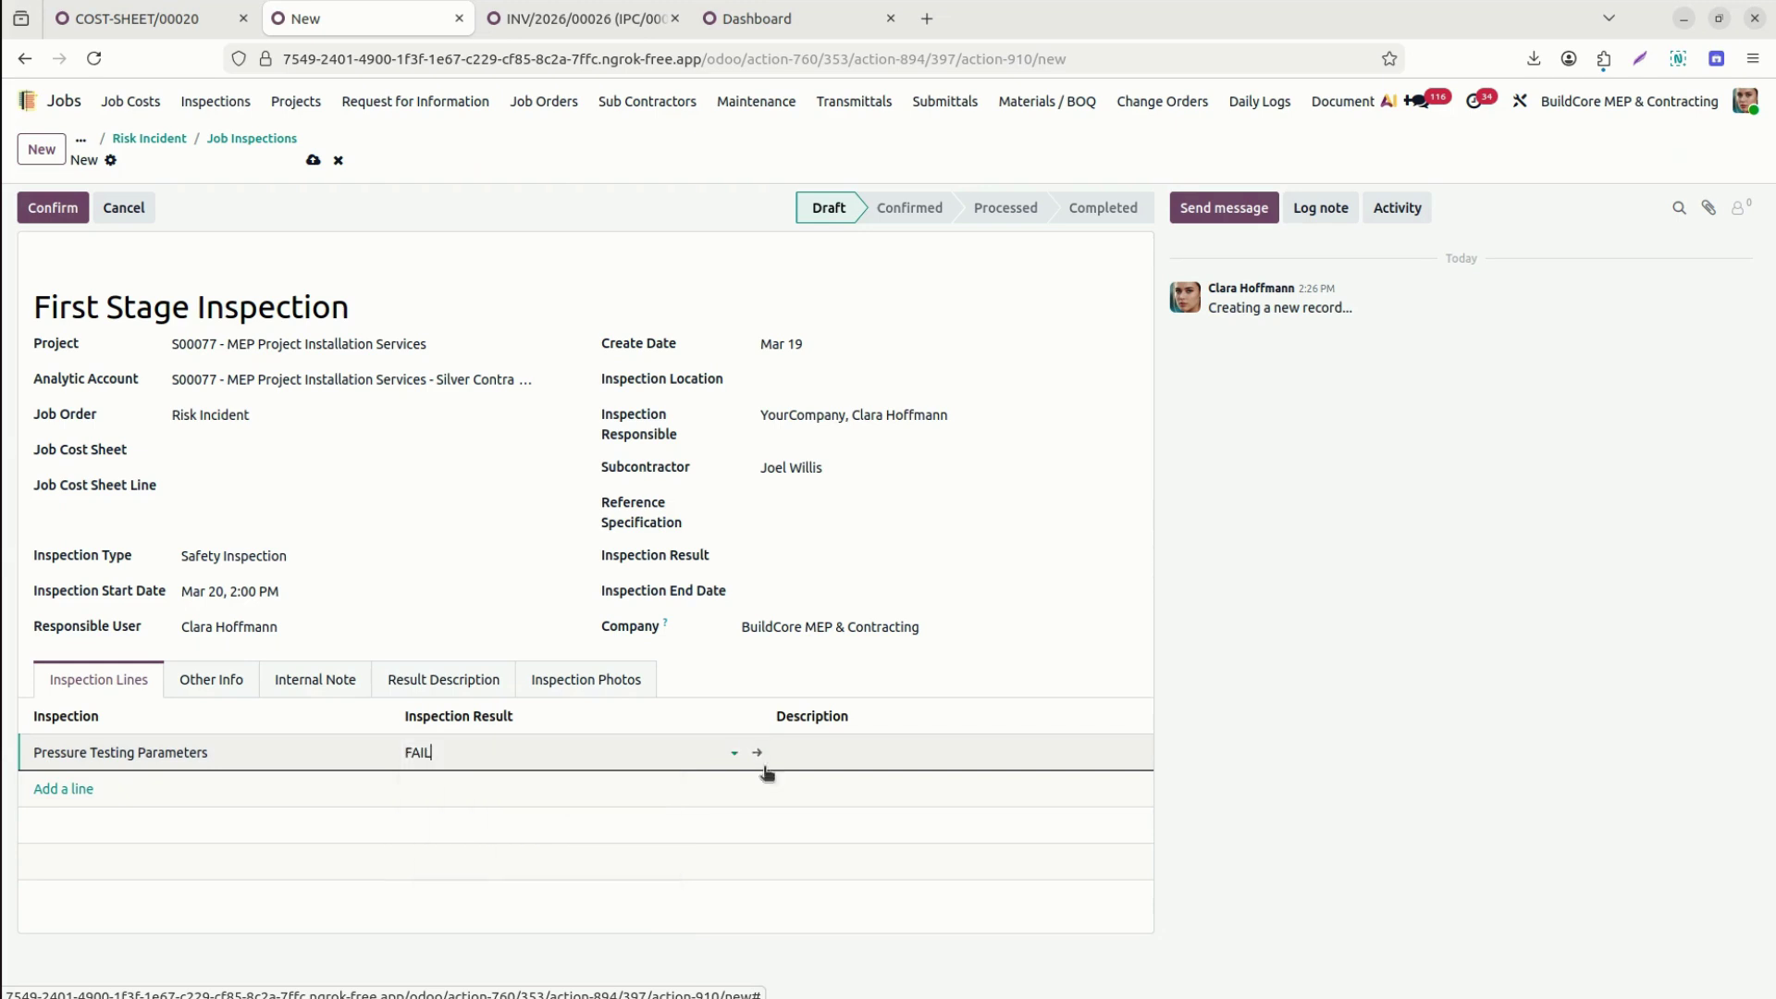
{"action": "left_click", "coordinate": [493, 763]}
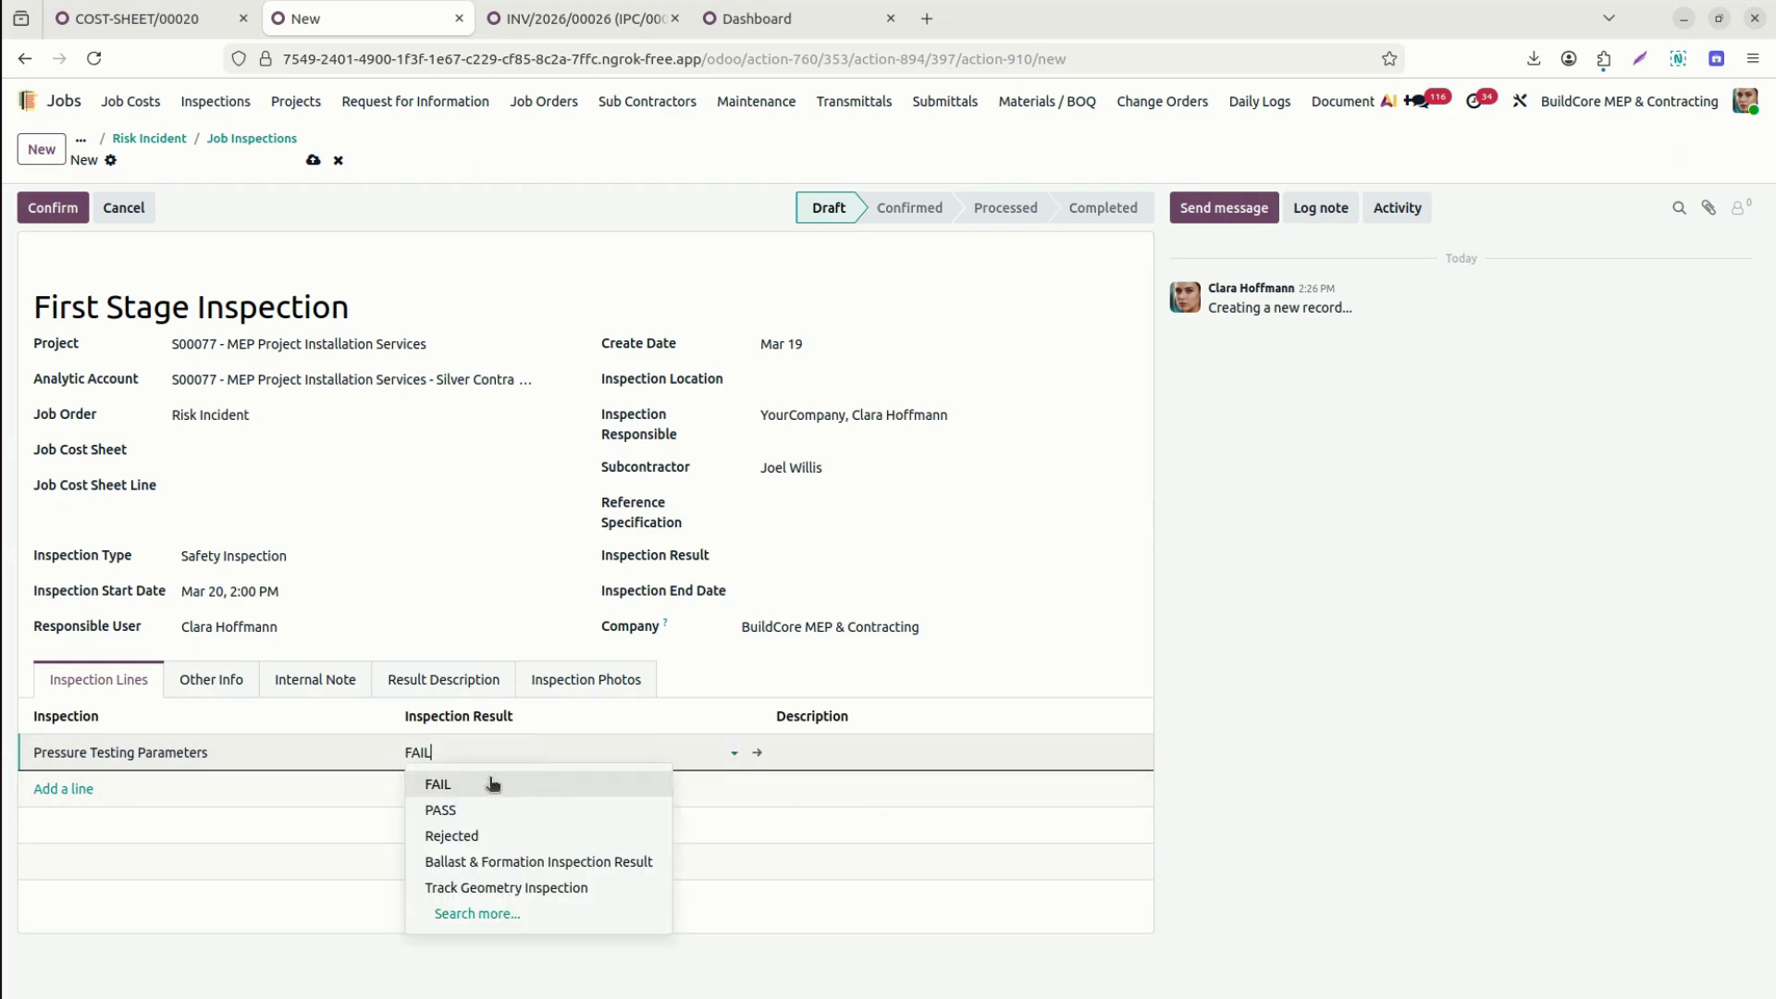
{"action": "left_click", "coordinate": [449, 809]}
{"action": "key", "text": "Tab"}
{"action": "type", "text": "Add morede"}
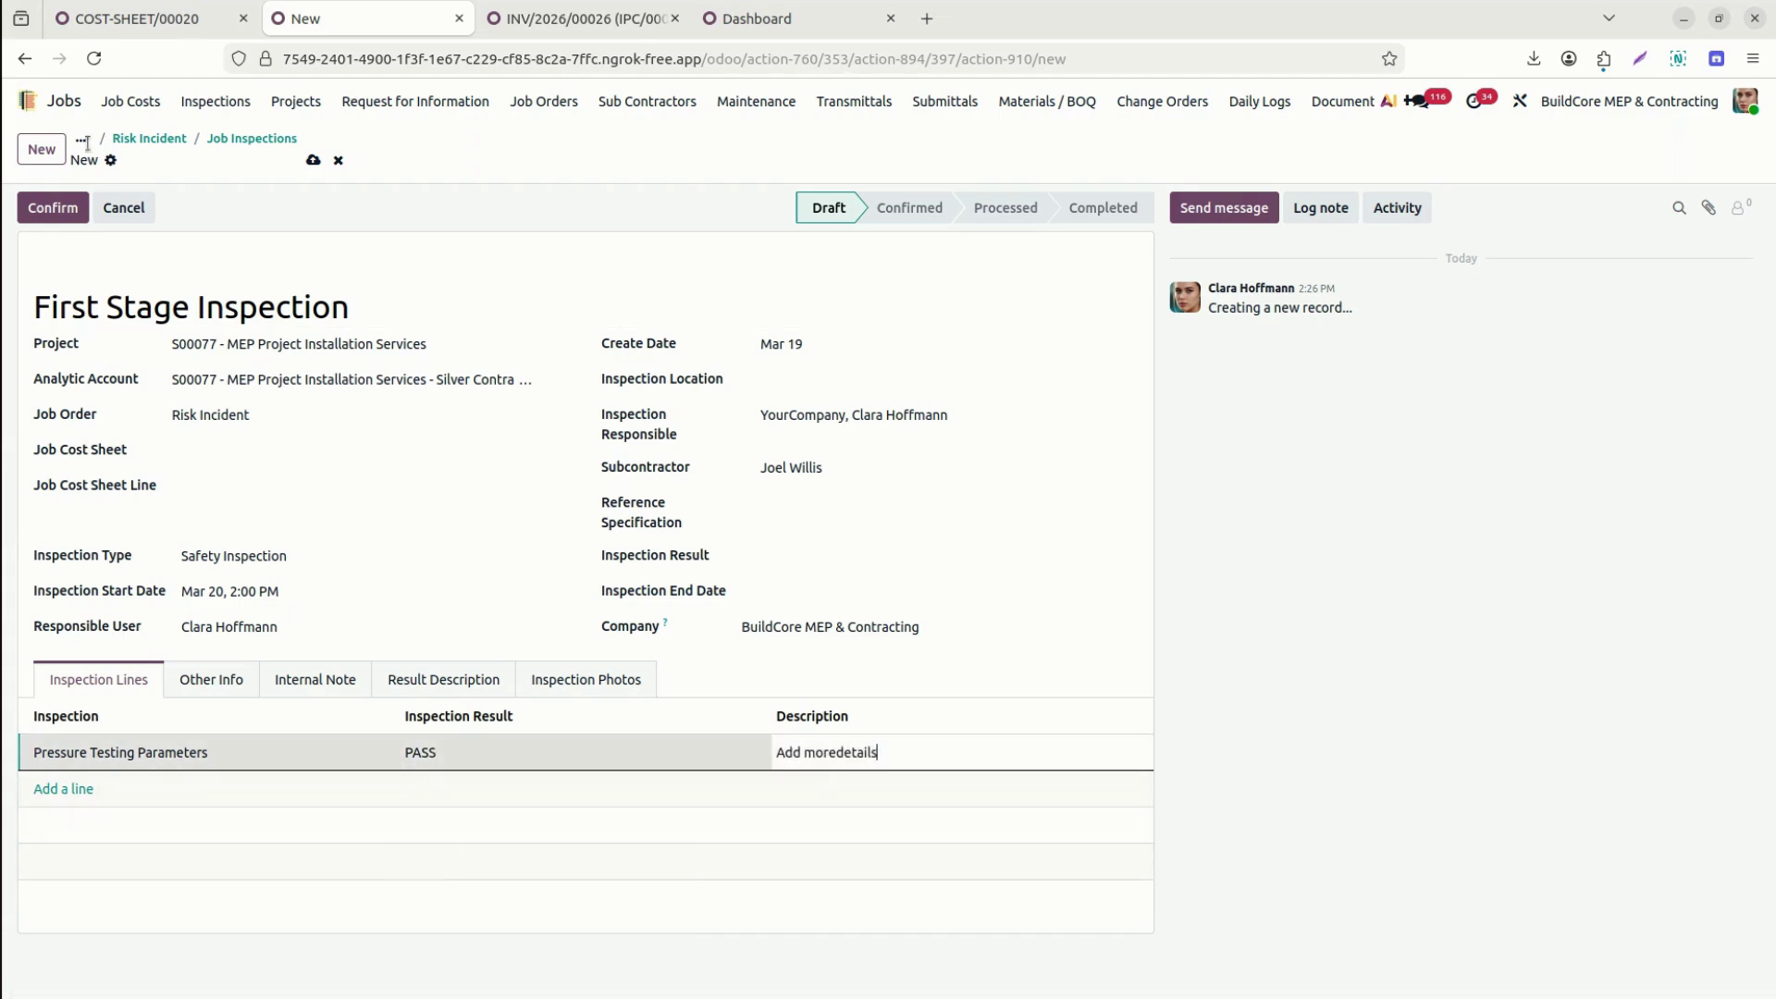
{"action": "left_click", "coordinate": [43, 209]}
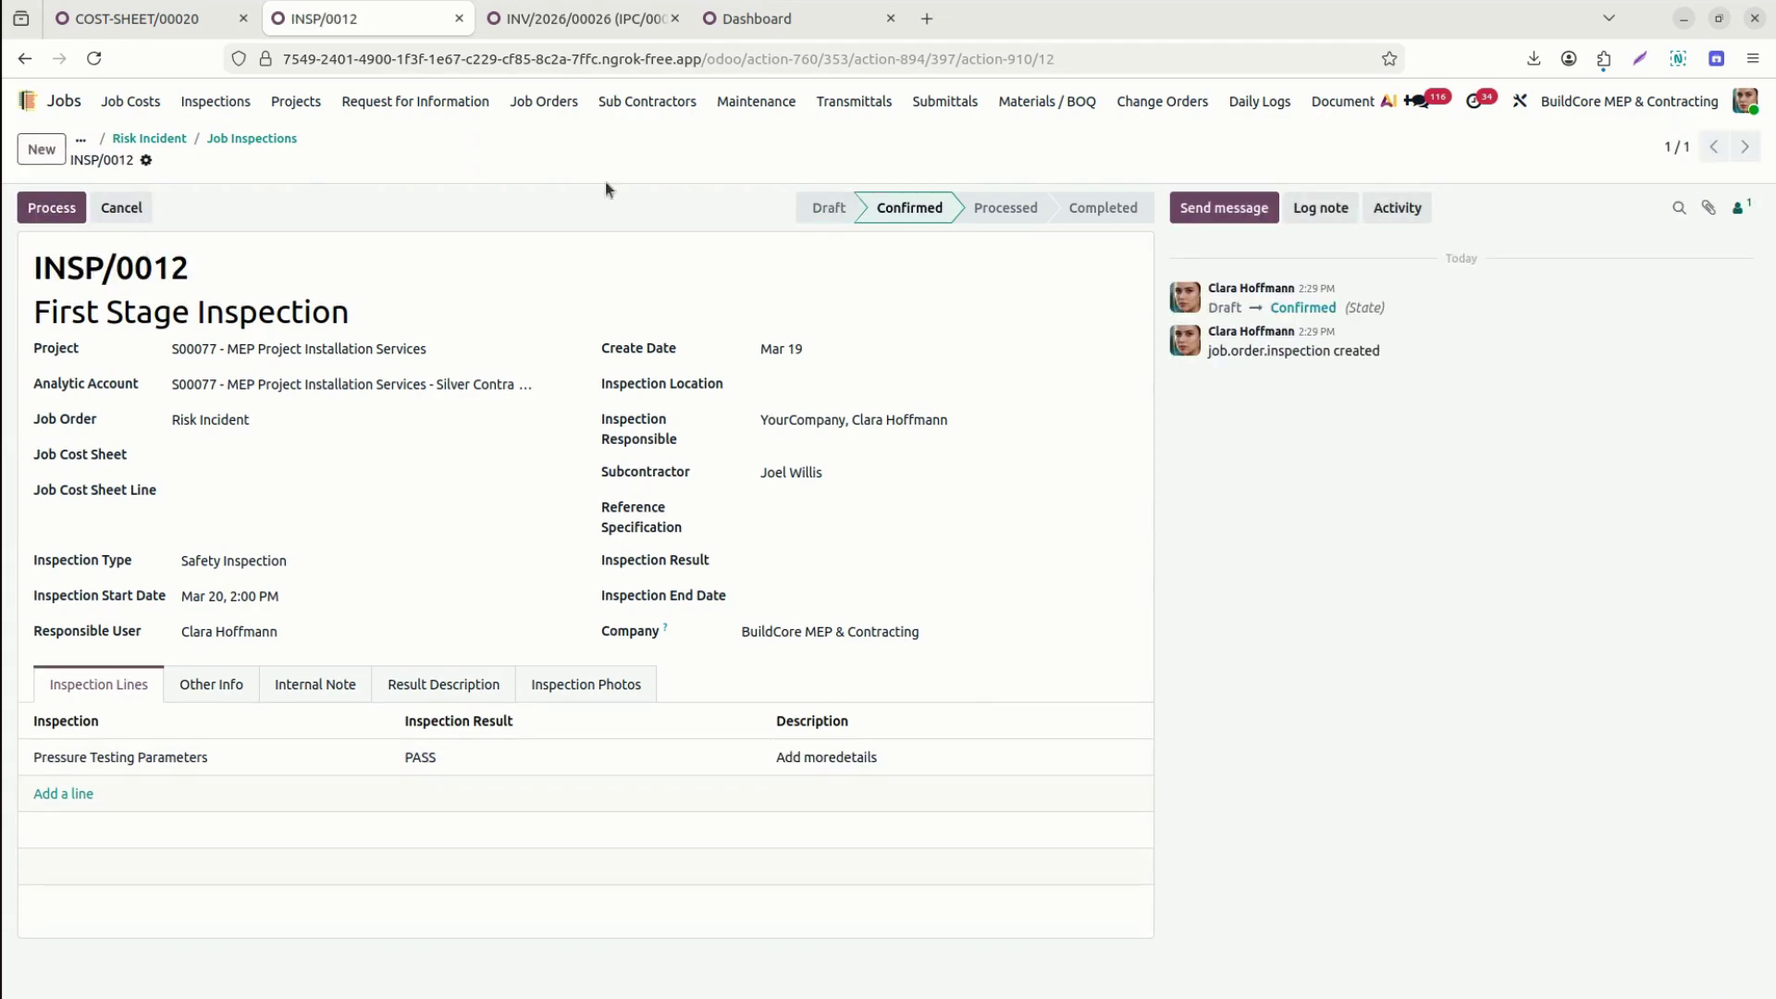
Process INSP/0012, change its Pressure Testing line result to Rejected, and mark it Completed.
{"action": "left_click", "coordinate": [52, 208]}
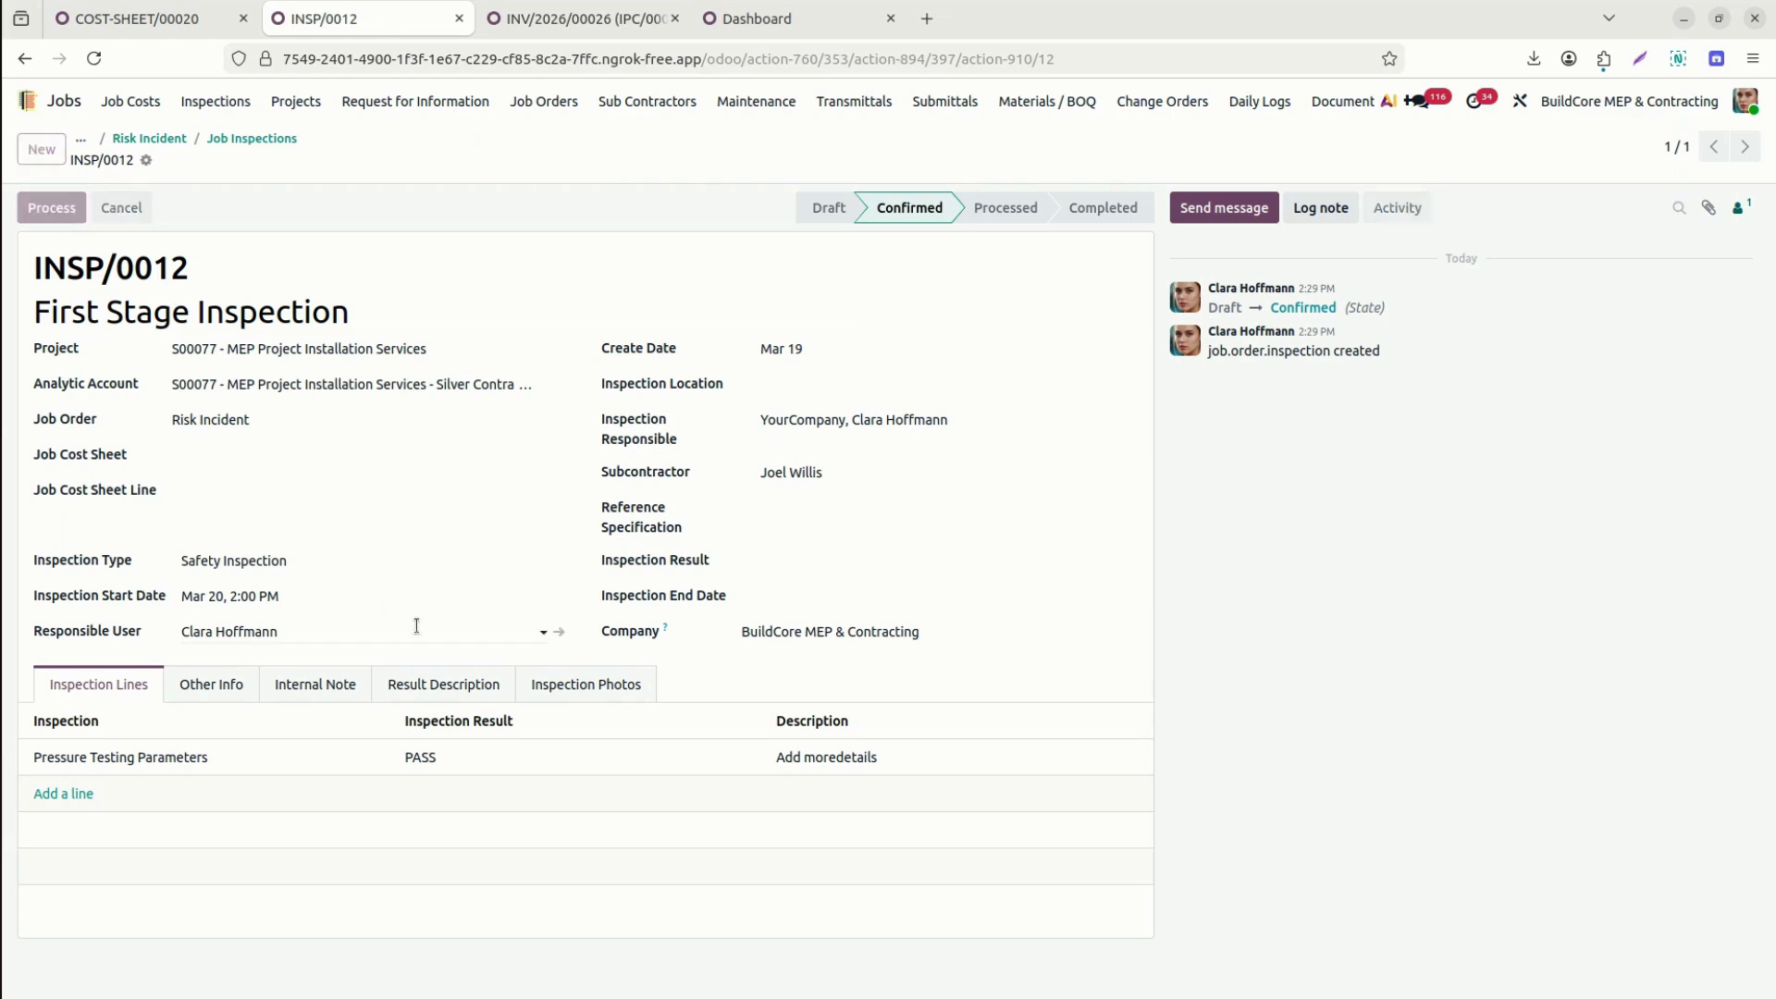
{"action": "left_click", "coordinate": [475, 766]}
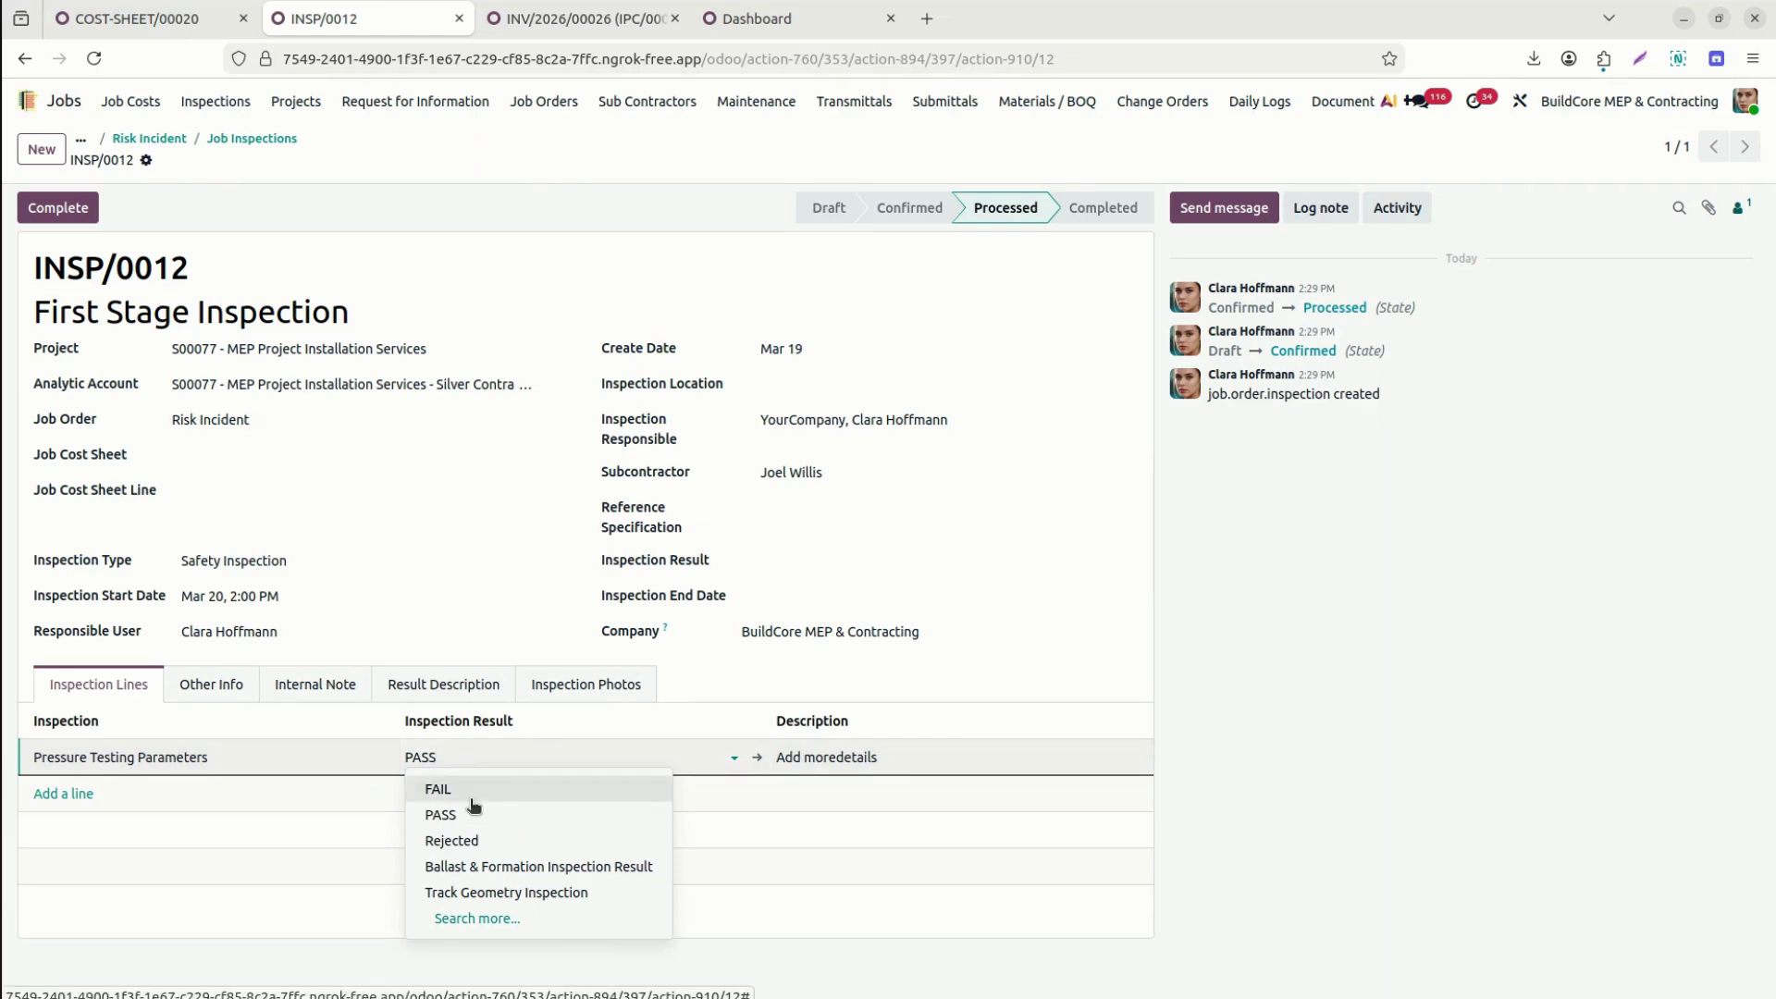
{"action": "left_click", "coordinate": [471, 843]}
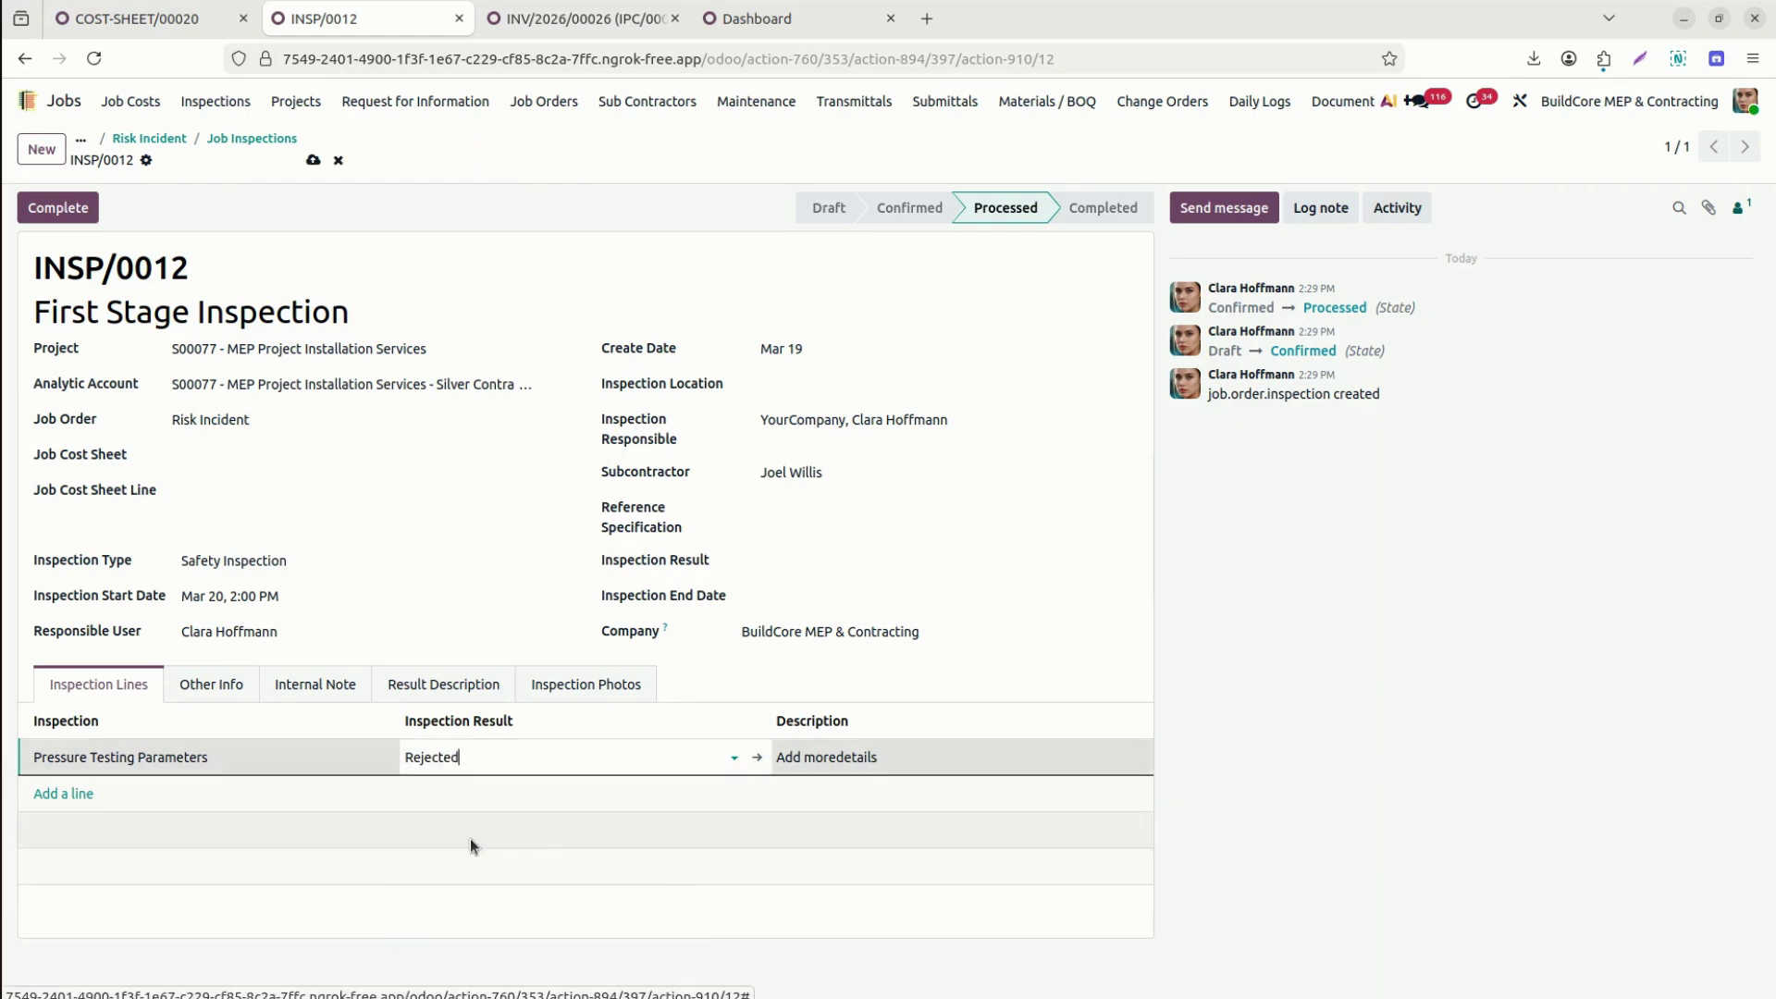
{"action": "left_click", "coordinate": [63, 205]}
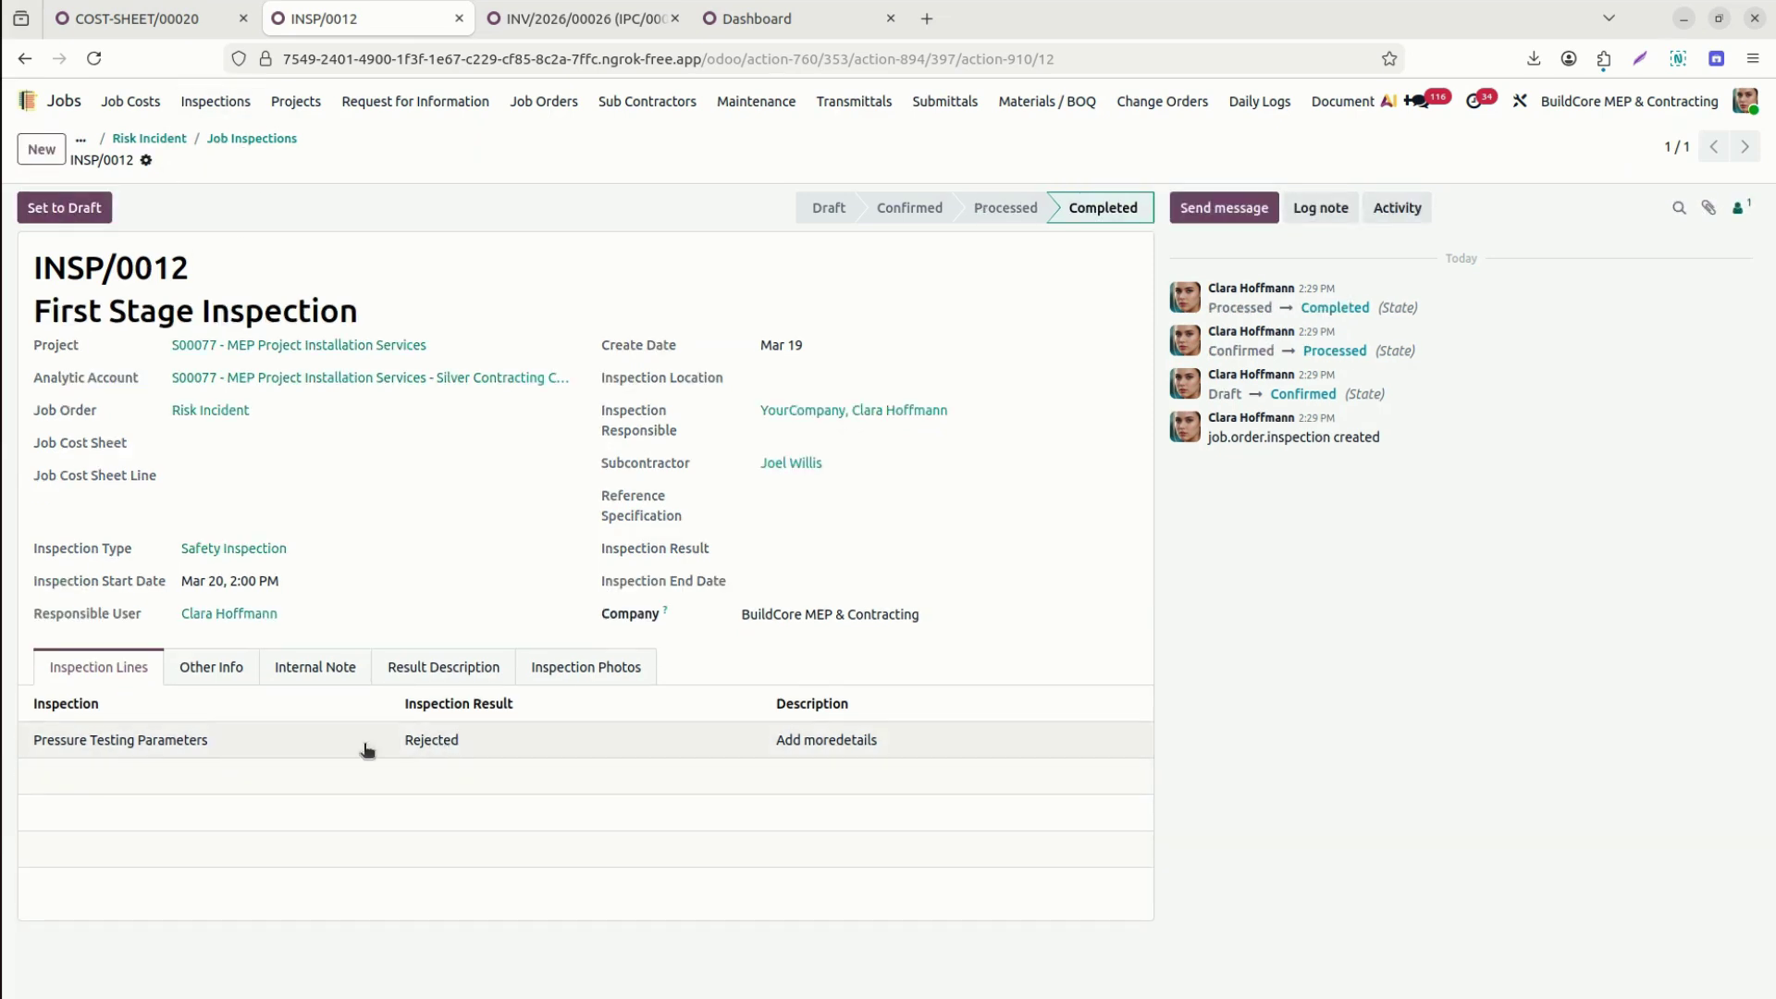
{"action": "left_click", "coordinate": [225, 669]}
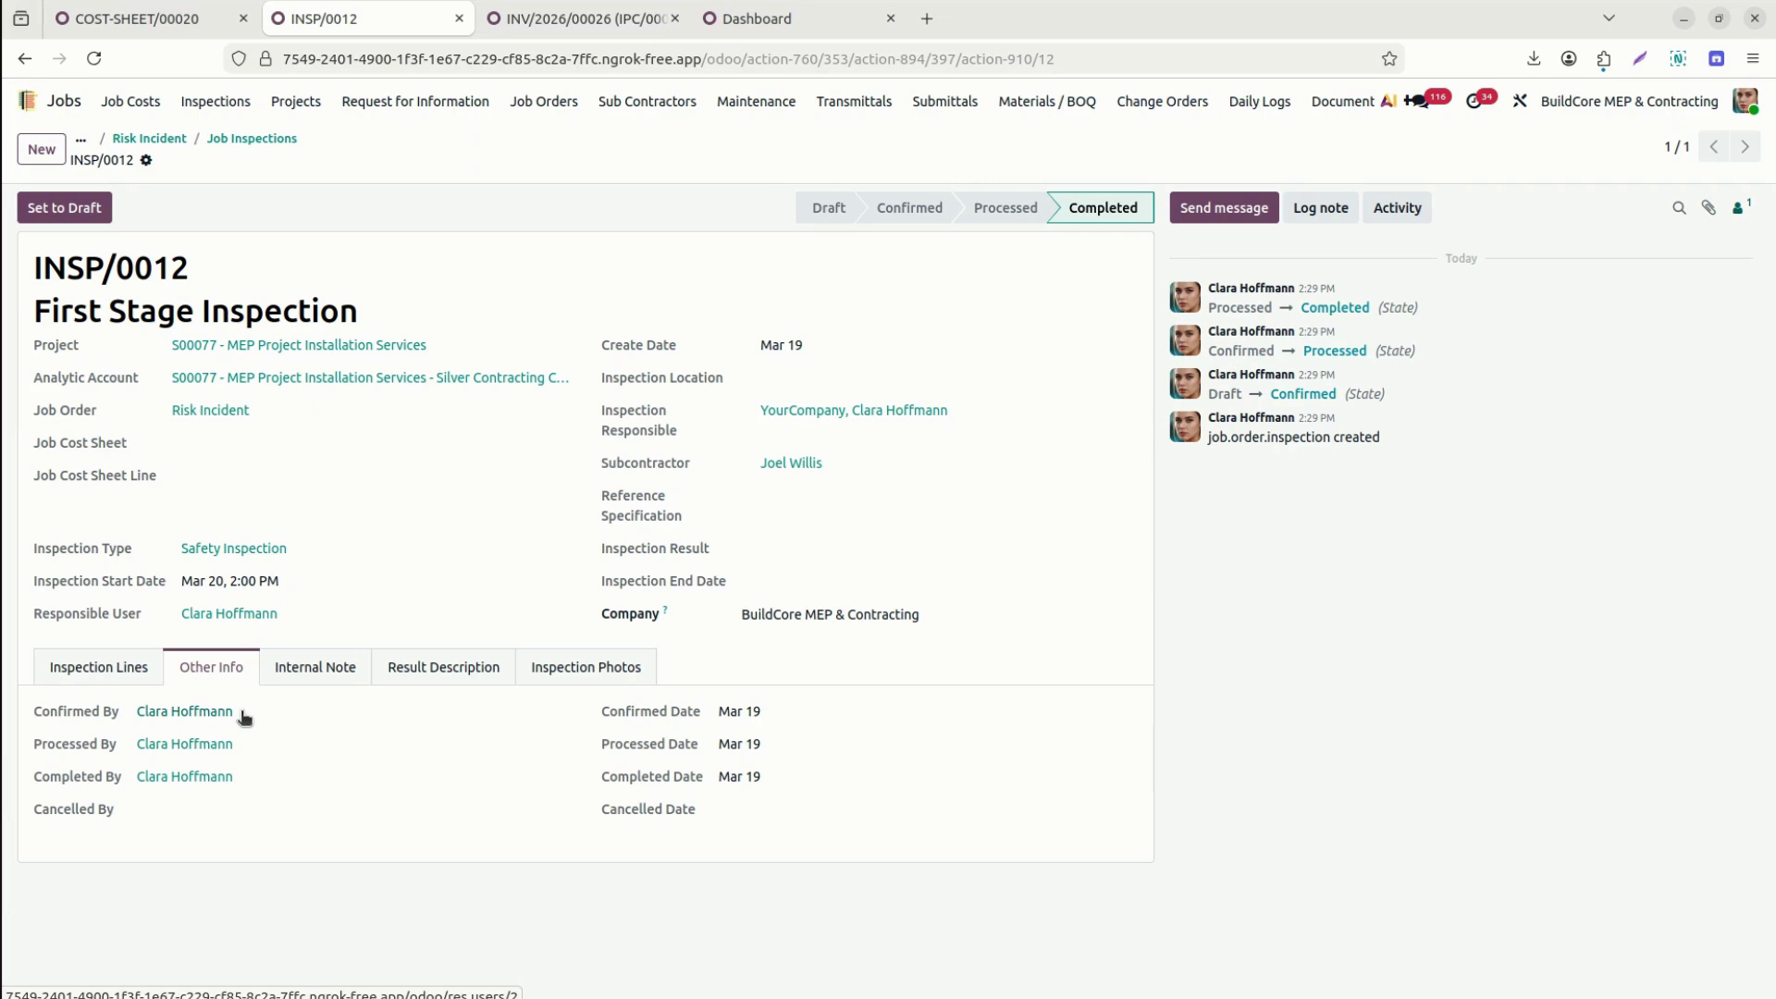
Check the result description and photo tabs, then print and open the Inspection report PDF.
{"action": "left_click", "coordinate": [465, 682]}
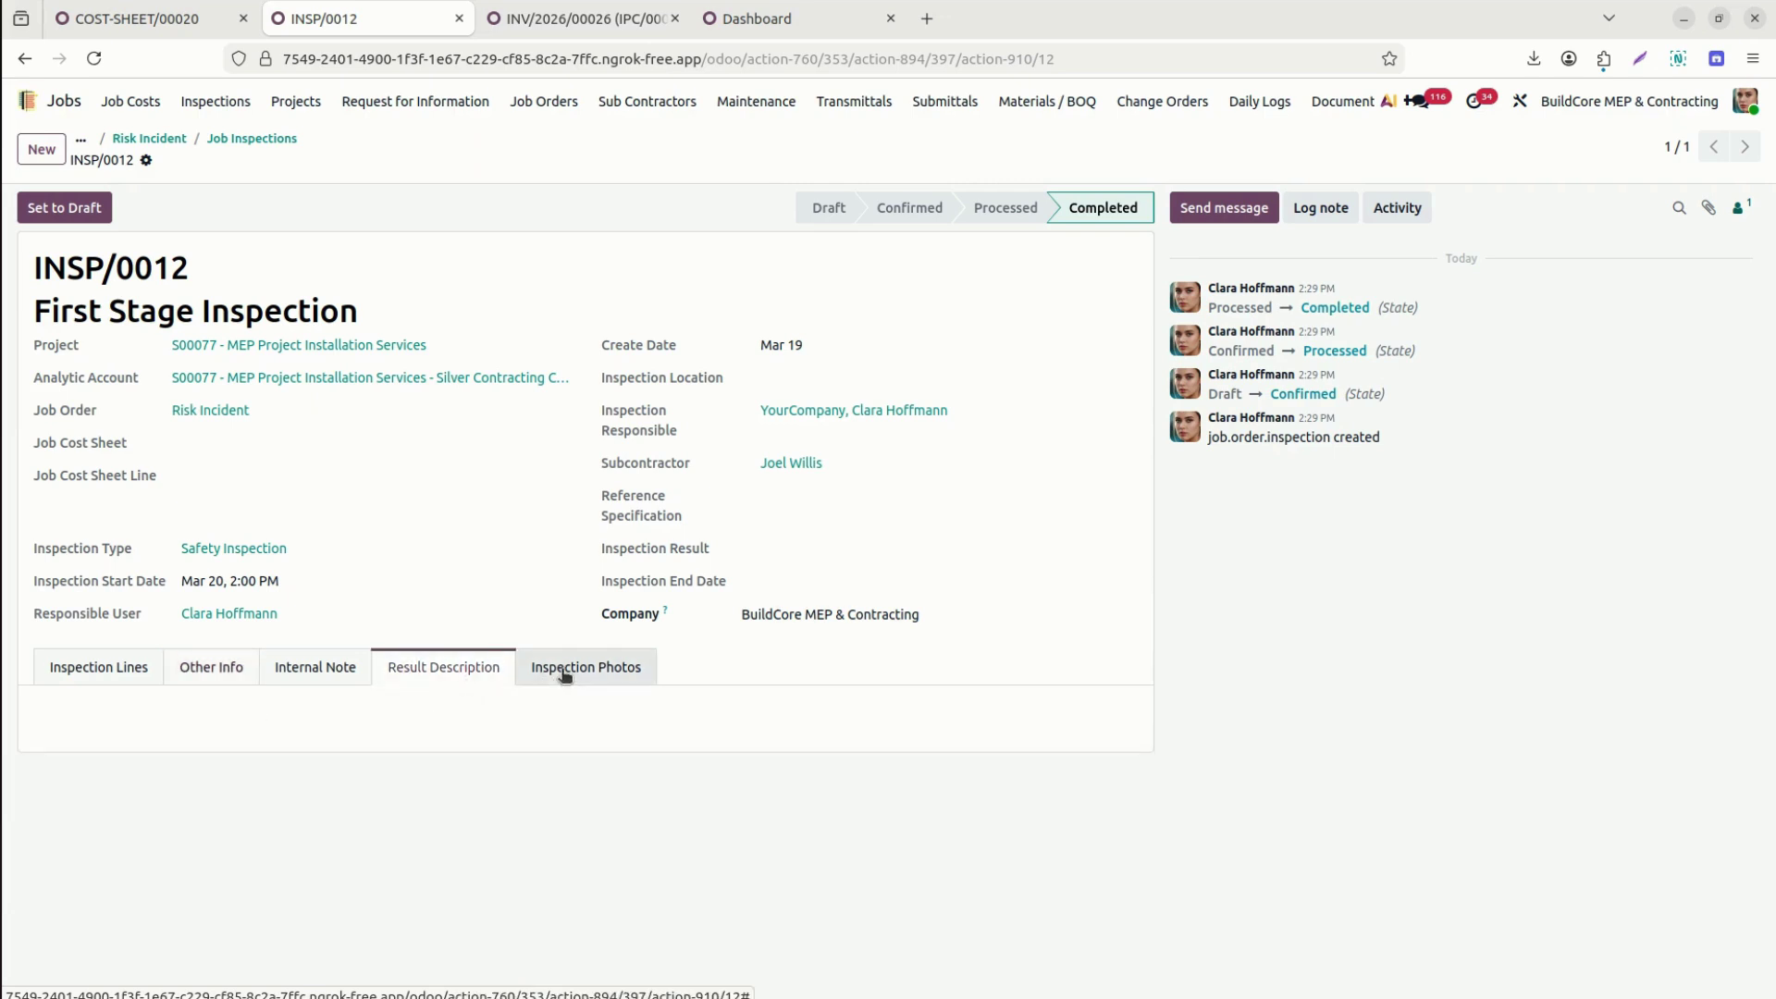
{"action": "left_click", "coordinate": [565, 676]}
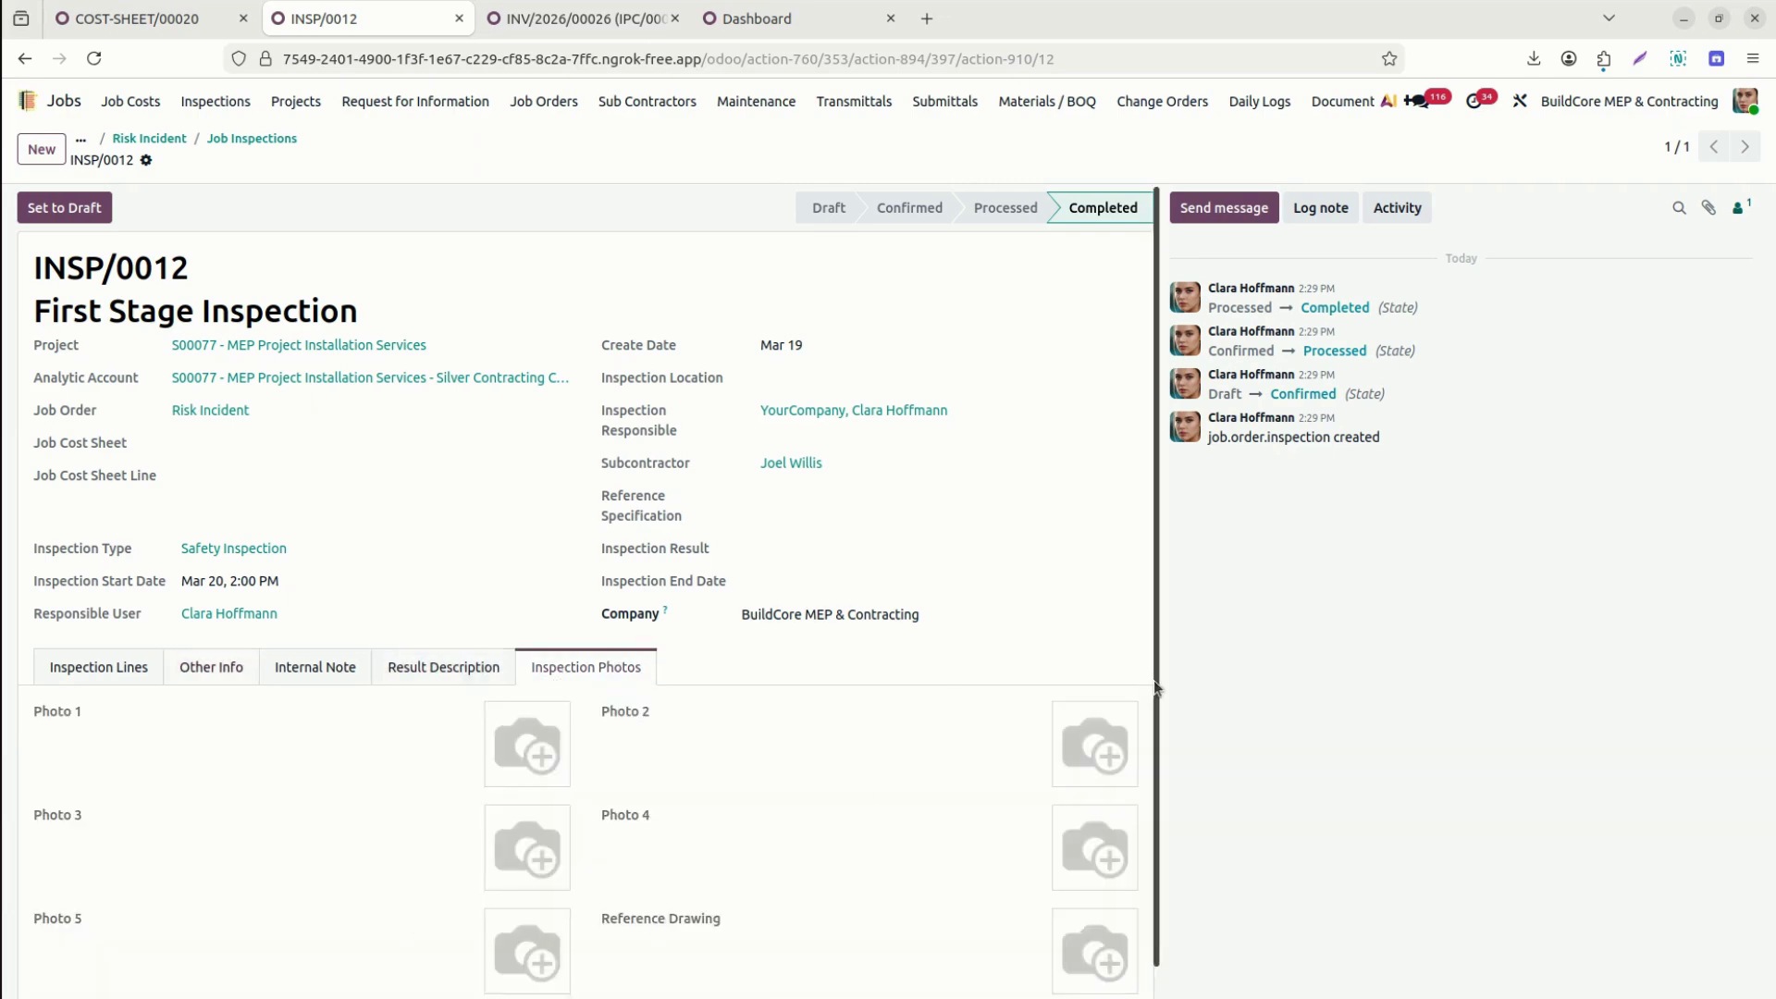
{"action": "scroll", "coordinate": [1150, 787], "scroll_direction": "down", "scroll_amount": 1}
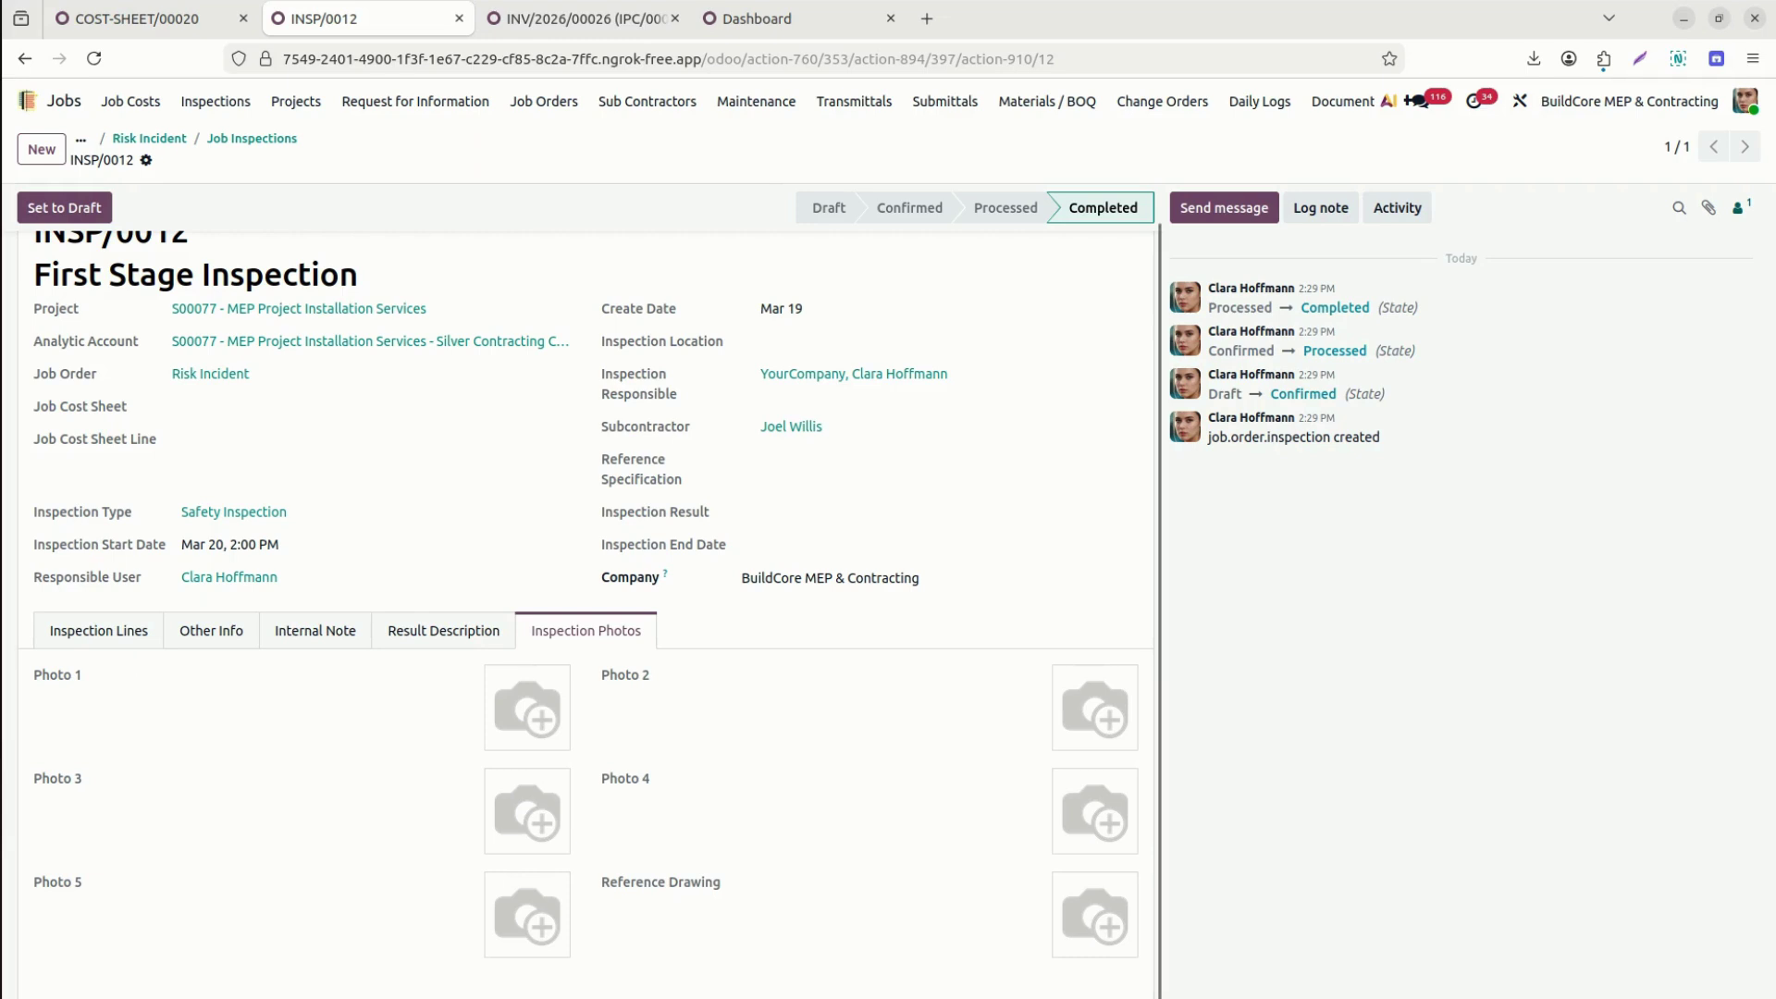
{"action": "left_click", "coordinate": [147, 160]}
{"action": "left_click", "coordinate": [204, 193]}
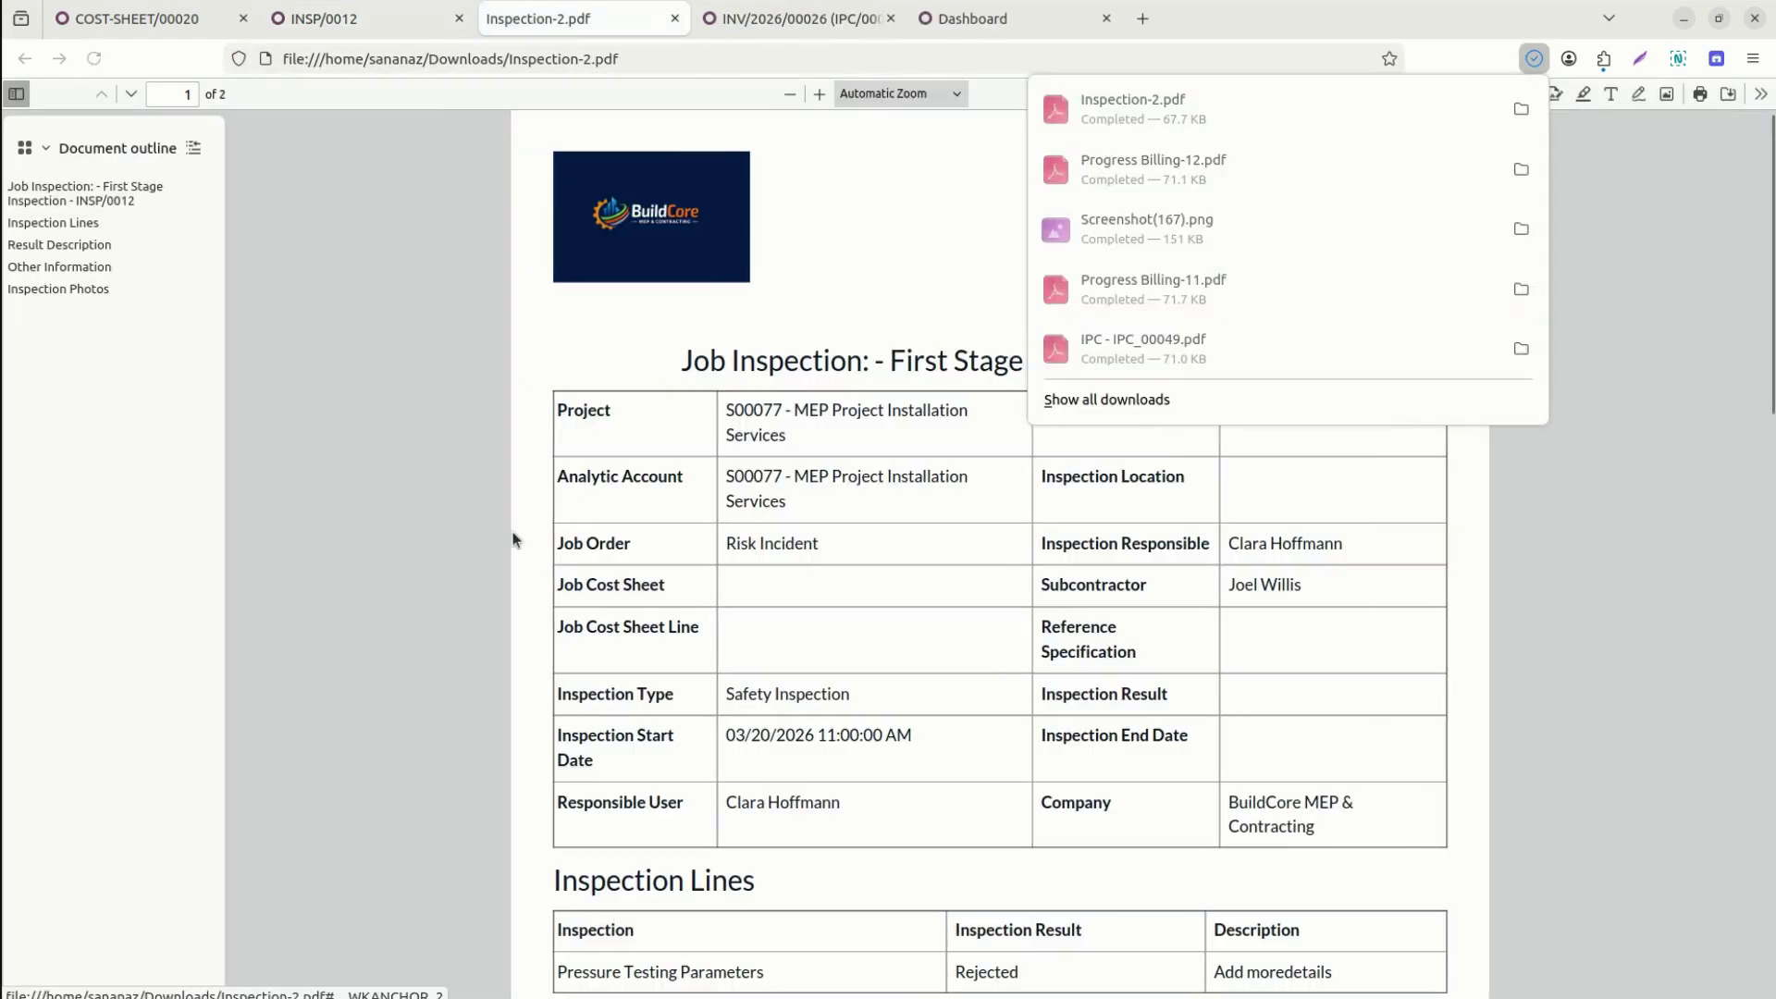
{"action": "left_click", "coordinate": [513, 541]}
Scroll through Inspection-2.pdf, then go back to the INSP/0012 inspection form.
{"action": "scroll", "coordinate": [513, 540], "scroll_direction": "down", "scroll_amount": 7}
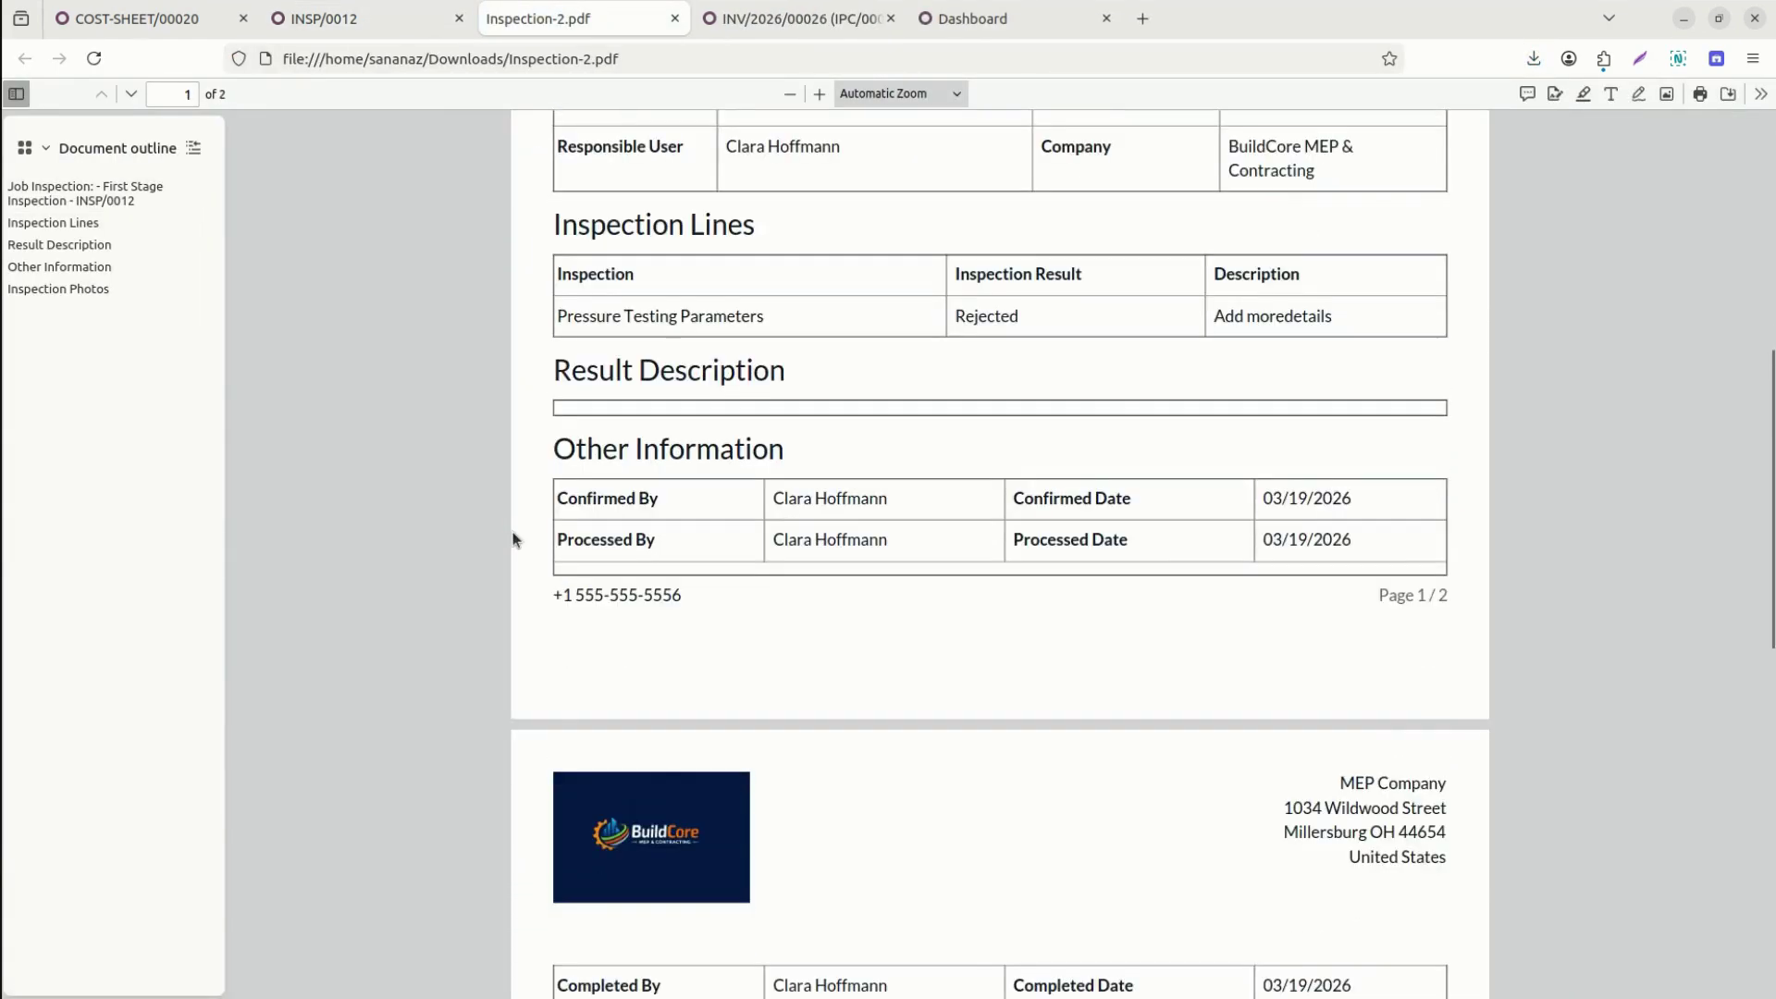
{"action": "scroll", "coordinate": [513, 541], "scroll_direction": "down", "scroll_amount": 10}
{"action": "scroll", "coordinate": [514, 541], "scroll_direction": "up", "scroll_amount": 2}
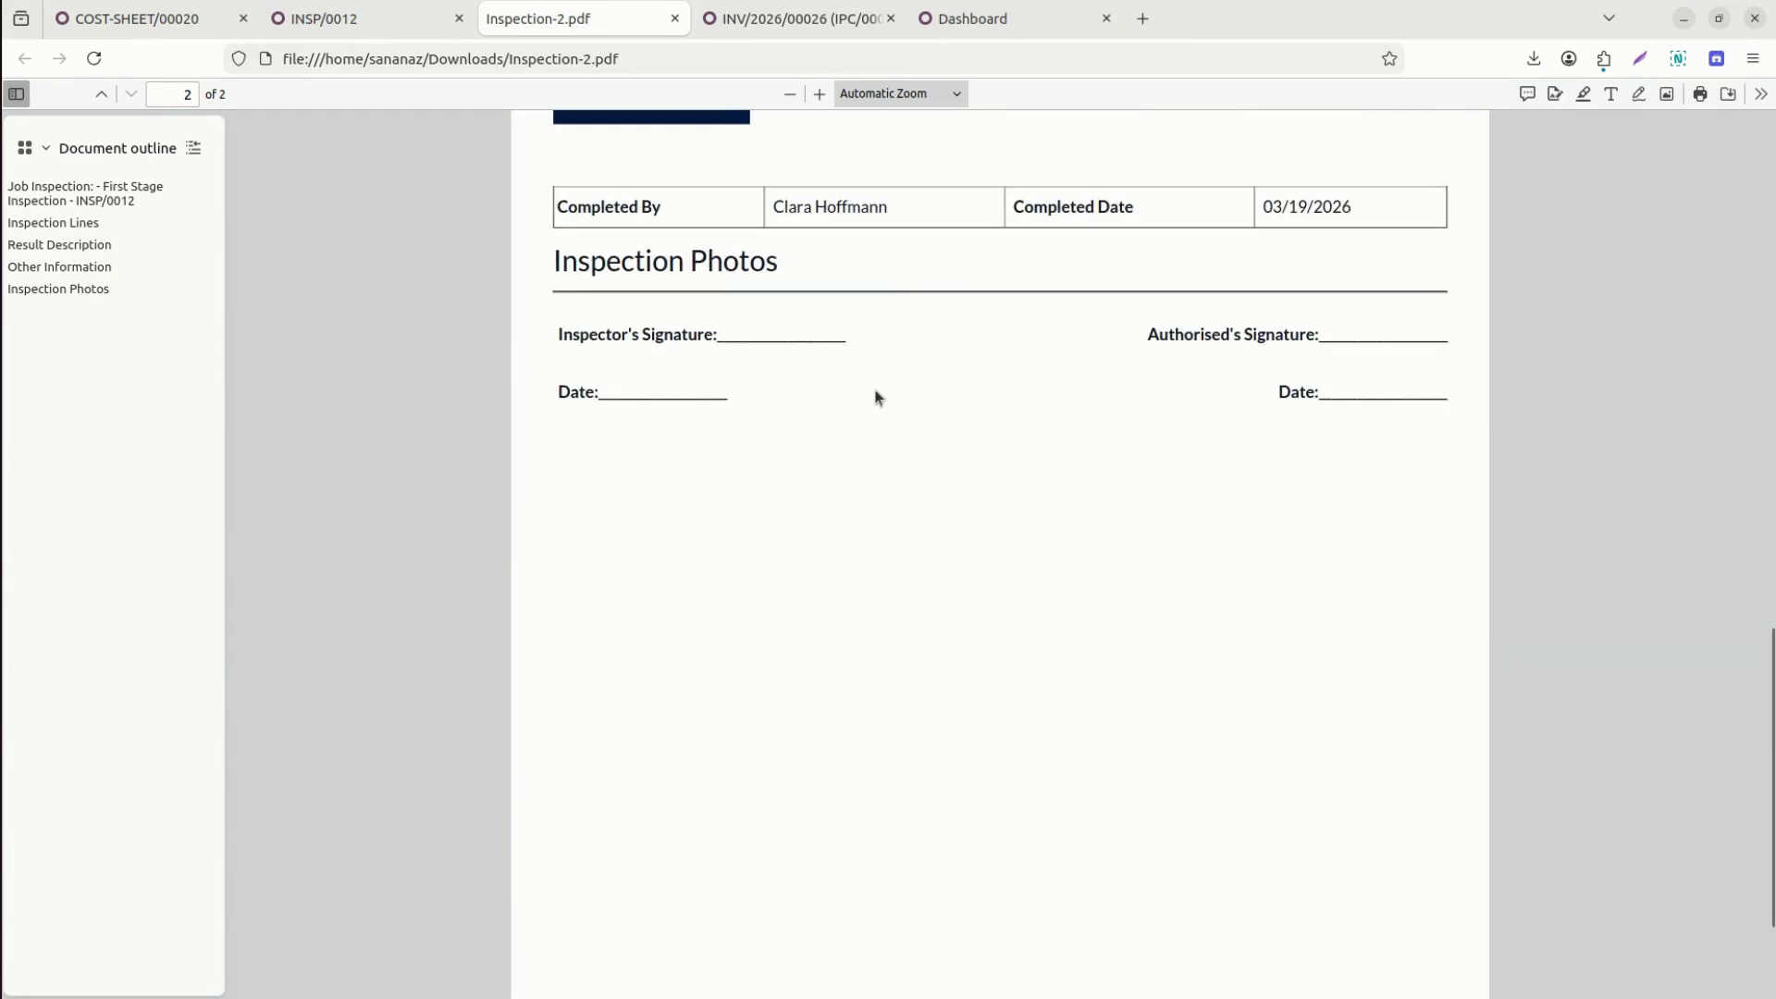
{"action": "left_click_drag", "start_coordinate": [1770, 694], "coordinate": [1770, 284]}
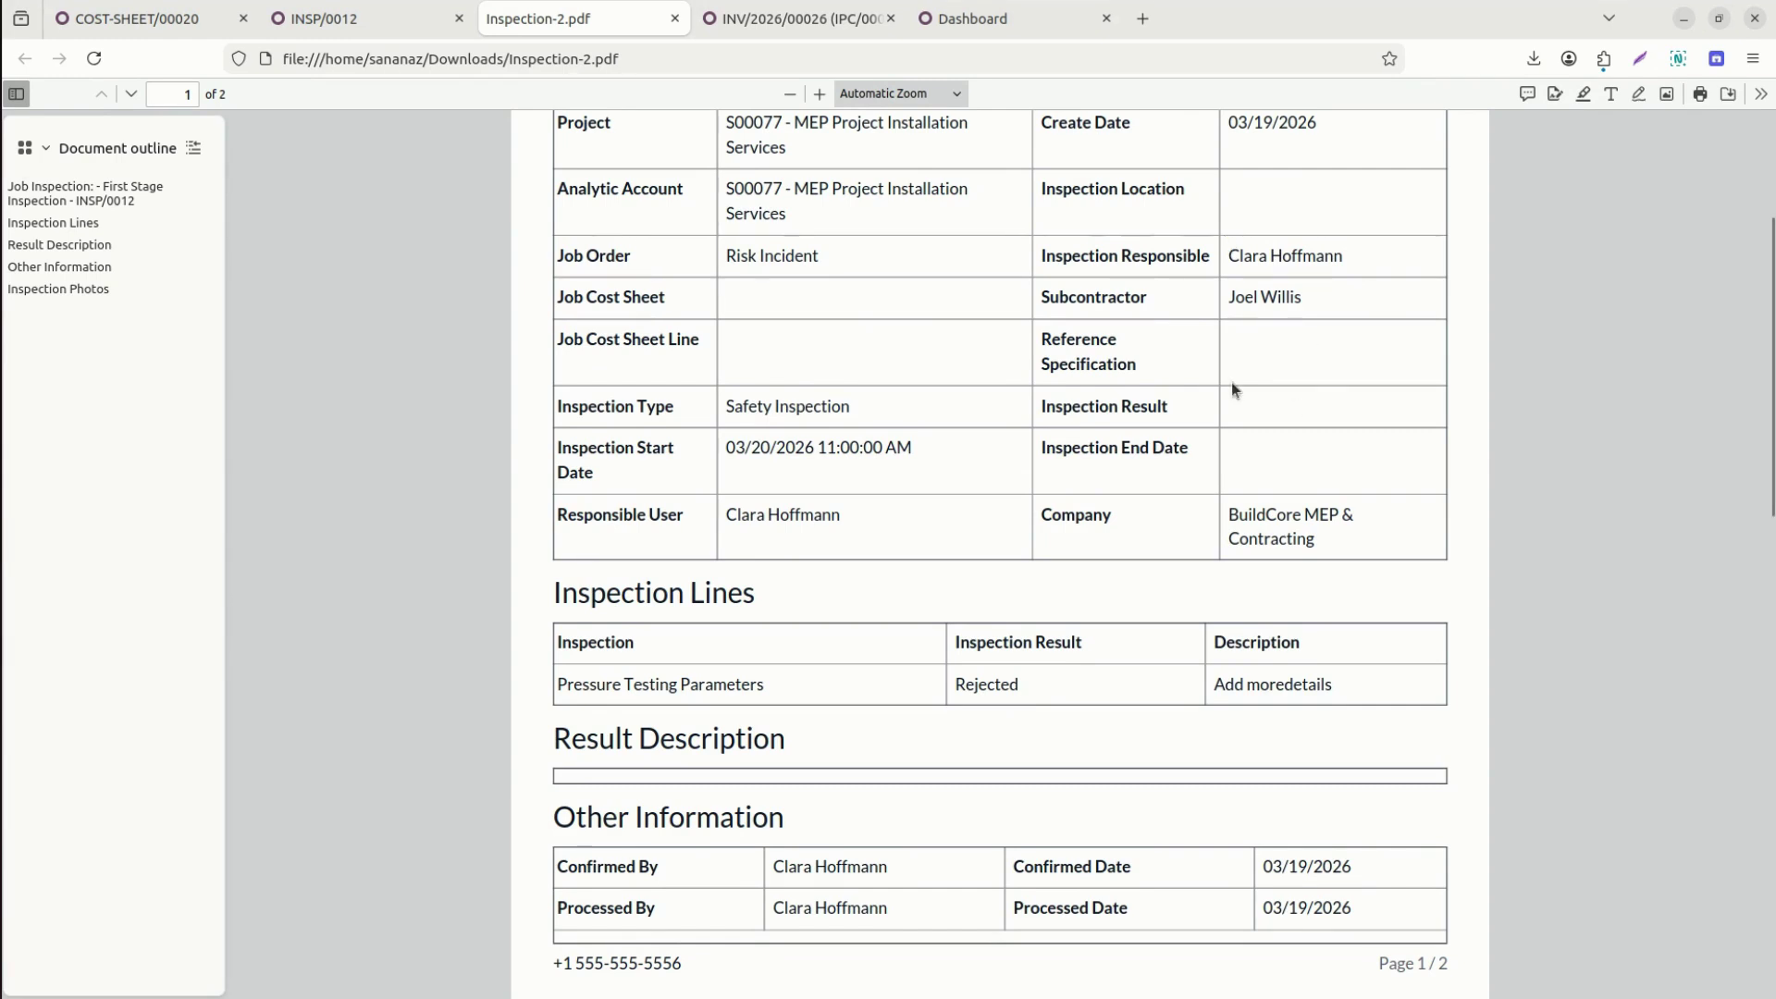
{"action": "scroll", "coordinate": [1296, 400], "scroll_direction": "up", "scroll_amount": 3}
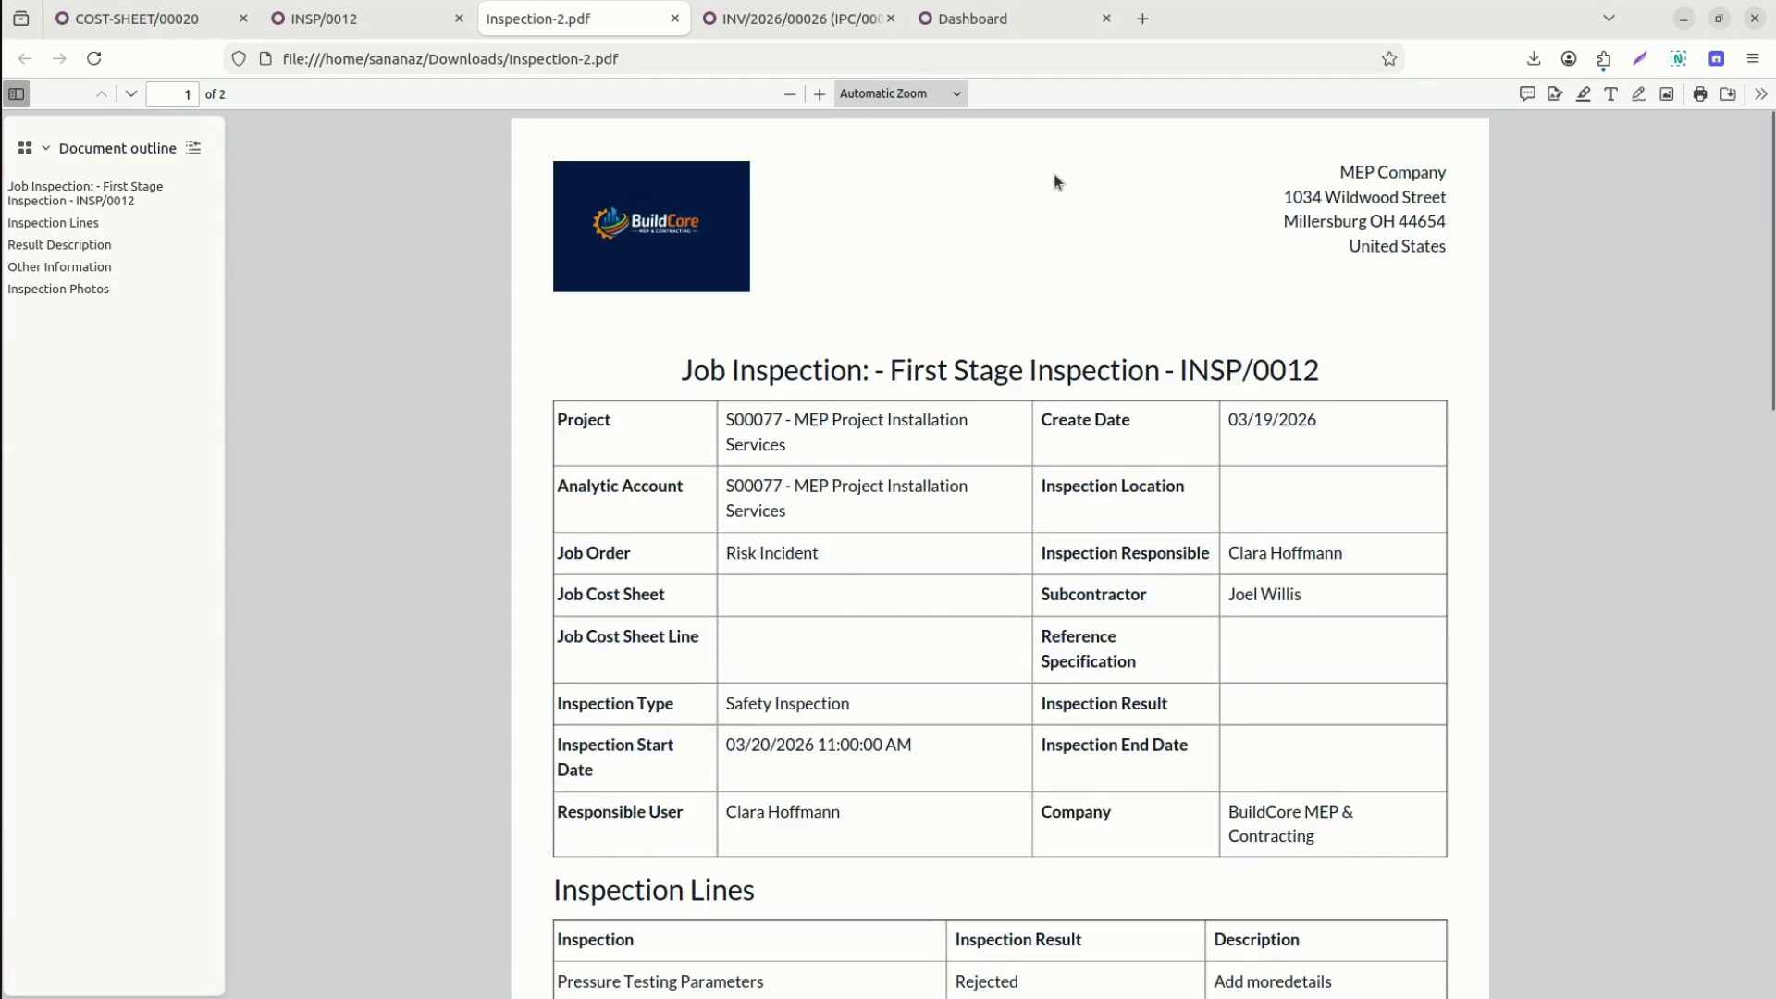
{"action": "left_click", "coordinate": [368, 19]}
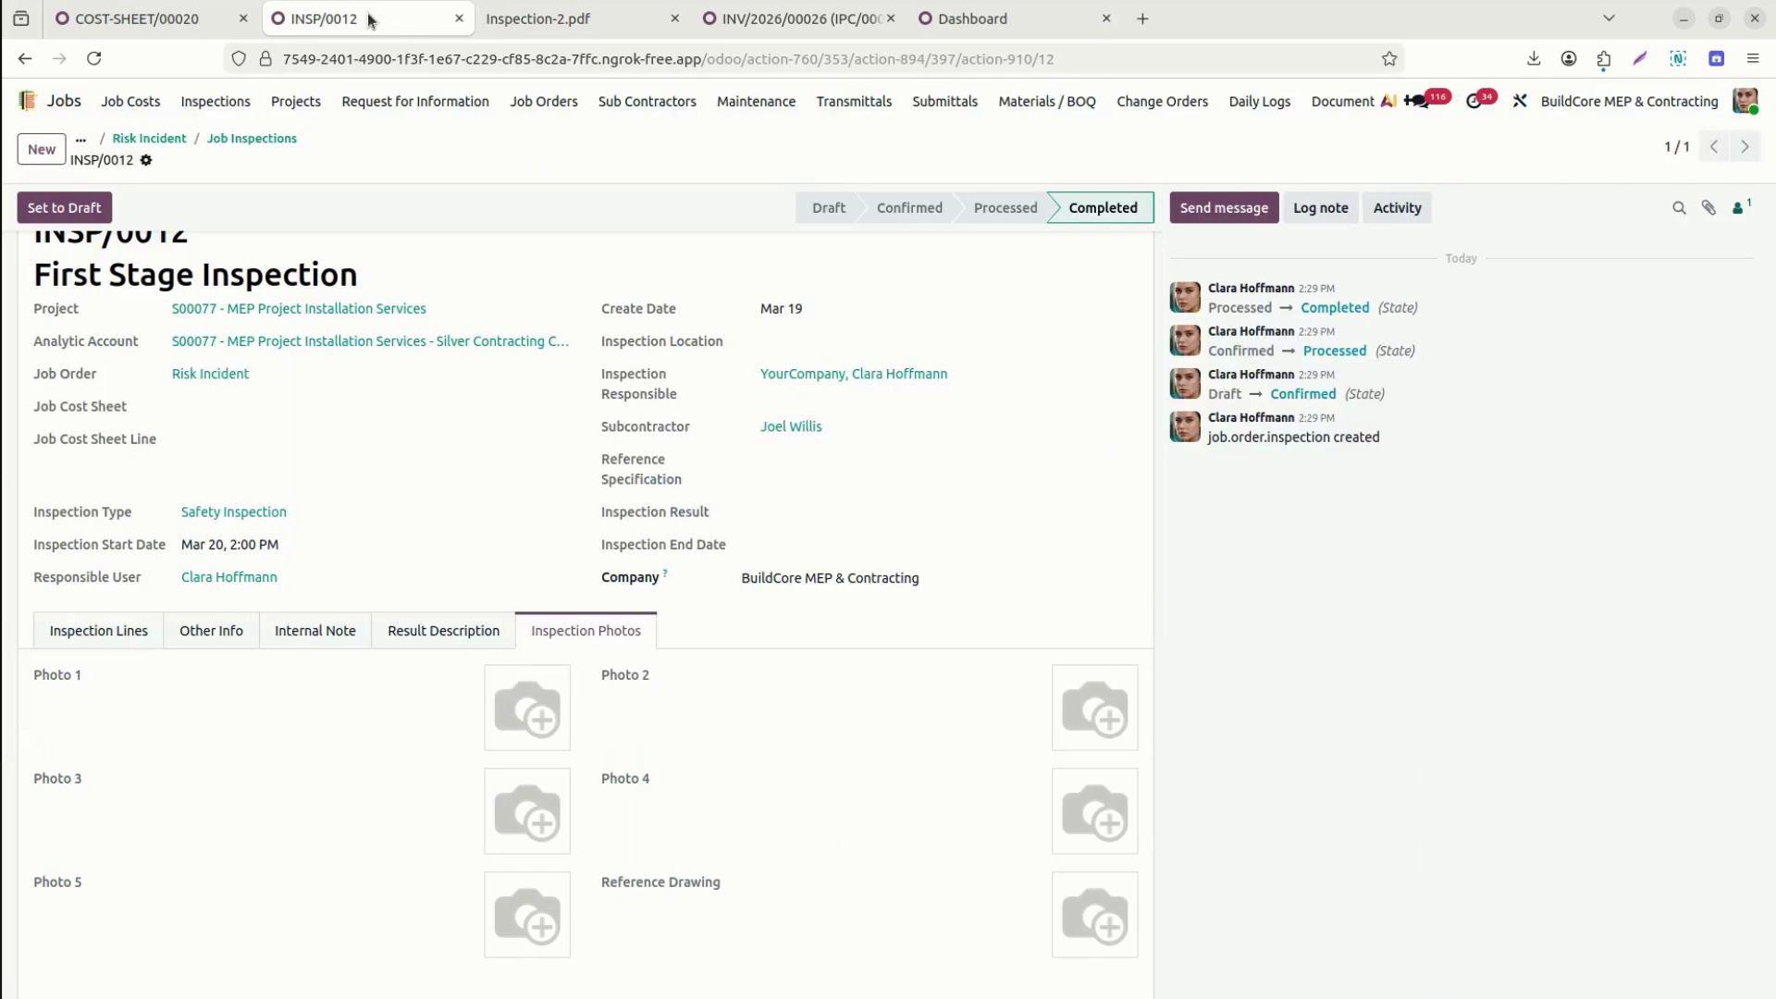
Return to Installation Services - SO0077, start a new equipment record, and cancel a draft contract line.
{"action": "left_click", "coordinate": [247, 140]}
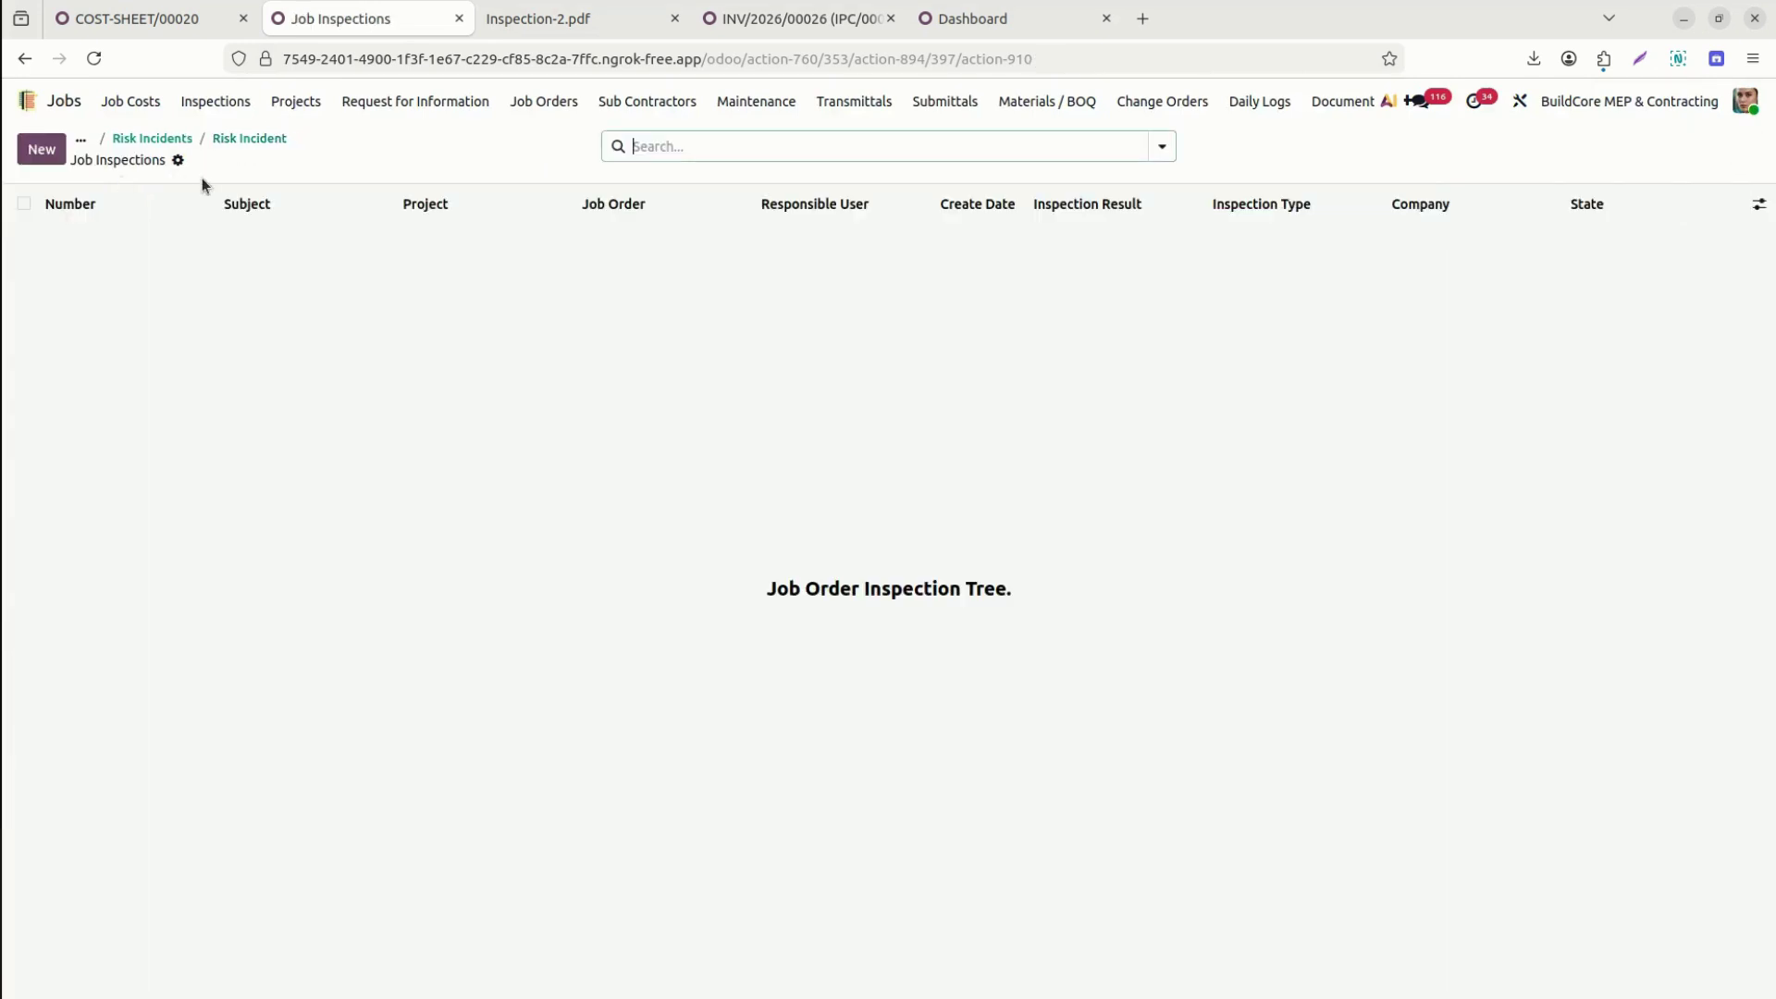
{"action": "left_click", "coordinate": [171, 139]}
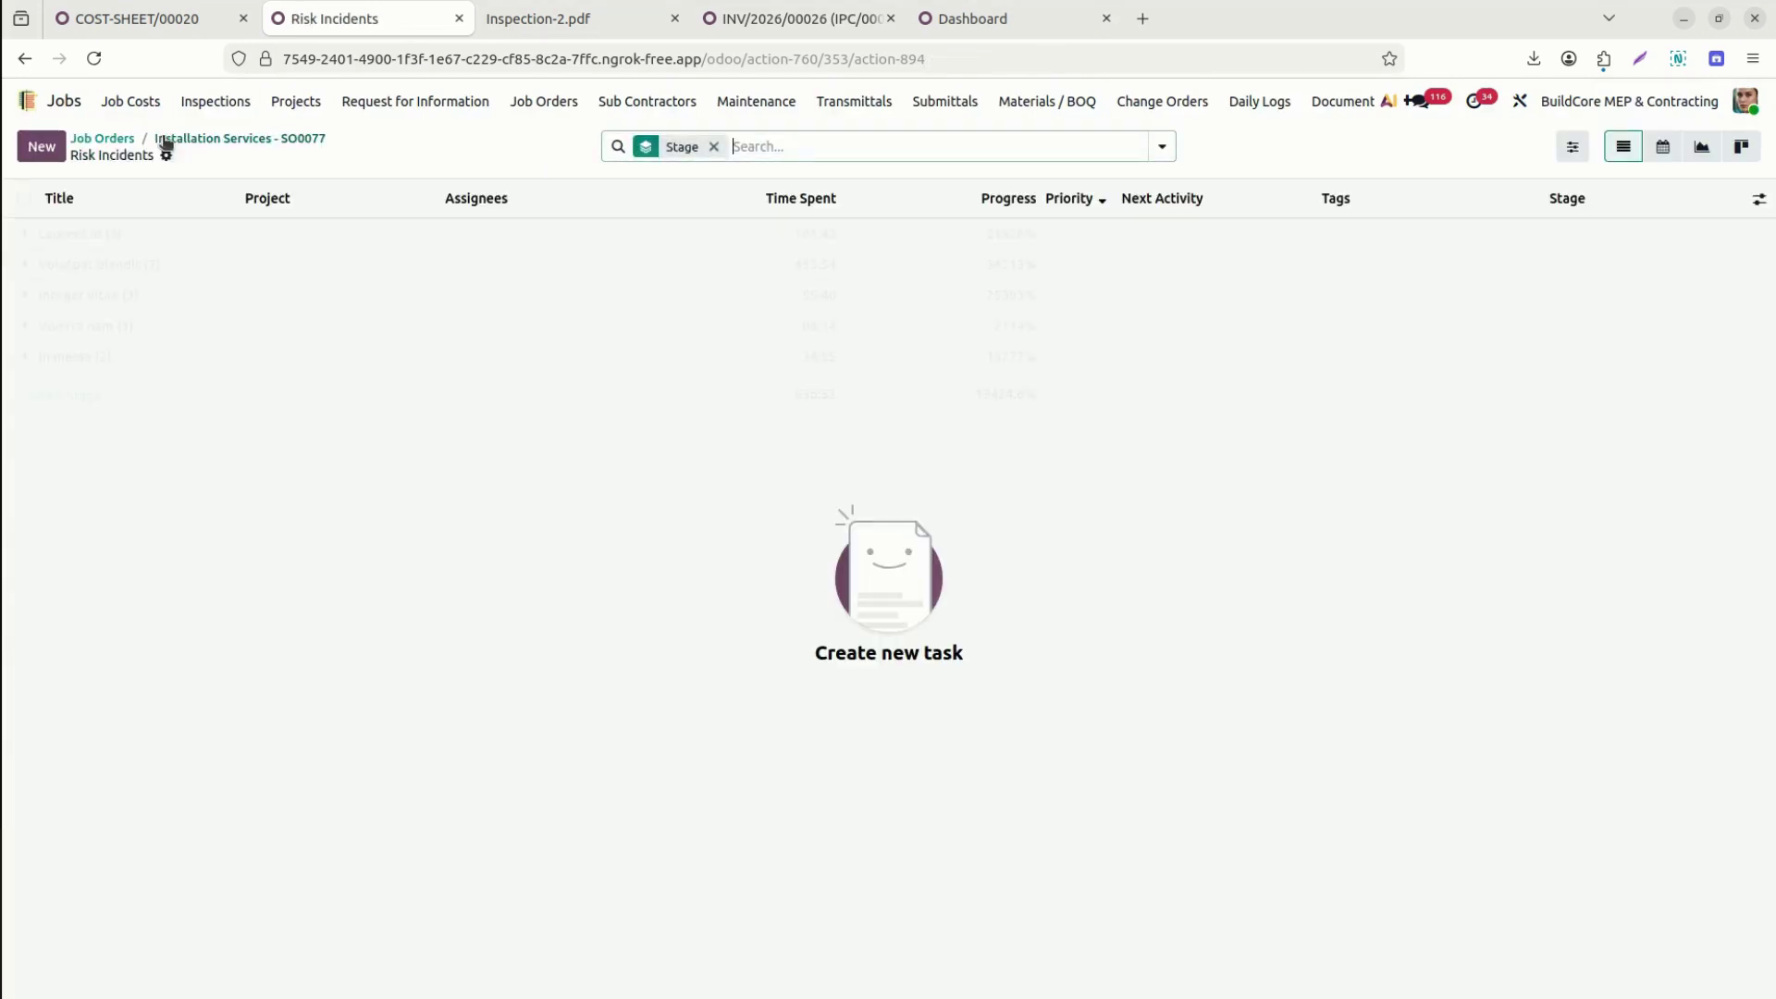
{"action": "left_click", "coordinate": [263, 141]}
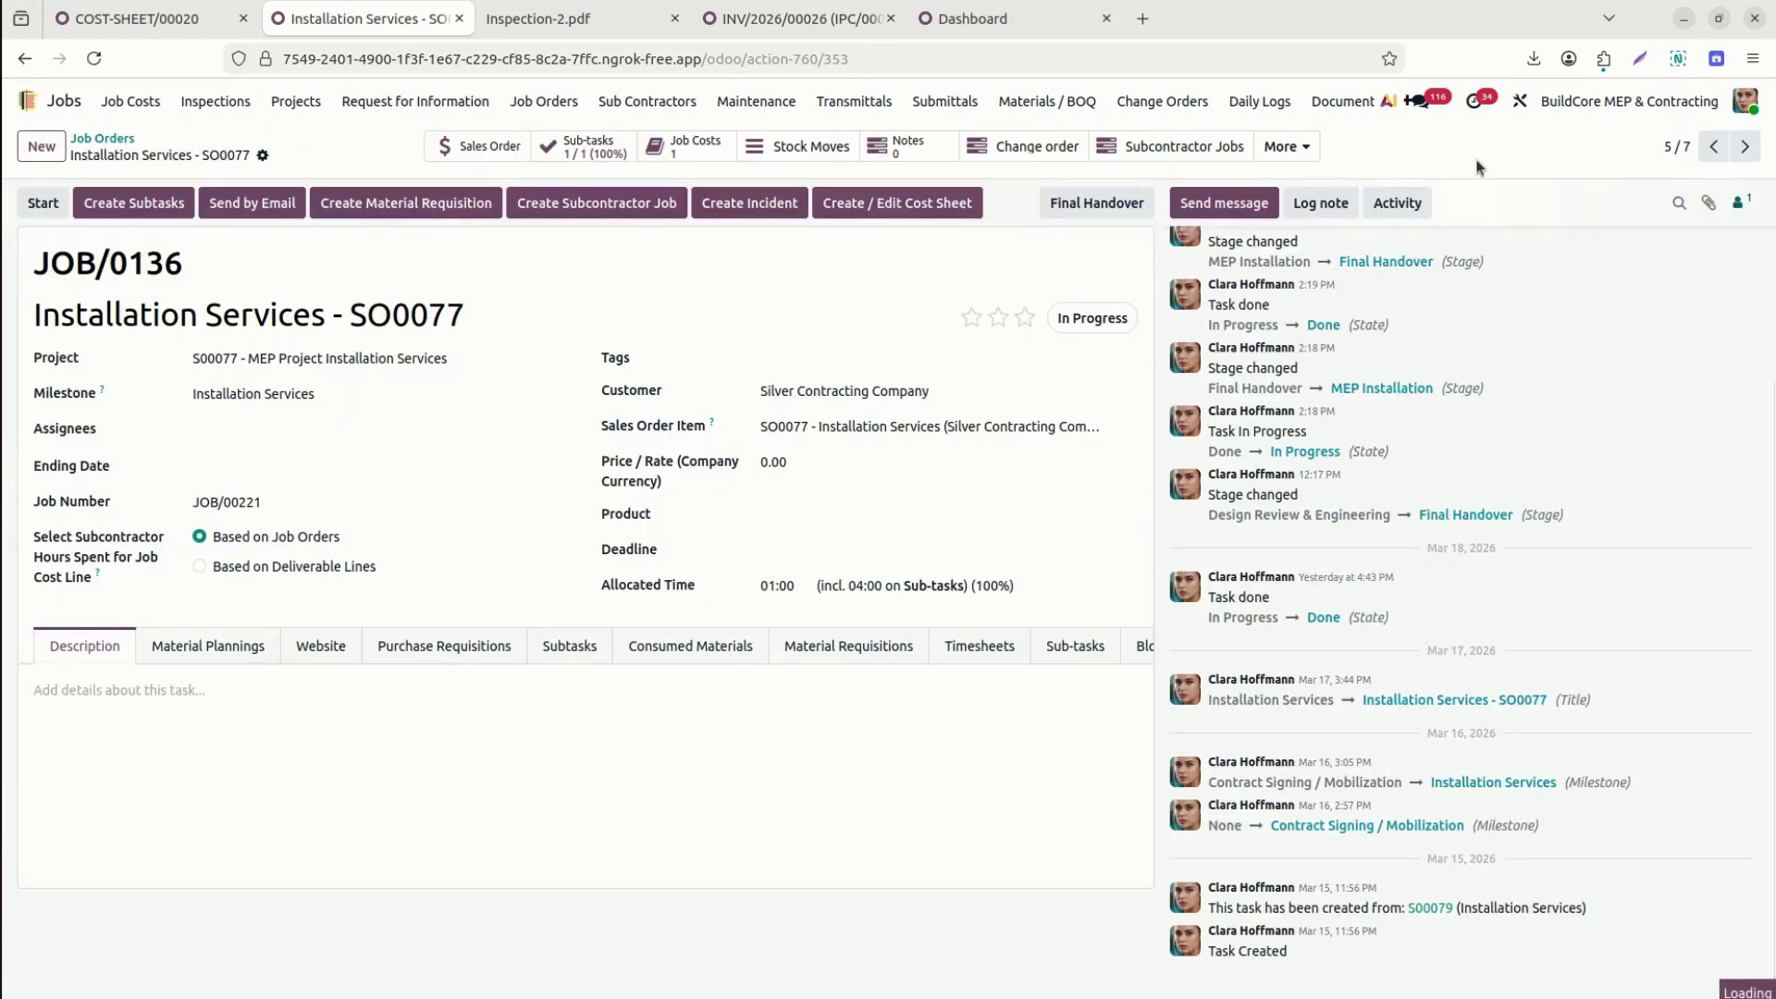
{"action": "left_click", "coordinate": [1284, 148]}
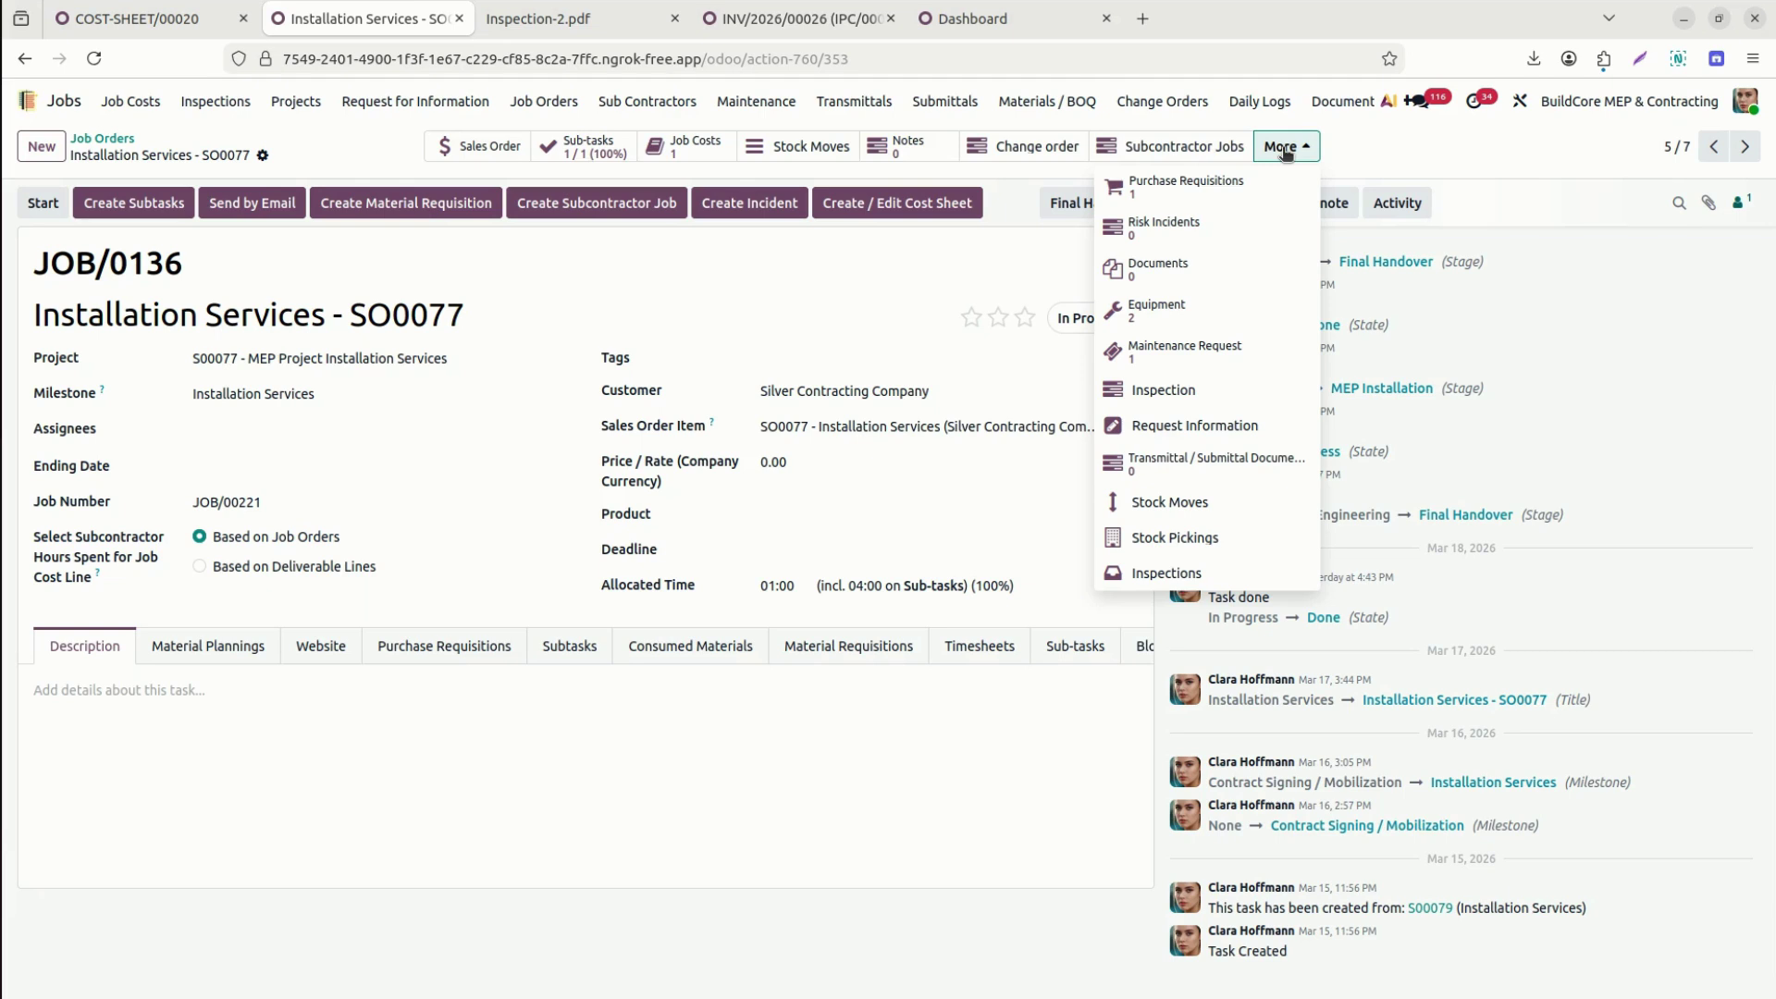
{"action": "left_click", "coordinate": [1172, 315]}
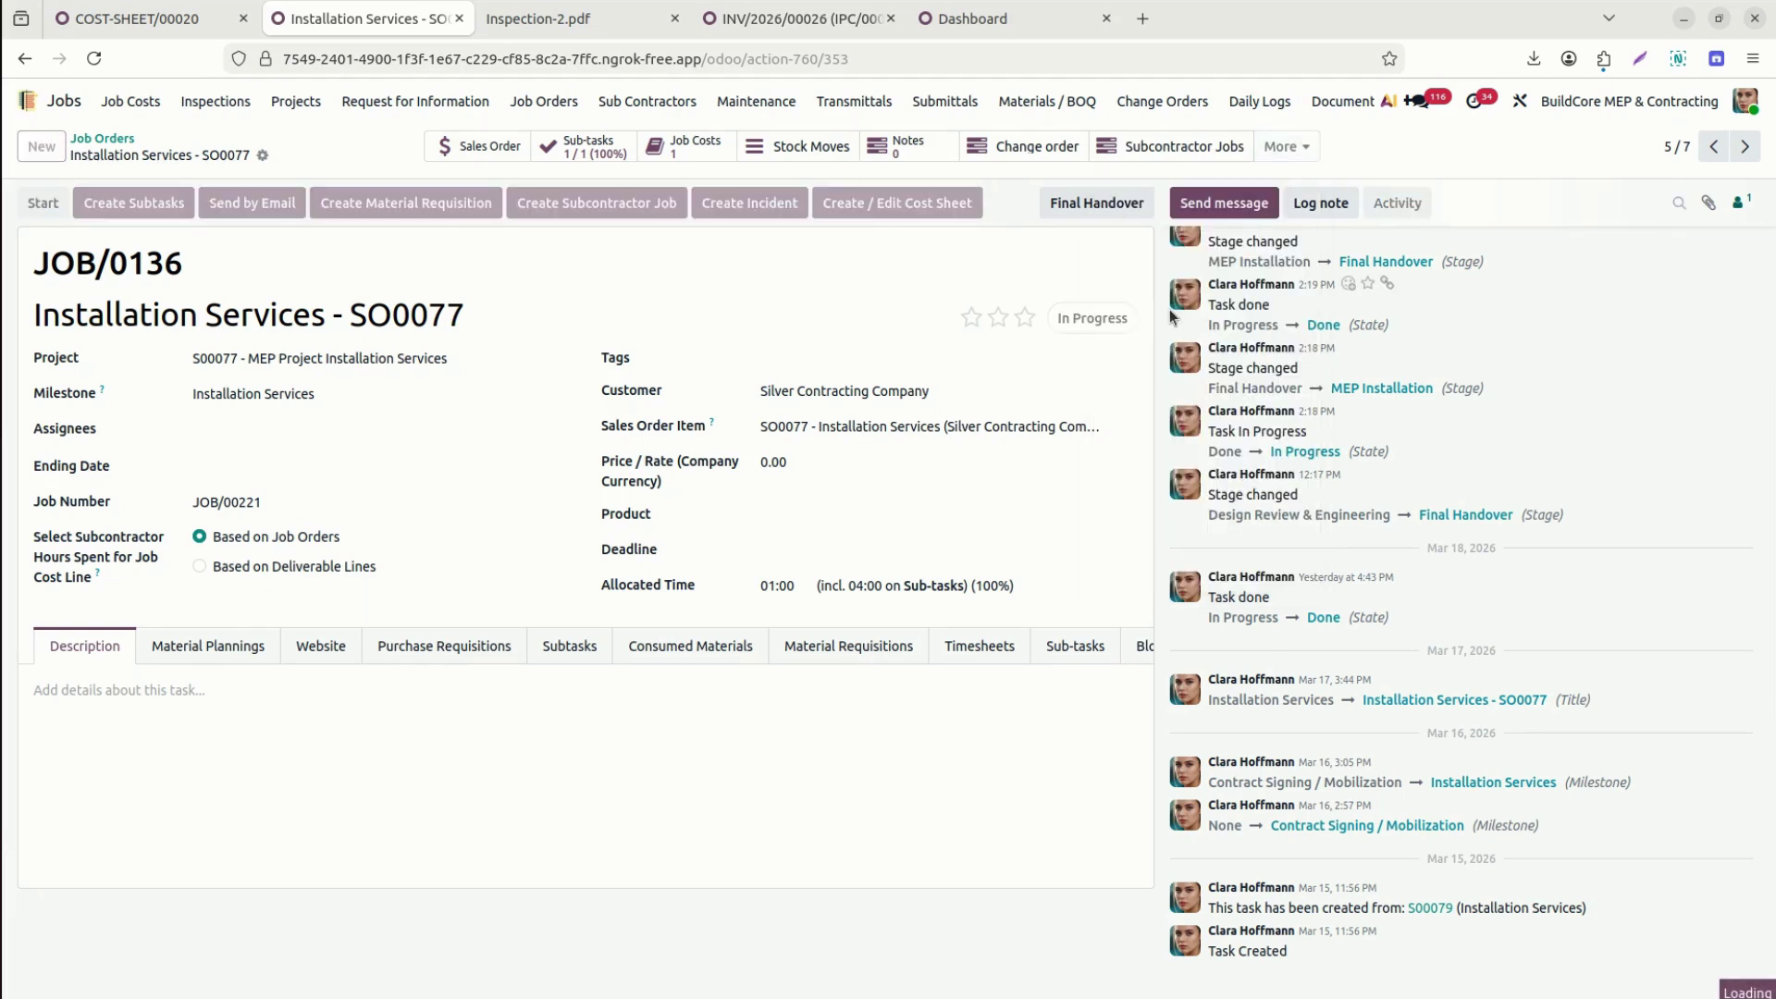
{"action": "left_click", "coordinate": [43, 145]}
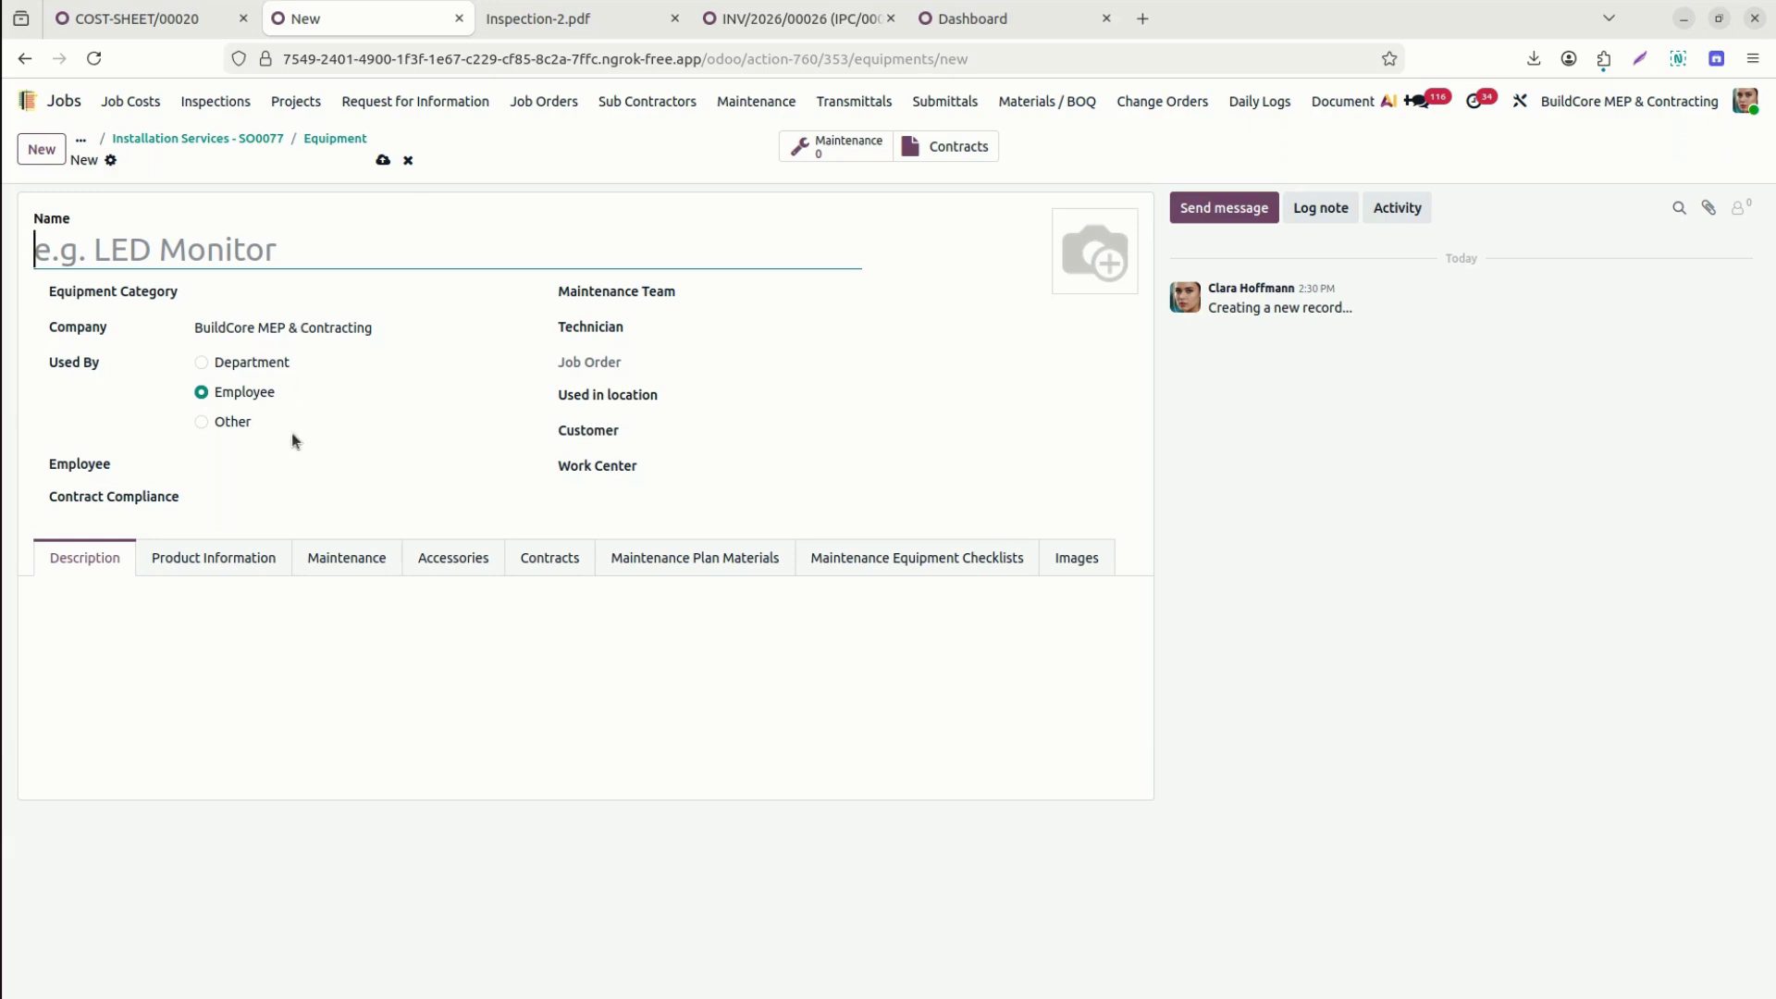
{"action": "left_click", "coordinate": [544, 559]}
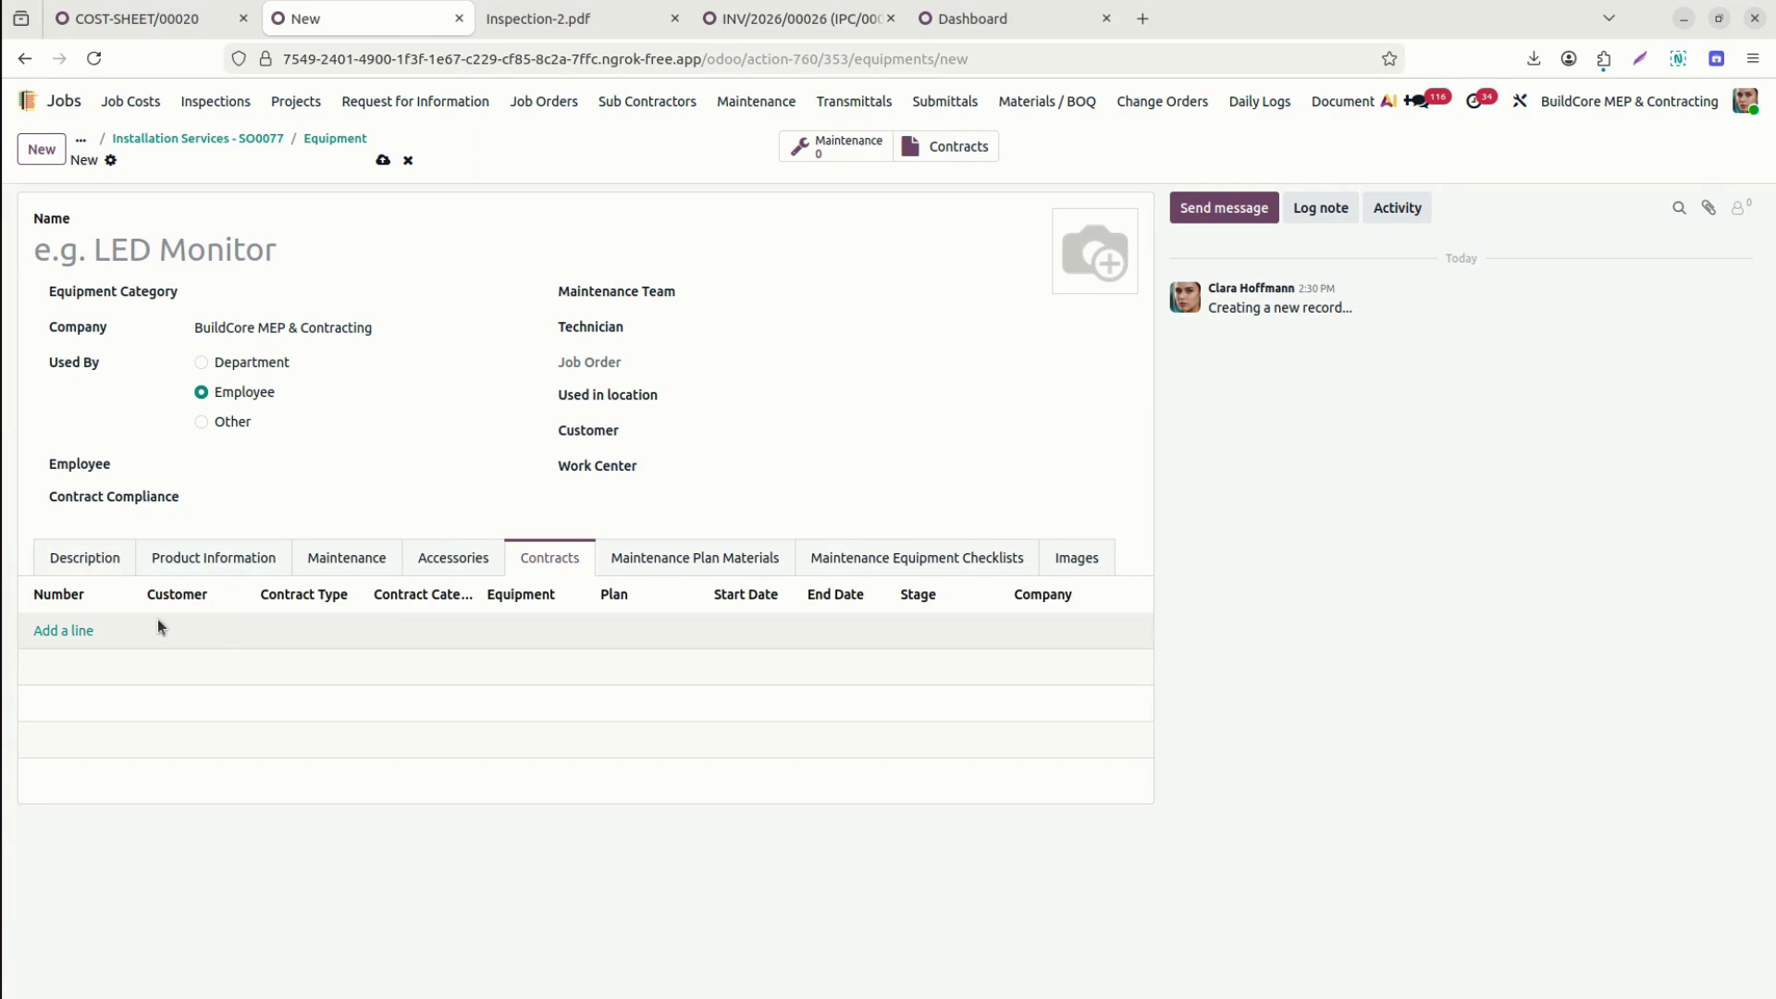
{"action": "left_click", "coordinate": [63, 633]}
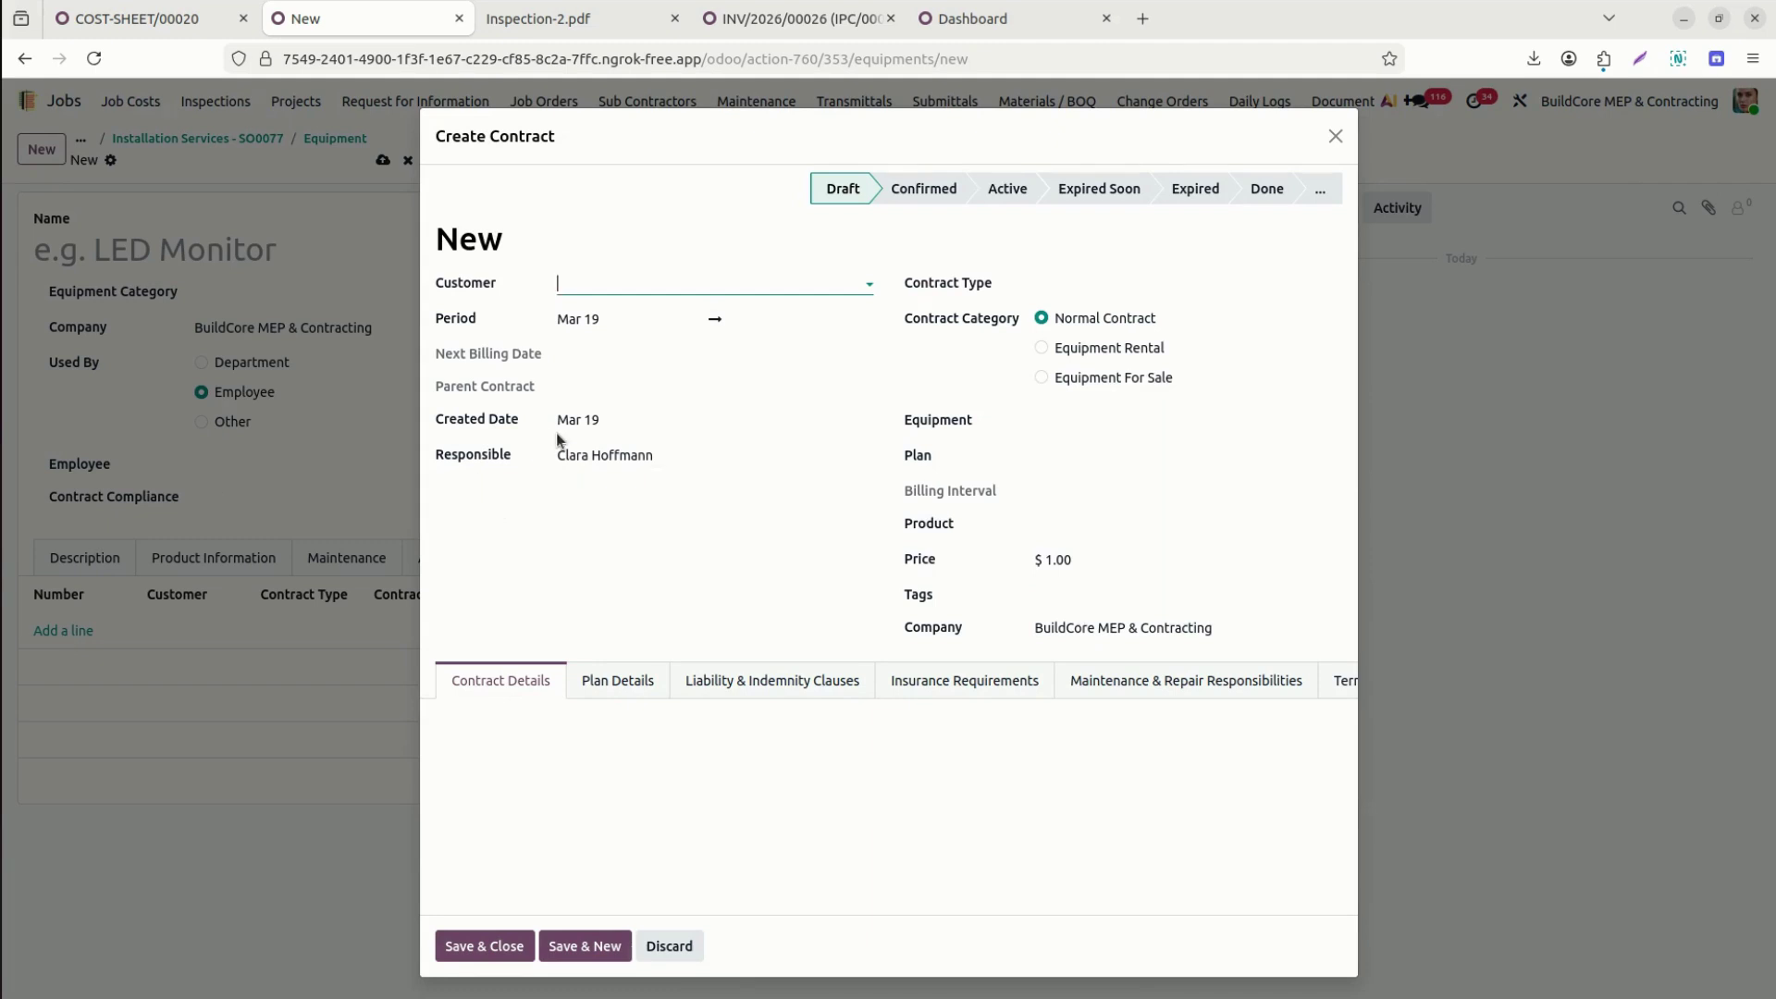
{"action": "key", "text": "Escape"}
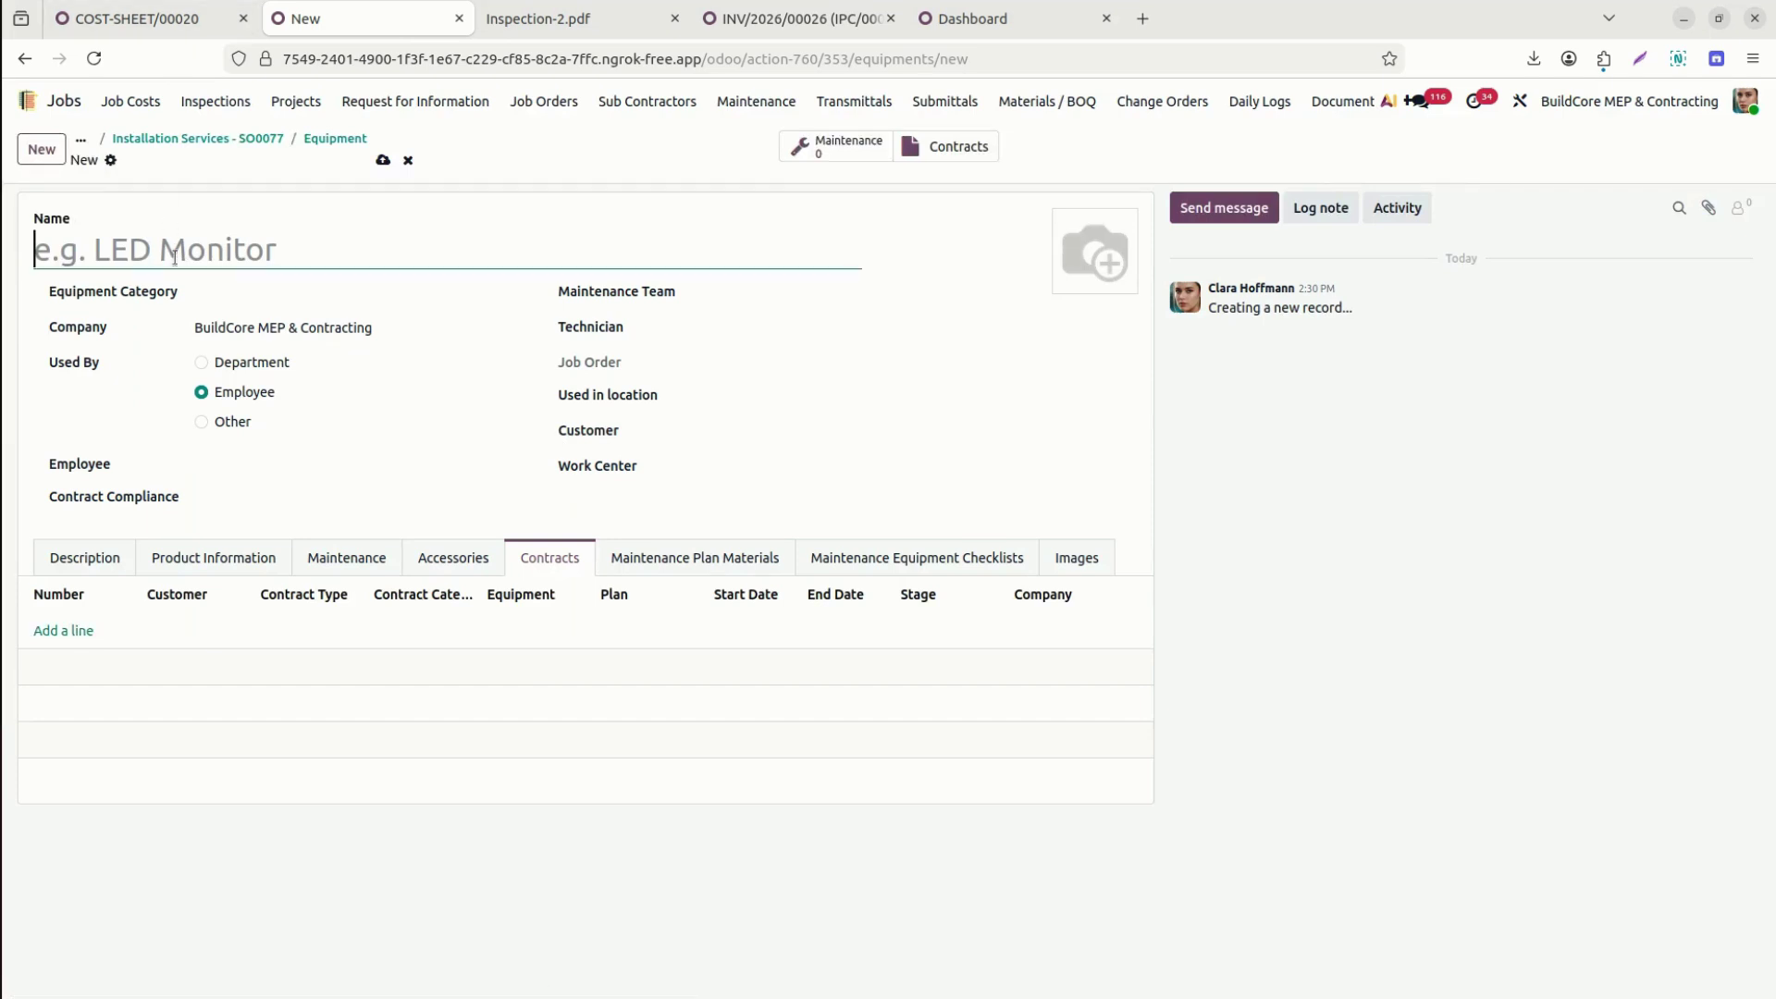
Name the equipment 'Heavy Equ' with Mechanical category and Mechanical maintenance team.
{"action": "type", "text": "Heavy"}
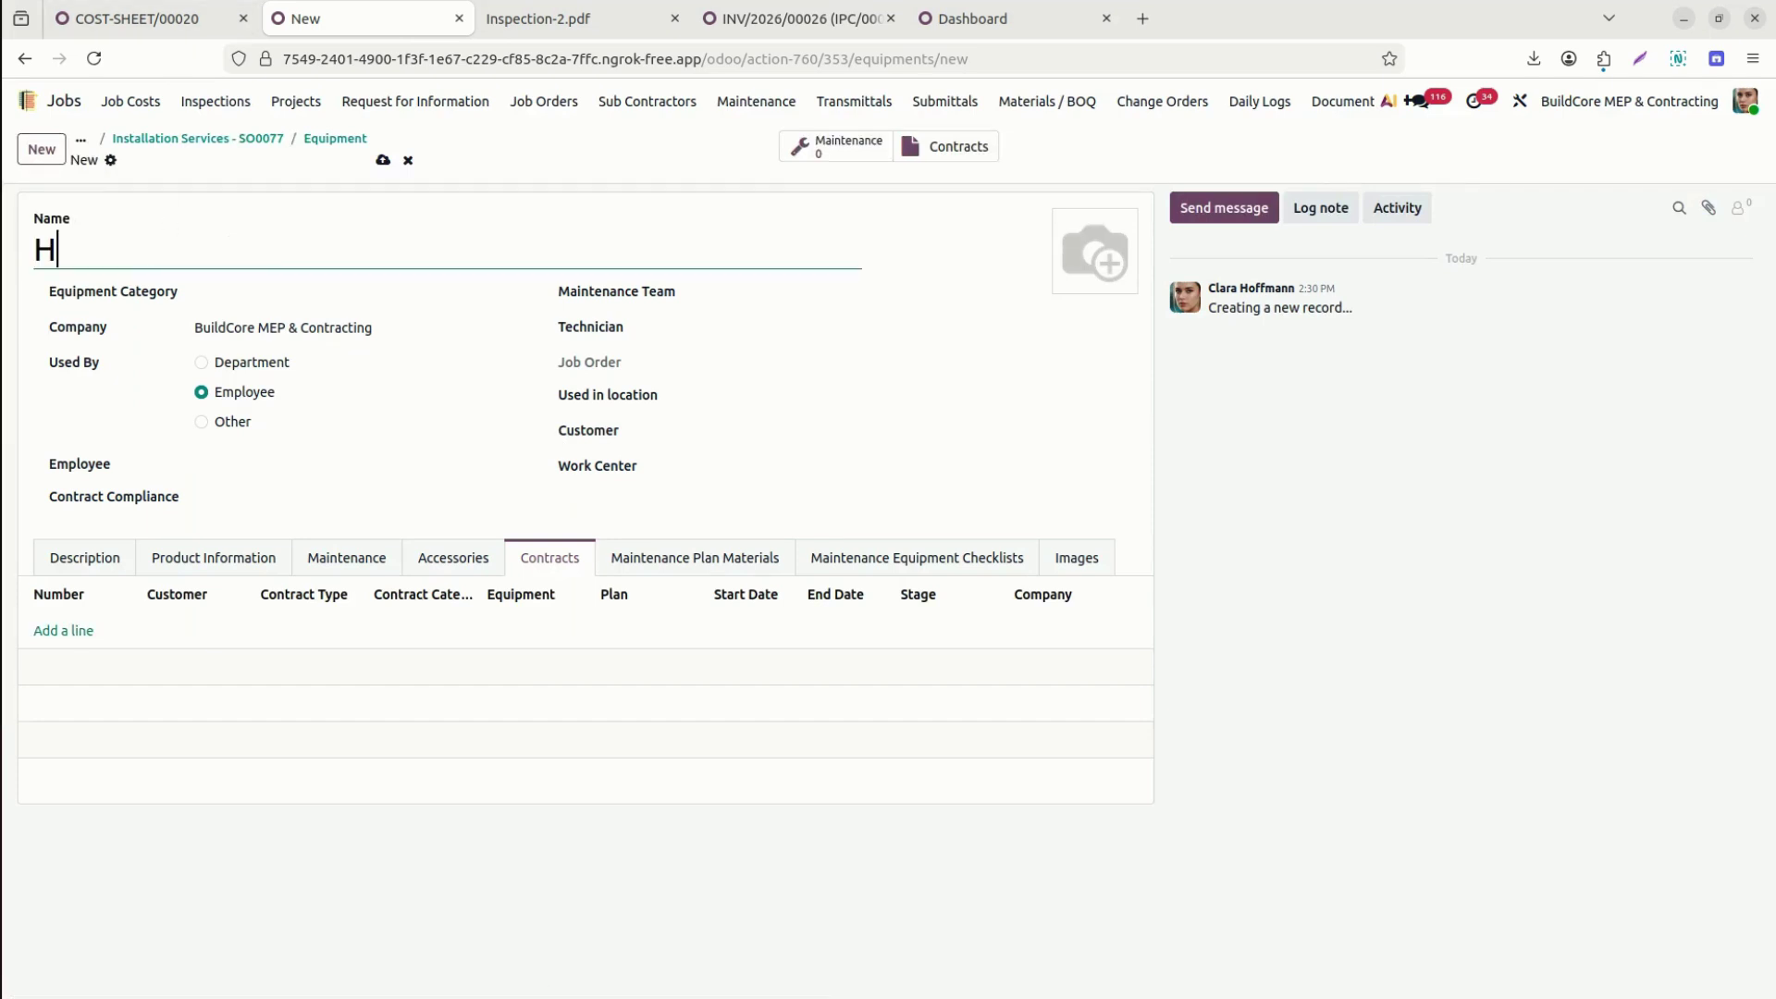
{"action": "key", "text": "BackSpace"}
{"action": "key", "text": "BackSpace"}
{"action": "type", "text": "vy W"}
{"action": "key", "text": "BackSpace"}
{"action": "type", "text": "Equ"}
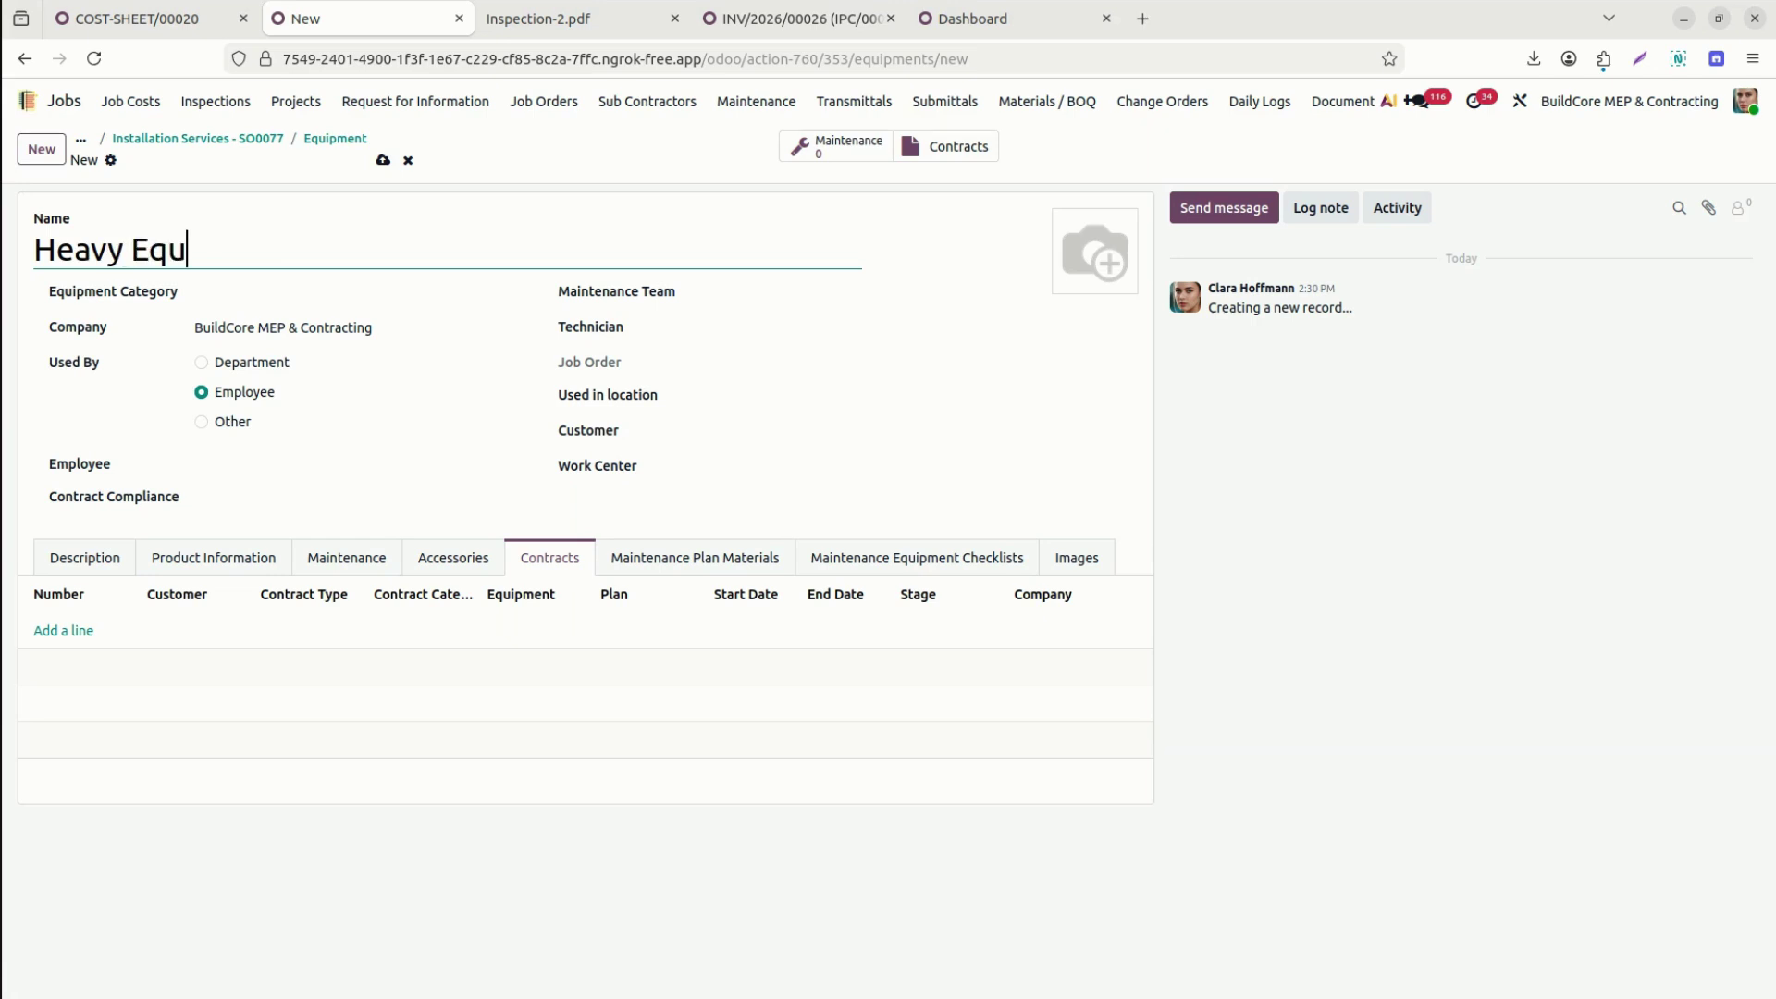
{"action": "left_click", "coordinate": [259, 291]}
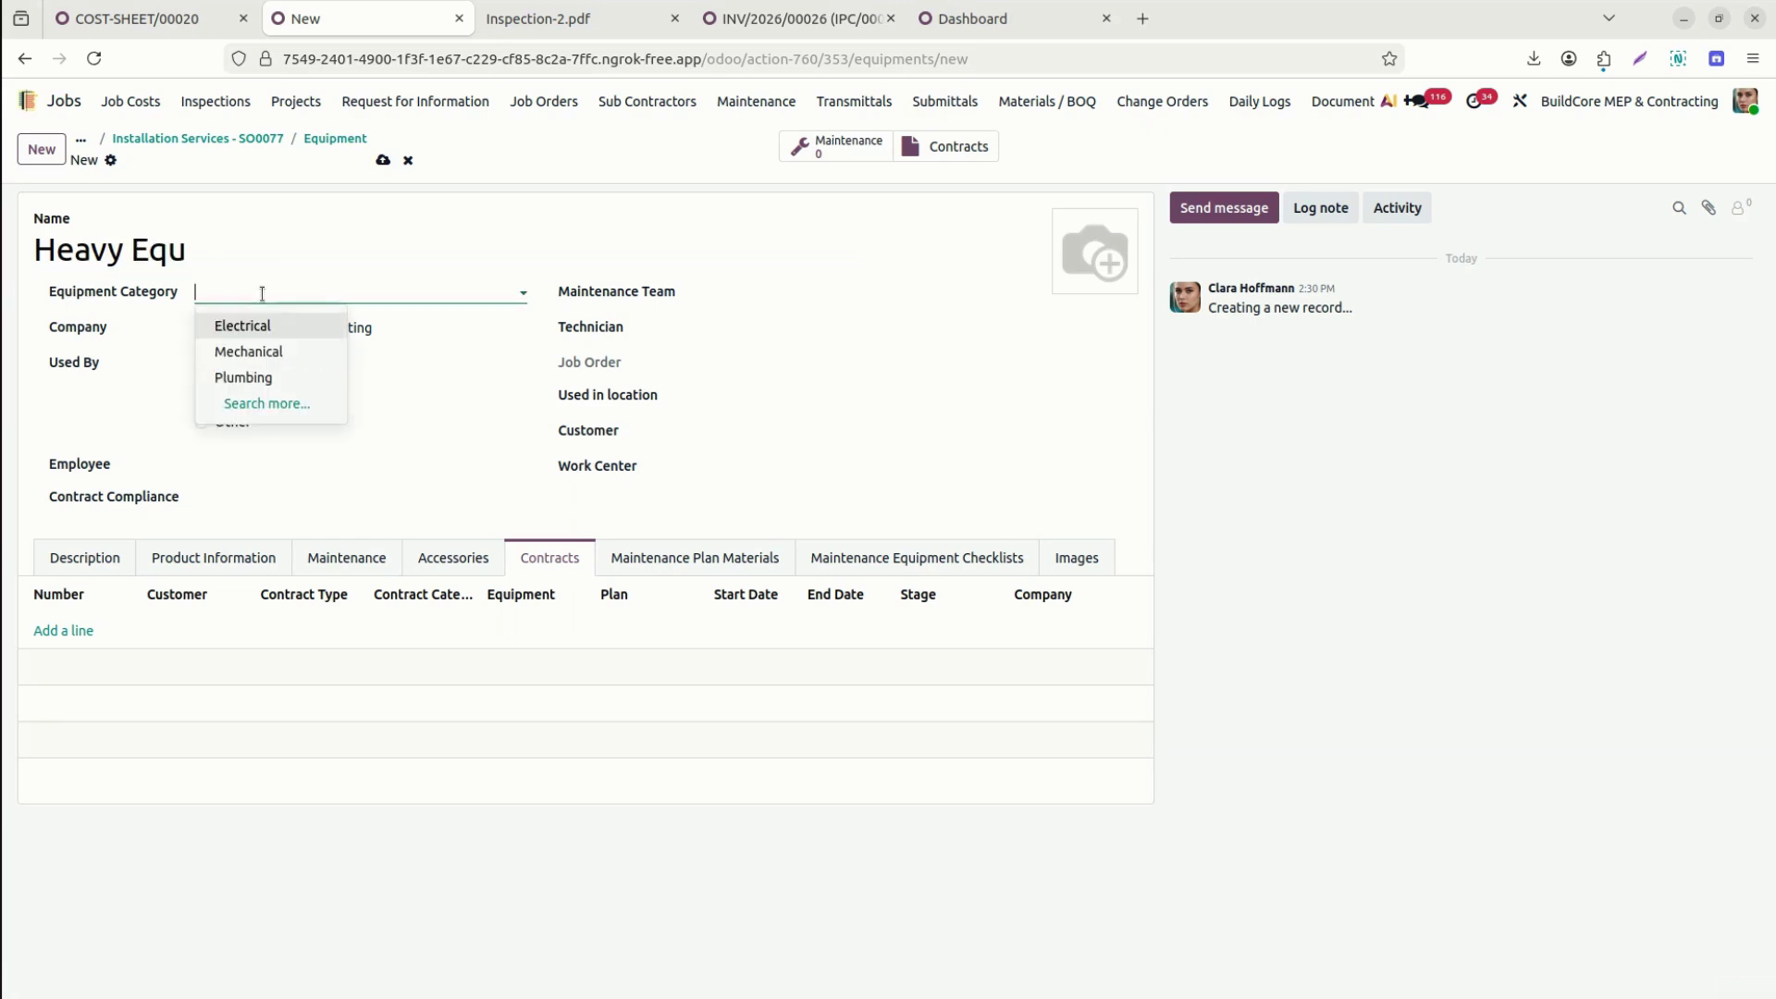
{"action": "left_click", "coordinate": [285, 351]}
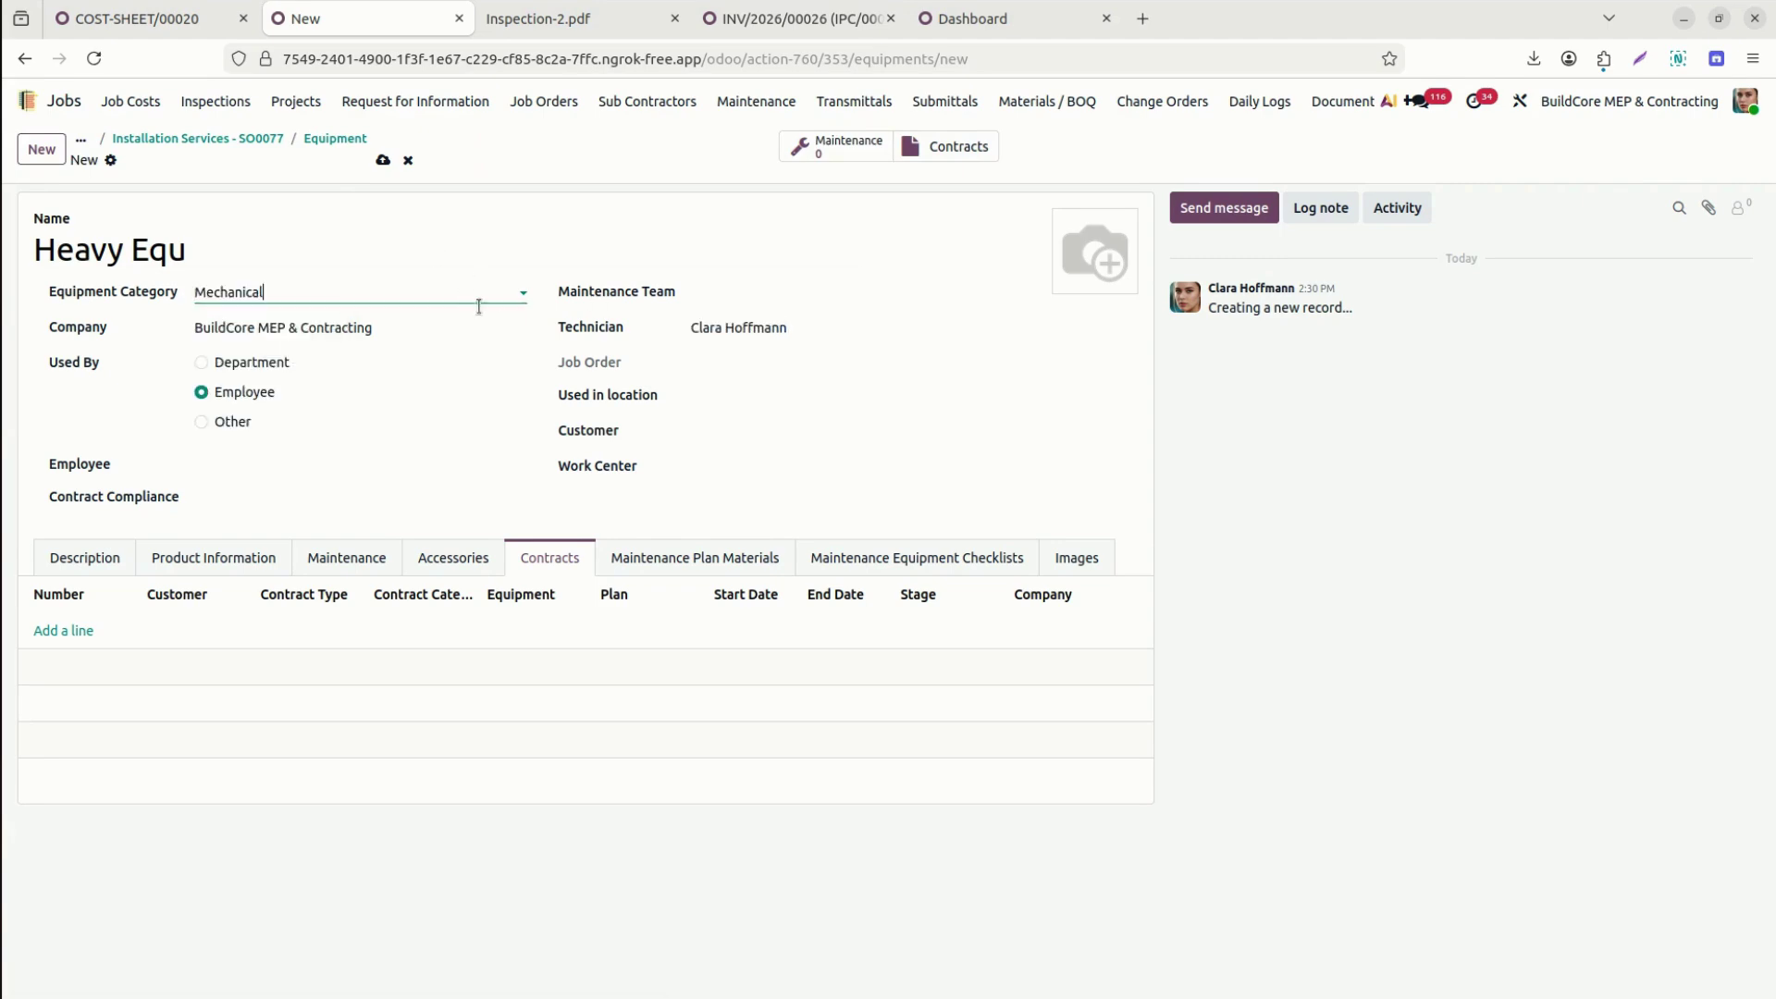
{"action": "left_click", "coordinate": [774, 291]}
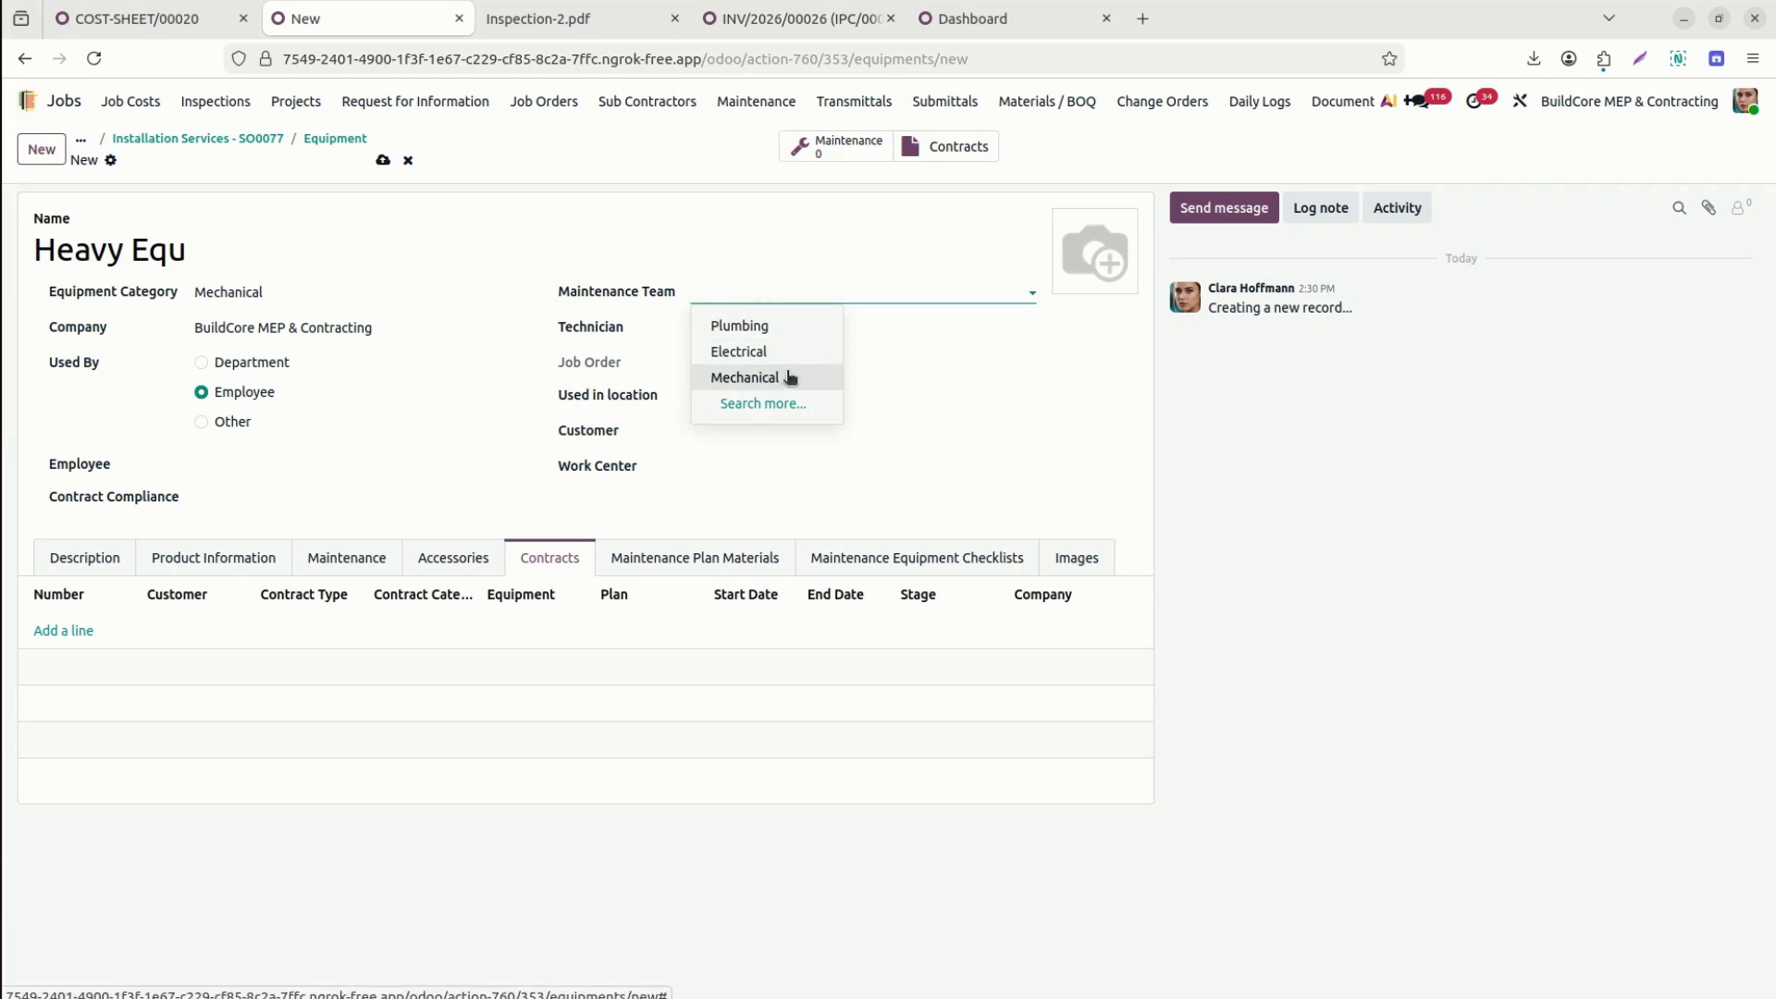
{"action": "left_click", "coordinate": [788, 378]}
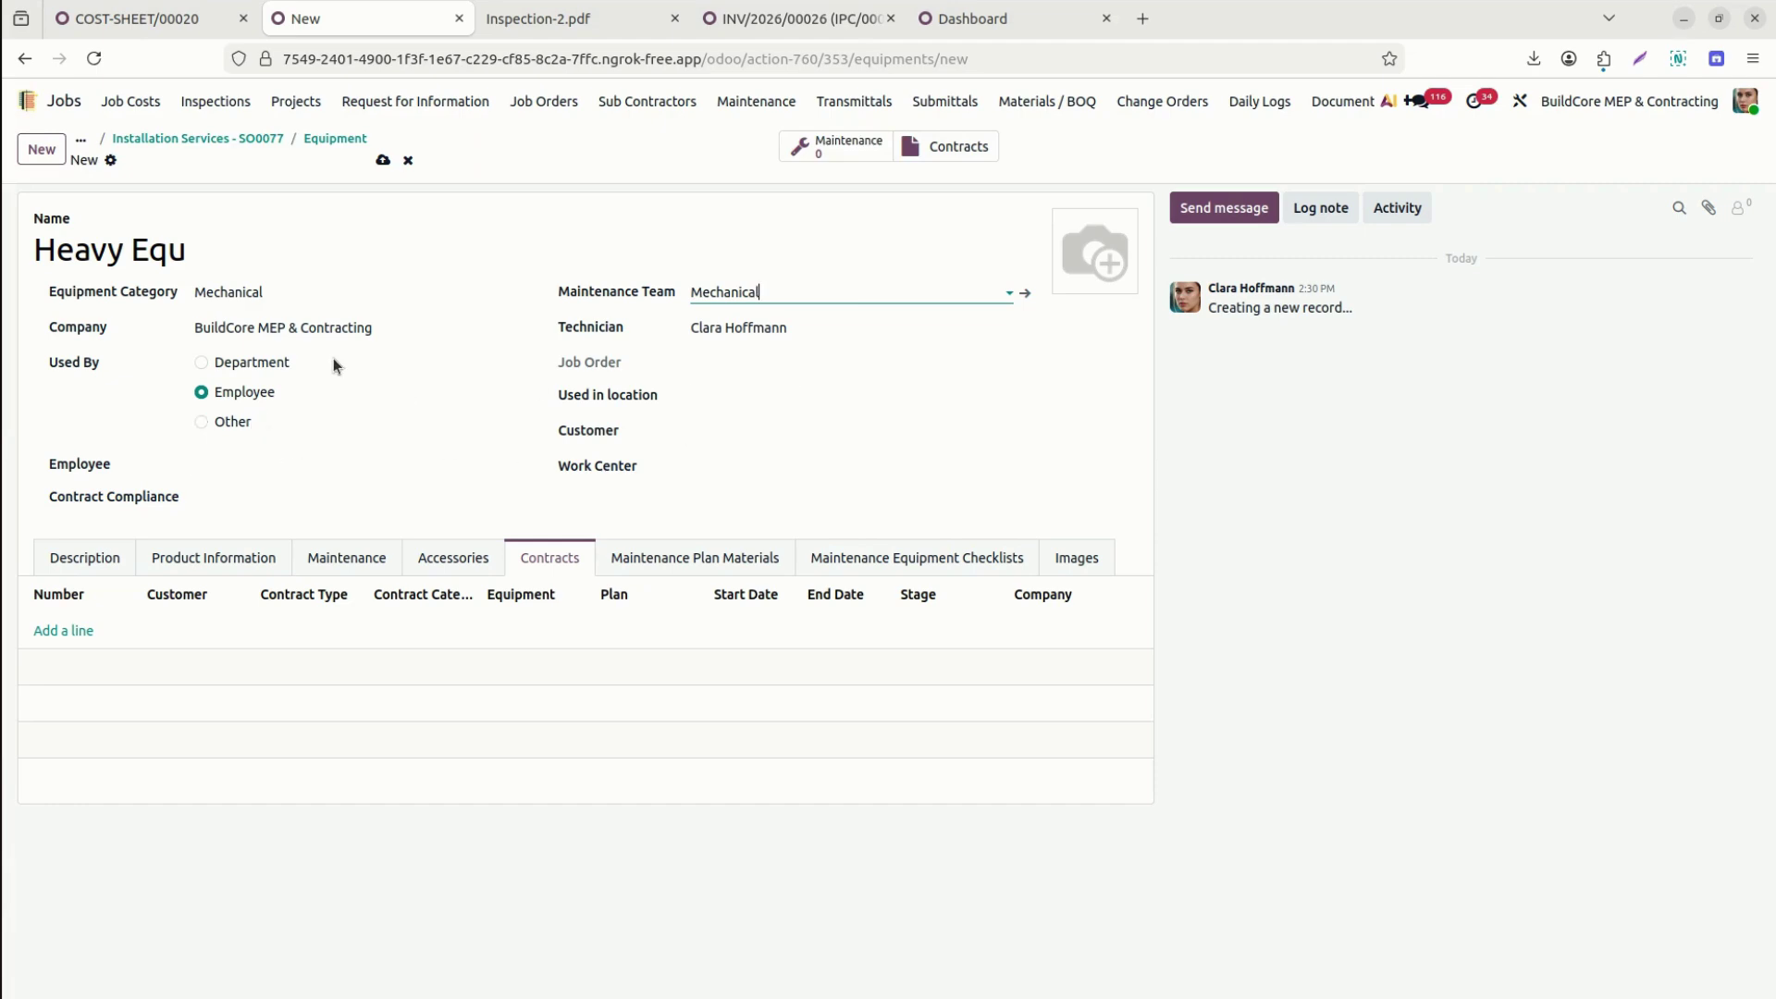
Set location ELE/Stock, customer Silver Contracting Company, and create work center 'Site X'.
{"action": "left_click", "coordinate": [810, 400]}
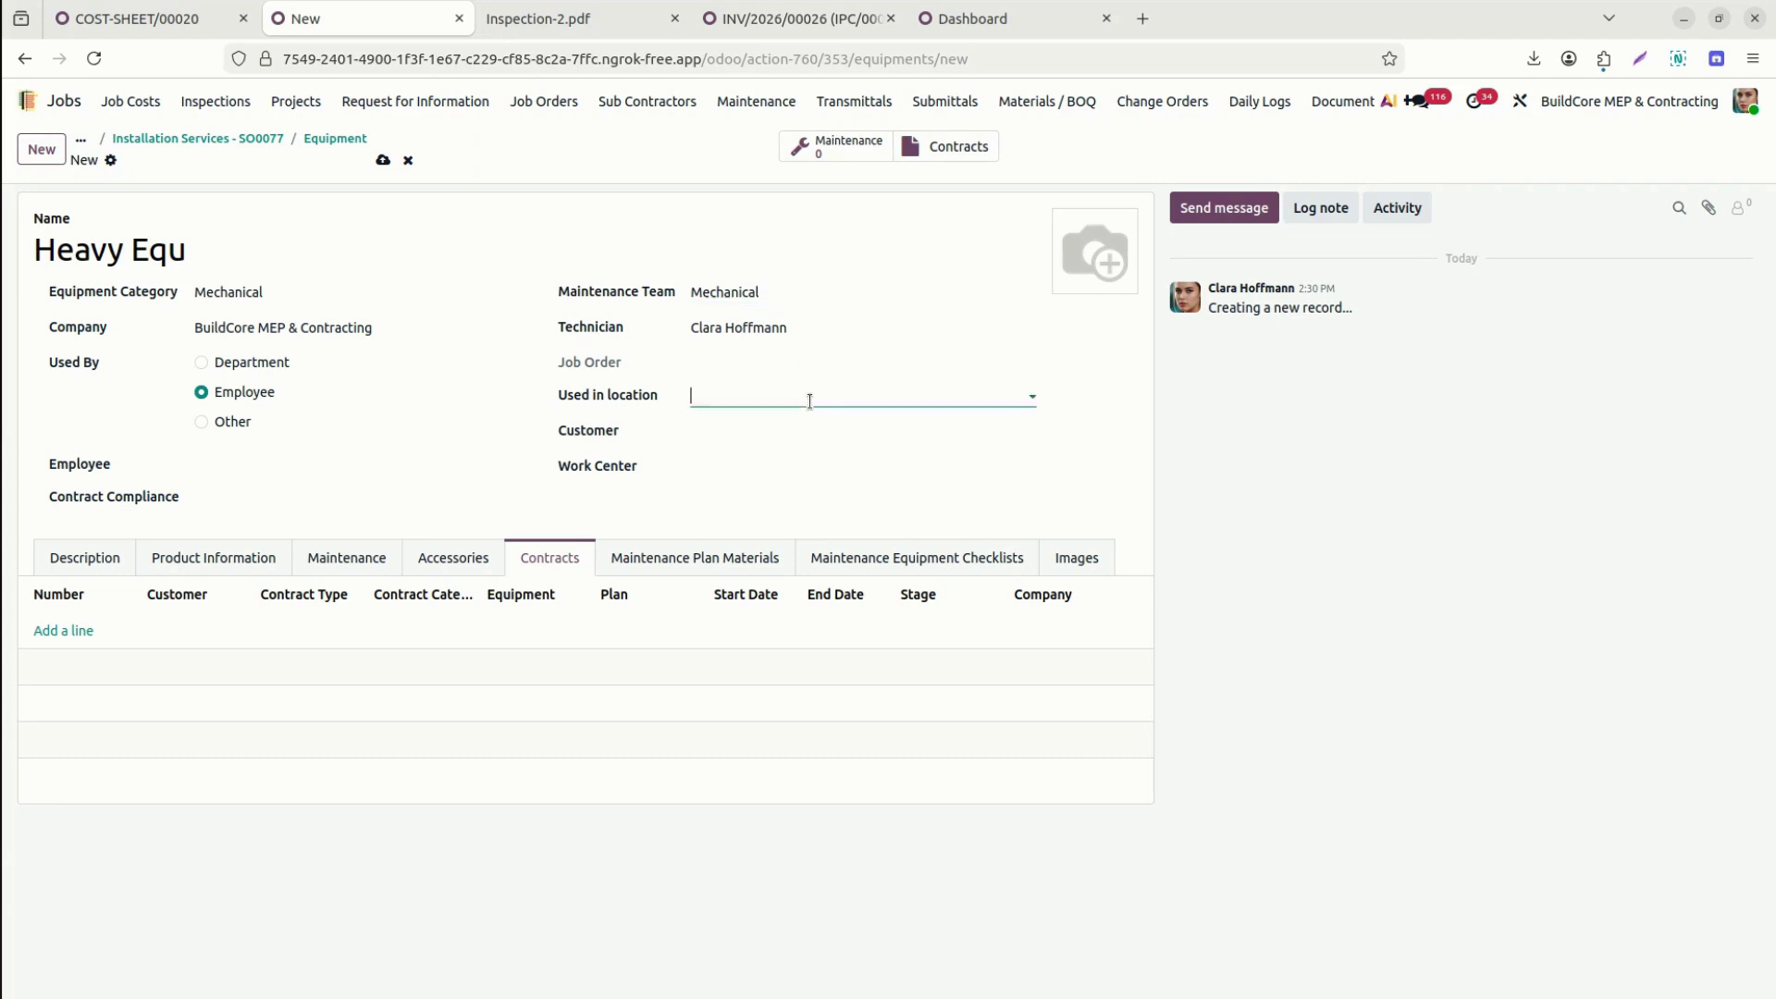
{"action": "left_click", "coordinate": [782, 432]}
{"action": "left_click", "coordinate": [750, 431]}
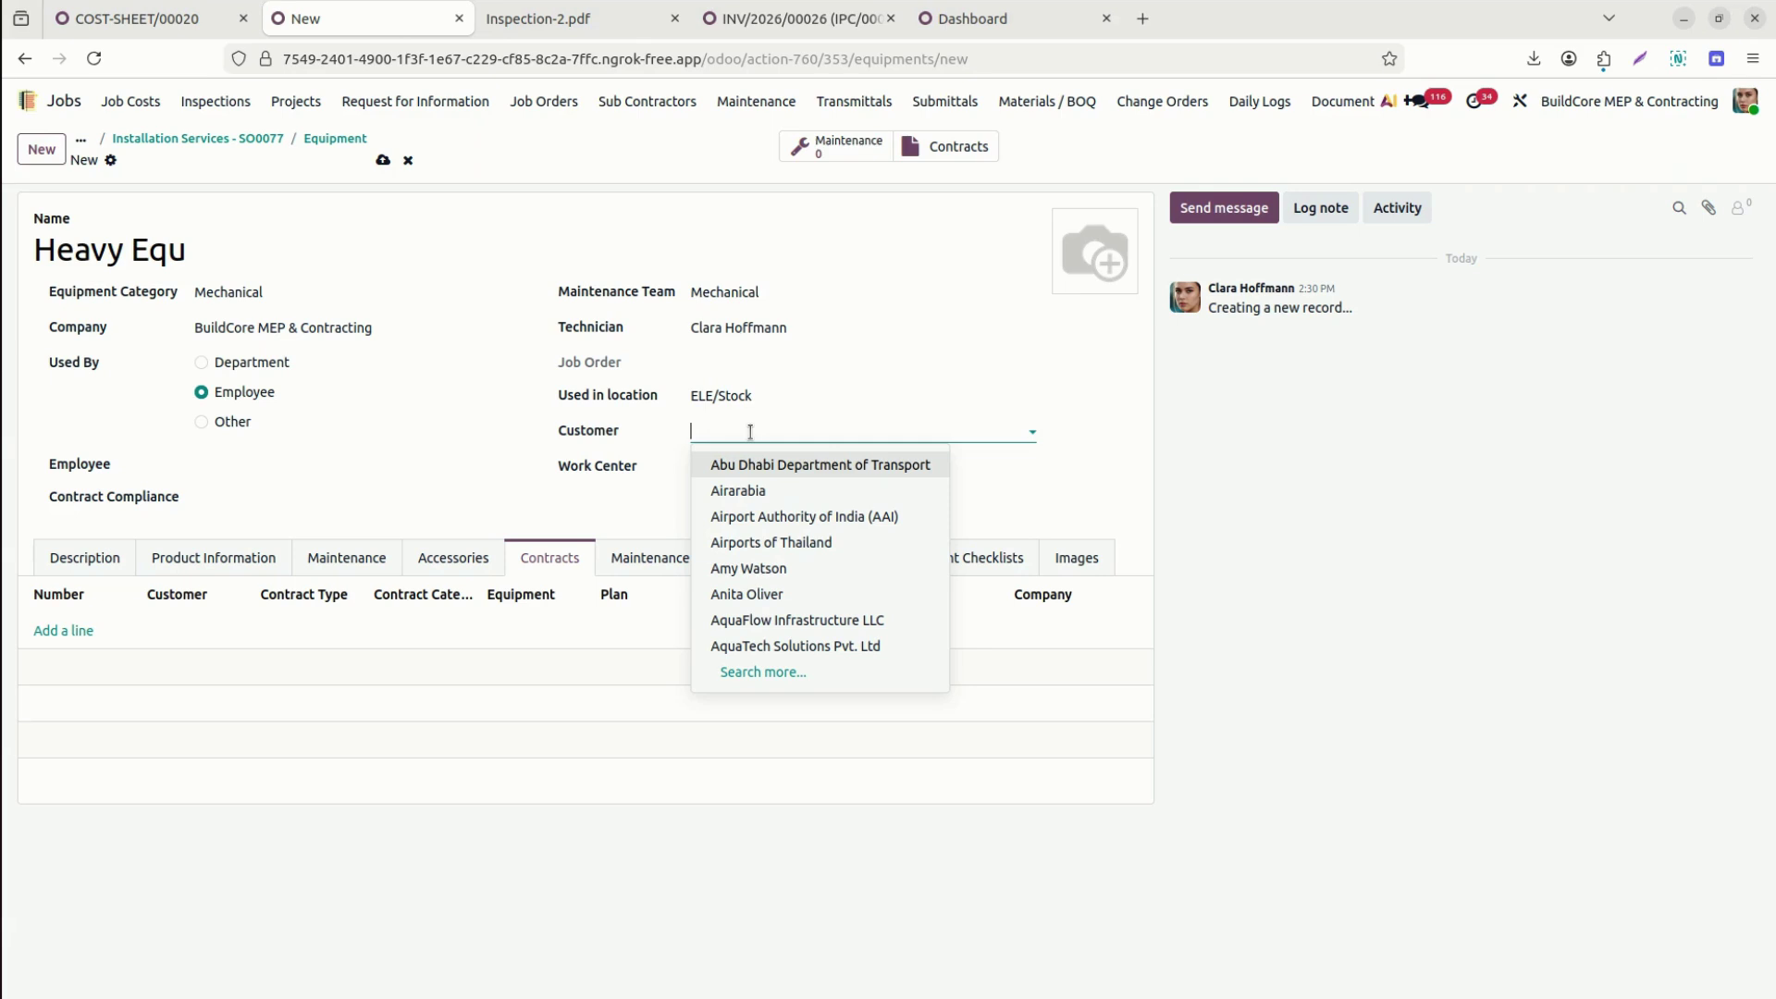
{"action": "type", "text": "sil"}
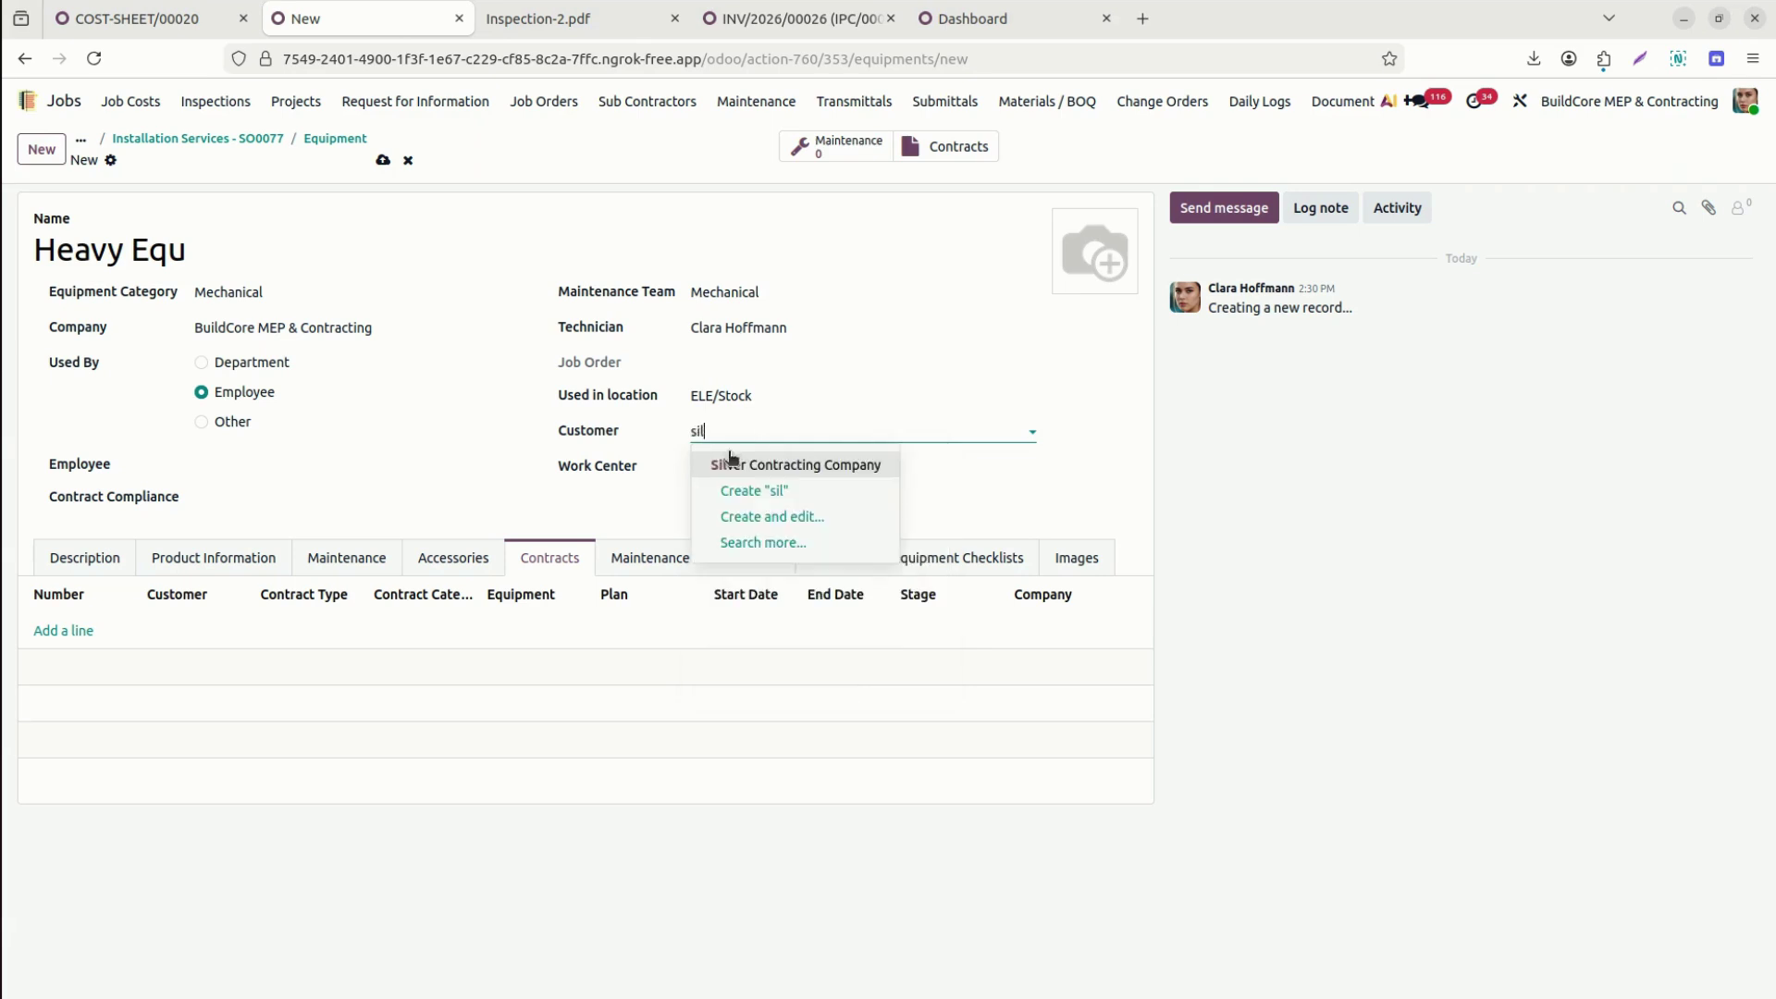
{"action": "left_click", "coordinate": [756, 466]}
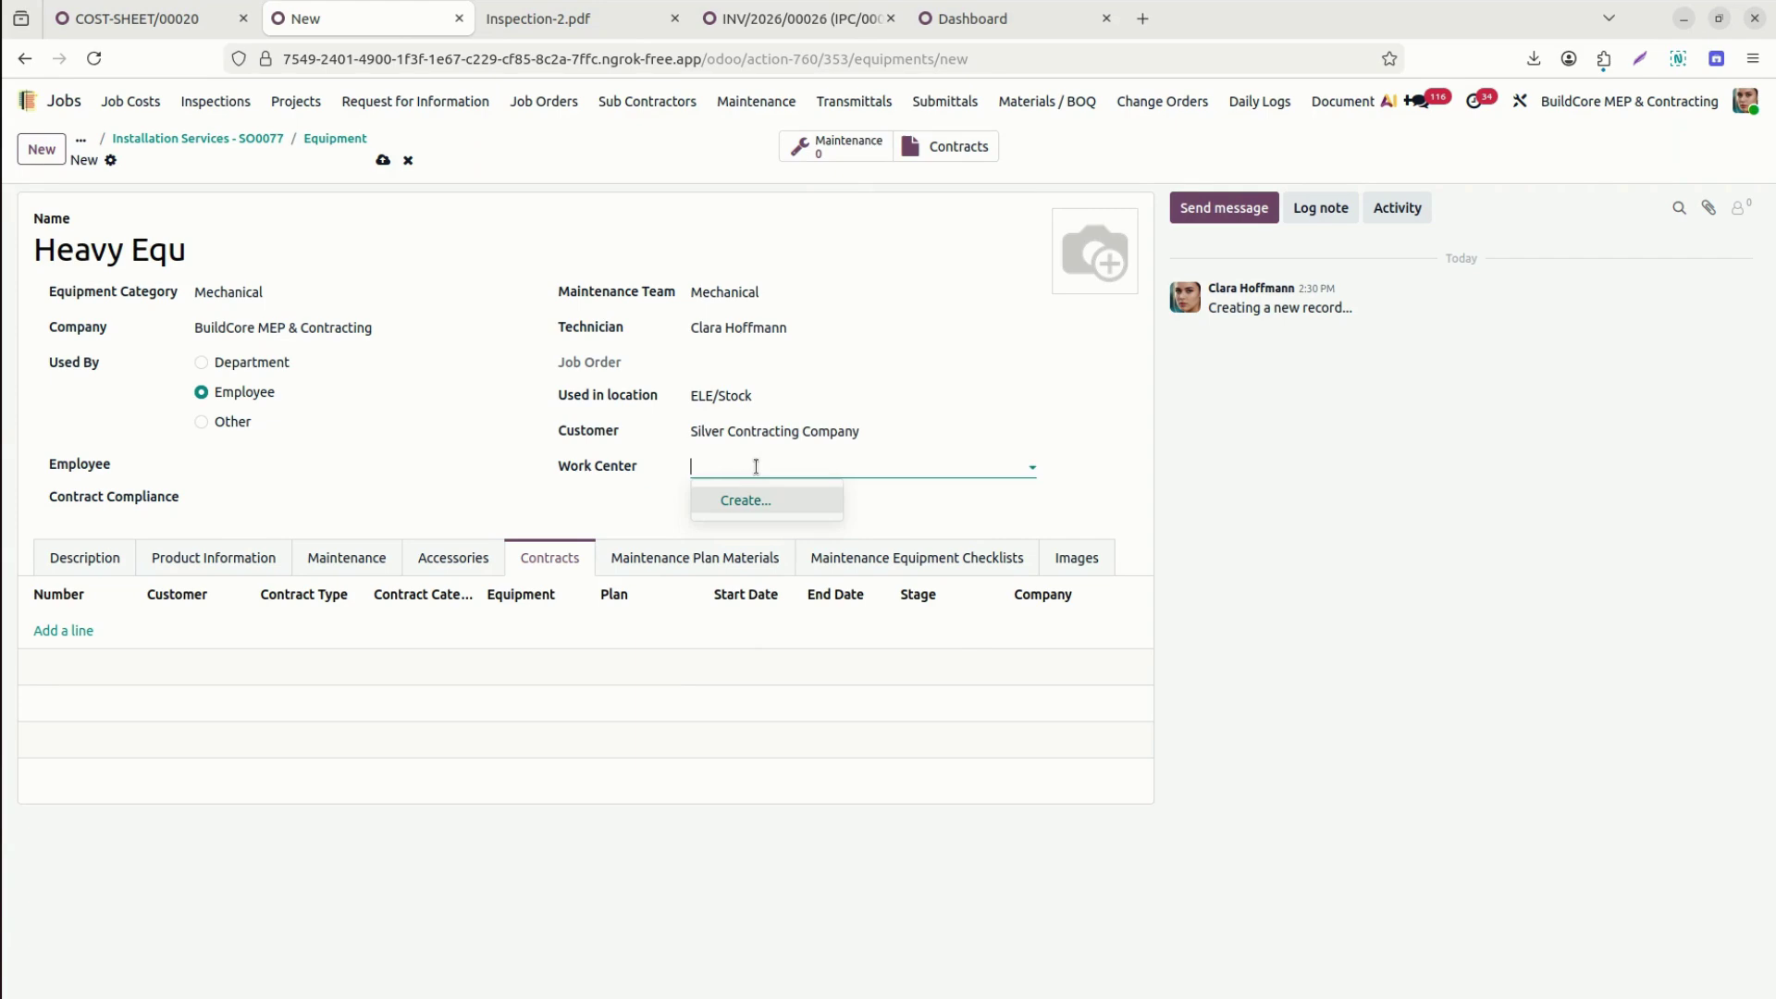
{"action": "type", "text": "So"}
{"action": "key", "text": "BackSpace"}
{"action": "type", "text": "ite"}
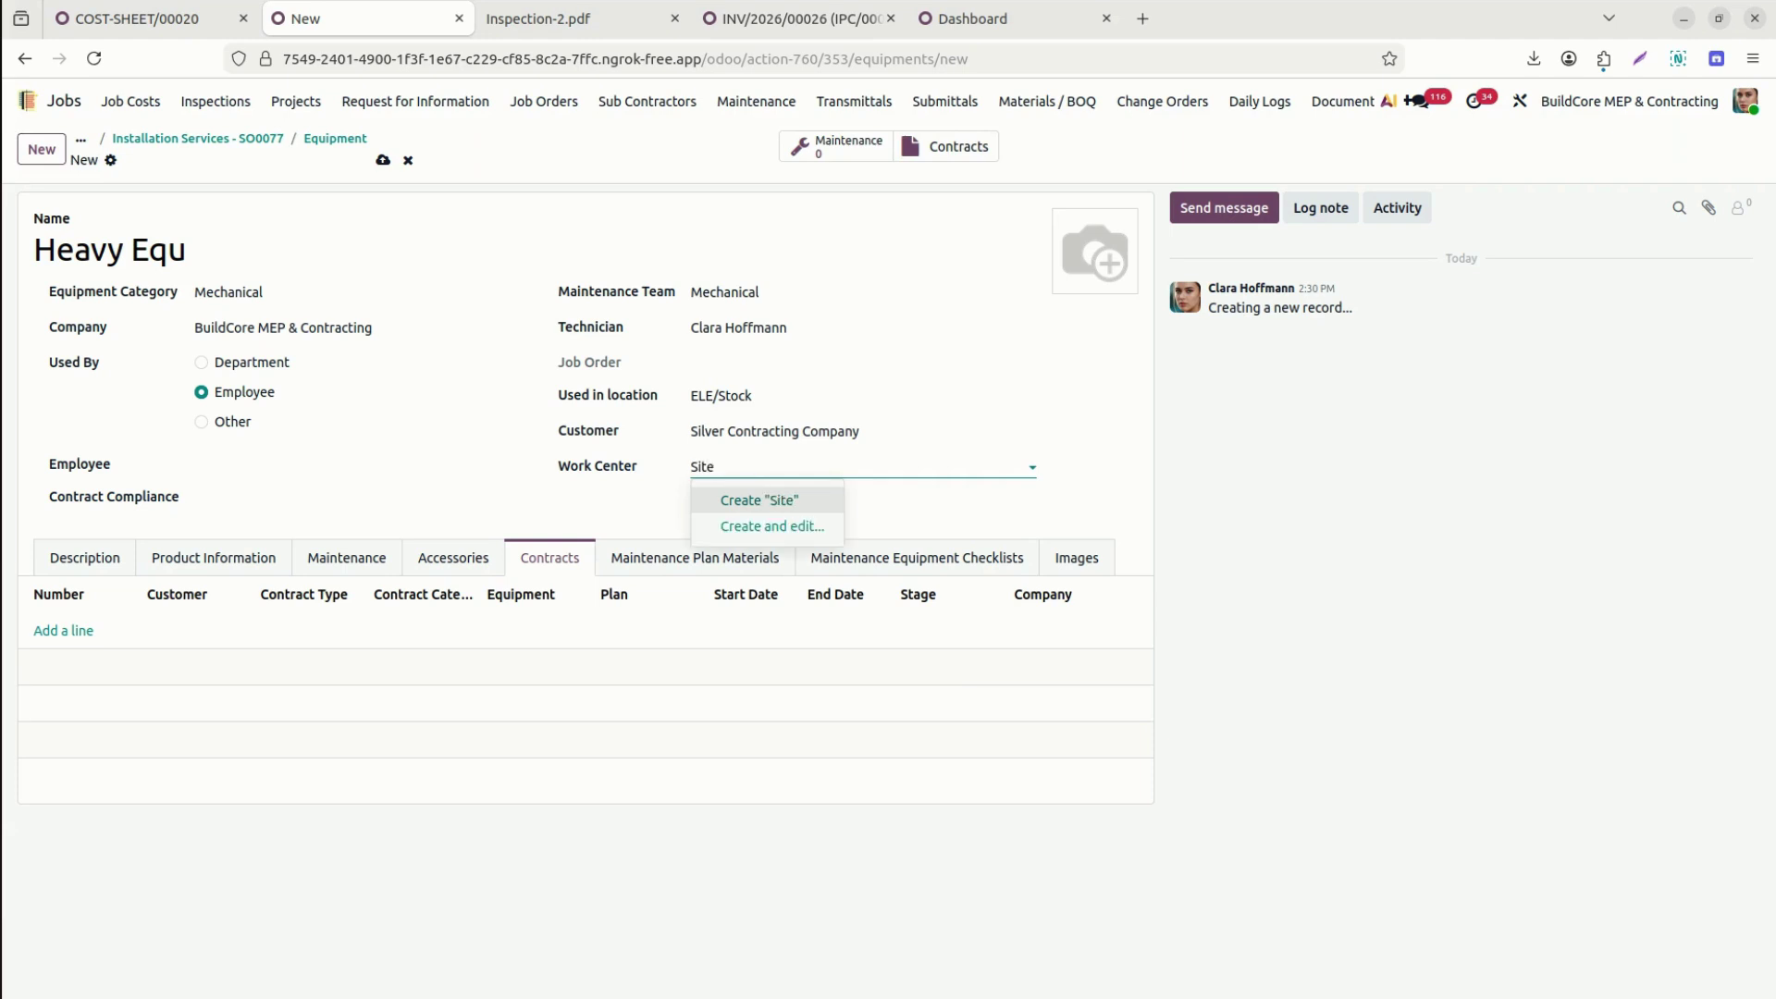
{"action": "type", "text": " X"}
{"action": "left_click", "coordinate": [768, 500]}
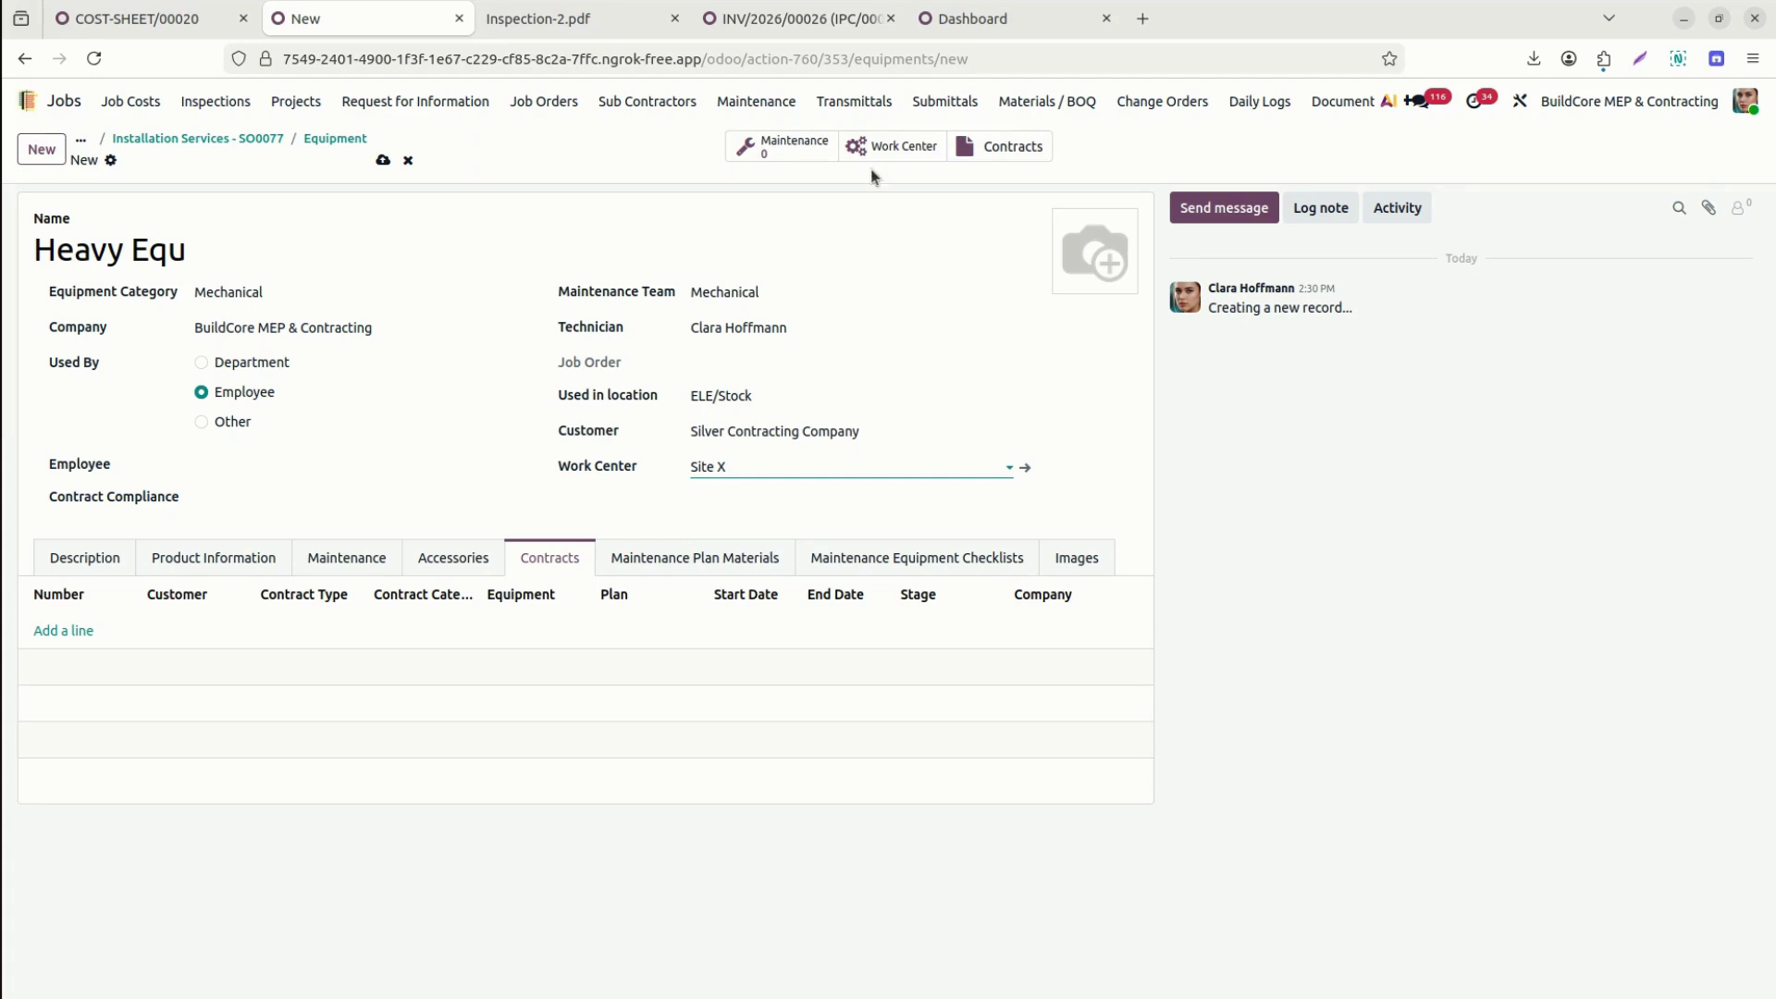
{"action": "left_click", "coordinate": [99, 561]}
Set AquaFlow Infrastructure LLC as the Heavy Equ vendor, leaving the warranty expiration date blank.
{"action": "left_click", "coordinate": [187, 559]}
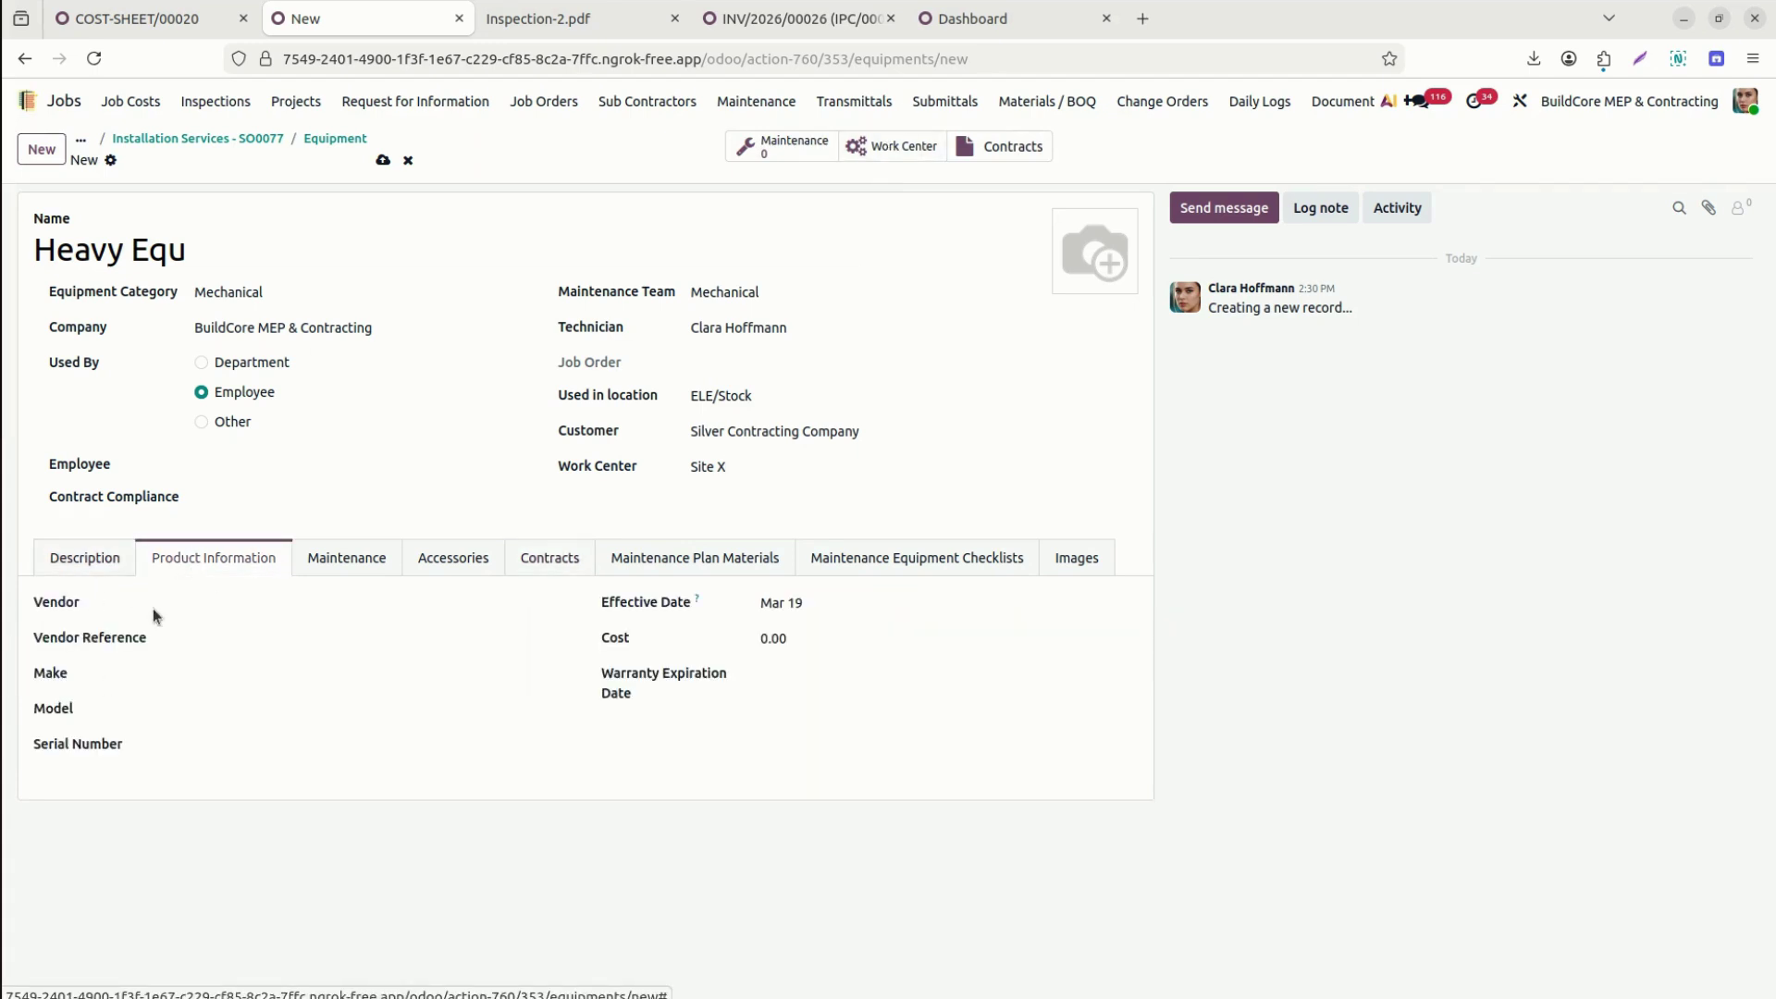
{"action": "left_click", "coordinate": [254, 606]}
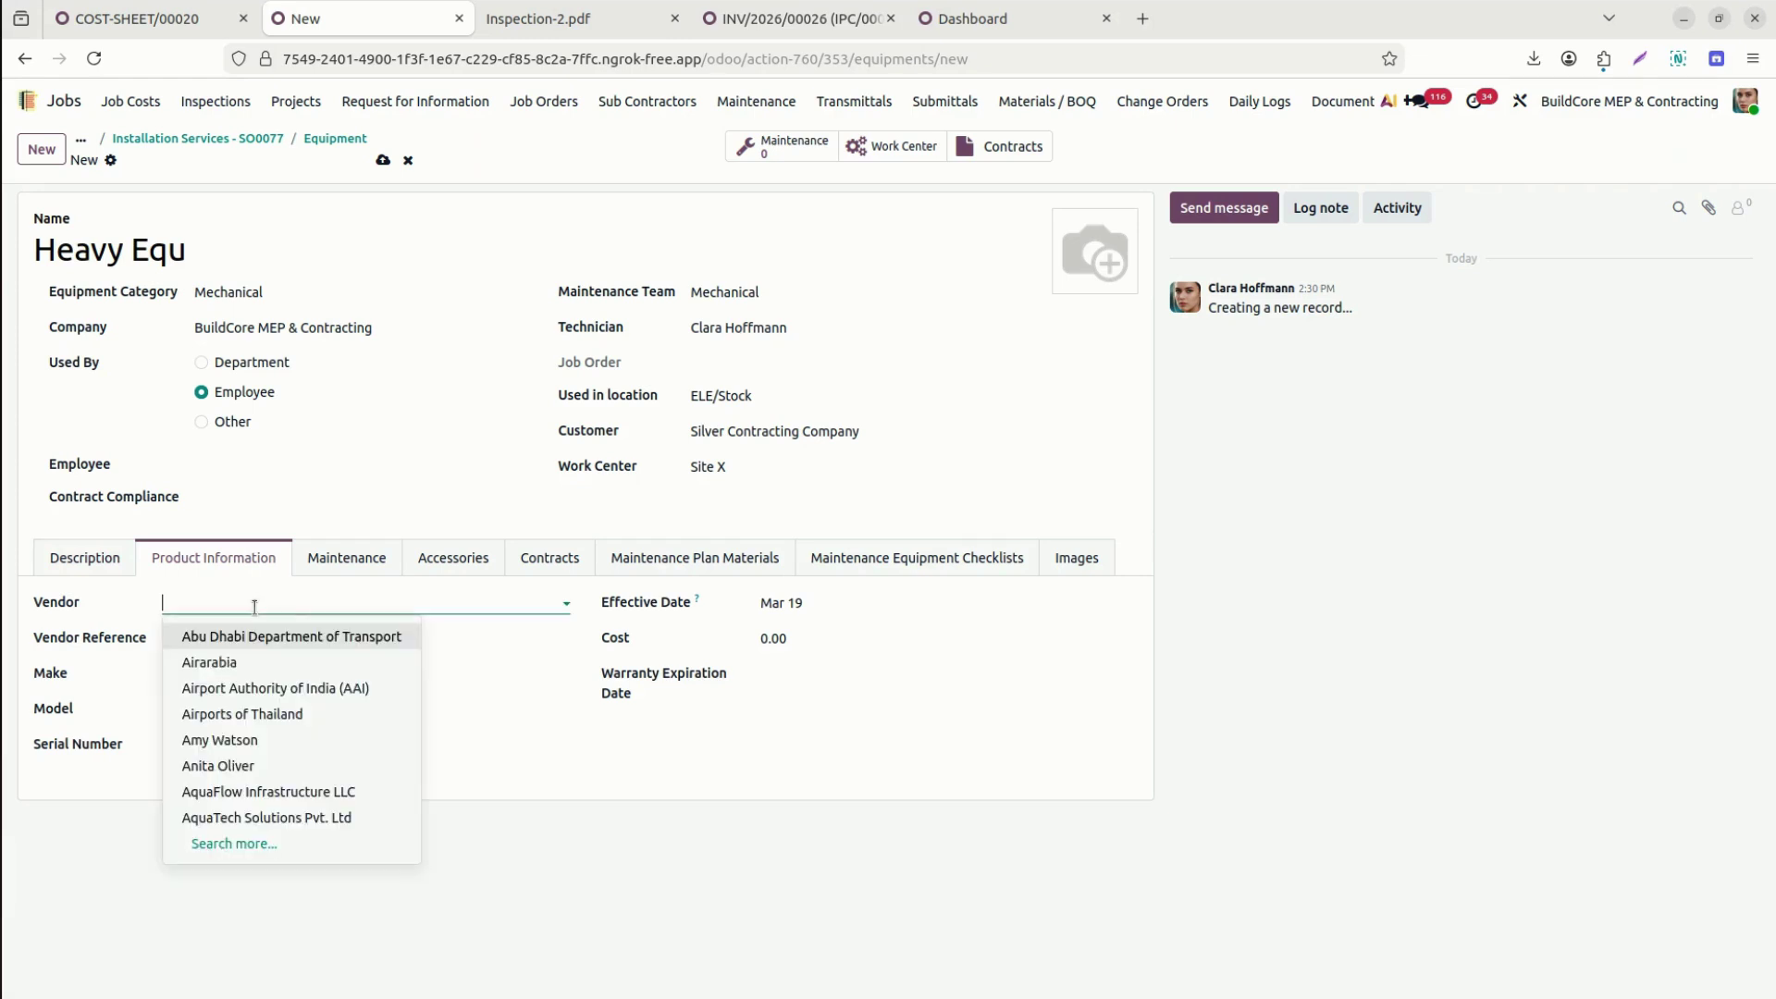
{"action": "left_click", "coordinate": [287, 793]}
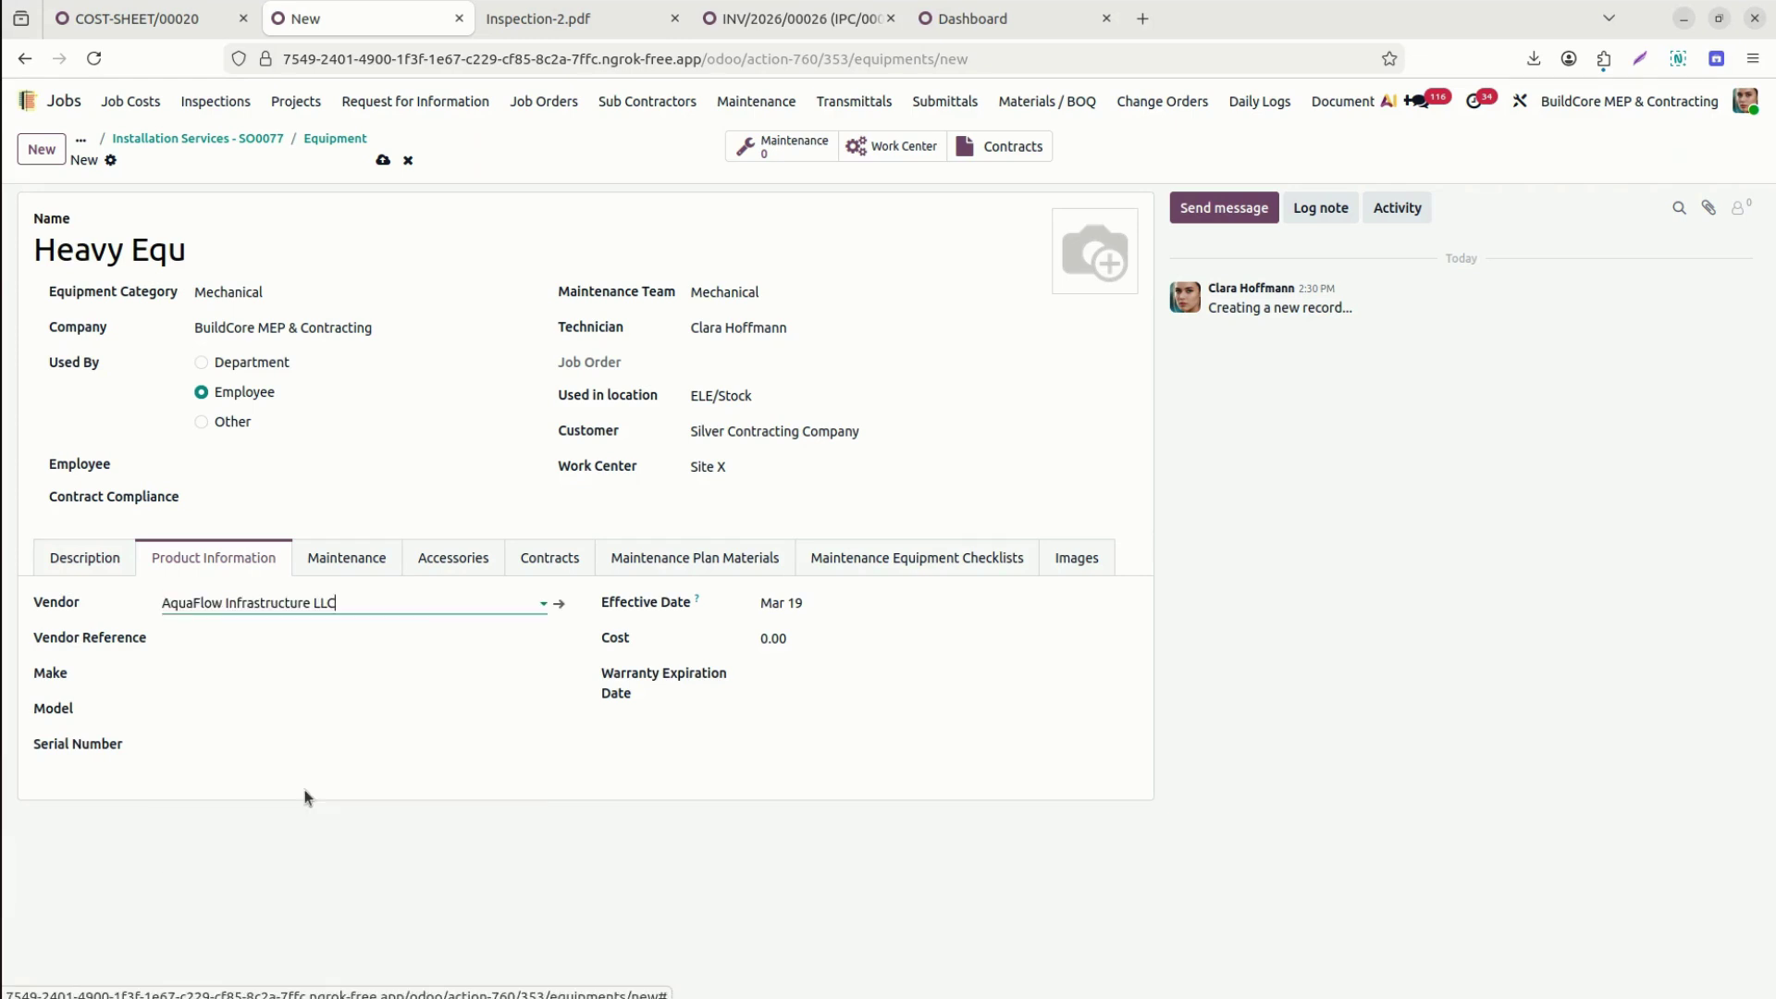
{"action": "left_click", "coordinate": [255, 656]}
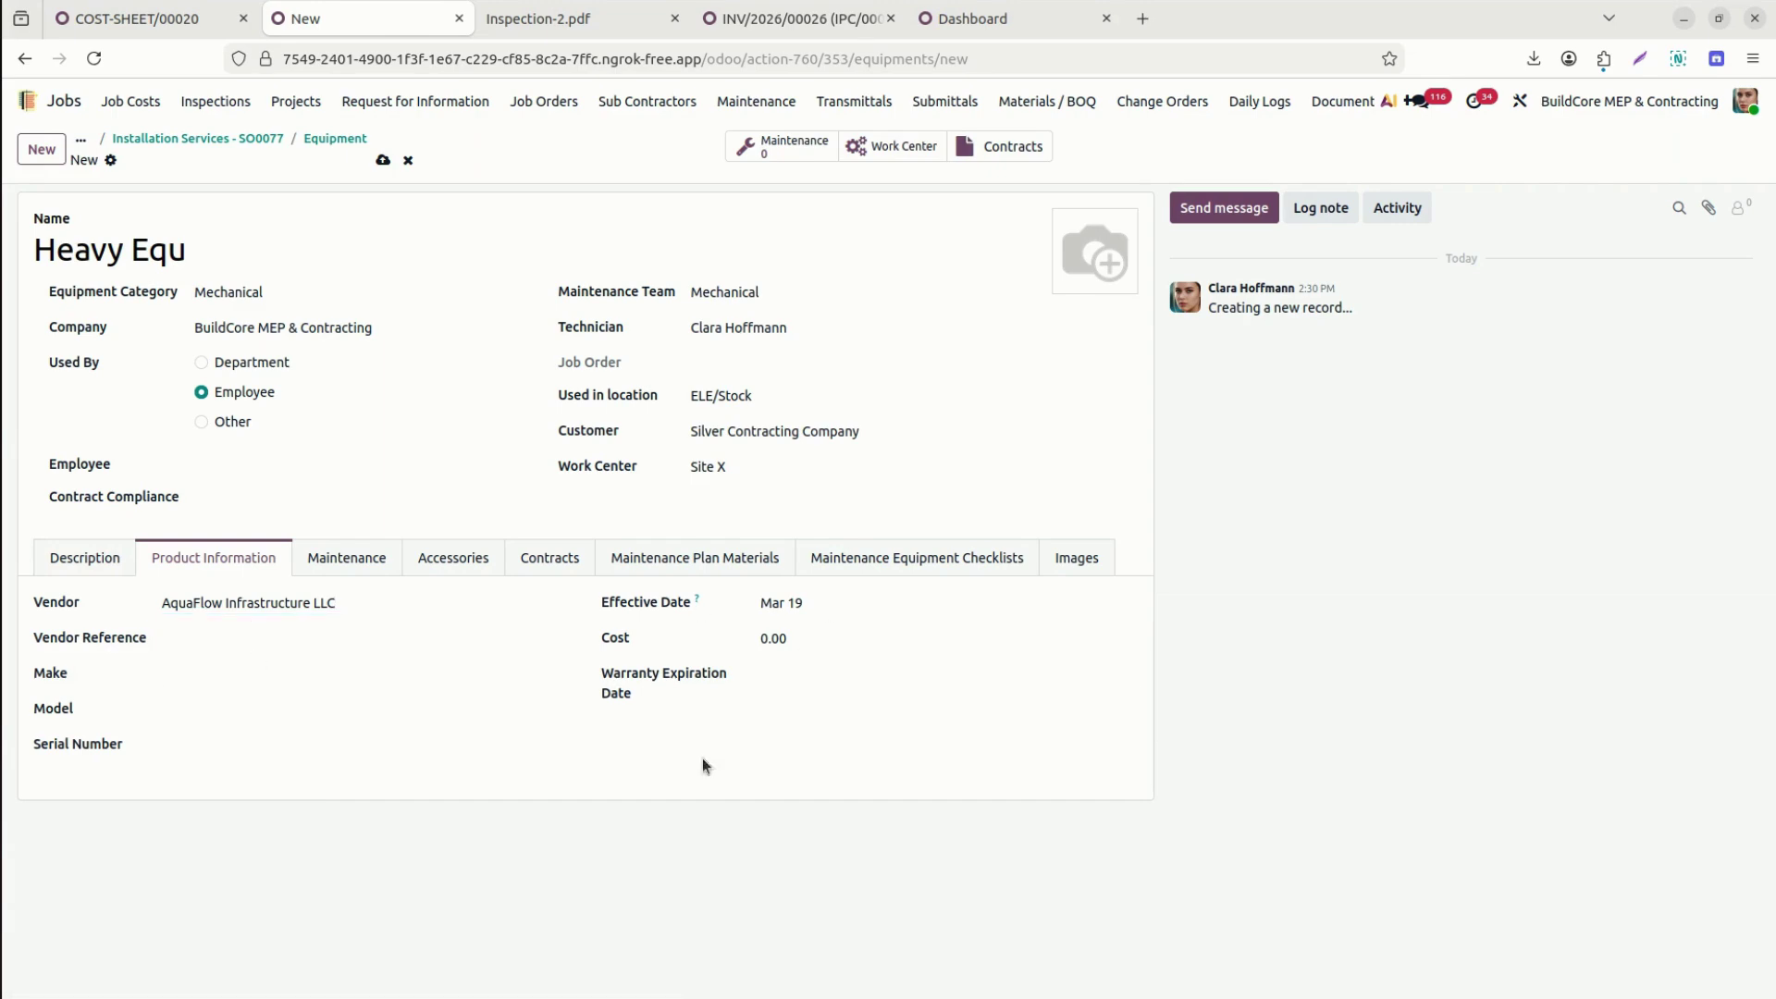
{"action": "left_click", "coordinate": [827, 674]}
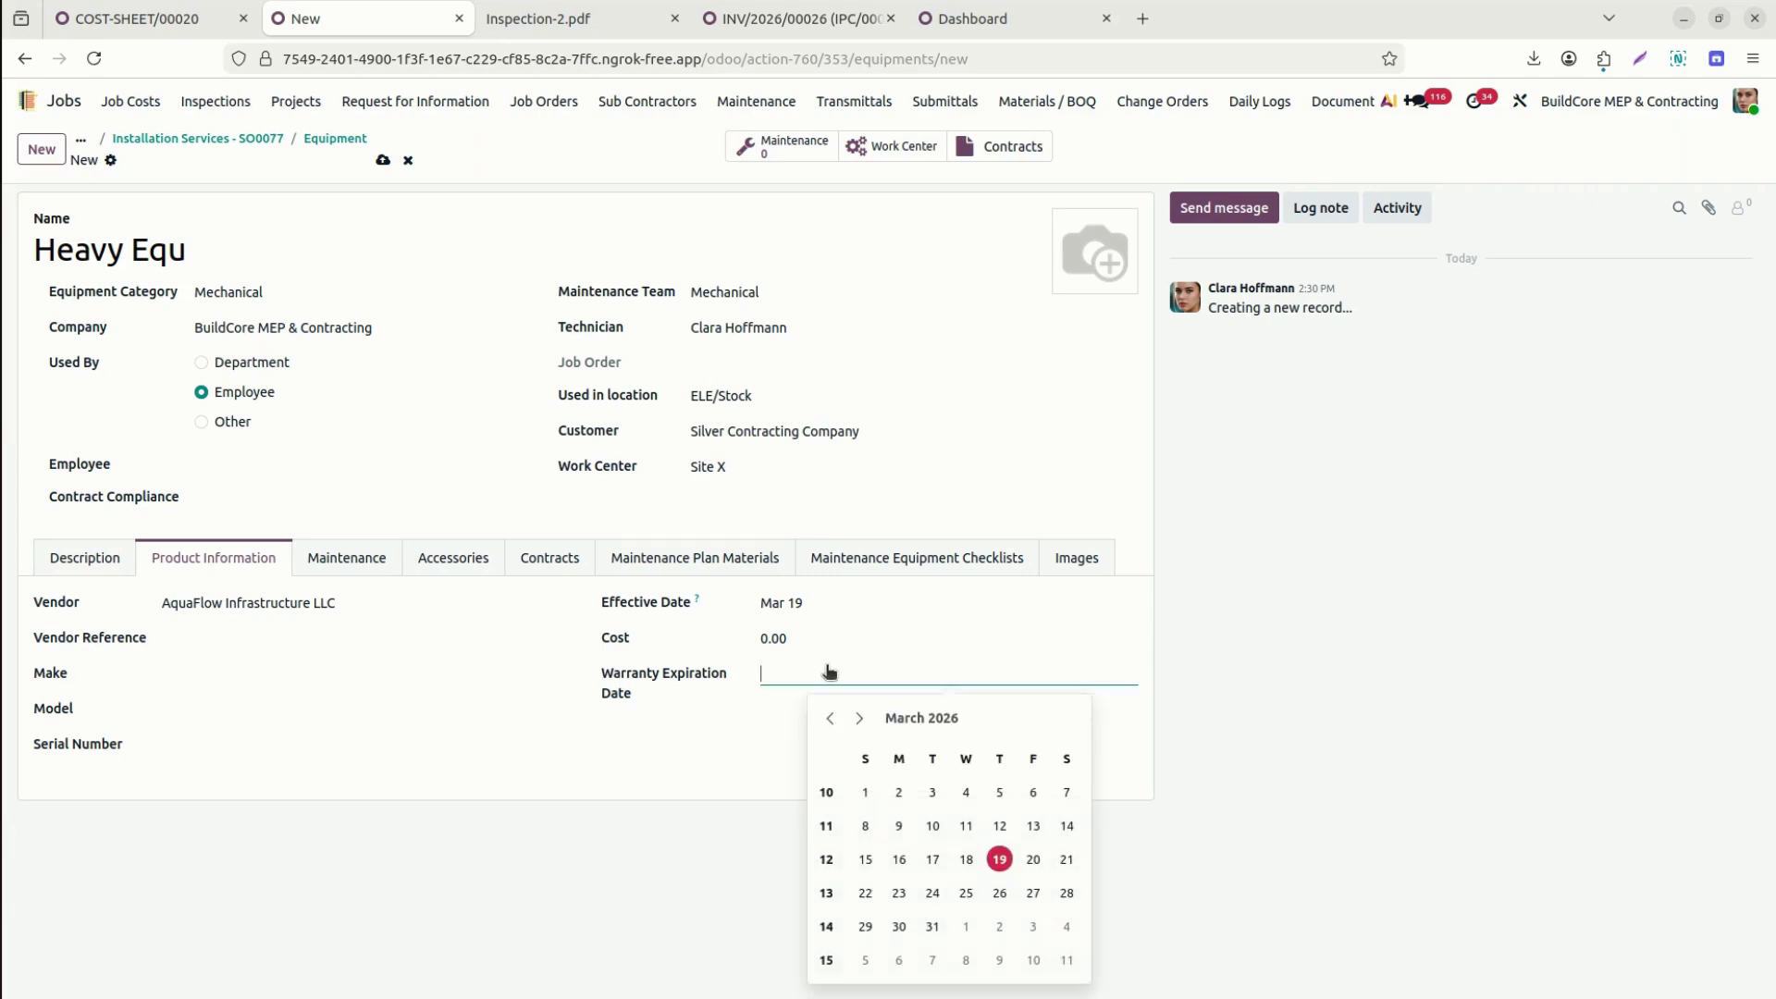
{"action": "left_click", "coordinate": [645, 795]}
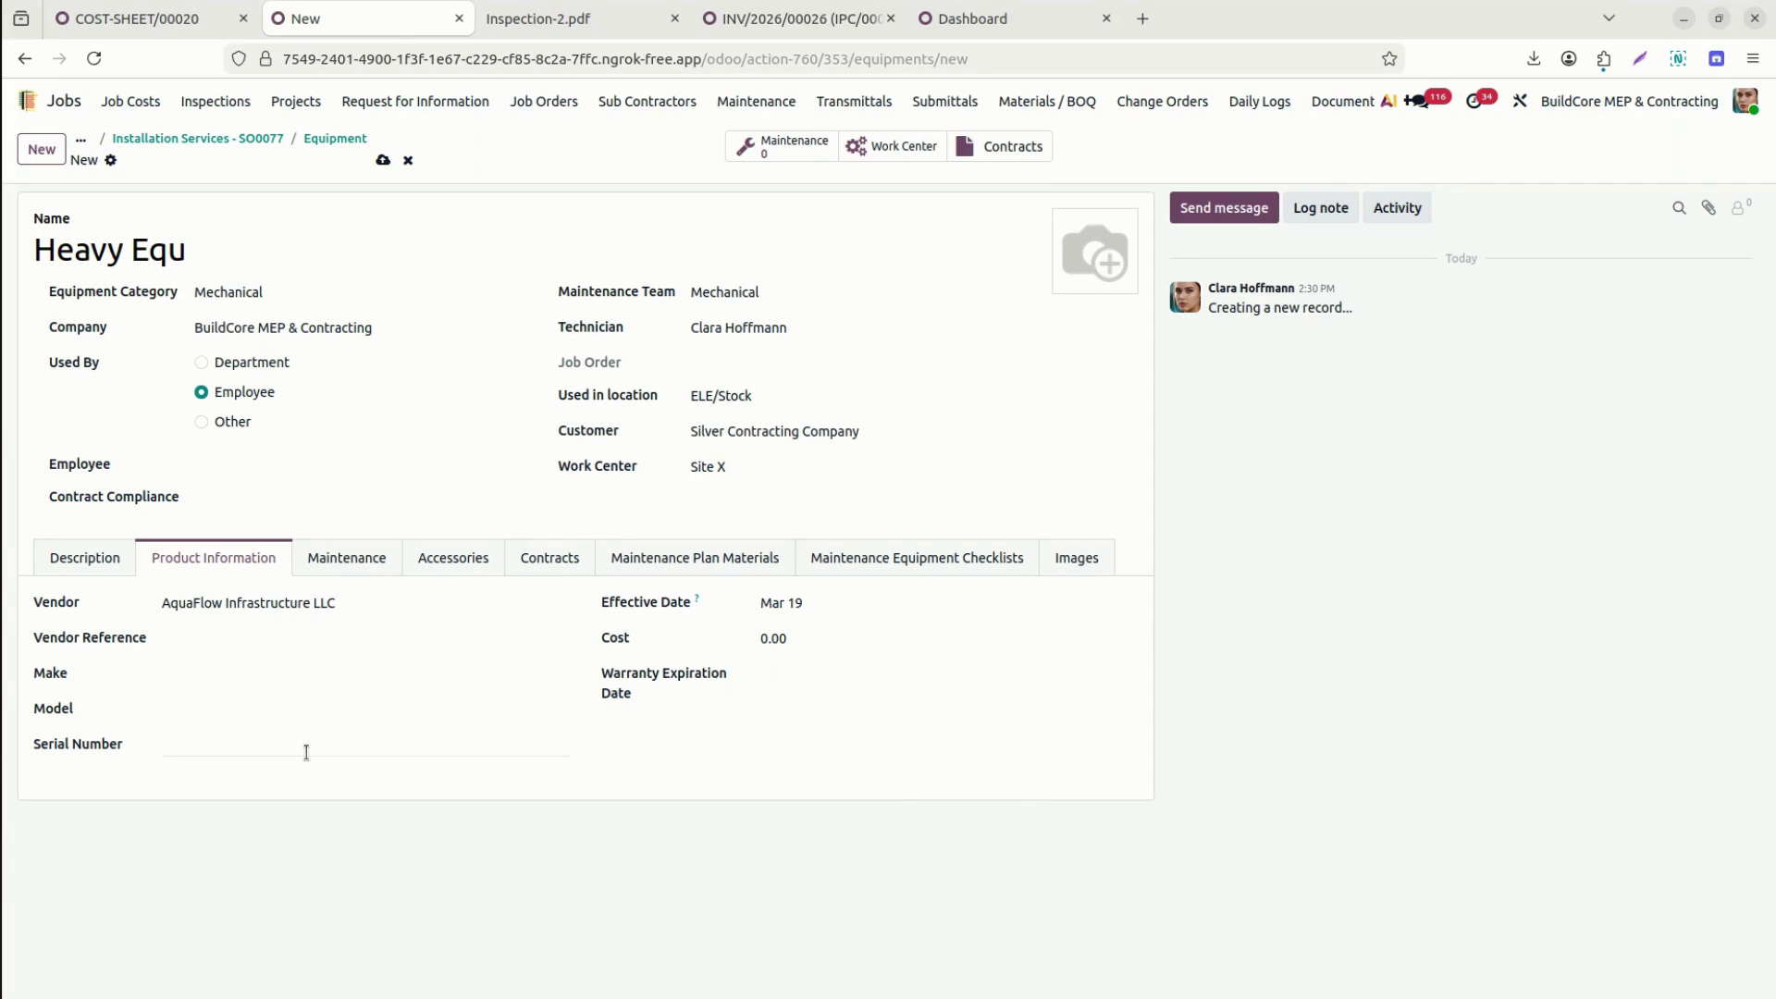
{"action": "left_click", "coordinate": [335, 559]}
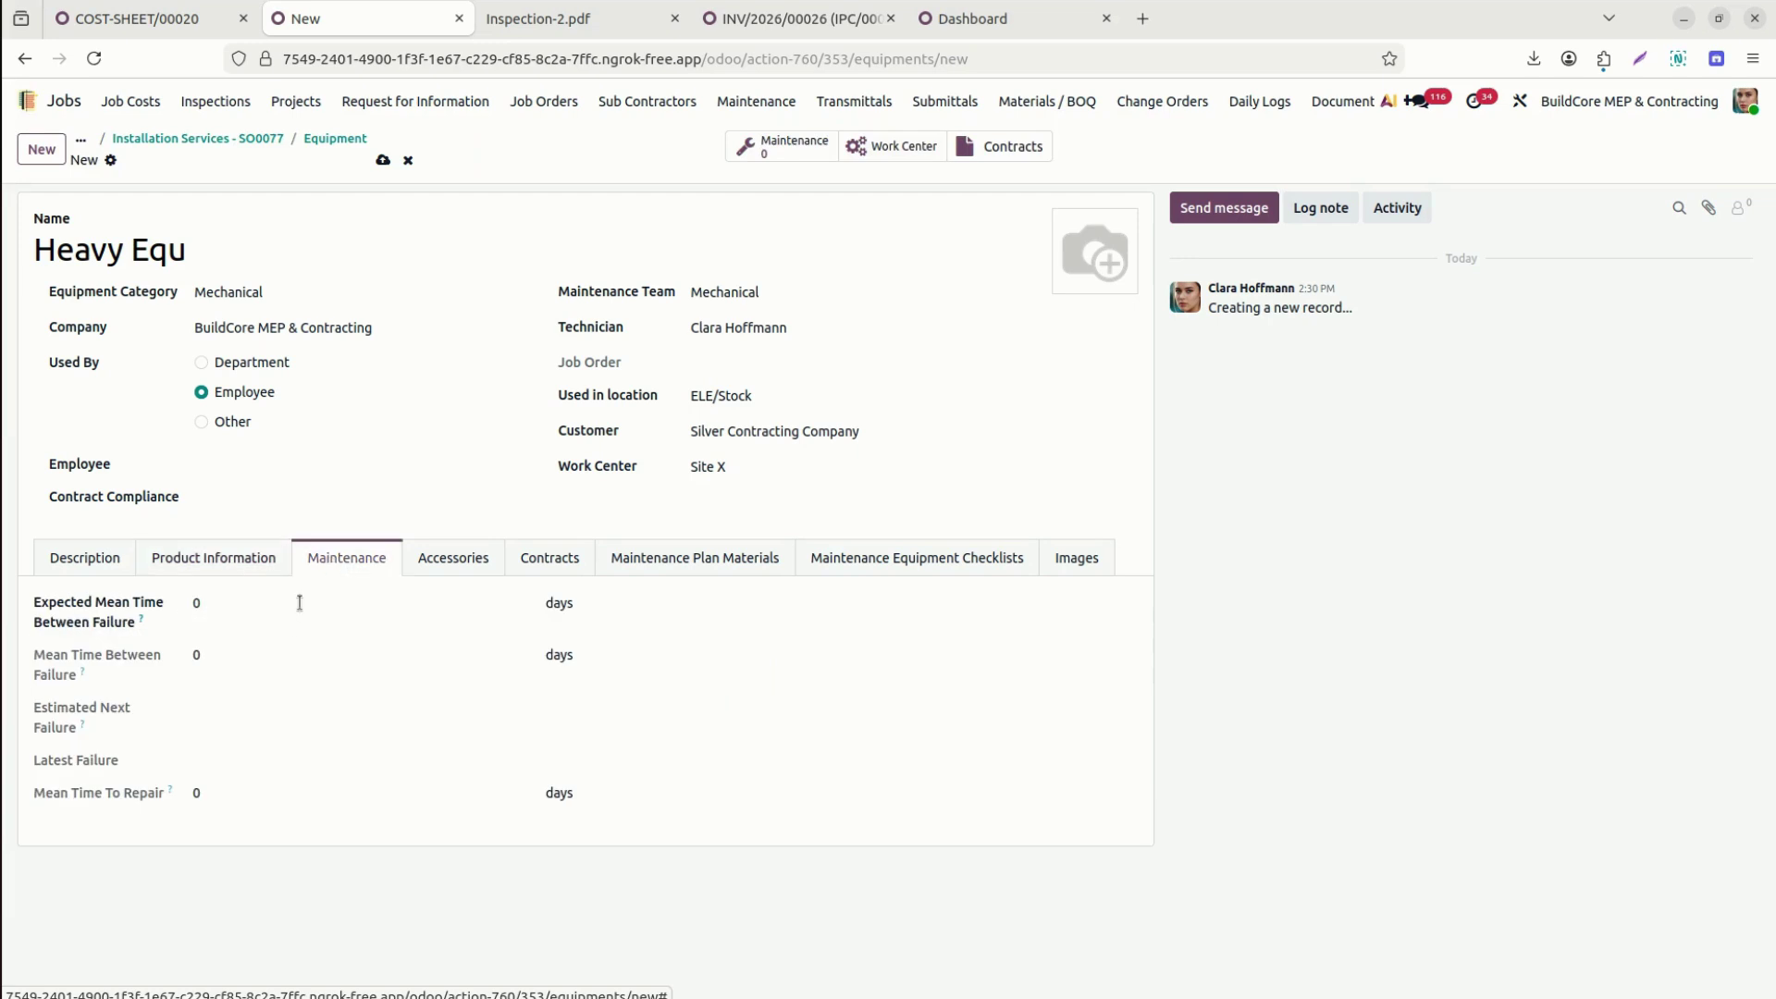
Set the expected mean time between failure to 2, leaving contract compliance unchanged.
{"action": "left_click", "coordinate": [240, 602]}
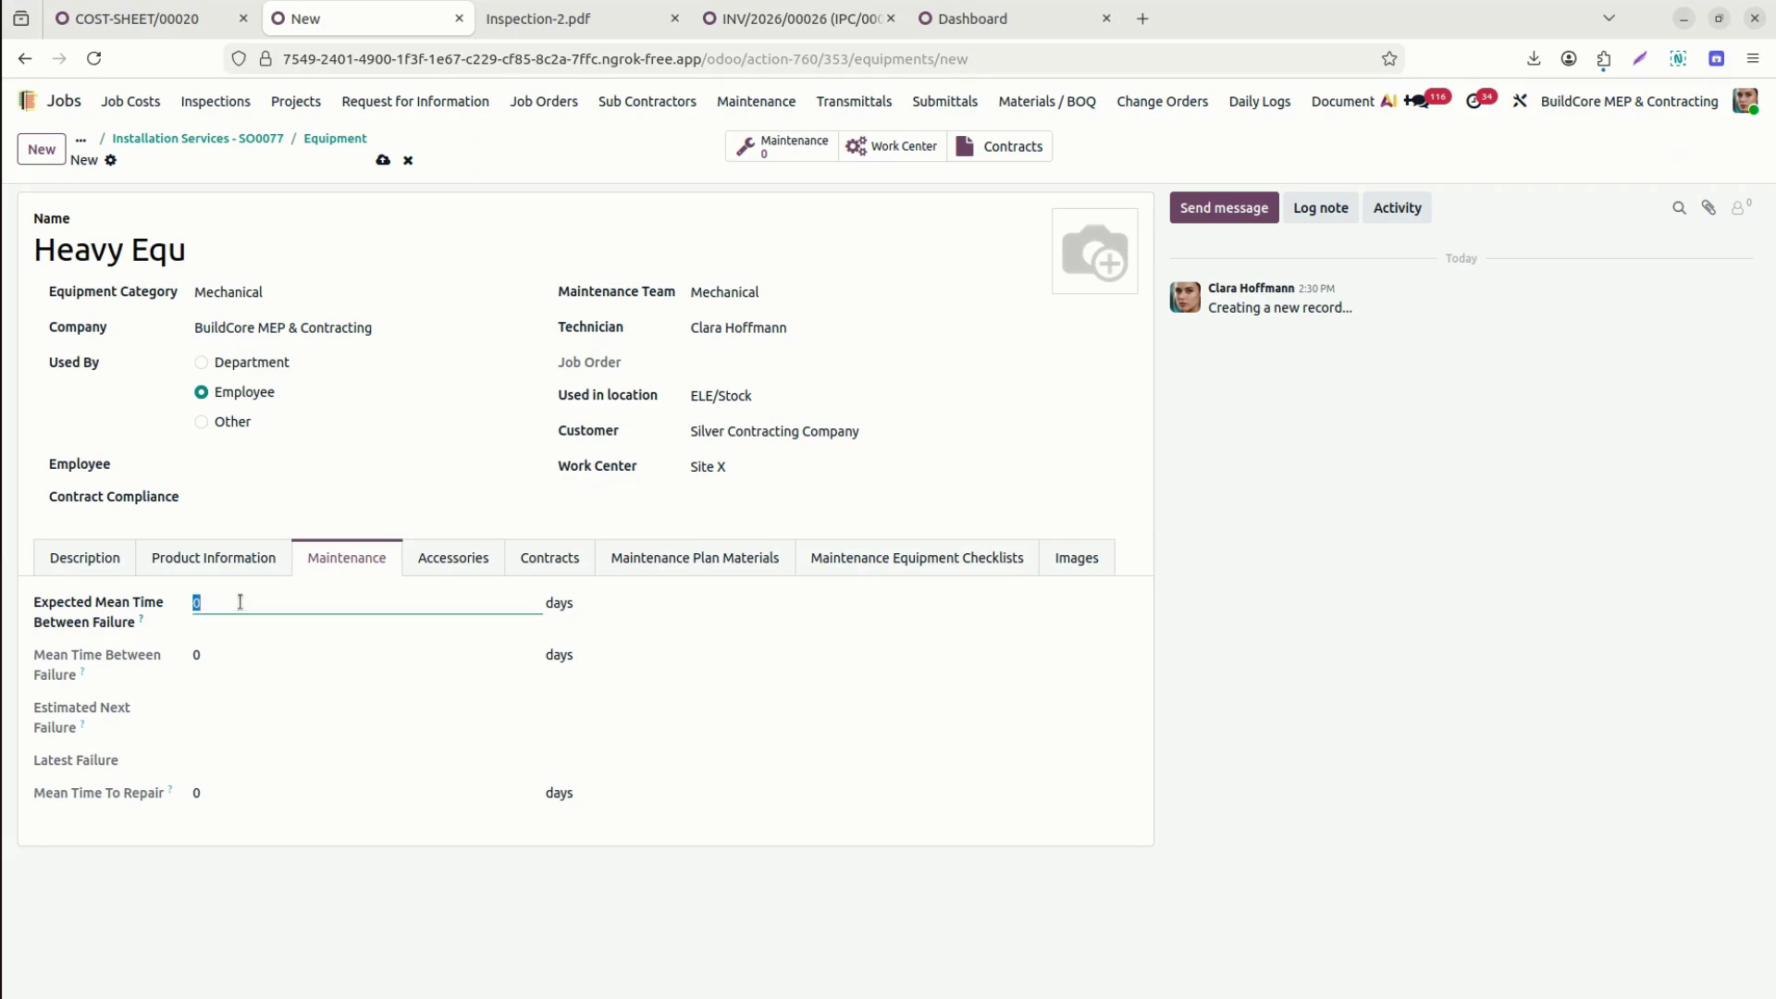
{"action": "type", "text": "2"}
{"action": "left_click", "coordinate": [448, 498]}
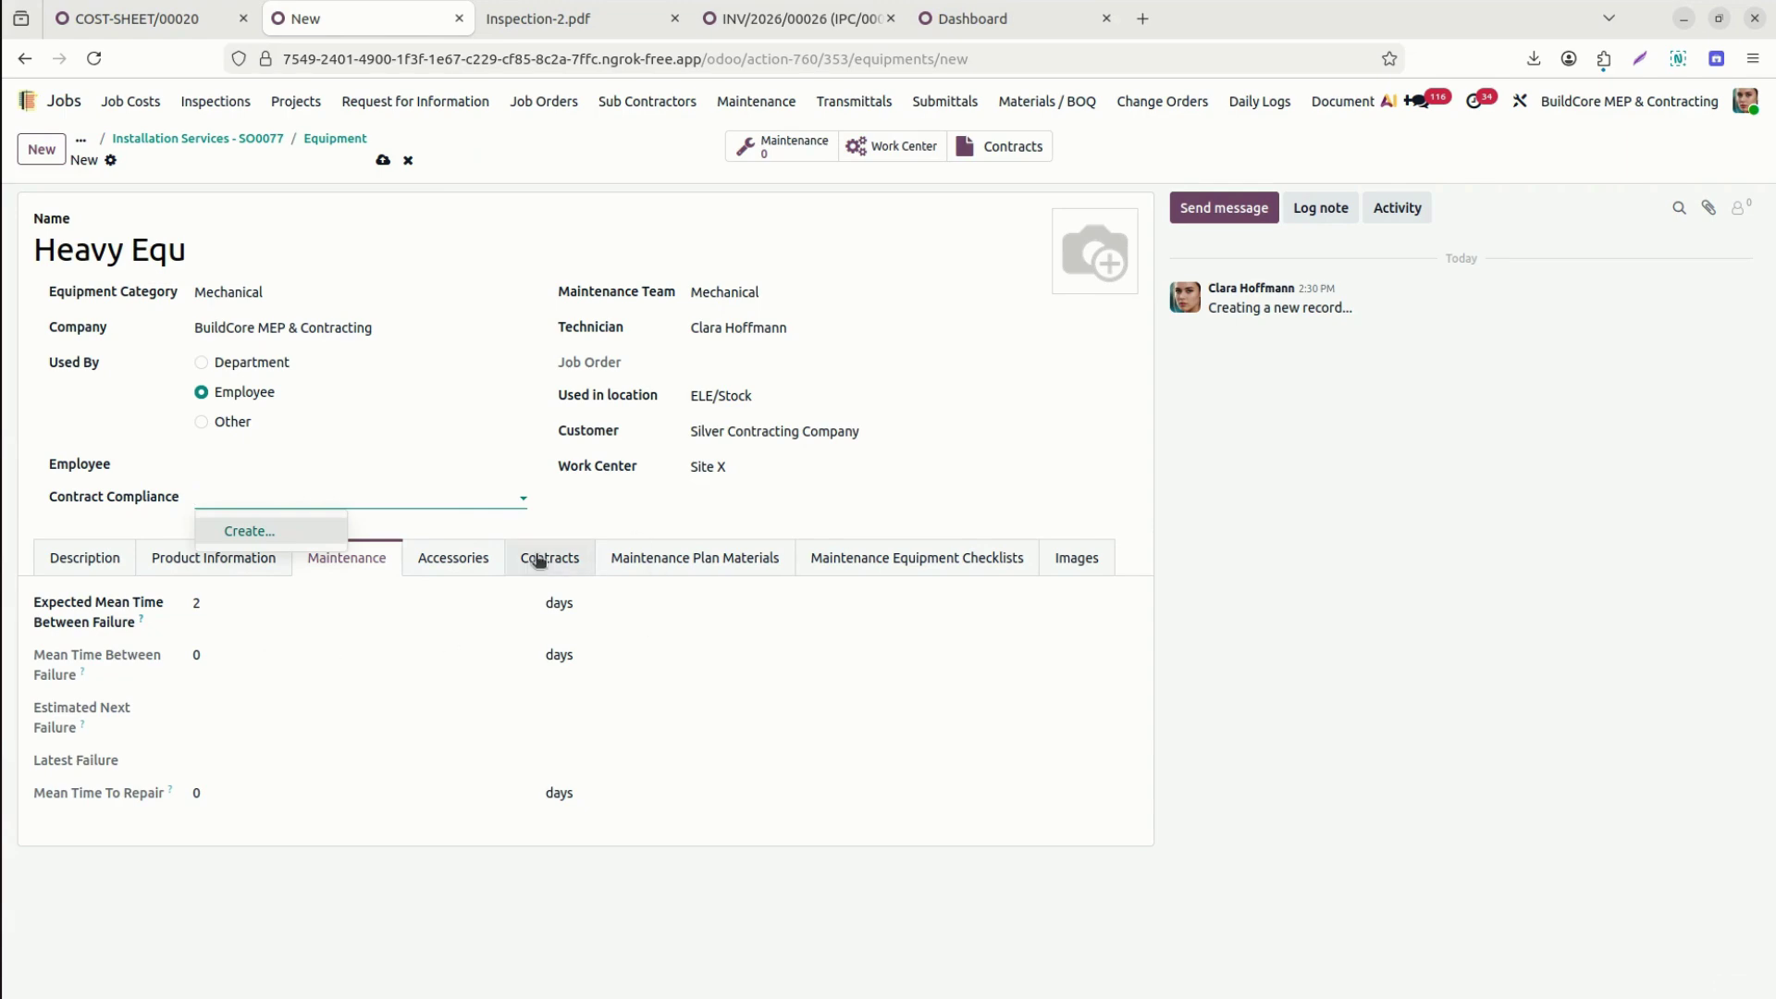
{"action": "left_click", "coordinate": [475, 563]}
Add a Stool (Green) accessory line and start a second accessory line.
{"action": "left_click", "coordinate": [475, 561]}
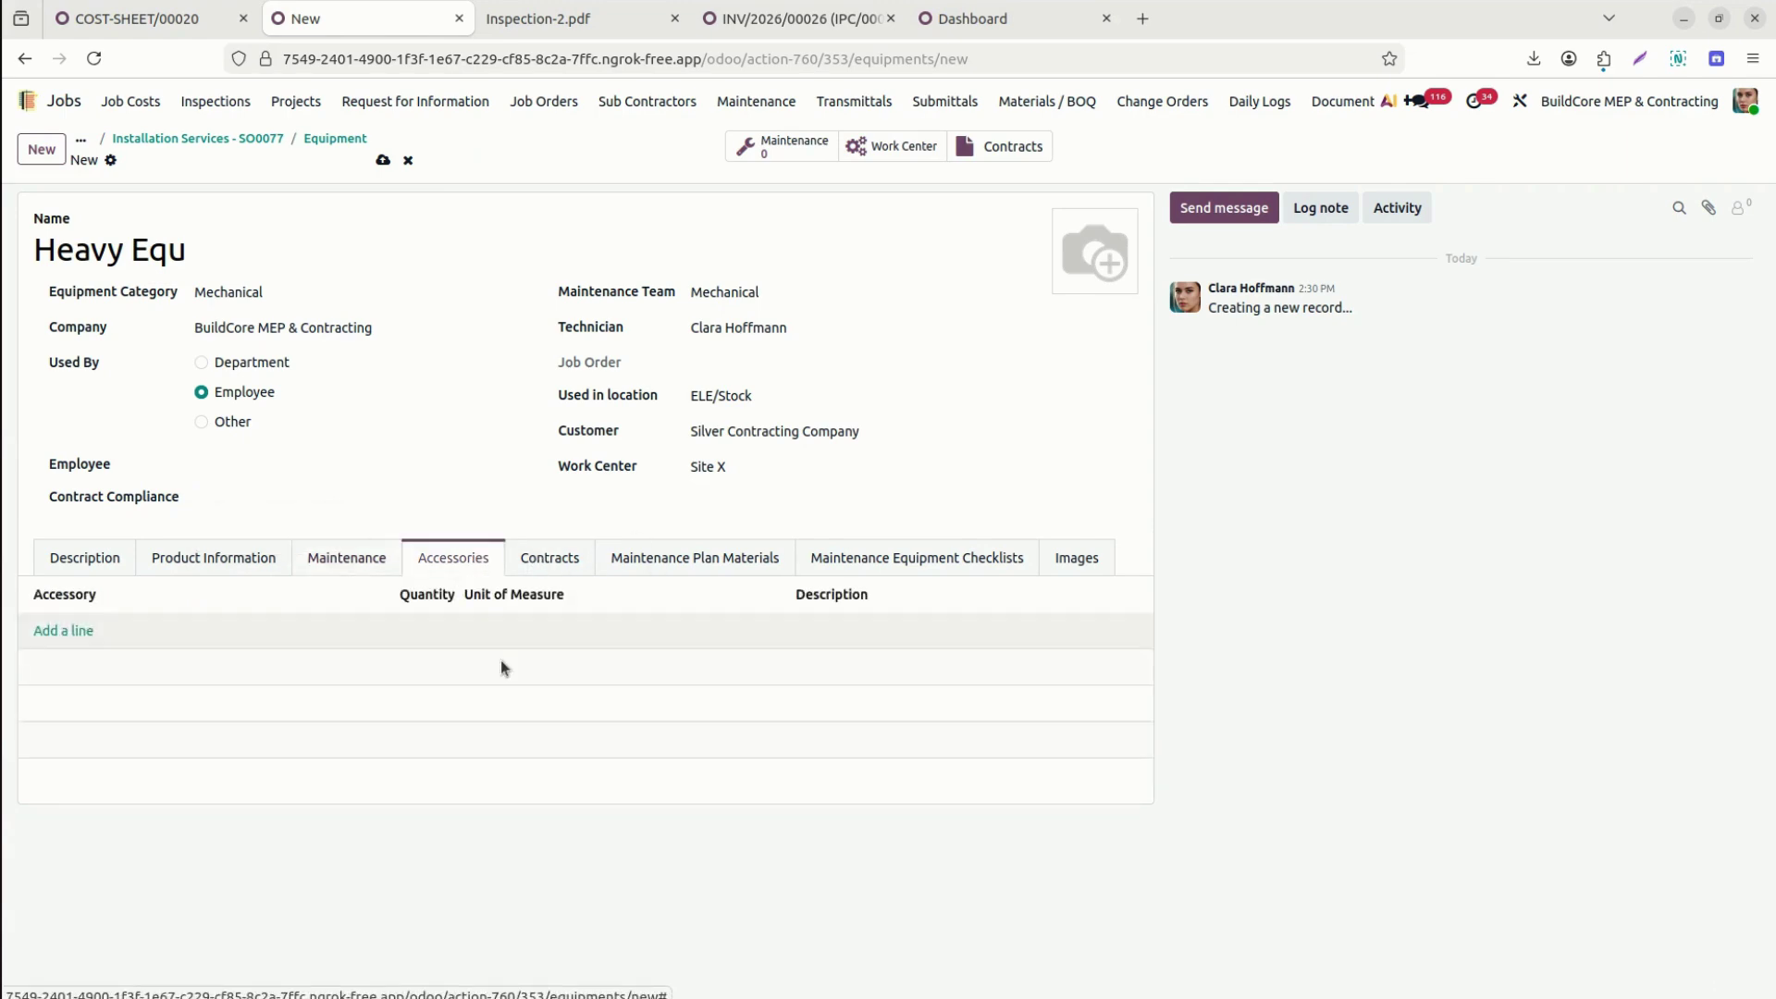
{"action": "left_click", "coordinate": [66, 630]}
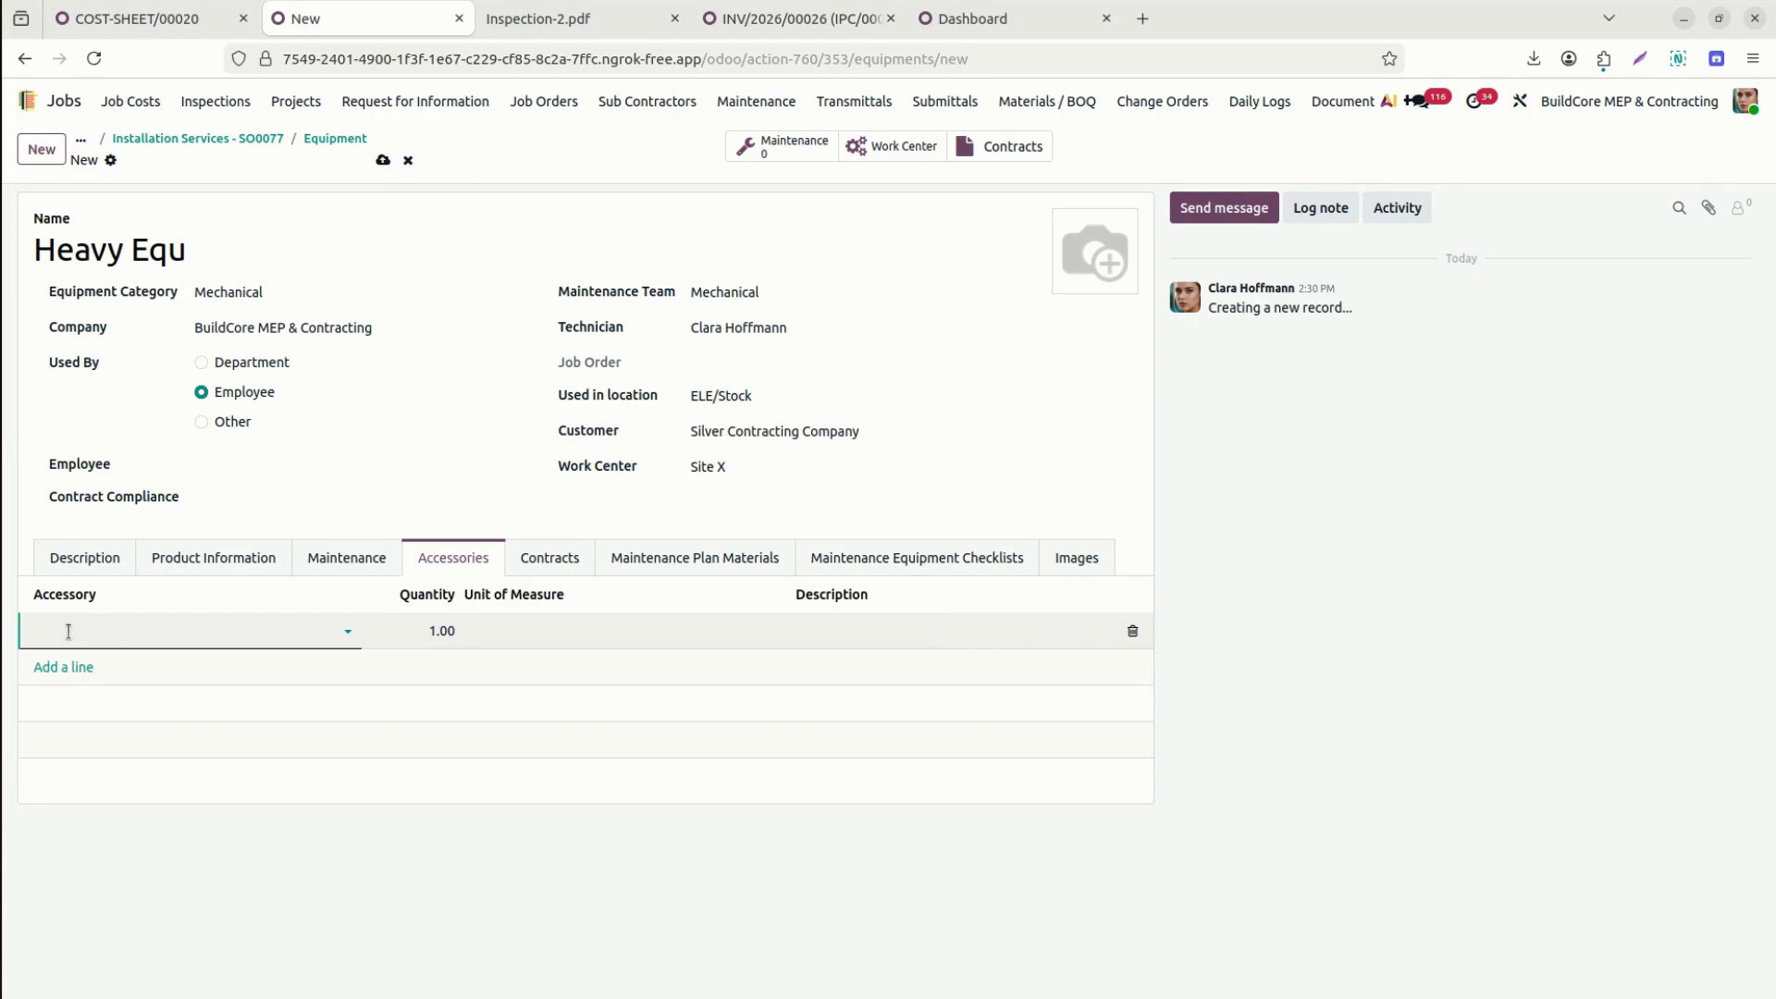
{"action": "left_click", "coordinate": [69, 631]}
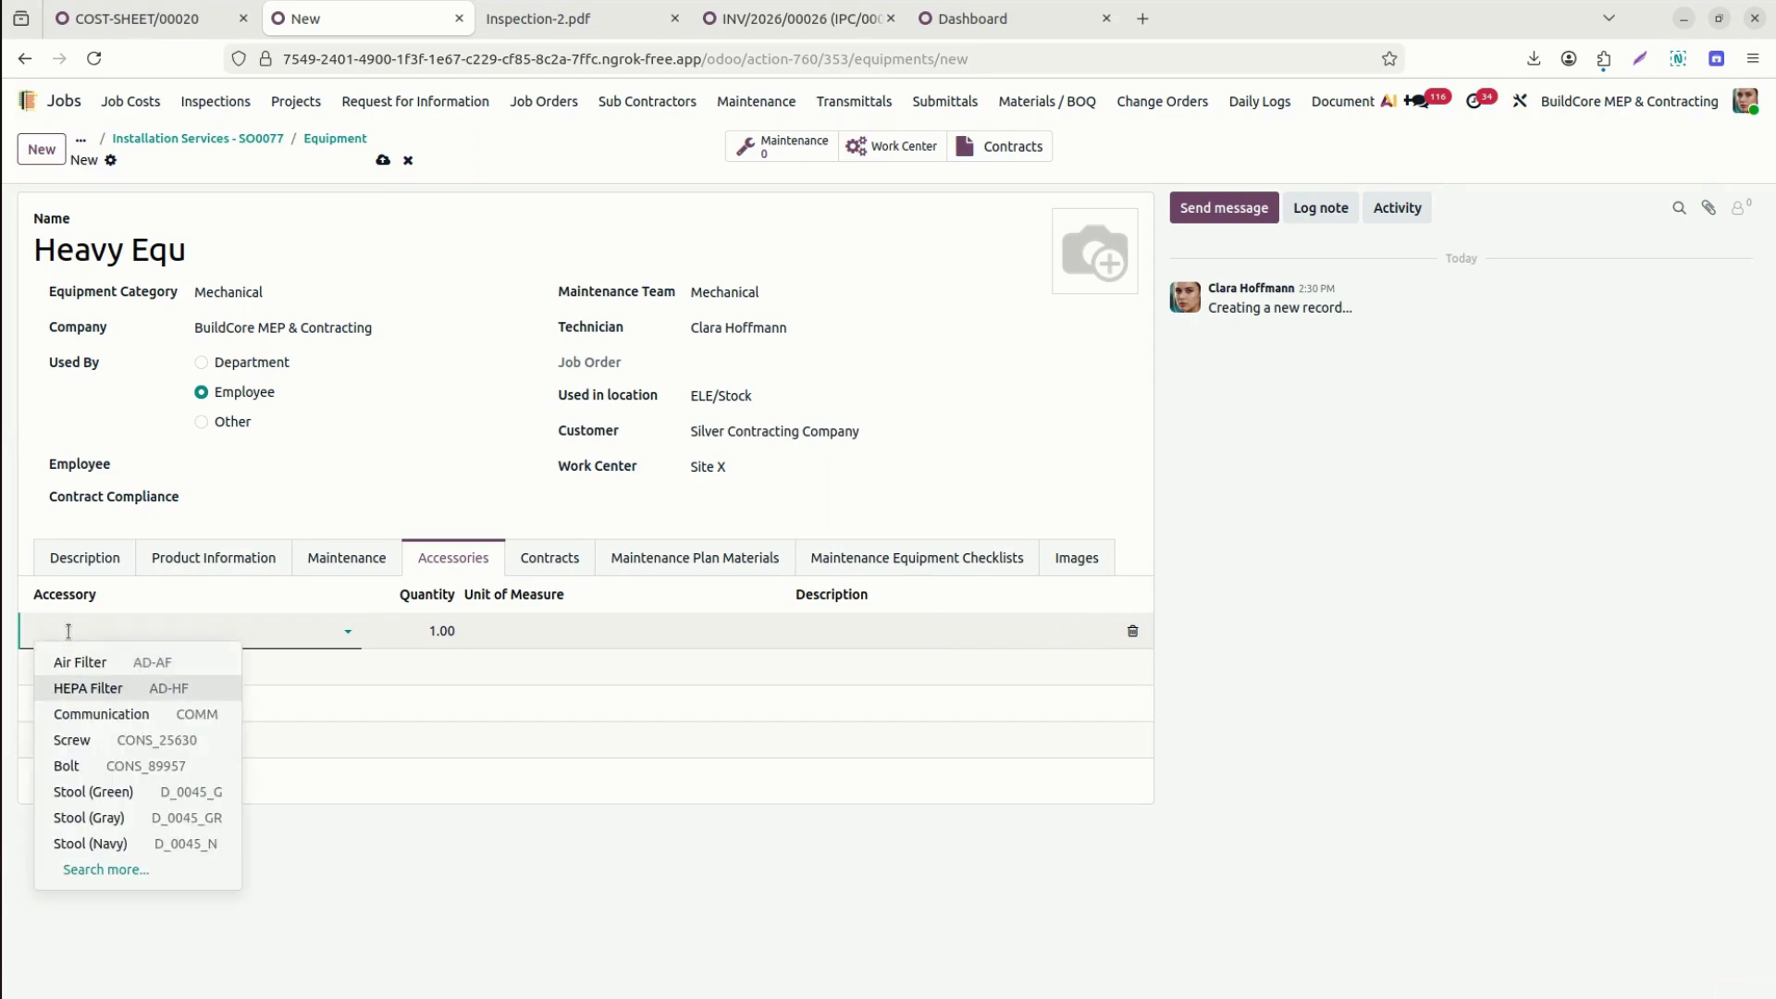
{"action": "left_click", "coordinate": [93, 792]}
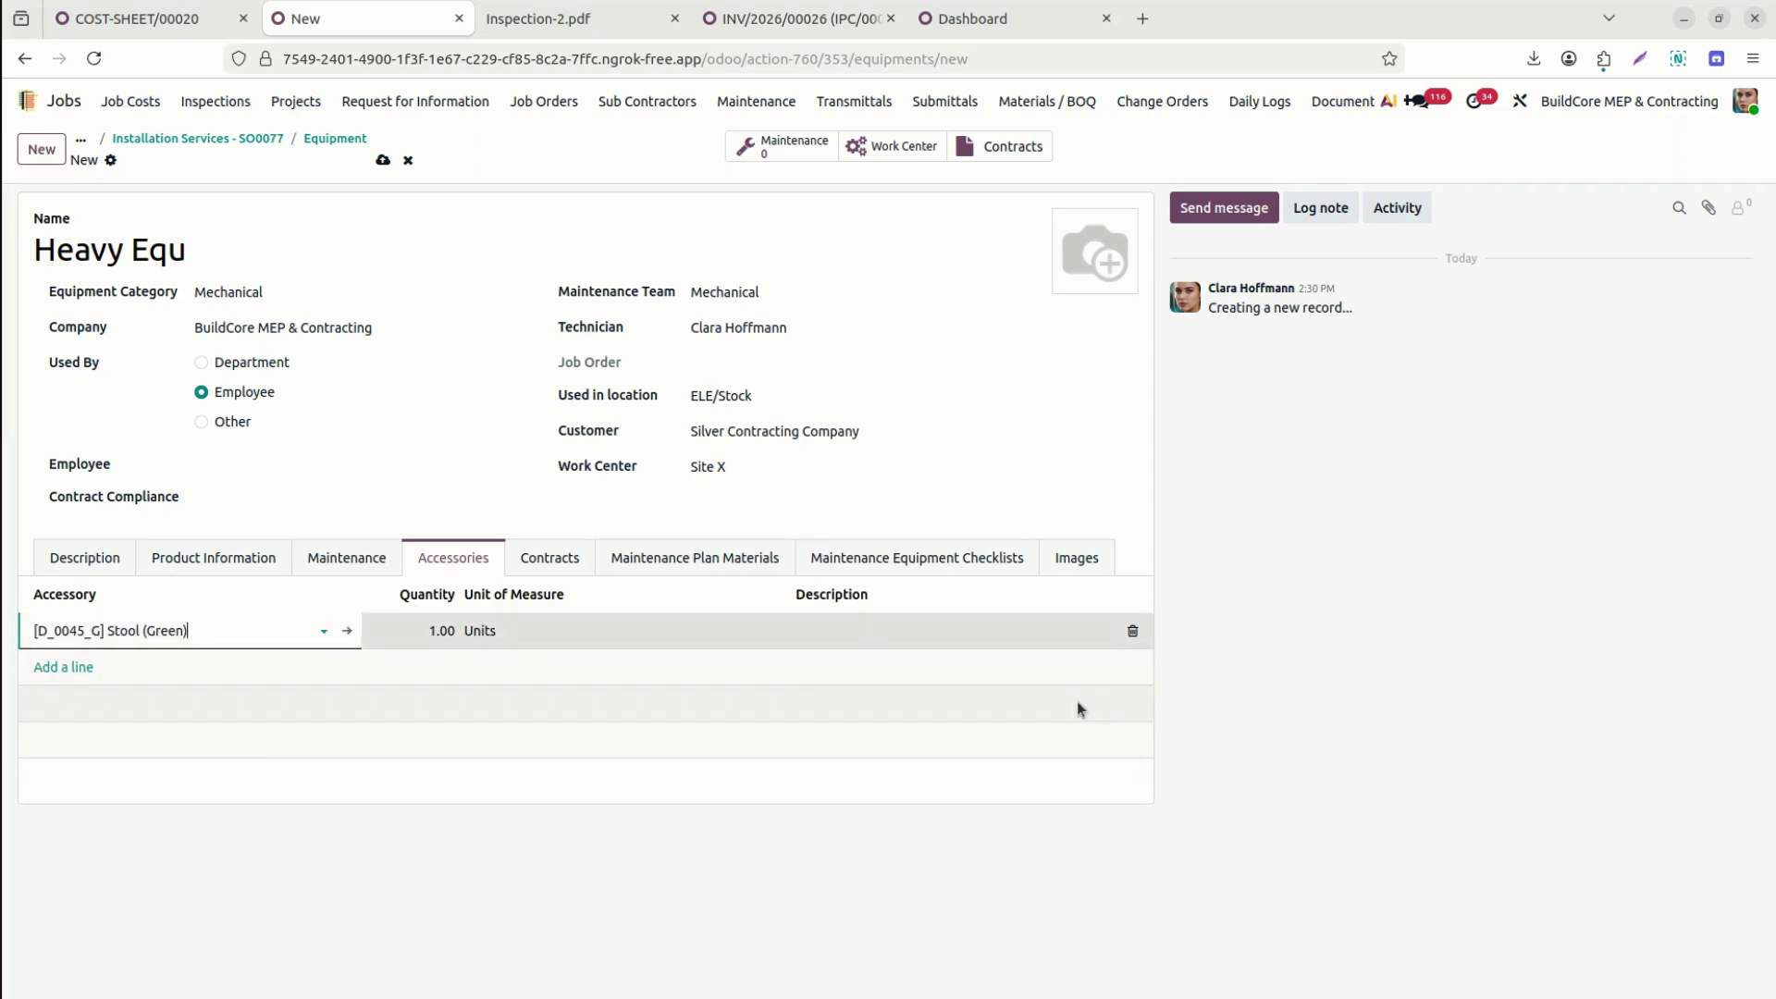
{"action": "left_click", "coordinate": [61, 667]}
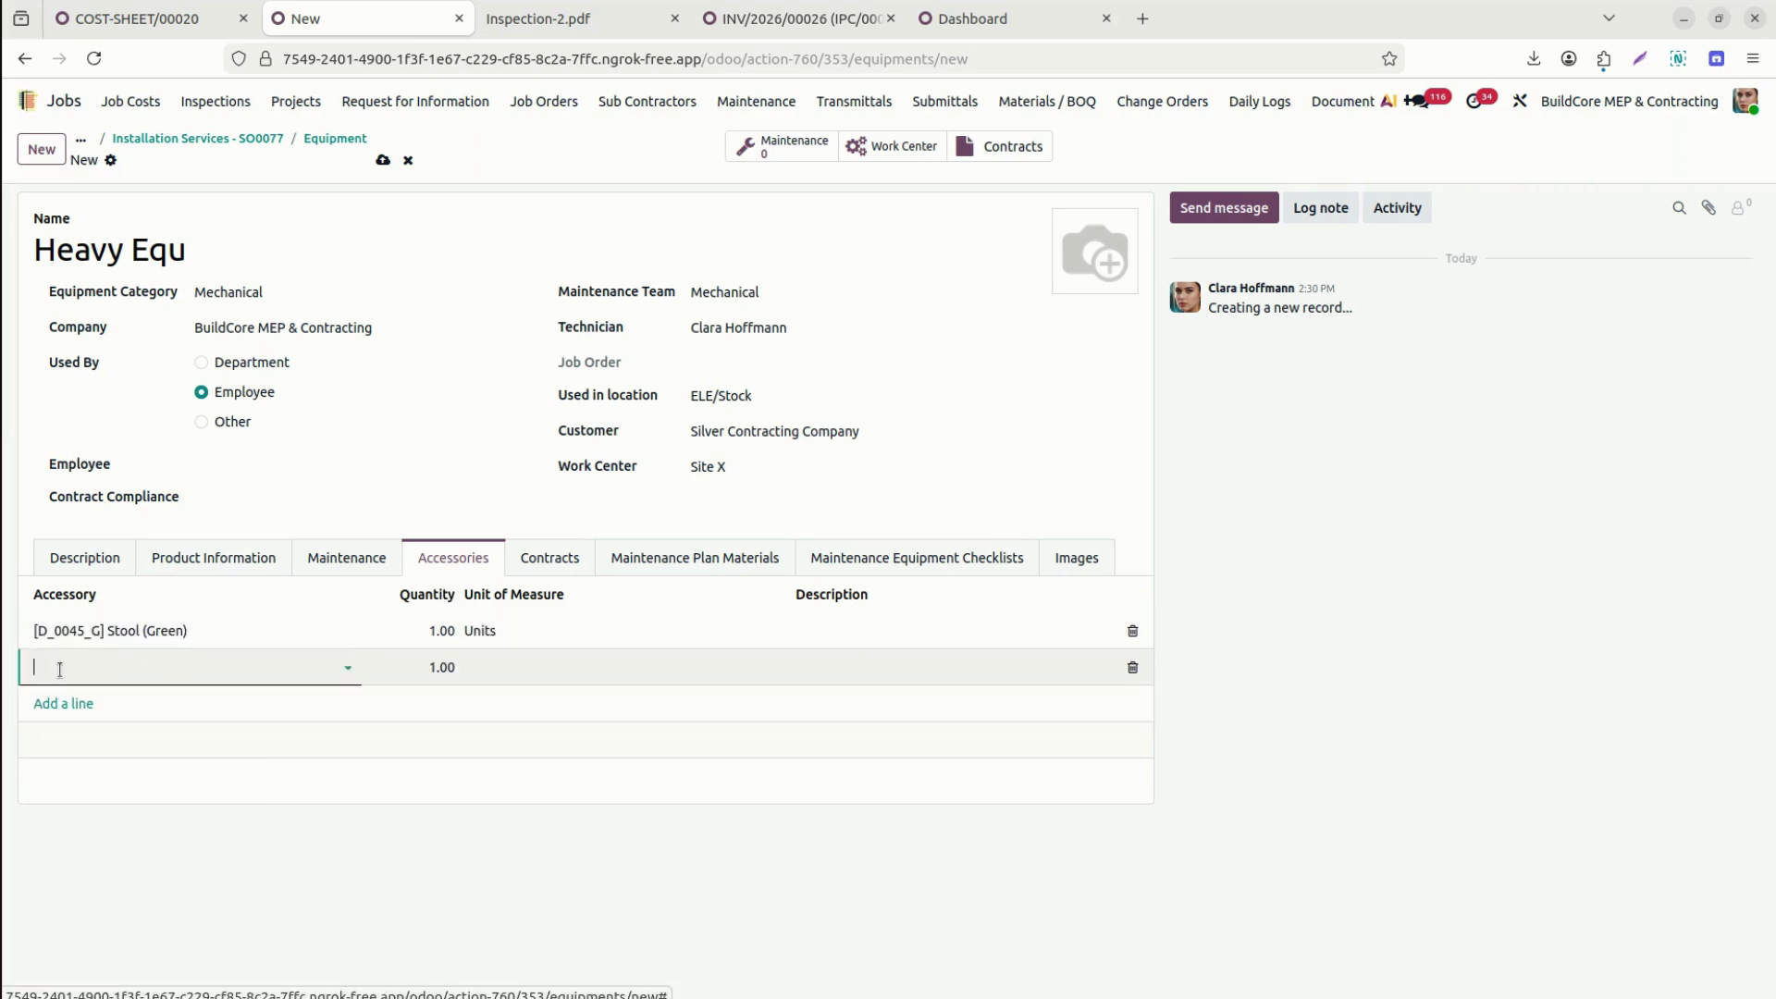
{"action": "left_click", "coordinate": [696, 558]}
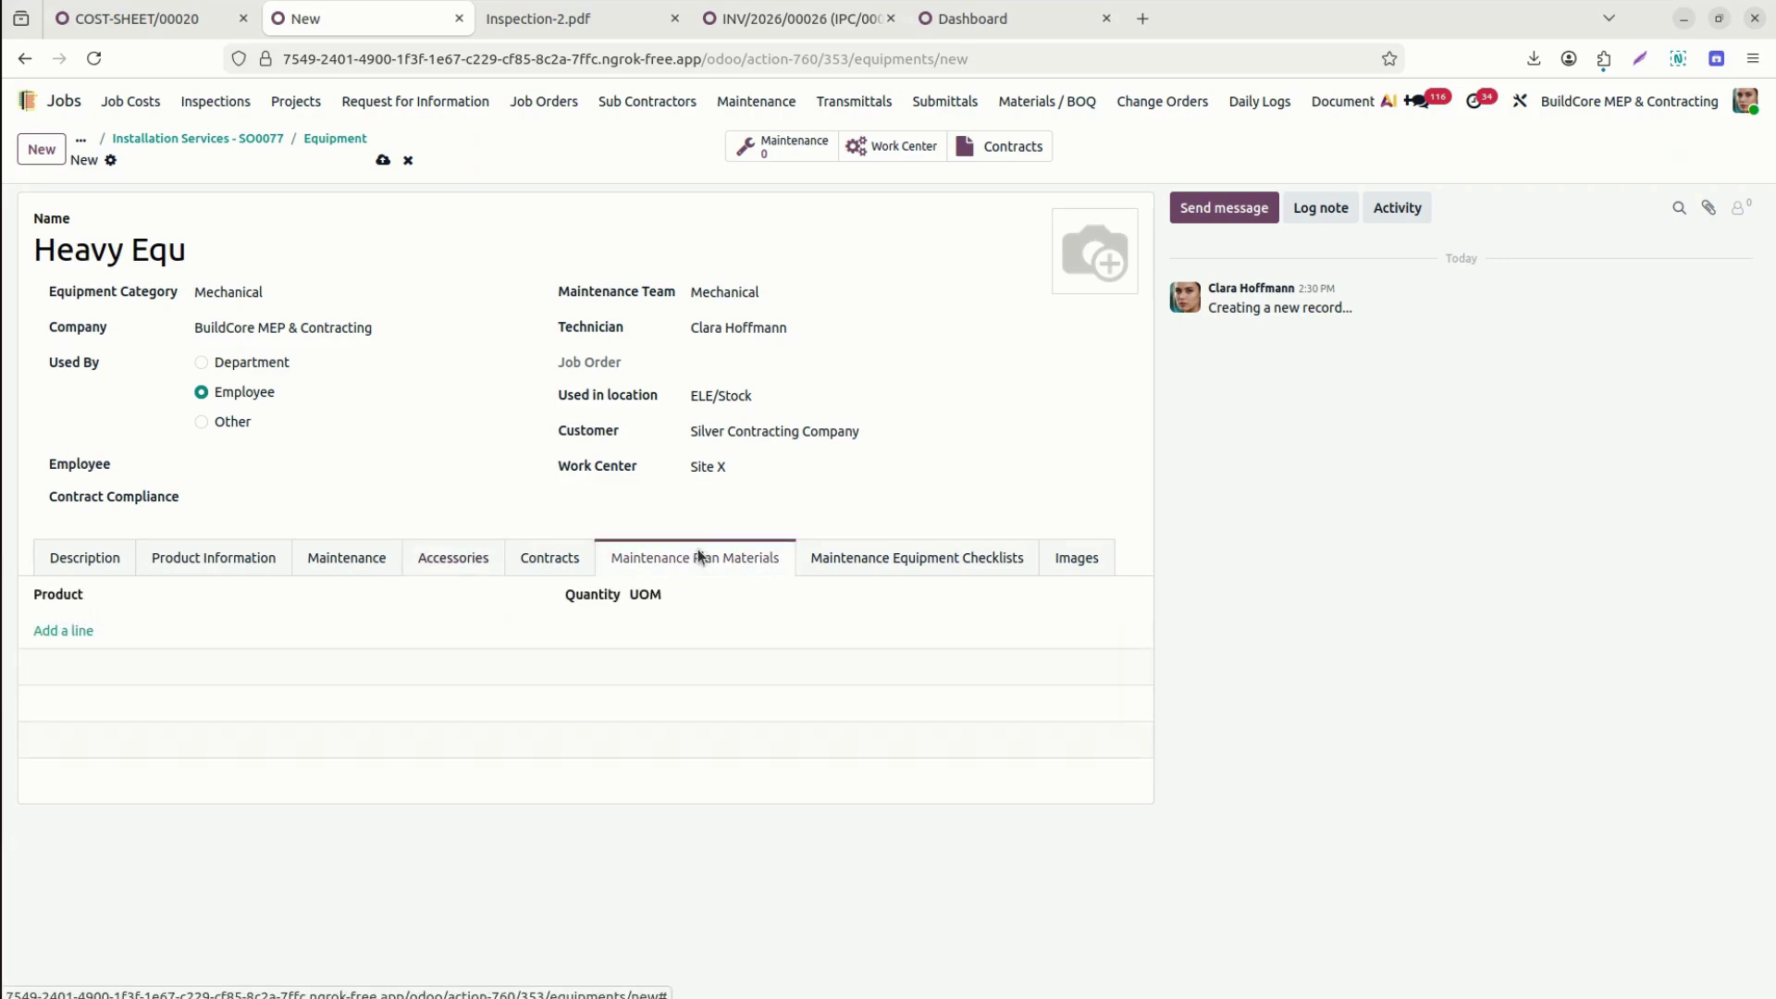
Add Heating Coil as a maintenance plan material with quantity 2.
{"action": "left_click", "coordinate": [71, 630]}
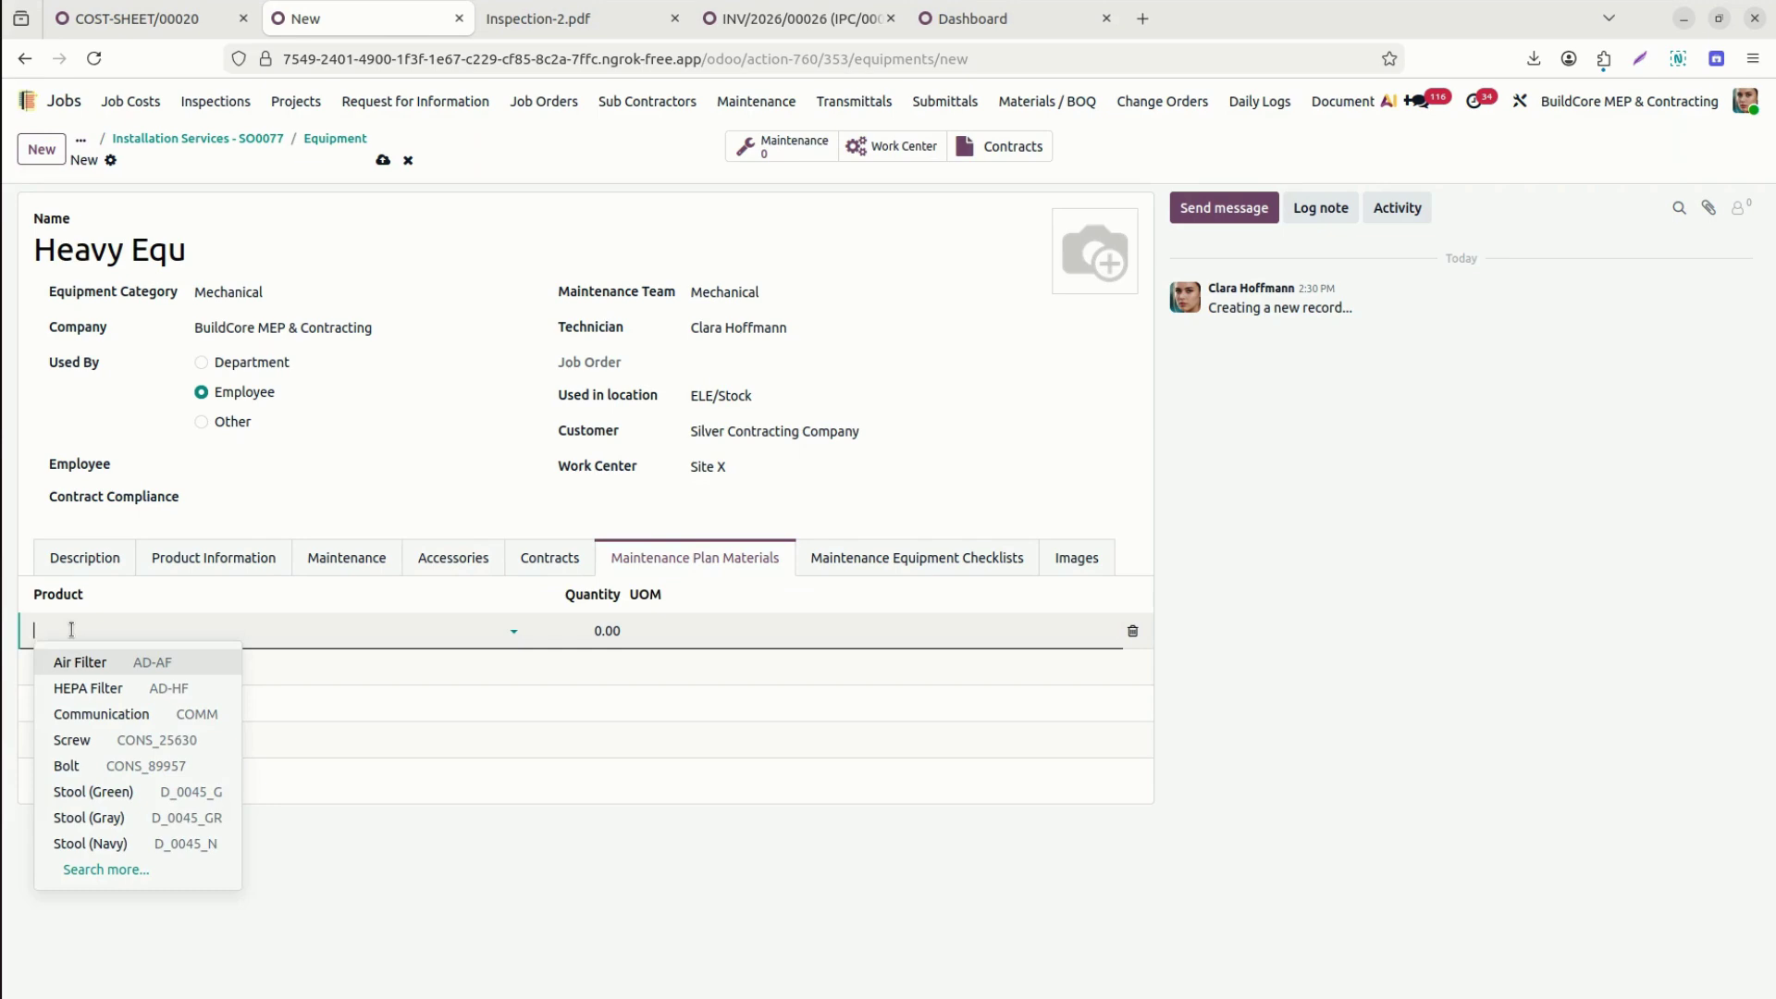
{"action": "type", "text": "oil"}
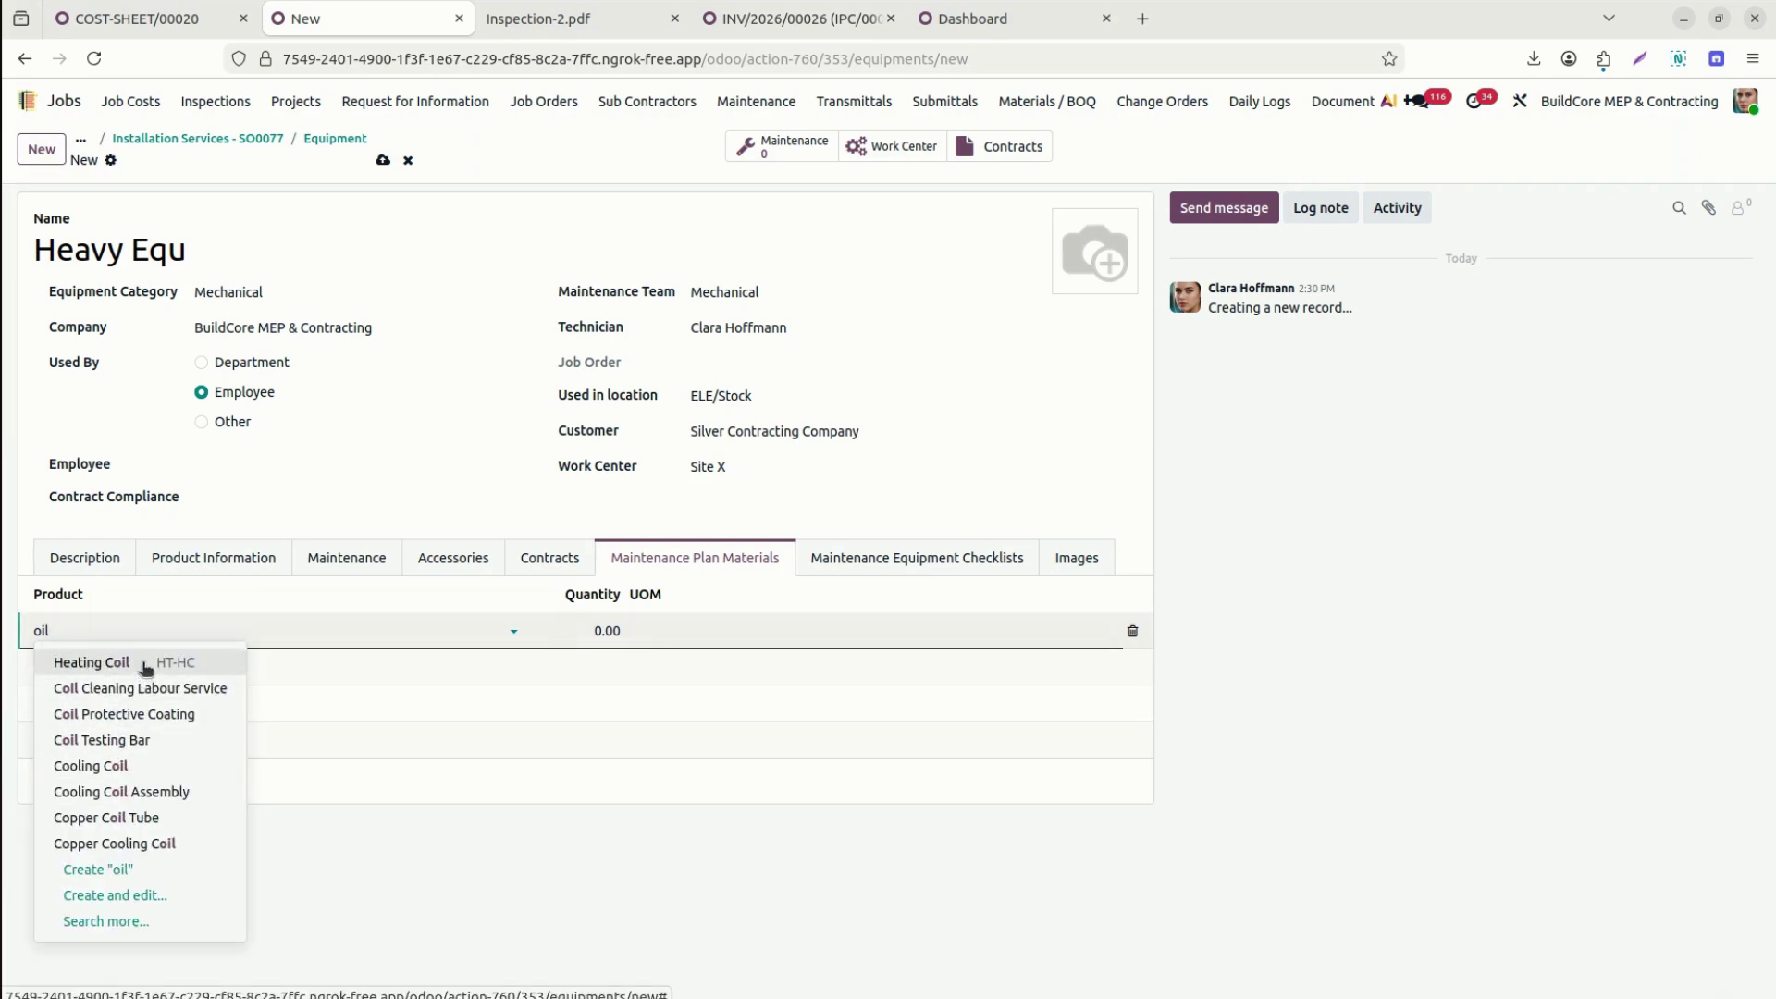
{"action": "left_click", "coordinate": [145, 668]}
{"action": "left_click", "coordinate": [567, 629]}
{"action": "type", "text": "2"}
{"action": "key", "text": "Tab"}
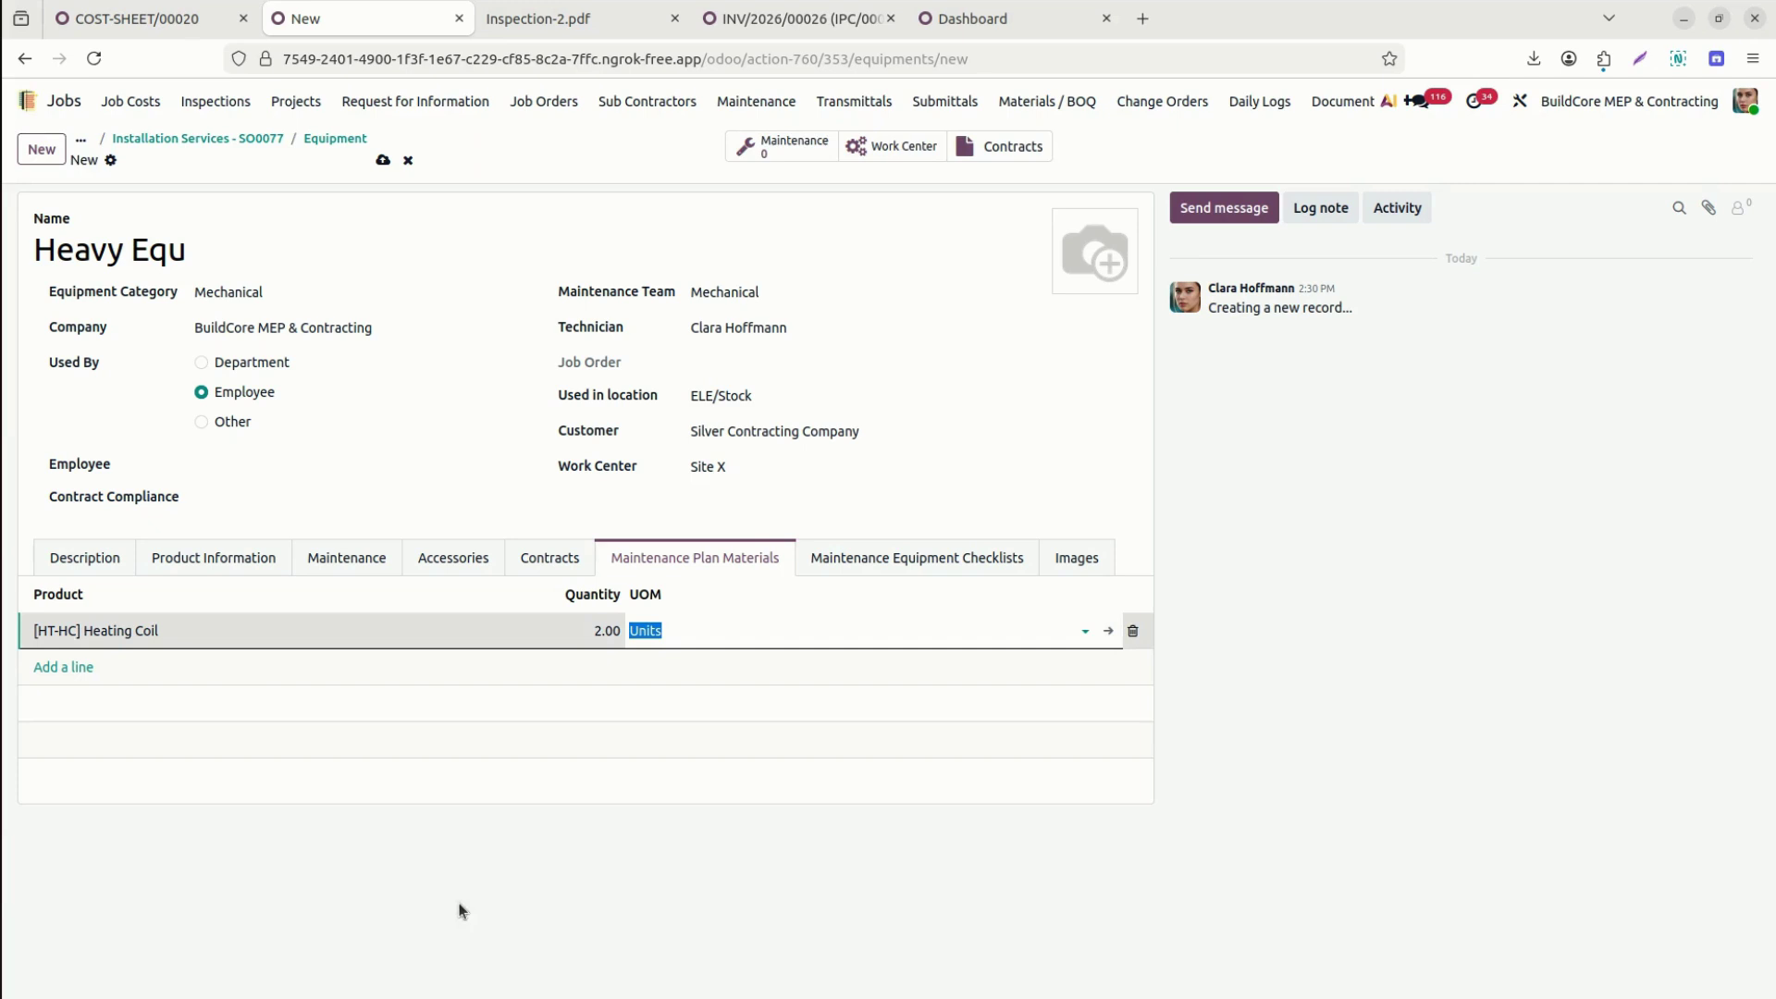
Add Screw as a second material with quantity 4.
{"action": "left_click", "coordinate": [55, 653]}
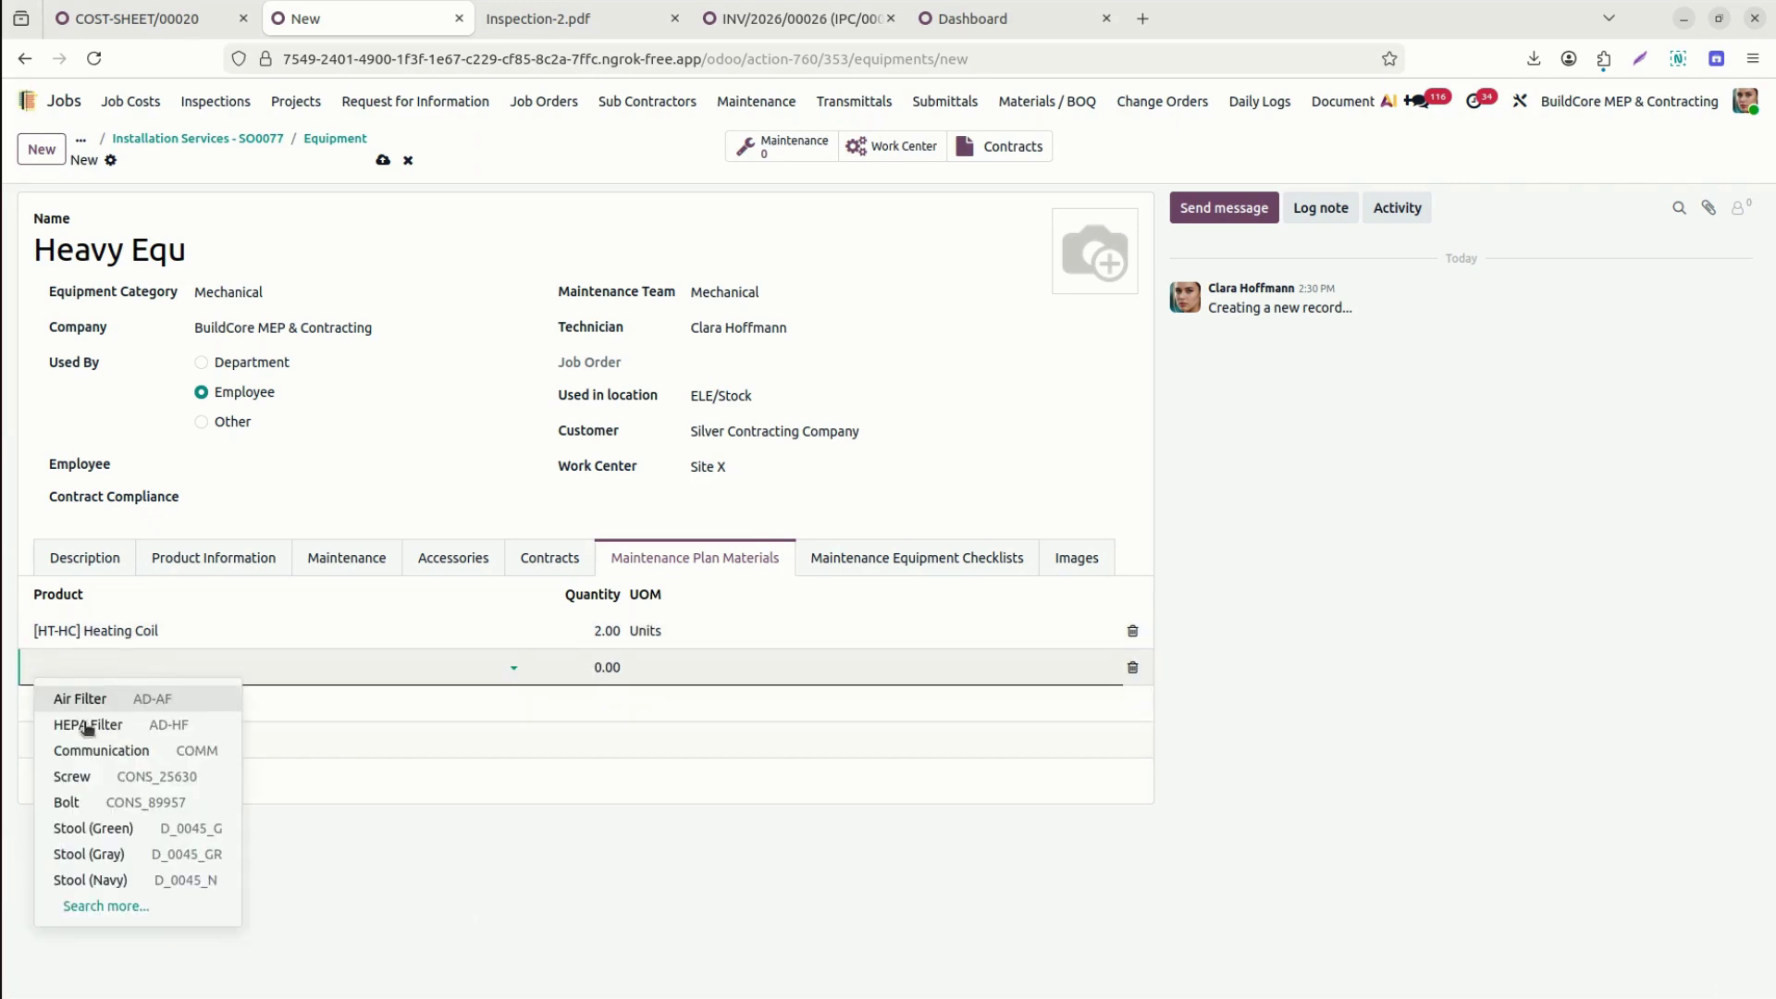
{"action": "left_click", "coordinate": [109, 782]}
{"action": "key", "text": "Tab"}
{"action": "type", "text": "4"}
{"action": "left_click", "coordinate": [595, 894]}
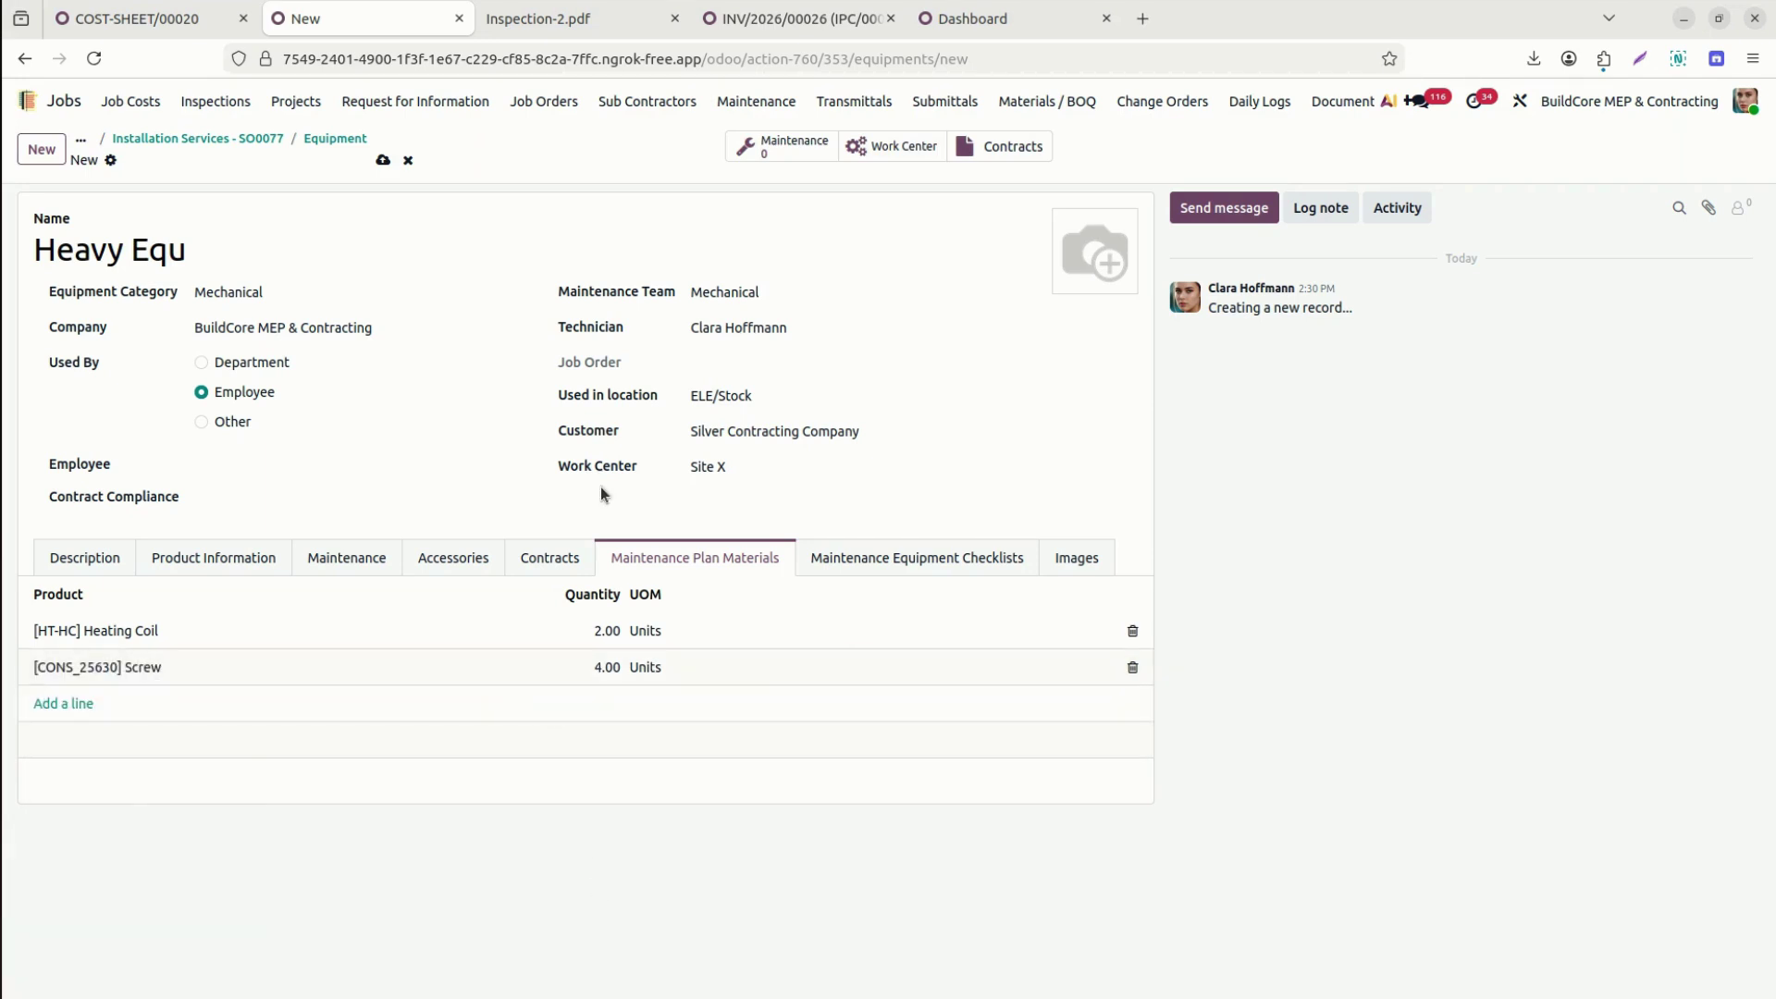
Attach the Visual Inspection, Electrical Testing and Oil System checklists to Heavy Equ.
{"action": "left_click", "coordinate": [857, 561]}
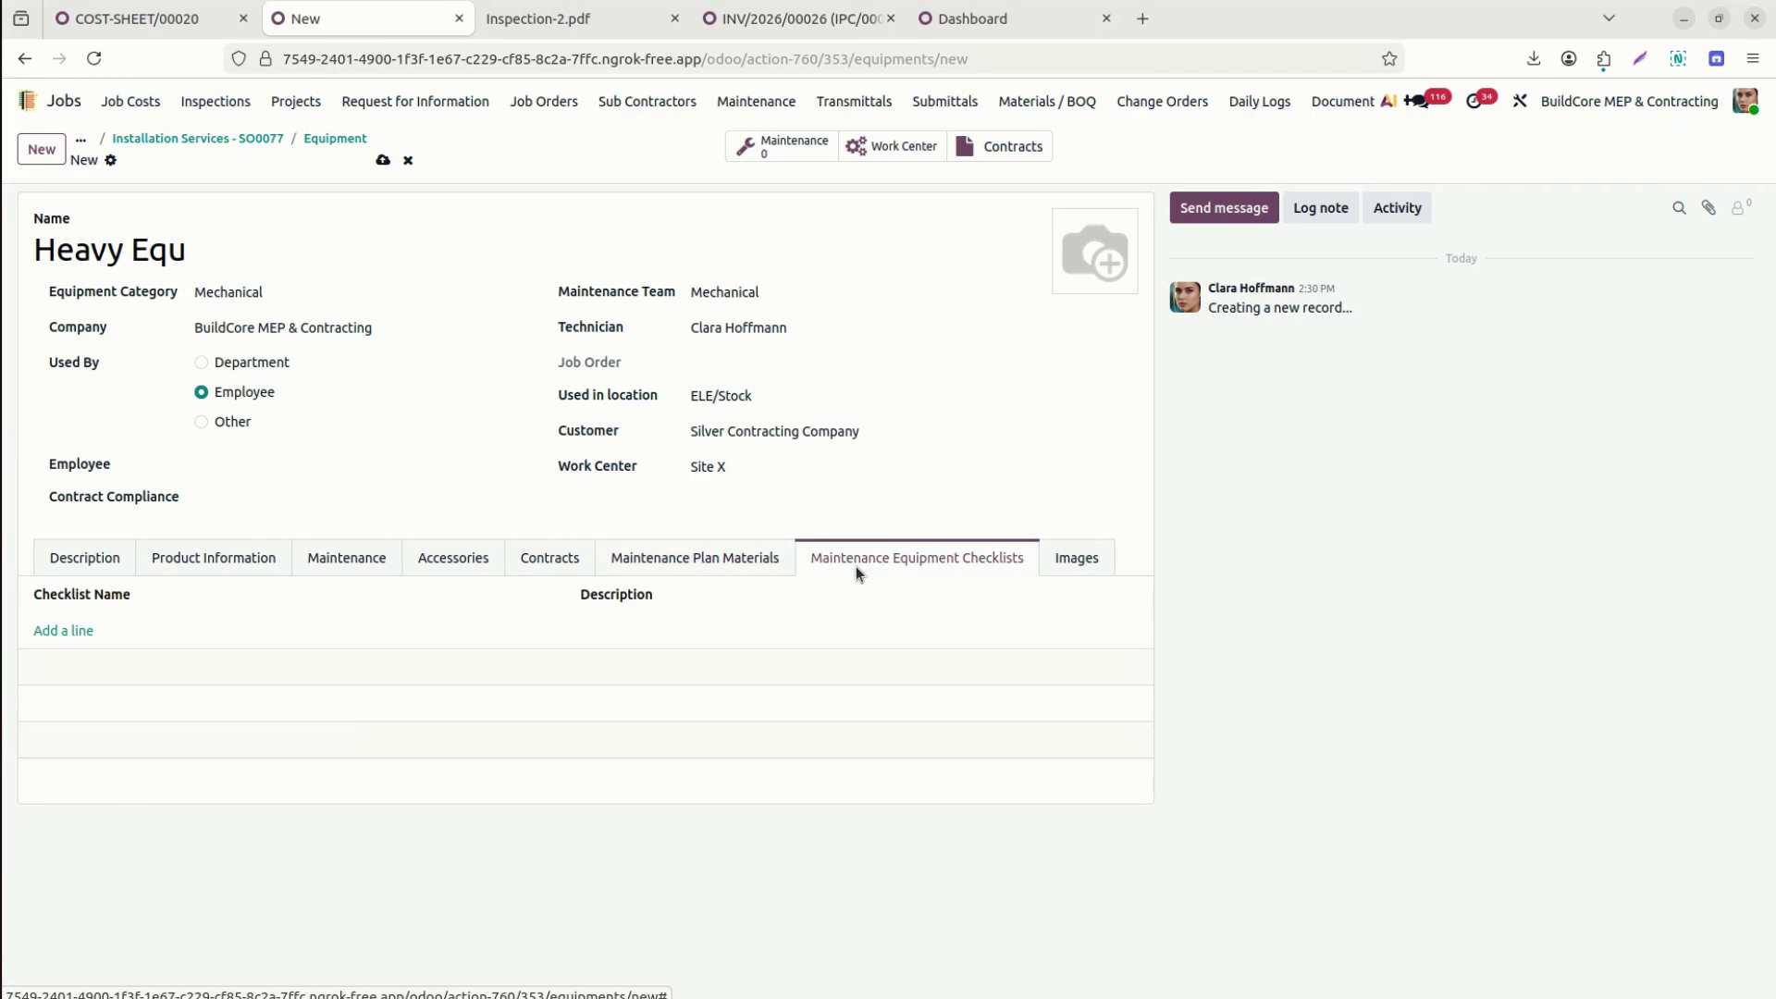
{"action": "left_click", "coordinate": [67, 633]}
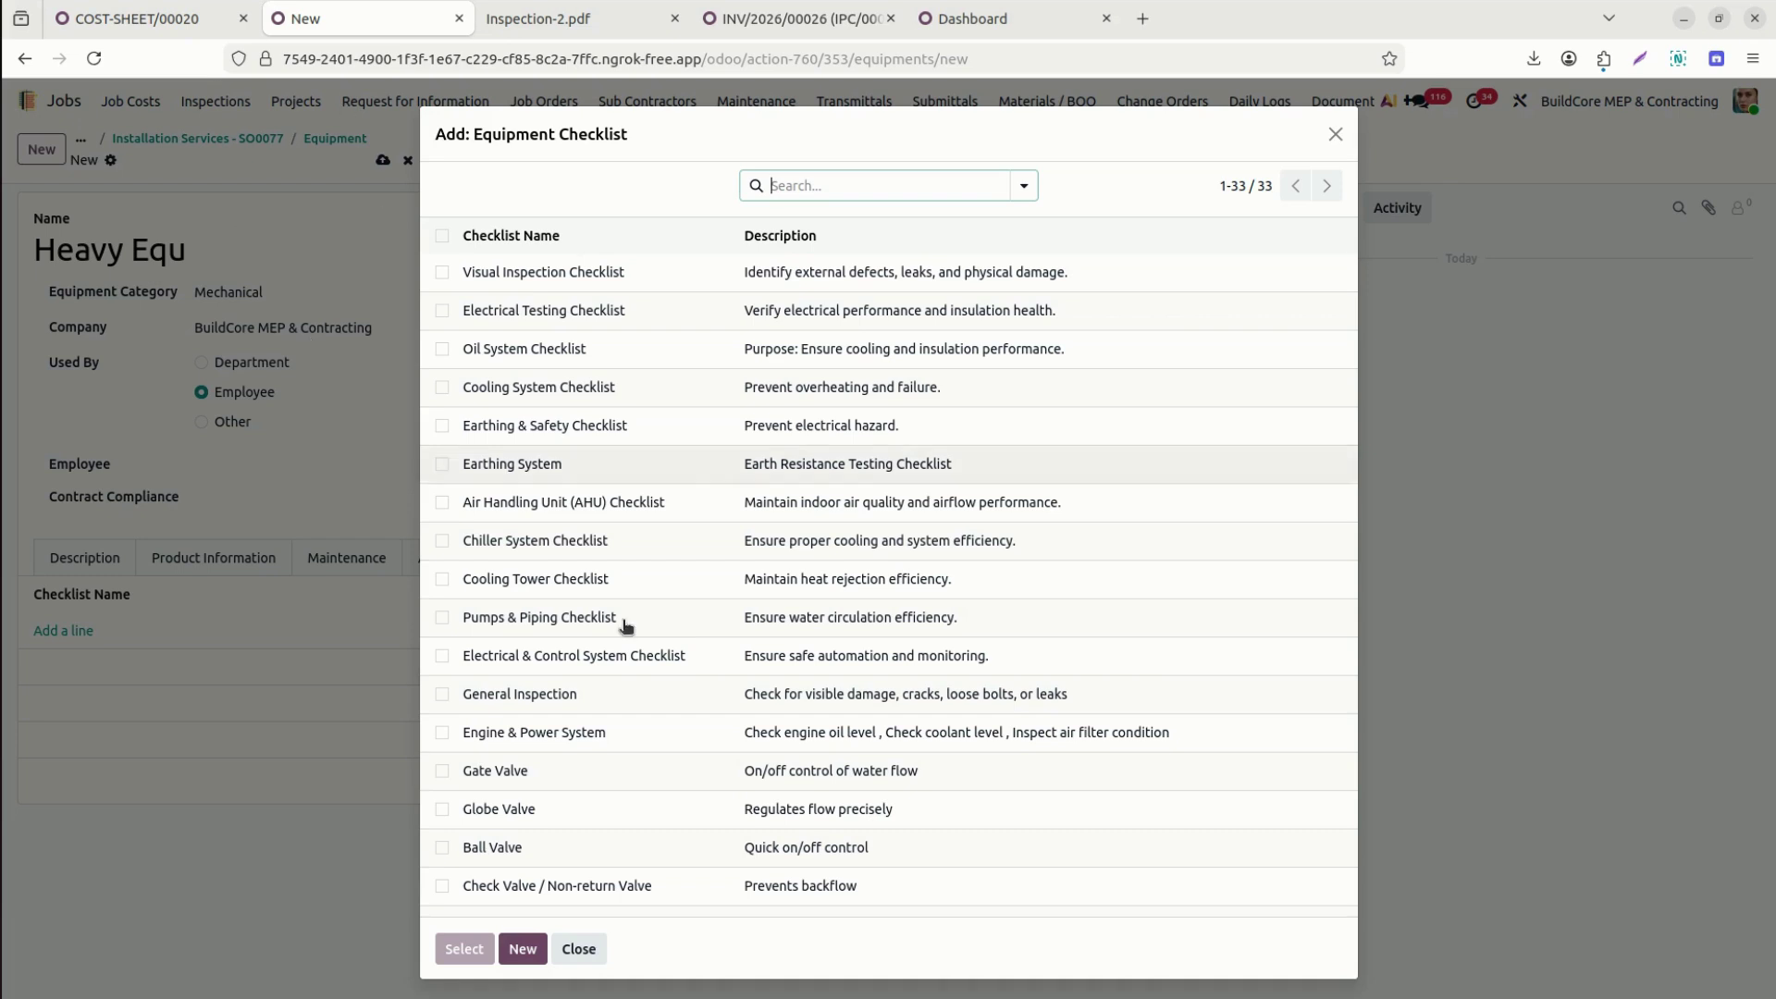
{"action": "left_click", "coordinate": [442, 272]}
{"action": "left_click", "coordinate": [442, 311]}
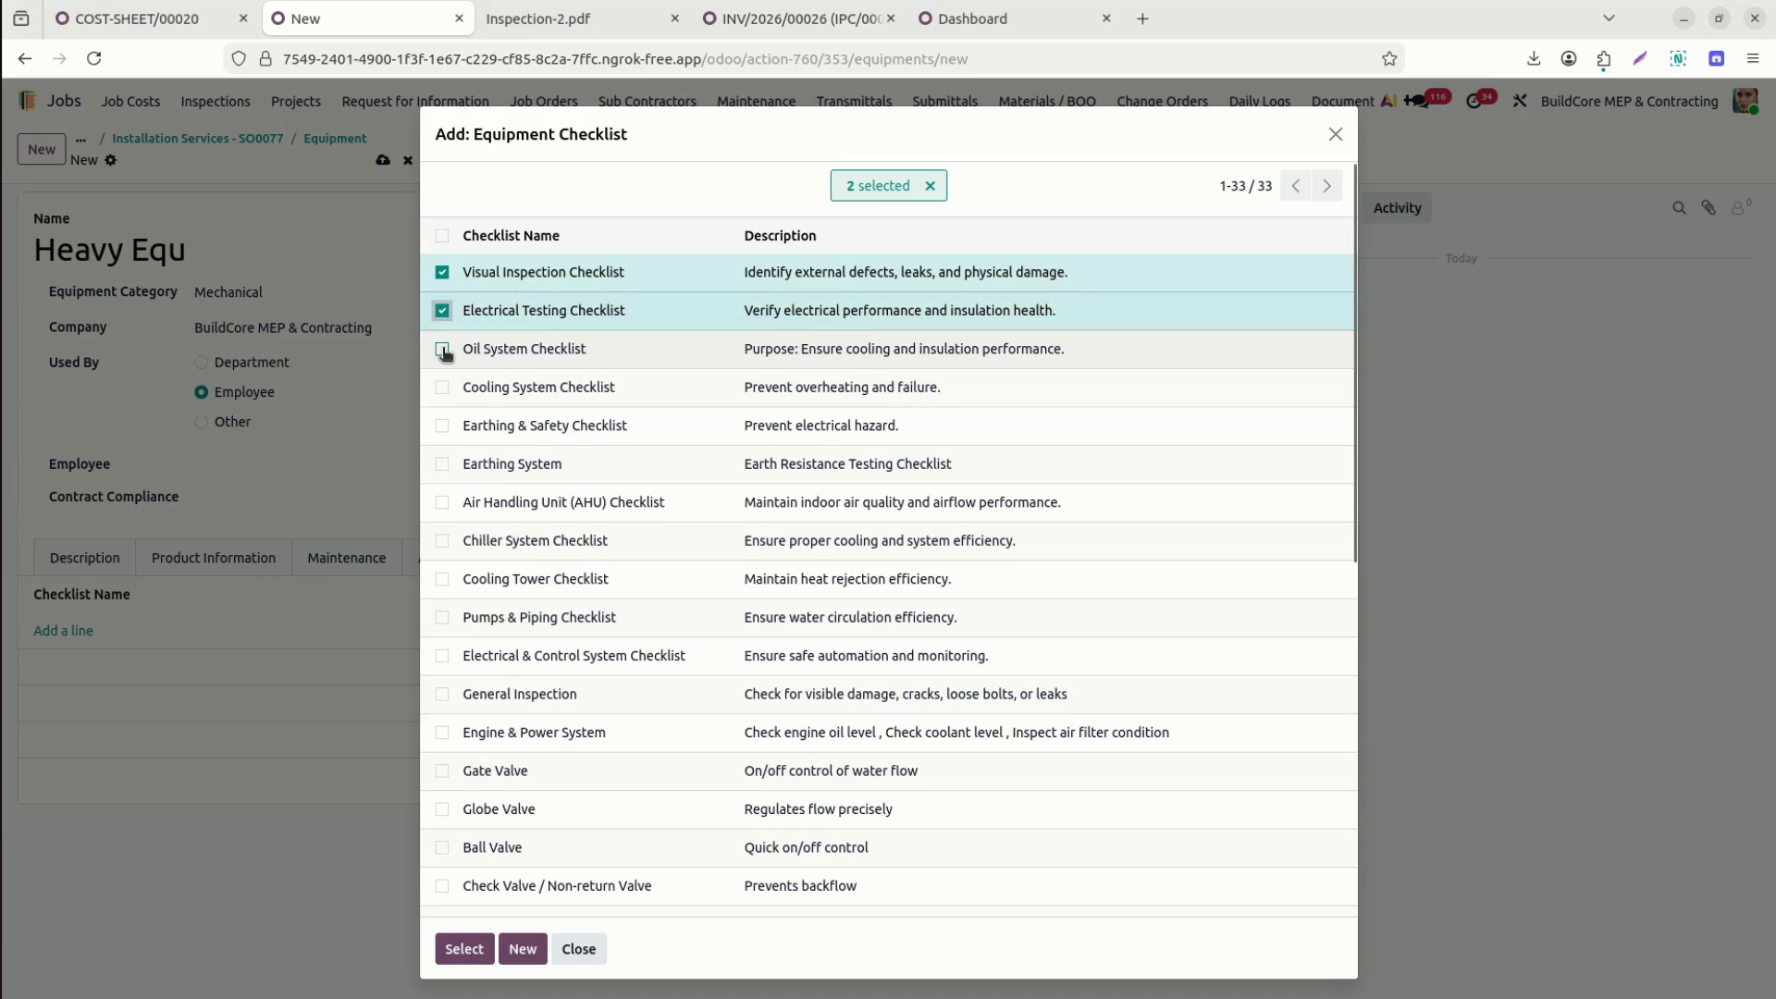
{"action": "left_click", "coordinate": [443, 349]}
{"action": "left_click", "coordinate": [467, 946]}
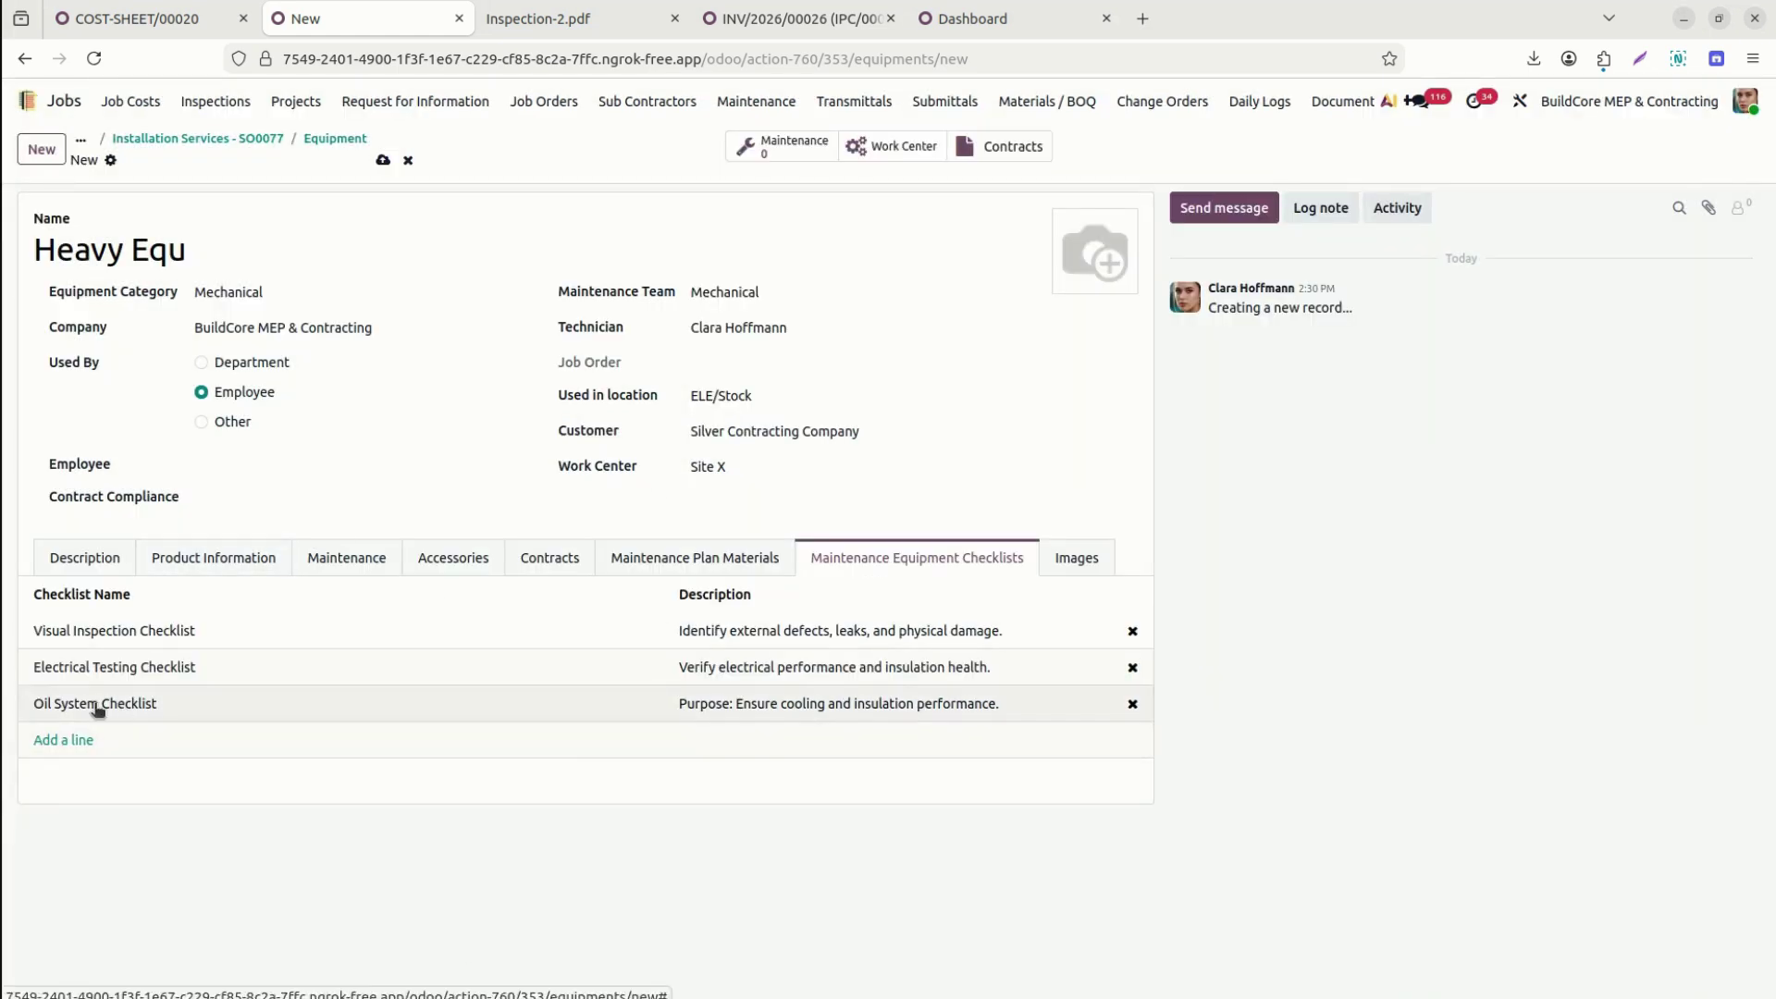
Discard an empty new checklist, check the Images section, and save the equipment record.
{"action": "left_click", "coordinate": [82, 738]}
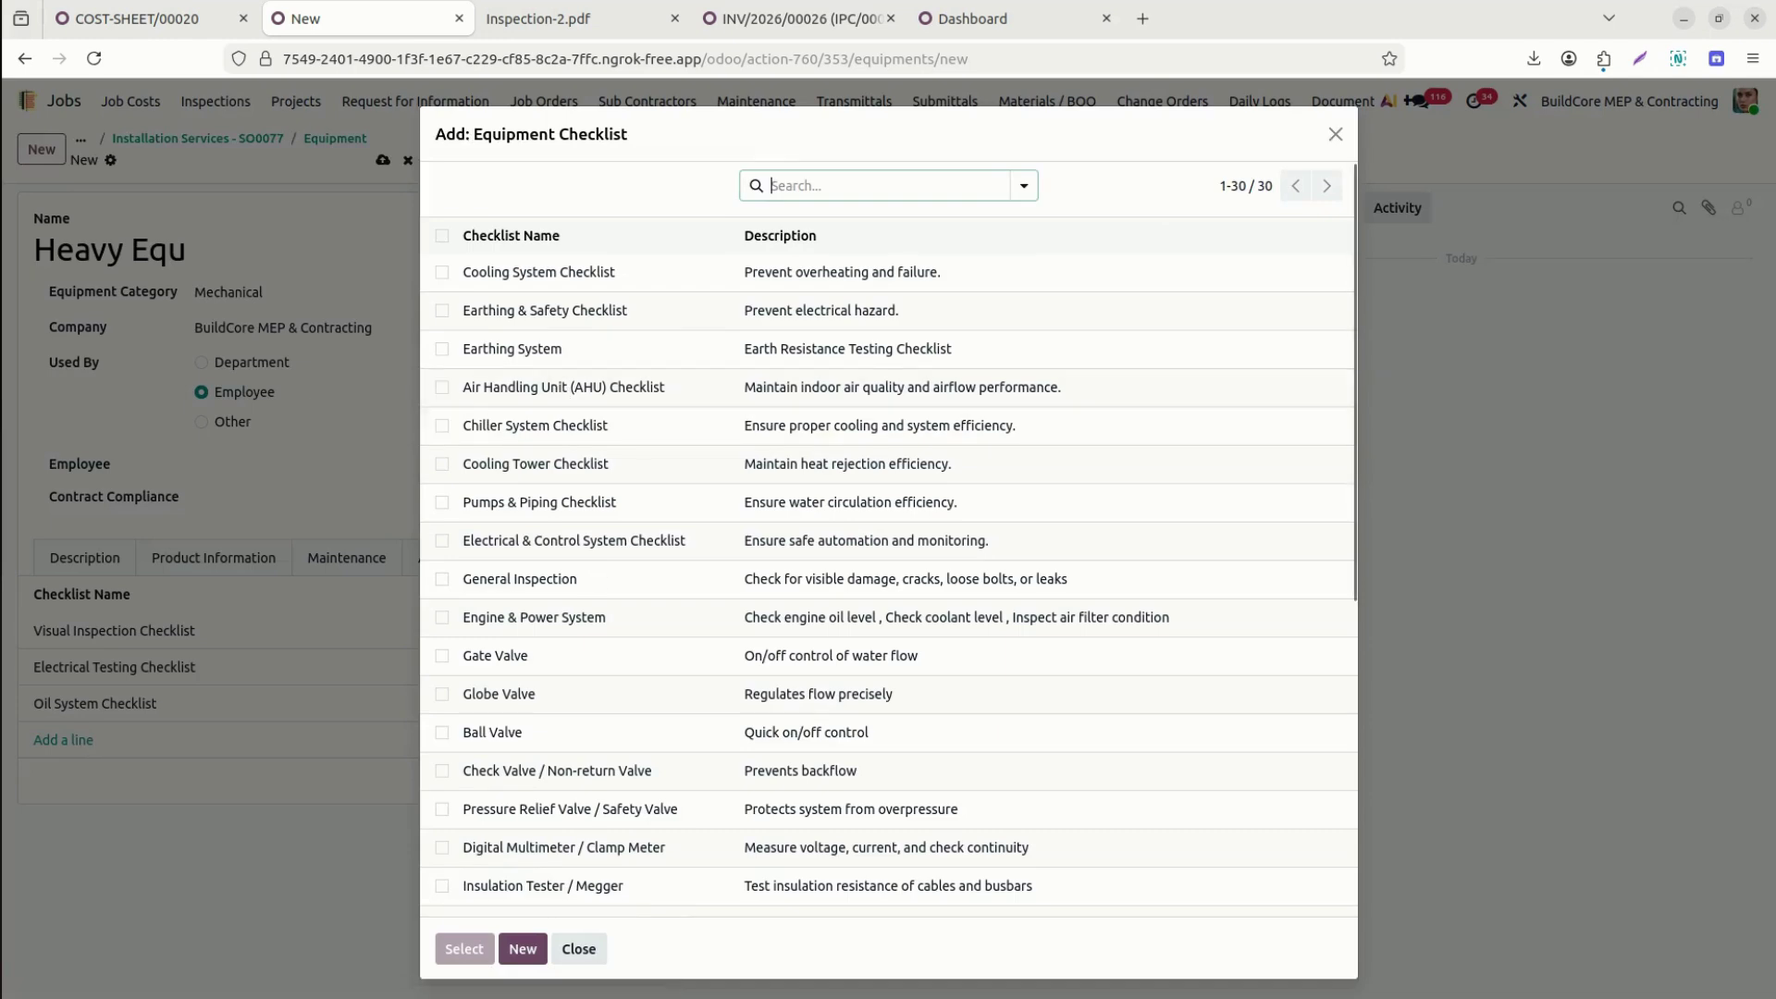
{"action": "left_click", "coordinate": [520, 950]}
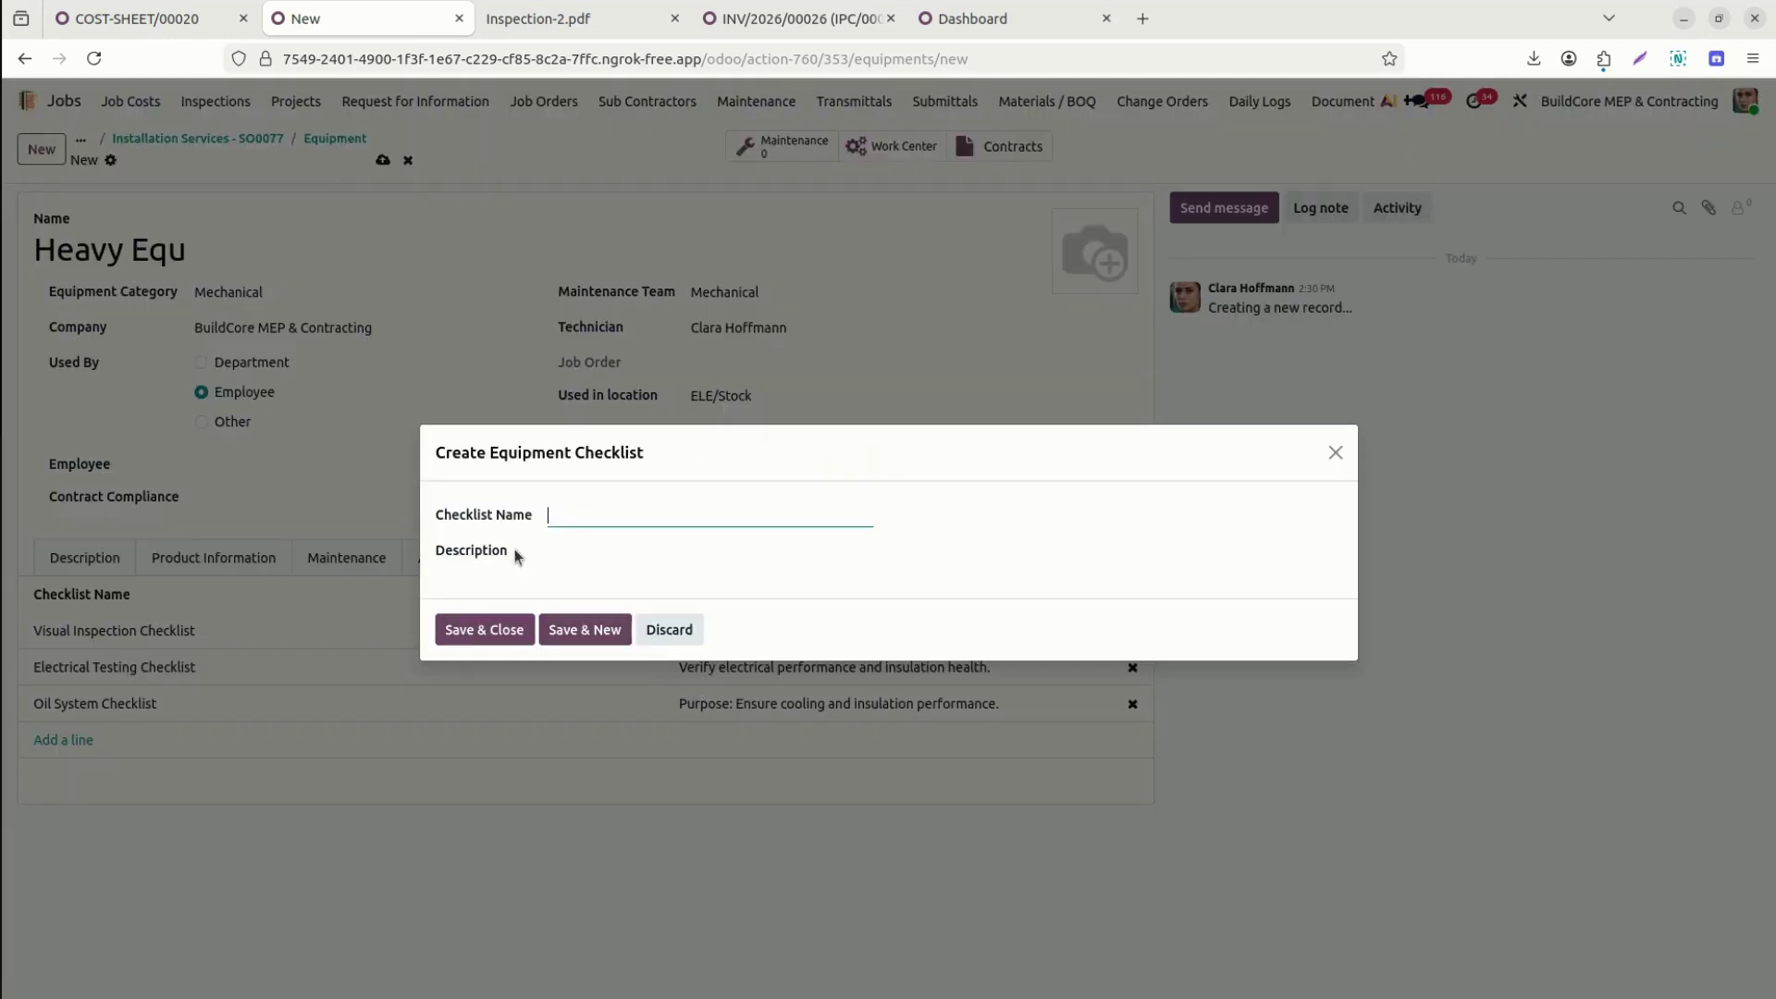
{"action": "key", "text": "Escape"}
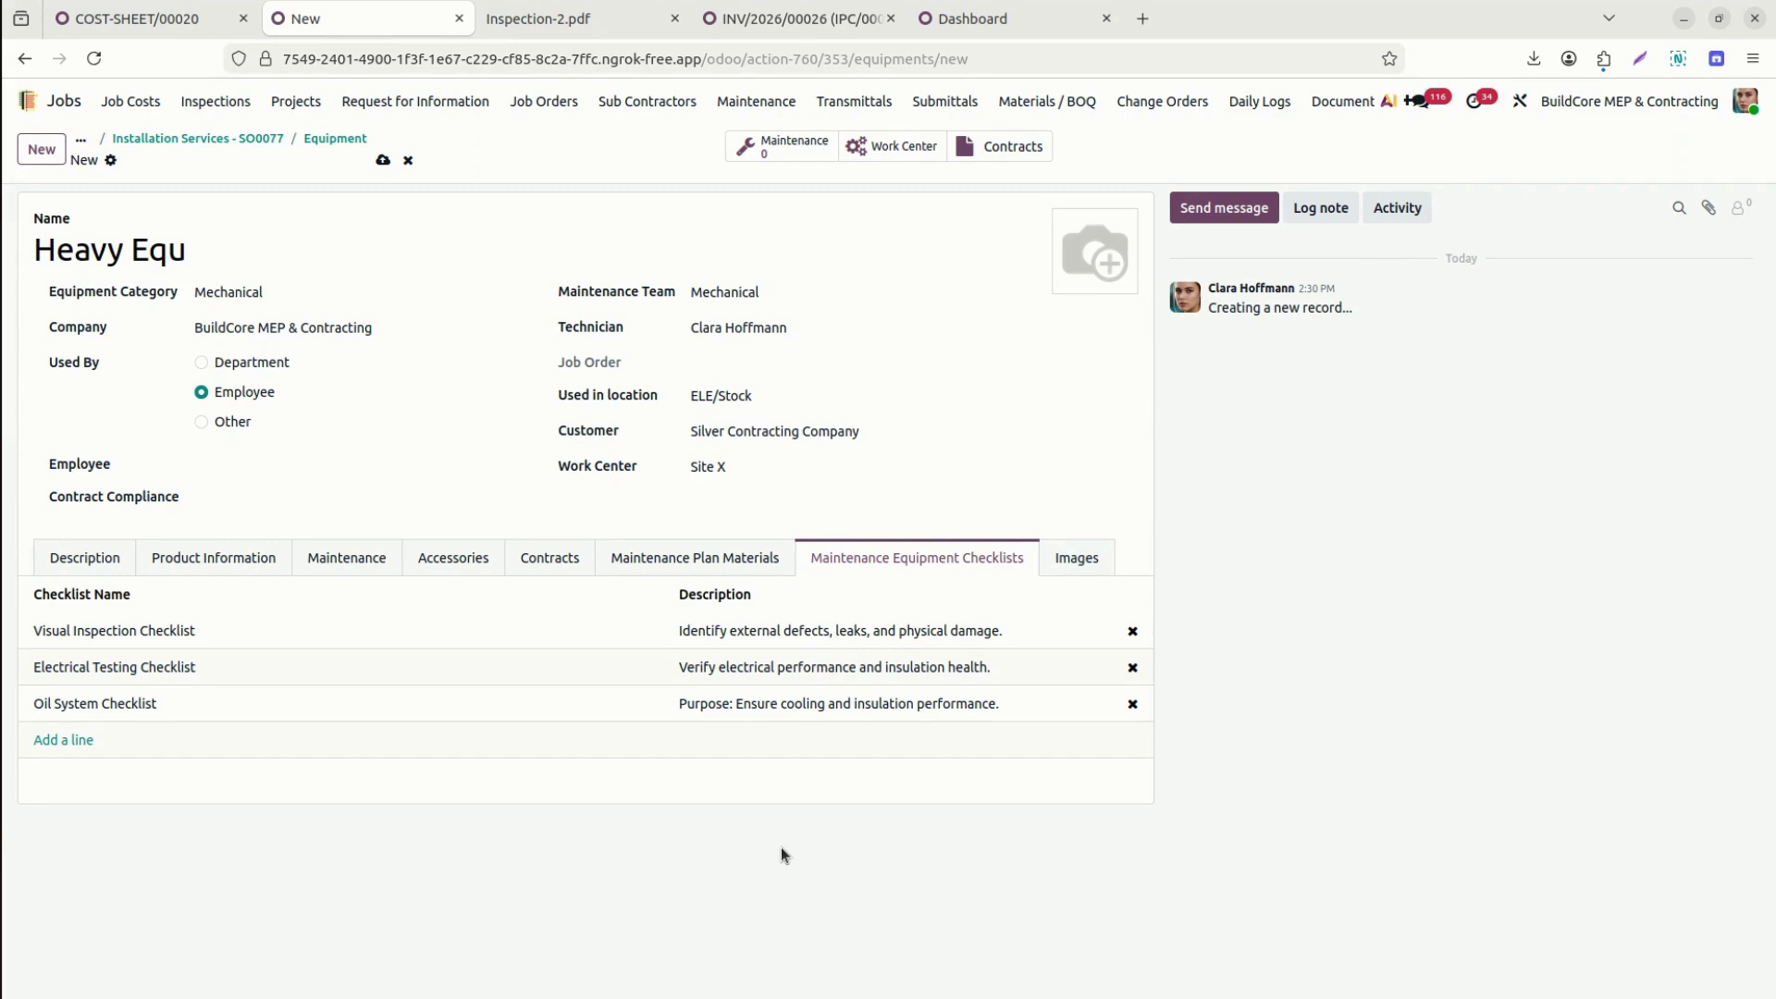
{"action": "left_click", "coordinate": [1076, 559]}
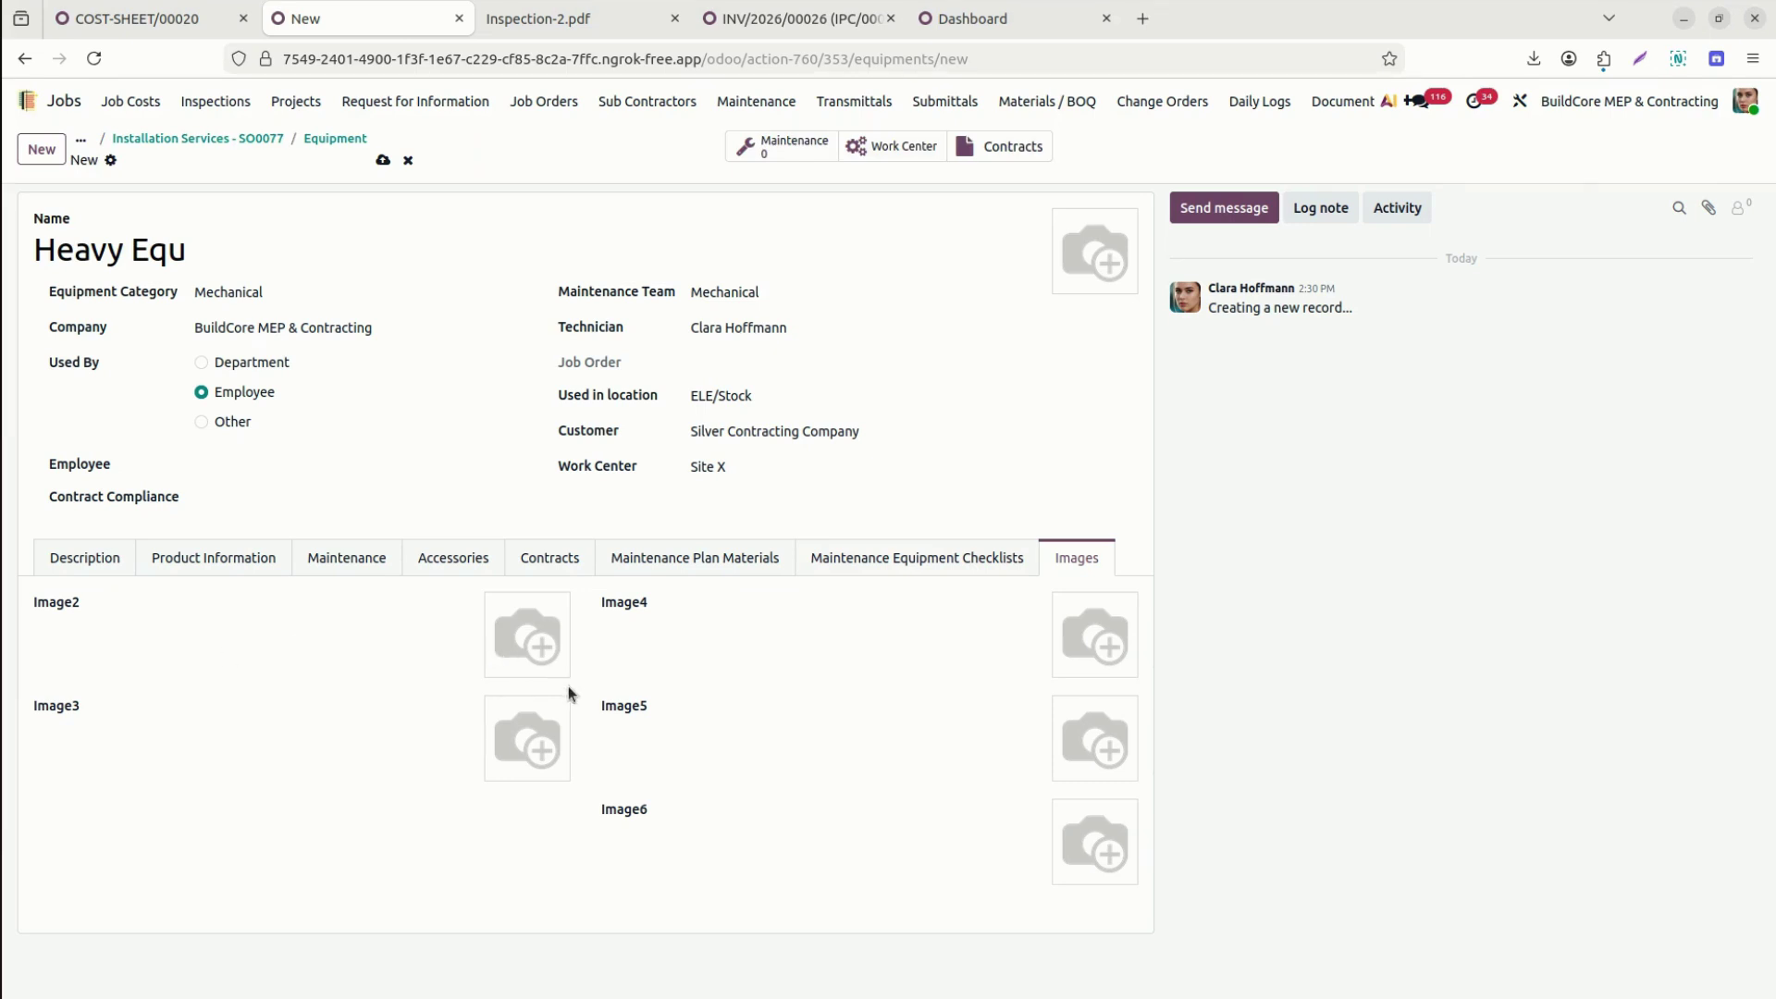
{"action": "left_click", "coordinate": [384, 161]}
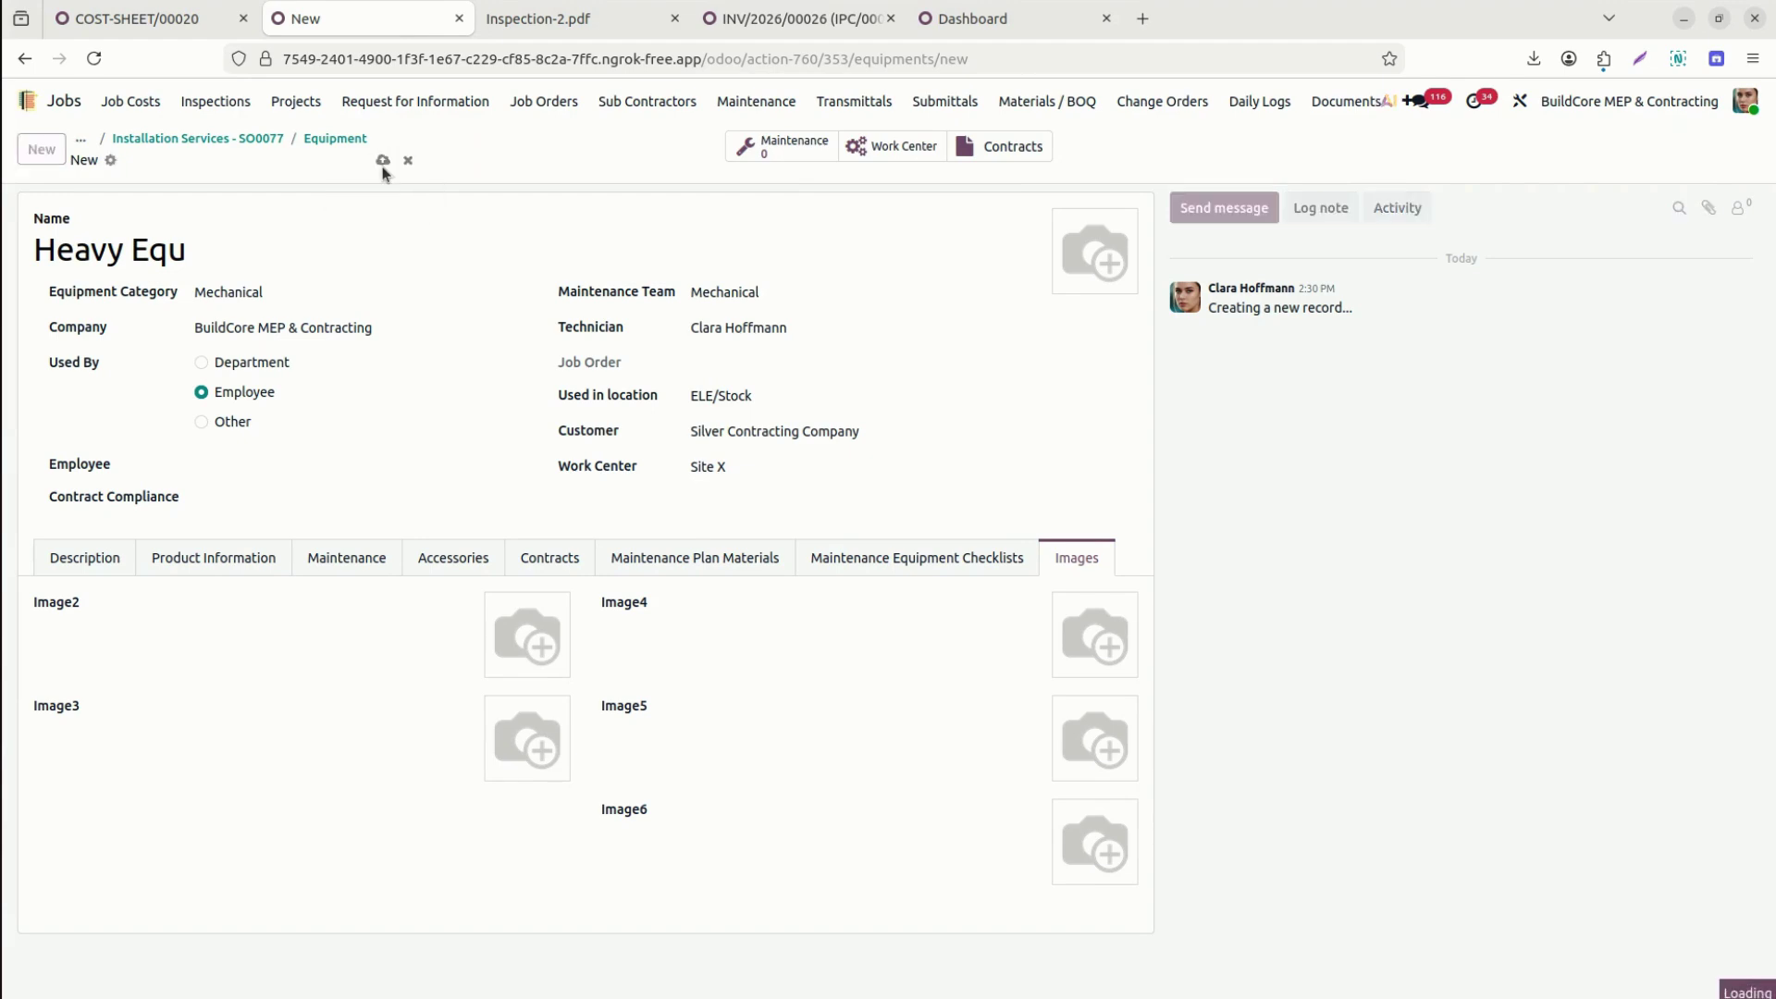
Go back to the Installation Services - SO0077 job order and start a new maintenance request.
{"action": "left_click", "coordinate": [93, 560]}
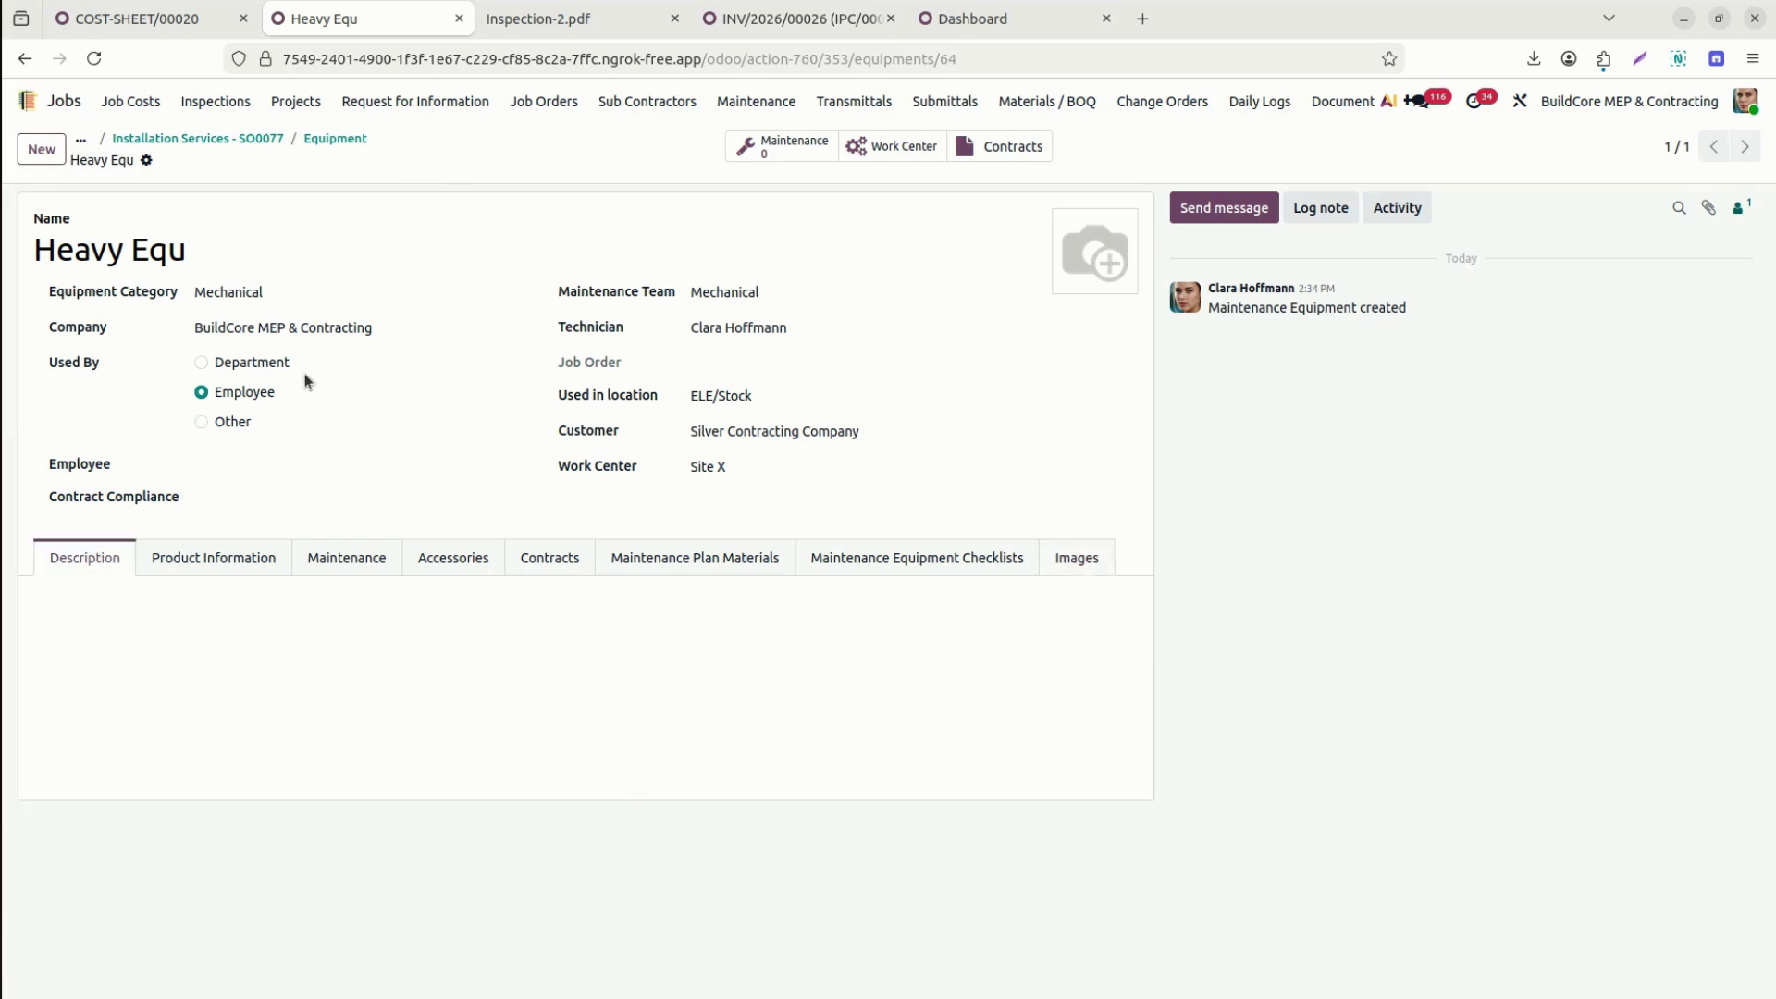
{"action": "left_click", "coordinate": [342, 139]}
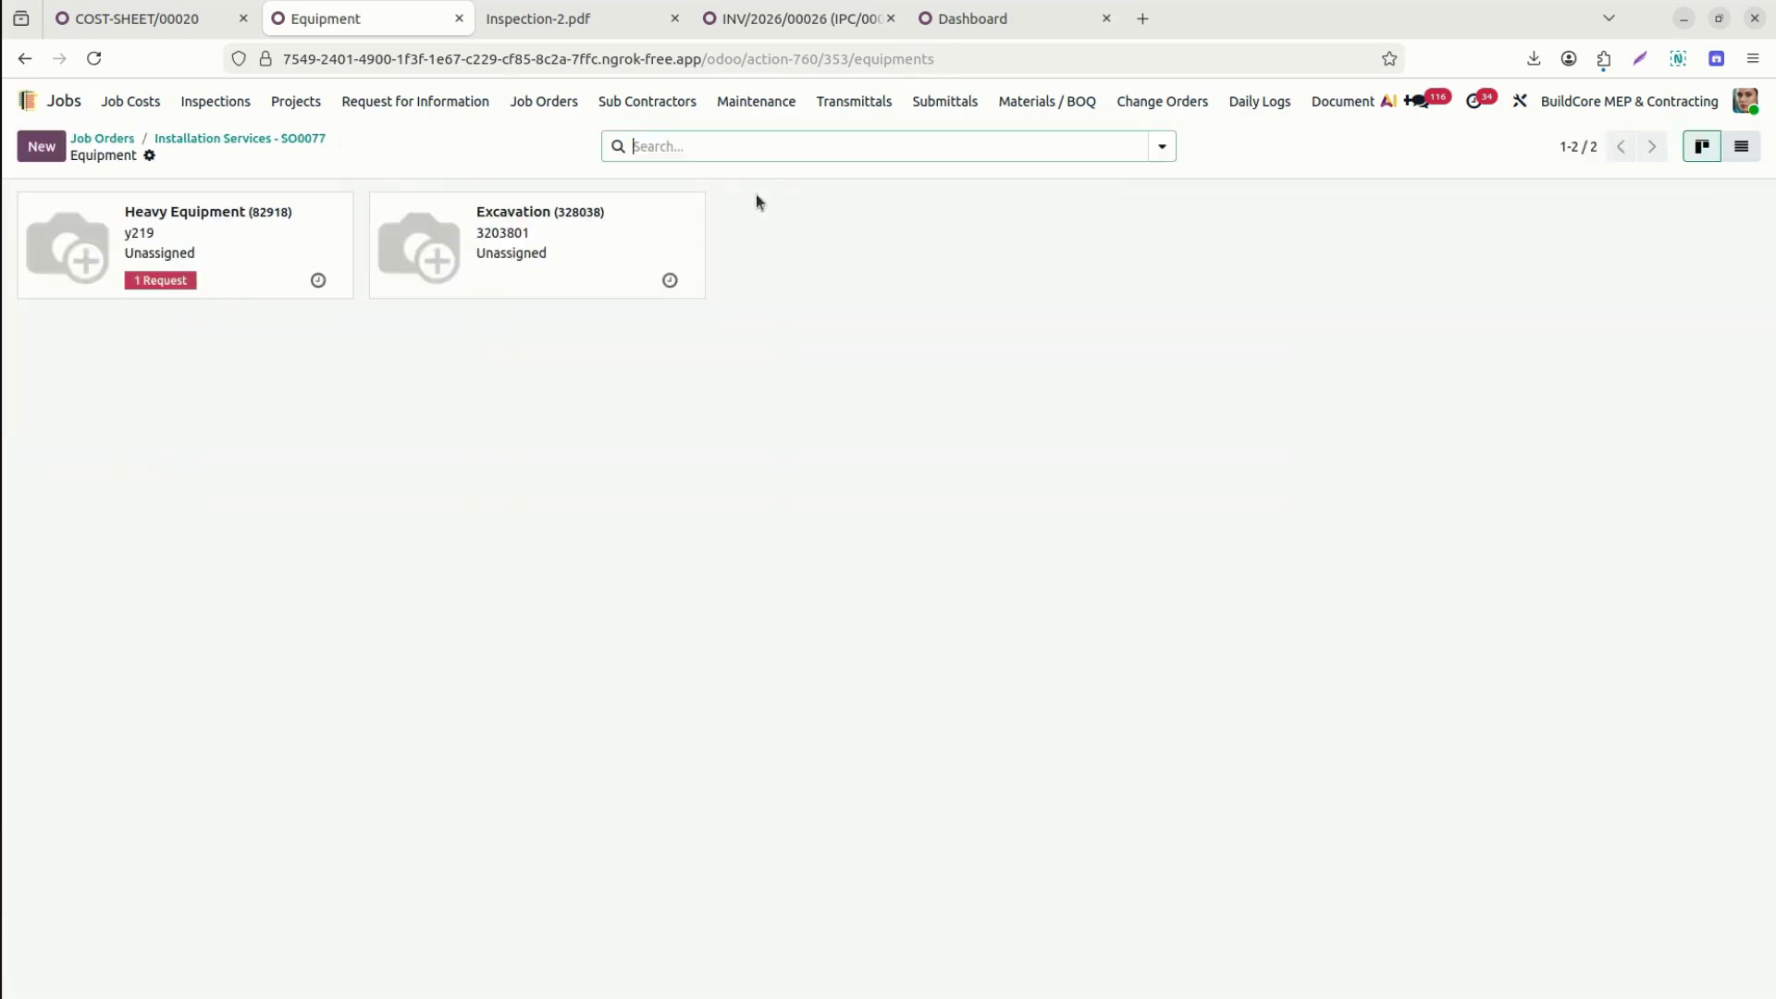
{"action": "left_click", "coordinate": [306, 137]}
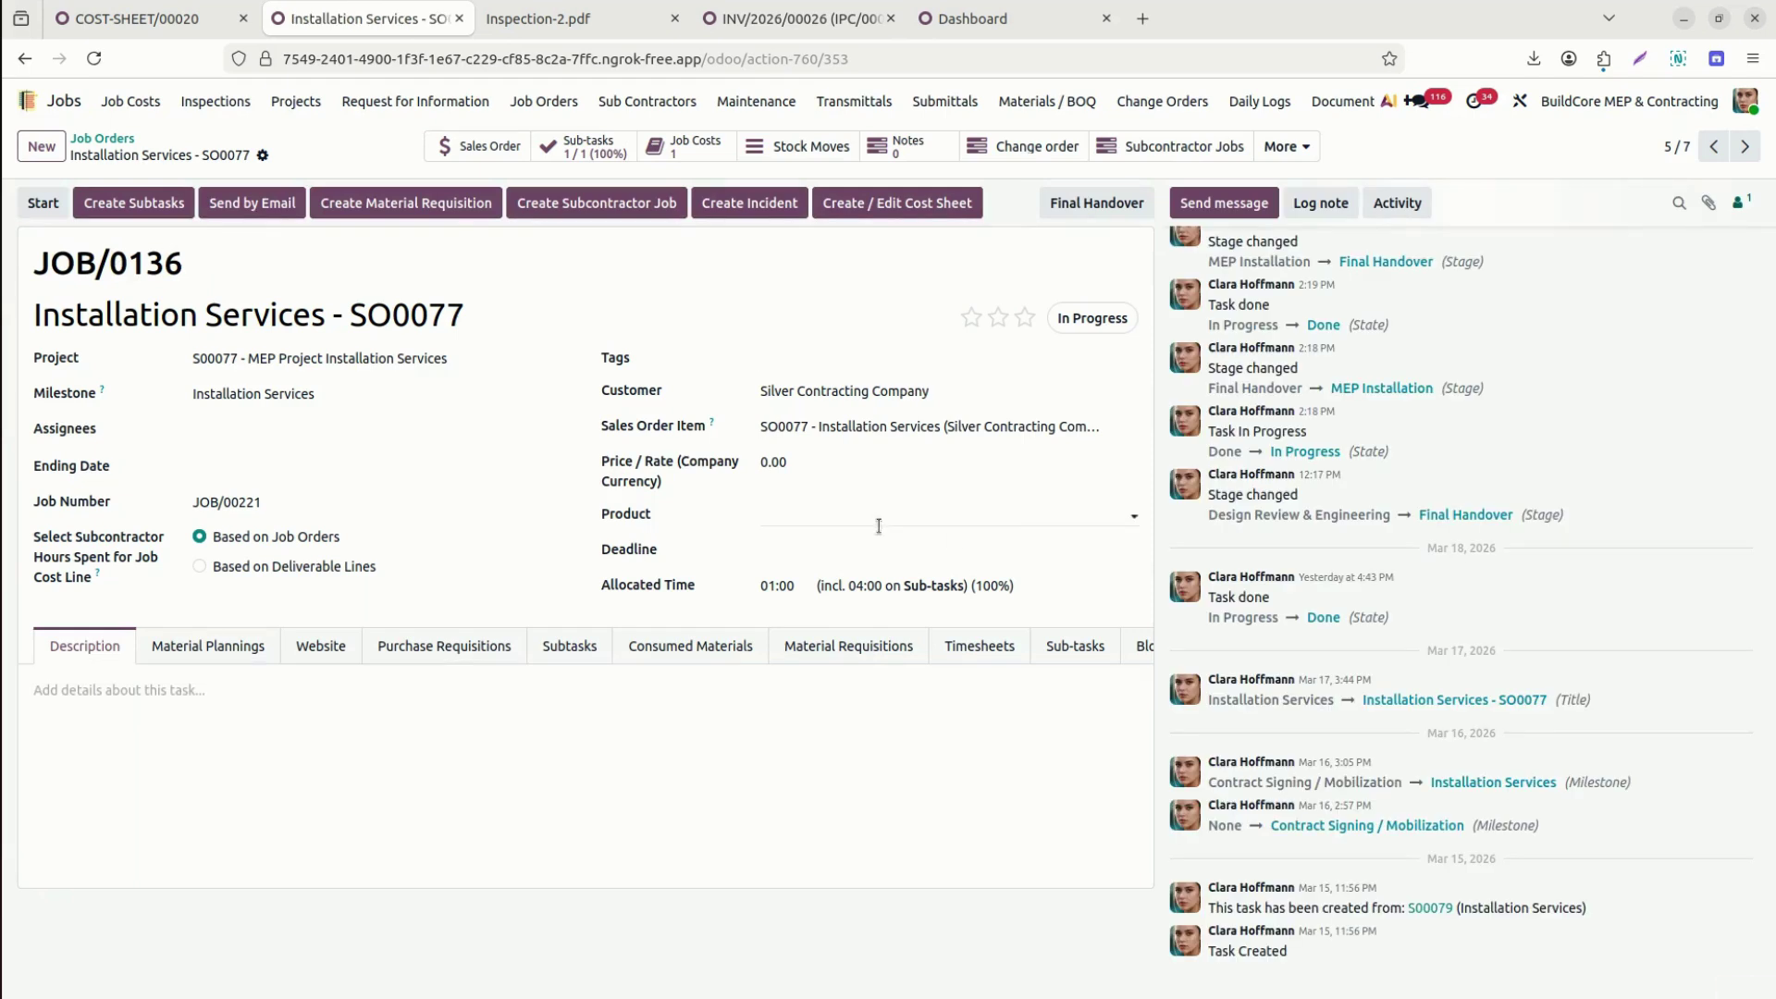
{"action": "left_click", "coordinate": [1303, 148]}
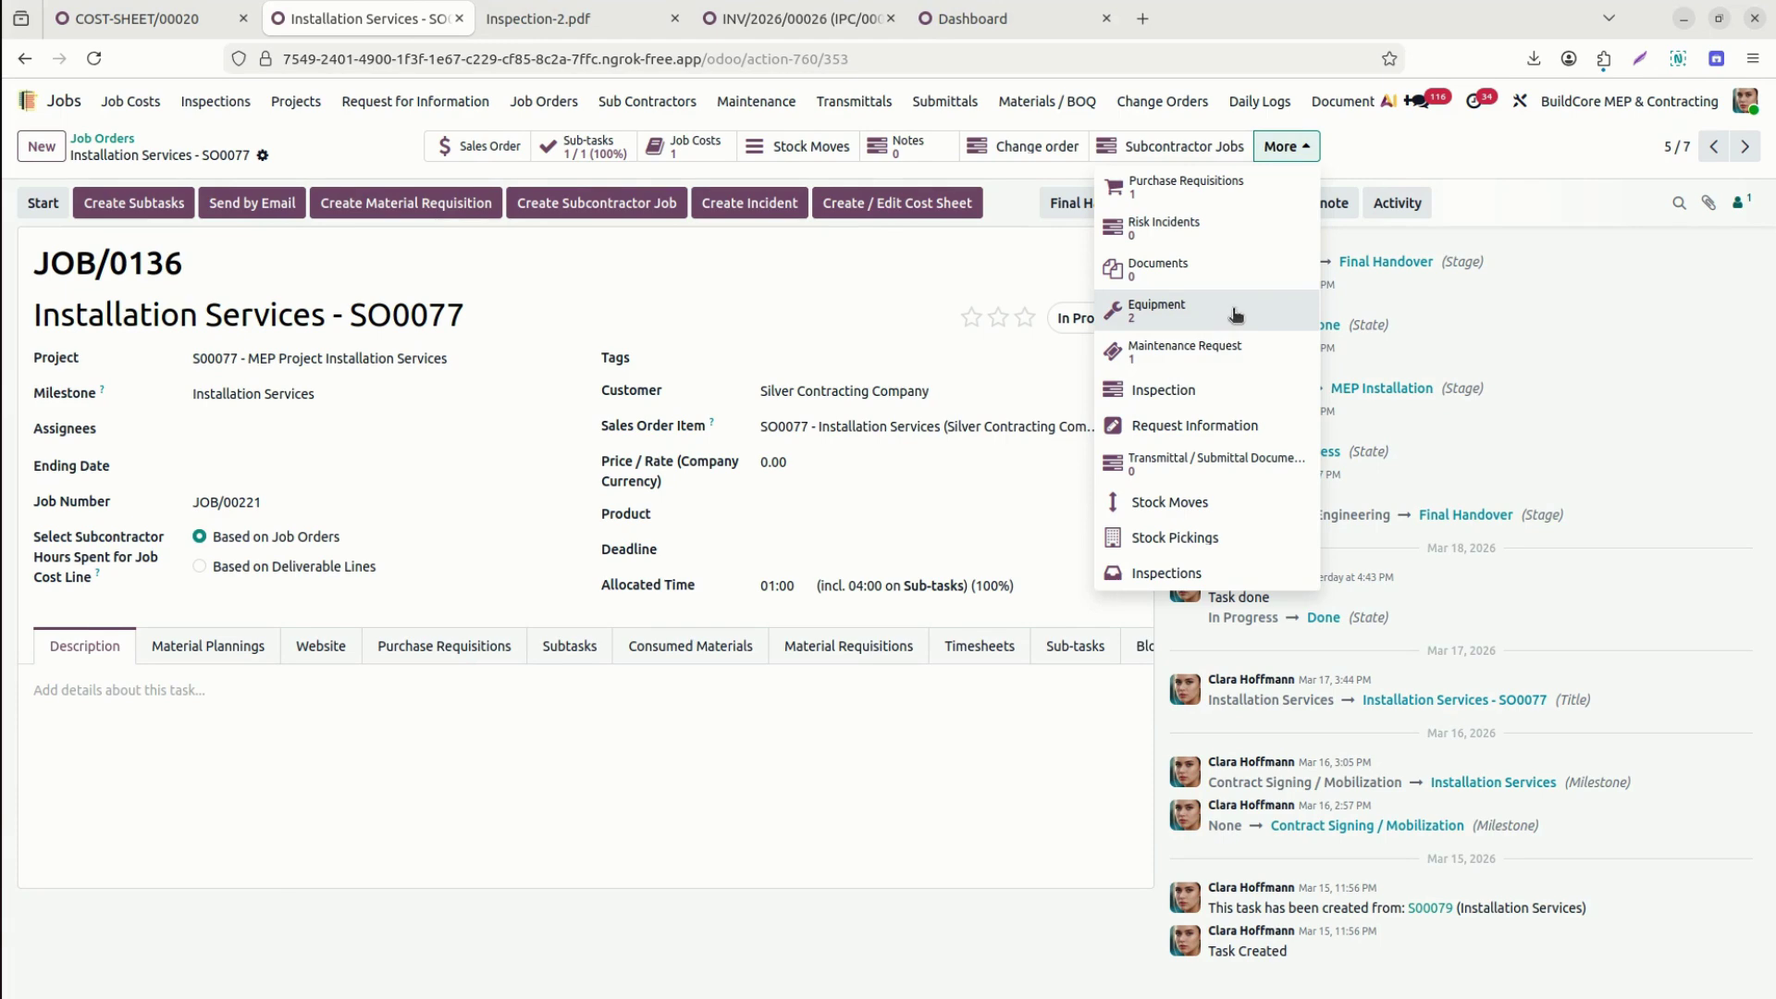
{"action": "left_click", "coordinate": [1247, 357]}
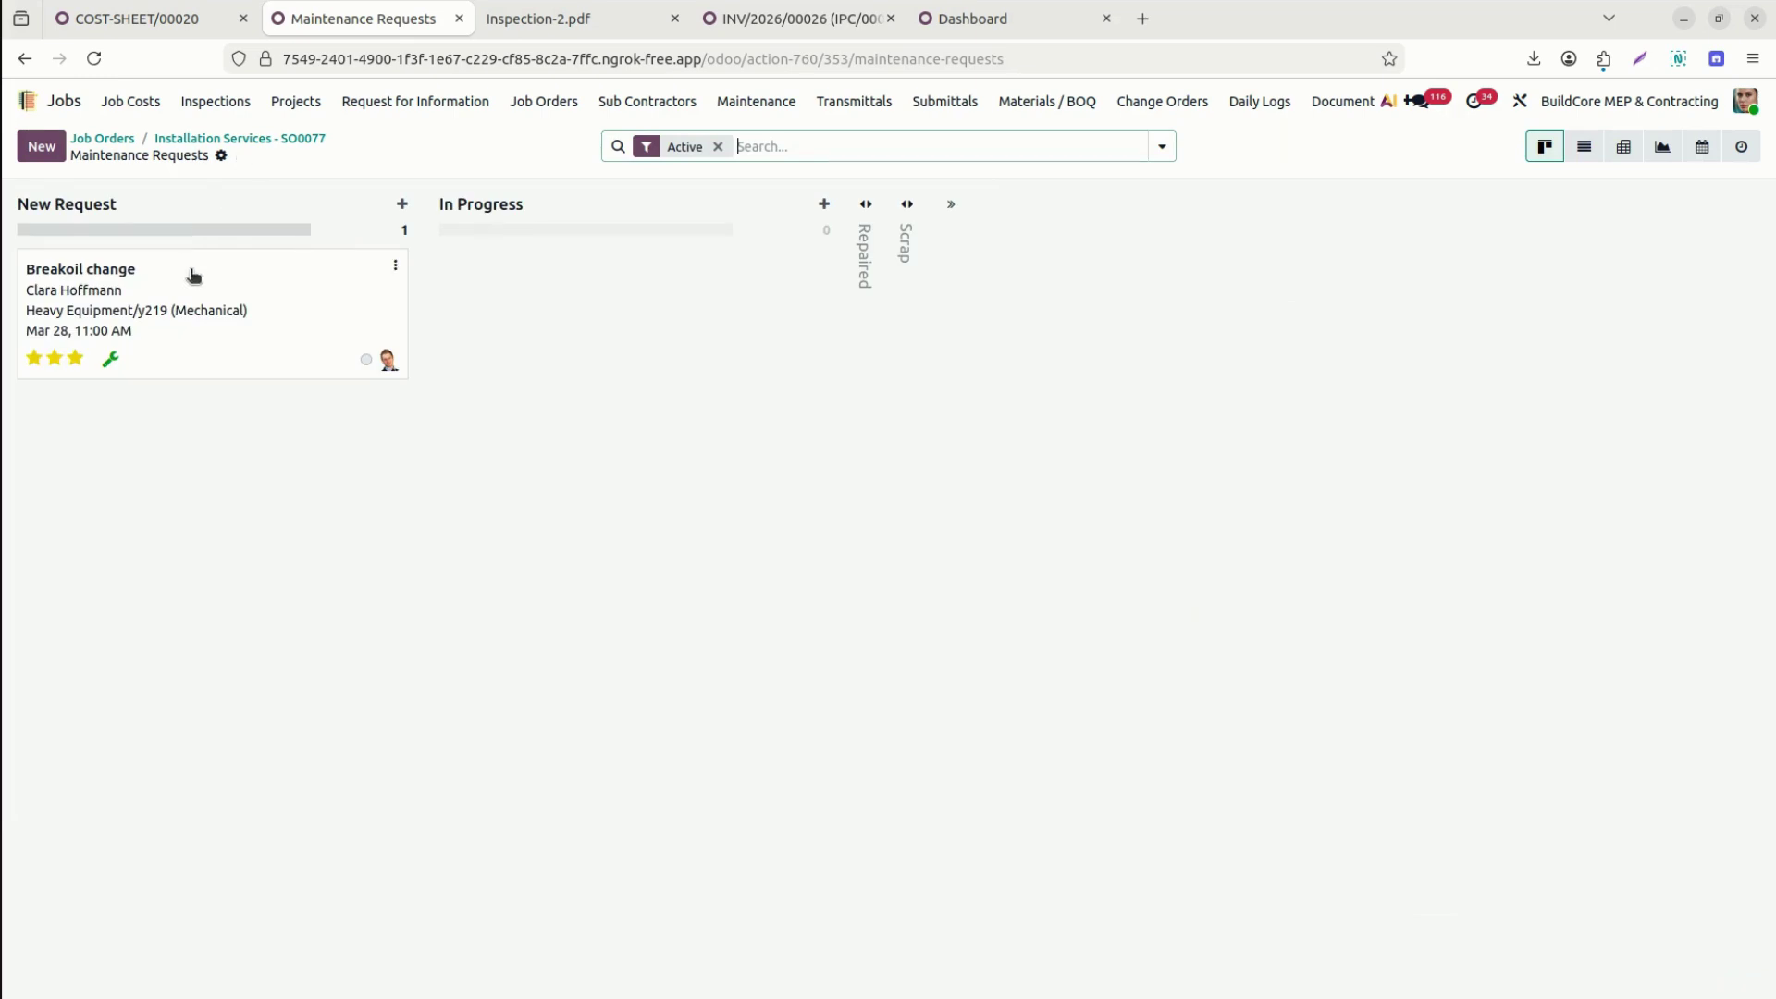
{"action": "left_click", "coordinate": [49, 158]}
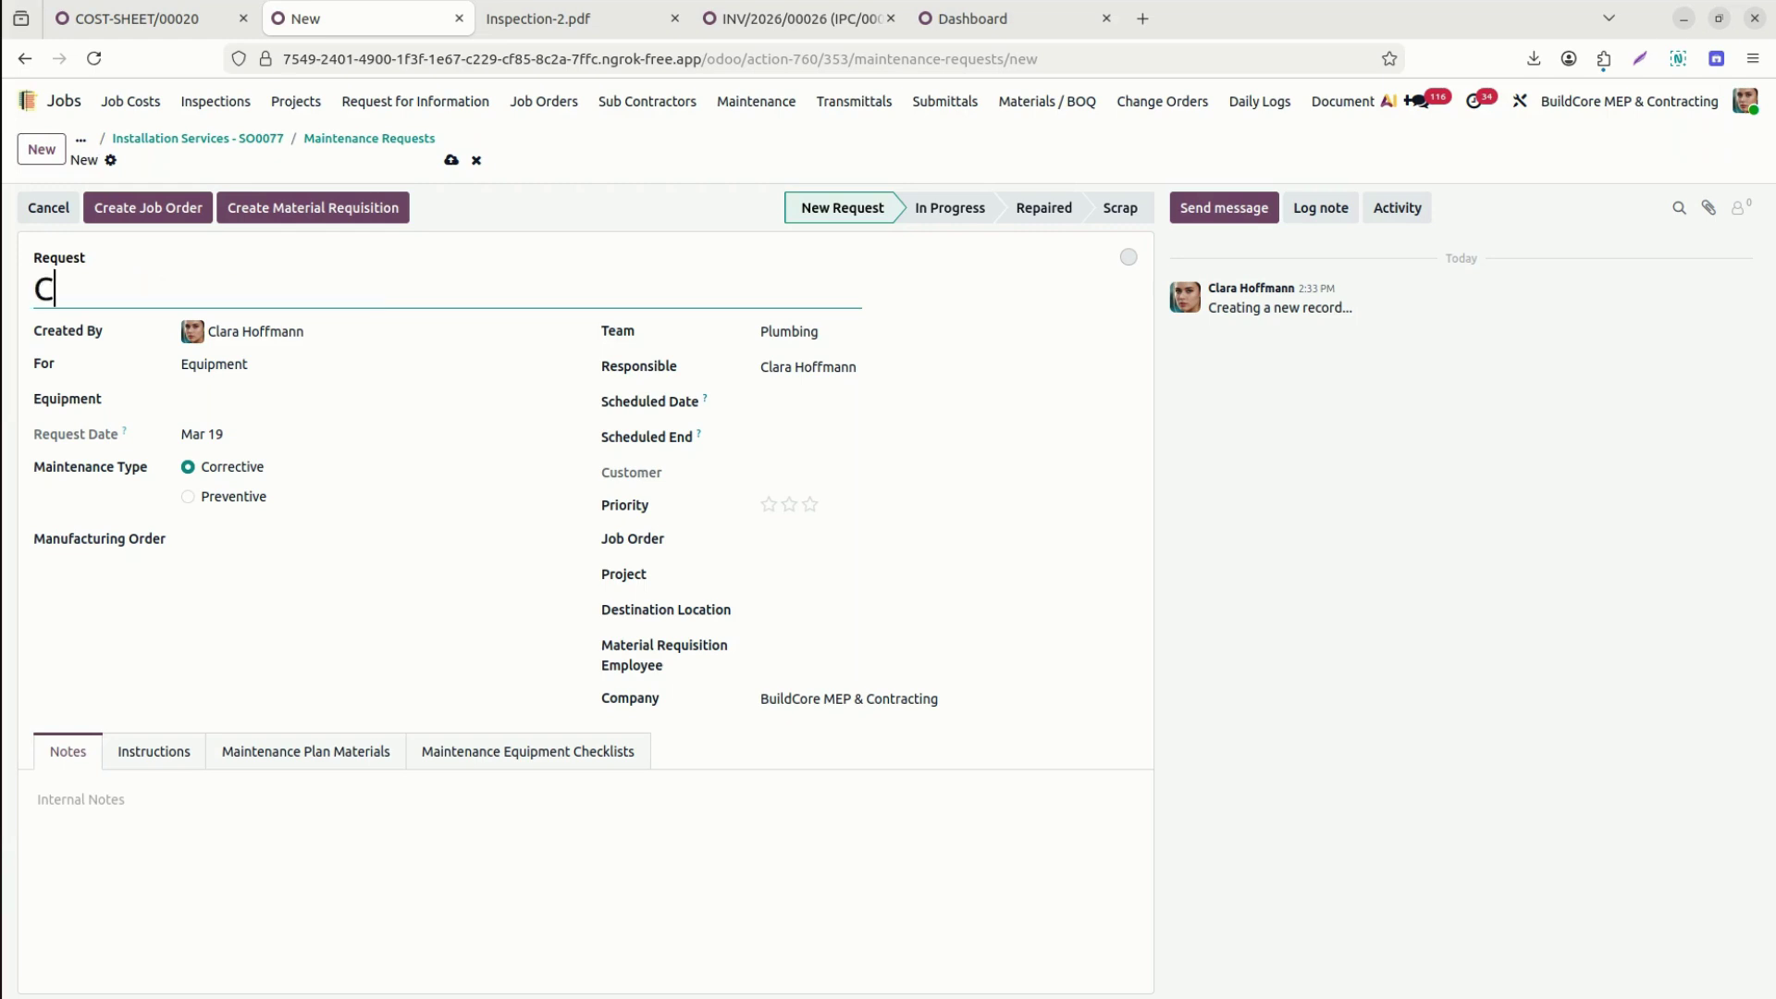
Title the request 'Break Oil Change' and set its equipment to Heavy Equ.
{"action": "type", "text": "Mai"}
{"action": "key", "text": "BackSpace"}
{"action": "key", "text": "BackSpace"}
{"action": "key", "text": "BackSpace"}
{"action": "type", "text": "Break Oil Change"}
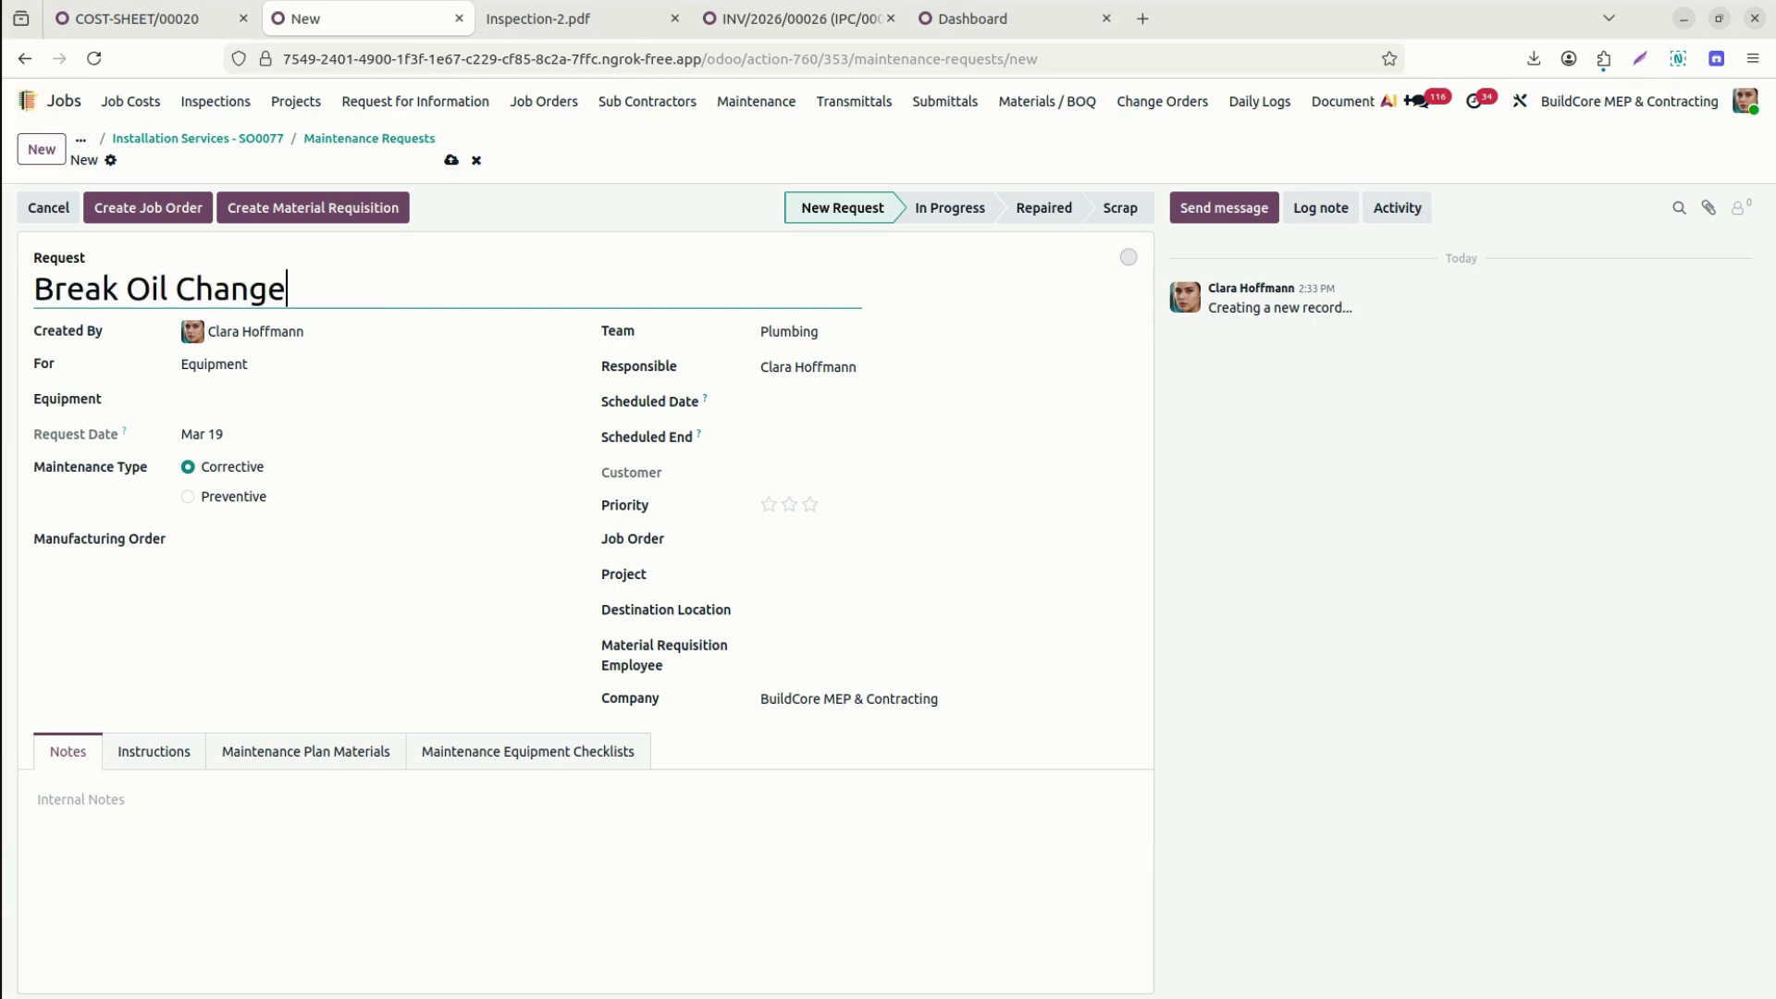
{"action": "left_click", "coordinate": [256, 400]}
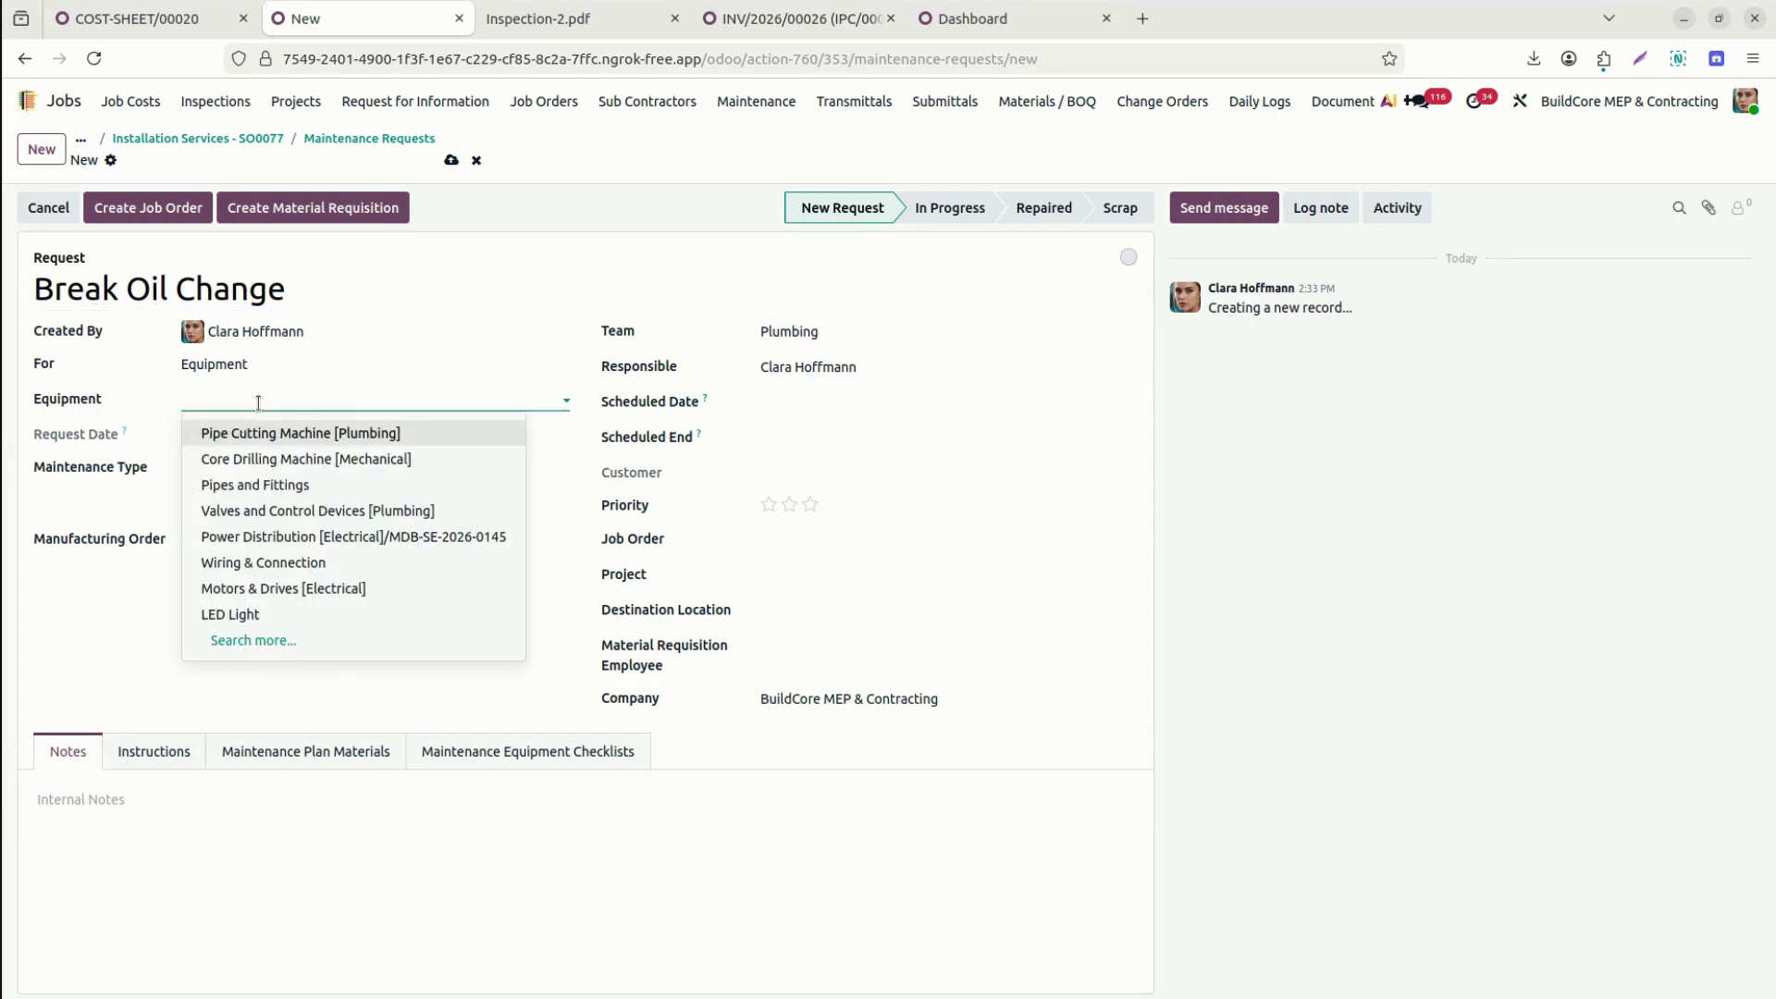
{"action": "type", "text": "hea"}
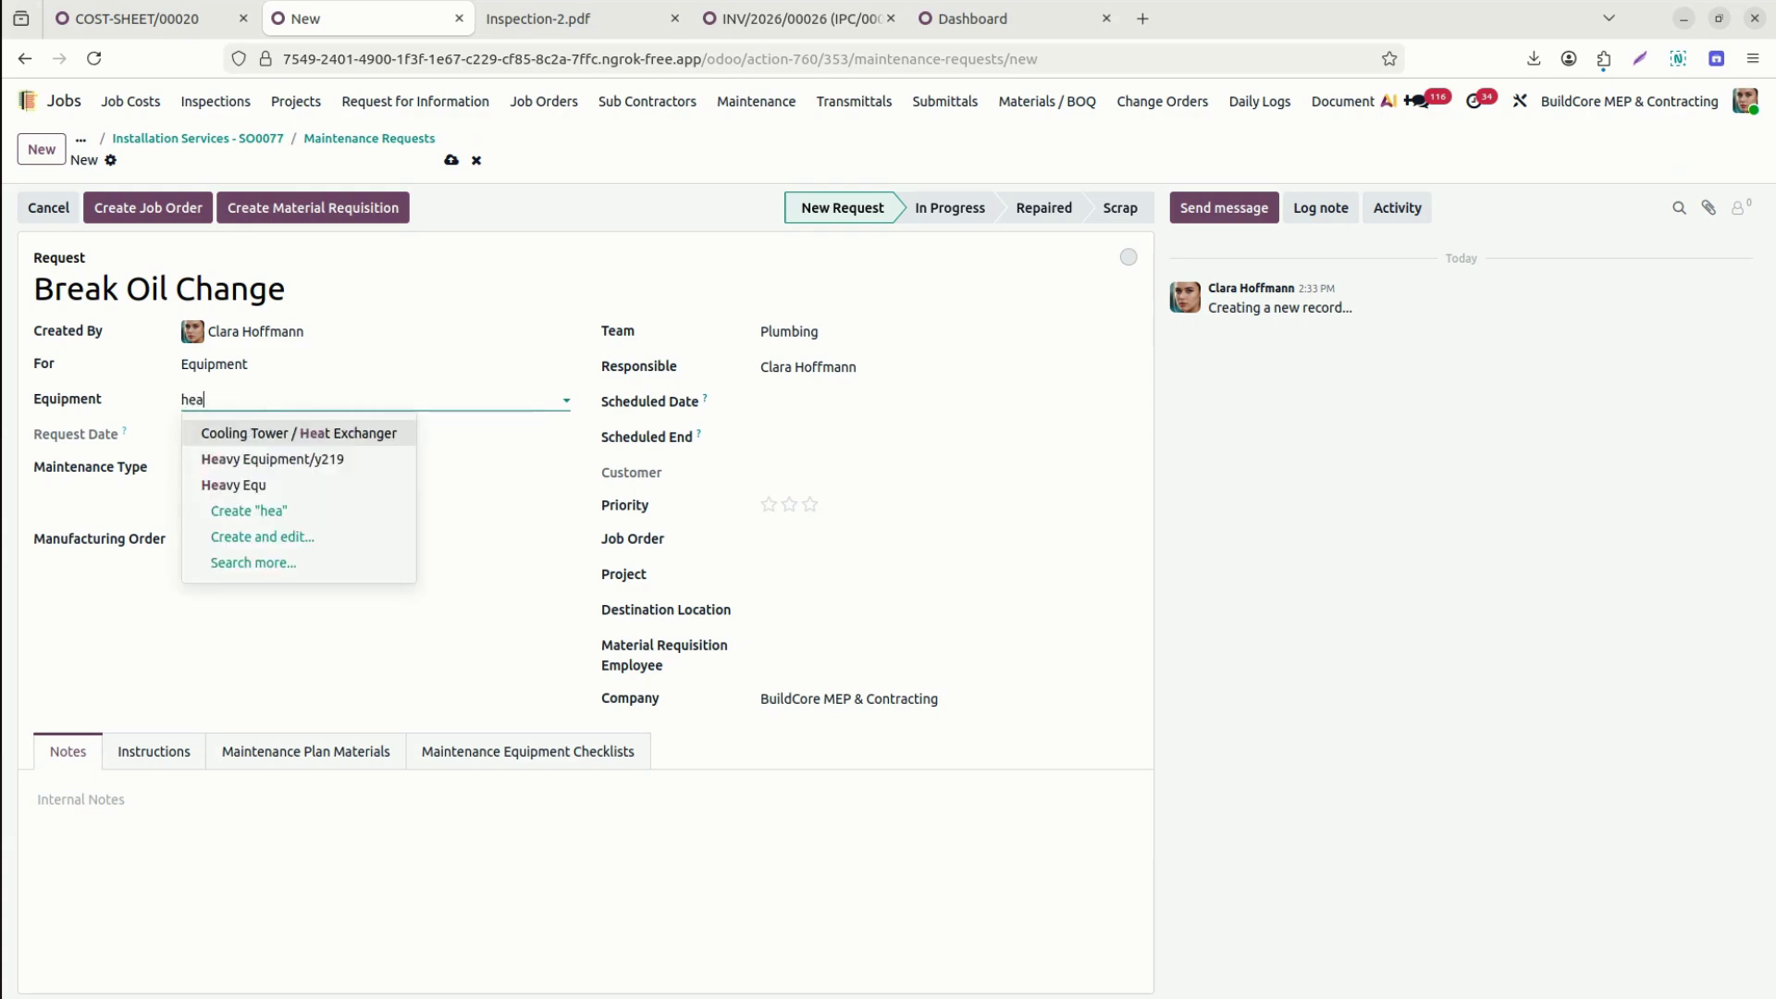
{"action": "left_click", "coordinate": [236, 485]}
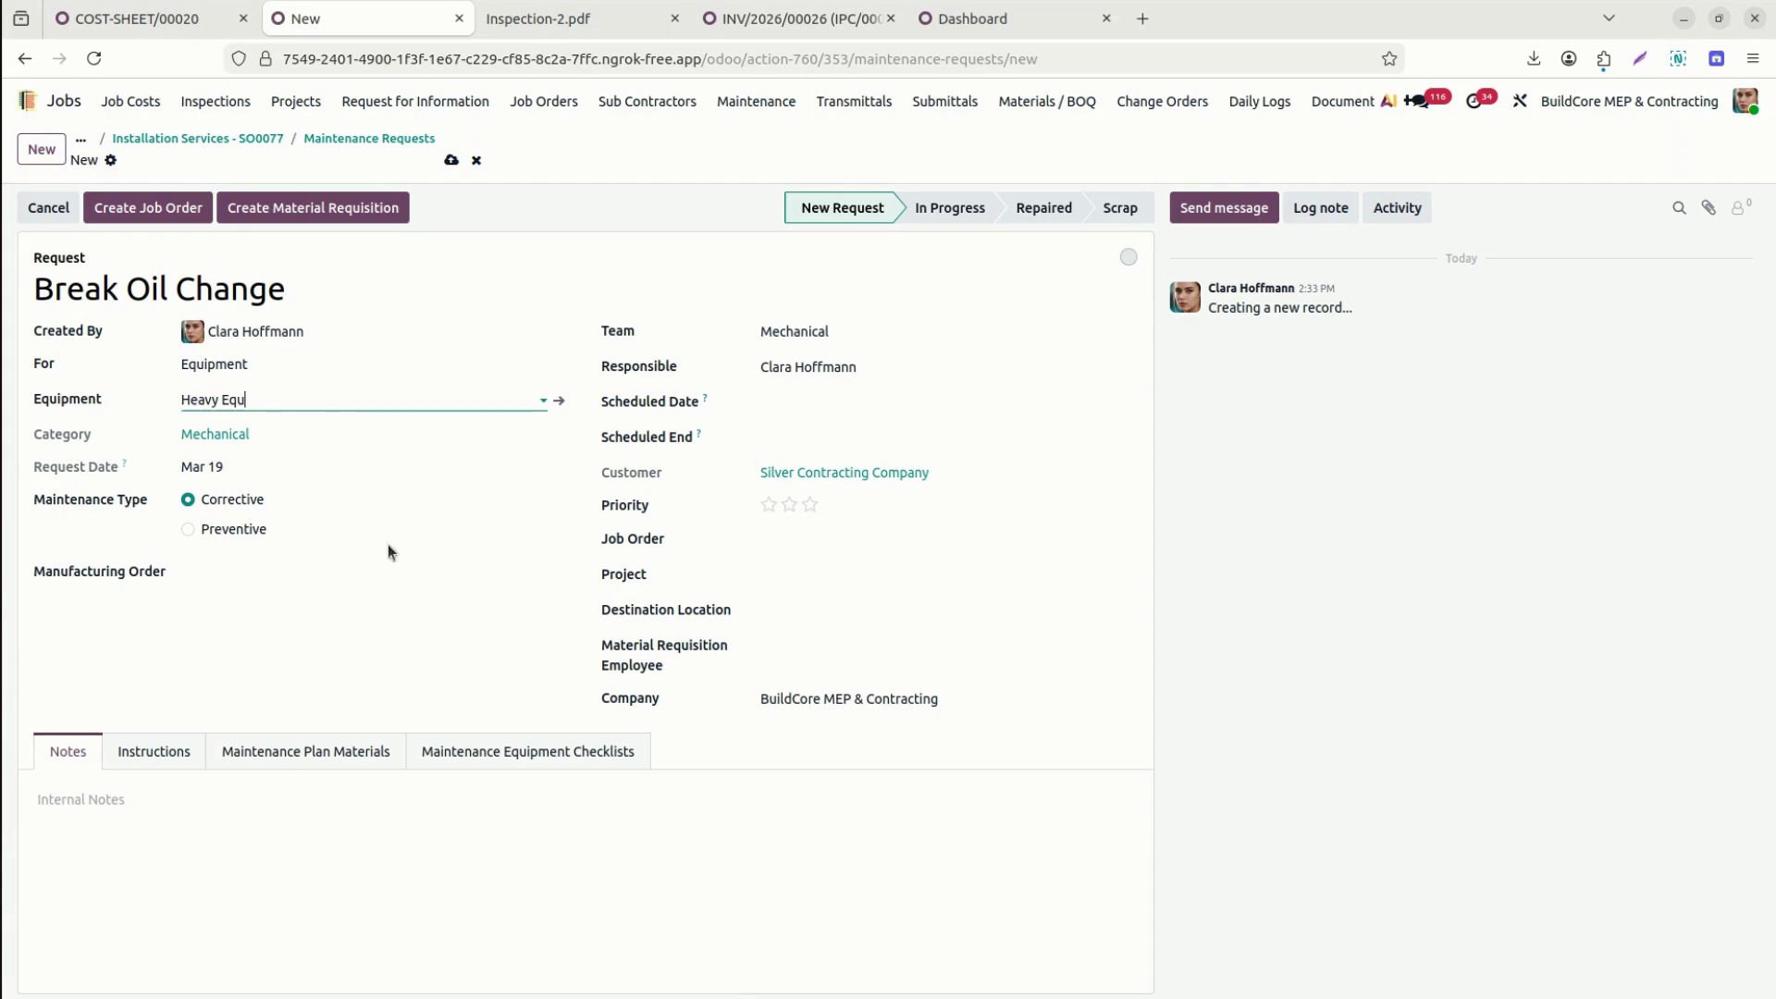
{"action": "left_click", "coordinate": [400, 572]}
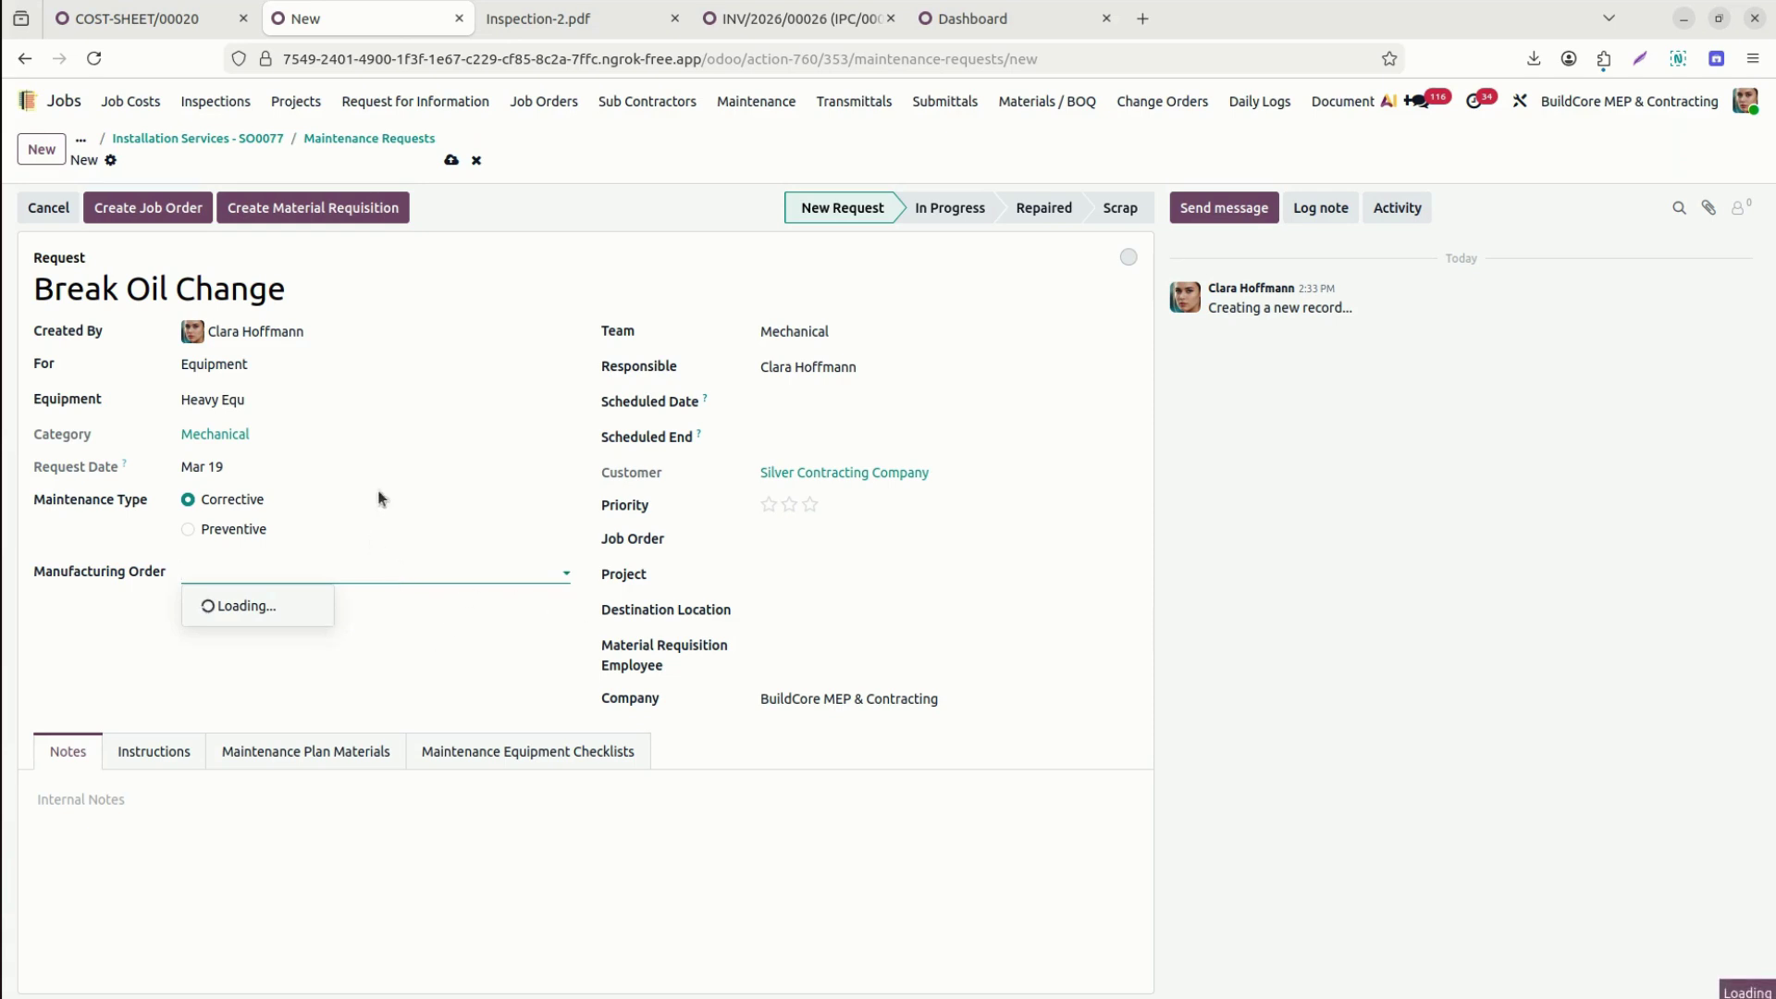
{"action": "left_click", "coordinate": [101, 631]}
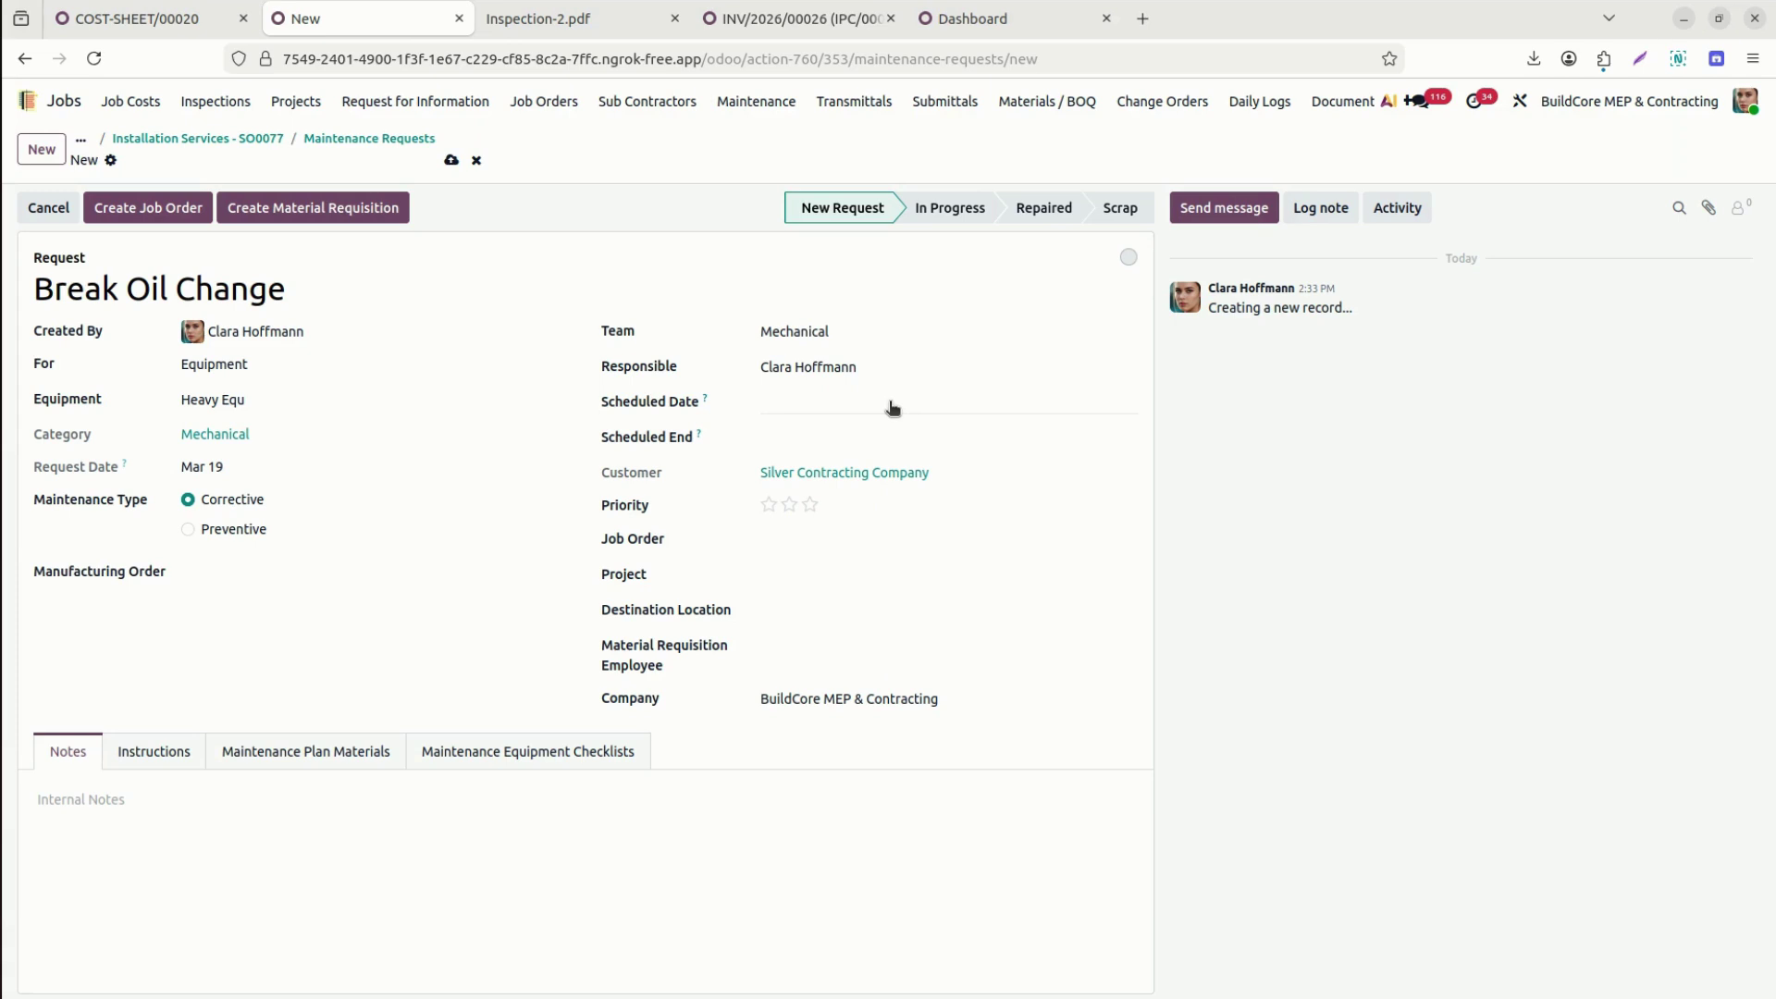
Link it to job order Installation Services - SO0077 and project S00077 - MEP Project Installation Services.
{"action": "left_click", "coordinate": [812, 542]}
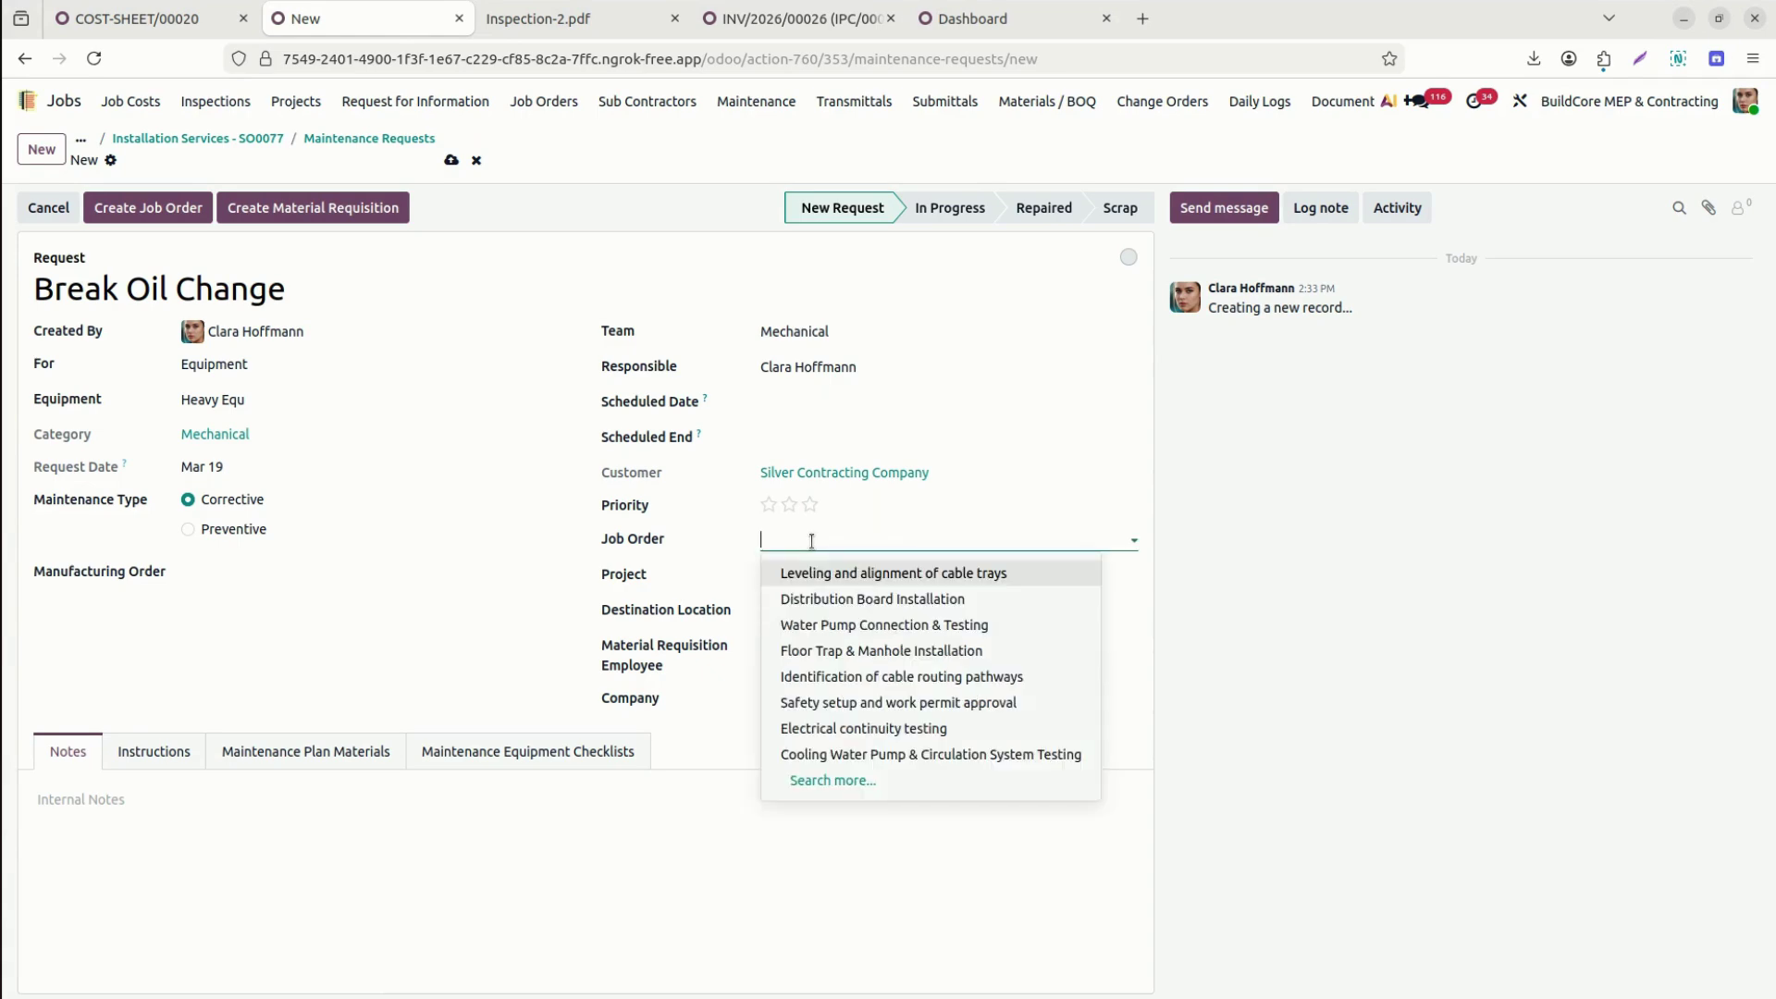
{"action": "type", "text": "77"}
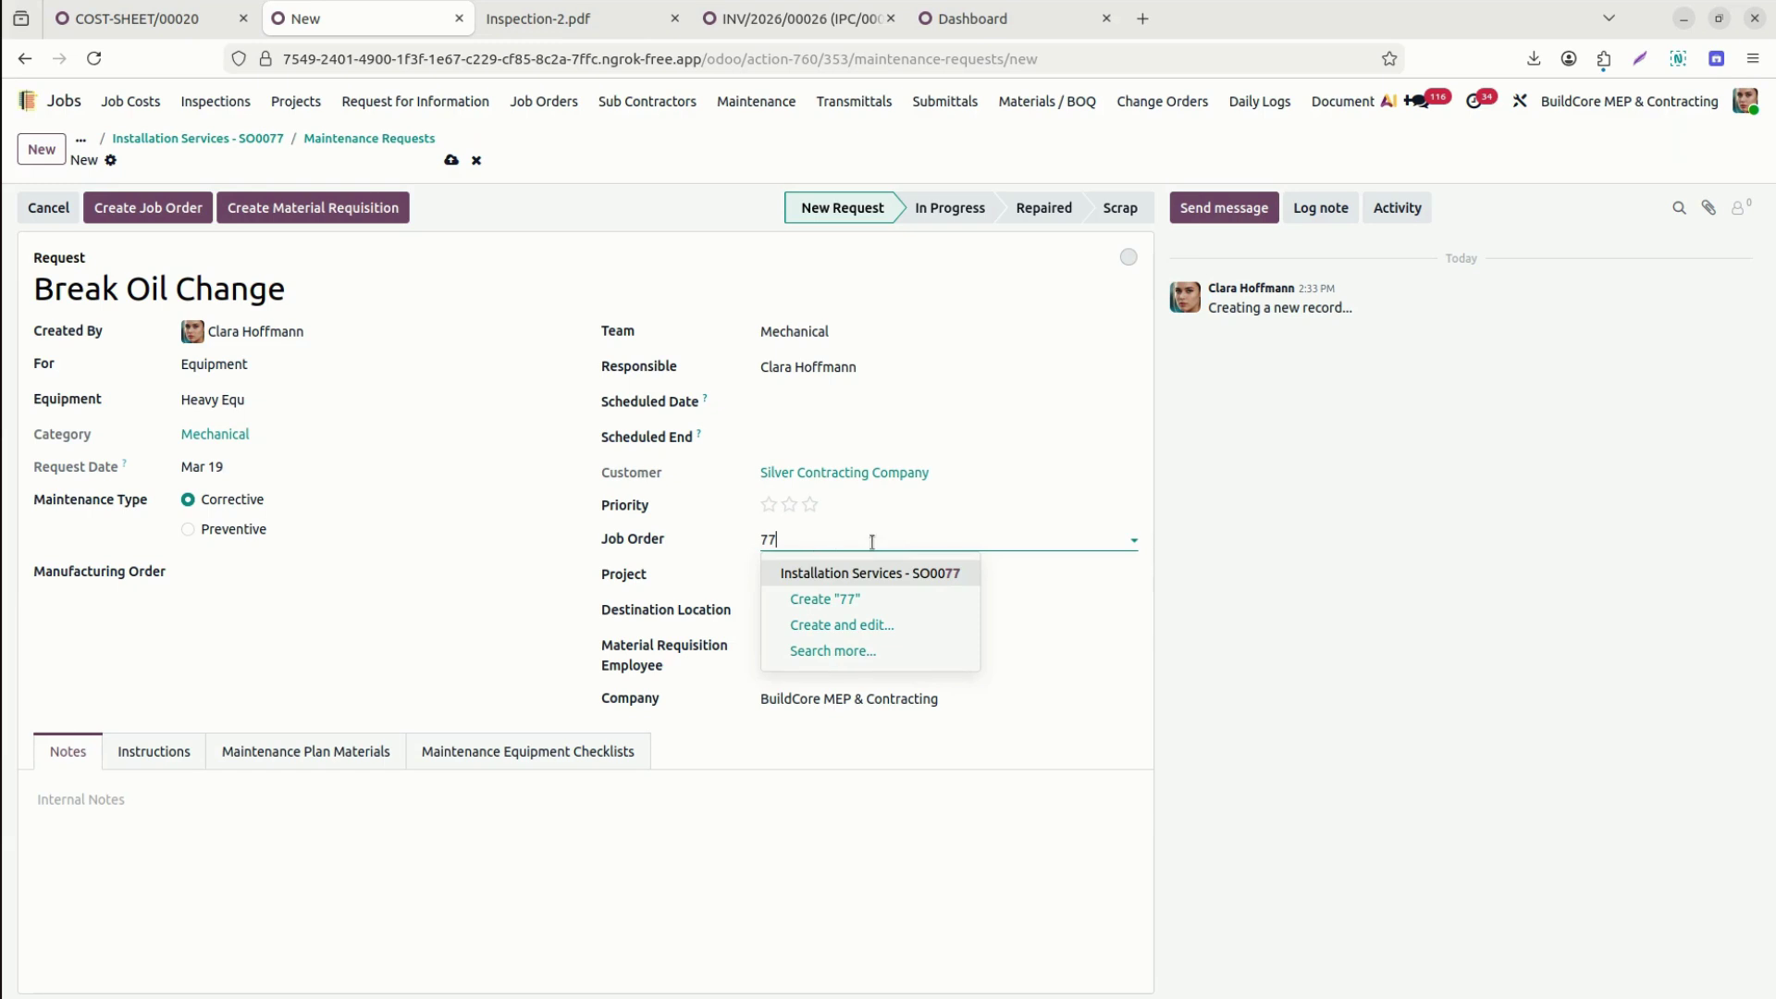
{"action": "left_click", "coordinate": [904, 574]}
{"action": "left_click", "coordinate": [828, 575]}
{"action": "type", "text": "S0"}
{"action": "left_click", "coordinate": [833, 609]}
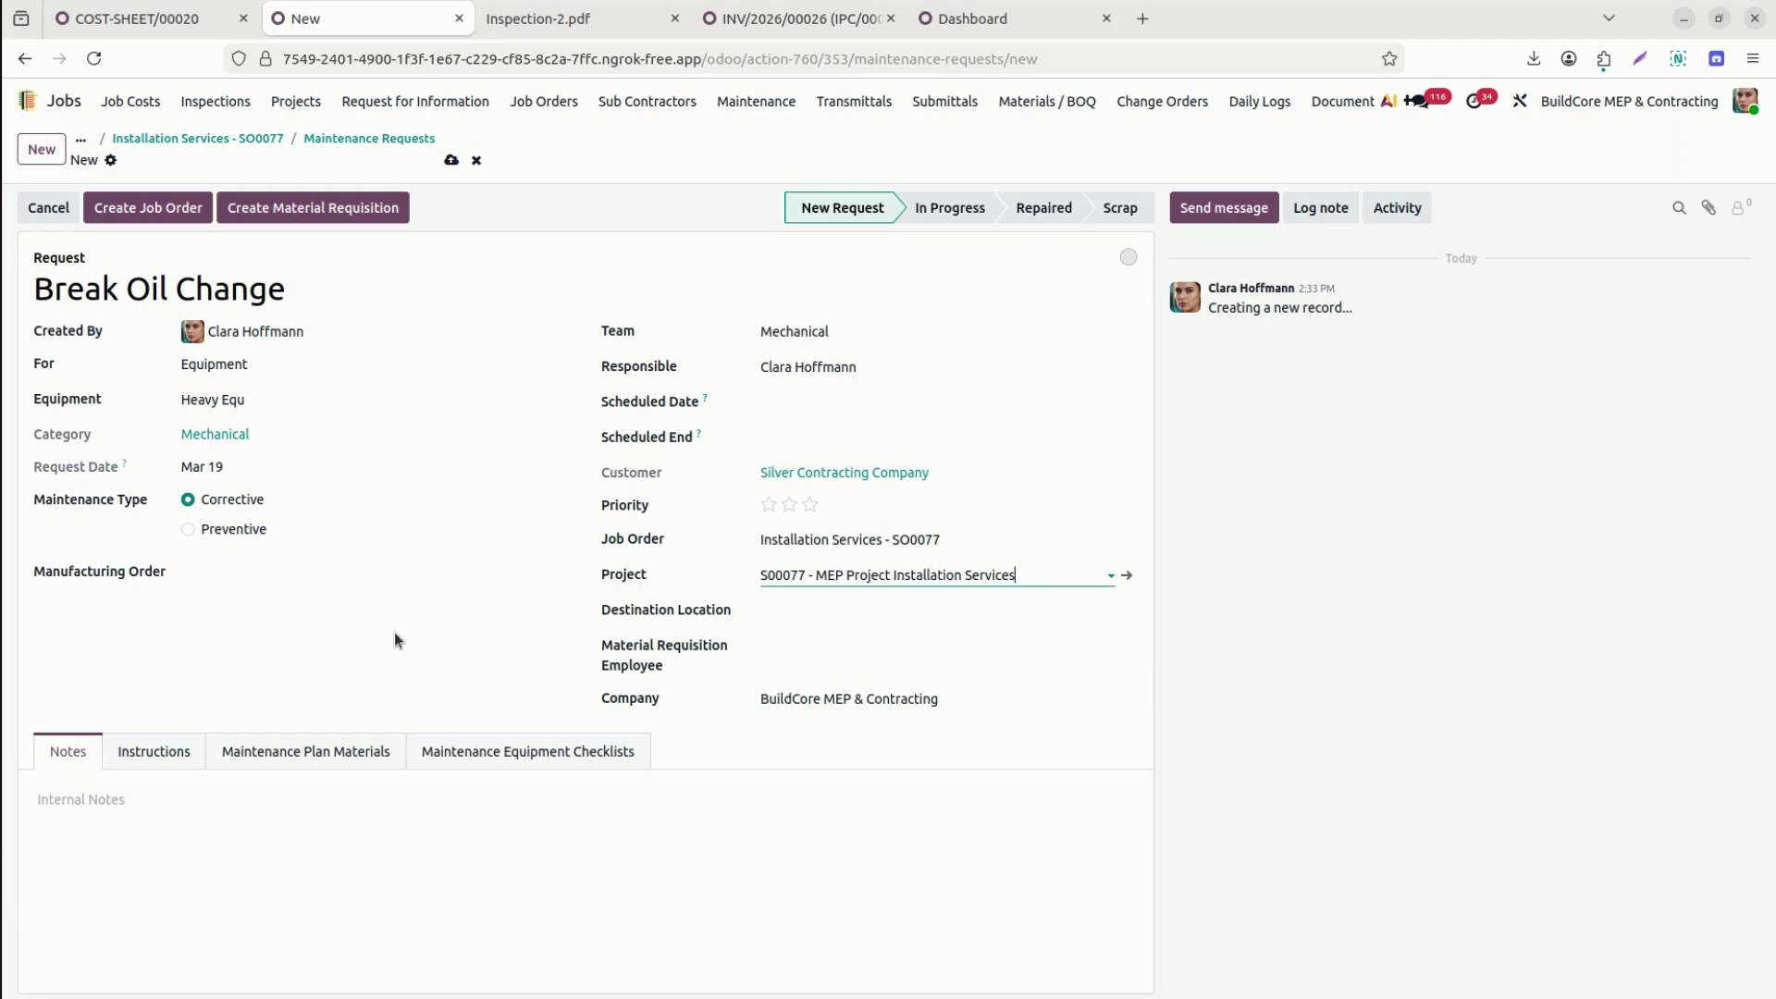
Save the Break Oil Change request, reviewing its instructions, materials and checklists.
{"action": "left_click", "coordinate": [168, 766]}
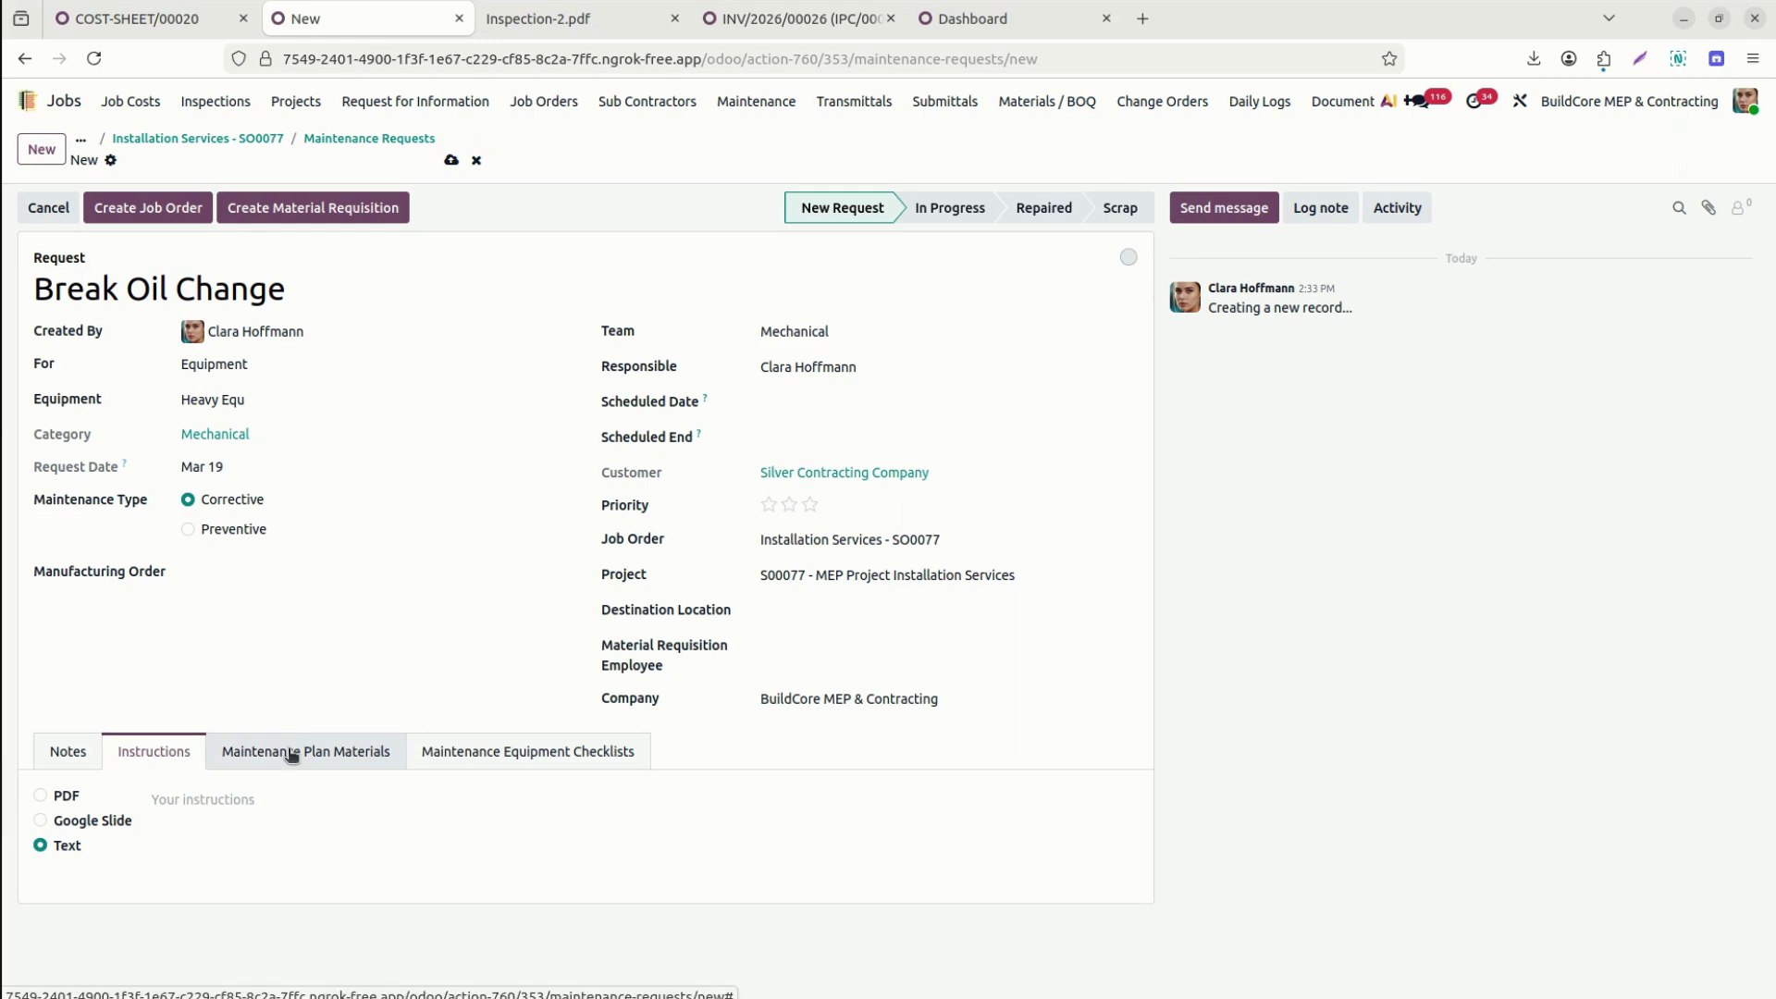
{"action": "left_click", "coordinate": [292, 756]}
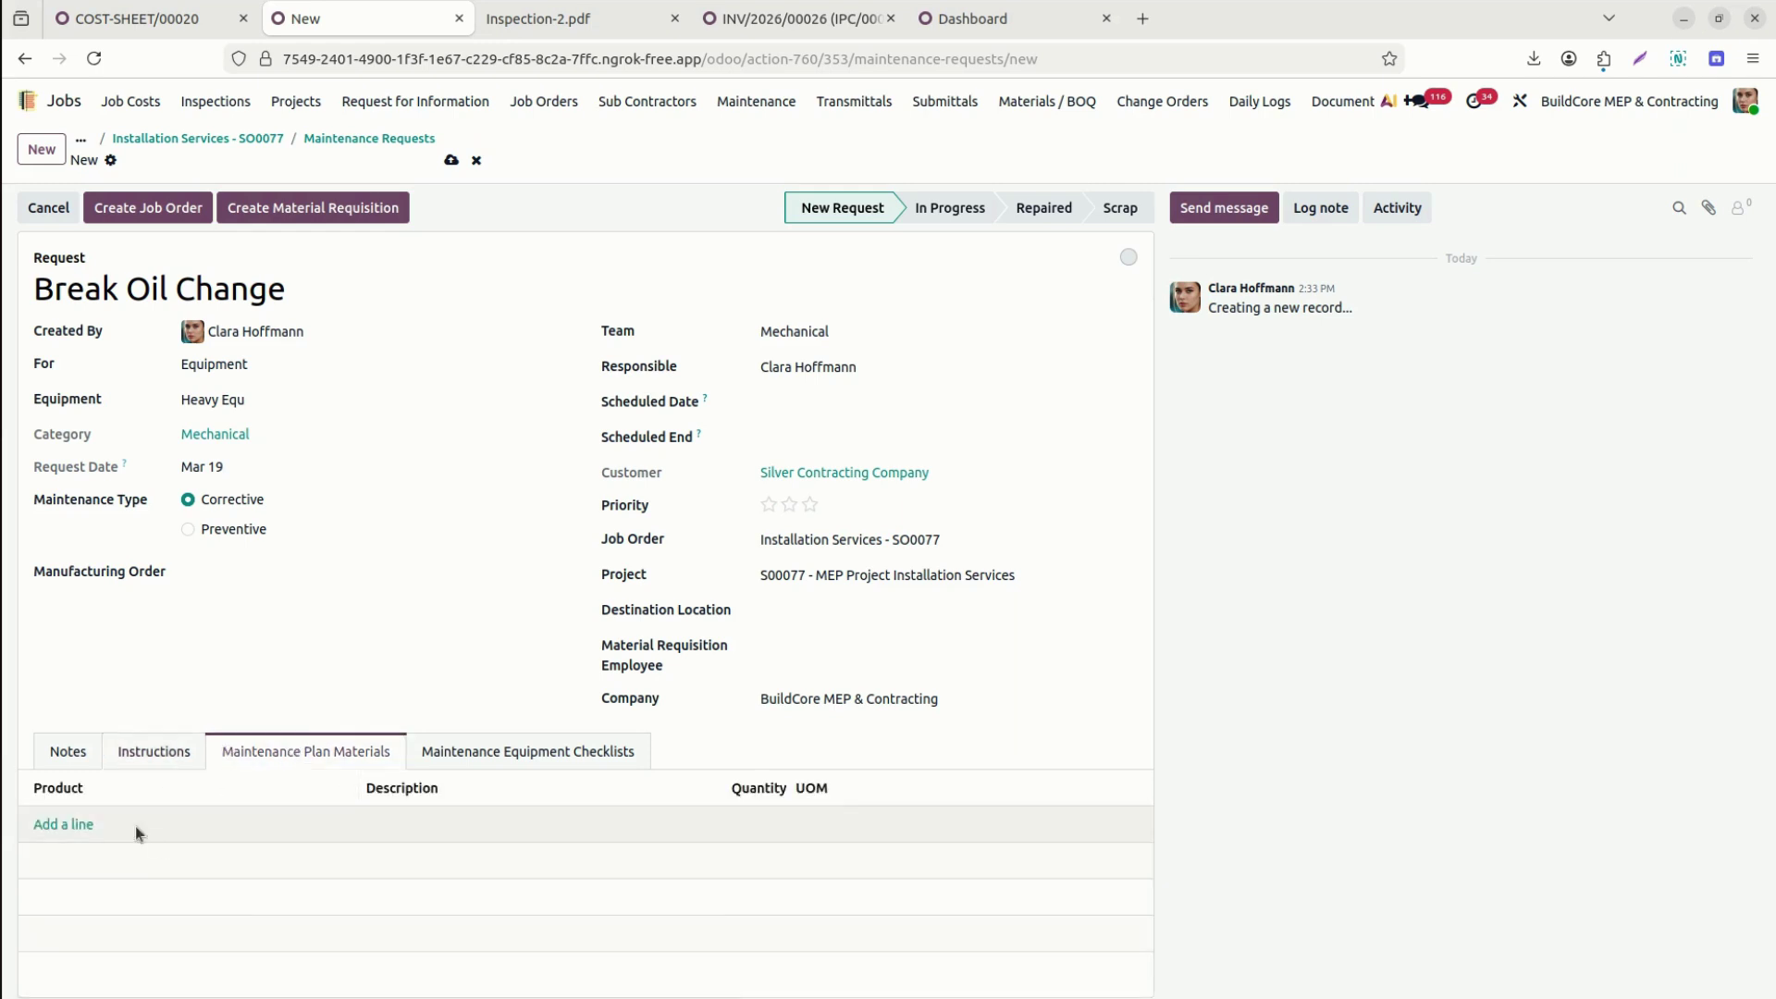
{"action": "left_click", "coordinate": [451, 161]}
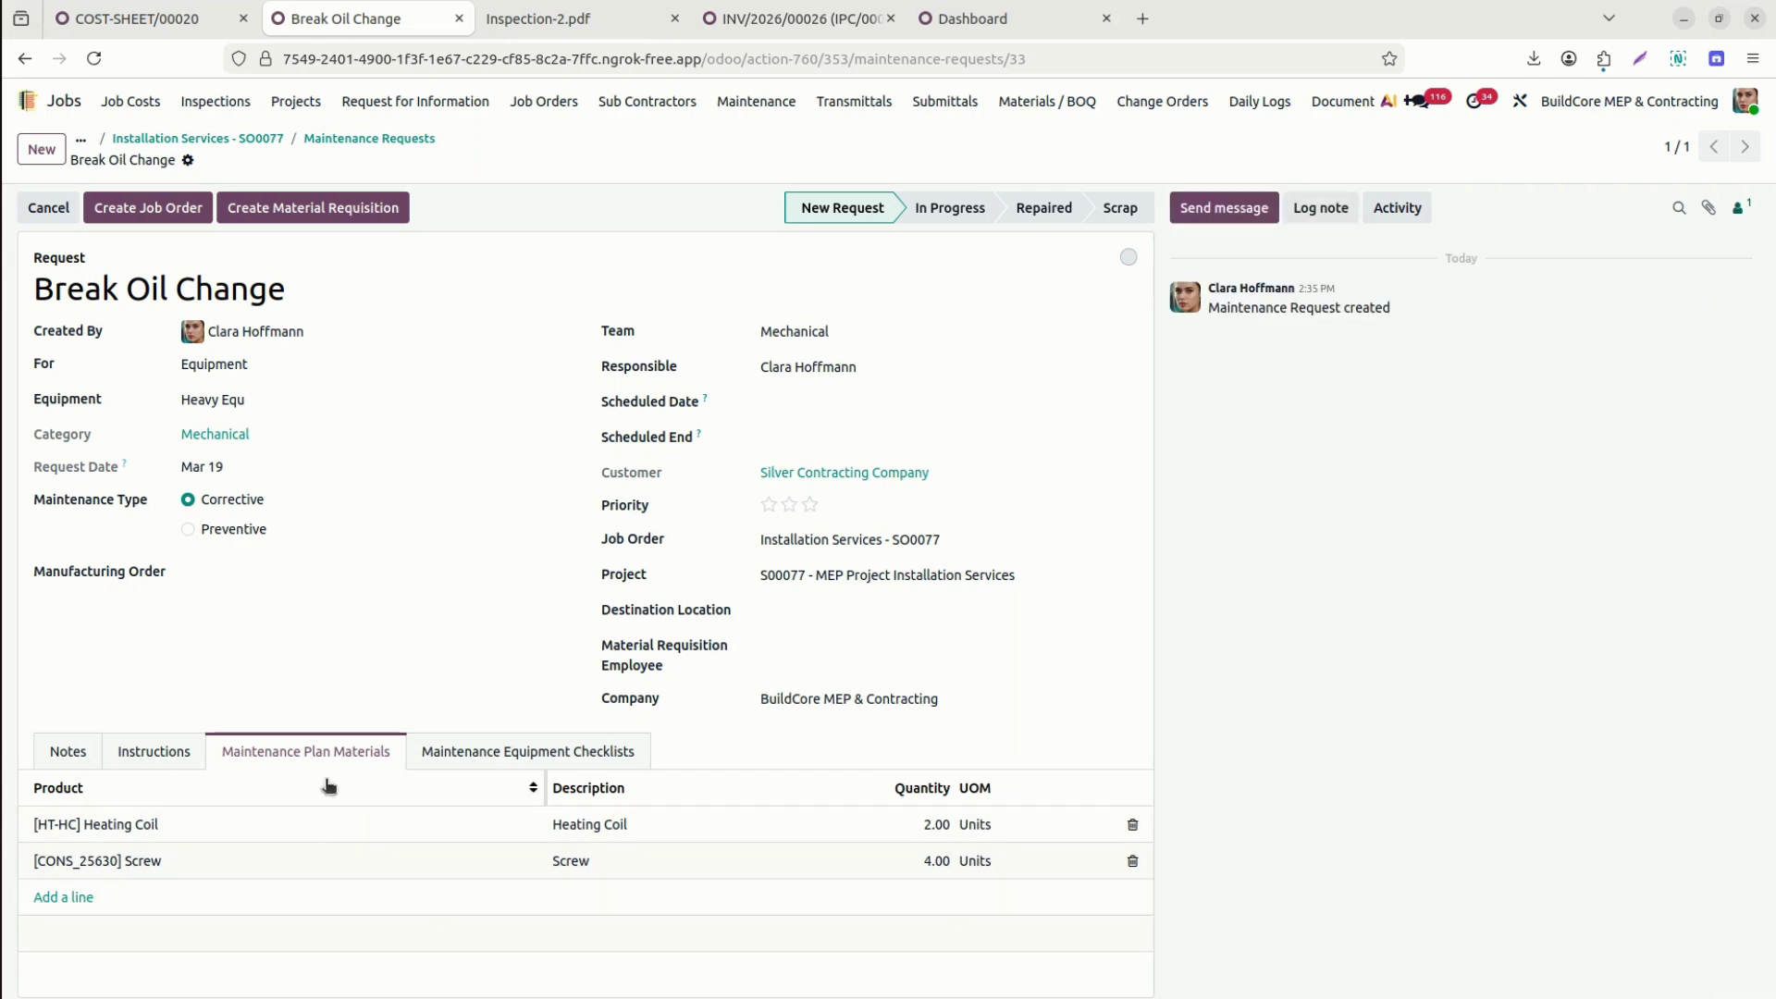
{"action": "left_click", "coordinate": [515, 750]}
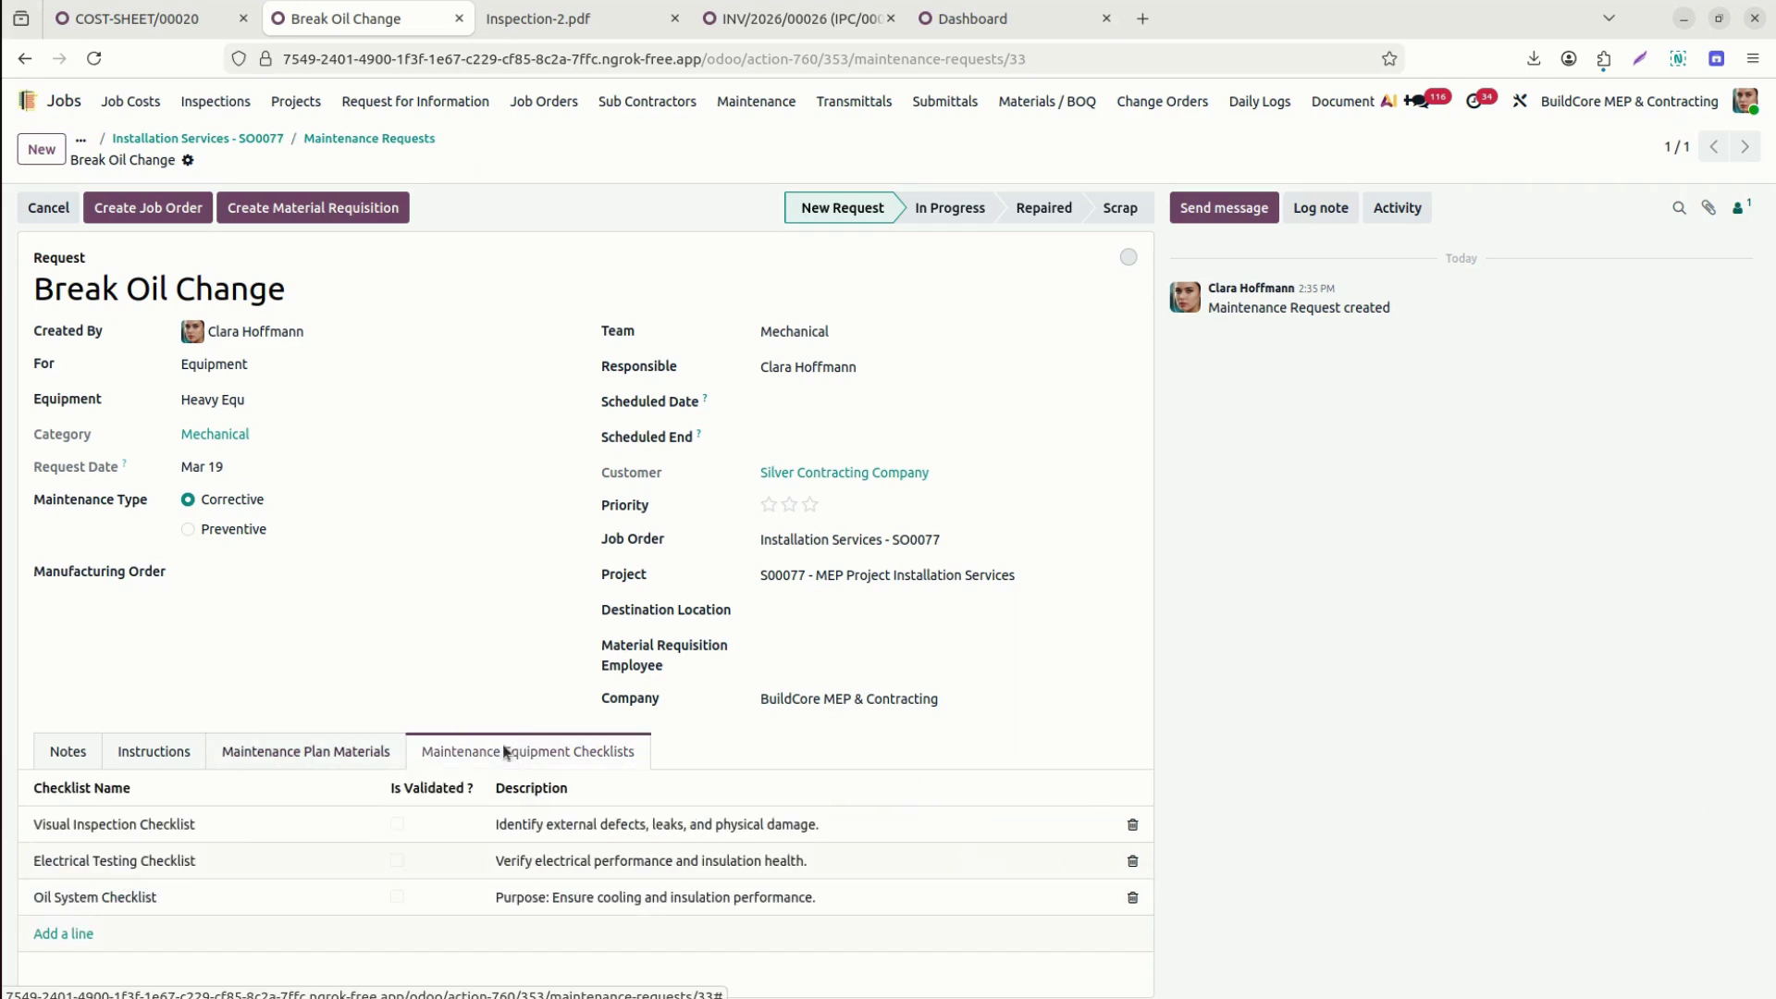
{"action": "left_click", "coordinate": [261, 753]}
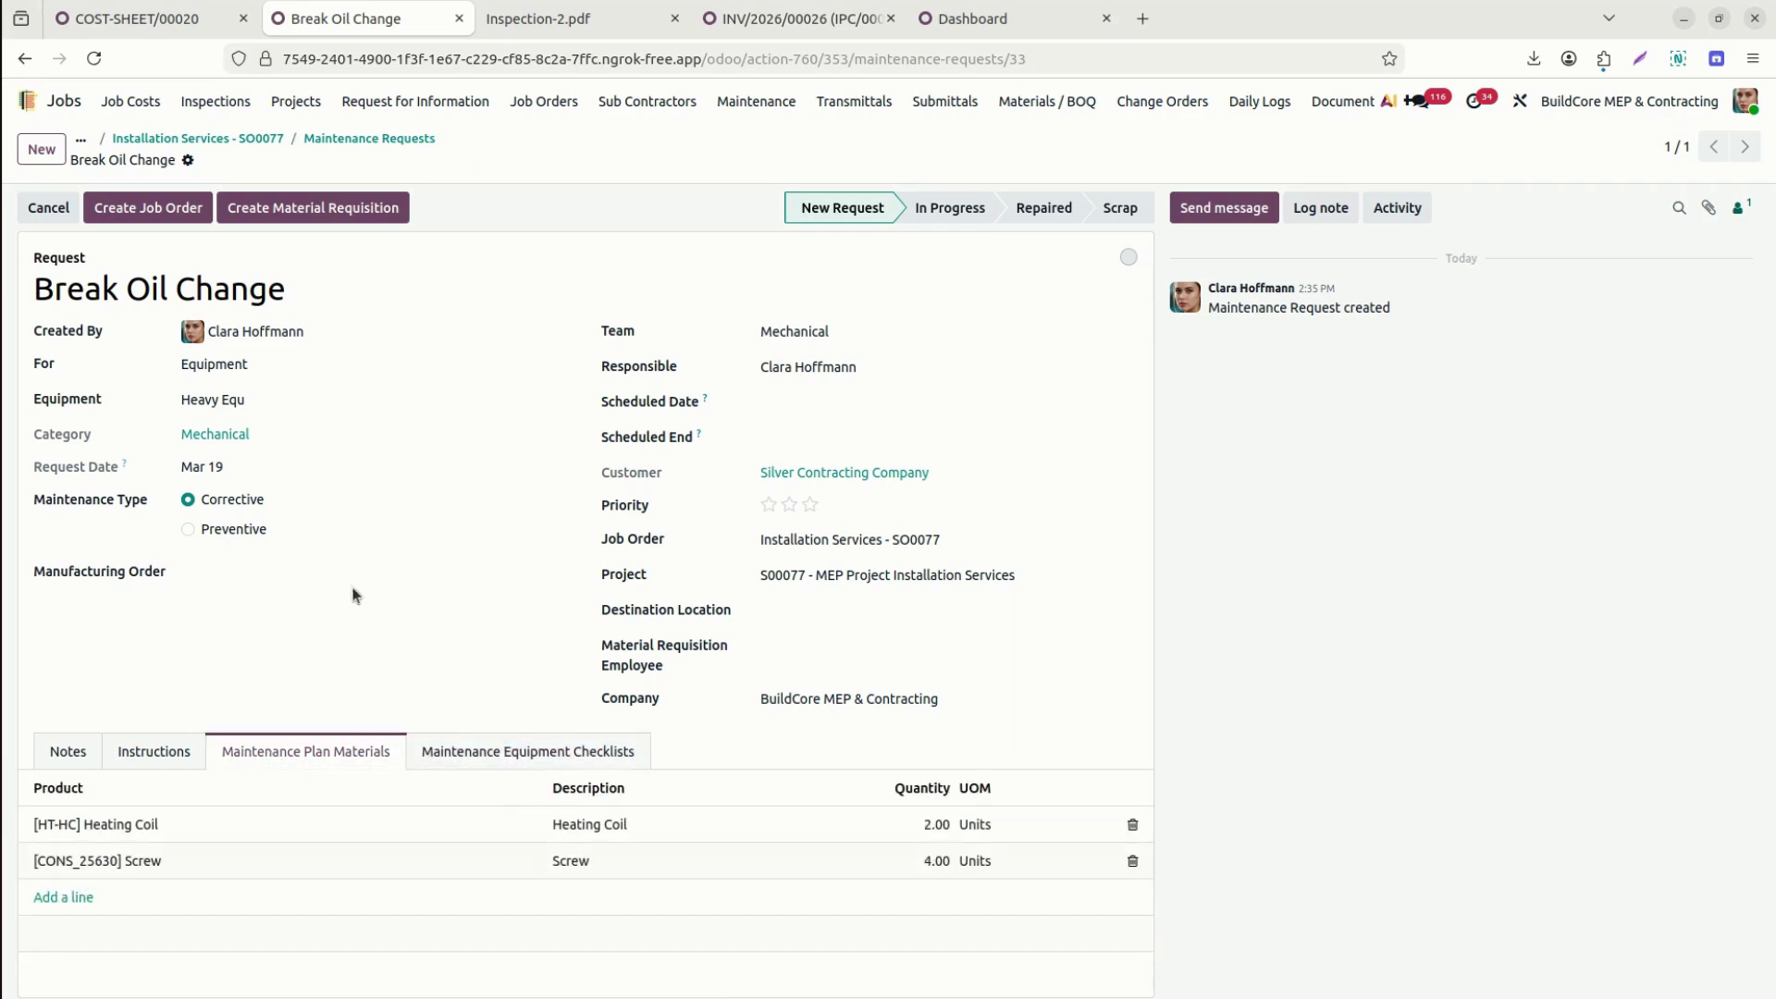
{"action": "left_click", "coordinate": [150, 750]}
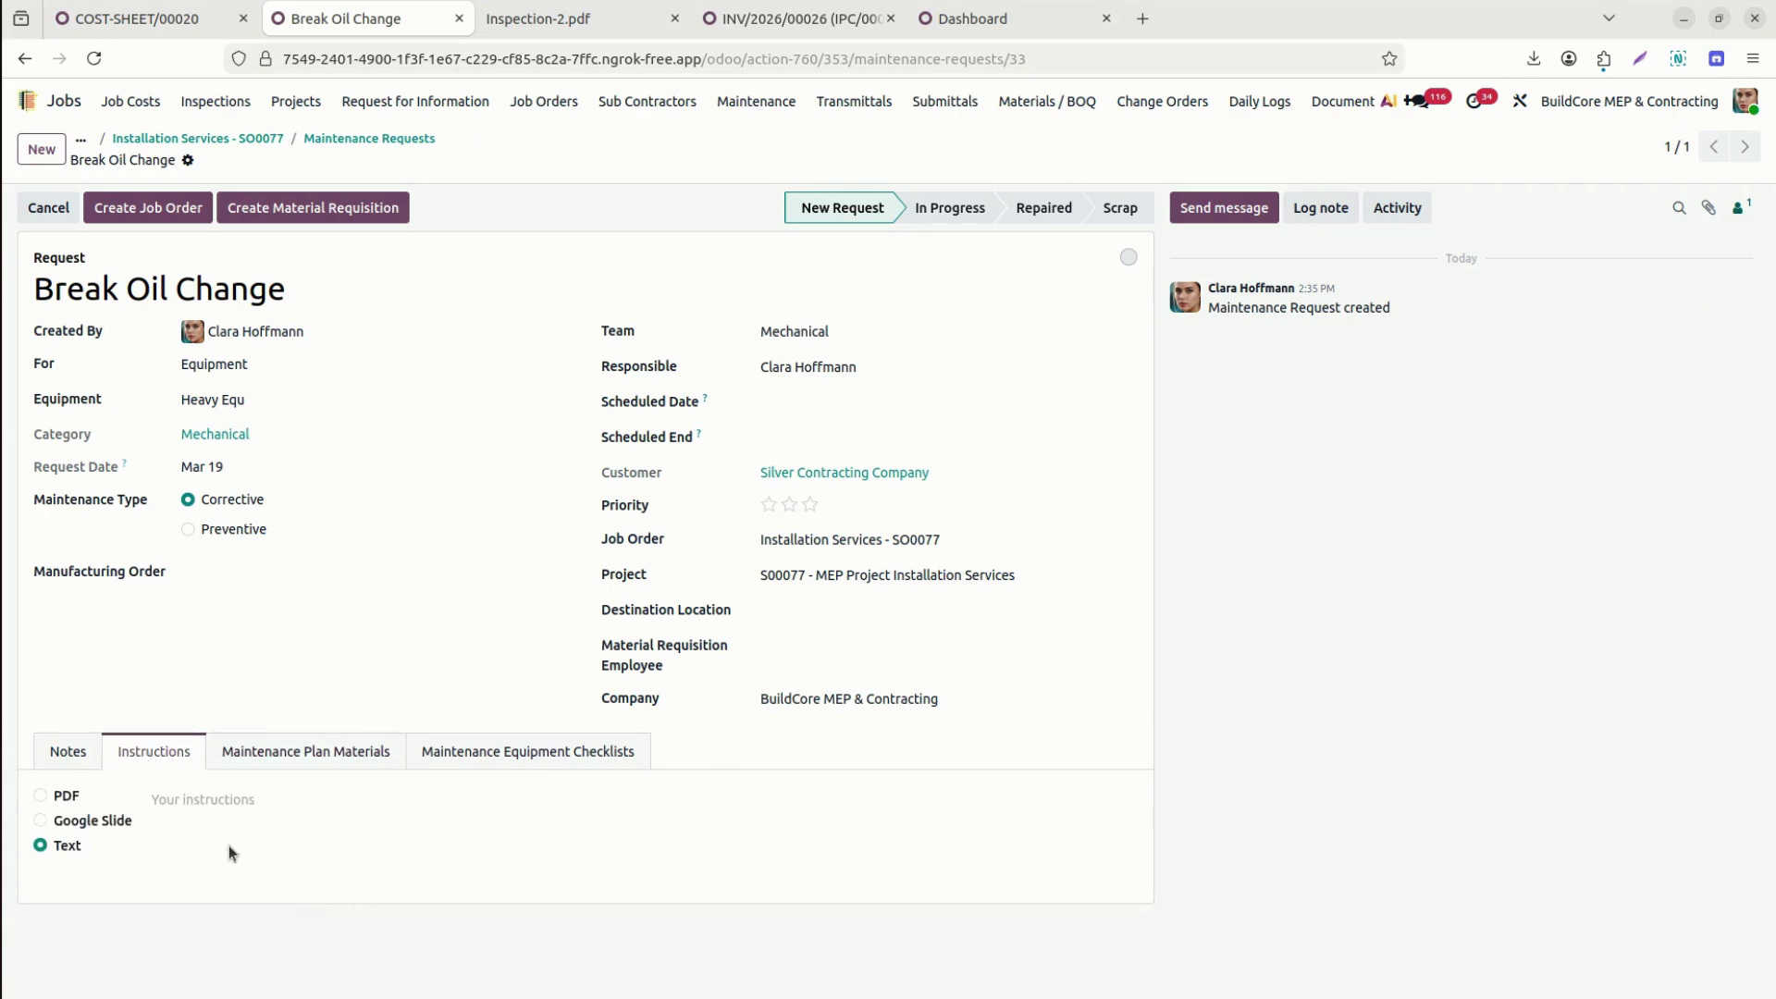
{"action": "left_click", "coordinate": [76, 757]}
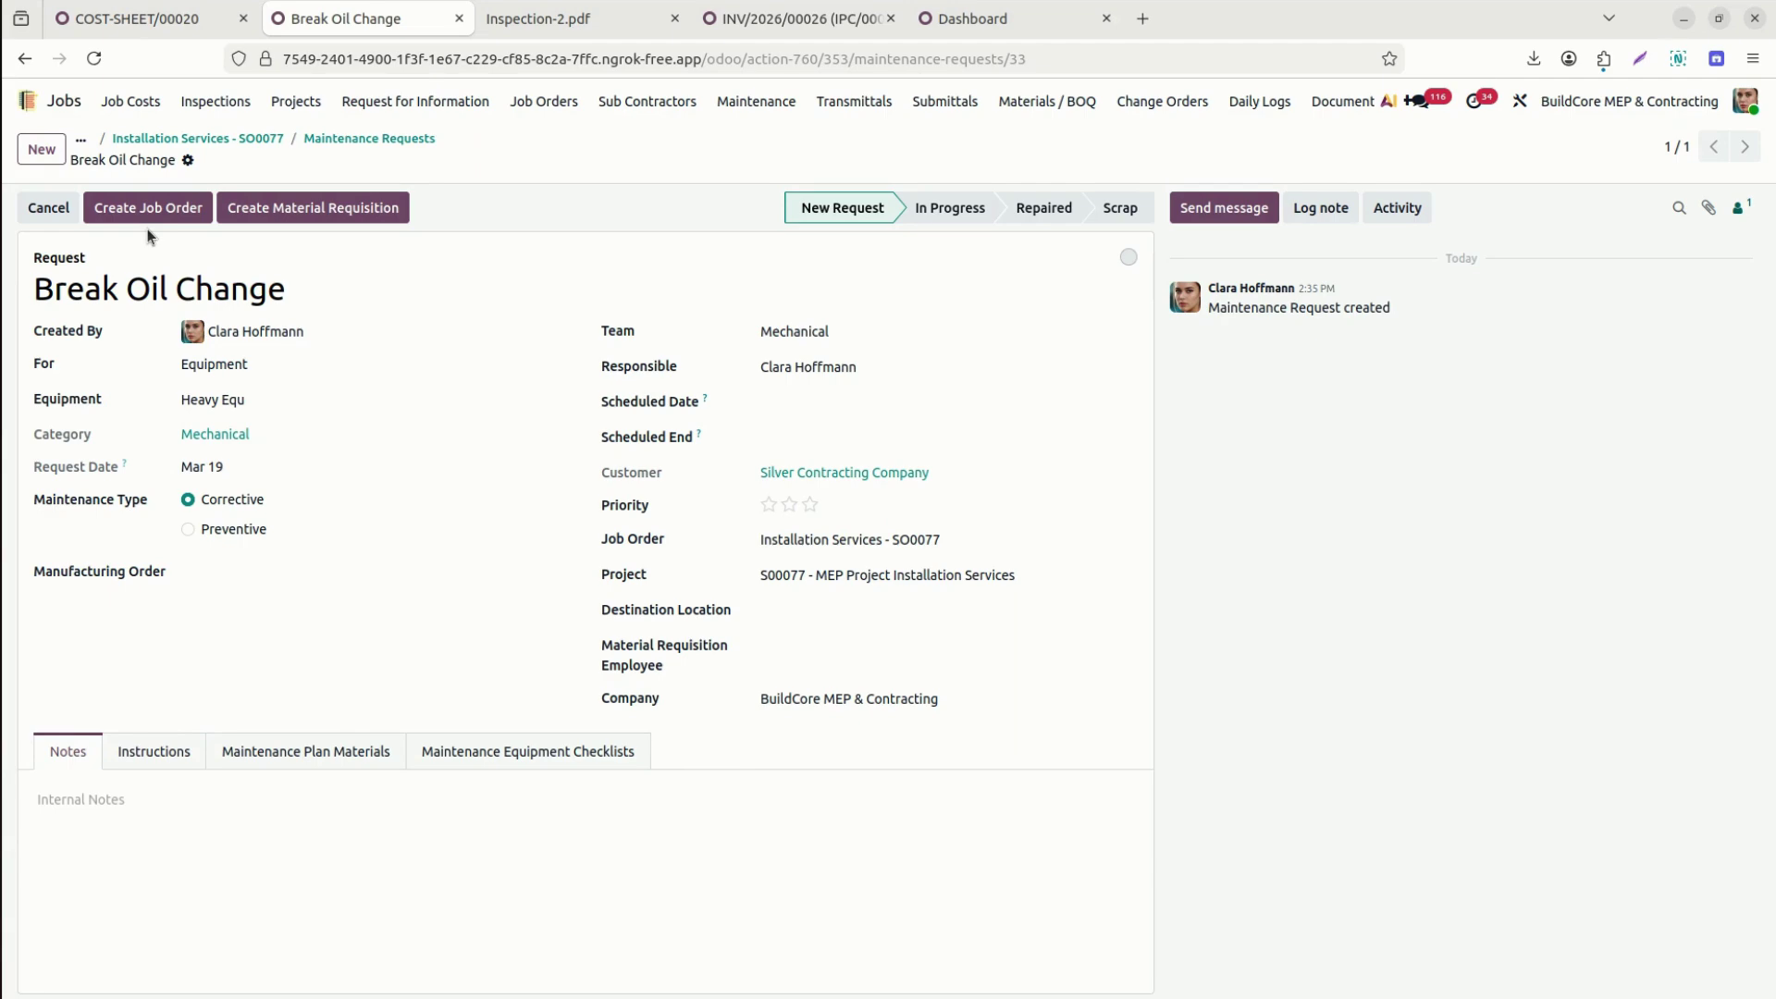
Create a job order from the request and open JOB/0173 Break Oil Change.
{"action": "left_click", "coordinate": [1129, 257]}
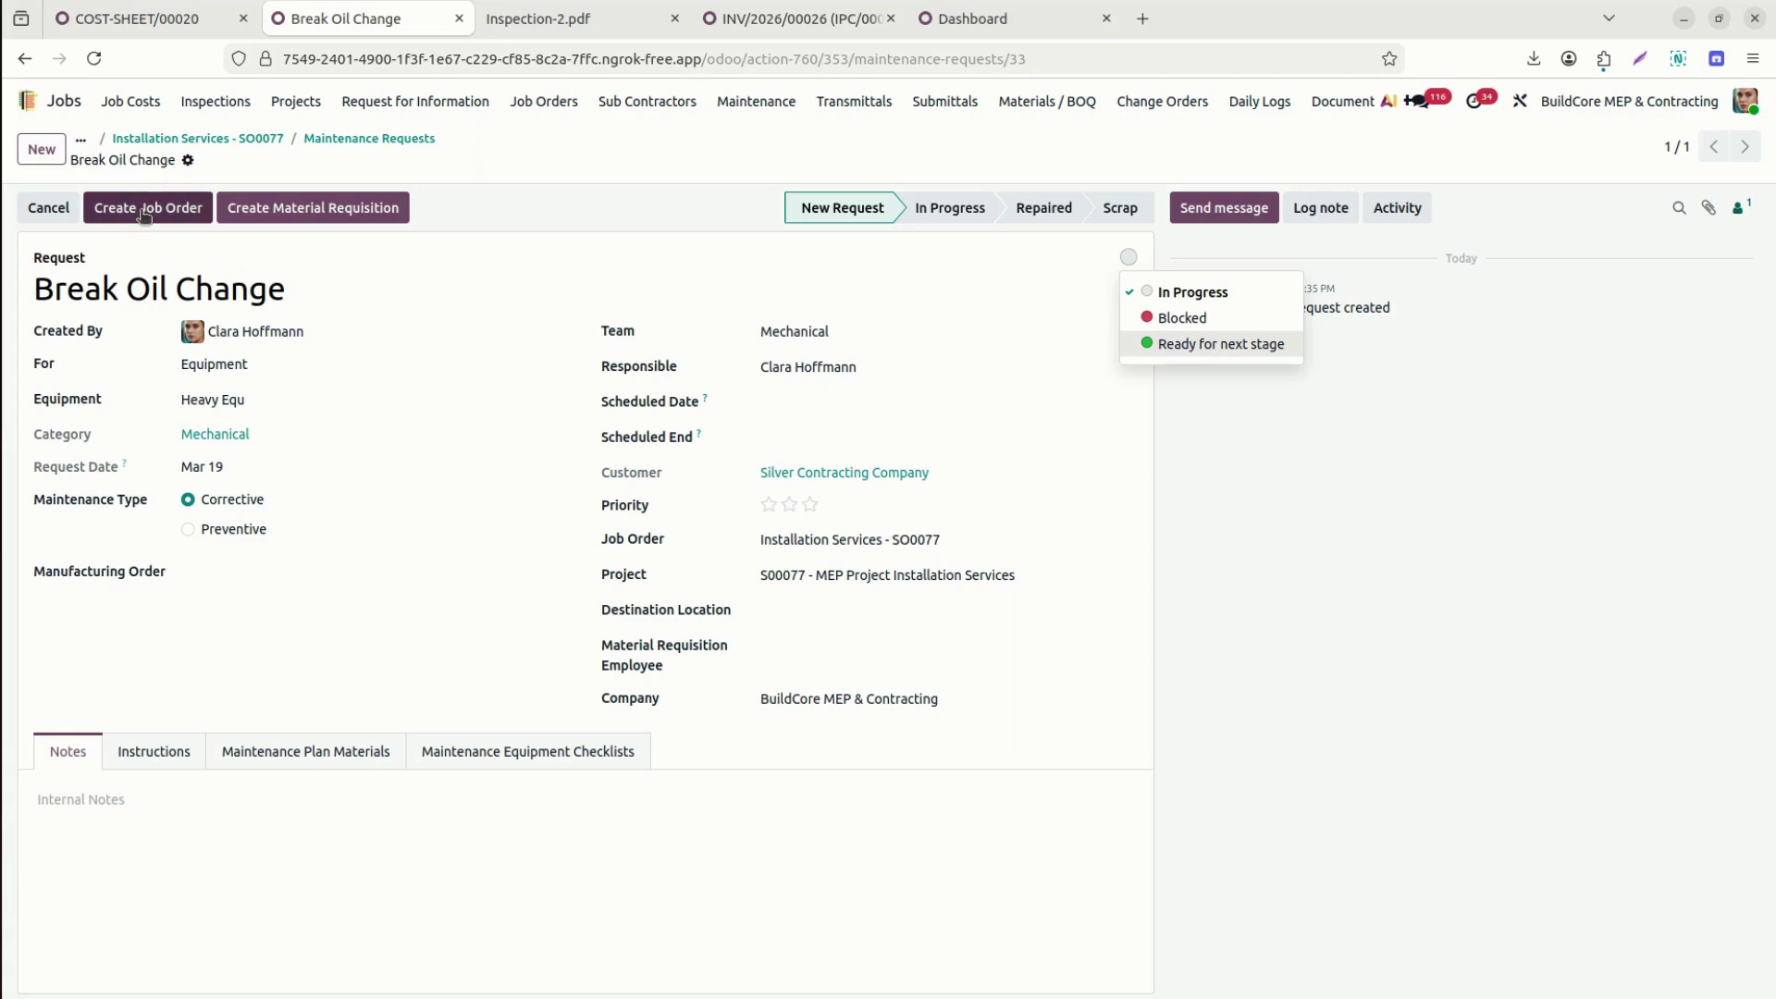
{"action": "left_click", "coordinate": [144, 209]}
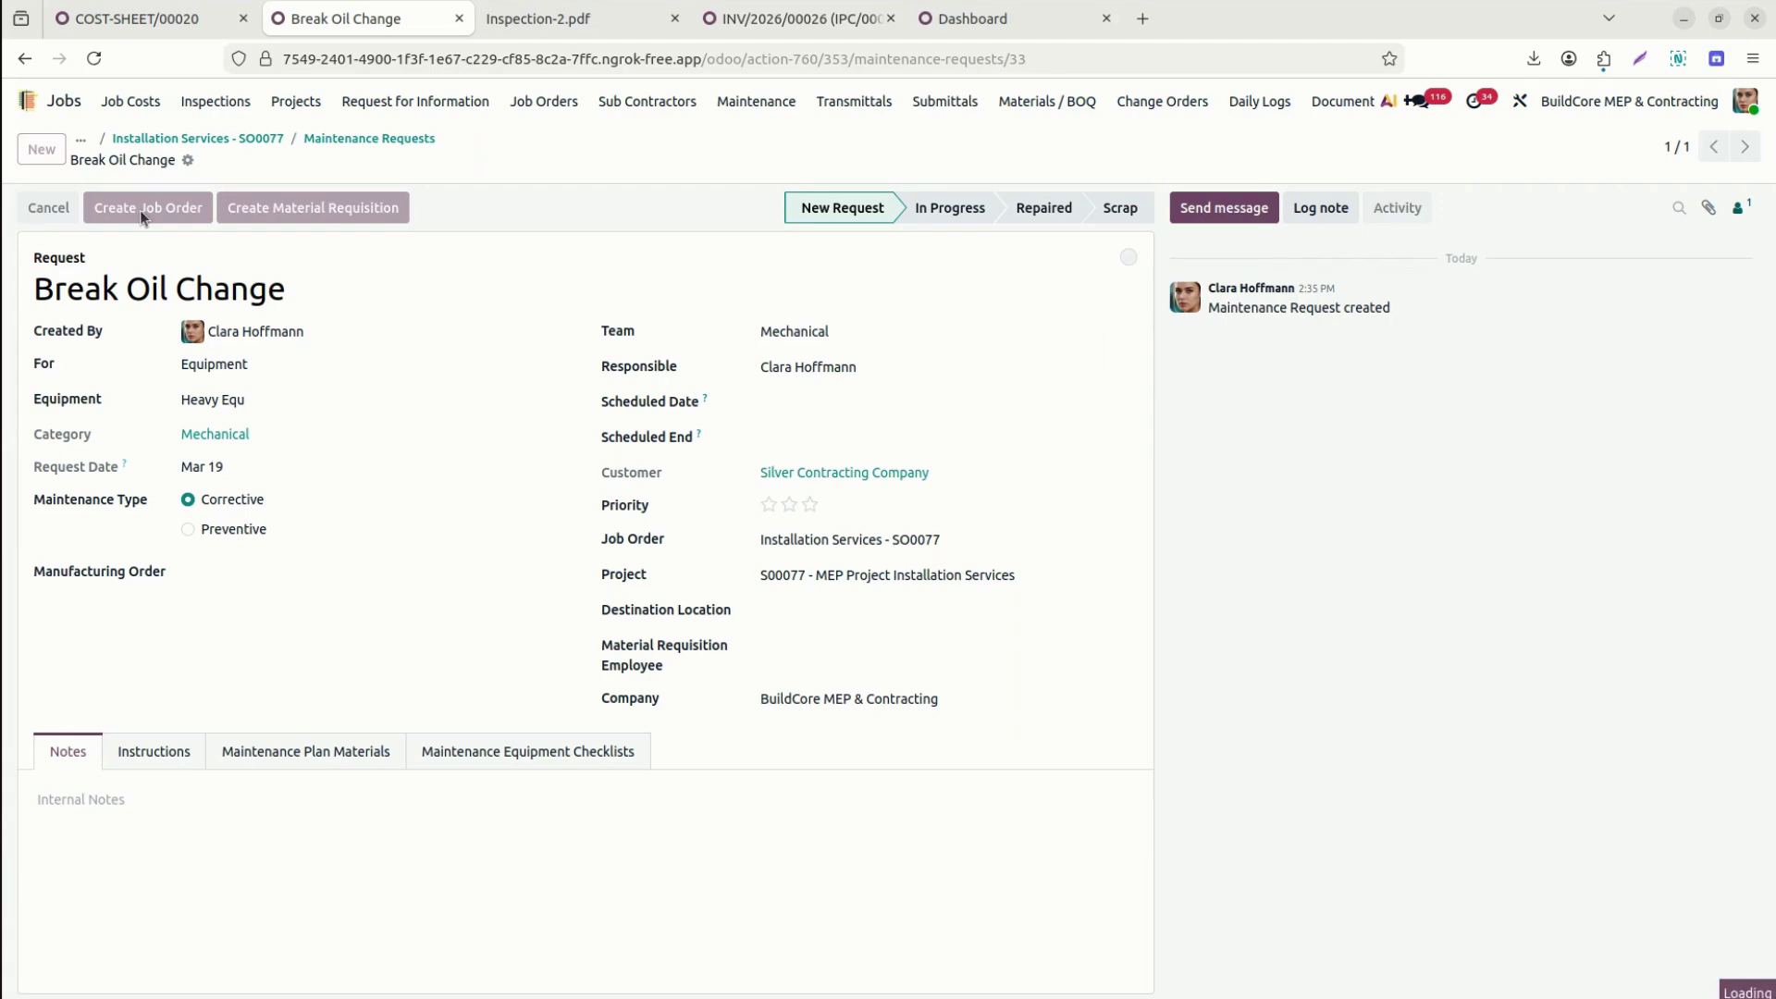
{"action": "left_click", "coordinate": [181, 321]}
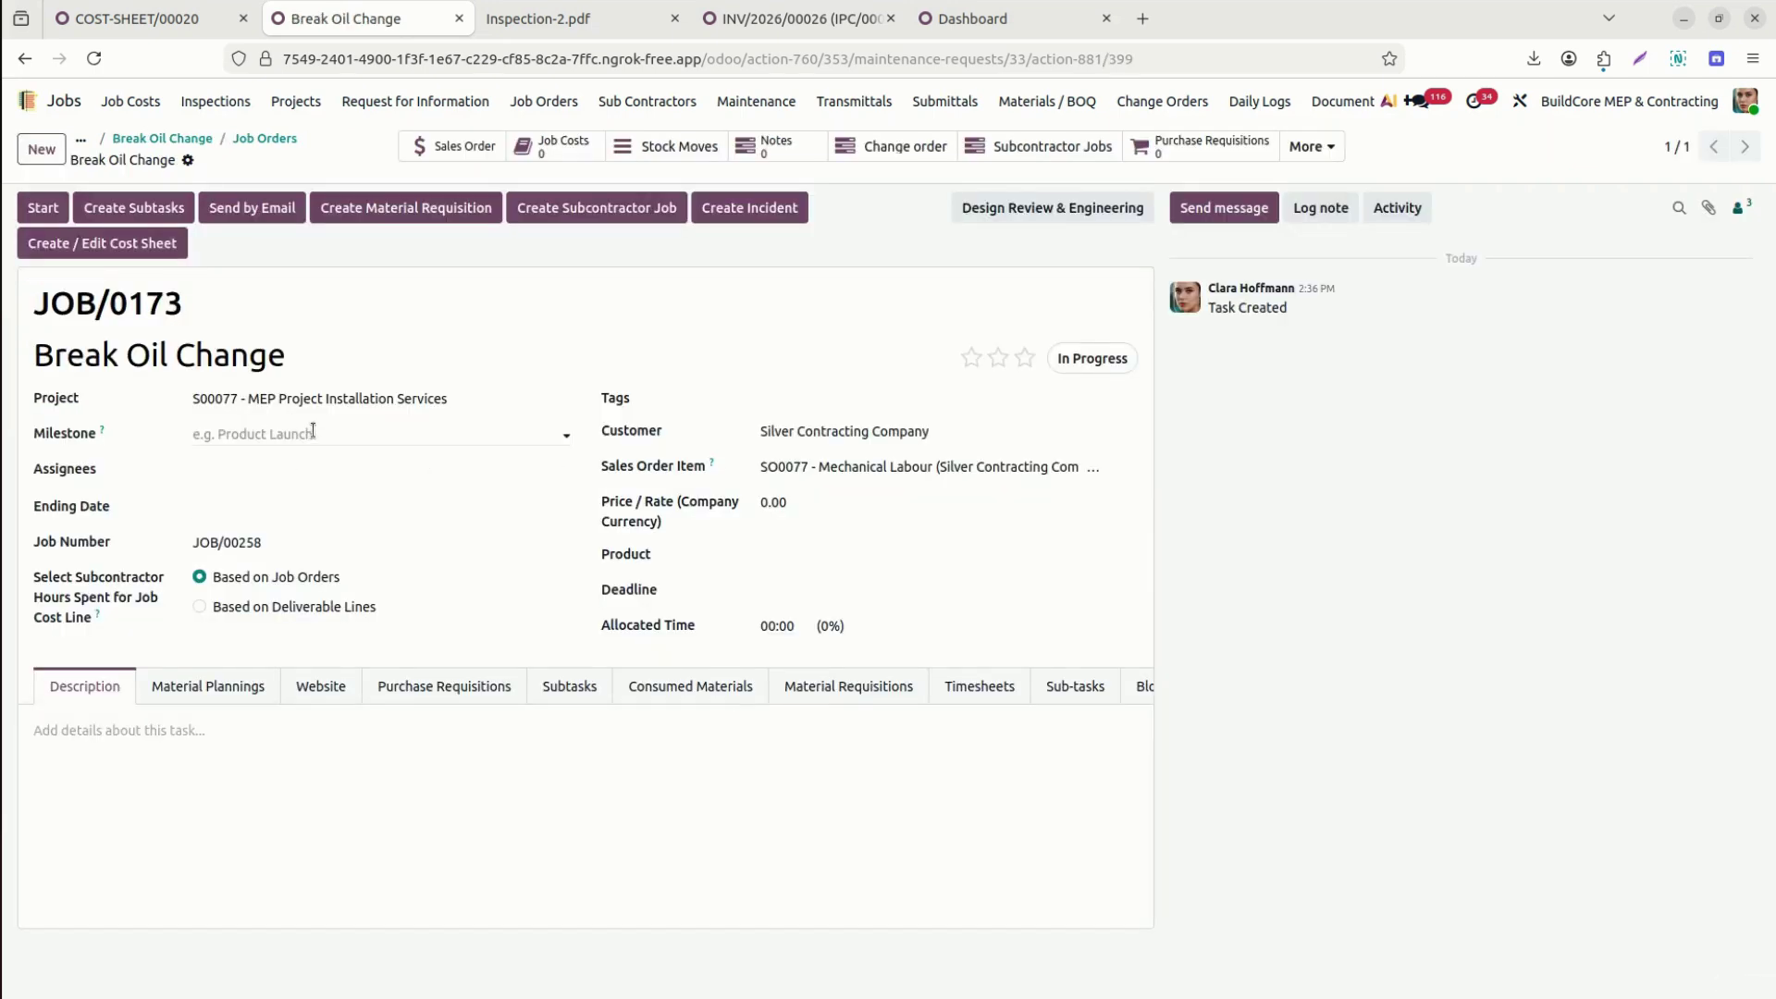
Assign a team member to JOB/0173 and add a 2-hour 'Change Oil' timesheet line.
{"action": "left_click", "coordinate": [307, 469]}
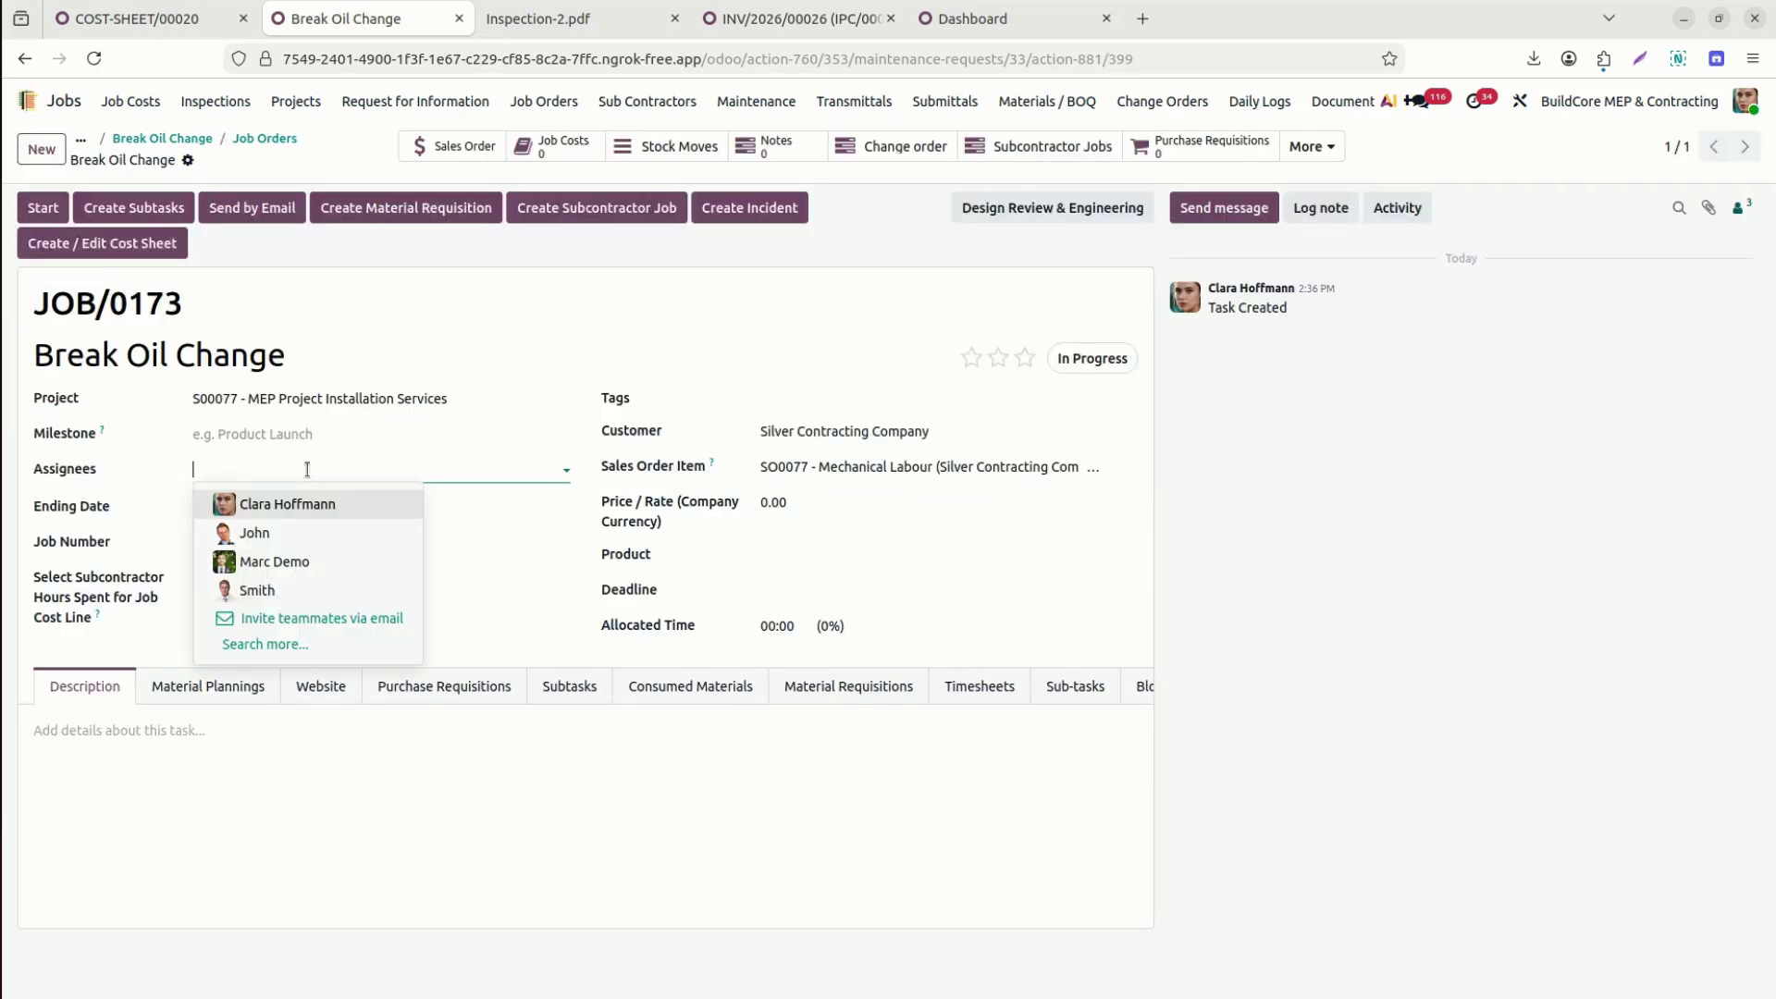
{"action": "left_click", "coordinate": [297, 593]}
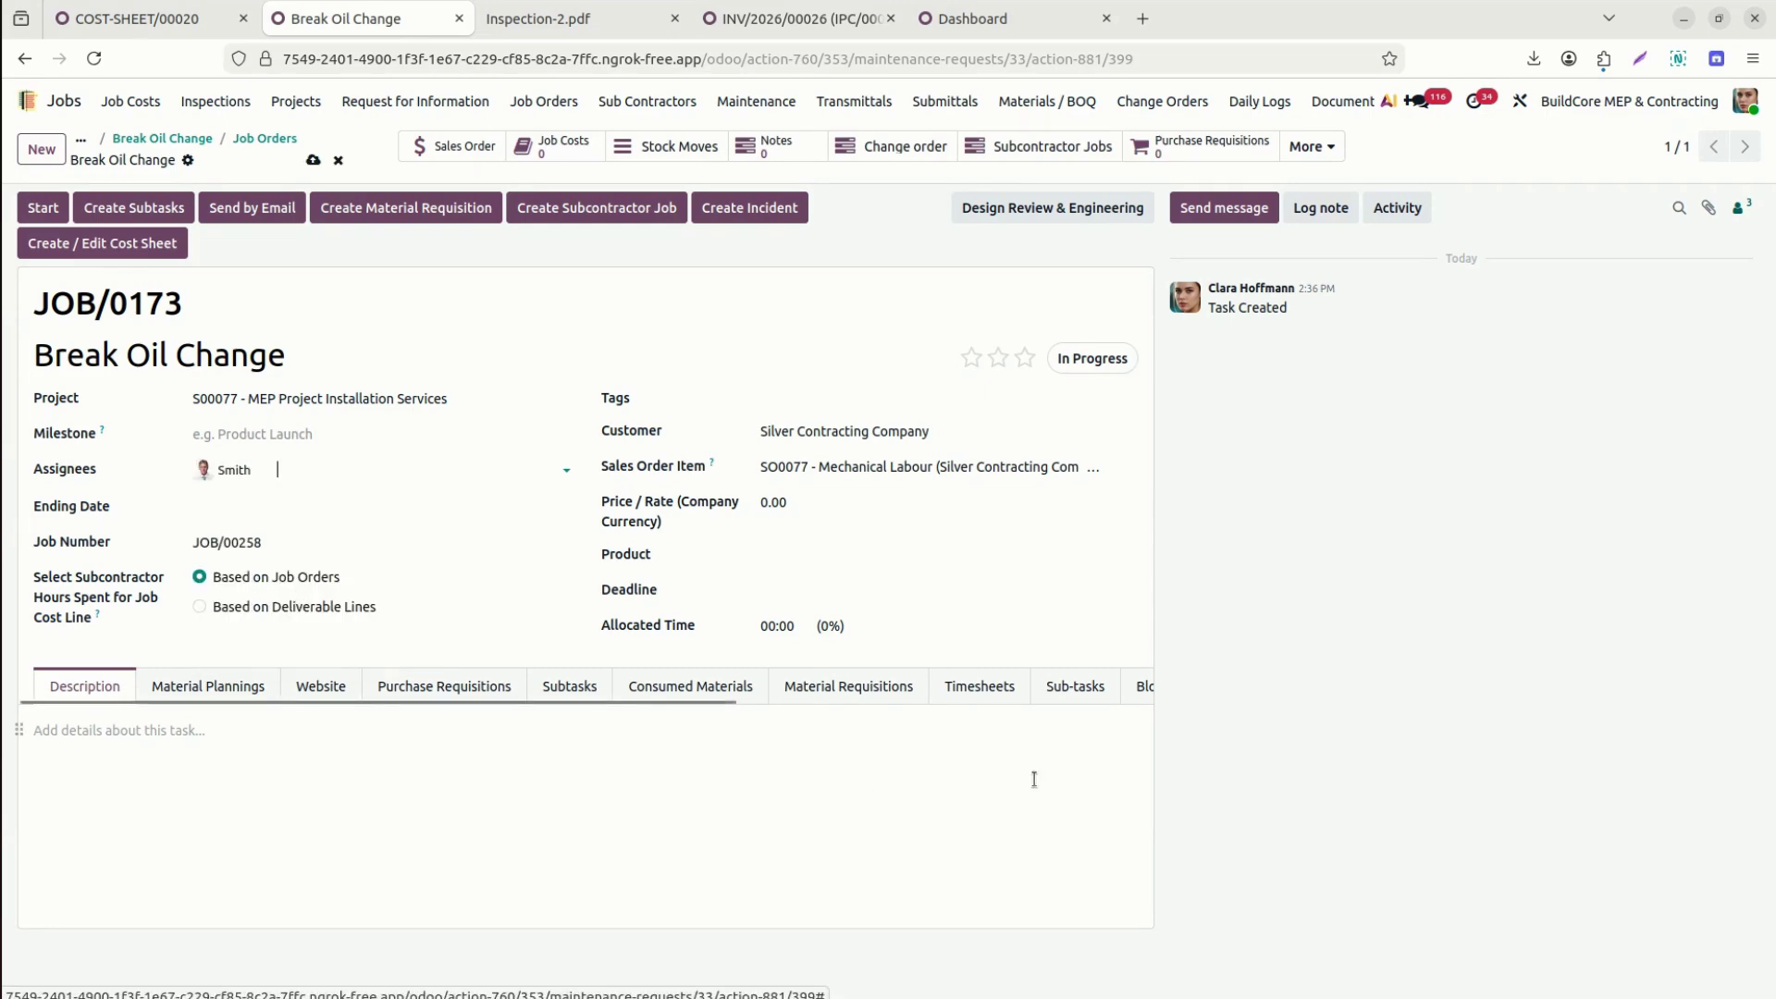
{"action": "left_click", "coordinate": [993, 695]}
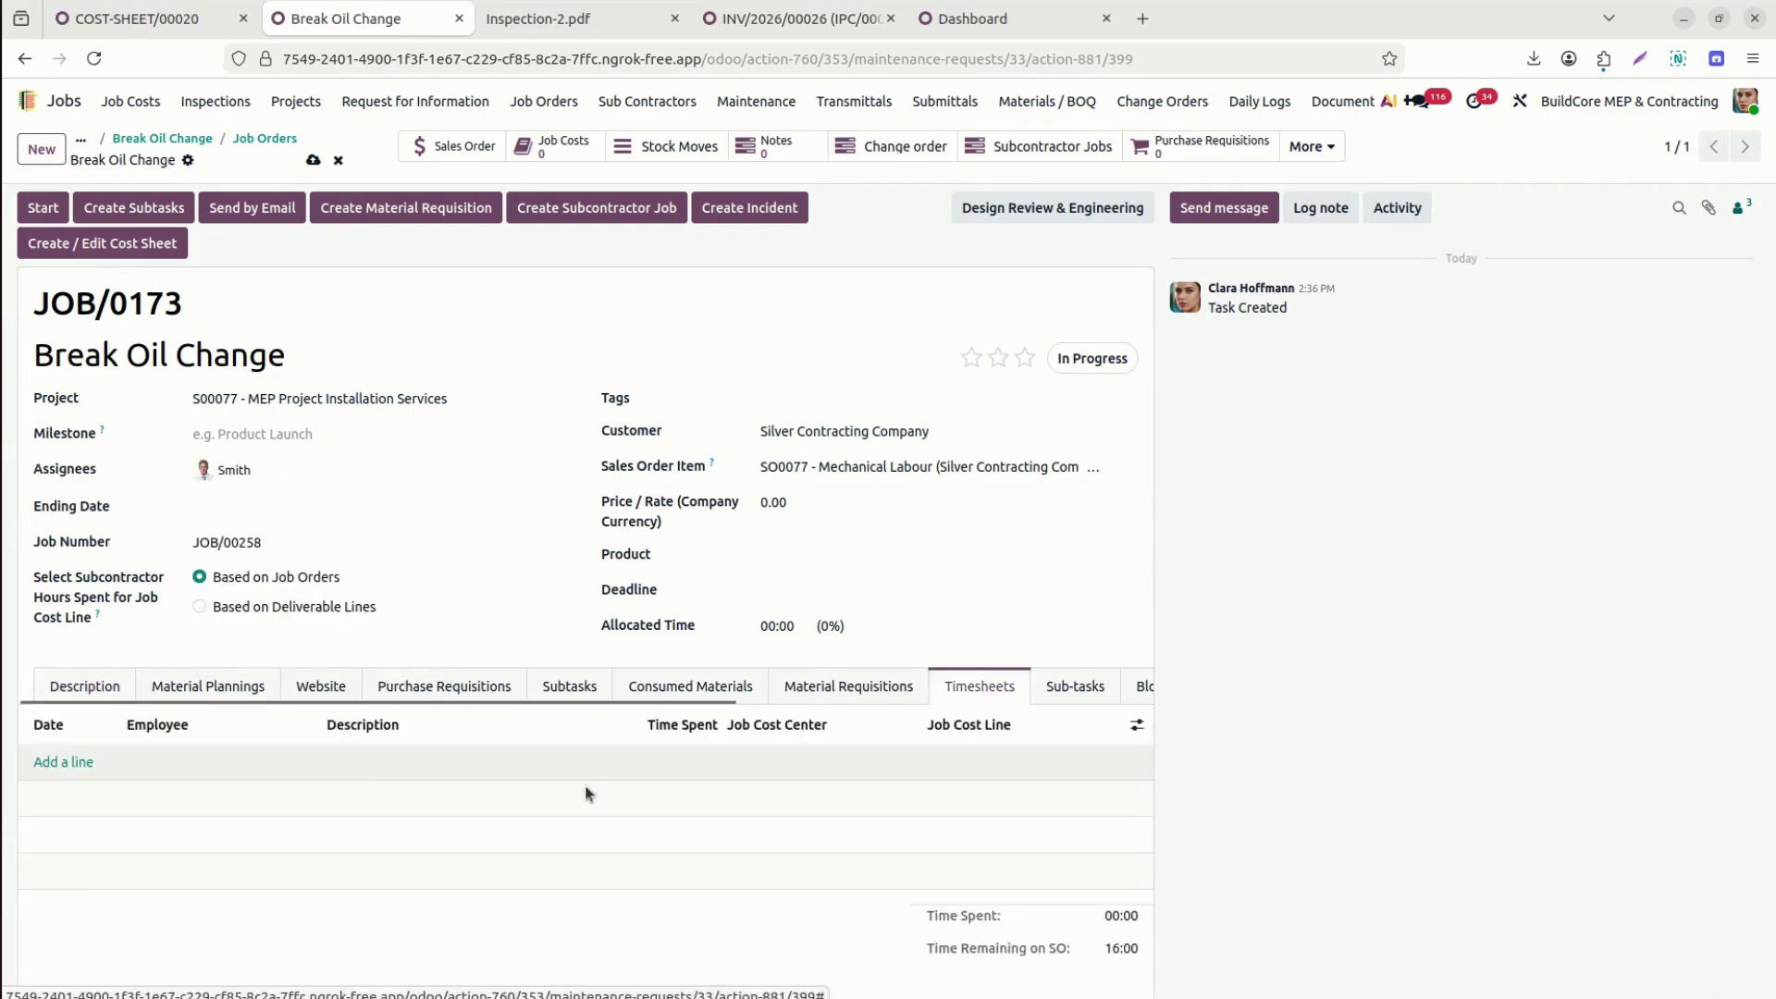
{"action": "left_click", "coordinate": [81, 761]}
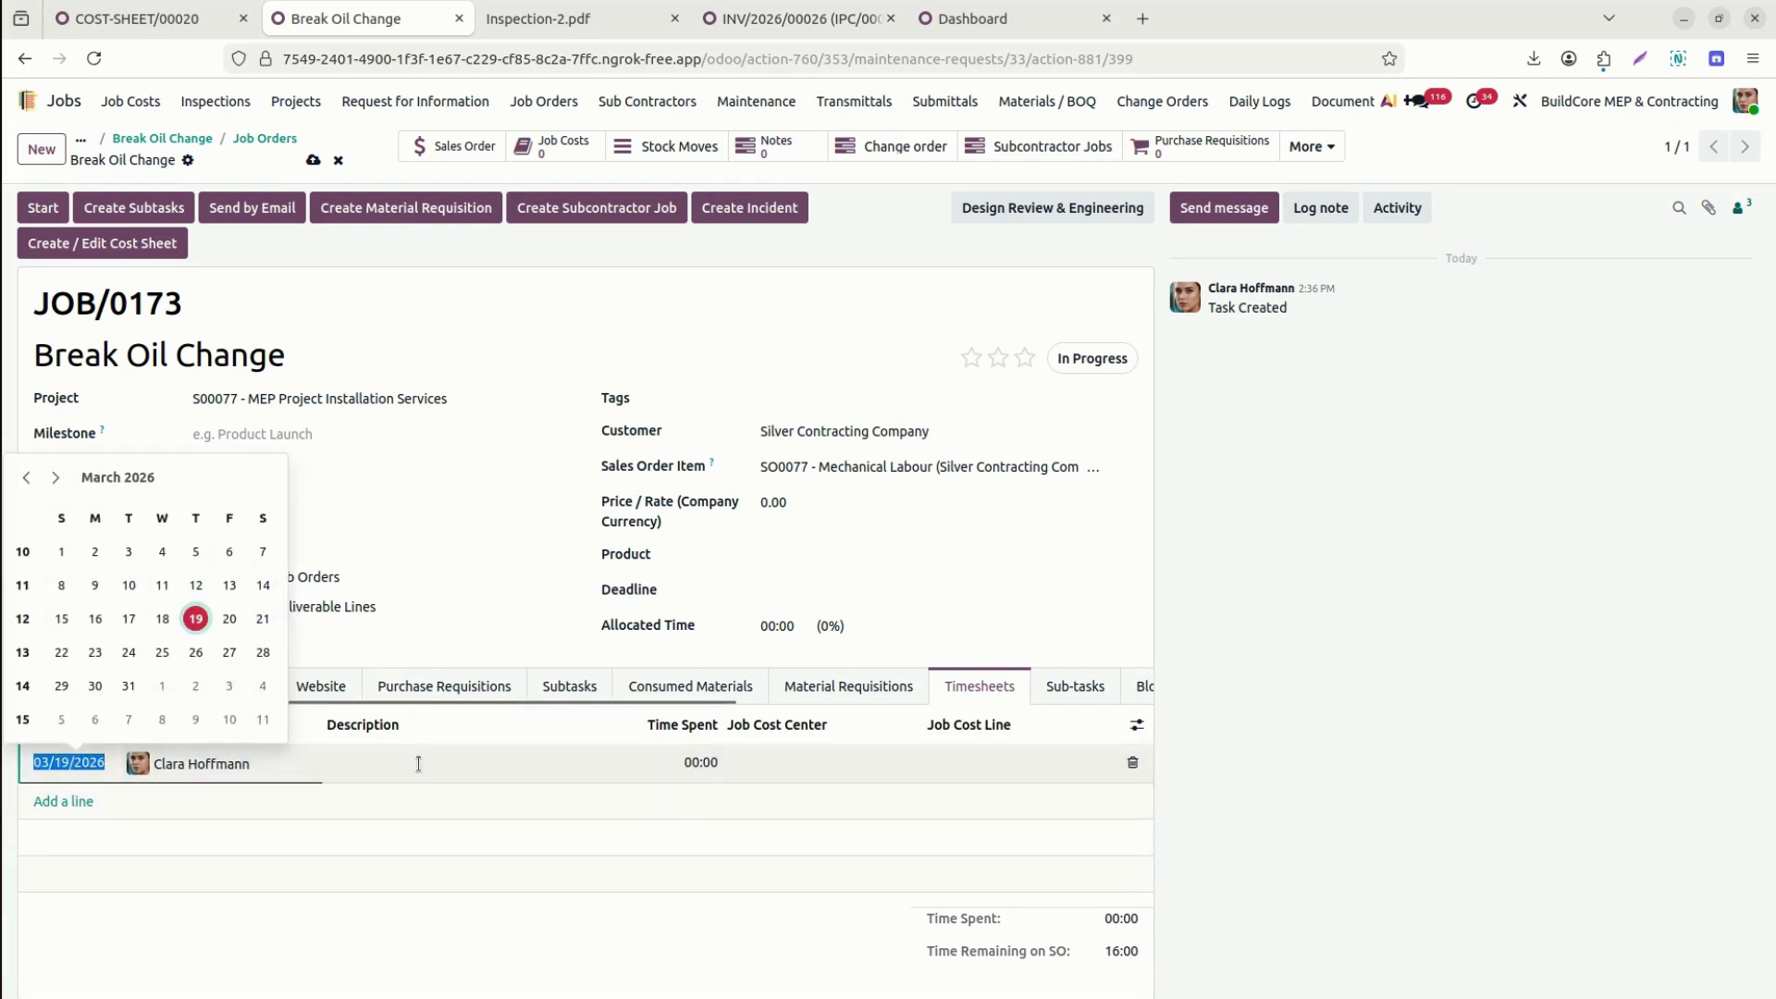
{"action": "left_click", "coordinate": [419, 765]}
{"action": "type", "text": "Change Oil"}
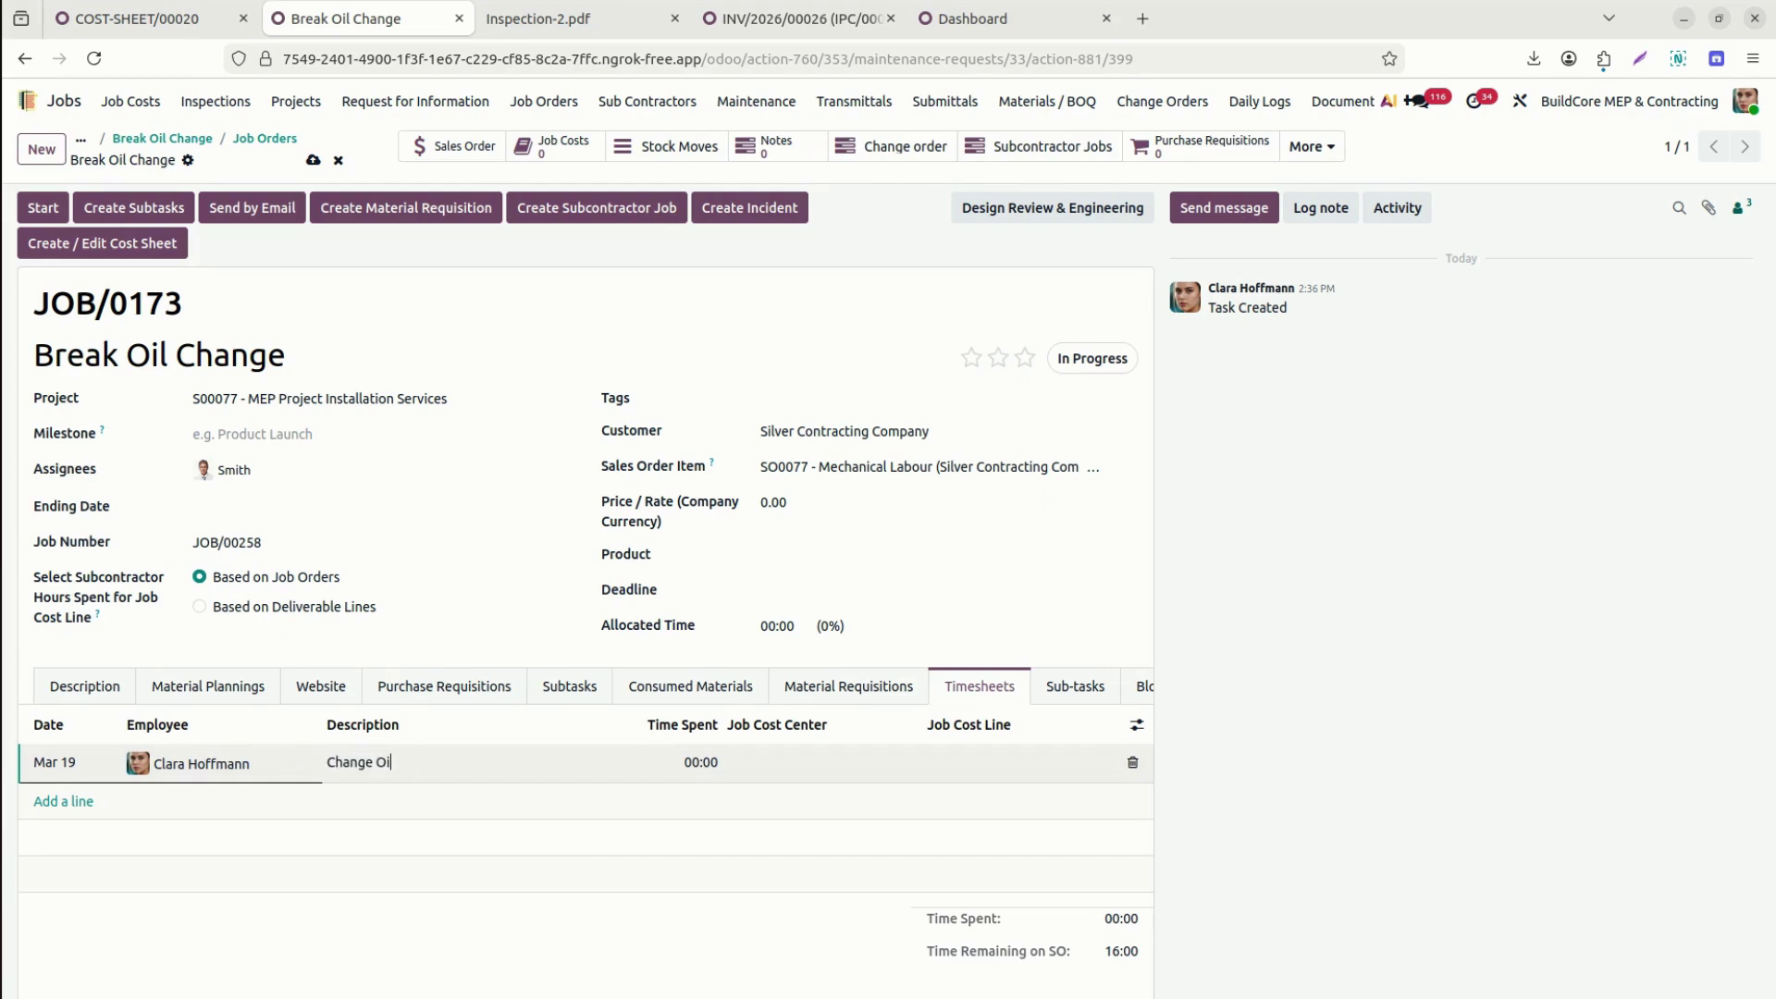
{"action": "key", "text": "Tab"}
{"action": "type", "text": "2"}
{"action": "left_click", "coordinate": [833, 754]}
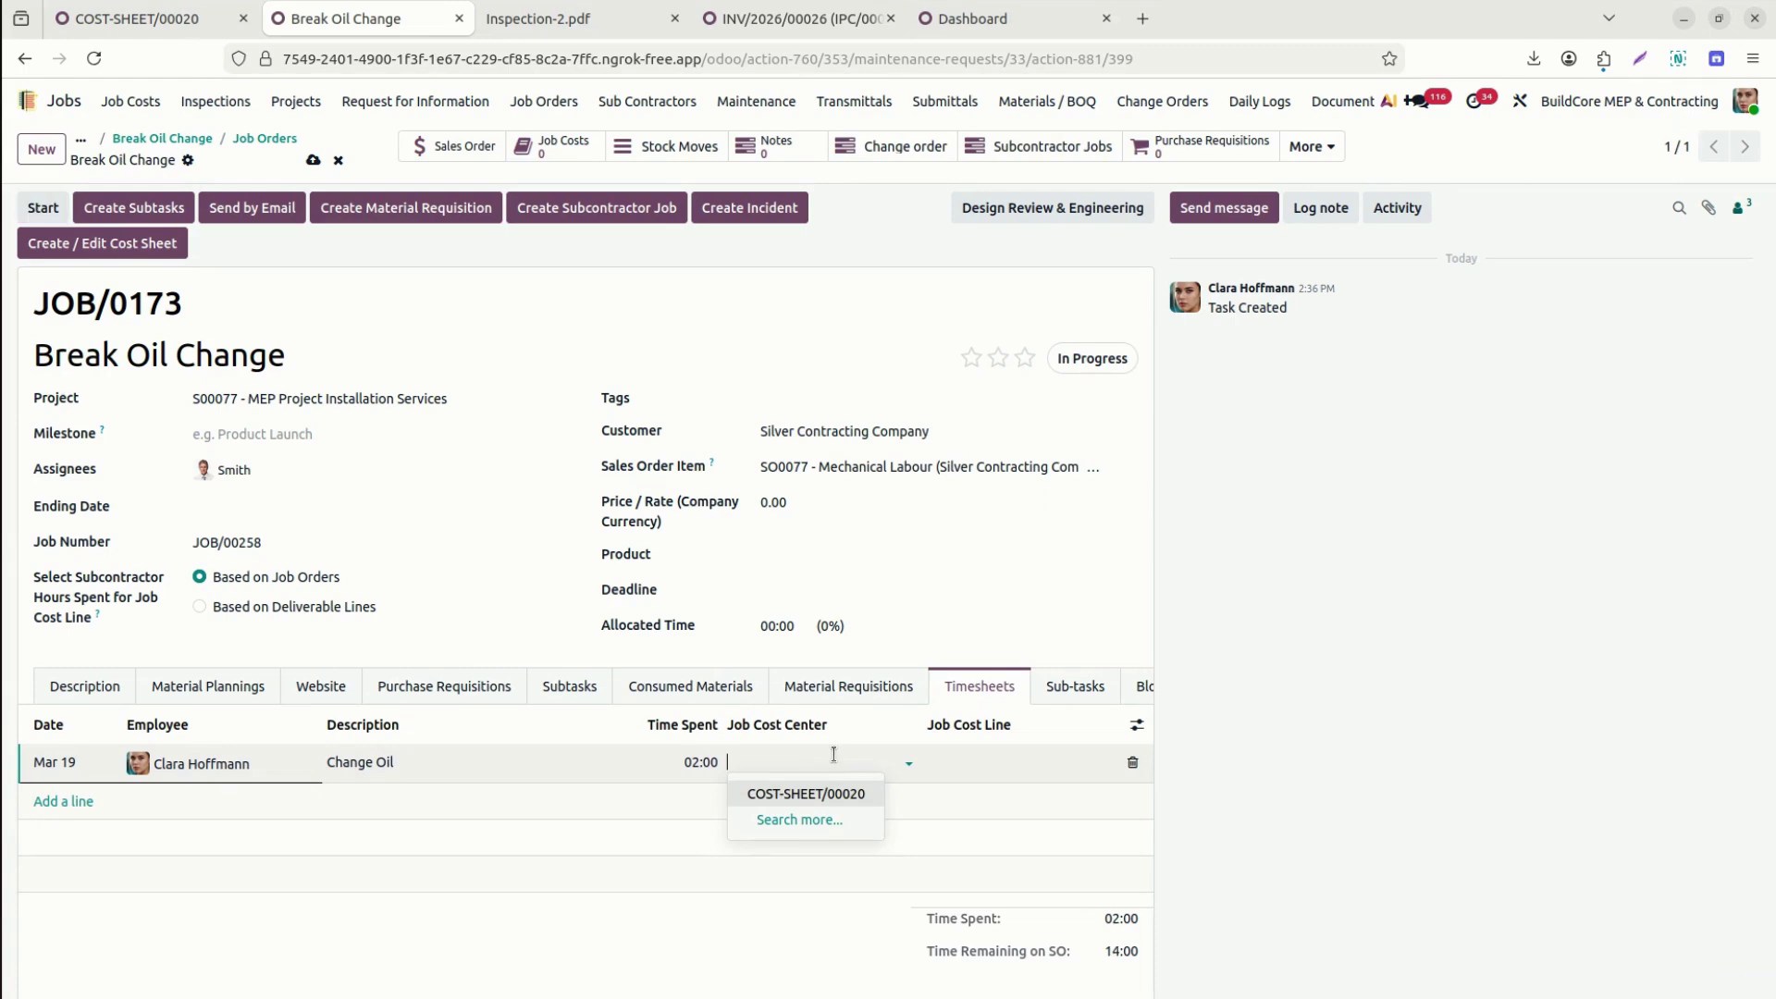
Charge the timesheet to COST-SHEET/00020 under Pumps, Valves, Controls and save the job order.
{"action": "left_click", "coordinate": [859, 796]}
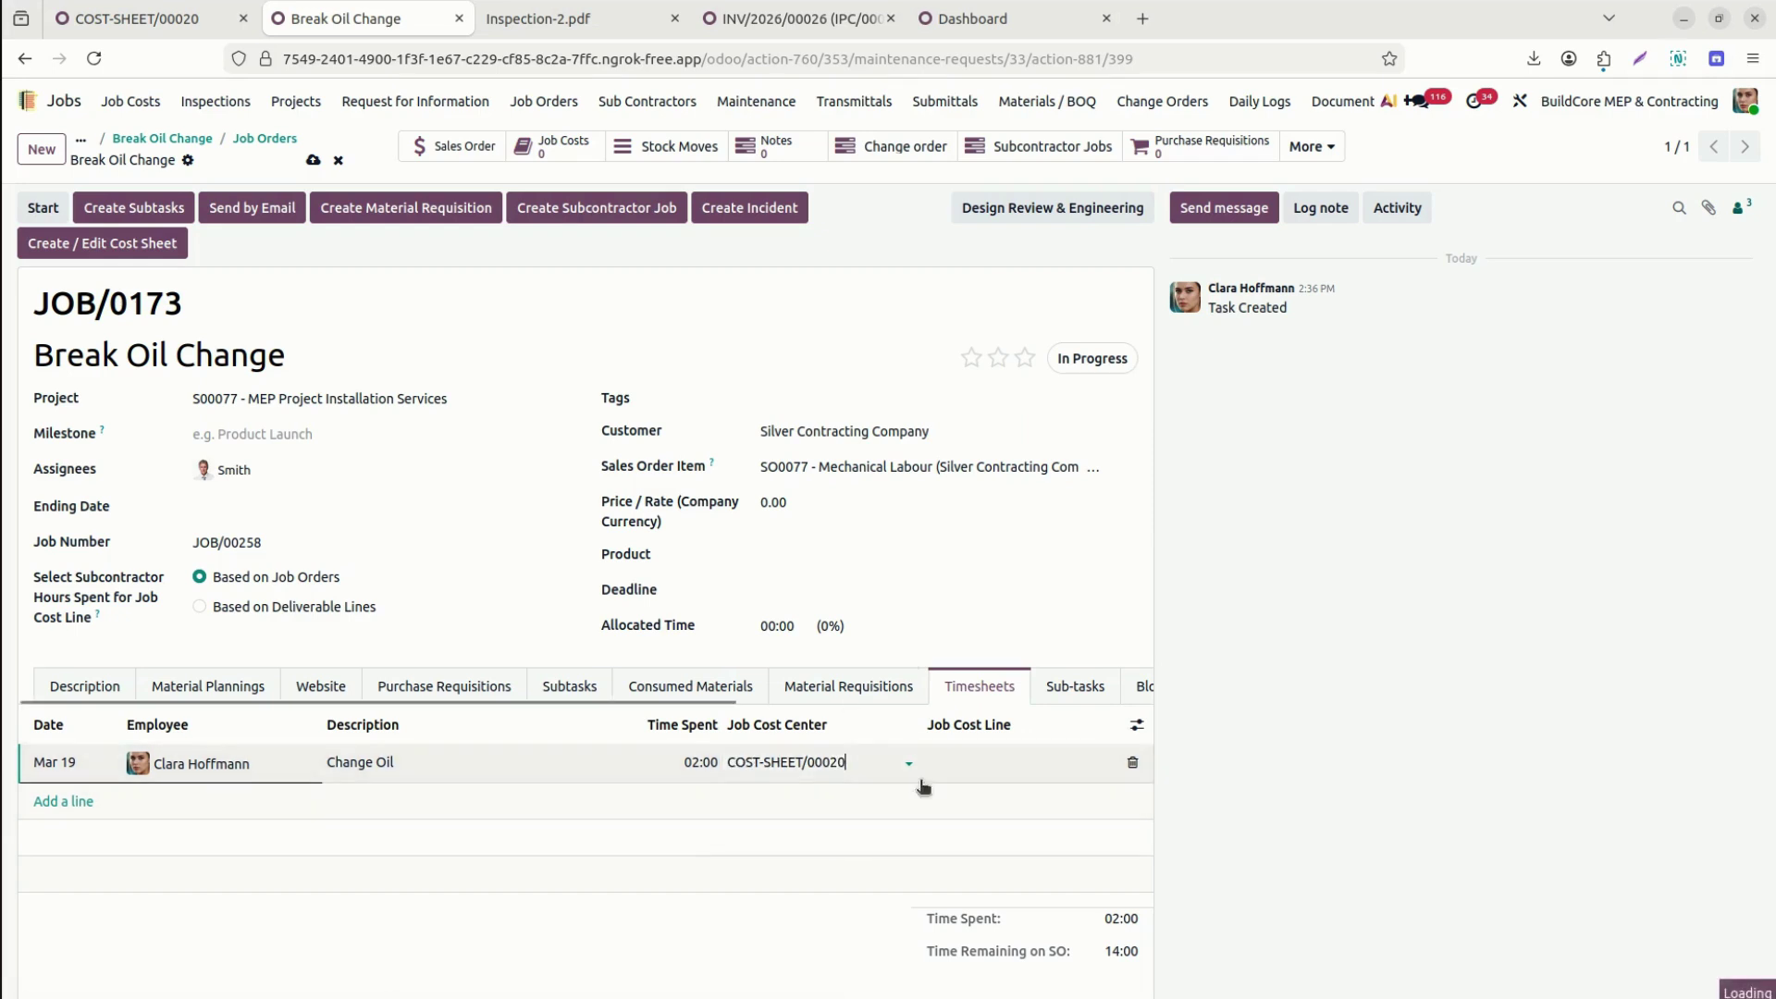
{"action": "left_click", "coordinate": [1020, 769]}
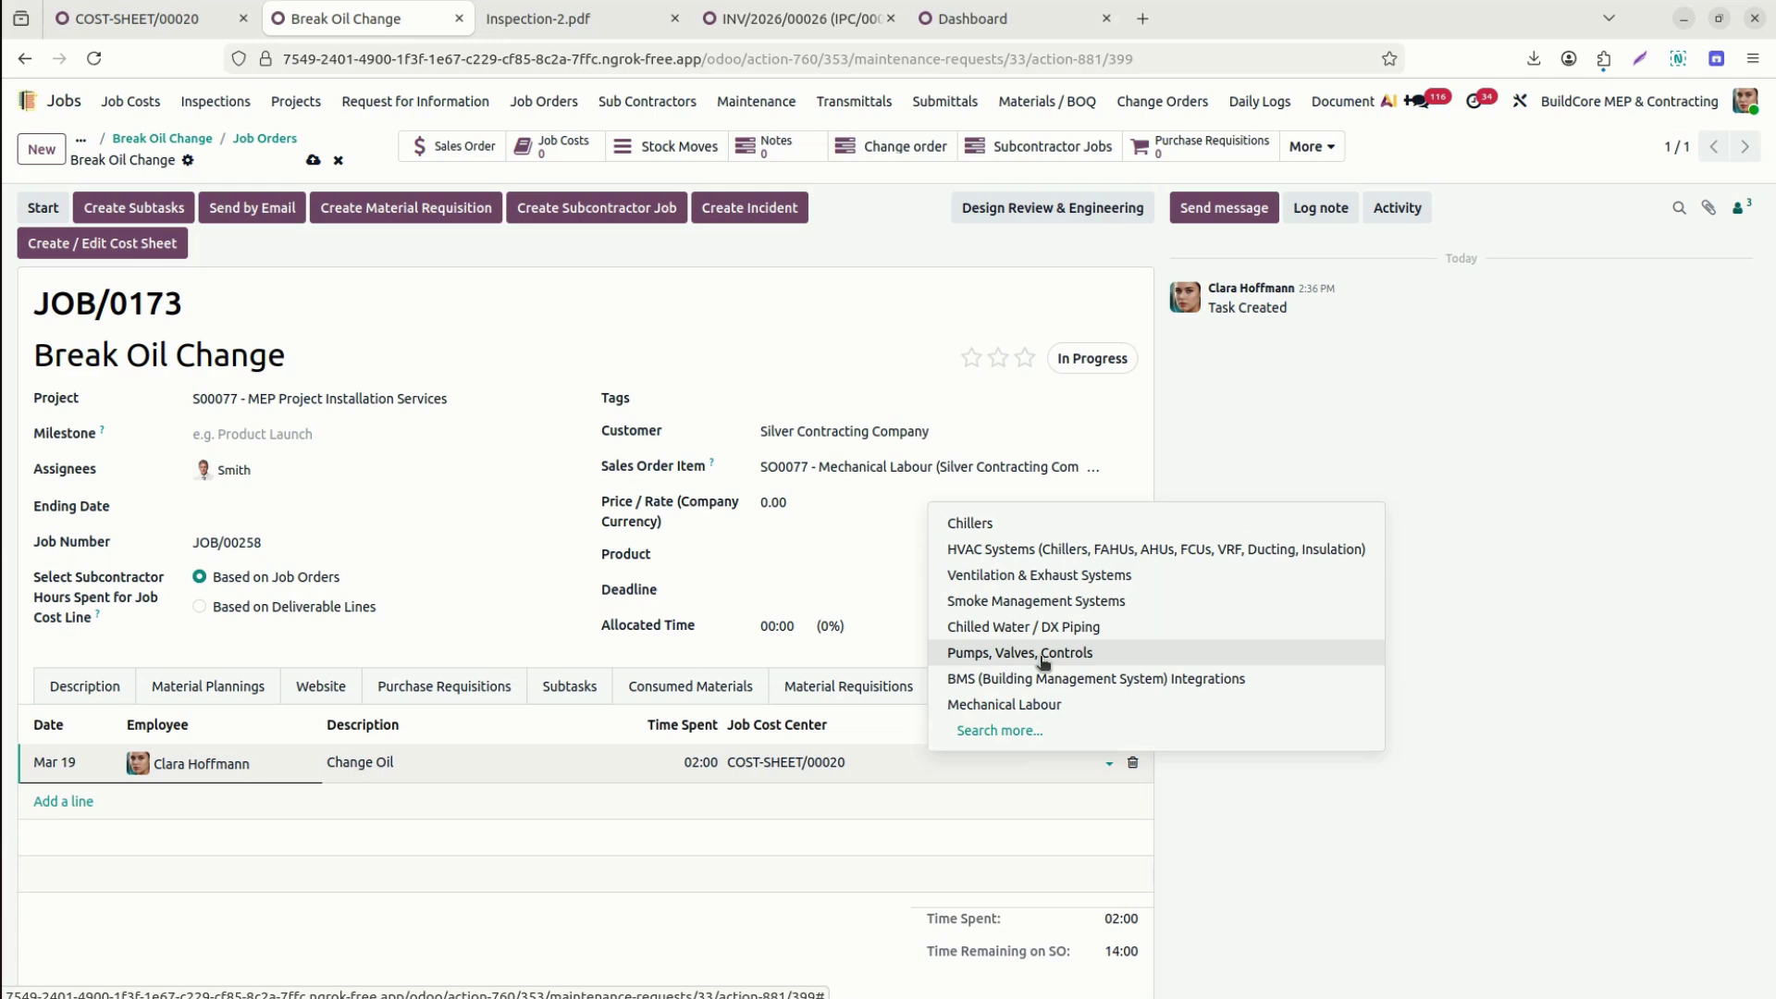
{"action": "left_click", "coordinate": [1044, 659]}
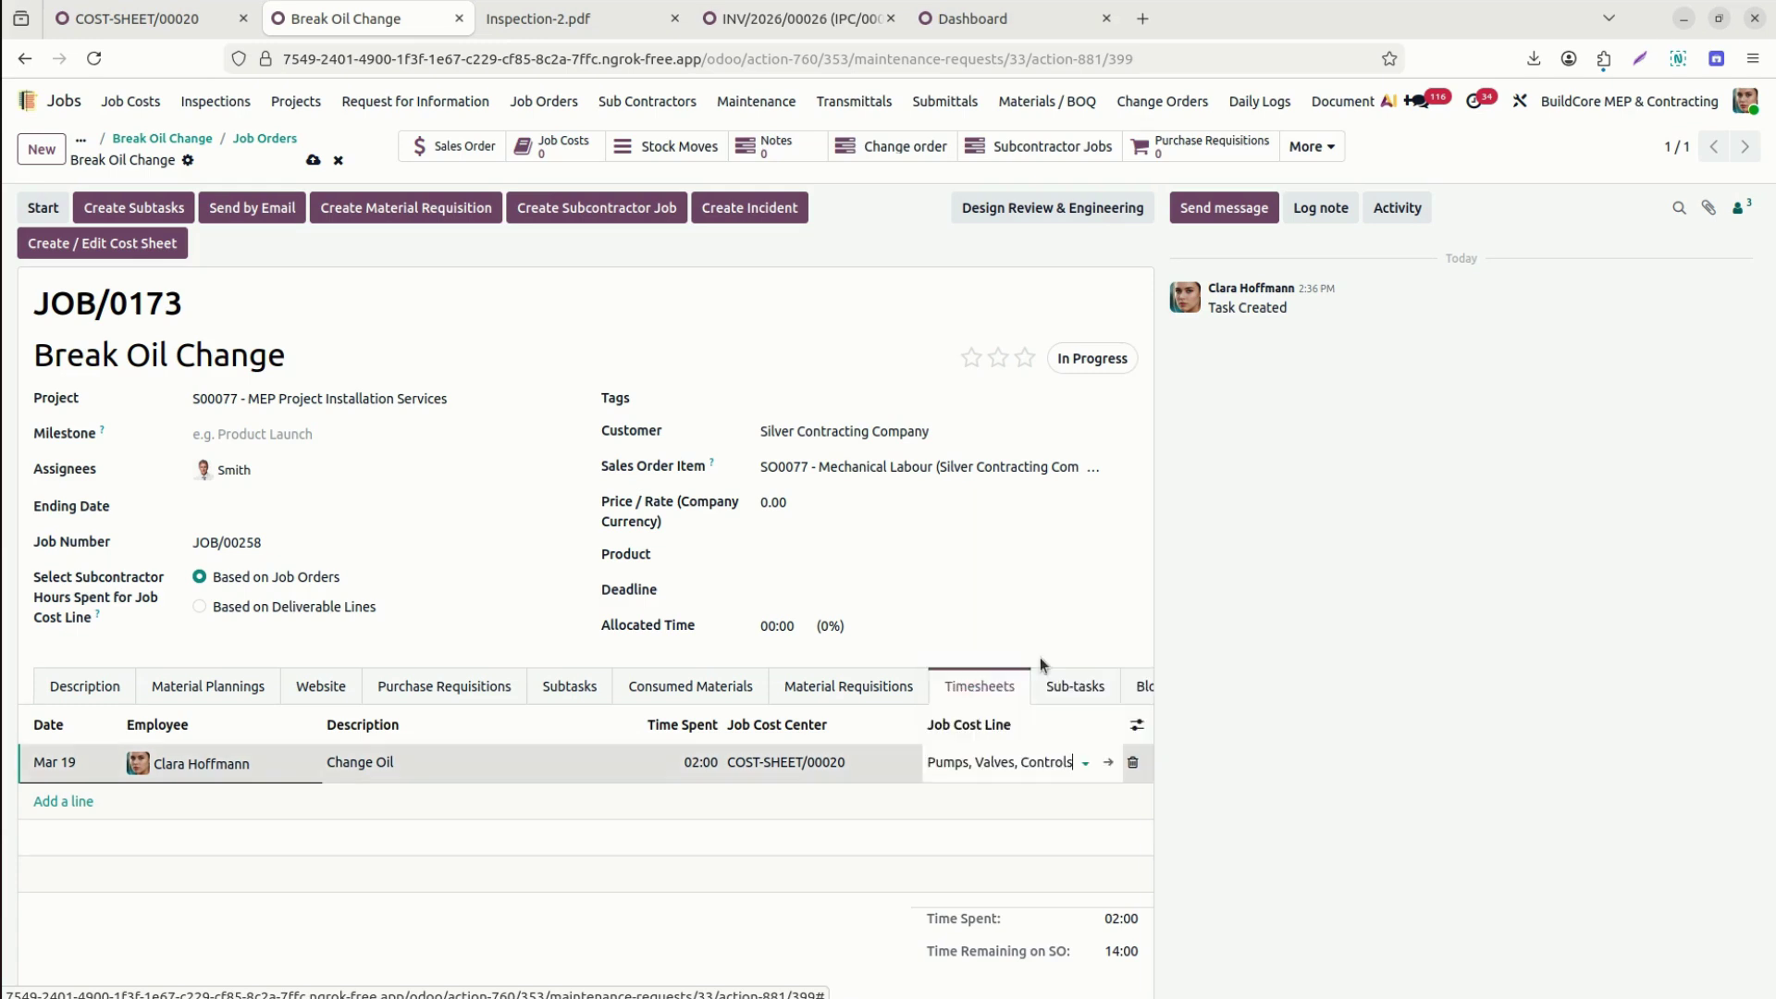
{"action": "left_click", "coordinate": [321, 160]}
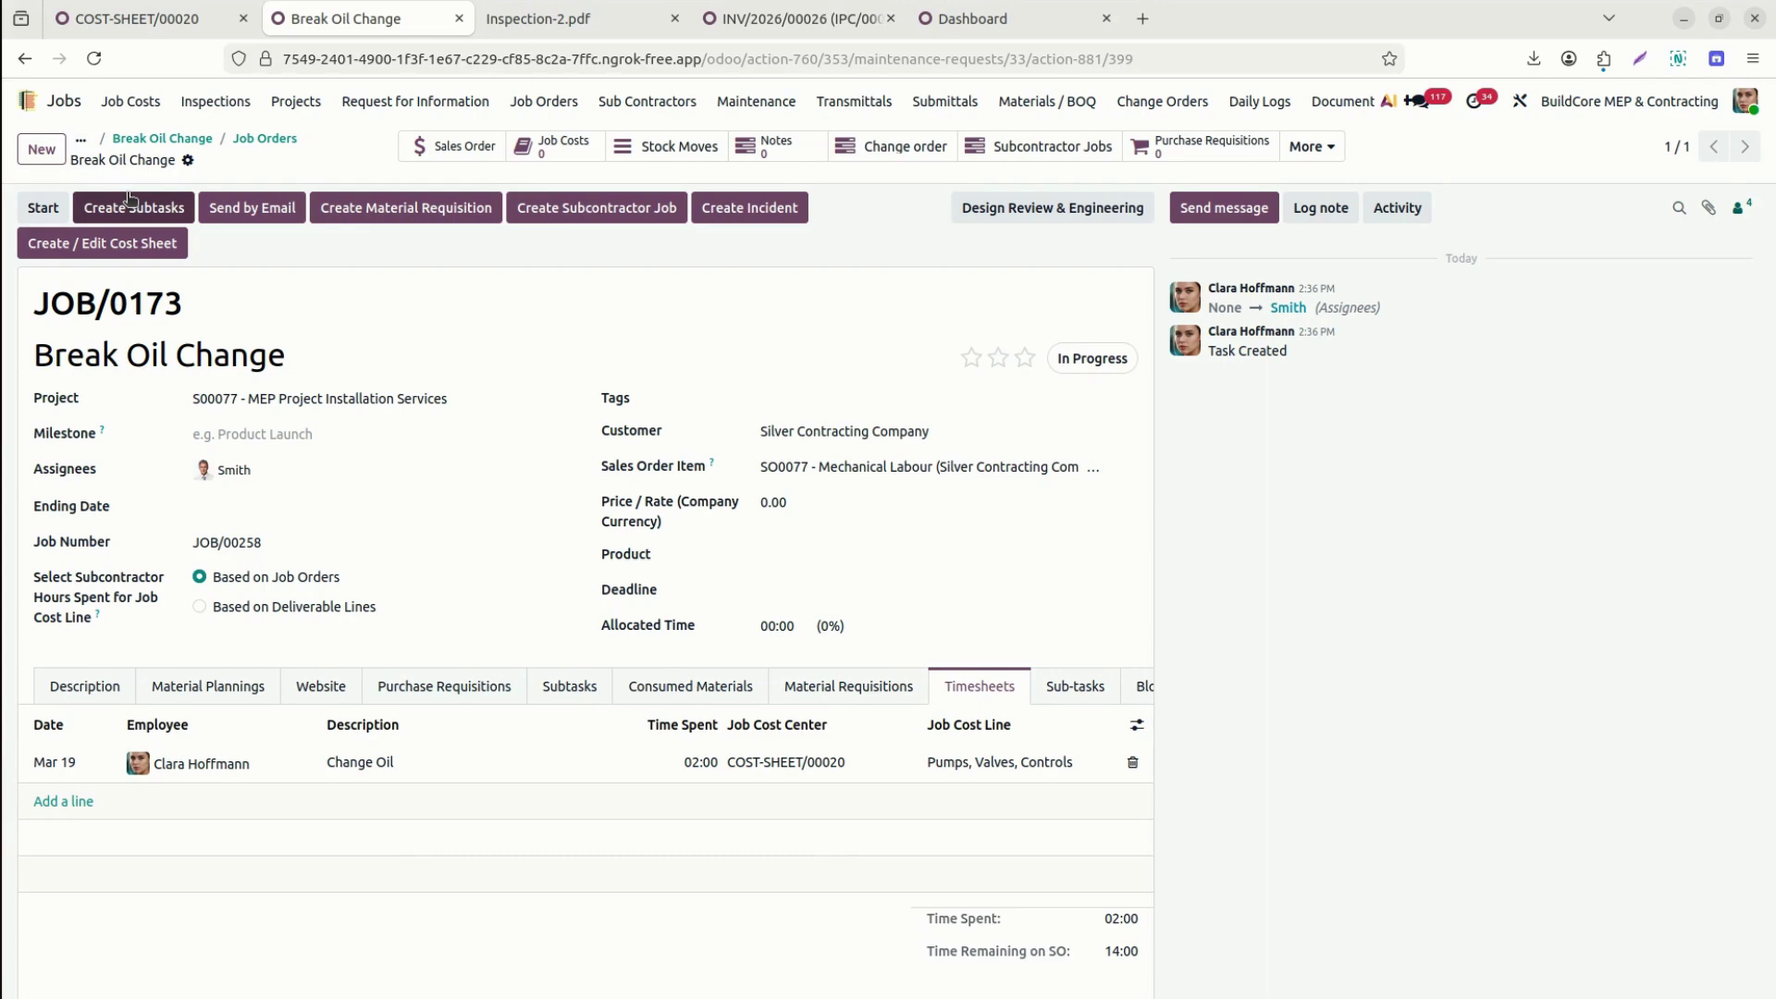
Look at the job cost sheet options, then close the dialog without running it.
{"action": "left_click", "coordinate": [135, 241]}
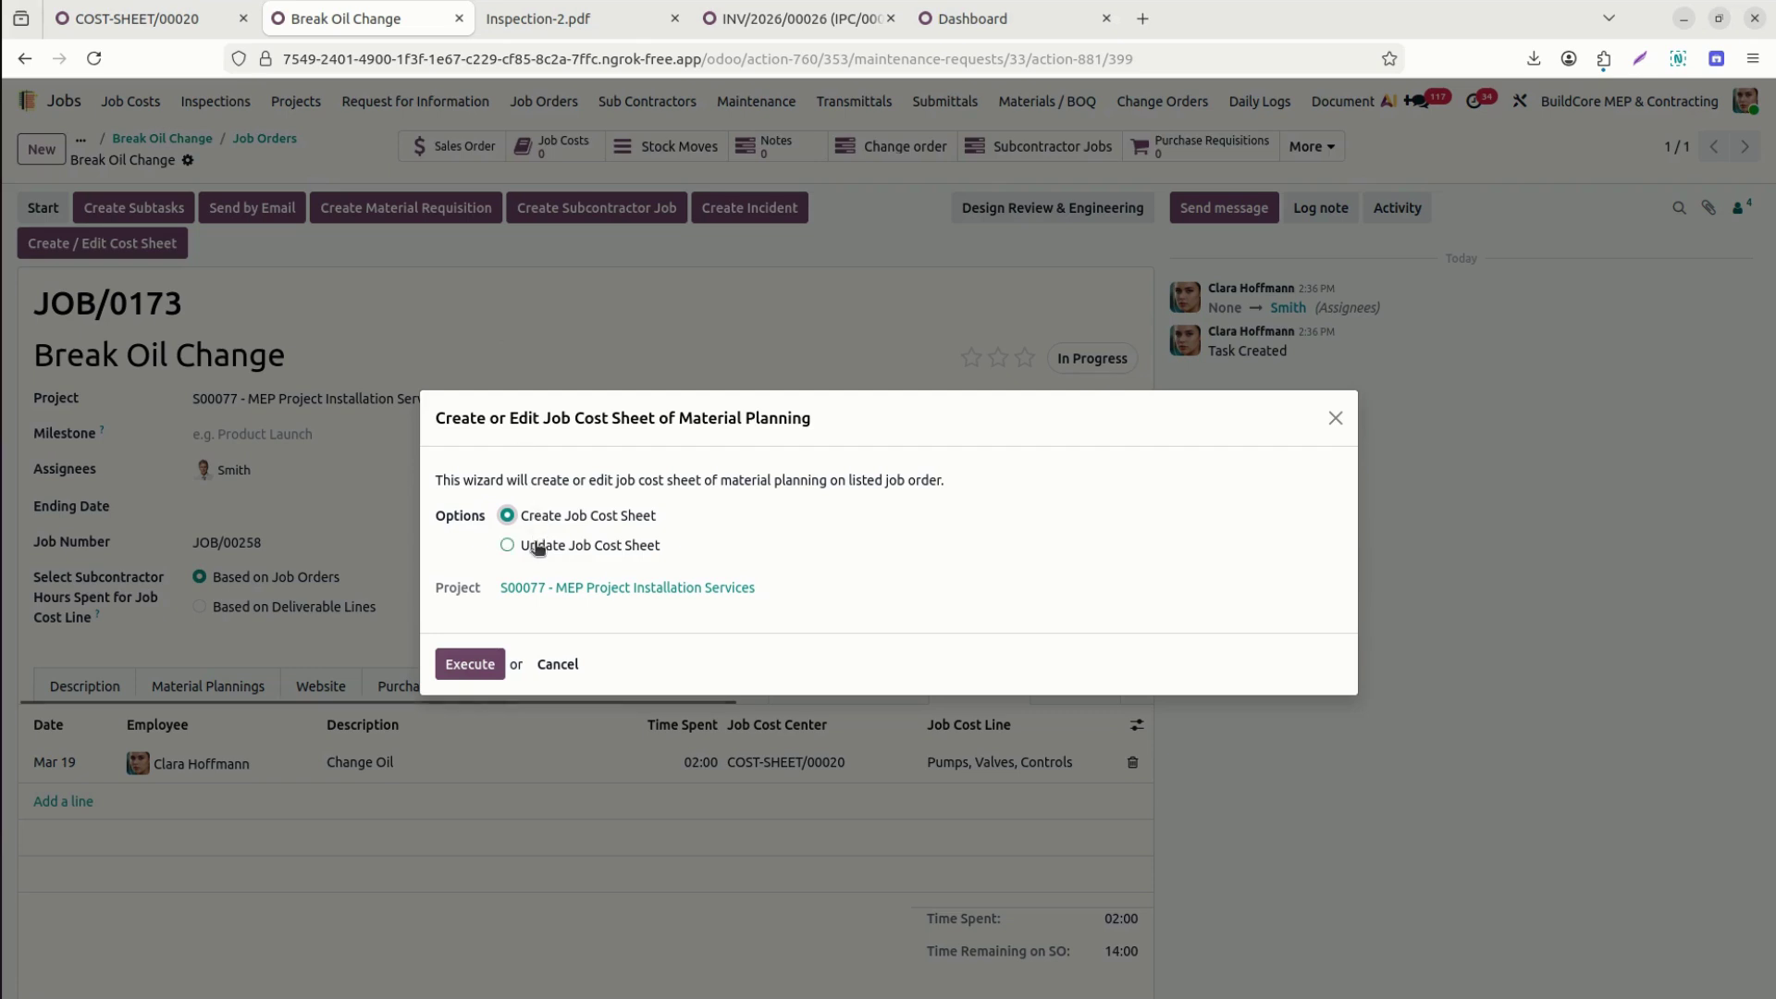
{"action": "left_click", "coordinate": [616, 547]}
{"action": "left_click", "coordinate": [624, 601]}
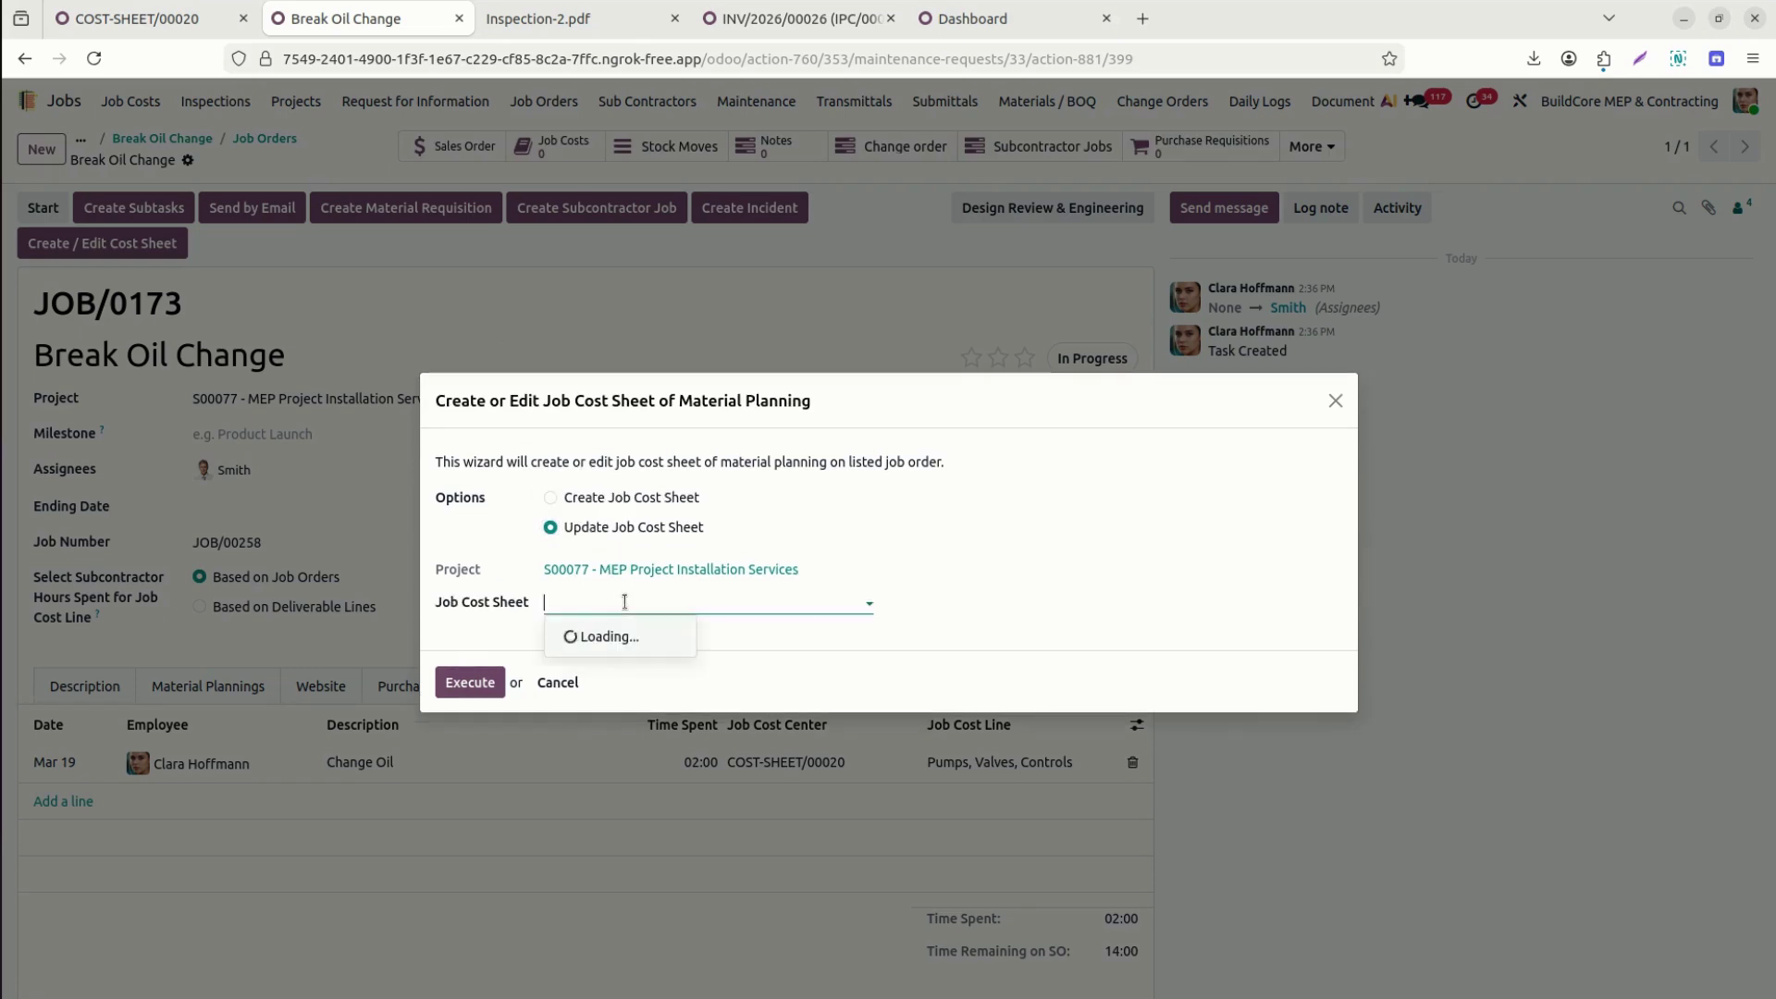
{"action": "left_click", "coordinate": [574, 499]}
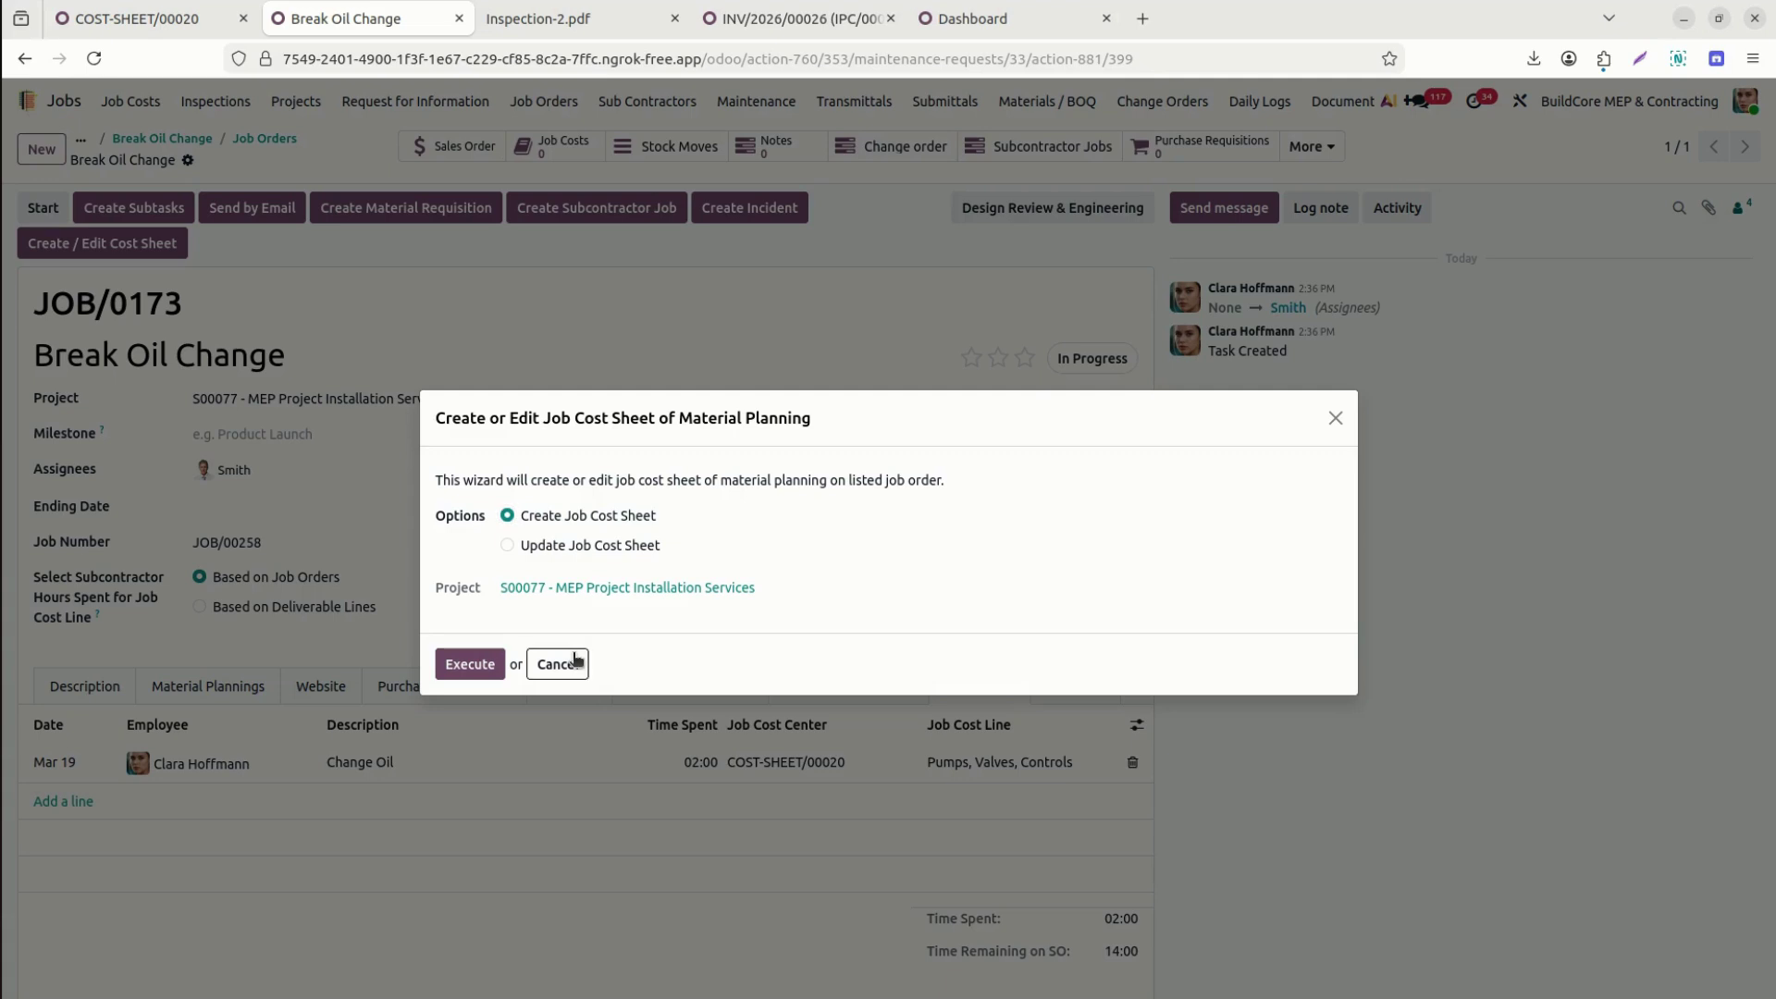
{"action": "left_click", "coordinate": [559, 663]}
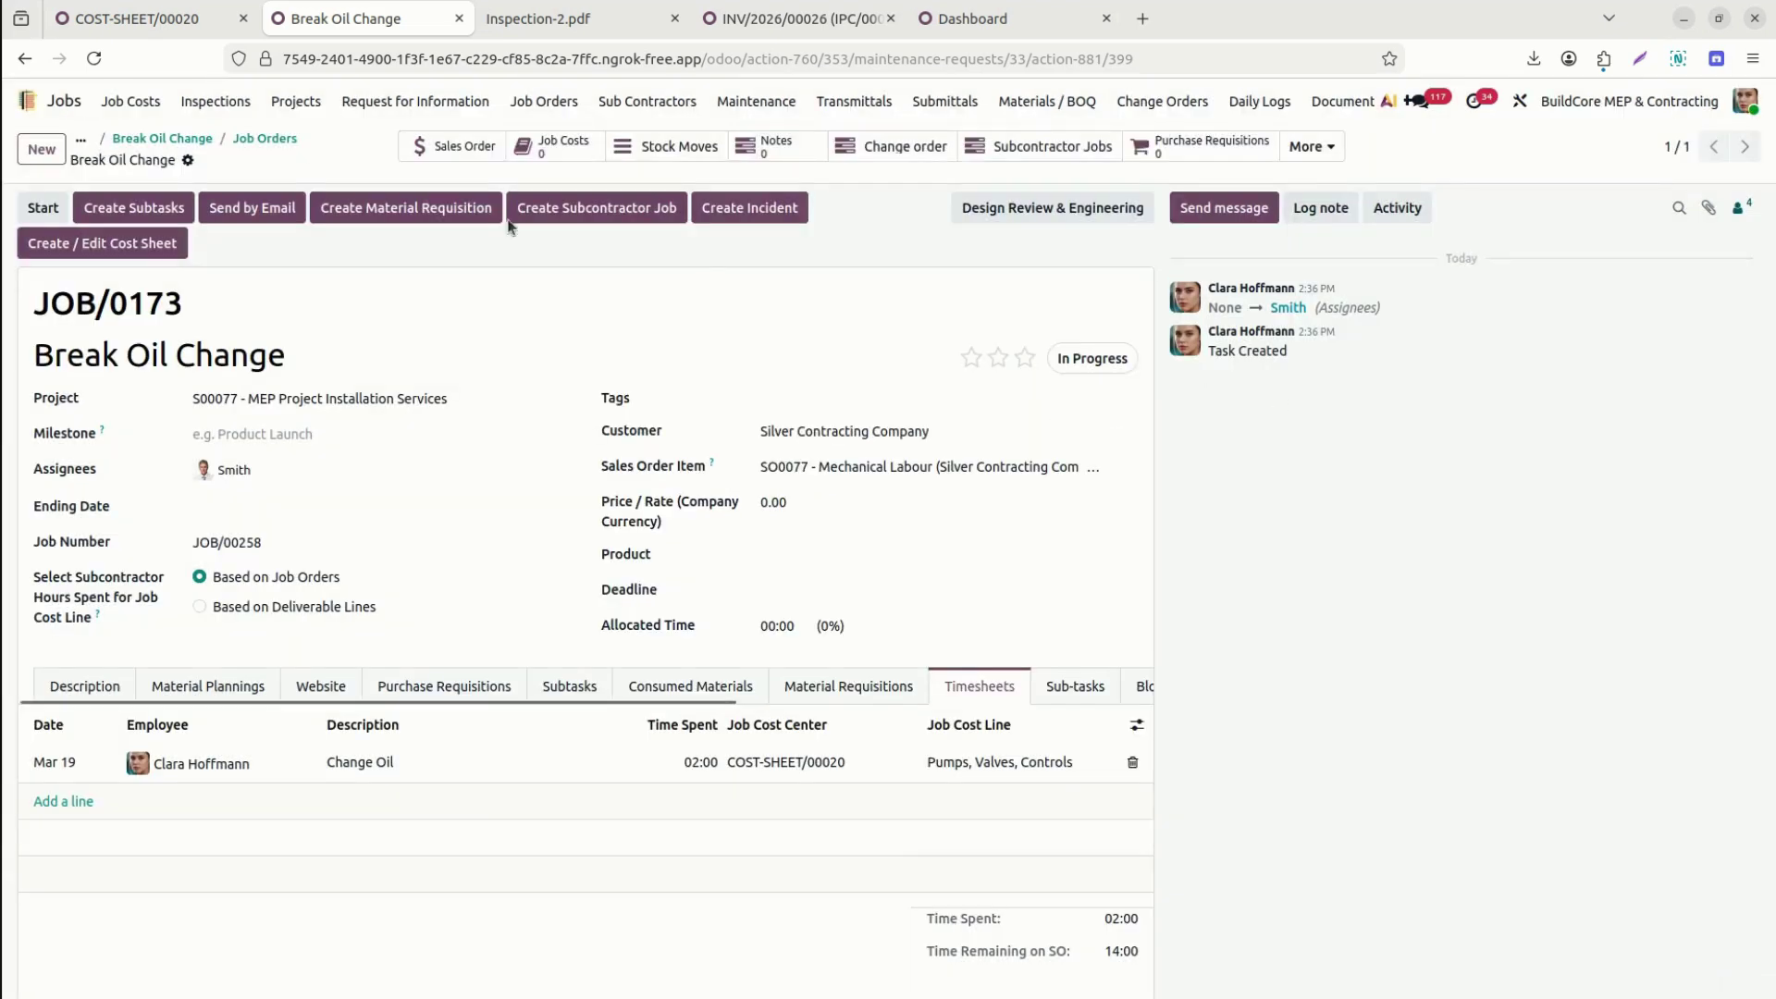
Return to Installation Services - SO0077 and start a new request for information.
{"action": "left_click", "coordinate": [258, 140]}
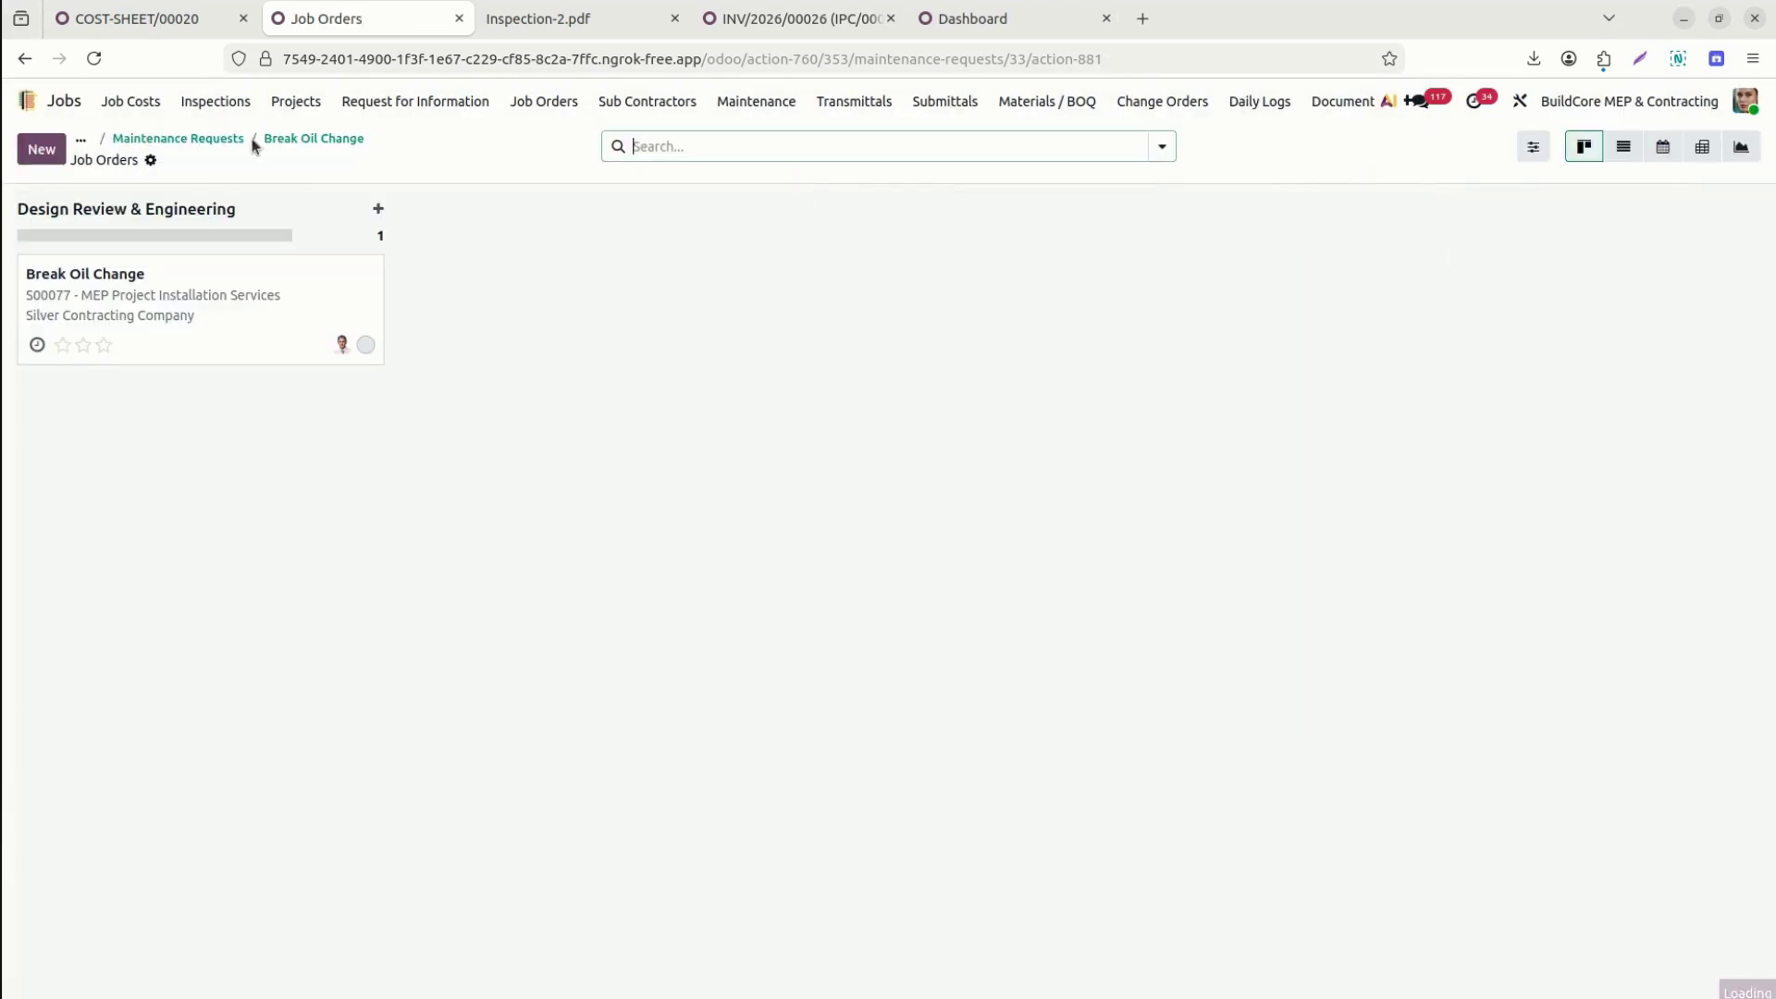
{"action": "left_click", "coordinate": [220, 140]}
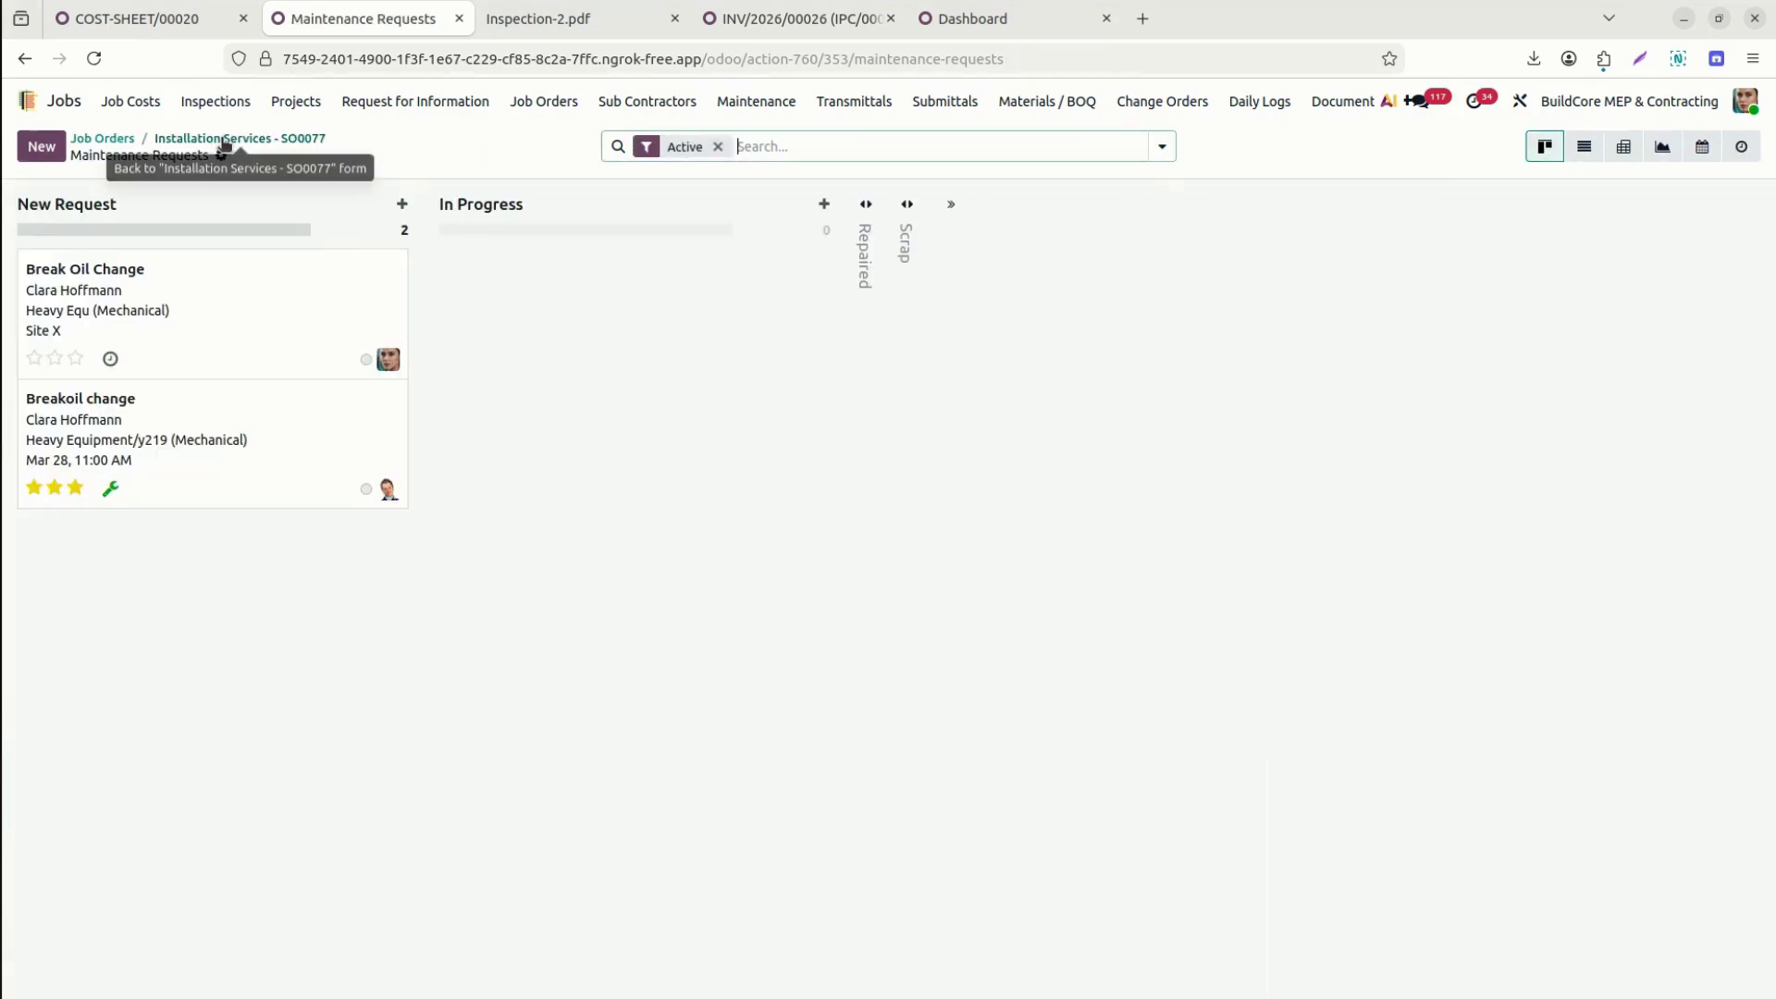
{"action": "left_click", "coordinate": [226, 141]}
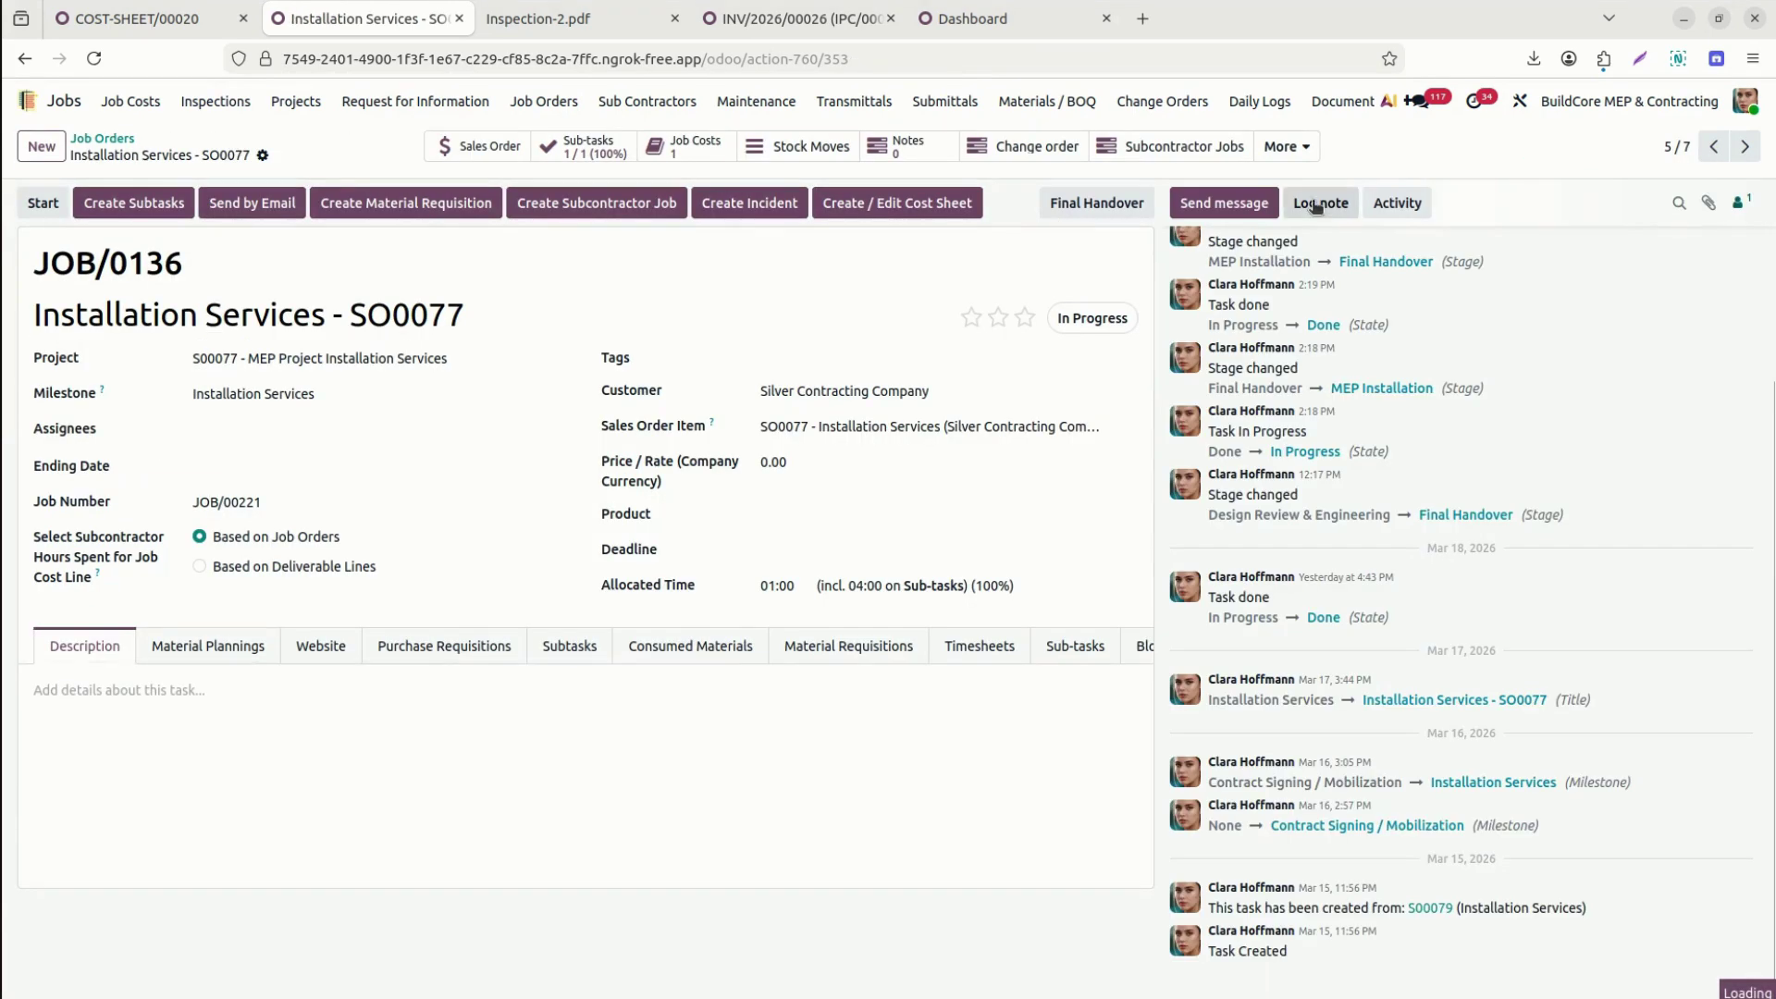
{"action": "left_click", "coordinate": [1288, 146]}
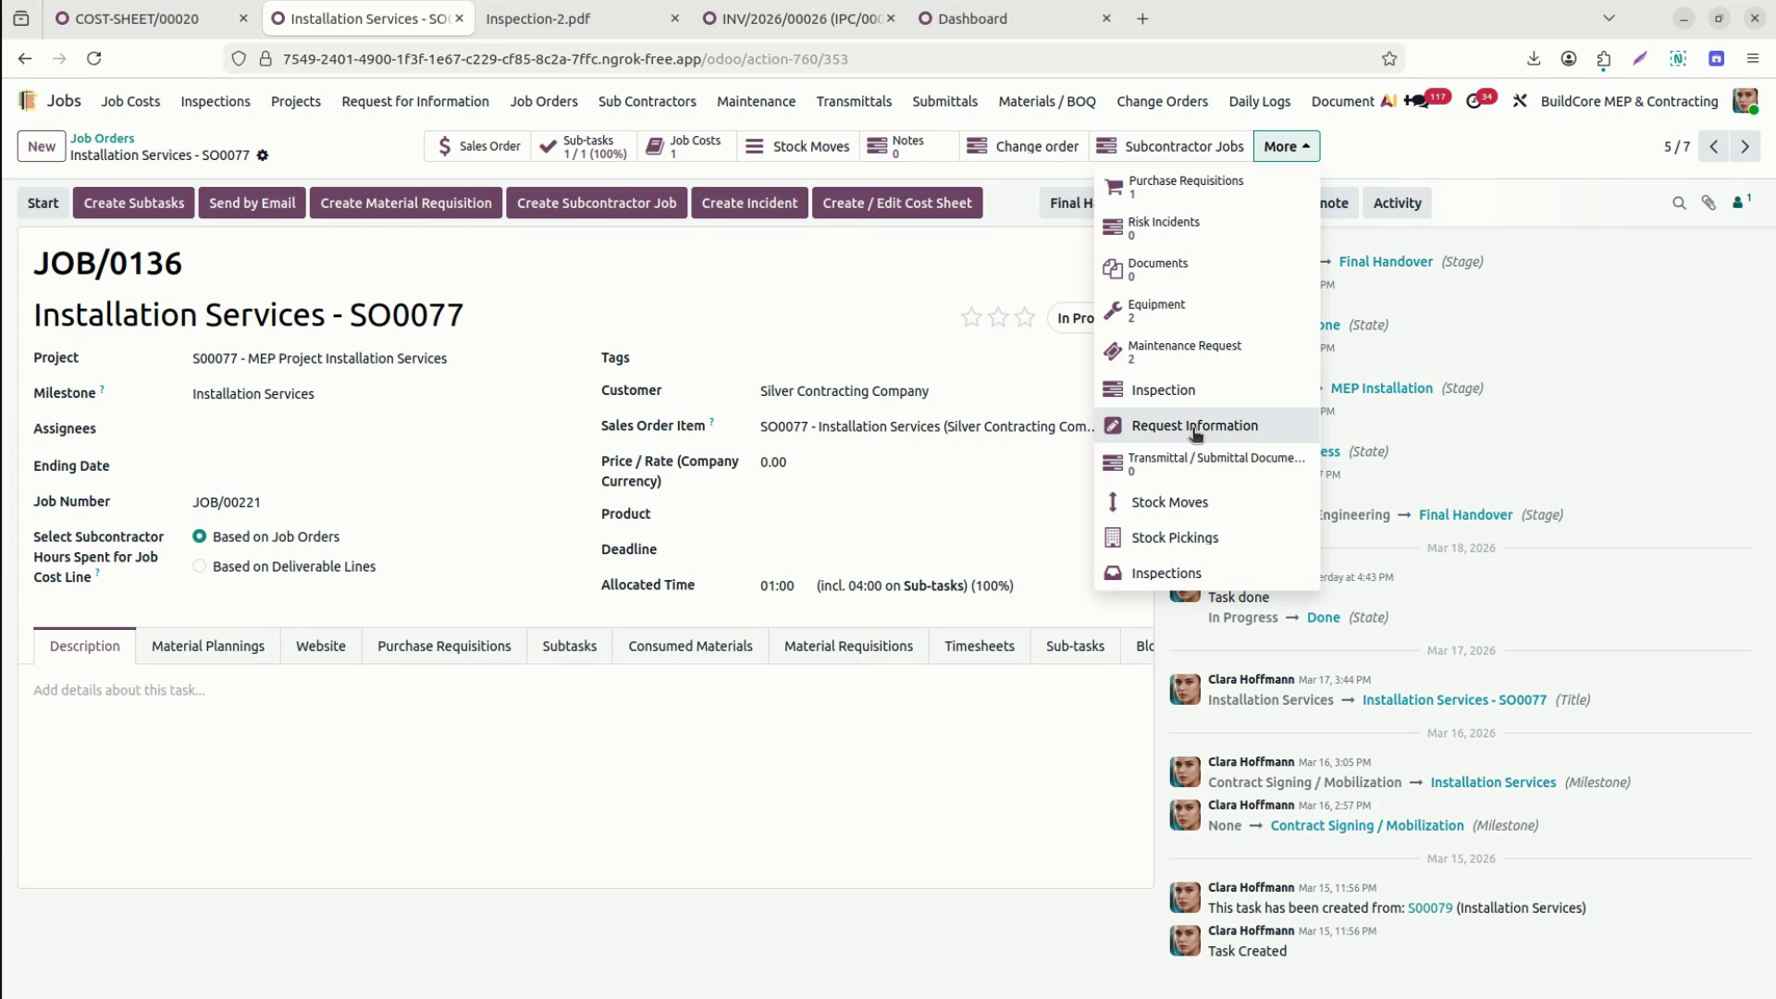
{"action": "left_click", "coordinate": [1195, 428]}
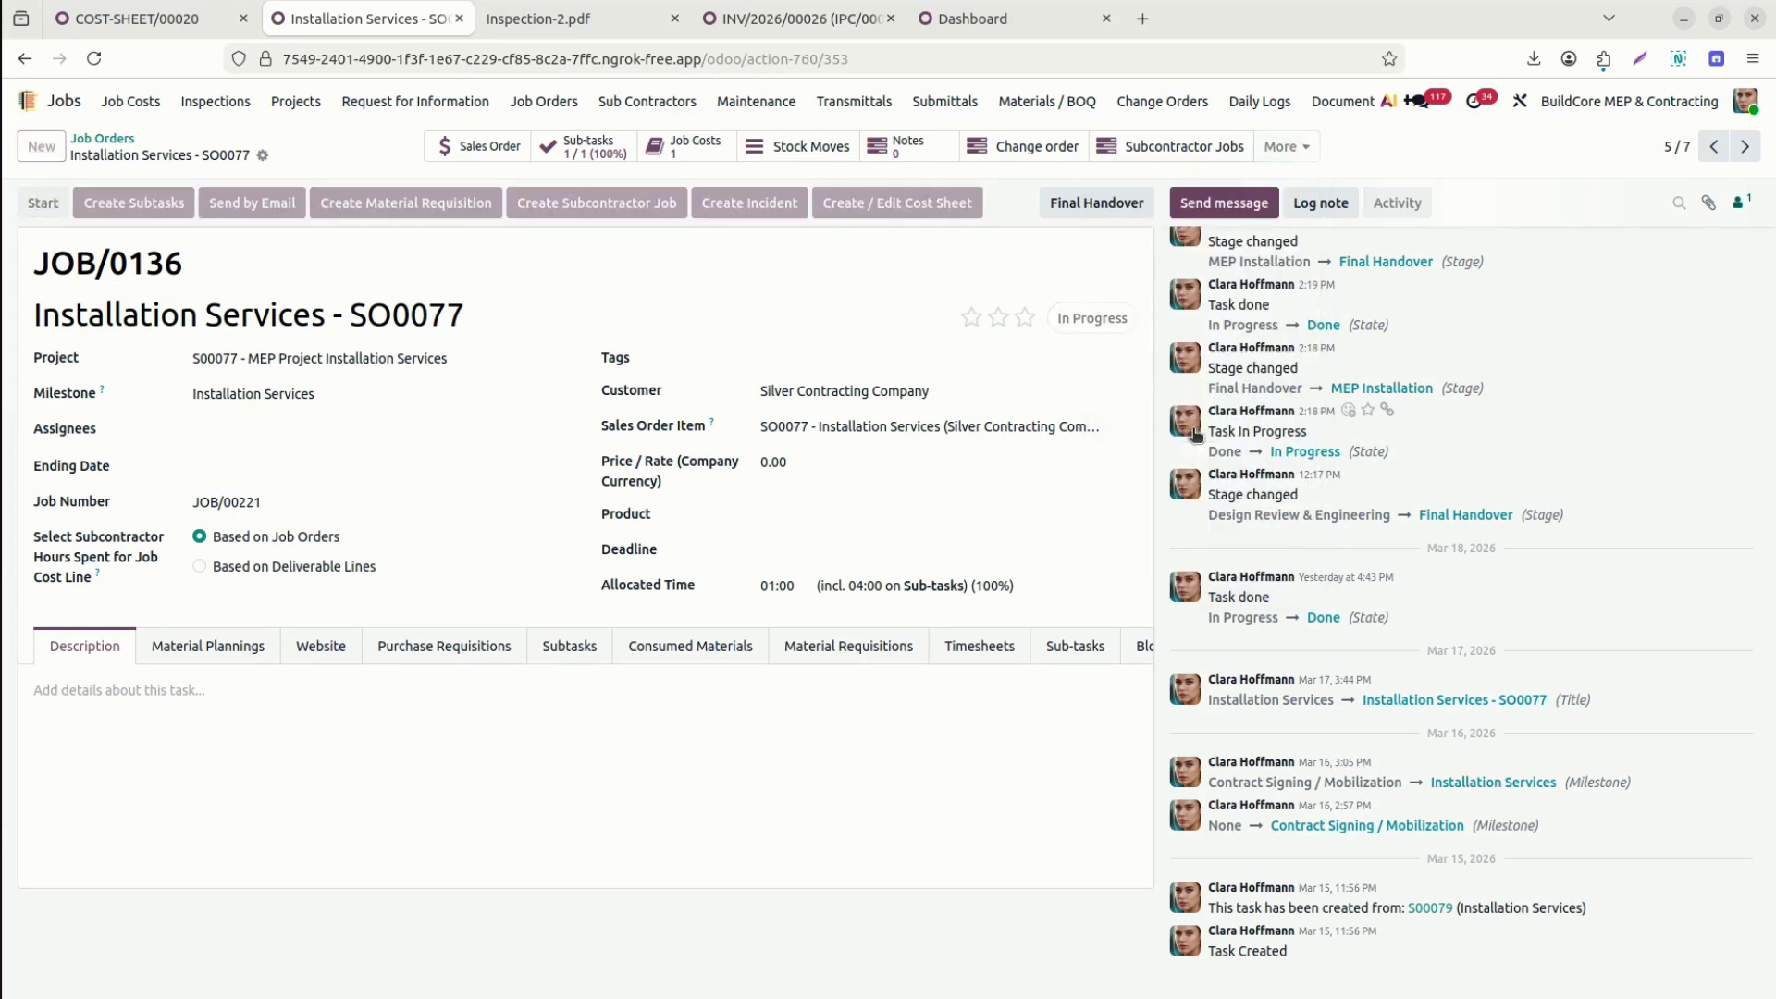
{"action": "left_click", "coordinate": [51, 150]}
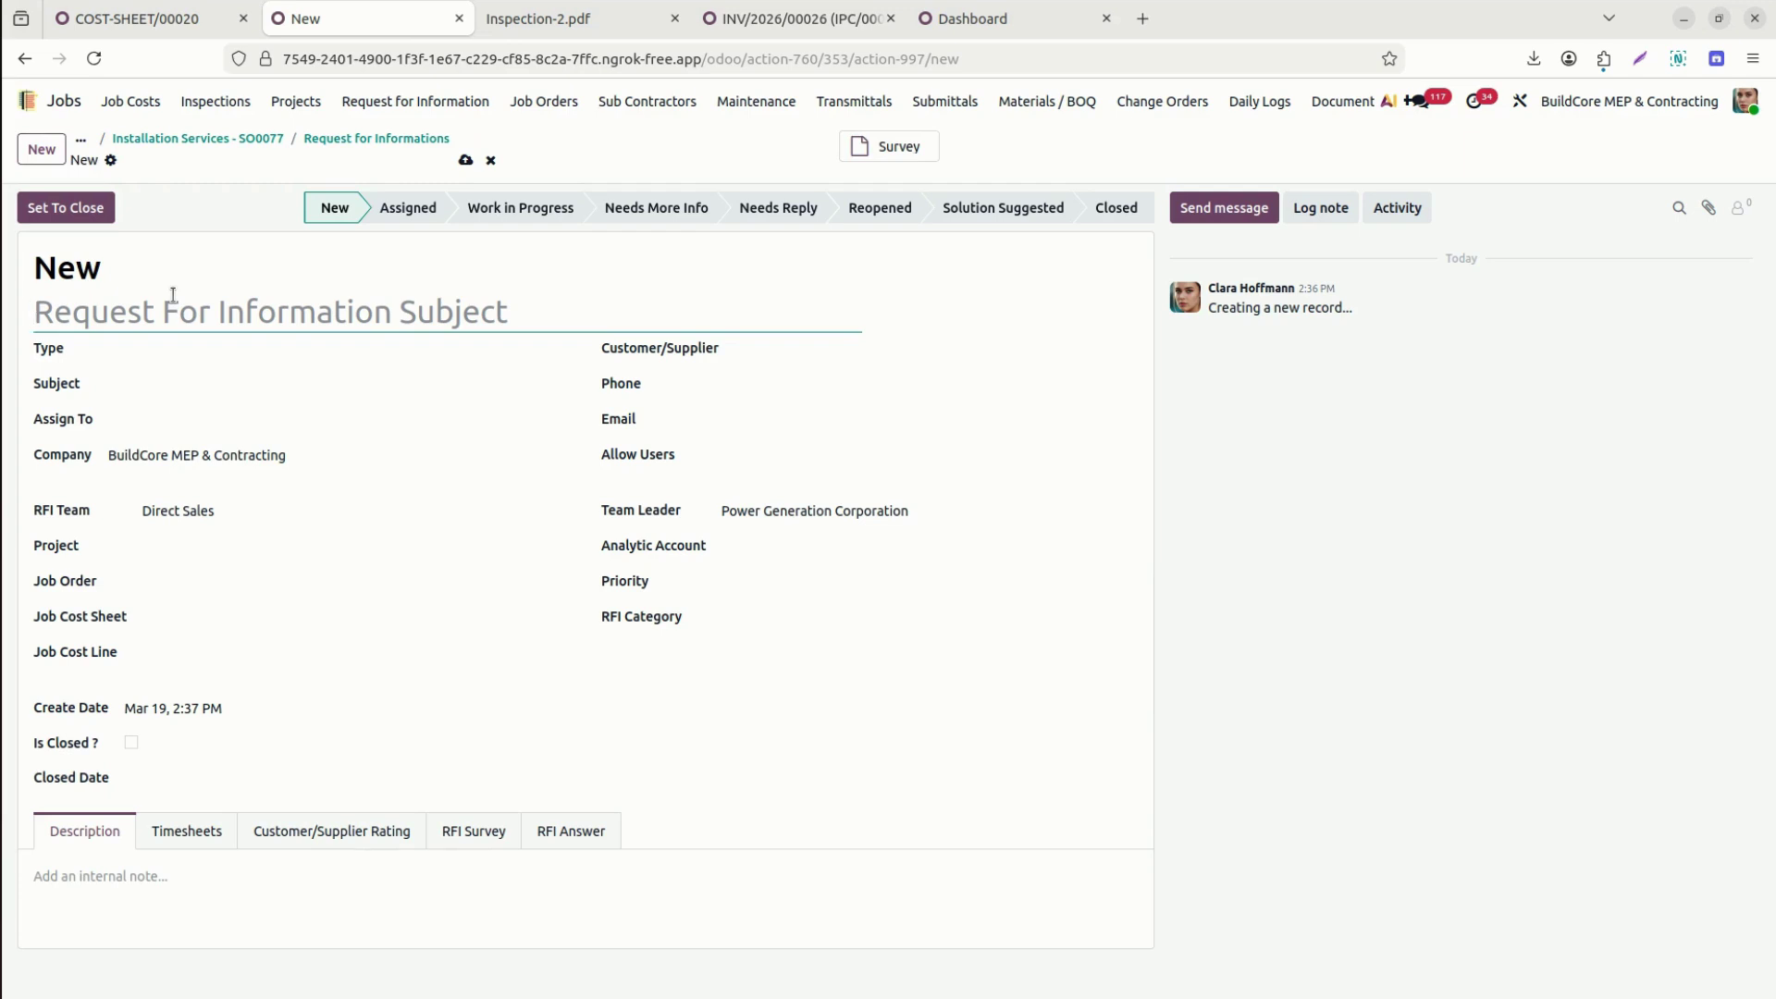
Title the RFI 'Material Origin', type Architectural, subject Cable Routing Conflict at Station Yard, with an assignee.
{"action": "type", "text": "M"}
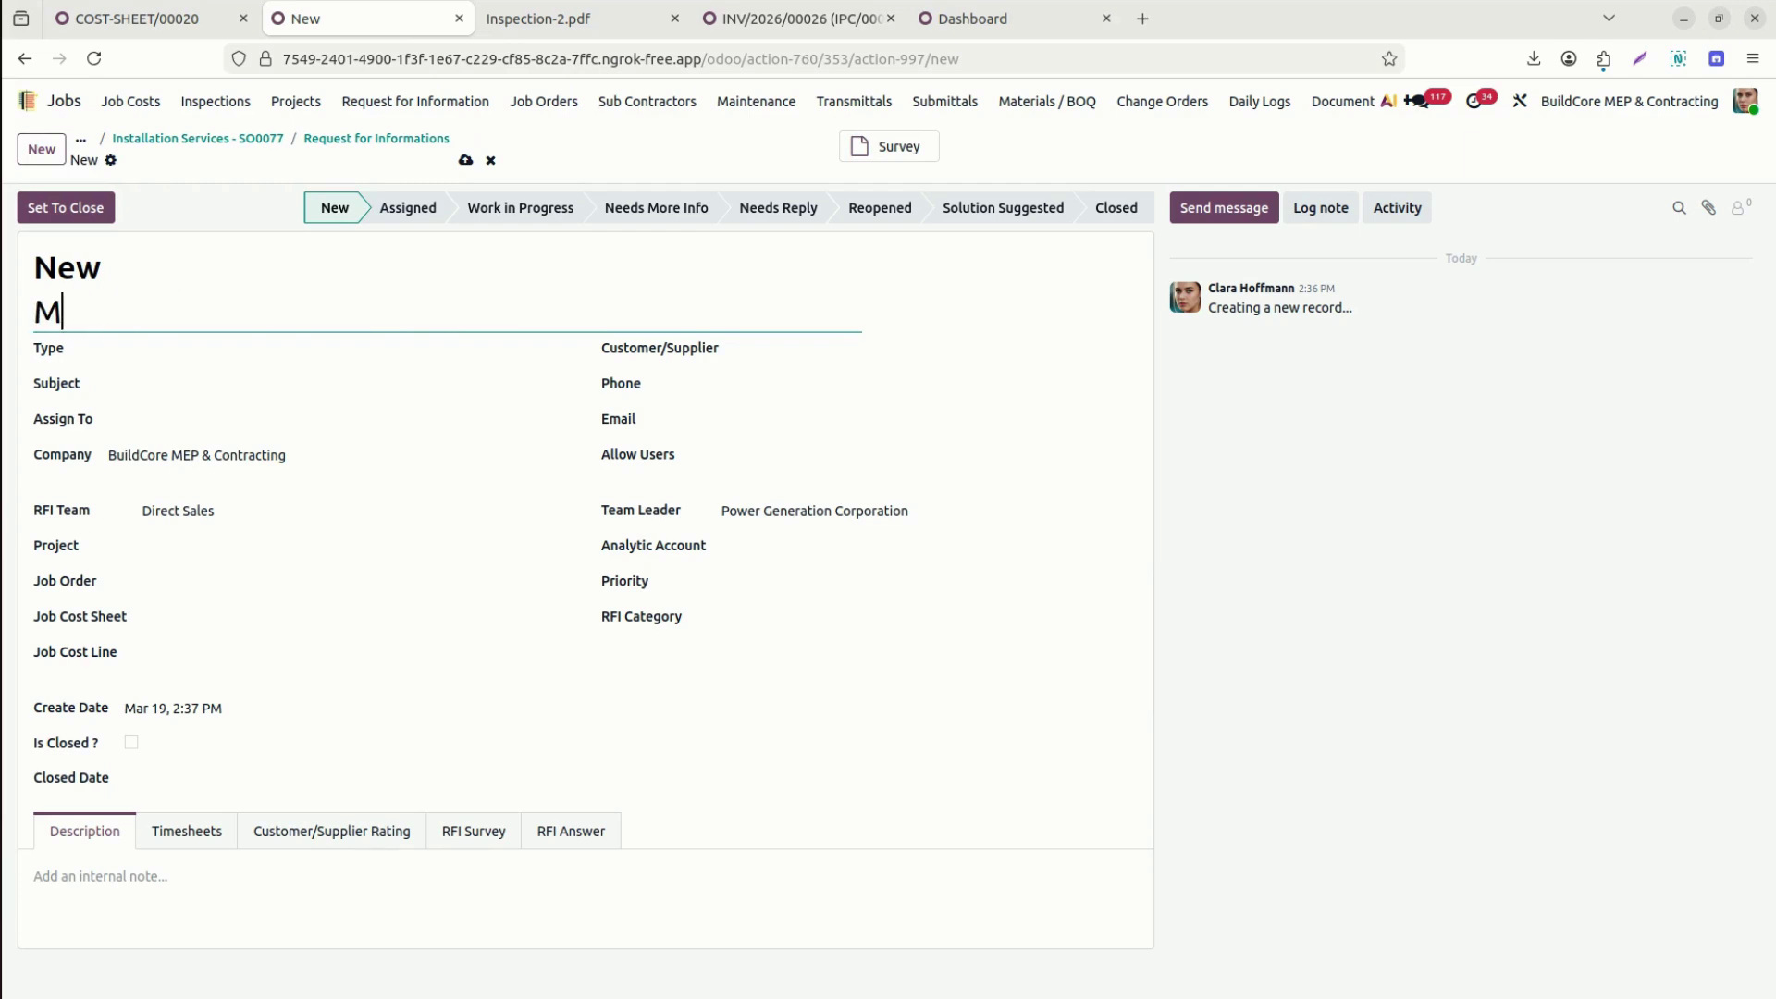
{"action": "type", "text": "aterial Ori"}
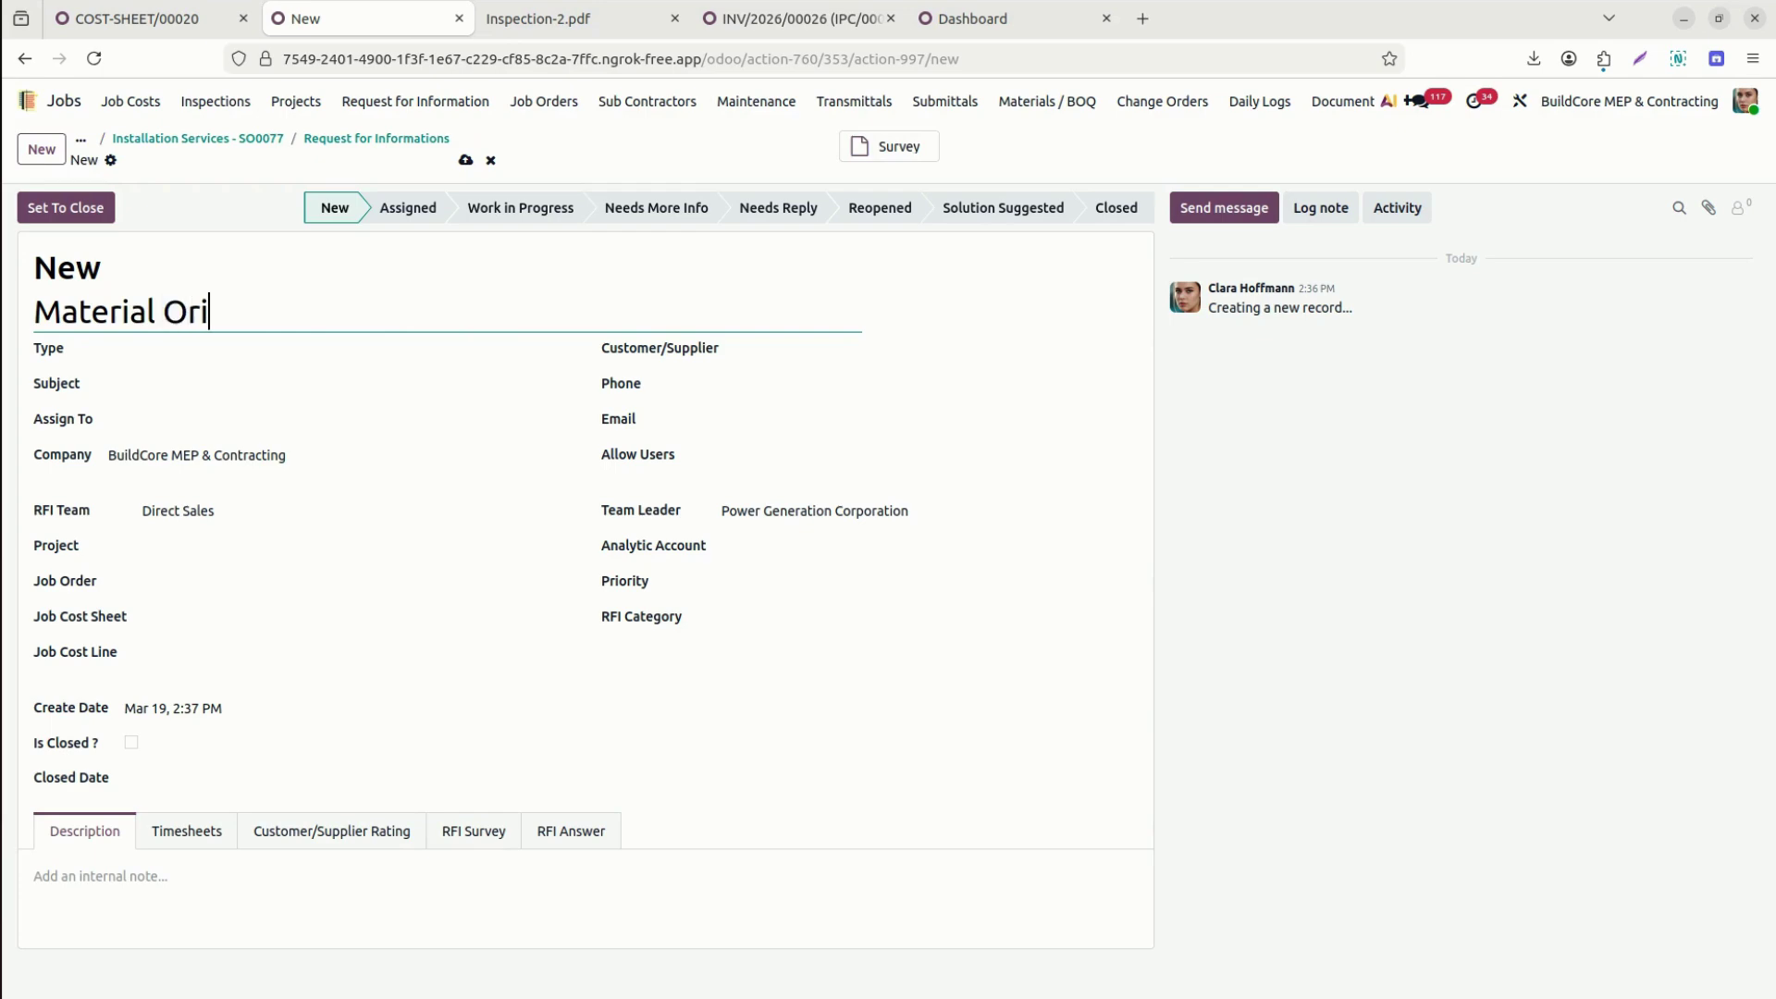
{"action": "key", "text": "BackSpace"}
{"action": "type", "text": "igin"}
{"action": "key", "text": "Tab"}
{"action": "left_click", "coordinate": [195, 348]}
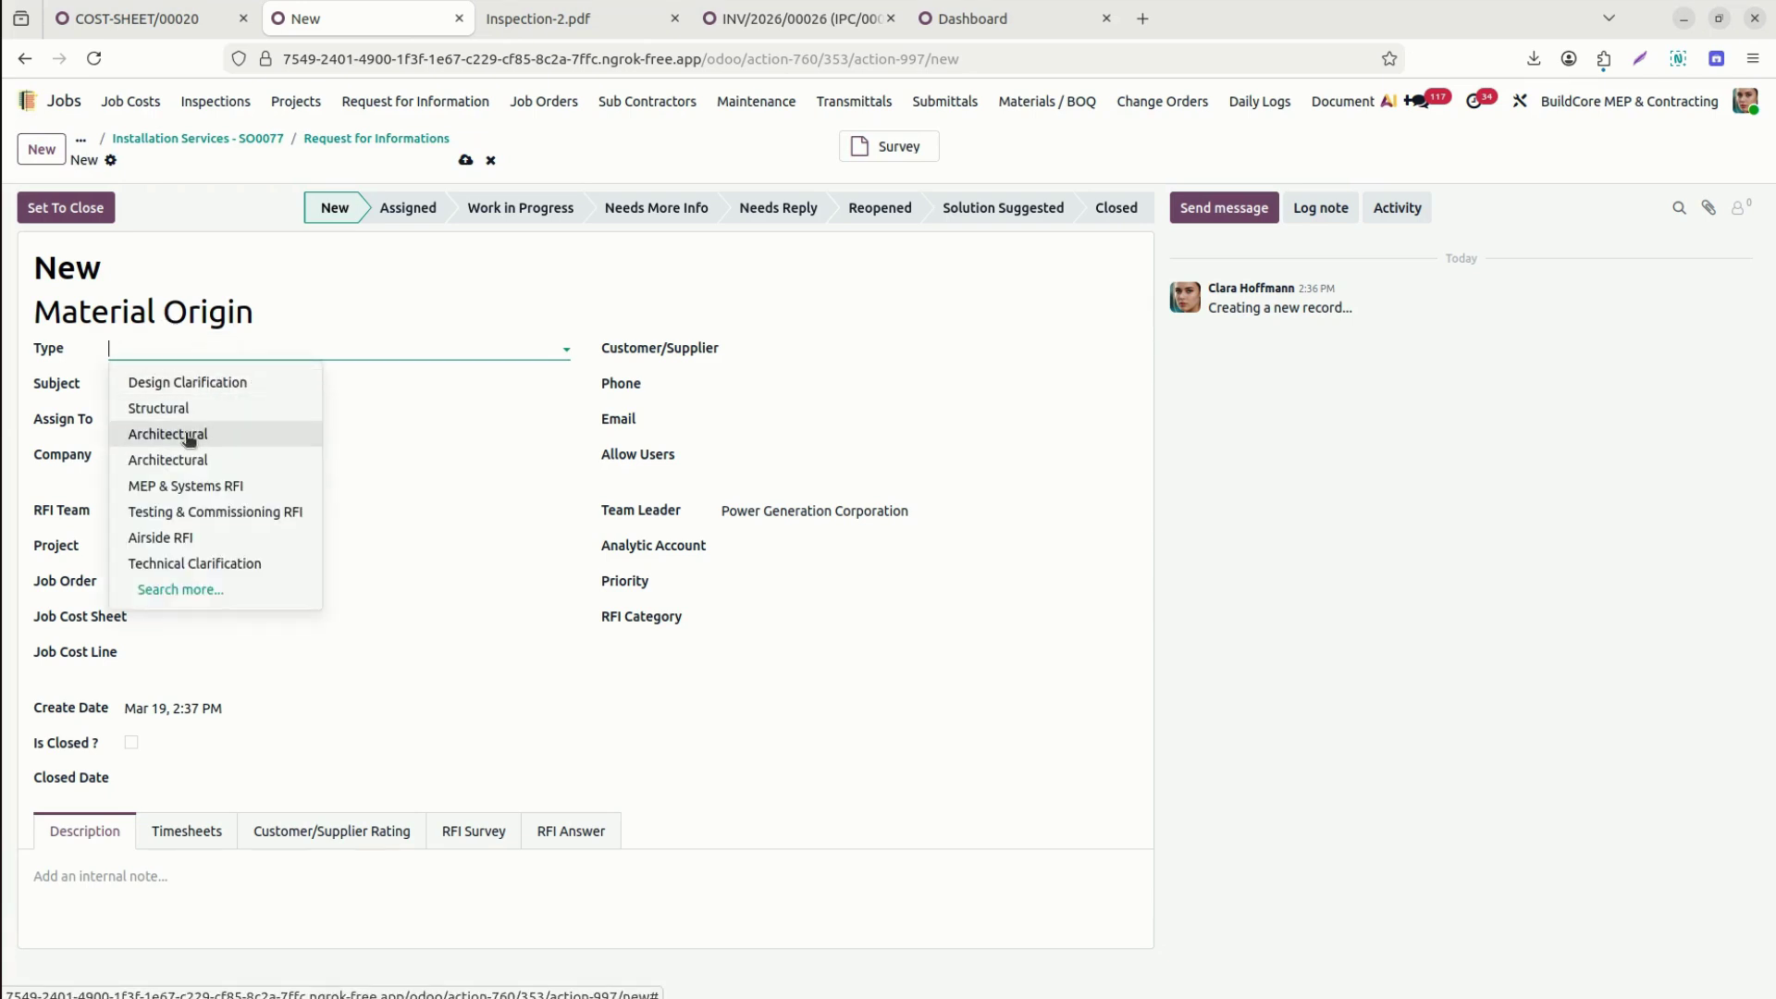
{"action": "left_click", "coordinate": [213, 435]}
{"action": "key", "text": "Tab"}
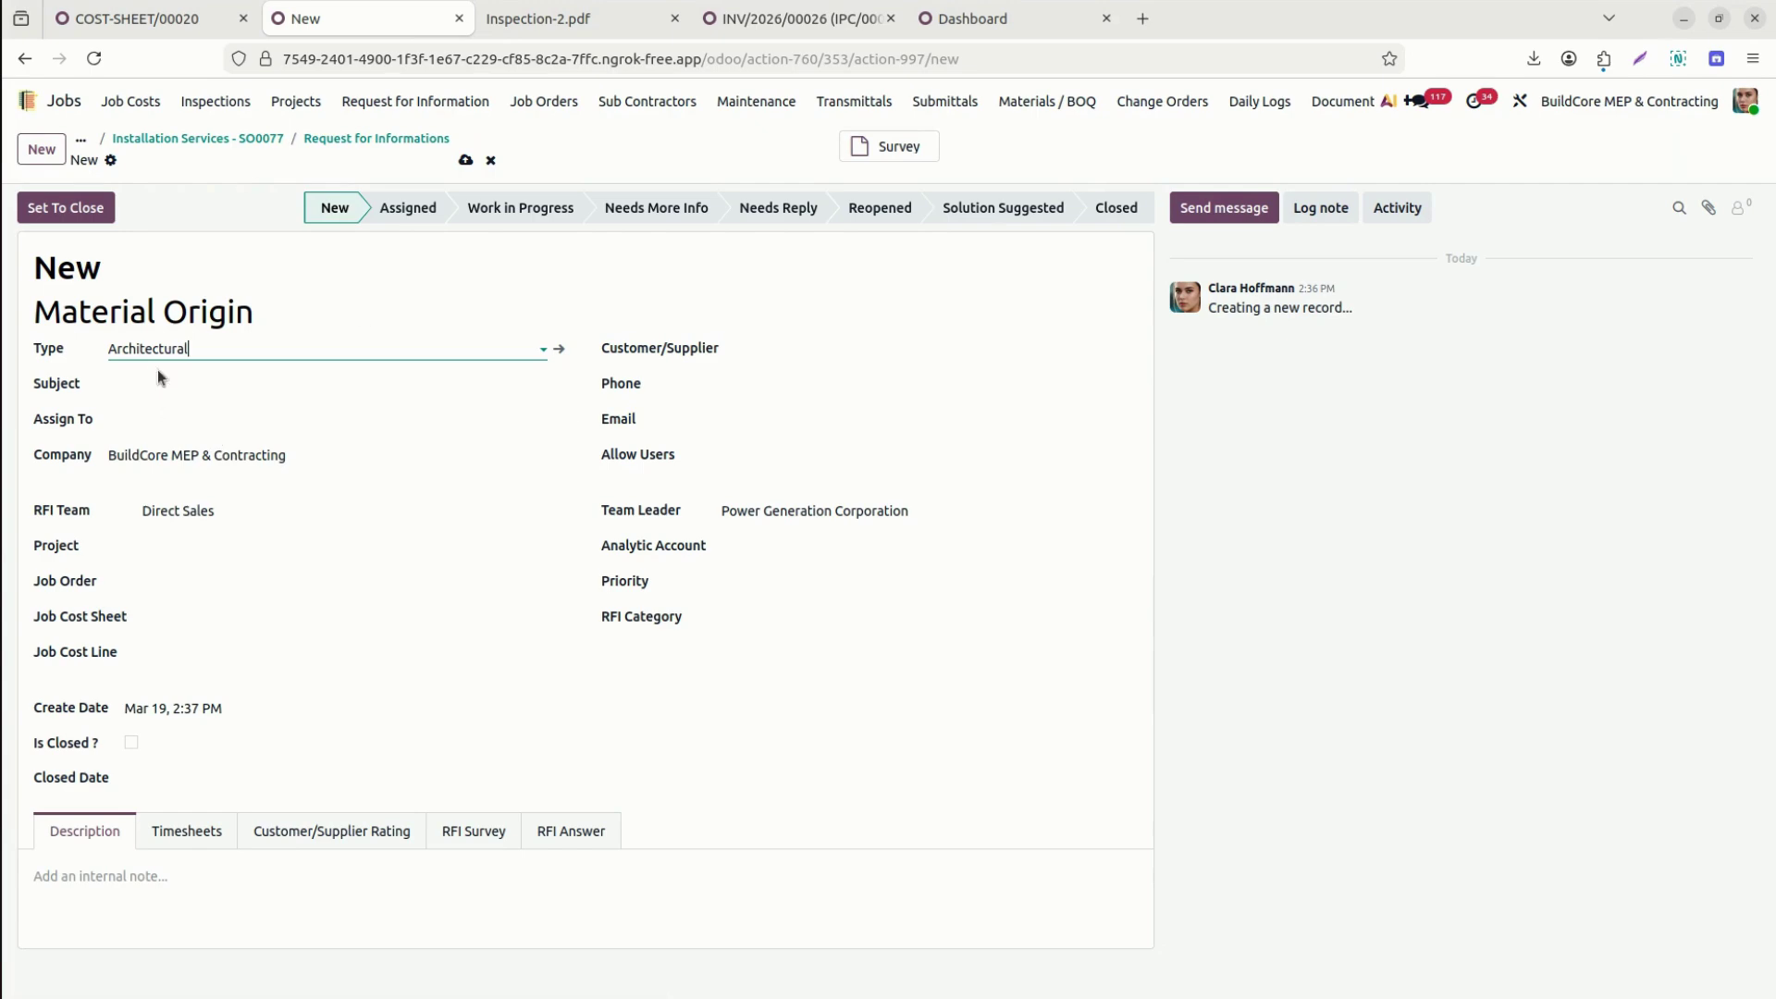
{"action": "left_click", "coordinate": [167, 375]}
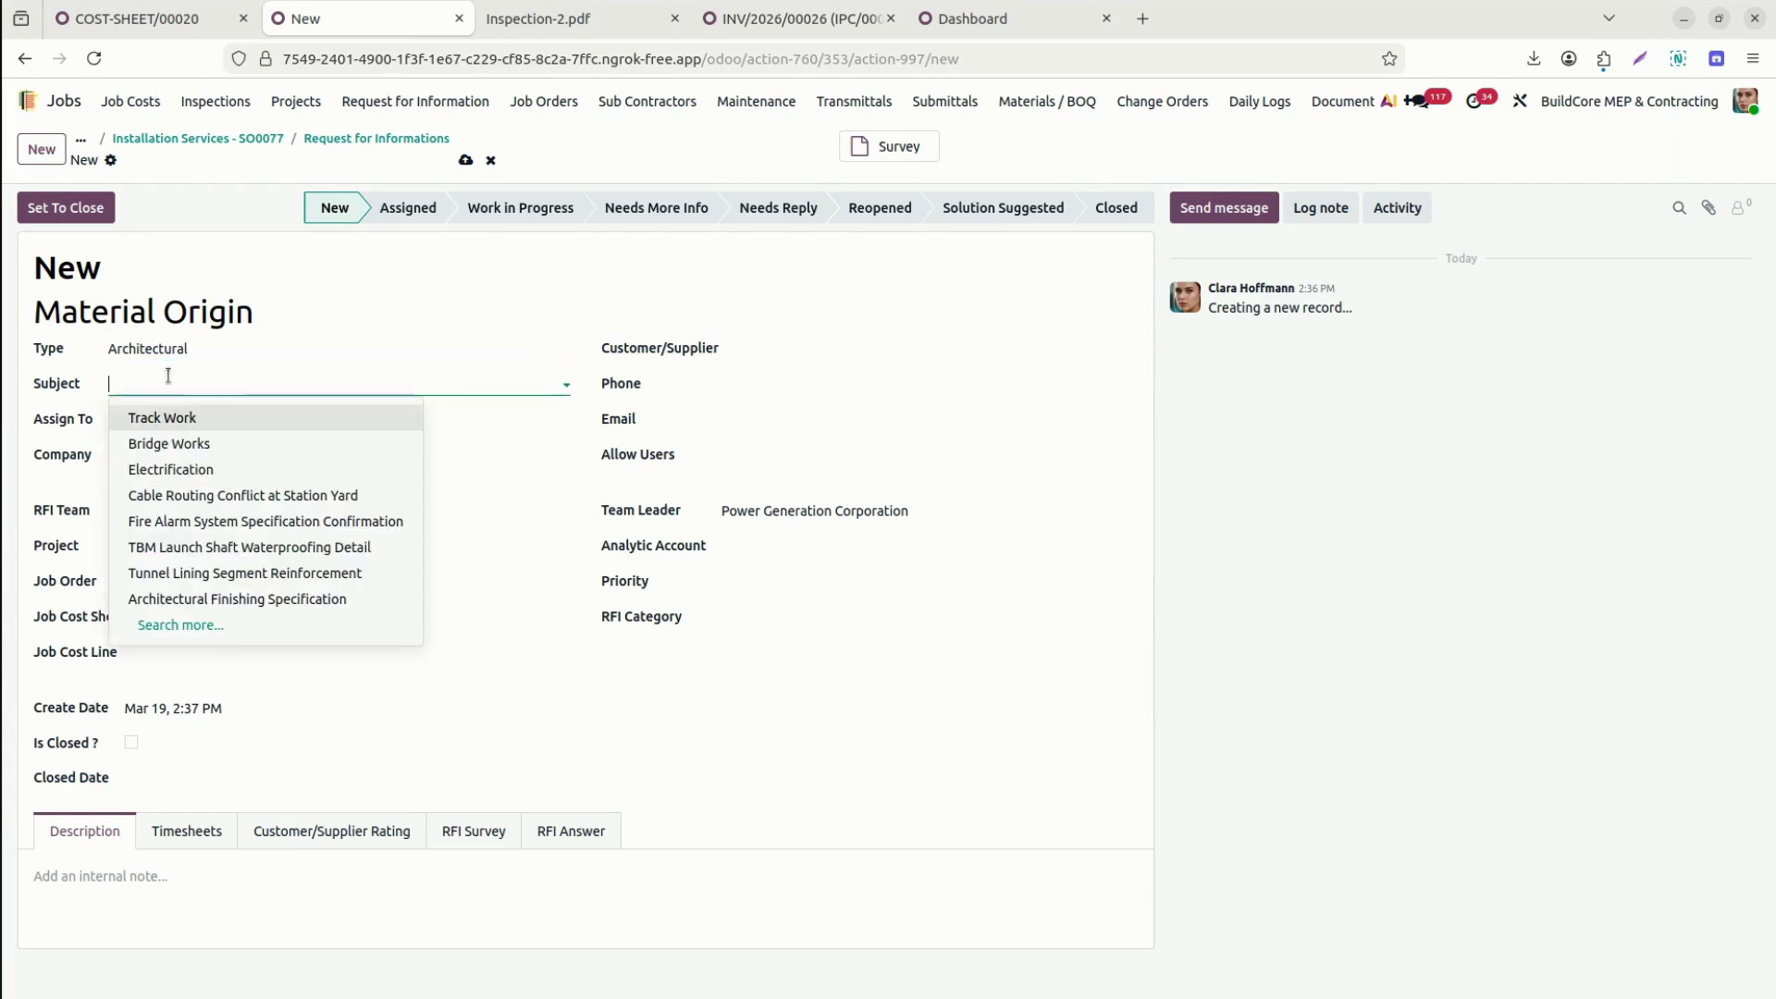
{"action": "left_click", "coordinate": [243, 503]}
{"action": "left_click", "coordinate": [245, 413]}
{"action": "left_click", "coordinate": [222, 531]}
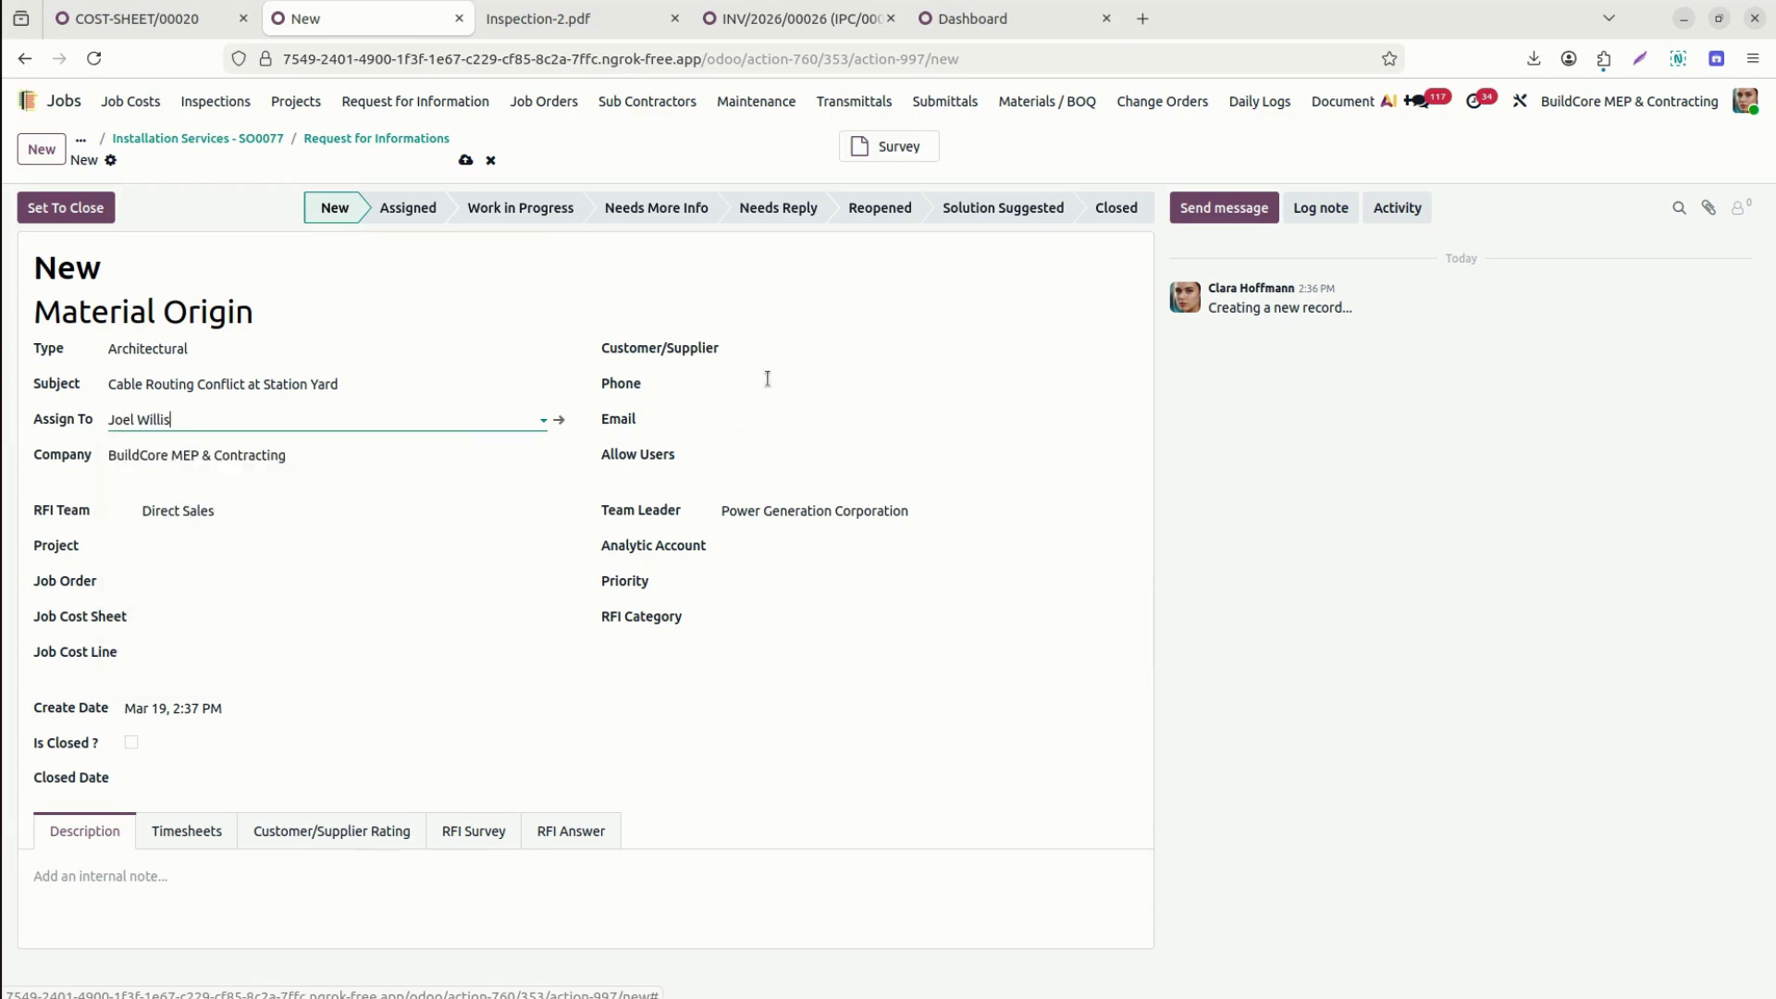
Set the customer to Silver Contracting Company and link project S00077.
{"action": "left_click", "coordinate": [835, 353]}
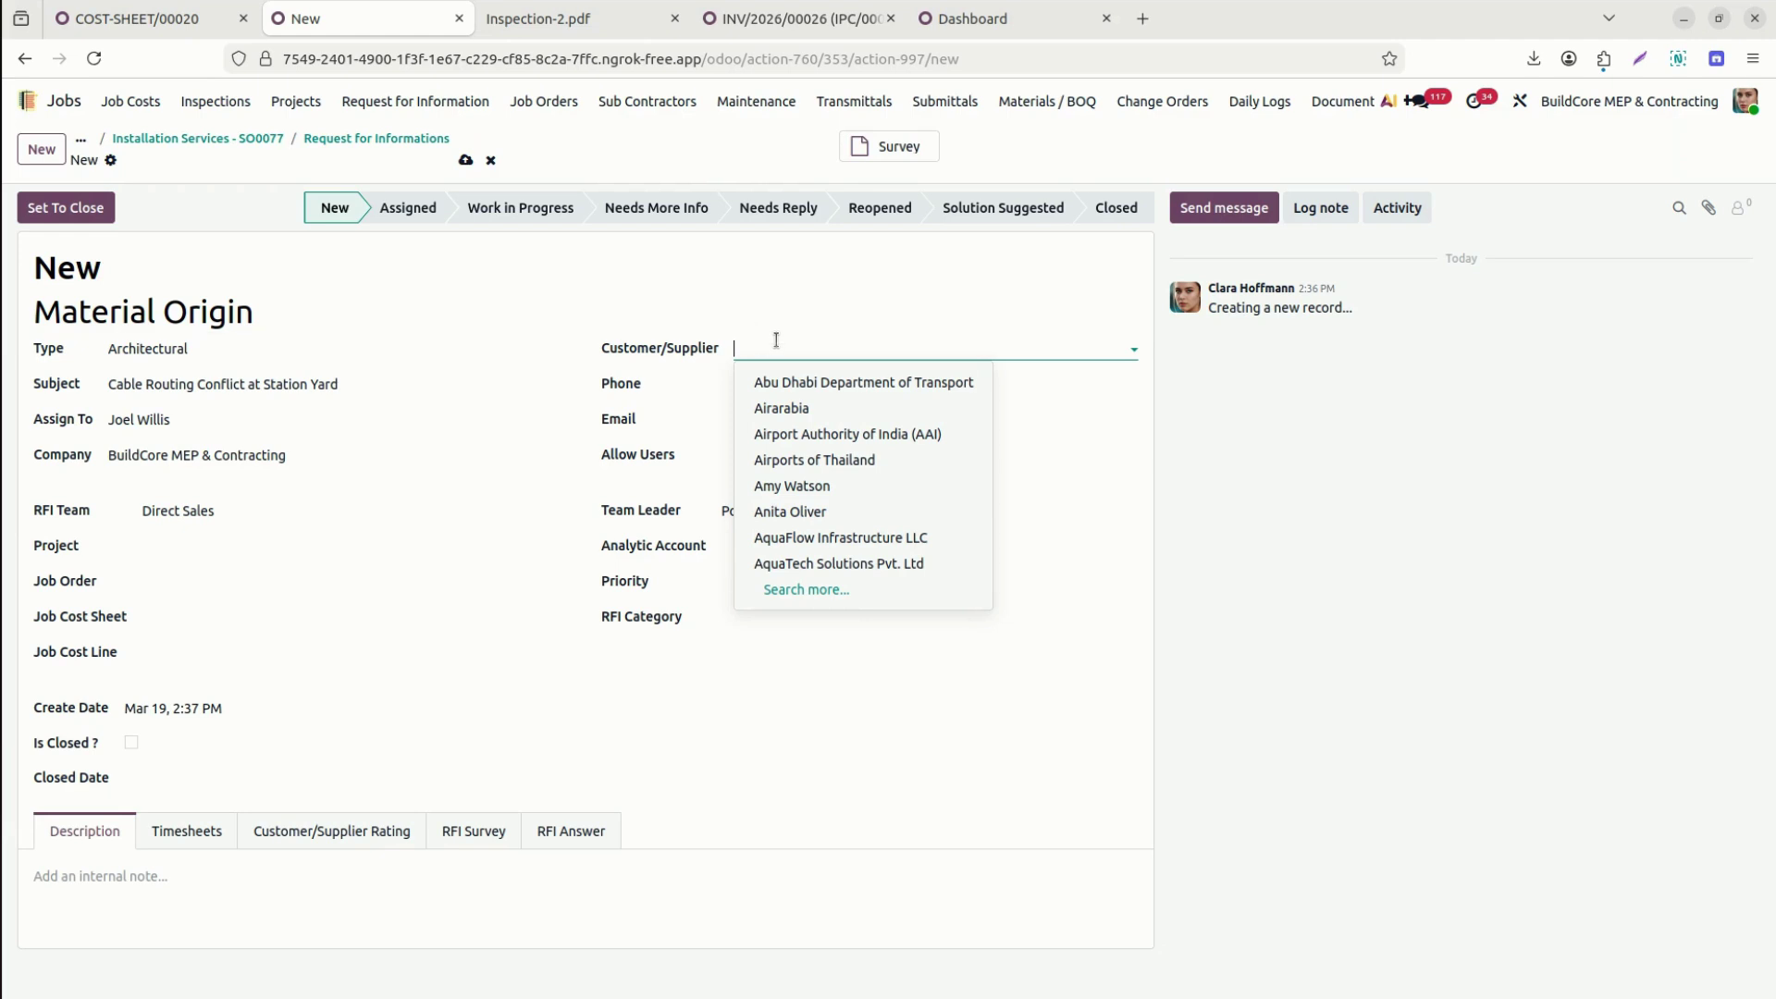
{"action": "type", "text": "jo"}
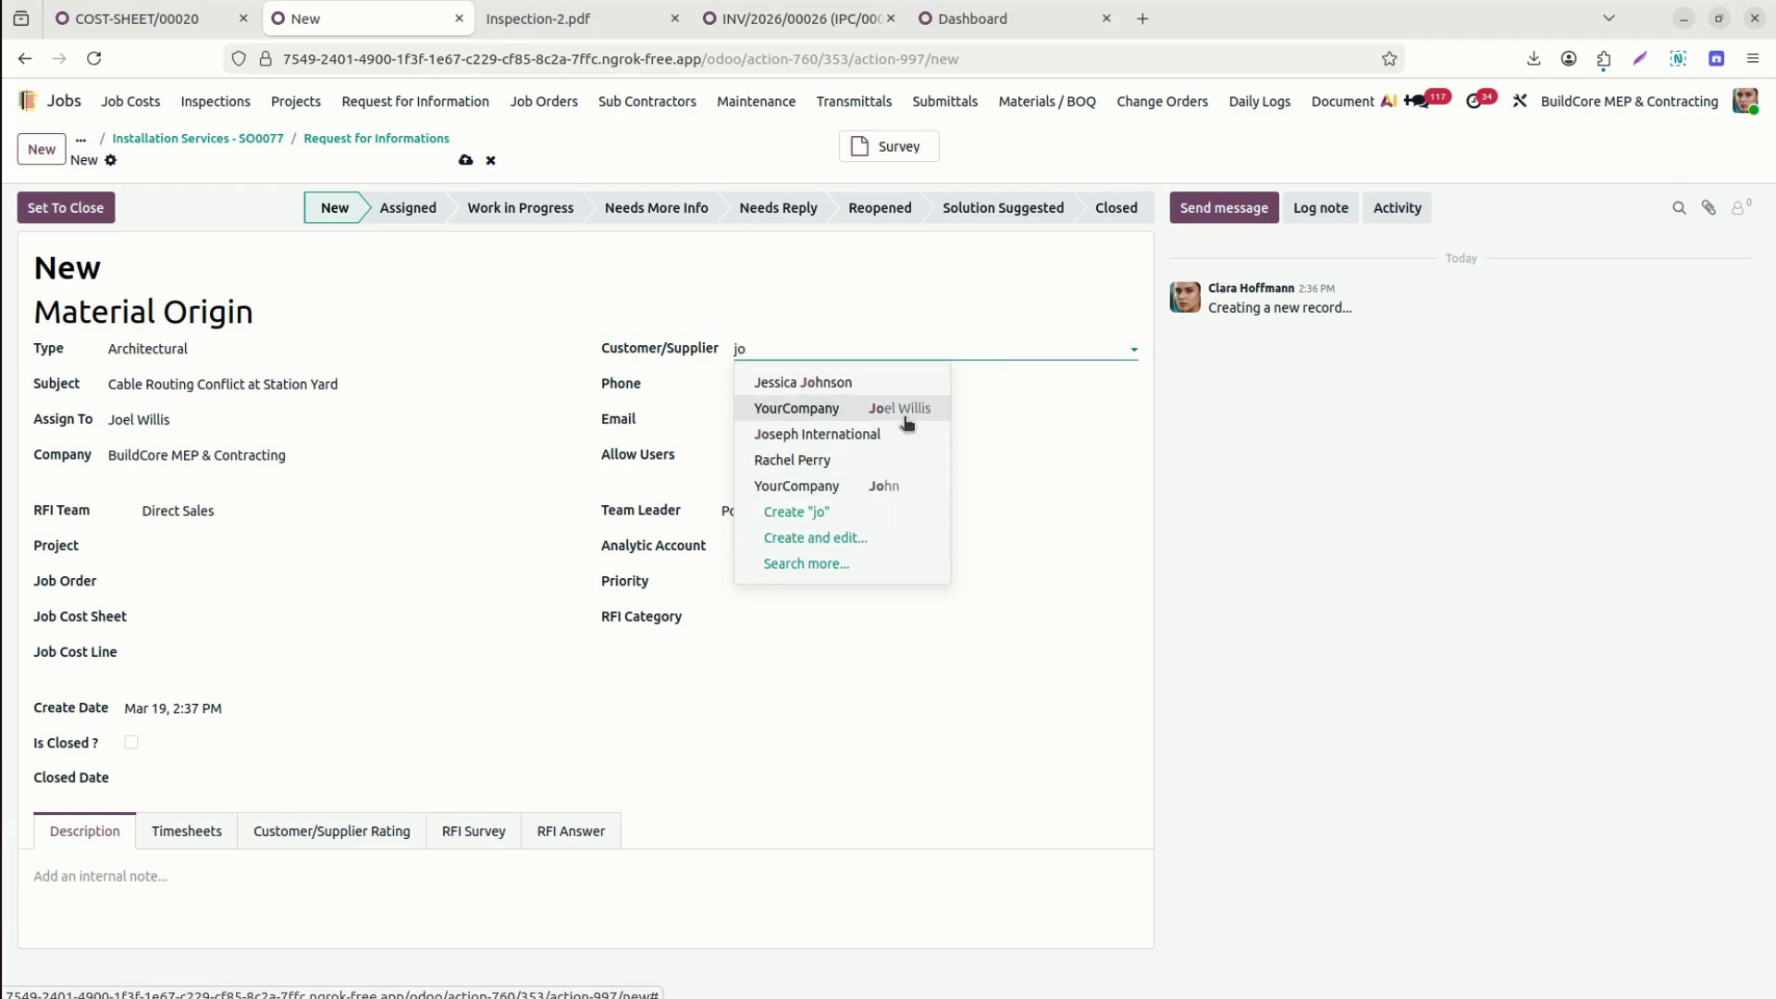
{"action": "key", "text": "BackSpace"}
{"action": "key", "text": "BackSpace"}
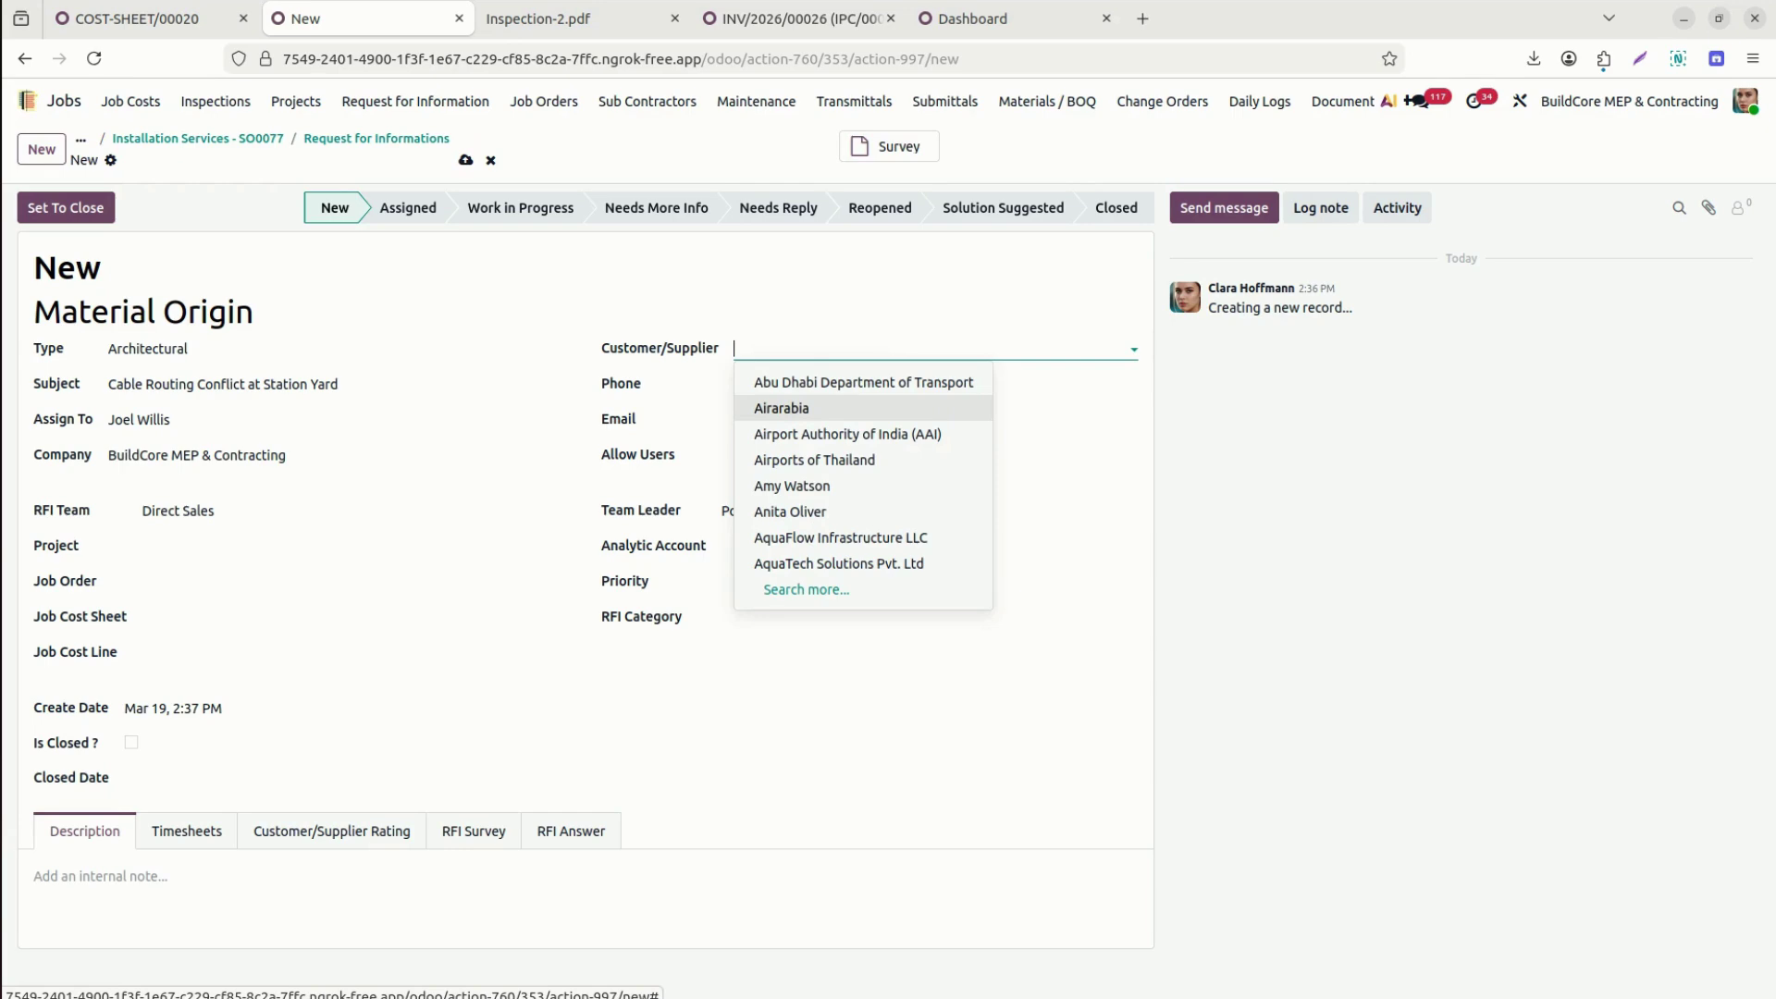
{"action": "type", "text": "sil"}
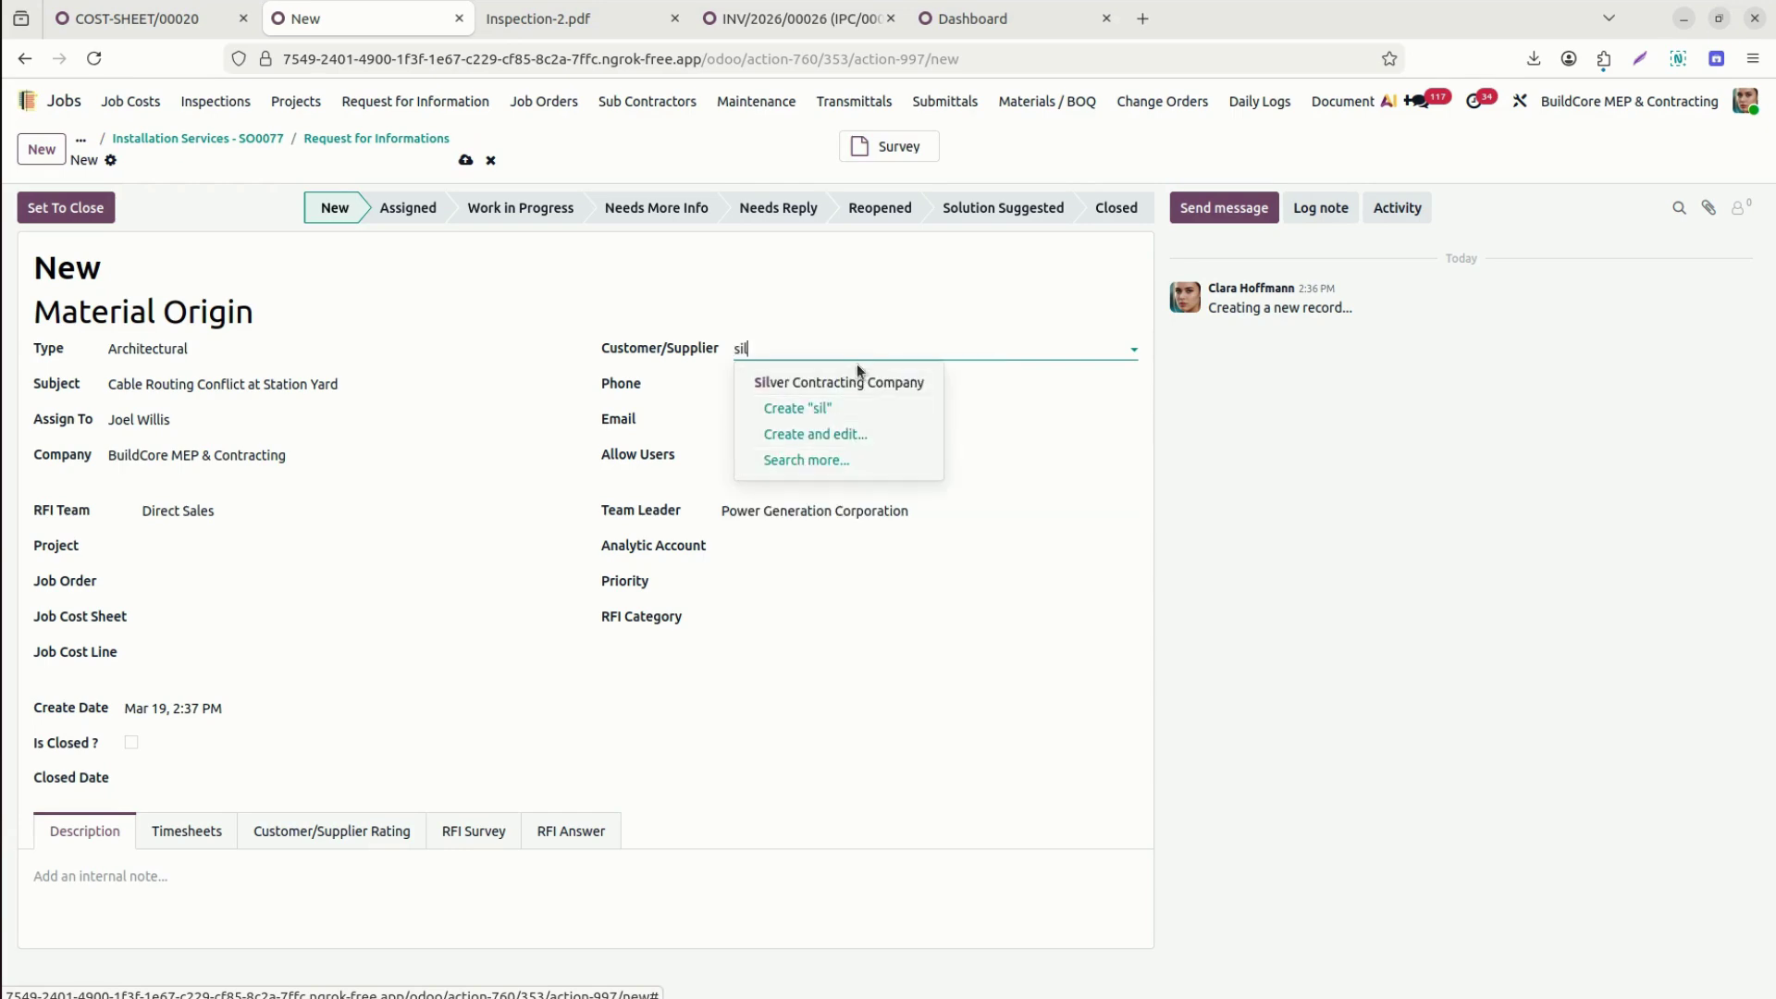
{"action": "left_click", "coordinate": [870, 389]}
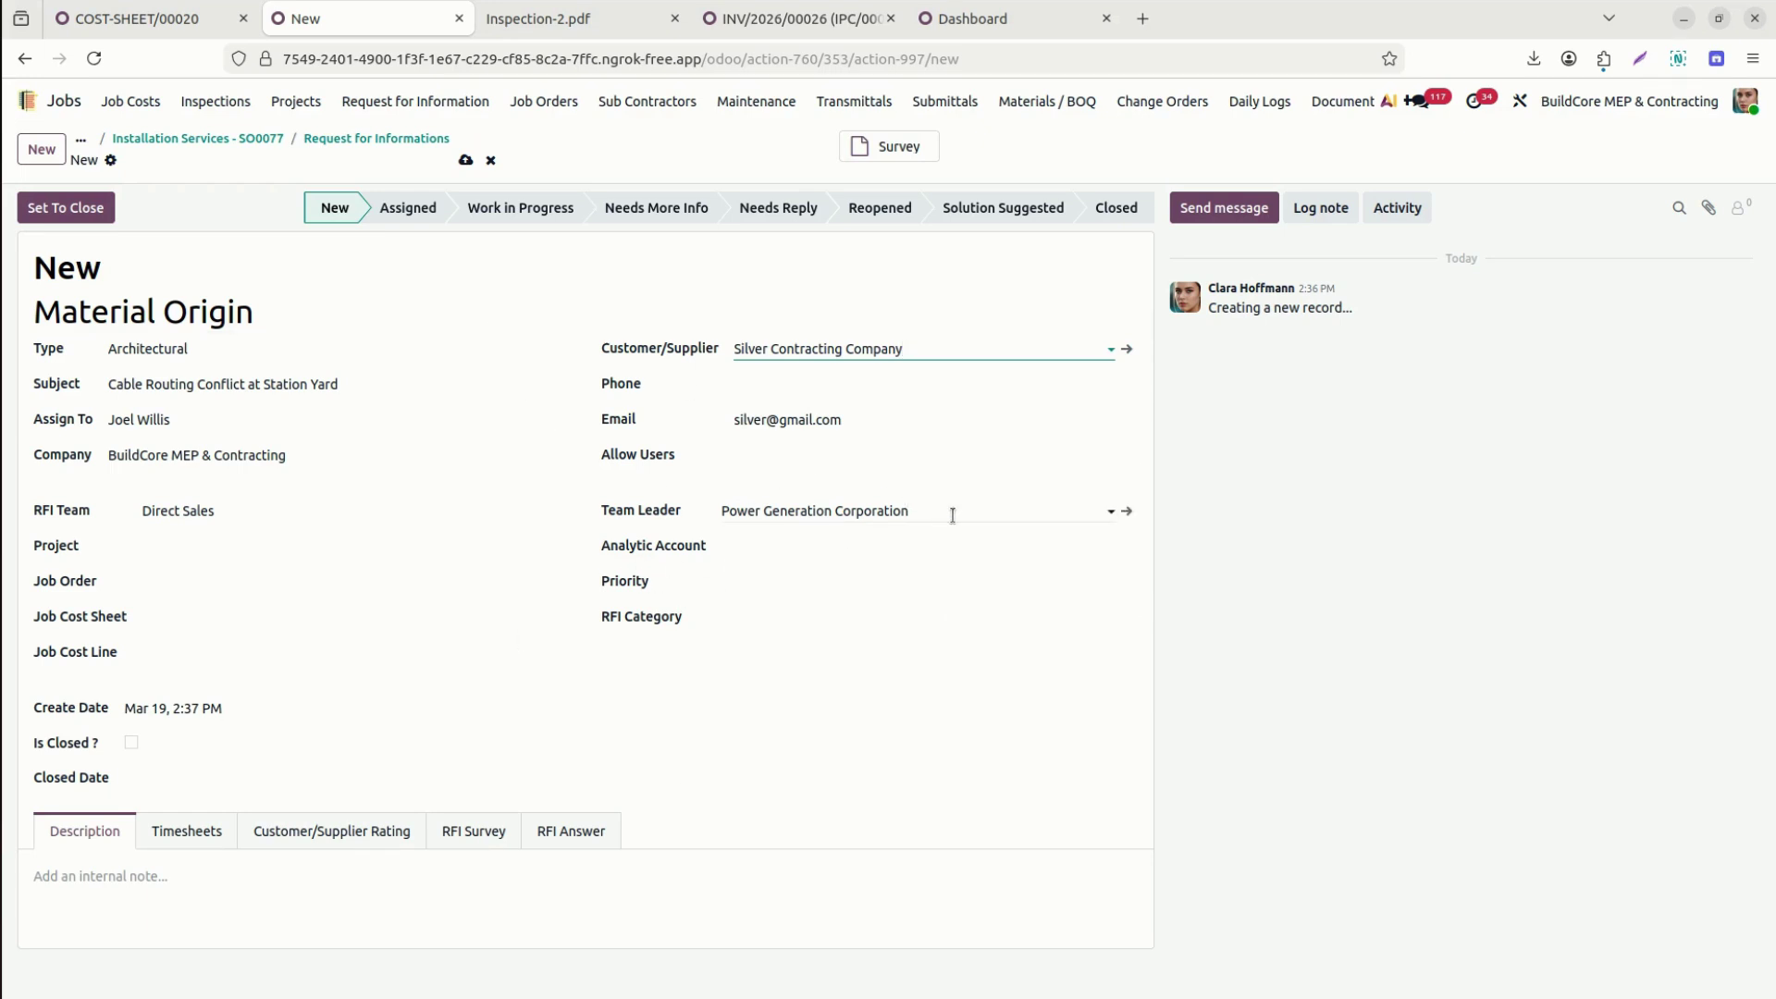
{"action": "left_click", "coordinate": [331, 543]}
{"action": "type", "text": "77"}
{"action": "left_click", "coordinate": [287, 577]}
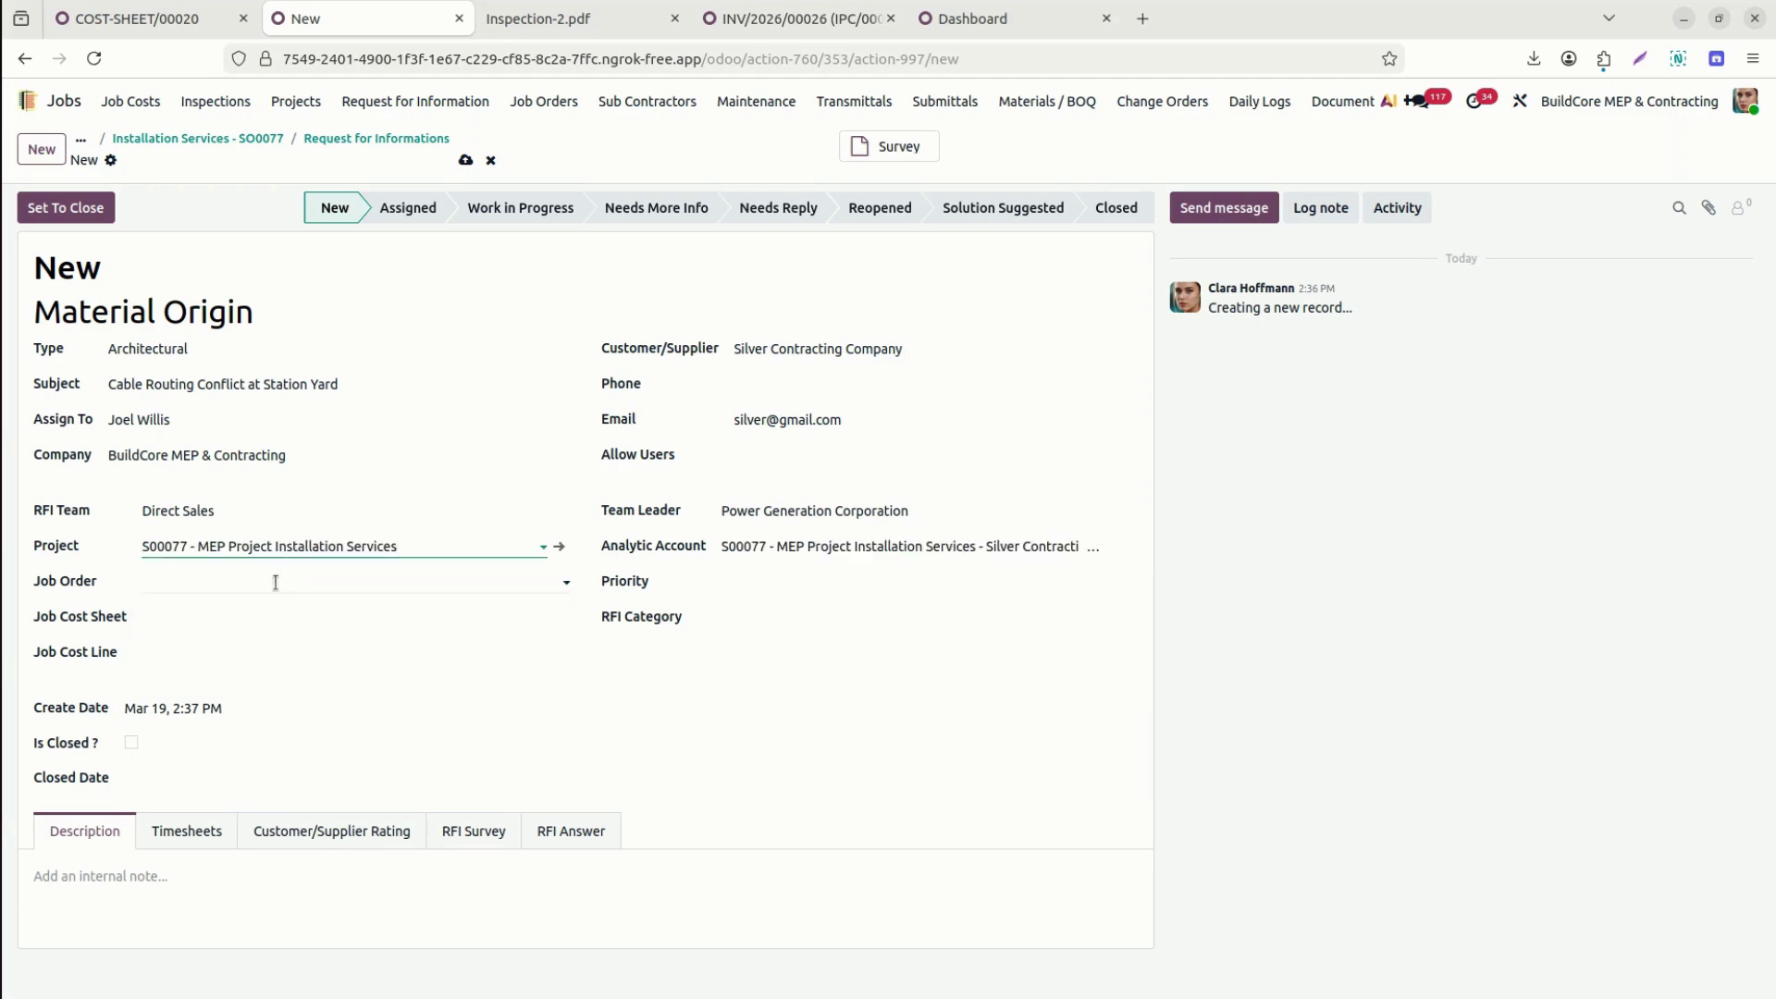
{"action": "key", "text": "ctrl+l"}
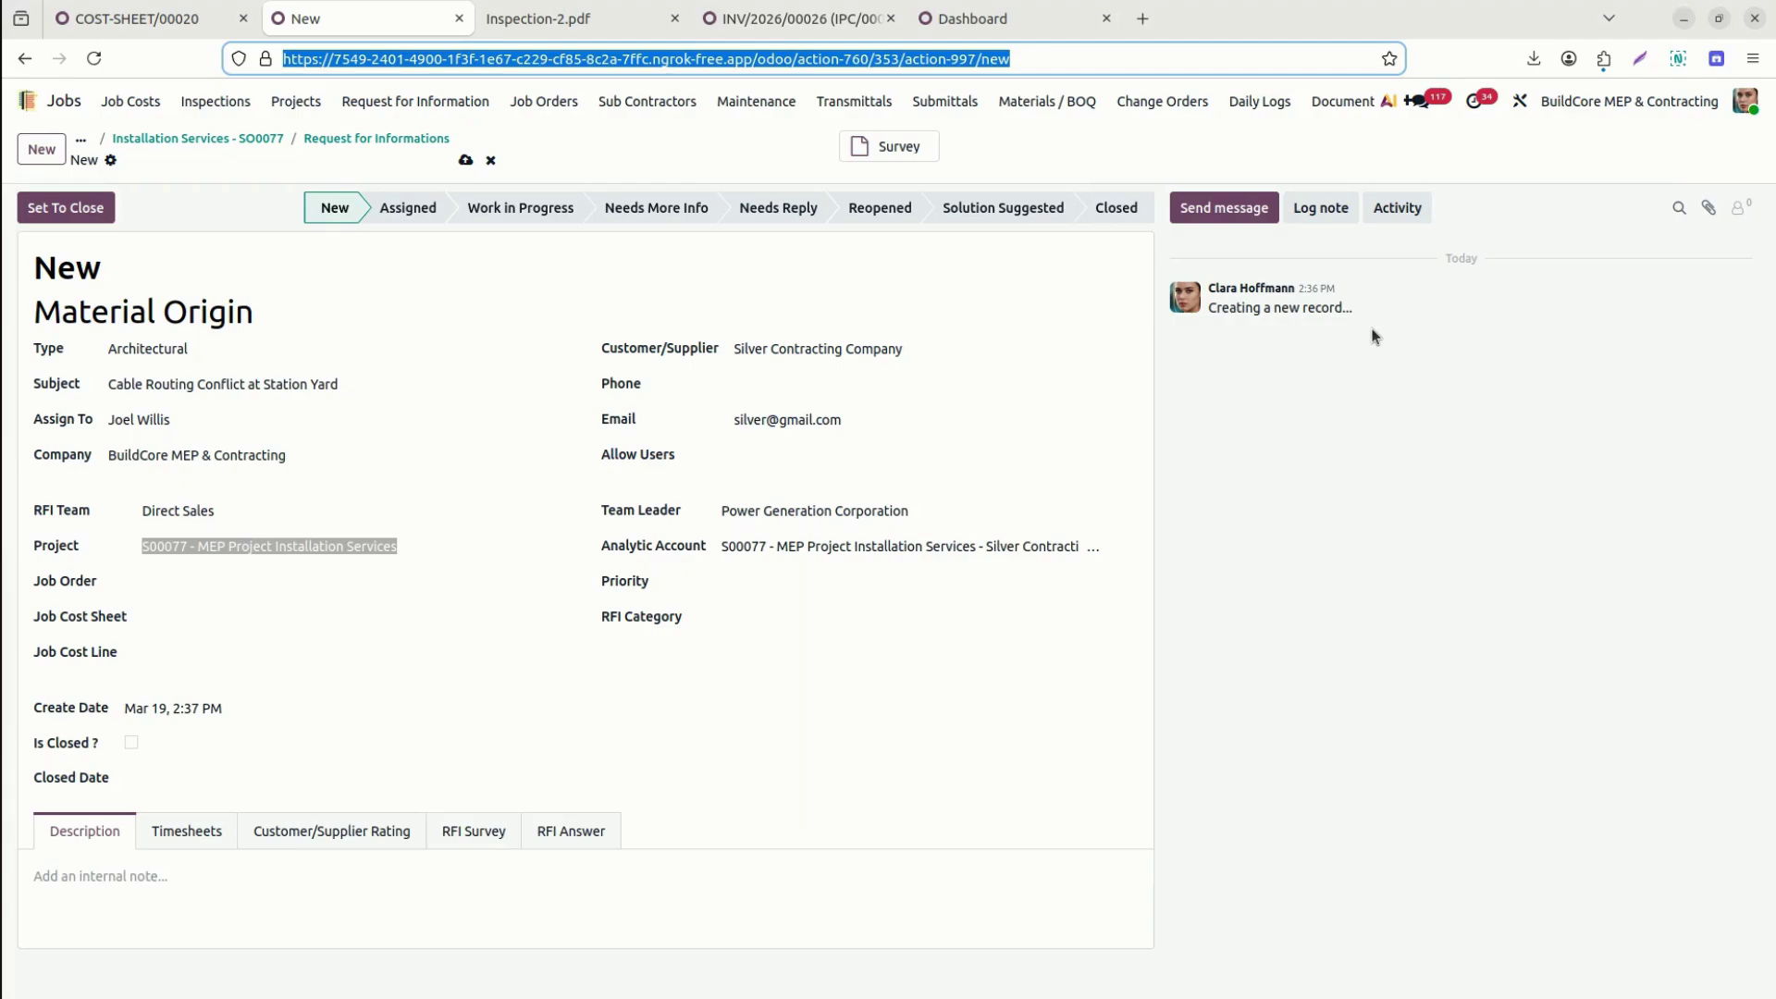
{"action": "key", "text": "alt+Tab"}
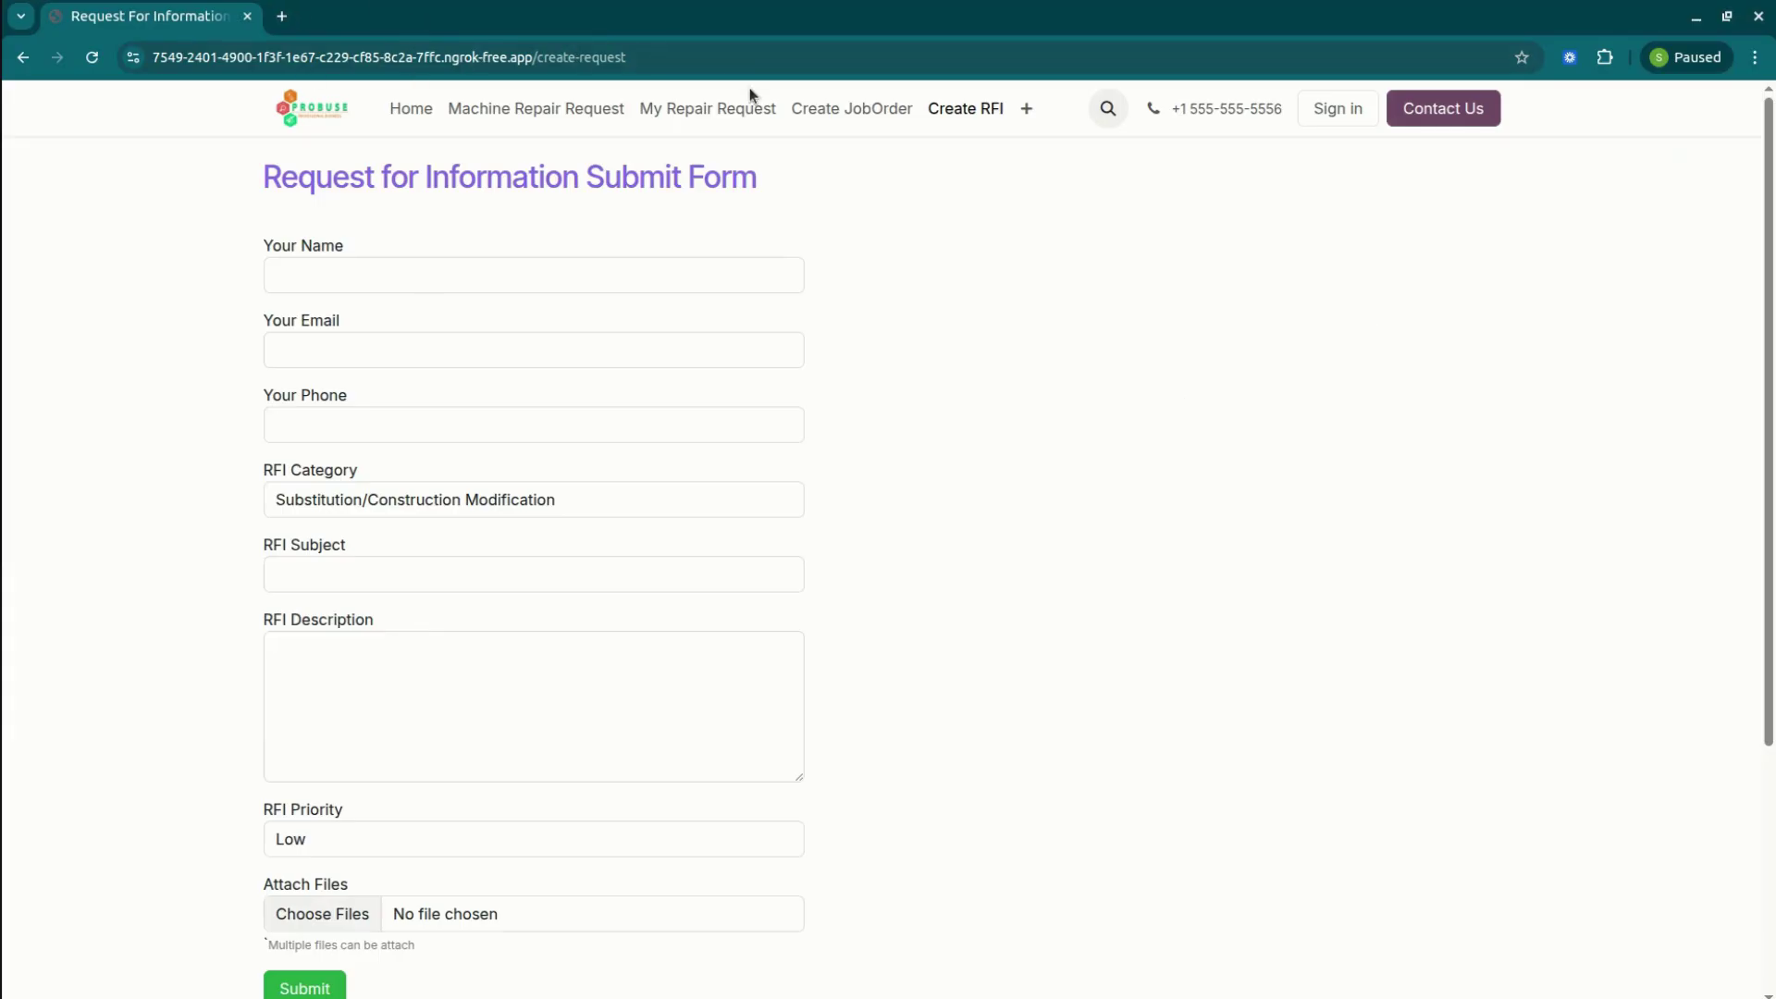
Reload the website RFI form and fill in the requester's name, e-mail and phone number.
{"action": "left_click", "coordinate": [975, 110]}
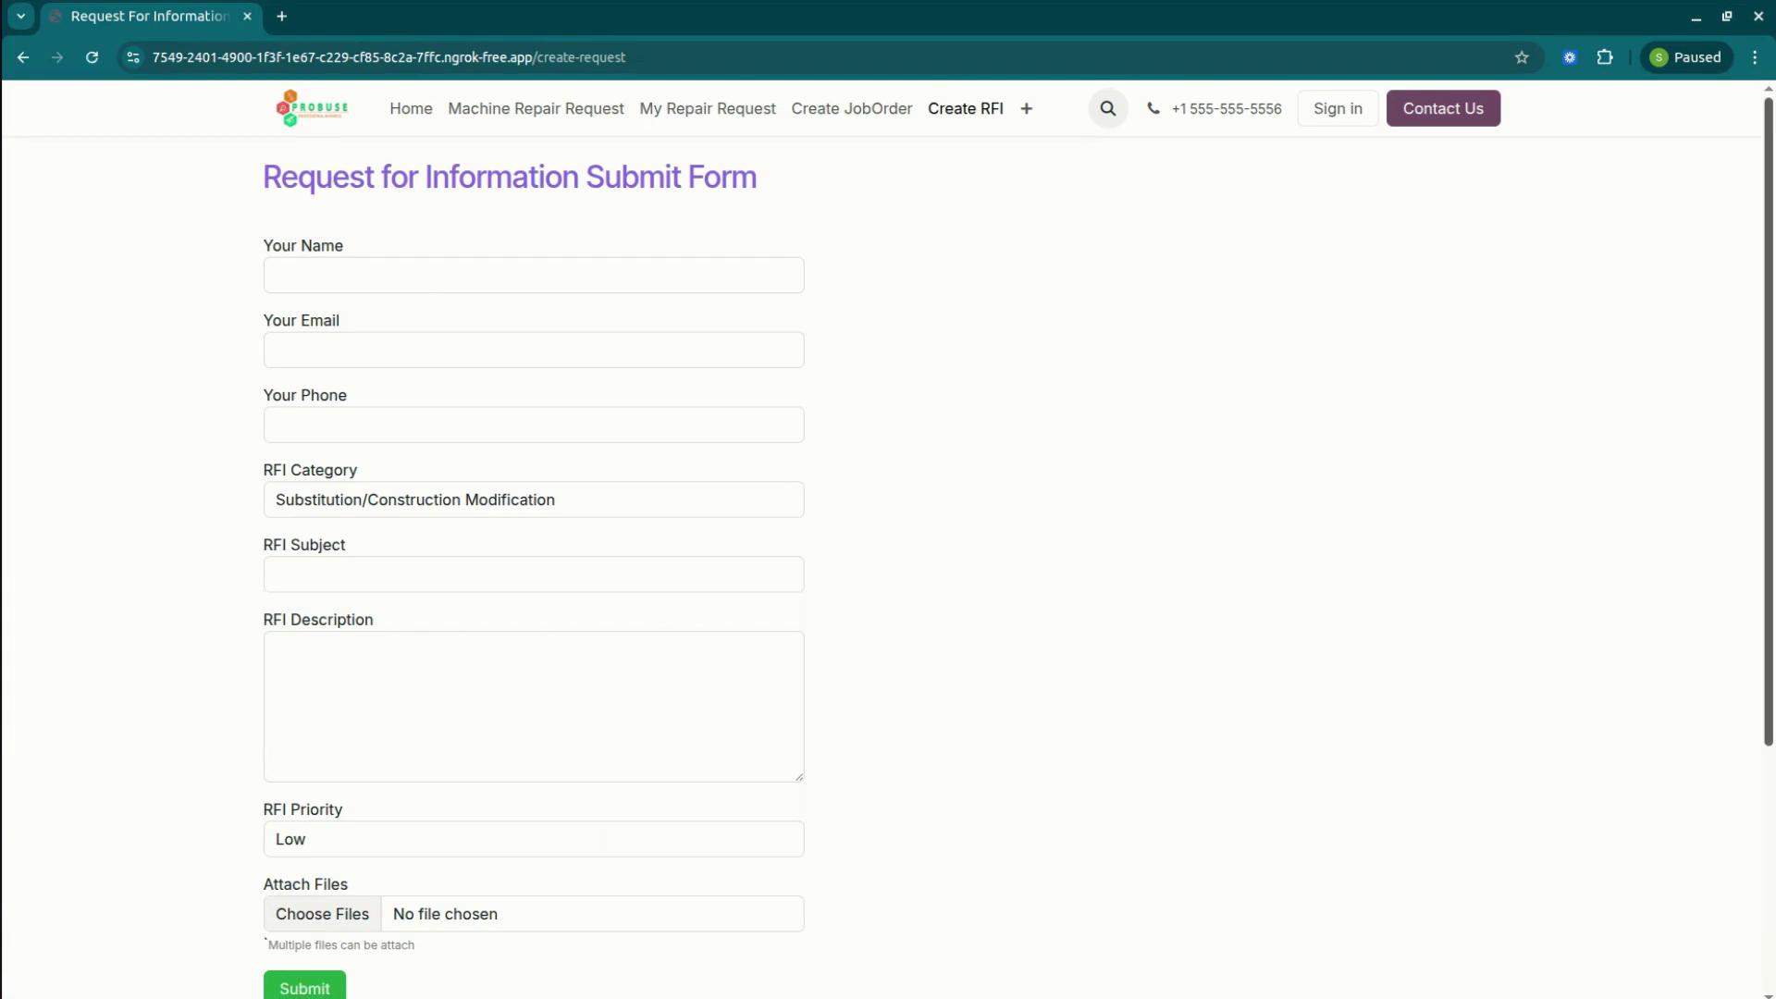
{"action": "scroll", "coordinate": [1502, 174], "scroll_direction": "down", "scroll_amount": 4}
{"action": "scroll", "coordinate": [1502, 175], "scroll_direction": "up", "scroll_amount": 4}
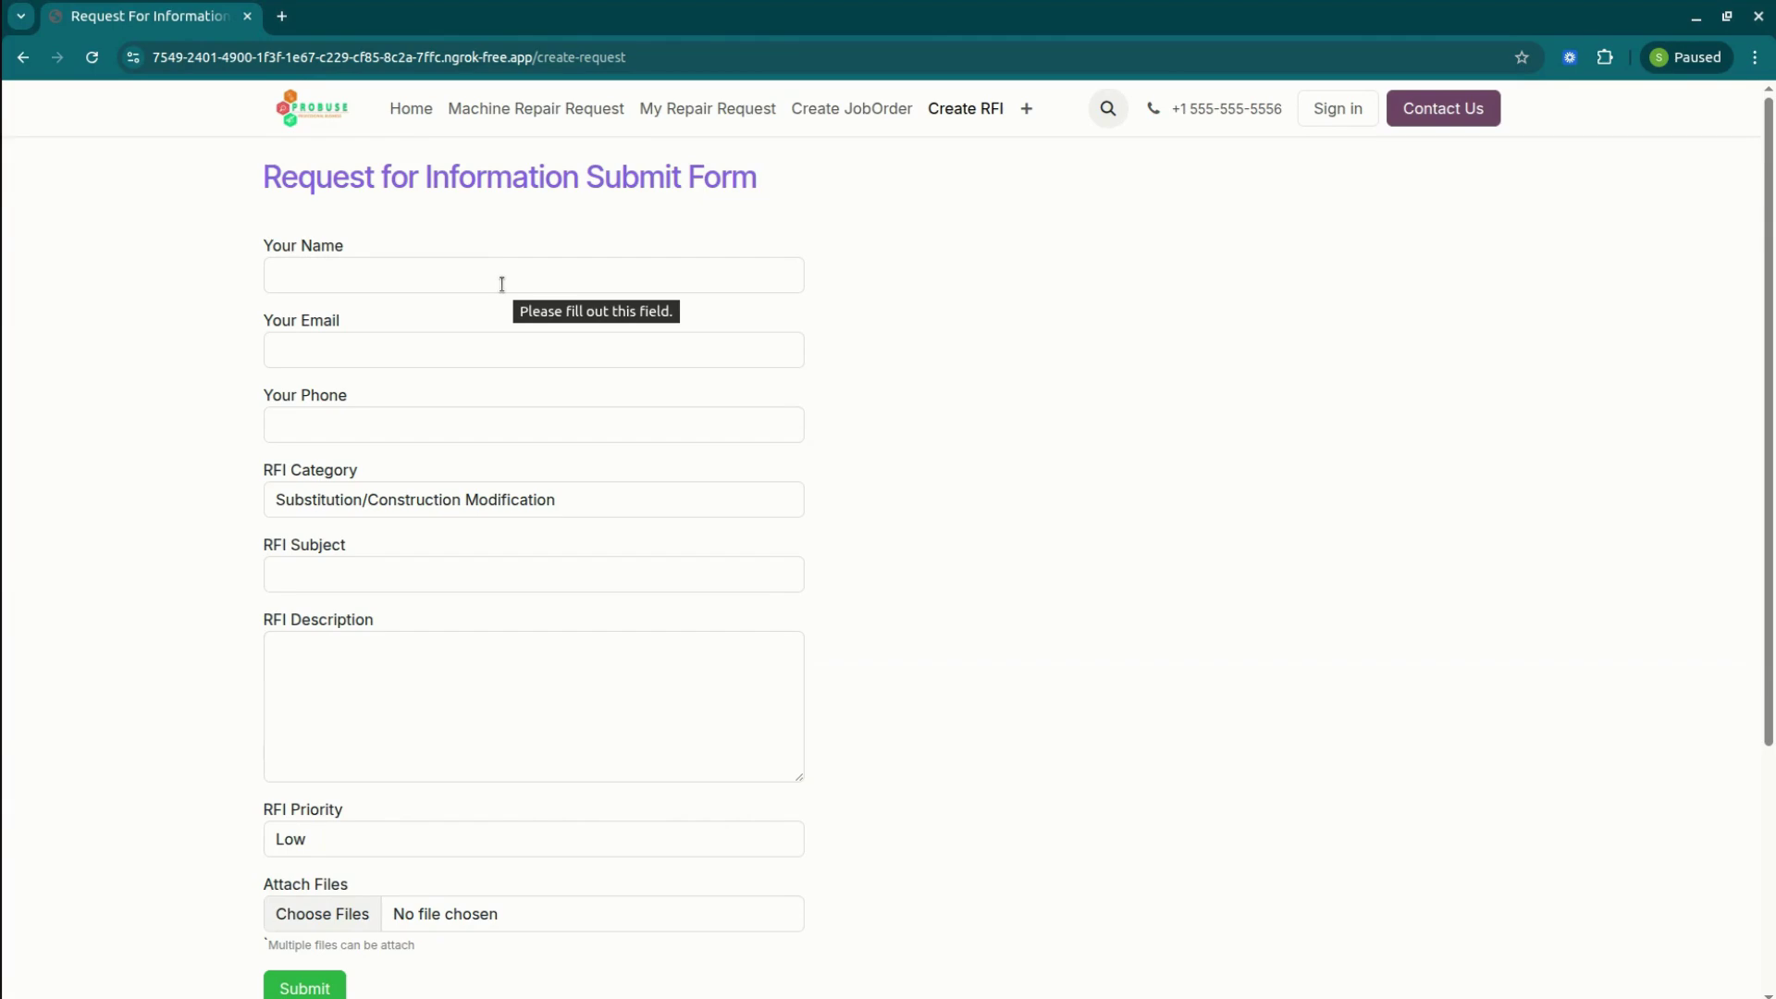
{"action": "left_click", "coordinate": [503, 285]}
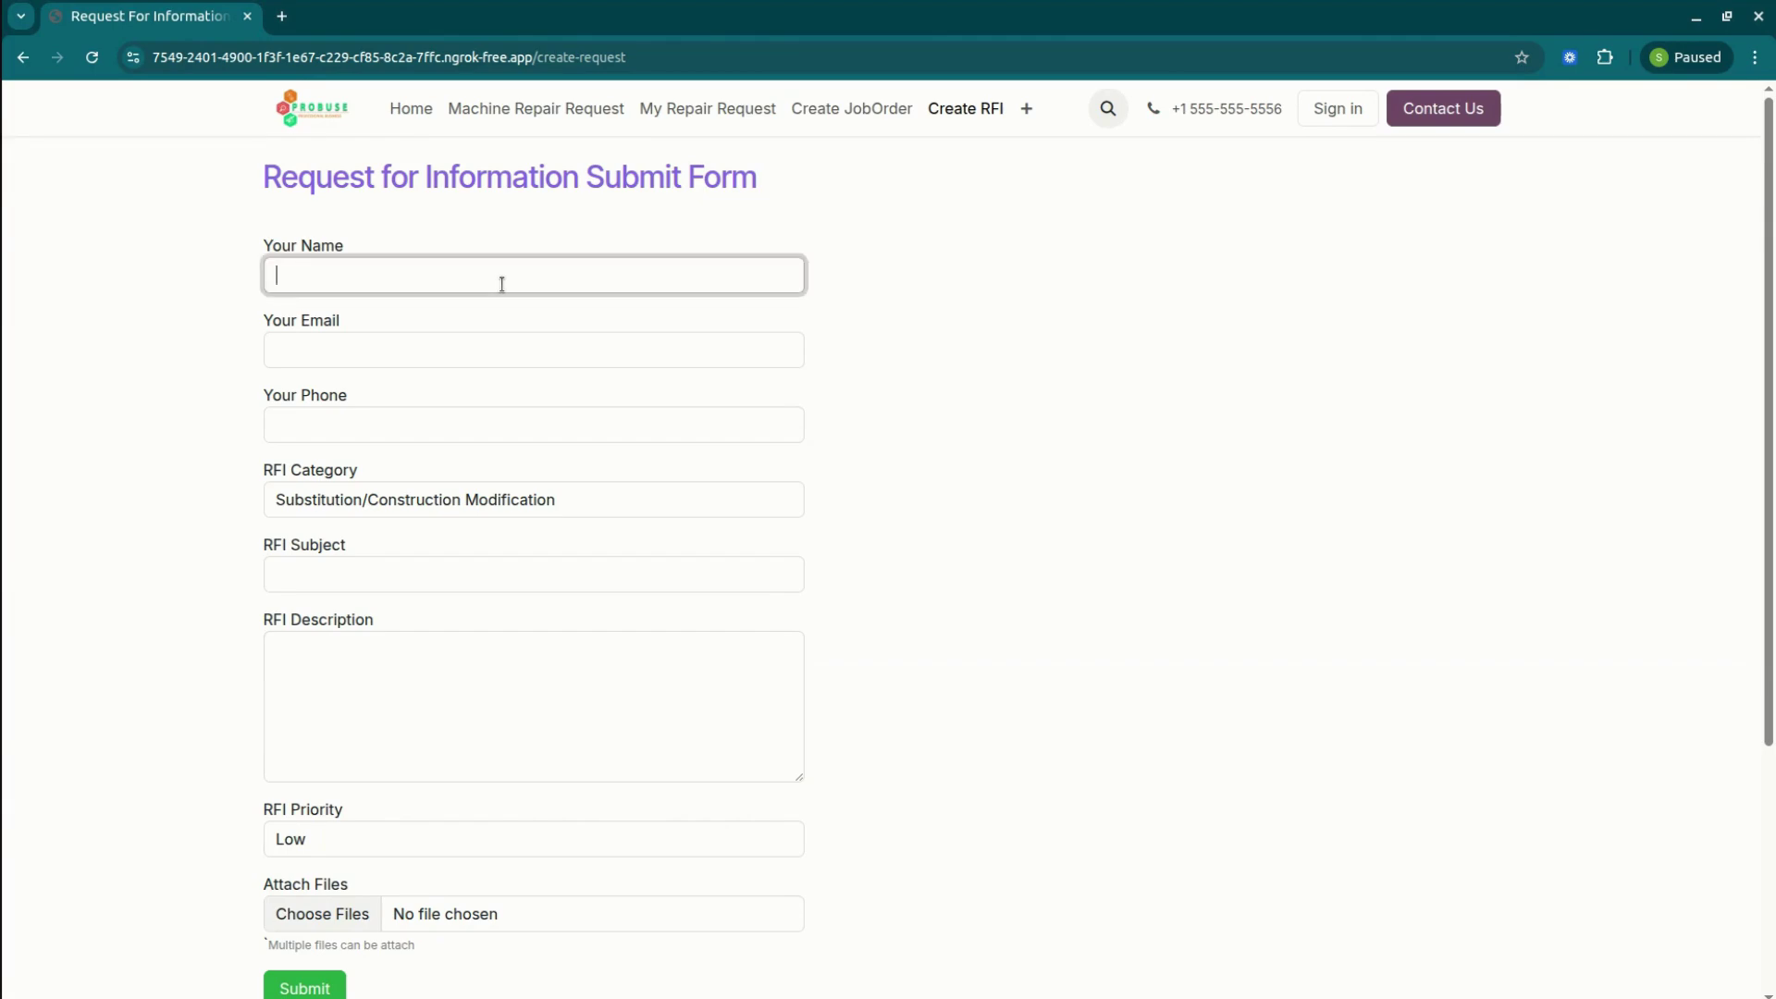
{"action": "type", "text": "Smith X"}
{"action": "key", "text": "Tab"}
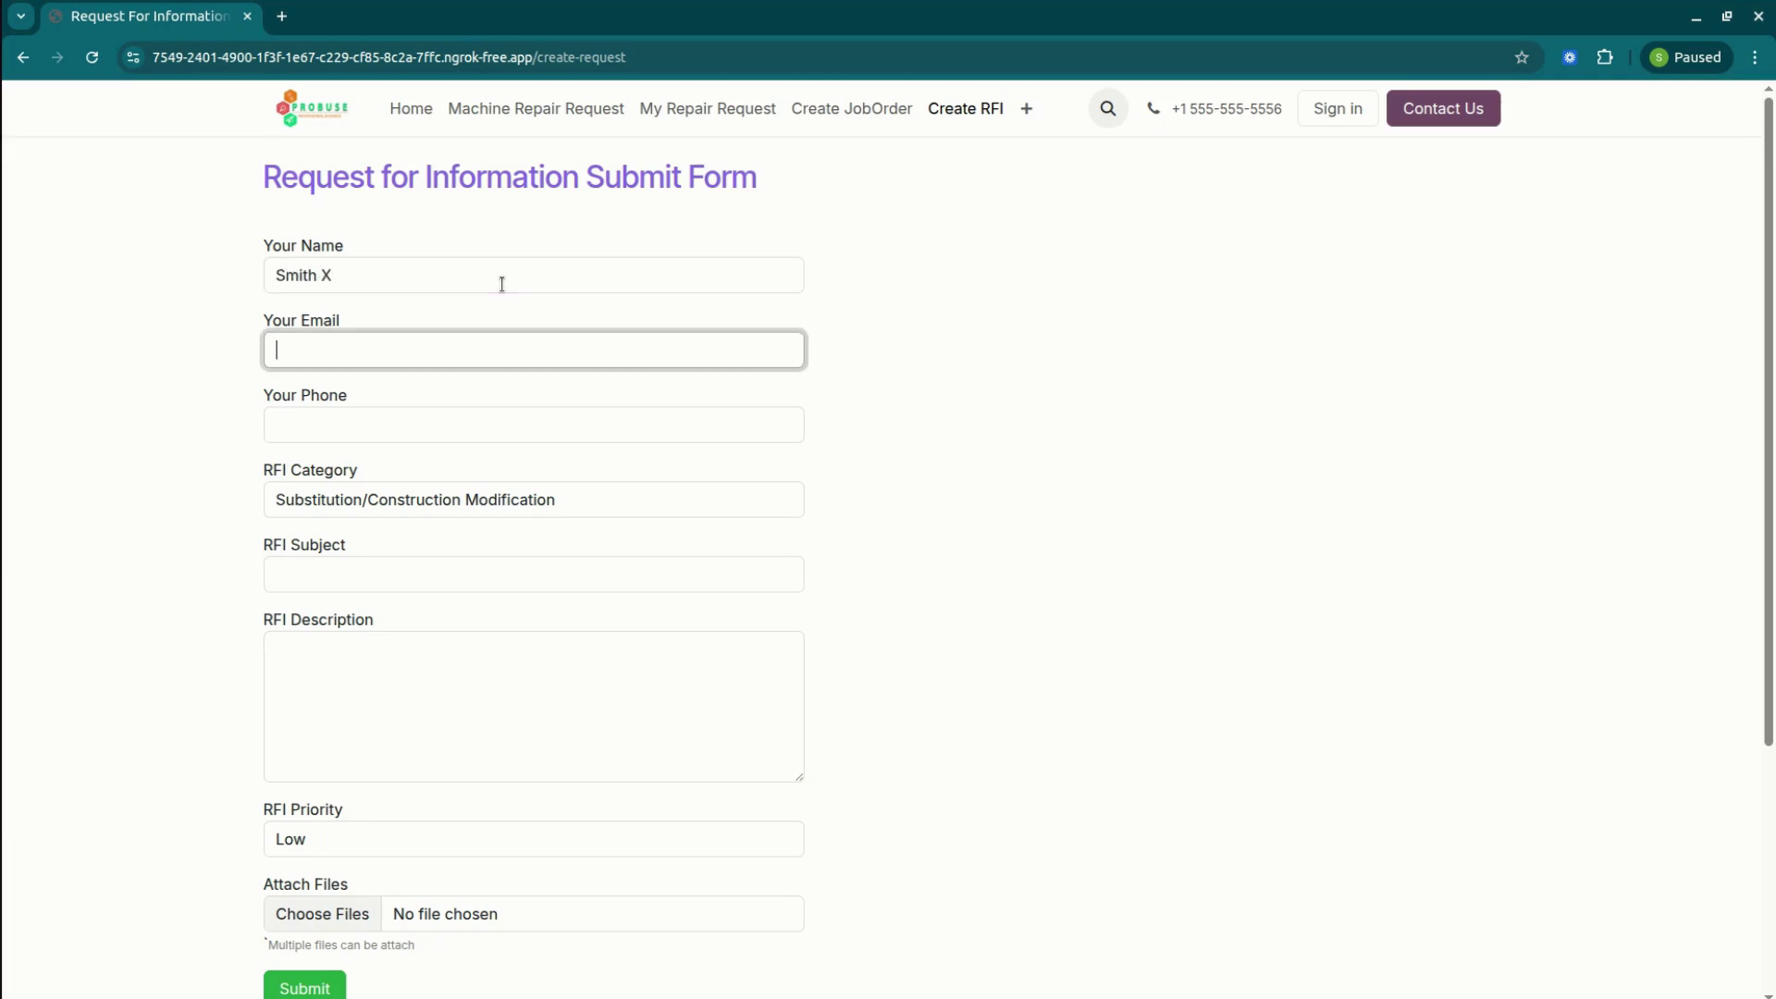
{"action": "key", "text": "Tab"}
{"action": "type", "text": "73973927"}
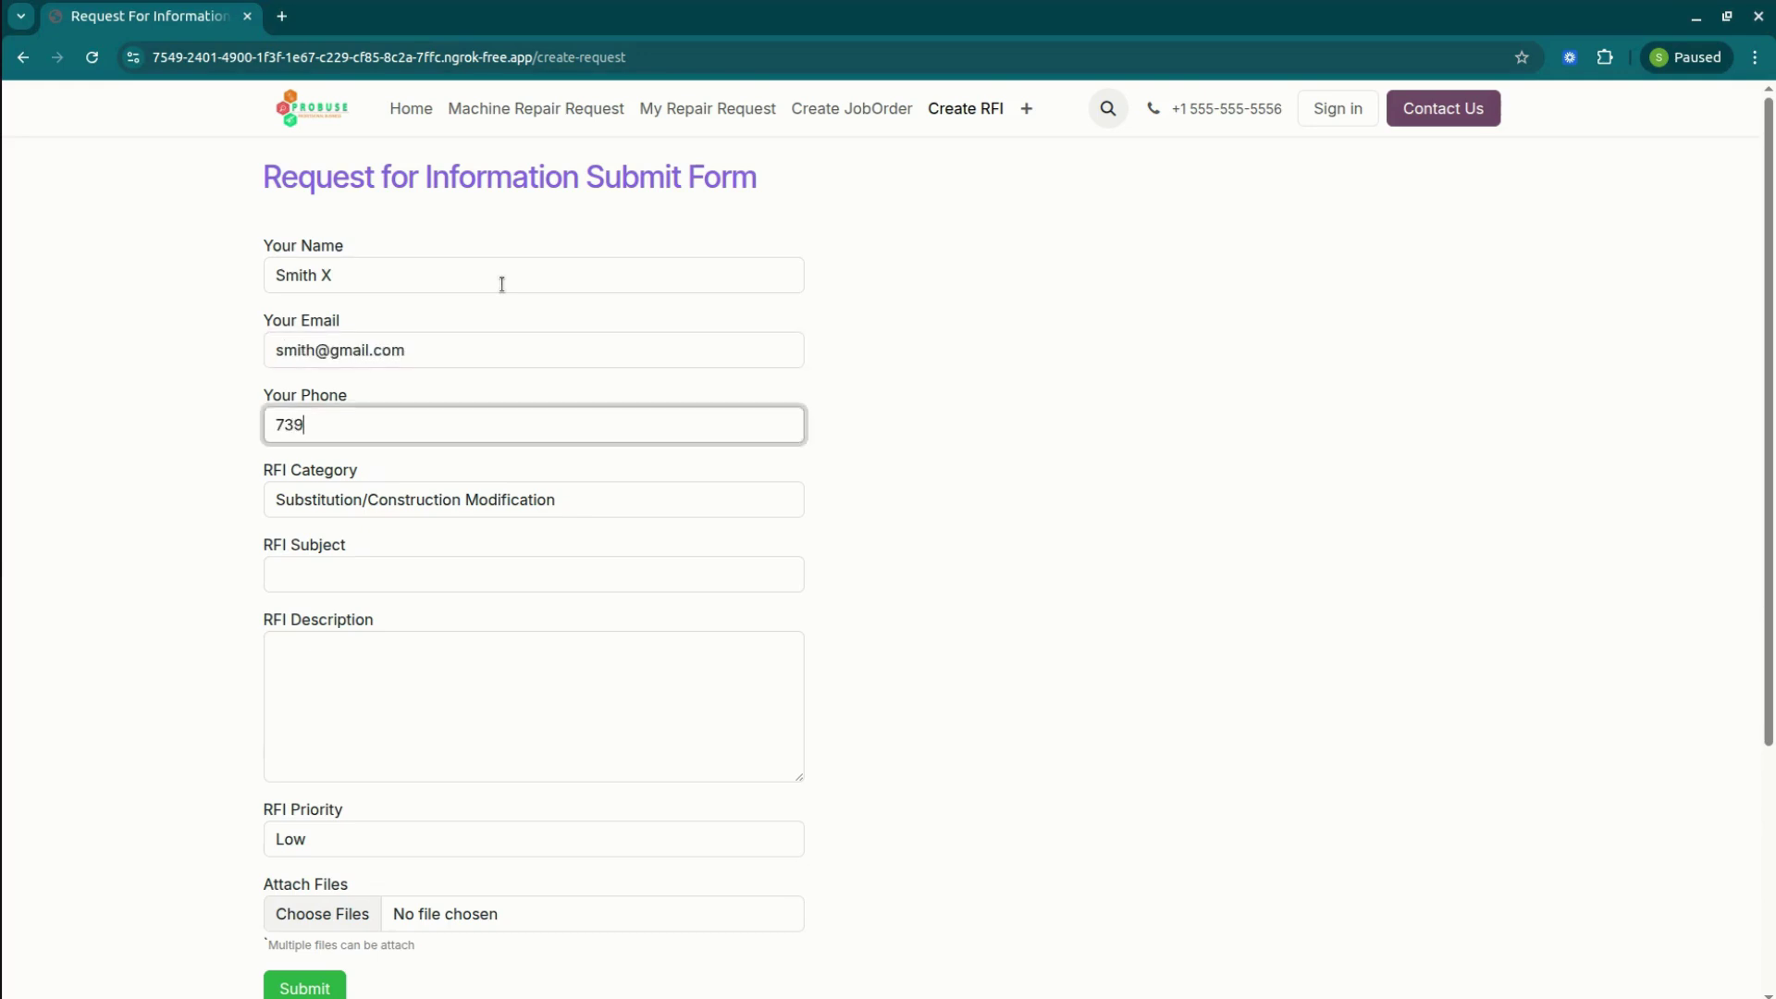
Enter 'Material Origin' as both subject and description, then submit the form.
{"action": "key", "text": "Tab"}
{"action": "key", "text": "Tab"}
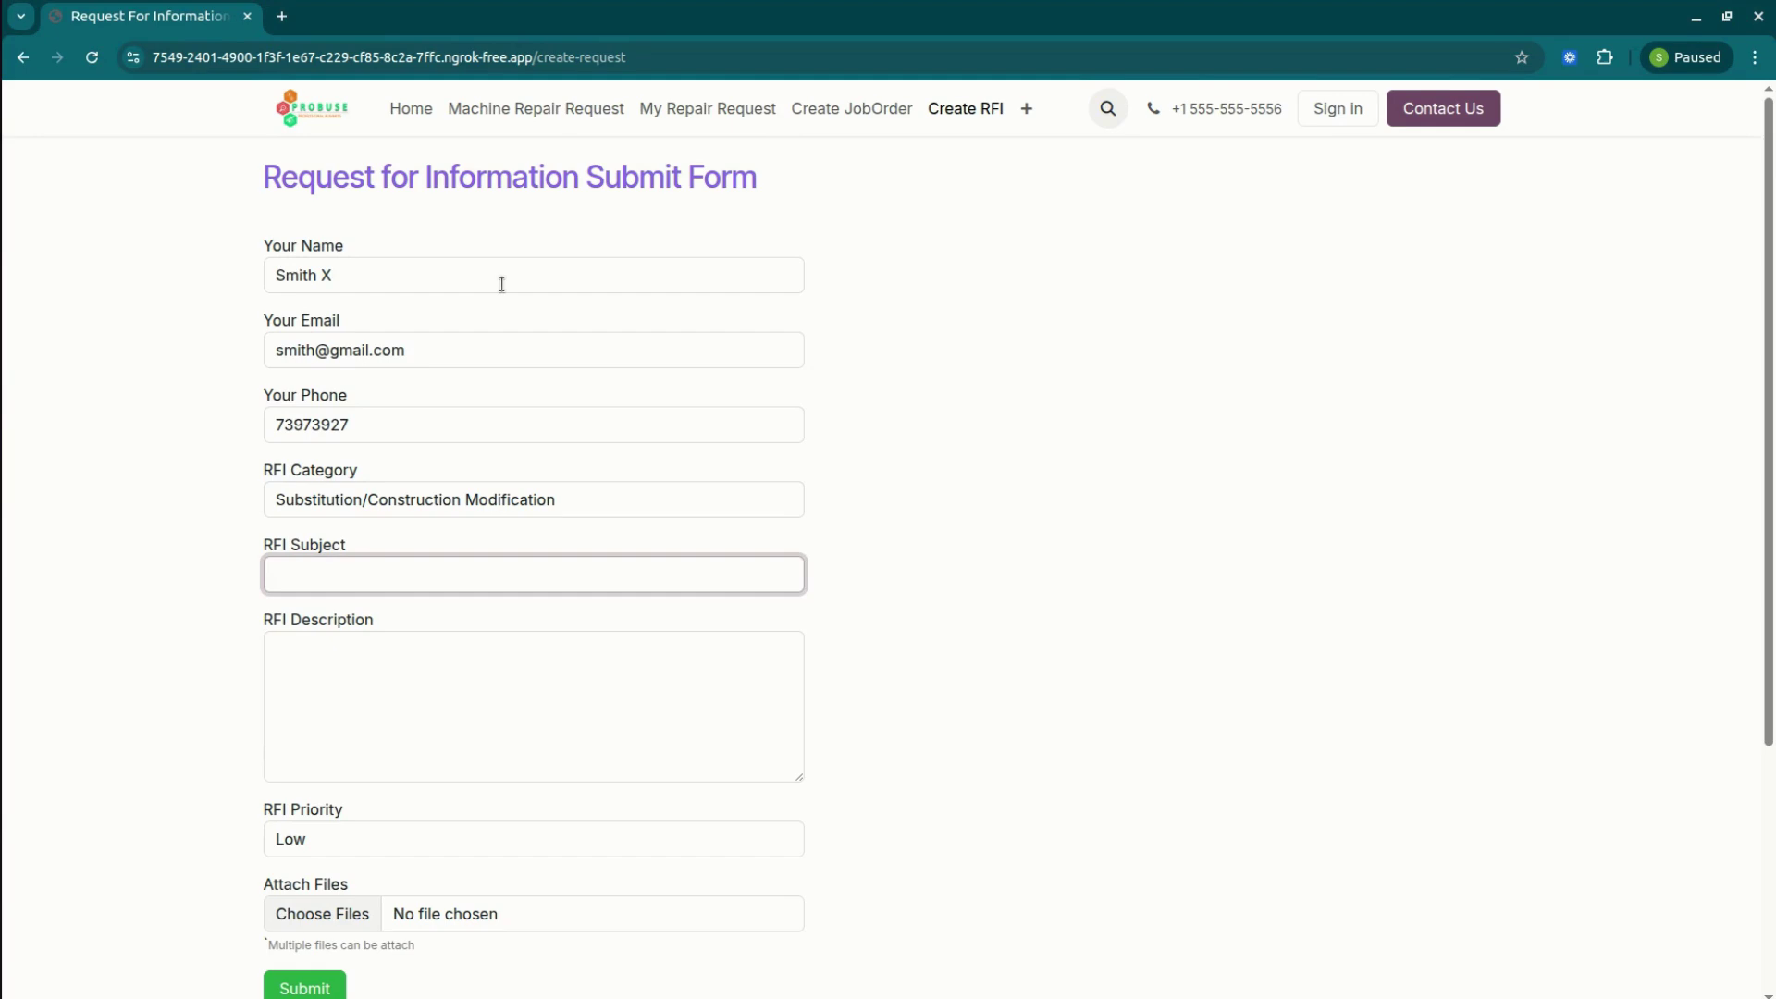
{"action": "type", "text": "S"}
{"action": "key", "text": "BackSpace"}
{"action": "type", "text": "Material Origin"}
{"action": "key", "text": "Tab"}
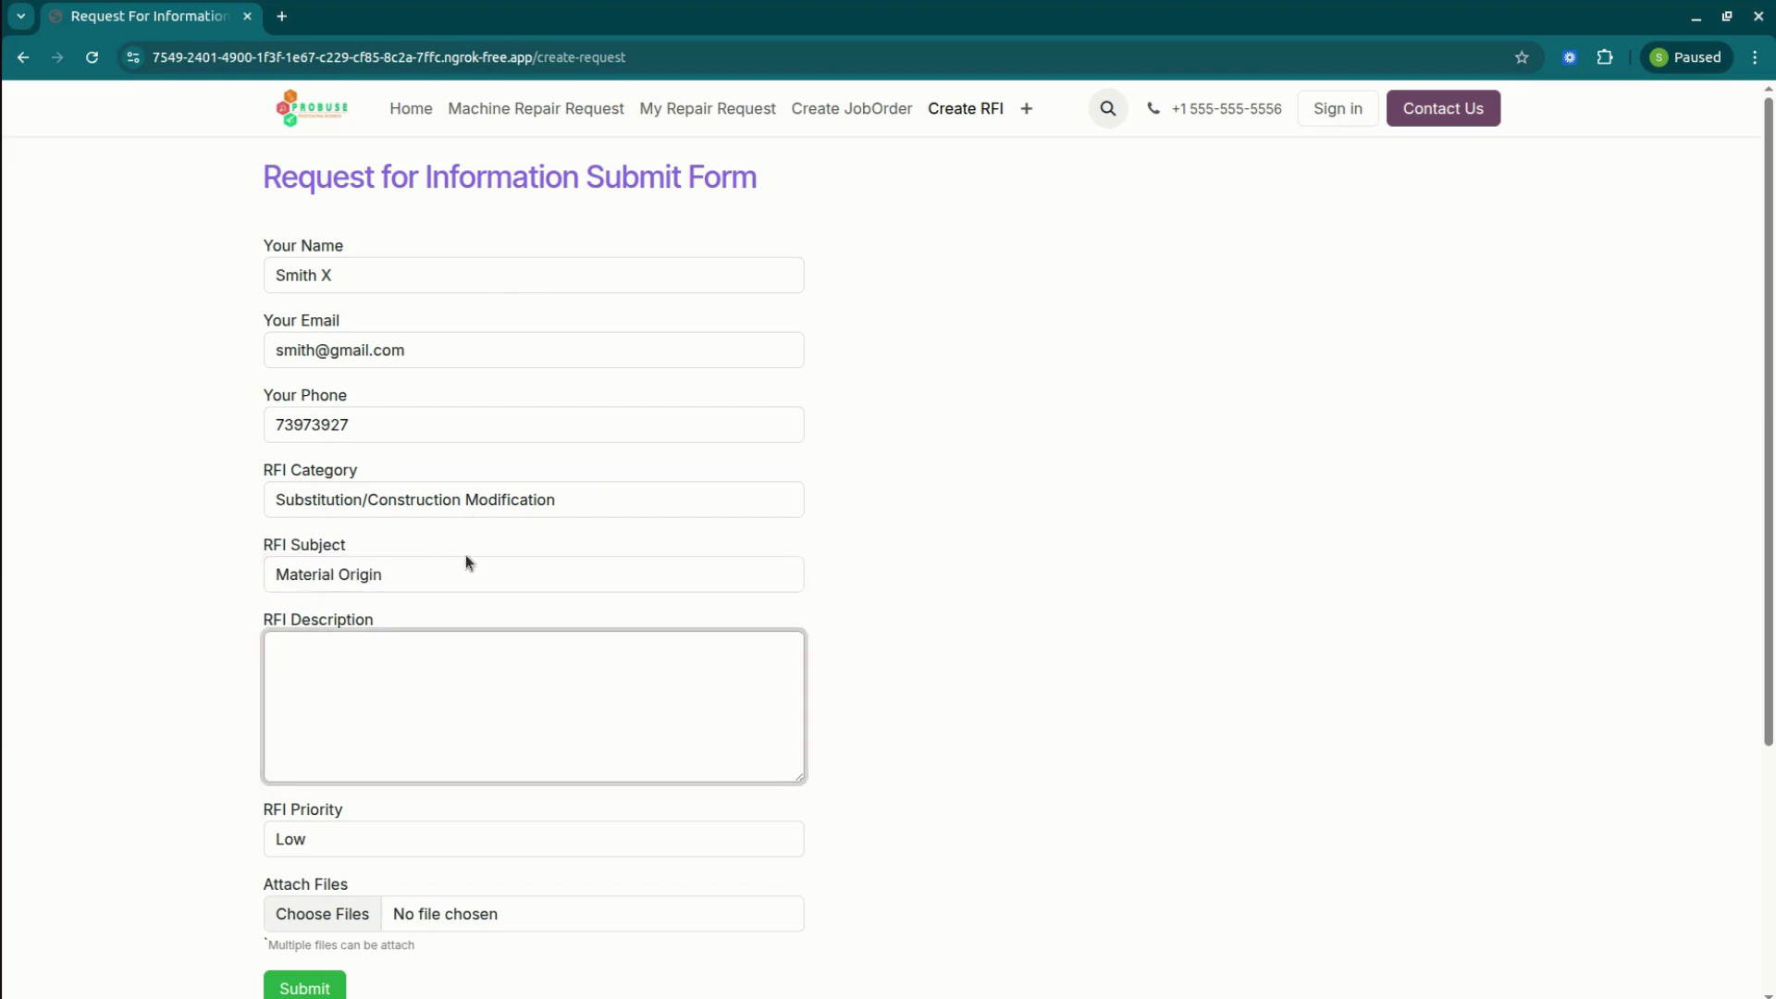
{"action": "triple_click", "coordinate": [461, 575]}
{"action": "key", "text": "ctrl+c"}
{"action": "left_click", "coordinate": [448, 673]}
{"action": "key", "text": "ctrl+v"}
{"action": "scroll", "coordinate": [1650, 649], "scroll_direction": "down", "scroll_amount": 3}
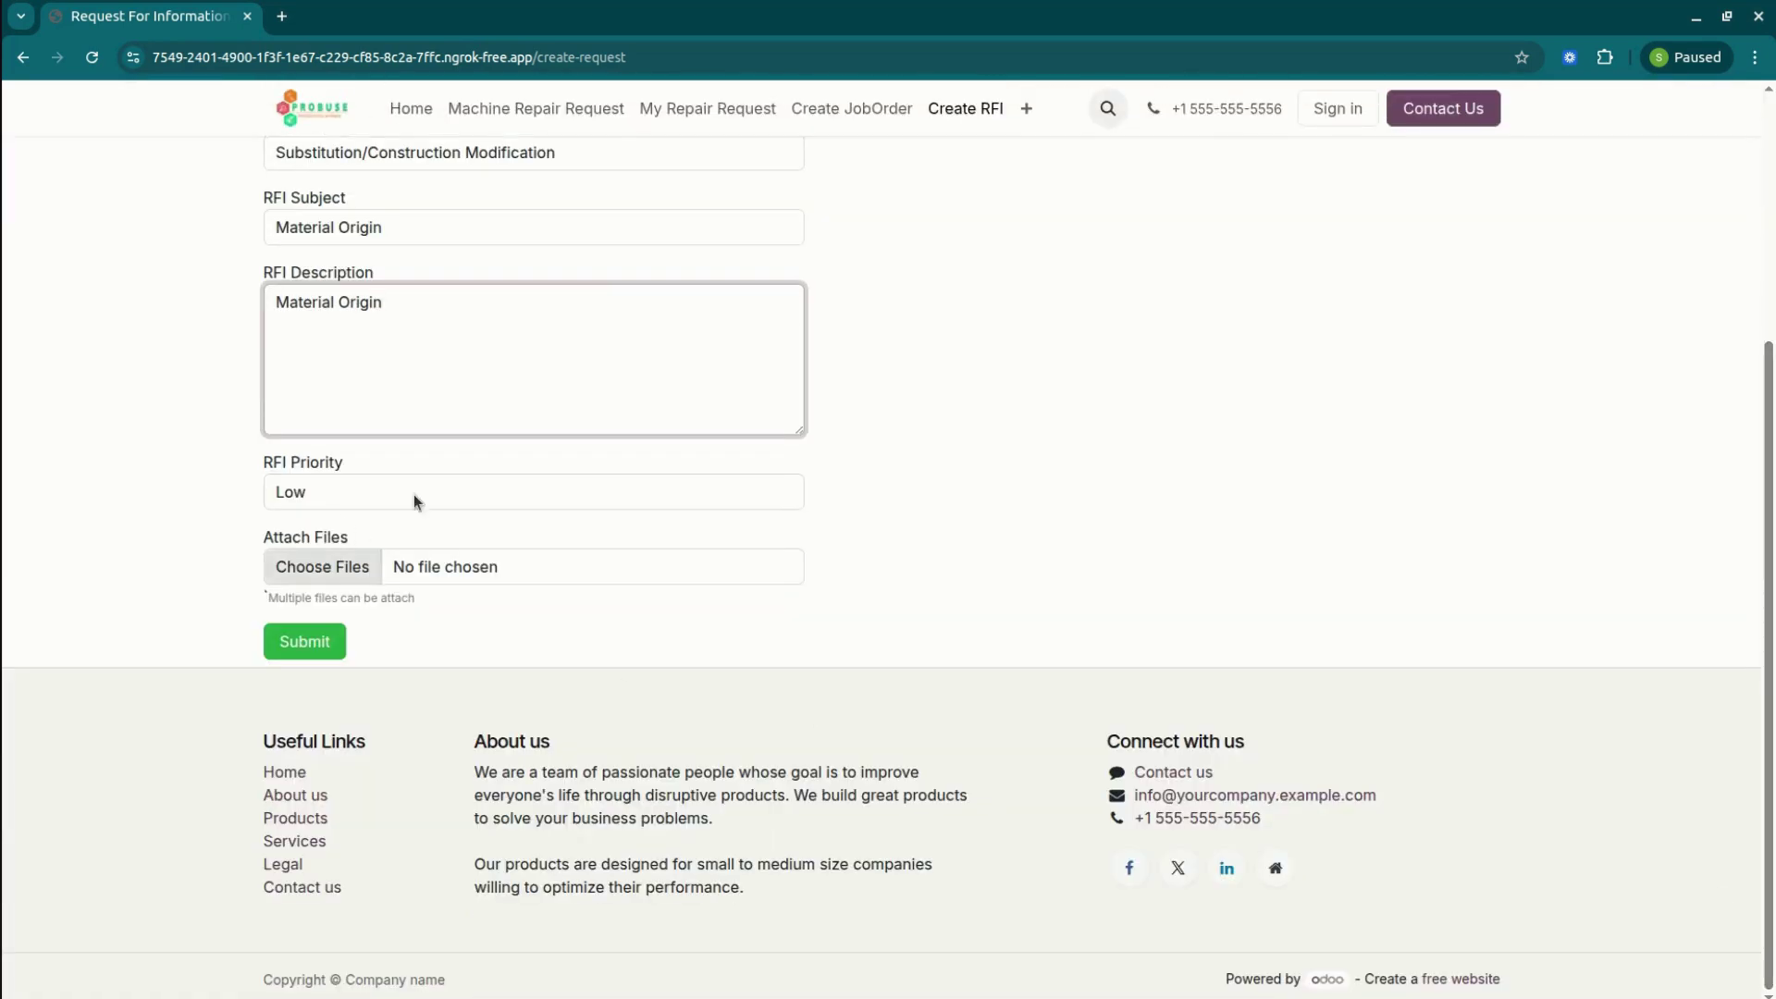
{"action": "left_click", "coordinate": [324, 648]}
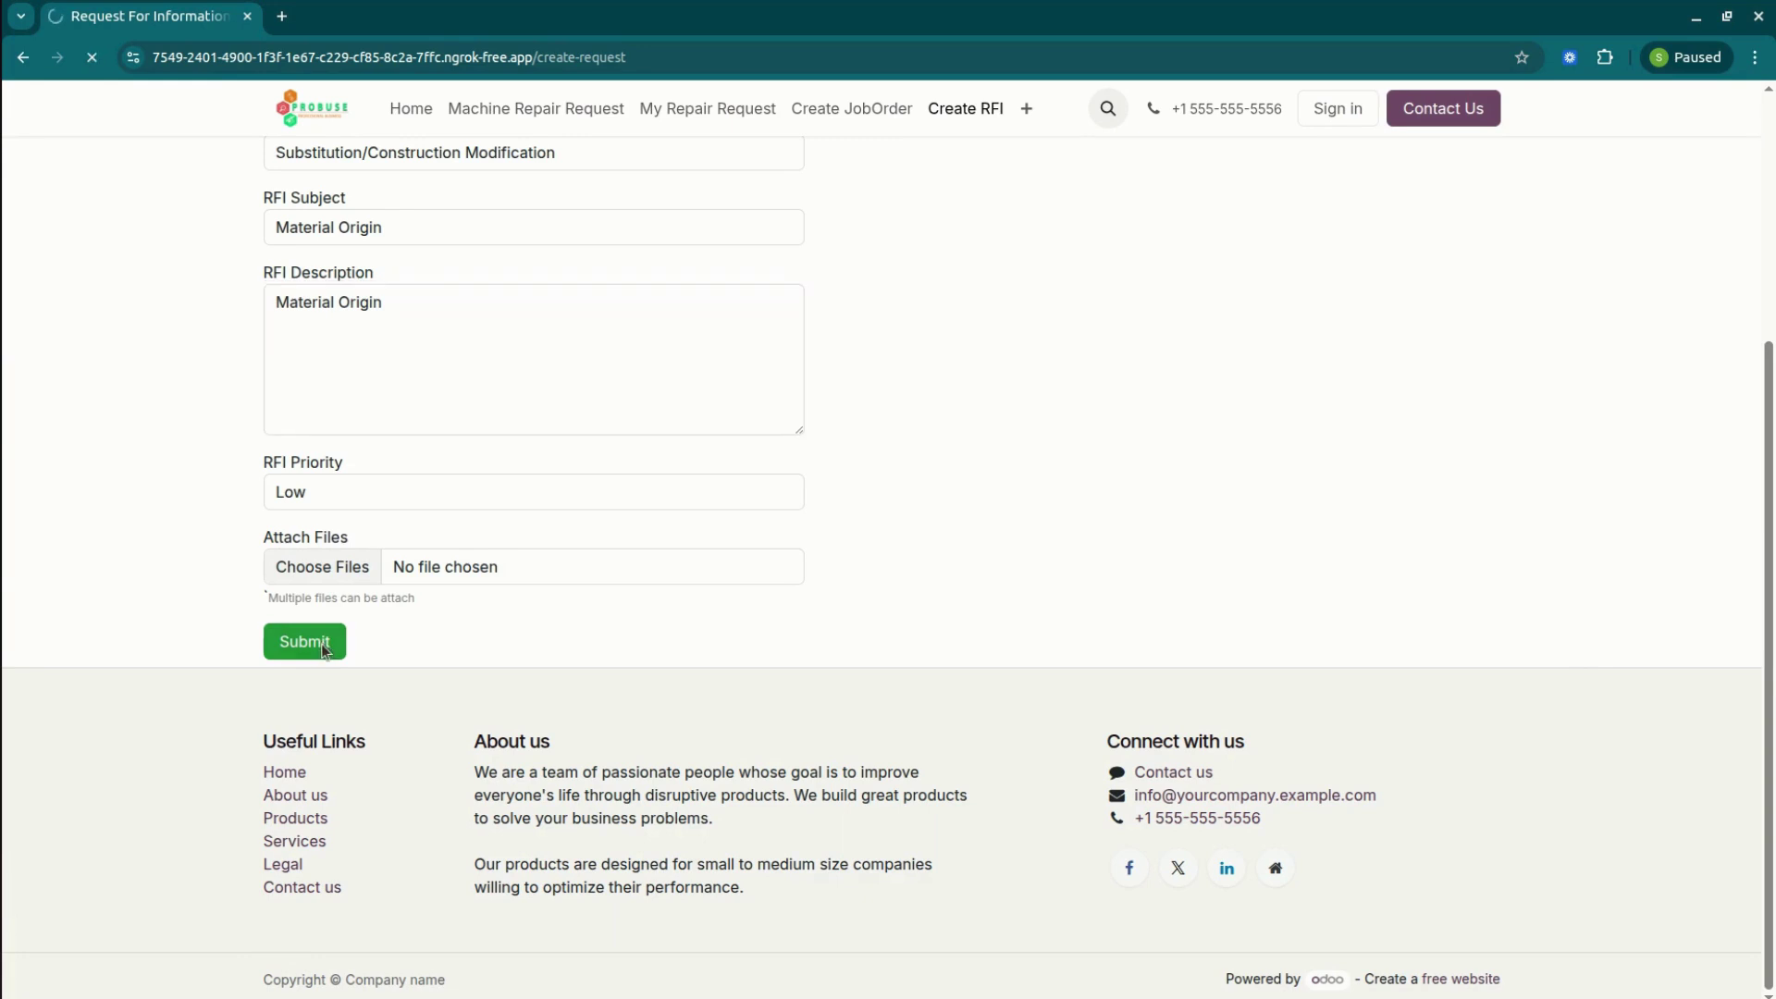
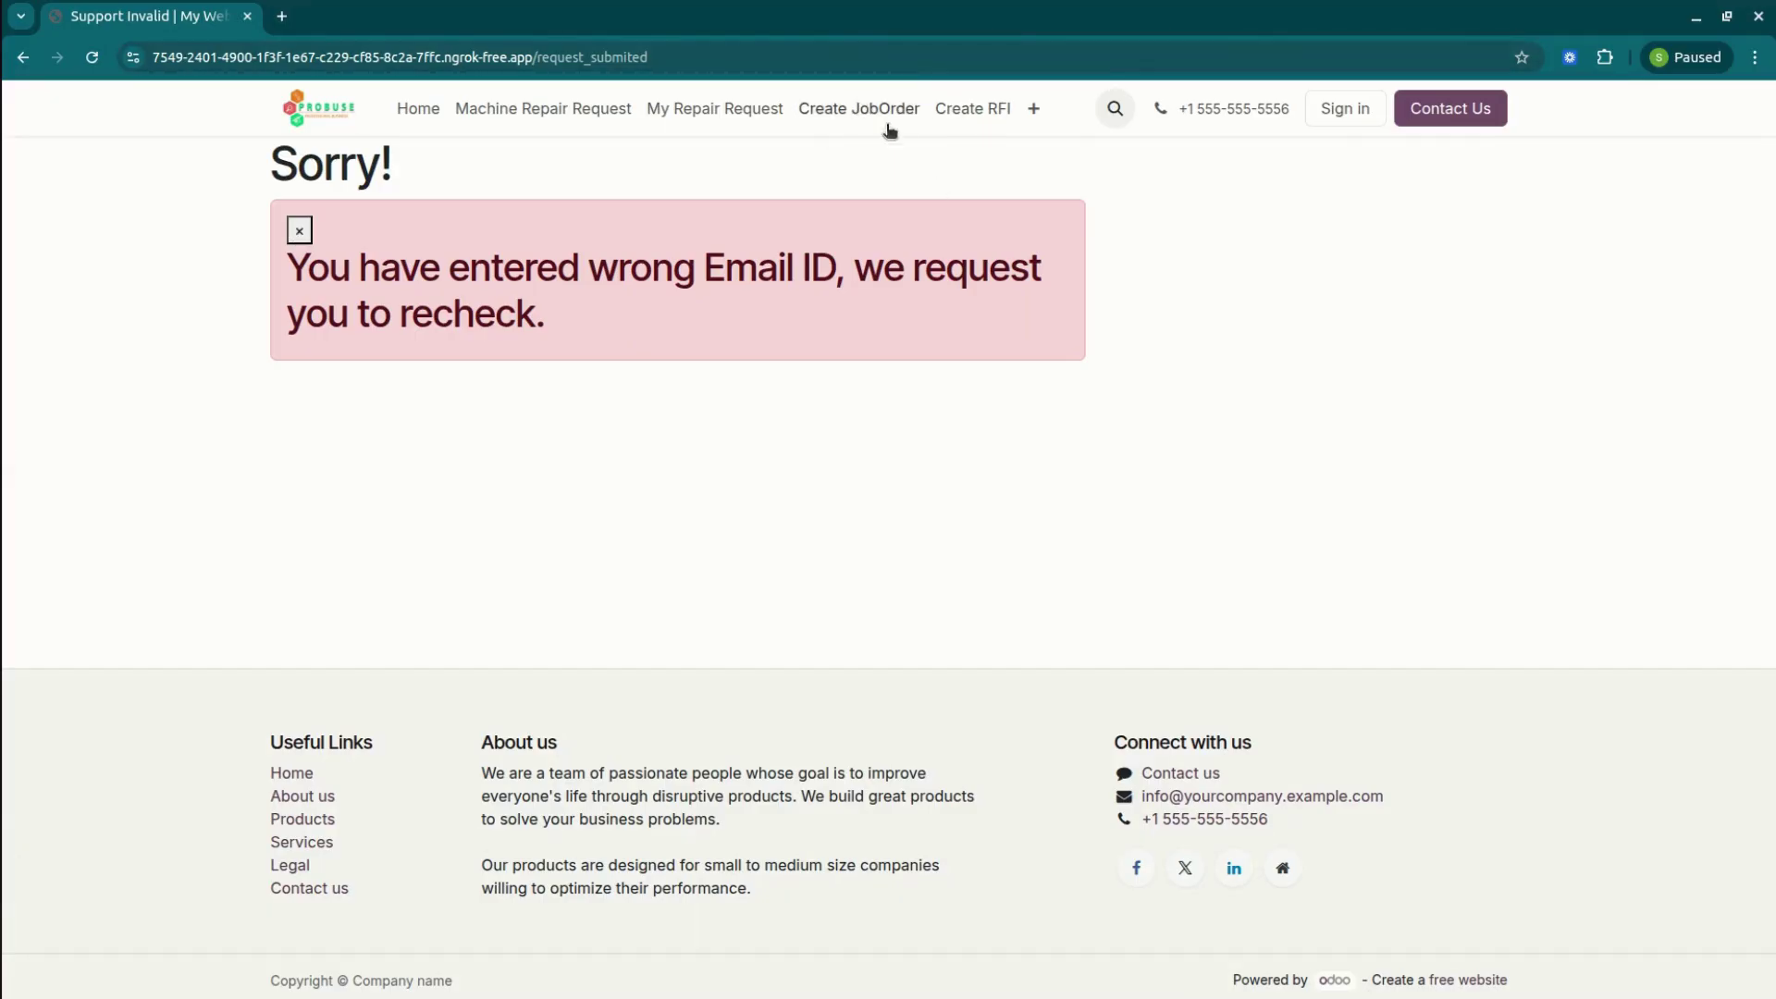
Browse the website's Create JobOrder, My Repair Request, Machine Repair Request and My Job Orders pages.
{"action": "left_click", "coordinate": [858, 111]}
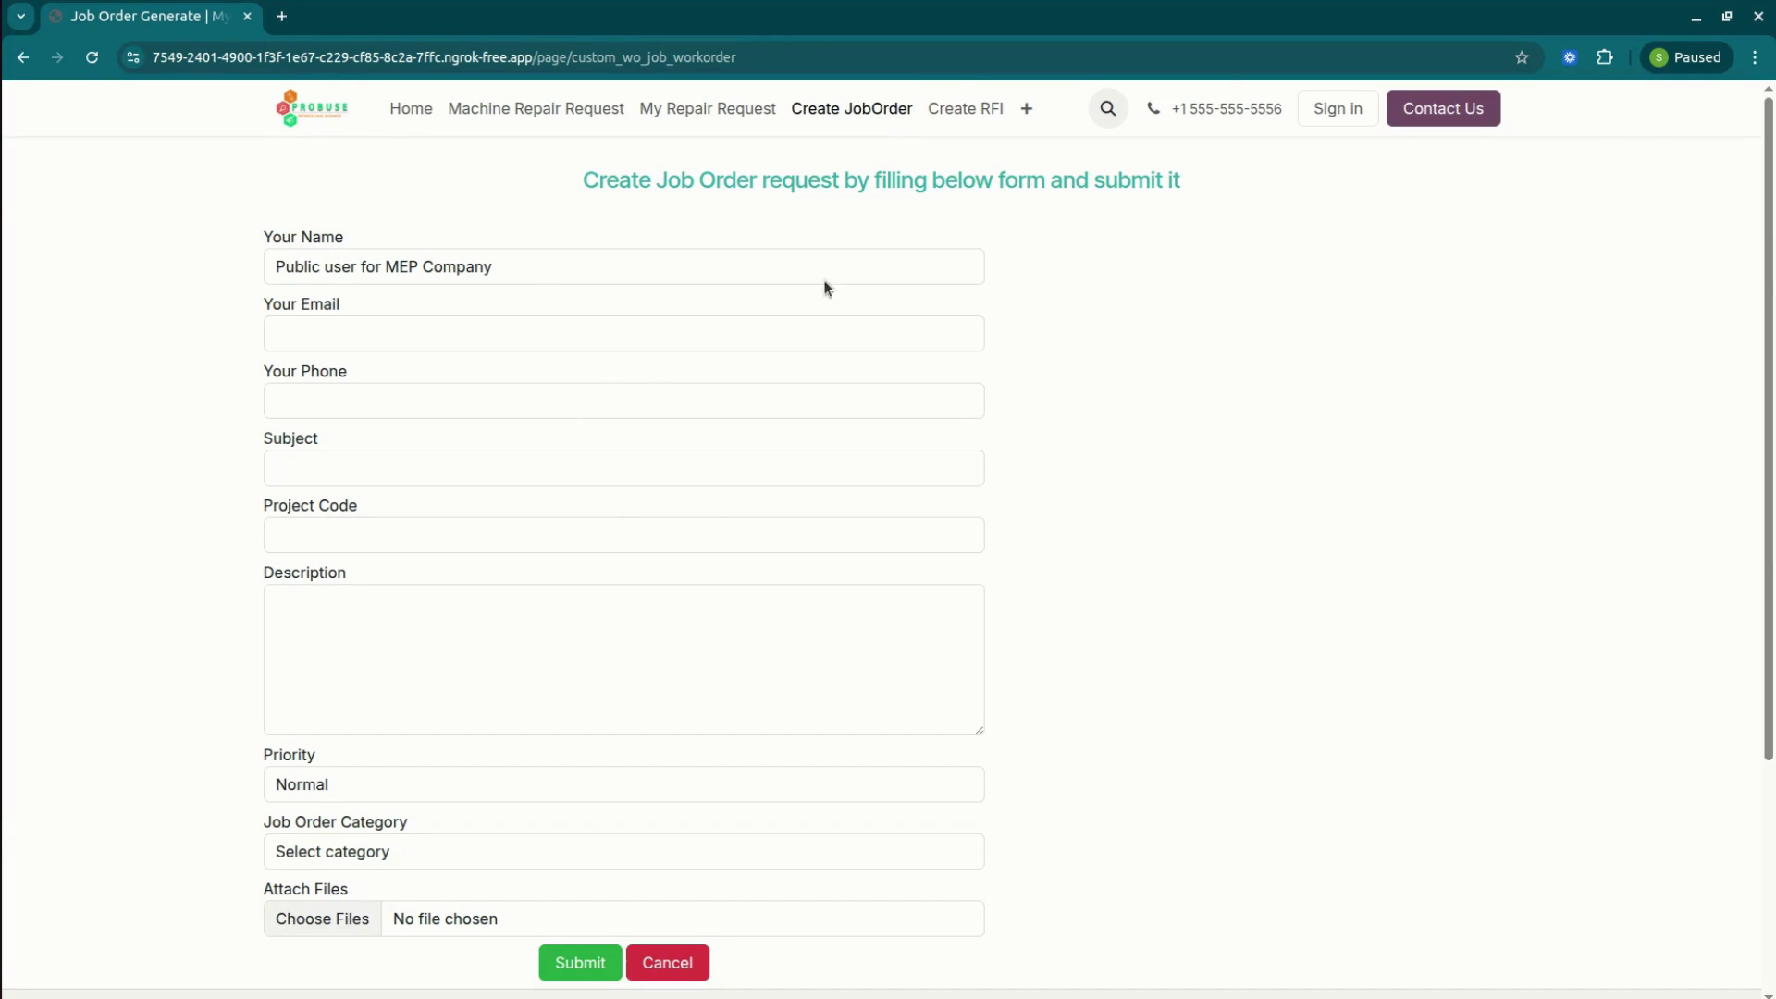
{"action": "left_click", "coordinate": [729, 104]}
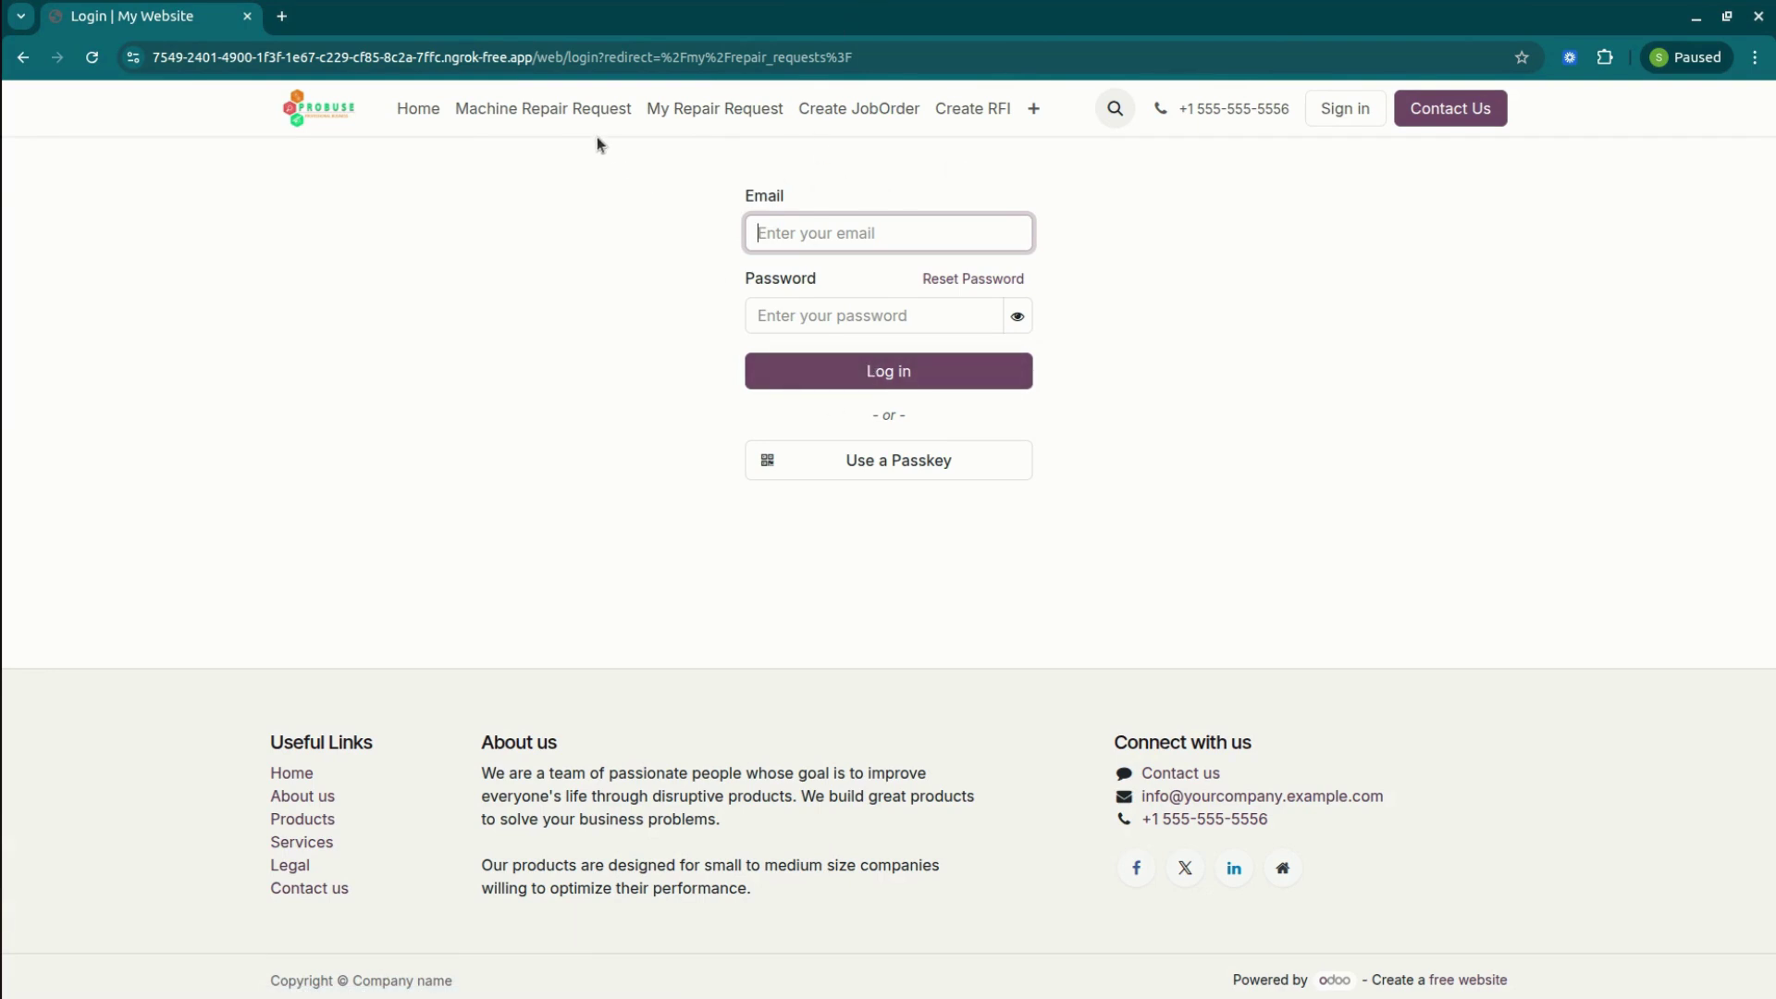
{"action": "left_click", "coordinate": [573, 109]}
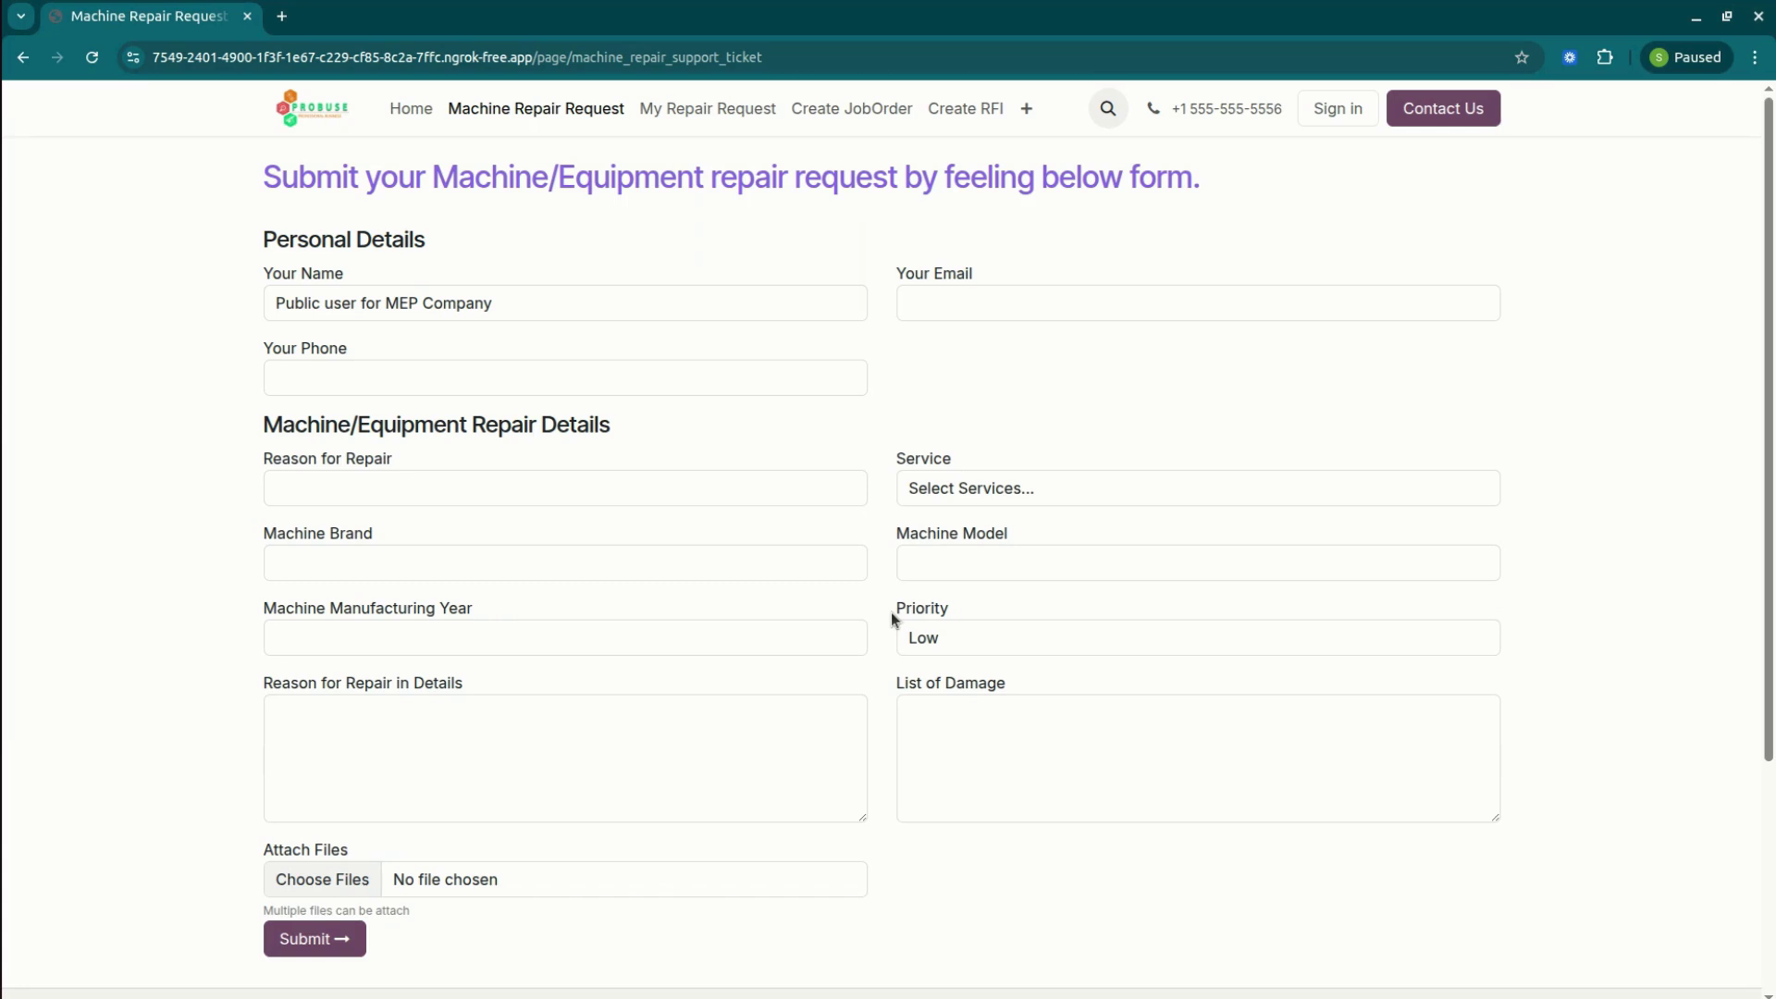
{"action": "left_click", "coordinate": [1025, 110]}
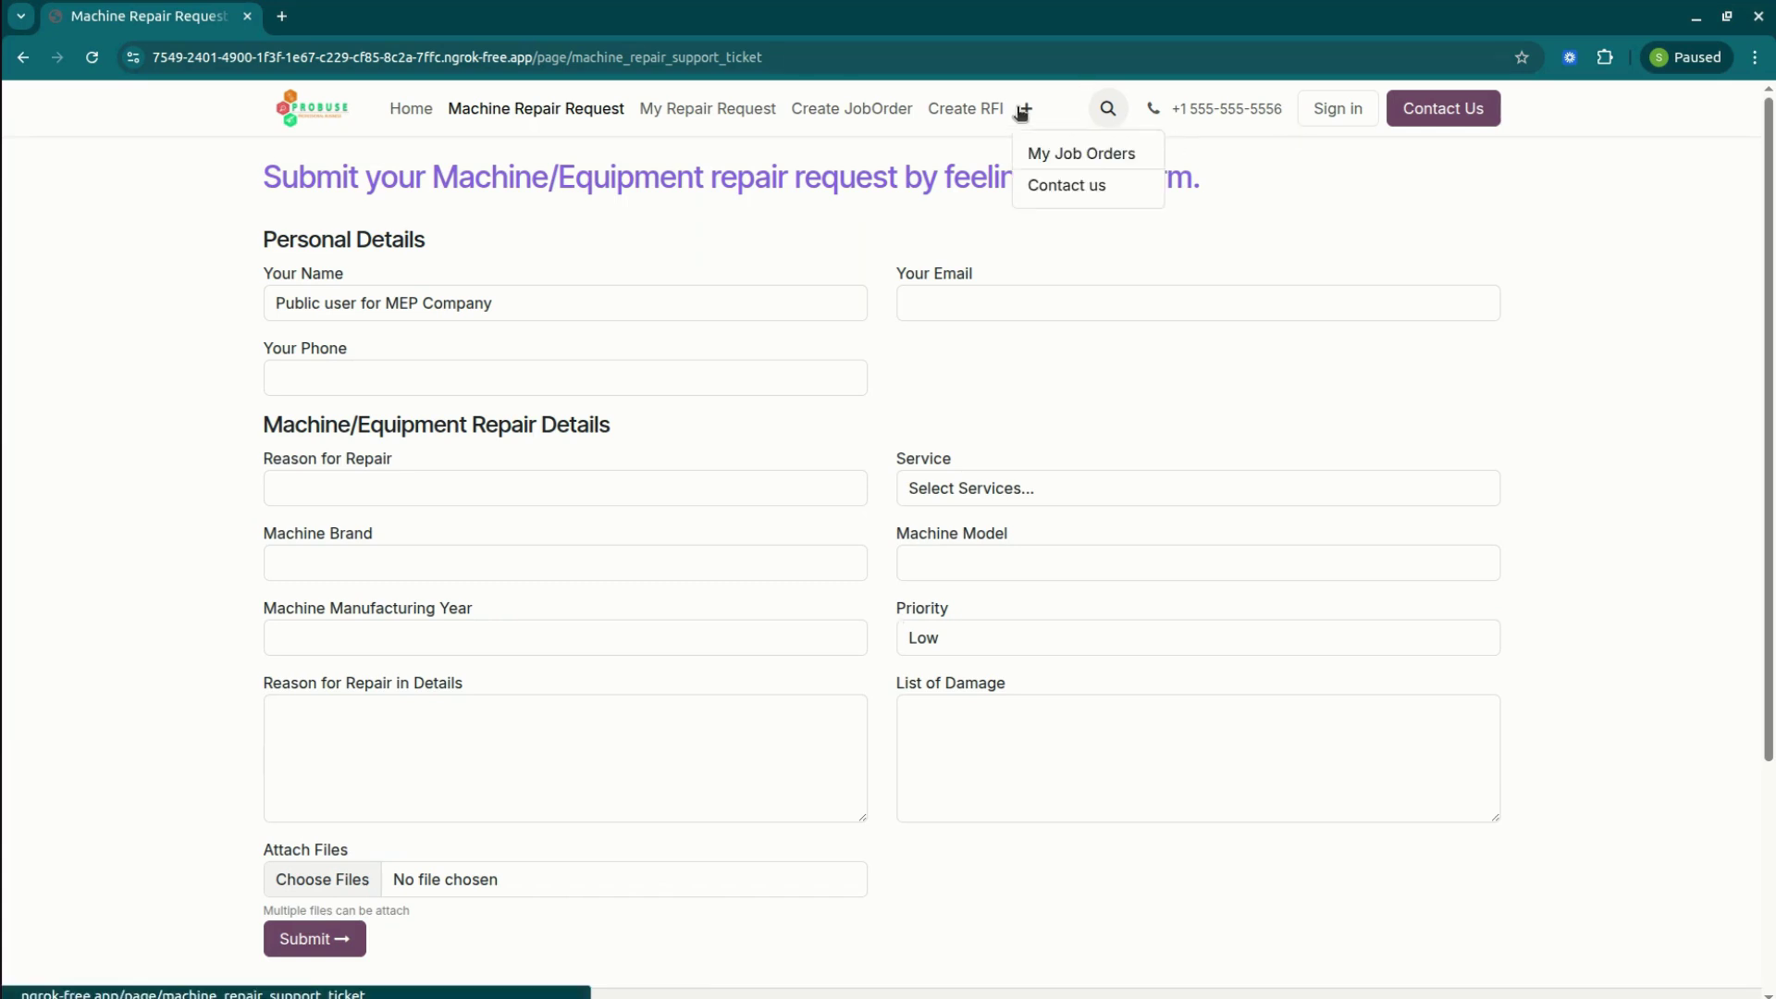
{"action": "left_click", "coordinate": [1093, 154]}
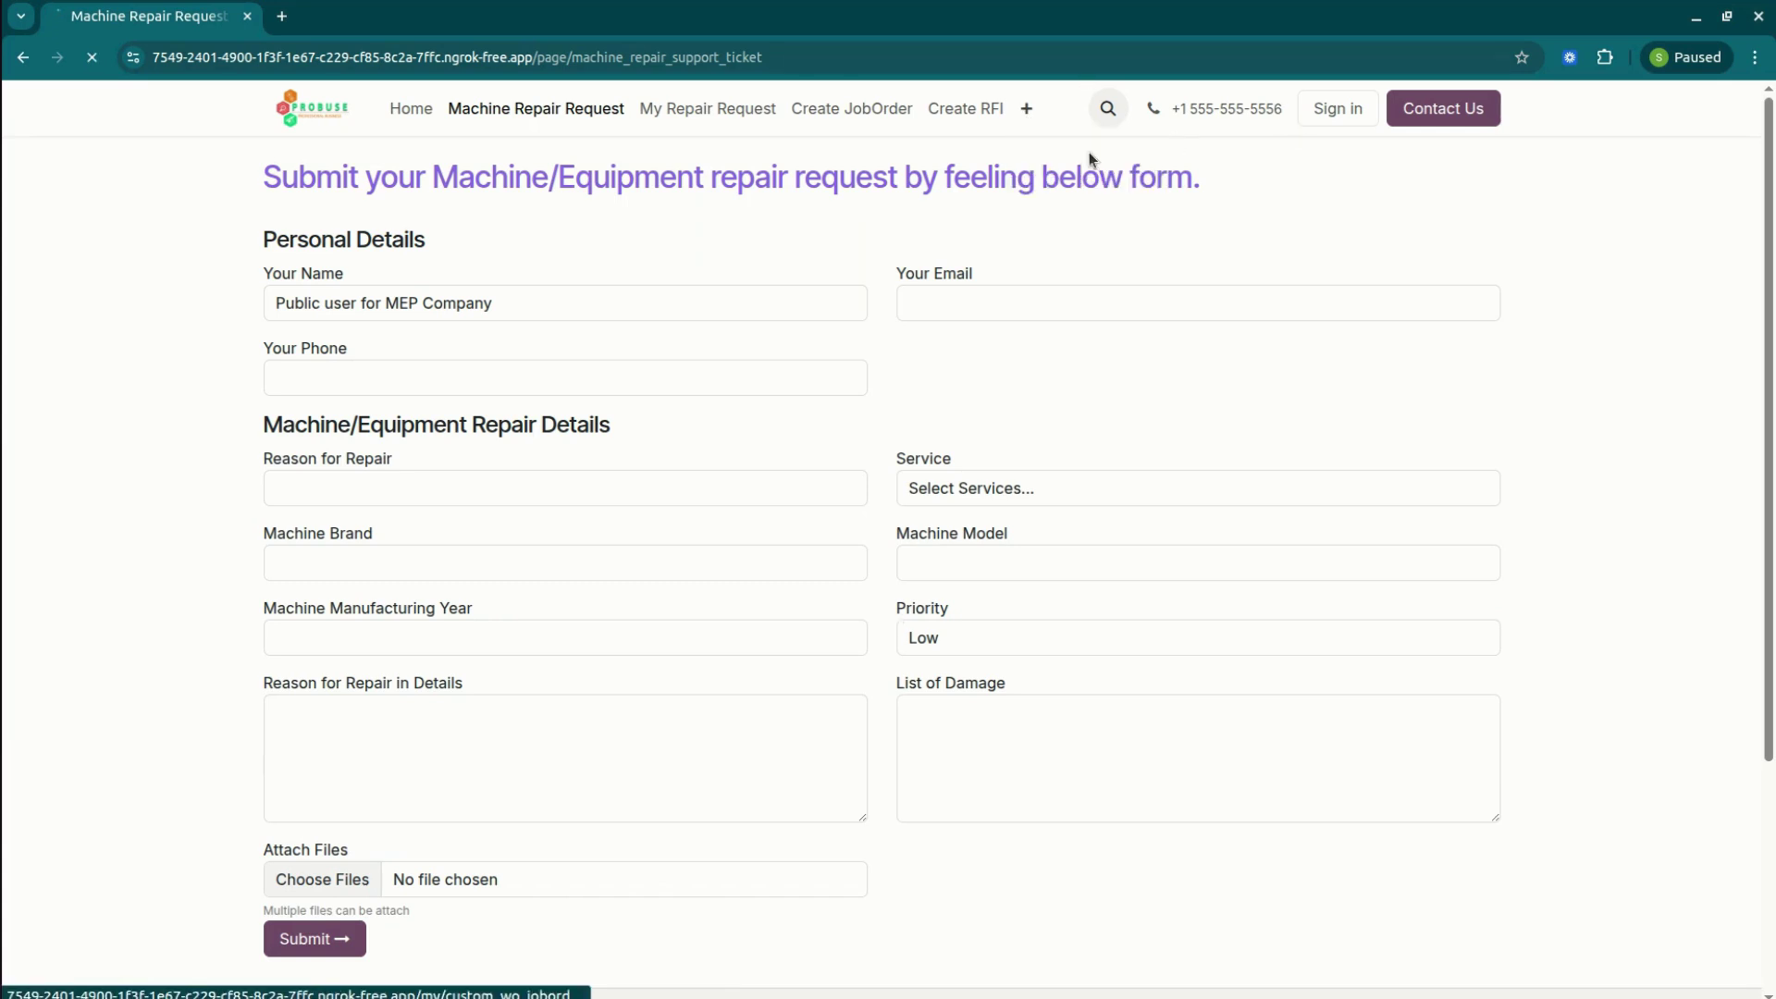
{"action": "left_click", "coordinate": [1033, 109]}
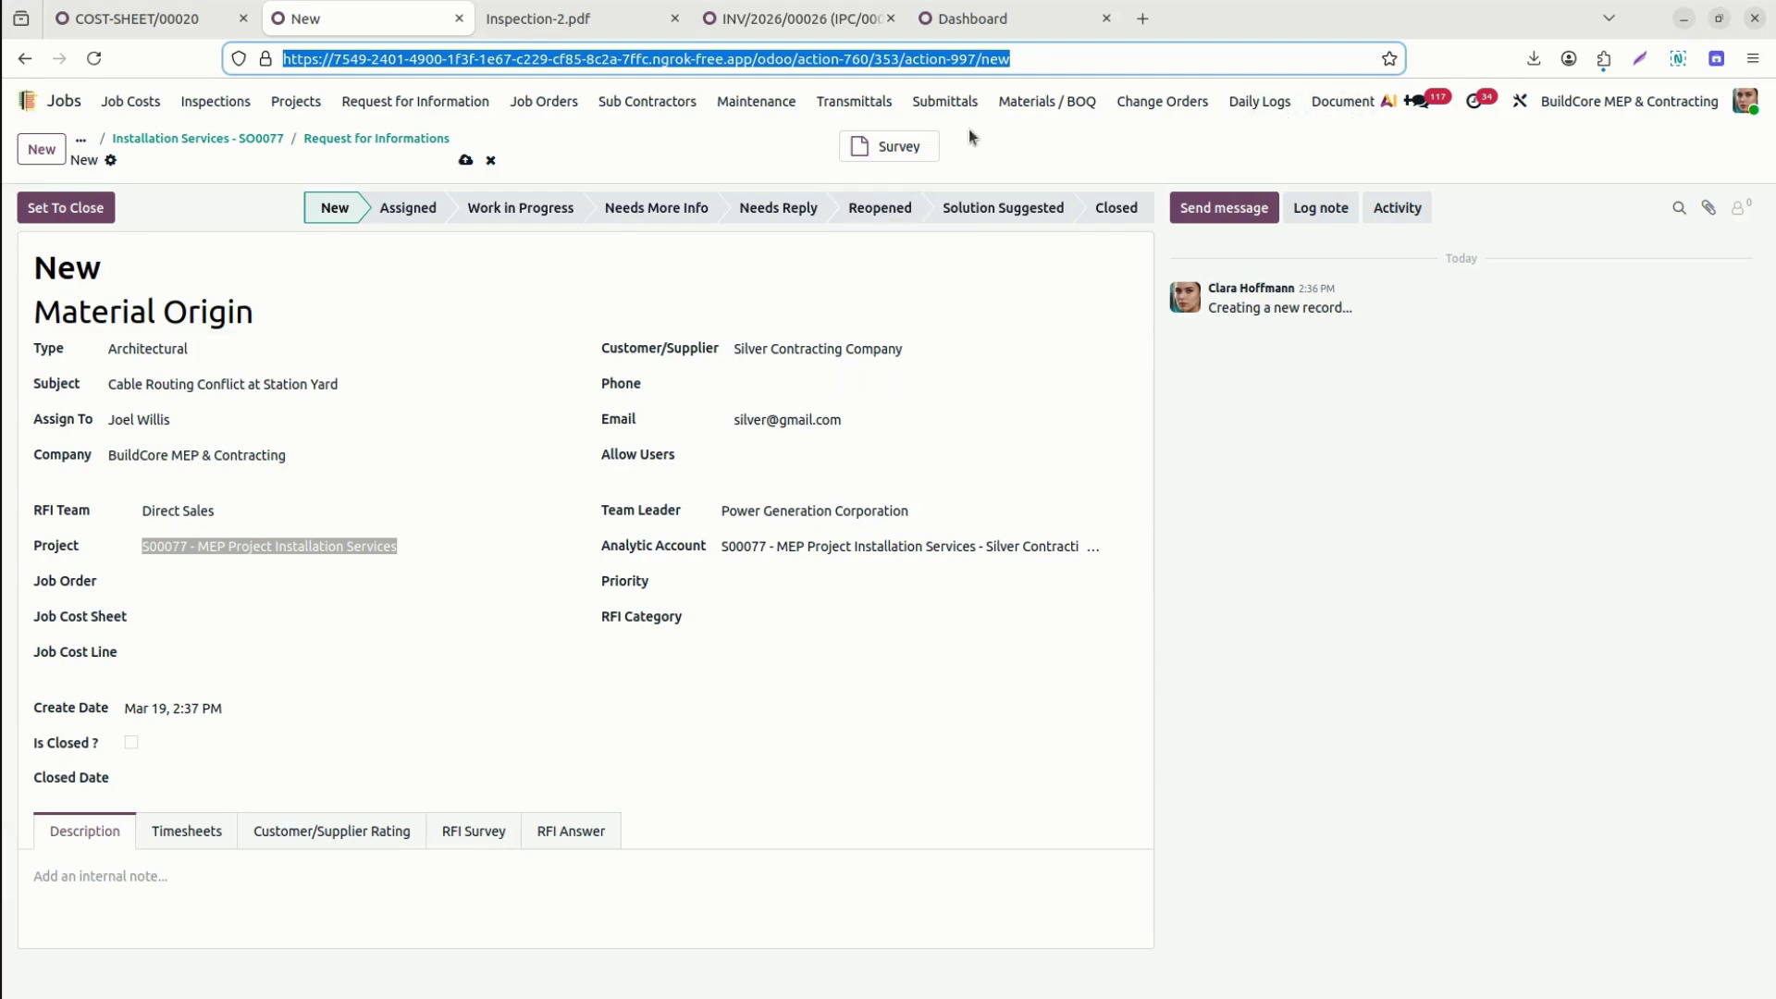
From job order Installation Services - SO0077, open its Transmittals list and create a new transmittal.
{"action": "left_click", "coordinate": [257, 139]}
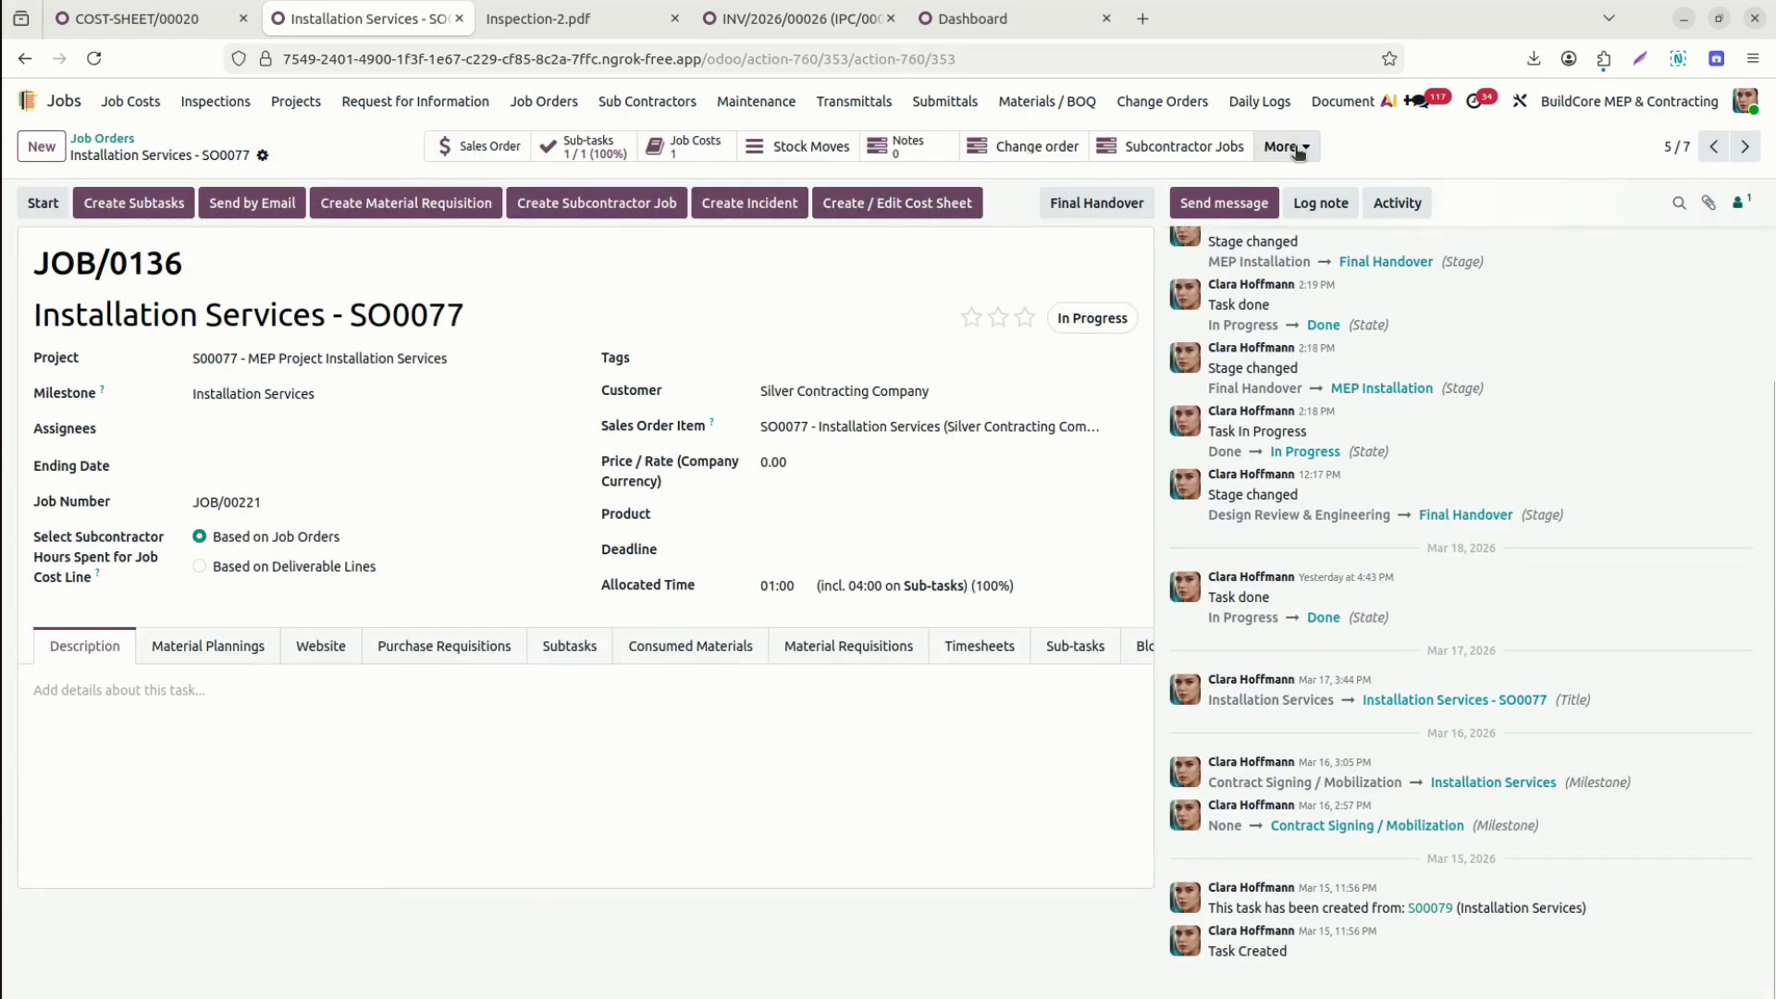
{"action": "left_click", "coordinate": [1287, 148]}
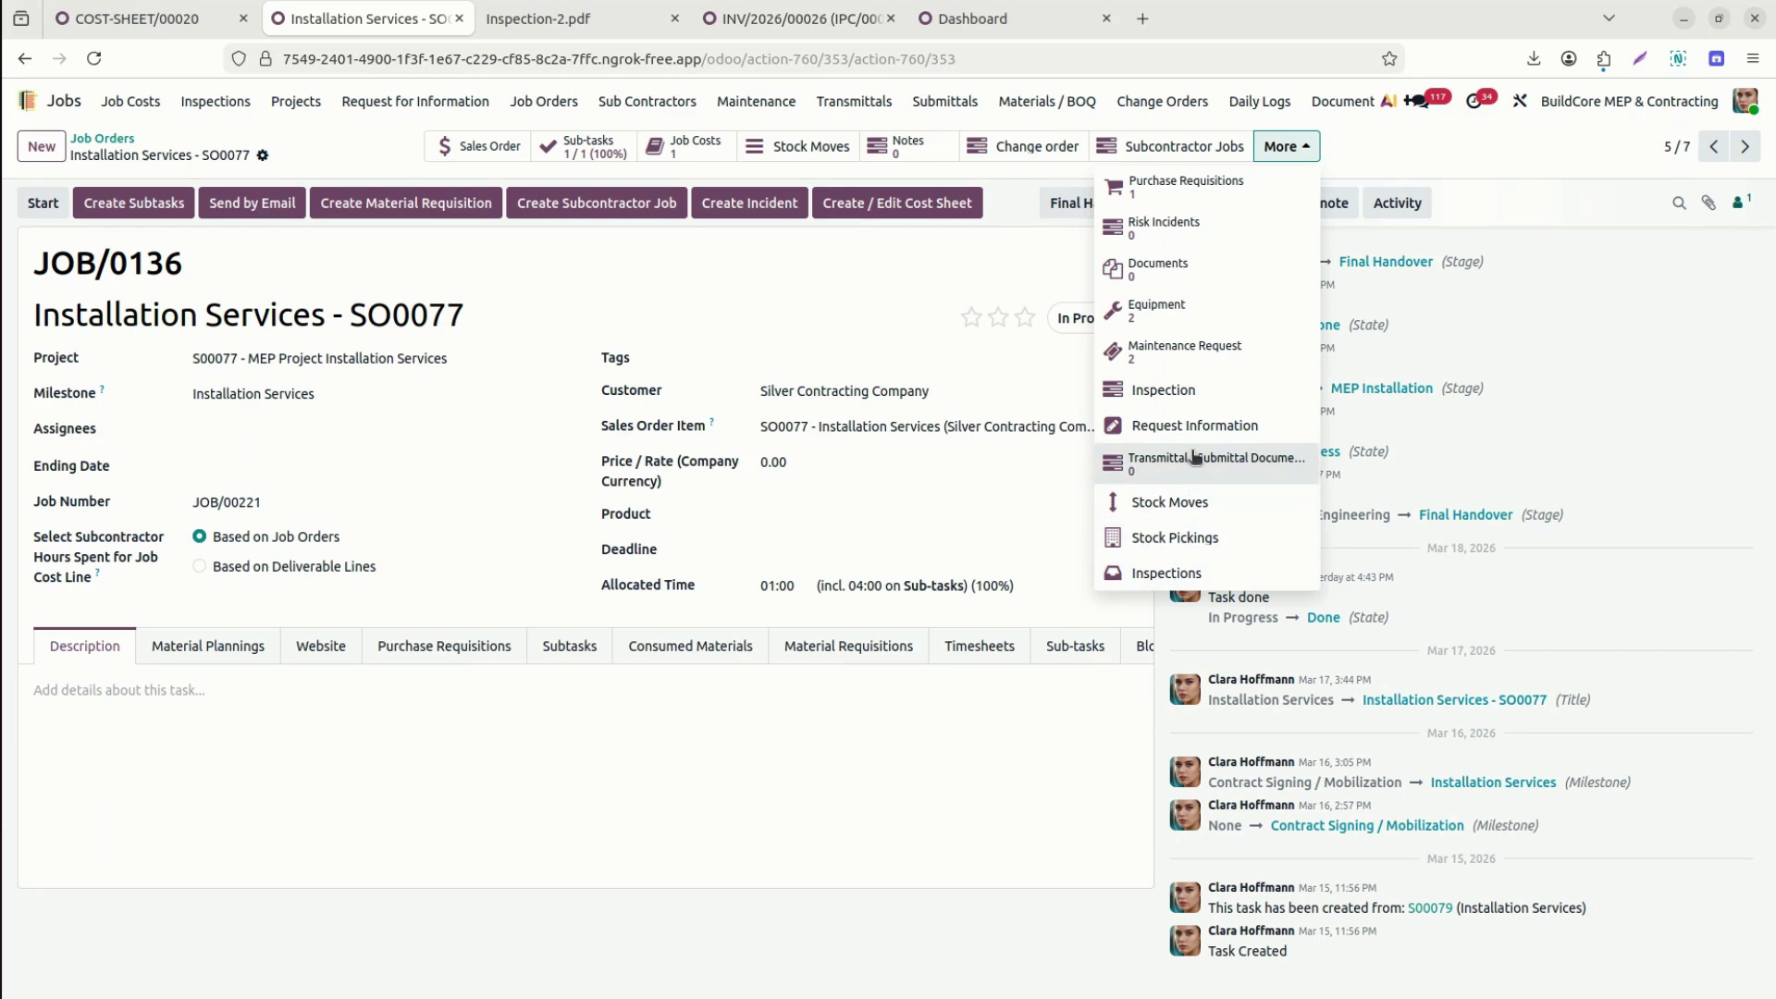
{"action": "left_click", "coordinate": [1193, 457]}
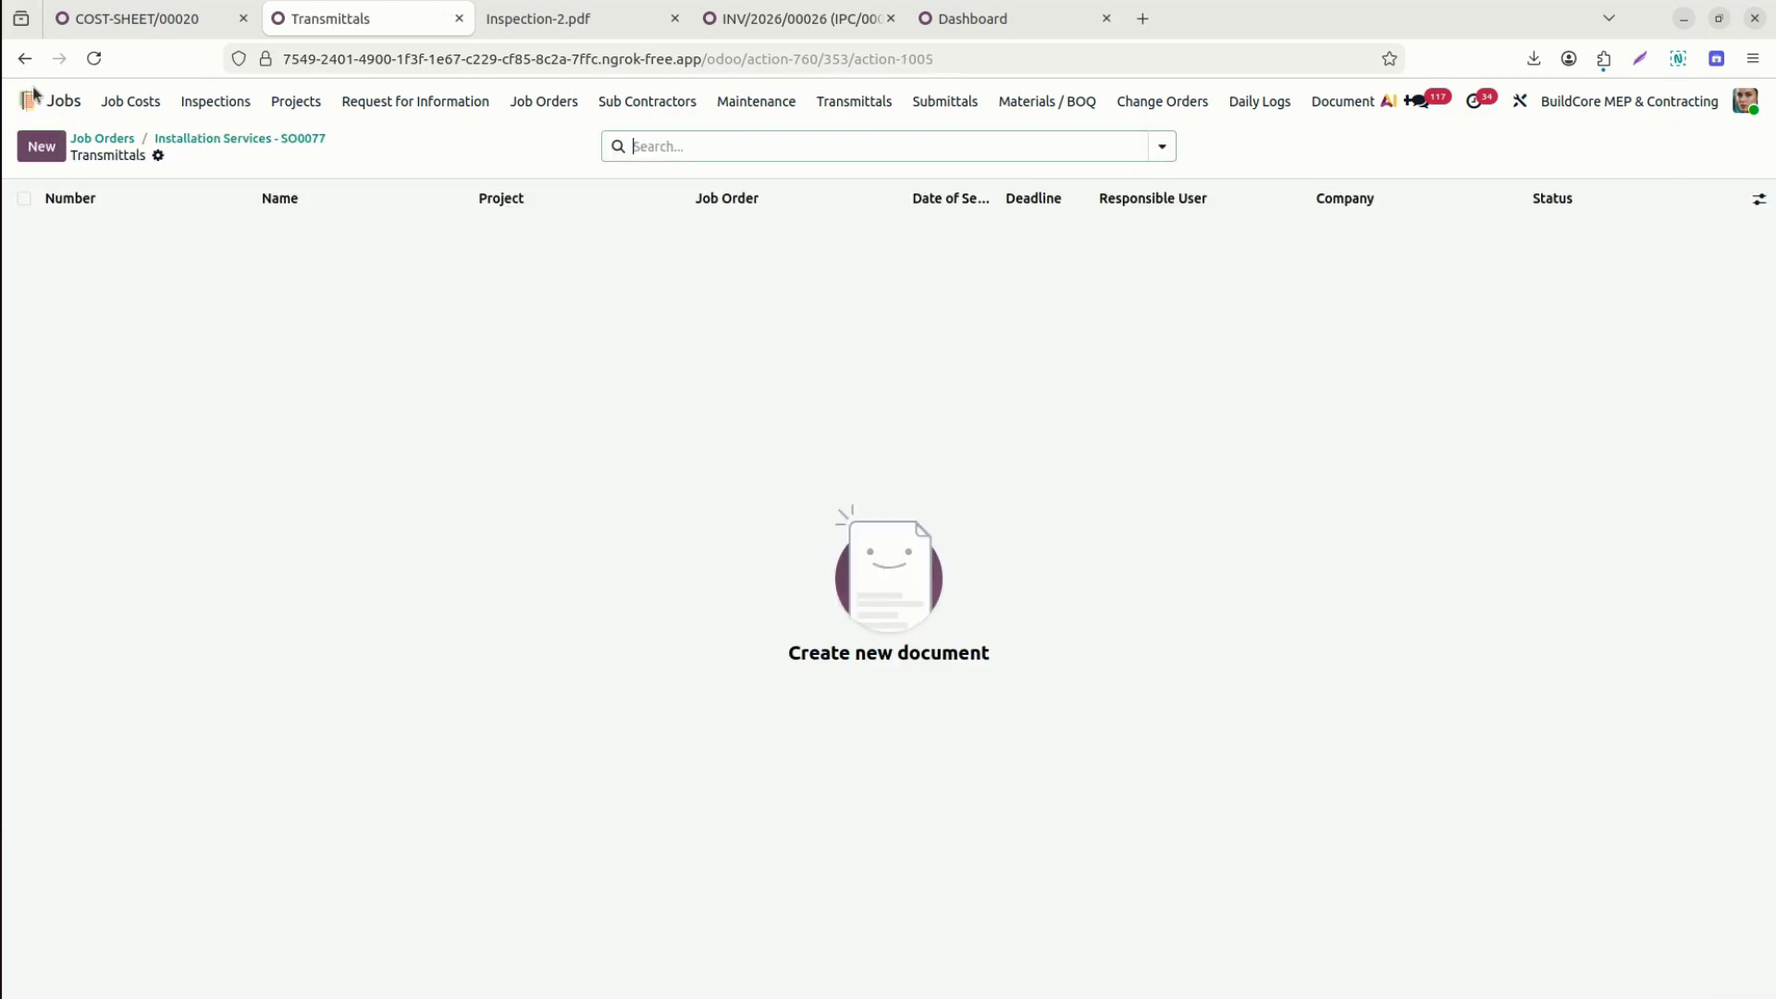
{"action": "left_click", "coordinate": [42, 149]}
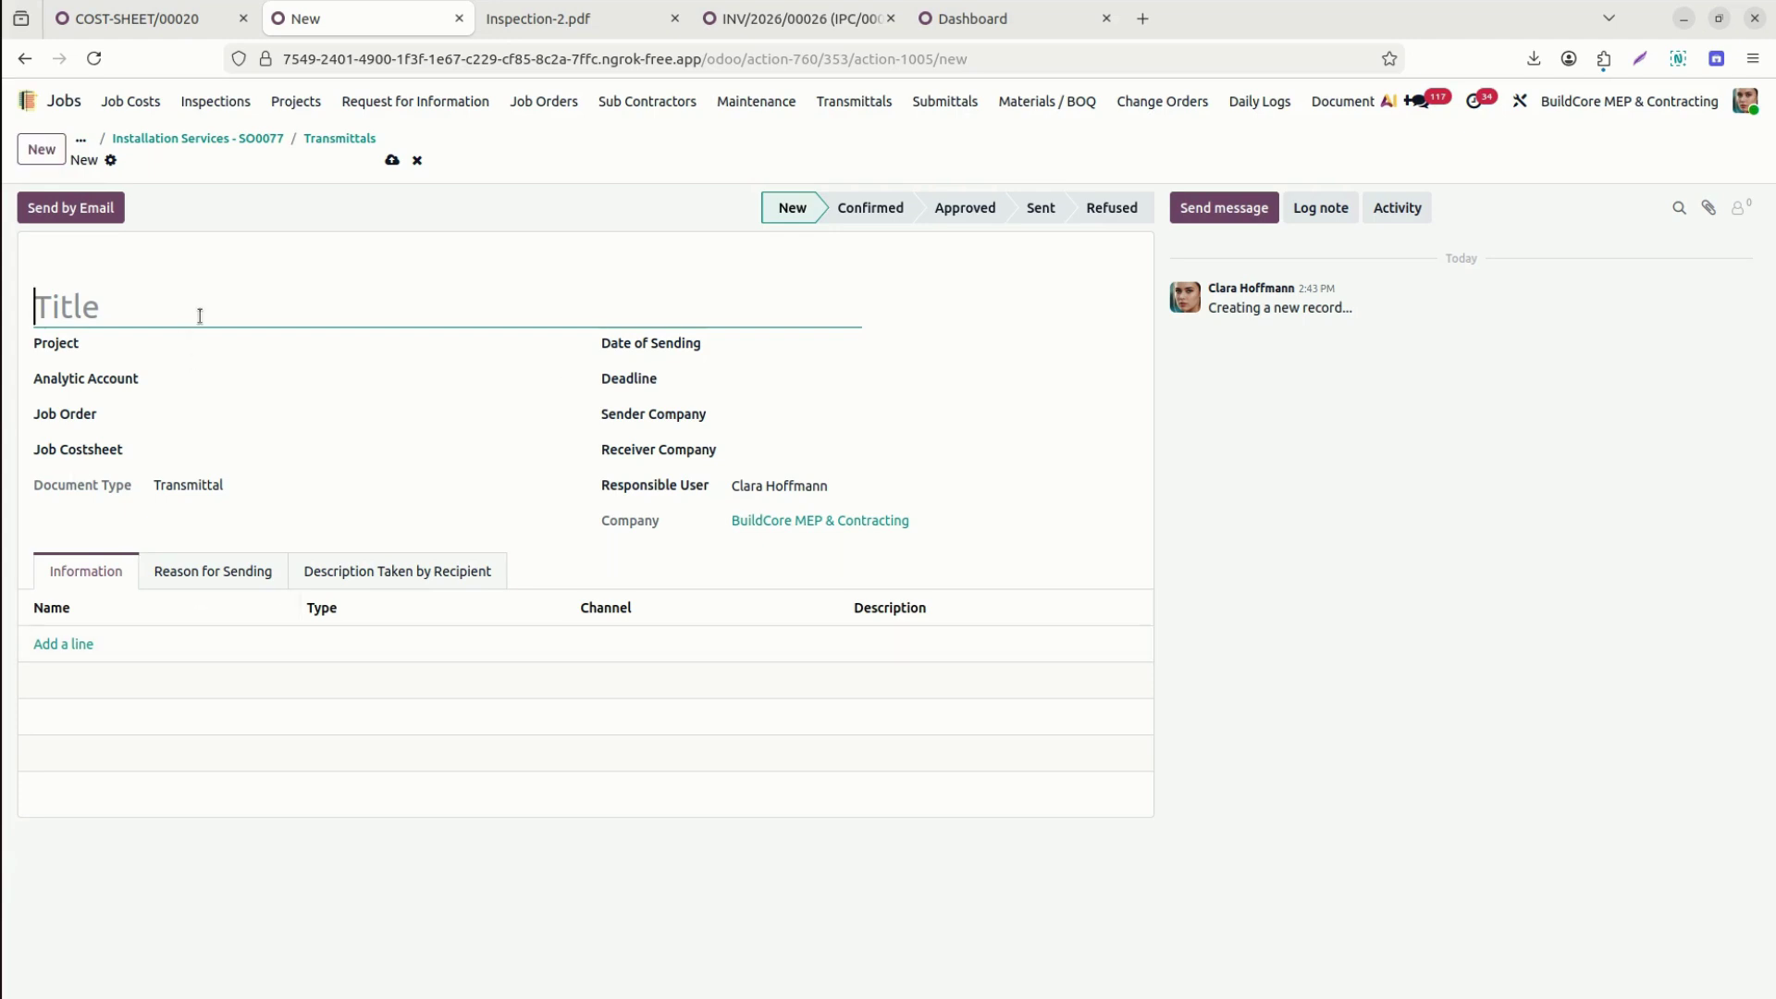
Title the transmittal 'Chart of the head count' with project and analytic account S00077 MEP Project Installation Services.
{"action": "type", "text": "Chart of the"}
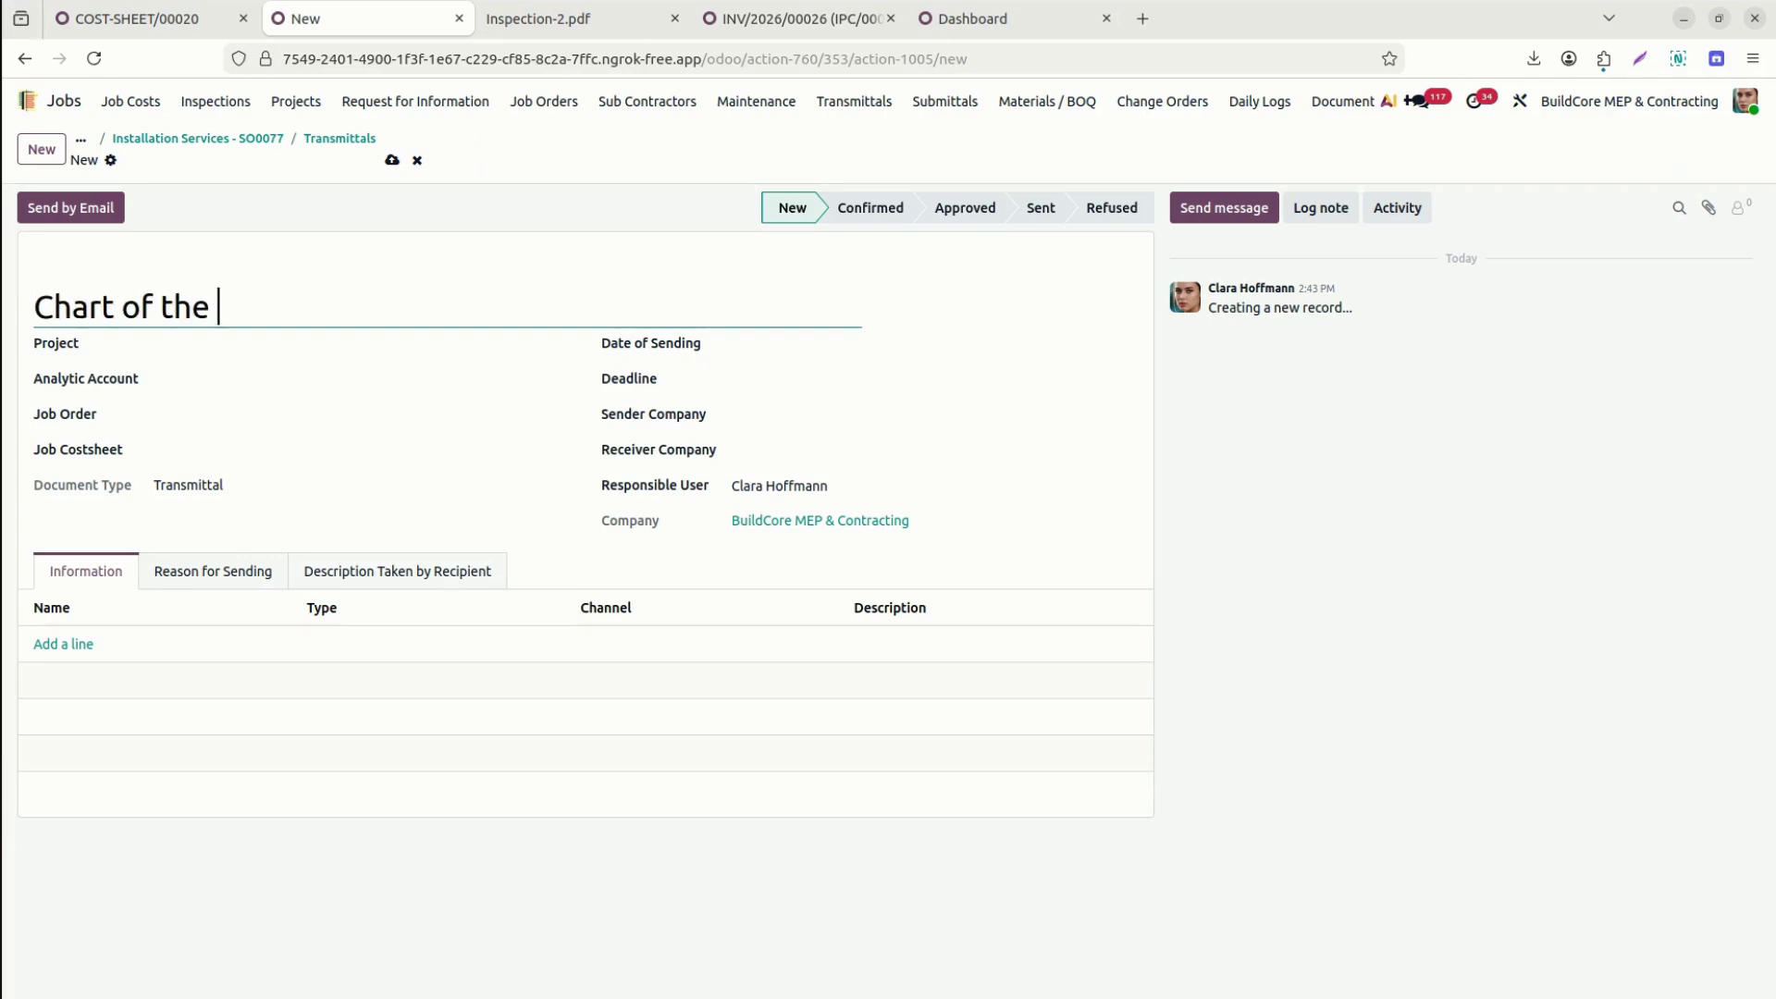
{"action": "type", "text": " head count"}
{"action": "left_click", "coordinate": [224, 348]}
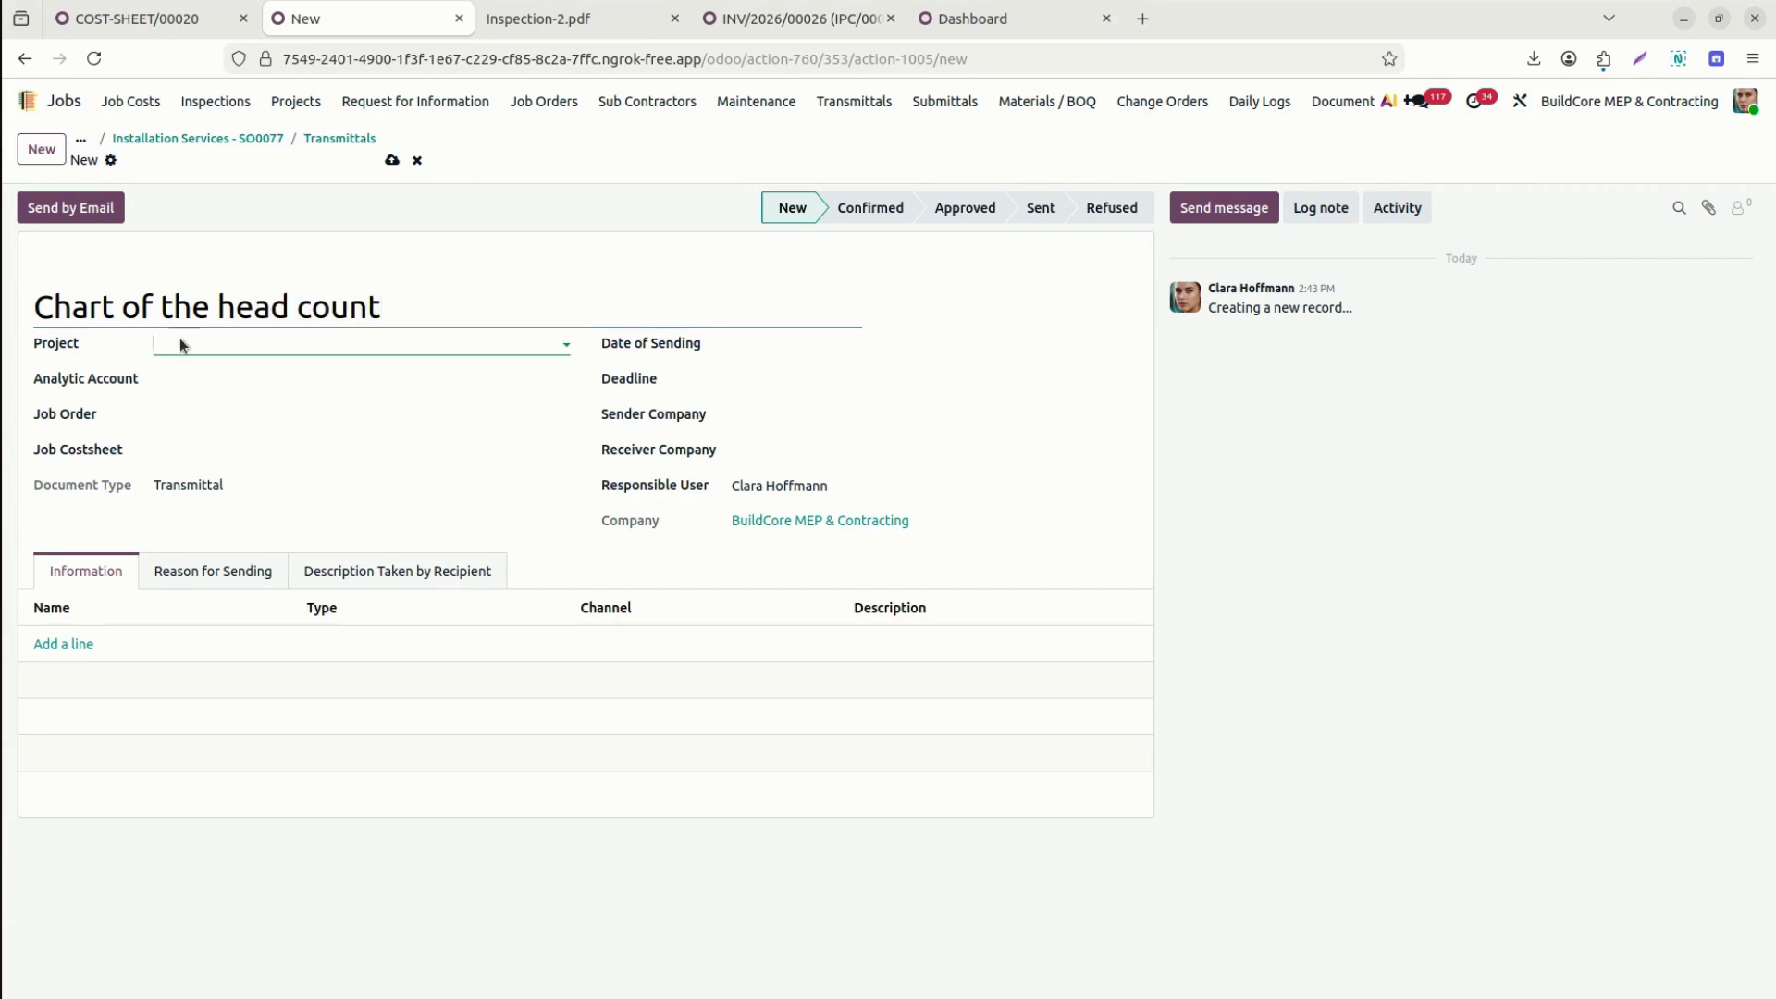
{"action": "type", "text": "S0"}
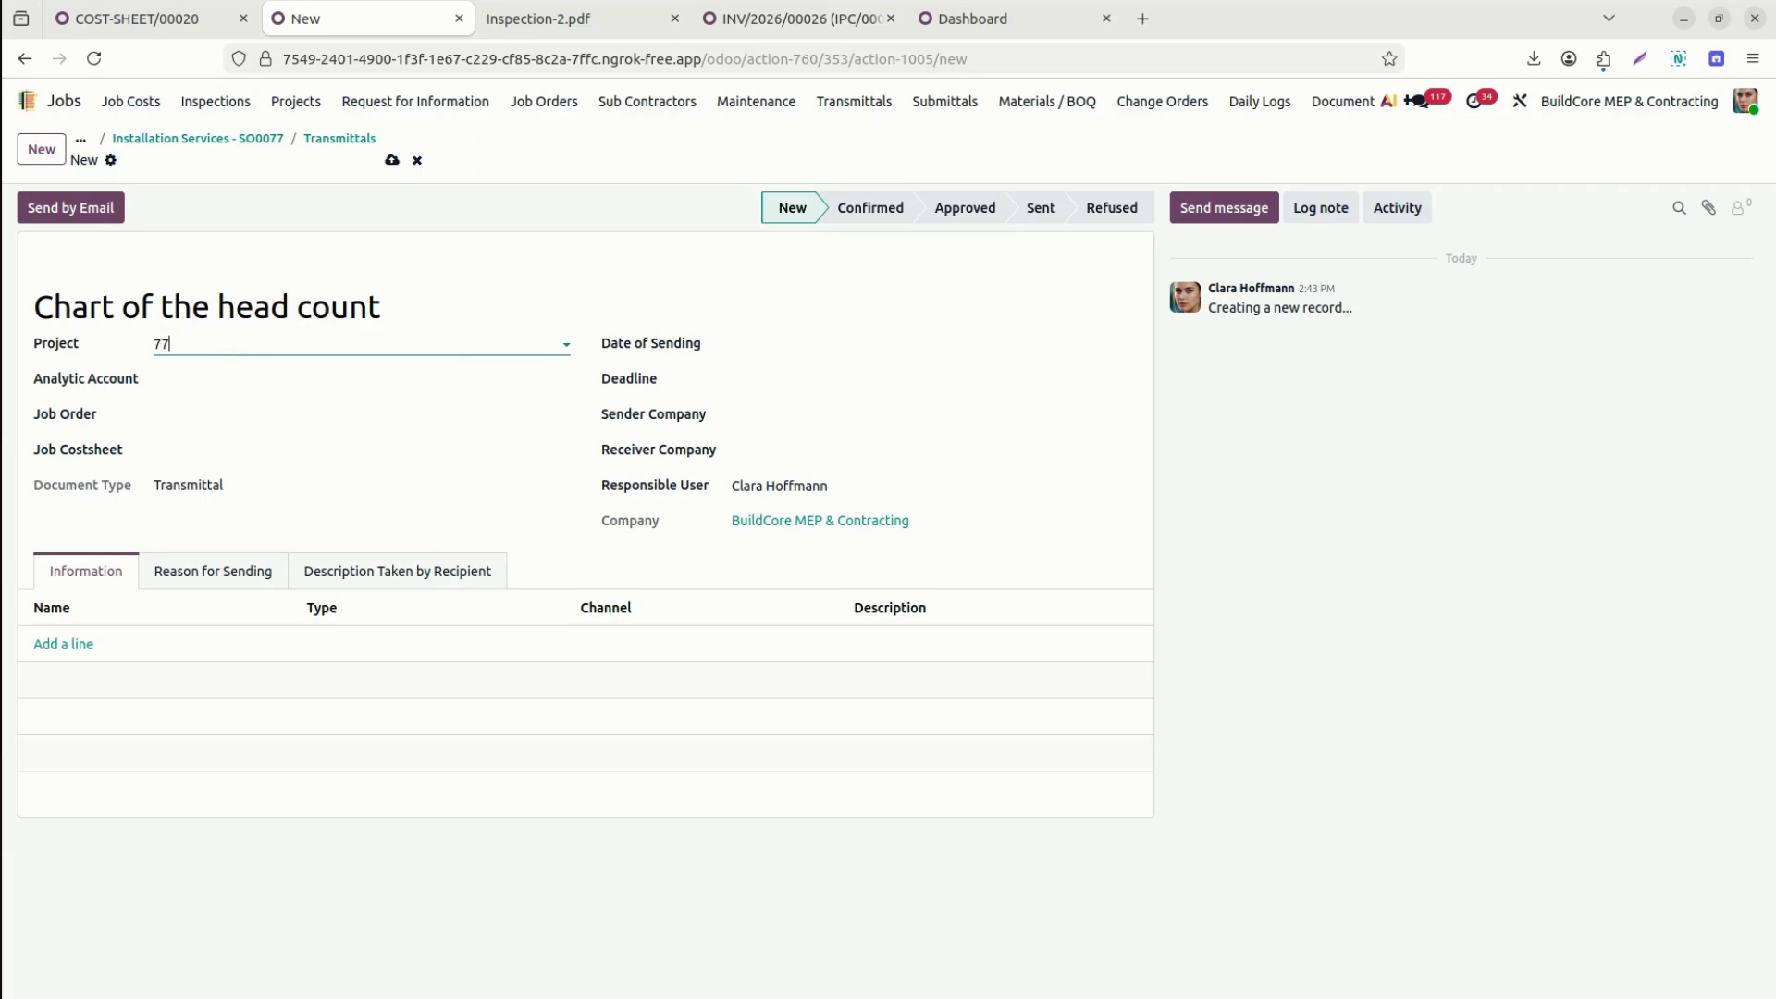
{"action": "left_click", "coordinate": [224, 384]}
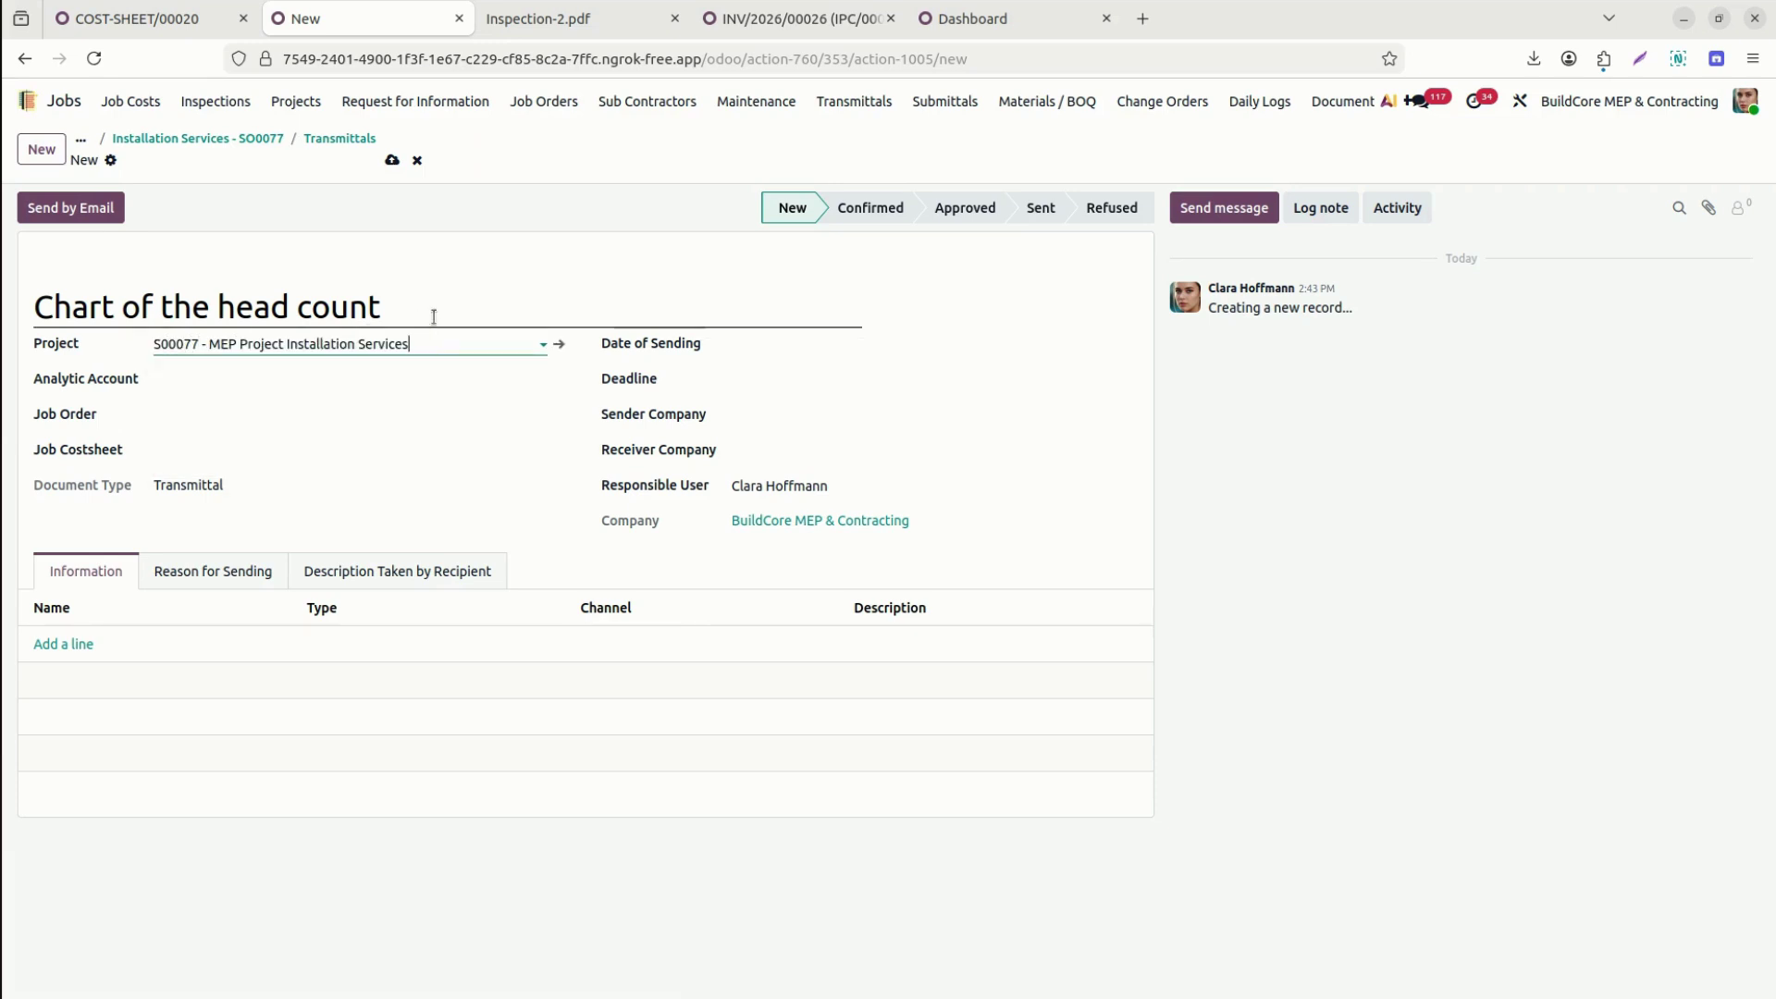
{"action": "left_click", "coordinate": [406, 382]}
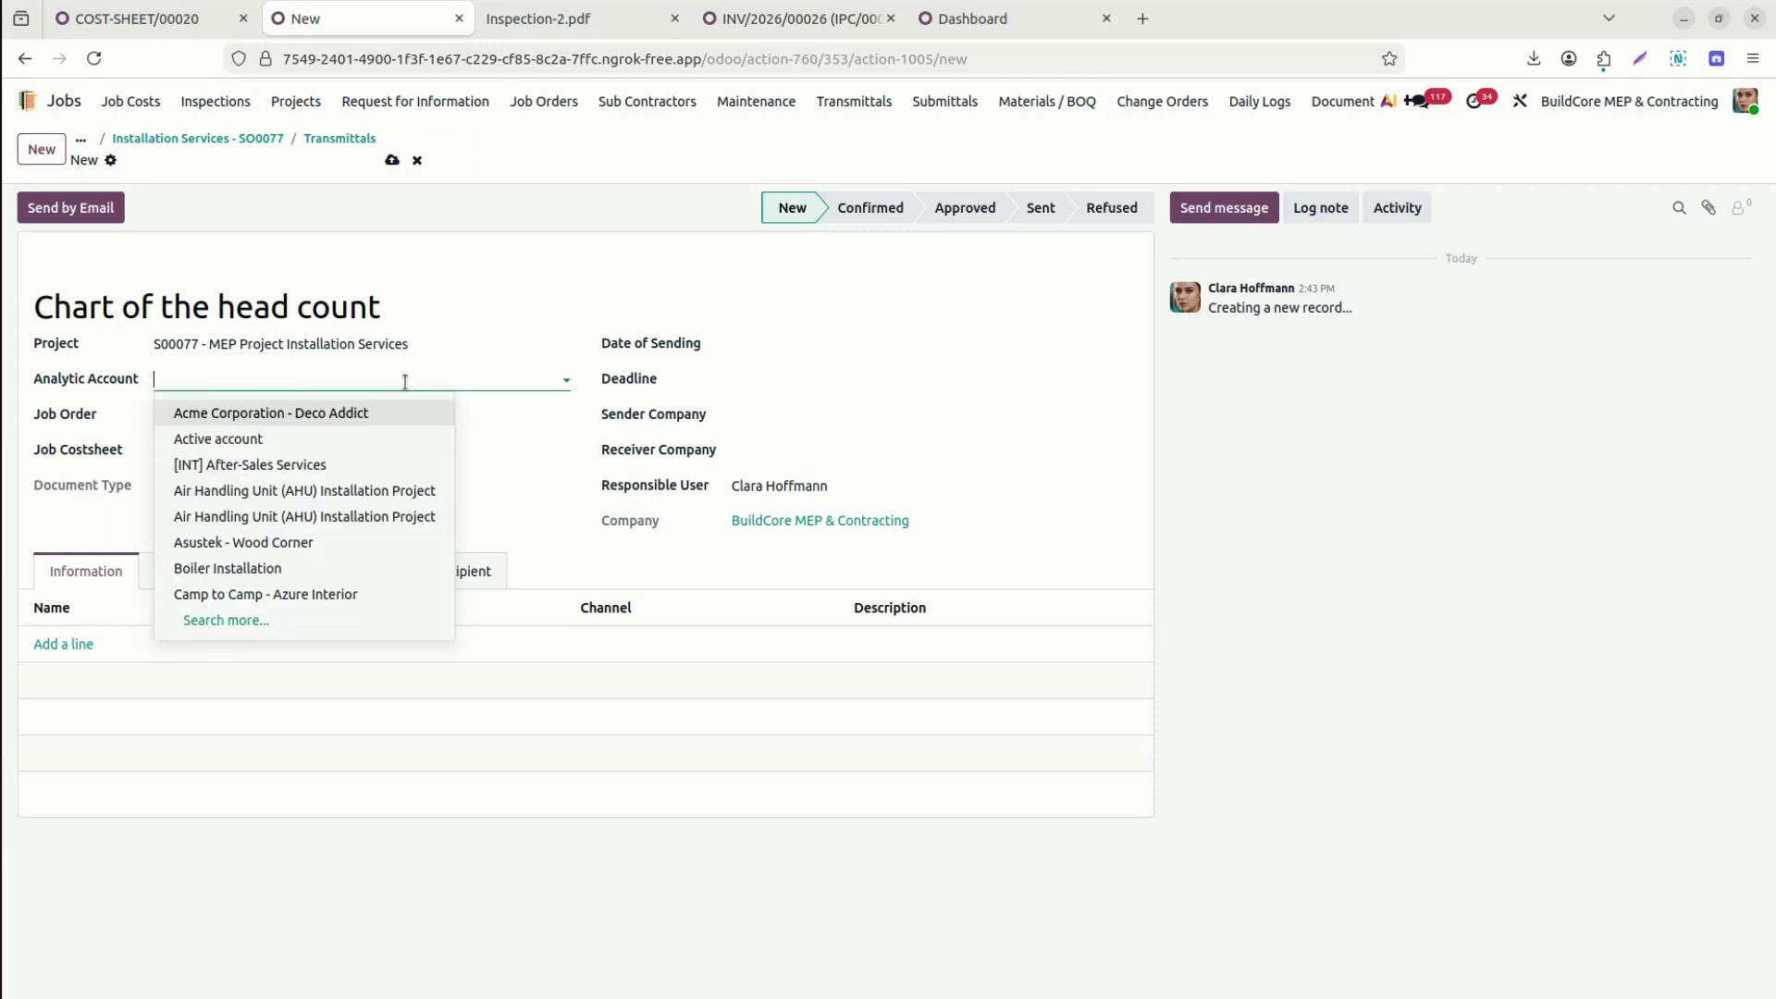
{"action": "type", "text": "77"}
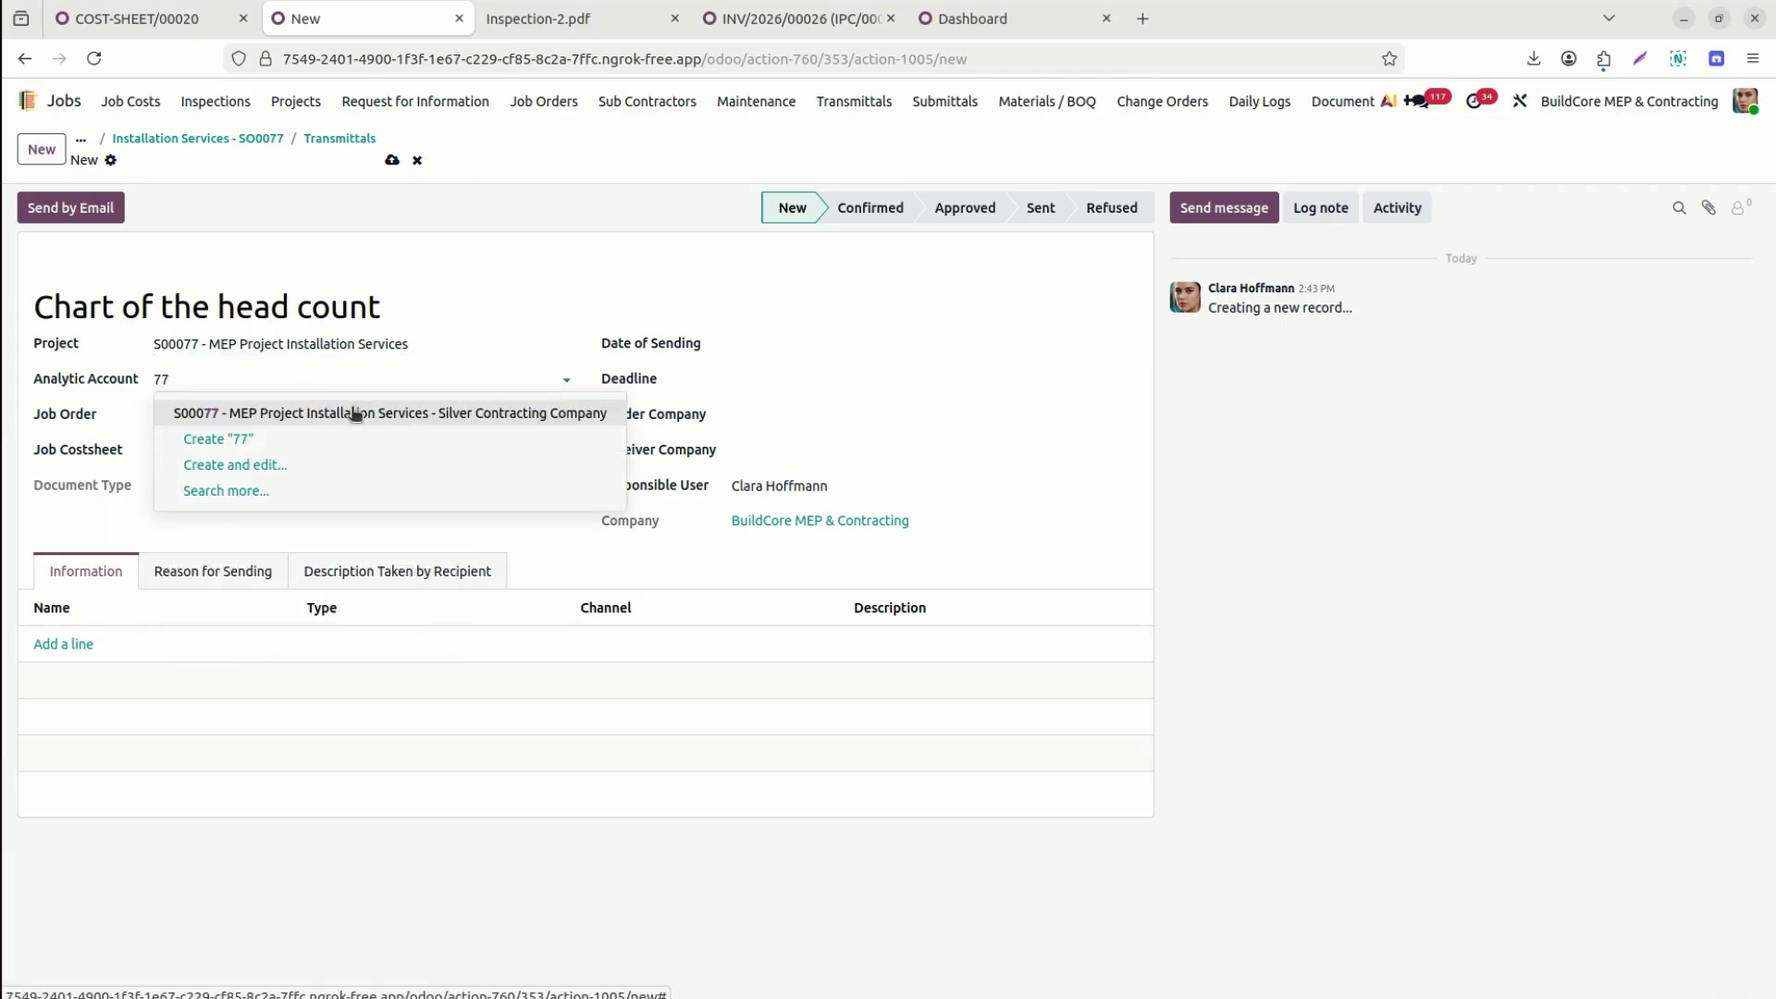
{"action": "left_click", "coordinate": [352, 413]}
Link job order Installation Services - SO0077 and COST-SHEET/00020, and set the sending date to March 19.
{"action": "left_click", "coordinate": [222, 416]}
{"action": "type", "text": "77"}
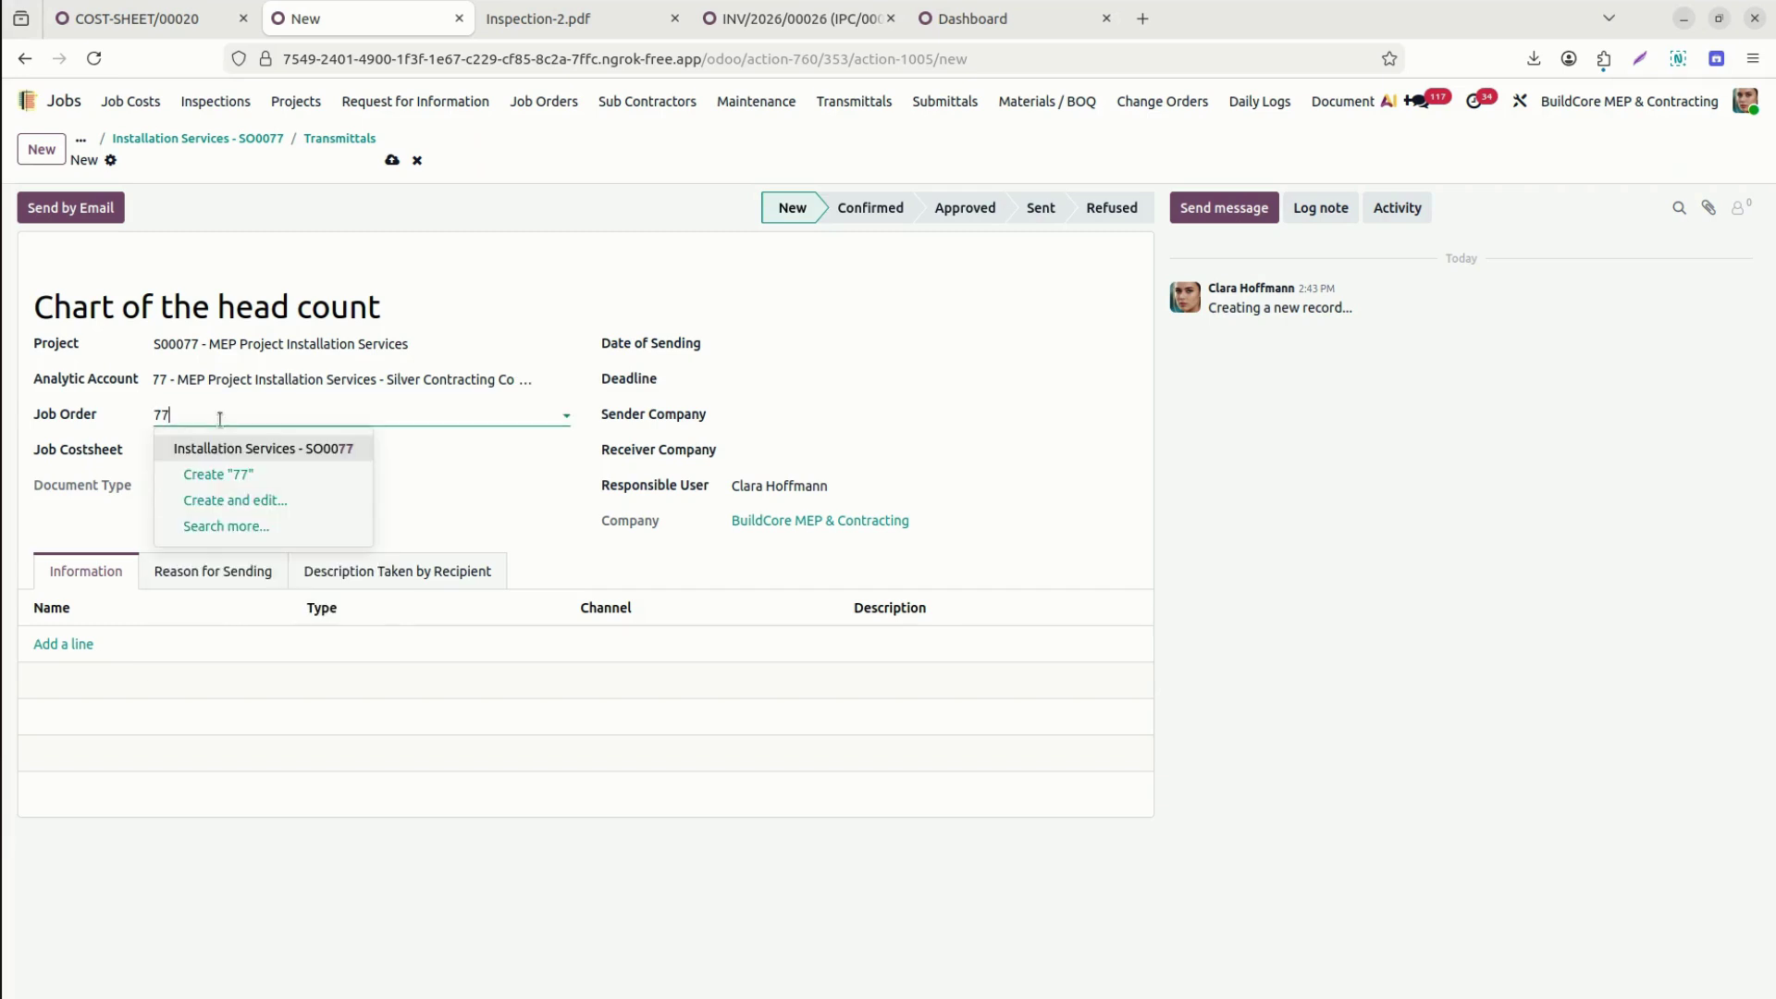
{"action": "left_click", "coordinate": [226, 451]}
{"action": "left_click", "coordinate": [223, 451]}
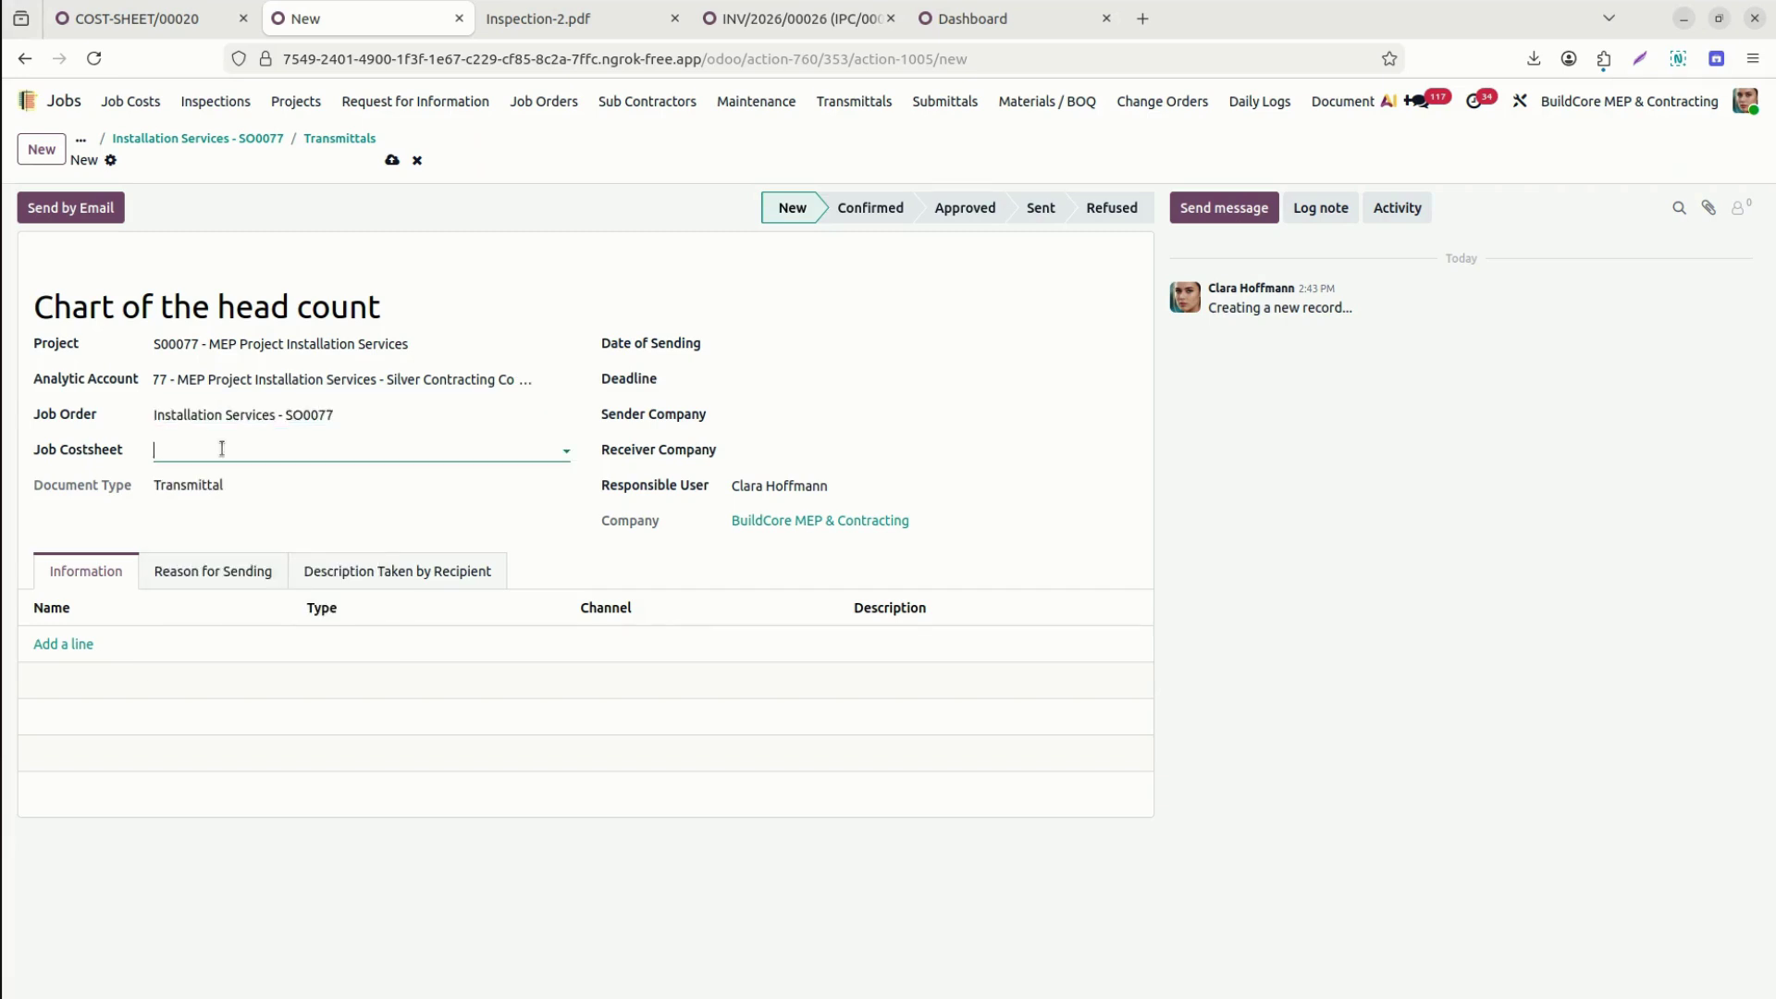
{"action": "left_click", "coordinate": [237, 510]}
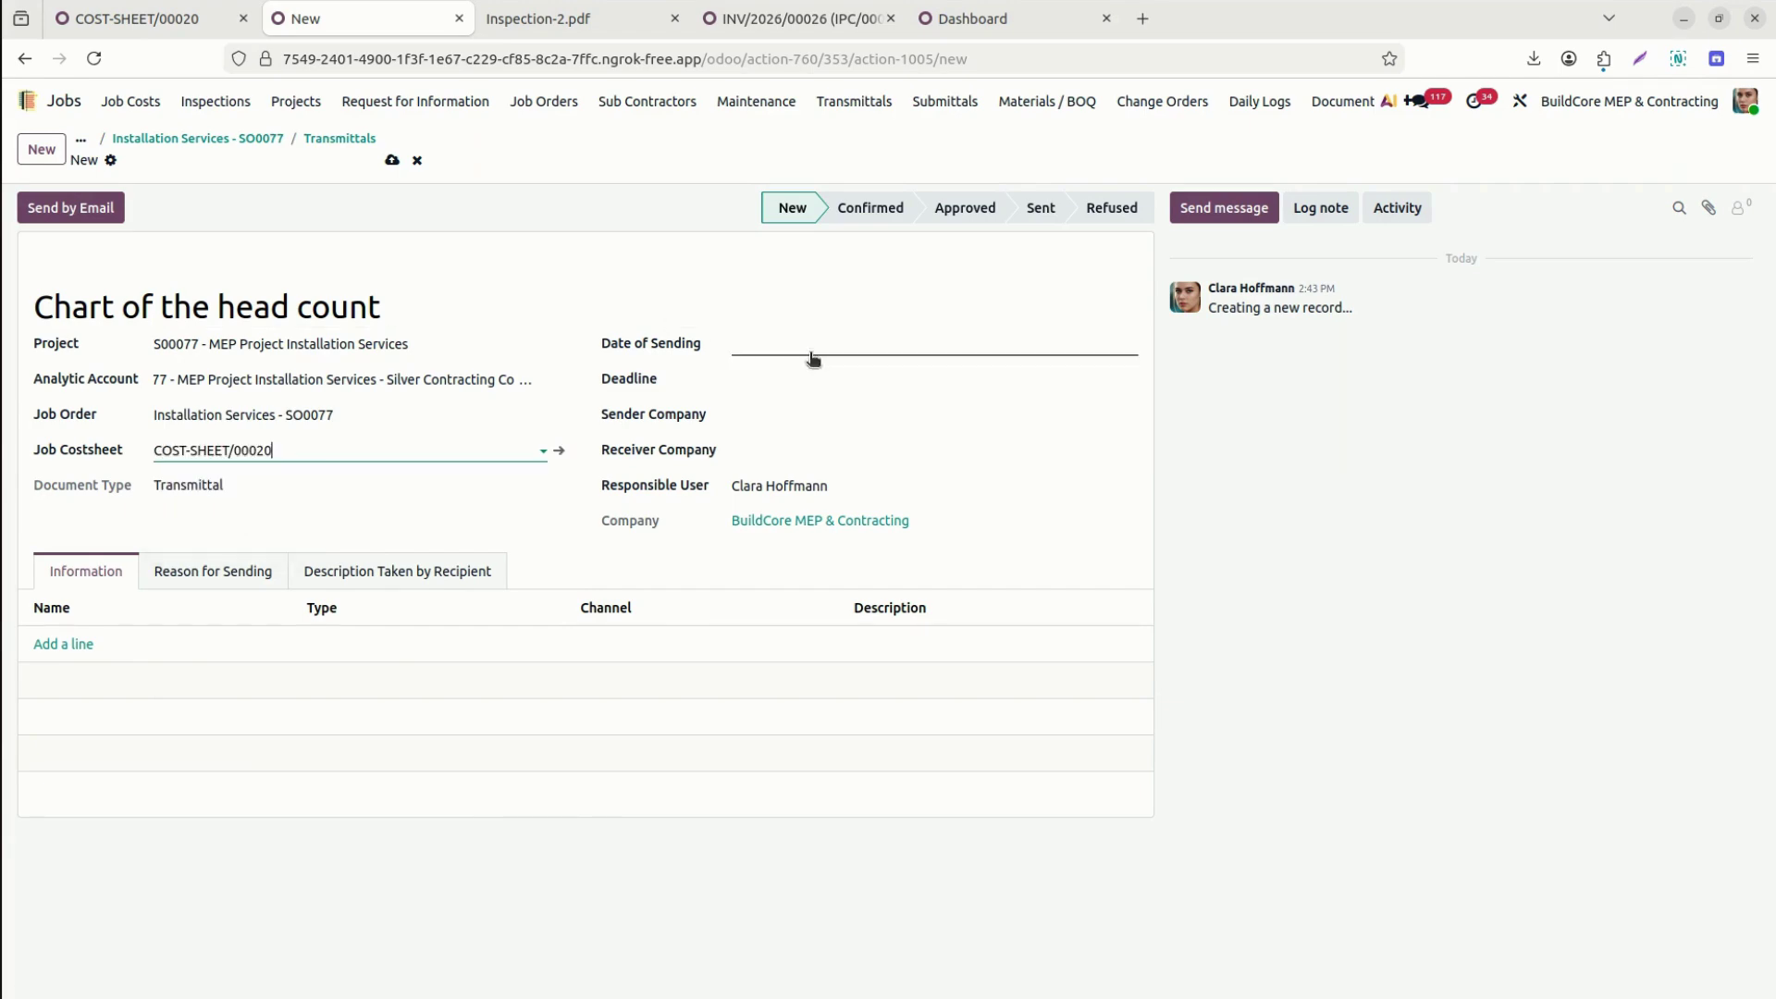
{"action": "left_click", "coordinate": [837, 348]}
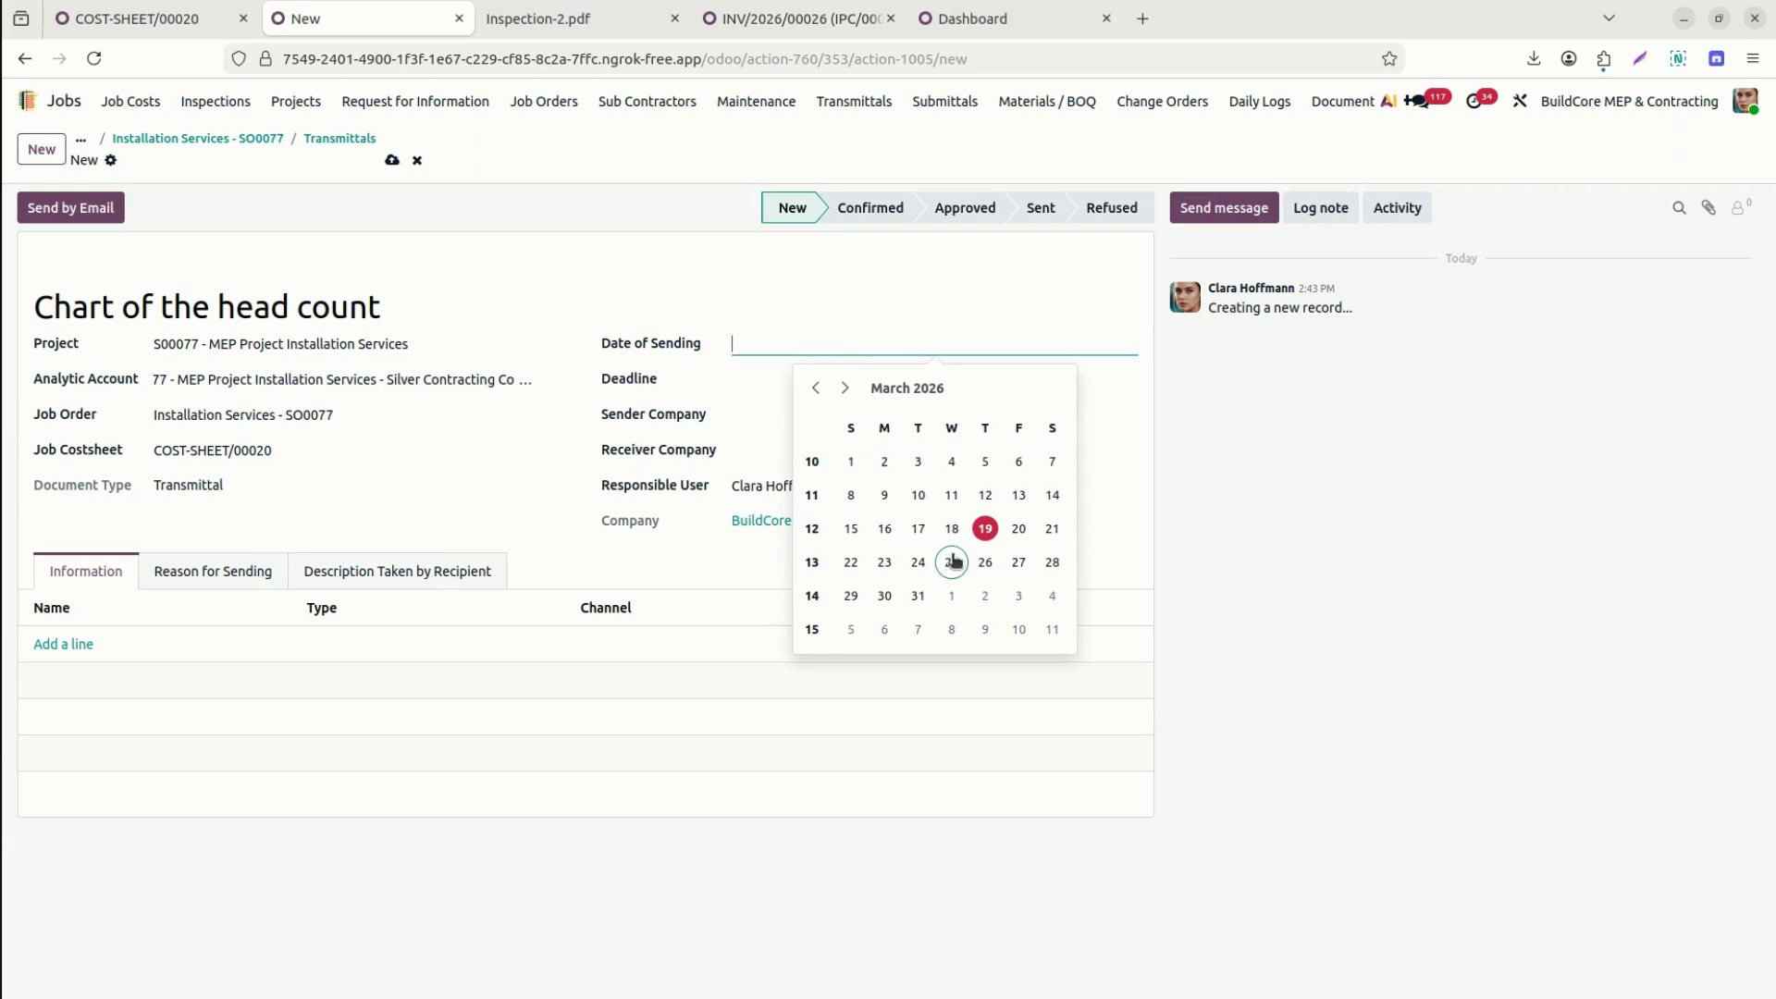
{"action": "left_click", "coordinate": [985, 528]}
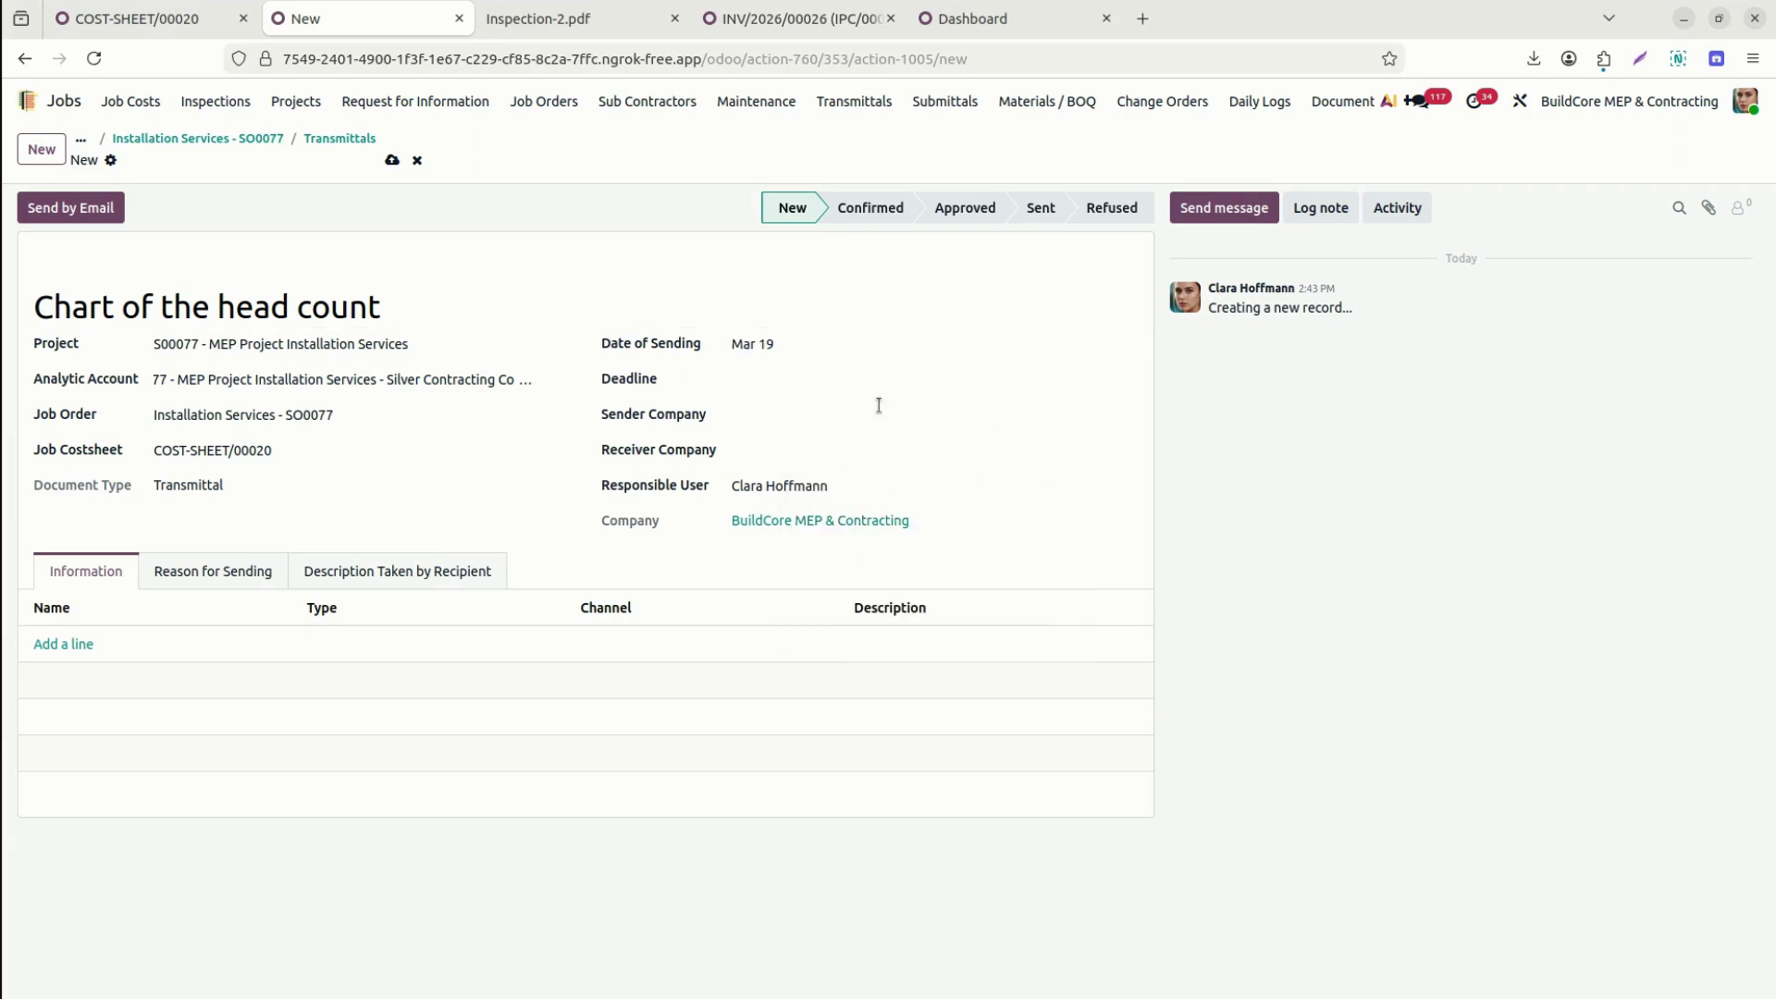
Create DHL as the sender company and set Silver Contracting Company as the receiver.
{"action": "left_click", "coordinate": [873, 404]}
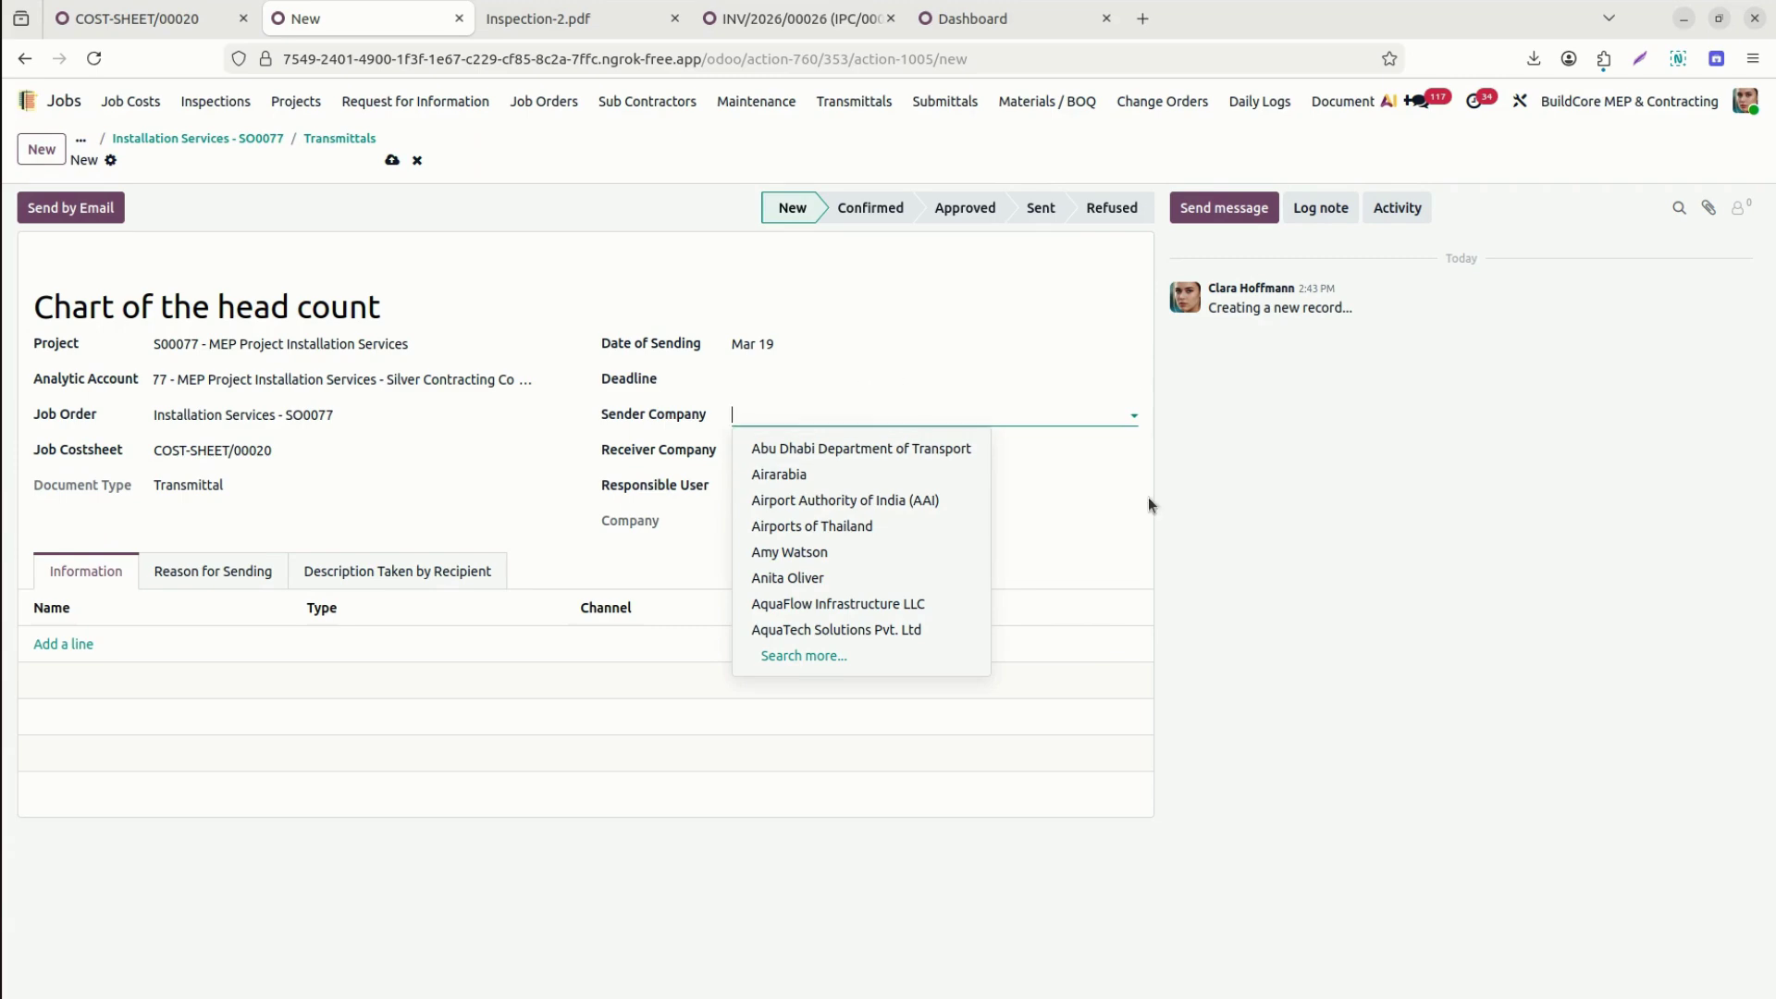
{"action": "left_click", "coordinate": [1149, 500]}
{"action": "left_click", "coordinate": [832, 447]}
{"action": "left_click", "coordinate": [789, 414]}
{"action": "type", "text": "dl"}
{"action": "key", "text": "BackSpace"}
{"action": "type", "text": "h"}
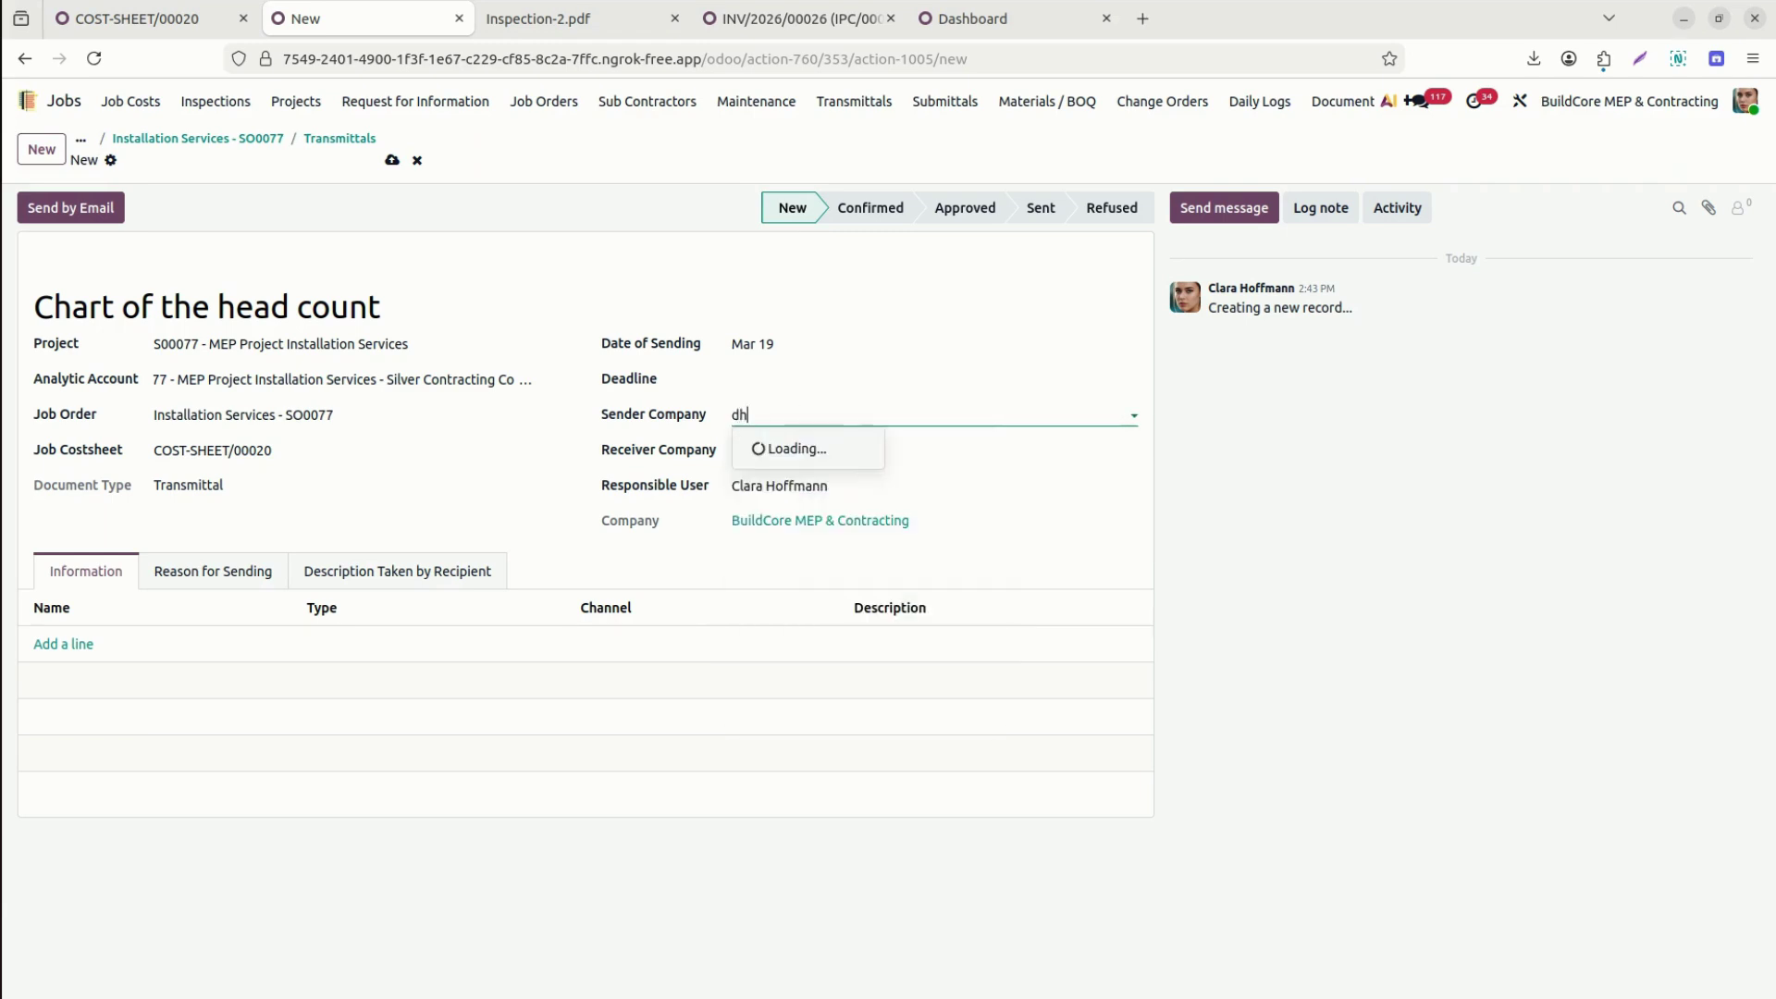
{"action": "key", "text": "BackSpace"}
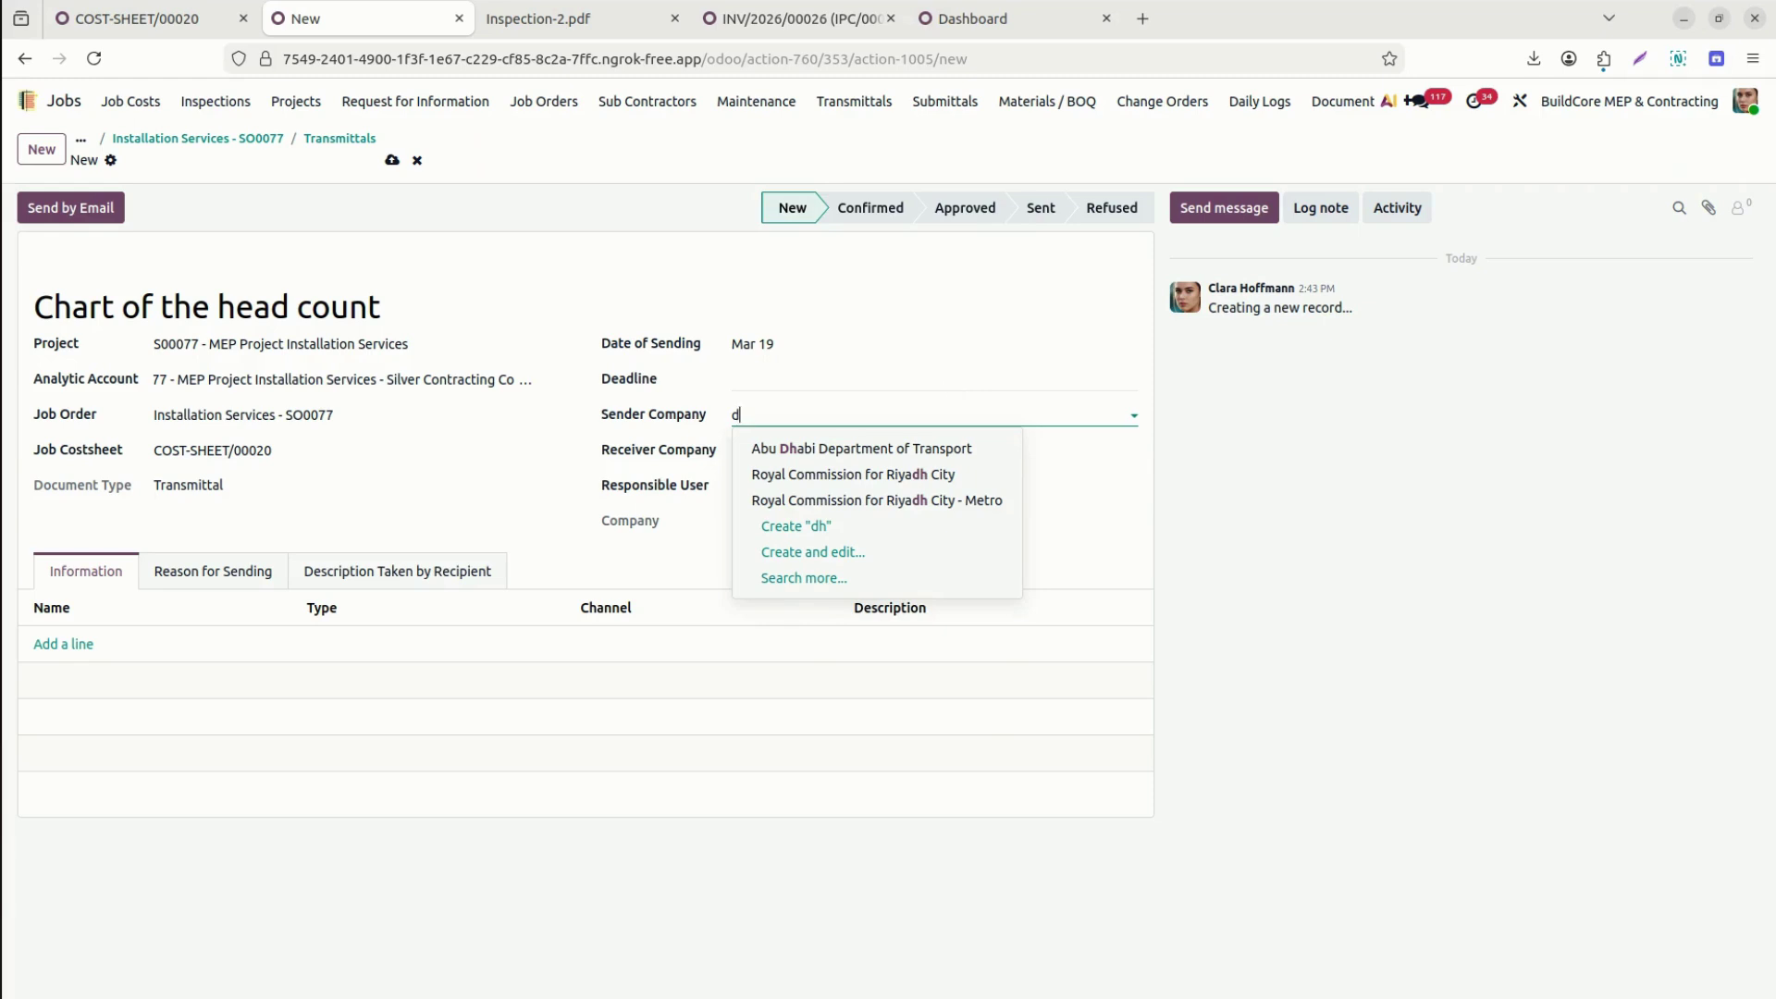
{"action": "type", "text": "H"}
{"action": "key", "text": "BackSpace"}
{"action": "key", "text": "BackSpace"}
{"action": "type", "text": "DHL"}
{"action": "left_click", "coordinate": [891, 446]}
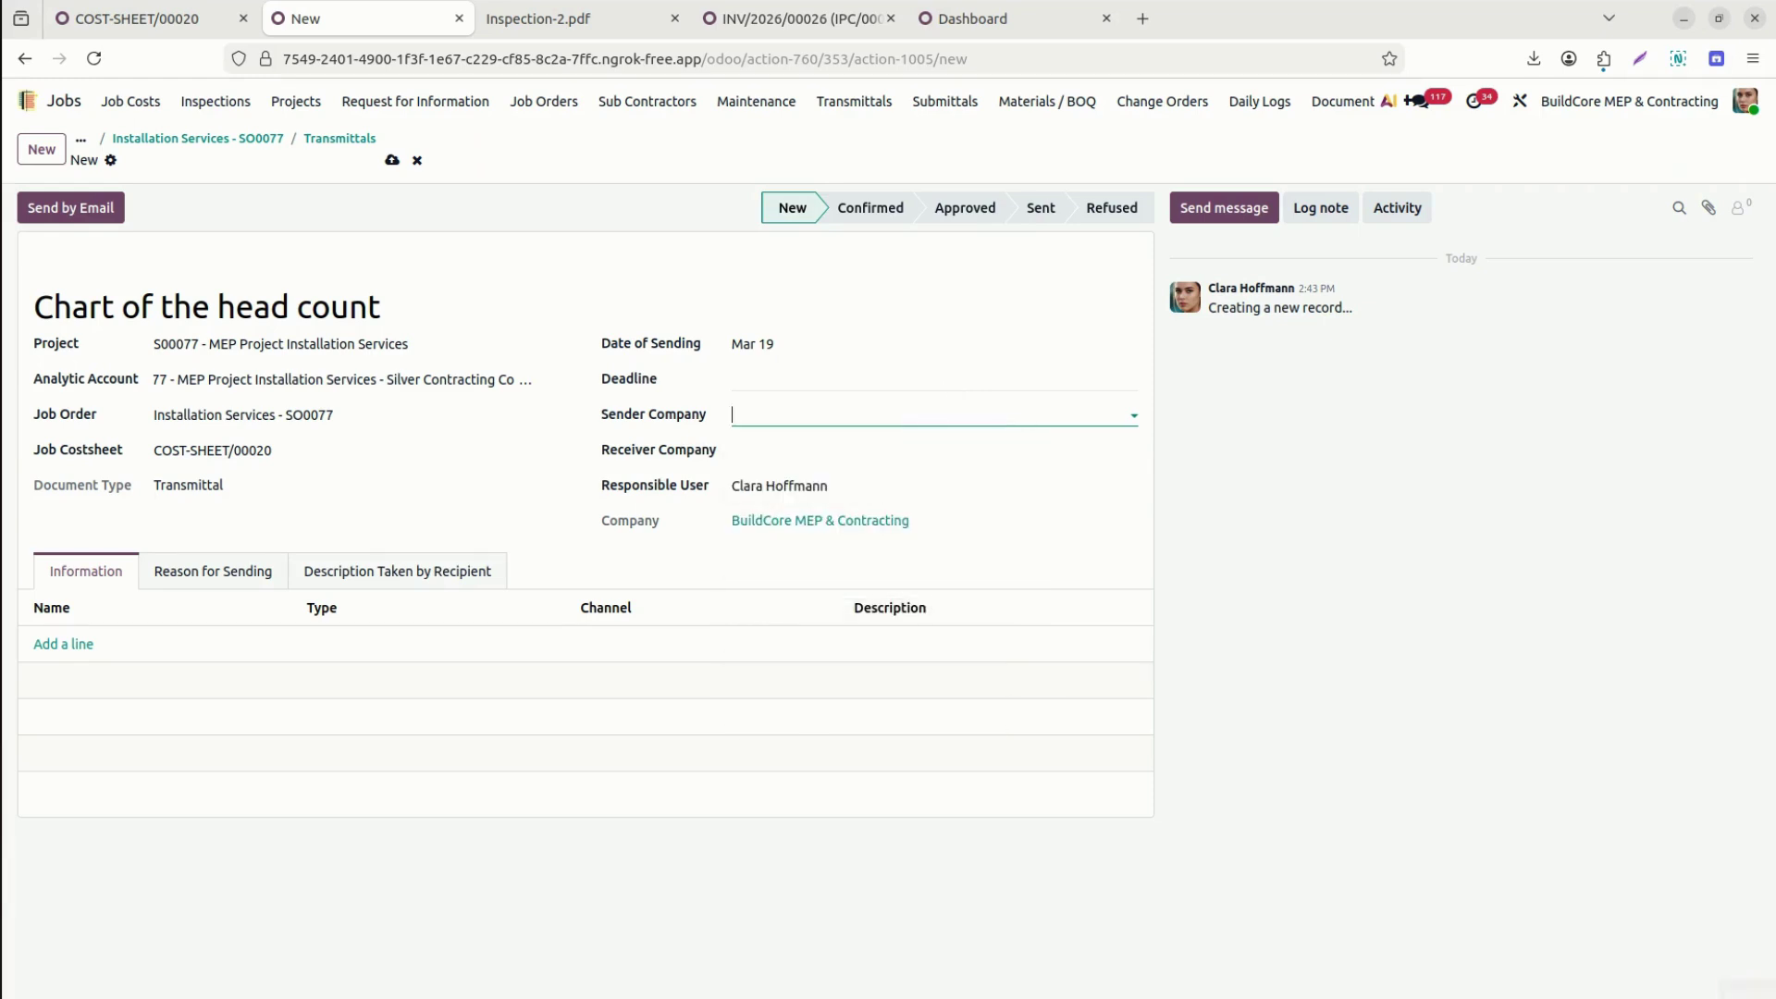
{"action": "left_click", "coordinate": [894, 451]}
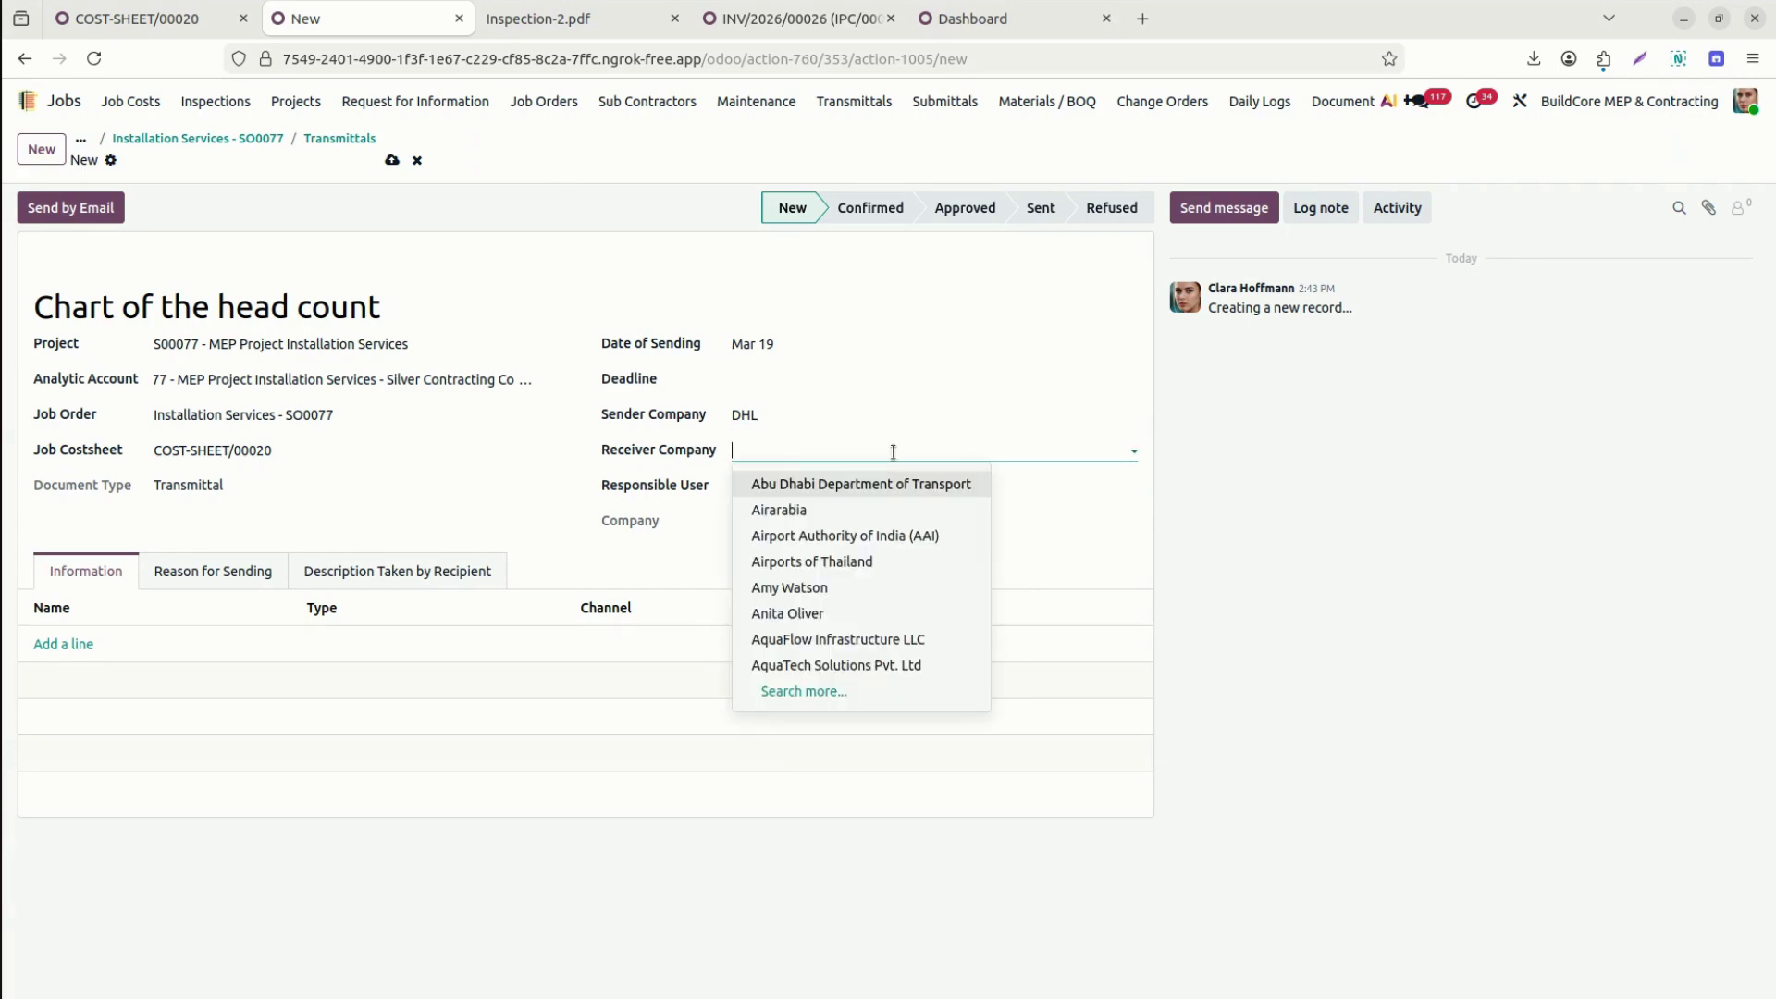
{"action": "type", "text": "sil"}
{"action": "left_click", "coordinate": [820, 485]}
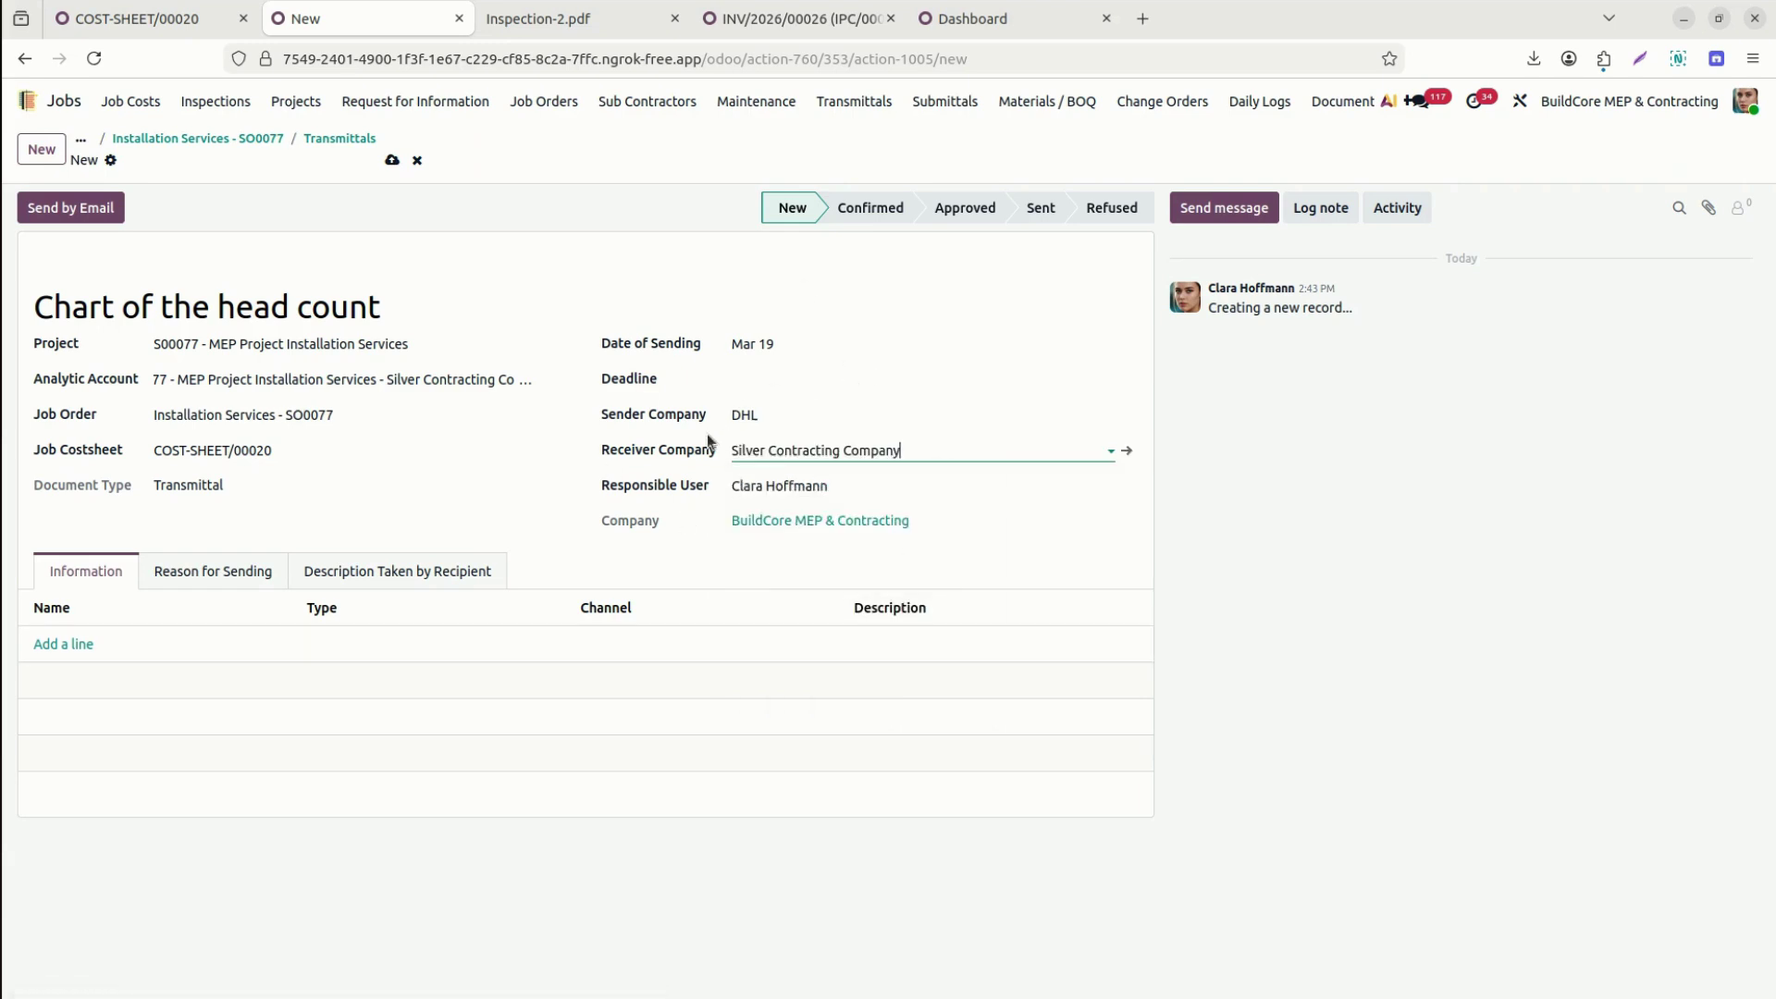
{"action": "left_click", "coordinate": [79, 646]}
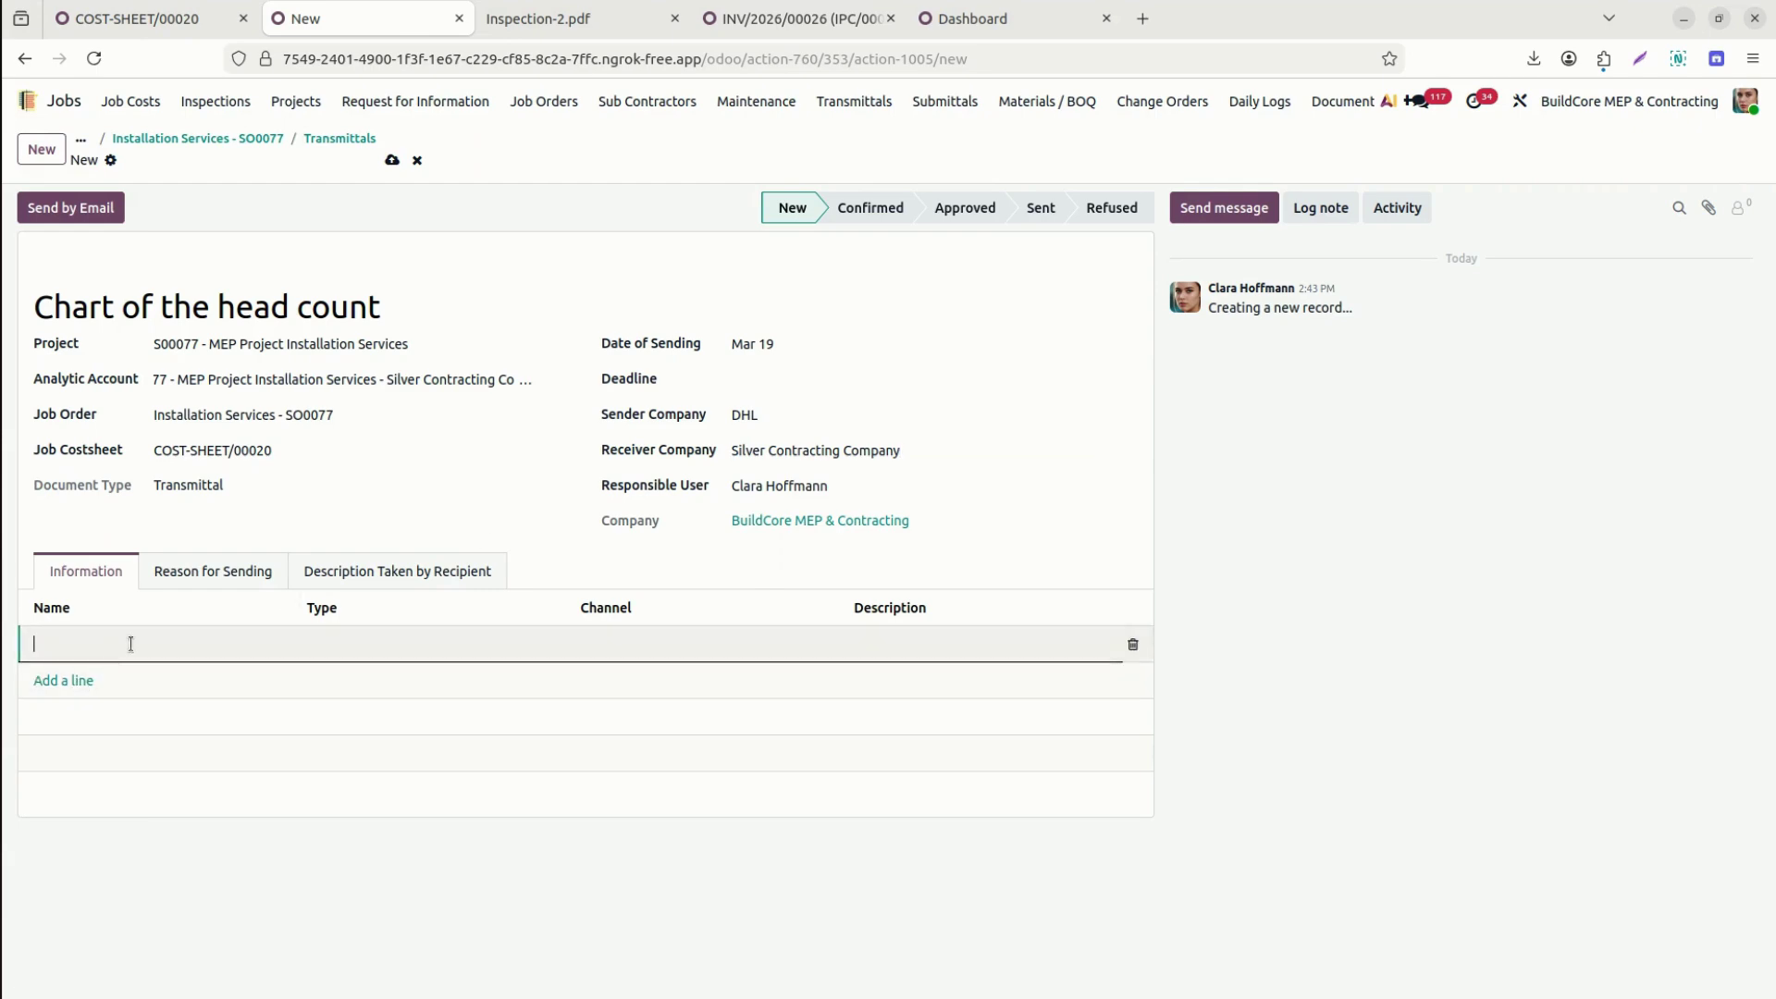
Fill the information line with type Statement of Work, channel Email and description 'Work Details'.
{"action": "left_click", "coordinate": [419, 645]}
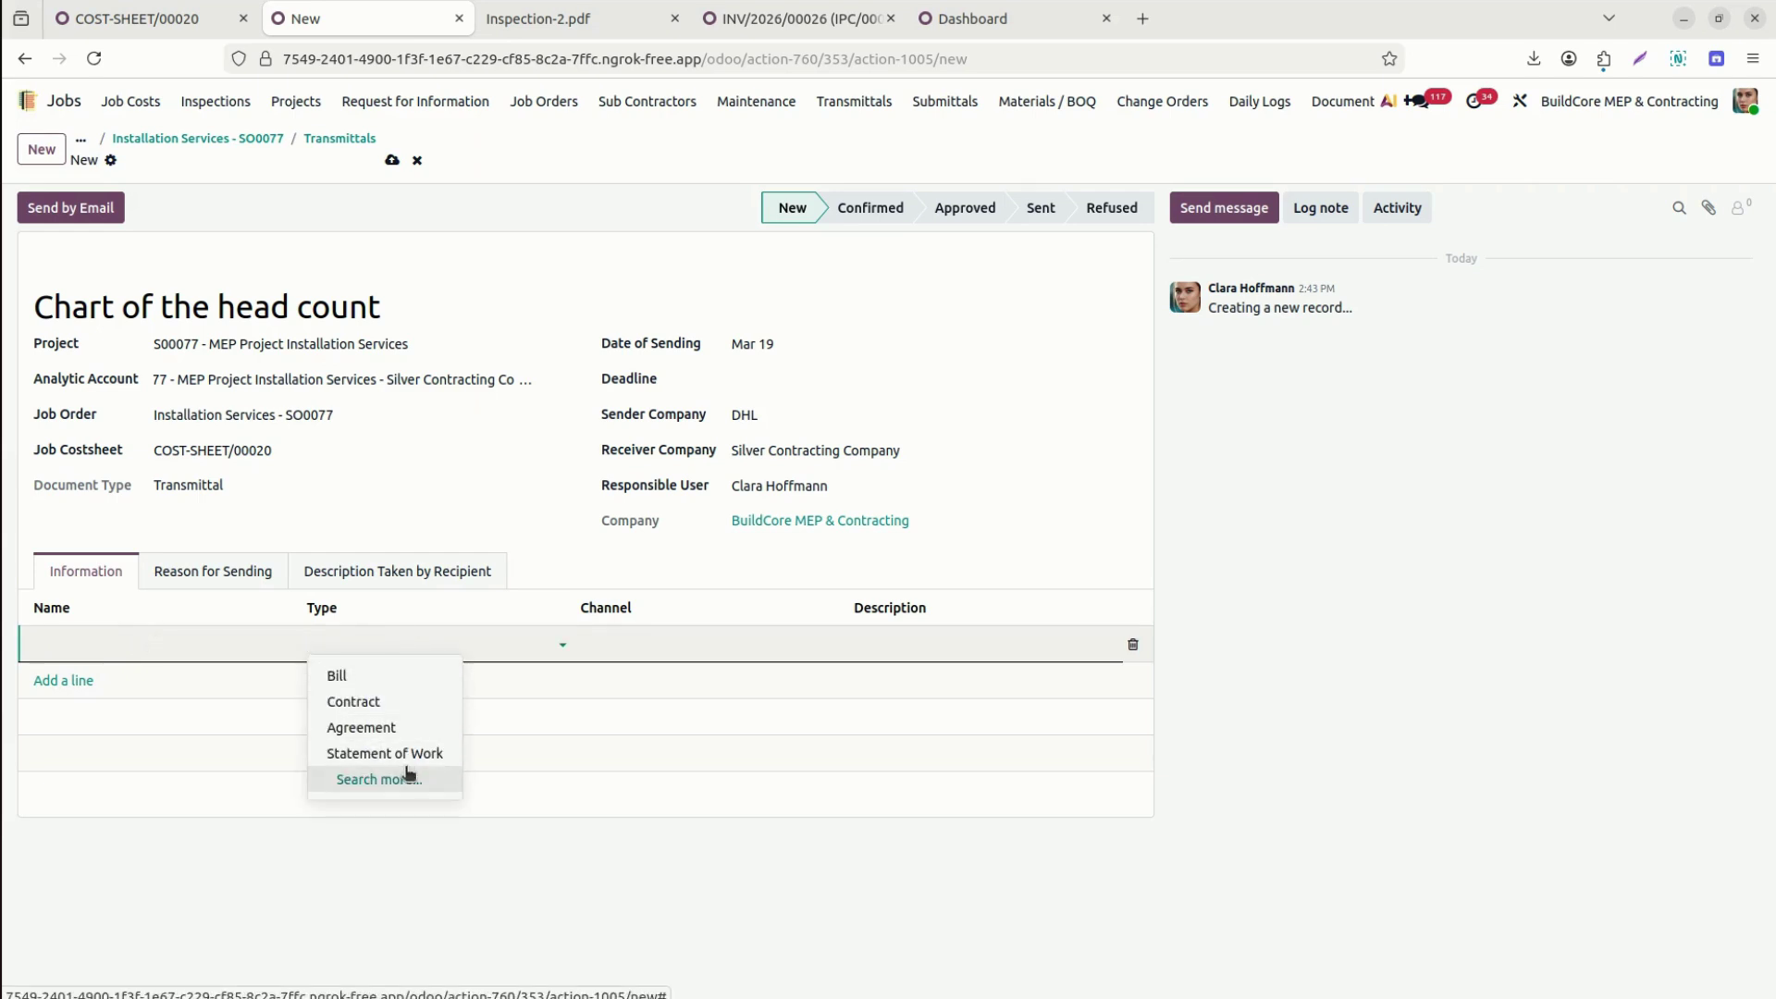
{"action": "left_click", "coordinate": [427, 755]}
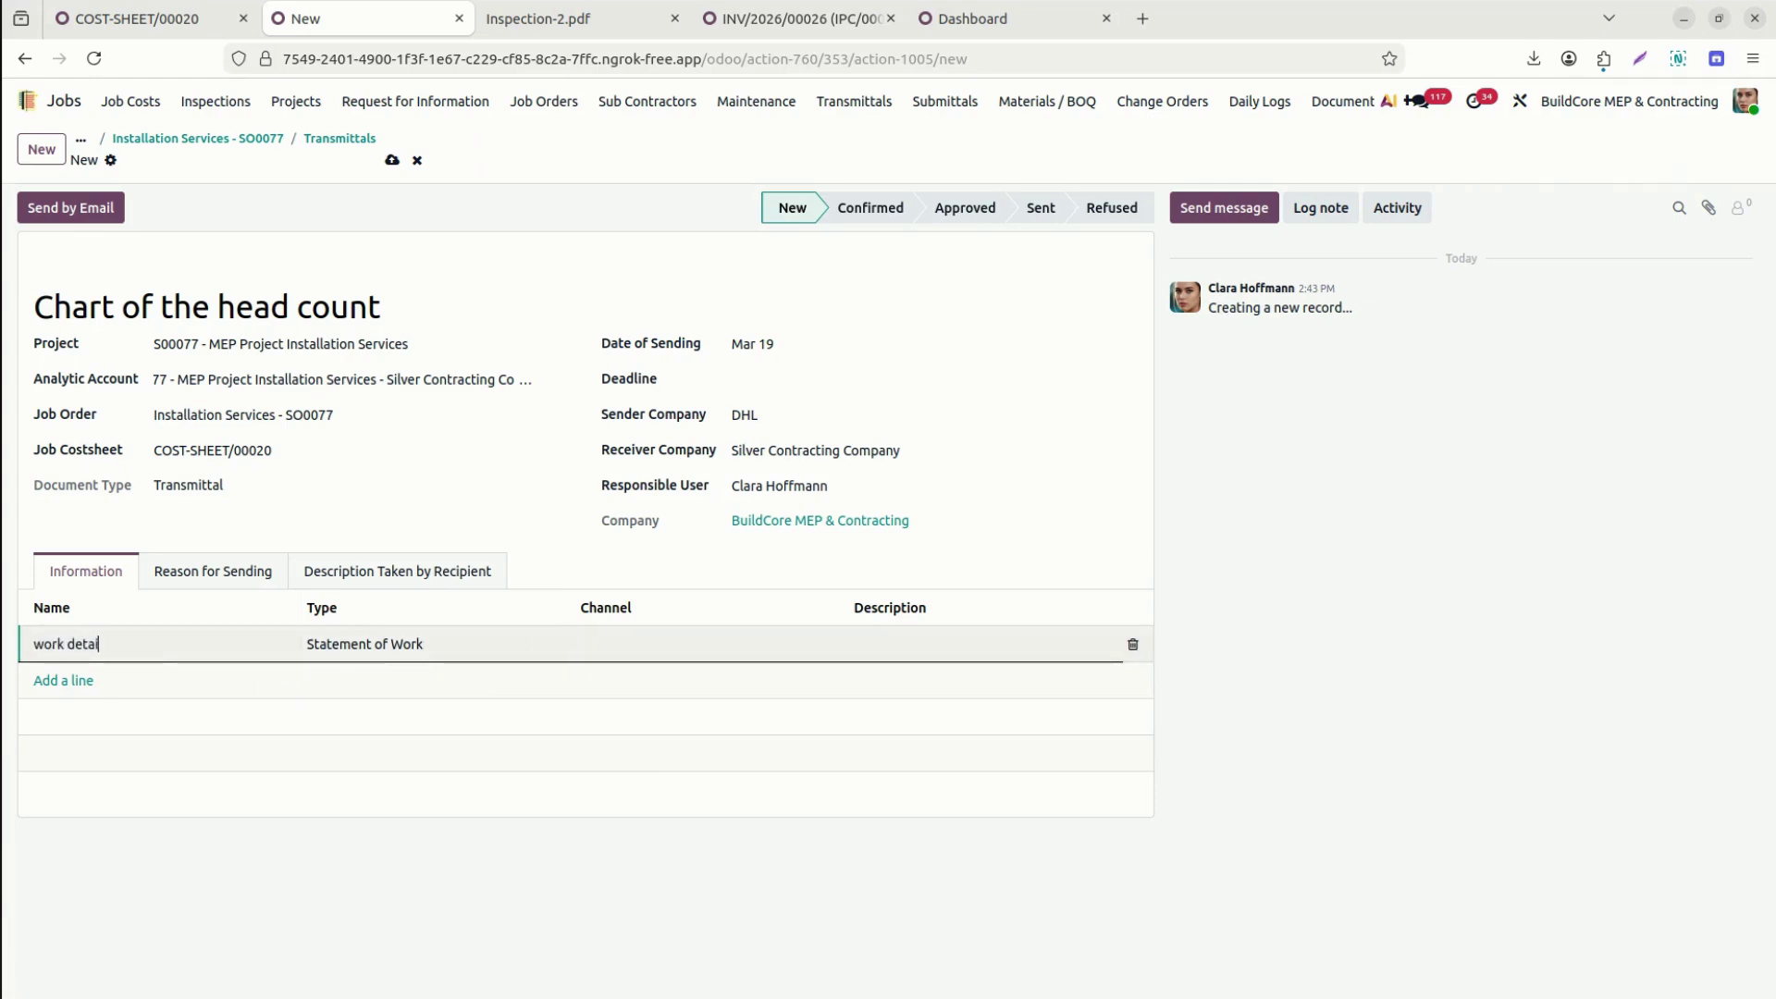
{"action": "key", "text": "Tab"}
{"action": "left_click", "coordinate": [666, 652]}
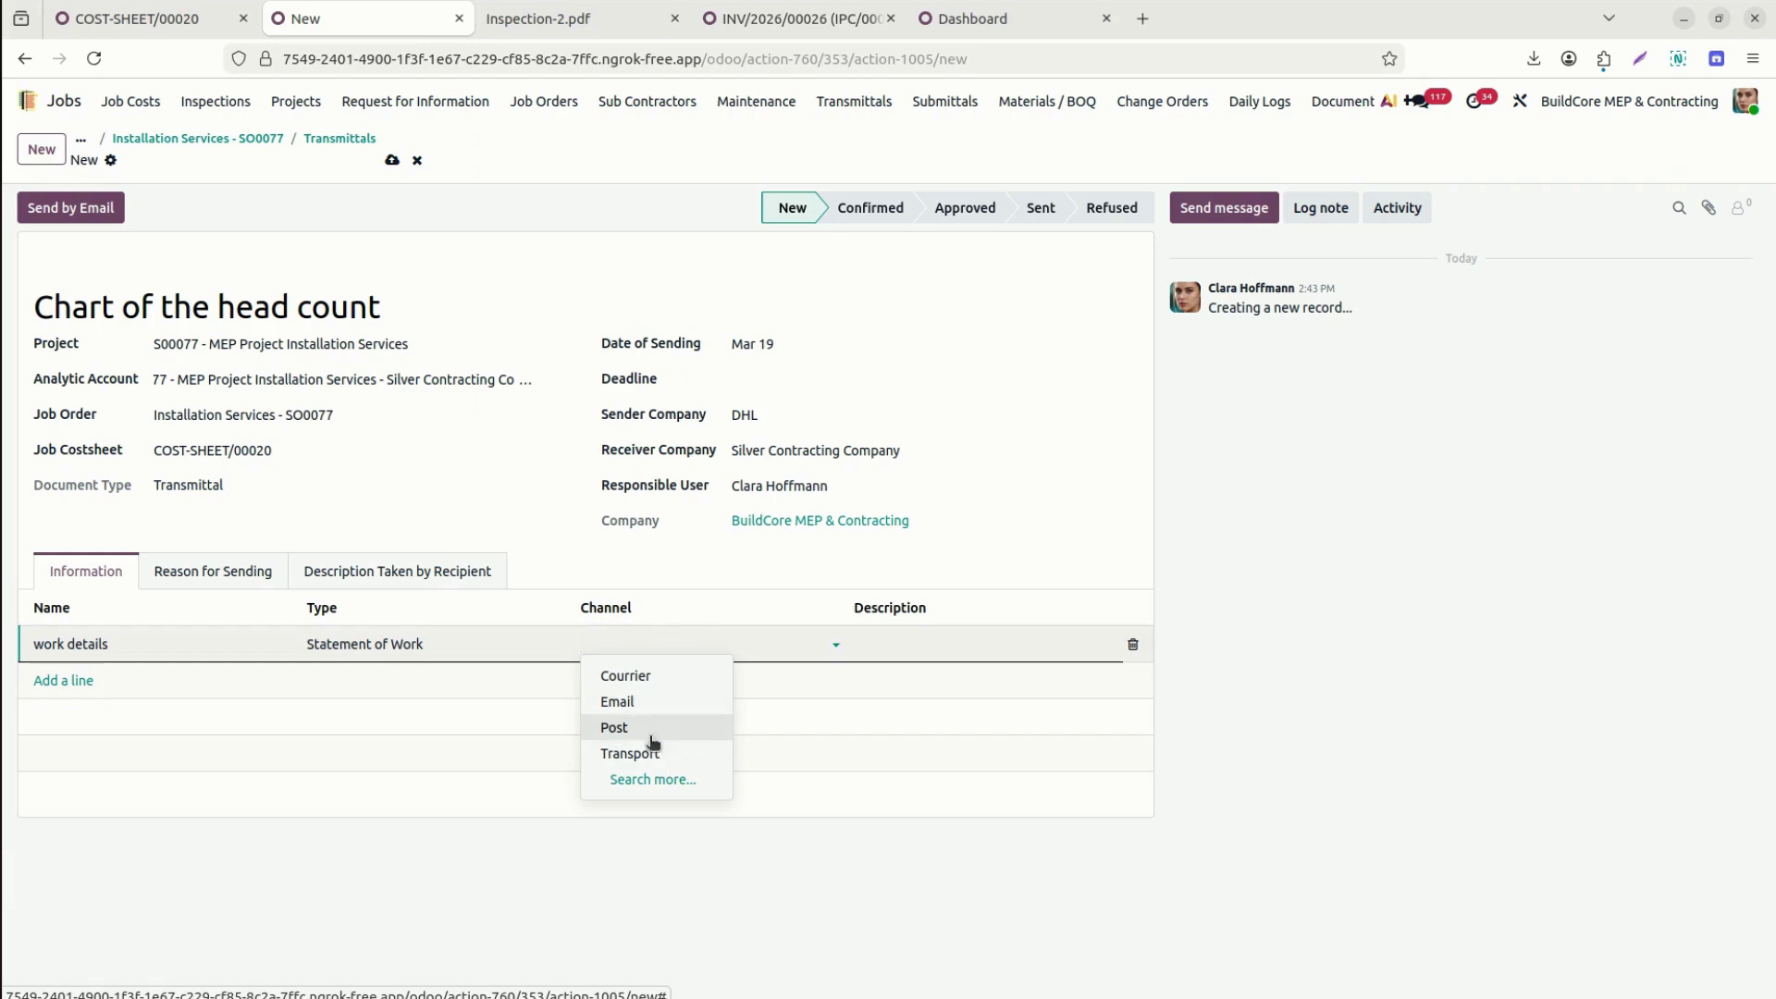
{"action": "left_click", "coordinate": [635, 708]}
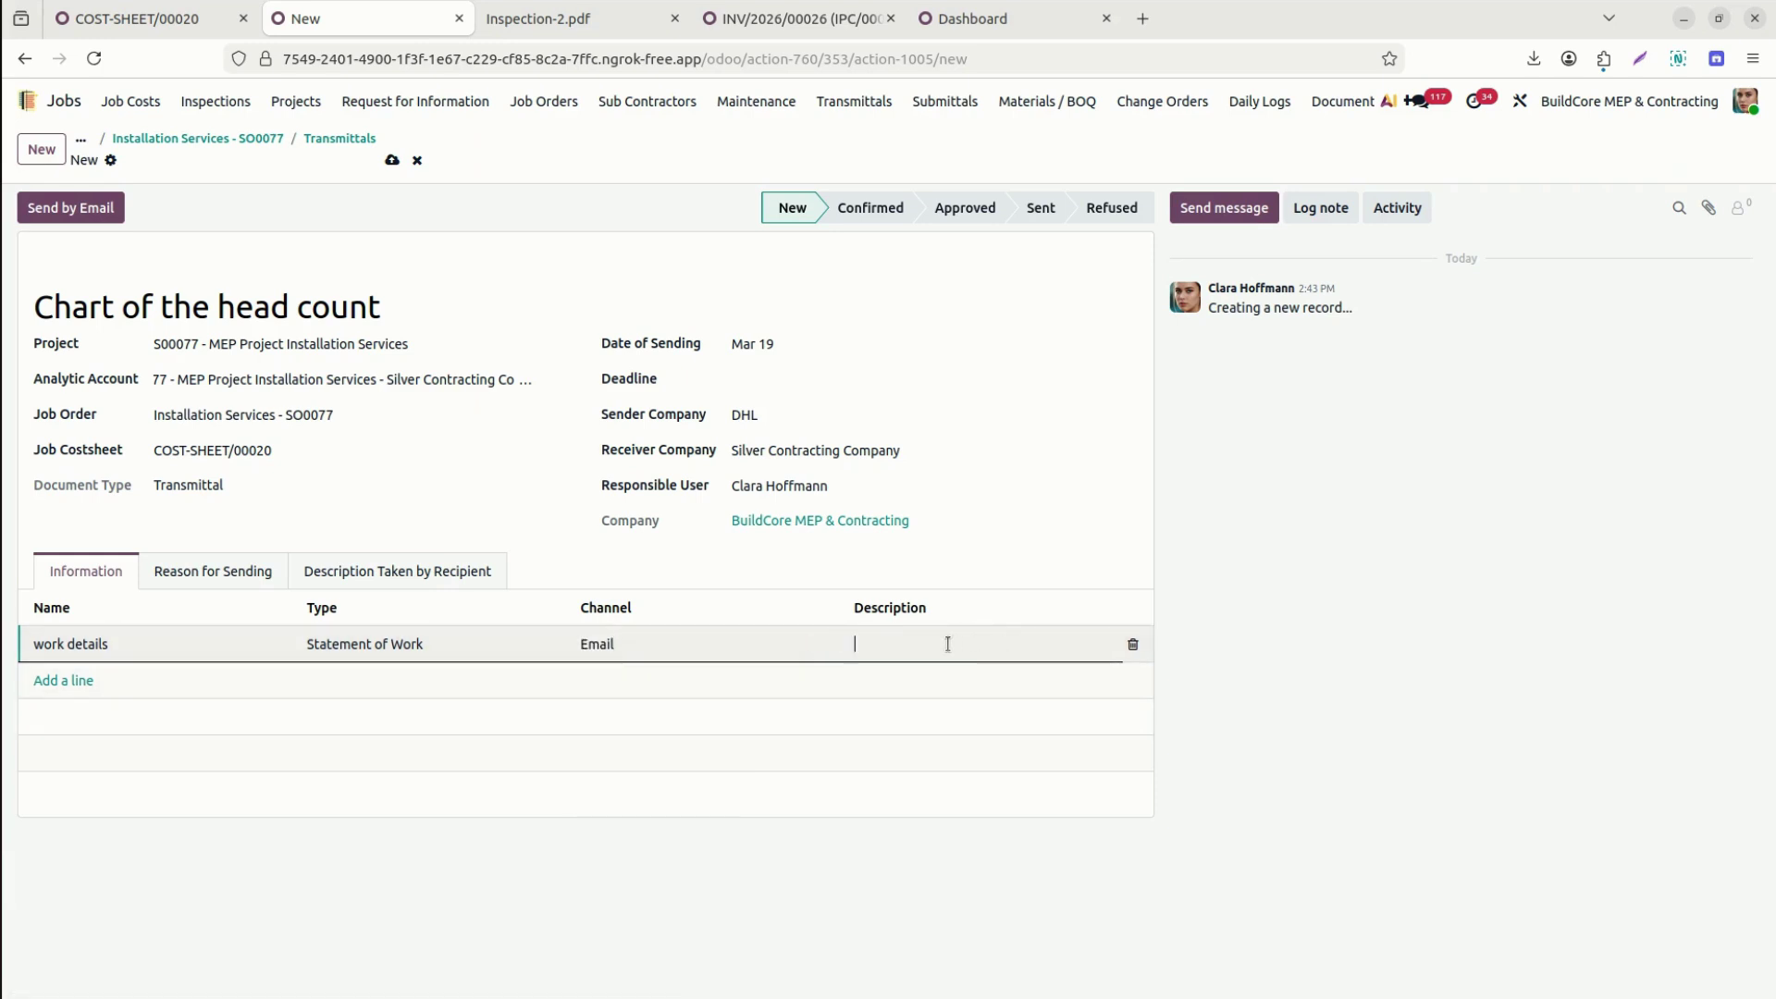
{"action": "type", "text": "Material Origin"}
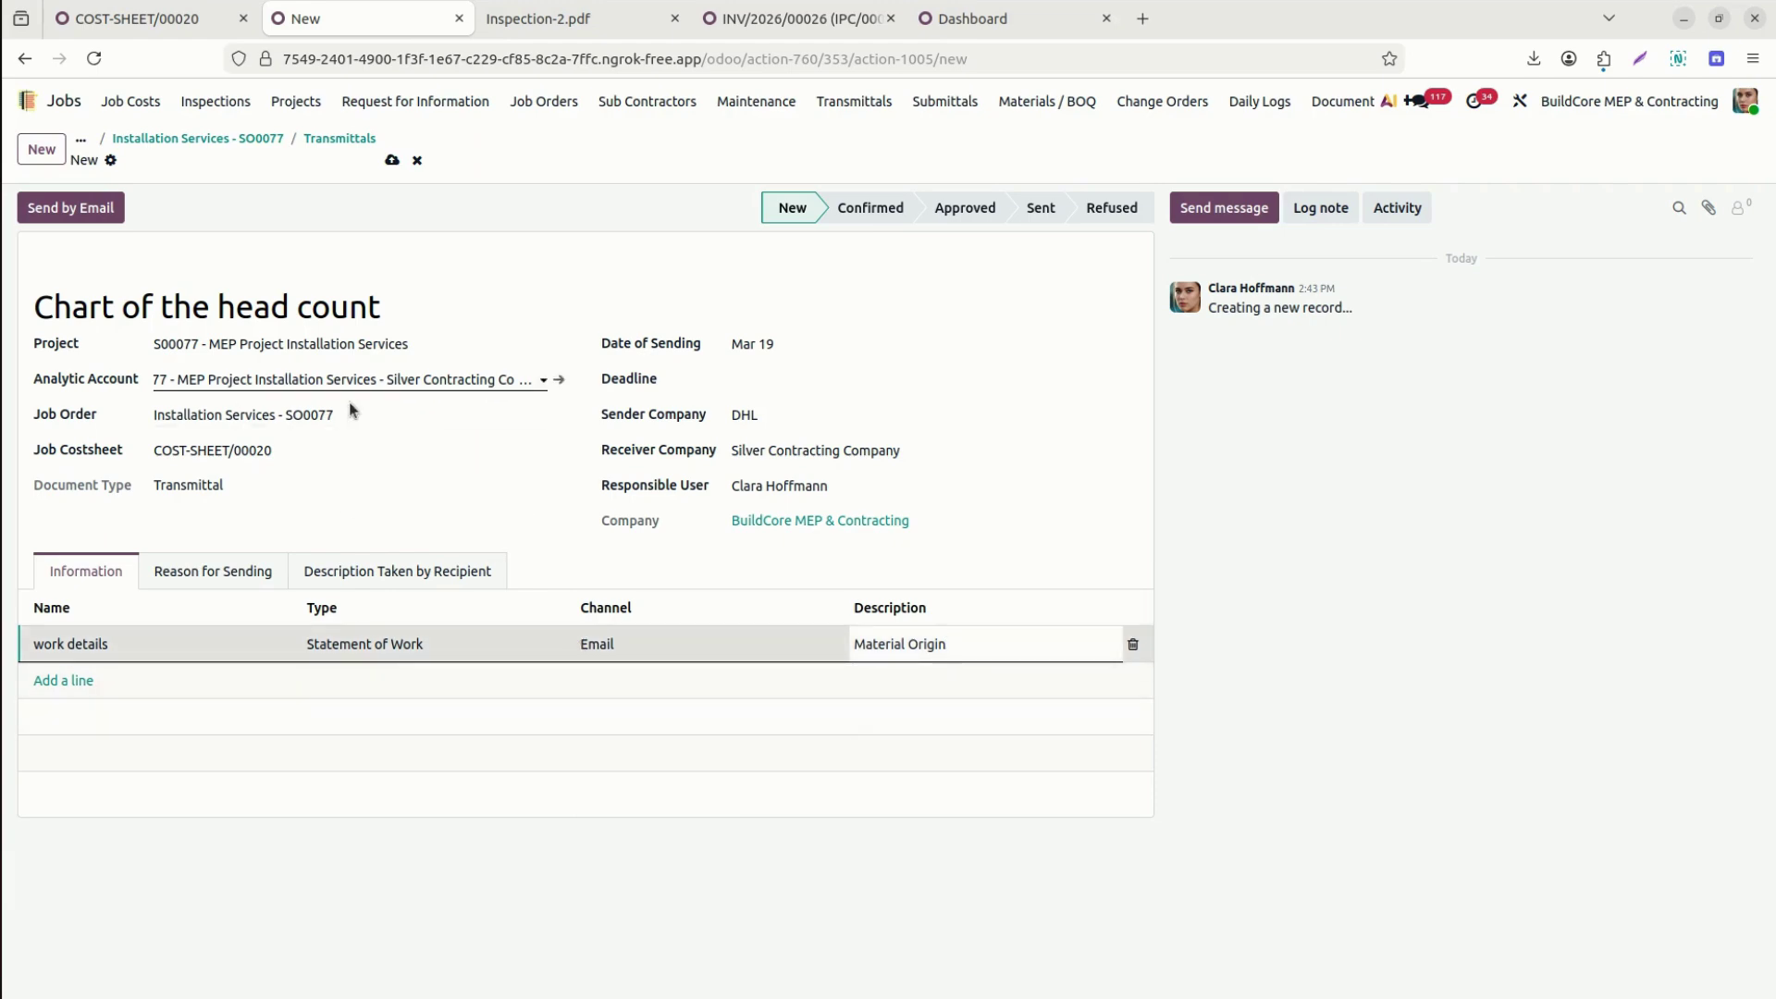
{"action": "triple_click", "coordinate": [1008, 638]}
{"action": "type", "text": "Work Details"}
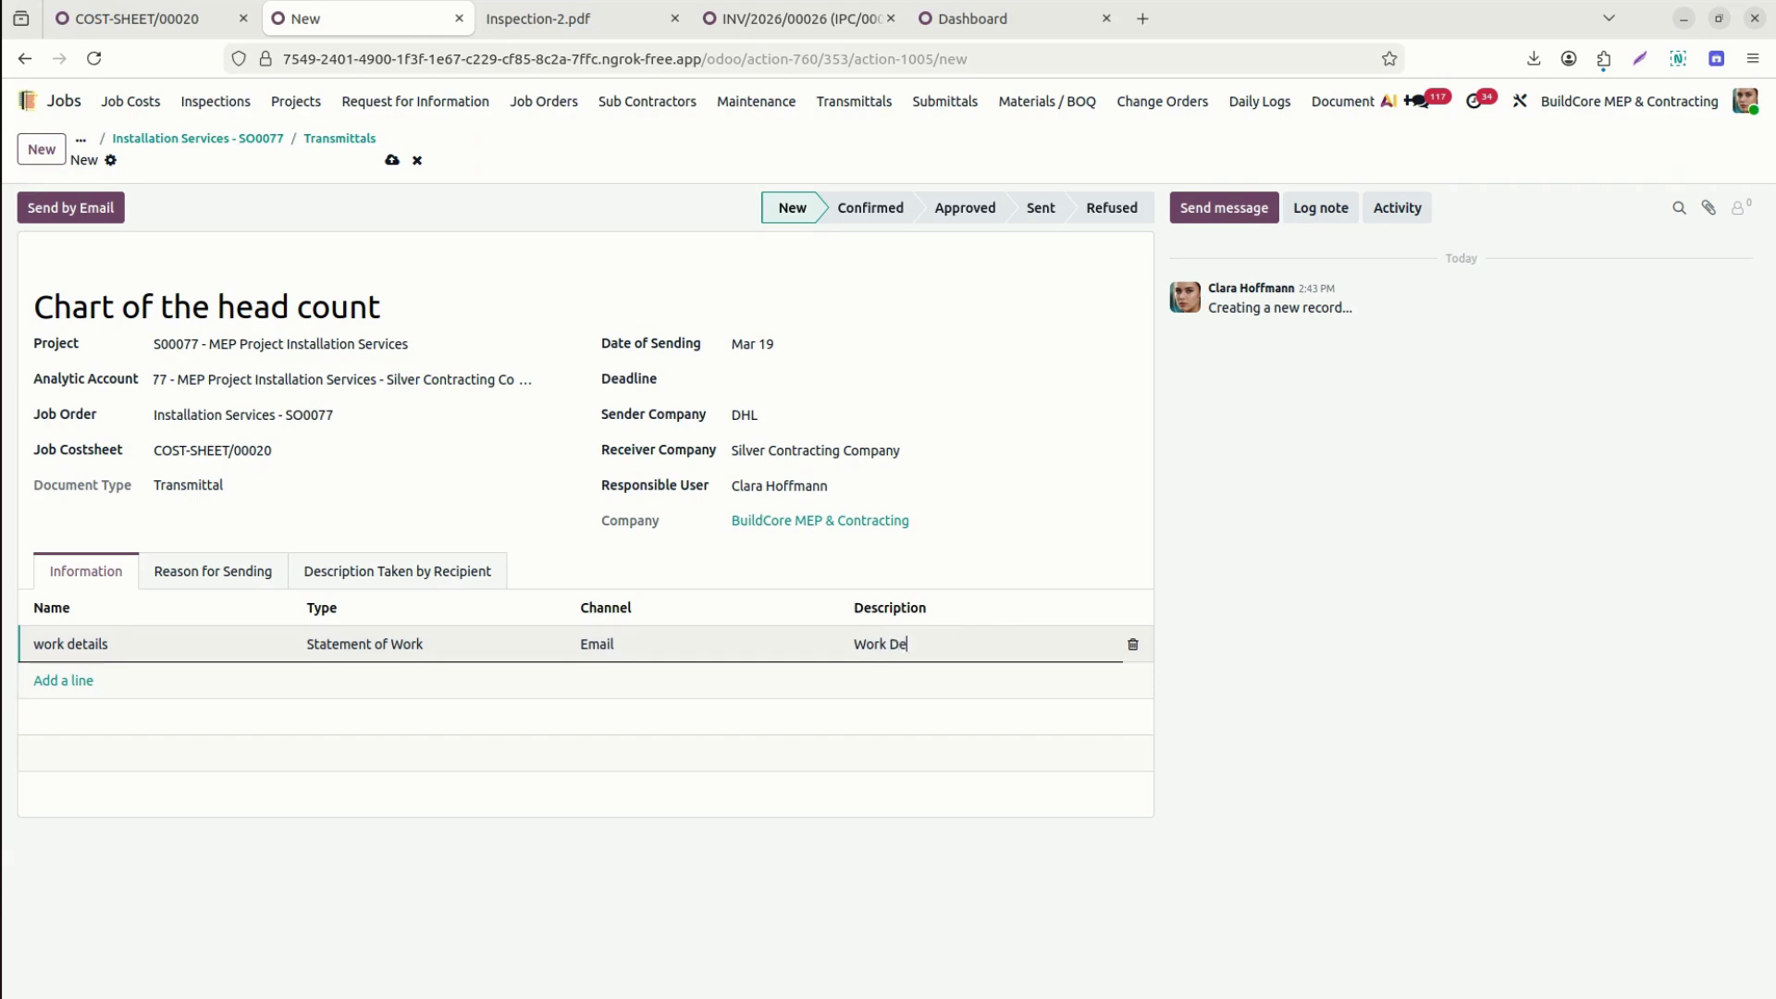
Review the Reason for Sending and Description Taken by Recipient sections, then send the transmittal by email.
{"action": "left_click", "coordinate": [254, 575]}
{"action": "left_click", "coordinate": [277, 630]}
{"action": "left_click", "coordinate": [407, 569]}
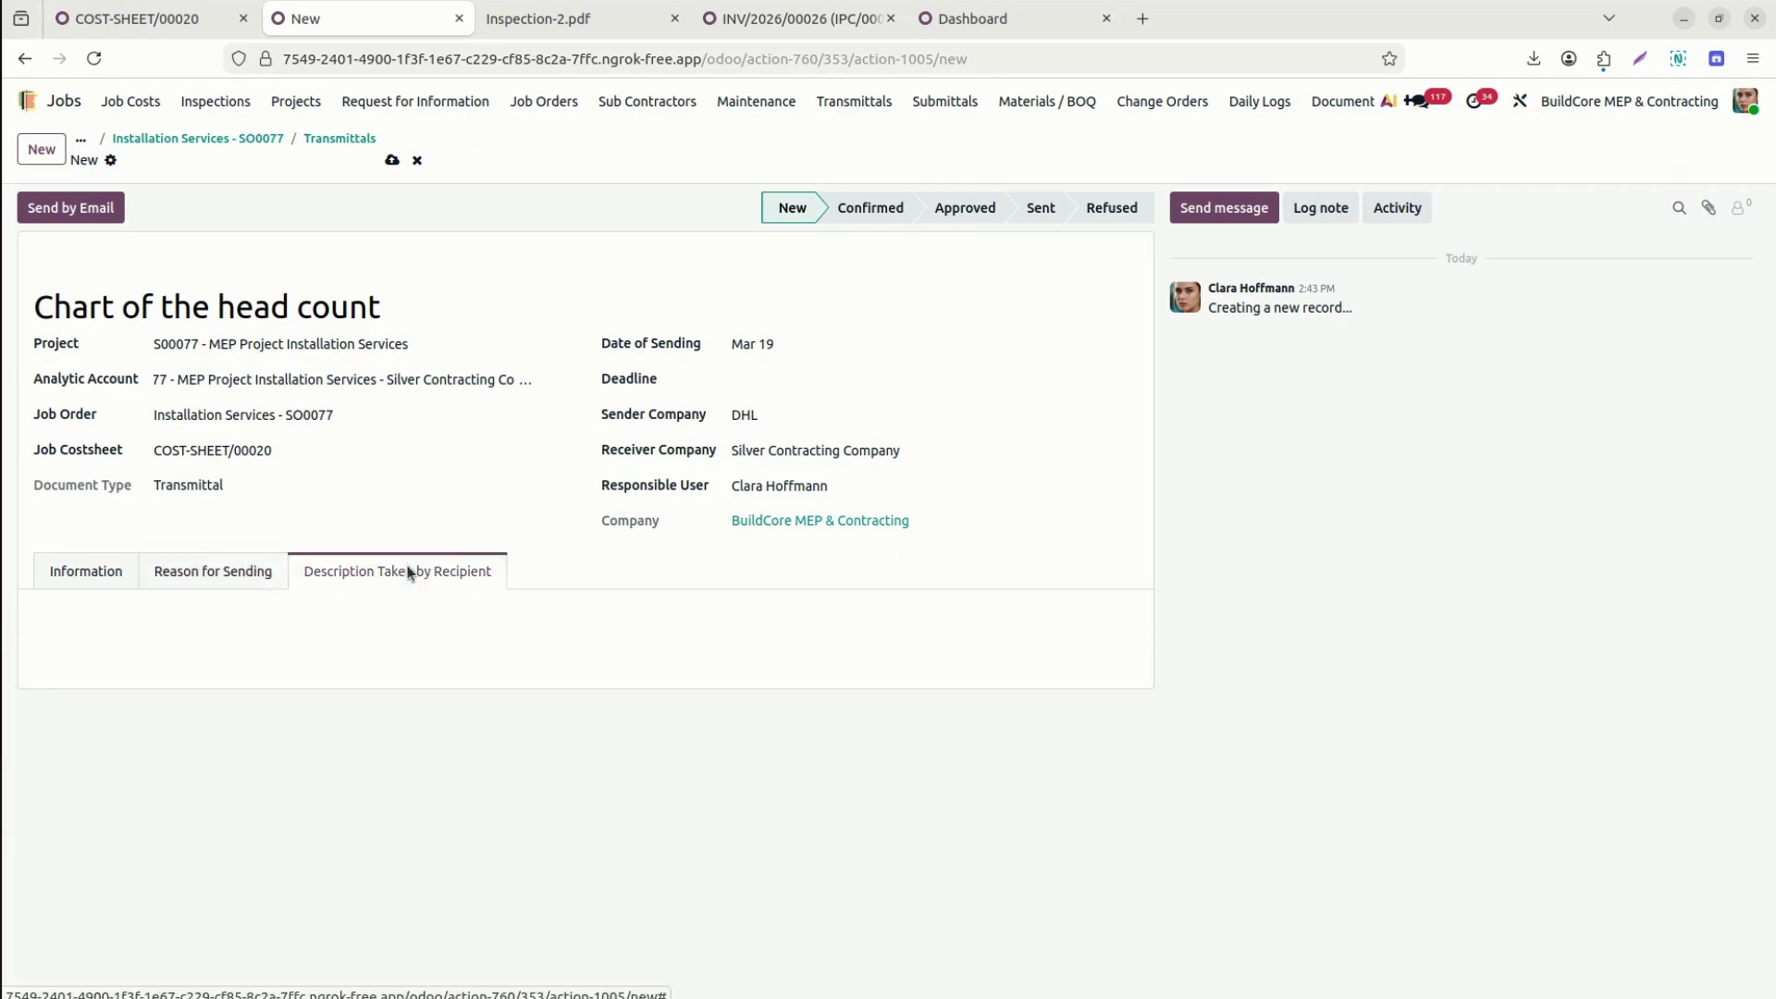
{"action": "left_click", "coordinate": [91, 572]}
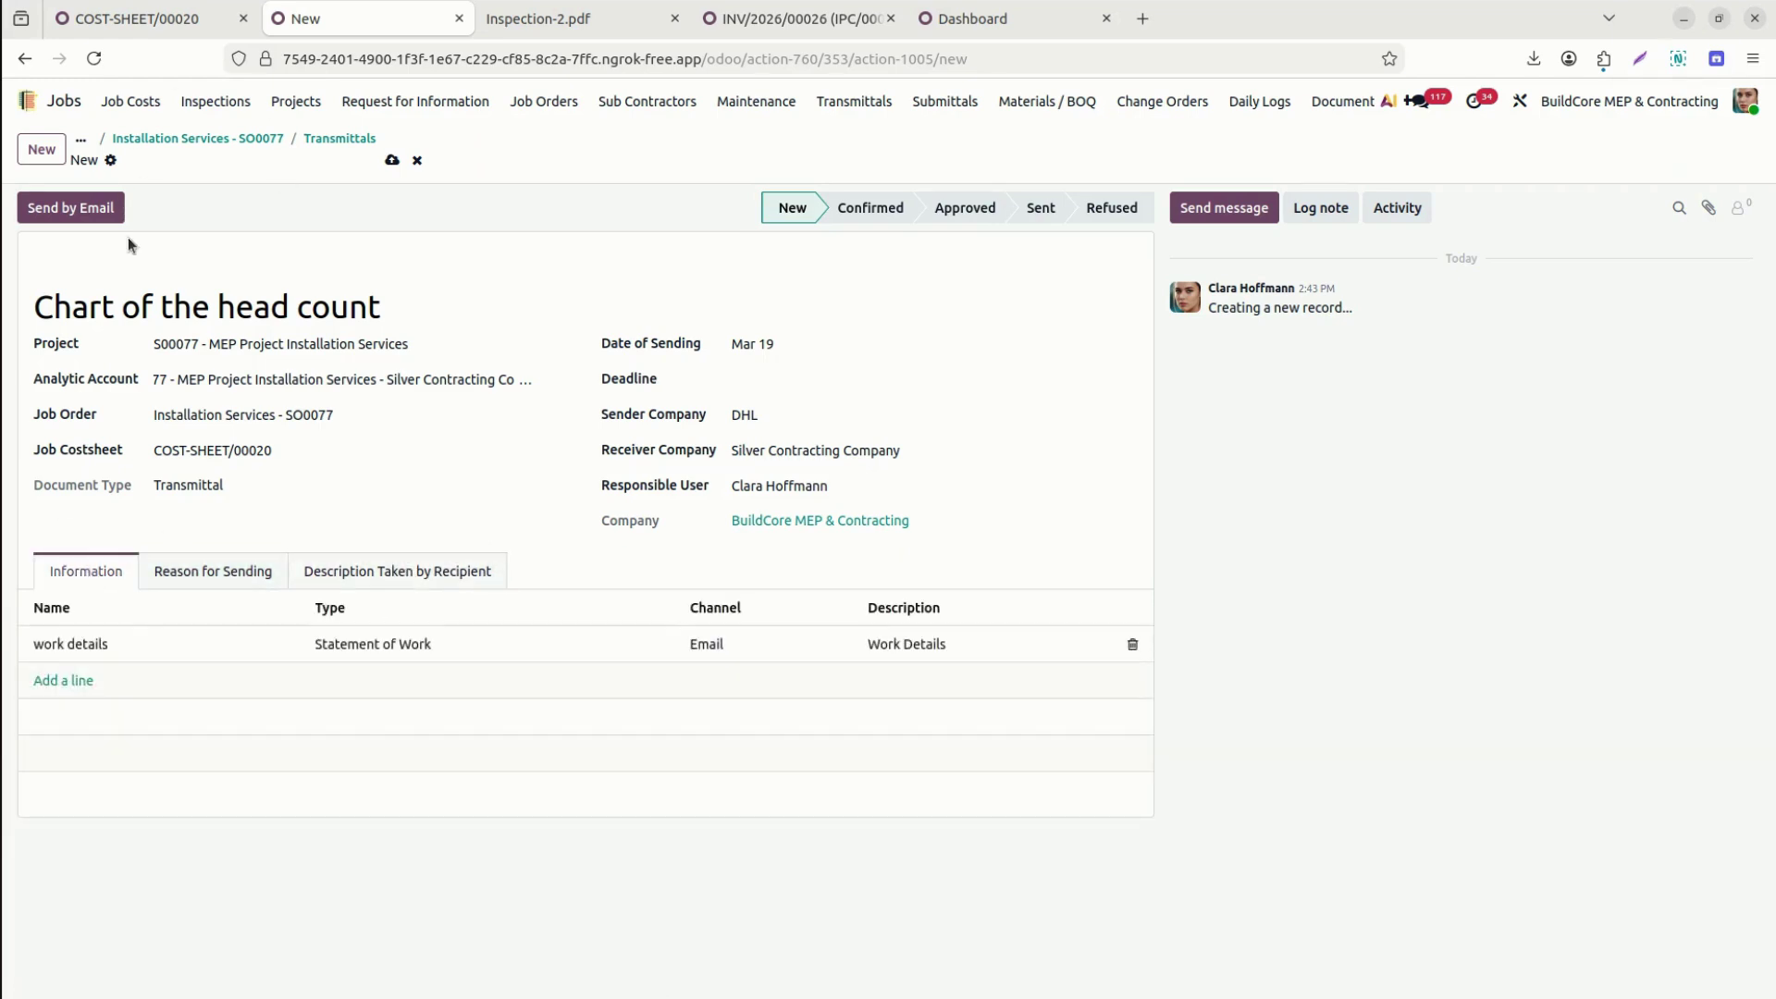
{"action": "left_click", "coordinate": [91, 209]}
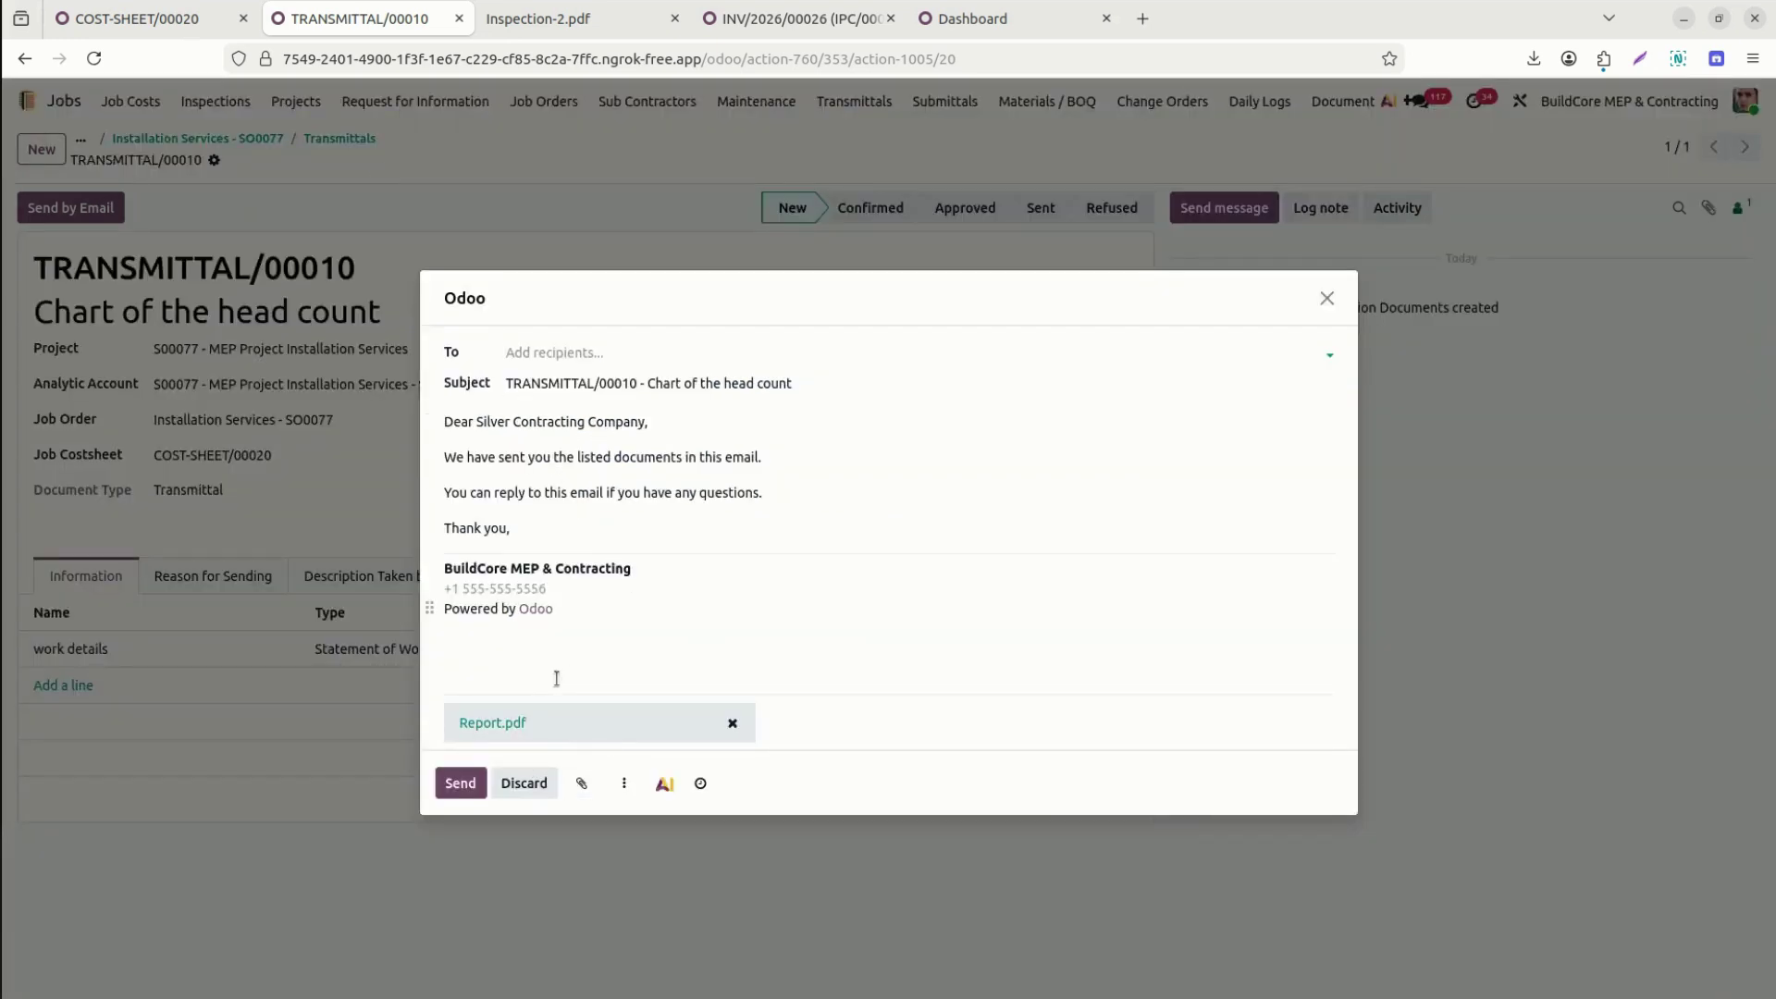
Address the transmittal email to Silver Contracting Company.
{"action": "left_click", "coordinate": [508, 726]}
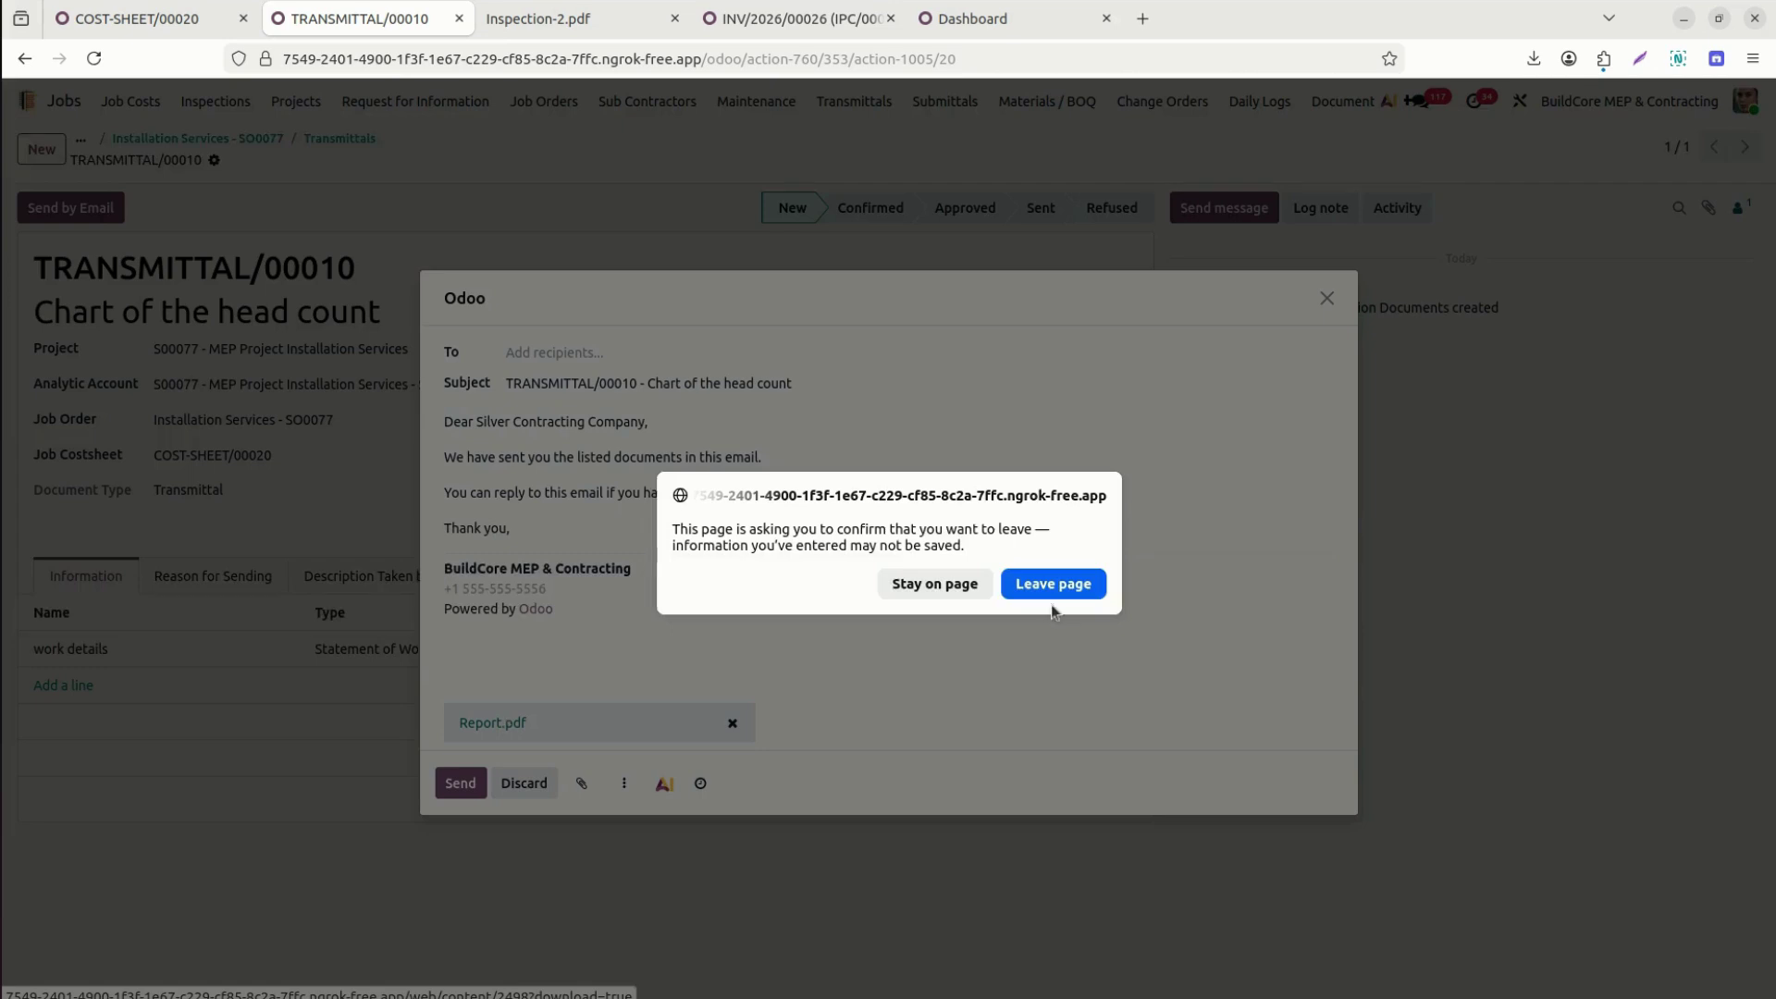
{"action": "left_click", "coordinate": [936, 584]}
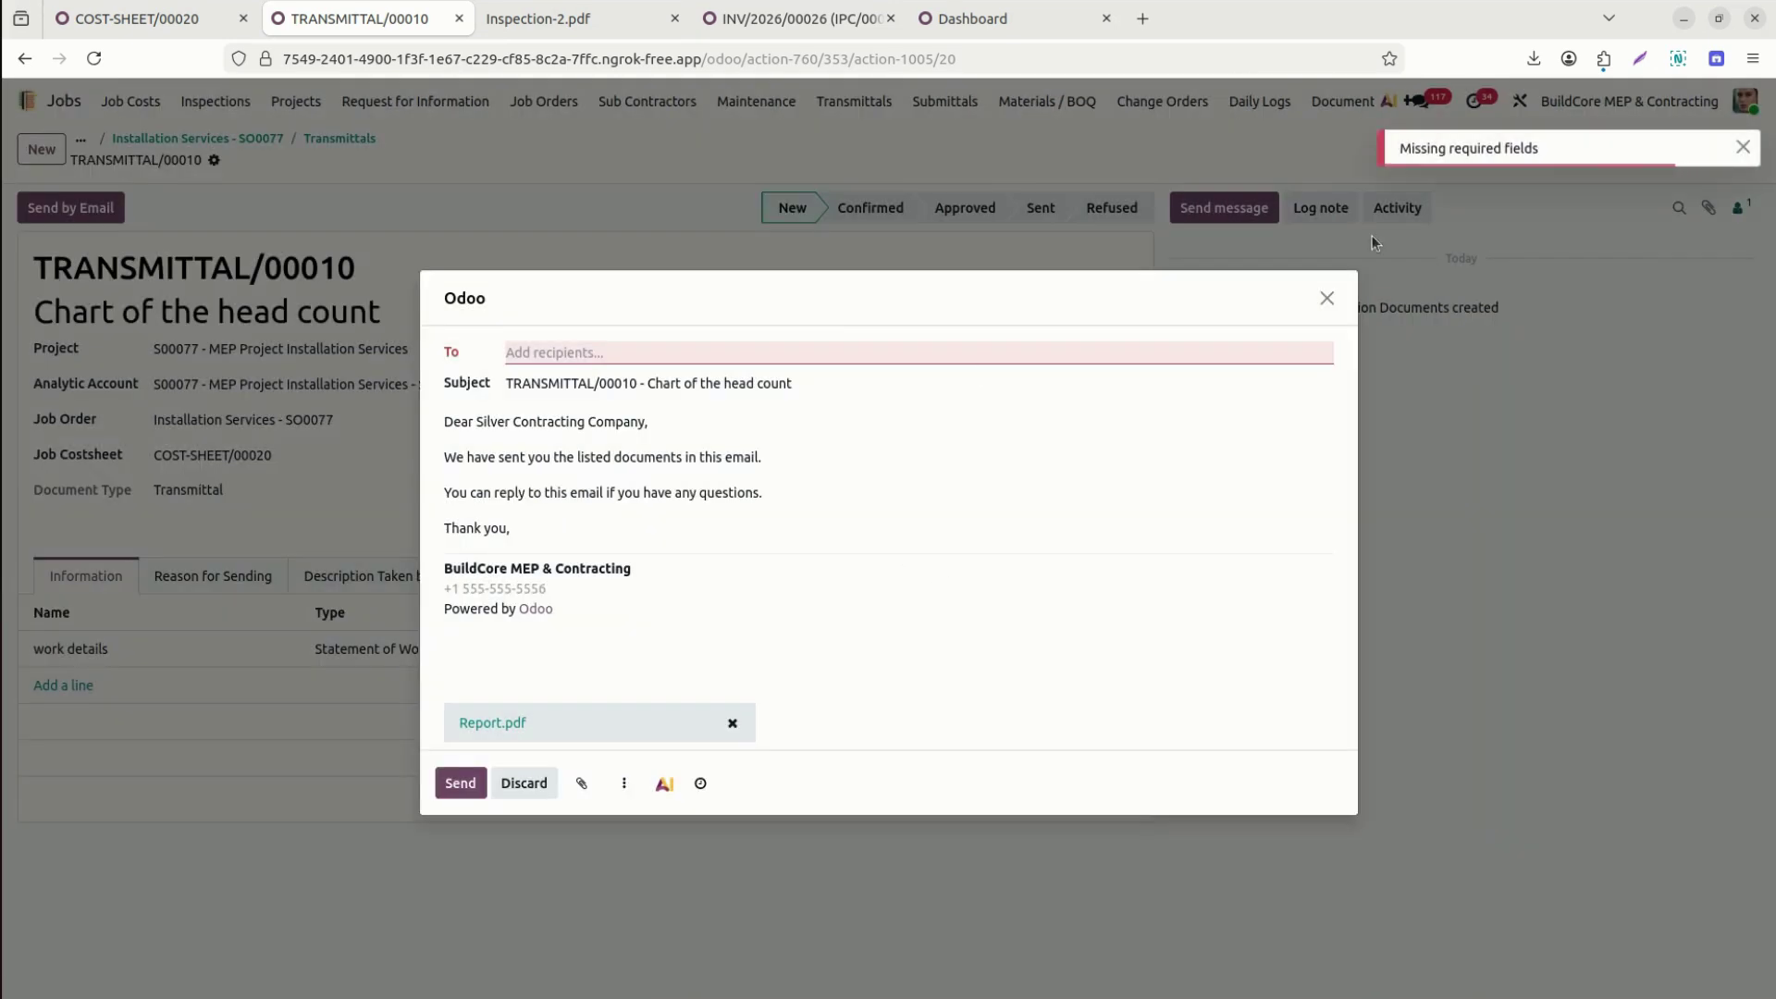
{"action": "left_click", "coordinate": [646, 358]}
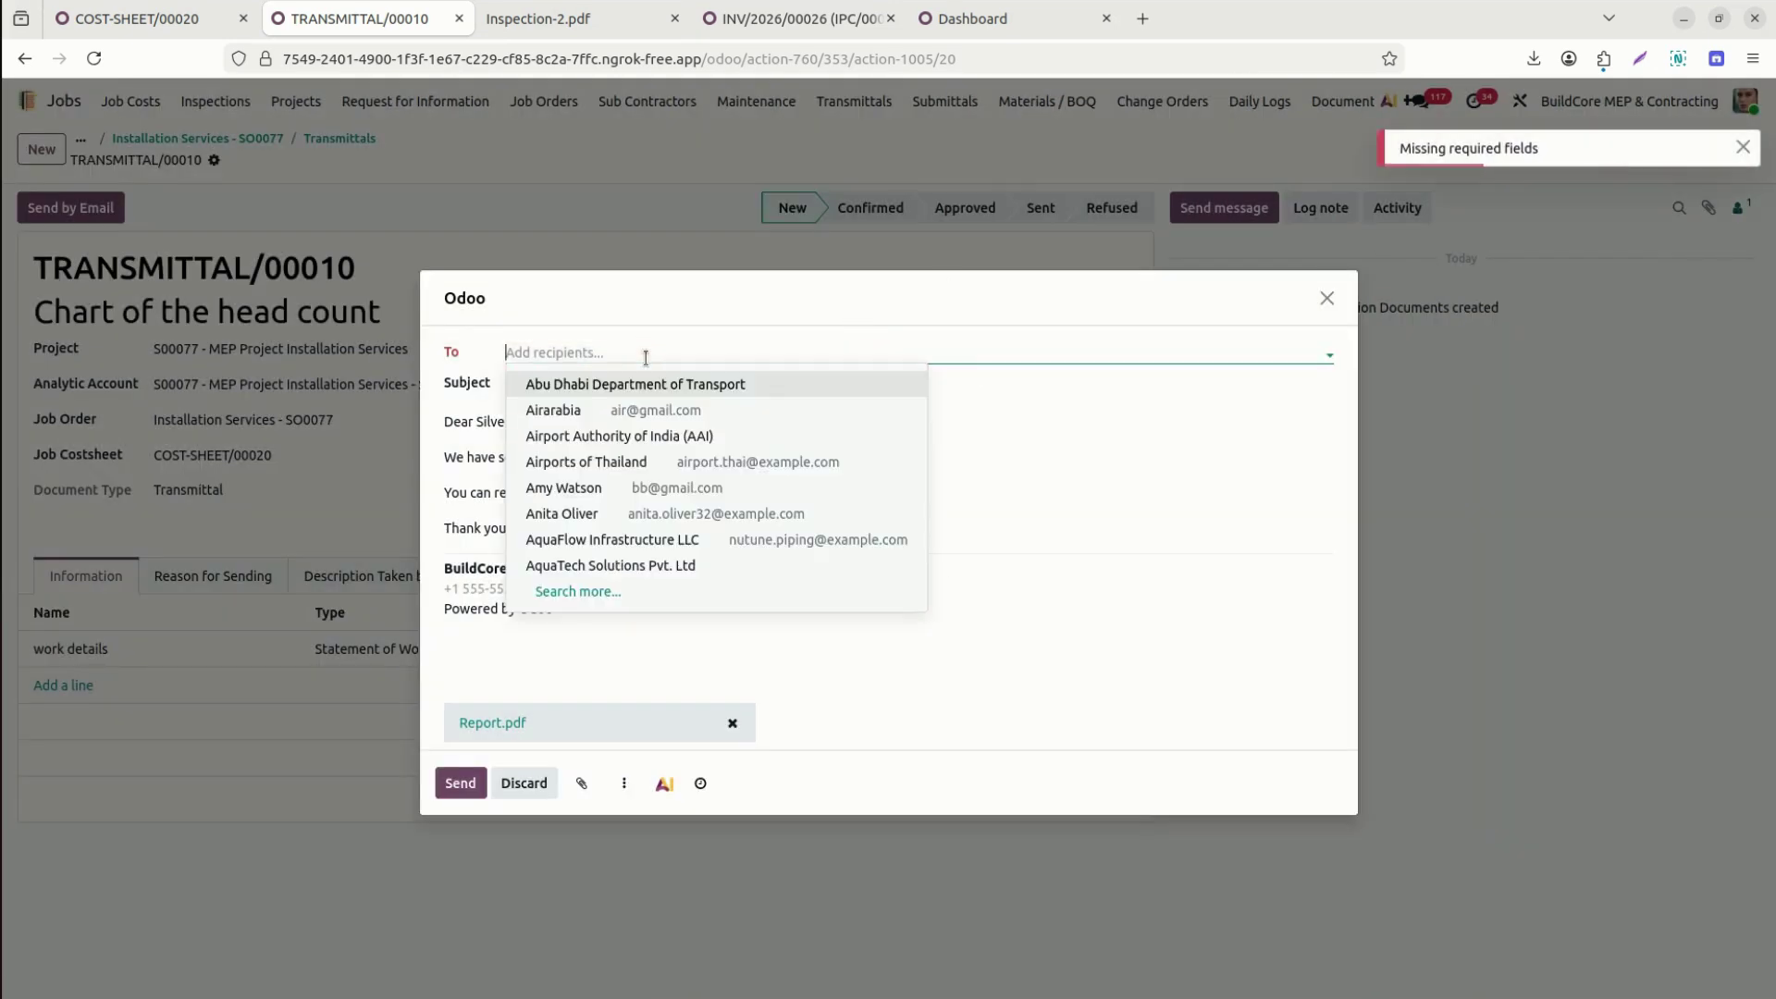
{"action": "type", "text": "sil"}
{"action": "left_click", "coordinate": [667, 385]}
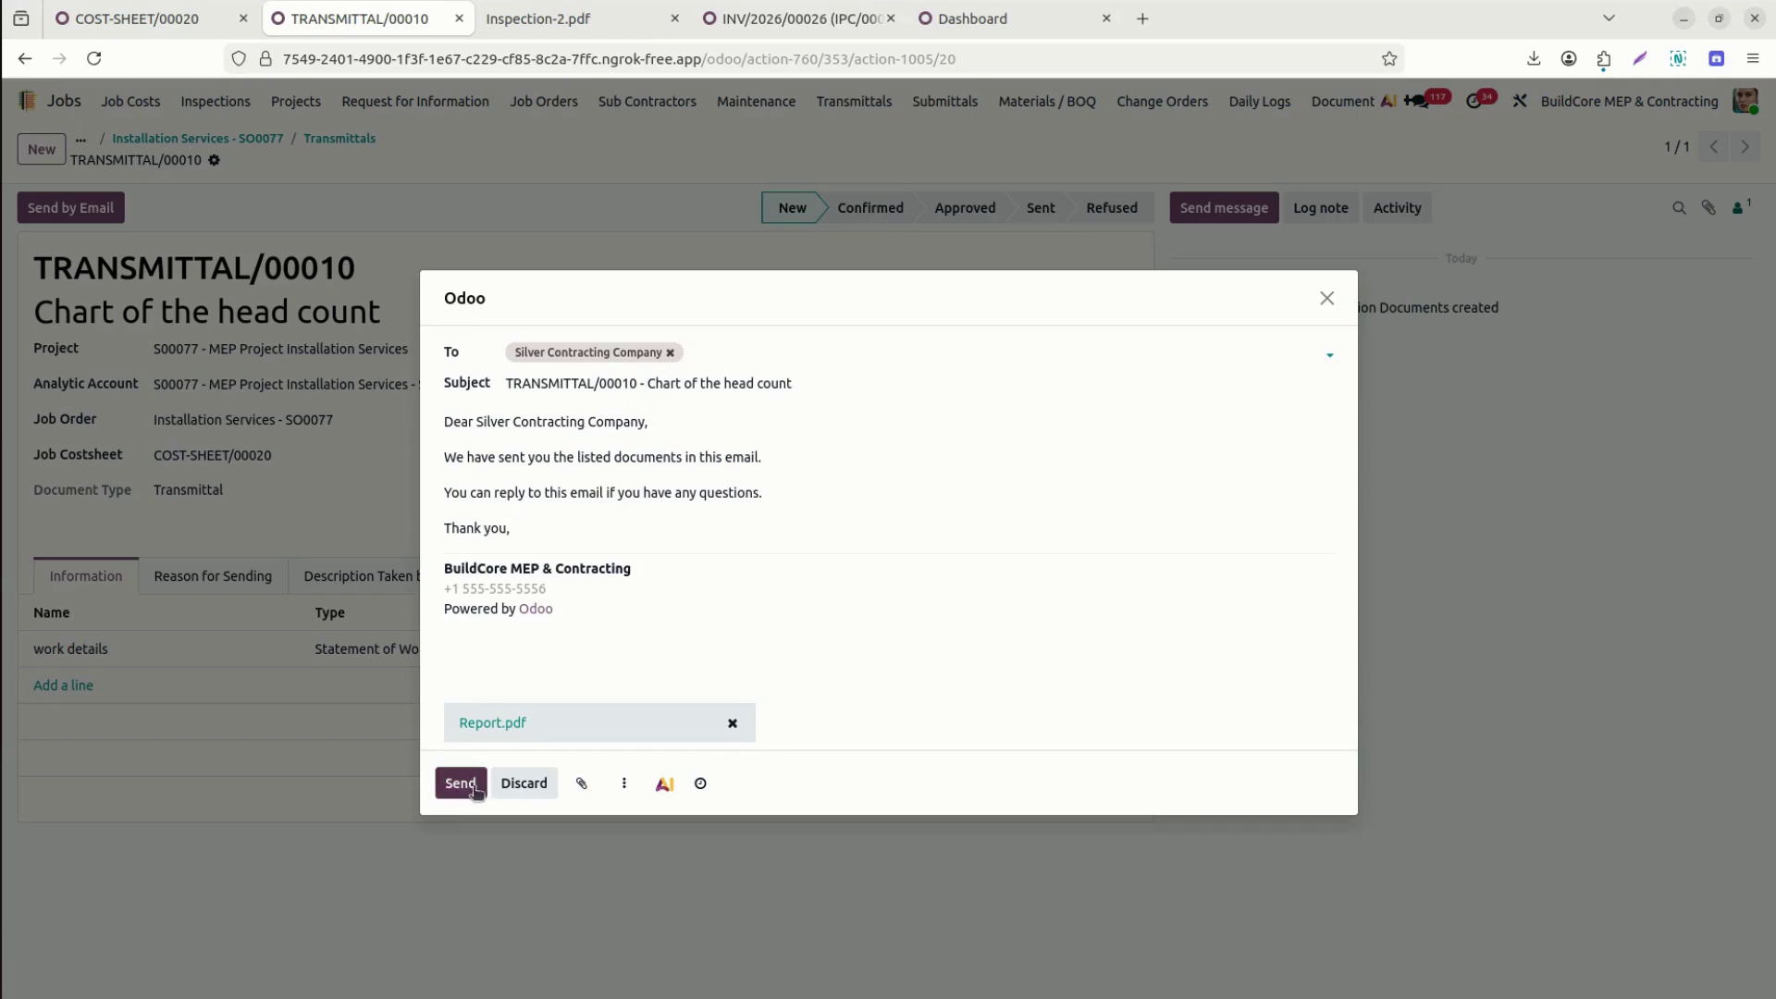
Download and preview the attached Report.pdf to check the transmittal details.
{"action": "left_click", "coordinate": [524, 729]}
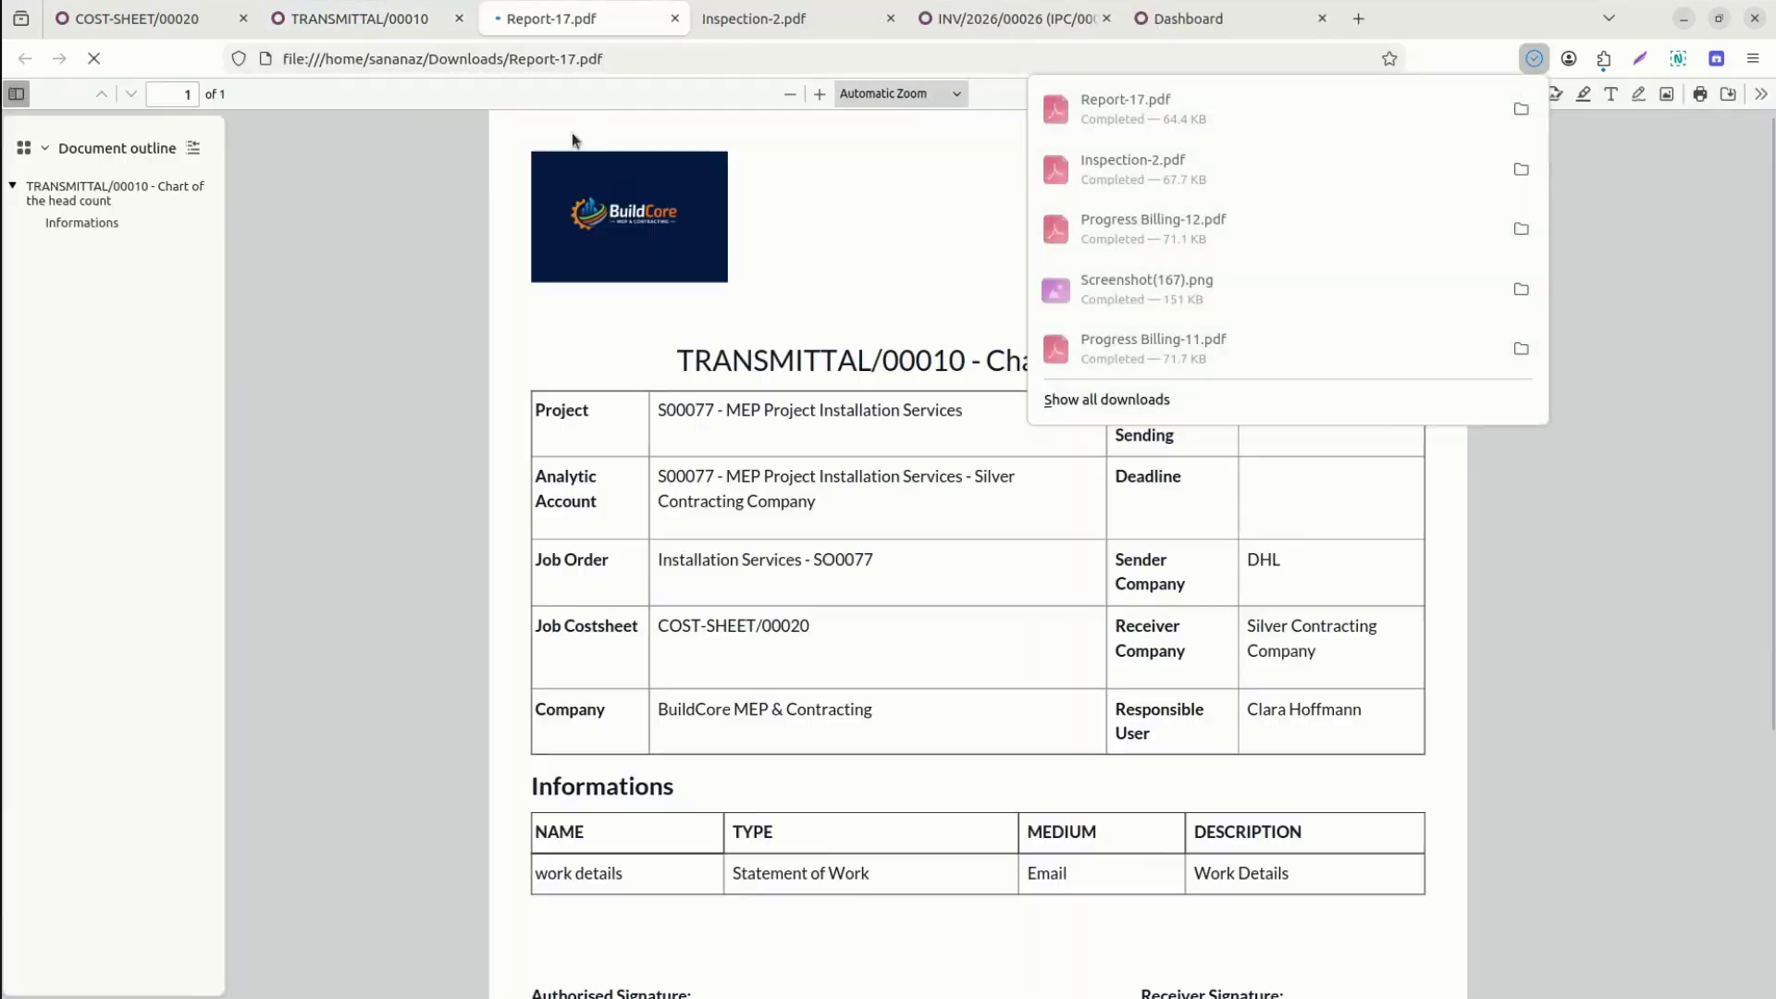
{"action": "left_click", "coordinate": [825, 377]}
{"action": "scroll", "coordinate": [826, 380], "scroll_direction": "down", "scroll_amount": 5}
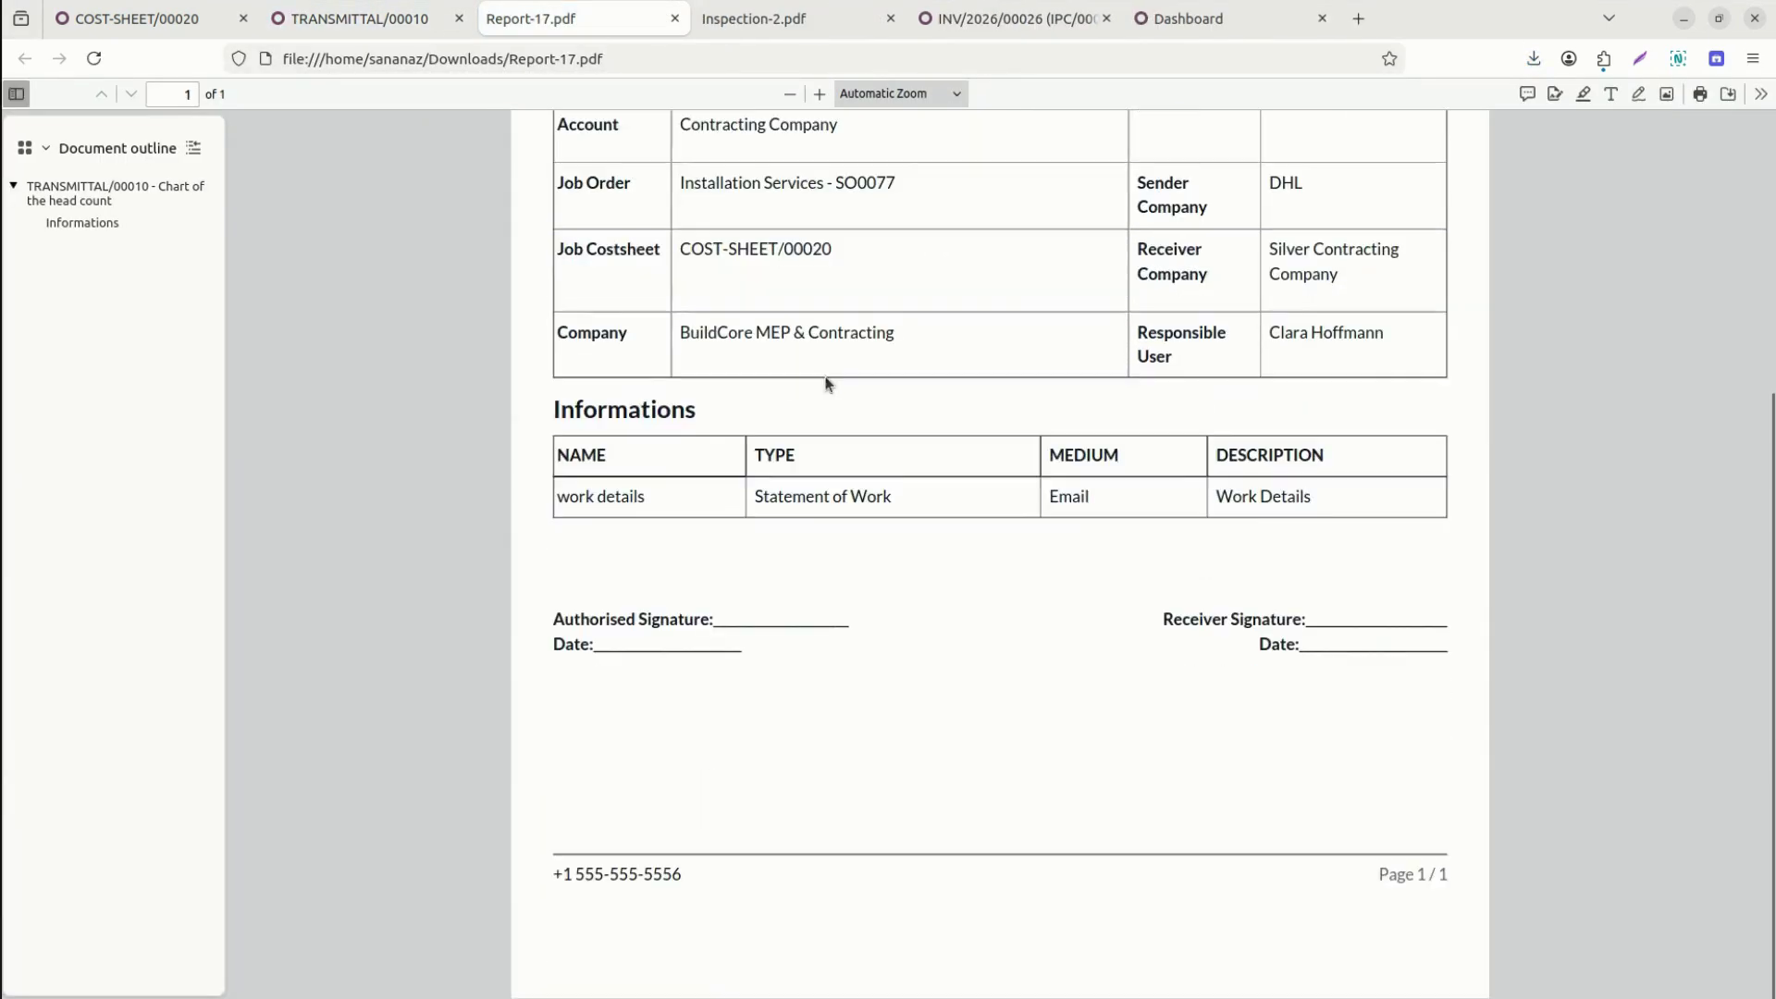
{"action": "scroll", "coordinate": [826, 383], "scroll_direction": "up", "scroll_amount": 5}
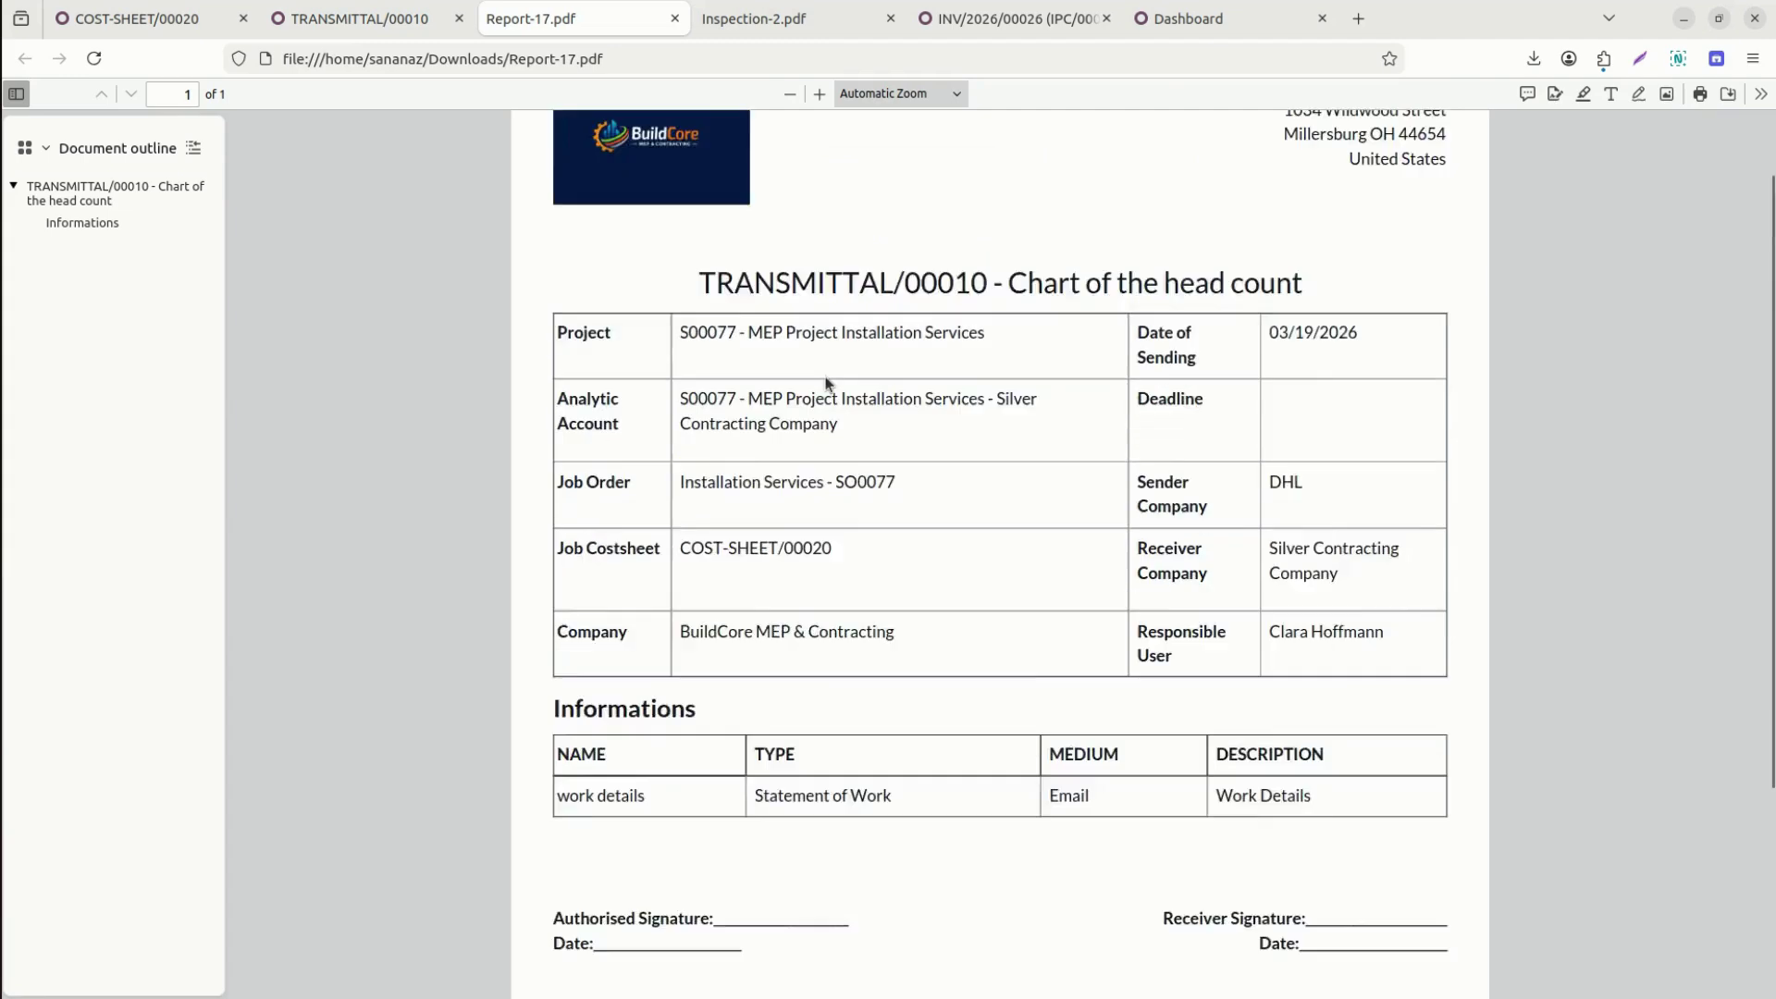
{"action": "left_click", "coordinate": [361, 18]}
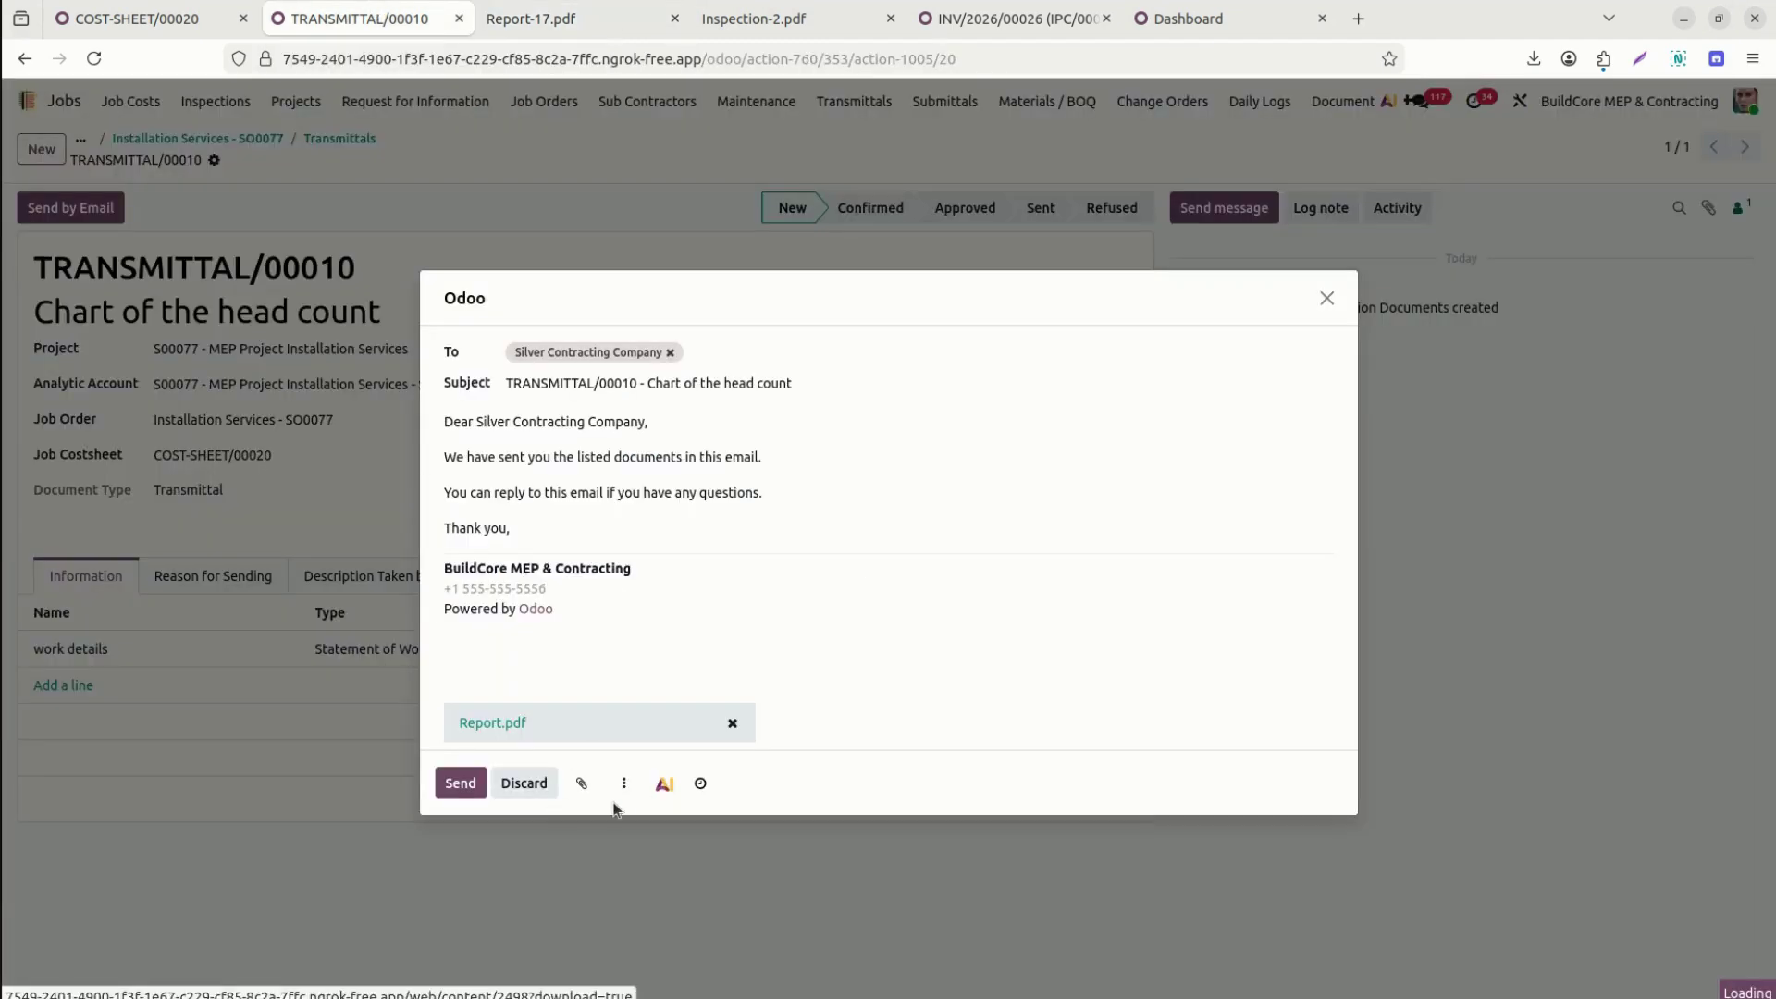
Discard the email draft, move TRANSMITTAL/00010 through Confirmed to Approved, and return to the job.
{"action": "left_click", "coordinate": [1328, 298]}
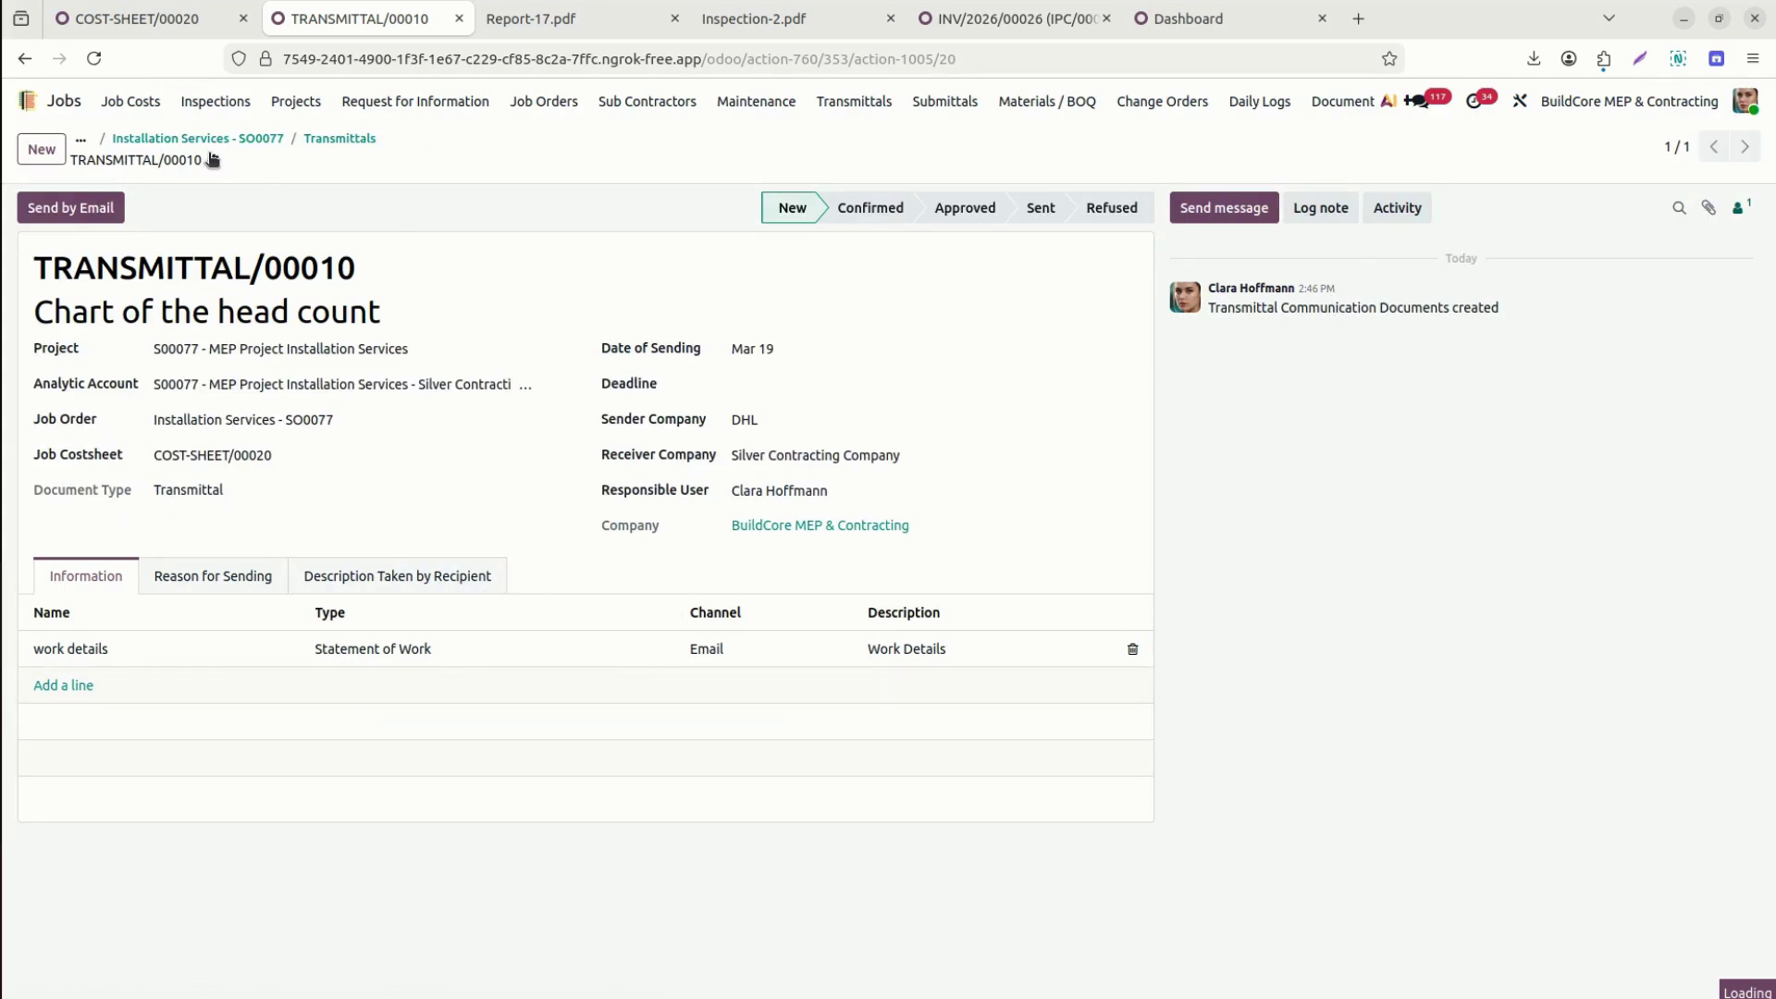
{"action": "left_click", "coordinate": [893, 207]}
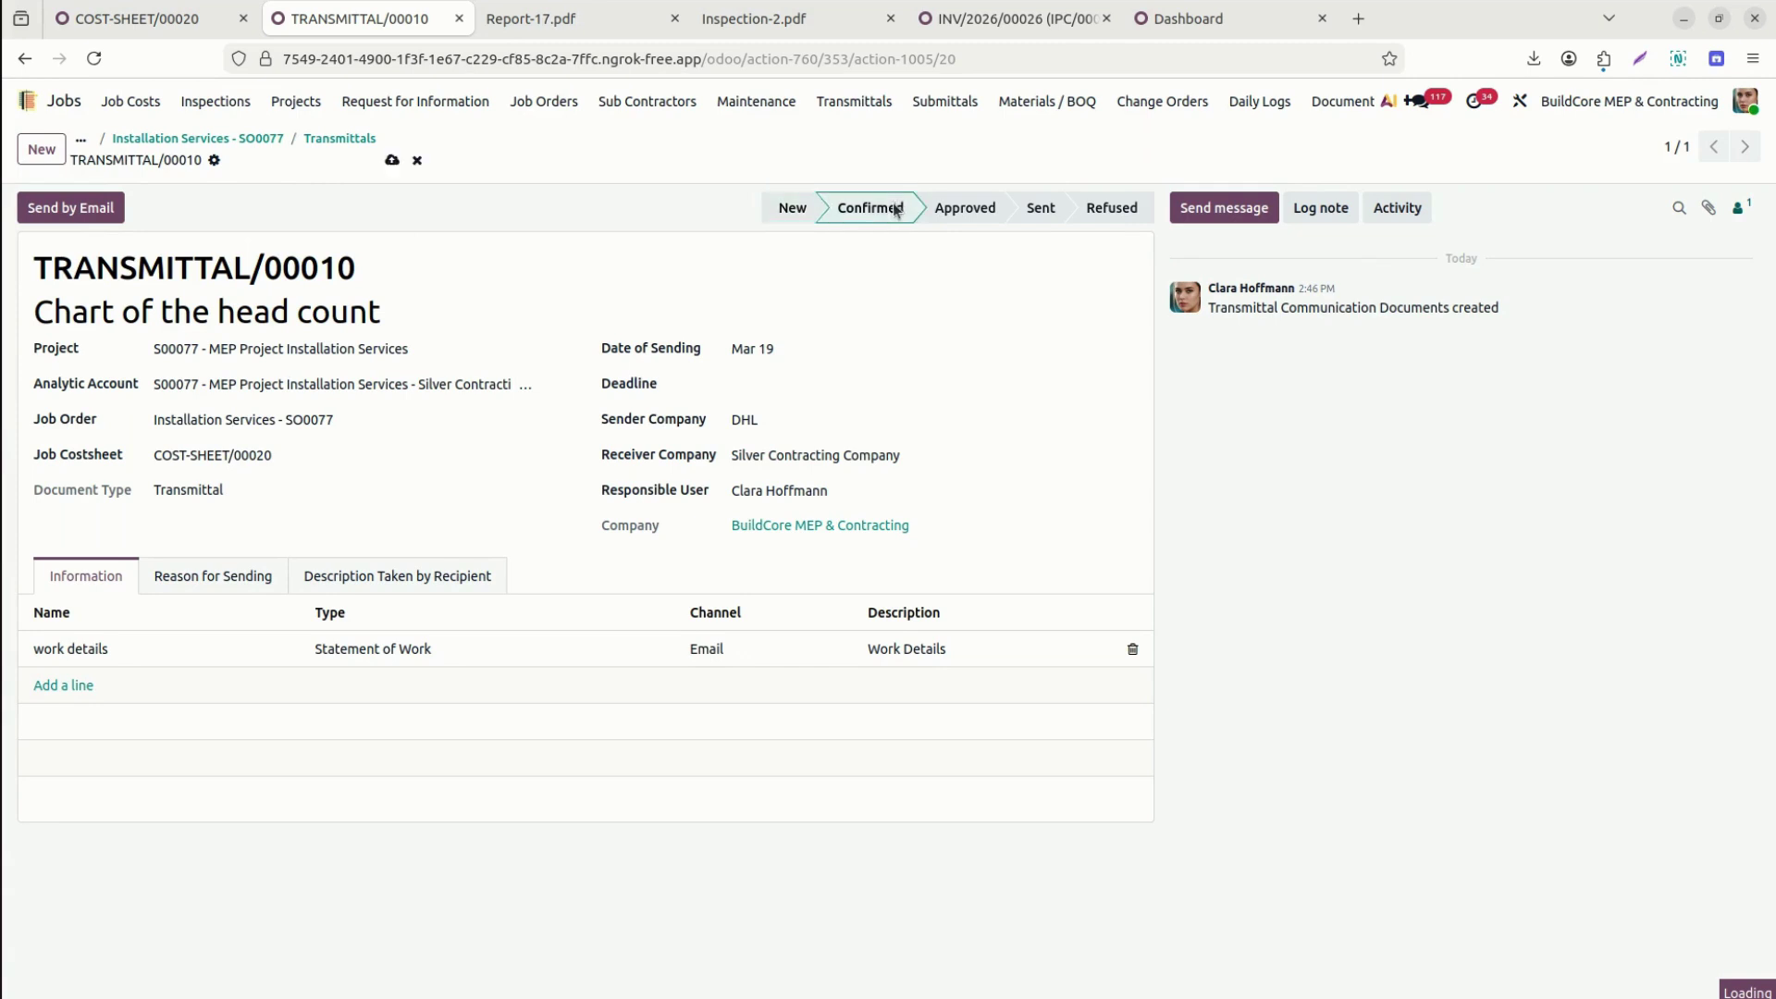
{"action": "left_click", "coordinate": [987, 208]}
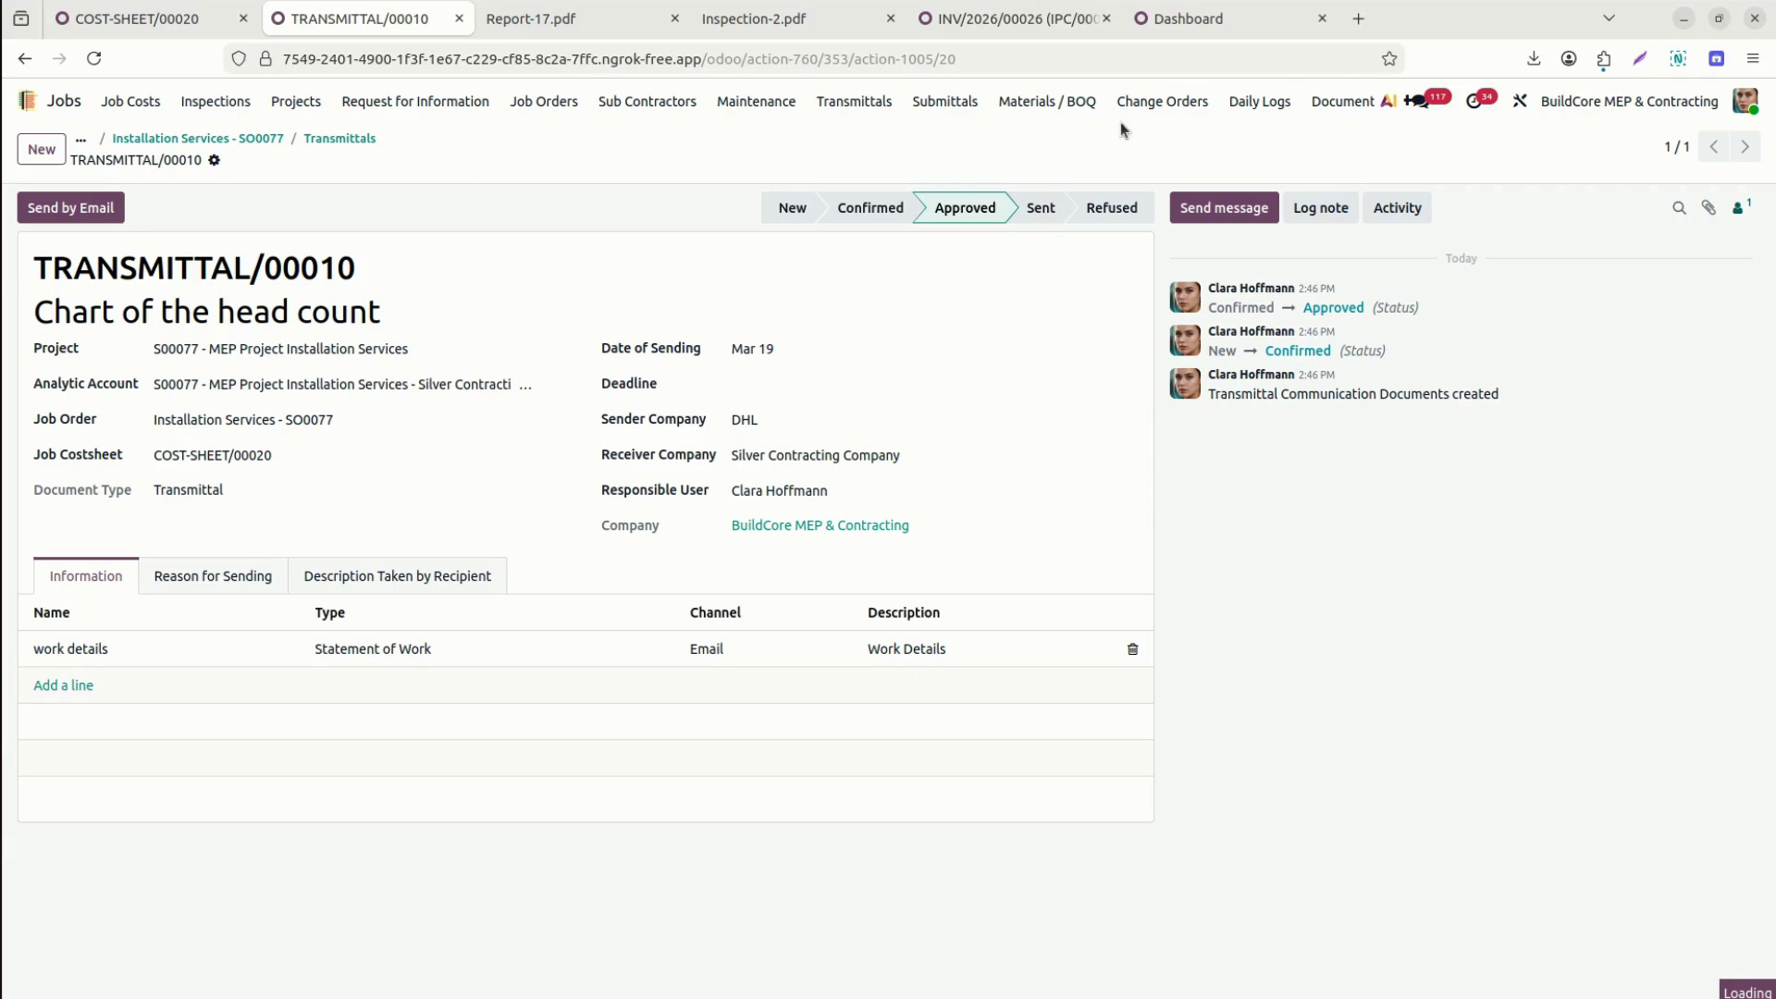
{"action": "left_click", "coordinate": [238, 139]}
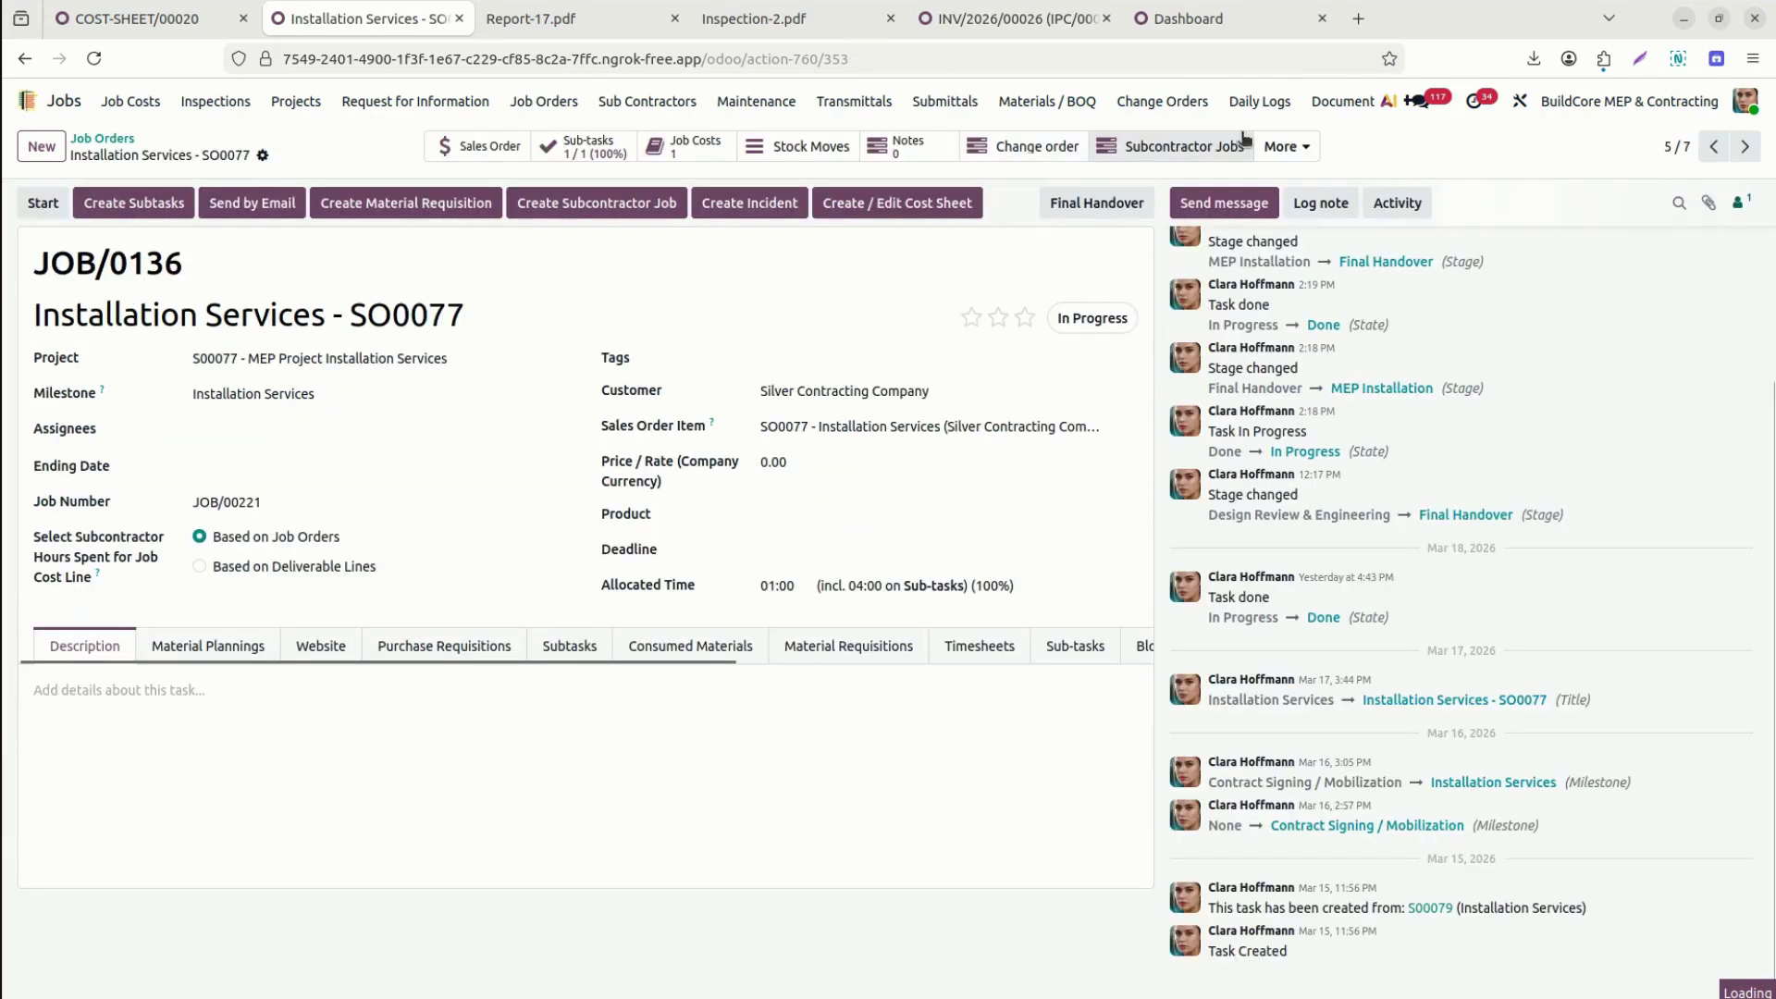
Check the job's stock pickings and its empty Machine Repair Inspections list.
{"action": "left_click", "coordinate": [1283, 146]}
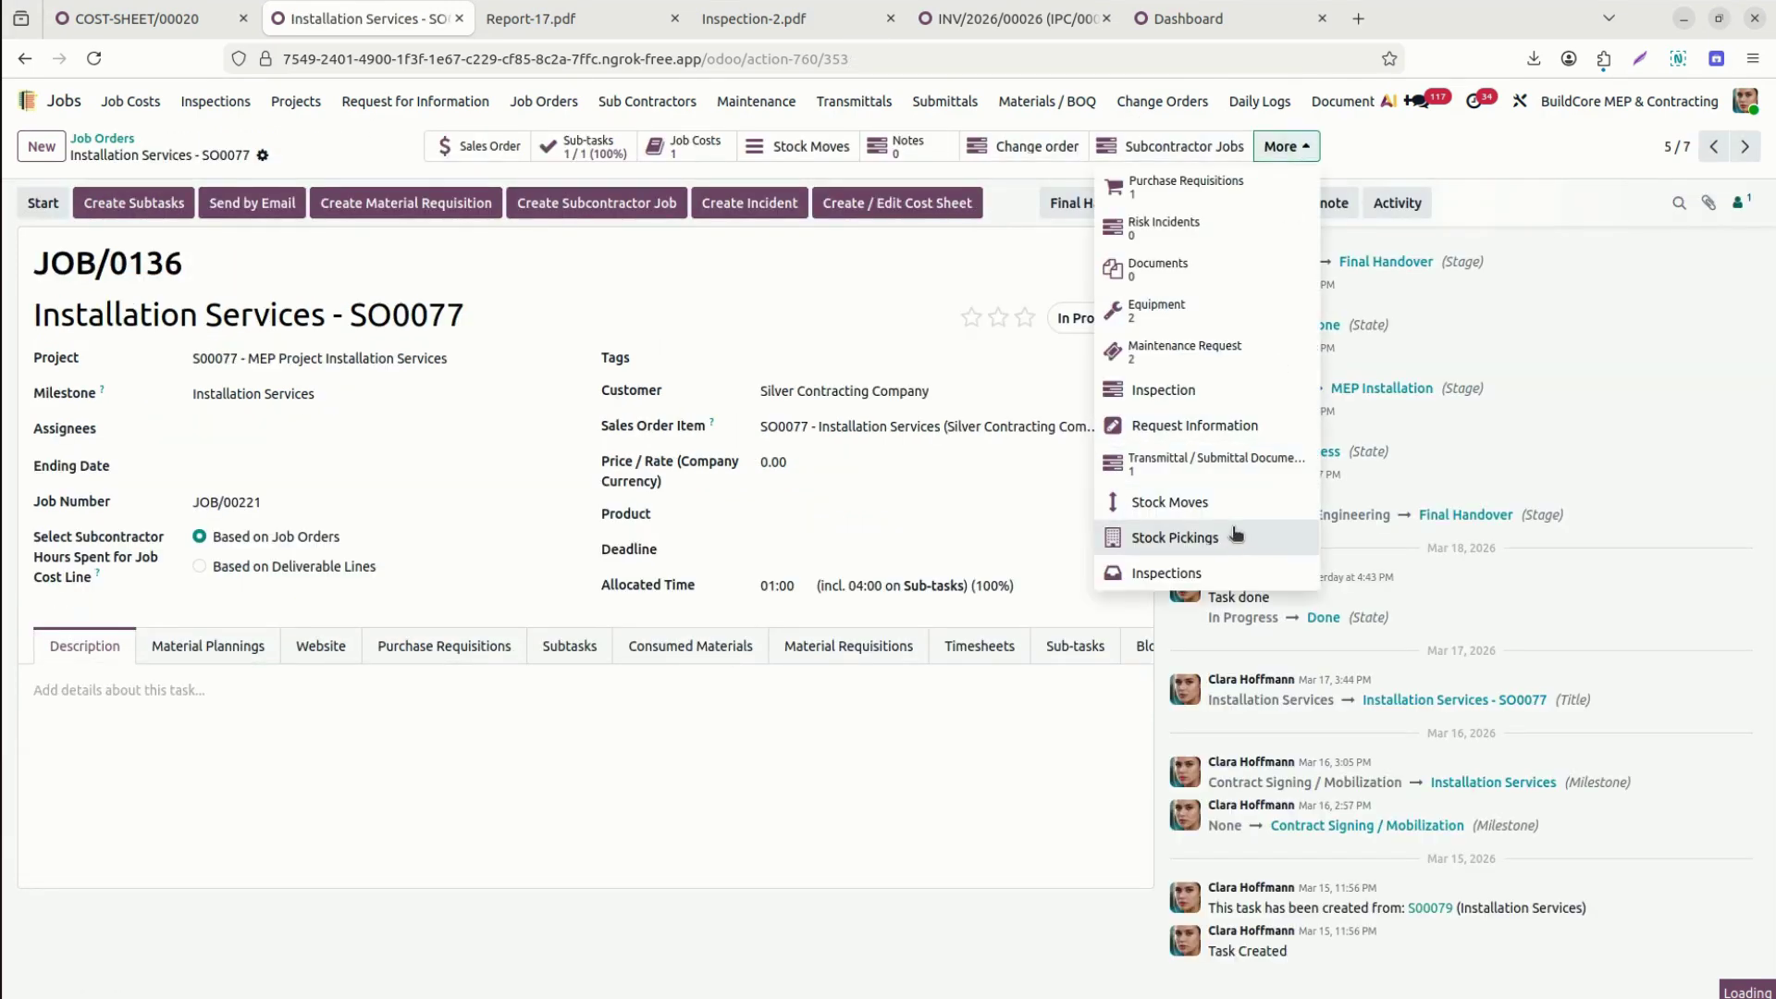
{"action": "left_click", "coordinate": [1194, 539]}
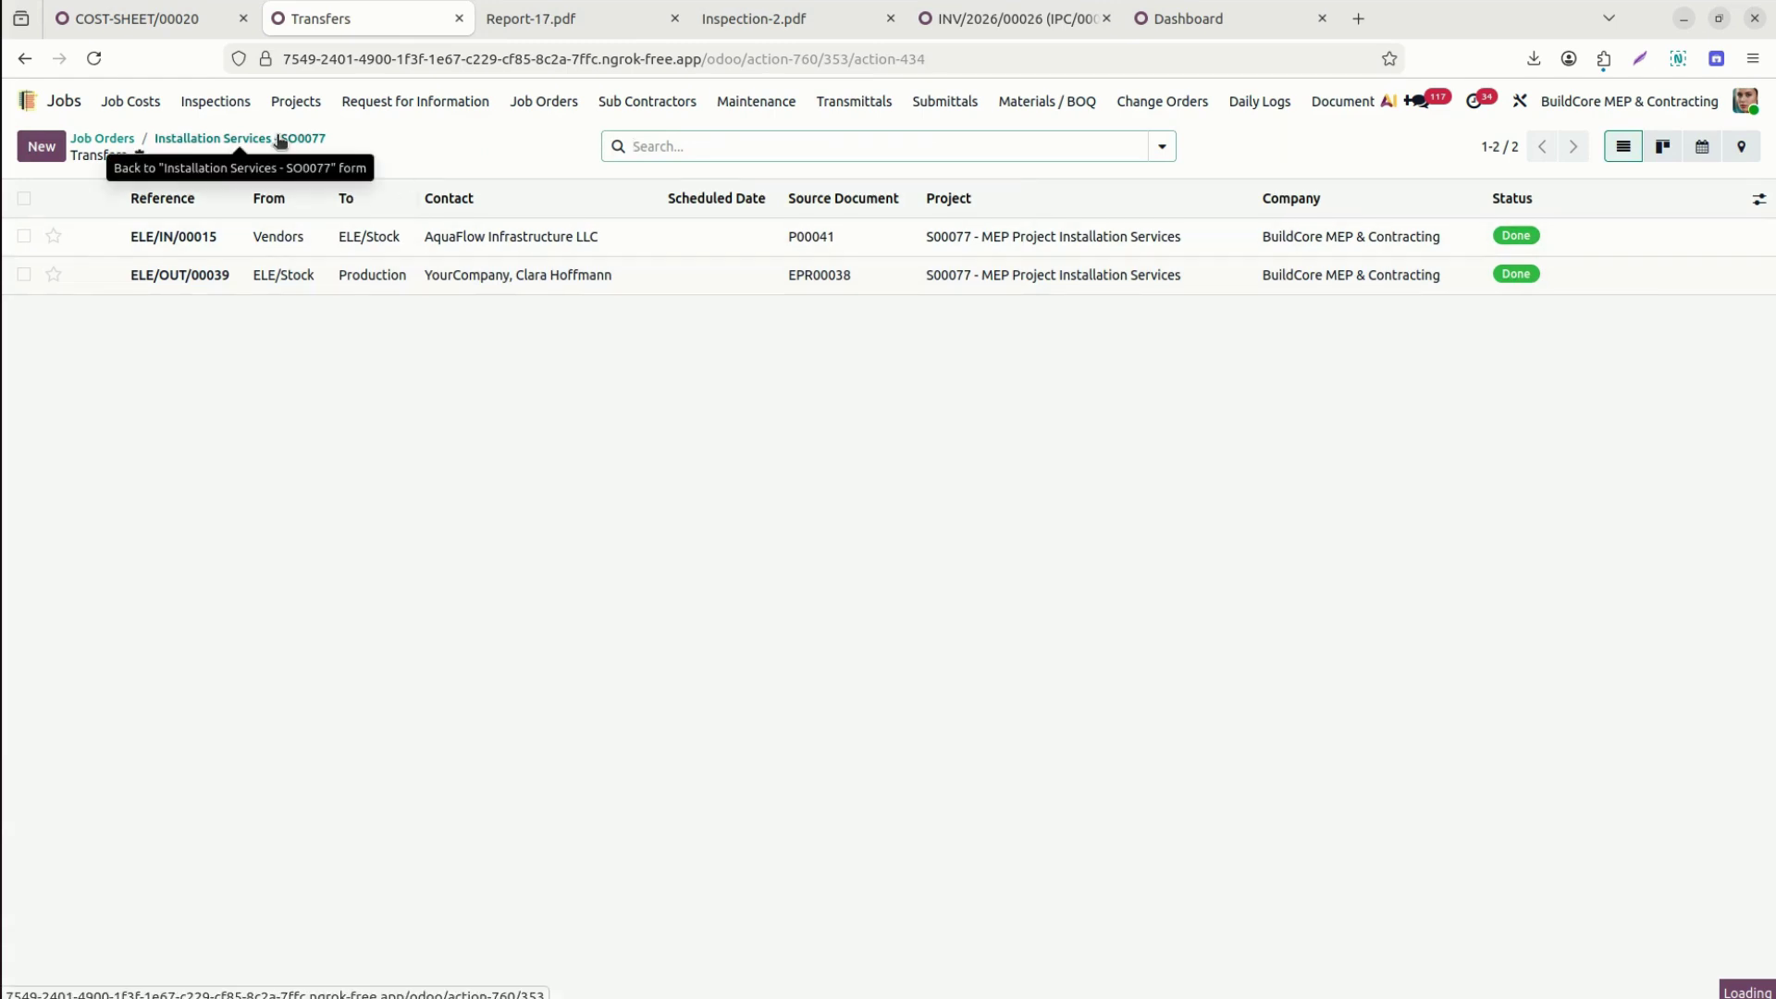
{"action": "left_click", "coordinate": [280, 141]}
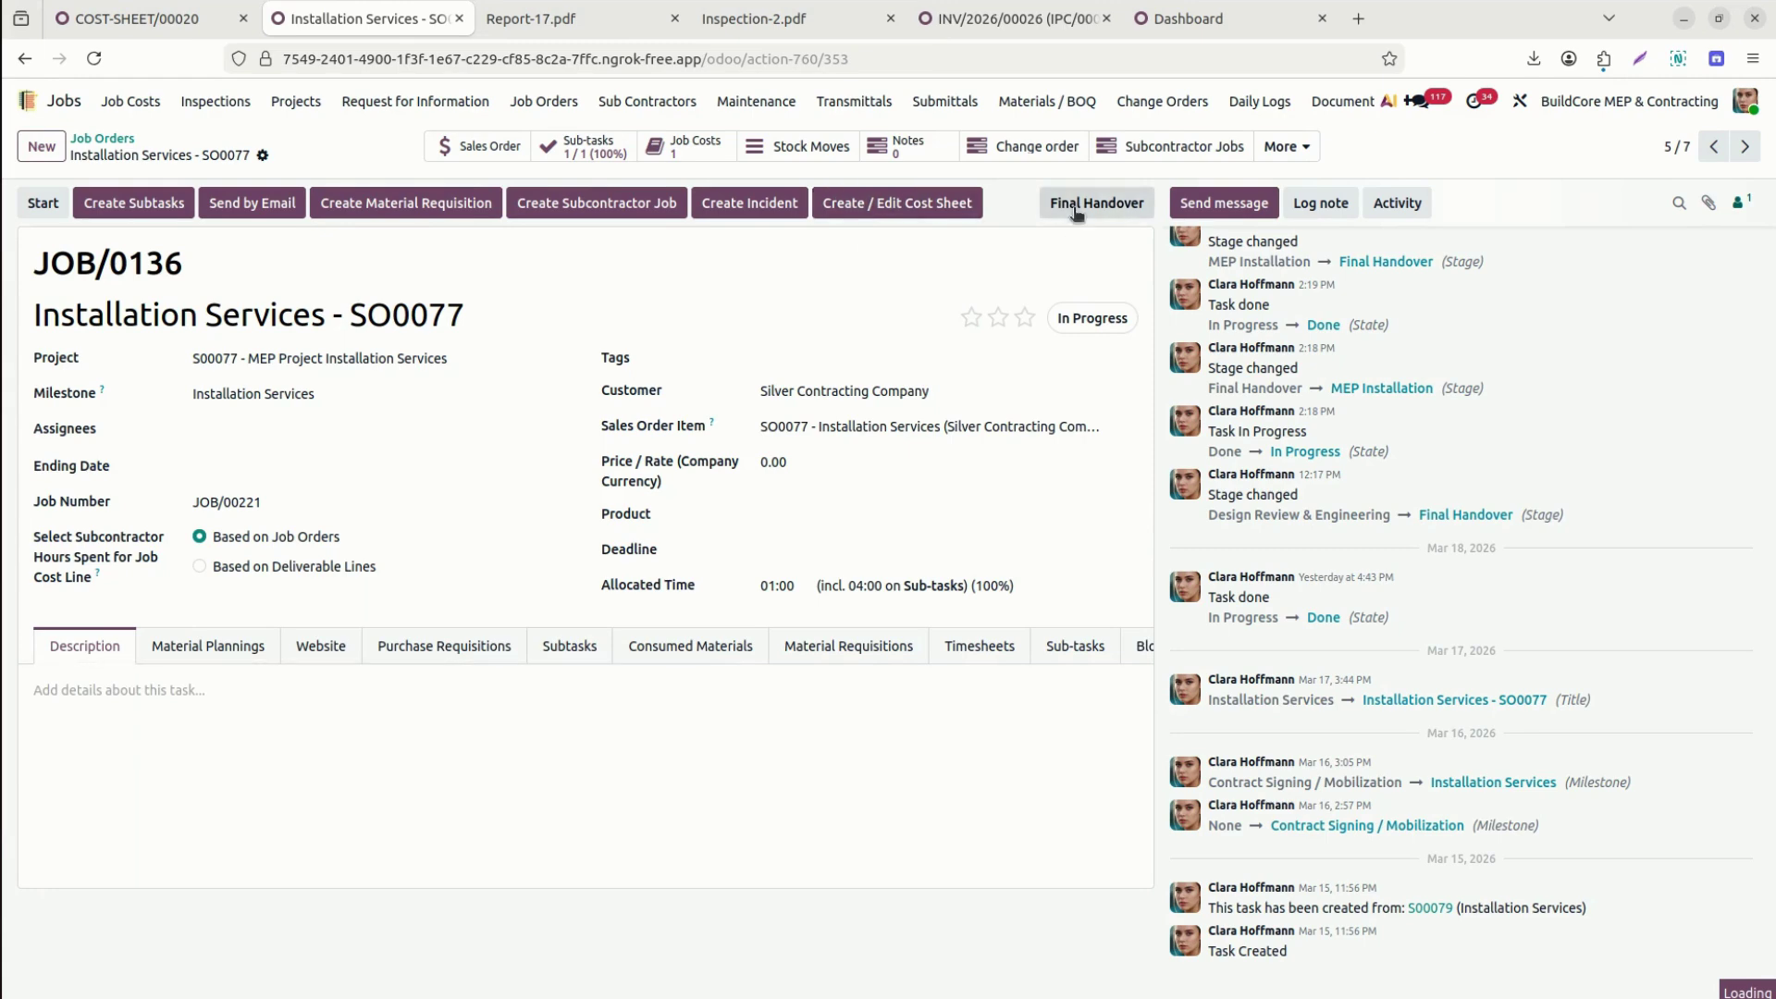
{"action": "left_click", "coordinate": [1284, 146]}
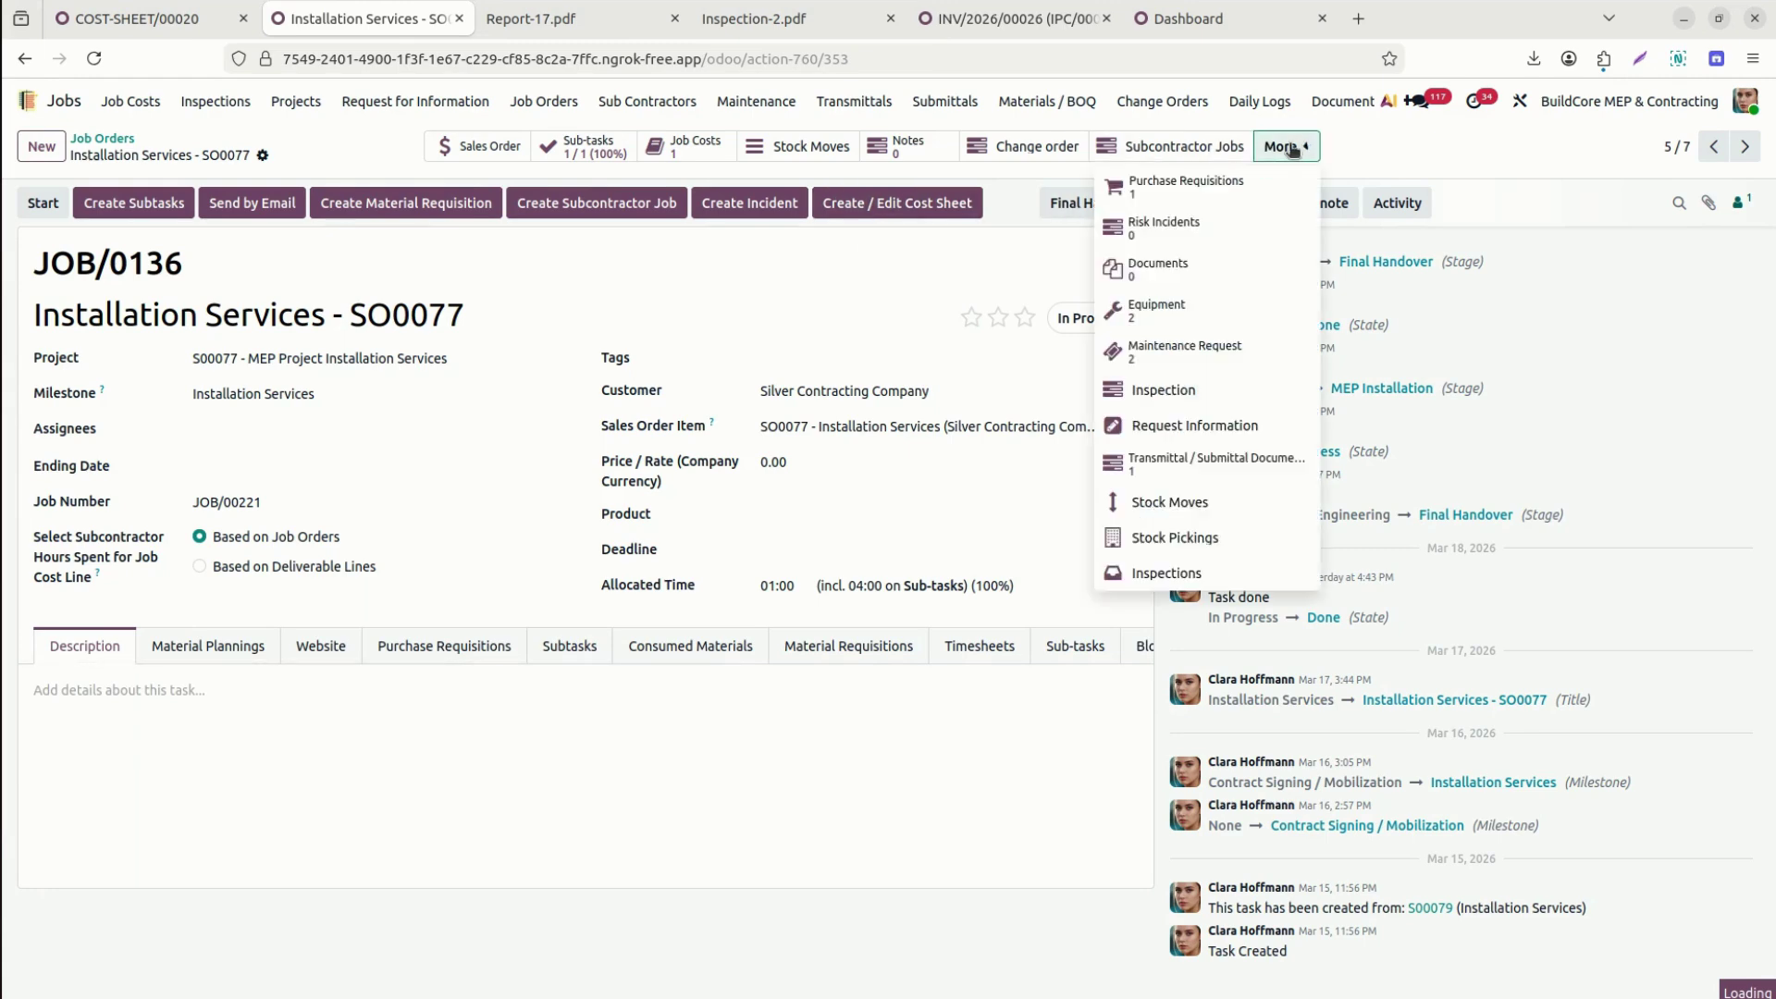
{"action": "left_click", "coordinate": [1213, 576]}
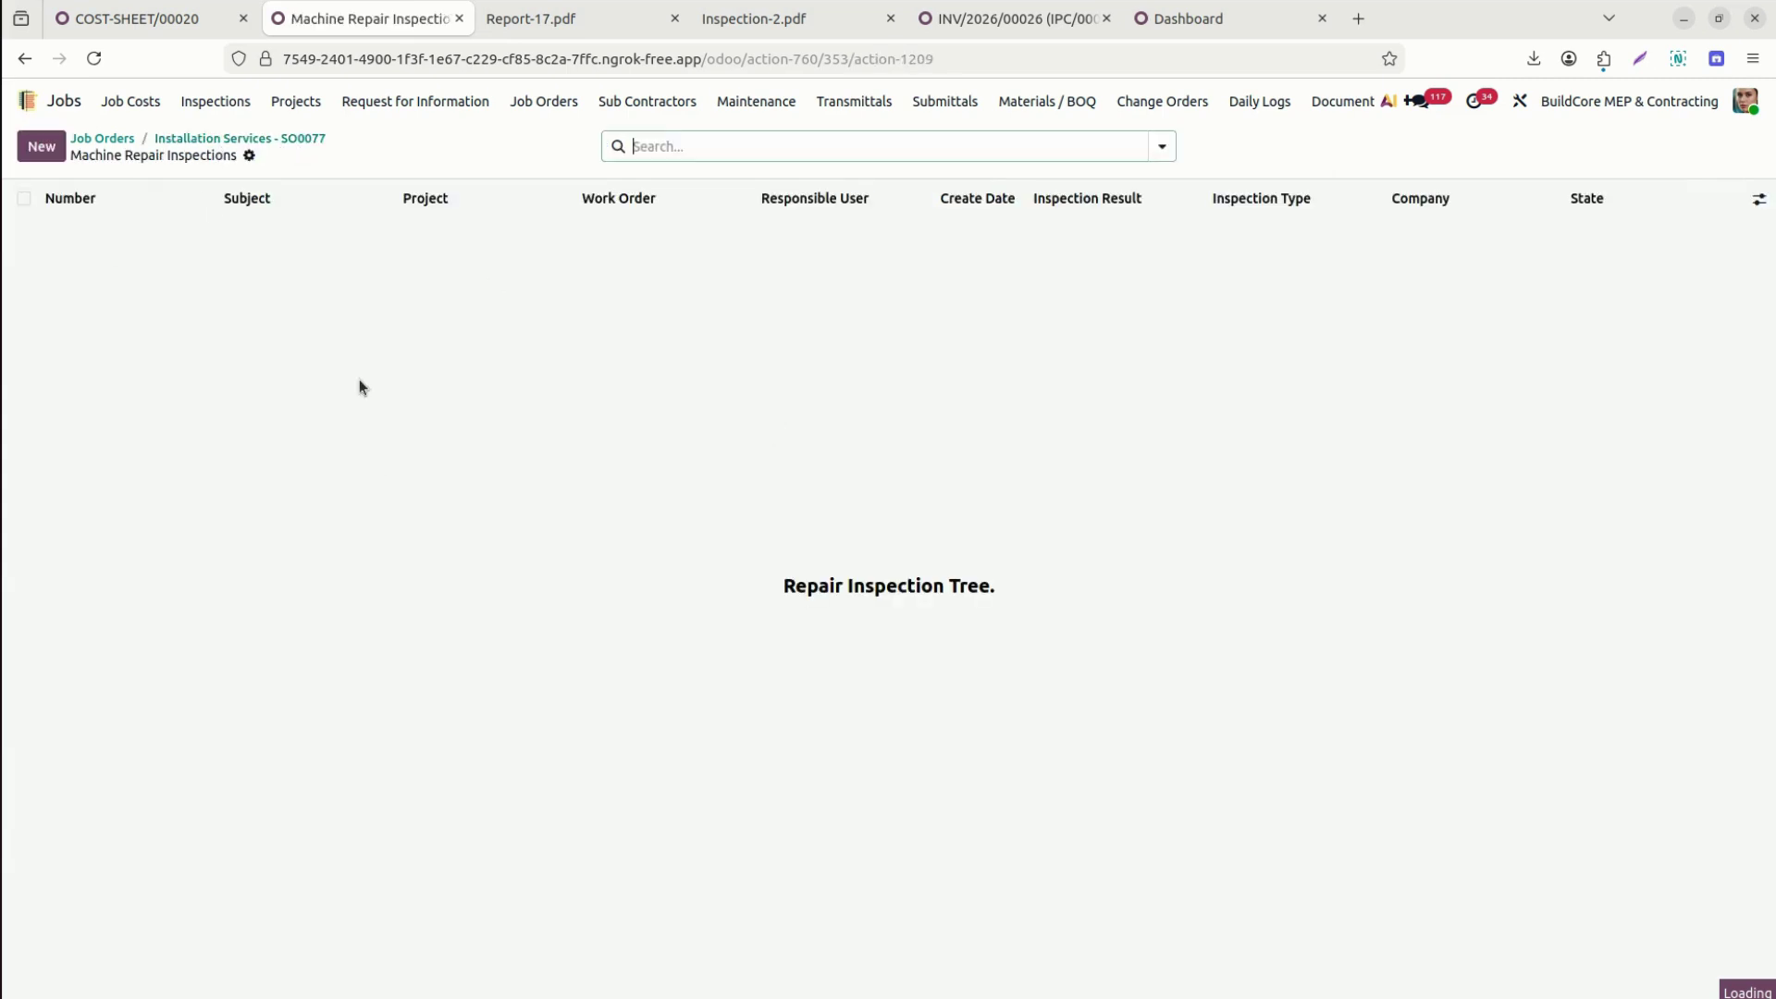
{"action": "left_click", "coordinate": [43, 145]}
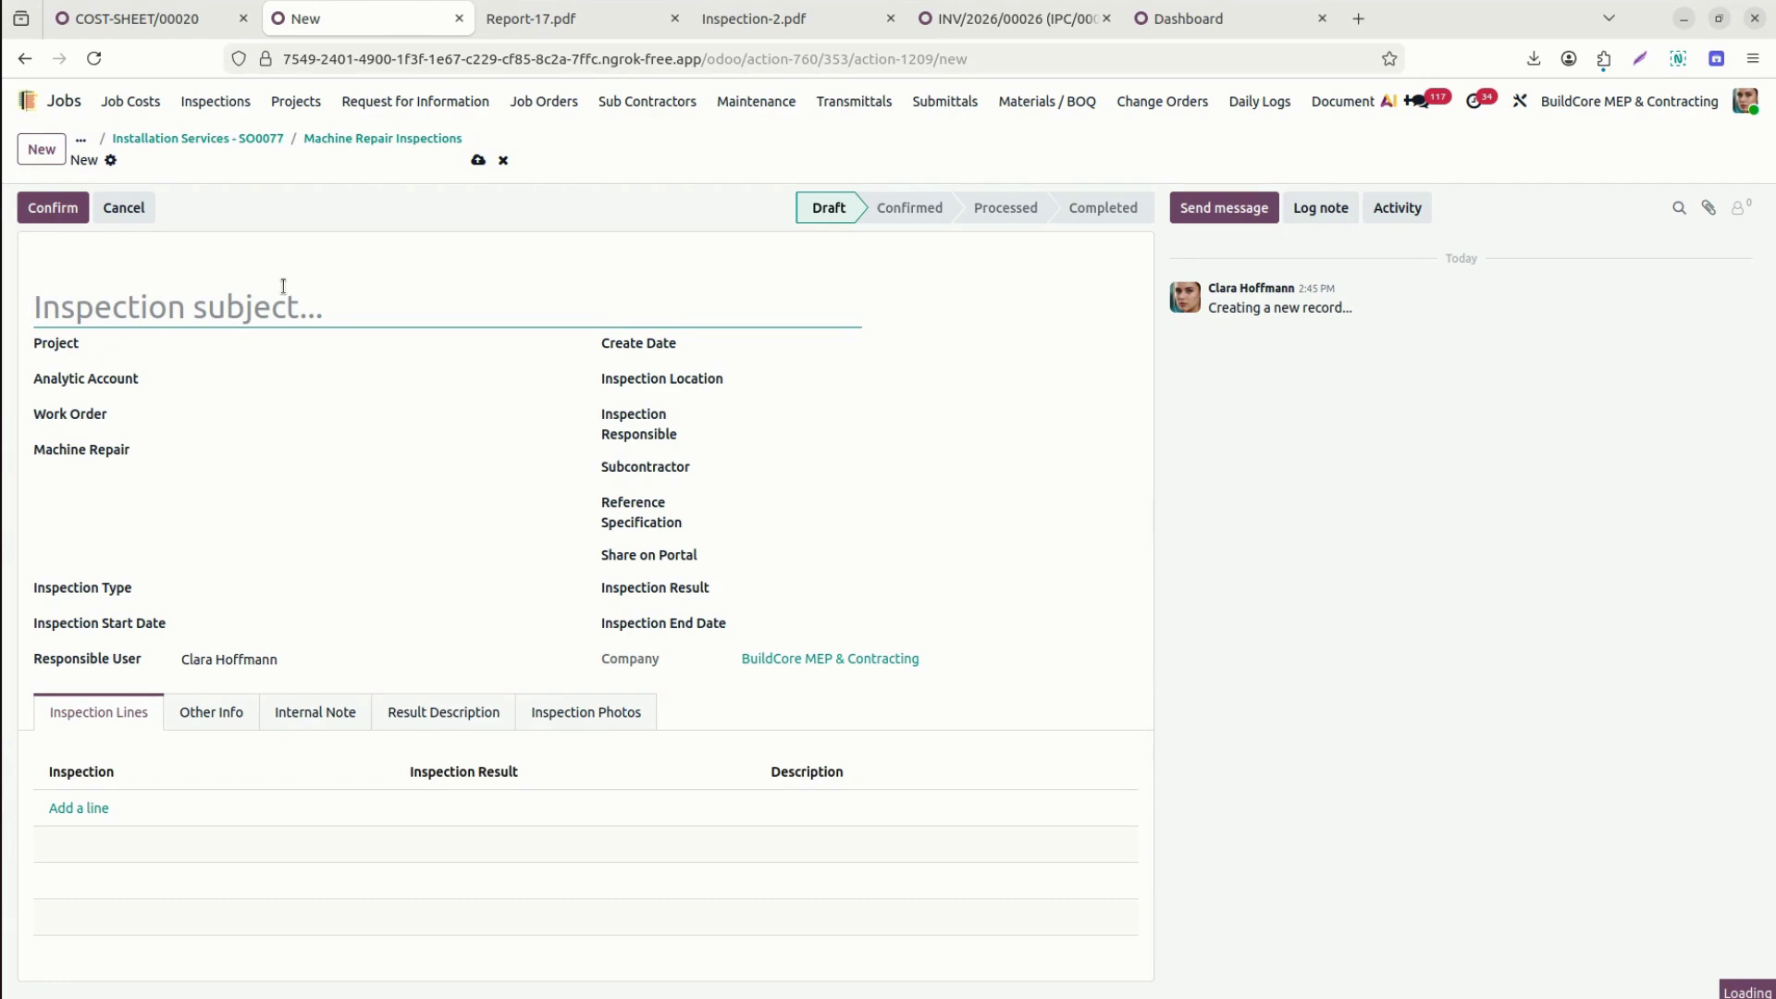
{"action": "left_click", "coordinate": [391, 138]}
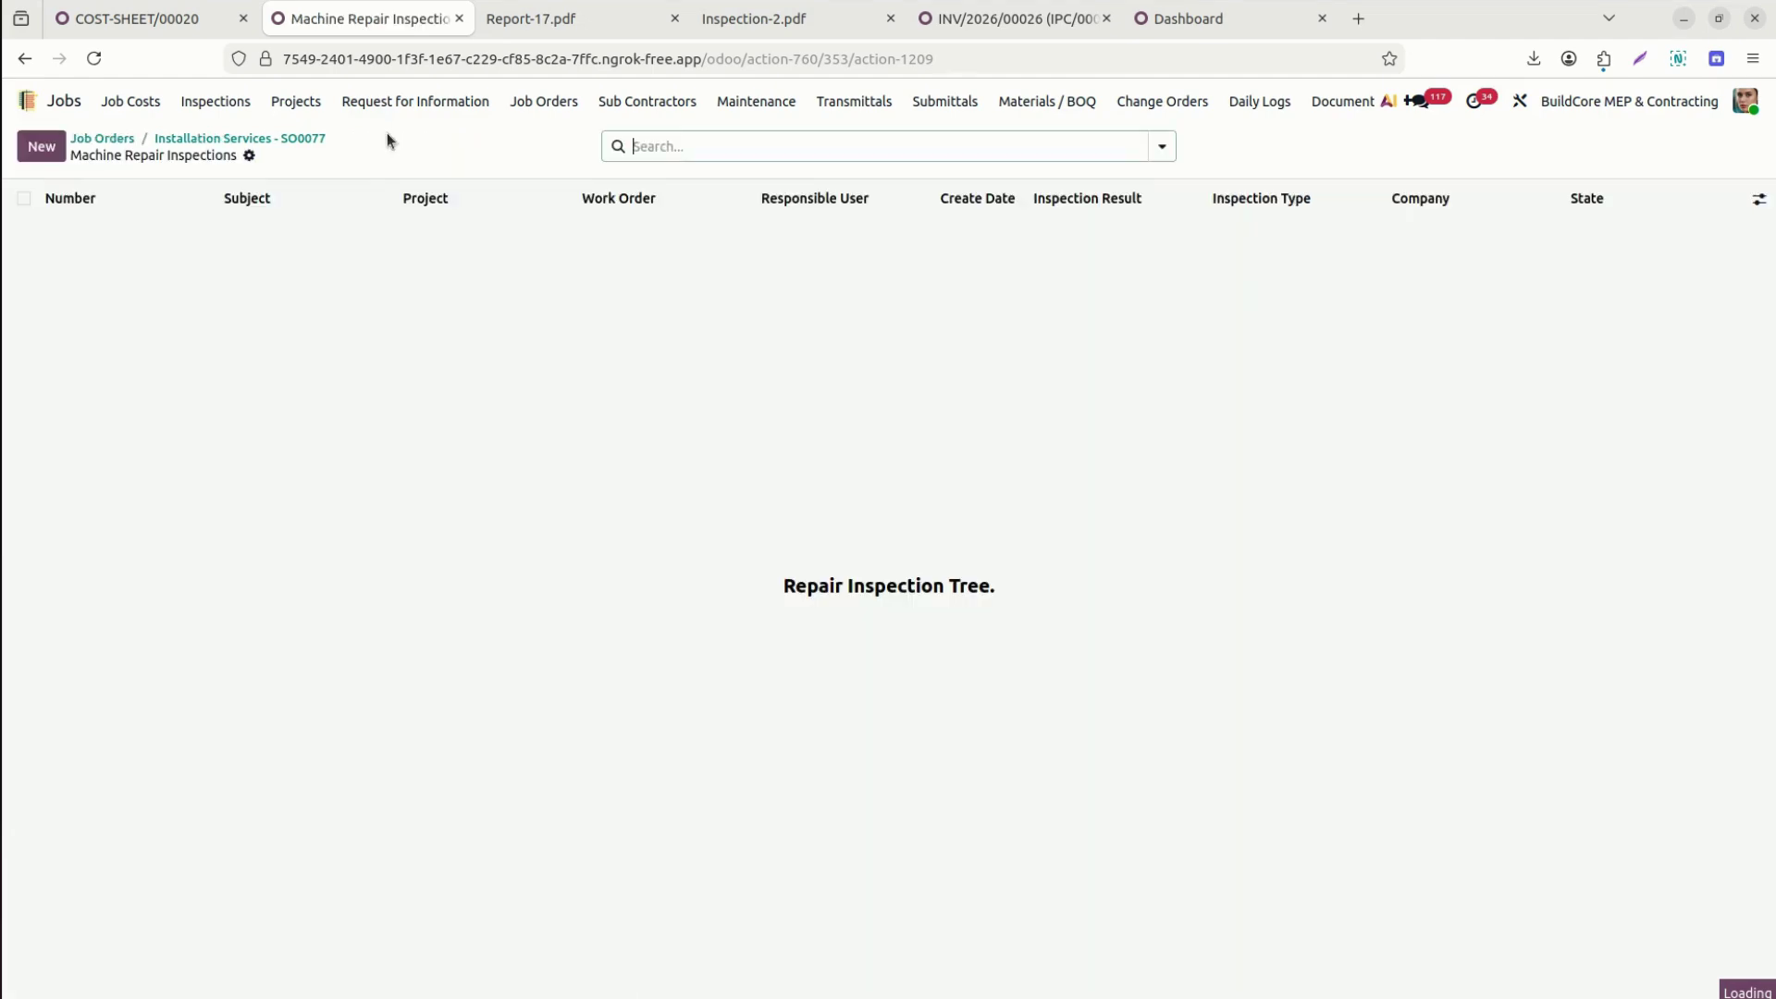
{"action": "left_click", "coordinate": [290, 141]}
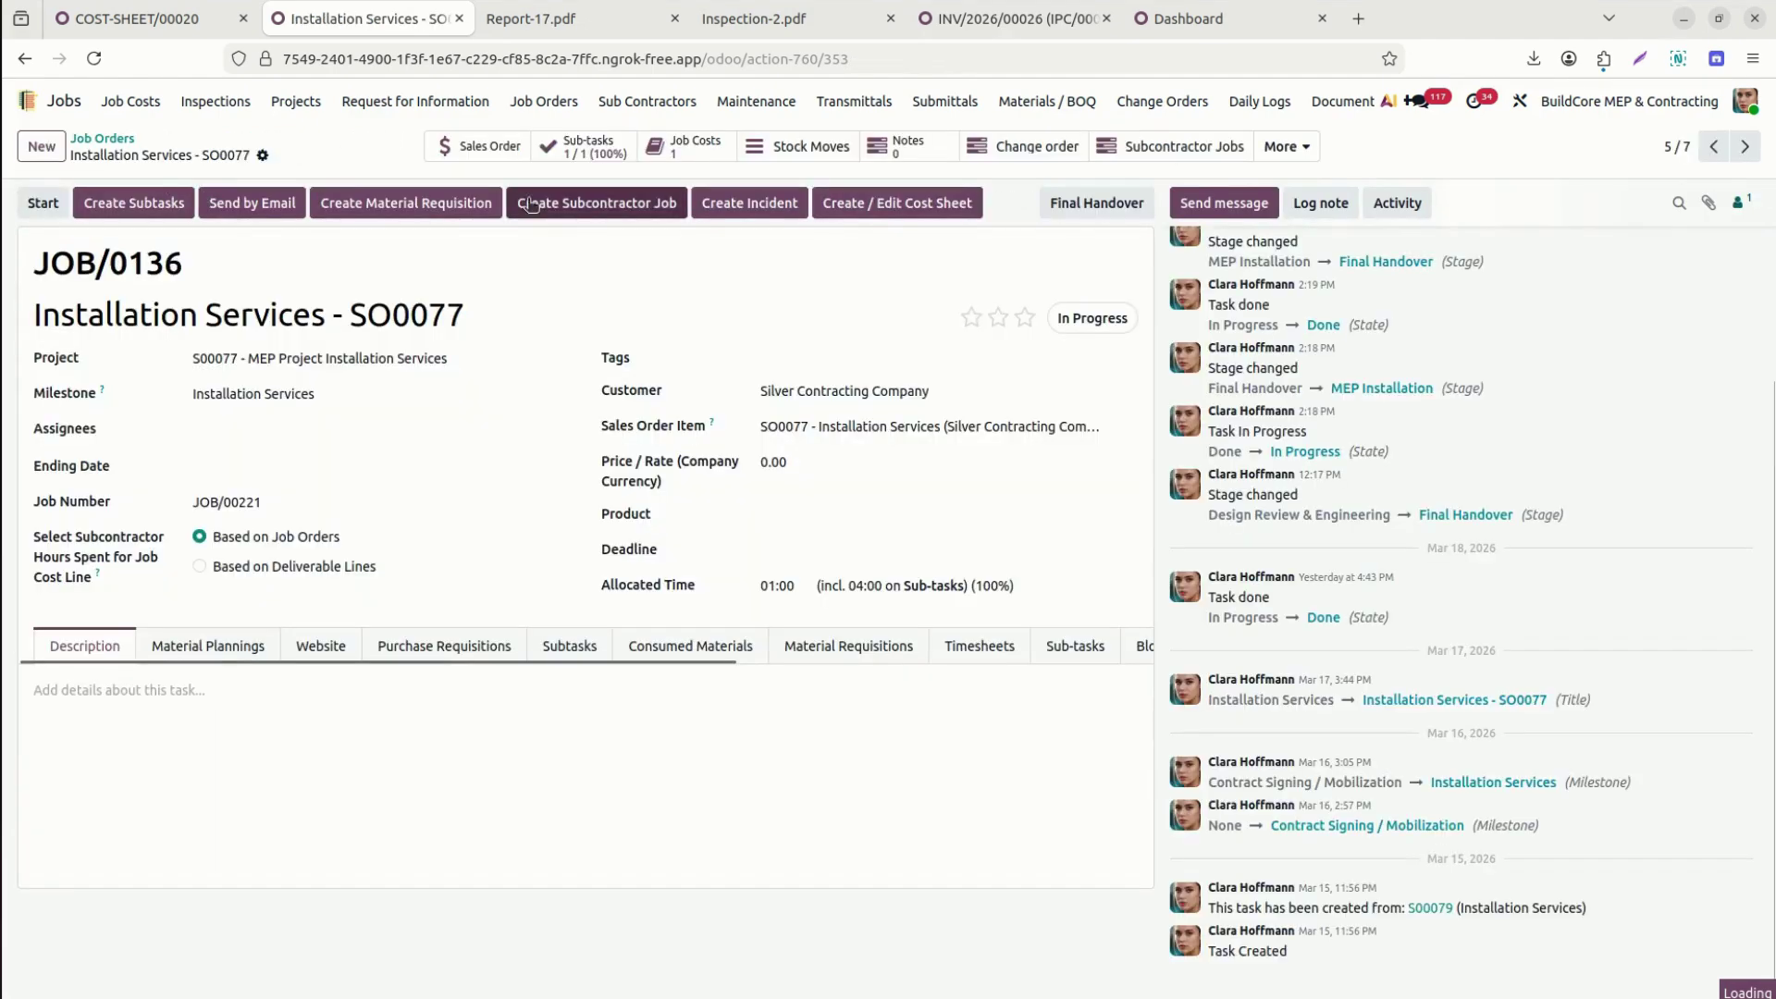
Open All Daily Logs from the Daily Logs menu.
{"action": "left_click", "coordinate": [1308, 145]}
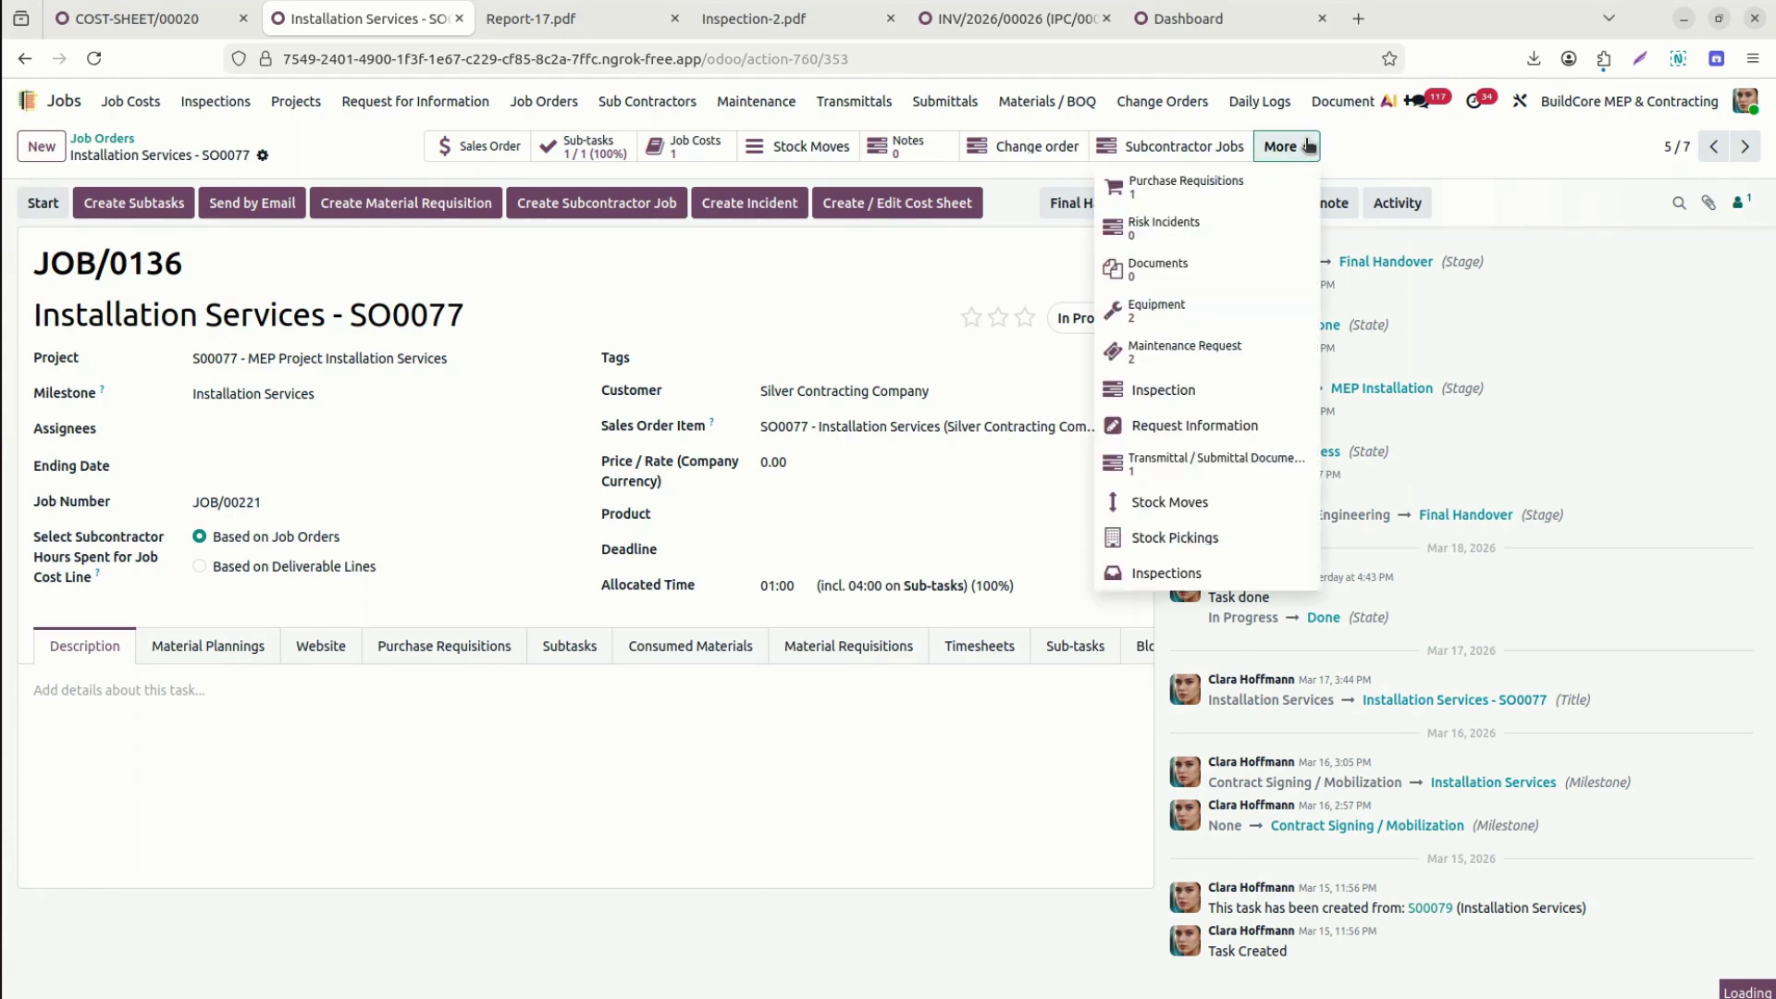
{"action": "left_click", "coordinate": [1308, 145]}
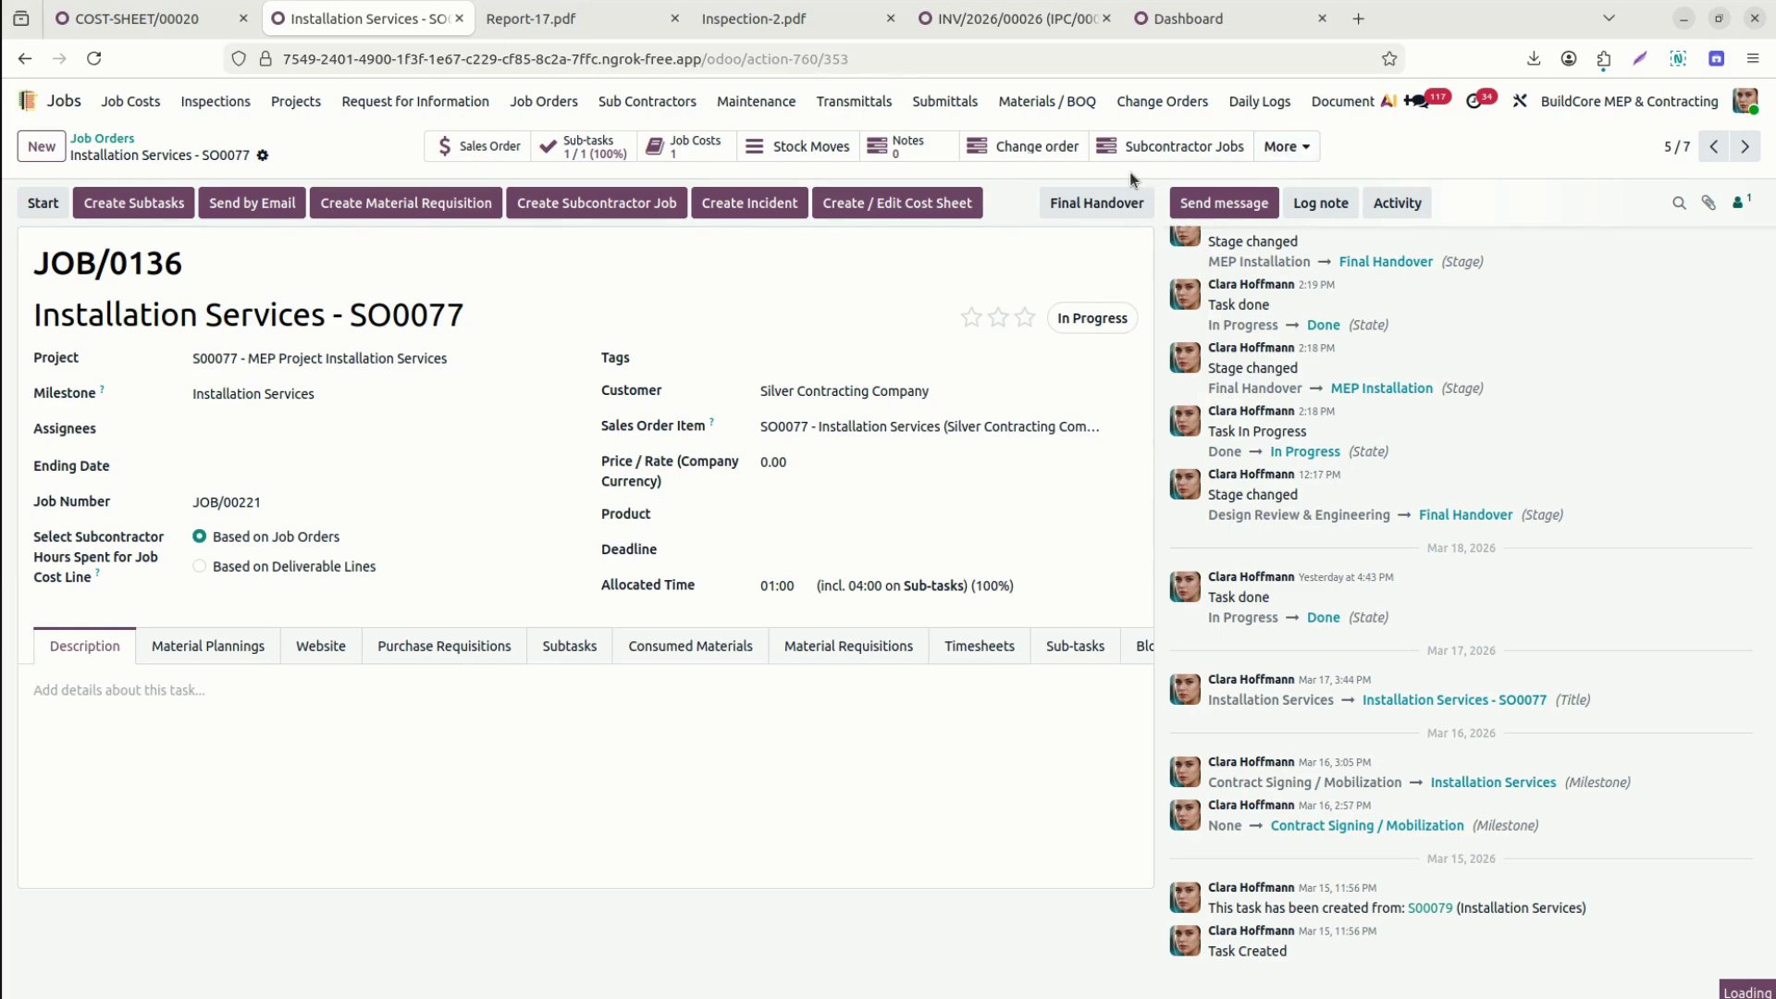
{"action": "left_click", "coordinate": [1280, 103]}
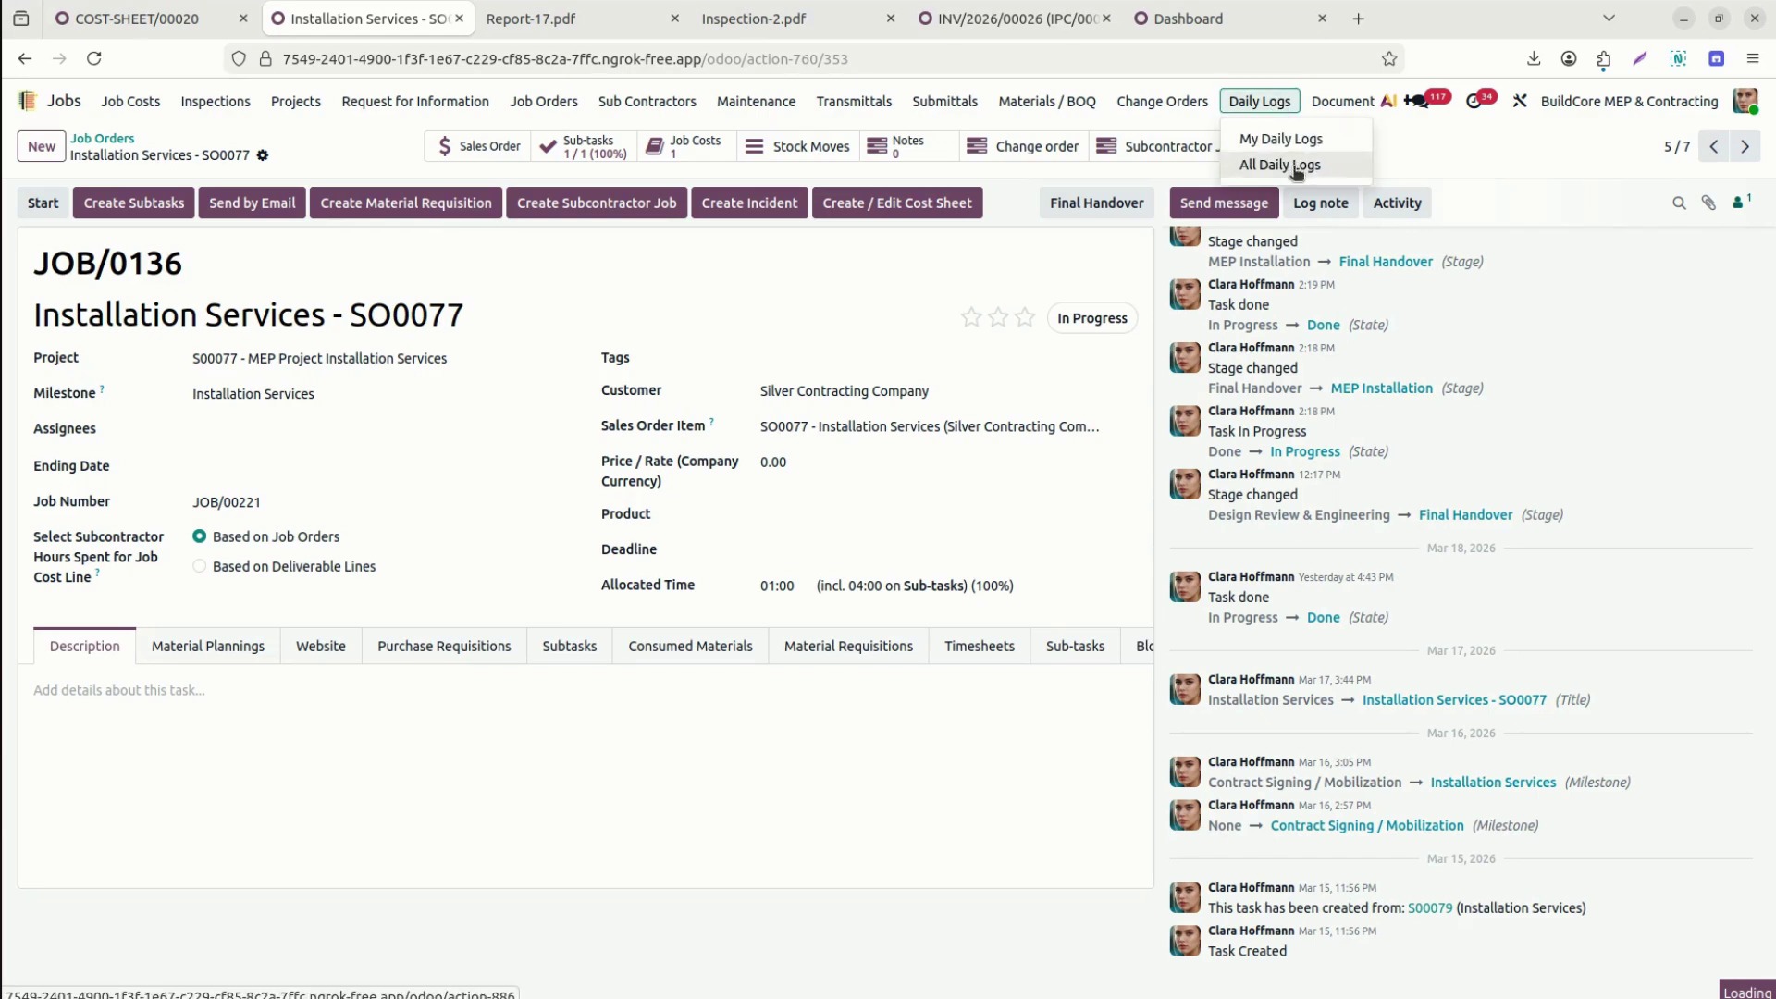
{"action": "left_click", "coordinate": [1297, 173]}
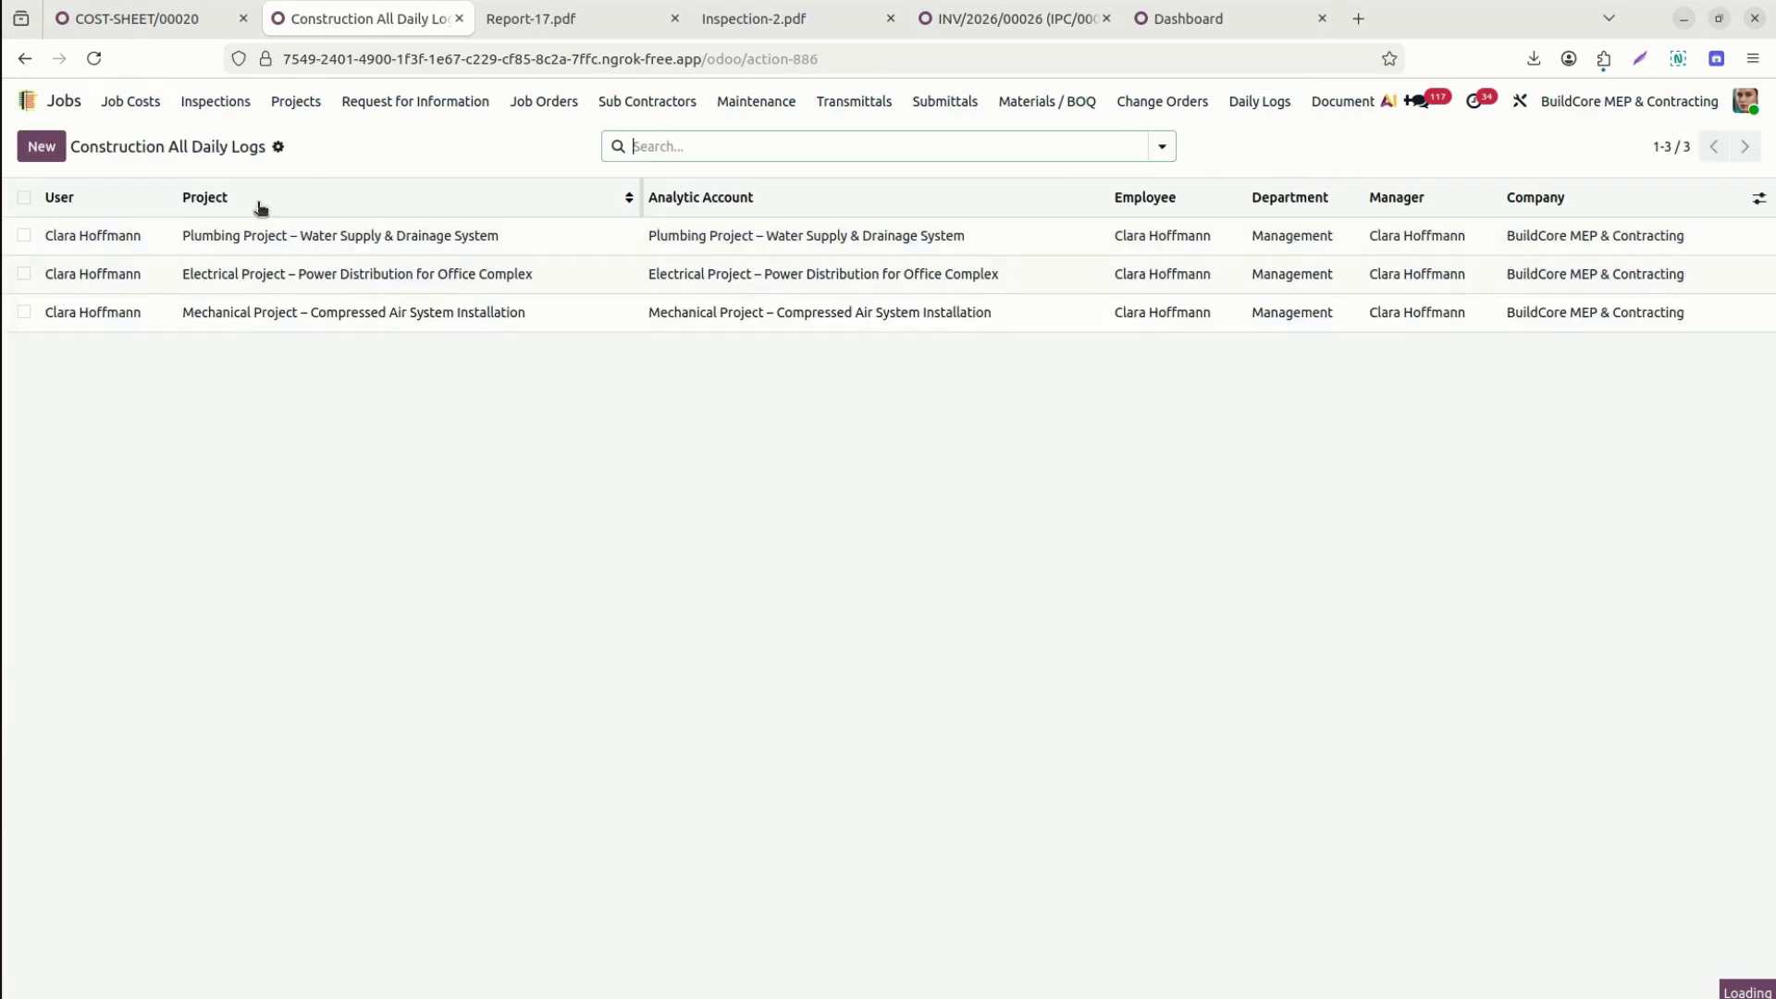
Scroll through the first Plumbing Project daily log, then create a new daily log dated Mar 19.
{"action": "left_click", "coordinate": [90, 237]}
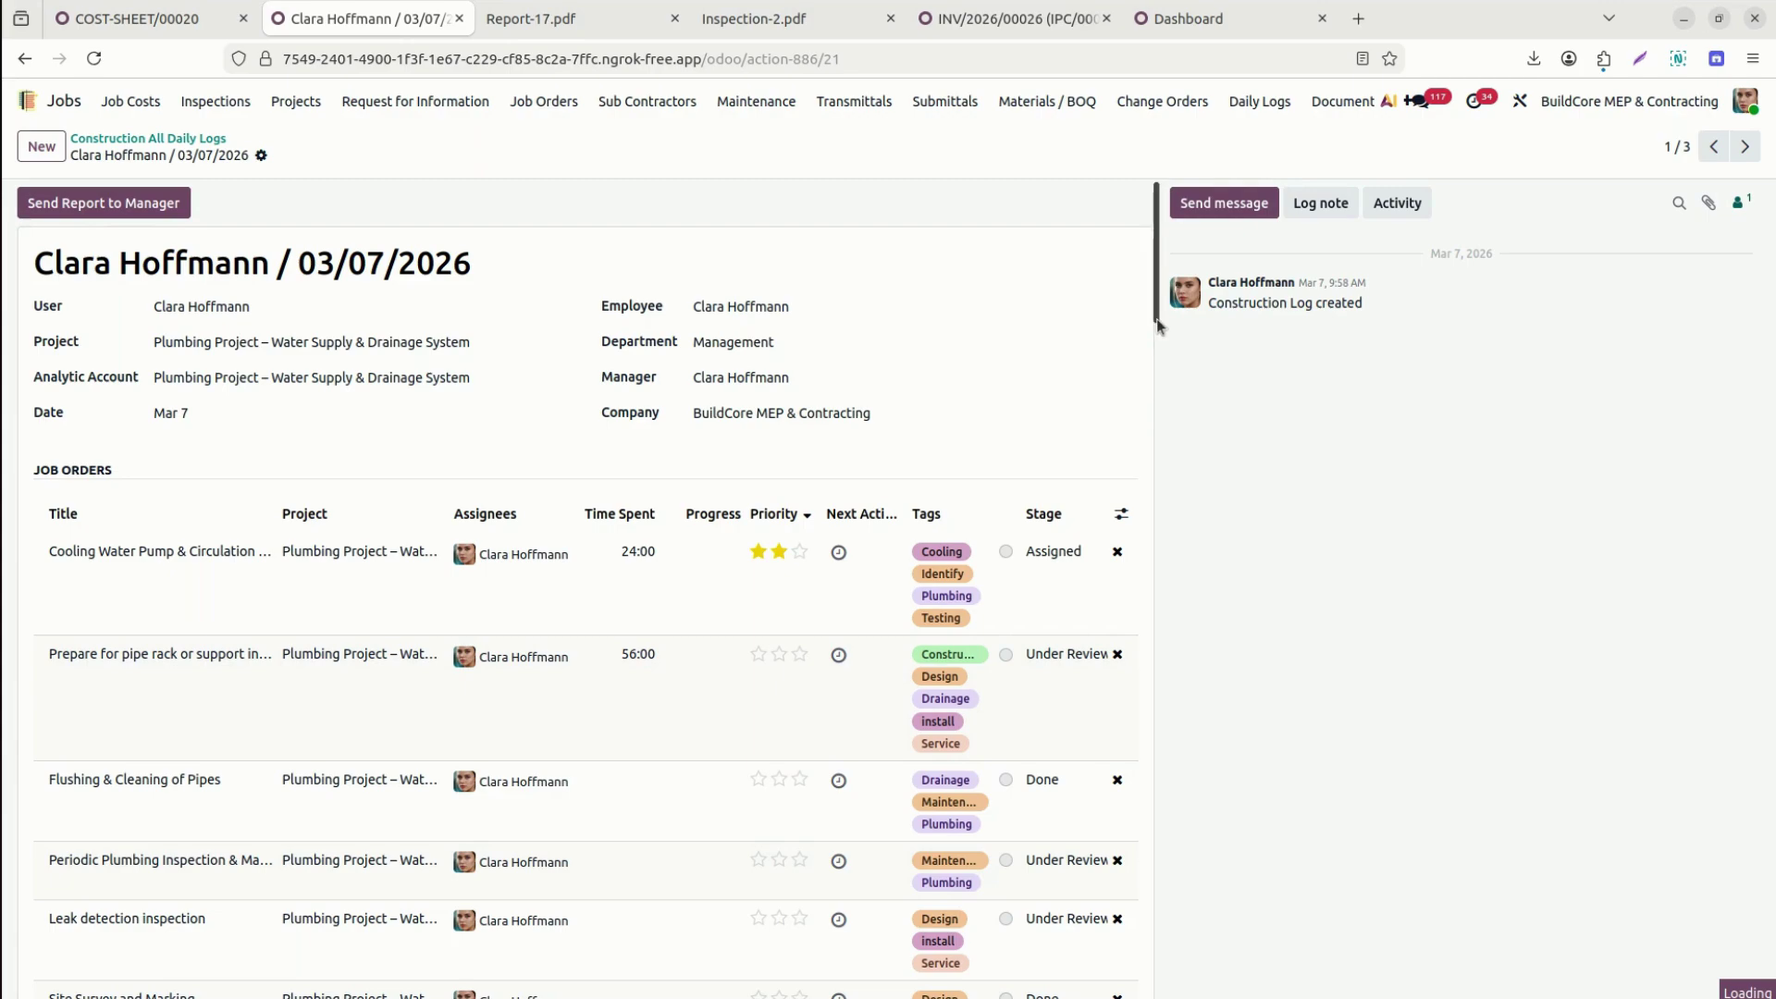
{"action": "scroll", "coordinate": [1158, 342], "scroll_direction": "down", "scroll_amount": 1}
{"action": "left_click_drag", "start_coordinate": [1158, 340], "coordinate": [1169, 997]}
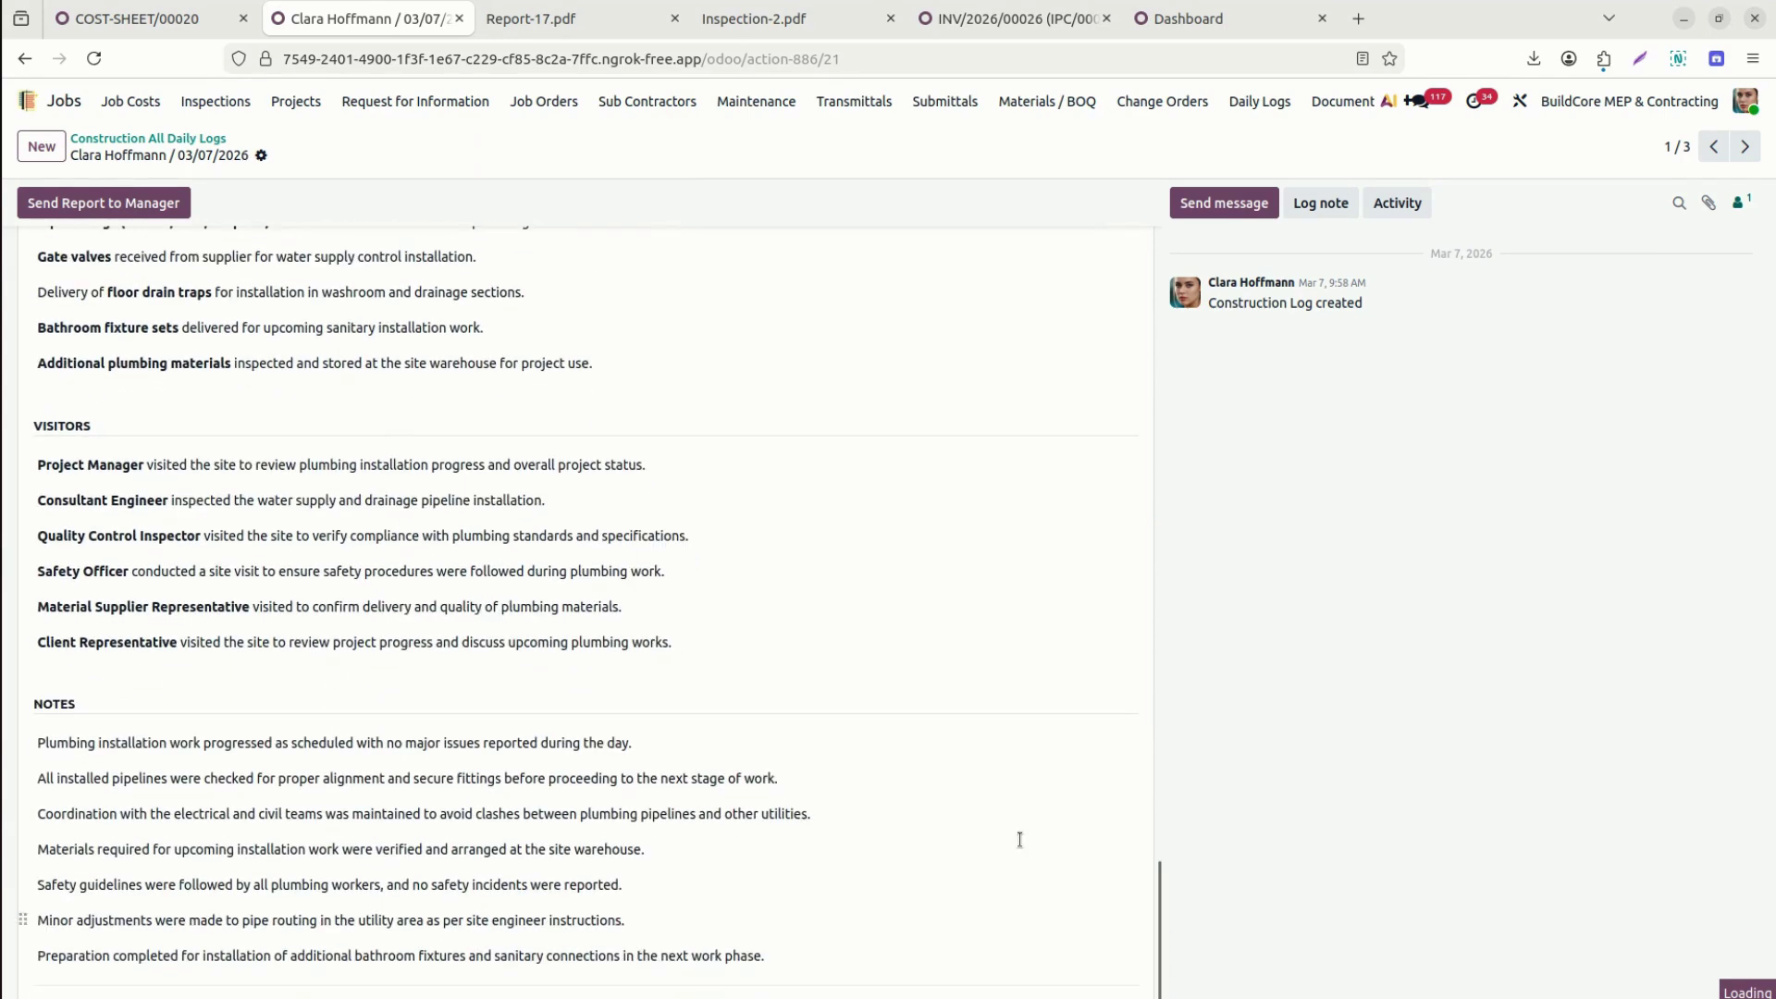
{"action": "left_click_drag", "start_coordinate": [1158, 926], "coordinate": [1152, 176]}
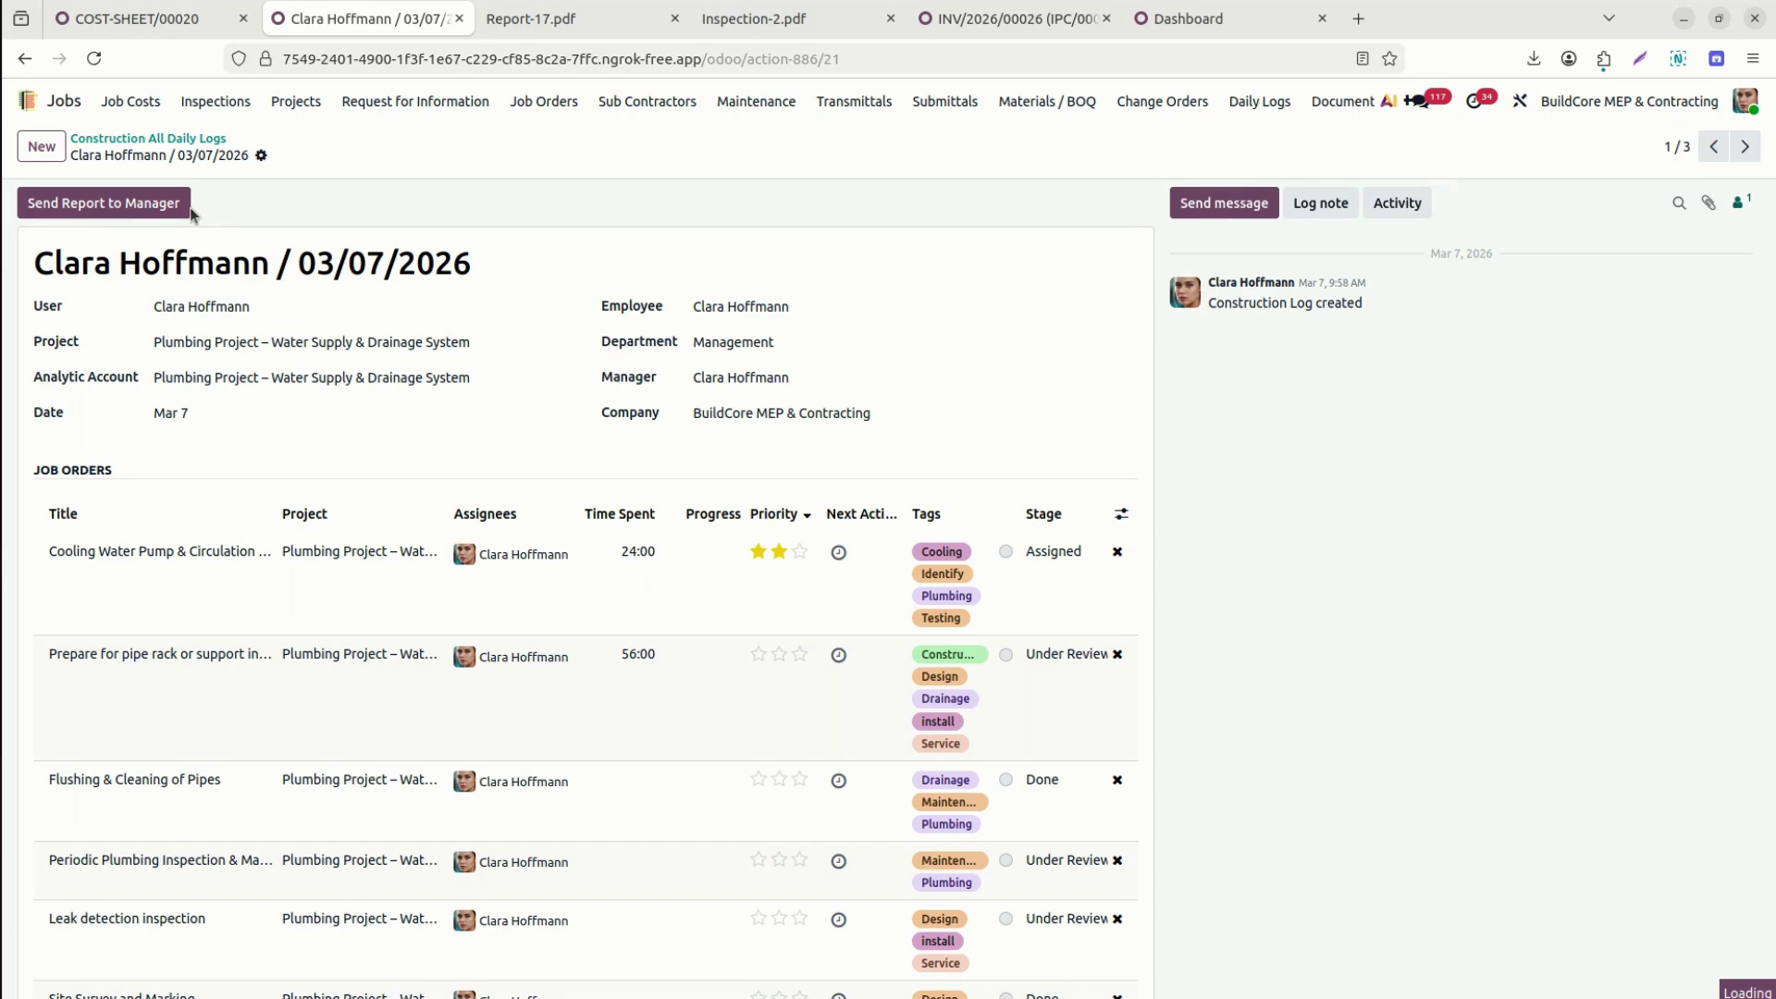
{"action": "left_click", "coordinate": [41, 146]}
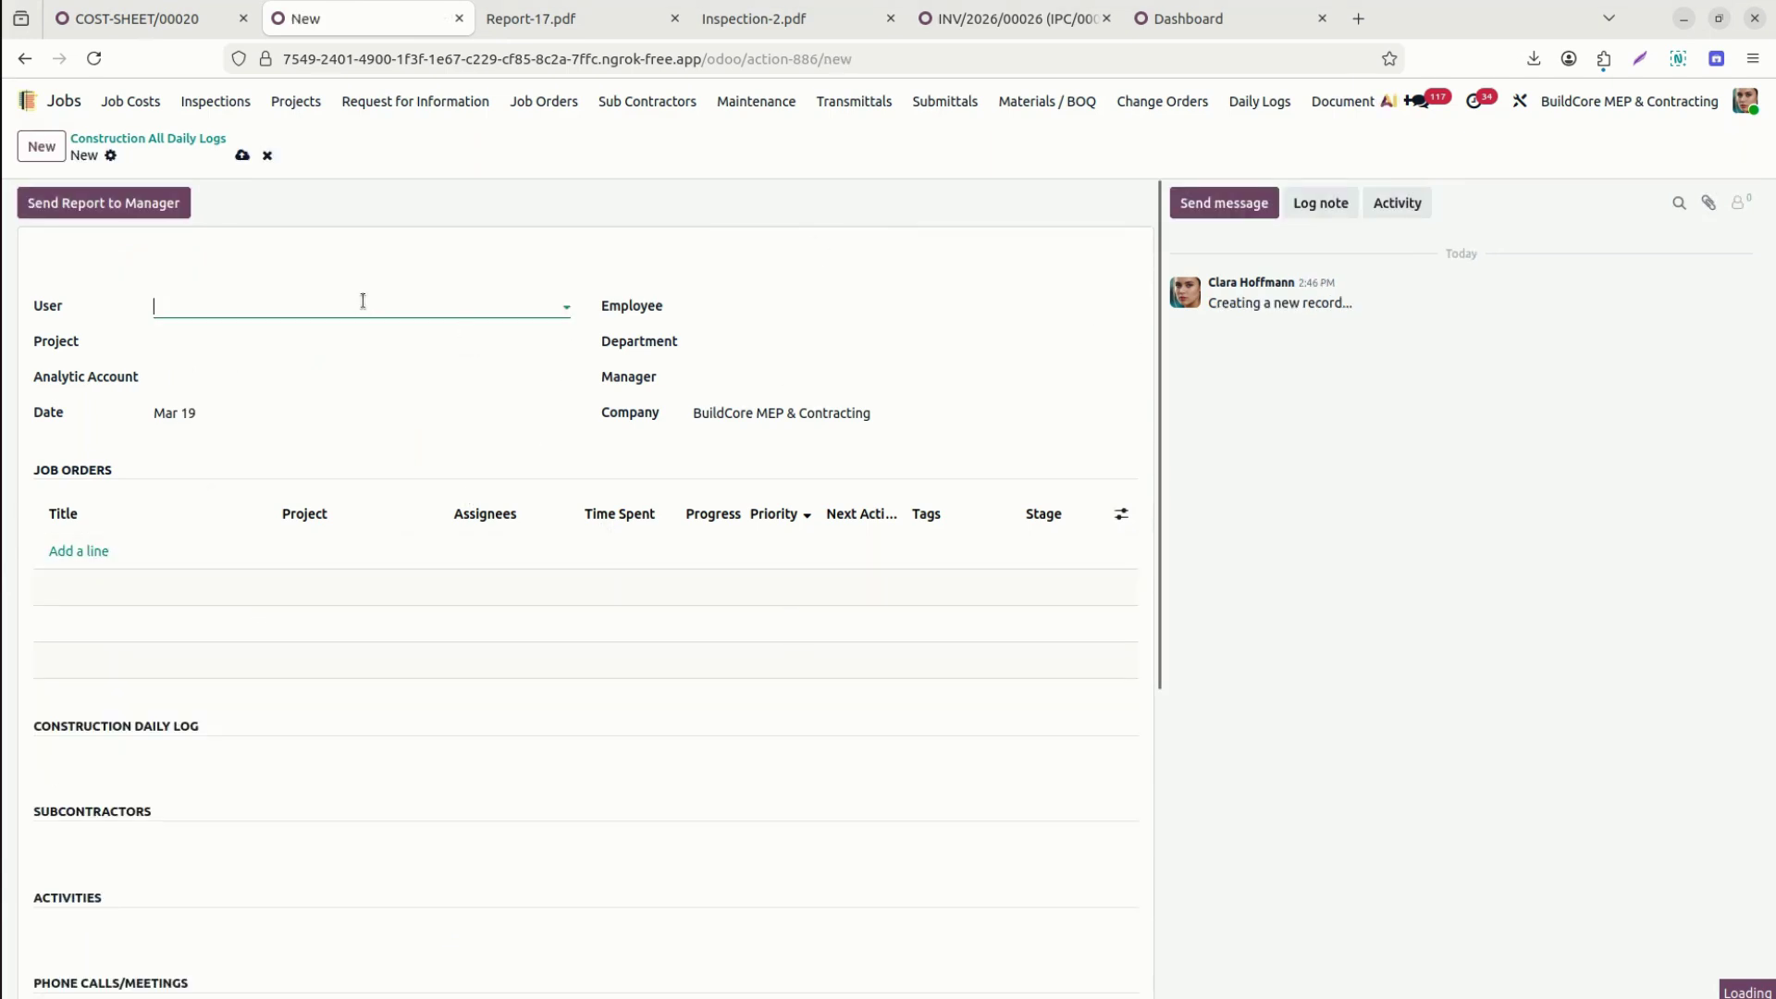
Glance at the blank log's Activities and Phone Calls/Meetings notes, then leave it for the daily logs list.
{"action": "left_click_drag", "start_coordinate": [1158, 408], "coordinate": [1186, 779]}
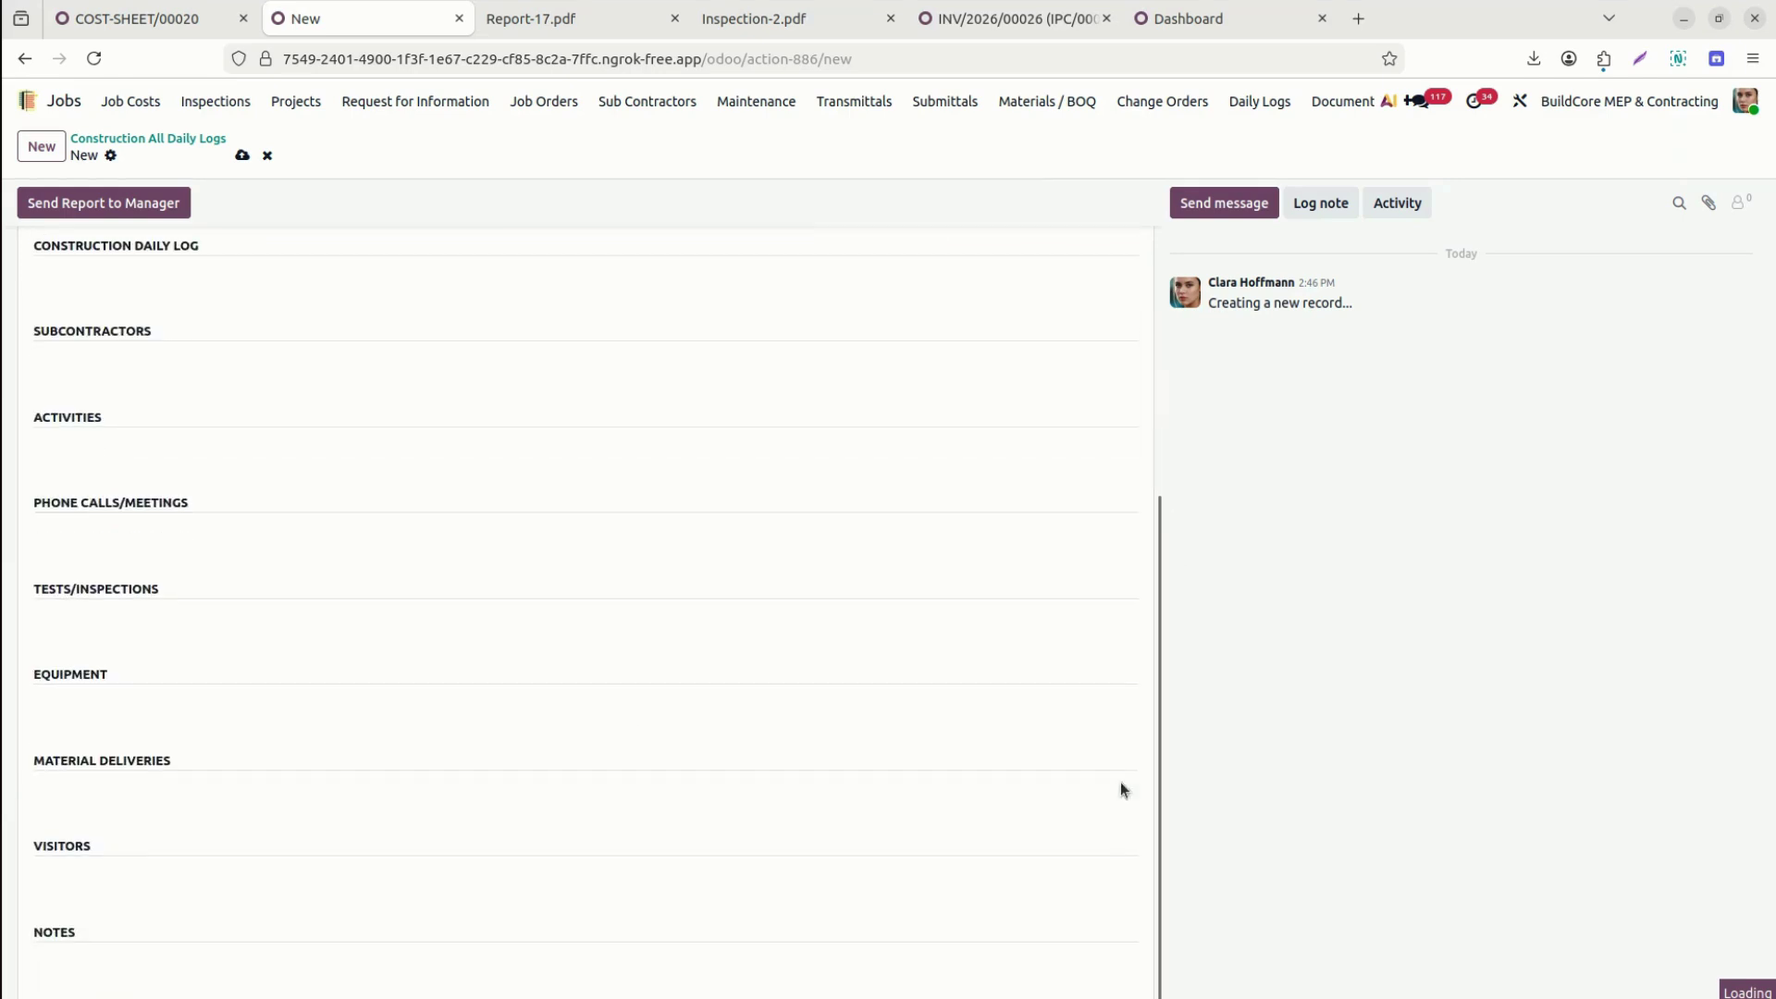
{"action": "left_click", "coordinate": [309, 454]}
{"action": "left_click", "coordinate": [253, 543]}
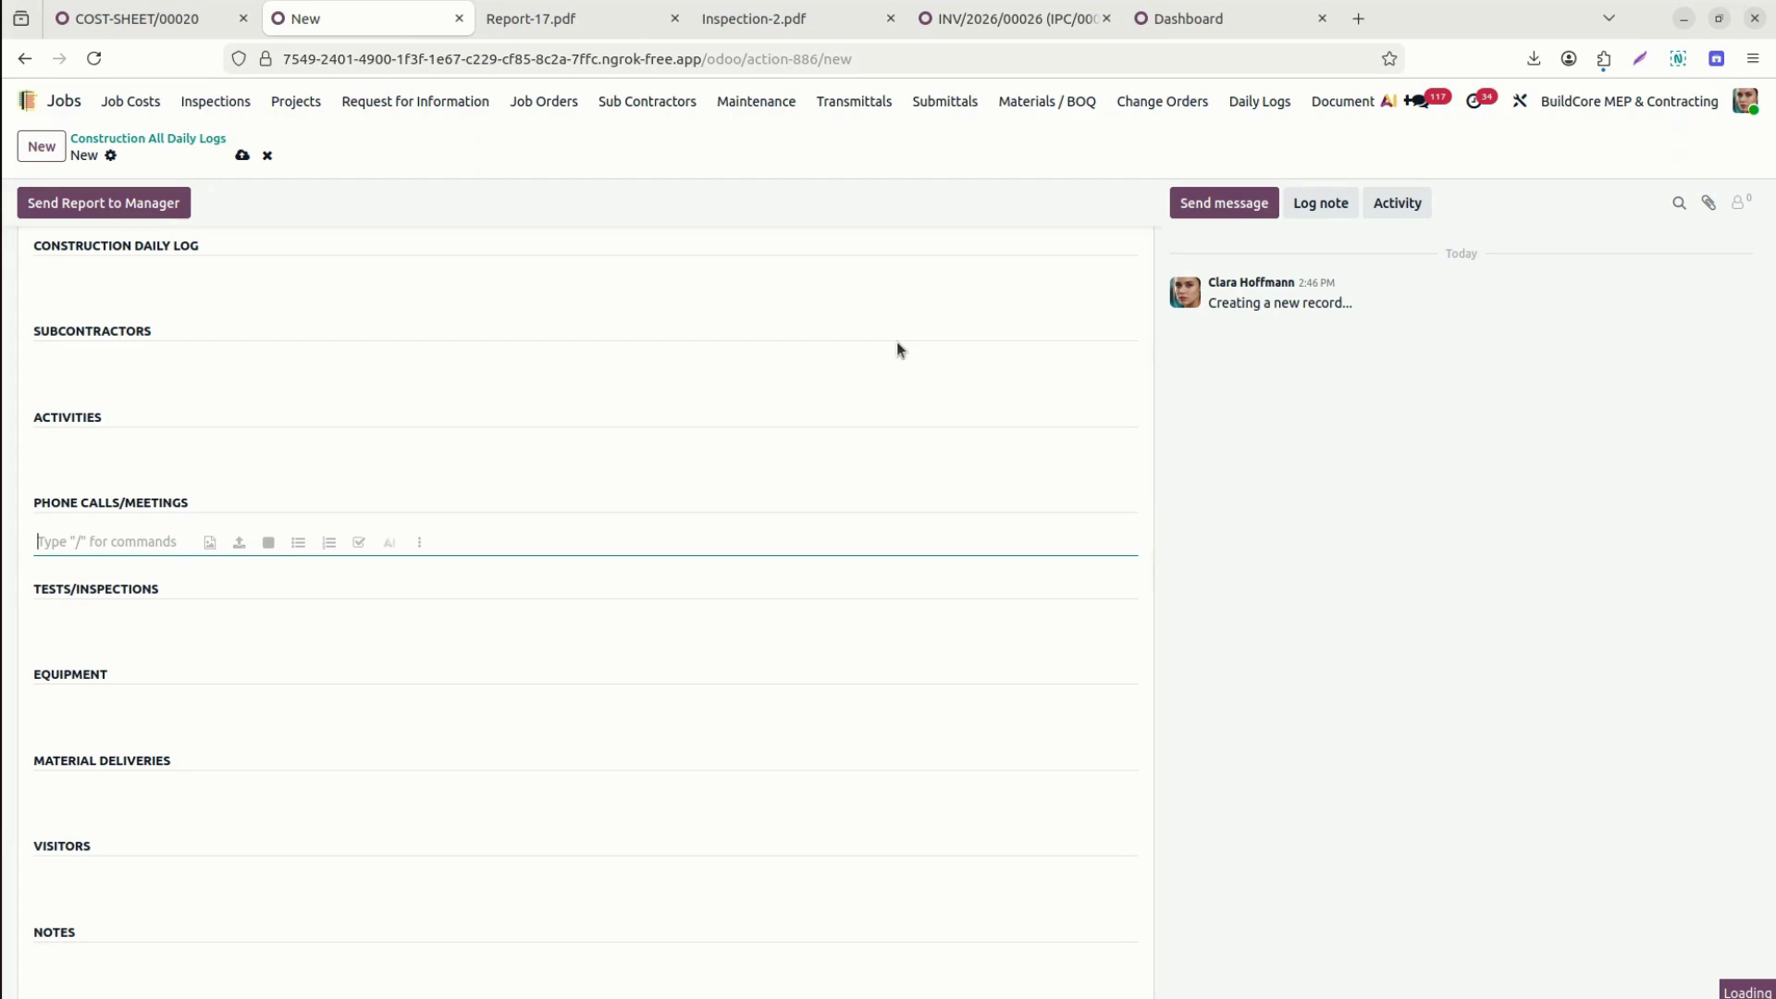
{"action": "left_click", "coordinate": [112, 156]}
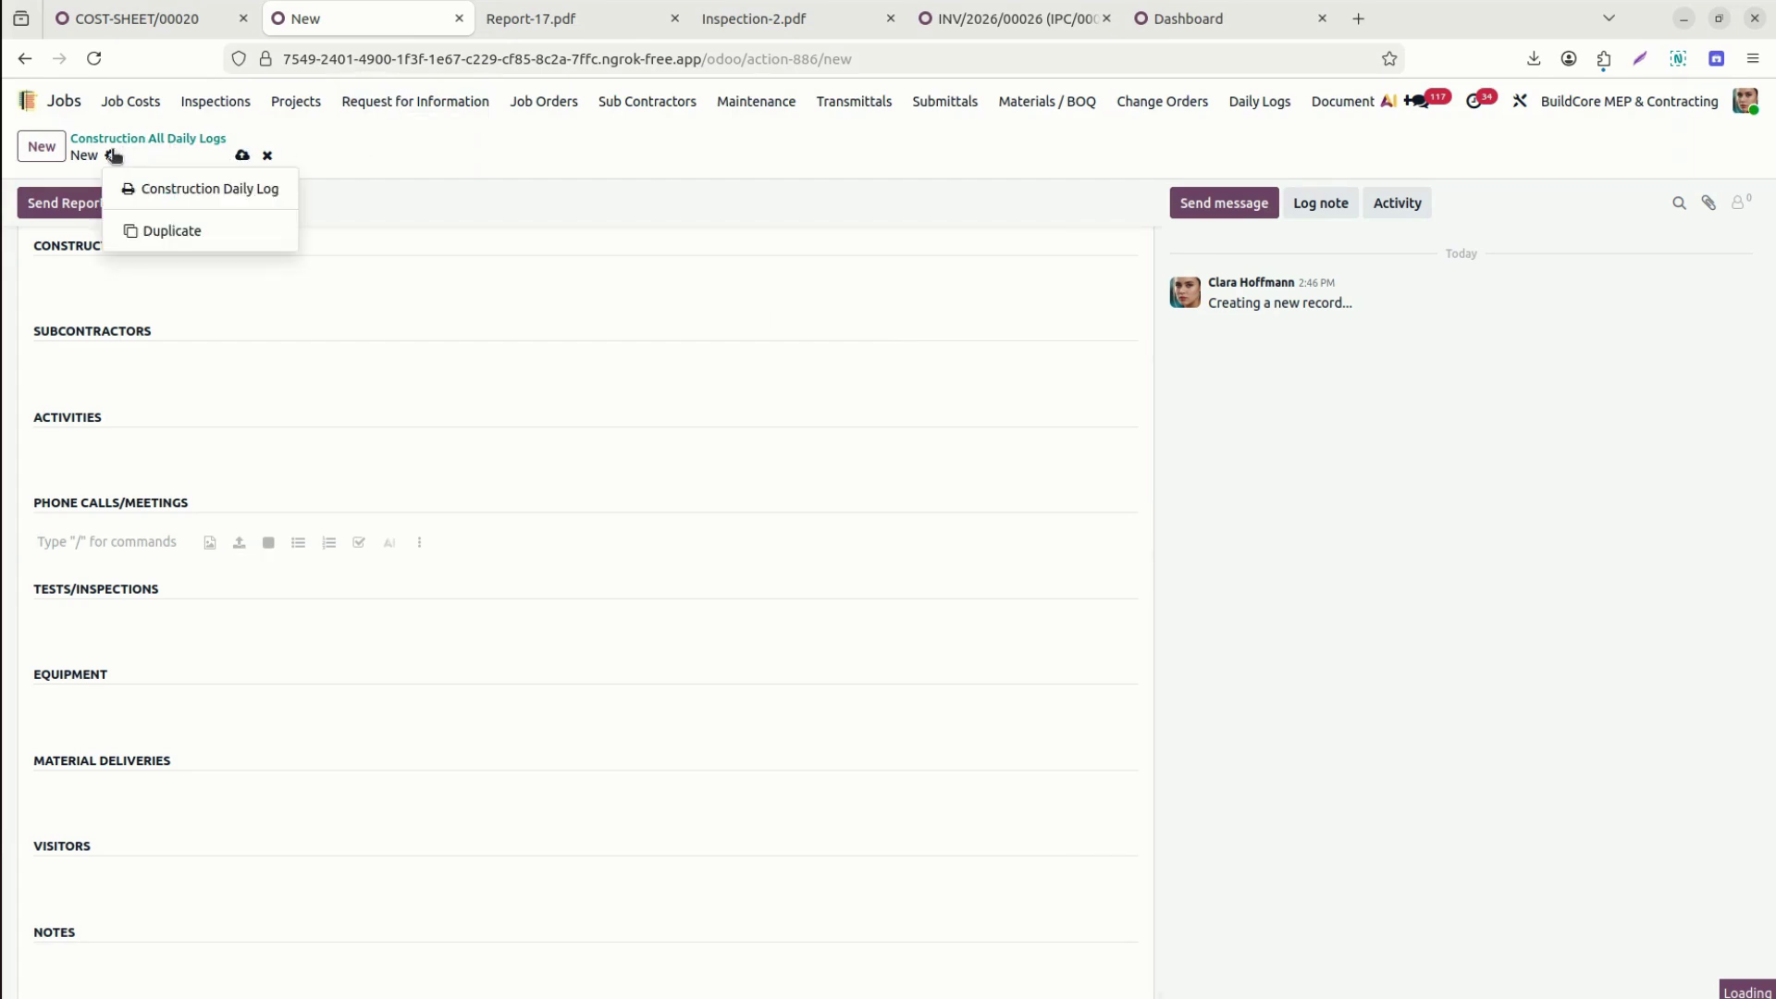
{"action": "left_click", "coordinate": [177, 141]}
Print the 03/07/2026 Plumbing Project daily log as the Construction Daily Log report.
{"action": "left_click", "coordinate": [92, 243]}
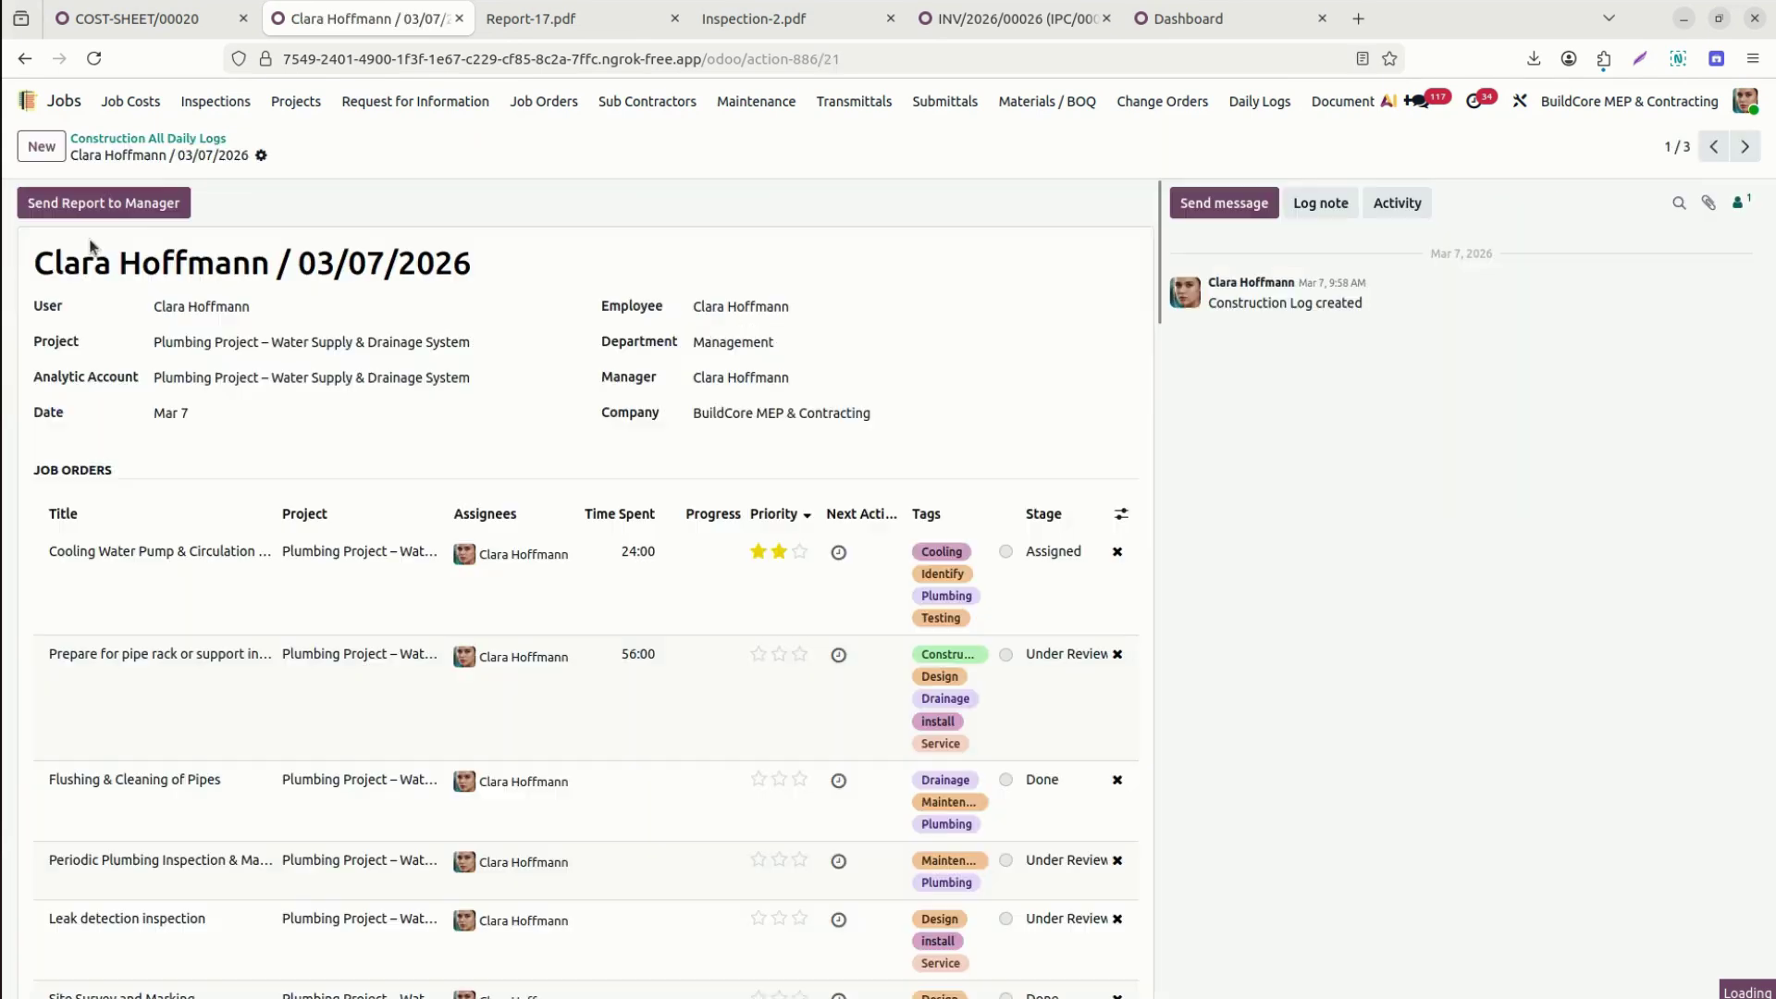
{"action": "left_click", "coordinate": [261, 156]}
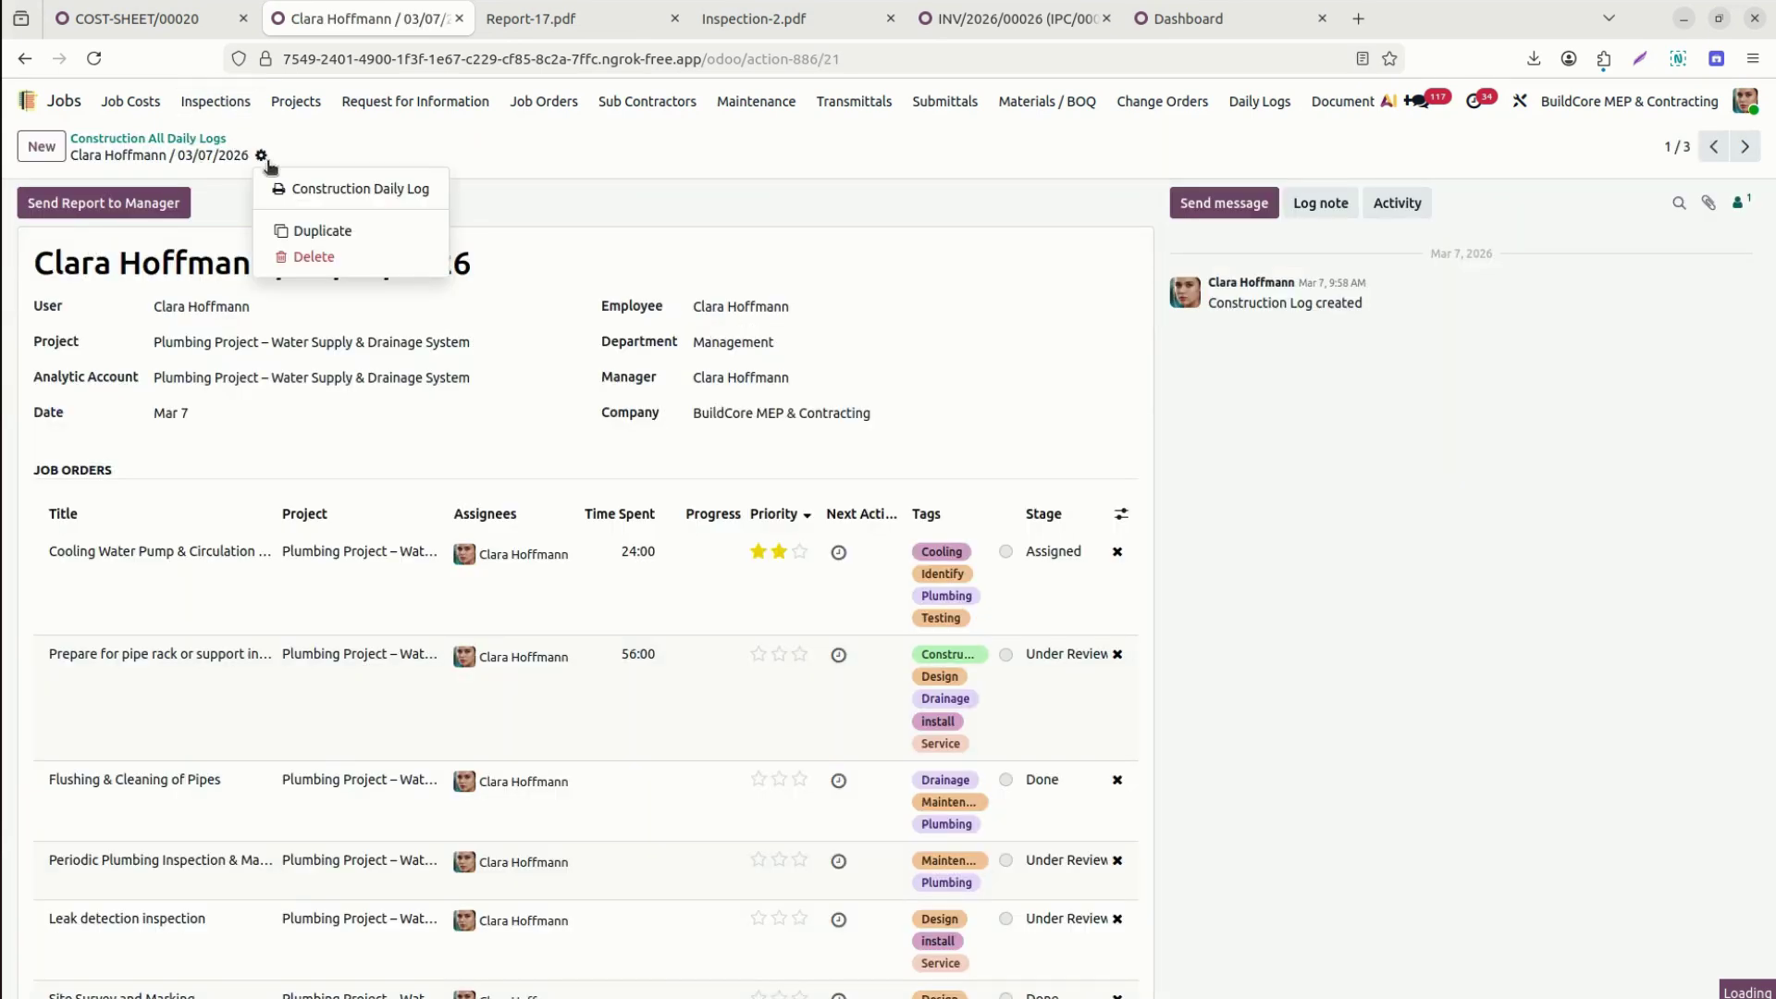
{"action": "left_click", "coordinate": [451, 149]}
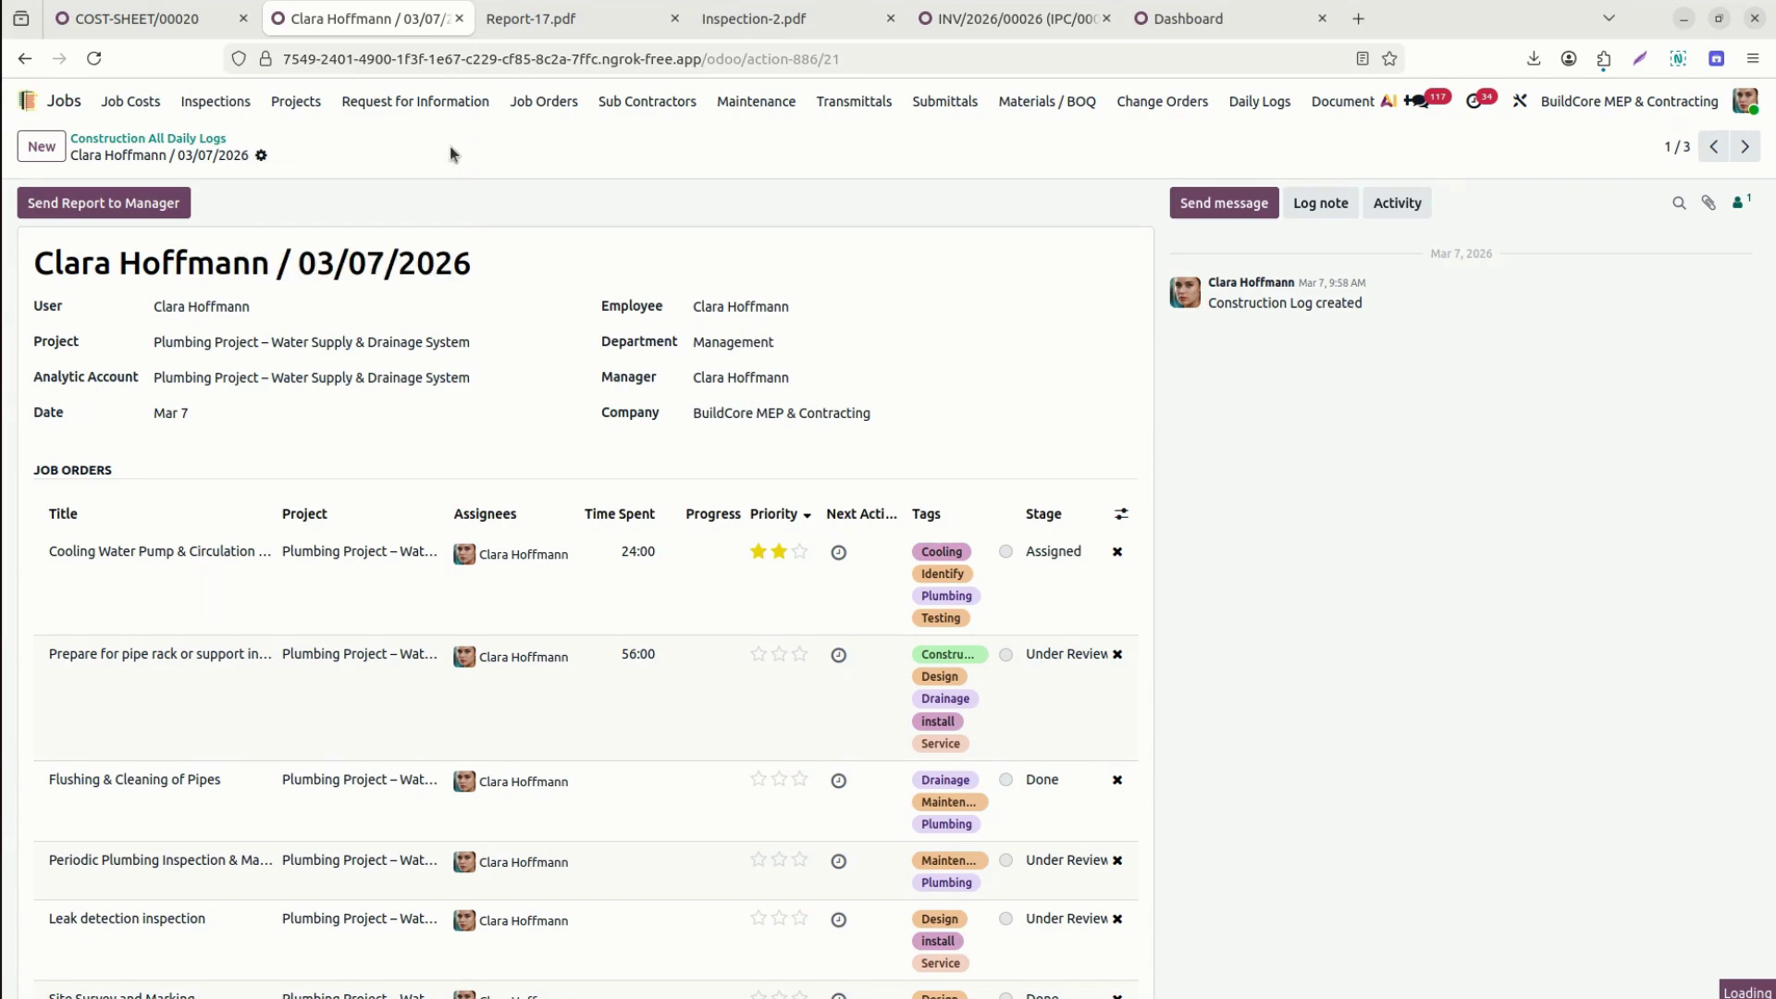
{"action": "left_click", "coordinate": [265, 157]}
{"action": "left_click", "coordinate": [300, 184]}
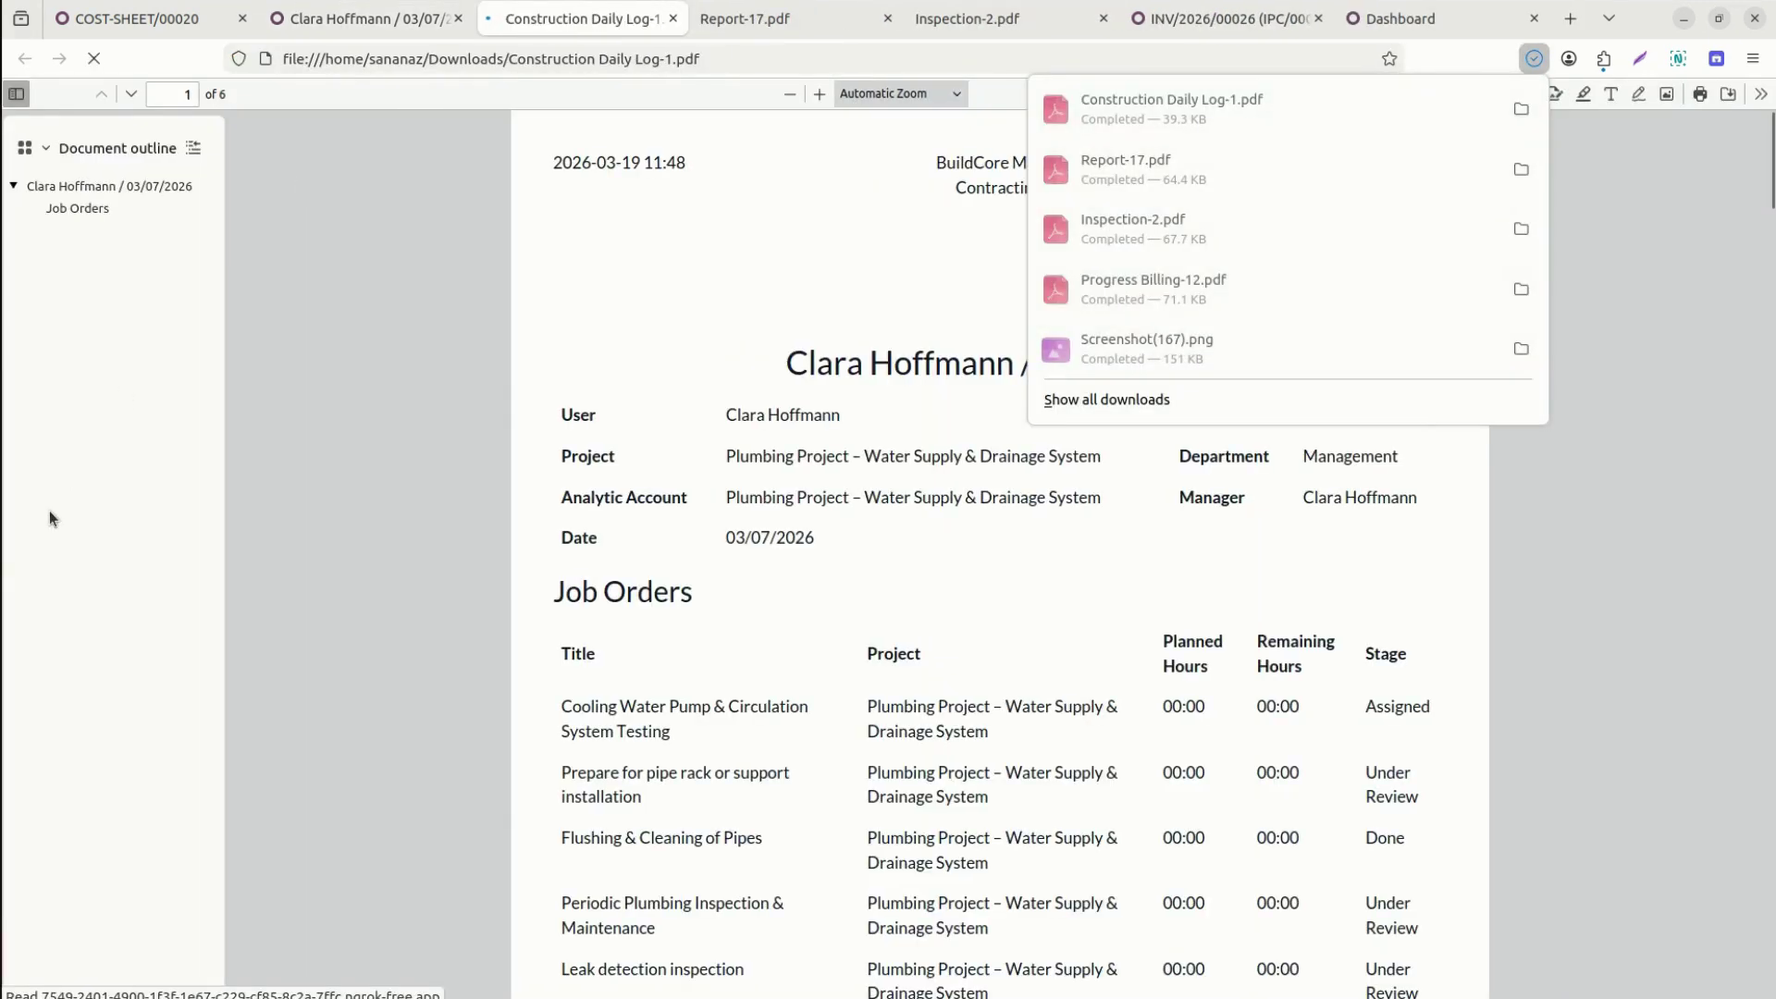
Read all six pages of Construction Daily Log-1.pdf down to the signature lines, then return to Odoo.
{"action": "scroll", "coordinate": [536, 468], "scroll_direction": "down", "scroll_amount": 10}
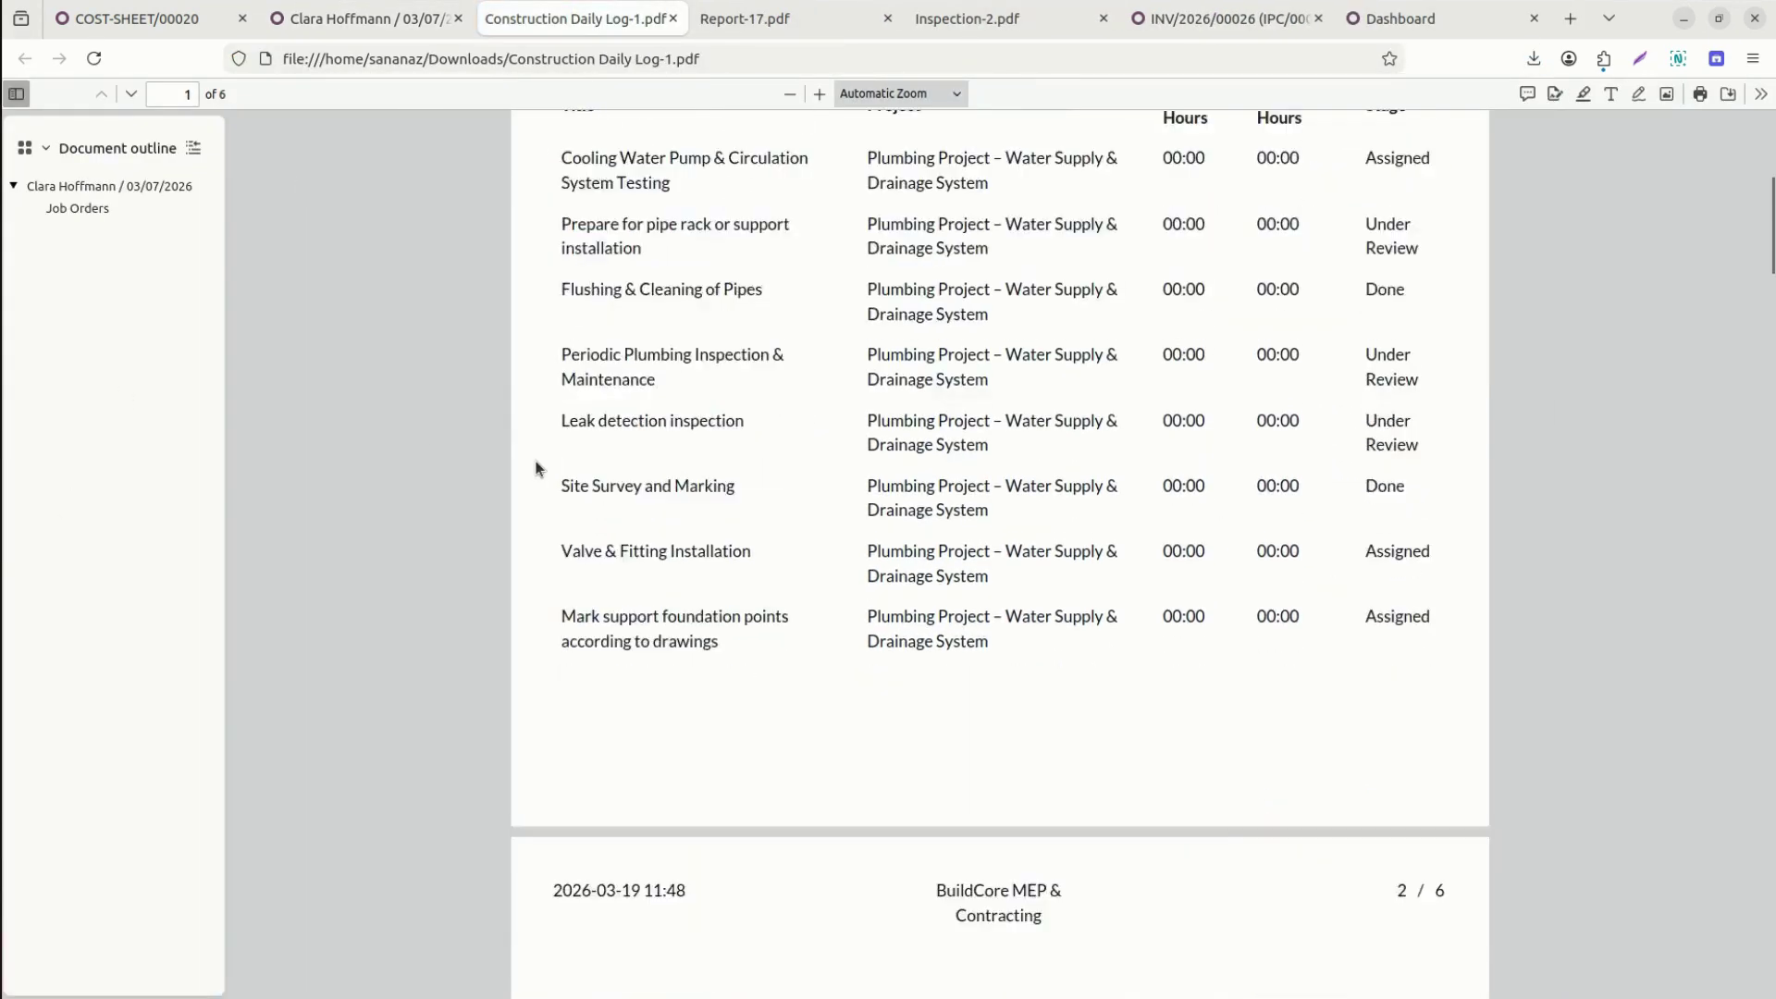
{"action": "scroll", "coordinate": [536, 468], "scroll_direction": "down", "scroll_amount": 20}
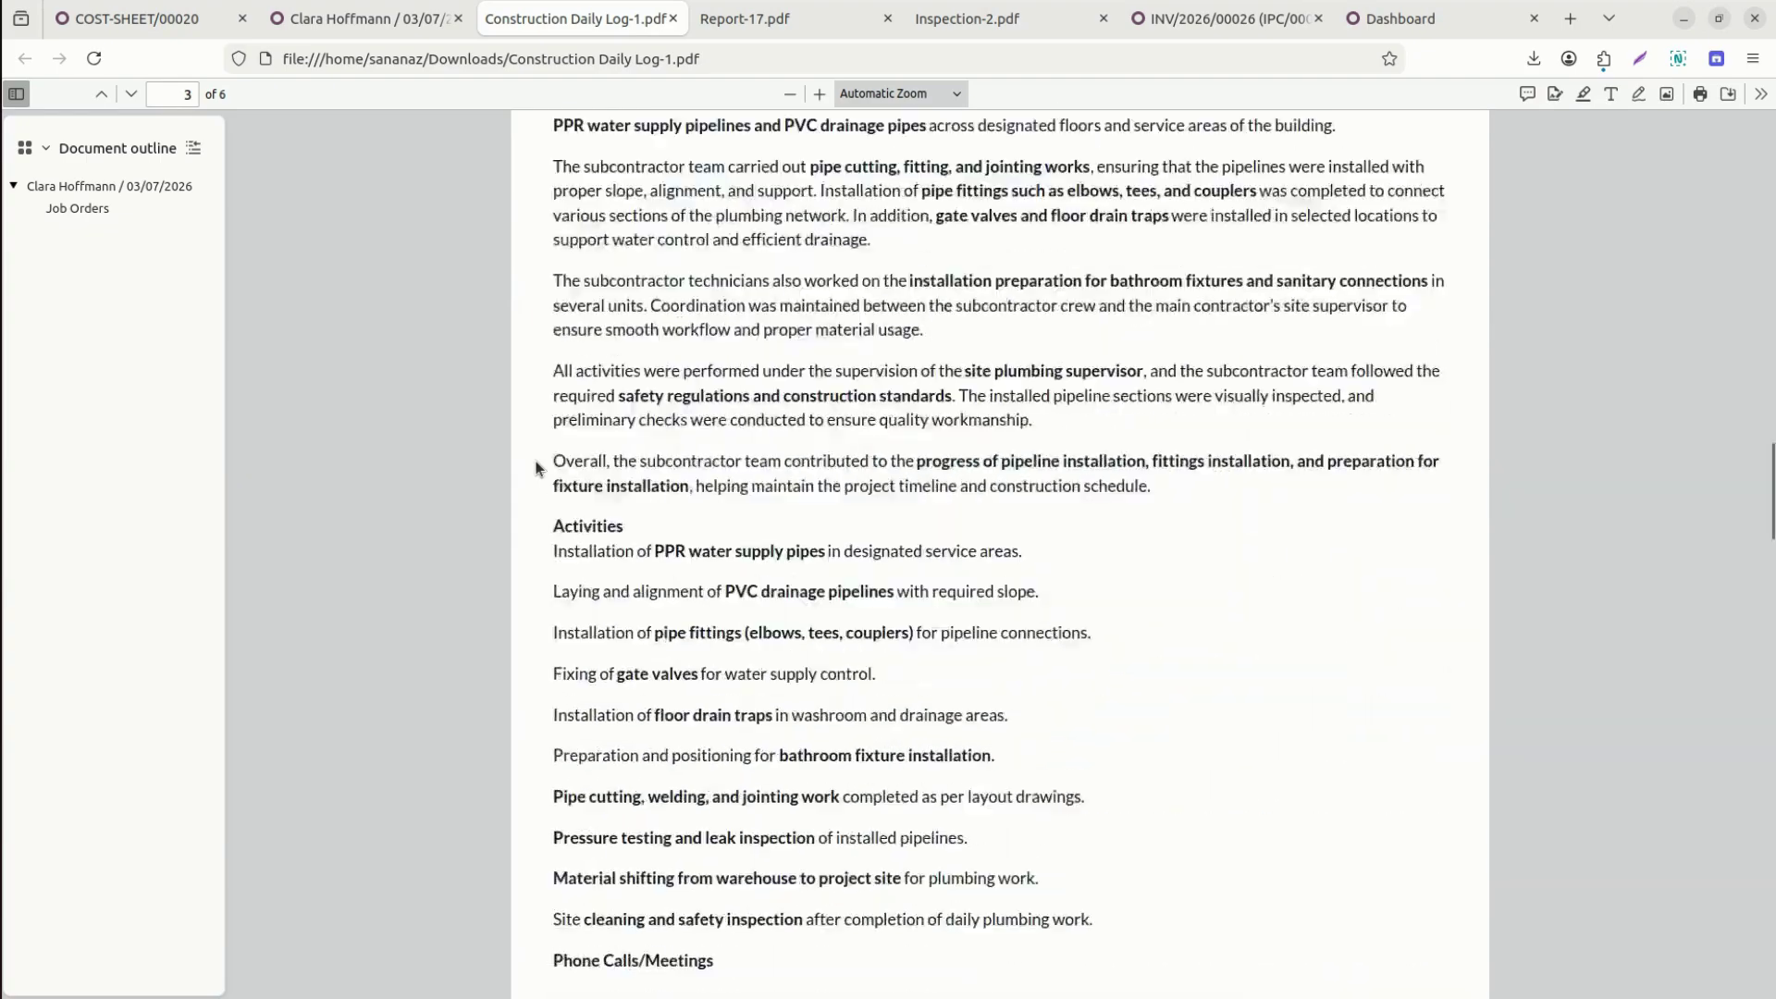
{"action": "scroll", "coordinate": [535, 468], "scroll_direction": "down", "scroll_amount": 10}
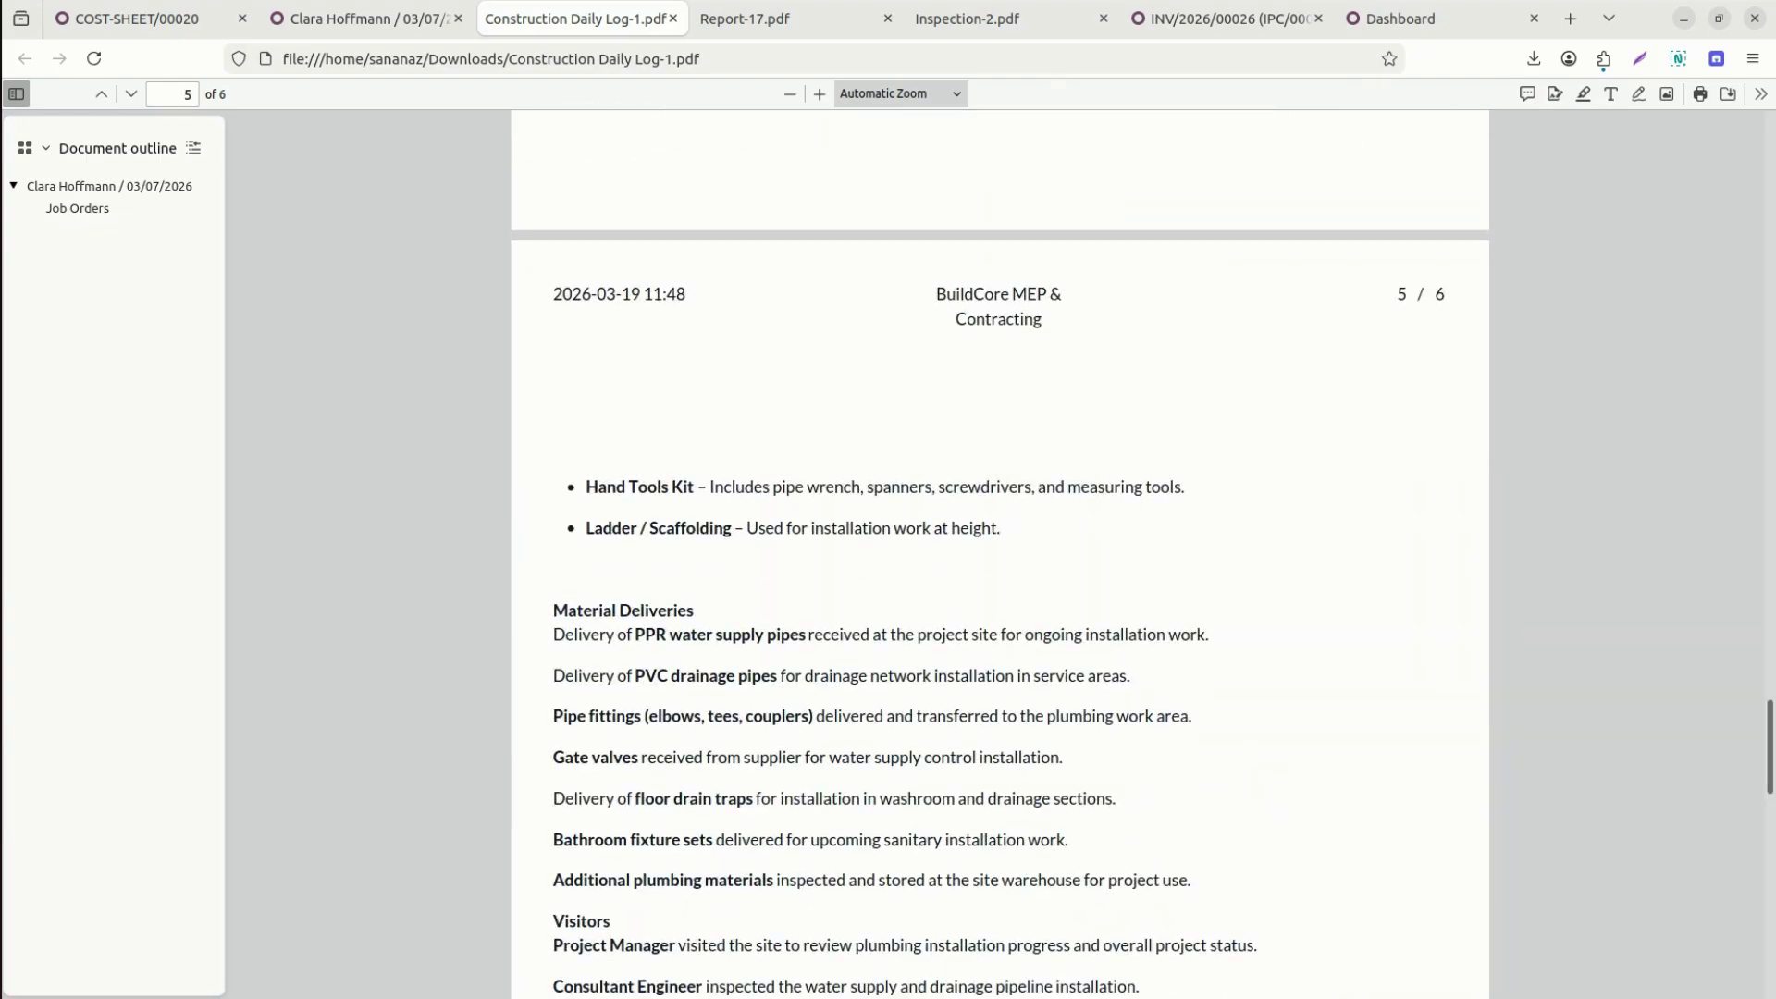
{"action": "left_click_drag", "start_coordinate": [1769, 747], "coordinate": [1769, 157]}
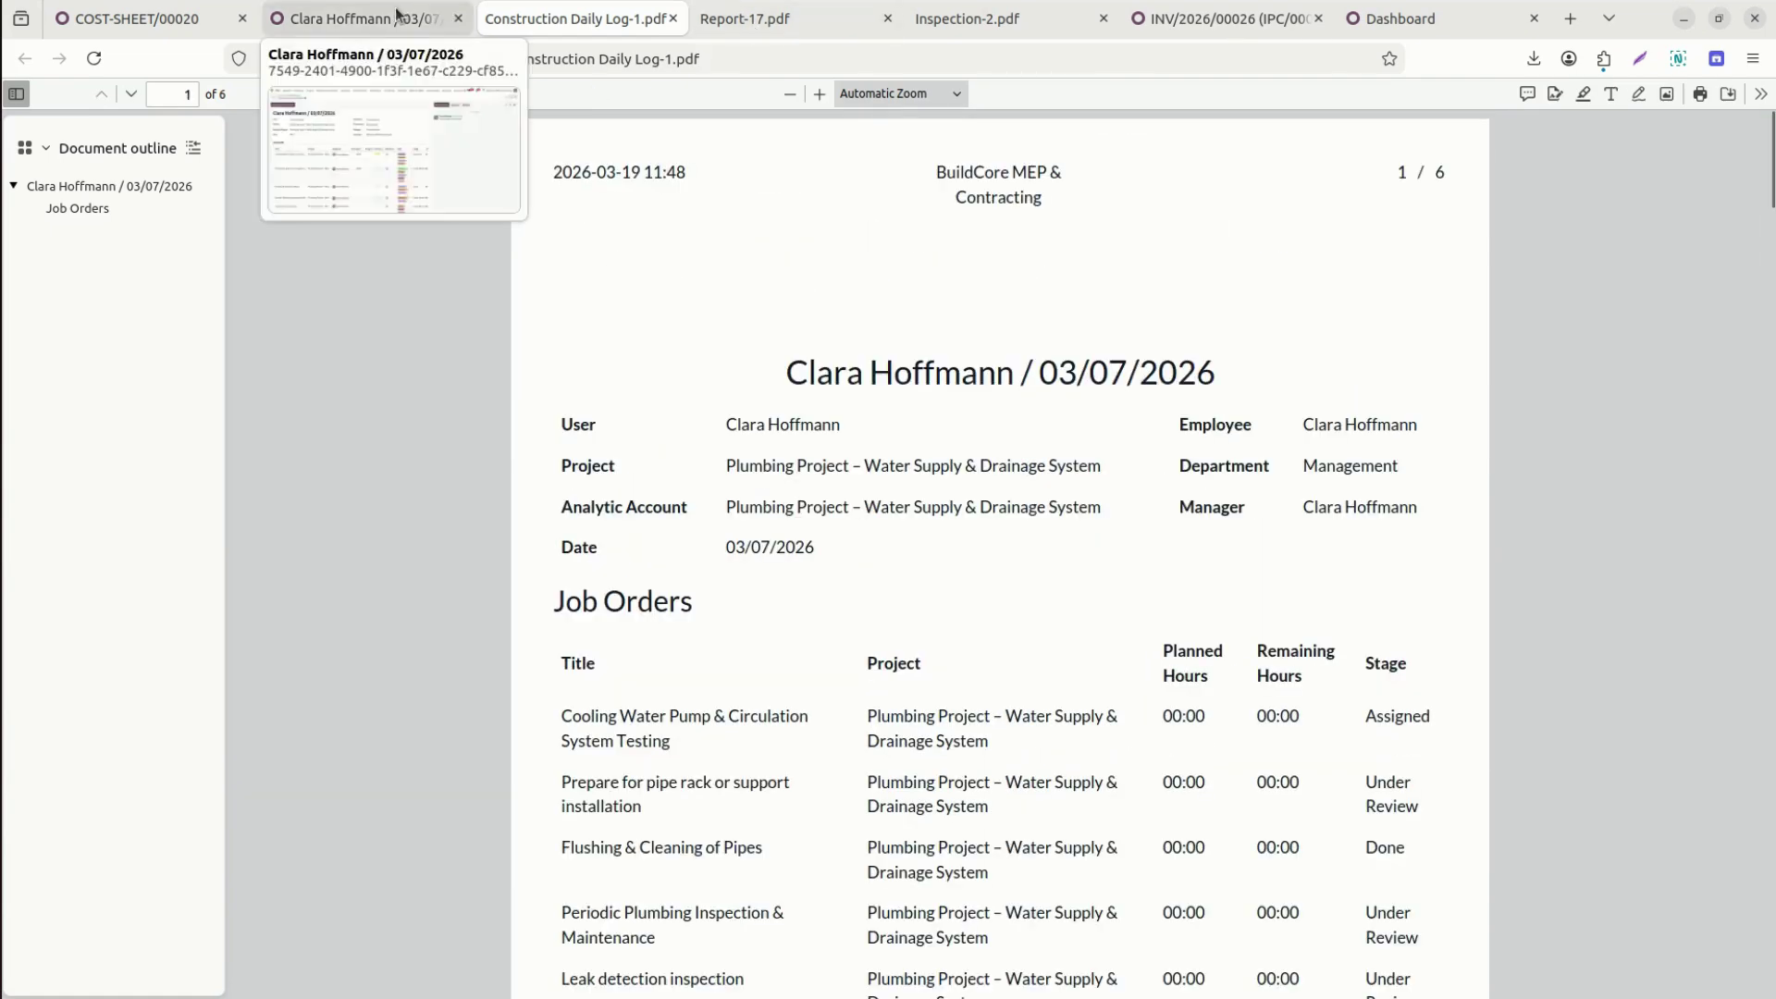
{"action": "left_click", "coordinate": [397, 15]}
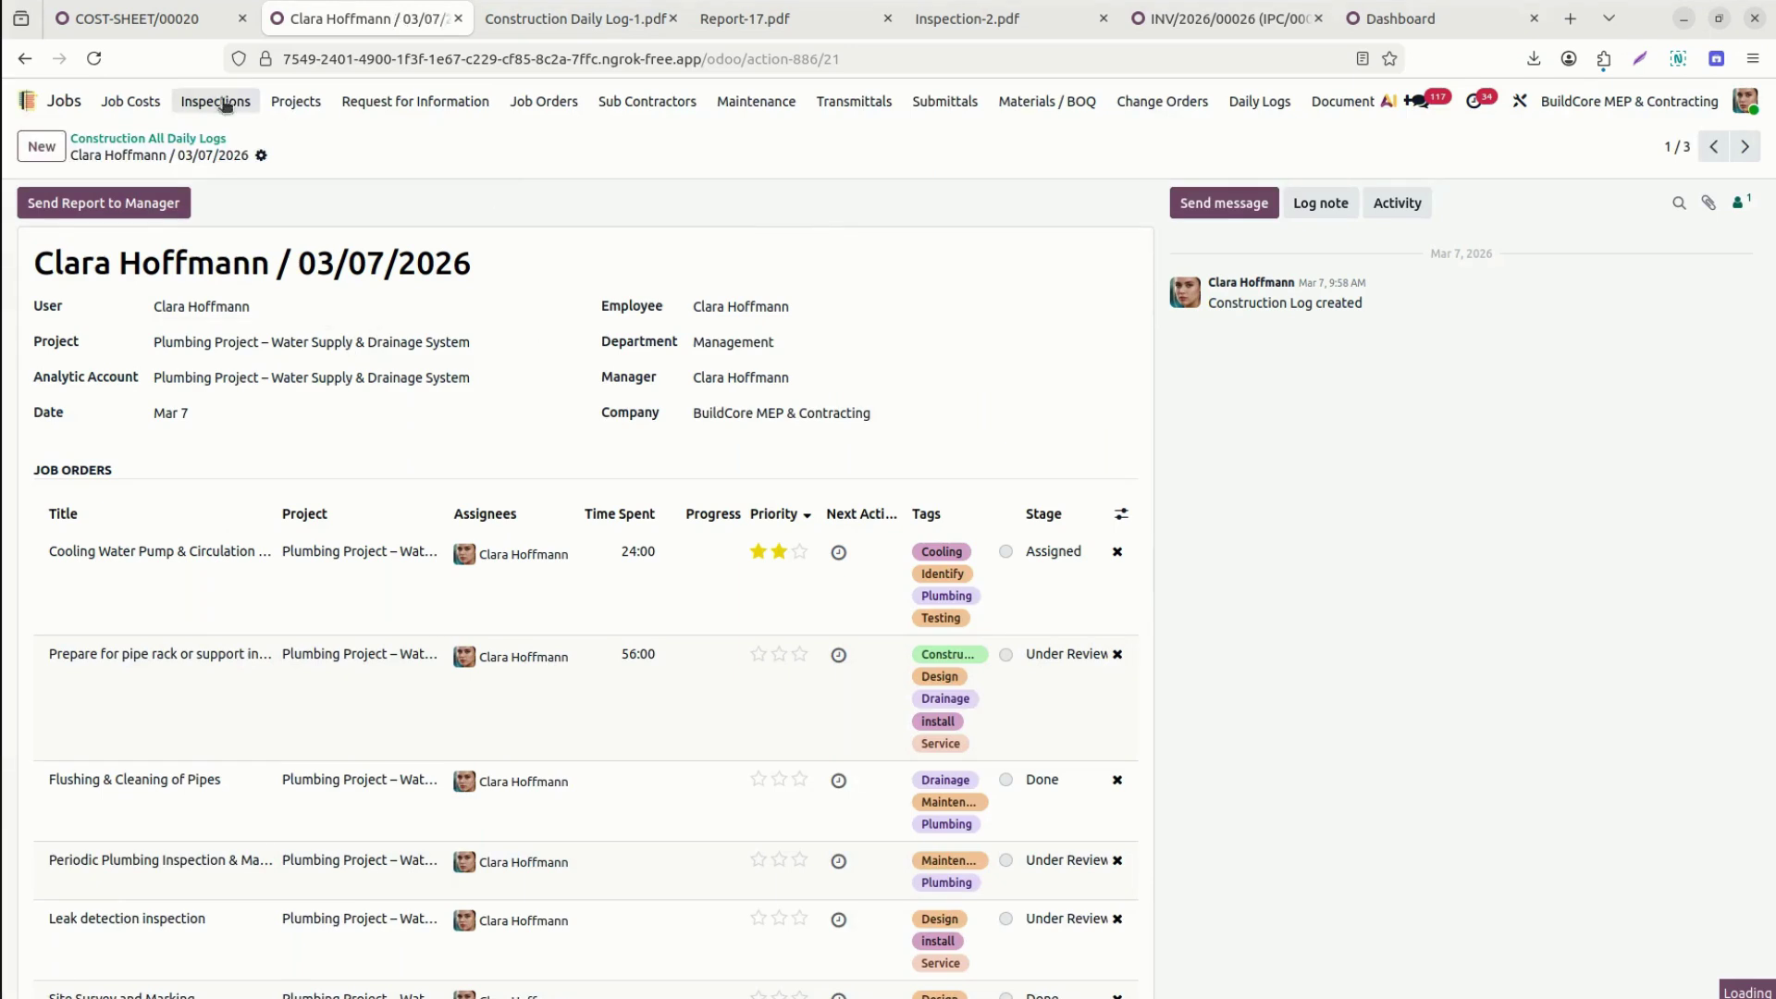
List all job orders for project 77 as a grouped list, with the My Tasks filter removed.
{"action": "left_click", "coordinate": [130, 101]}
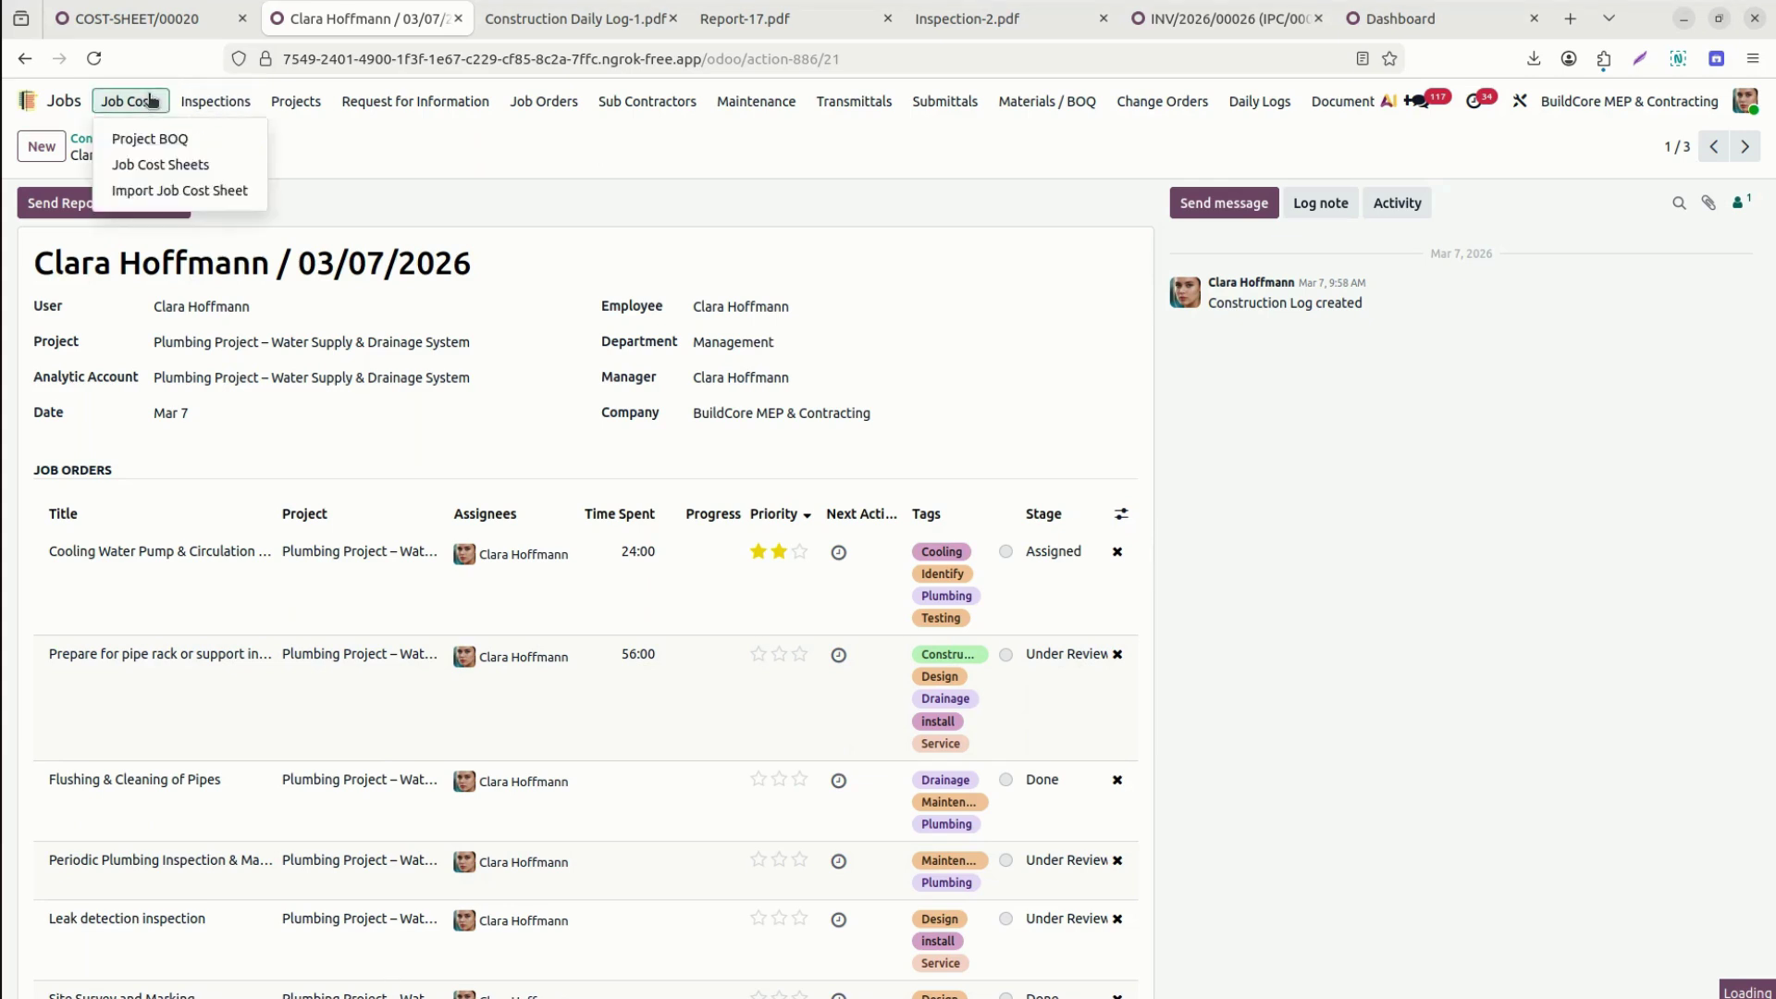
{"action": "mouse_move", "coordinate": [691, 110]}
{"action": "mouse_move", "coordinate": [248, 105]}
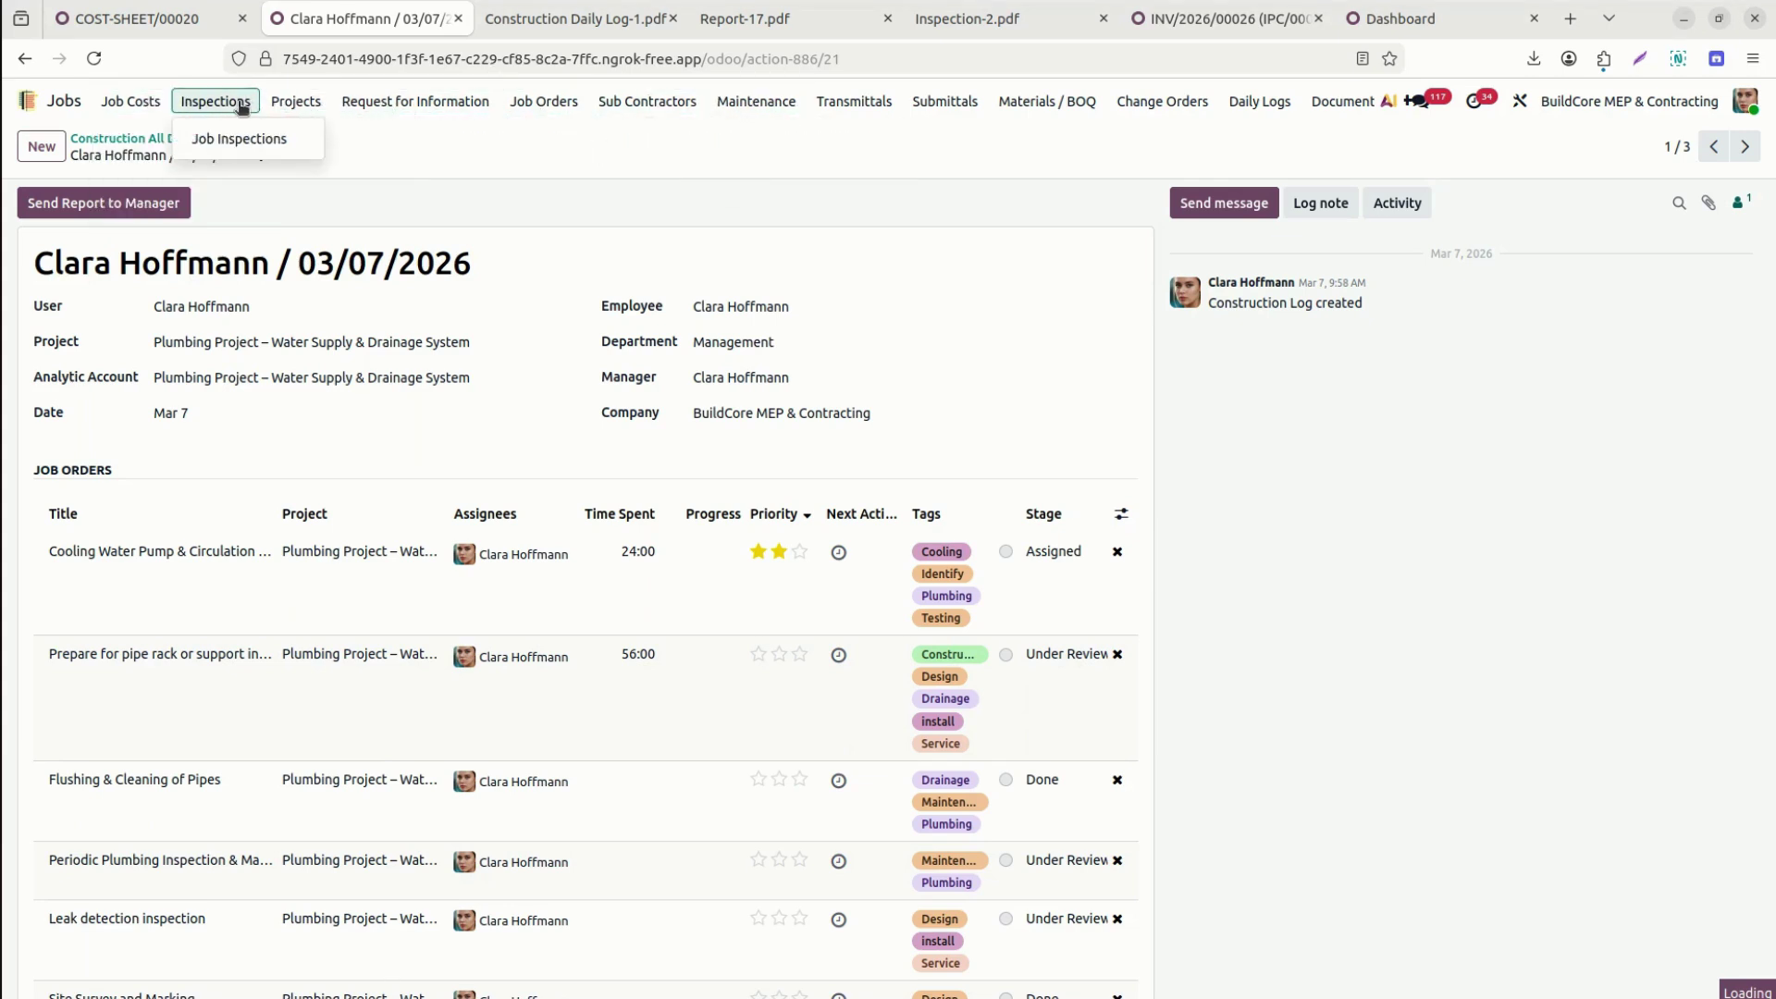
{"action": "mouse_move", "coordinate": [551, 109]}
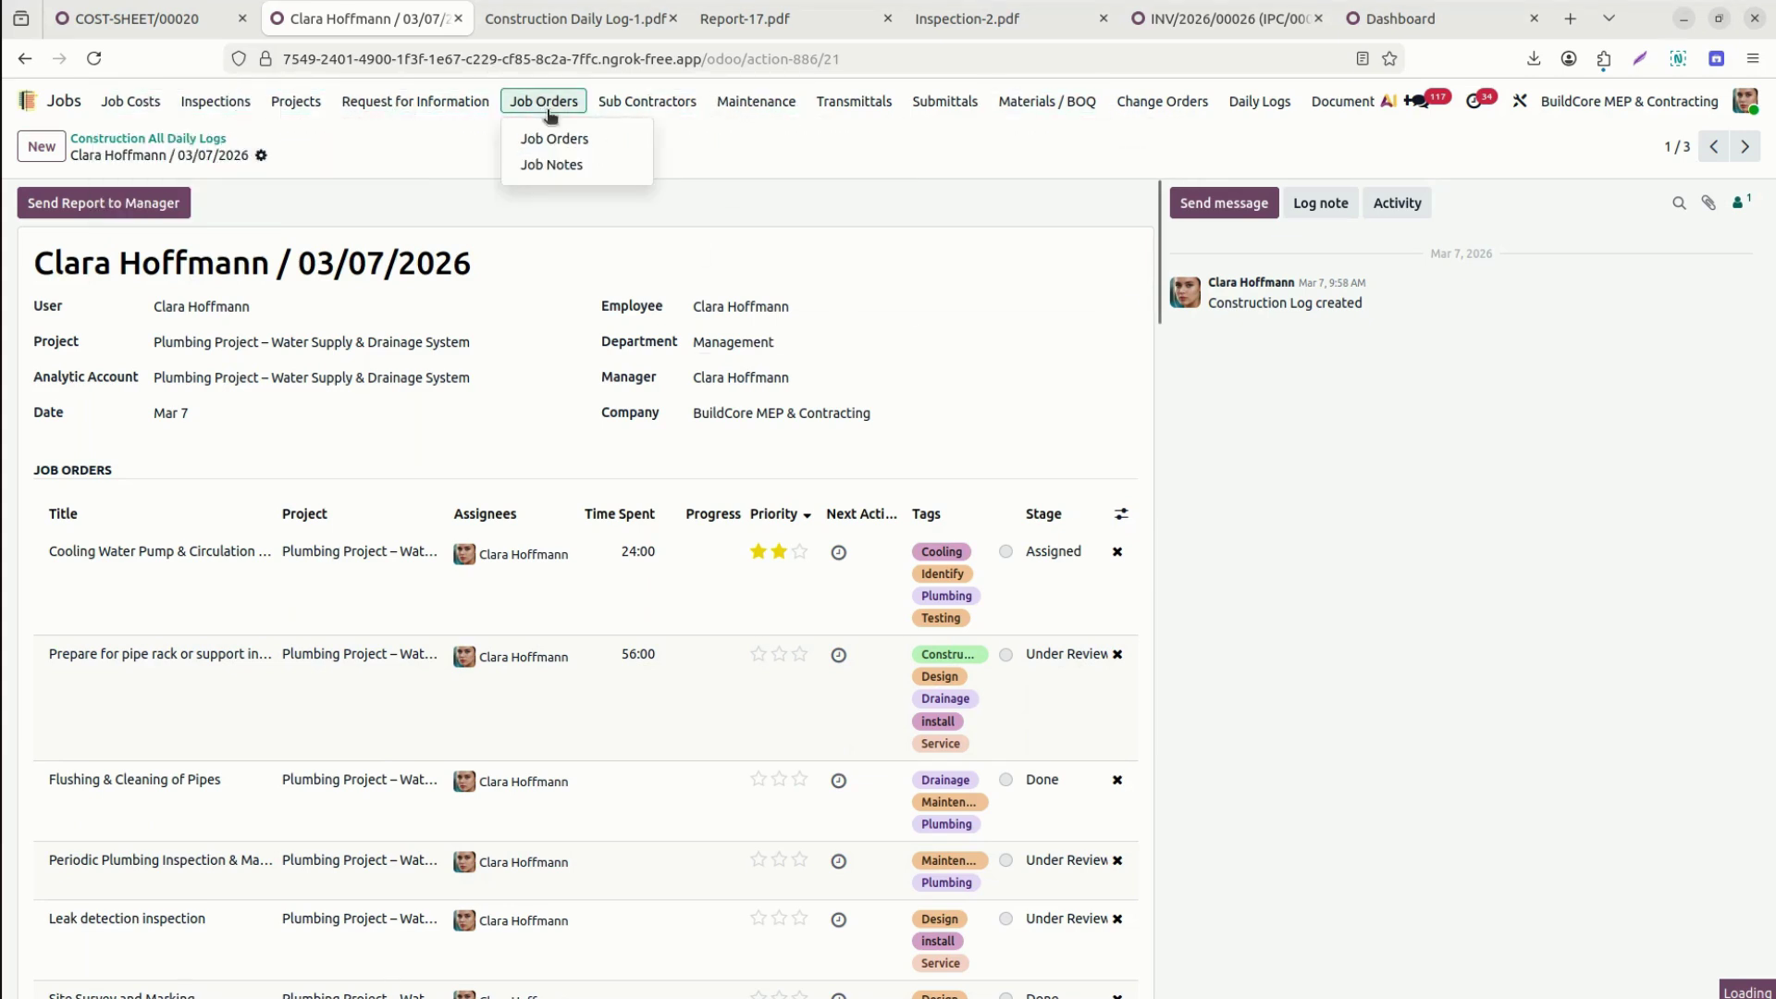
{"action": "left_click", "coordinate": [569, 140]}
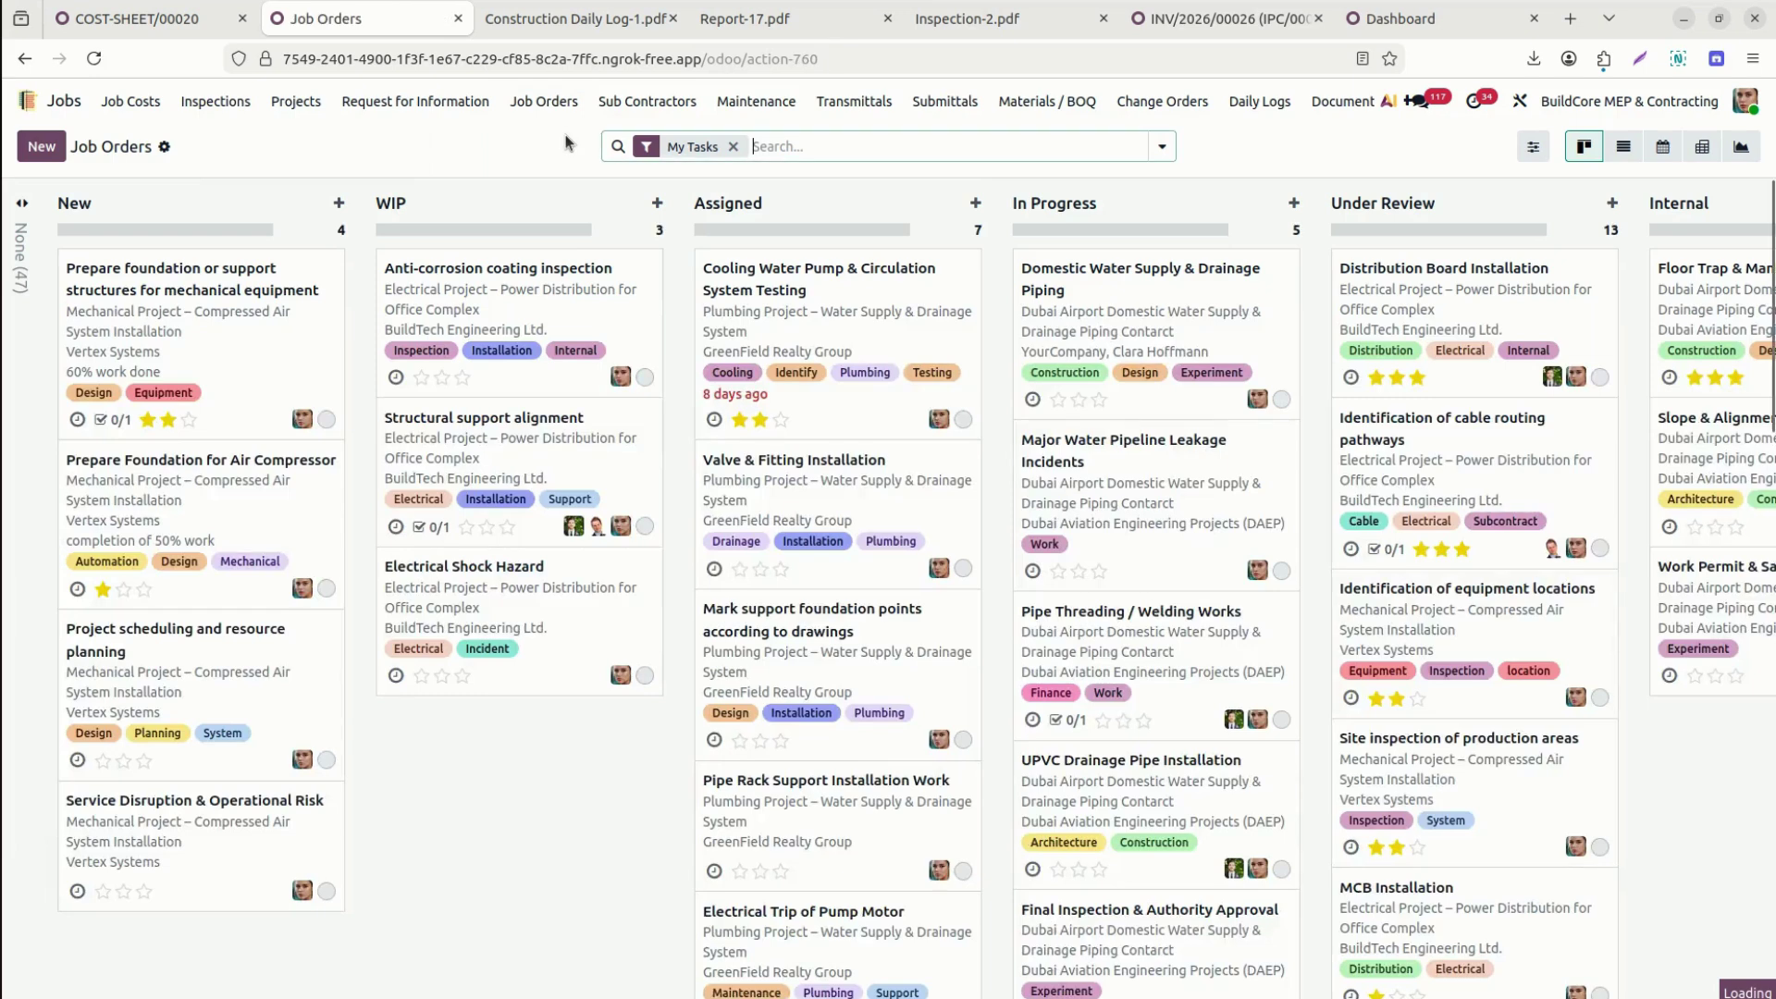
{"action": "type", "text": "77"}
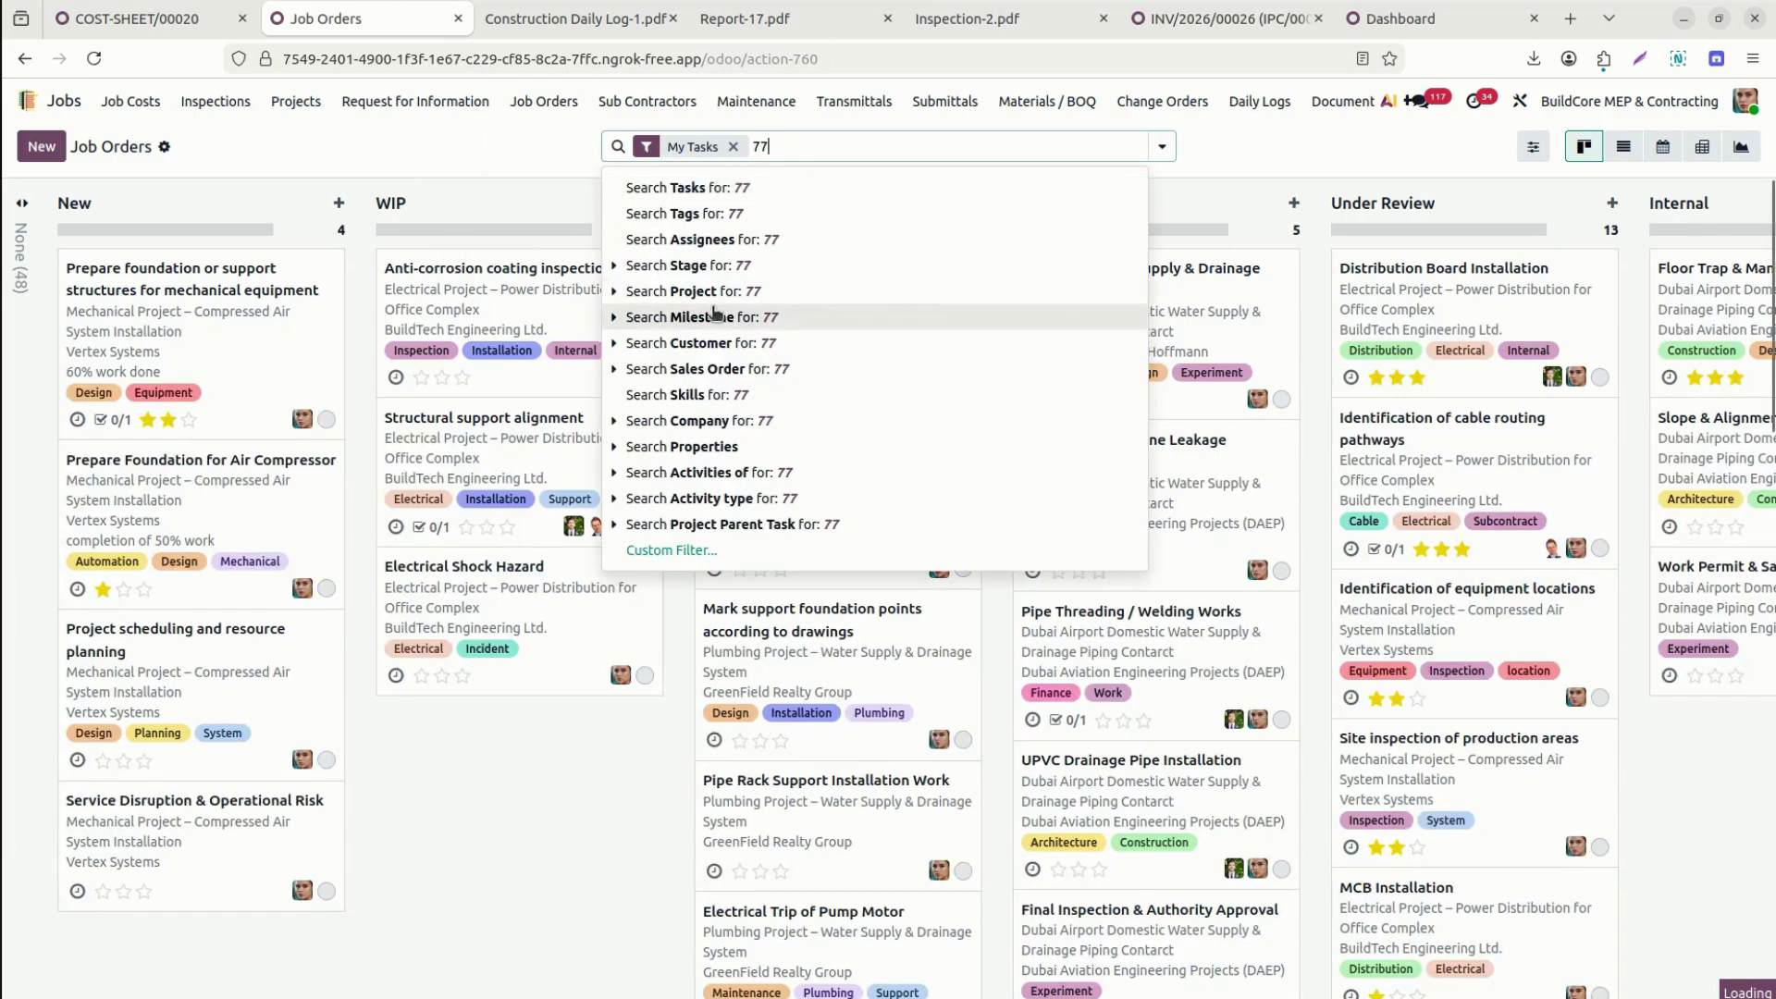
{"action": "left_click", "coordinate": [682, 292]}
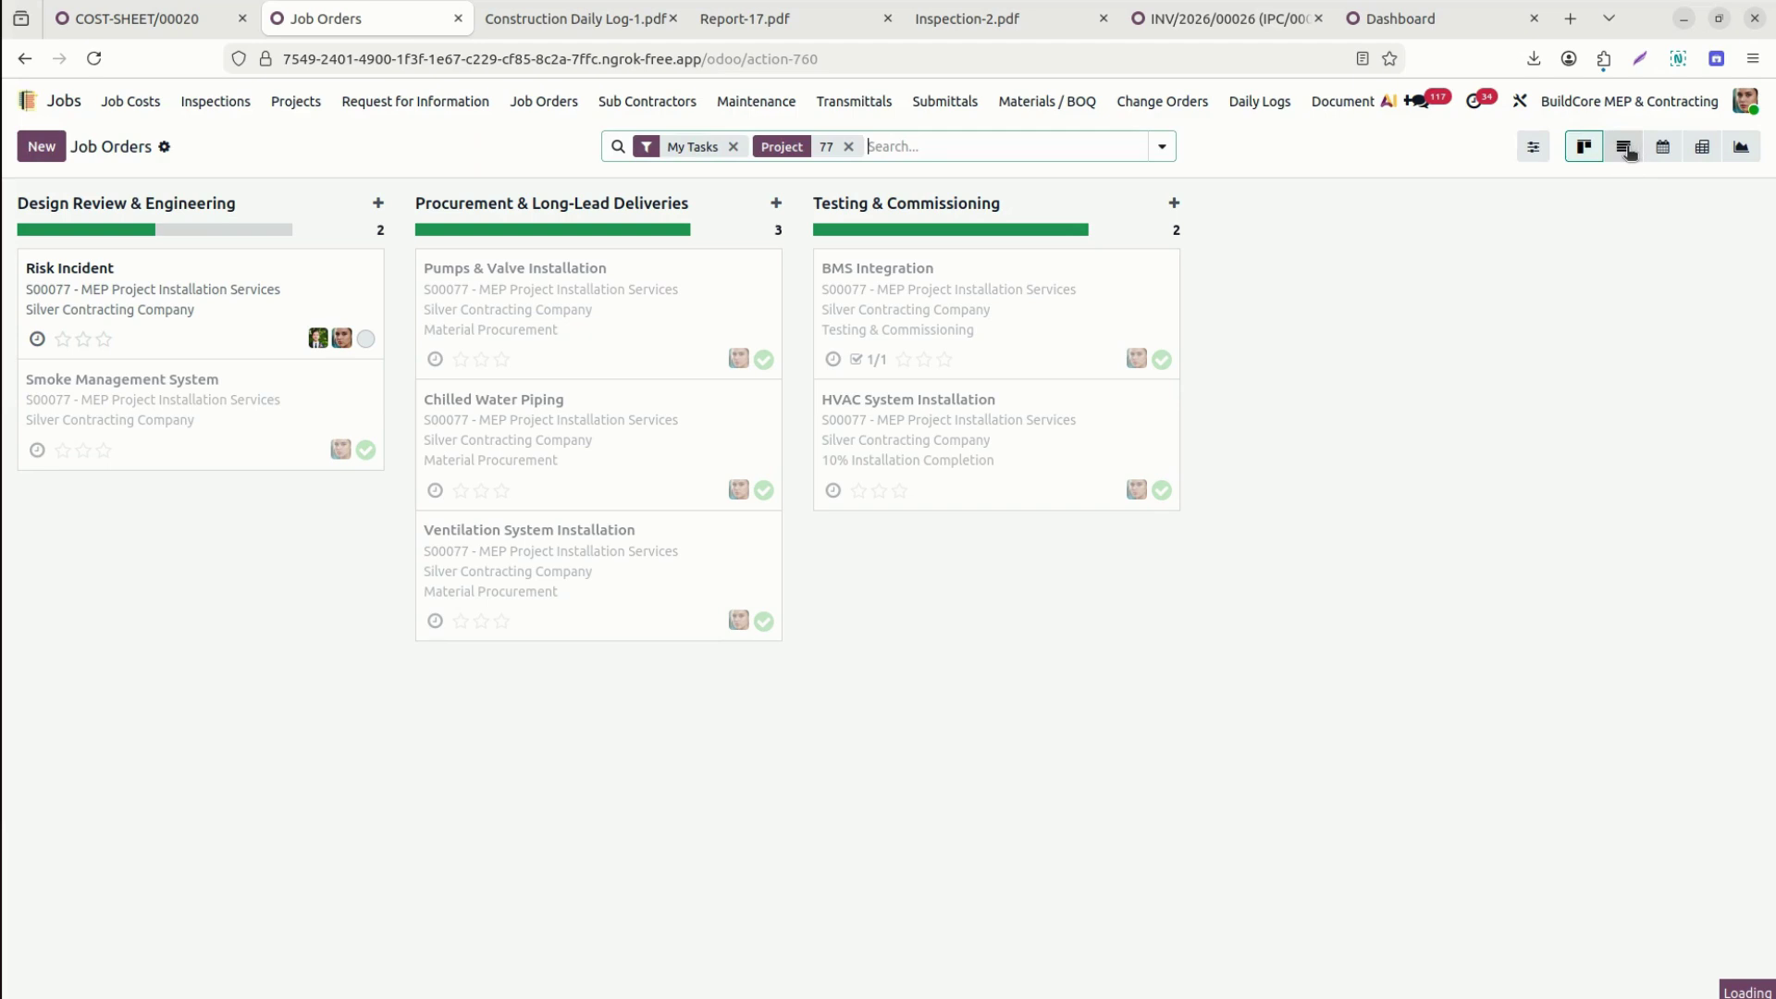
{"action": "left_click", "coordinate": [1627, 150]}
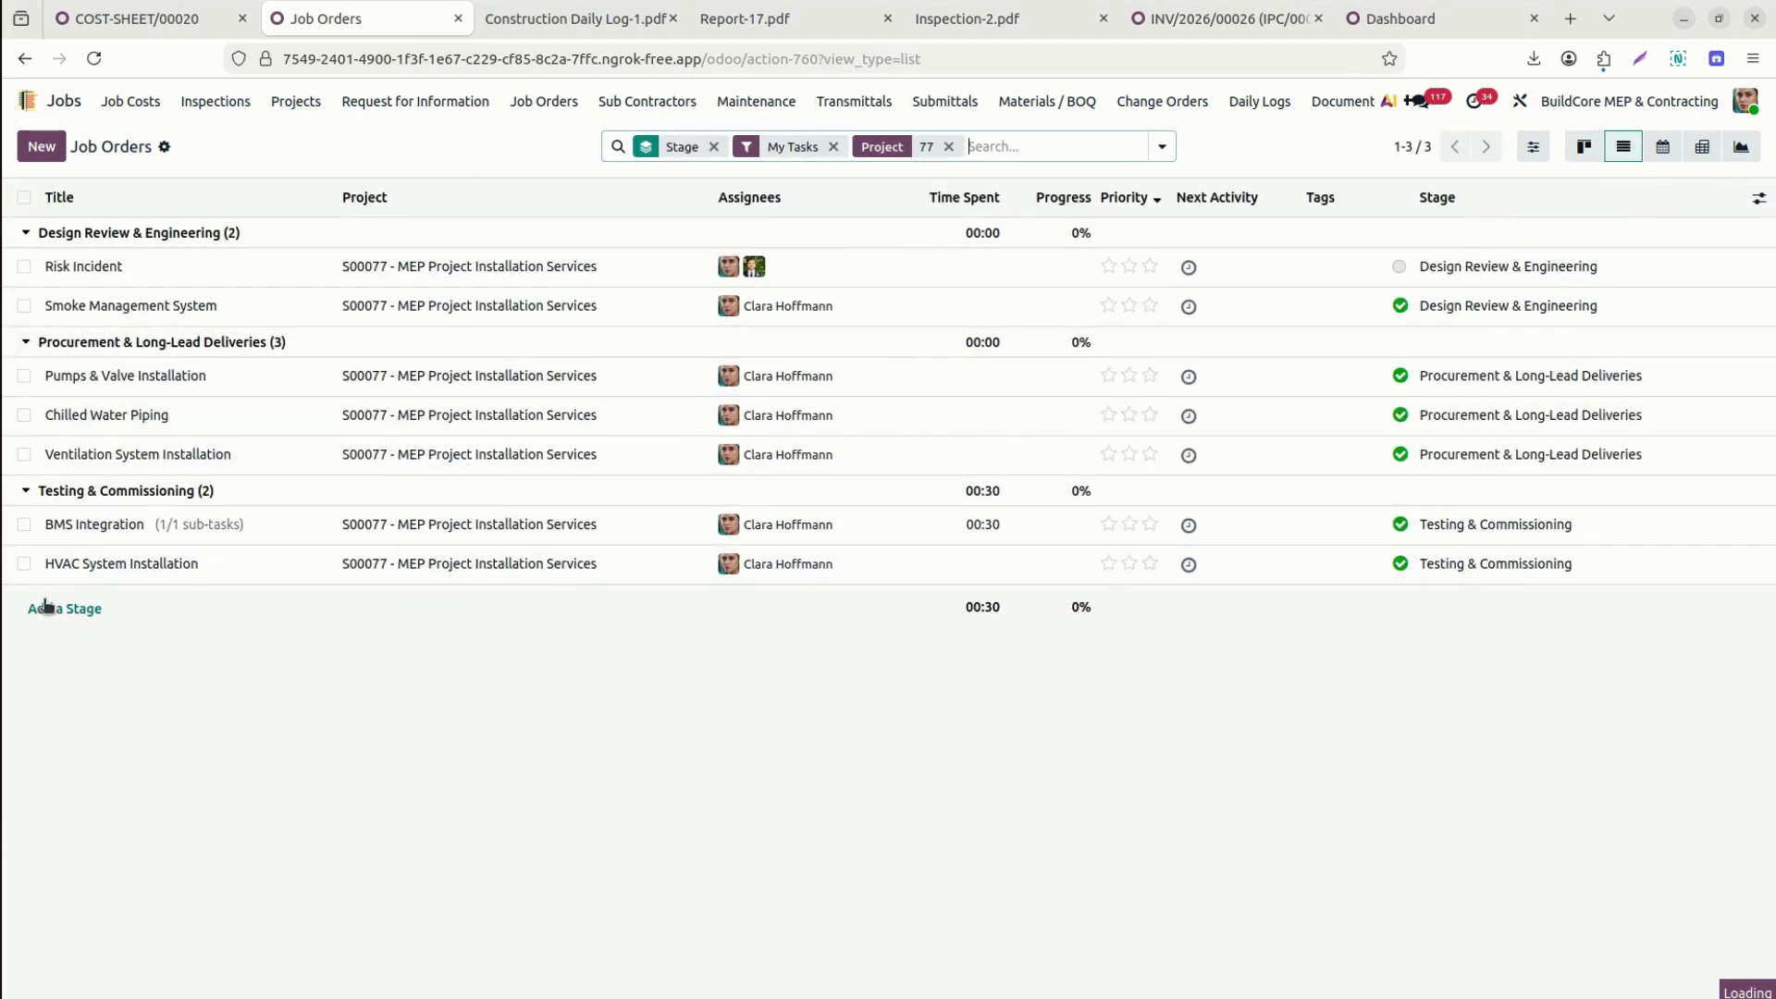
{"action": "left_click", "coordinate": [835, 147]}
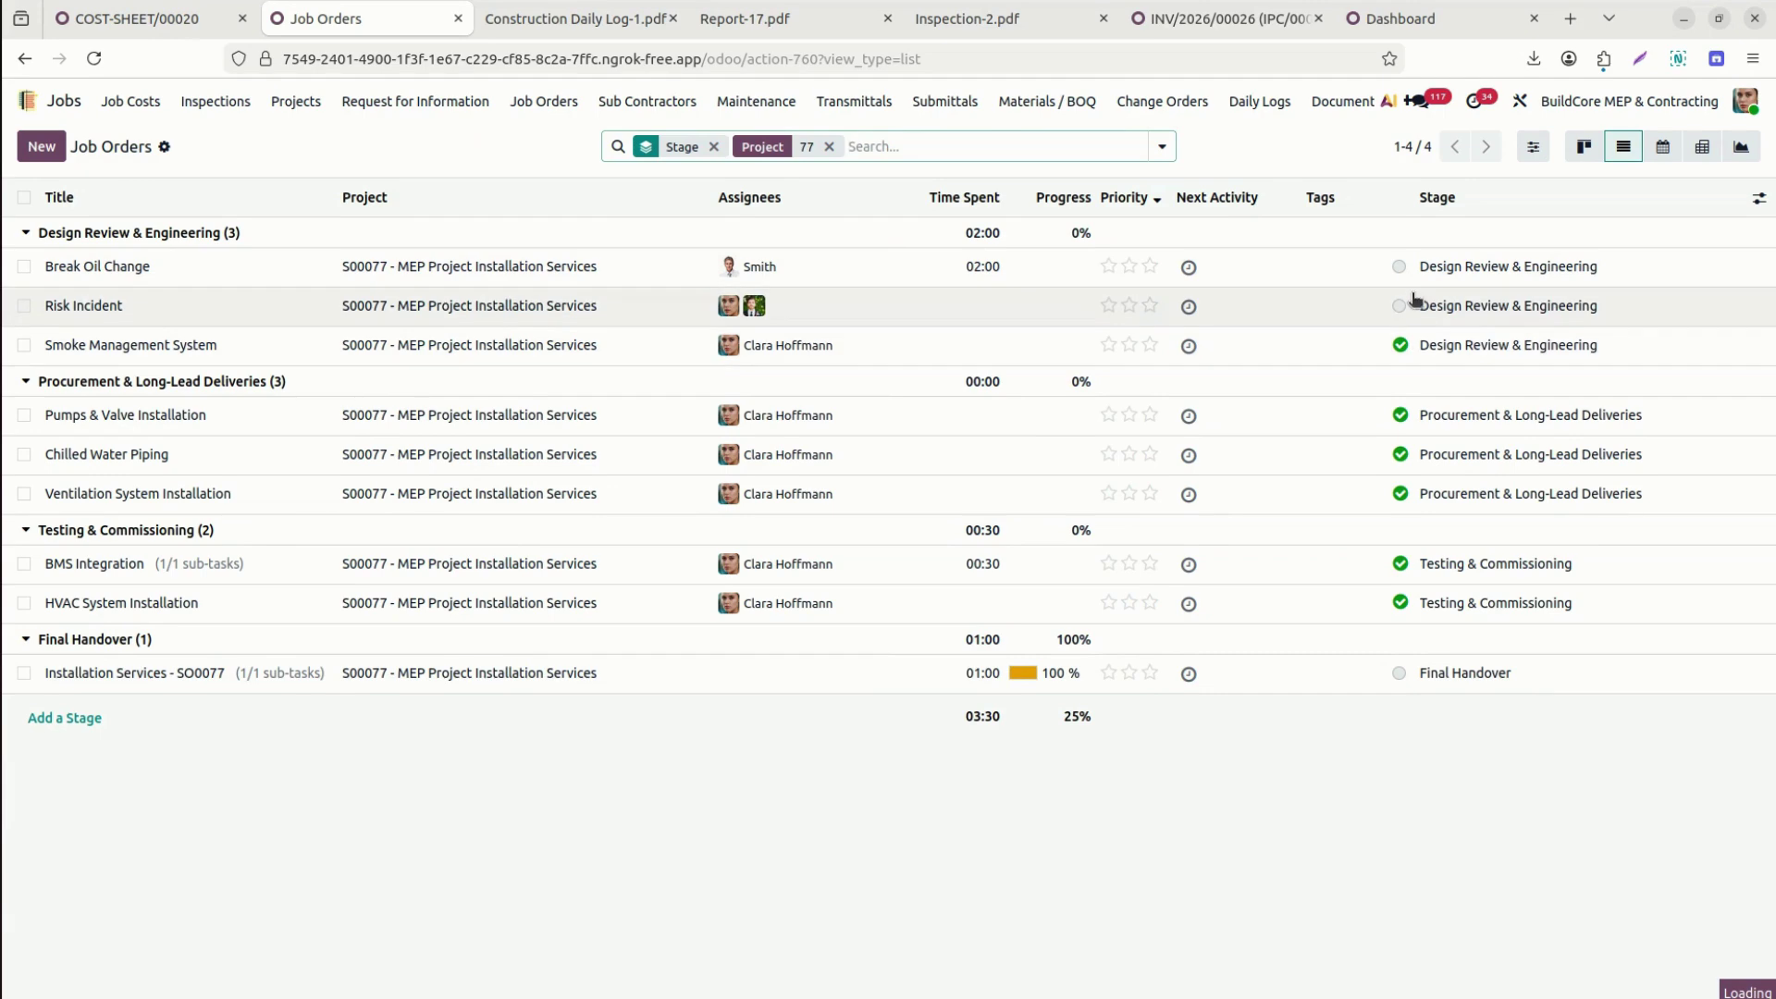
Mark the Final Handover job done and review the Installation Services - SO0077 job's timesheets.
{"action": "left_click", "coordinate": [1400, 674]}
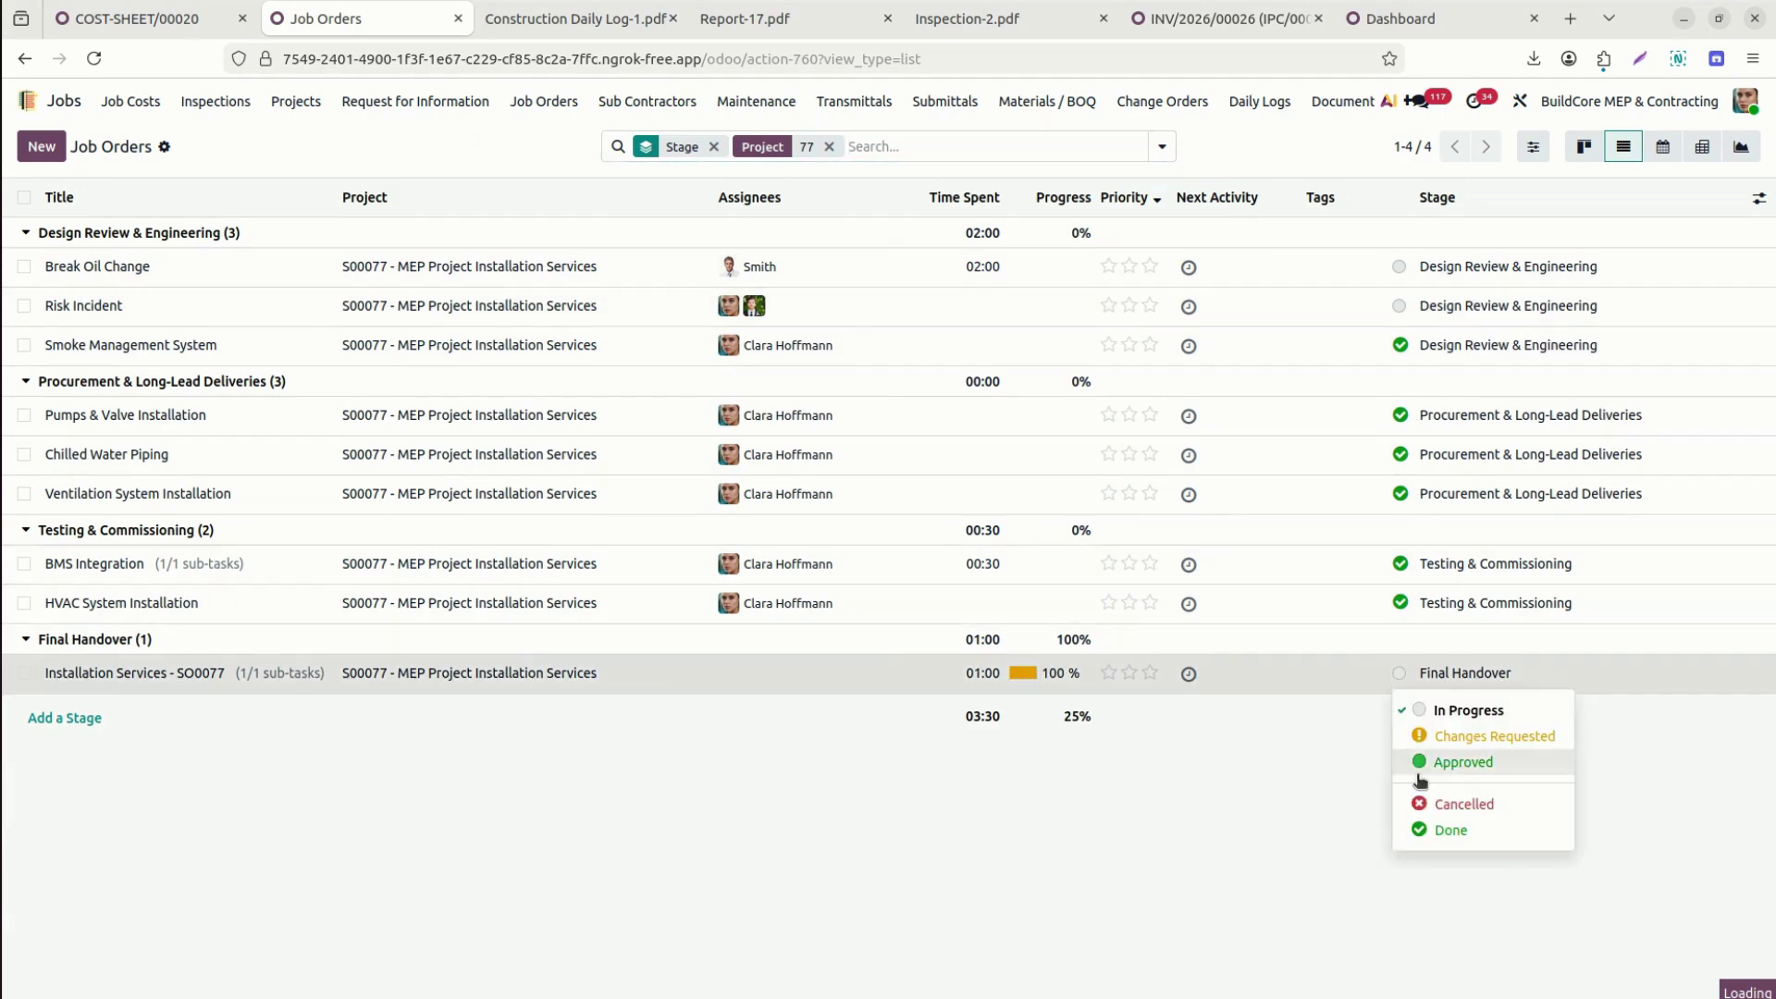
{"action": "left_click", "coordinate": [1432, 826]}
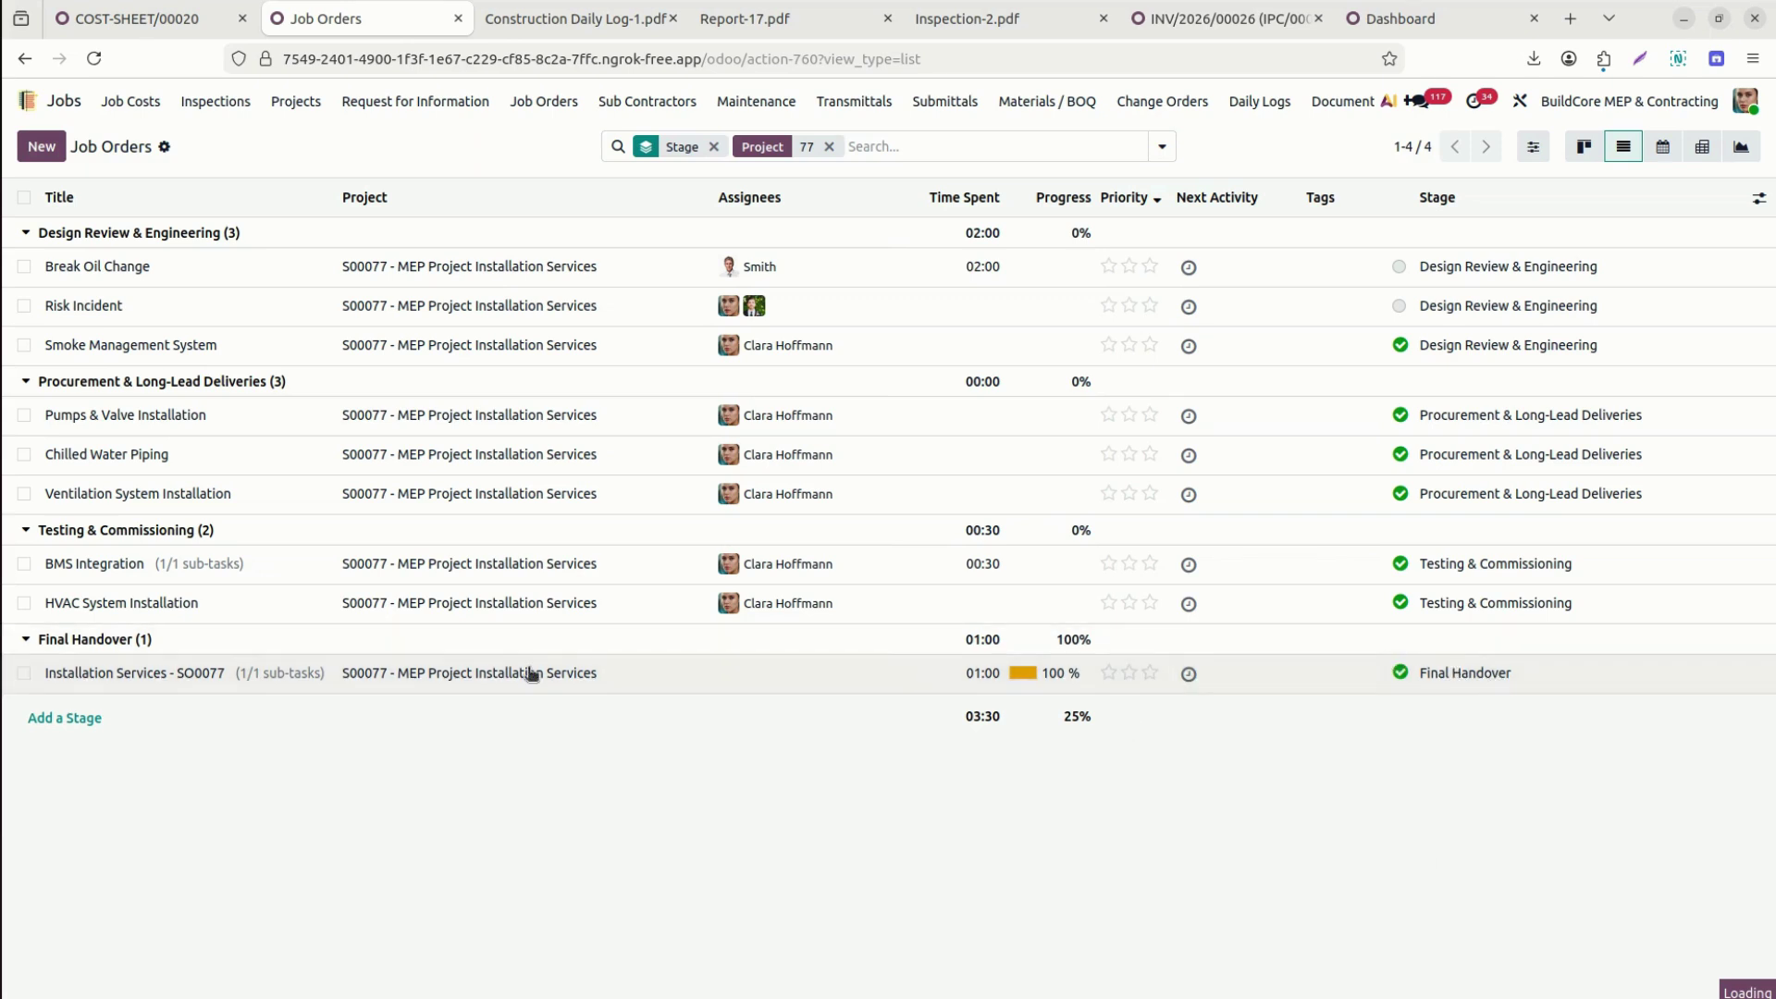
{"action": "left_click", "coordinate": [160, 674]}
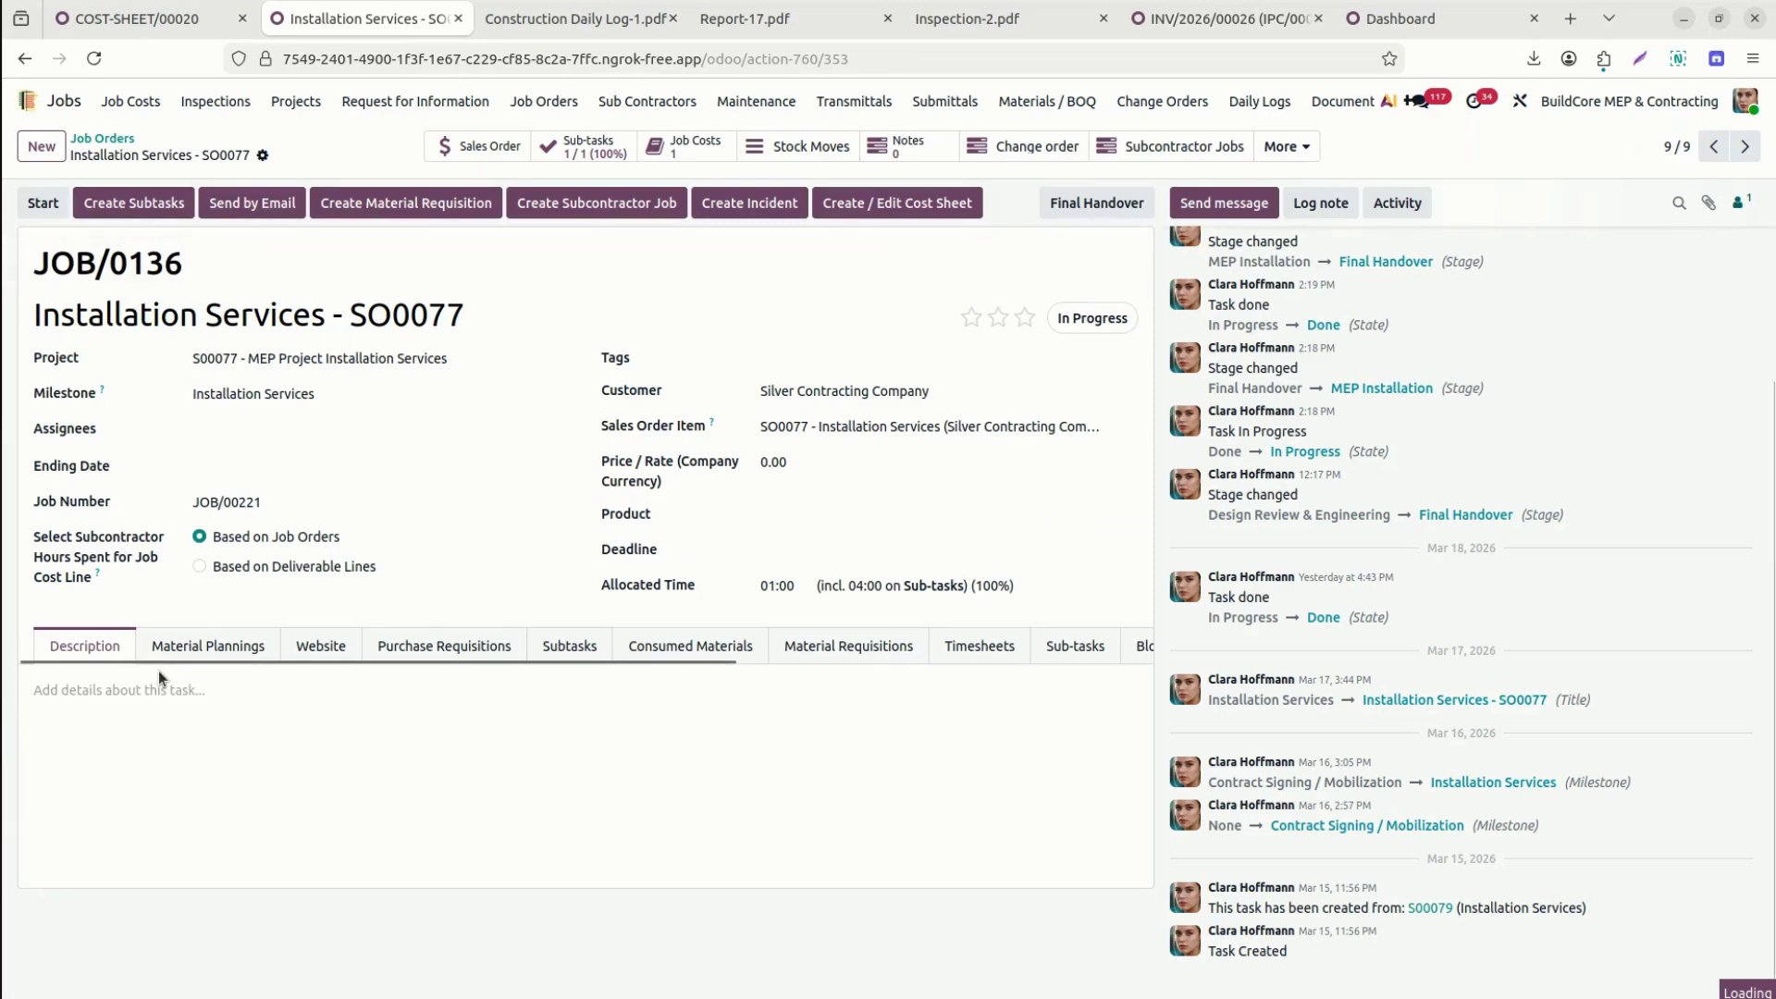
{"action": "left_click", "coordinate": [995, 643]}
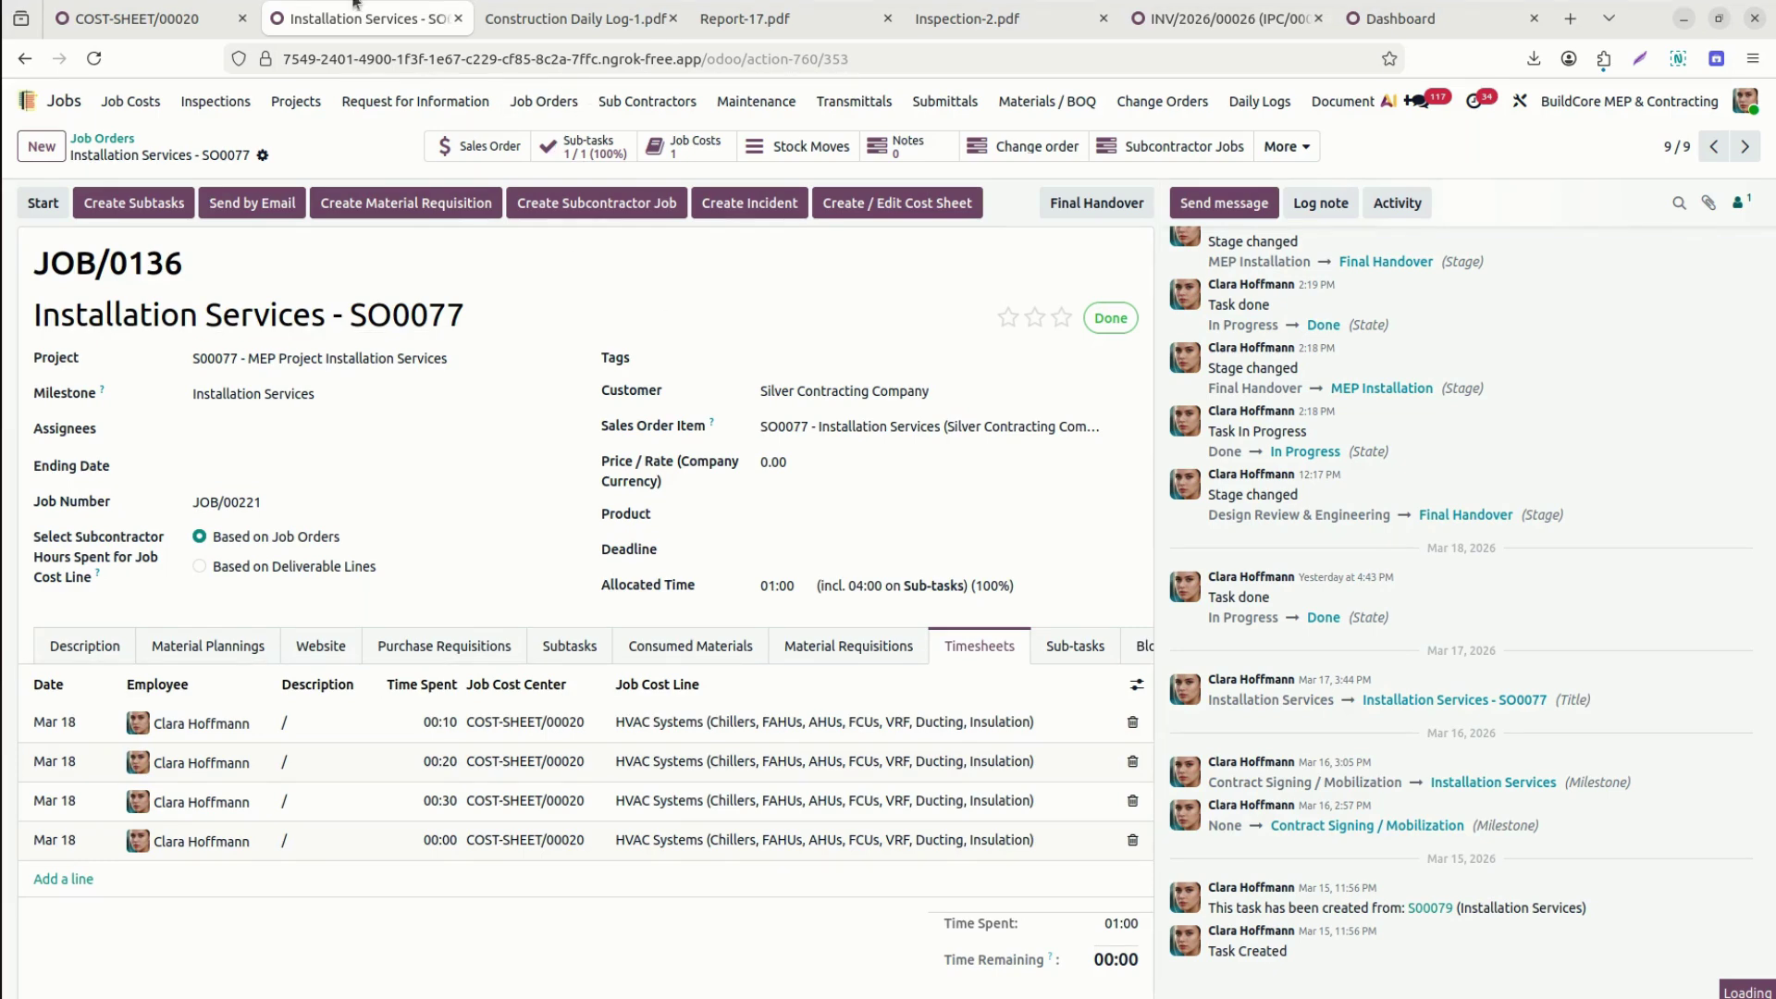
{"action": "mouse_move", "coordinate": [225, 31]}
{"action": "mouse_move", "coordinate": [1178, 28]}
{"action": "left_click", "coordinate": [1370, 22]}
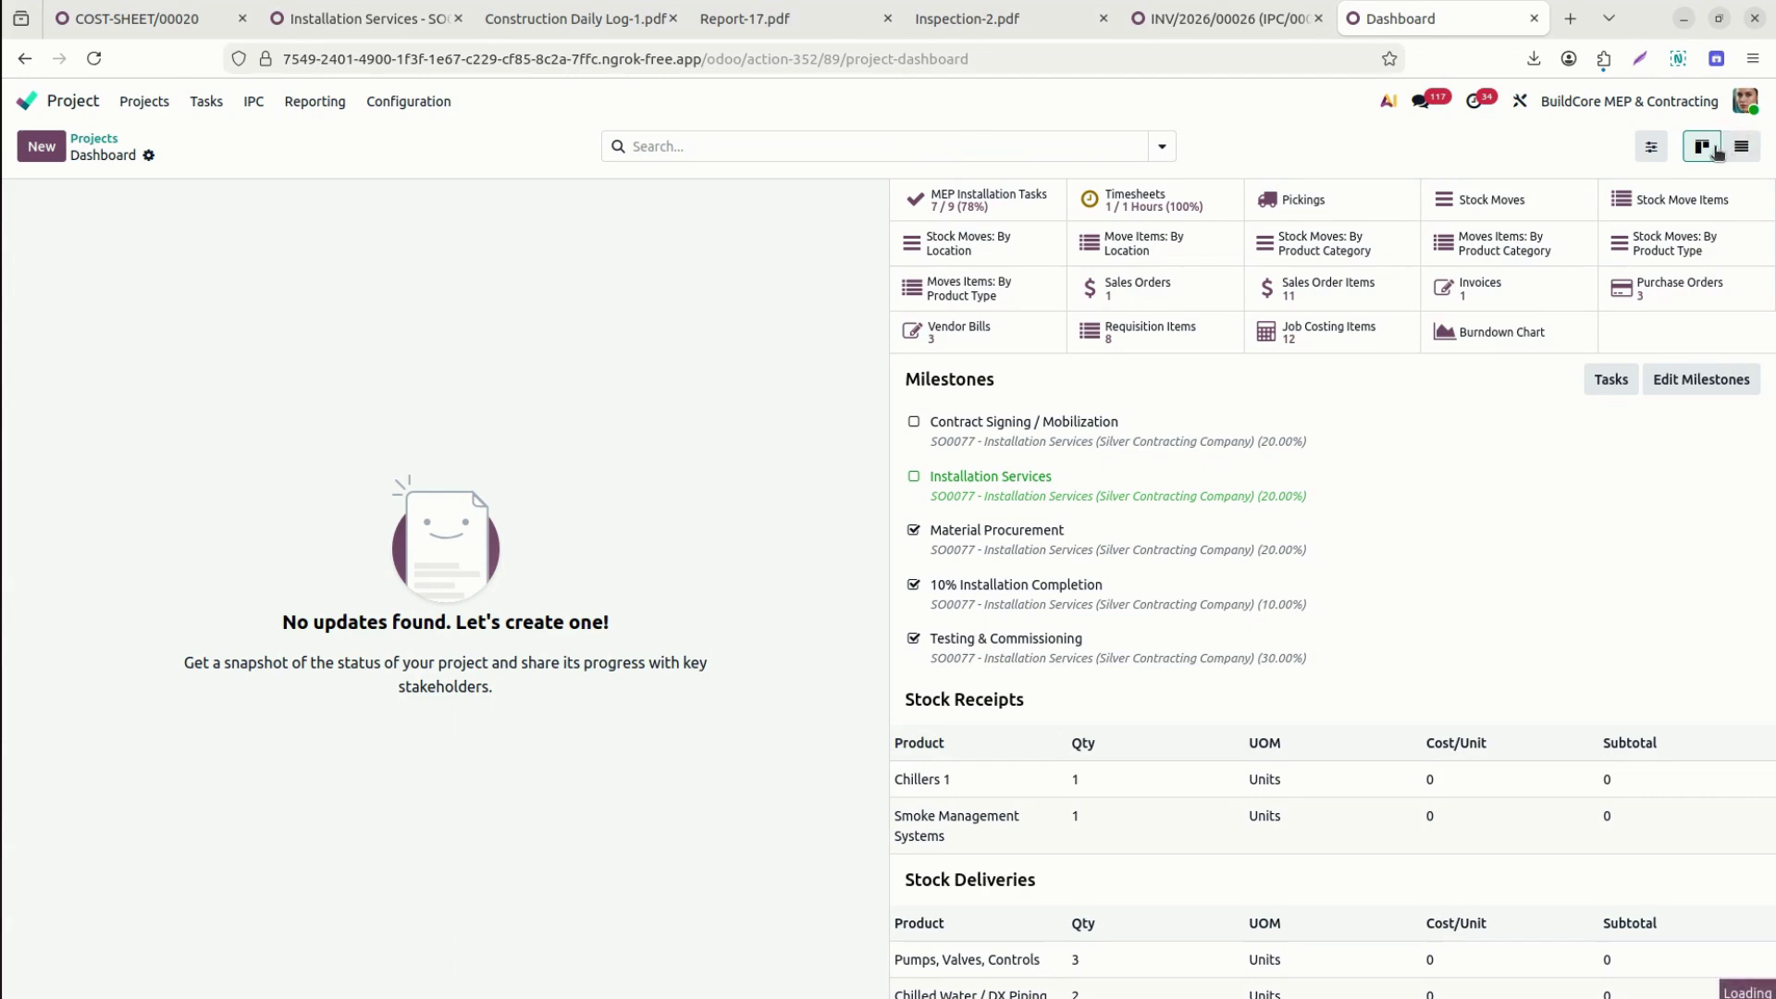
Tick the Installation Services and Contract Signing / Mobilization milestones on the project dashboard.
{"action": "left_click", "coordinate": [1702, 148]}
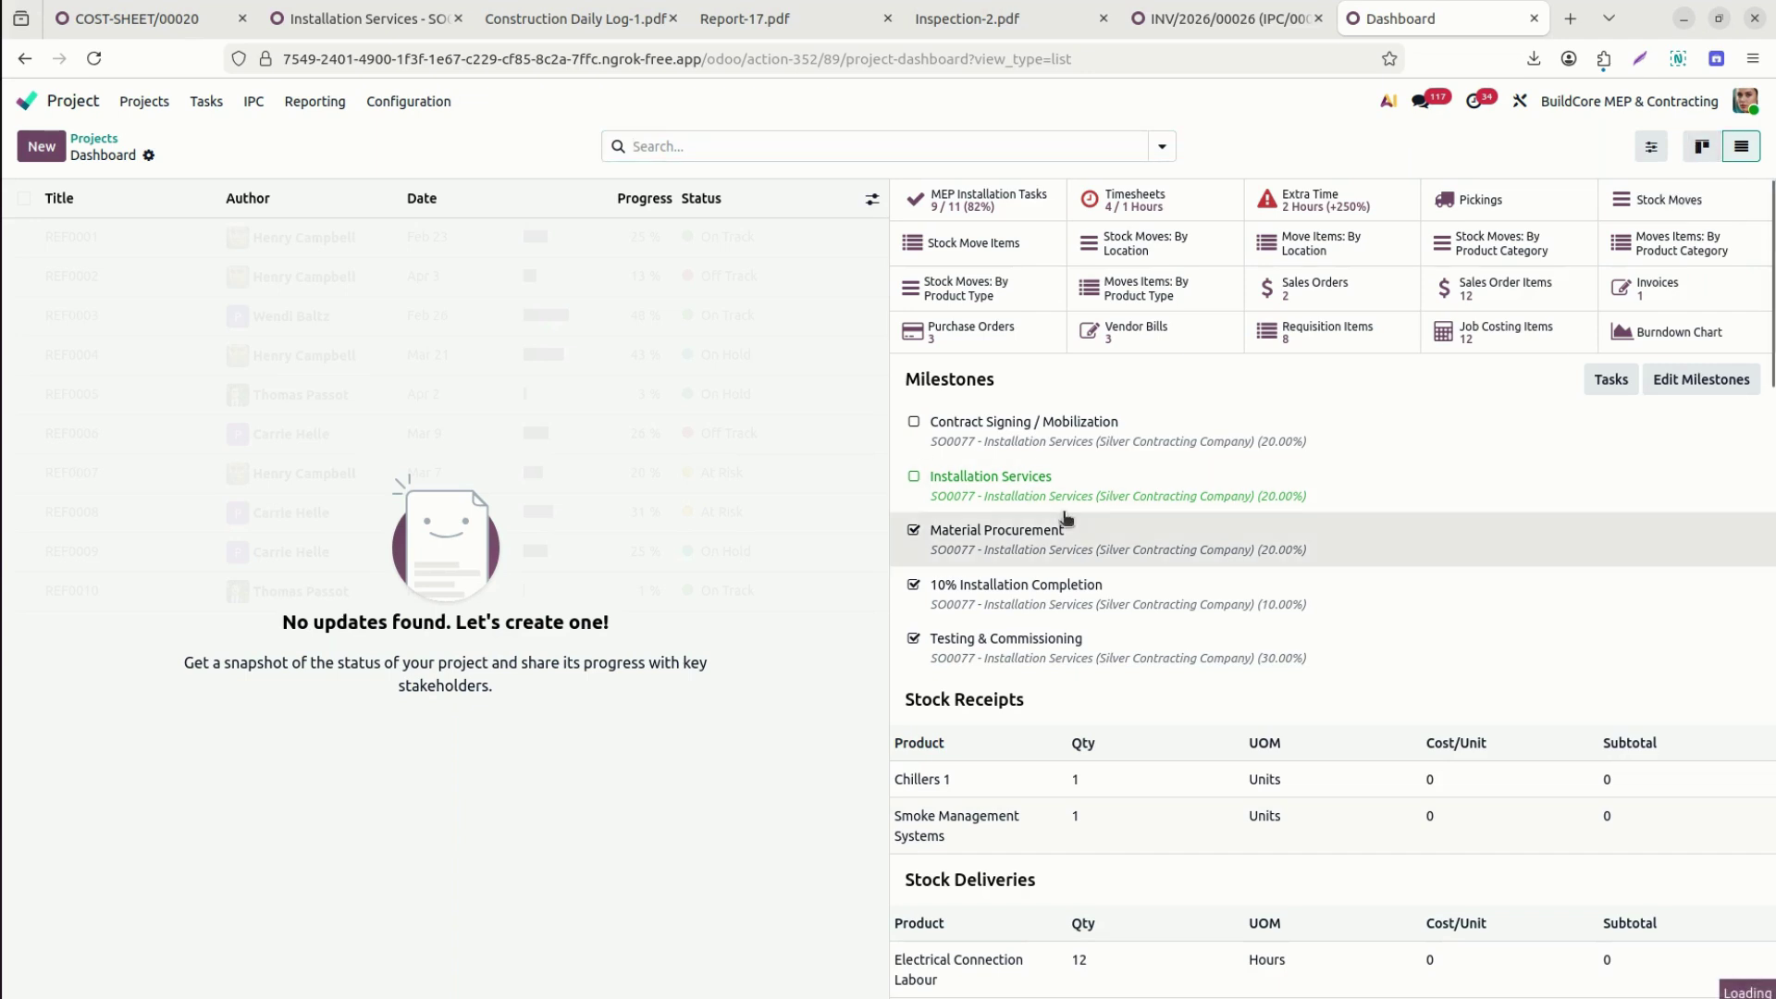
{"action": "left_click", "coordinate": [915, 480]}
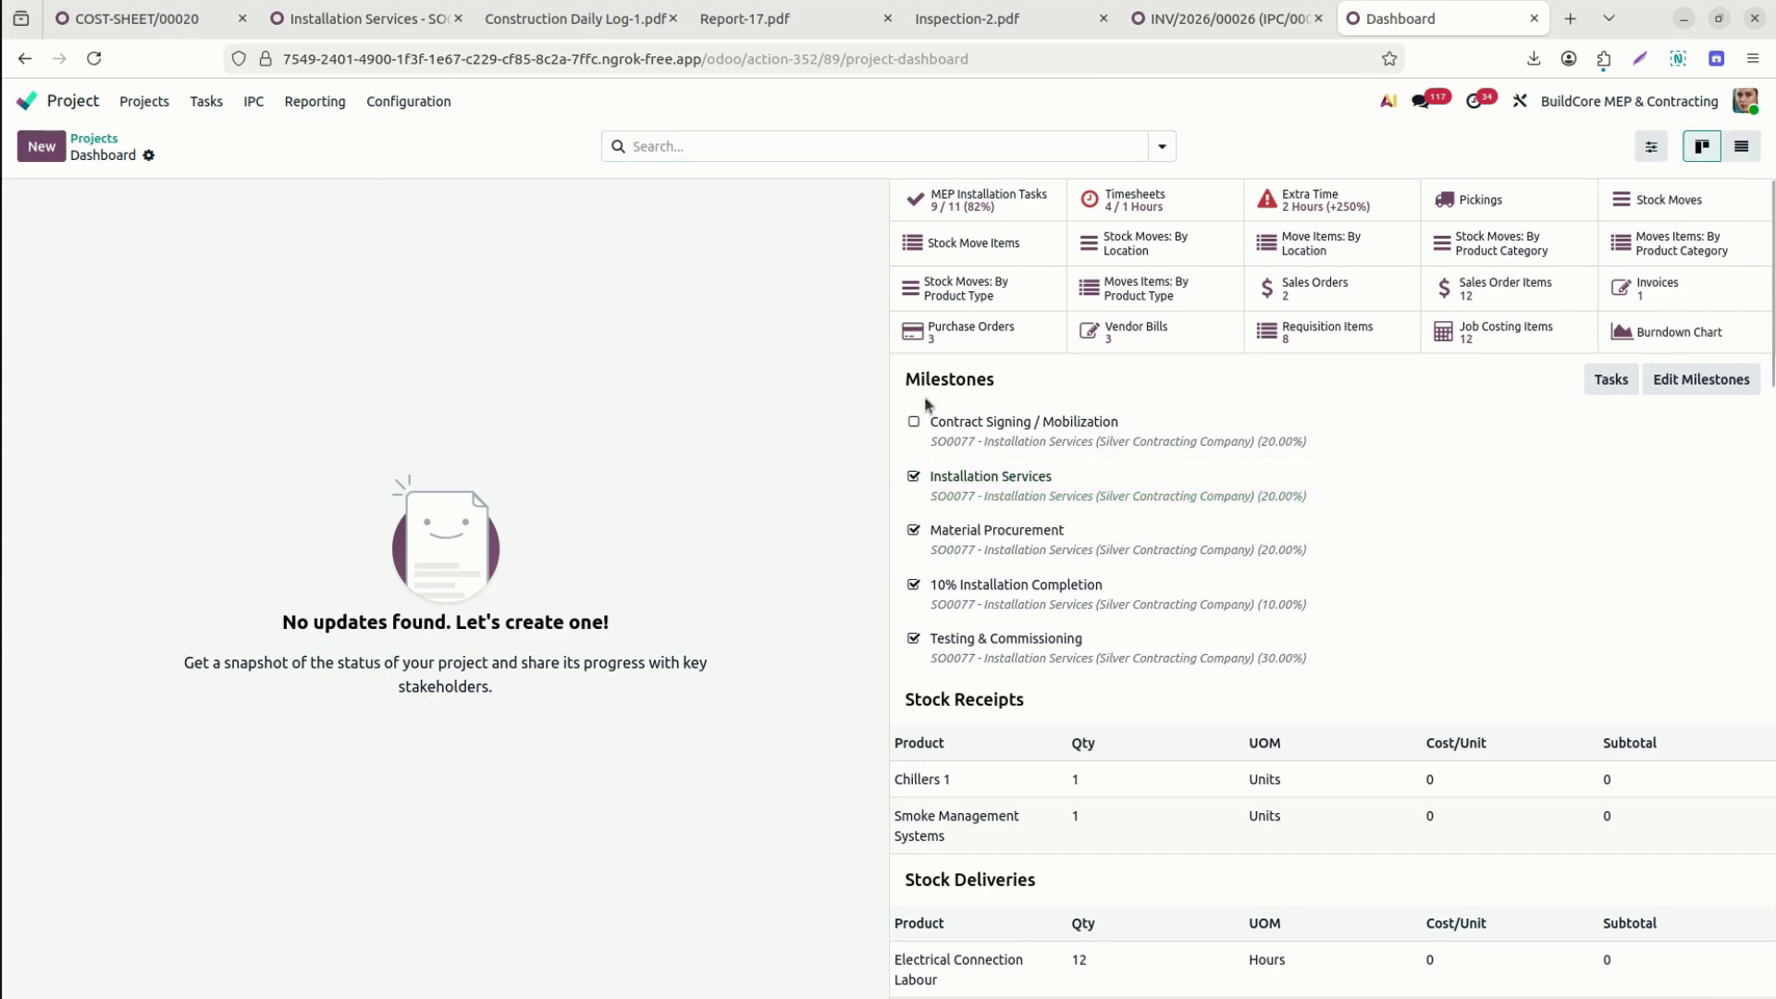
{"action": "left_click", "coordinate": [915, 424]}
{"action": "left_click", "coordinate": [361, 19]}
Open the Sales app and review confirmed order SO0077, totalling $113,535.00 untaxed, from the Orders list.
{"action": "left_click", "coordinate": [37, 111]}
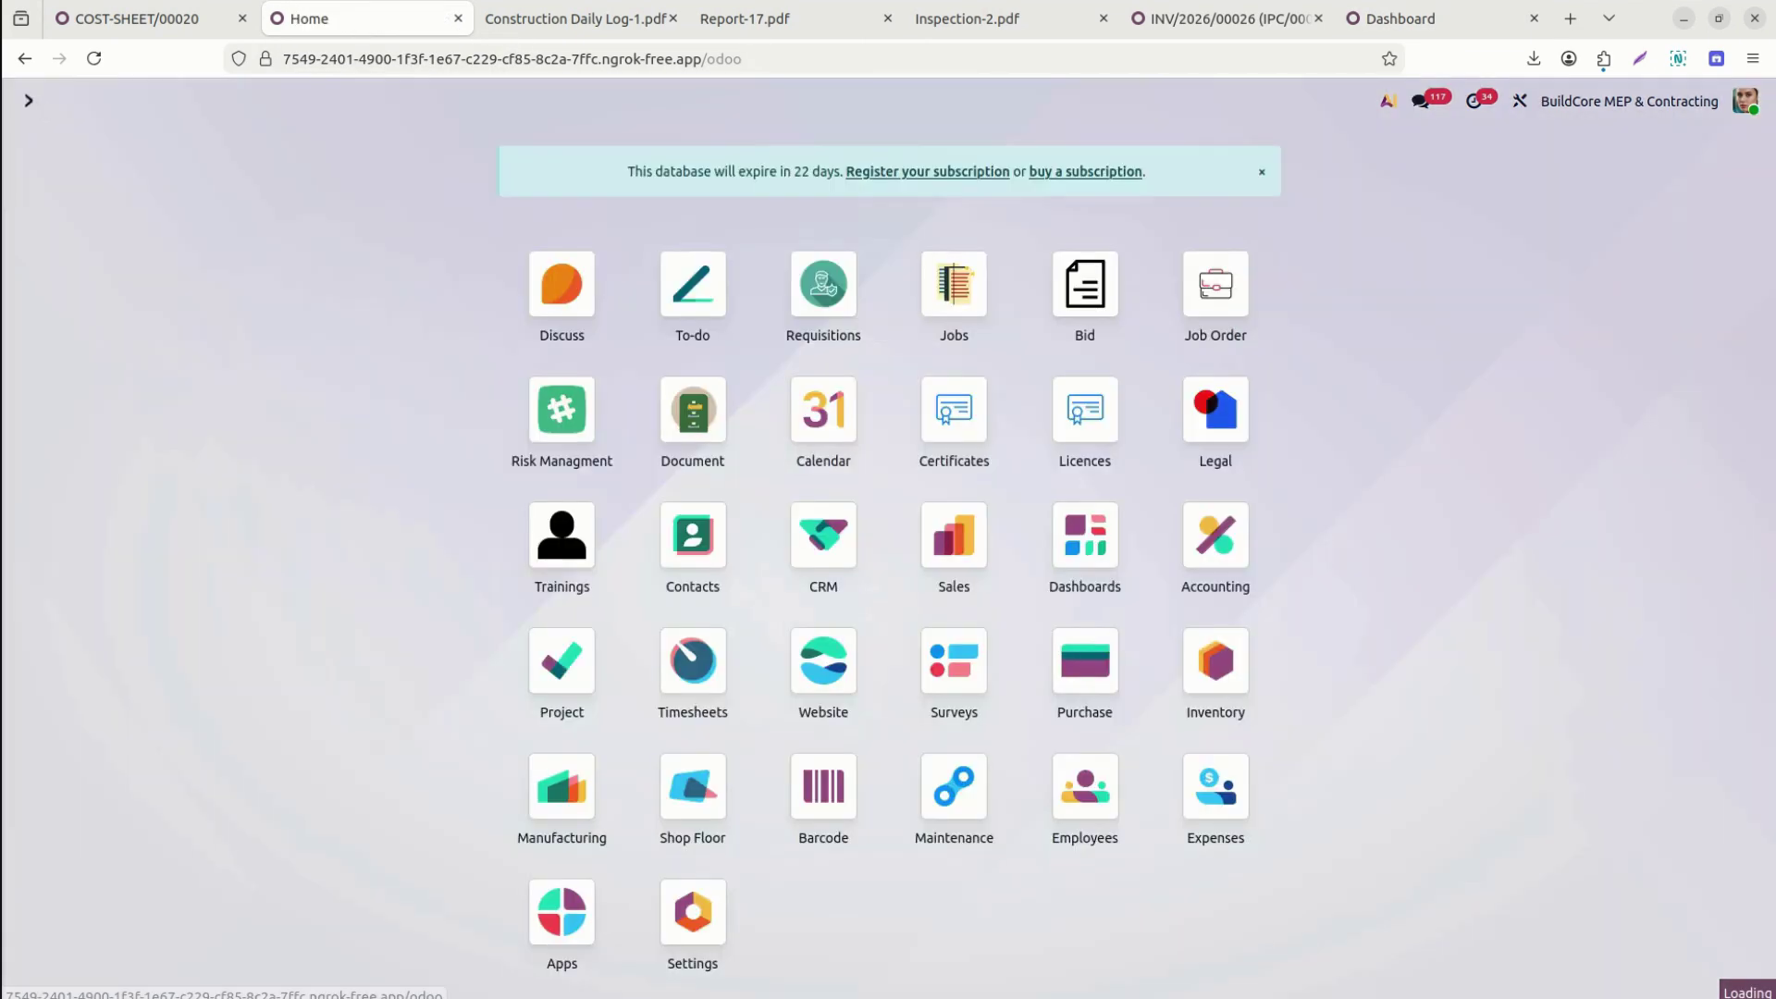
{"action": "type", "text": "sales"}
{"action": "key", "text": "Return"}
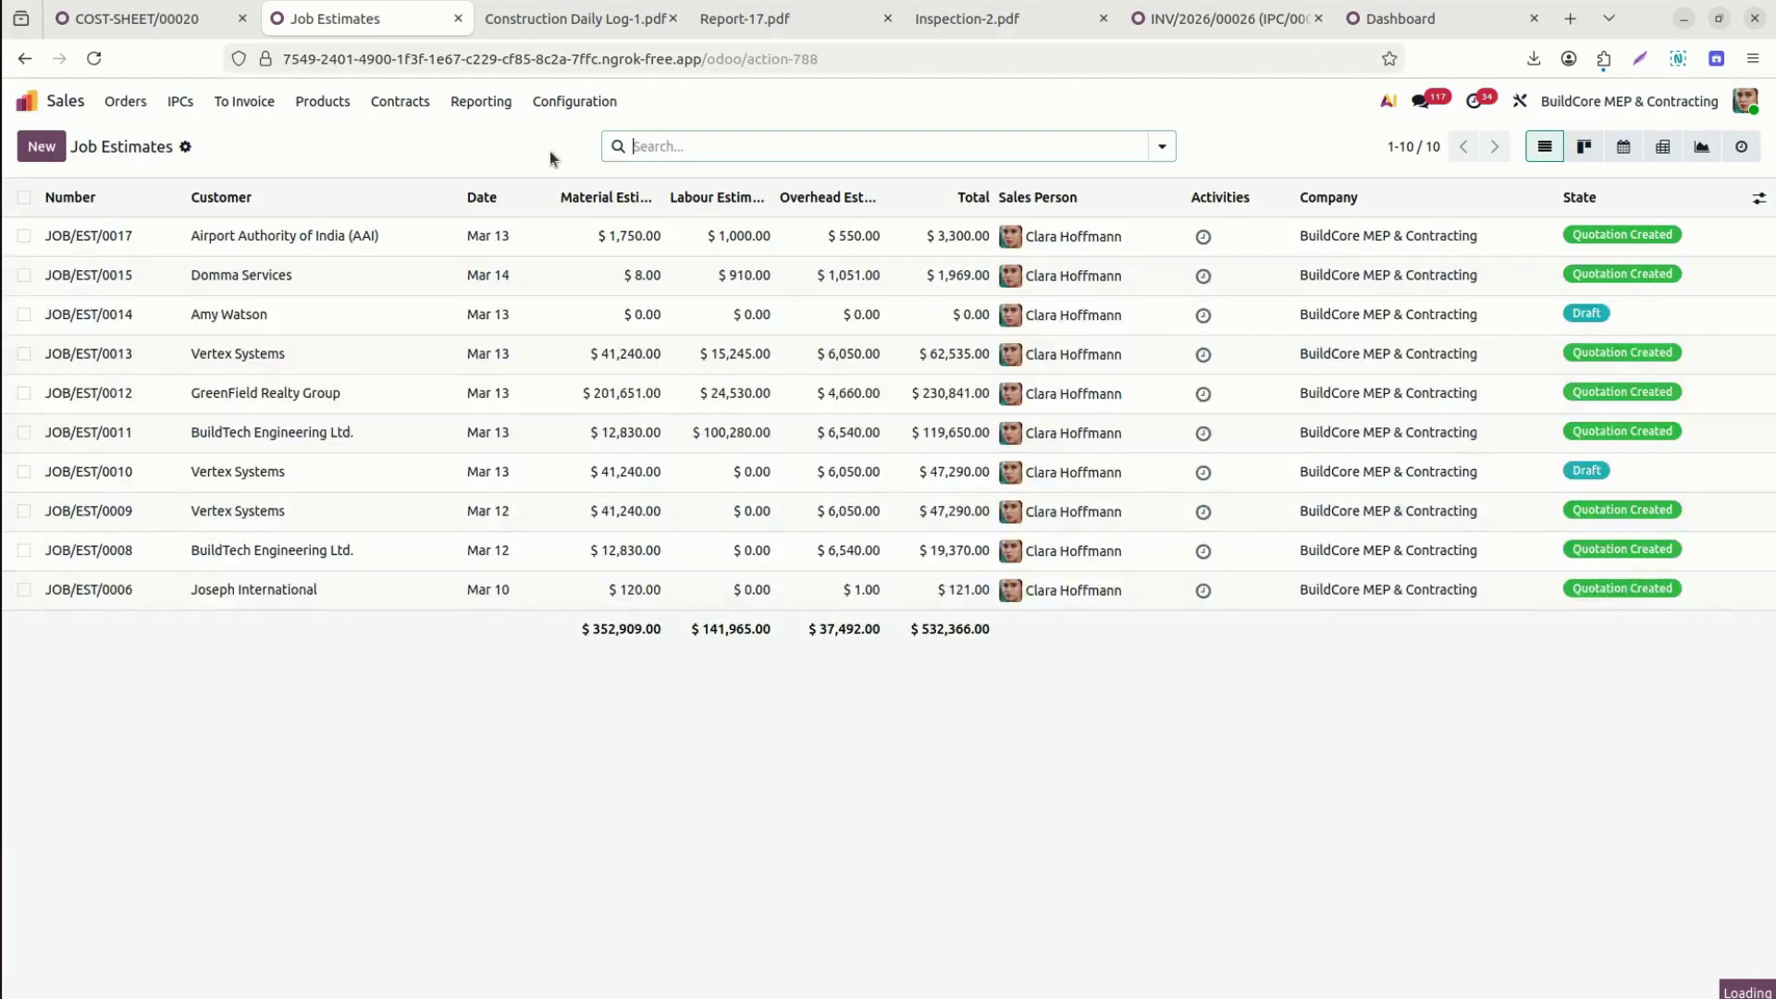
{"action": "left_click", "coordinate": [125, 103]}
{"action": "left_click", "coordinate": [154, 245]}
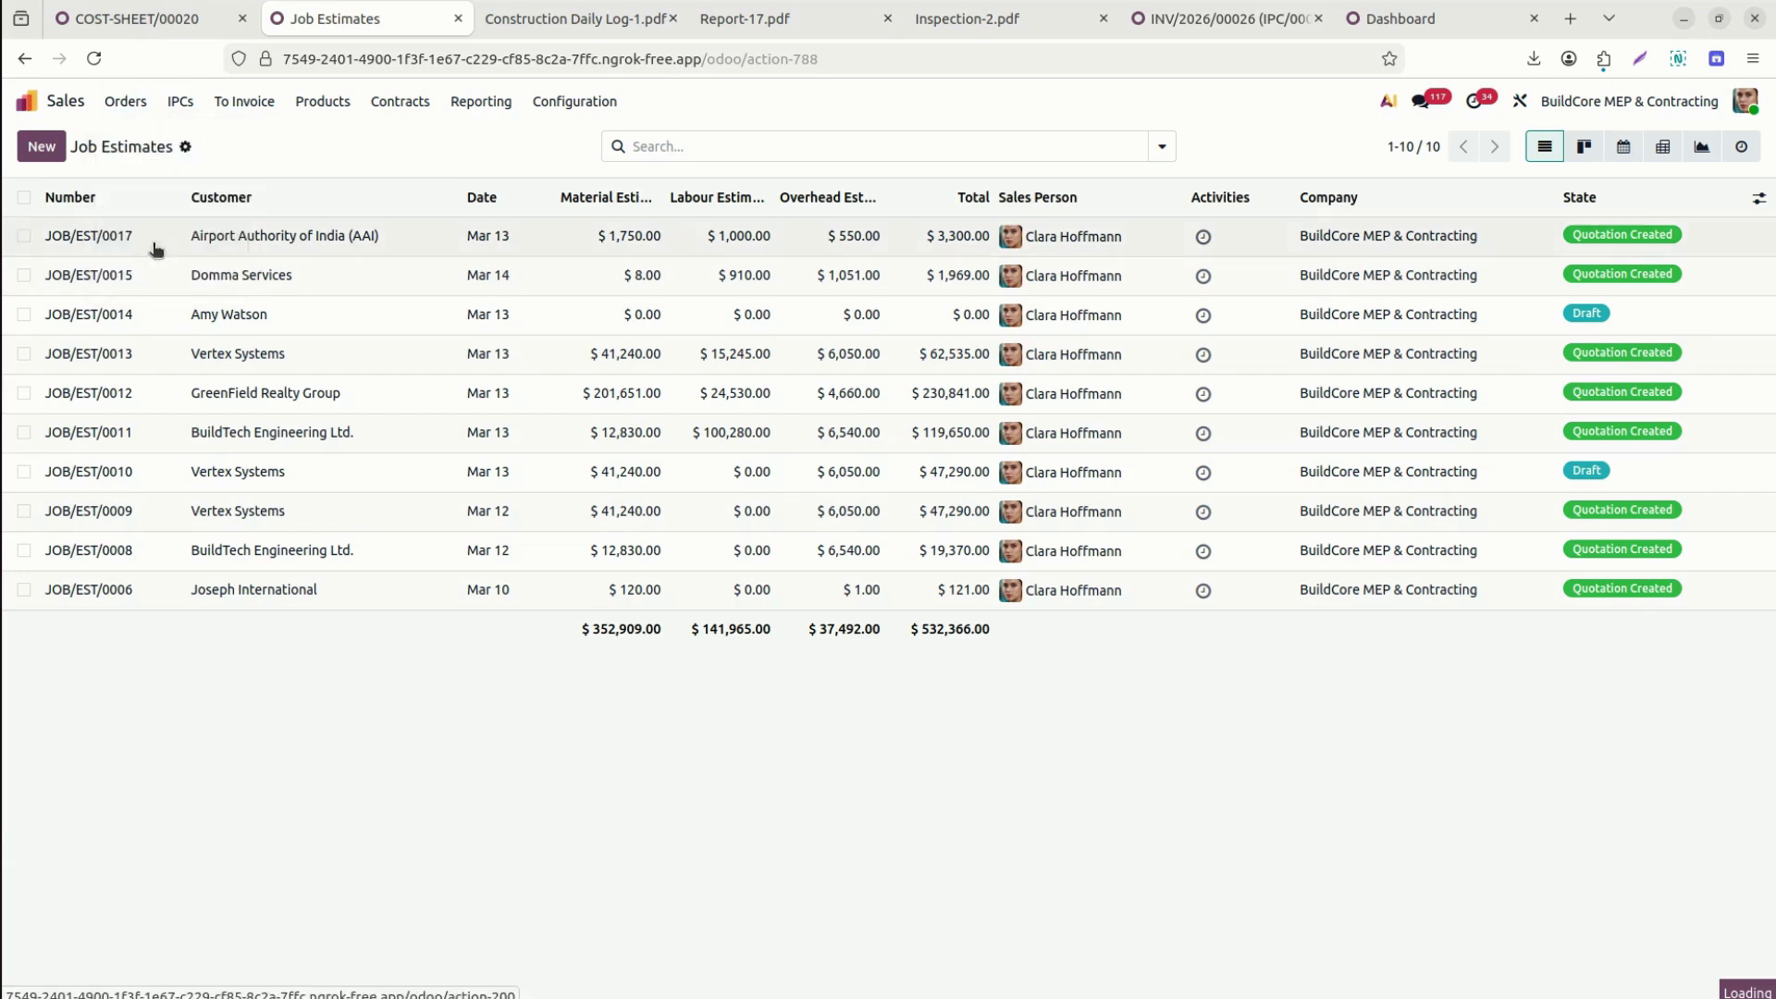
{"action": "left_click", "coordinate": [131, 108]}
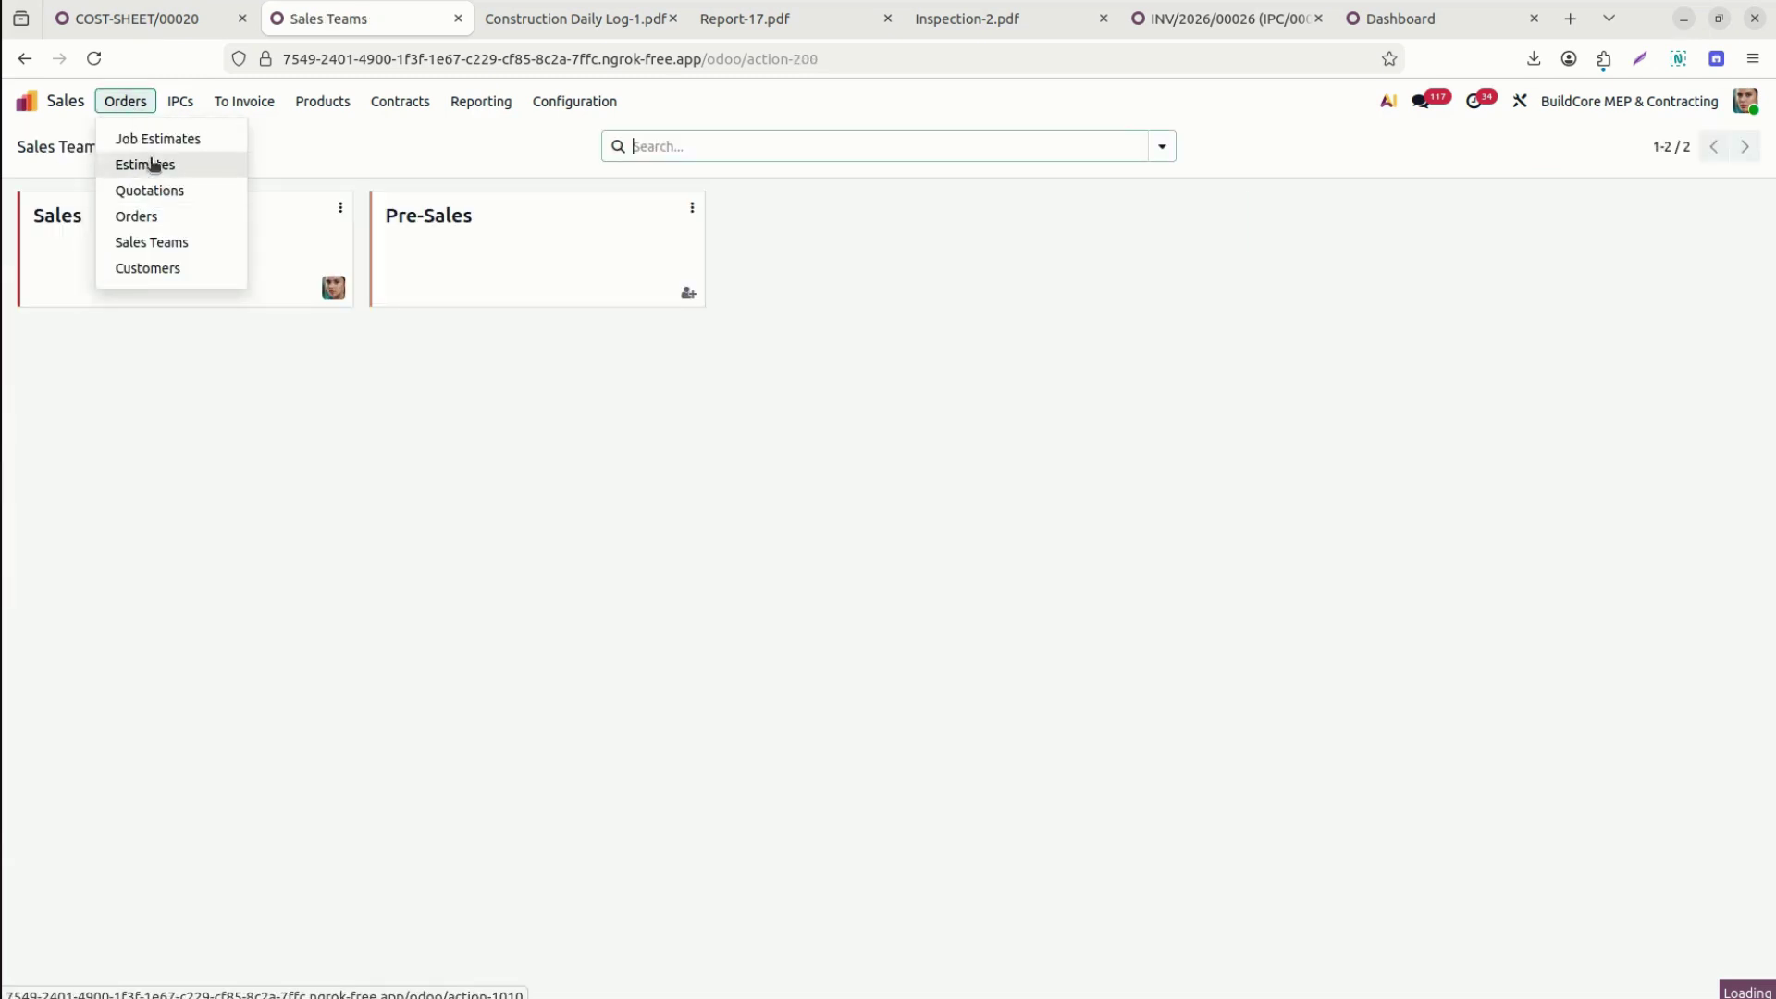
{"action": "left_click", "coordinate": [166, 218]}
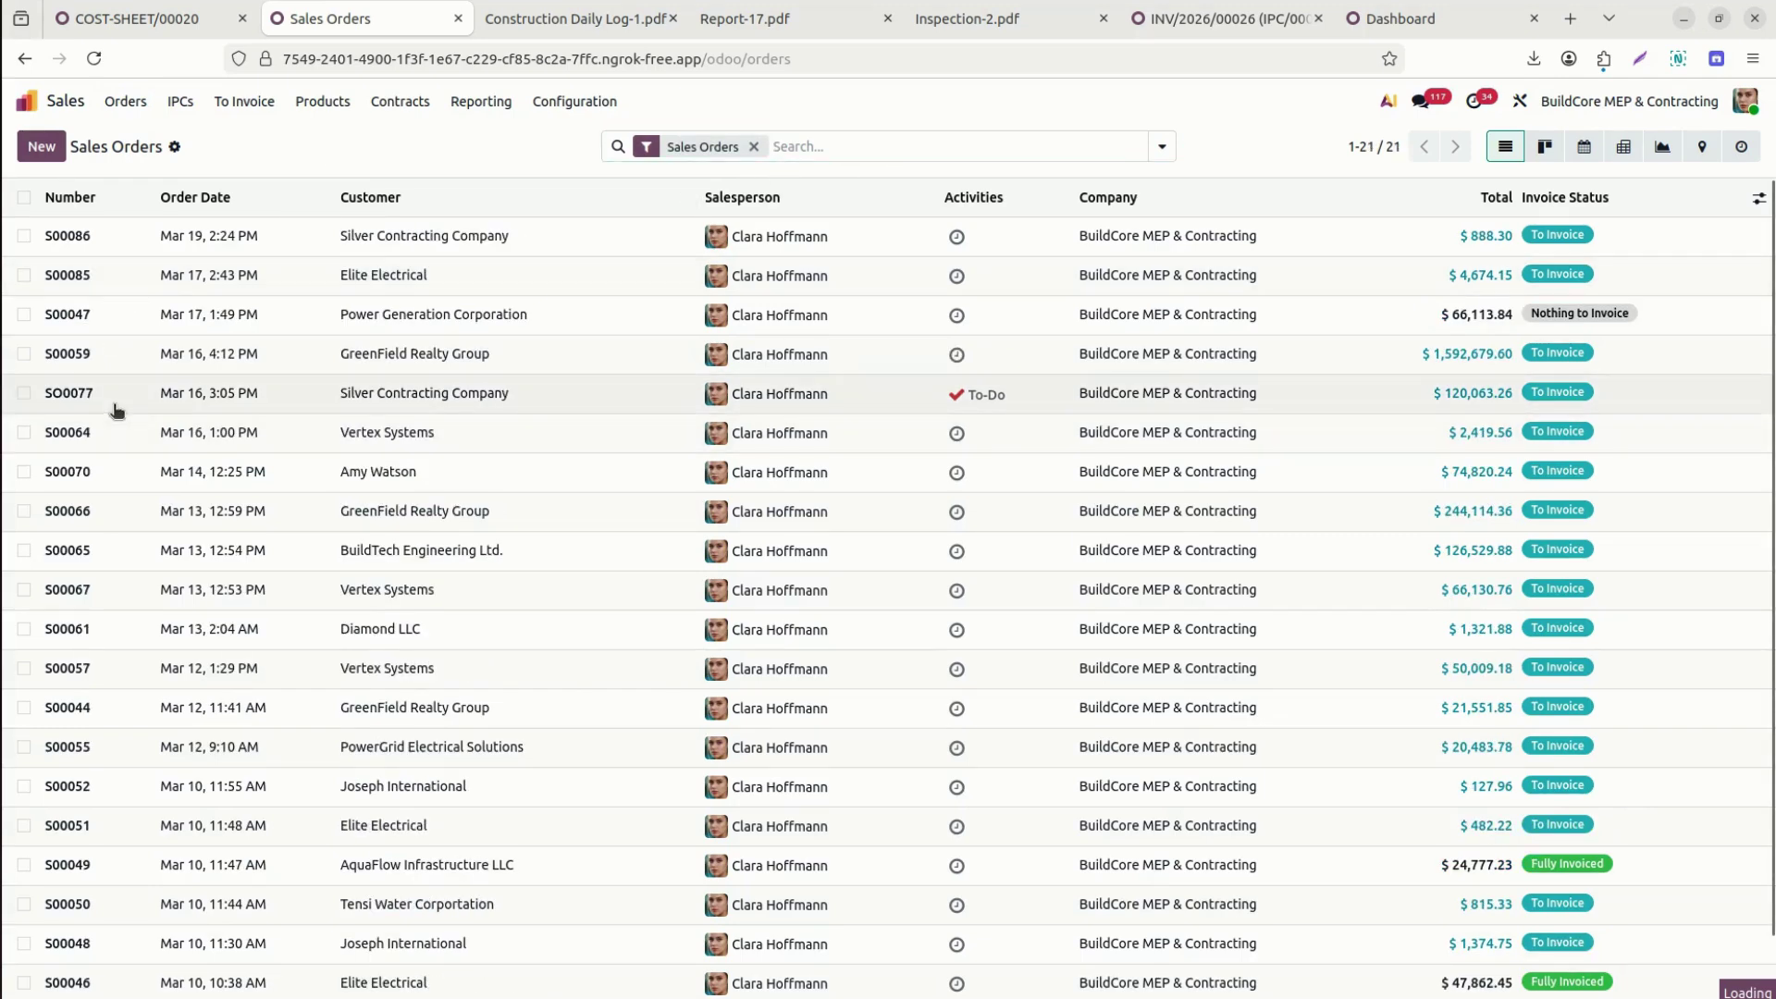
{"action": "left_click", "coordinate": [116, 410]}
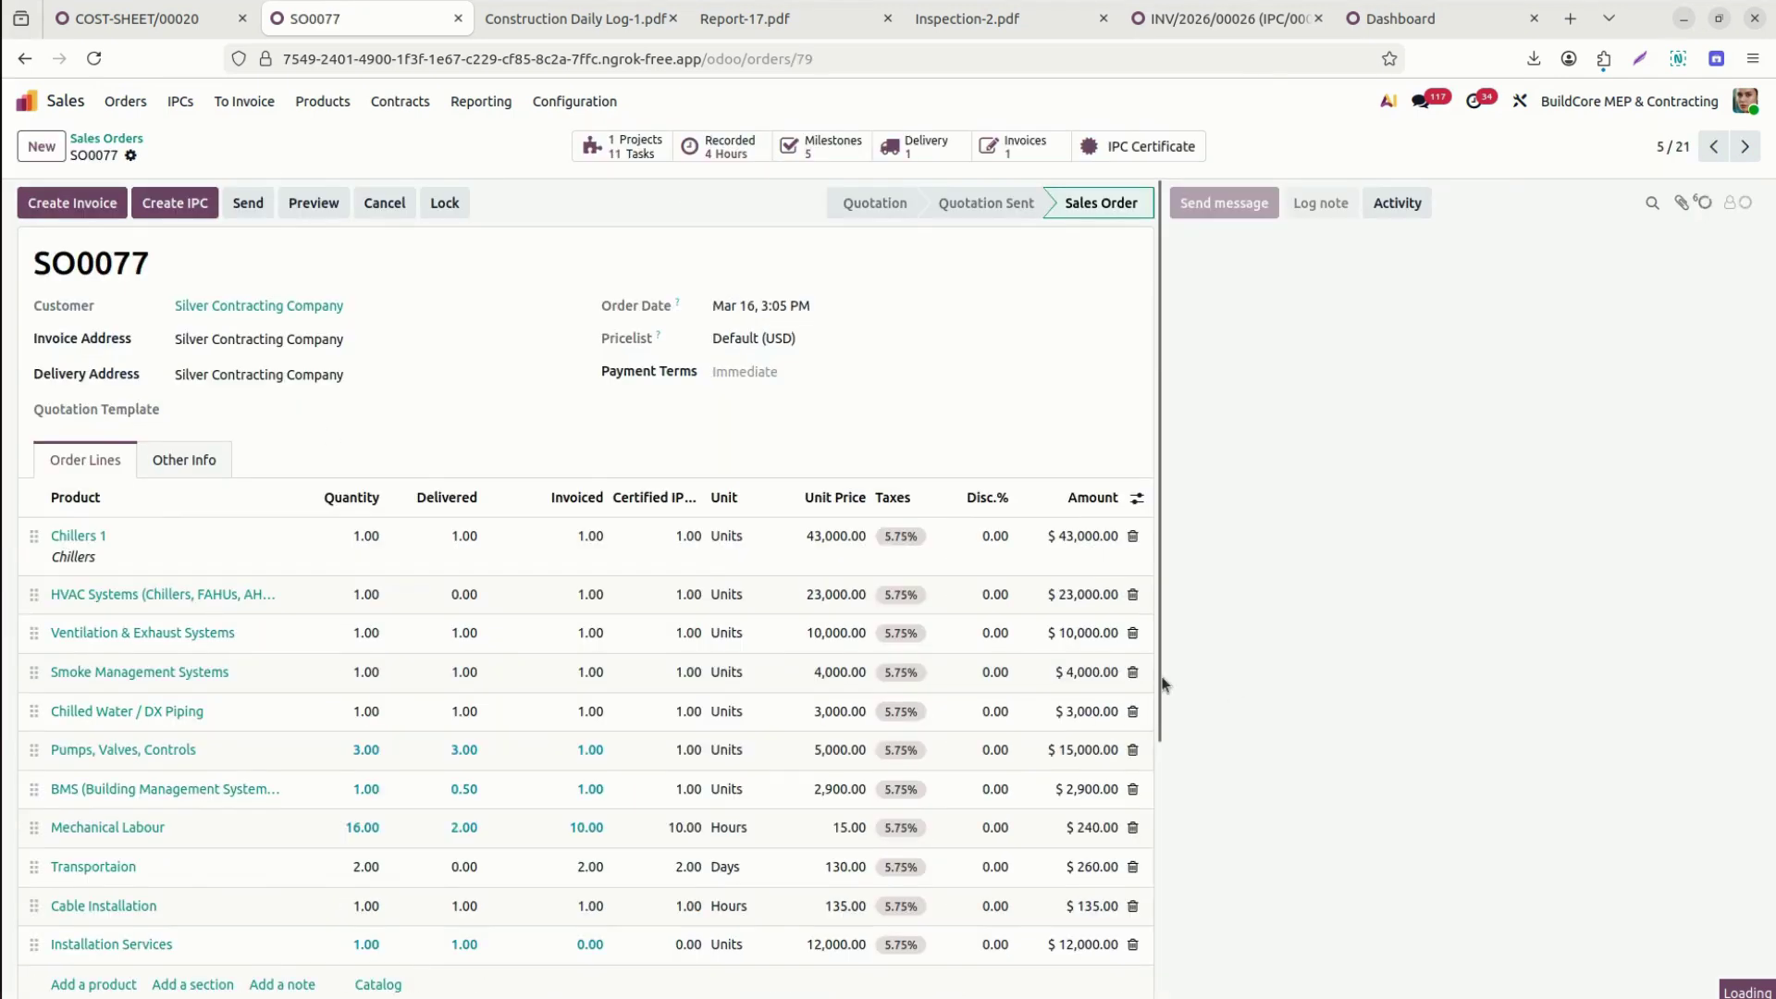
{"action": "scroll", "coordinate": [1164, 857], "scroll_direction": "down", "scroll_amount": 3}
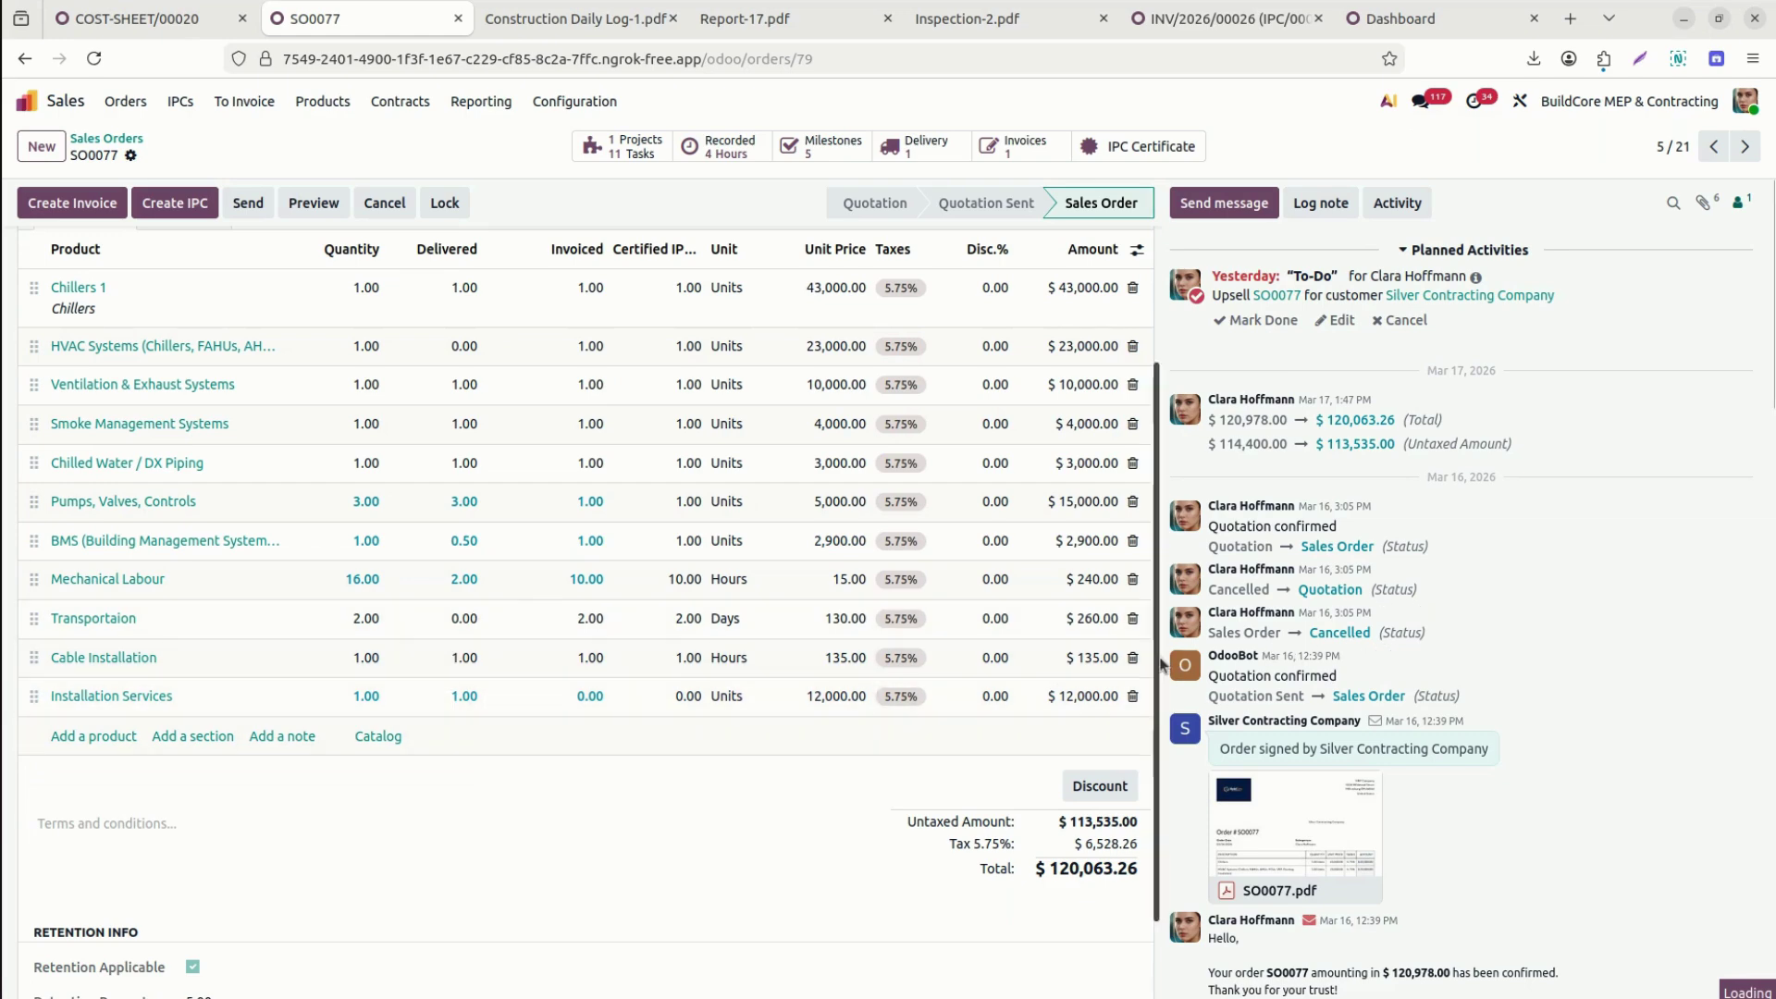
{"action": "scroll", "coordinate": [425, 421], "scroll_direction": "up", "scroll_amount": 3}
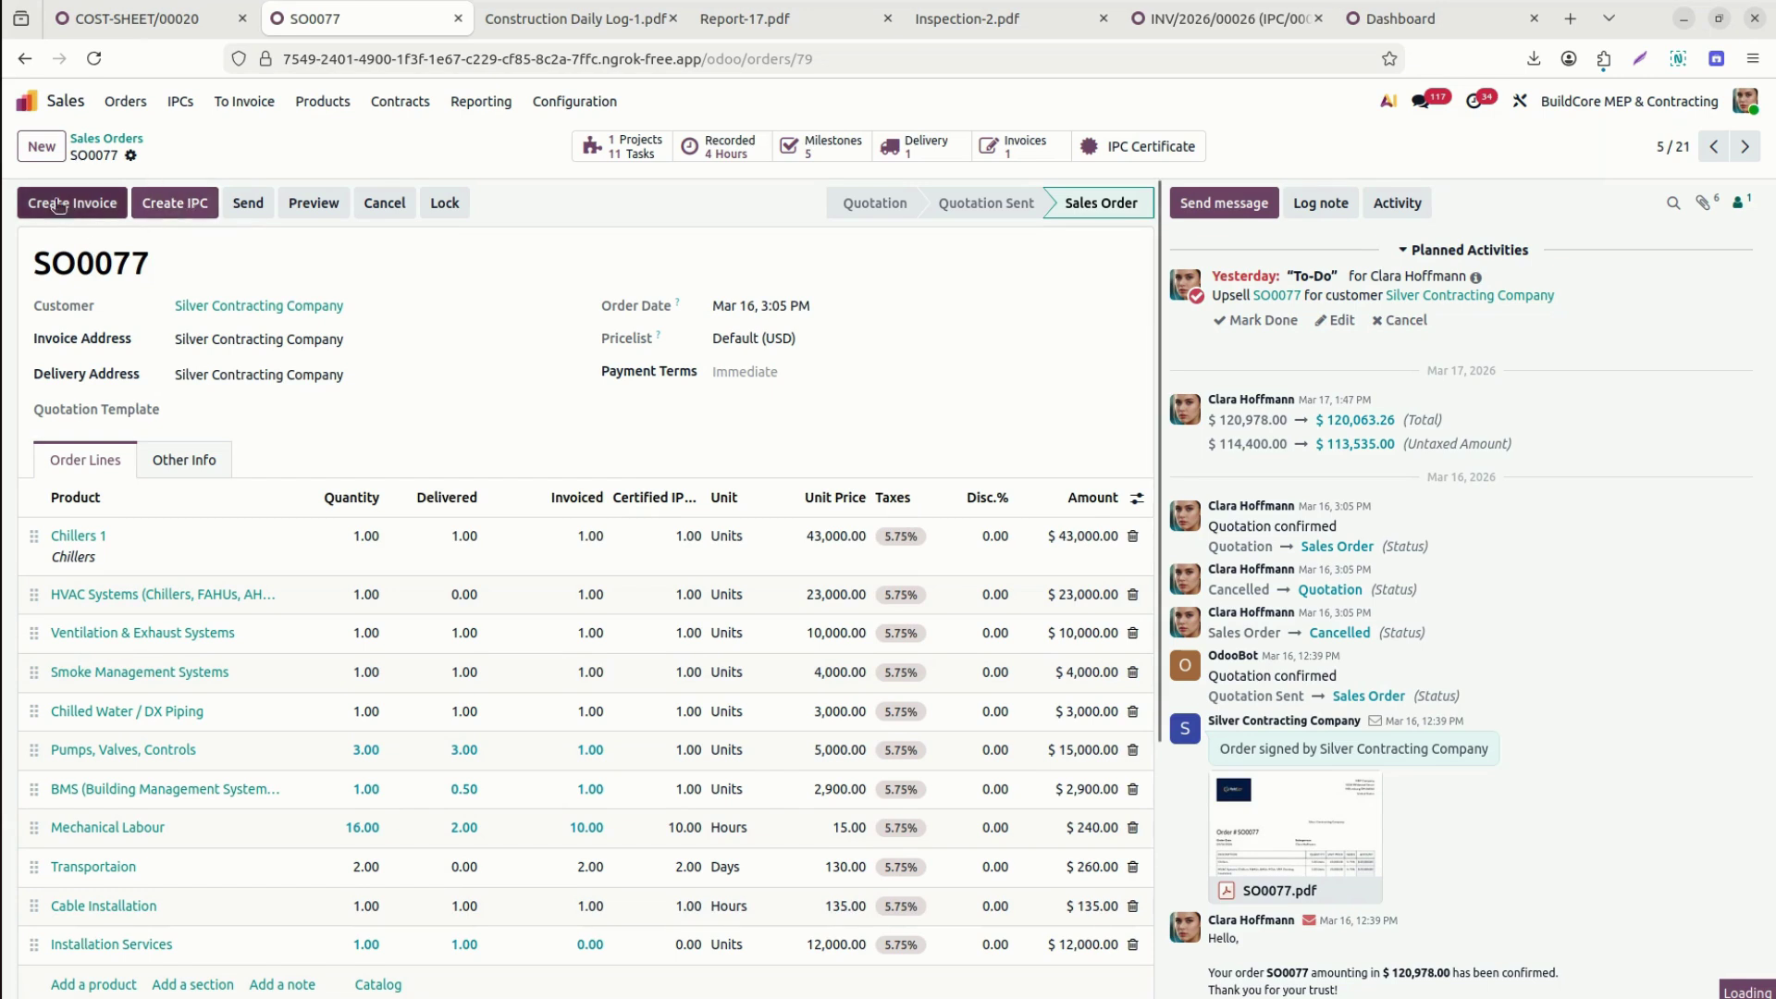
{"action": "left_click", "coordinate": [172, 205]}
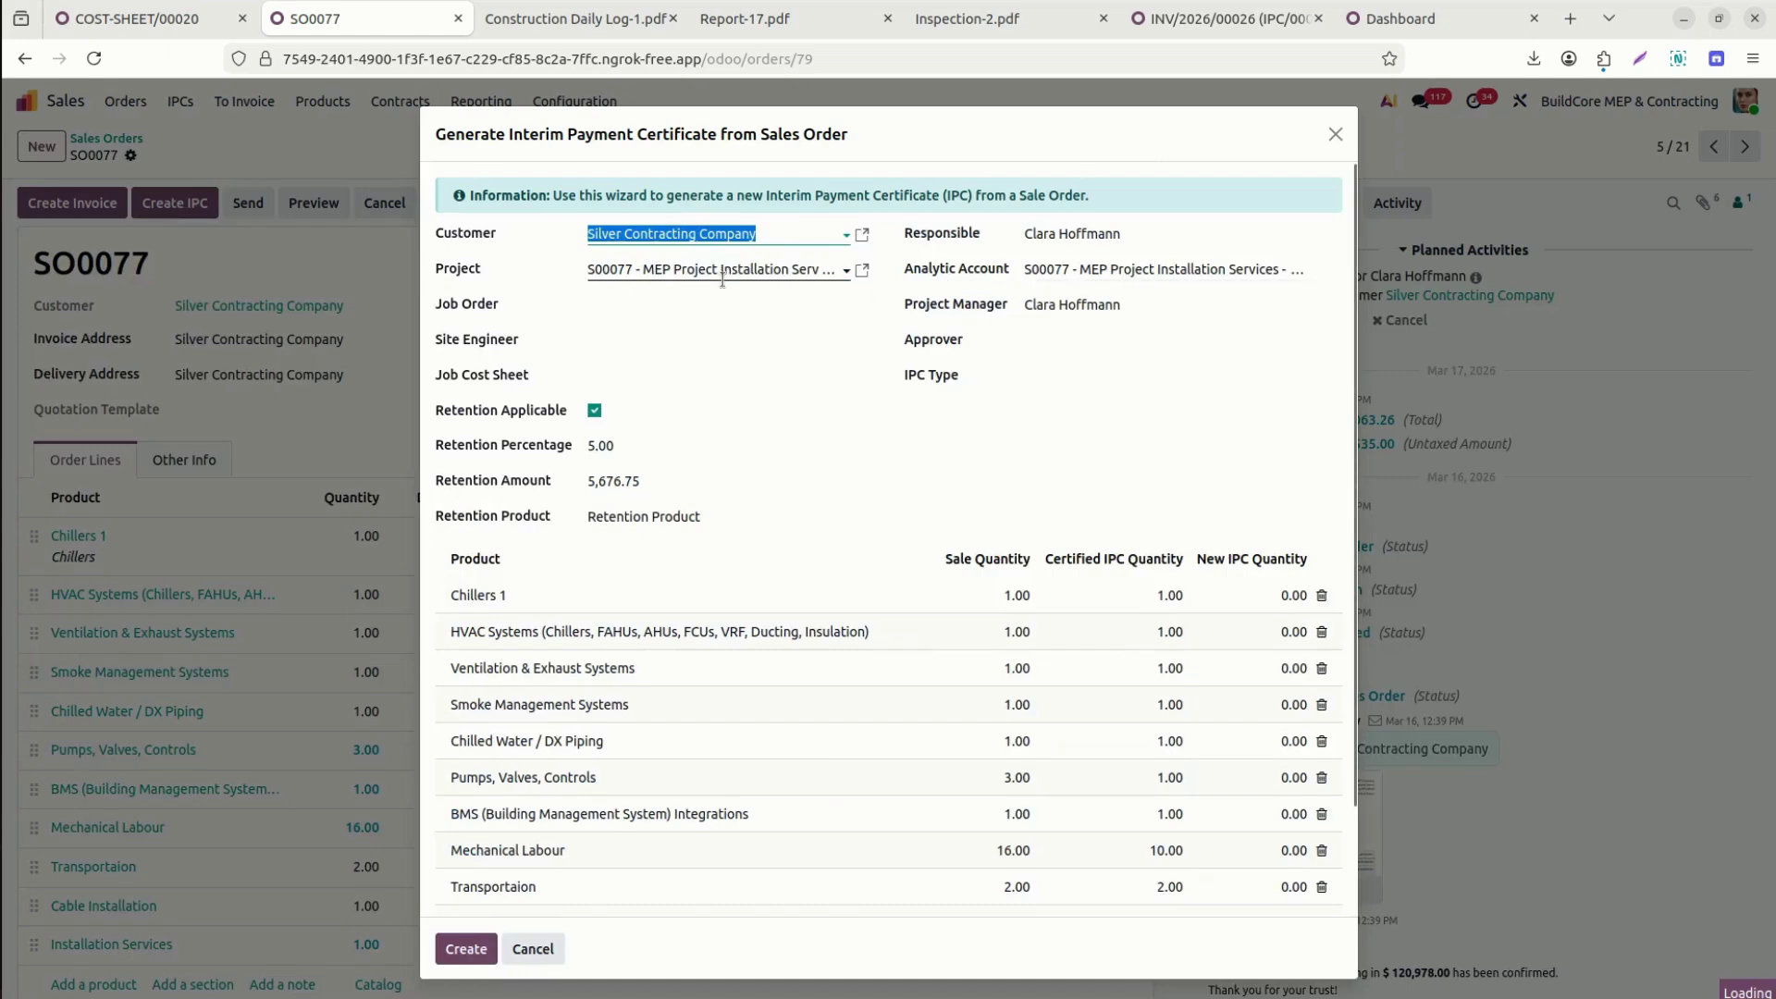
Fill the IPC with job order SO0077, site engineer Diamond LLC, COST-SHEET/00020, Mechanical Equipment Testing type and approver.
{"action": "left_click", "coordinate": [652, 313]}
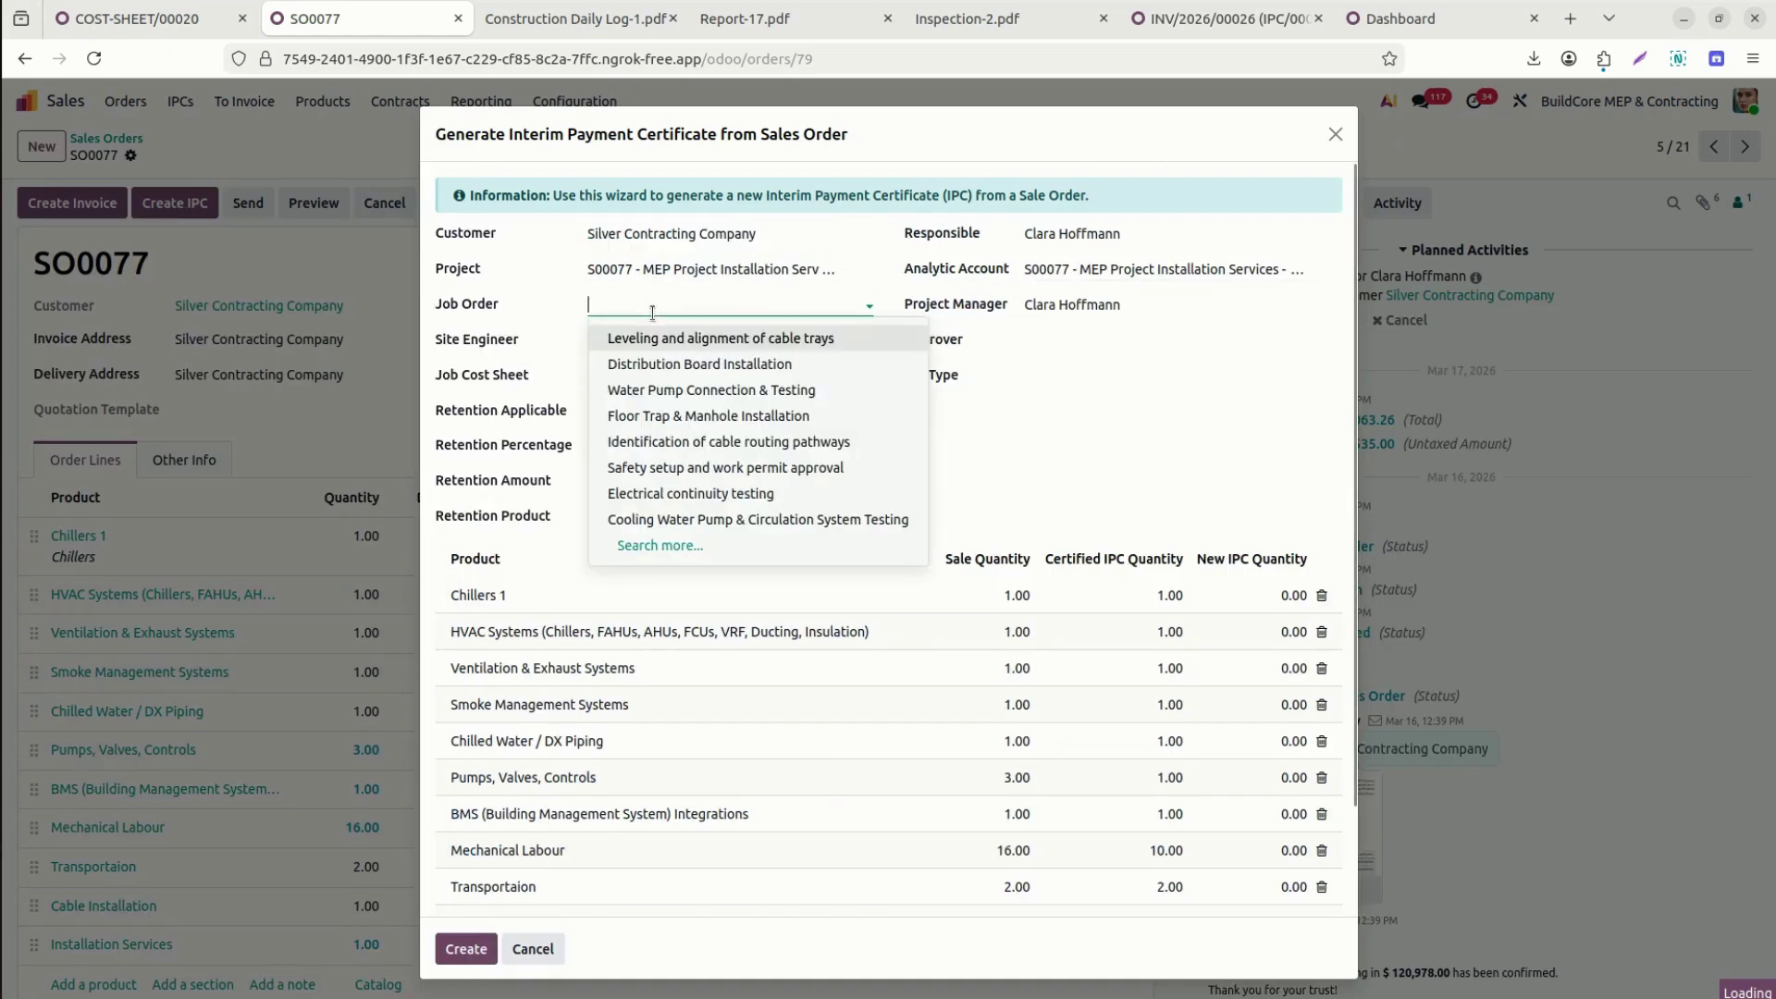
{"action": "type", "text": "SO"}
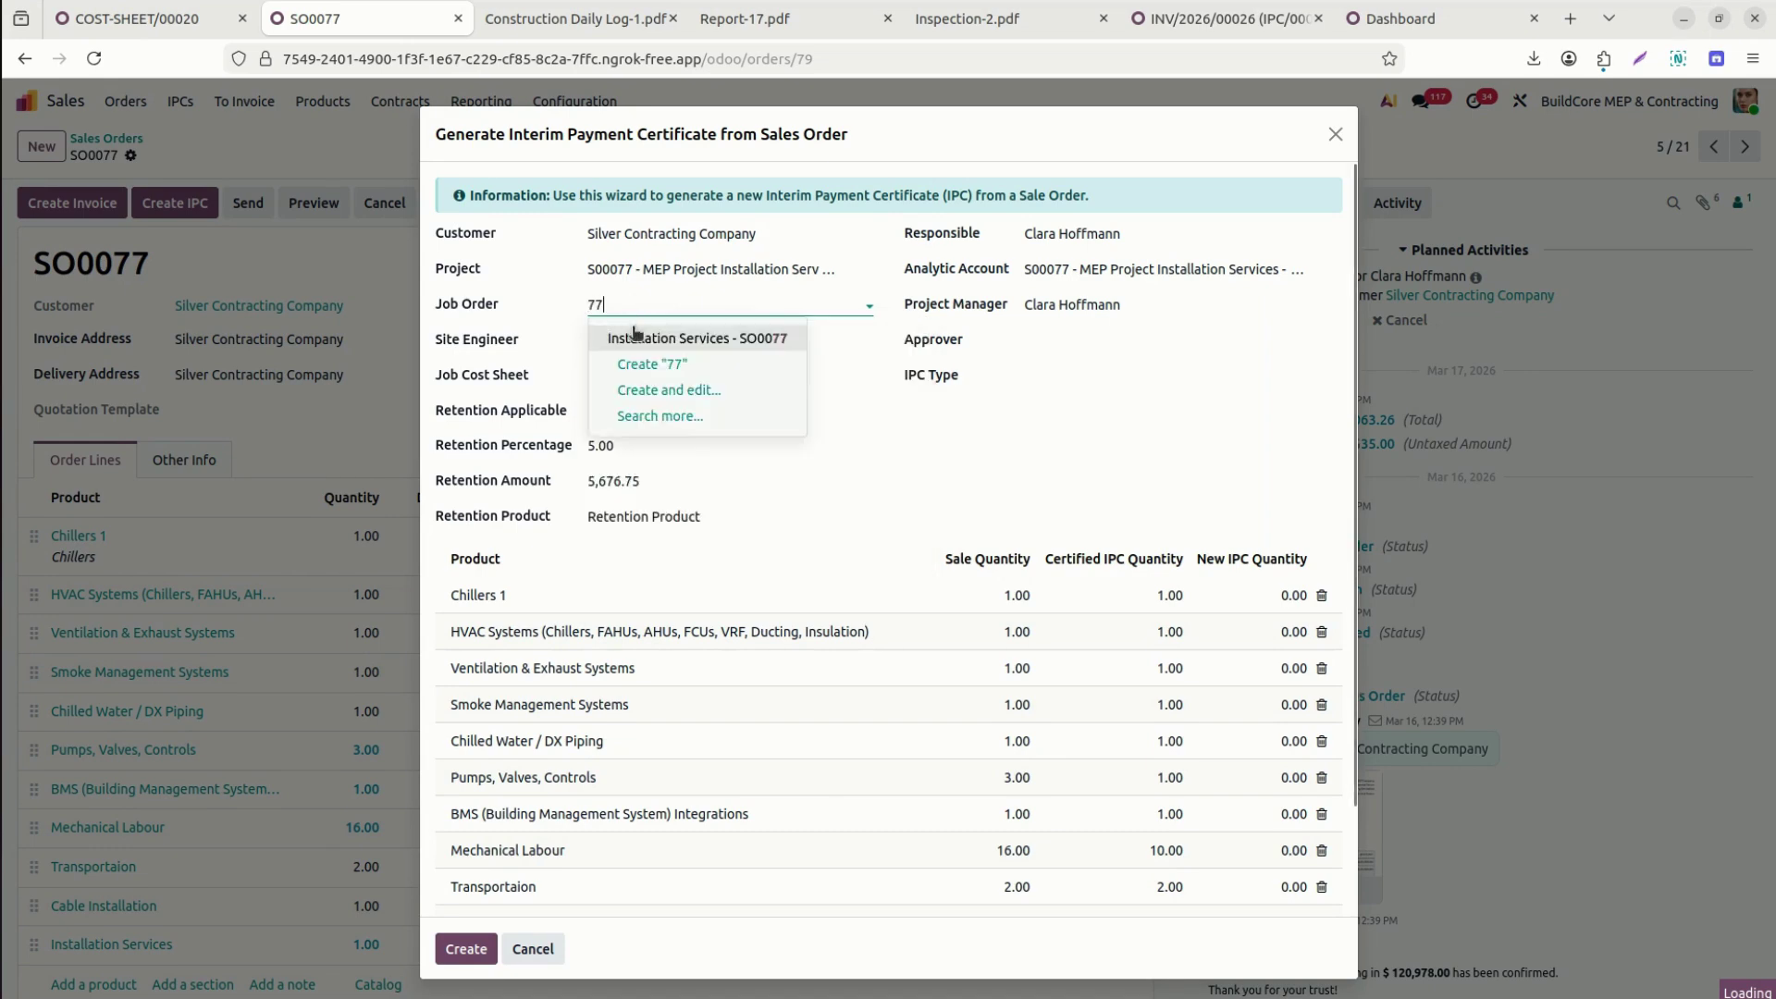
{"action": "left_click", "coordinate": [629, 338]}
{"action": "left_click", "coordinate": [623, 342]}
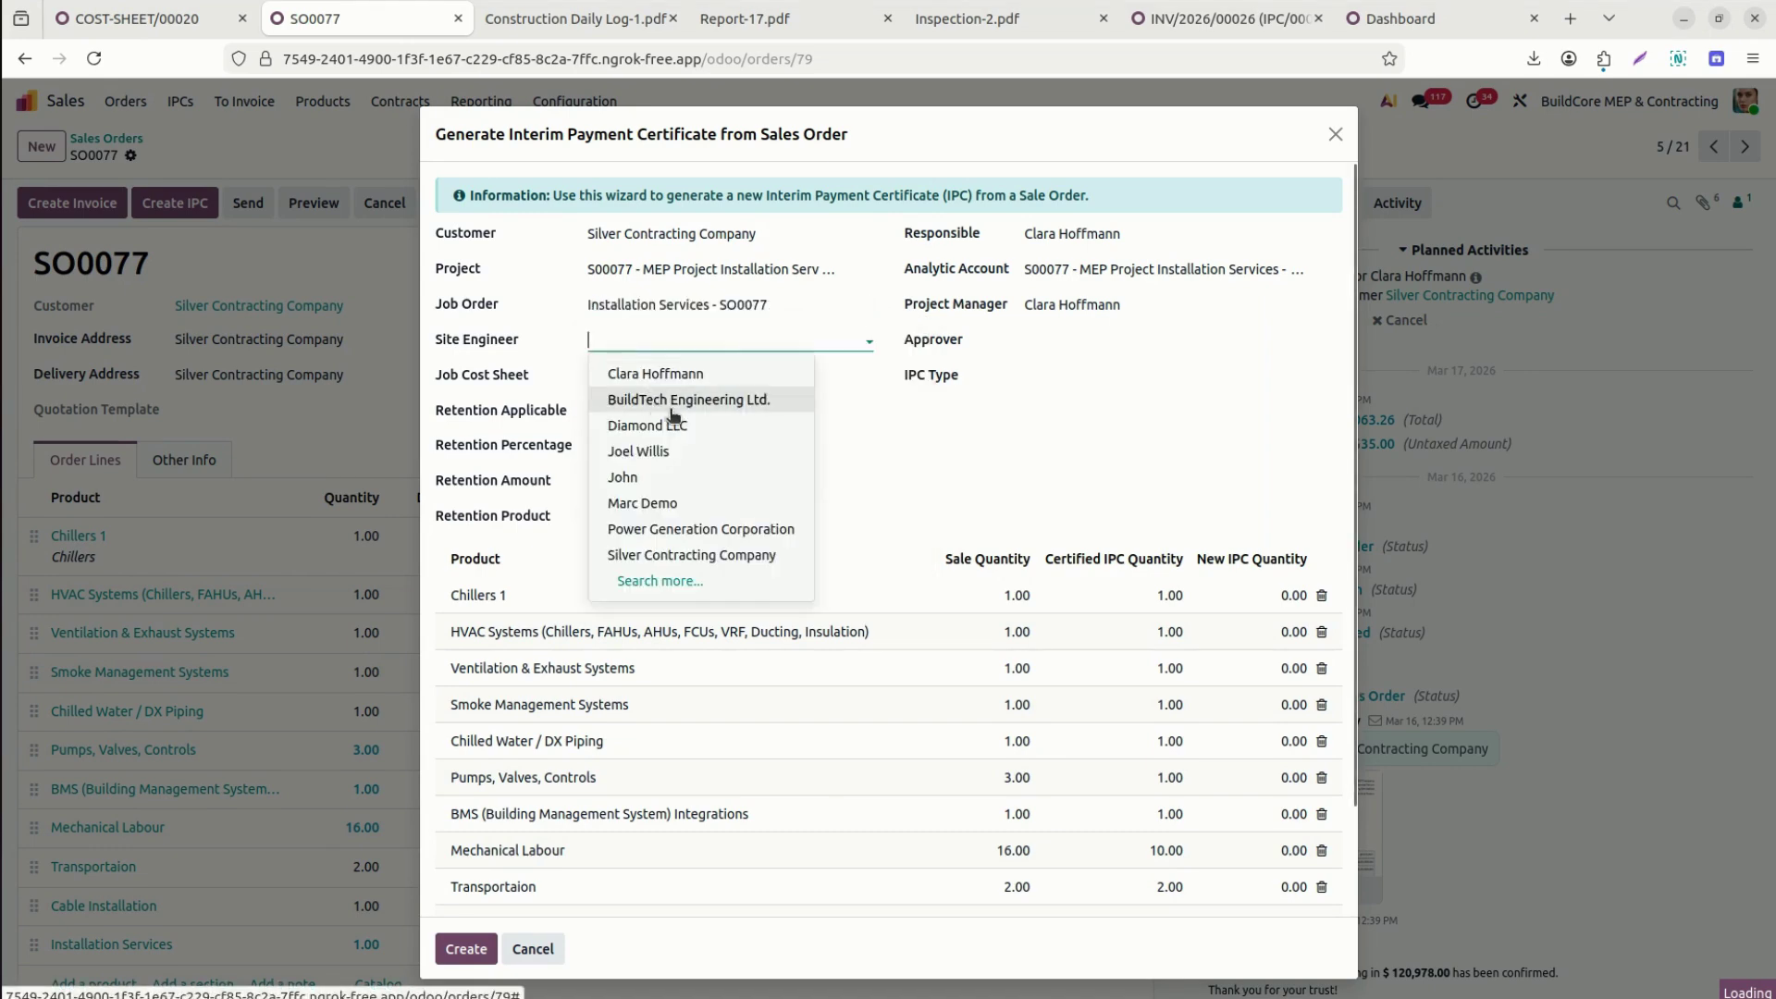
{"action": "left_click", "coordinate": [674, 425]}
{"action": "left_click", "coordinate": [643, 377]}
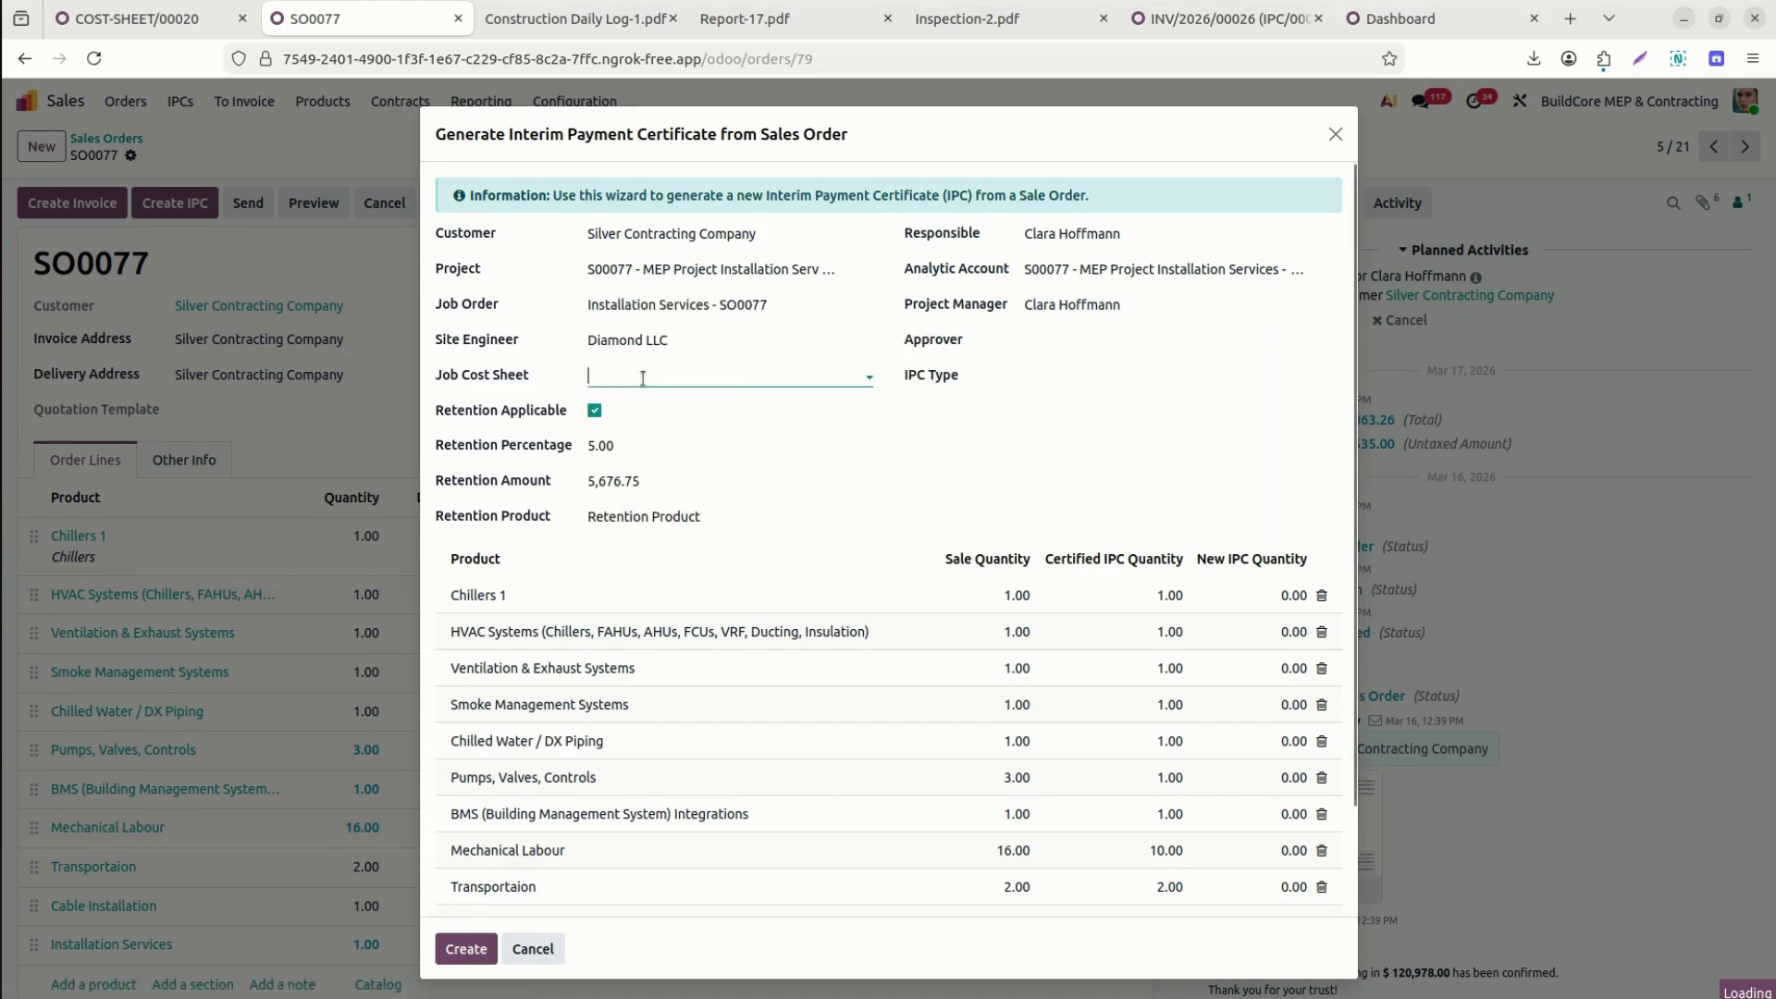
{"action": "type", "text": "20"}
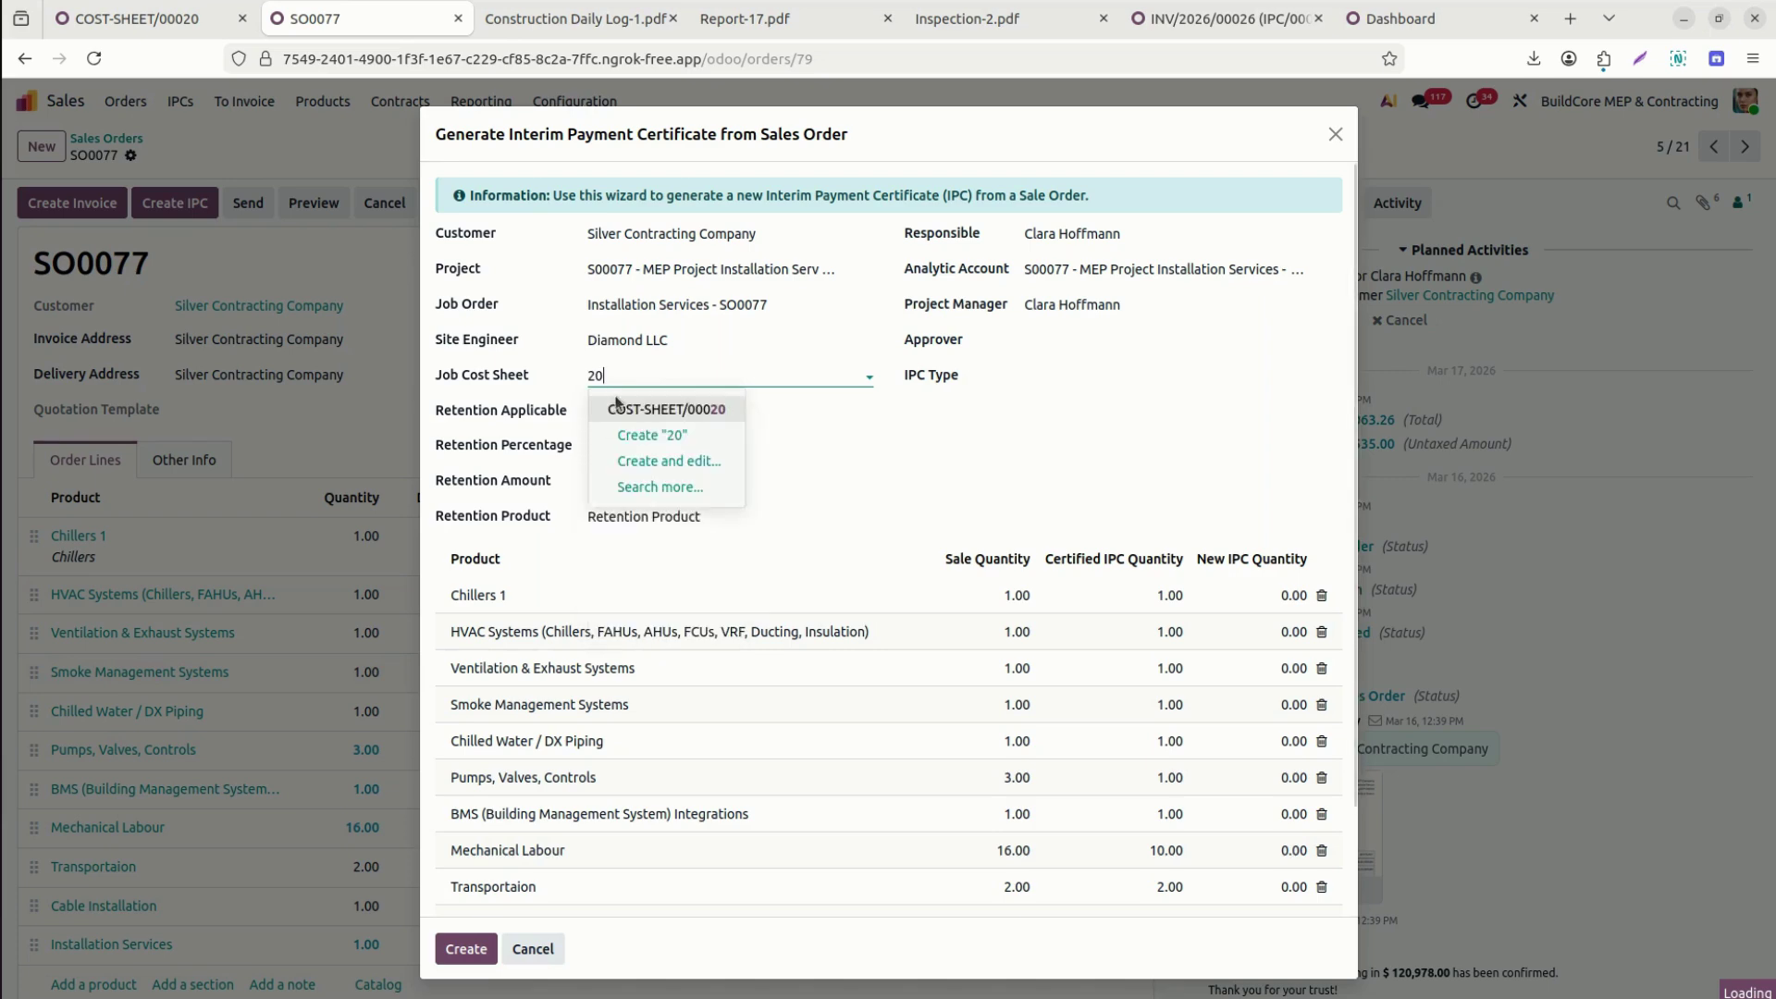
{"action": "left_click", "coordinate": [646, 409]}
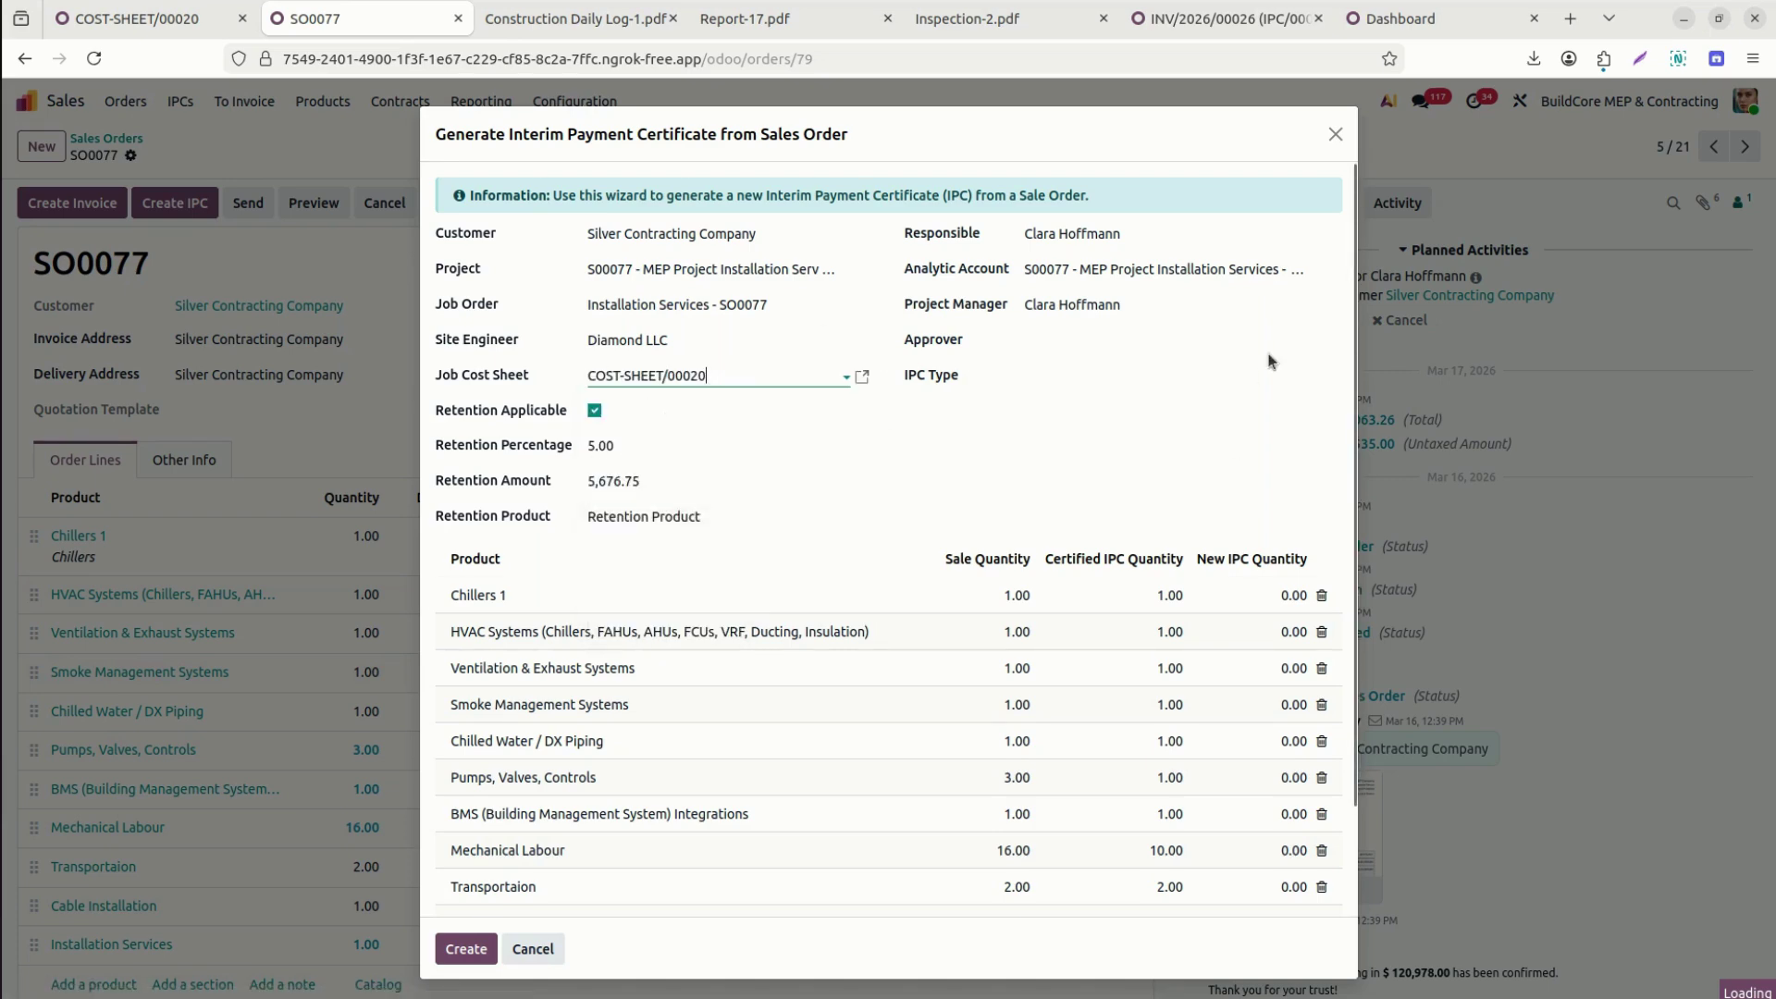
{"action": "left_click", "coordinate": [1124, 374]}
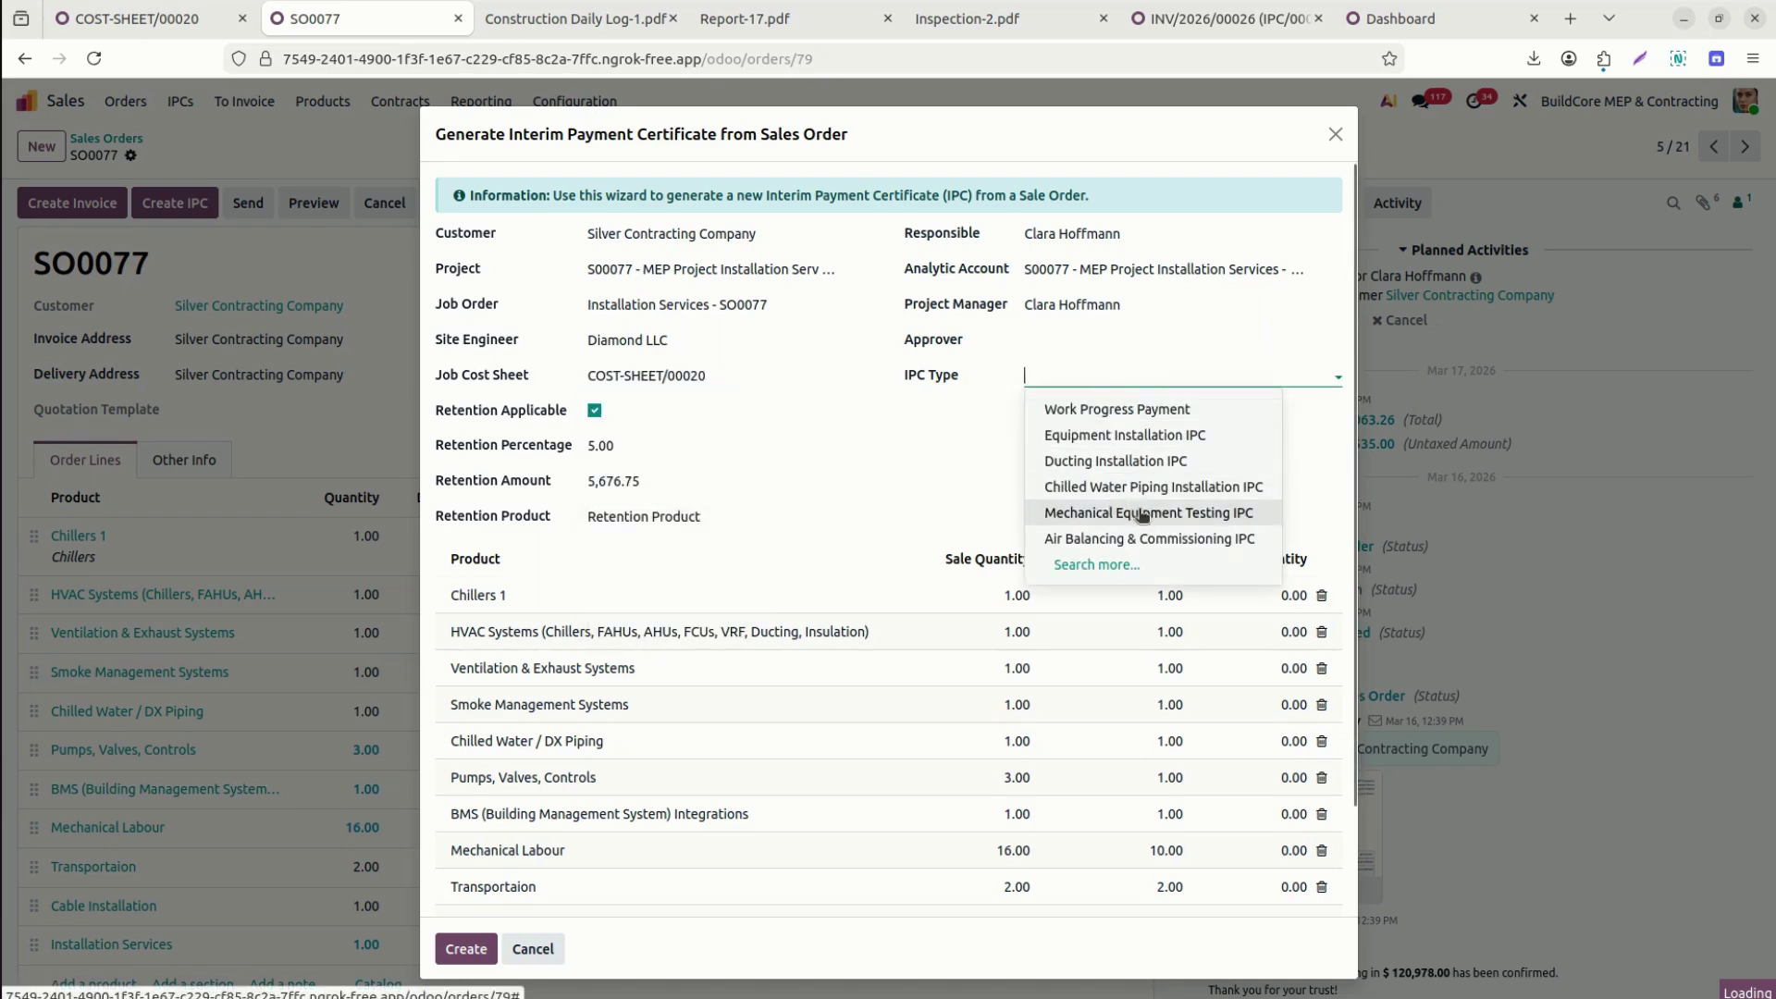
{"action": "left_click", "coordinate": [1140, 511]}
{"action": "left_click", "coordinate": [1121, 341]}
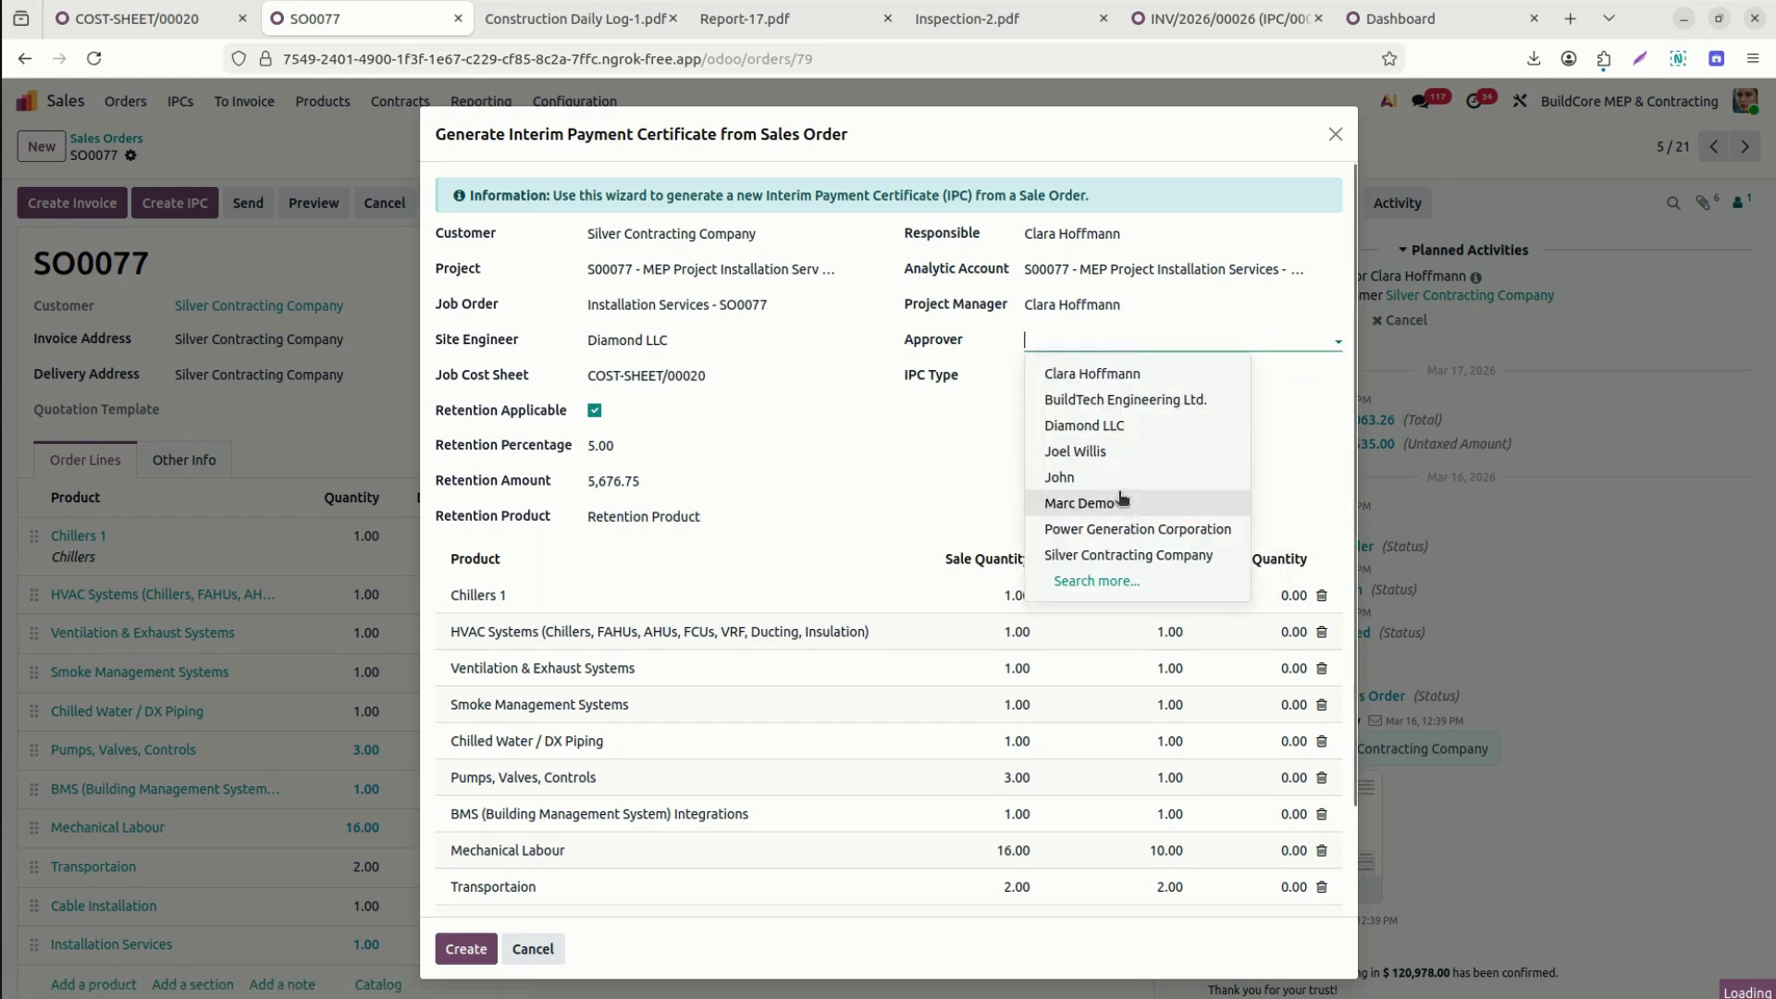
{"action": "left_click", "coordinate": [1110, 452]}
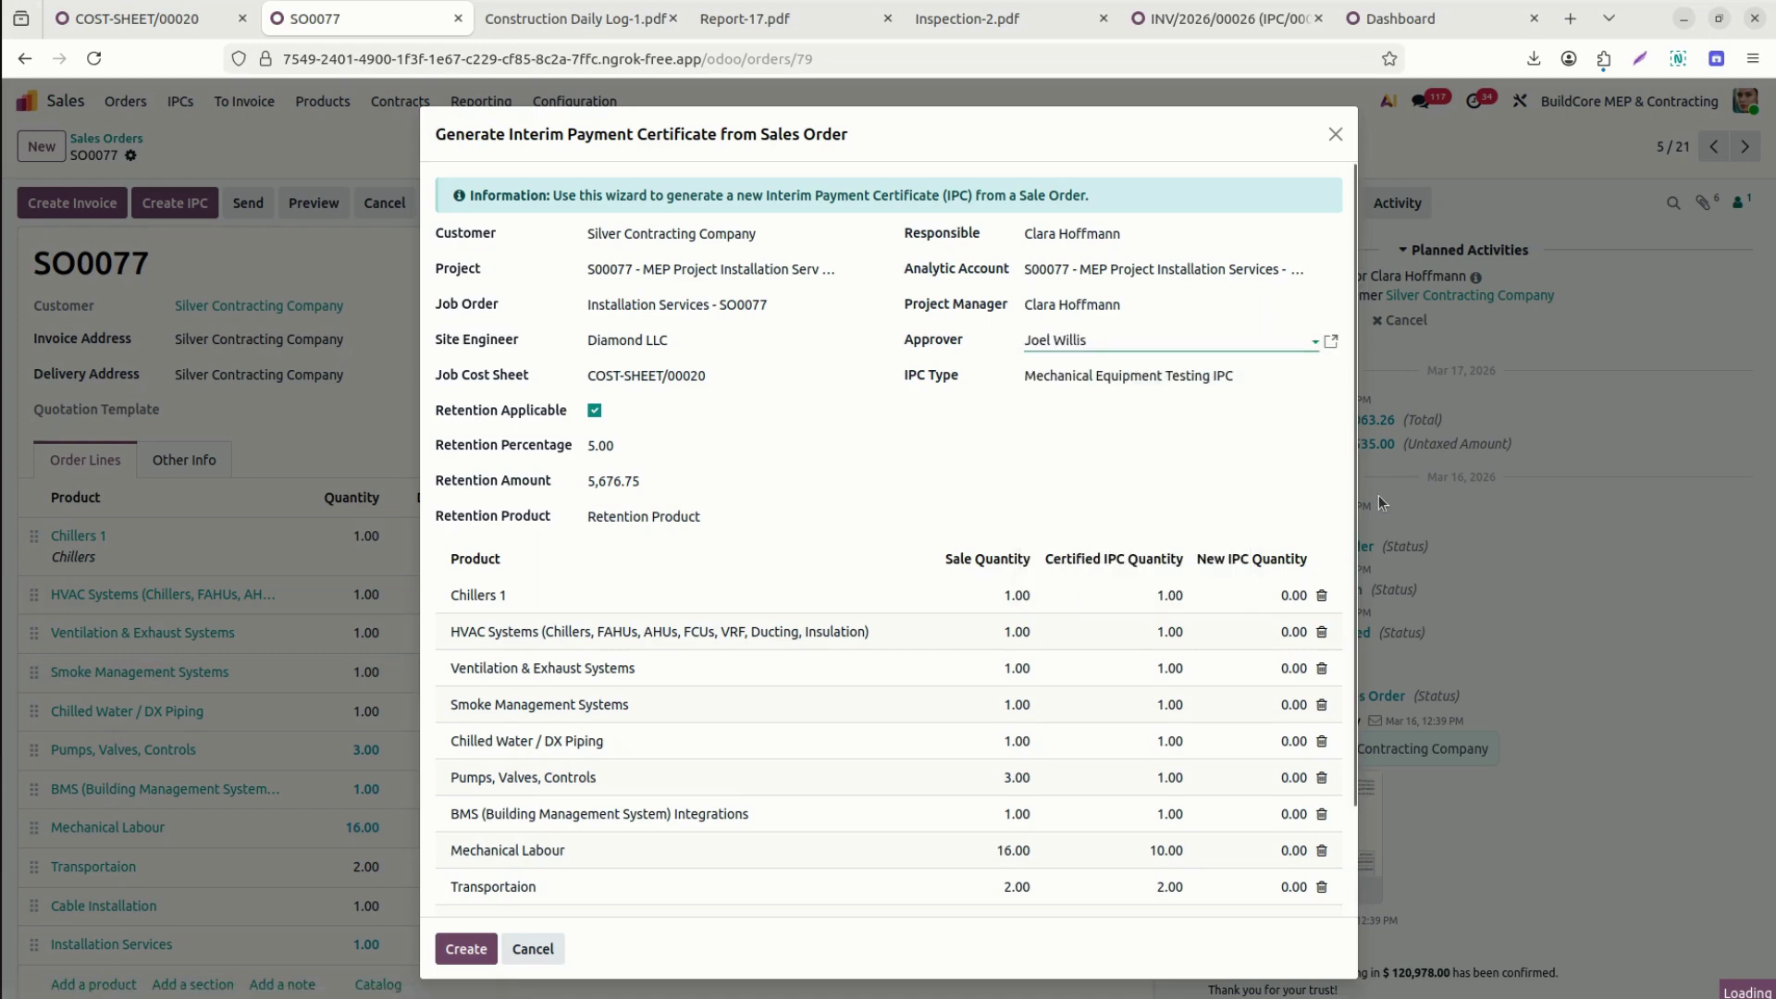
Set the Installation Services new IPC quantity to 1 and create the certificate.
{"action": "scroll", "coordinate": [1362, 514], "scroll_direction": "down", "scroll_amount": 2}
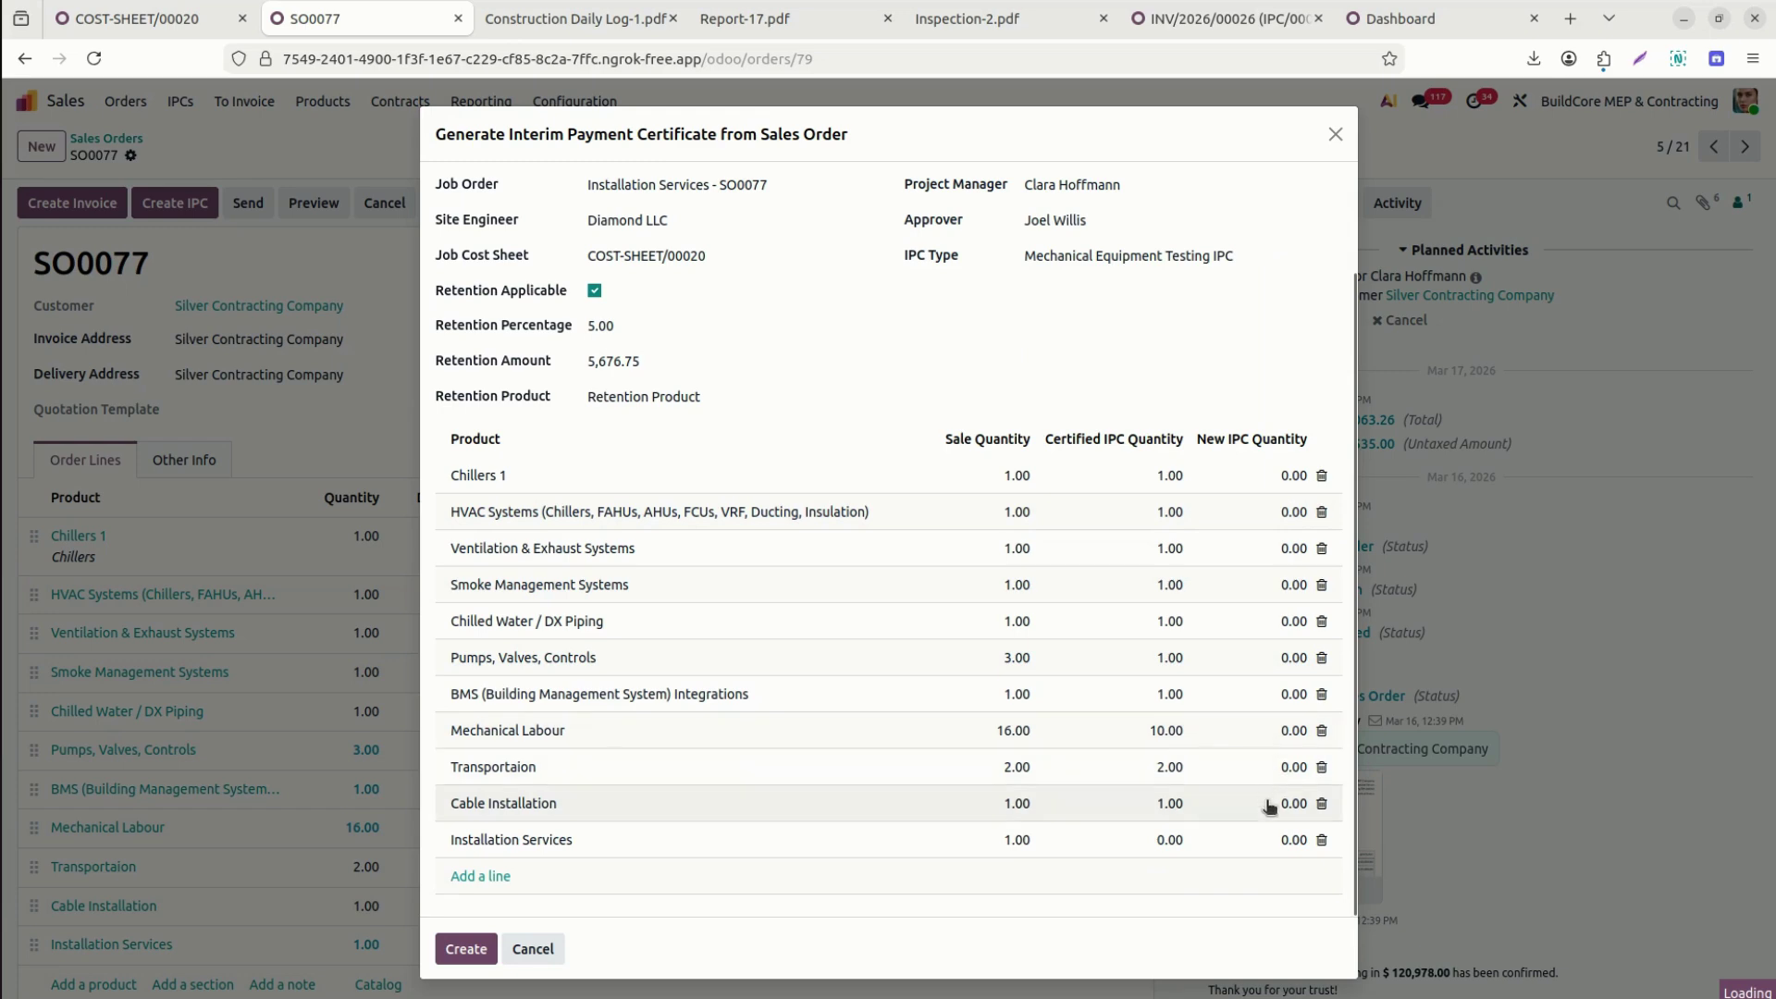
{"action": "left_click", "coordinate": [1261, 840]}
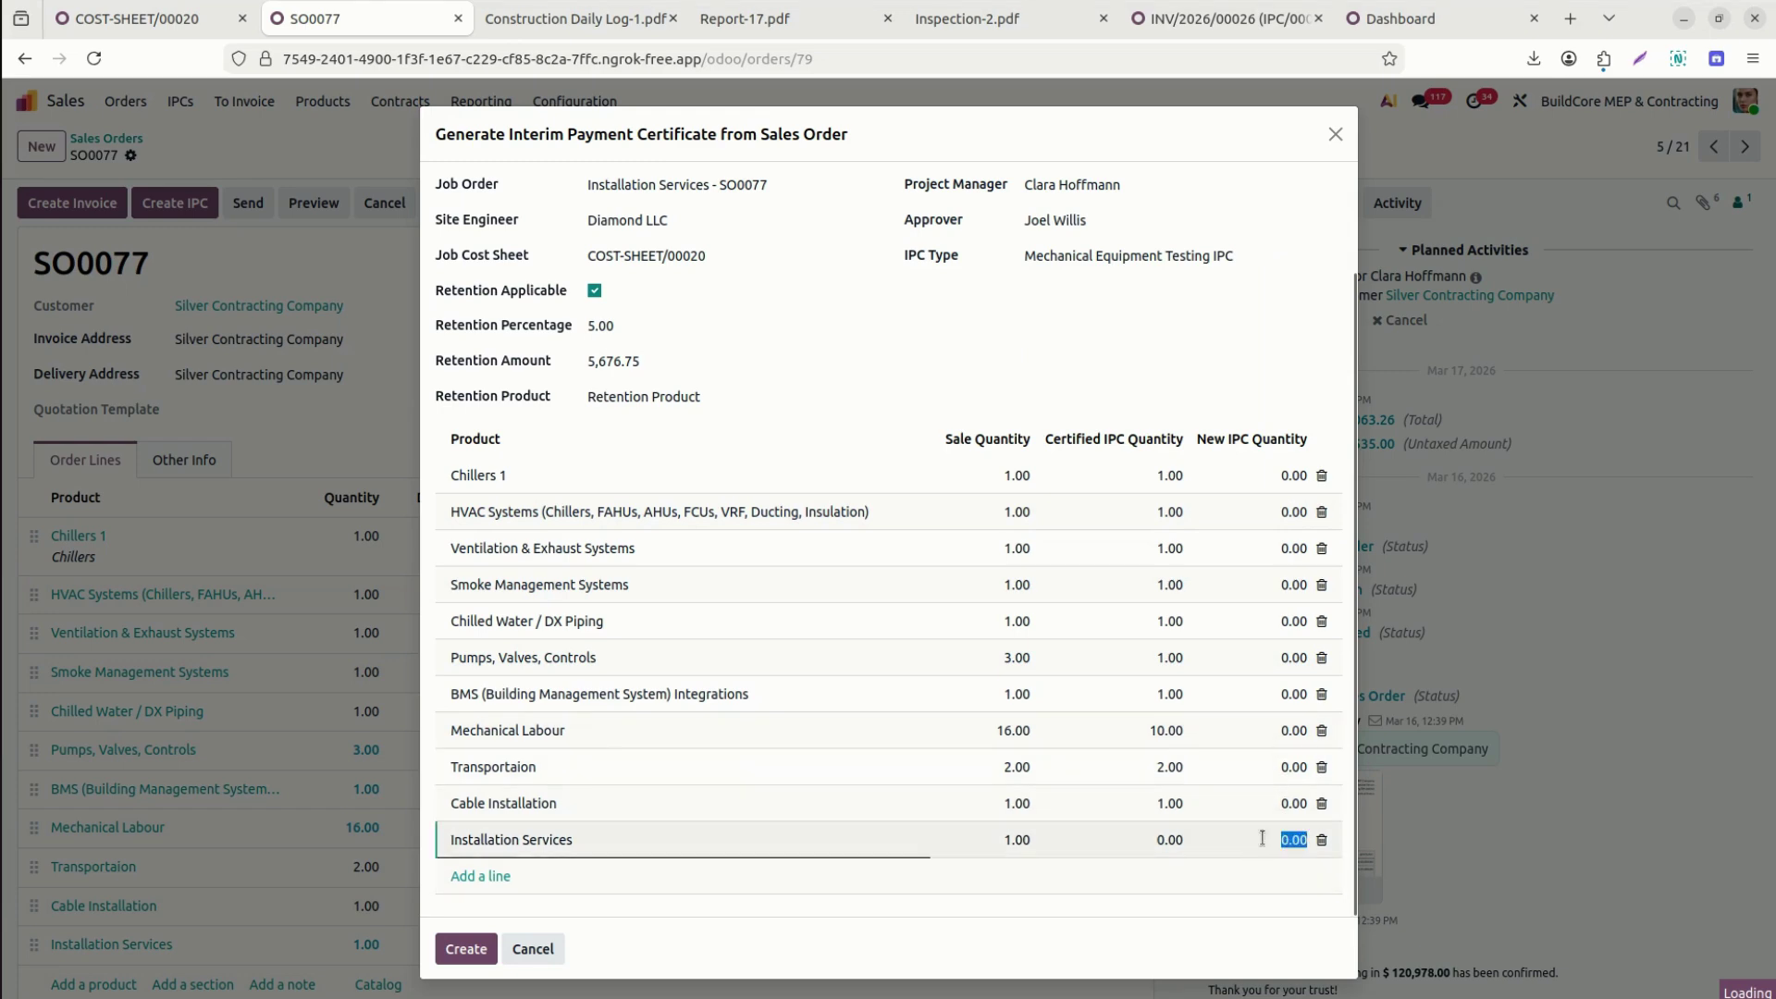
{"action": "type", "text": "1"}
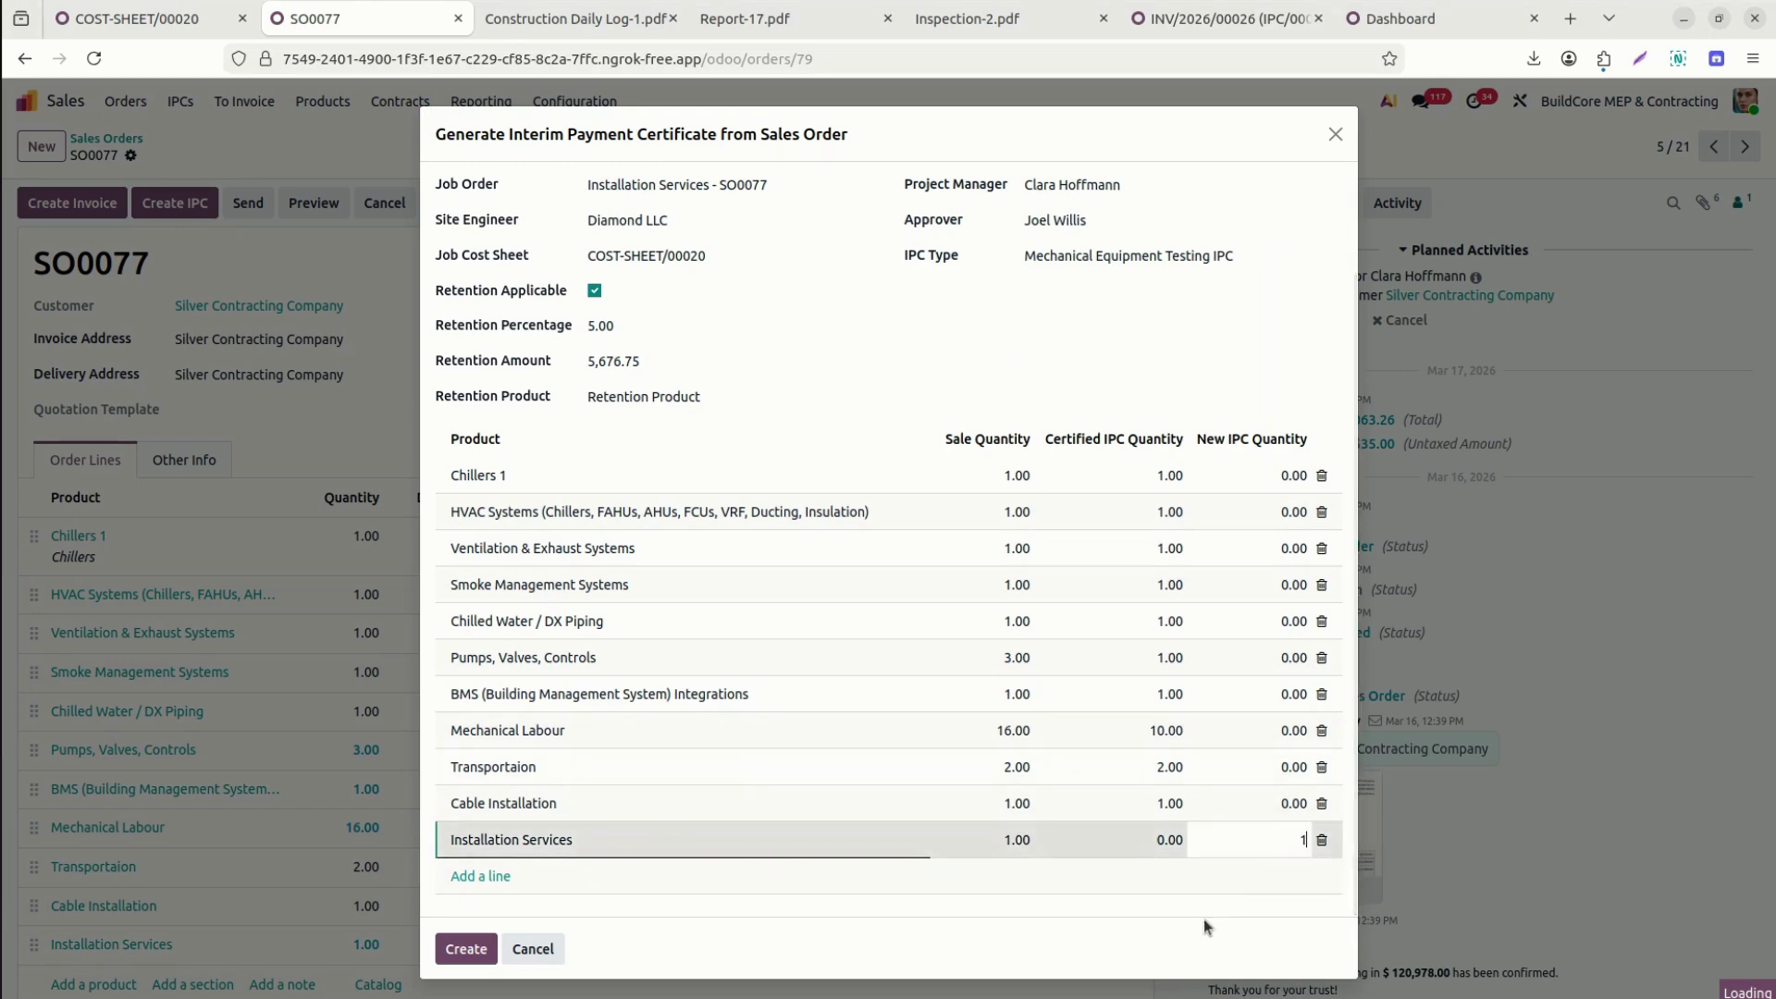
{"action": "left_click", "coordinate": [1205, 920]}
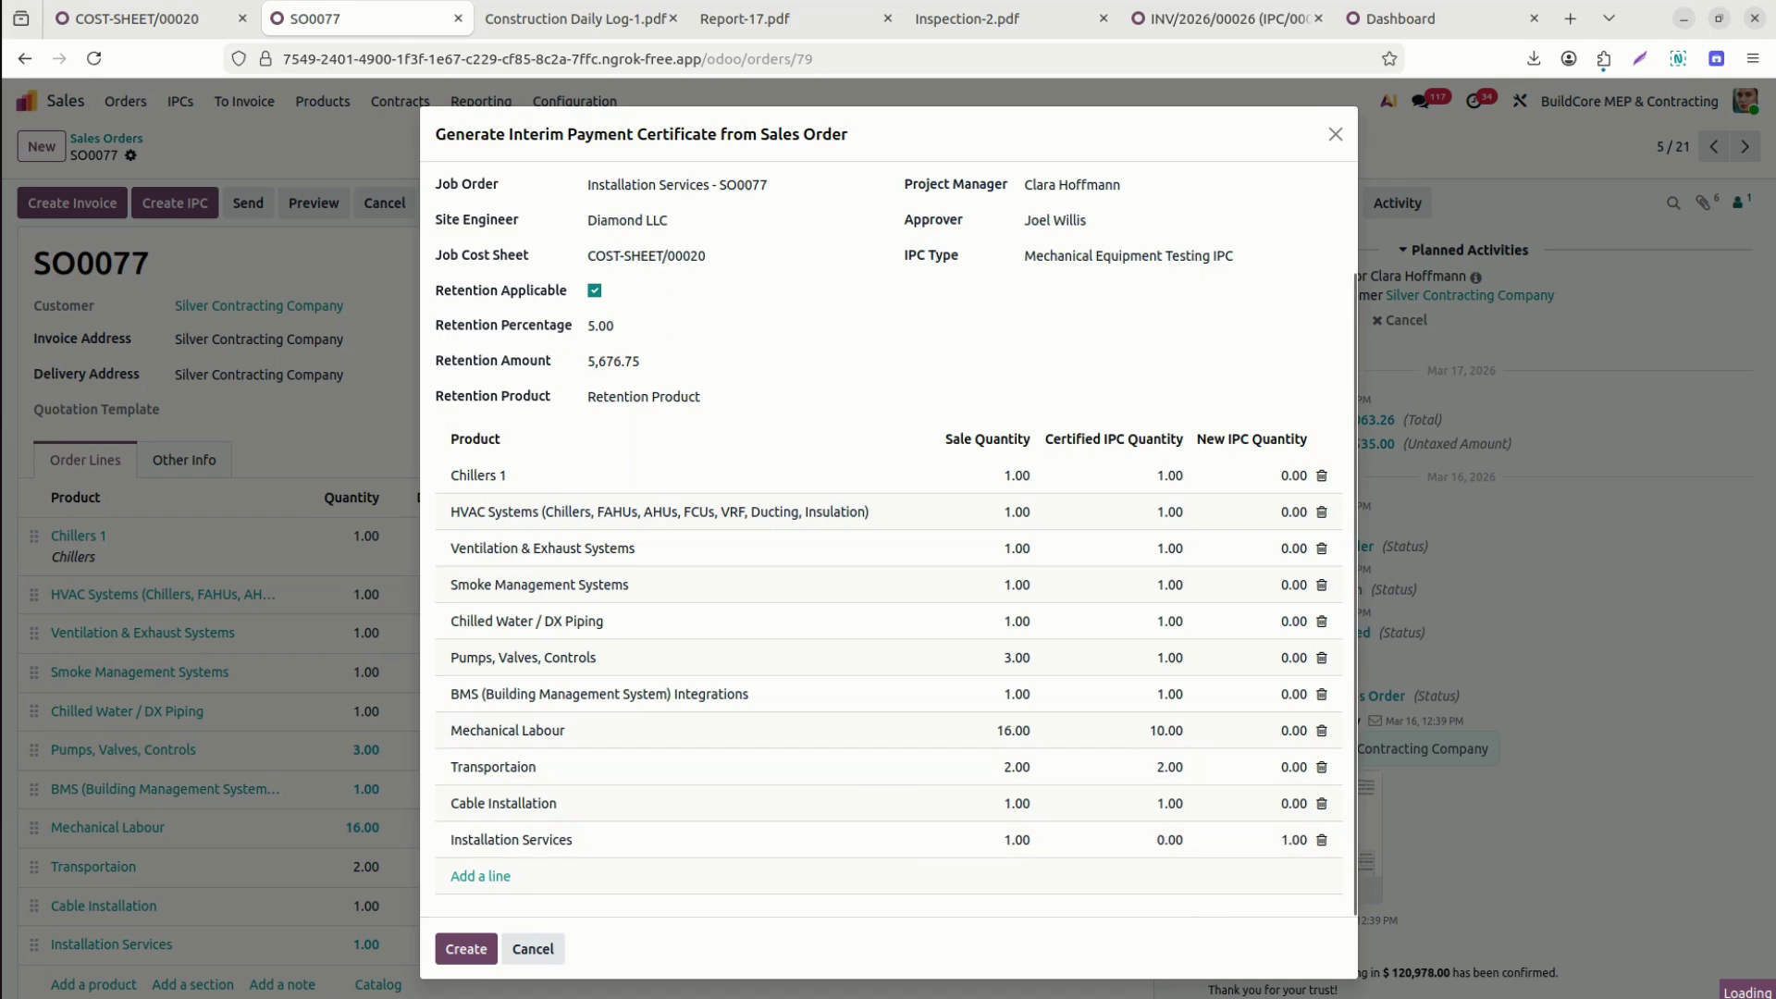
{"action": "left_click", "coordinate": [451, 950]}
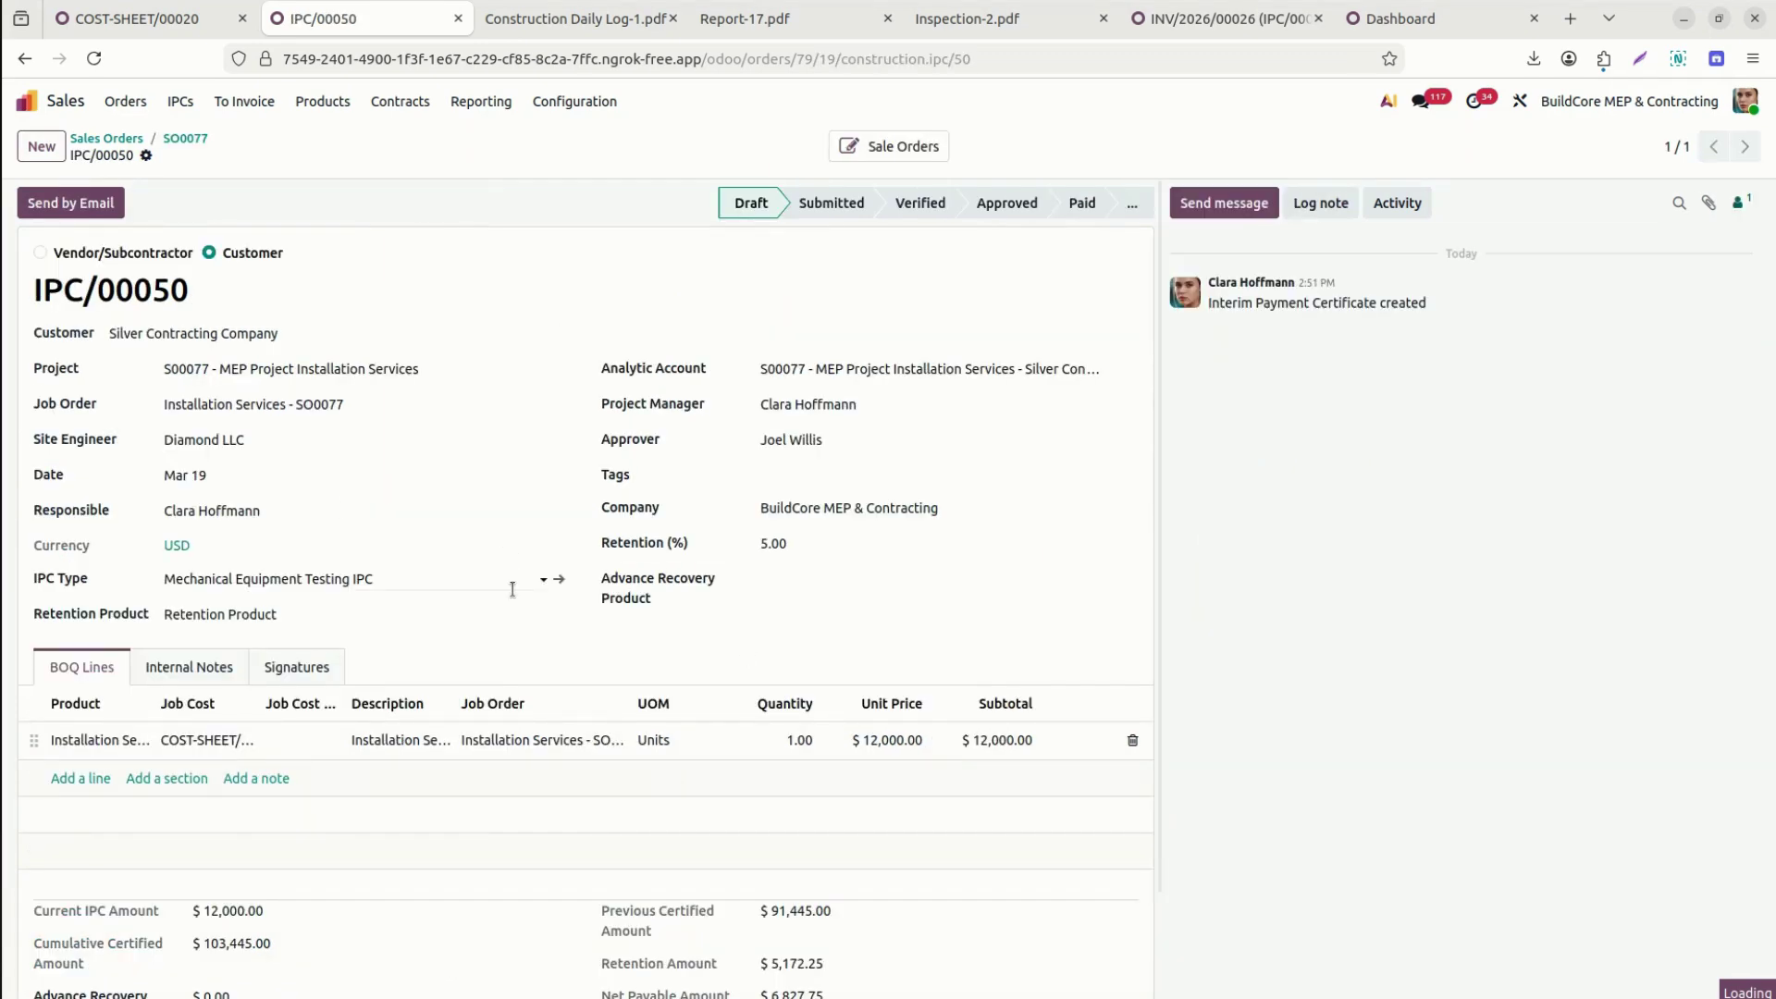
Advance IPC/00050 through Submitted and Verified to Approved, then generate its customer invoice.
{"action": "left_click_drag", "start_coordinate": [1156, 734], "coordinate": [1172, 930]}
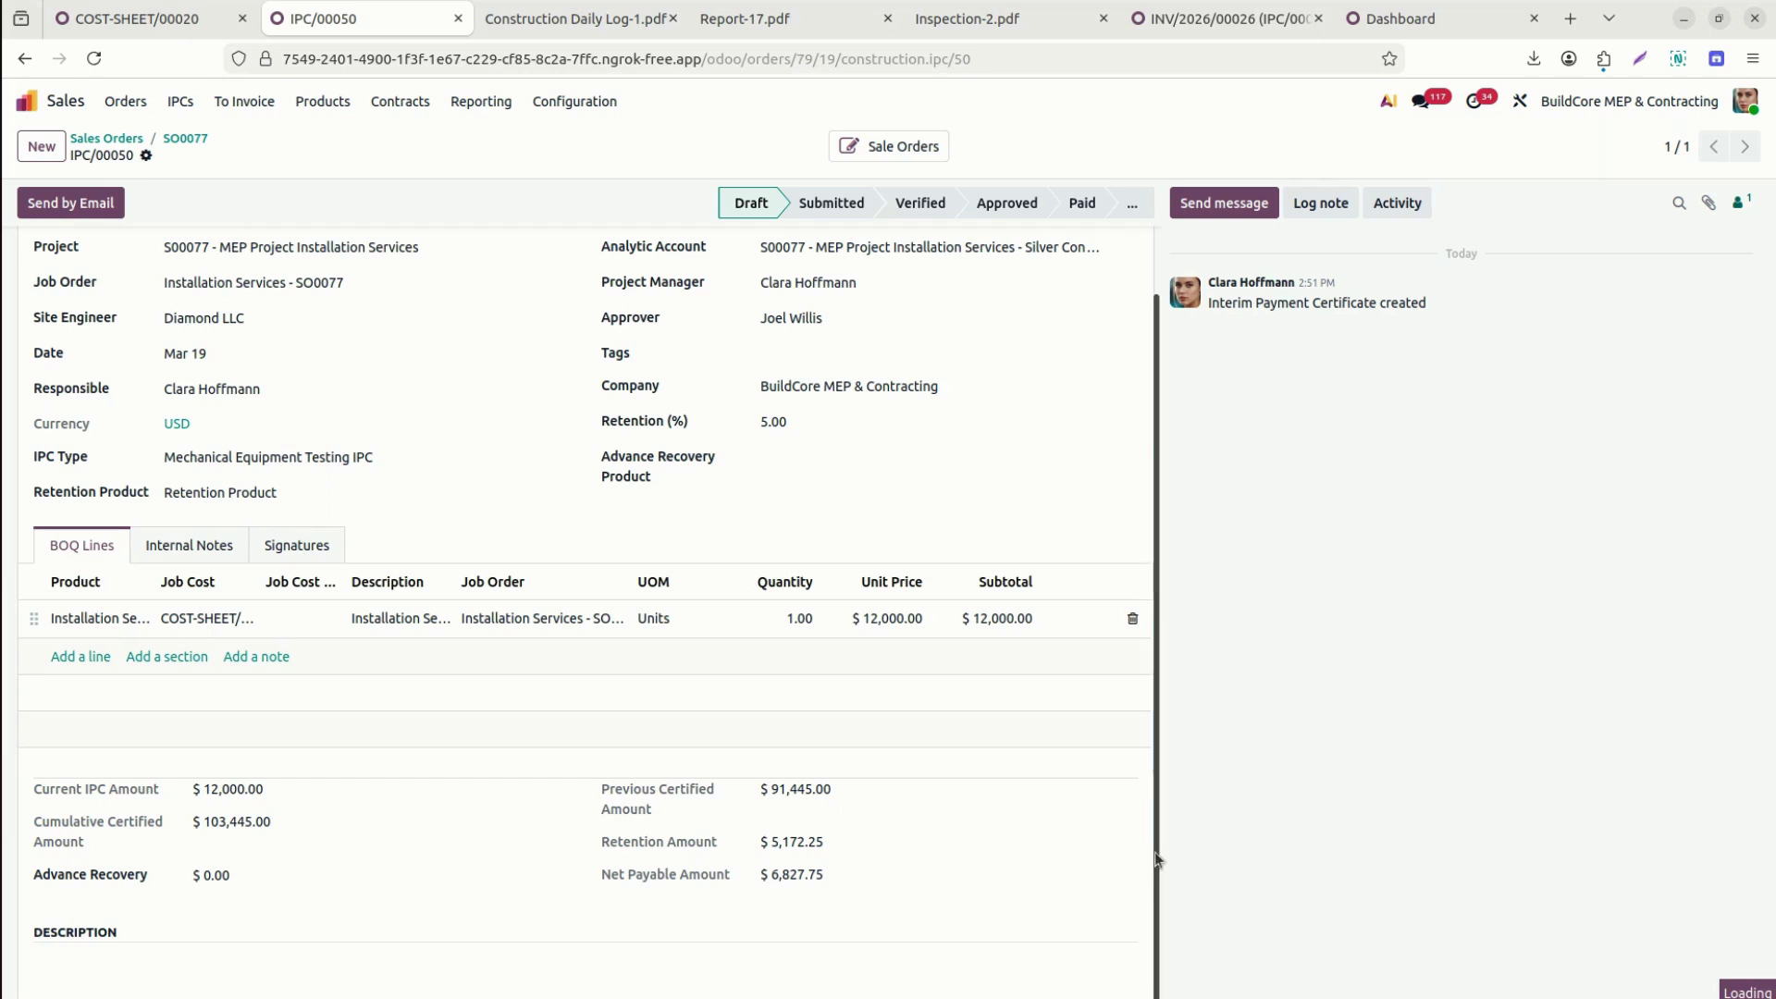
{"action": "scroll", "coordinate": [1150, 852], "scroll_direction": "up", "scroll_amount": 2}
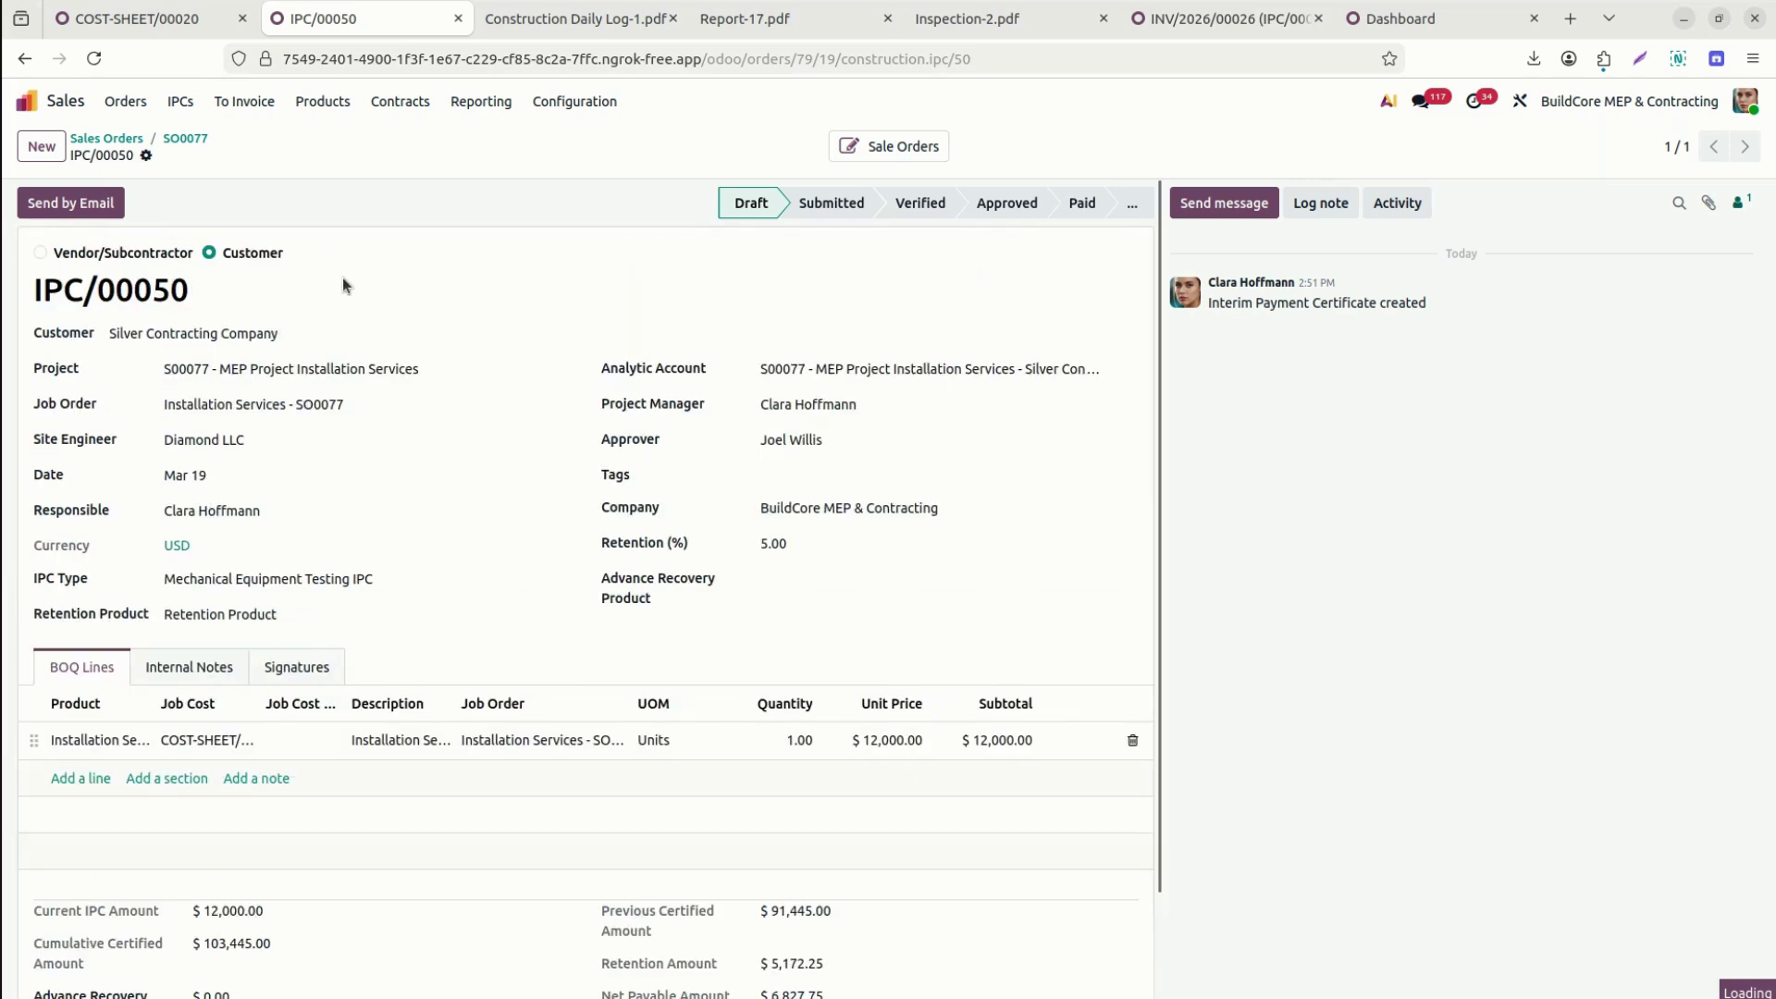
{"action": "left_click", "coordinate": [839, 201]}
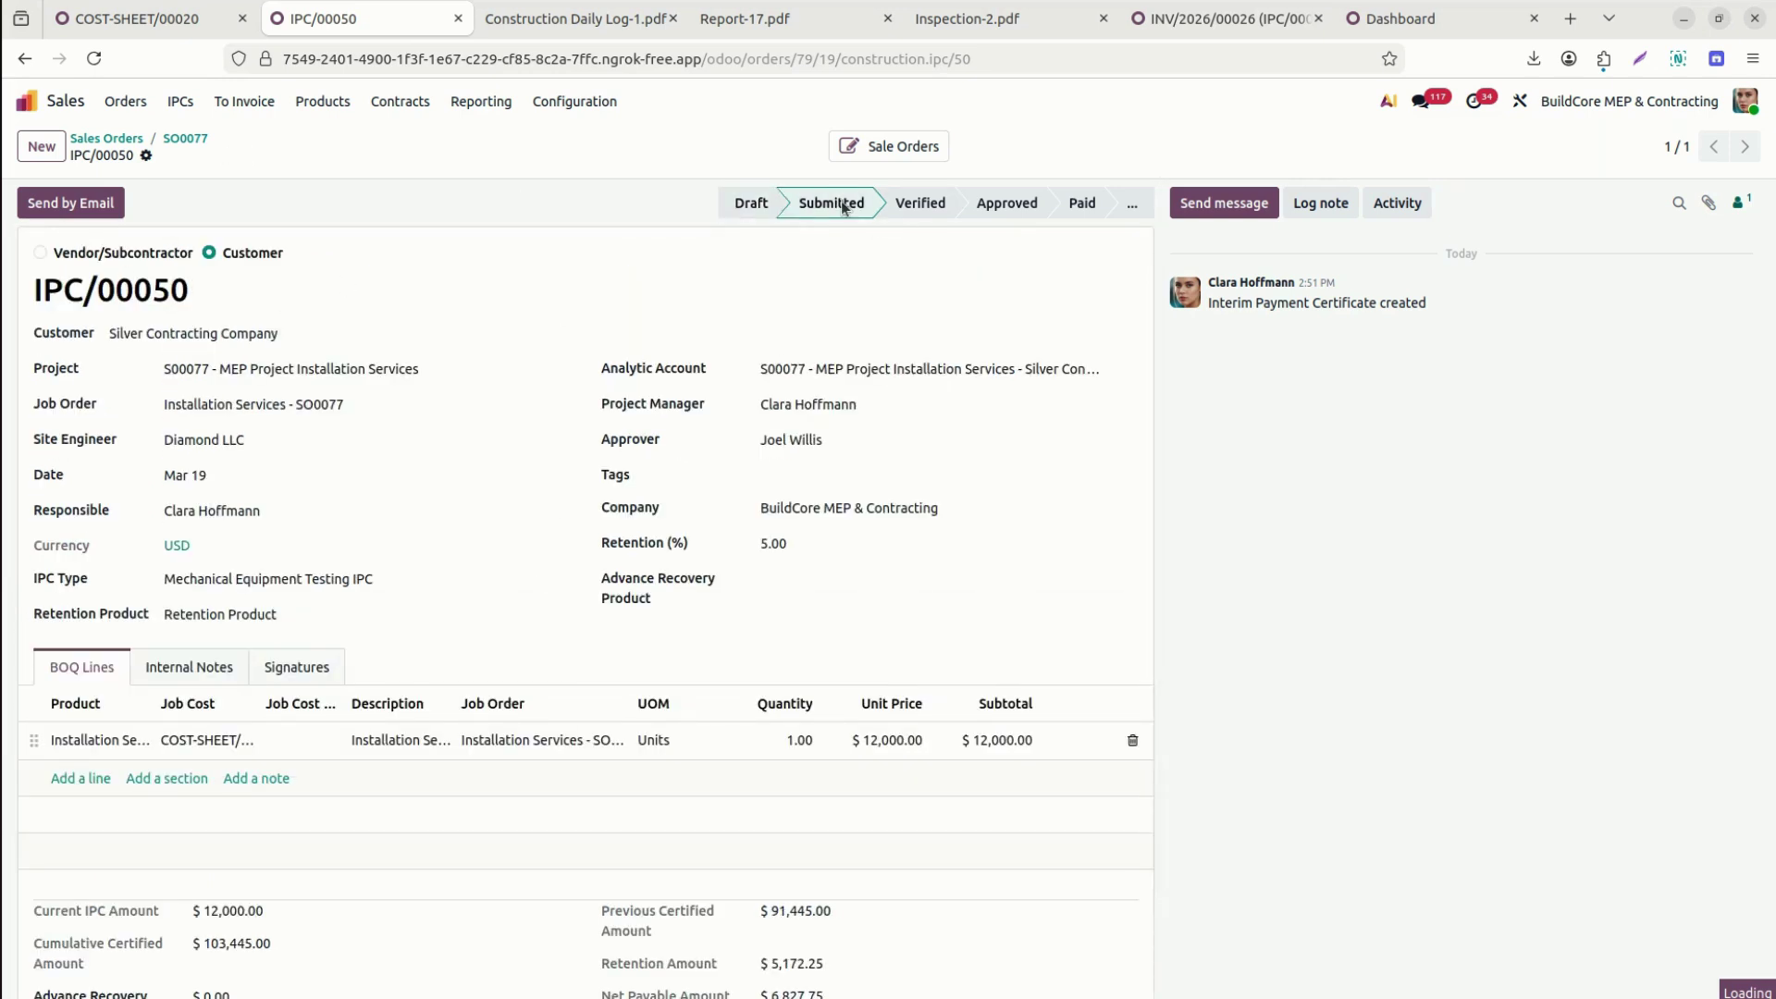
{"action": "left_click", "coordinate": [921, 209]}
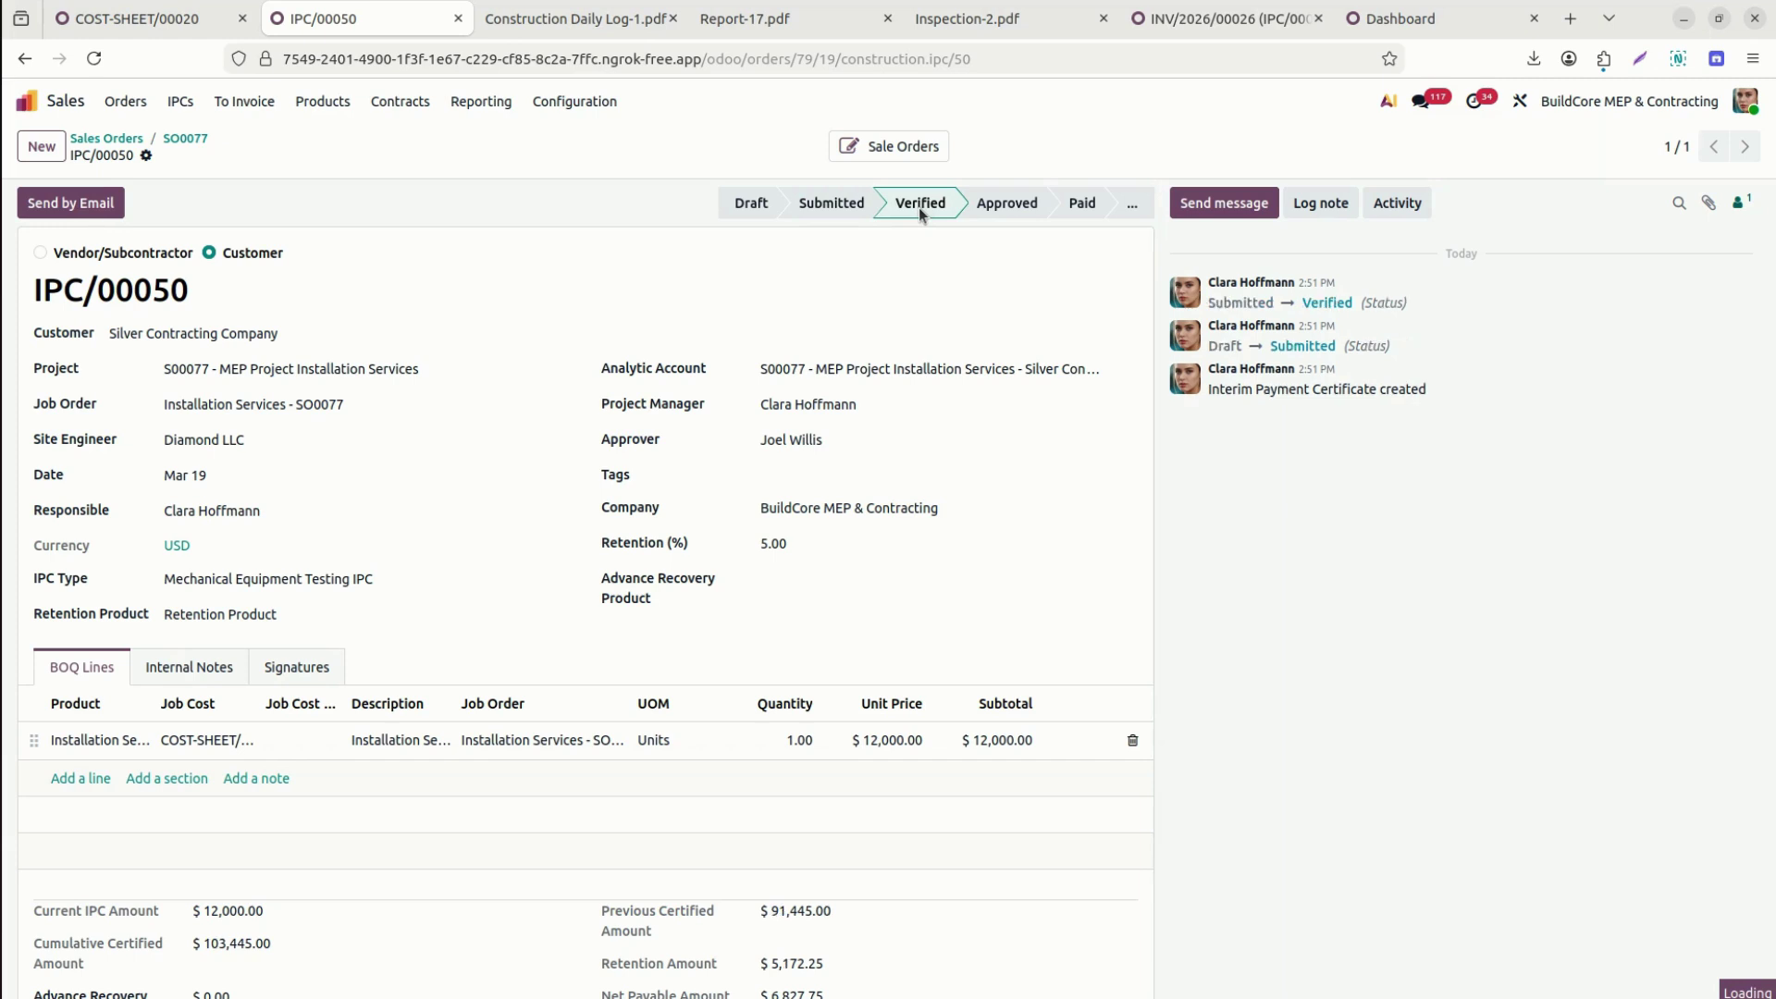
{"action": "left_click", "coordinate": [1013, 204]}
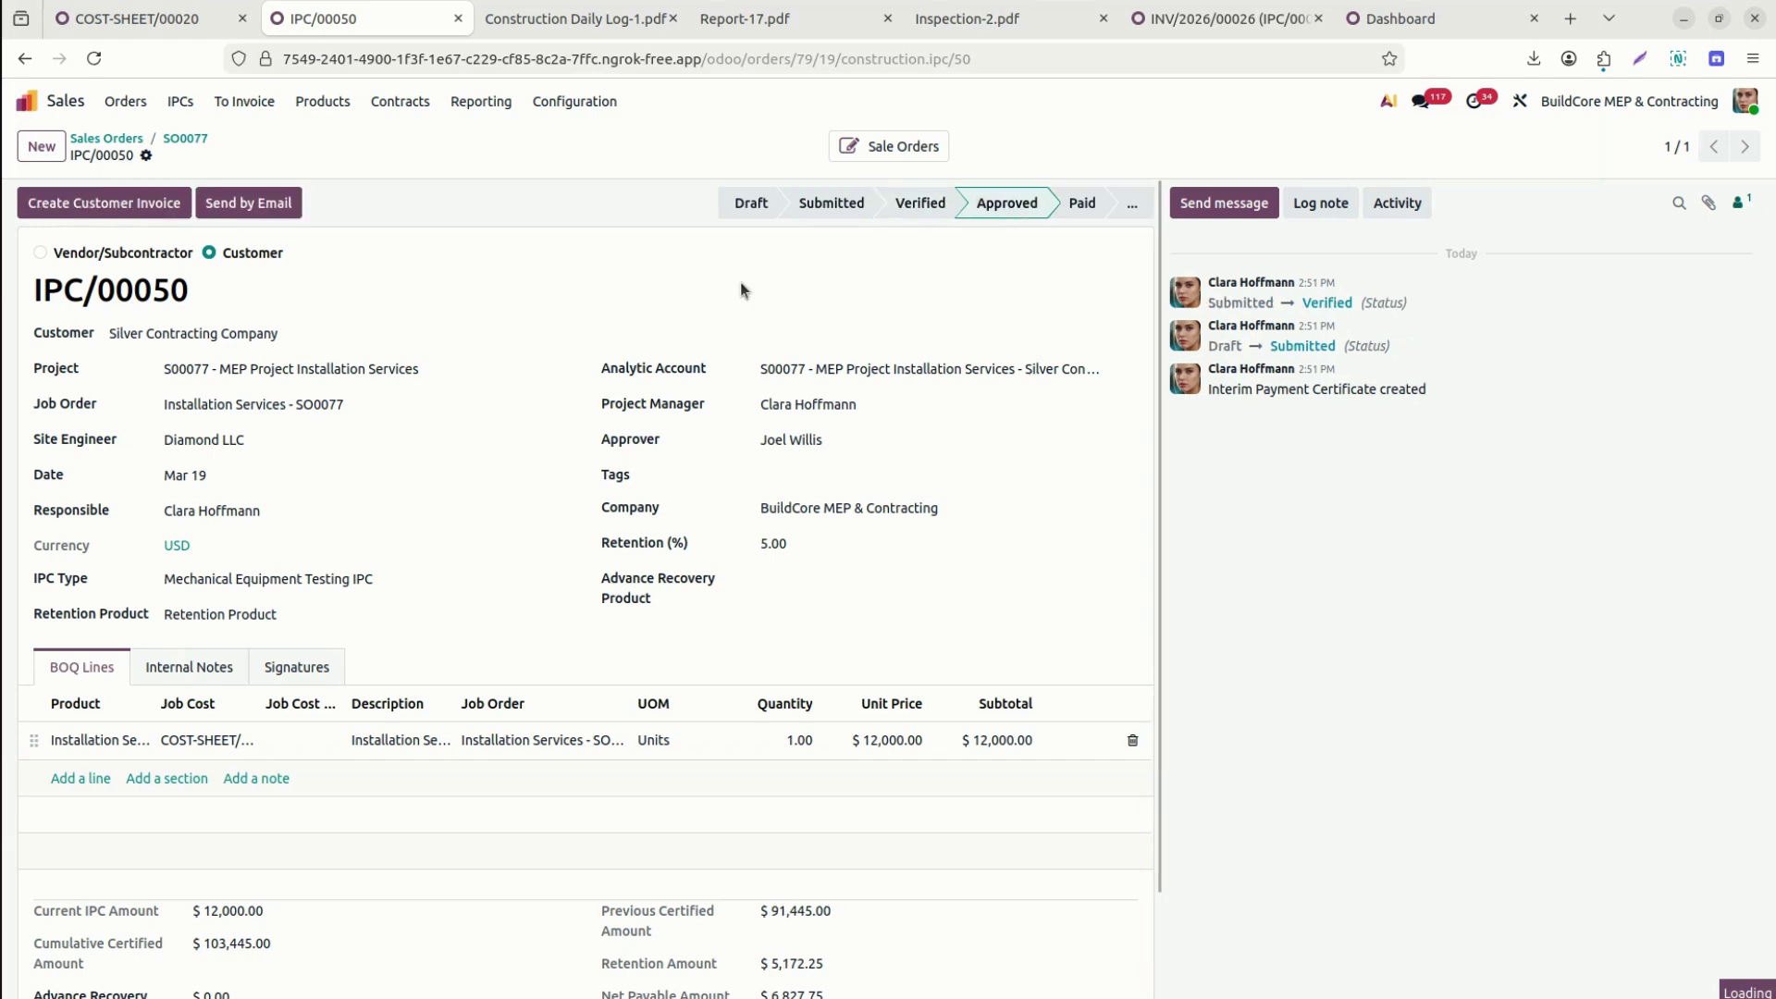
{"action": "left_click", "coordinate": [88, 205]}
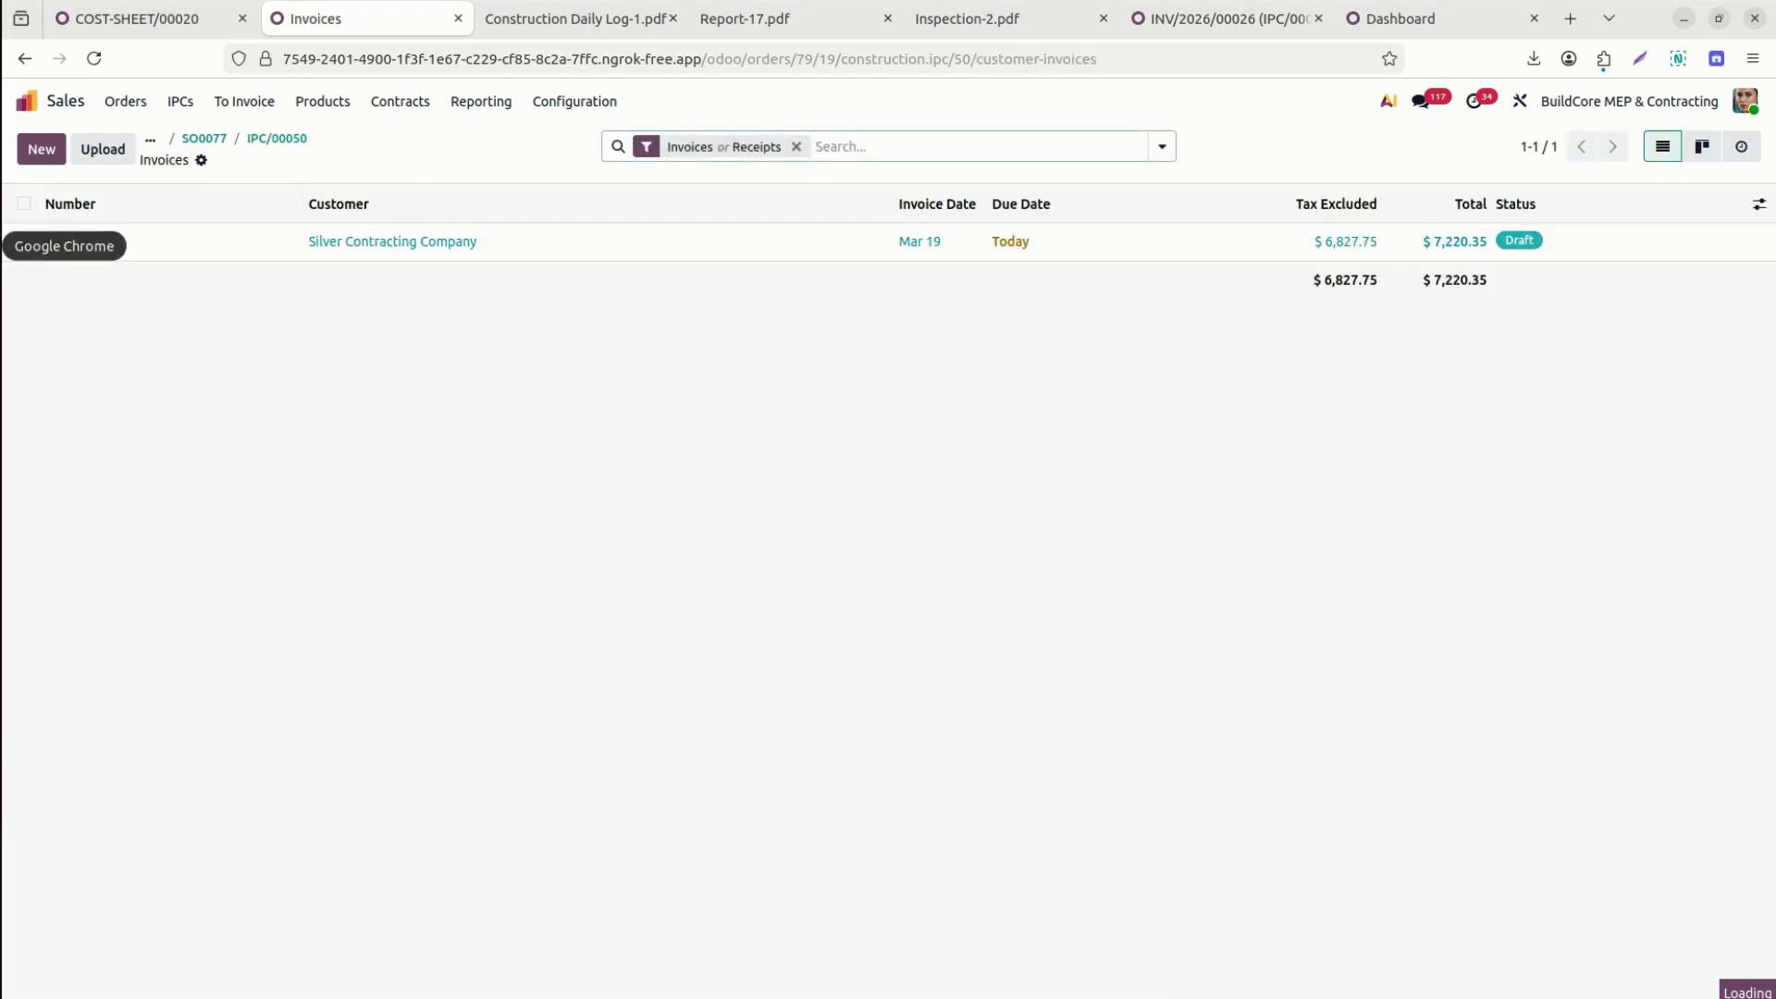
Give the draft invoice project S00077 and billing title 'Final Handover Project', save and post it.
{"action": "left_click", "coordinate": [50, 249]}
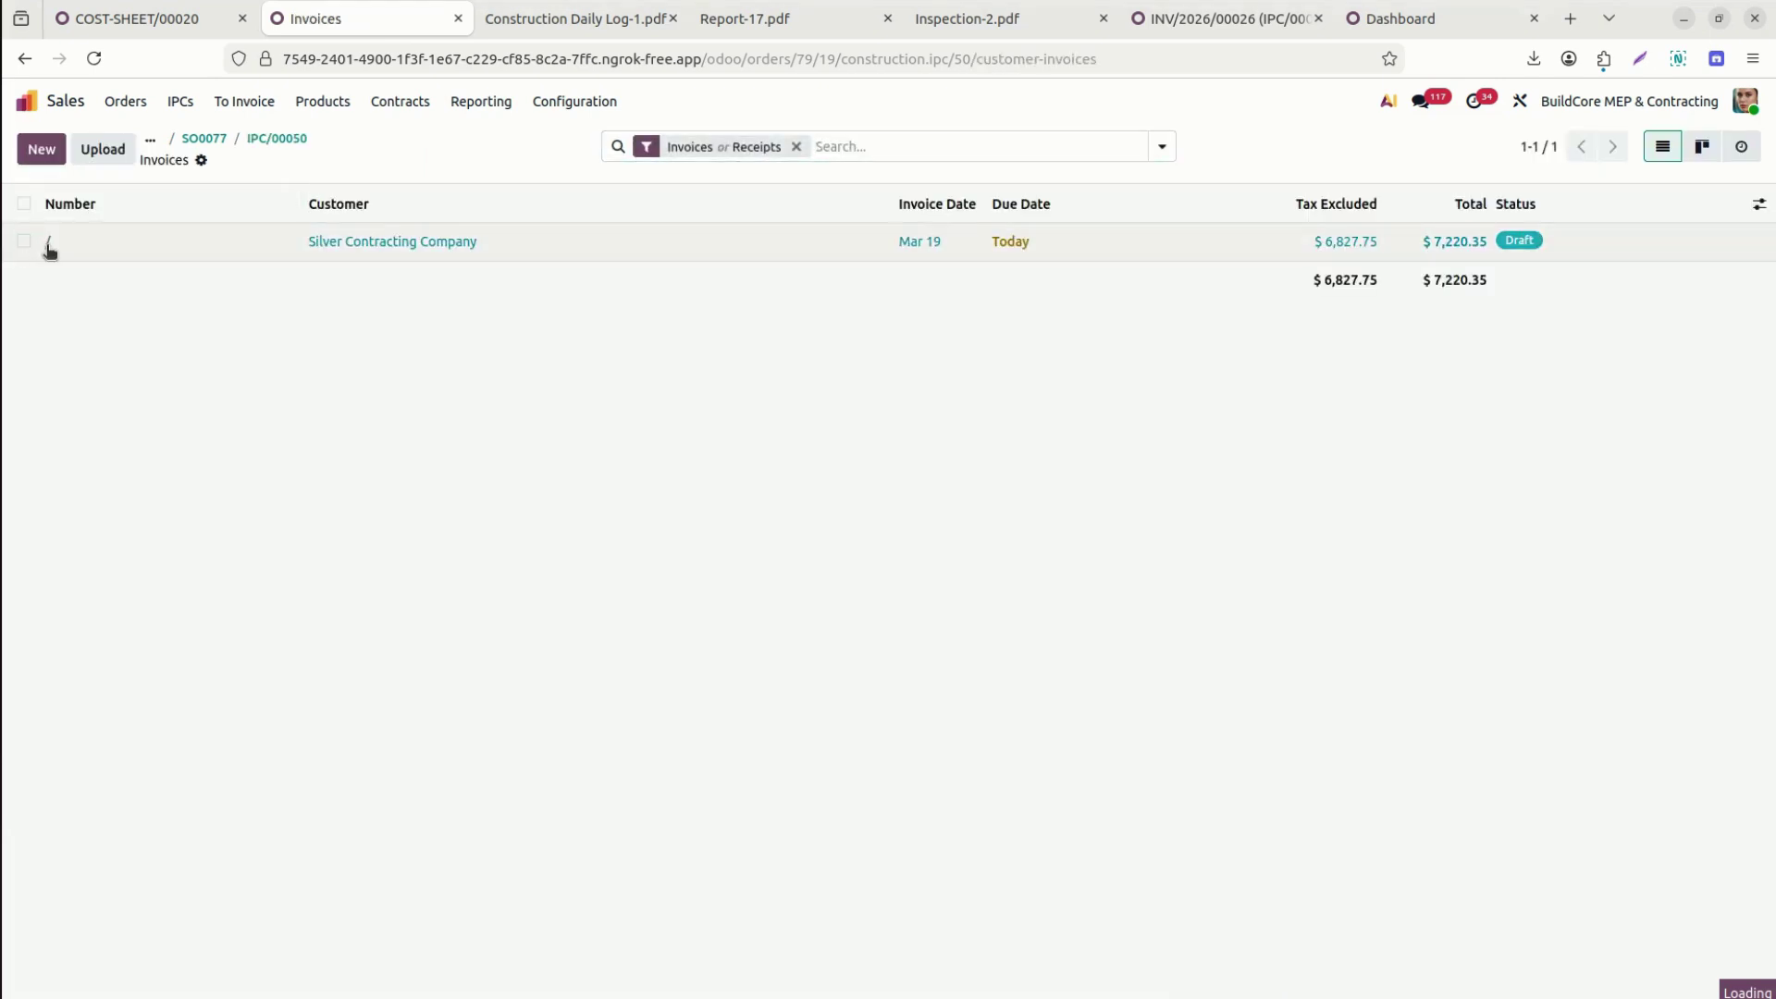
{"action": "left_click", "coordinate": [50, 246]}
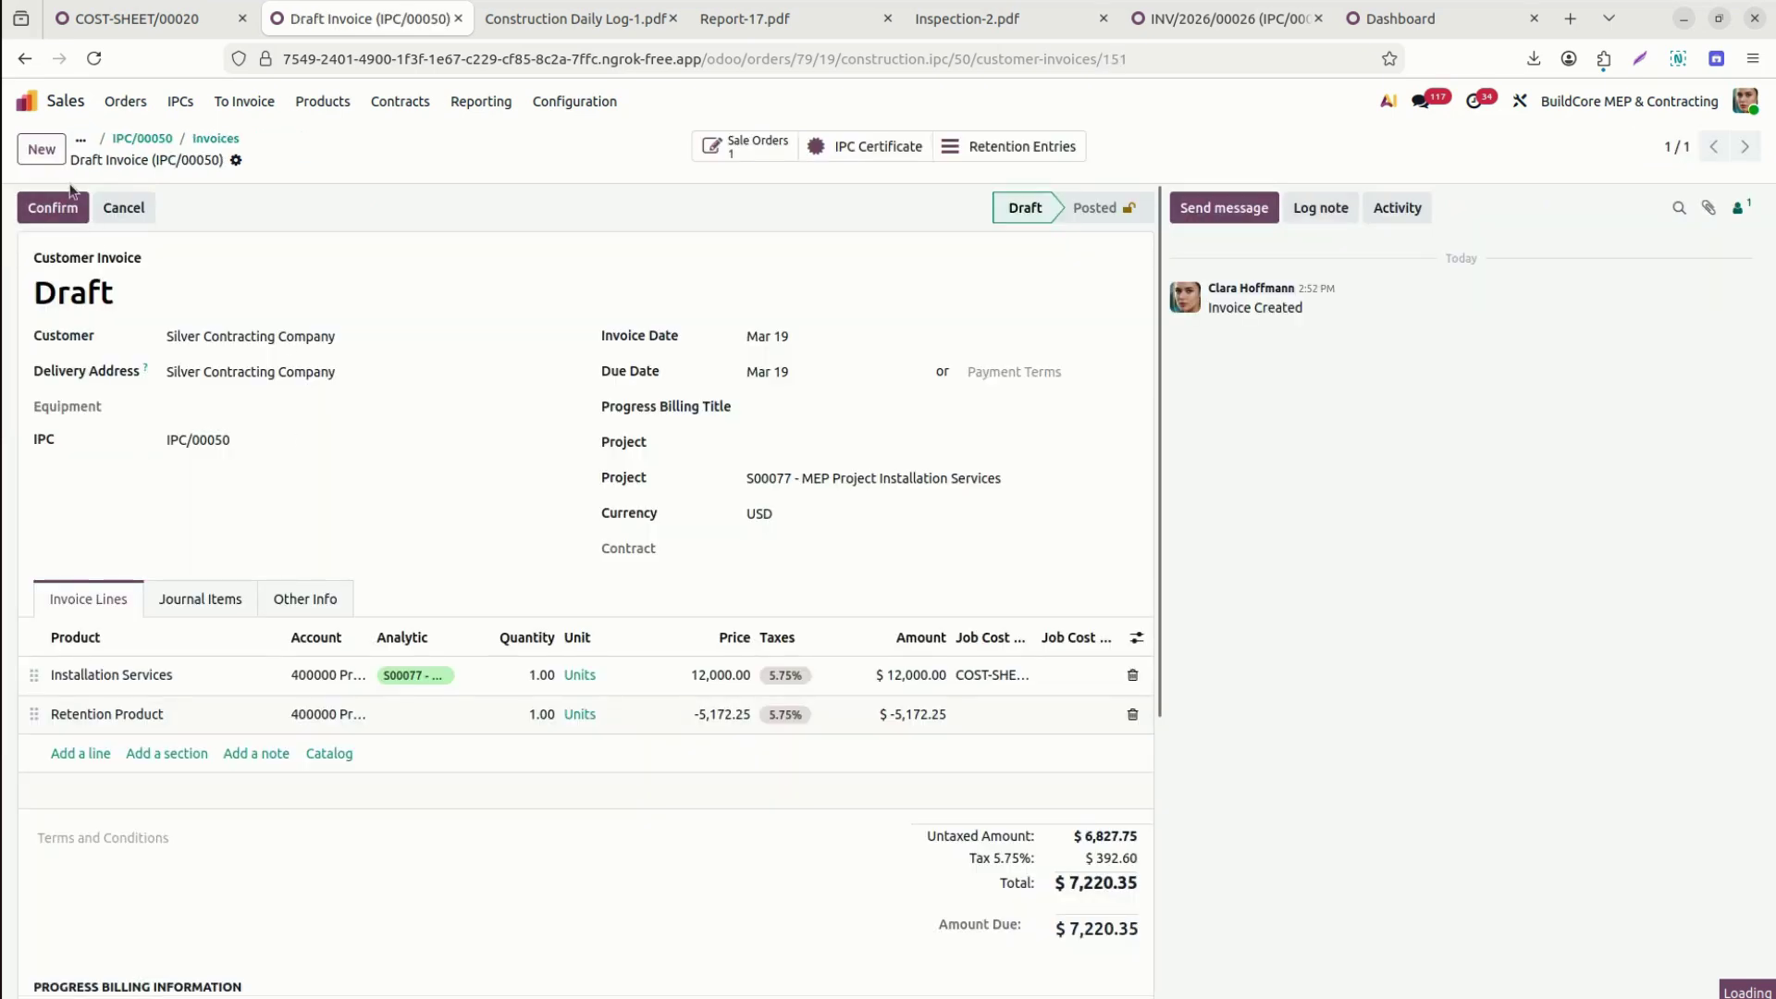
{"action": "left_click", "coordinate": [805, 444]}
{"action": "type", "text": "77"}
{"action": "left_click", "coordinate": [845, 481]}
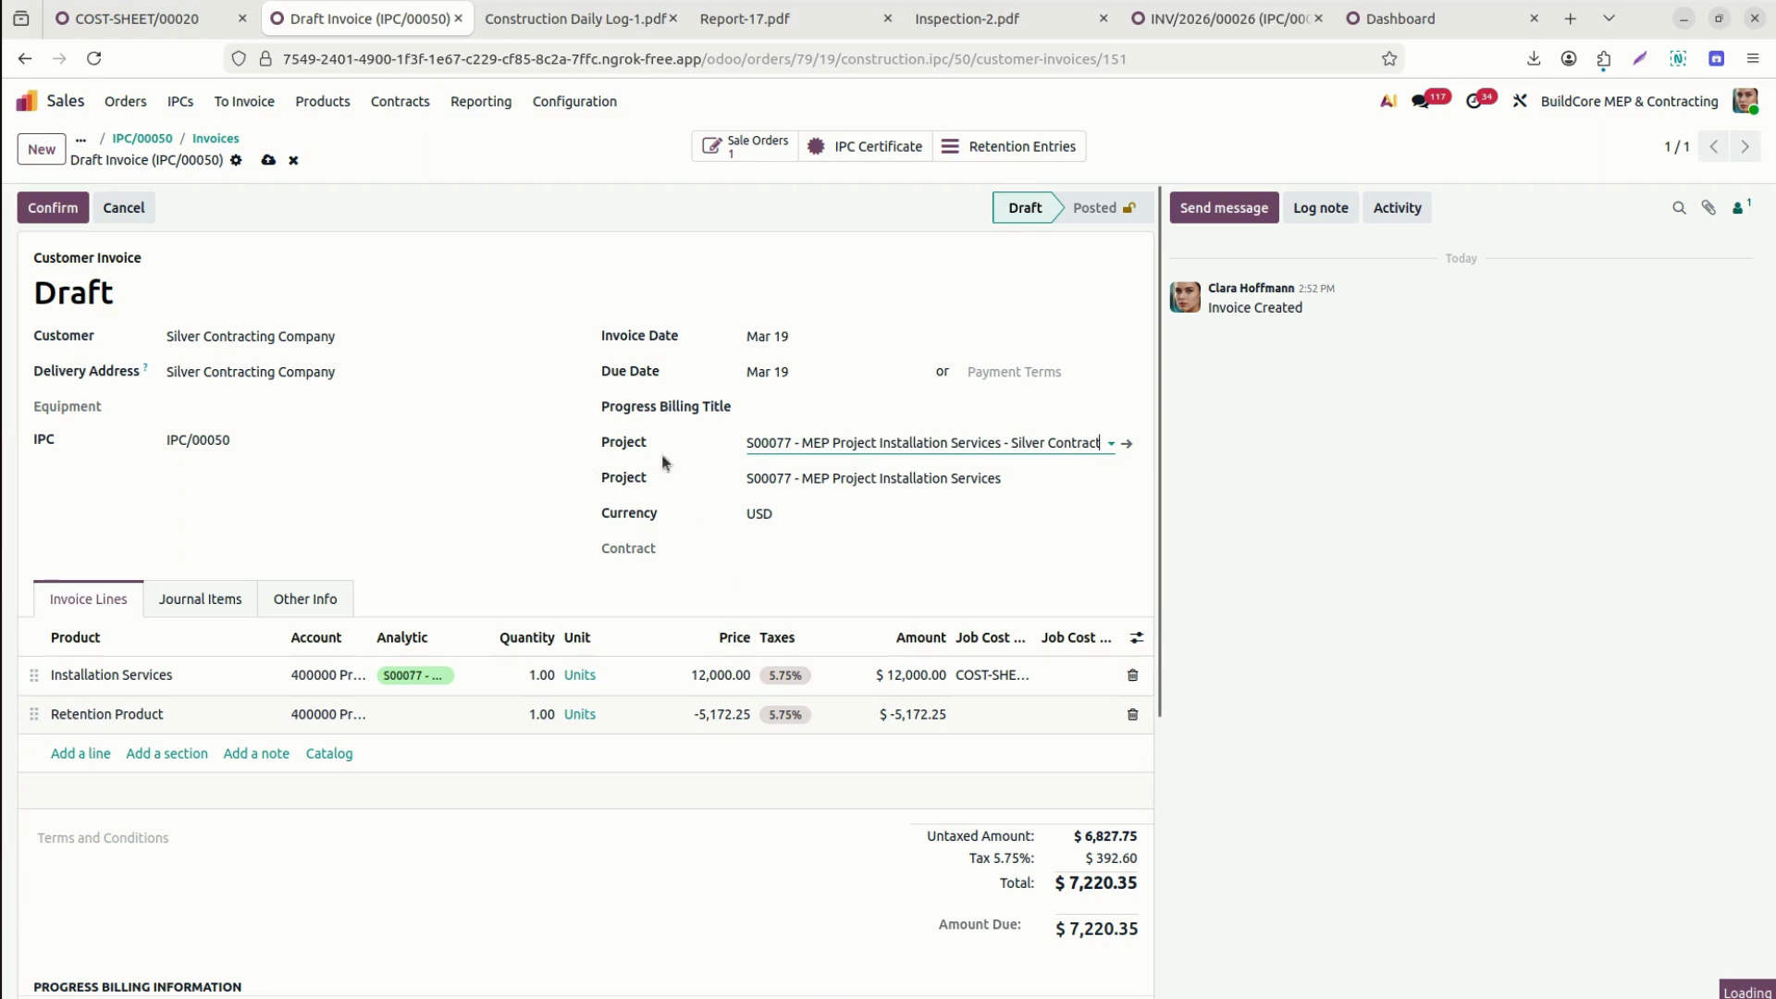
{"action": "left_click", "coordinate": [814, 408]}
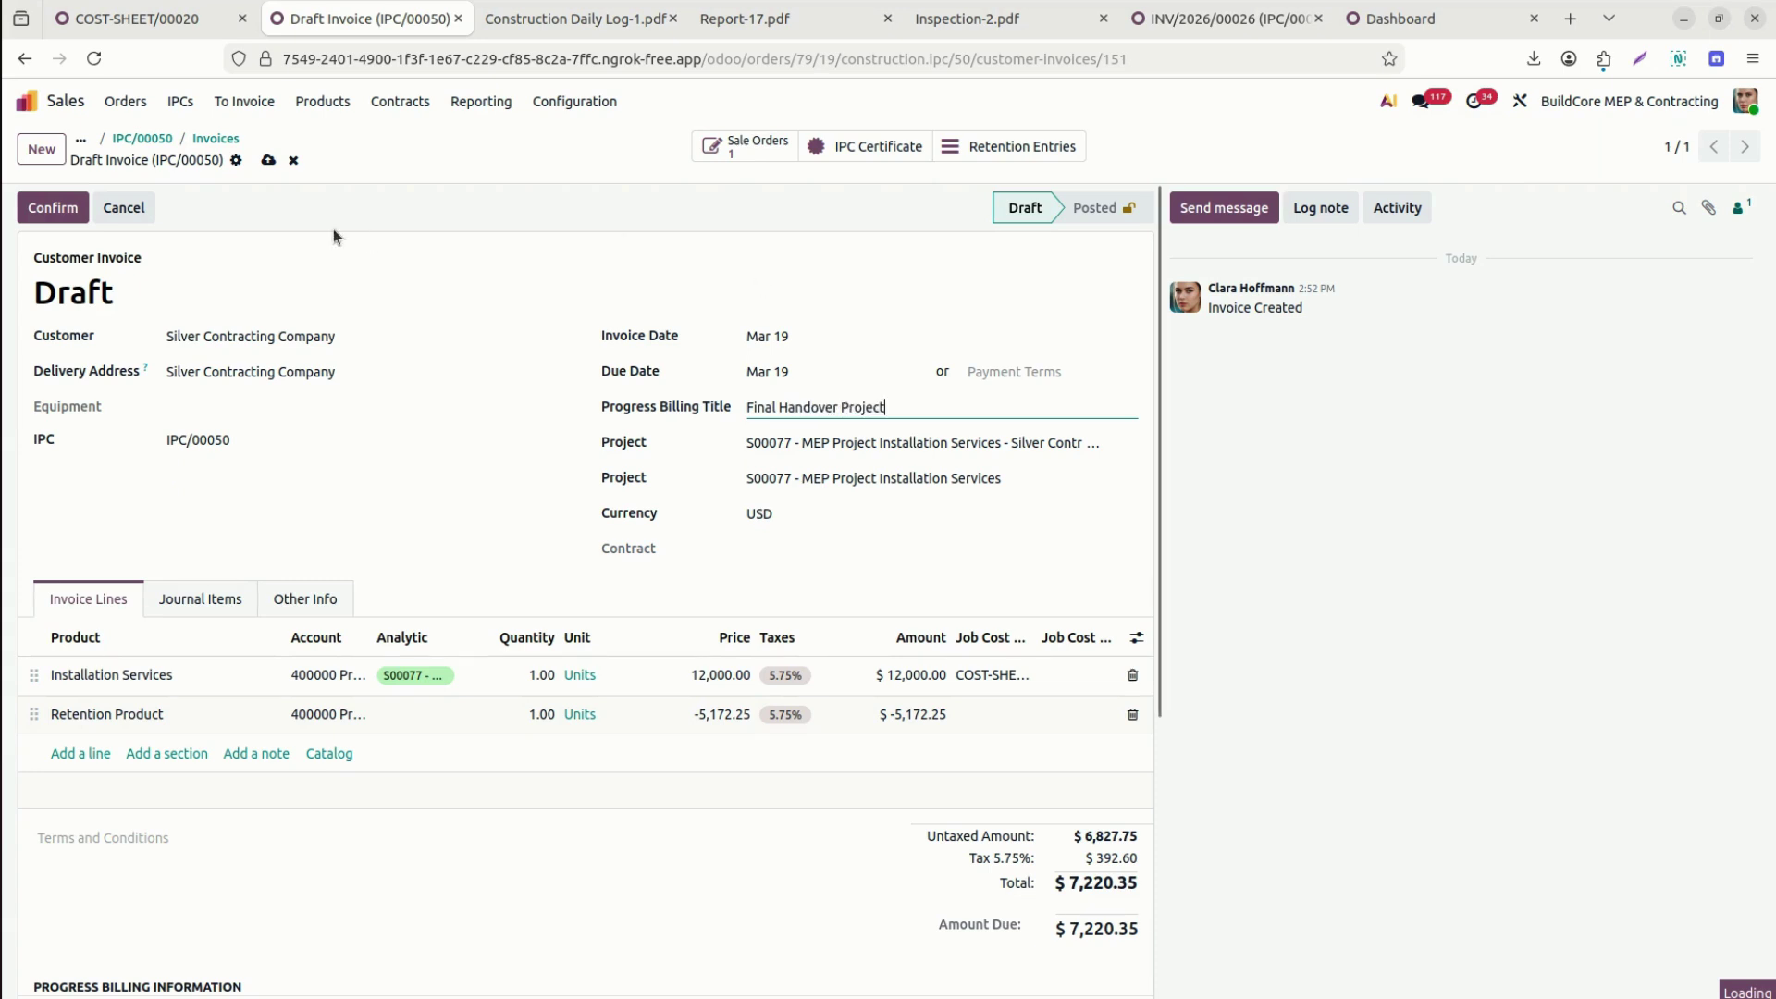
{"action": "left_click", "coordinate": [268, 162]}
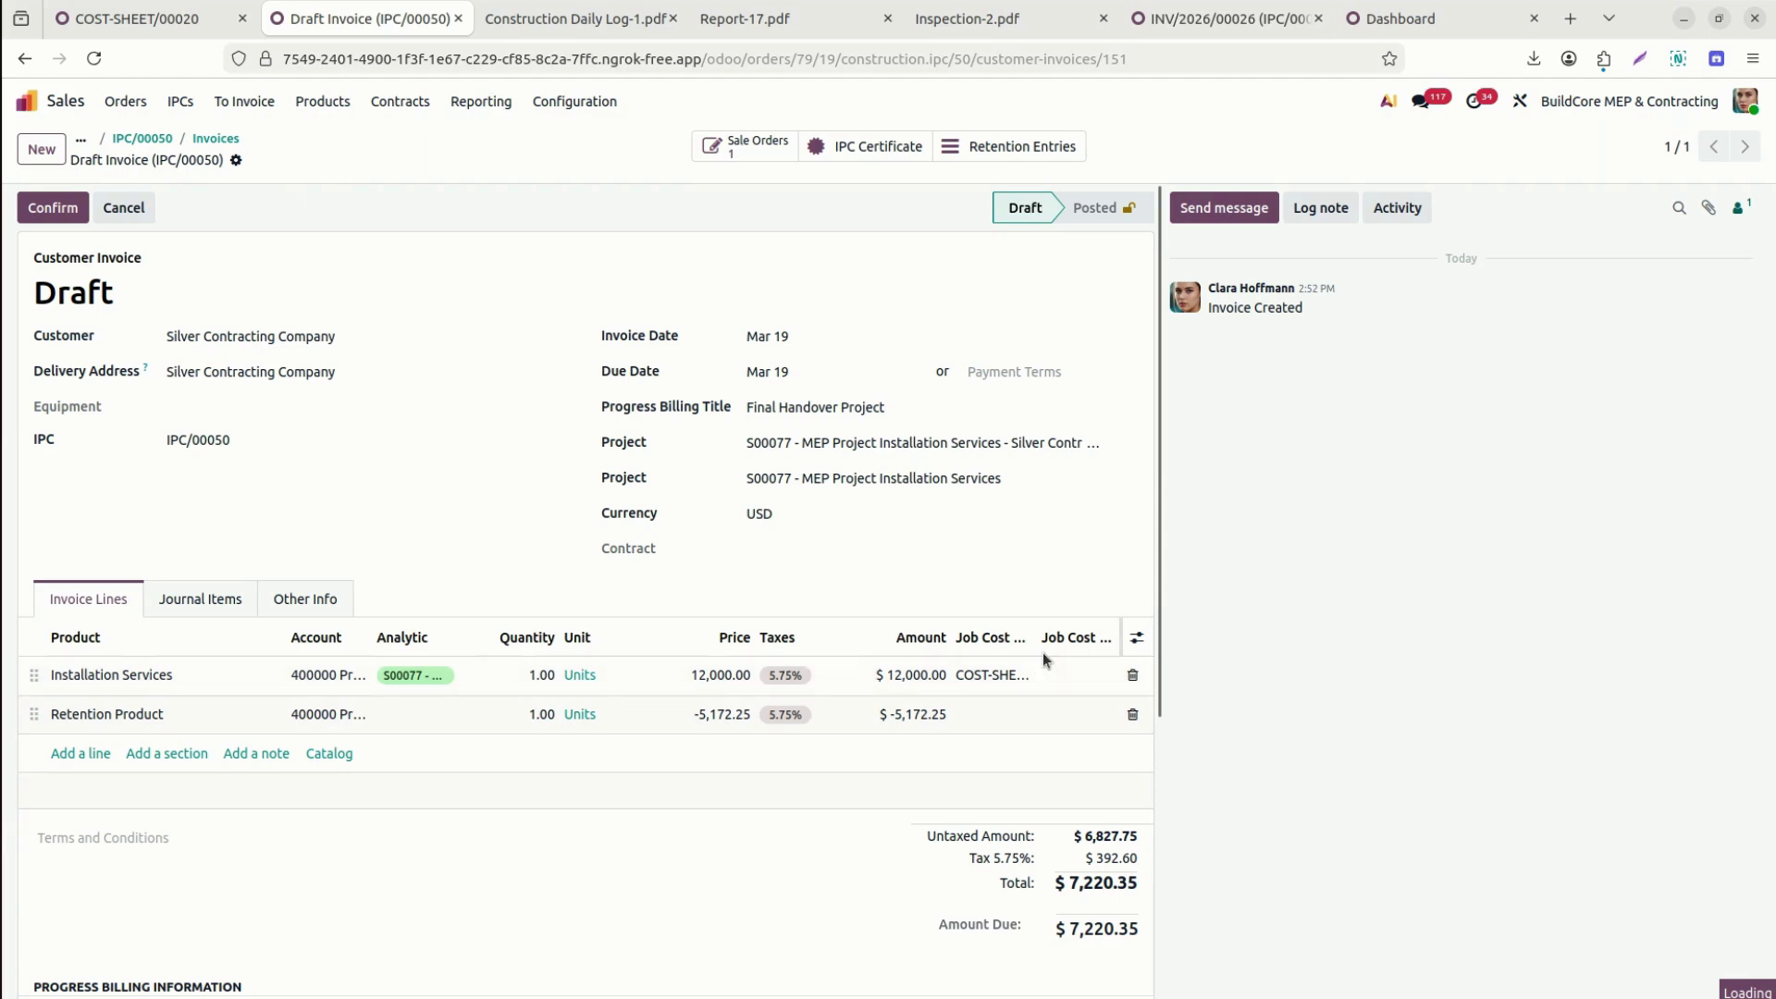
{"action": "left_click_drag", "start_coordinate": [1034, 638], "coordinate": [1107, 639]}
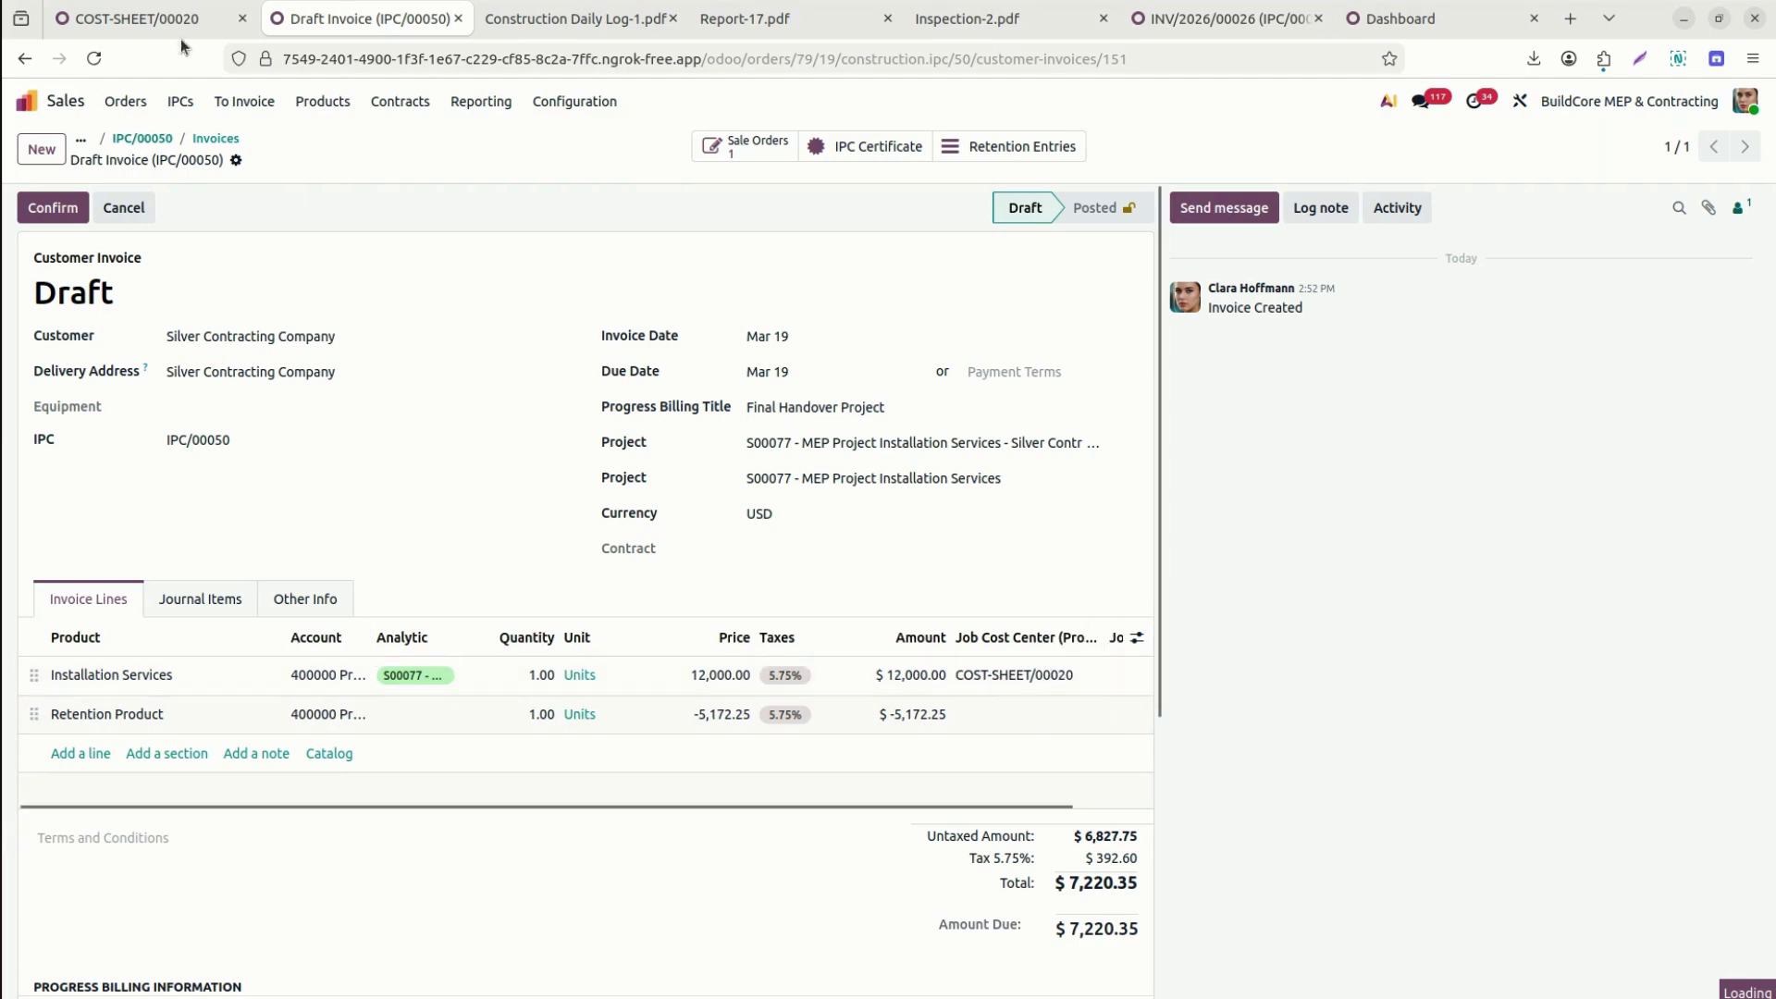
{"action": "left_click", "coordinate": [57, 207]}
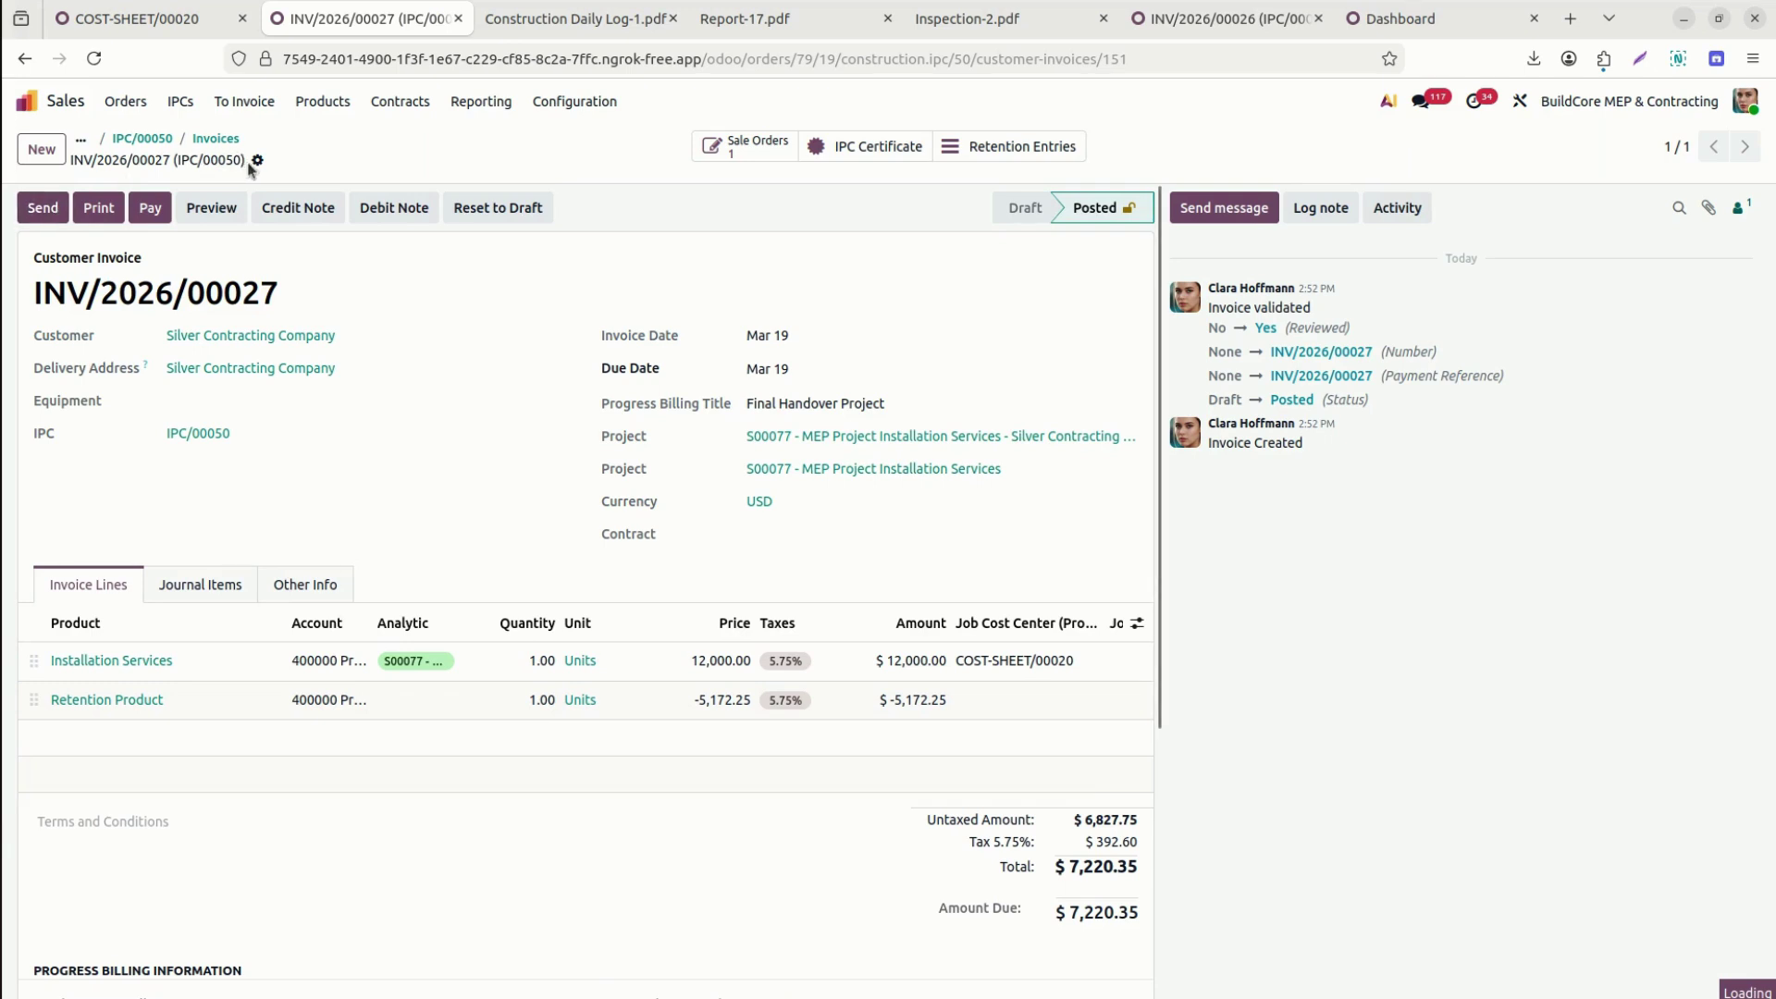
Print the Progress Billing report for INV/2026/00027 and compare Progress Billing-13.pdf with the invoice.
{"action": "left_click", "coordinate": [257, 161]}
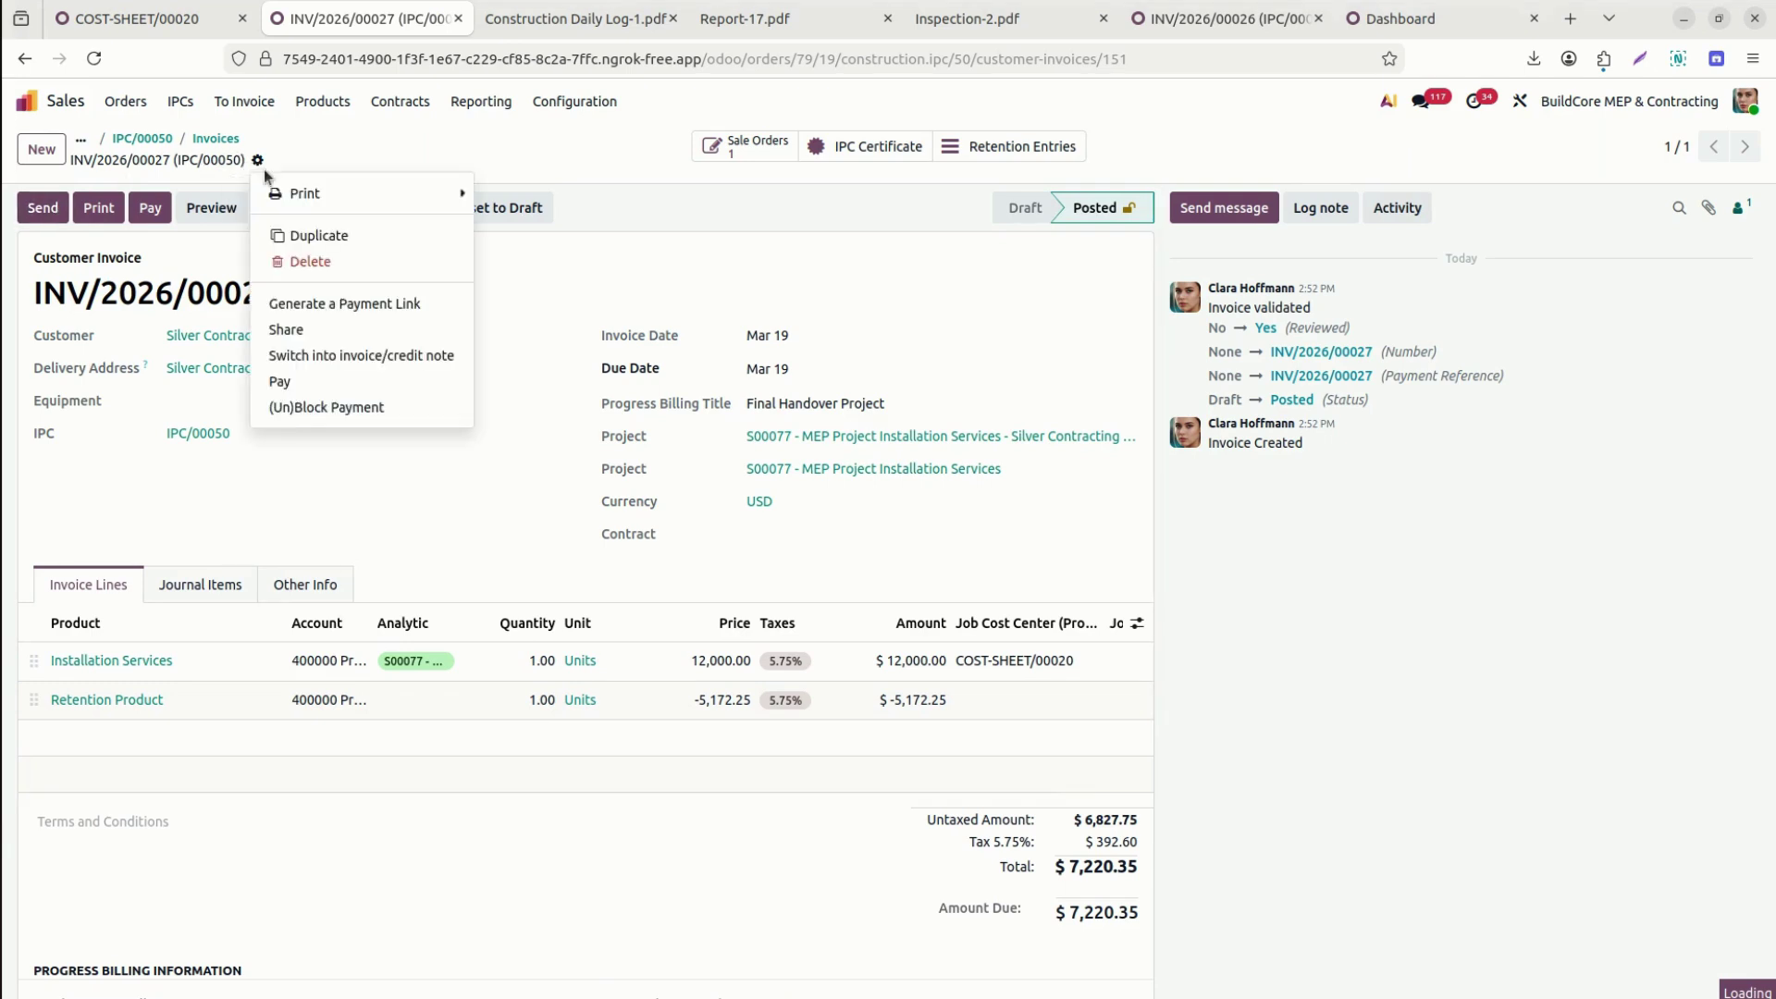
{"action": "mouse_move", "coordinate": [416, 194]}
{"action": "left_click", "coordinate": [562, 246]}
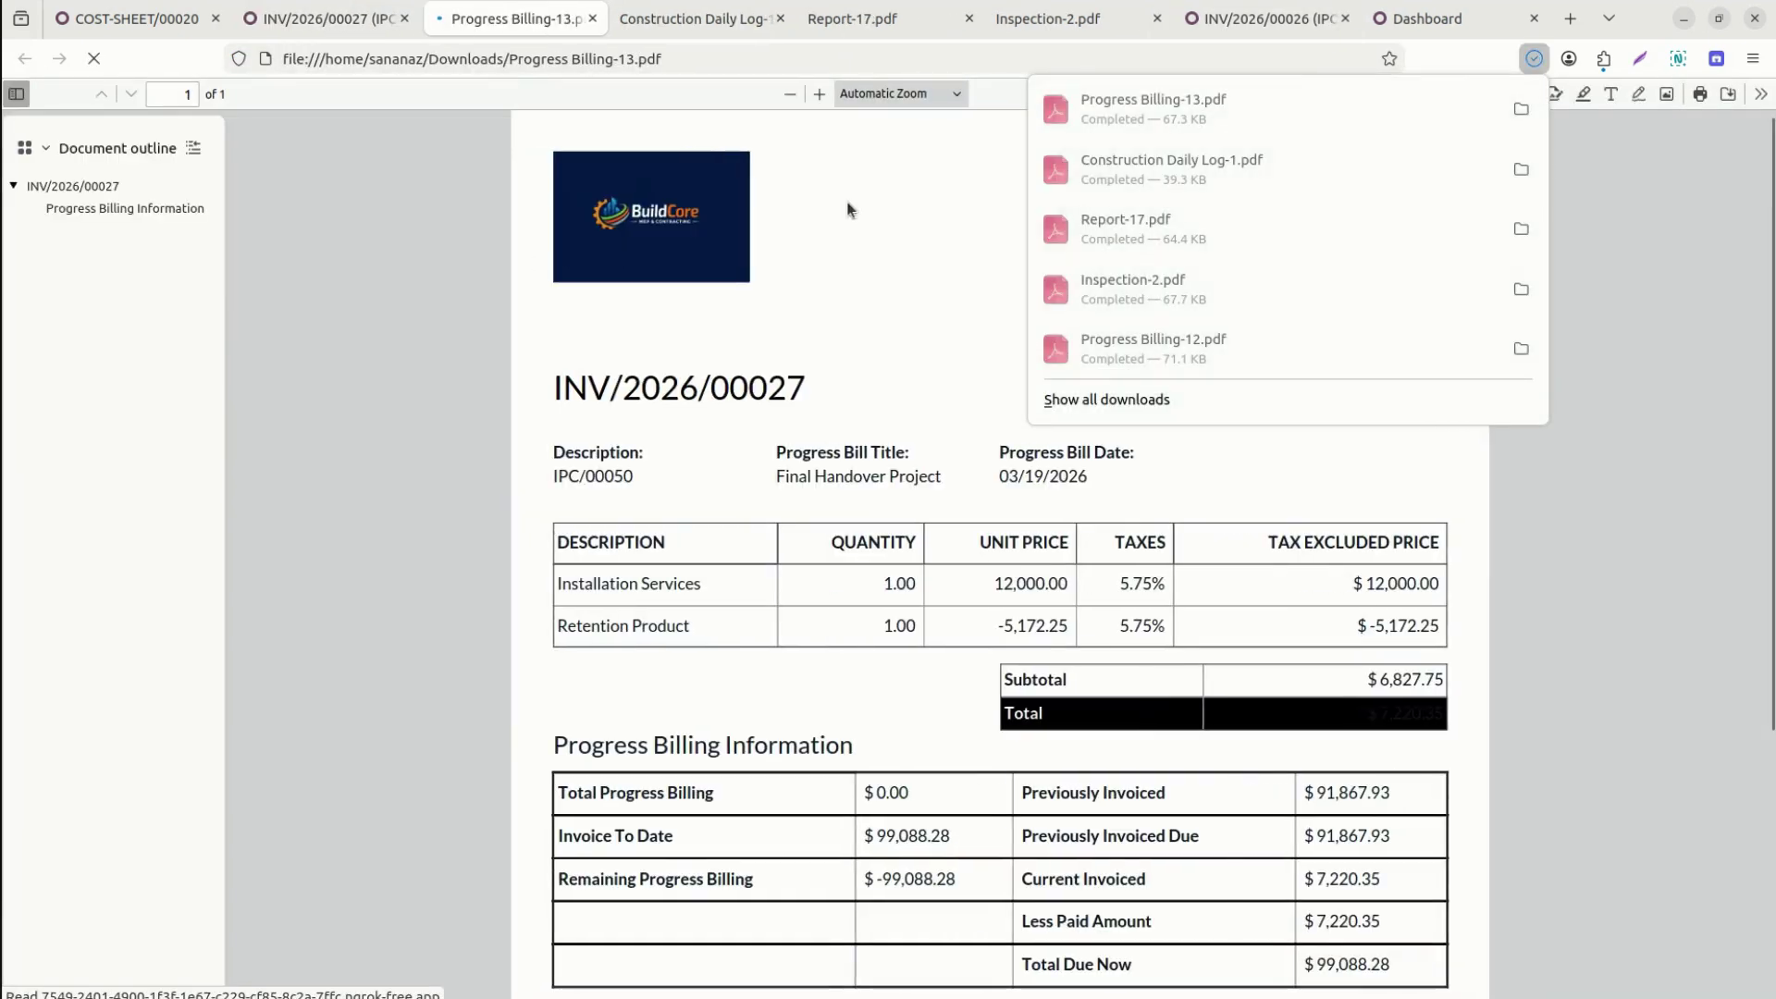
{"action": "left_click", "coordinate": [1660, 377]}
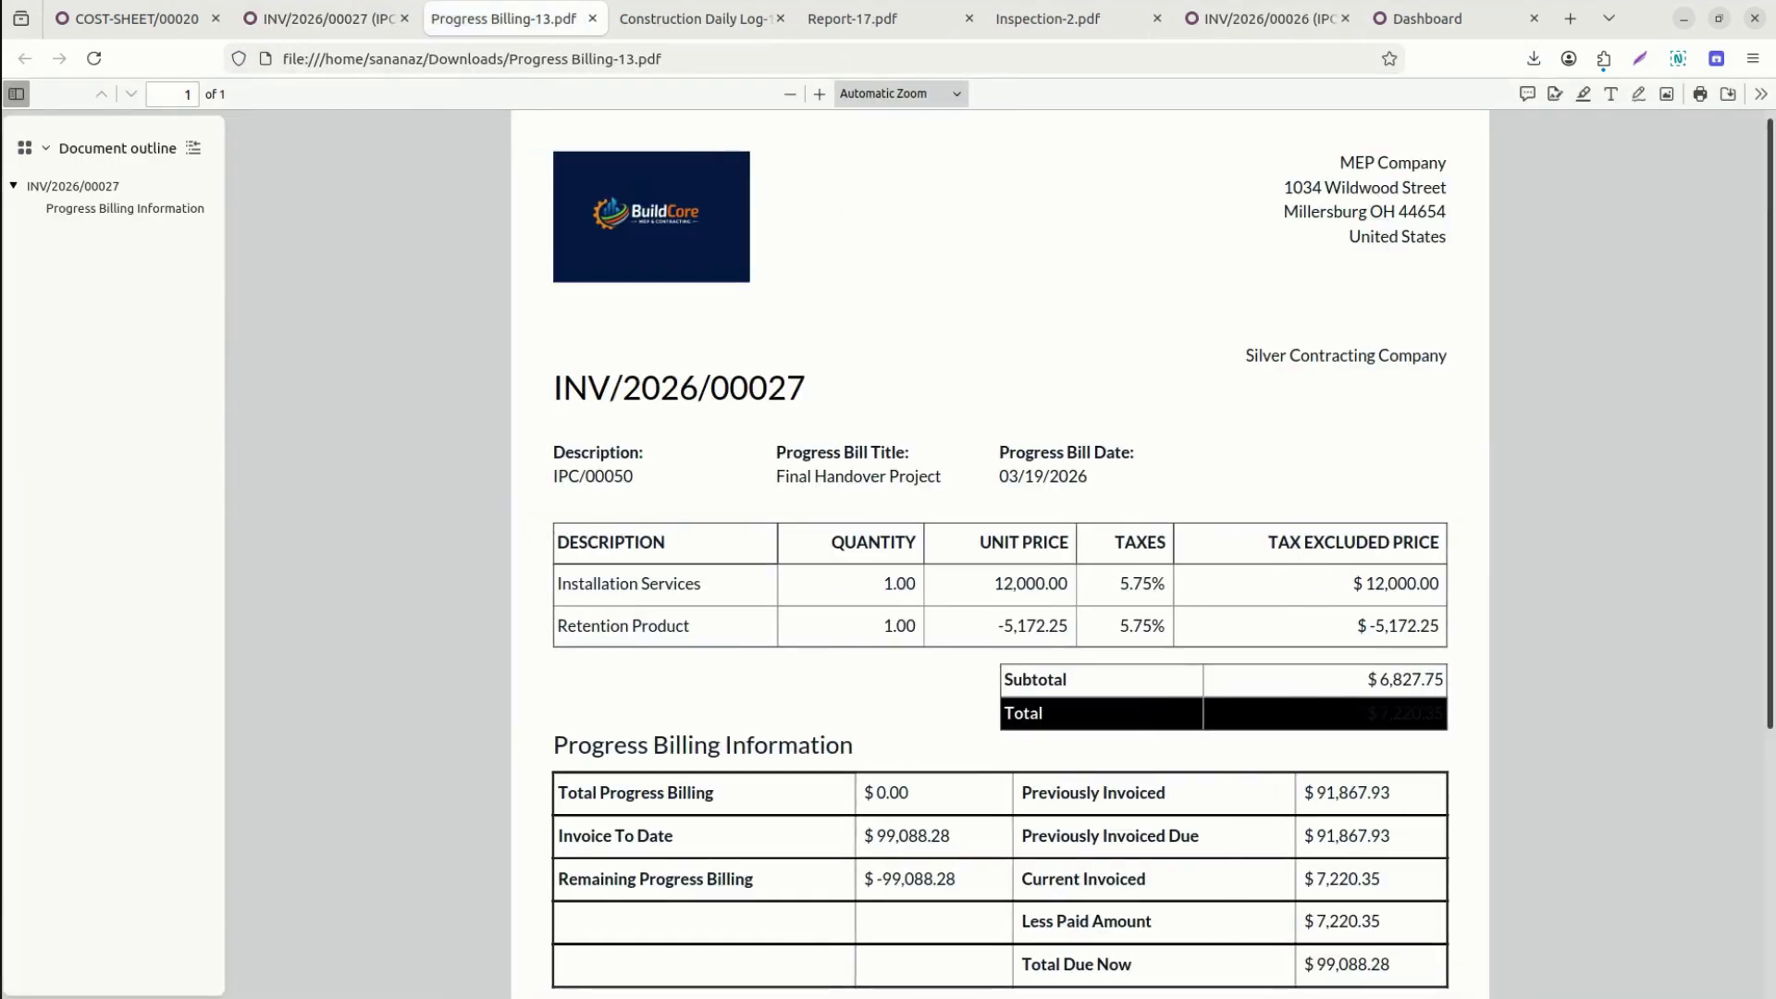
{"action": "left_click", "coordinate": [323, 18]}
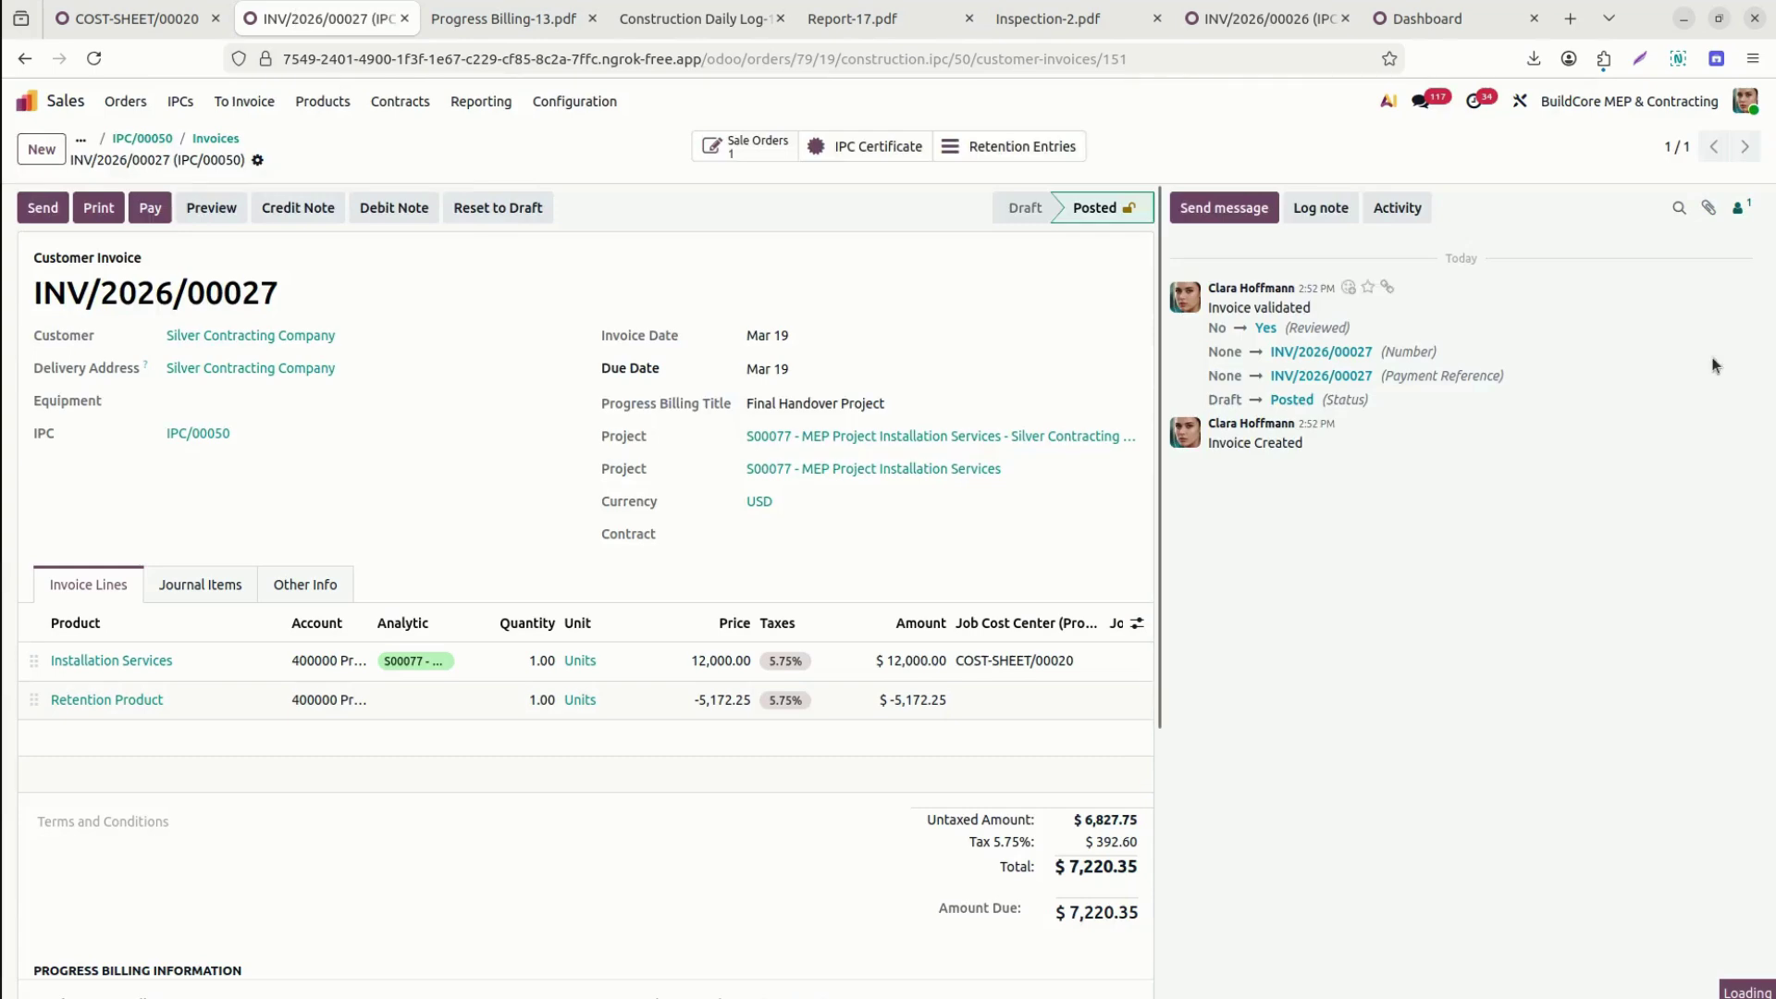
{"action": "left_click_drag", "start_coordinate": [1153, 500], "coordinate": [1155, 781]}
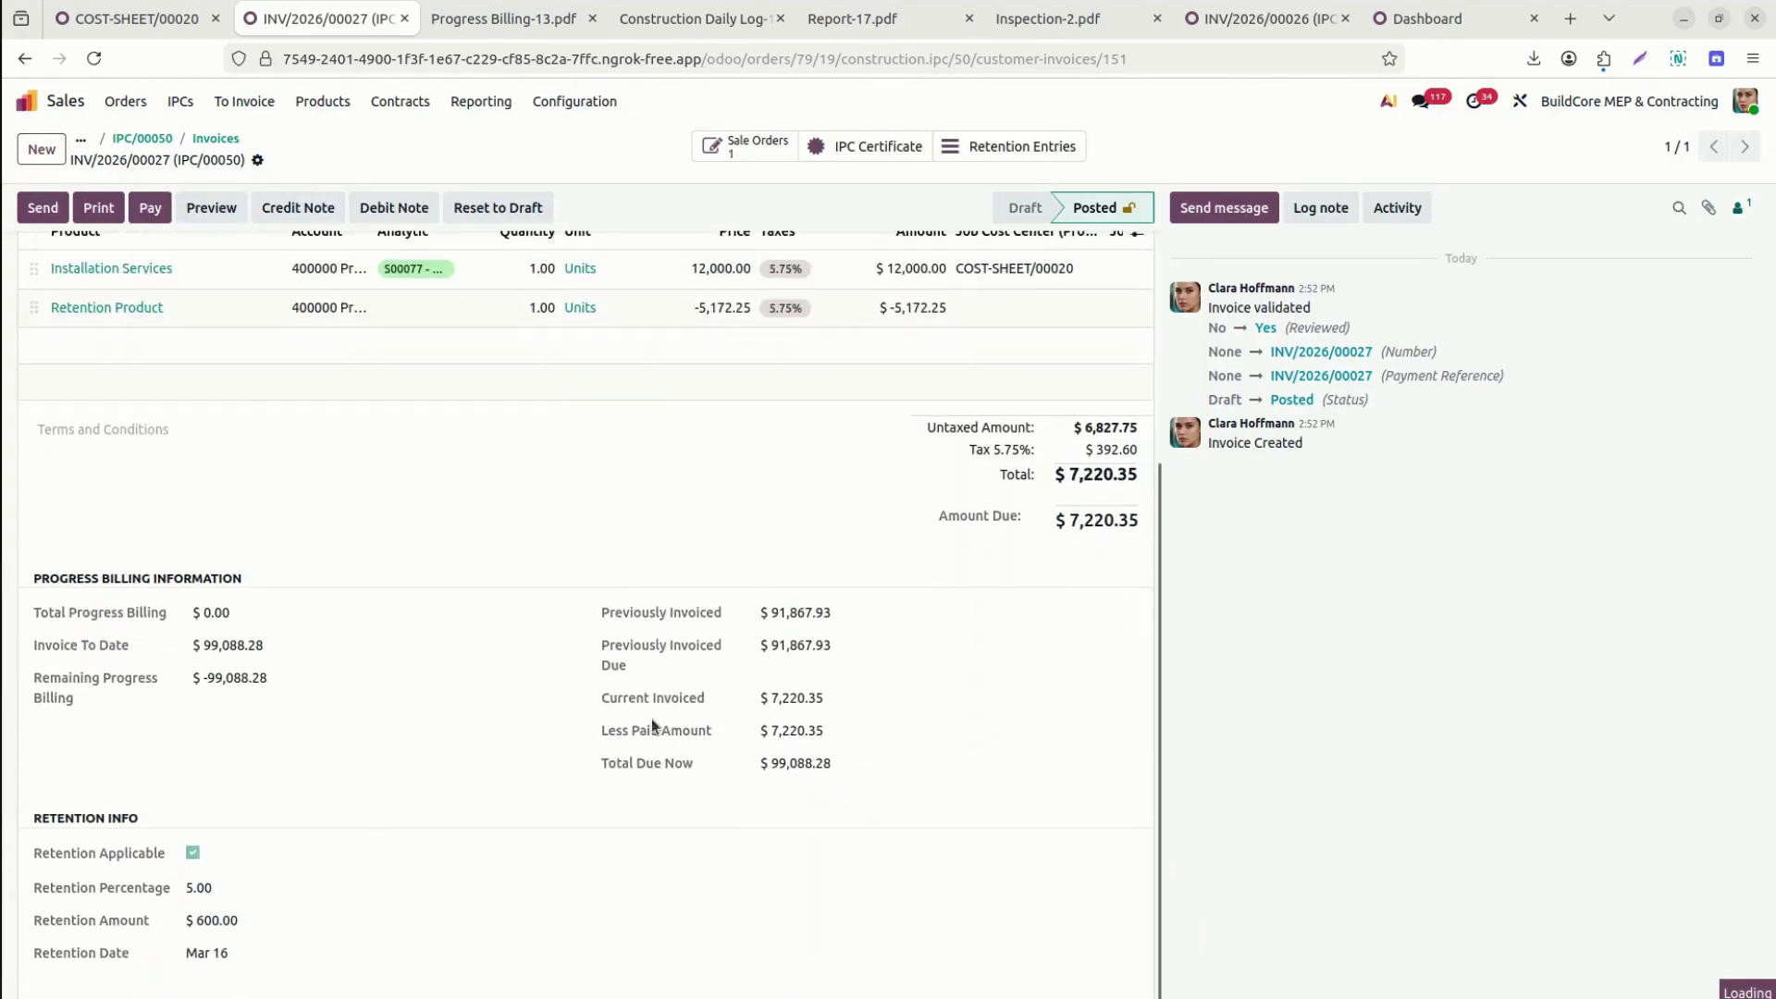
{"action": "left_click", "coordinate": [524, 27]}
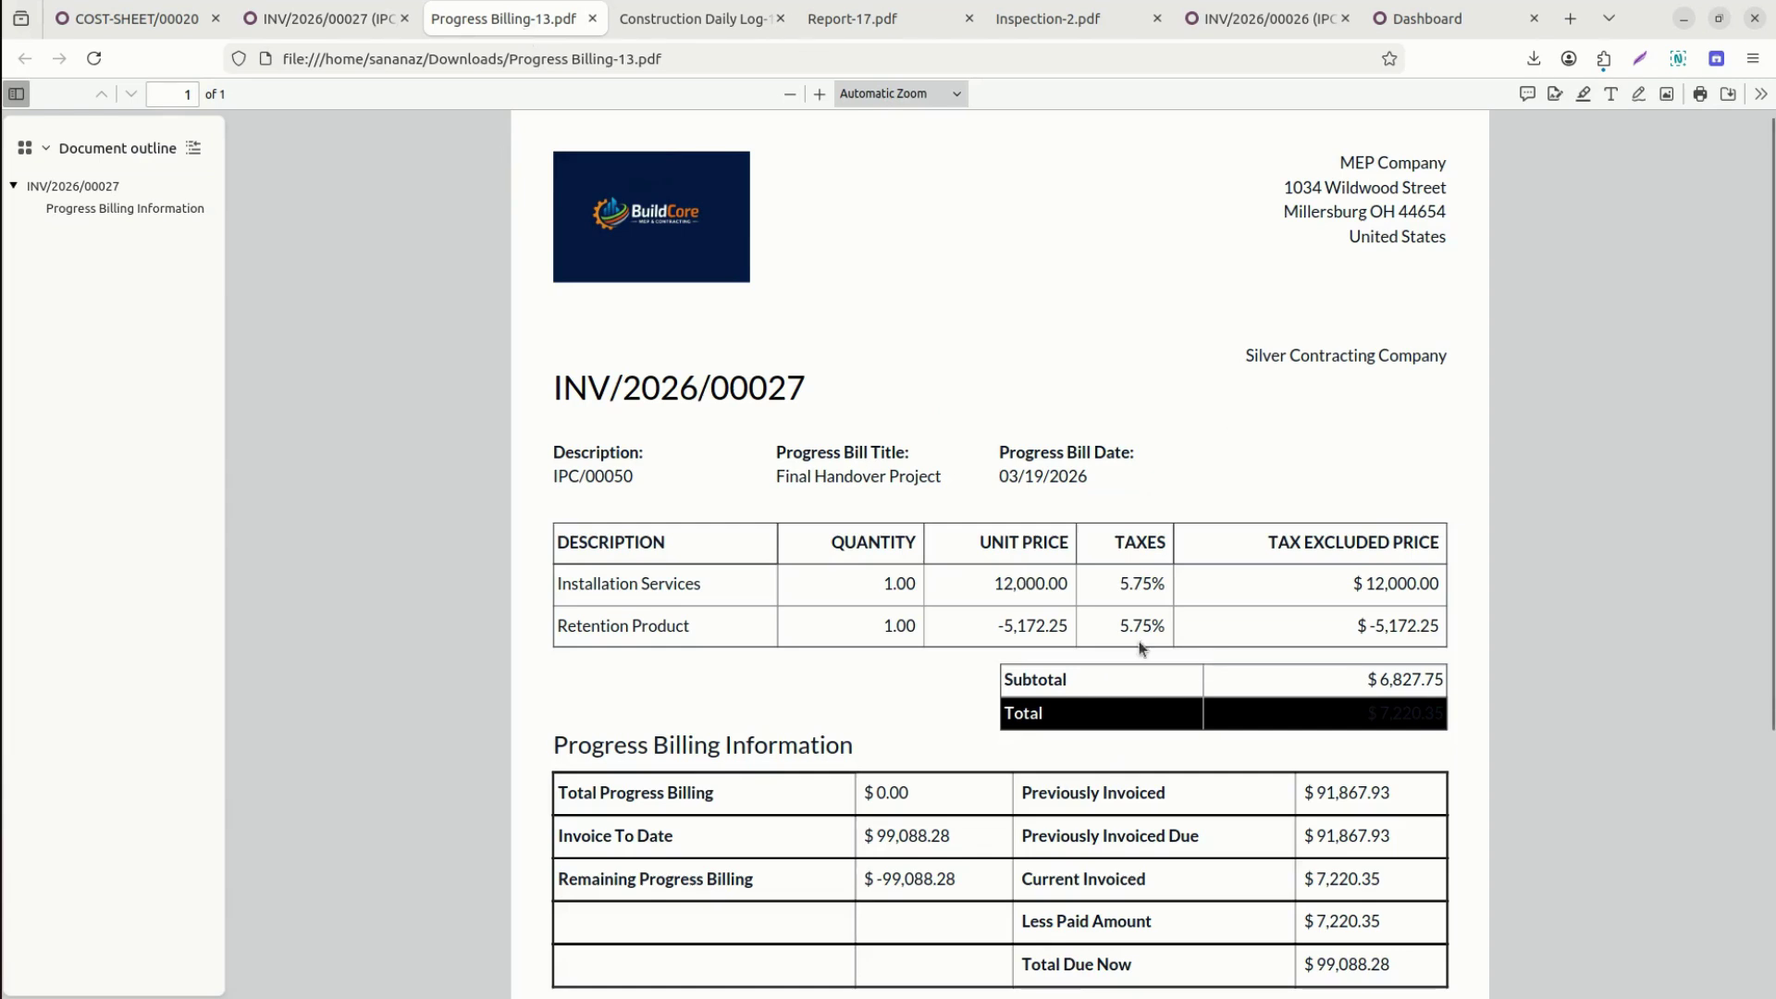
{"action": "scroll", "coordinate": [1035, 529], "scroll_direction": "down", "scroll_amount": 3}
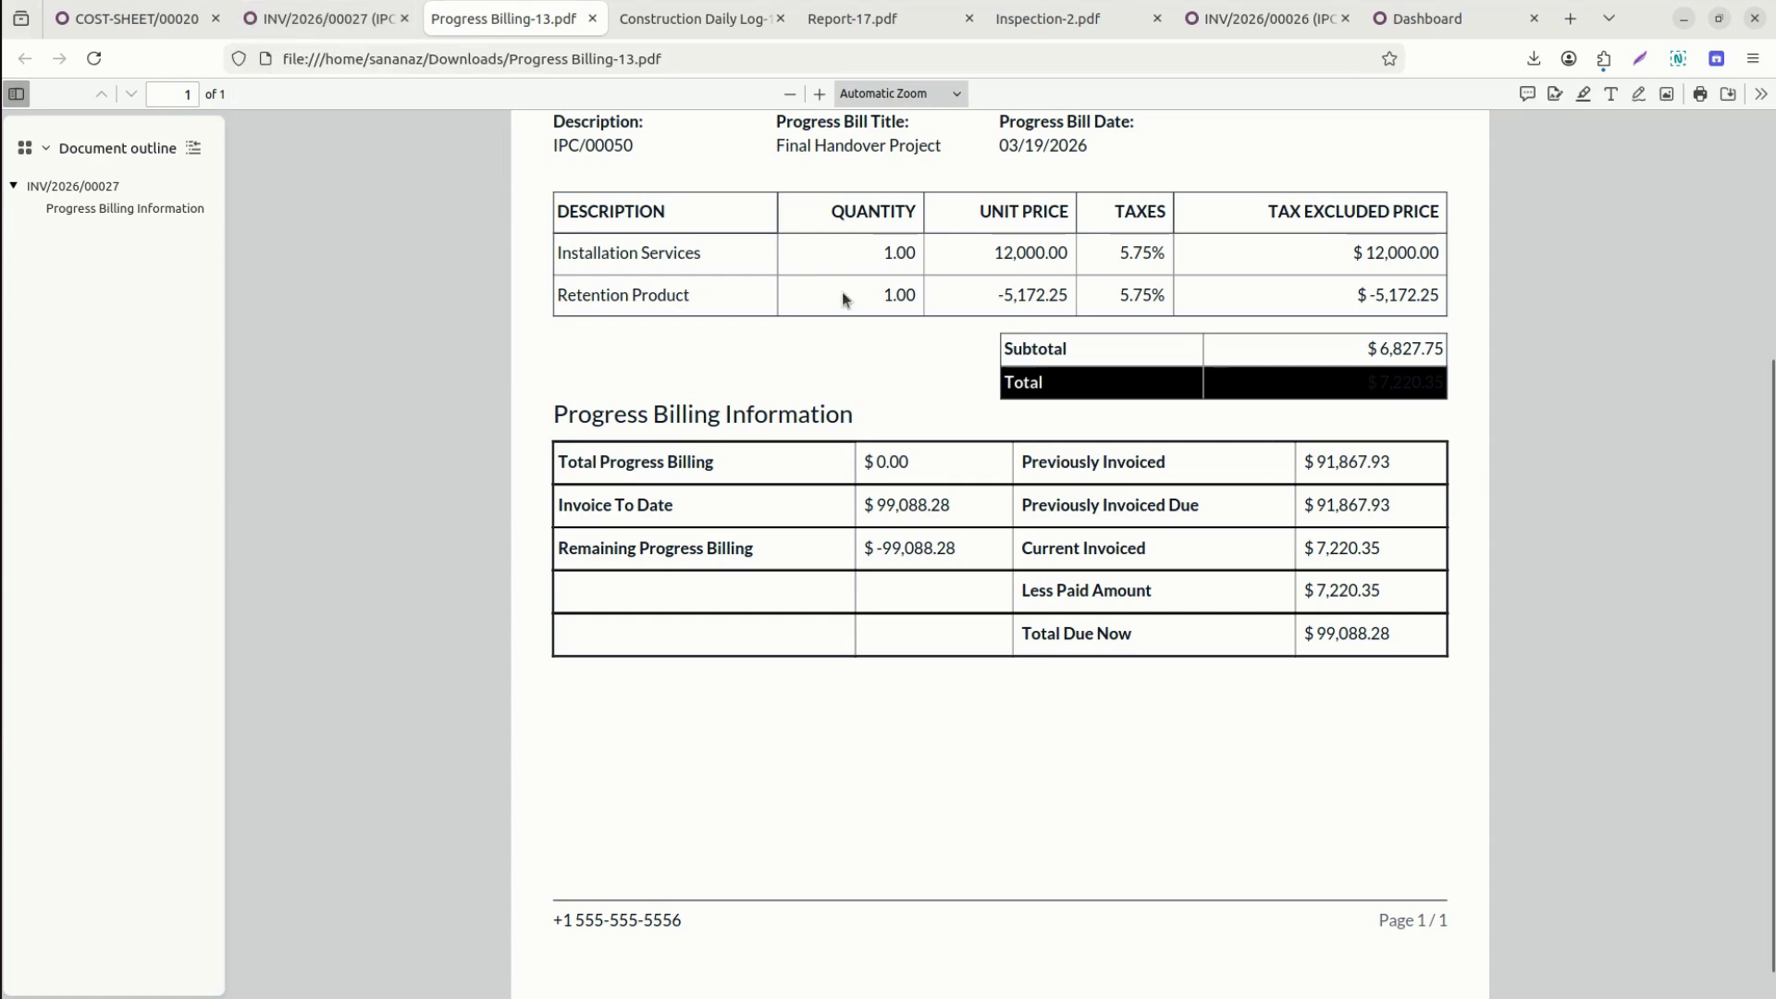
Look over the INV/2026/00027 invoice form, then return to the project dashboard.
{"action": "left_click", "coordinate": [330, 25]}
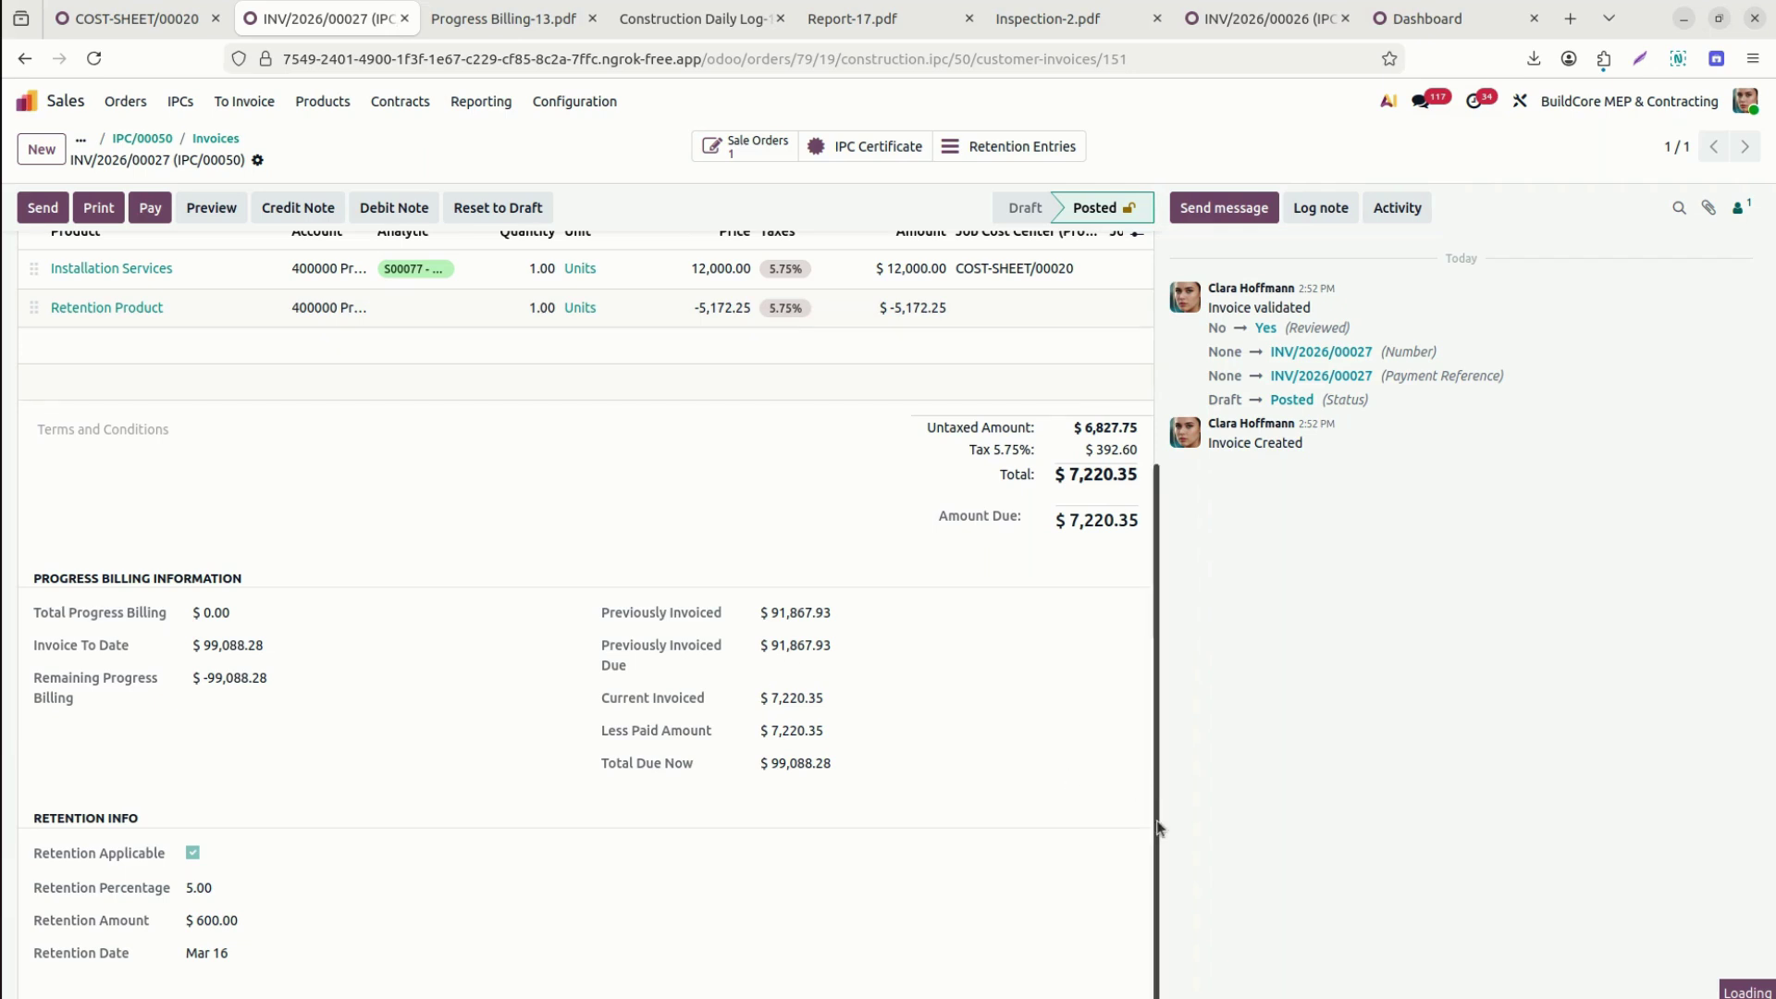
{"action": "scroll", "coordinate": [1158, 814], "scroll_direction": "up", "scroll_amount": 5}
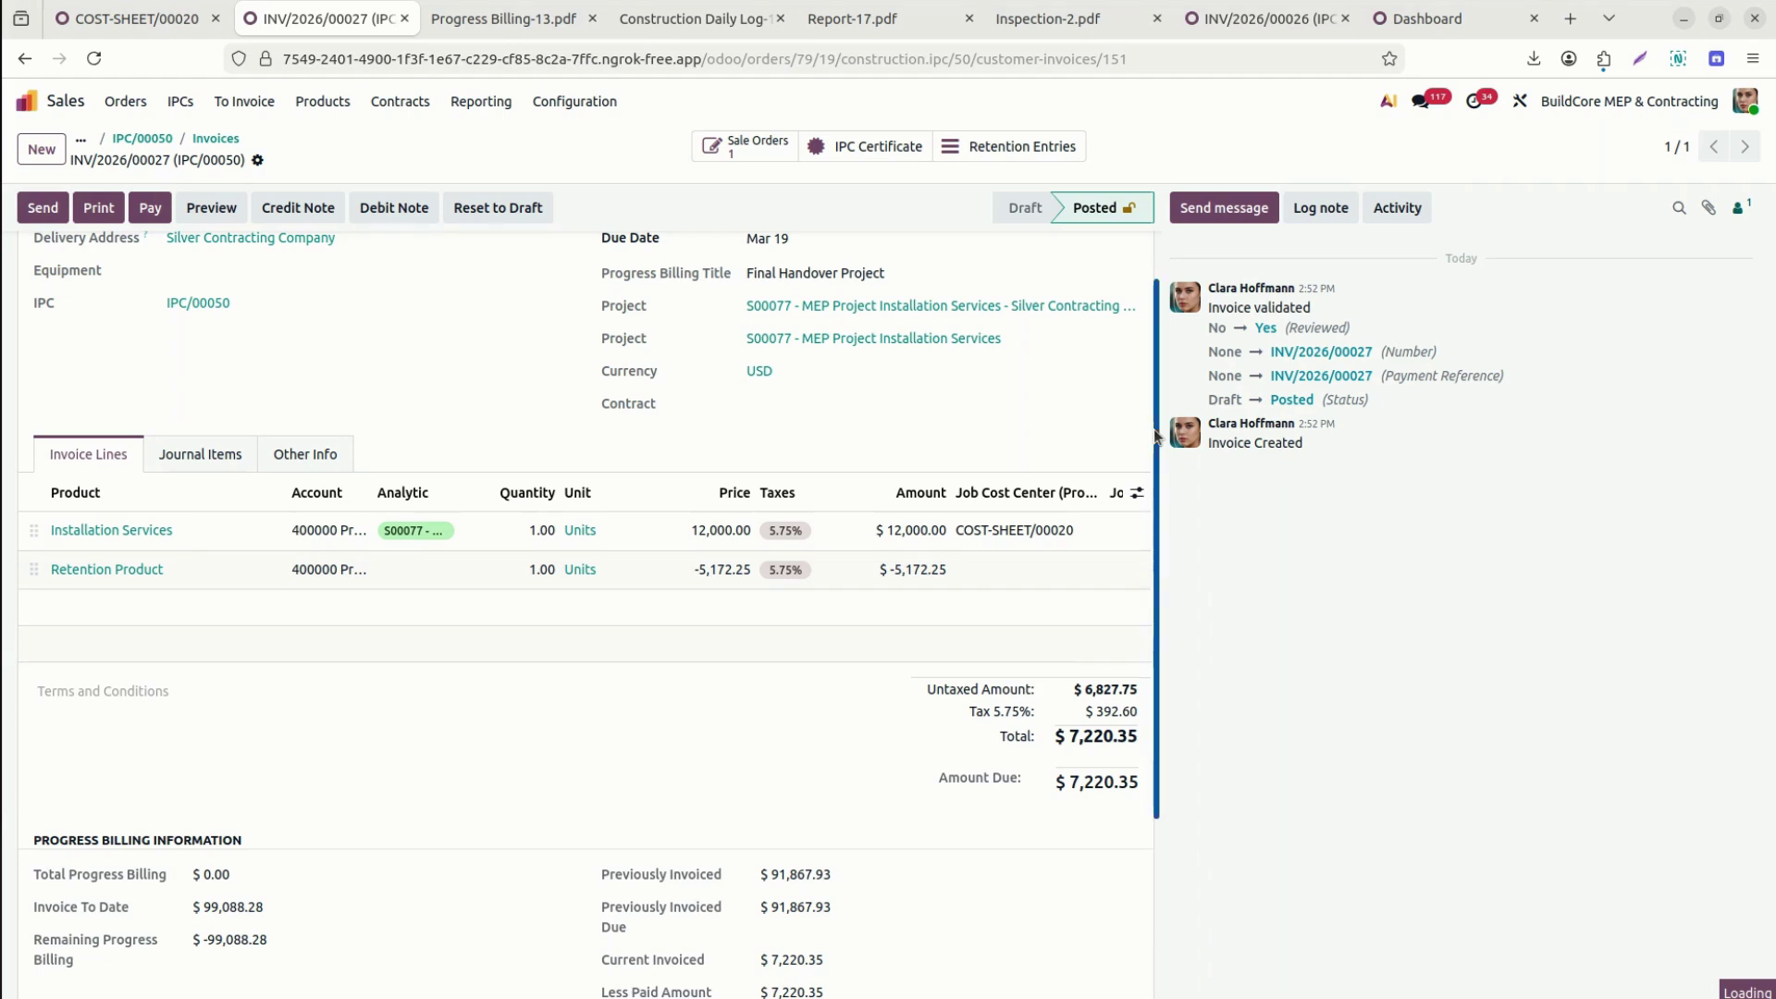
{"action": "left_click_drag", "start_coordinate": [1154, 430], "coordinate": [1146, 261]}
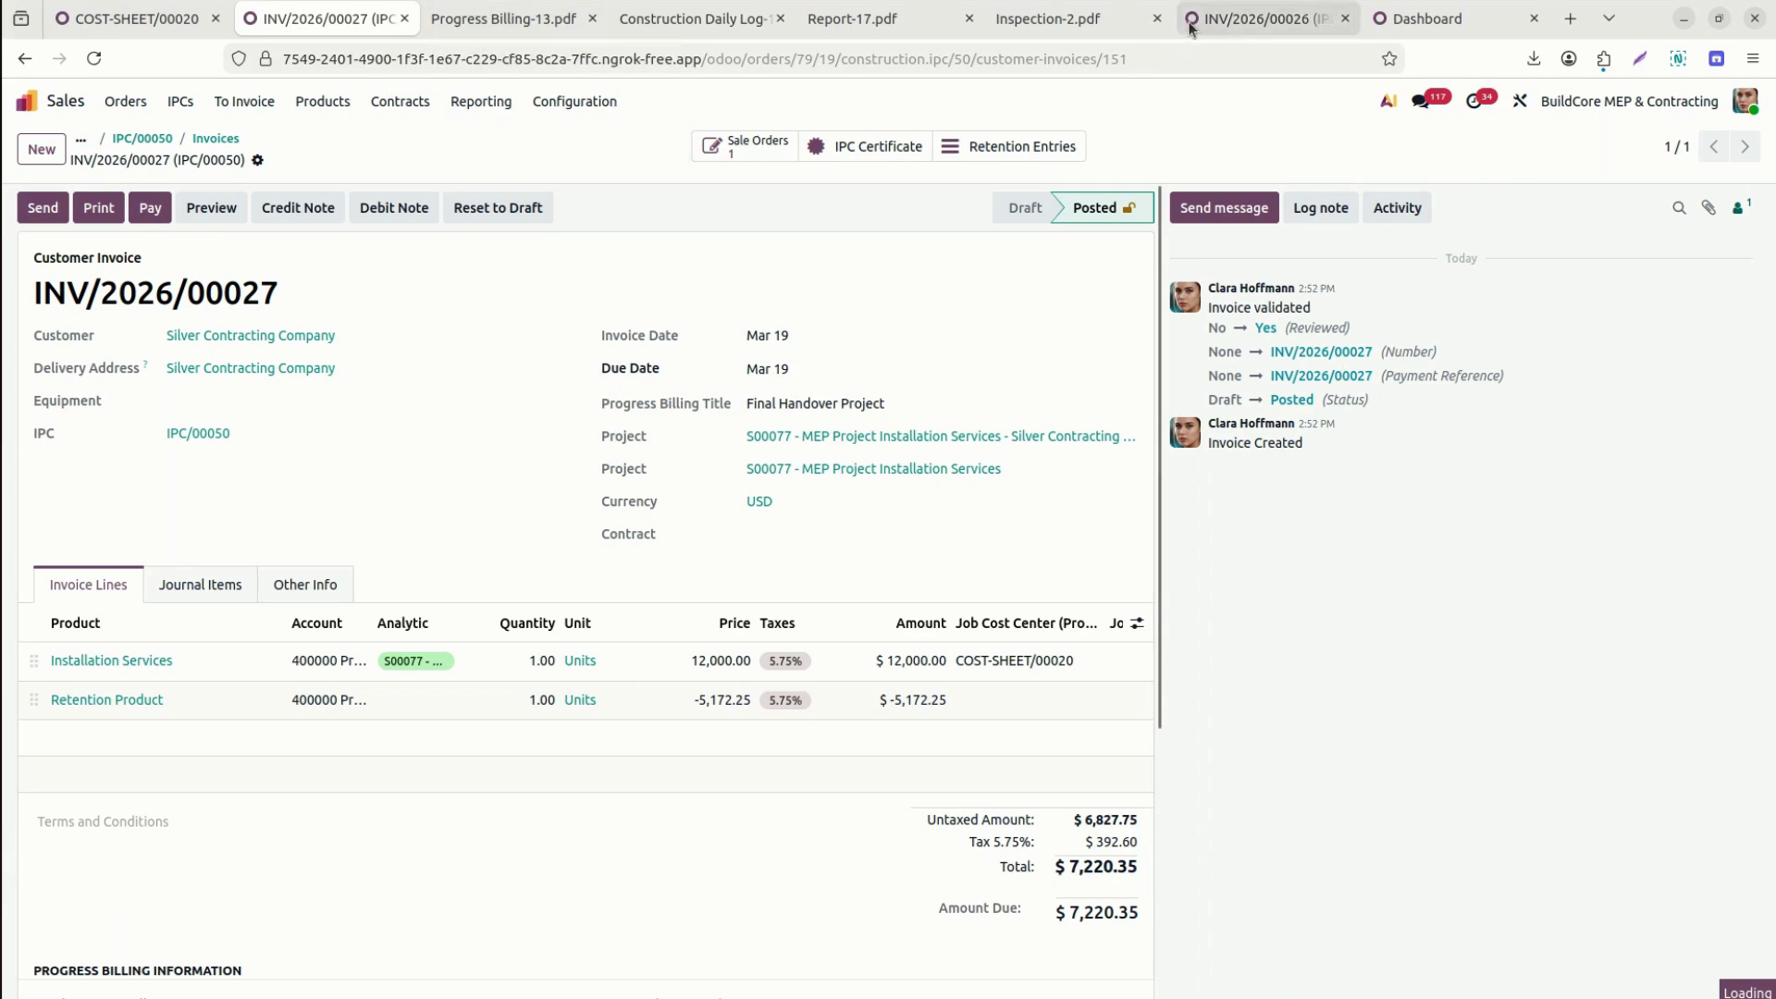
{"action": "left_click", "coordinate": [1384, 20]}
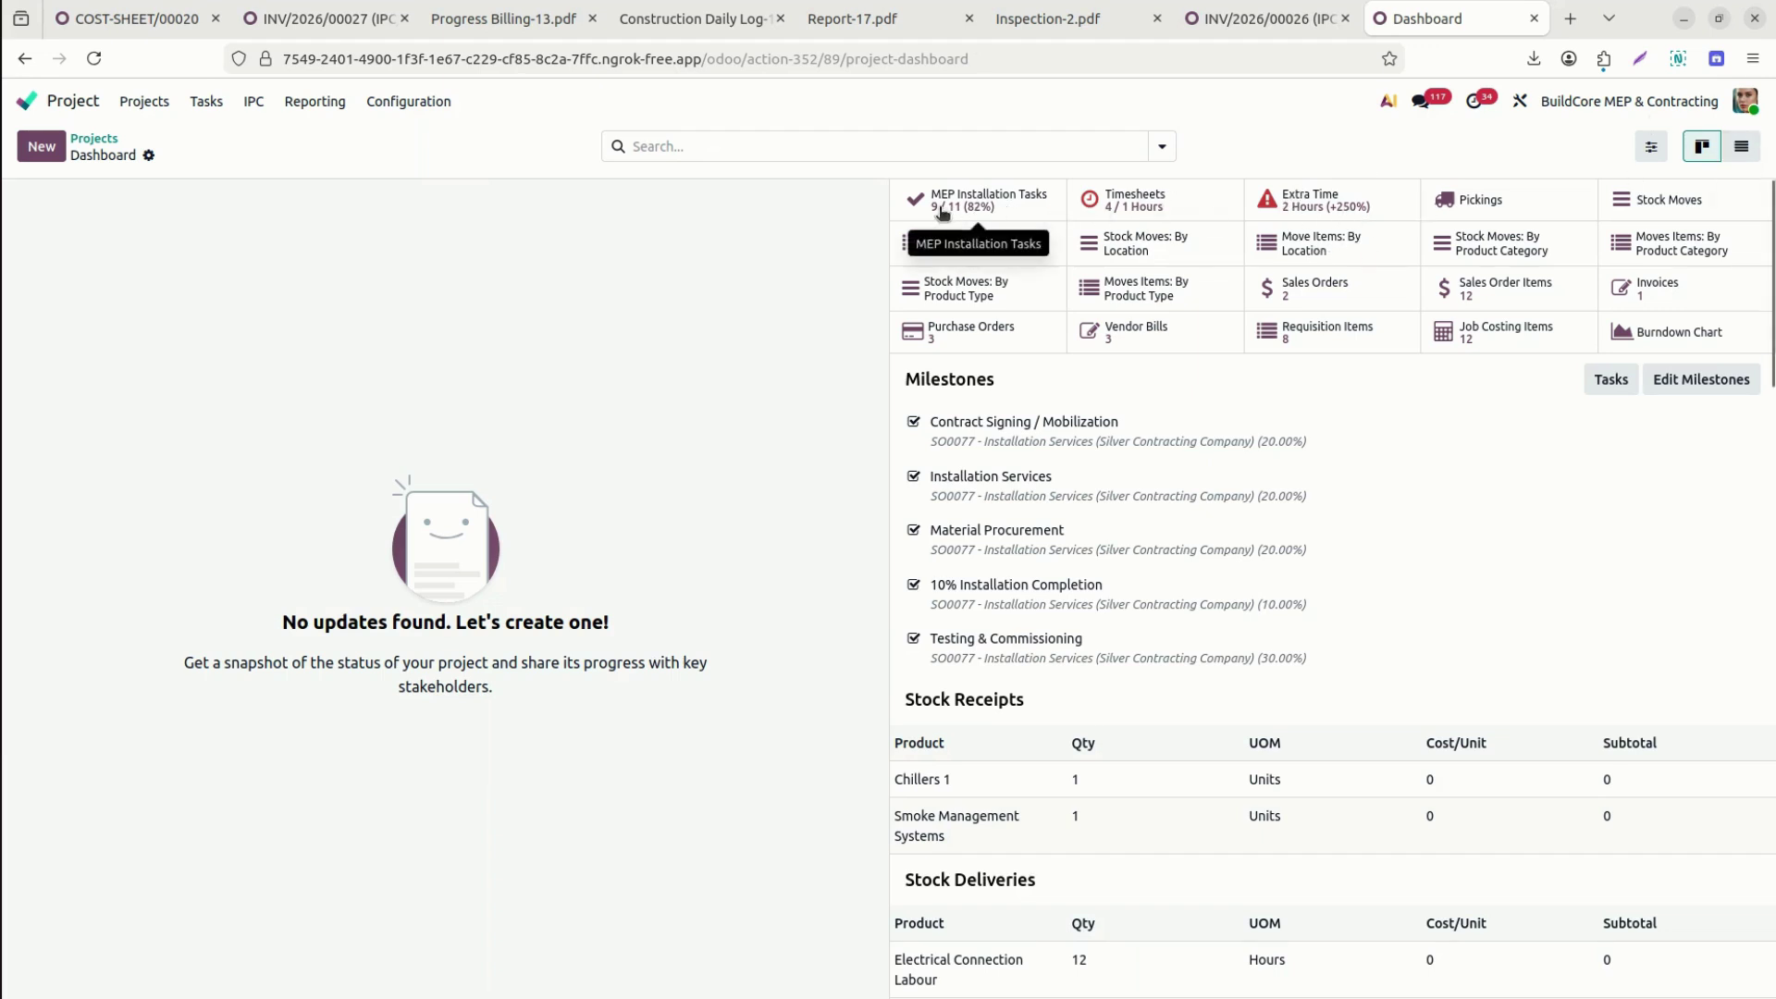
Filter the projects list to 77 and open the S00077 project dashboard.
{"action": "left_click", "coordinate": [1016, 197]}
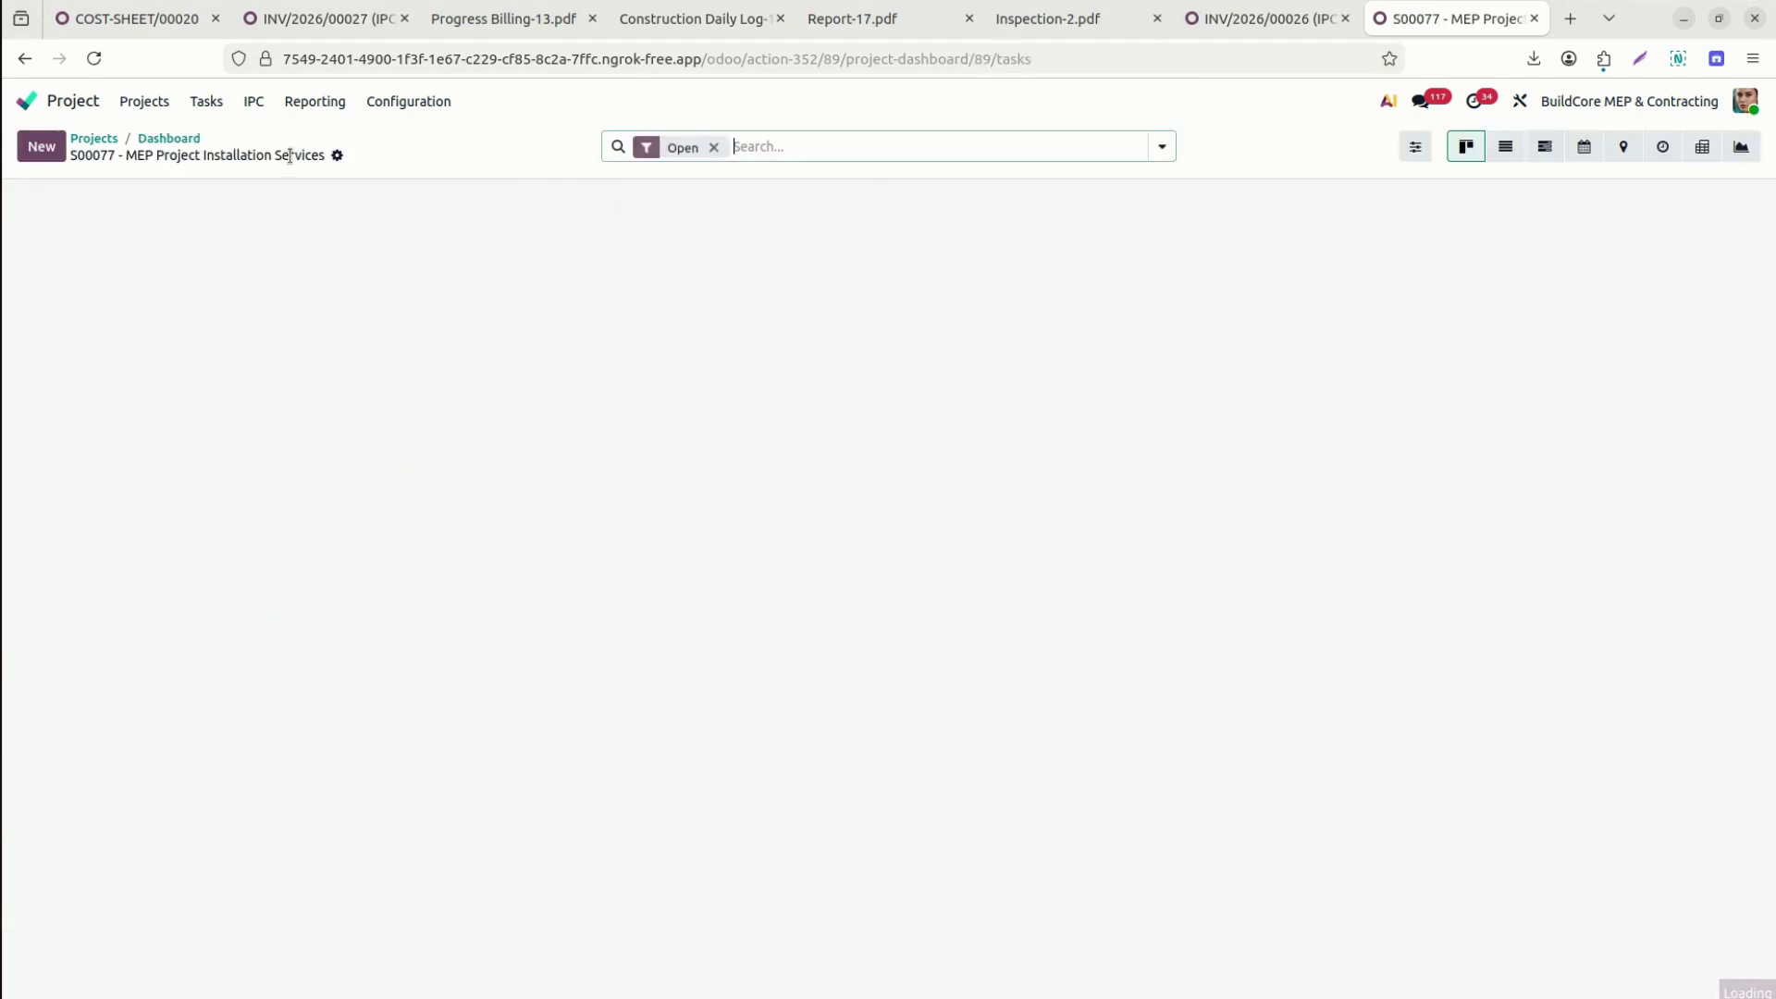
{"action": "left_click", "coordinate": [156, 145]}
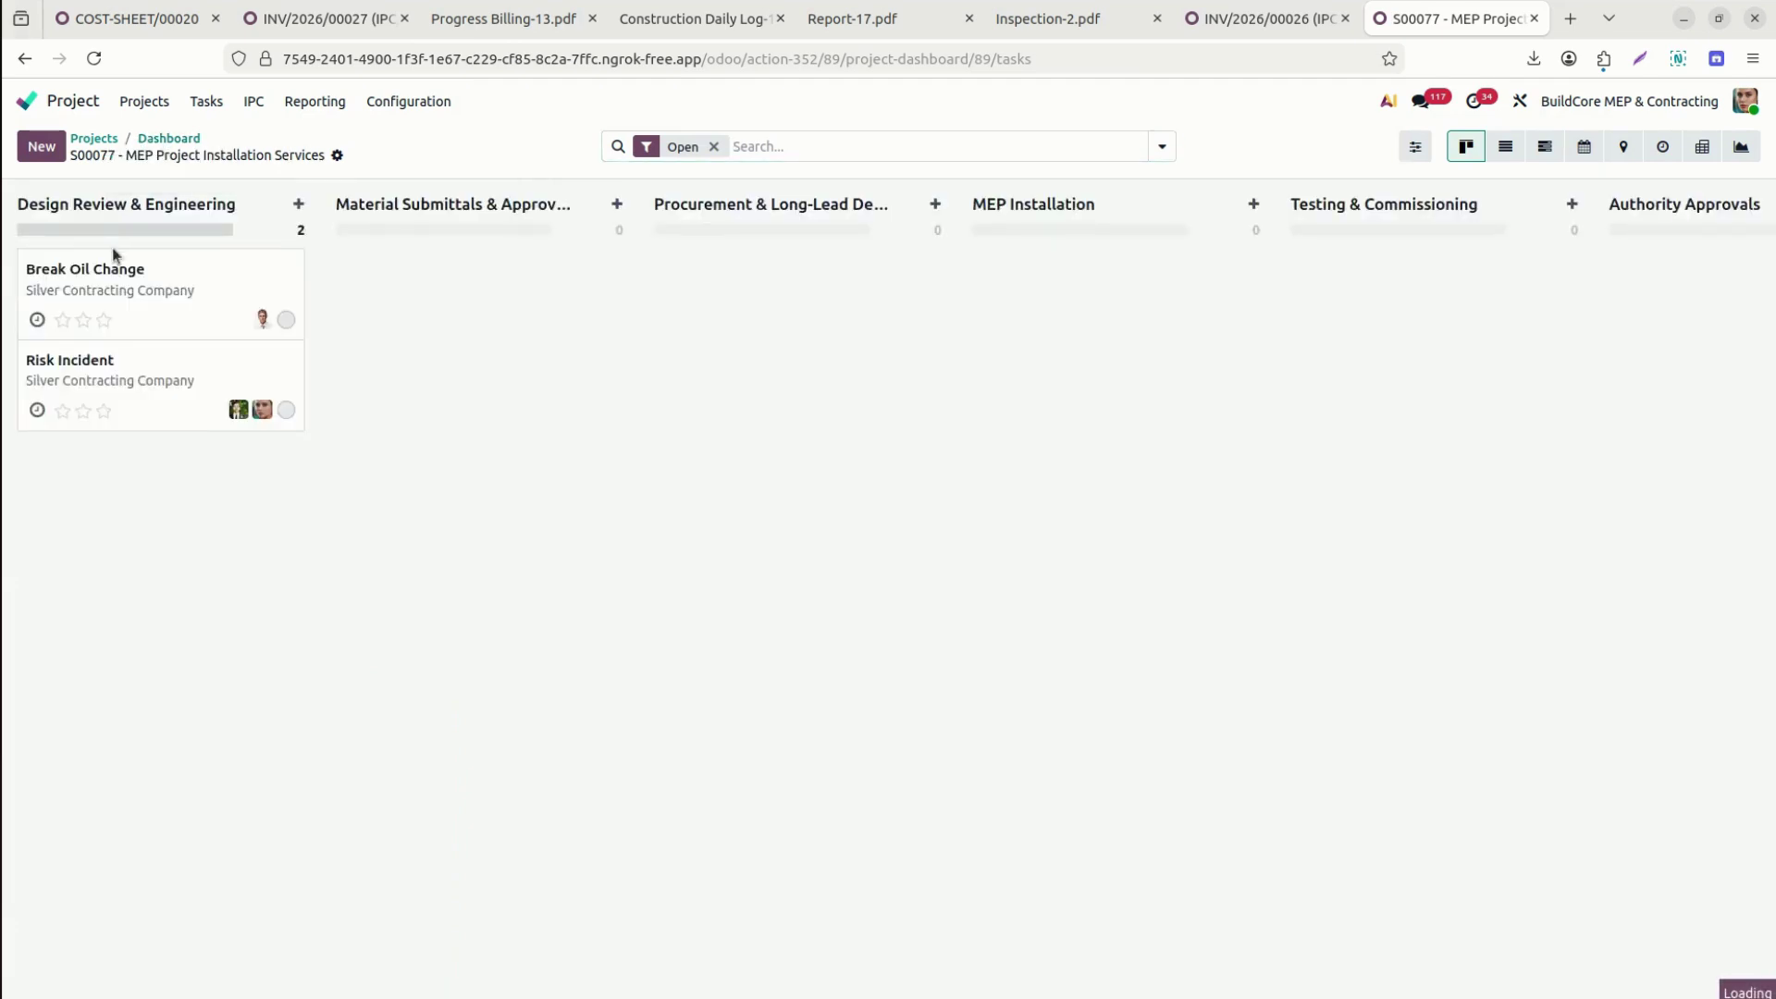
{"action": "left_click", "coordinate": [93, 136]}
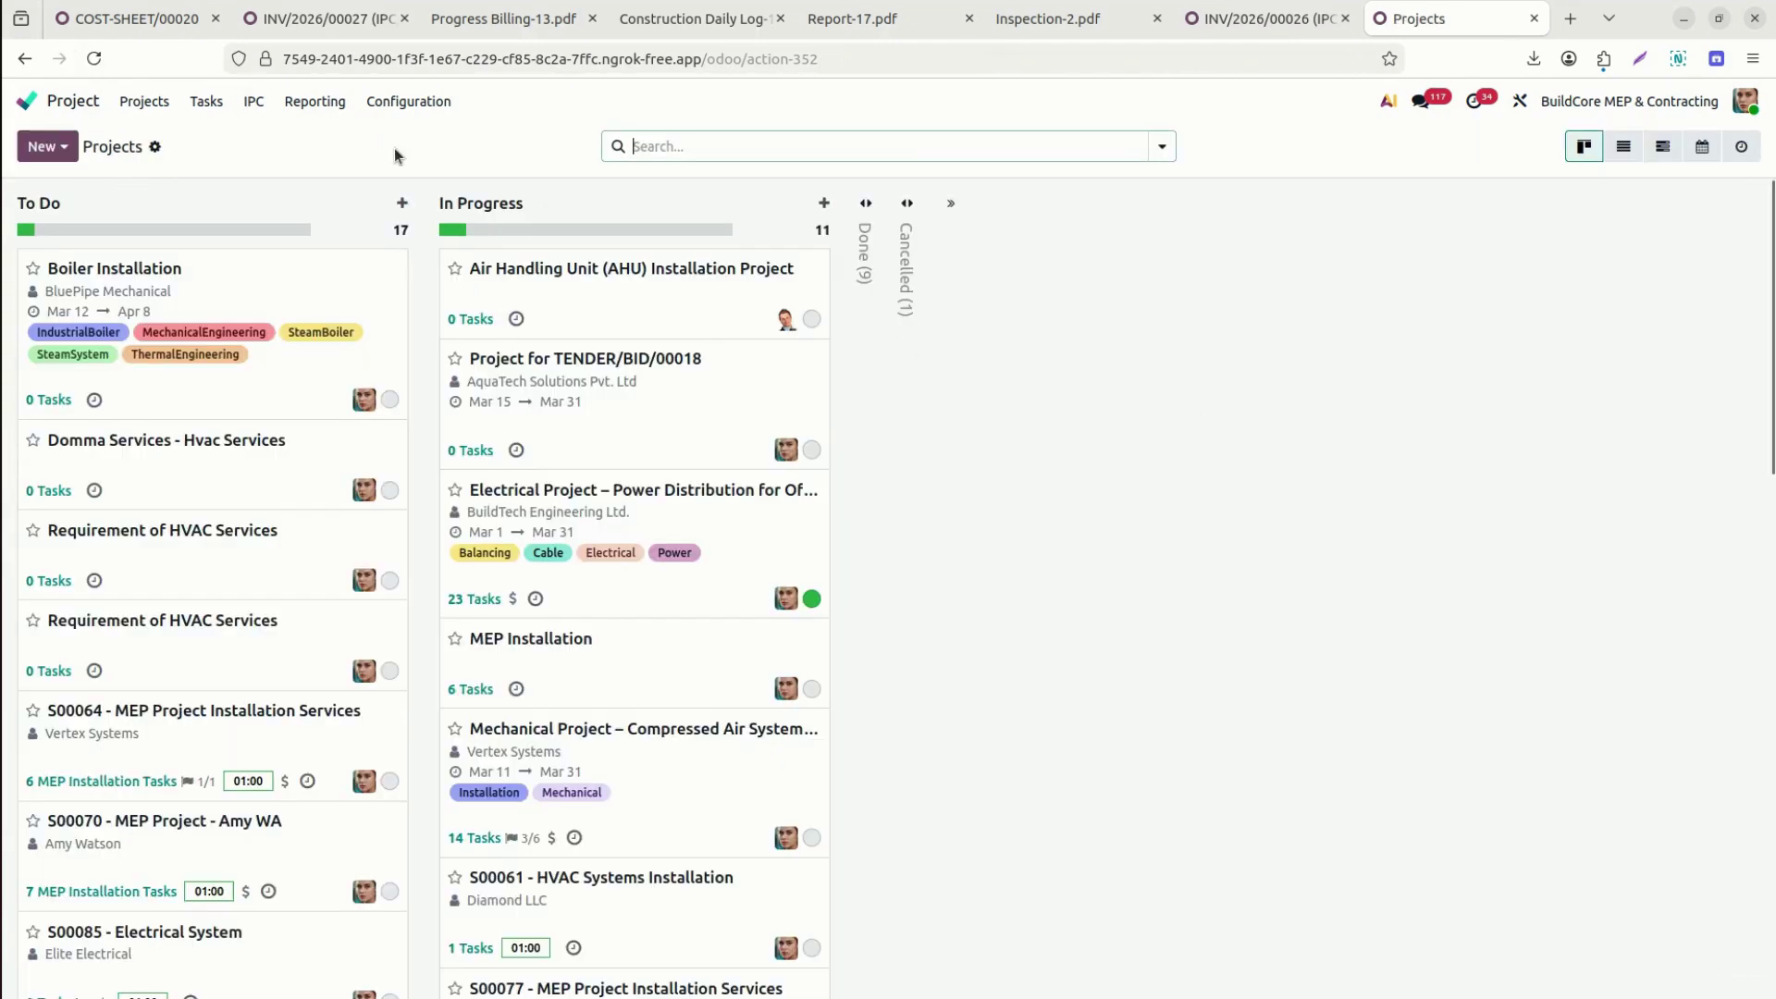
{"action": "type", "text": "77"}
{"action": "left_click", "coordinate": [734, 187]}
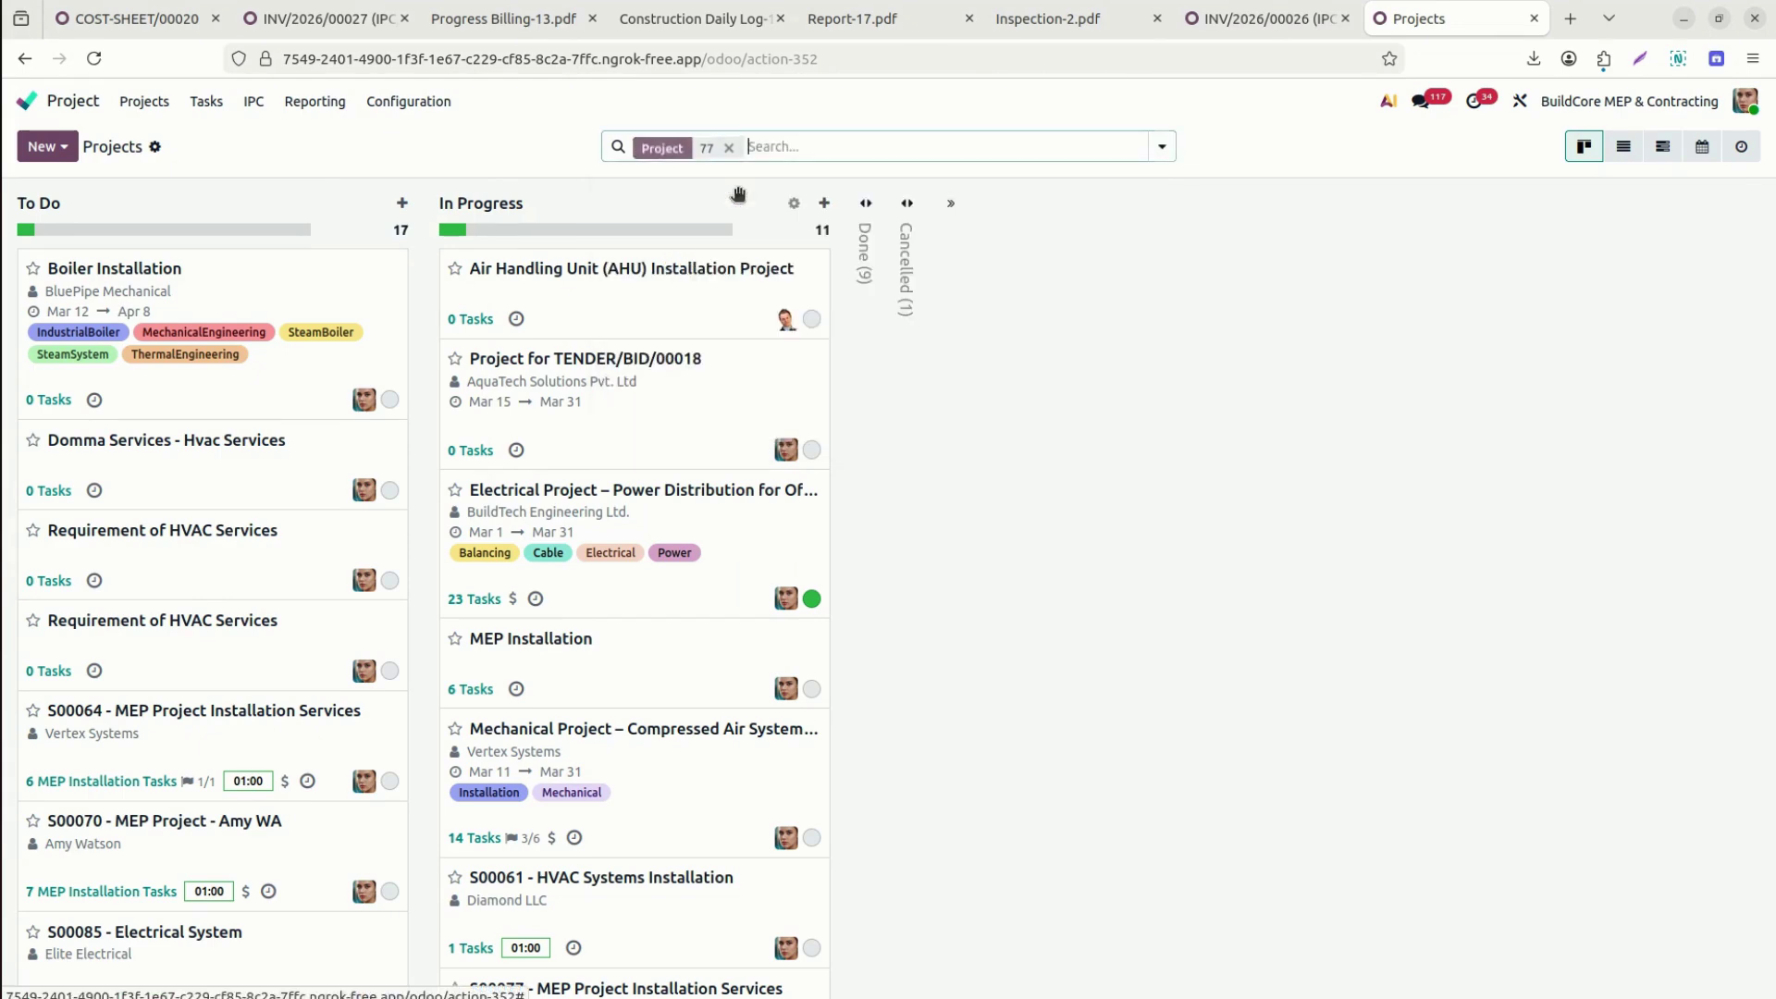
{"action": "left_click", "coordinate": [816, 272]}
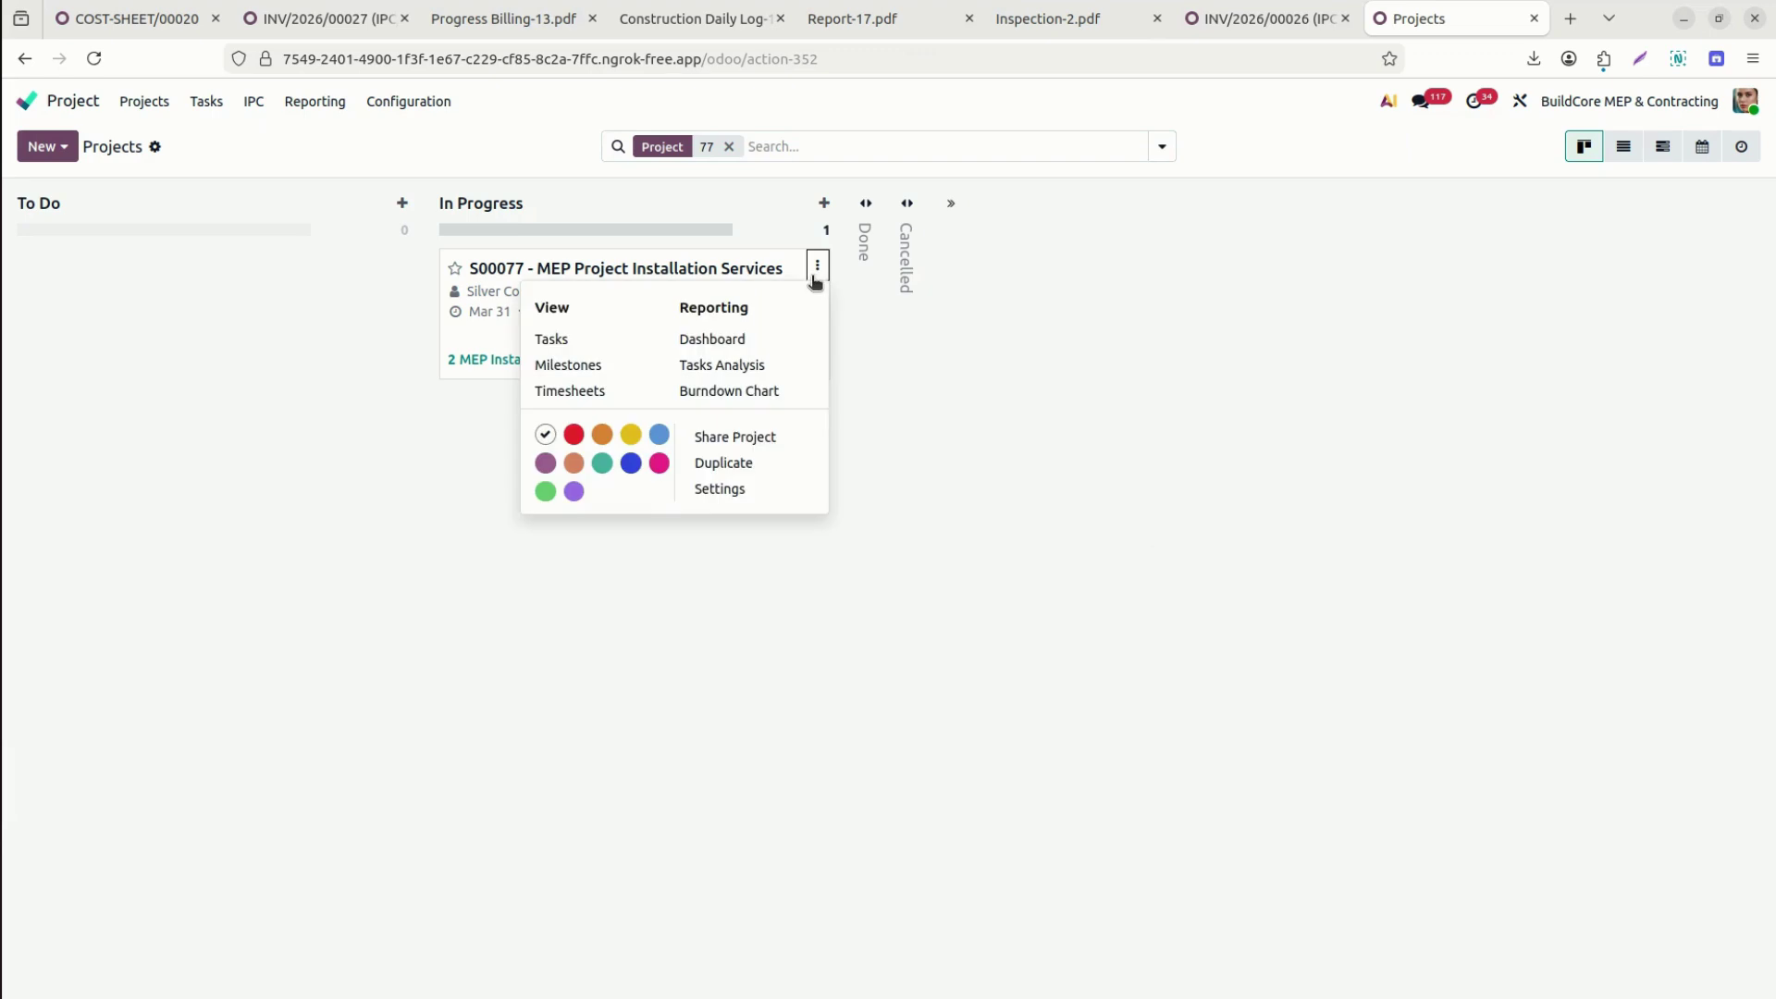
{"action": "left_click", "coordinate": [724, 342]}
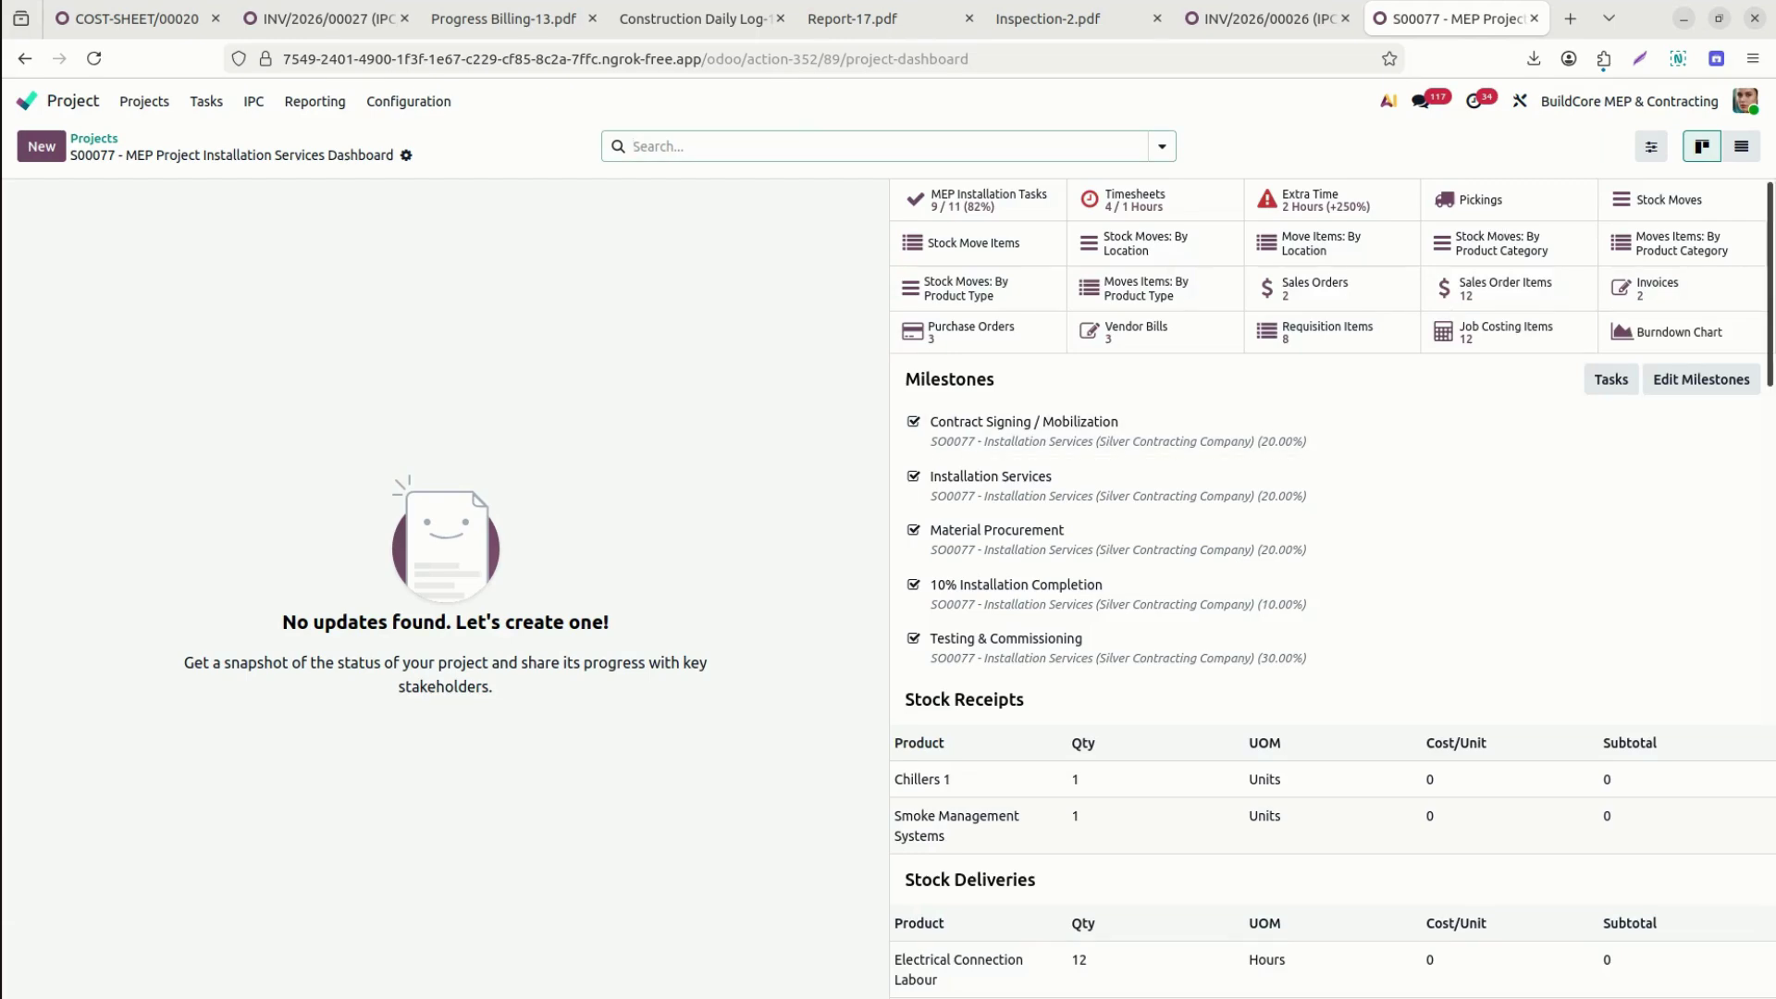
Review the dashboard's profitability and cost summaries, then open the S00077 budget from the Budgets section.
{"action": "scroll", "coordinate": [1333, 588], "scroll_direction": "down", "scroll_amount": 10}
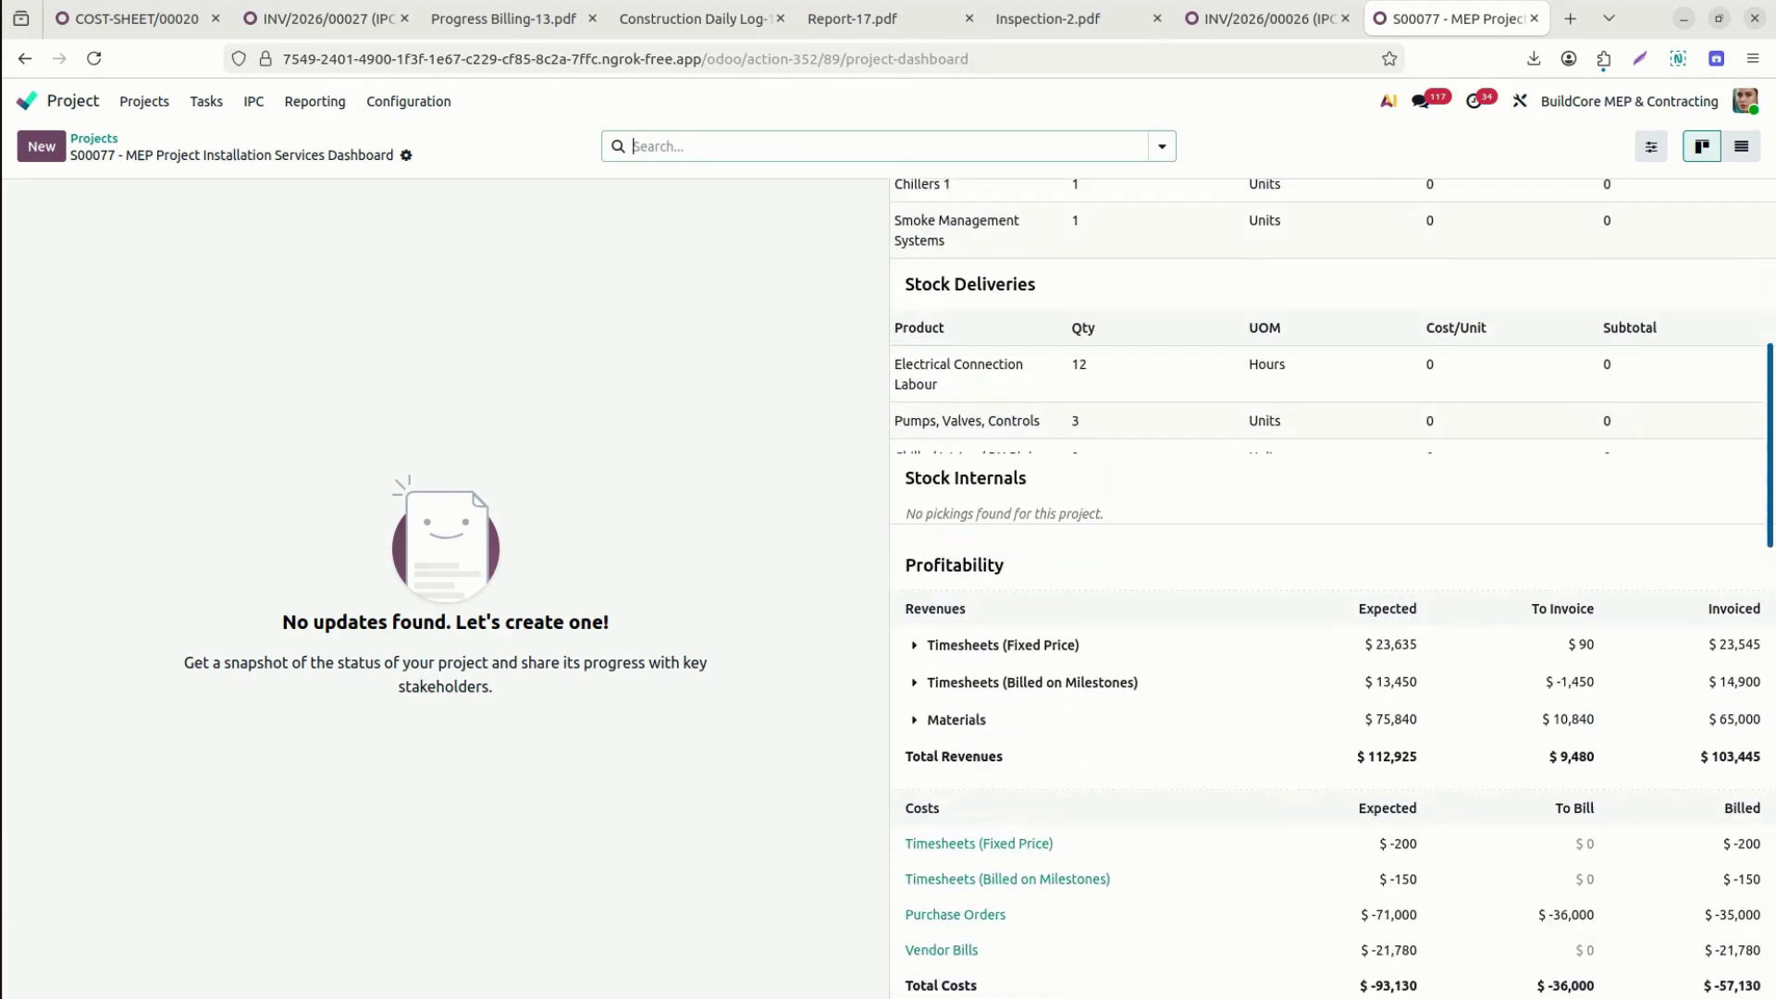
{"action": "scroll", "coordinate": [1744, 421], "scroll_direction": "down", "scroll_amount": 1}
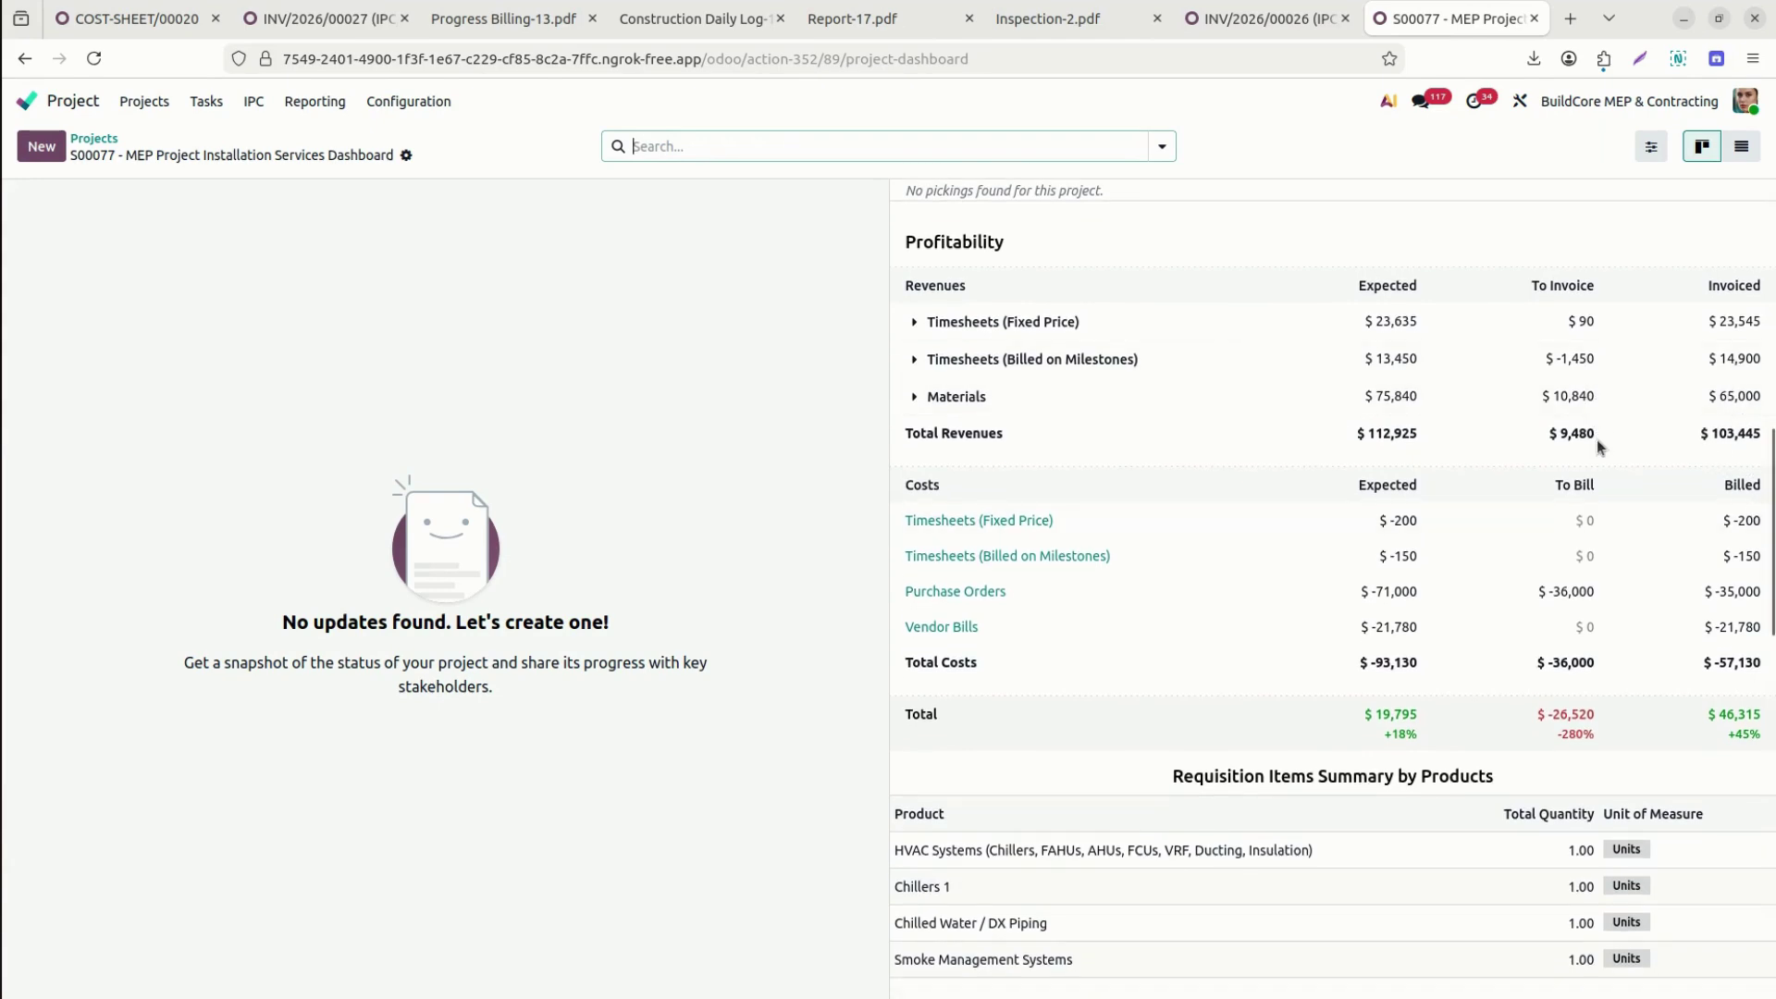
{"action": "scroll", "coordinate": [1729, 597], "scroll_direction": "down", "scroll_amount": 4}
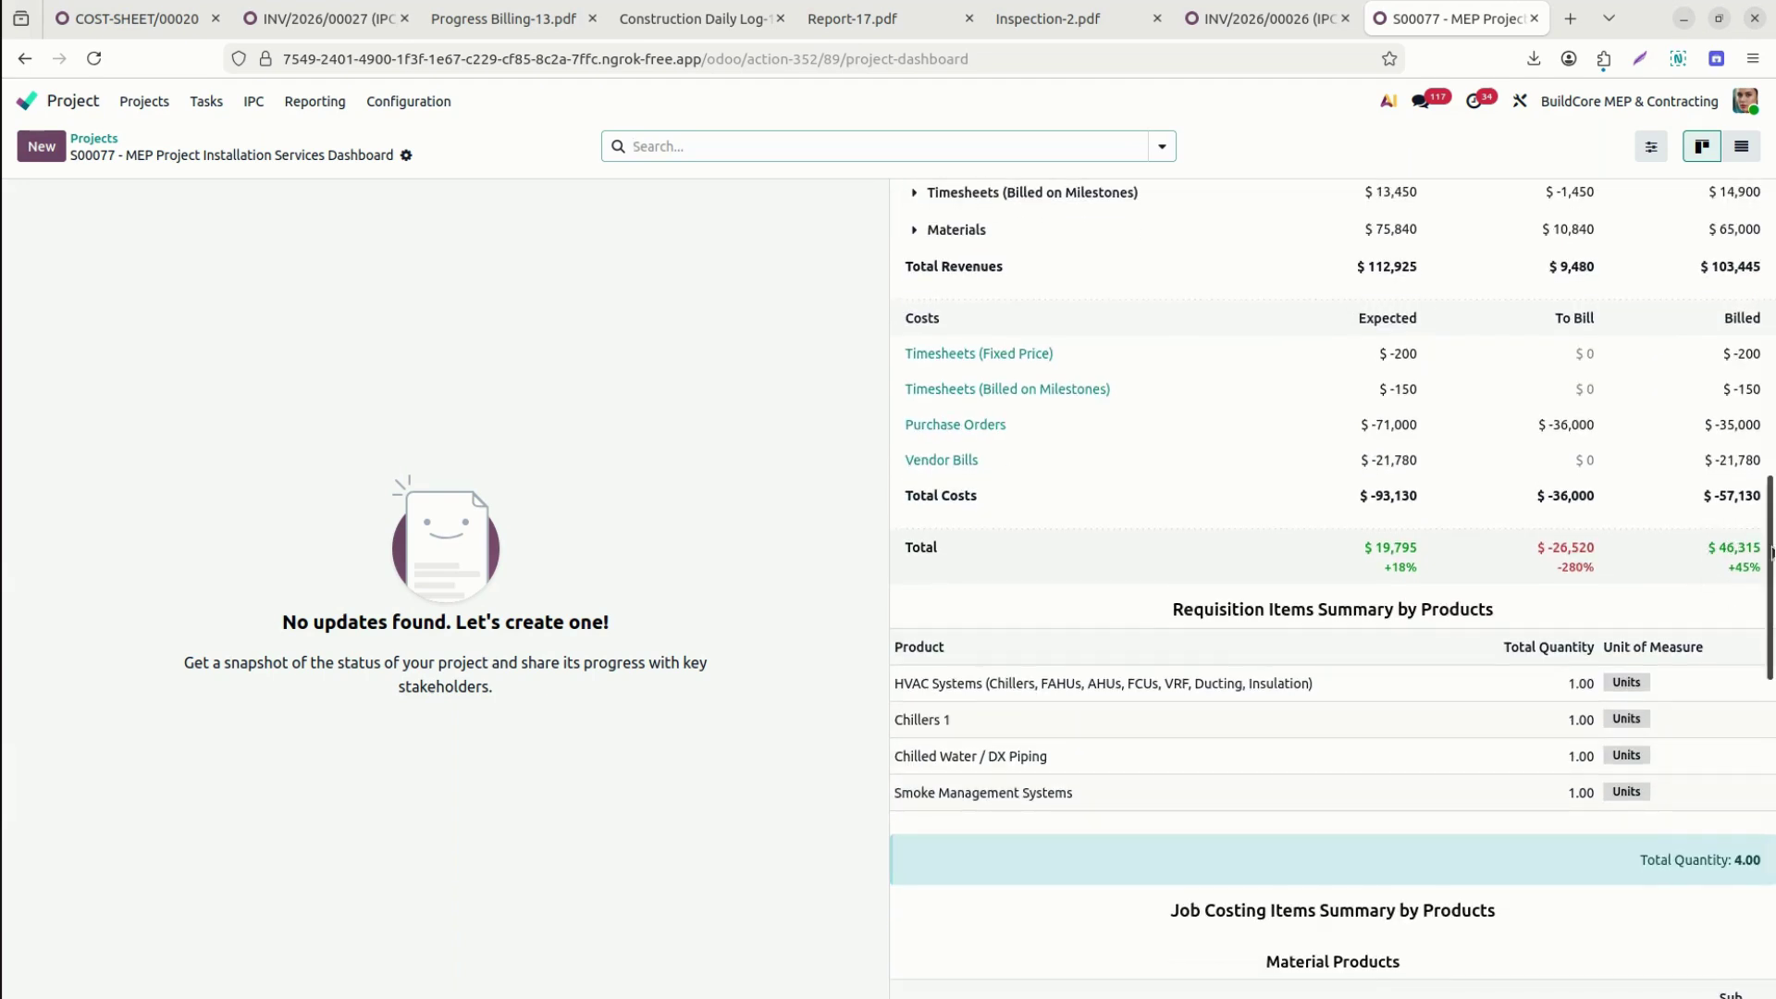
{"action": "scroll", "coordinate": [1333, 587], "scroll_direction": "down", "scroll_amount": 8}
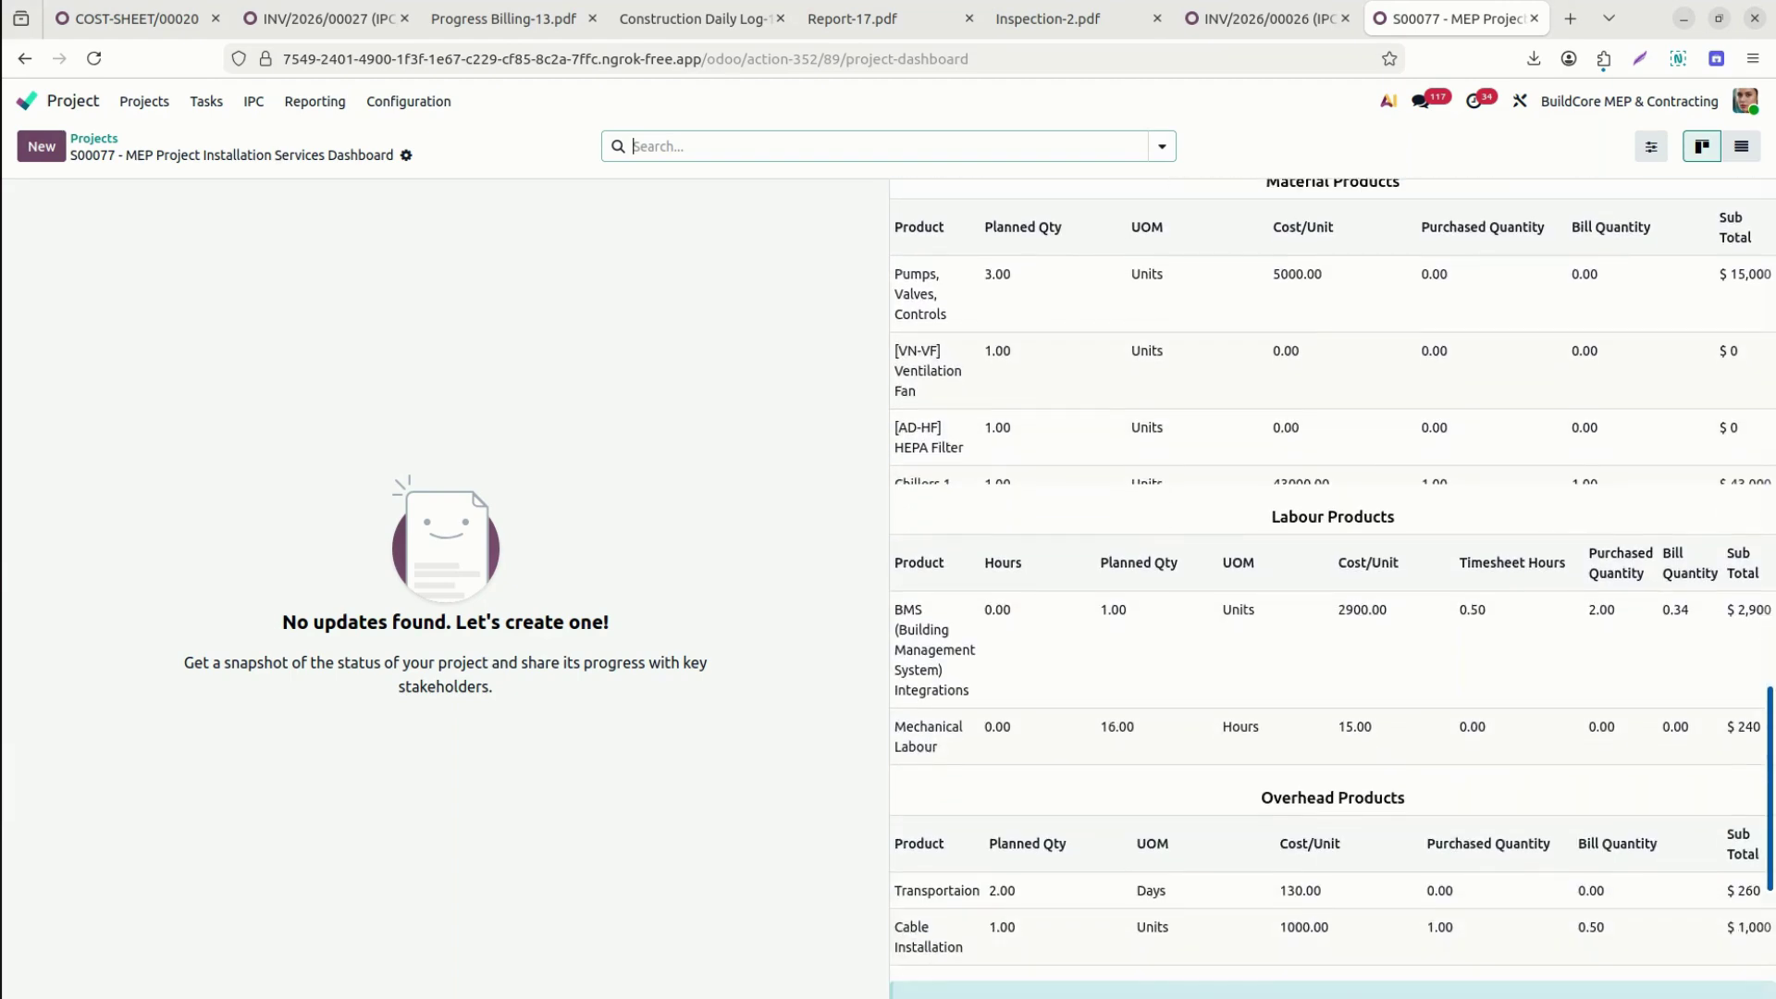
{"action": "scroll", "coordinate": [1332, 587], "scroll_direction": "down", "scroll_amount": 5}
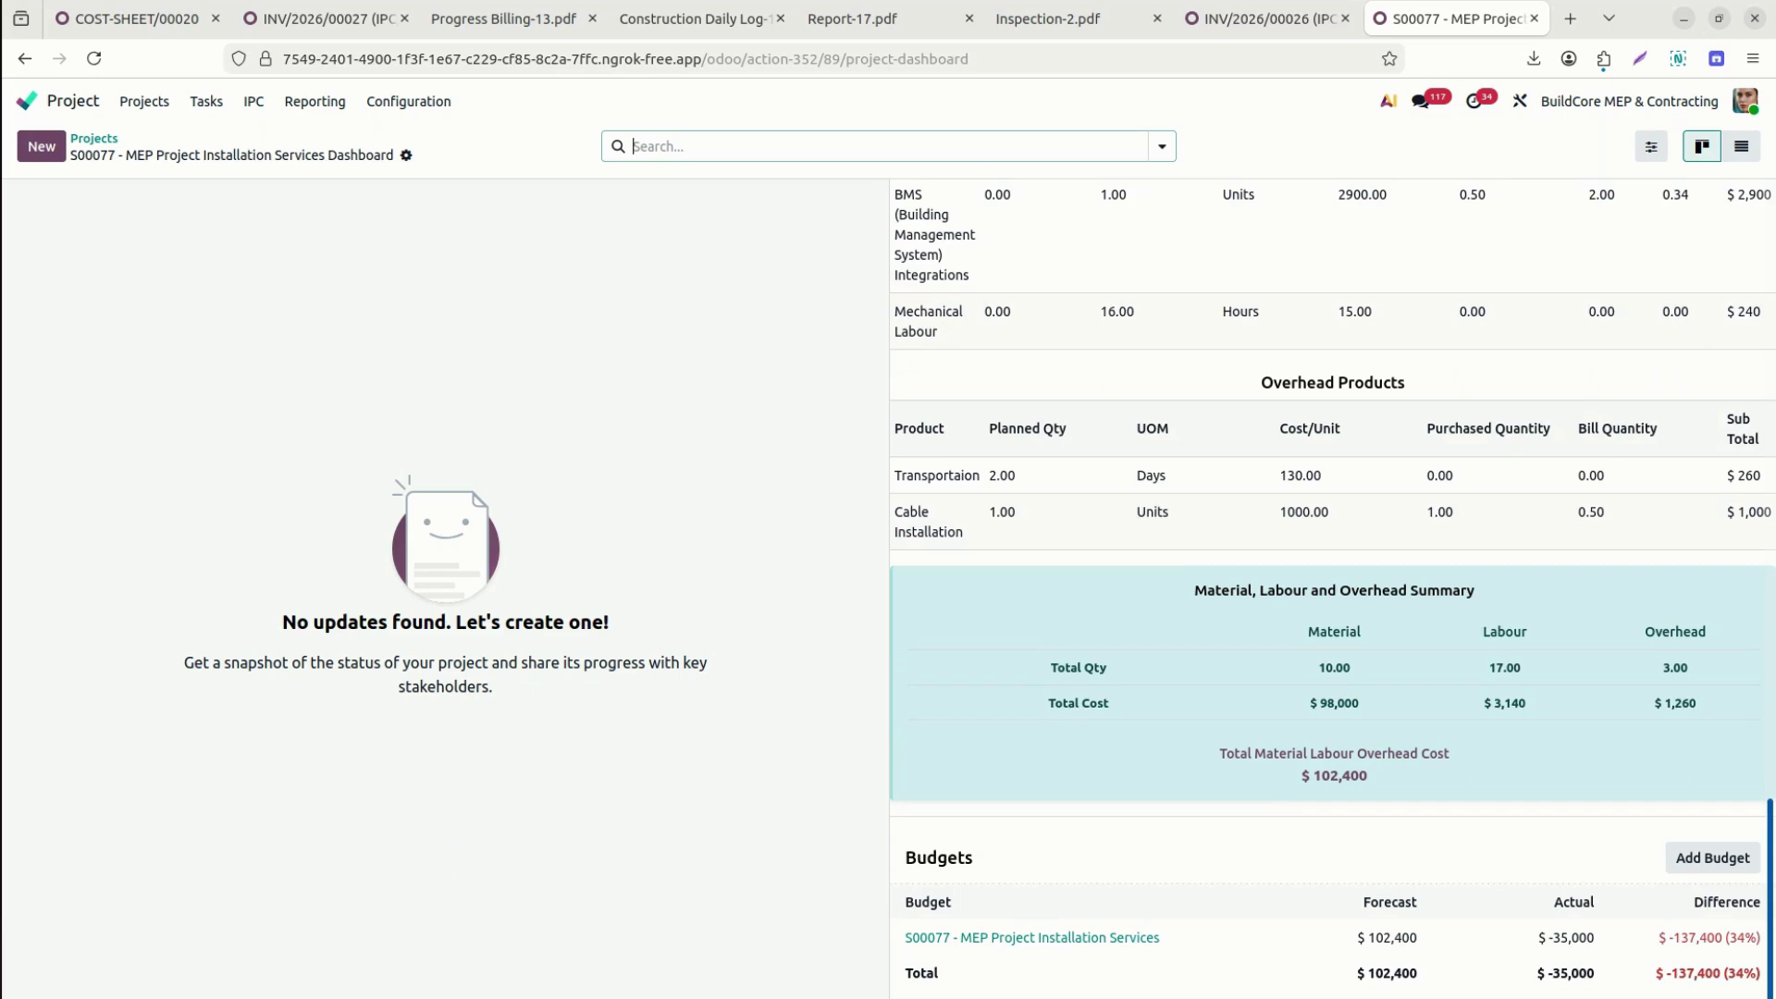
{"action": "left_click", "coordinate": [1092, 938]}
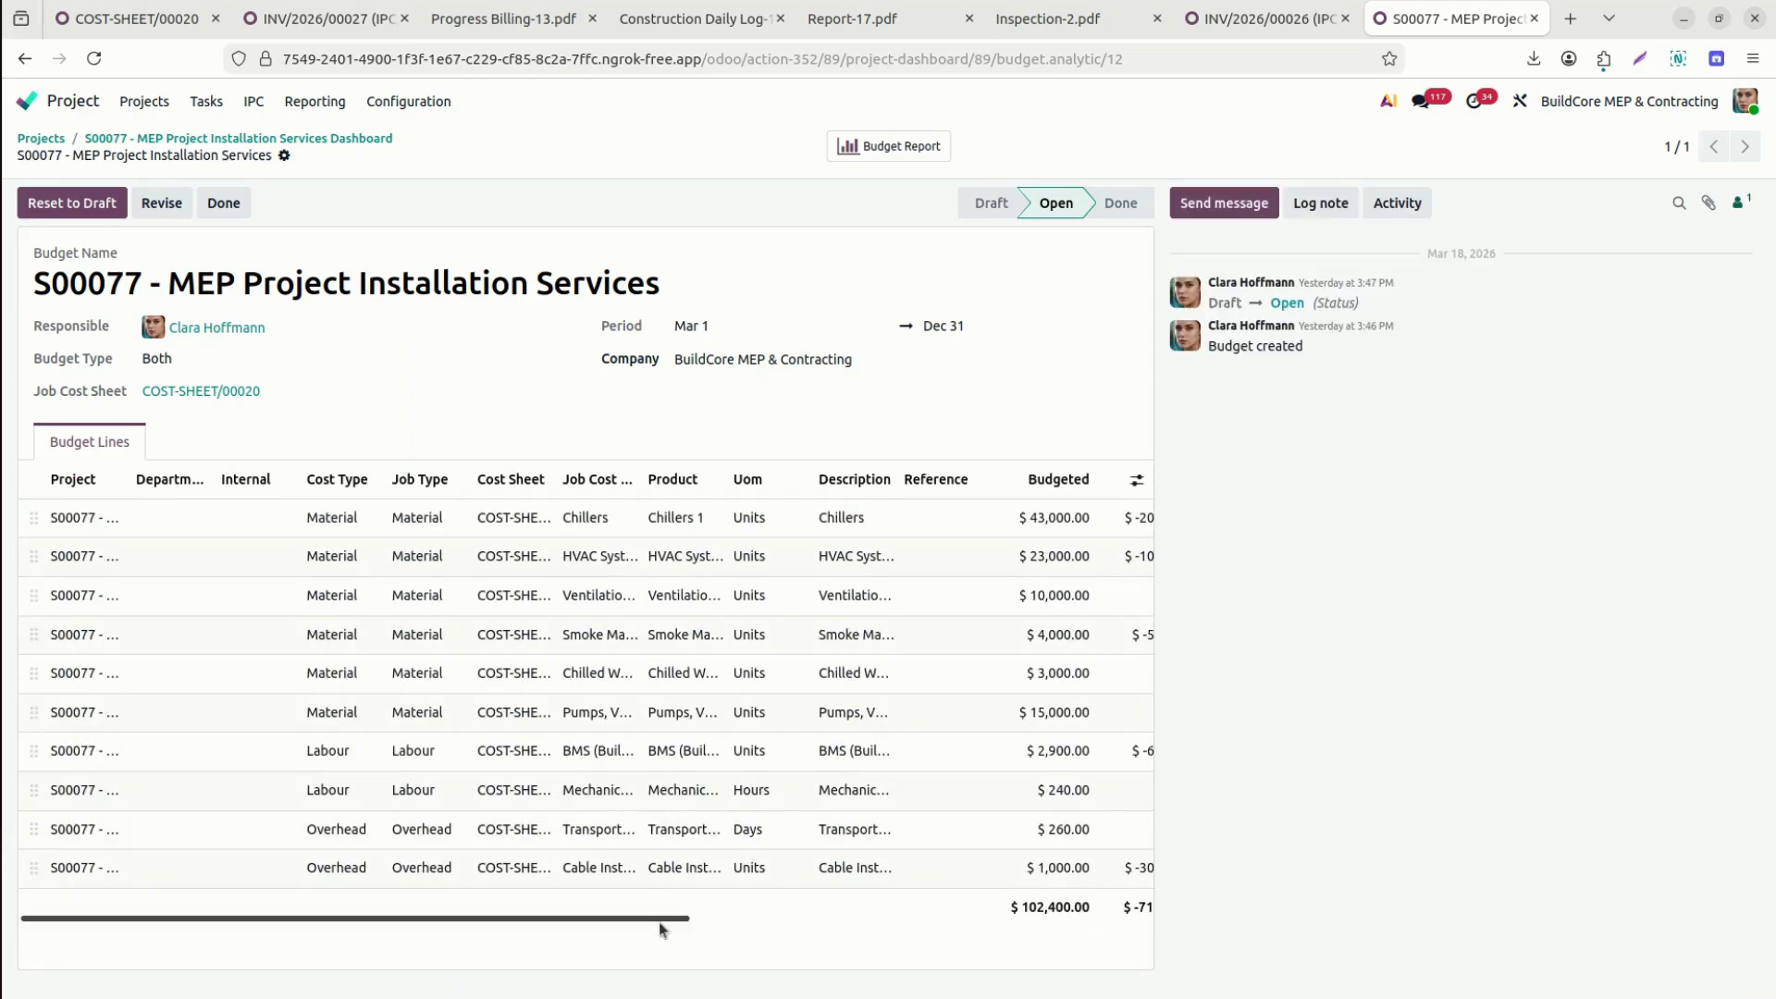
{"action": "left_click_drag", "start_coordinate": [654, 918], "coordinate": [1163, 902]}
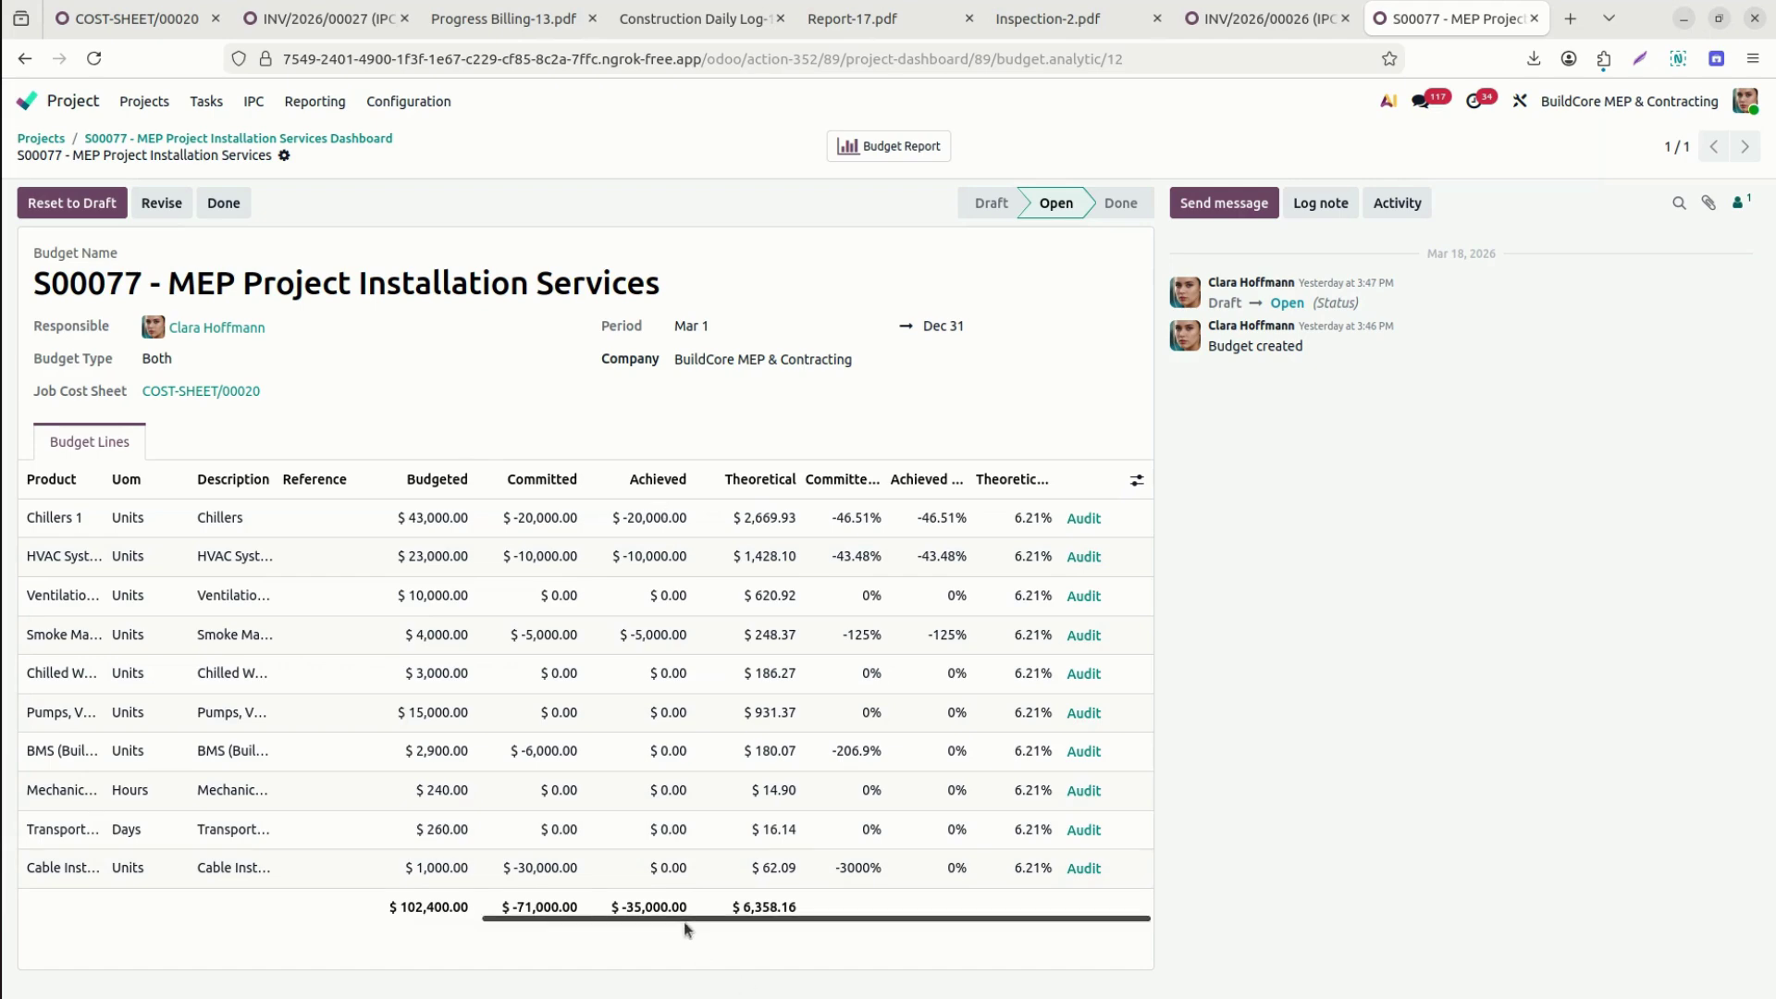
{"action": "left_click_drag", "start_coordinate": [684, 920], "coordinate": [67, 930]}
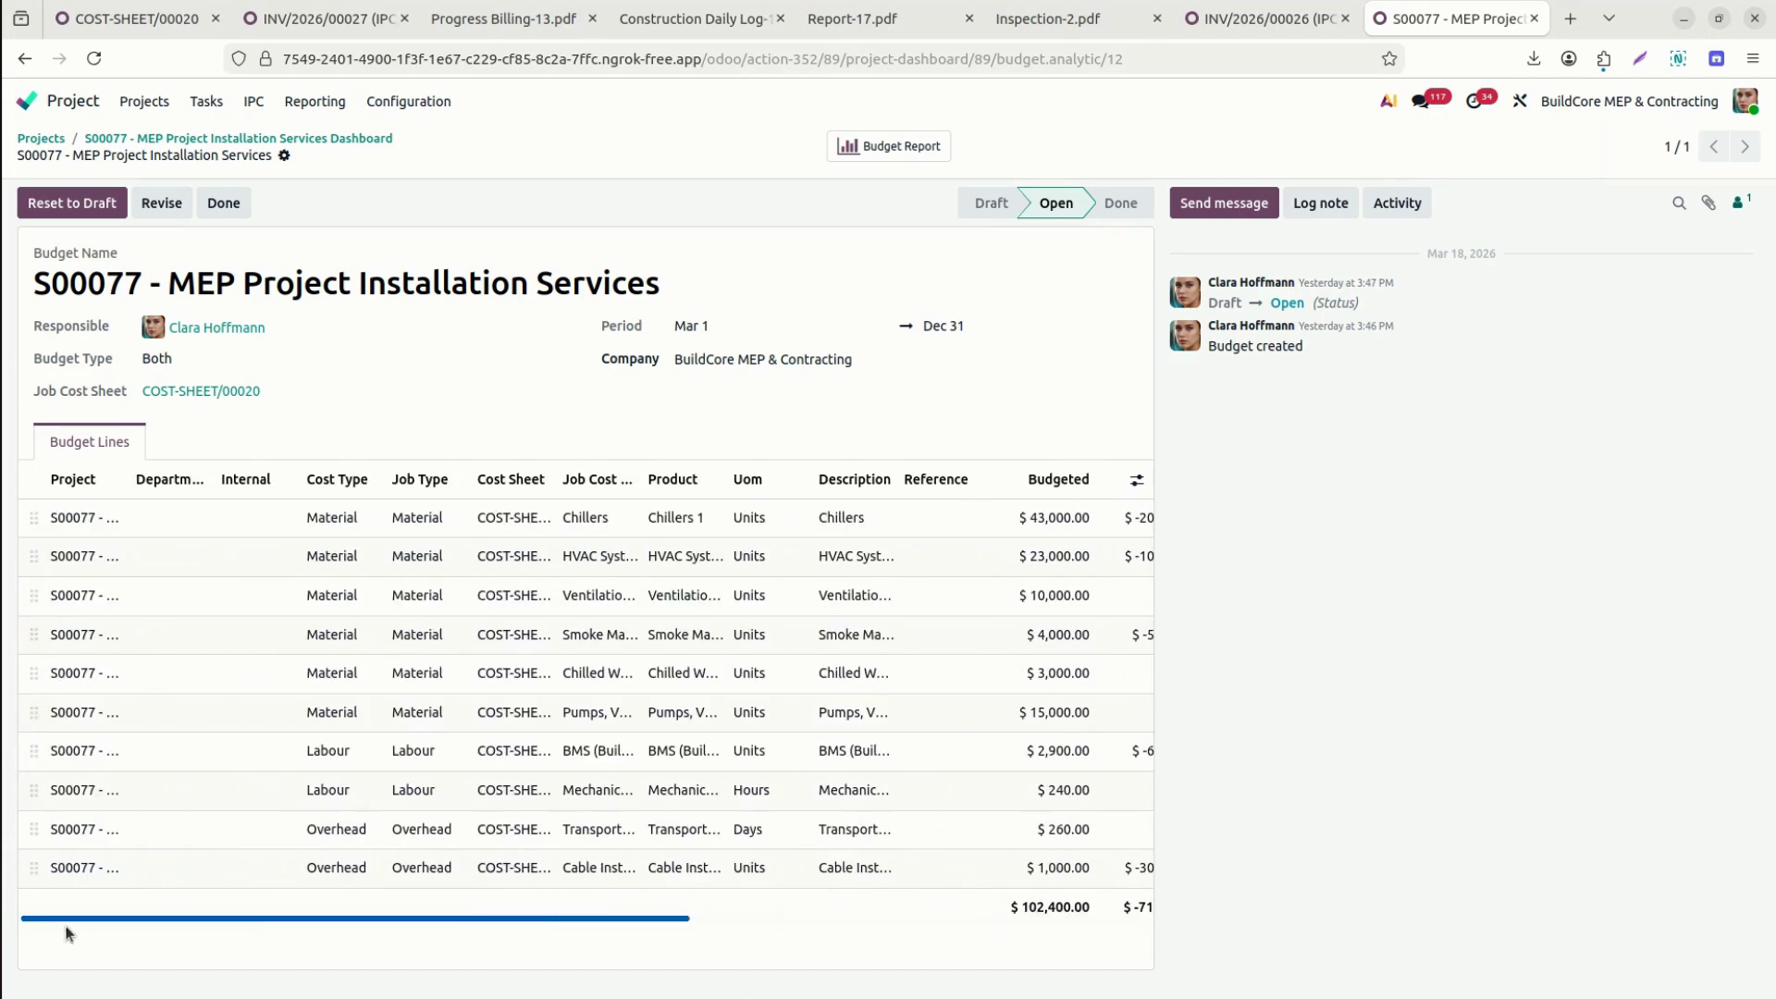
{"action": "left_click", "coordinate": [302, 139]}
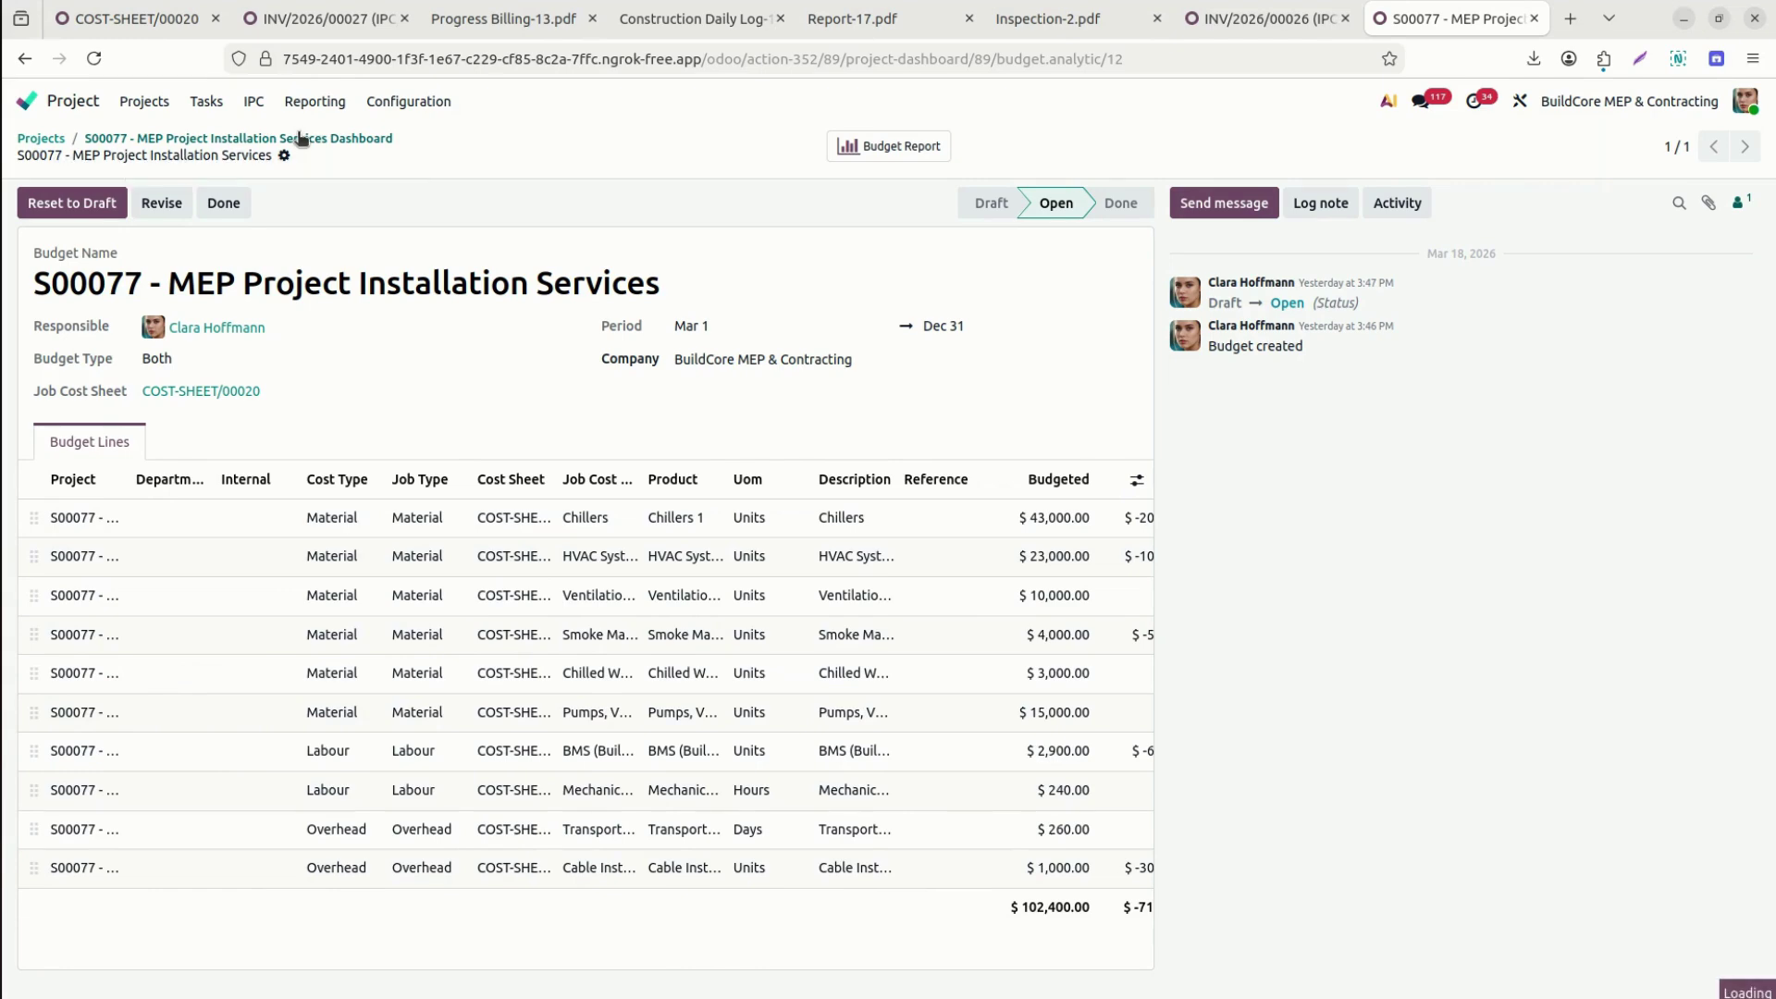
{"action": "left_click", "coordinate": [130, 20]}
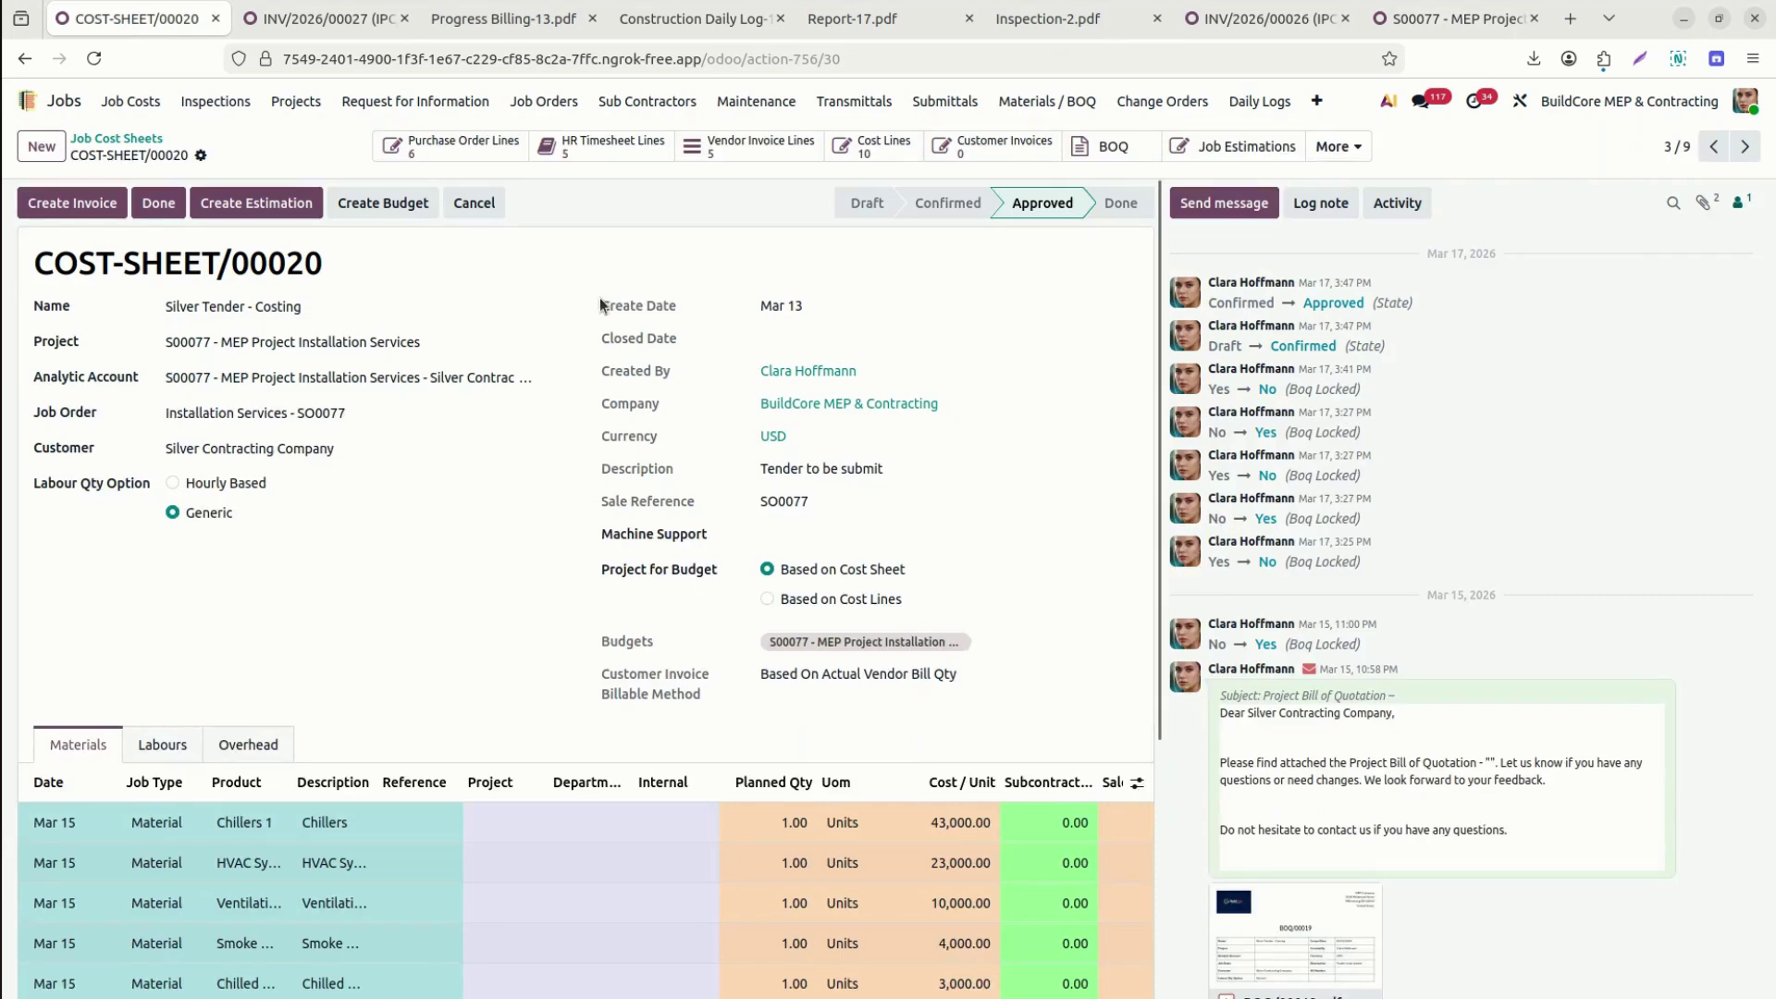
Reload COST-SHEET/00020 and display its $3,140.00 of labour lines.
{"action": "left_click", "coordinate": [93, 59]}
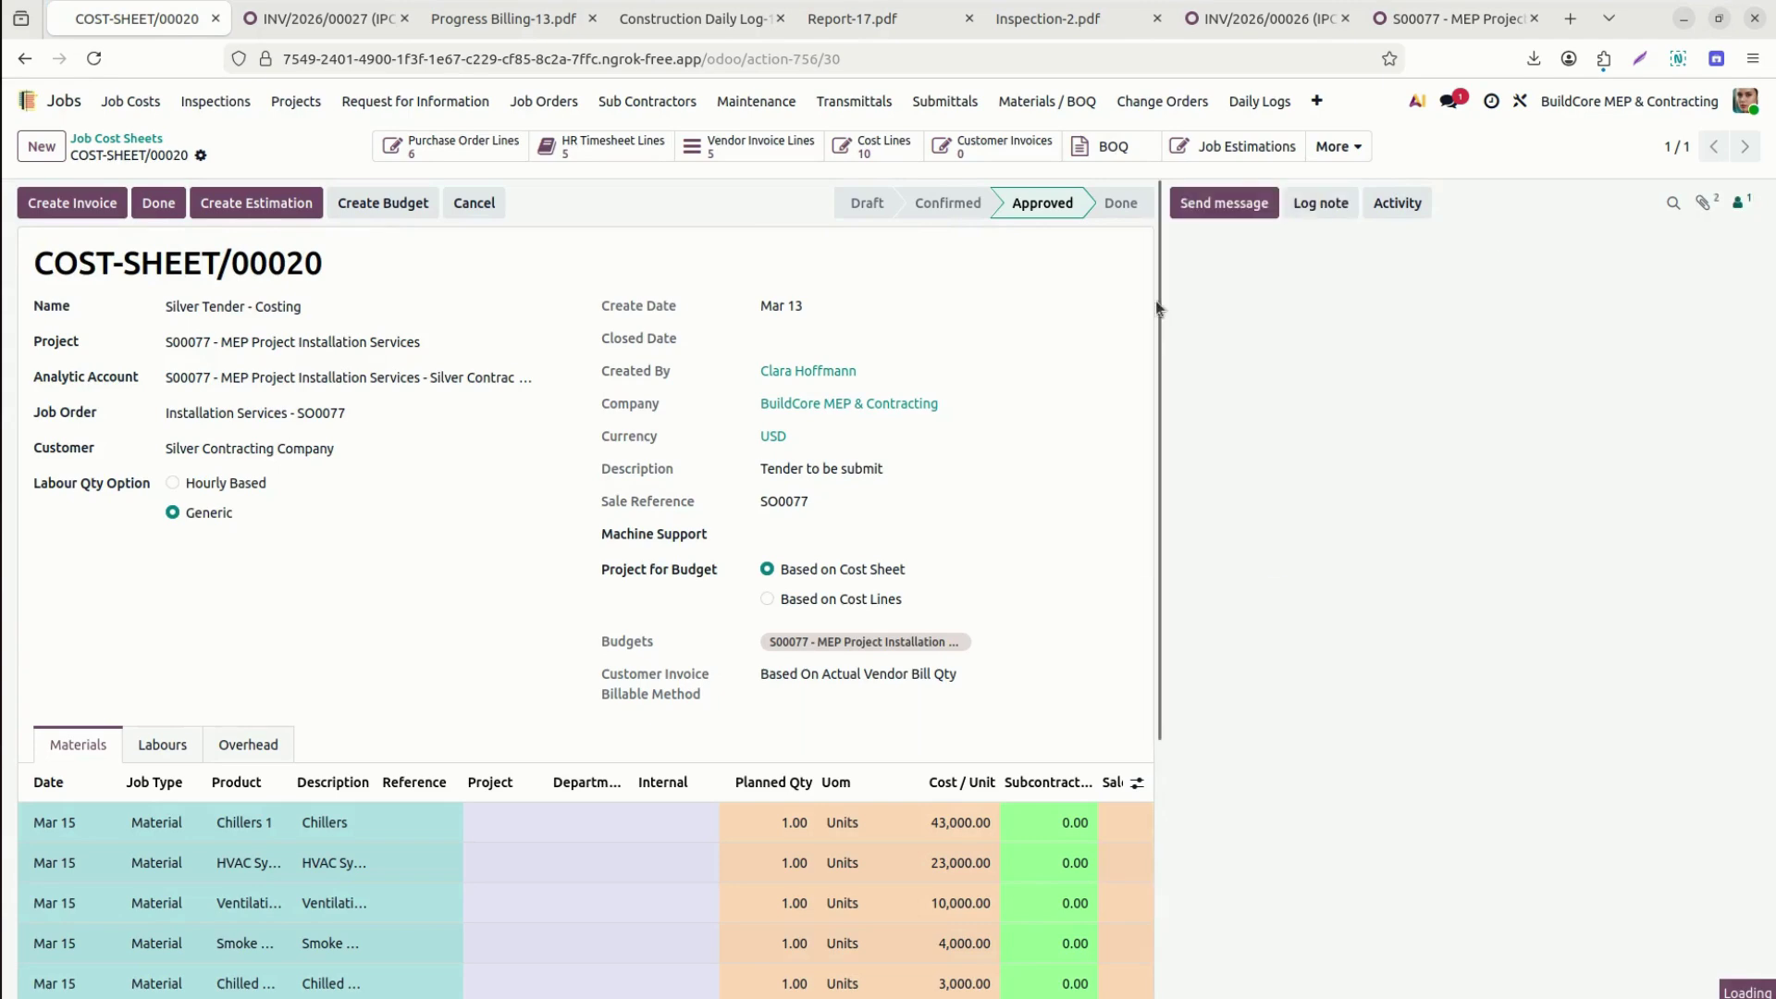
{"action": "scroll", "coordinate": [1147, 416], "scroll_direction": "down", "scroll_amount": 3}
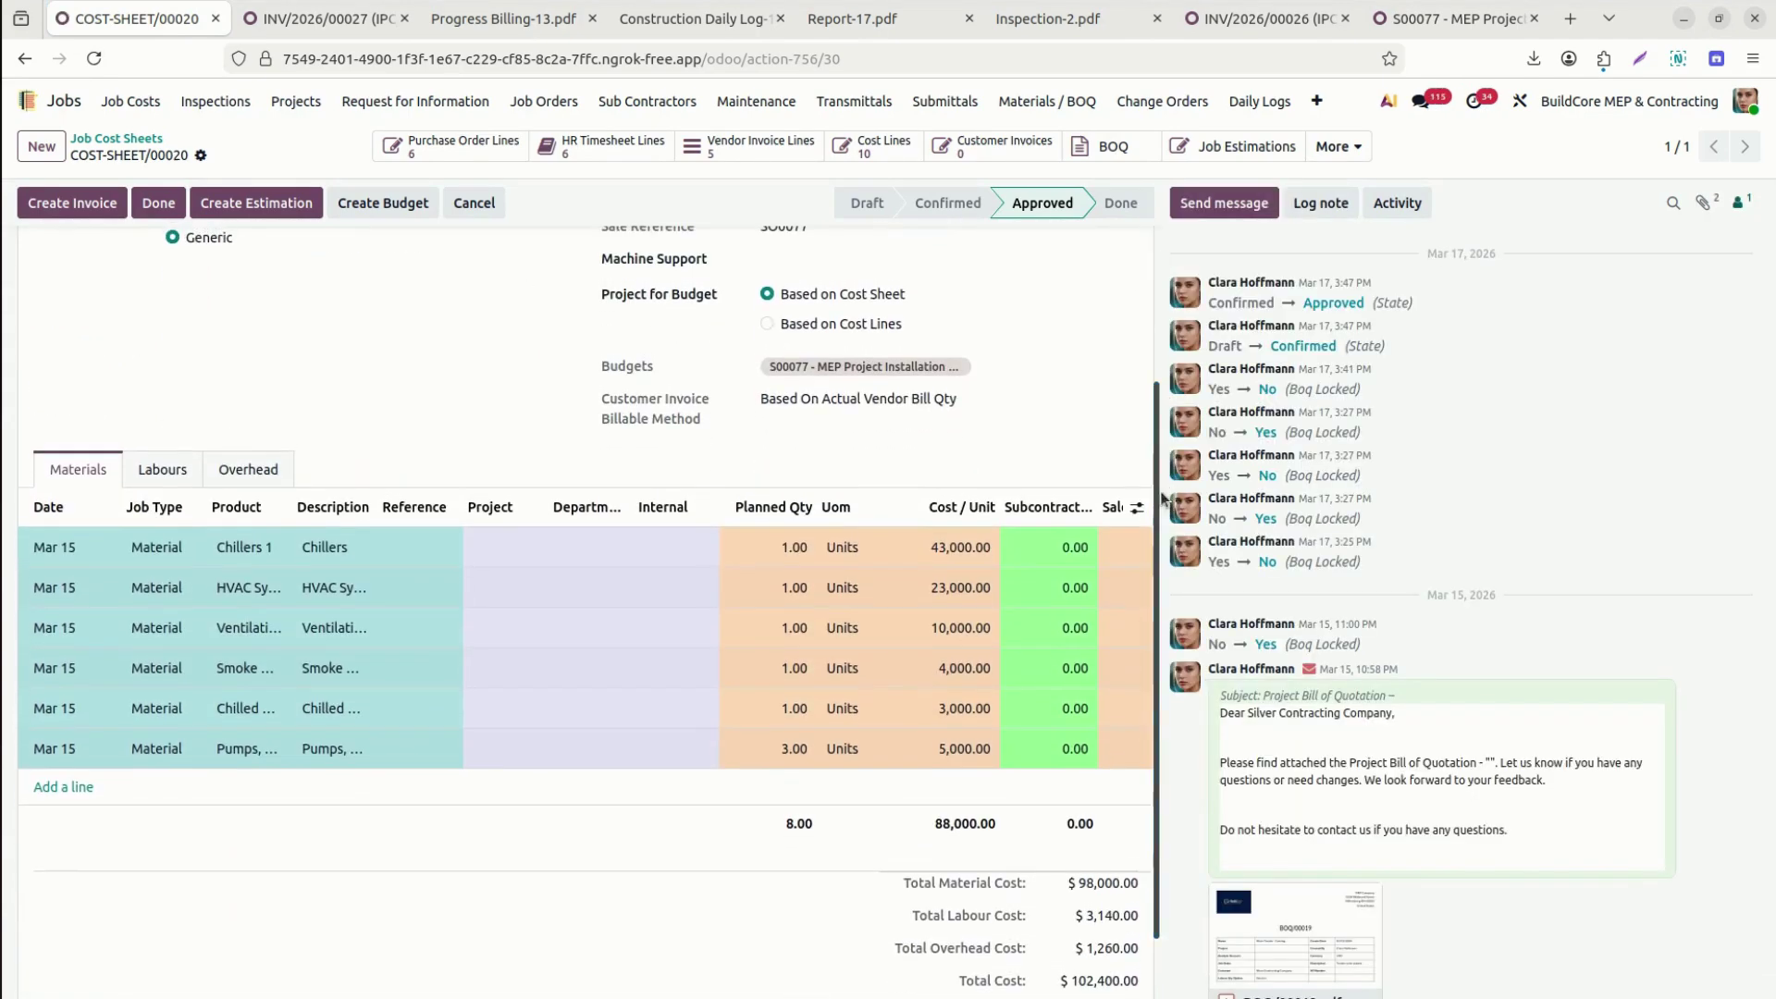
{"action": "left_click", "coordinate": [1180, 380]}
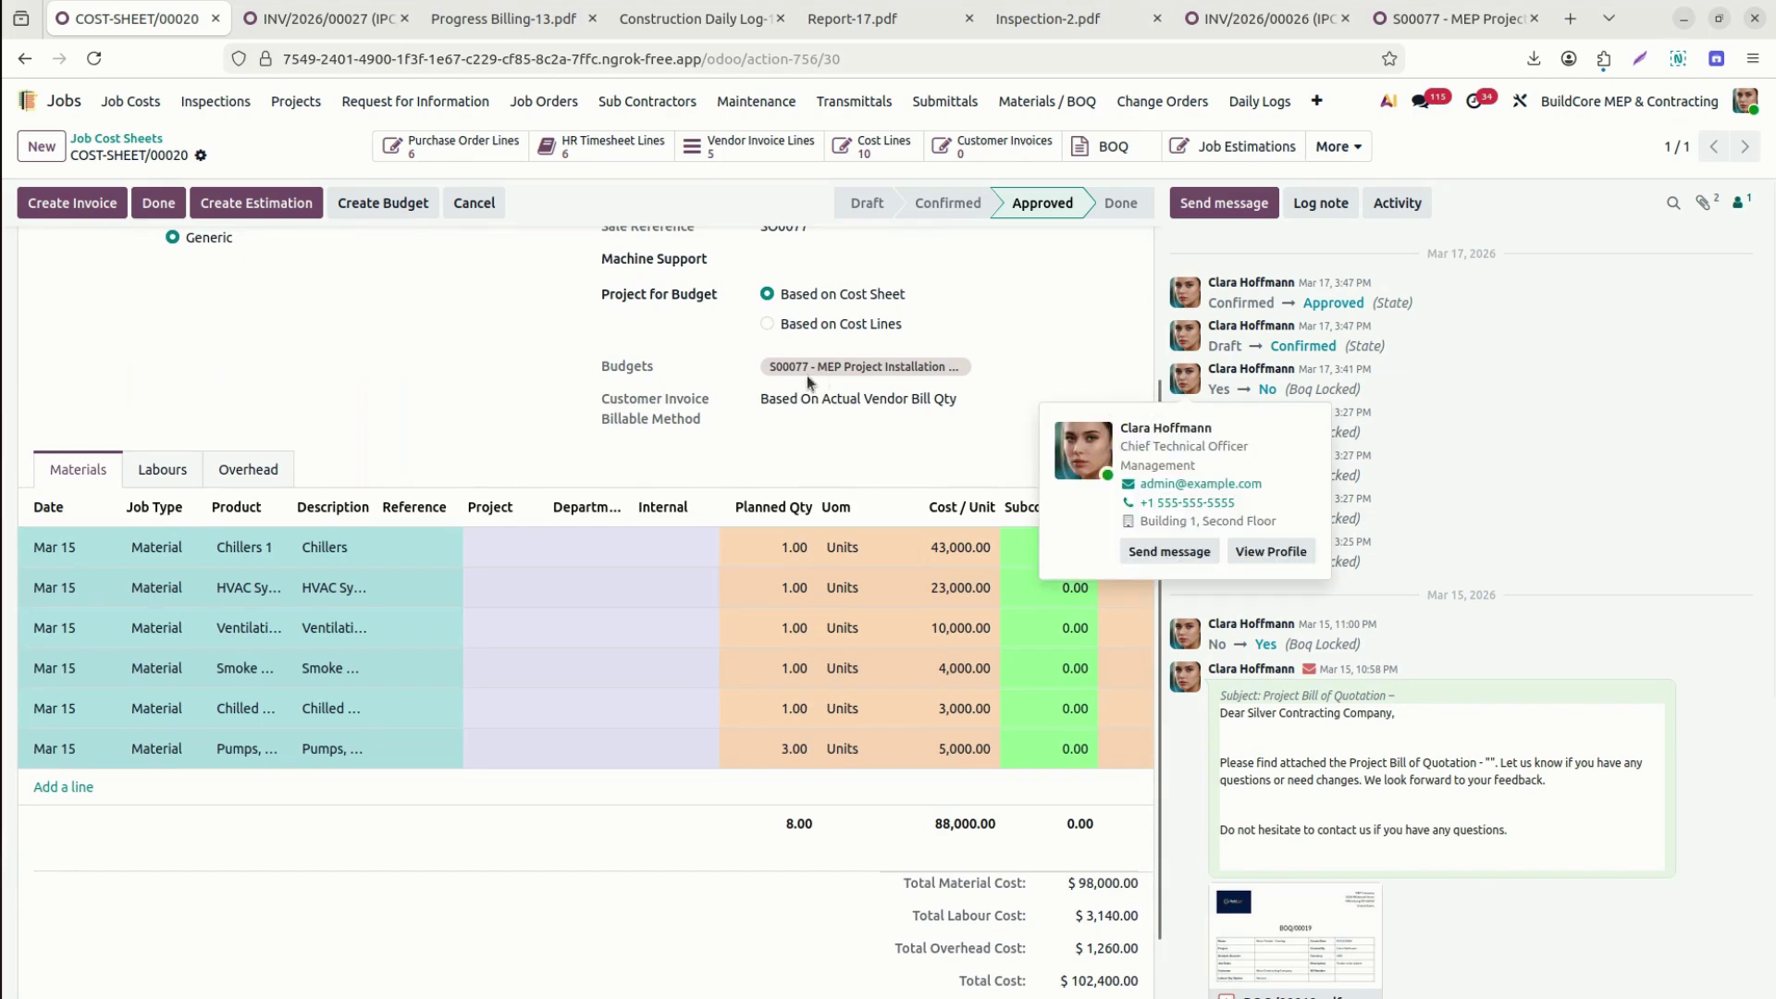
{"action": "left_click_drag", "start_coordinate": [386, 835], "coordinate": [583, 830]}
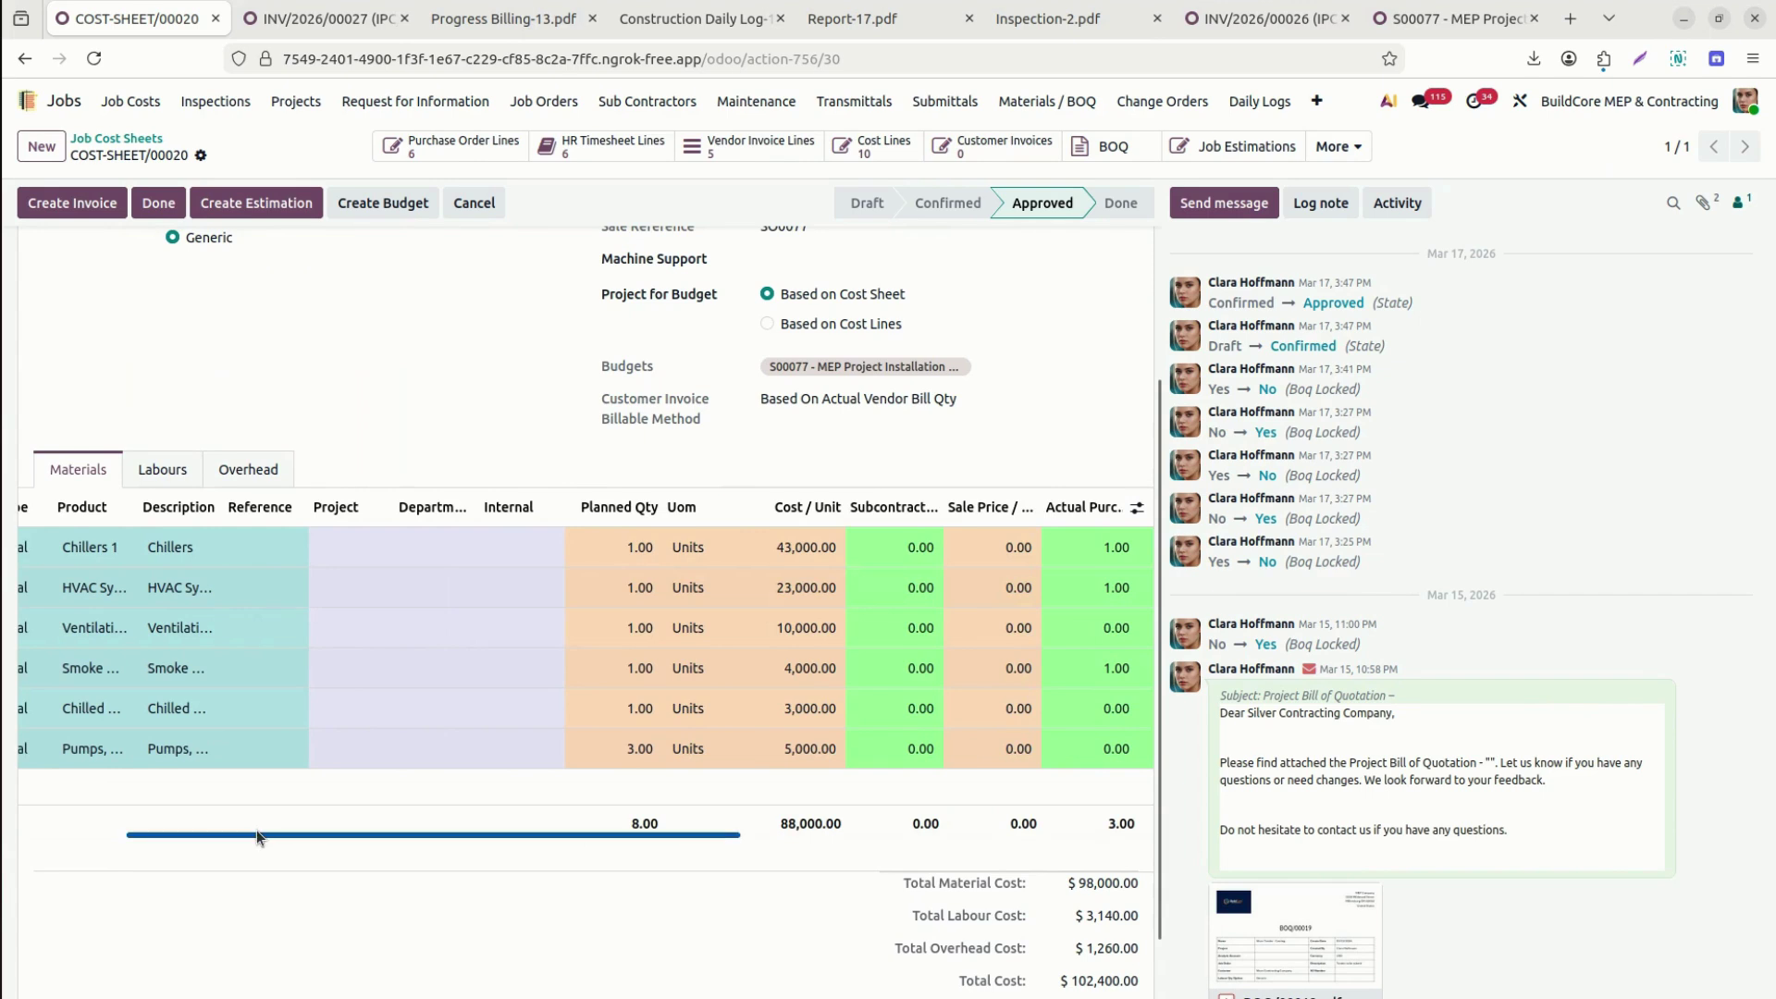
{"action": "left_click", "coordinate": [163, 470]}
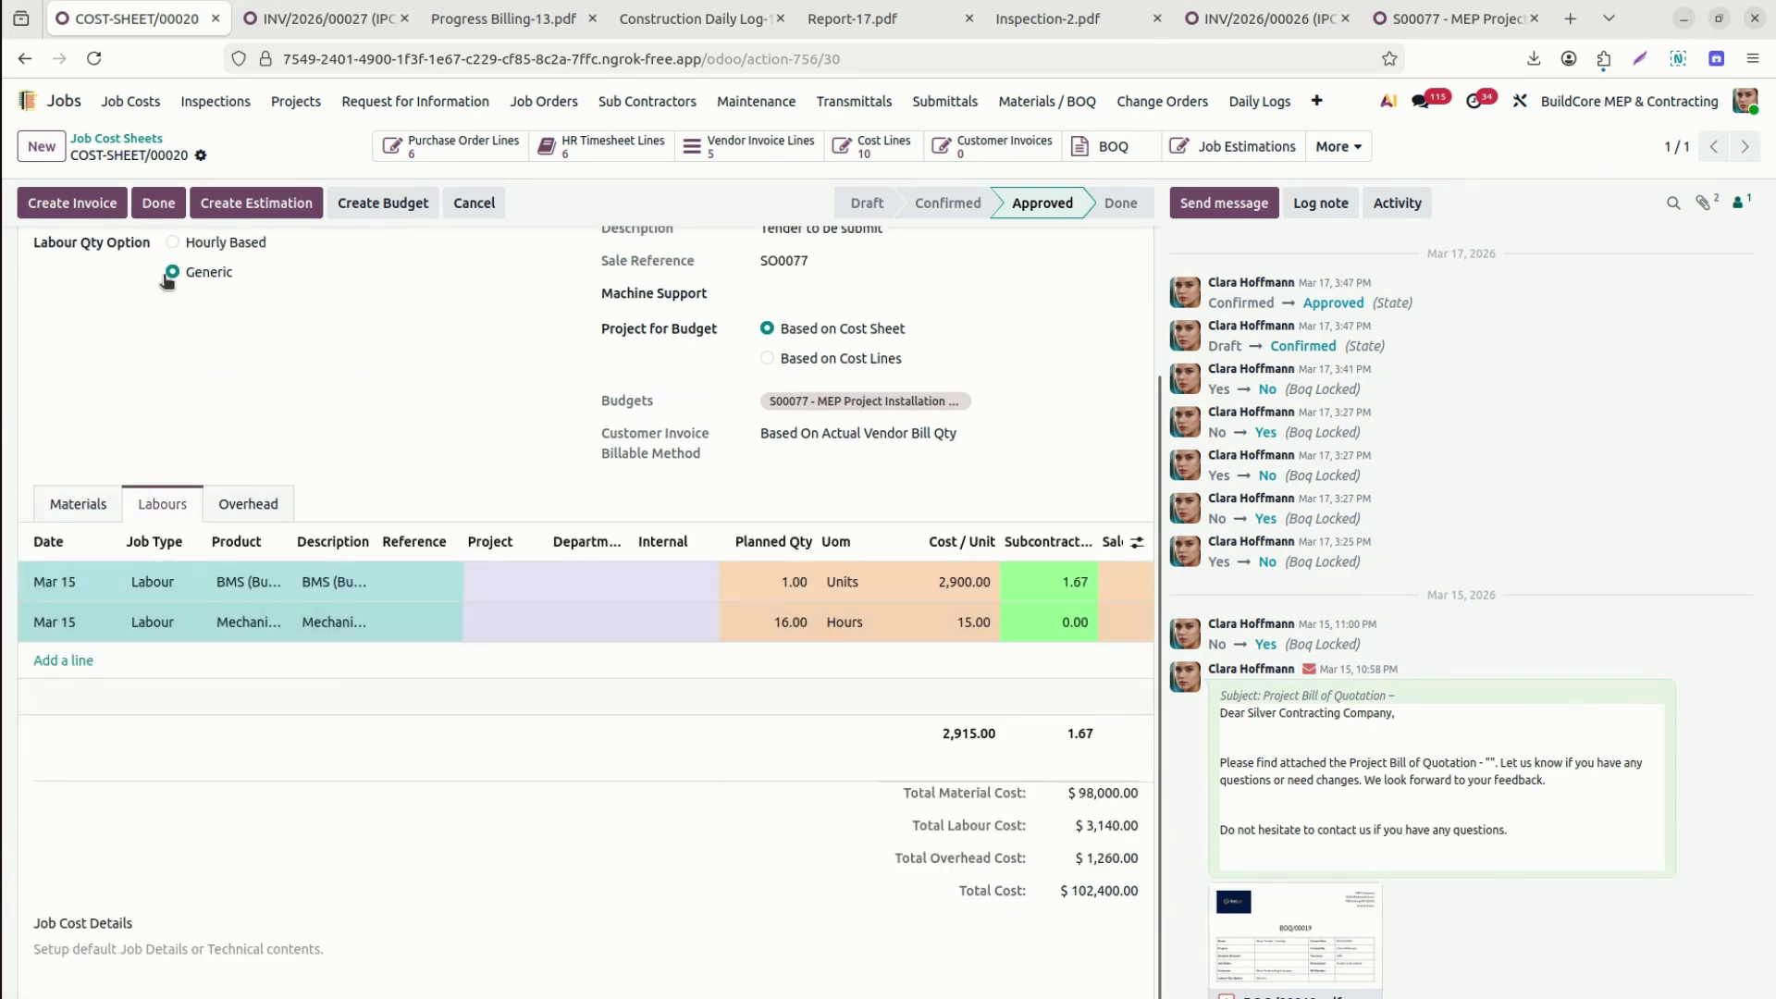
{"action": "left_click", "coordinate": [101, 205]}
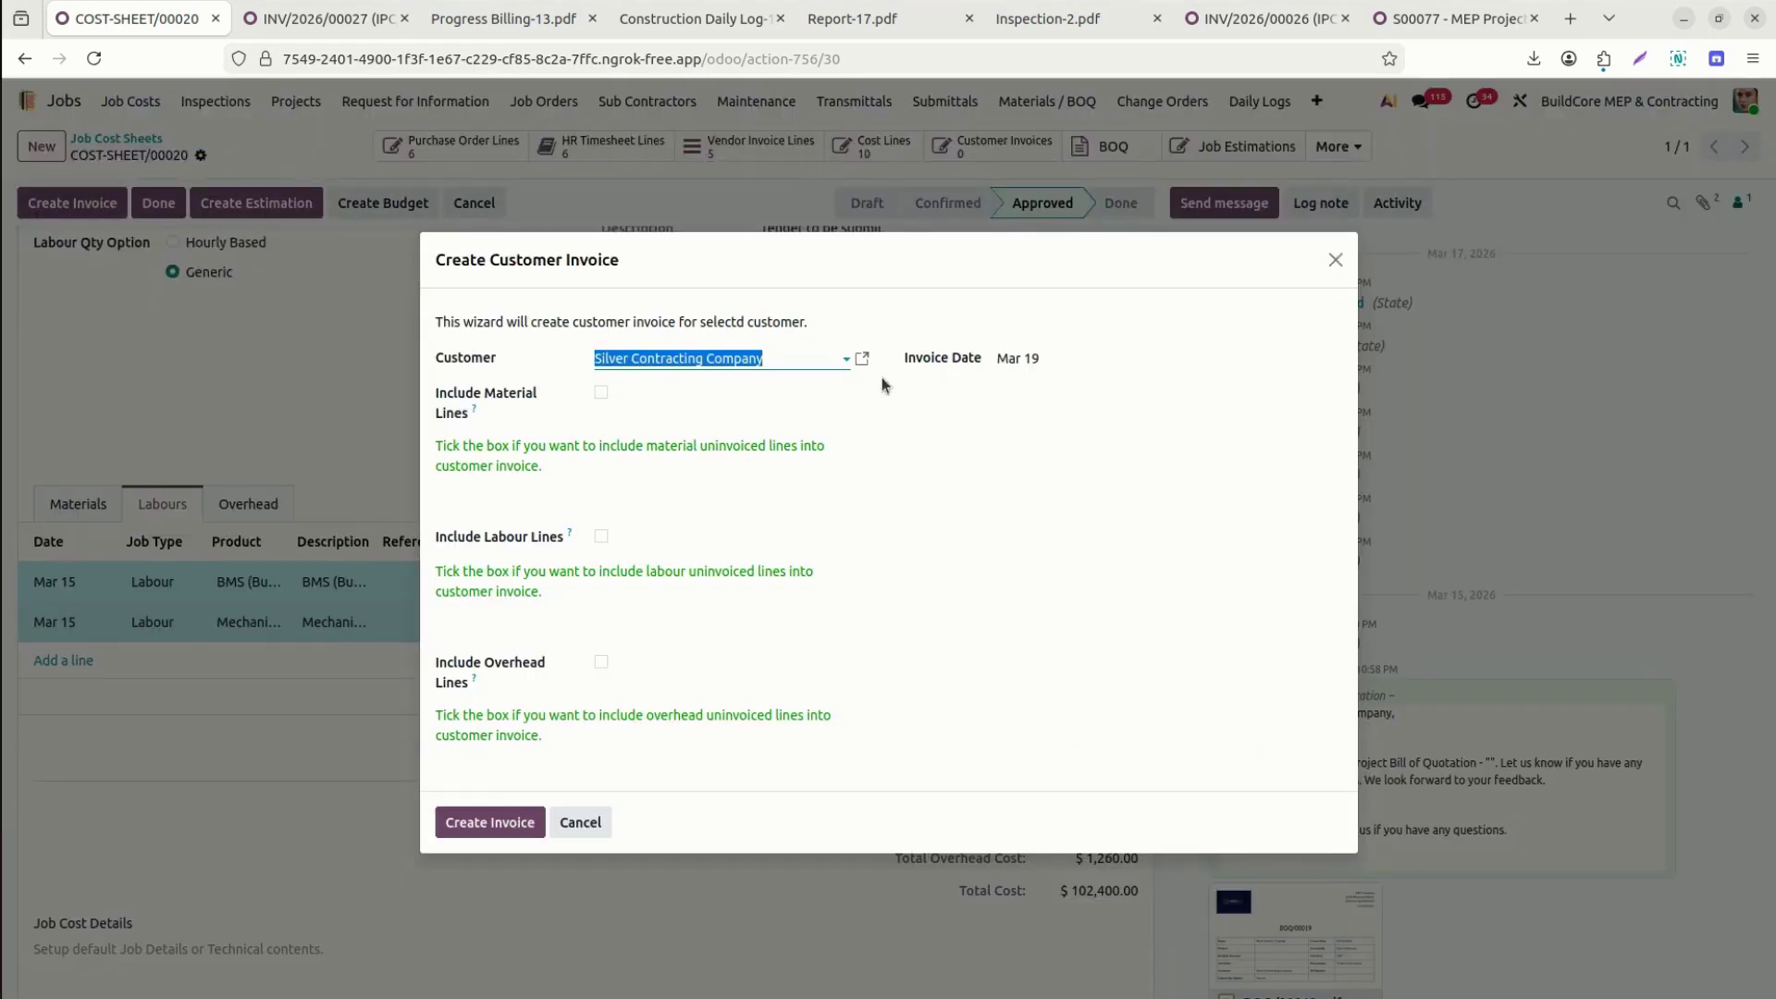
{"action": "left_click", "coordinate": [600, 539]}
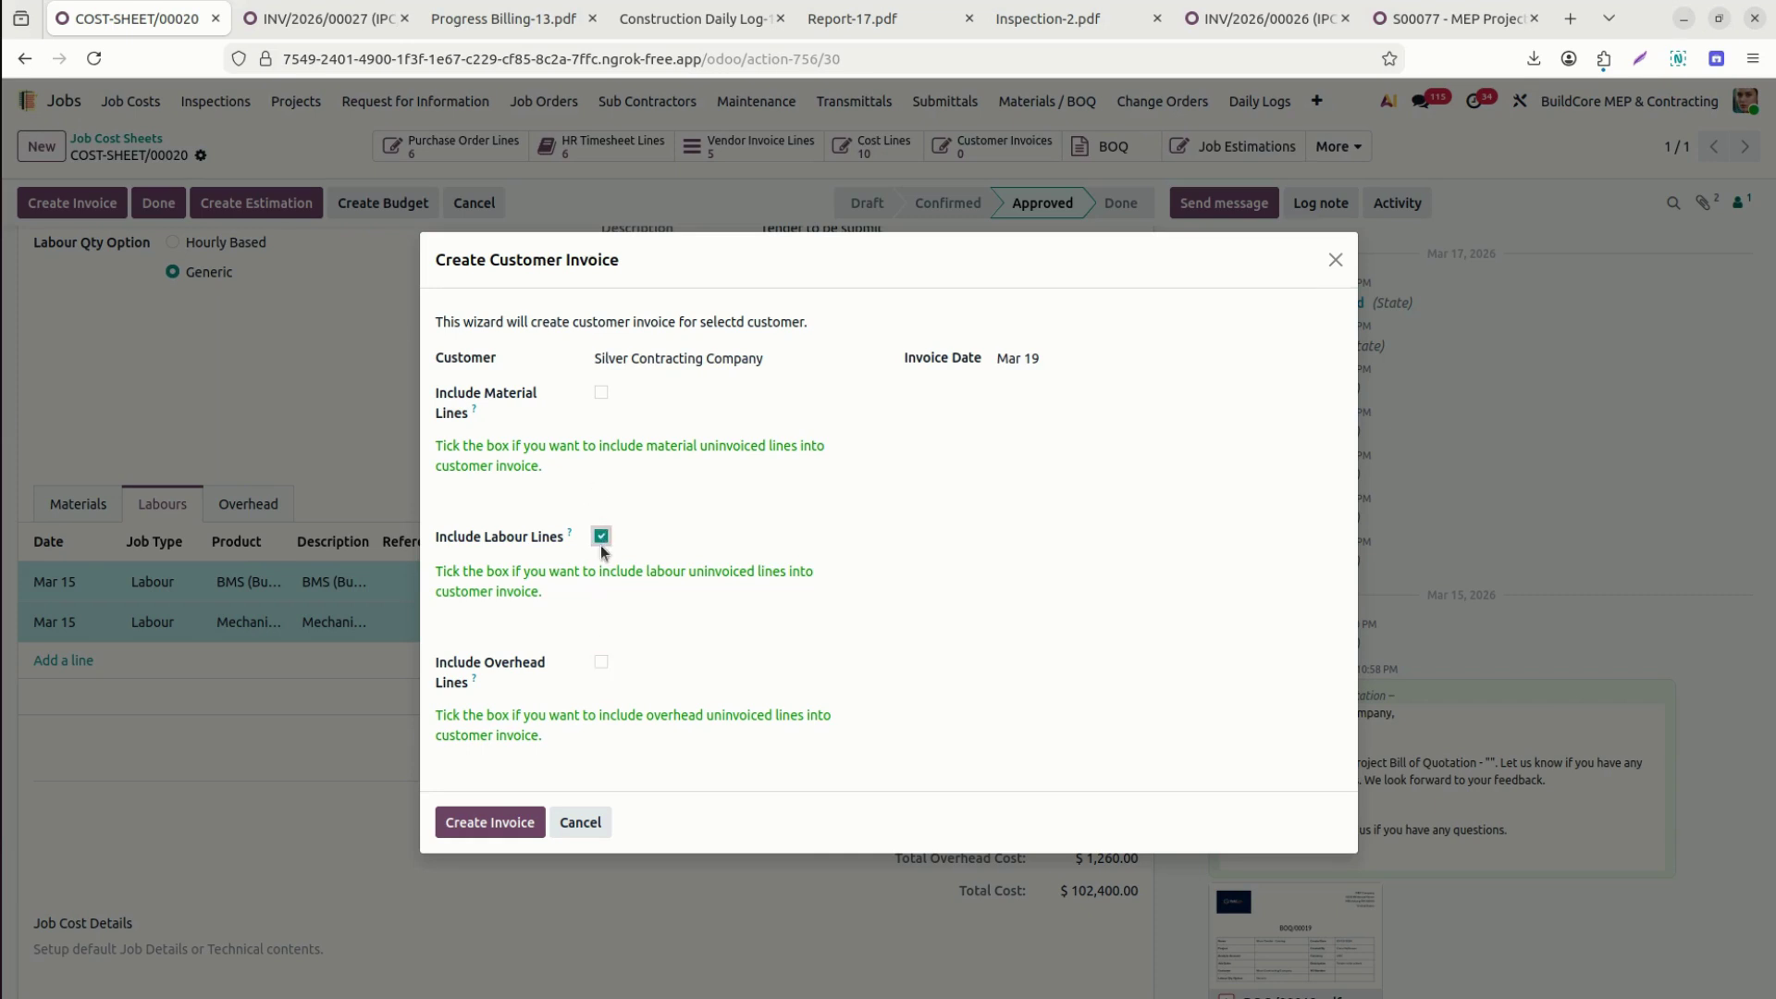
{"action": "left_click", "coordinate": [601, 540]}
{"action": "left_click", "coordinate": [602, 662]}
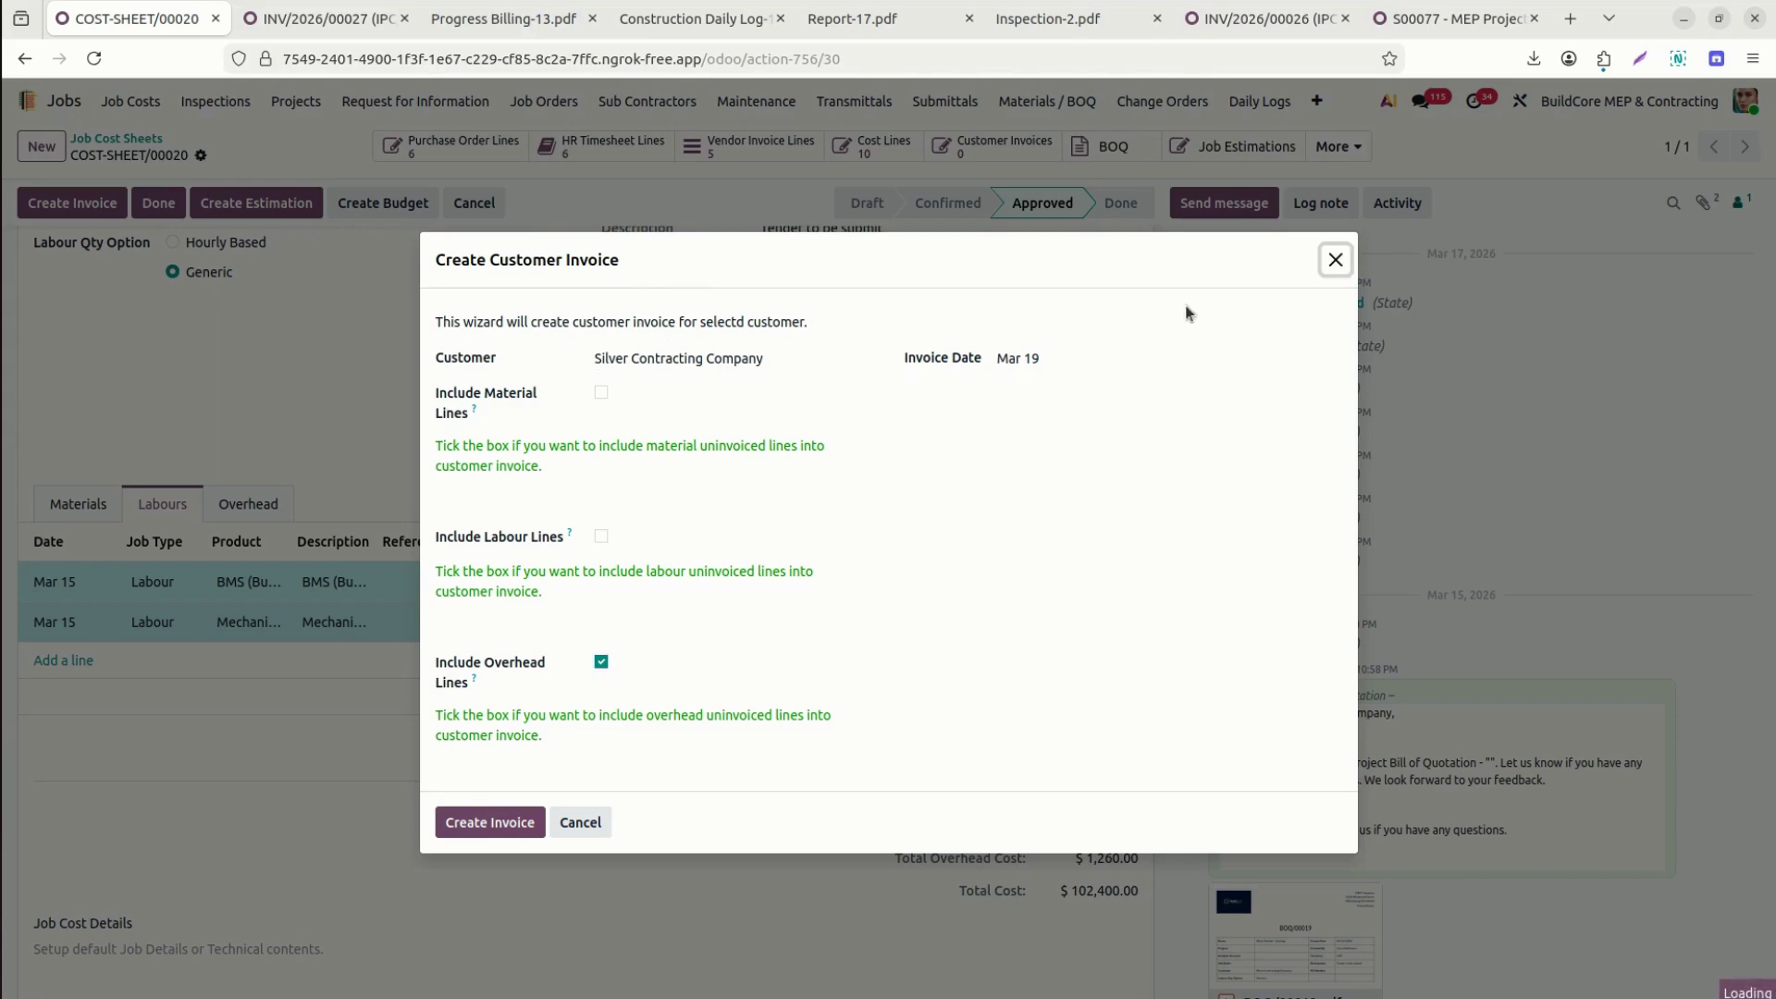
{"action": "left_click", "coordinate": [1335, 260]}
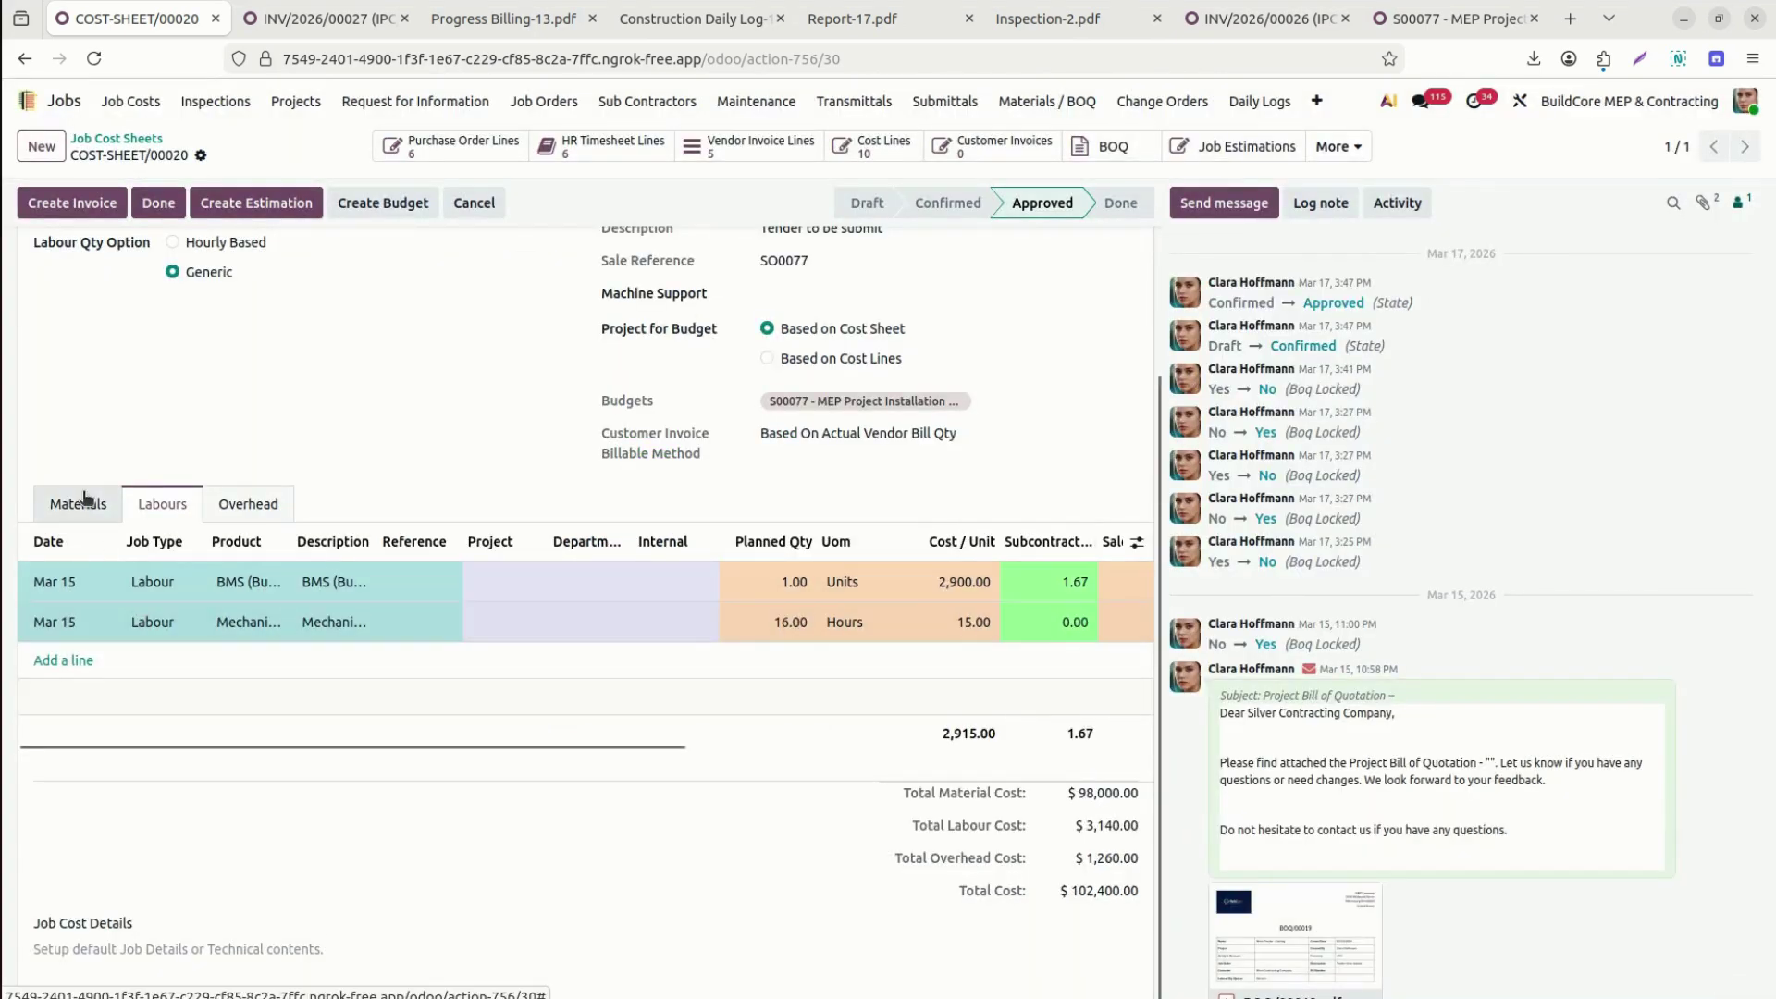
Back on the labour lines, widen the Actual Purchased column and narrow the Cost Price column.
{"action": "left_click", "coordinate": [79, 503]}
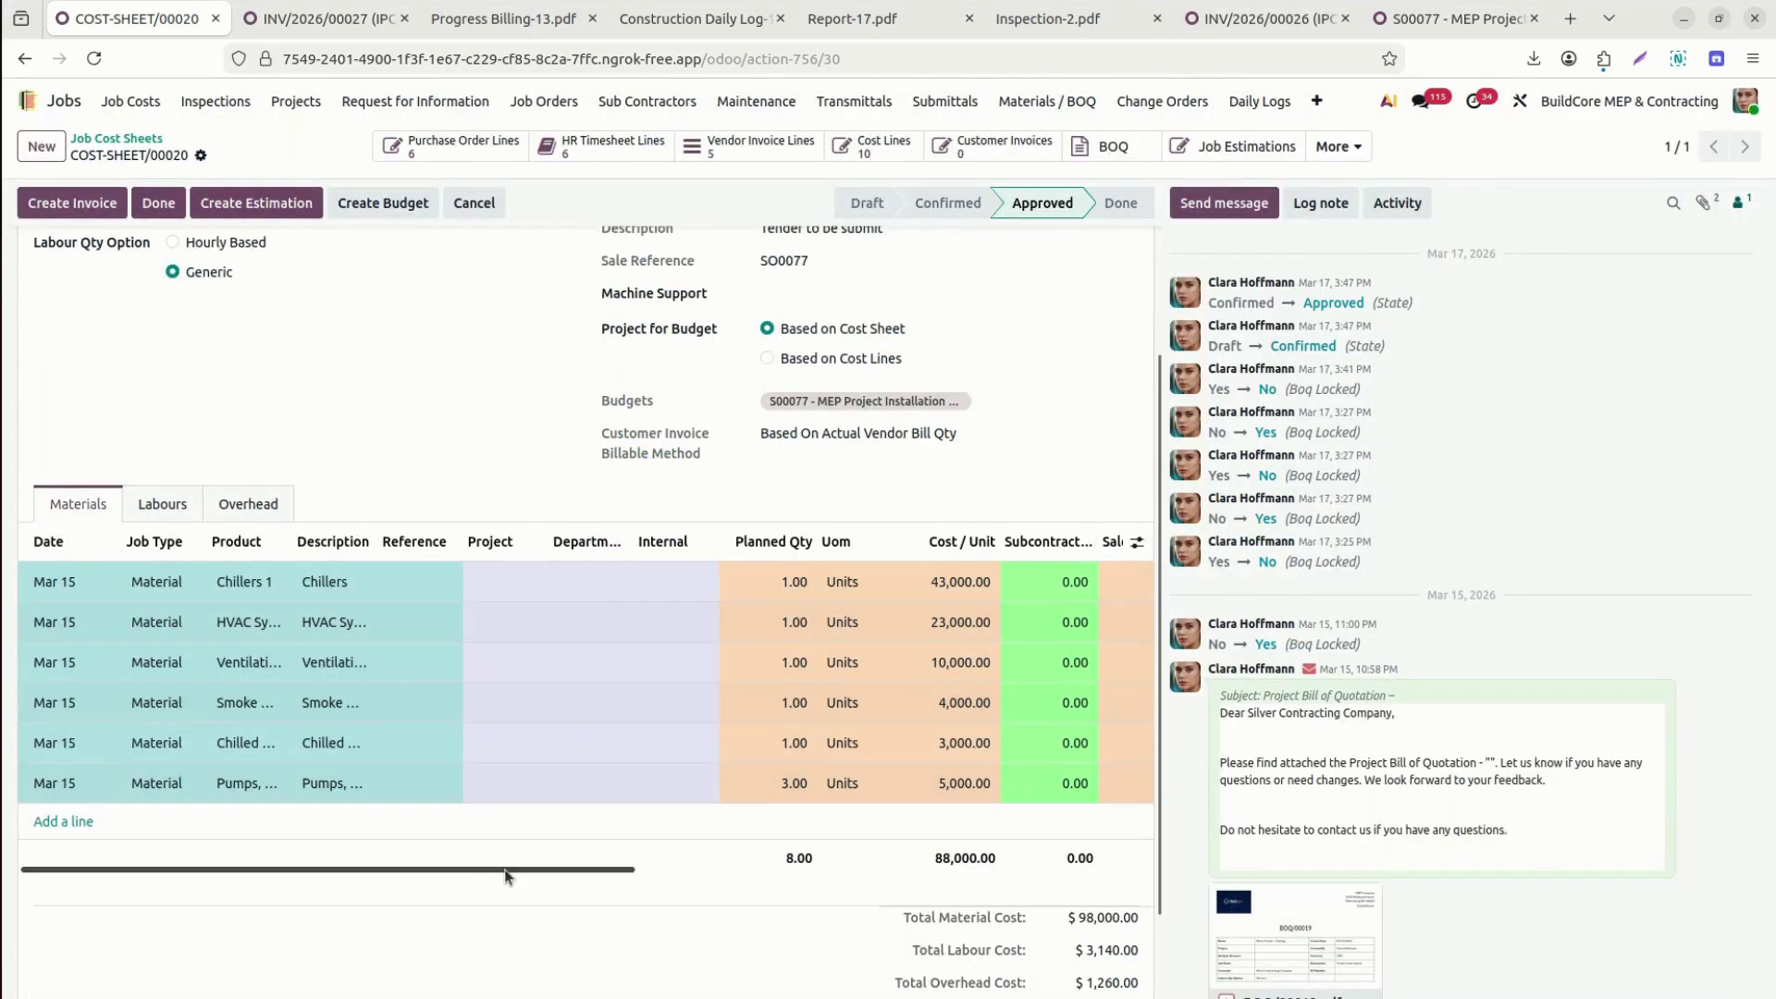
{"action": "left_click_drag", "start_coordinate": [506, 876], "coordinate": [708, 942]}
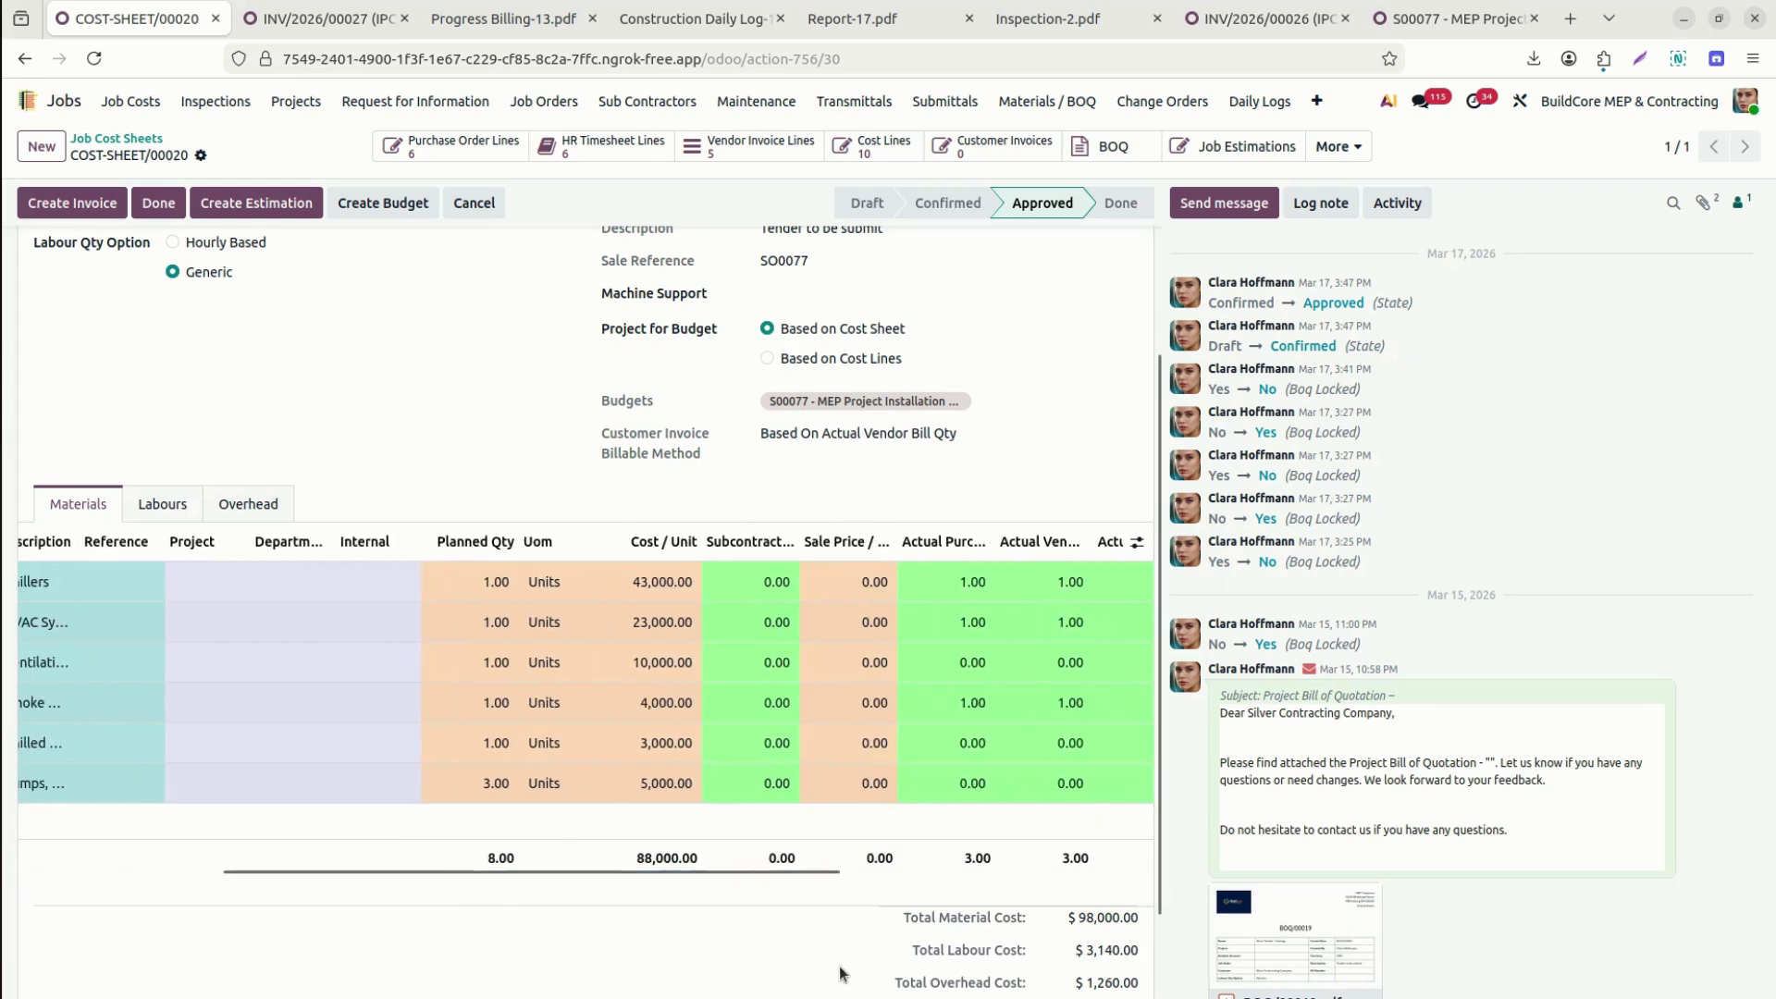
{"action": "left_click", "coordinate": [157, 503]}
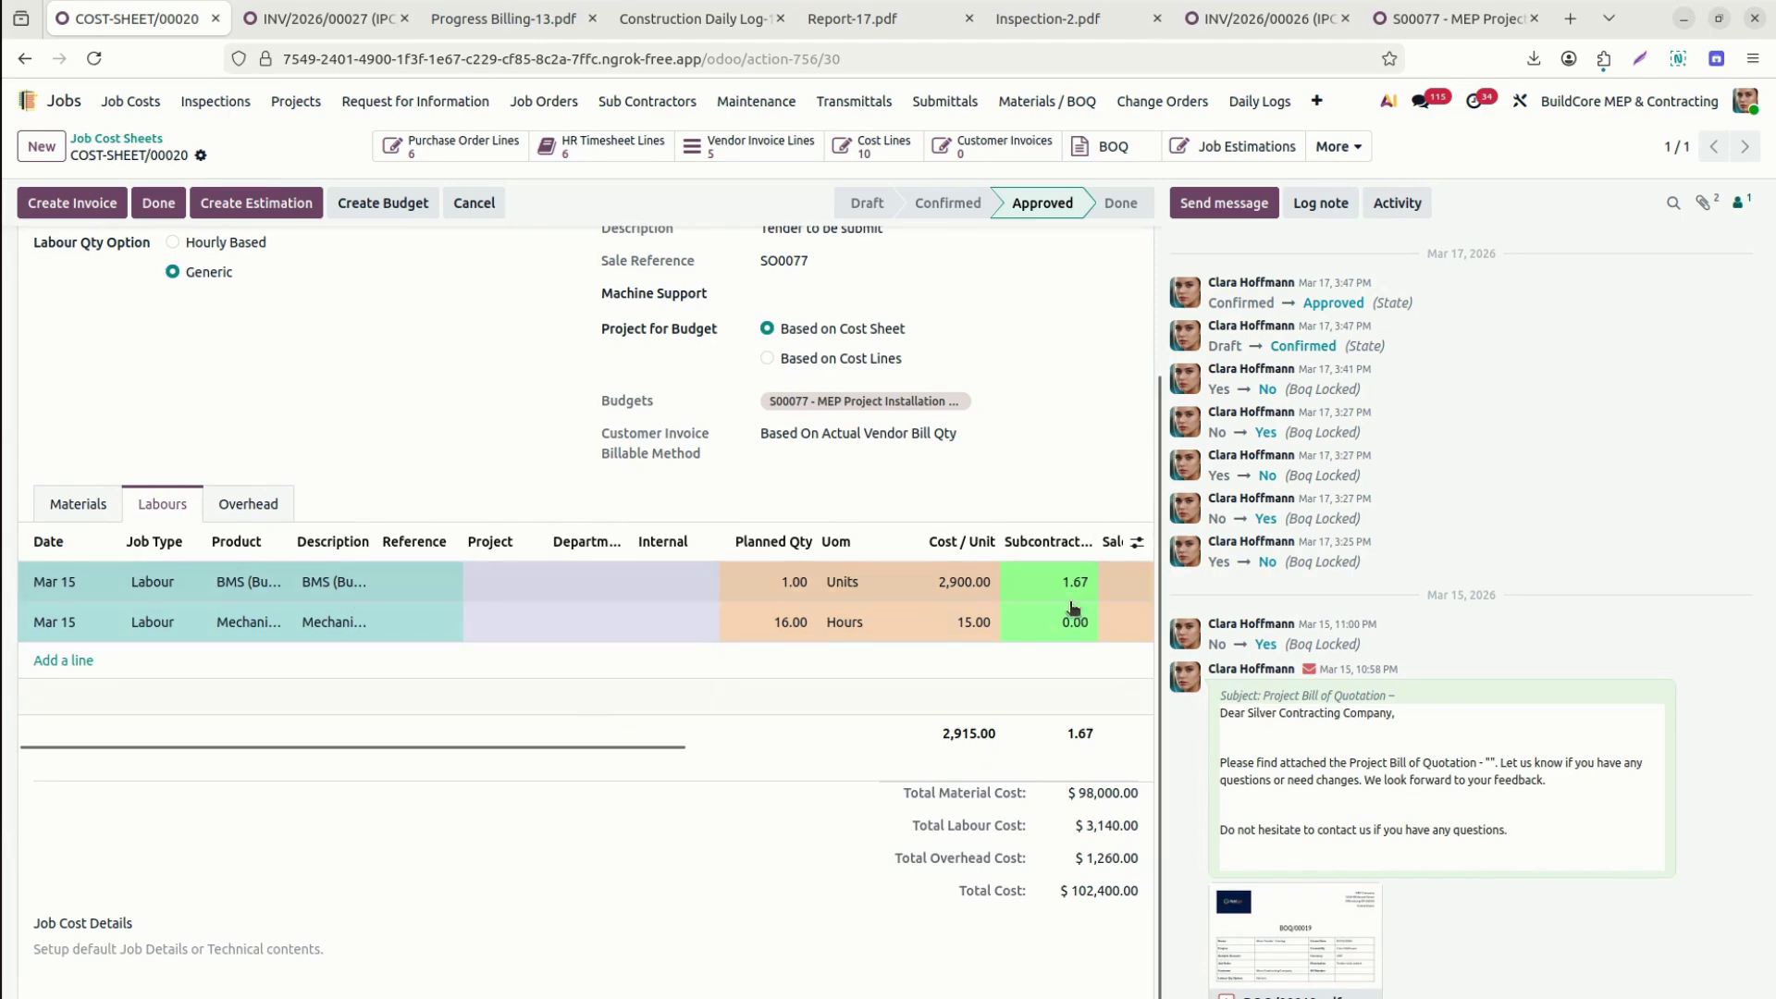
{"action": "left_click_drag", "start_coordinate": [603, 747], "coordinate": [1097, 770]}
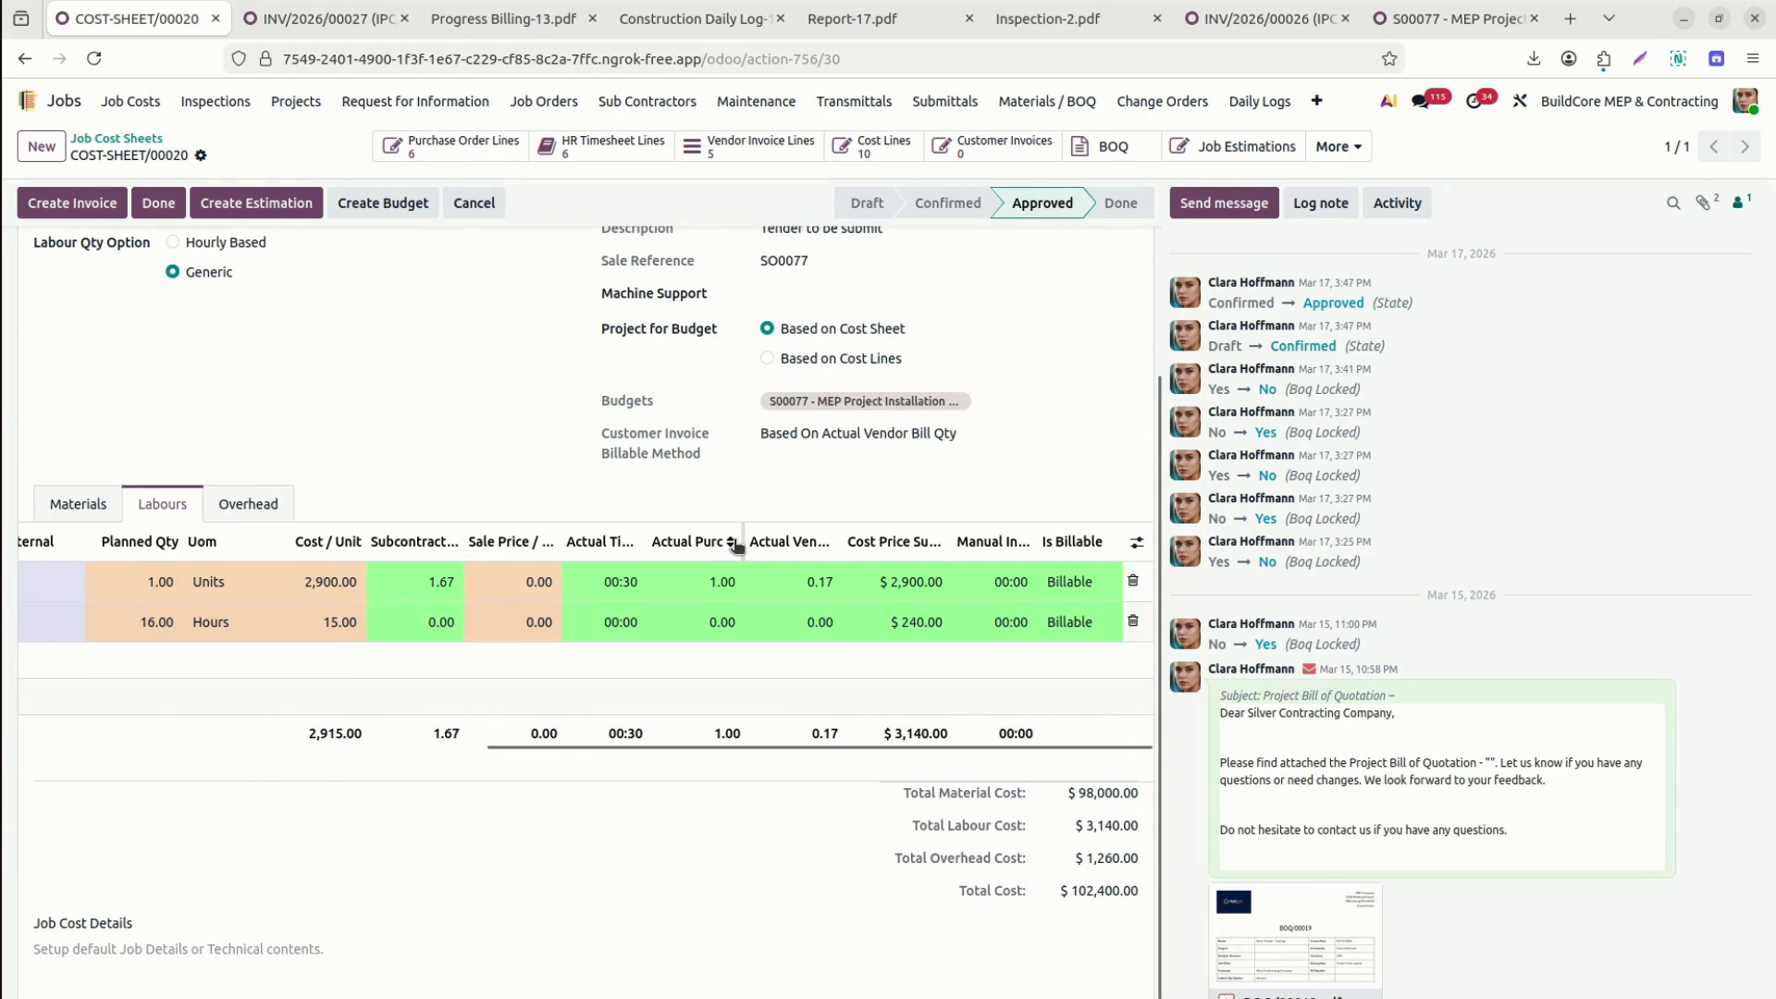
{"action": "left_click_drag", "start_coordinate": [744, 541], "coordinate": [909, 569]}
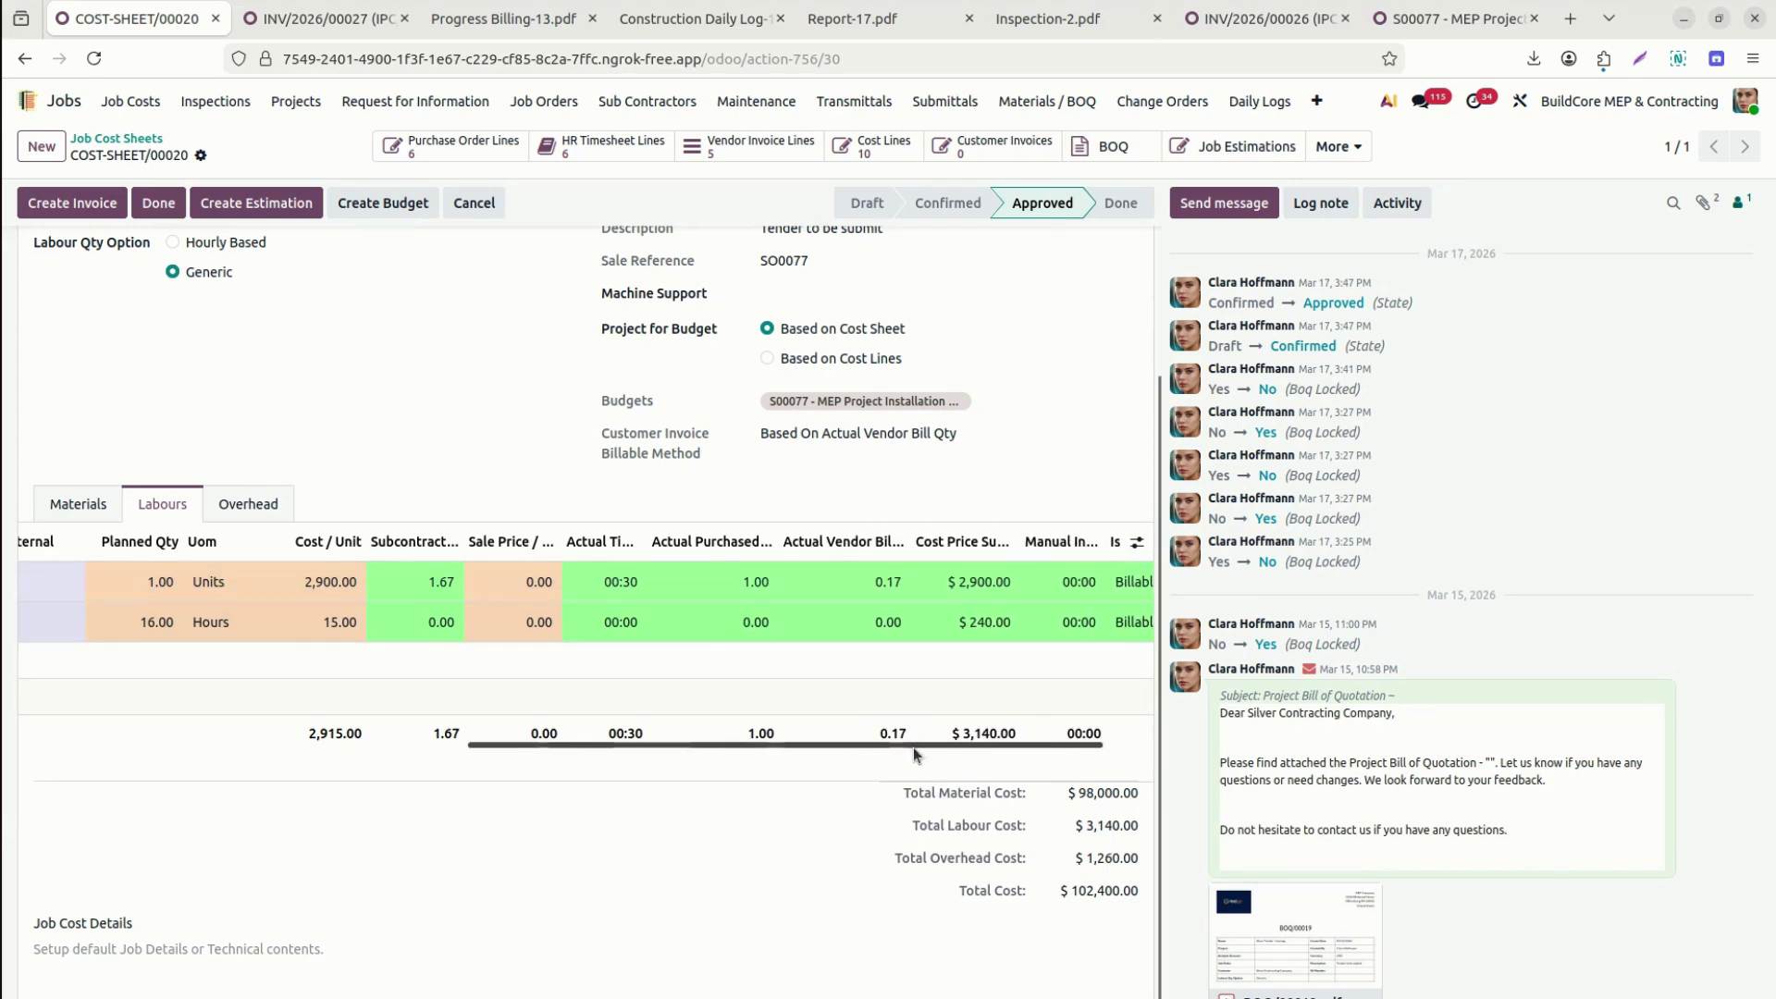
{"action": "left_click_drag", "start_coordinate": [913, 748], "coordinate": [1073, 765]}
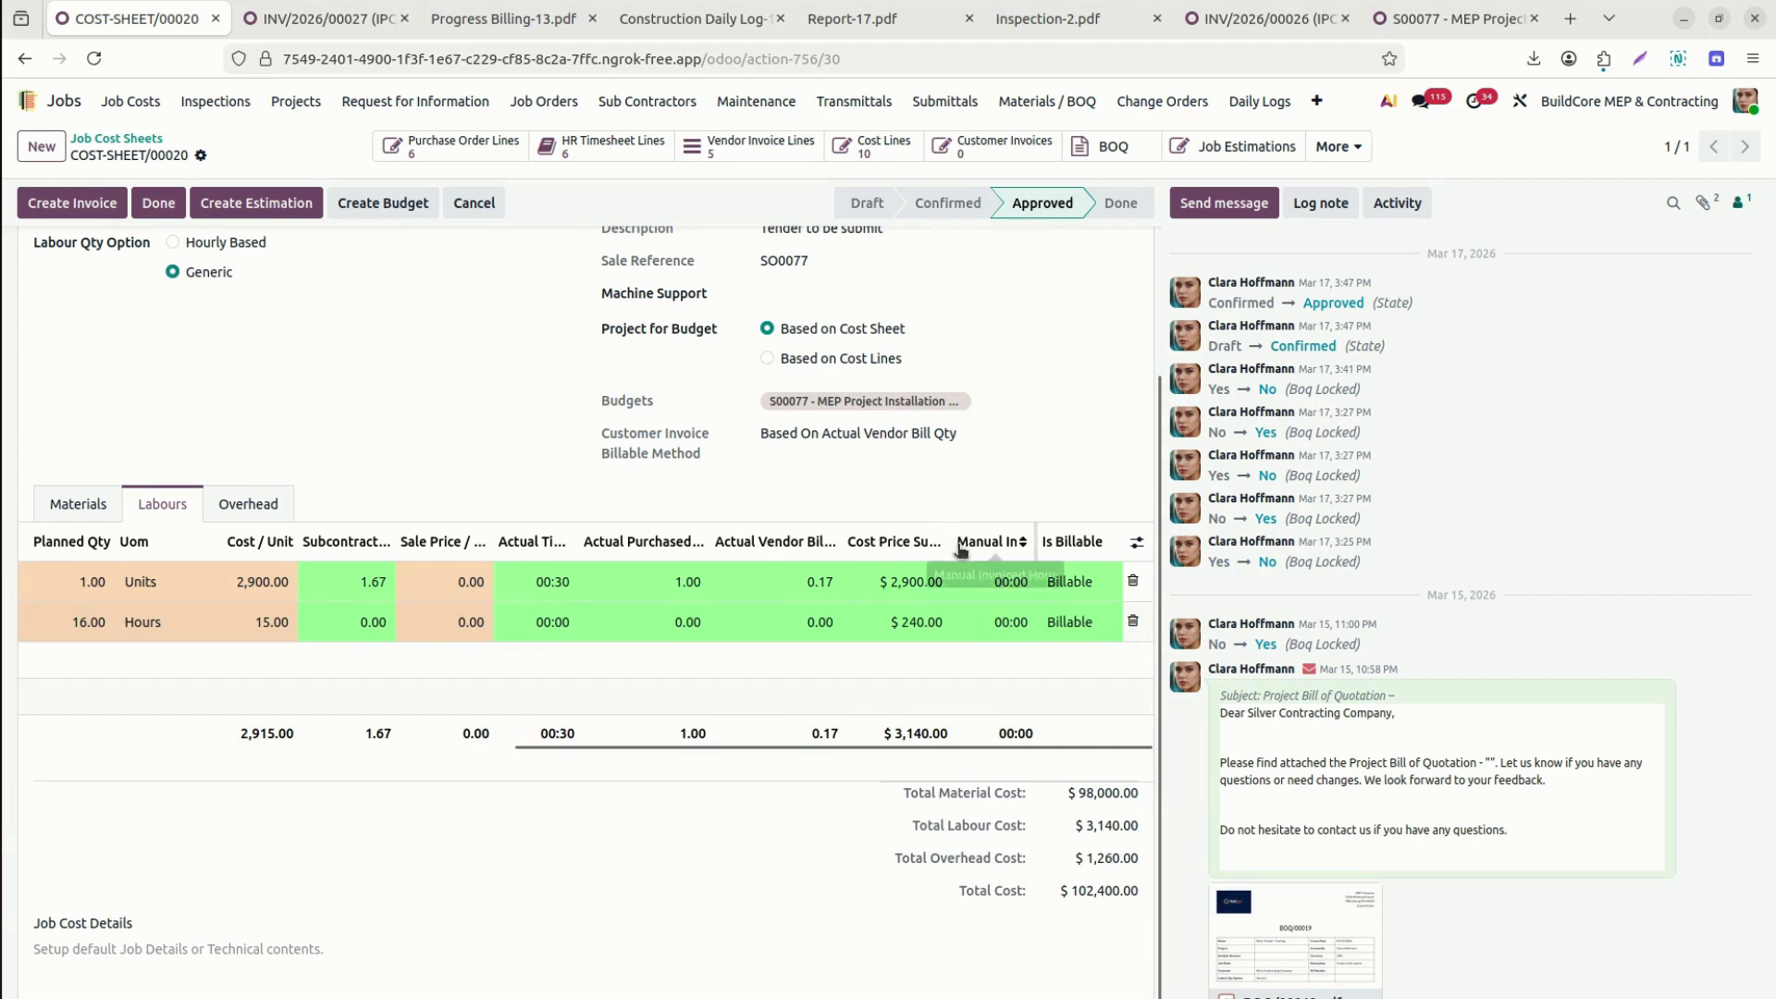
{"action": "left_click_drag", "start_coordinate": [954, 544], "coordinate": [934, 551]}
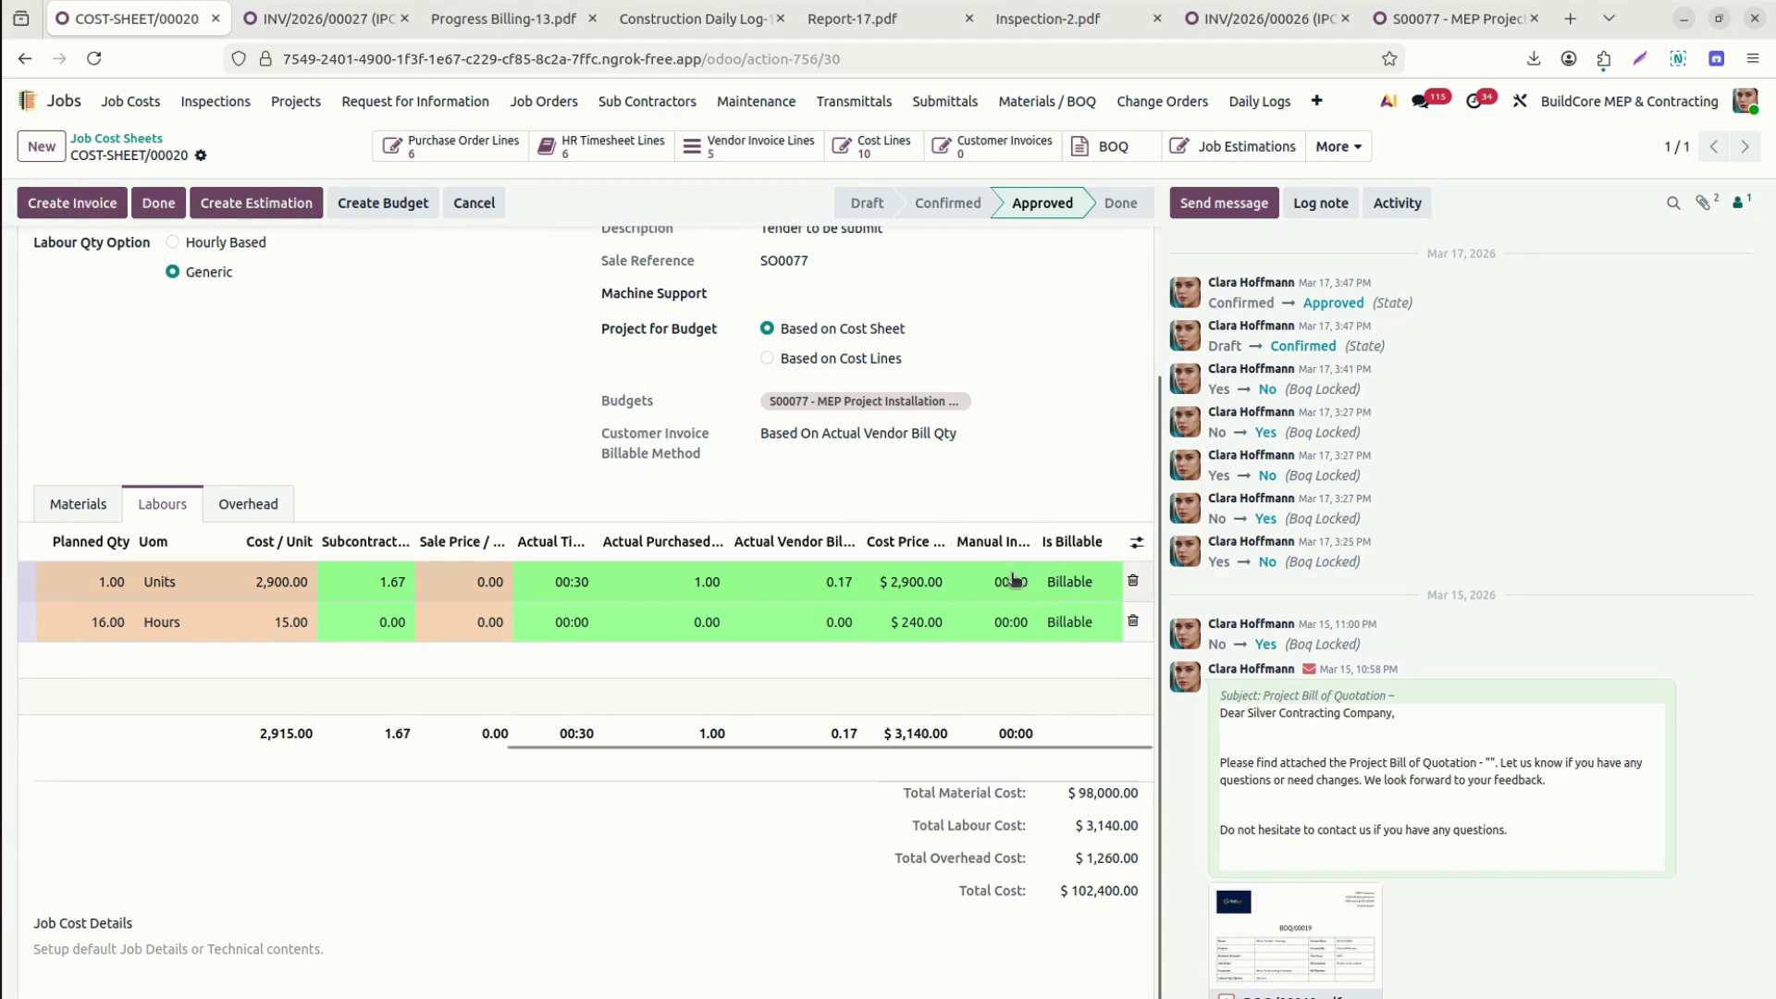
Add the Invoiced Hour optional column to the labour table and review its optional columns.
{"action": "left_click", "coordinate": [1137, 543]}
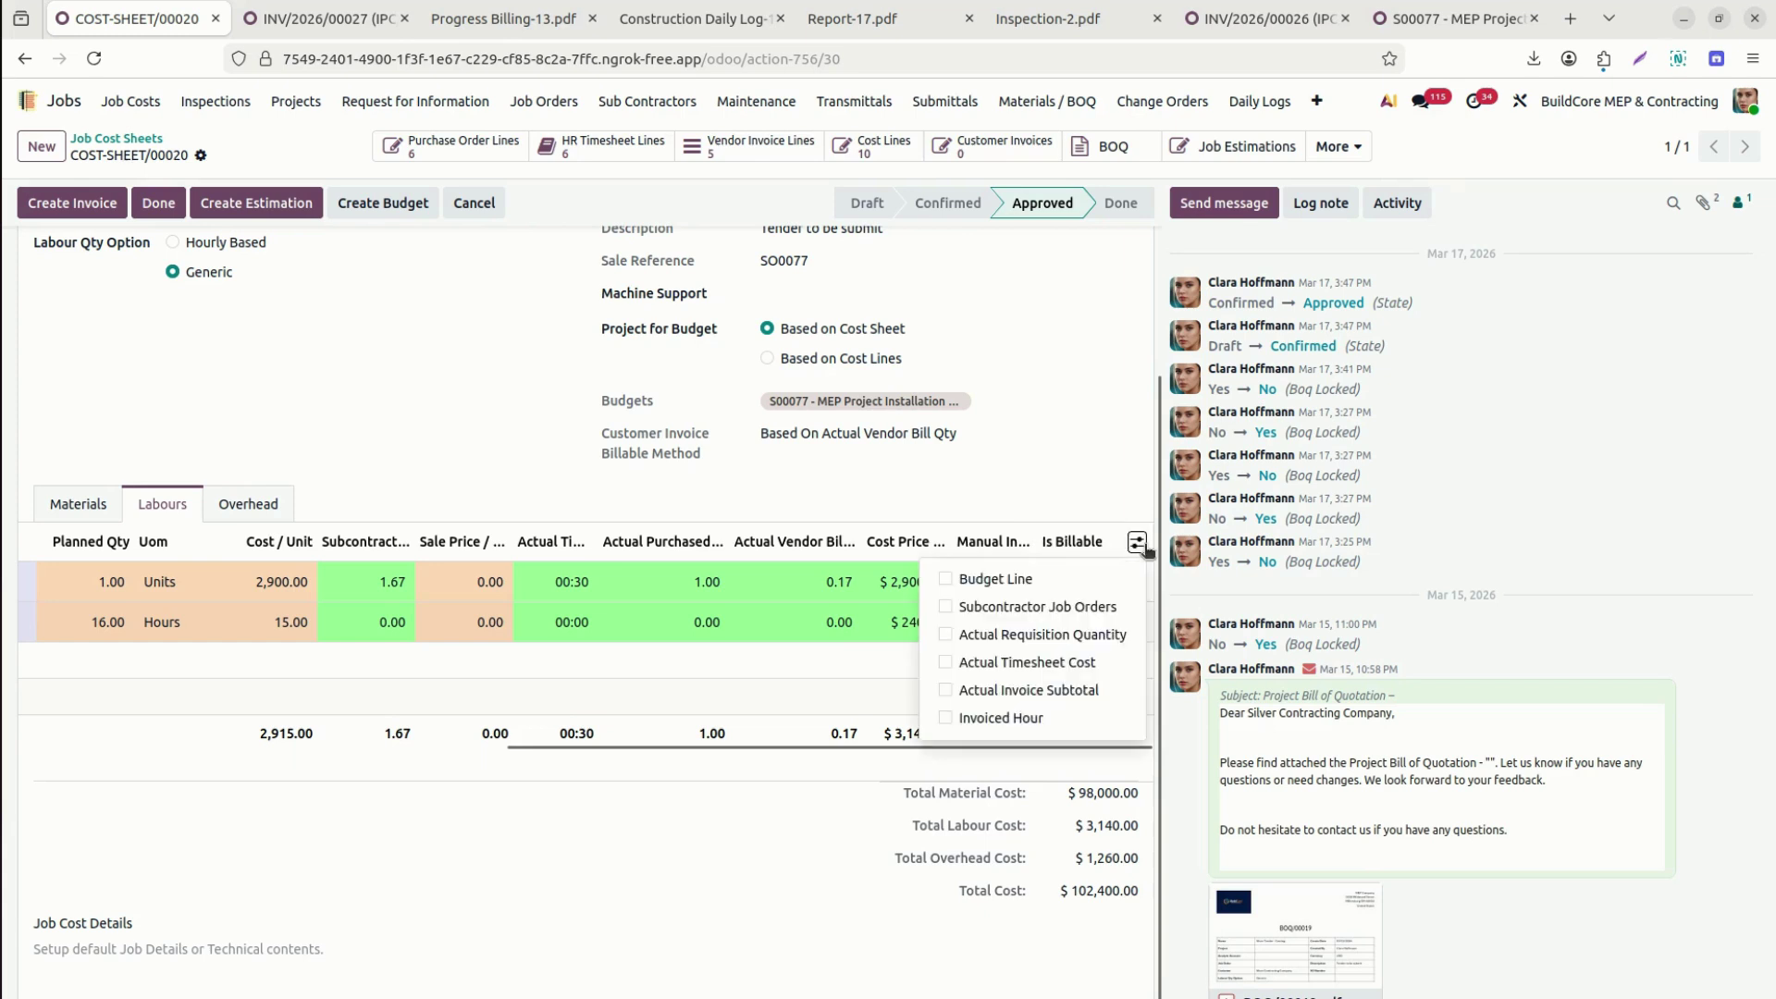
{"action": "left_click", "coordinate": [945, 717]}
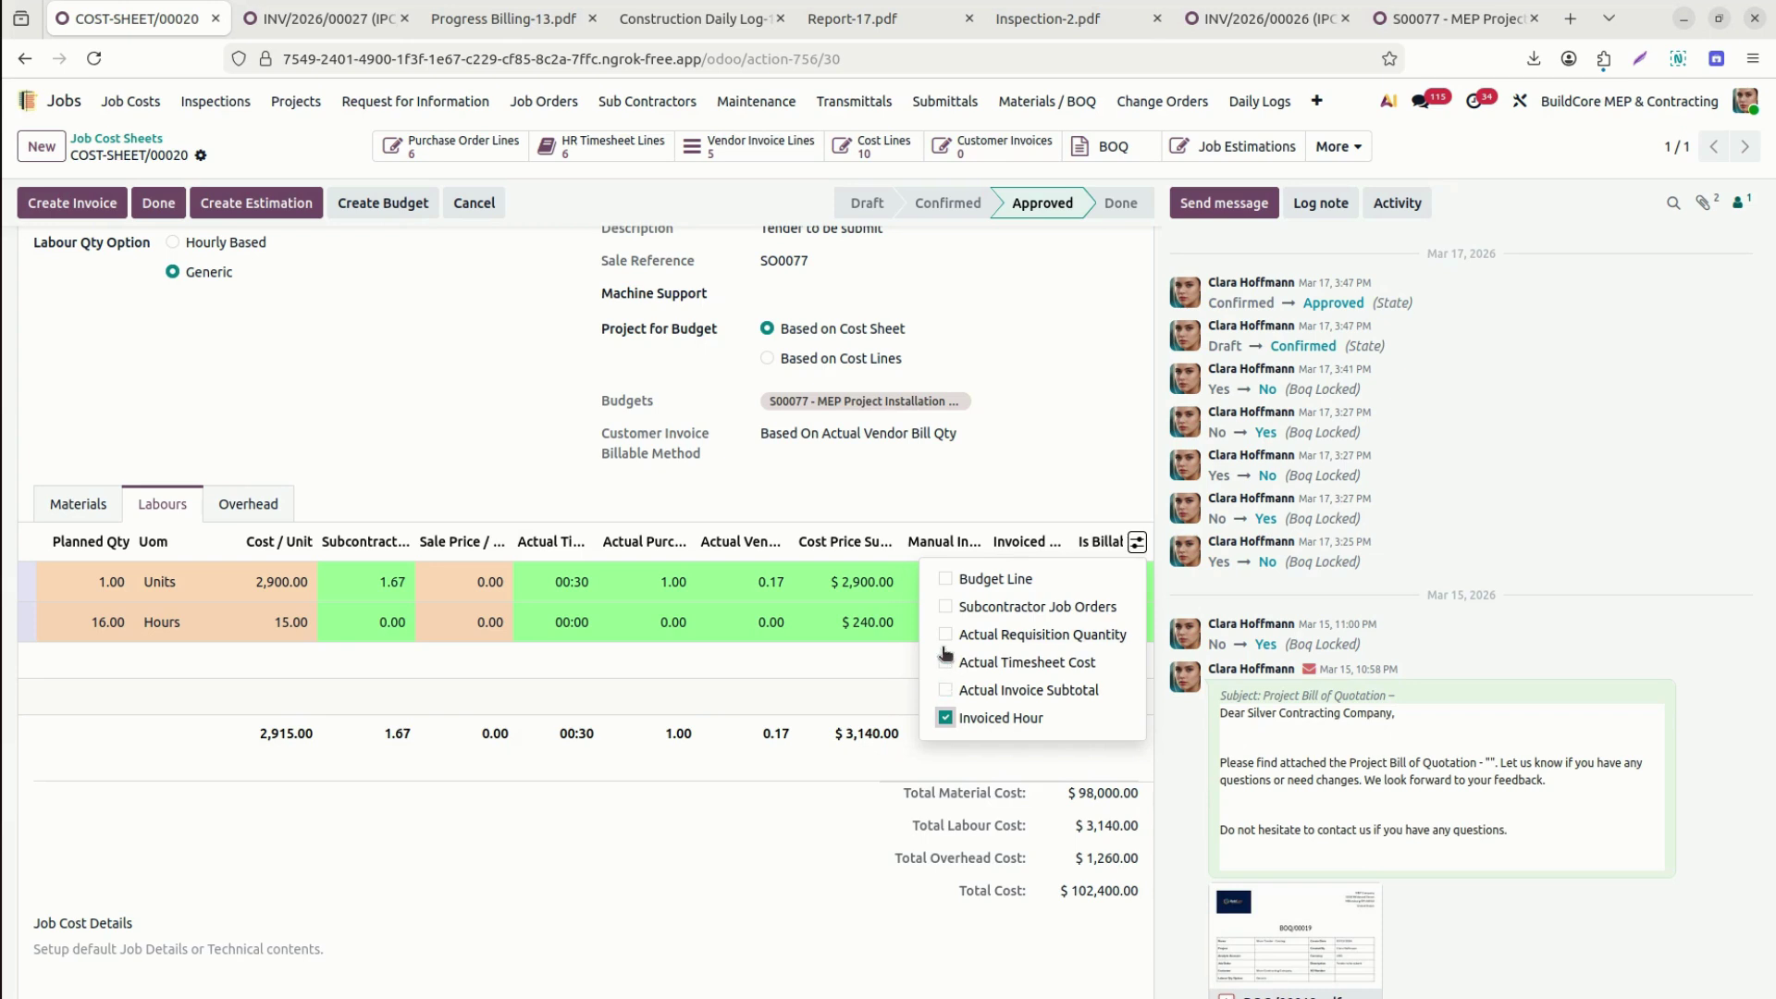
{"action": "left_click", "coordinate": [856, 830]}
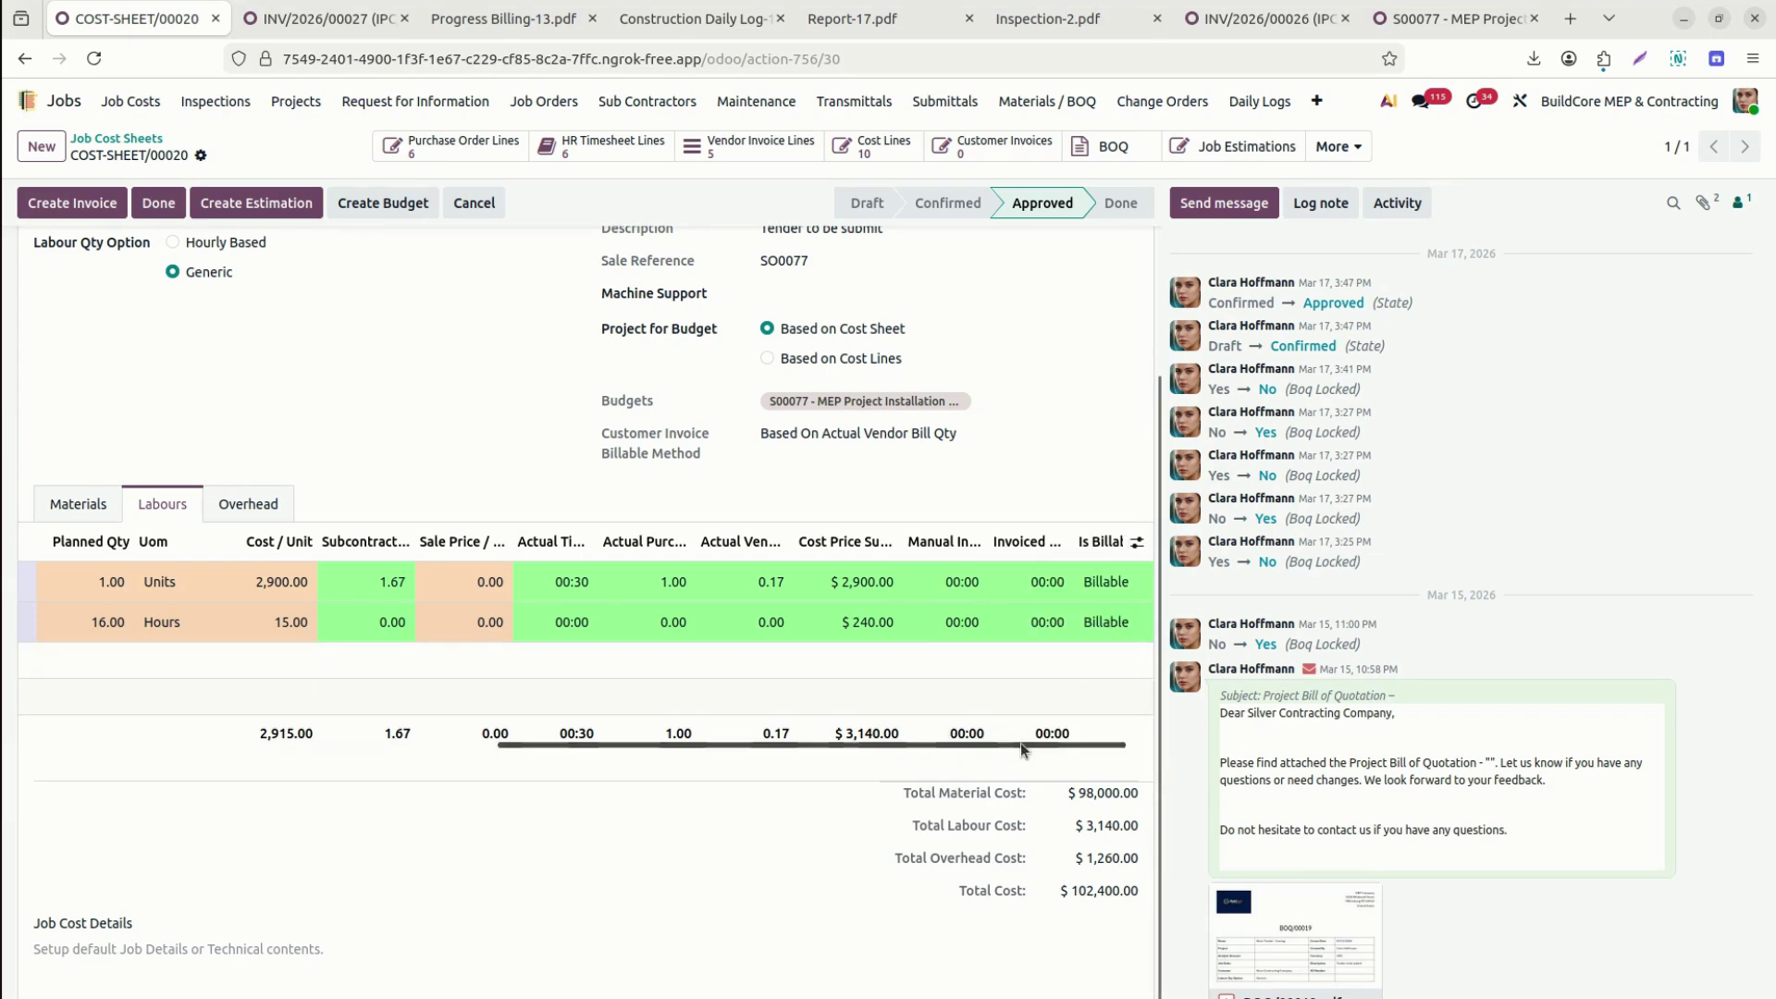
{"action": "left_click_drag", "start_coordinate": [1022, 746], "coordinate": [1046, 745]}
{"action": "left_click", "coordinate": [1132, 544]}
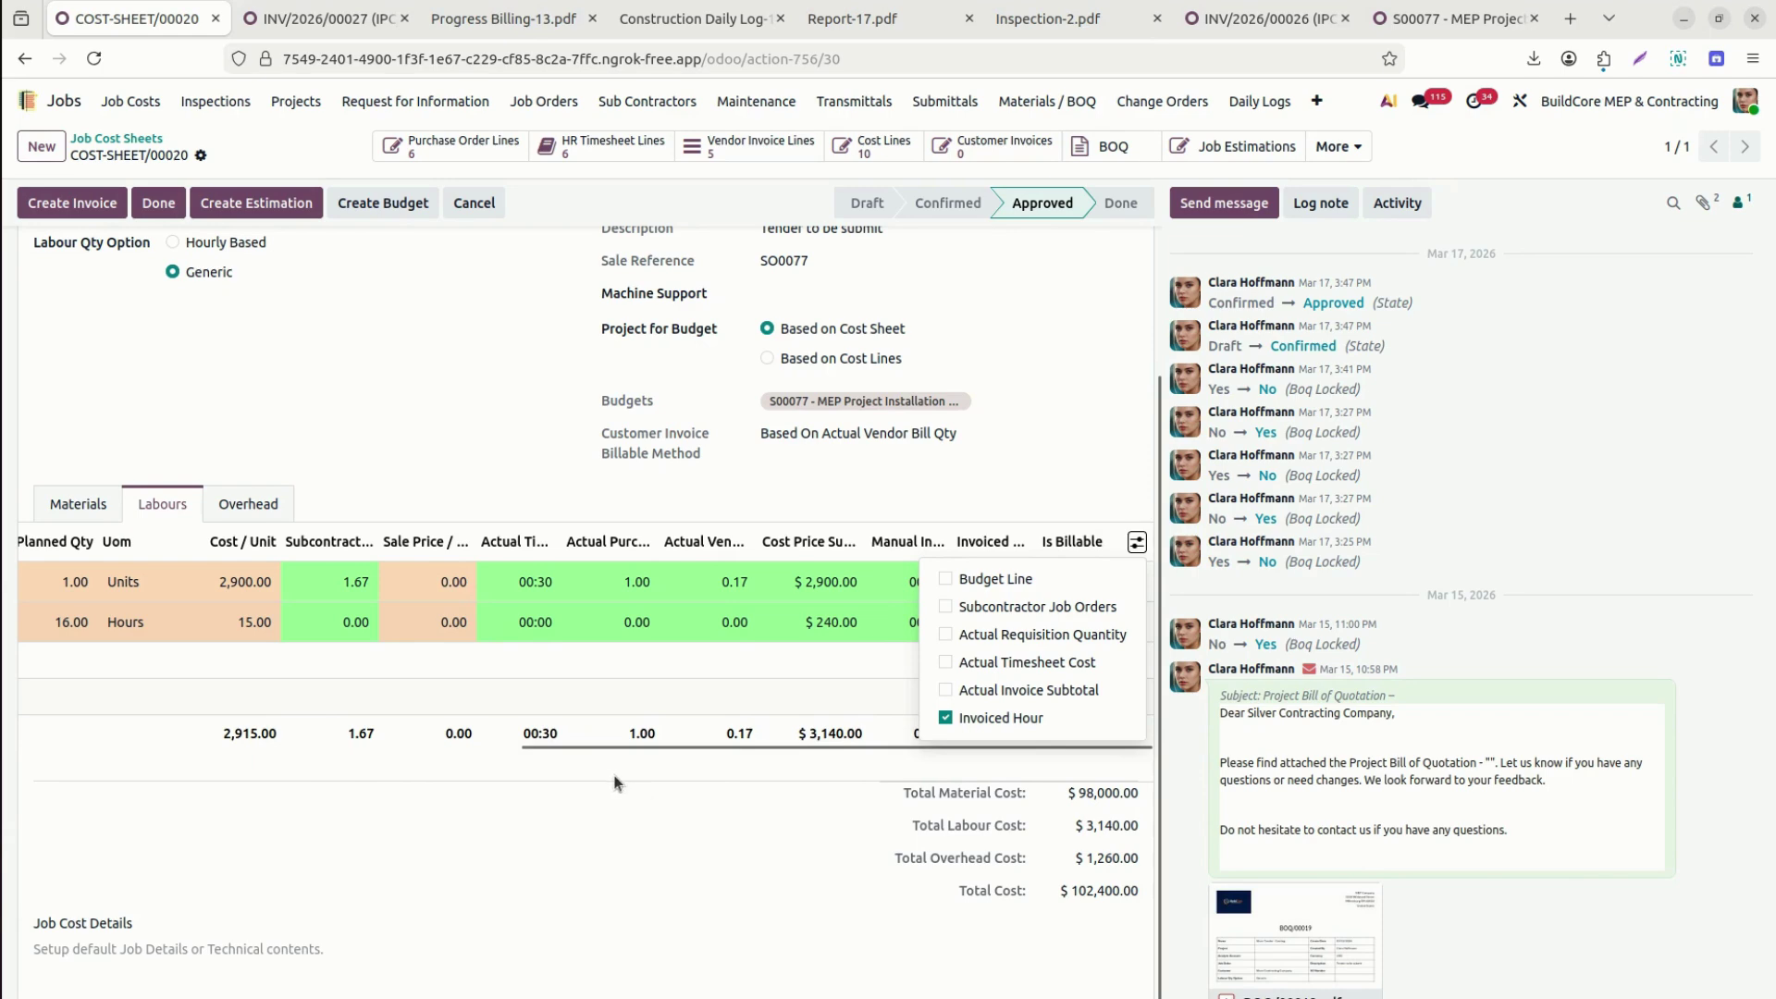
{"action": "left_click_drag", "start_coordinate": [570, 744], "coordinate": [74, 749]}
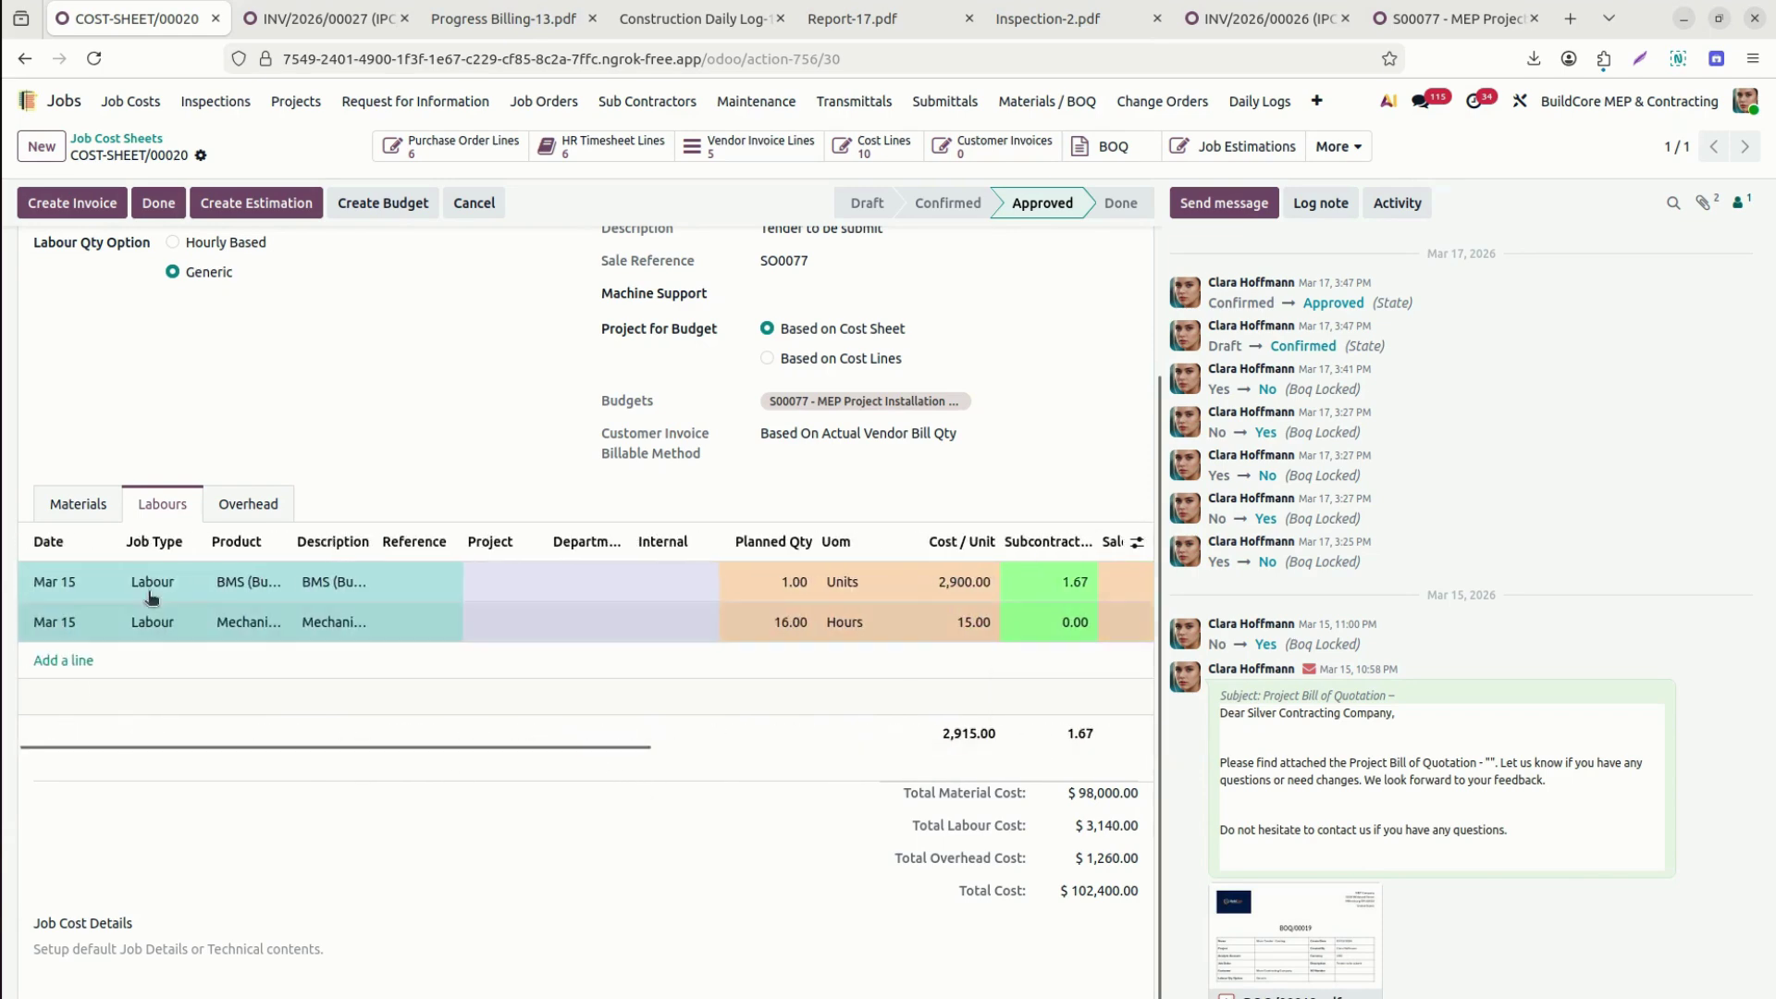
Check the overhead lines, then widen Customer Invoiced on the six Billable material lines.
{"action": "left_click", "coordinate": [244, 505]}
{"action": "left_click_drag", "start_coordinate": [489, 750], "coordinate": [971, 749]}
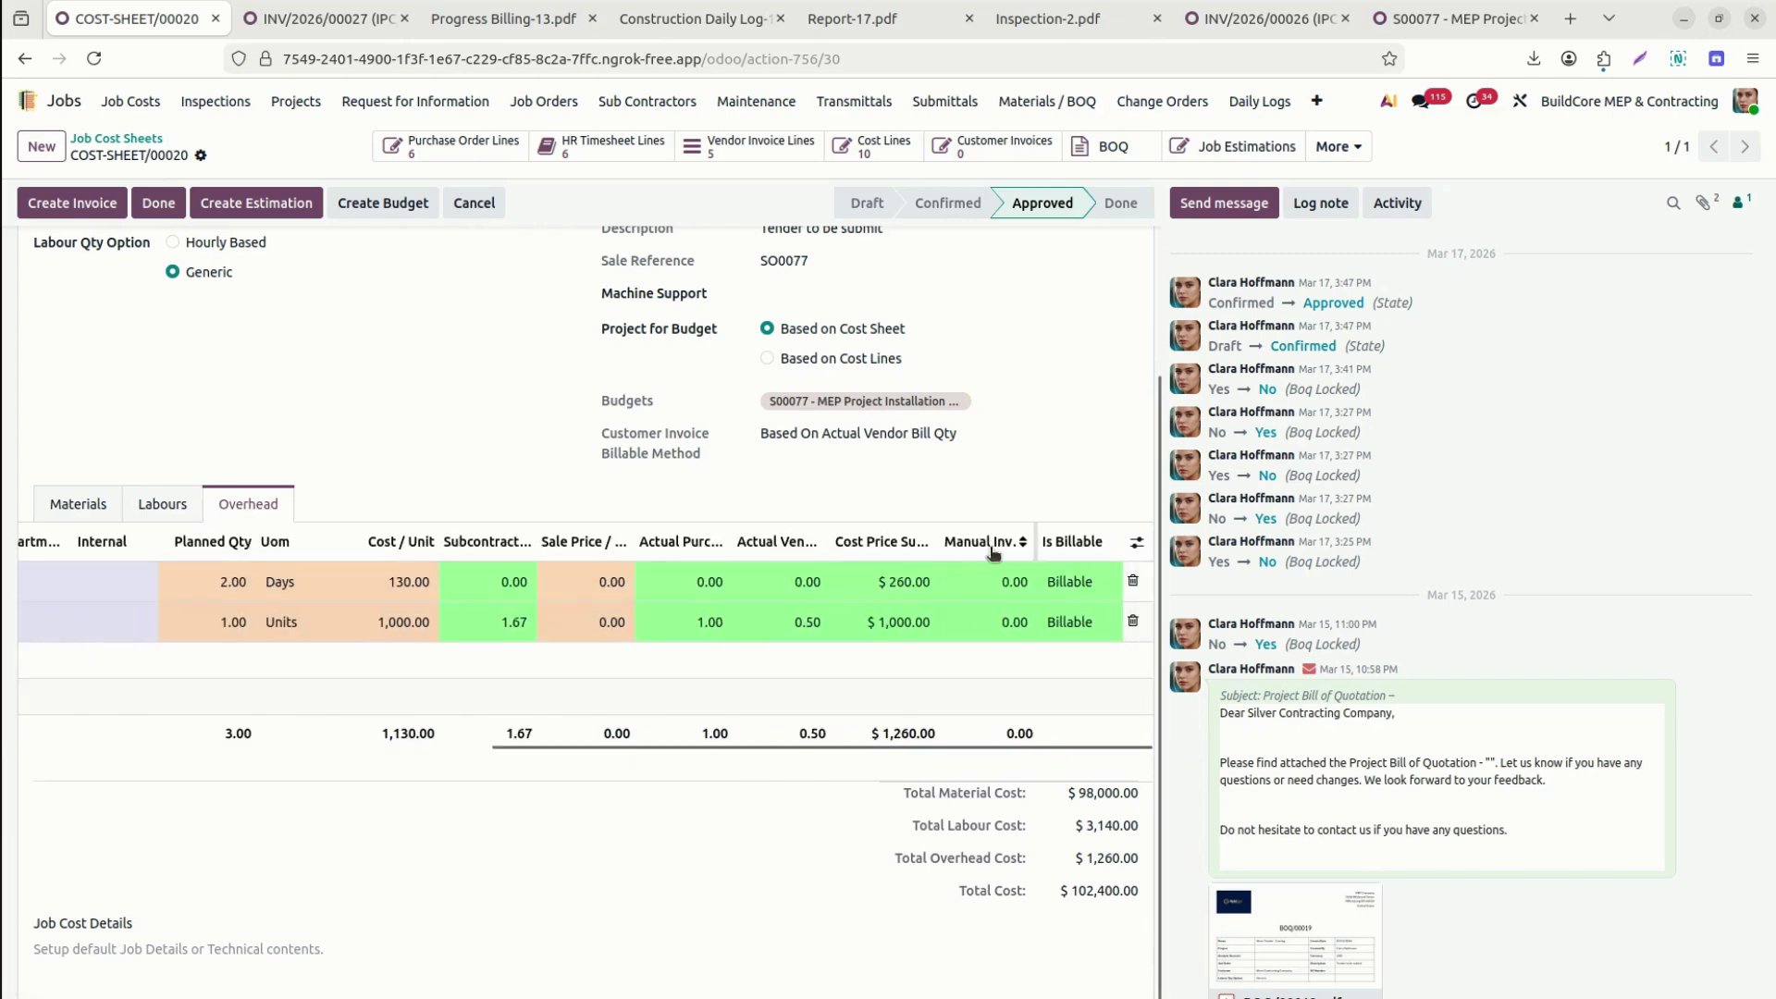
{"action": "left_click", "coordinate": [69, 506]}
{"action": "left_click_drag", "start_coordinate": [570, 874], "coordinate": [1092, 873]}
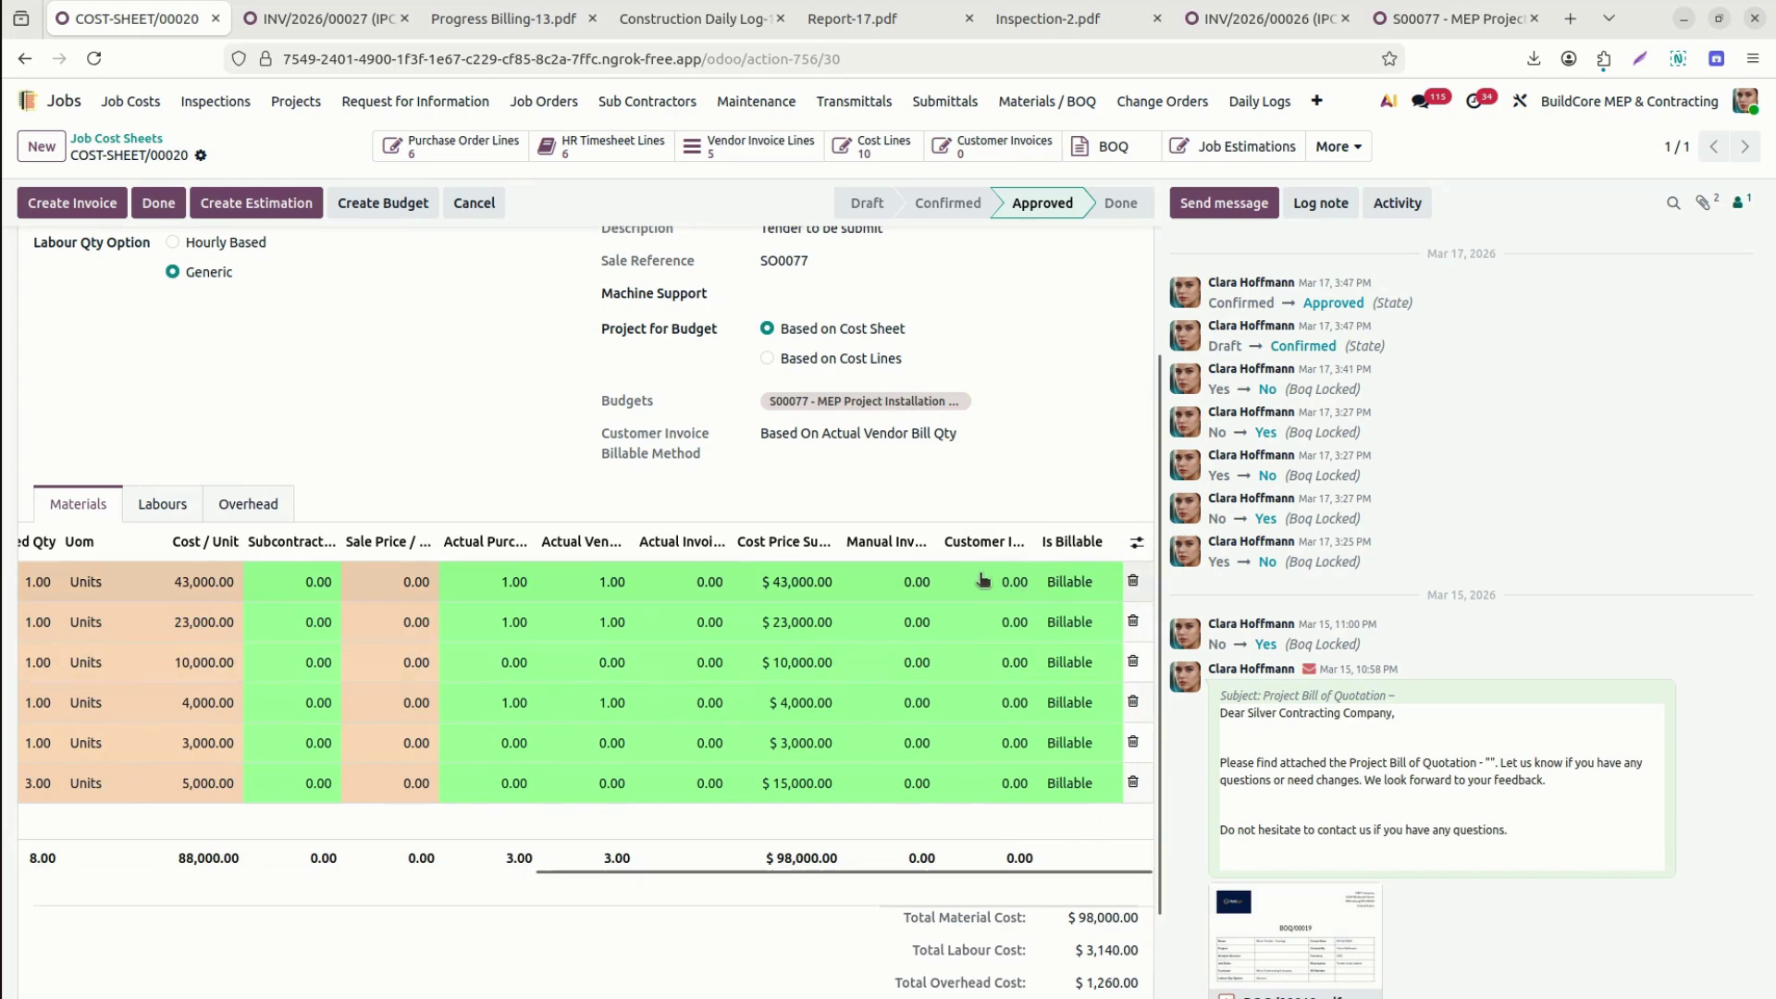
{"action": "mouse_move", "coordinate": [1033, 541]}
{"action": "left_mouse_down"}
{"action": "mouse_move", "coordinate": [1078, 541]}
{"action": "mouse_move", "coordinate": [1062, 542]}
{"action": "left_mouse_up"}
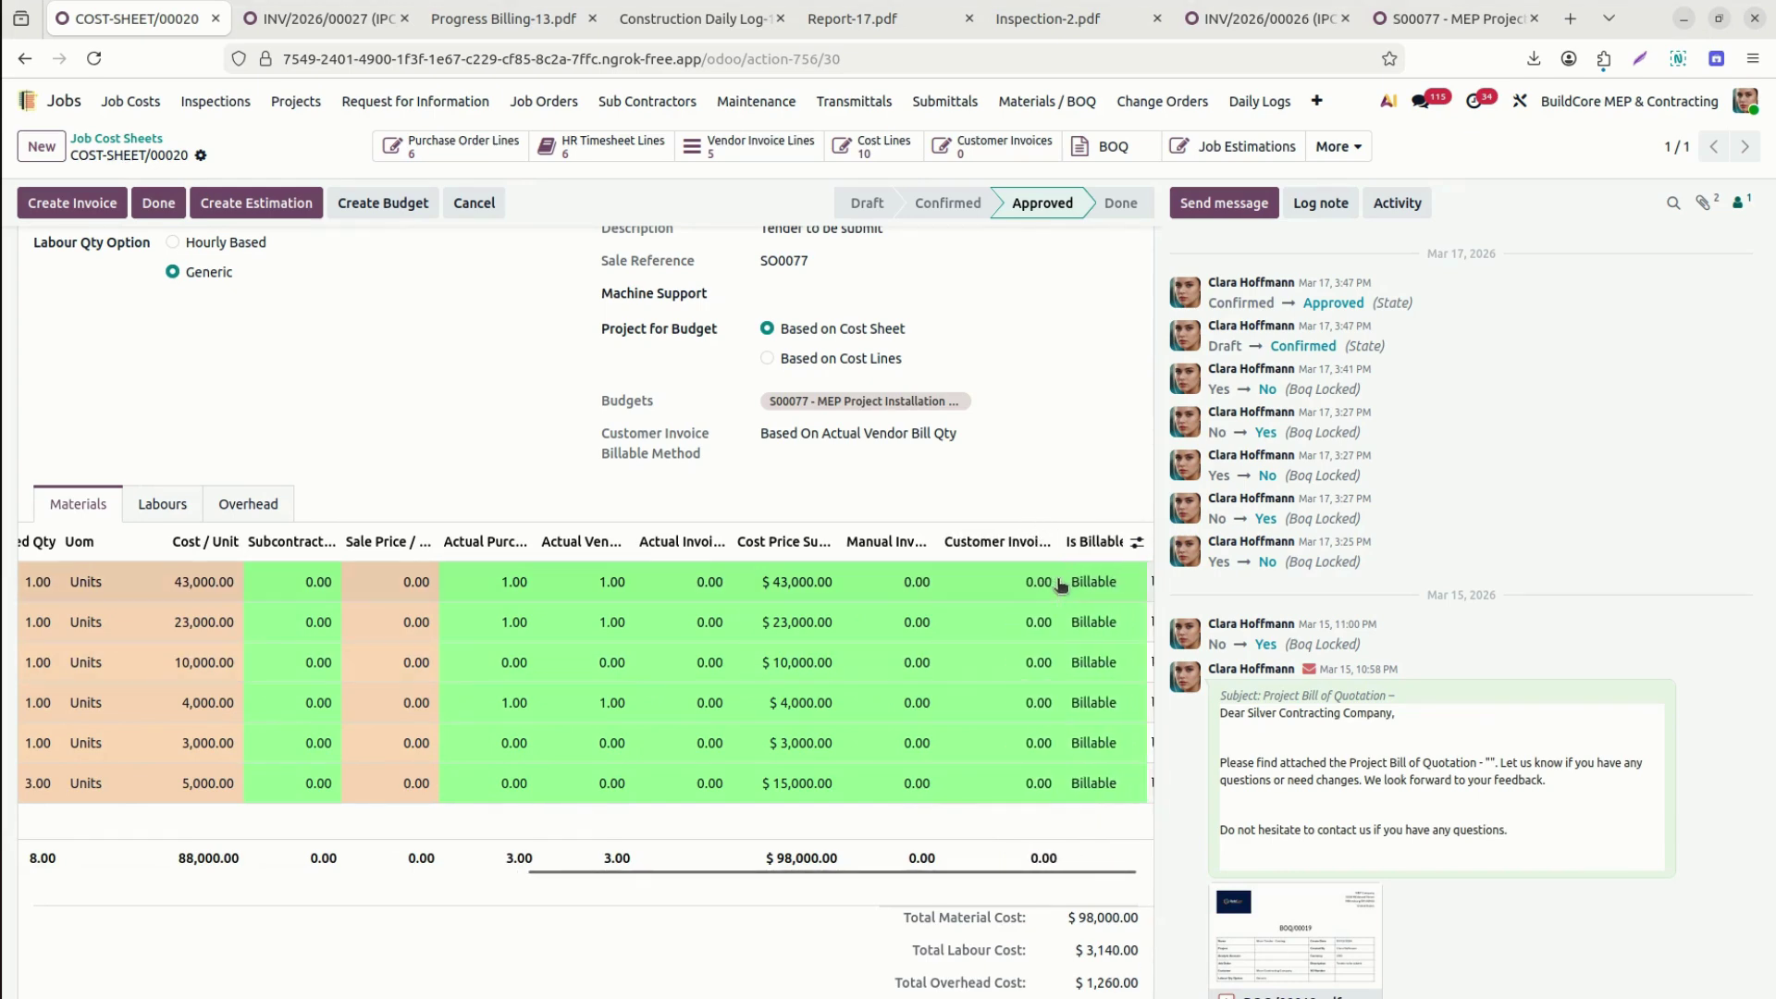
{"action": "left_click", "coordinate": [1002, 578]}
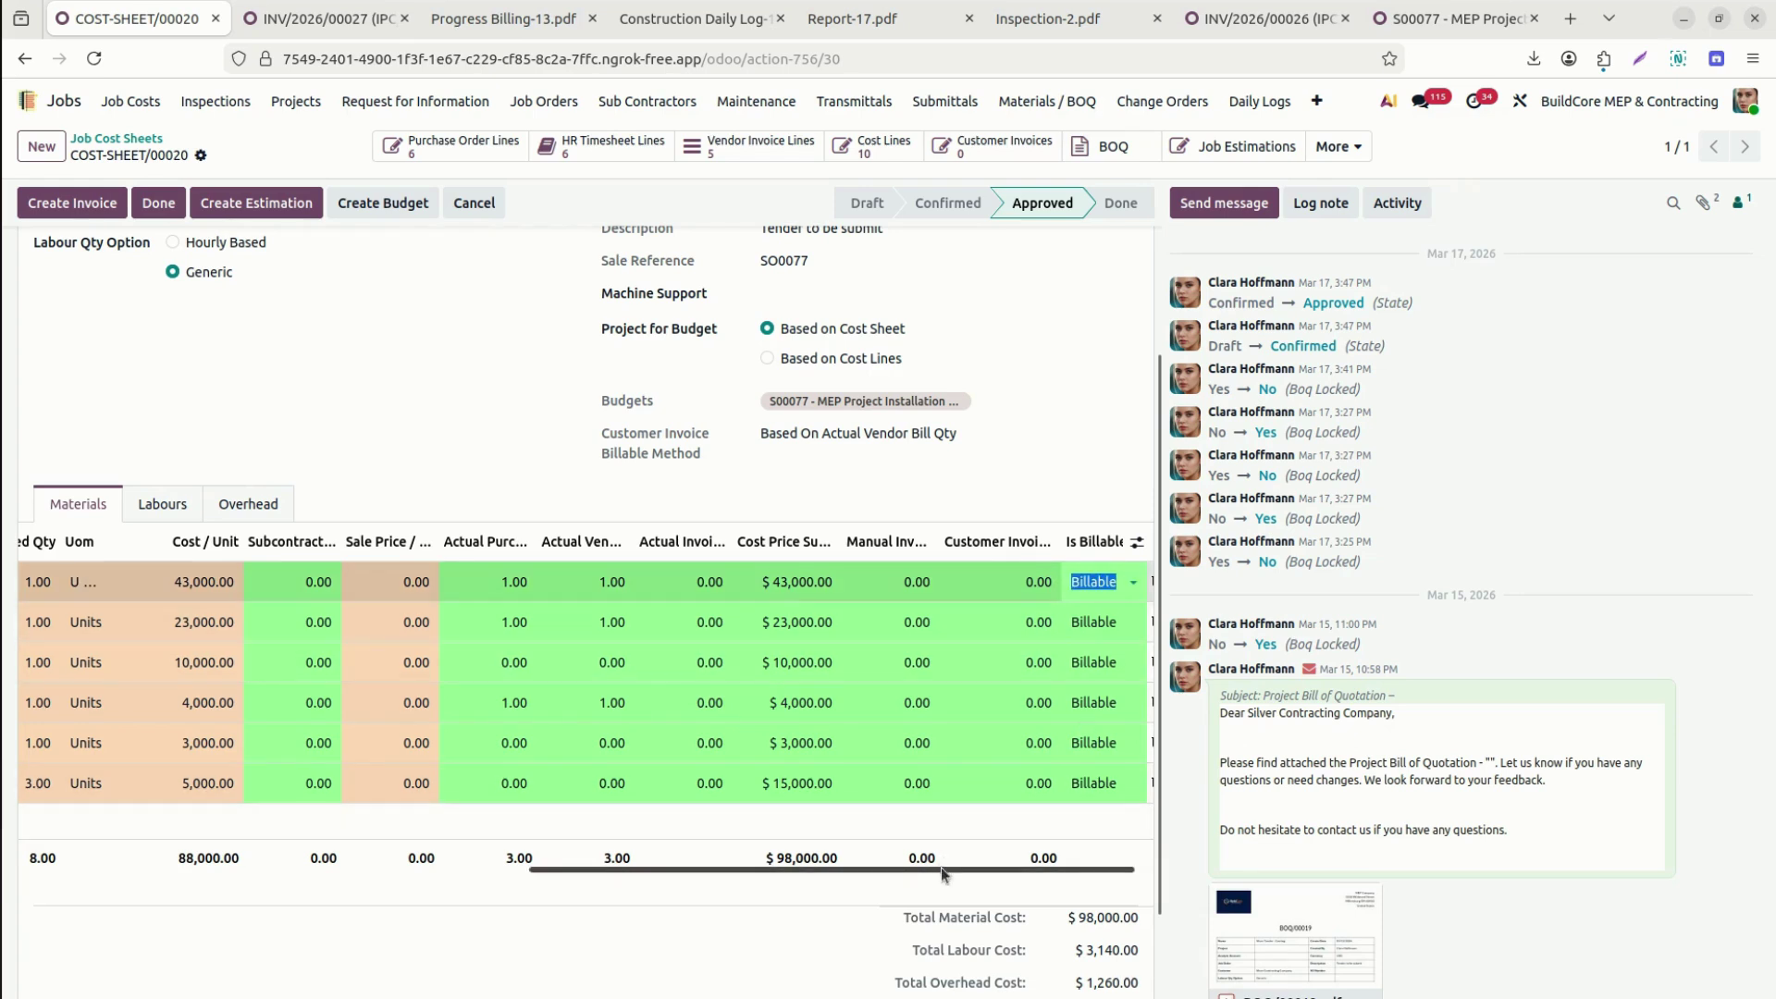
{"action": "left_click_drag", "start_coordinate": [940, 869], "coordinate": [957, 869]}
{"action": "left_click", "coordinate": [1137, 542]}
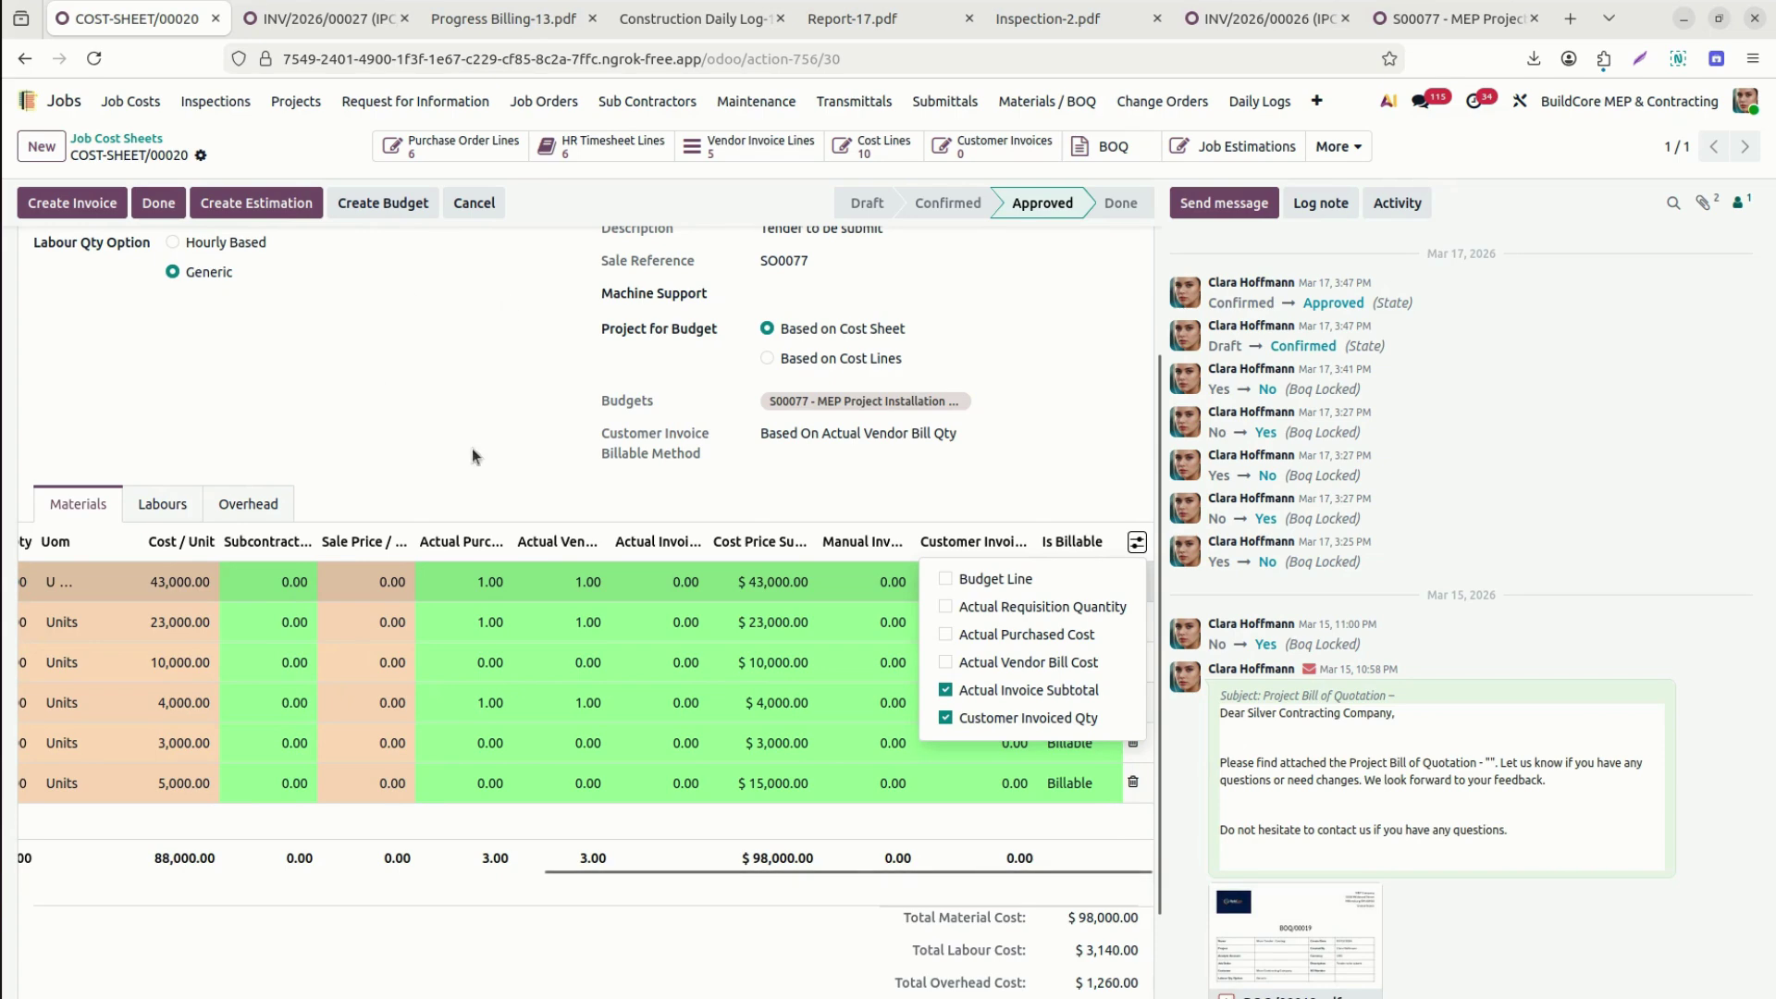
{"action": "left_click", "coordinate": [627, 492]}
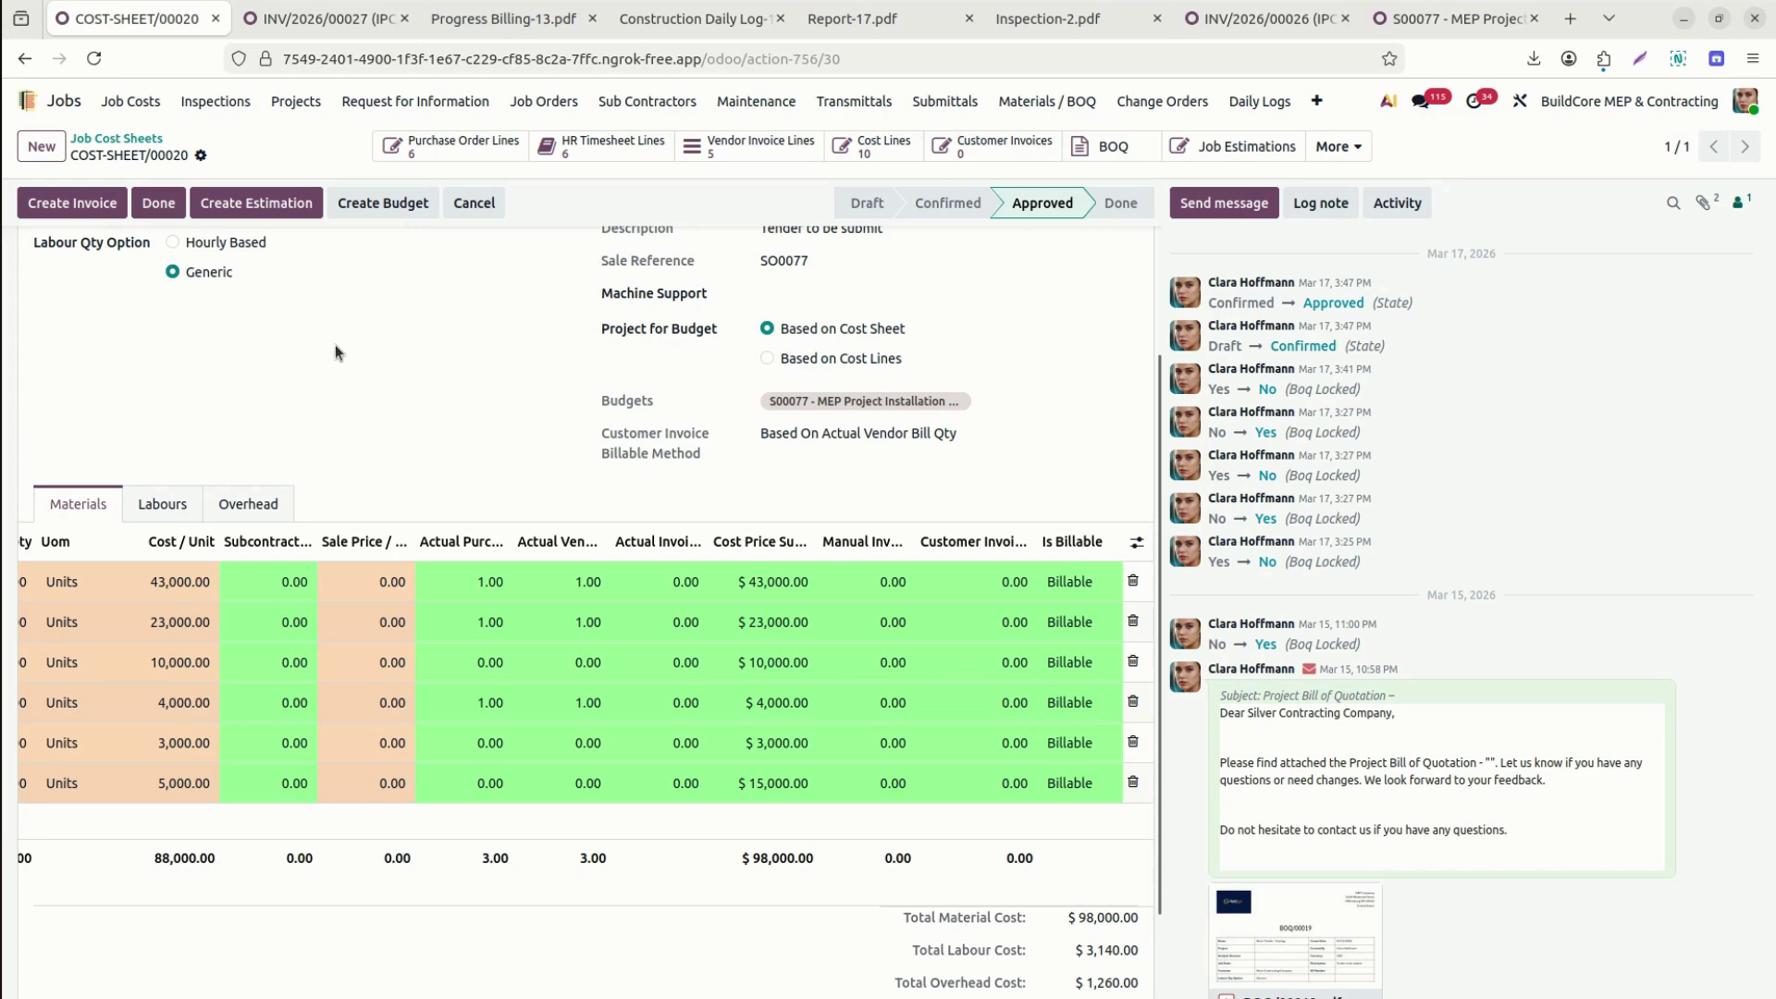
{"action": "left_click", "coordinate": [442, 150]}
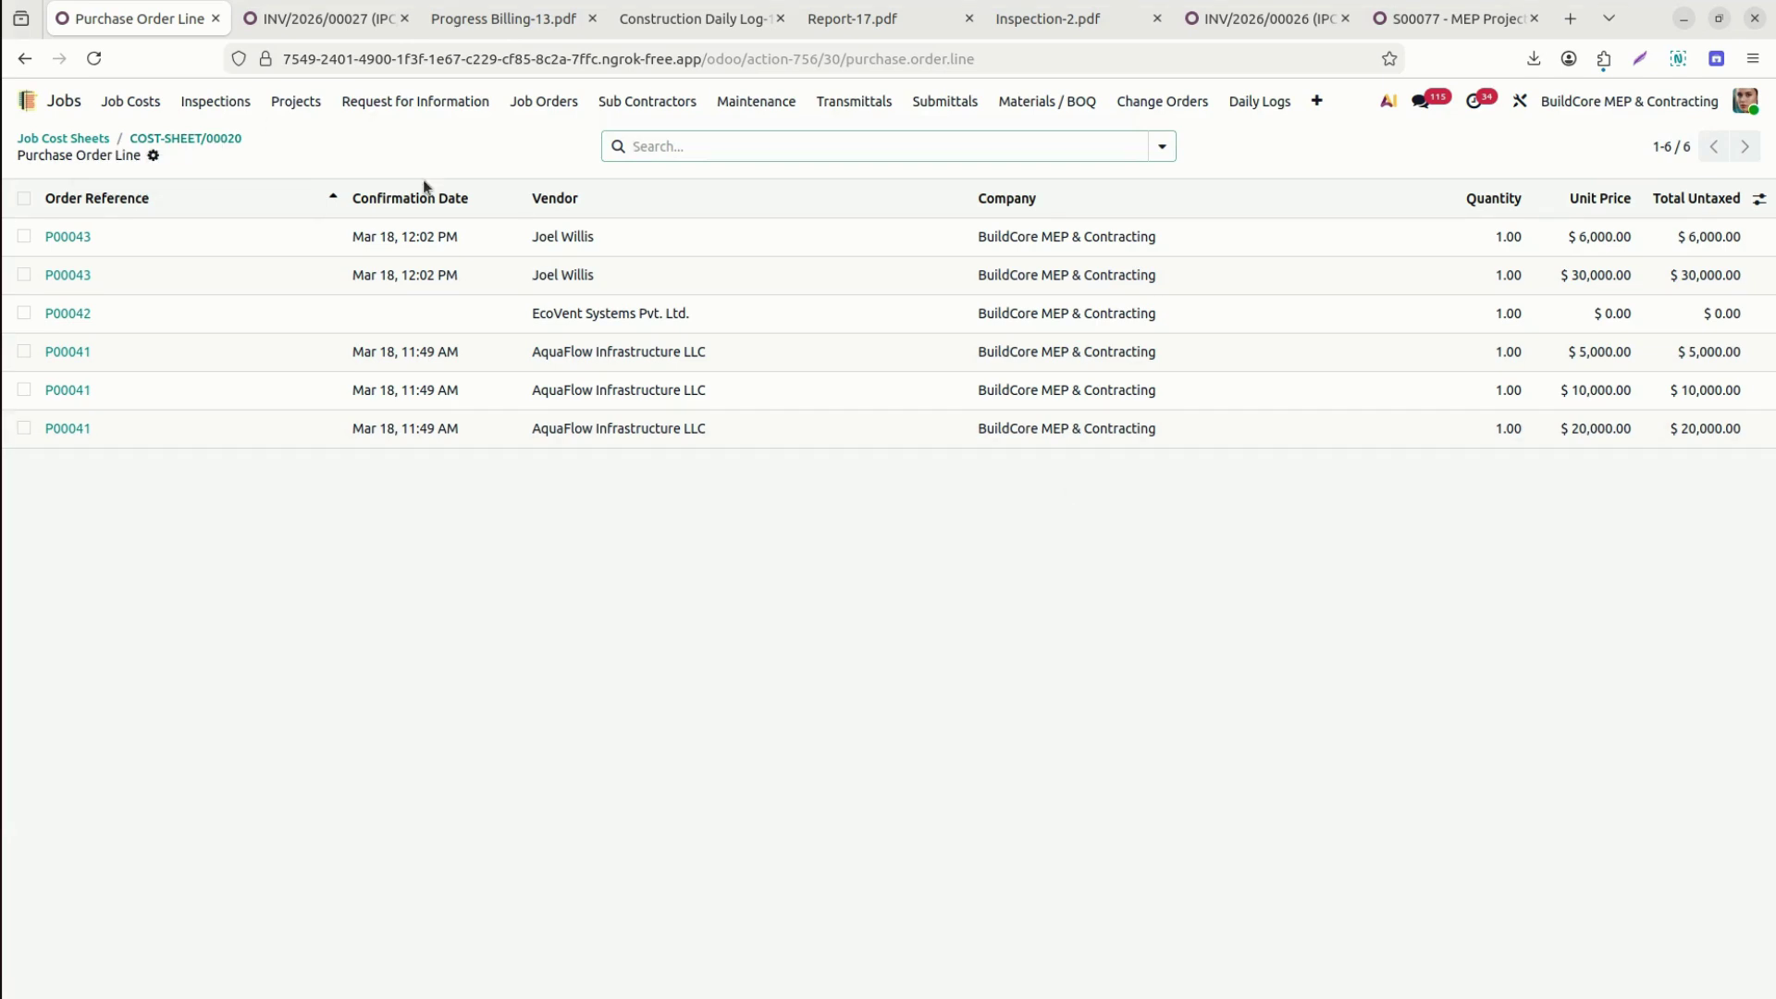
{"action": "left_click", "coordinate": [155, 156]}
{"action": "left_click", "coordinate": [222, 231]}
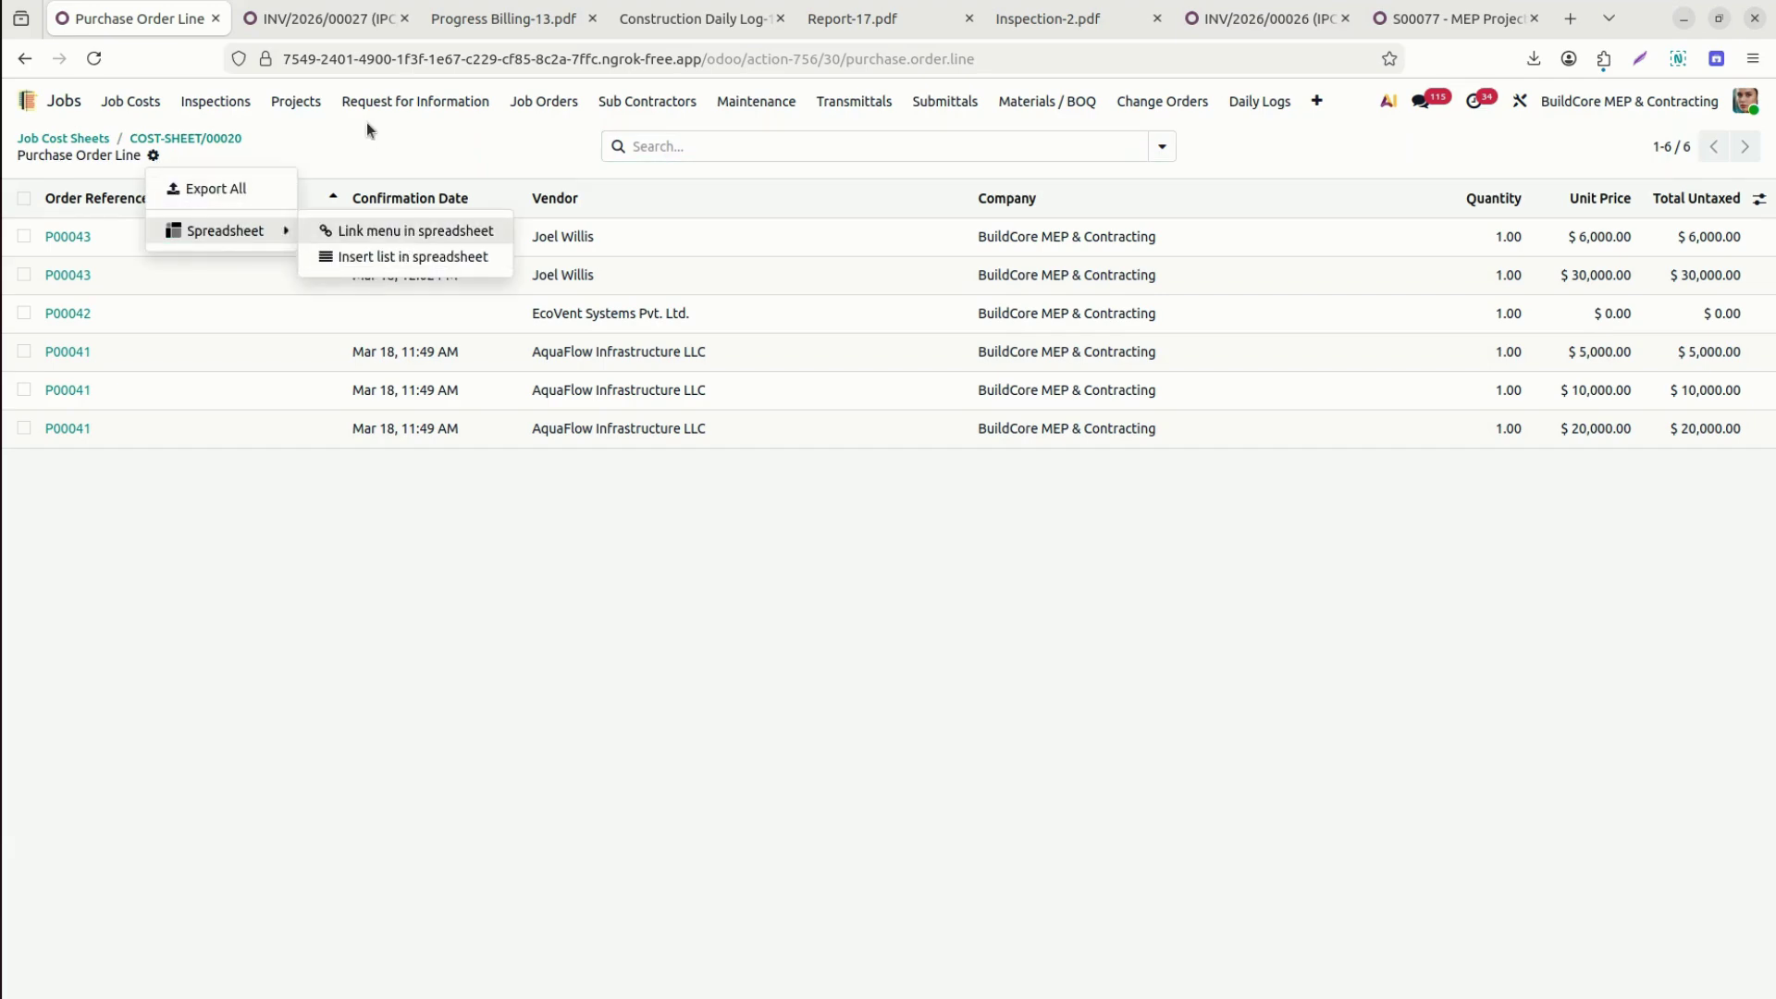
{"action": "left_click", "coordinate": [202, 139]}
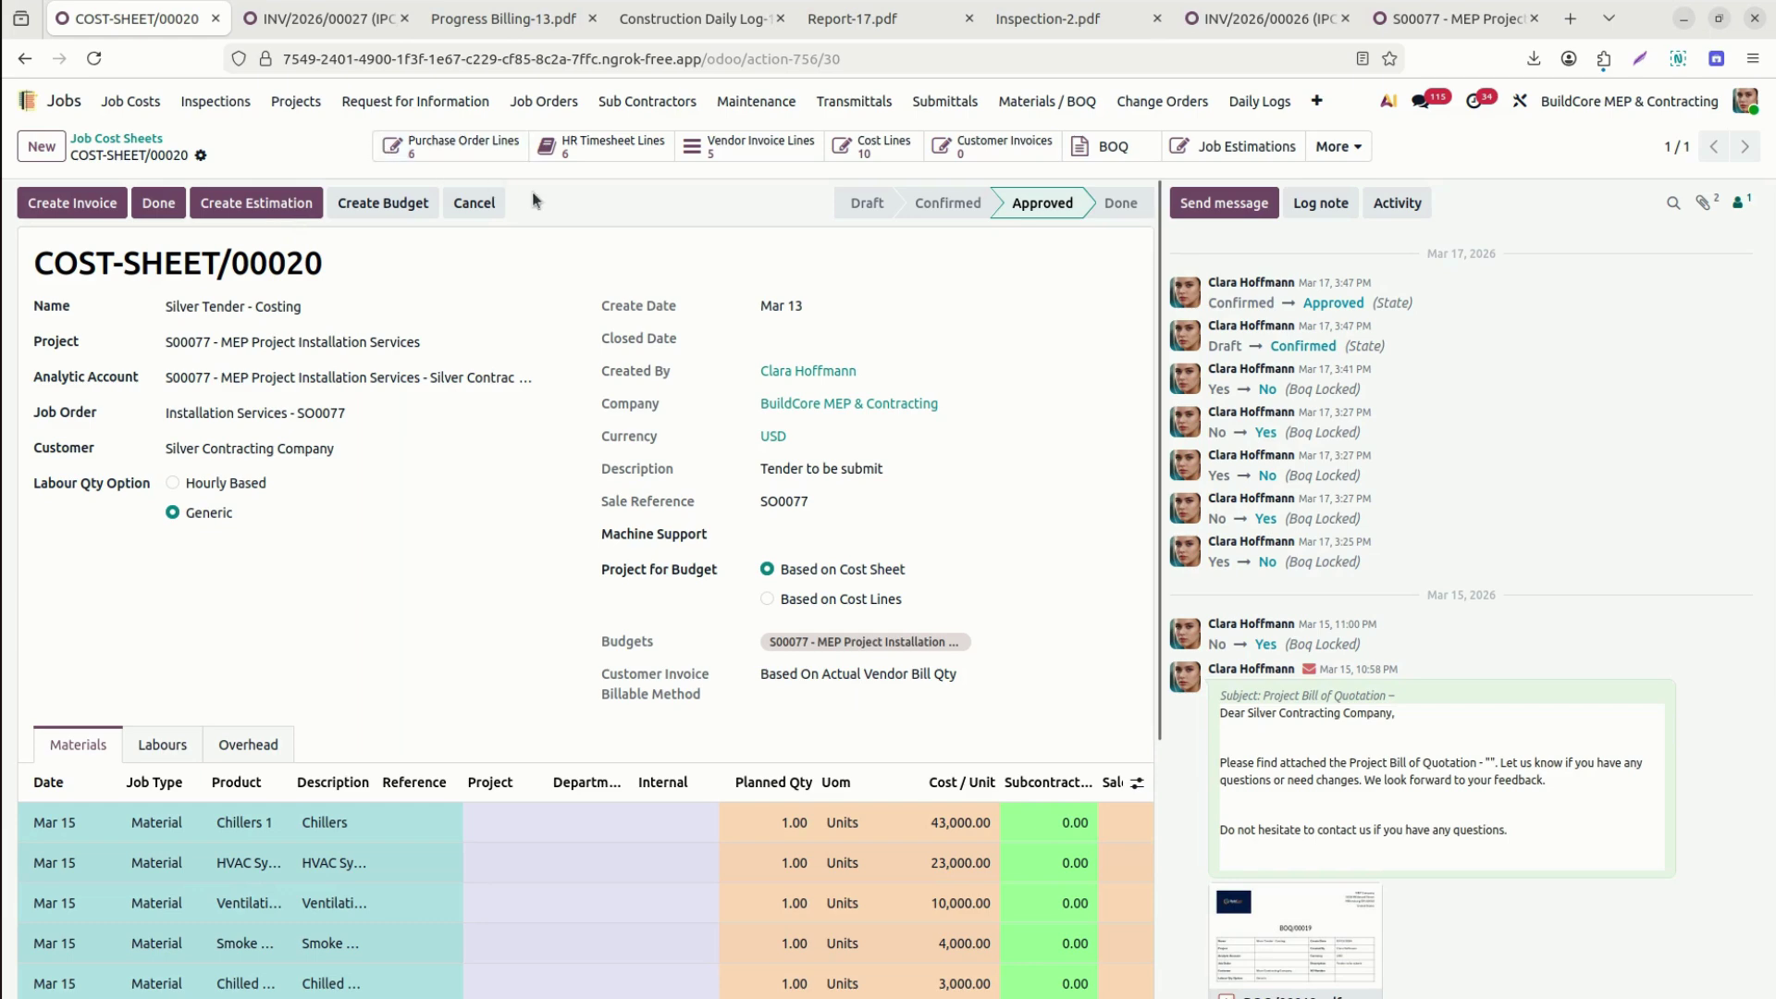
{"action": "left_click", "coordinate": [774, 154]}
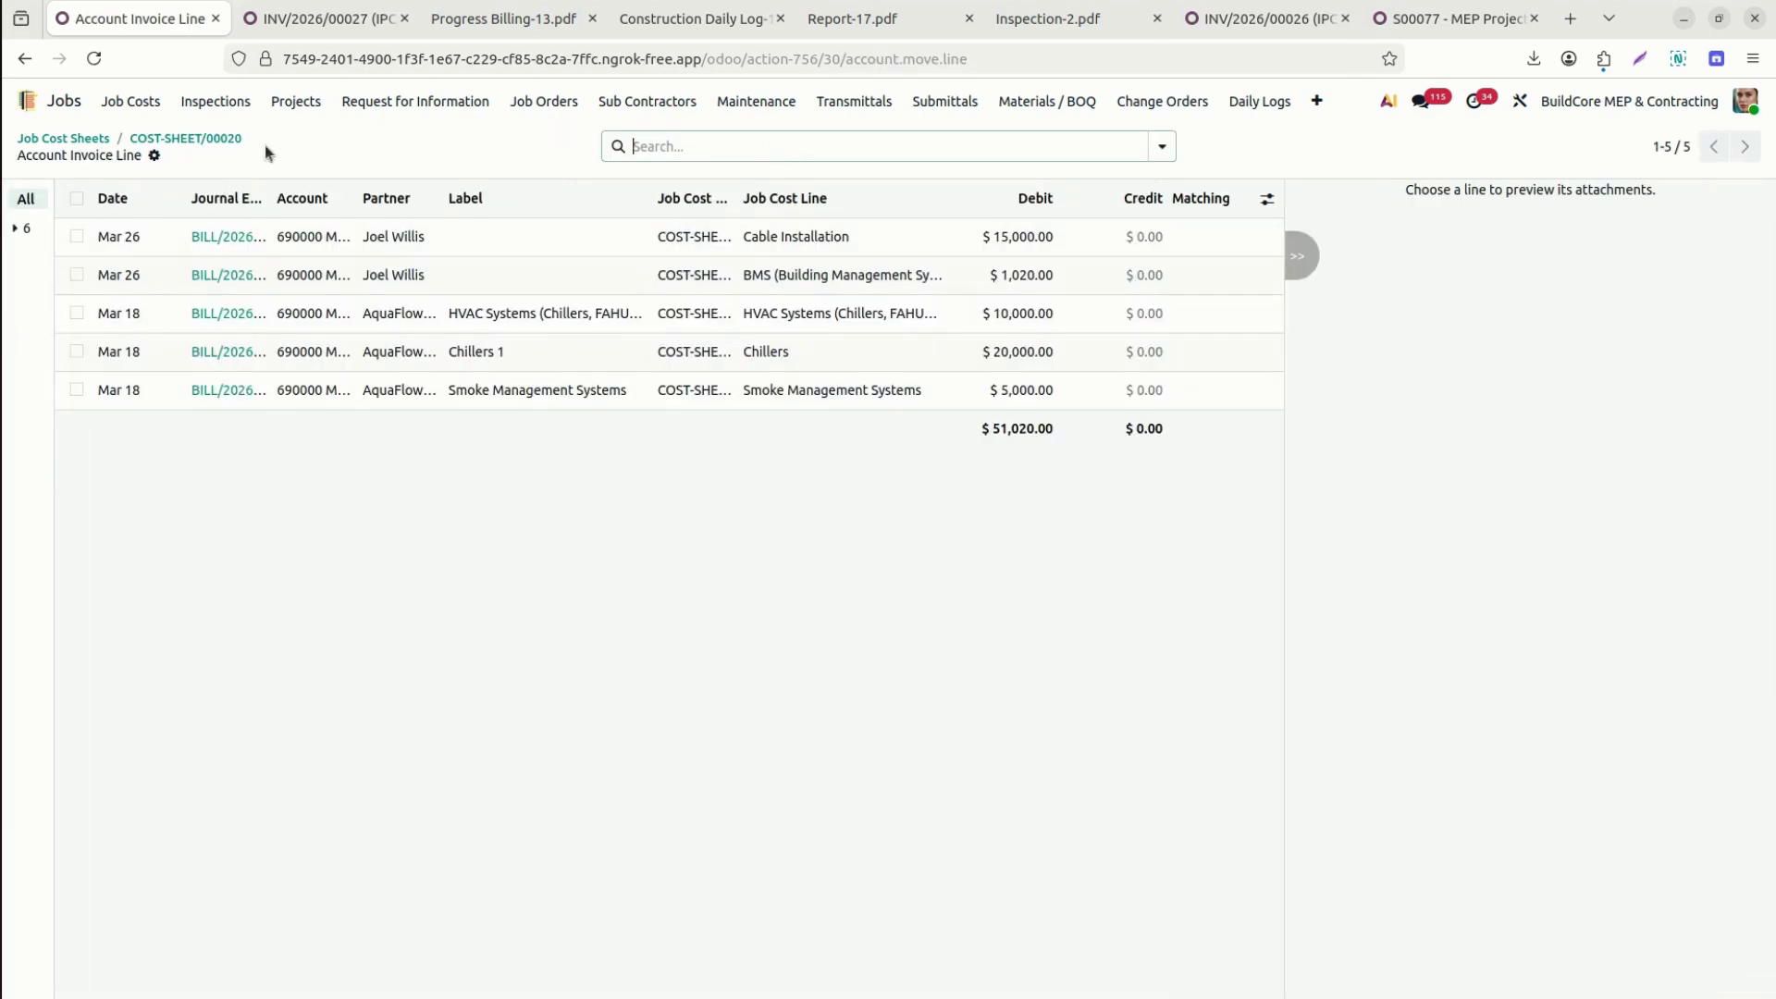
{"action": "left_click", "coordinate": [172, 141]}
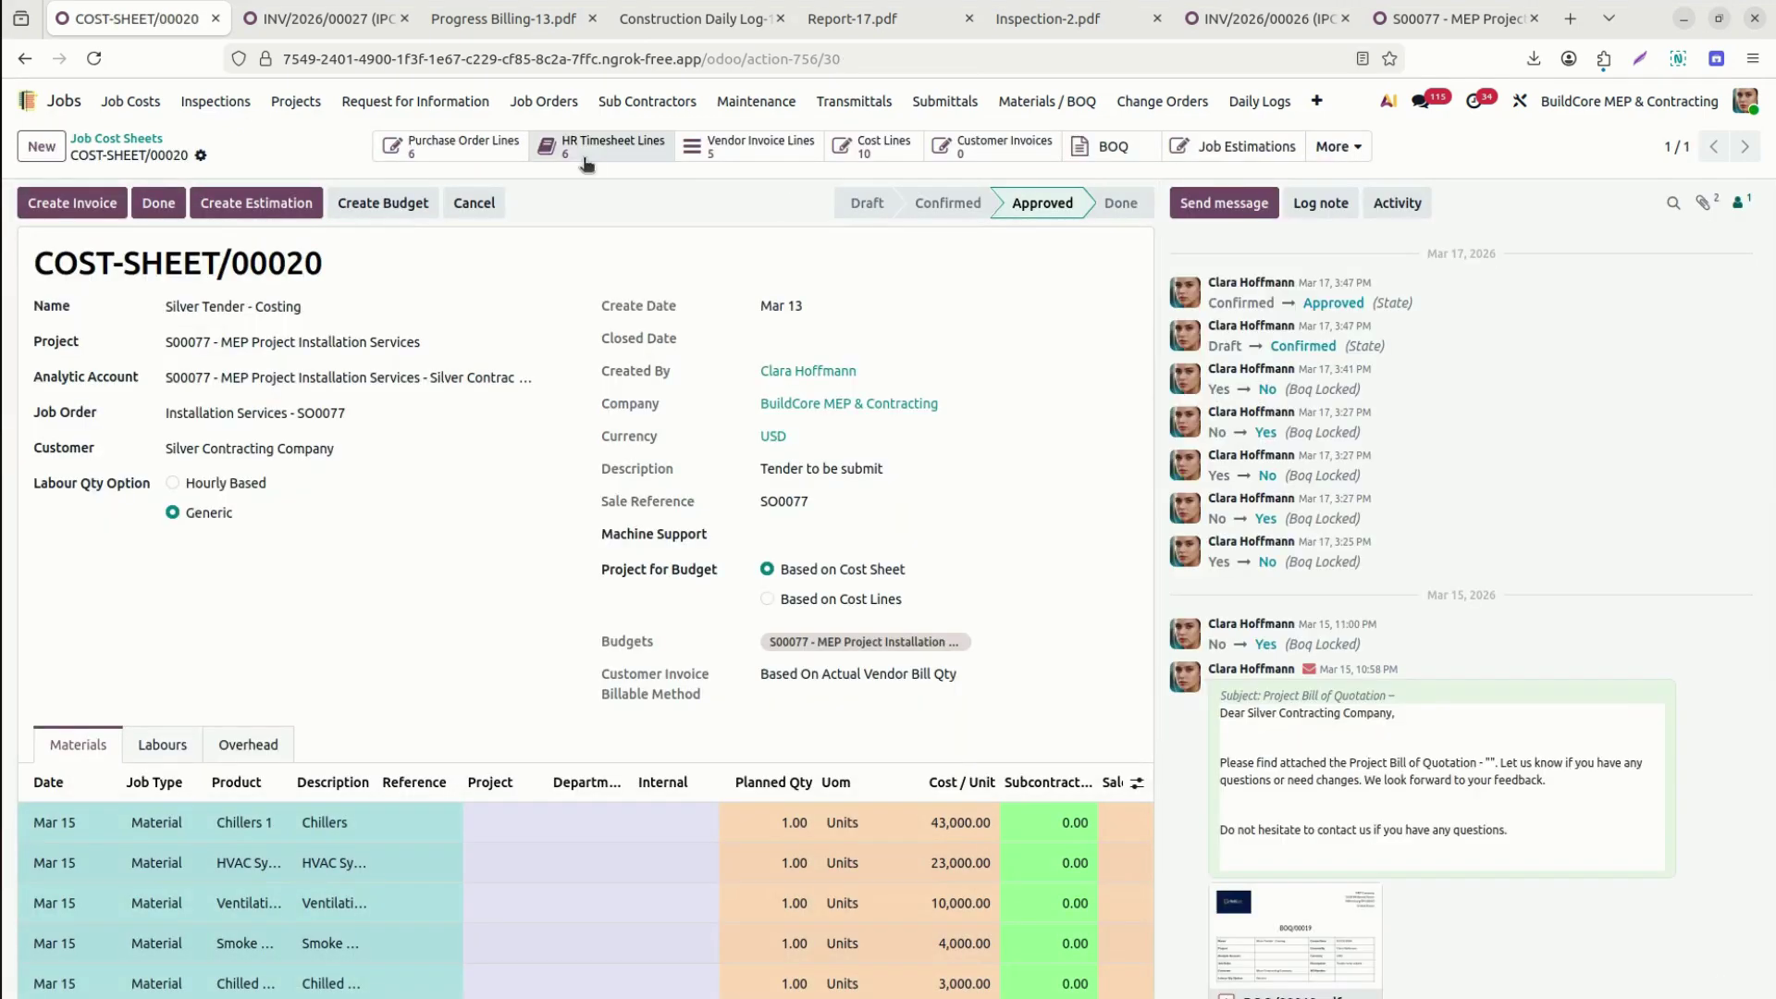
{"action": "left_click", "coordinate": [894, 146]}
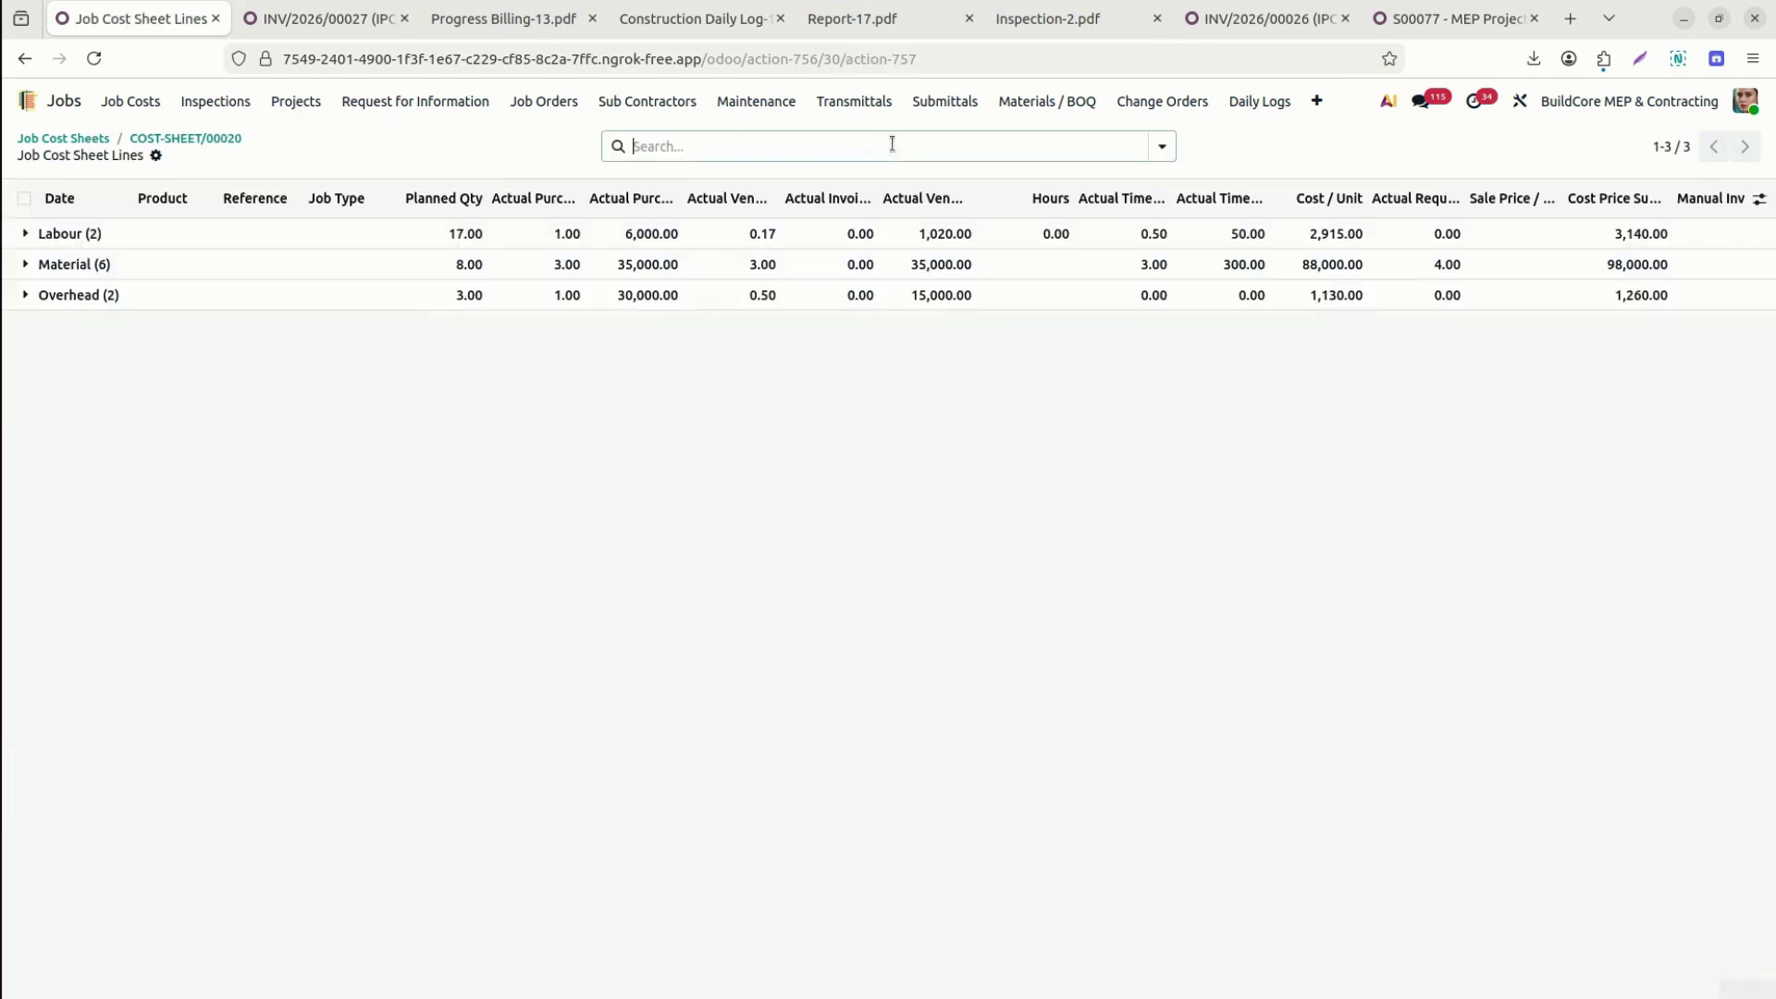
{"action": "left_click", "coordinate": [67, 235]}
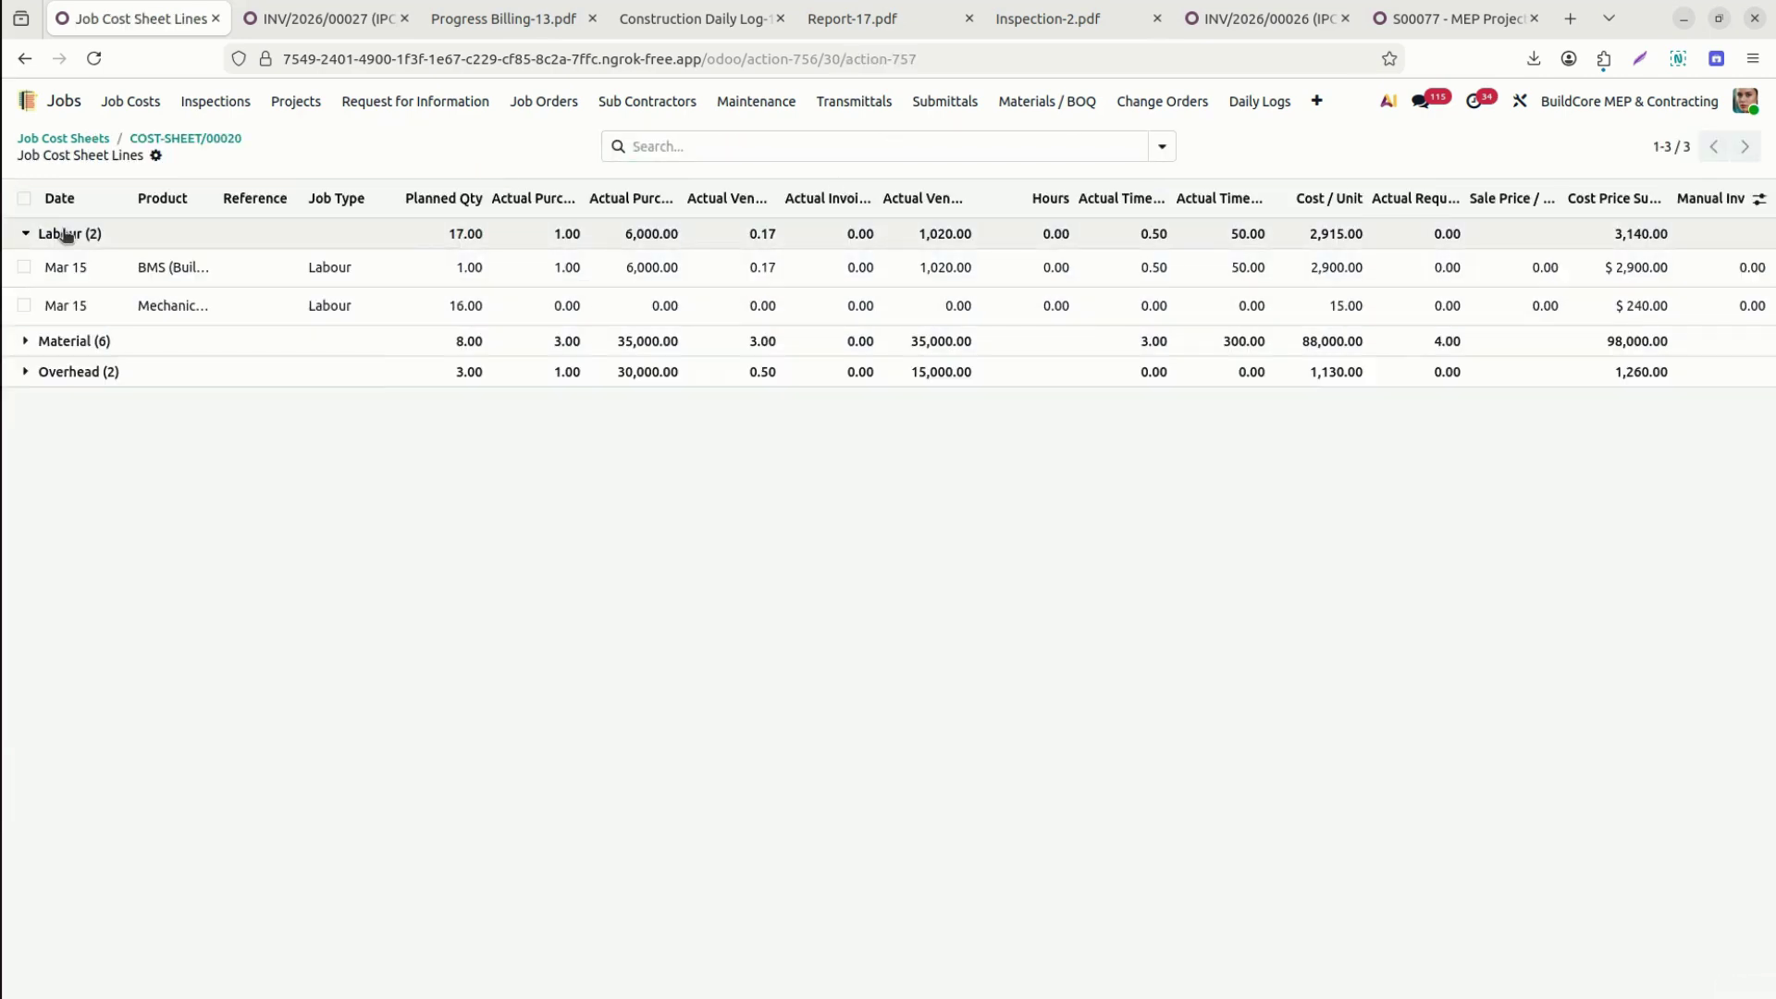
{"action": "left_click", "coordinate": [68, 348]}
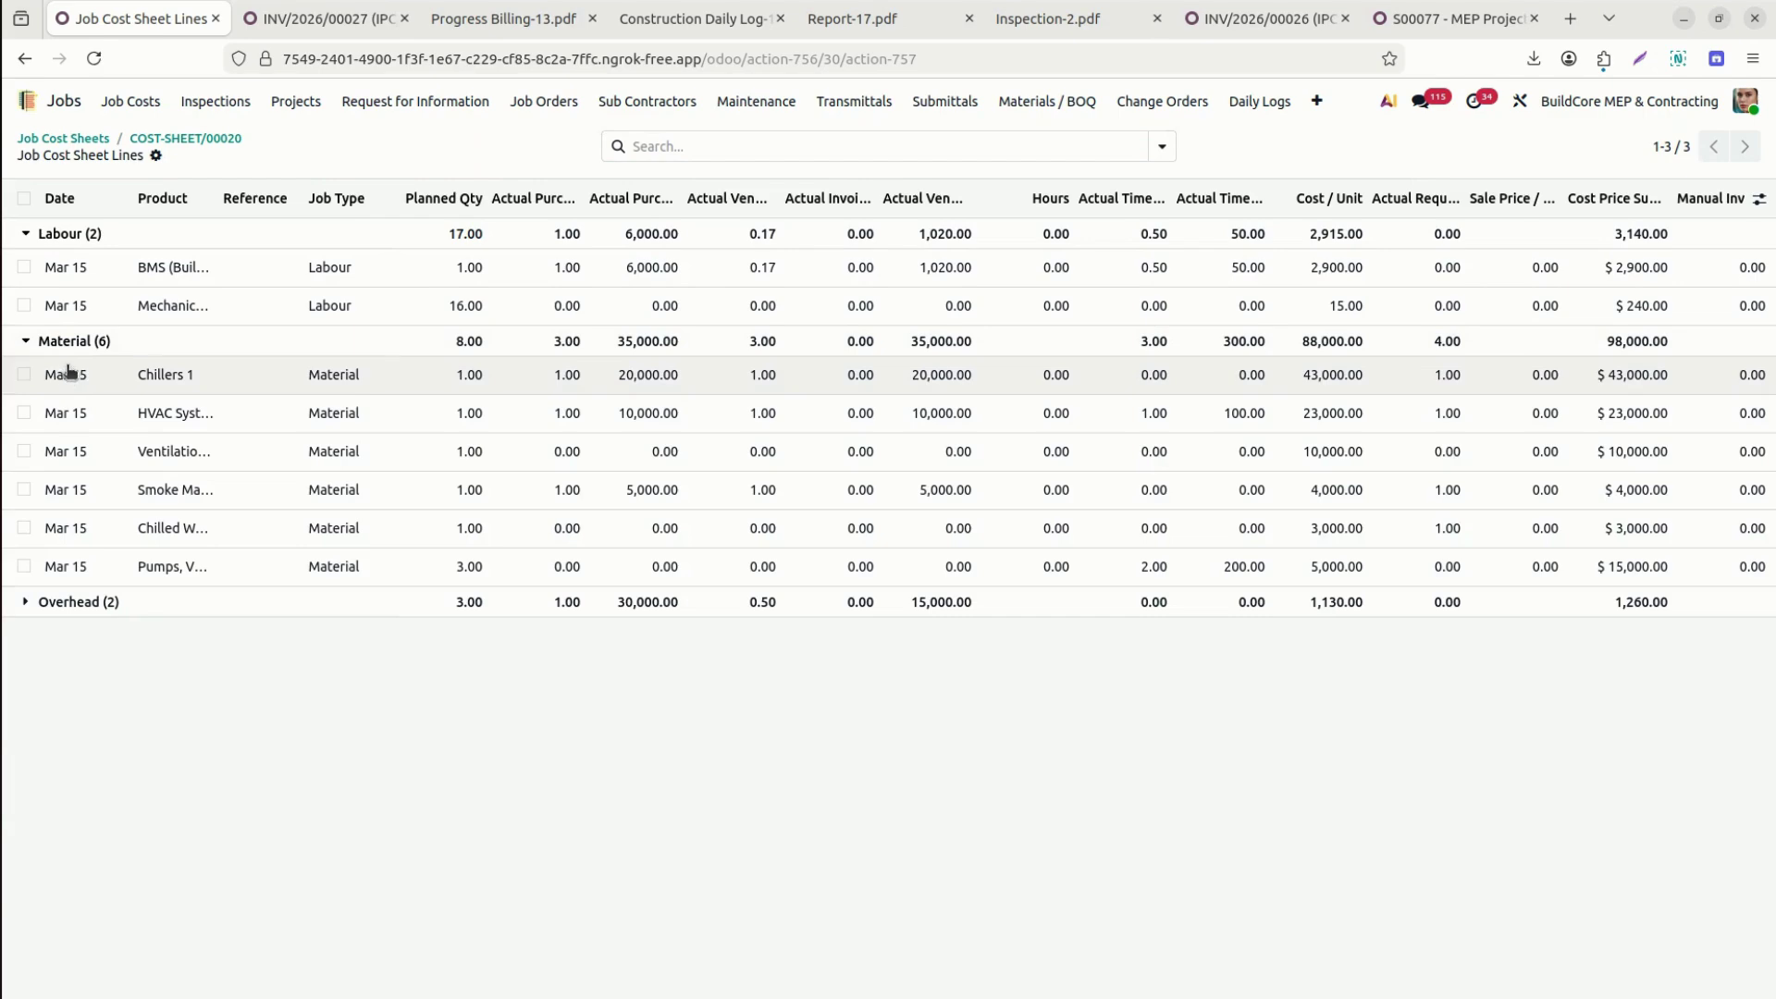
{"action": "left_click", "coordinate": [93, 603]}
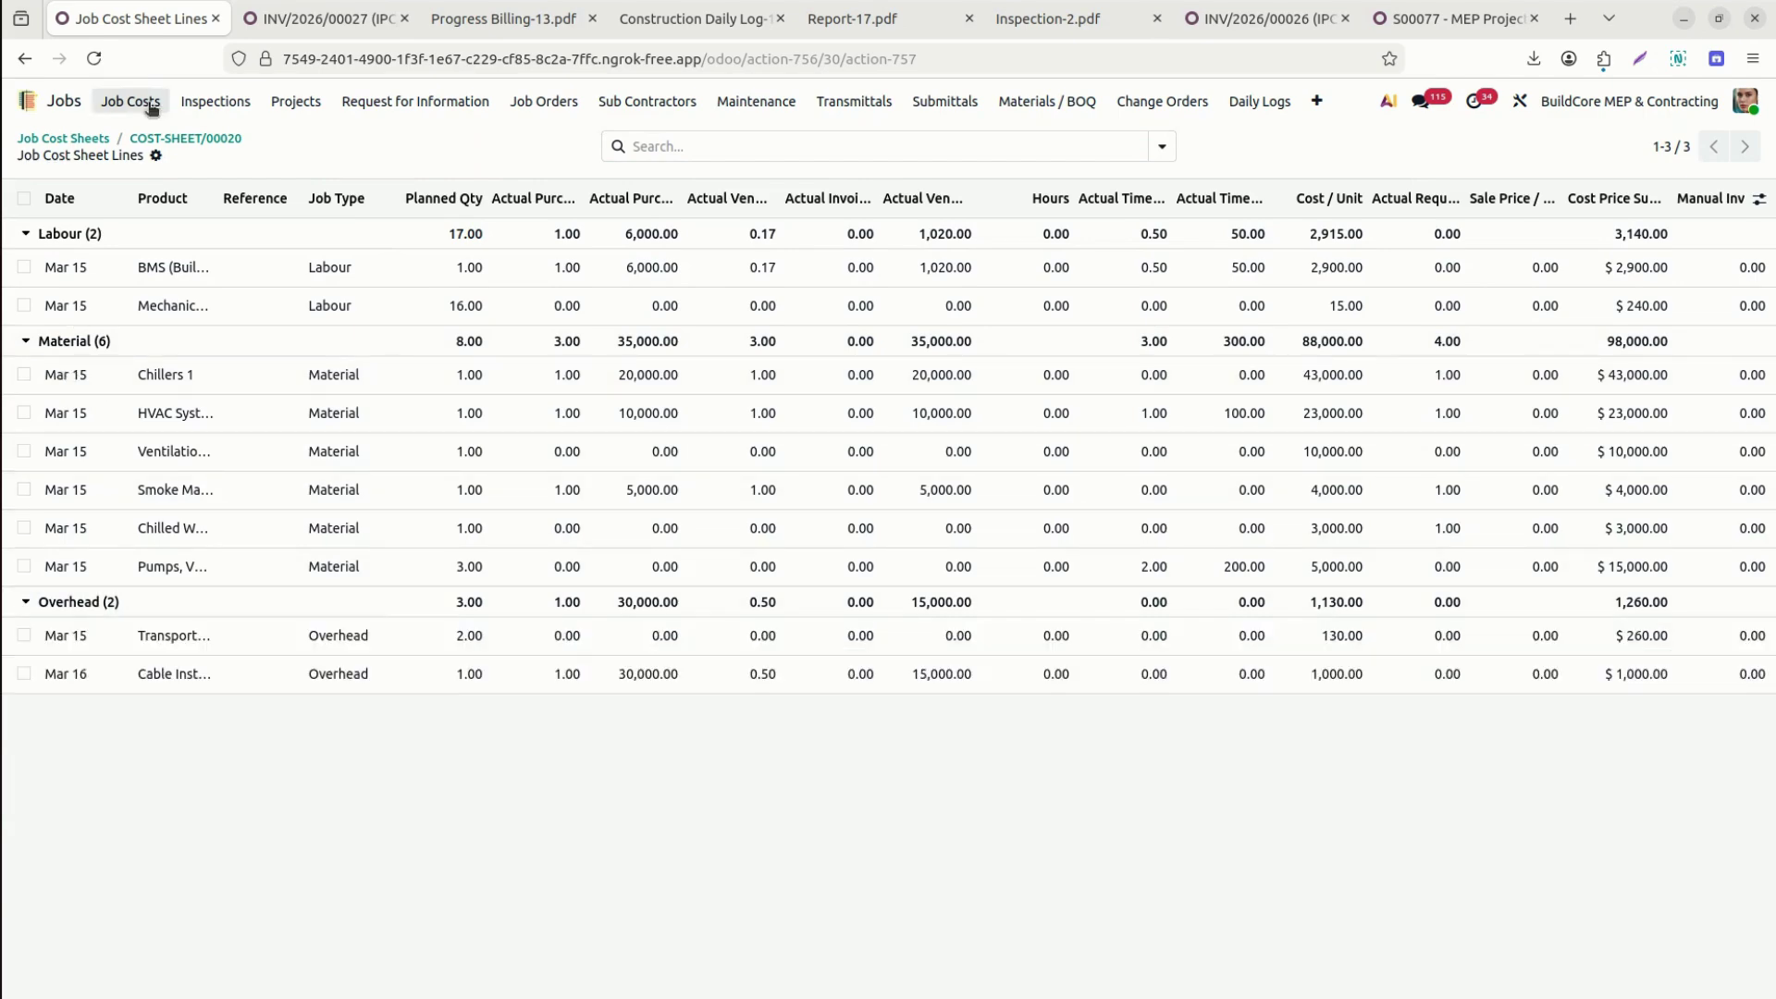
{"action": "left_click", "coordinate": [156, 156]}
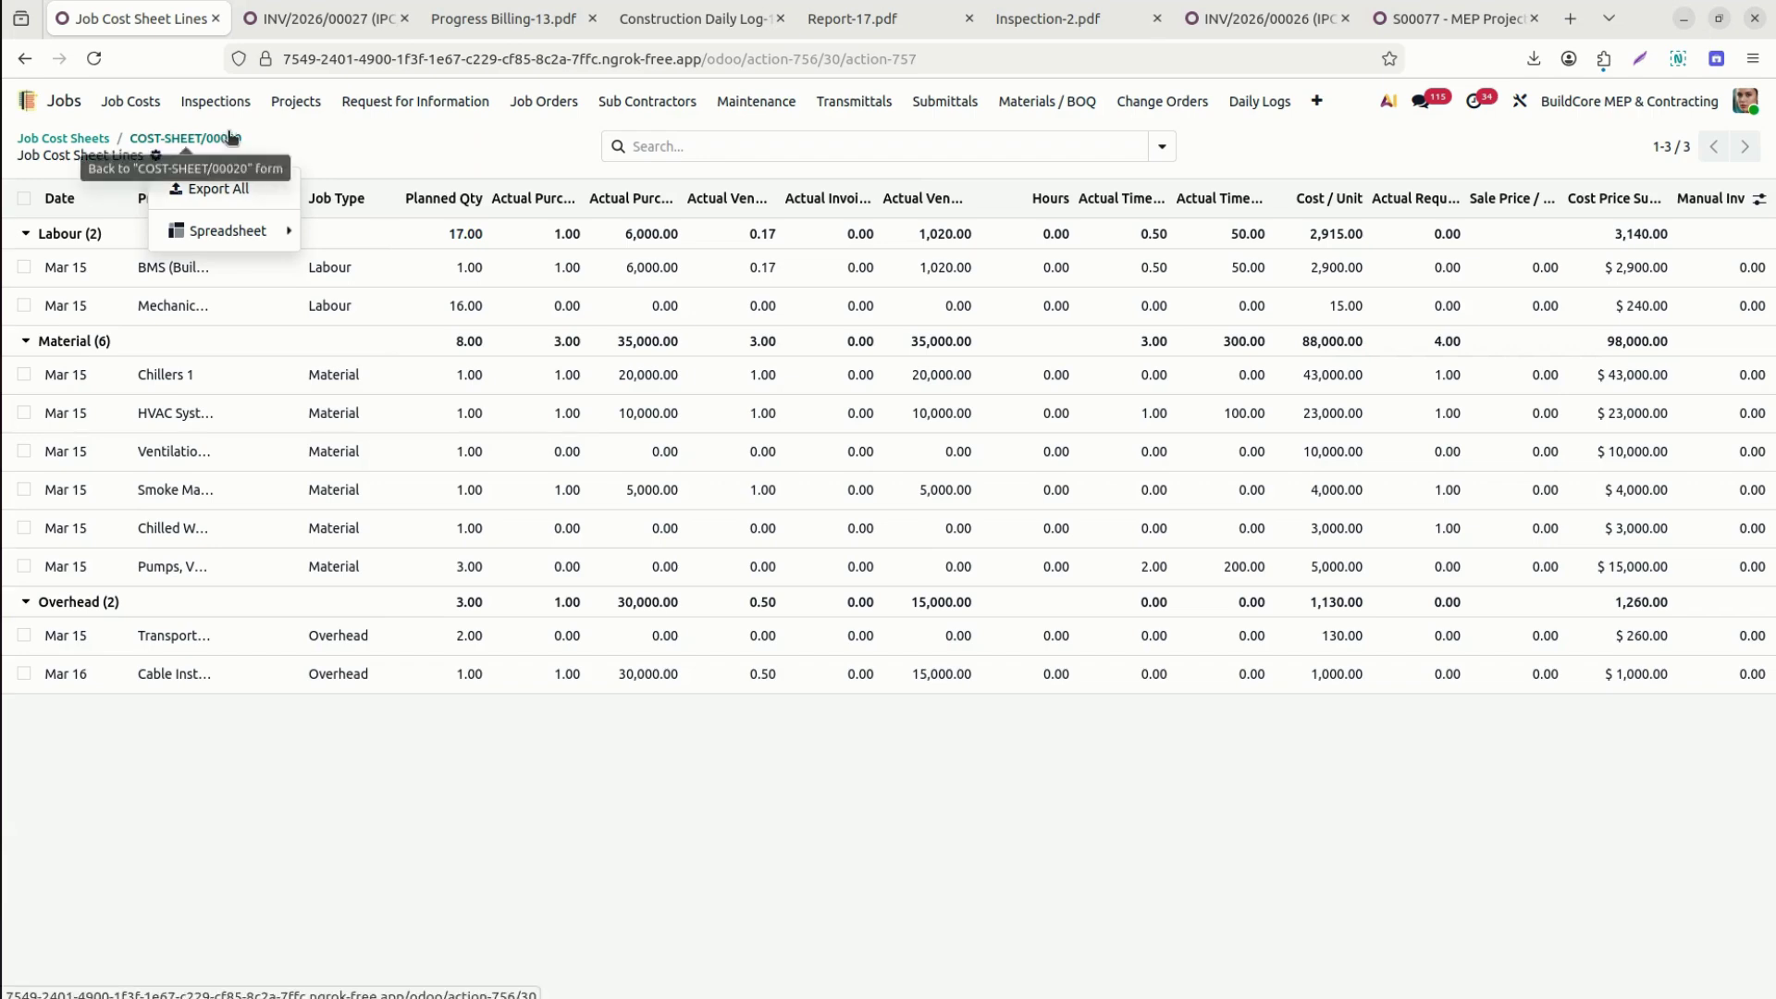
{"action": "left_click", "coordinate": [223, 139]}
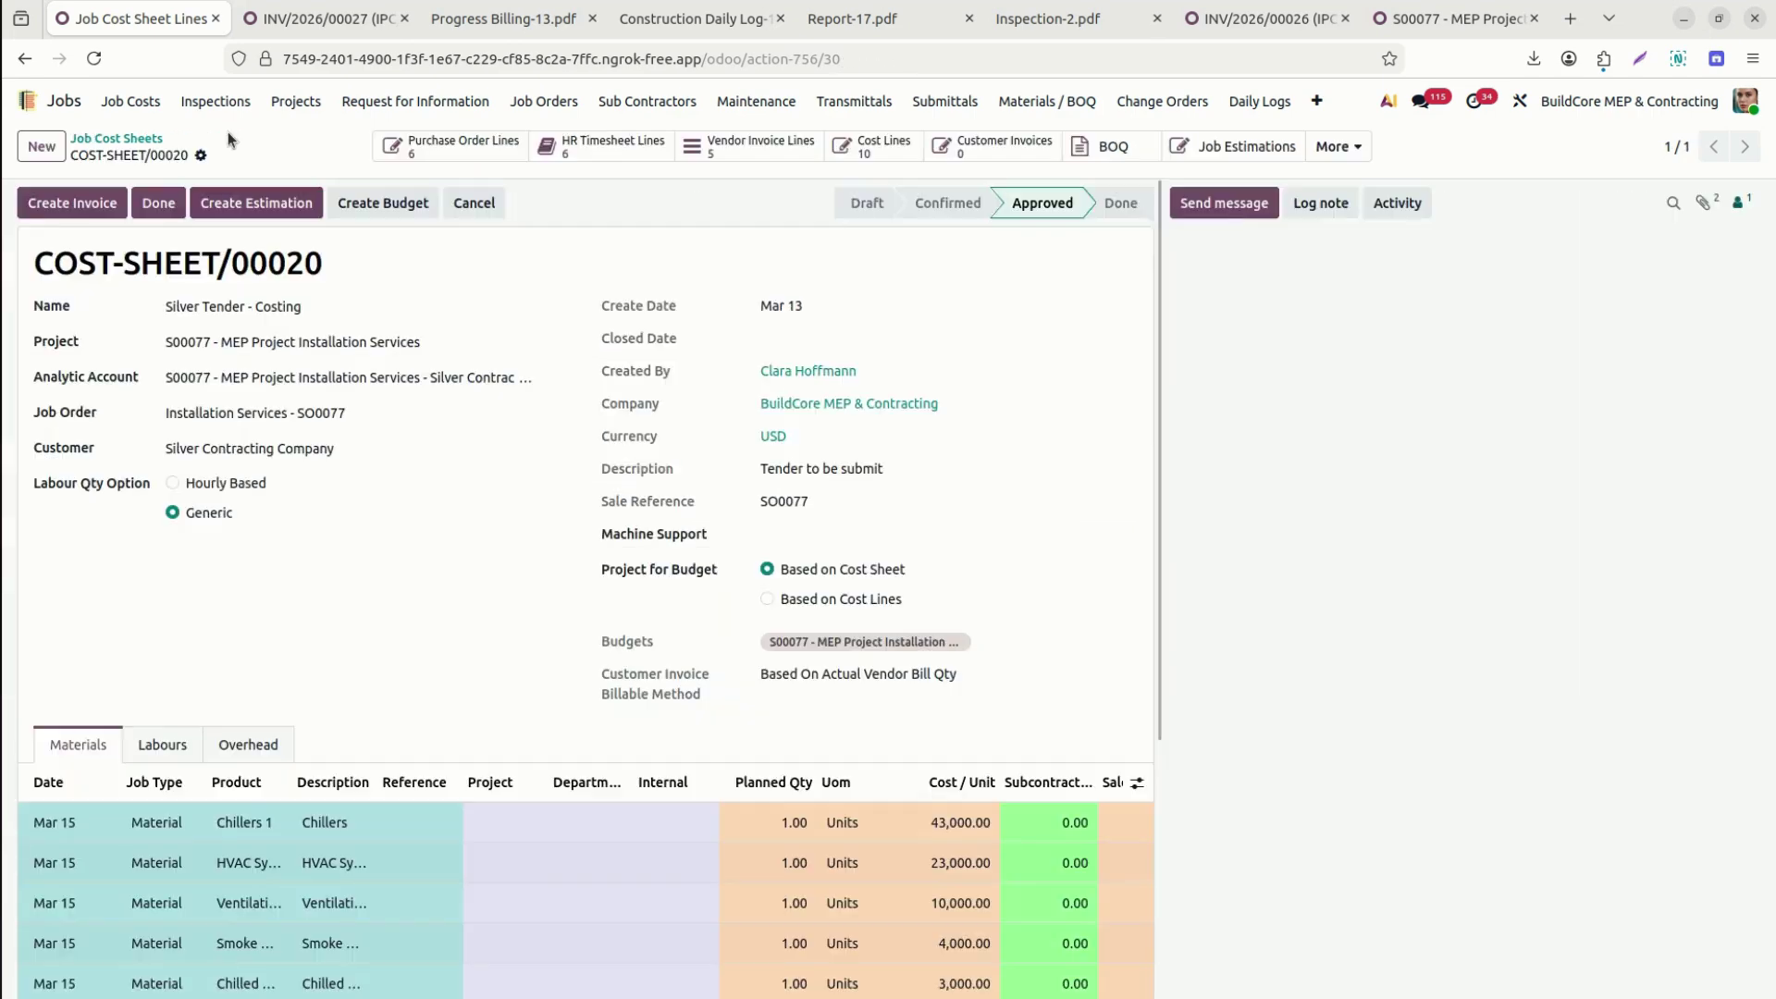
{"action": "left_click", "coordinate": [1114, 151]}
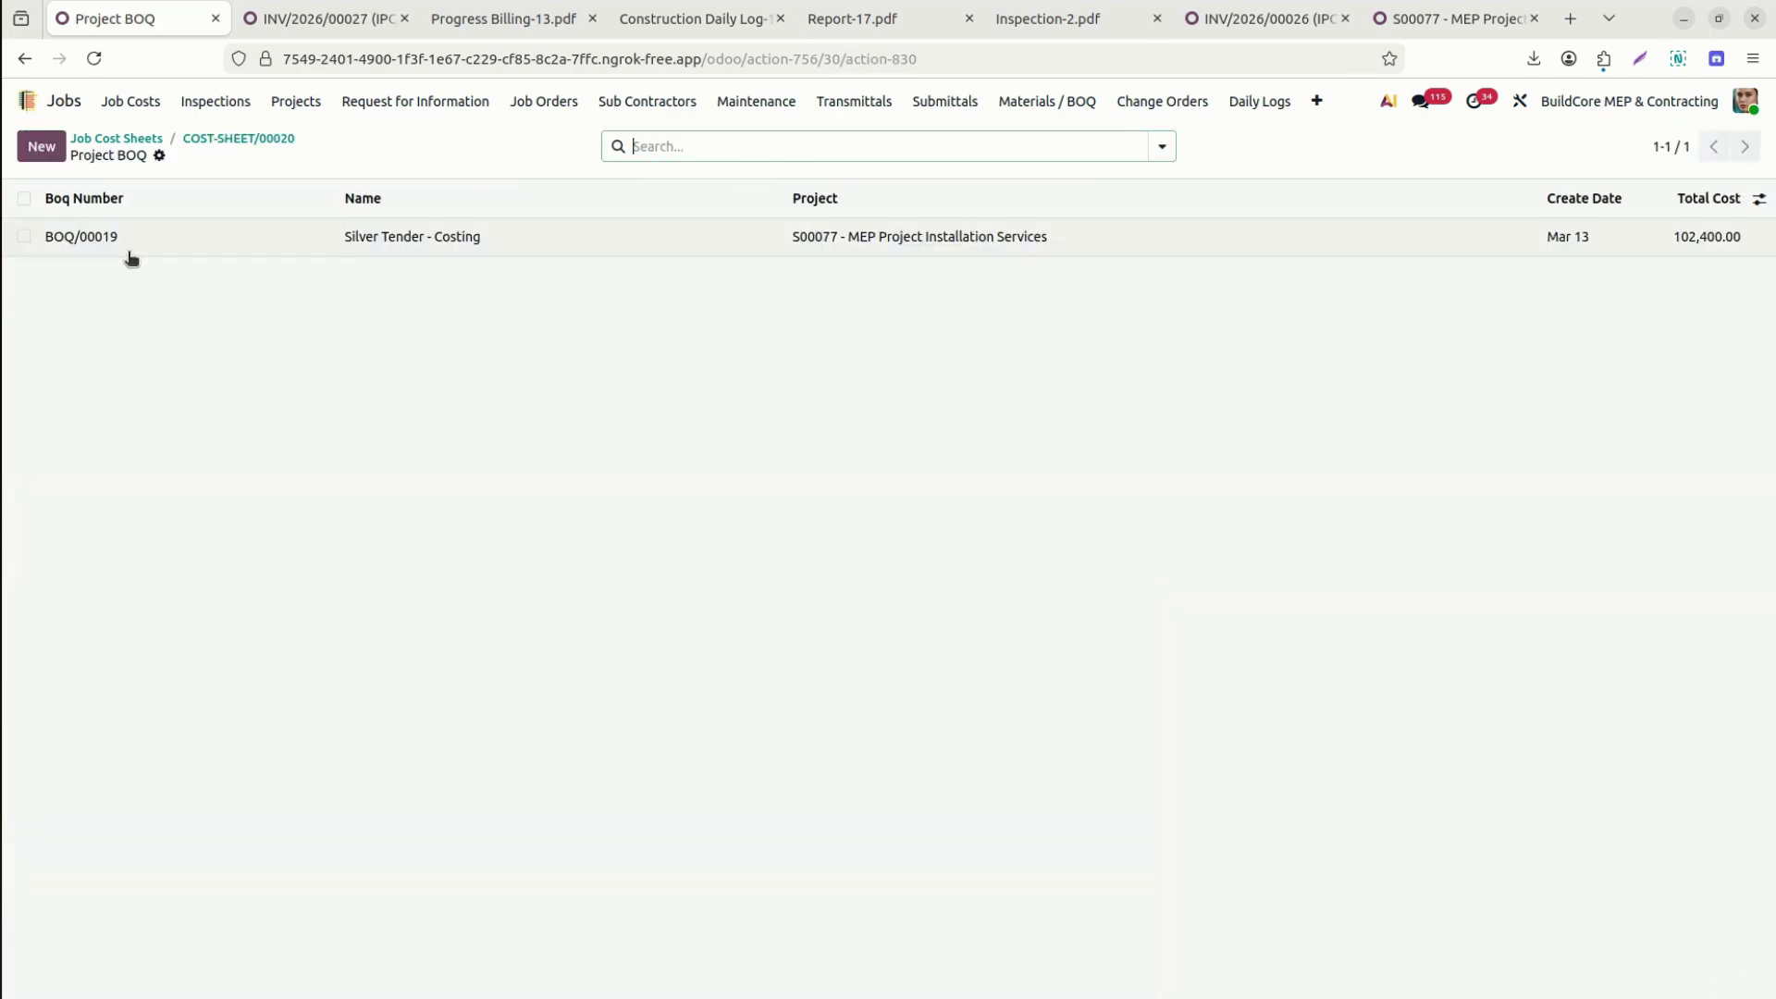
{"action": "left_click", "coordinate": [263, 139]}
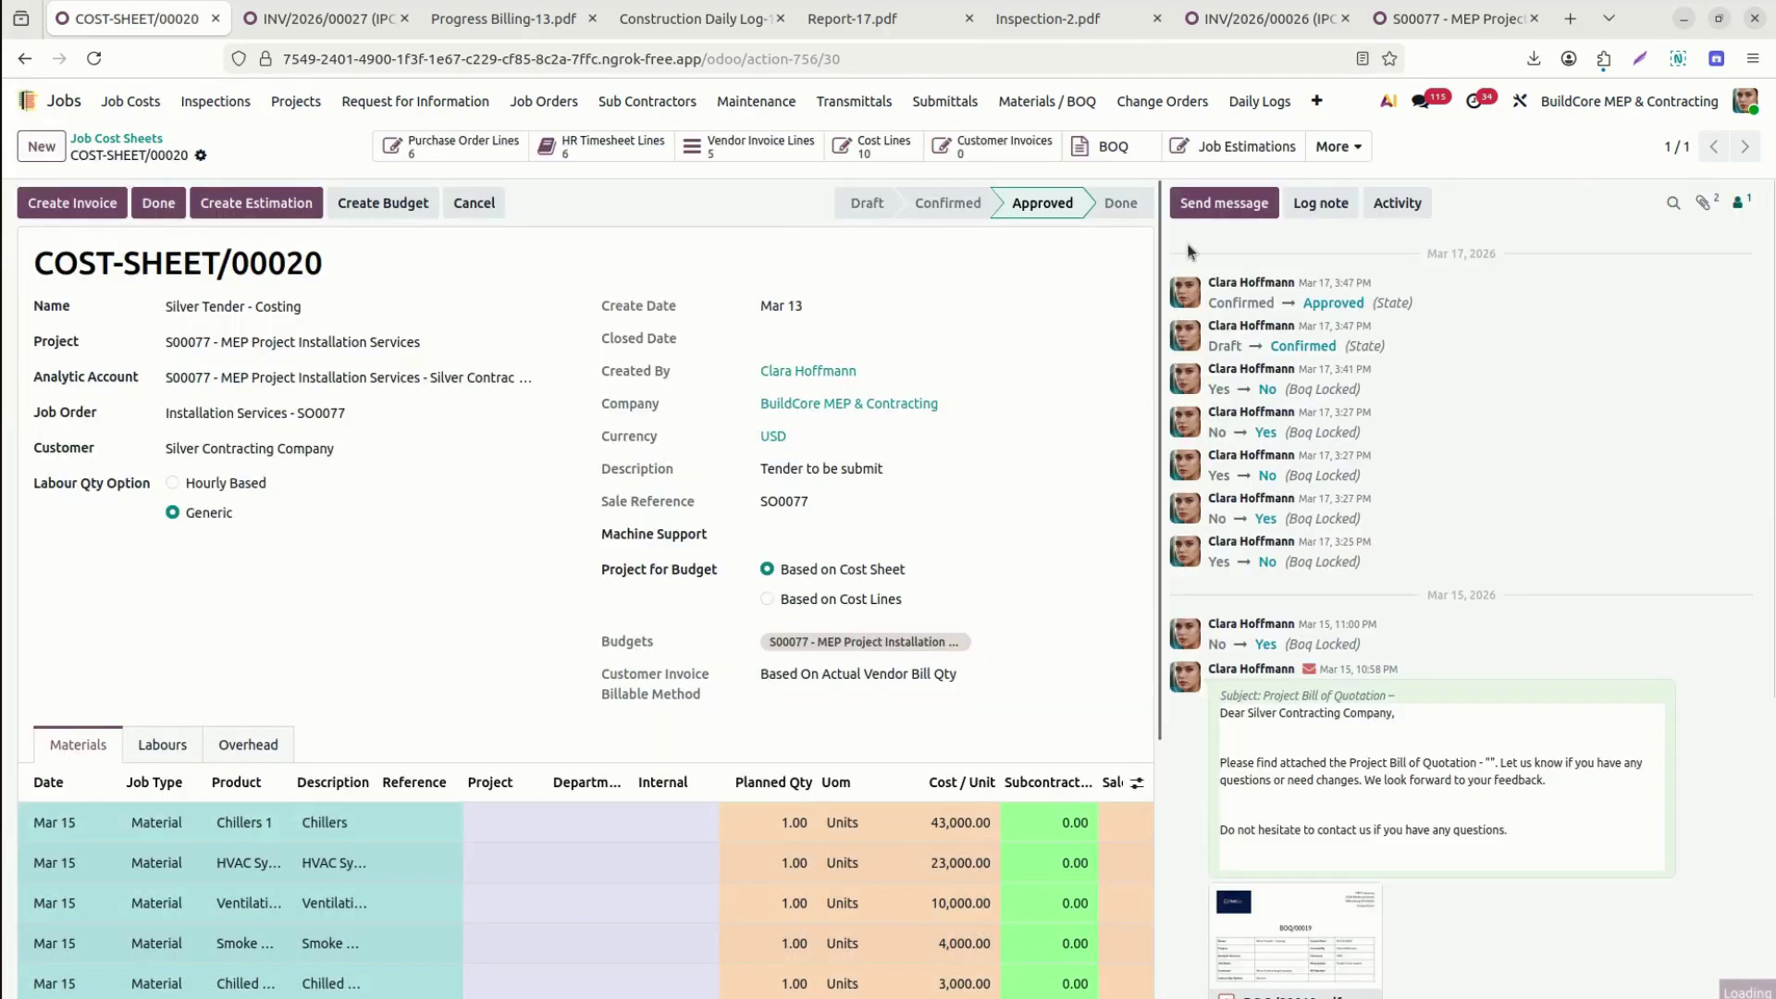
{"action": "left_click", "coordinate": [1272, 147]}
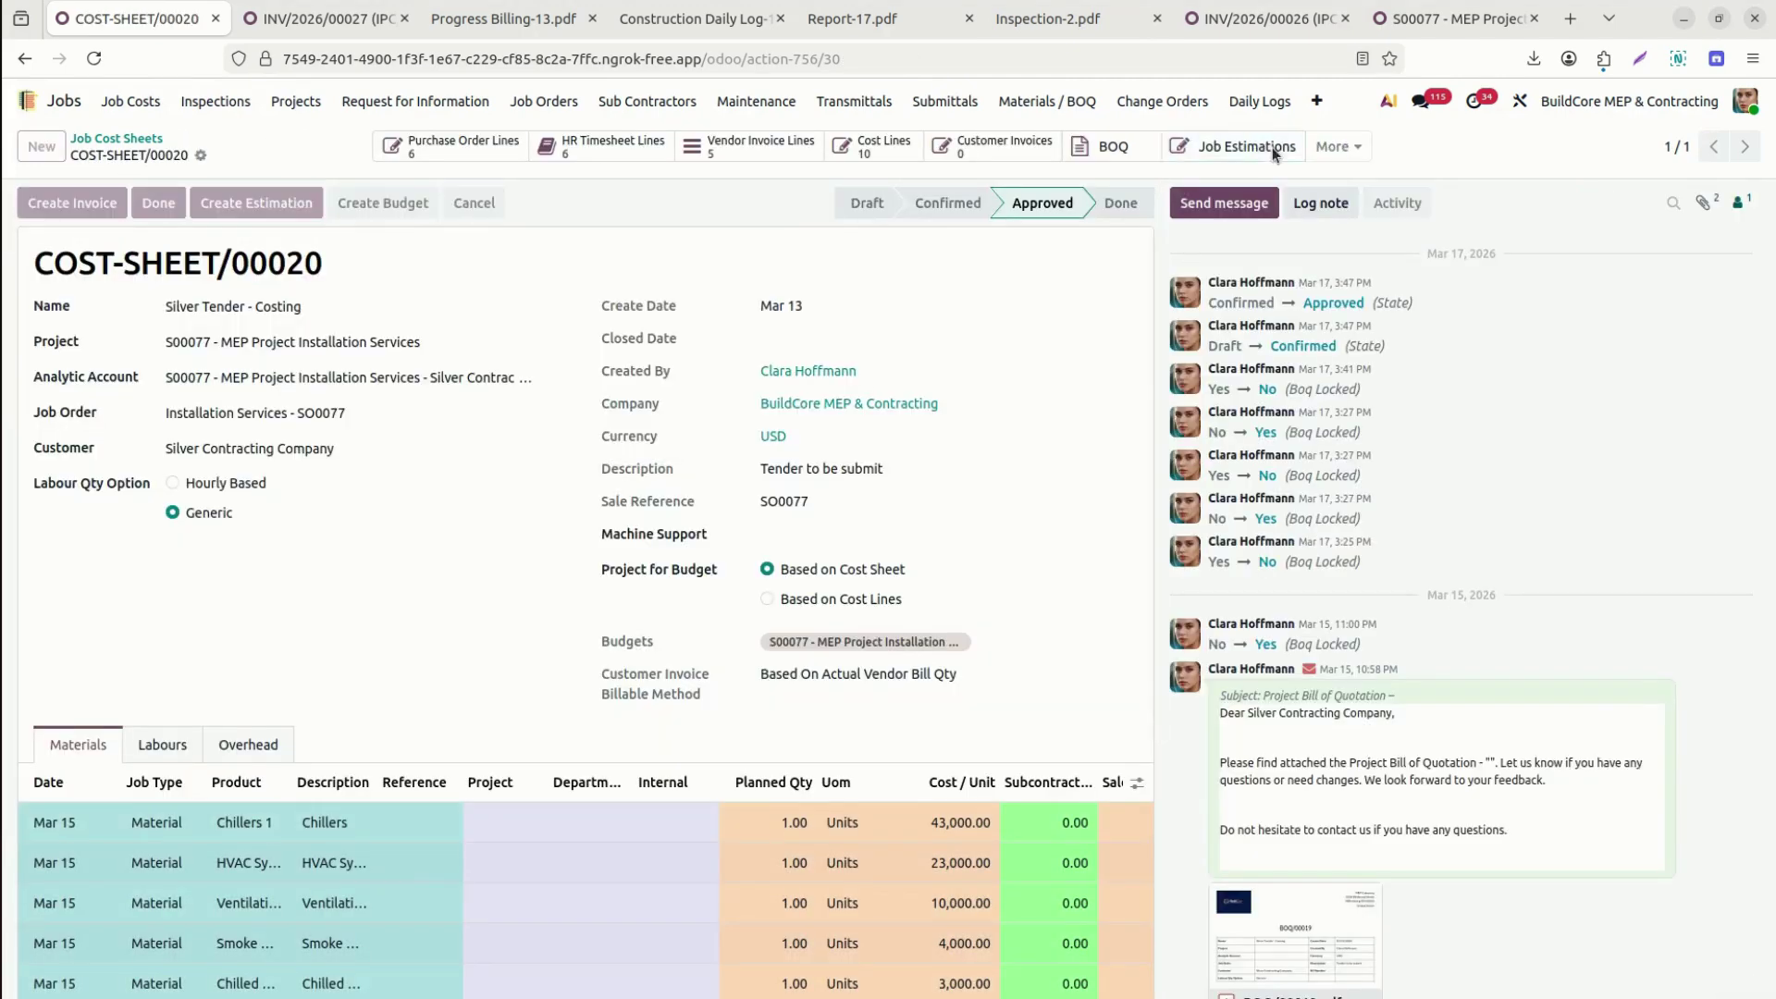
{"action": "left_click", "coordinate": [296, 138]}
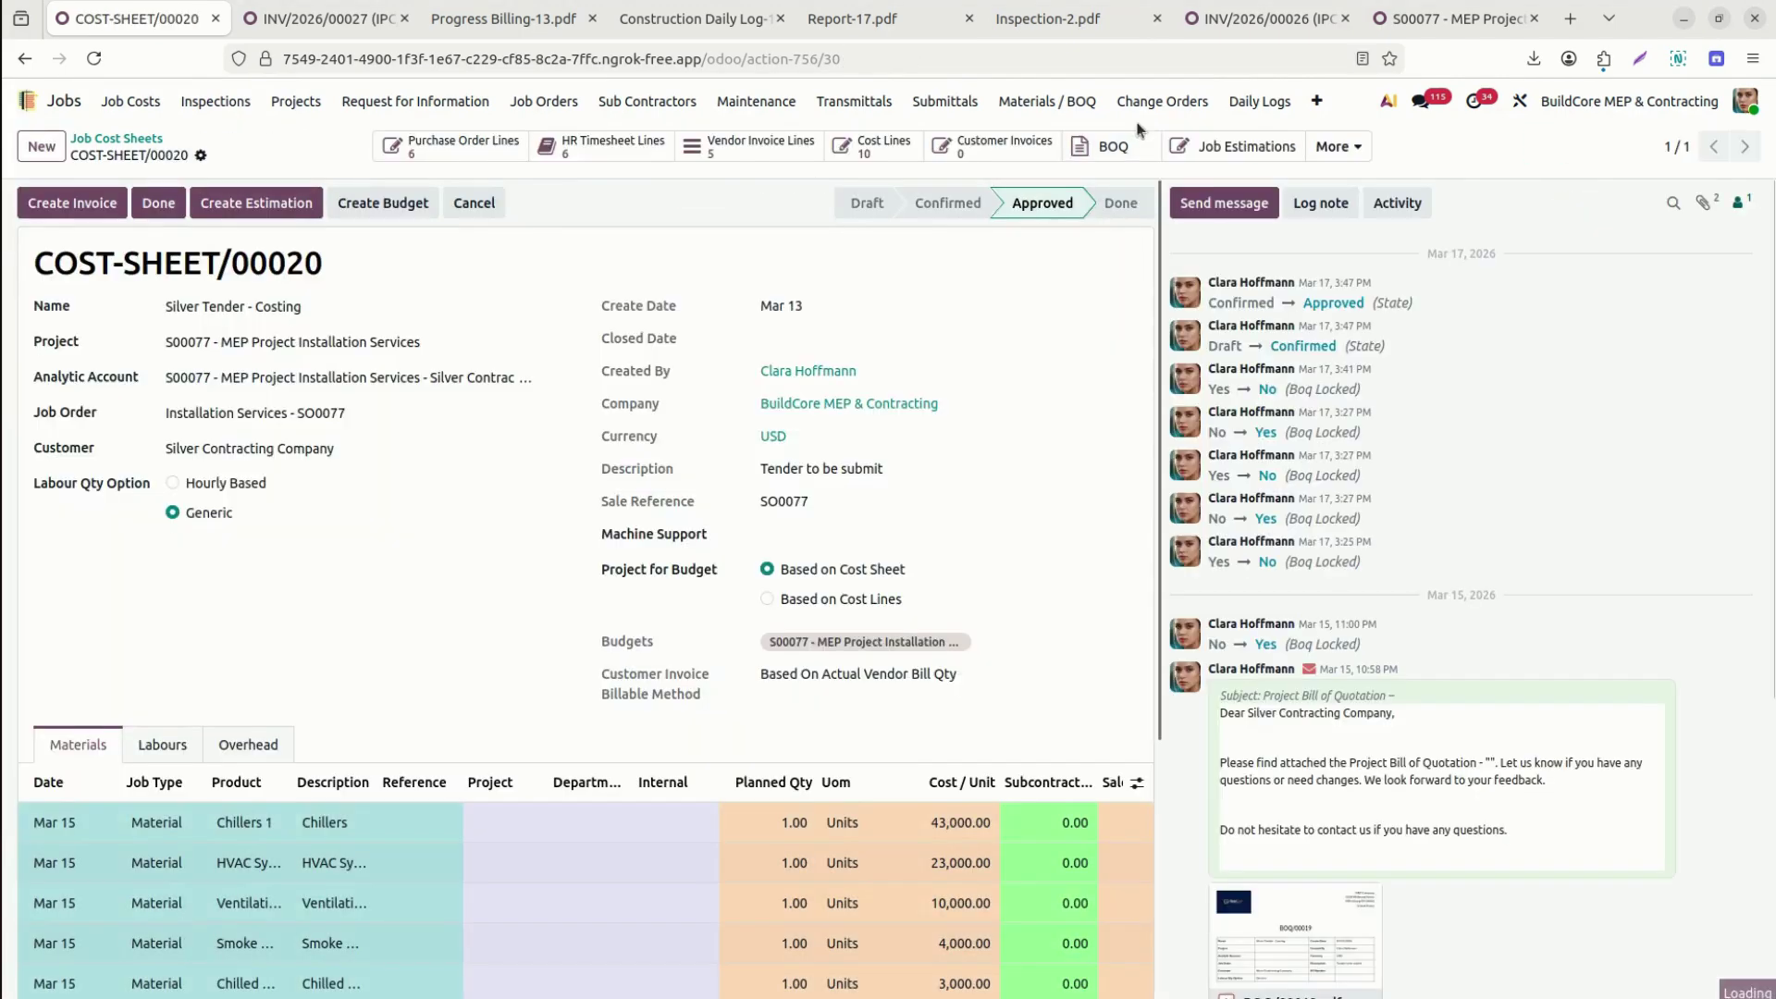
View the COST-SHEET/00020 budget analysis by Job Type ($71,000 purchased of $102,400), then return to the form.
{"action": "left_click", "coordinate": [1339, 148]}
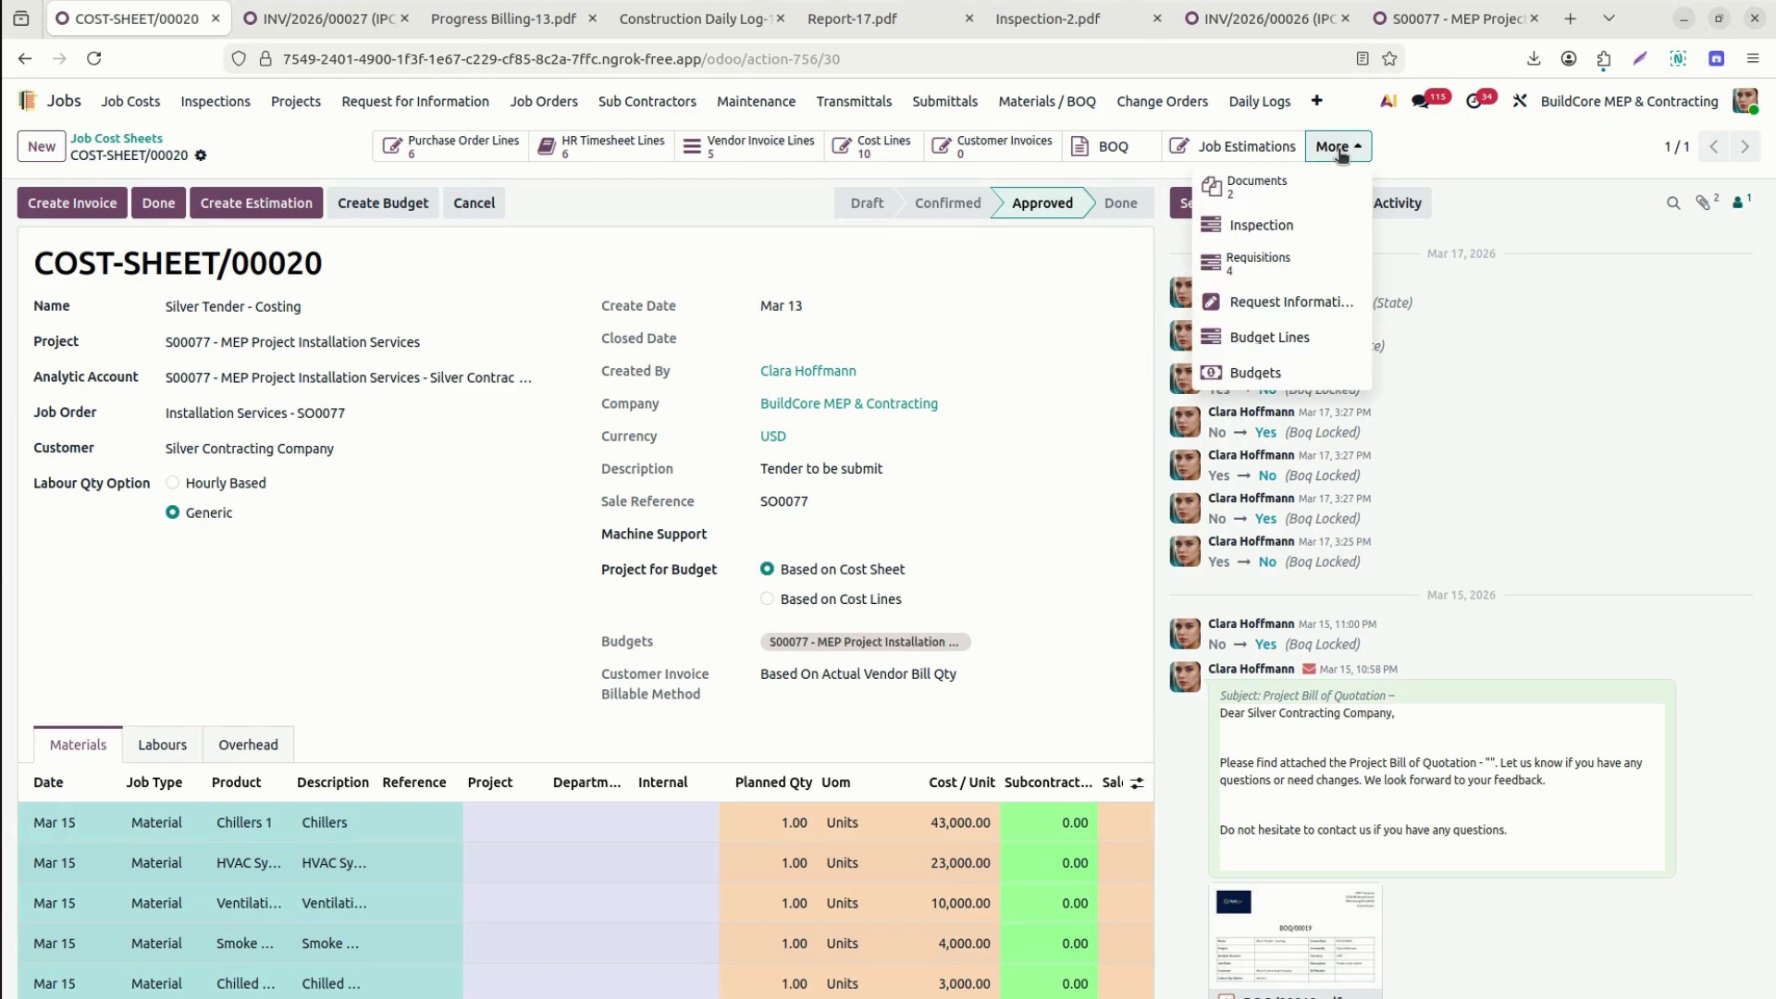
{"action": "left_click", "coordinate": [1268, 352]}
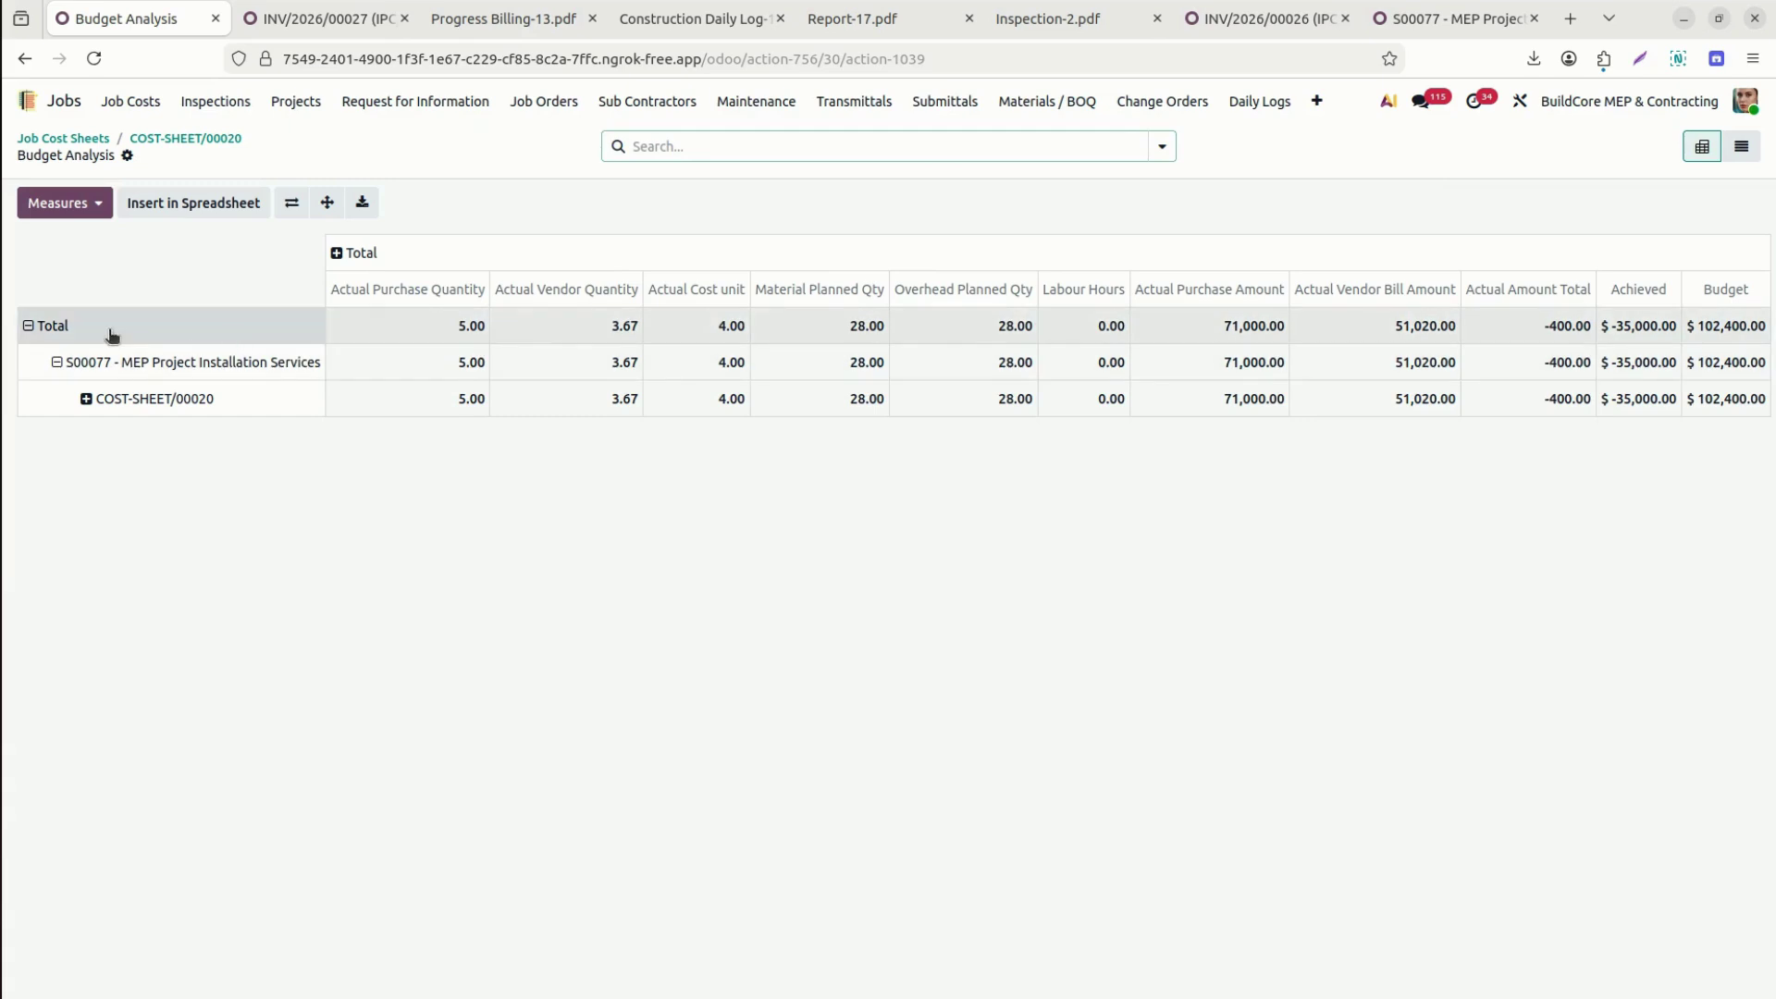
{"action": "left_click", "coordinate": [86, 400]}
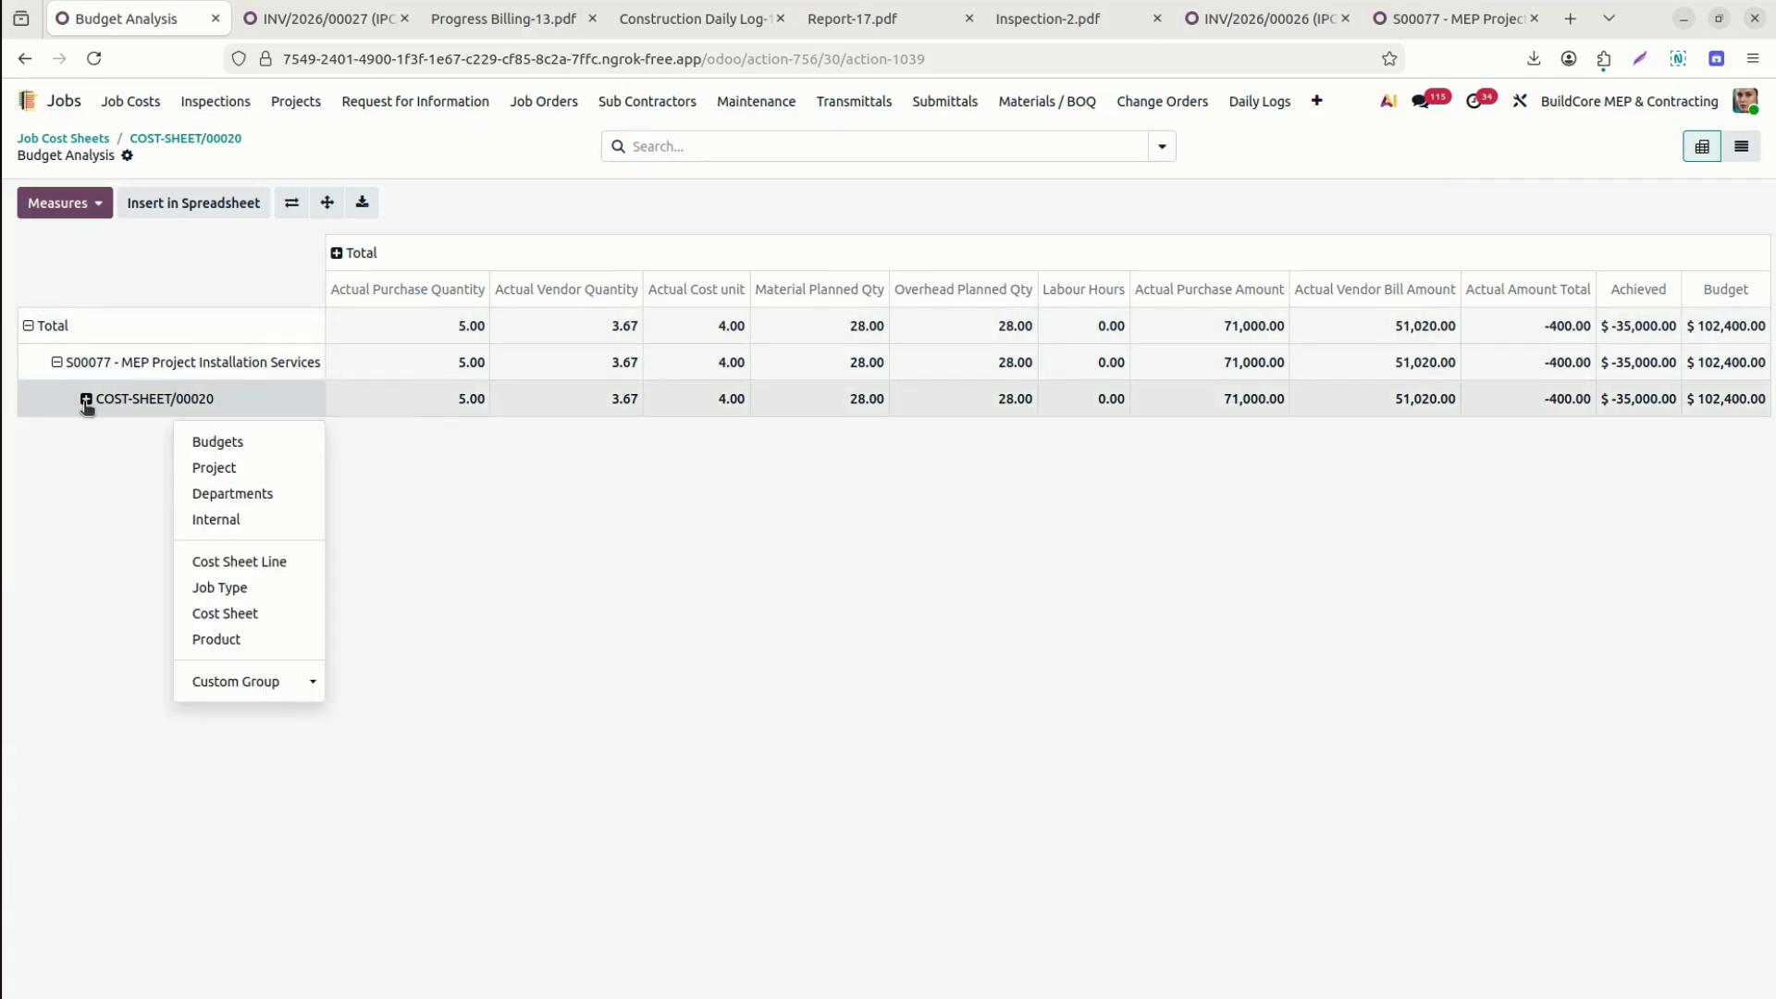
{"action": "left_click", "coordinate": [250, 596]}
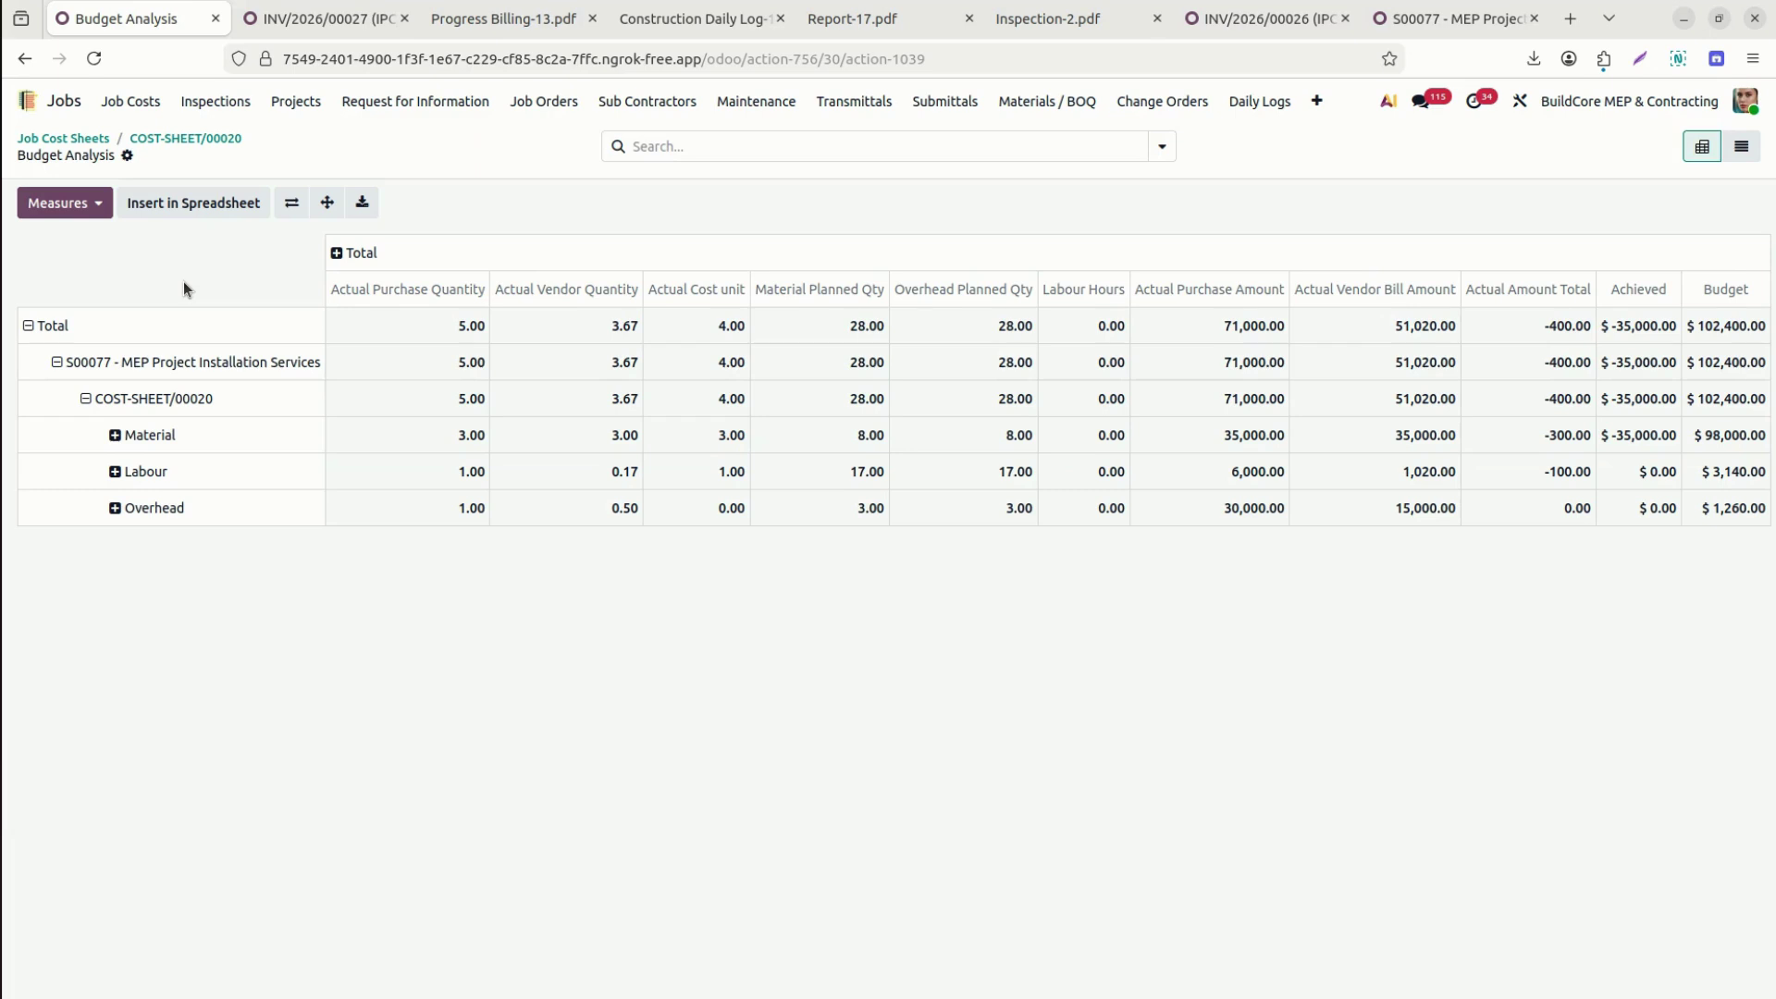
{"action": "left_click", "coordinate": [214, 140]}
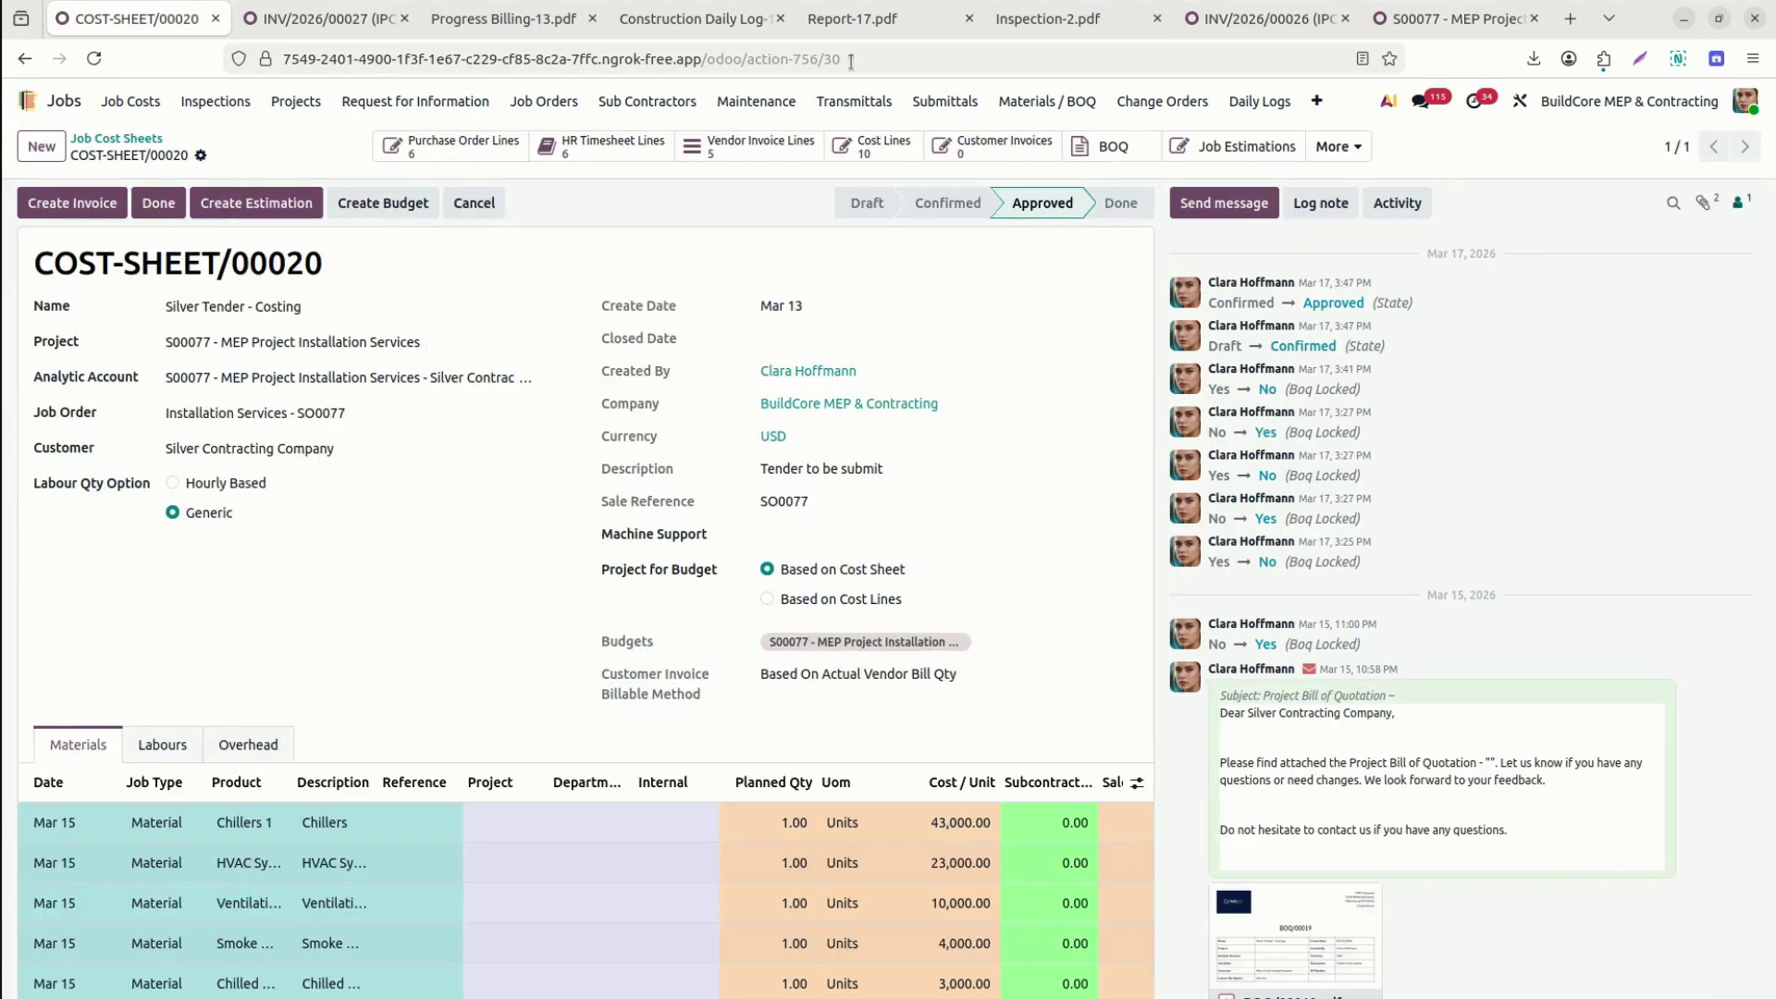
{"action": "left_click", "coordinate": [1314, 101]}
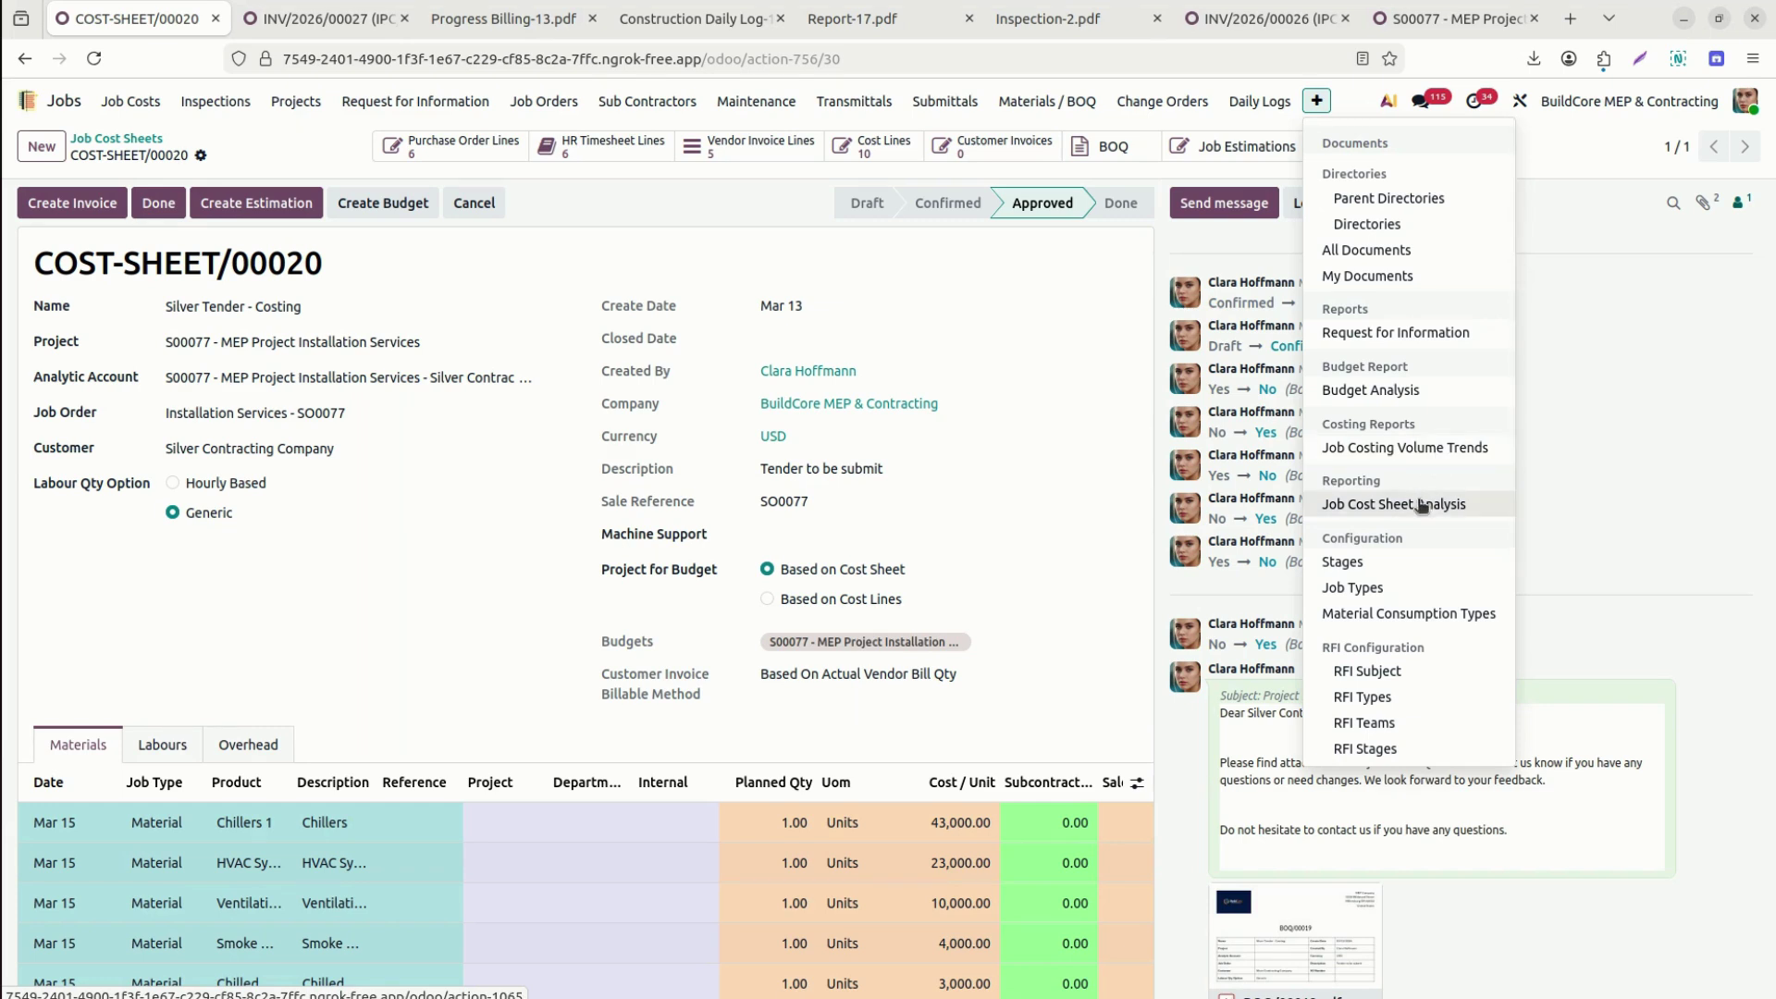
Print COST-SHEET/00020's Job Costing Profit & Loss report as a PDF from the actions menu.
{"action": "left_click", "coordinate": [215, 101]}
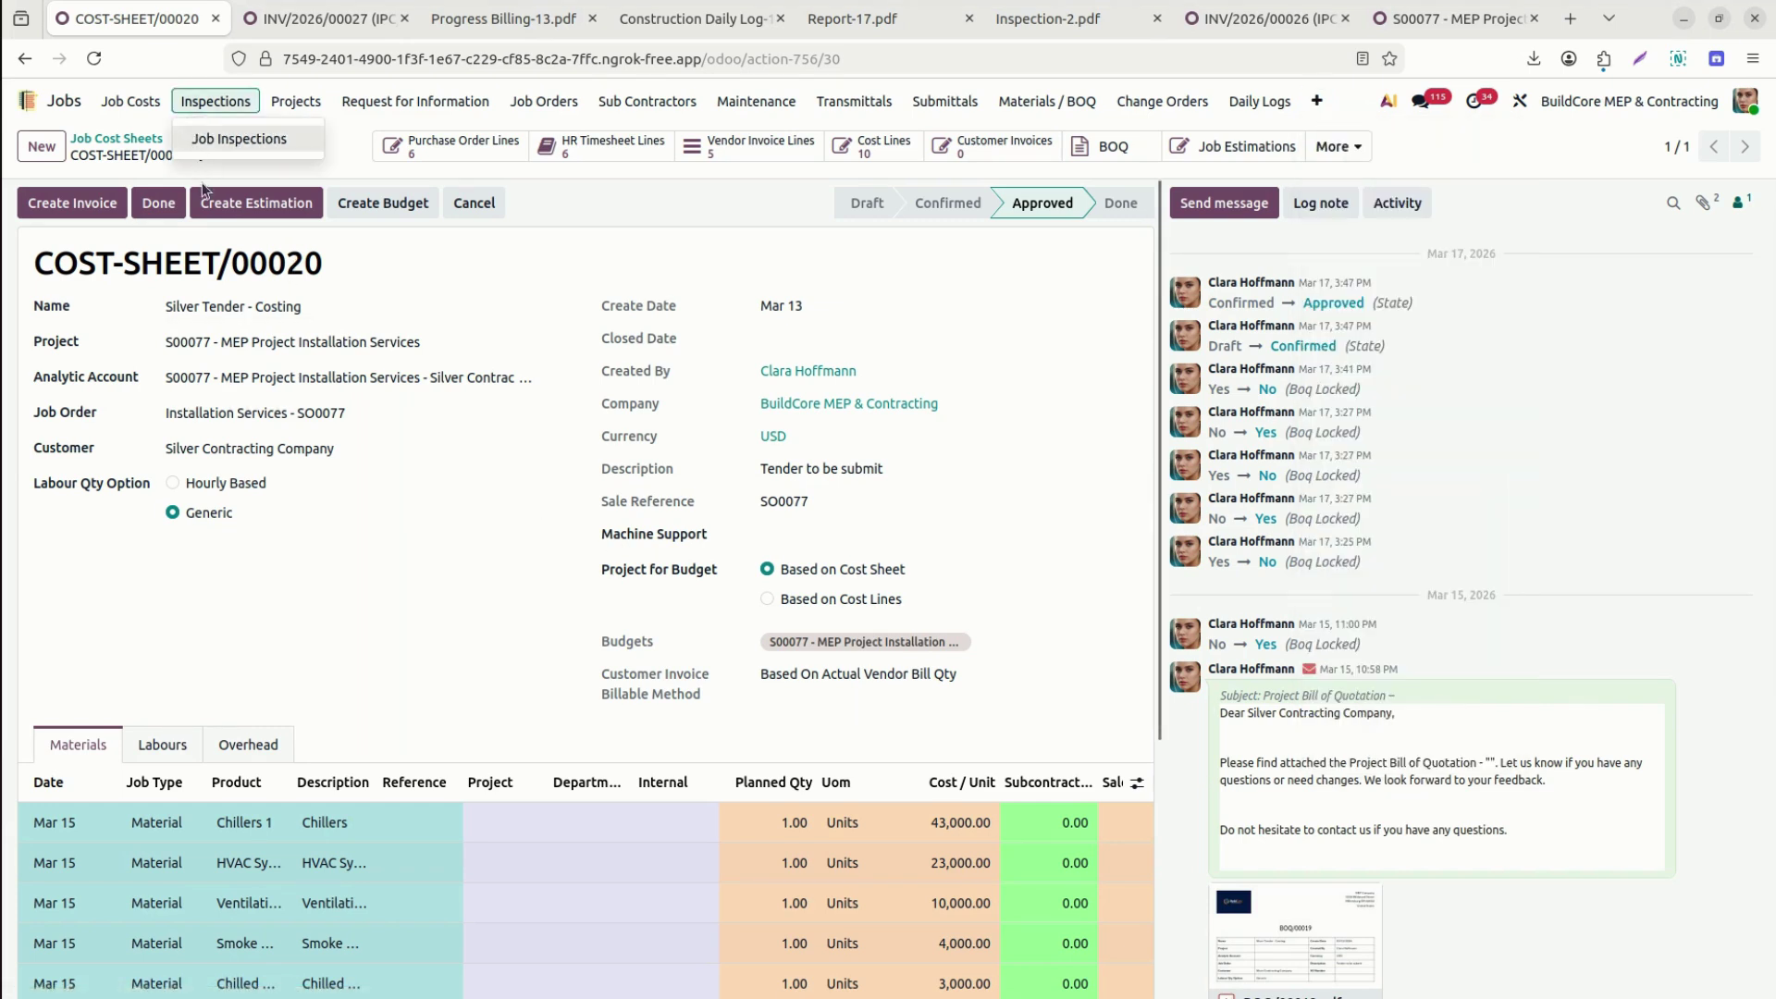
{"action": "left_click", "coordinate": [181, 168]}
{"action": "left_click", "coordinate": [201, 156]}
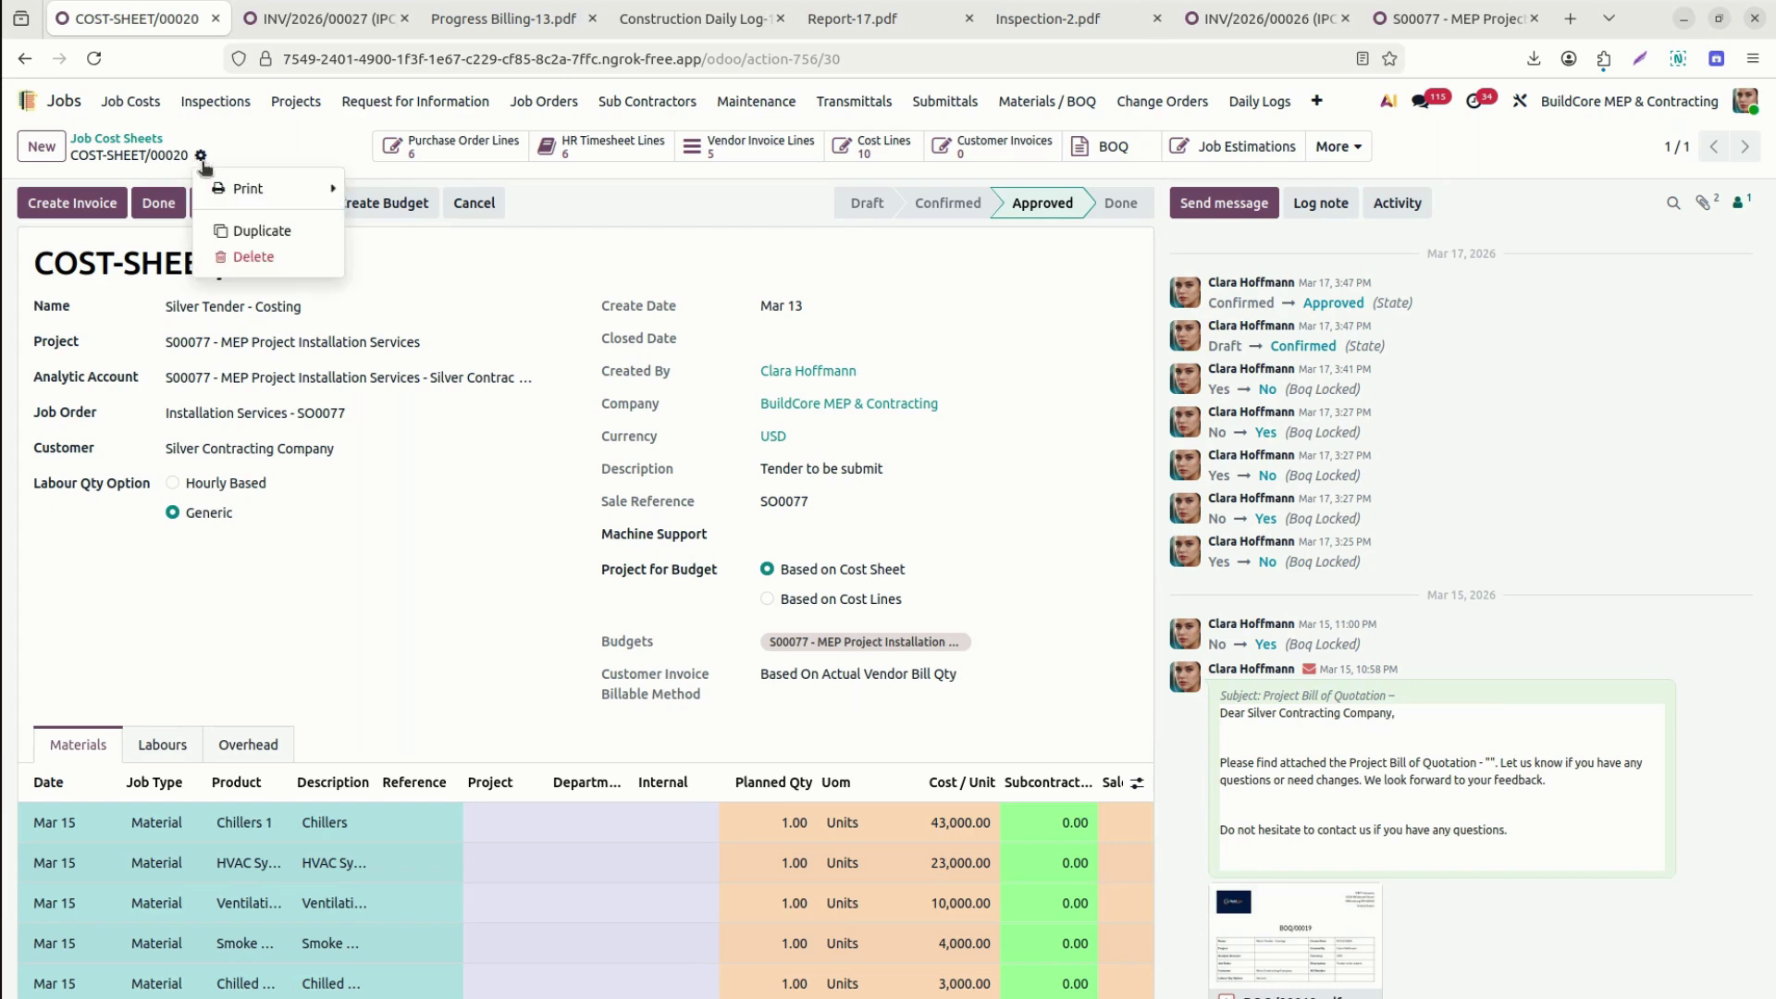
{"action": "mouse_move", "coordinate": [278, 188]}
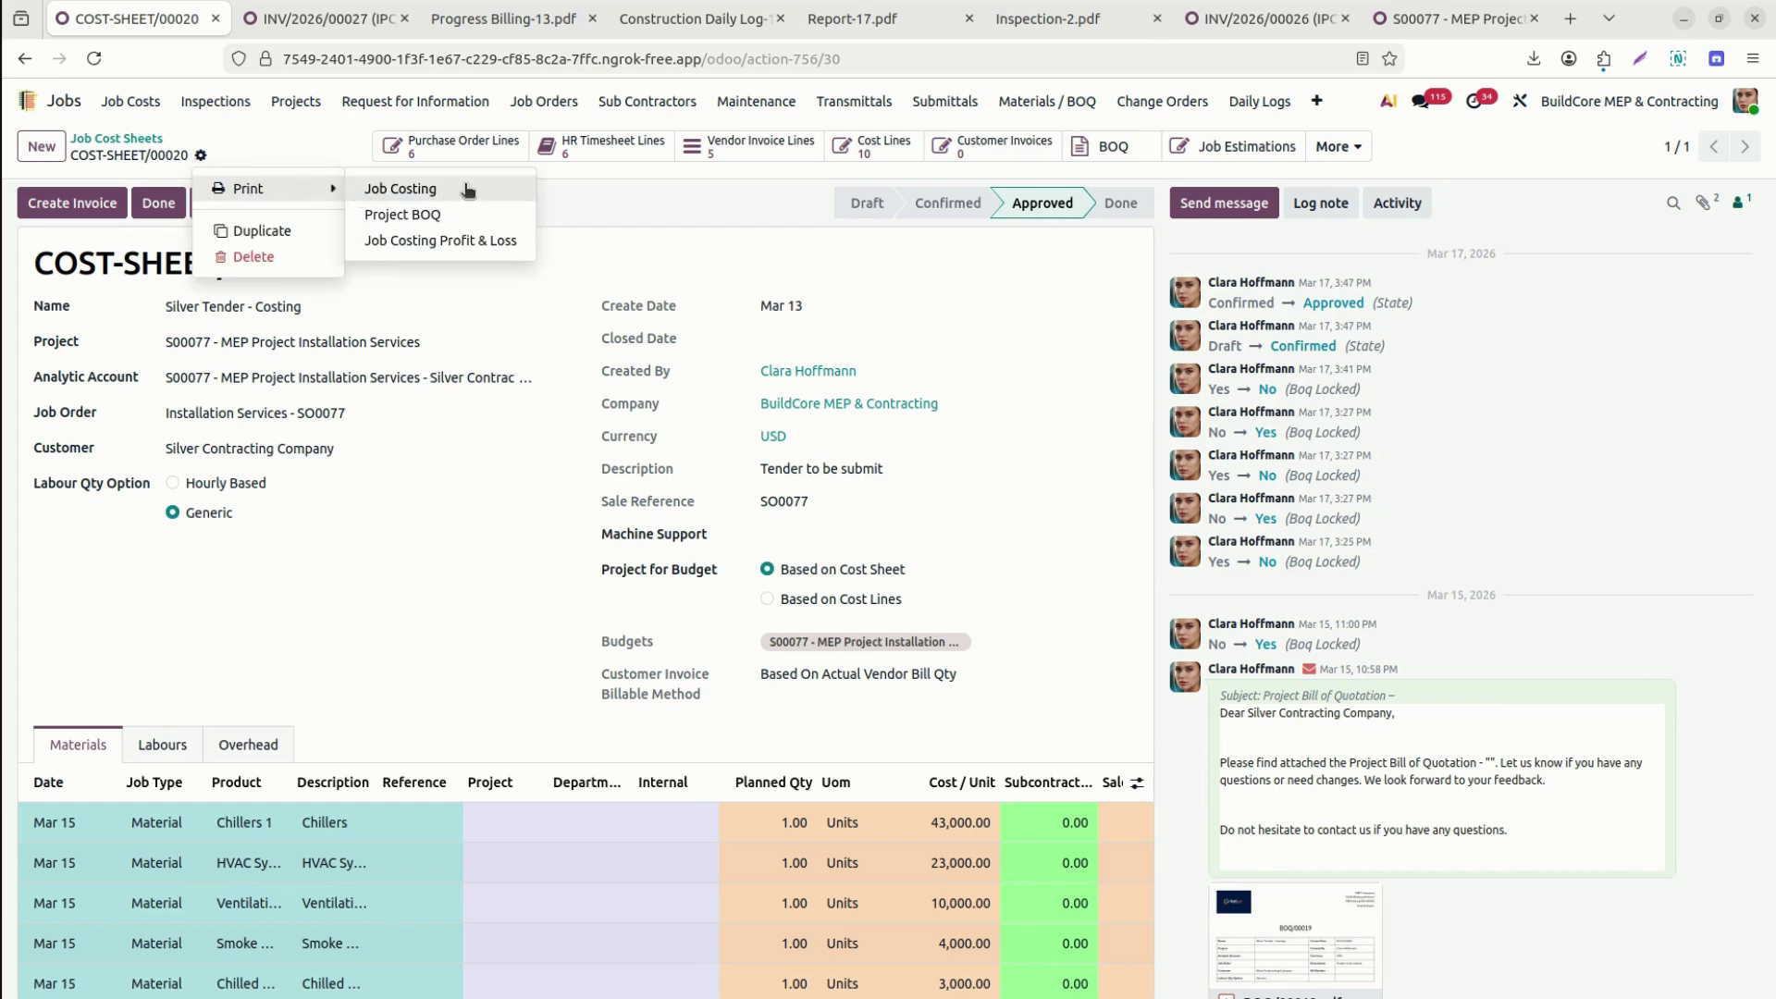
{"action": "left_click", "coordinate": [460, 241]}
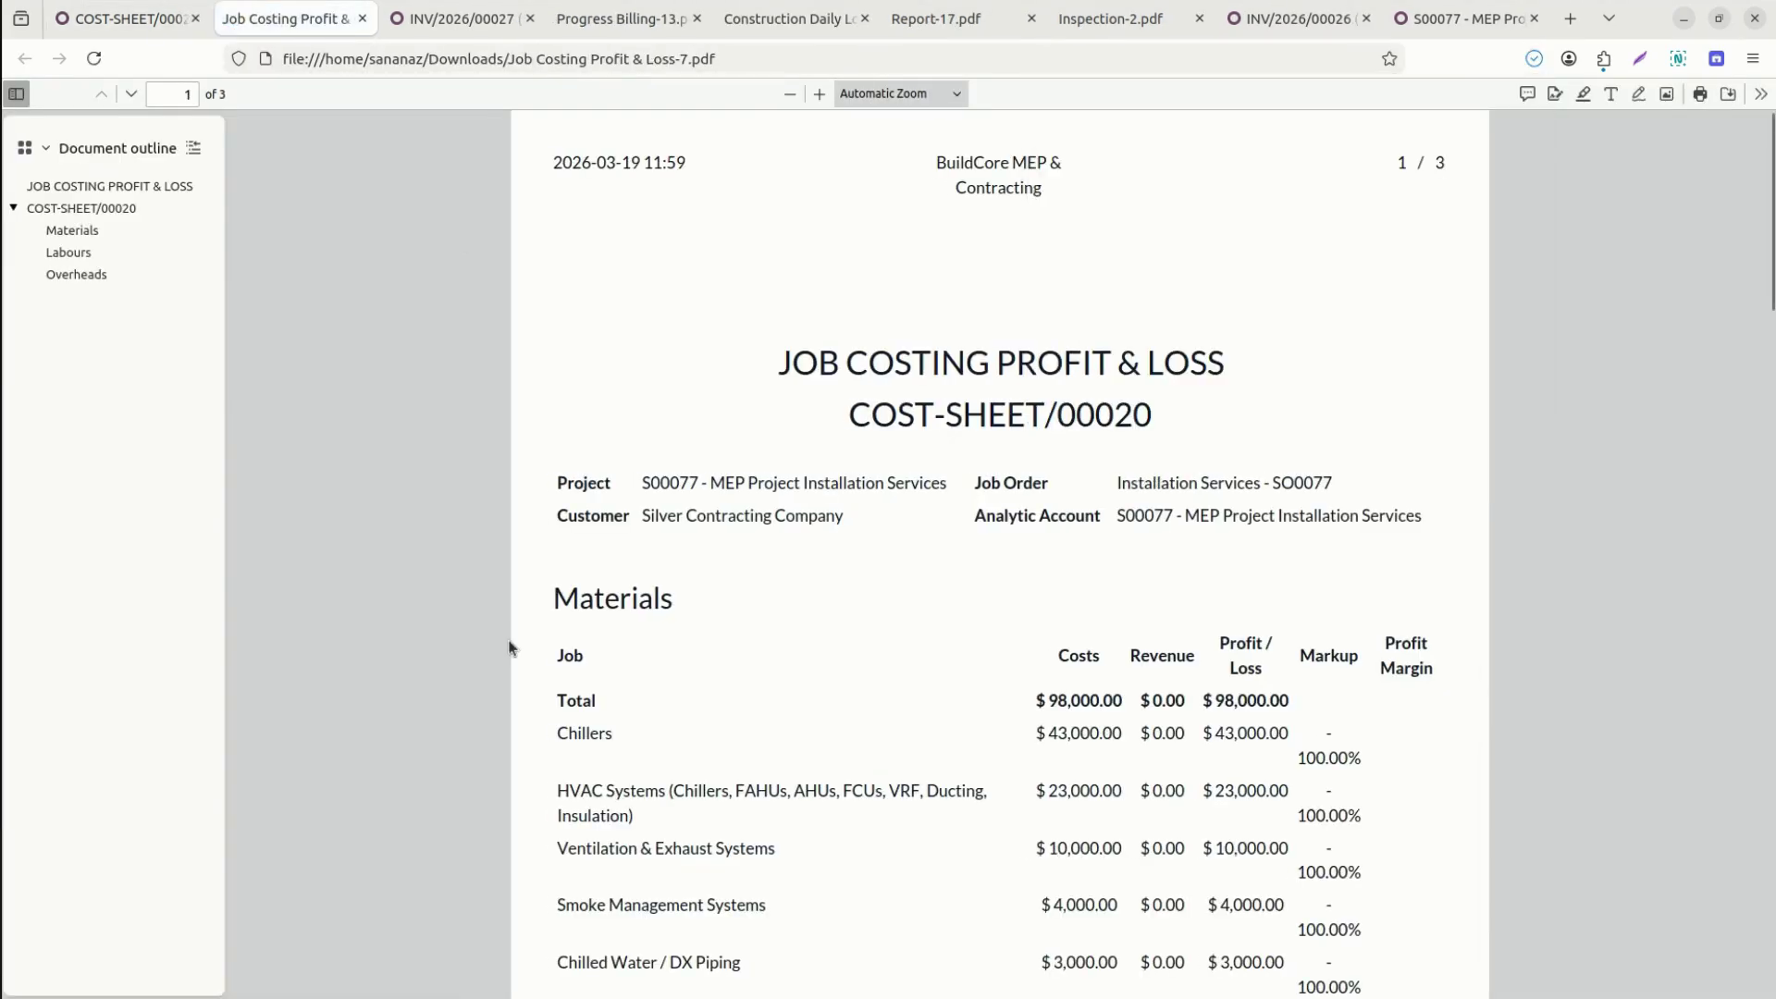
Scroll through the PDF's materials, $3,140.00 labour and profit sections, then go back to COST-SHEET/00020.
{"action": "scroll", "coordinate": [509, 647], "scroll_direction": "down", "scroll_amount": 1}
{"action": "scroll", "coordinate": [509, 648], "scroll_direction": "down", "scroll_amount": 6}
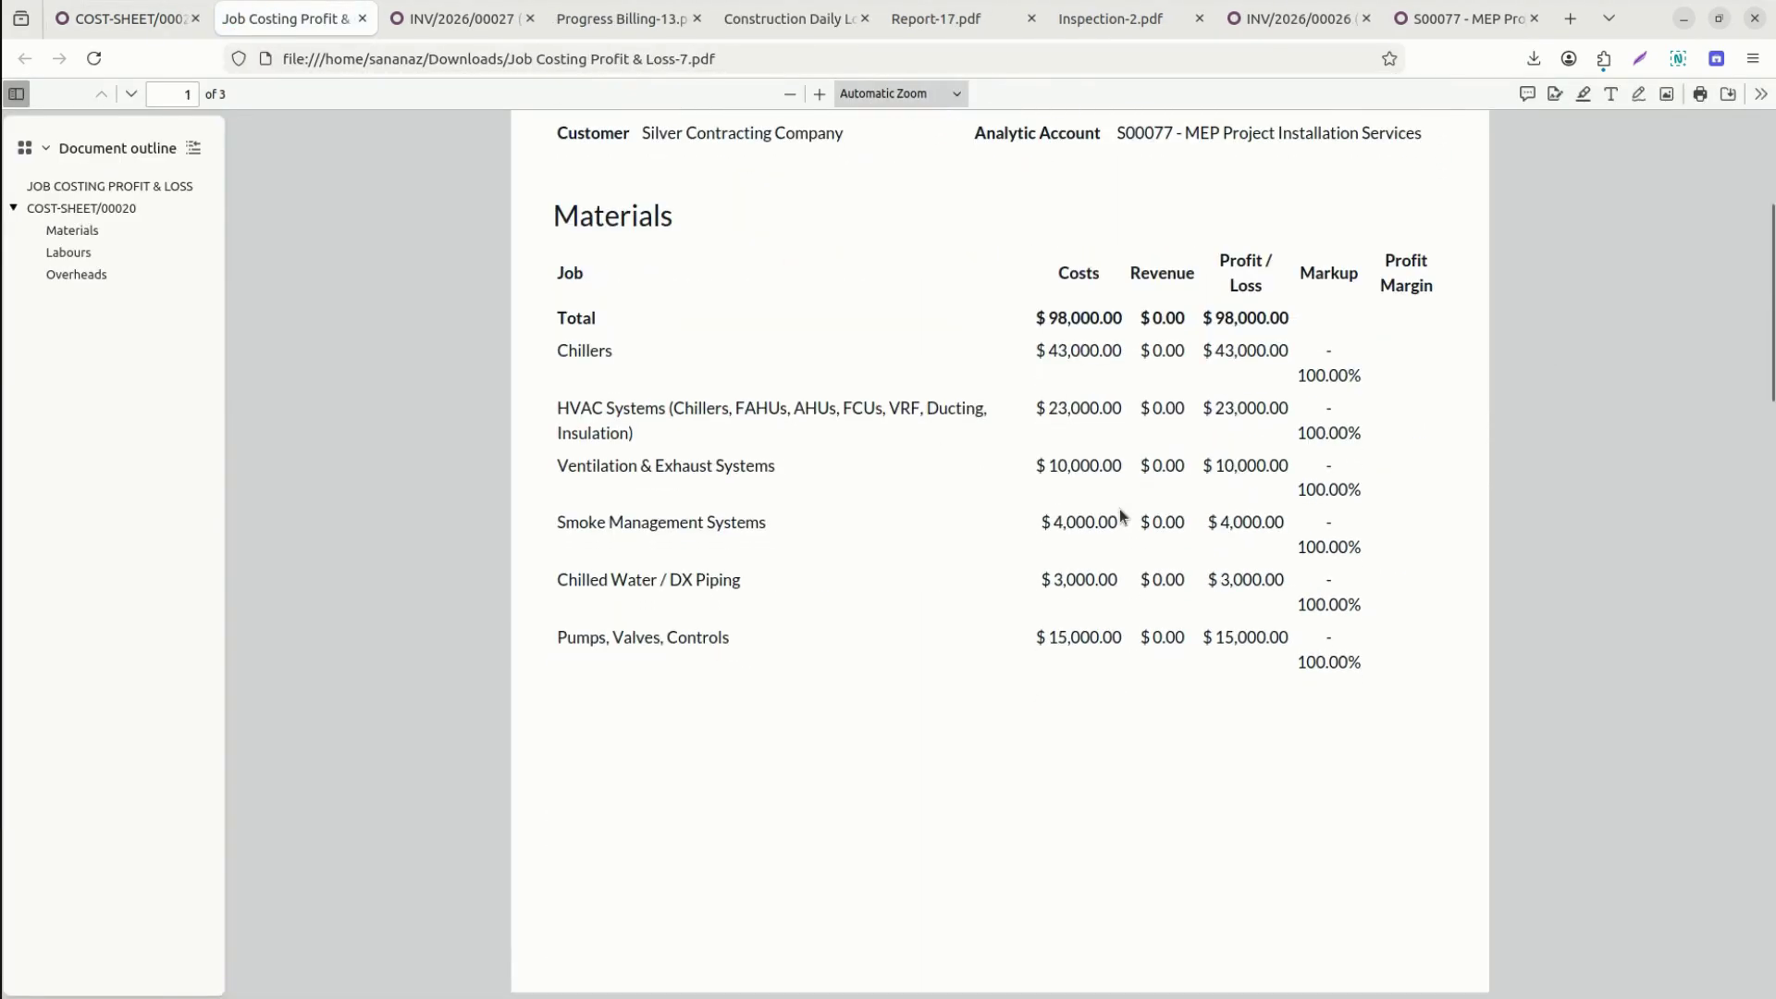
{"action": "scroll", "coordinate": [1193, 567], "scroll_direction": "down", "scroll_amount": 4}
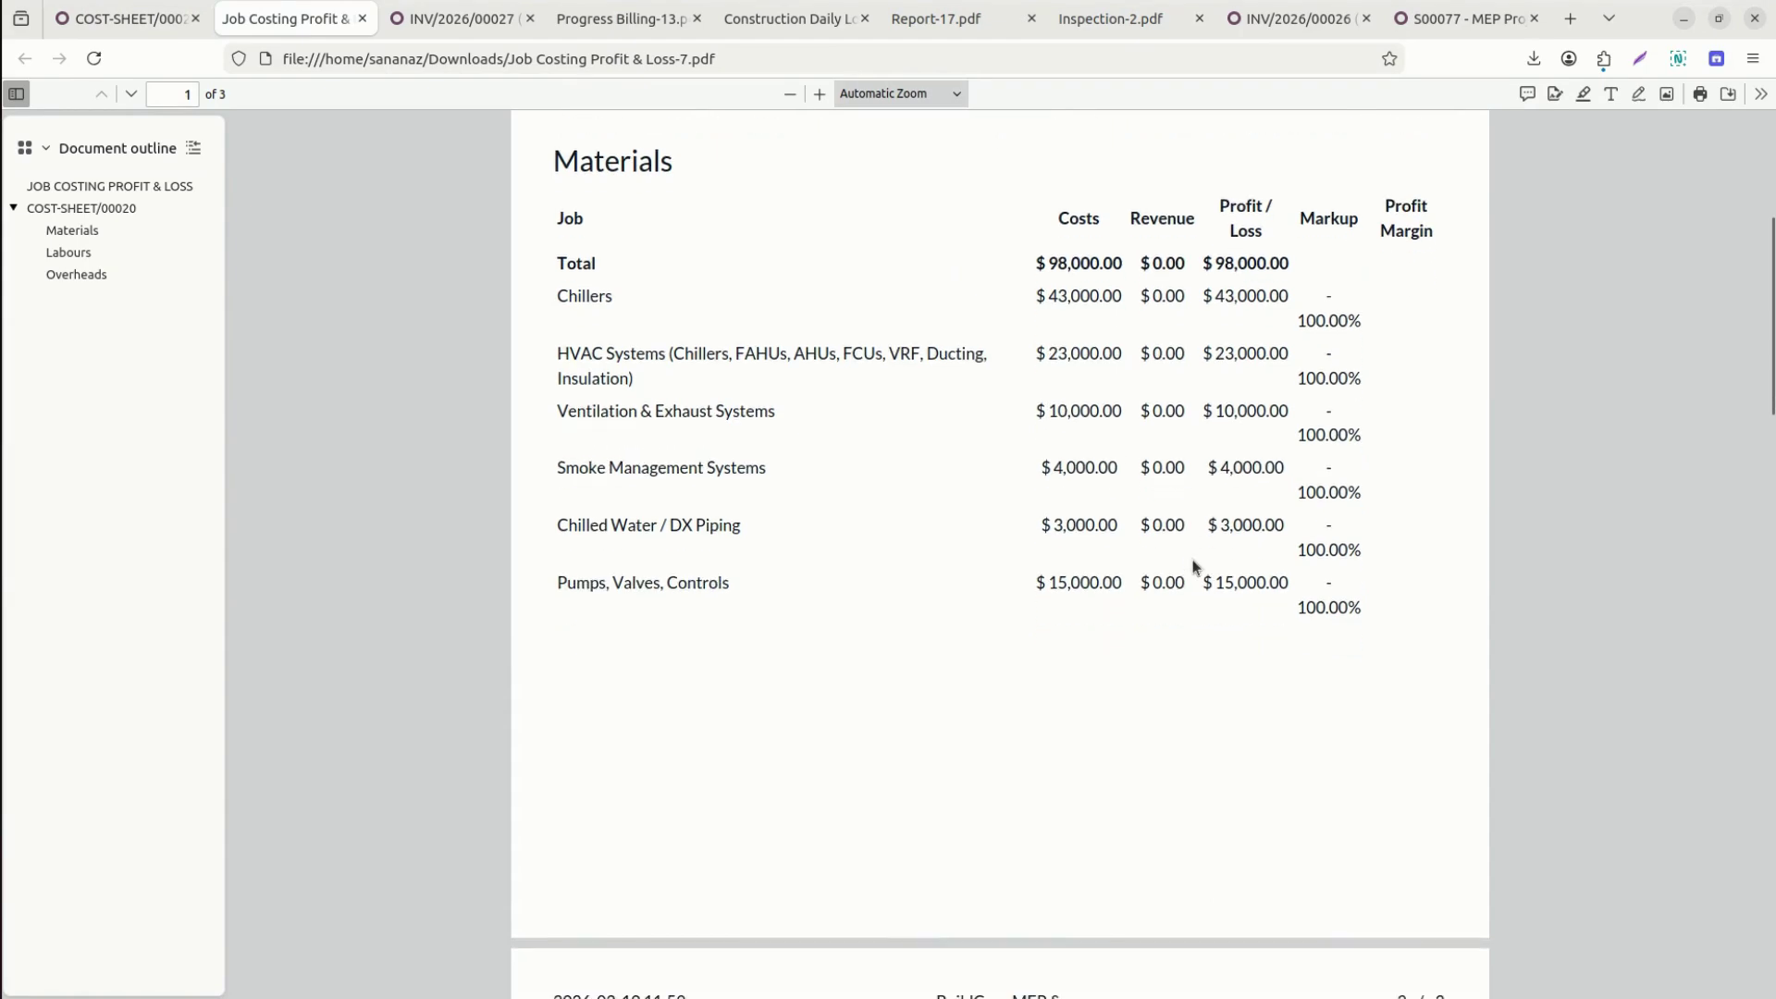
{"action": "scroll", "coordinate": [1193, 567], "scroll_direction": "down", "scroll_amount": 9}
{"action": "scroll", "coordinate": [1193, 567], "scroll_direction": "down", "scroll_amount": 1}
{"action": "scroll", "coordinate": [1193, 567], "scroll_direction": "up", "scroll_amount": 1}
{"action": "scroll", "coordinate": [1192, 568], "scroll_direction": "up", "scroll_amount": 18}
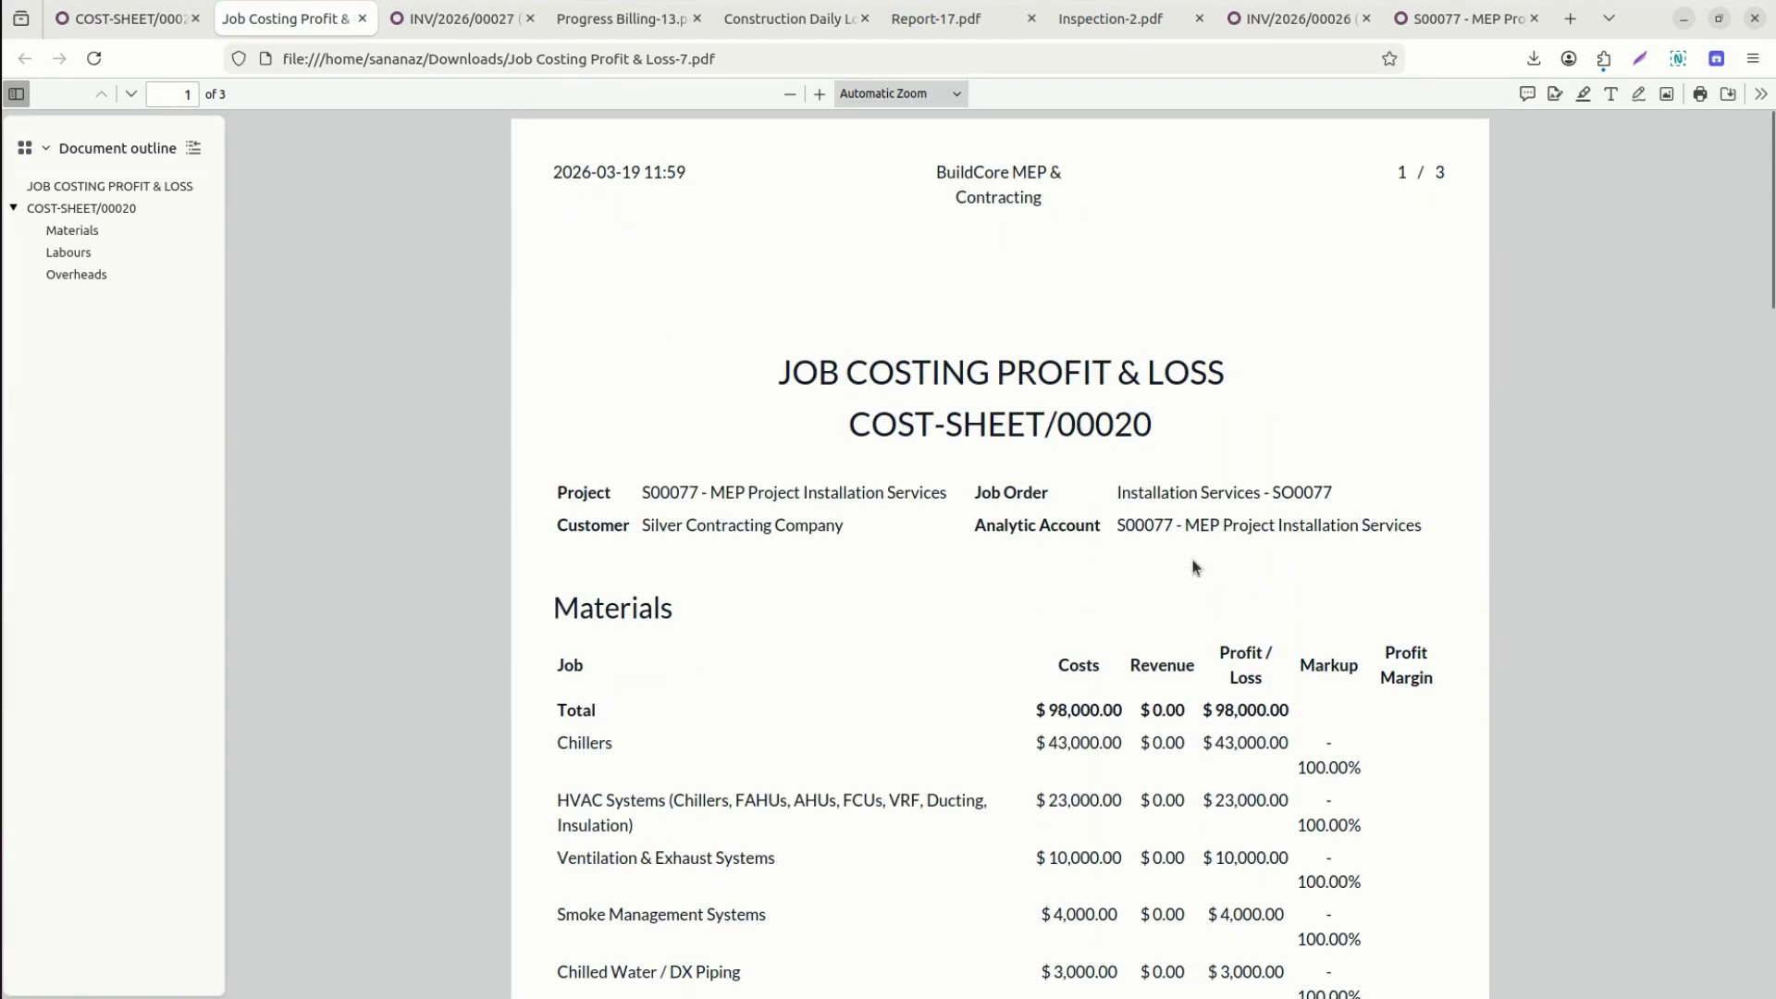
{"action": "left_click", "coordinate": [121, 21]}
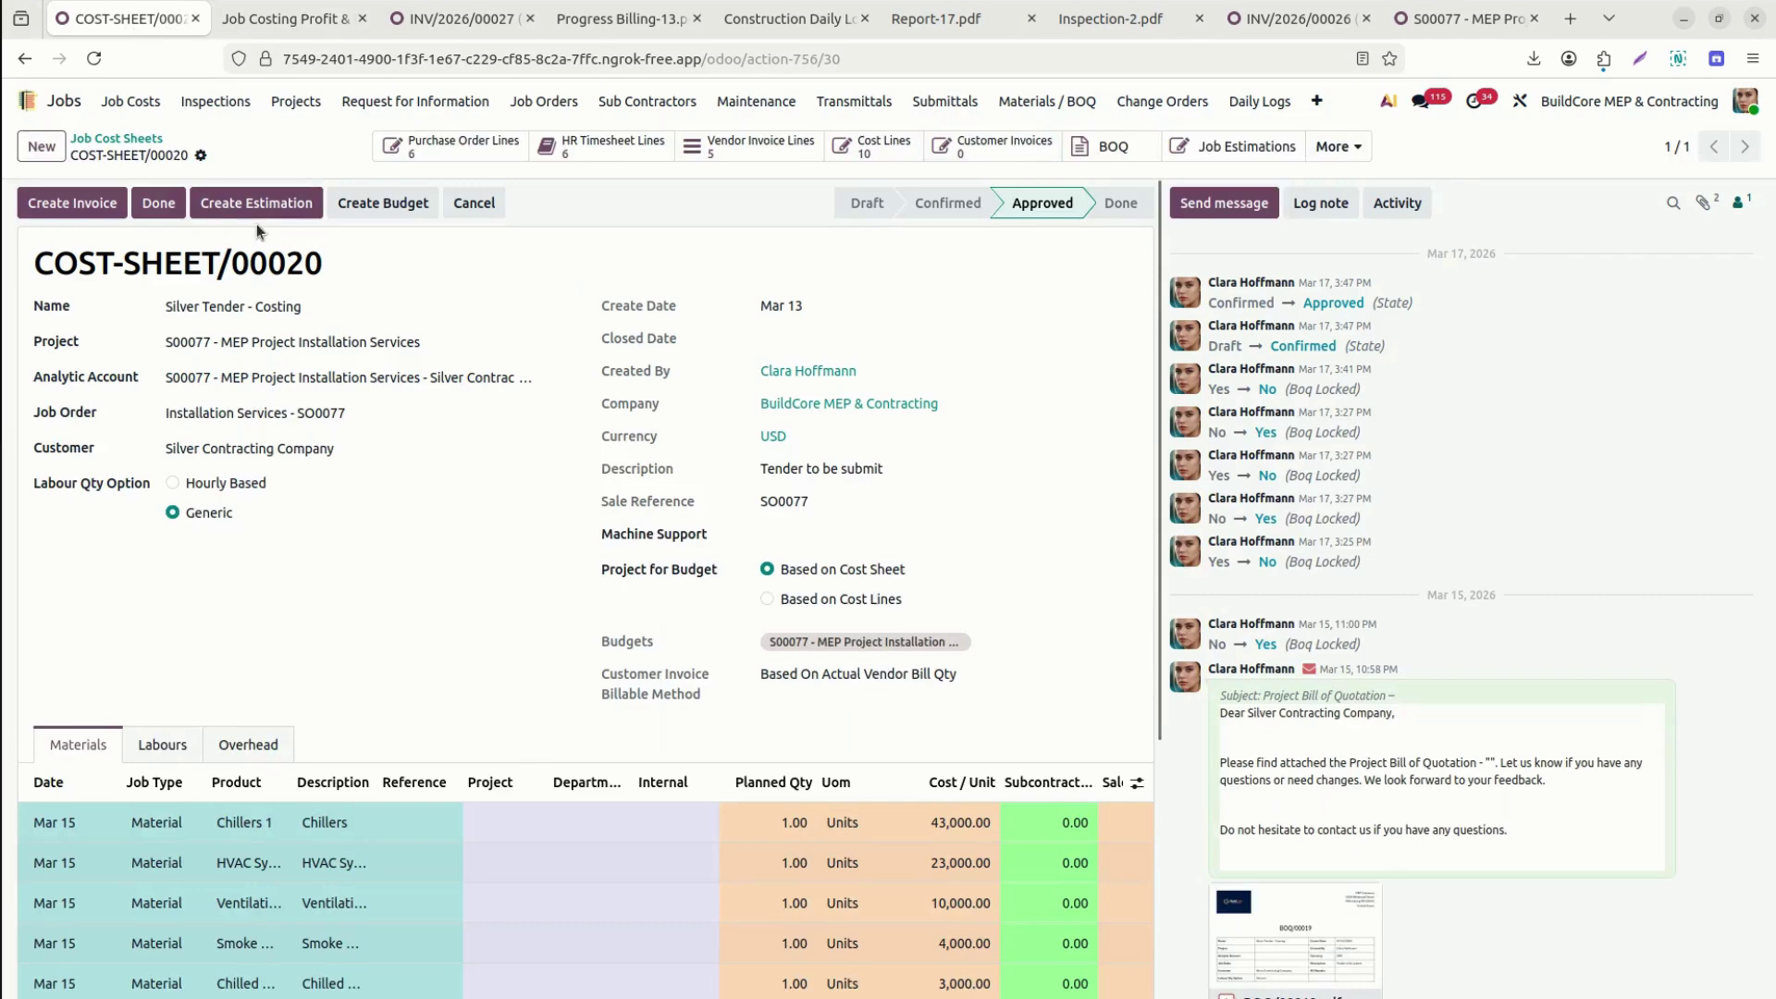
{"action": "left_click", "coordinate": [1335, 149]}
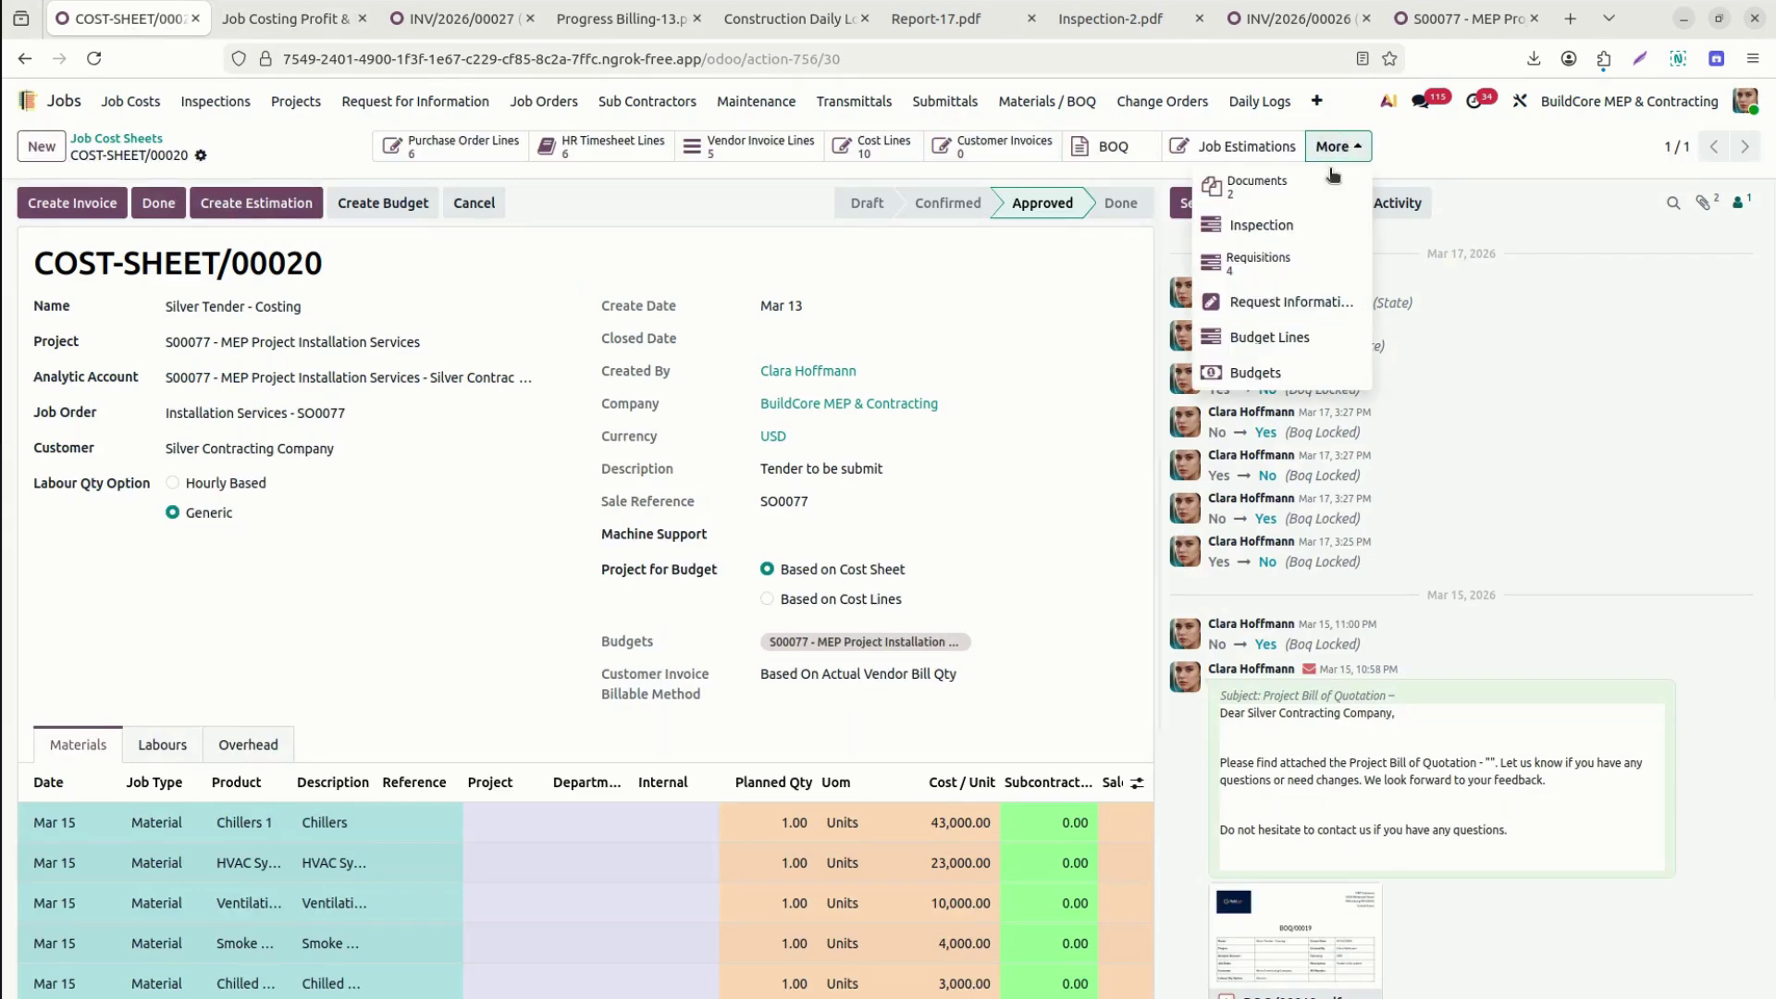
Show the Job Cost Sheet Analysis as a graph, then open the Job Costing Volume Trends pivot.
{"action": "left_click", "coordinate": [1318, 100]}
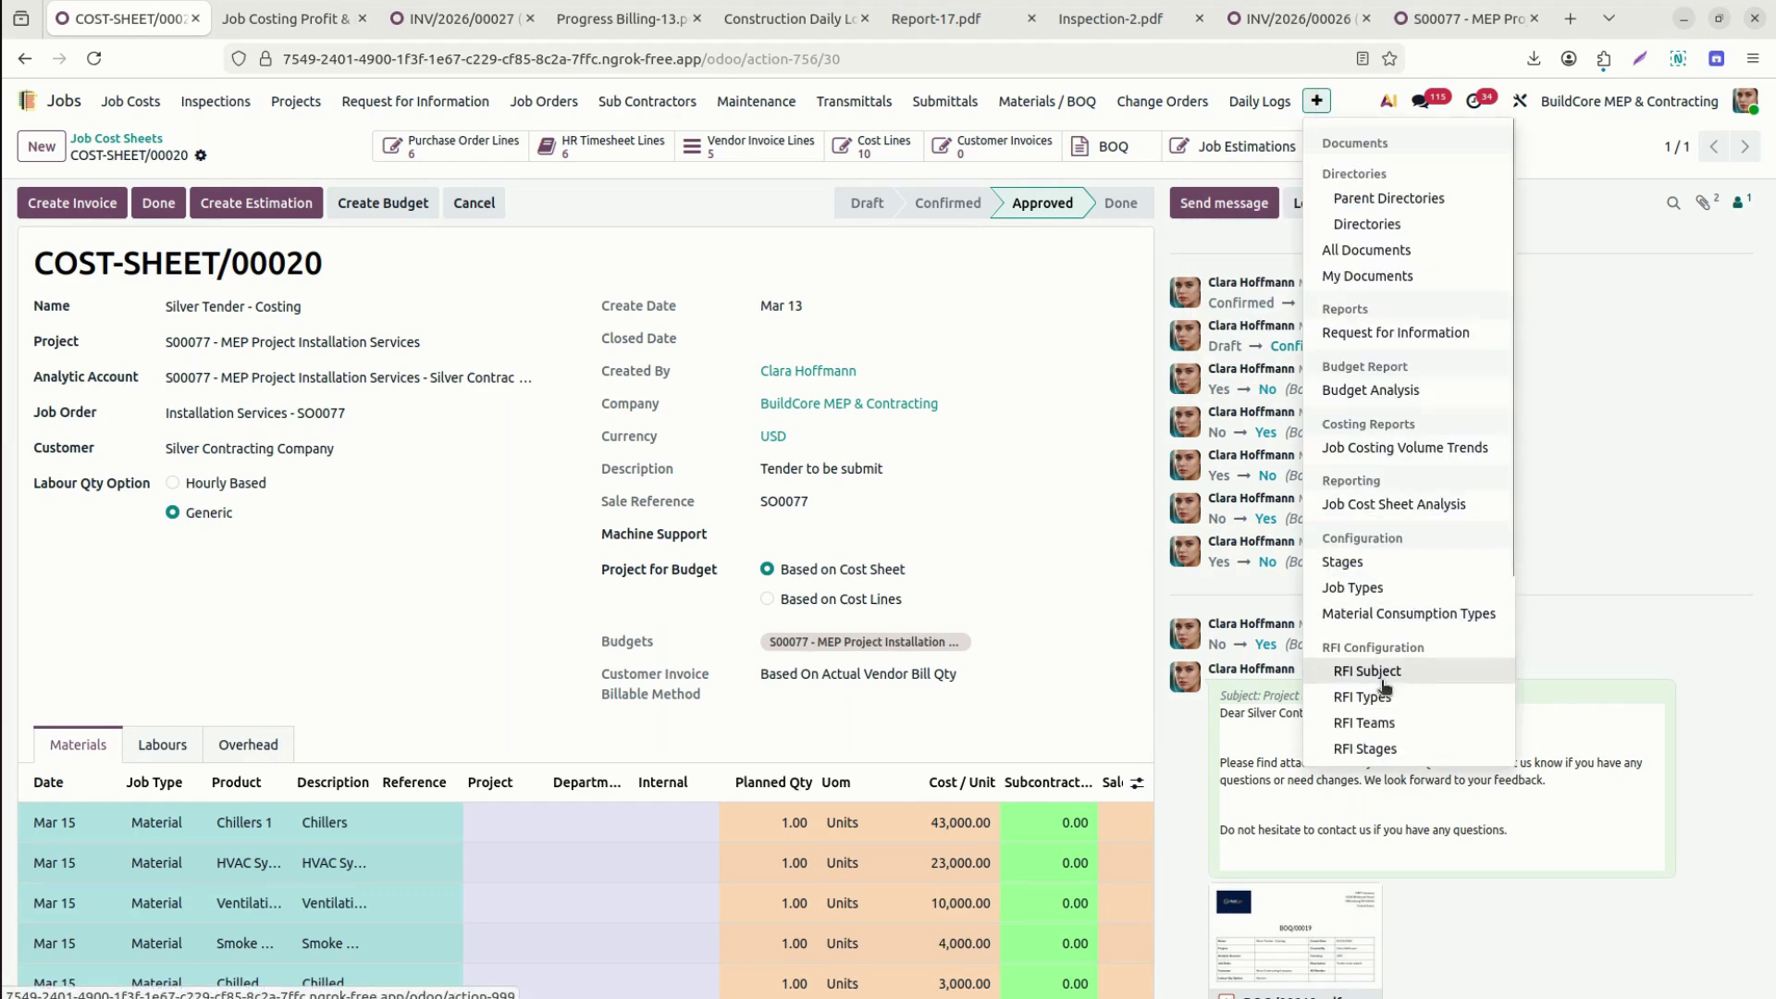
{"action": "left_click", "coordinate": [1409, 504]}
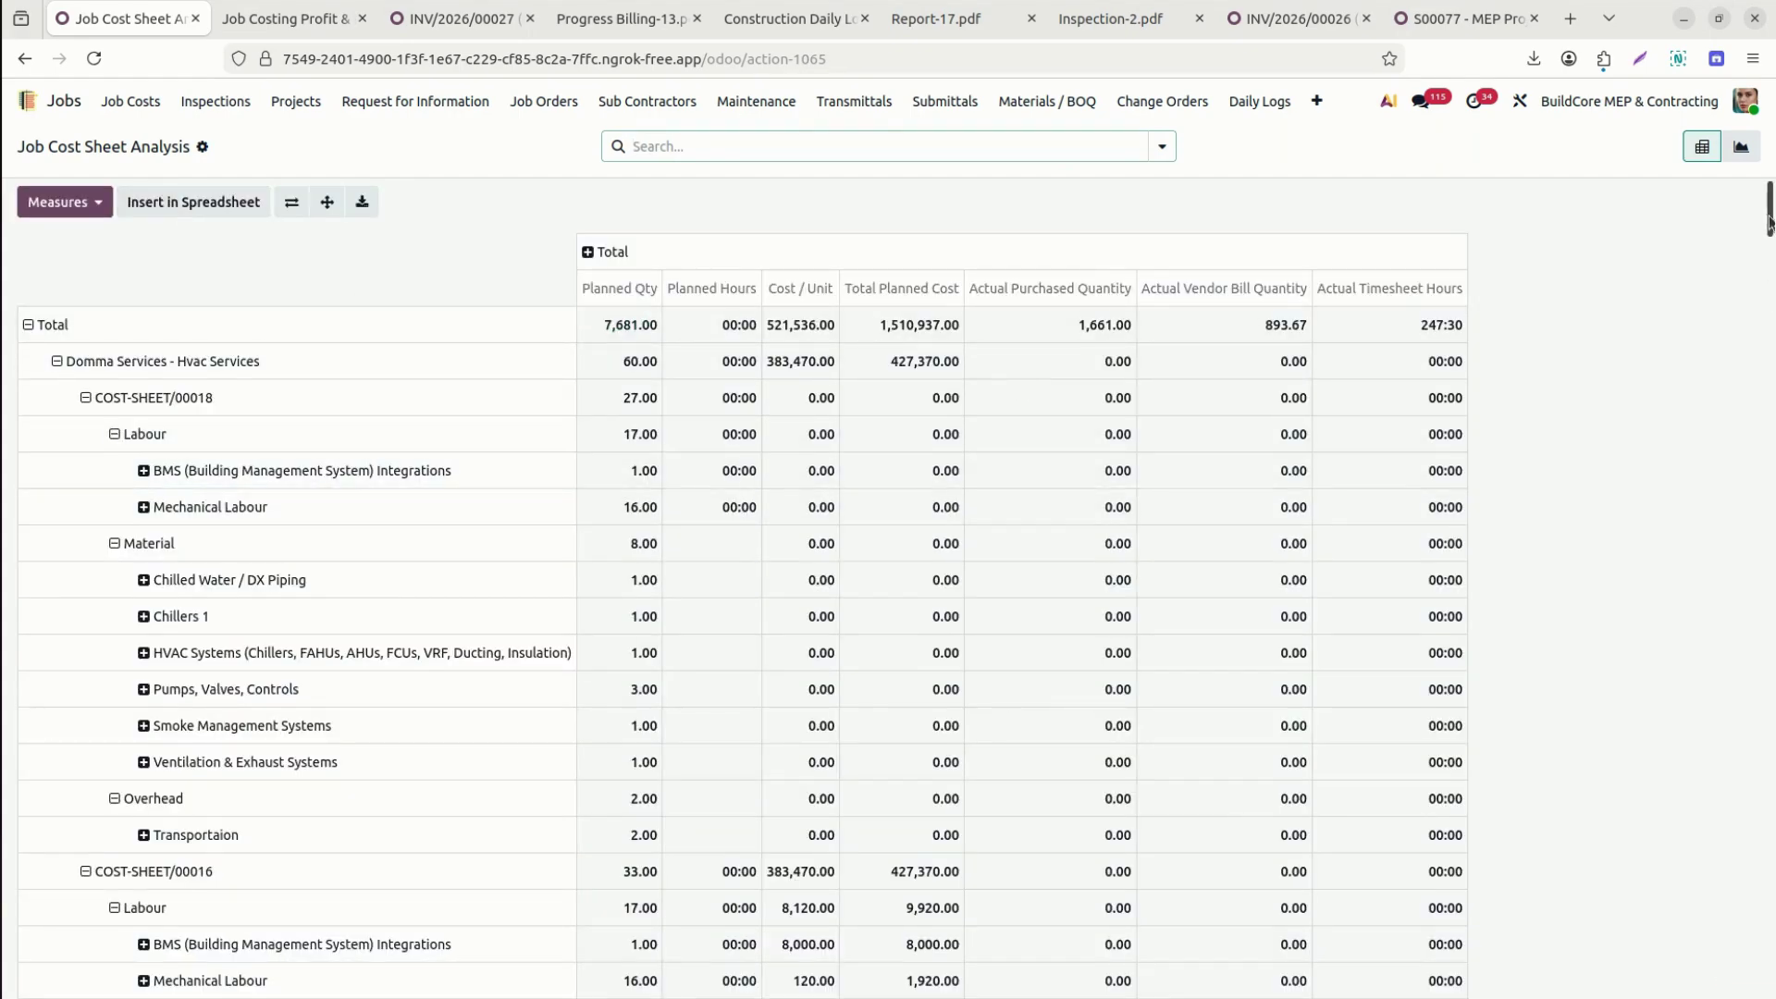
{"action": "mouse_move", "coordinate": [1770, 222]}
{"action": "left_mouse_down"}
{"action": "mouse_move", "coordinate": [1770, 340]}
{"action": "mouse_move", "coordinate": [1768, 219]}
{"action": "left_mouse_up"}
{"action": "left_click", "coordinate": [1745, 149]}
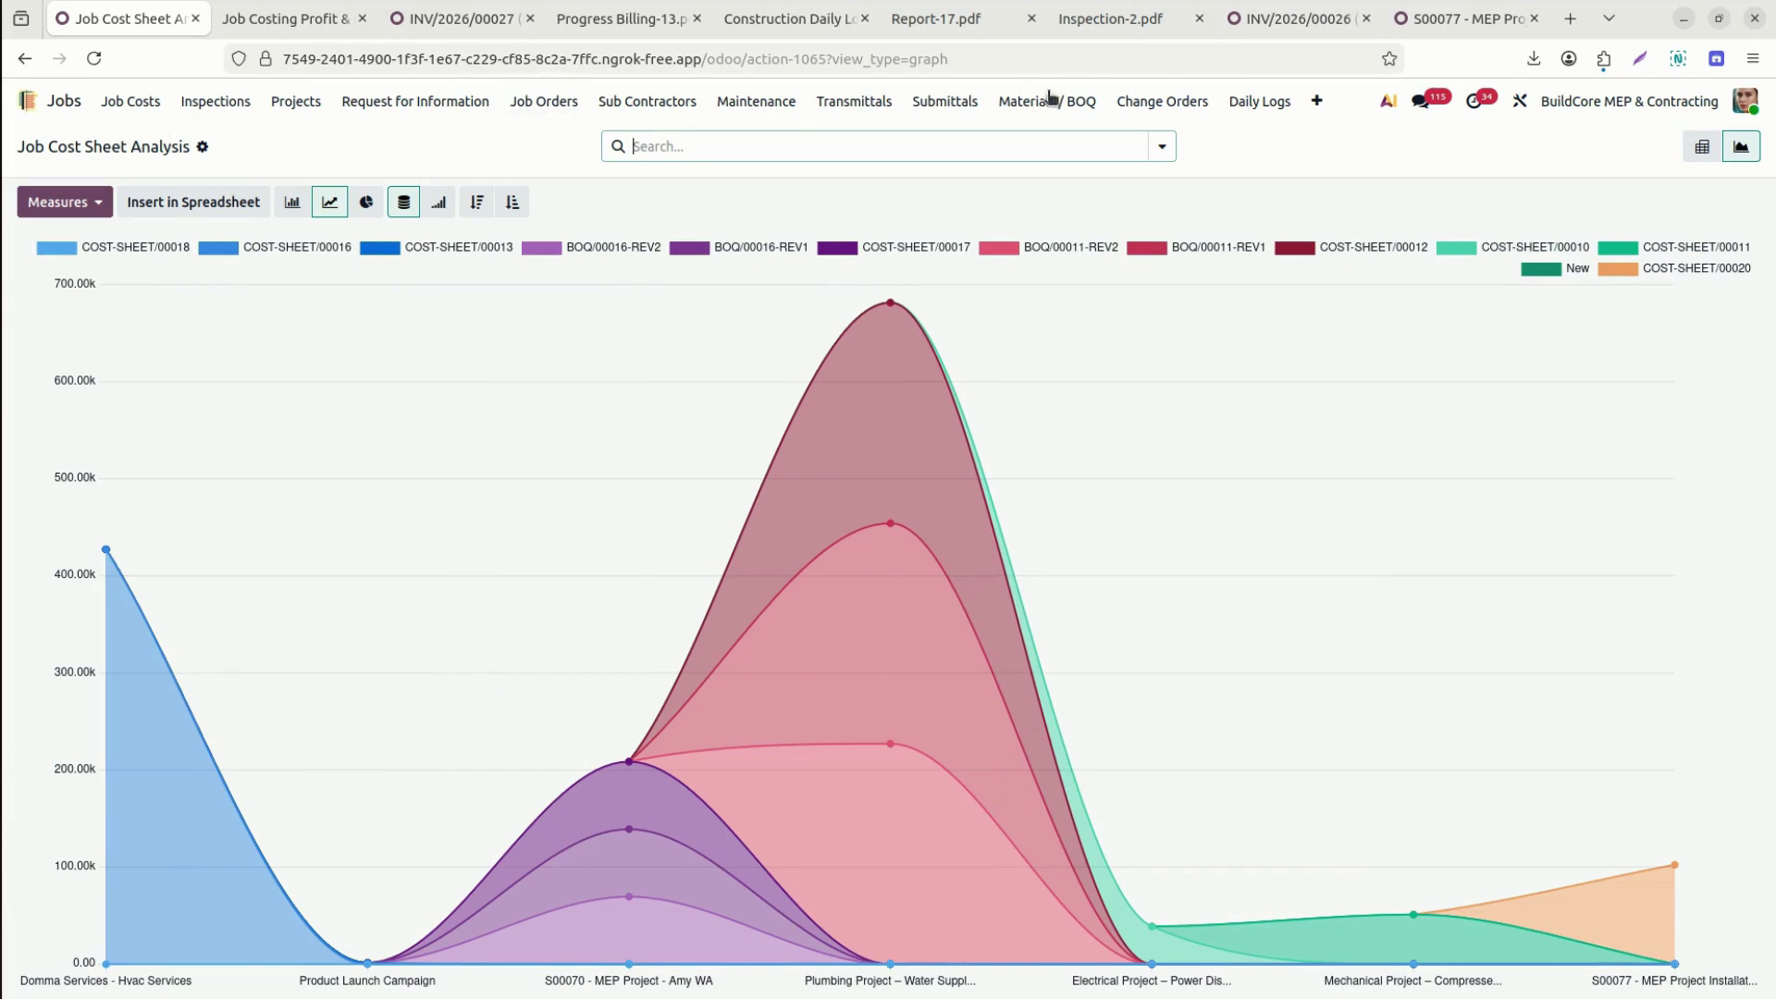
{"action": "left_click", "coordinate": [1319, 102]}
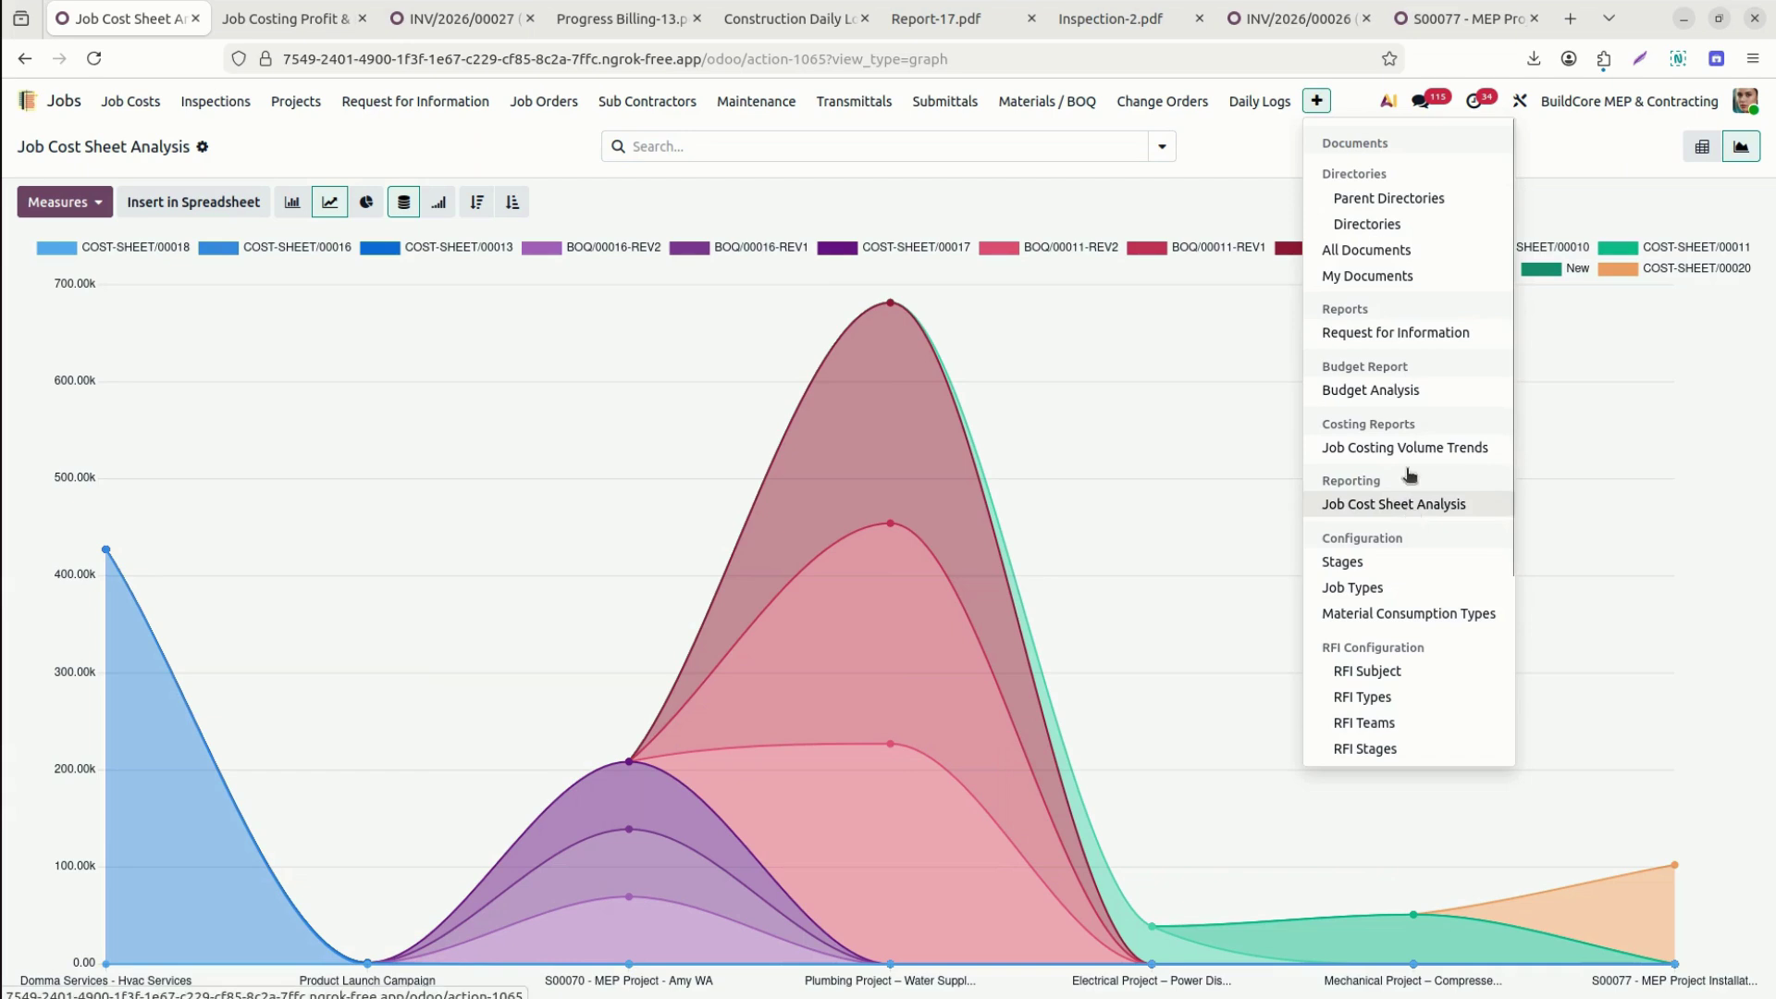
{"action": "left_click", "coordinate": [1451, 447]}
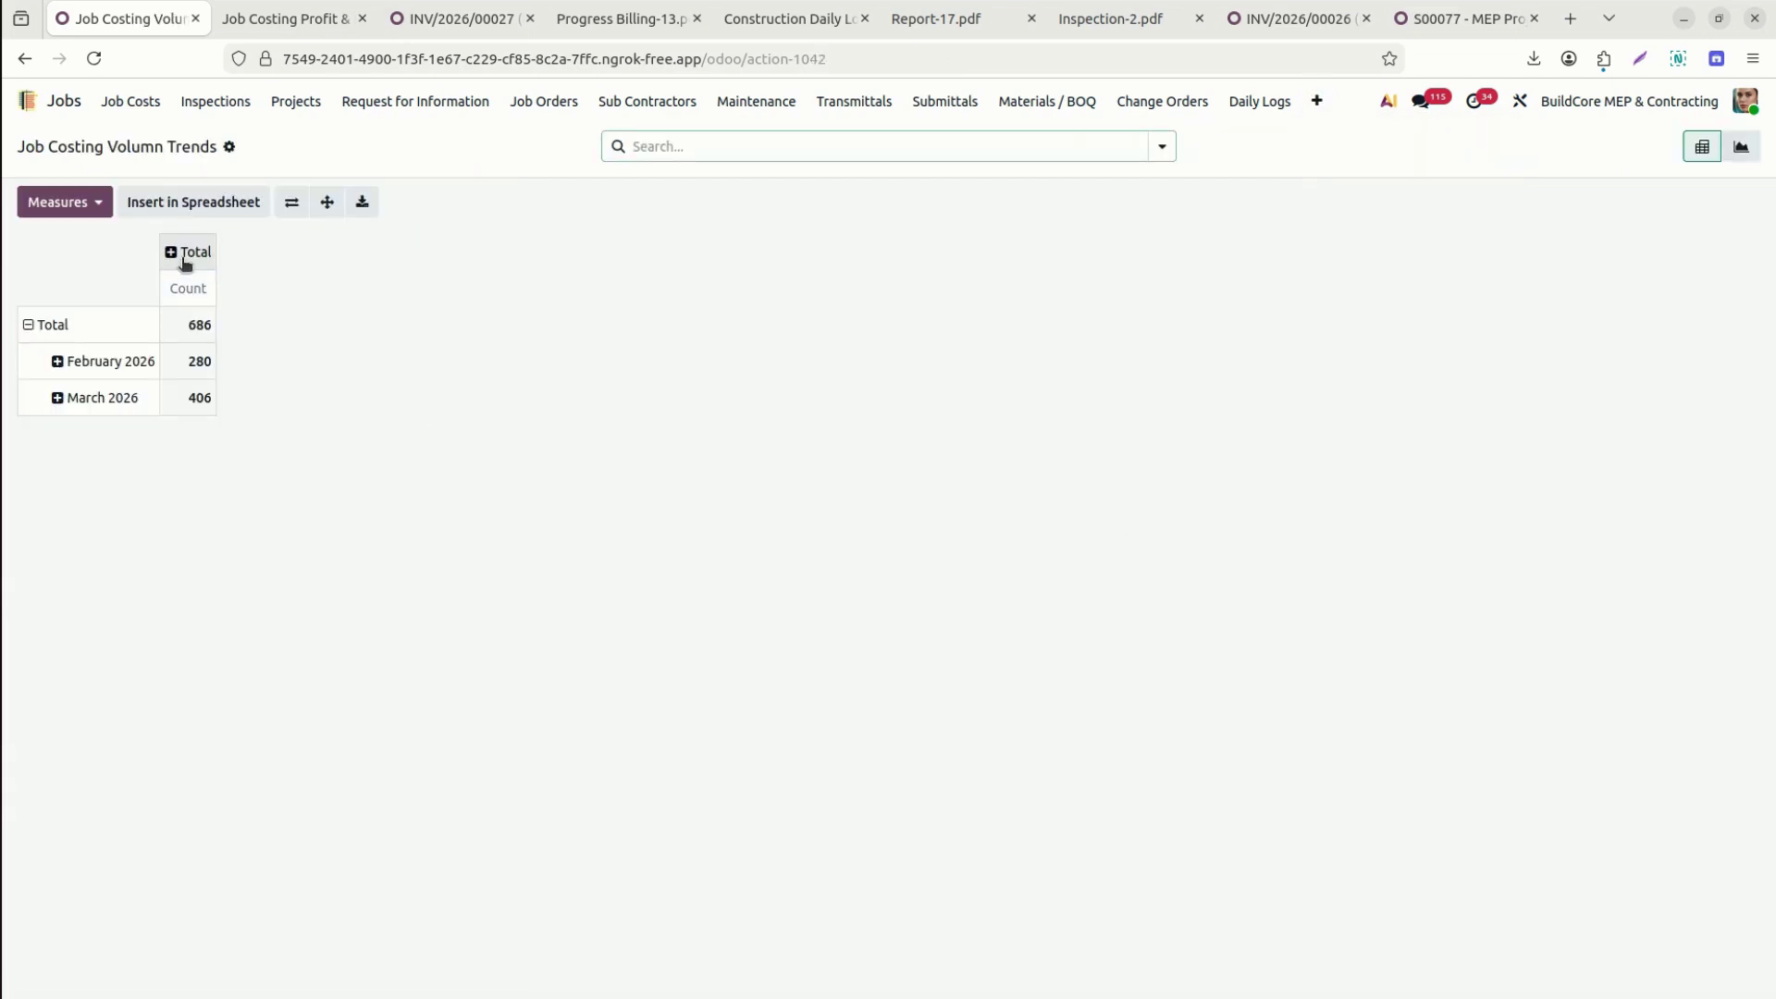
Add Actual Purchased Cost, Planned, Purchase, Requisition and Vendor Quantity measures, leaving Timesheet Quantity off.
{"action": "left_click", "coordinate": [90, 202]}
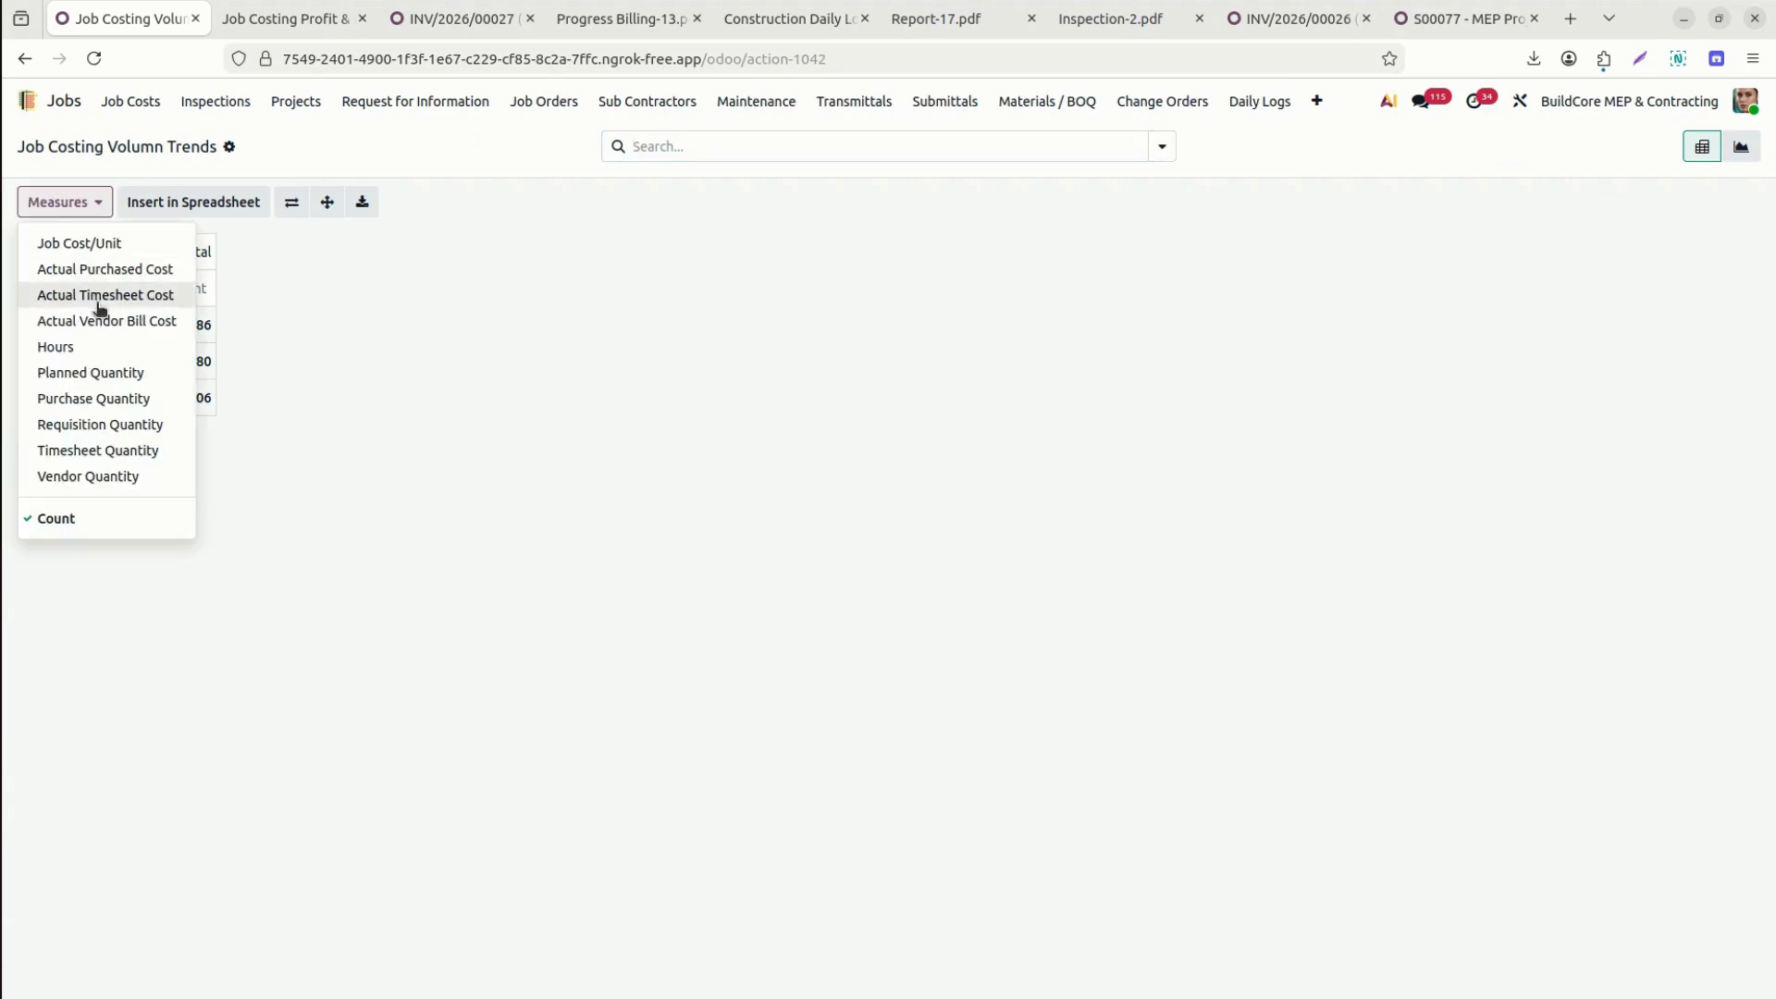
{"action": "left_click", "coordinate": [143, 270]}
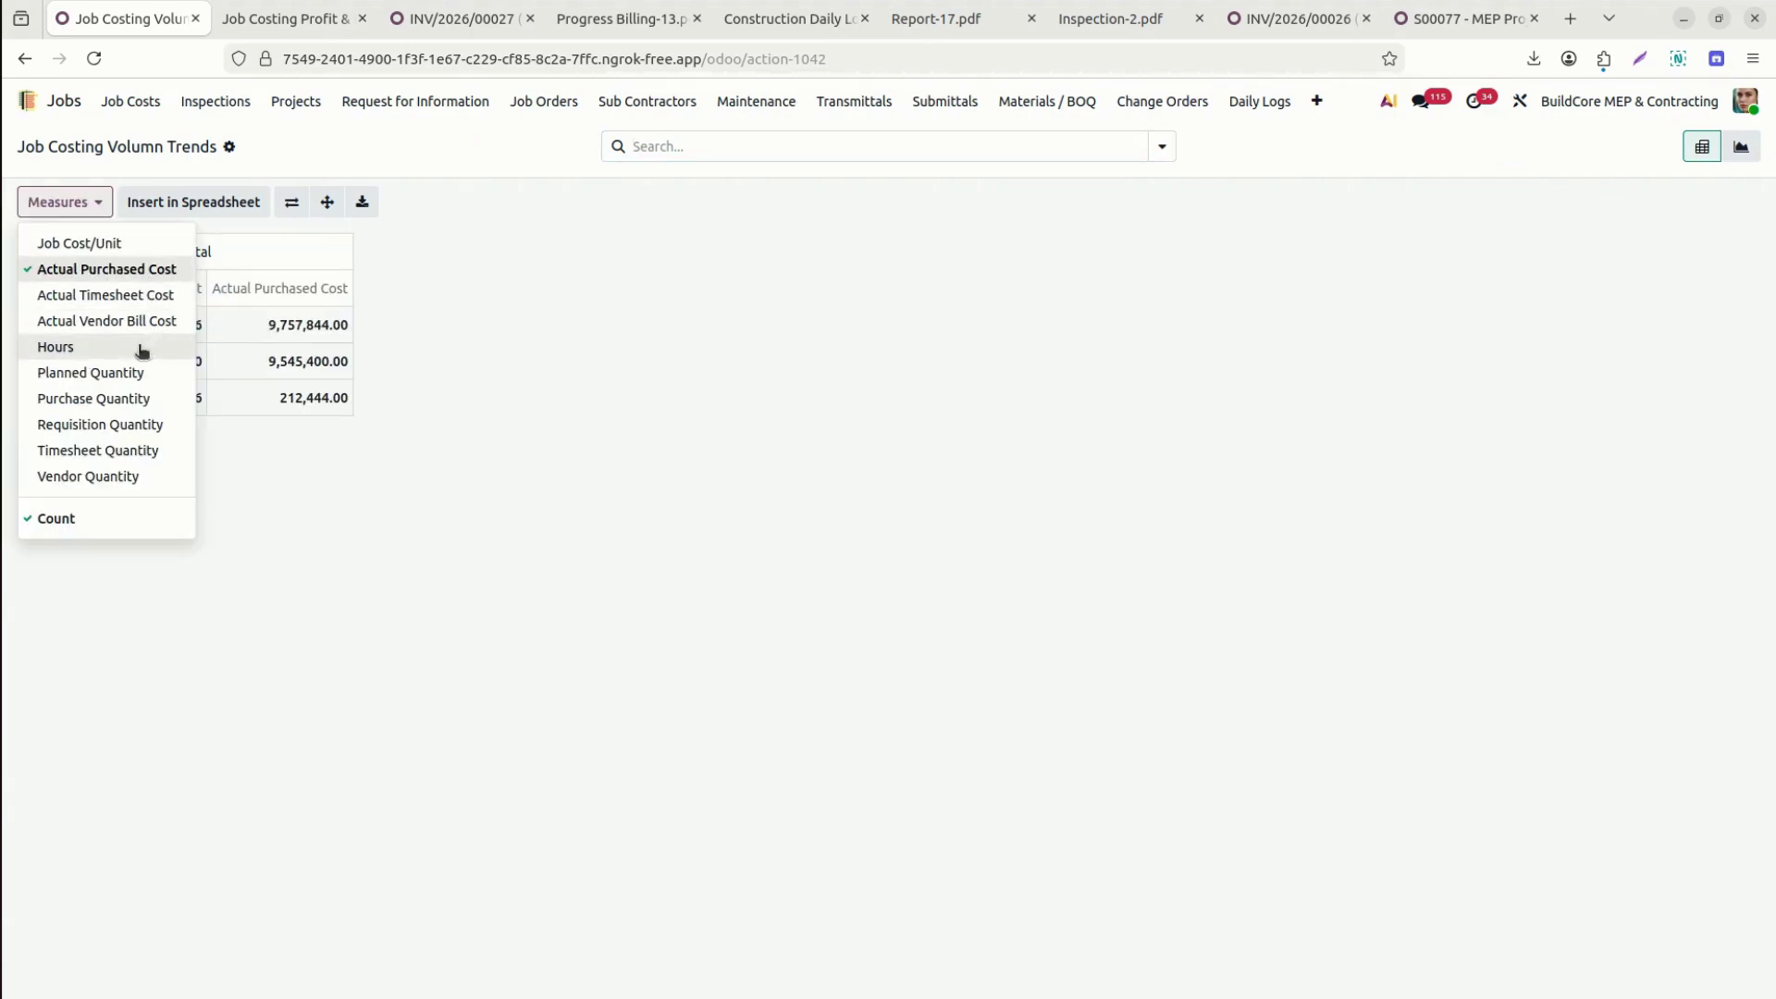
{"action": "left_click", "coordinate": [103, 374]}
{"action": "left_click", "coordinate": [113, 407]}
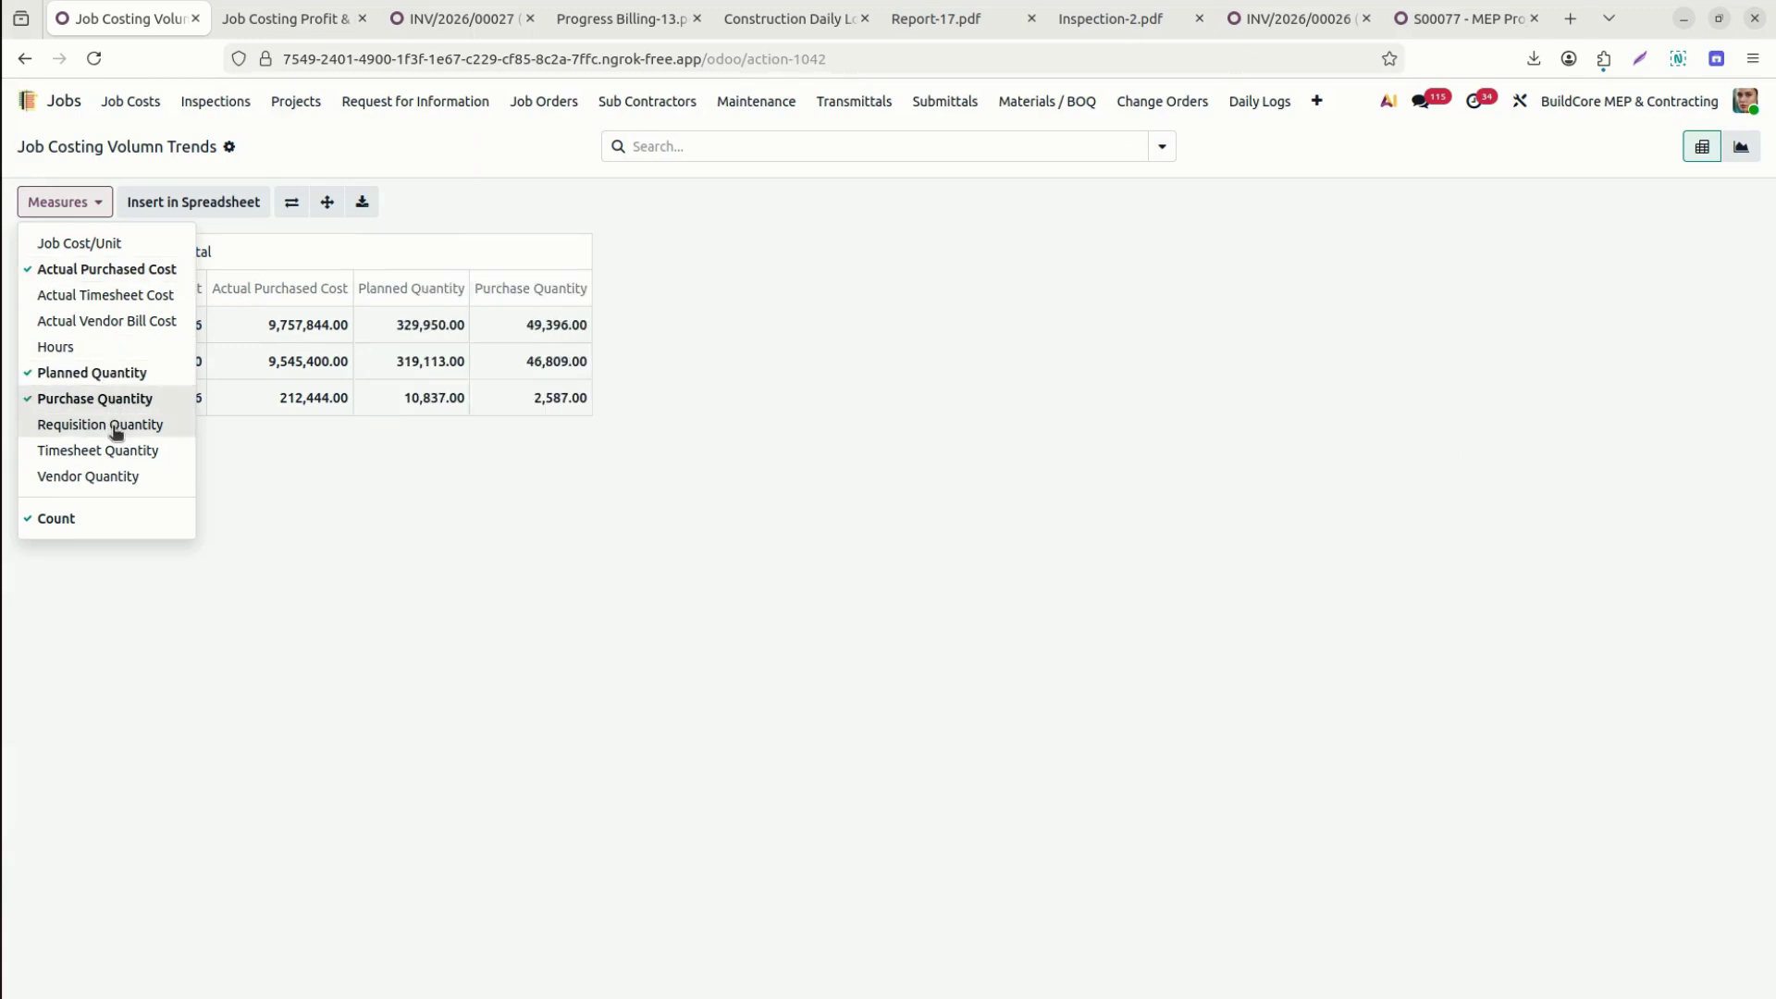
{"action": "left_click", "coordinate": [115, 428]}
{"action": "left_click", "coordinate": [124, 452]}
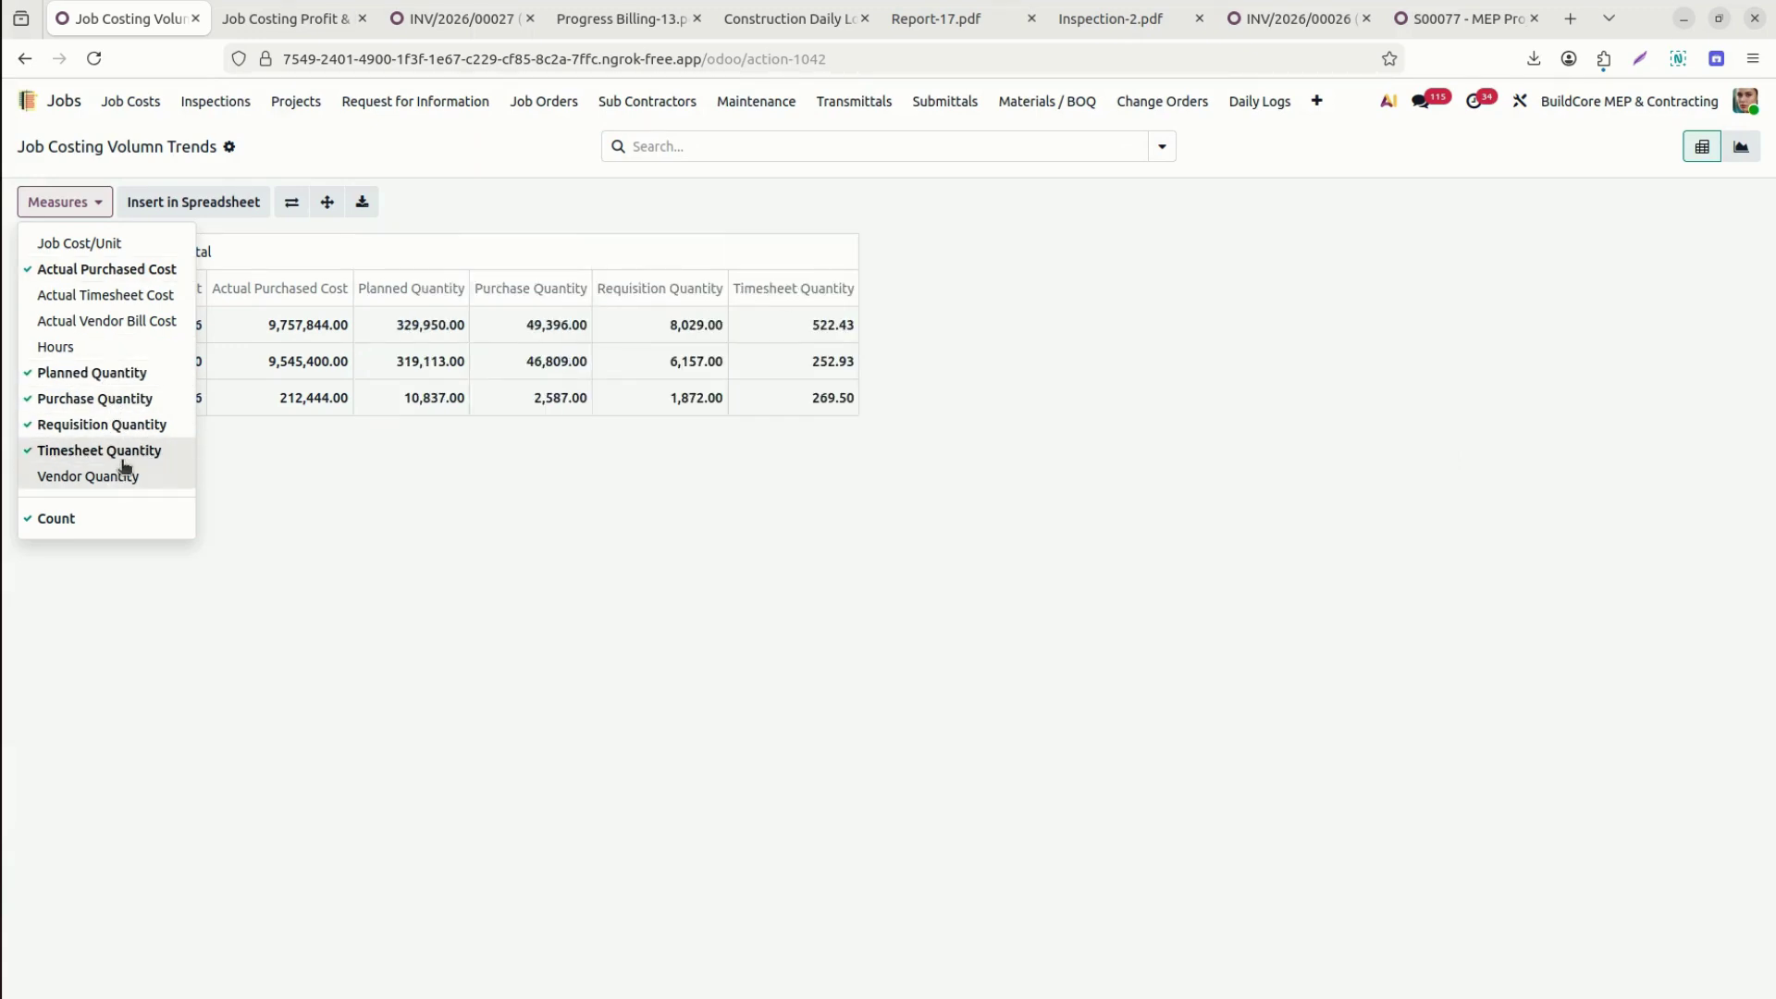
{"action": "left_click", "coordinate": [130, 452]}
{"action": "left_click", "coordinate": [128, 478]}
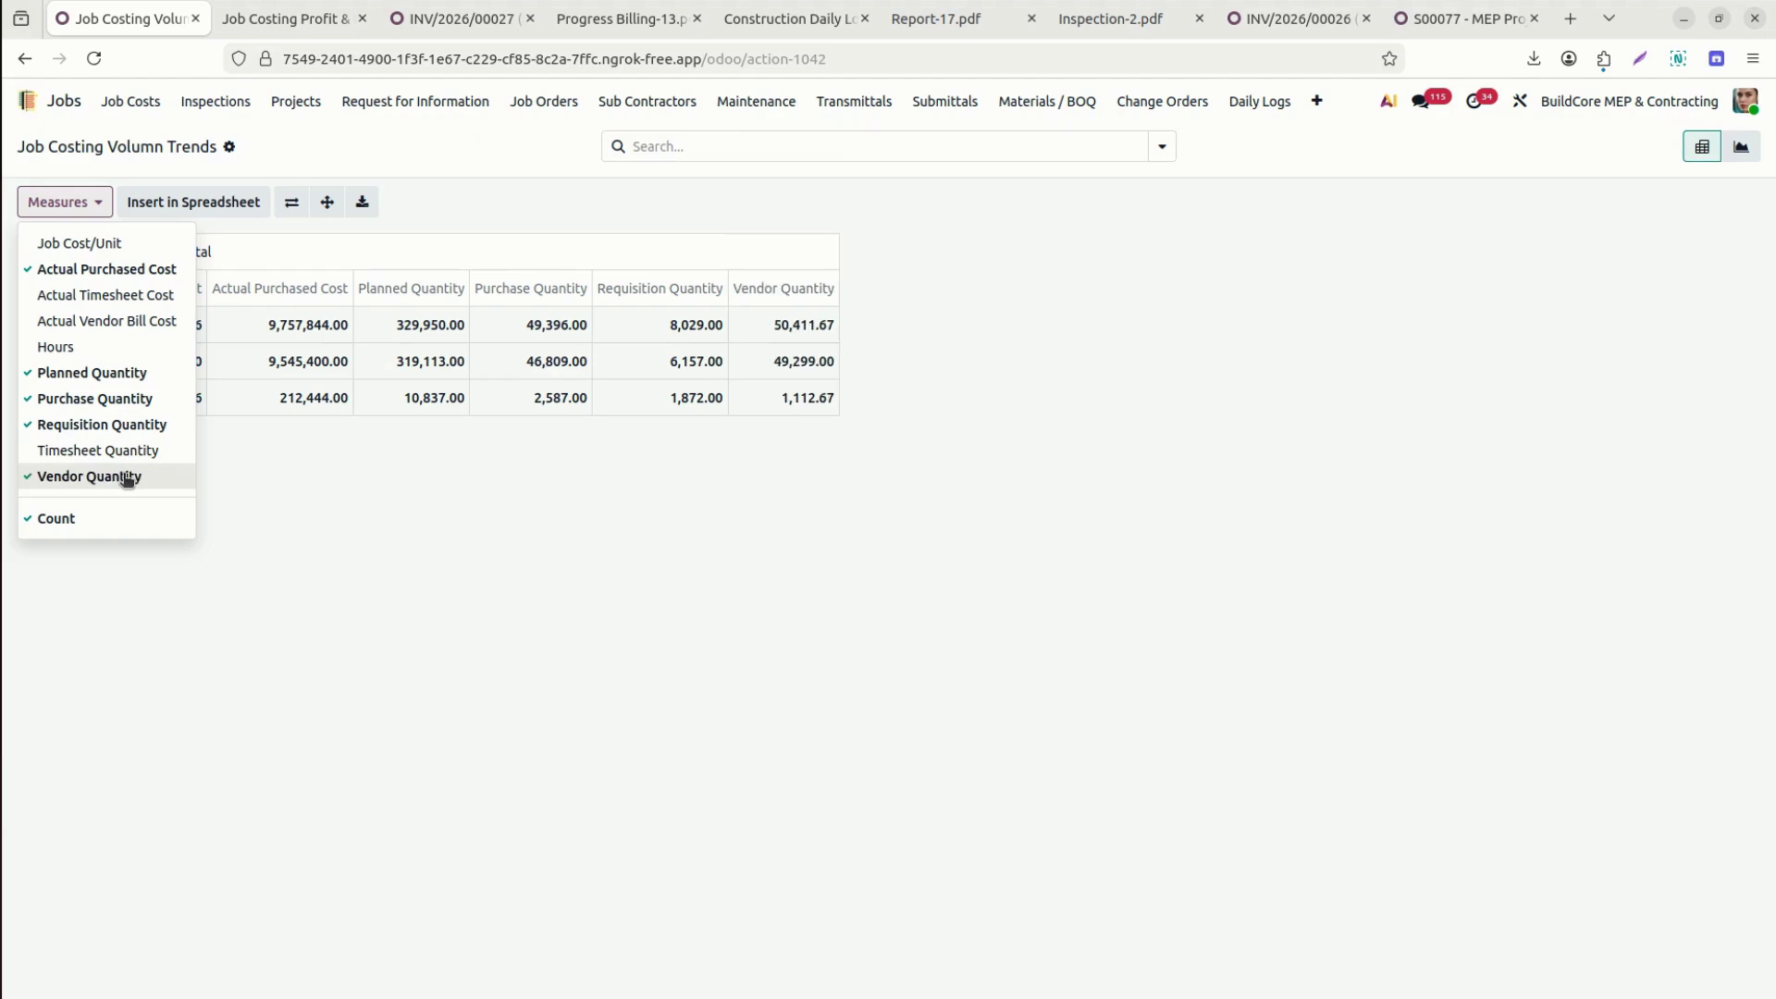
{"action": "left_click", "coordinate": [458, 552]}
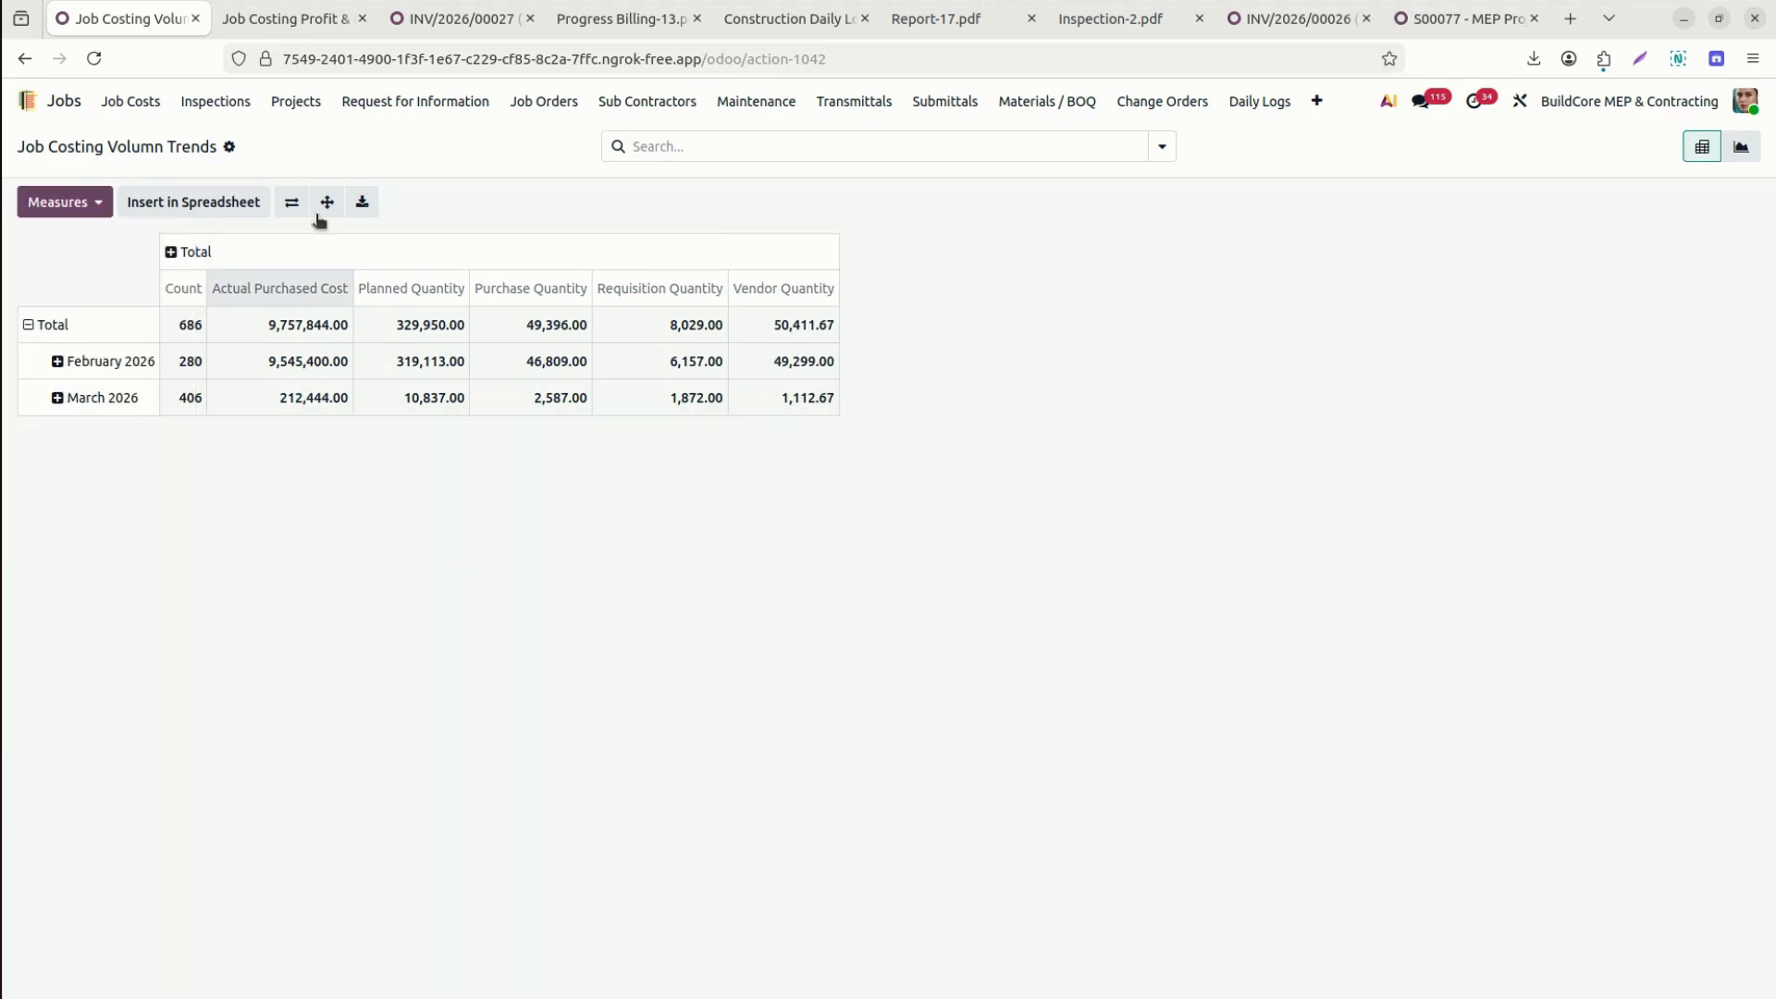